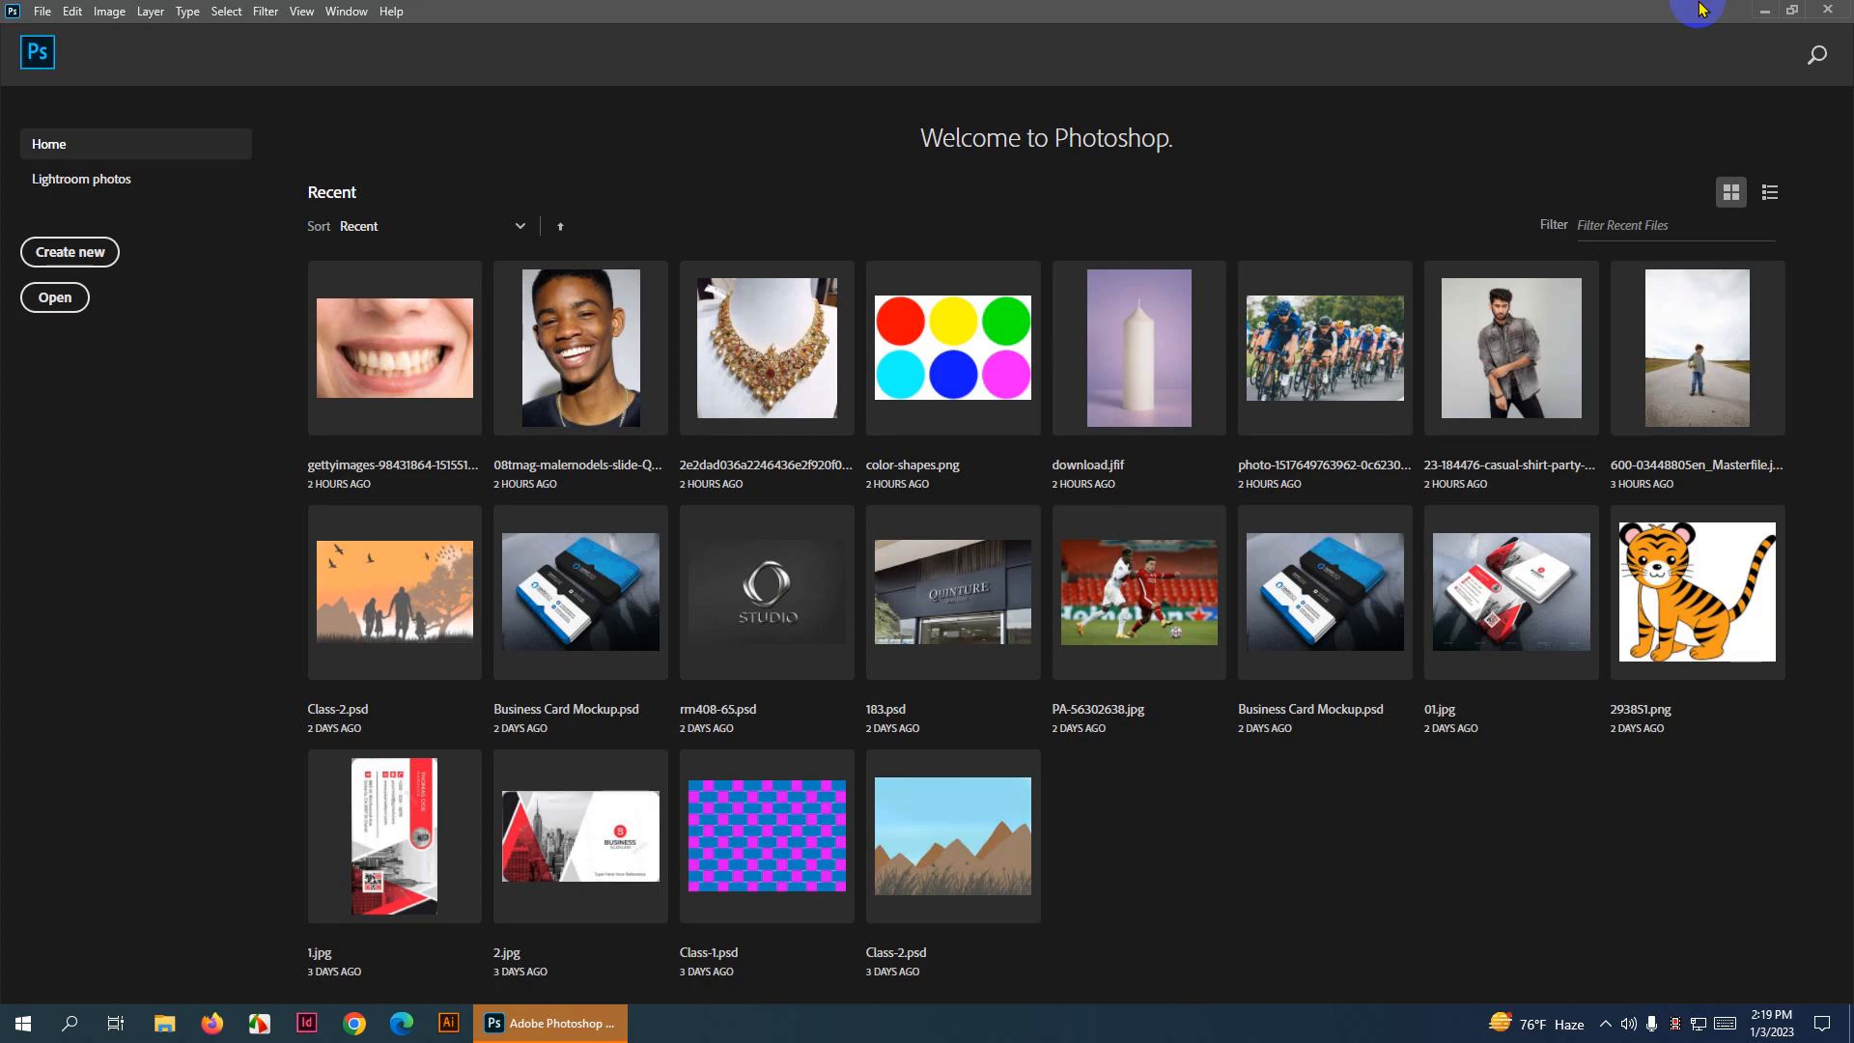
pyautogui.press('super+e')
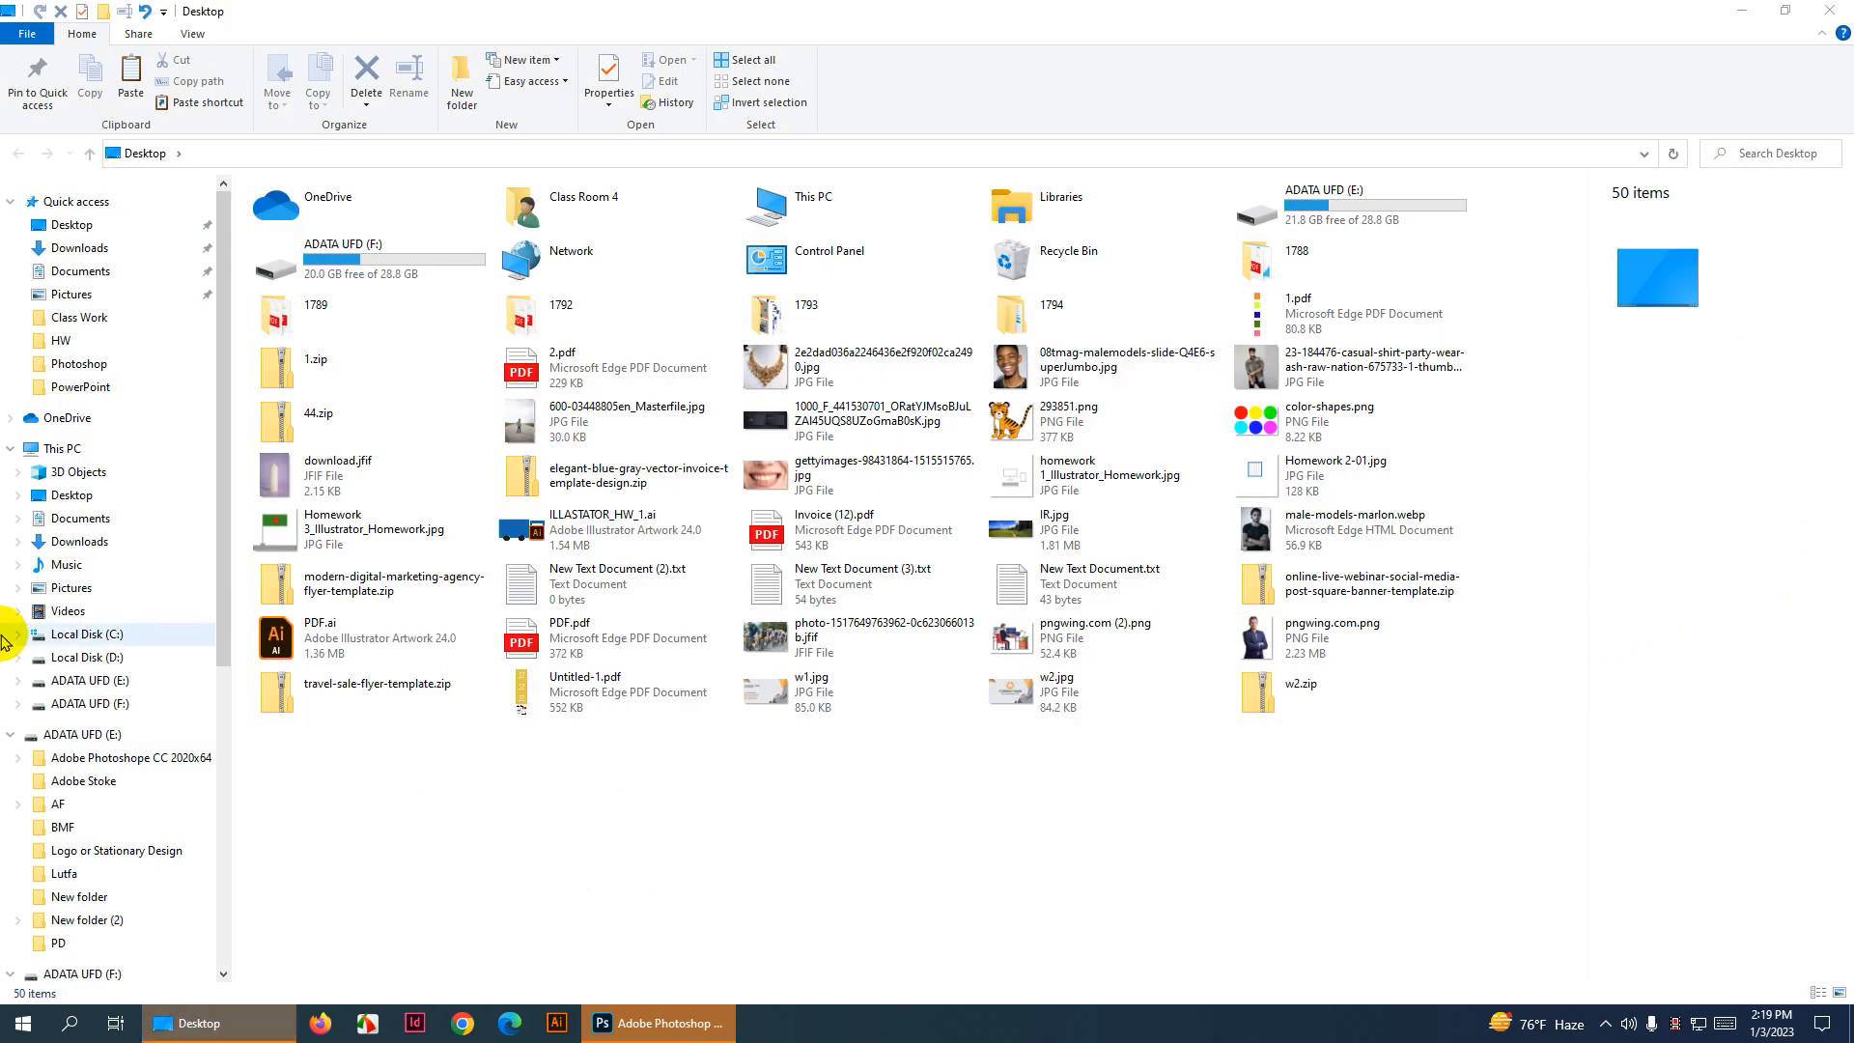
pyautogui.click(1829, 9)
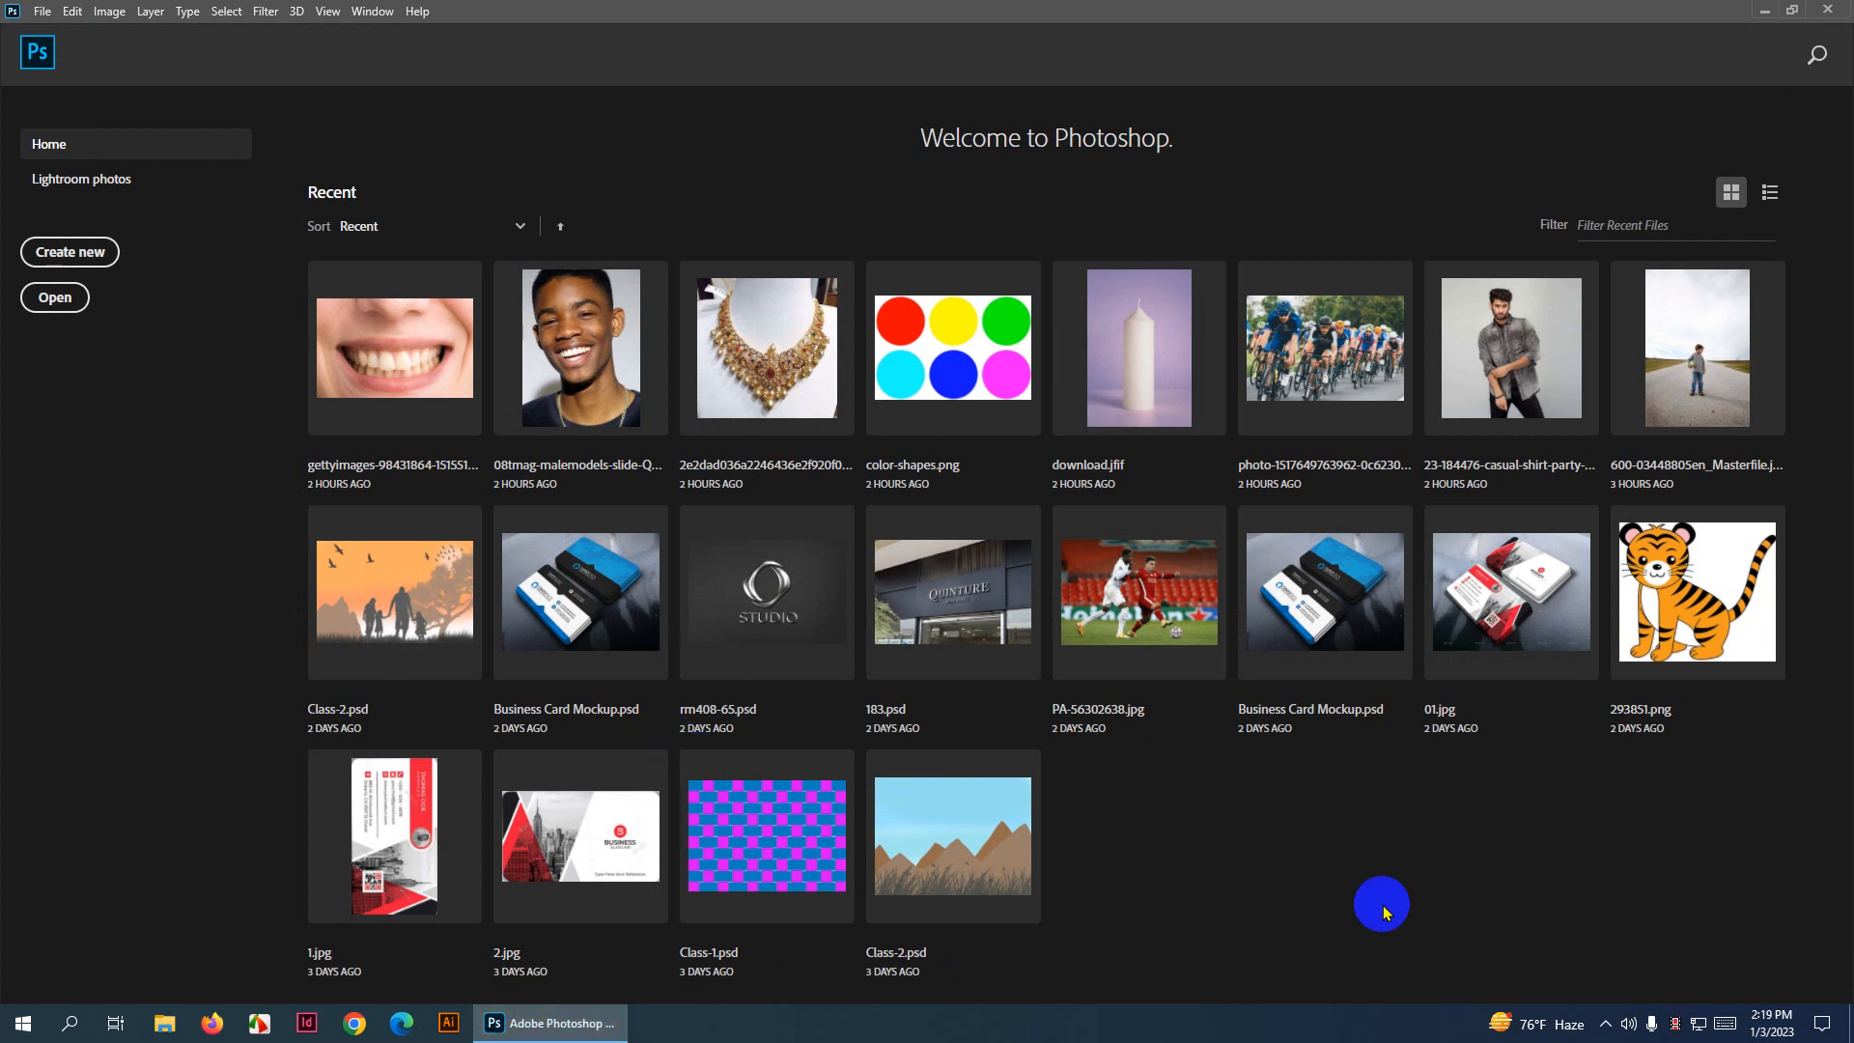
# Create a new 1000 x 1000 px document at 300 ppi with a white background in RGB colour
pyautogui.hotkey('ctrl', 'n')
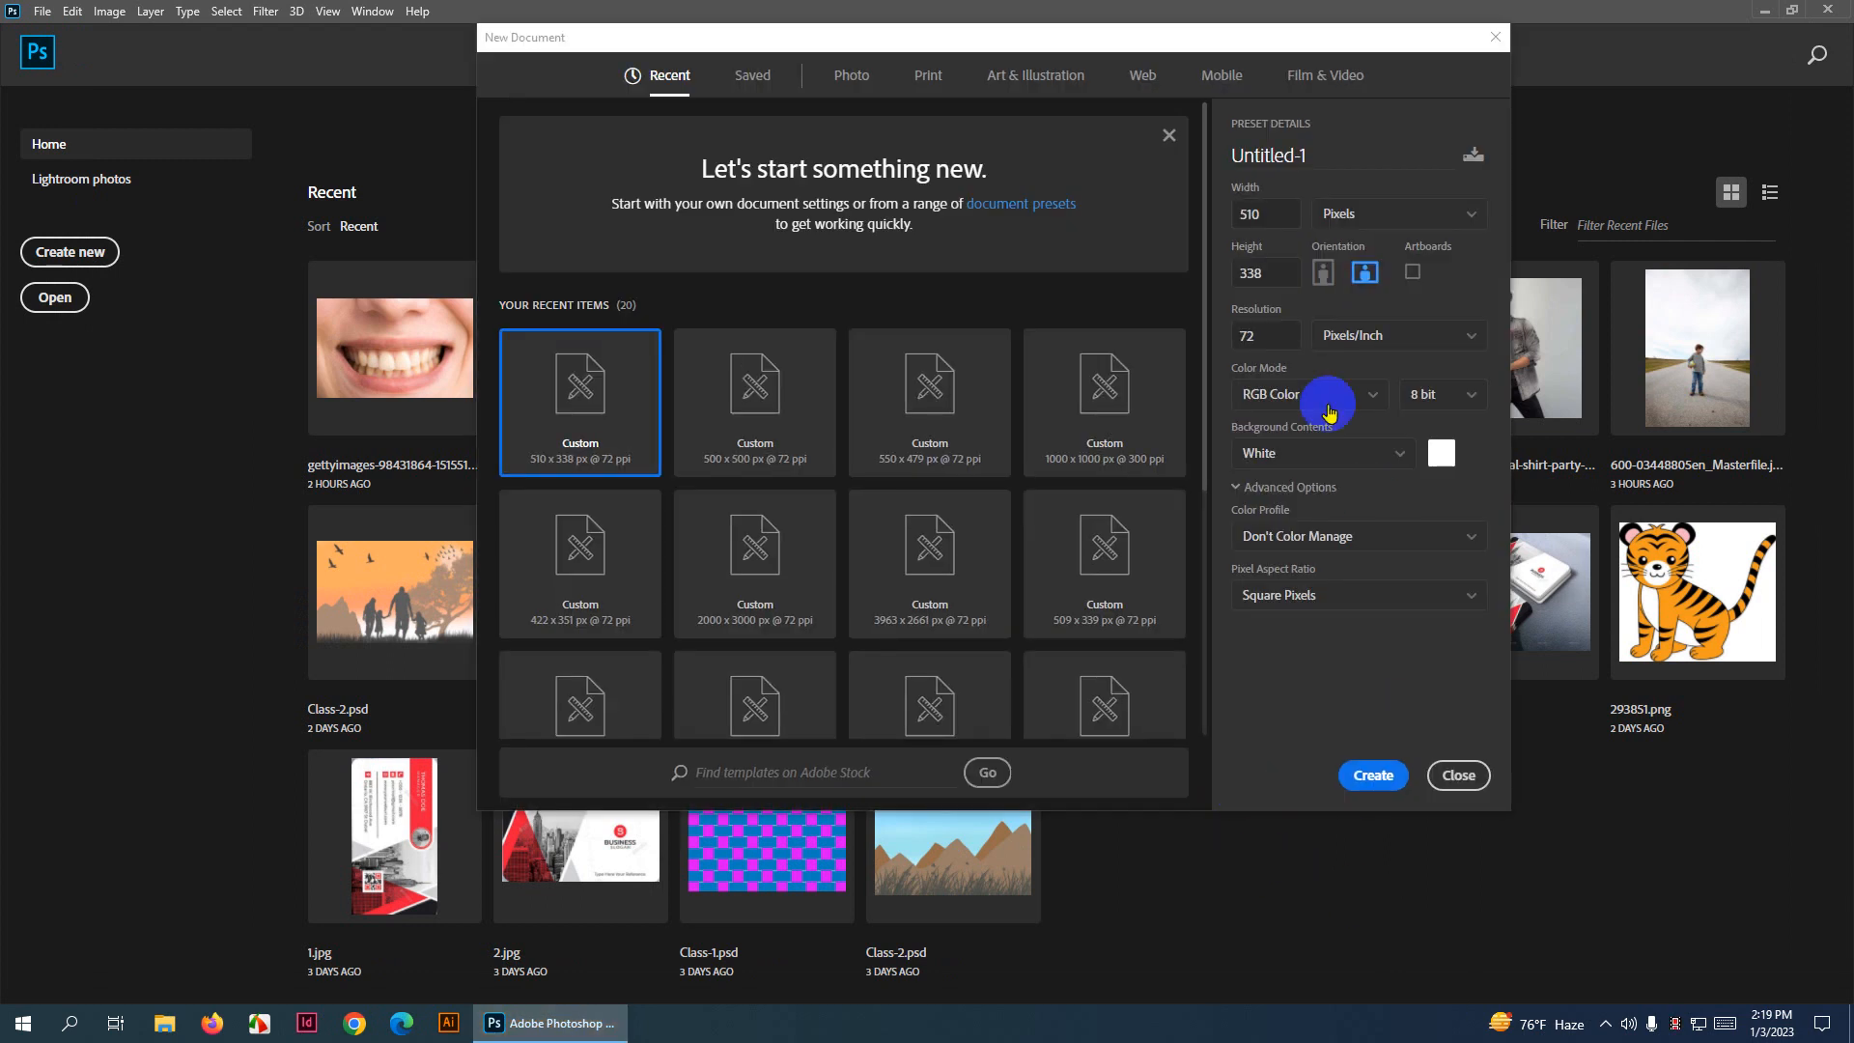
pyautogui.write('1000')
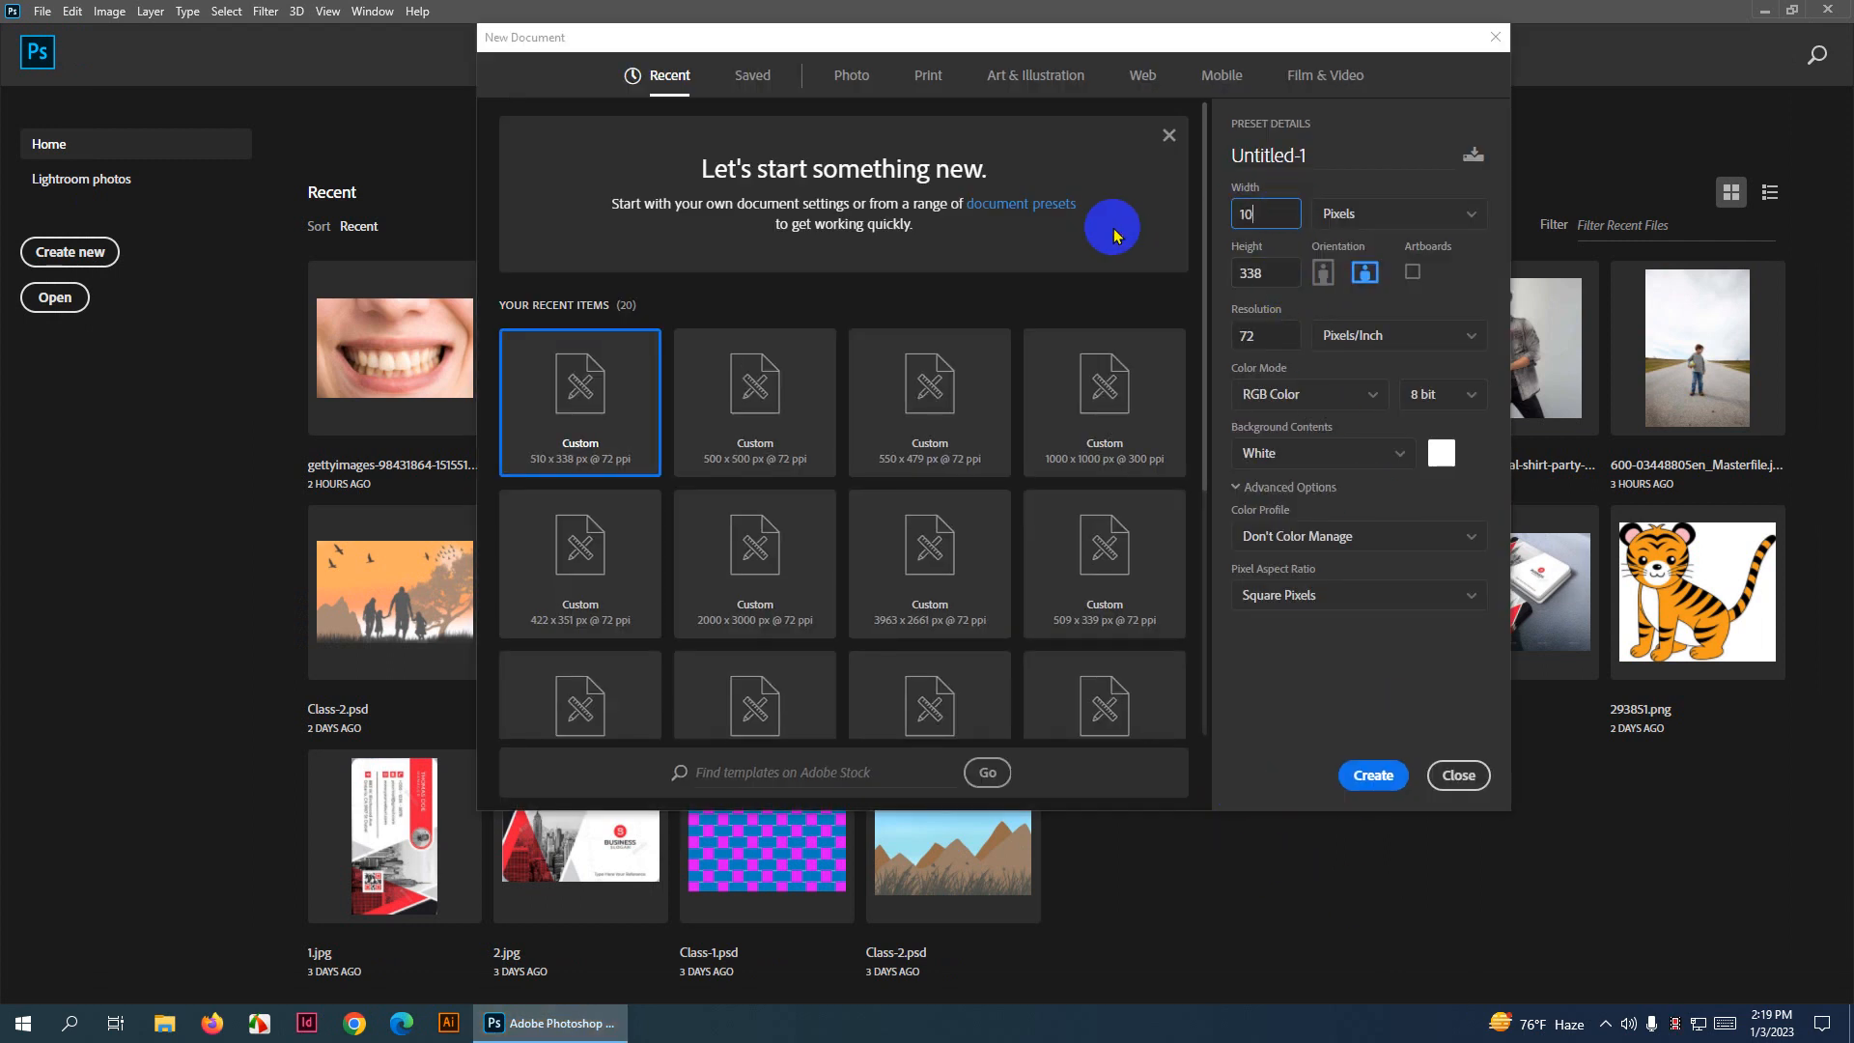
pyautogui.press('Tab')
pyautogui.write('1000')
pyautogui.press('Tab')
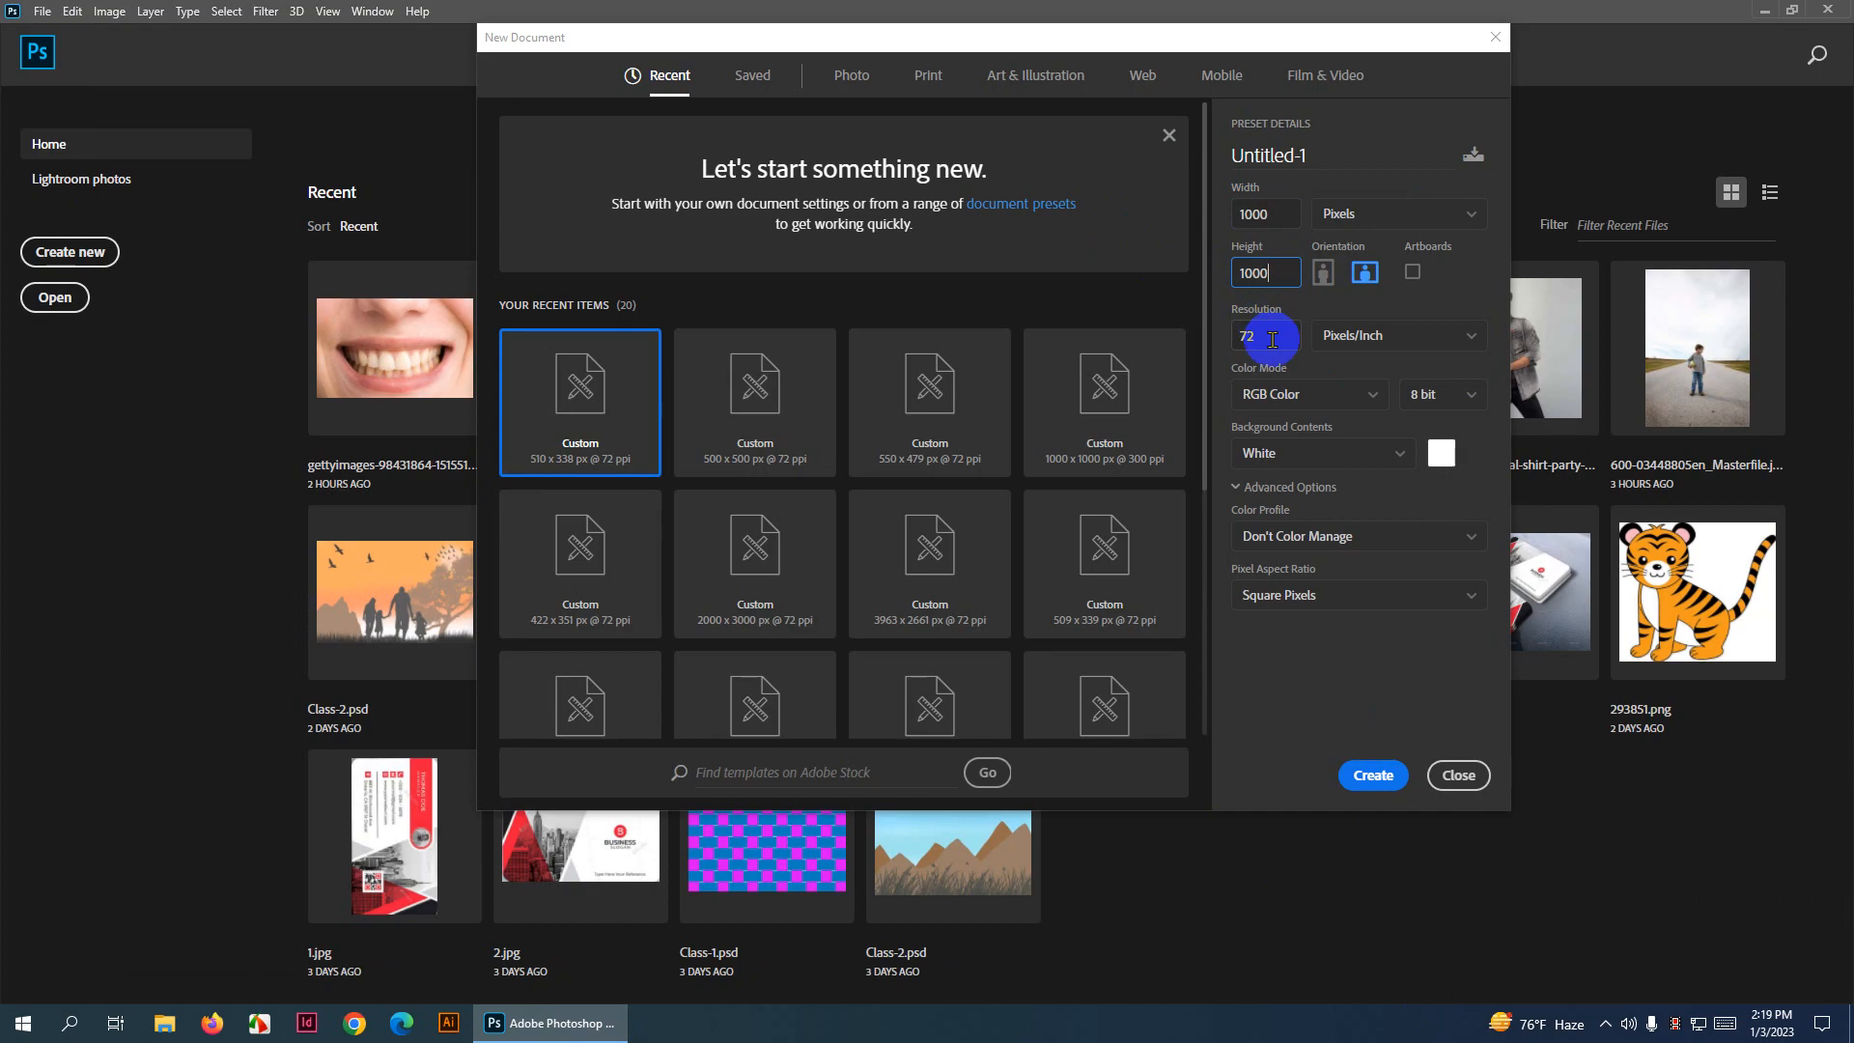
pyautogui.press('BackSpace')
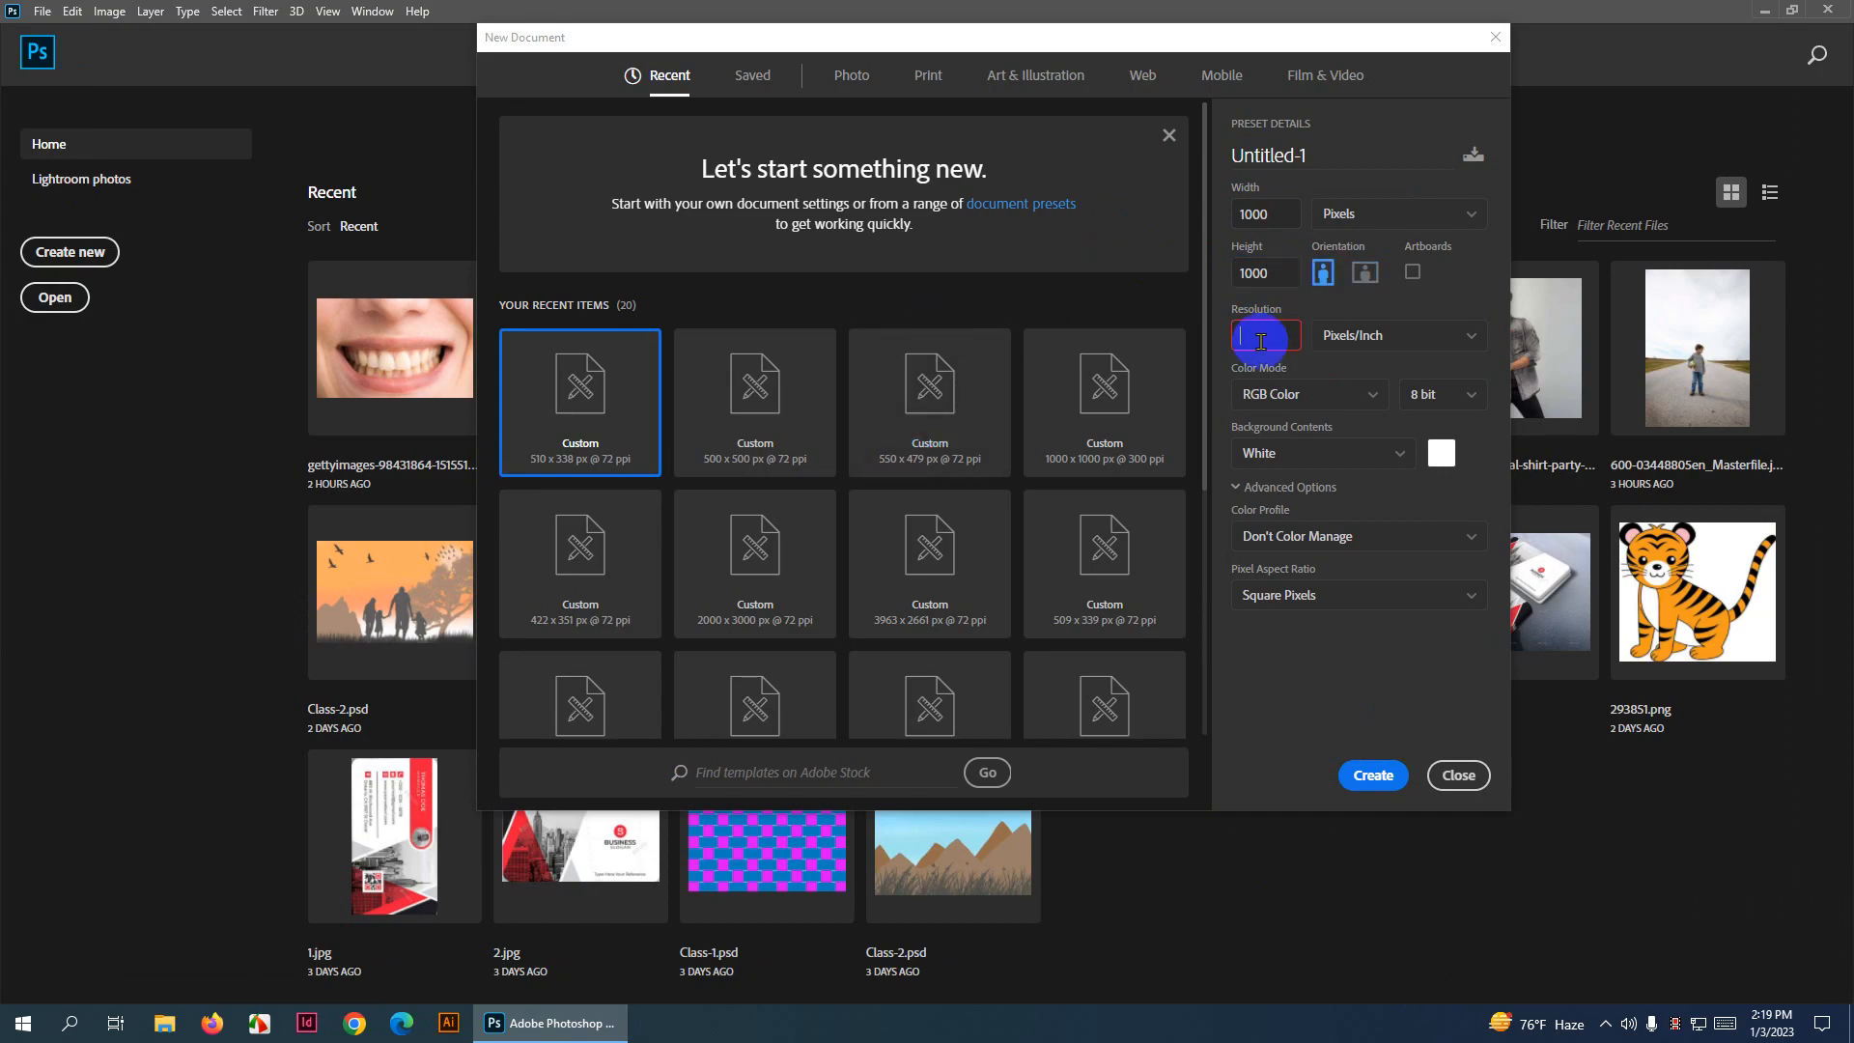
pyautogui.click(1373, 774)
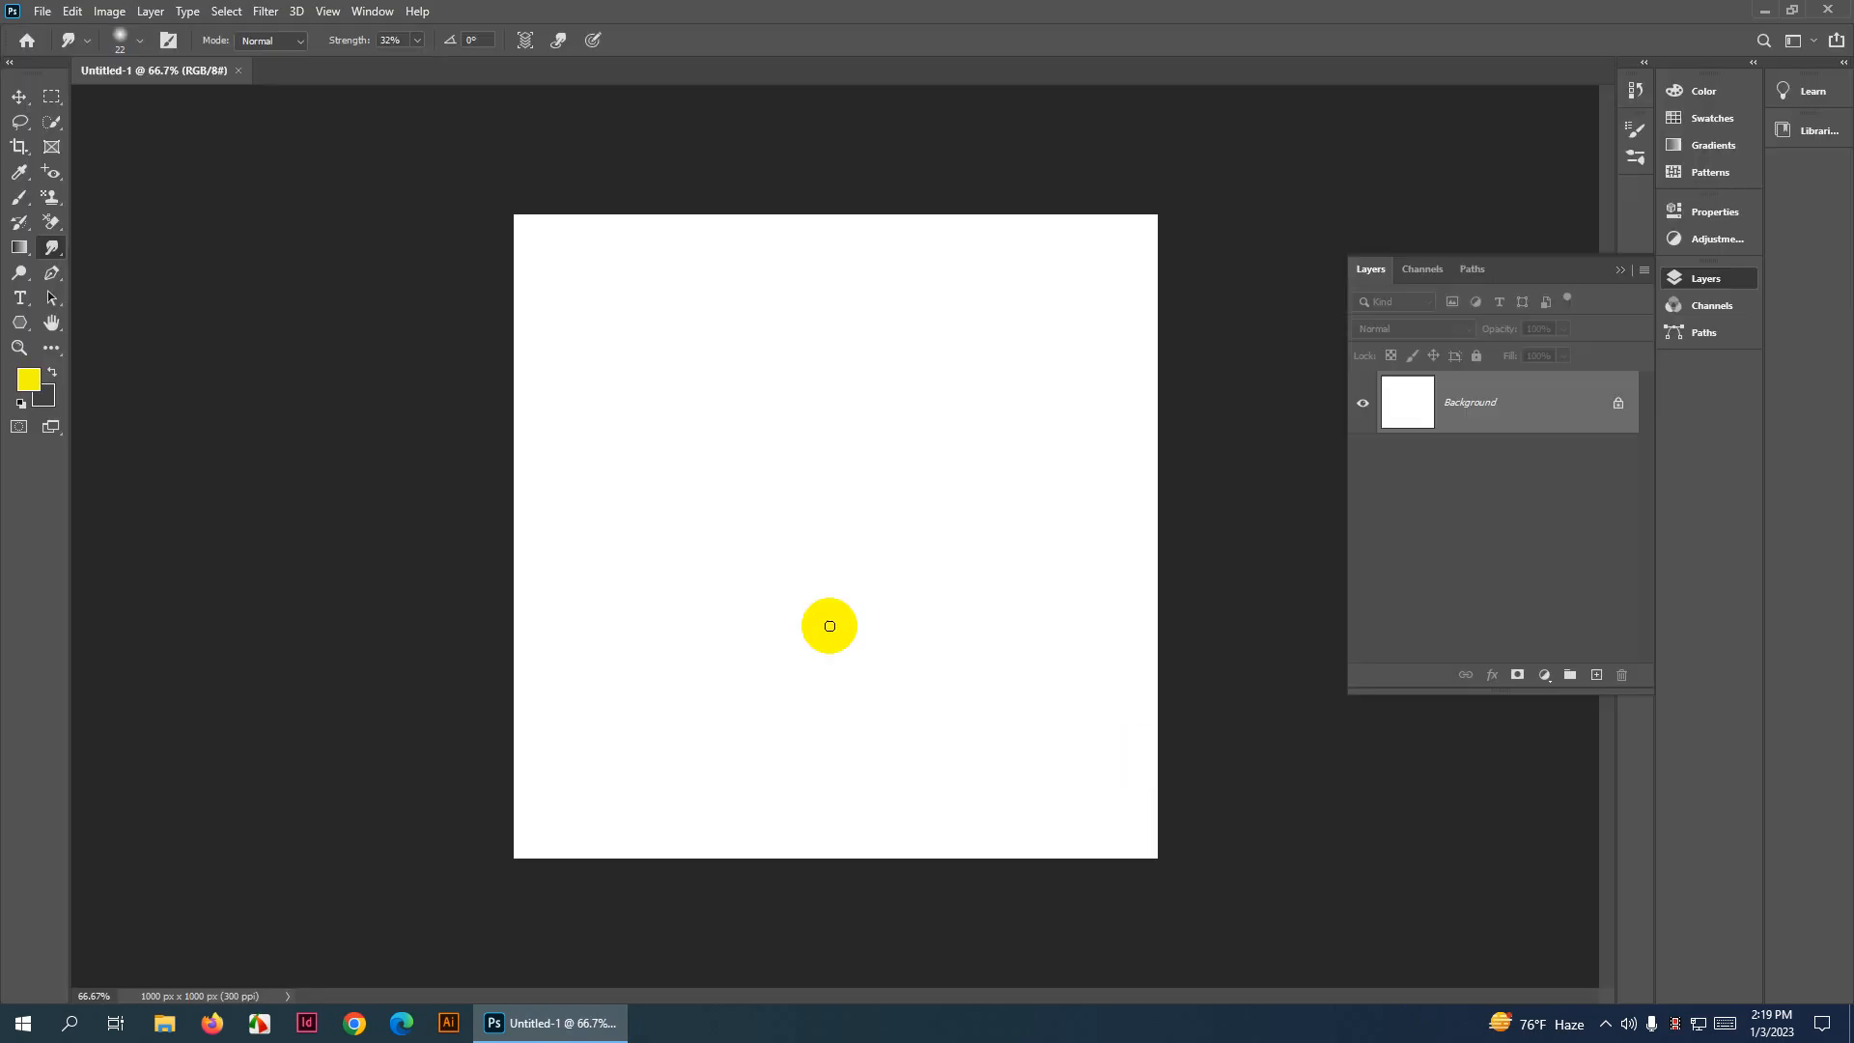
pyautogui.scroll(2, 835, 627)
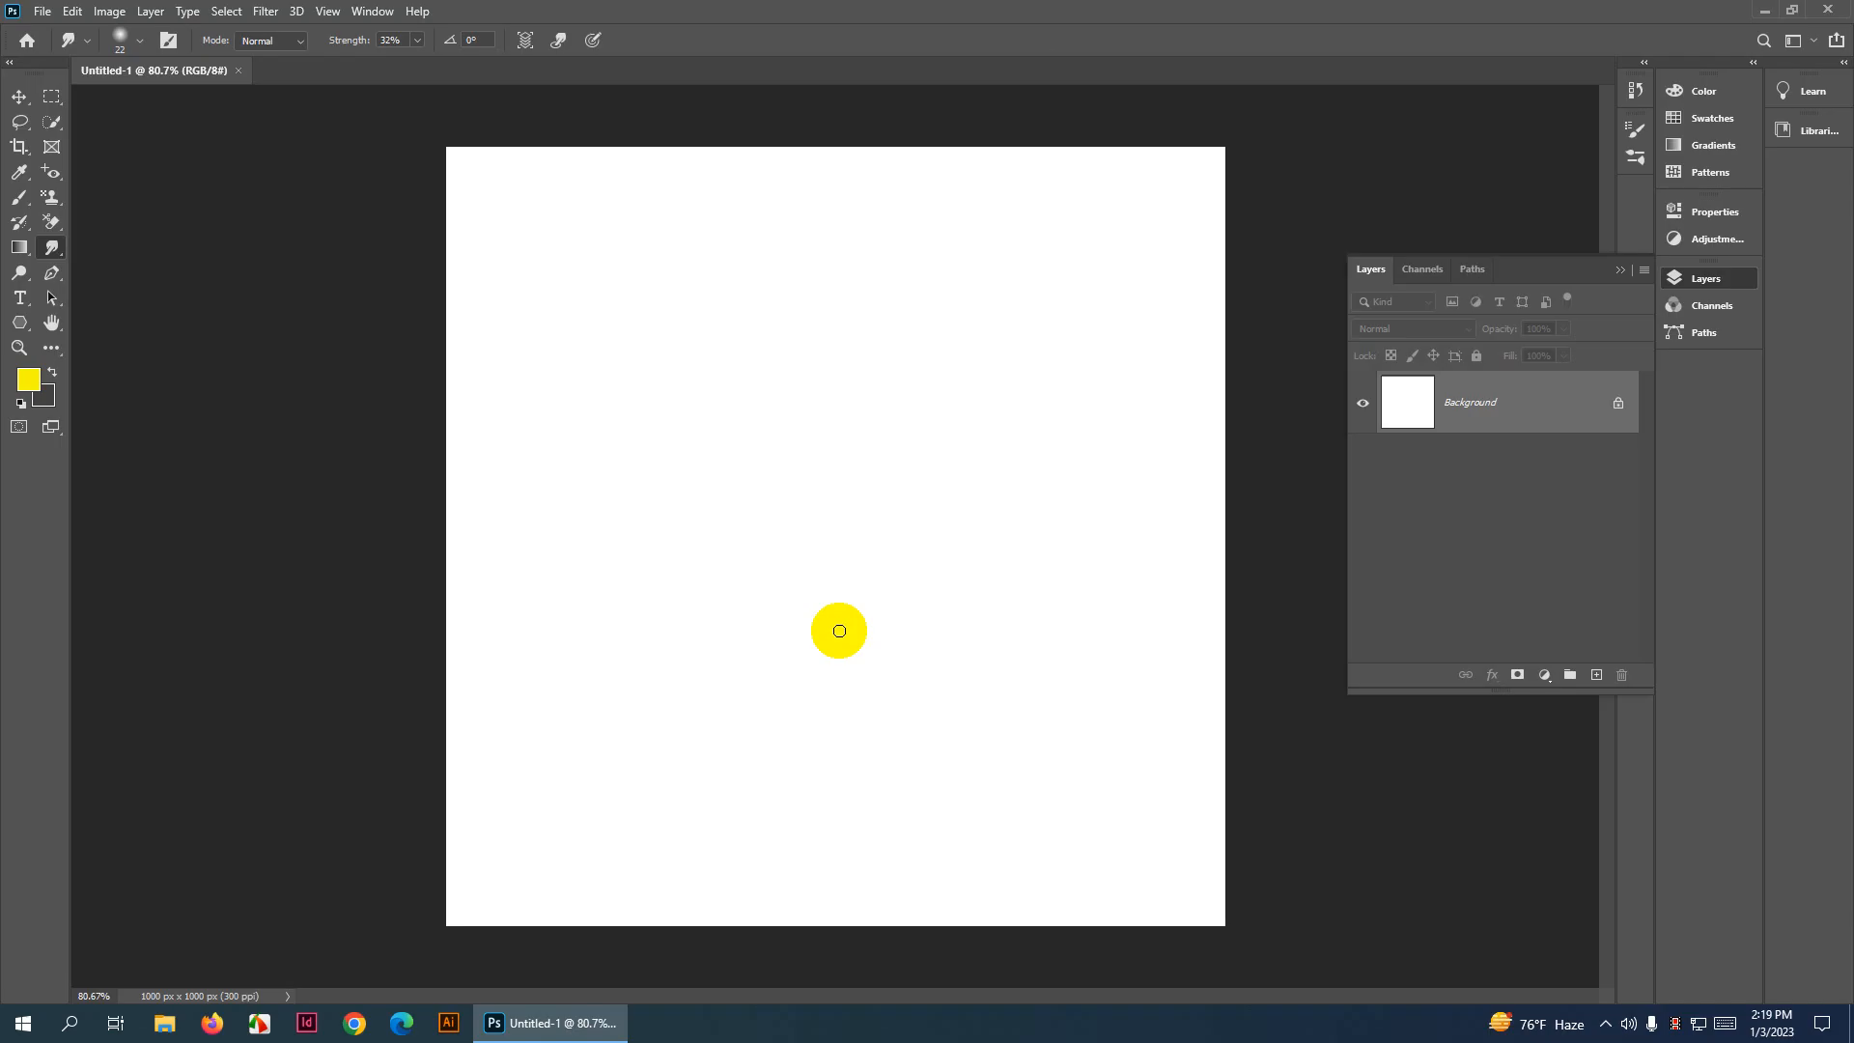
pyautogui.press('v')
pyautogui.click(835, 618)
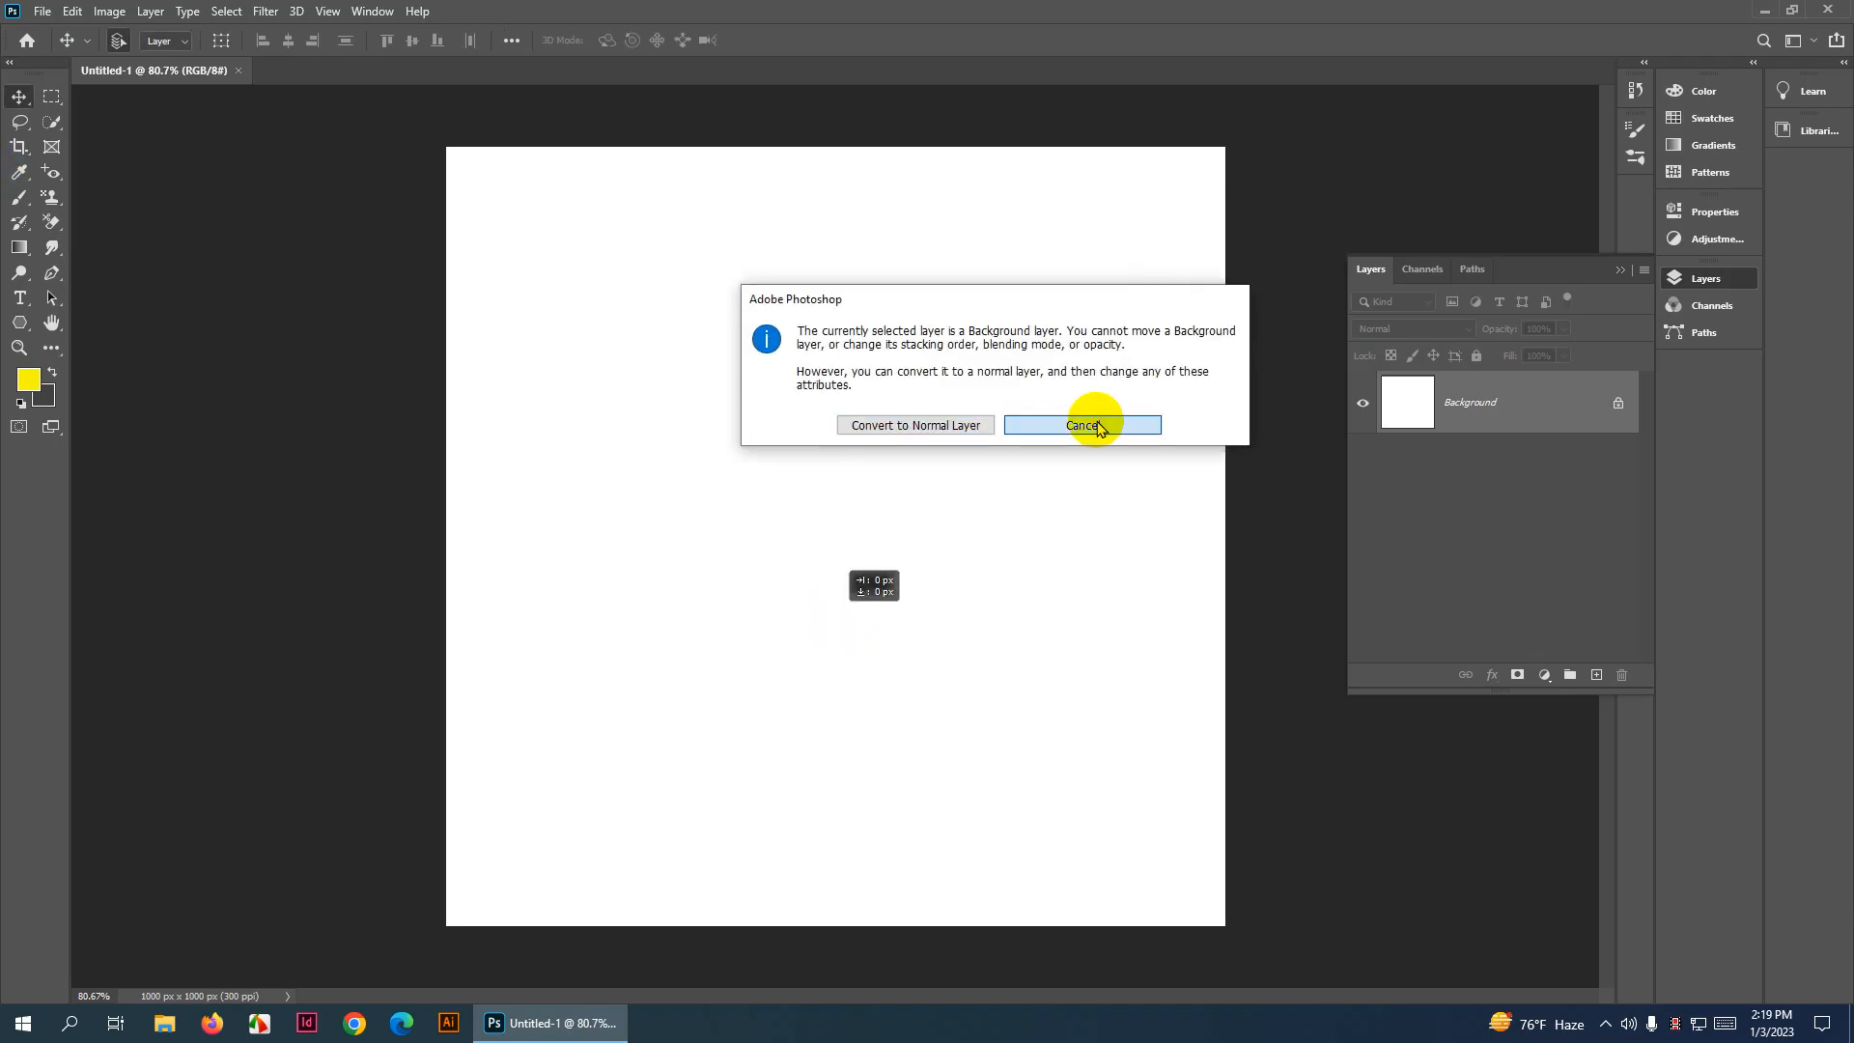
pyautogui.click(1084, 418)
# Fill a square marquee selection in the upper-left part of the canvas with yellow on a new layer, and deselect it
pyautogui.press('m')
pyautogui.moveTo(557, 282); pyautogui.dragTo(787, 512)
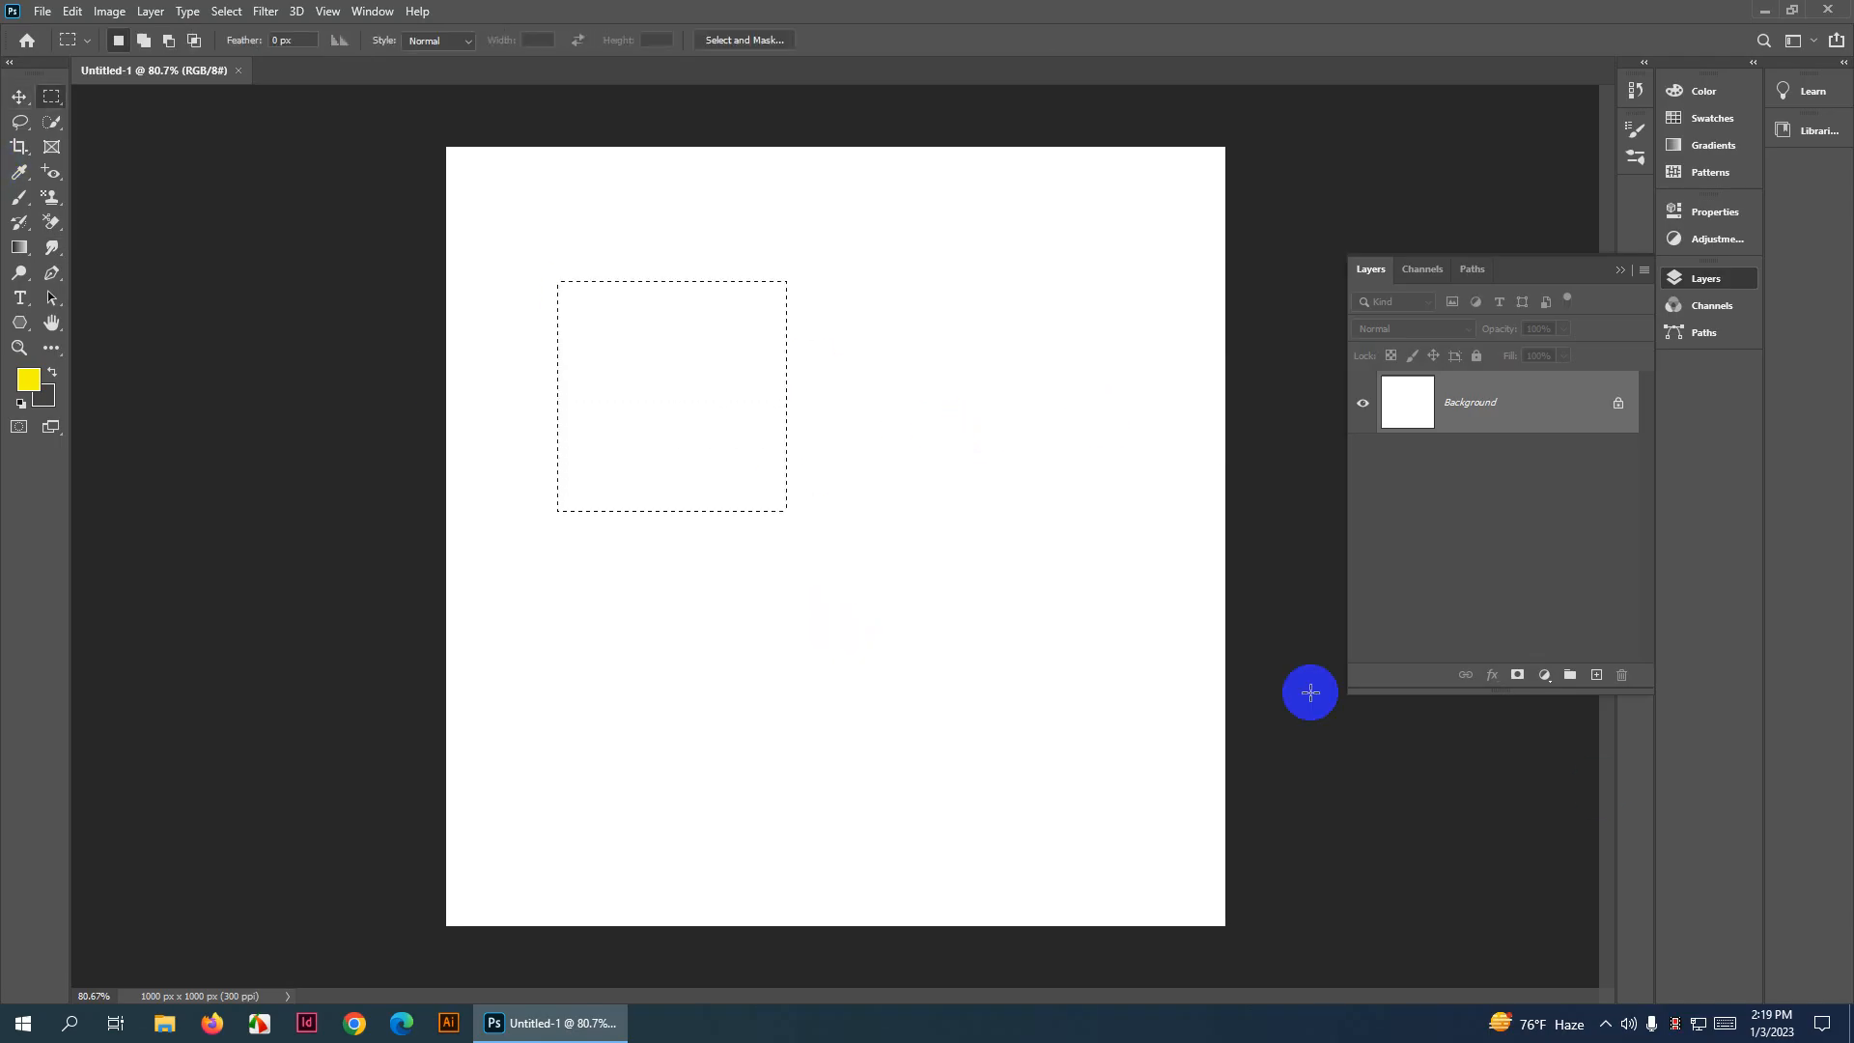
pyautogui.click(1595, 675)
pyautogui.hotkey('alt', 'BackSpace')
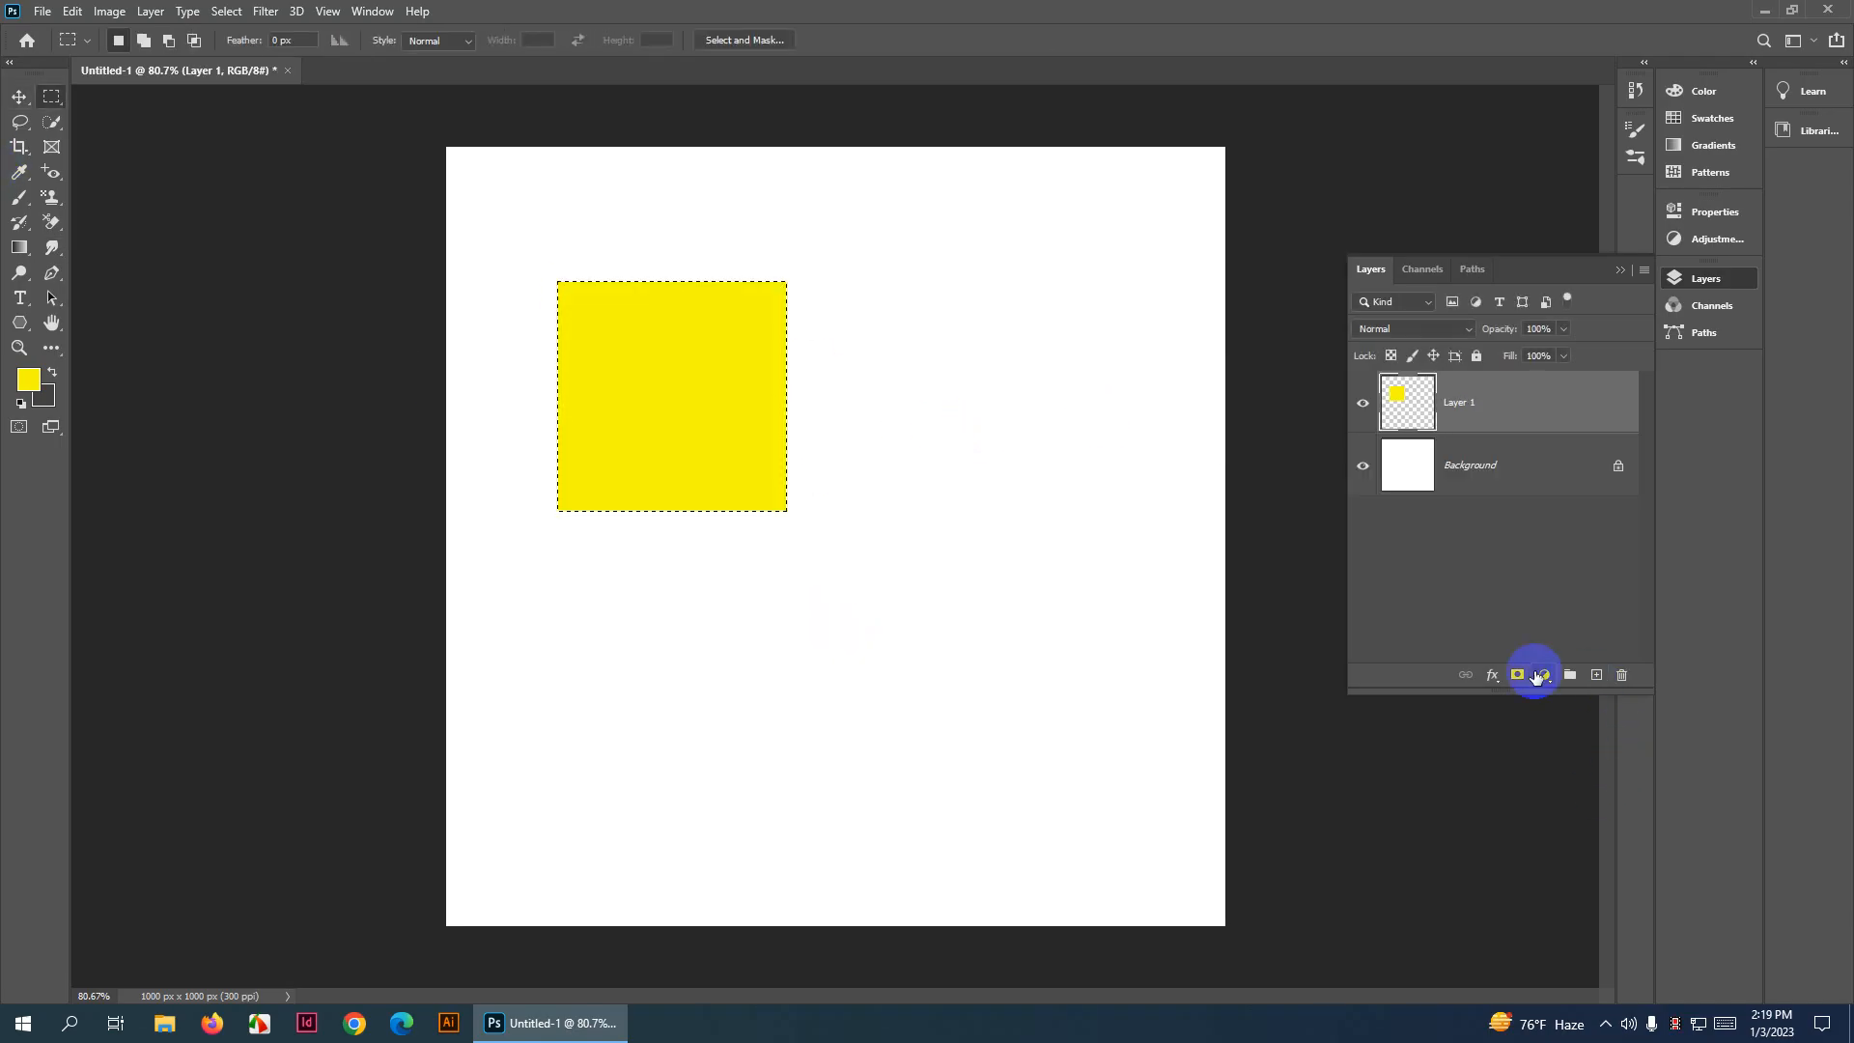
pyautogui.hotkey('ctrl', 'd')
pyautogui.press('v')
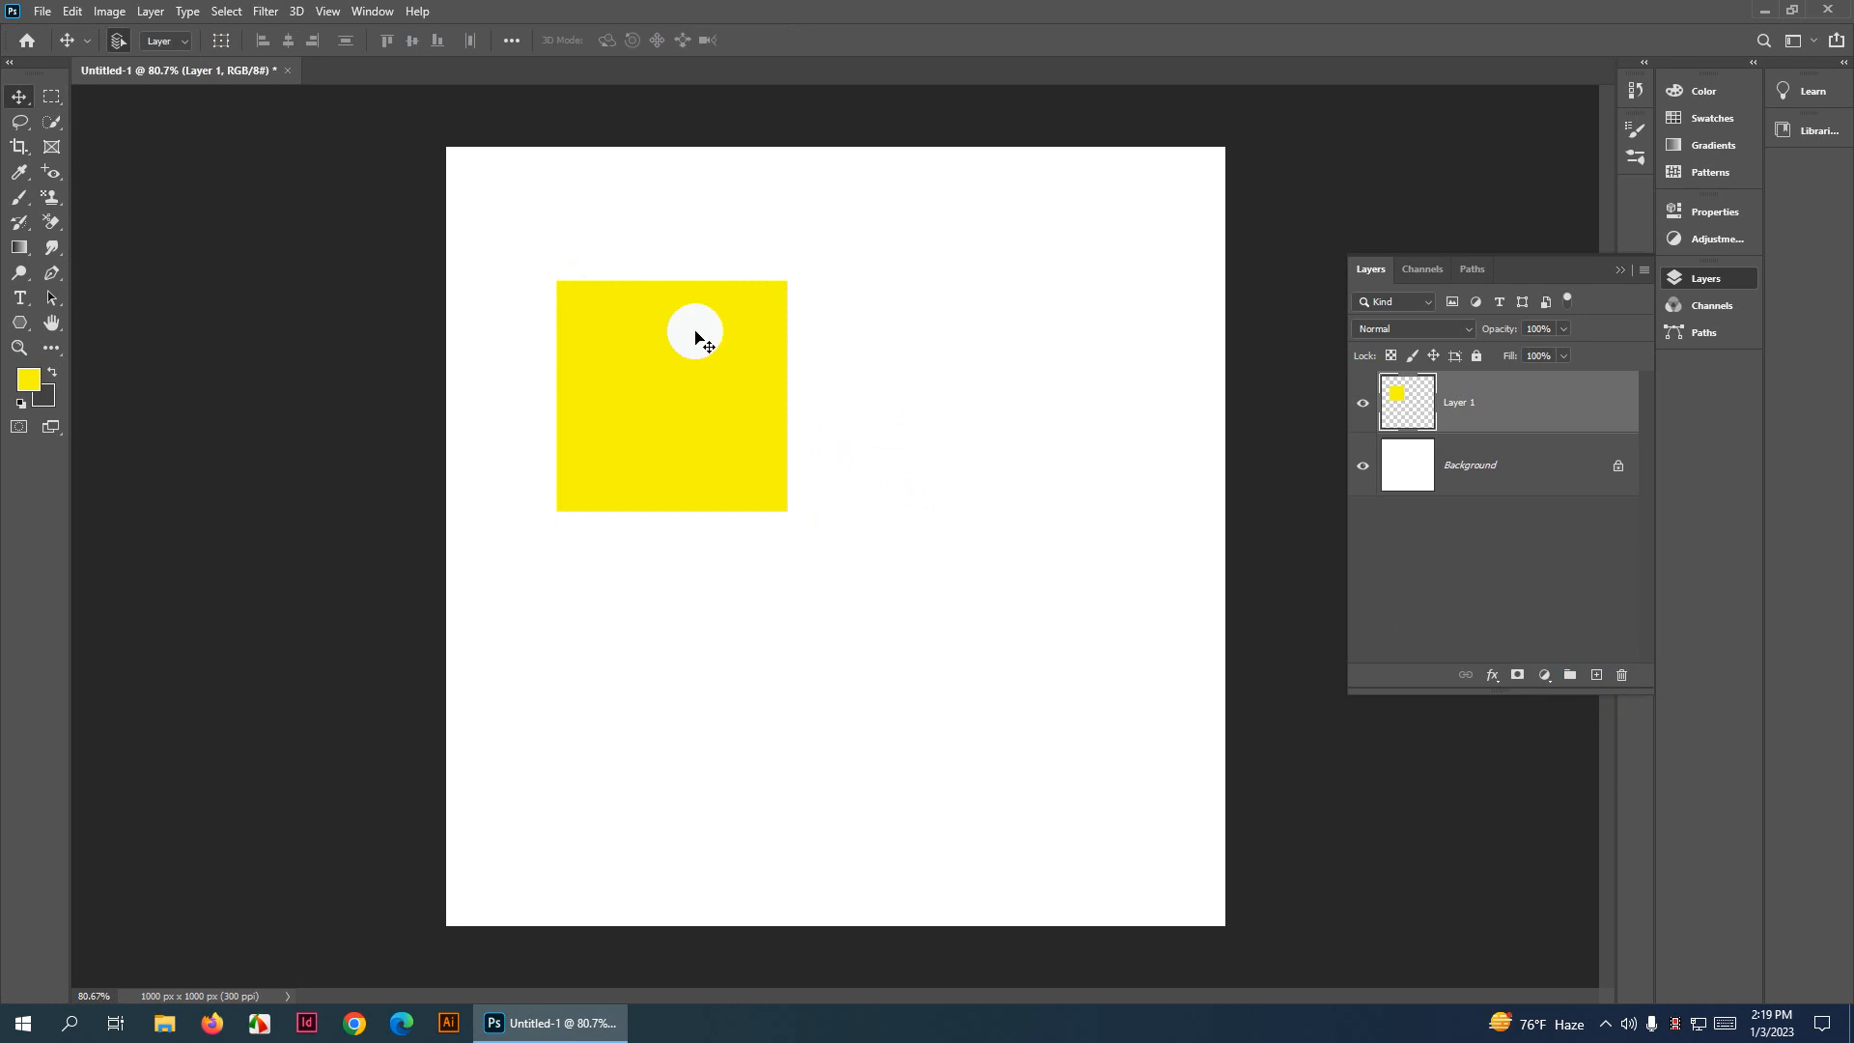
# Try a duplicate of the yellow square beside it, and undo back to the blank background
pyautogui.moveTo(695, 331); pyautogui.dragTo(1029, 351)
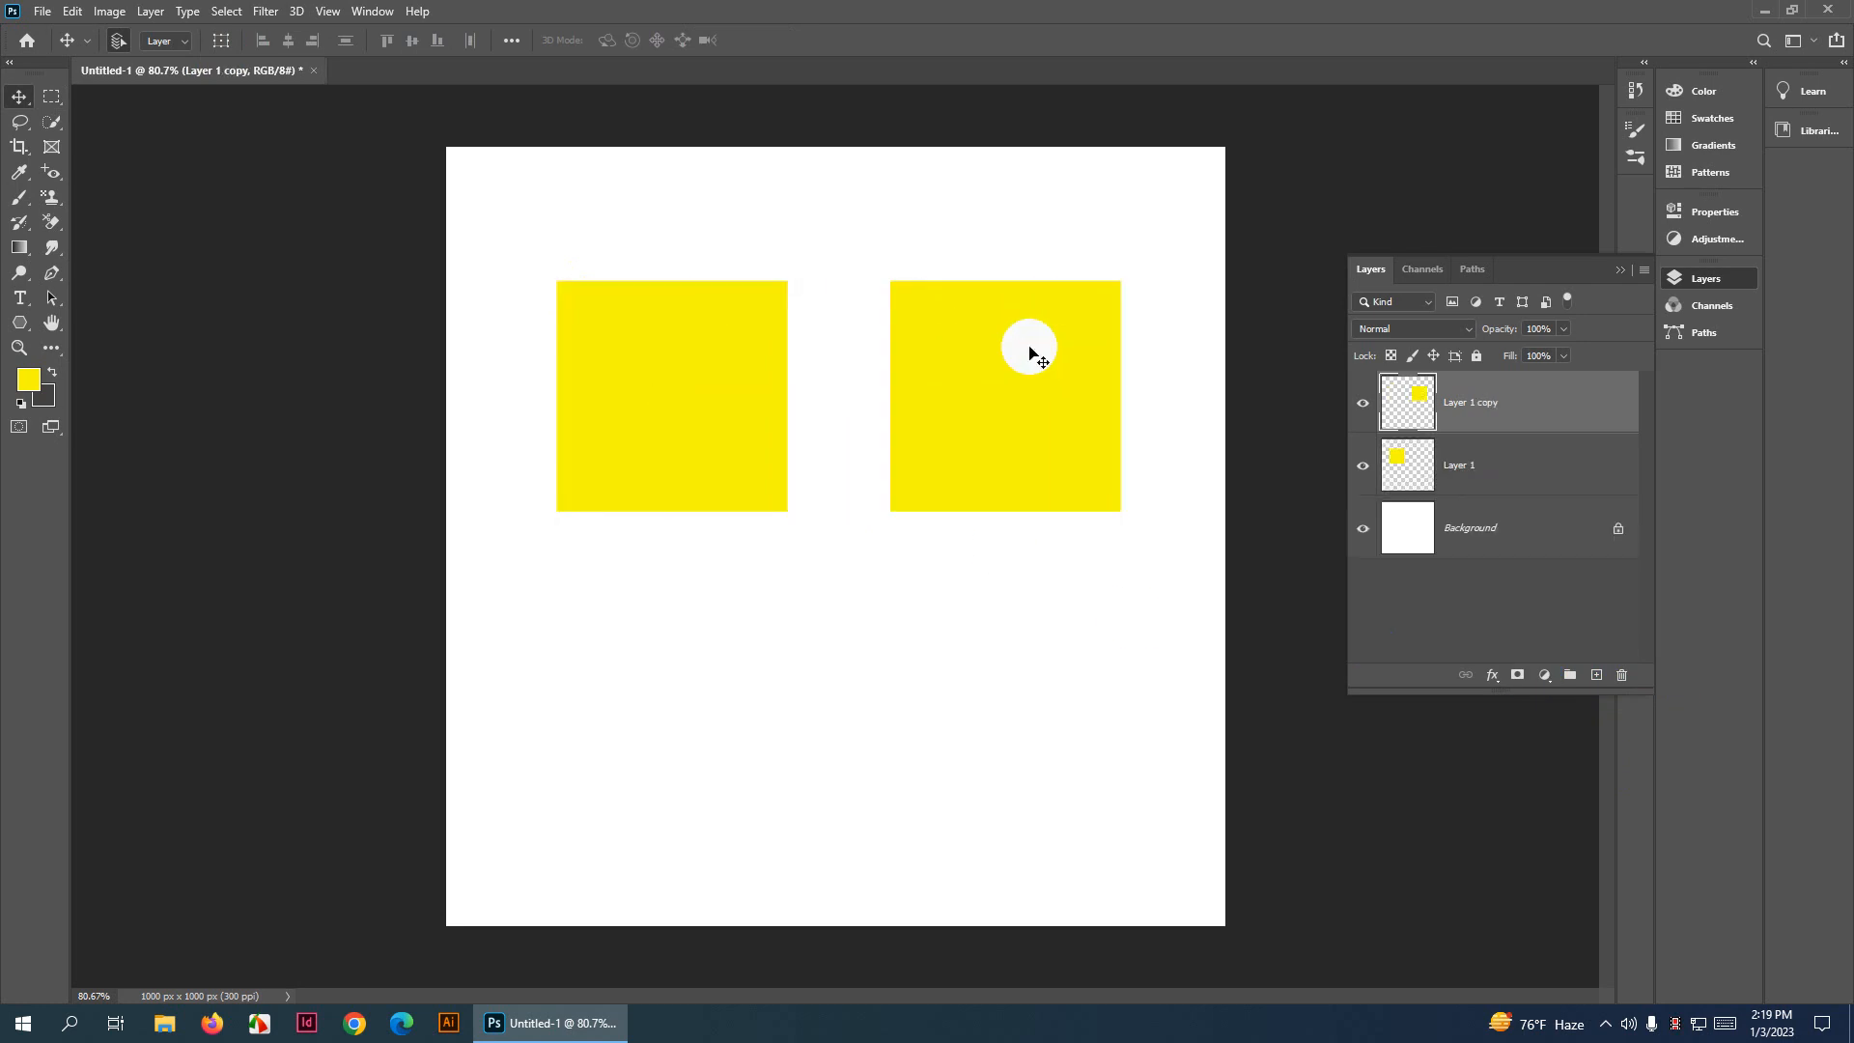
pyautogui.hotkey('ctrl', 'z')
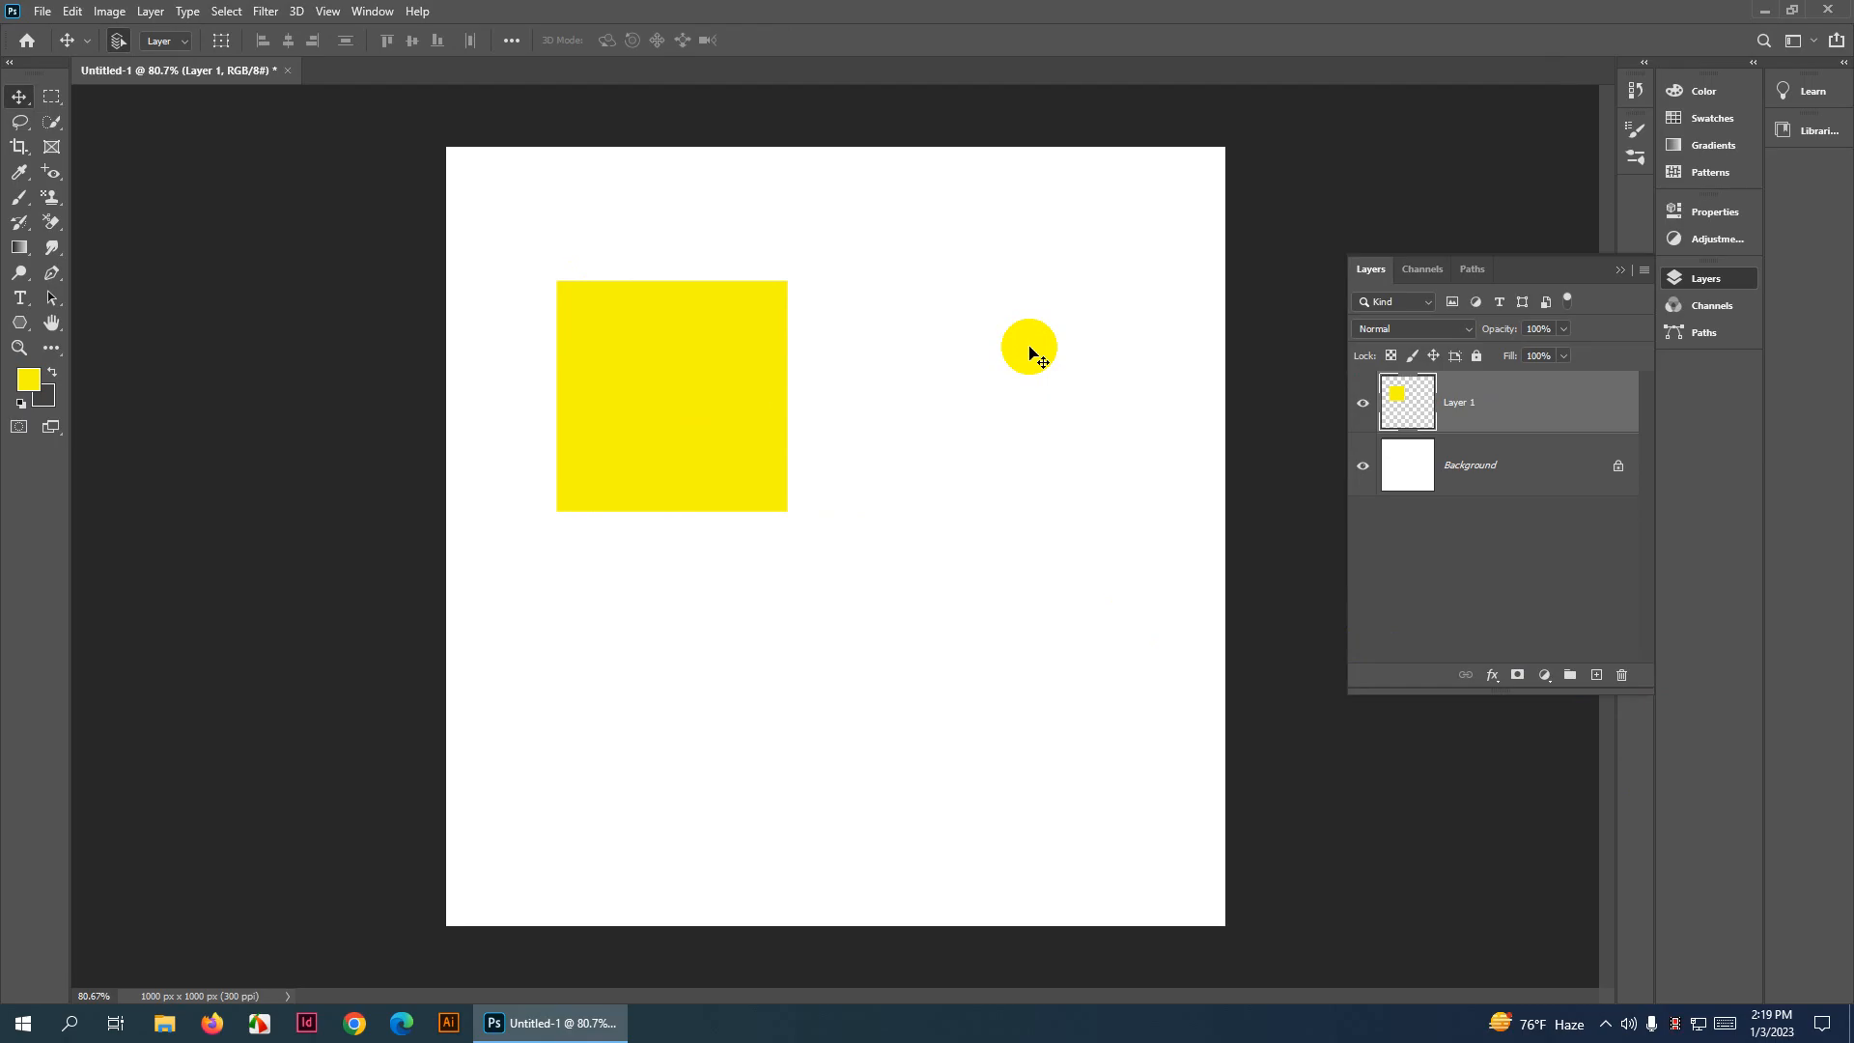
pyautogui.hotkey('ctrl', 'z')
# Fill a narrow full-height selection along the canvas's left edge with yellow on a new layer, and deselect it
pyautogui.click(1594, 674)
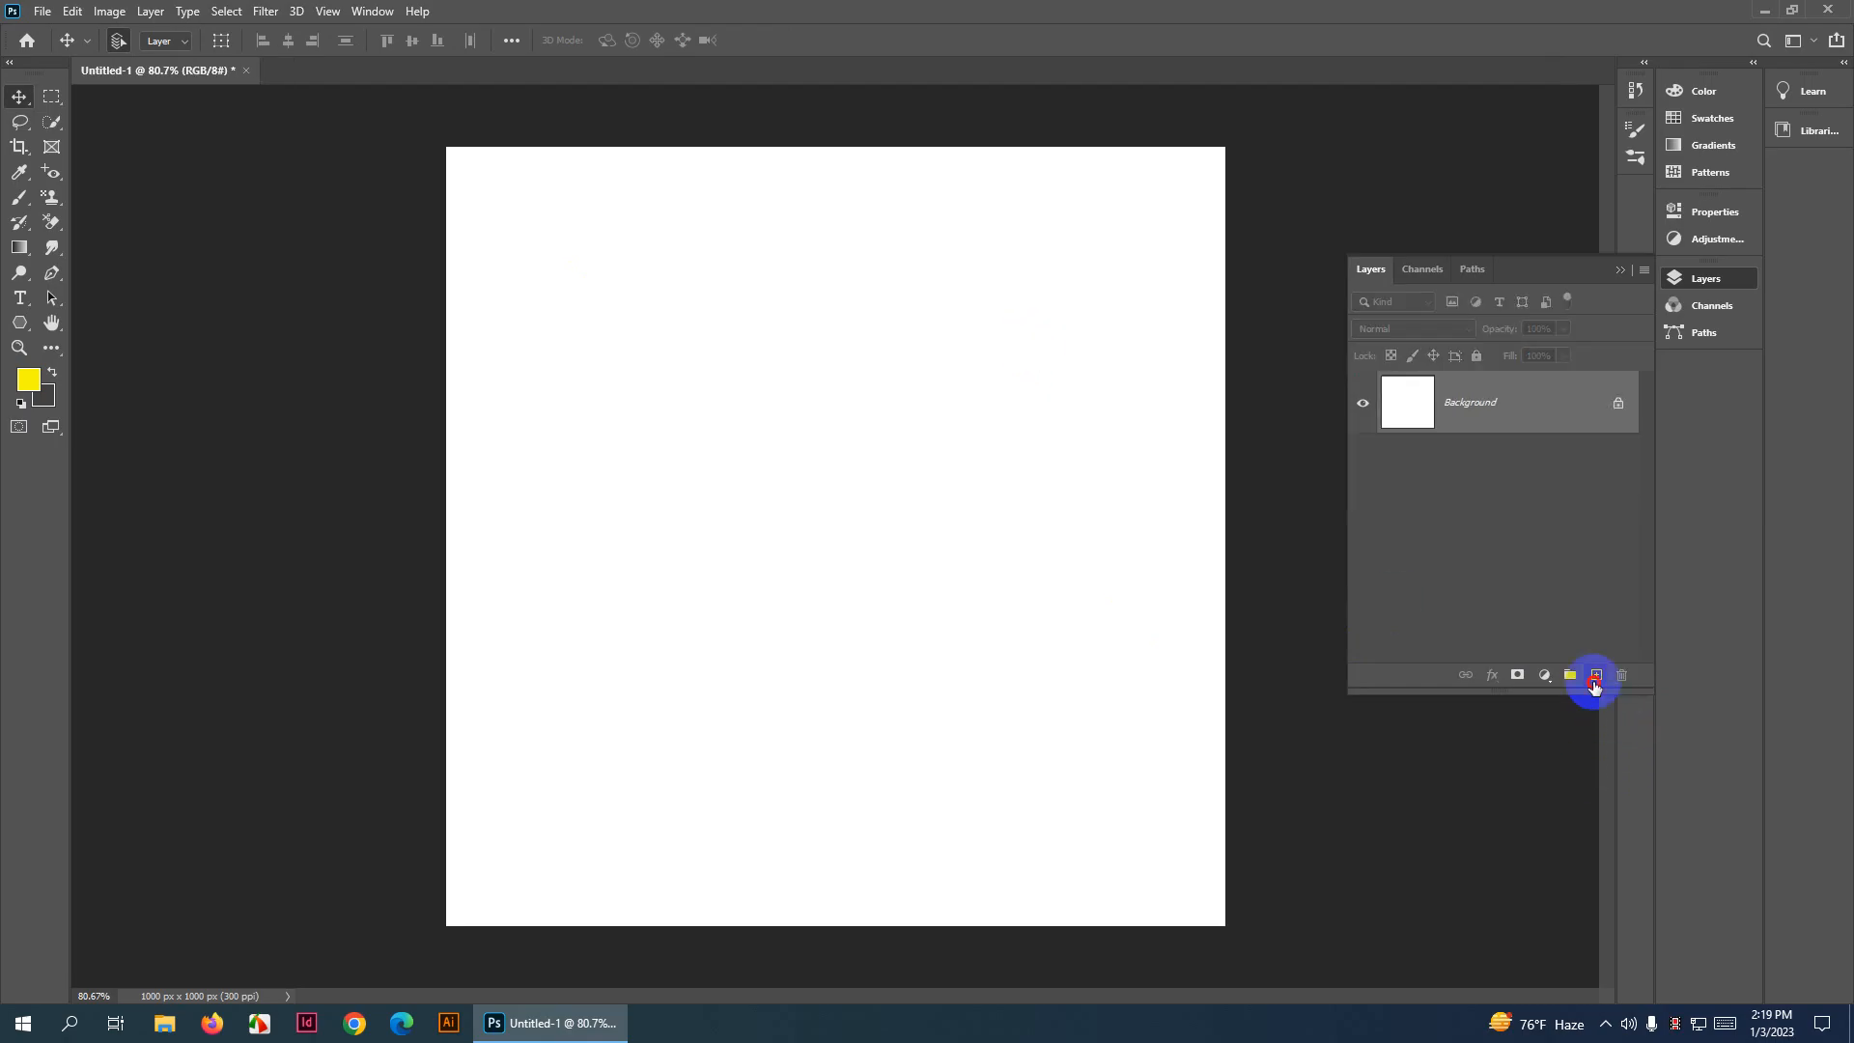
pyautogui.click(51, 95)
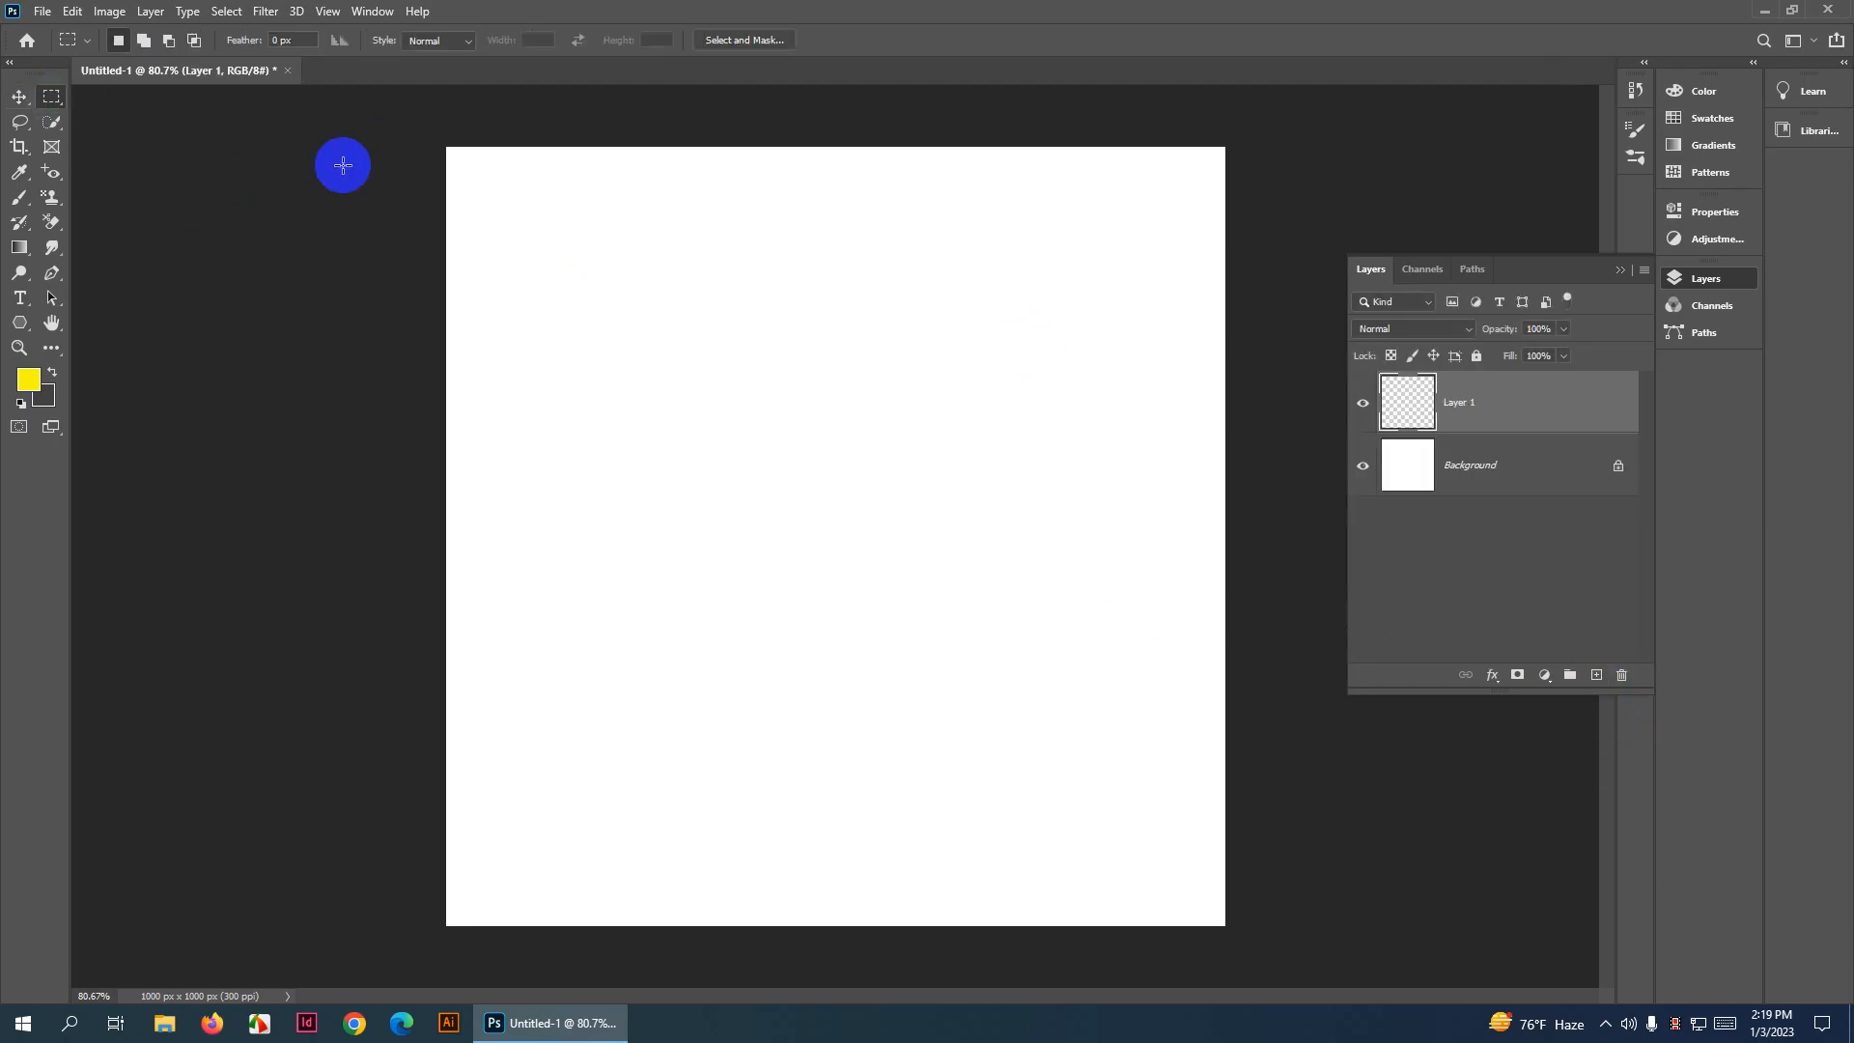
pyautogui.moveTo(446, 147); pyautogui.dragTo(492, 1025)
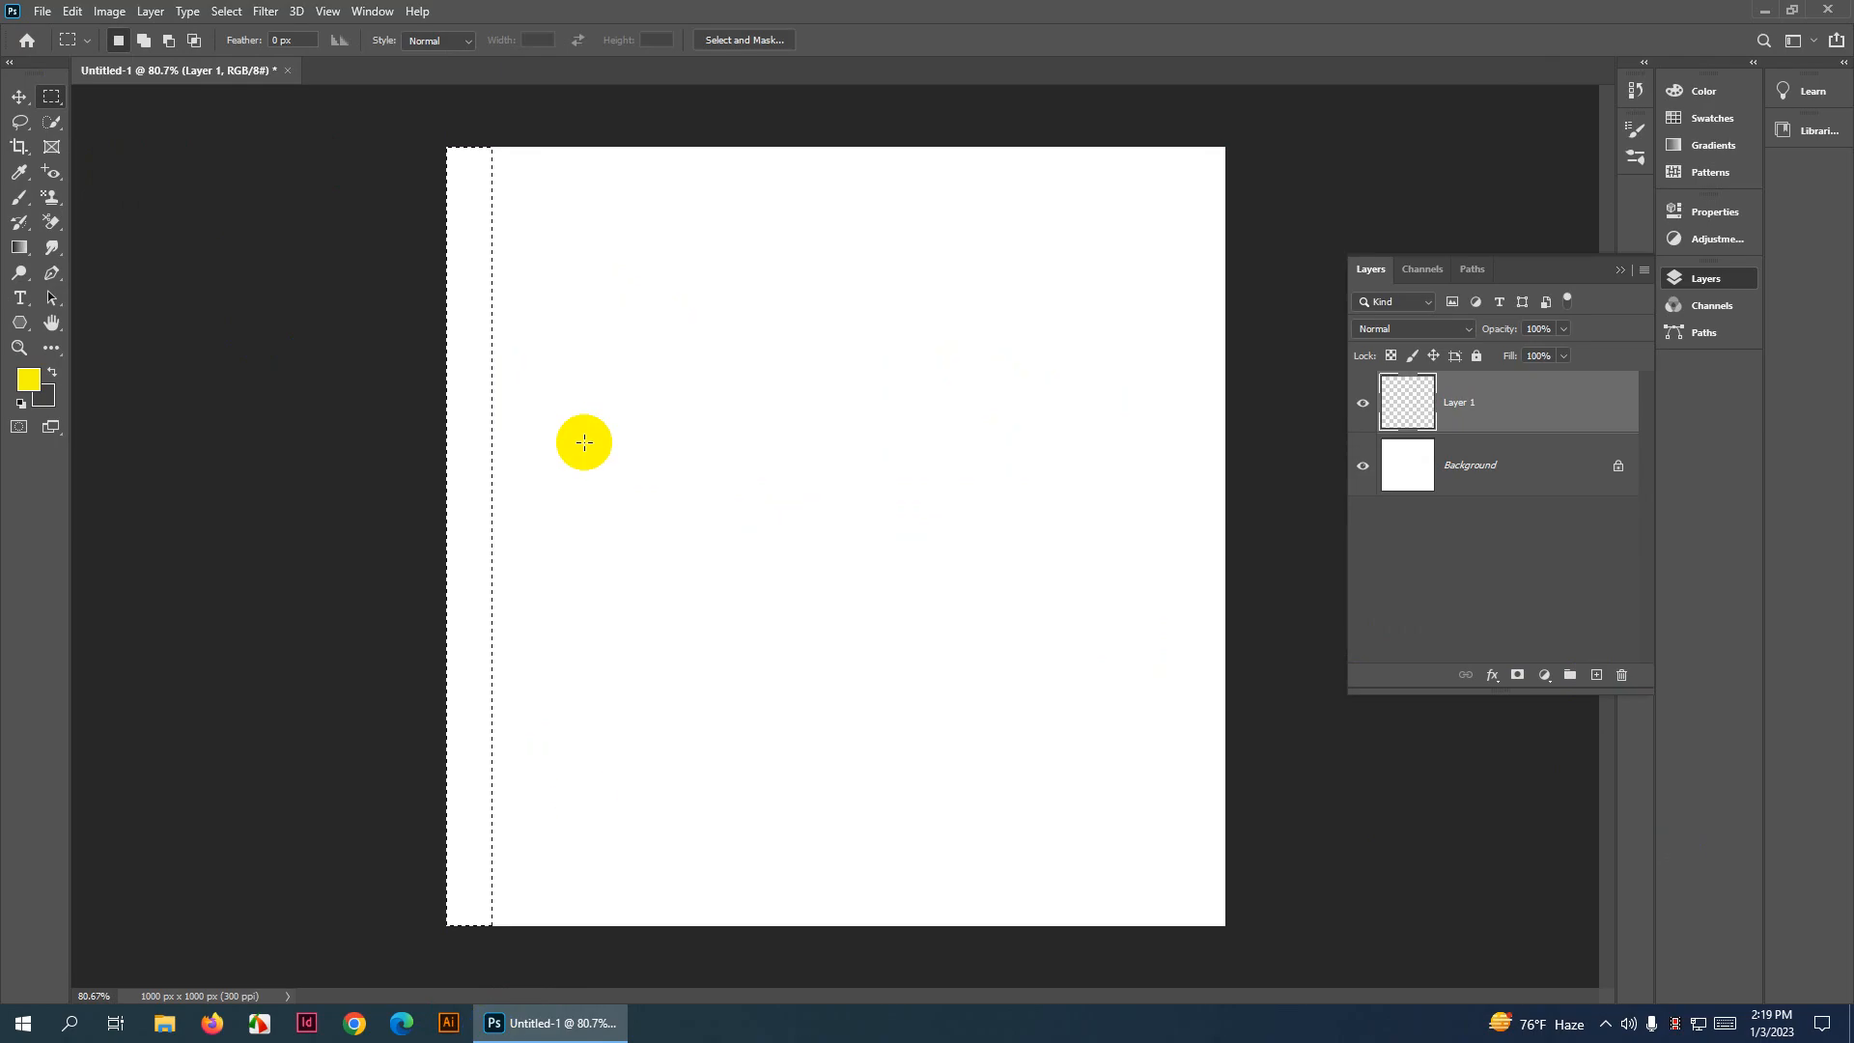
pyautogui.hotkey('alt', 'BackSpace')
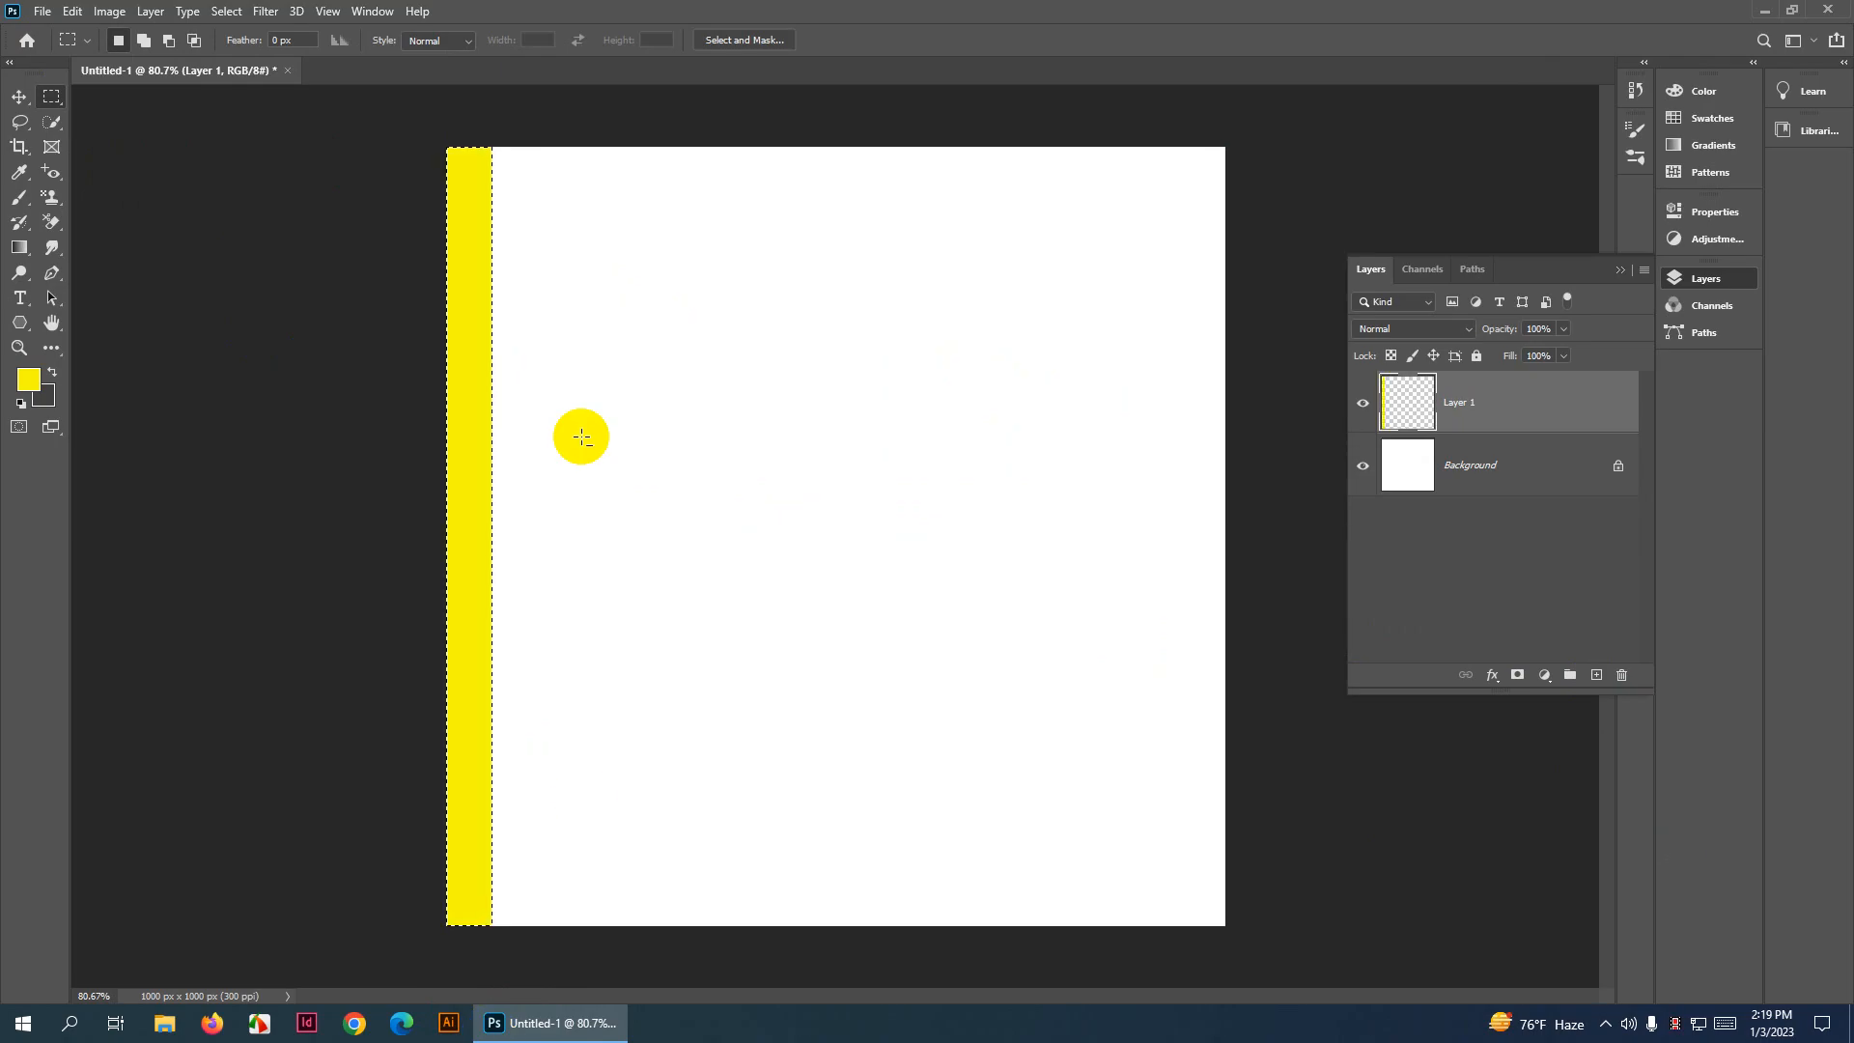
pyautogui.hotkey('ctrl', 'd')
# Duplicate the yellow stripe rightward with equal gaps to make four, and copy those four to make eight stripes
pyautogui.press('v')
pyautogui.moveTo(478, 432); pyautogui.dragTo(556, 443)
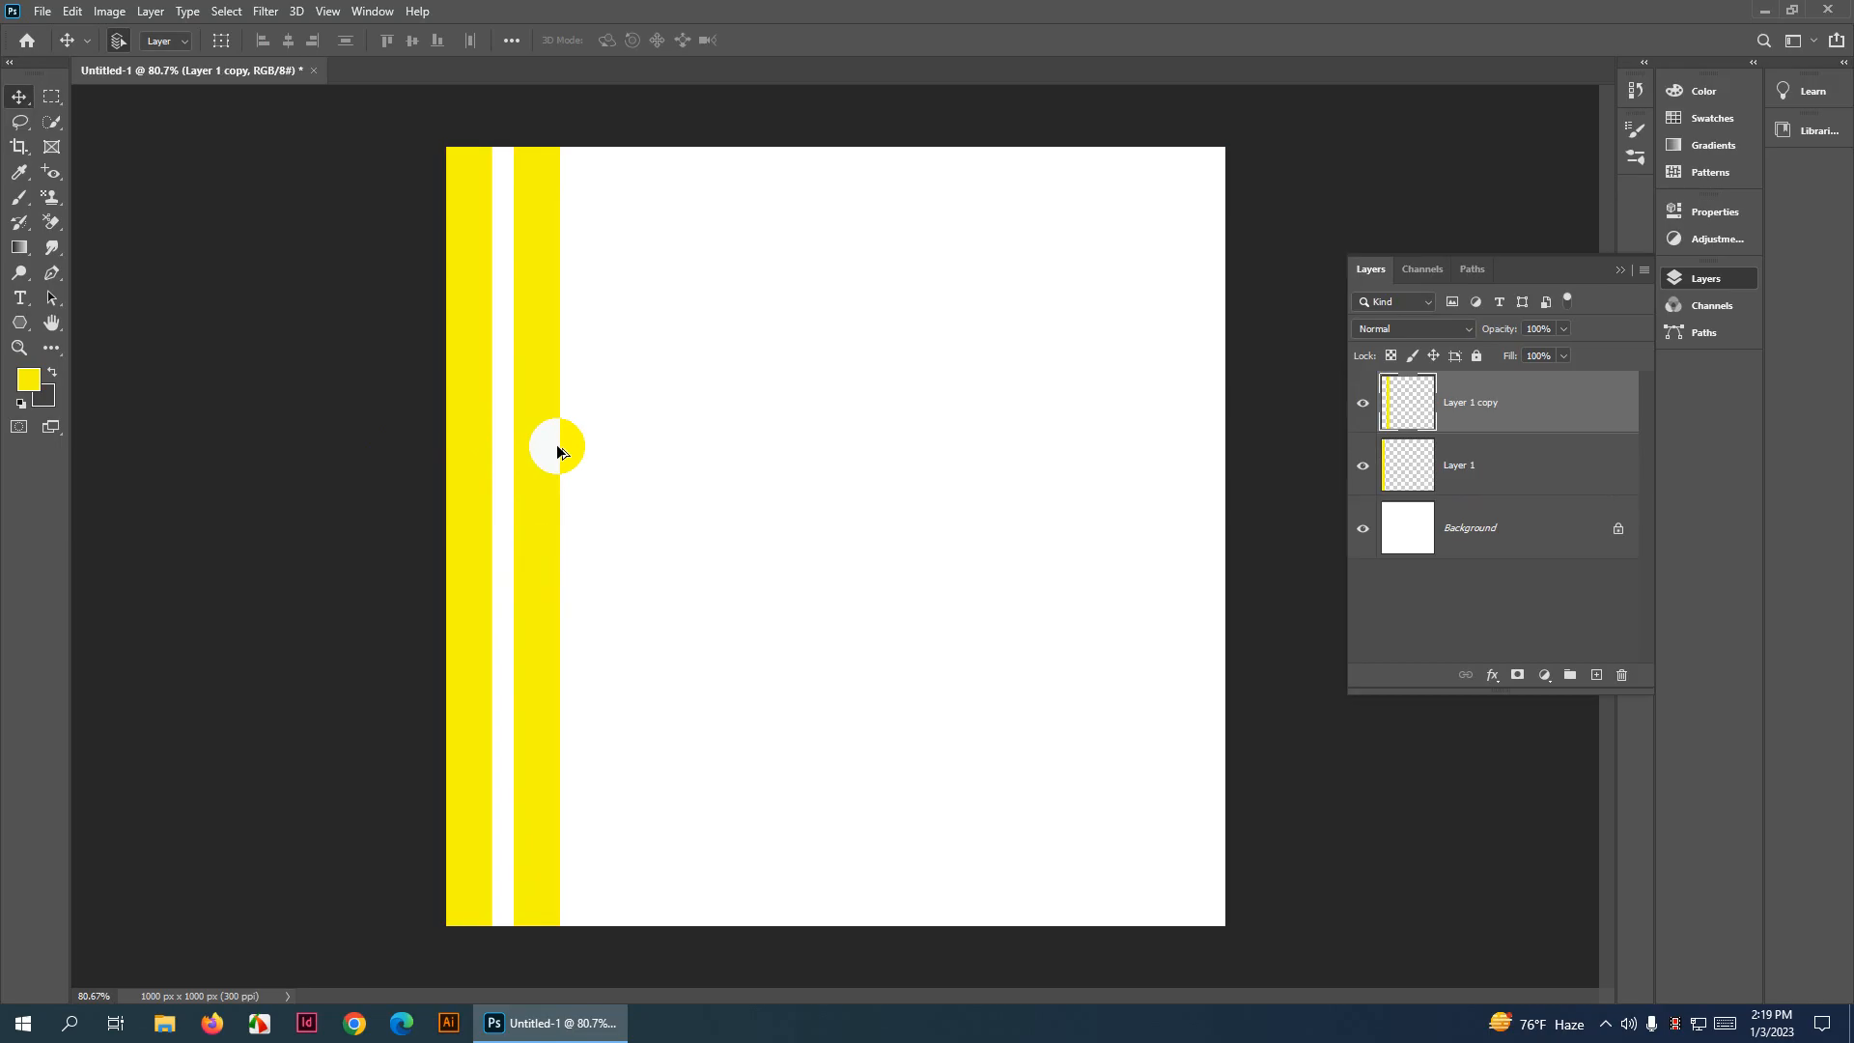
pyautogui.moveTo(527, 590); pyautogui.dragTo(668, 614)
pyautogui.moveTo(1034, 468); pyautogui.dragTo(228, 943)
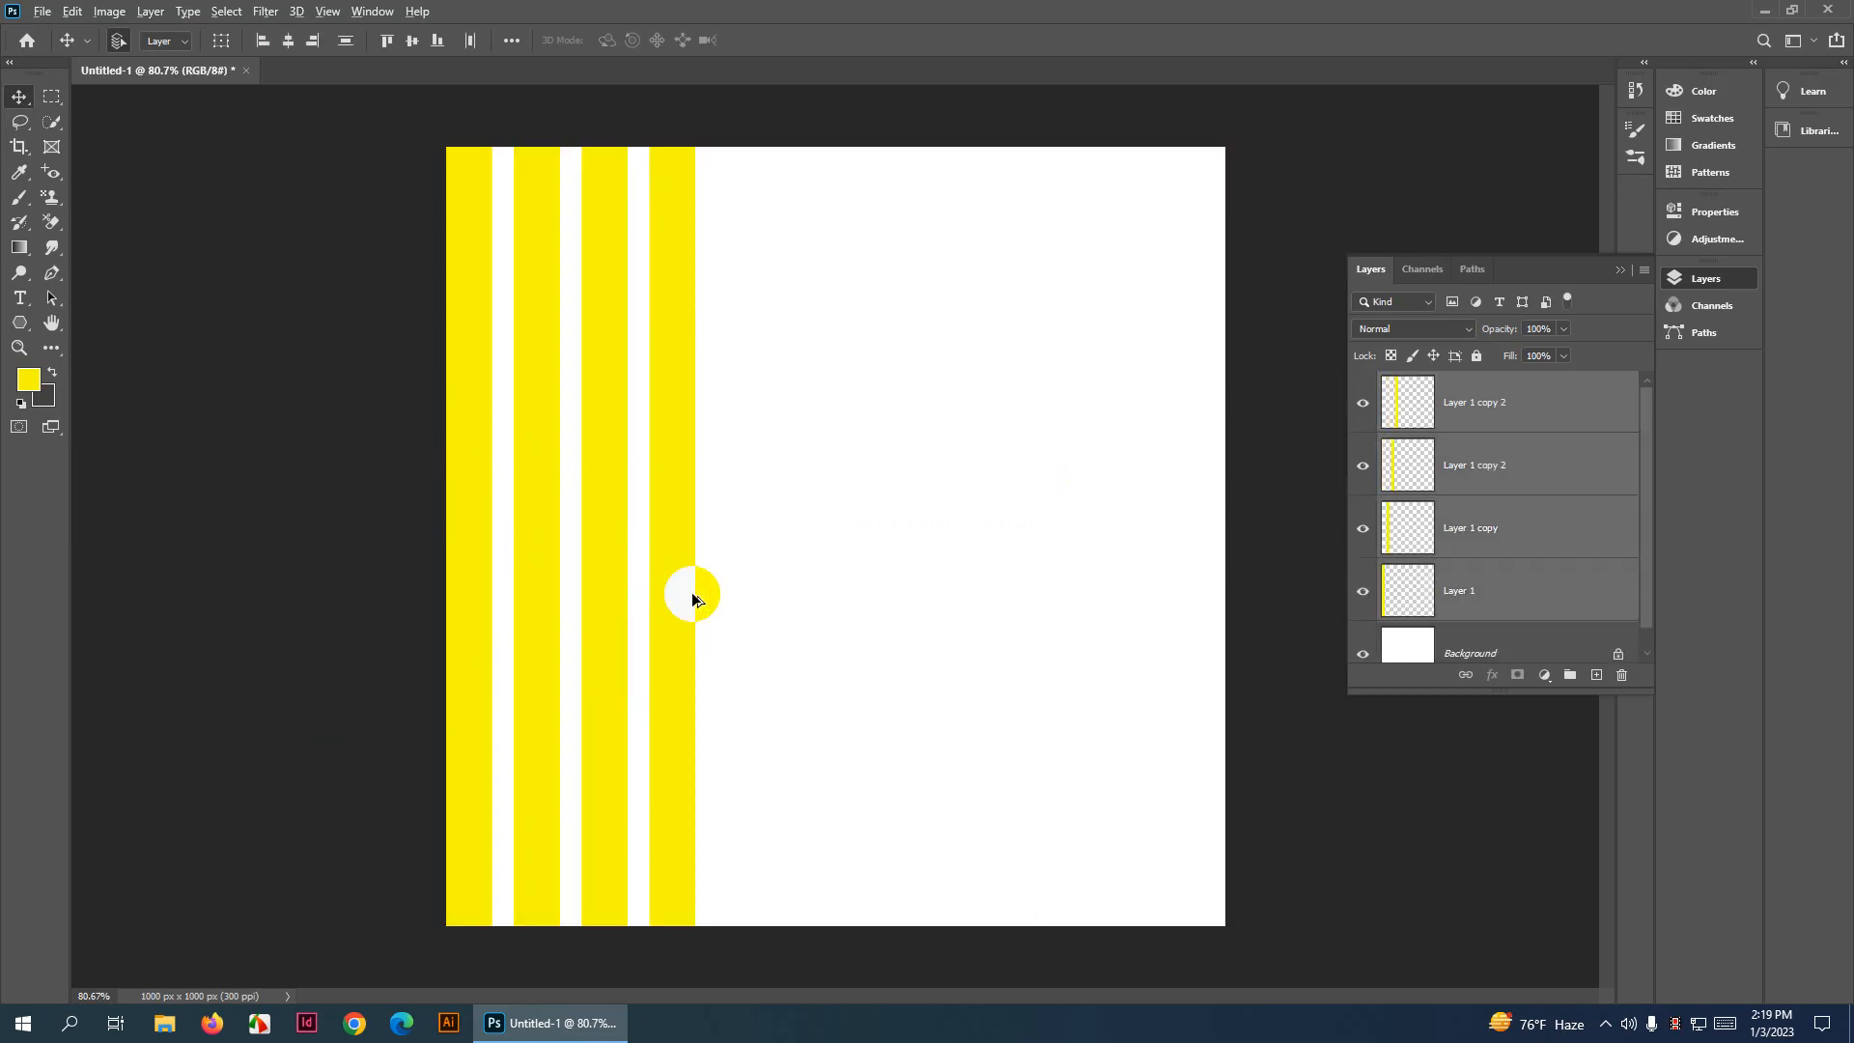
pyautogui.moveTo(691, 592); pyautogui.dragTo(964, 583)
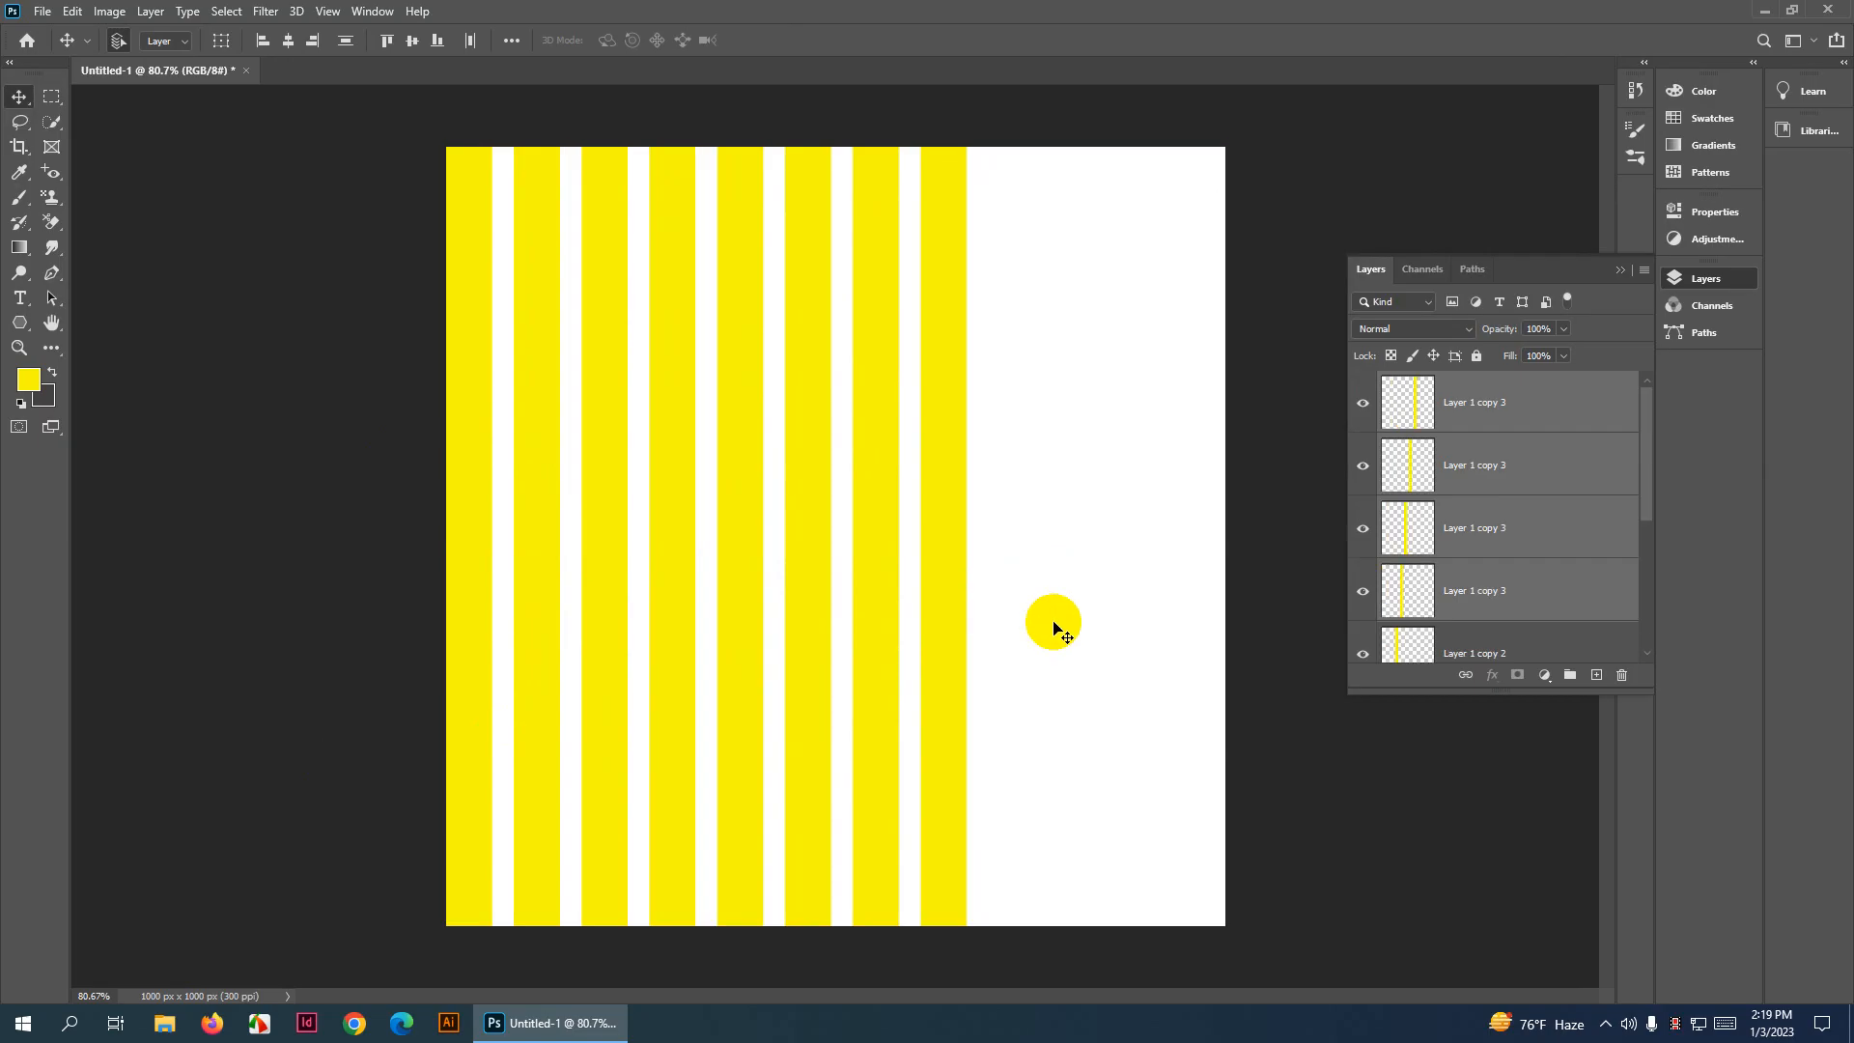
# Copy the last three stripes rightward and place one more stripe copy flush with the canvas's right edge
pyautogui.moveTo(1051, 561); pyautogui.dragTo(791, 804)
pyautogui.click(885, 726)
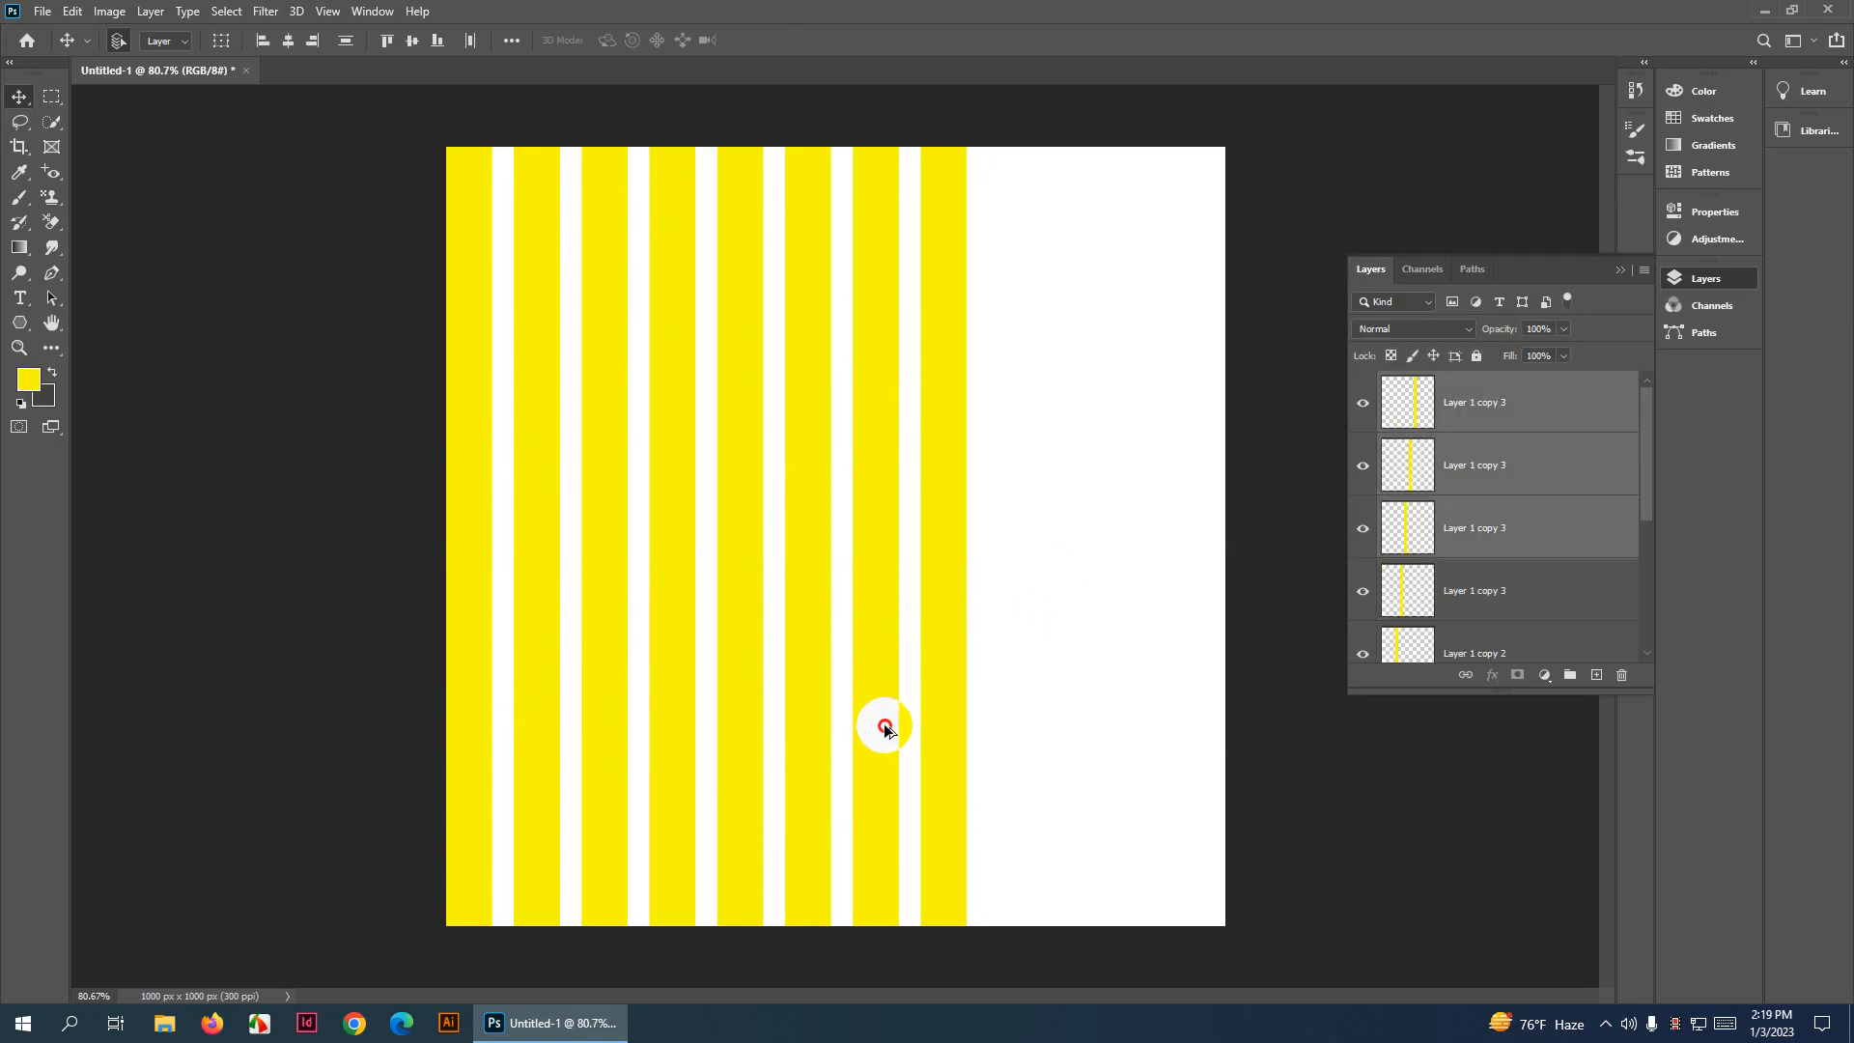
pyautogui.moveTo(884, 726); pyautogui.dragTo(1088, 724)
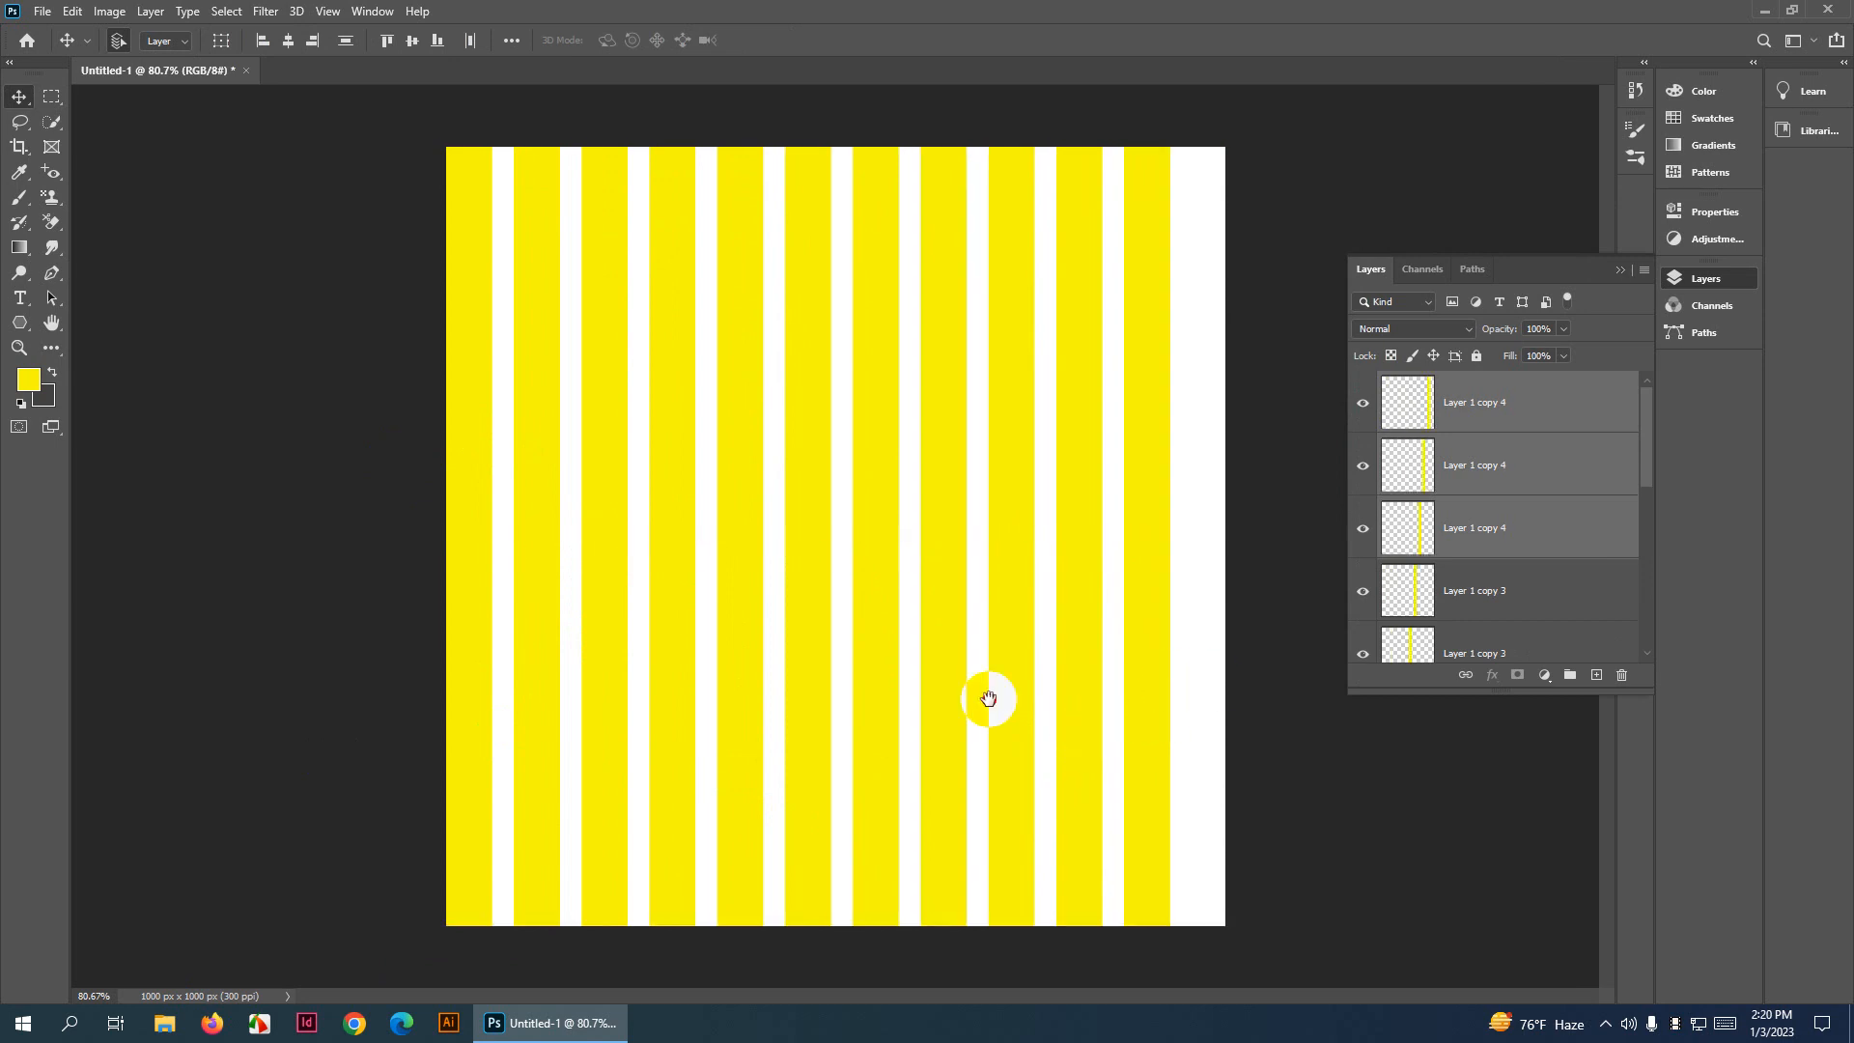
pyautogui.click(1301, 643)
pyautogui.scroll(4, 1266, 641)
pyautogui.moveTo(1168, 603); pyautogui.dragTo(1229, 582)
pyautogui.scroll(-5, 1228, 579)
# Distribute all the vertical stripes evenly by their horizontal centers, and deselect them
pyautogui.moveTo(1228, 415); pyautogui.dragTo(415, 1009)
pyautogui.click(512, 40)
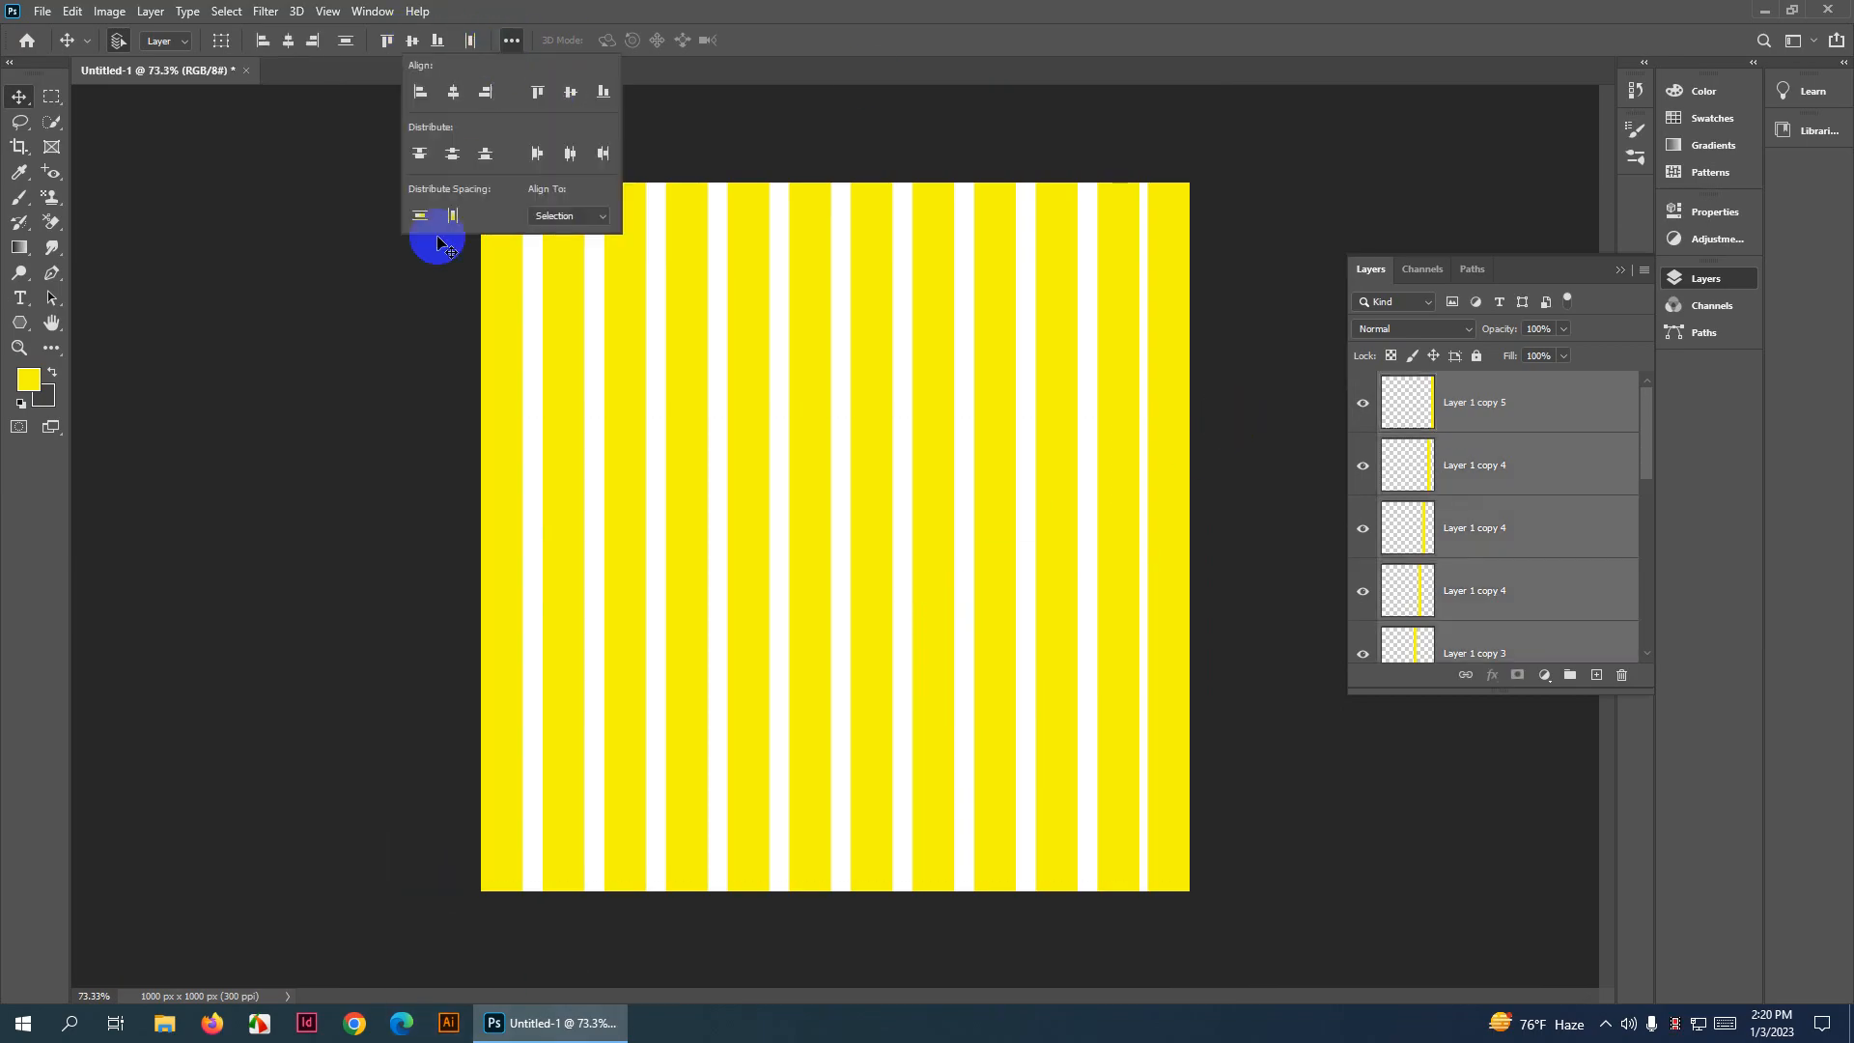
pyautogui.click(569, 152)
pyautogui.click(365, 500)
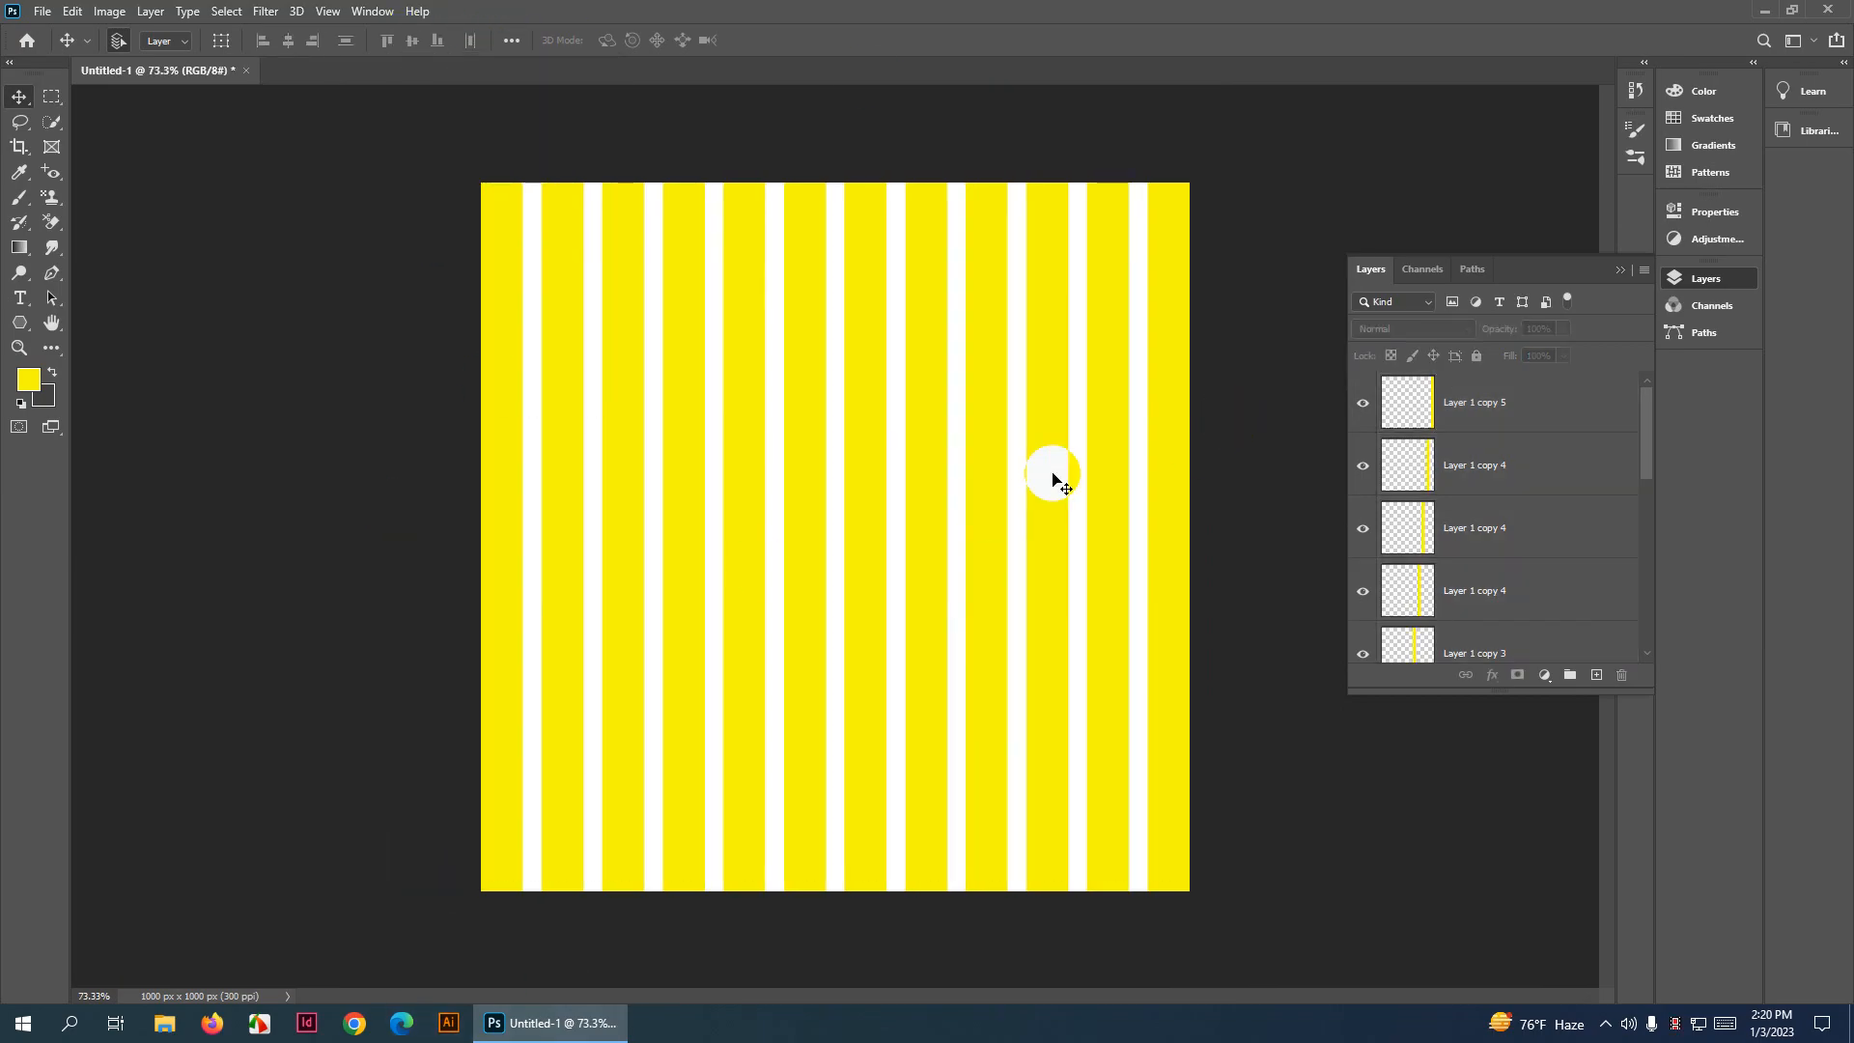
# Duplicate the rightmost stripe, rotate the copy -90°, and fit it along the canvas's top edge
pyautogui.moveTo(1172, 422); pyautogui.dragTo(1175, 418)
pyautogui.hotkey('ctrl', 'j')
pyautogui.hotkey('ctrl', 't')
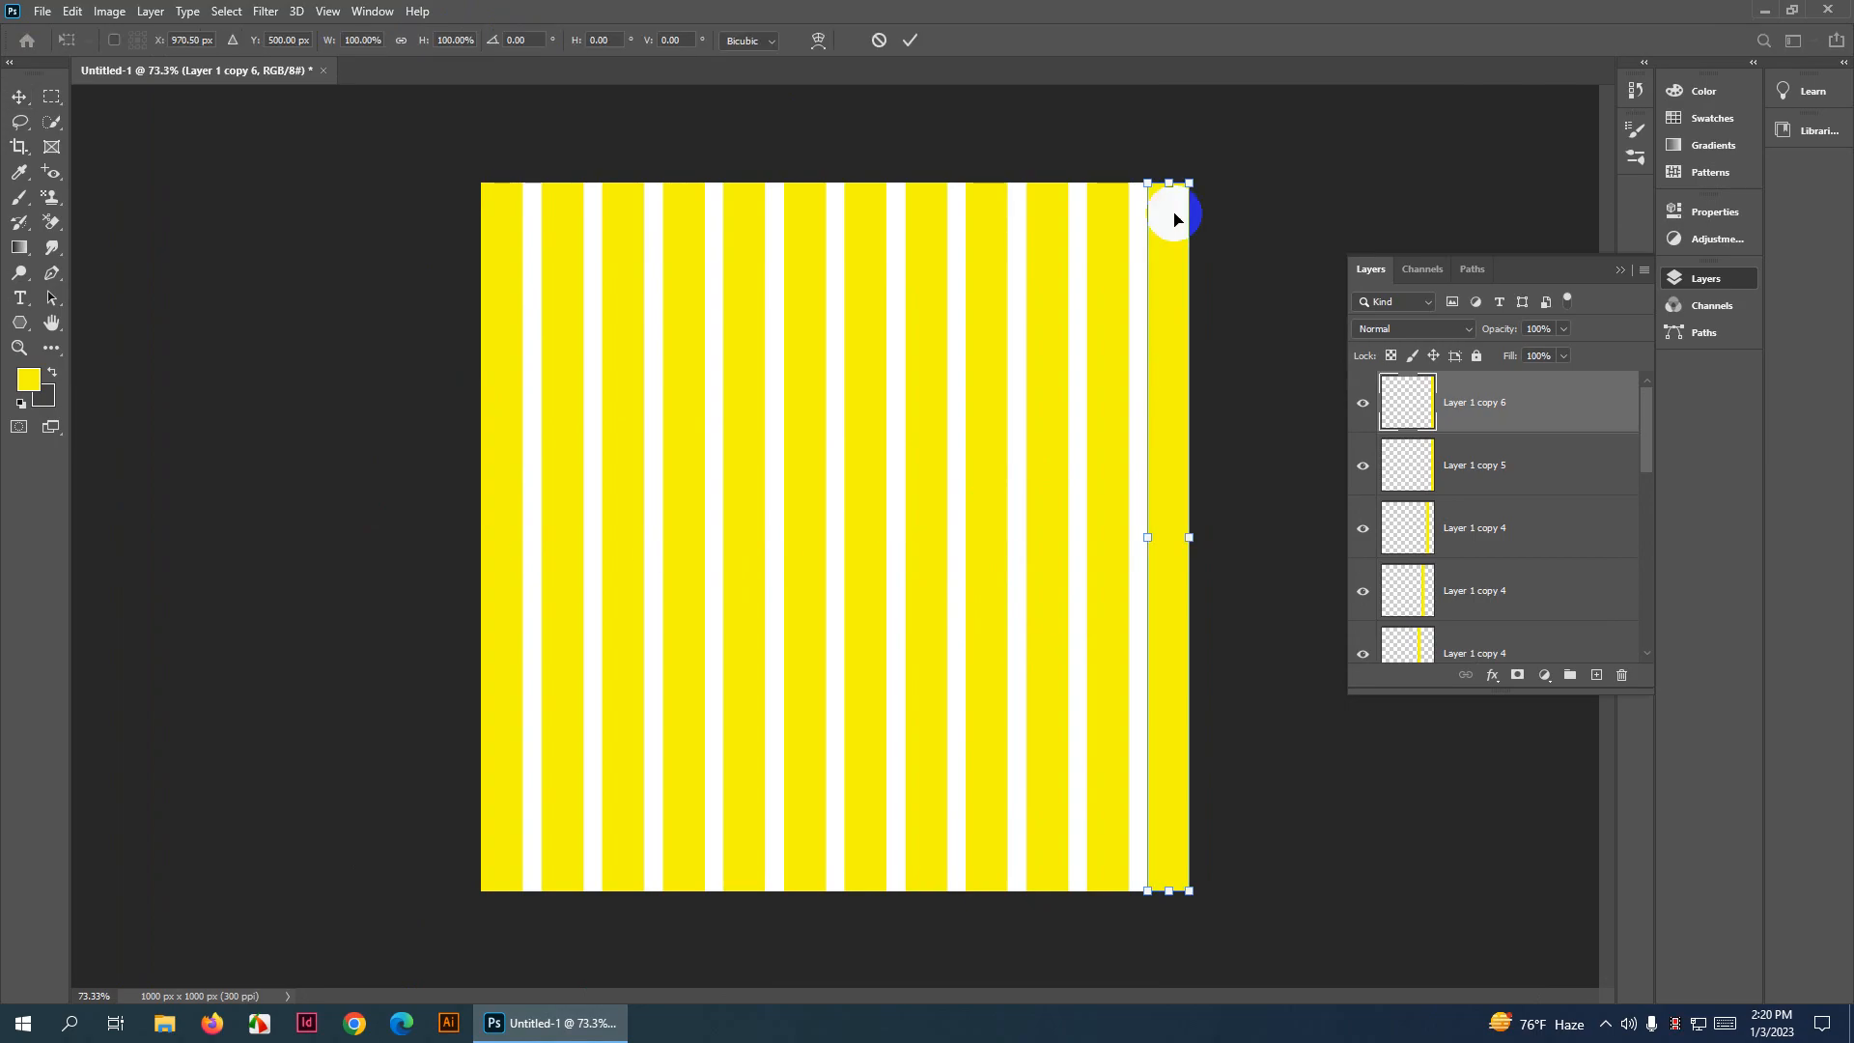
pyautogui.moveTo(1150, 158); pyautogui.dragTo(811, 521)
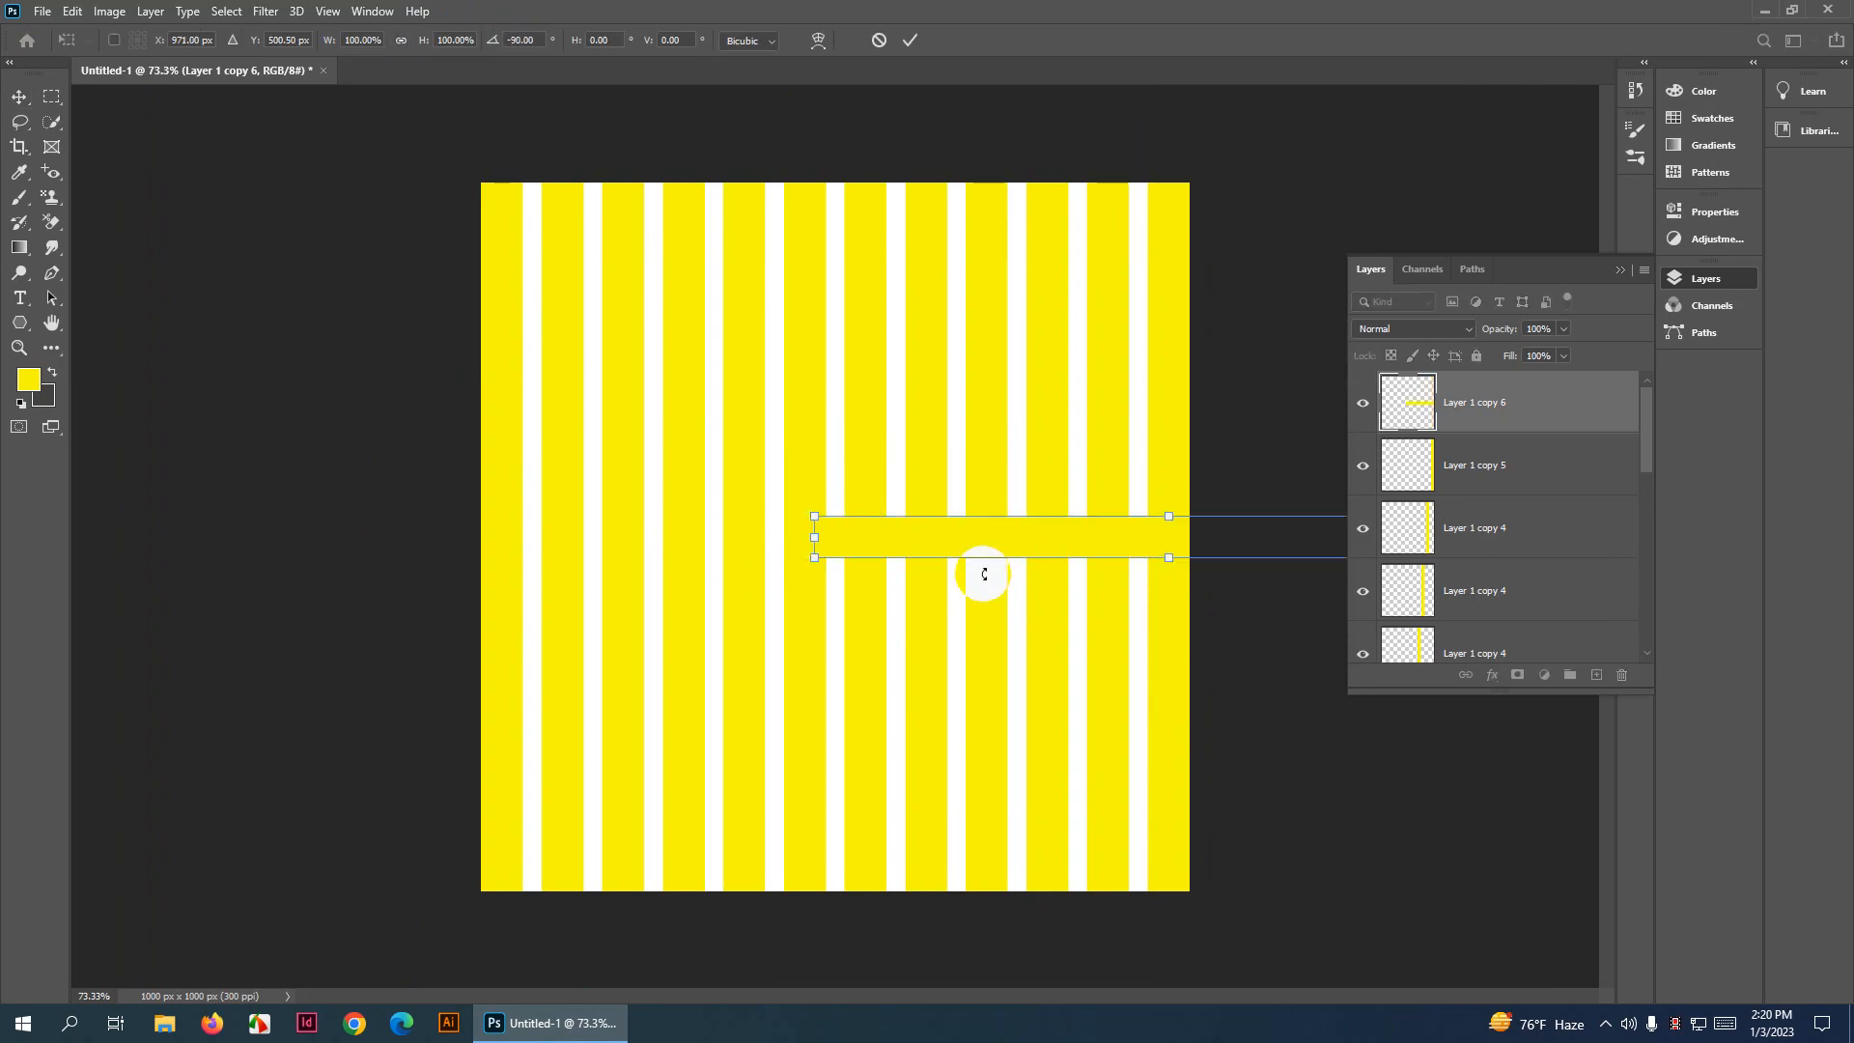
pyautogui.moveTo(984, 570); pyautogui.dragTo(663, 194)
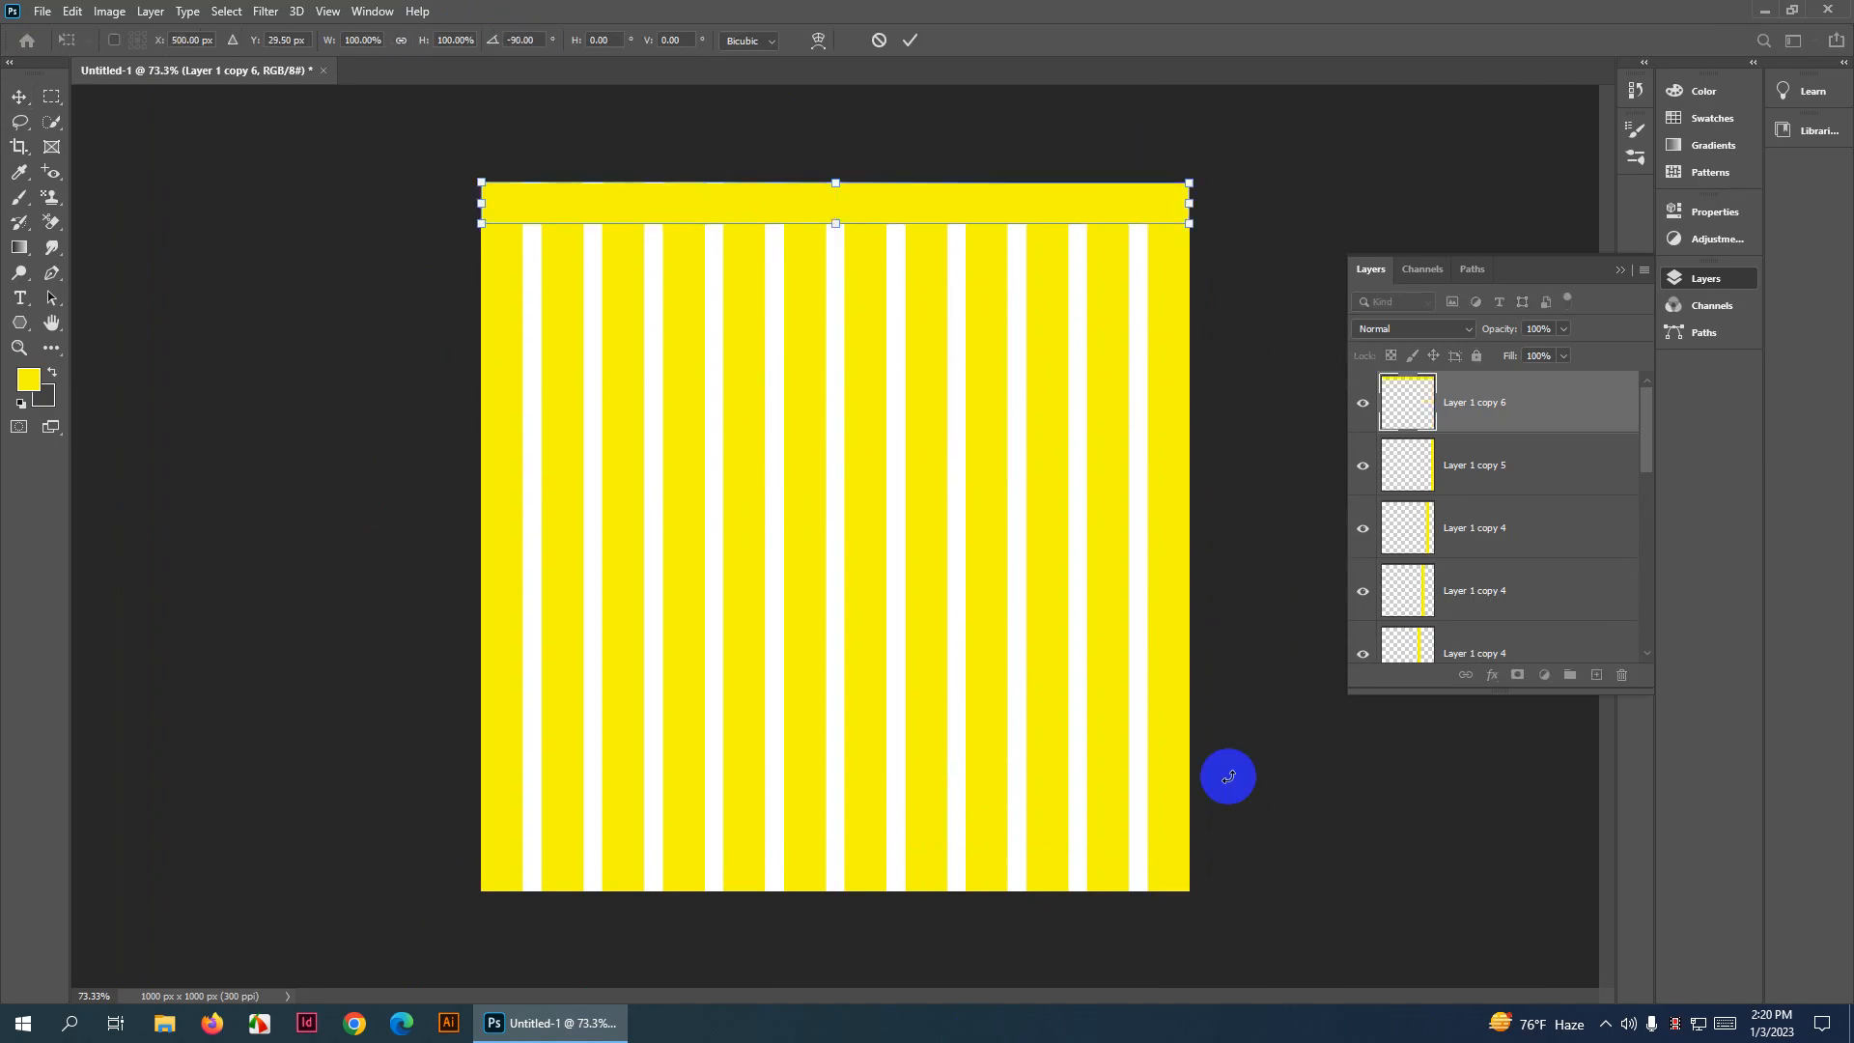
pyautogui.click(910, 40)
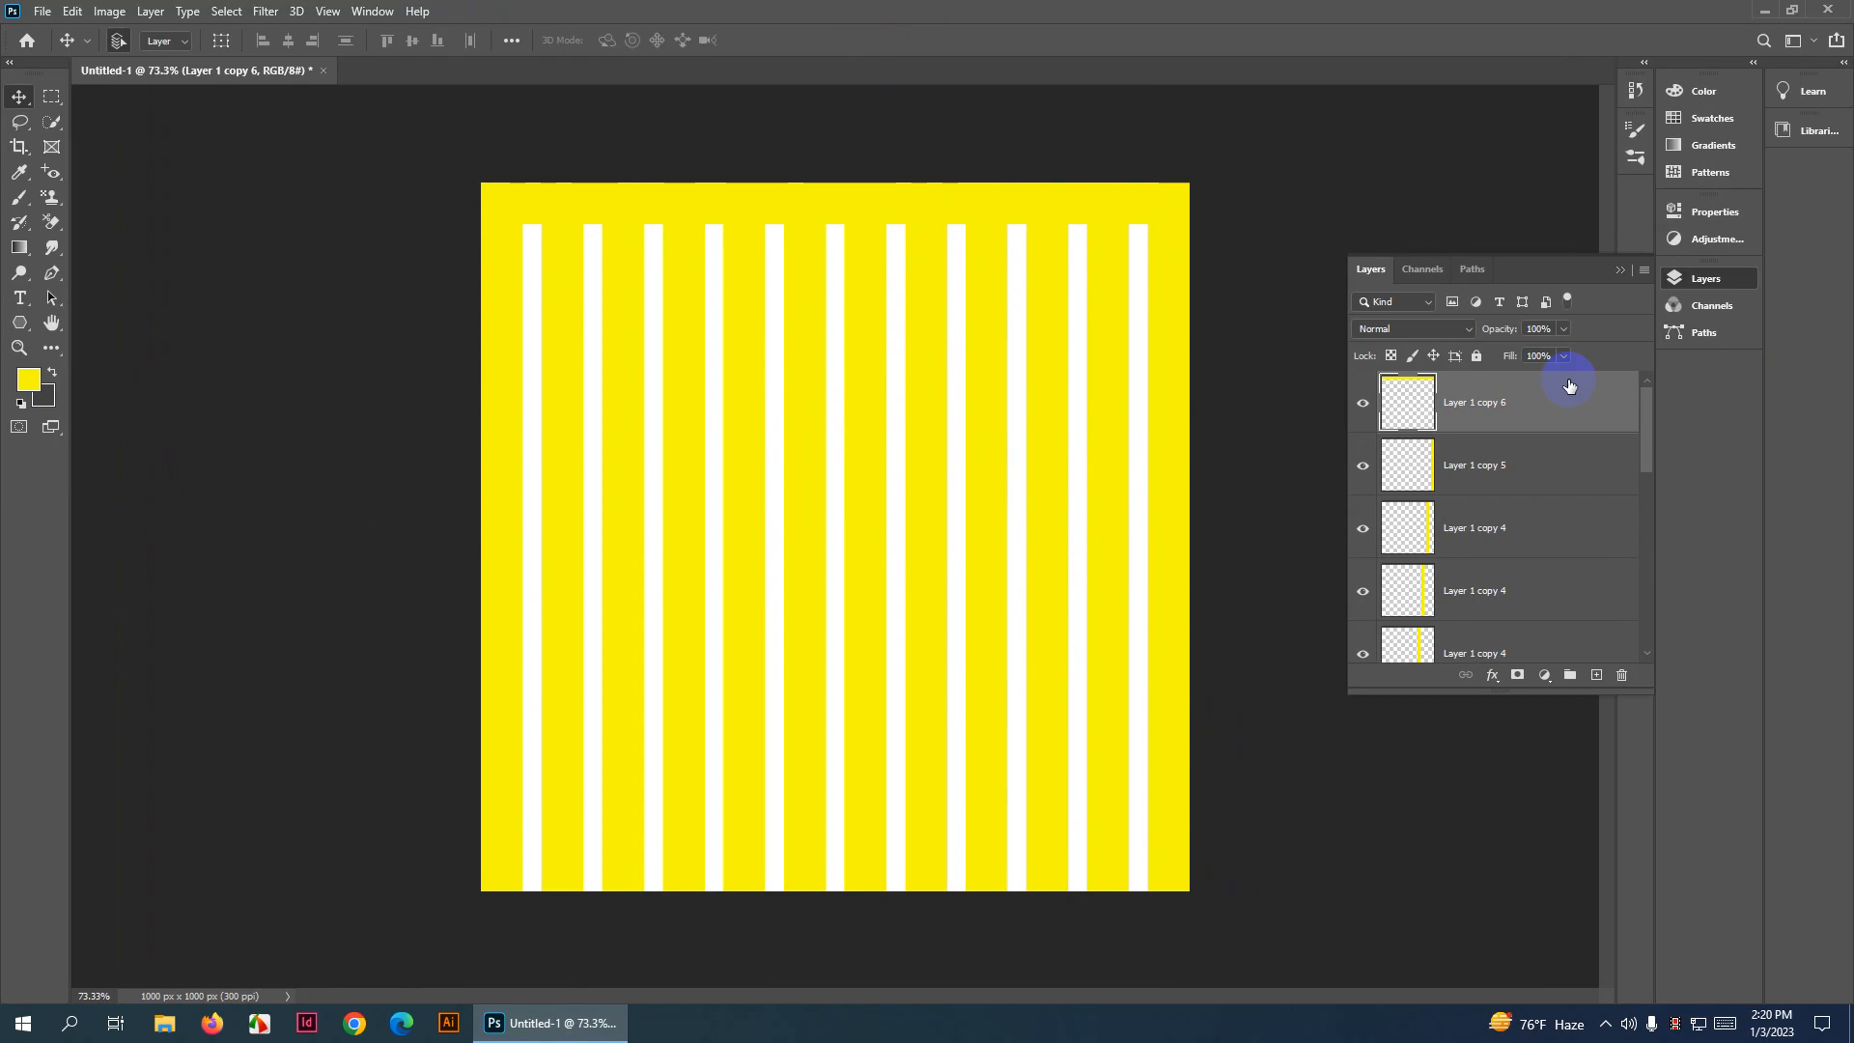
# Fill the horizontal band with the dark grey background colour and duplicate it a short gap below
pyautogui.keyDown('ctrl'); pyautogui.click(1396, 401); pyautogui.keyUp('ctrl')
pyautogui.press('Delete')
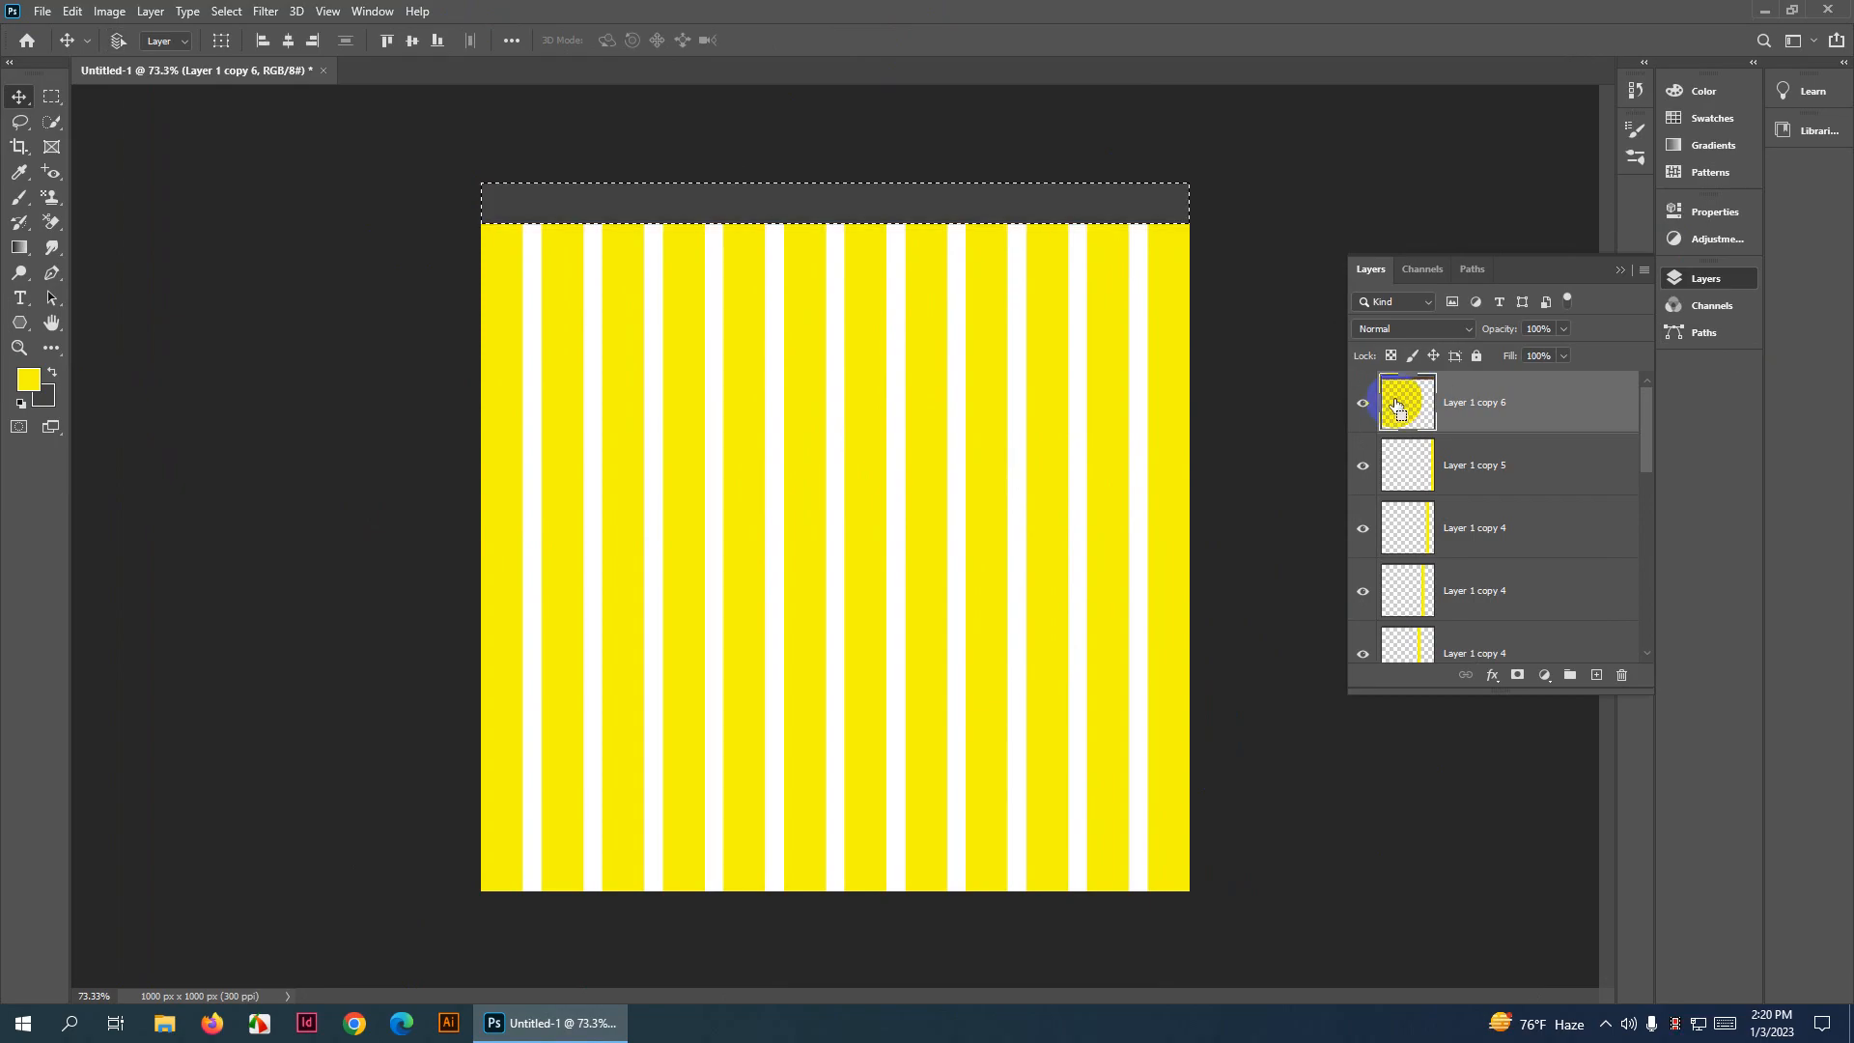
pyautogui.click(1162, 234)
pyautogui.moveTo(908, 212); pyautogui.dragTo(908, 281)
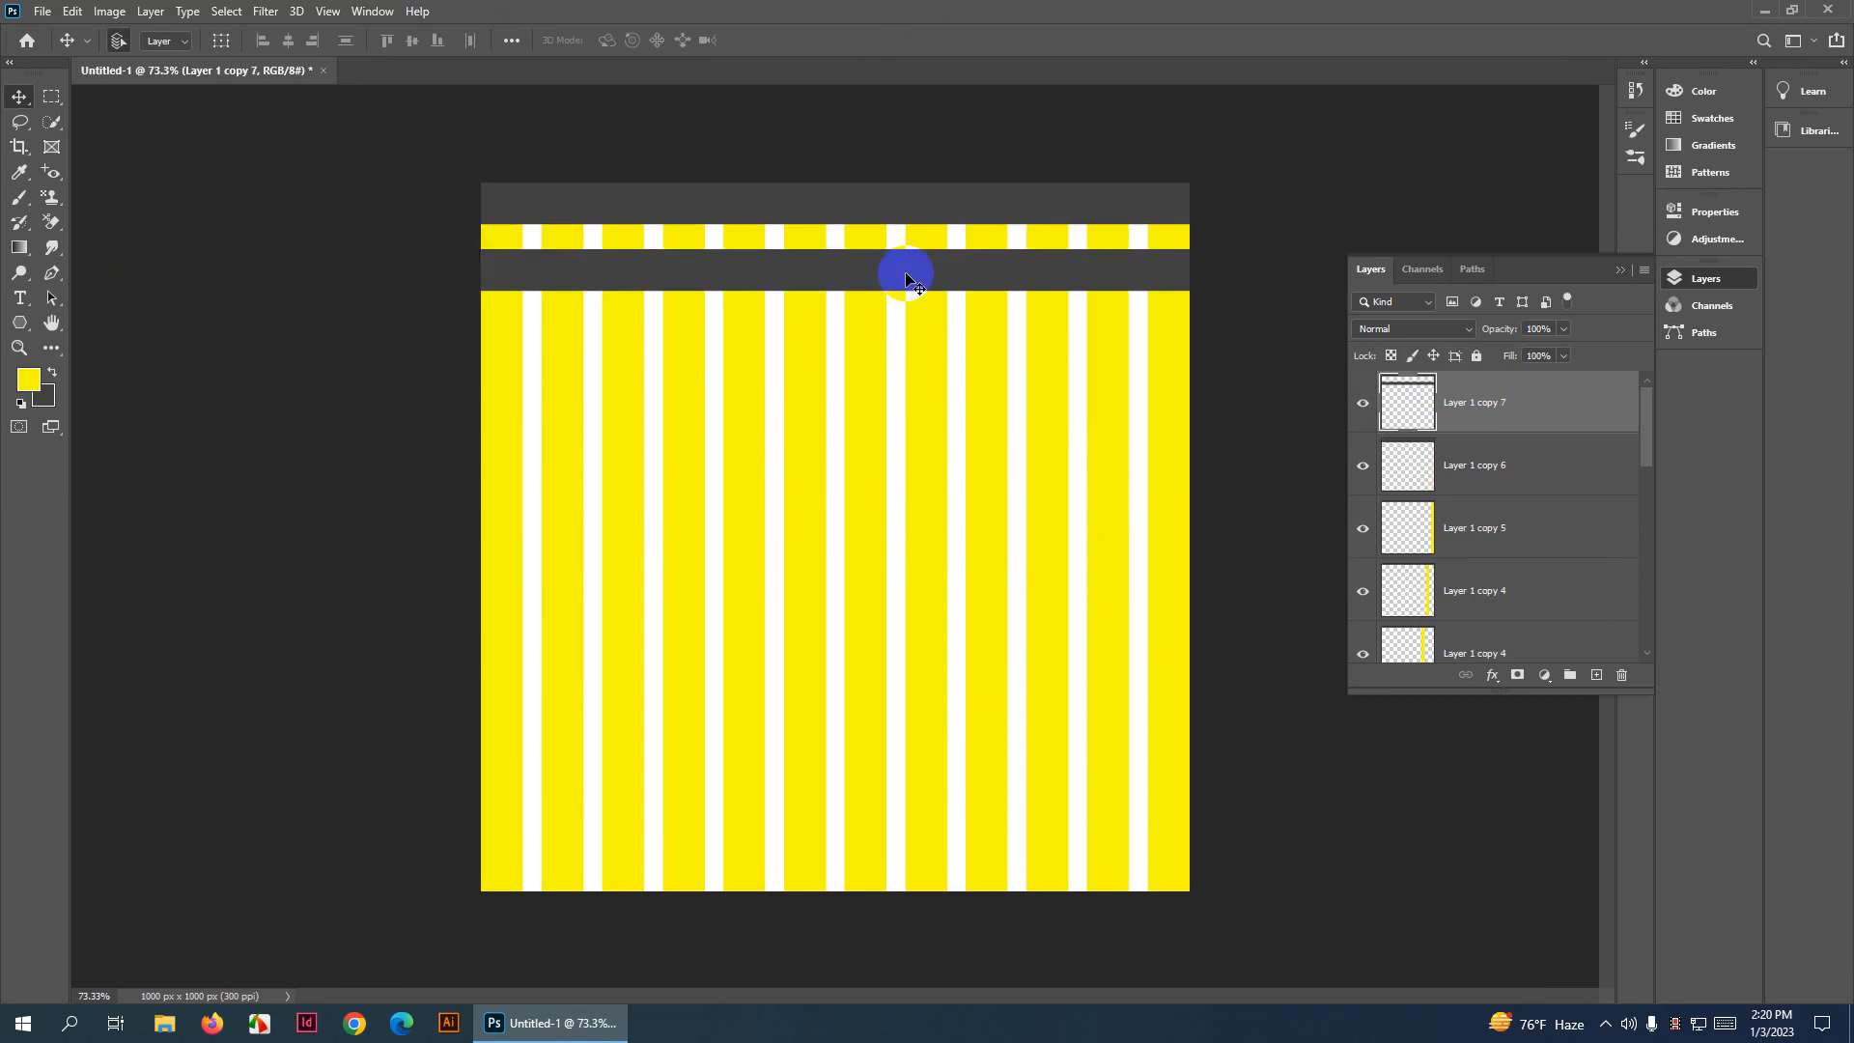
# Load the first vertical stripe's outline as a selection and delete that area from the top dark grey band
pyautogui.scroll(5, 658, 251)
pyautogui.moveTo(653, 248); pyautogui.dragTo(688, 434)
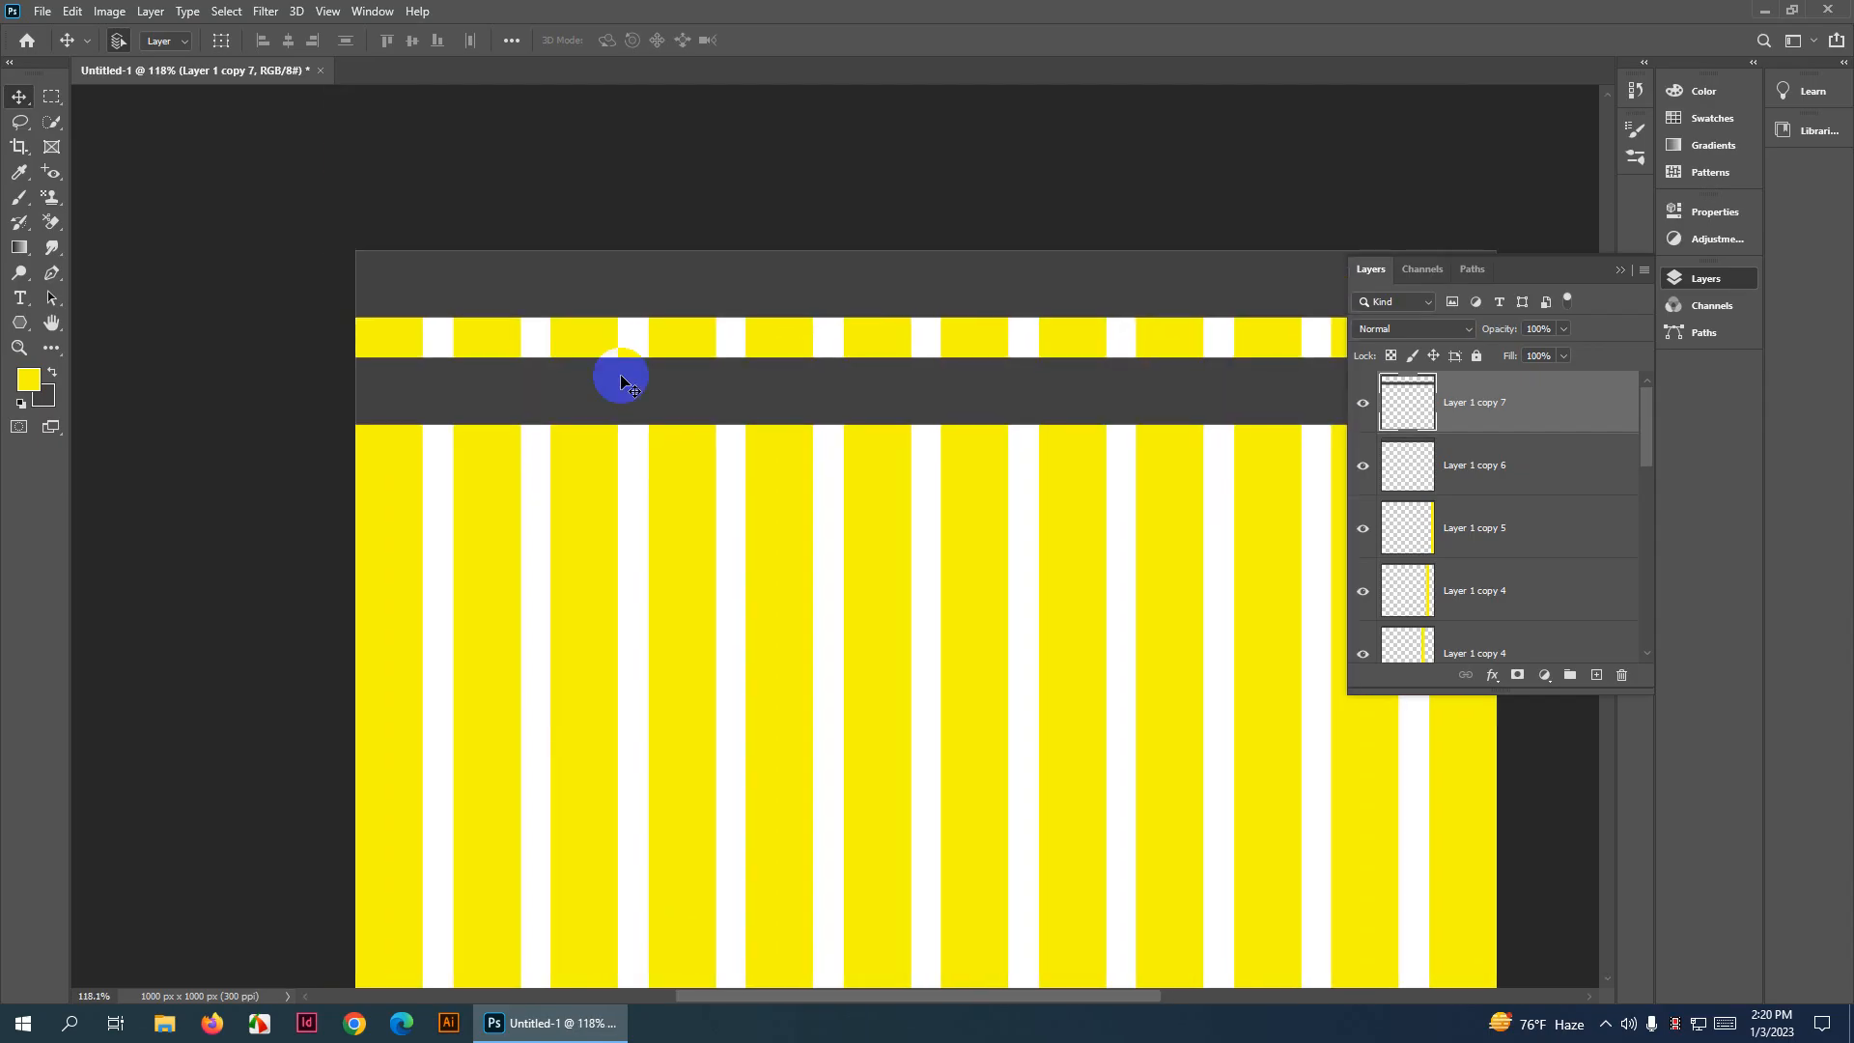
pyautogui.scroll(3, 497, 321)
pyautogui.keyDown('ctrl'); pyautogui.click(342, 544); pyautogui.keyUp('ctrl')
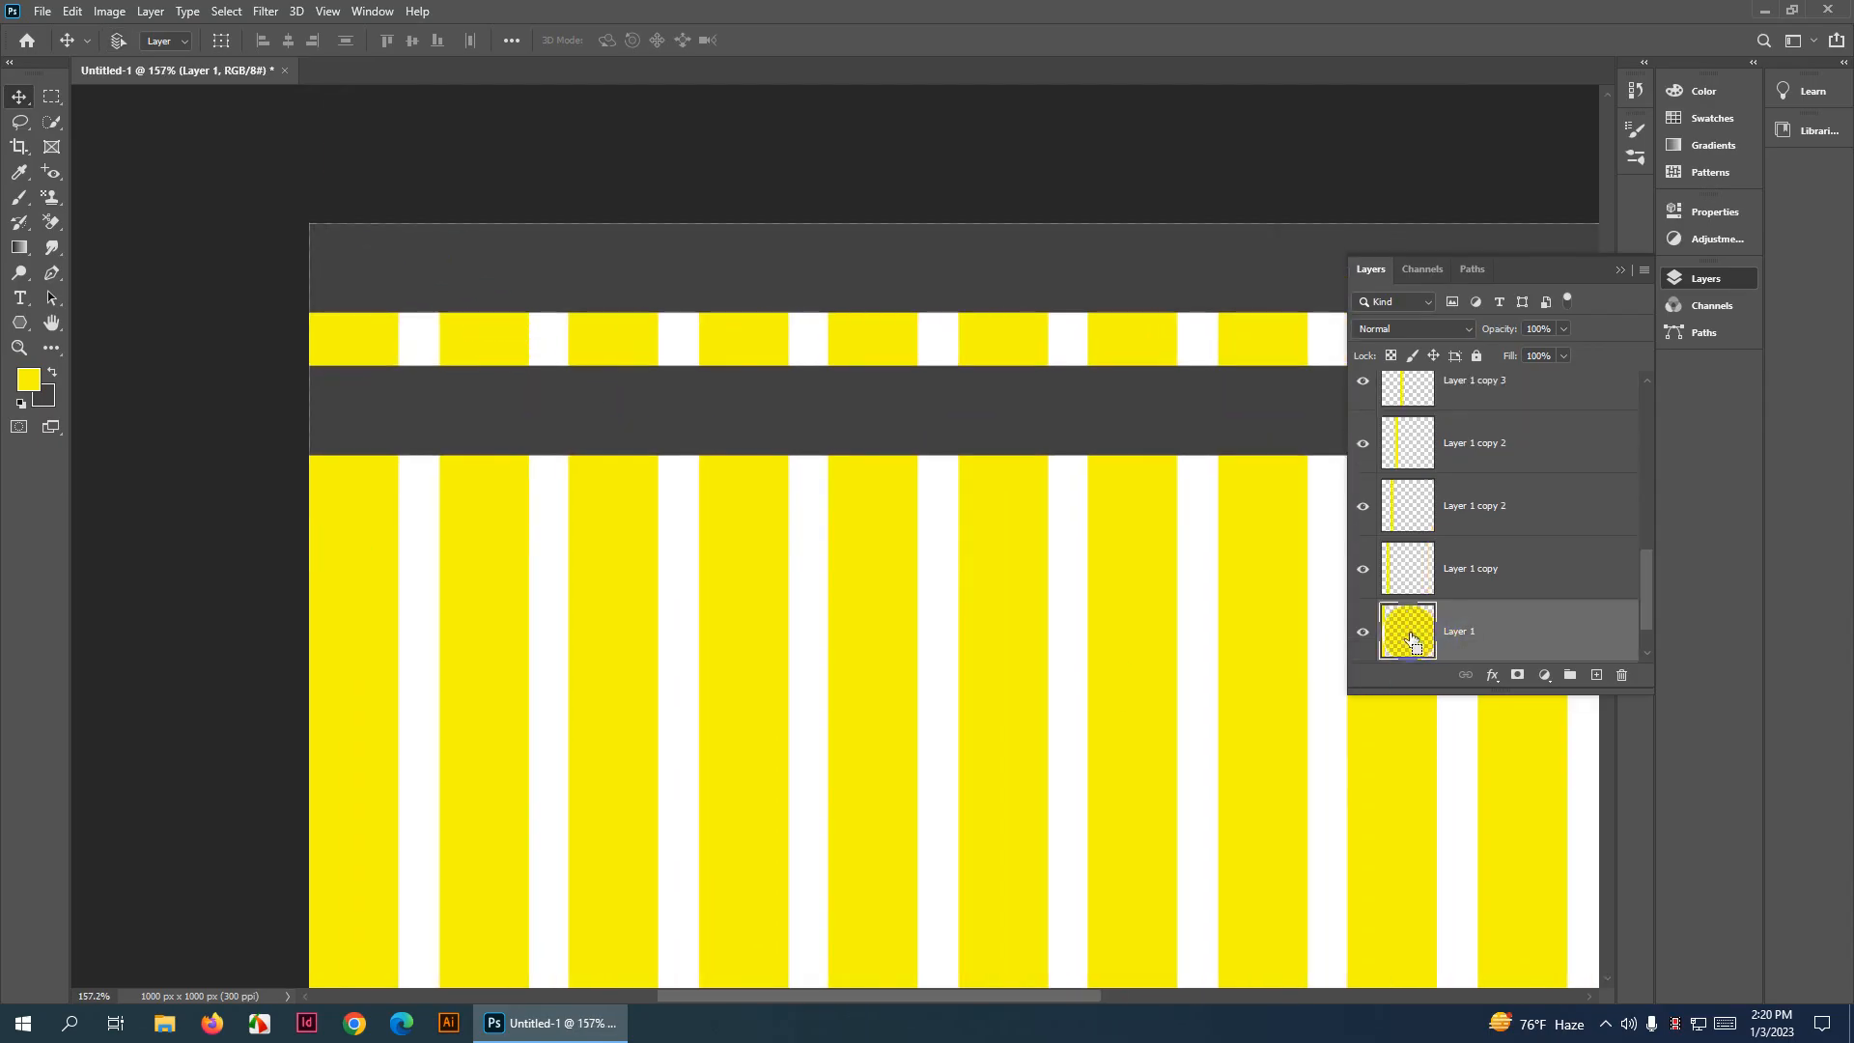
pyautogui.keyDown('ctrl'); pyautogui.click(1407, 629); pyautogui.keyUp('ctrl')
pyautogui.keyDown('ctrl'); pyautogui.click(631, 235); pyautogui.keyUp('ctrl')
pyautogui.press('Delete')
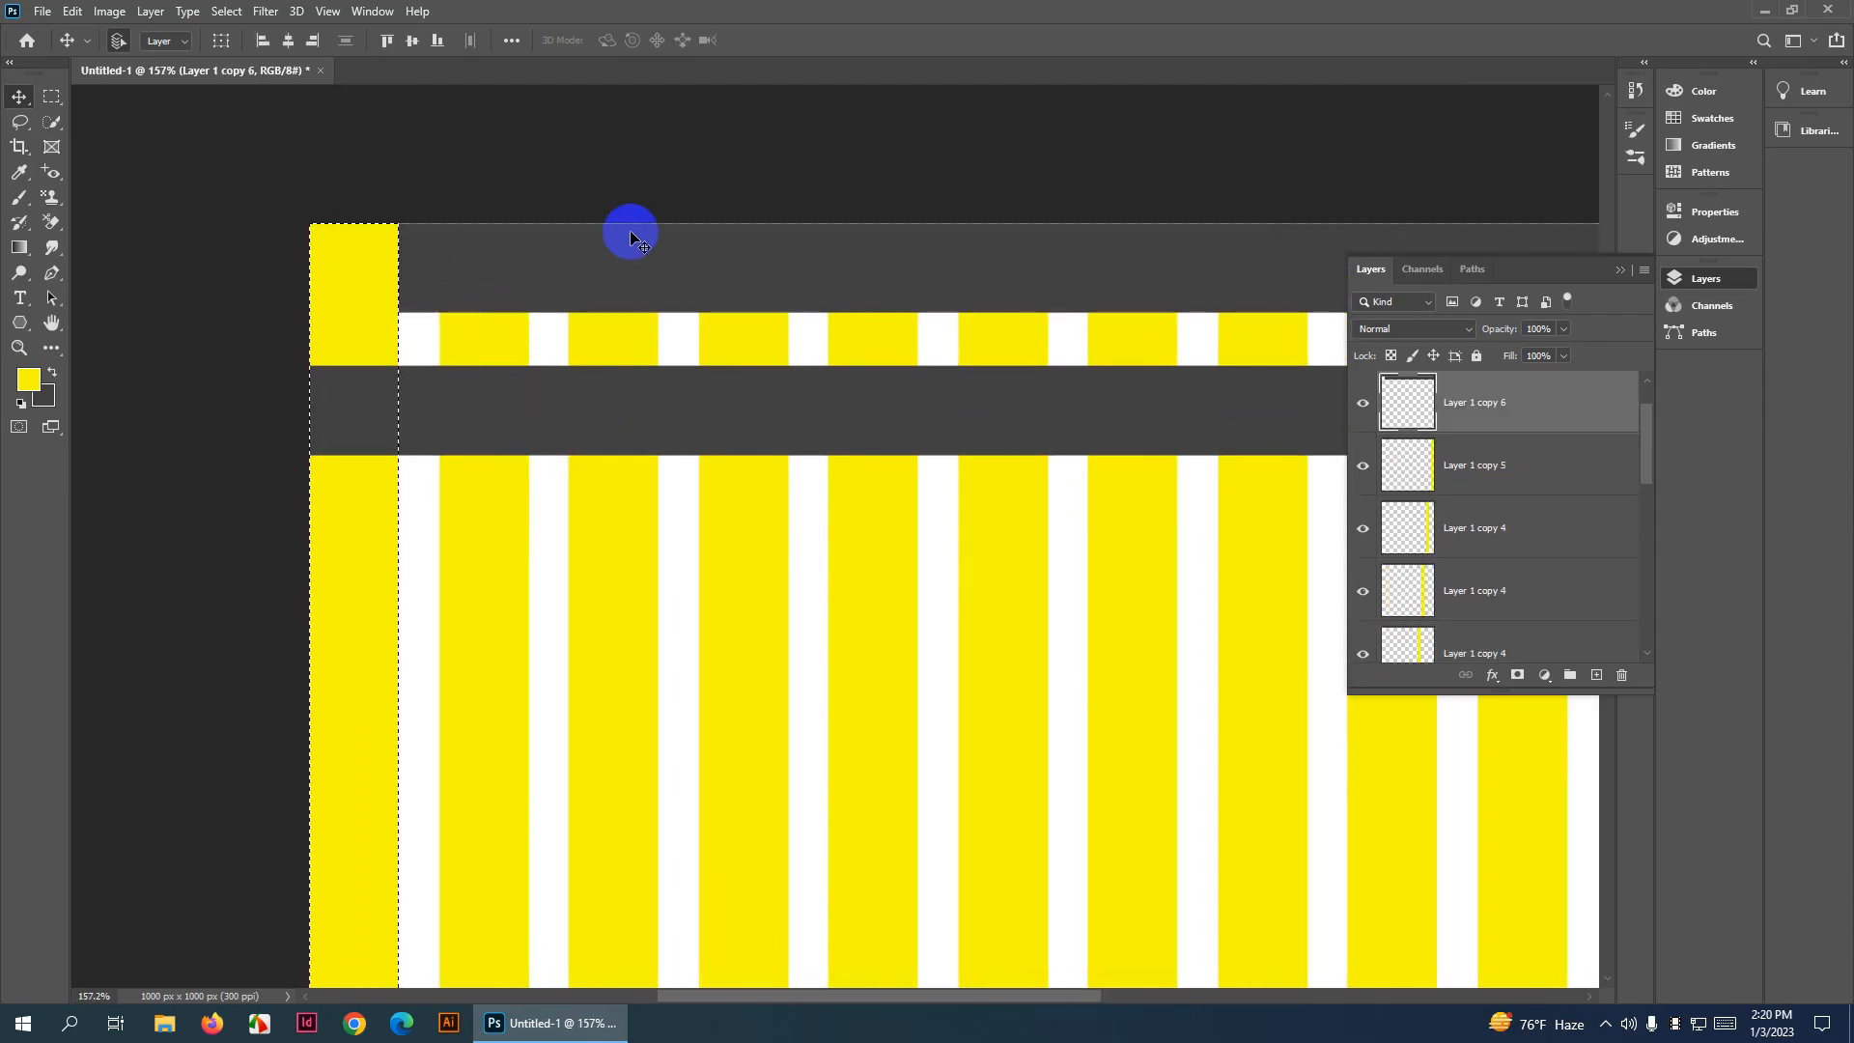
# Load the third vertical stripe's outline as a selection, delete that area from the top dark grey band, and deselect
pyautogui.keyDown('ctrl'); pyautogui.click(608, 345); pyautogui.keyUp('ctrl')
pyautogui.keyDown('ctrl'); pyautogui.click(1406, 630); pyautogui.keyUp('ctrl')
pyautogui.keyDown('ctrl'); pyautogui.click(924, 286); pyautogui.keyUp('ctrl')
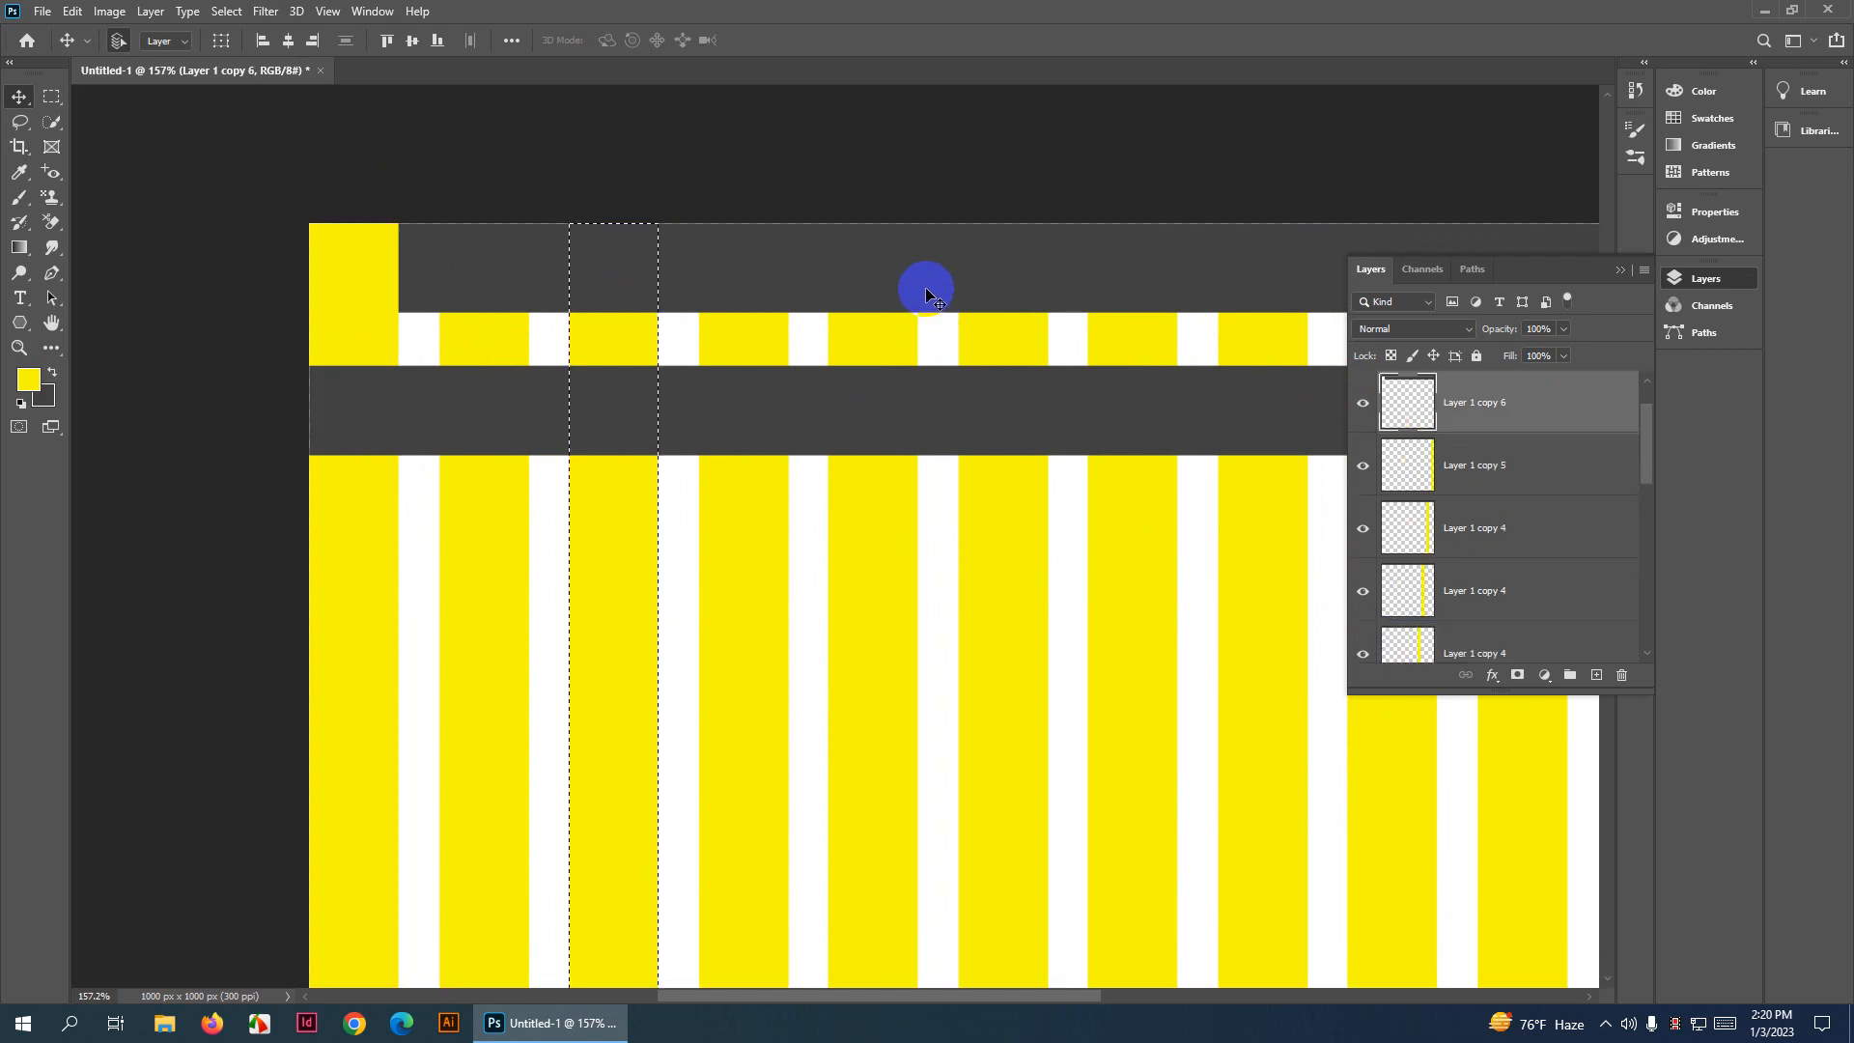
pyautogui.press('Delete')
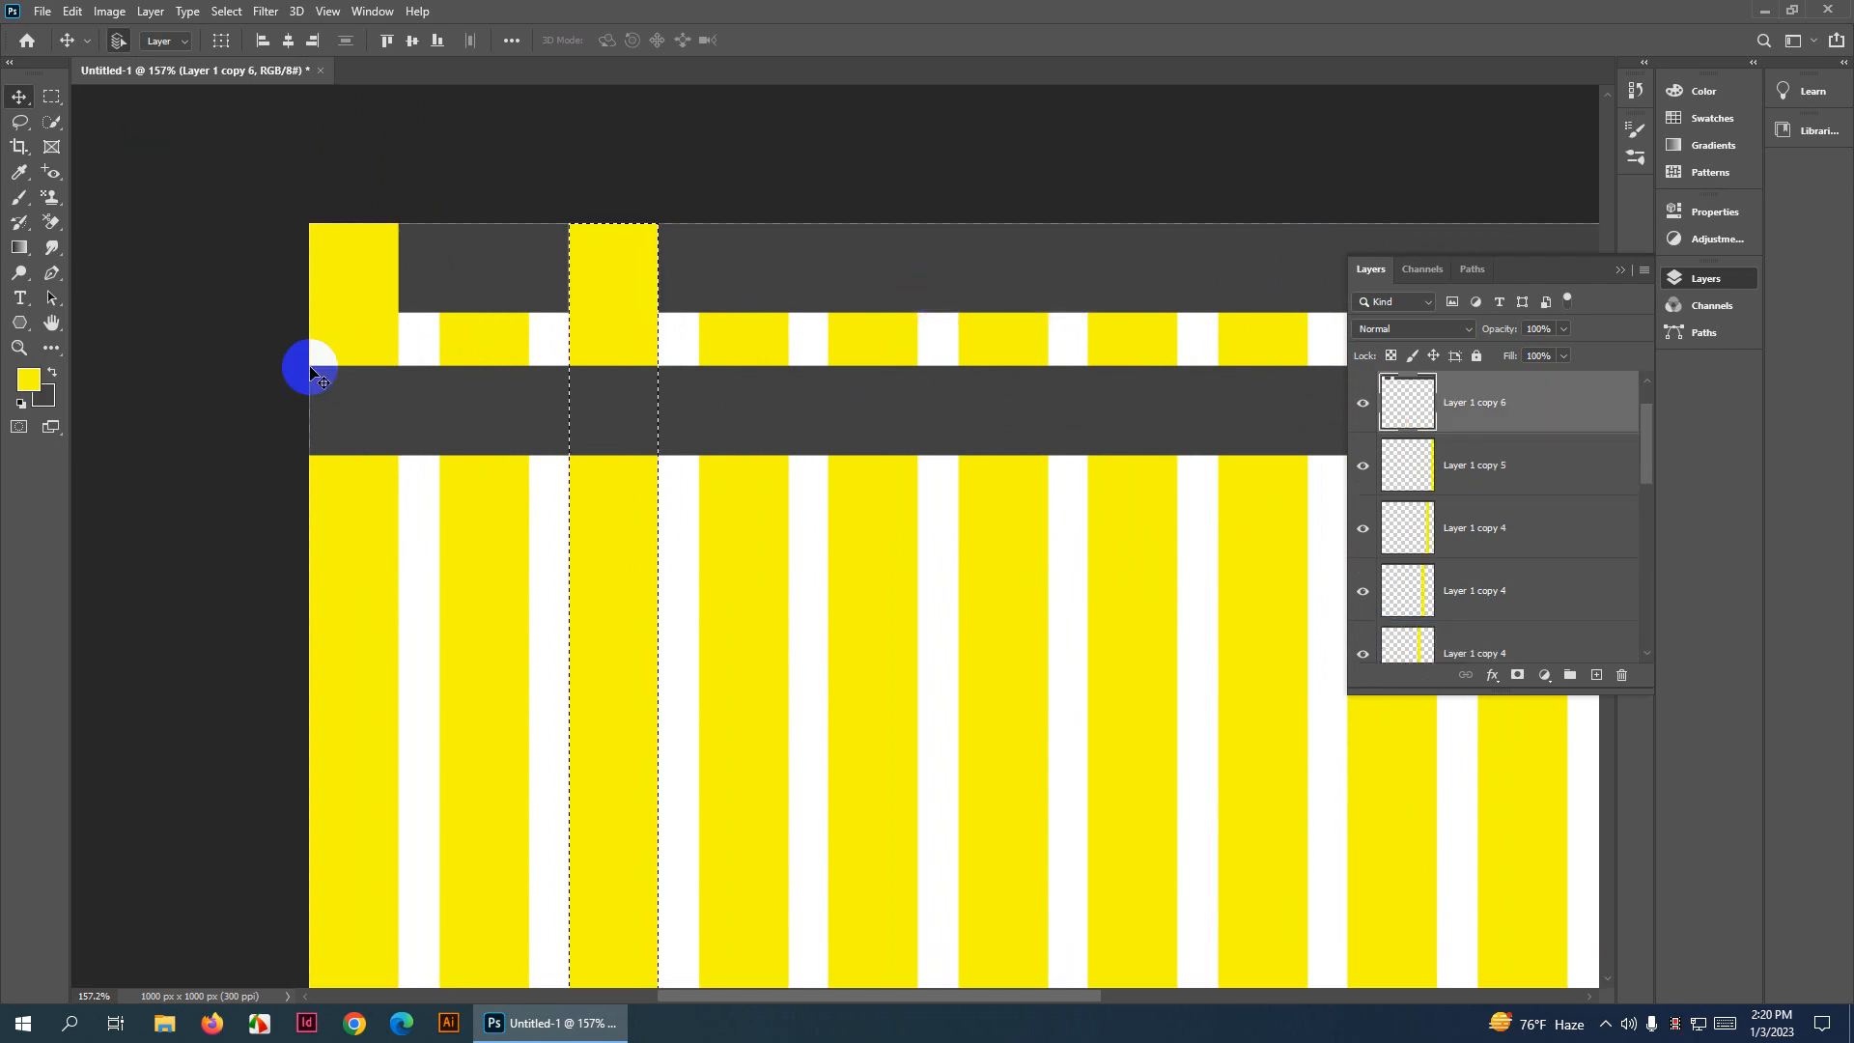
pyautogui.hotkey('ctrl', 'd')
pyautogui.scroll(-2, 820, 303)
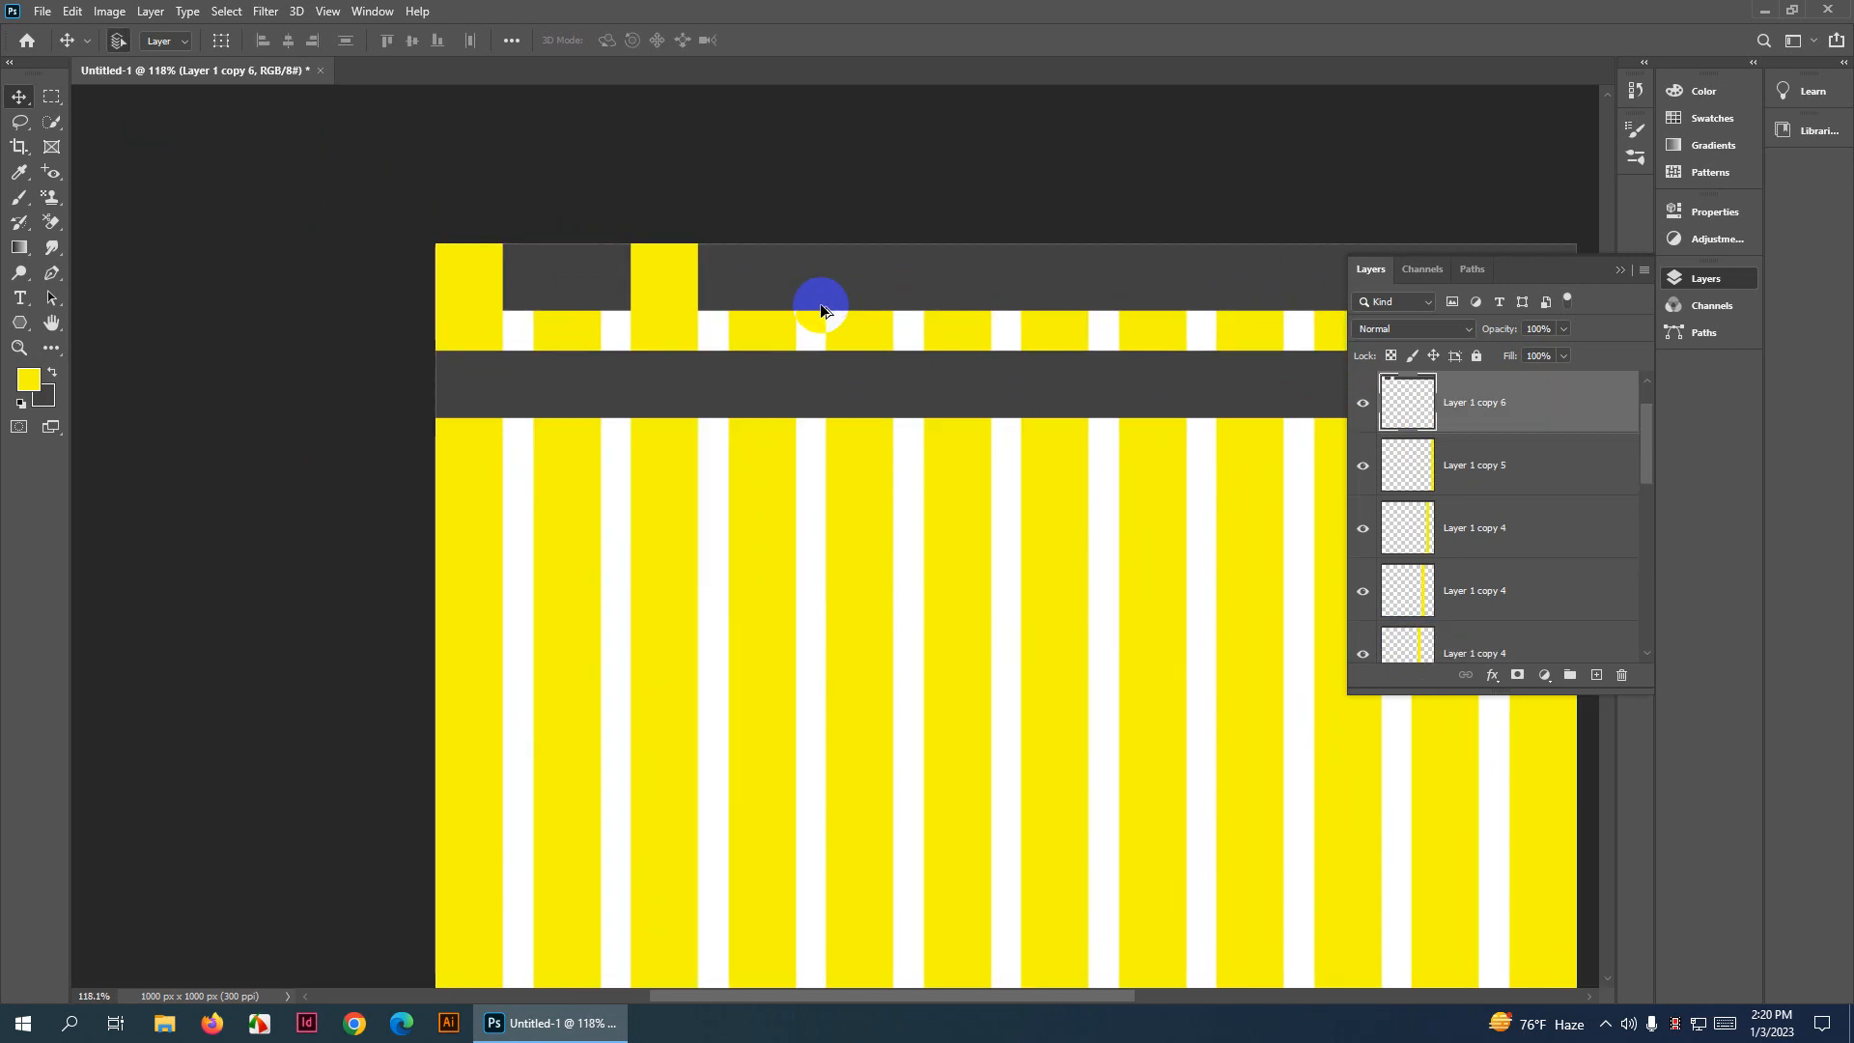
pyautogui.moveTo(905, 299); pyautogui.dragTo(916, 537)
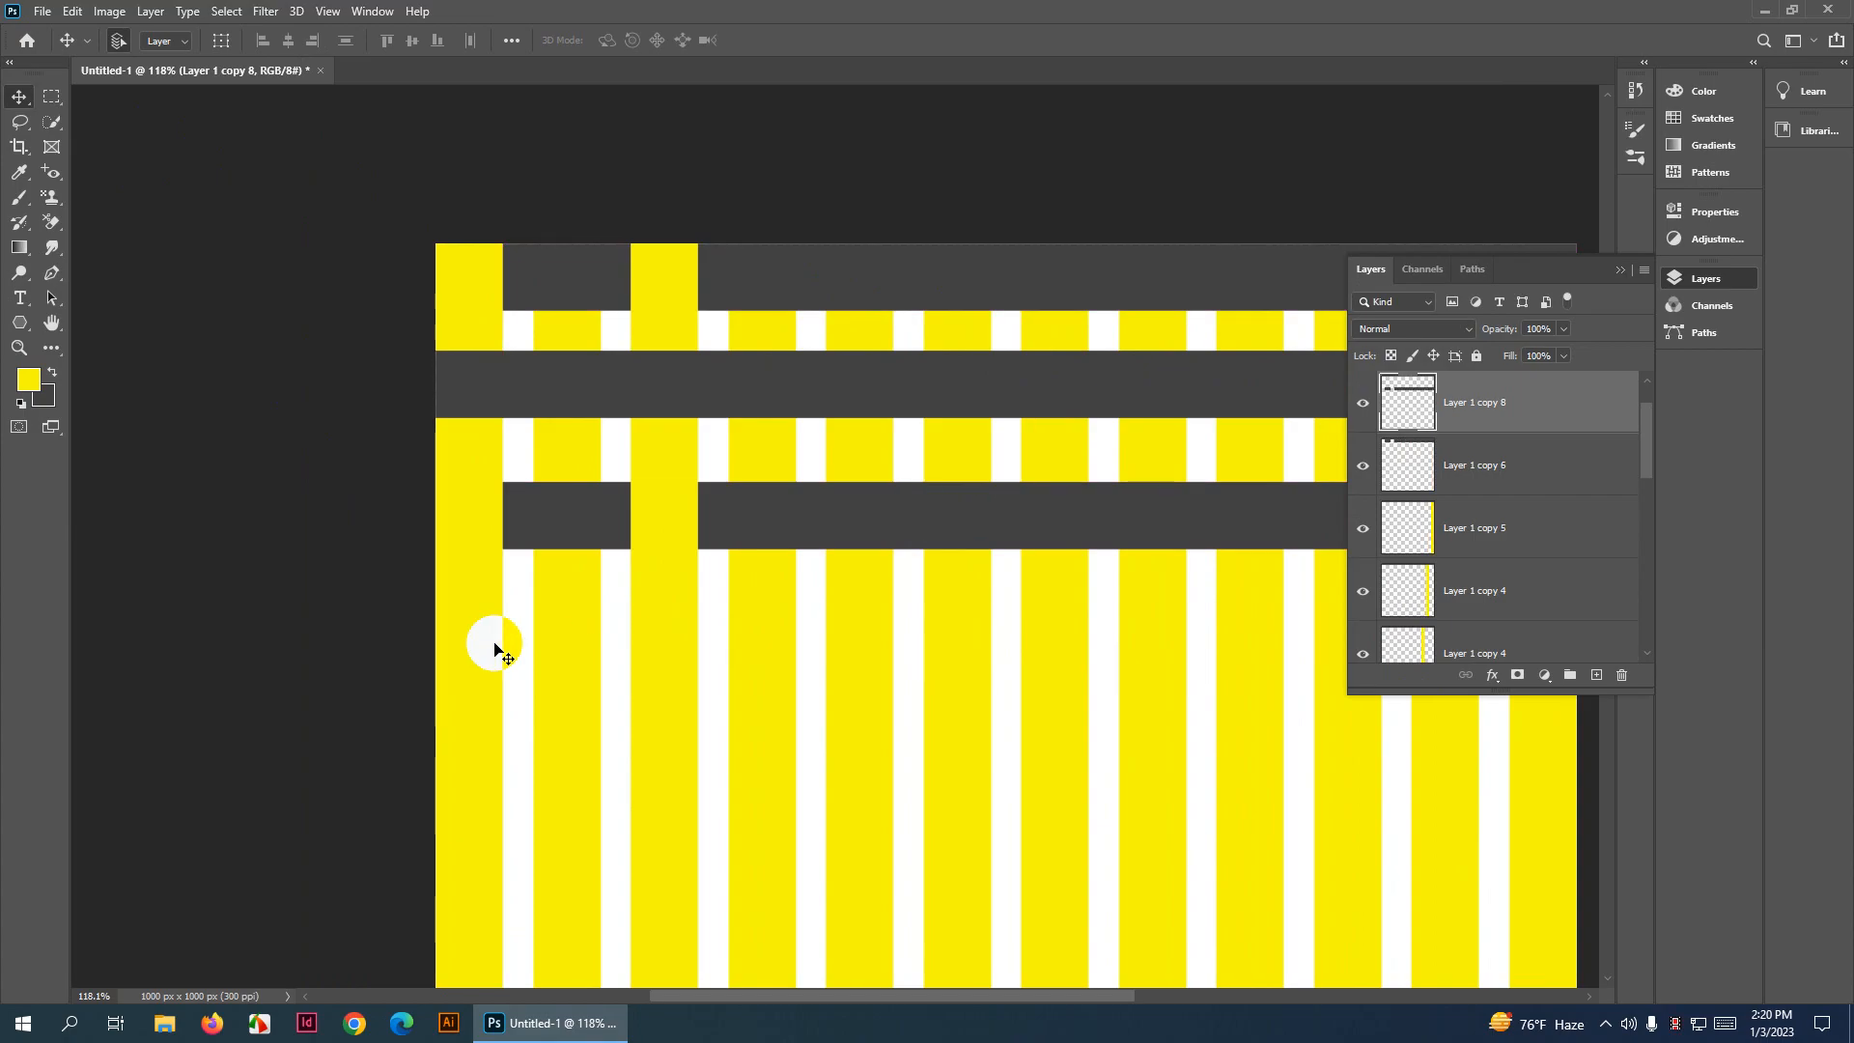
pyautogui.hotkey('ctrl', 'z')
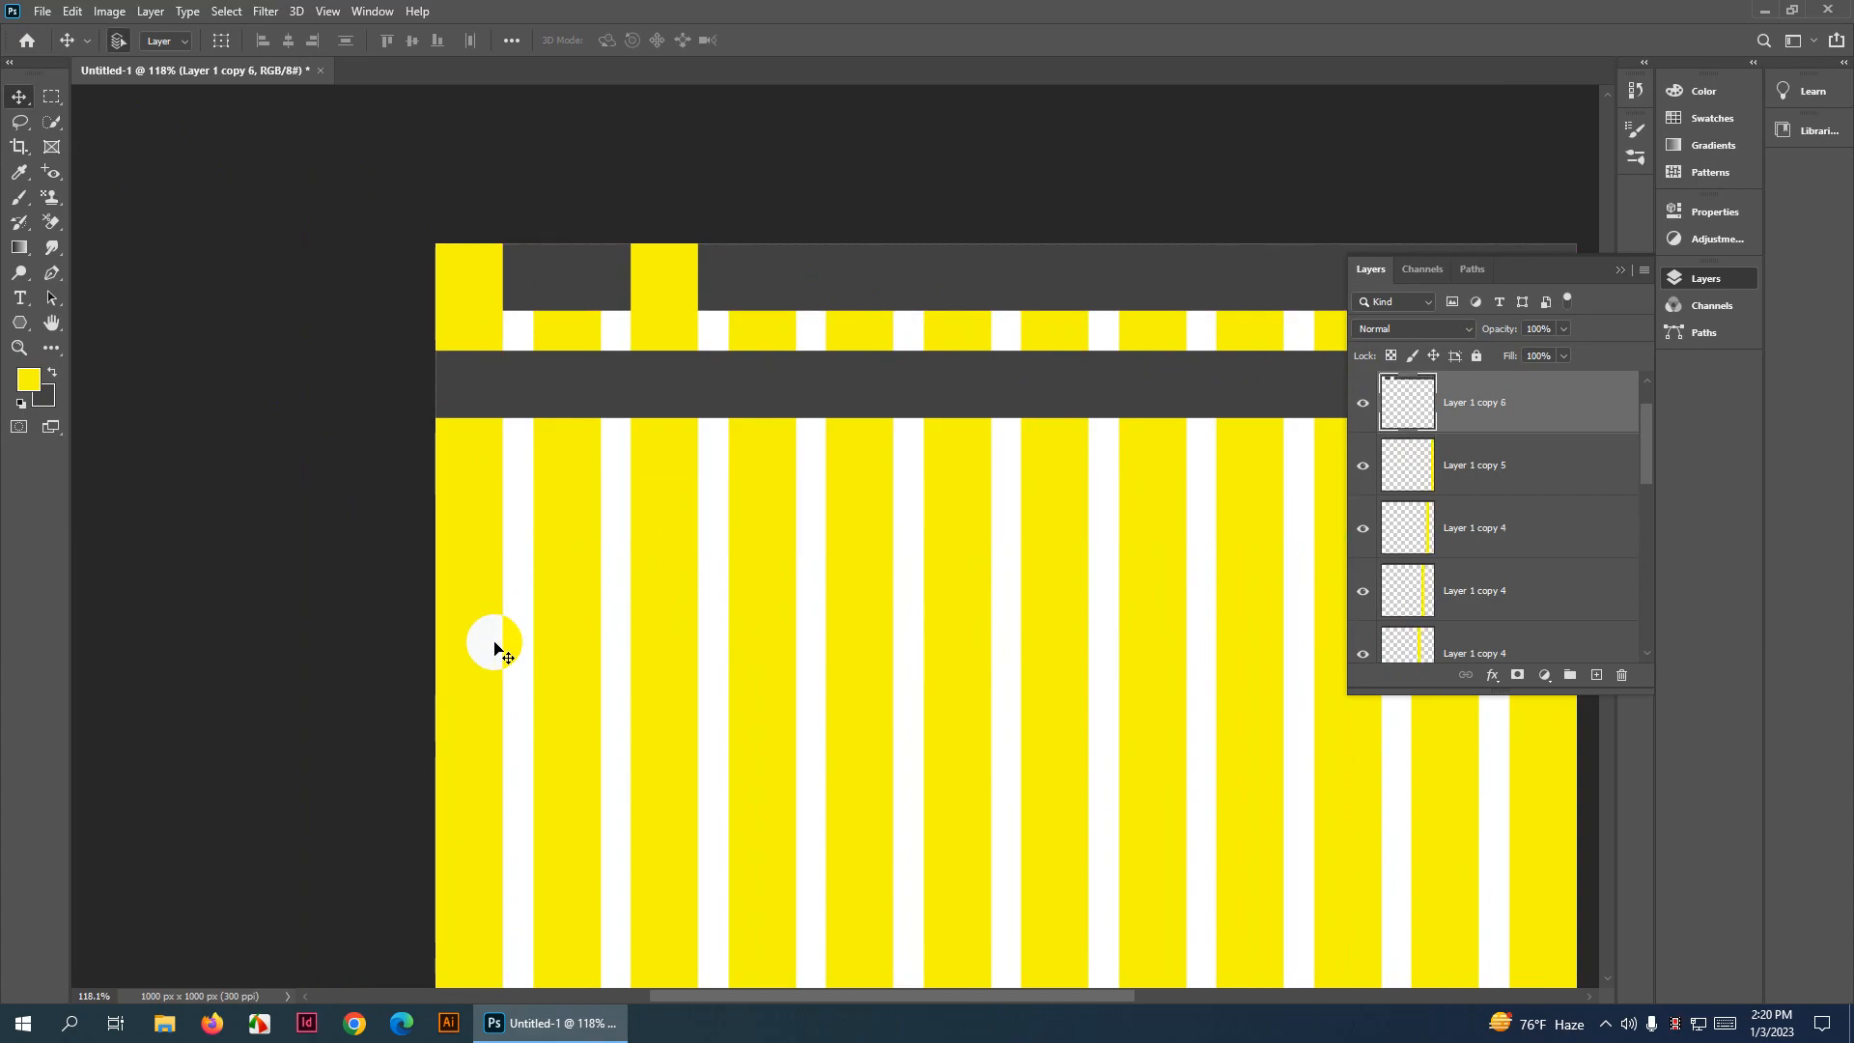
# Move the full dark grey band closer to the notched top band and duplicate the notched band a short gap below it
pyautogui.scroll(-2, 628, 579)
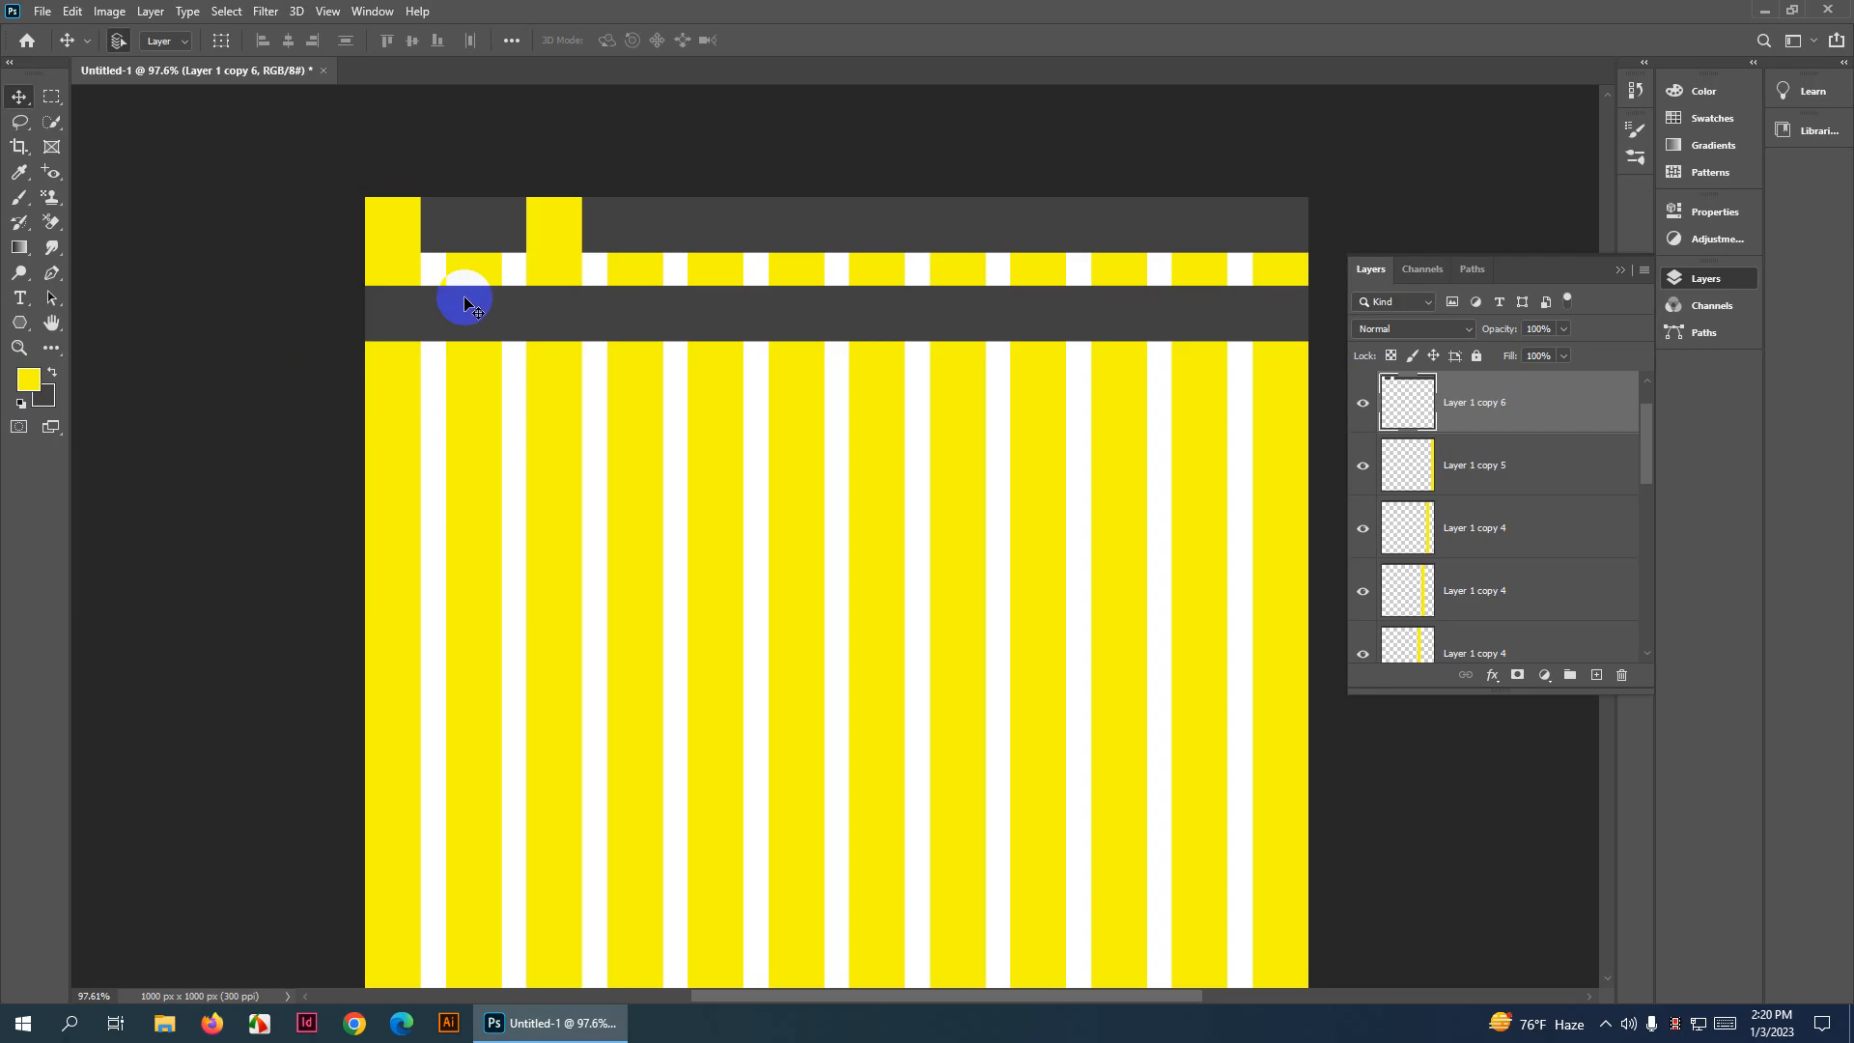
pyautogui.moveTo(571, 323); pyautogui.dragTo(576, 309)
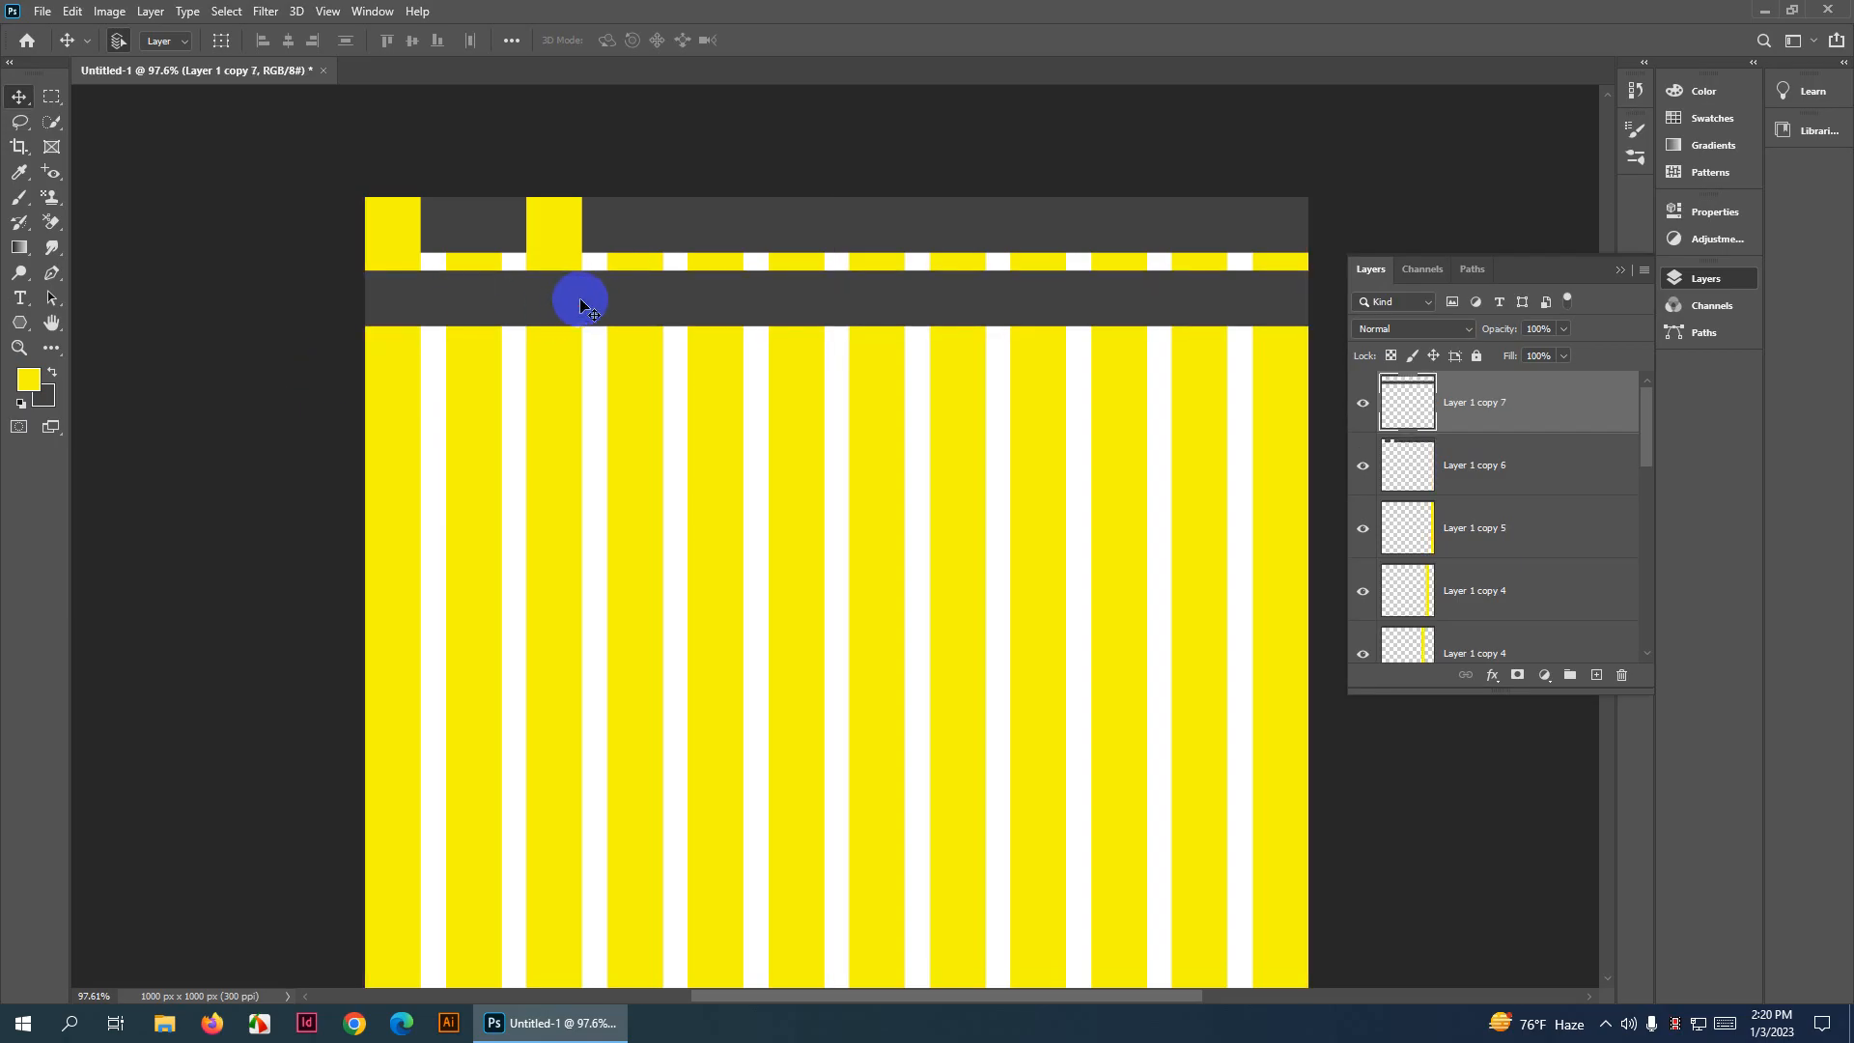
pyautogui.moveTo(802, 229); pyautogui.dragTo(802, 376)
pyautogui.click(1393, 144)
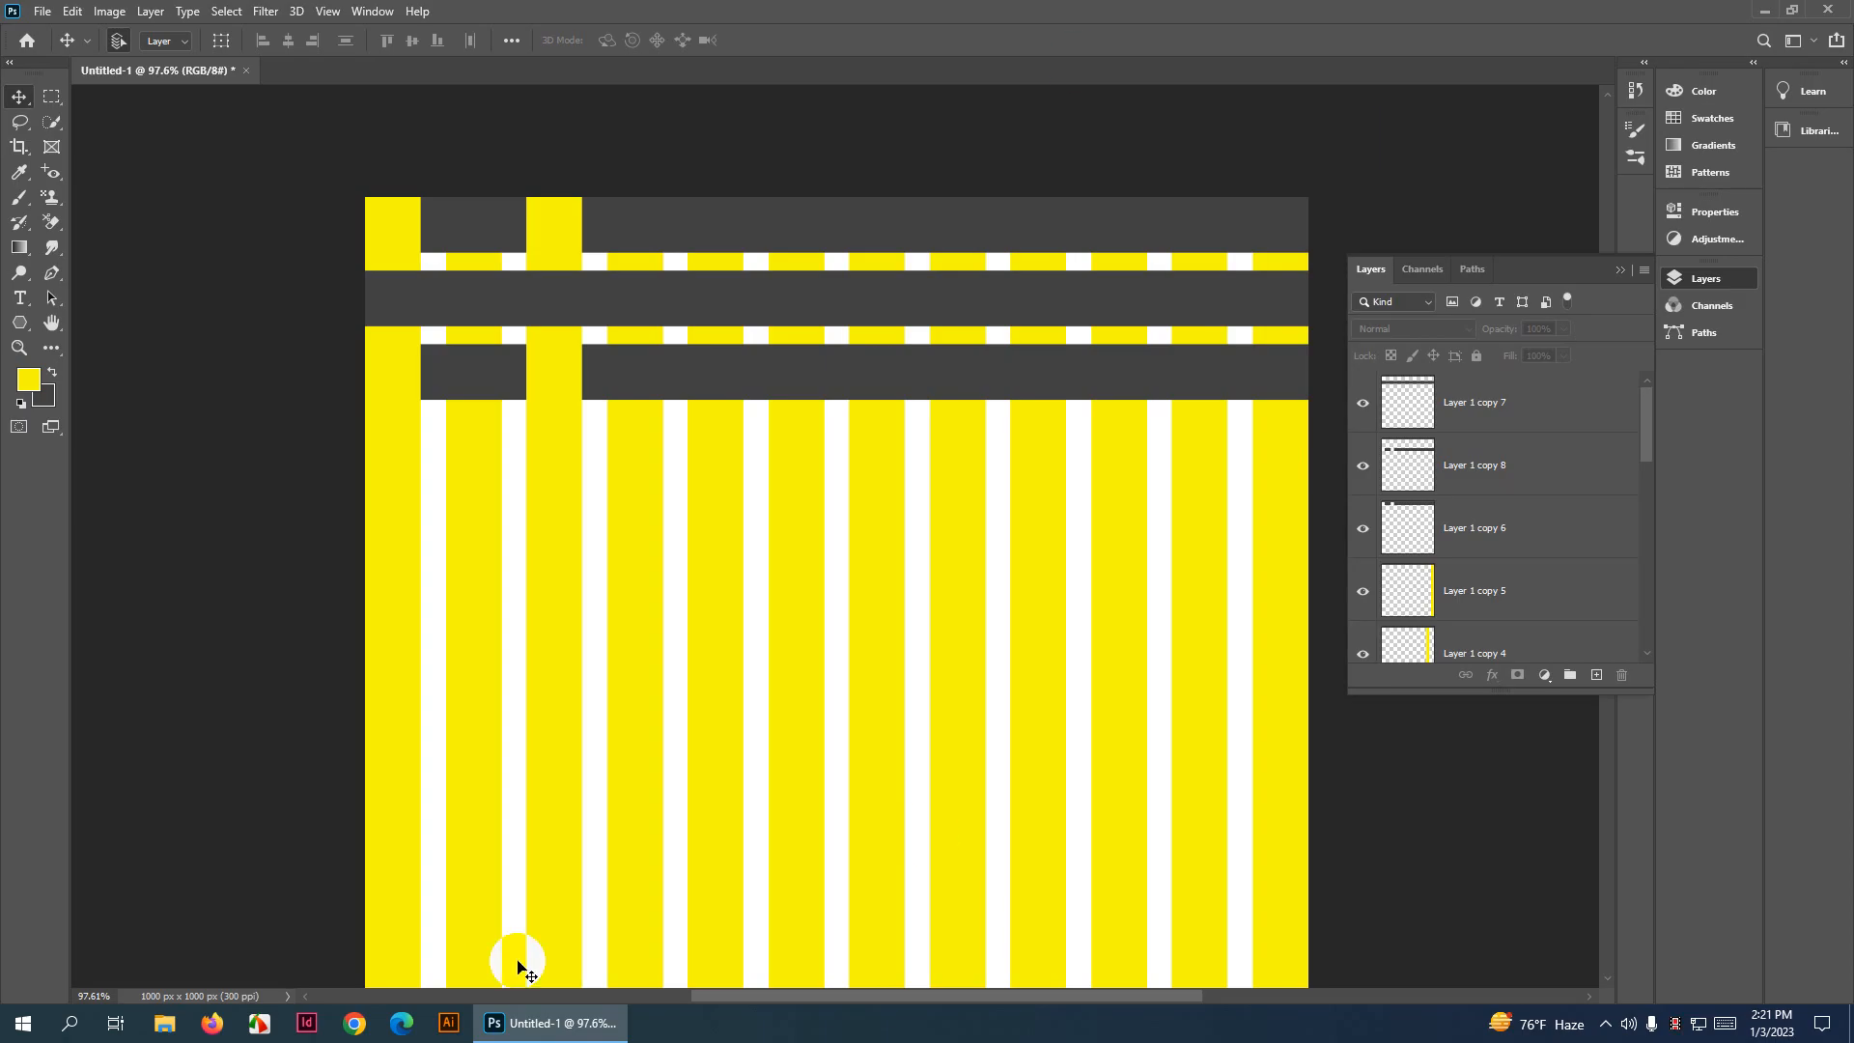
# Switch to Chrome, search Google for "apple", and display the image results
pyautogui.click(355, 1022)
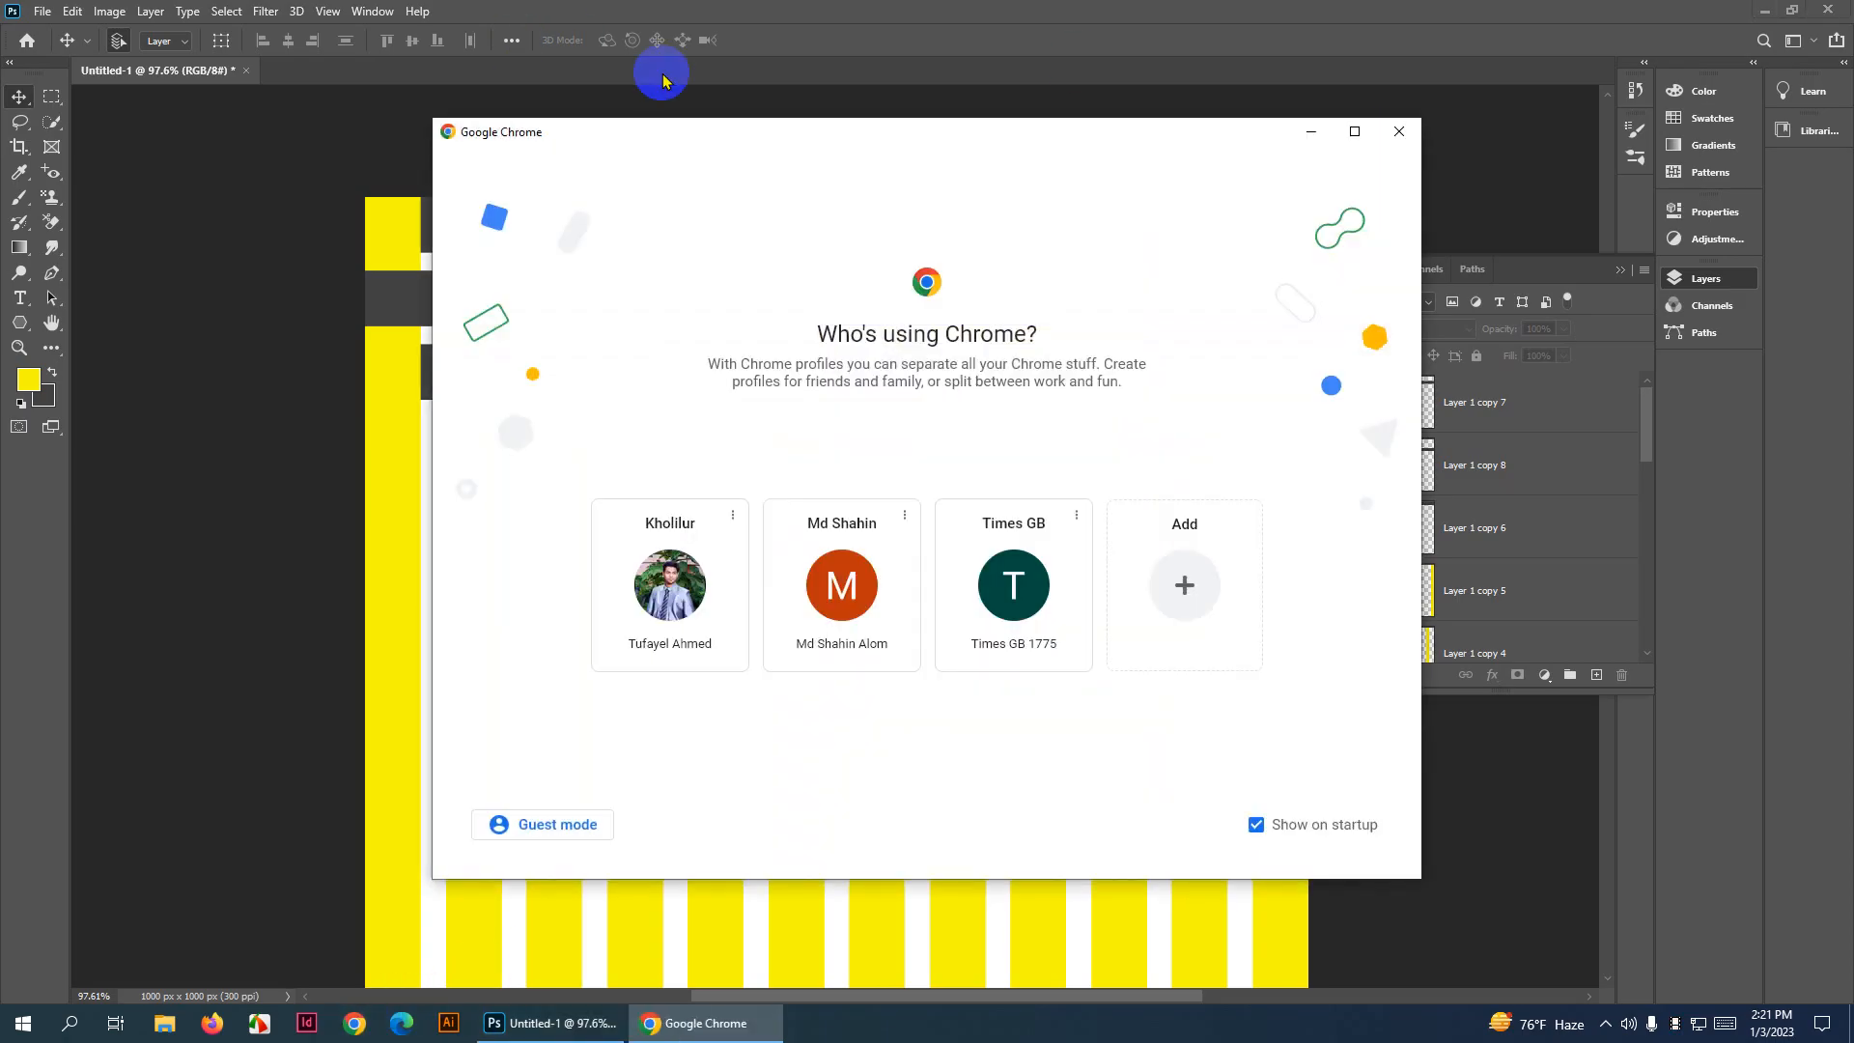
pyautogui.click(1013, 584)
pyautogui.write('applle')
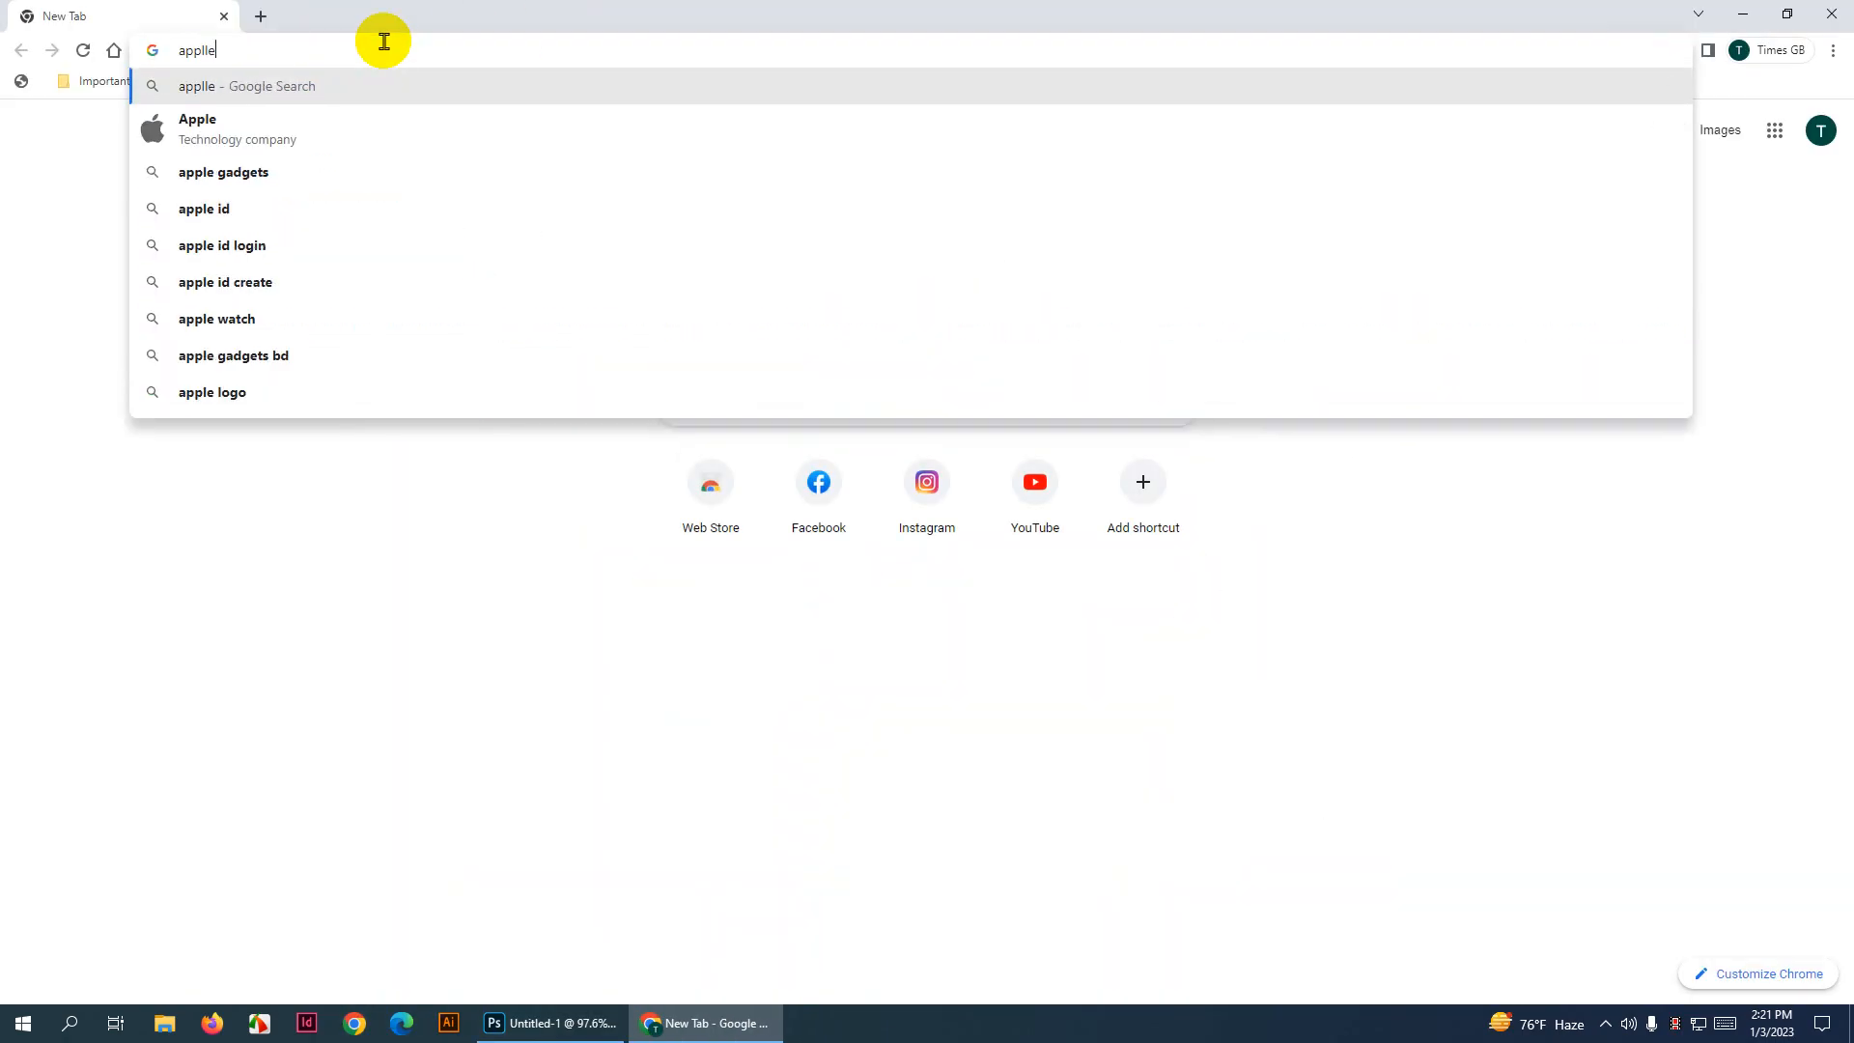
pyautogui.press('Return')
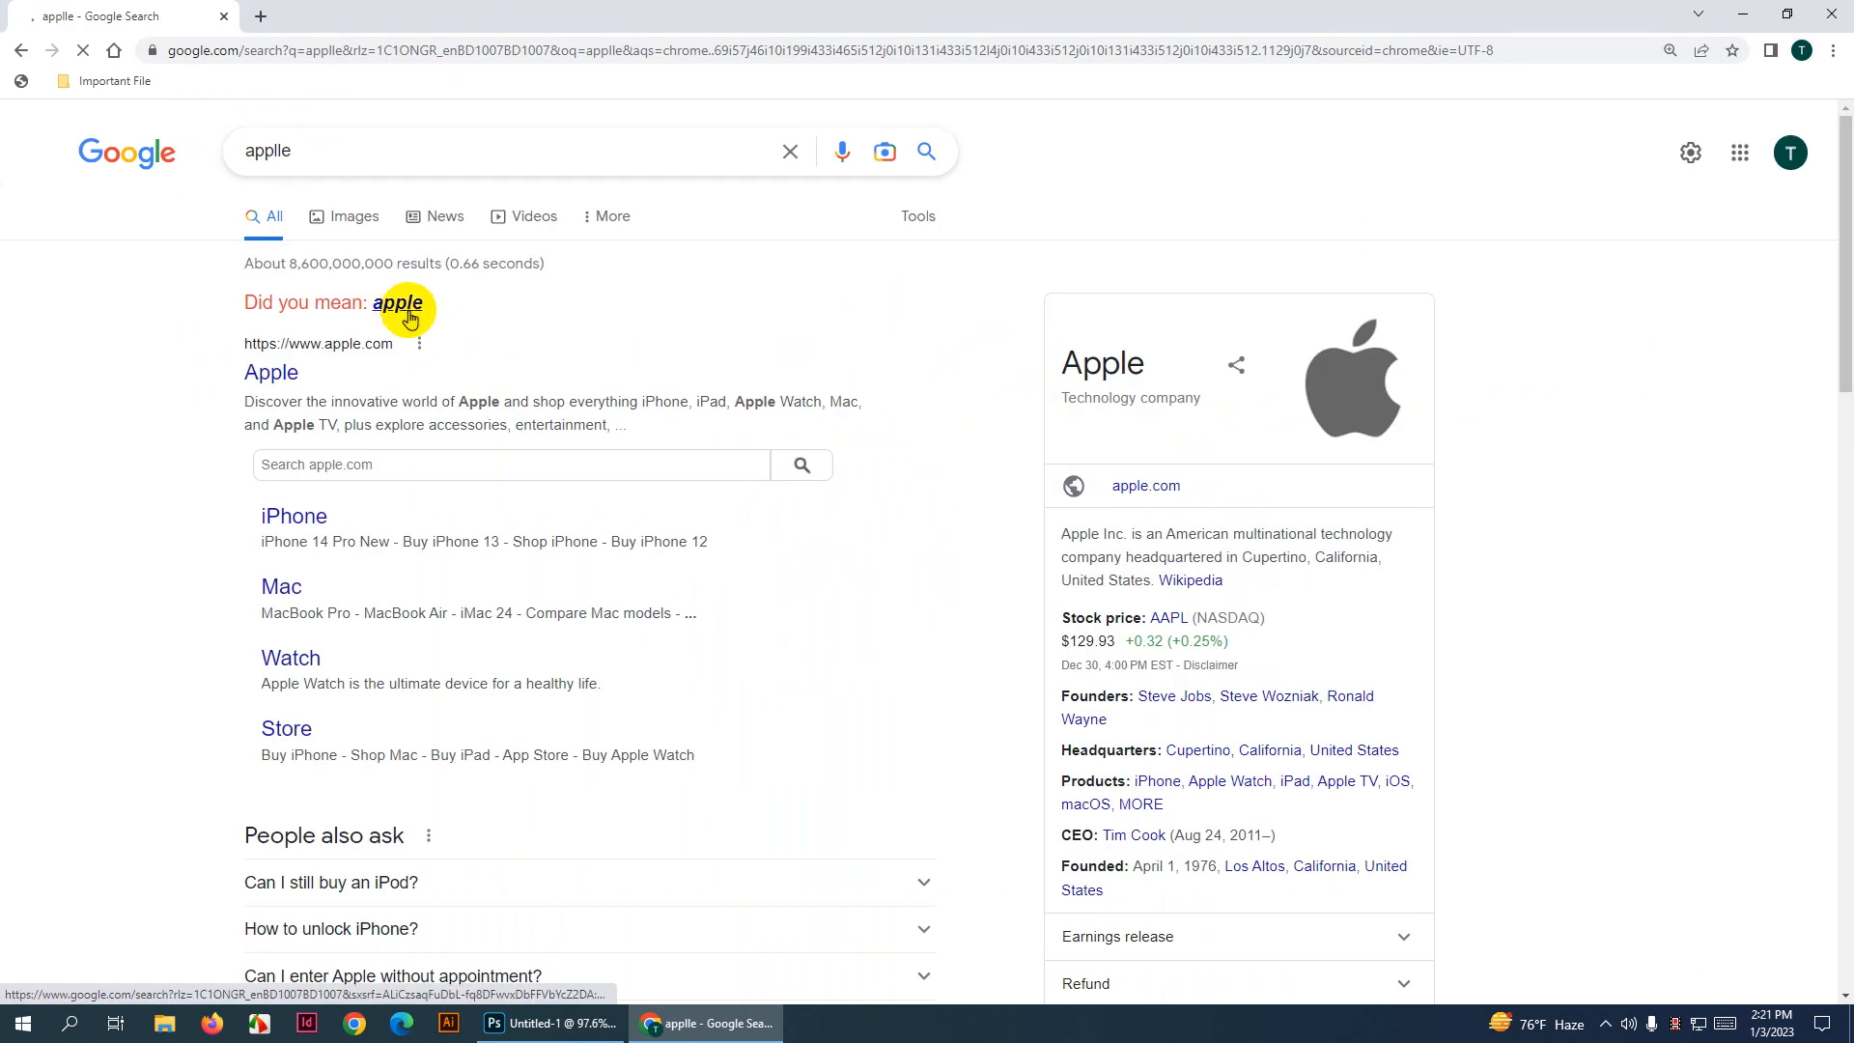
pyautogui.click(399, 303)
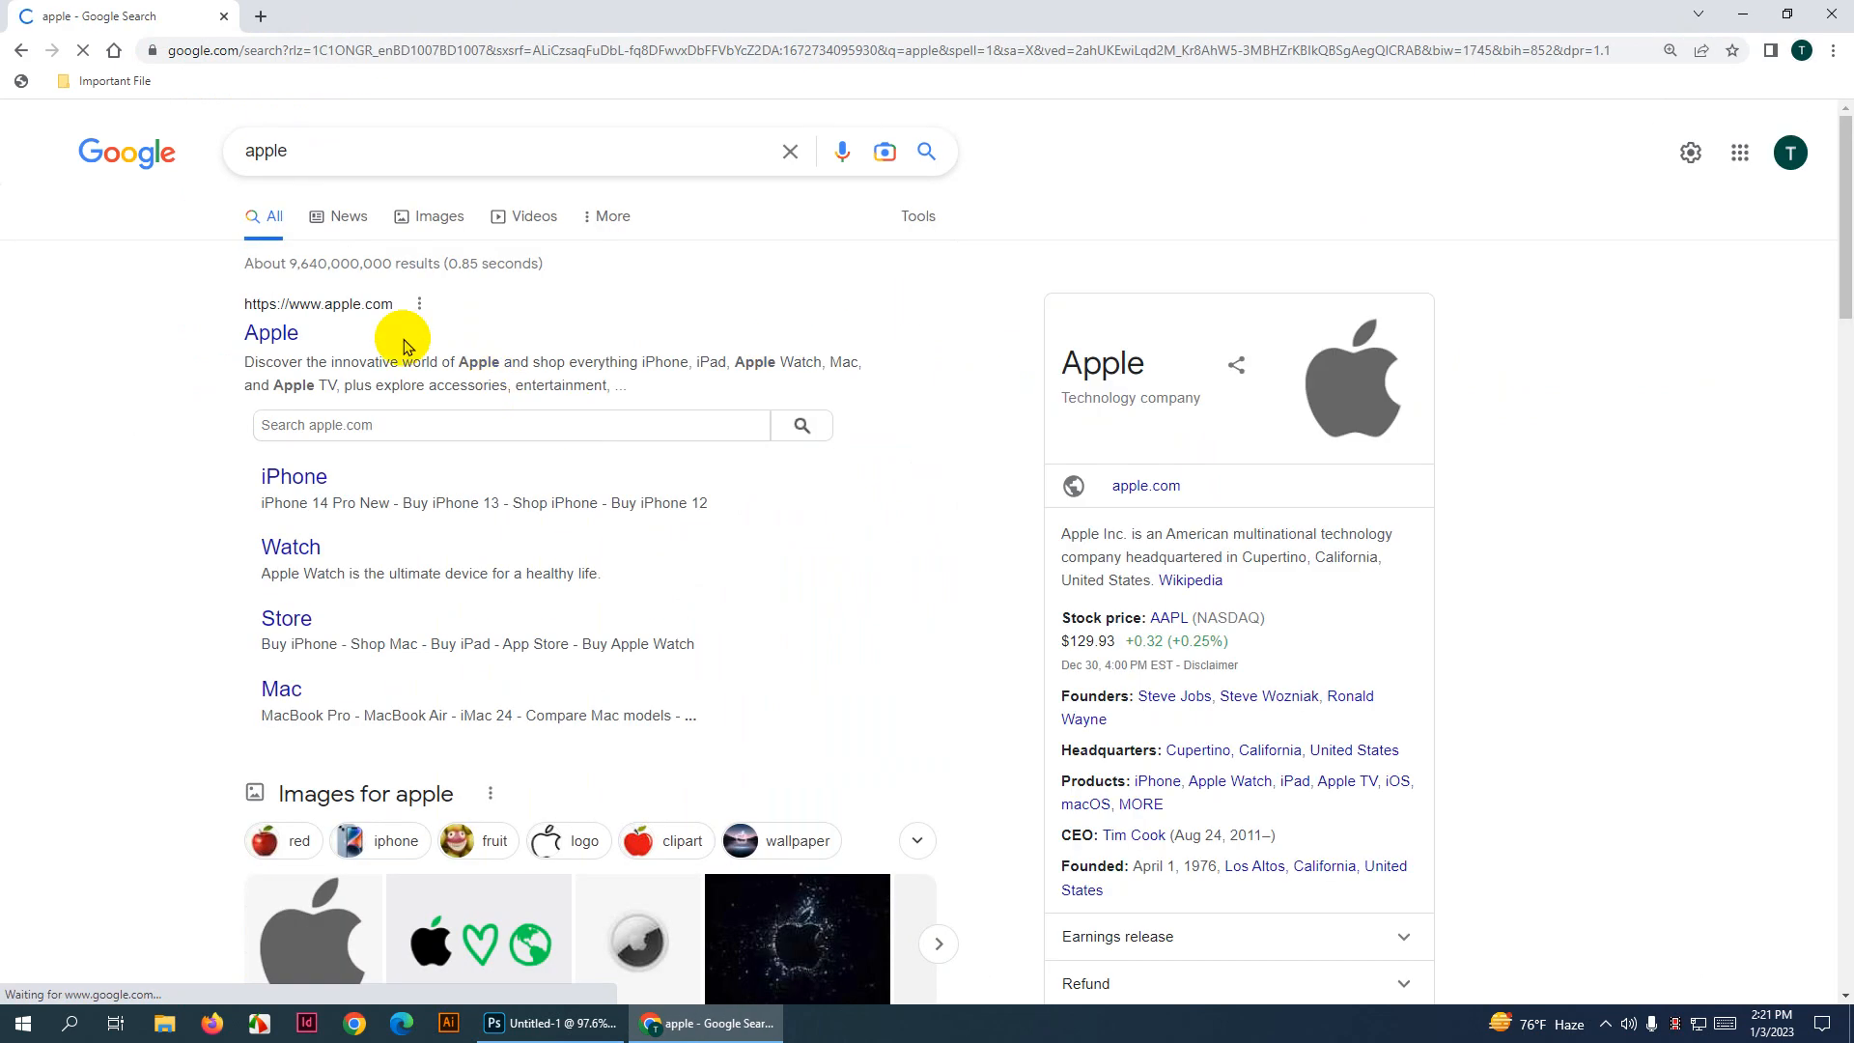
pyautogui.click(435, 221)
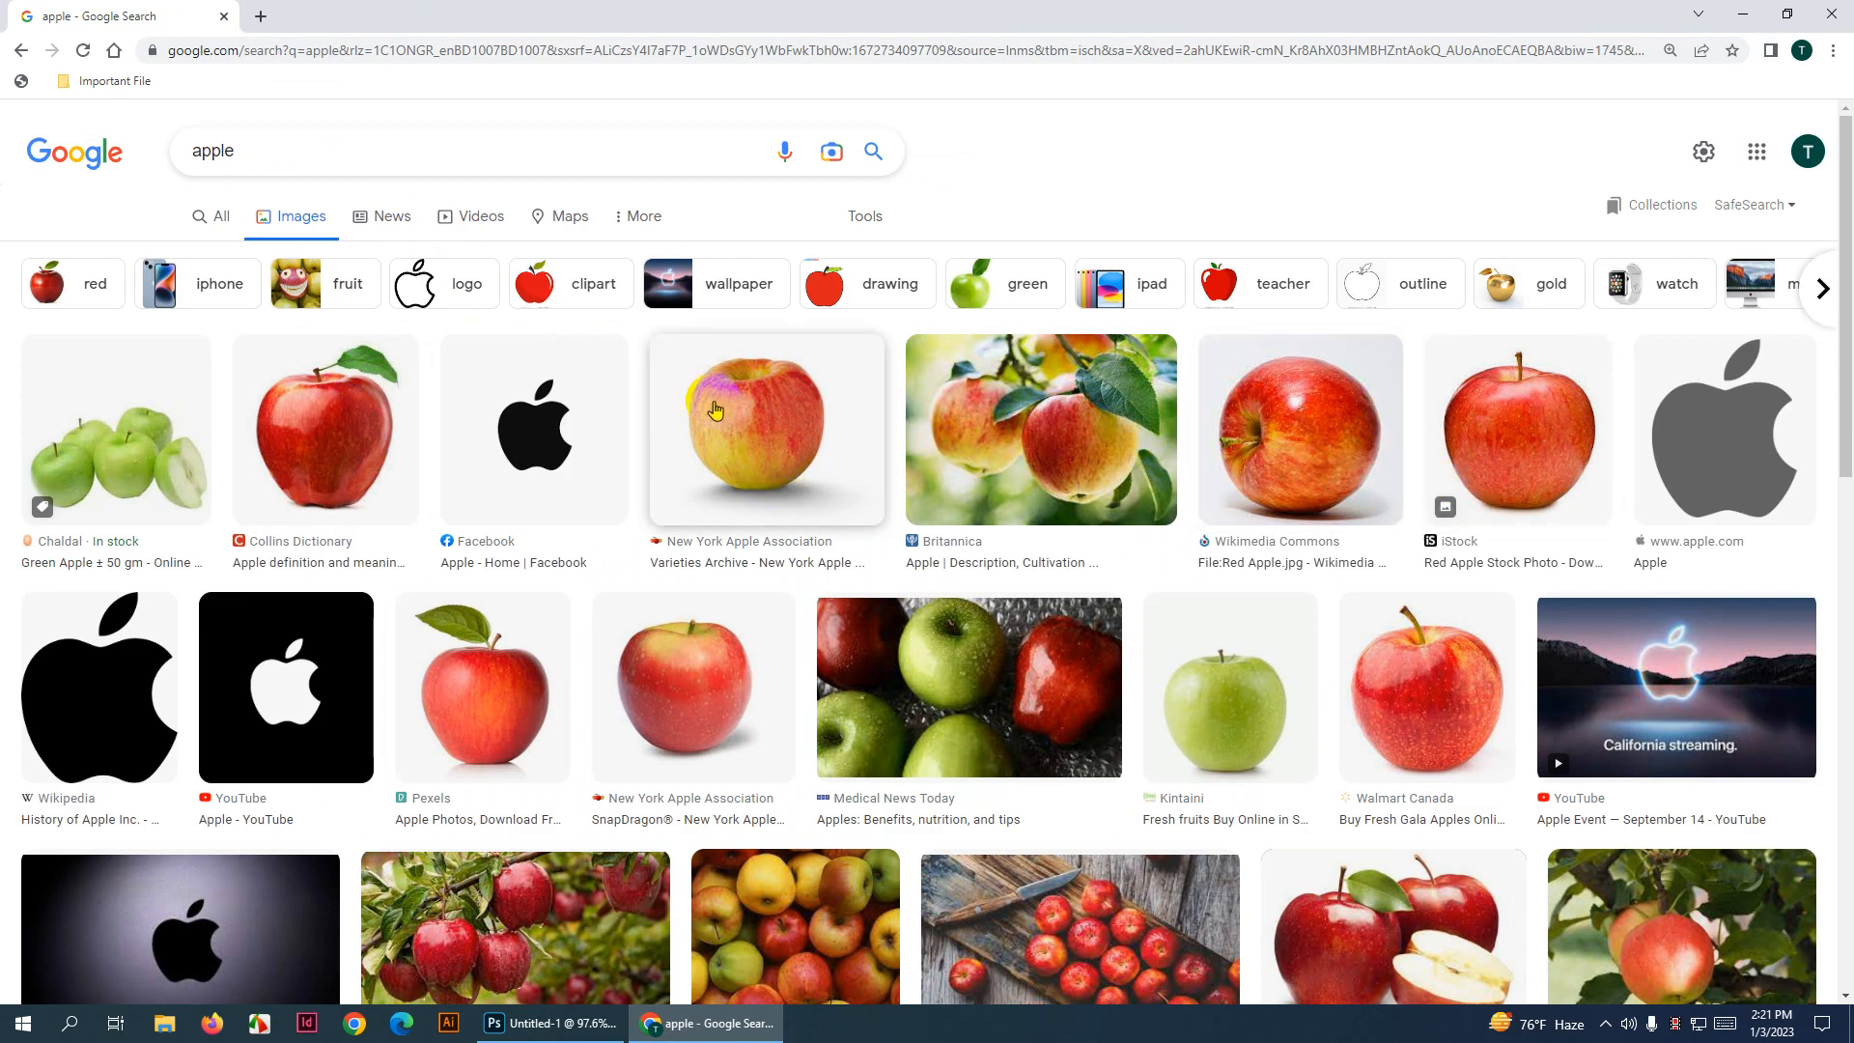
# Open the iStock red apple photo from the image results and copy the image
pyautogui.click(319, 164)
pyautogui.click(1332, 178)
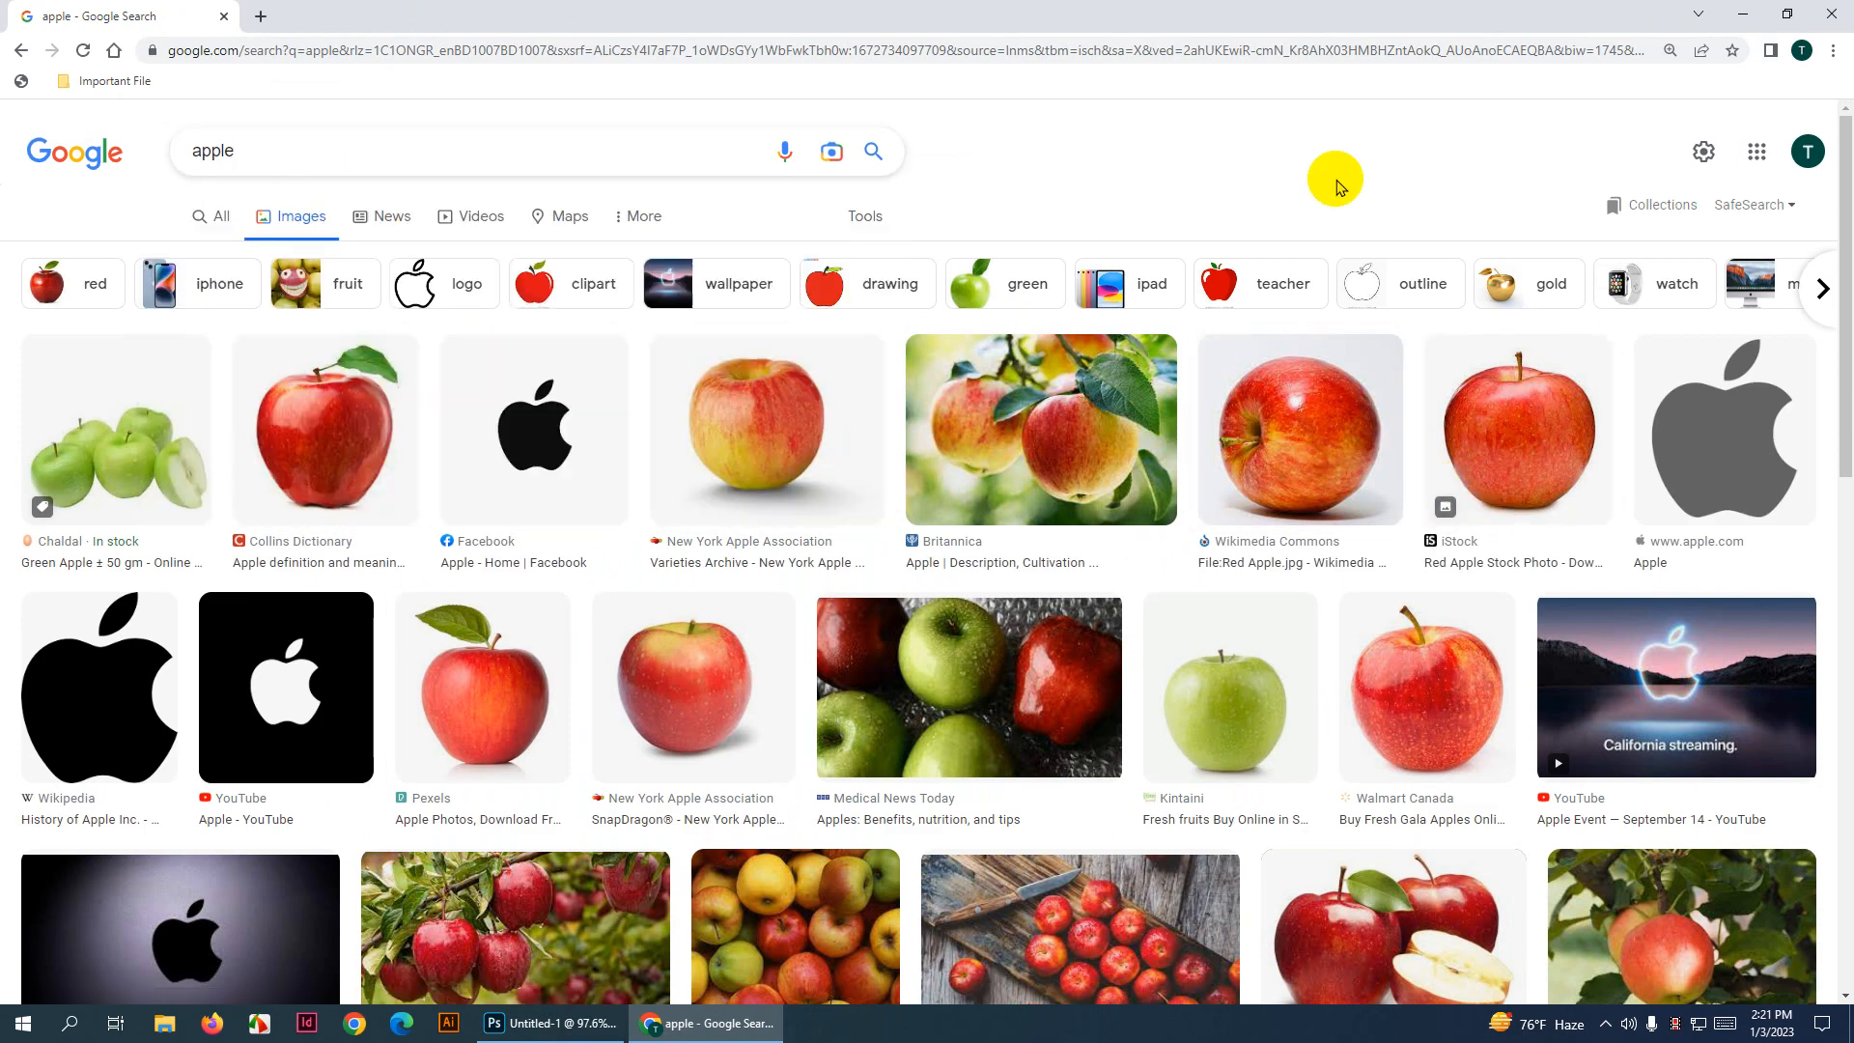
pyautogui.scroll(-4, 895, 586)
pyautogui.scroll(4, 907, 889)
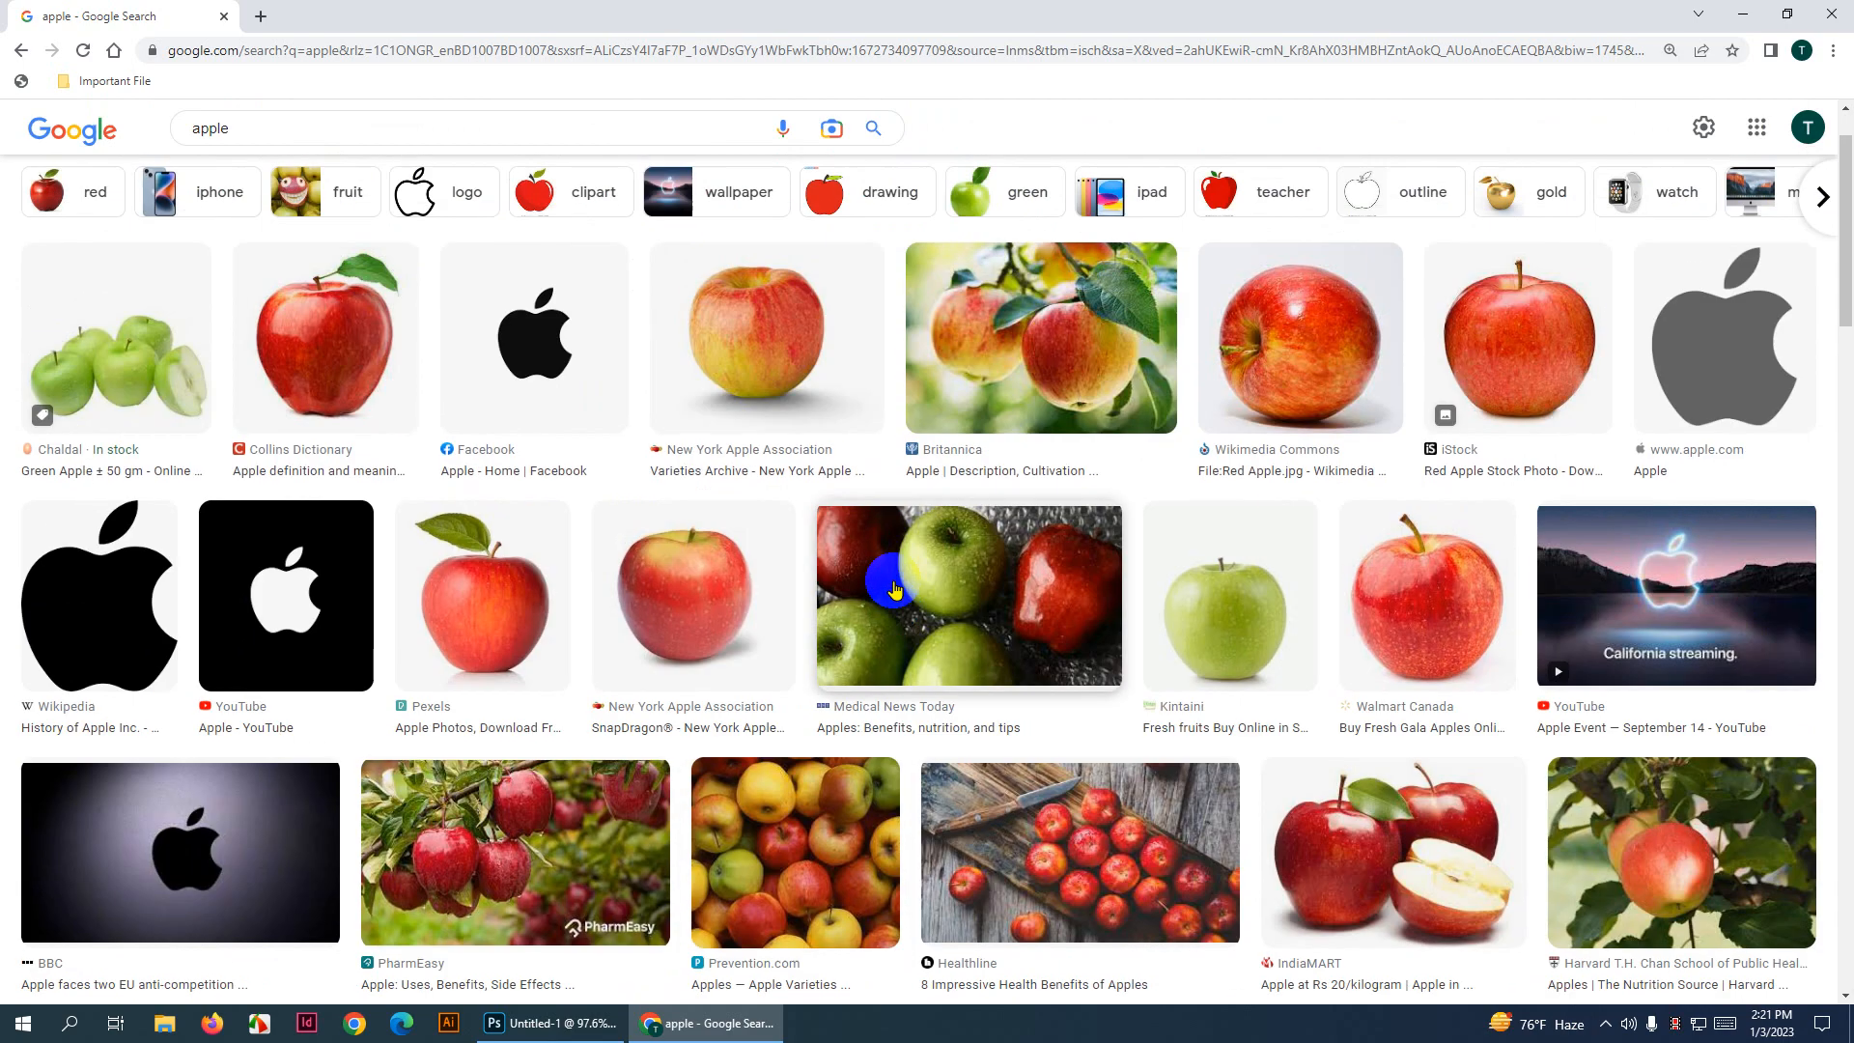
pyautogui.click(1514, 421)
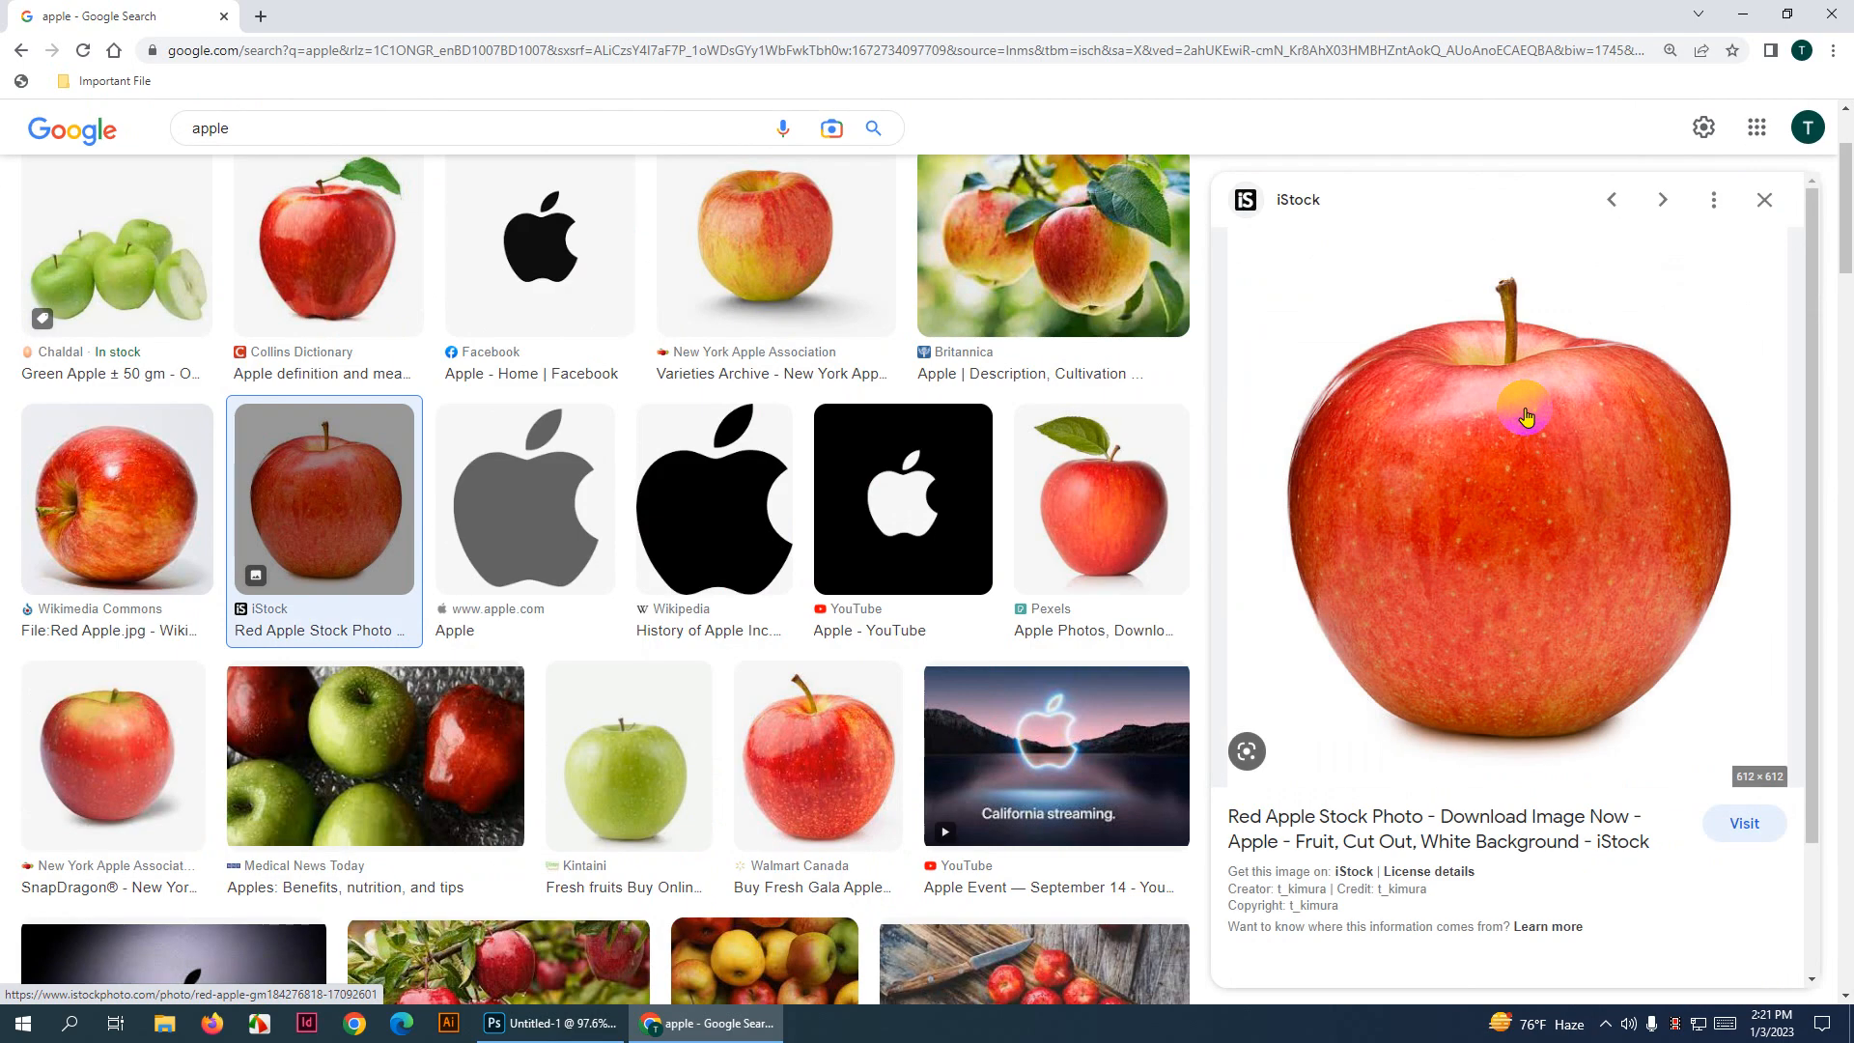
pyautogui.rightClick(1526, 417)
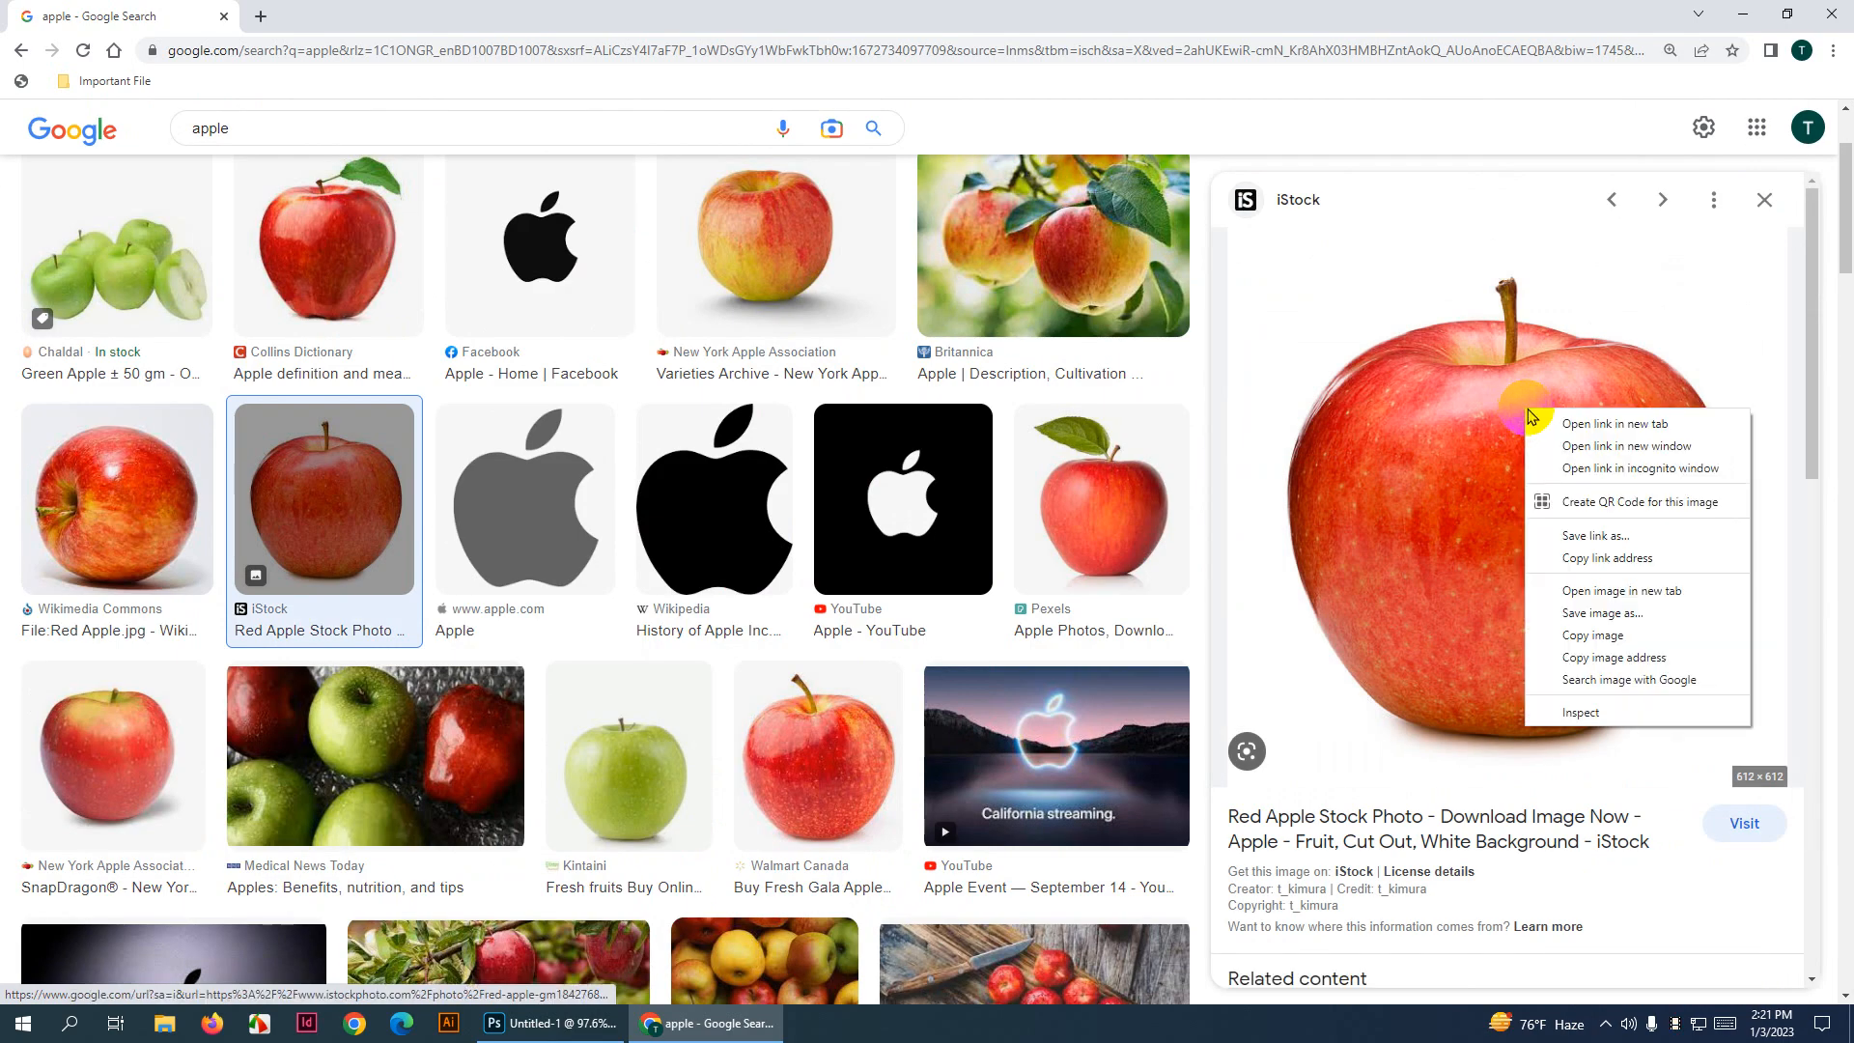
pyautogui.click(1638, 615)
# Switch to Photoshop, create a 612 x 612 px document at 72 ppi from the clipboard preset, and paste the apple image
pyautogui.click(537, 1024)
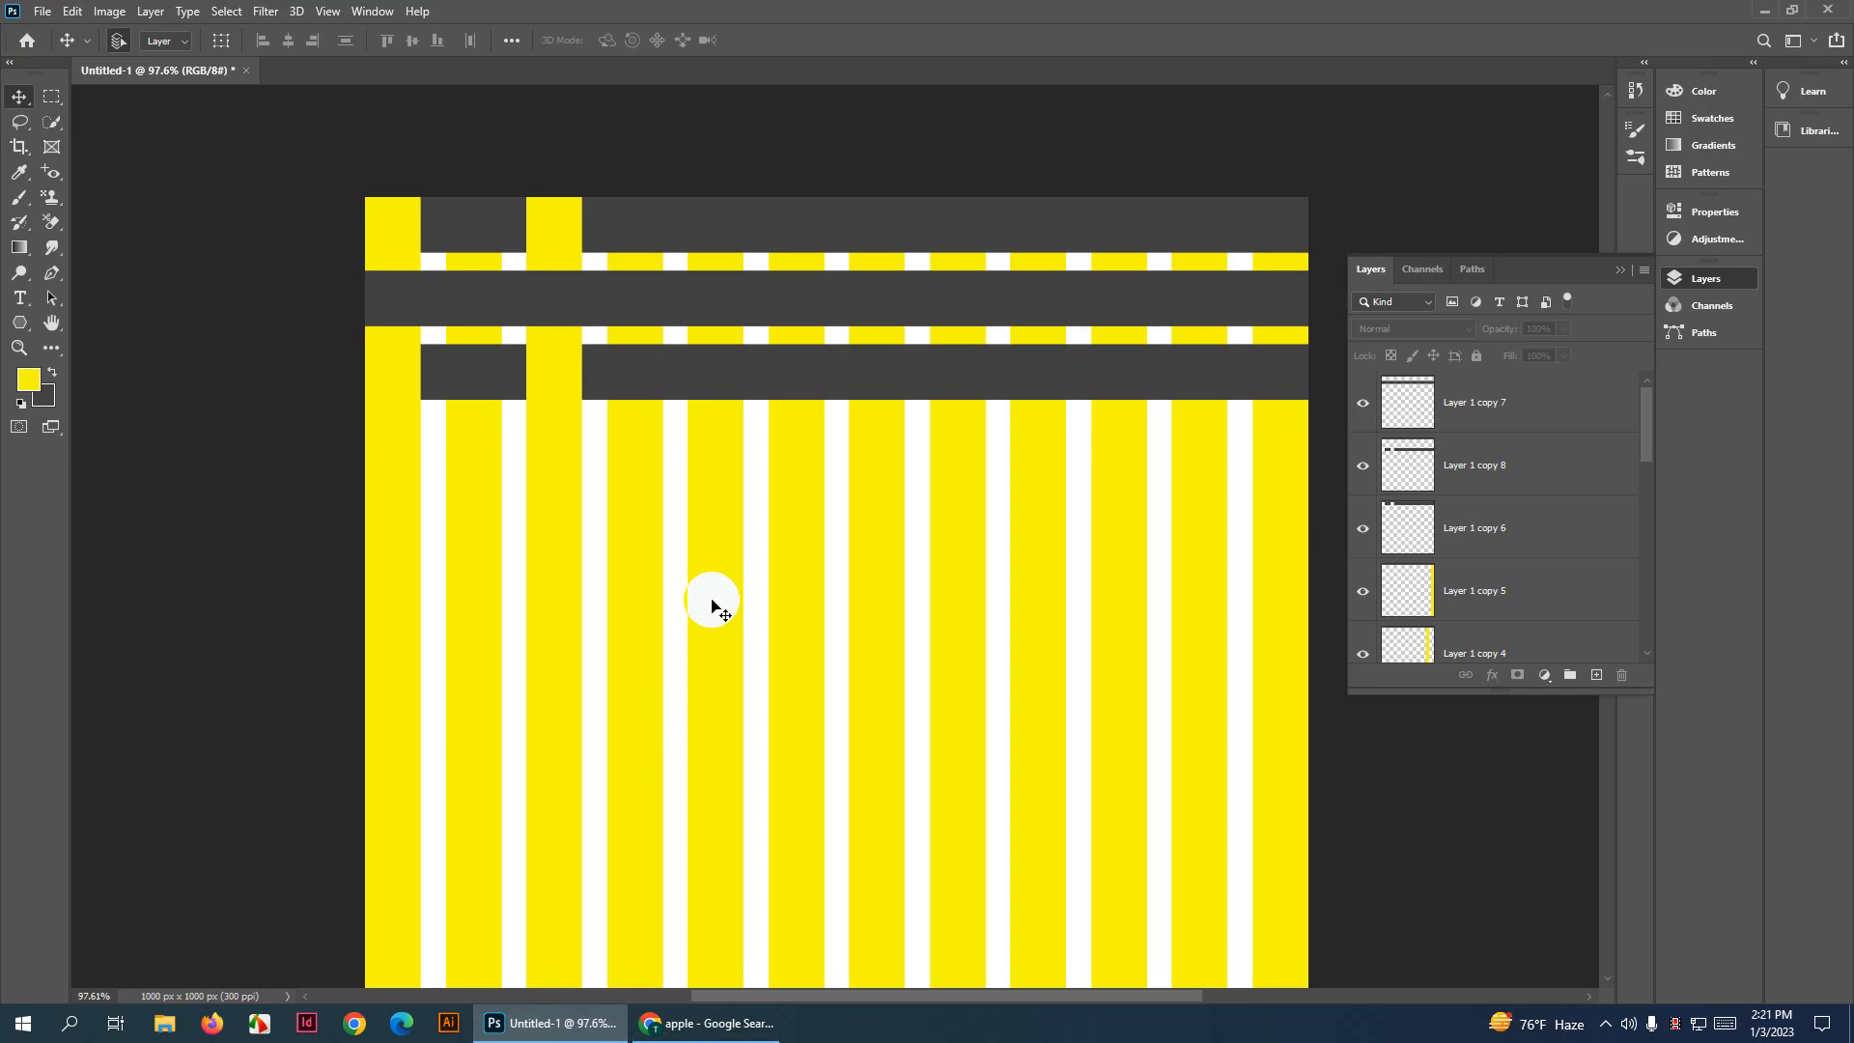
pyautogui.hotkey('ctrl', 'n')
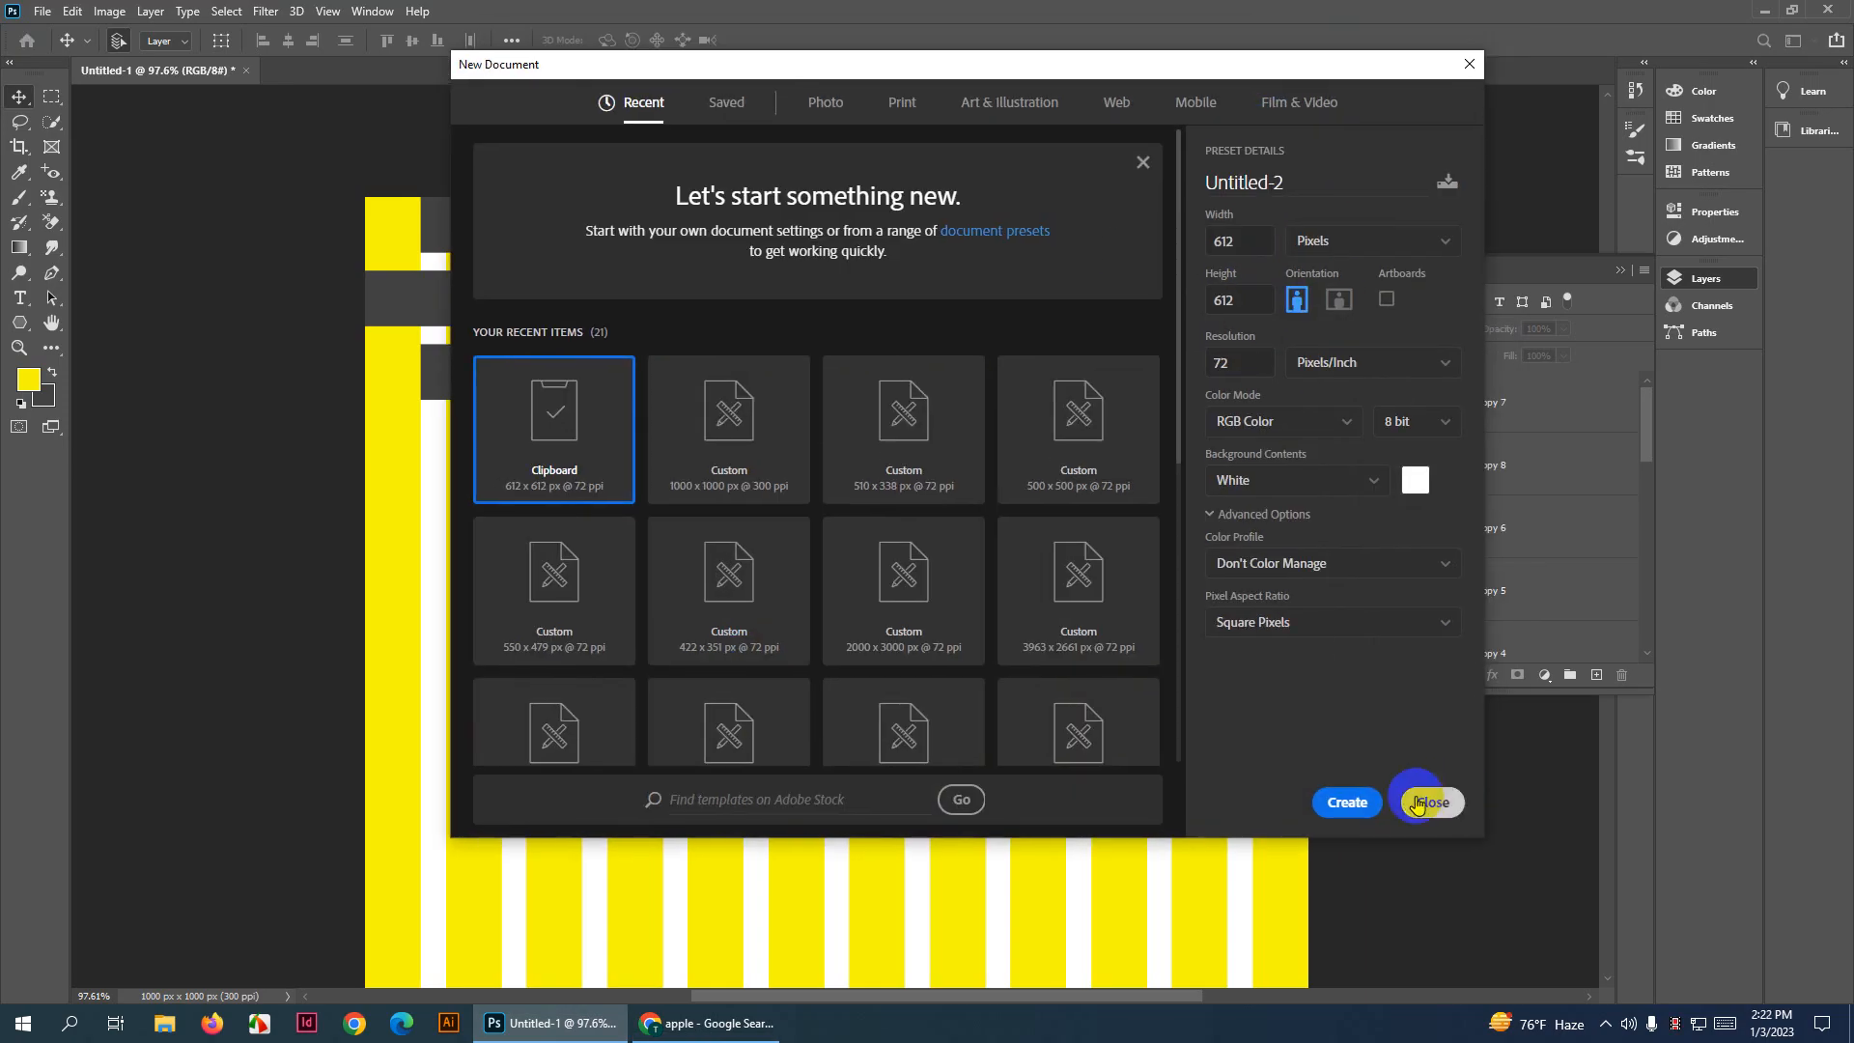
pyautogui.click(1371, 776)
pyautogui.hotkey('ctrl', 'v')
pyautogui.scroll(5, 877, 575)
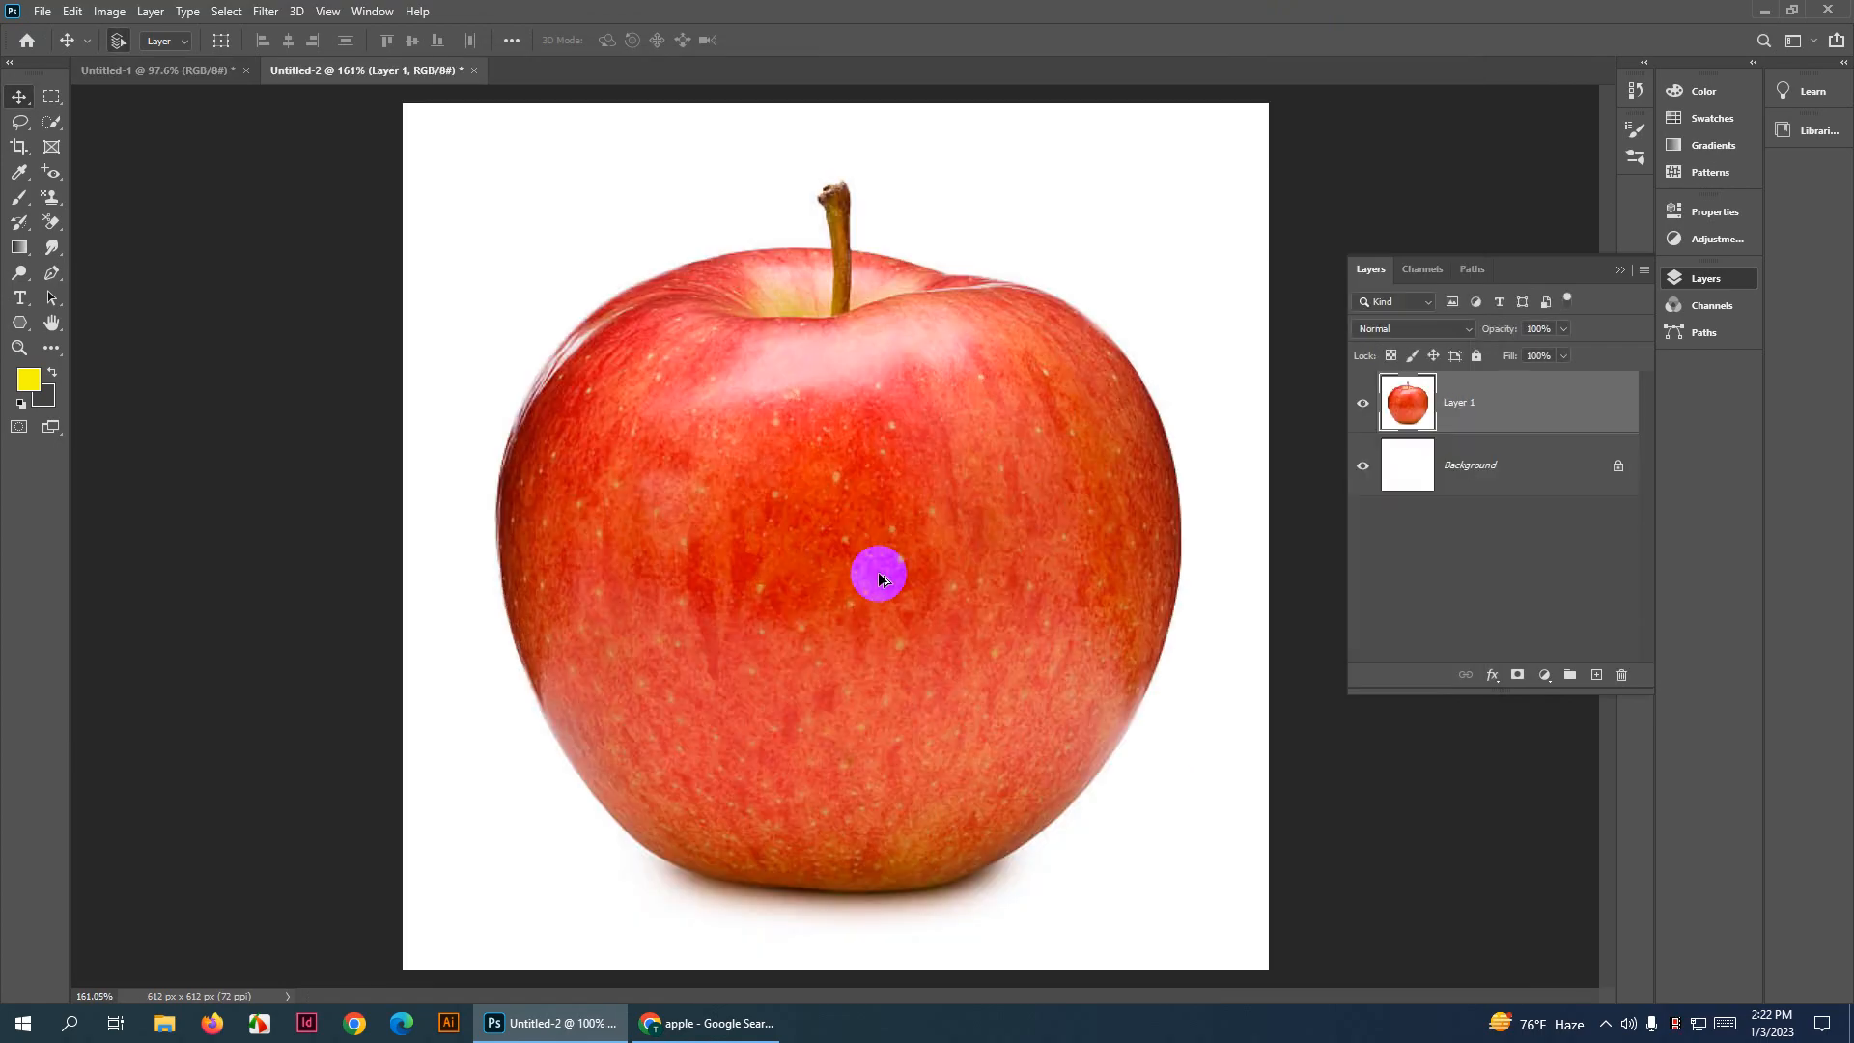
# Trace the apple's outline with the Magnetic Lasso from the stem's right side, clockwise around the bottom to the left edge
pyautogui.scroll(-2, 880, 576)
pyautogui.scroll(3, 855, 524)
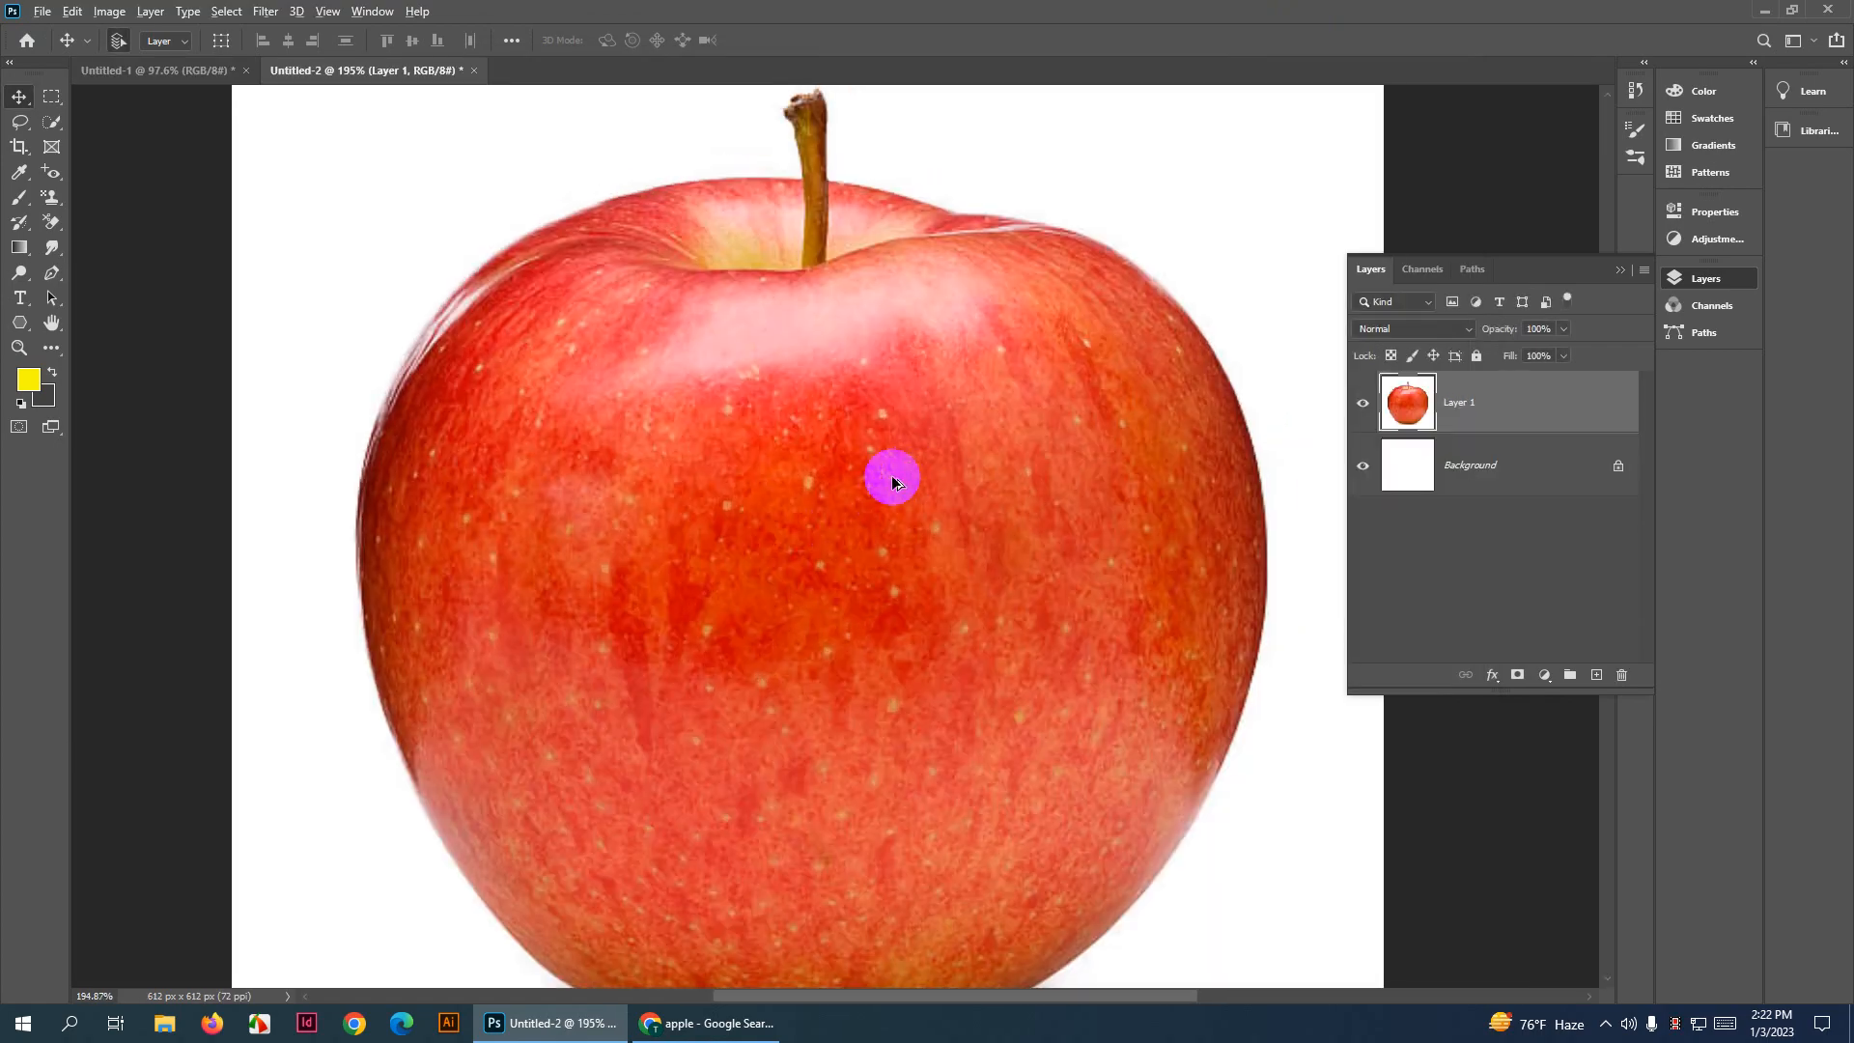
pyautogui.scroll(-3, 885, 479)
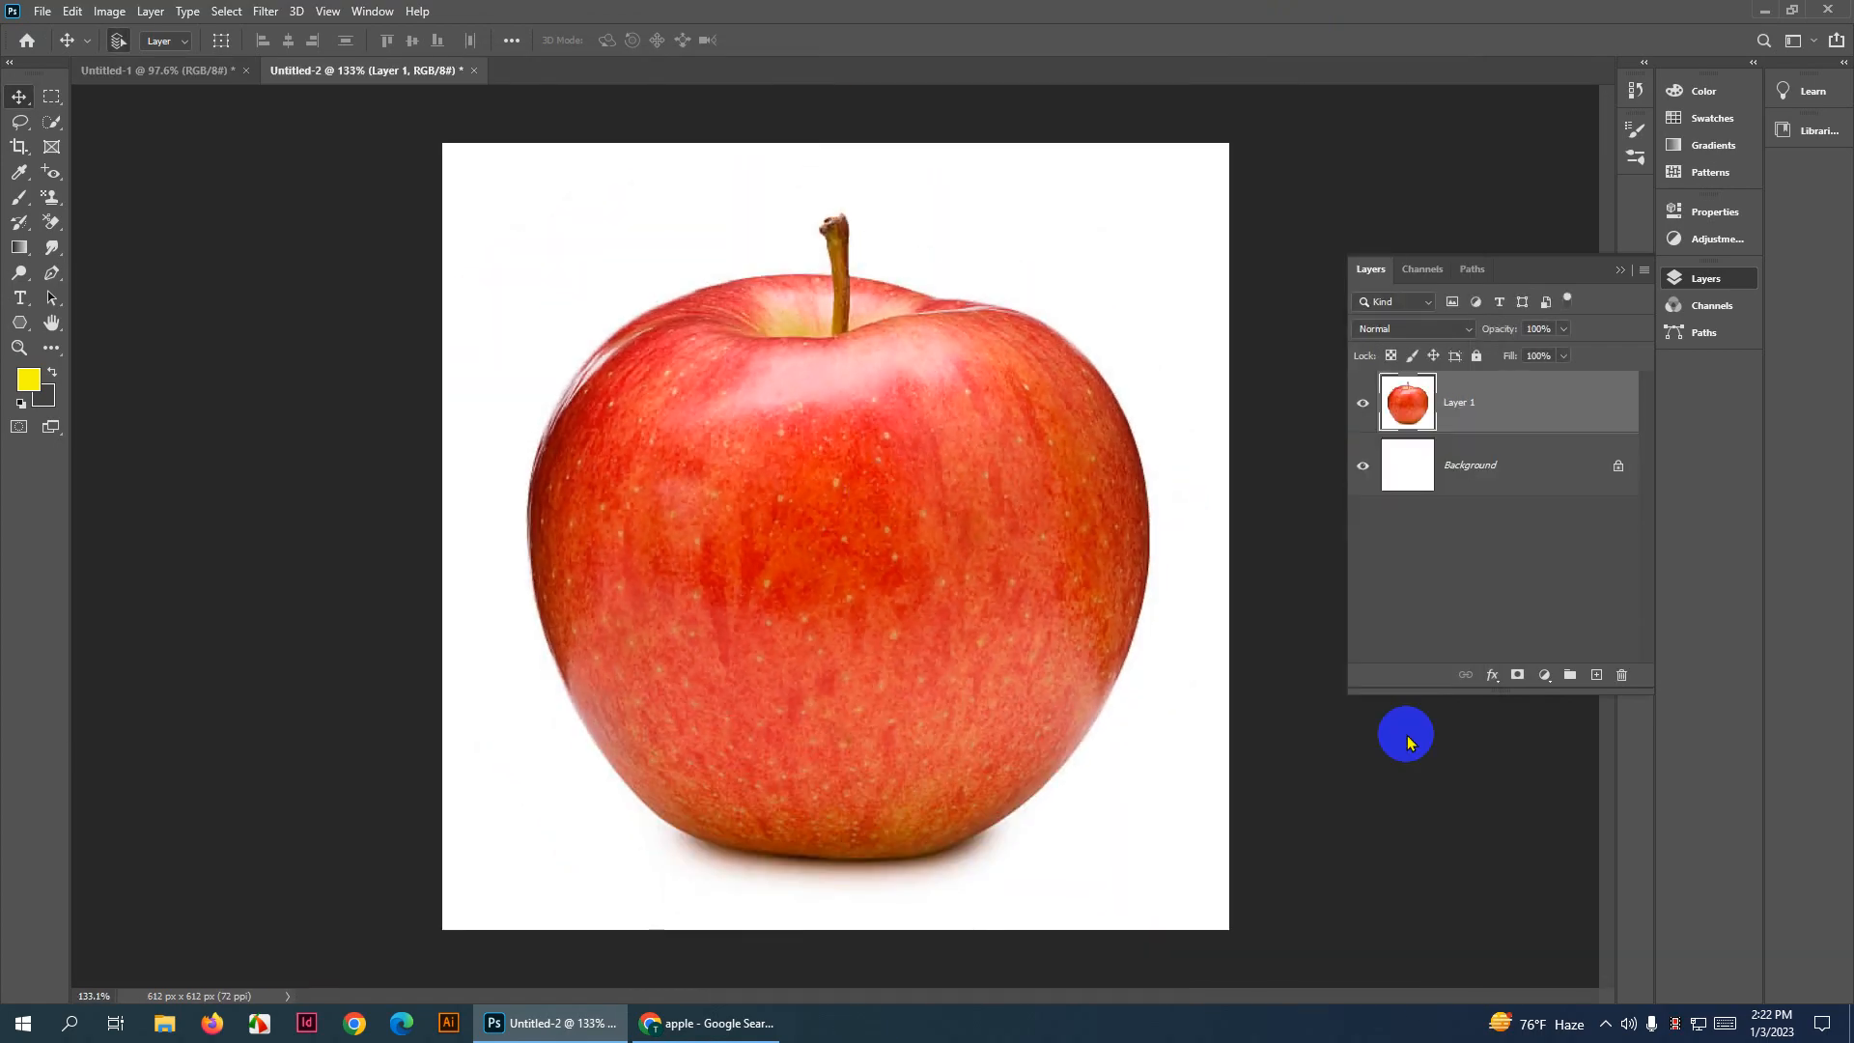
pyautogui.rightClick(19, 121)
pyautogui.click(106, 160)
pyautogui.click(831, 276)
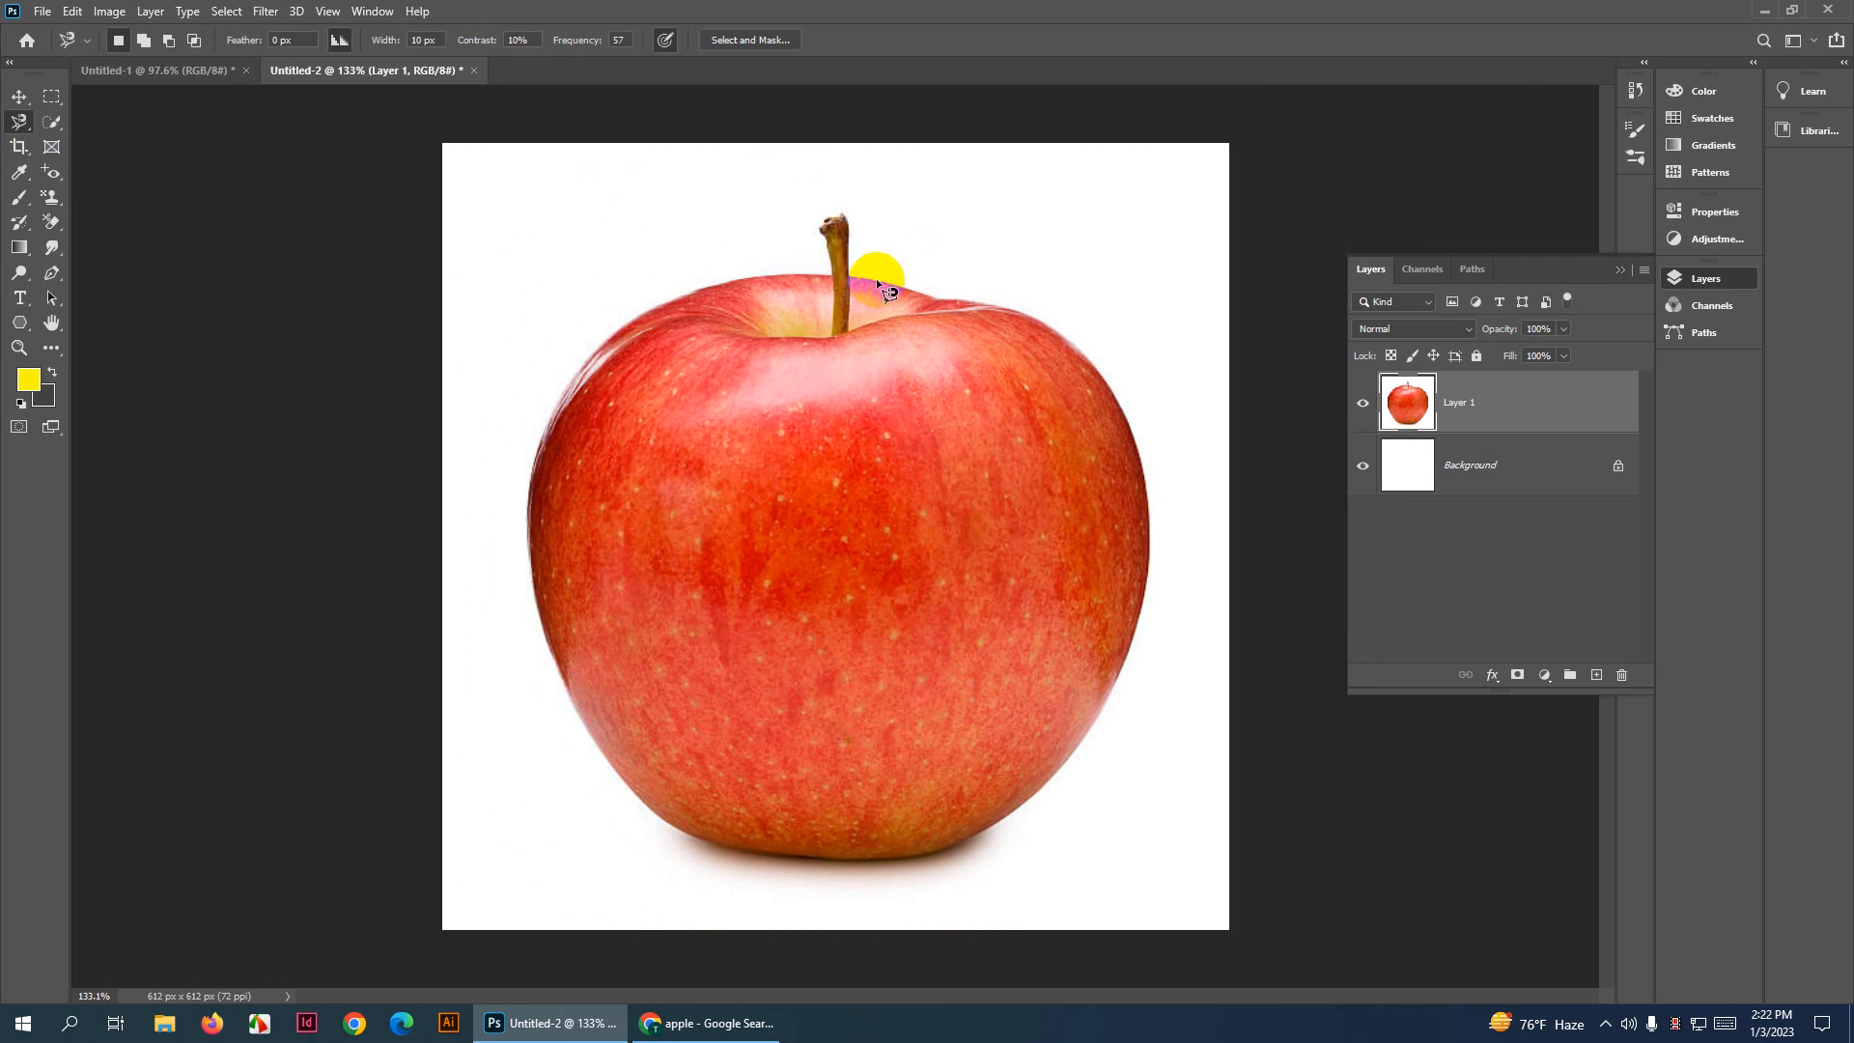
pyautogui.scroll(5, 880, 282)
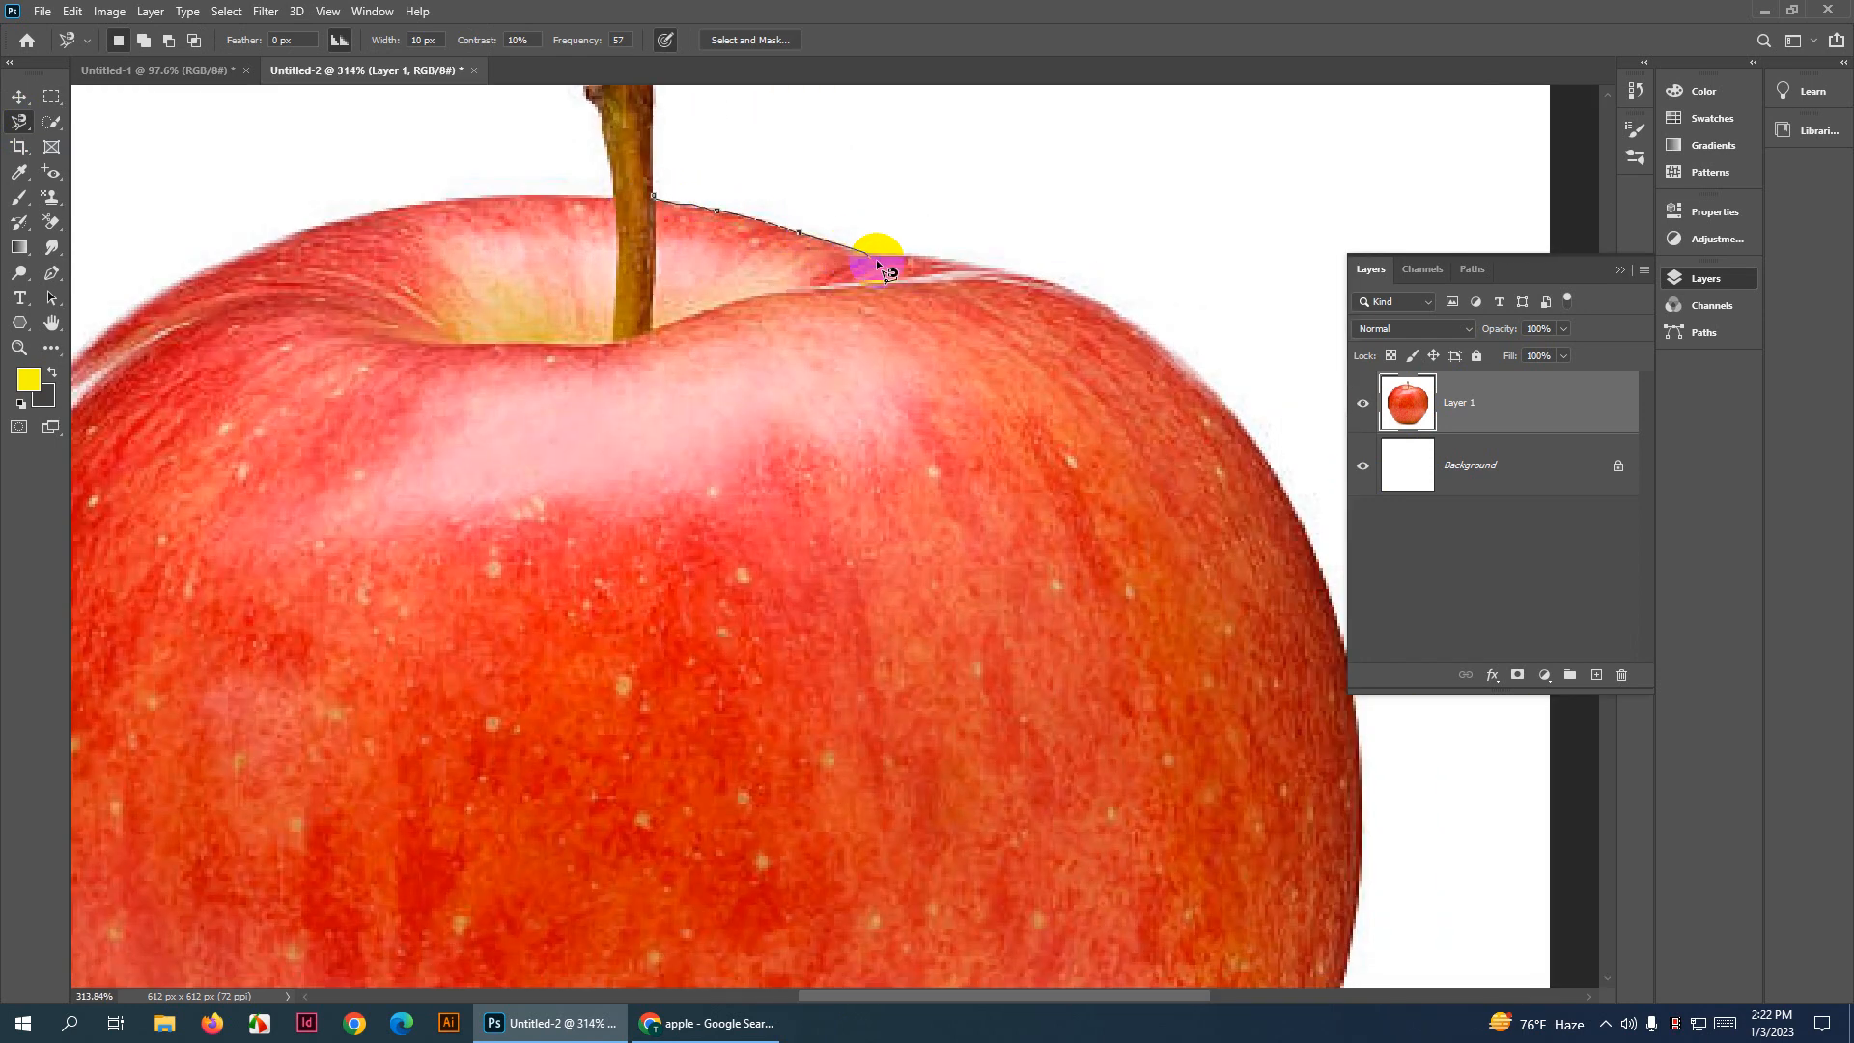
pyautogui.moveTo(883, 270)
pyautogui.mouseDown()
pyautogui.moveTo(993, 274)
pyautogui.moveTo(1140, 330)
pyautogui.moveTo(1269, 460)
pyautogui.moveTo(1082, 244)
pyautogui.moveTo(1153, 407)
pyautogui.moveTo(1185, 680)
pyautogui.moveTo(1172, 730)
pyautogui.moveTo(1218, 235)
pyautogui.moveTo(1181, 407)
pyautogui.moveTo(1061, 610)
pyautogui.moveTo(1288, 155)
pyautogui.moveTo(1205, 270)
pyautogui.moveTo(1128, 332)
pyautogui.moveTo(980, 397)
pyautogui.moveTo(809, 425)
pyautogui.moveTo(543, 404)
pyautogui.moveTo(353, 360)
pyautogui.moveTo(290, 330)
pyautogui.moveTo(161, 179)
pyautogui.moveTo(213, 257)
pyautogui.moveTo(599, 593)
pyautogui.mouseUp()
pyautogui.moveTo(550, 499)
pyautogui.mouseDown()
pyautogui.moveTo(484, 364)
pyautogui.moveTo(434, 183)
pyautogui.moveTo(439, 459)
pyautogui.mouseUp()
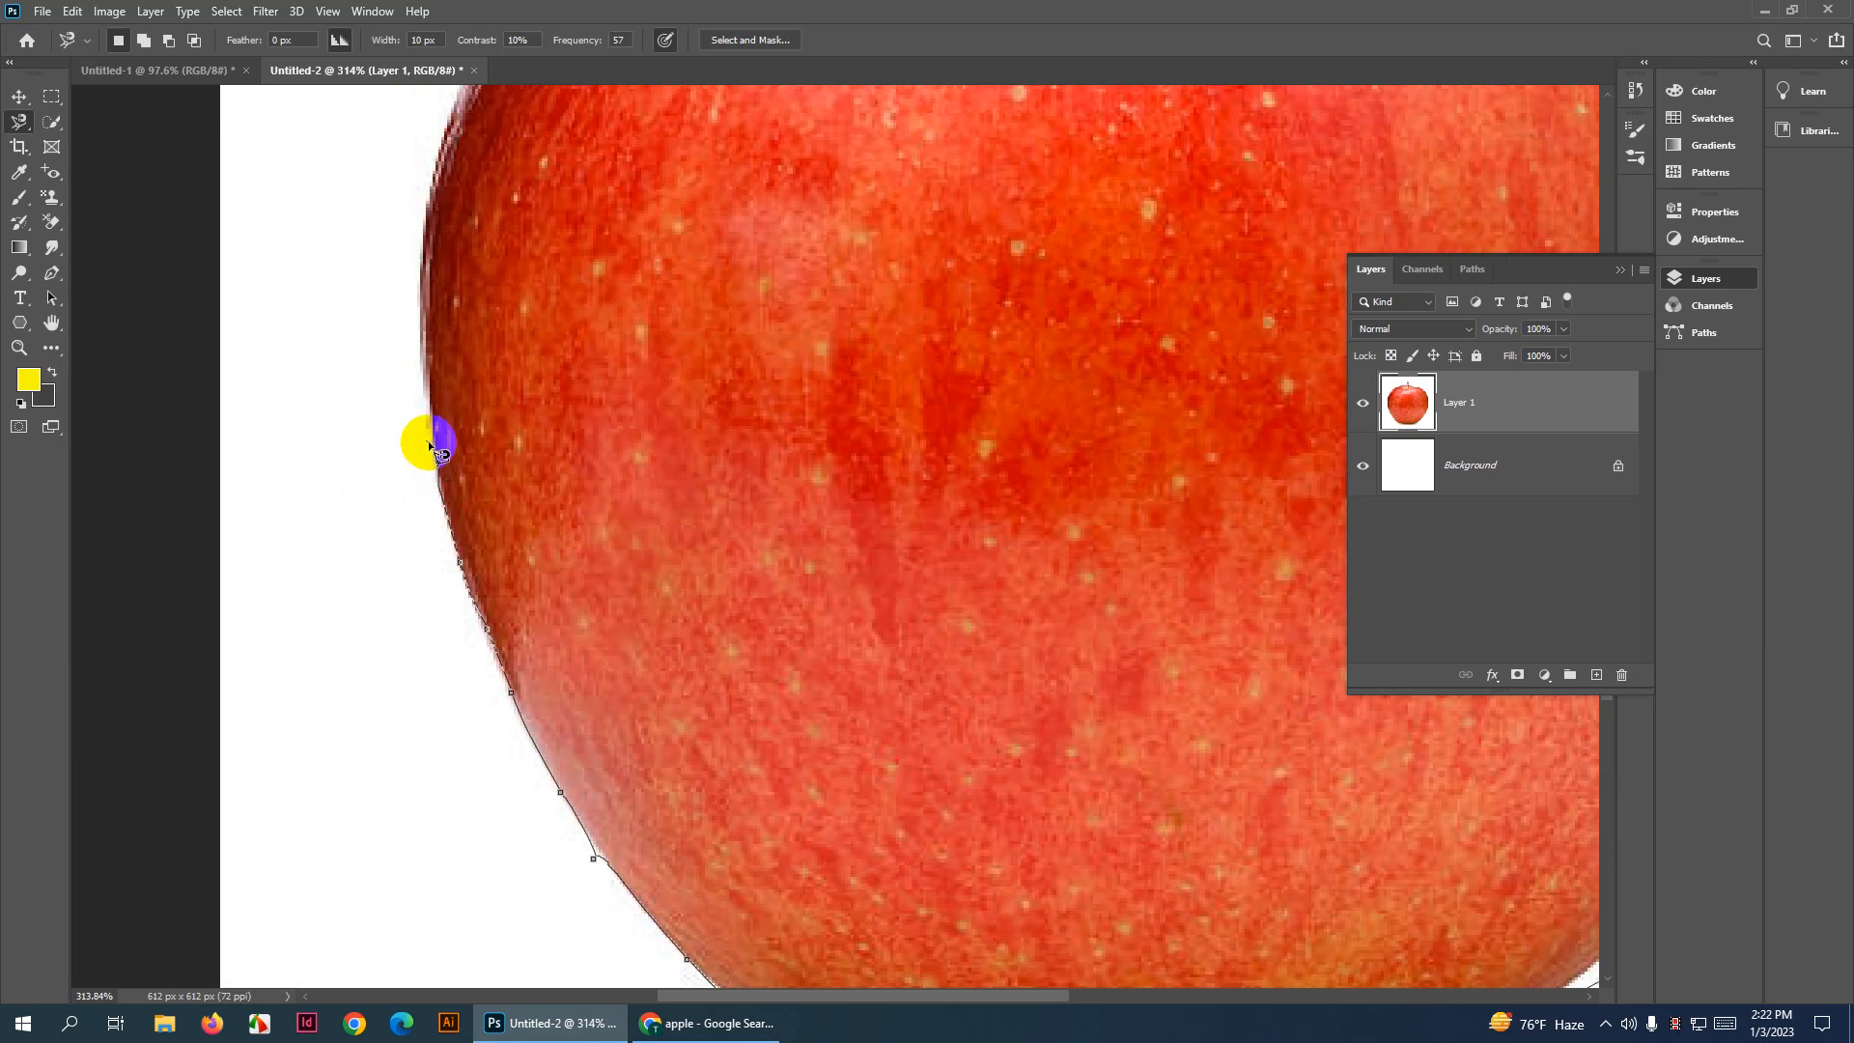
# Remove the latest Magnetic Lasso points along the apple's left side and bottom, back to its lower right
pyautogui.press('BackSpace')
pyautogui.press('BackSpace')
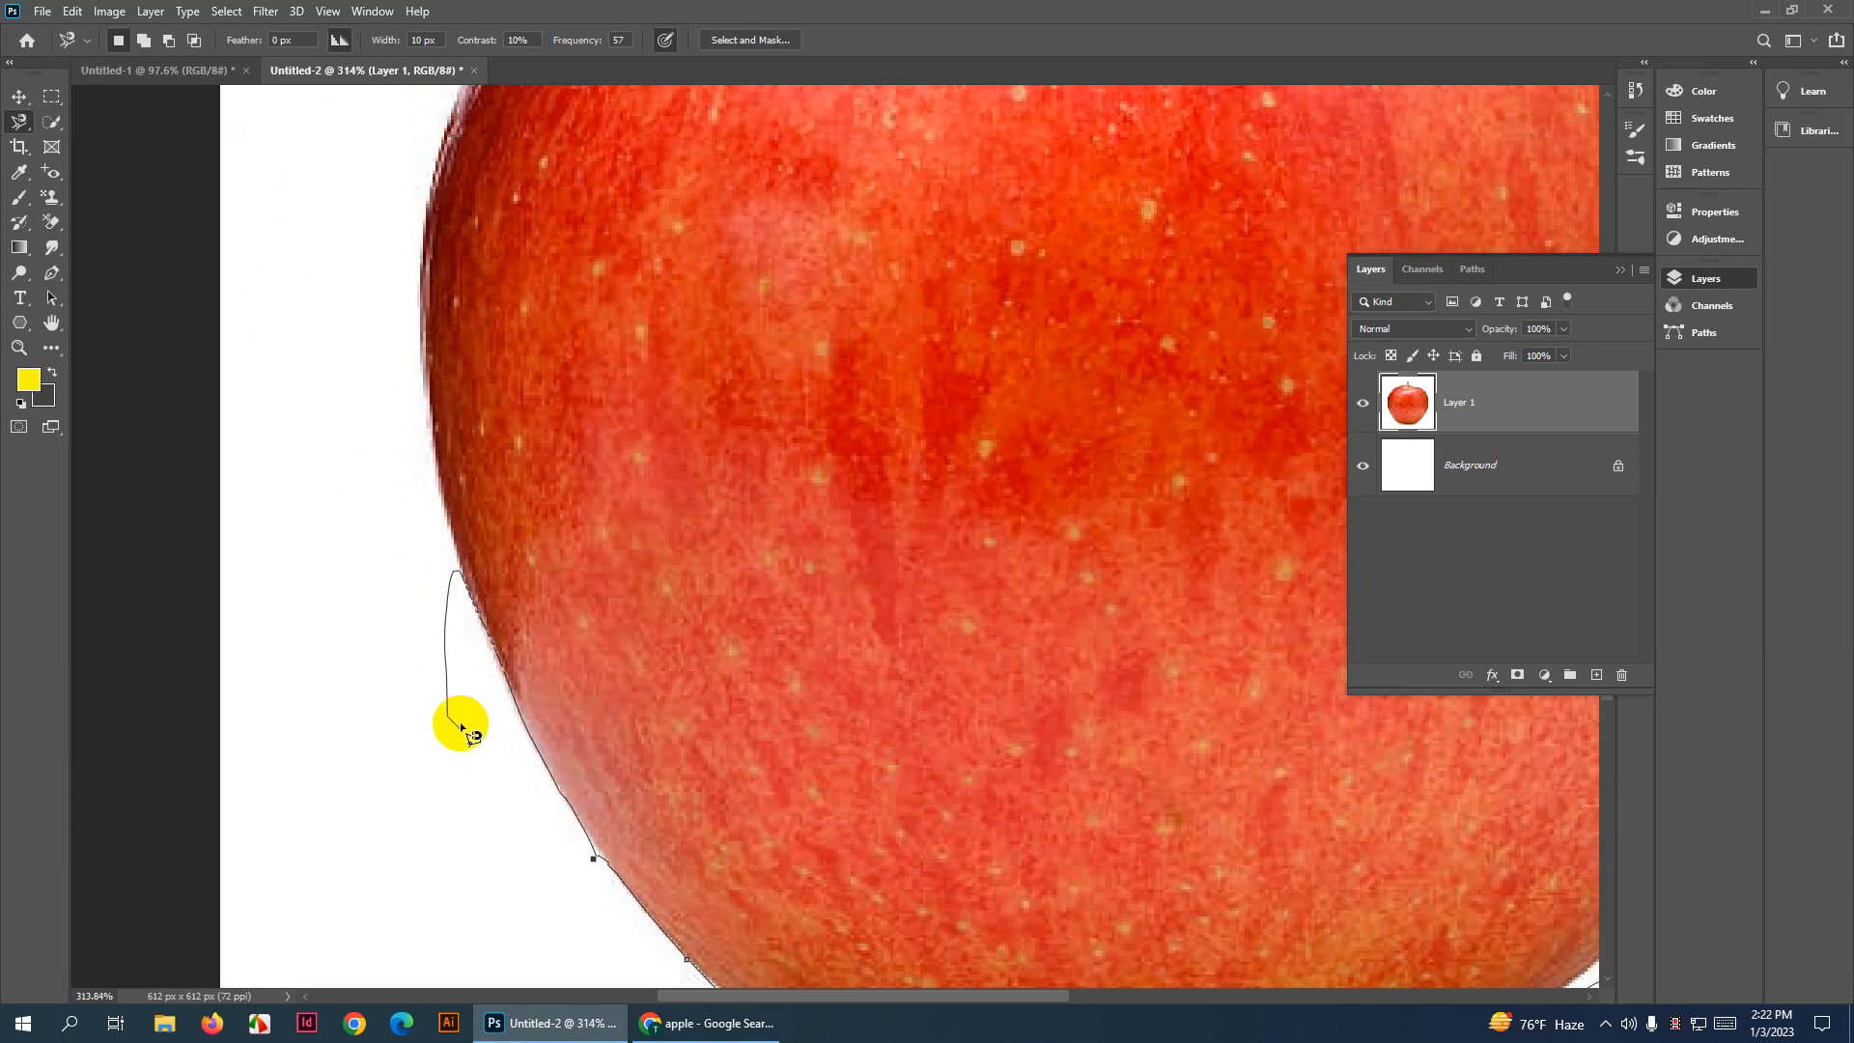
pyautogui.press('BackSpace')
pyautogui.press('BackSpace')
pyautogui.press('BackSpace')
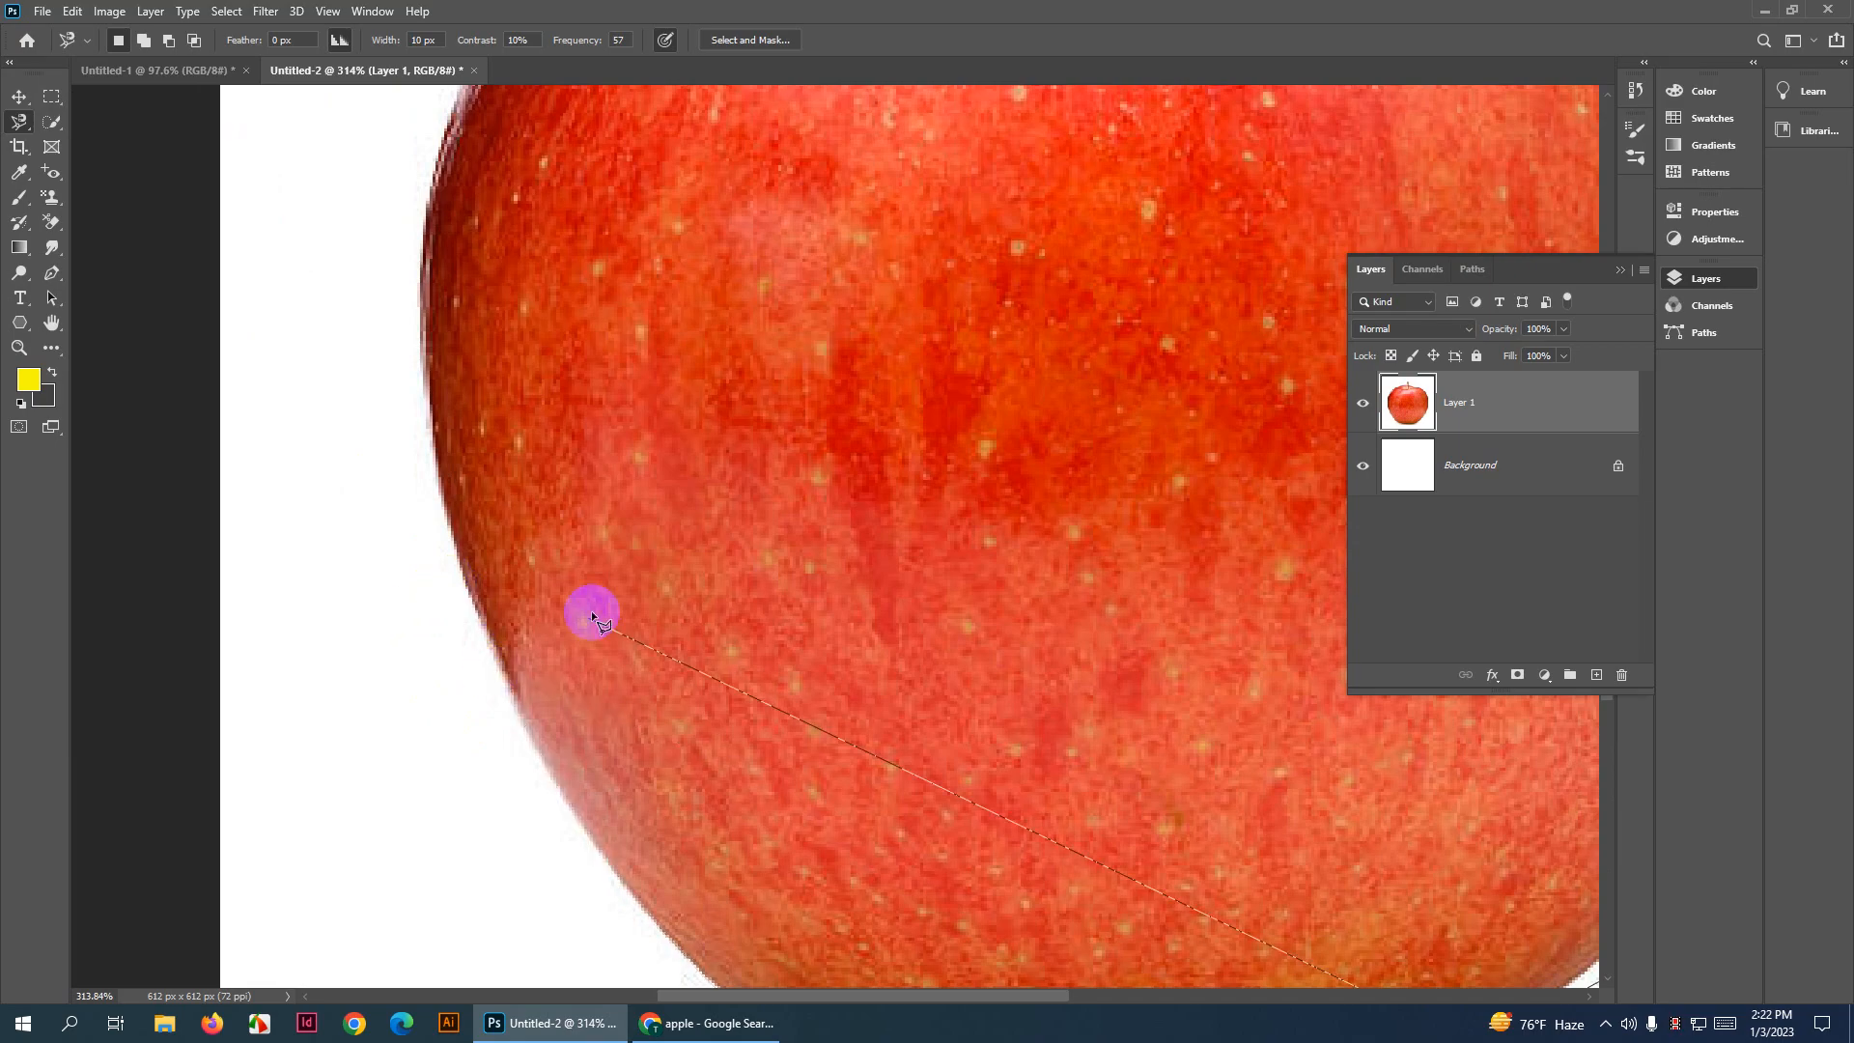
# Retrace the apple's bottom edge and lower-left side, replacing the points that stray into the white background
pyautogui.moveTo(684, 572); pyautogui.dragTo(624, 178)
pyautogui.moveTo(987, 509); pyautogui.dragTo(789, 428)
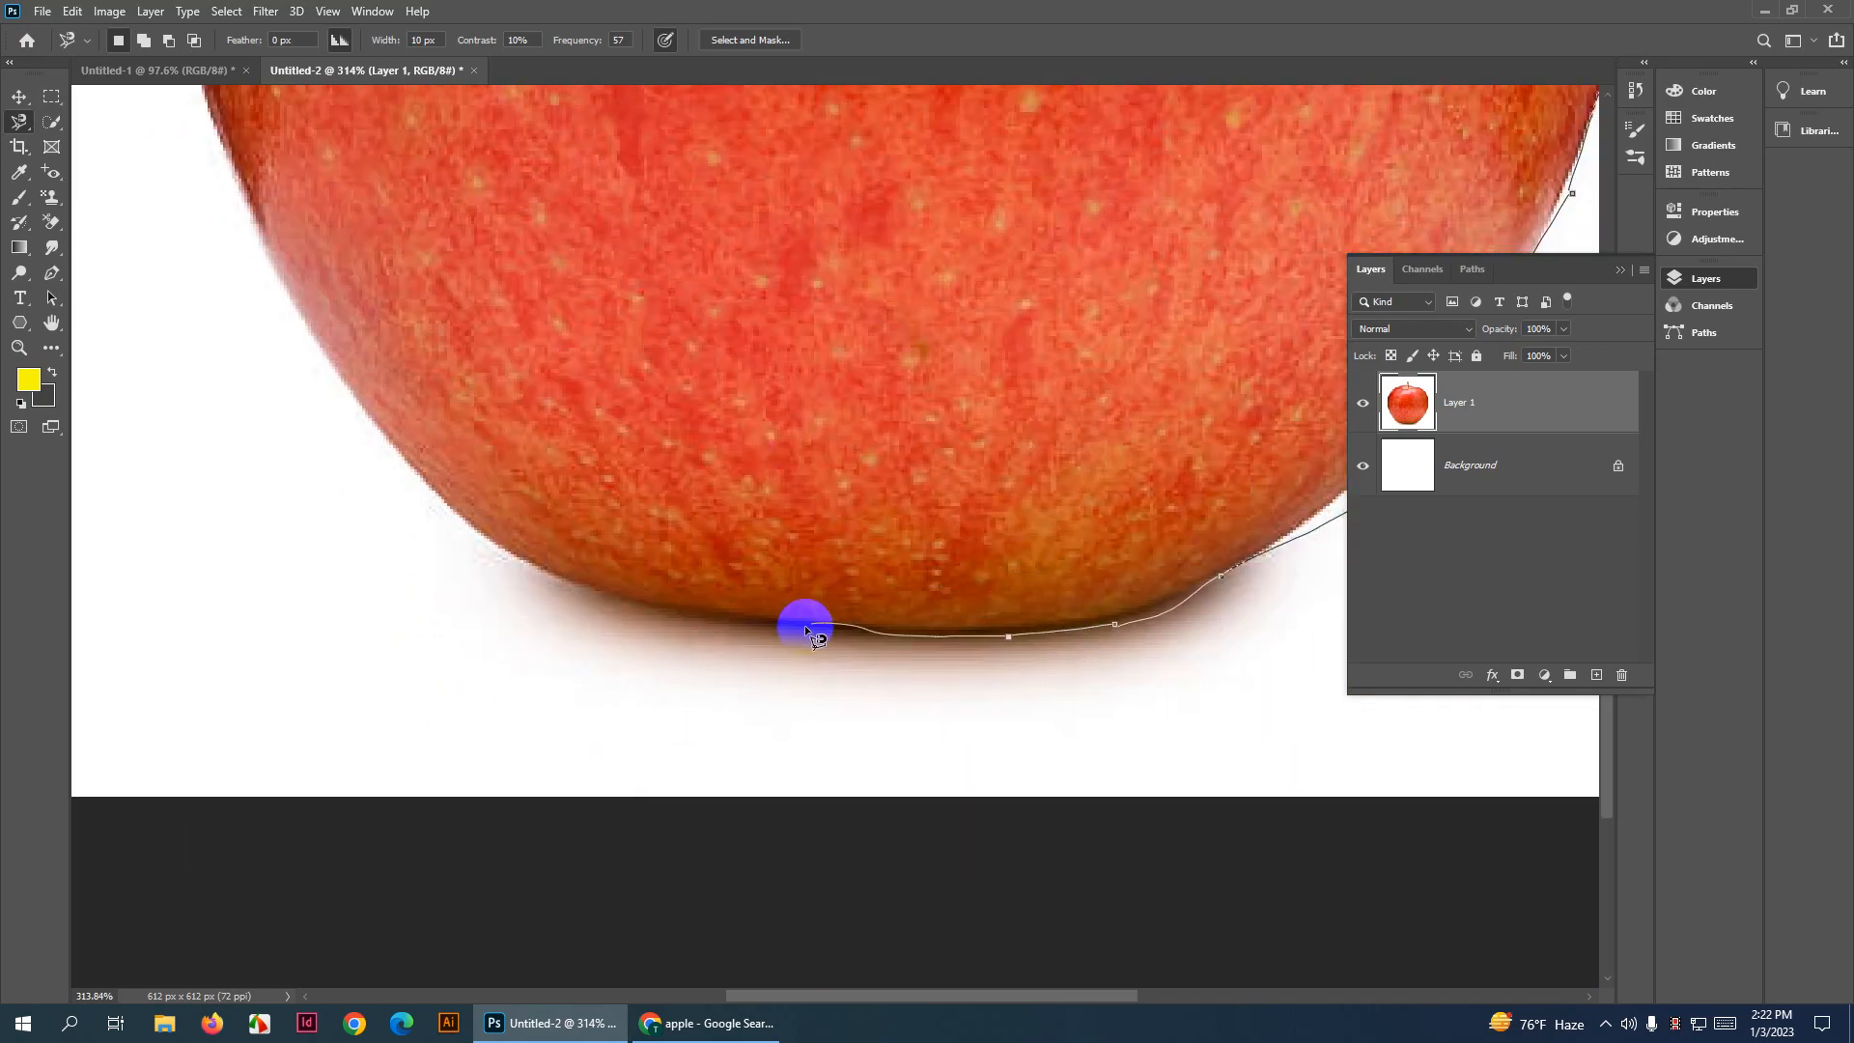
pyautogui.moveTo(430, 460)
pyautogui.mouseDown()
pyautogui.moveTo(902, 774)
pyautogui.moveTo(780, 708)
pyautogui.moveTo(730, 616)
pyautogui.moveTo(664, 391)
pyautogui.mouseUp()
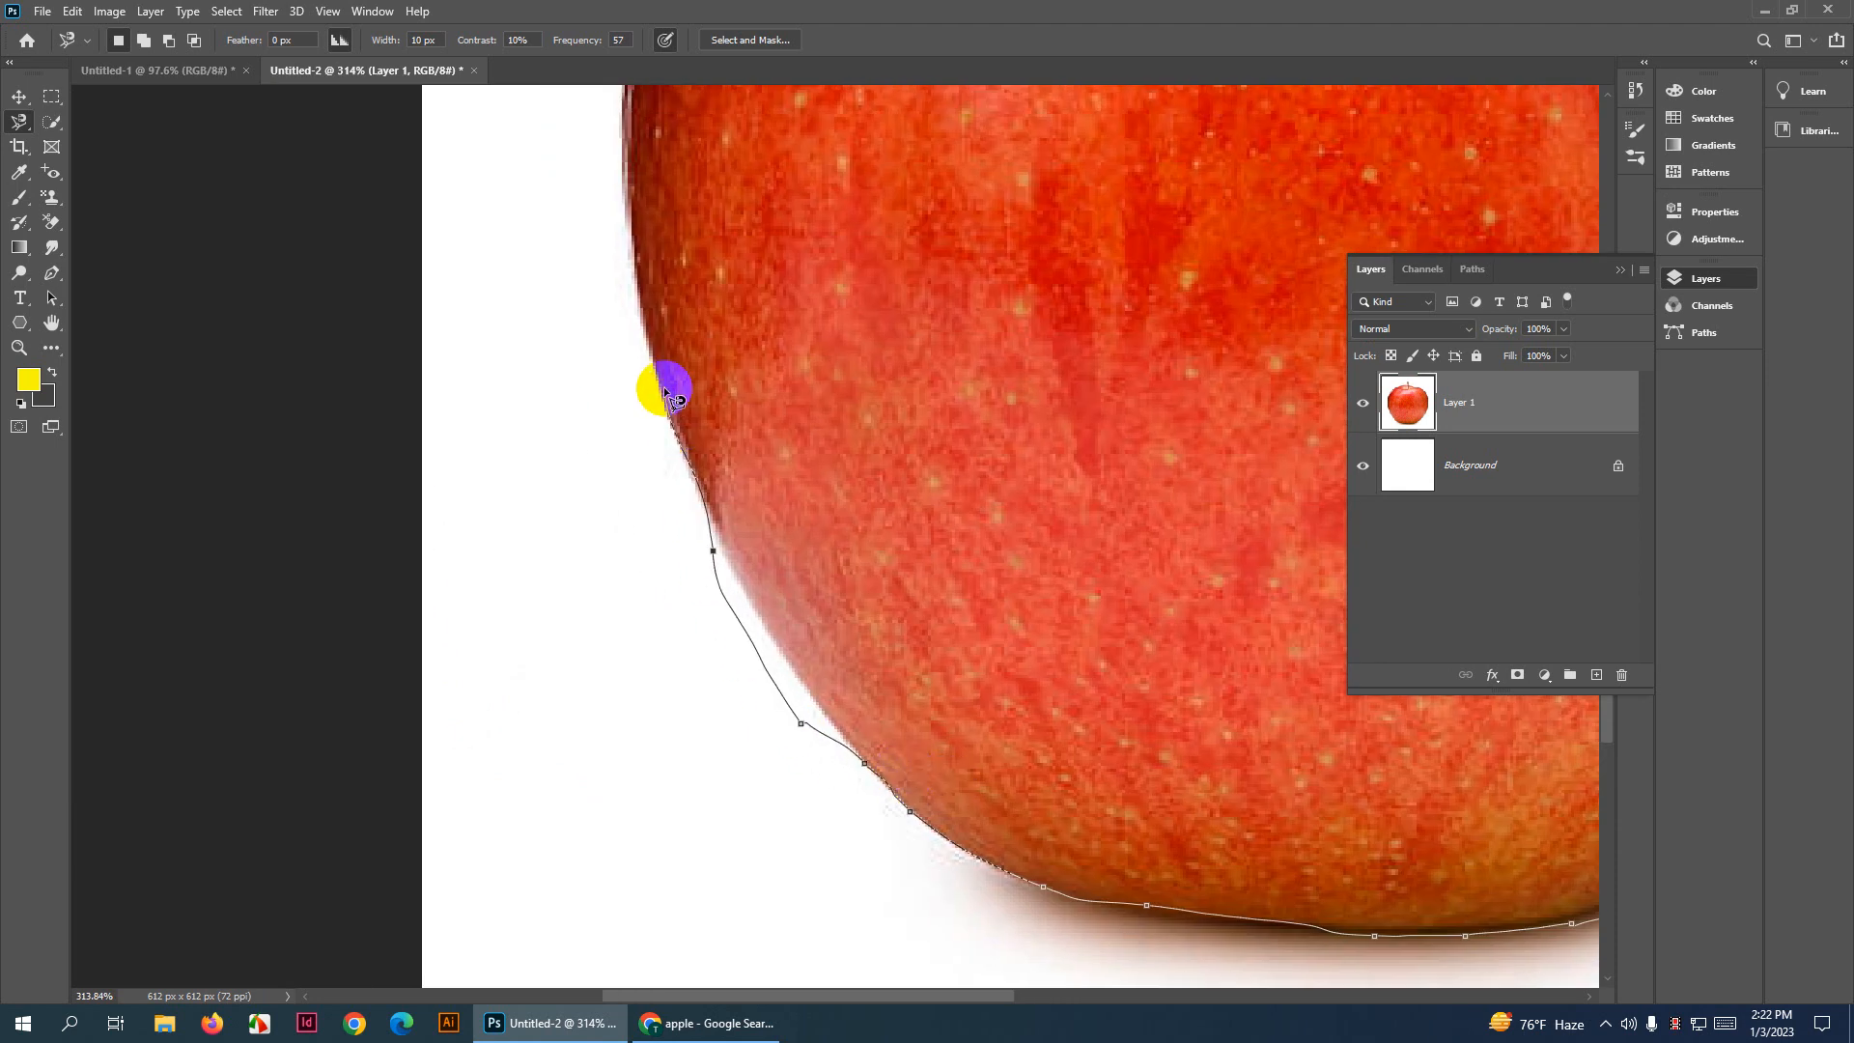
pyautogui.press('BackSpace')
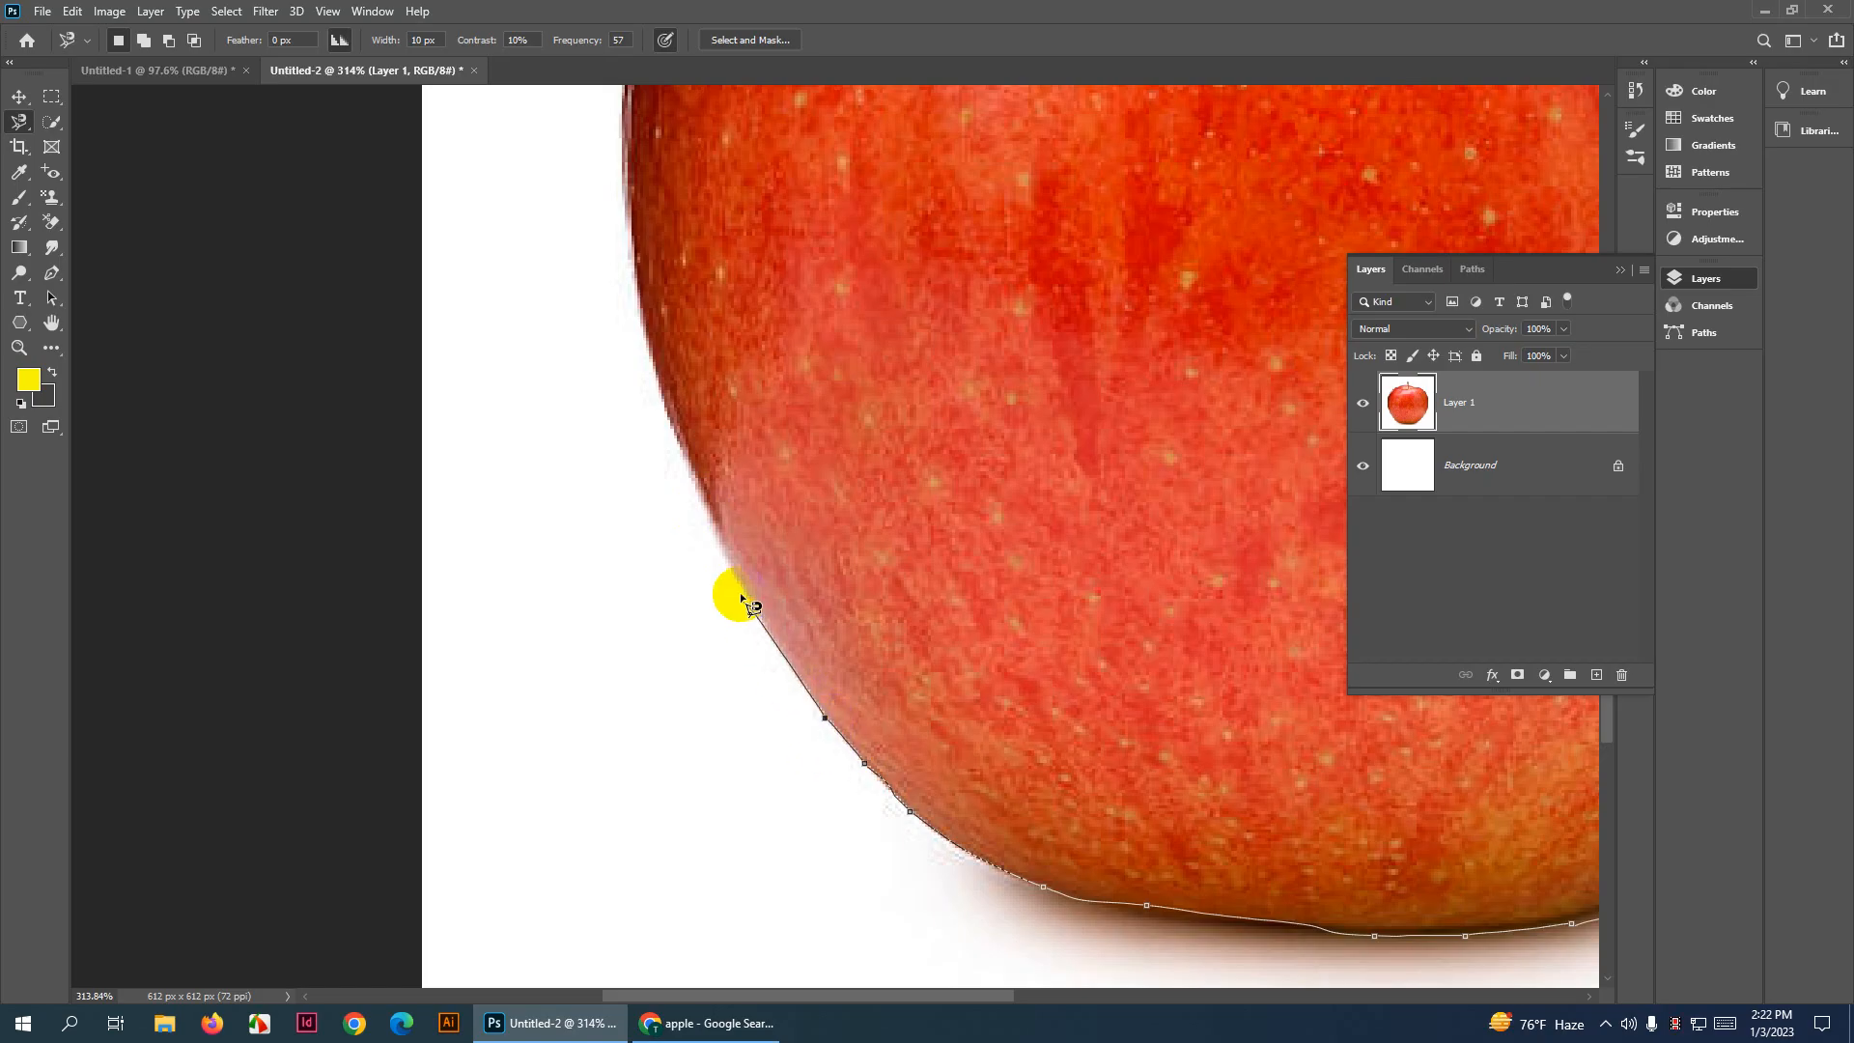
pyautogui.click(677, 365)
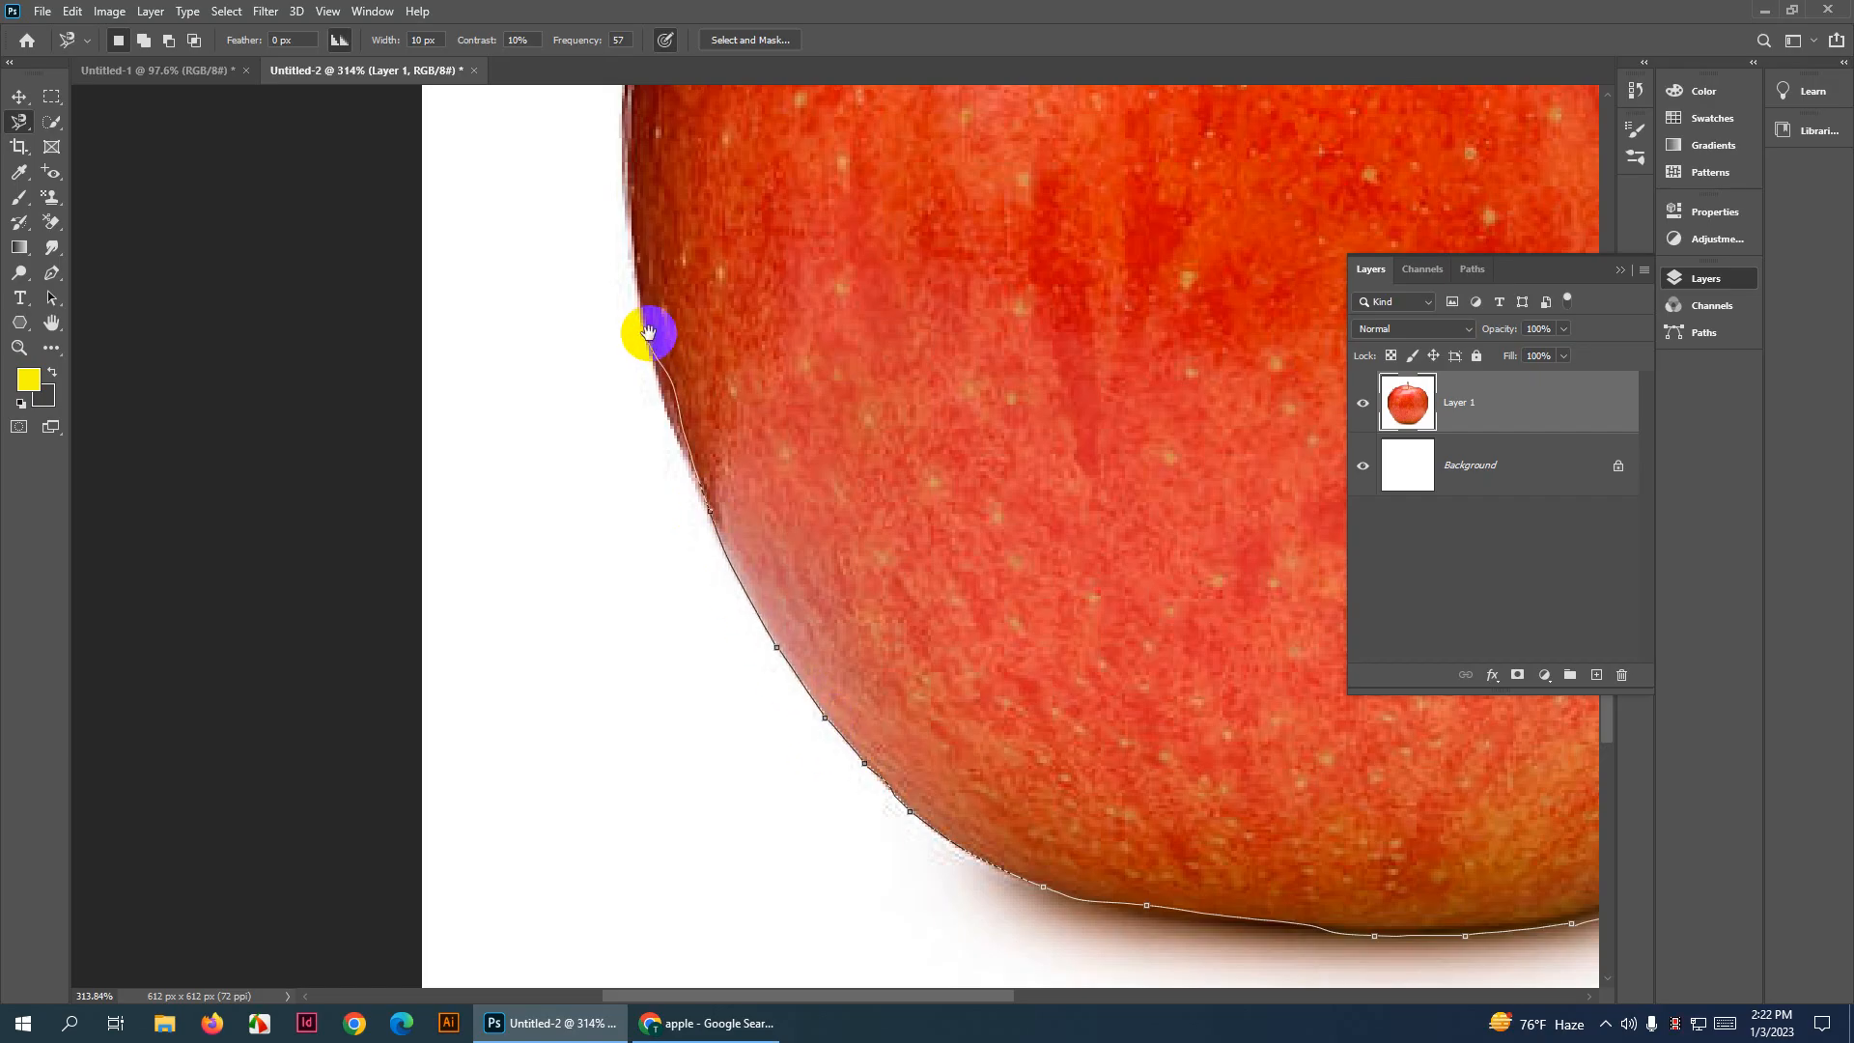
# Continue the lasso outline up the apple's left side, over its top edge, and along the left side of the stem
pyautogui.moveTo(647, 332); pyautogui.dragTo(774, 898)
pyautogui.moveTo(865, 368); pyautogui.dragTo(577, 594)
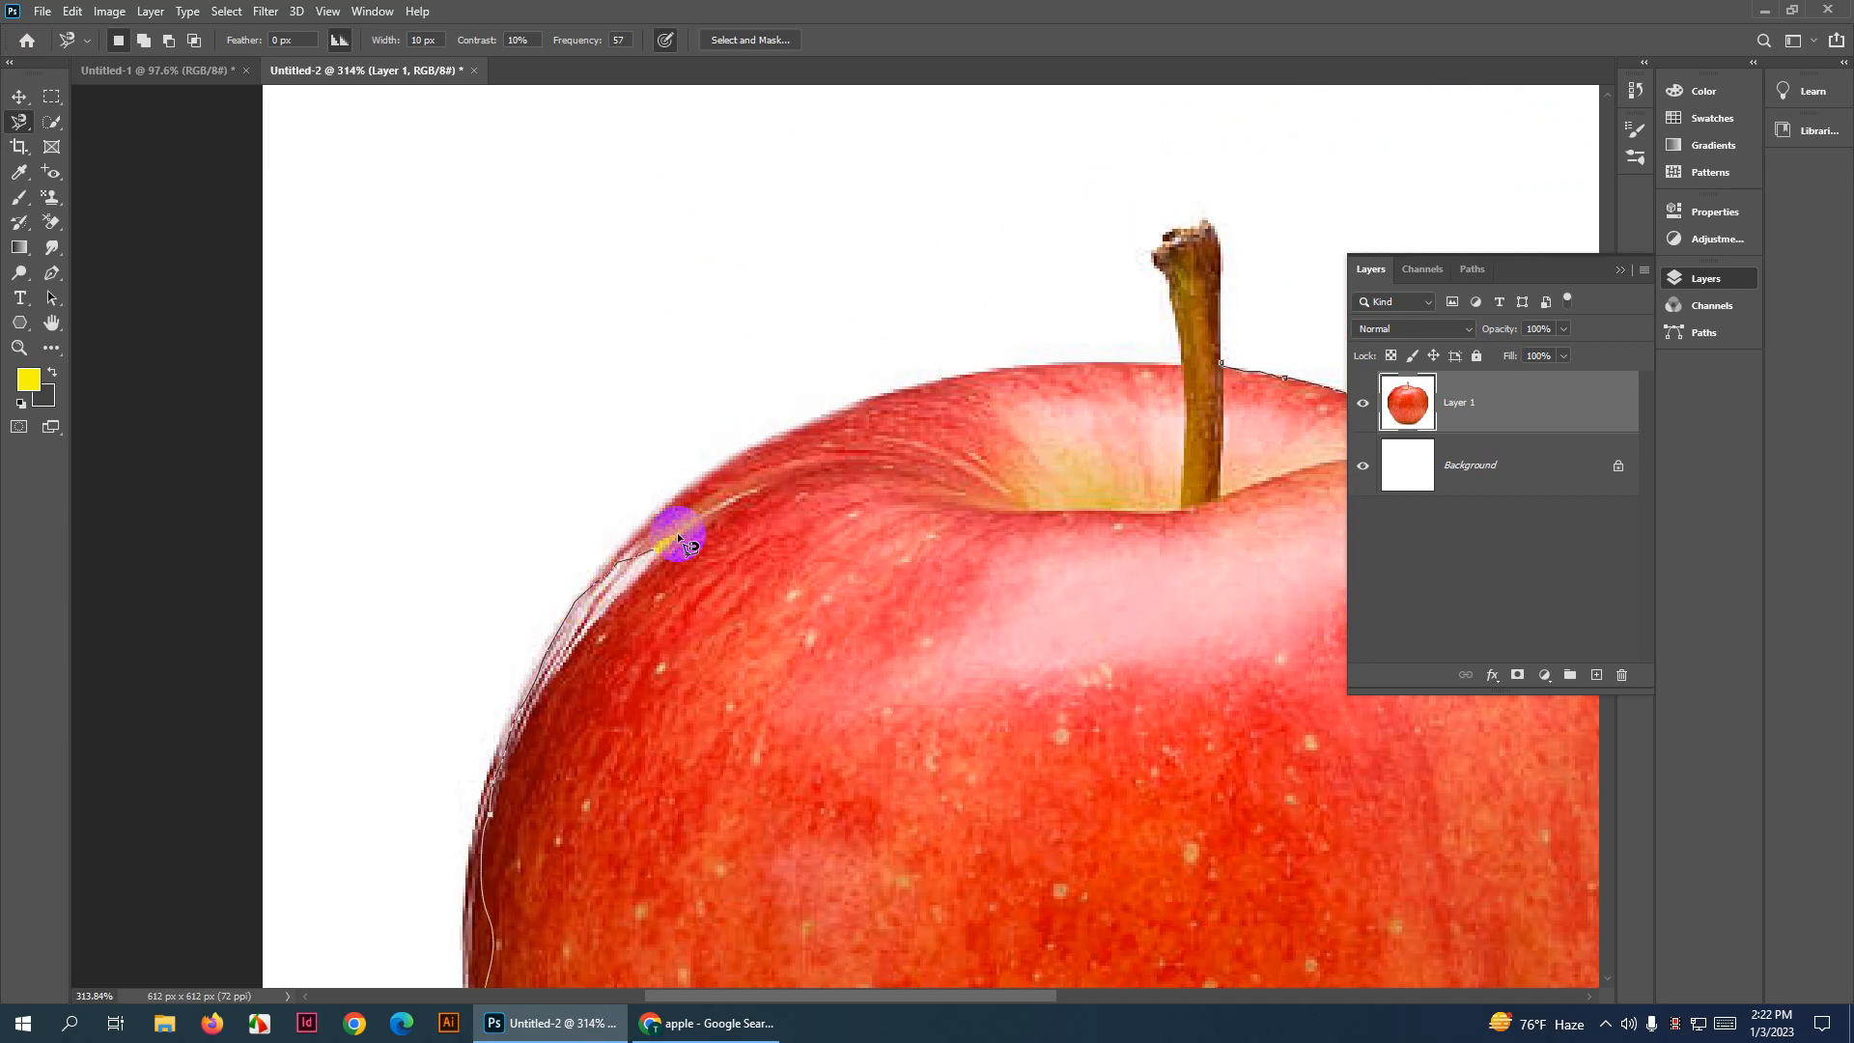
pyautogui.moveTo(1150, 356); pyautogui.dragTo(988, 483)
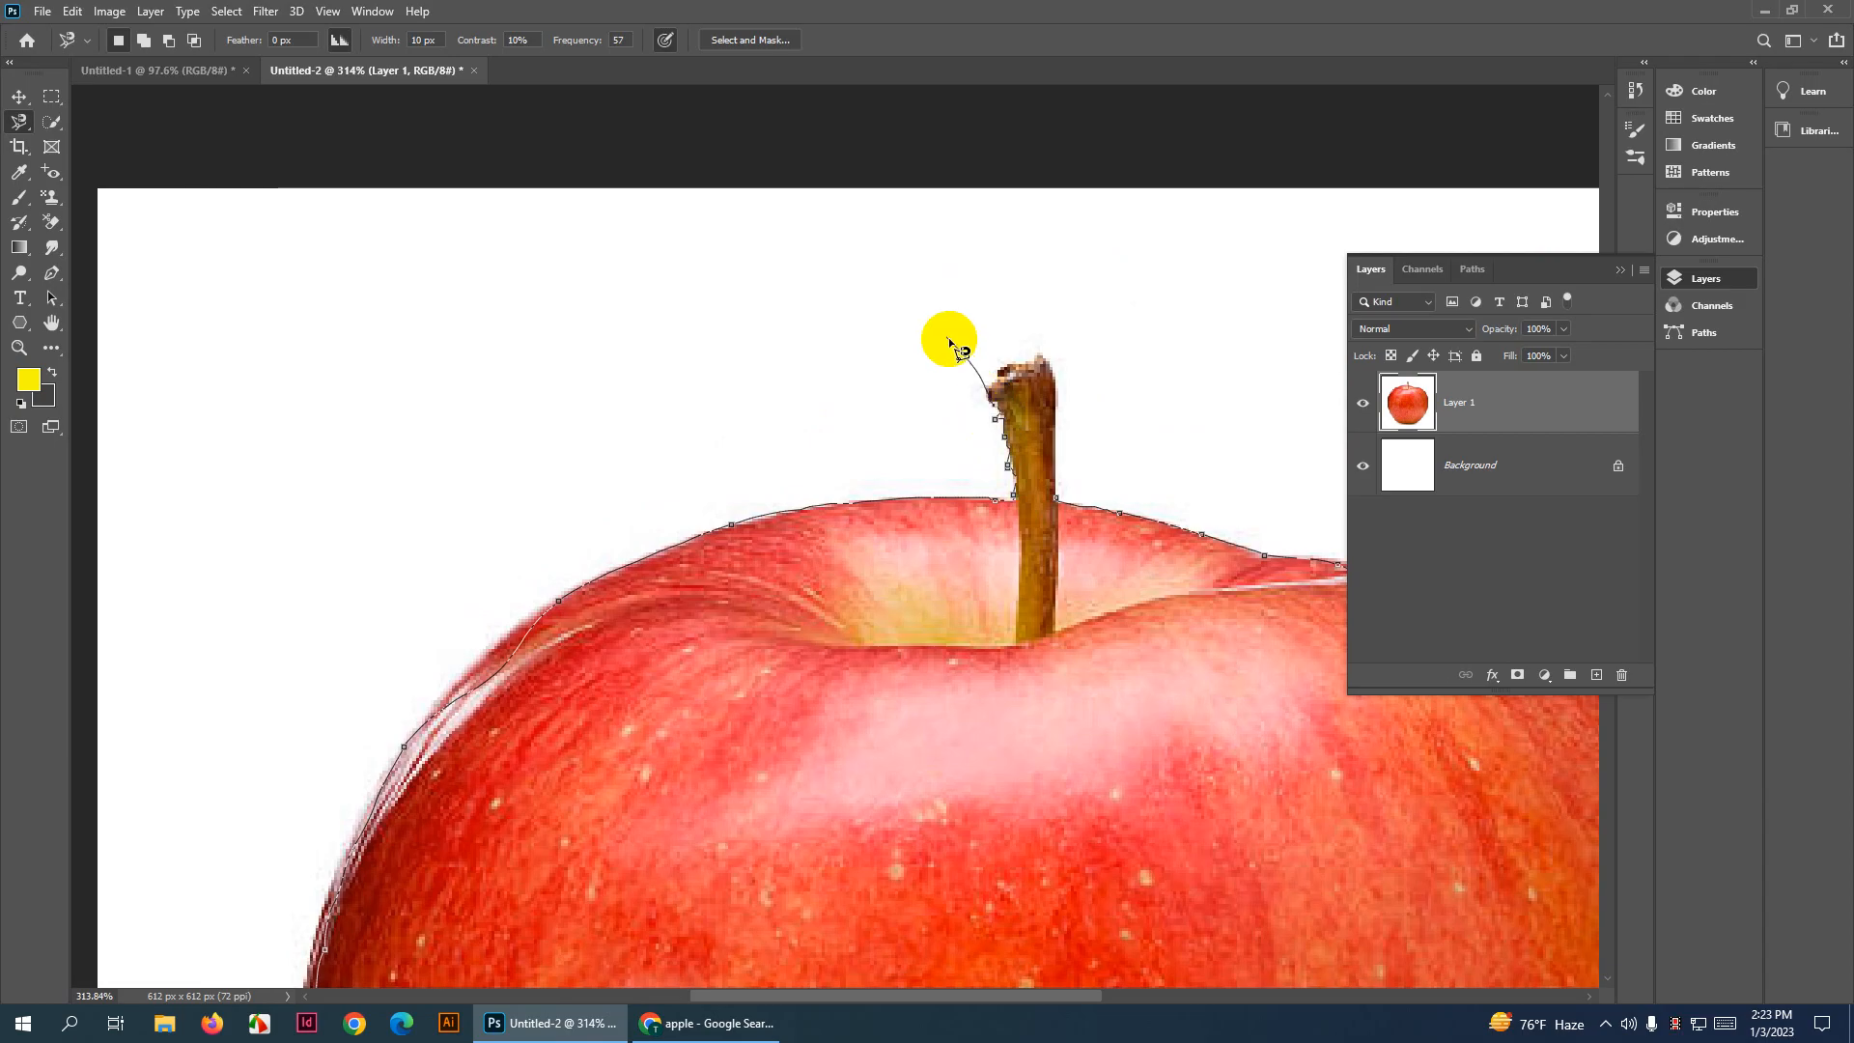
# Remove the stray outline points in the white area above the stem, back to the stem's left side
pyautogui.moveTo(943, 331)
pyautogui.mouseDown()
pyautogui.moveTo(712, 148)
pyautogui.moveTo(530, 54)
pyautogui.moveTo(613, 45)
pyautogui.moveTo(1005, 881)
pyautogui.moveTo(1052, 715)
pyautogui.moveTo(1006, 514)
pyautogui.mouseUp()
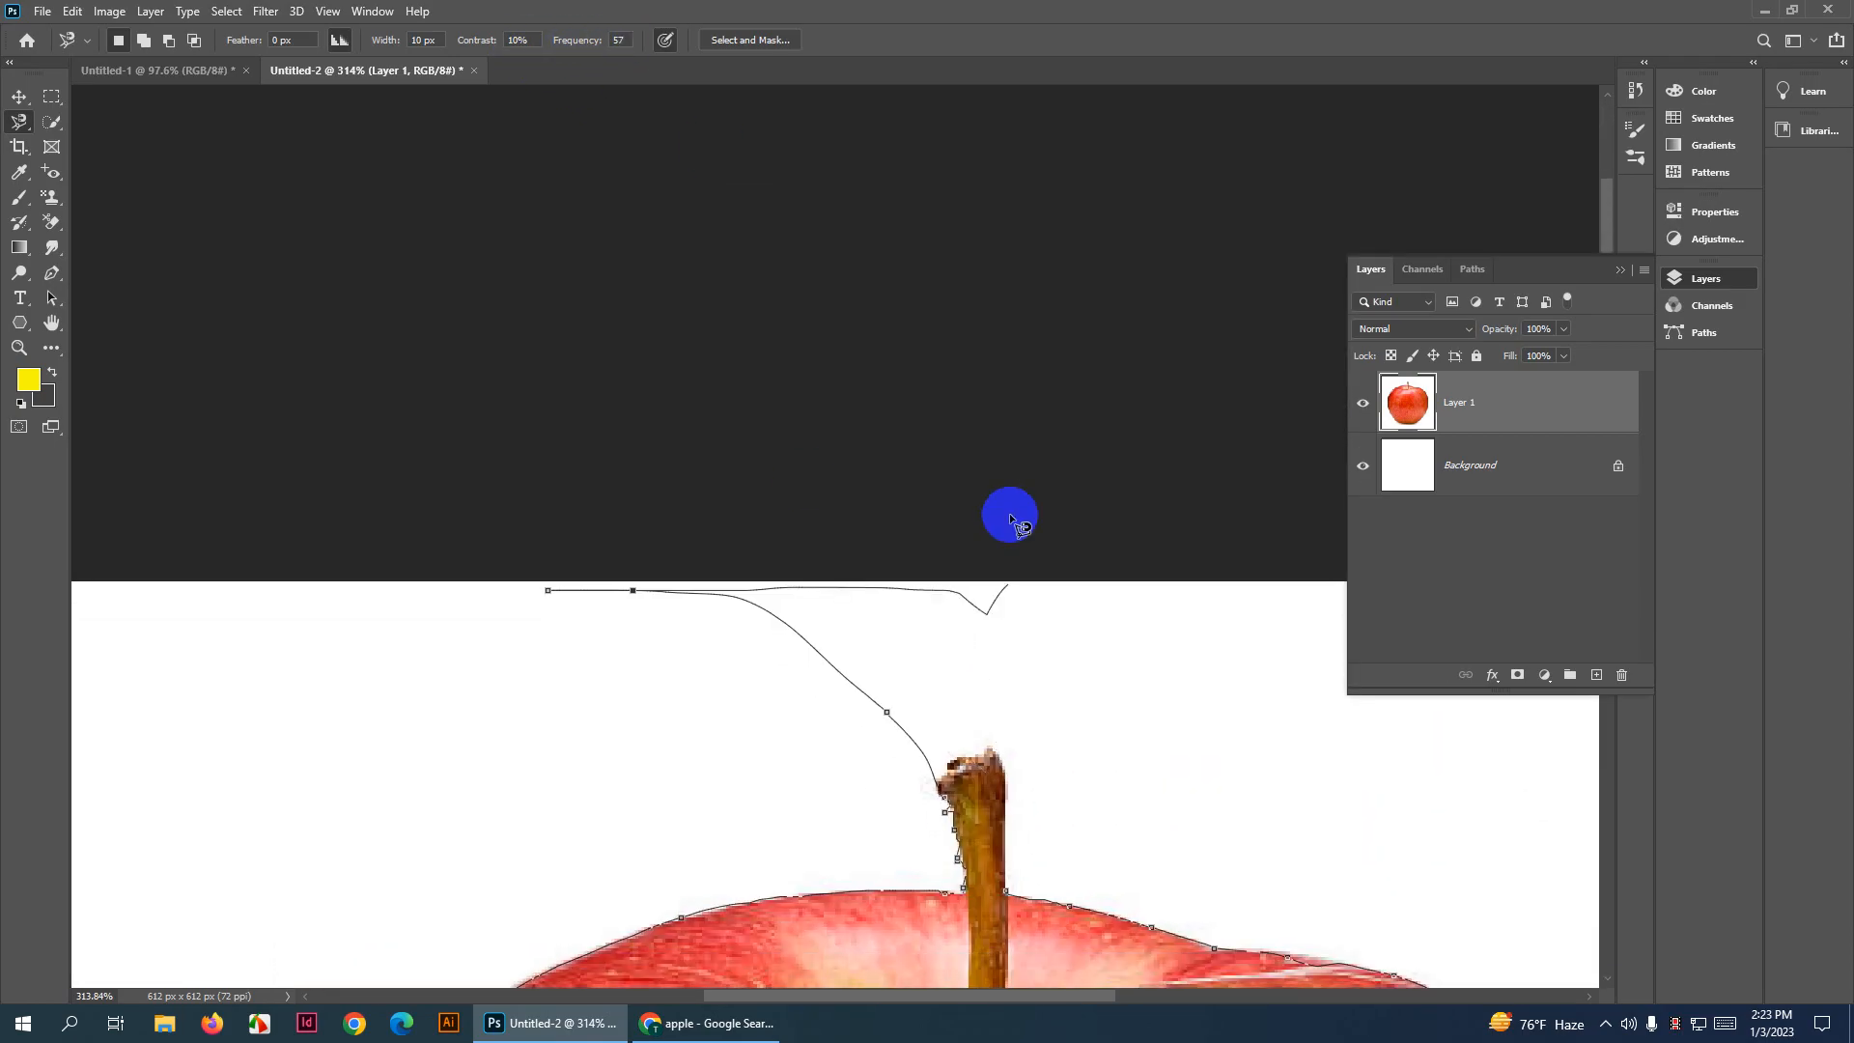
pyautogui.press('BackSpace')
pyautogui.press('BackSpace')
pyautogui.press('BackSpace')
pyautogui.press('BackSpace')
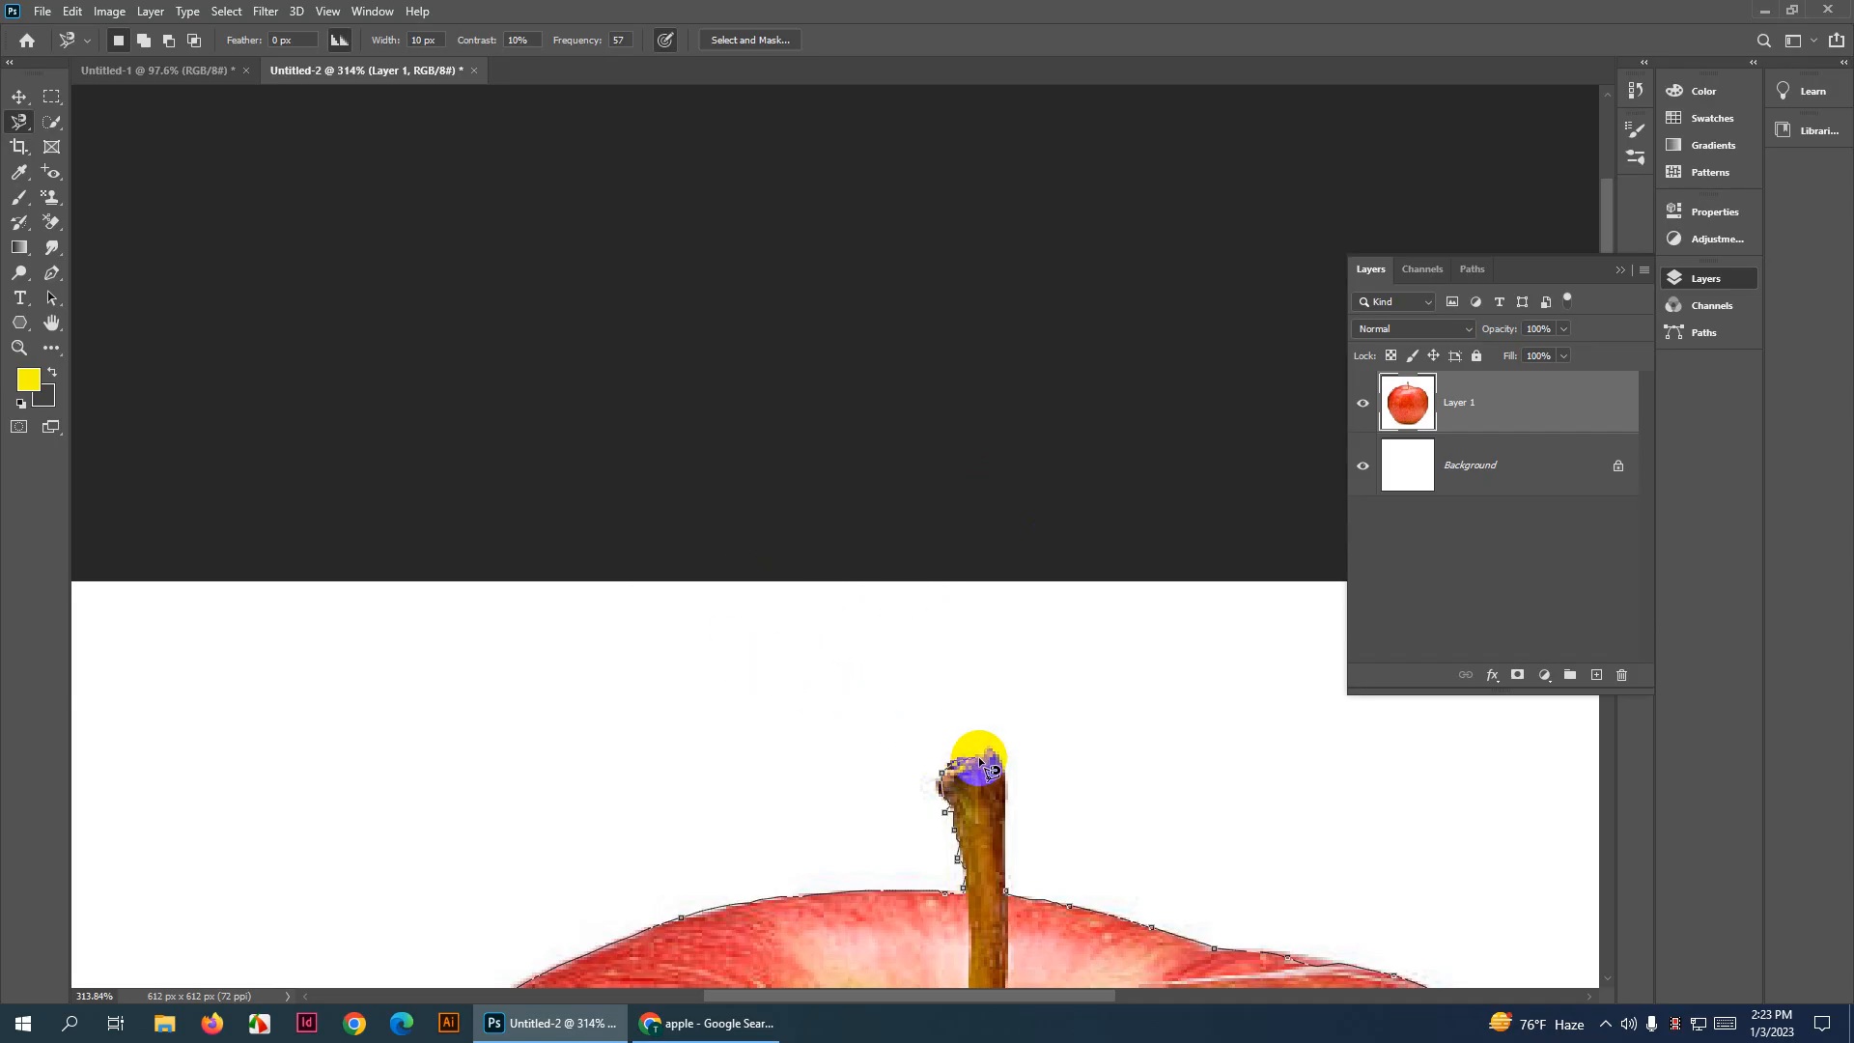
# Close the Magnetic Lasso outline along the stem's right side to select the apple, and cancel any stray outline started outside it
pyautogui.click(1006, 889)
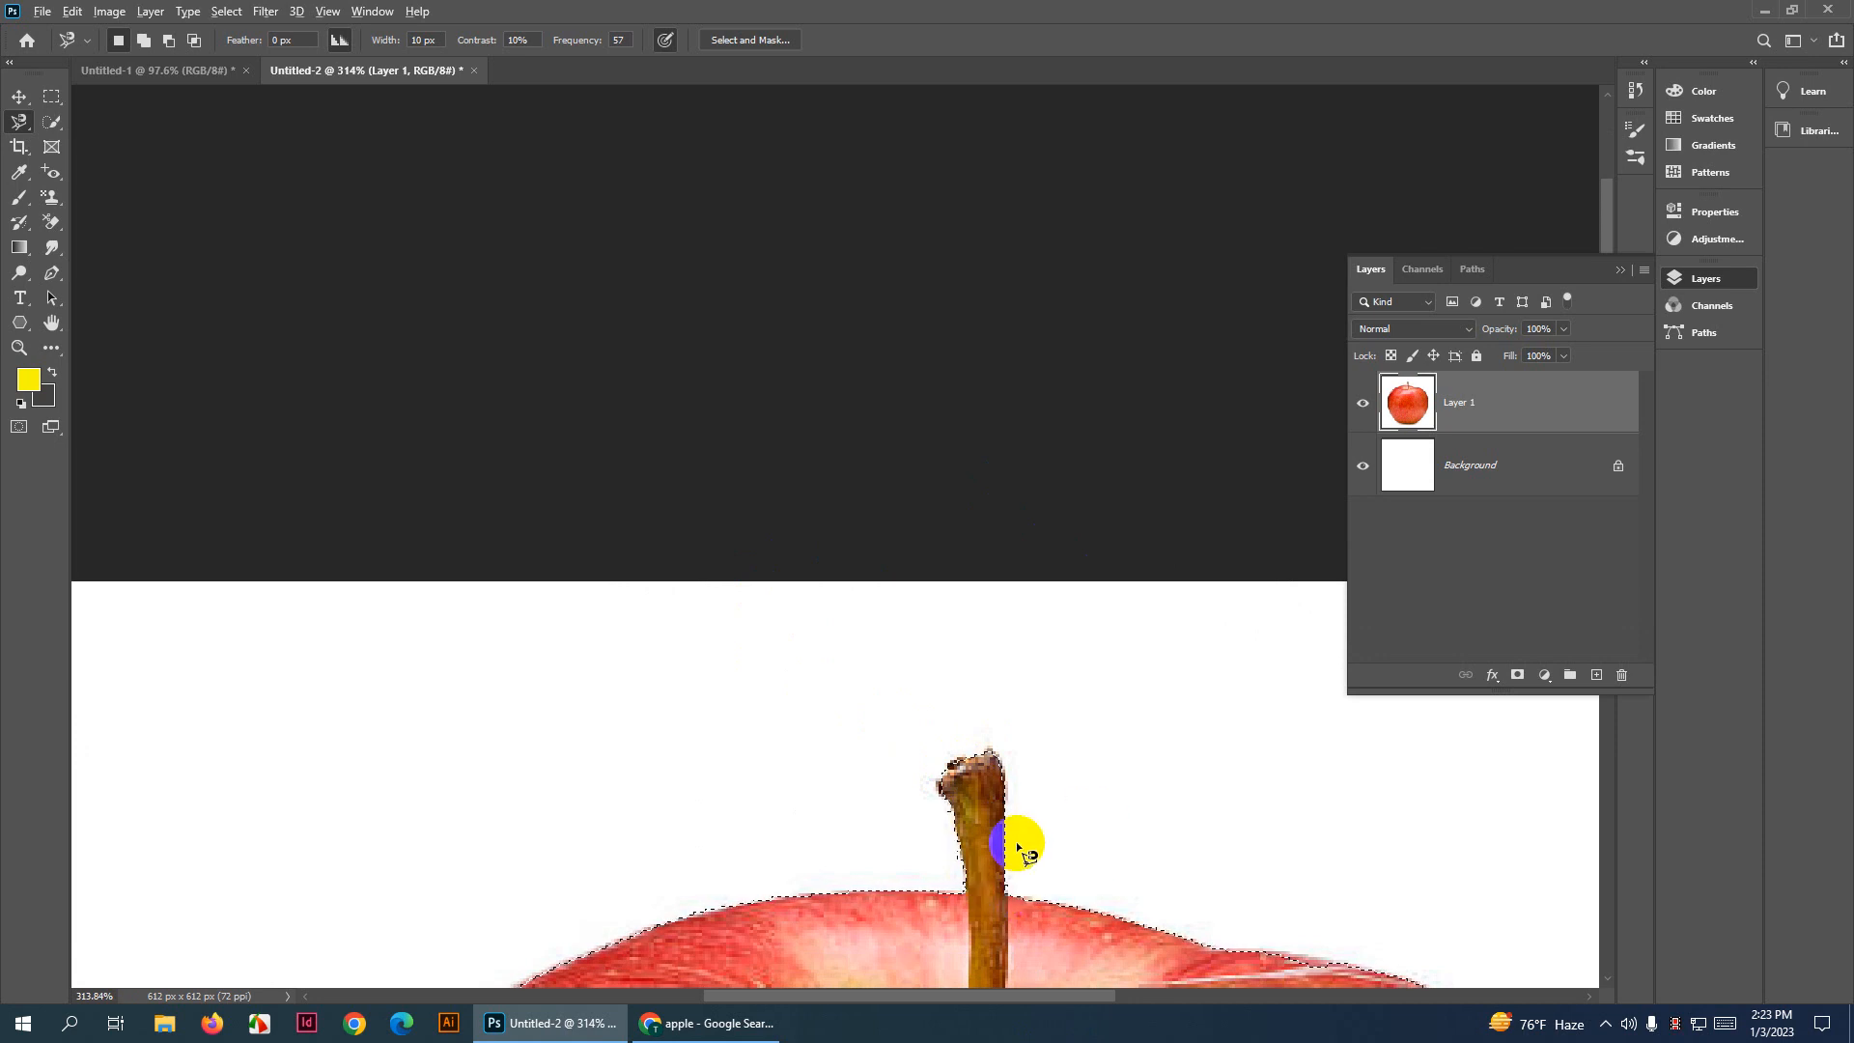
pyautogui.scroll(-3, 1019, 829)
pyautogui.moveTo(1036, 786); pyautogui.dragTo(963, 599)
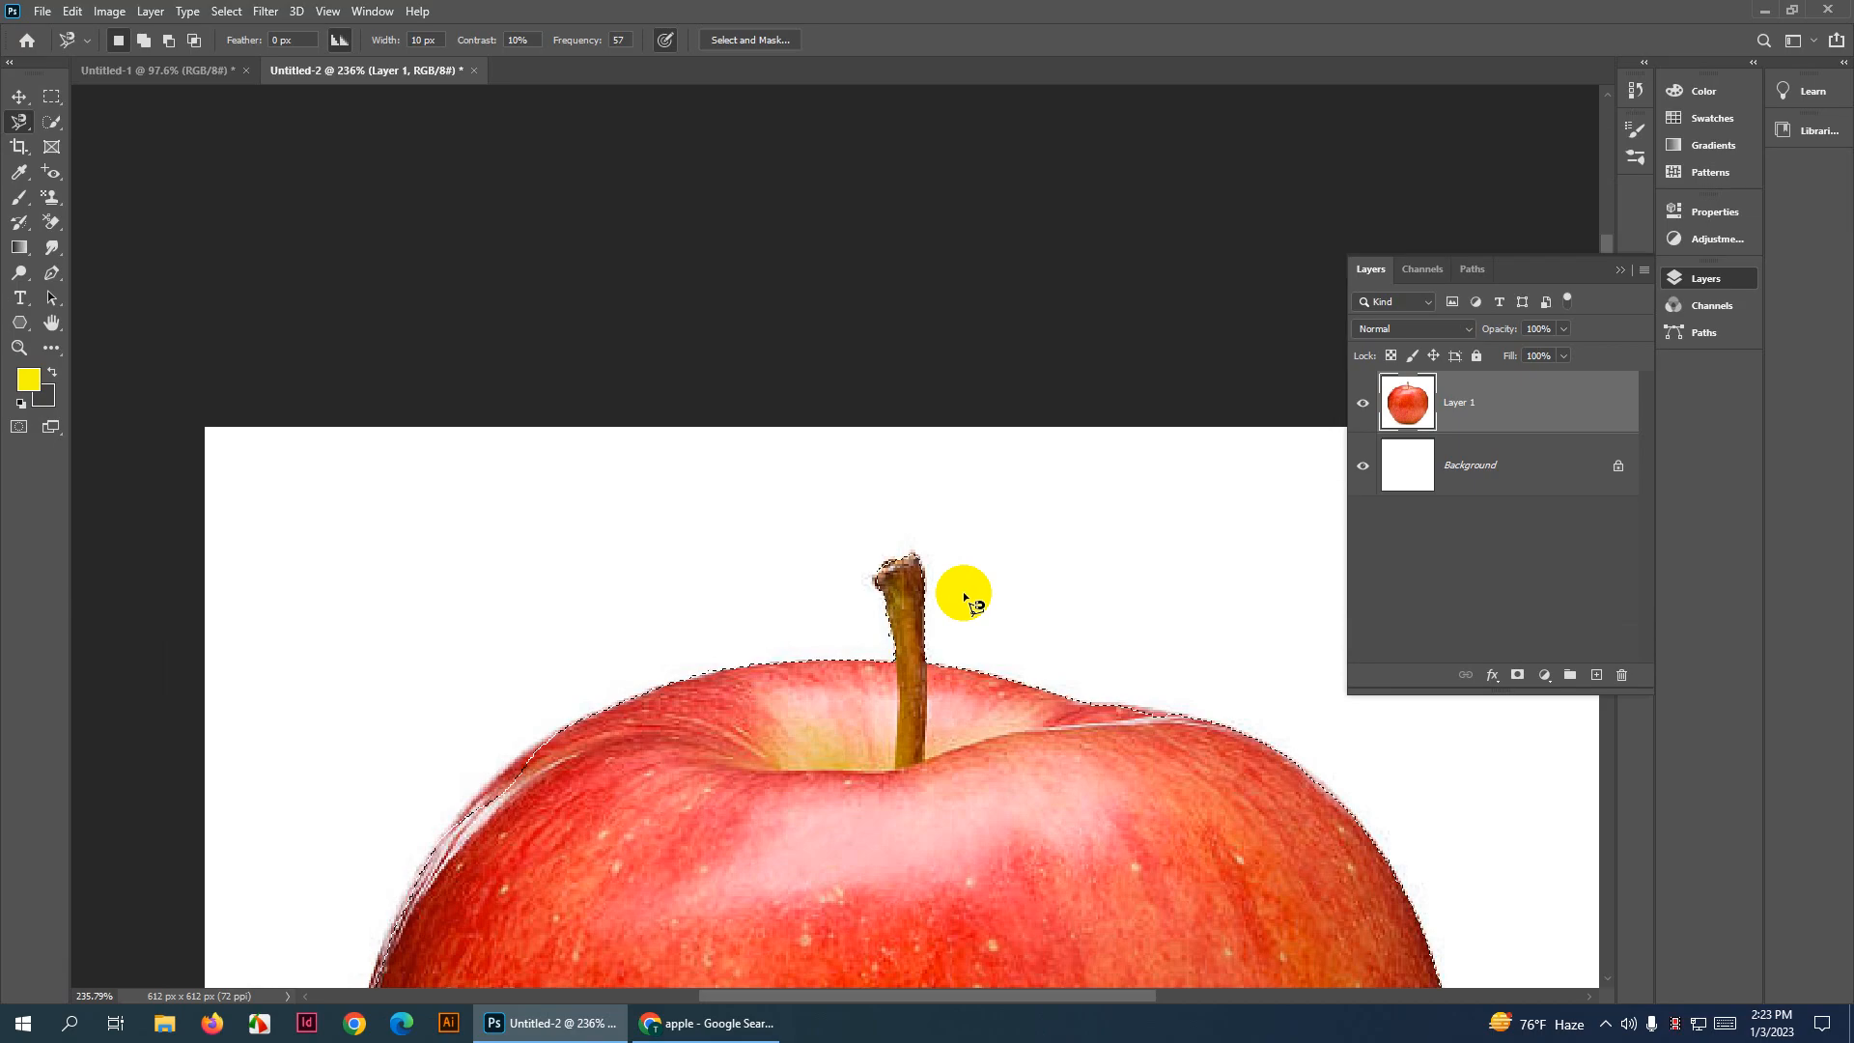
pyautogui.scroll(5, 963, 599)
pyautogui.scroll(-2, 990, 570)
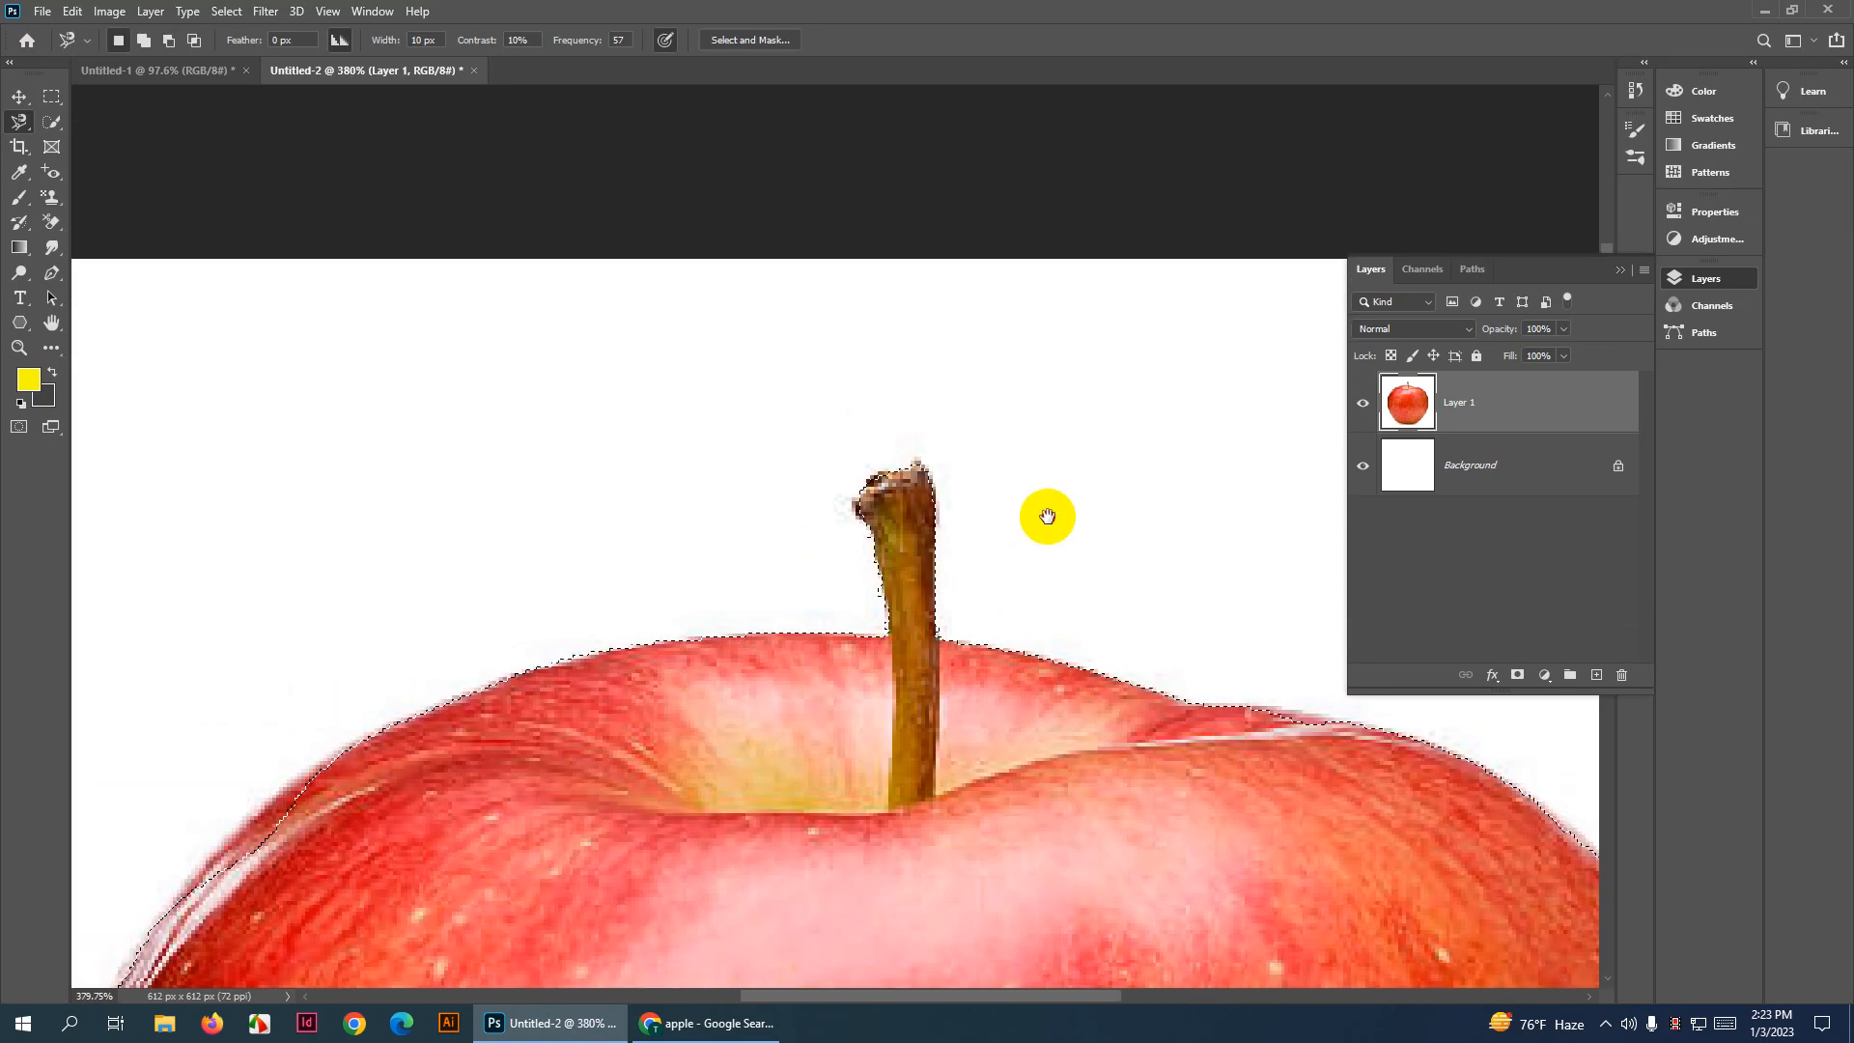
pyautogui.moveTo(1046, 518); pyautogui.dragTo(1092, 410)
pyautogui.scroll(-5, 1085, 409)
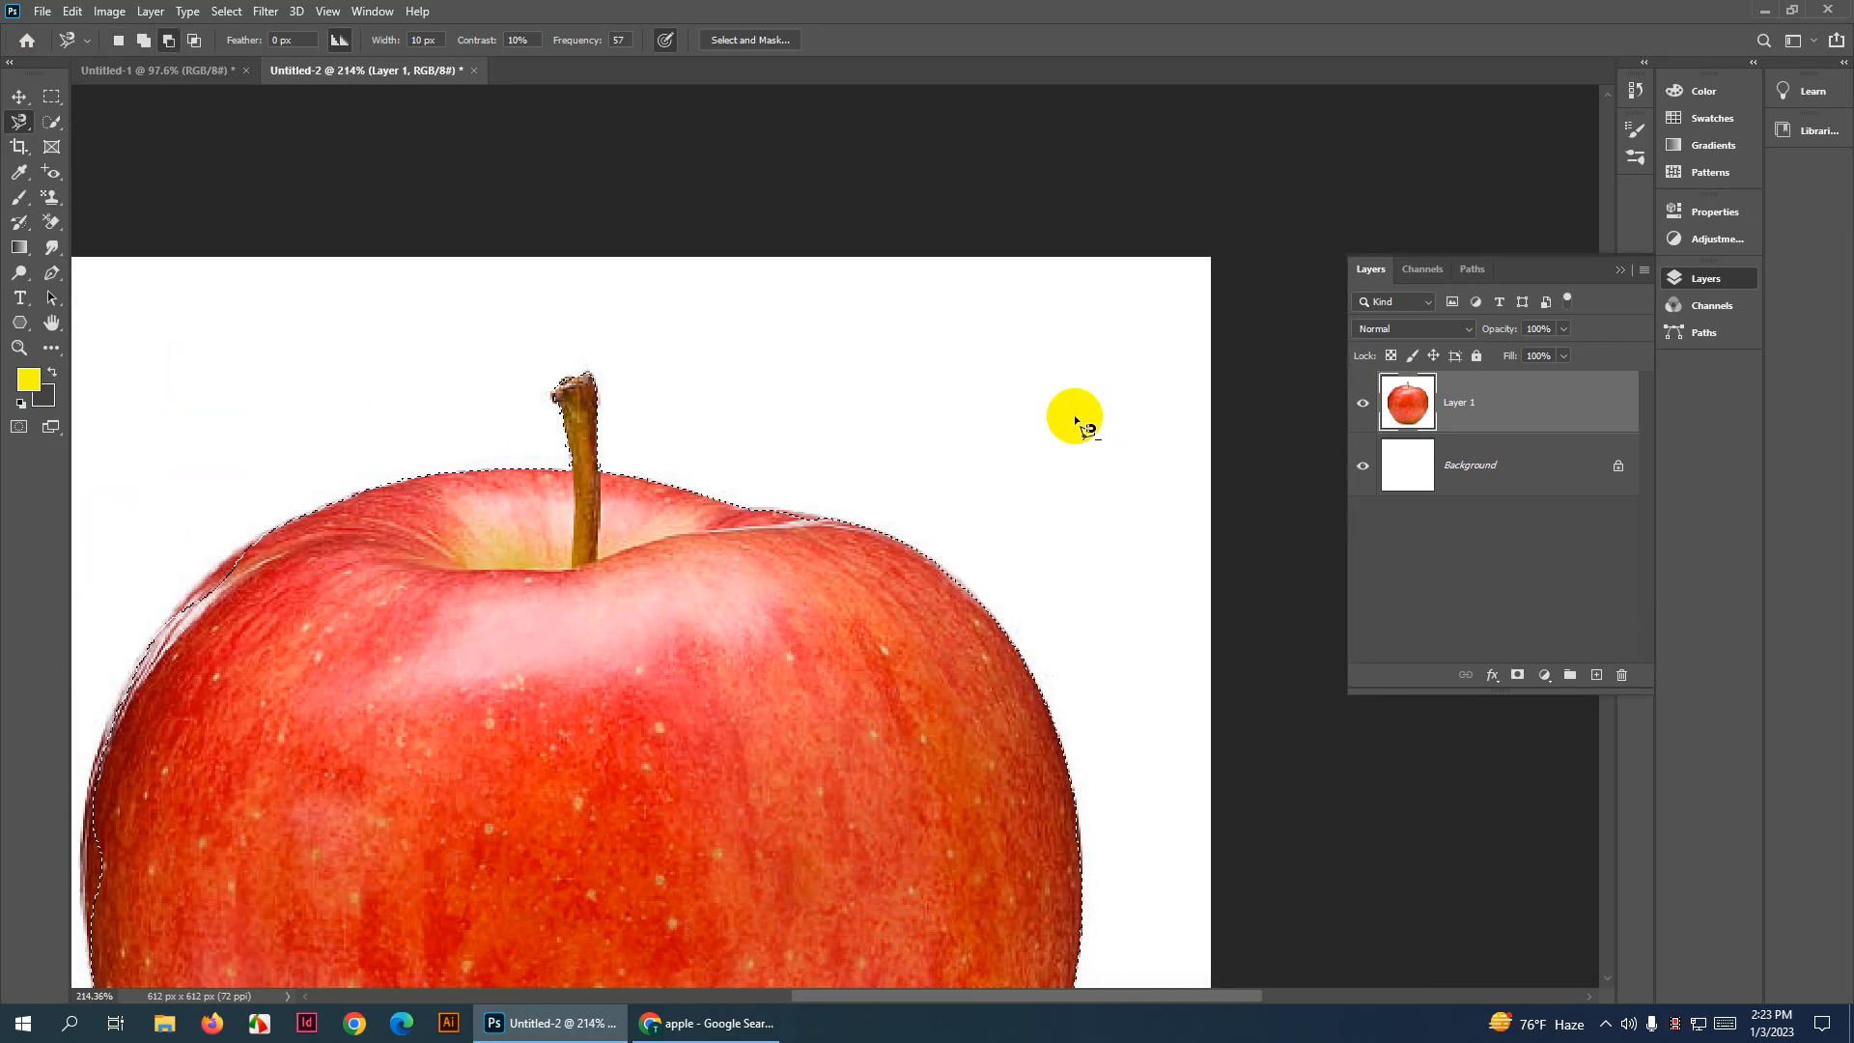
pyautogui.click(1041, 358)
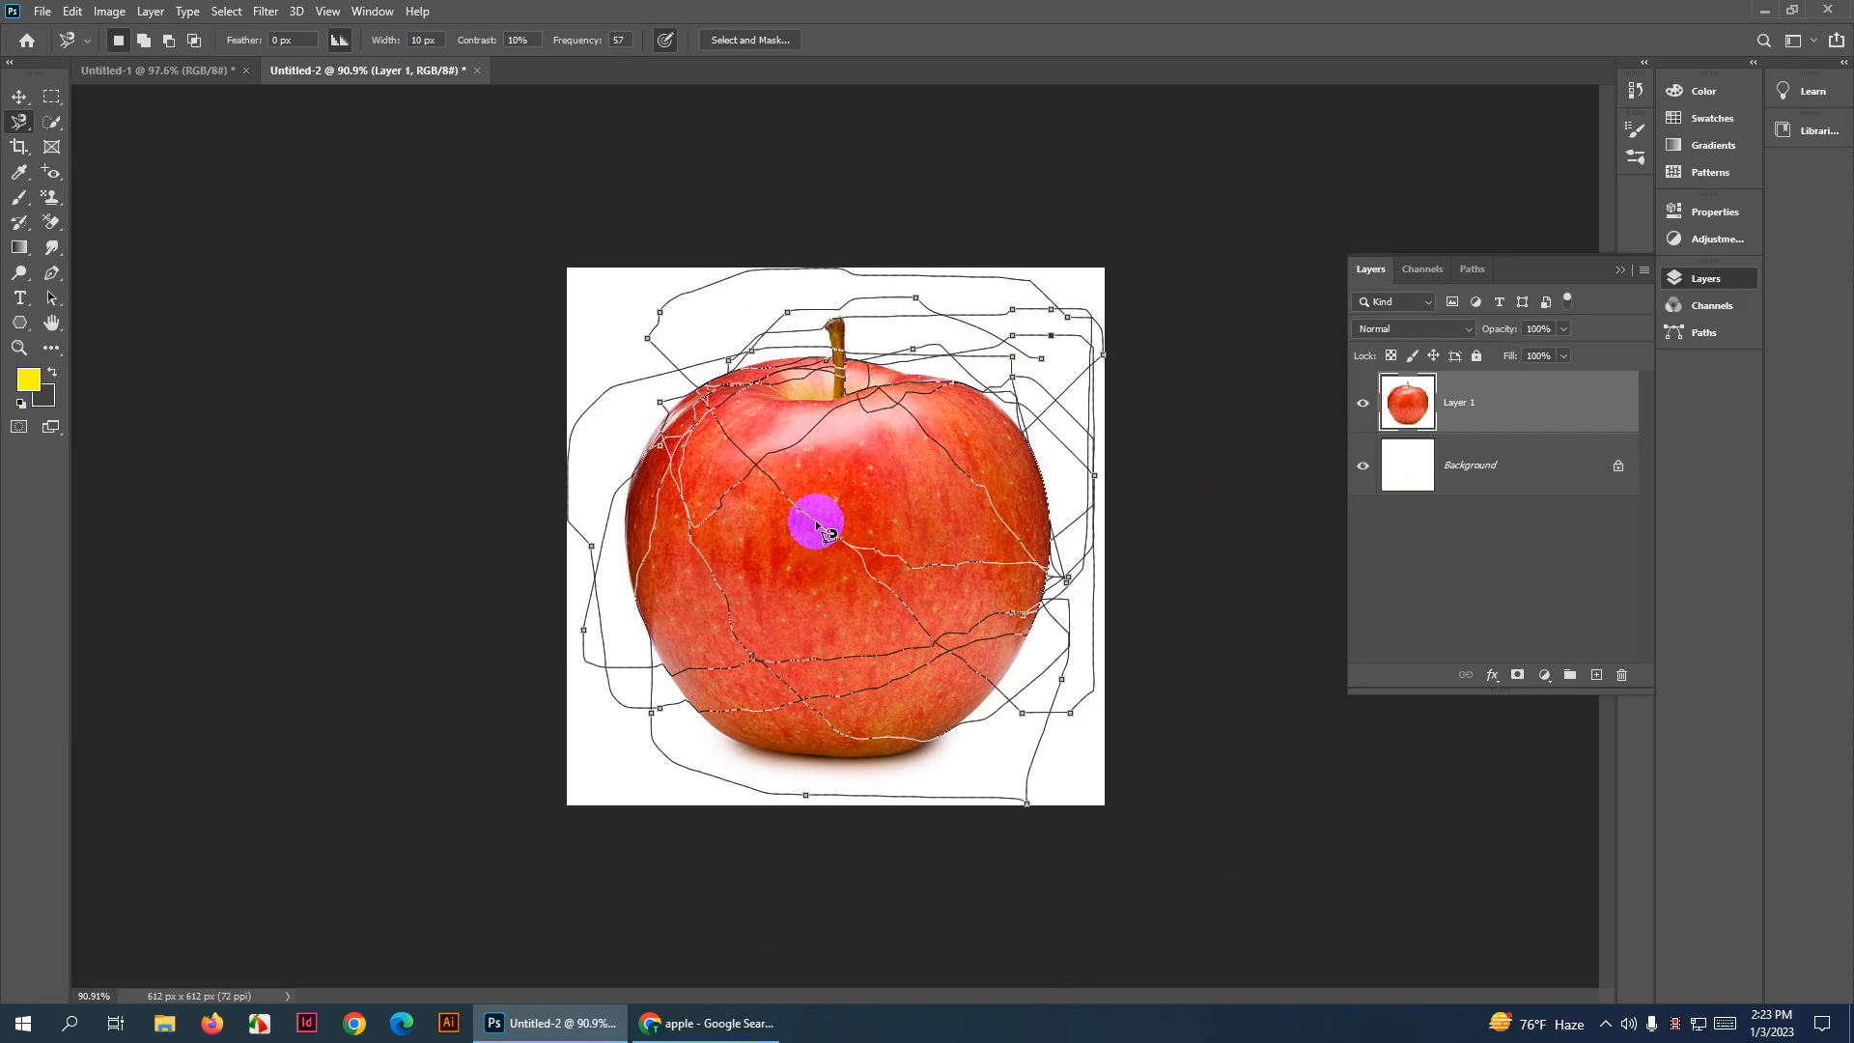
pyautogui.press('Escape')
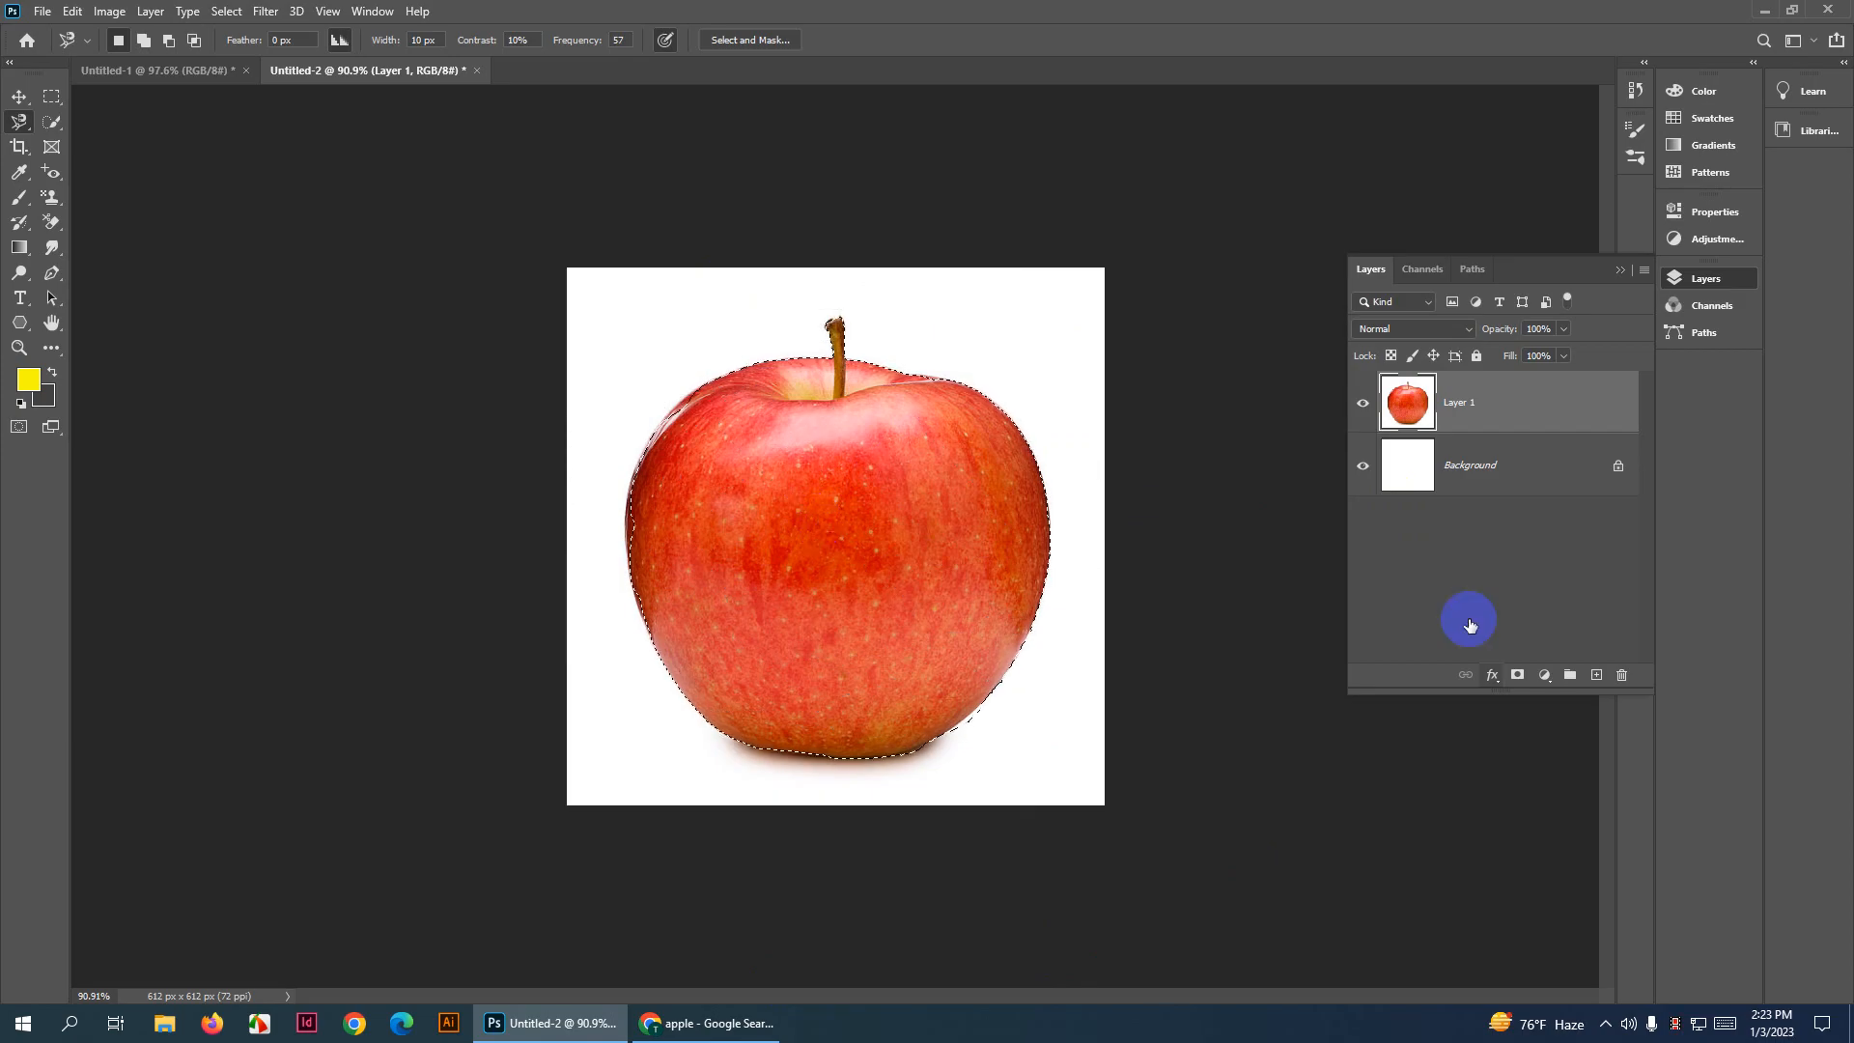
# Add the missed strip along the apple's left edge to the selection with the Lasso tool
pyautogui.scroll(5, 608, 531)
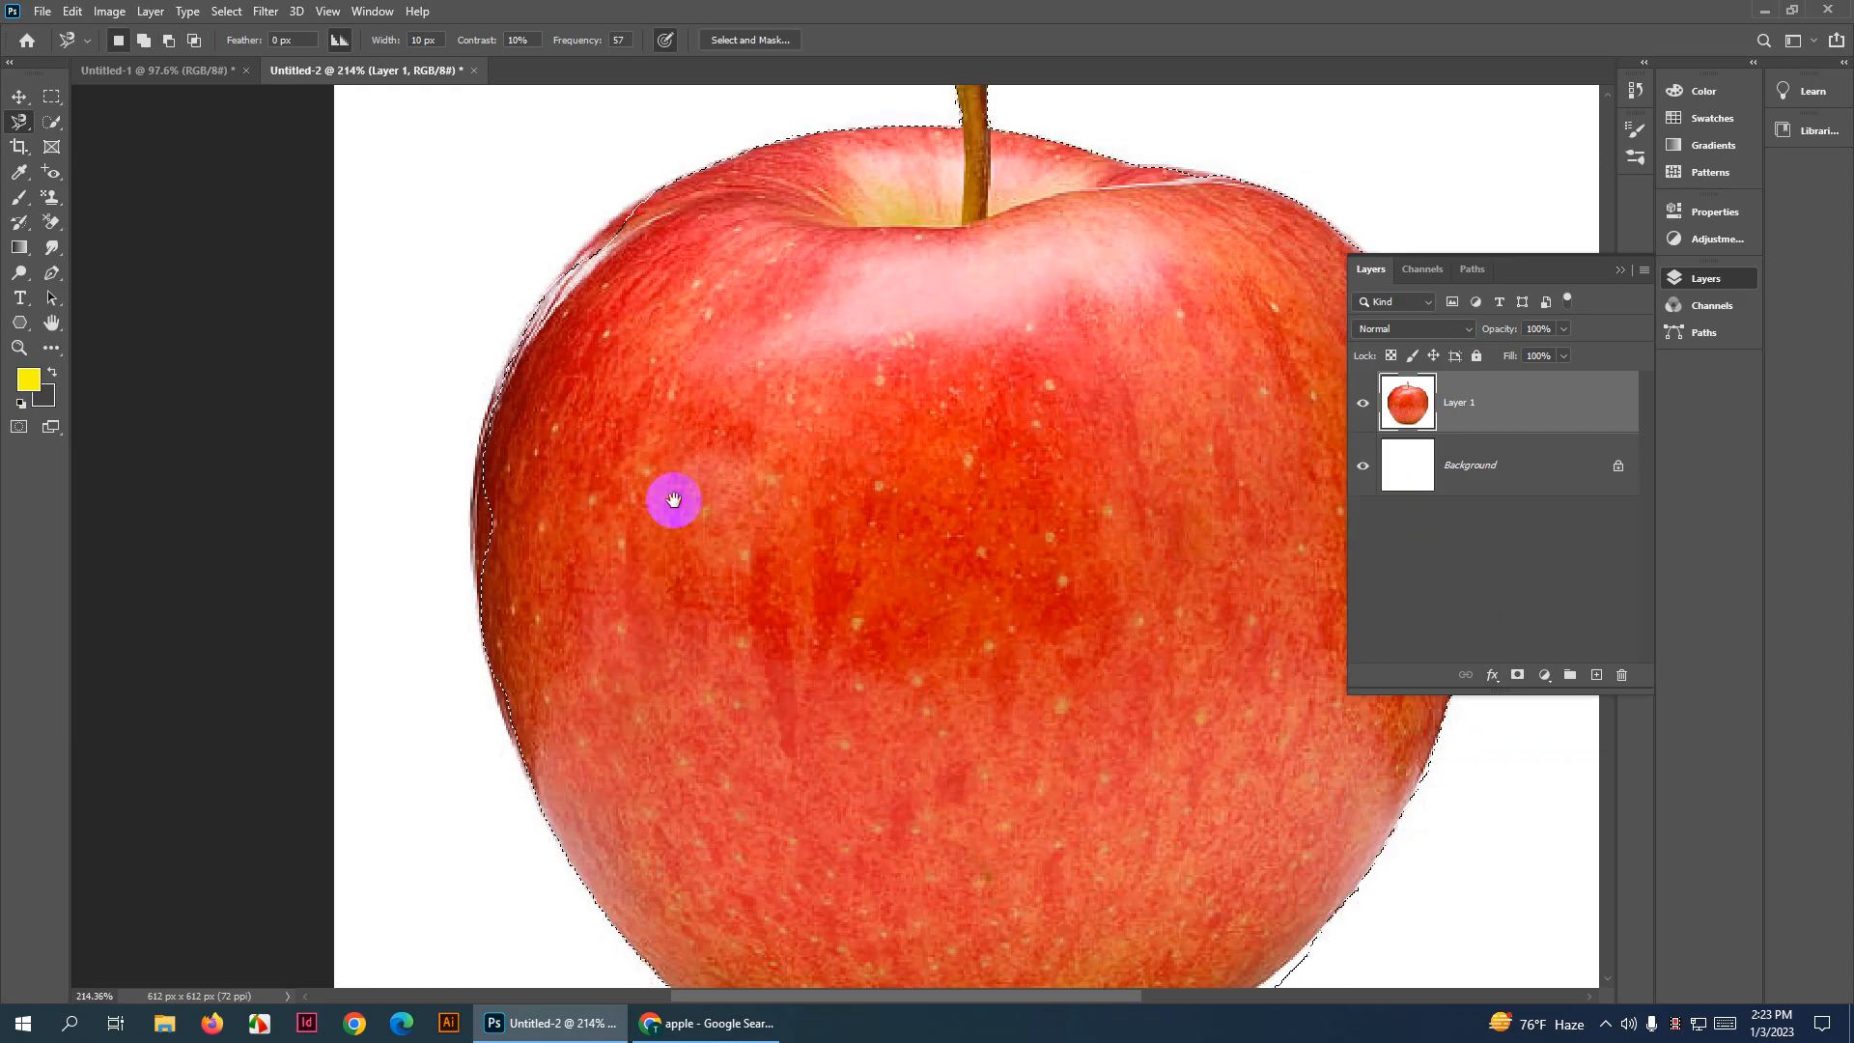
pyautogui.moveTo(691, 520); pyautogui.dragTo(781, 511)
pyautogui.rightClick(19, 122)
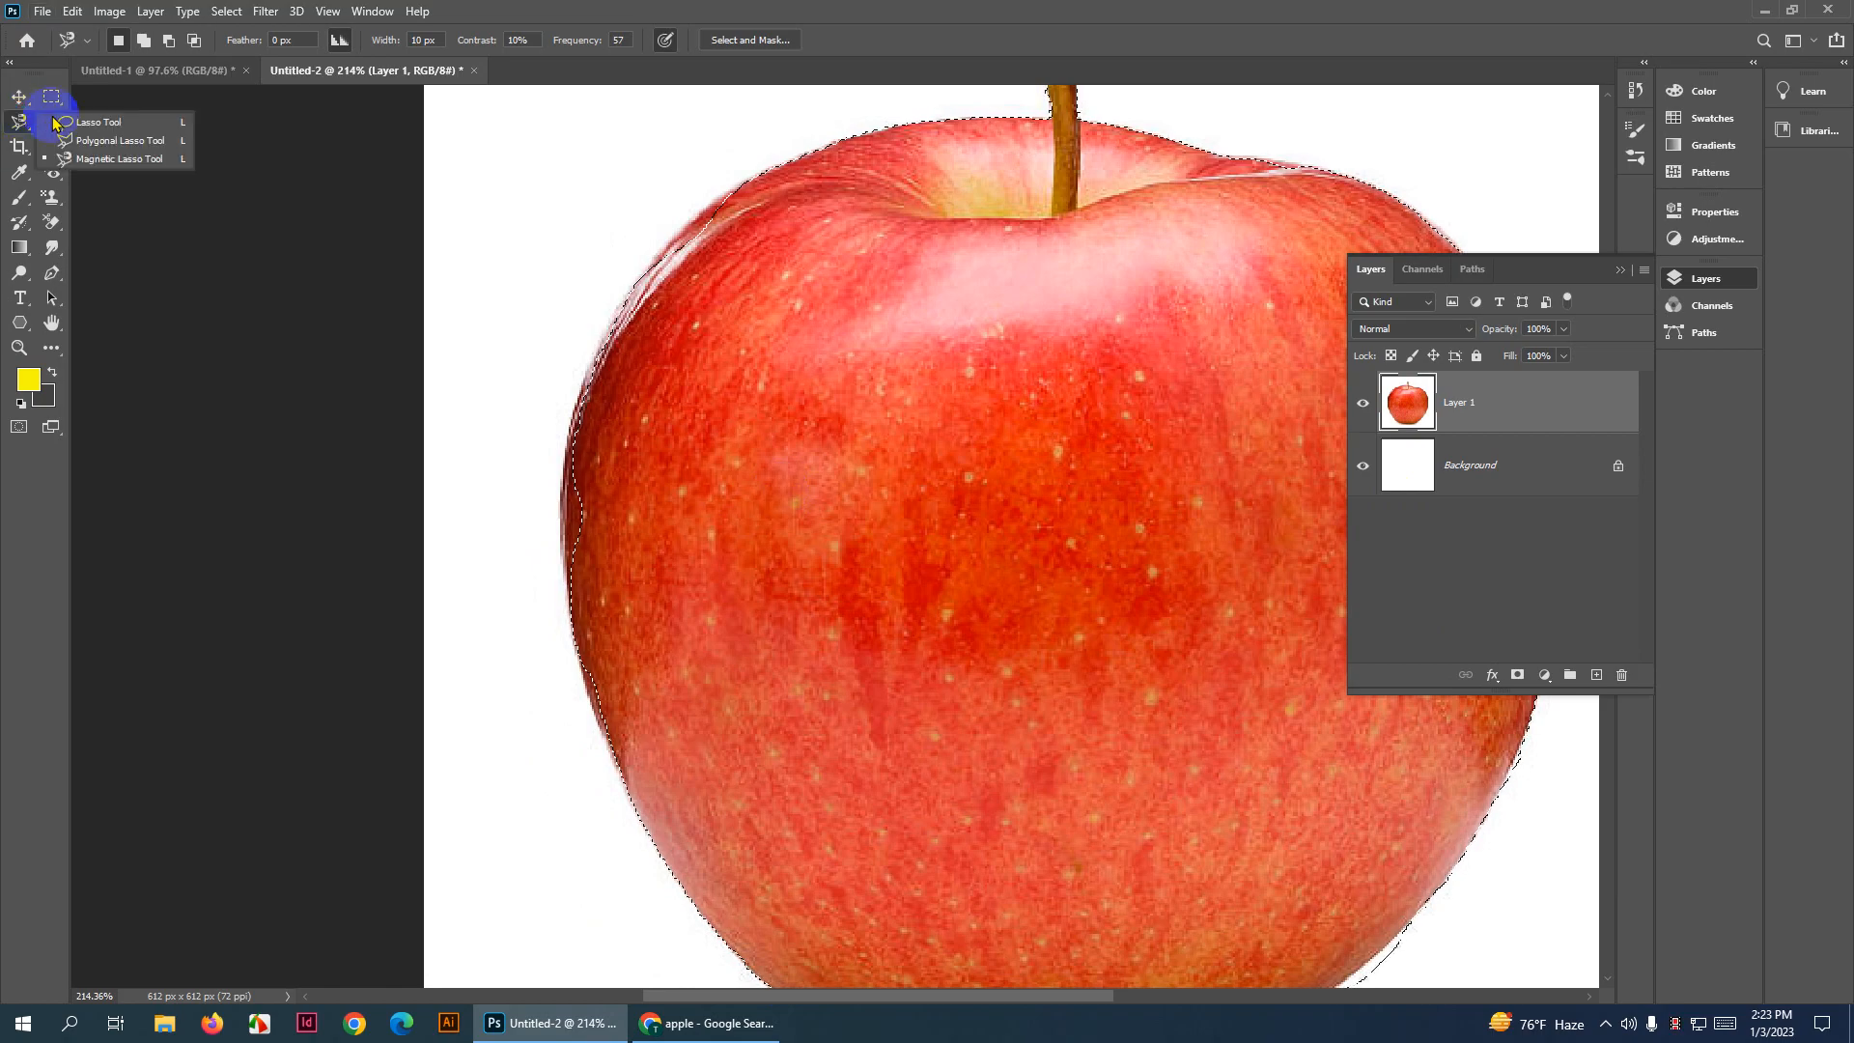
pyautogui.click(92, 108)
pyautogui.scroll(3, 579, 488)
pyautogui.moveTo(620, 346)
pyautogui.mouseDown()
pyautogui.moveTo(554, 474)
pyautogui.moveTo(553, 578)
pyautogui.moveTo(706, 406)
pyautogui.mouseUp()
pyautogui.moveTo(461, 286)
pyautogui.mouseDown()
pyautogui.moveTo(556, 410)
pyautogui.moveTo(591, 579)
pyautogui.mouseUp()
pyautogui.moveTo(701, 451)
pyautogui.mouseDown()
pyautogui.moveTo(608, 525)
pyautogui.moveTo(595, 569)
pyautogui.moveTo(632, 729)
pyautogui.mouseUp()
pyautogui.scroll(-3, 855, 387)
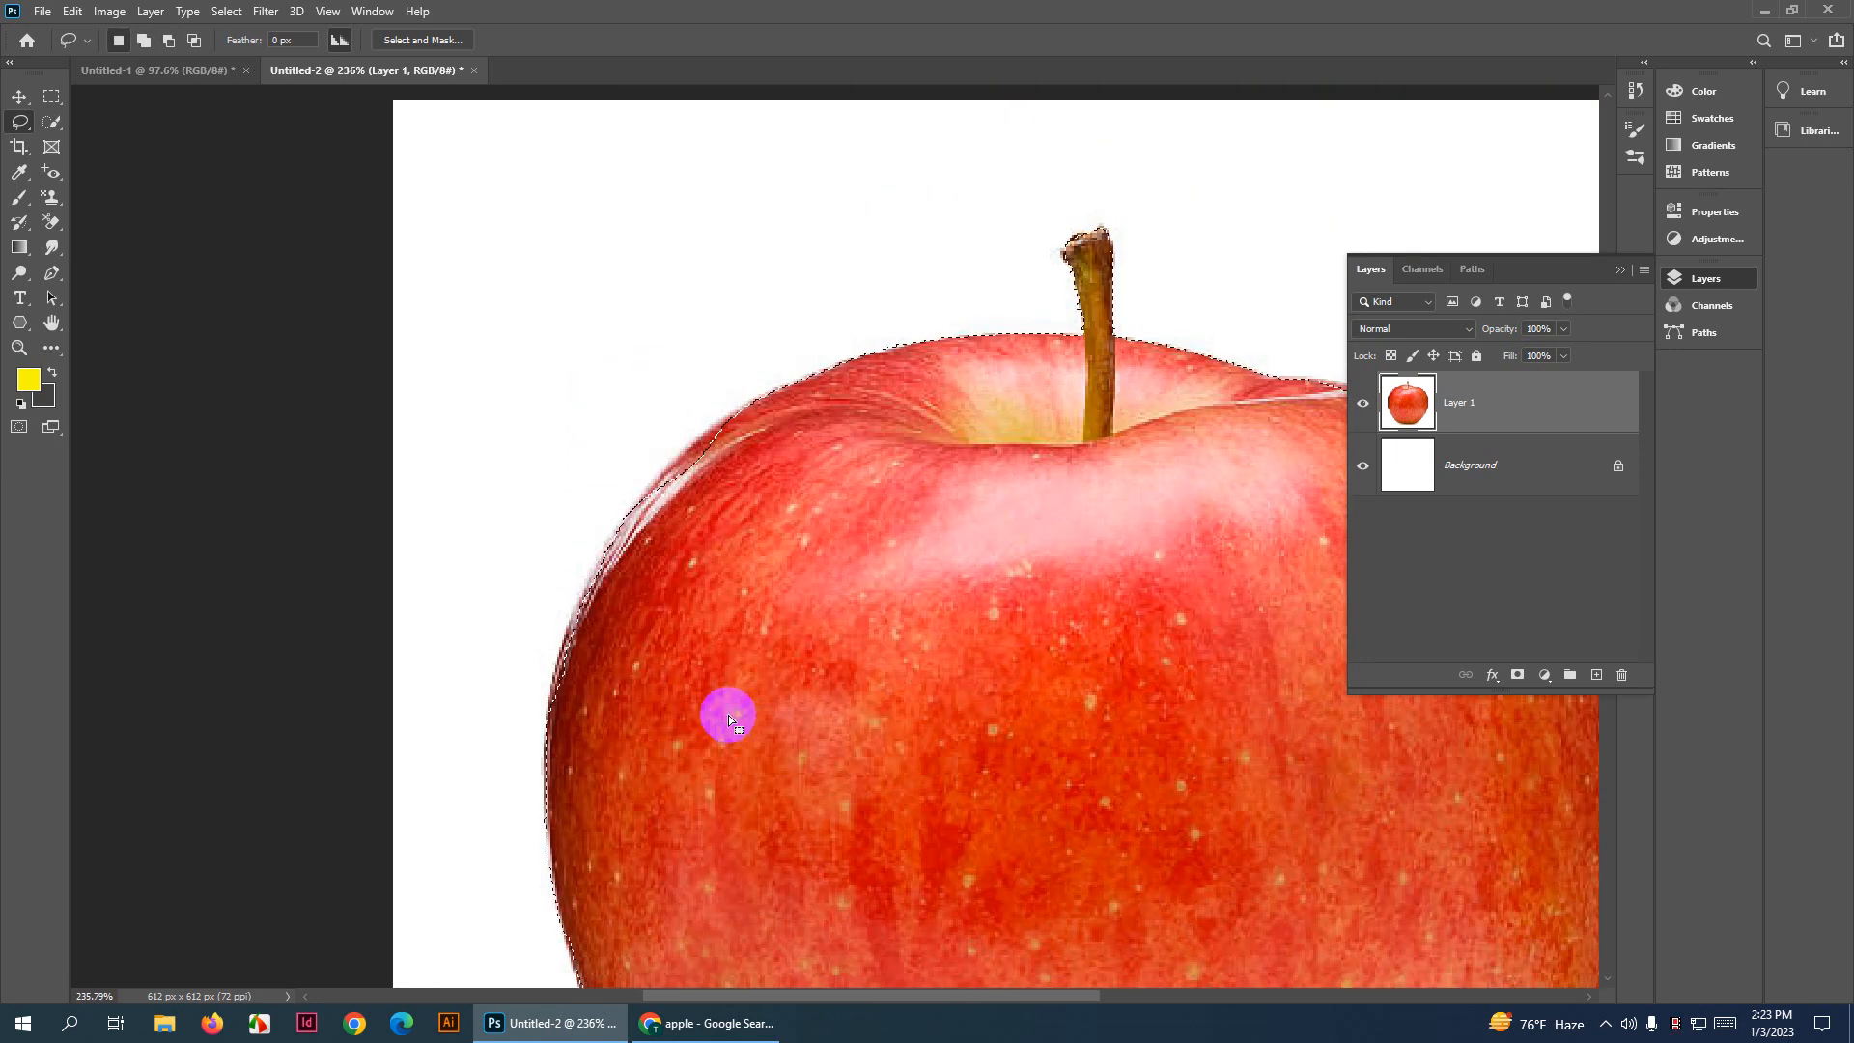
pyautogui.scroll(-2, 641, 629)
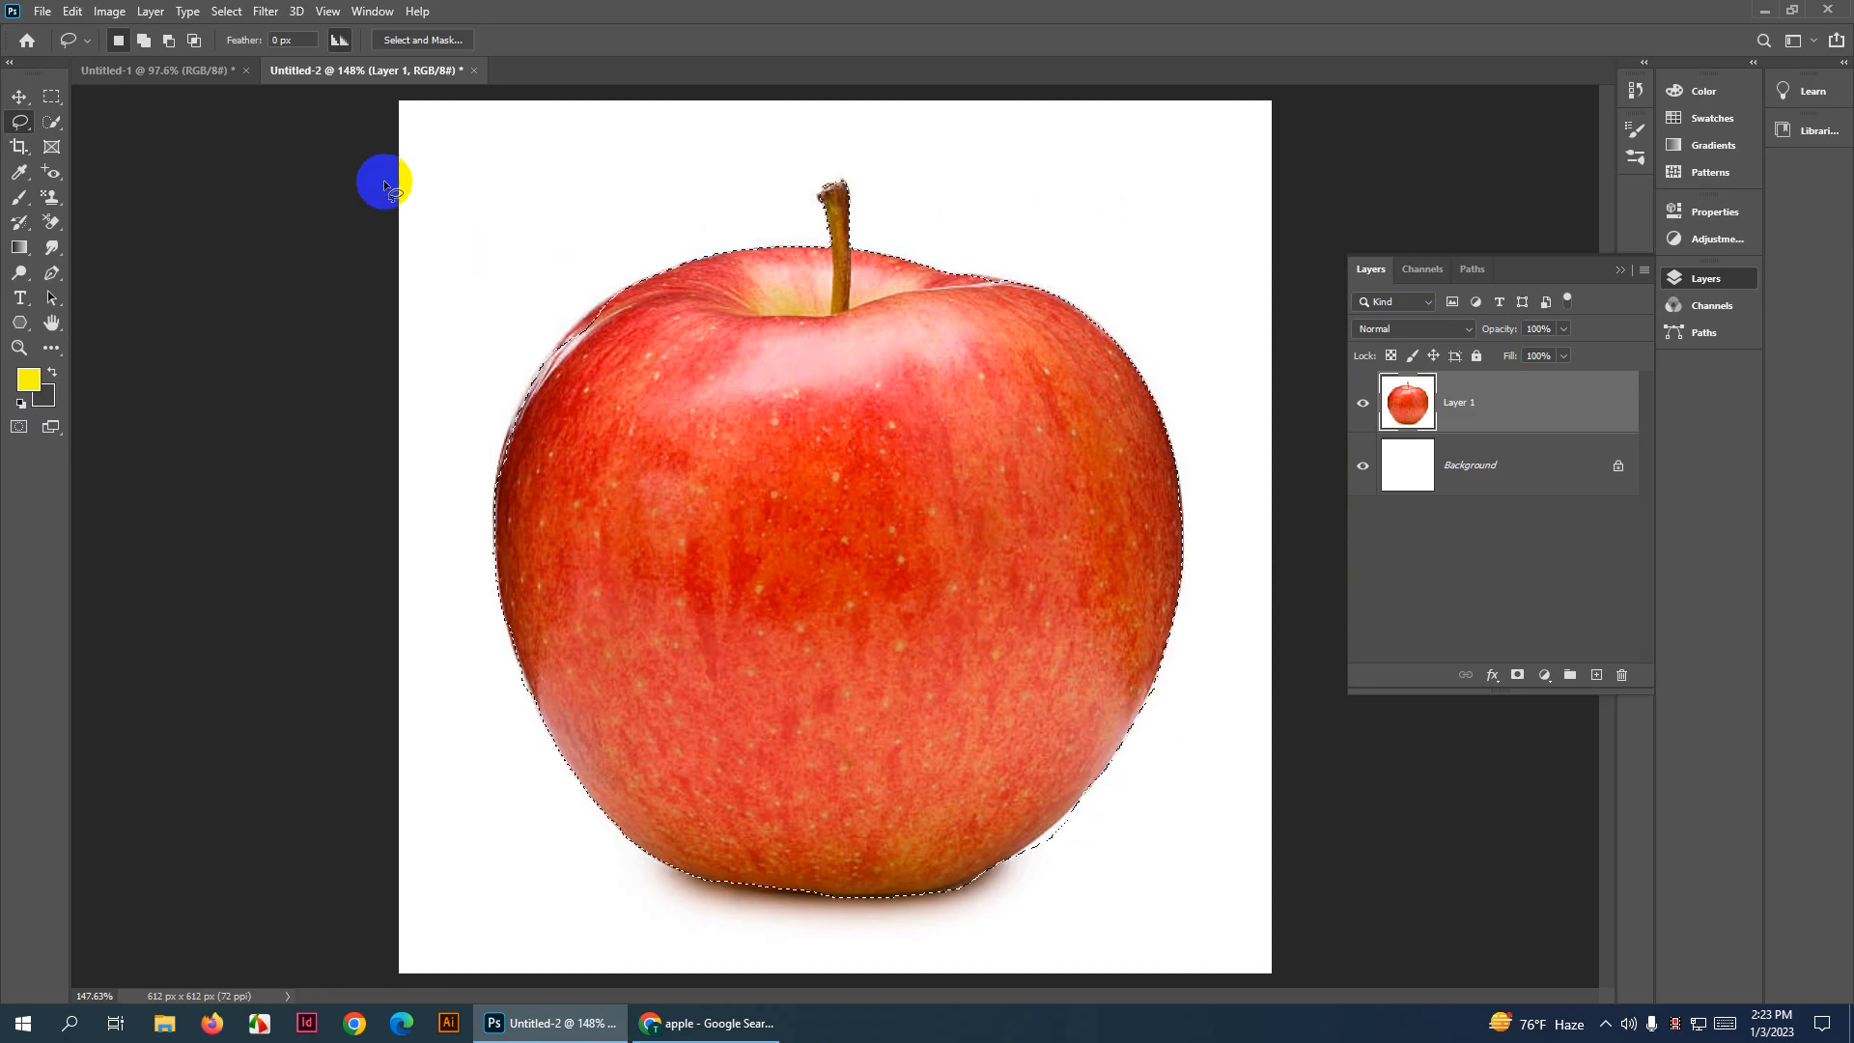
# Delete all the yellow and dark stripe layers from the Untitled-1 document, leaving only the Background
pyautogui.click(186, 70)
pyautogui.hotkey('ctrl', '-')
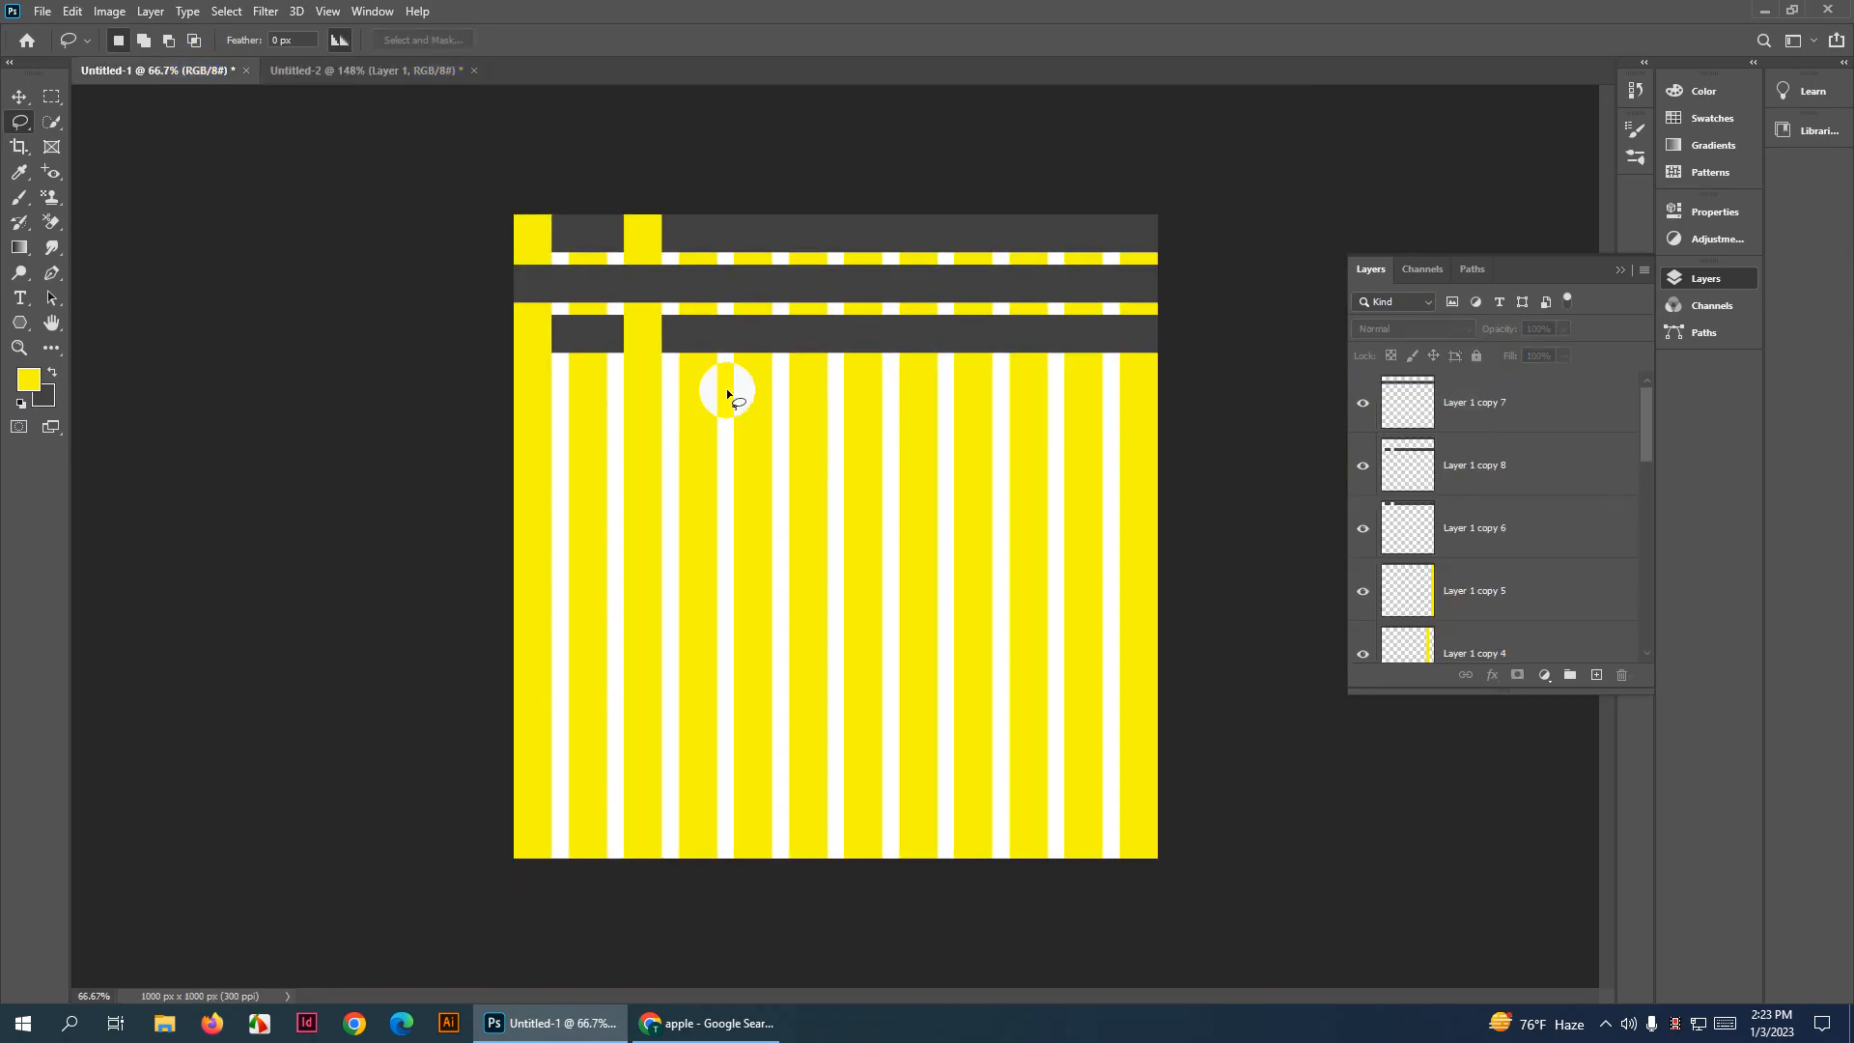
pyautogui.moveTo(429, 193); pyautogui.dragTo(1161, 948)
pyautogui.hotkey('ctrl', 'd')
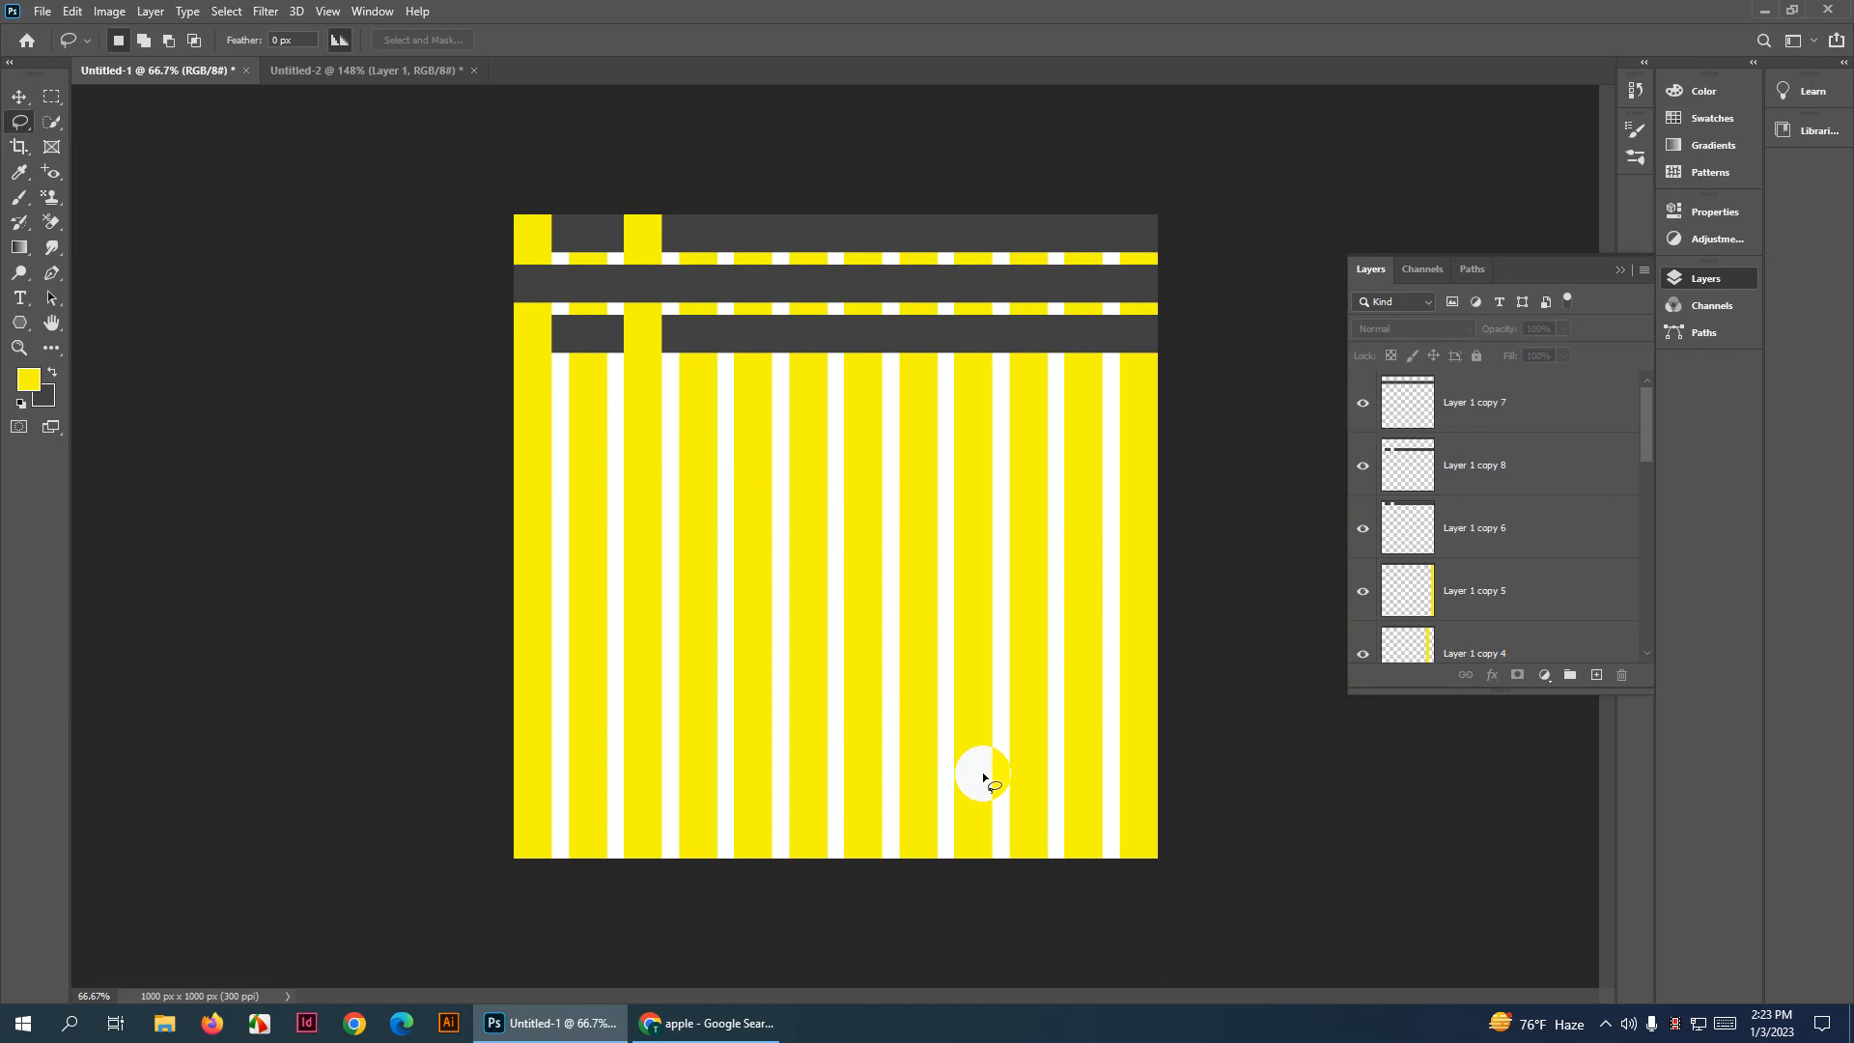
pyautogui.press('v')
pyautogui.moveTo(456, 256)
pyautogui.mouseDown()
pyautogui.moveTo(1176, 919)
pyautogui.moveTo(1184, 900)
pyautogui.mouseUp()
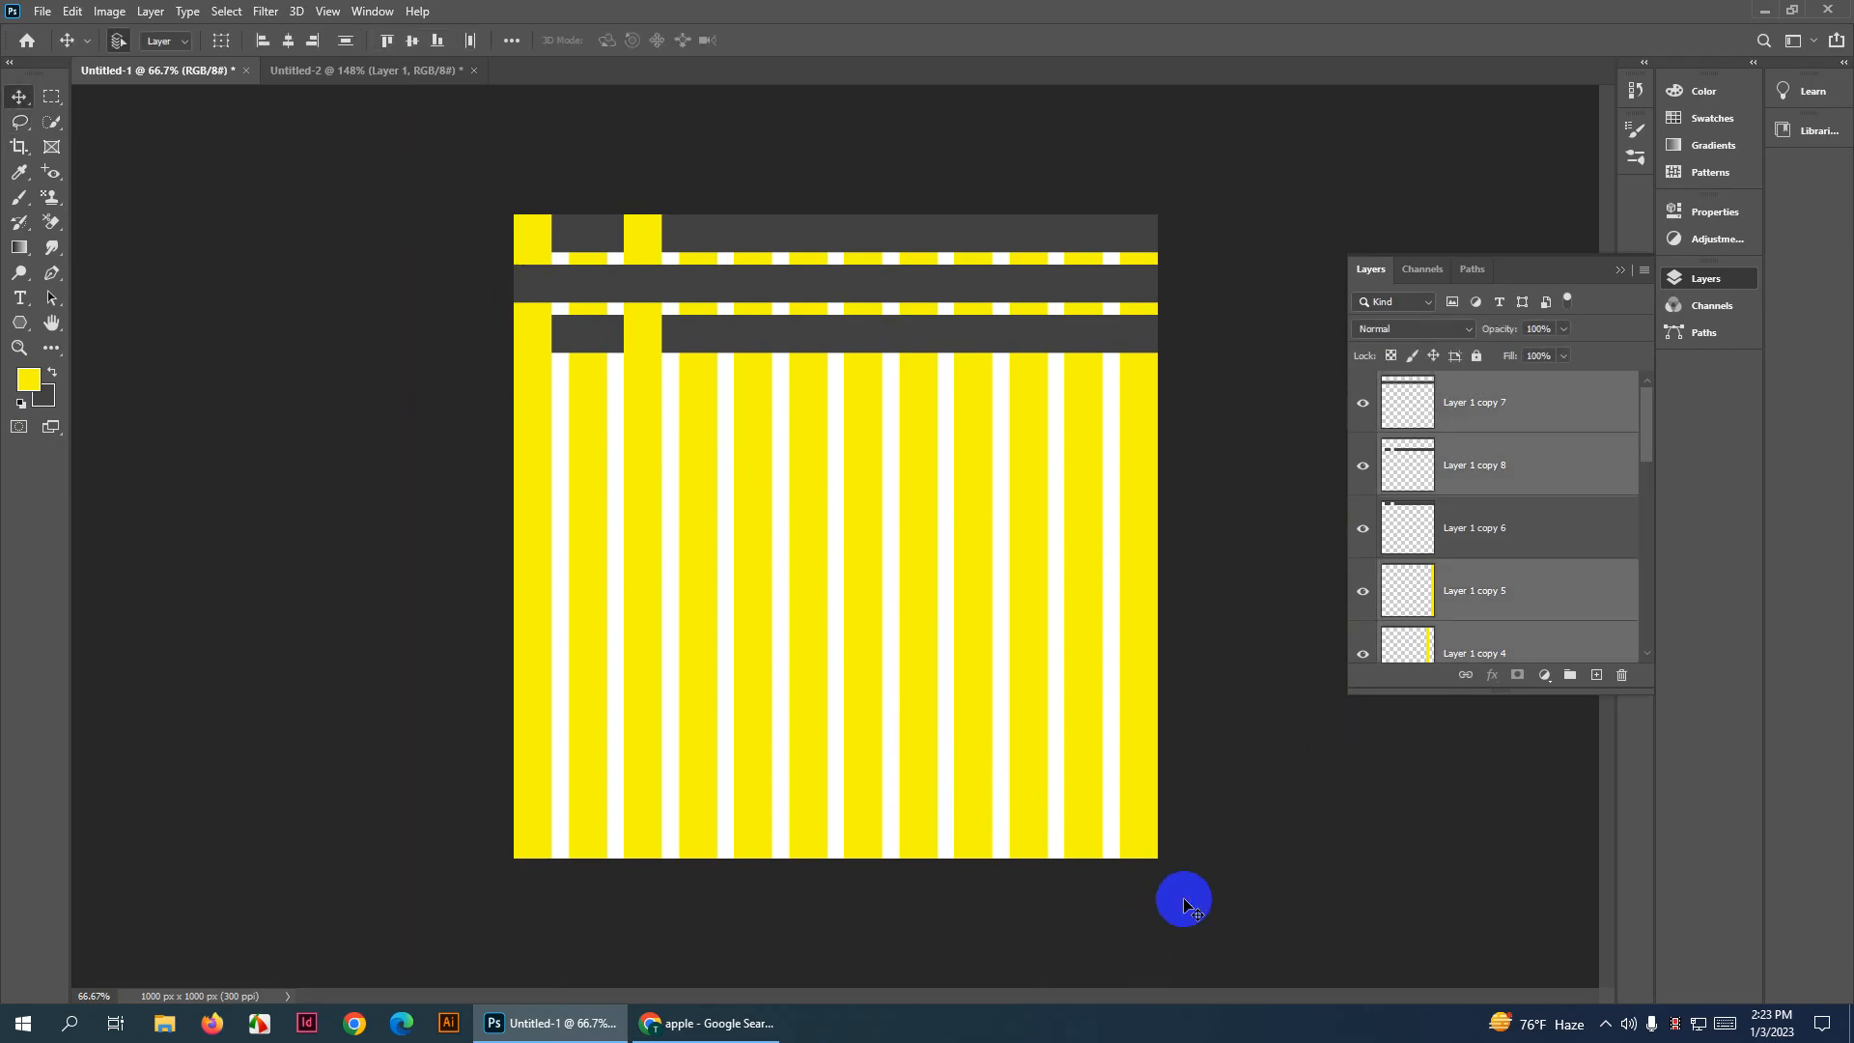
pyautogui.press('Delete')
pyautogui.moveTo(420, 266); pyautogui.dragTo(1186, 399)
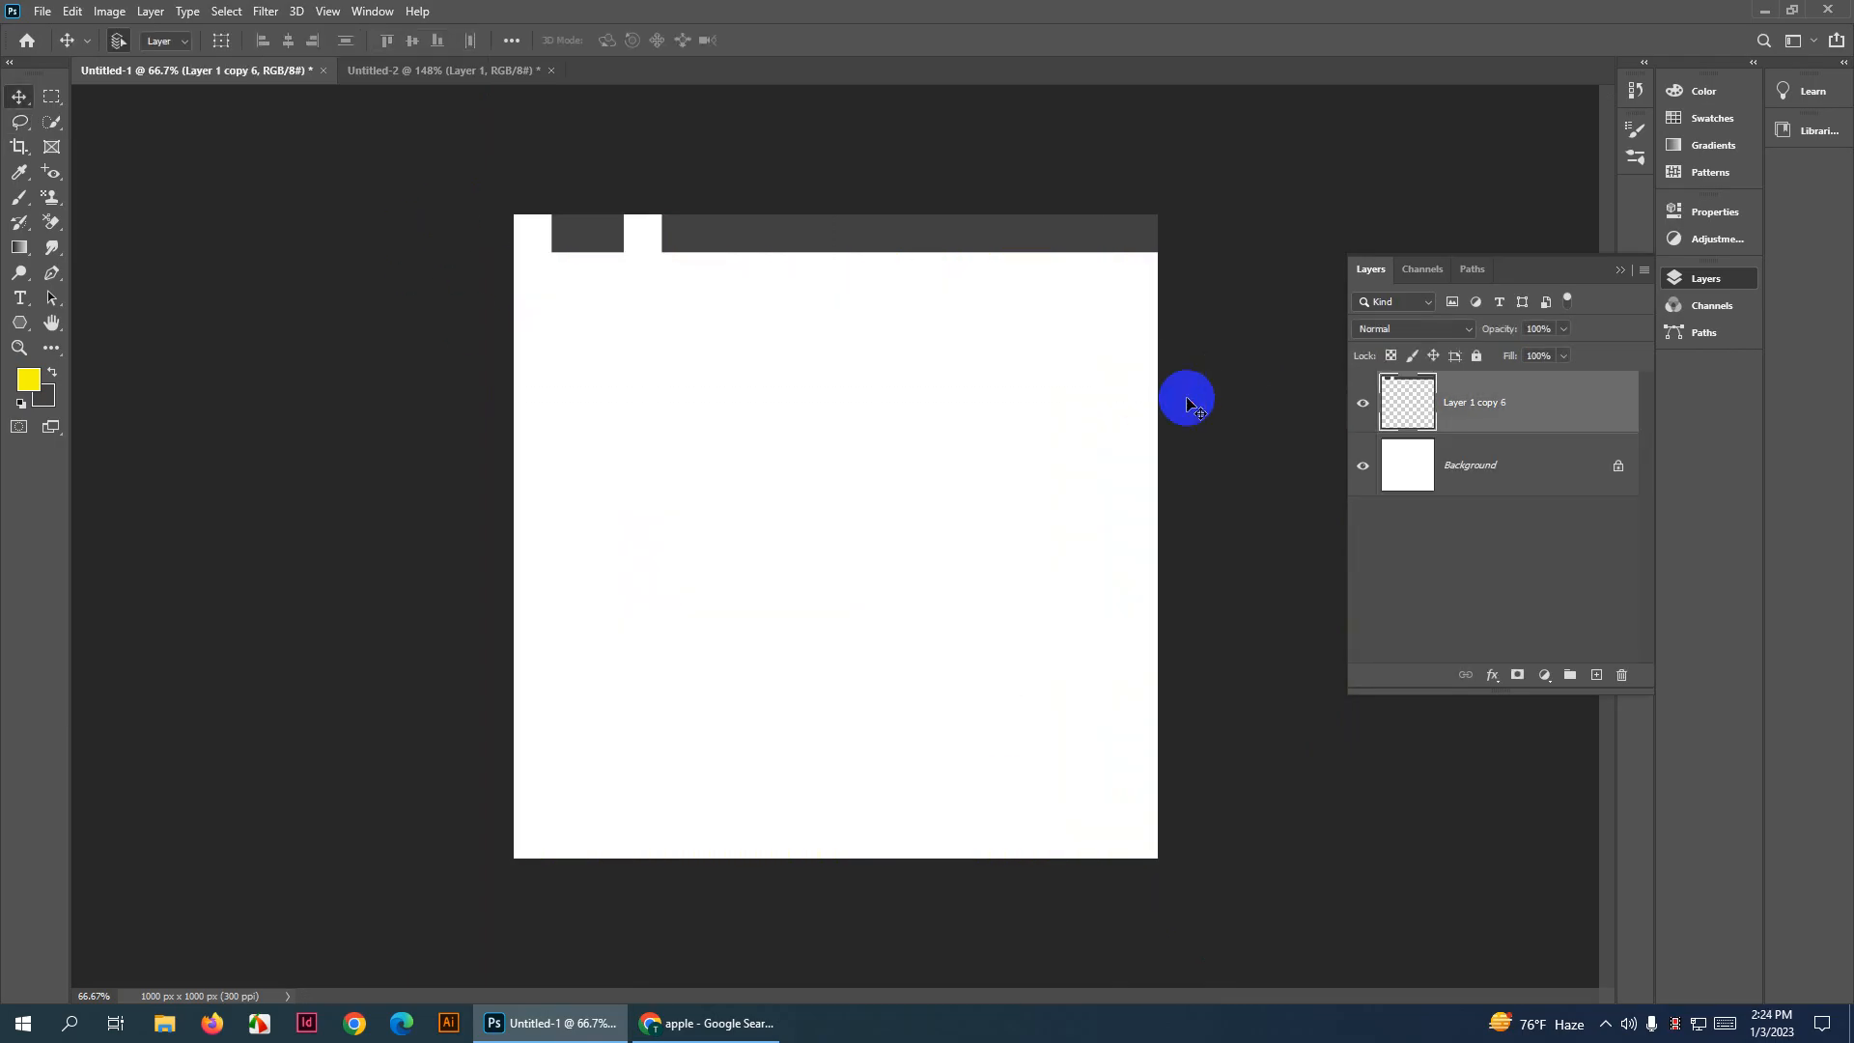
pyautogui.press('Delete')
# Copy the selected apple from Untitled-2 into Untitled-1 with the Move tool, and undo the copy
pyautogui.click(446, 69)
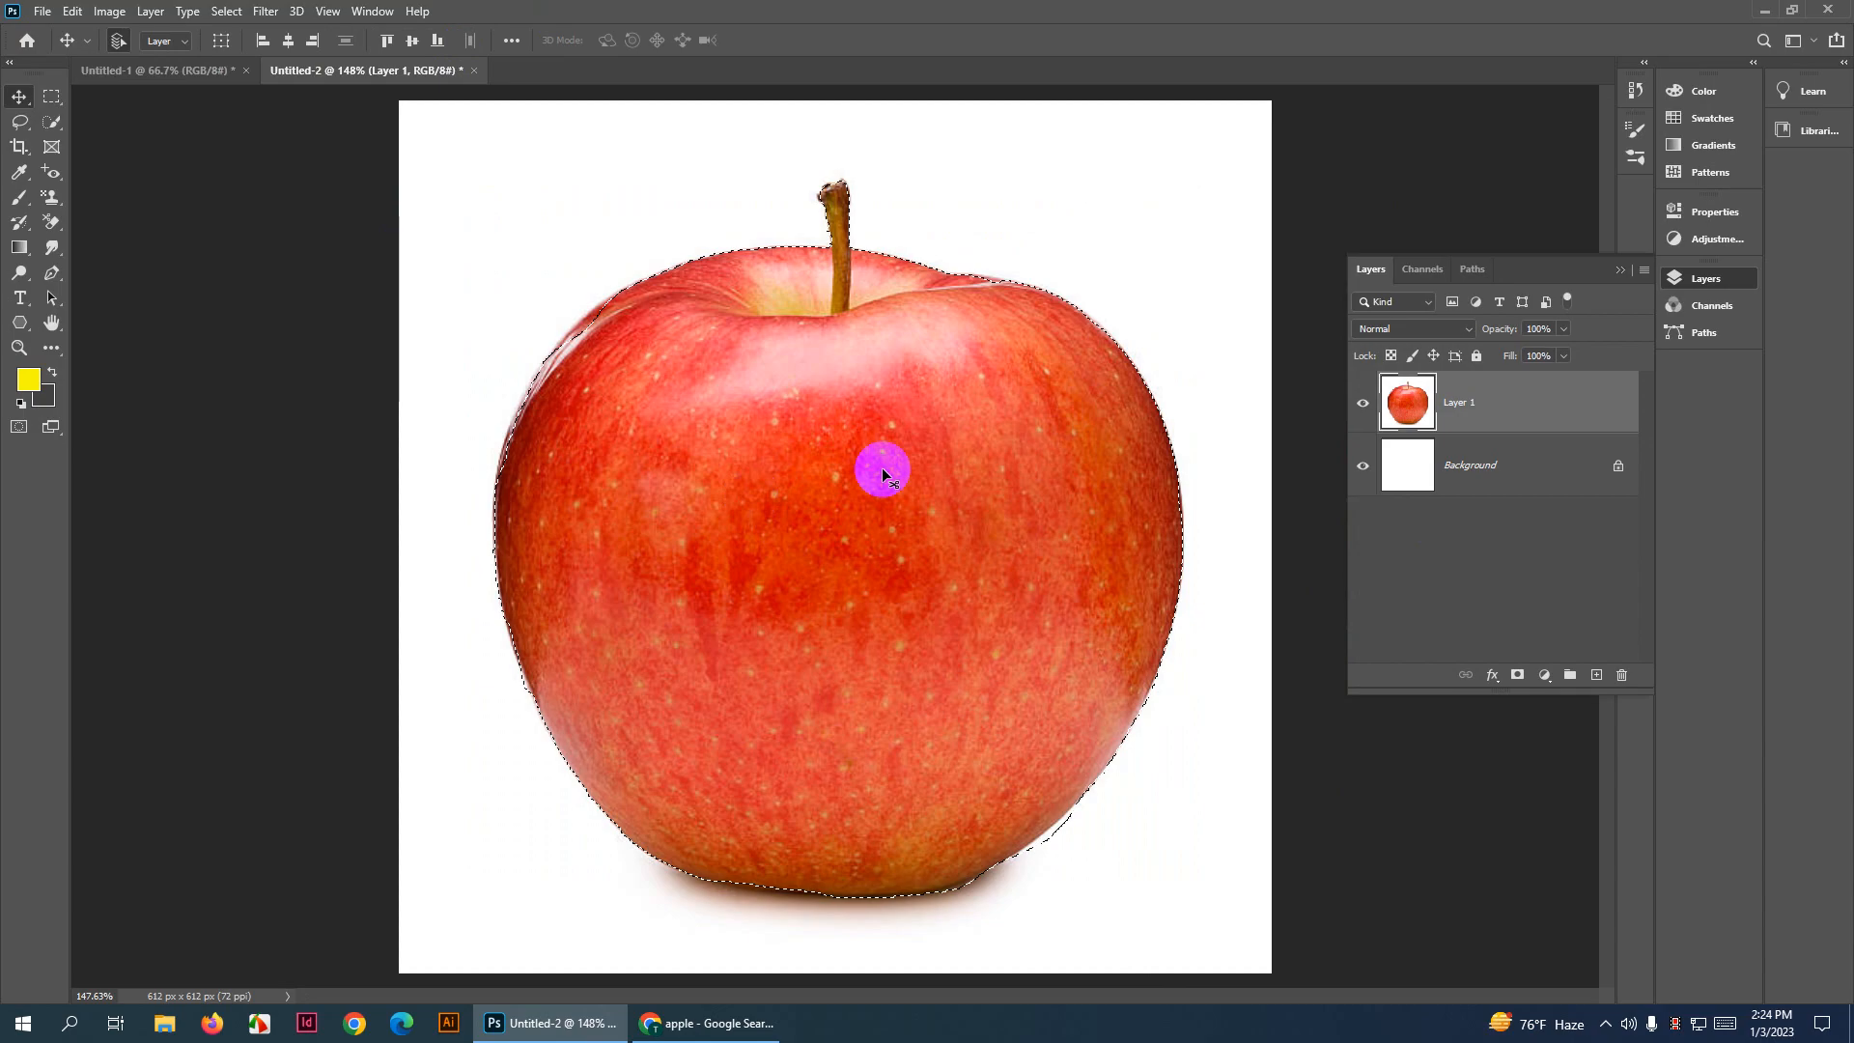
pyautogui.rightClick(19, 96)
pyautogui.moveTo(883, 369); pyautogui.dragTo(878, 473)
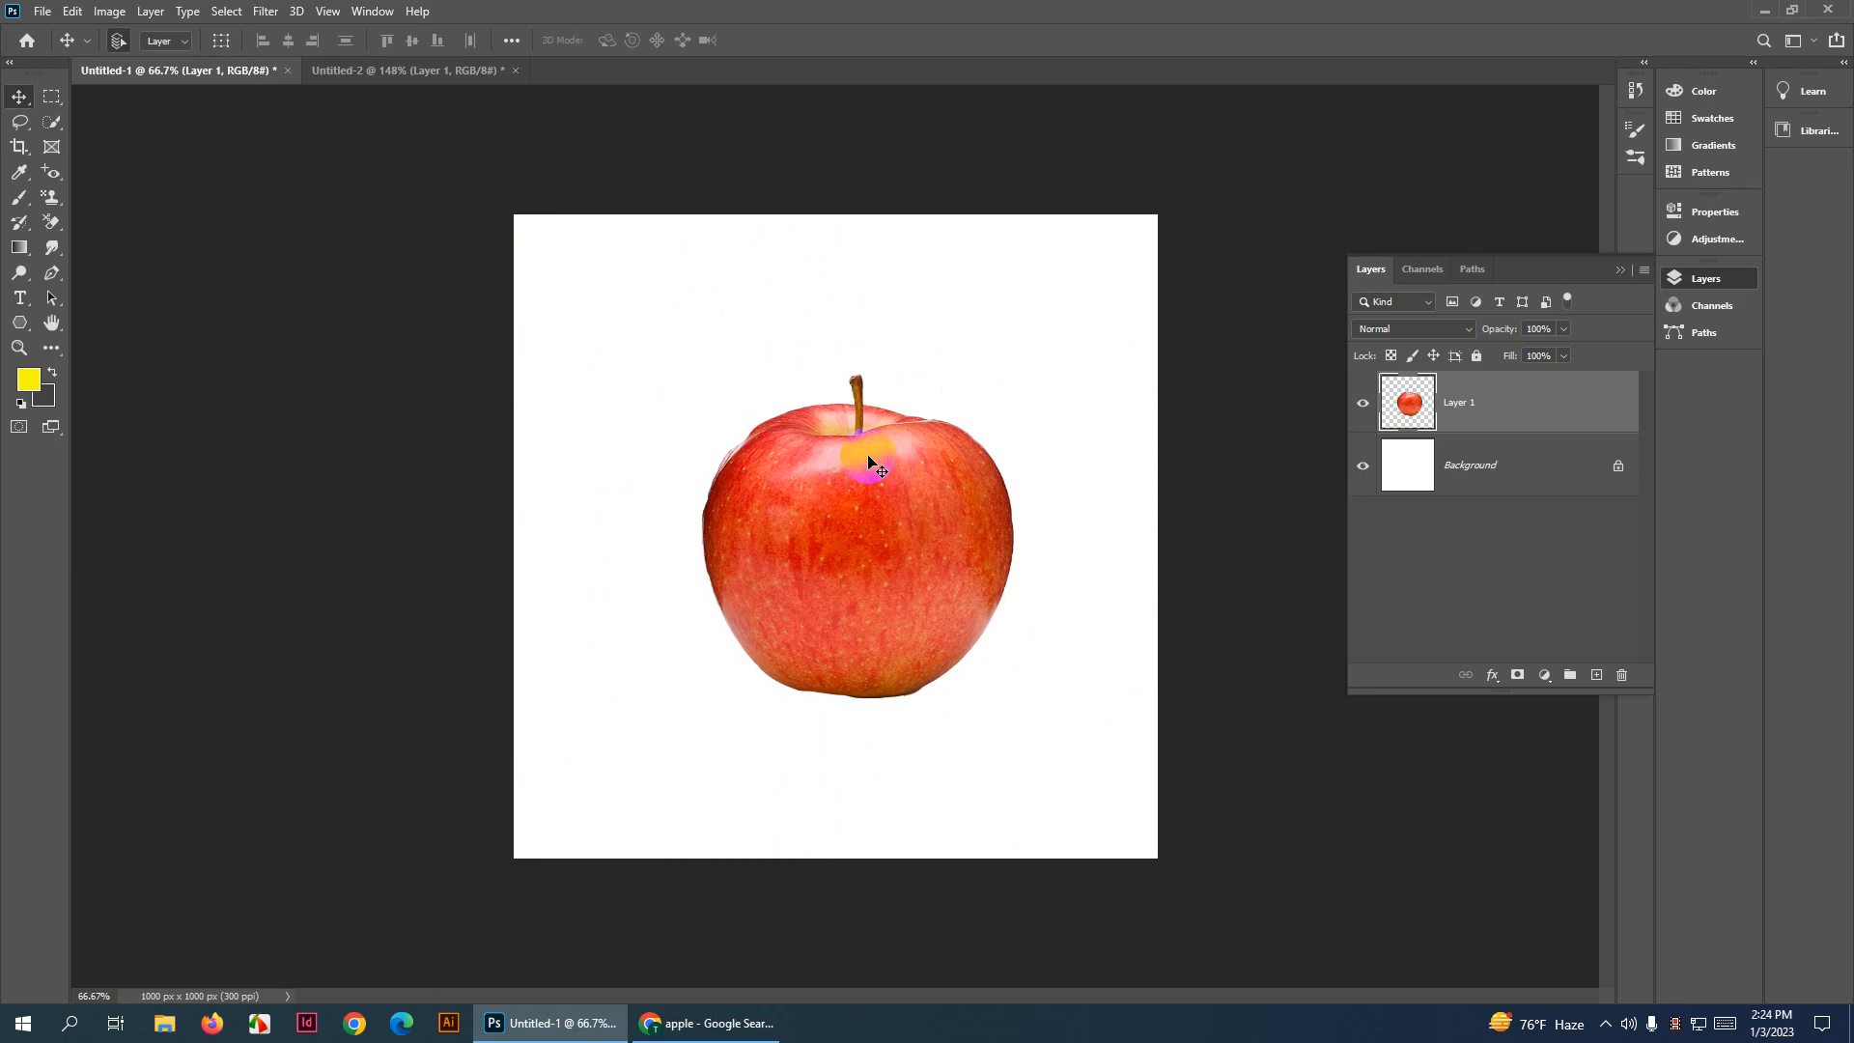
pyautogui.hotkey('ctrl', 'z')
pyautogui.click(294, 87)
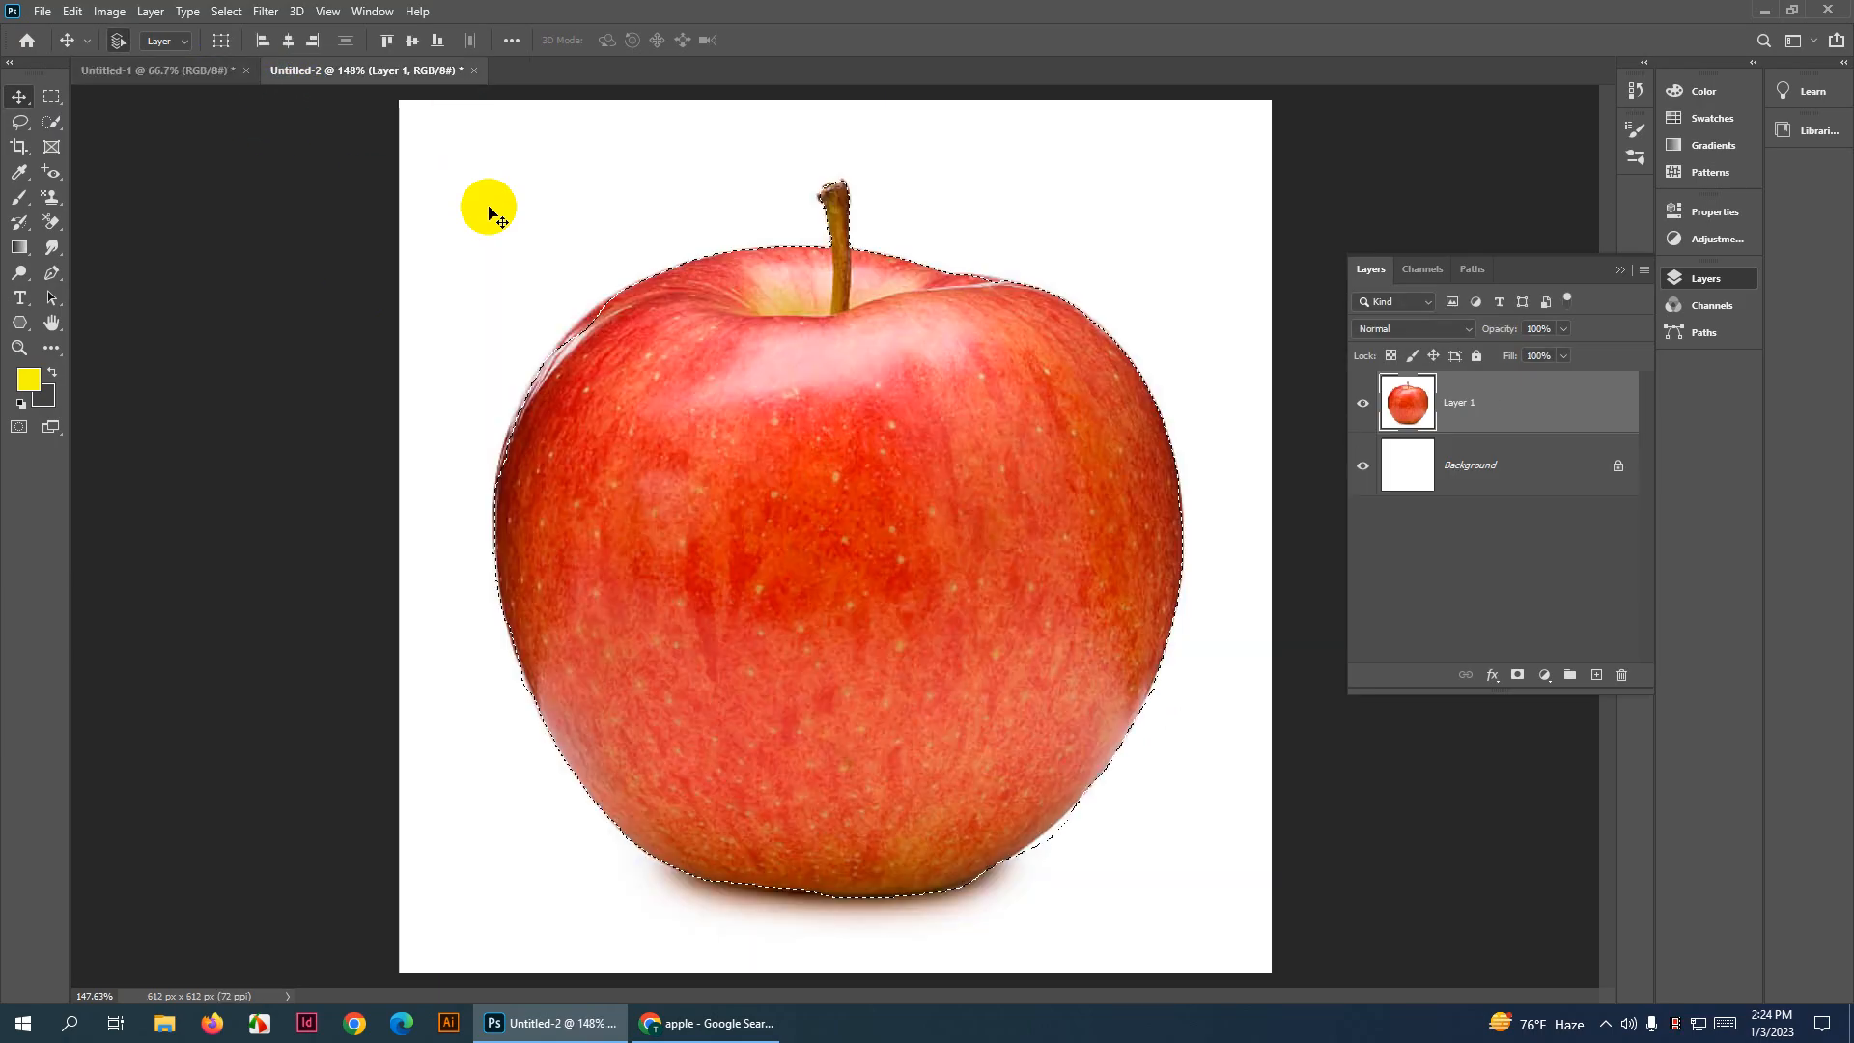
# Try moving only the apple's selection outline with the Rectangular Marquee tool, and undo the move
pyautogui.click(51, 95)
pyautogui.moveTo(914, 404); pyautogui.dragTo(670, 329)
pyautogui.hotkey('ctrl', 'z')
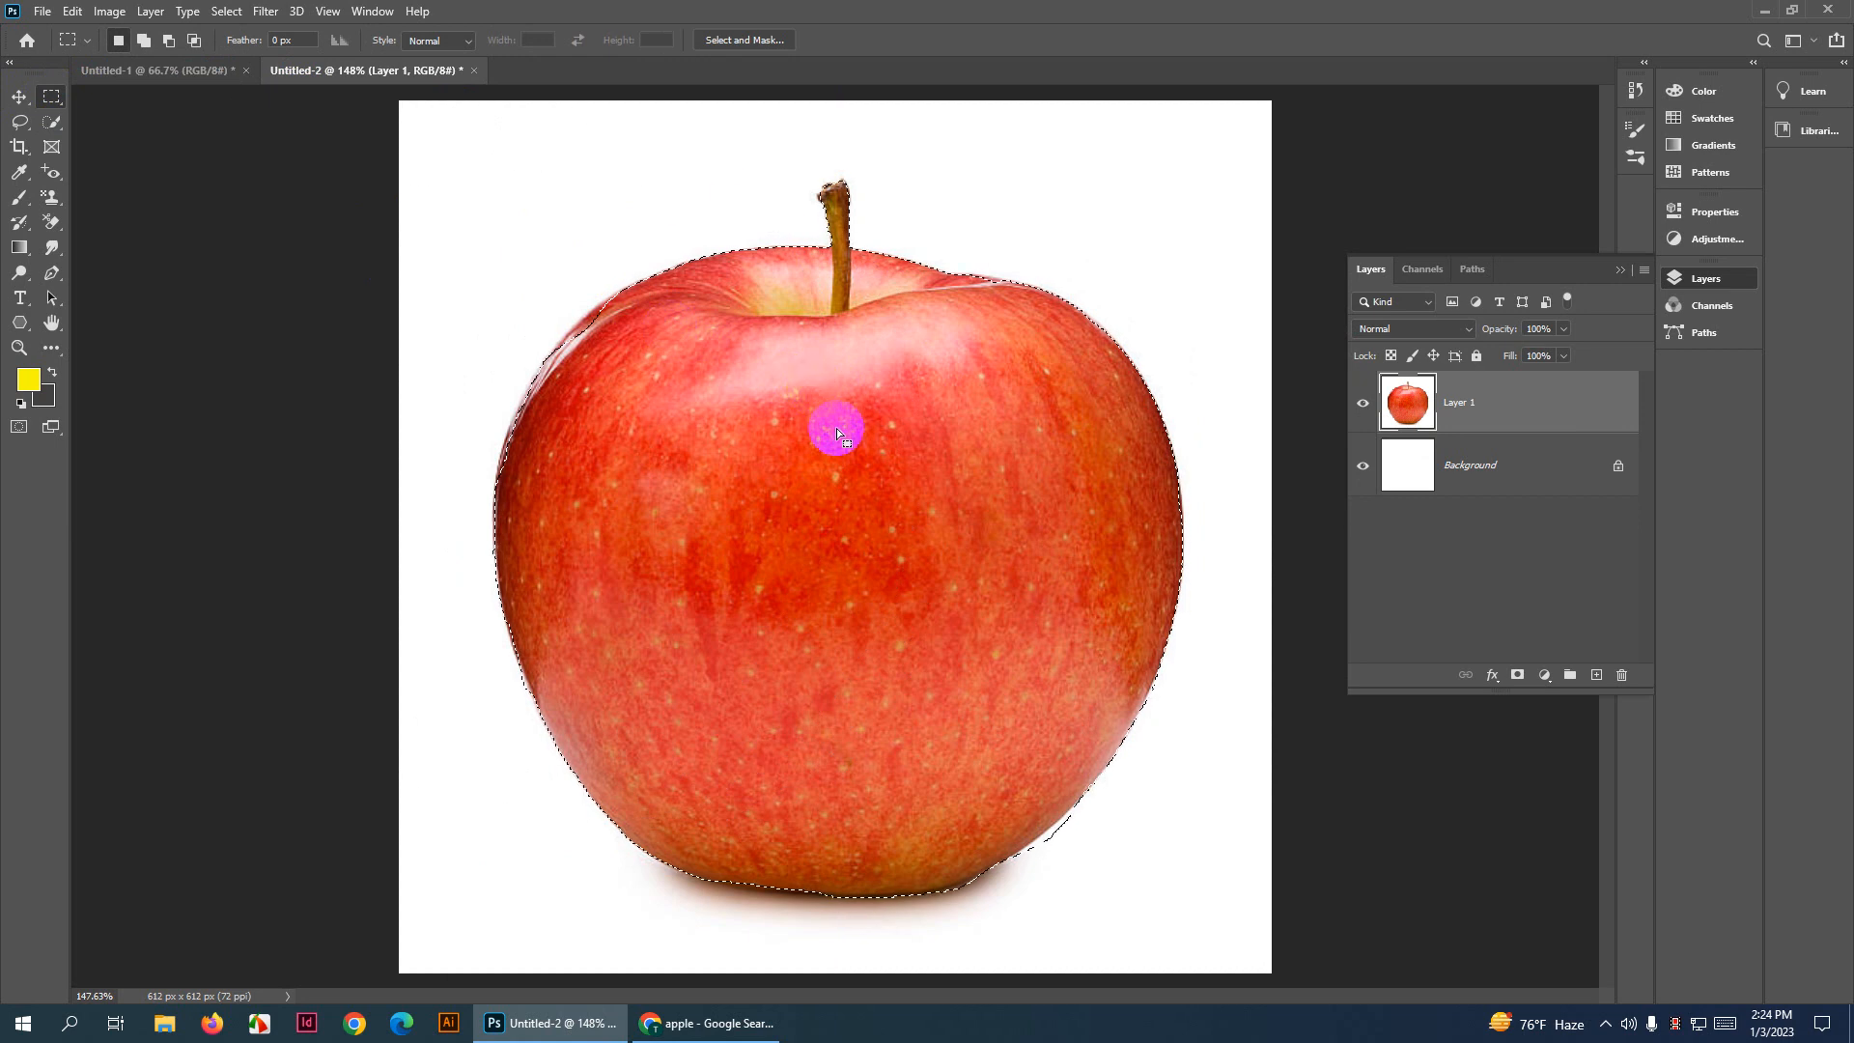
# Bring the selected apple's pixels into the blank Untitled-1 document again with the Move tool
pyautogui.click(20, 99)
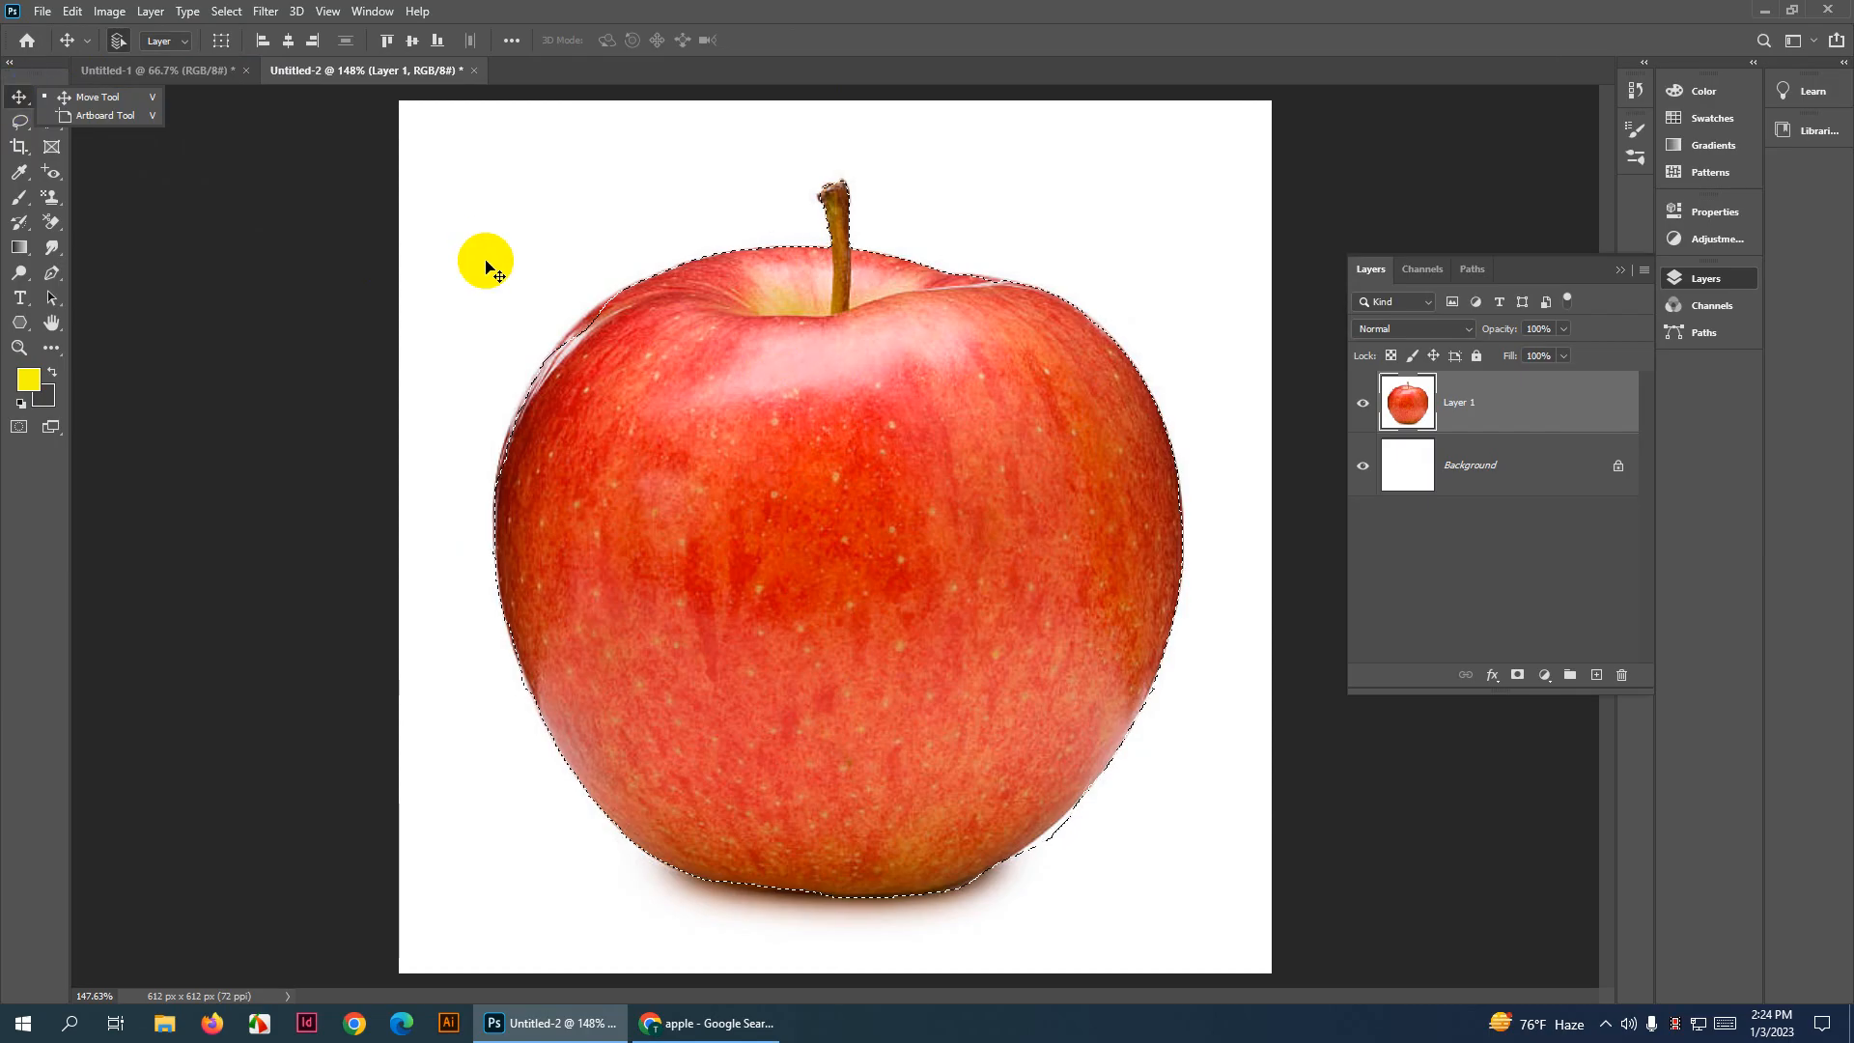
pyautogui.click(1024, 4)
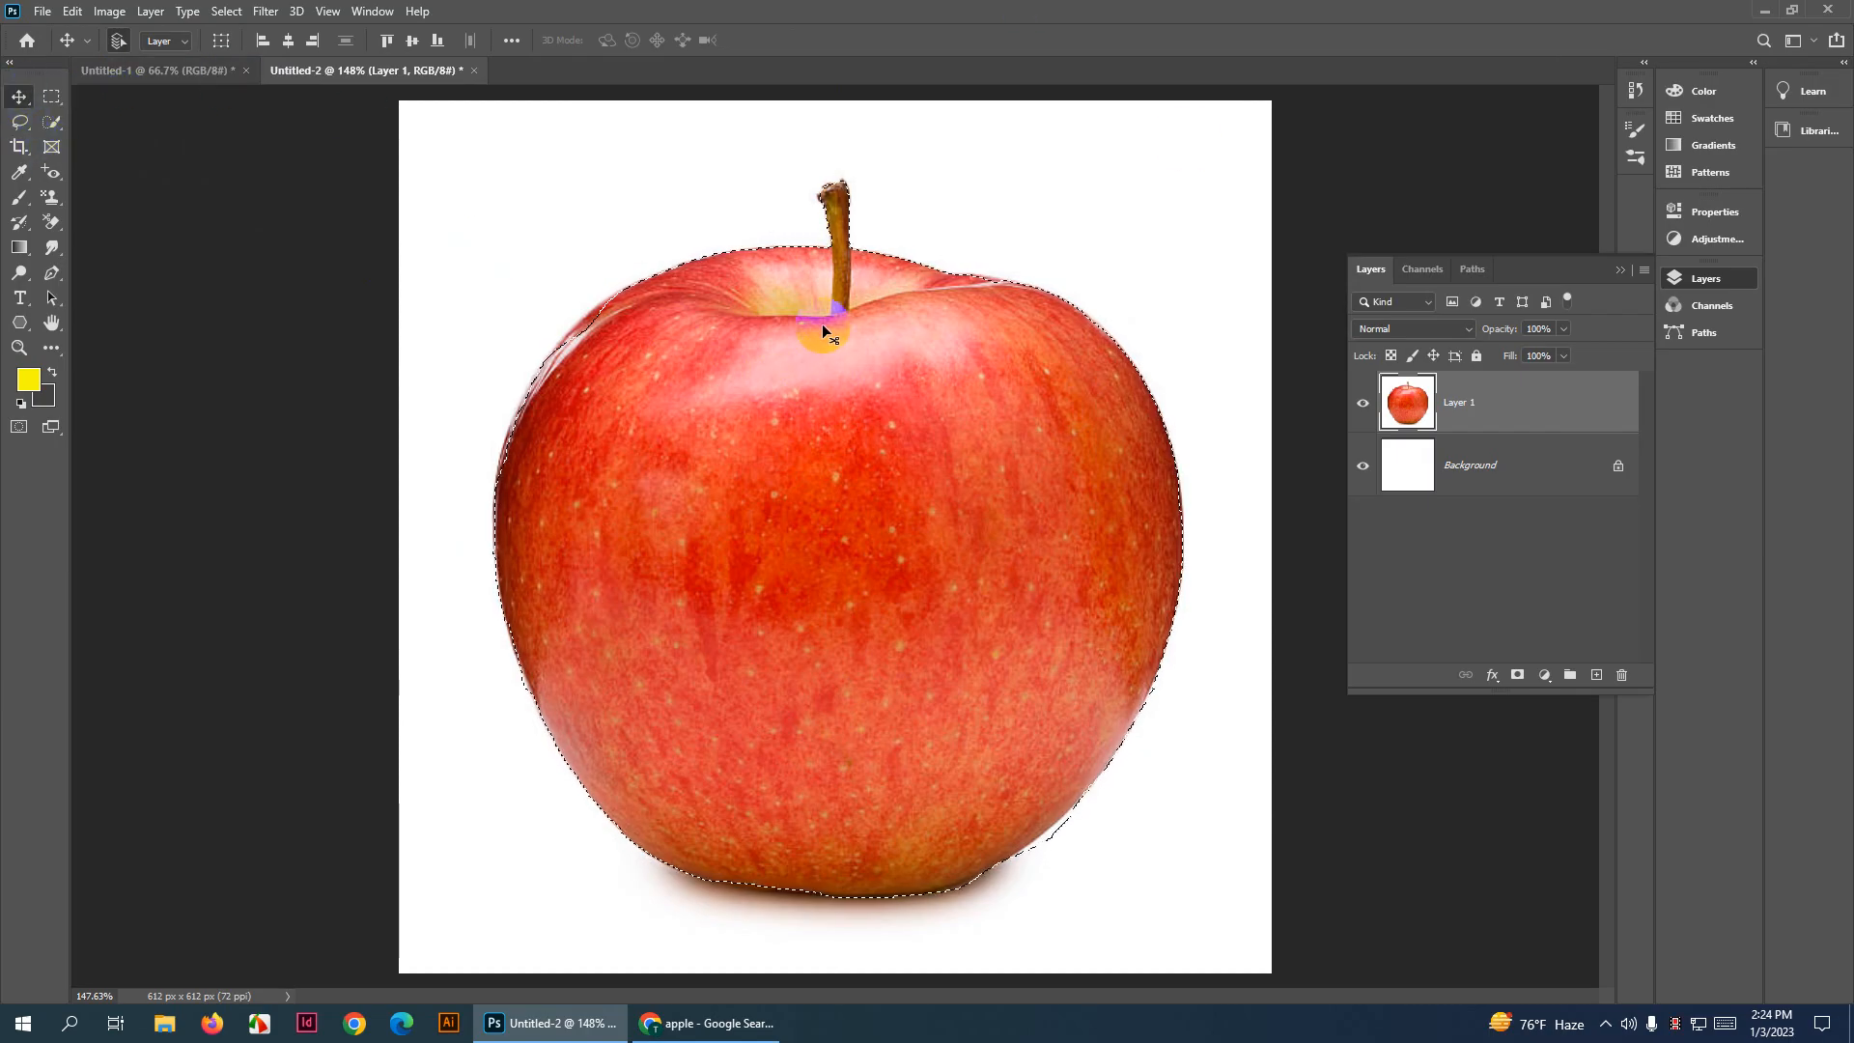
pyautogui.moveTo(937, 312); pyautogui.dragTo(834, 380)
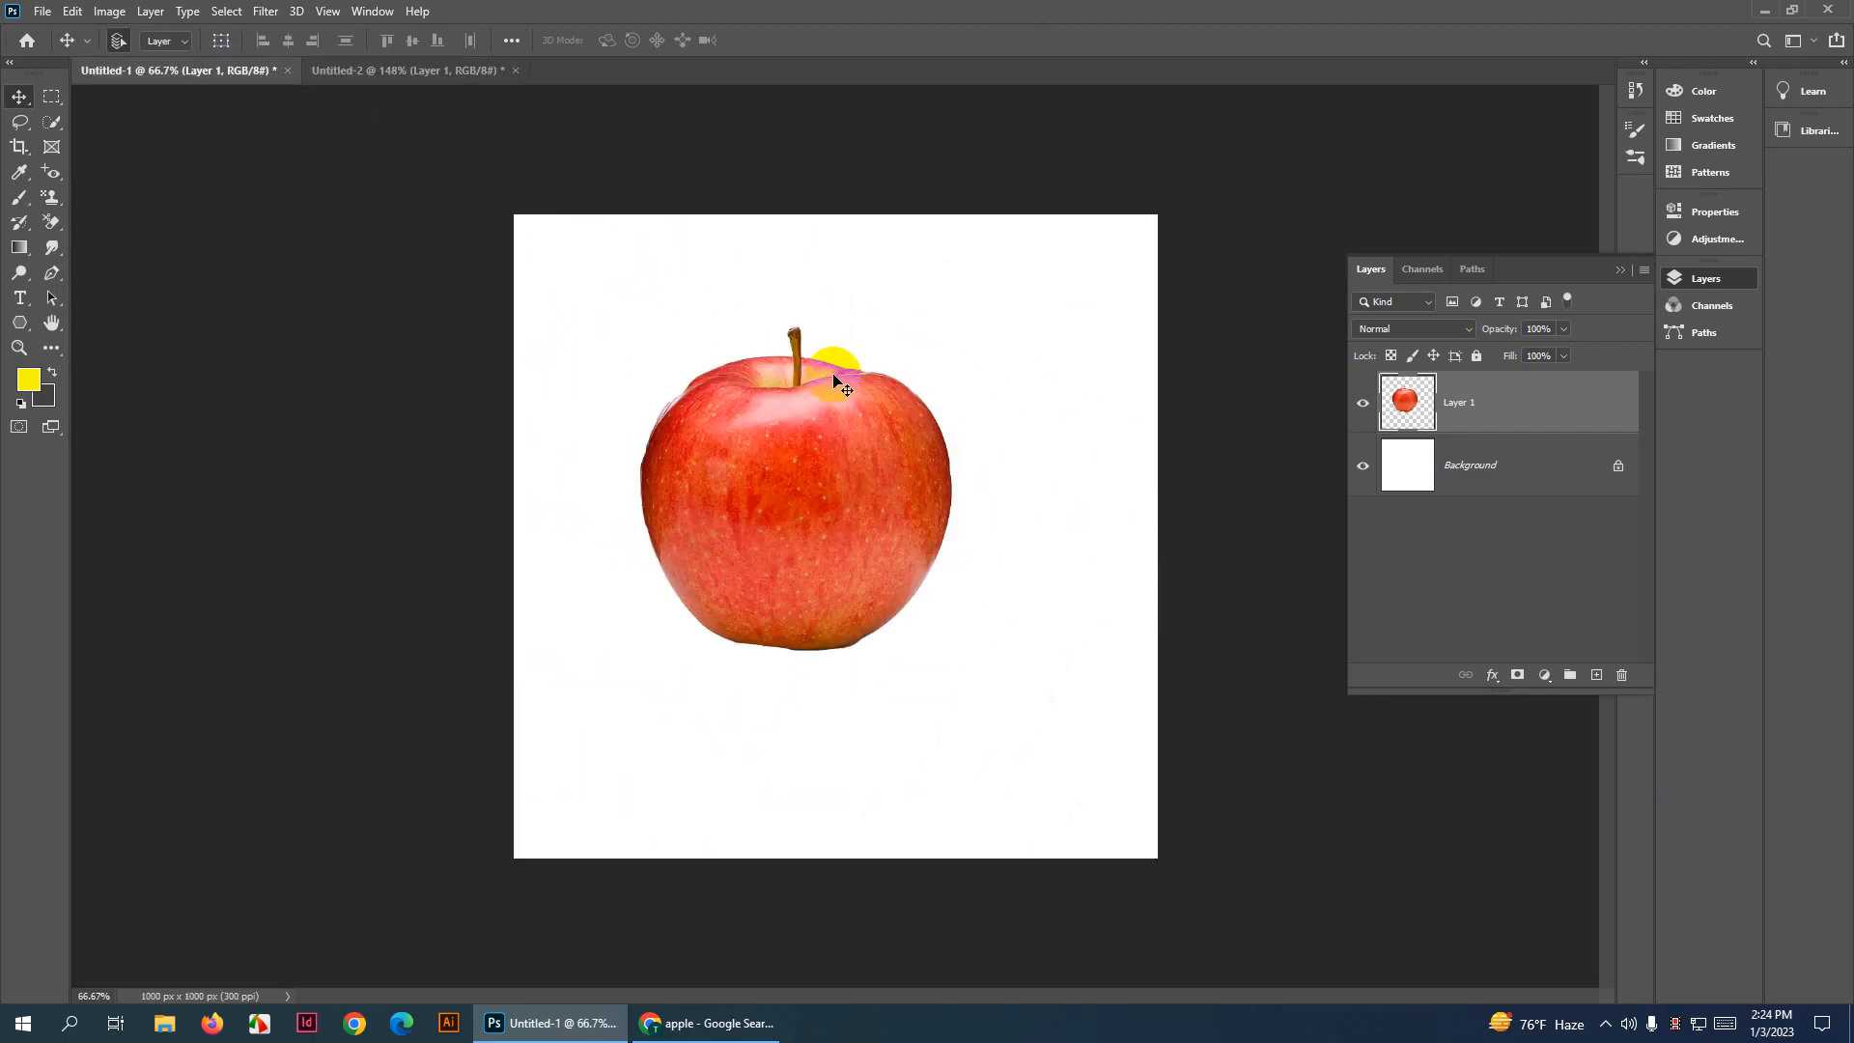
# Try carrying the apple's selection outline out of Untitled-2 with the Rectangular Marquee tool, and place Untitled-2 after Untitled-1 in the document order
pyautogui.click(430, 73)
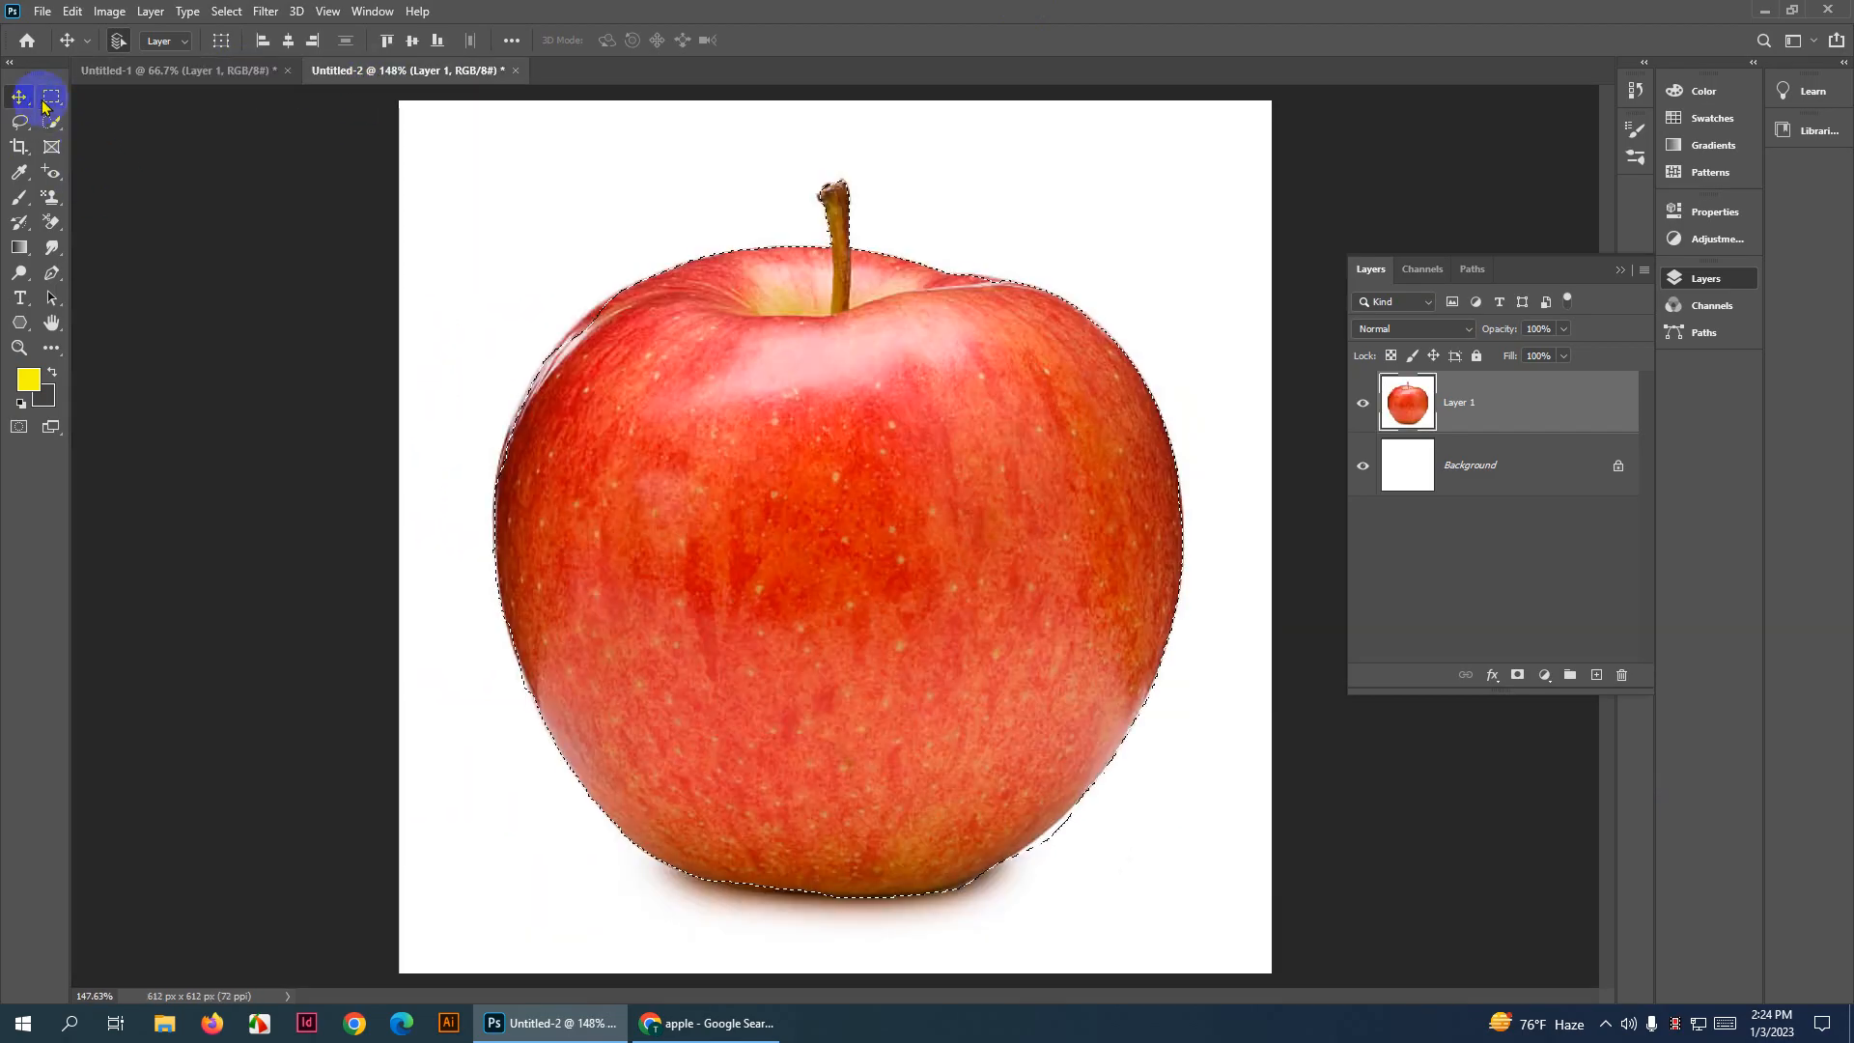
pyautogui.click(50, 98)
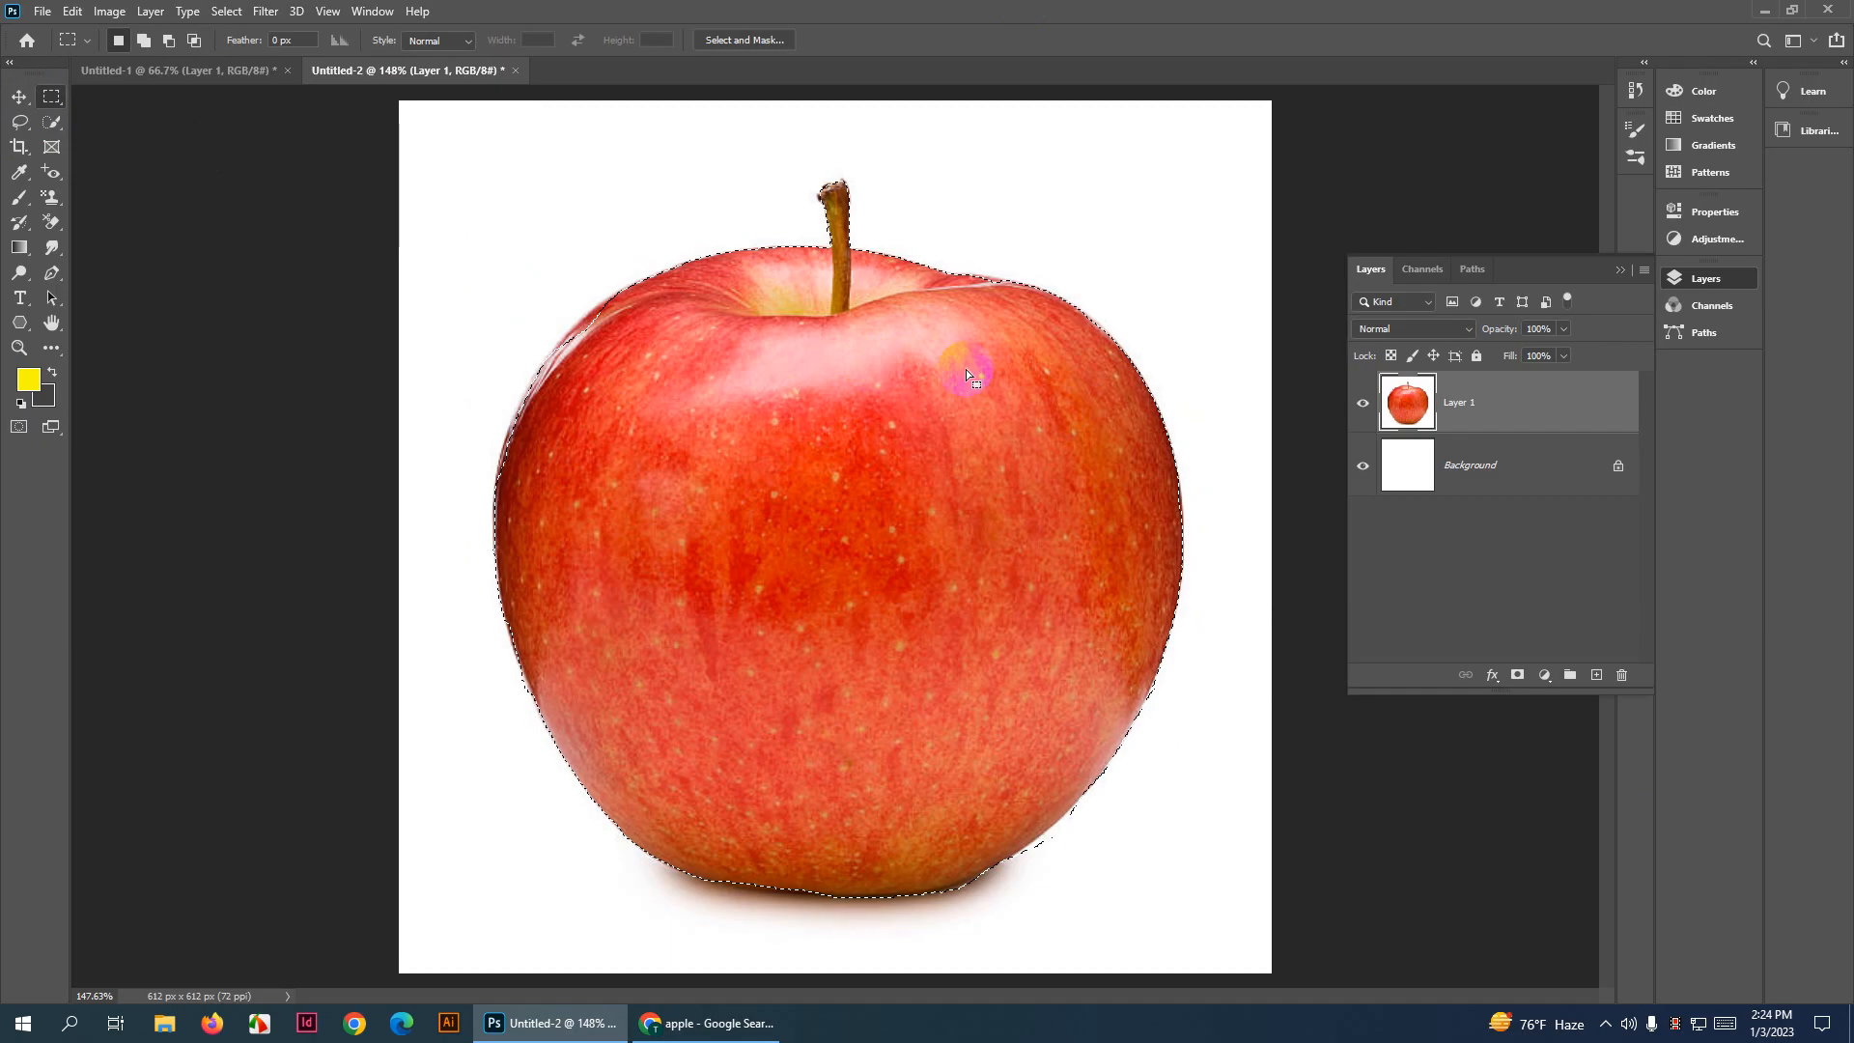
pyautogui.moveTo(973, 374); pyautogui.dragTo(720, 103)
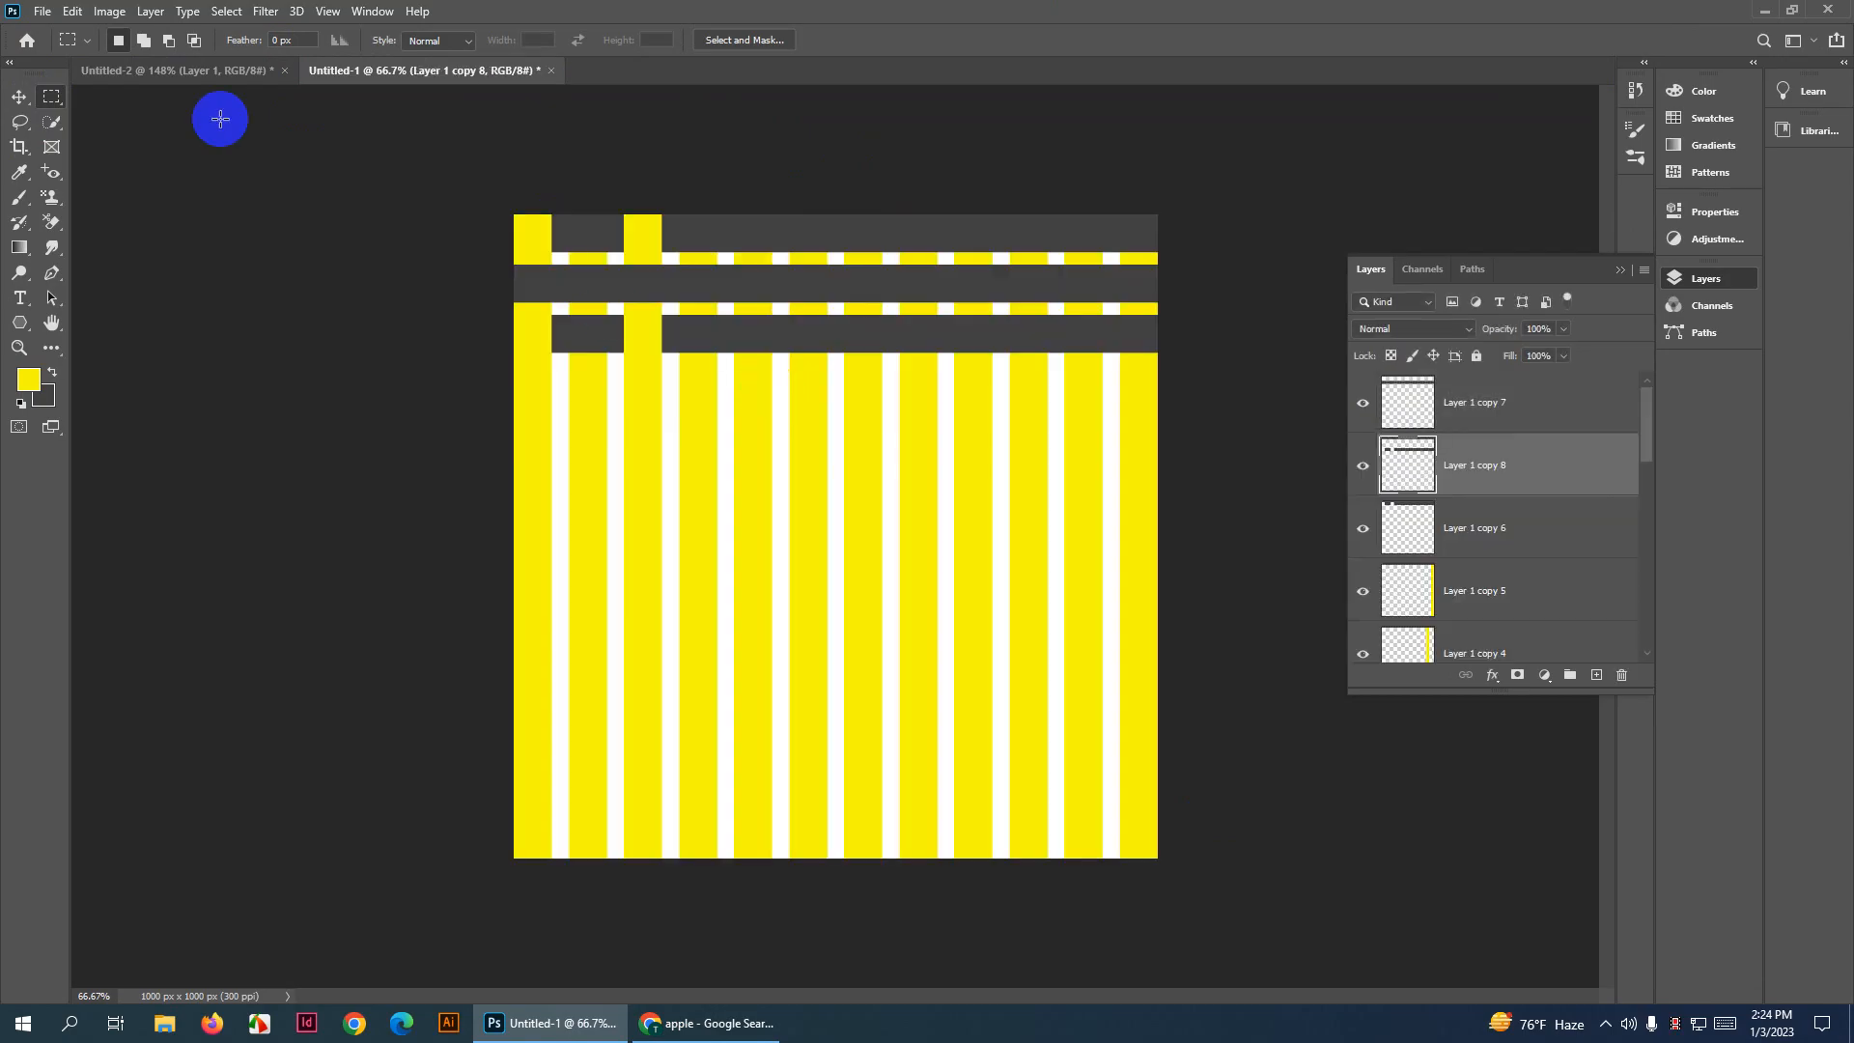
pyautogui.moveTo(265, 74); pyautogui.dragTo(618, 67)
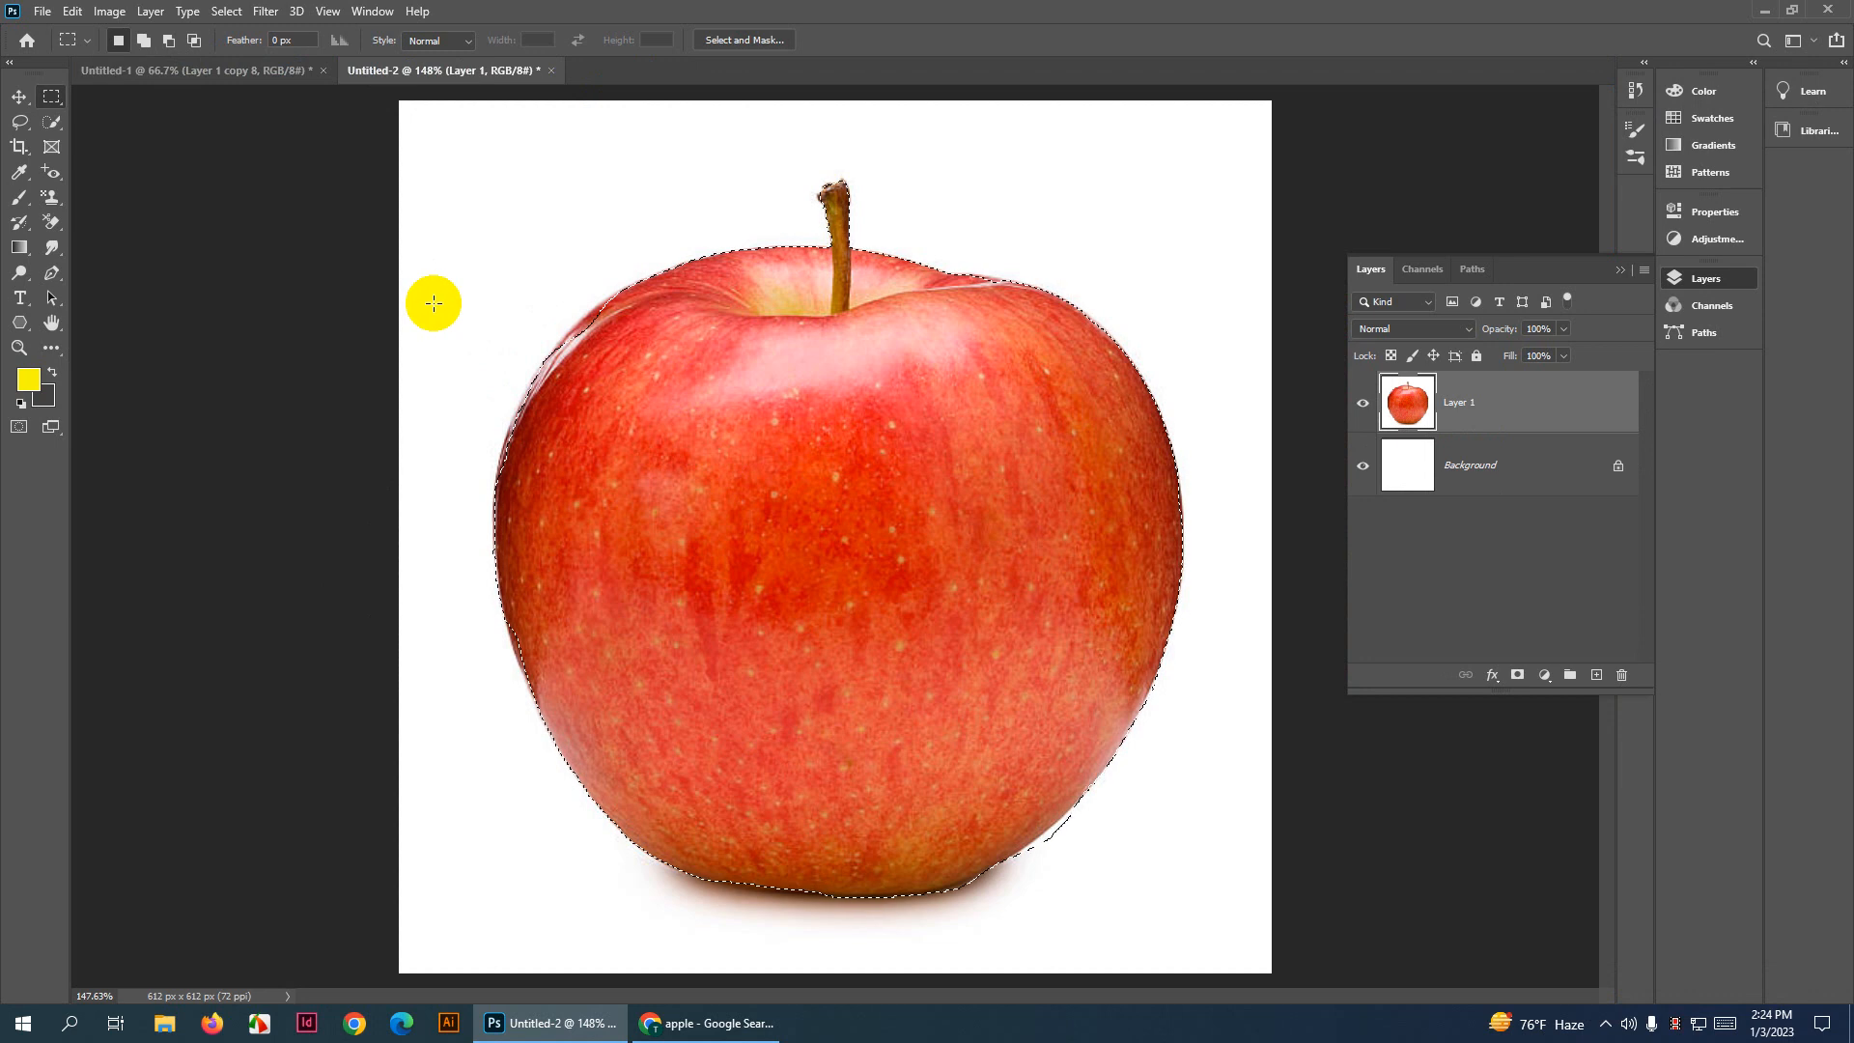
# Switch to Chrome and copy the iStock red apple image from the search results
pyautogui.click(707, 1024)
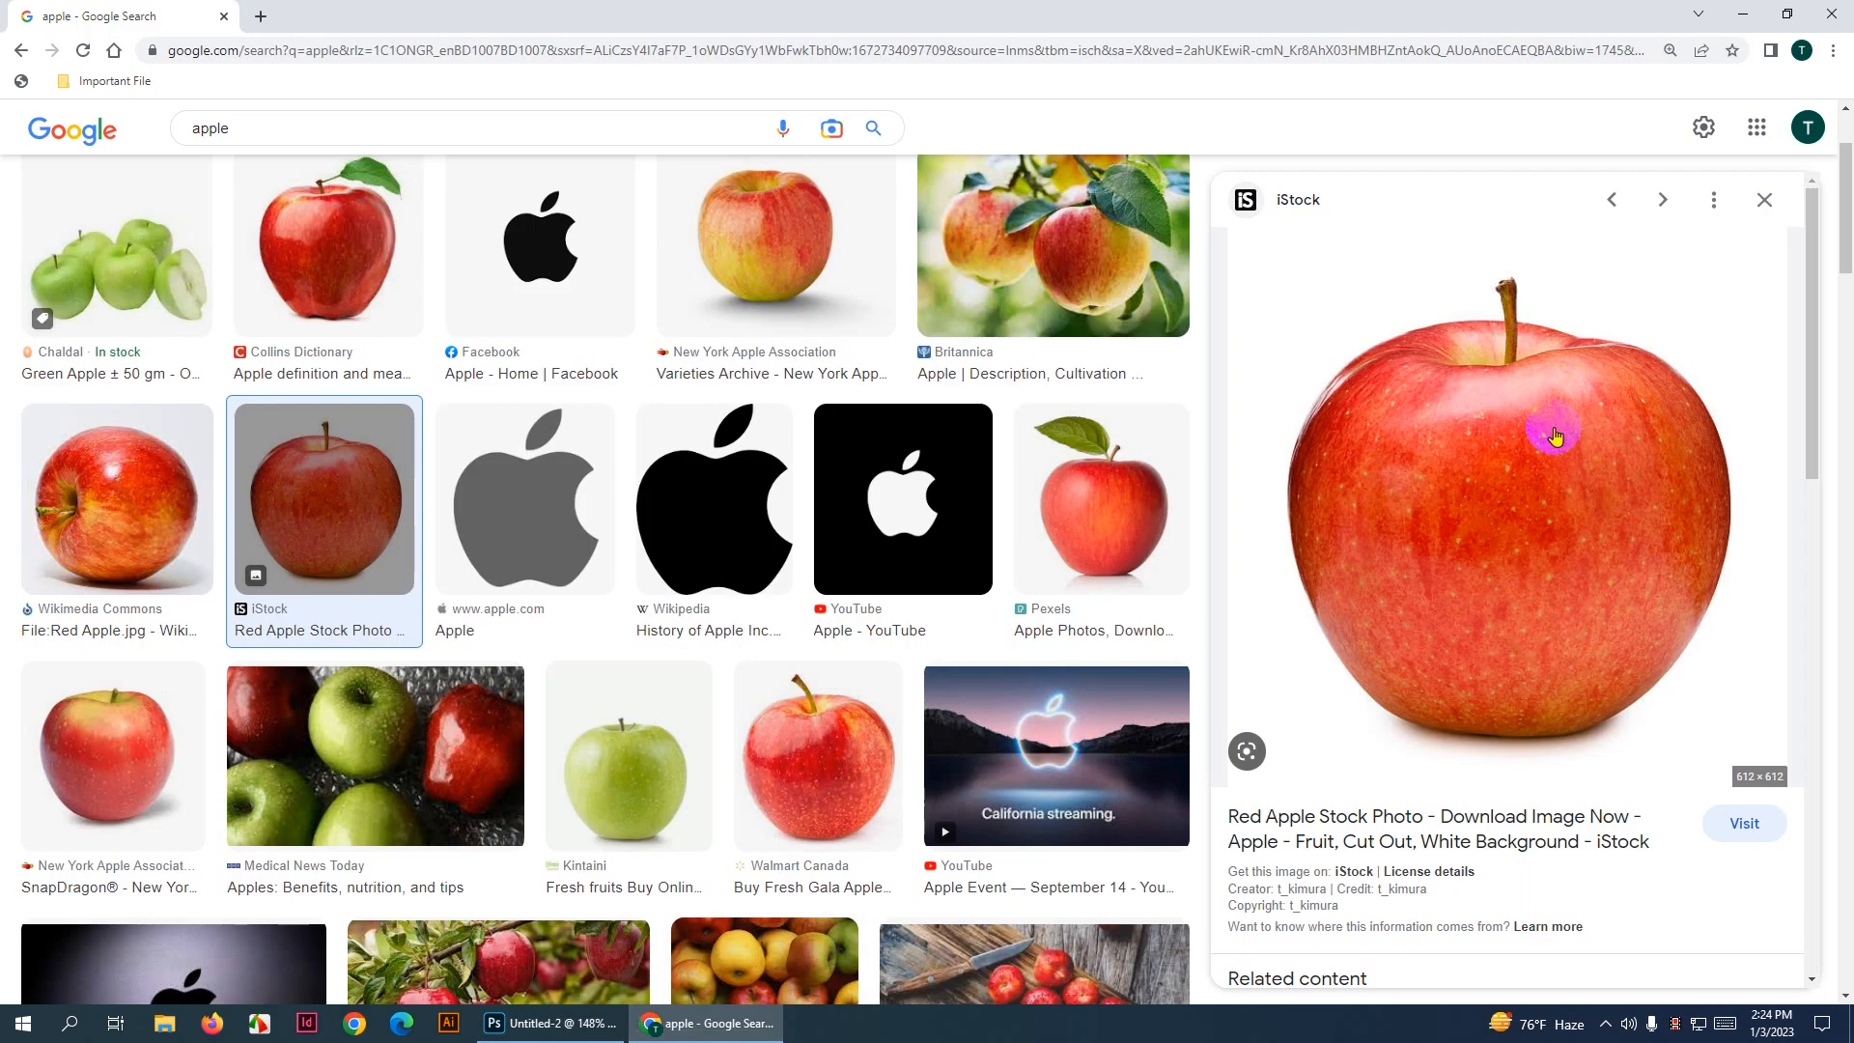
pyautogui.rightClick(1539, 369)
pyautogui.click(1606, 594)
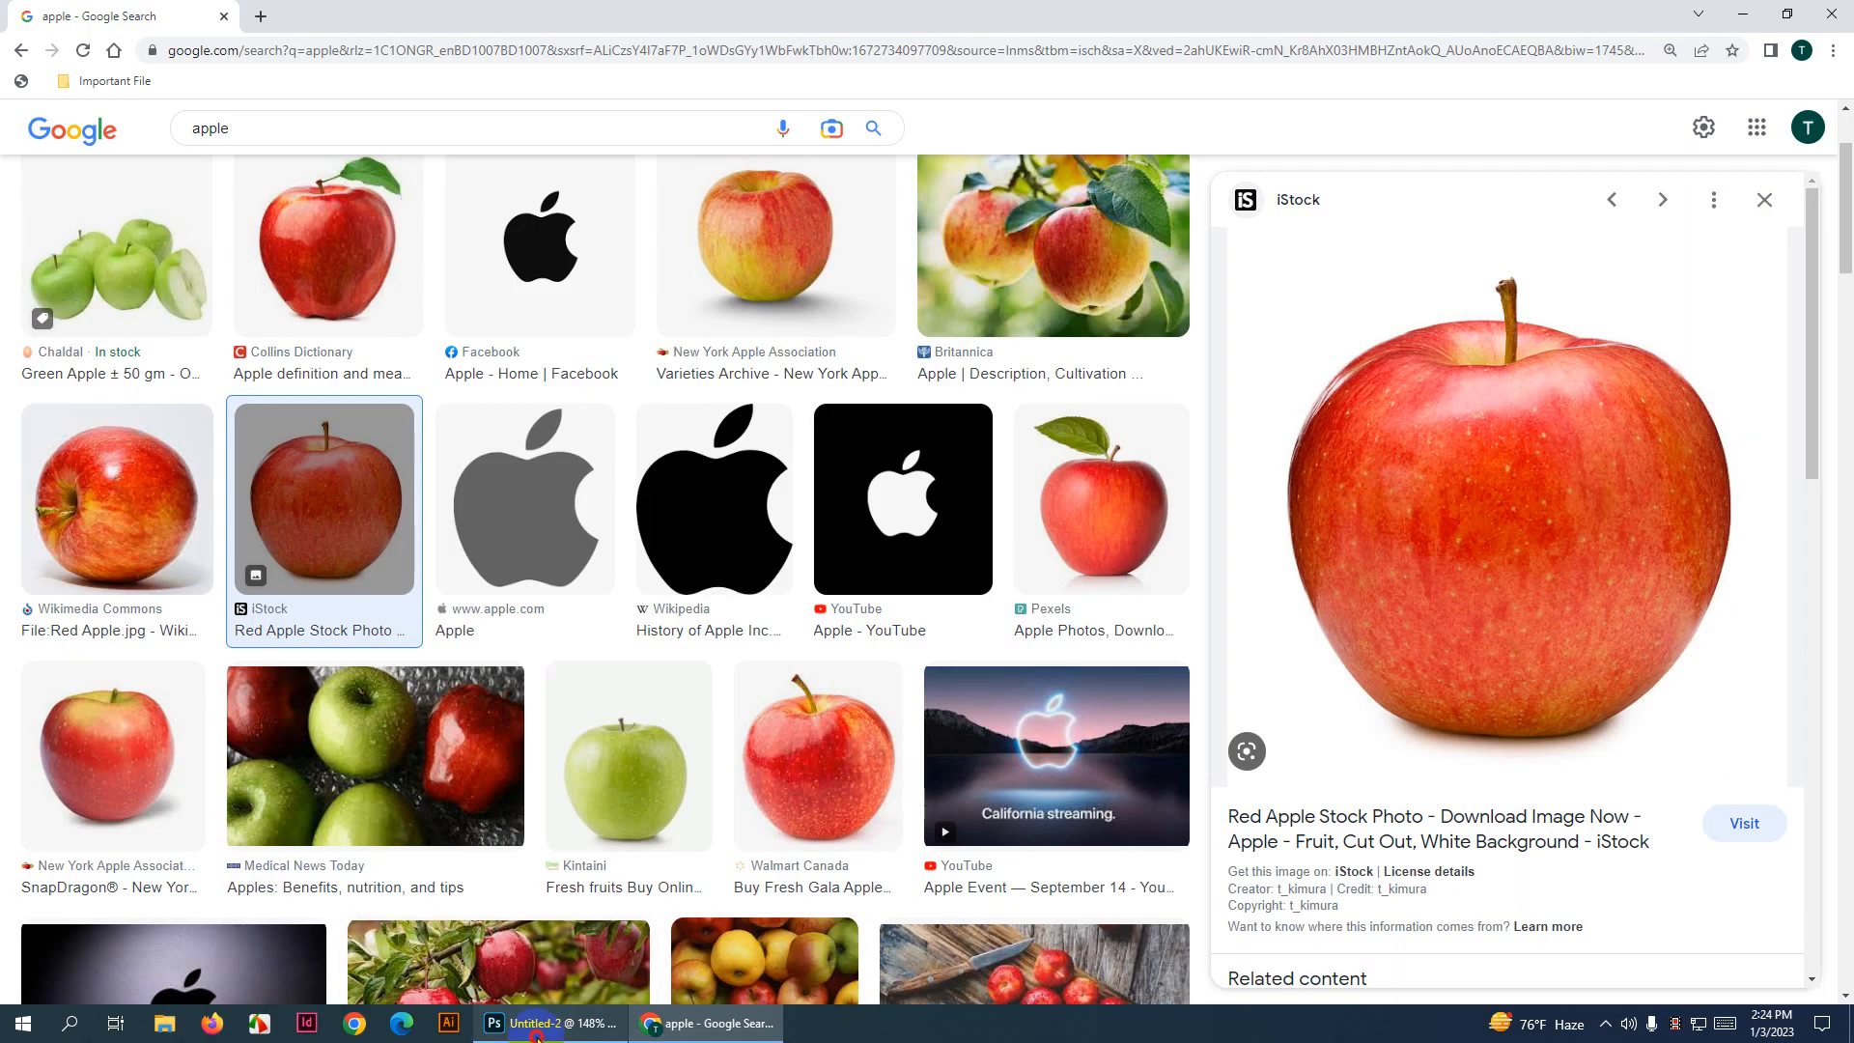
# Switch back to Photoshop, create a new 612 x 612 px document at 300 pixels/inch, and paste the apple image into it
pyautogui.click(545, 1023)
pyautogui.hotkey('ctrl', 'n')
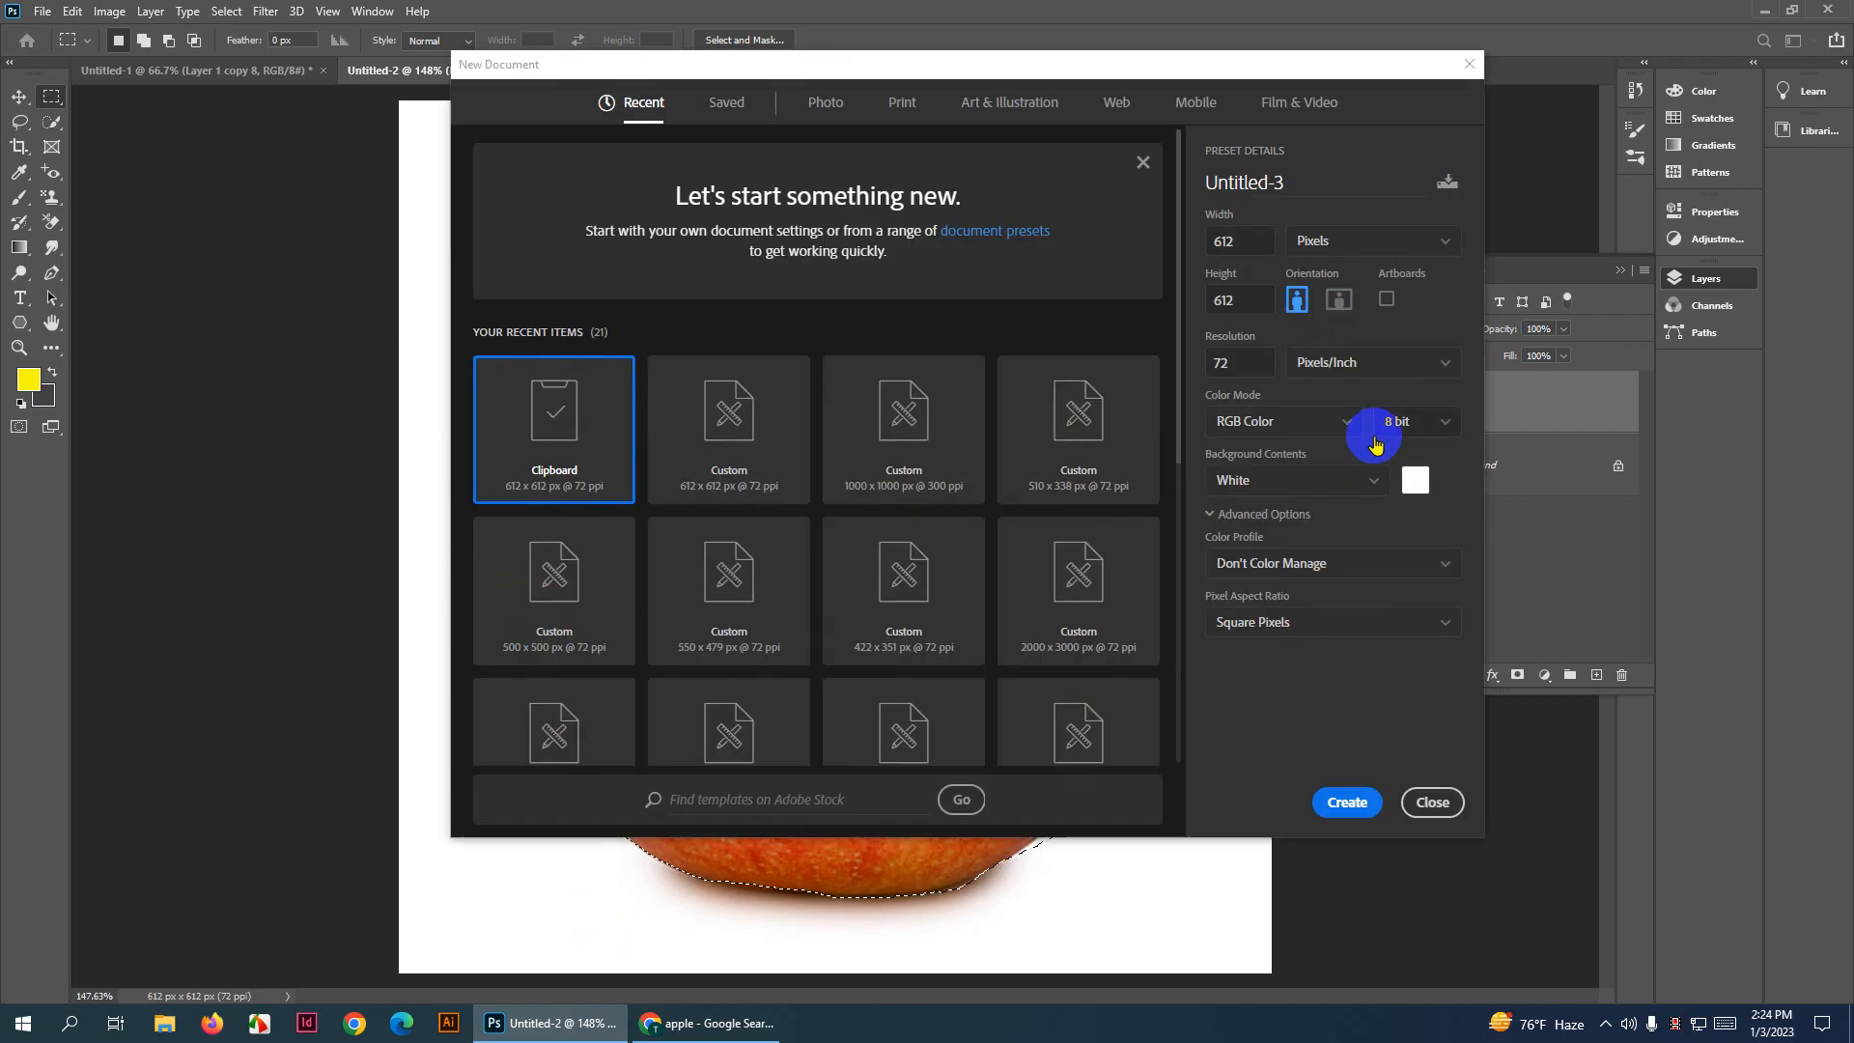
pyautogui.click(1253, 363)
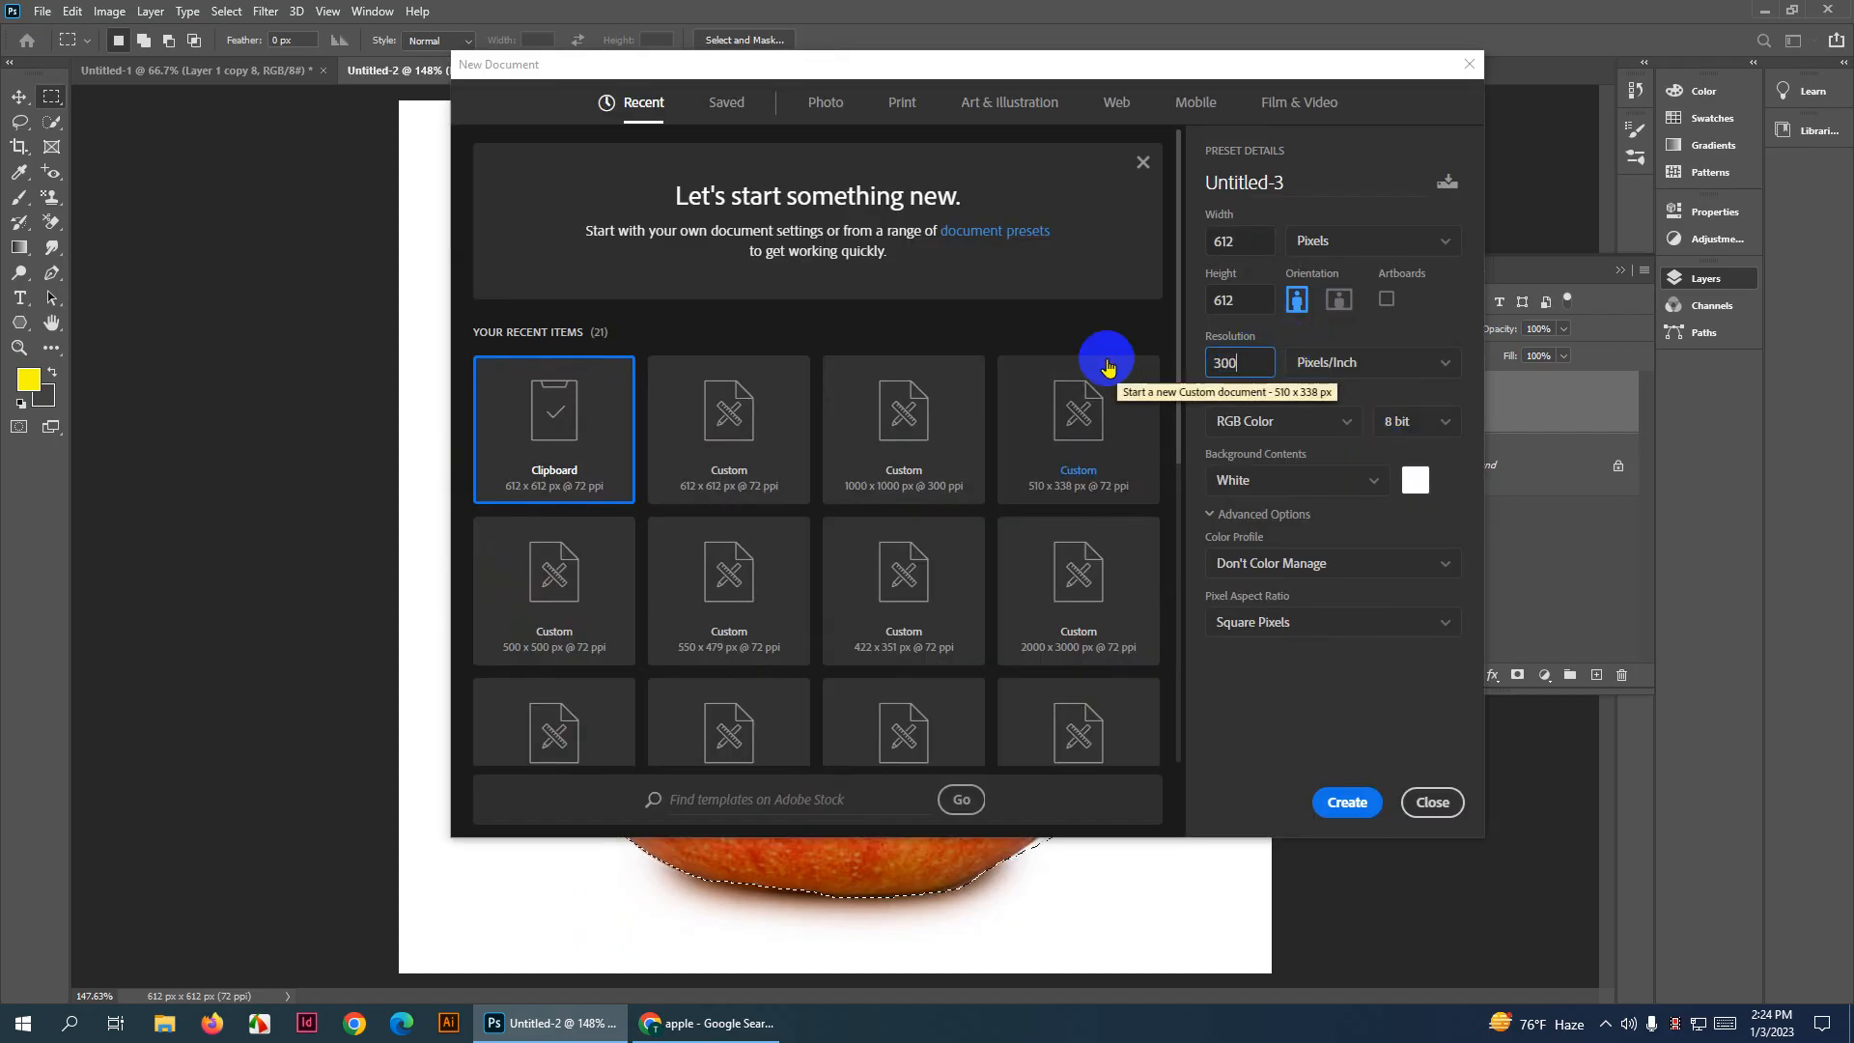
pyautogui.write('300')
pyautogui.press('Return')
pyautogui.hotkey('ctrl', 'v')
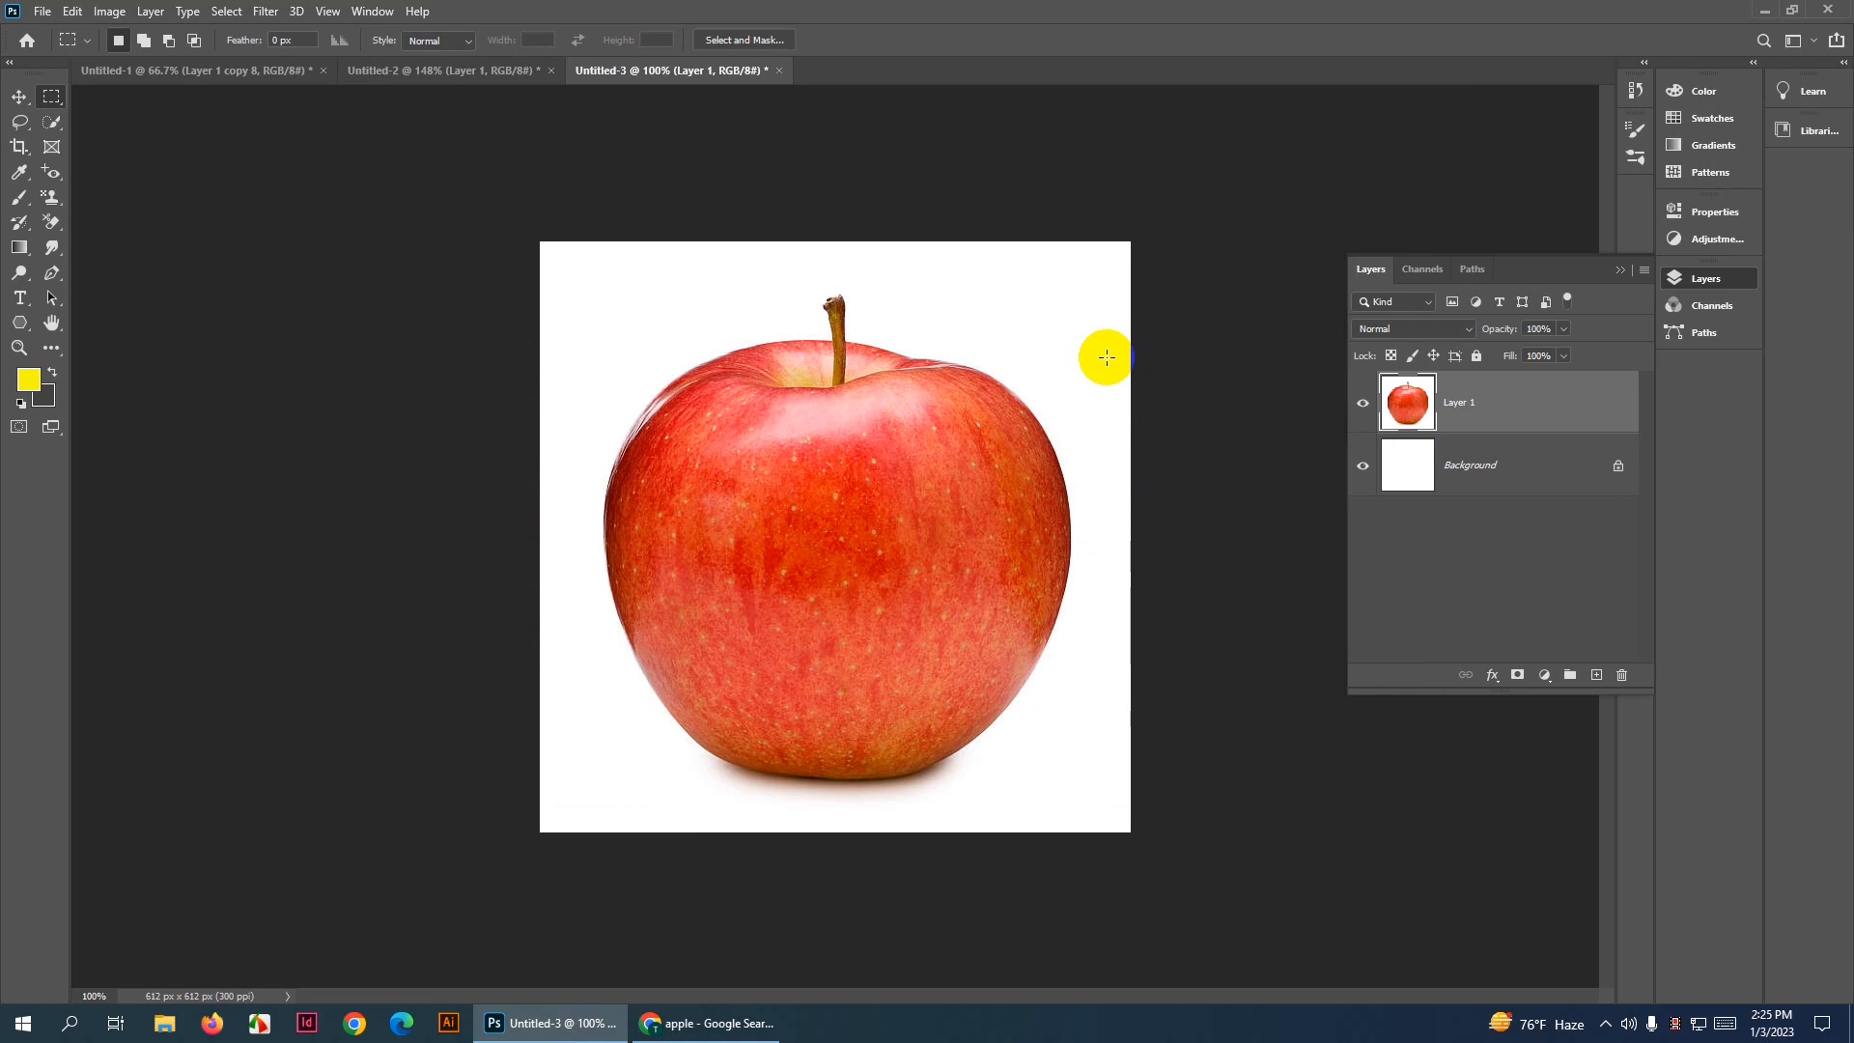
# Start a Free Transform on the pasted apple layer, try scaling it from its upper-right corner, and undo the scaling
pyautogui.press('v')
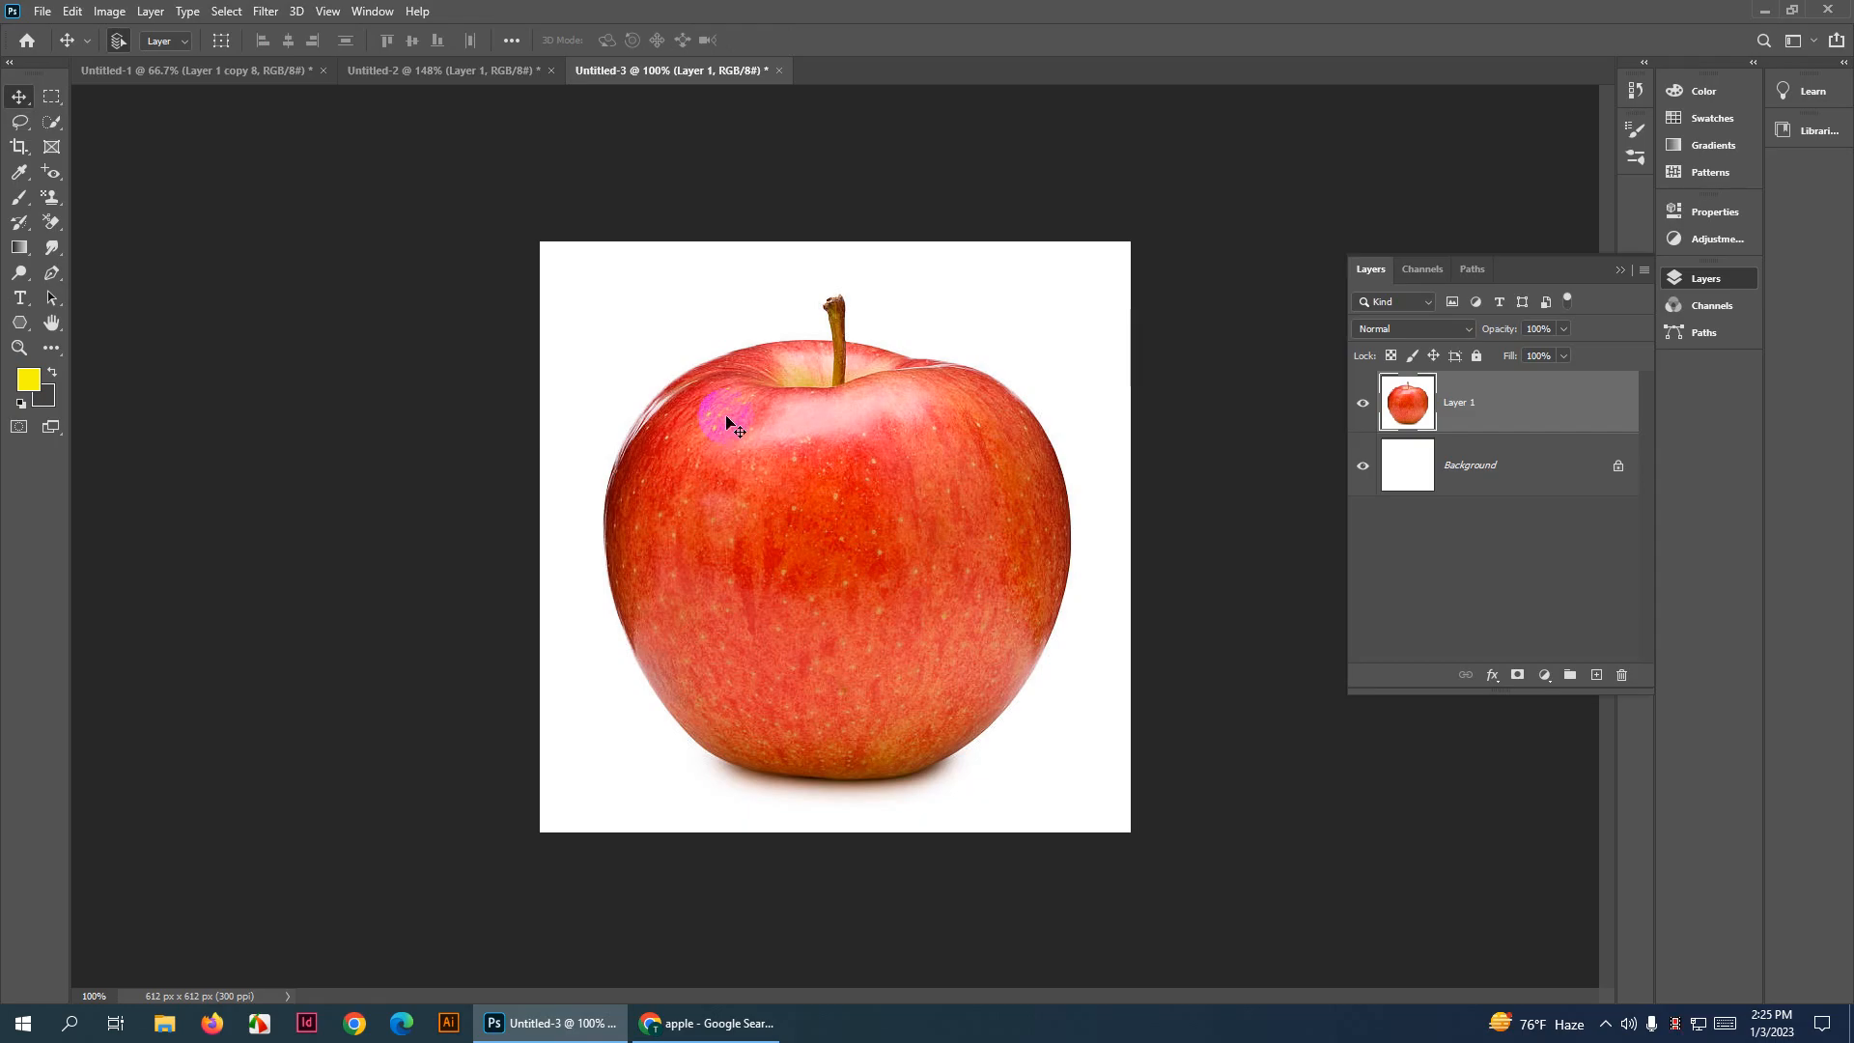
pyautogui.hotkey('ctrl', 't')
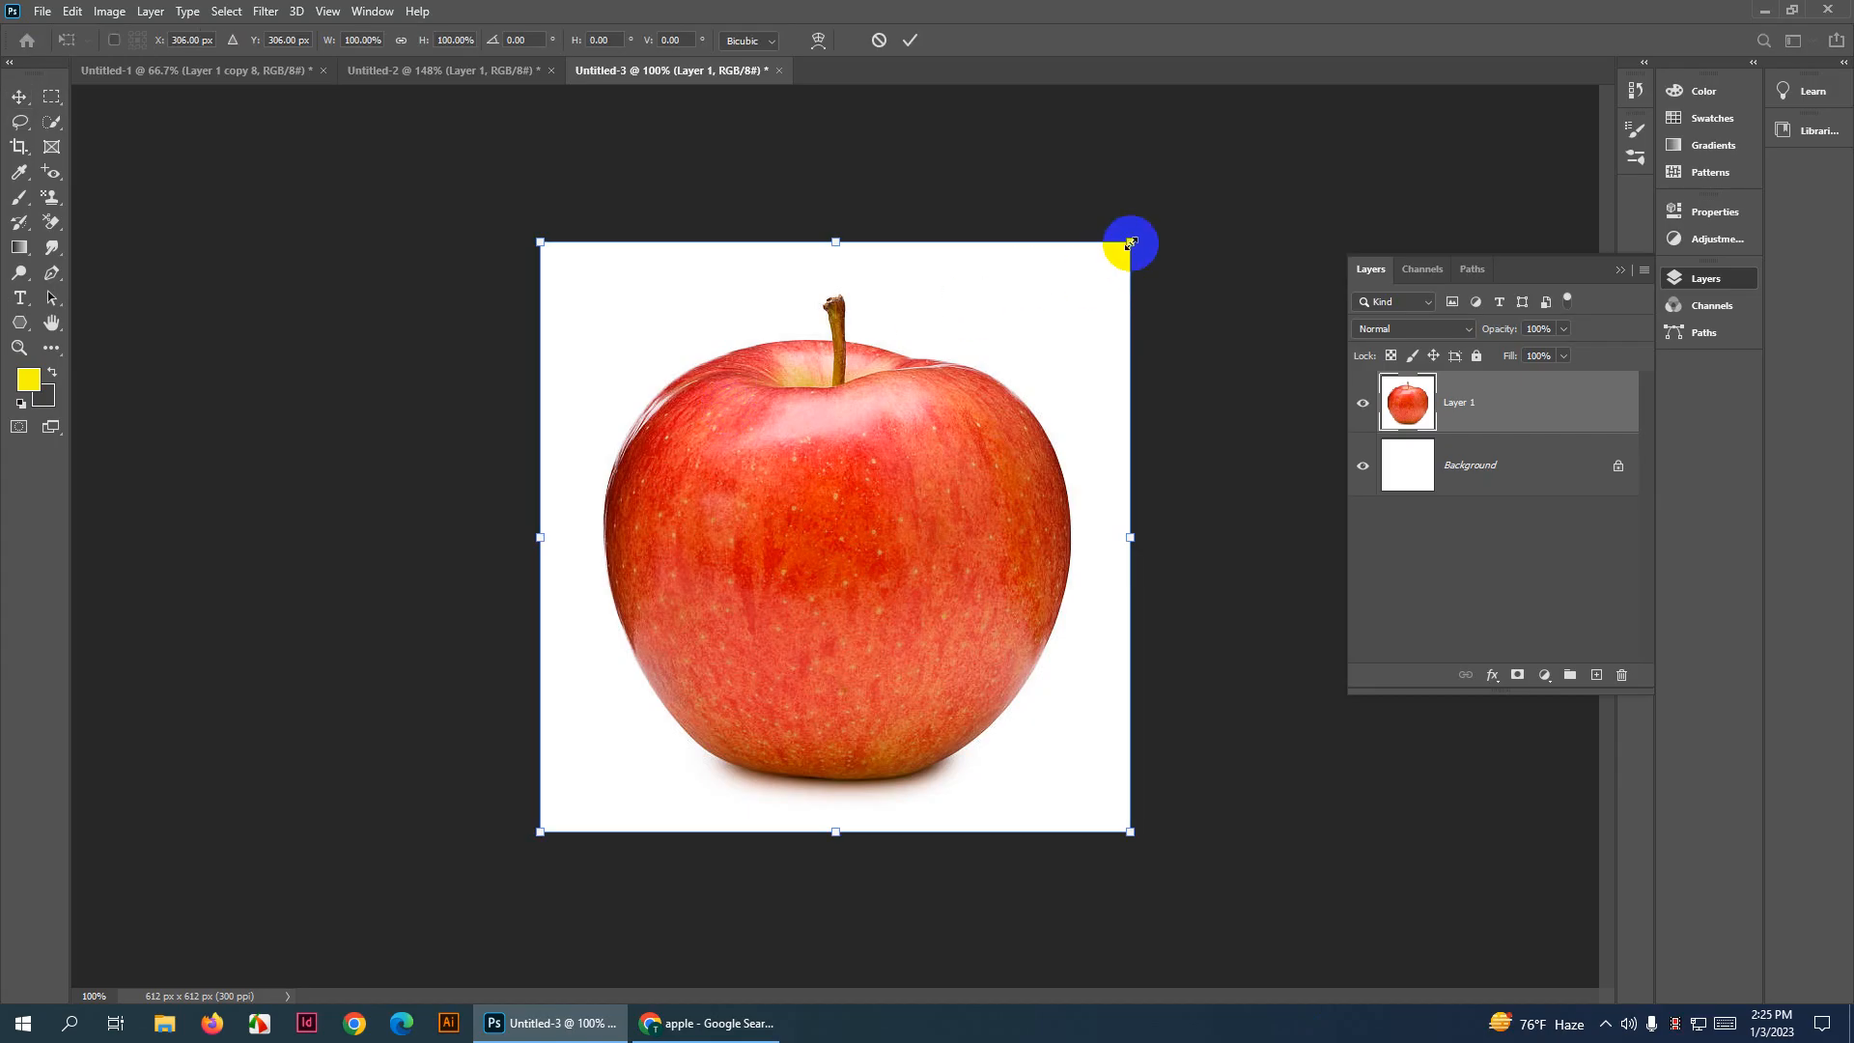
pyautogui.moveTo(1130, 242); pyautogui.dragTo(1075, 235)
pyautogui.moveTo(1091, 234); pyautogui.dragTo(1147, 188)
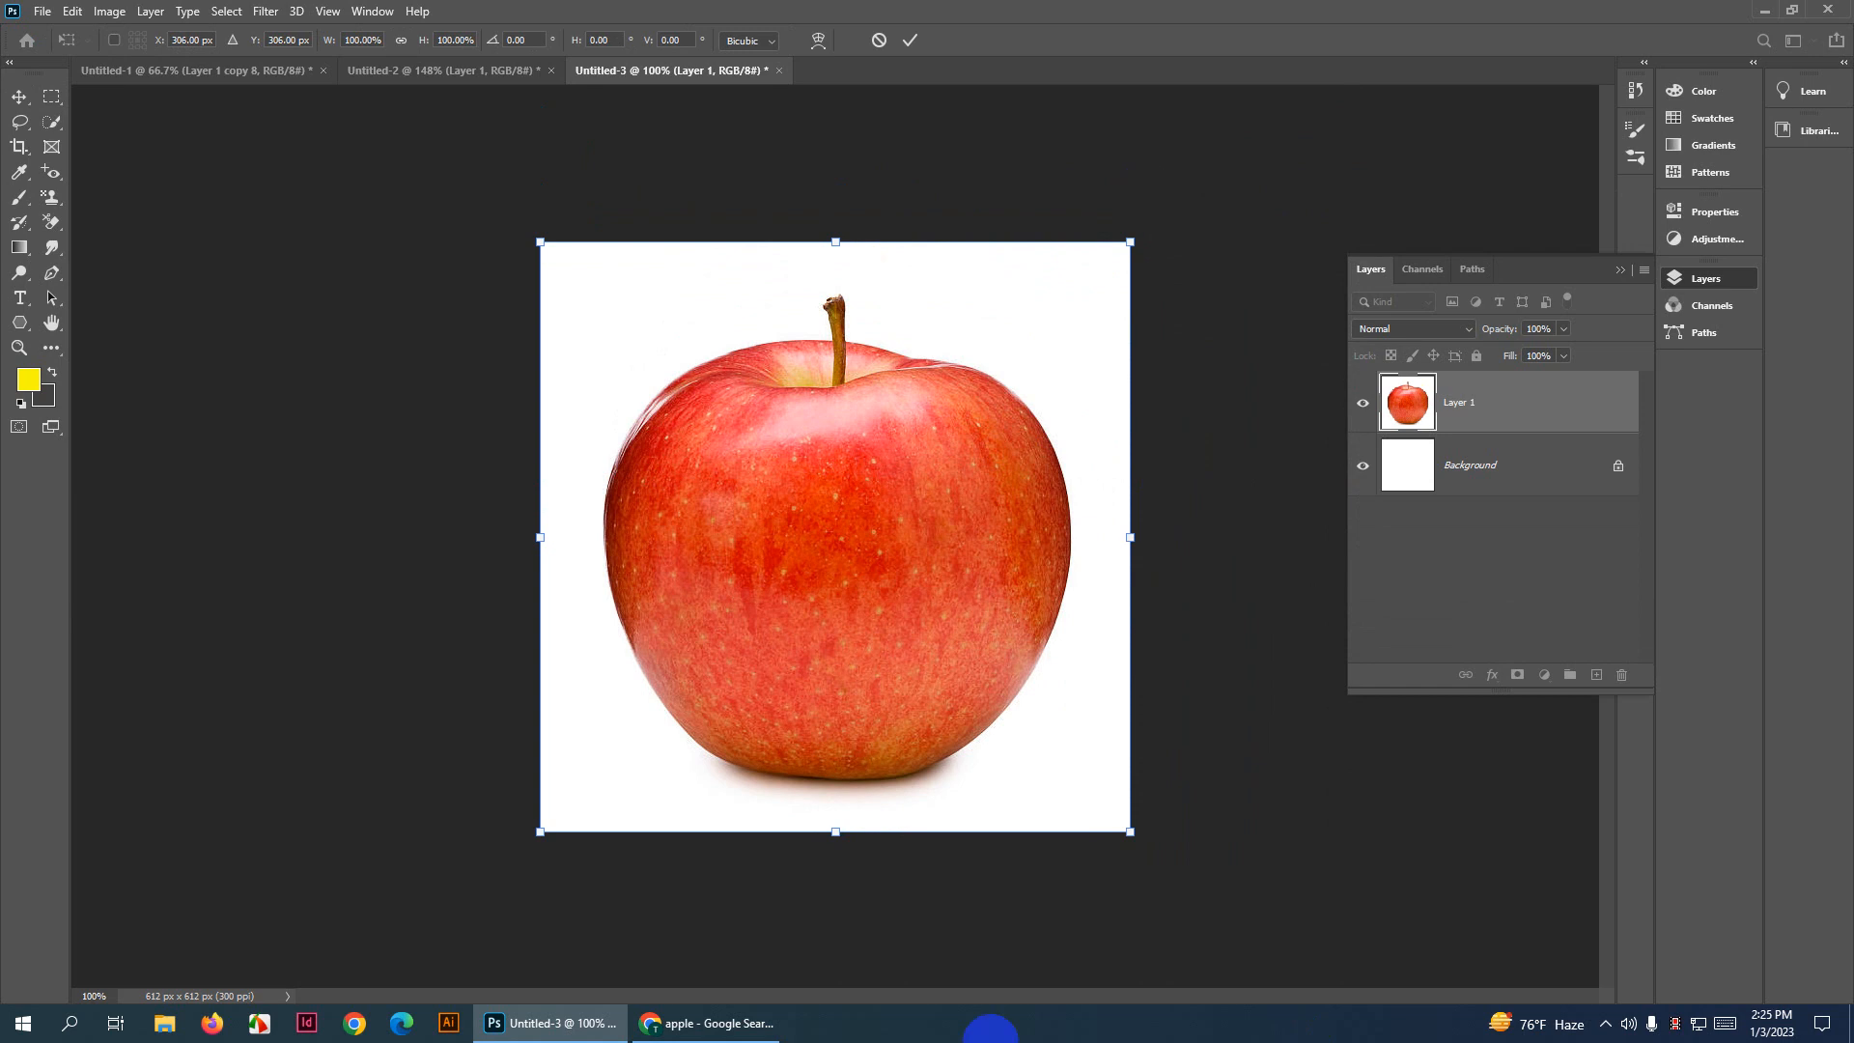
pyautogui.moveTo(1129, 241); pyautogui.dragTo(1037, 309)
pyautogui.hotkey('ctrl', 'z')
# Try shrinking the apple layer toward its lower-left corner, to about 47% width and 42% height, and undo the scaling attempts
pyautogui.moveTo(1130, 241); pyautogui.dragTo(820, 579)
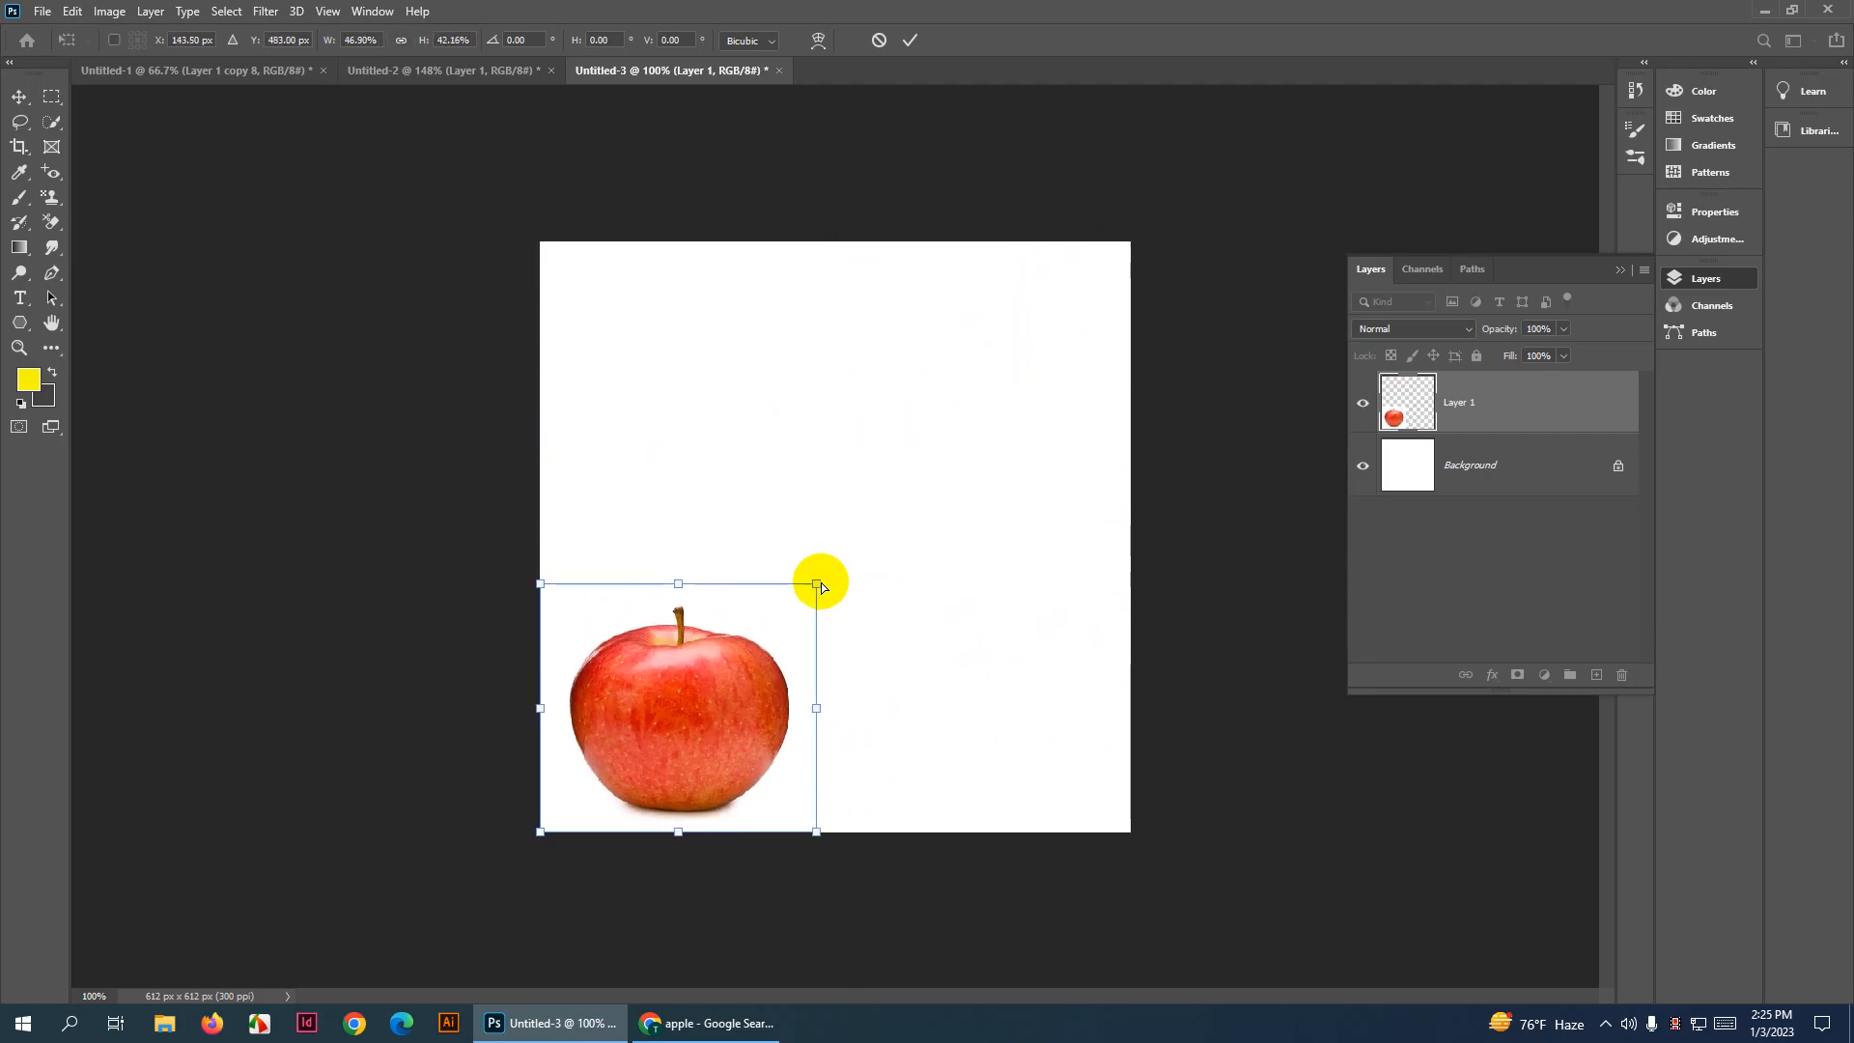
pyautogui.hotkey('ctrl', 'z')
pyautogui.hotkey('ctrl', 'z')
pyautogui.moveTo(1127, 241); pyautogui.dragTo(985, 436)
pyautogui.hotkey('ctrl', 'z')
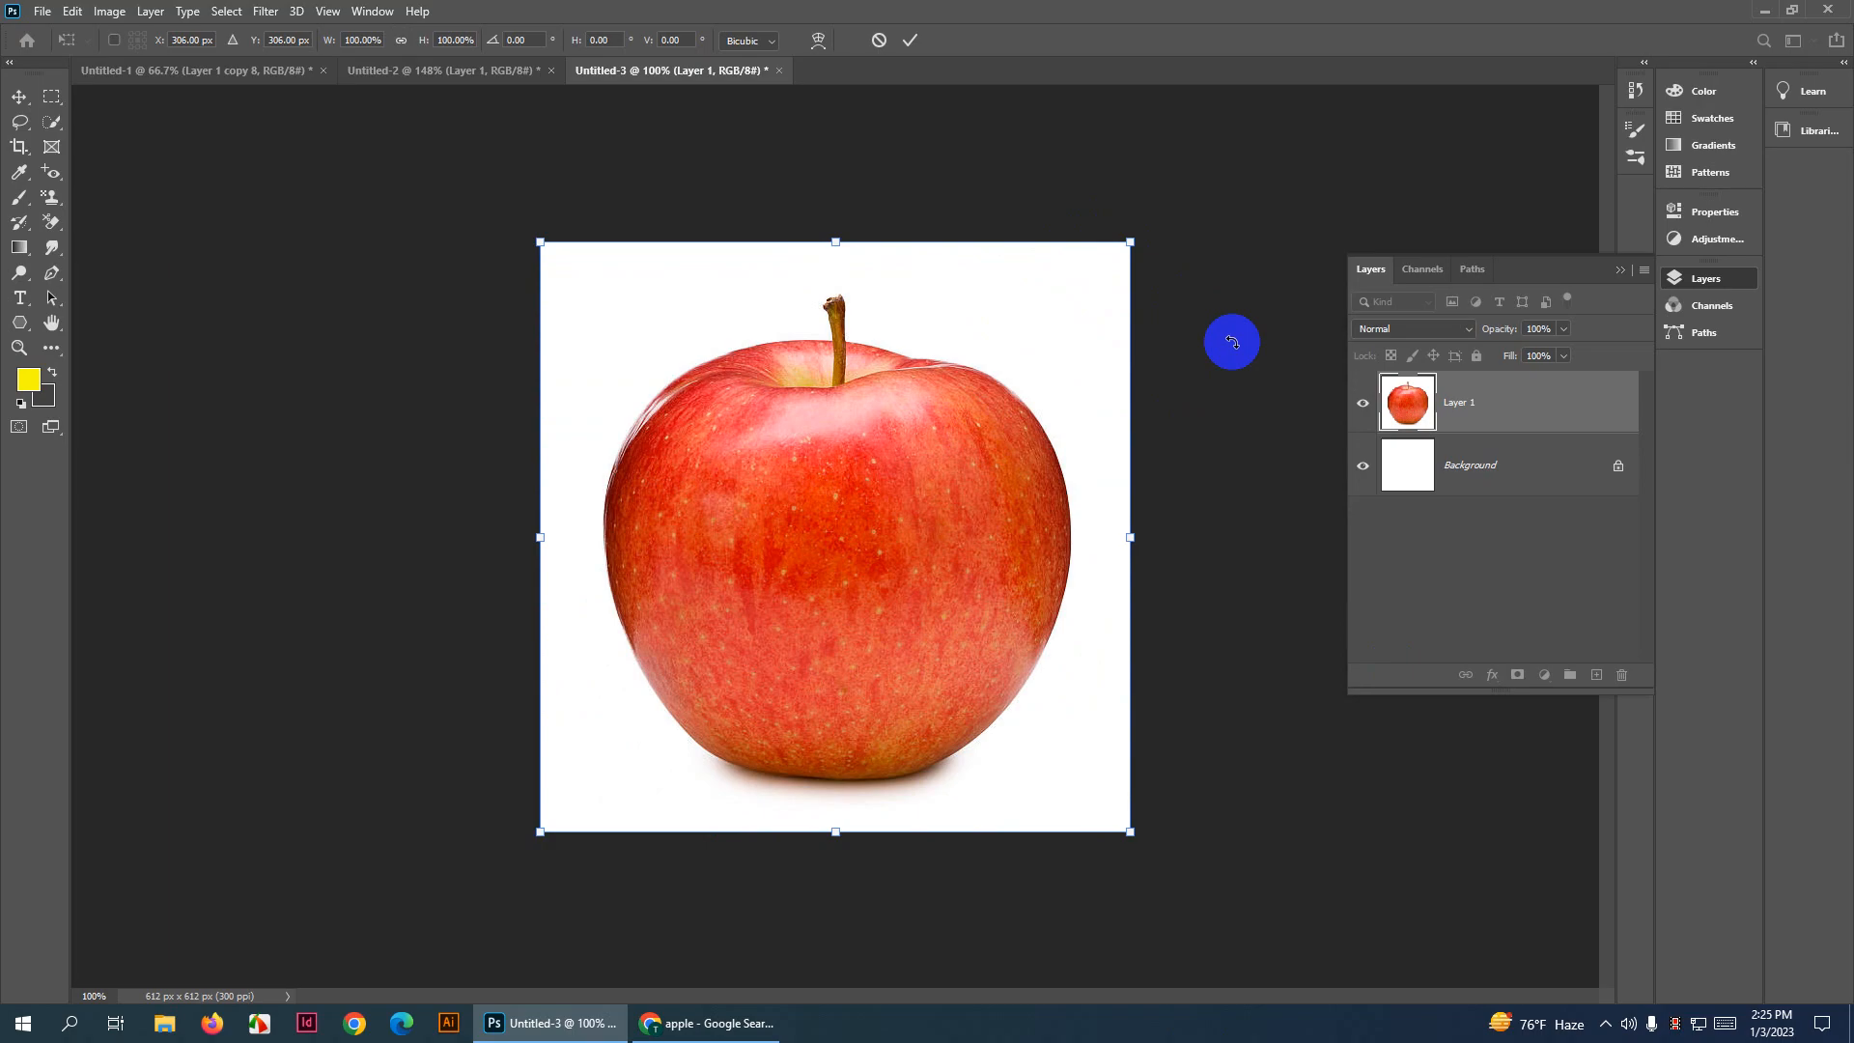
# Scale the apple layer in Untitled-3 to about 99.84% in width and height and apply the transform
pyautogui.click(21, 1023)
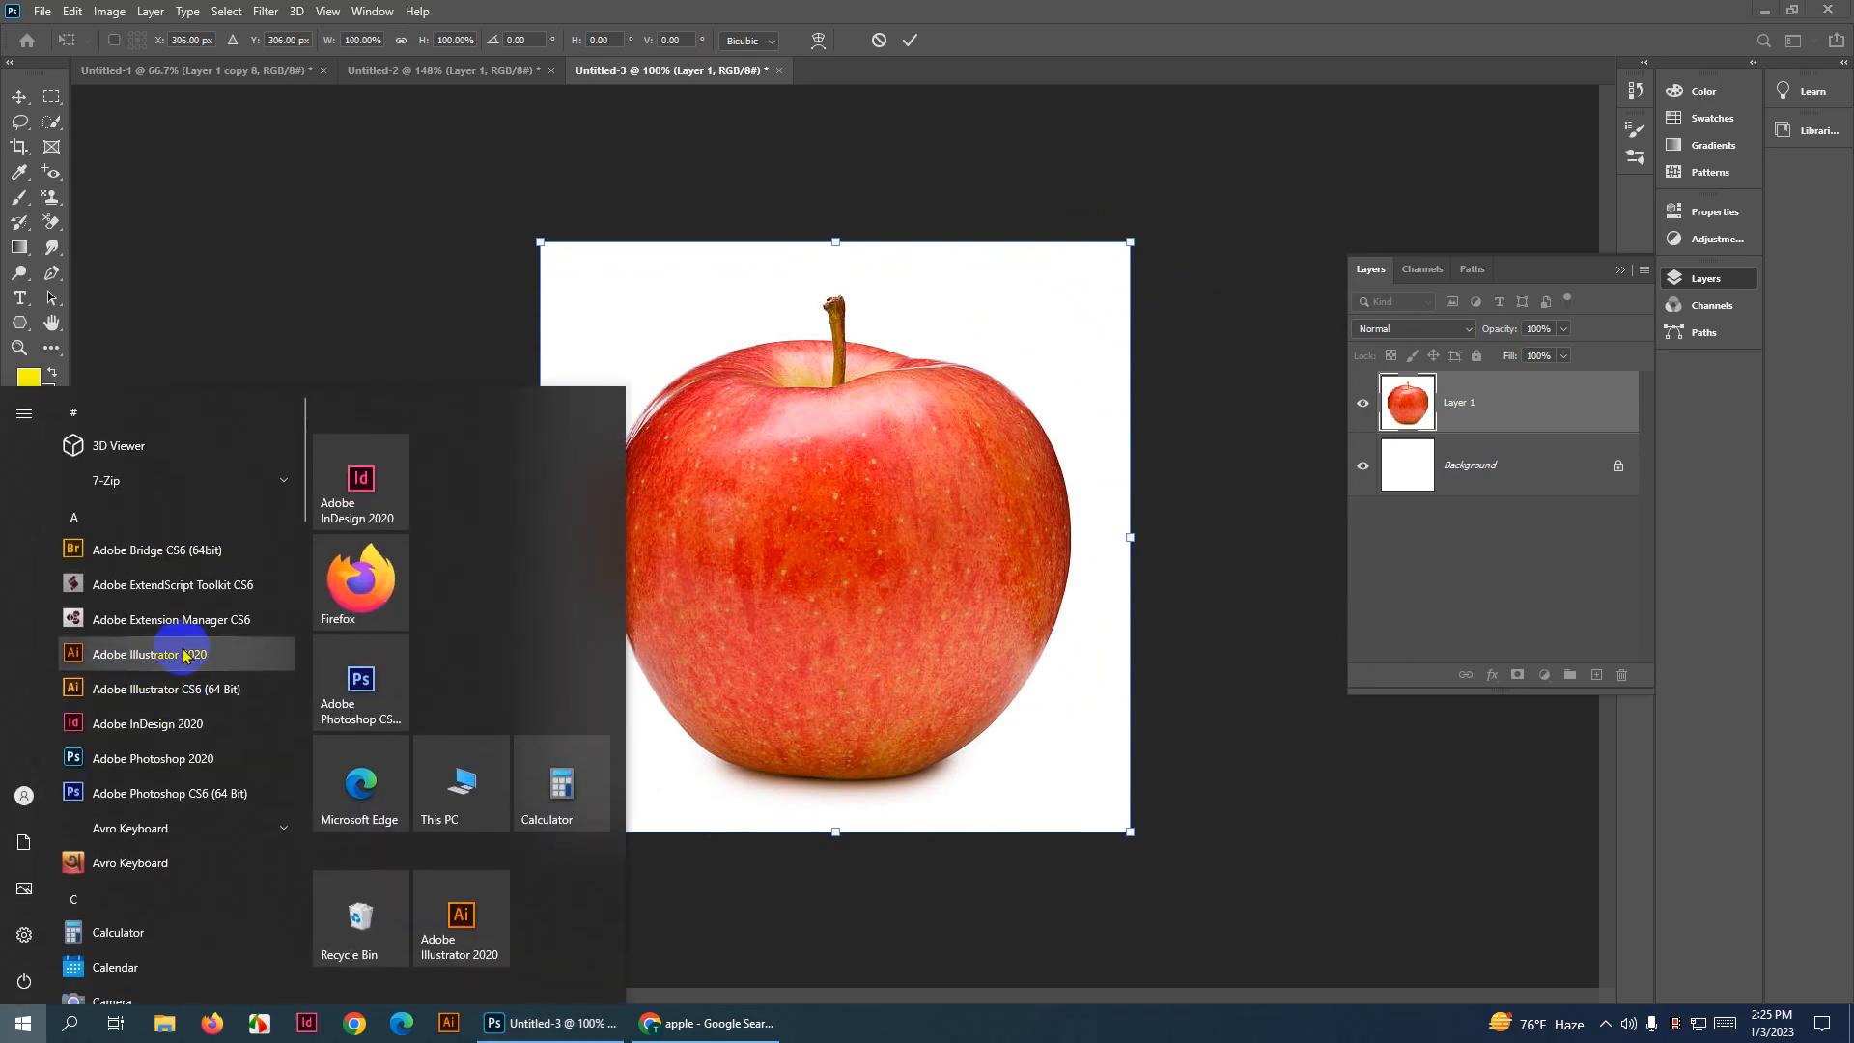
pyautogui.click(183, 655)
pyautogui.moveTo(1127, 243)
pyautogui.mouseDown()
pyautogui.moveTo(877, 488)
pyautogui.moveTo(1109, 221)
pyautogui.mouseUp()
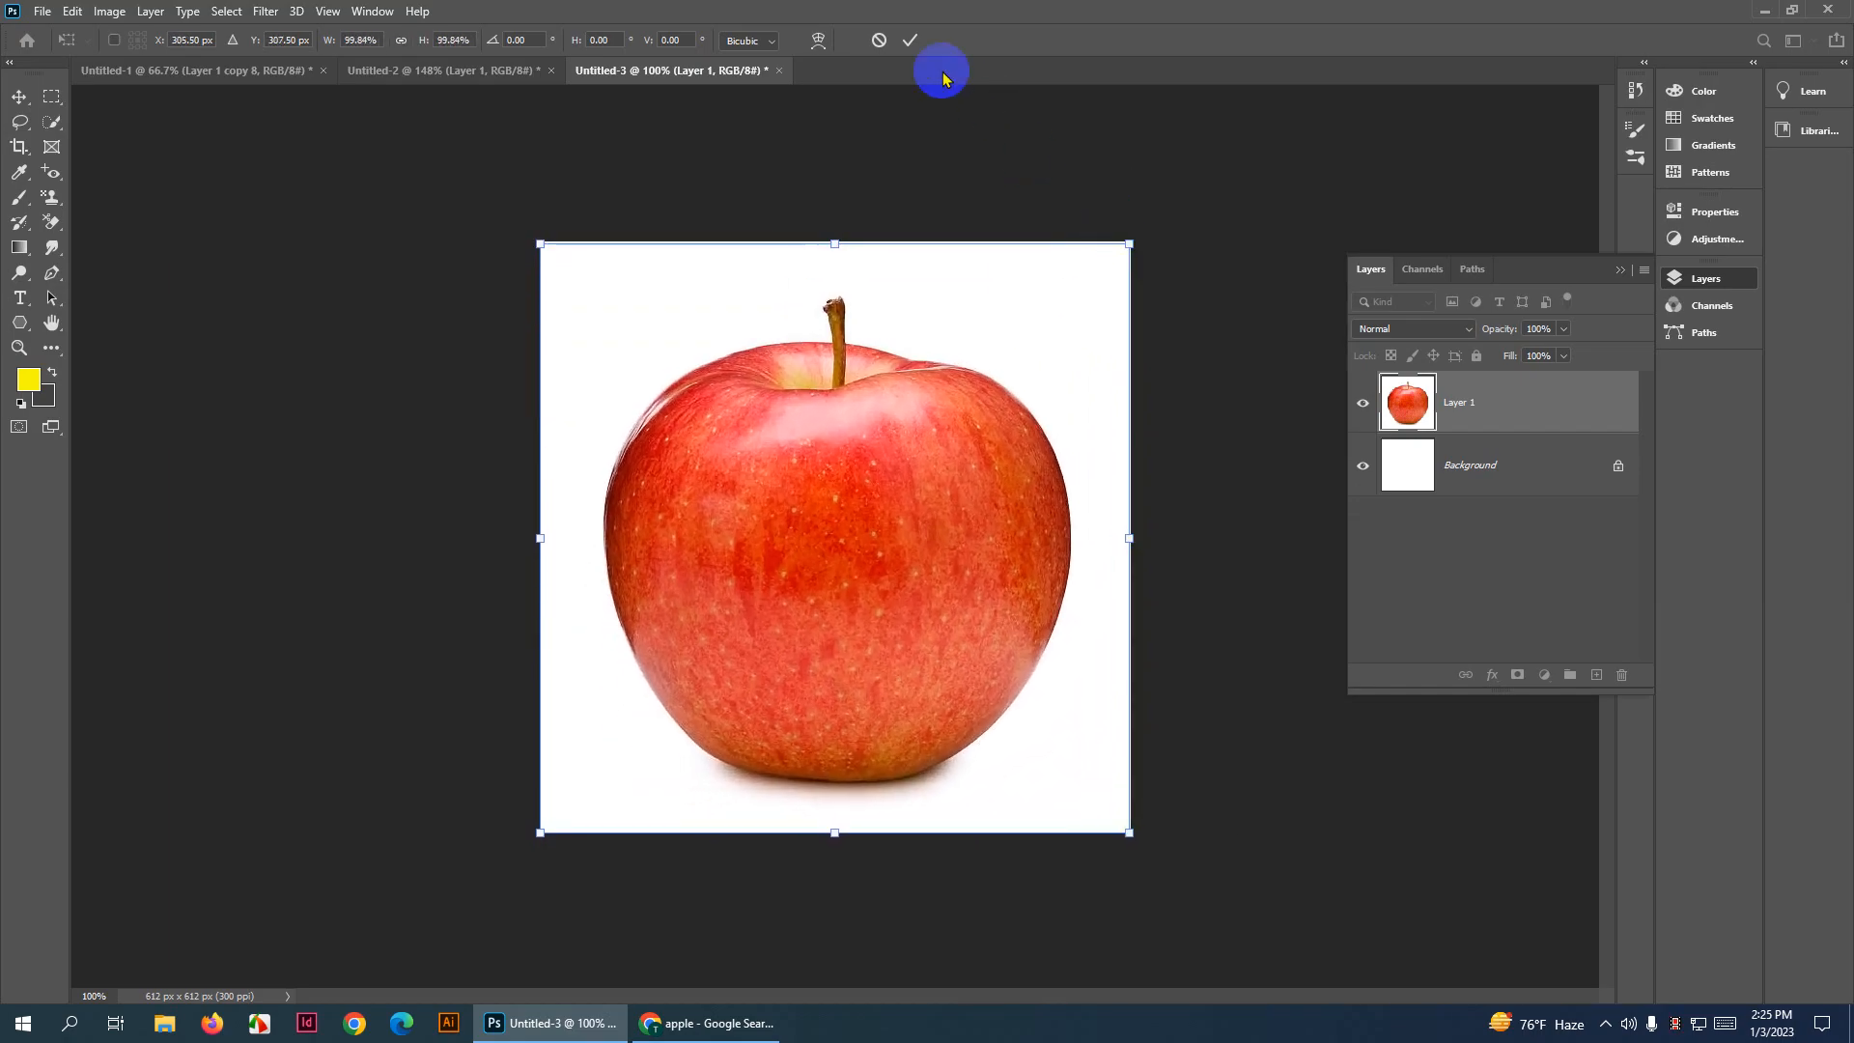
pyautogui.click(912, 42)
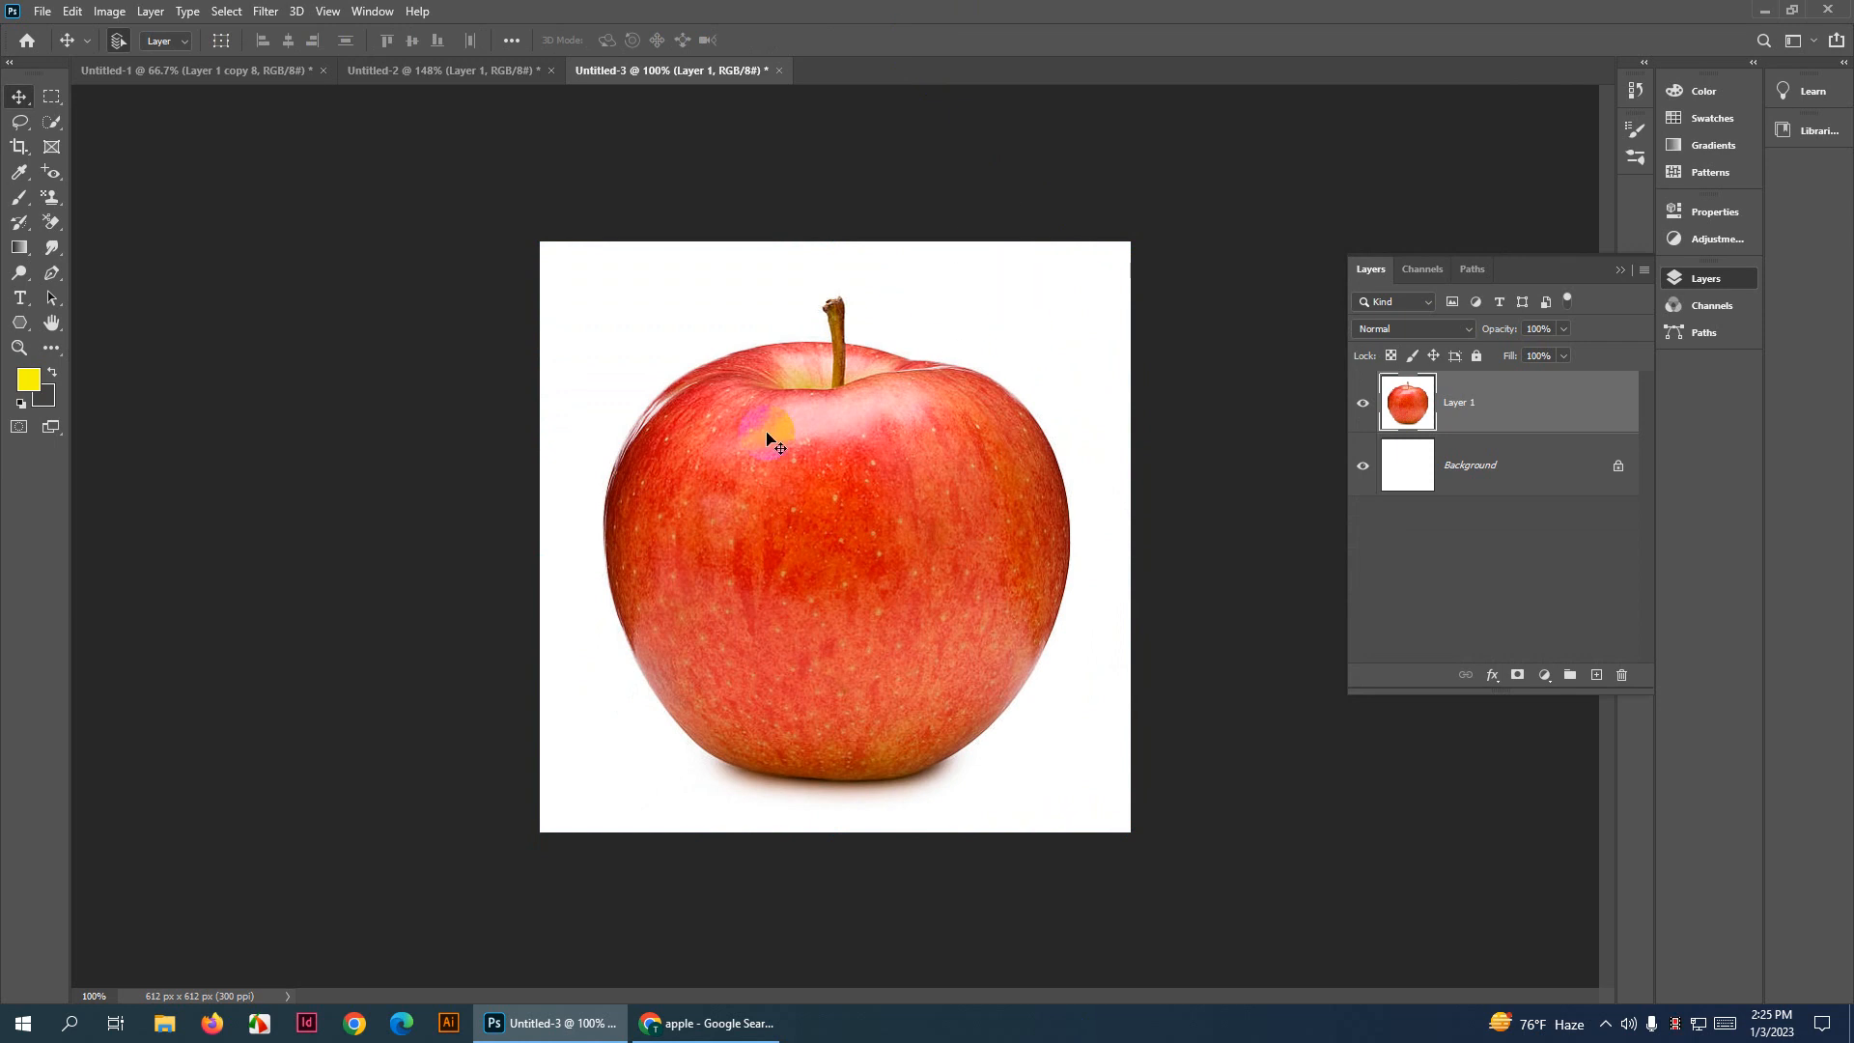
# Try moving the apple layer with the Move tool, undo the move, and start and apply another Free Transform without scaling
pyautogui.moveTo(757, 413); pyautogui.dragTo(898, 367)
pyautogui.hotkey('ctrl', 'z')
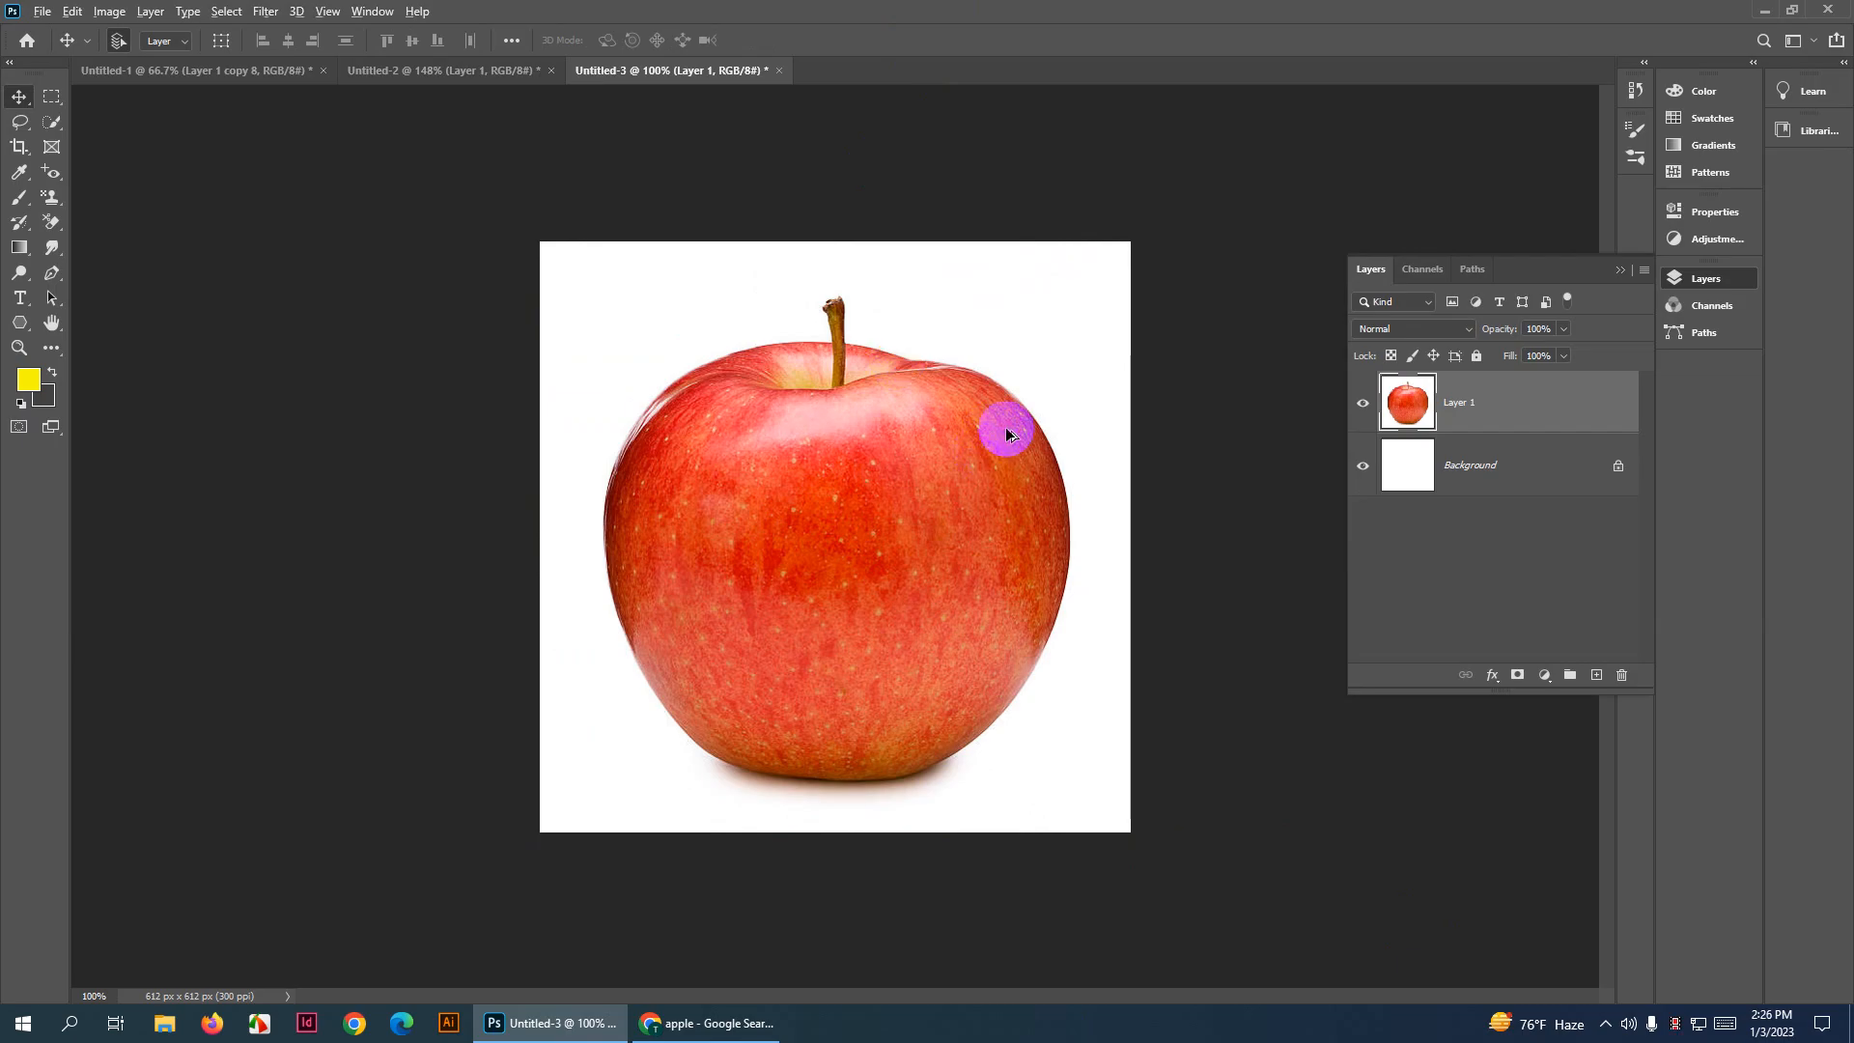
pyautogui.scroll(1, 1005, 427)
pyautogui.hotkey('ctrl', 't')
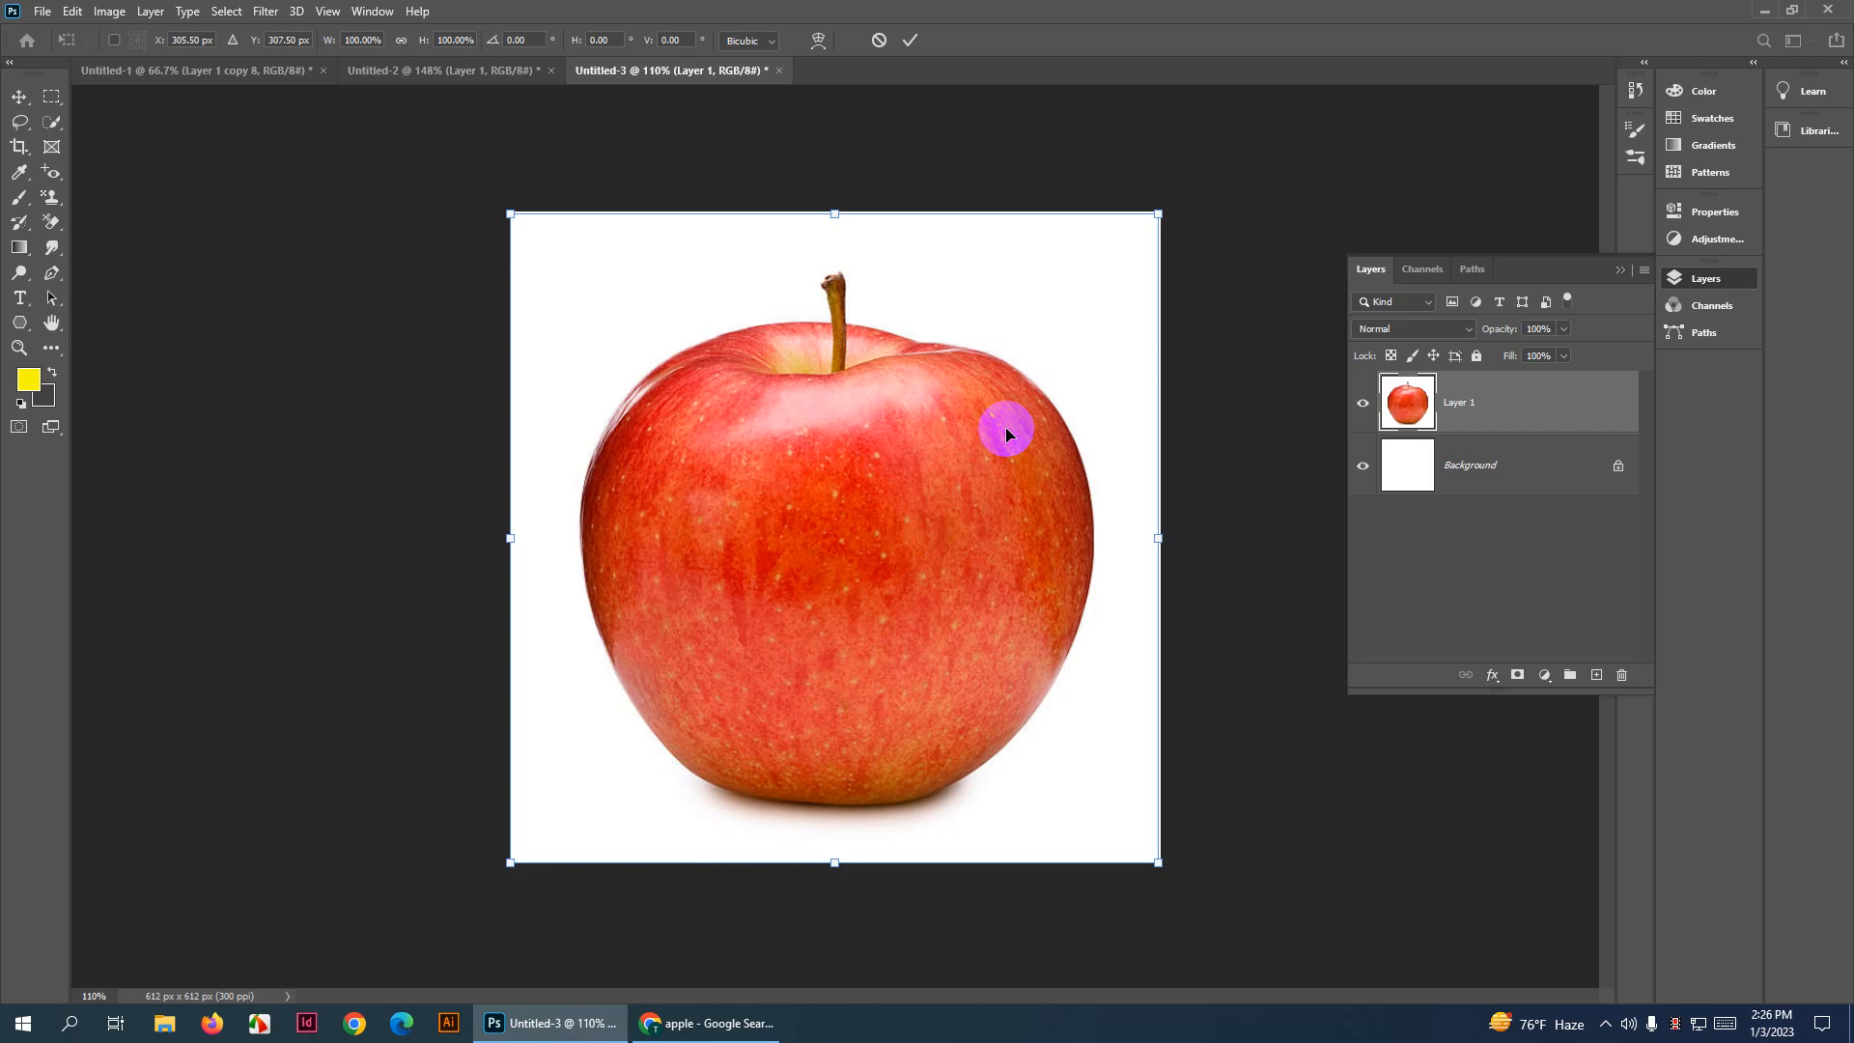
pyautogui.click(911, 39)
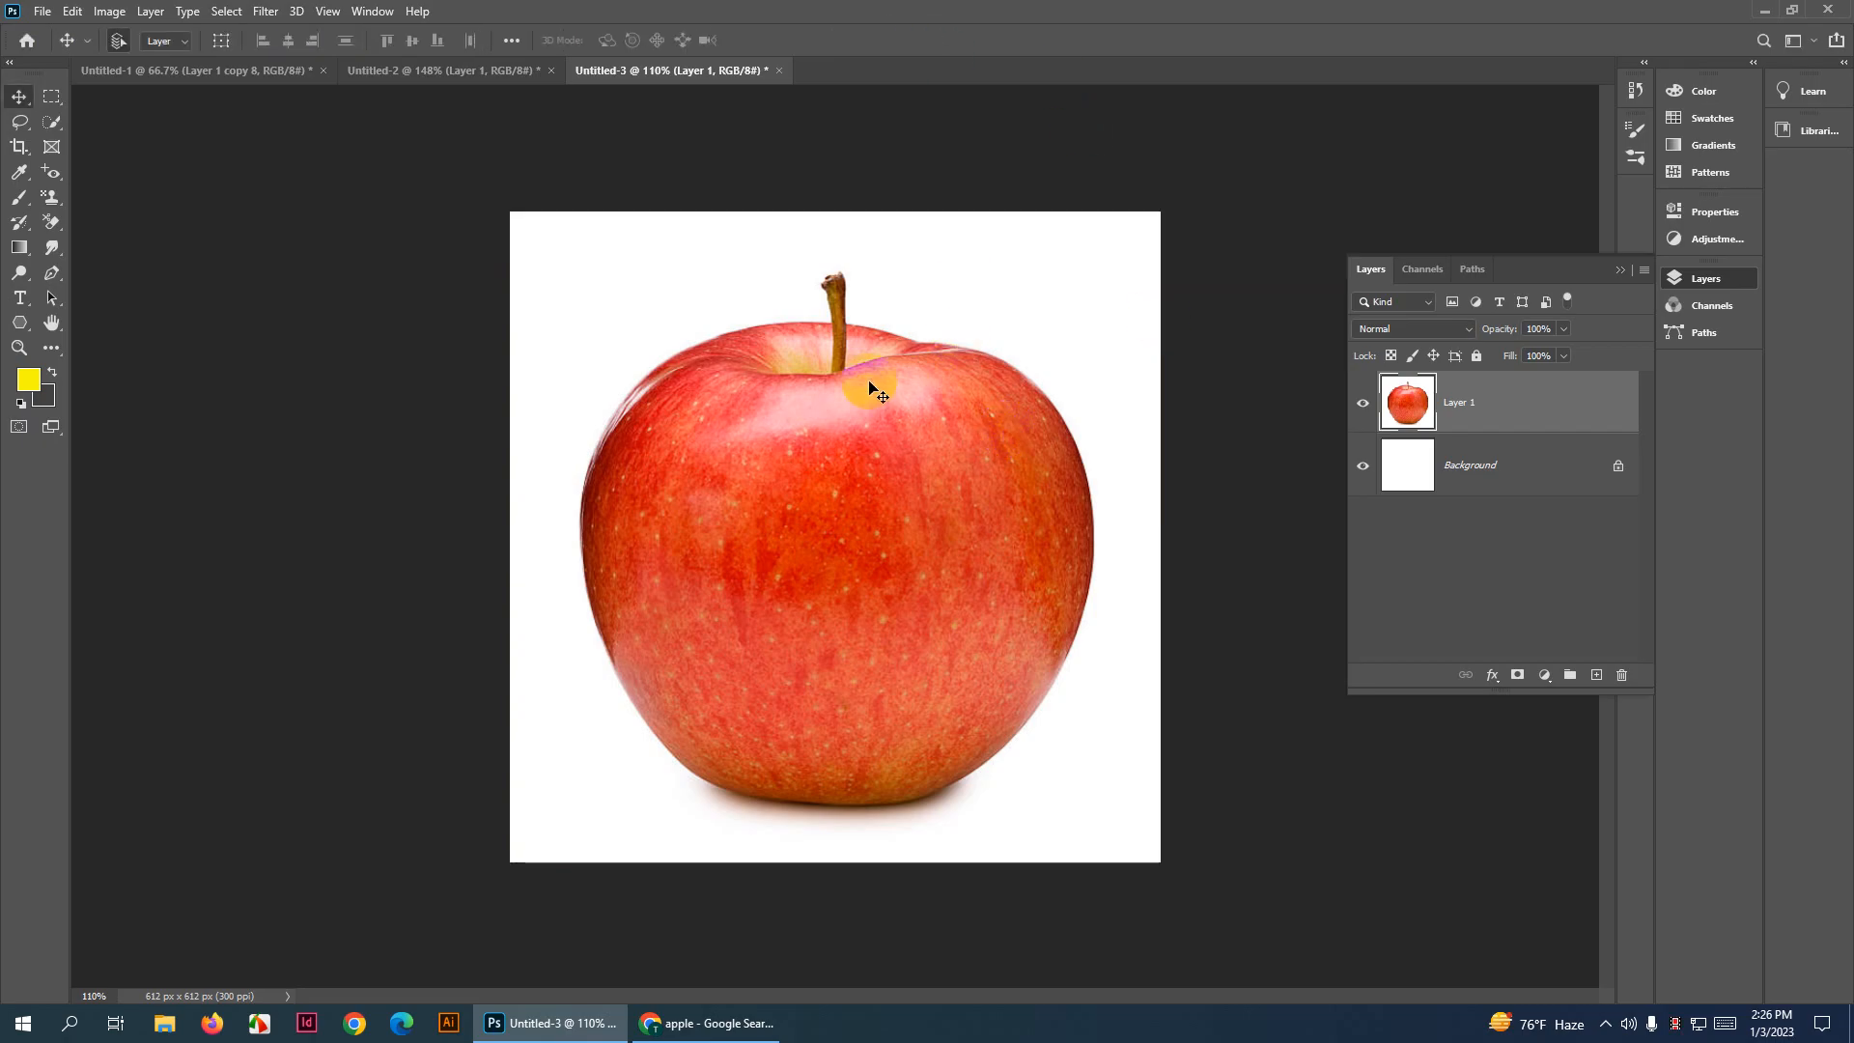
# Move the selected apple from the Untitled-2 document into the striped Untitled-1 document
pyautogui.click(228, 68)
pyautogui.click(415, 70)
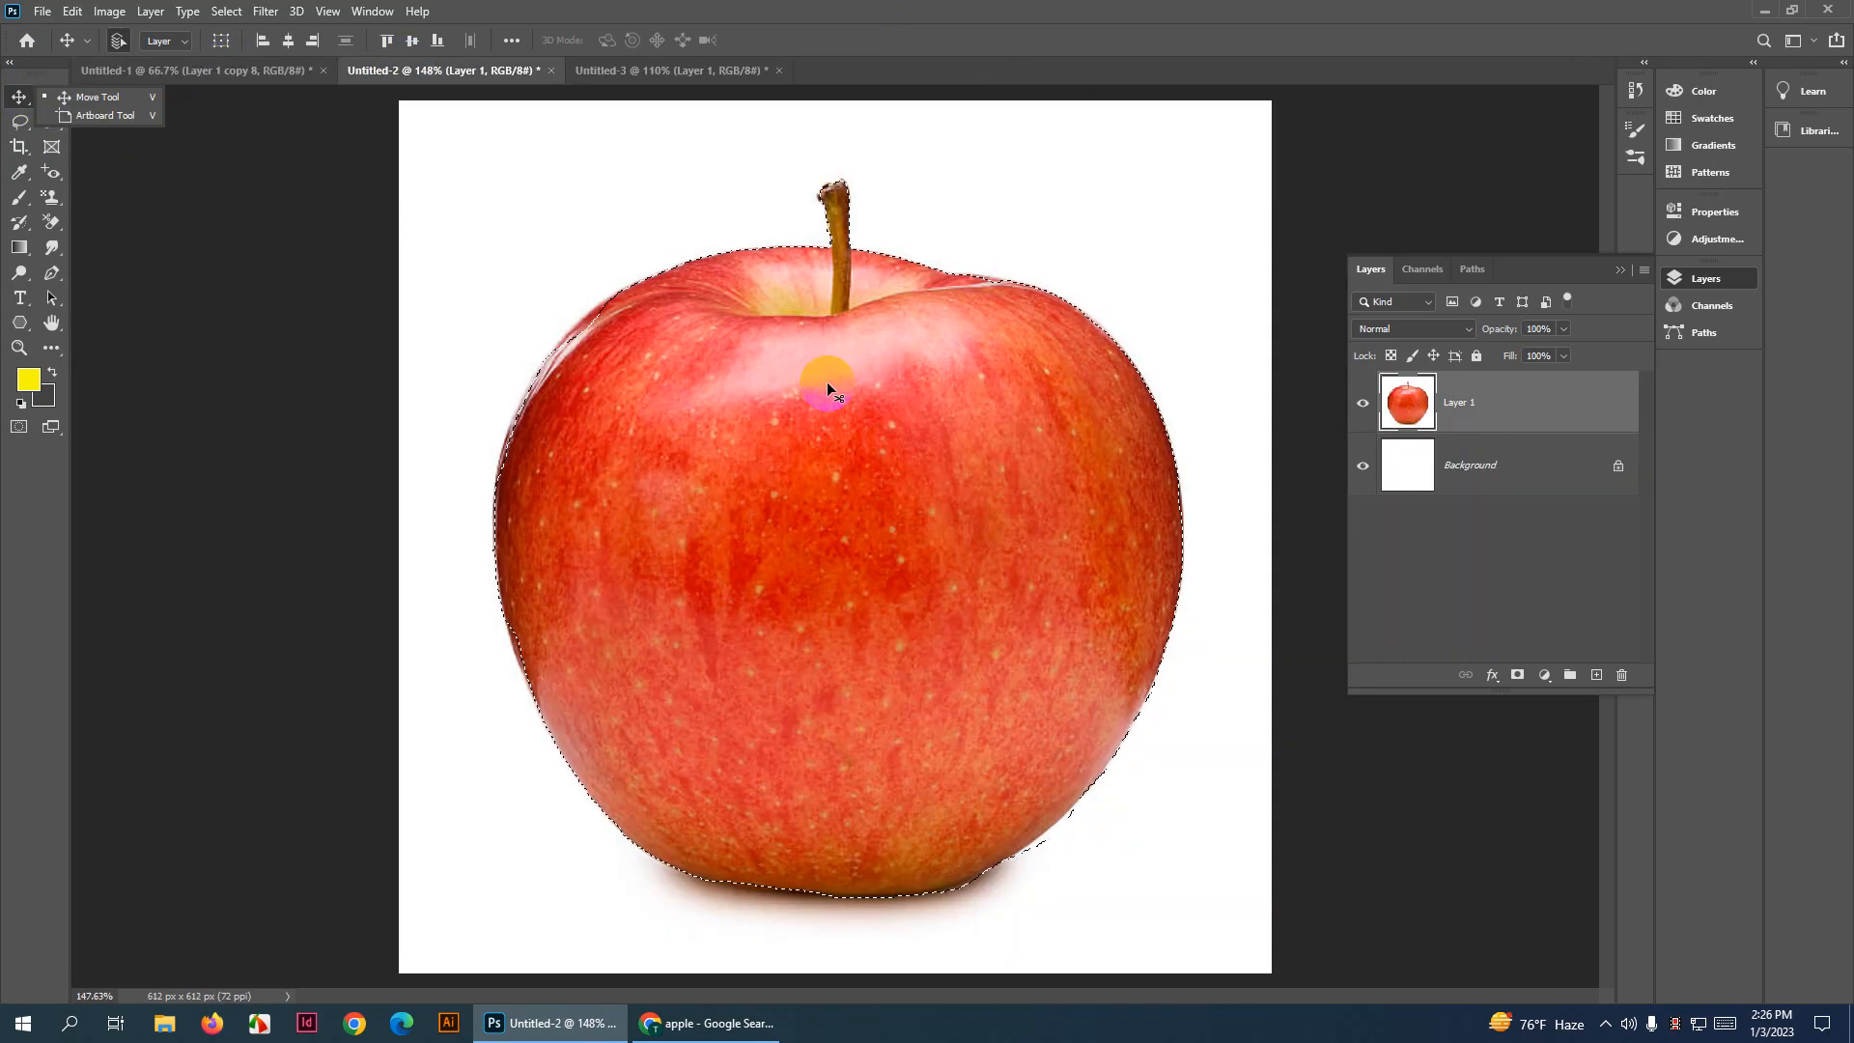
pyautogui.moveTo(934, 317); pyautogui.dragTo(1139, 149)
# Free Transform the apple in Untitled-1 to about 47% width and height, place it near the canvas centre, and apply
pyautogui.scroll(-3, 835, 398)
pyautogui.hotkey('ctrl', 't')
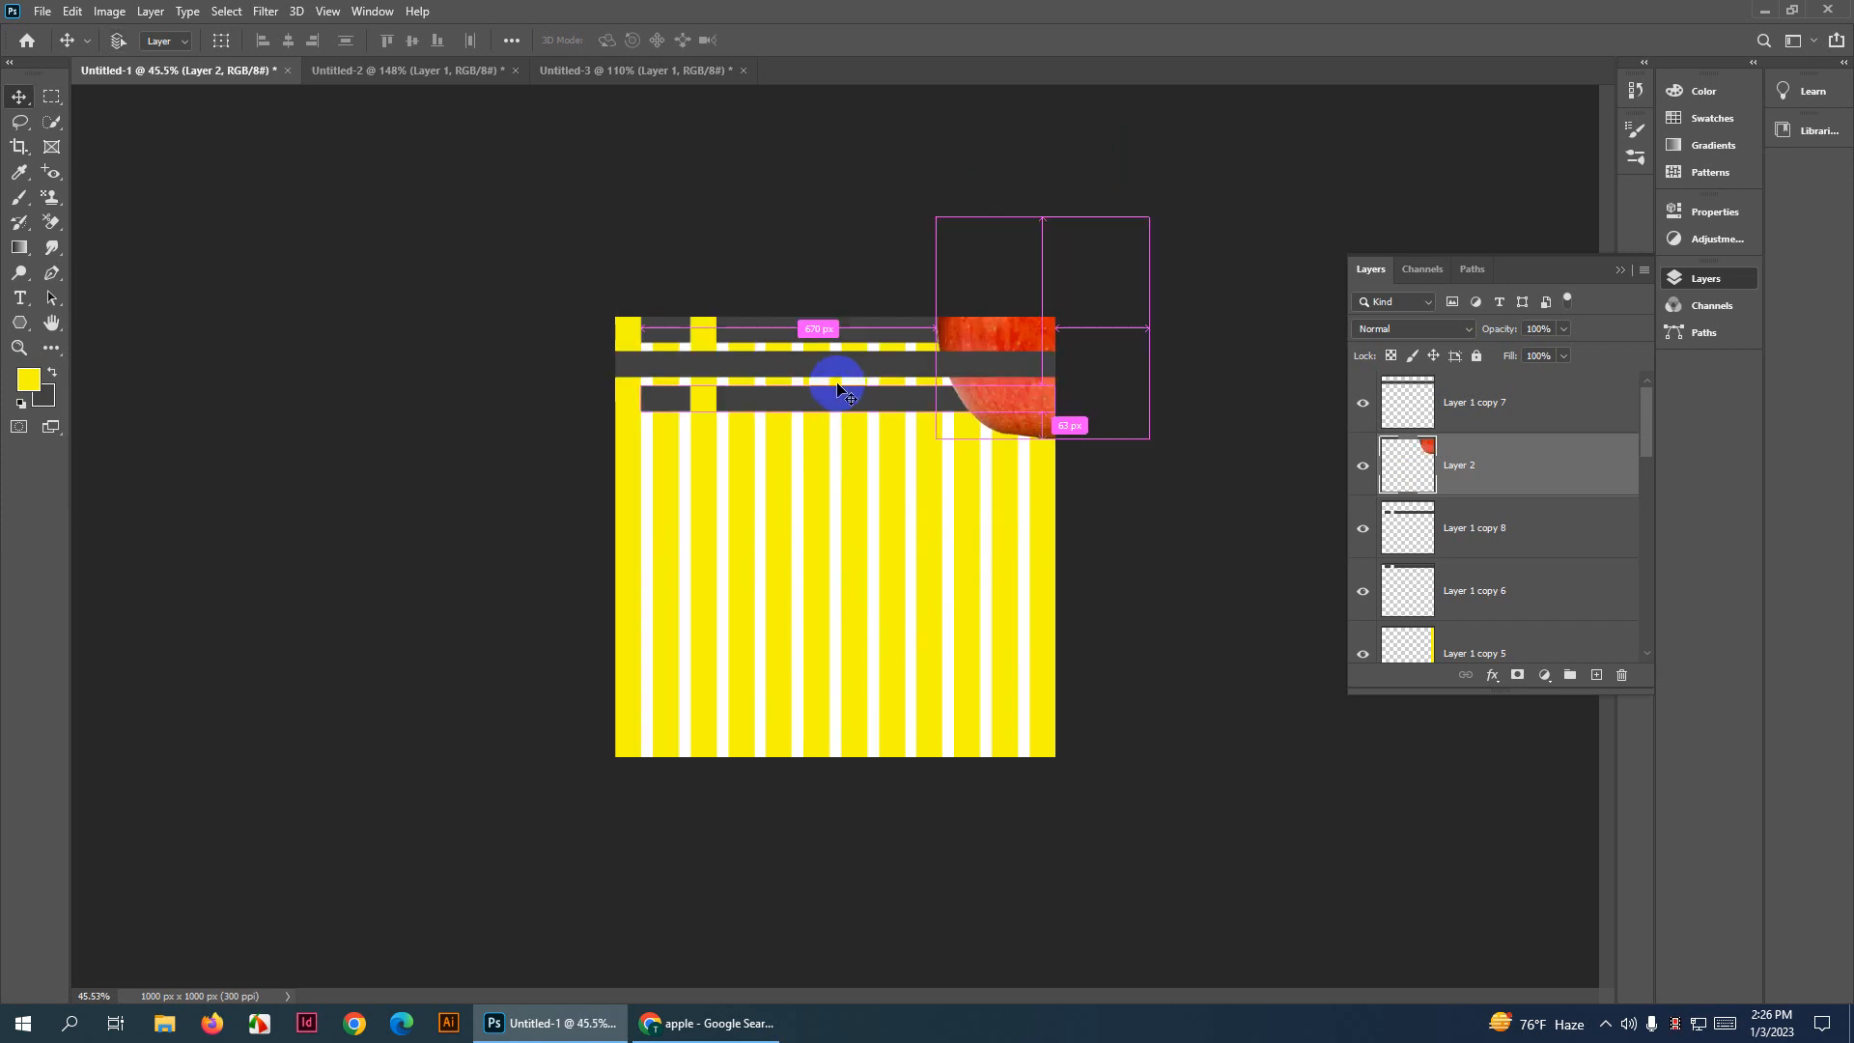
pyautogui.moveTo(1148, 216); pyautogui.dragTo(800, 494)
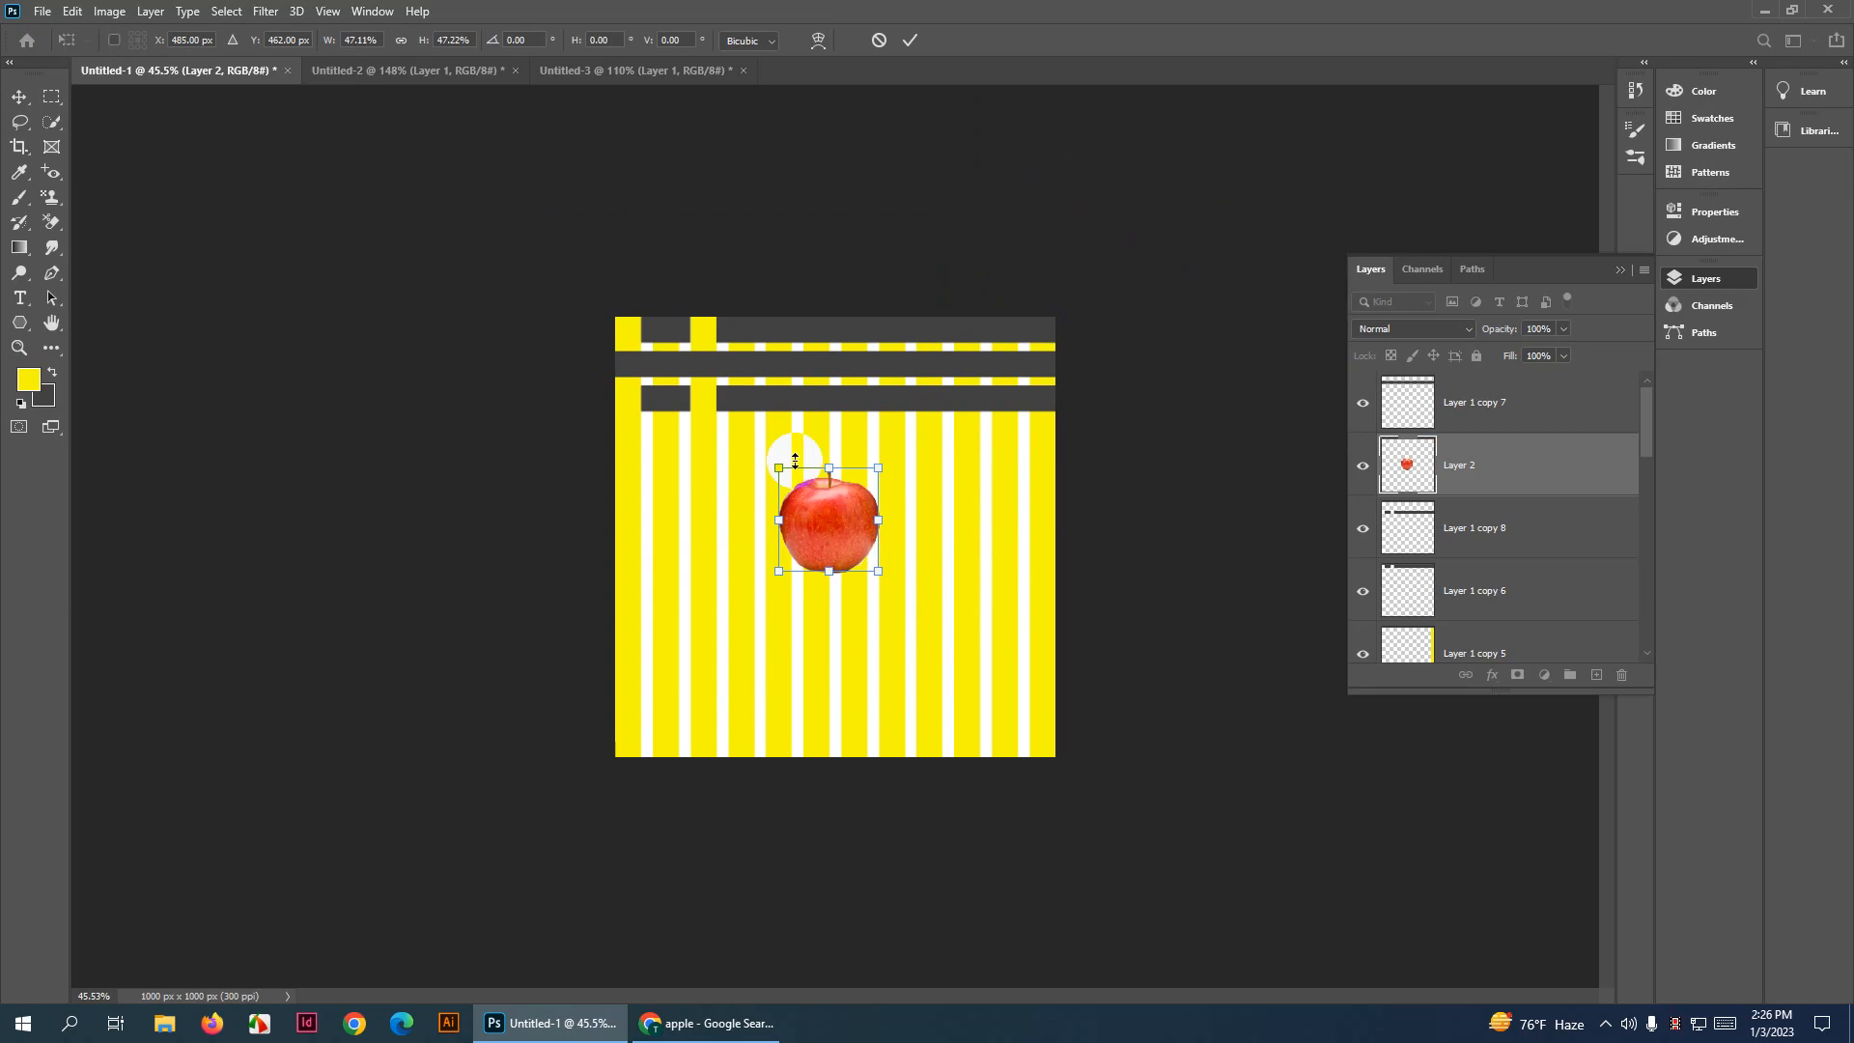
pyautogui.click(910, 40)
pyautogui.scroll(2, 866, 407)
pyautogui.scroll(4, 866, 408)
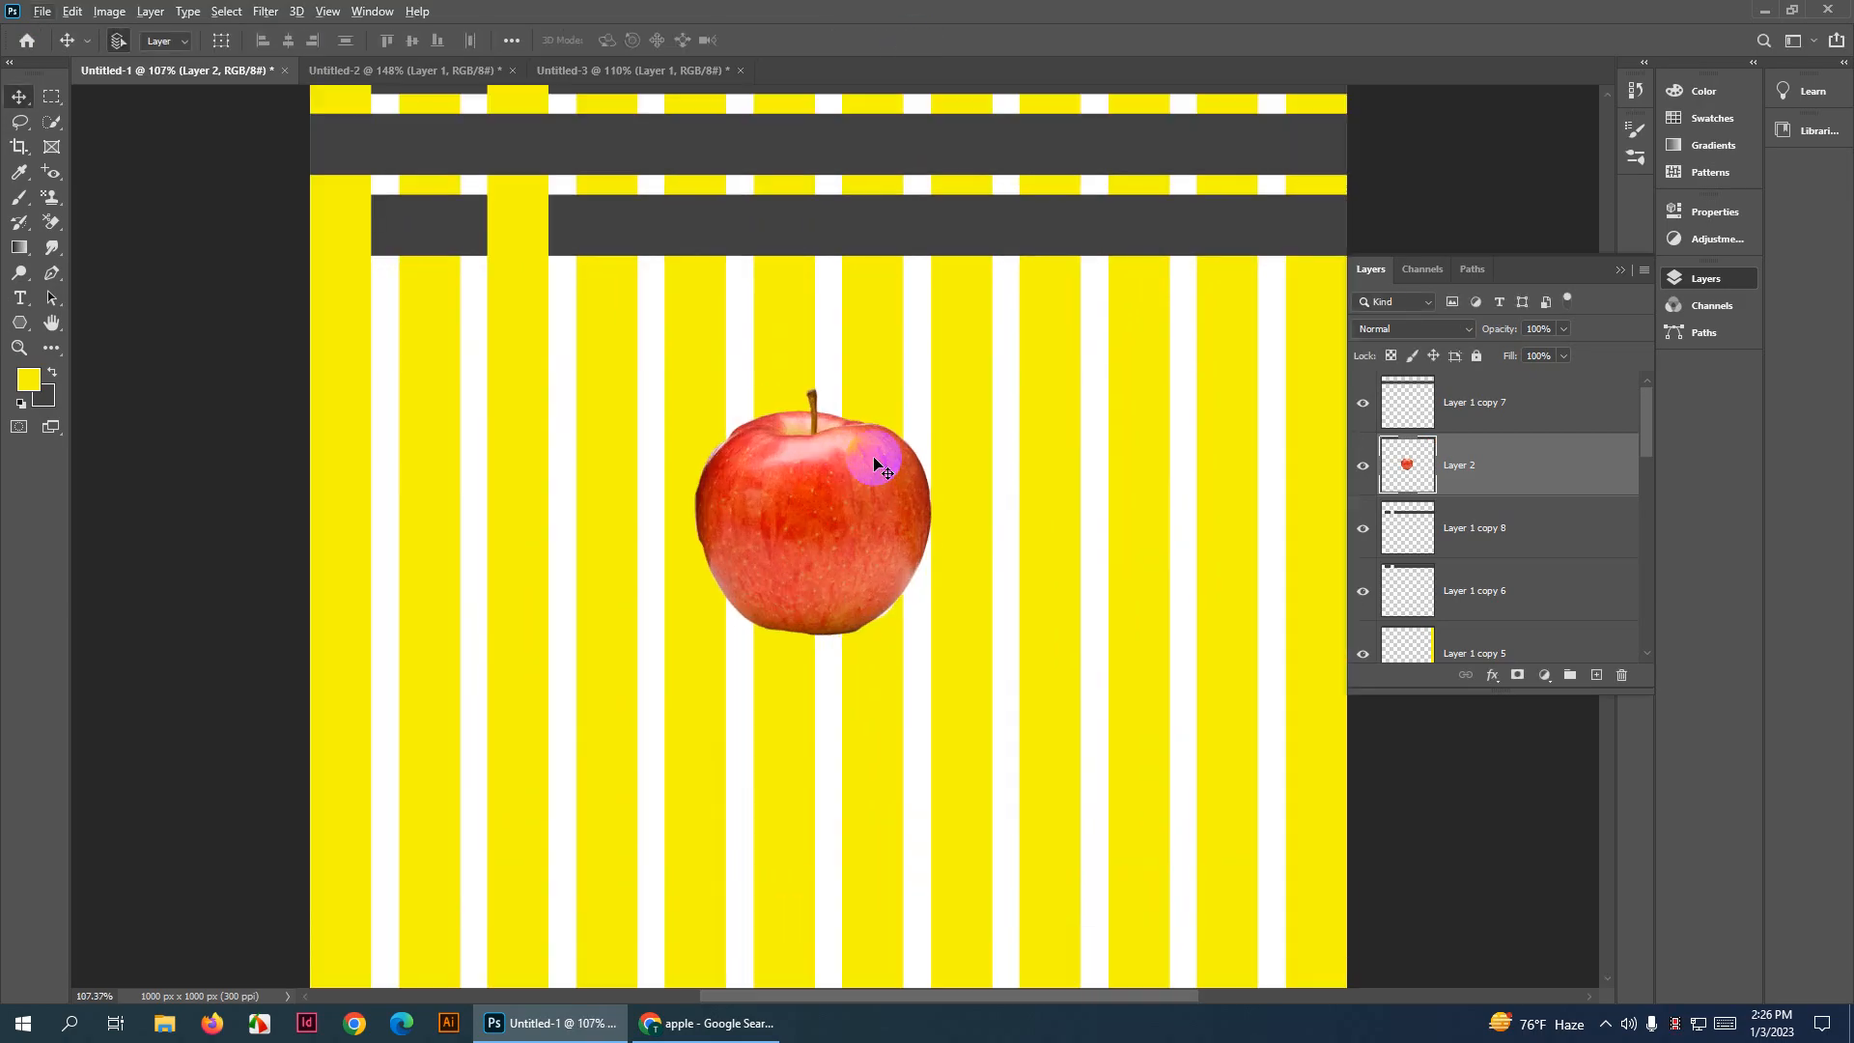
pyautogui.scroll(-3, 874, 465)
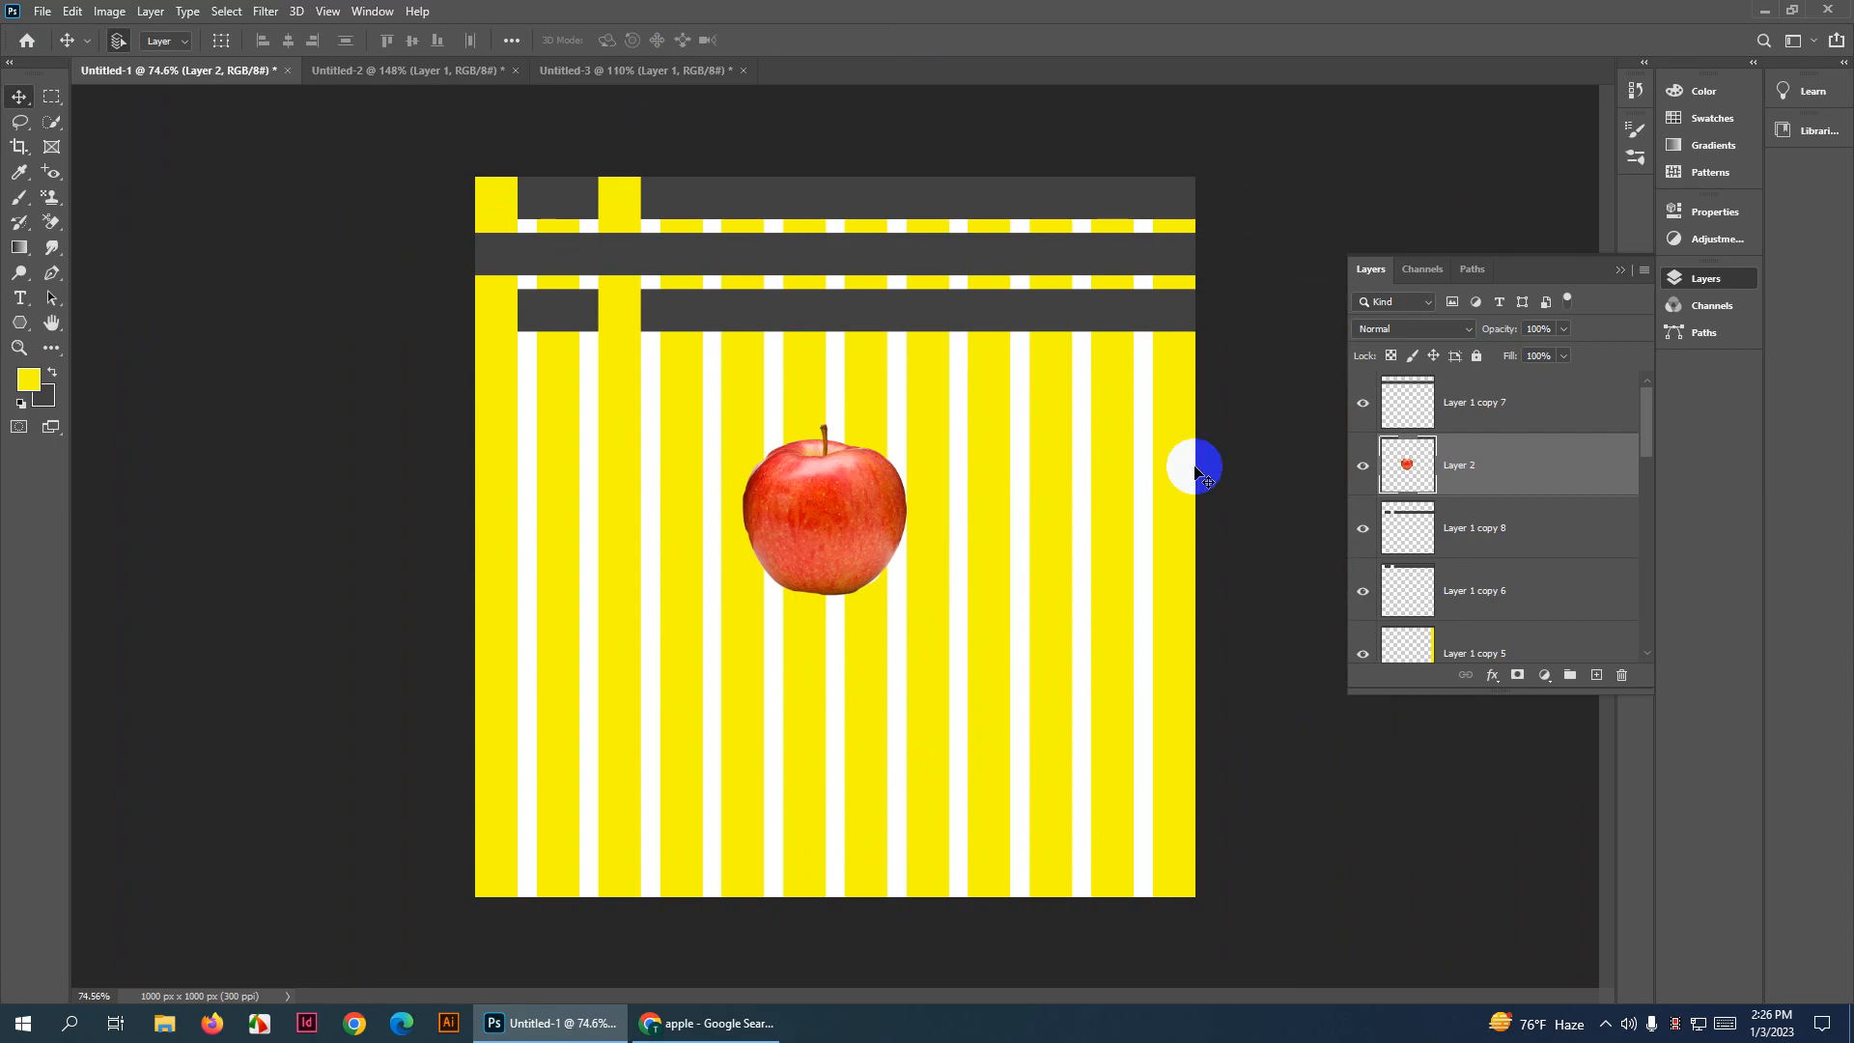
# Delete all yellow stripe and dark bar layers from Untitled-1, keeping only the apple layer and the background
pyautogui.moveTo(1282, 153); pyautogui.dragTo(298, 911)
pyautogui.click(1446, 467)
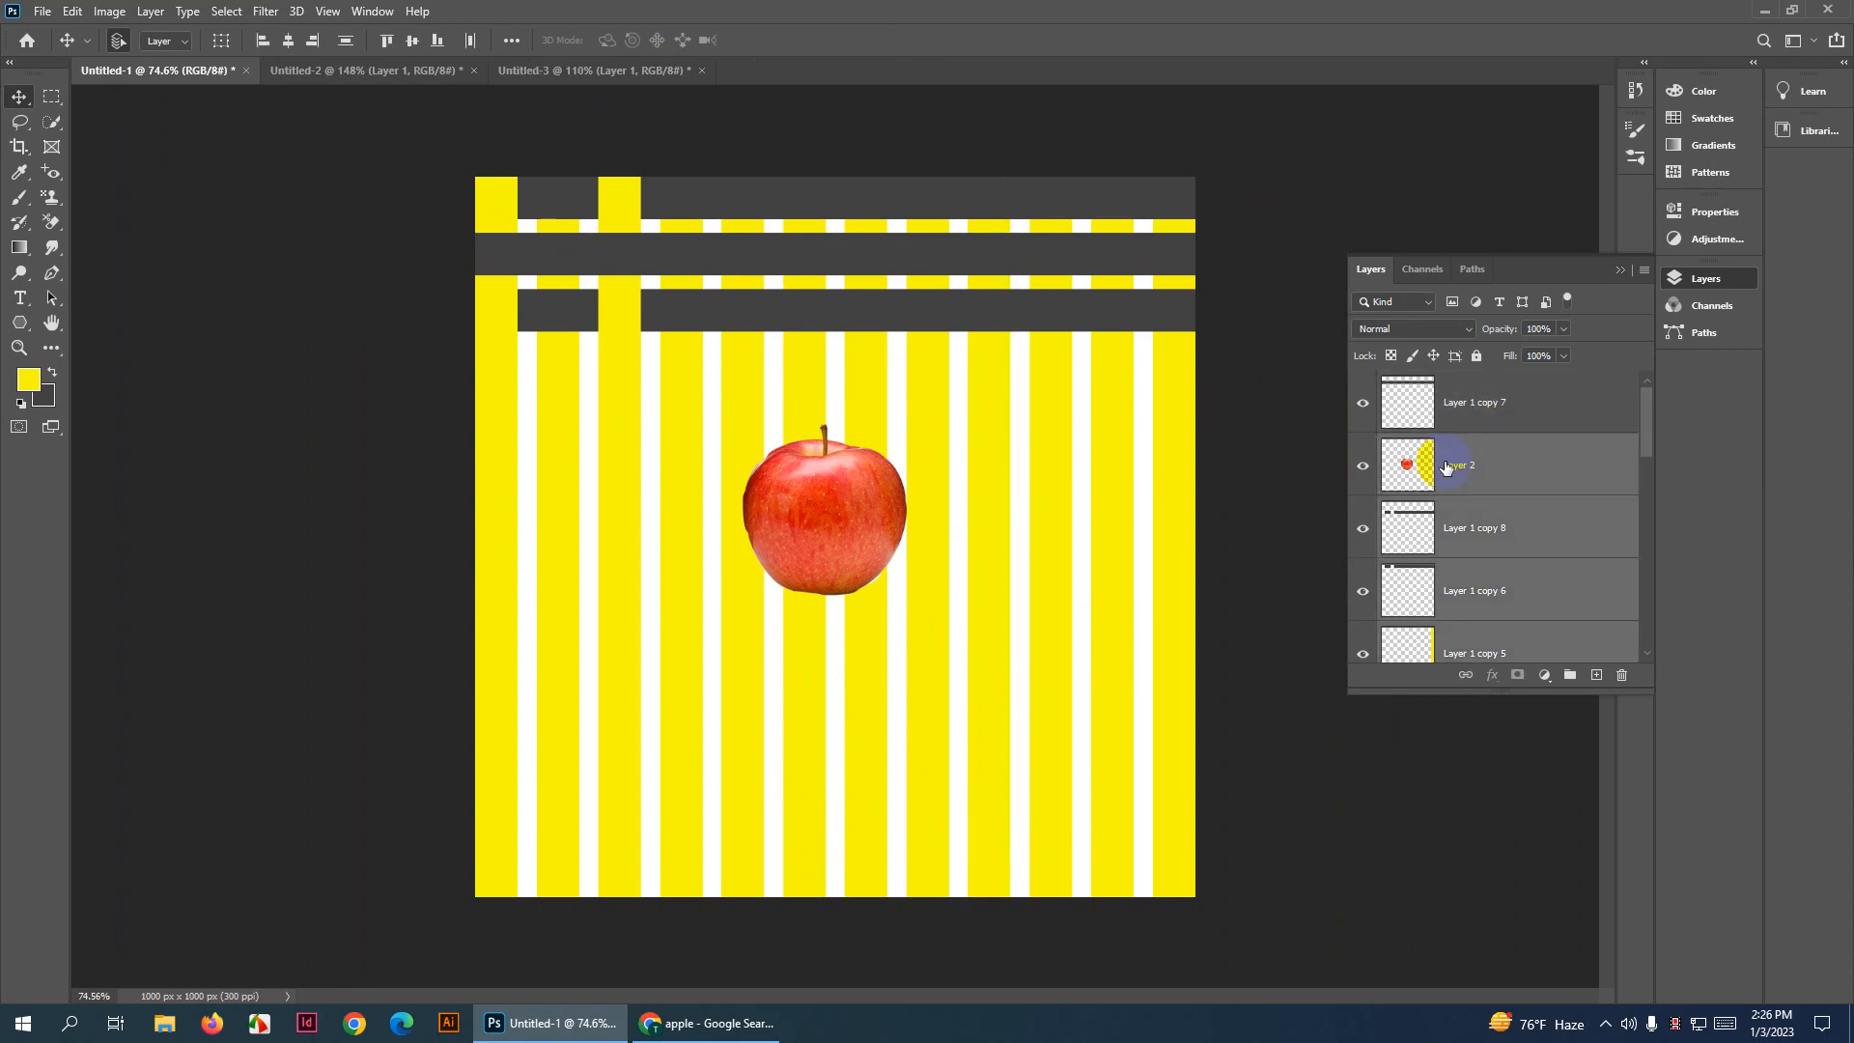
pyautogui.keyDown('ctrl'); pyautogui.click(1502, 468); pyautogui.keyUp('ctrl')
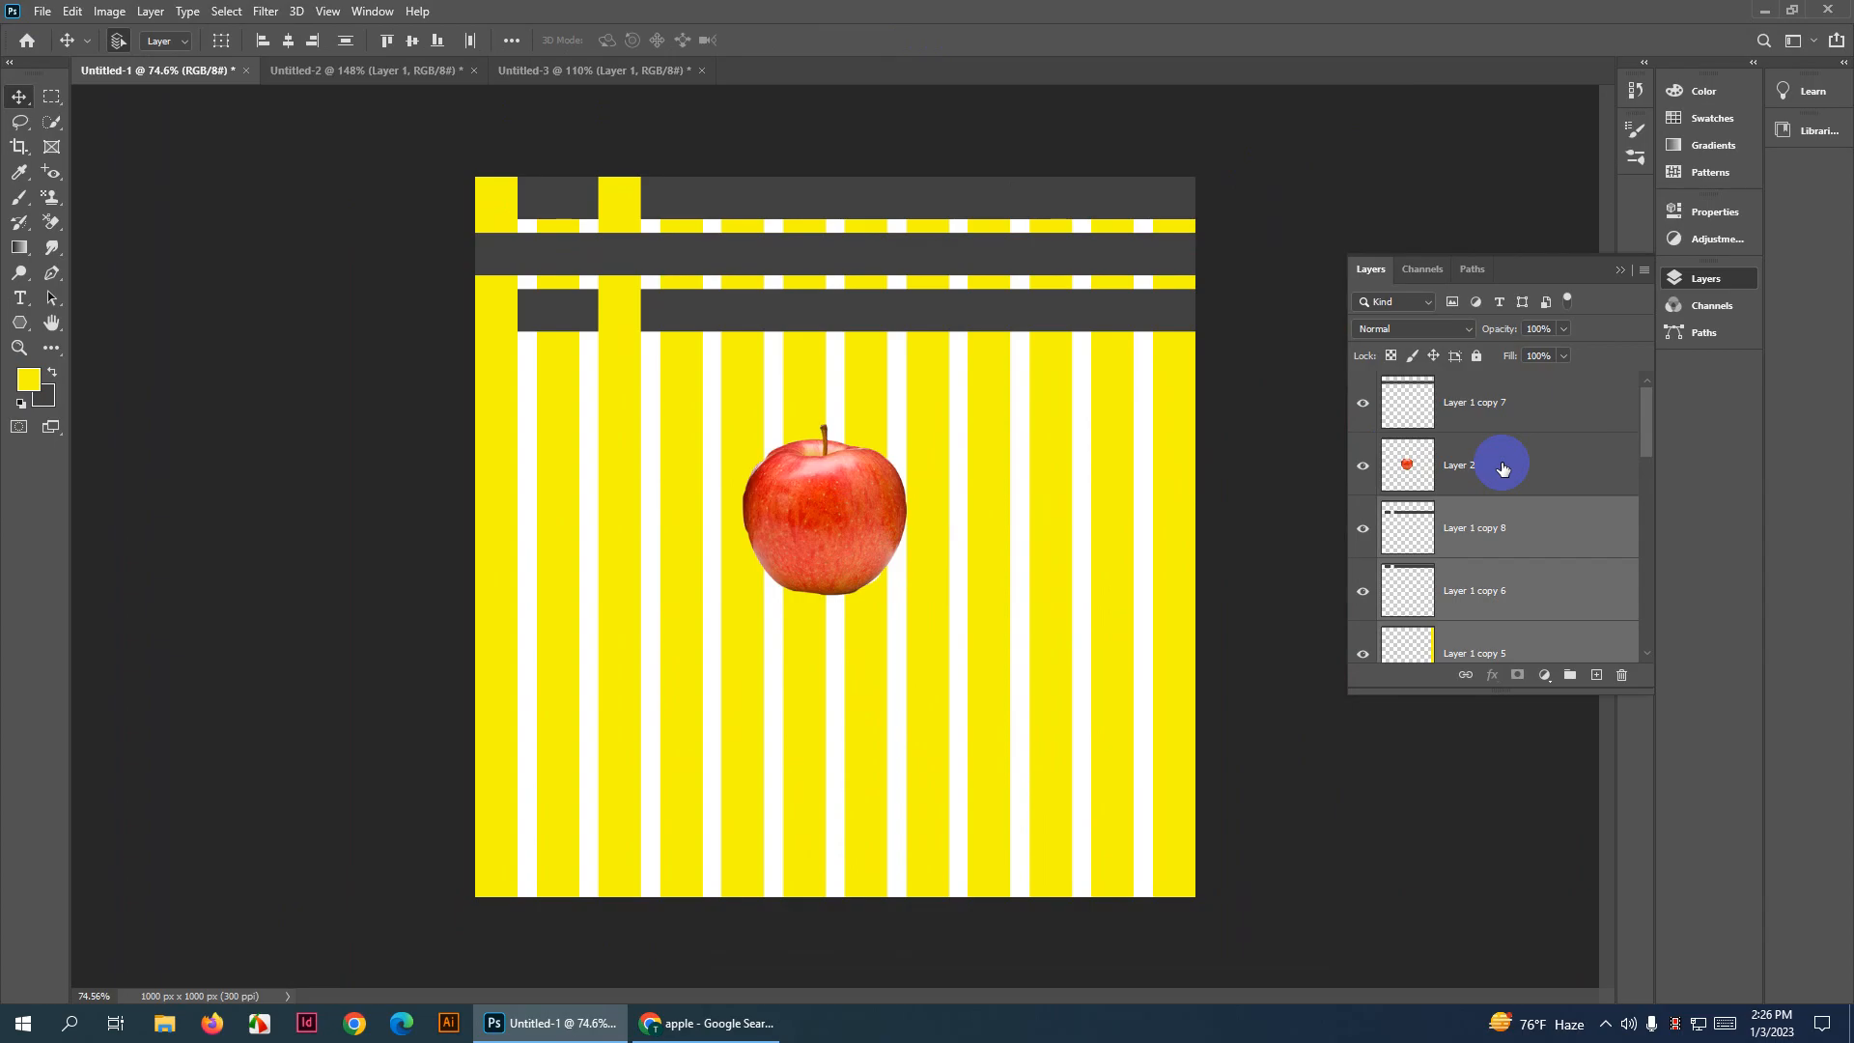
pyautogui.press('Delete')
pyautogui.click(1170, 365)
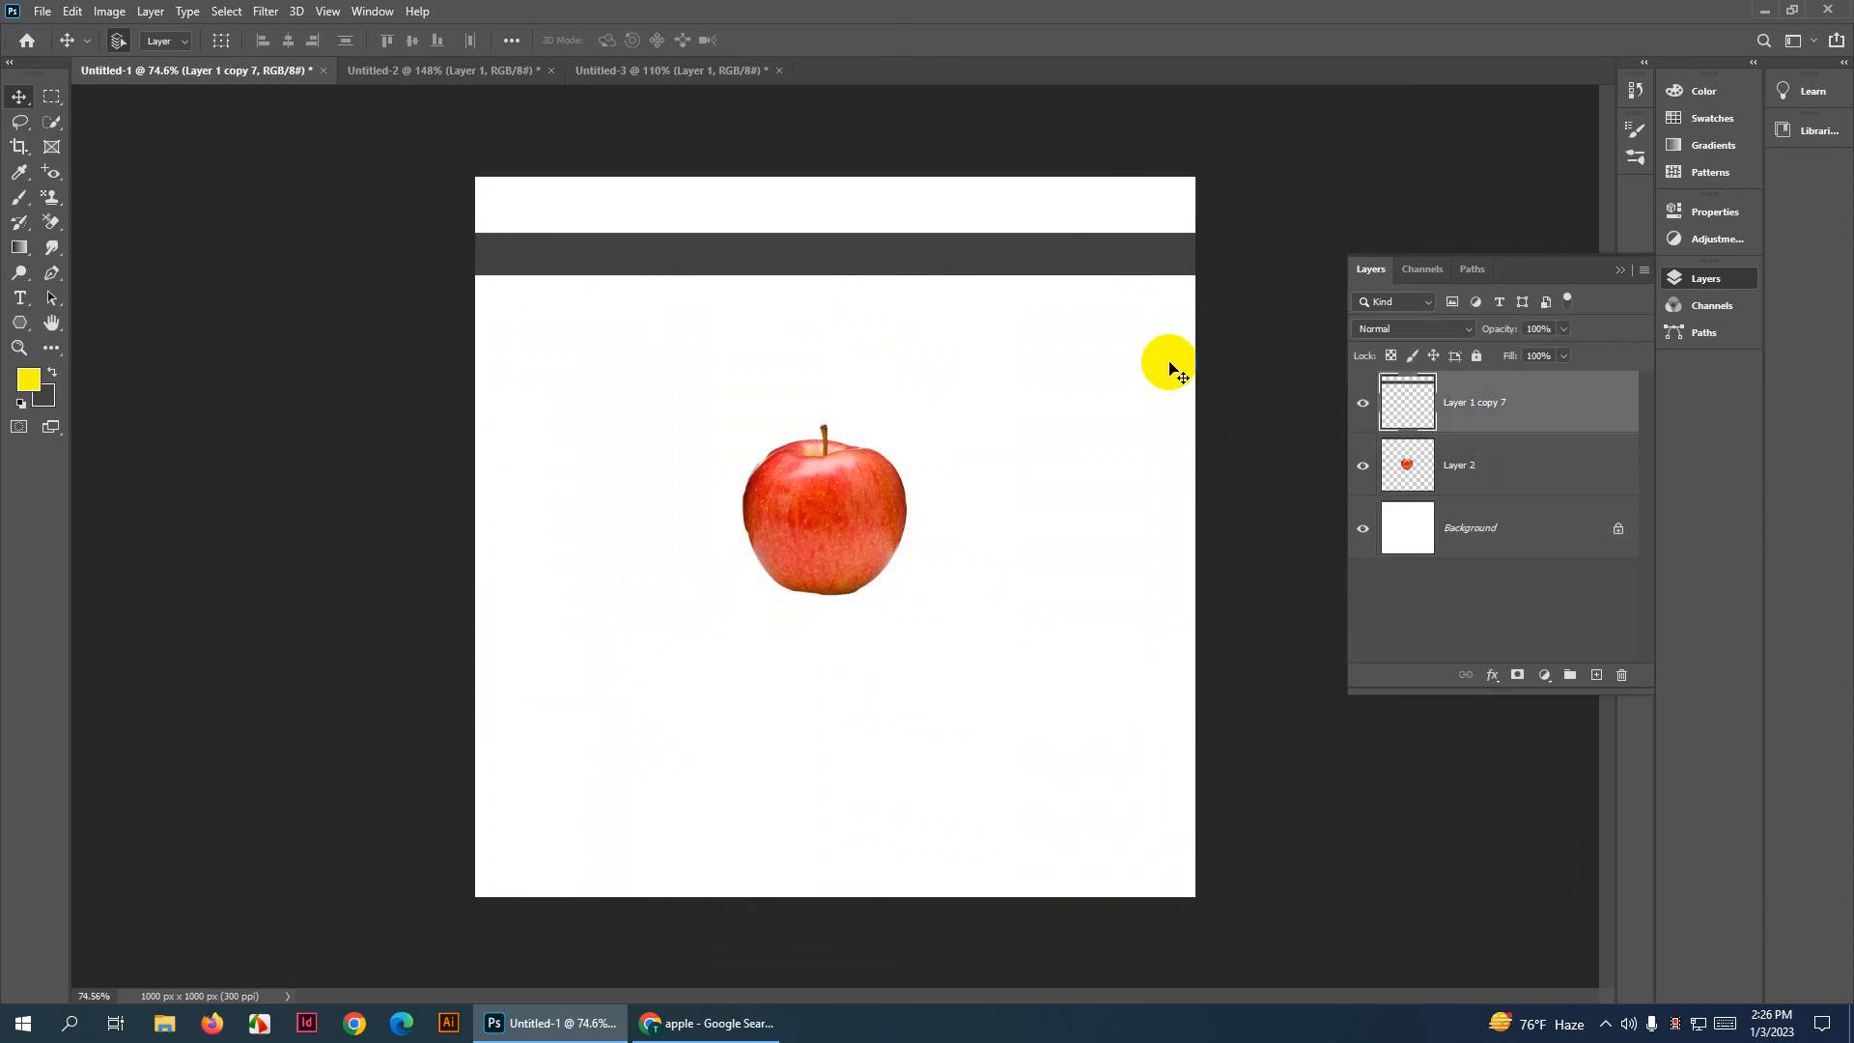
pyautogui.press('Delete')
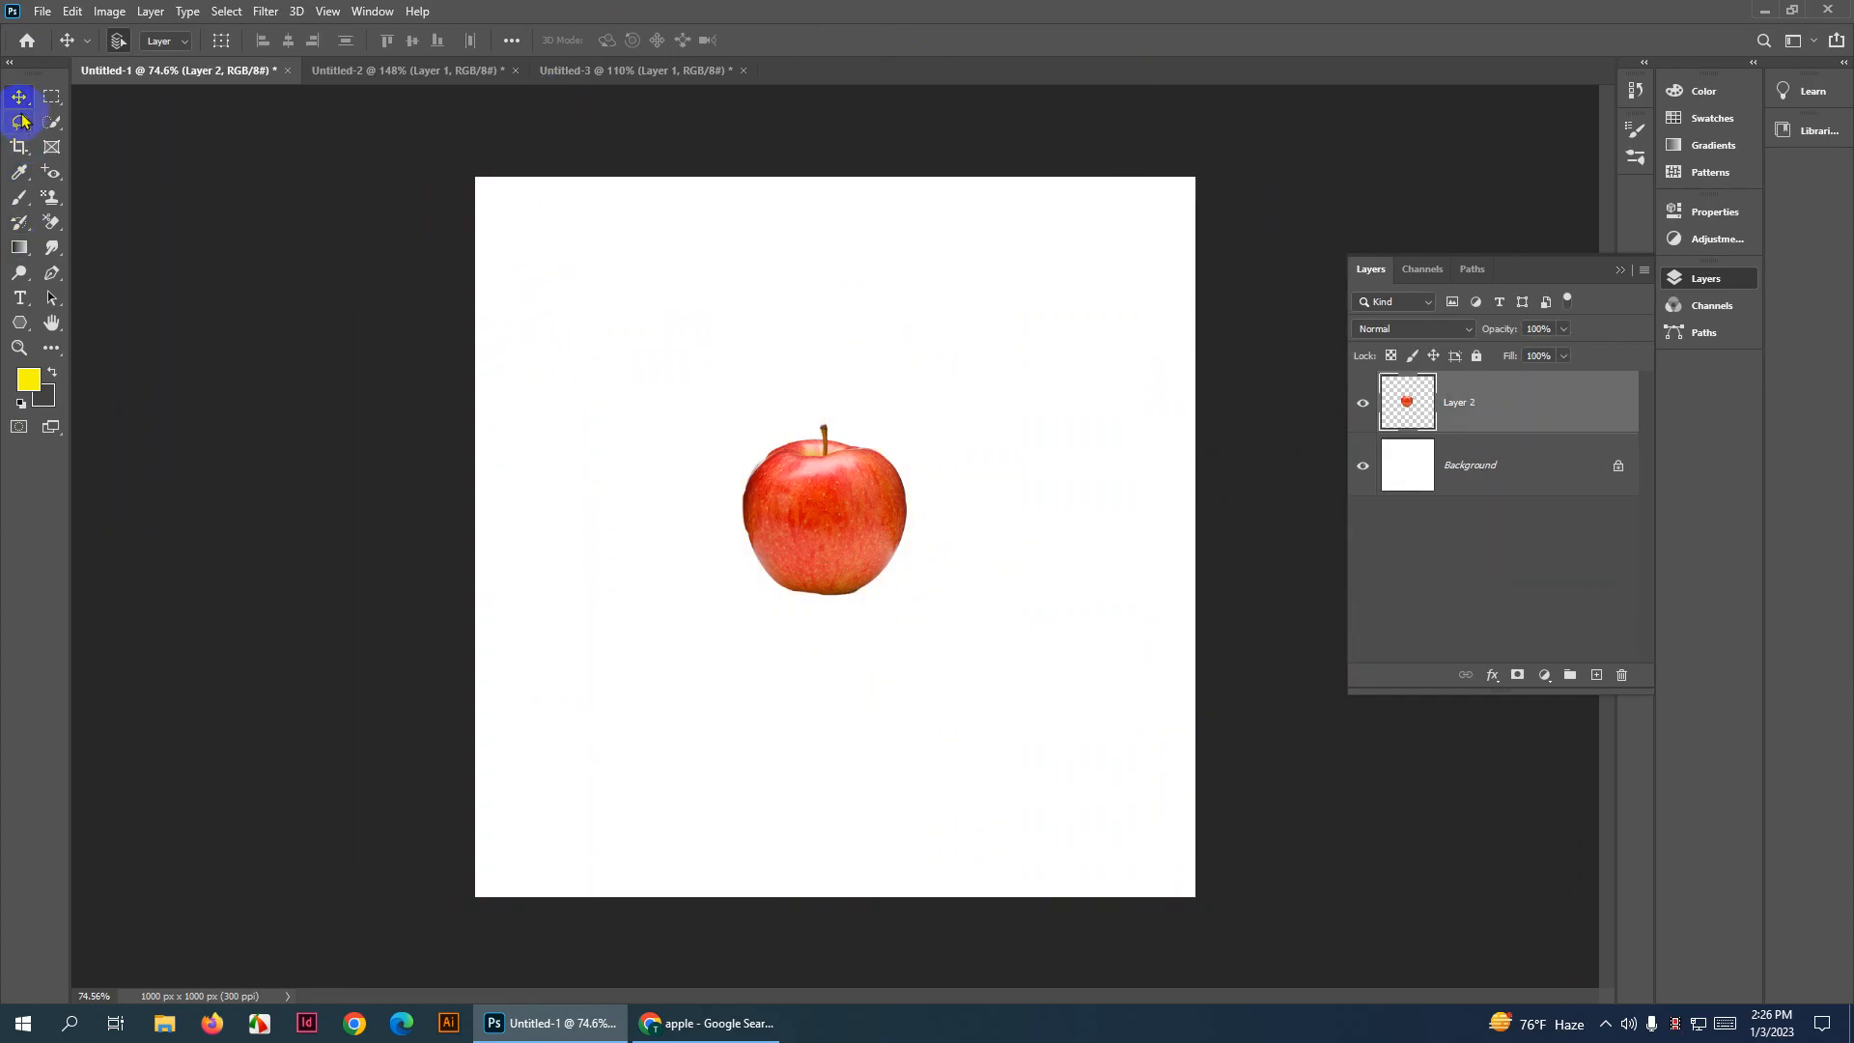
# Examine the tools grouped under the Marquee, Lasso, Quick Selection and Brush tools
pyautogui.click(52, 101)
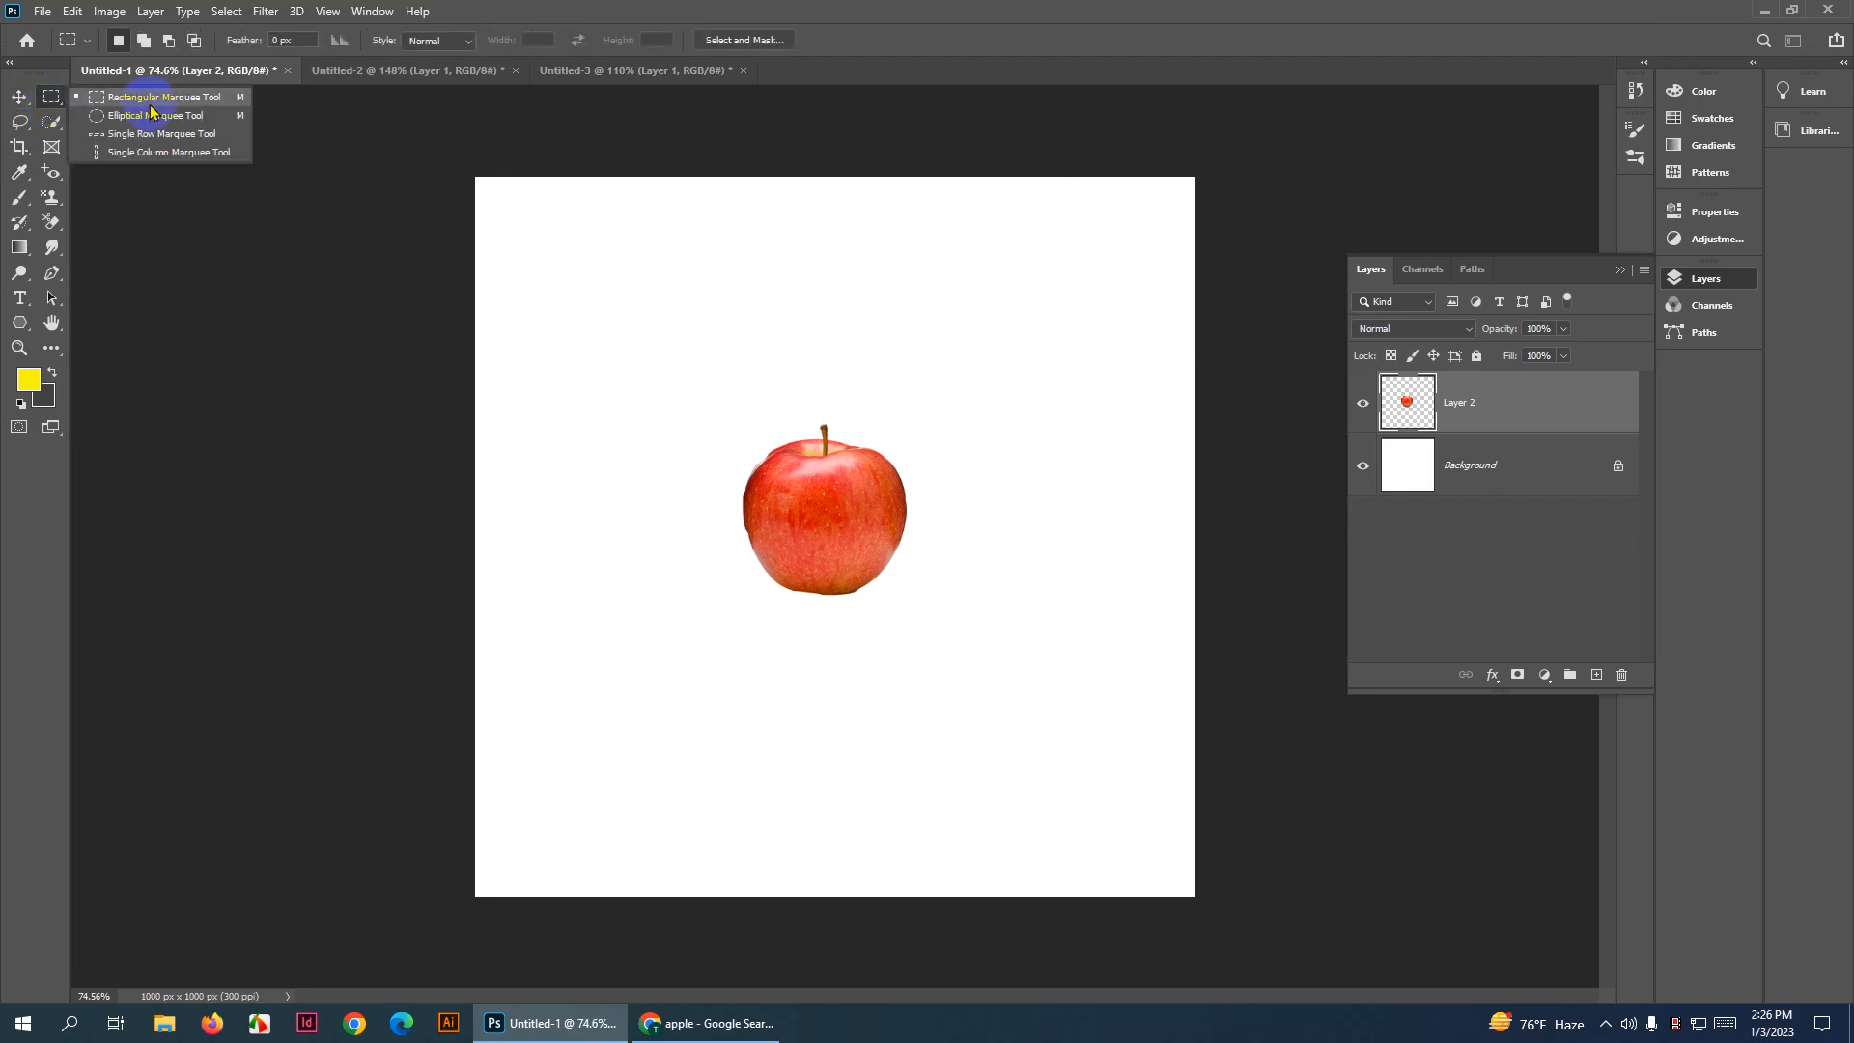
pyautogui.click(134, 83)
pyautogui.click(18, 124)
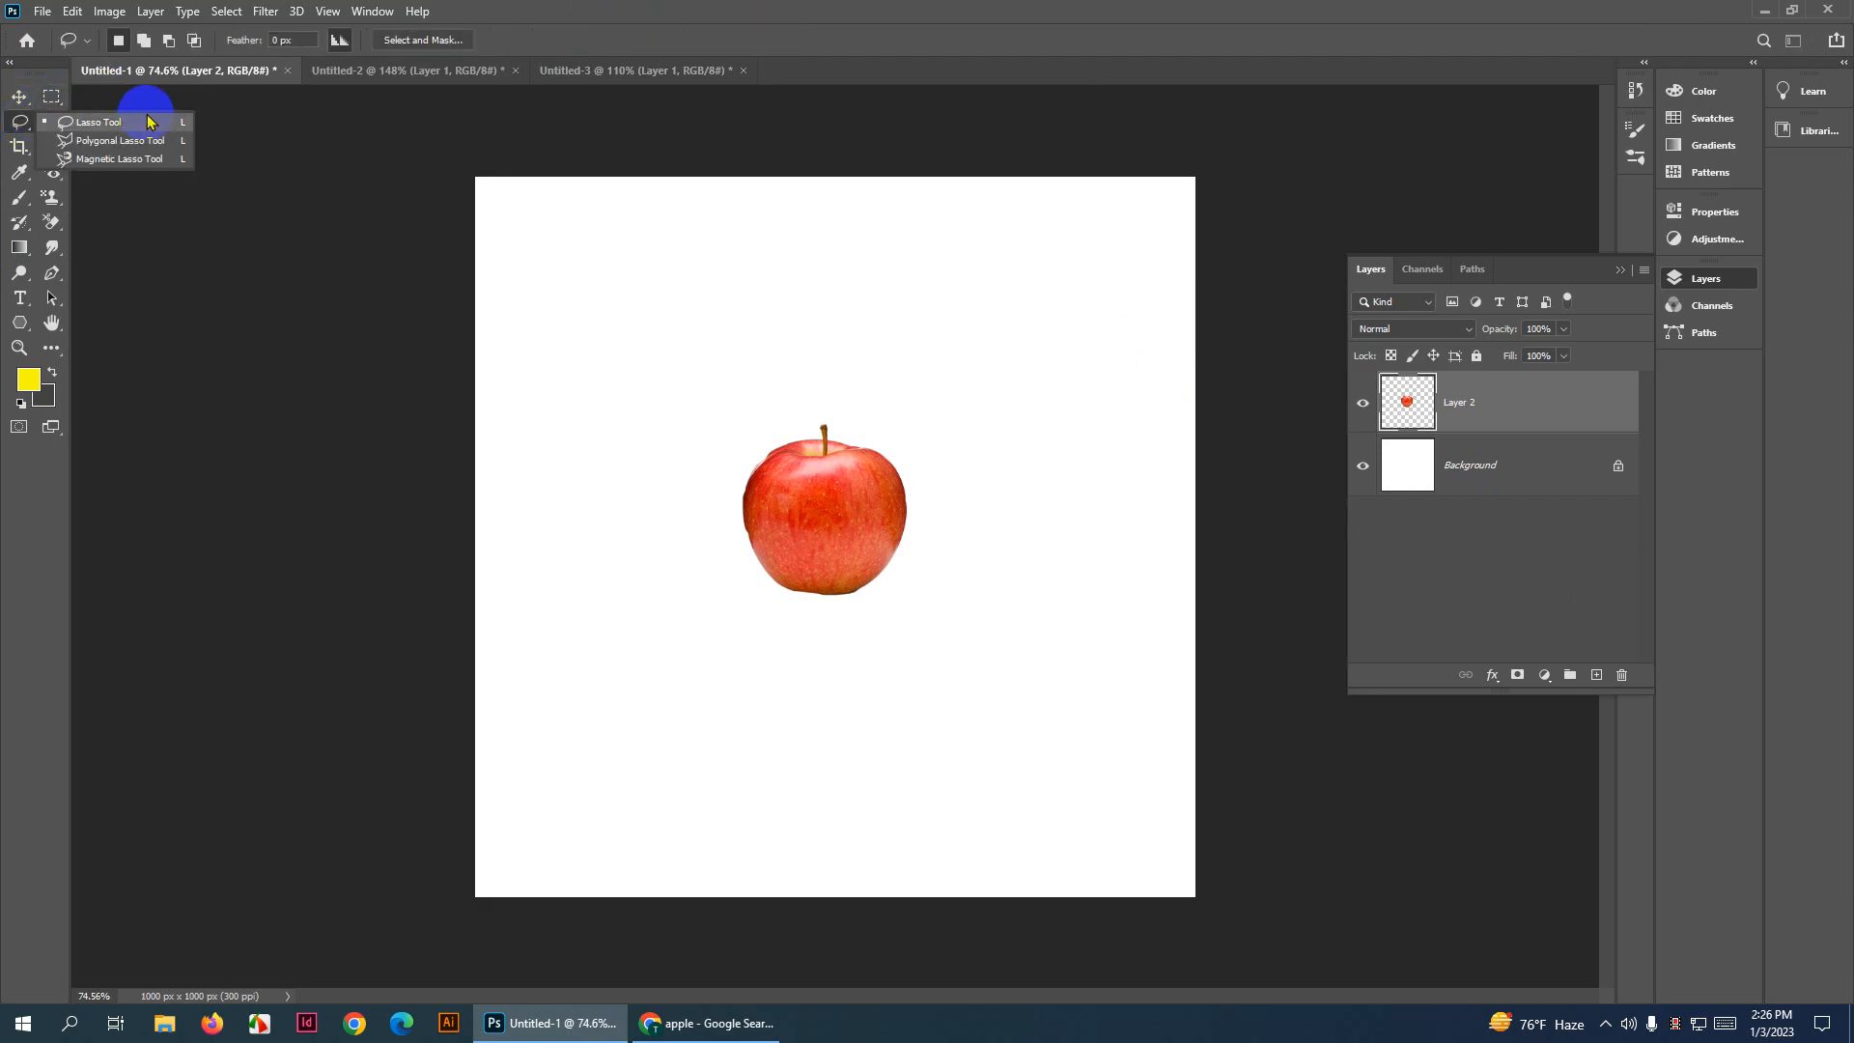
pyautogui.click(129, 137)
pyautogui.click(52, 122)
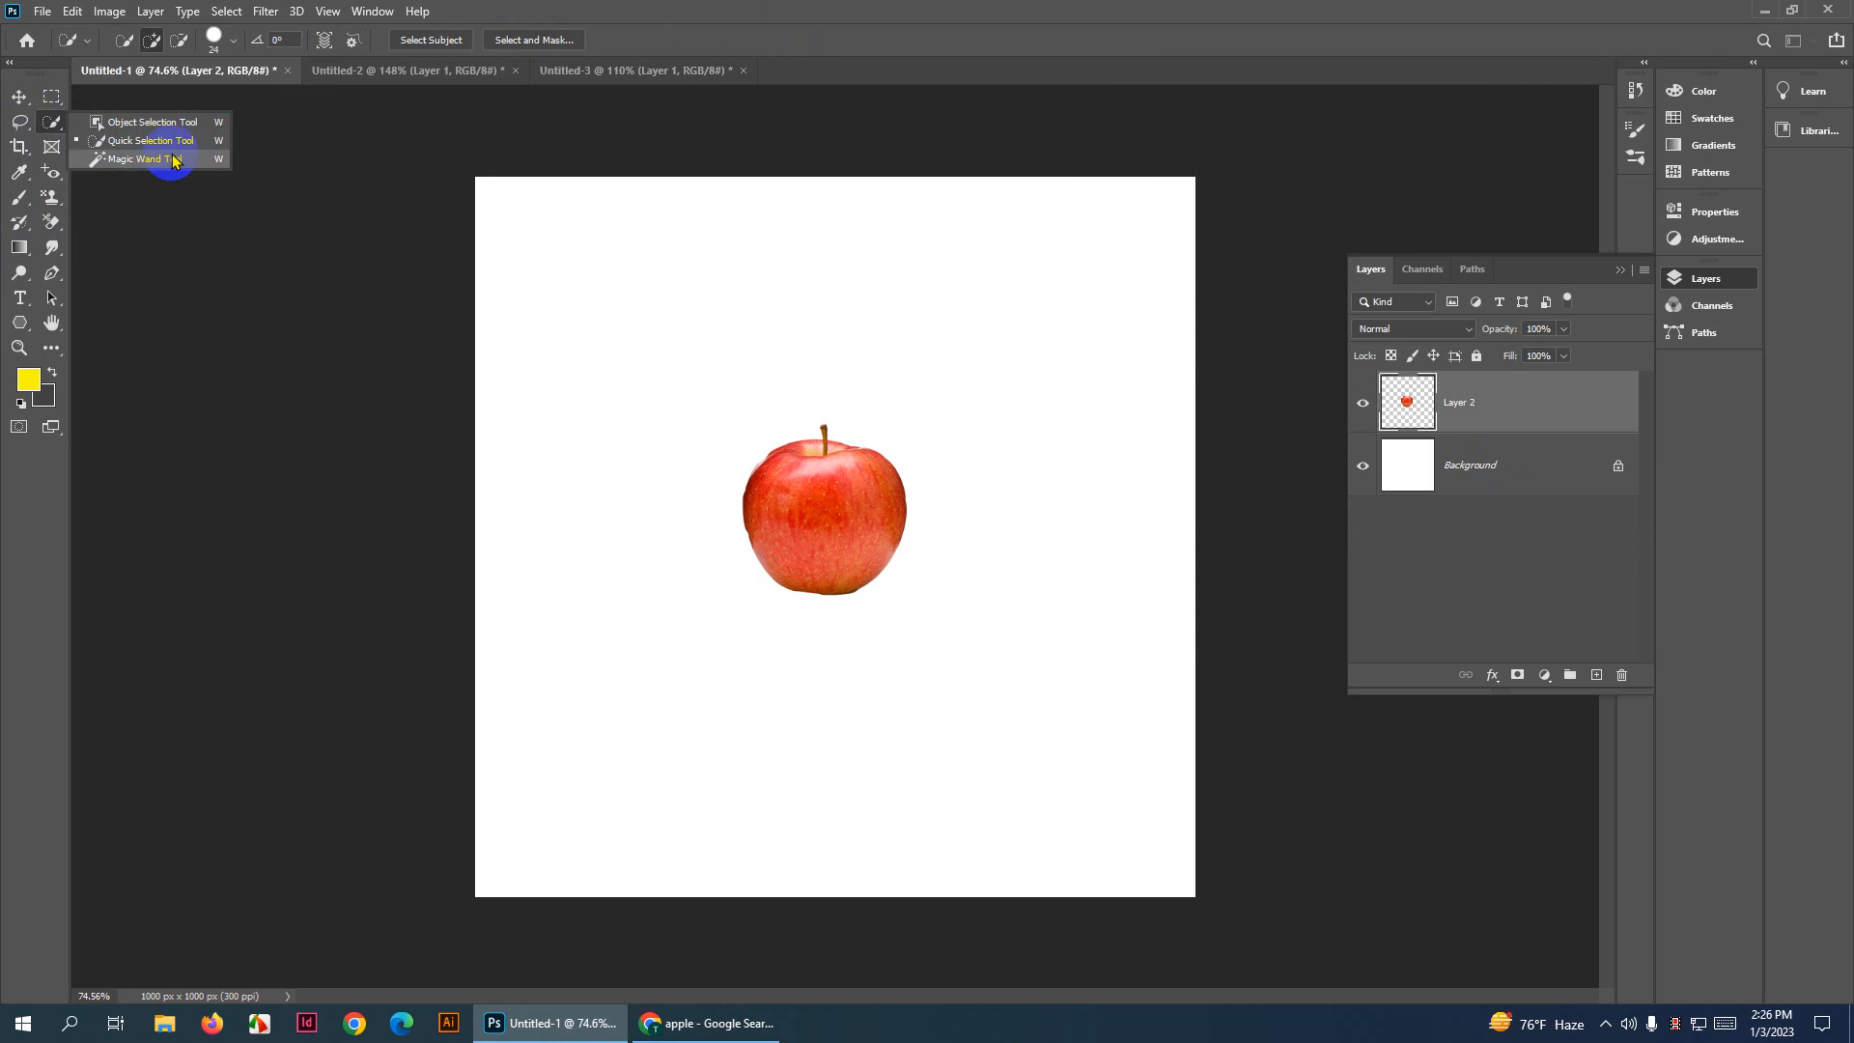
pyautogui.click(731, 7)
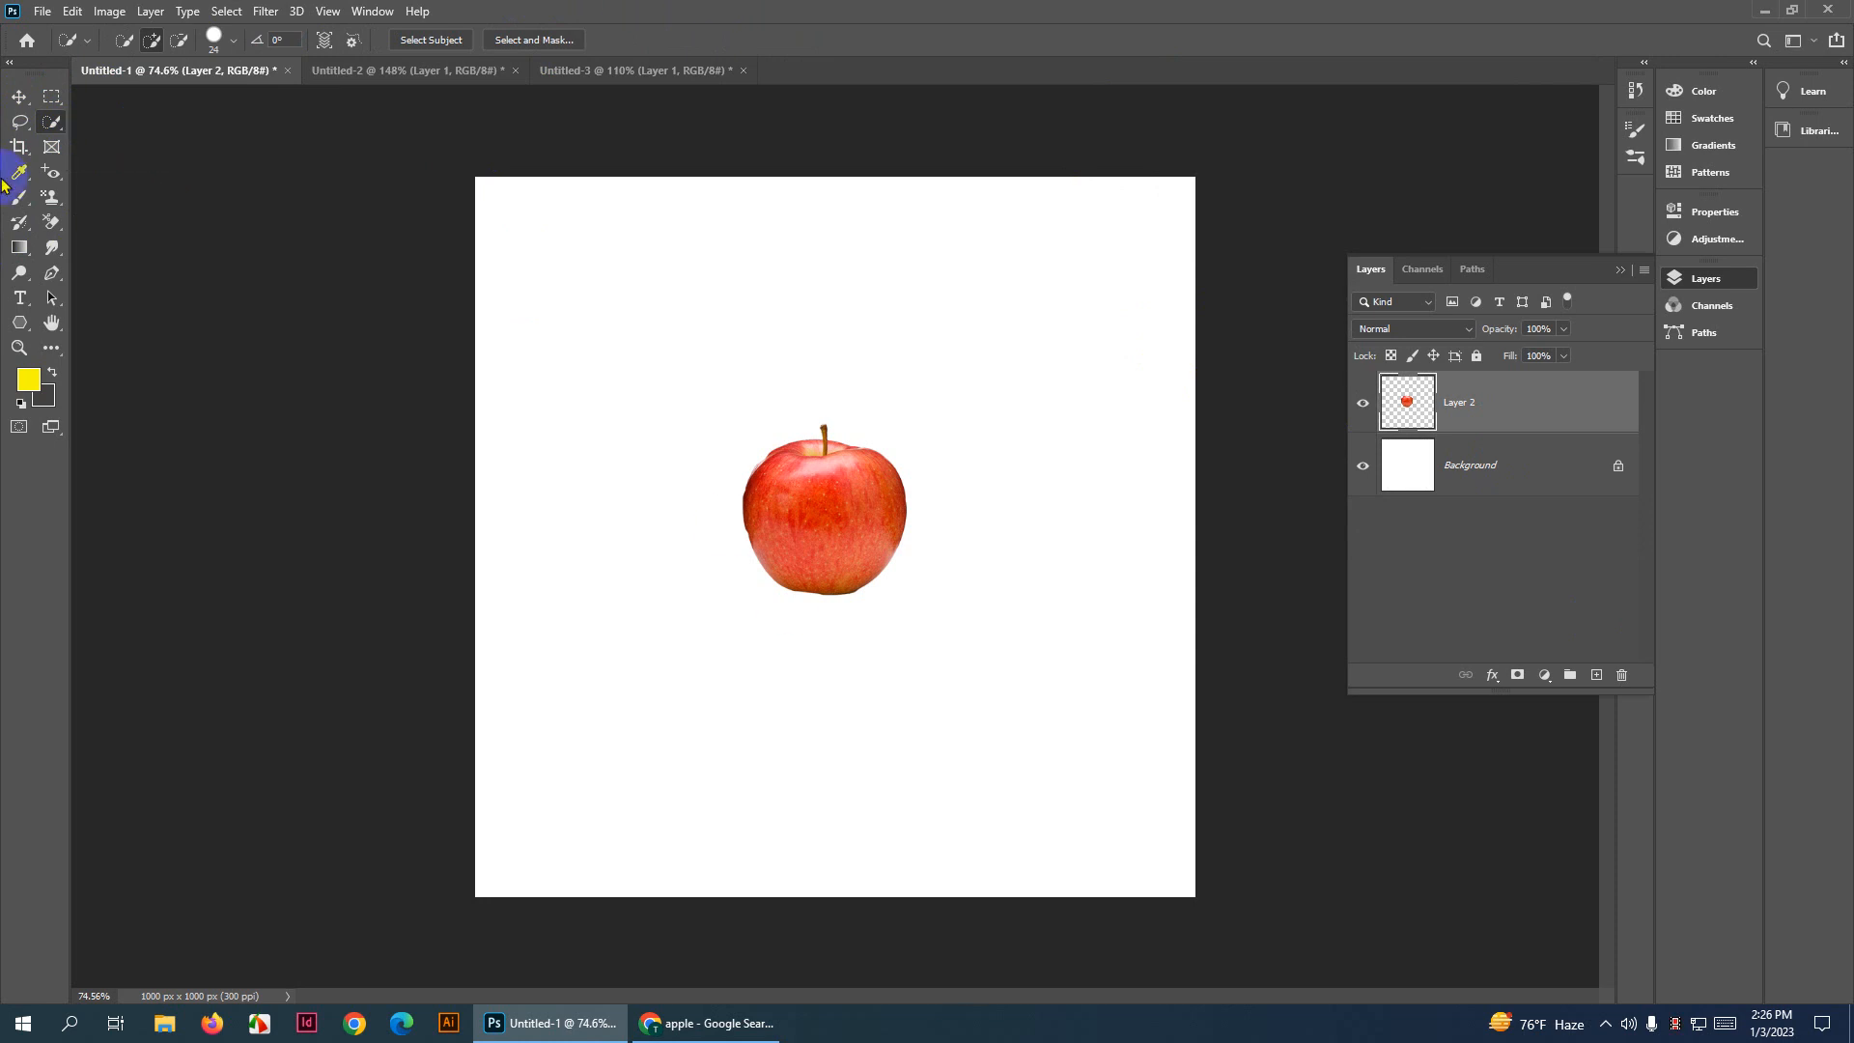
pyautogui.click(52, 122)
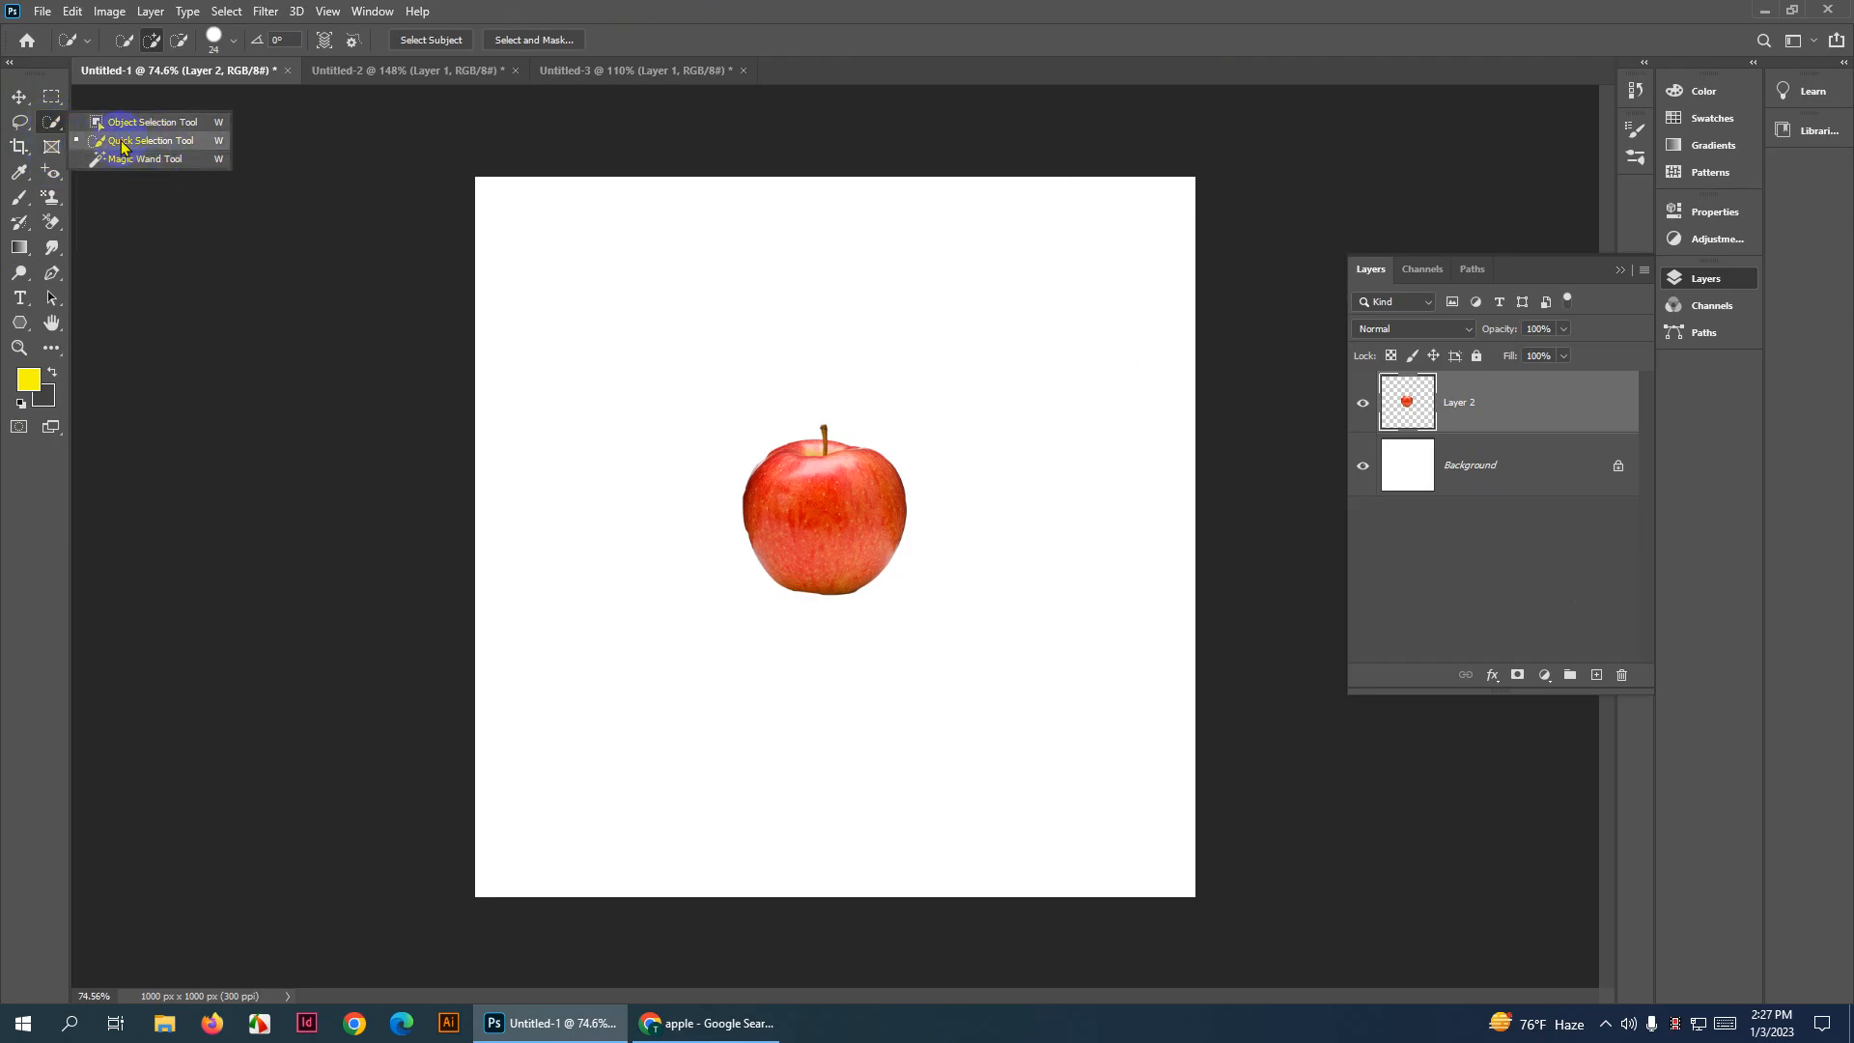
pyautogui.click(791, 8)
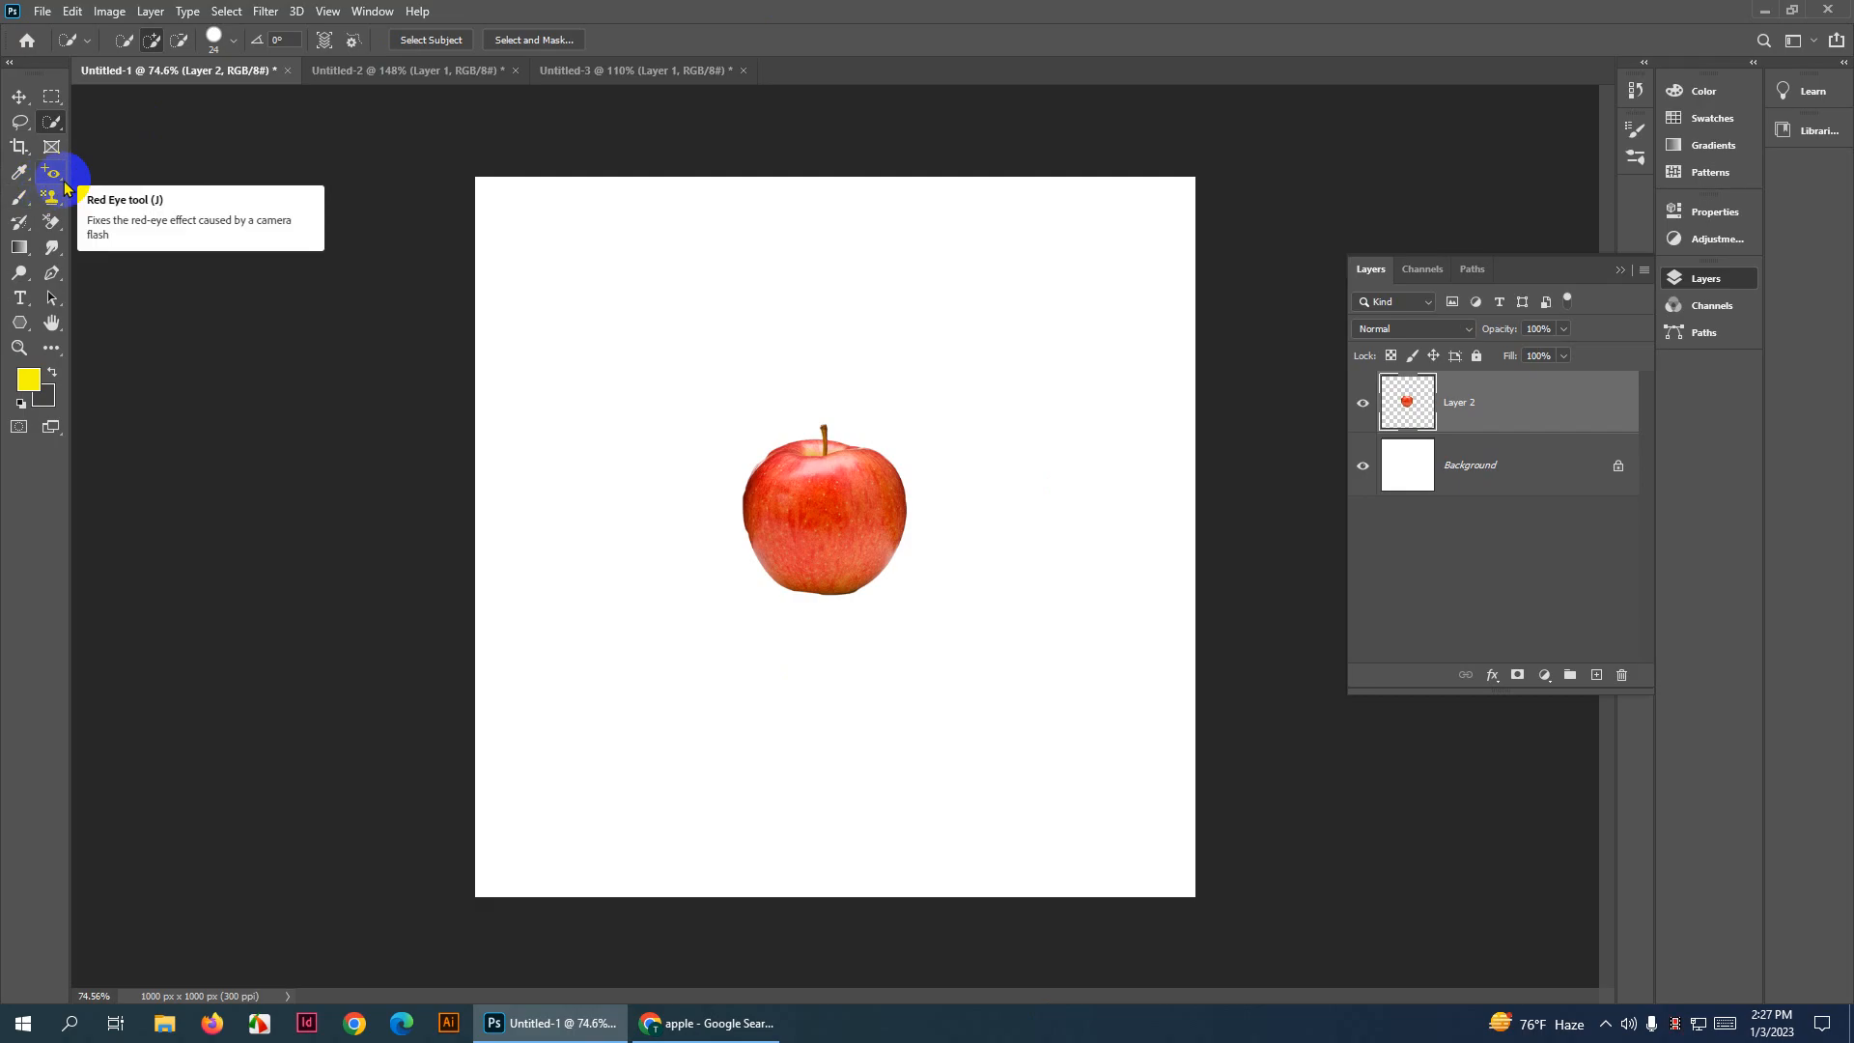
pyautogui.click(19, 197)
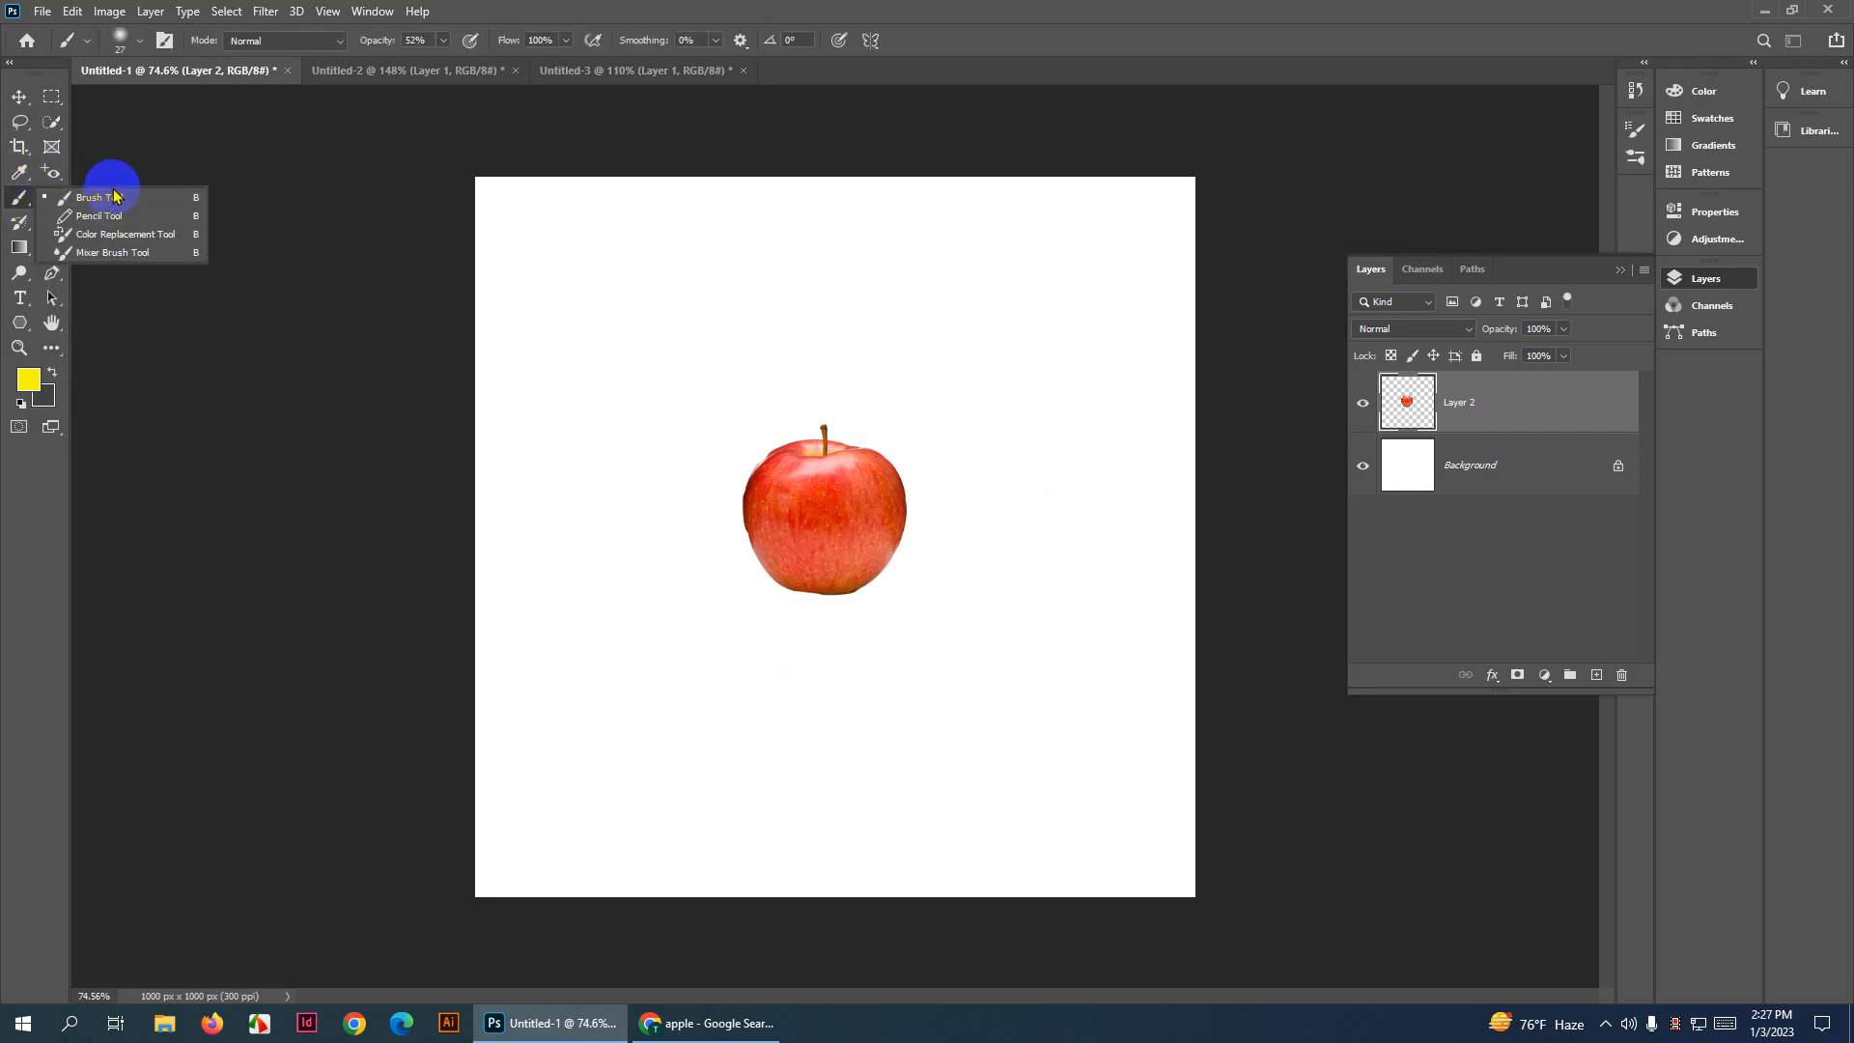
pyautogui.click(81, 197)
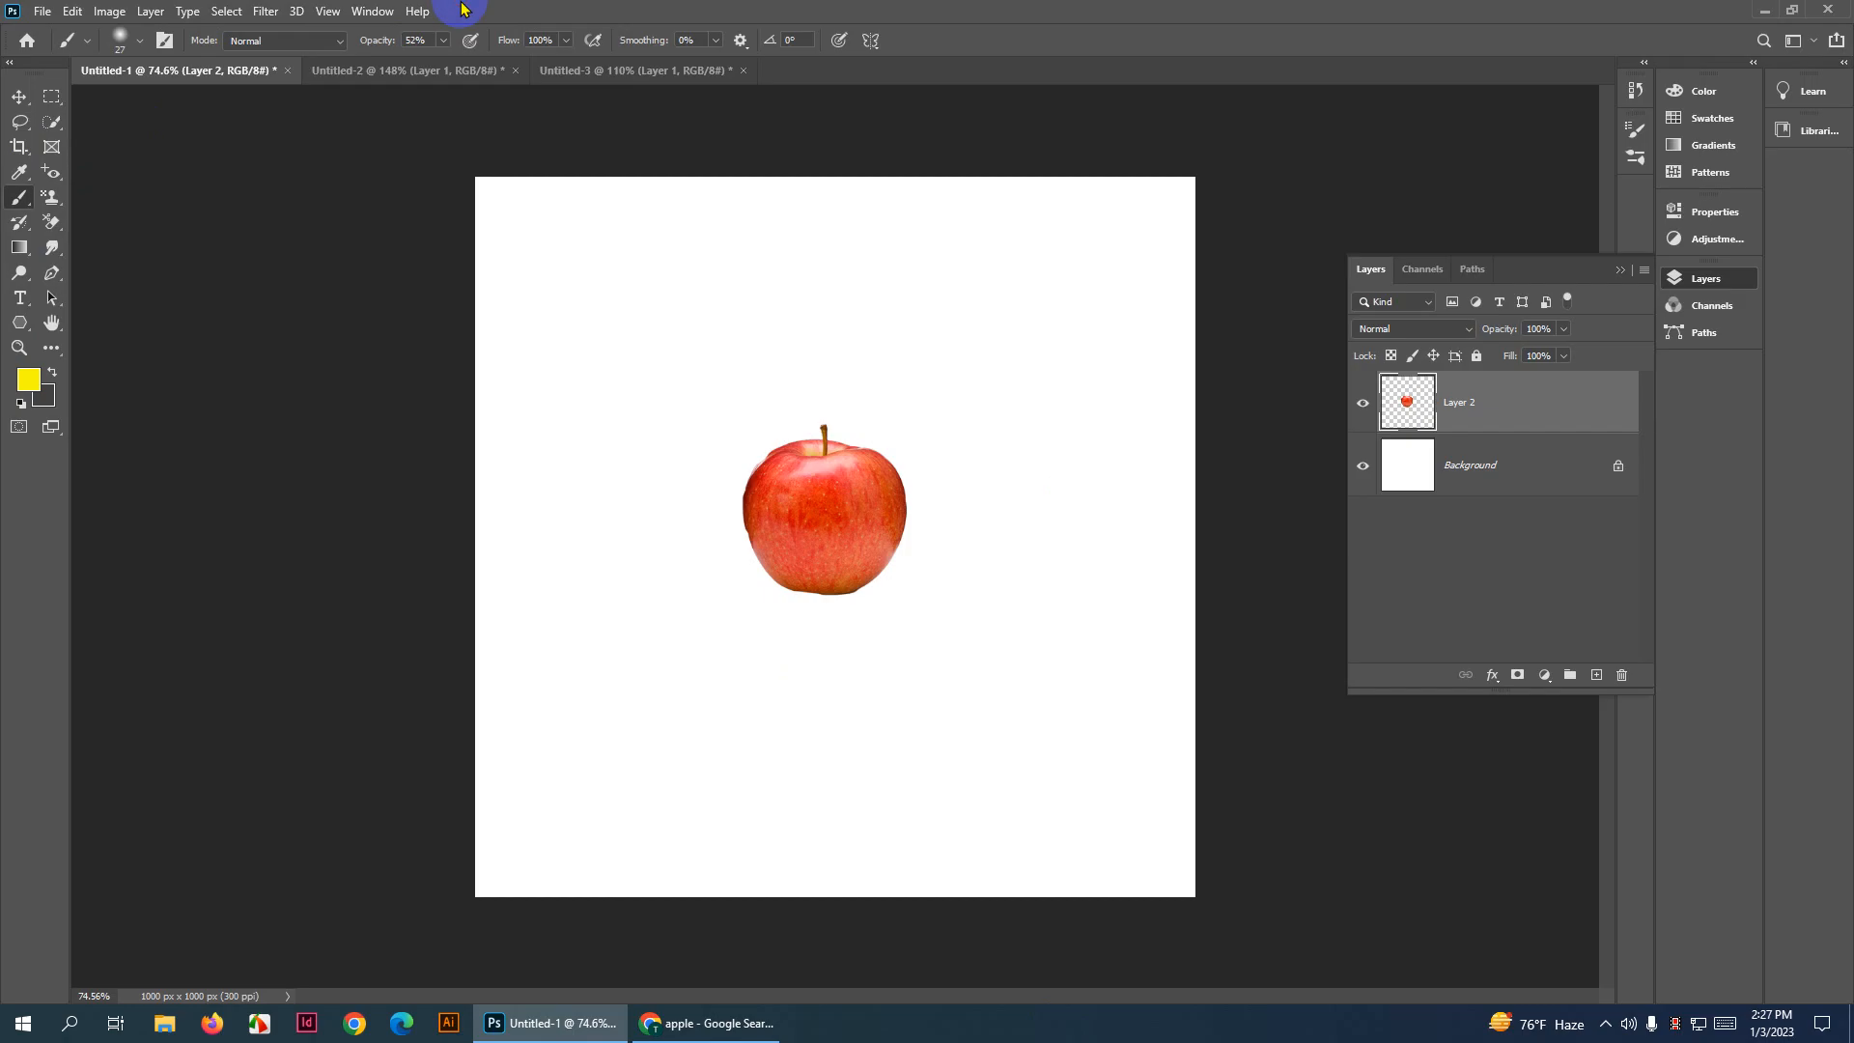
pyautogui.moveTo(19, 200); pyautogui.dragTo(141, 202)
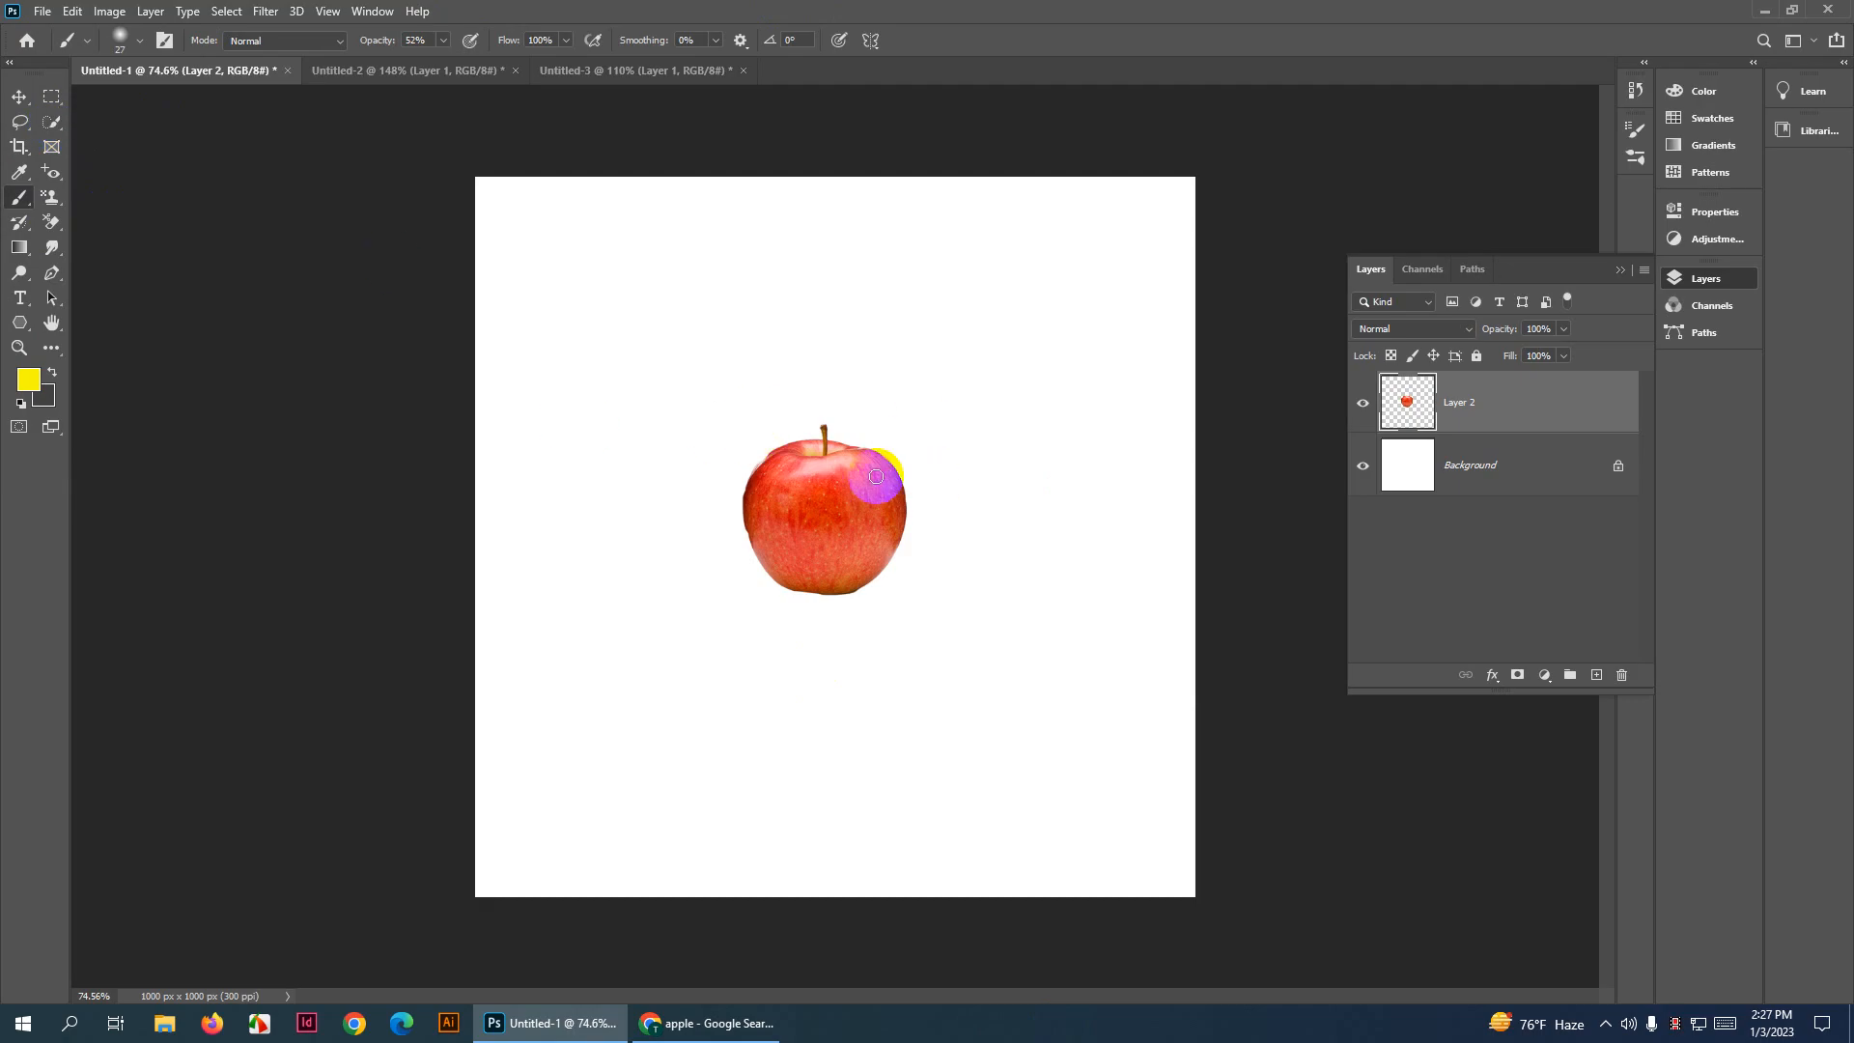
# Delete the apple layer from Untitled-1 and switch to the Untitled-3 document with the large apple
pyautogui.press('Delete')
pyautogui.click(533, 71)
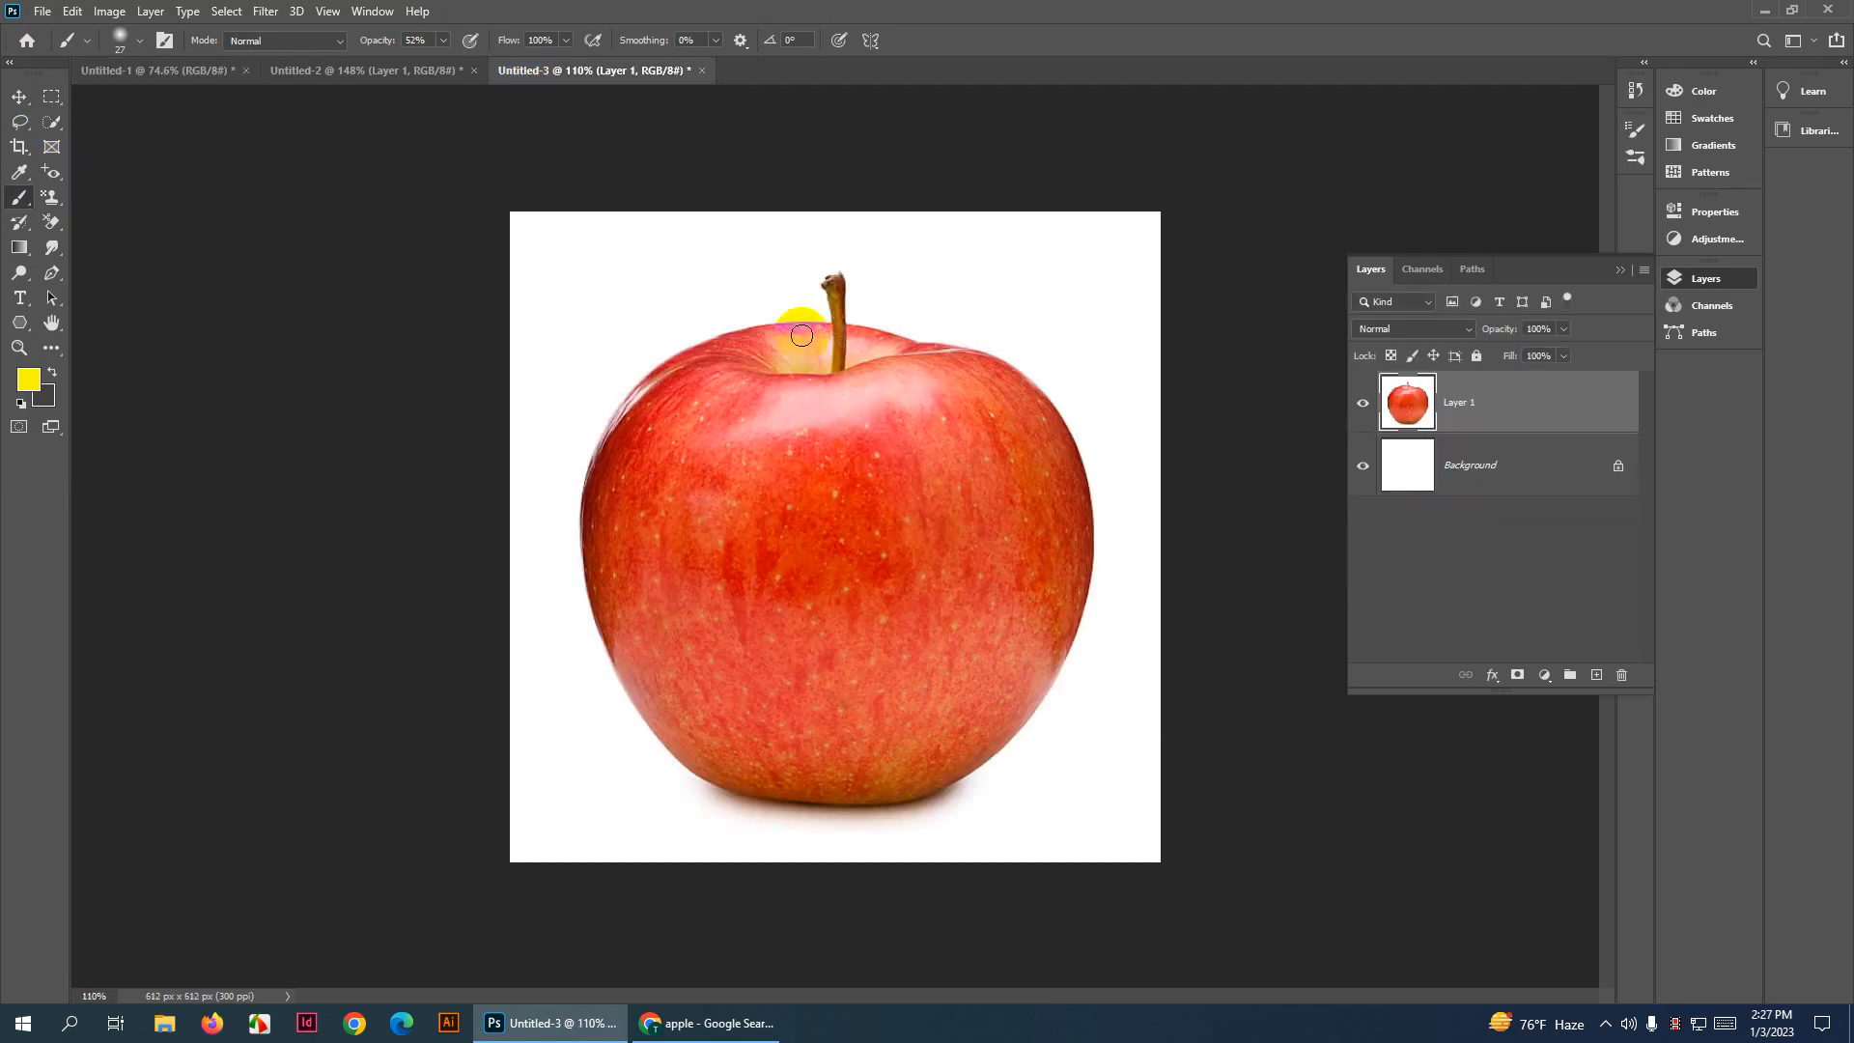
pyautogui.scroll(4, 927, 453)
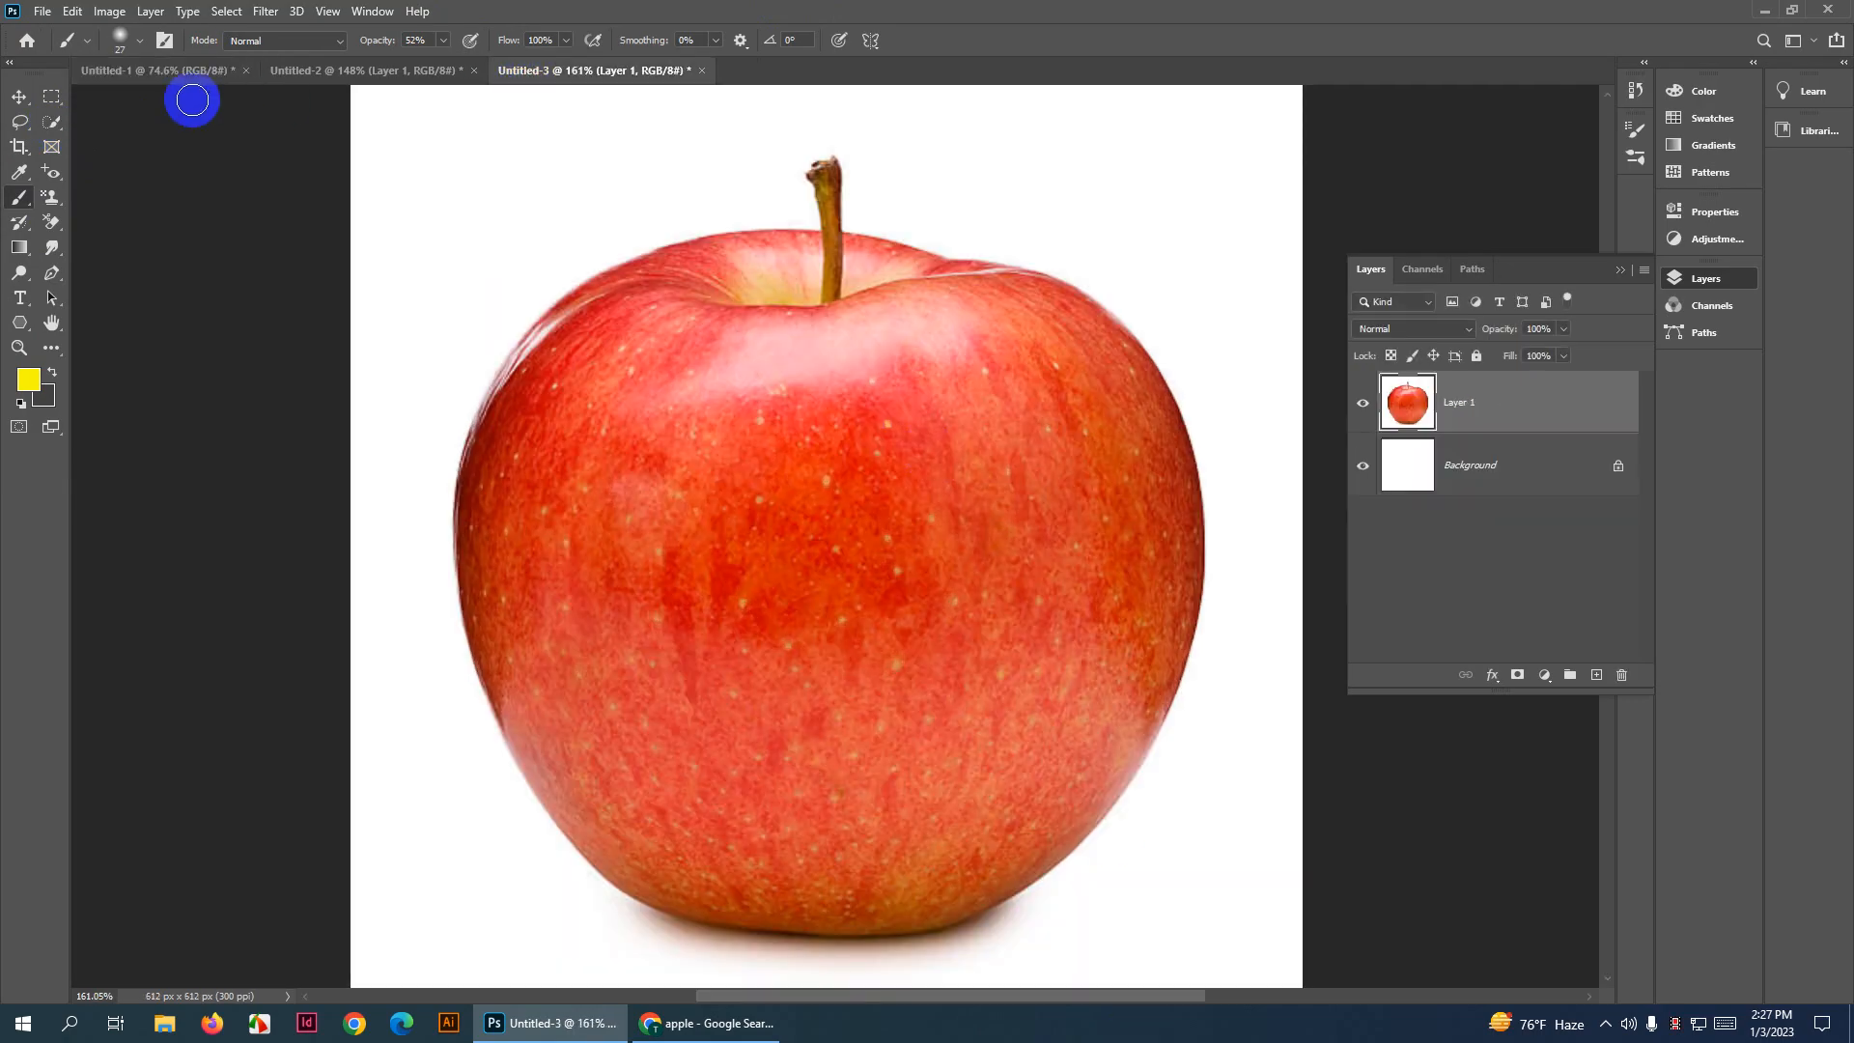
# Activate the Quick Selection tool and try different brush diameters, including about 978 px and 28 px, ending at 138 px
pyautogui.click(58, 126)
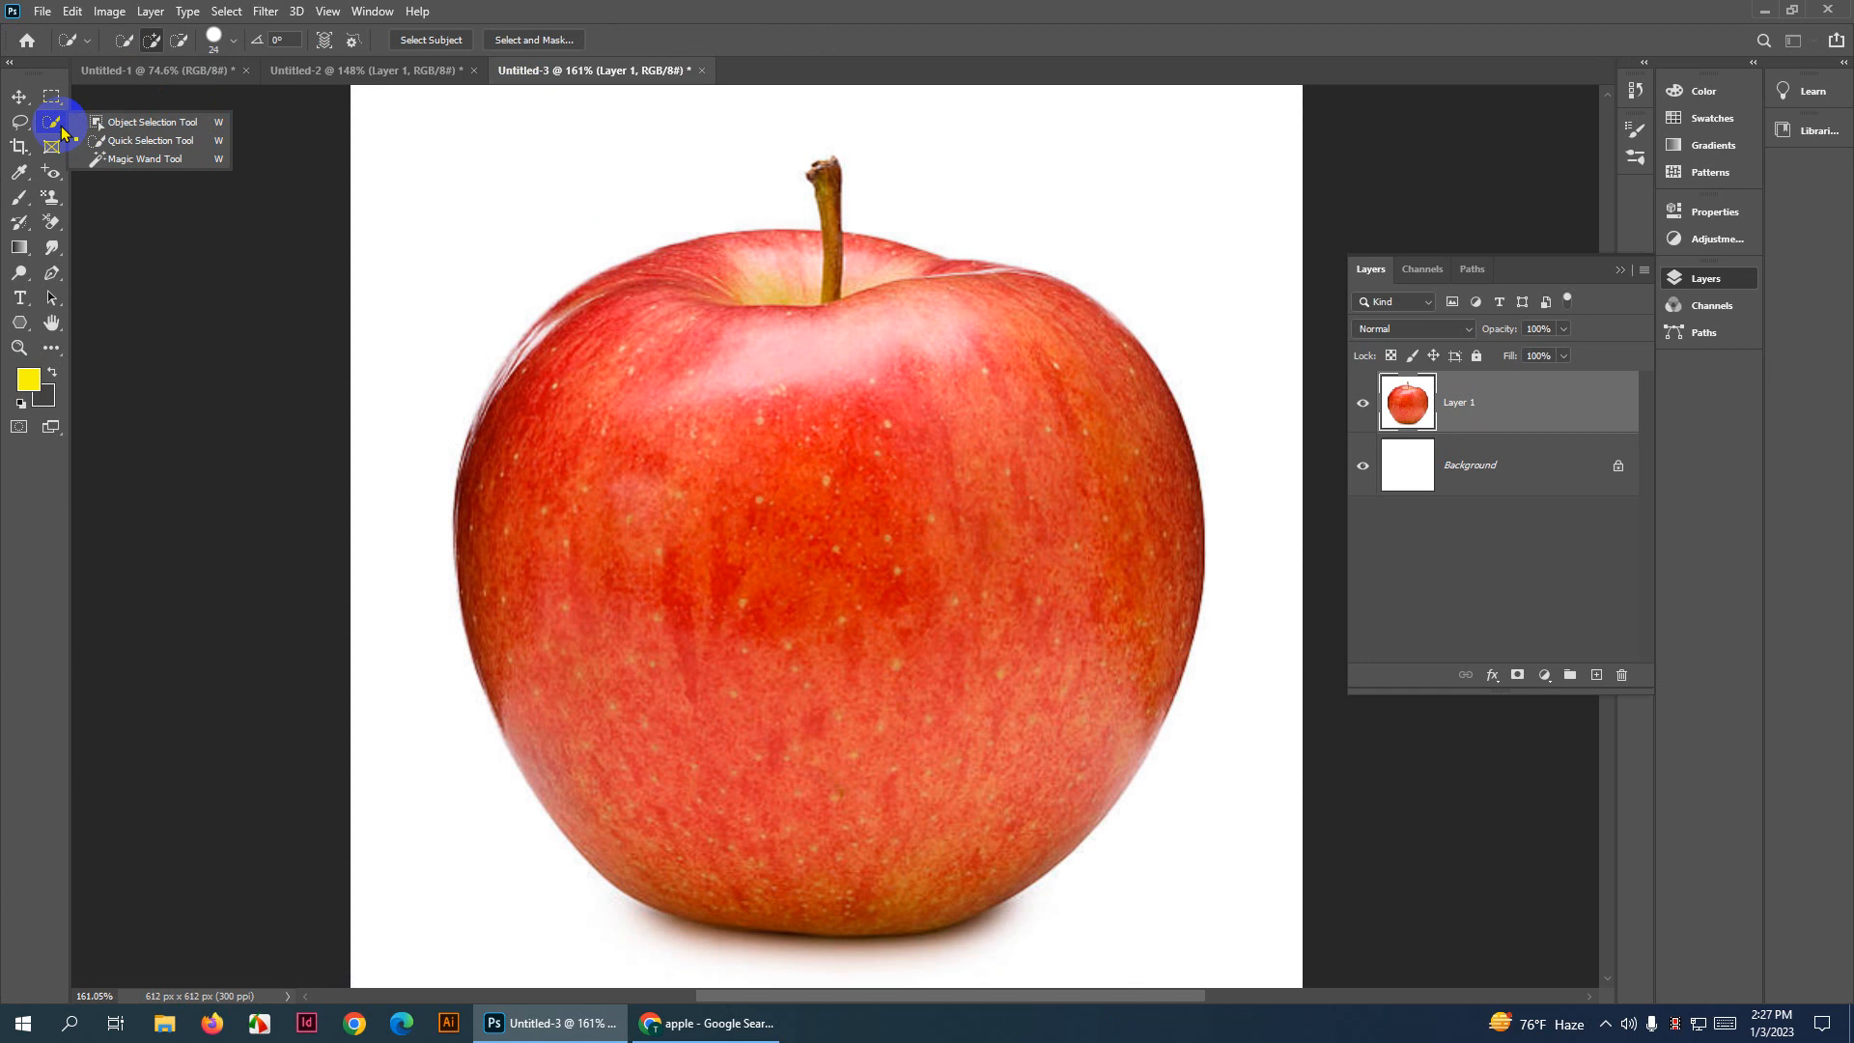
pyautogui.click(137, 140)
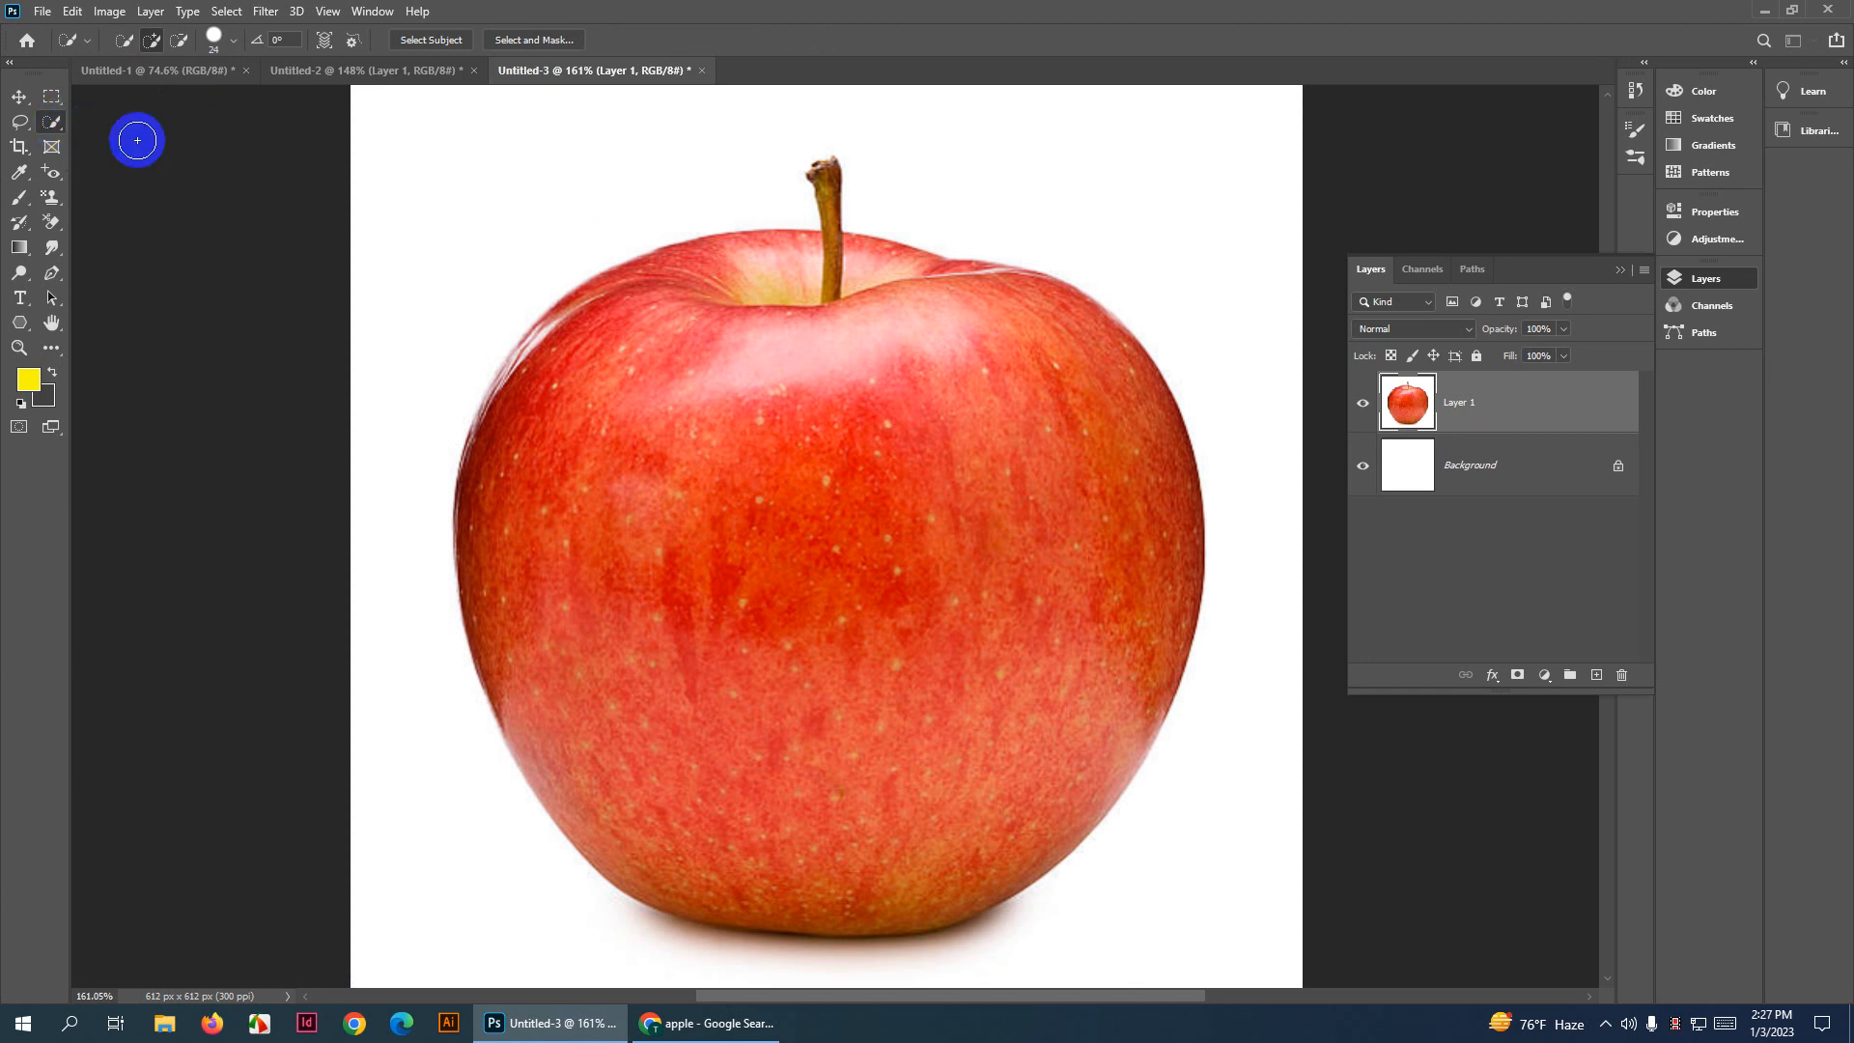
pyautogui.rightClick(44, 133)
pyautogui.click(104, 139)
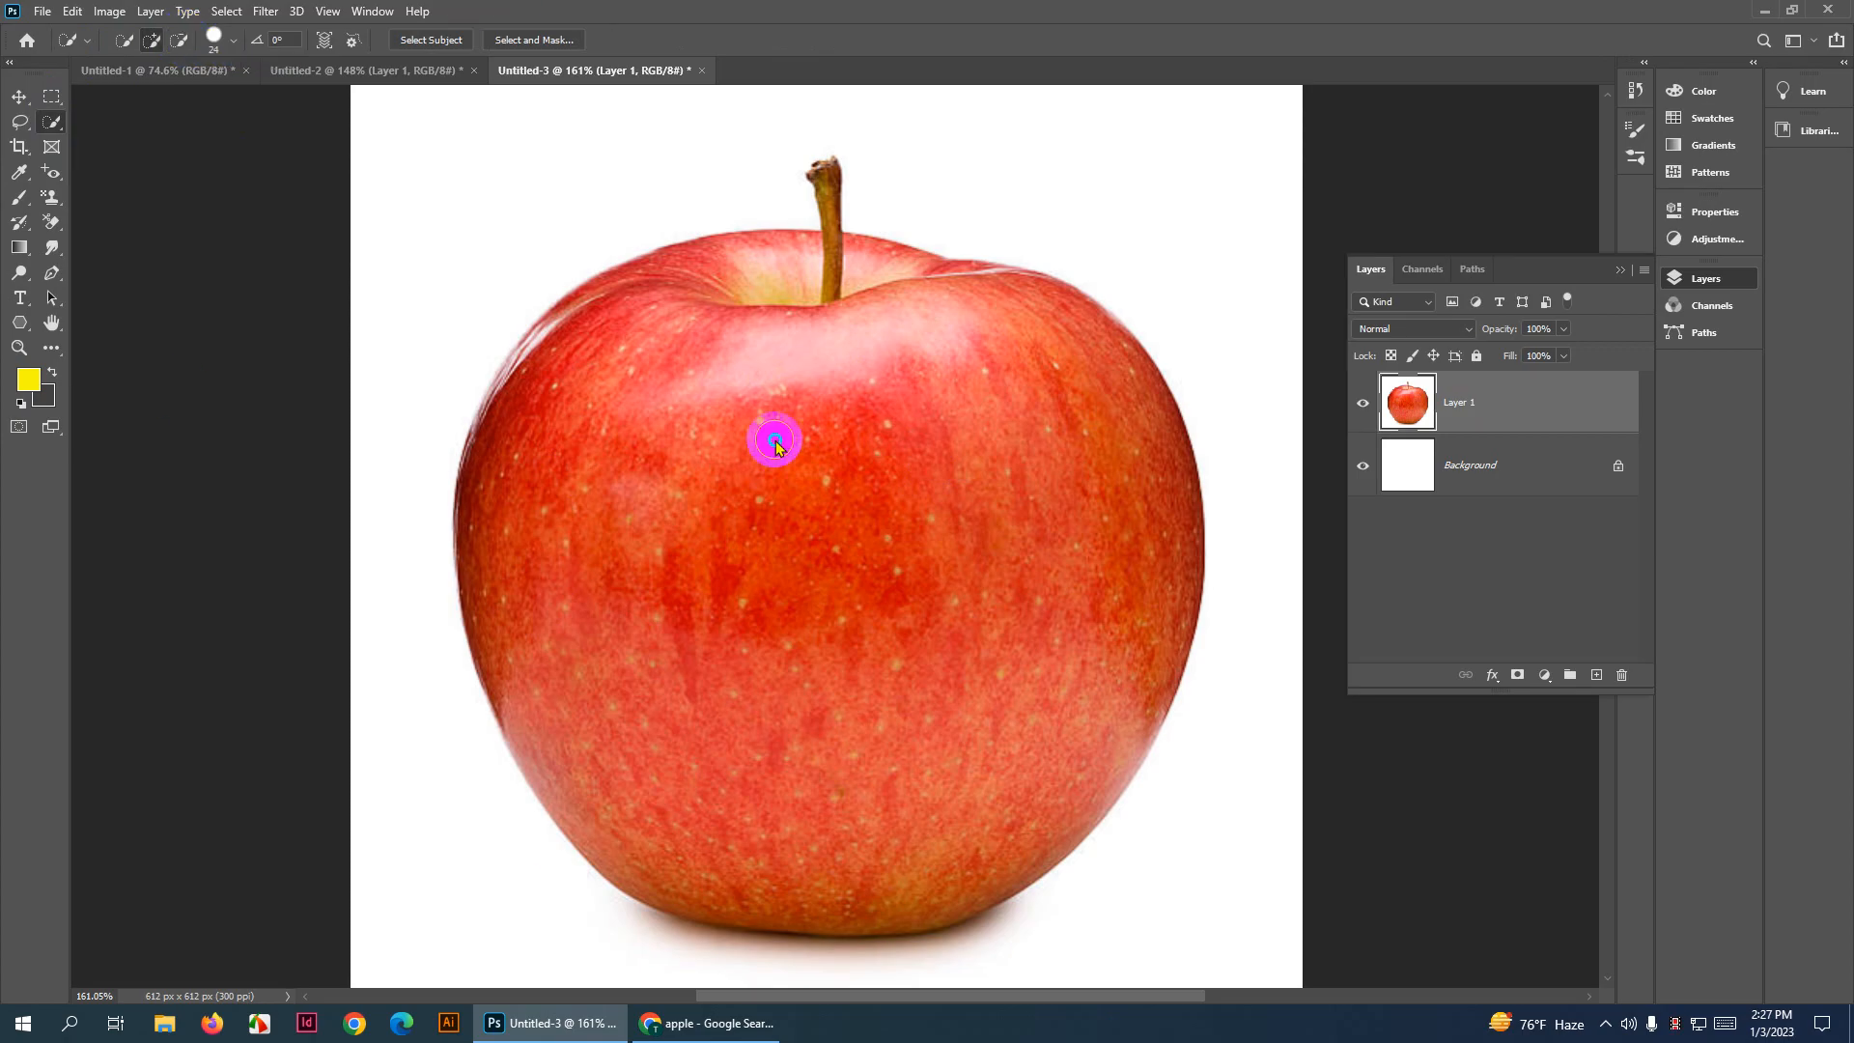
pyautogui.moveTo(775, 443)
pyautogui.mouseDown()
pyautogui.moveTo(1660, 352)
pyautogui.moveTo(780, 362)
pyautogui.moveTo(1692, 380)
pyautogui.moveTo(773, 386)
pyautogui.moveTo(977, 385)
pyautogui.moveTo(815, 380)
pyautogui.moveTo(890, 362)
pyautogui.moveTo(1521, 365)
pyautogui.mouseUp()
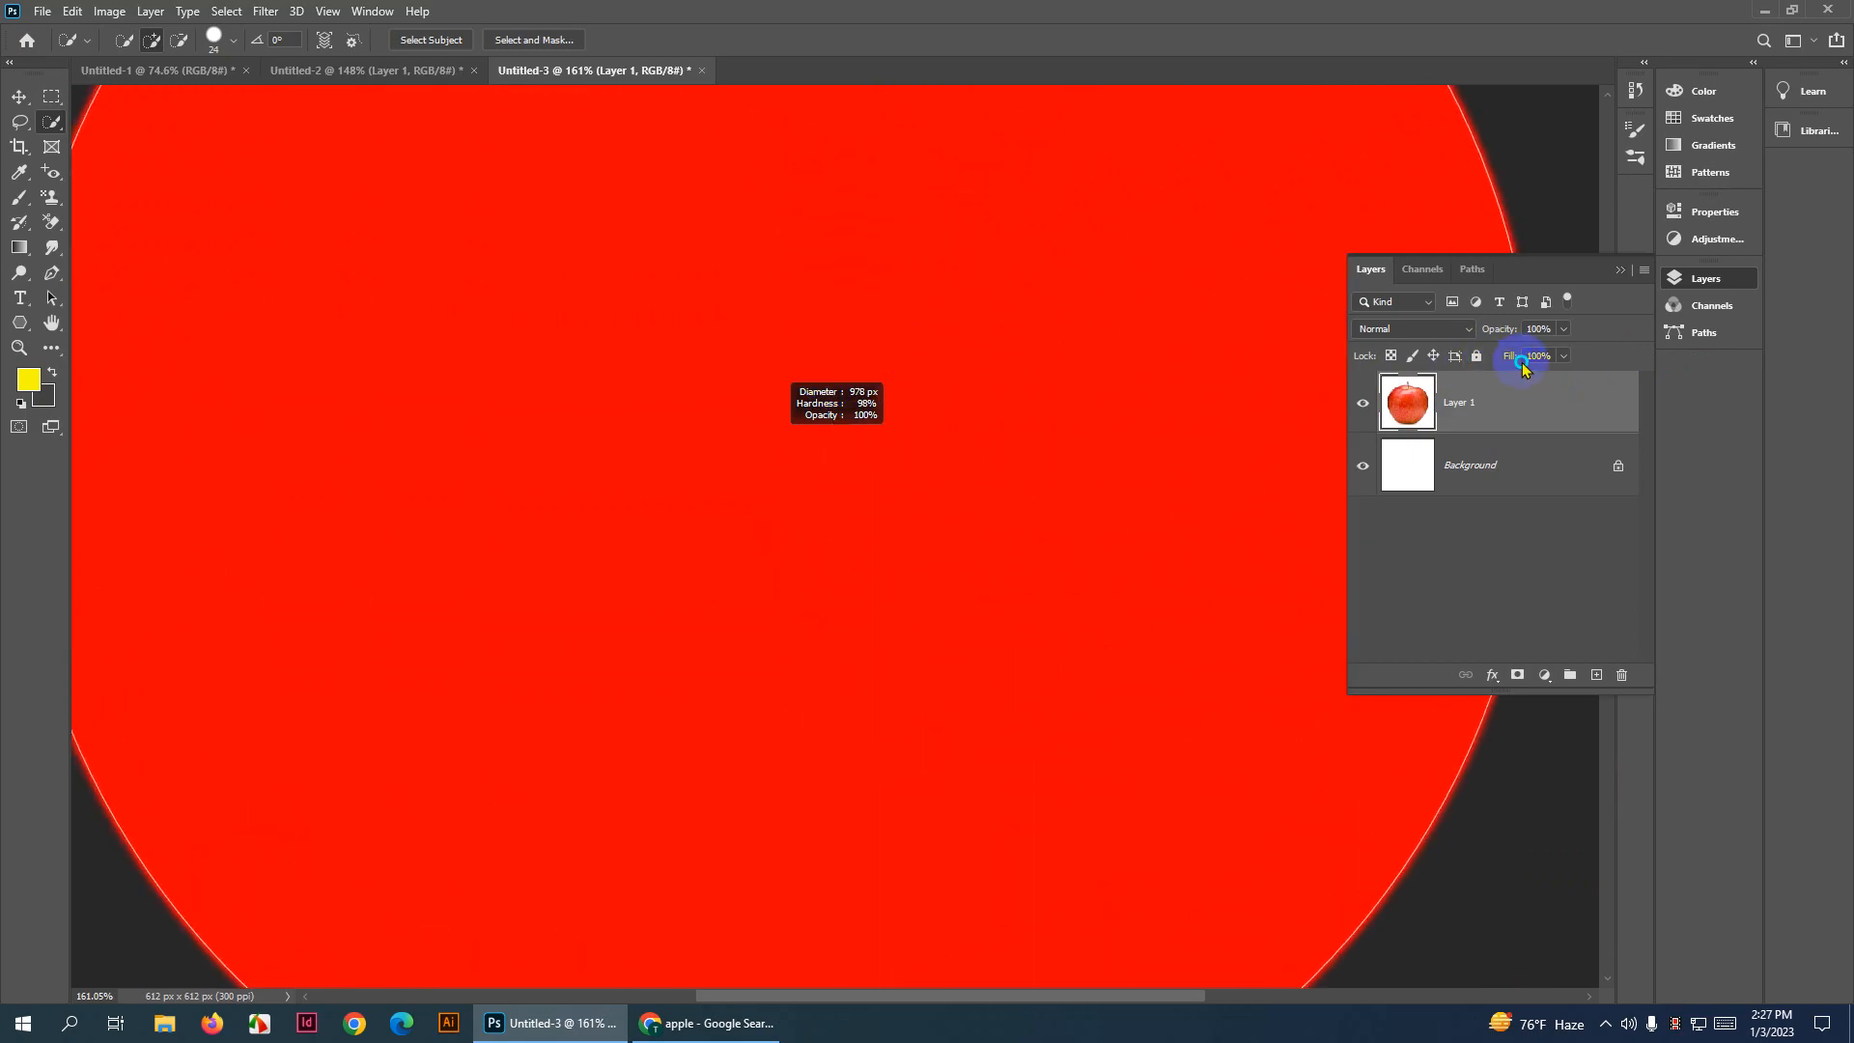
pyautogui.moveTo(1521, 368); pyautogui.dragTo(782, 352)
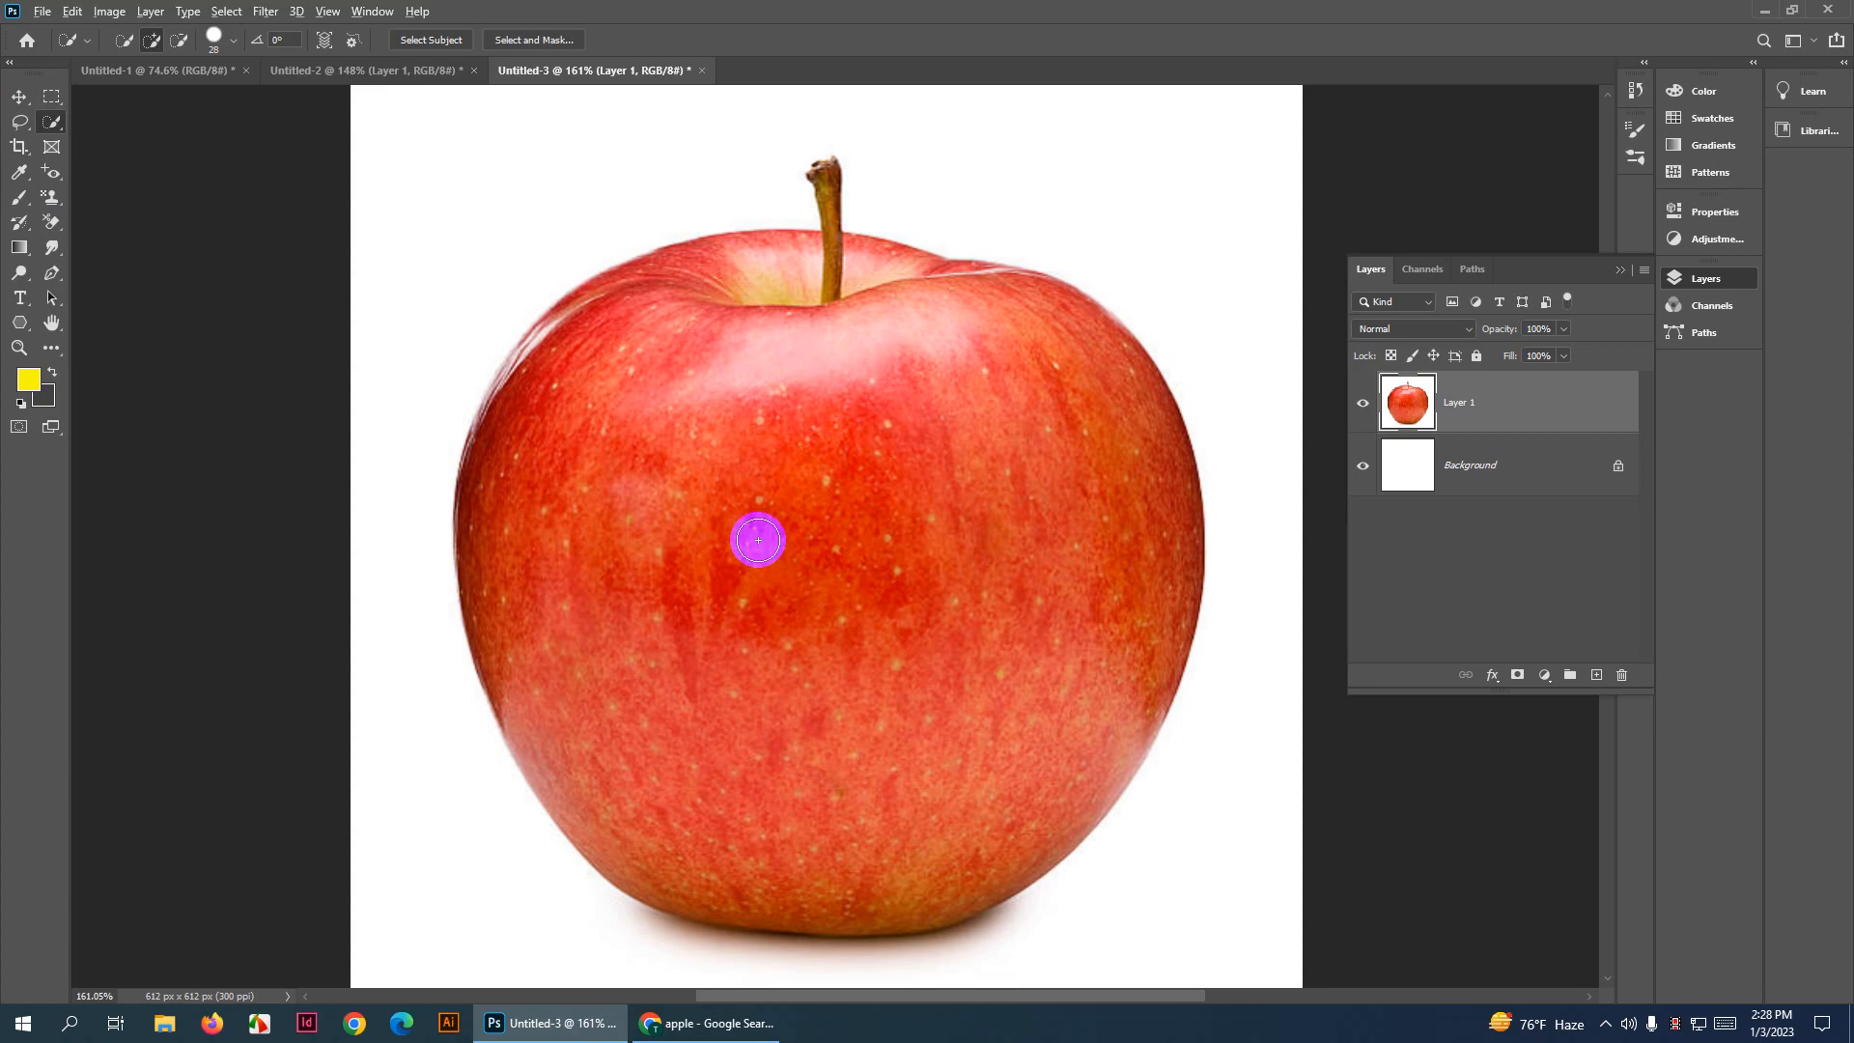
pyautogui.moveTo(713, 486)
pyautogui.mouseDown()
pyautogui.moveTo(1622, 435)
pyautogui.moveTo(1220, 393)
pyautogui.moveTo(1455, 331)
pyautogui.moveTo(1839, 276)
pyautogui.moveTo(1844, 218)
pyautogui.moveTo(1217, 256)
pyautogui.moveTo(683, 322)
pyautogui.mouseUp()
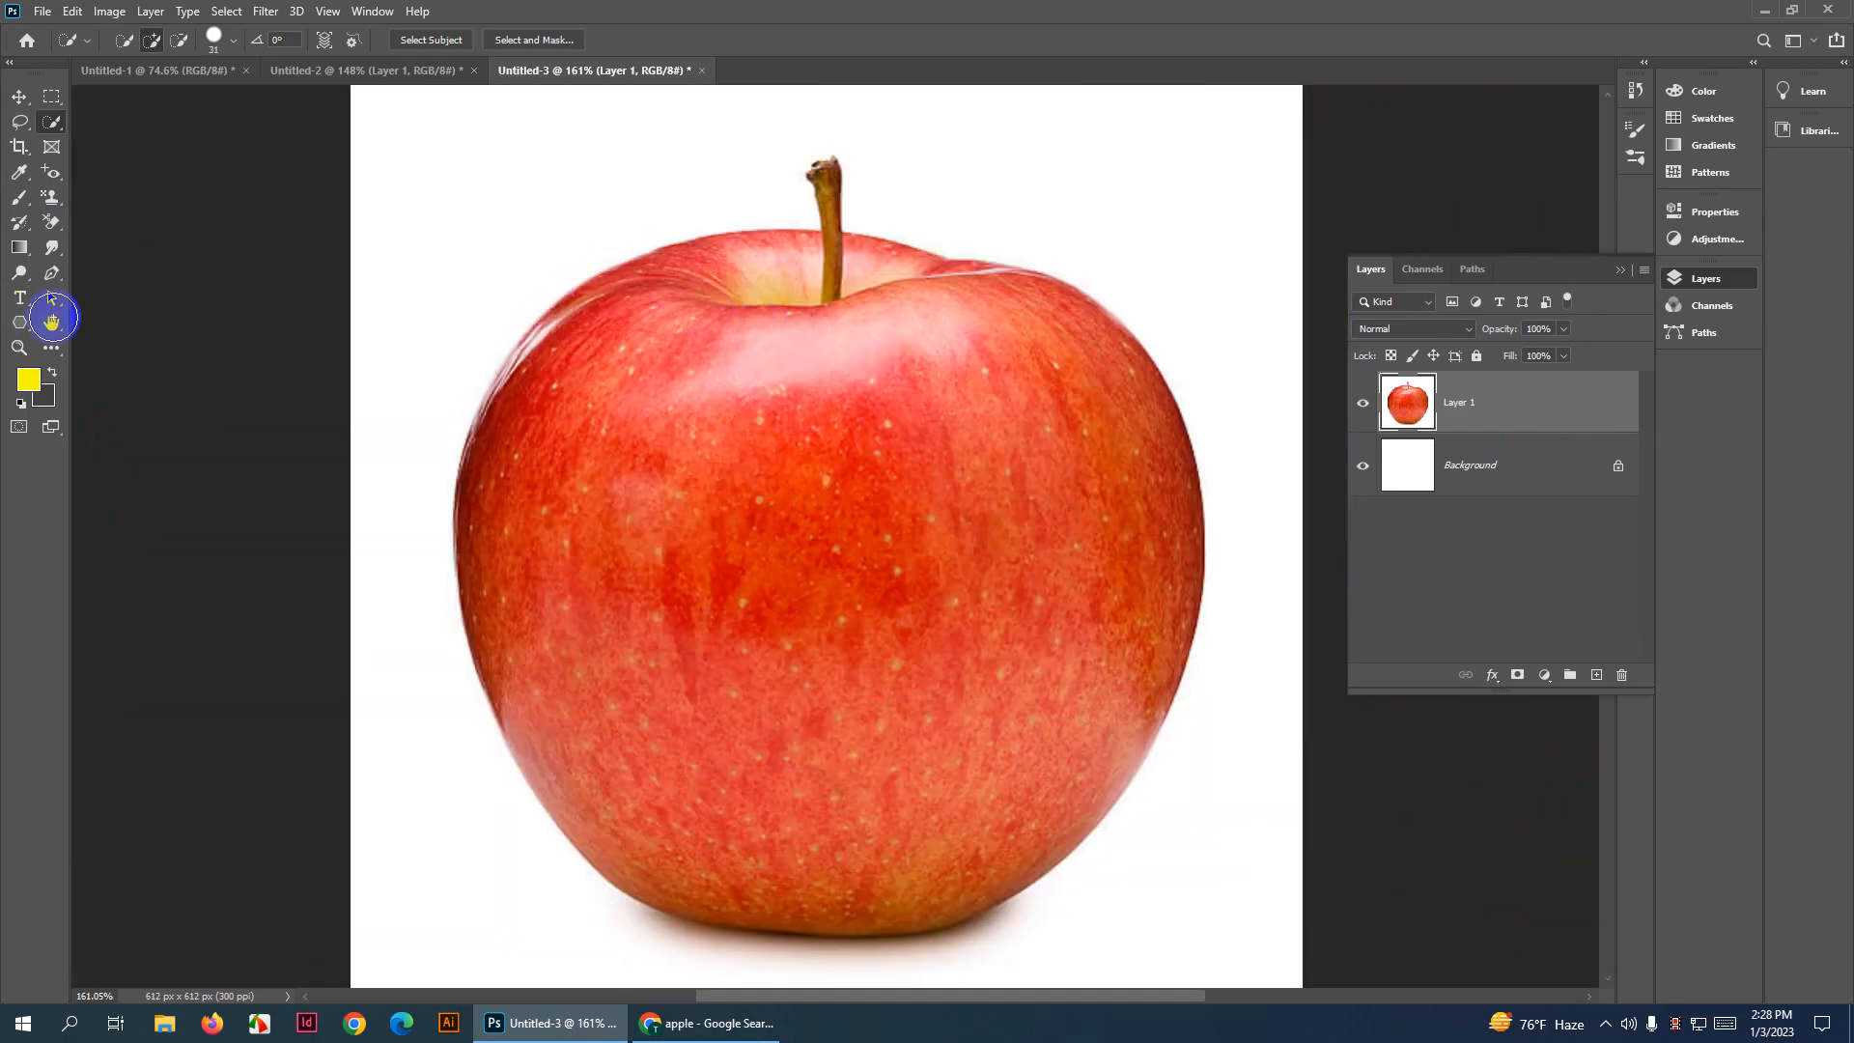
pyautogui.moveTo(603, 390); pyautogui.dragTo(692, 410)
# Try a quick selection at the apple's centre, deselect it, reduce the brush to 55 px, and select the whole apple with its stem
pyautogui.click(810, 516)
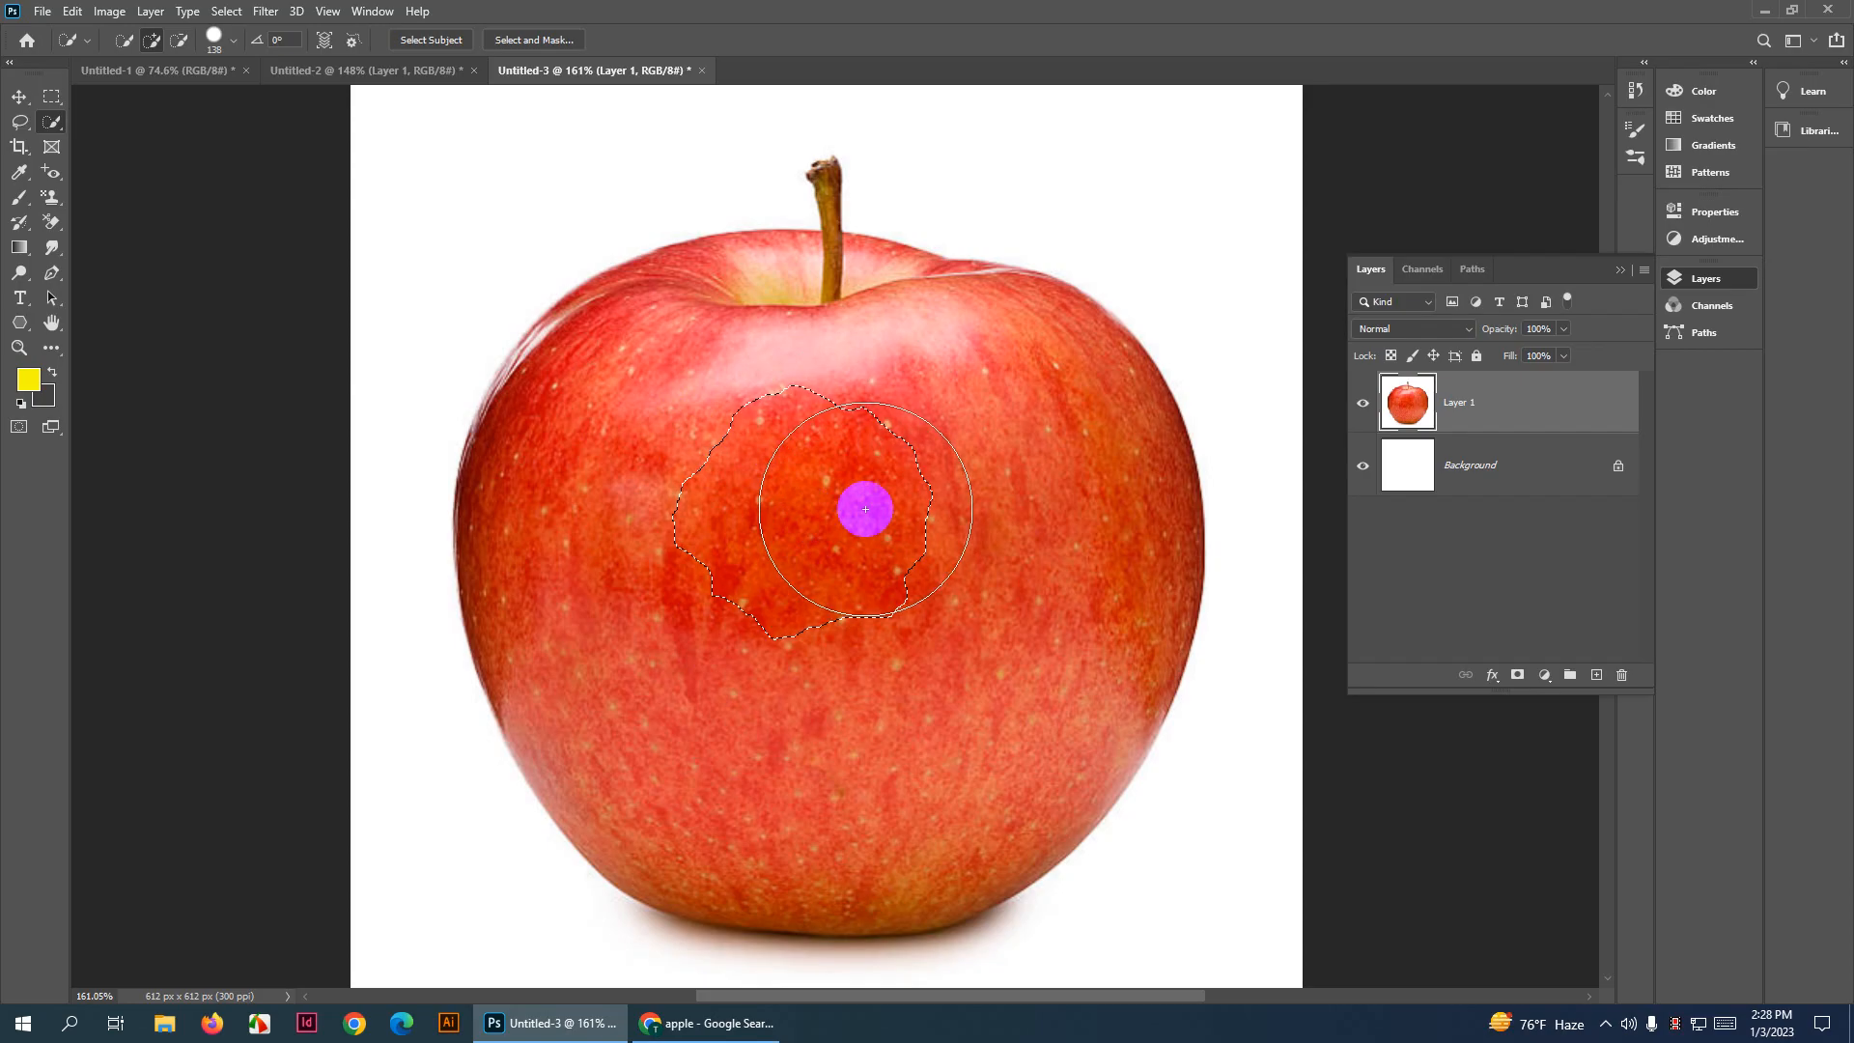
pyautogui.hotkey('ctrl', 'd')
pyautogui.moveTo(865, 509); pyautogui.dragTo(787, 504)
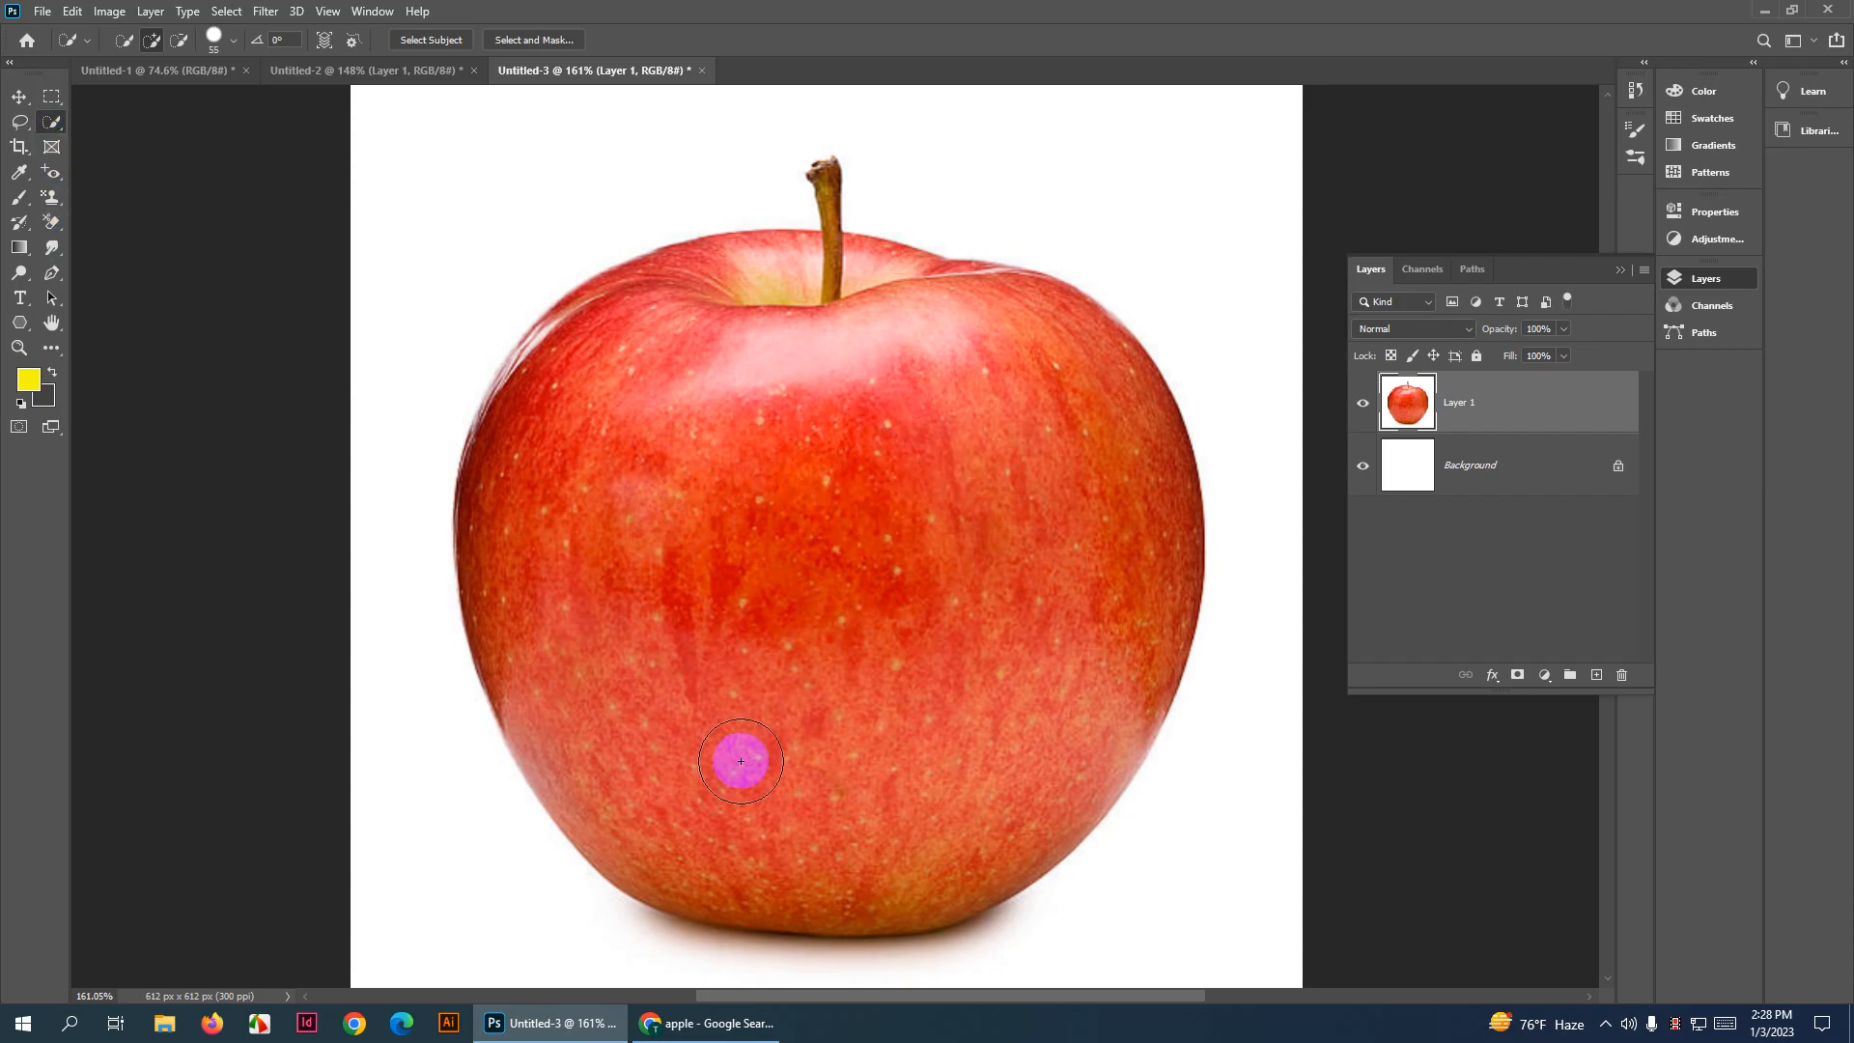
pyautogui.moveTo(741, 761)
pyautogui.mouseDown()
pyautogui.moveTo(846, 741)
pyautogui.moveTo(942, 671)
pyautogui.moveTo(954, 612)
pyautogui.moveTo(927, 499)
pyautogui.moveTo(820, 391)
pyautogui.moveTo(810, 347)
pyautogui.moveTo(903, 296)
pyautogui.moveTo(676, 666)
pyautogui.mouseUp()
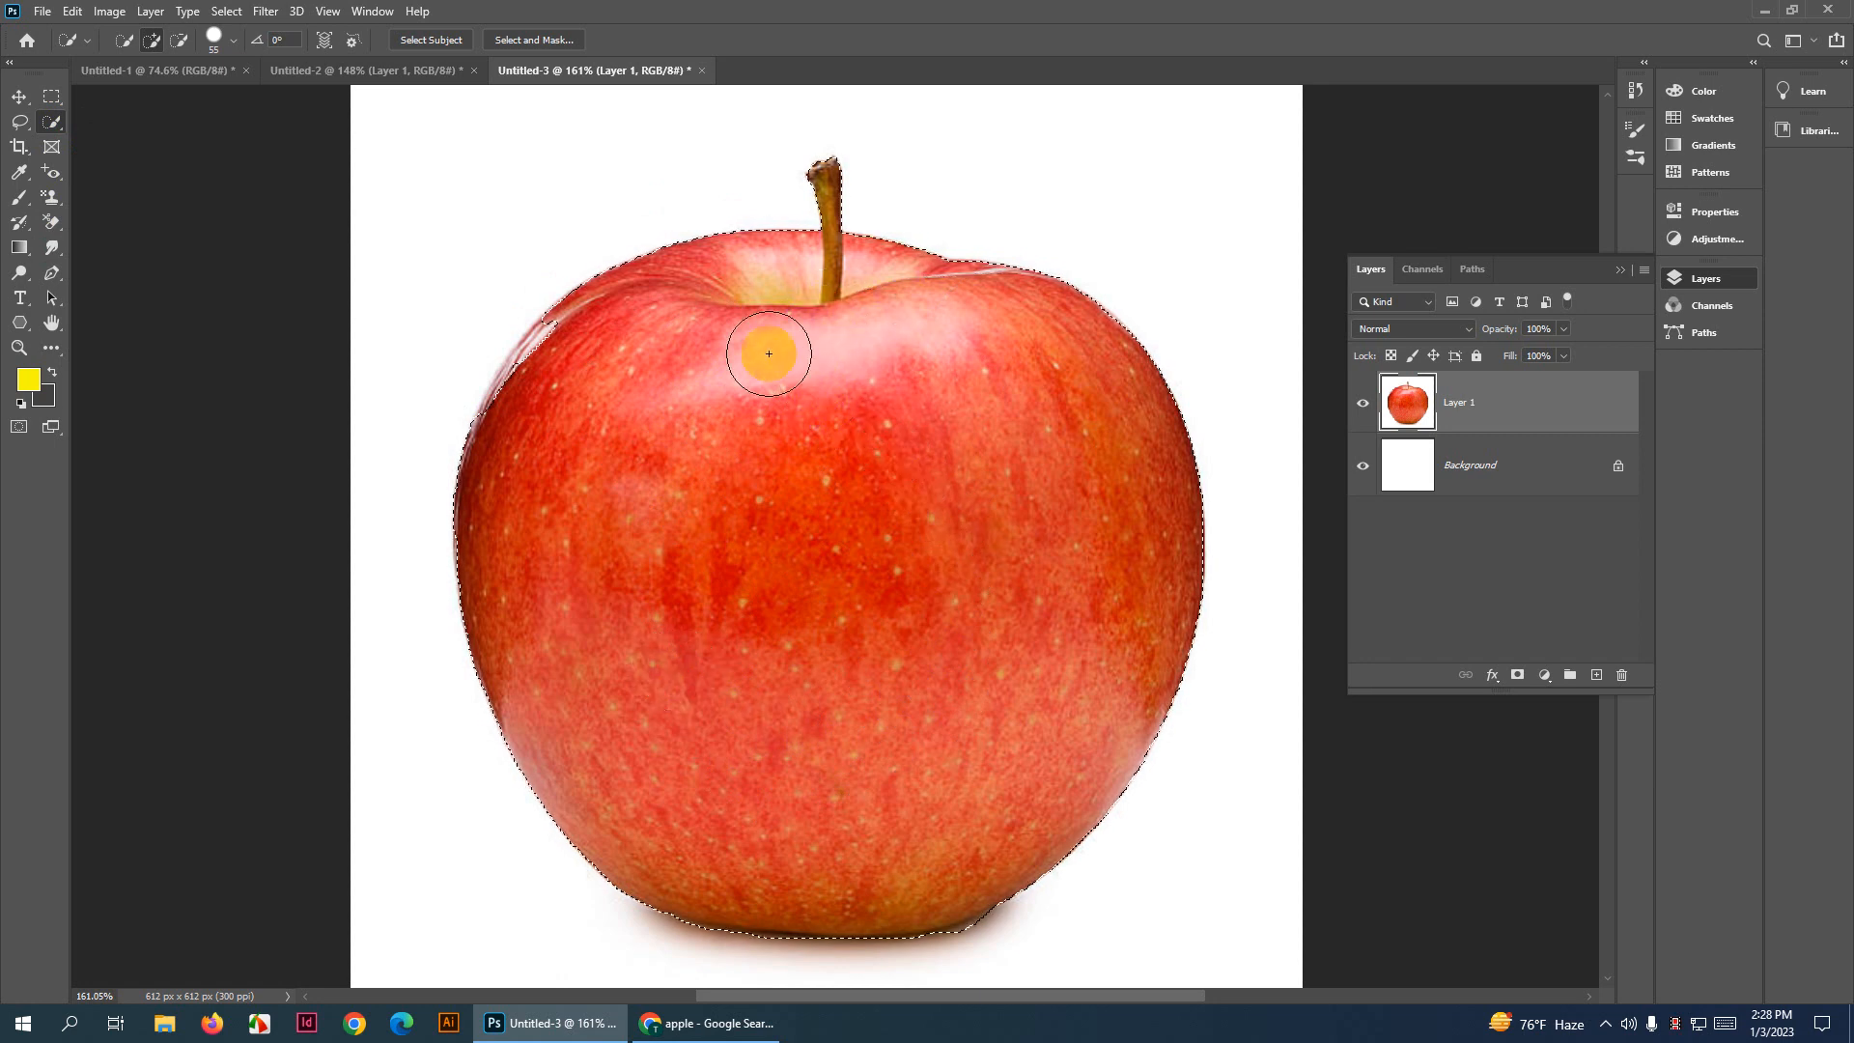
# Brush over the upper part of the selected apple and deselect it
pyautogui.moveTo(768, 354)
pyautogui.mouseDown()
pyautogui.moveTo(630, 283)
pyautogui.moveTo(617, 319)
pyautogui.mouseUp()
pyautogui.moveTo(618, 325); pyautogui.dragTo(538, 411)
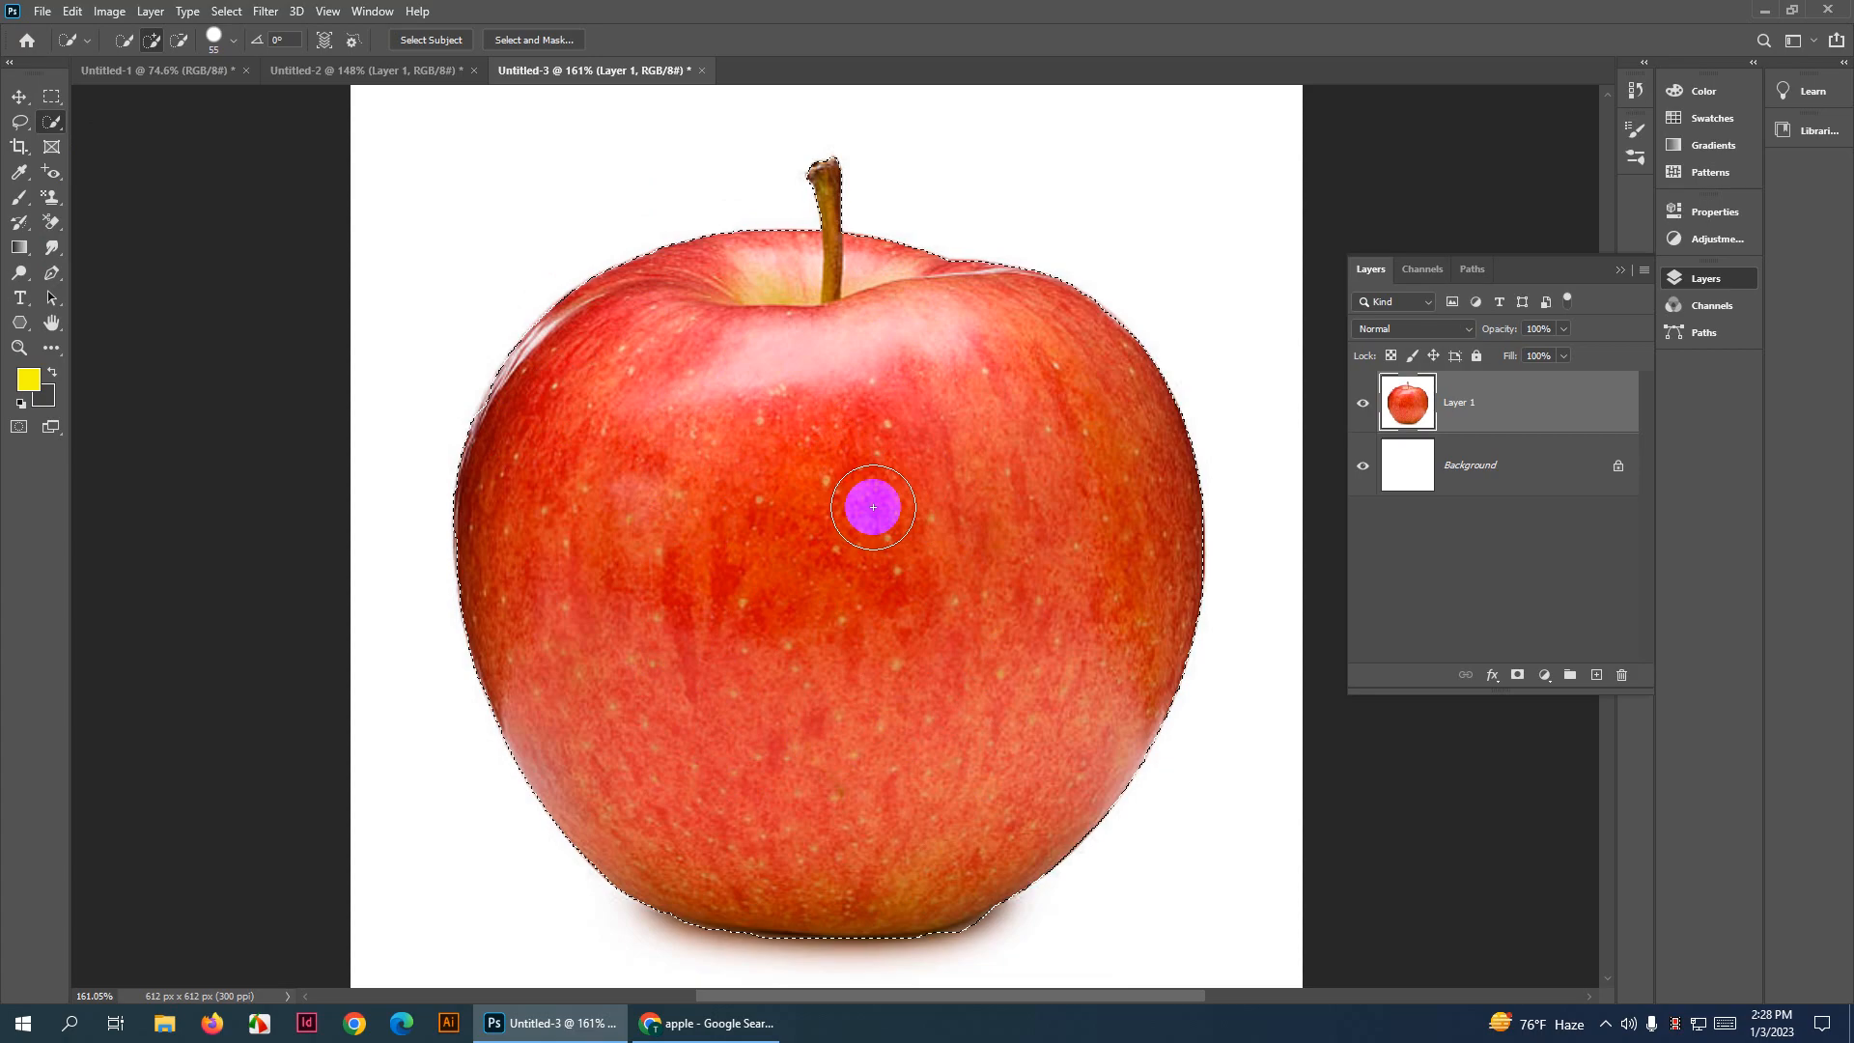
pyautogui.hotkey('ctrl', 'd')
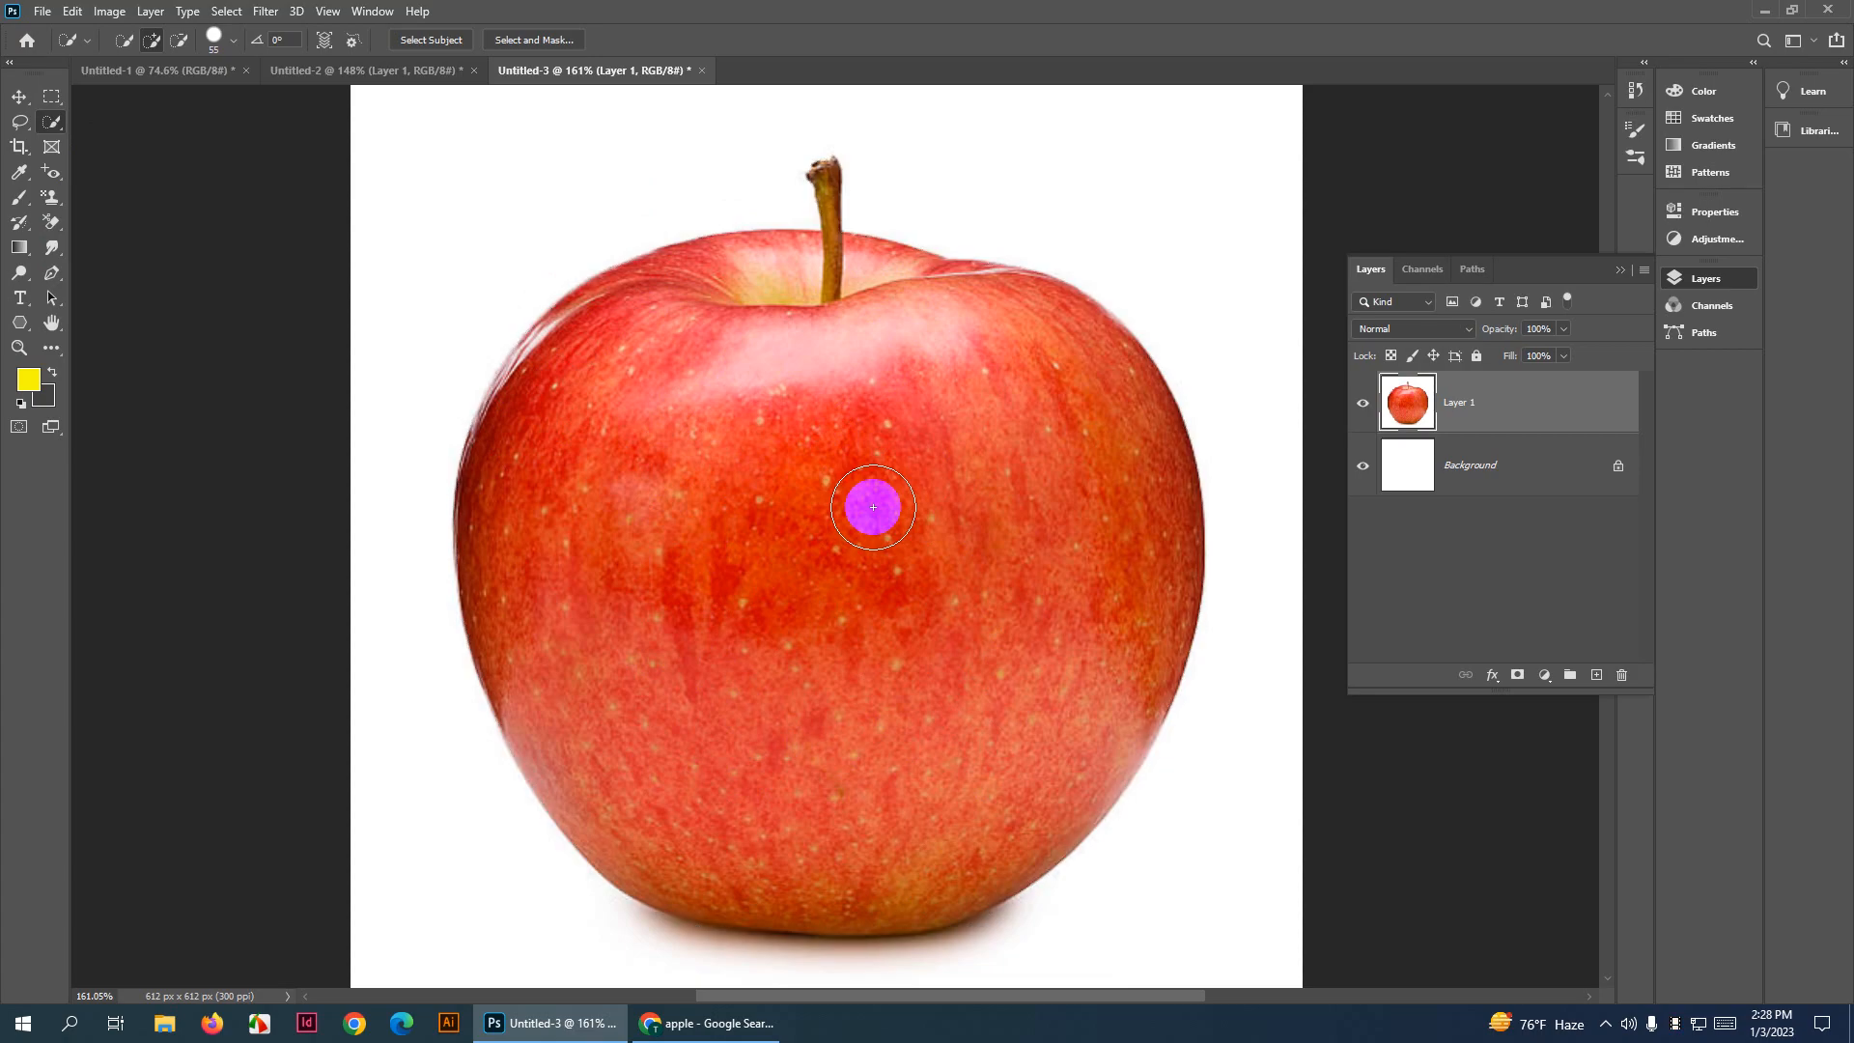
# Switch to Chrome and copy the IndiaMART image of two red apples and a halved apple from the image results
pyautogui.click(705, 1024)
pyautogui.scroll(2, 547, 565)
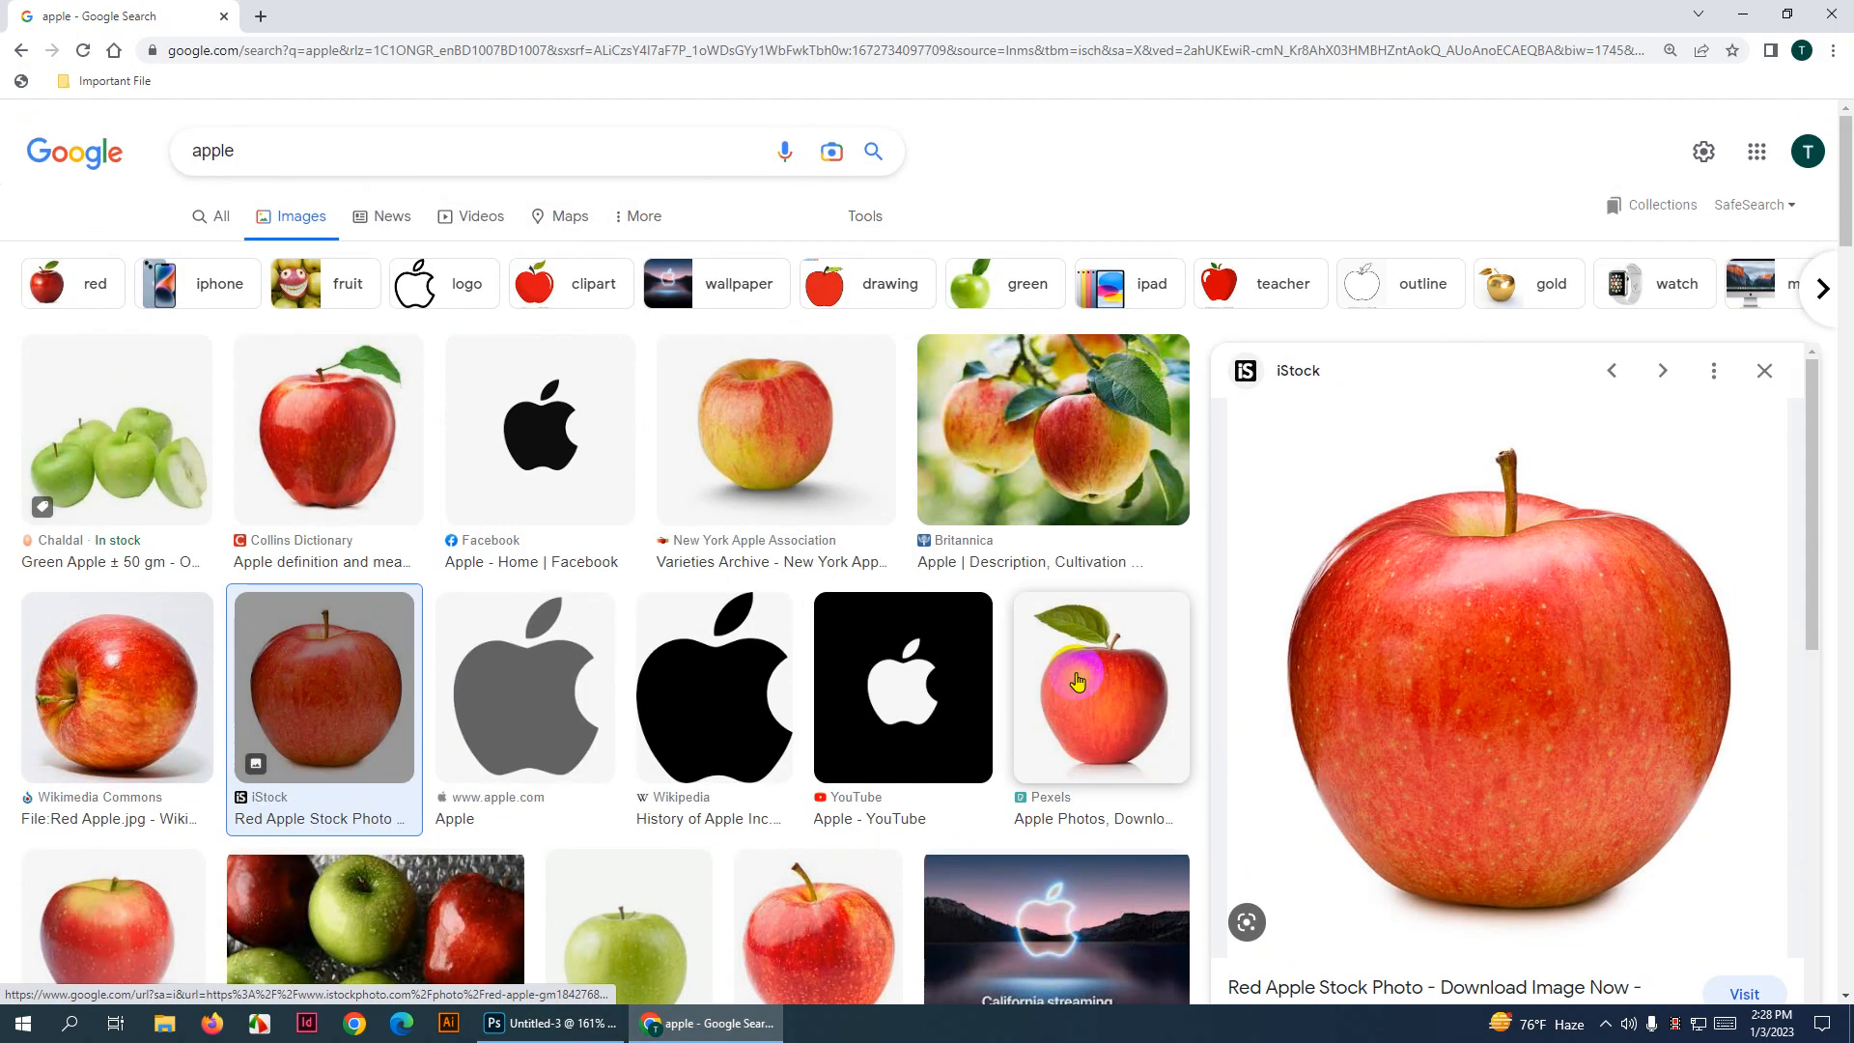
pyautogui.scroll(-5, 299, 579)
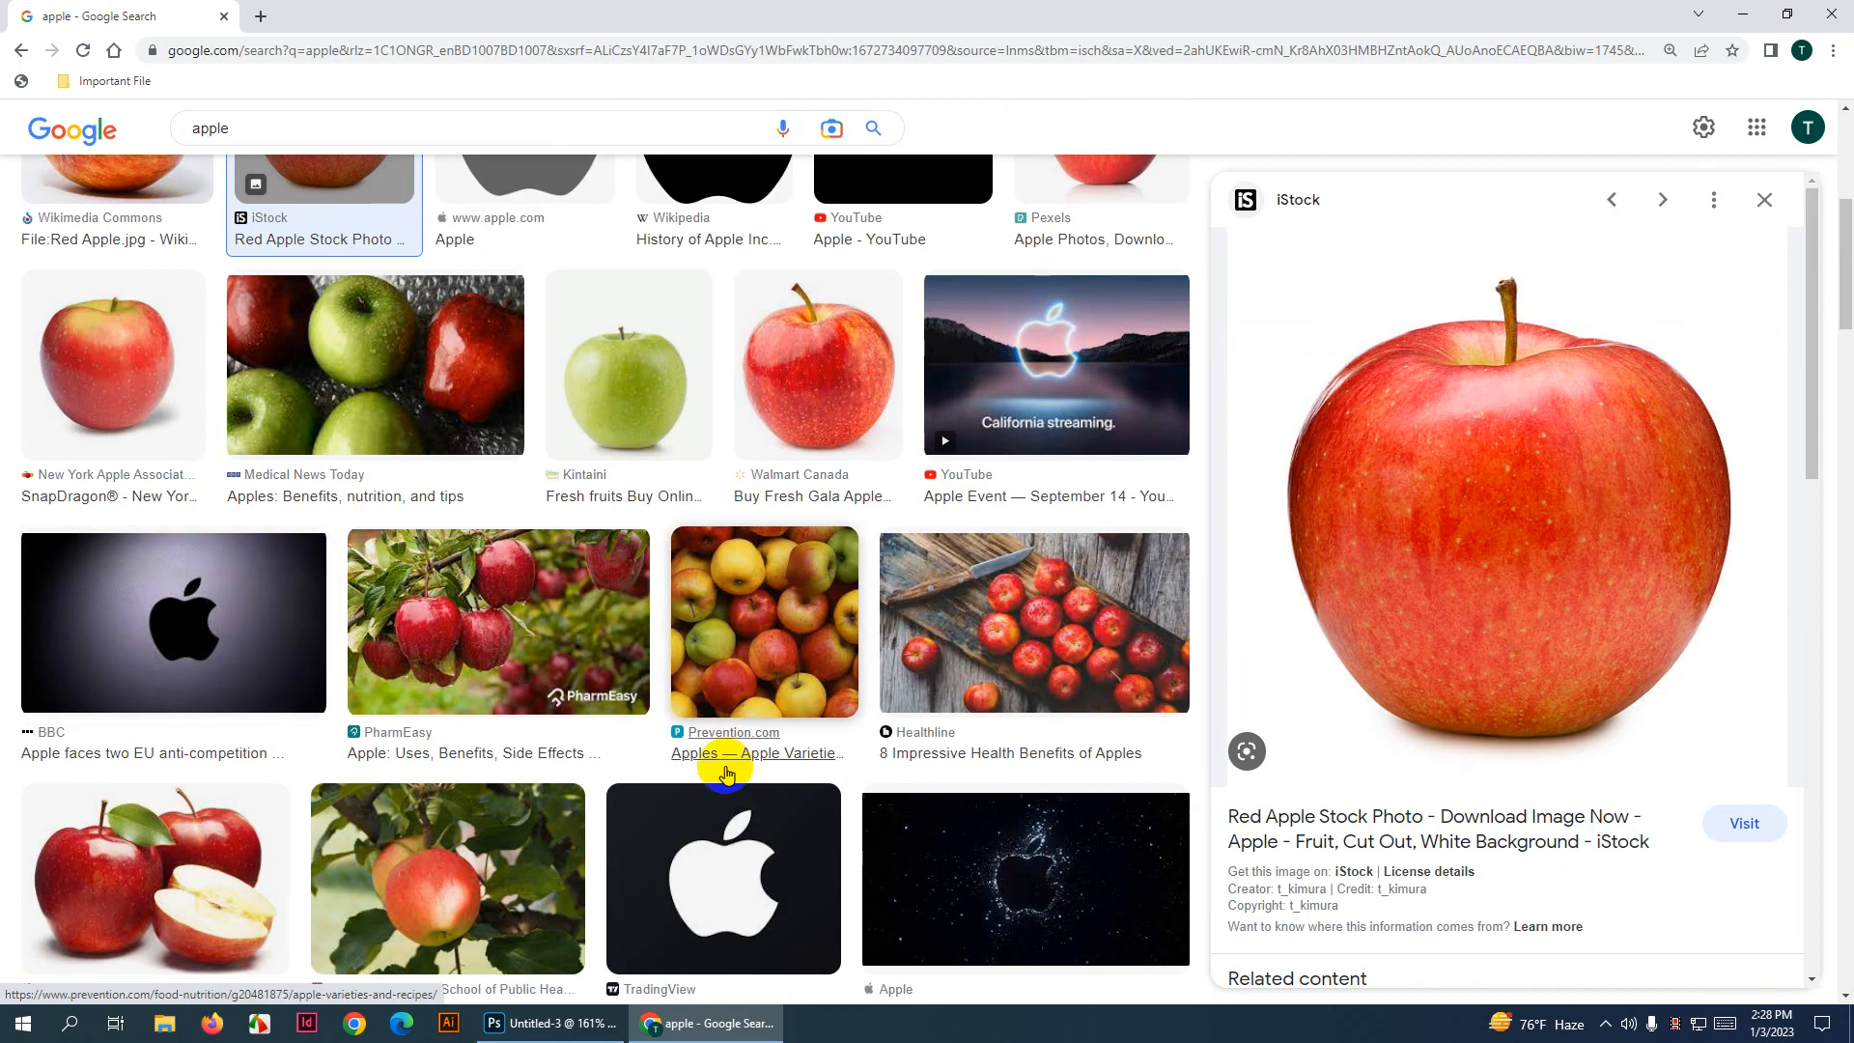
pyautogui.scroll(-5, 478, 580)
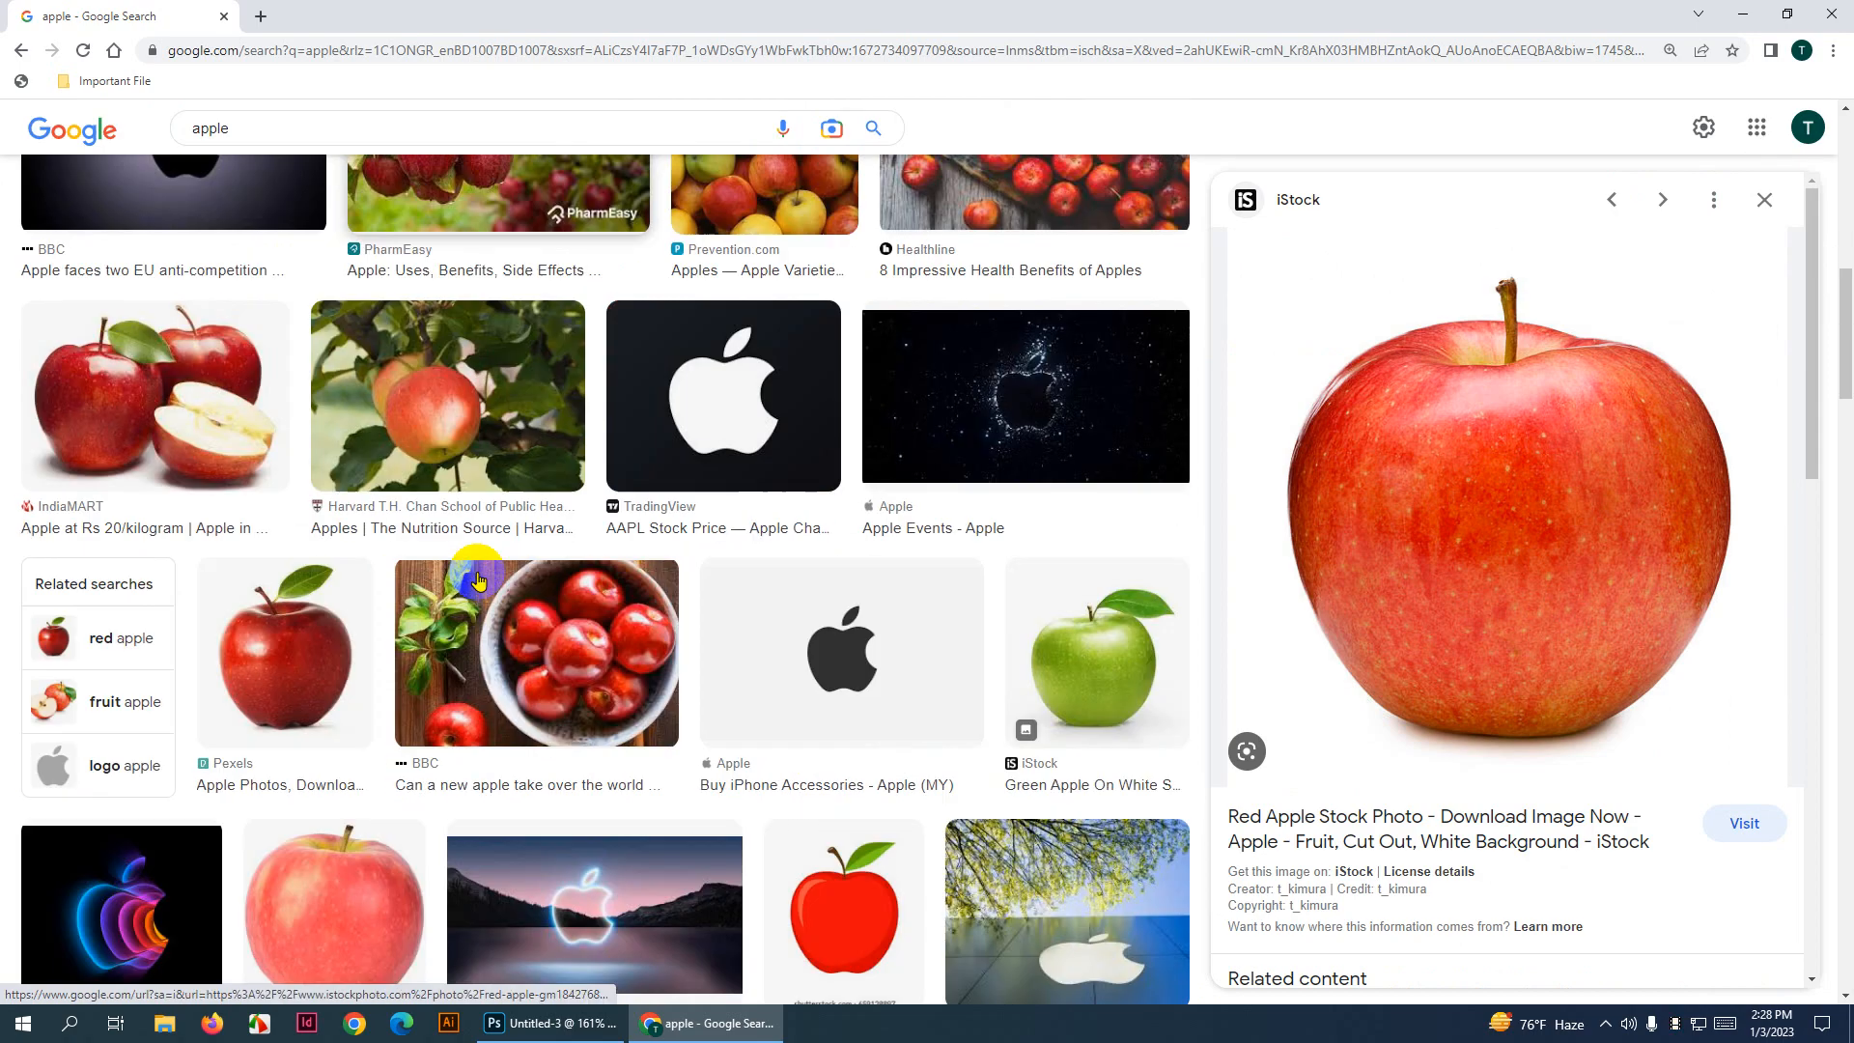
pyautogui.click(154, 406)
pyautogui.rightClick(1515, 335)
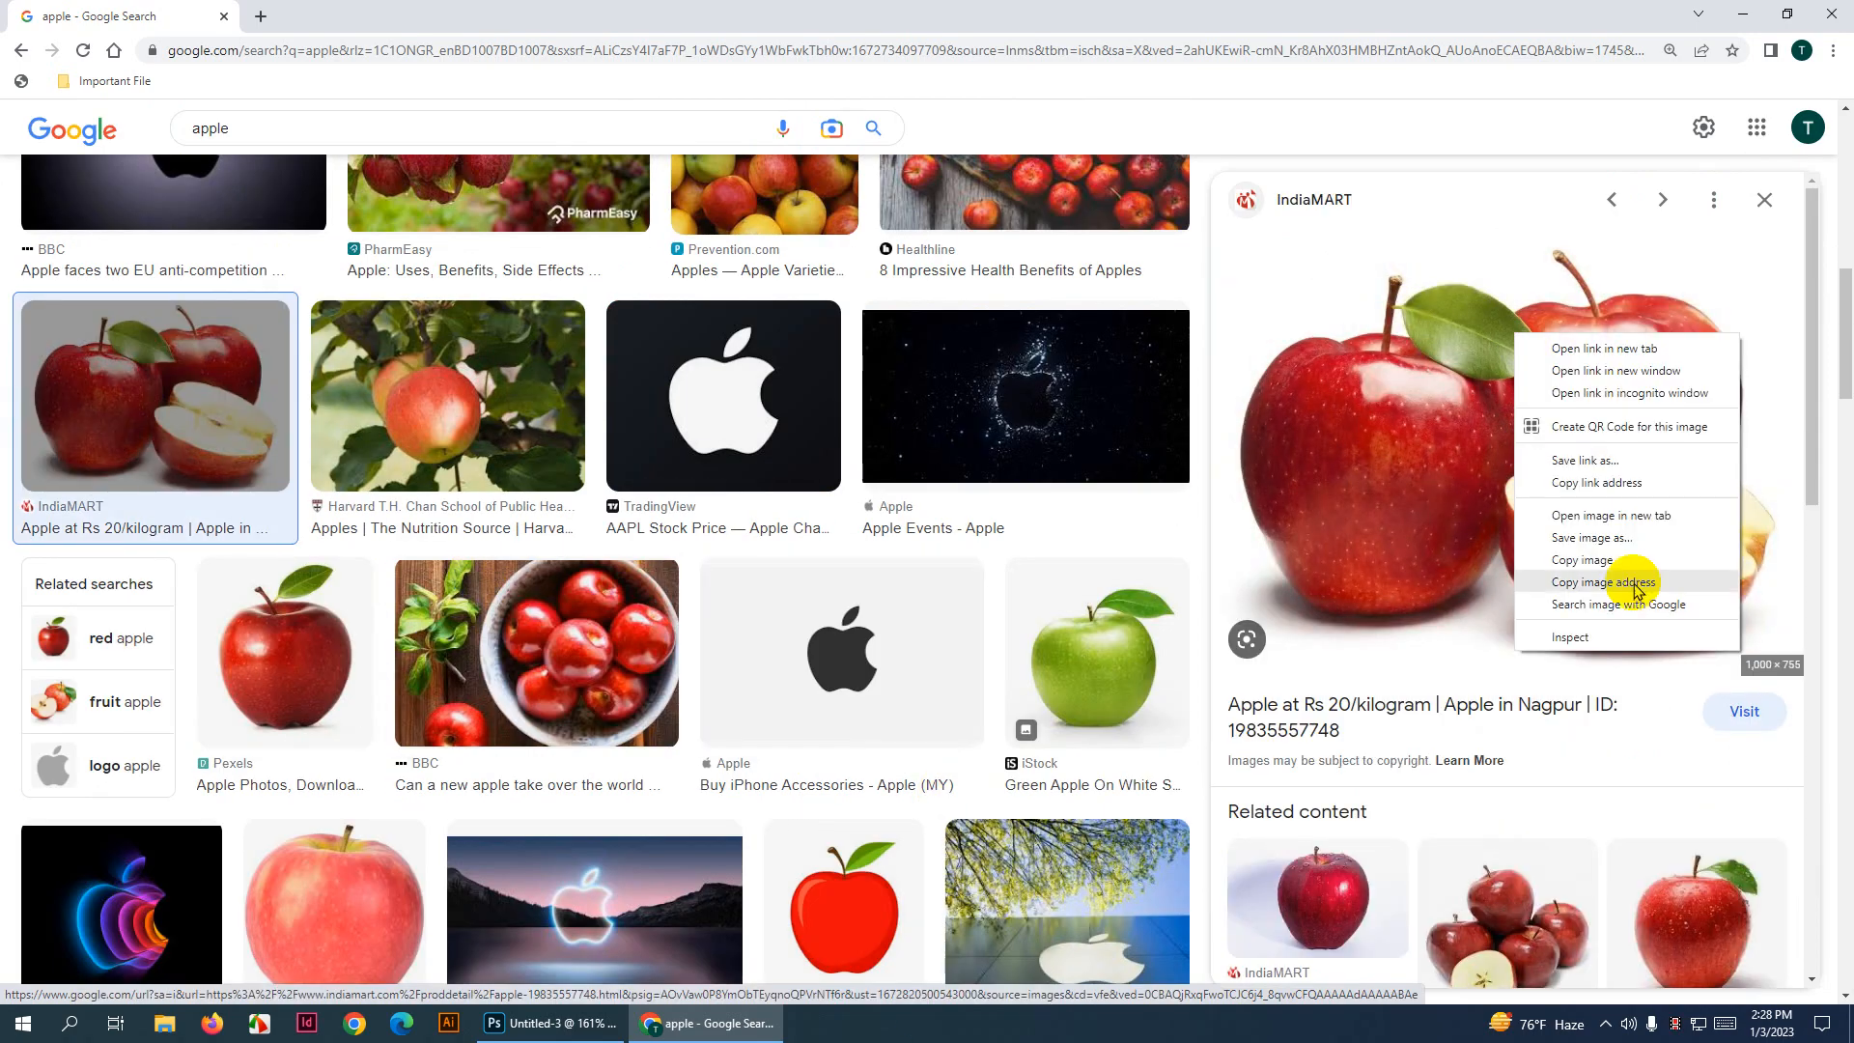
pyautogui.click(1580, 562)
# Switch back to Photoshop, paste the copied apples image into Untitled-3, and shift it up and slightly left
pyautogui.click(550, 1023)
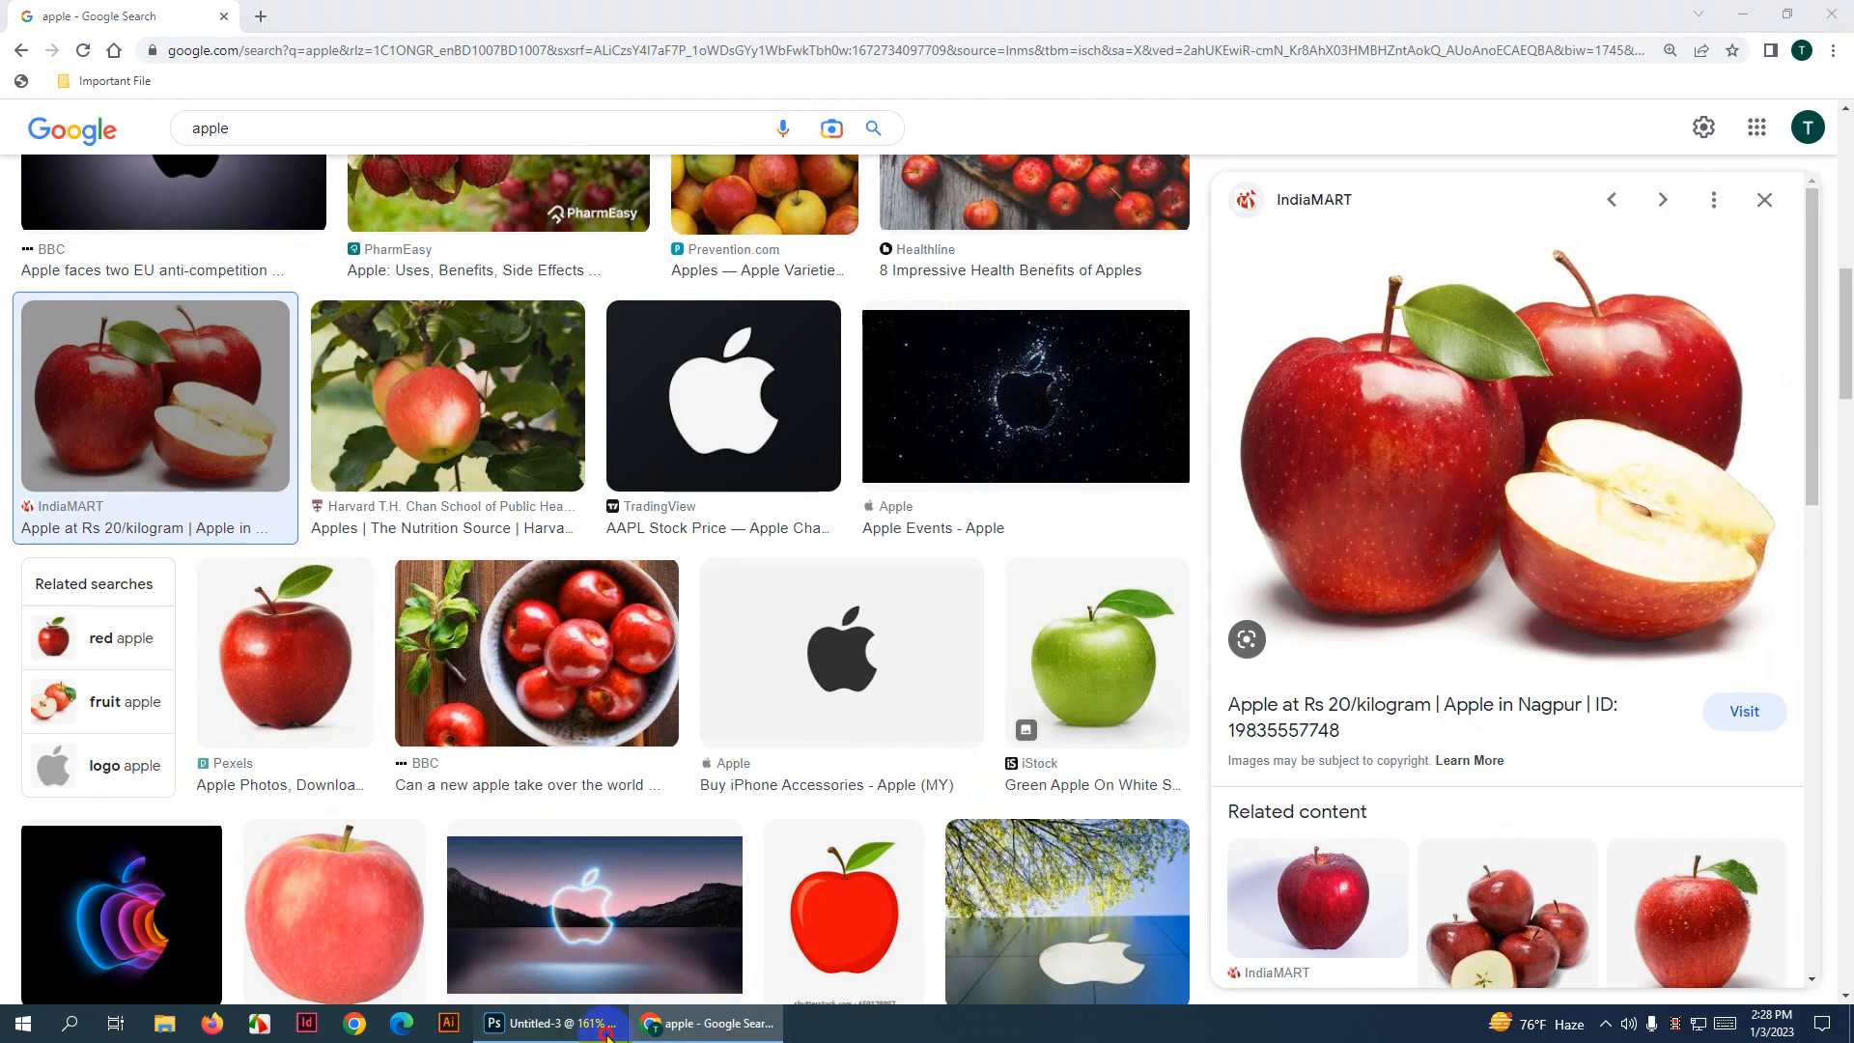
pyautogui.hotkey('ctrl', 'v')
pyautogui.scroll(-4, 716, 725)
pyautogui.press('v')
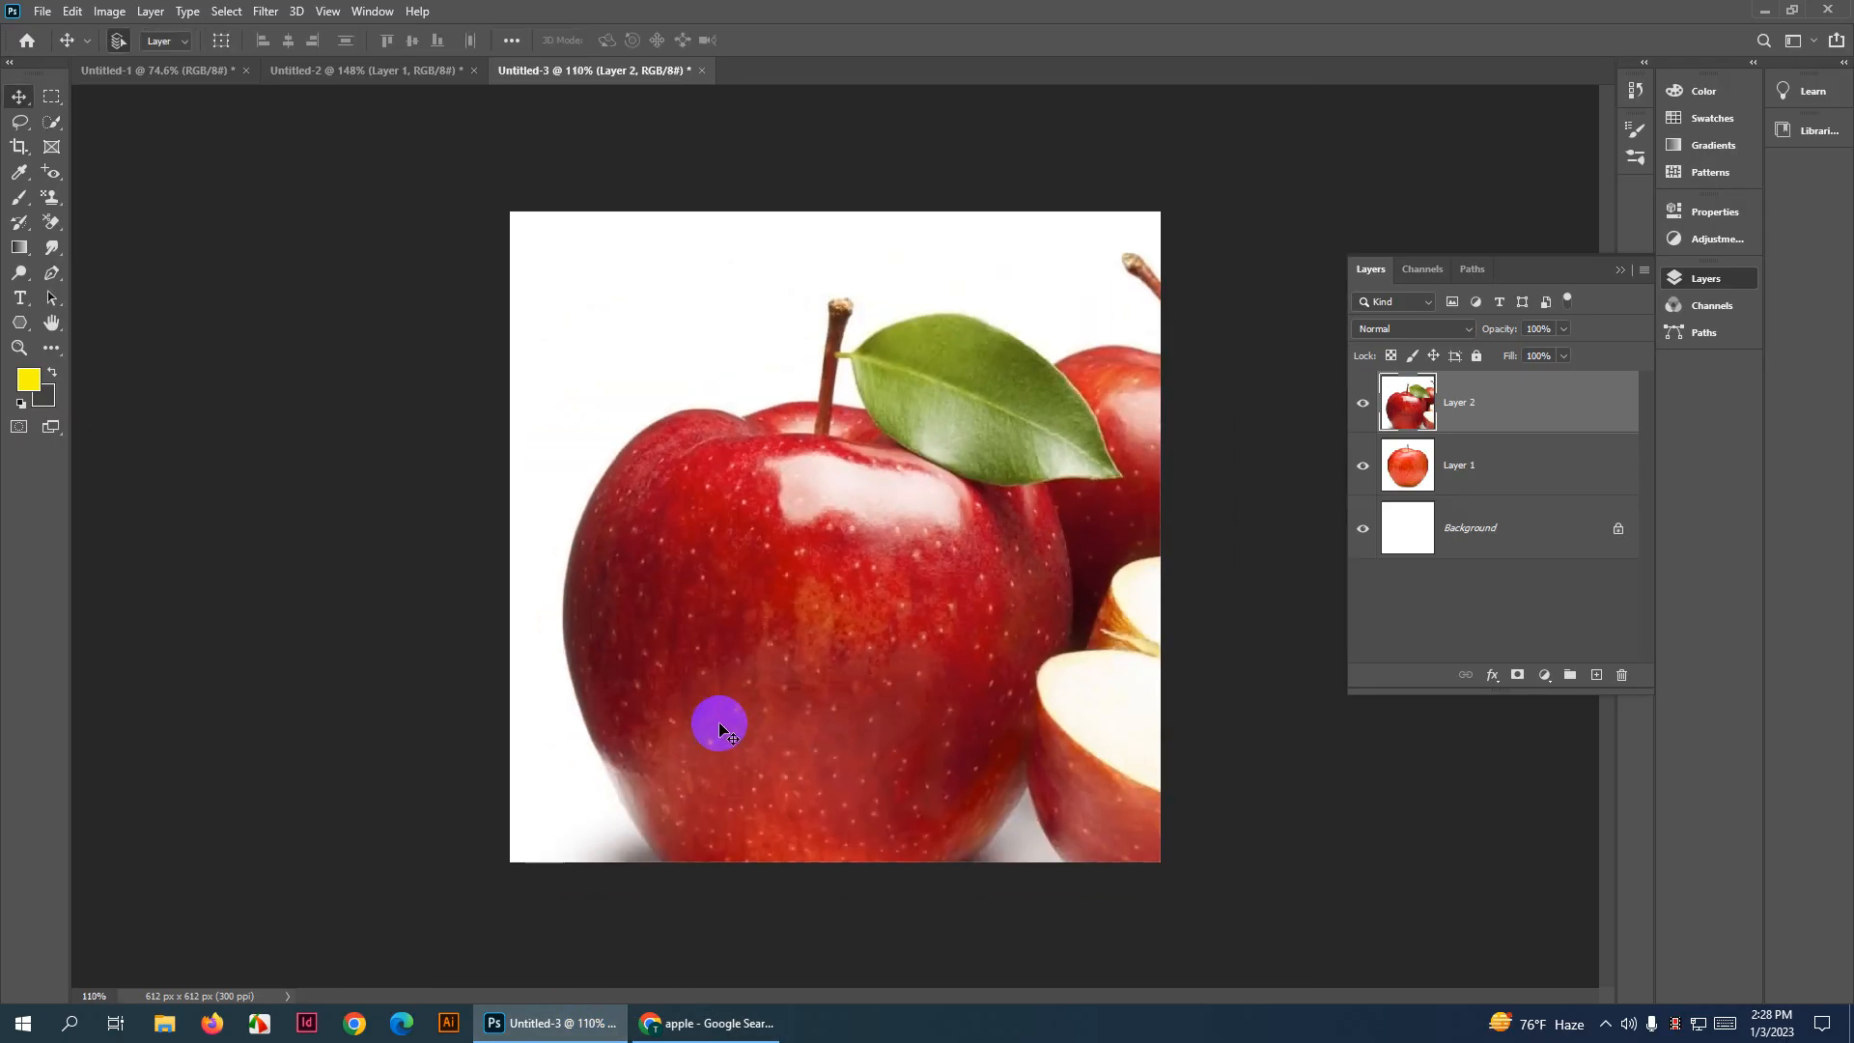
pyautogui.moveTo(719, 726); pyautogui.dragTo(722, 563)
# Free Transform the pasted image to span the canvas width at about 612 × 461 px, position it within the canvas, and apply the transform
pyautogui.hotkey('ctrl', 't')
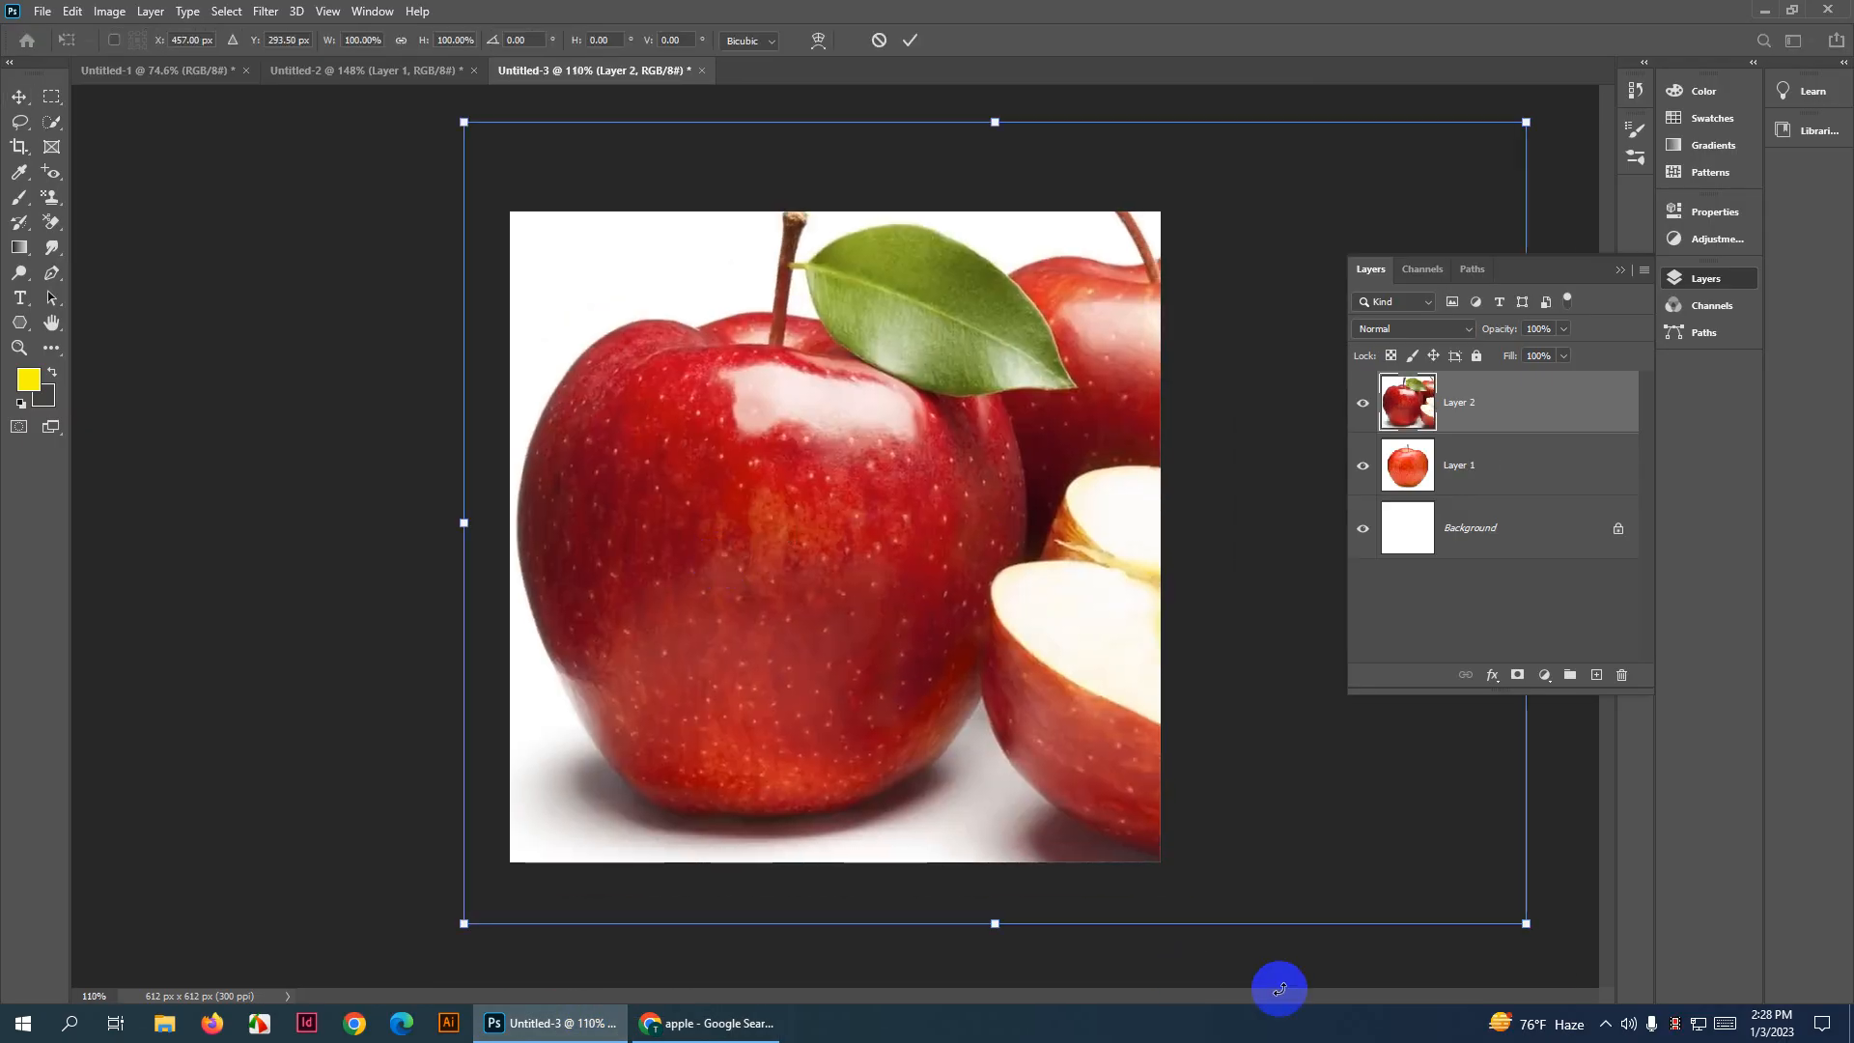
pyautogui.moveTo(1527, 925); pyautogui.dragTo(1100, 736)
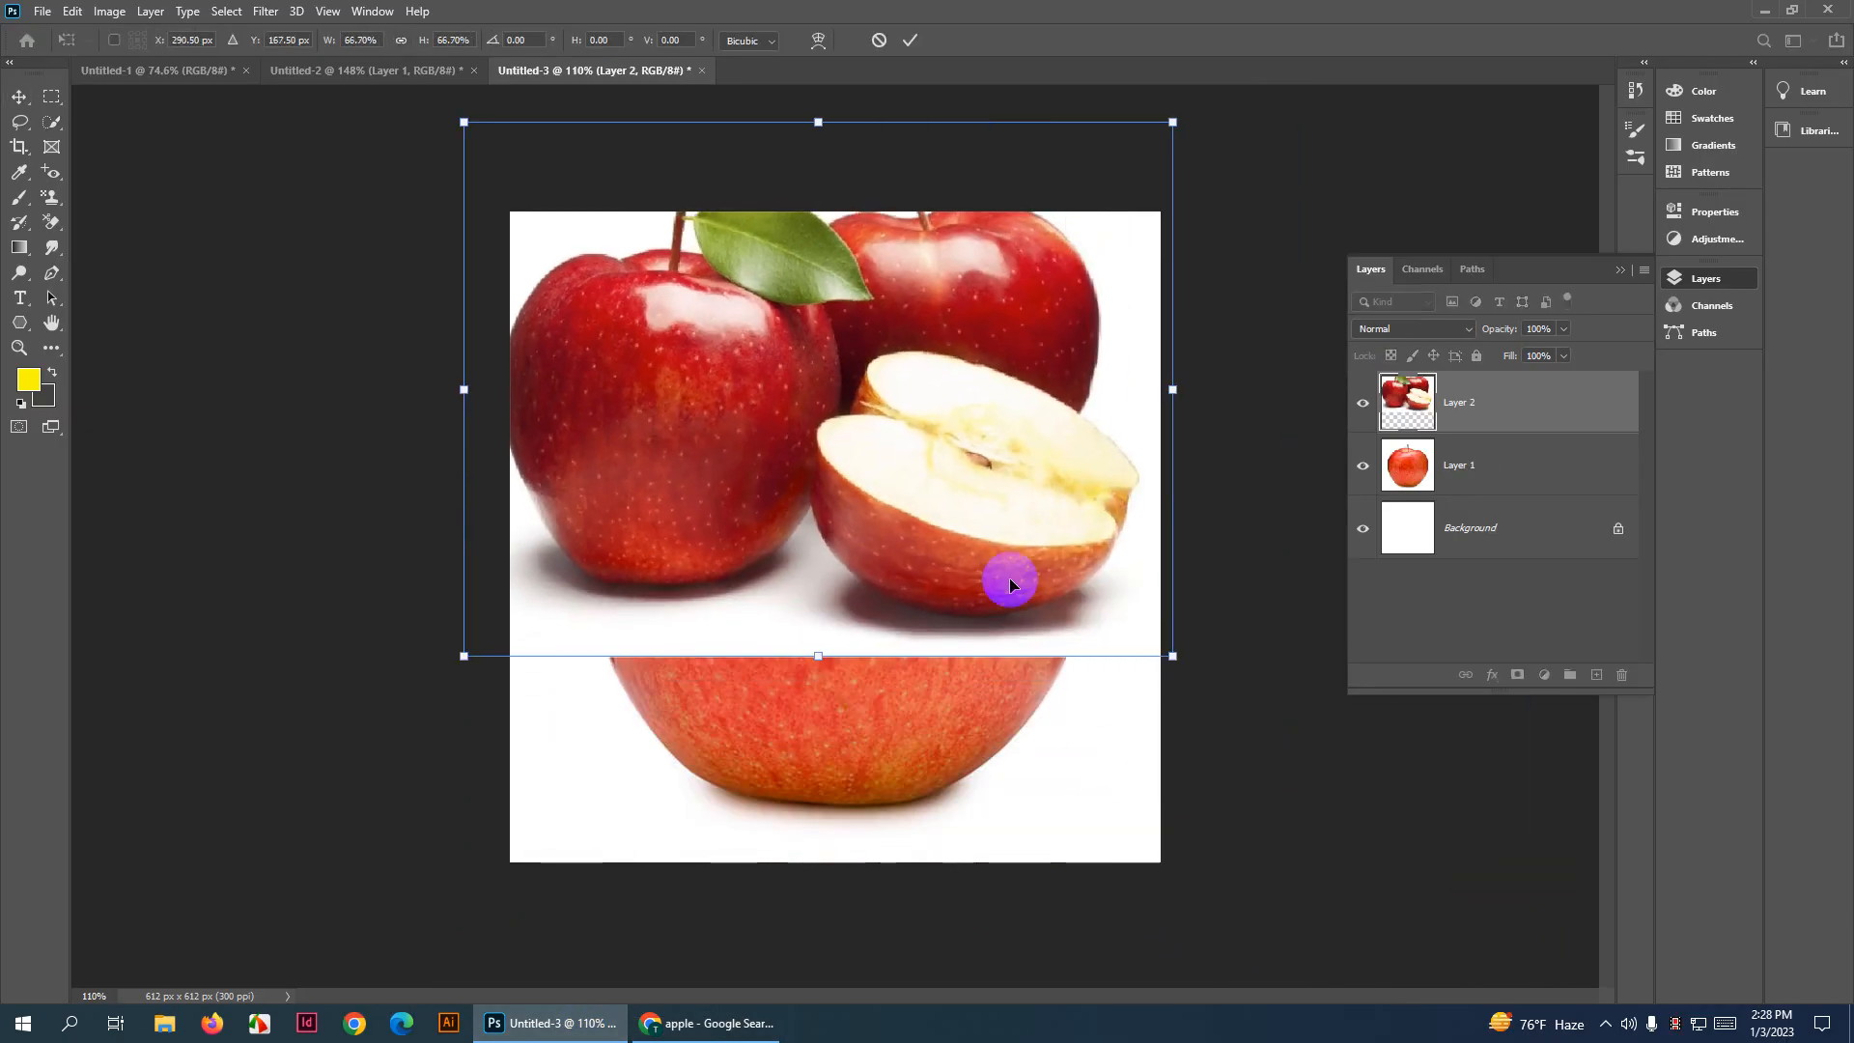
pyautogui.moveTo(924, 270); pyautogui.dragTo(965, 401)
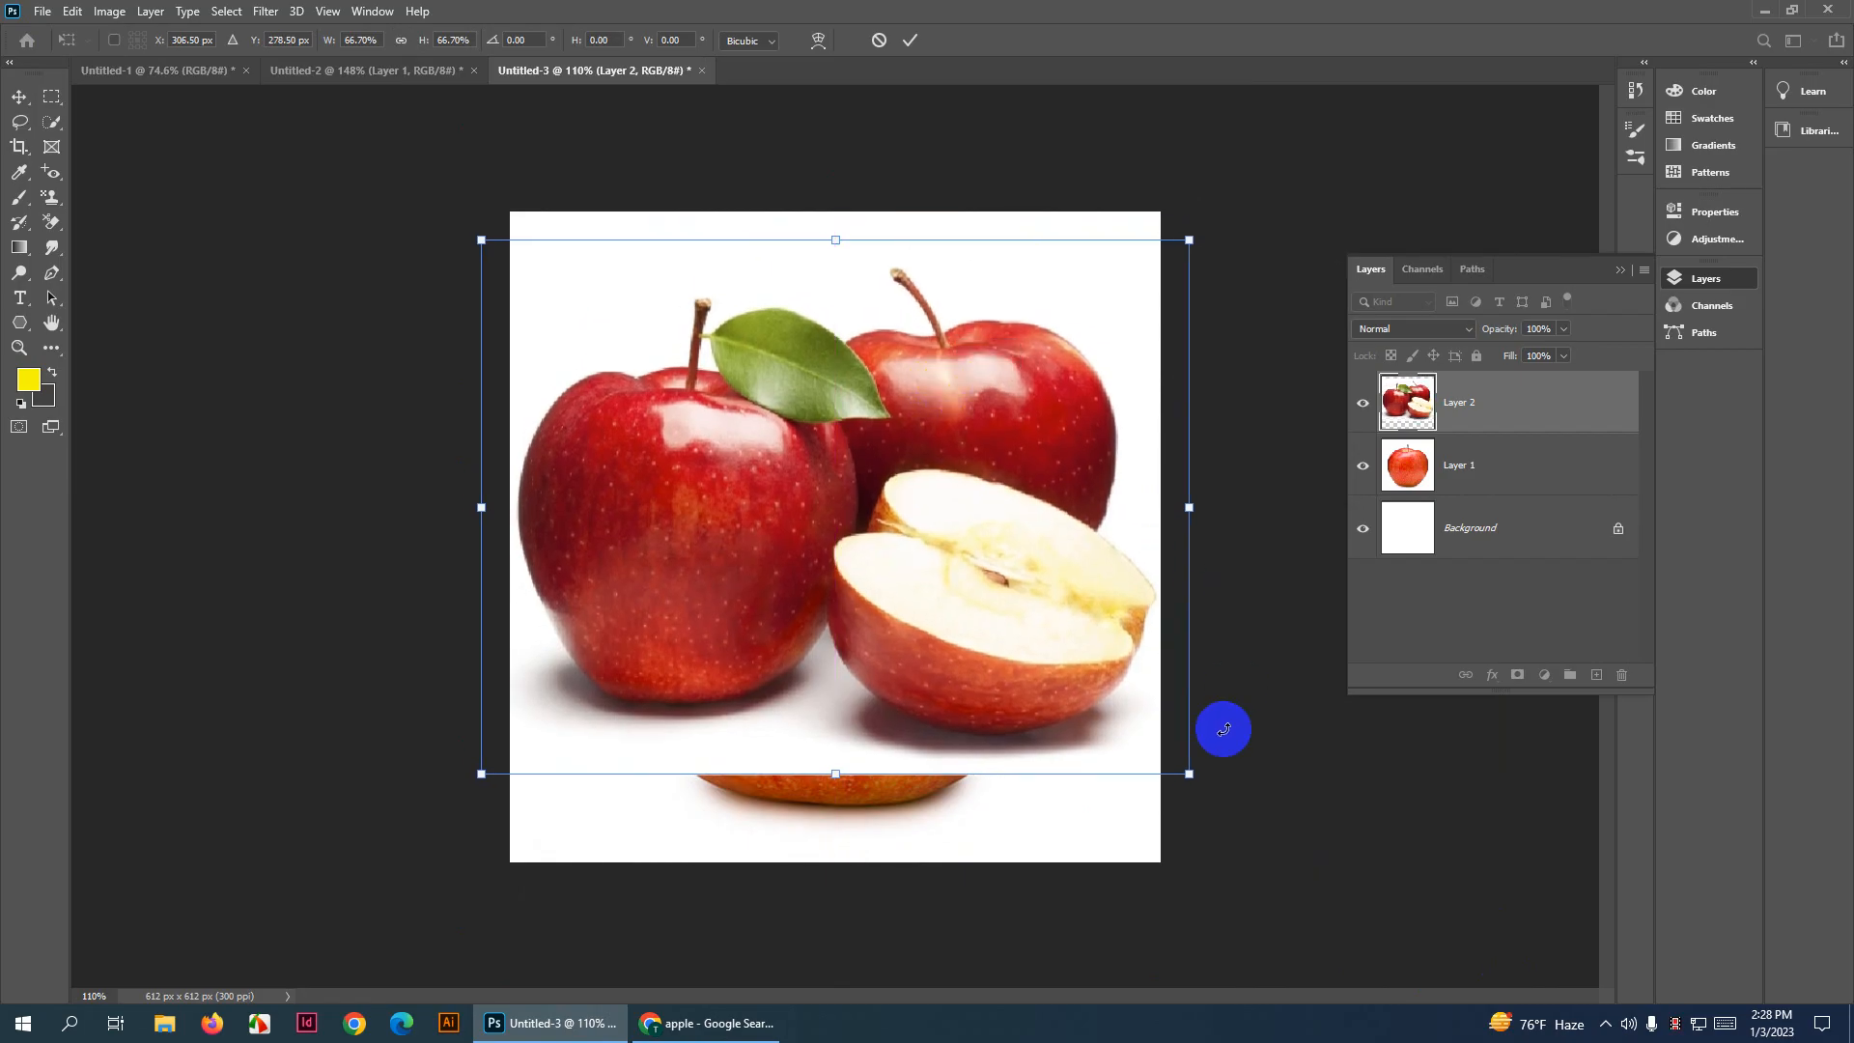
pyautogui.moveTo(1186, 770); pyautogui.dragTo(1135, 733)
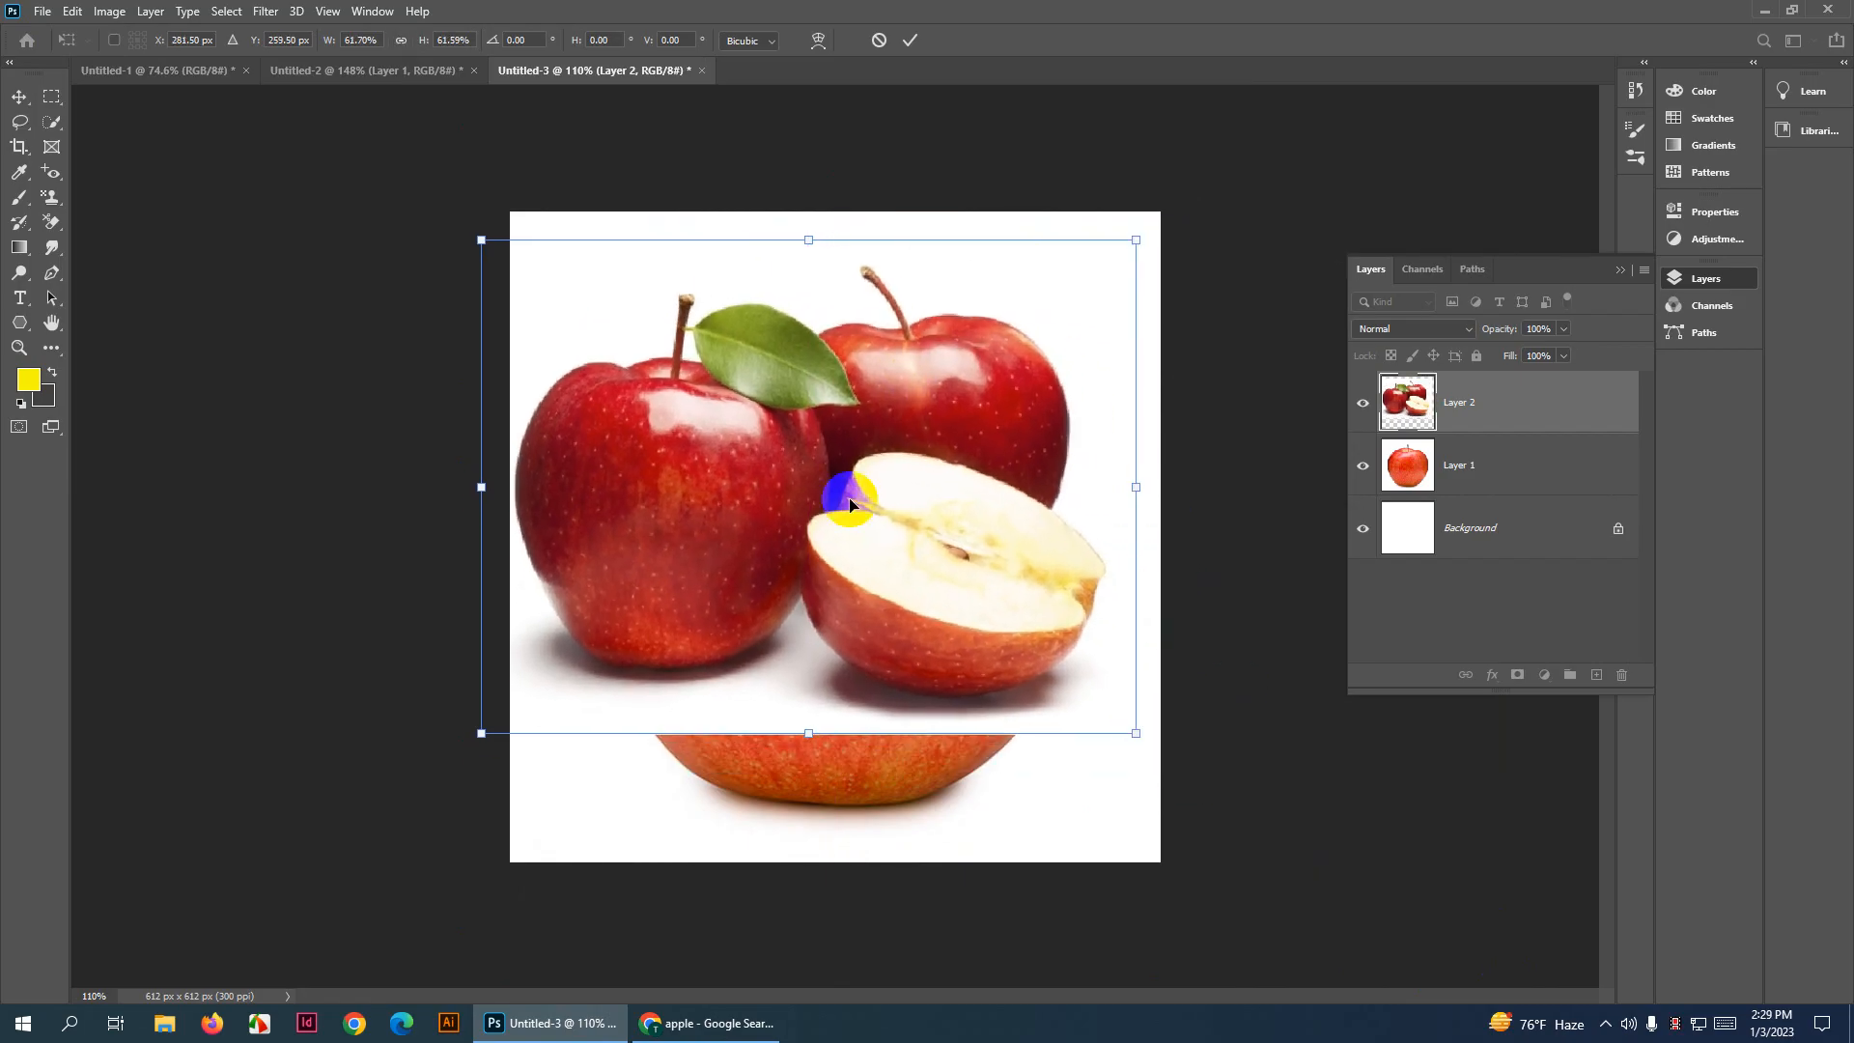
pyautogui.moveTo(840, 491); pyautogui.dragTo(862, 529)
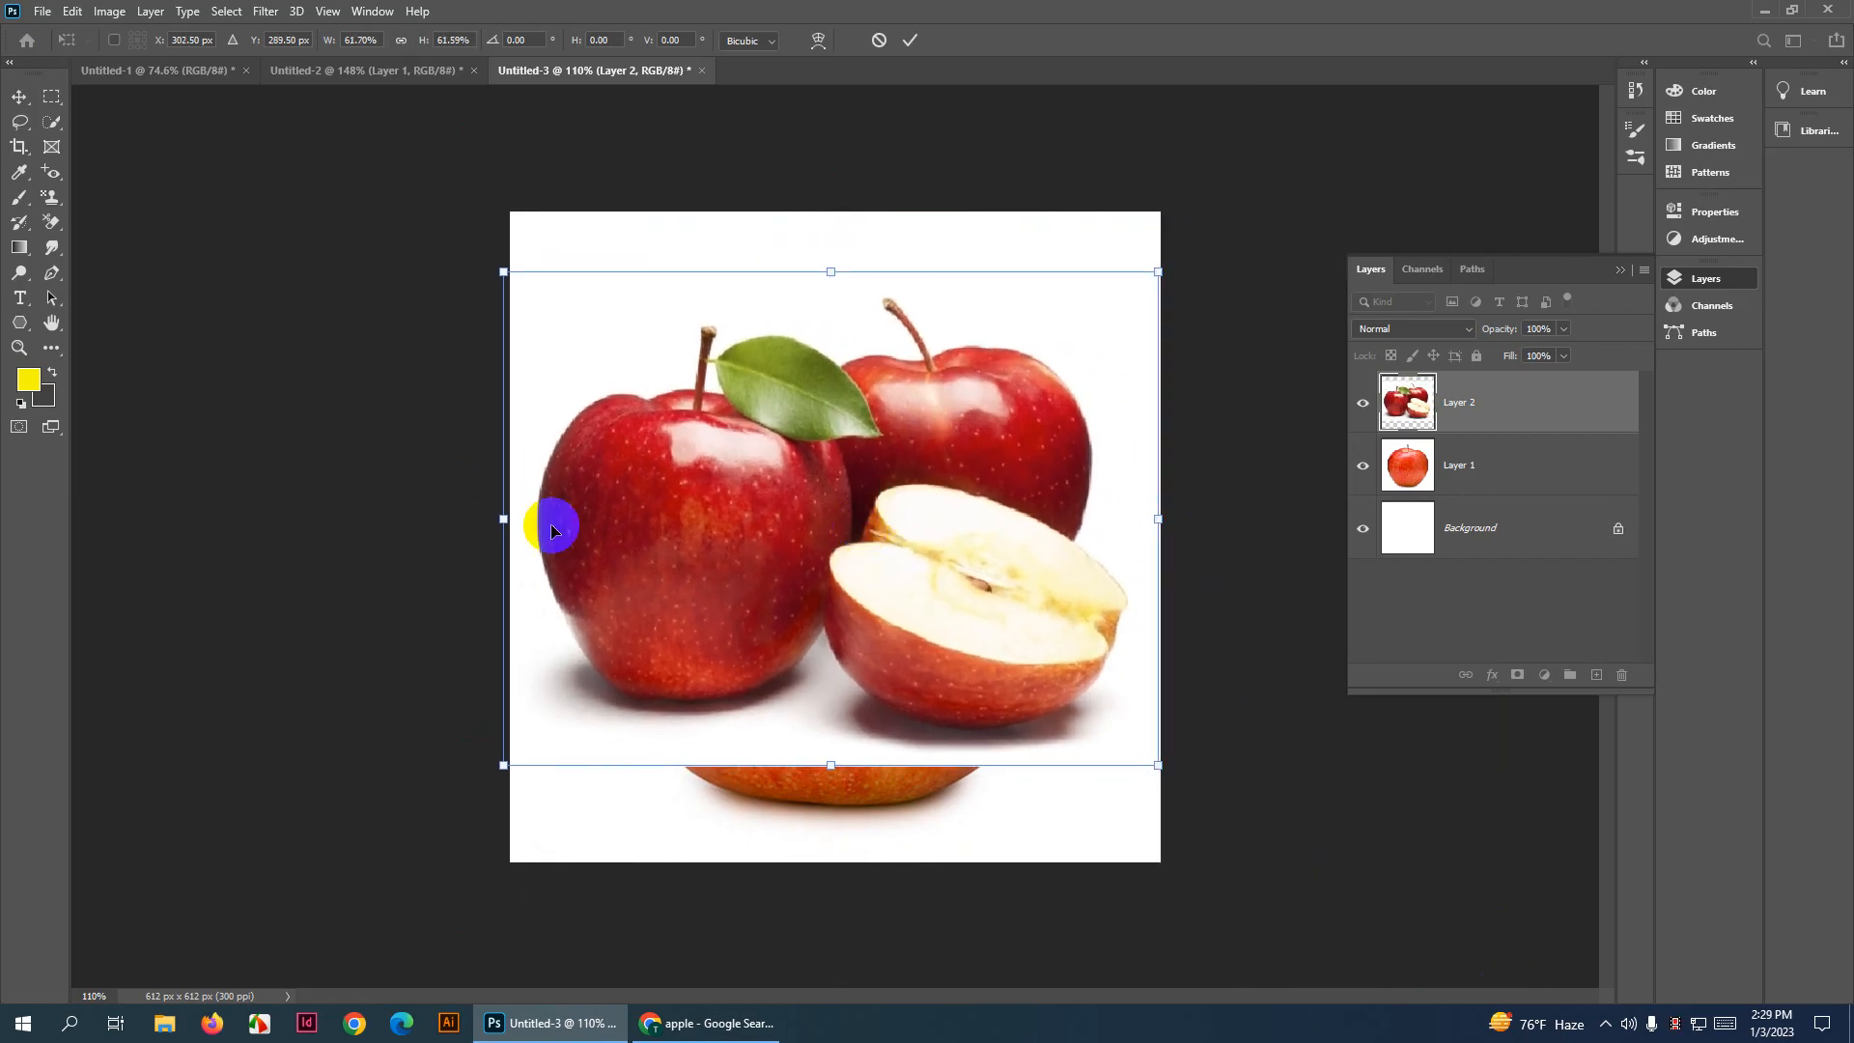
pyautogui.moveTo(498, 522); pyautogui.dragTo(508, 520)
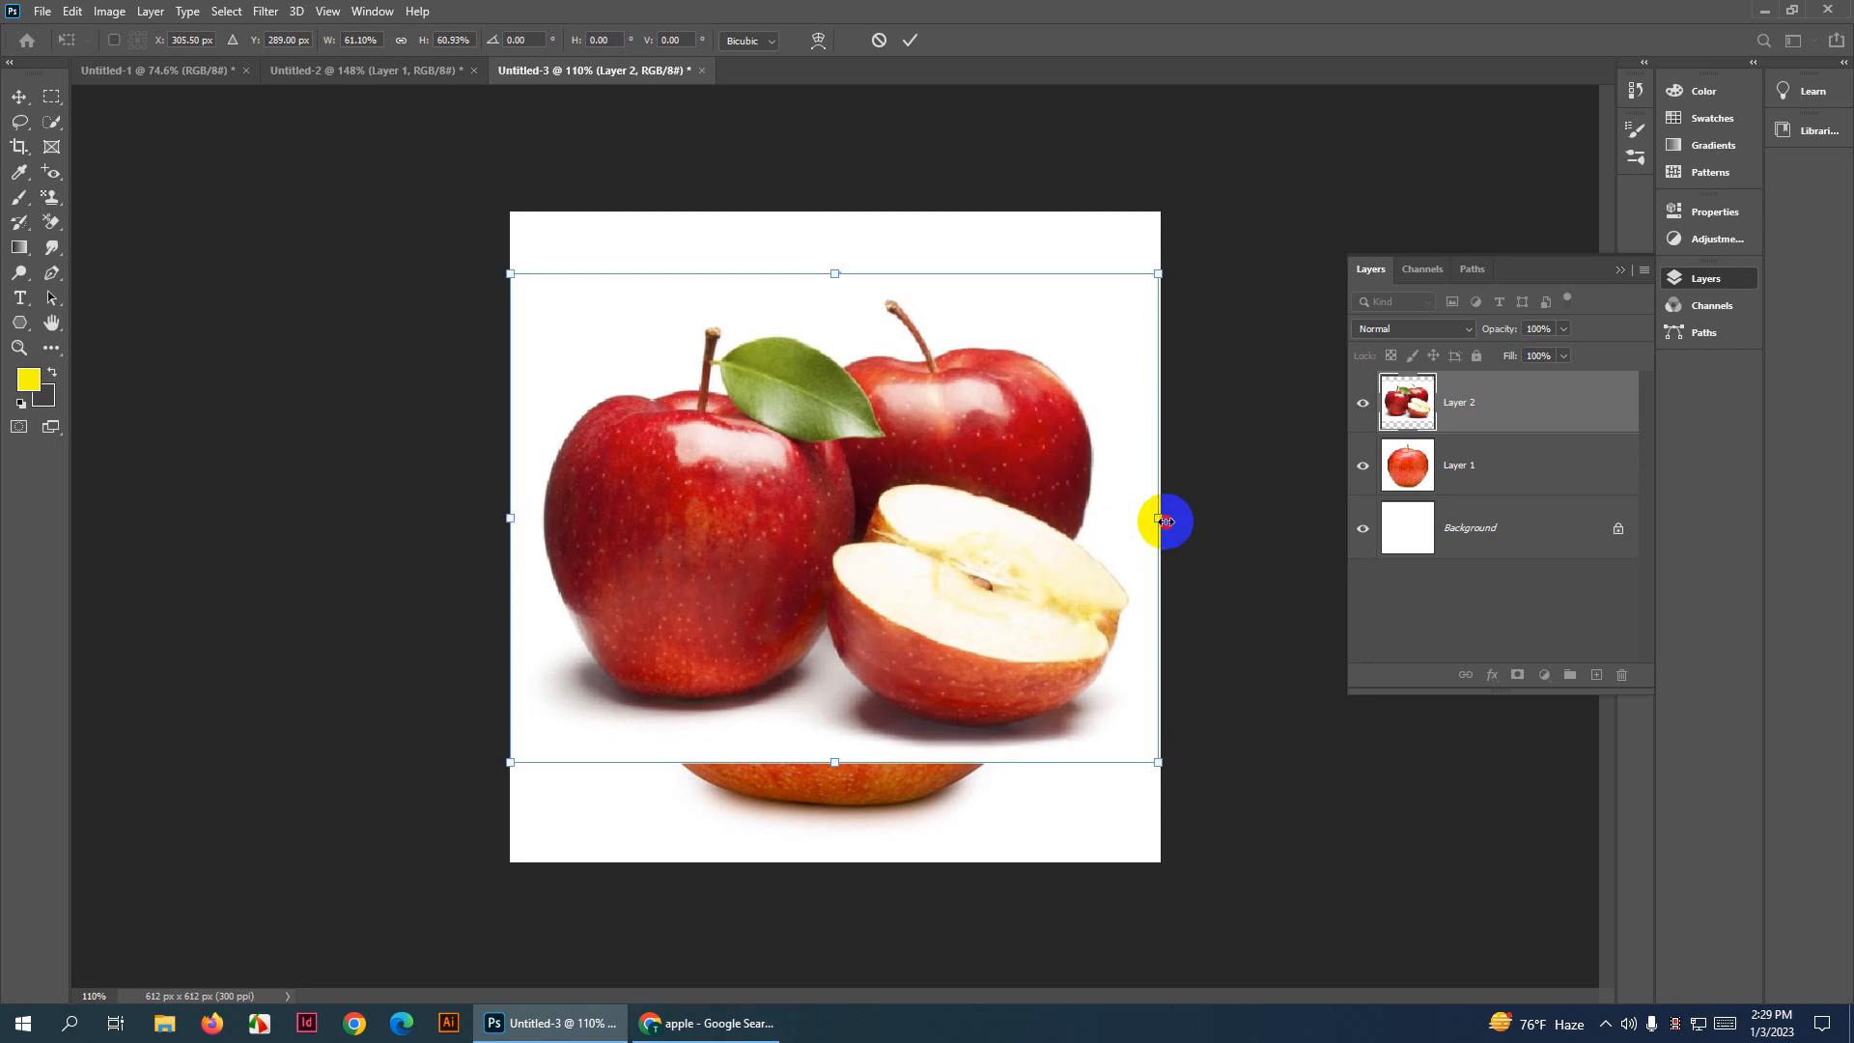
pyautogui.moveTo(1166, 522); pyautogui.dragTo(1175, 517)
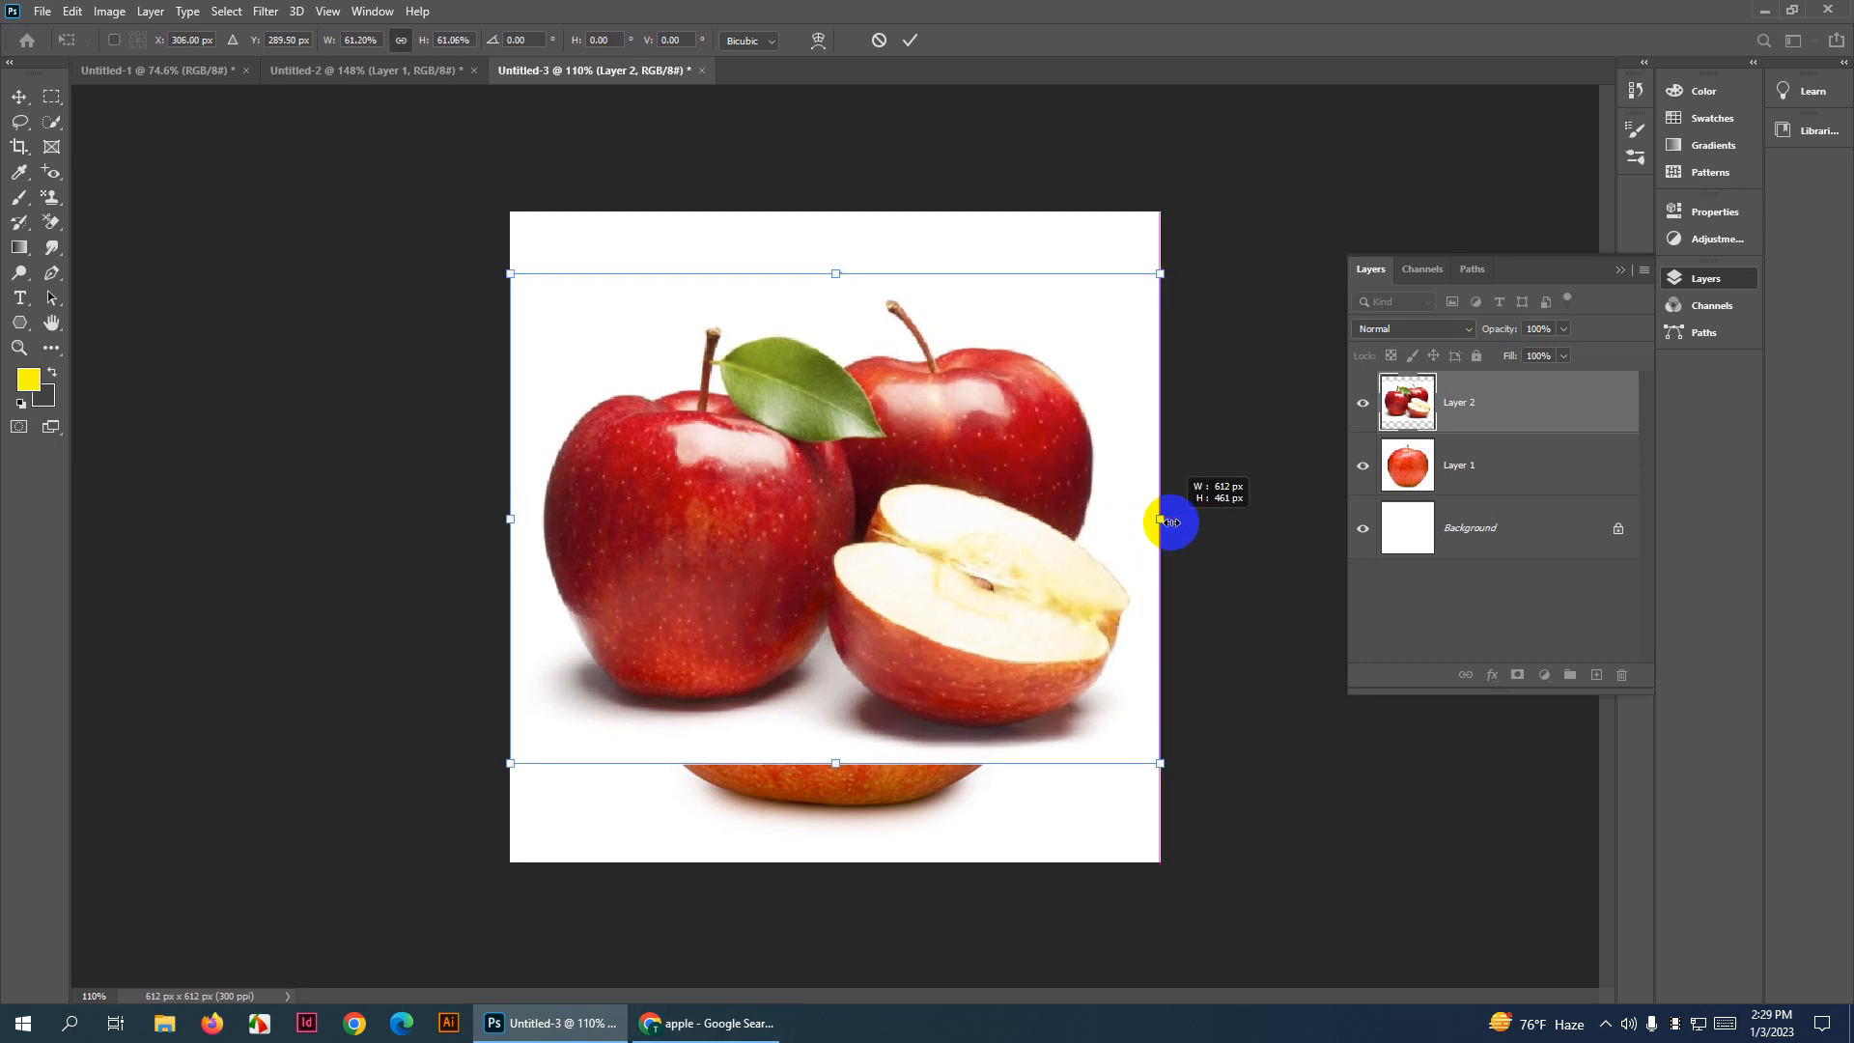
pyautogui.click(909, 39)
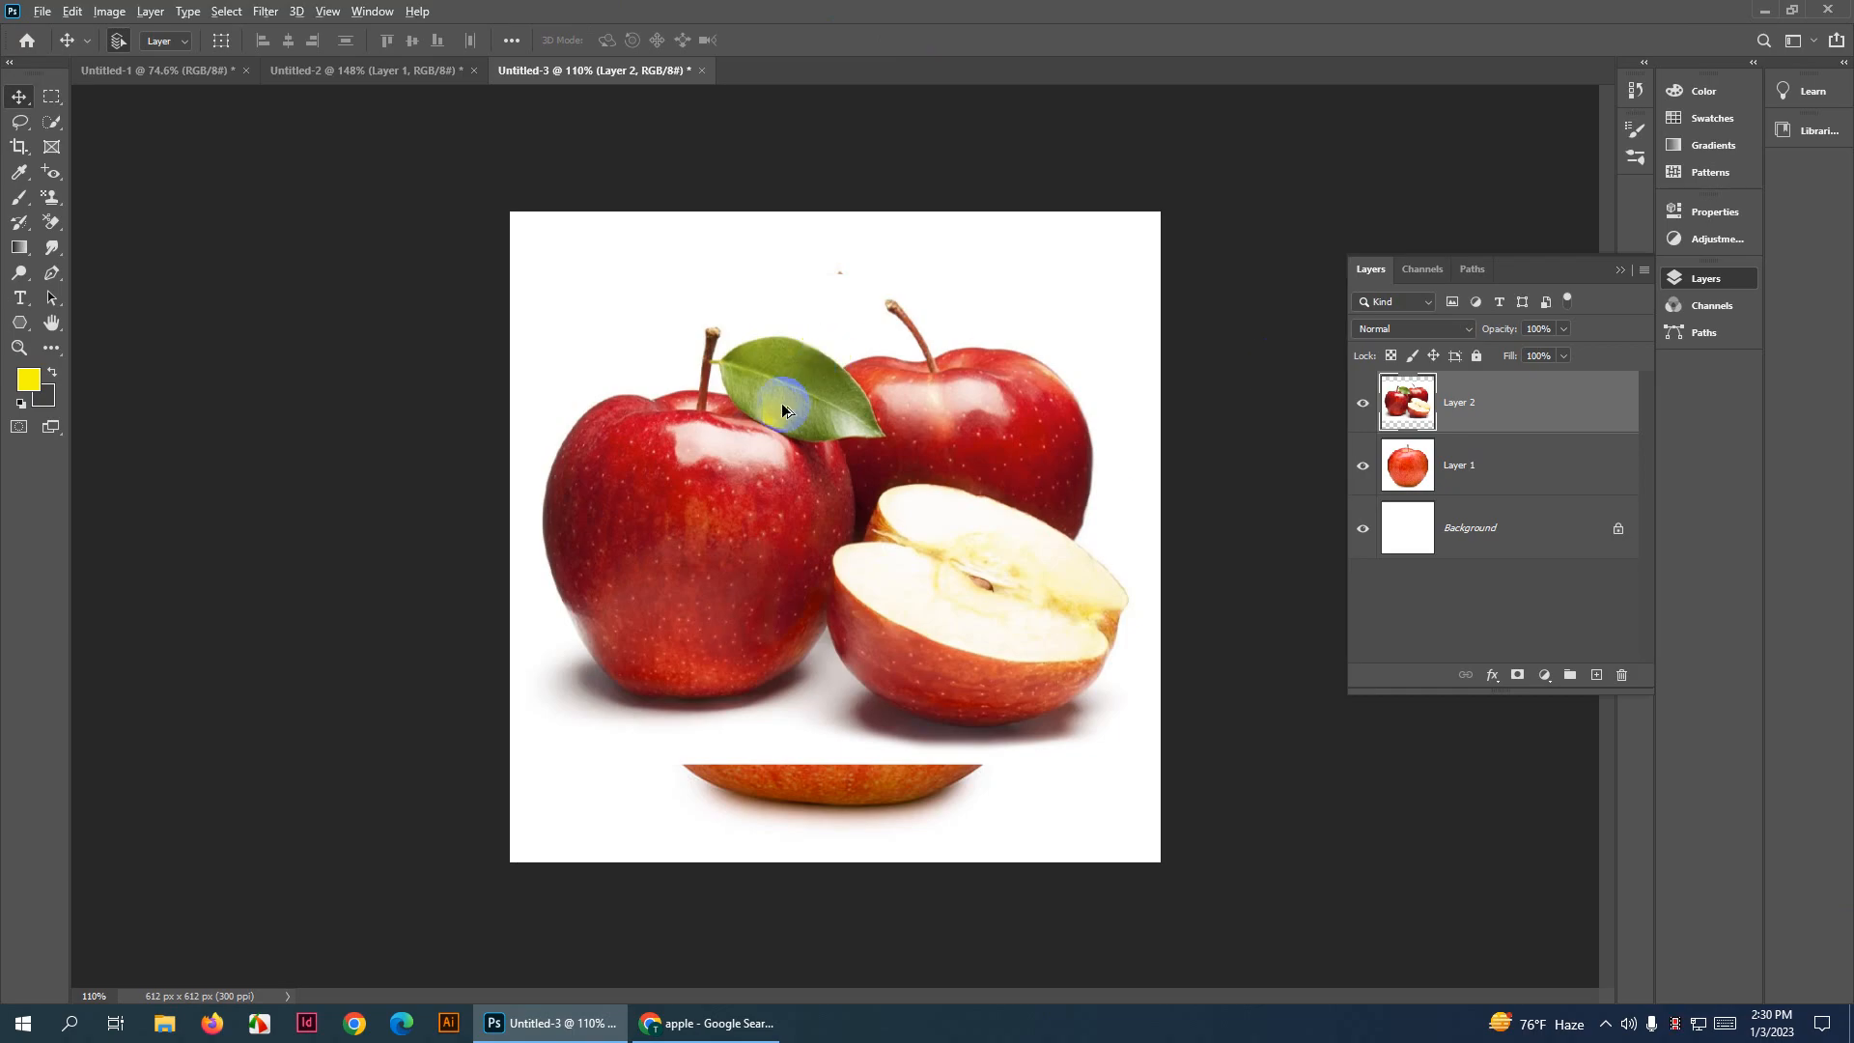
# Activate the Quick Selection tool and select both whole apples, the leaf and the halved apple with the 55 px brush
pyautogui.scroll(3, 791, 386)
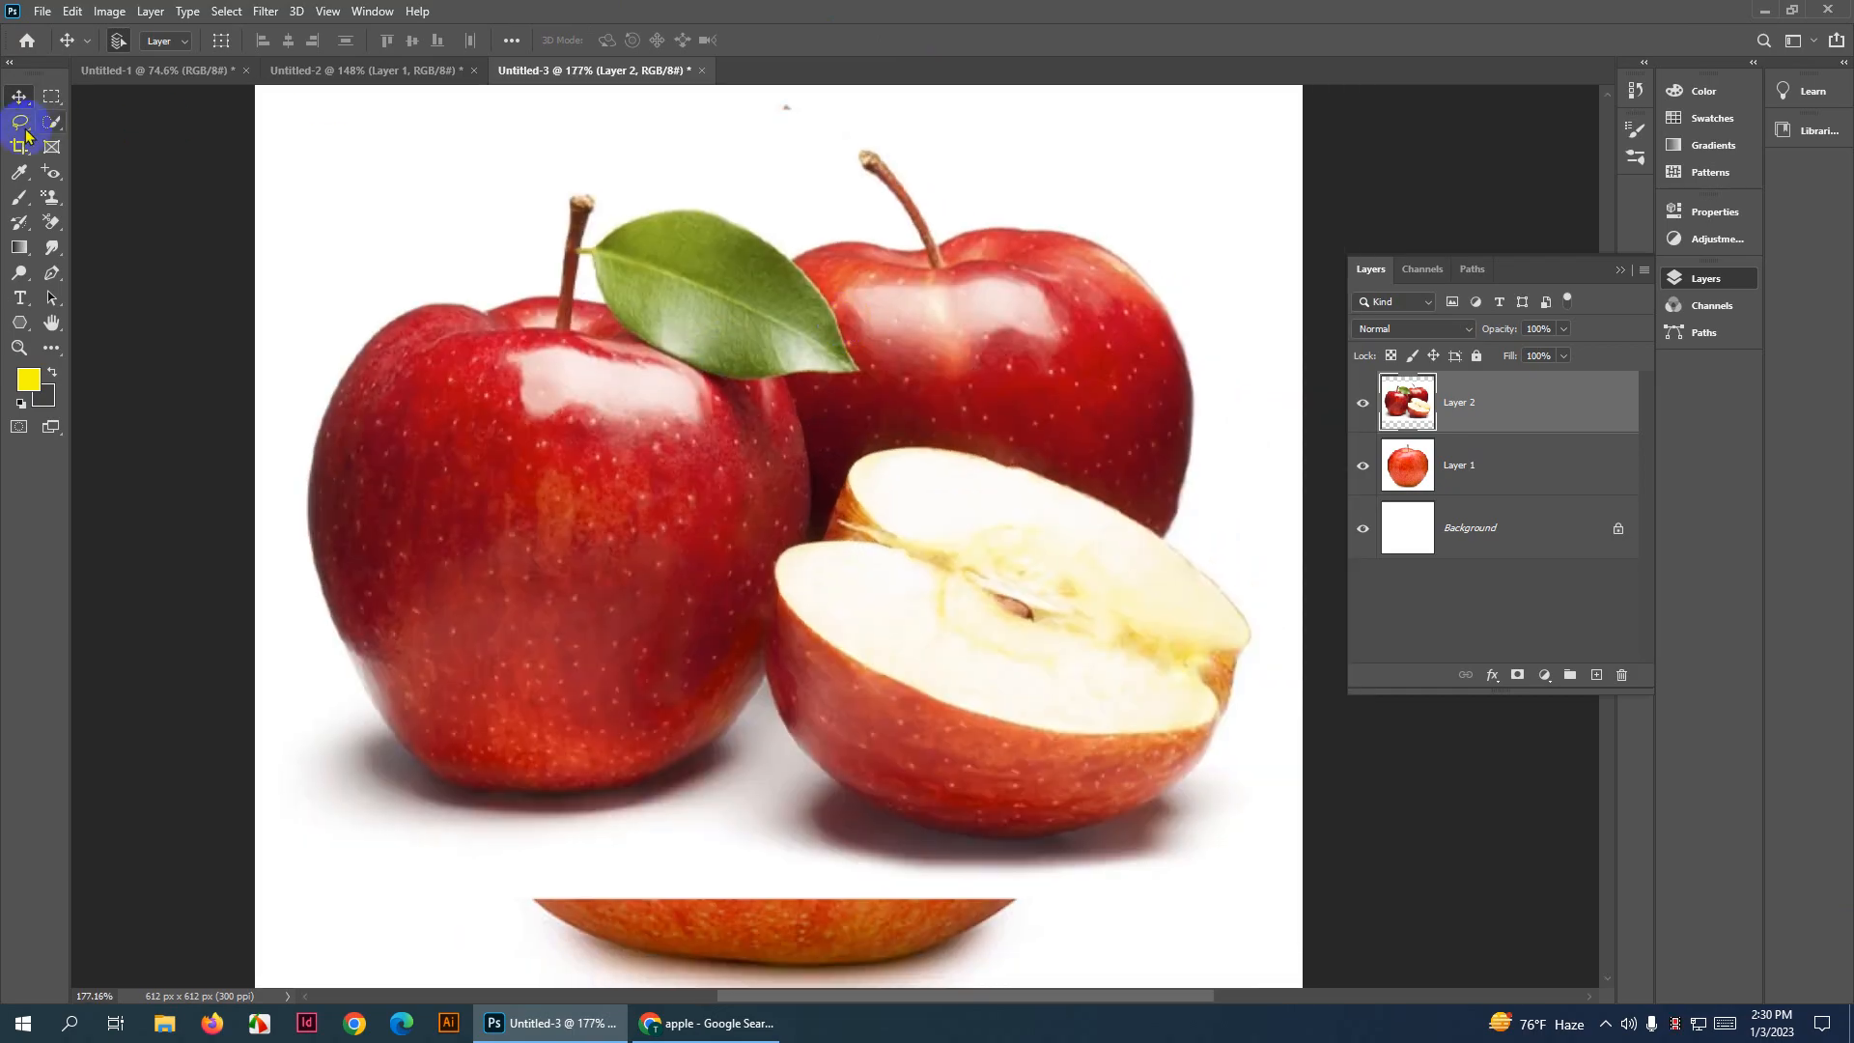
pyautogui.click(20, 122)
pyautogui.rightClick(51, 122)
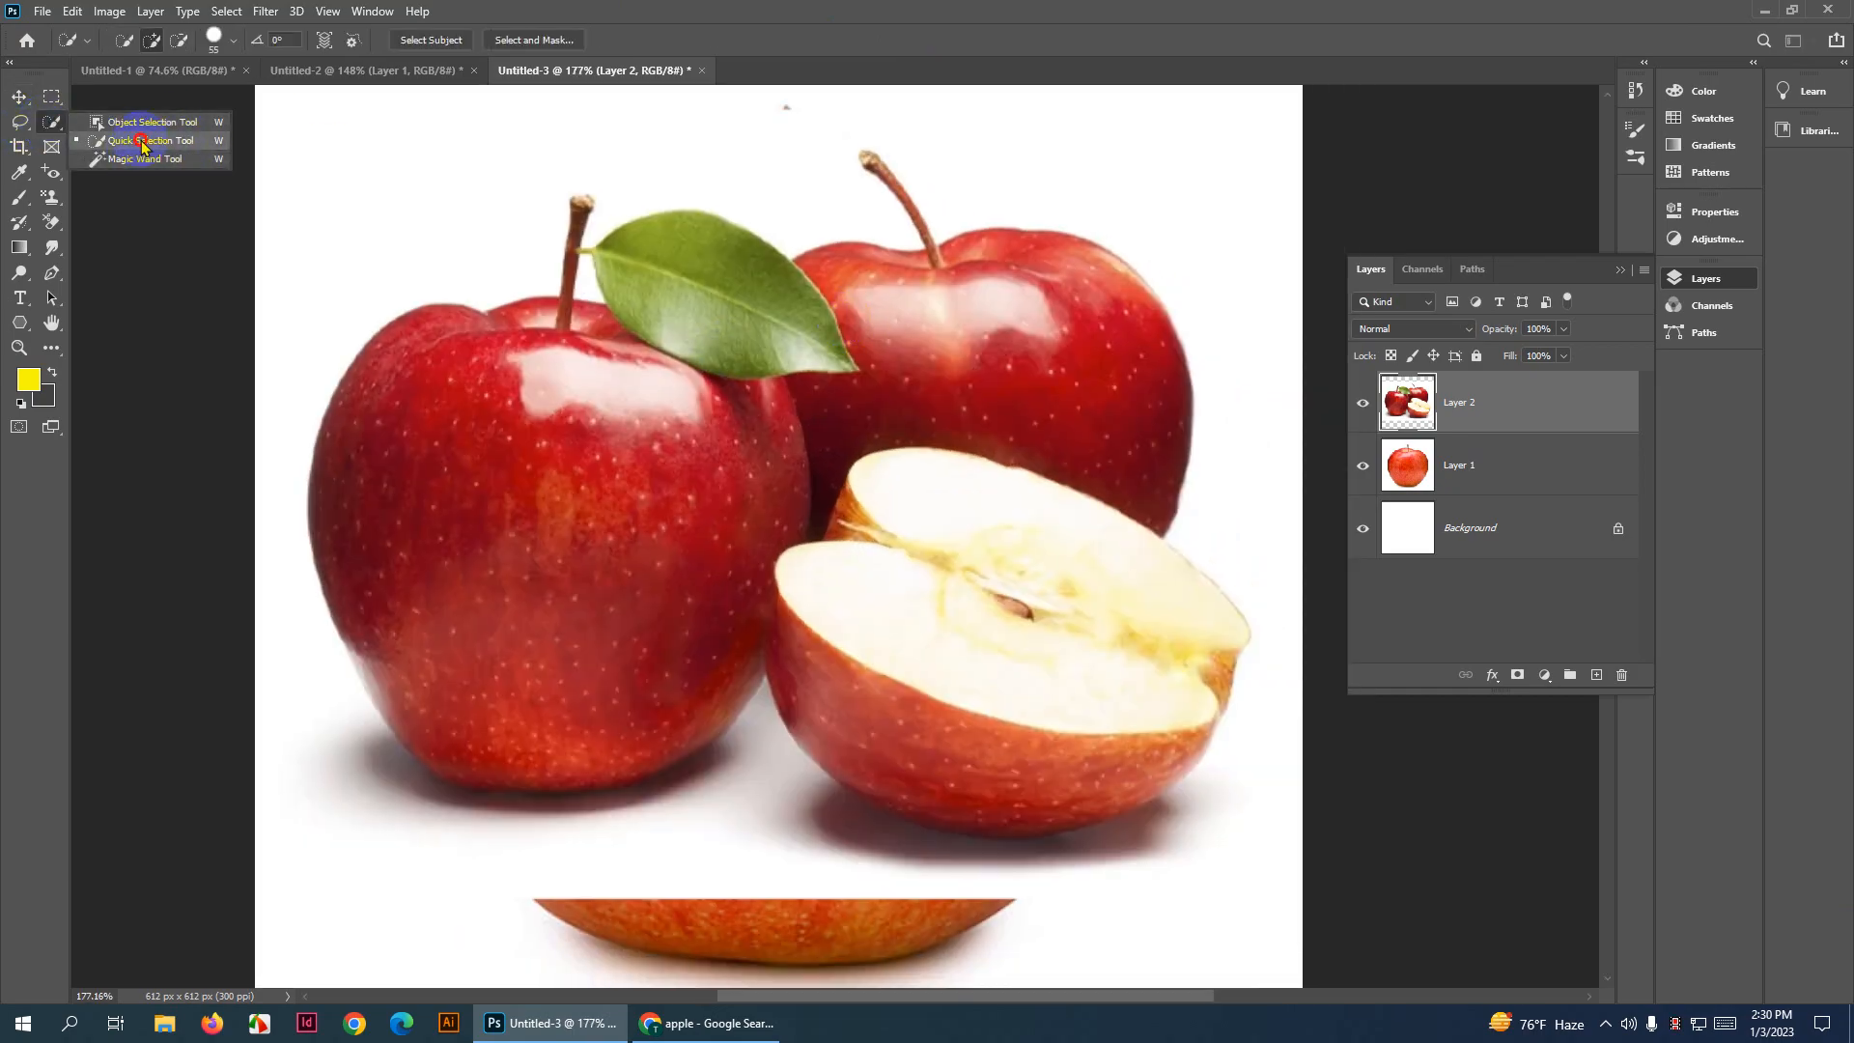
pyautogui.click(141, 141)
pyautogui.moveTo(546, 489)
pyautogui.mouseDown()
pyautogui.moveTo(477, 431)
pyautogui.moveTo(573, 517)
pyautogui.moveTo(646, 429)
pyautogui.moveTo(602, 439)
pyautogui.moveTo(709, 503)
pyautogui.moveTo(678, 439)
pyautogui.moveTo(826, 437)
pyautogui.moveTo(737, 396)
pyautogui.moveTo(695, 313)
pyautogui.moveTo(958, 346)
pyautogui.moveTo(996, 475)
pyautogui.moveTo(946, 529)
pyautogui.moveTo(952, 604)
pyautogui.moveTo(844, 627)
pyautogui.moveTo(884, 672)
pyautogui.mouseUp()
pyautogui.moveTo(1015, 589); pyautogui.dragTo(948, 486)
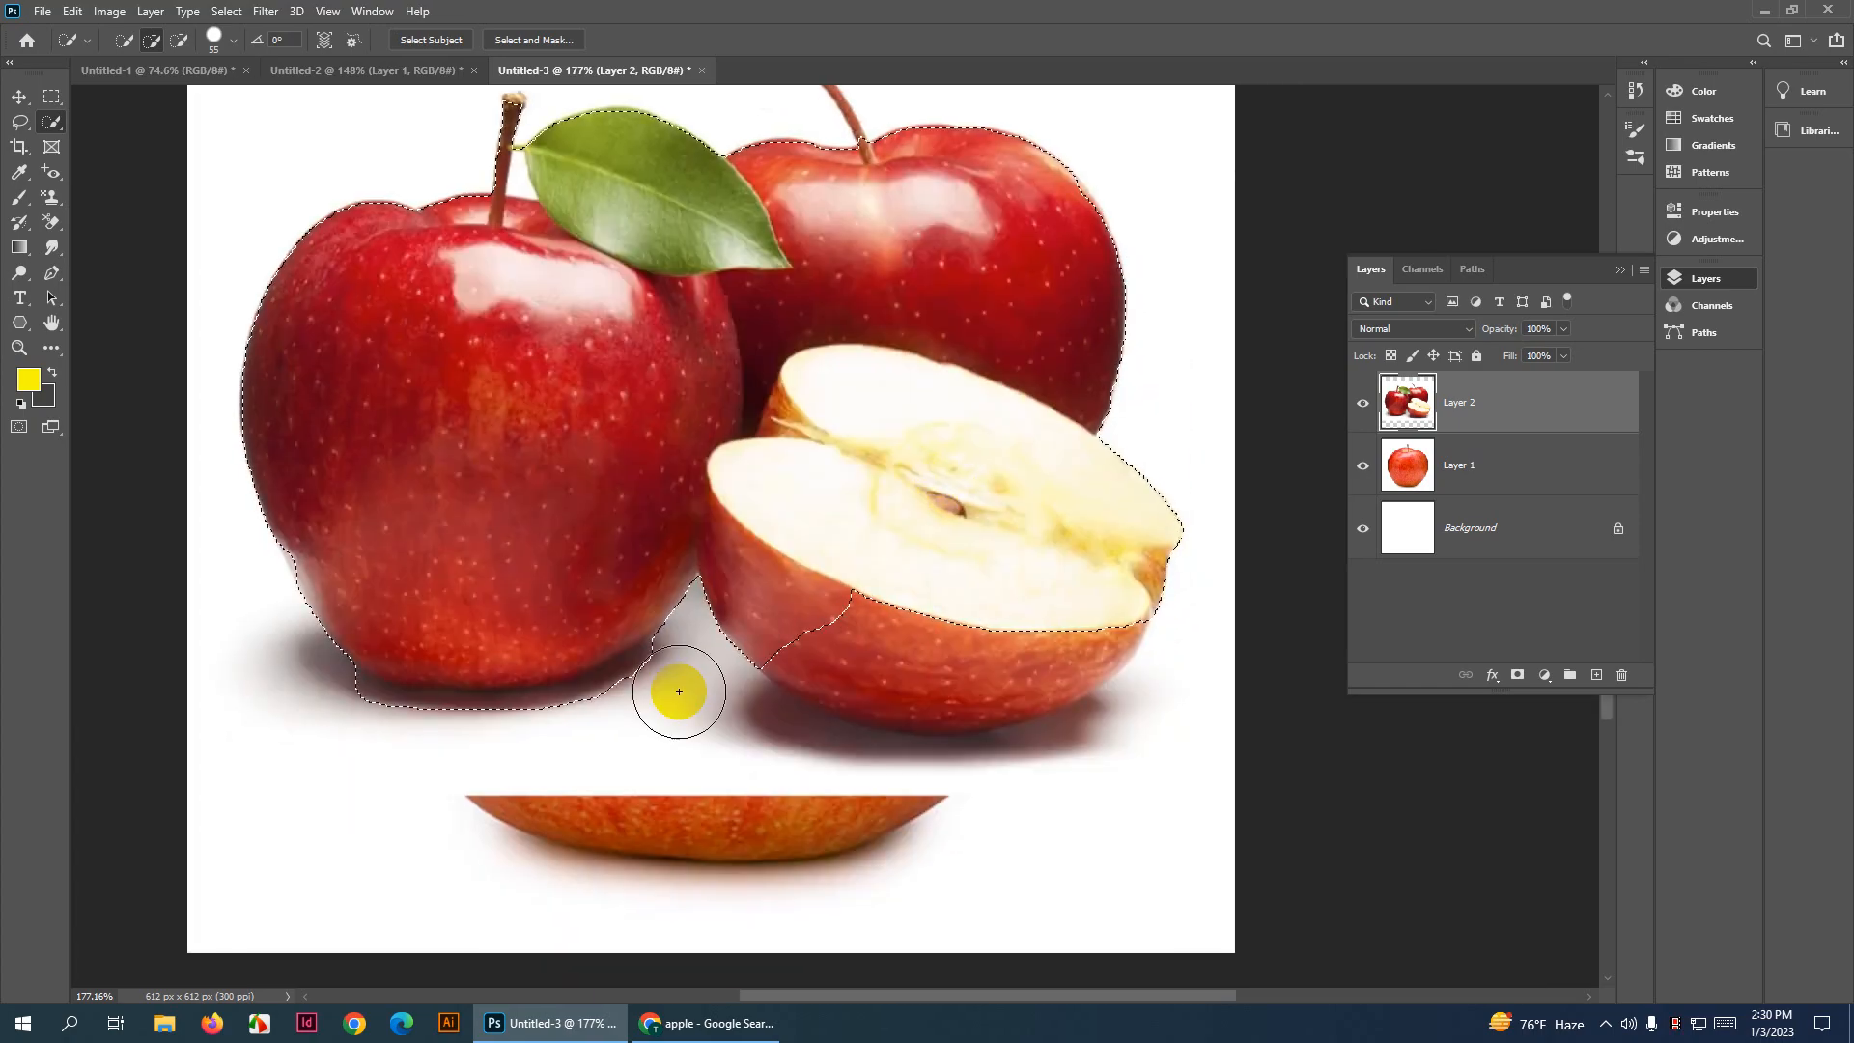
pyautogui.moveTo(861, 719)
pyautogui.mouseDown()
pyautogui.moveTo(904, 605)
pyautogui.moveTo(983, 614)
pyautogui.moveTo(1113, 570)
pyautogui.moveTo(1128, 522)
pyautogui.moveTo(931, 418)
pyautogui.mouseUp()
pyautogui.moveTo(853, 268); pyautogui.dragTo(1010, 463)
pyautogui.moveTo(675, 505)
pyautogui.mouseDown()
pyautogui.moveTo(612, 505)
pyautogui.moveTo(706, 470)
pyautogui.mouseUp()
# Reduce the brush to 21 px and adjust the selection edge around the left apple's lower-left side and the shadows
pyautogui.scroll(5, 757, 554)
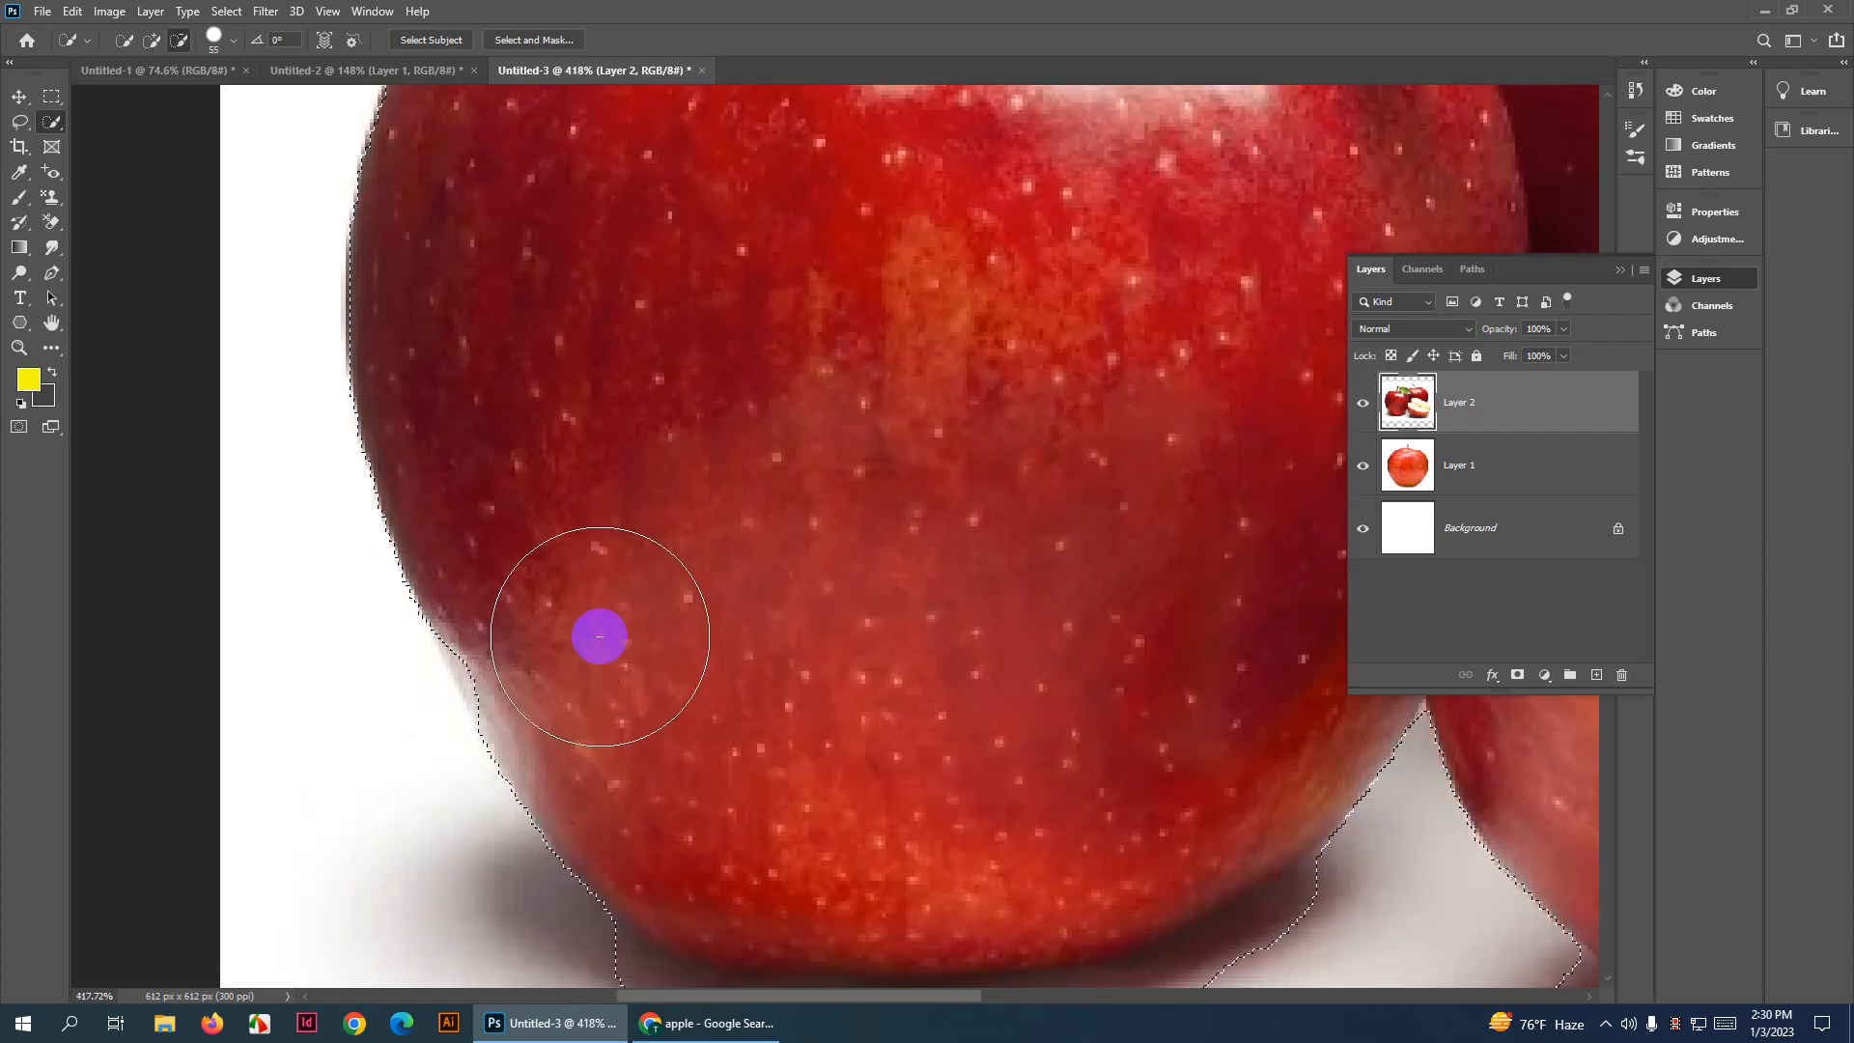
pyautogui.moveTo(486, 666); pyautogui.dragTo(382, 674)
pyautogui.moveTo(538, 652); pyautogui.dragTo(585, 642)
pyautogui.scroll(-5, 695, 588)
pyautogui.scroll(6, 744, 683)
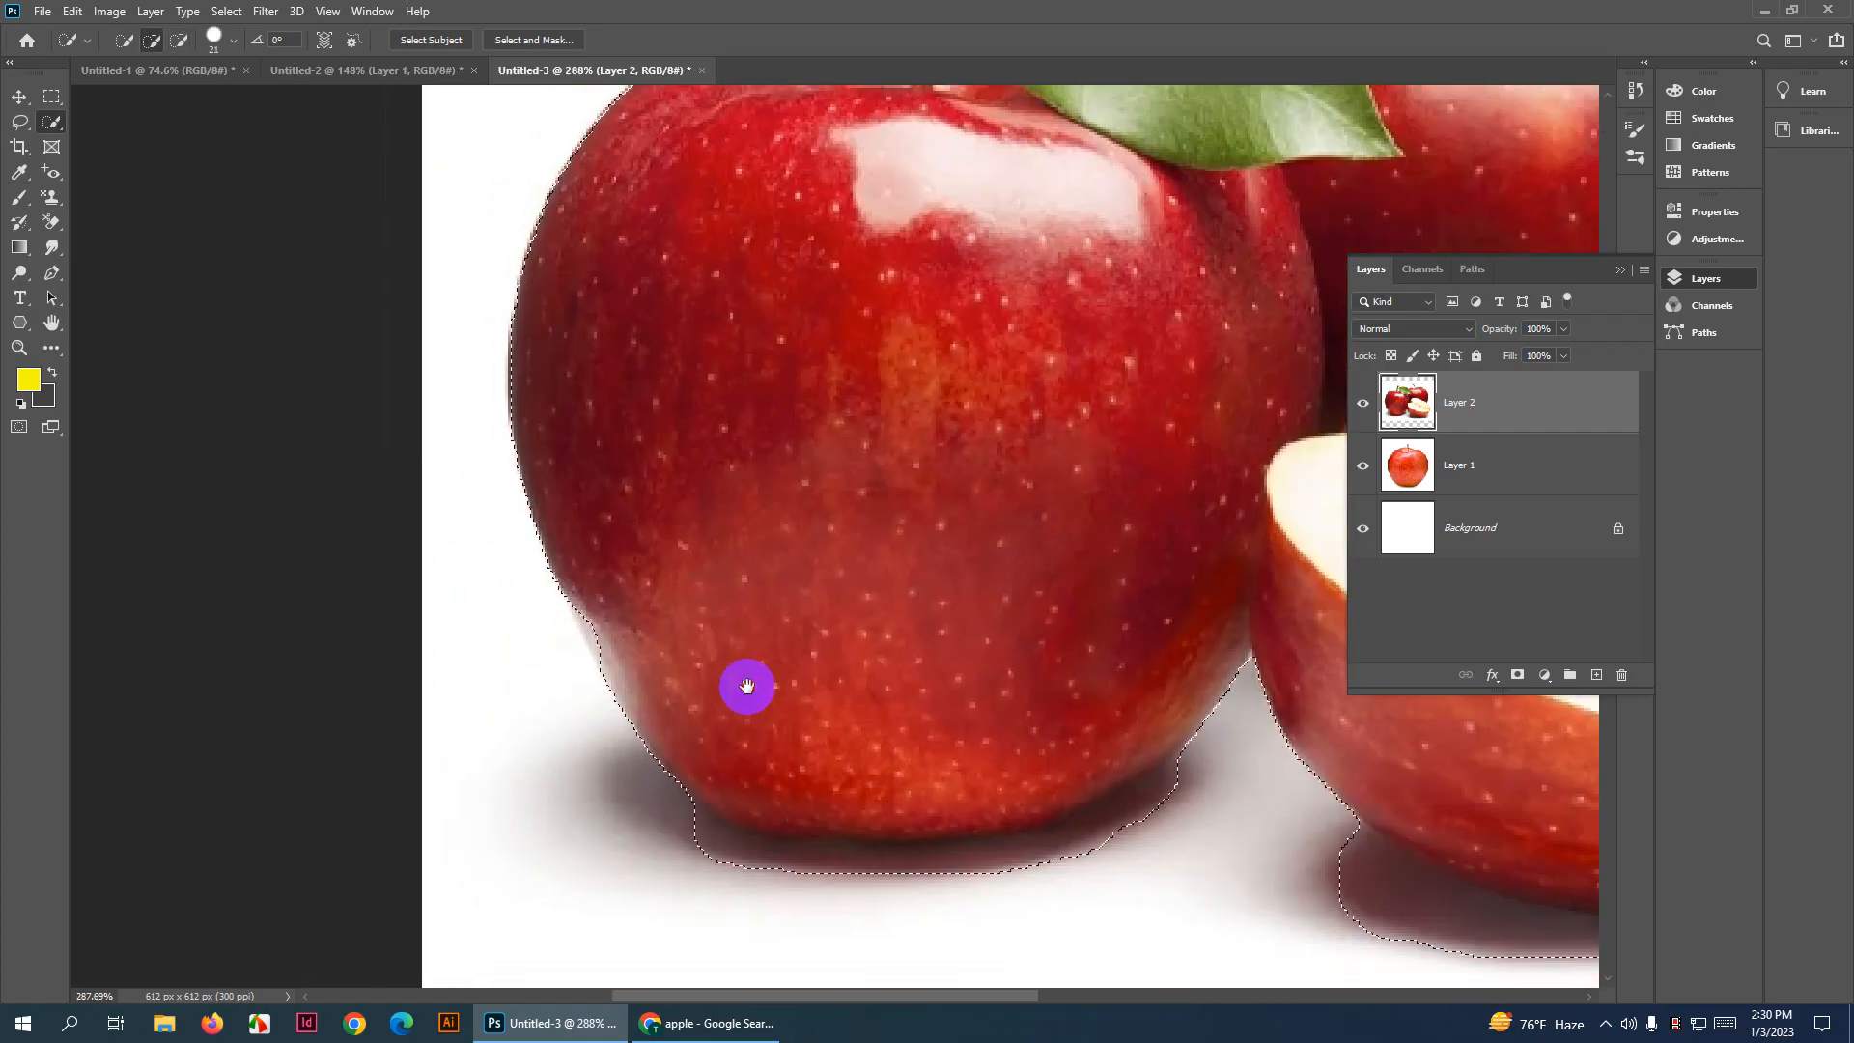
pyautogui.scroll(2, 546, 637)
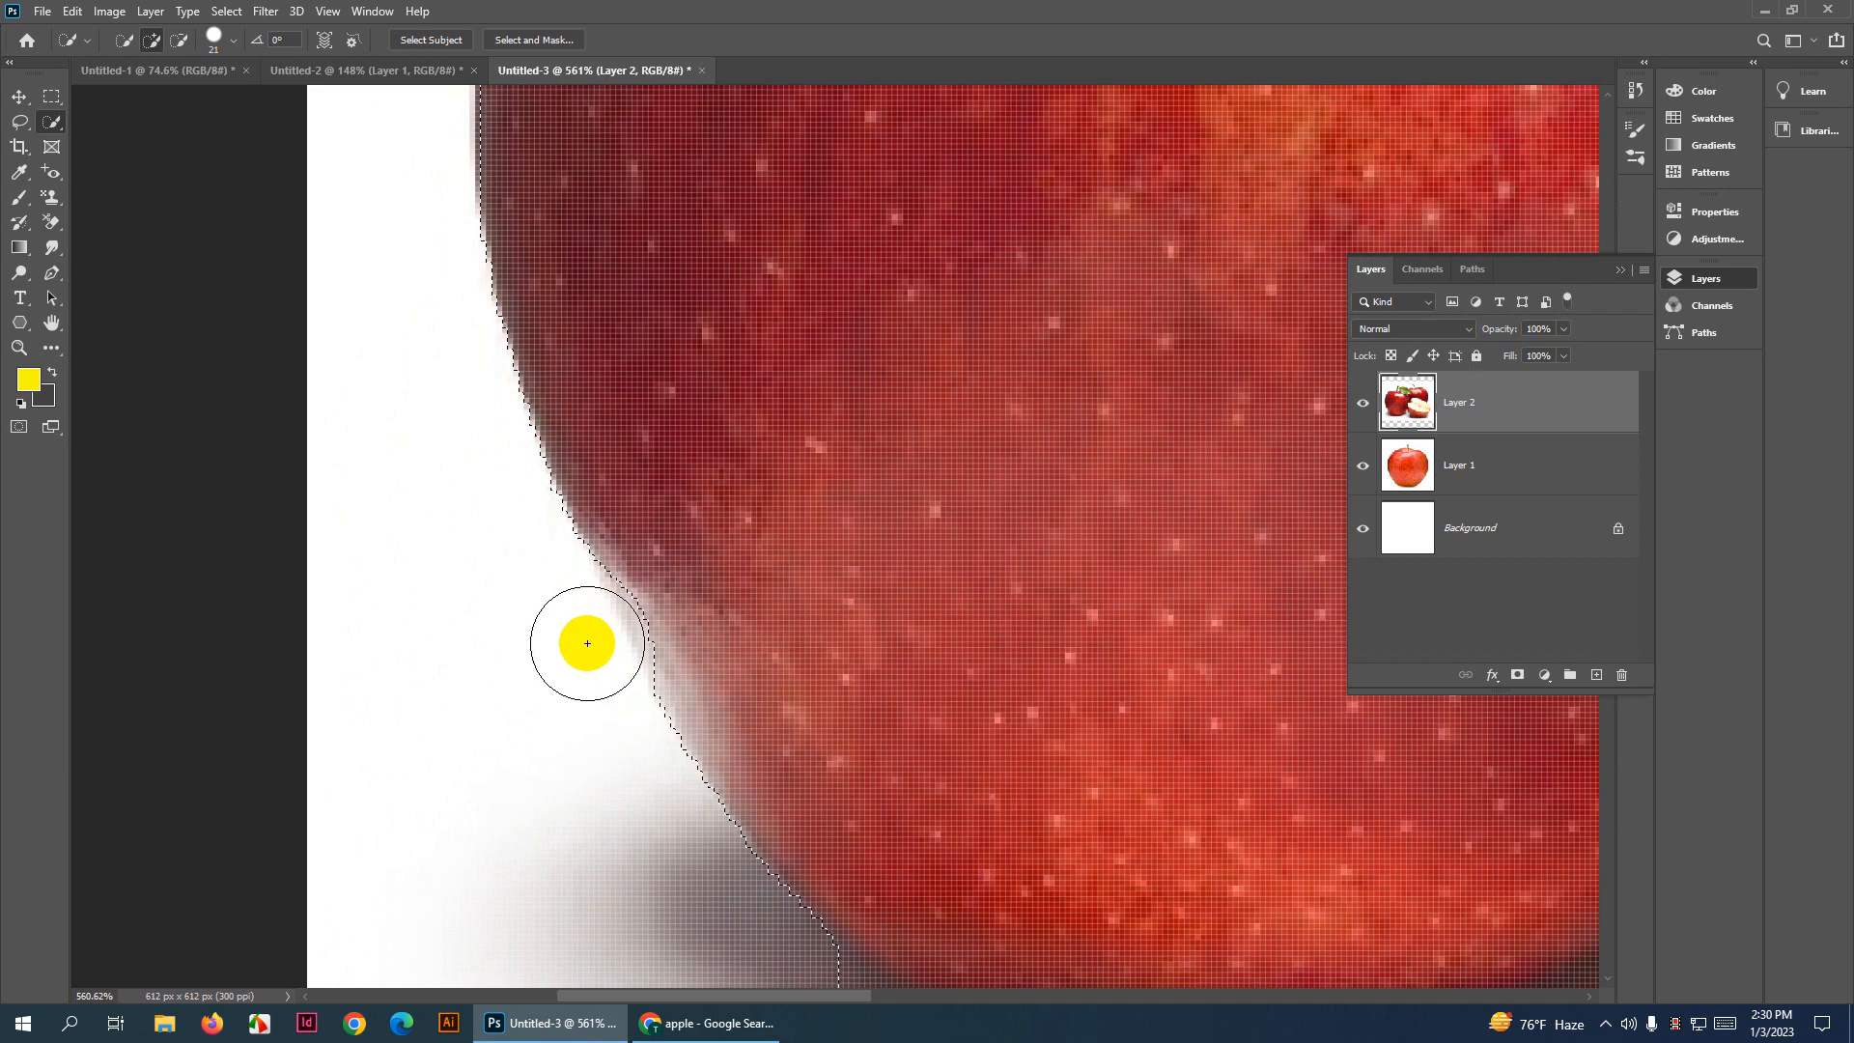
pyautogui.scroll(-9, 587, 643)
pyautogui.moveTo(666, 664)
pyautogui.mouseDown()
pyautogui.moveTo(665, 706)
pyautogui.moveTo(1012, 665)
pyautogui.moveTo(1004, 595)
pyautogui.mouseUp()
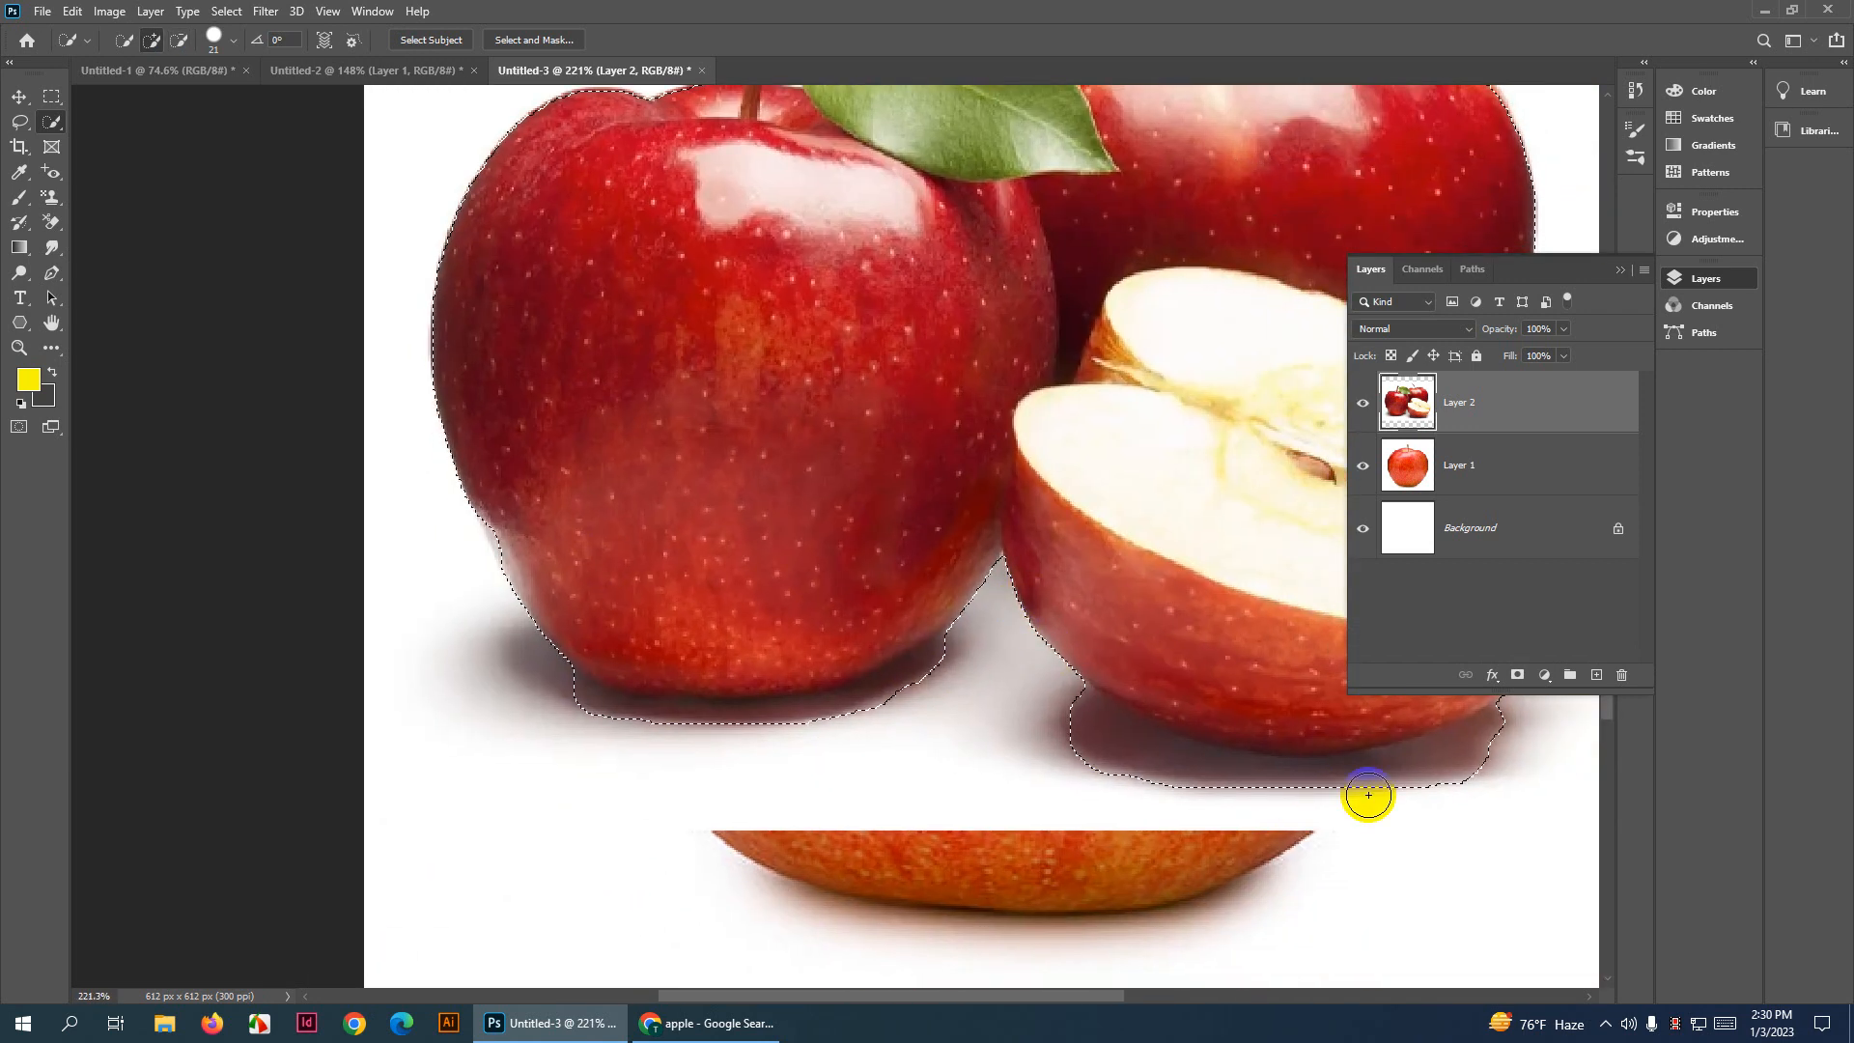
pyautogui.moveTo(1089, 535); pyautogui.dragTo(1225, 671)
pyautogui.scroll(9, 587, 734)
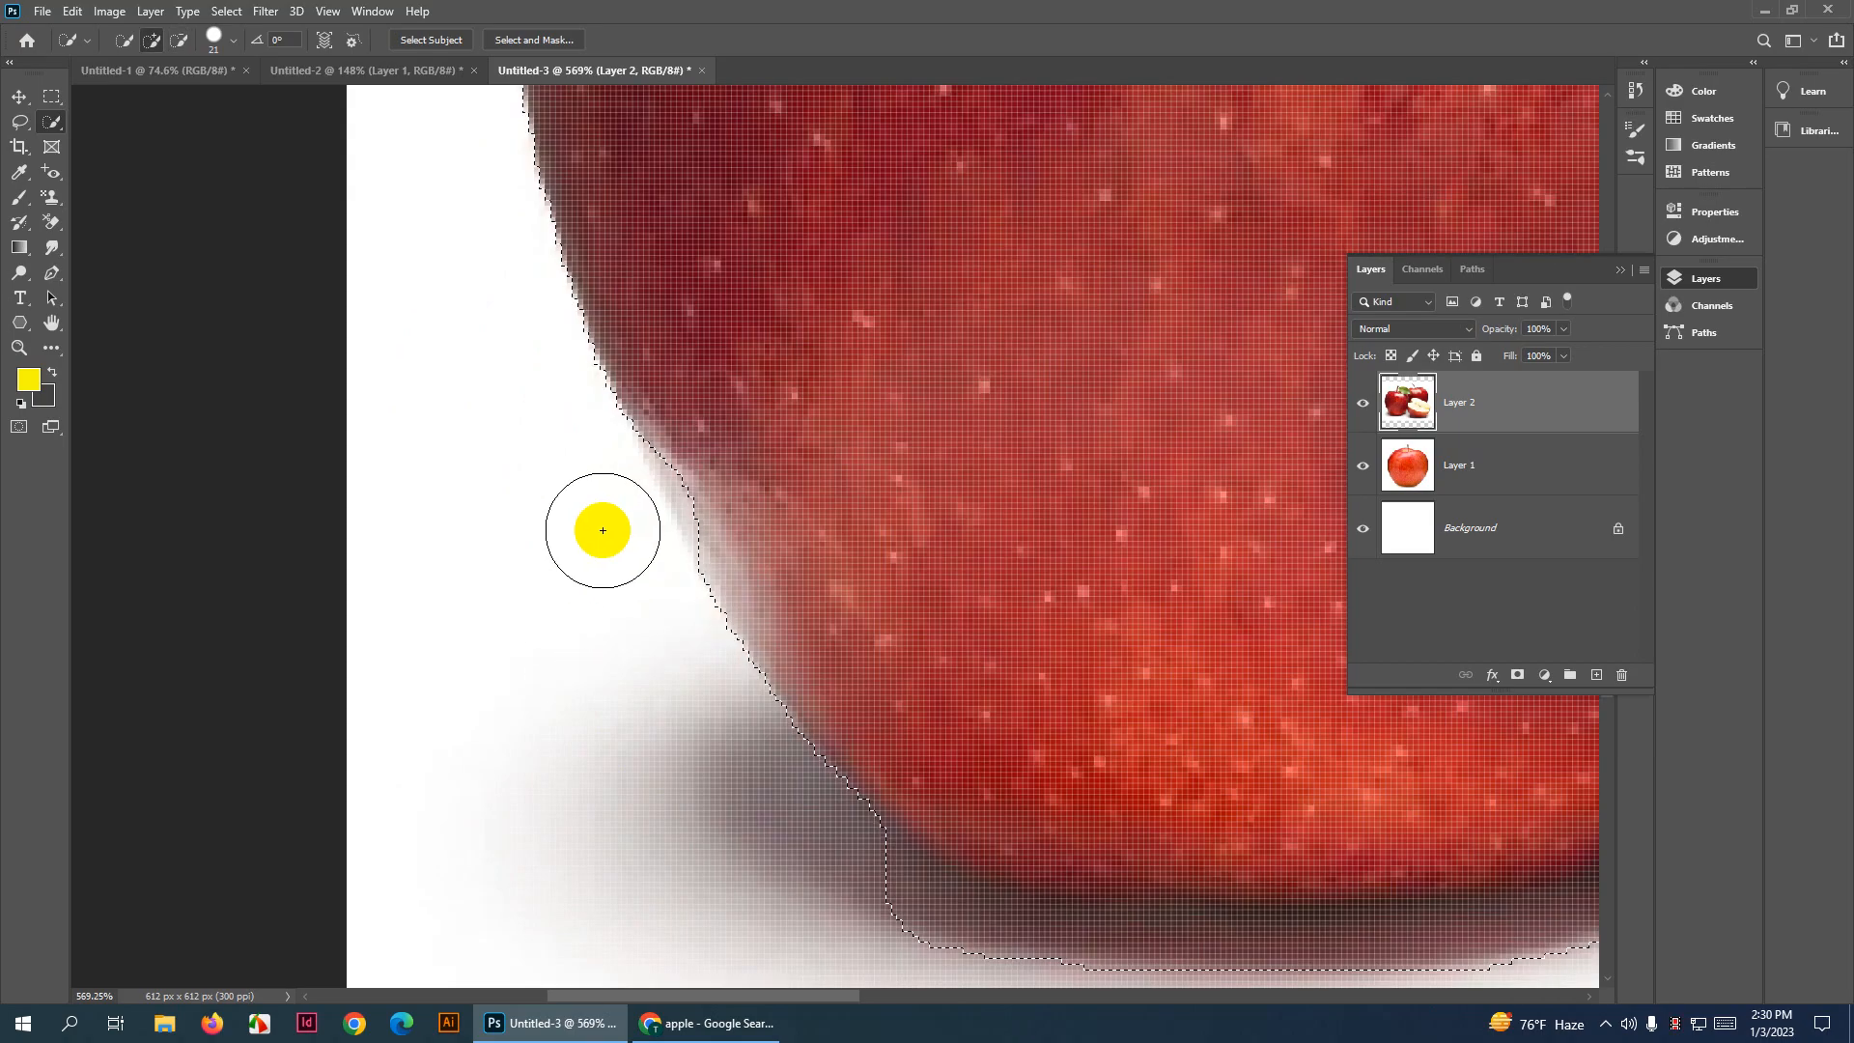
pyautogui.scroll(-10, 583, 537)
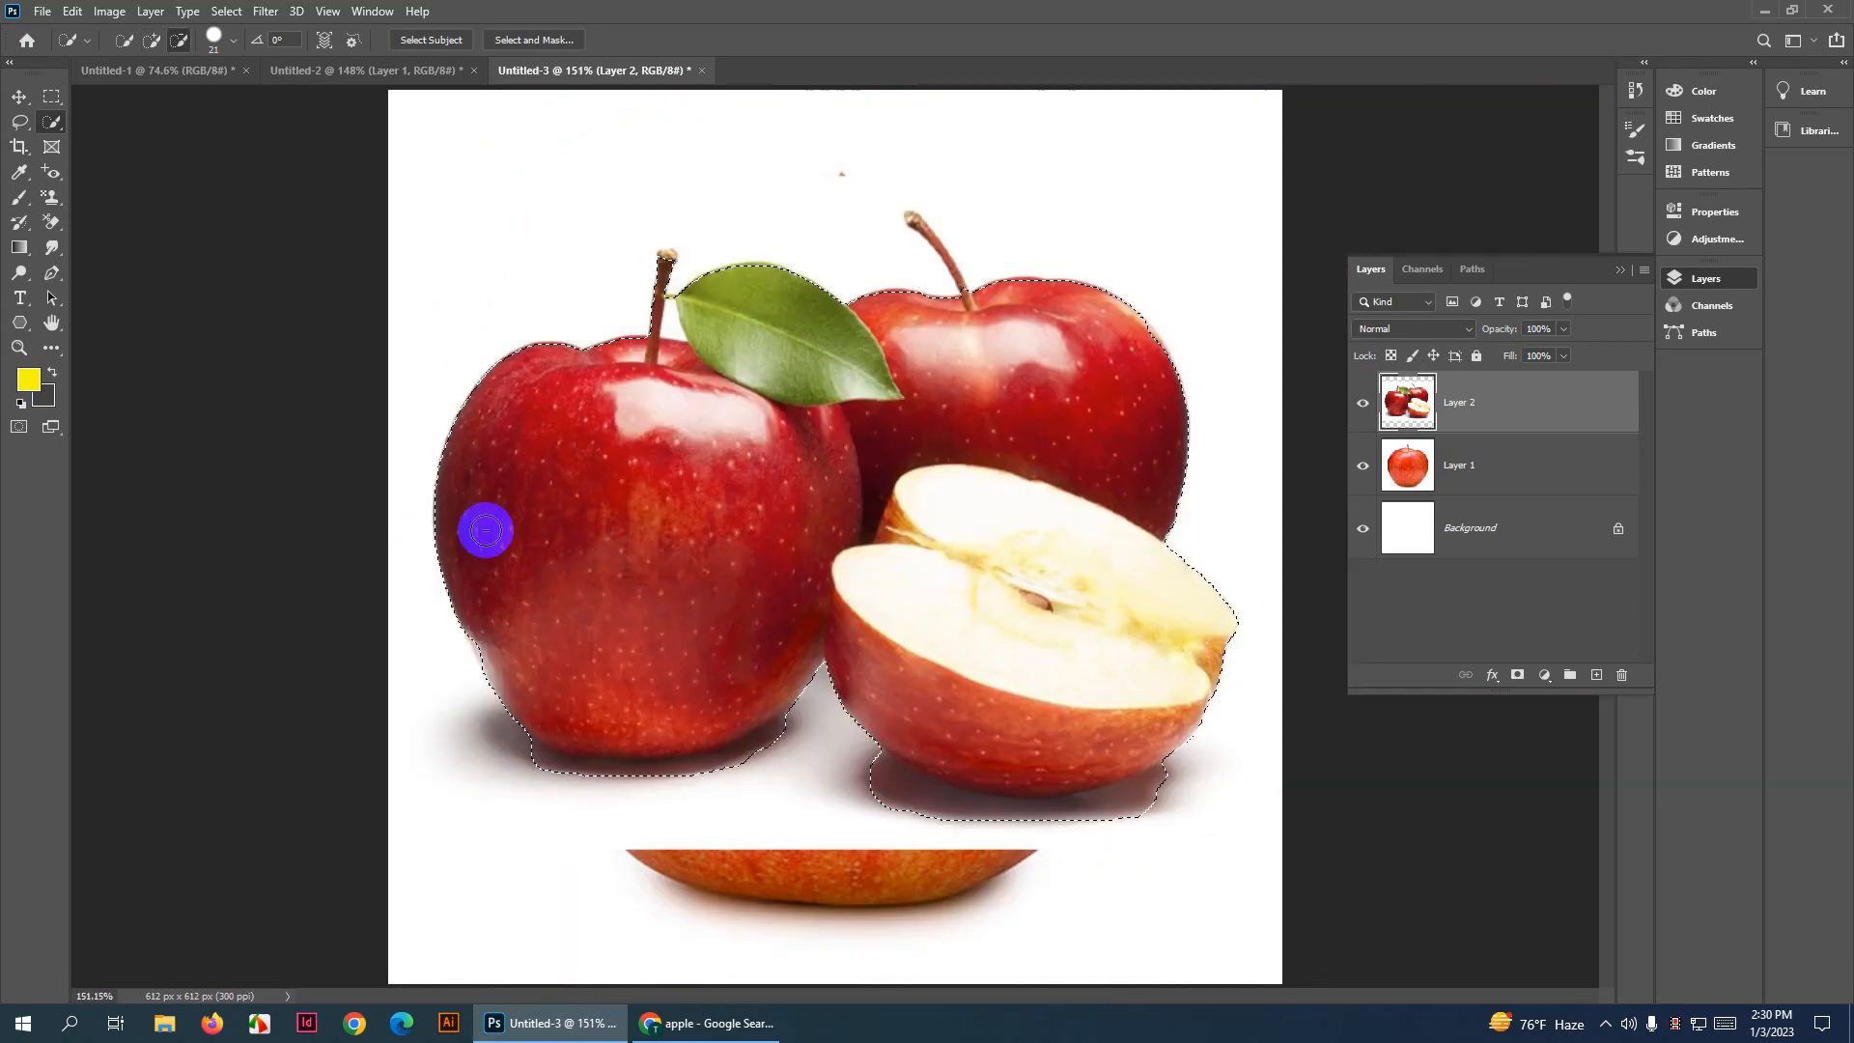
# Deselect the apples, undo that to inspect the selection edge up close, and clear the selection again
pyautogui.hotkey('ctrl', 'd')
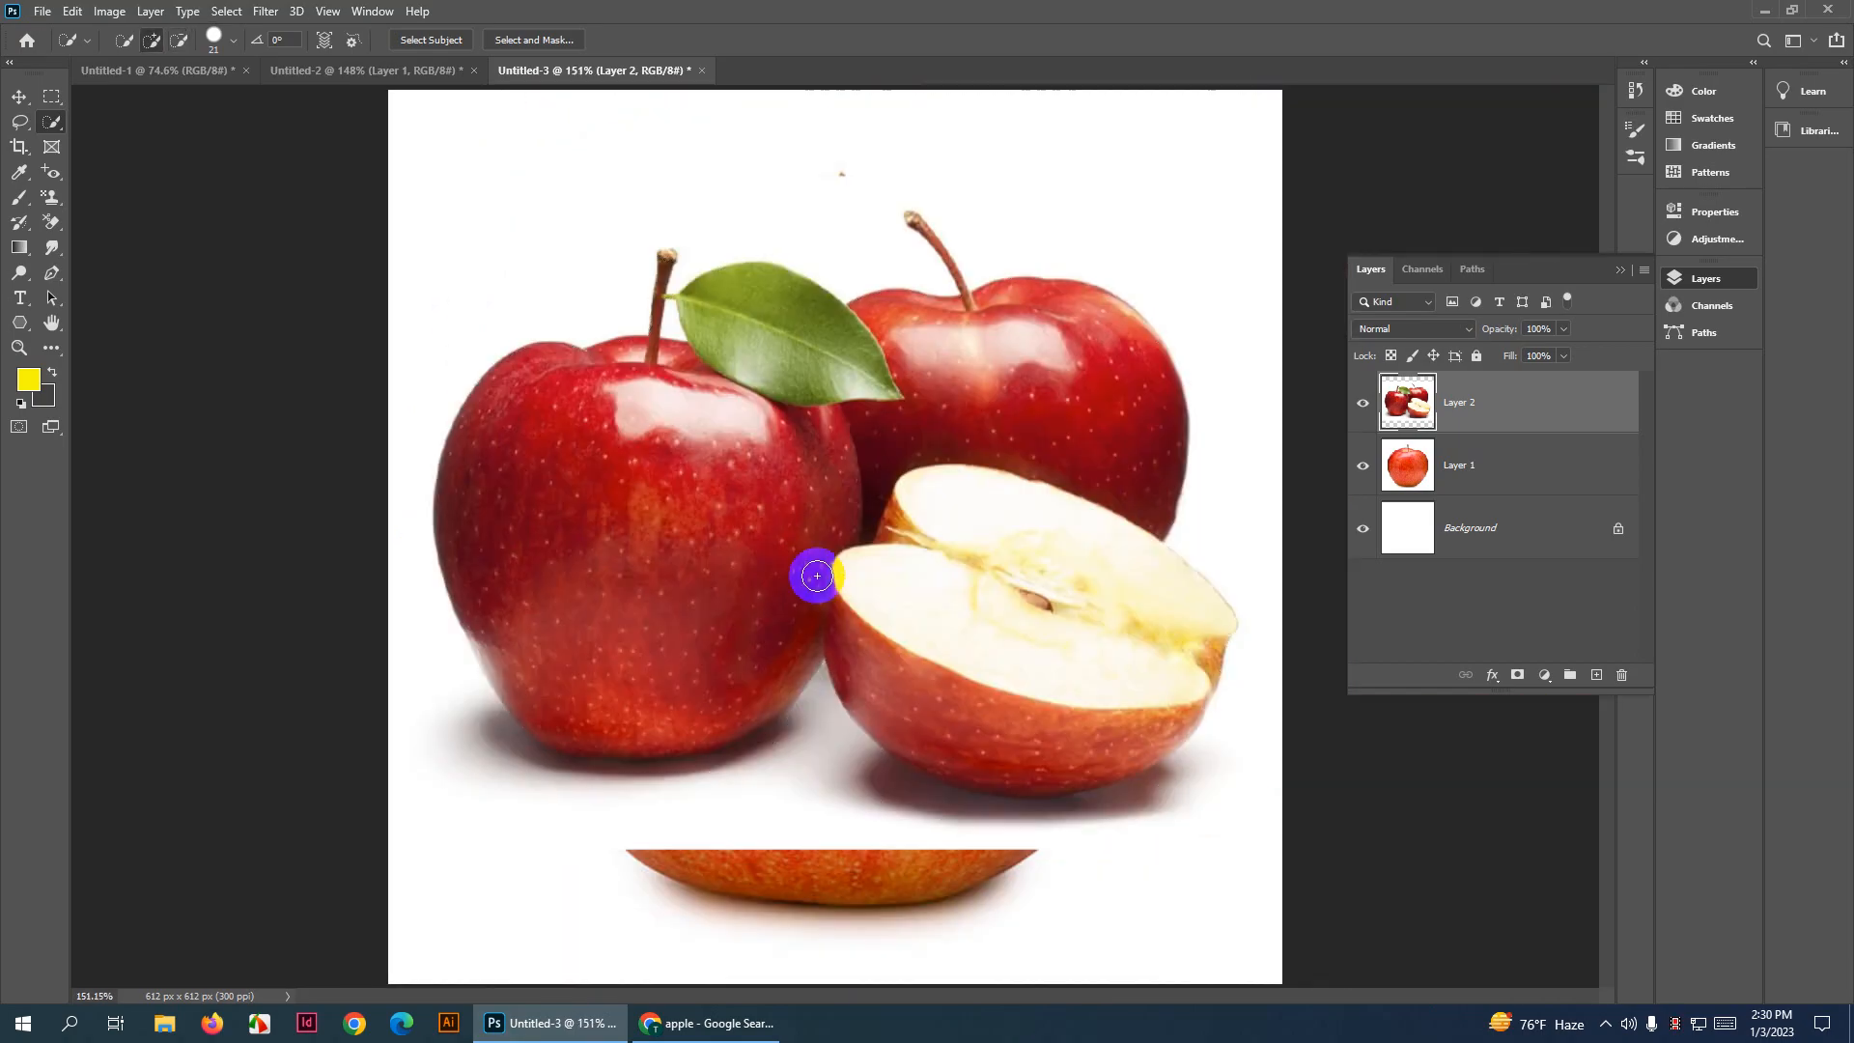
pyautogui.hotkey('ctrl', 'z')
pyautogui.scroll(3, 816, 576)
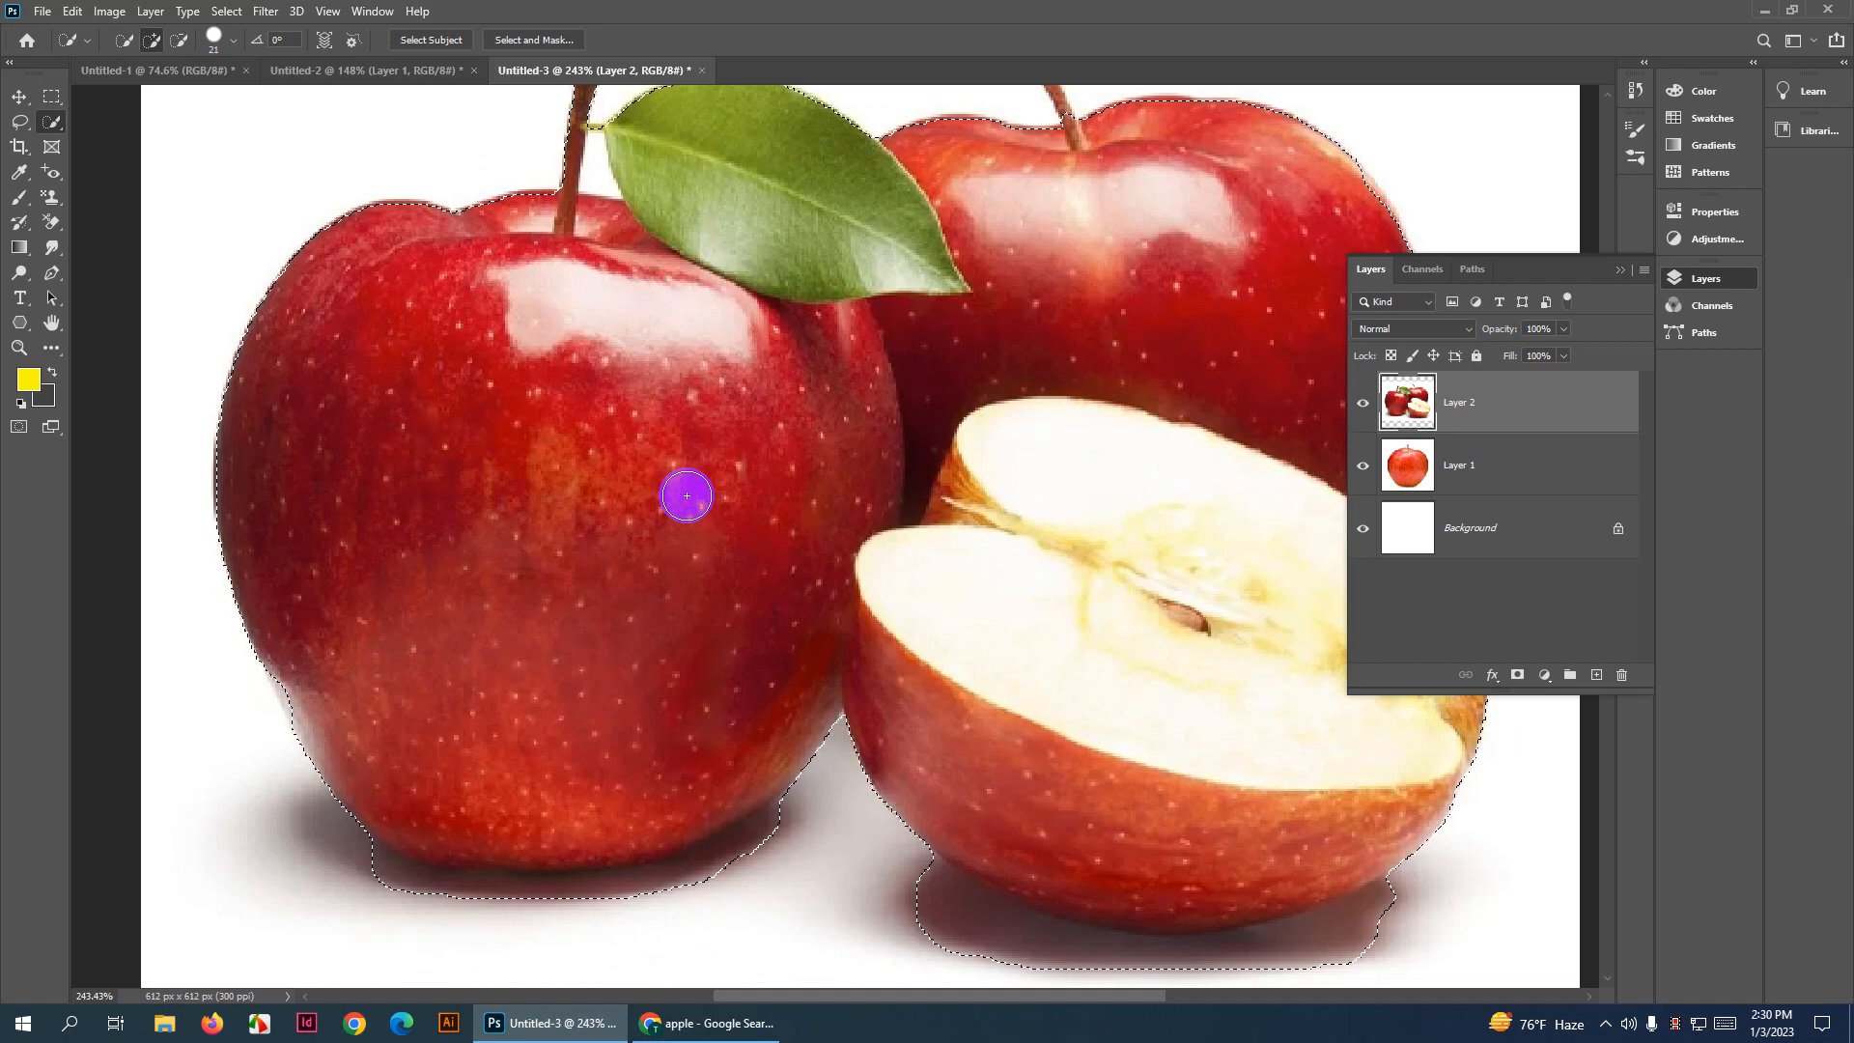
pyautogui.scroll(3, 892, 309)
pyautogui.scroll(-2, 893, 310)
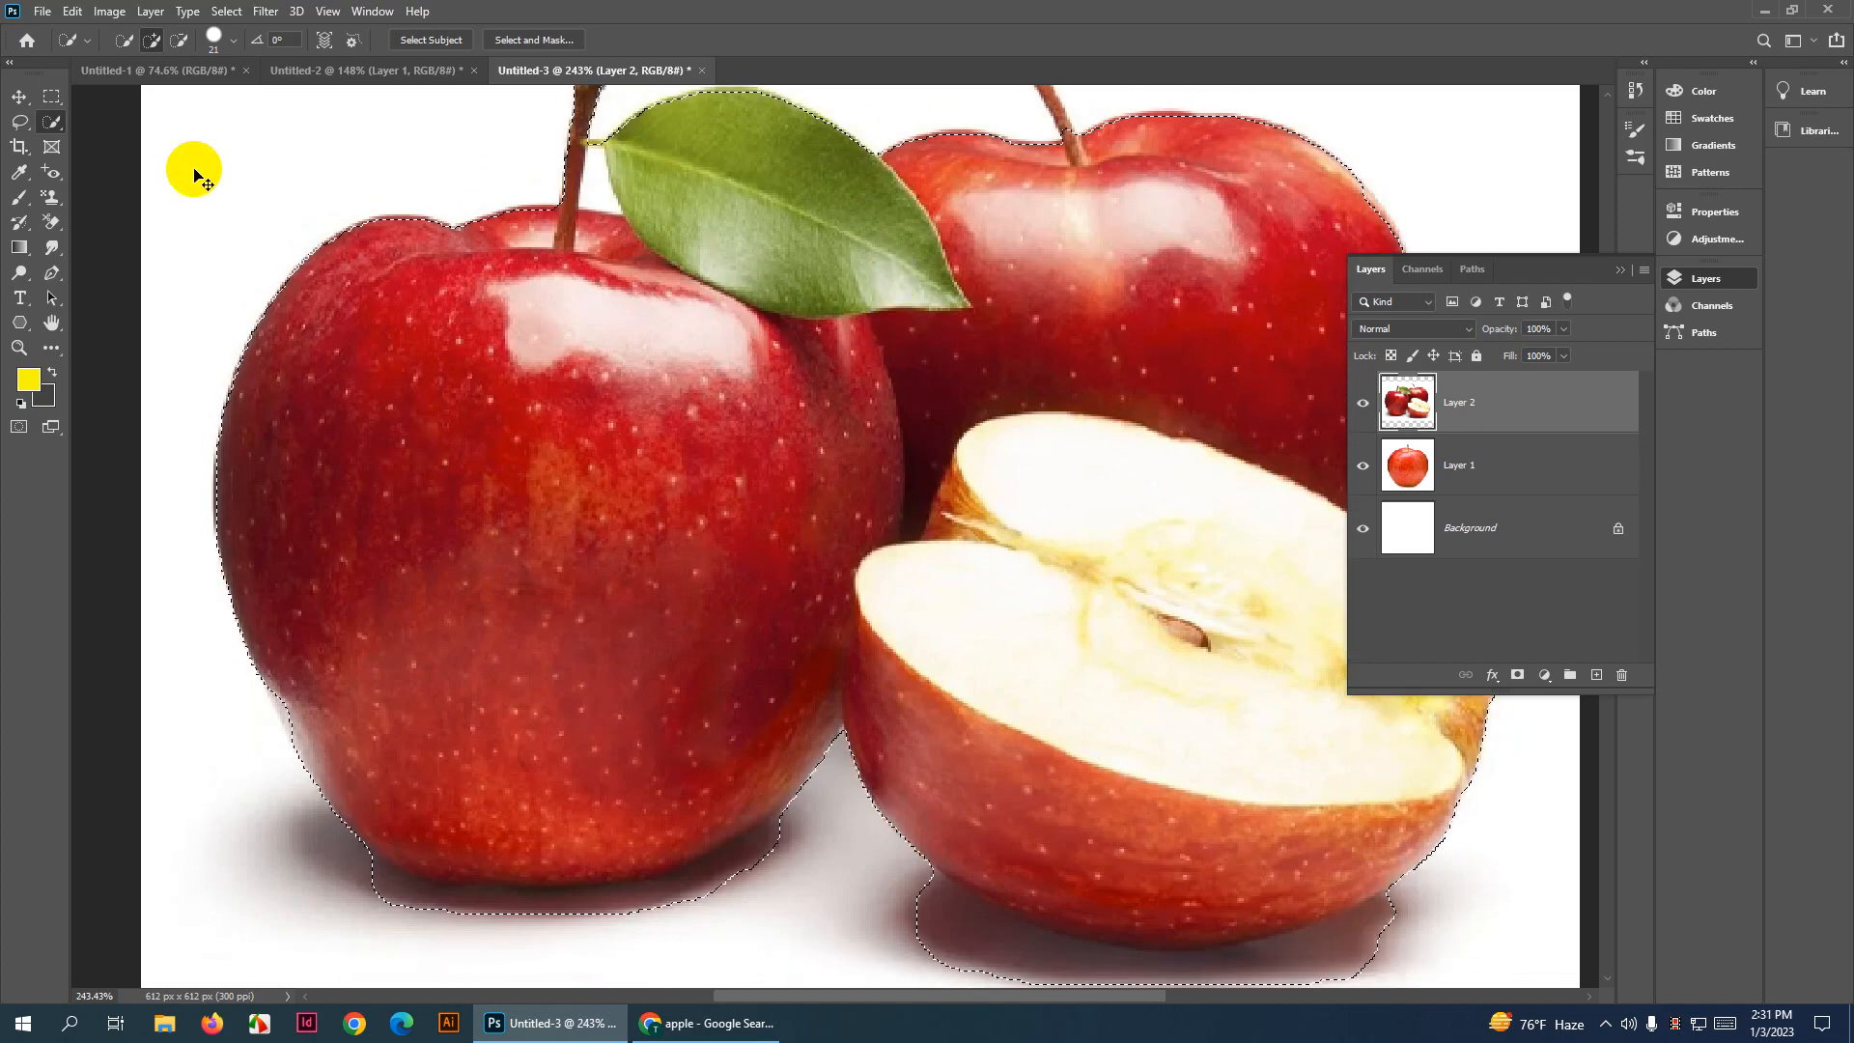
pyautogui.hotkey('ctrl', 'd')
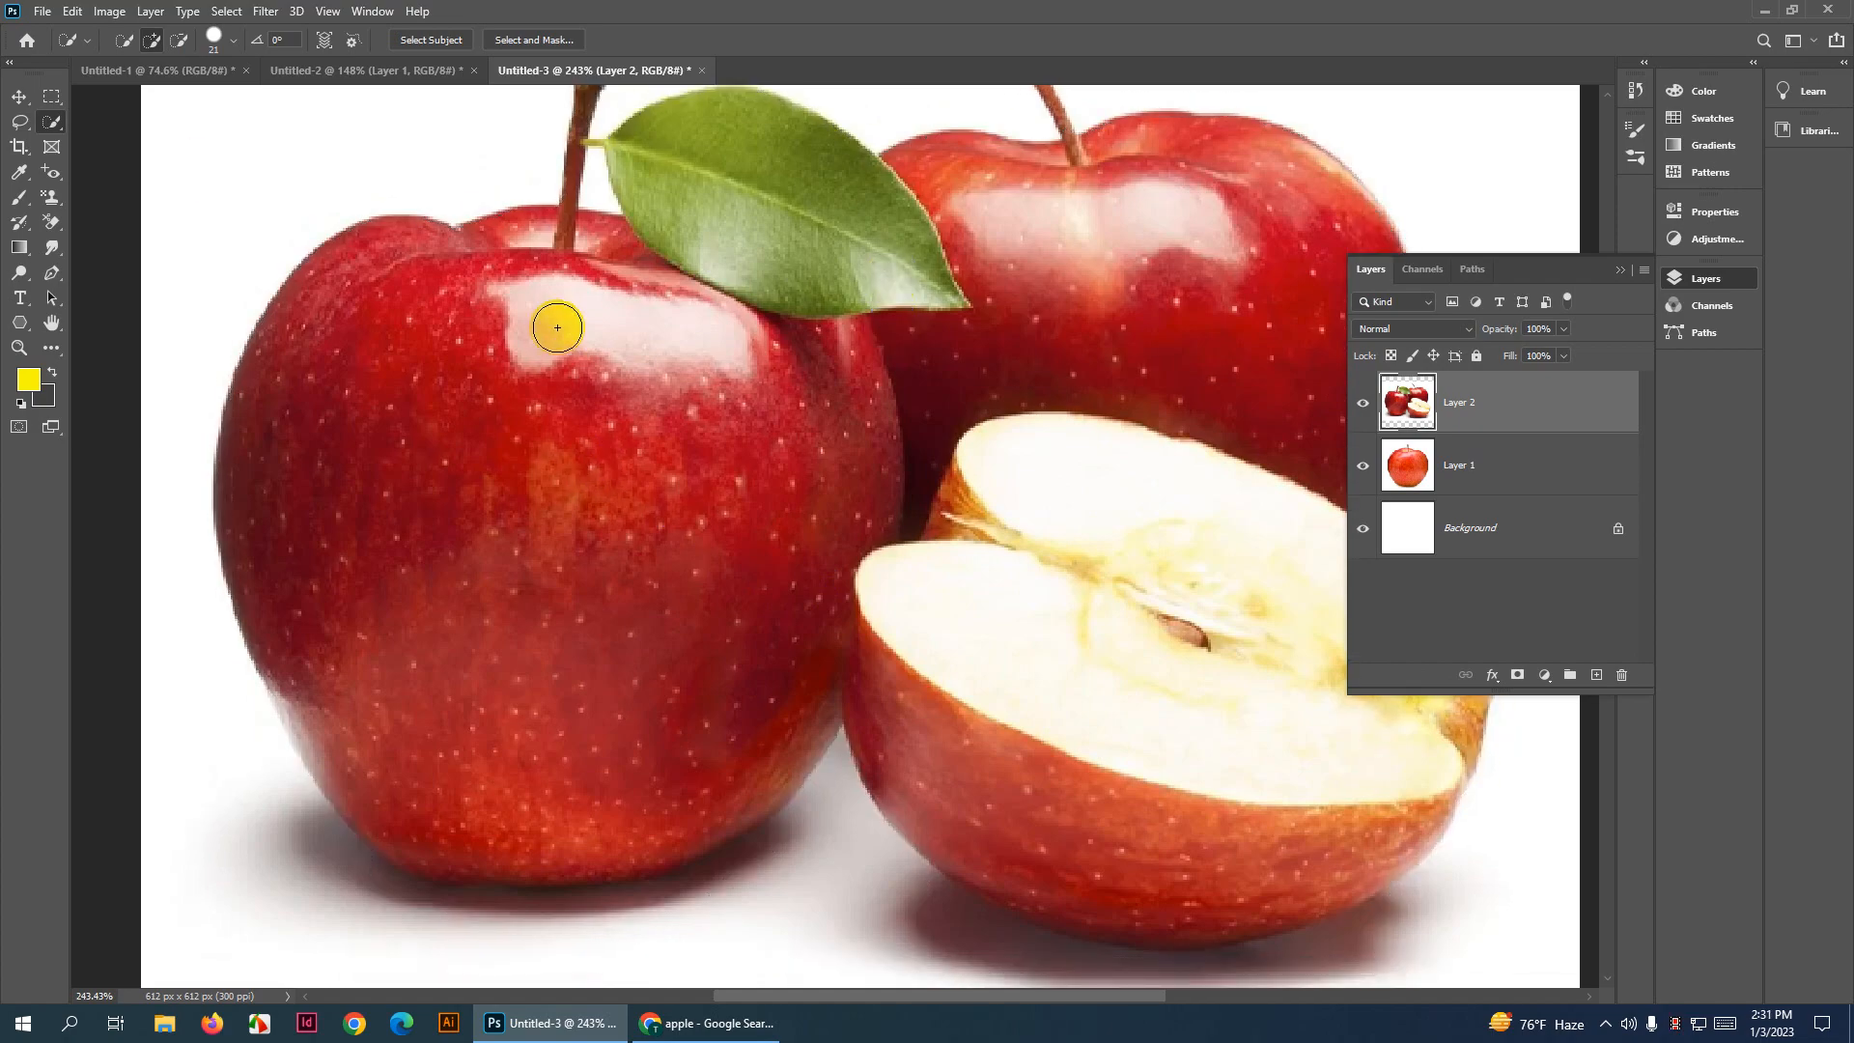
# Select the pale highlight below the stem of the left apple with the 21 px brush and adjust its selection edges
pyautogui.moveTo(590, 315); pyautogui.dragTo(733, 287)
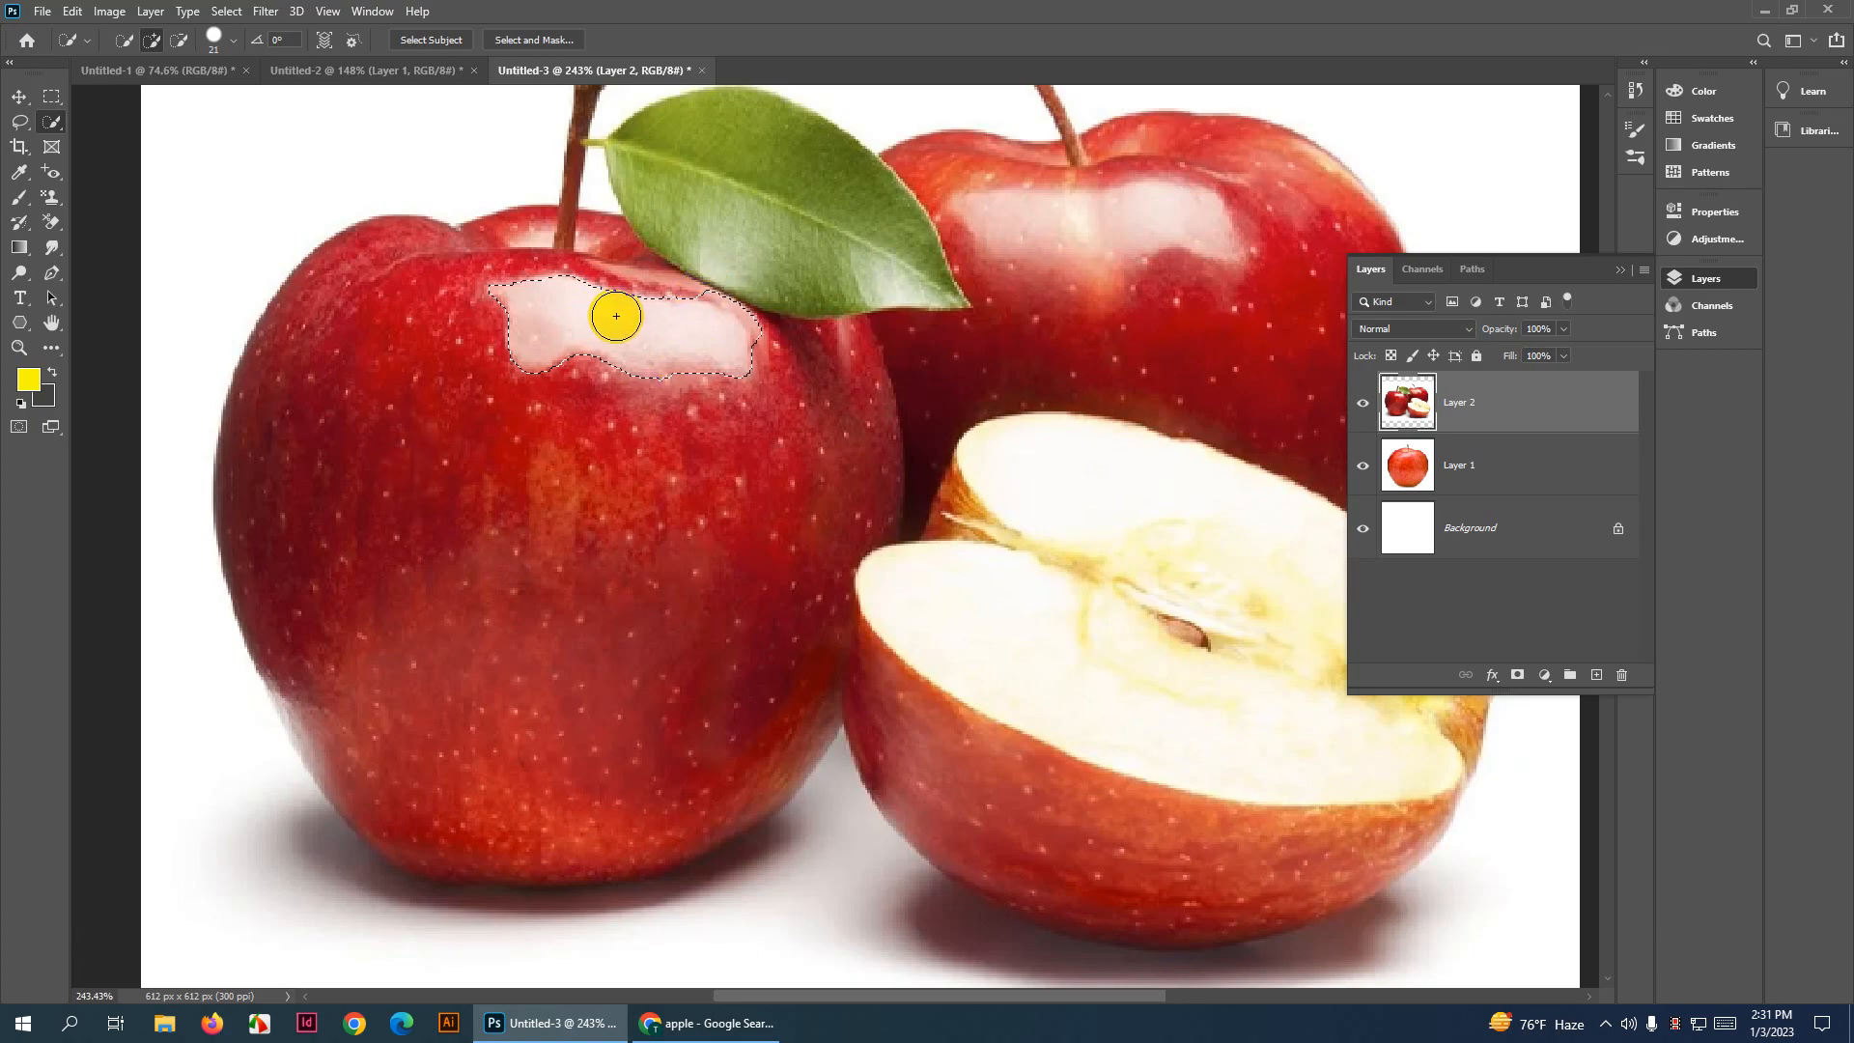
pyautogui.scroll(5, 596, 294)
pyautogui.scroll(8, 597, 282)
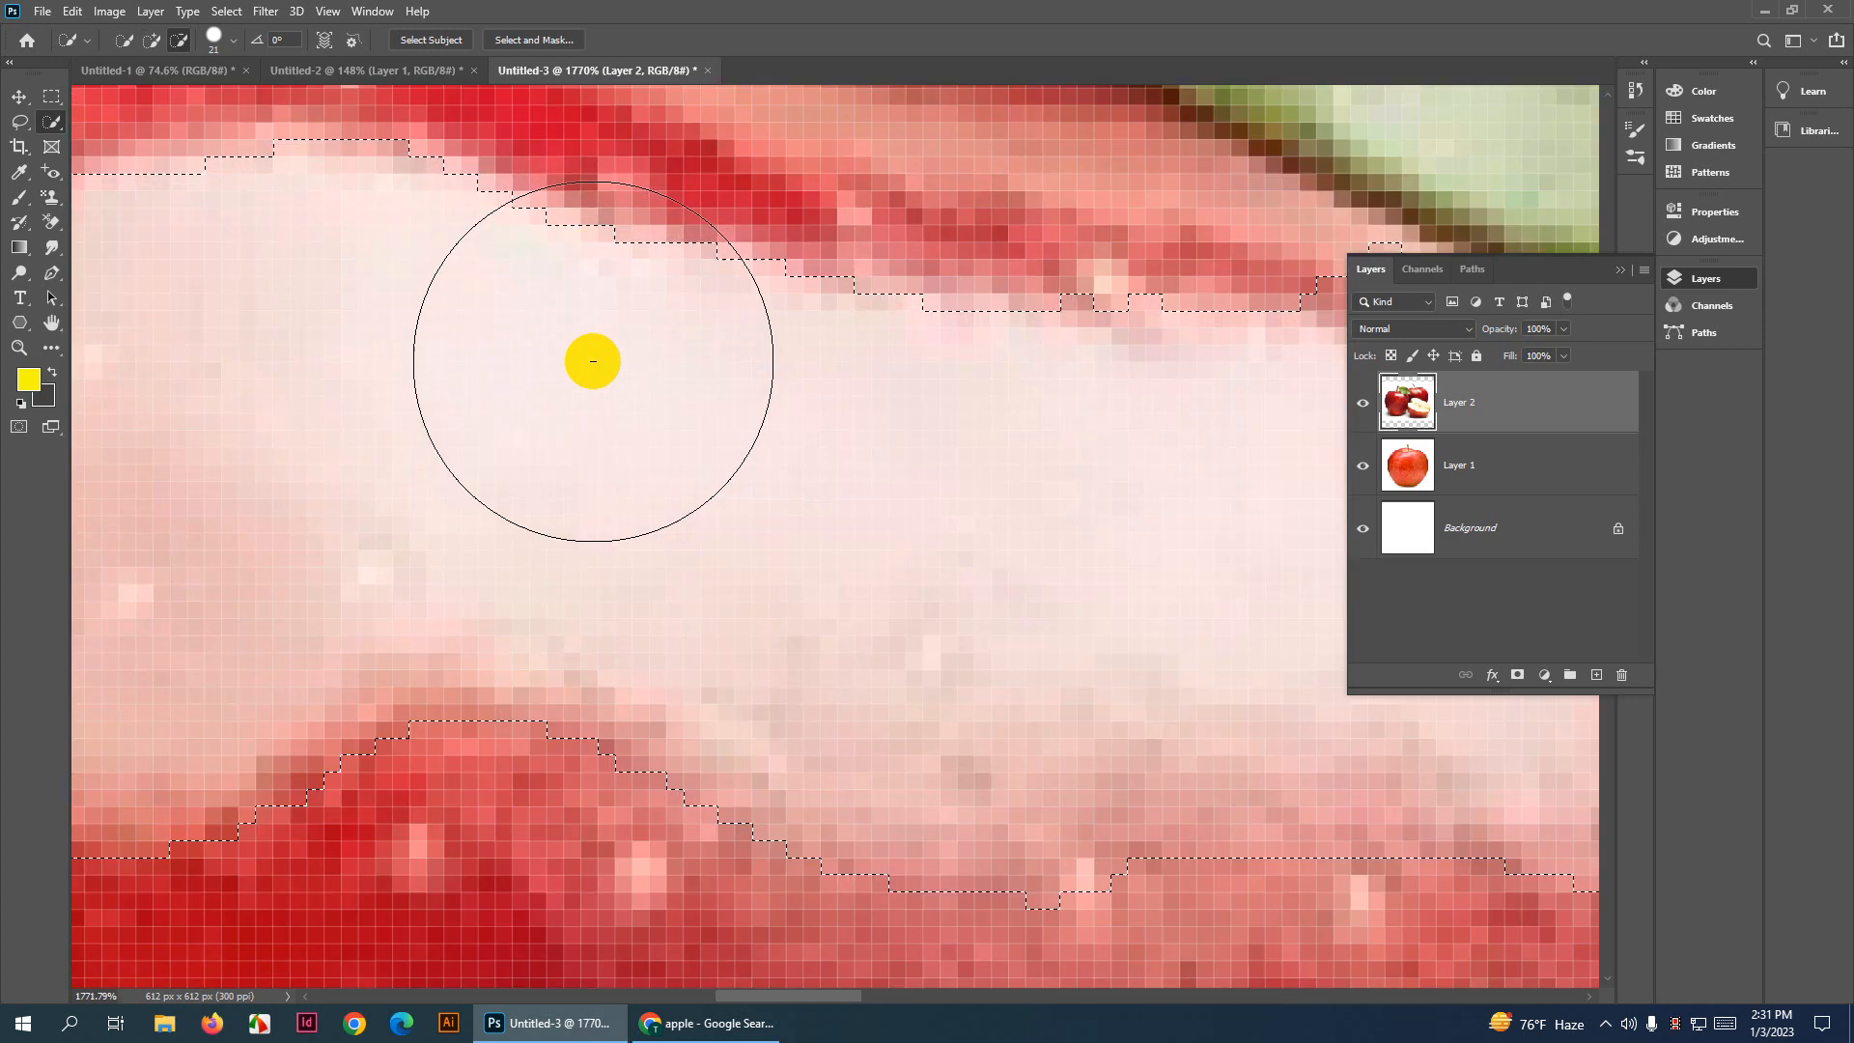
pyautogui.scroll(-7, 637, 440)
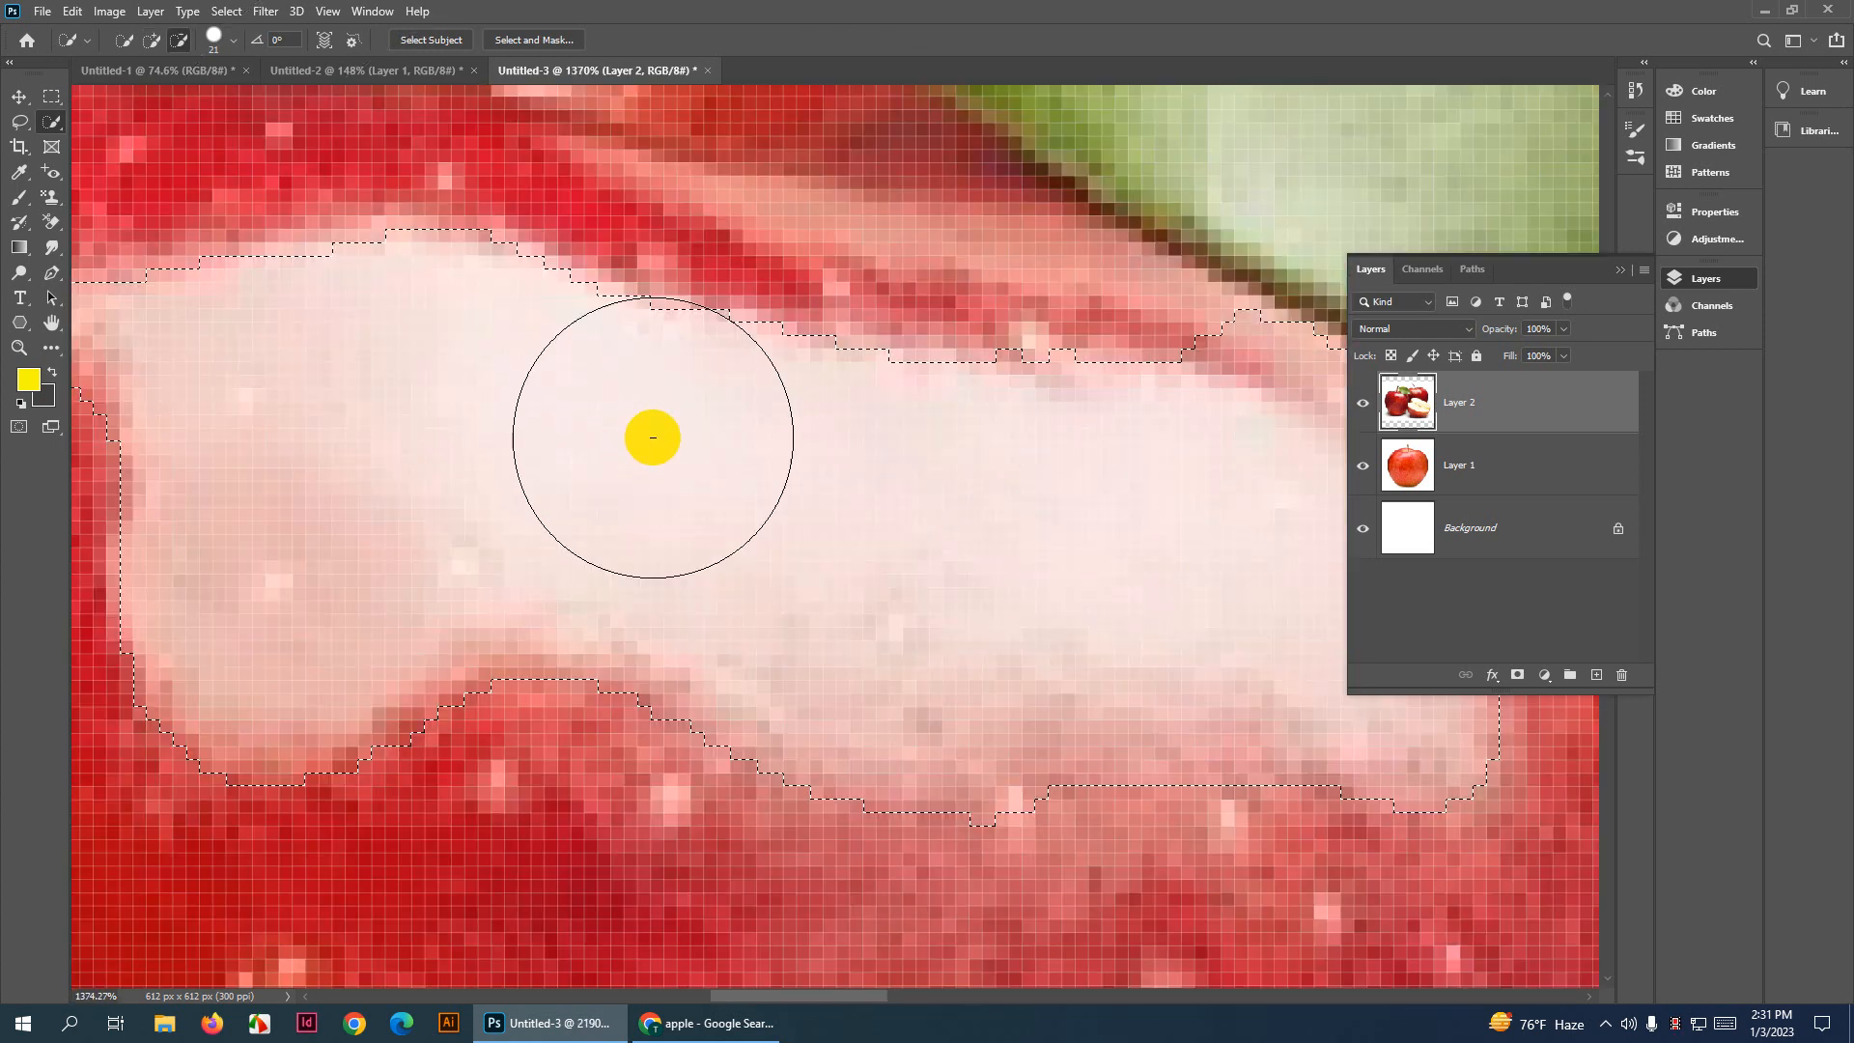
pyautogui.moveTo(455, 398); pyautogui.dragTo(672, 333)
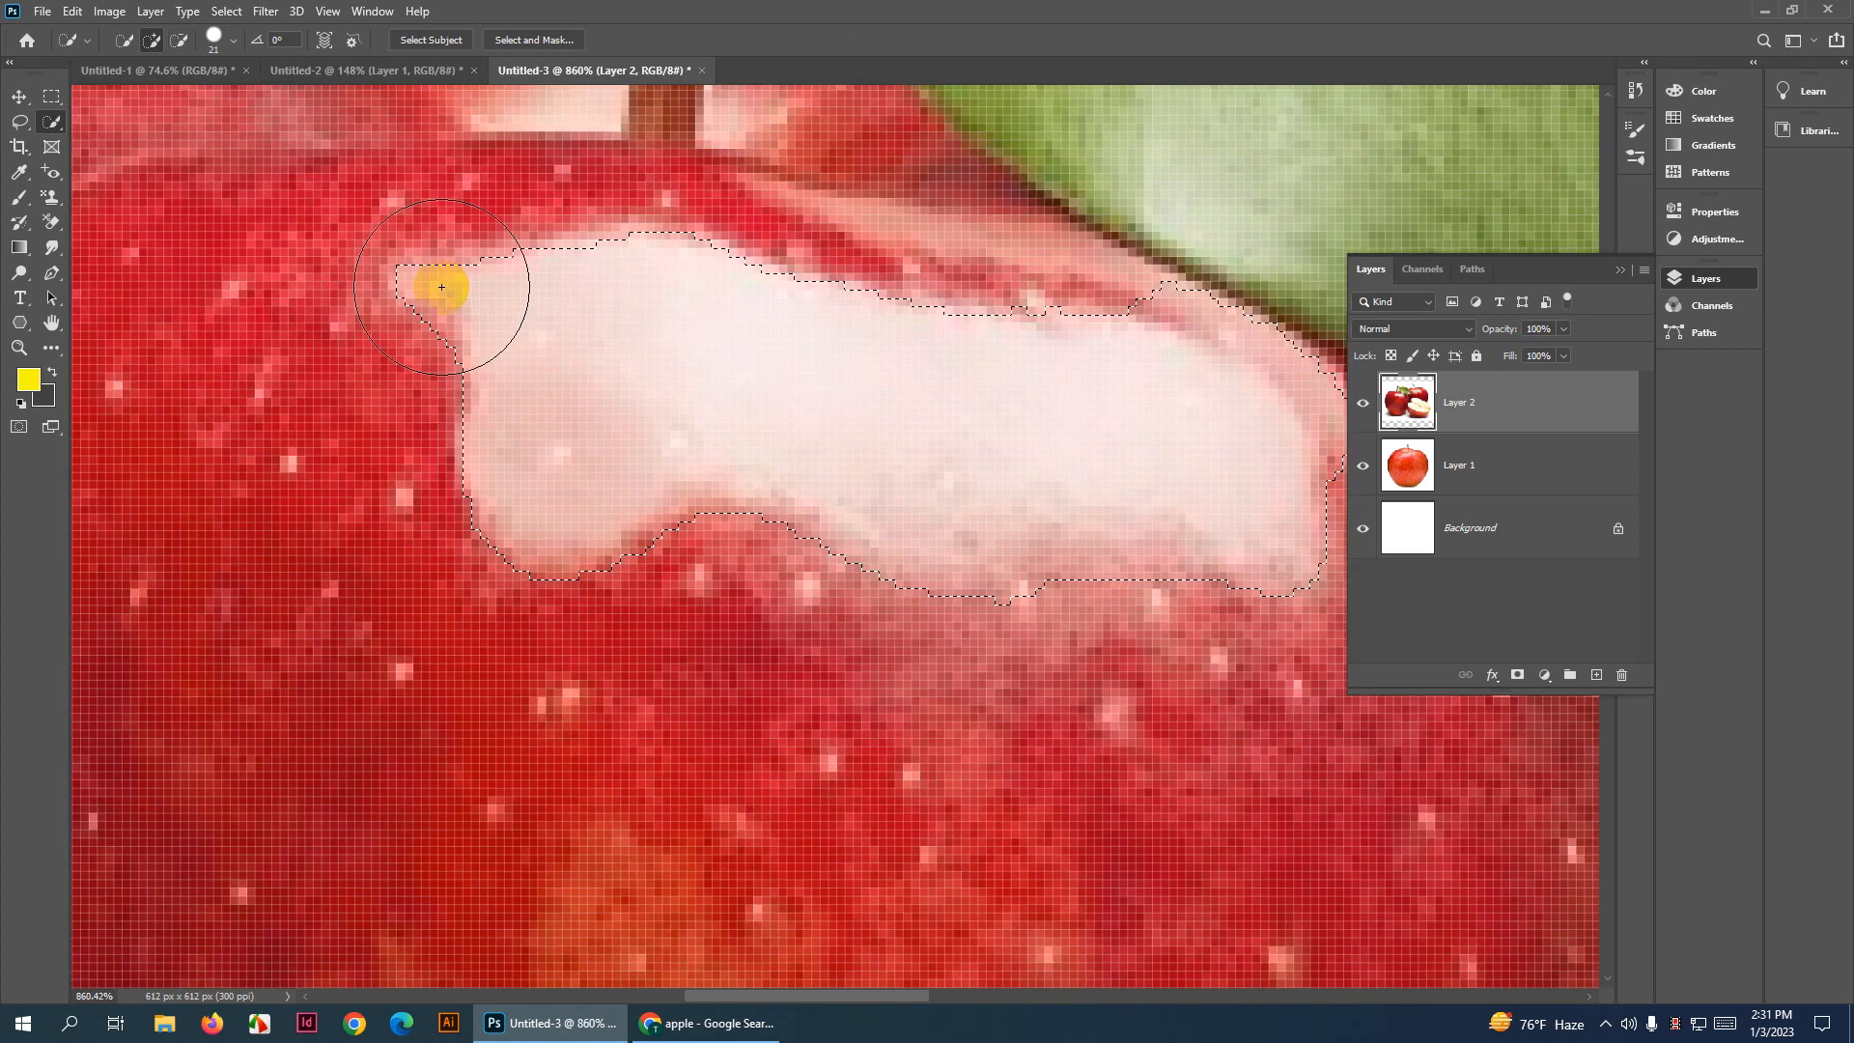
pyautogui.scroll(-3, 676, 592)
pyautogui.moveTo(662, 552); pyautogui.dragTo(681, 529)
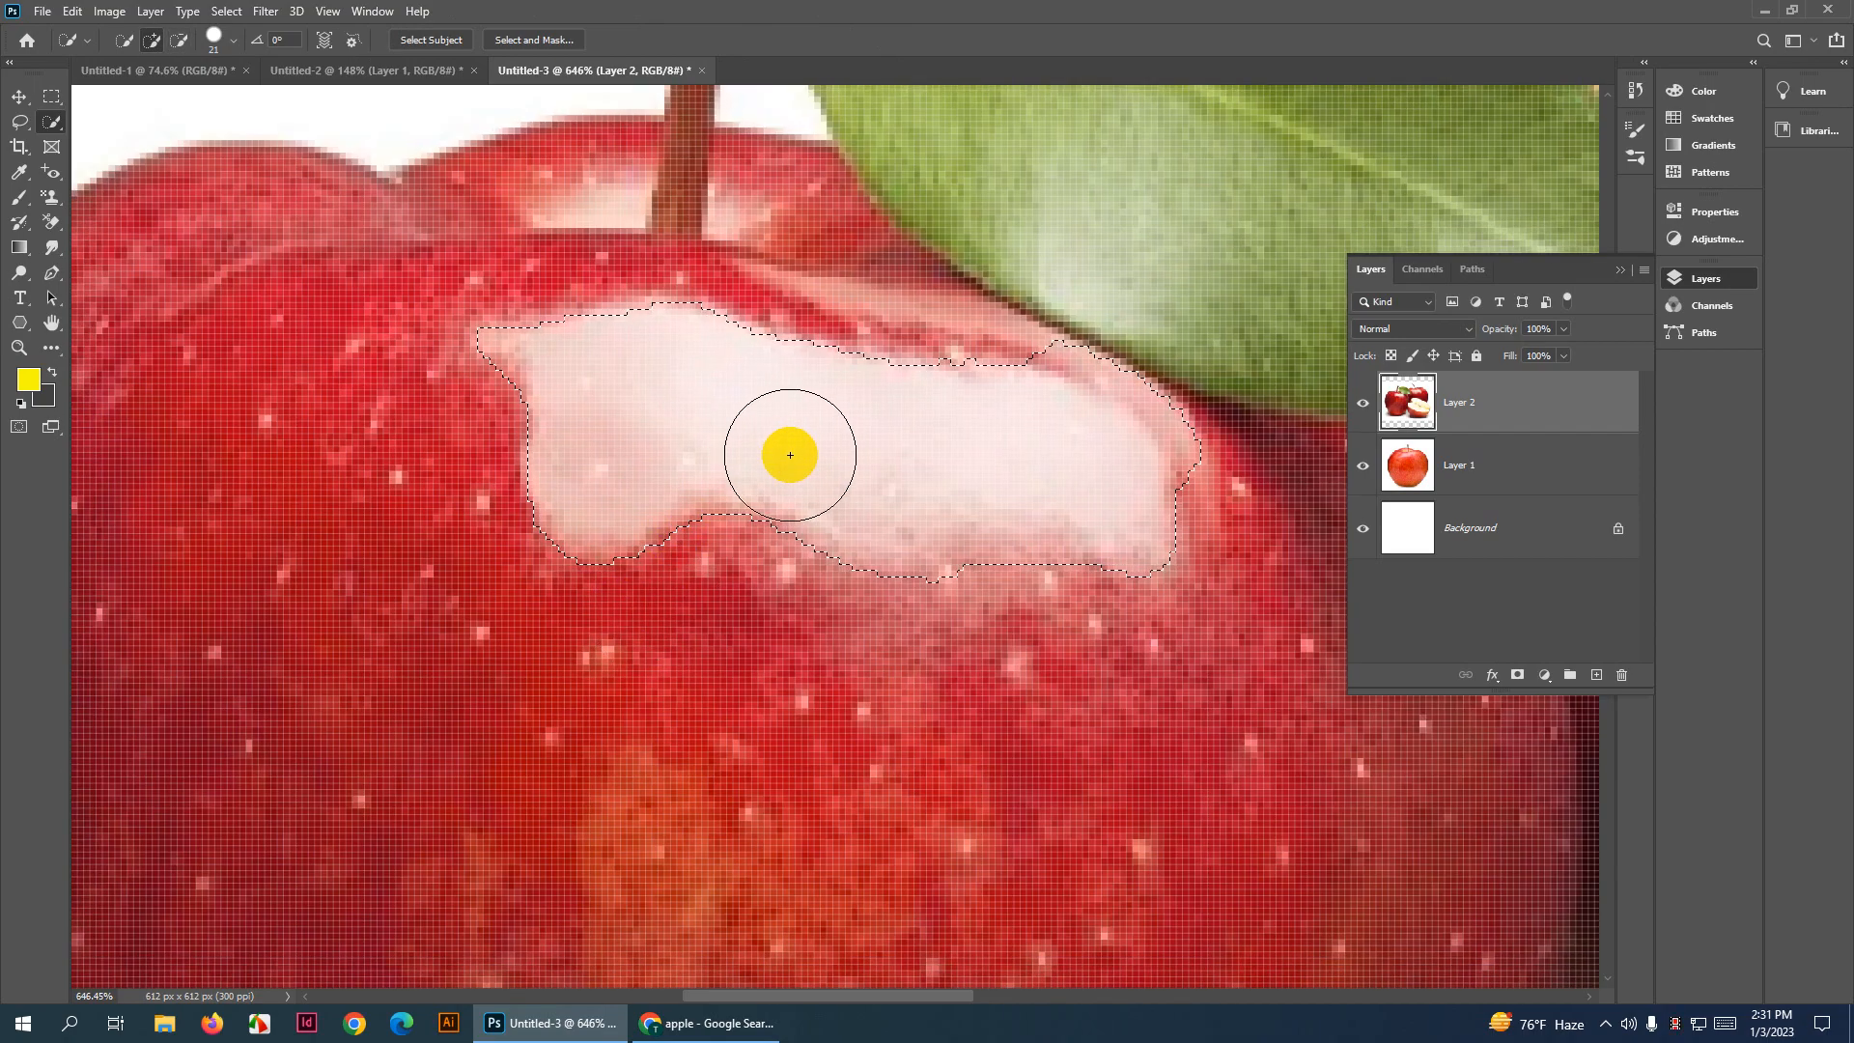
pyautogui.scroll(-2, 683, 371)
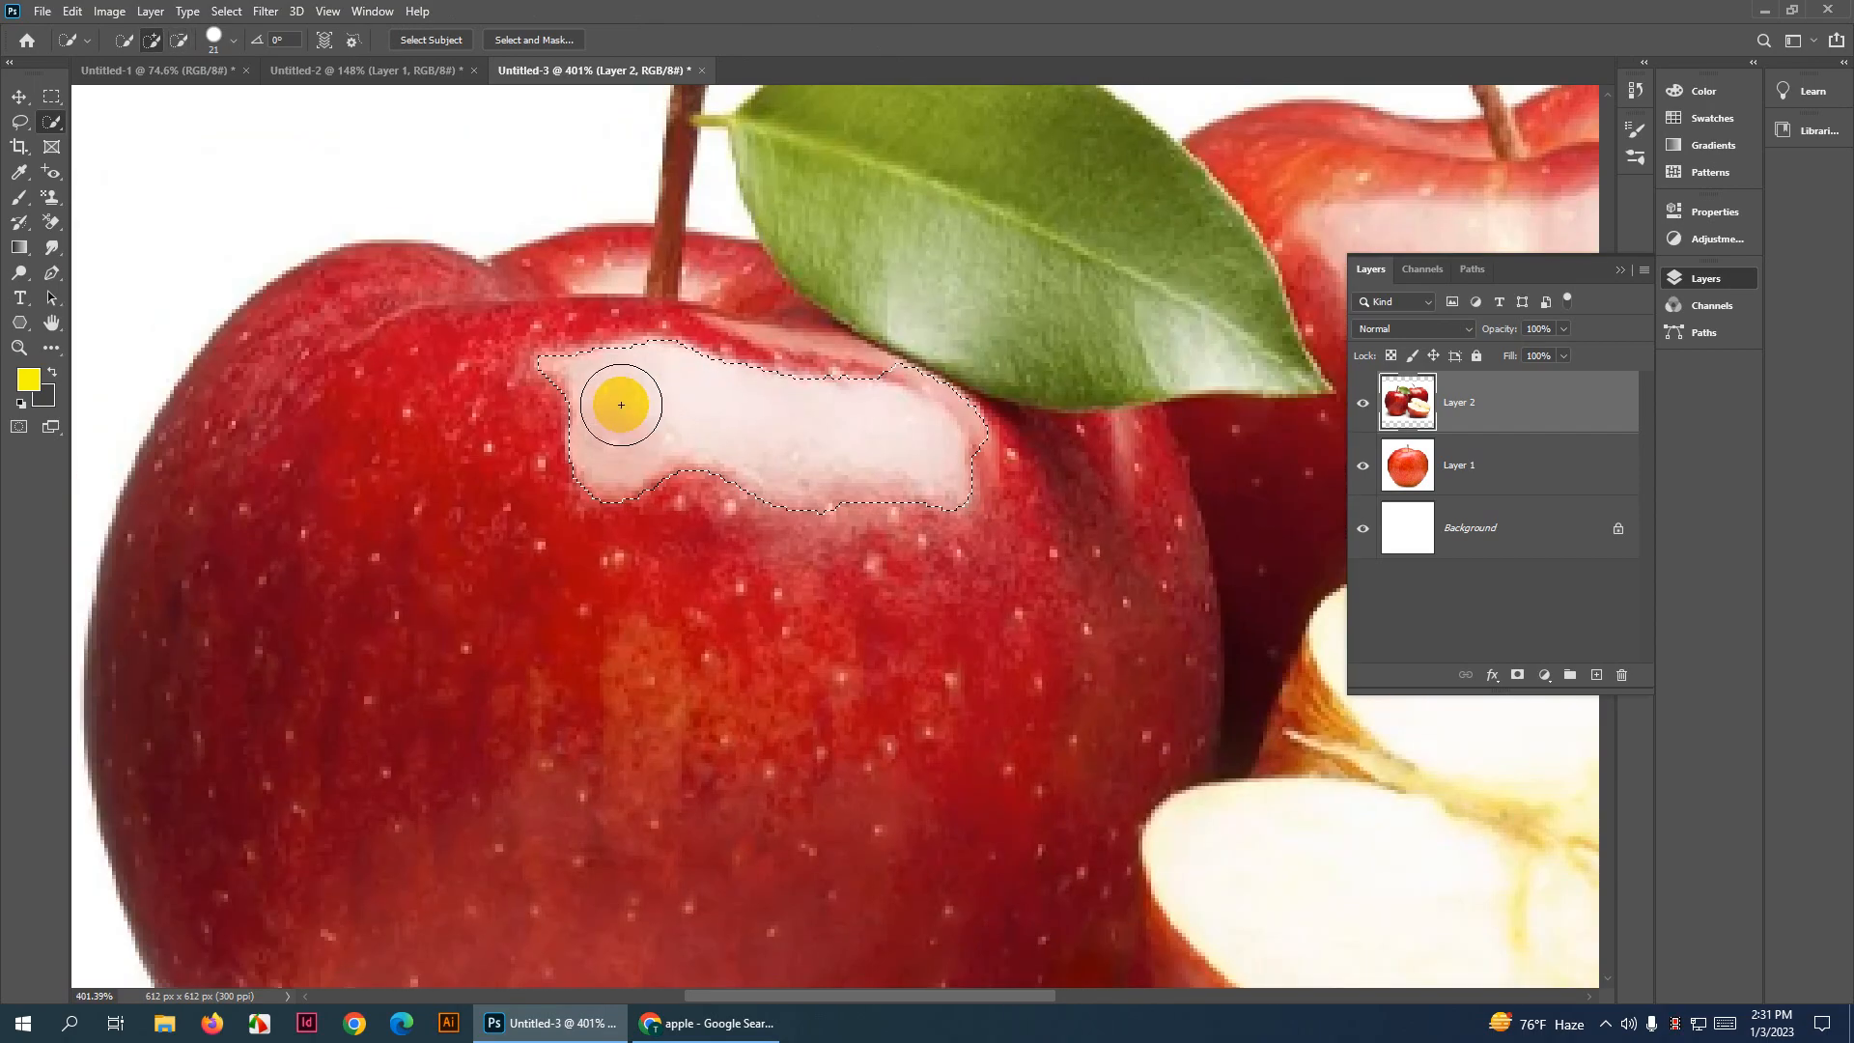
# Clear the highlight selection and select the red skin across the upper-left part of the left apple with the 21 px brush
pyautogui.hotkey('ctrl', 'd')
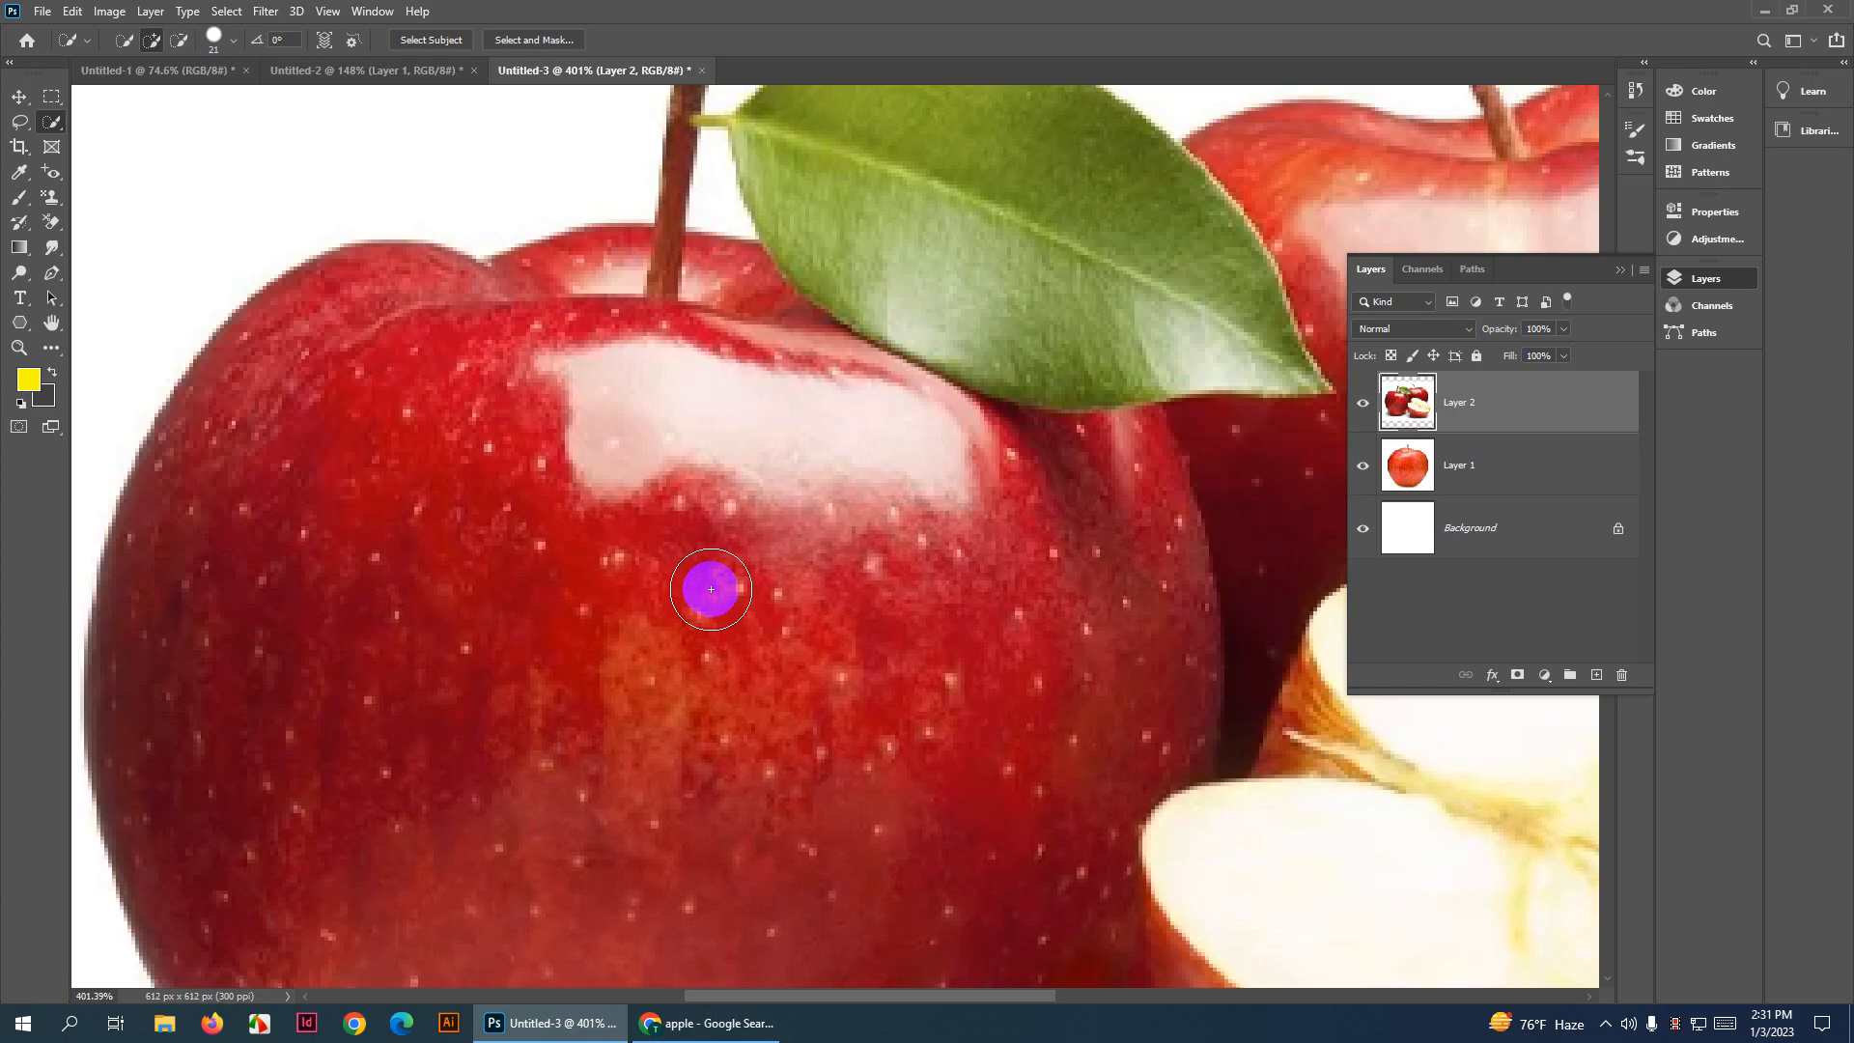
pyautogui.moveTo(736, 417); pyautogui.dragTo(831, 351)
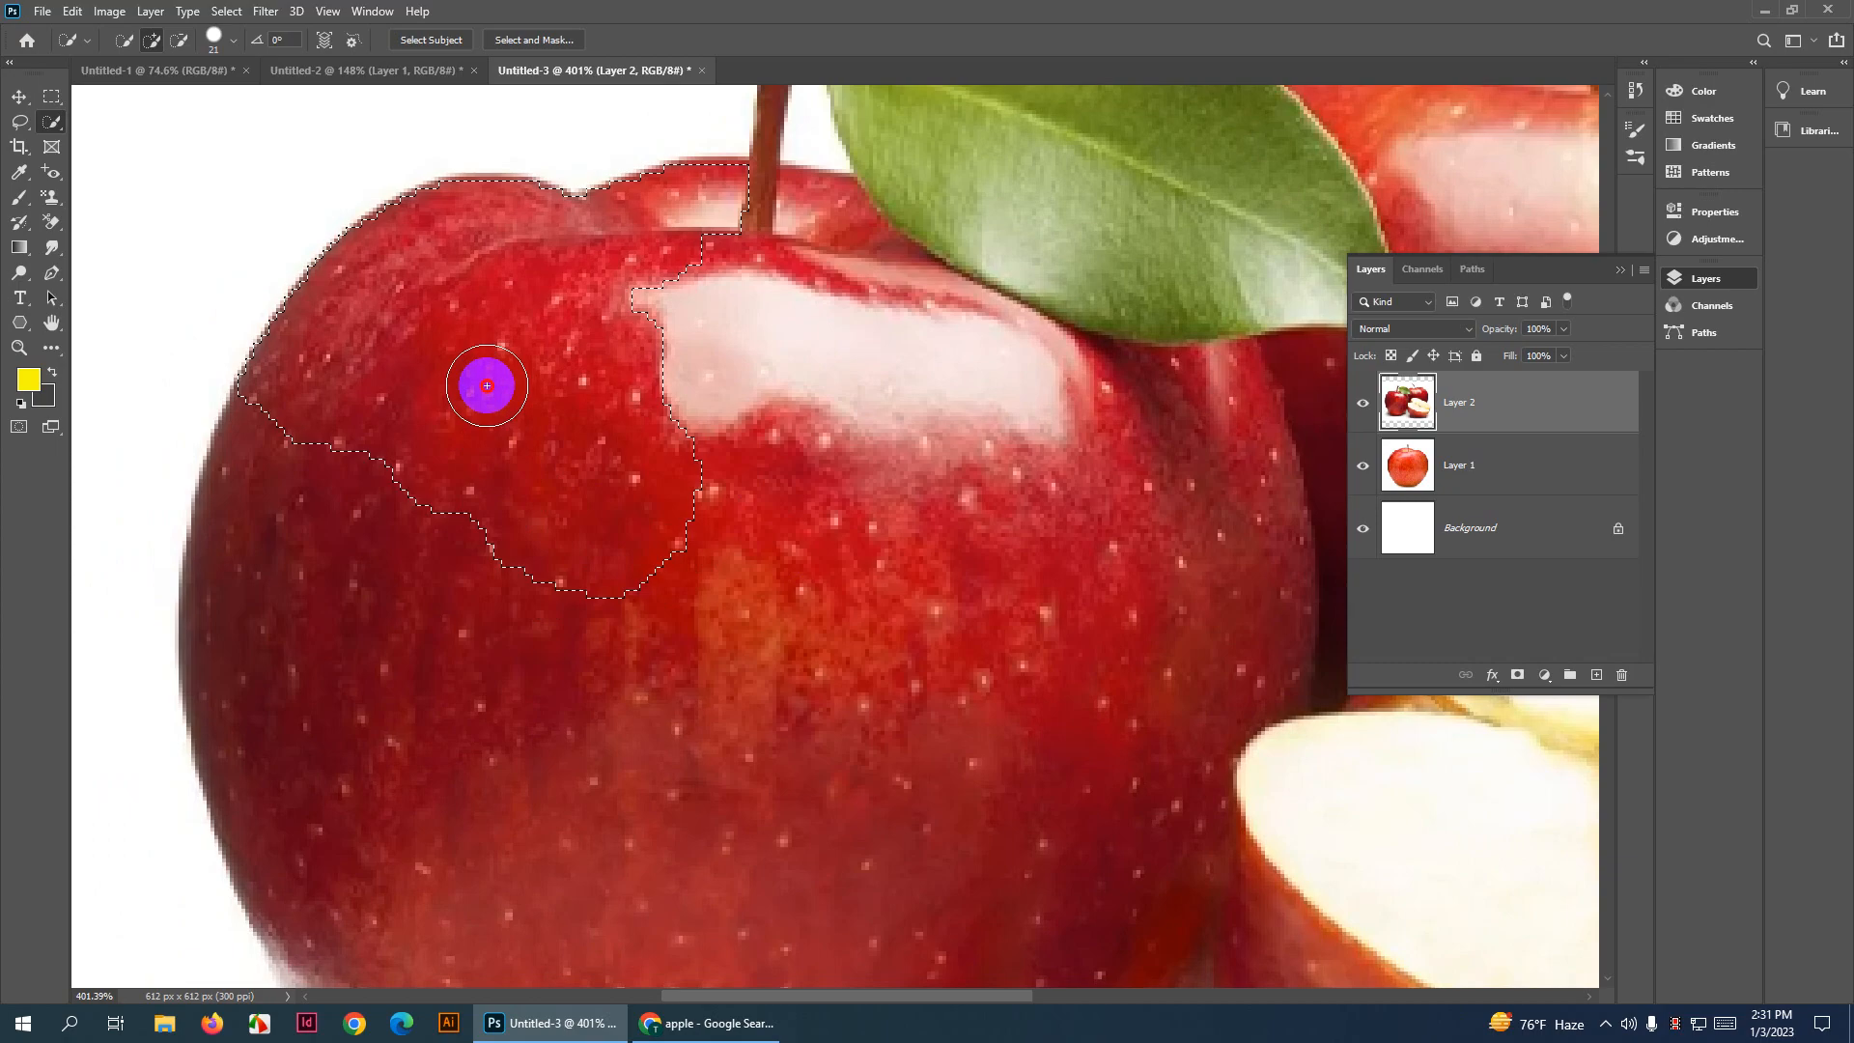
pyautogui.click(850, 544)
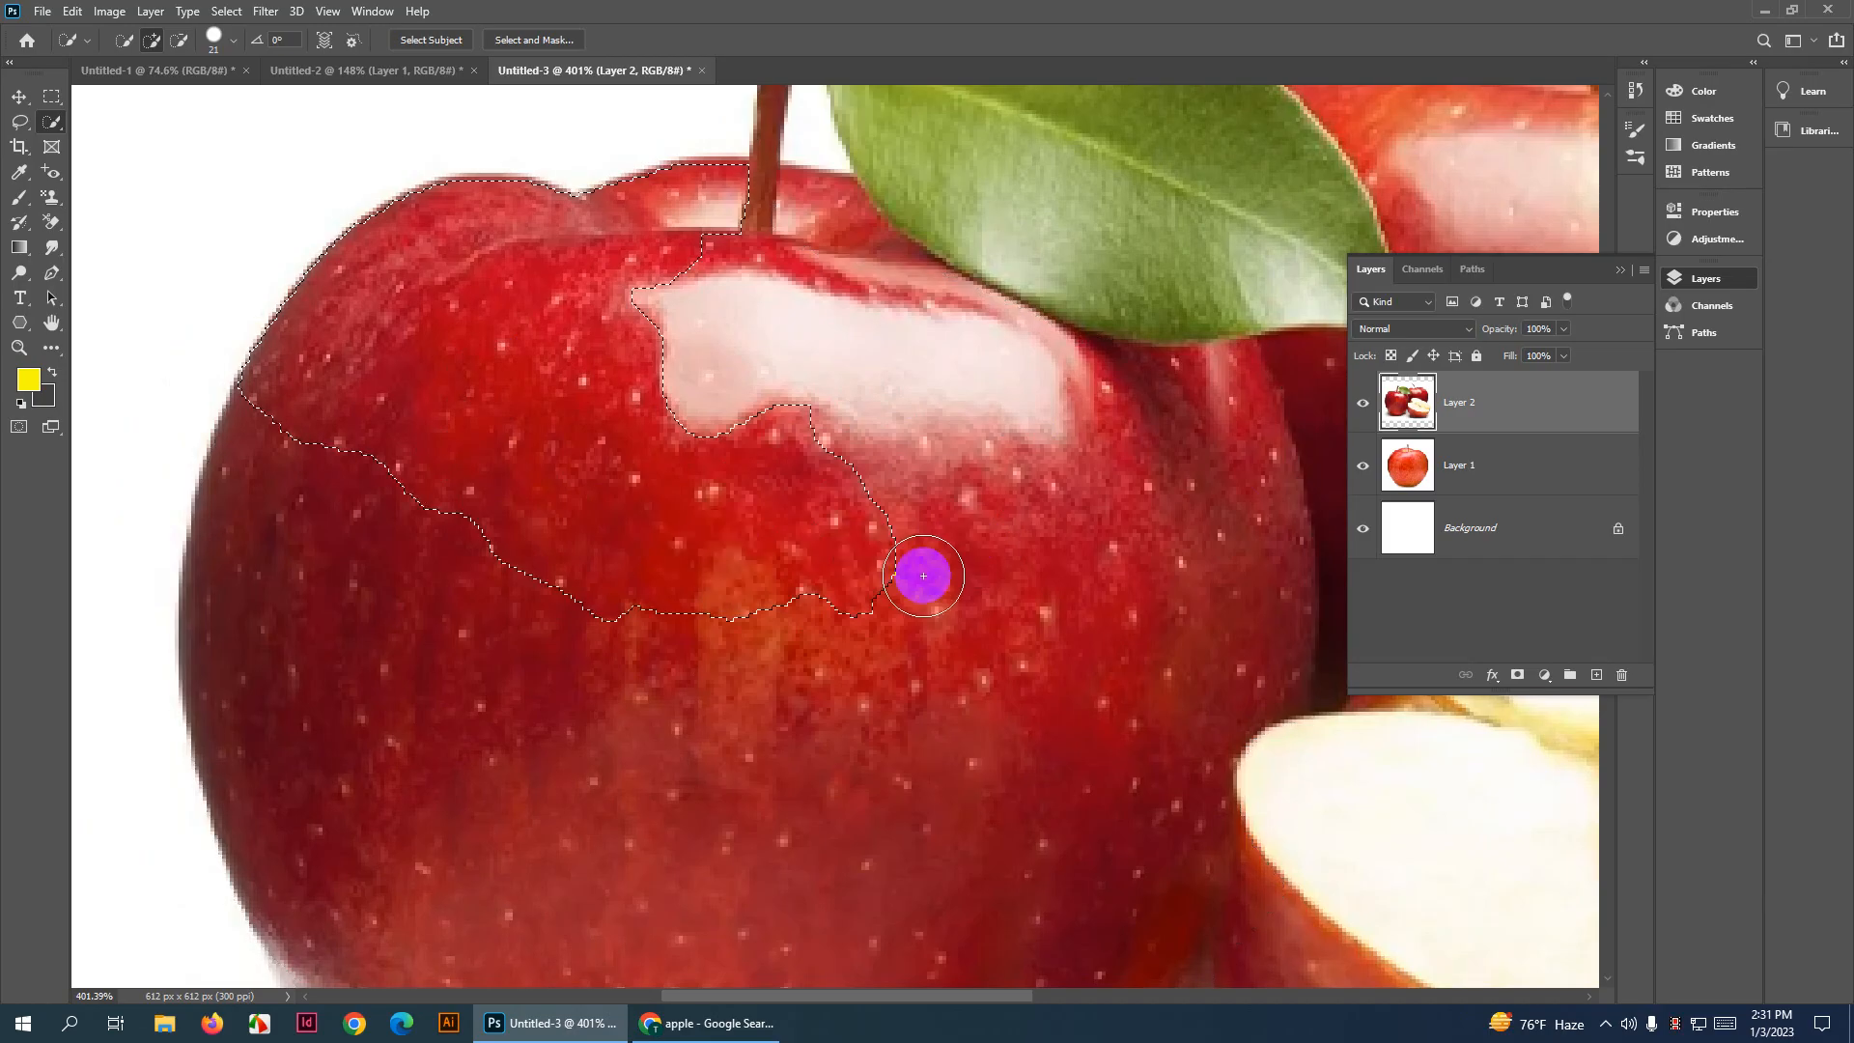
pyautogui.moveTo(957, 614); pyautogui.dragTo(989, 583)
pyautogui.hotkey('ctrl', 'z')
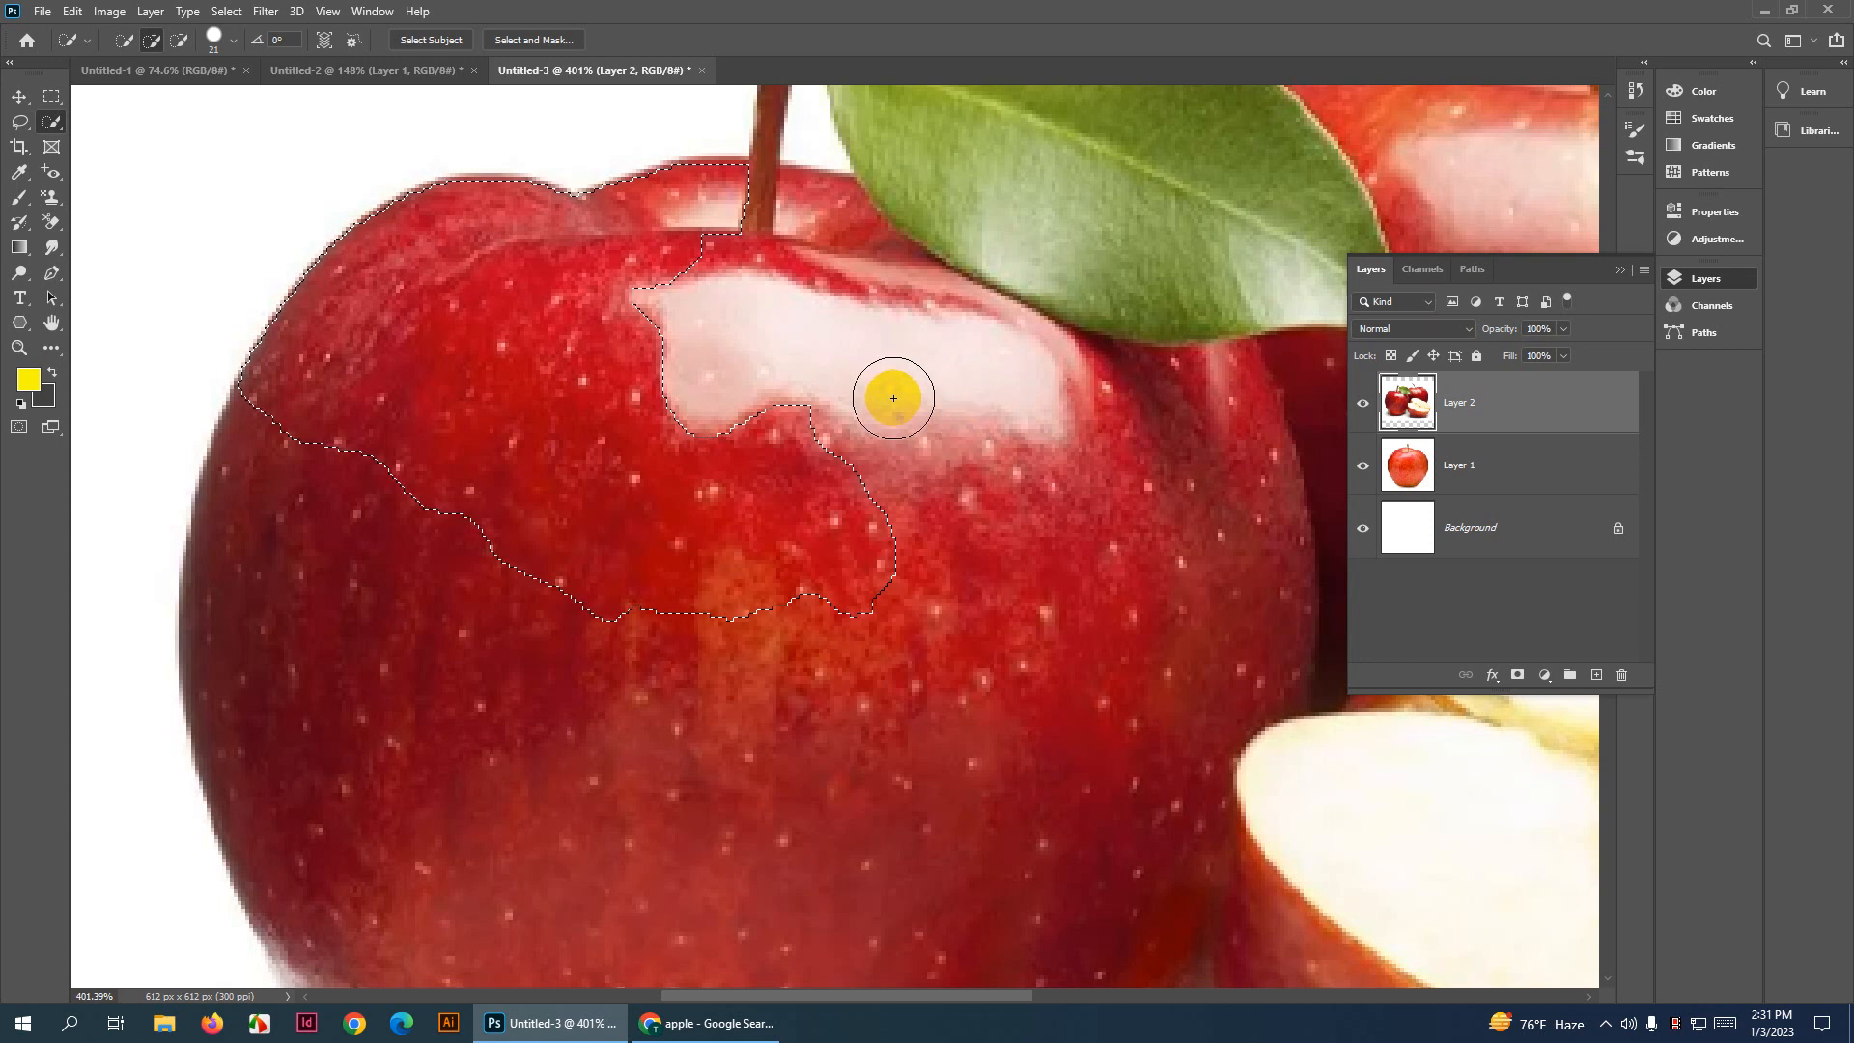
# Enlarge the brush to 61 px, extend the selection down the left apple's left side, and clear the selection
pyautogui.scroll(-3, 512, 547)
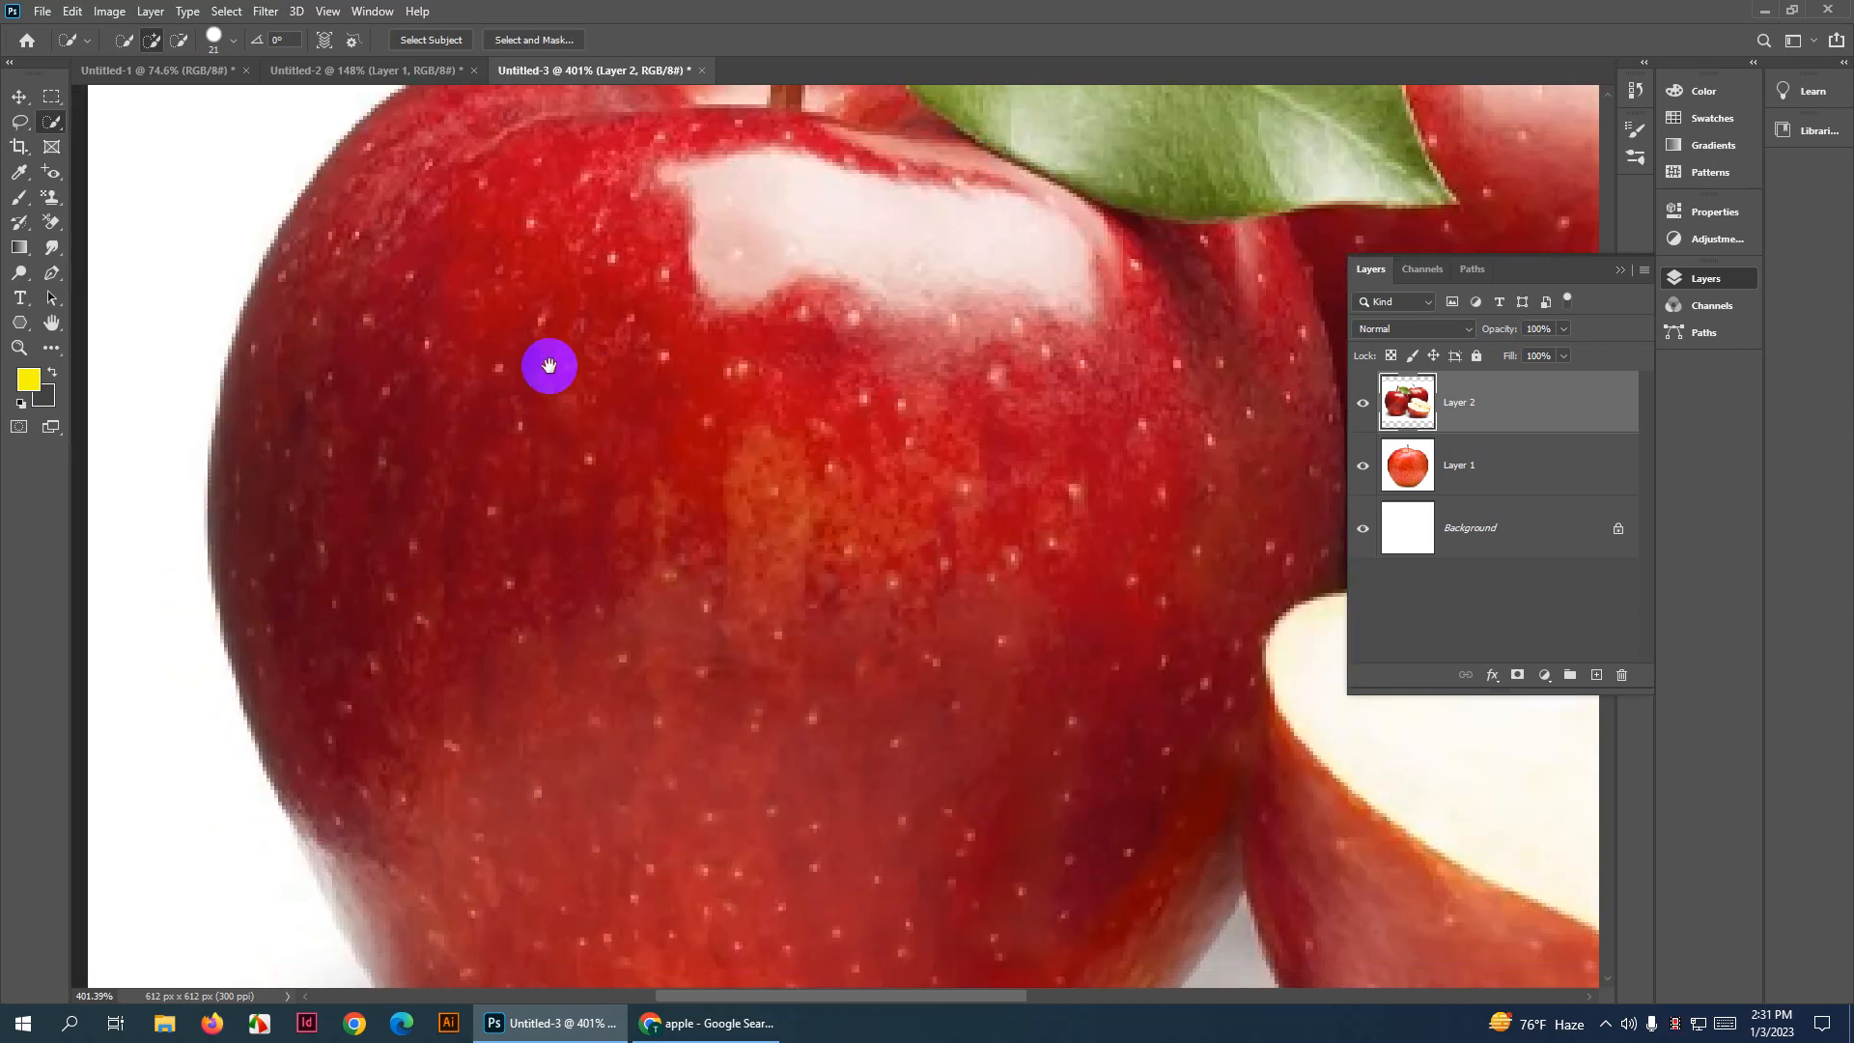
pyautogui.moveTo(417, 378)
pyautogui.mouseDown()
pyautogui.moveTo(407, 475)
pyautogui.moveTo(468, 554)
pyautogui.mouseUp()
pyautogui.moveTo(555, 490); pyautogui.dragTo(557, 490)
pyautogui.click(549, 541)
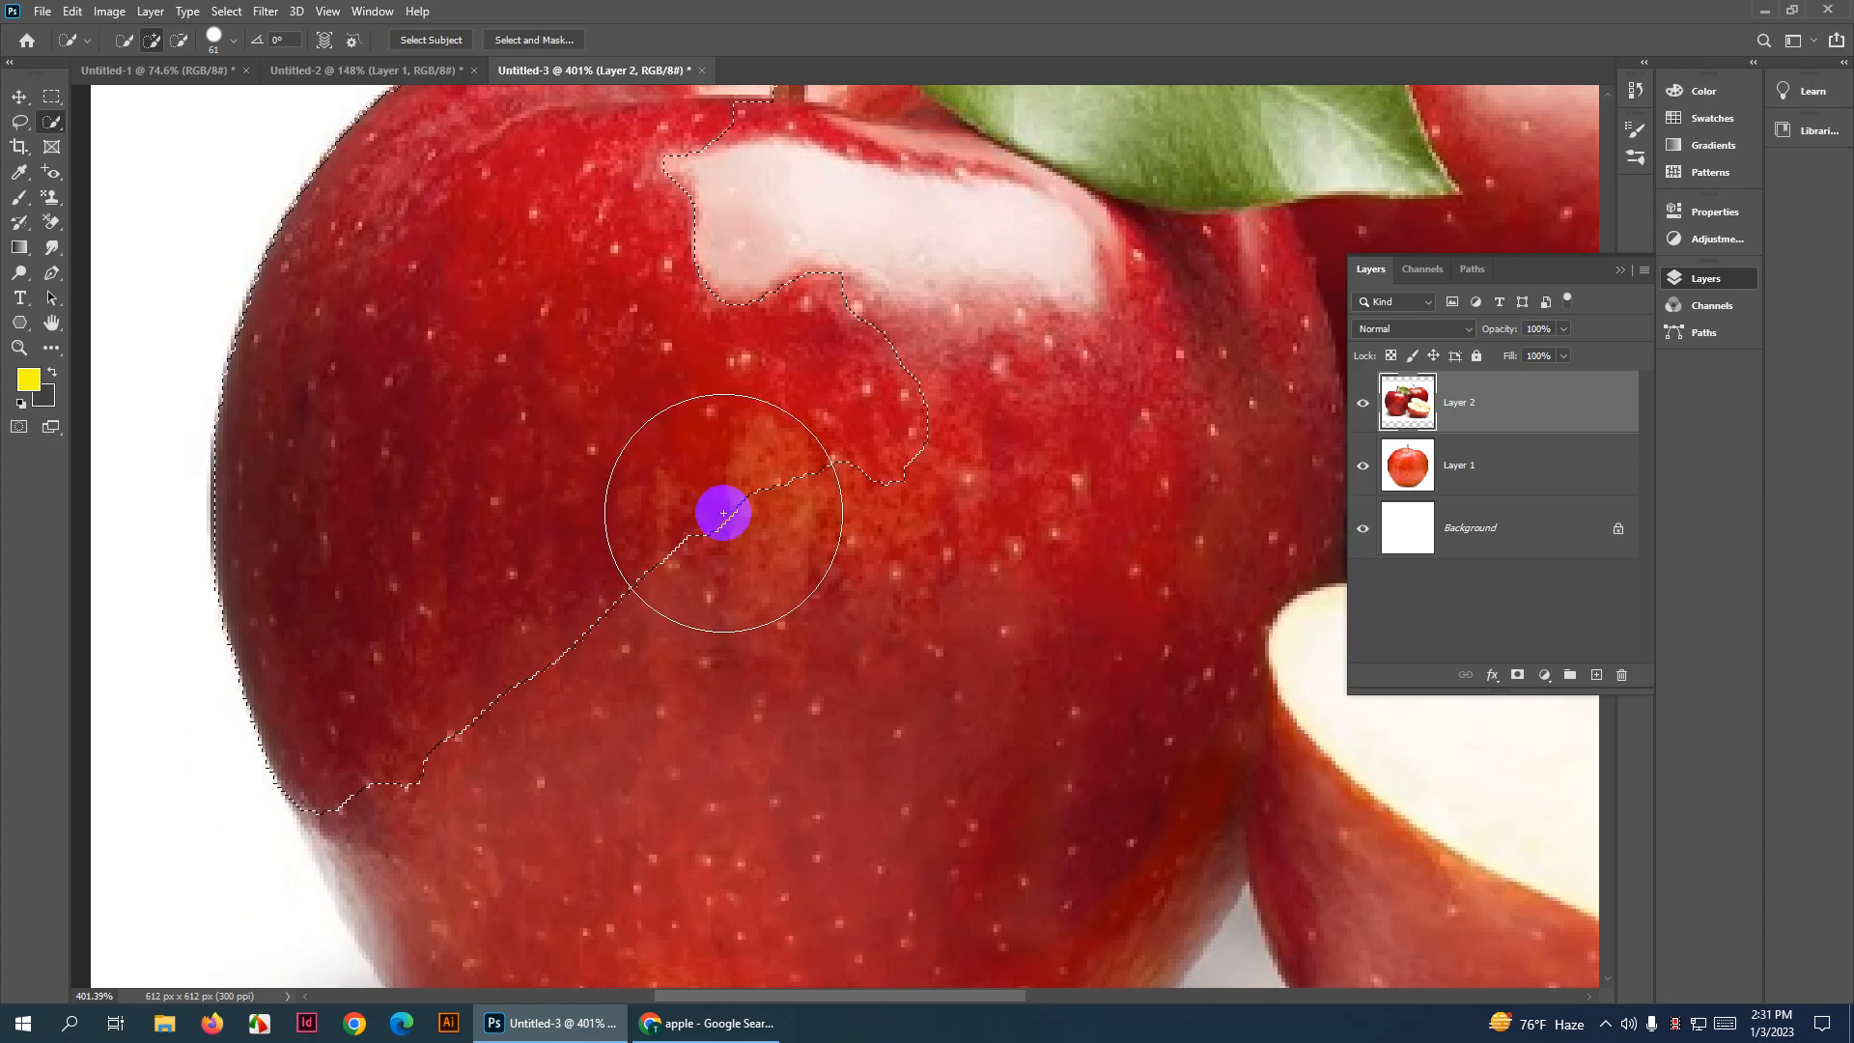
pyautogui.hotkey('ctrl', 'd')
# Select the green leaf with the brush reduced to 33 px, inspect its selection edge up close, and clear the selection
pyautogui.scroll(-6, 831, 516)
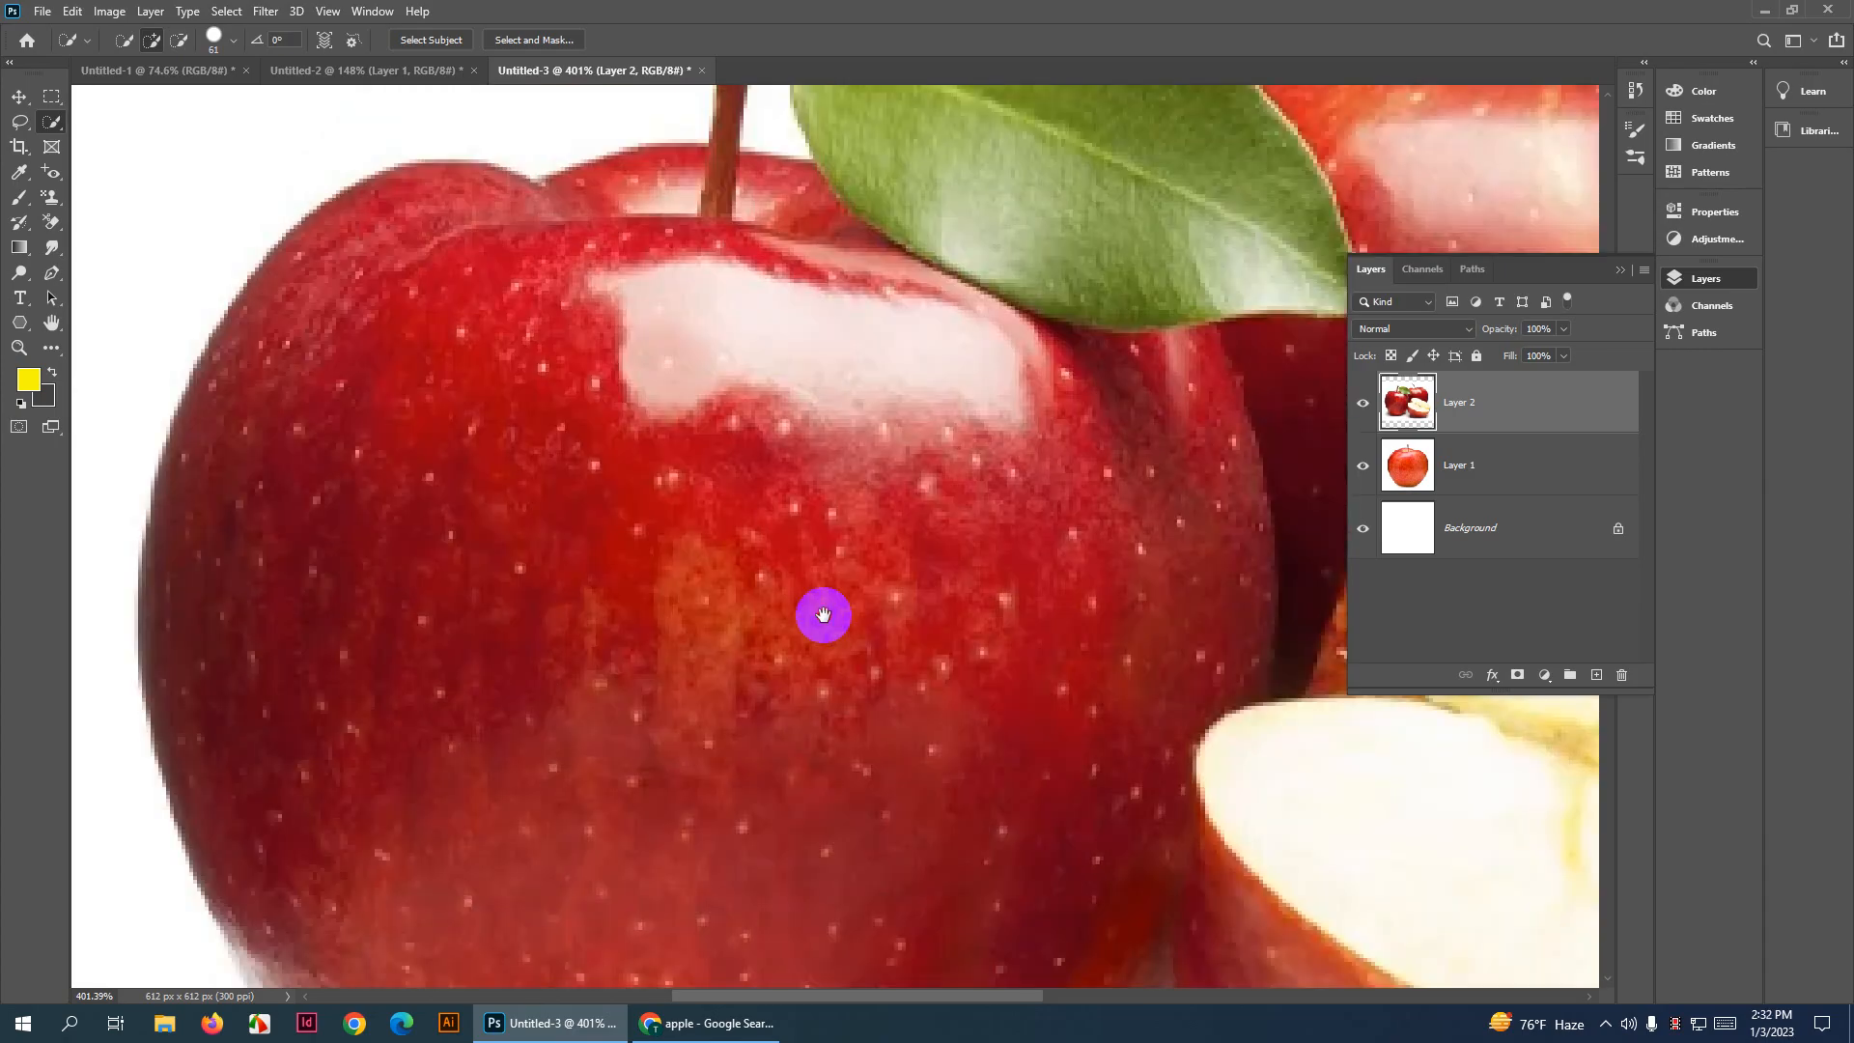
pyautogui.scroll(4, 865, 625)
pyautogui.scroll(1, 924, 551)
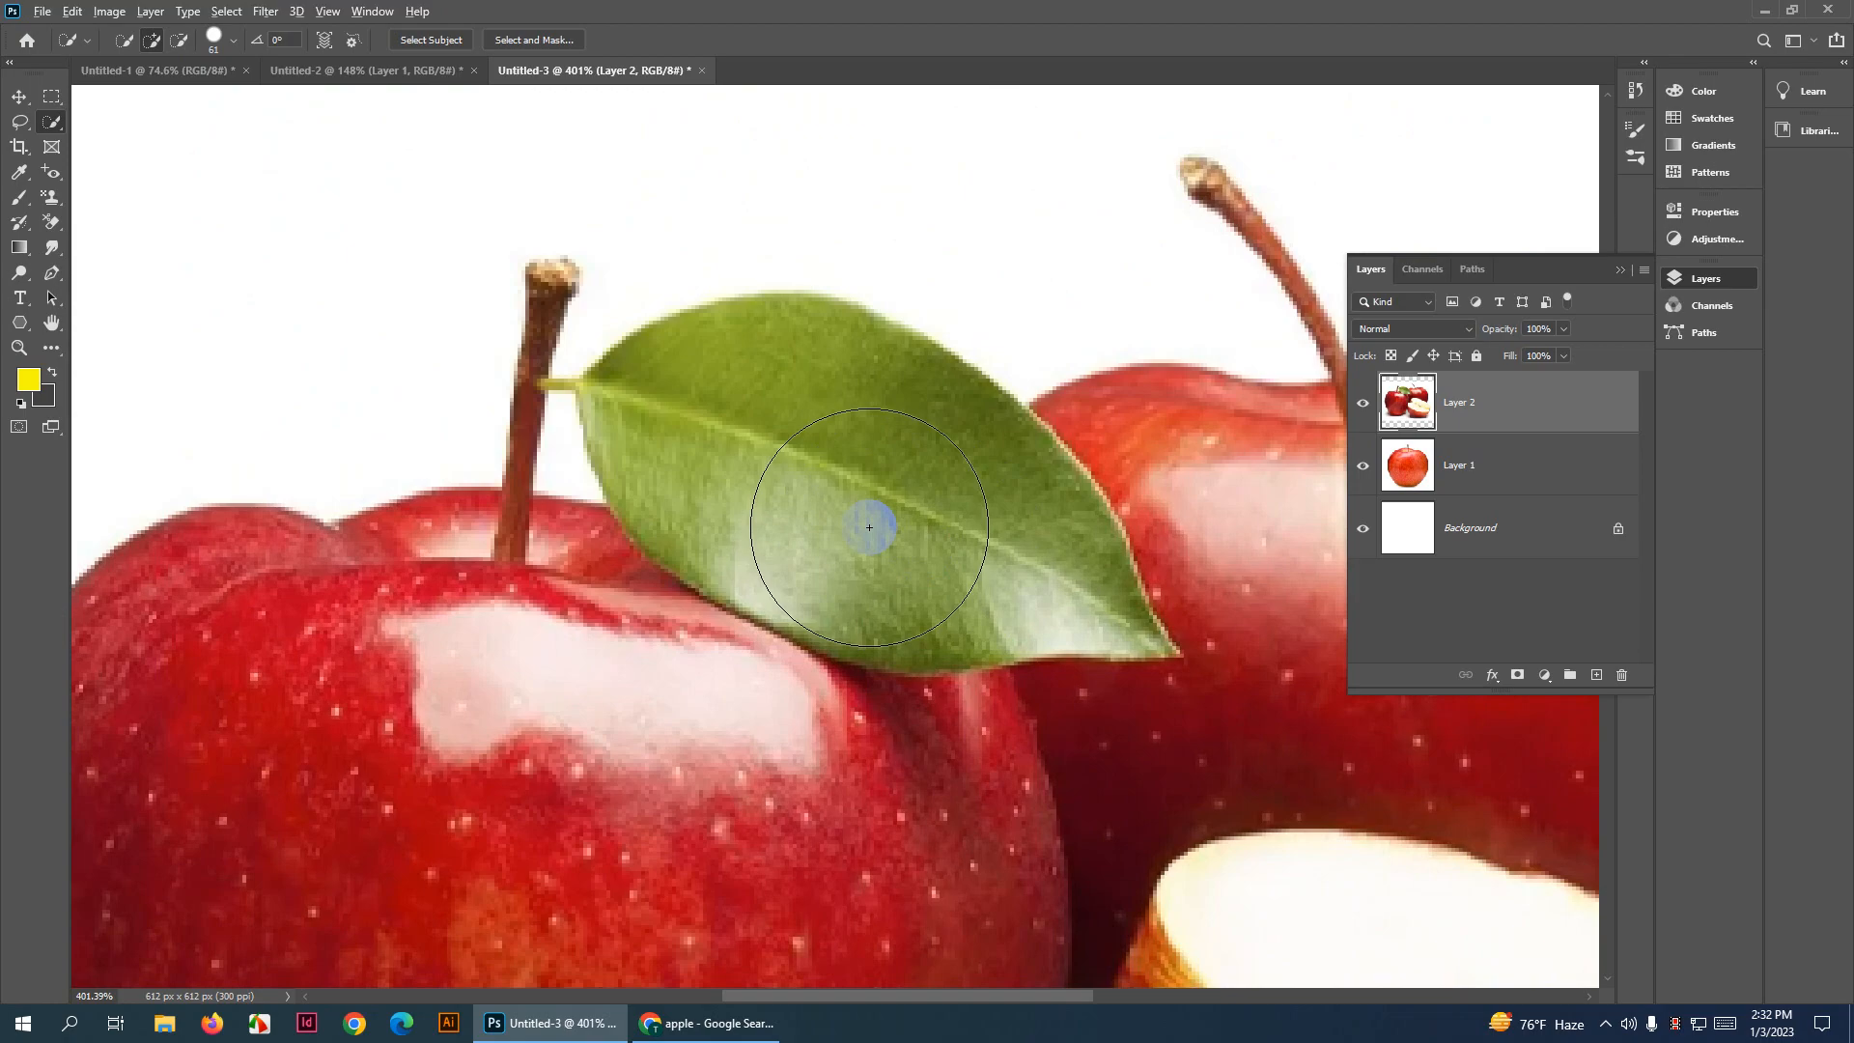
pyautogui.moveTo(869, 527); pyautogui.dragTo(813, 526)
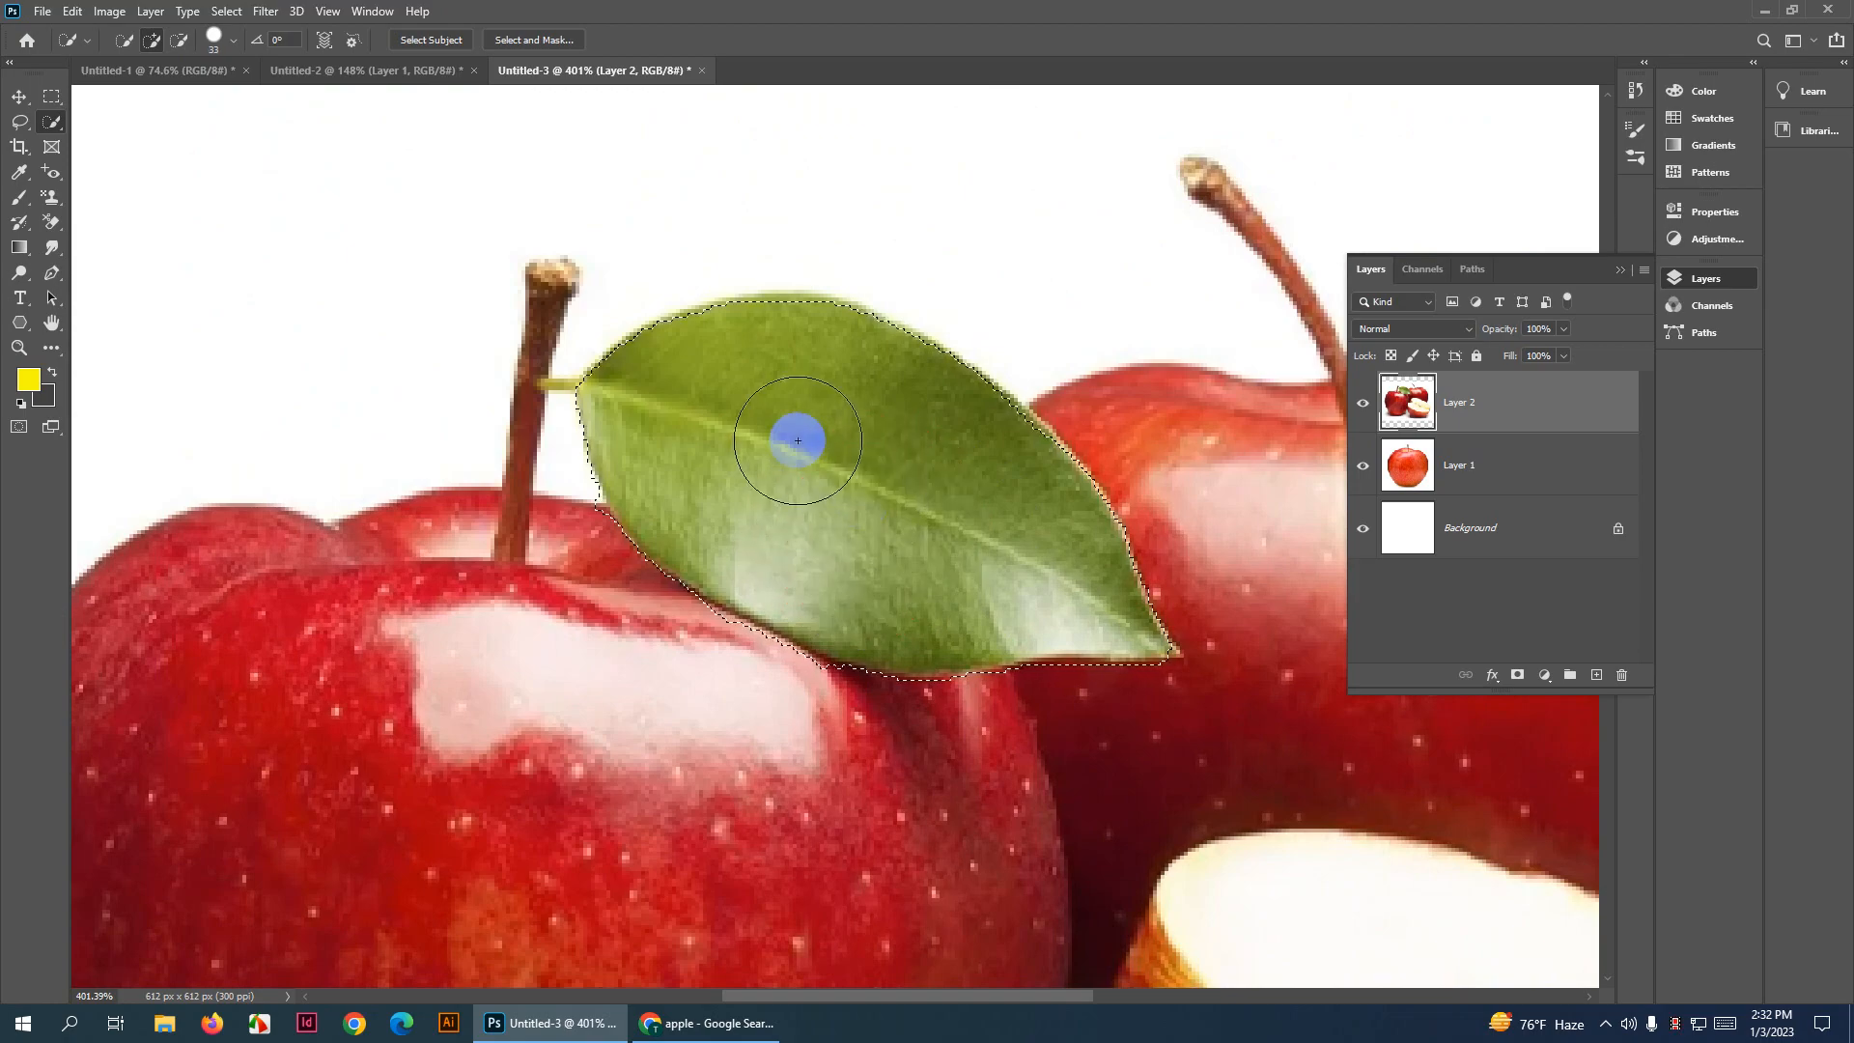
pyautogui.scroll(12, 797, 441)
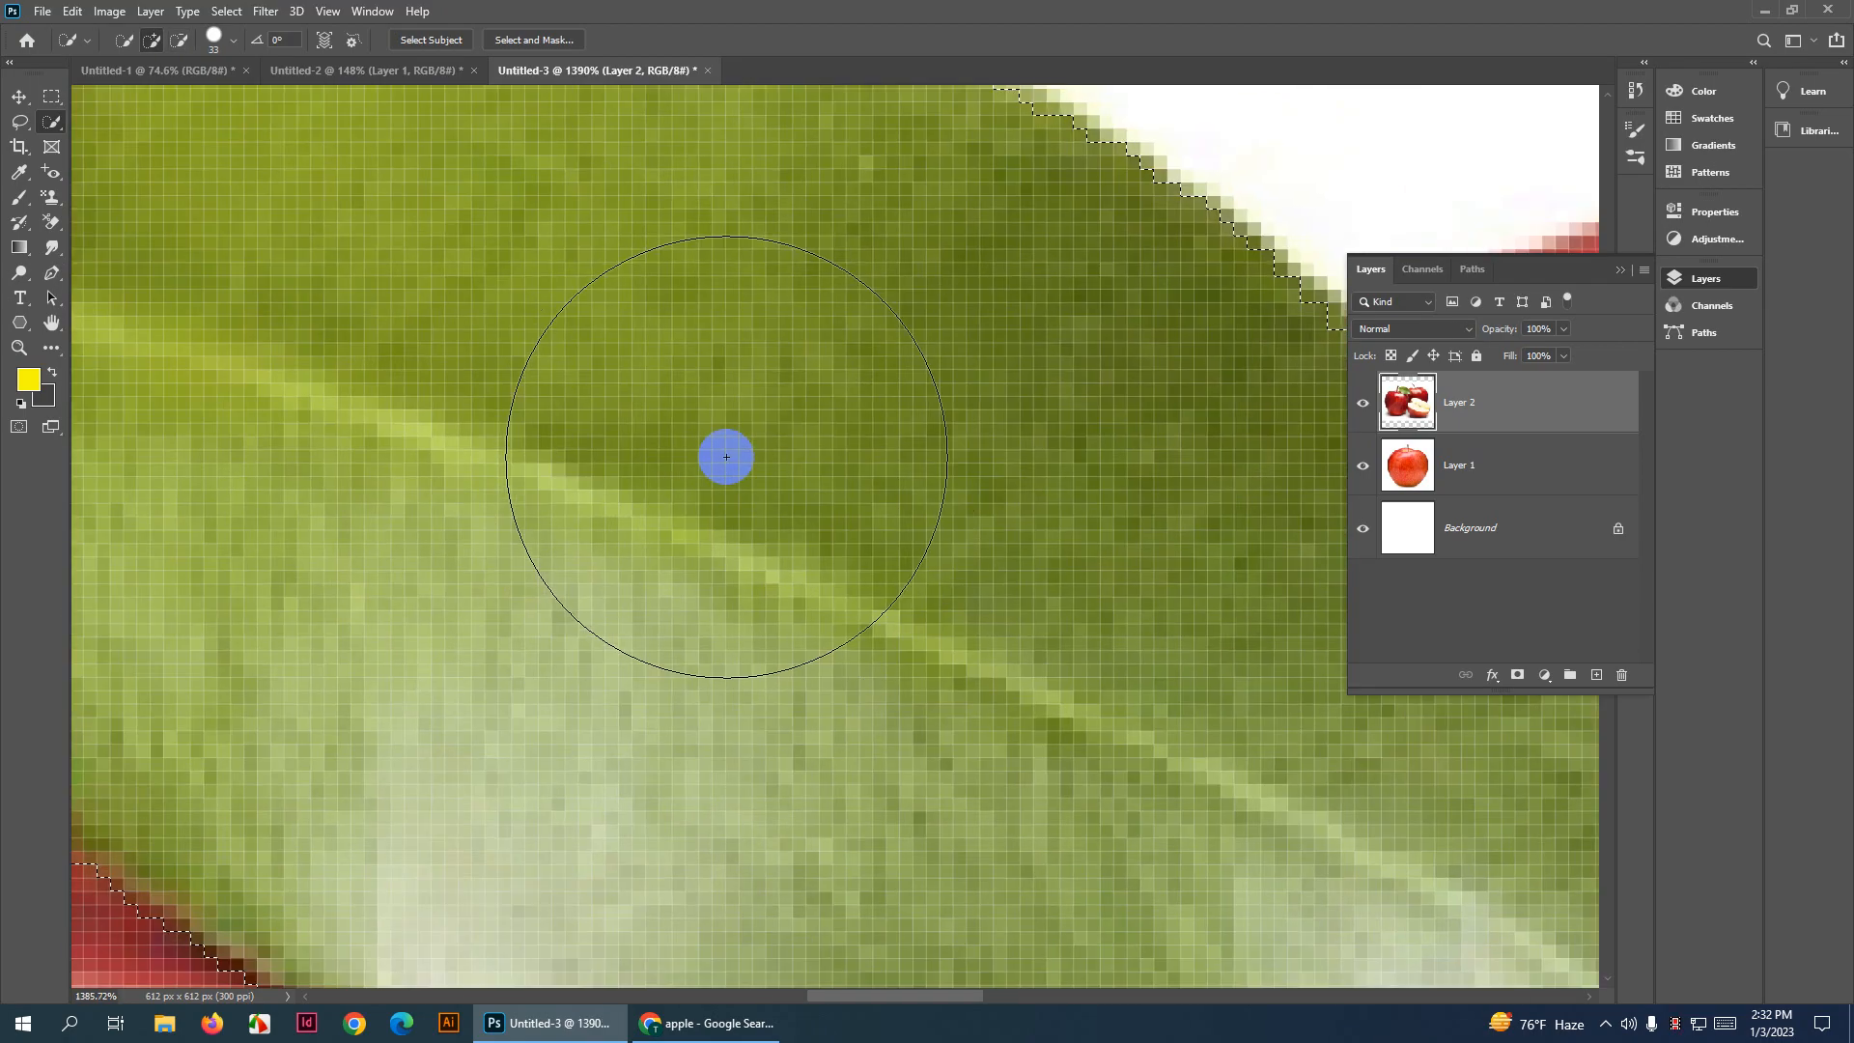
pyautogui.scroll(-15, 725, 456)
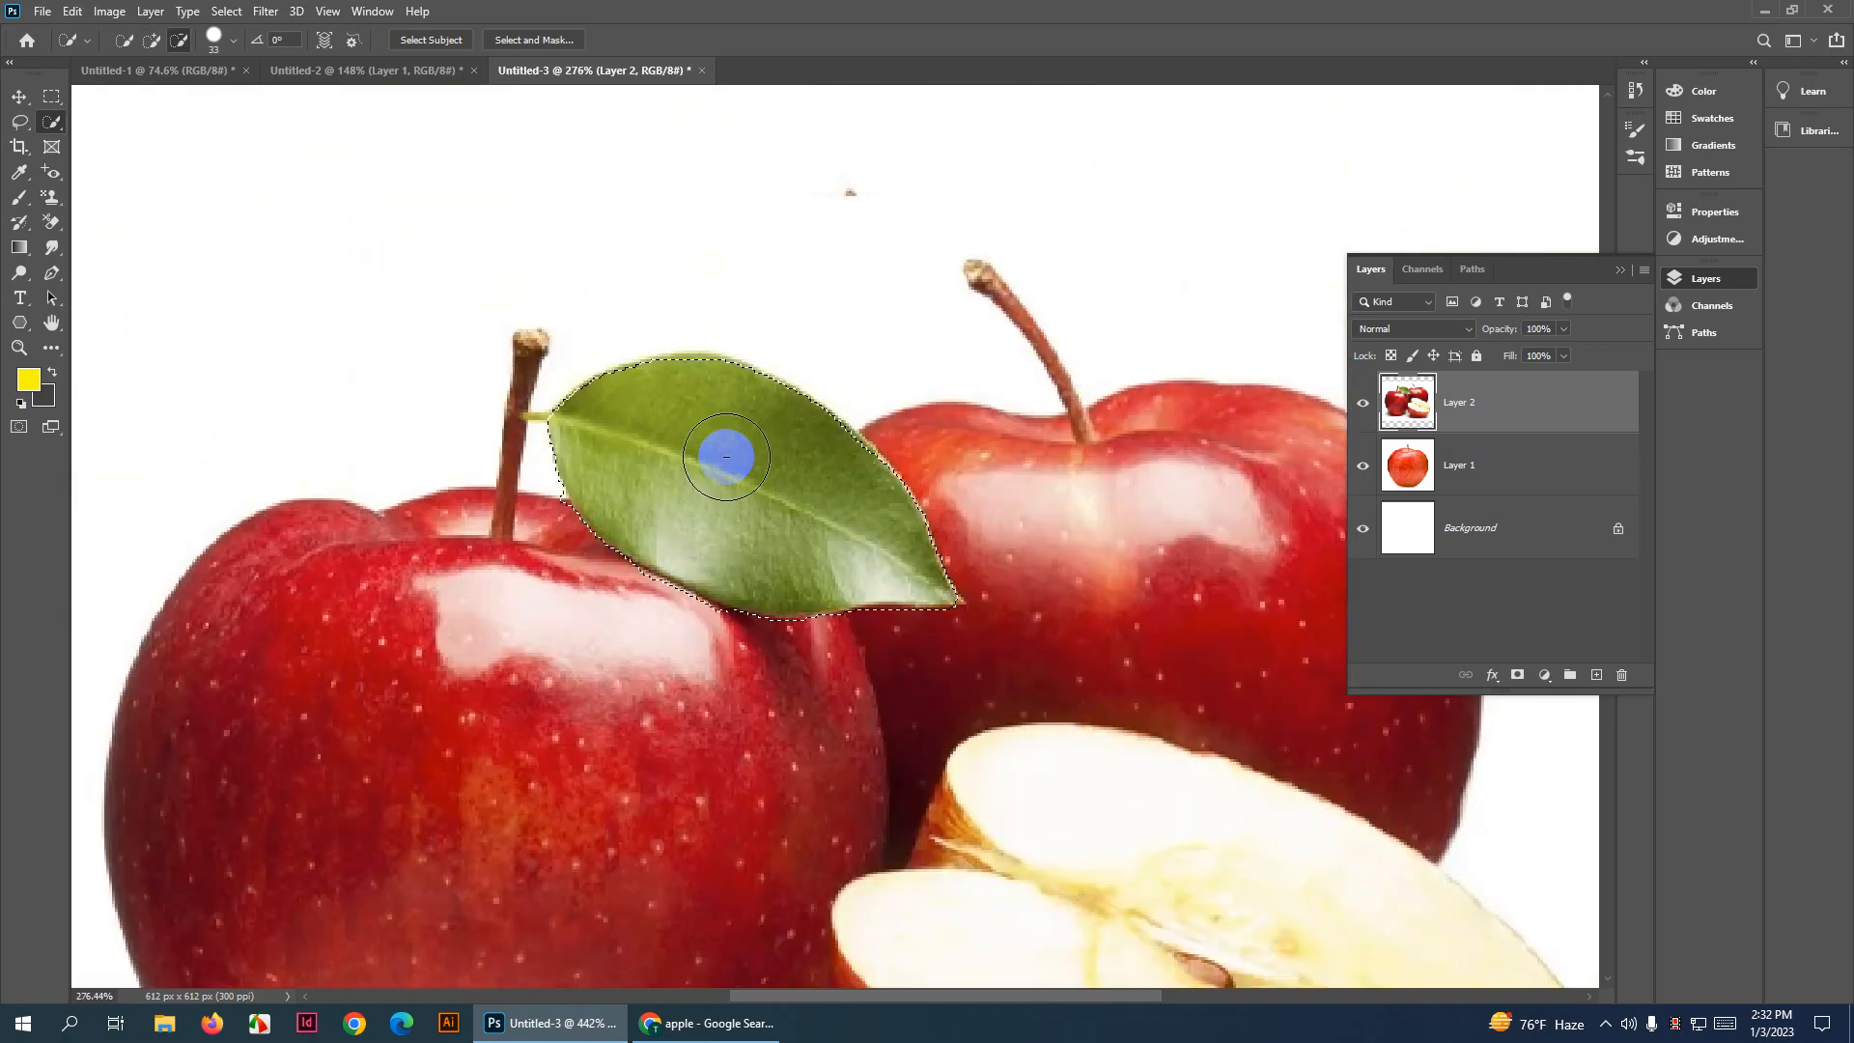
pyautogui.scroll(-3, 753, 455)
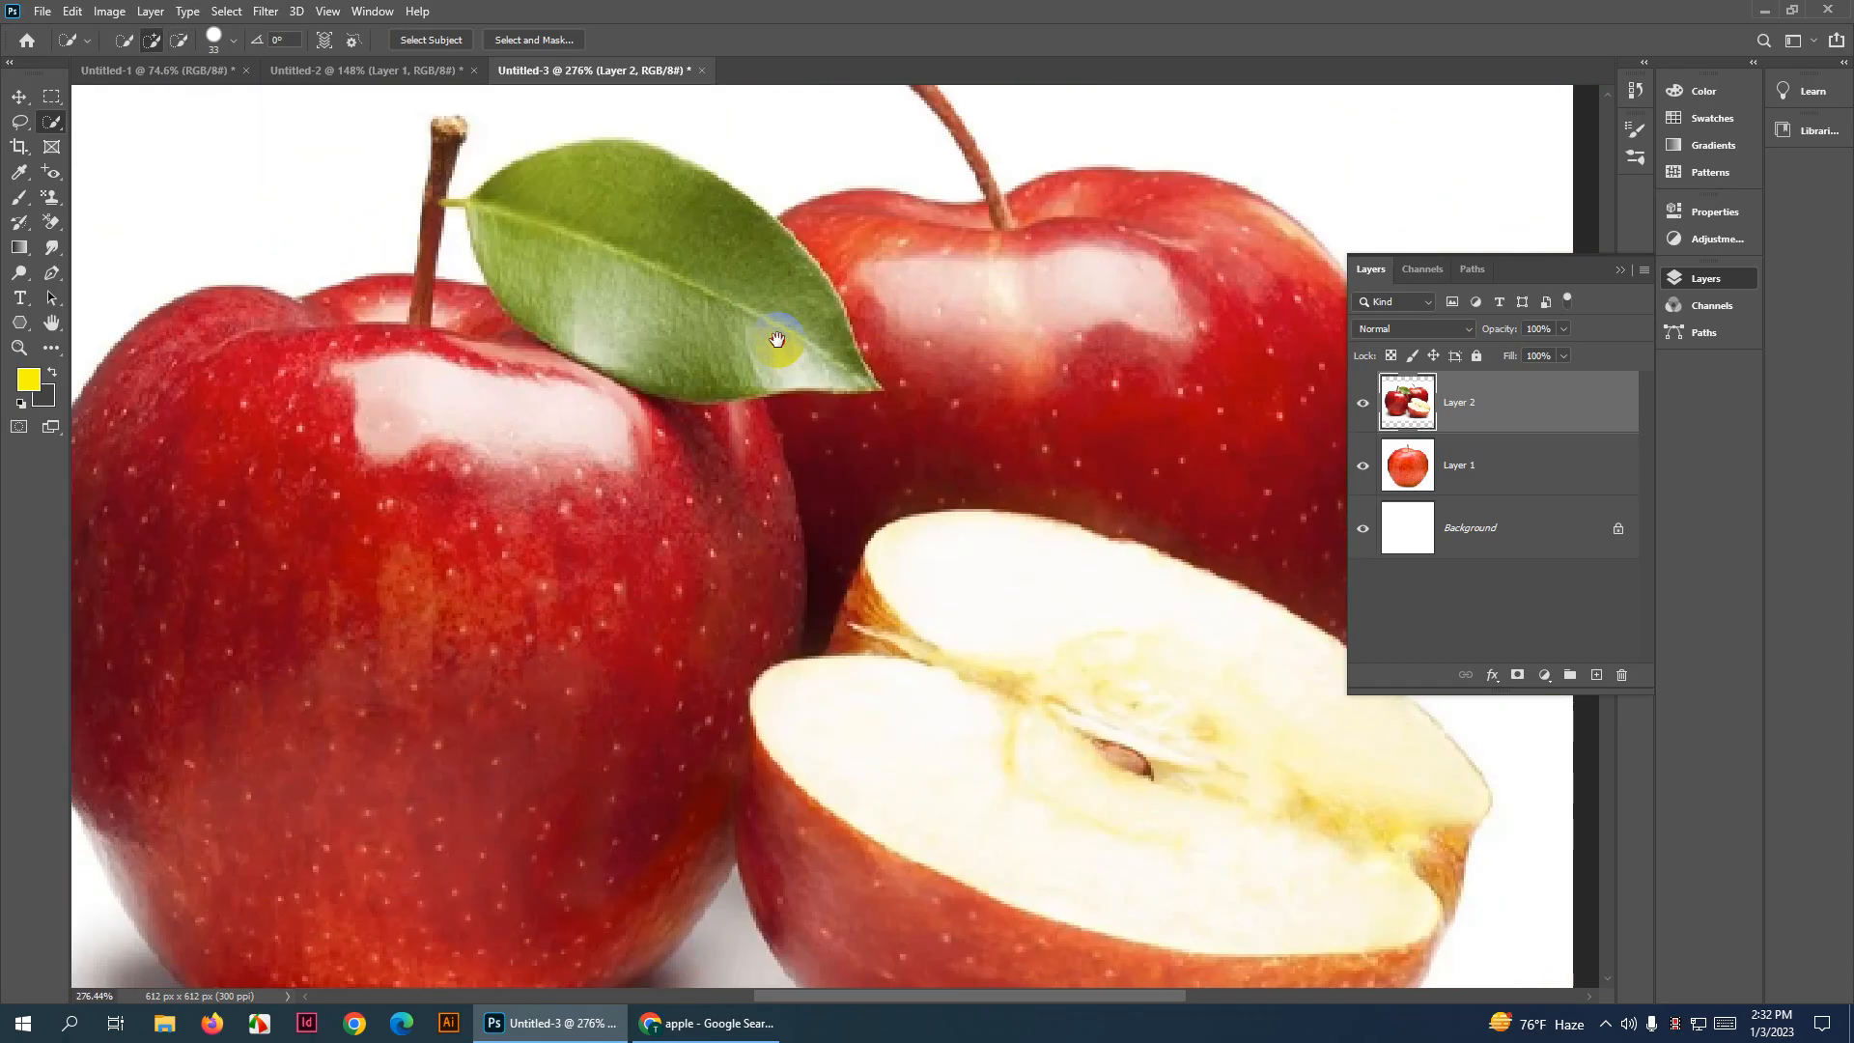
# Select both whole apples, the leaf and the halved apple with a 77 px brush, and subtract the shadow beneath the halved apple
pyautogui.moveTo(487, 438)
pyautogui.mouseDown()
pyautogui.moveTo(500, 502)
pyautogui.moveTo(522, 442)
pyautogui.moveTo(462, 410)
pyautogui.moveTo(438, 439)
pyautogui.moveTo(490, 475)
pyautogui.moveTo(800, 365)
pyautogui.moveTo(944, 373)
pyautogui.moveTo(1041, 561)
pyautogui.moveTo(1045, 646)
pyautogui.moveTo(1019, 685)
pyautogui.moveTo(911, 691)
pyautogui.moveTo(1072, 741)
pyautogui.mouseUp()
pyautogui.moveTo(1047, 648); pyautogui.dragTo(1006, 498)
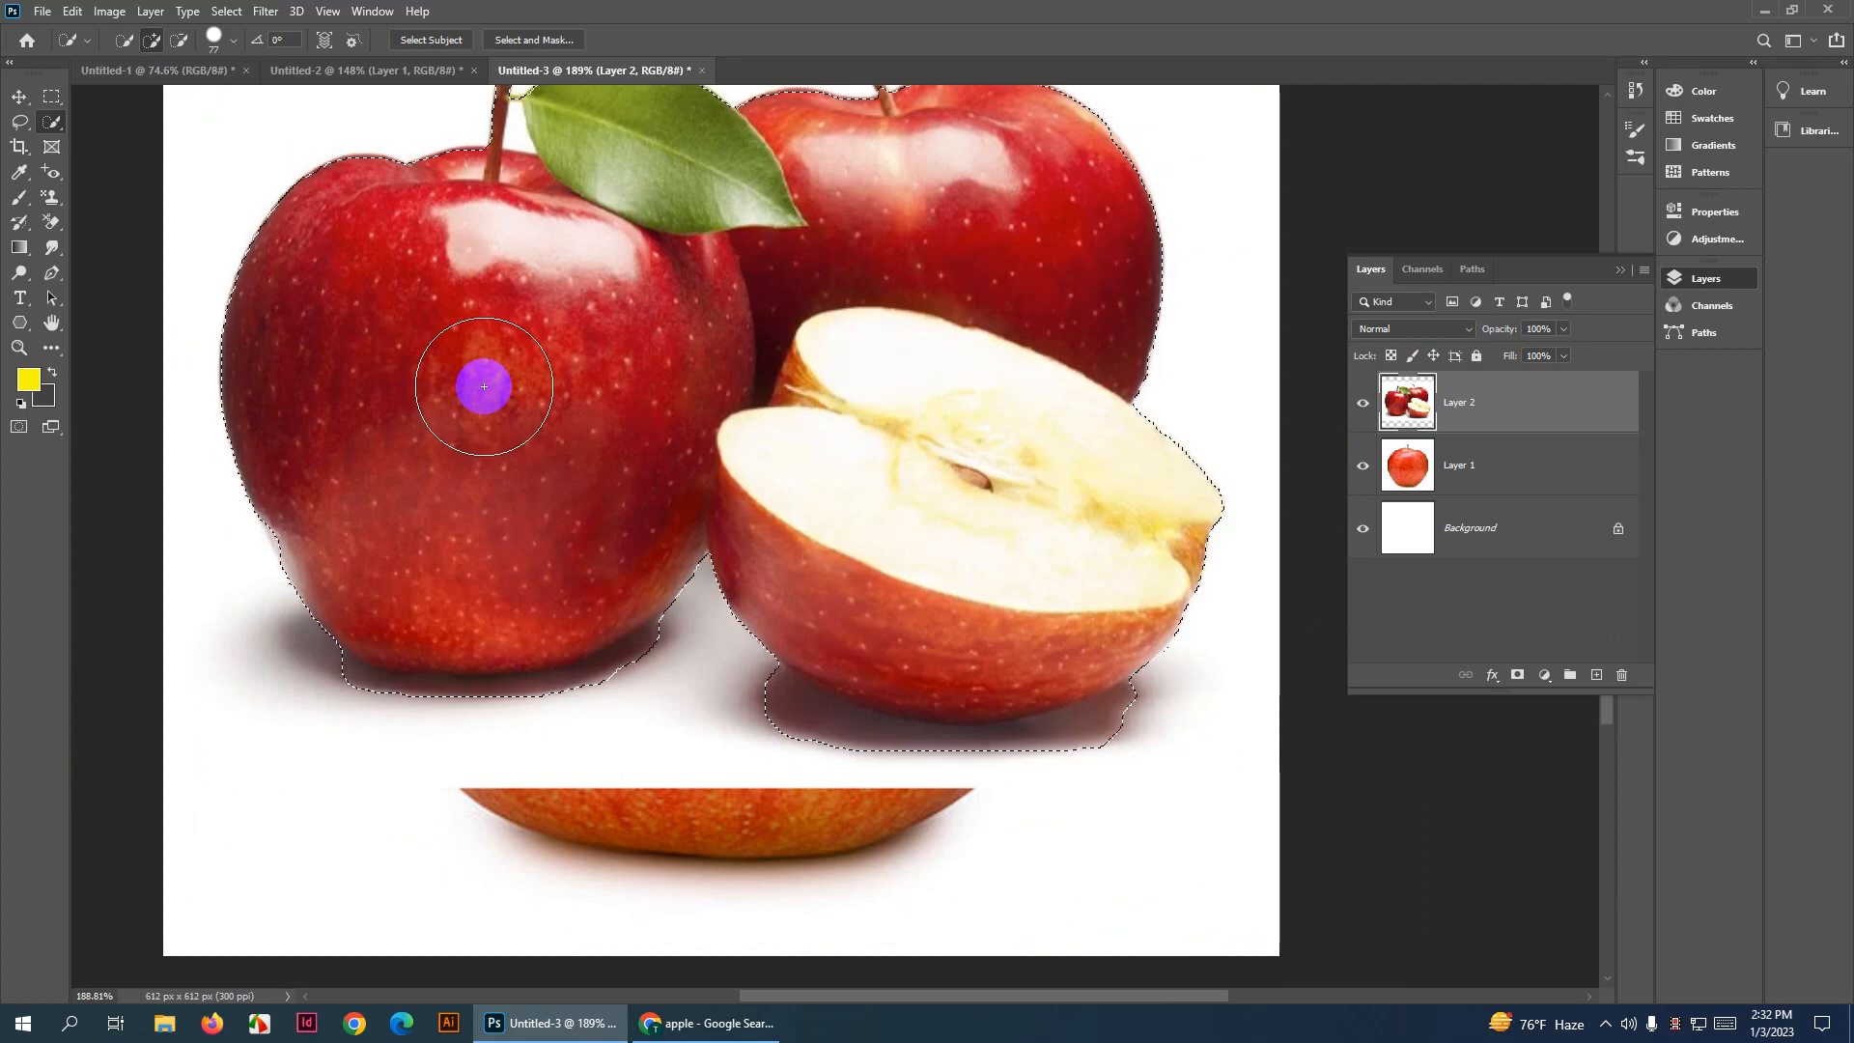
pyautogui.press('alt')
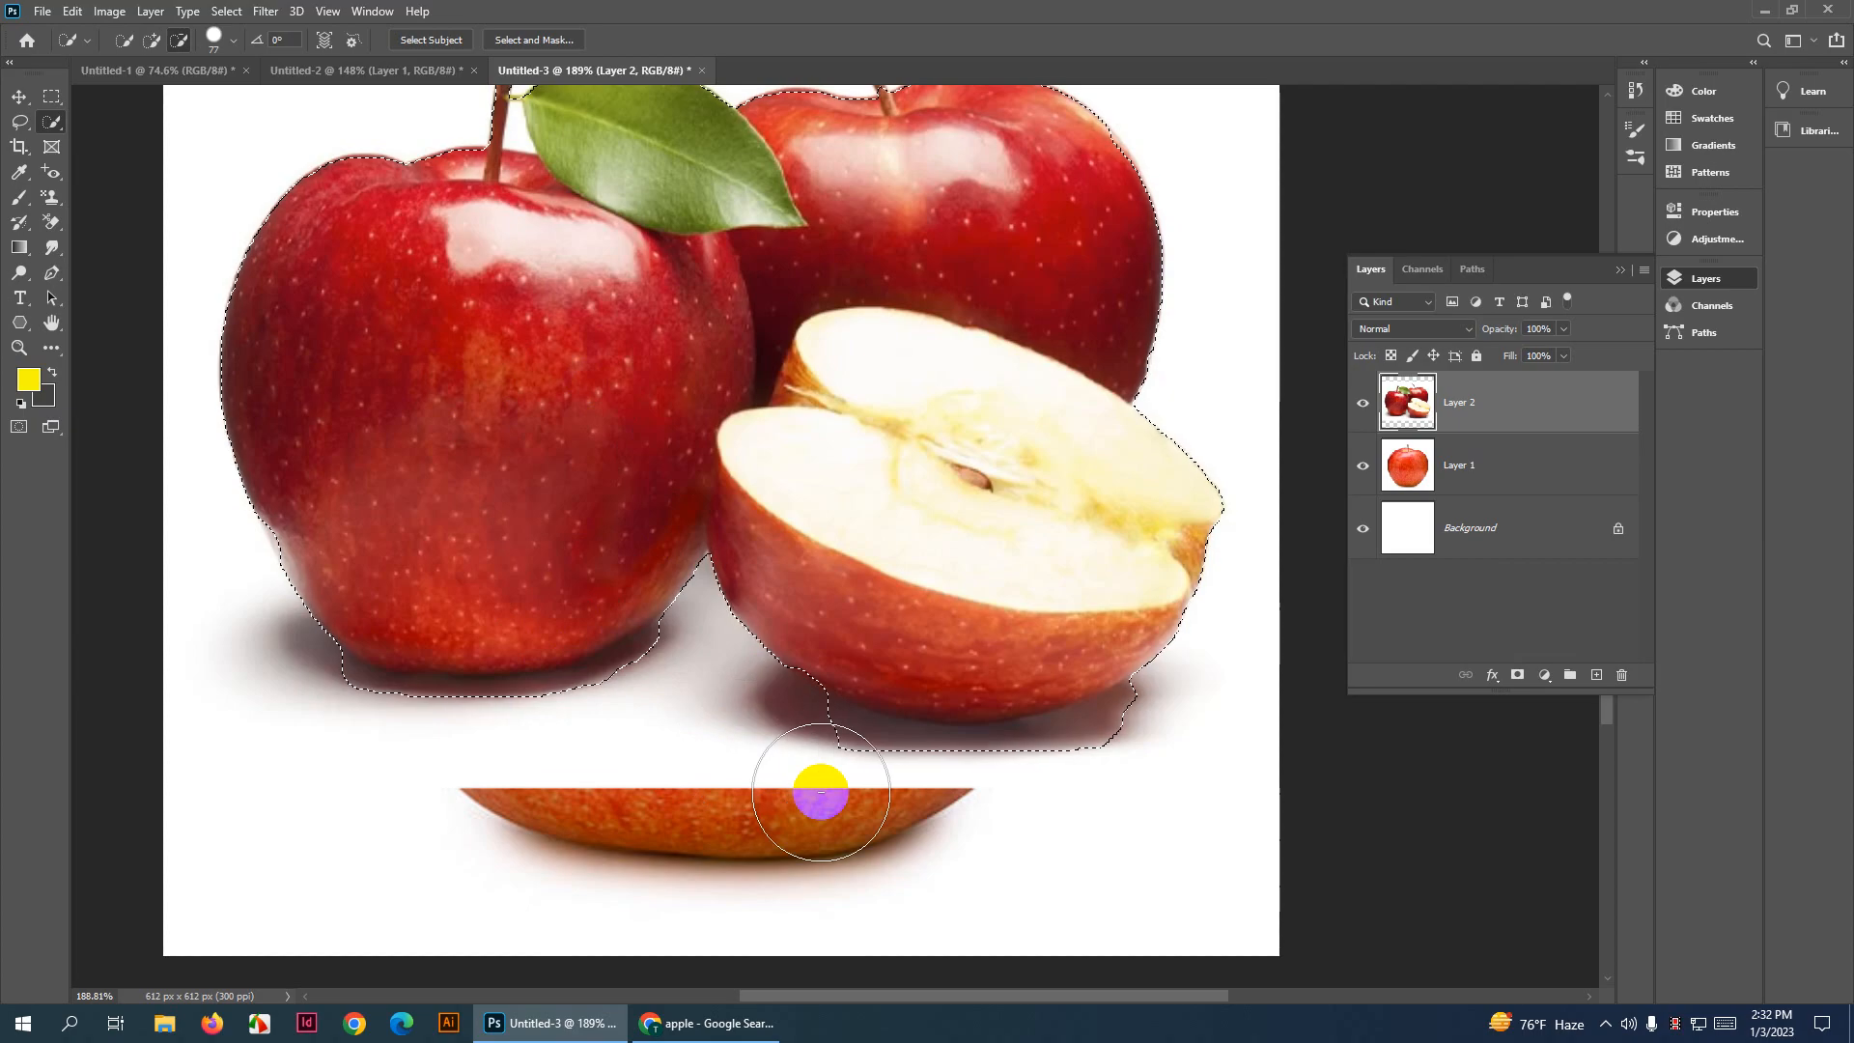
pyautogui.moveTo(820, 792); pyautogui.dragTo(975, 806)
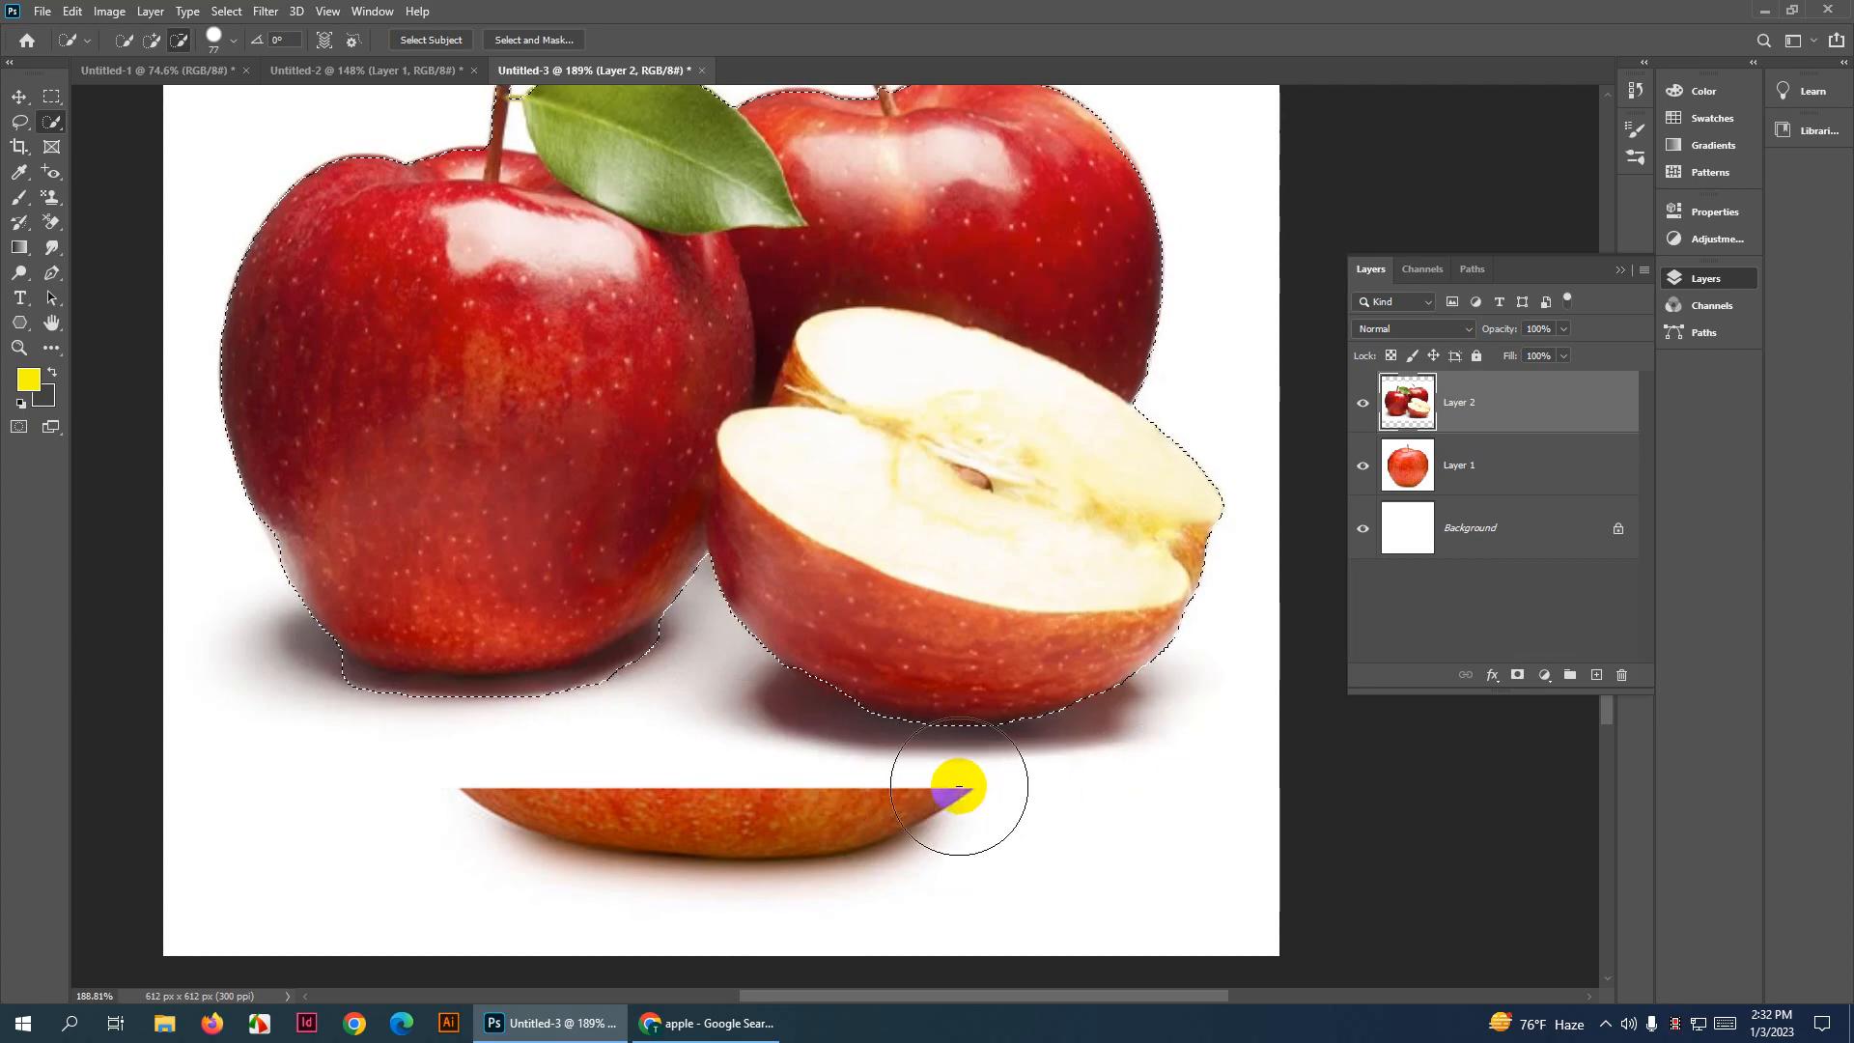
# Subtract the shadow beneath the left apple from the selection with the 77 px brush
pyautogui.scroll(5, 629, 720)
pyautogui.scroll(1, 666, 676)
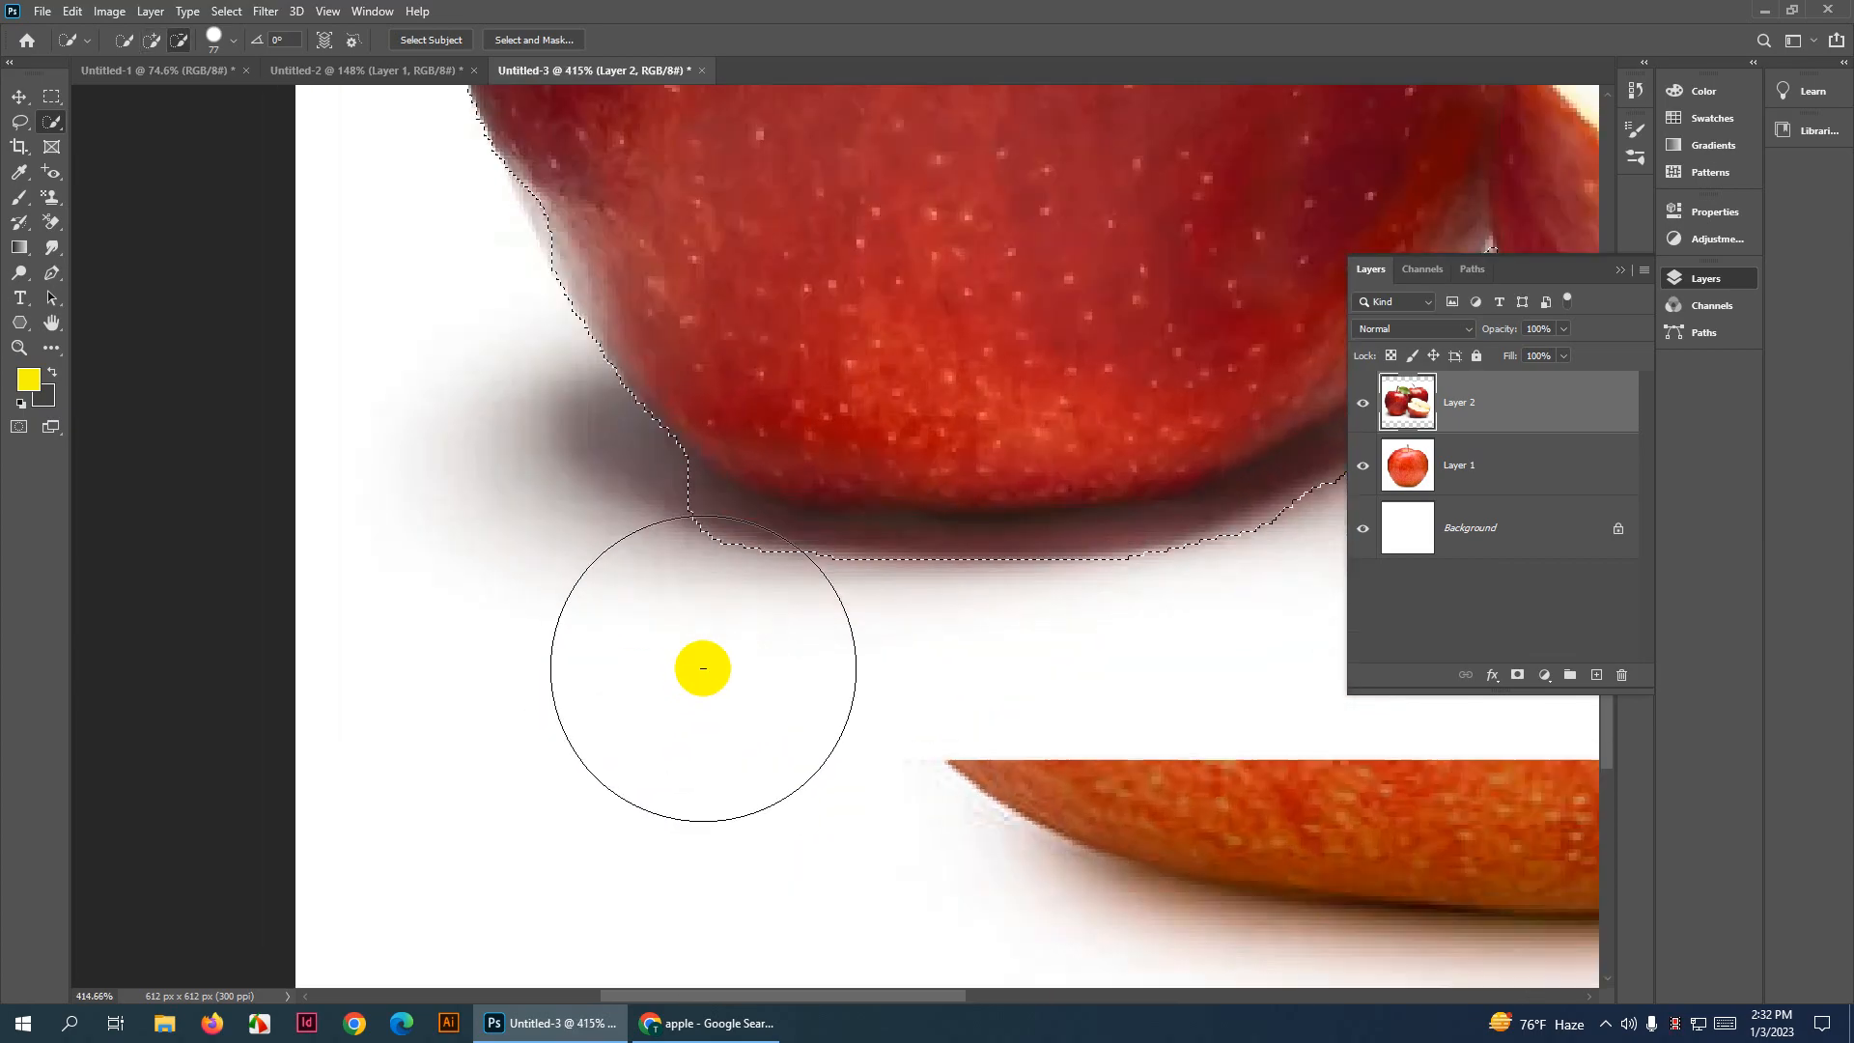
pyautogui.scroll(1, 615, 642)
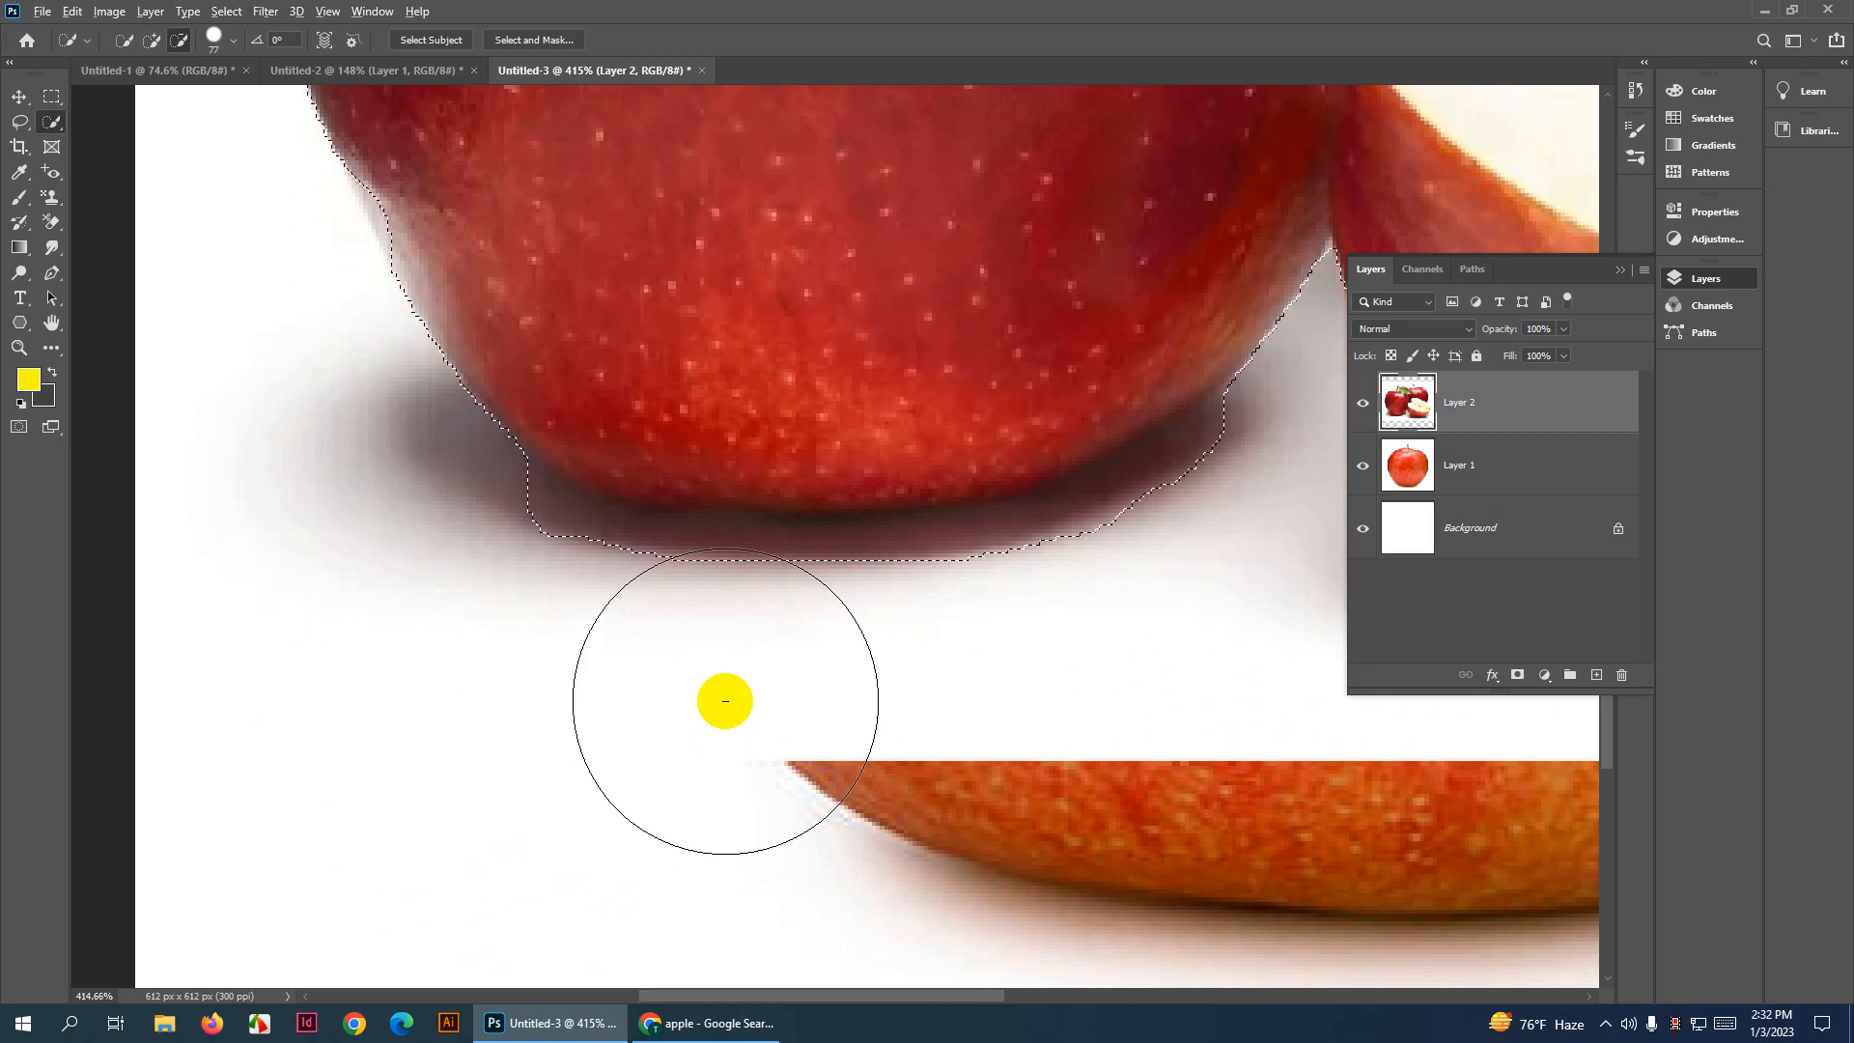
pyautogui.moveTo(507, 661); pyautogui.dragTo(737, 693)
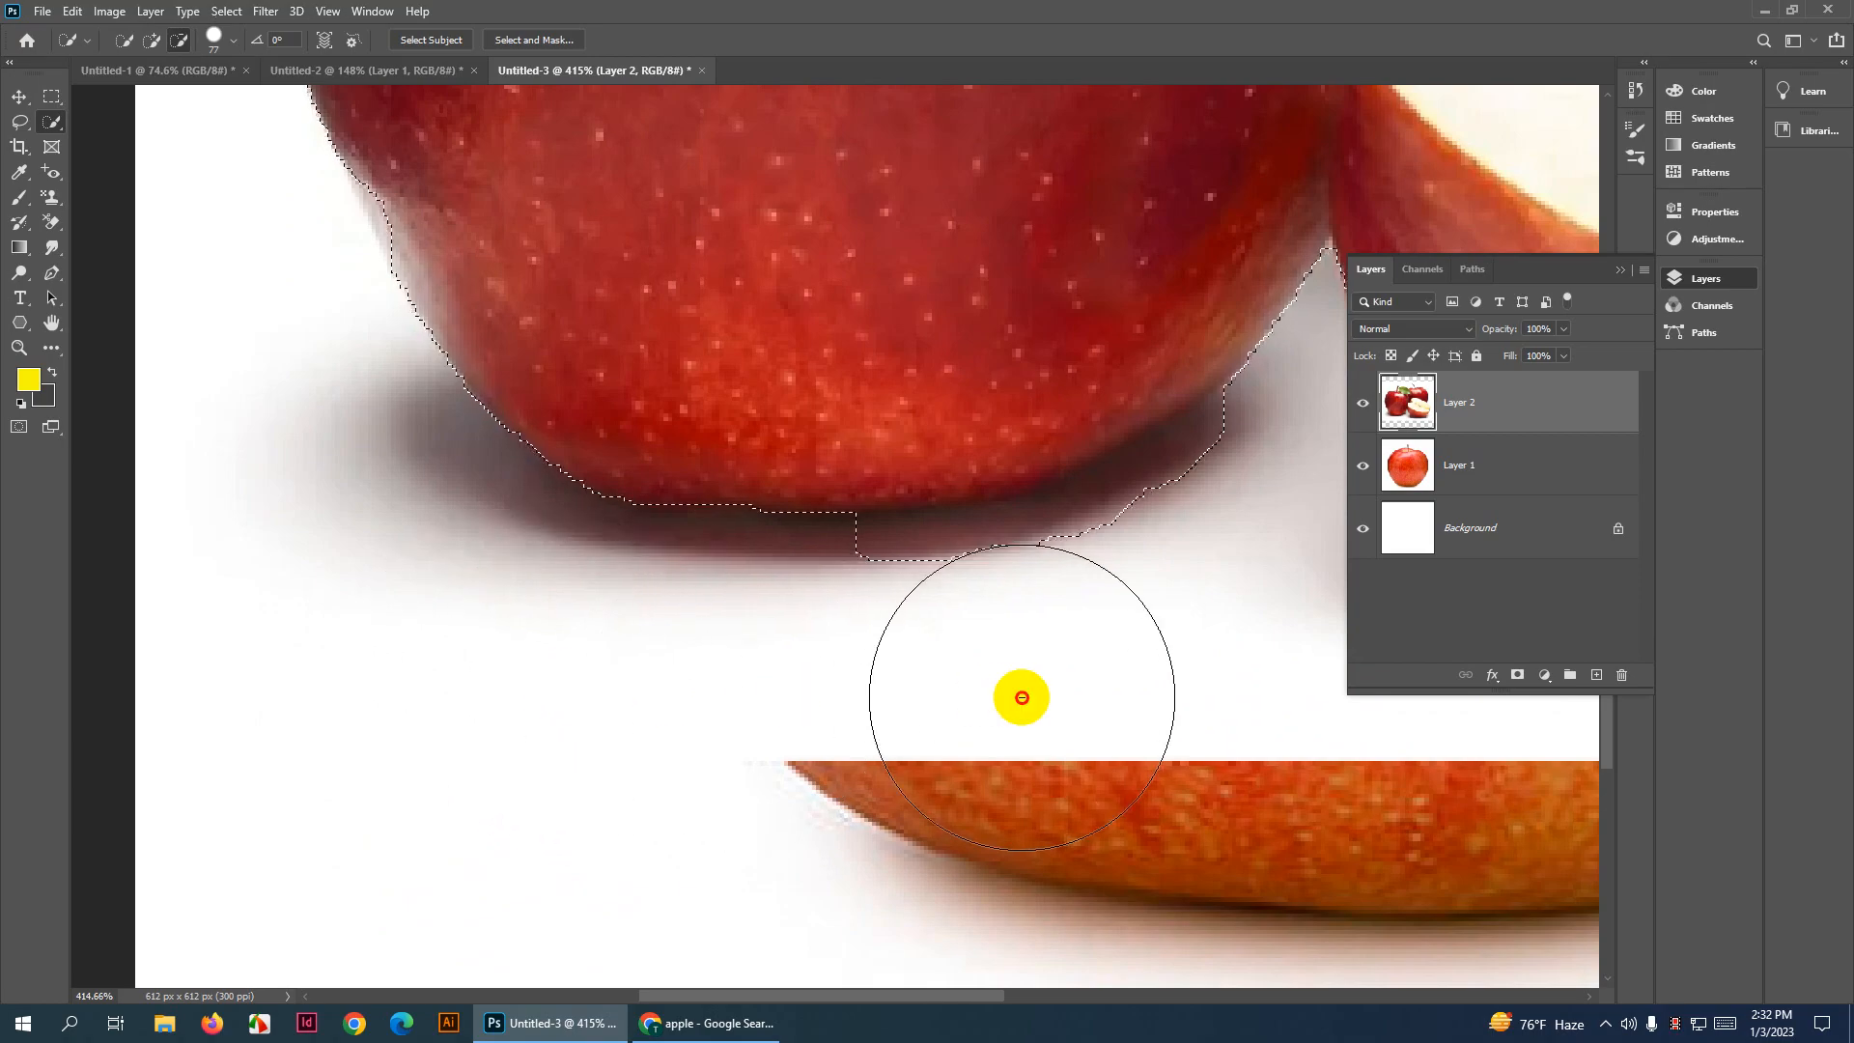
# Reduce the brush to 12 px and add the missed edge on the left apple's lower-left side to the selection
pyautogui.moveTo(545, 628); pyautogui.dragTo(1040, 891)
pyautogui.scroll(3, 862, 711)
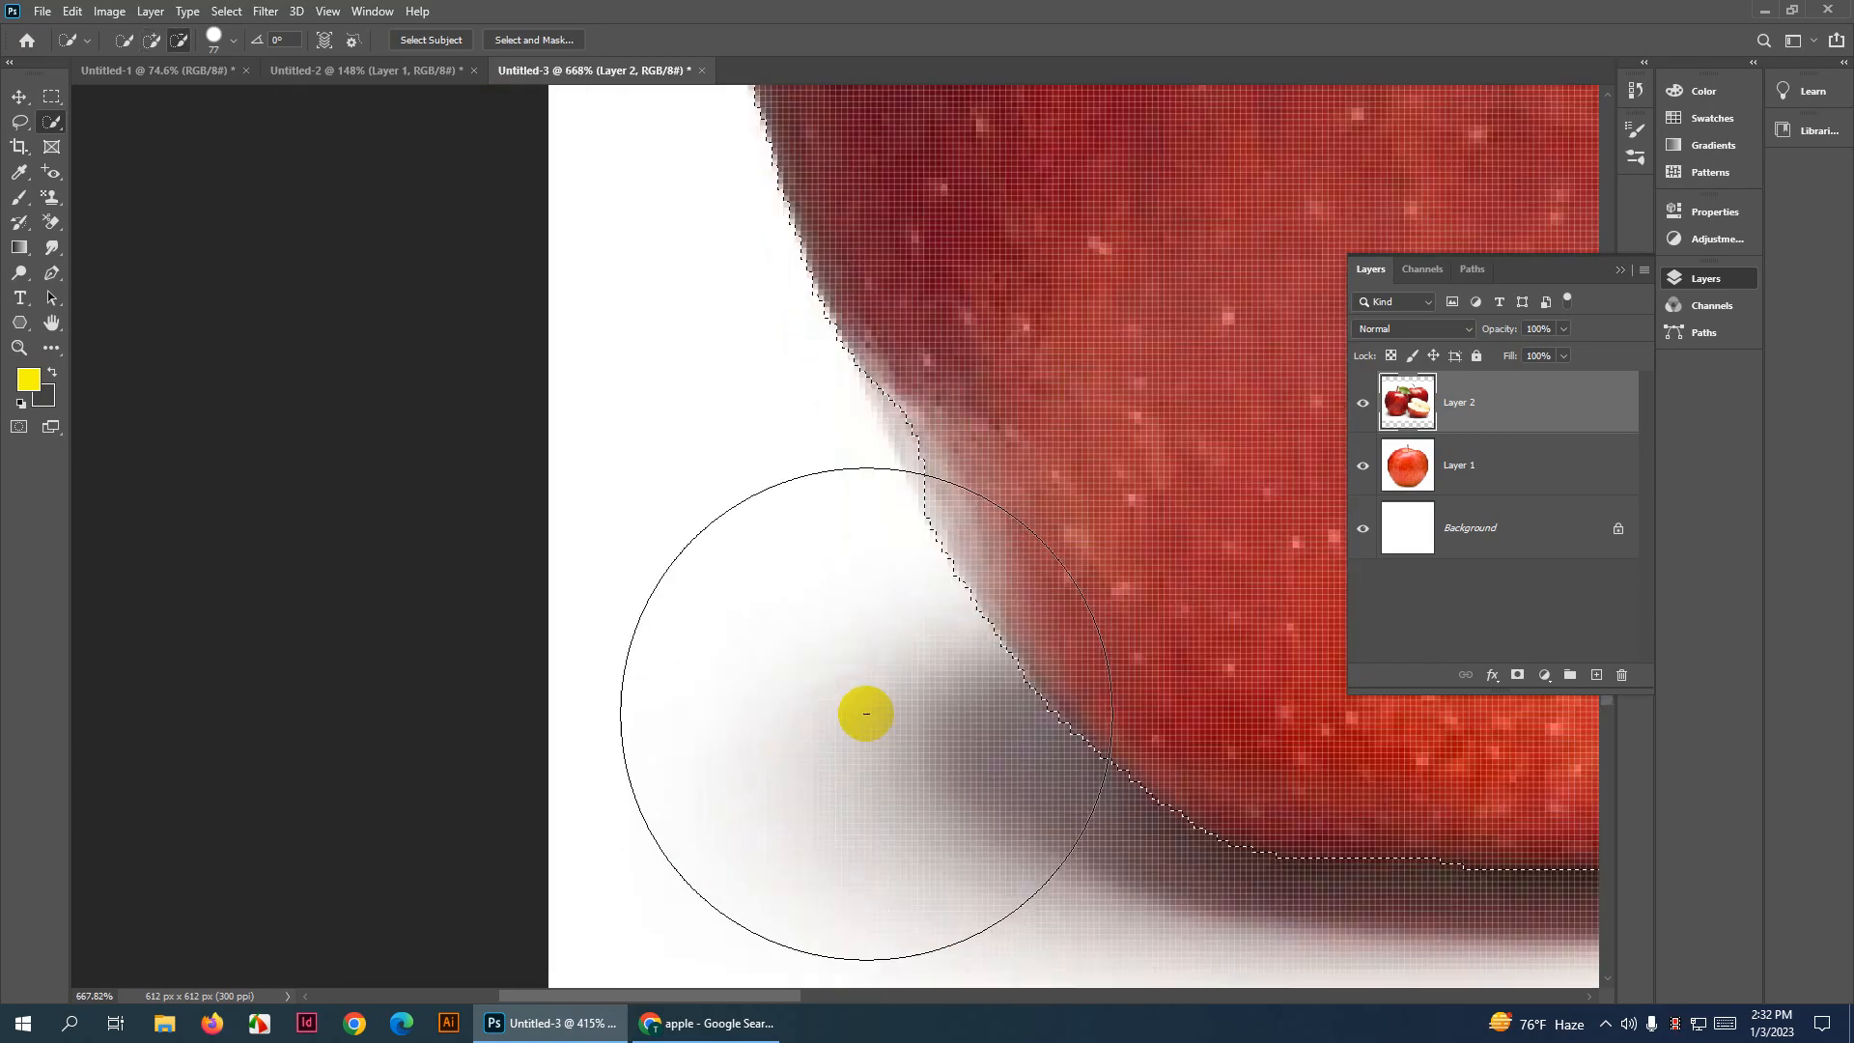
pyautogui.moveTo(910, 584); pyautogui.dragTo(702, 584)
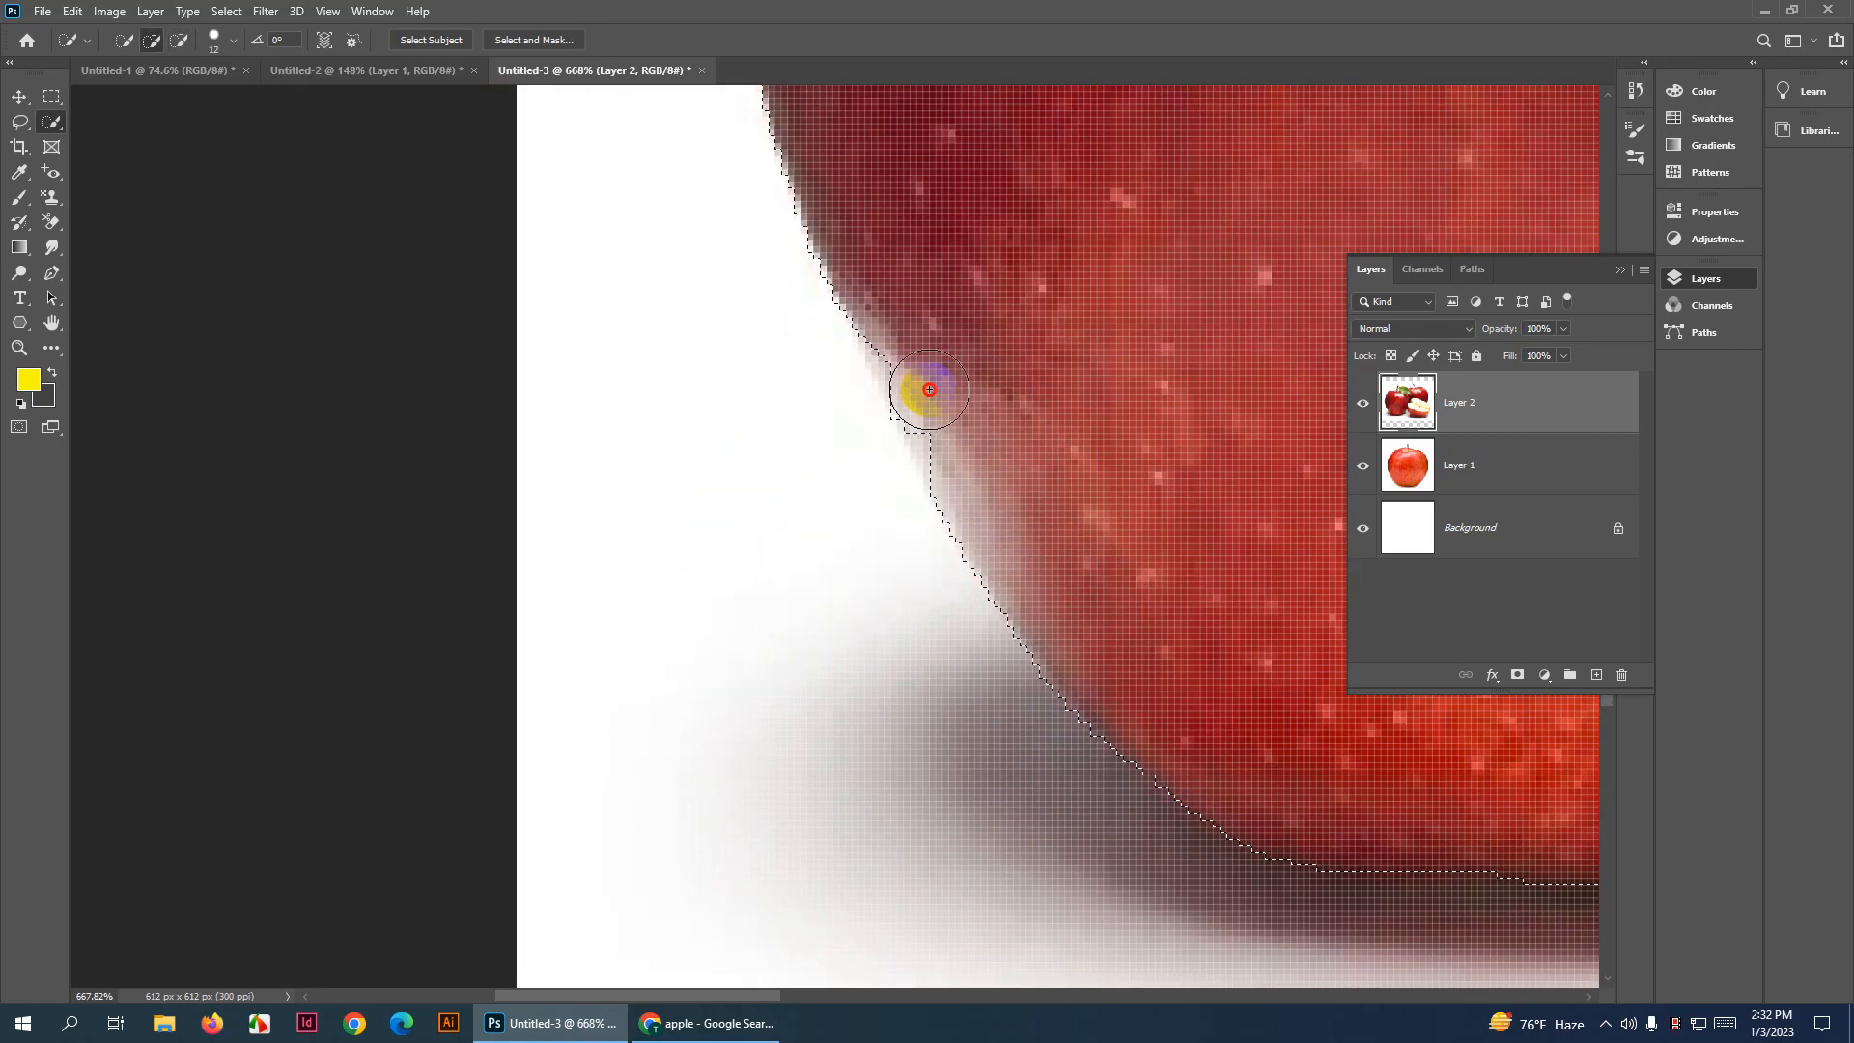
# Add the left apple's stem up to its tip to the selection, reducing the brush to 6 px for the tip
pyautogui.scroll(-8, 929, 390)
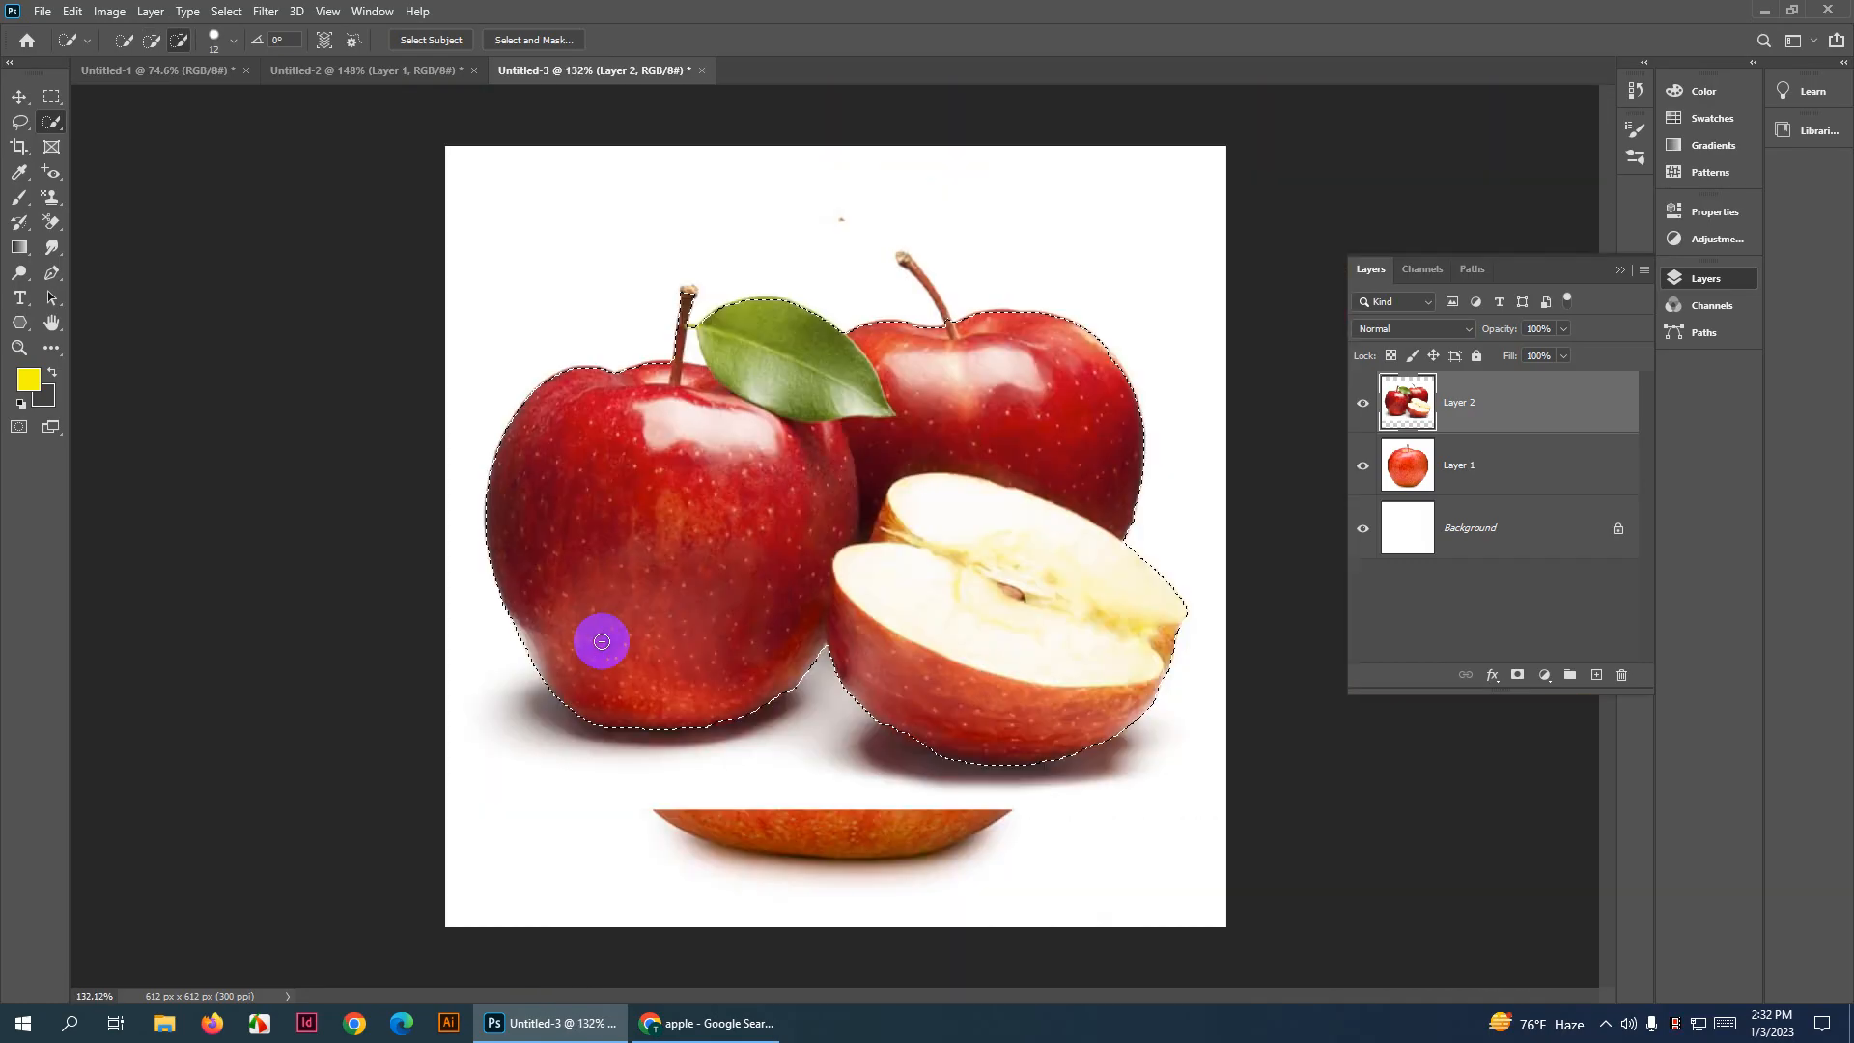
pyautogui.scroll(8, 690, 289)
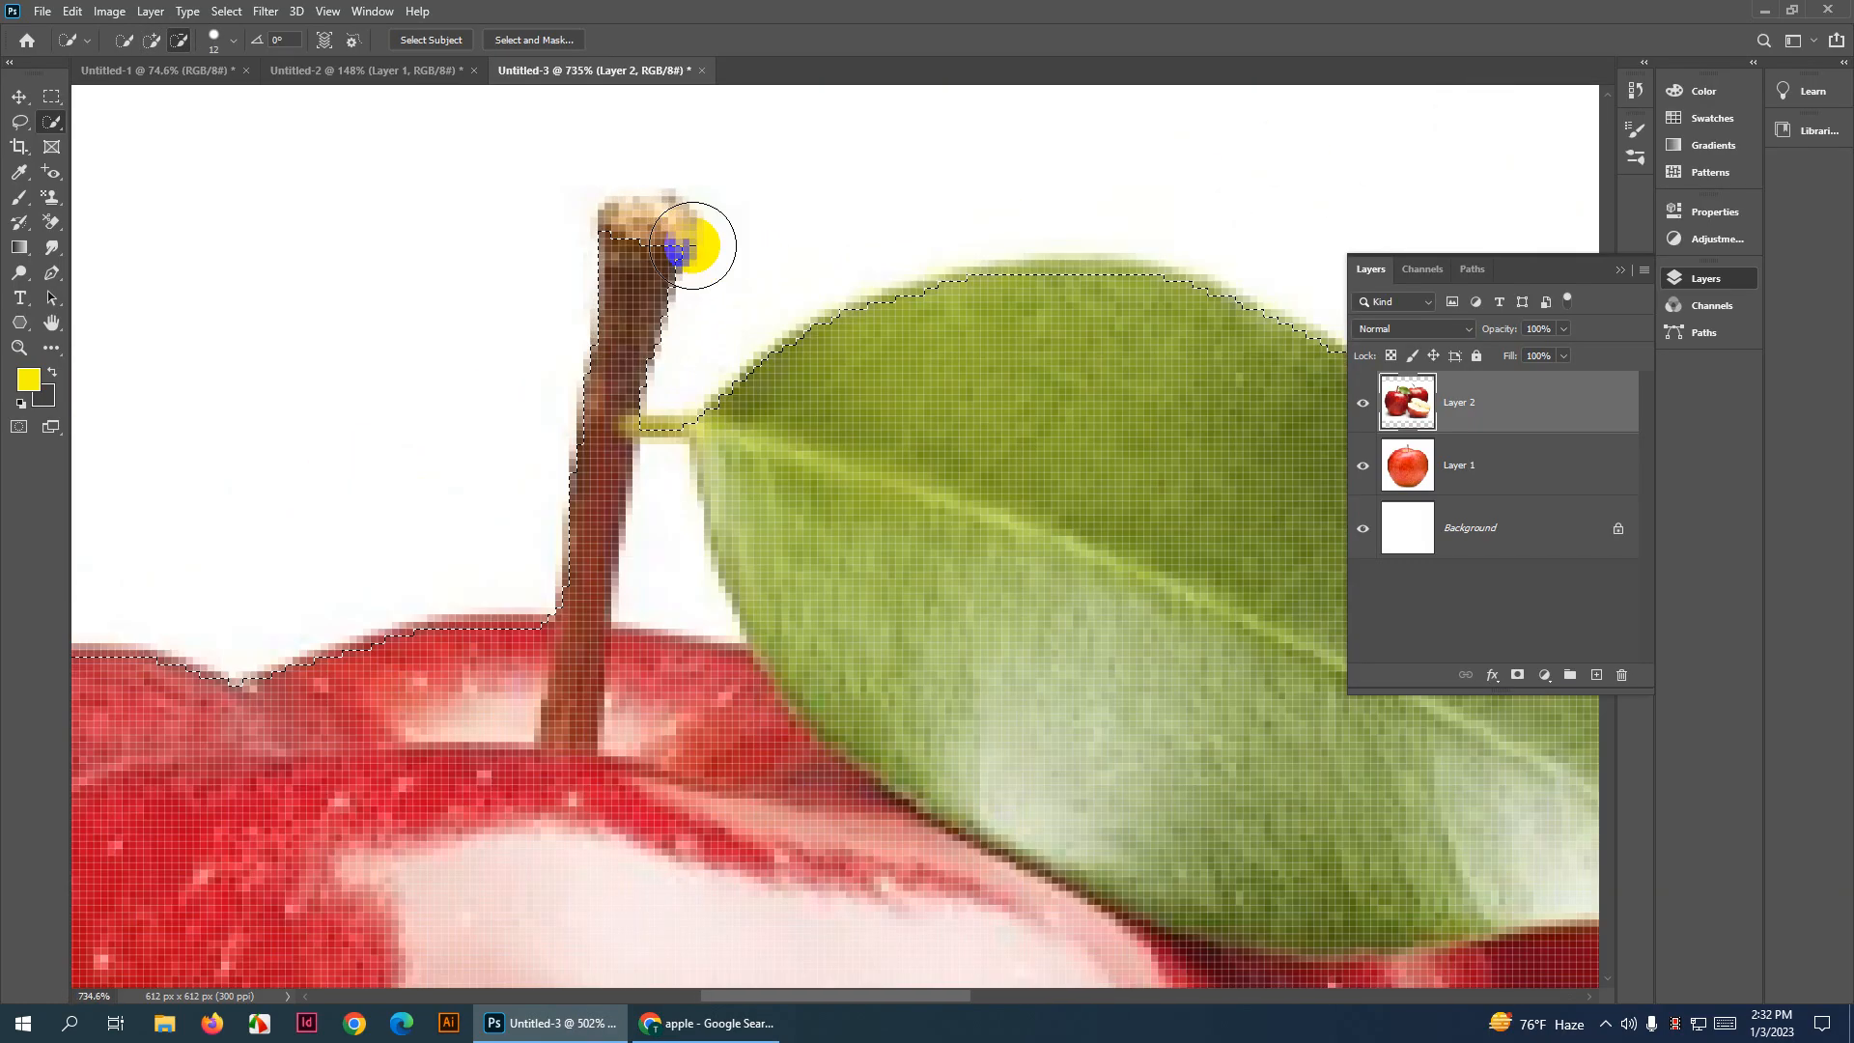
pyautogui.moveTo(668, 258)
pyautogui.mouseDown()
pyautogui.moveTo(730, 360)
pyautogui.moveTo(759, 518)
pyautogui.moveTo(819, 451)
pyautogui.mouseUp()
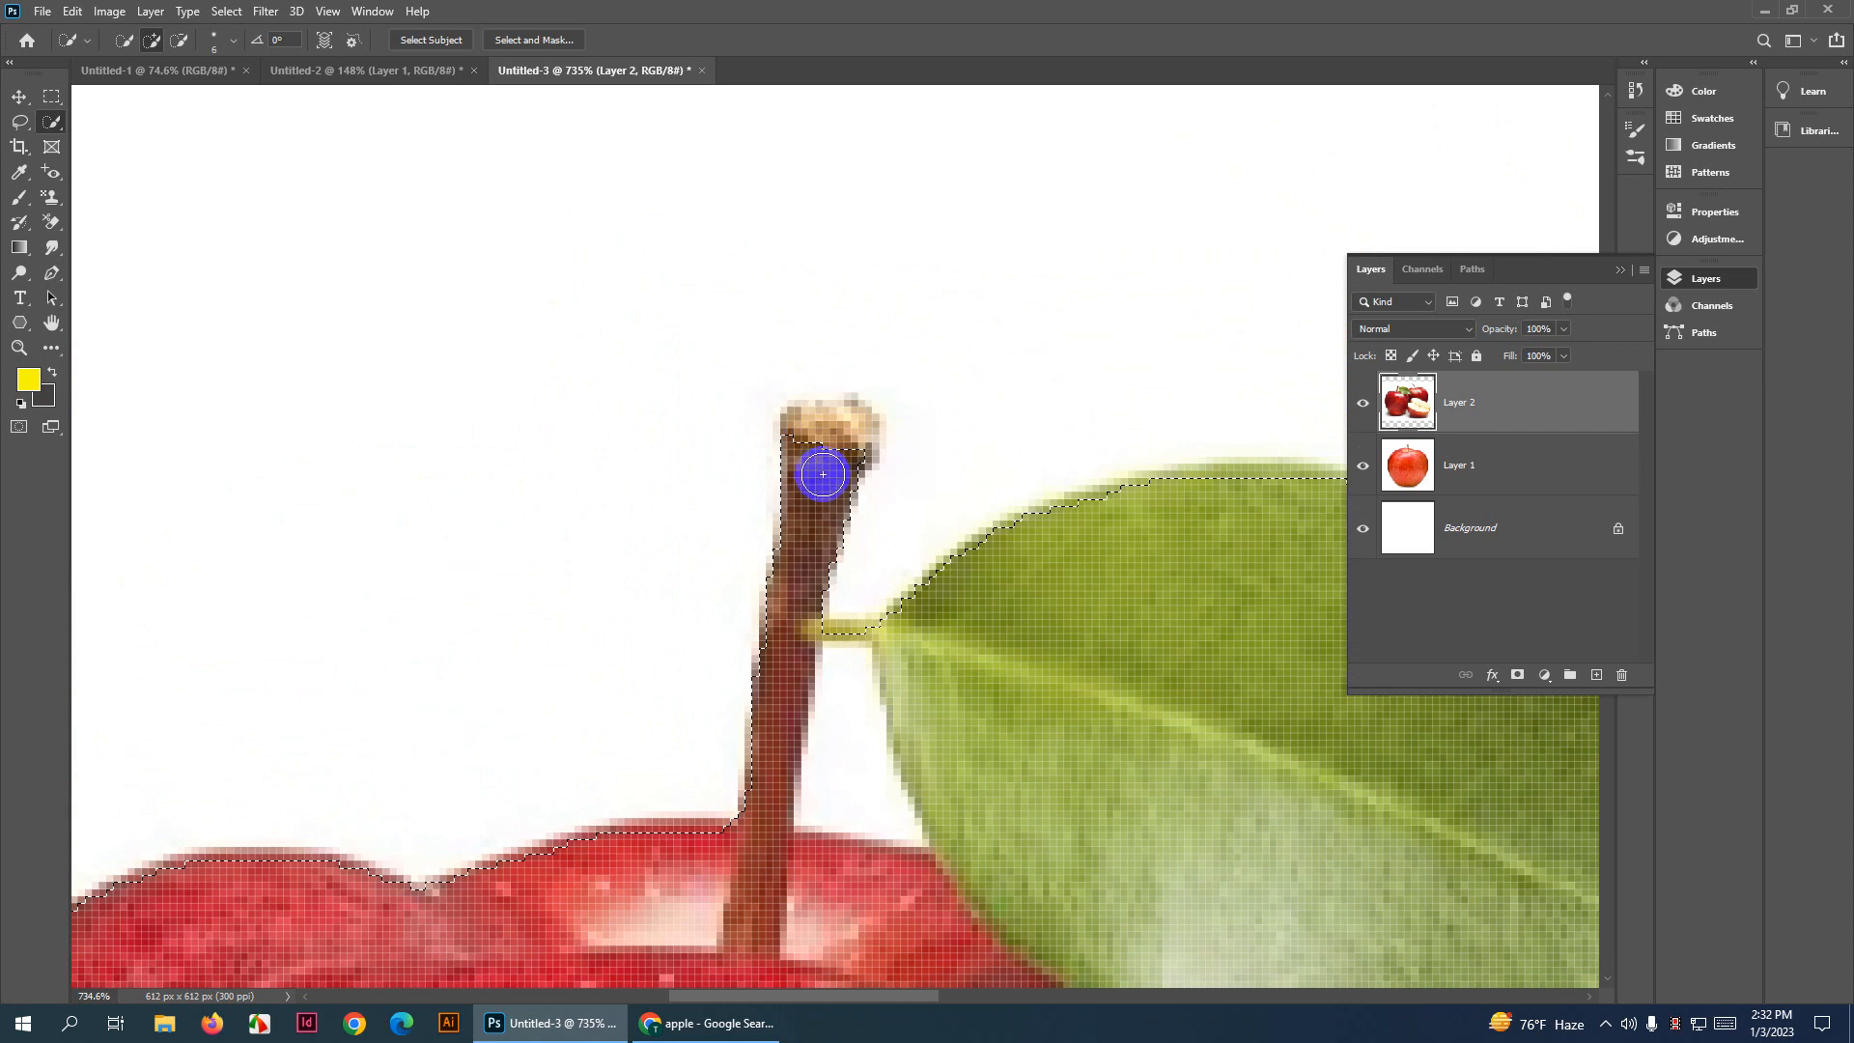
pyautogui.click(828, 440)
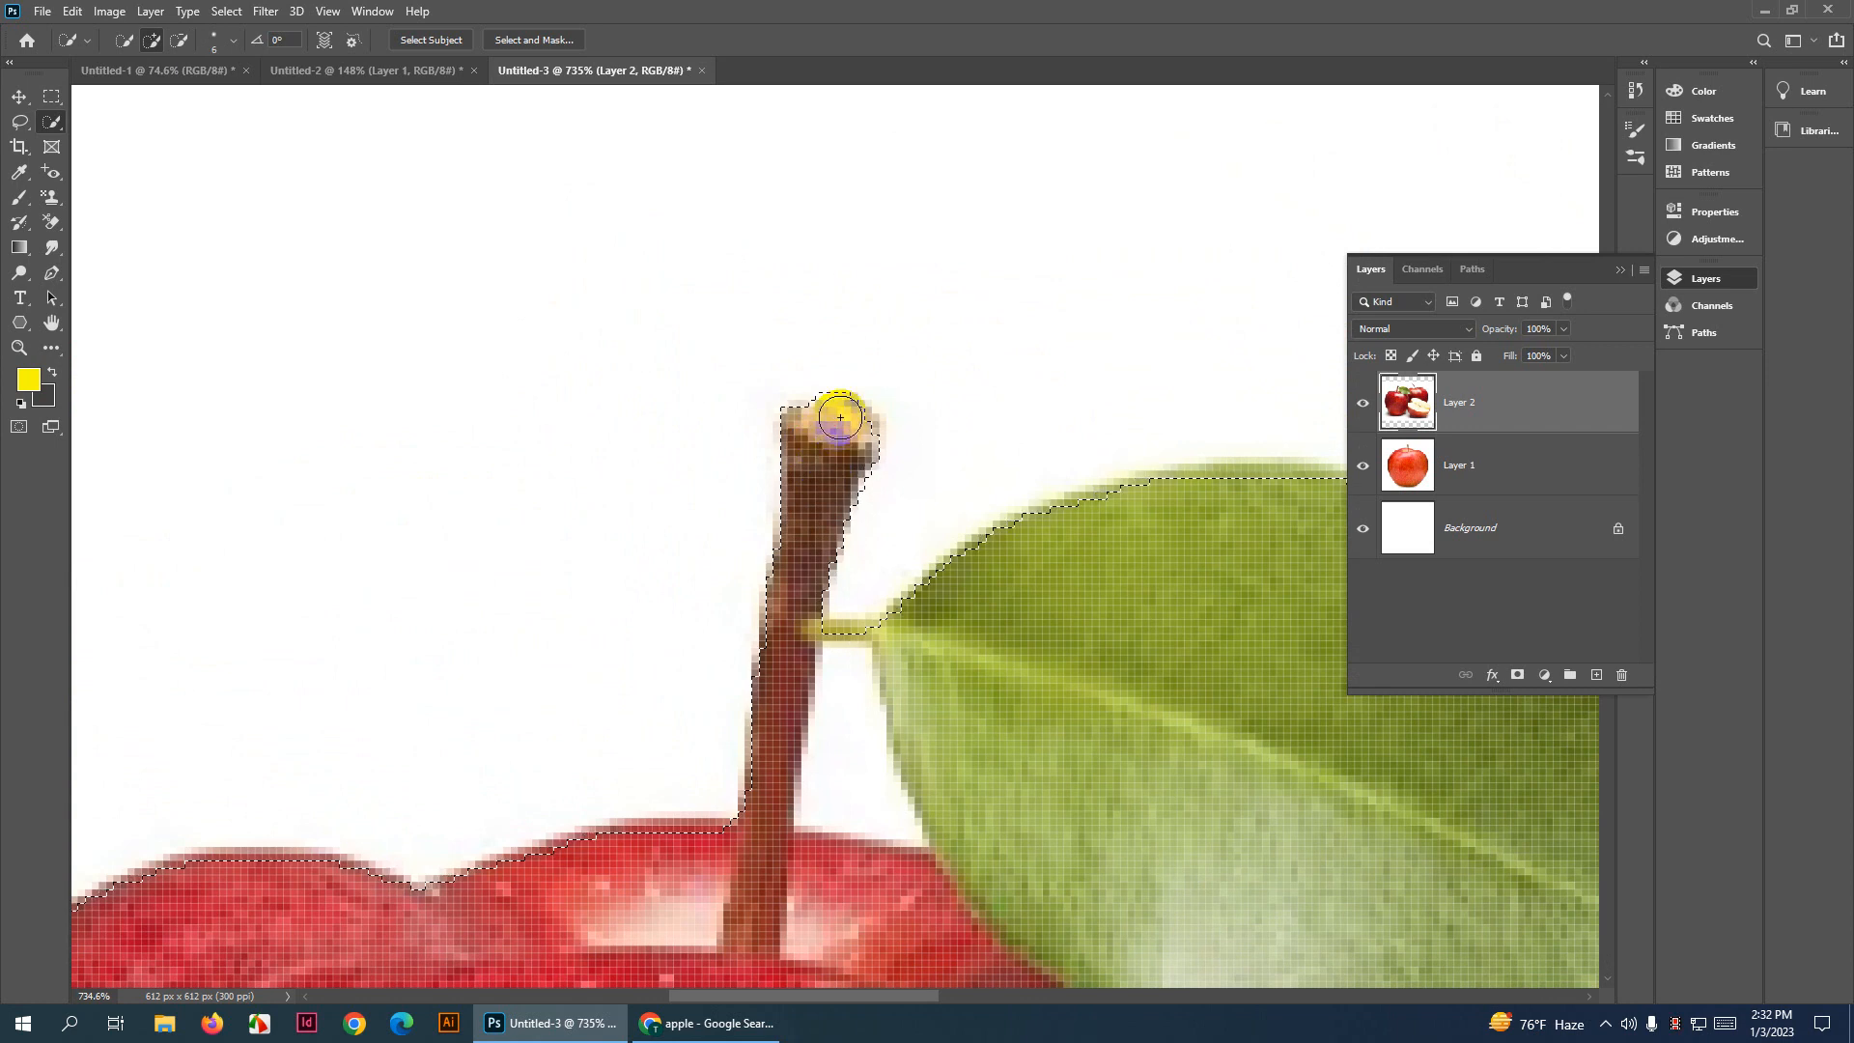
# Try adding to the selection at the left stem tip with a 68 px brush, and undo that addition
pyautogui.moveTo(836, 418); pyautogui.dragTo(1072, 480)
pyautogui.click(819, 472)
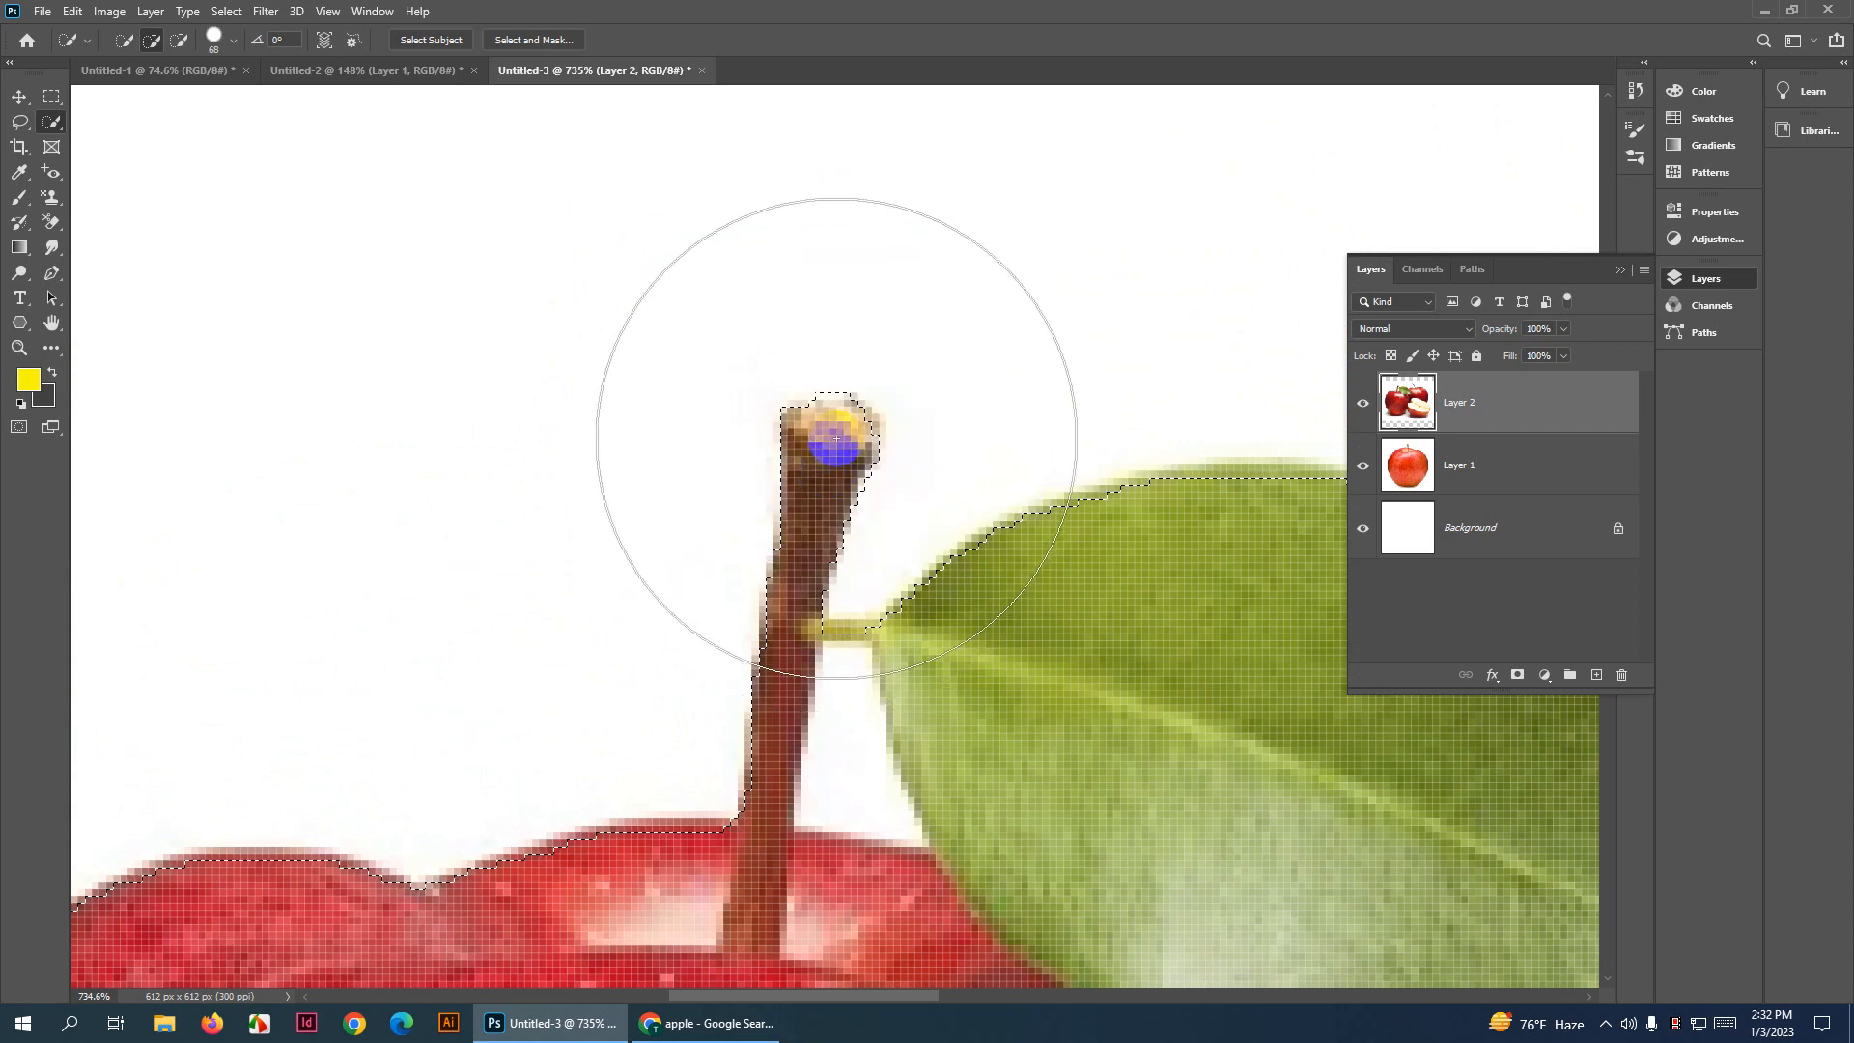
pyautogui.scroll(-3, 738, 447)
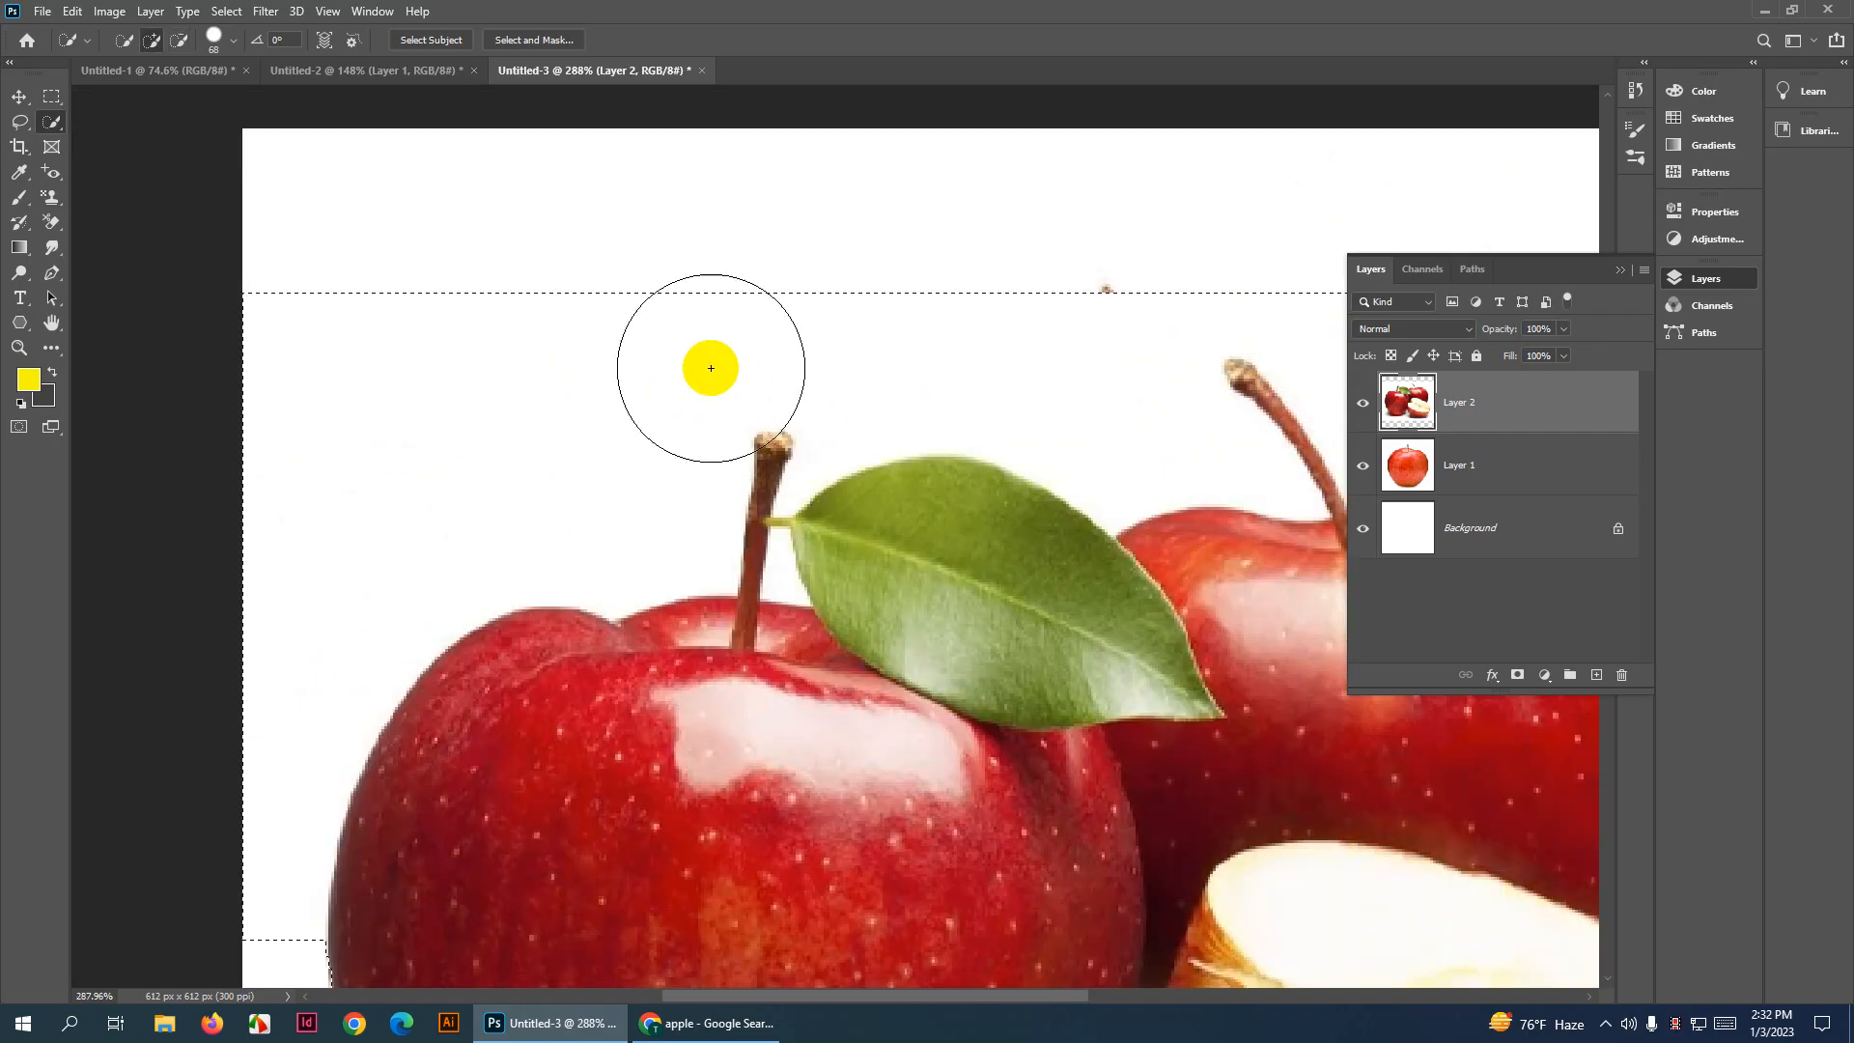
pyautogui.scroll(-2, 707, 364)
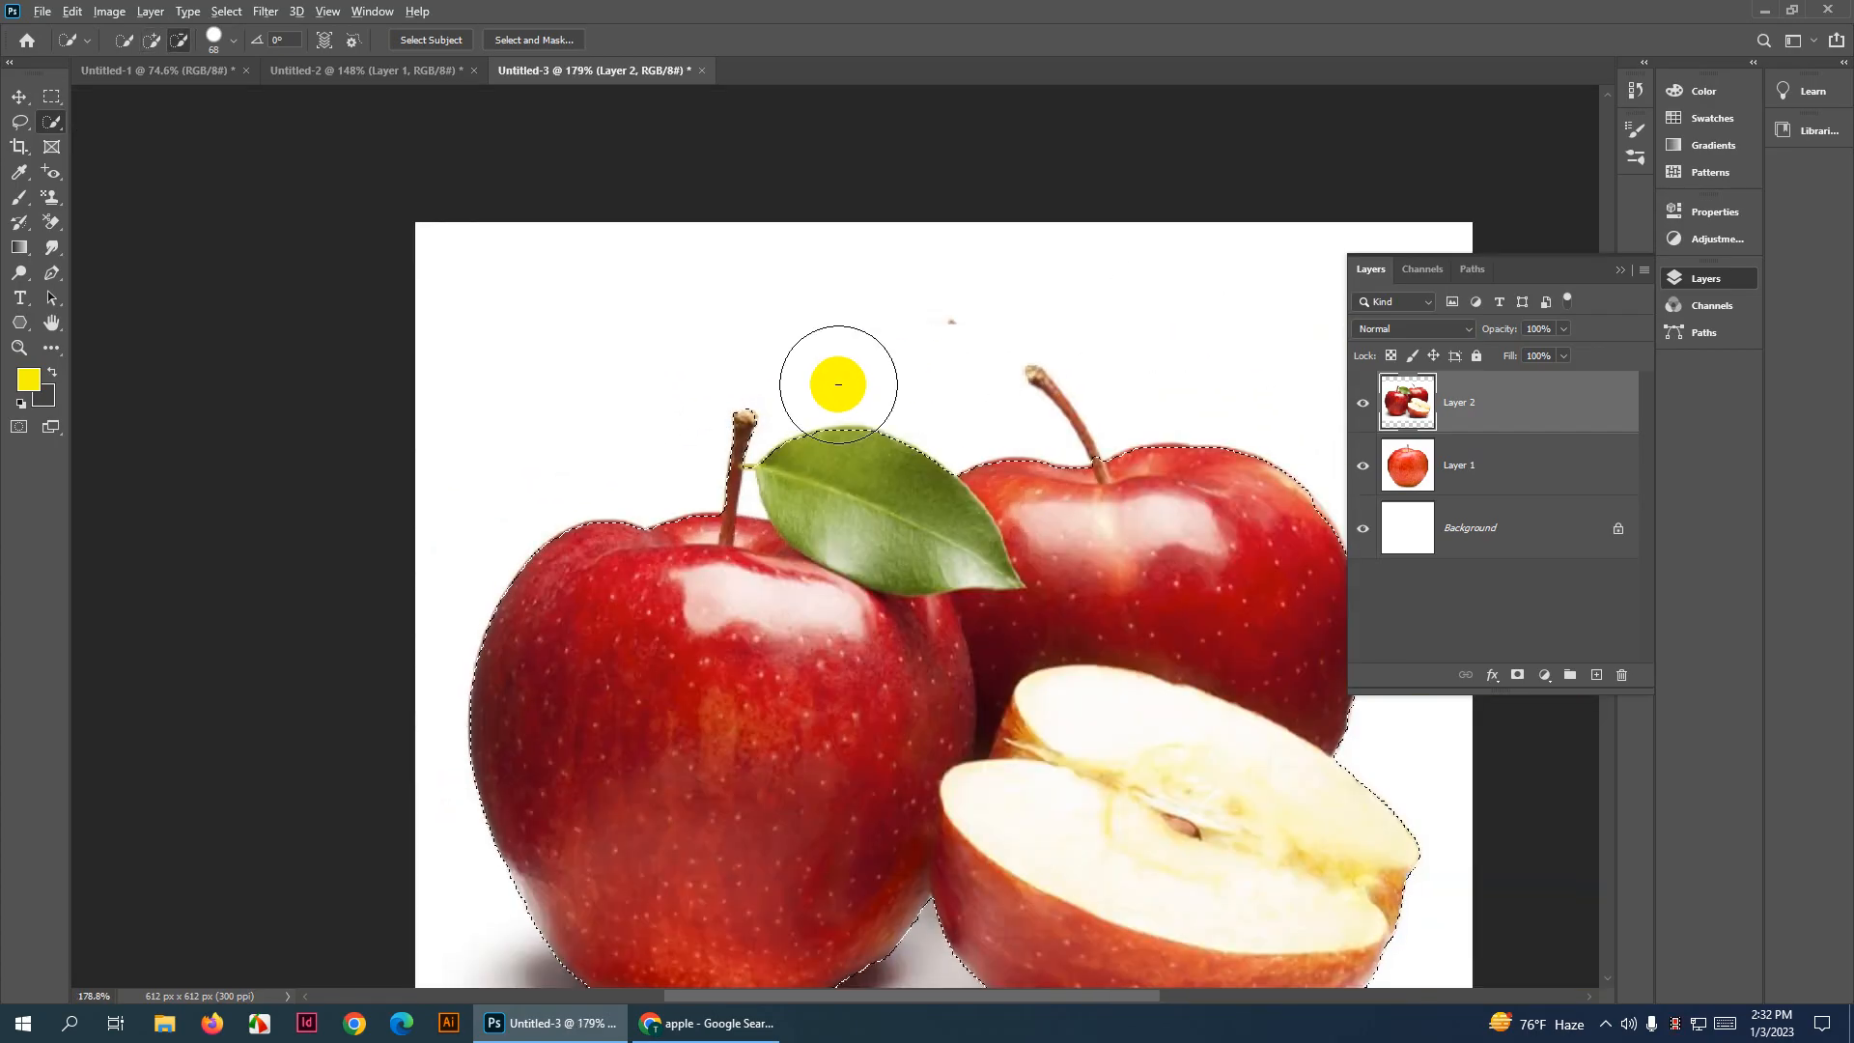
# Reduce the brush to 1 px and add the thin stalk joining the leaf to the left apple's stem to the selection
pyautogui.scroll(6, 762, 406)
pyautogui.scroll(1, 625, 502)
pyautogui.moveTo(625, 502); pyautogui.dragTo(220, 532)
pyautogui.moveTo(697, 458); pyautogui.dragTo(815, 228)
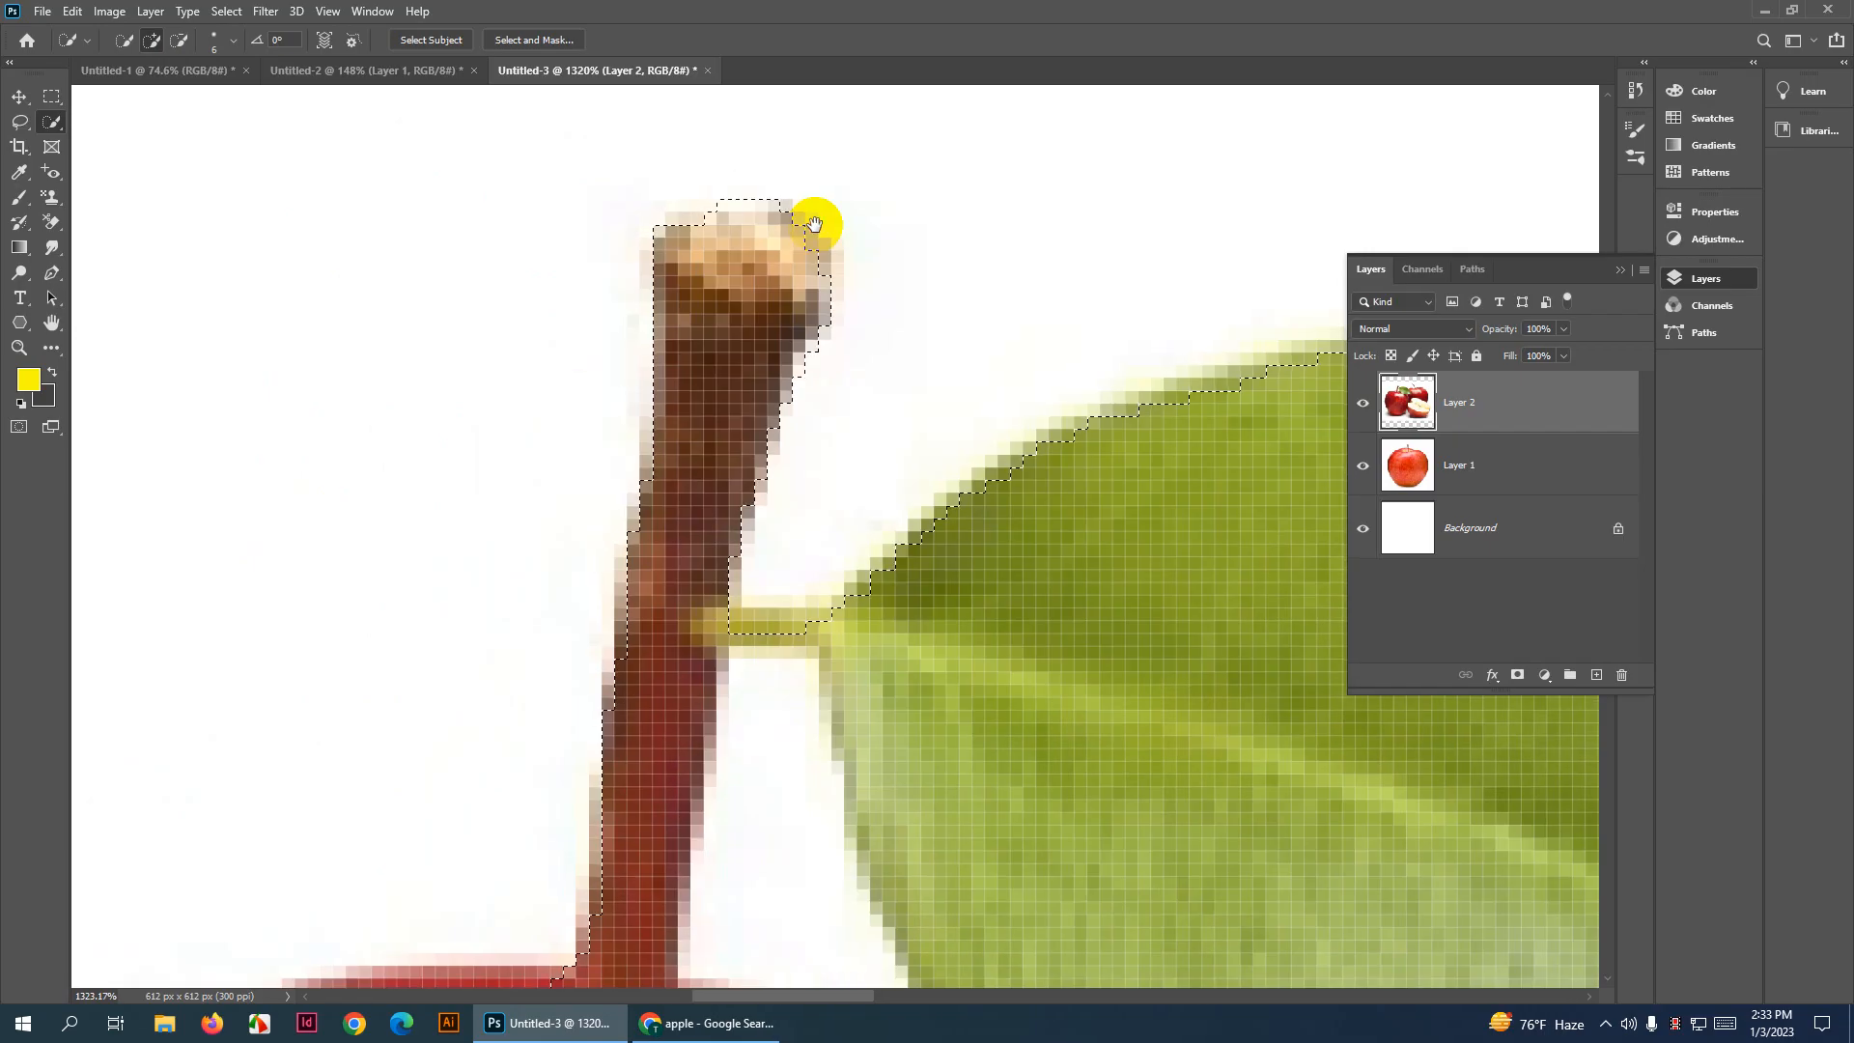
pyautogui.scroll(1, 666, 681)
pyautogui.moveTo(750, 595); pyautogui.dragTo(709, 601)
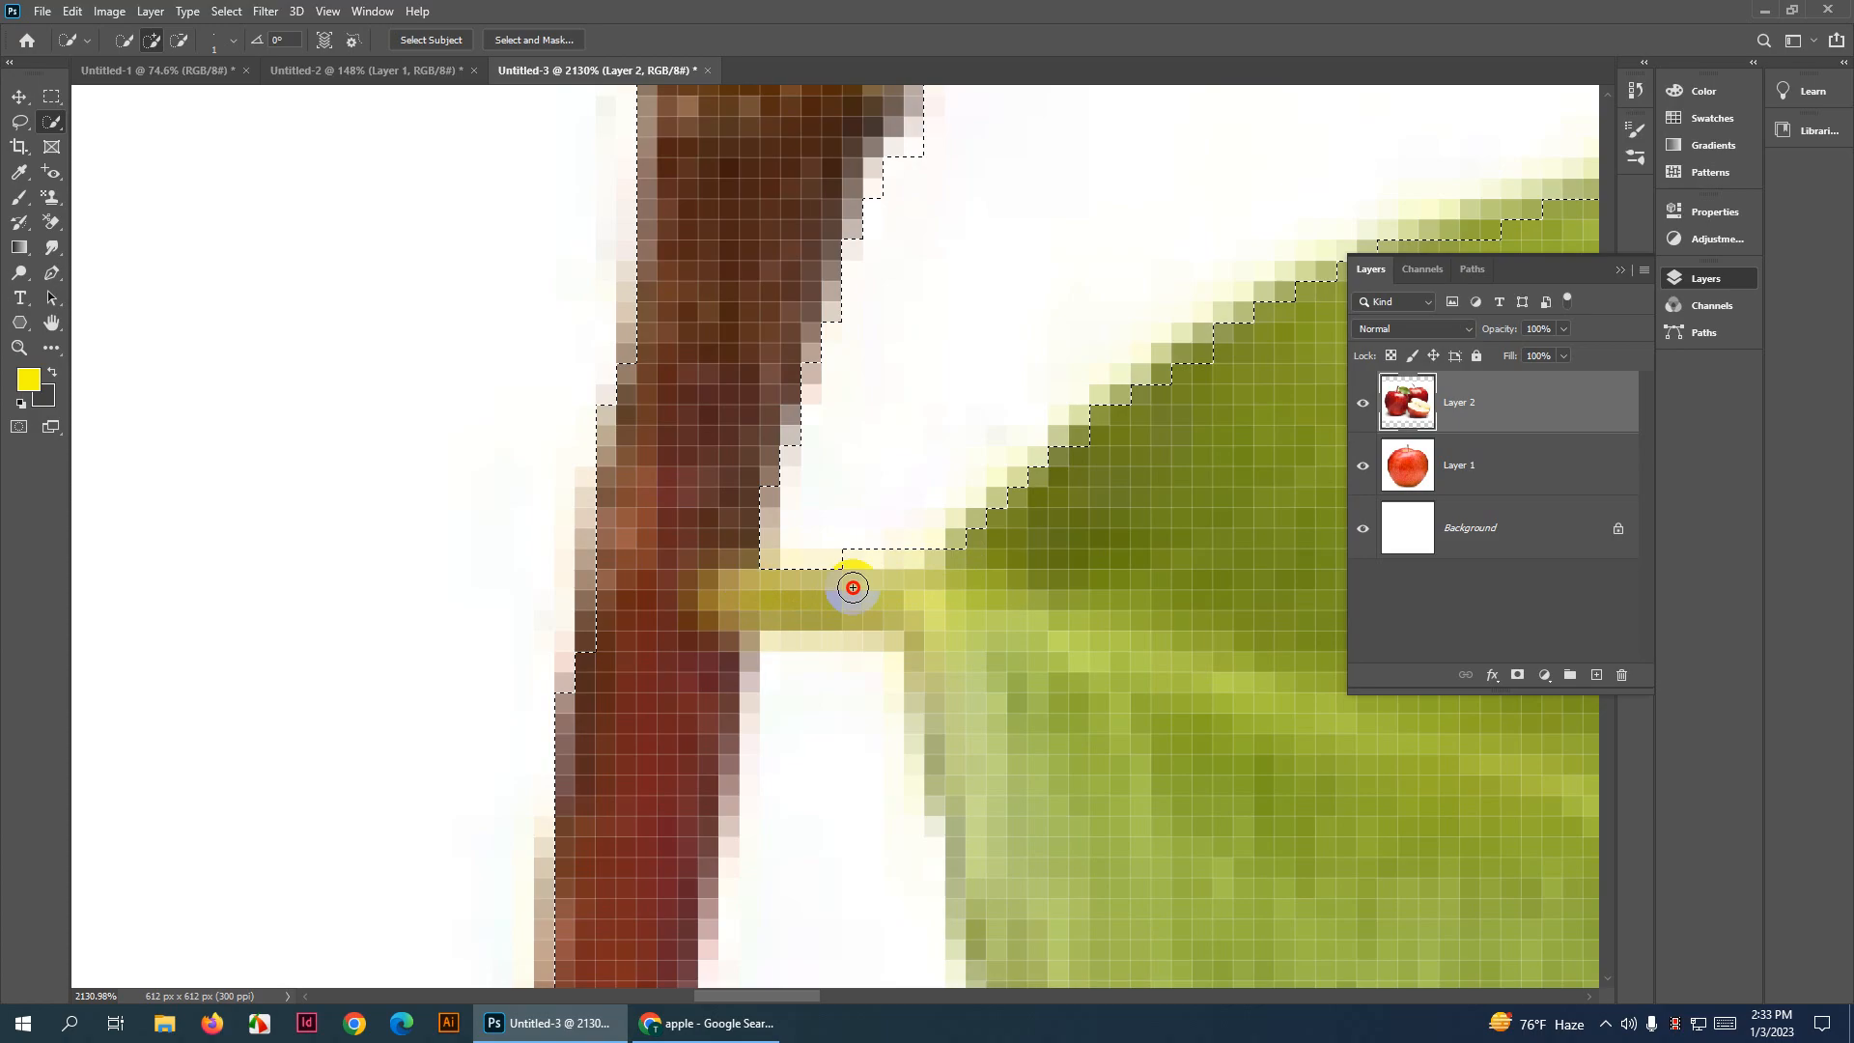
pyautogui.scroll(-1, 768, 609)
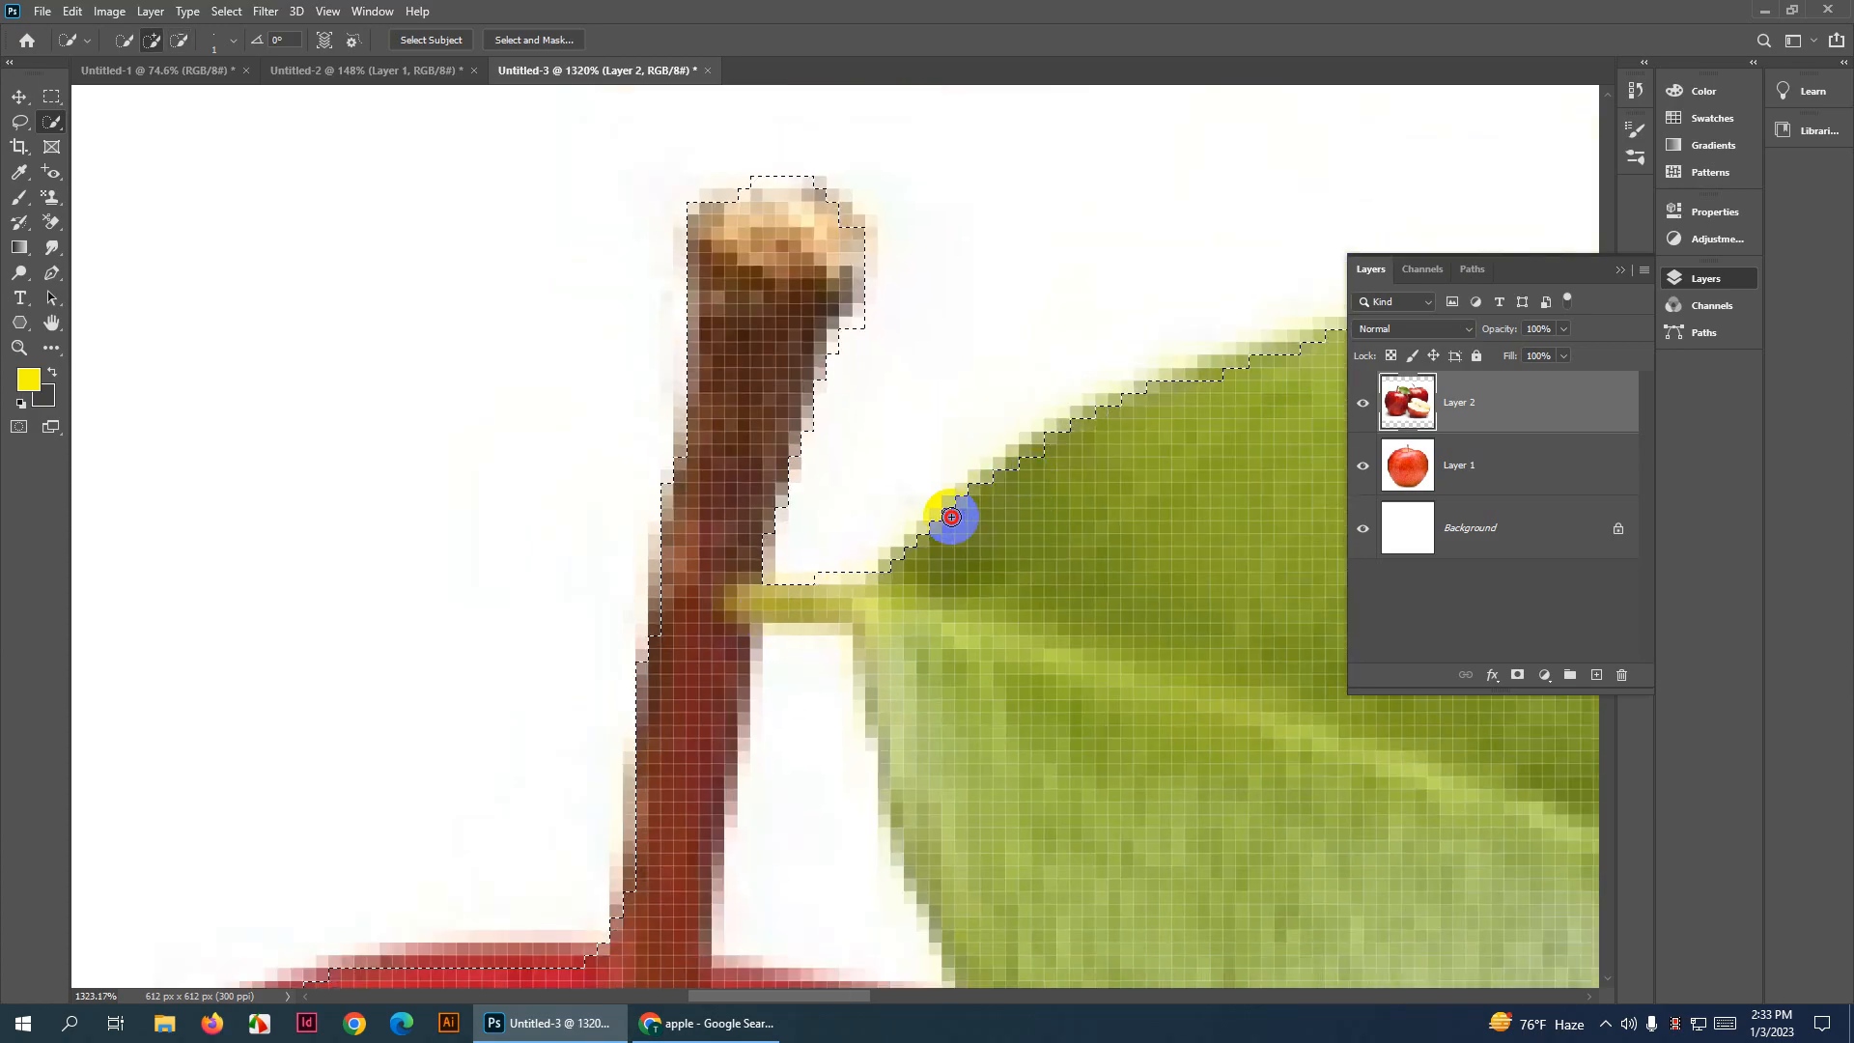
# Enlarge the brush to 13 px and extend the selection to the upper edge of the right apple beside the leaf
pyautogui.scroll(-1, 1018, 524)
pyautogui.moveTo(1139, 458); pyautogui.dragTo(590, 432)
pyautogui.moveTo(813, 420); pyautogui.dragTo(945, 359)
pyautogui.scroll(1, 1018, 471)
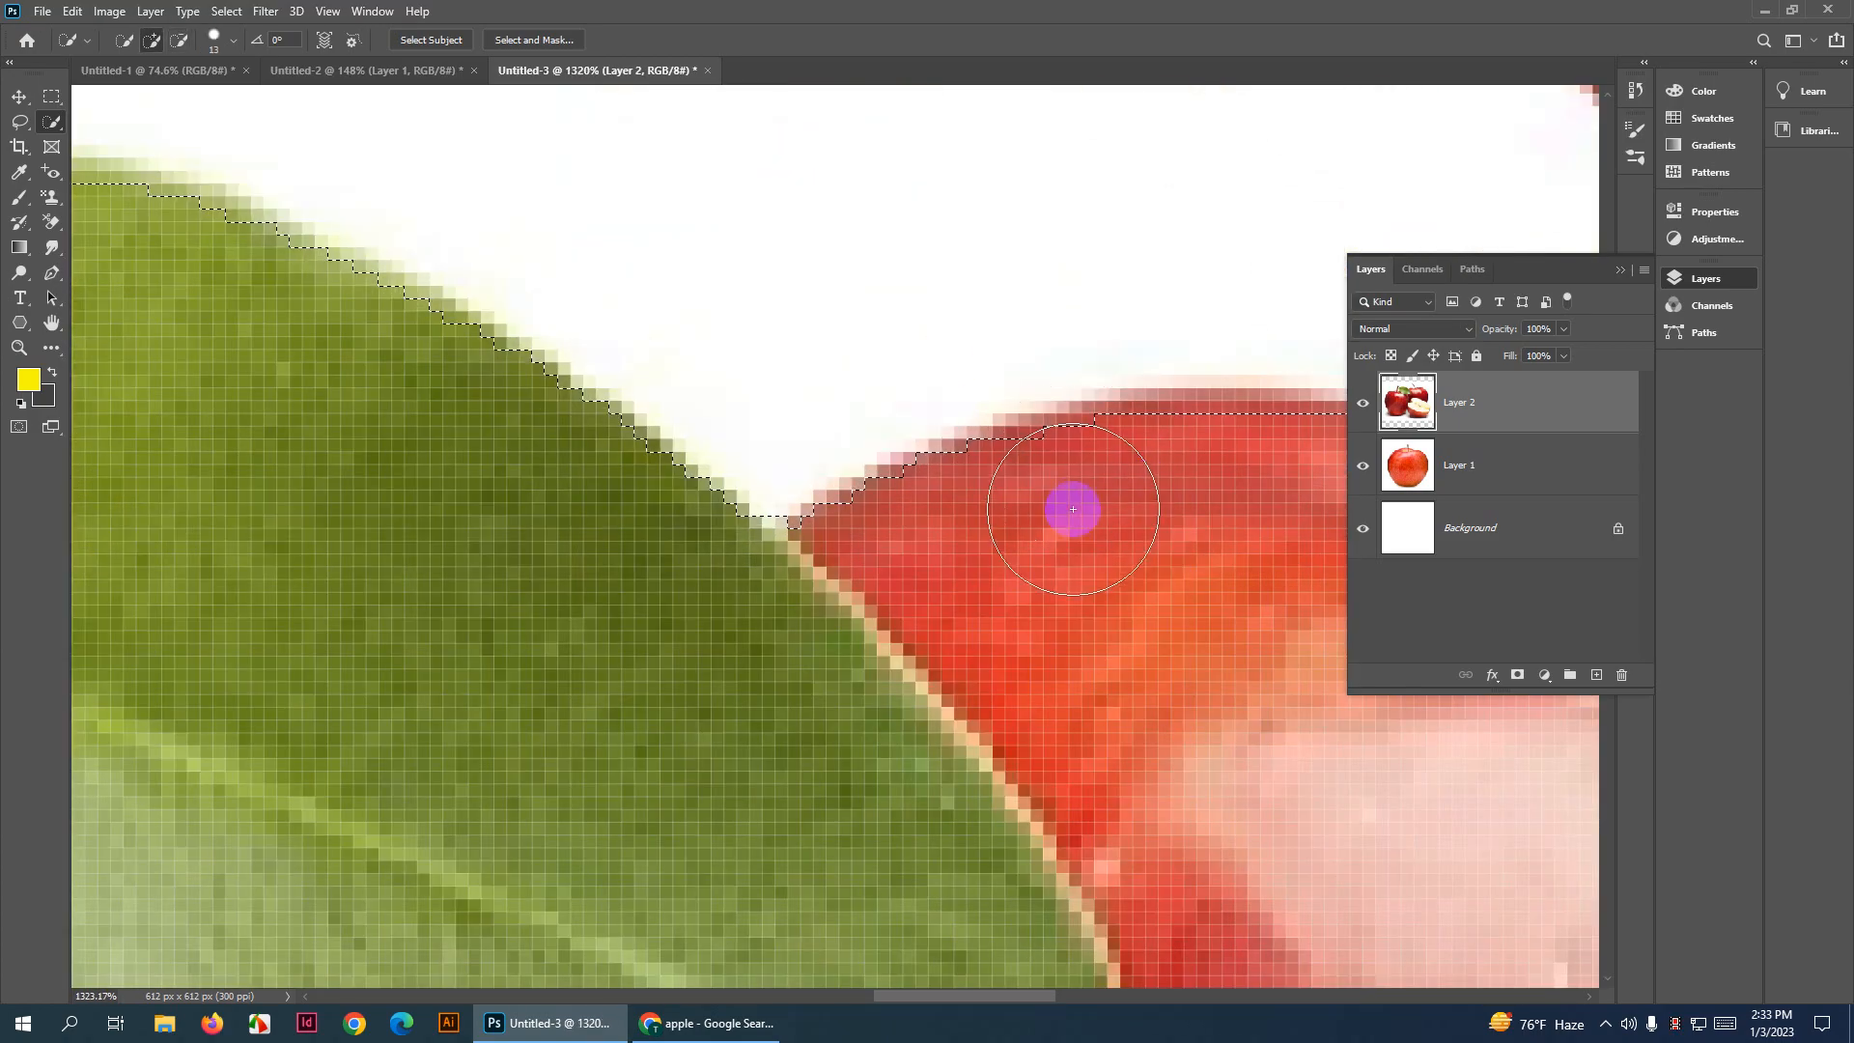
pyautogui.moveTo(1068, 505)
pyautogui.mouseDown()
pyautogui.moveTo(1020, 448)
pyautogui.moveTo(886, 417)
pyautogui.moveTo(935, 436)
pyautogui.moveTo(845, 390)
pyautogui.moveTo(732, 380)
pyautogui.moveTo(889, 394)
pyautogui.mouseUp()
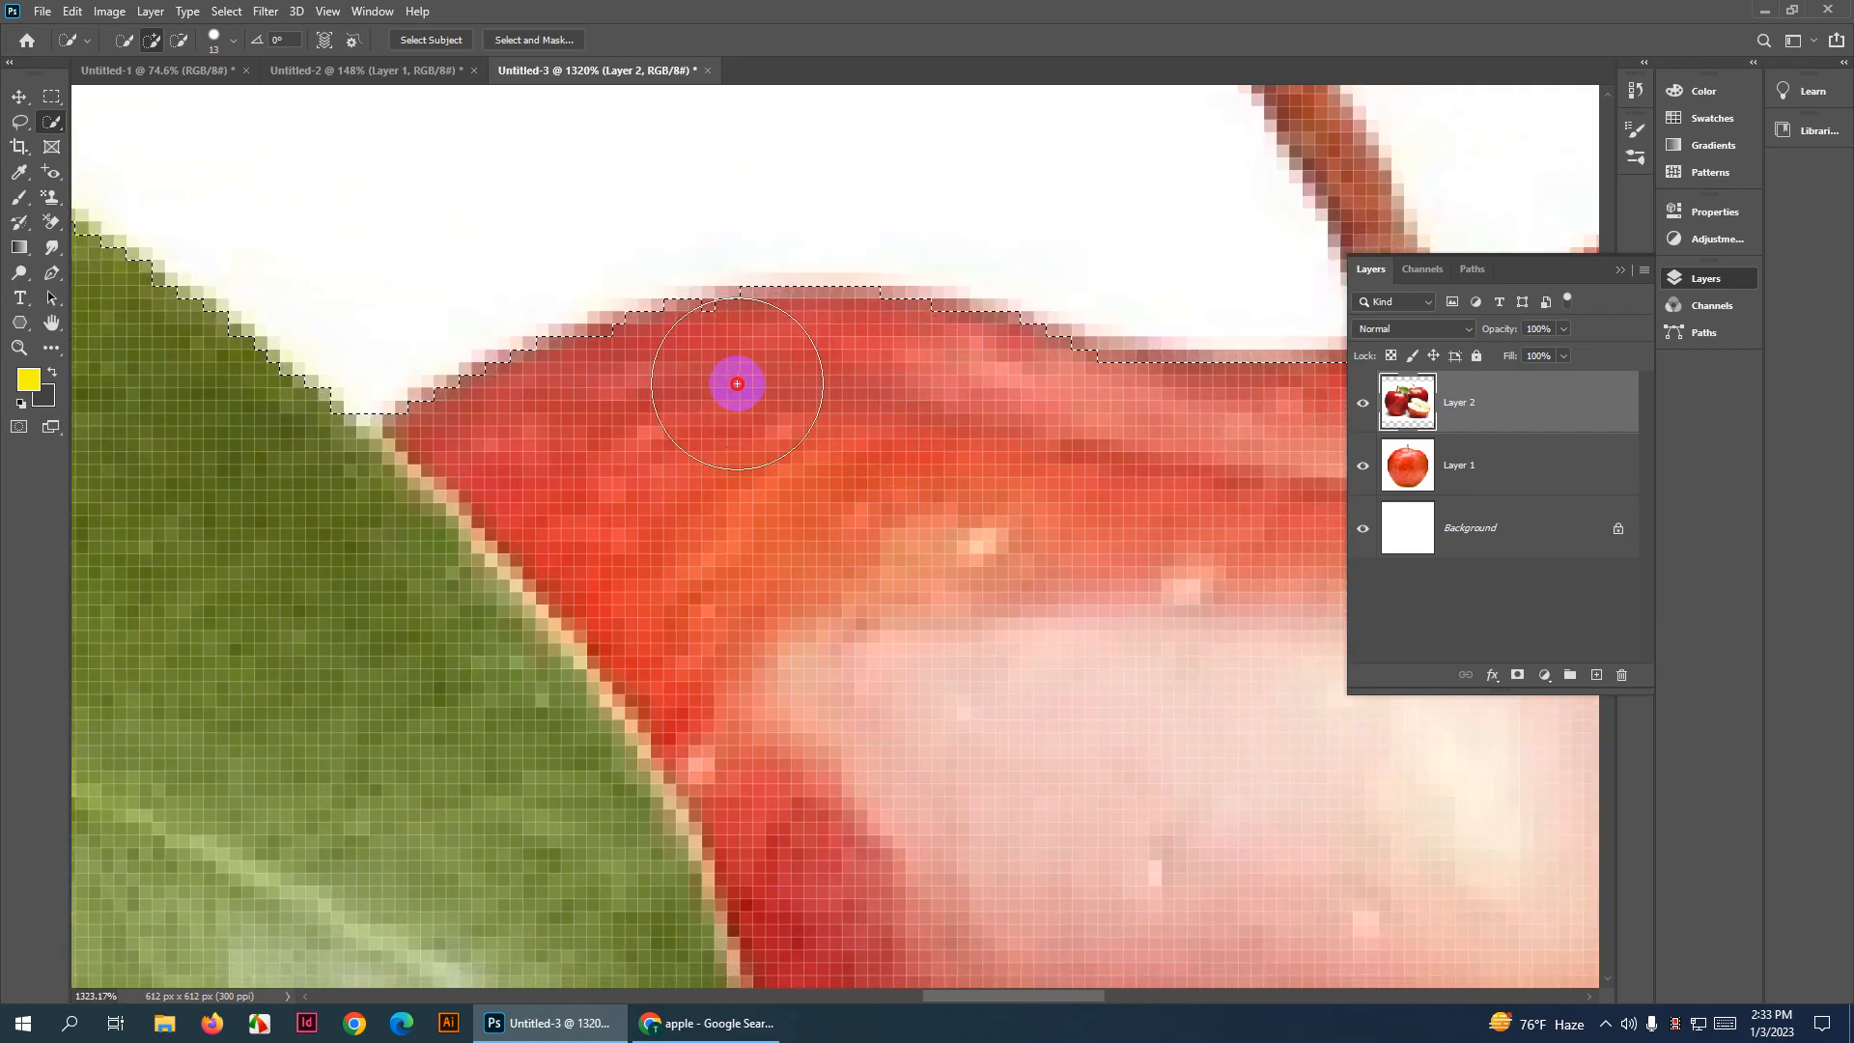
# Reduce the brush below 13 px and add the right apple's stem, from base to tip, to the selection
pyautogui.scroll(-2, 991, 401)
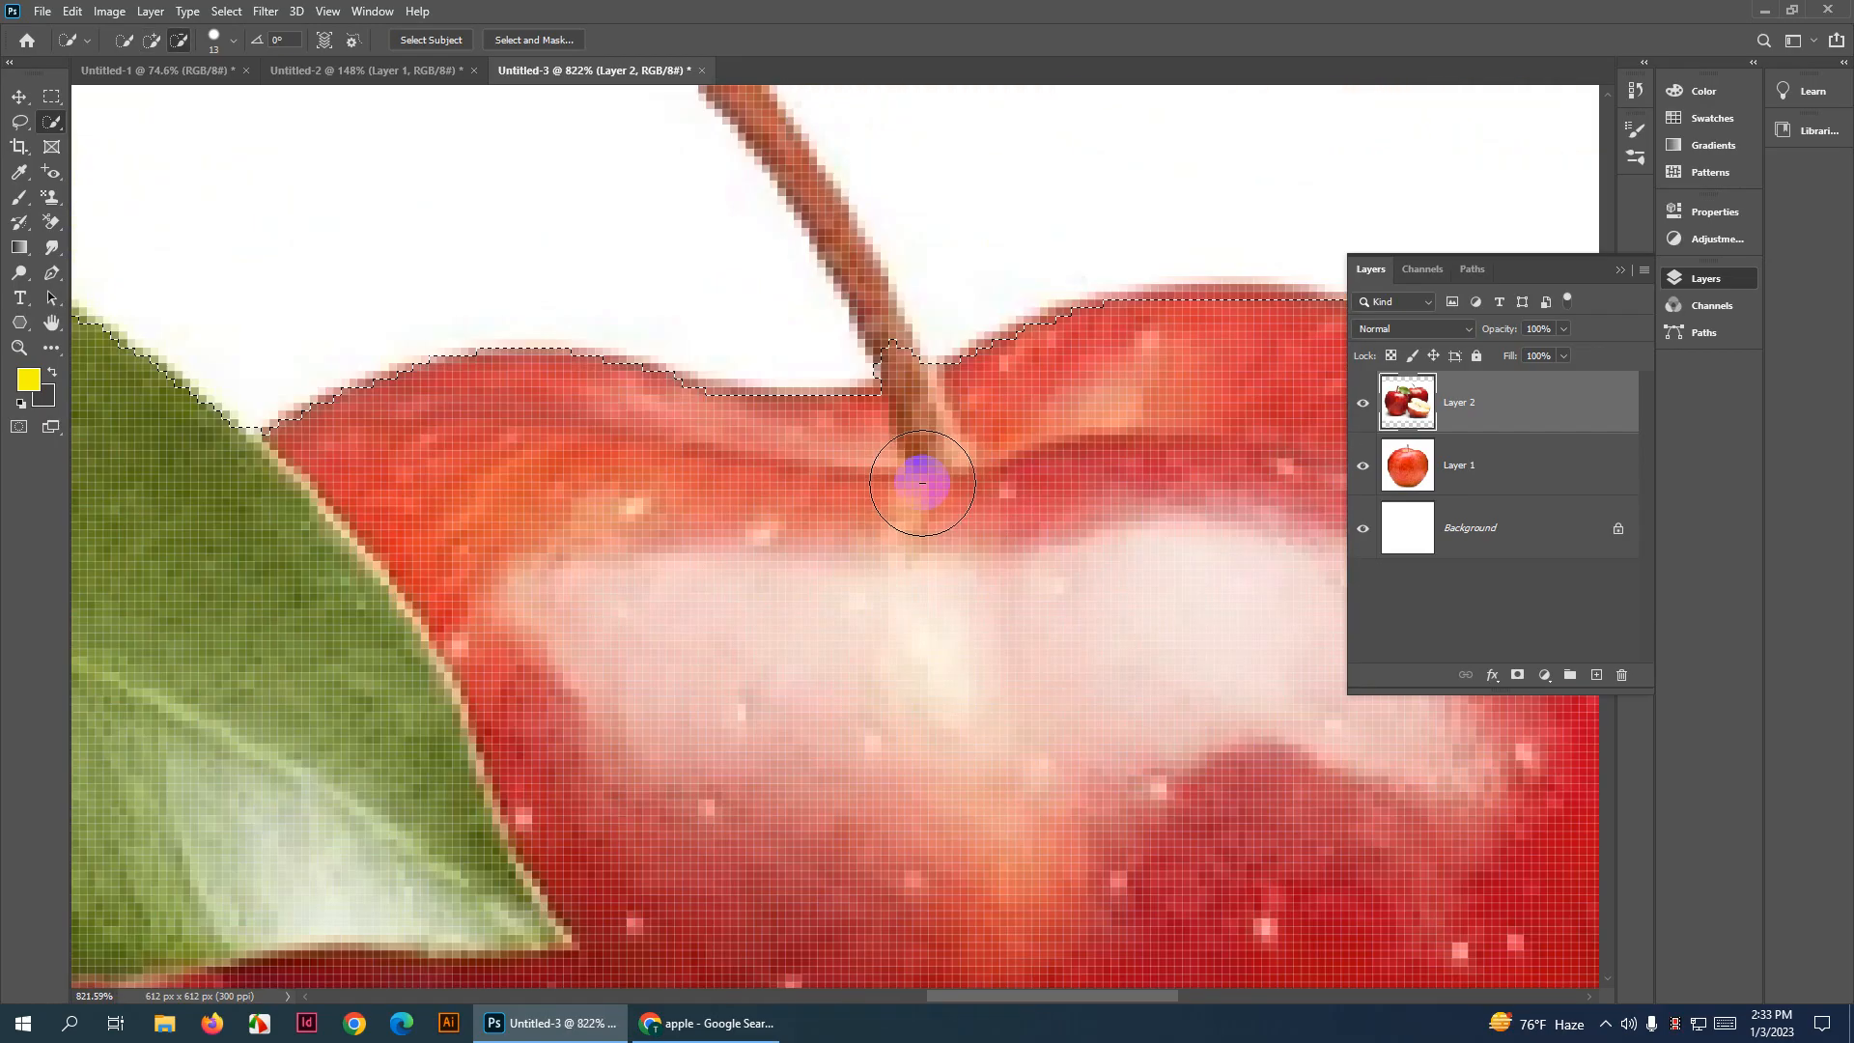
pyautogui.scroll(-3, 922, 482)
pyautogui.scroll(3, 981, 600)
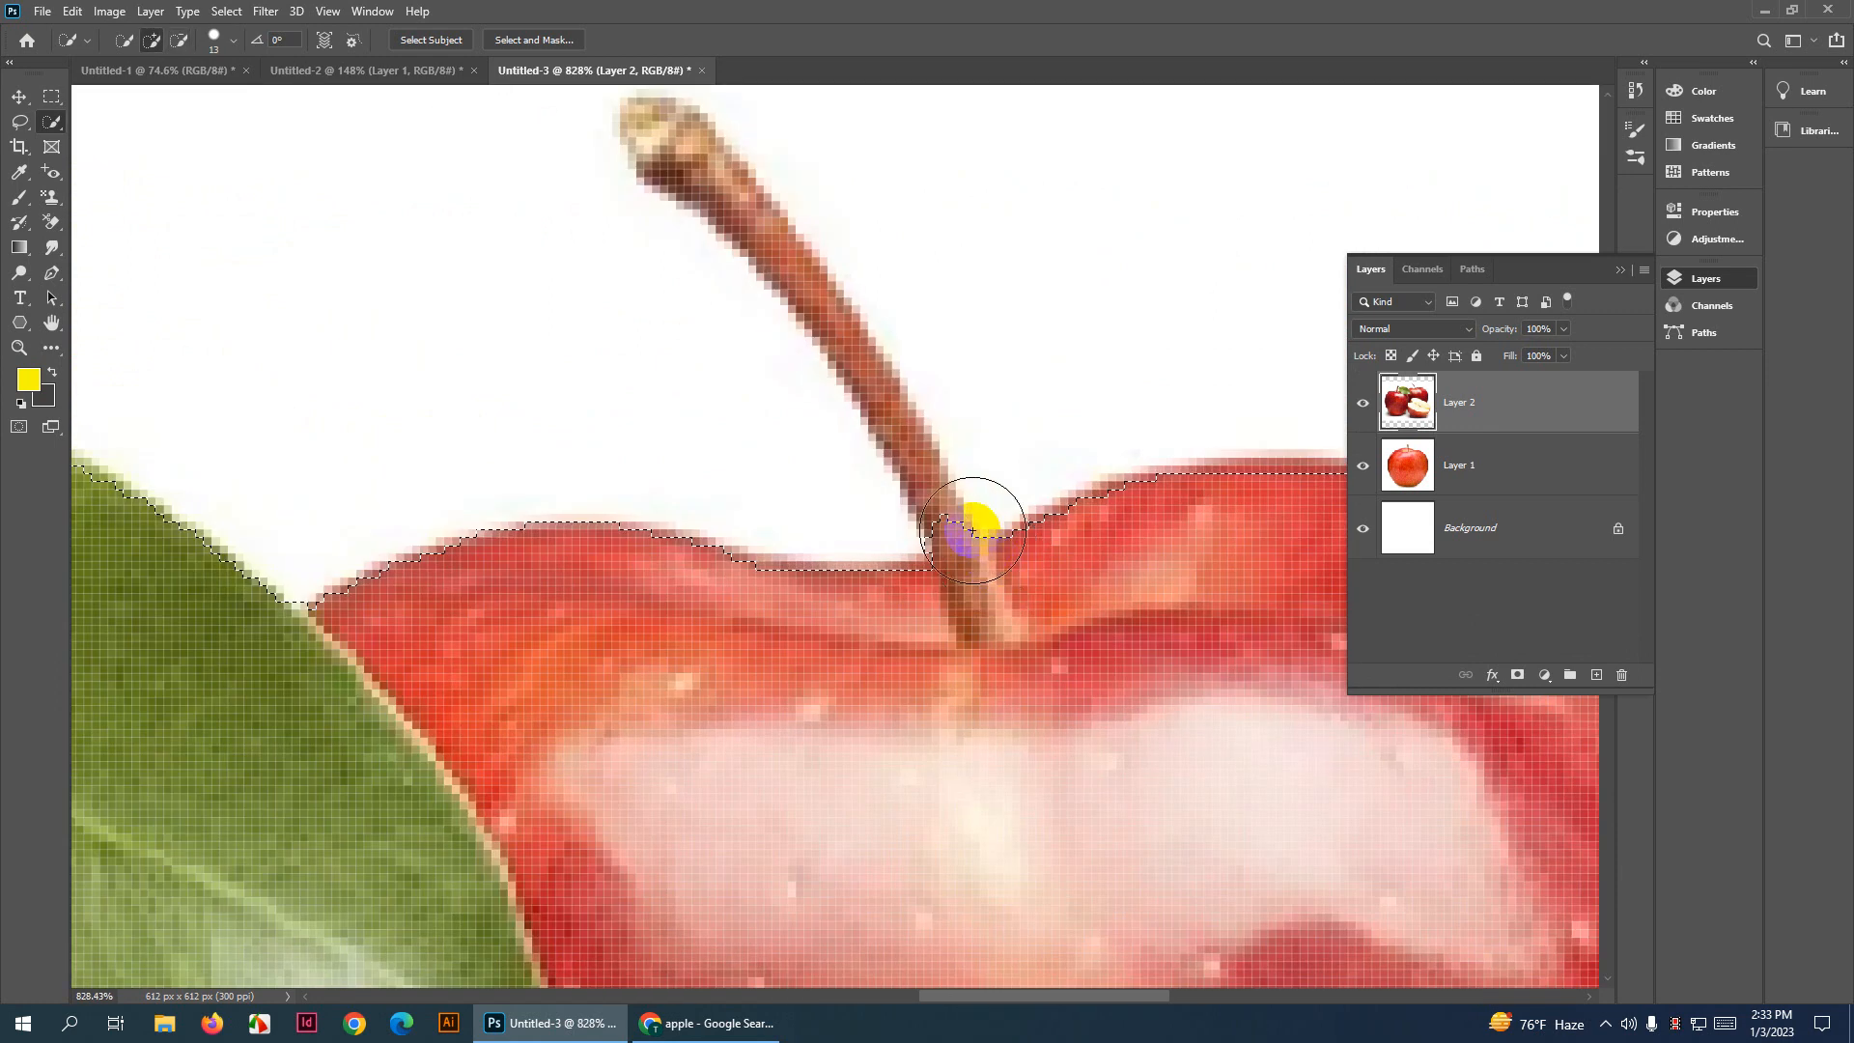
pyautogui.moveTo(972, 530); pyautogui.dragTo(941, 526)
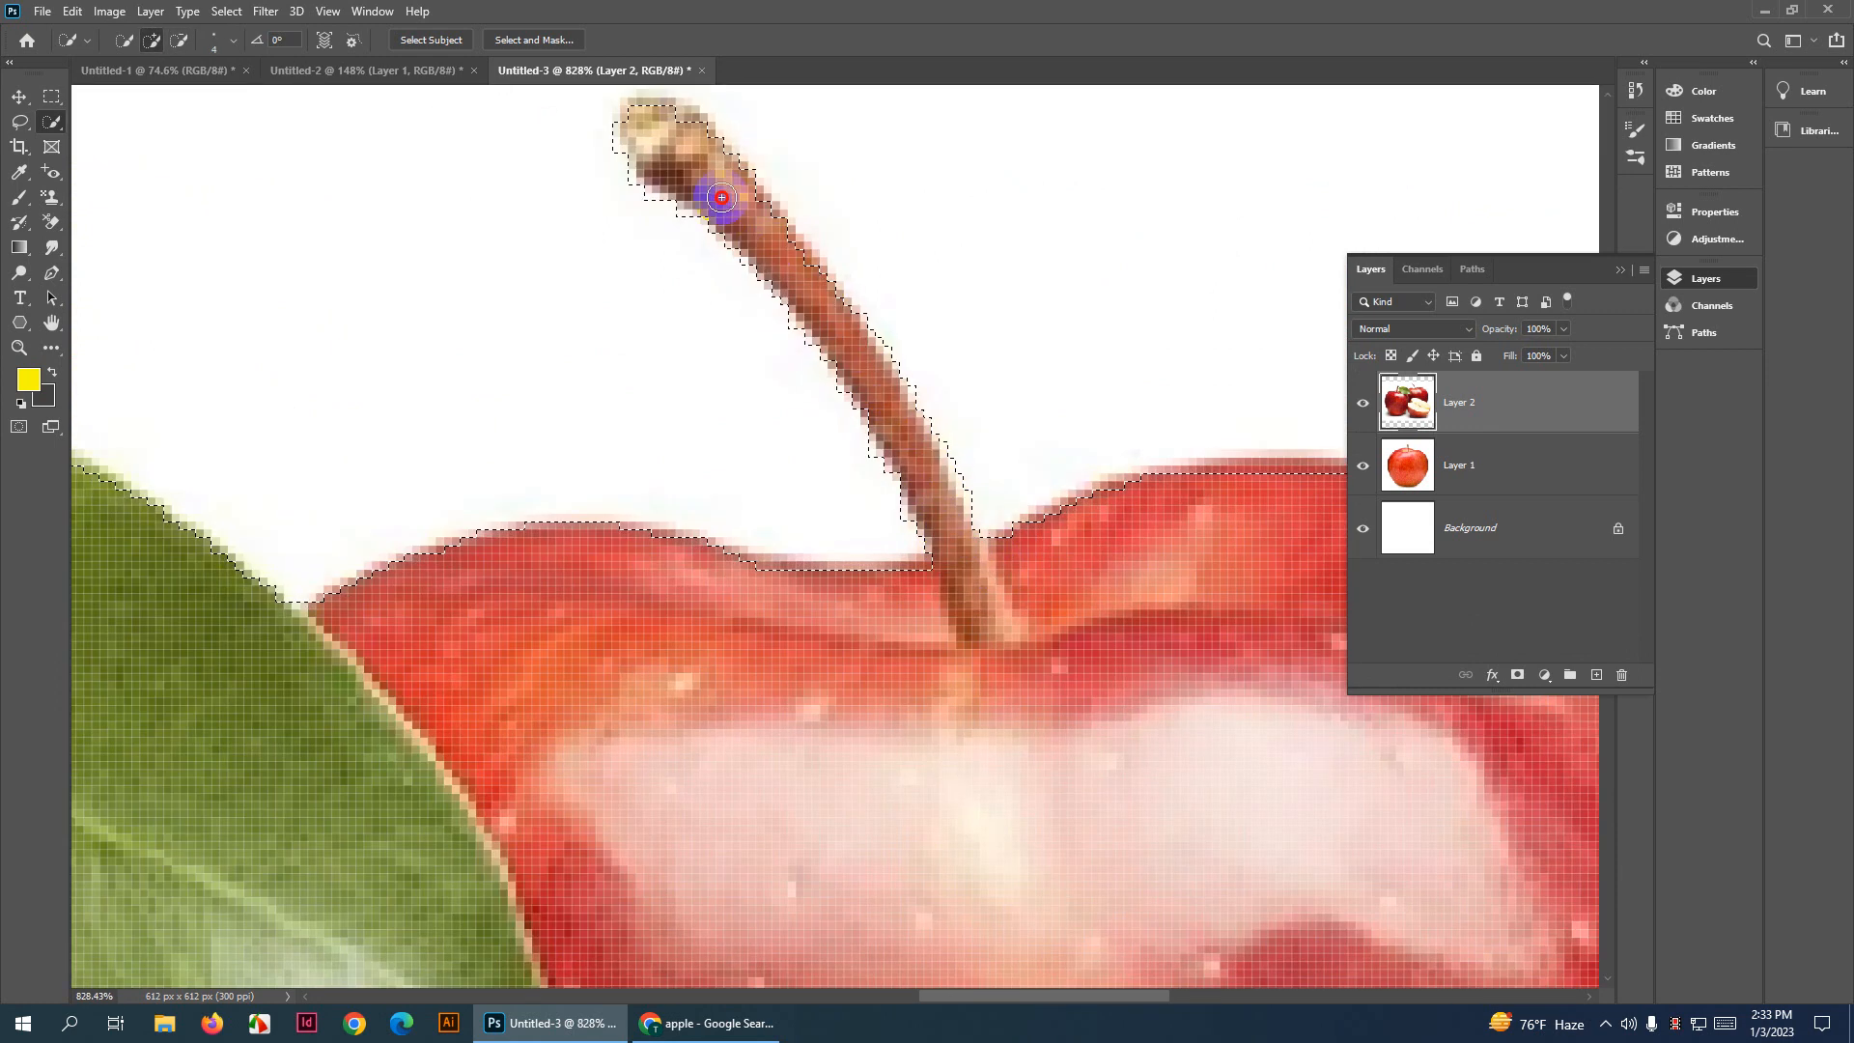
# Enlarge the Quick Selection brush to 129 px and check the selection outline around the whole apple group
pyautogui.scroll(-5, 714, 318)
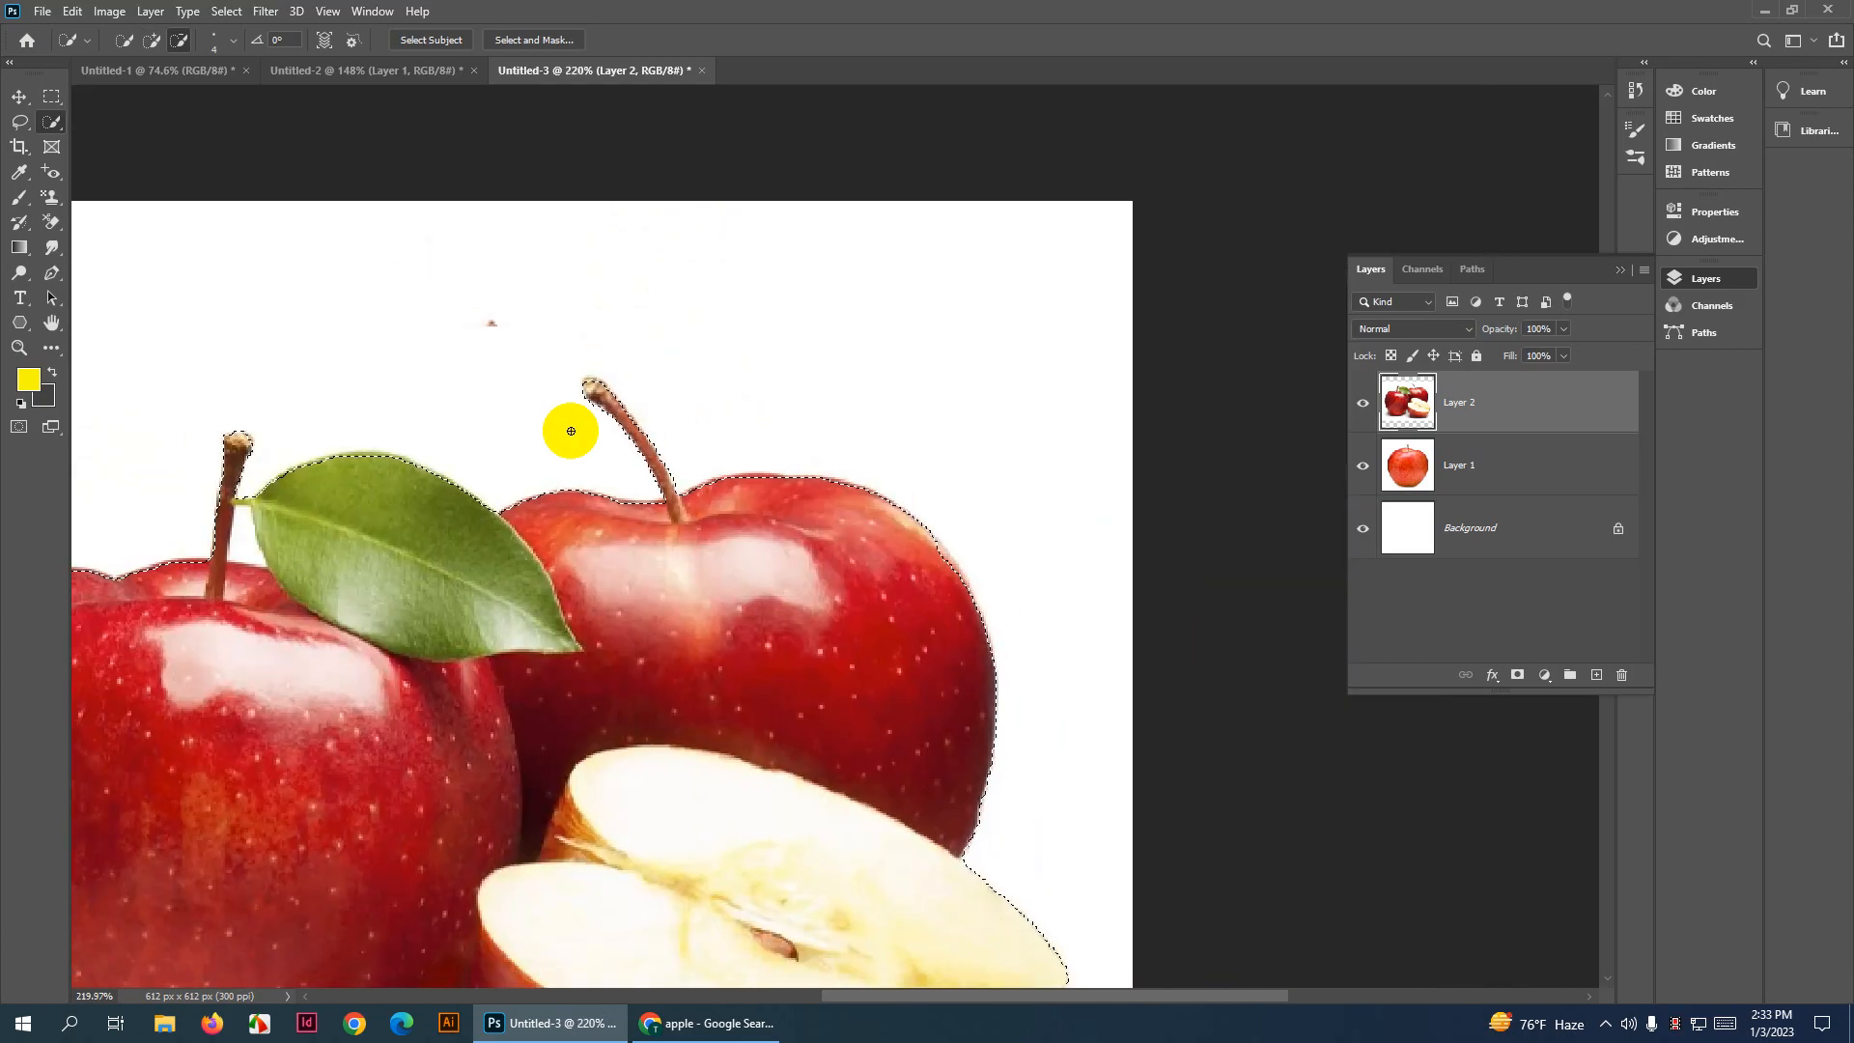
pyautogui.scroll(-6, 931, 546)
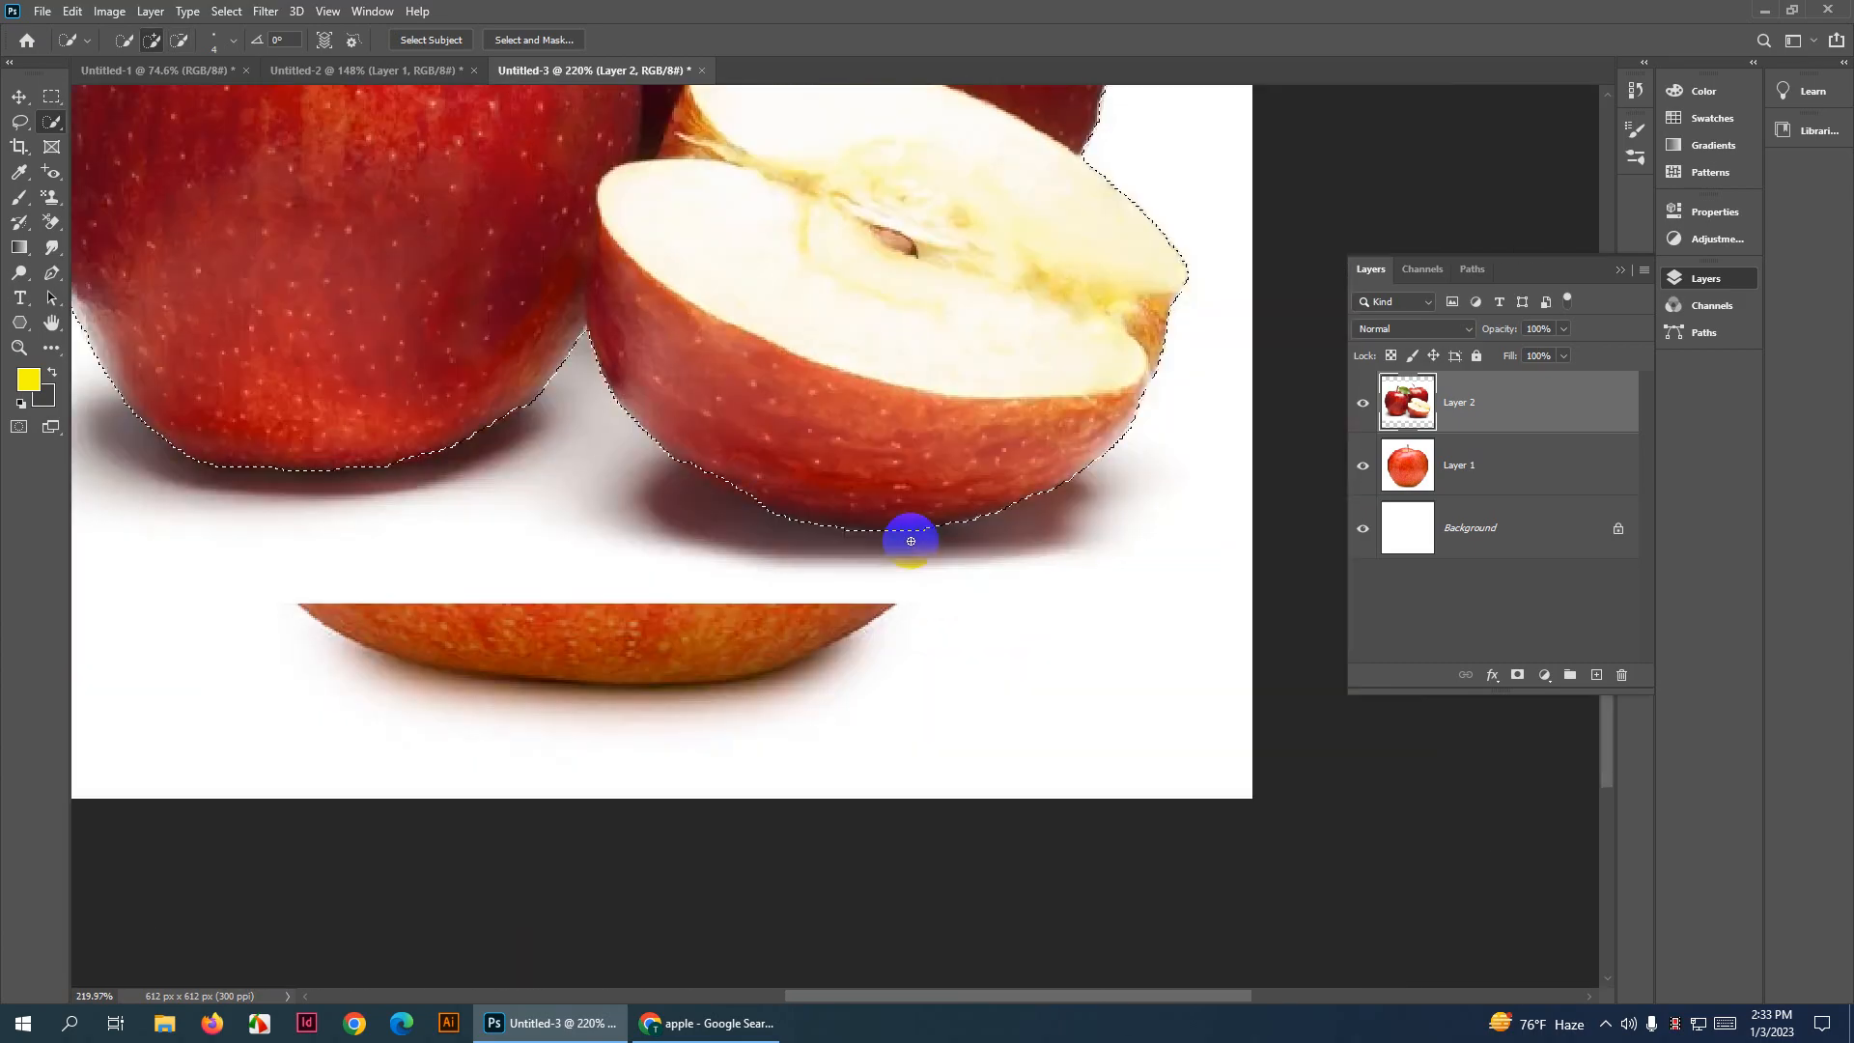
pyautogui.moveTo(910, 541); pyautogui.dragTo(1043, 567)
pyautogui.scroll(2, 854, 599)
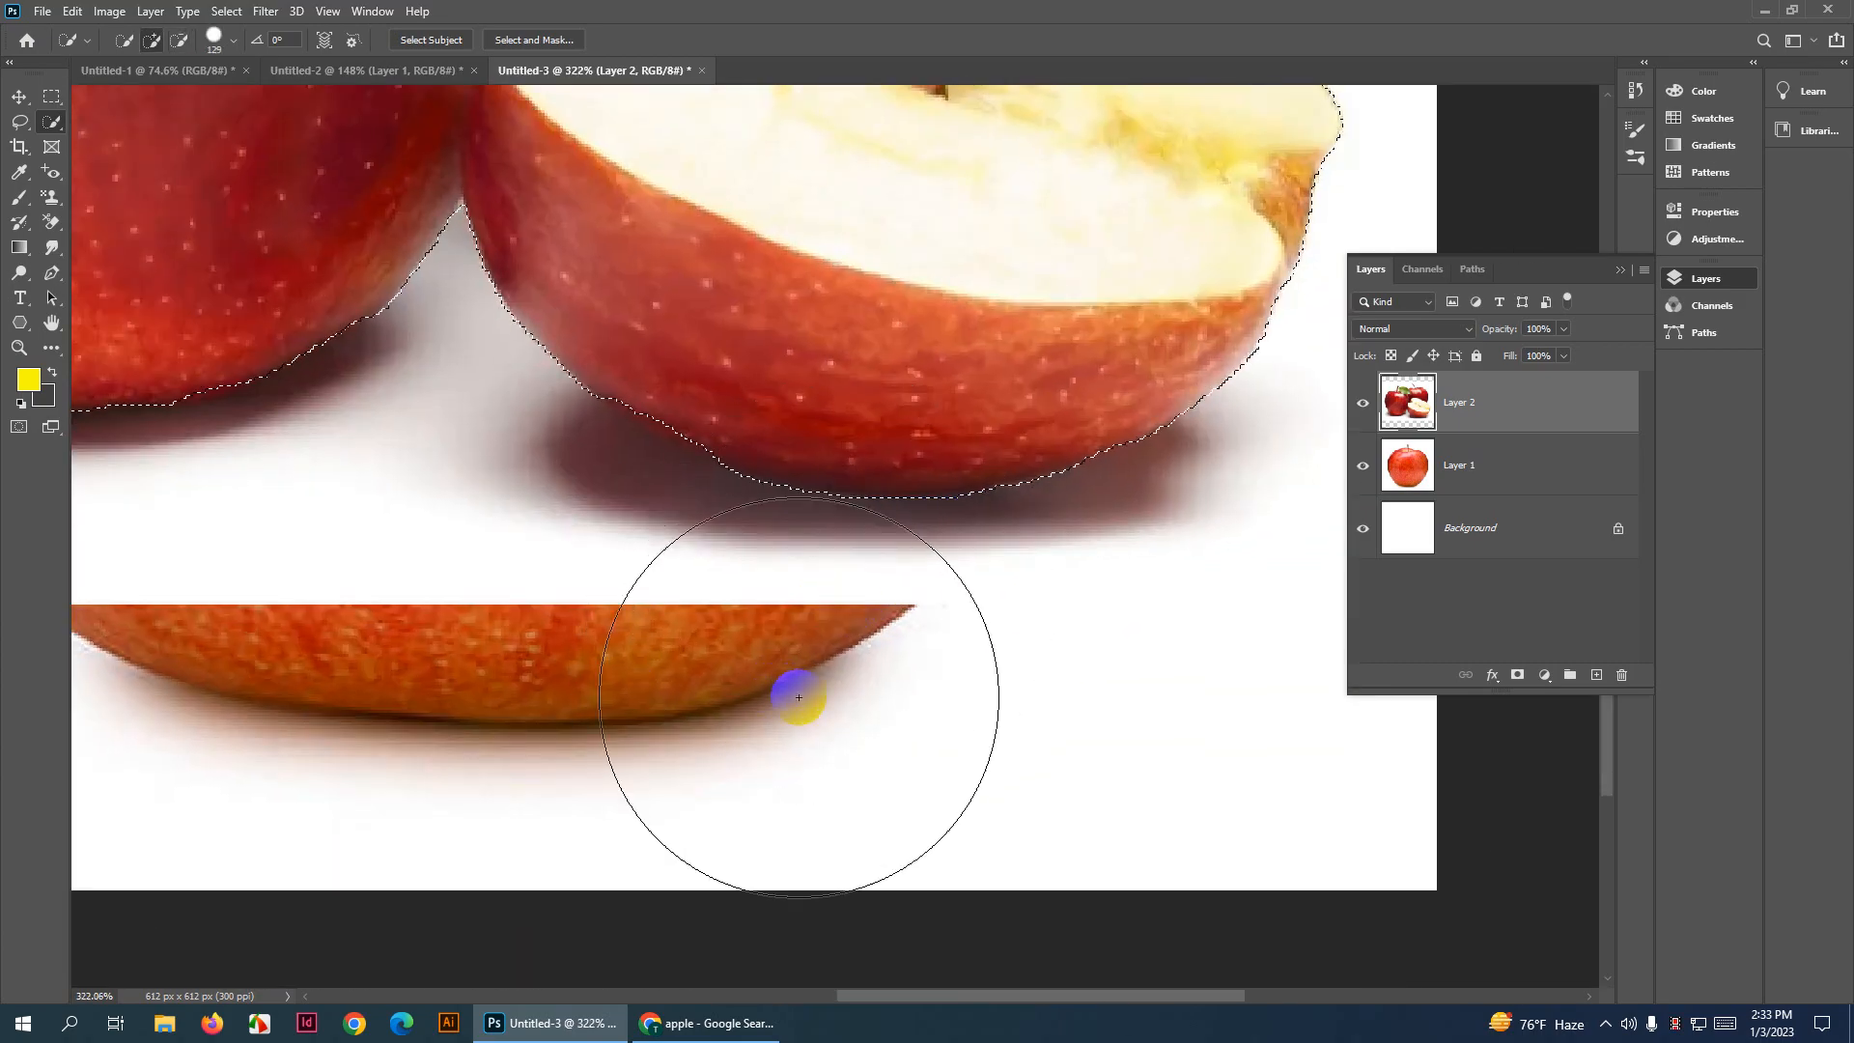
pyautogui.scroll(-2, 897, 705)
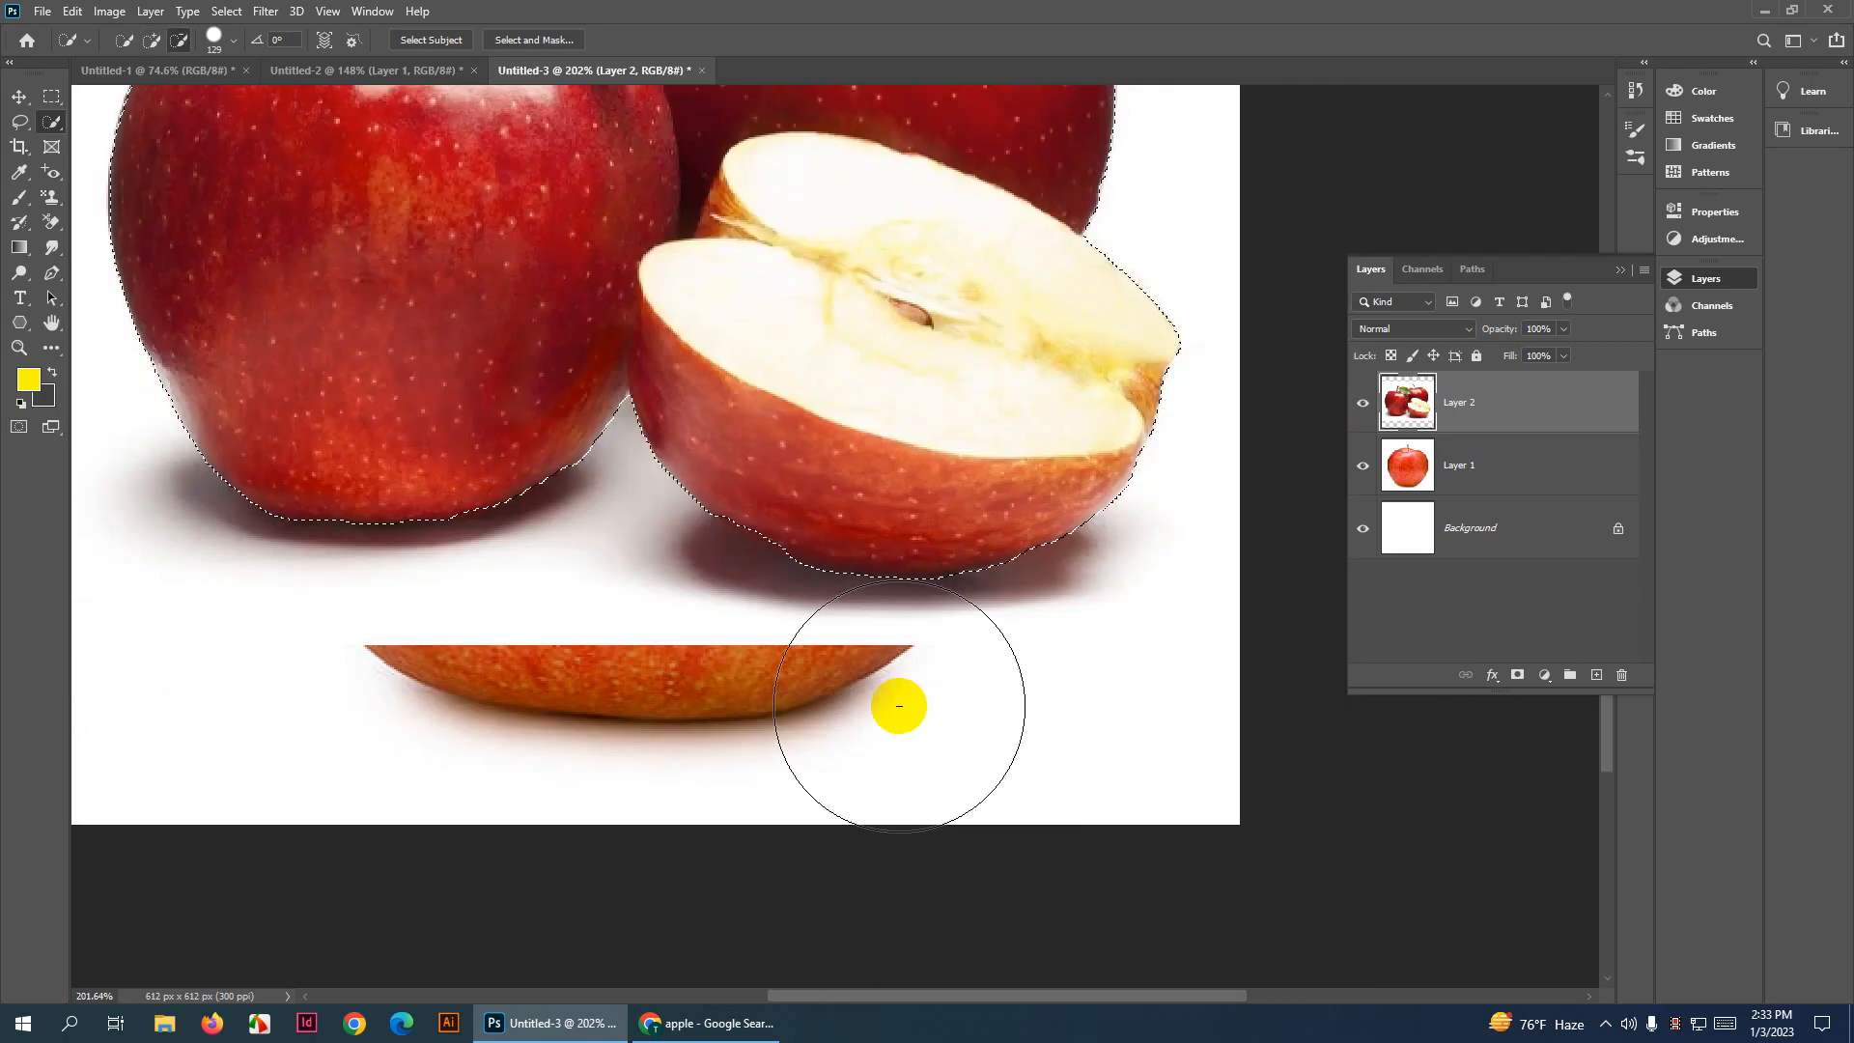
pyautogui.scroll(-3, 897, 706)
pyautogui.scroll(2, 881, 550)
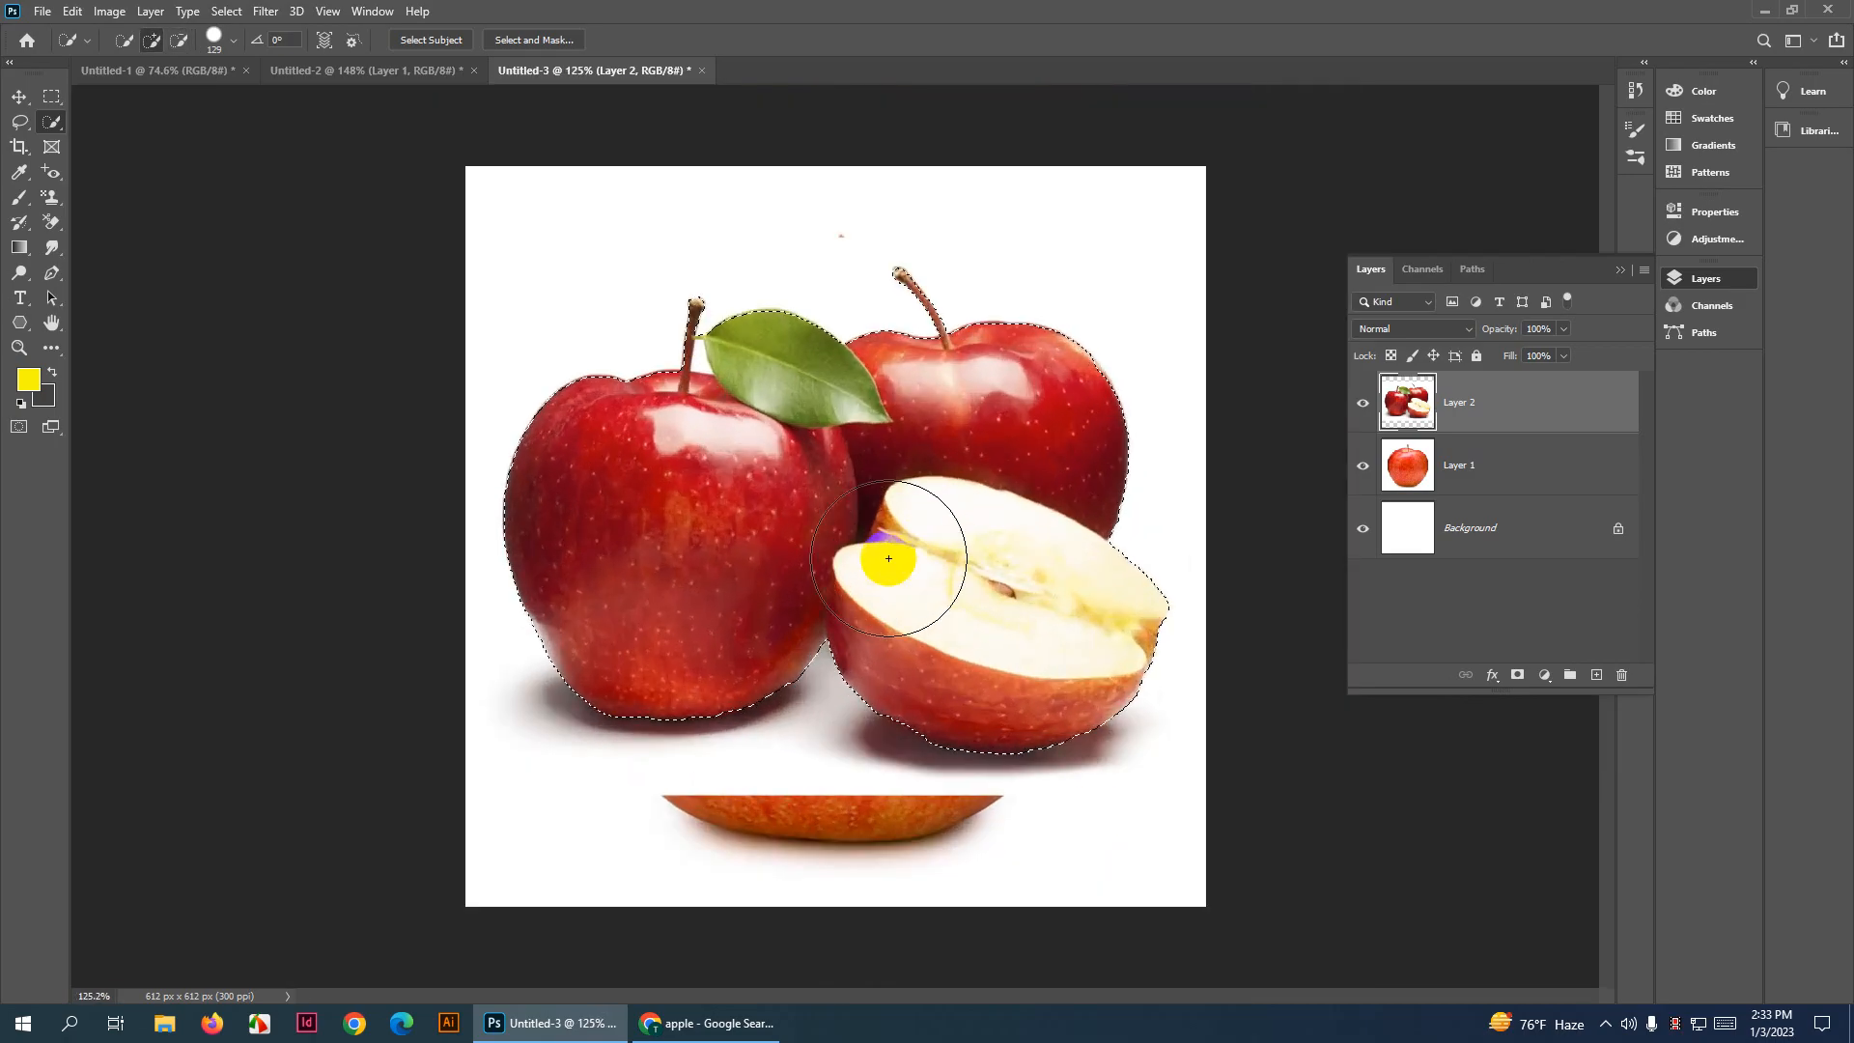
# Delete everything outside the apple selection on Layer 2 using an inverse selection, and clear the selection
pyautogui.click(226, 11)
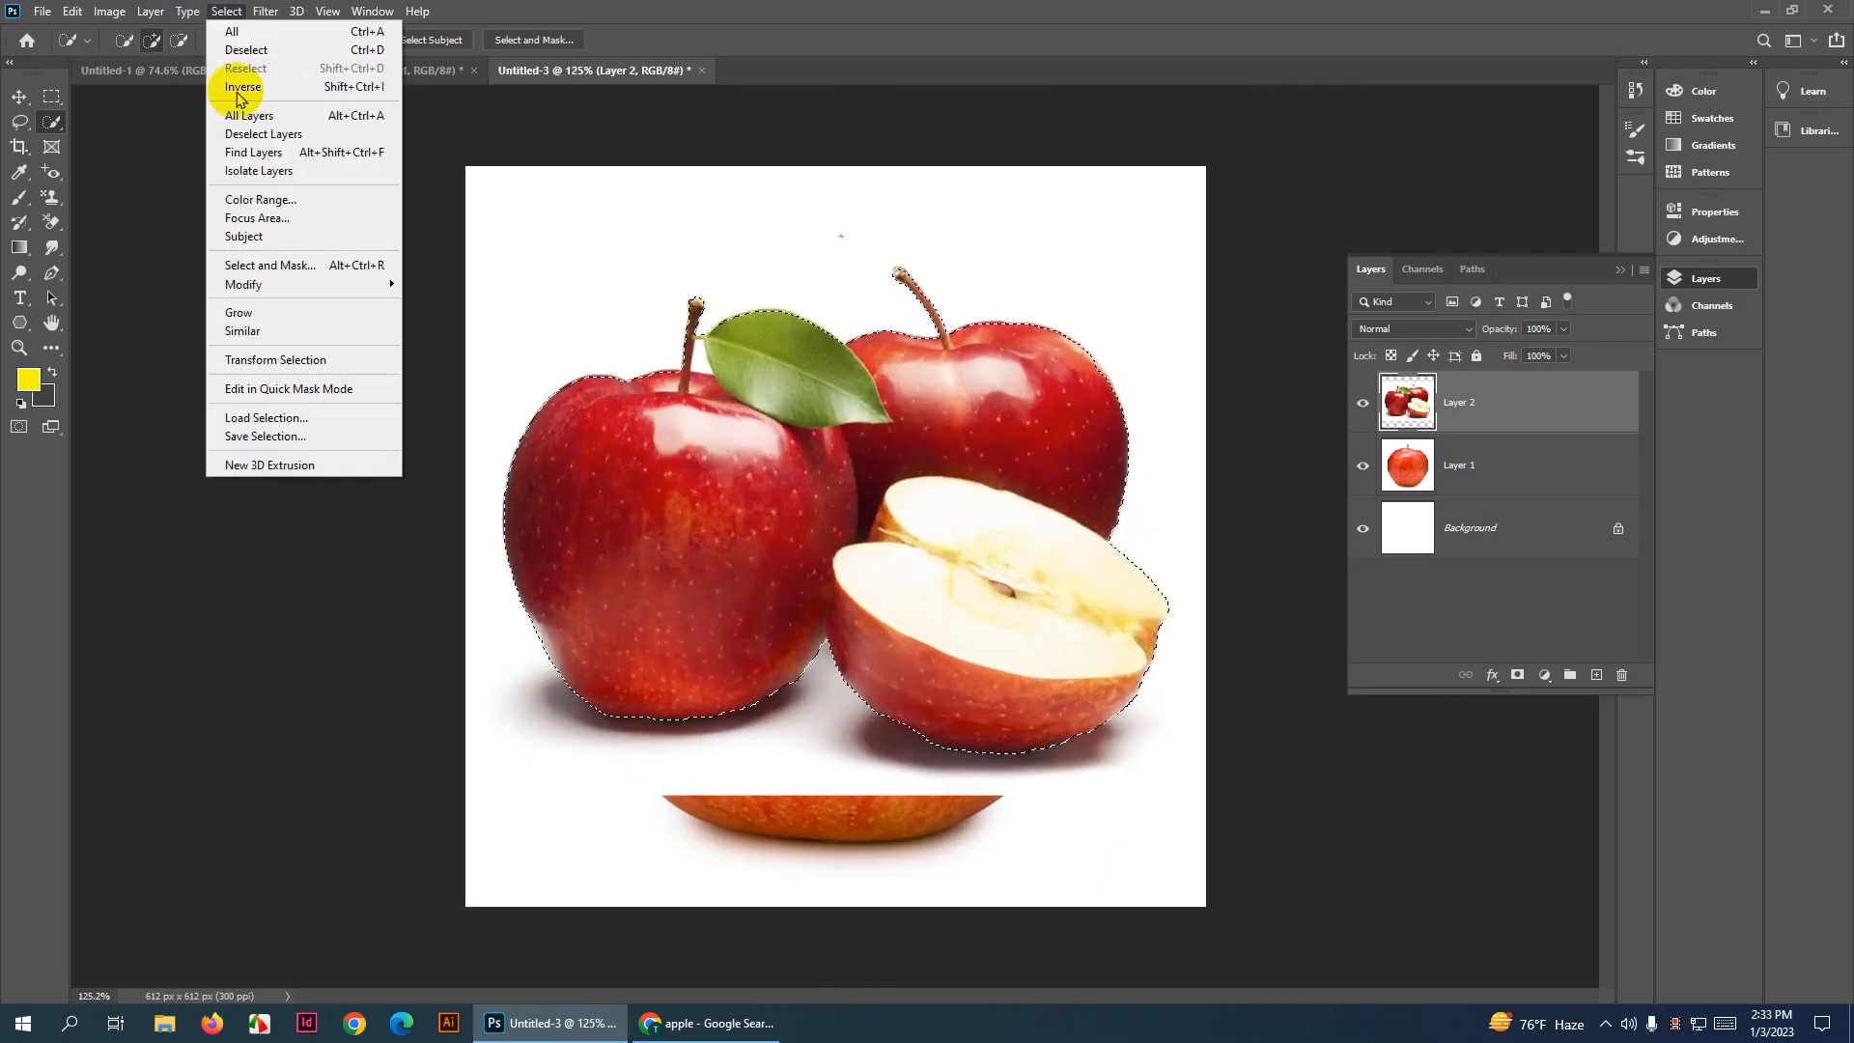
pyautogui.click(304, 87)
pyautogui.press('Delete')
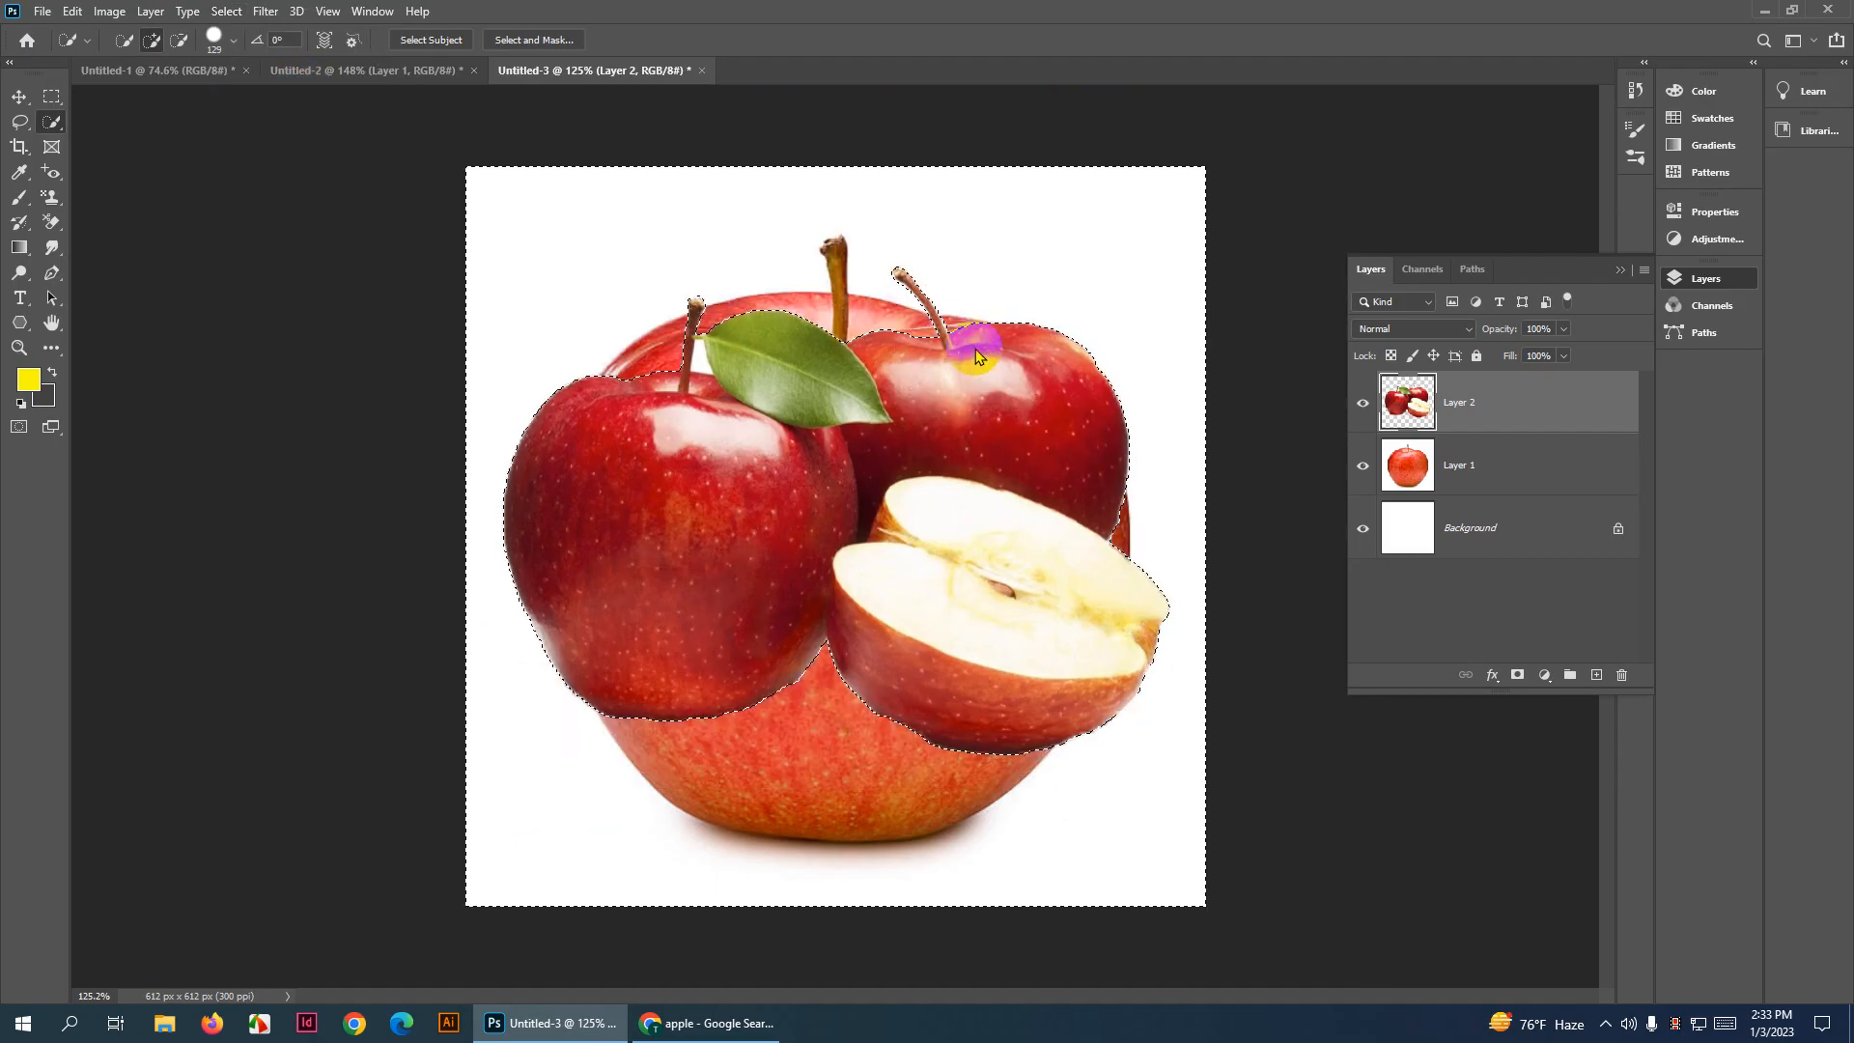
pyautogui.hotkey('ctrl', 'd')
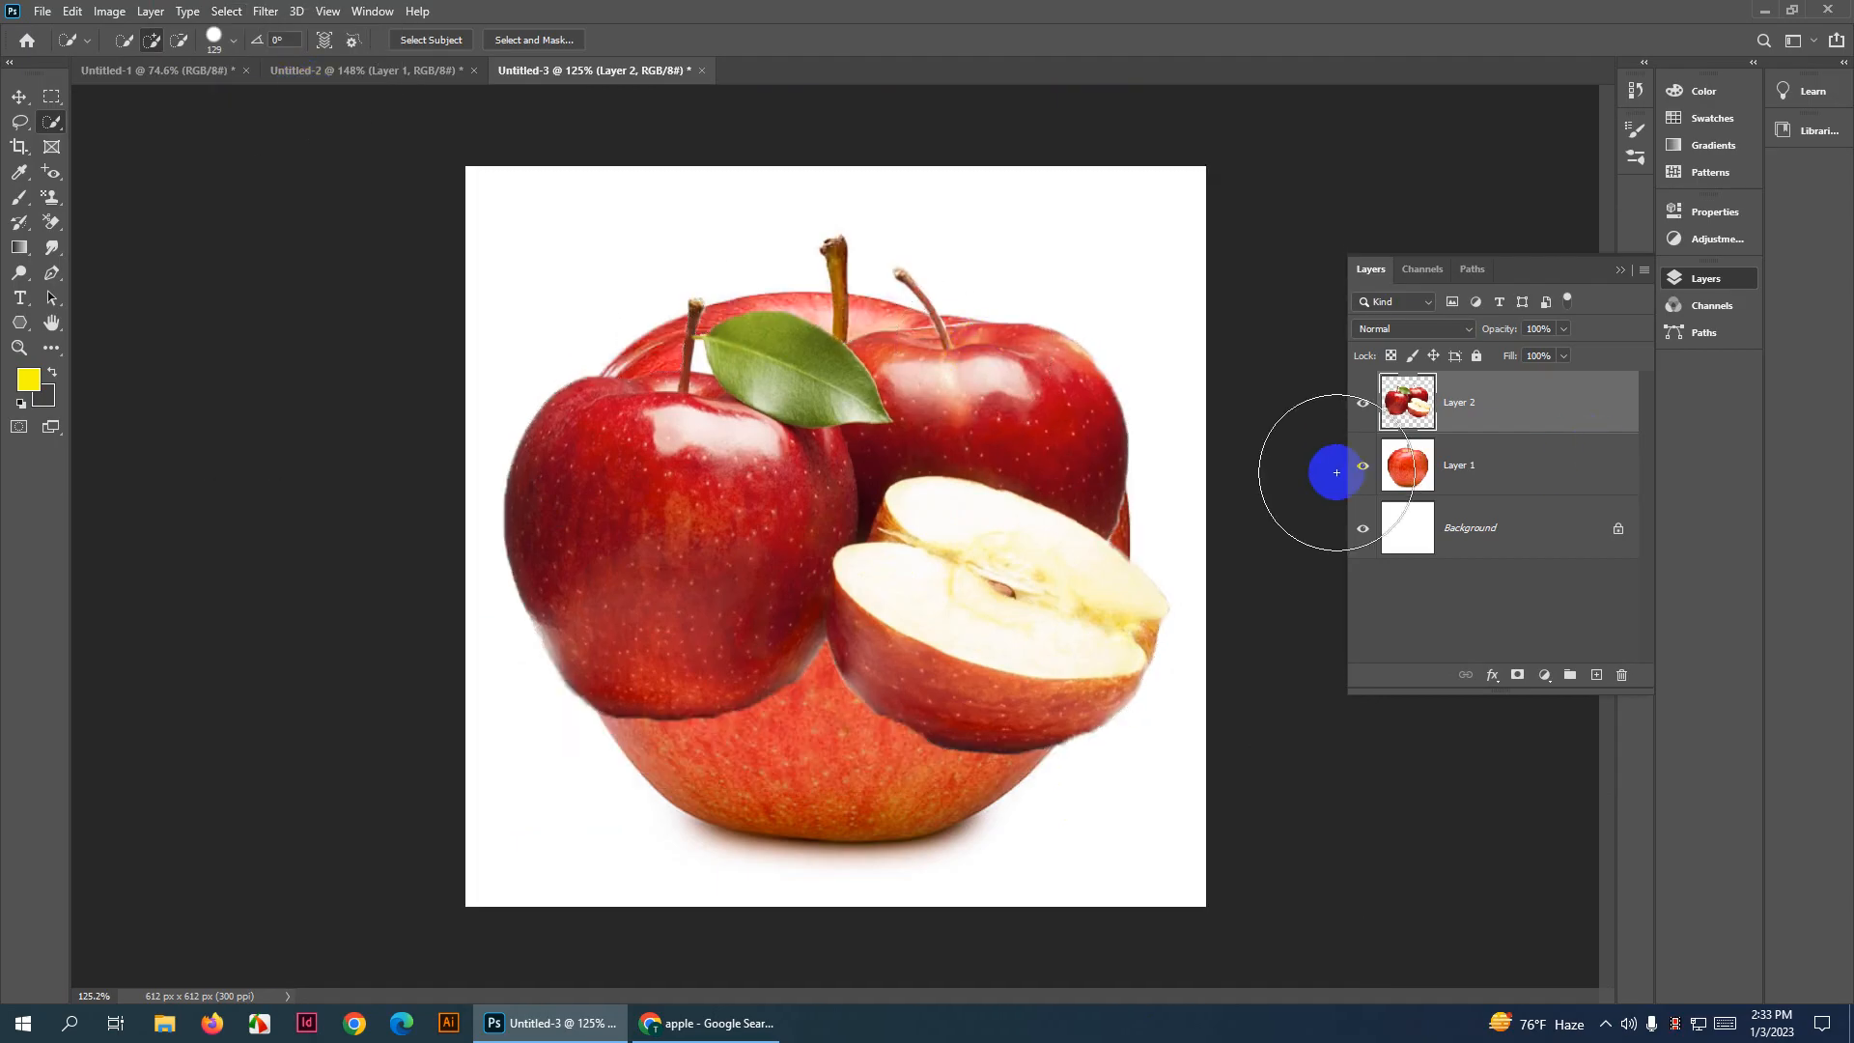
# Hide Layer 1 and the Background, and shift the cut-out apples slightly on the canvas
pyautogui.click(1362, 465)
pyautogui.press('v')
pyautogui.click(1362, 529)
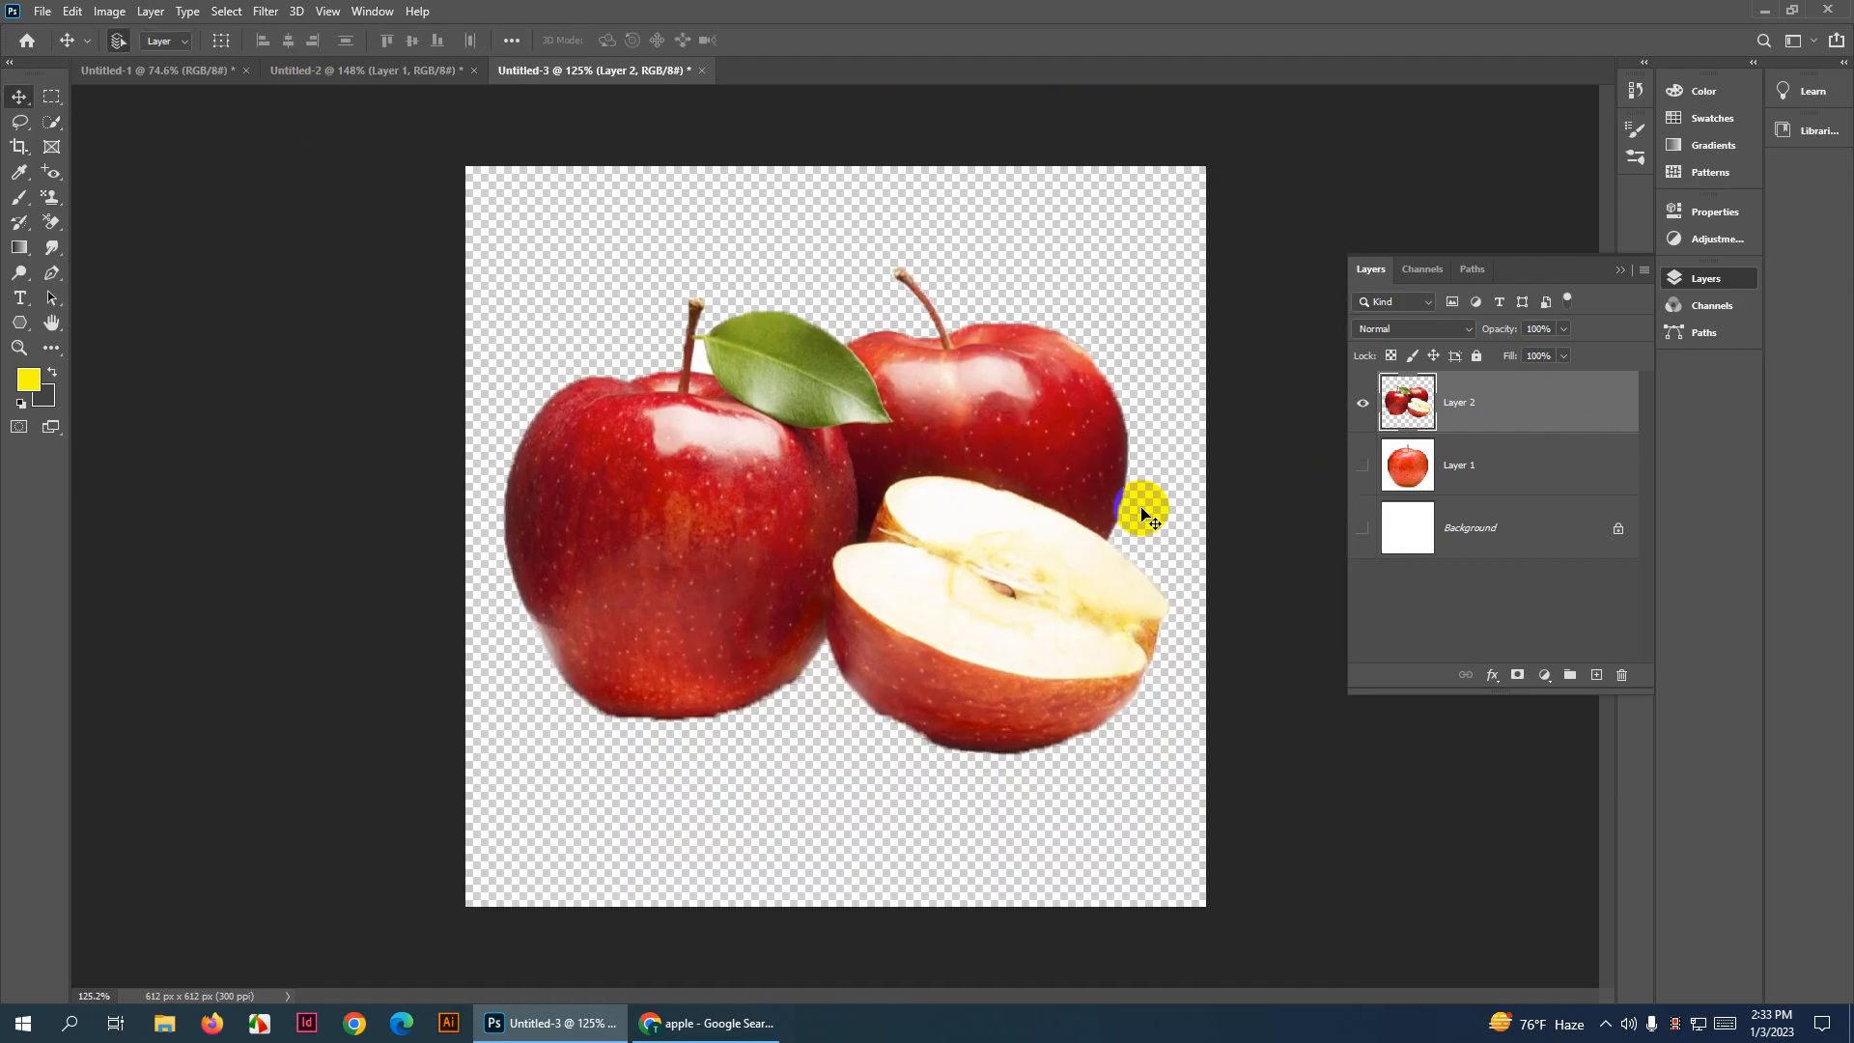
pyautogui.moveTo(1142, 515); pyautogui.dragTo(936, 461)
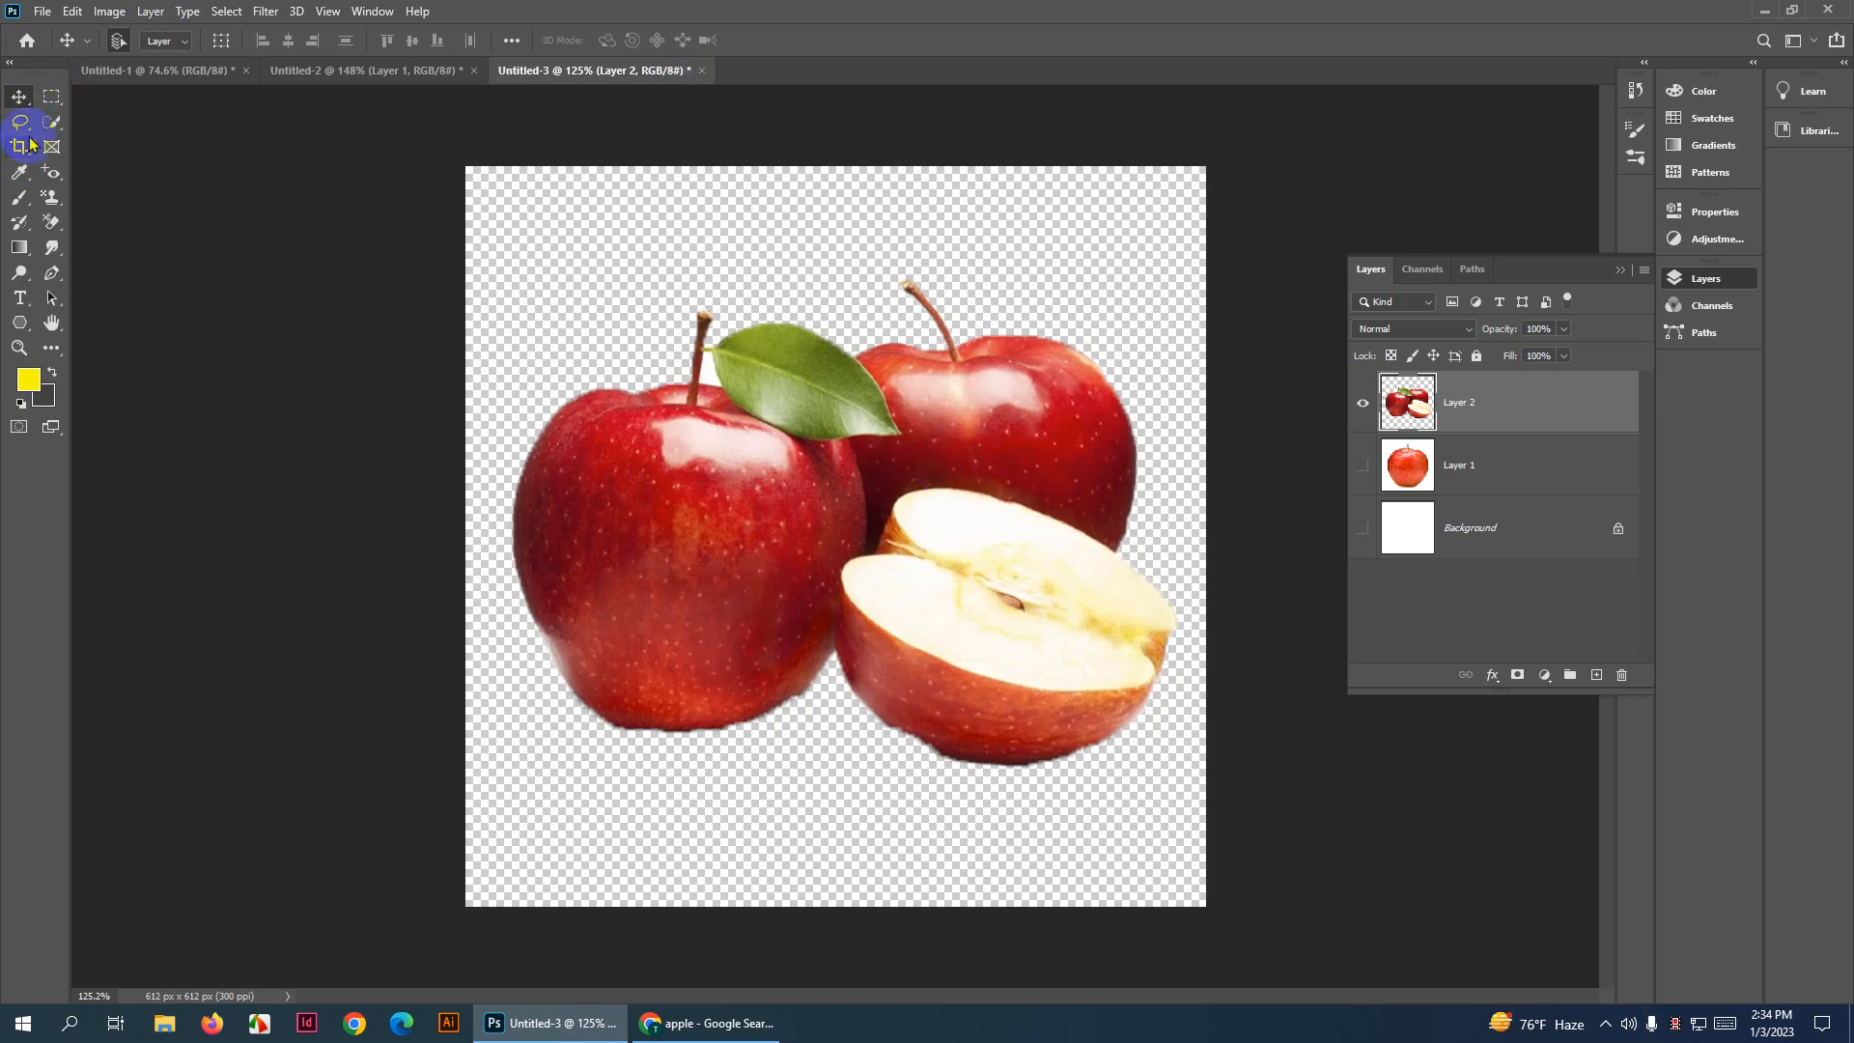
pyautogui.moveTo(55, 138)
pyautogui.mouseDown()
pyautogui.moveTo(135, 145)
pyautogui.moveTo(152, 166)
pyautogui.mouseUp()
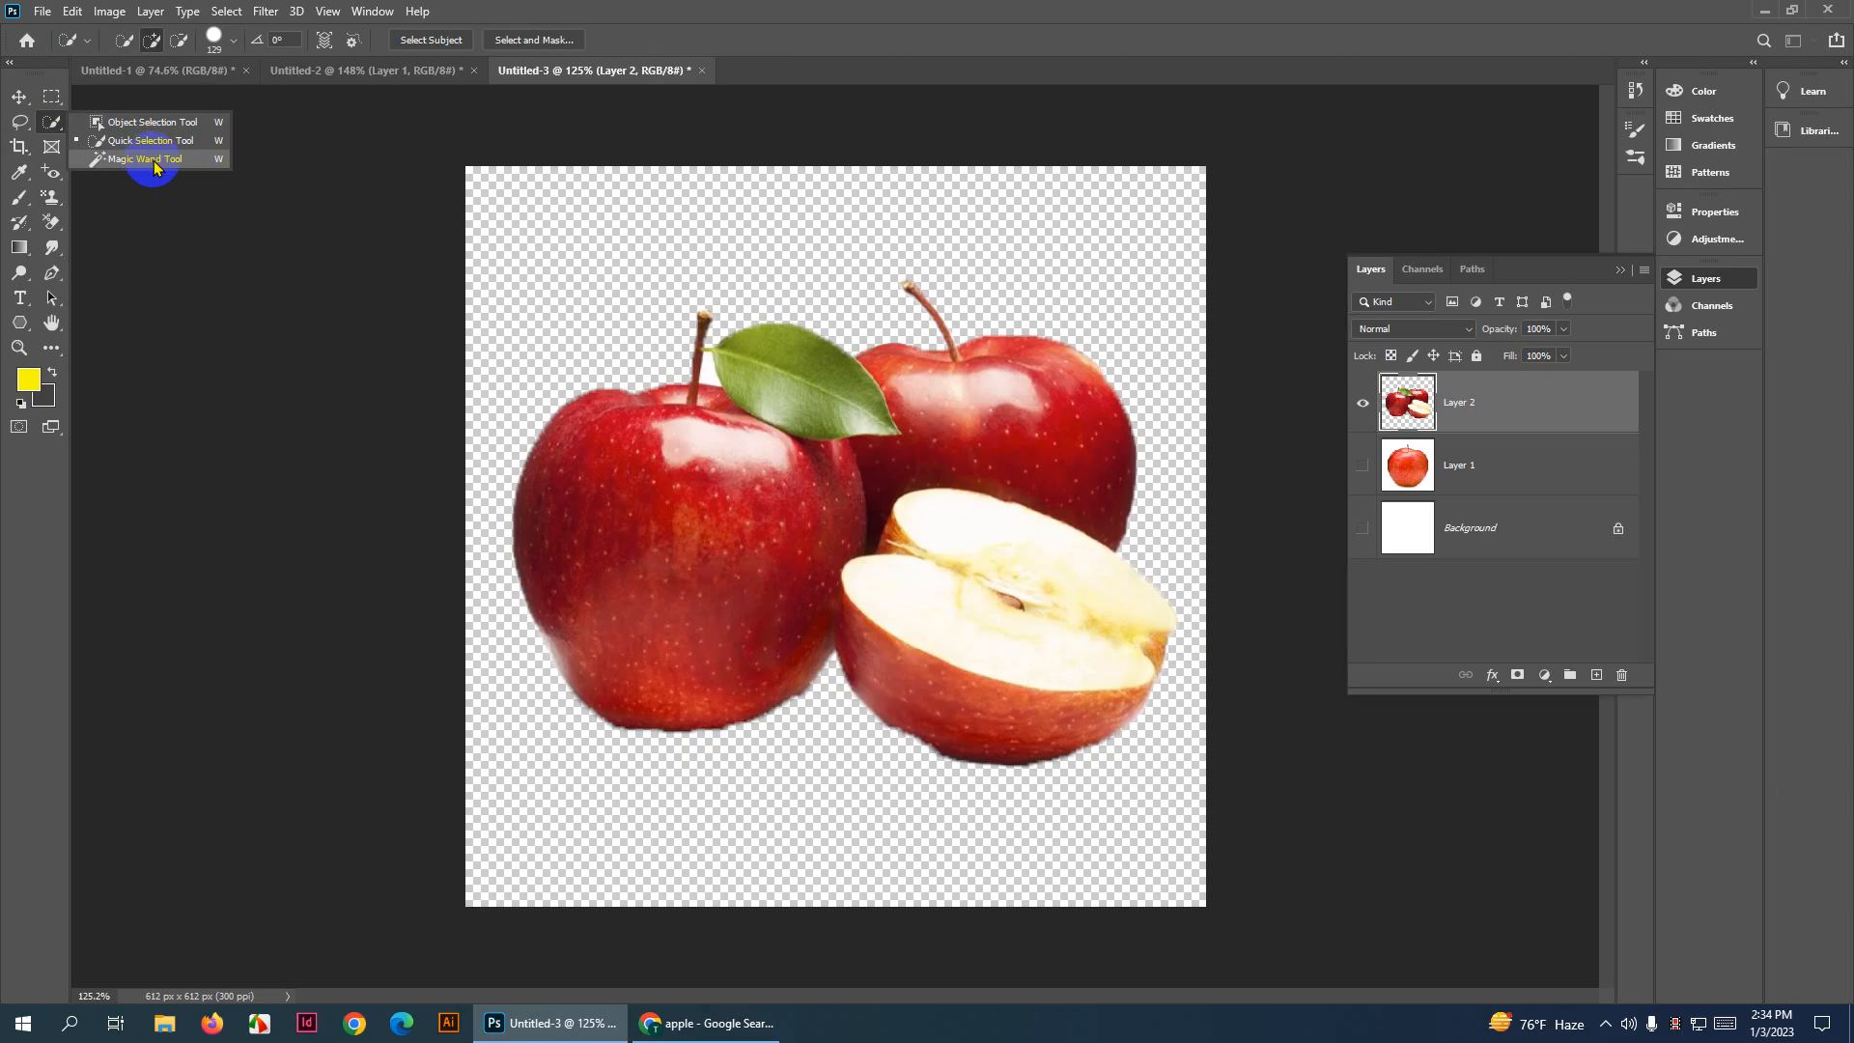
pyautogui.click(719, 9)
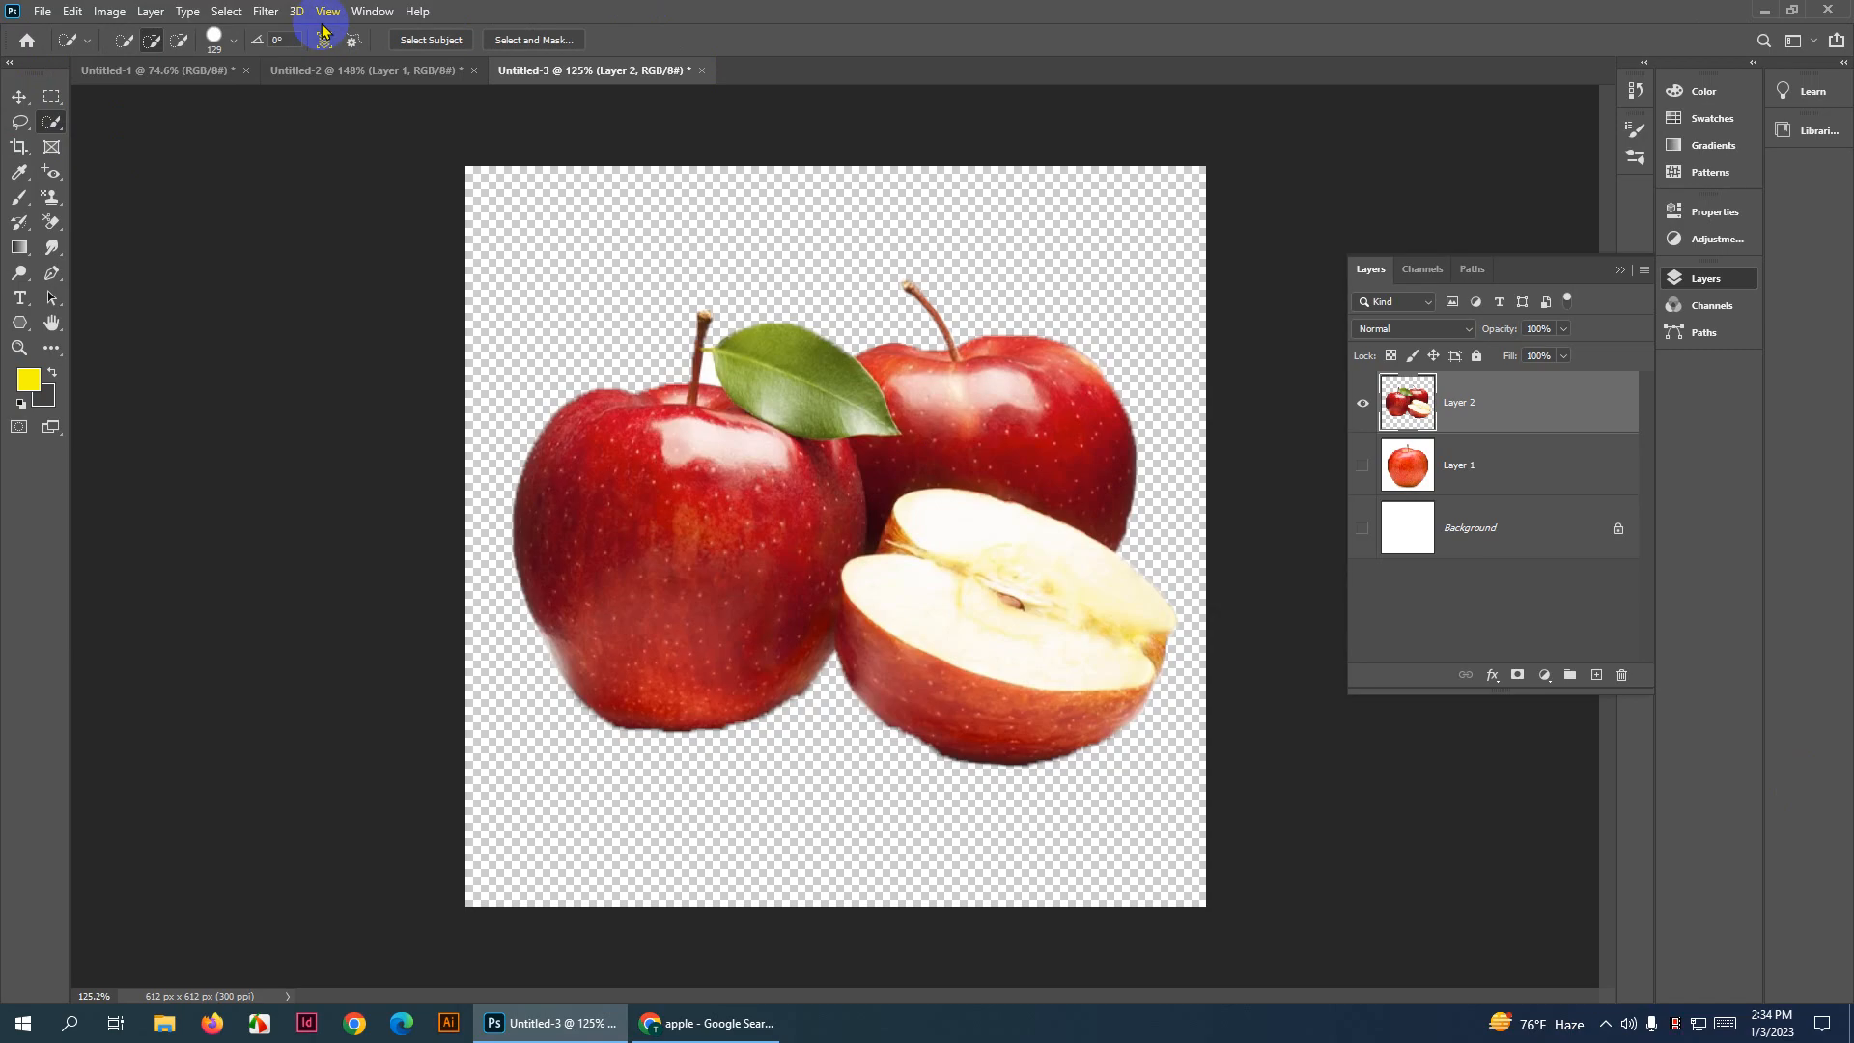
pyautogui.click(224, 12)
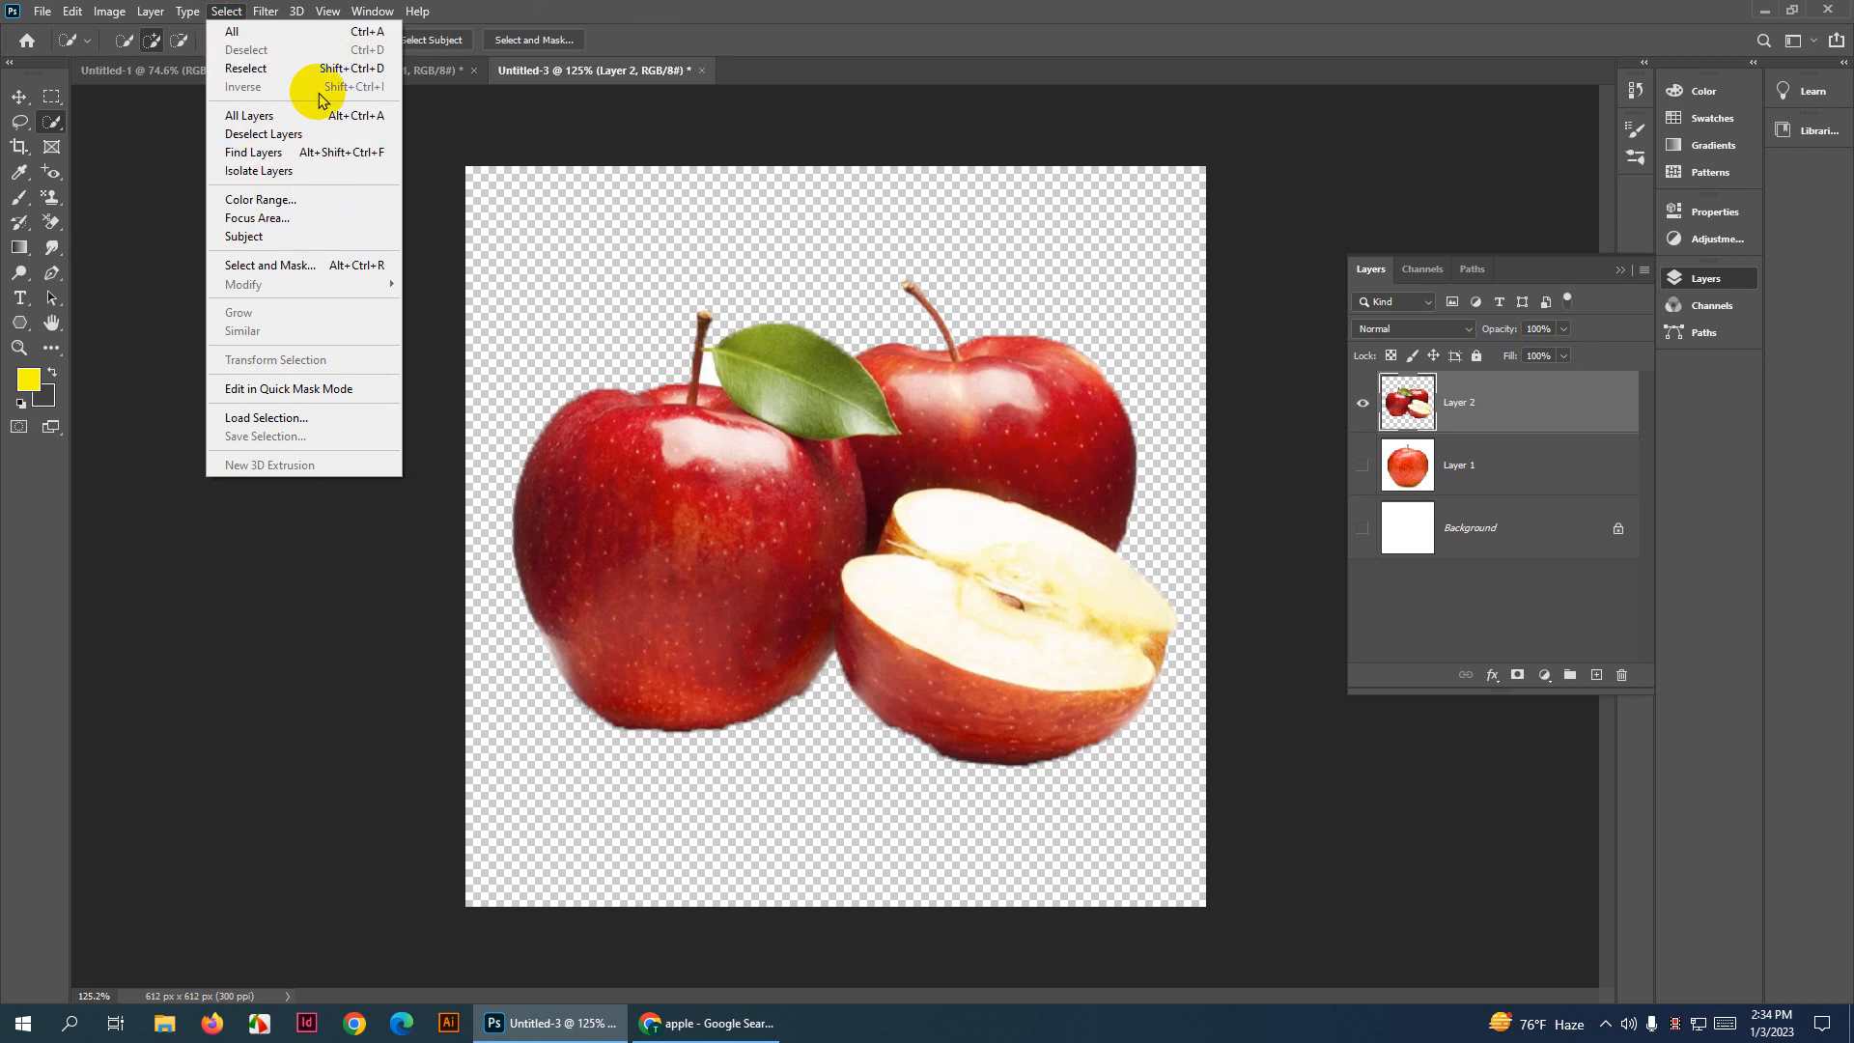
pyautogui.click(628, 497)
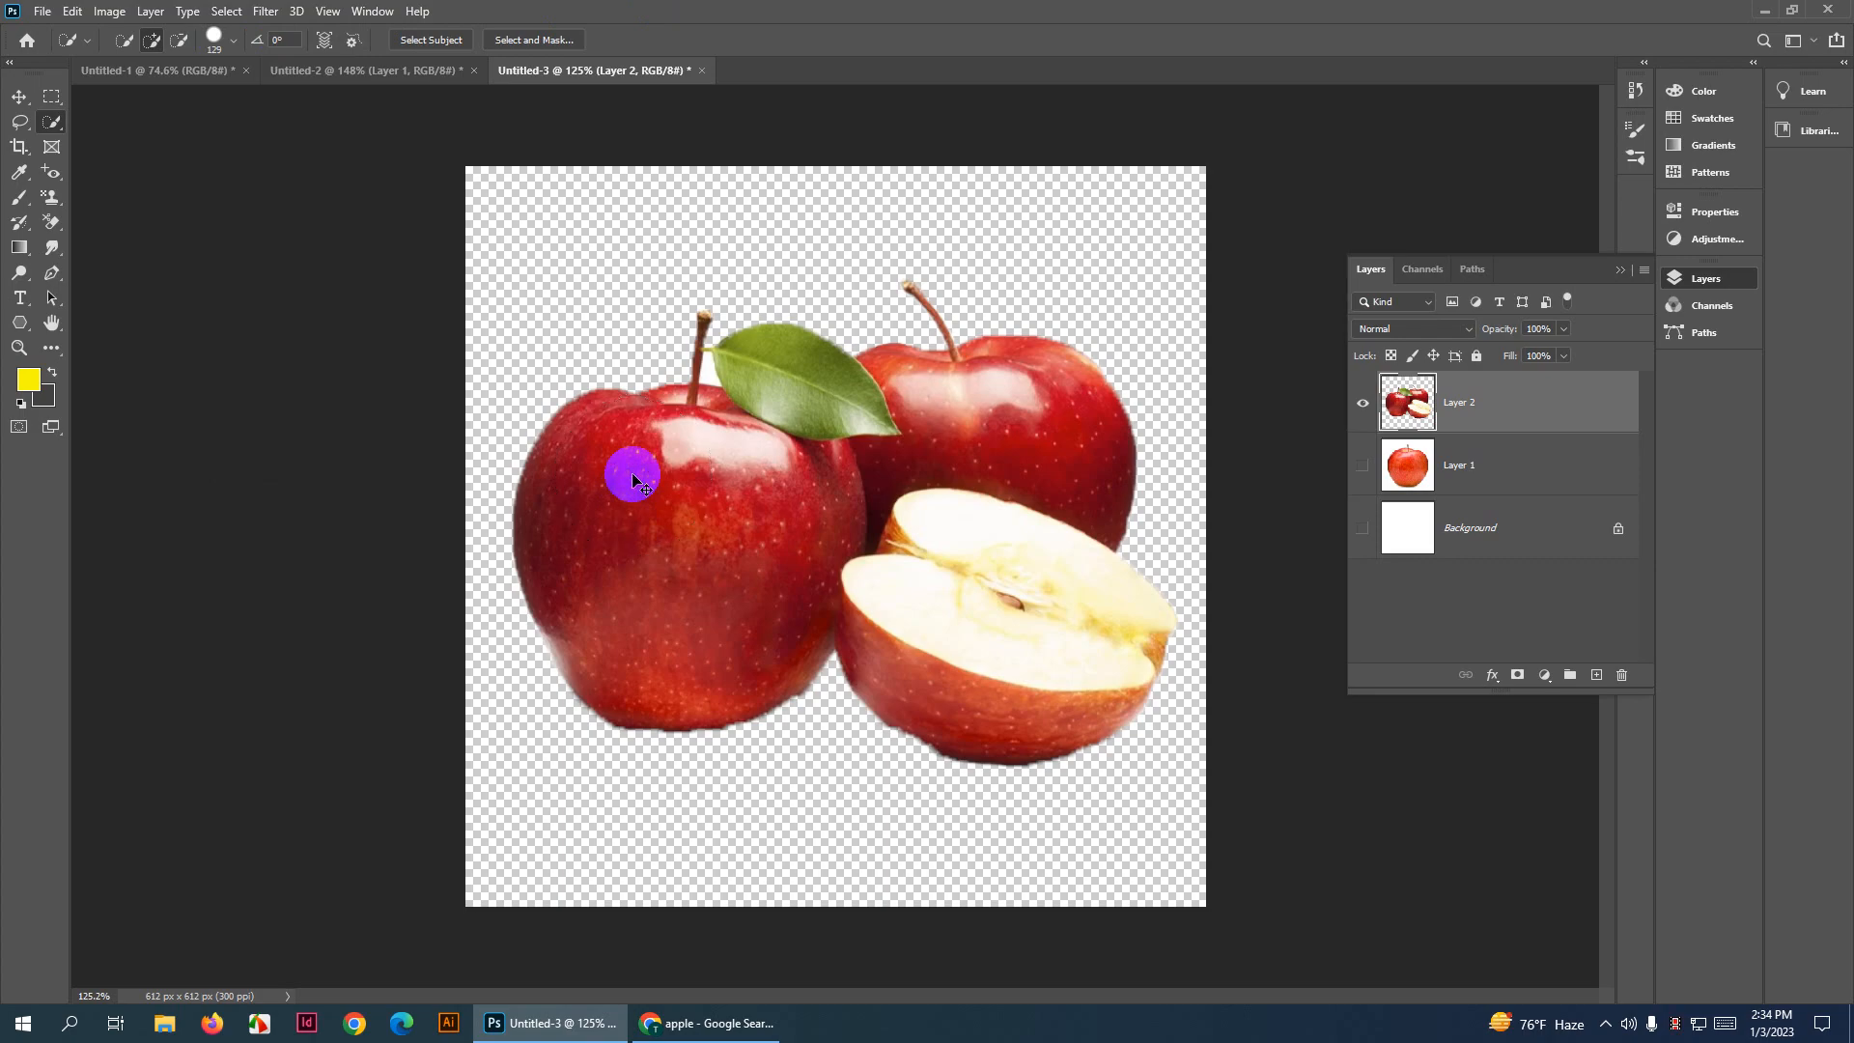
# Undo the apple move, the layer hiding and the background deletion, back to the original selection around the apples
pyautogui.hotkey('ctrl', 'z')
pyautogui.hotkey('ctrl', 'z')
pyautogui.hotkey('ctrl', 'z')
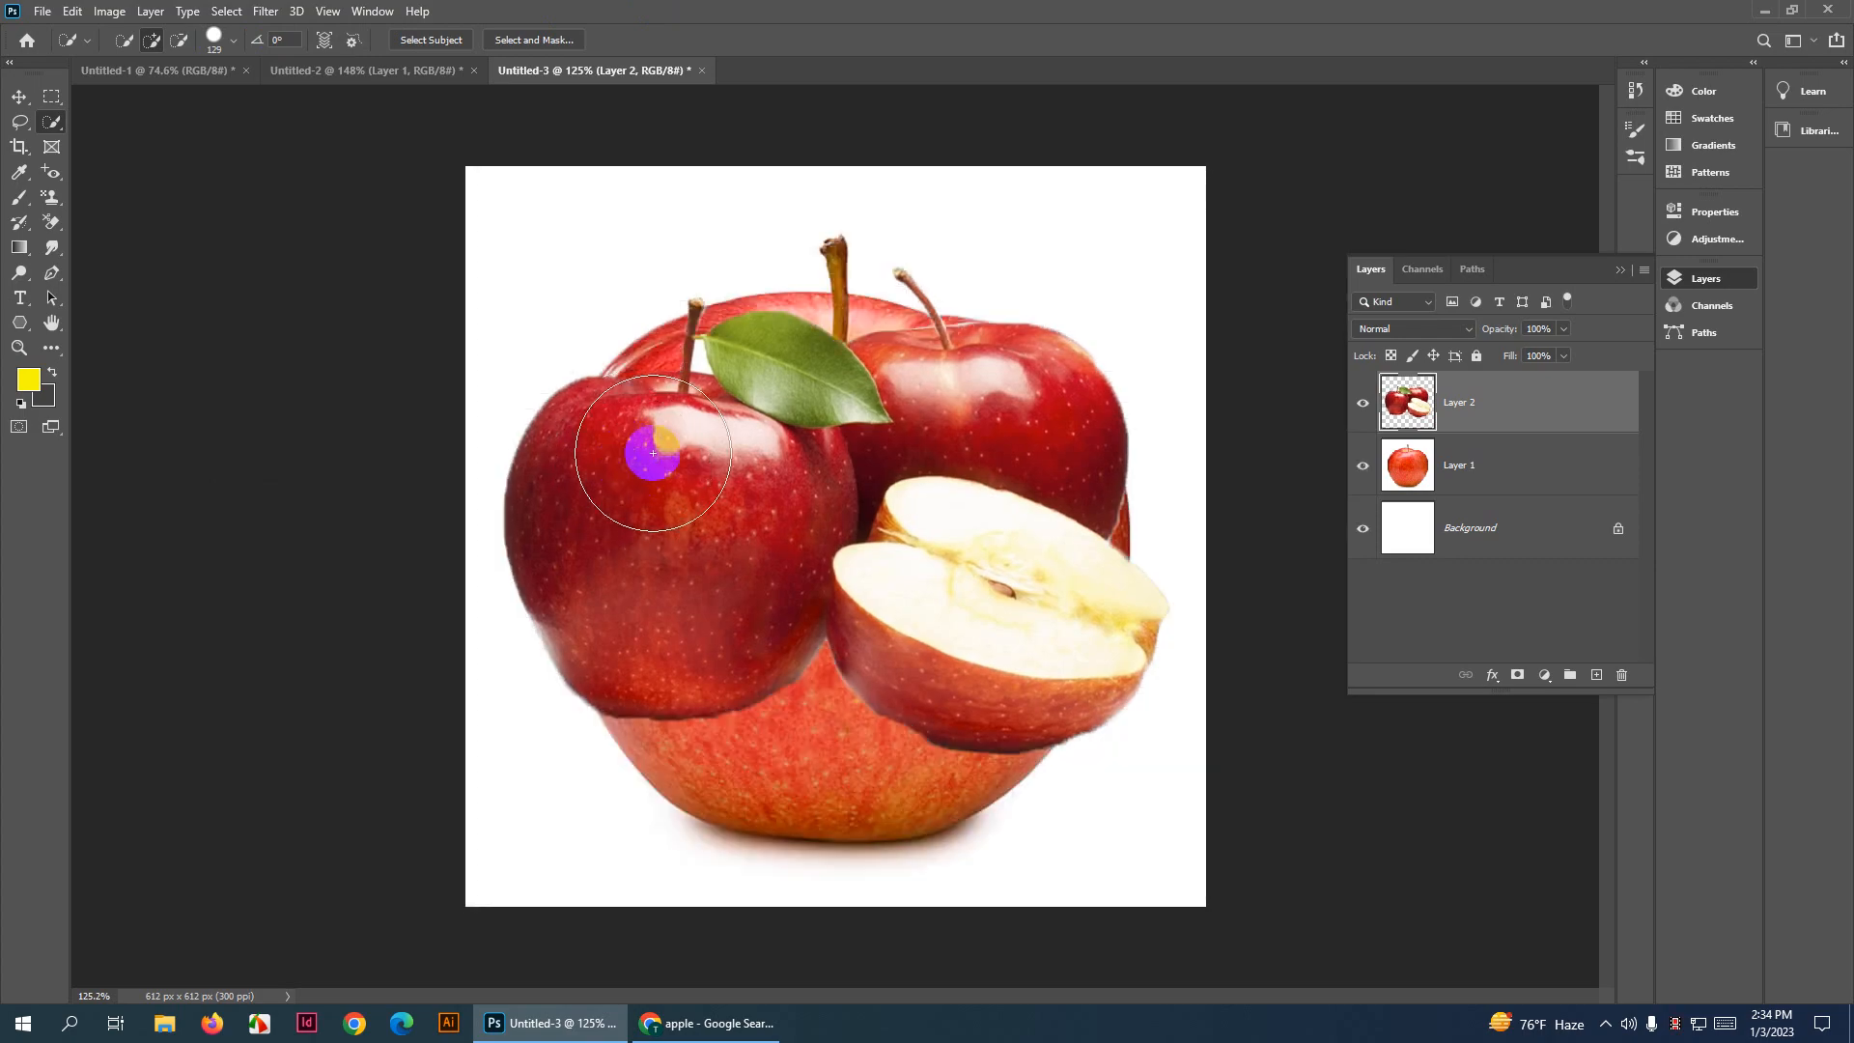
pyautogui.click(485, 280)
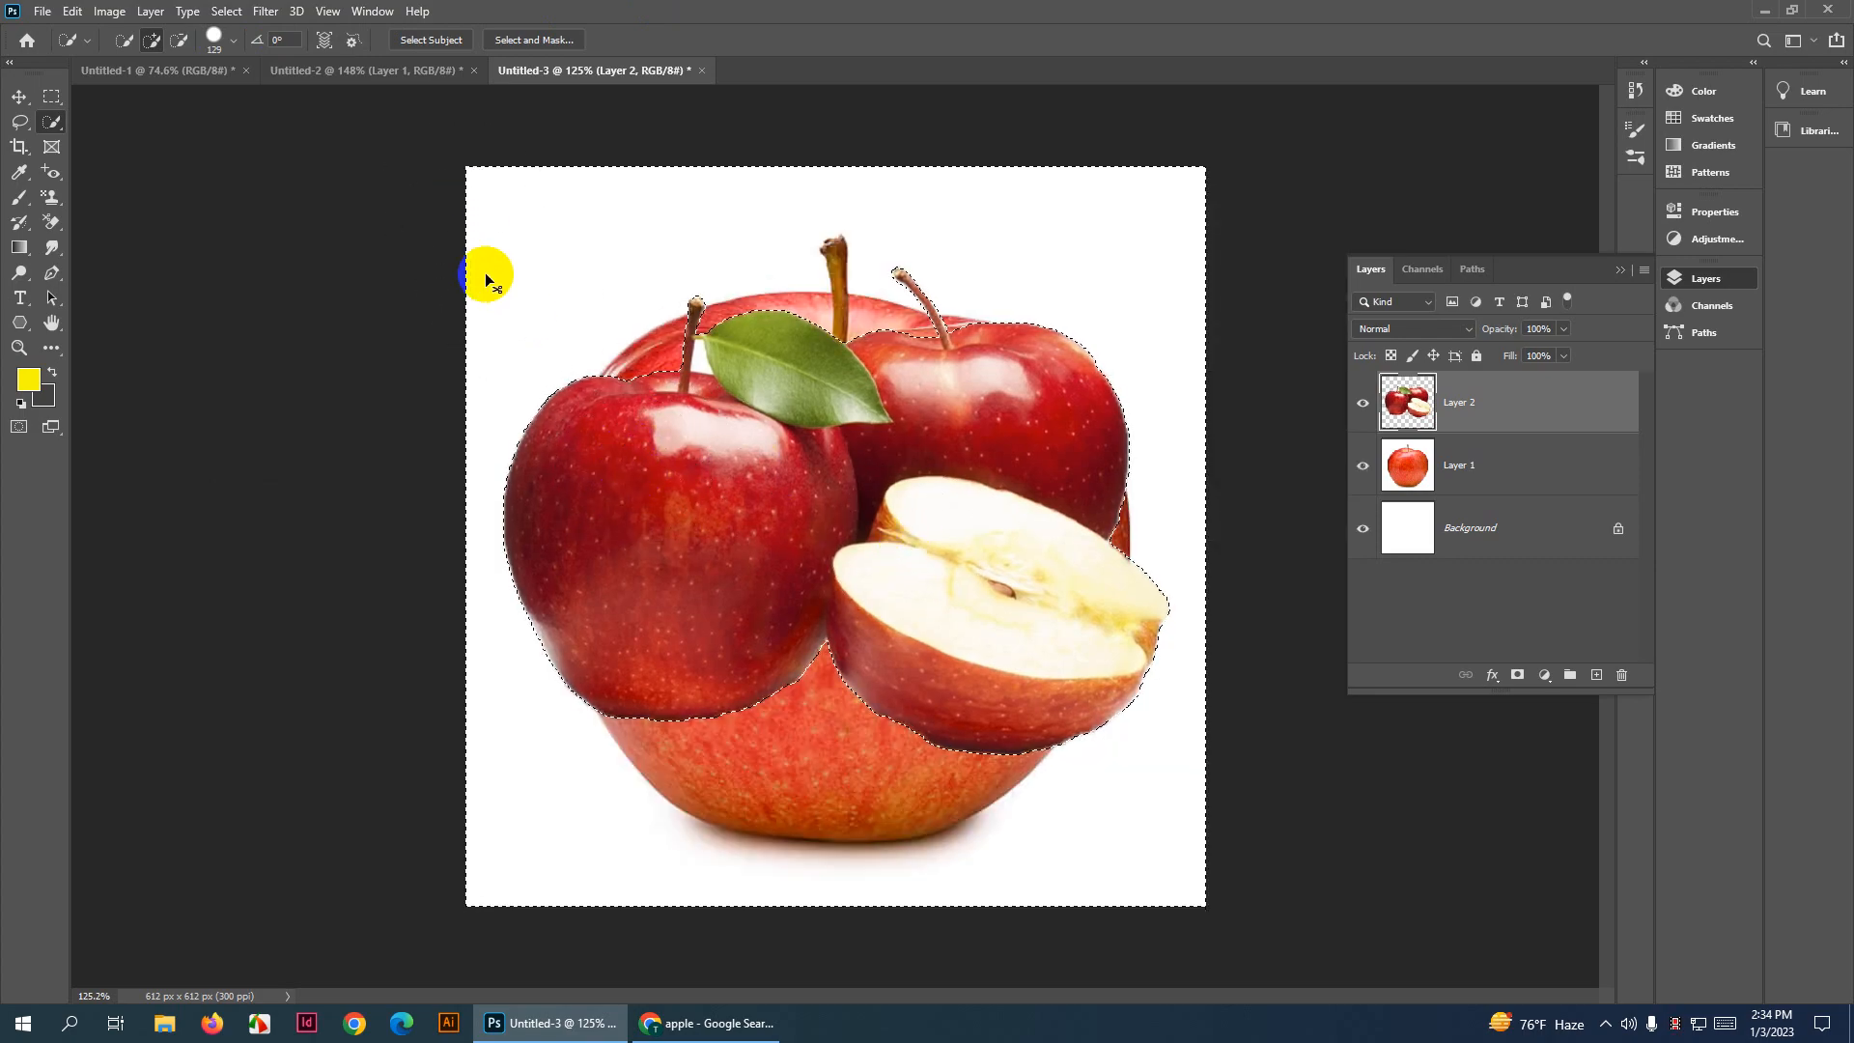
pyautogui.hotkey('ctrl', 'z')
pyautogui.hotkey('ctrl', 'z')
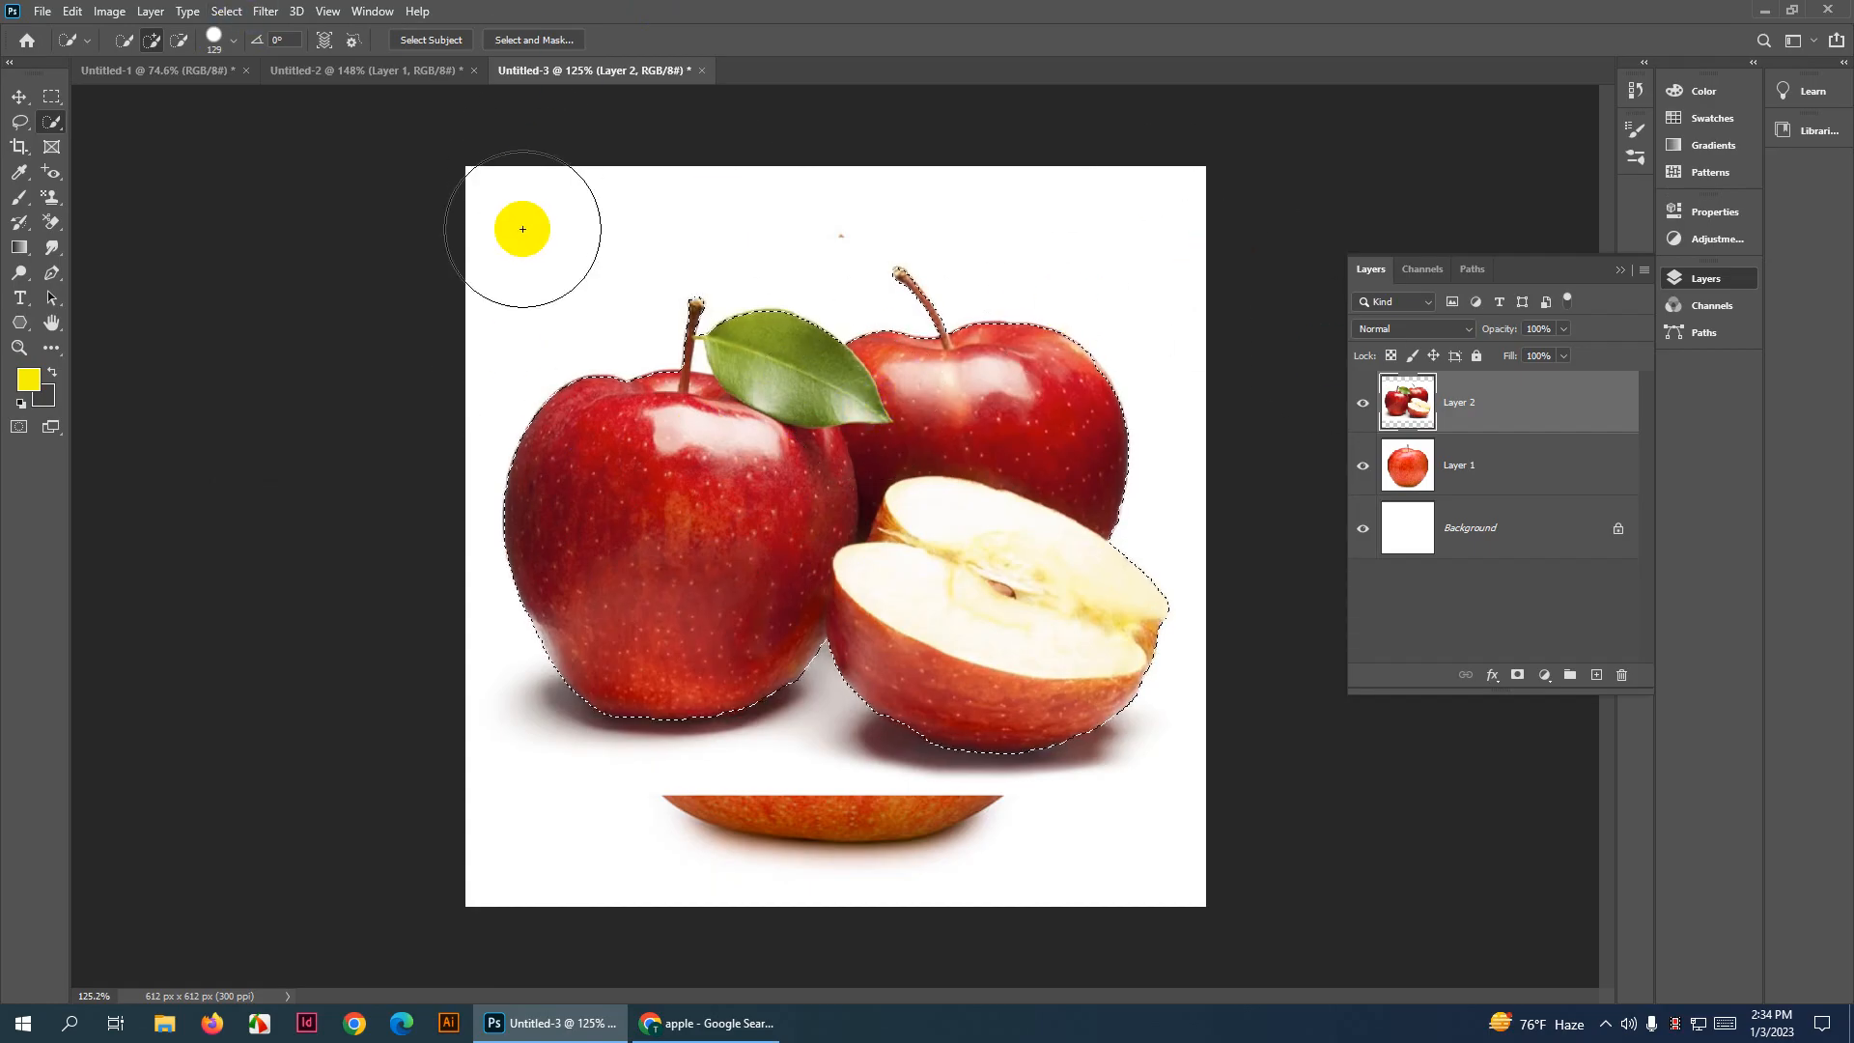
# Invert the apple selection again to delete Layer 2's background, and hide Layer 1 and the Background
pyautogui.click(226, 12)
pyautogui.click(242, 87)
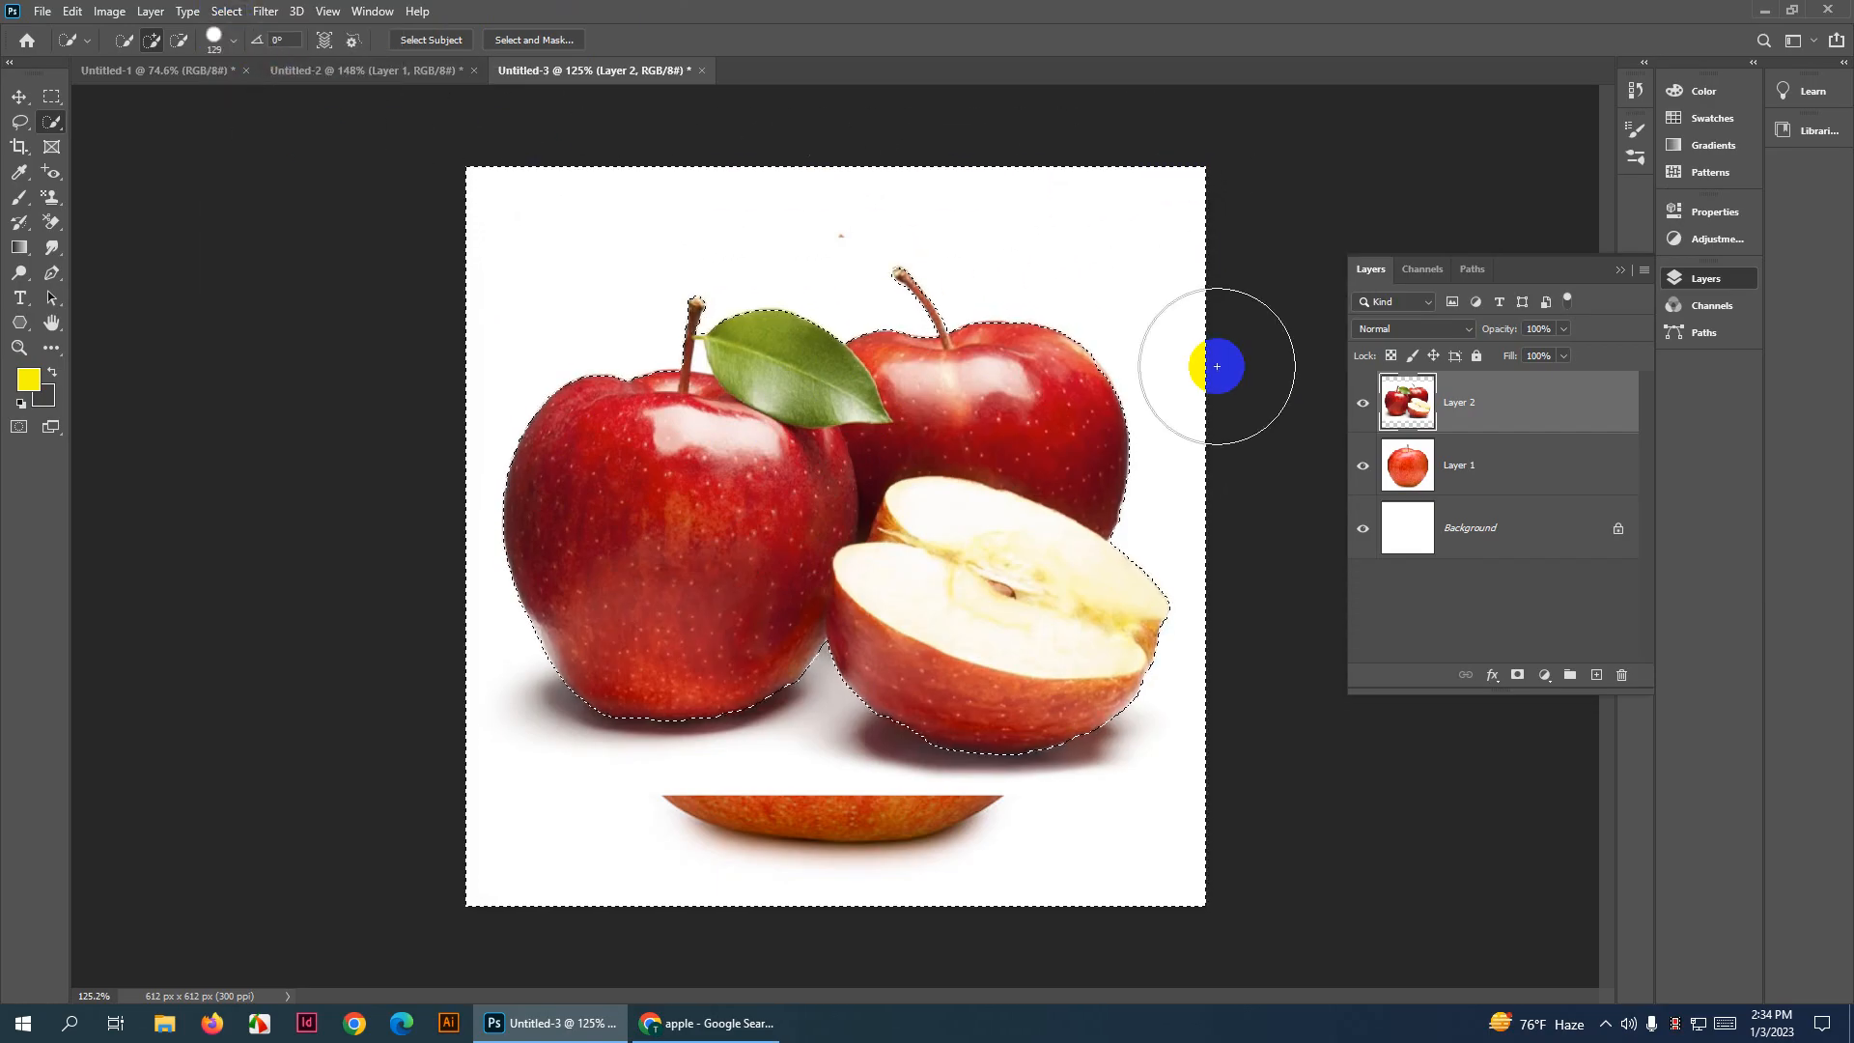
pyautogui.press('Delete')
pyautogui.hotkey('ctrl', 'd')
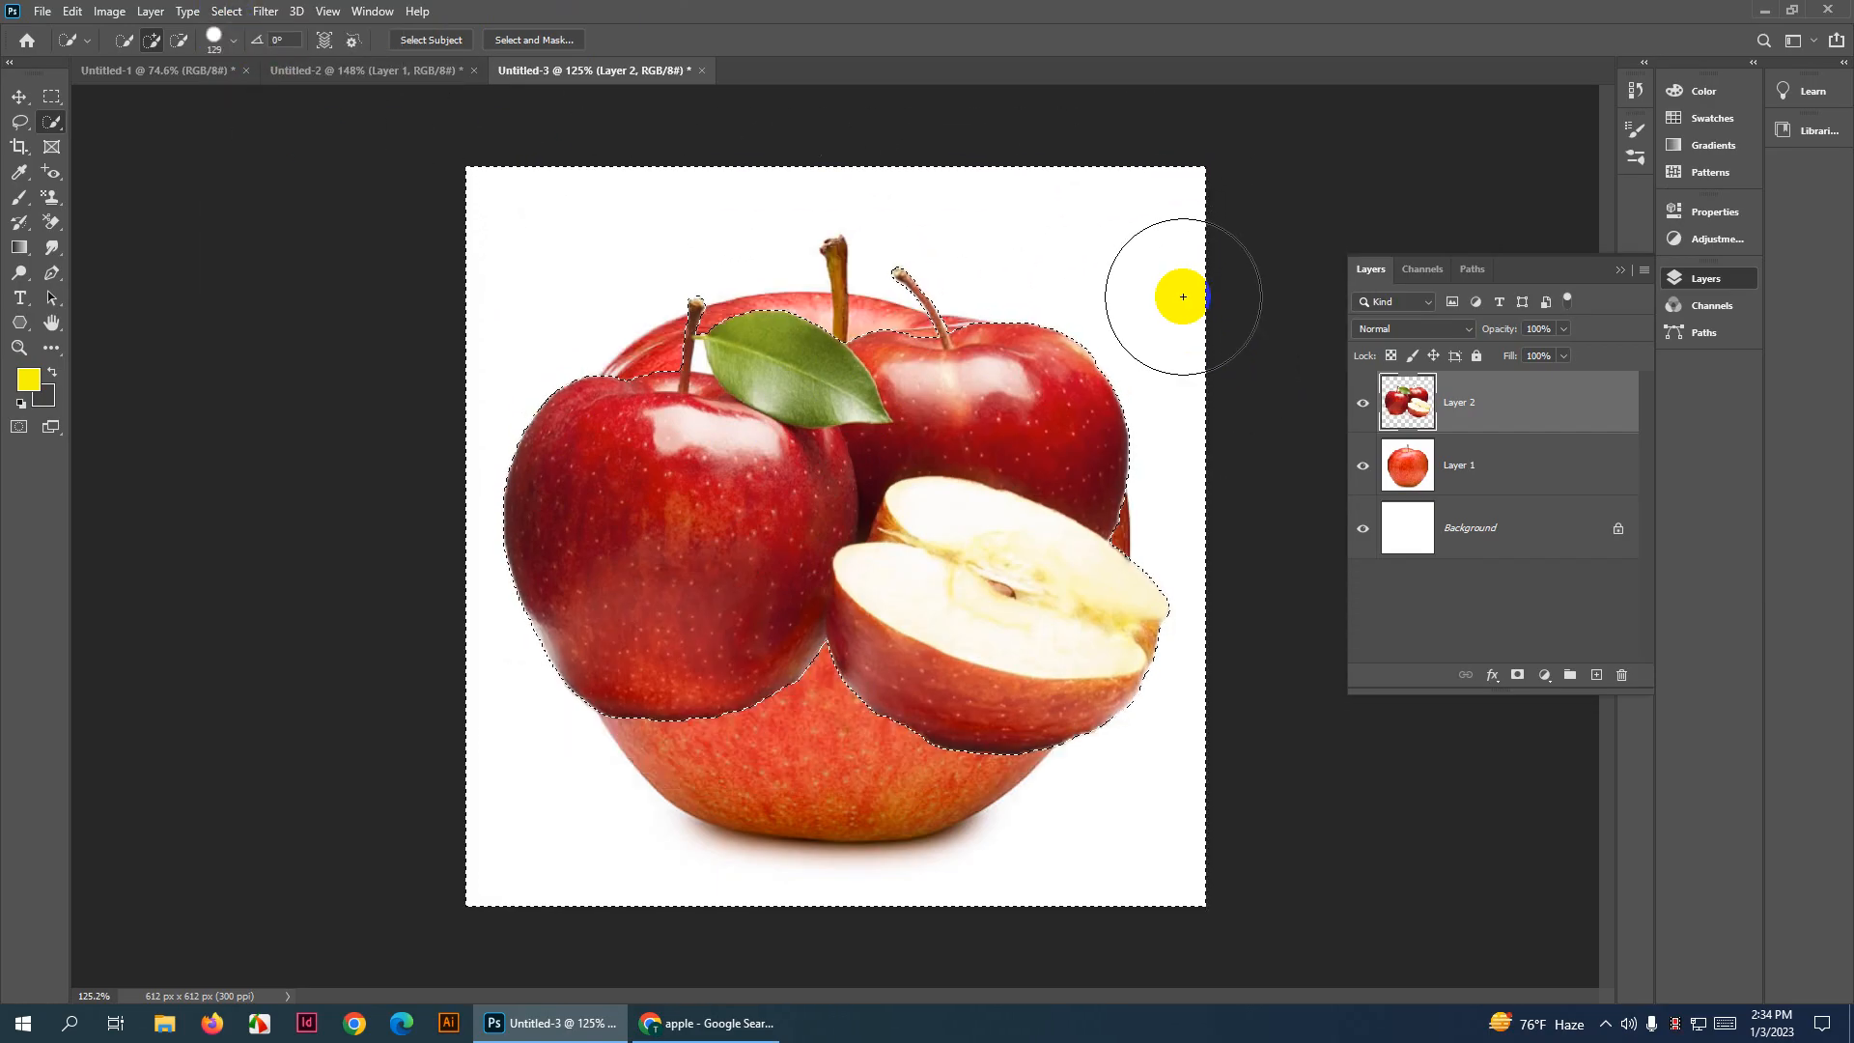
pyautogui.moveTo(1362, 465); pyautogui.dragTo(1362, 528)
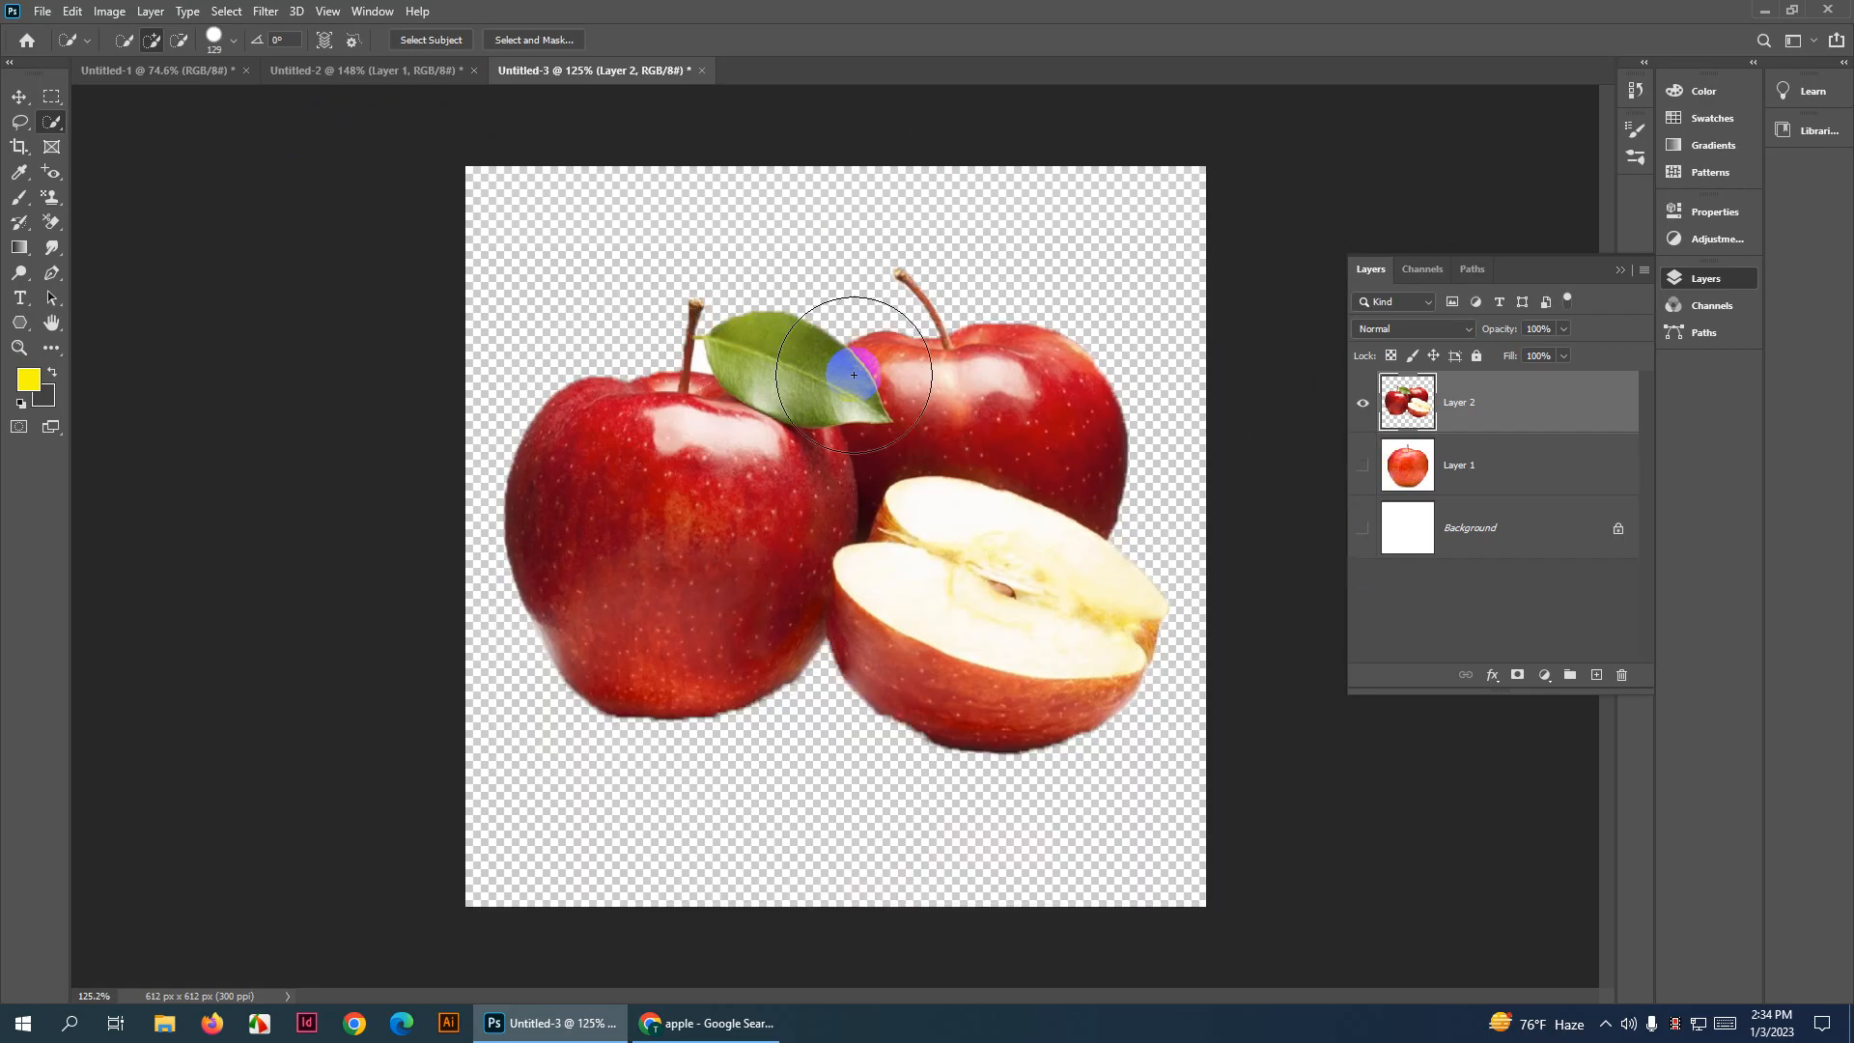
# Switch to the Magic Wand Tool and bring the left apple into close view
pyautogui.rightClick(51, 122)
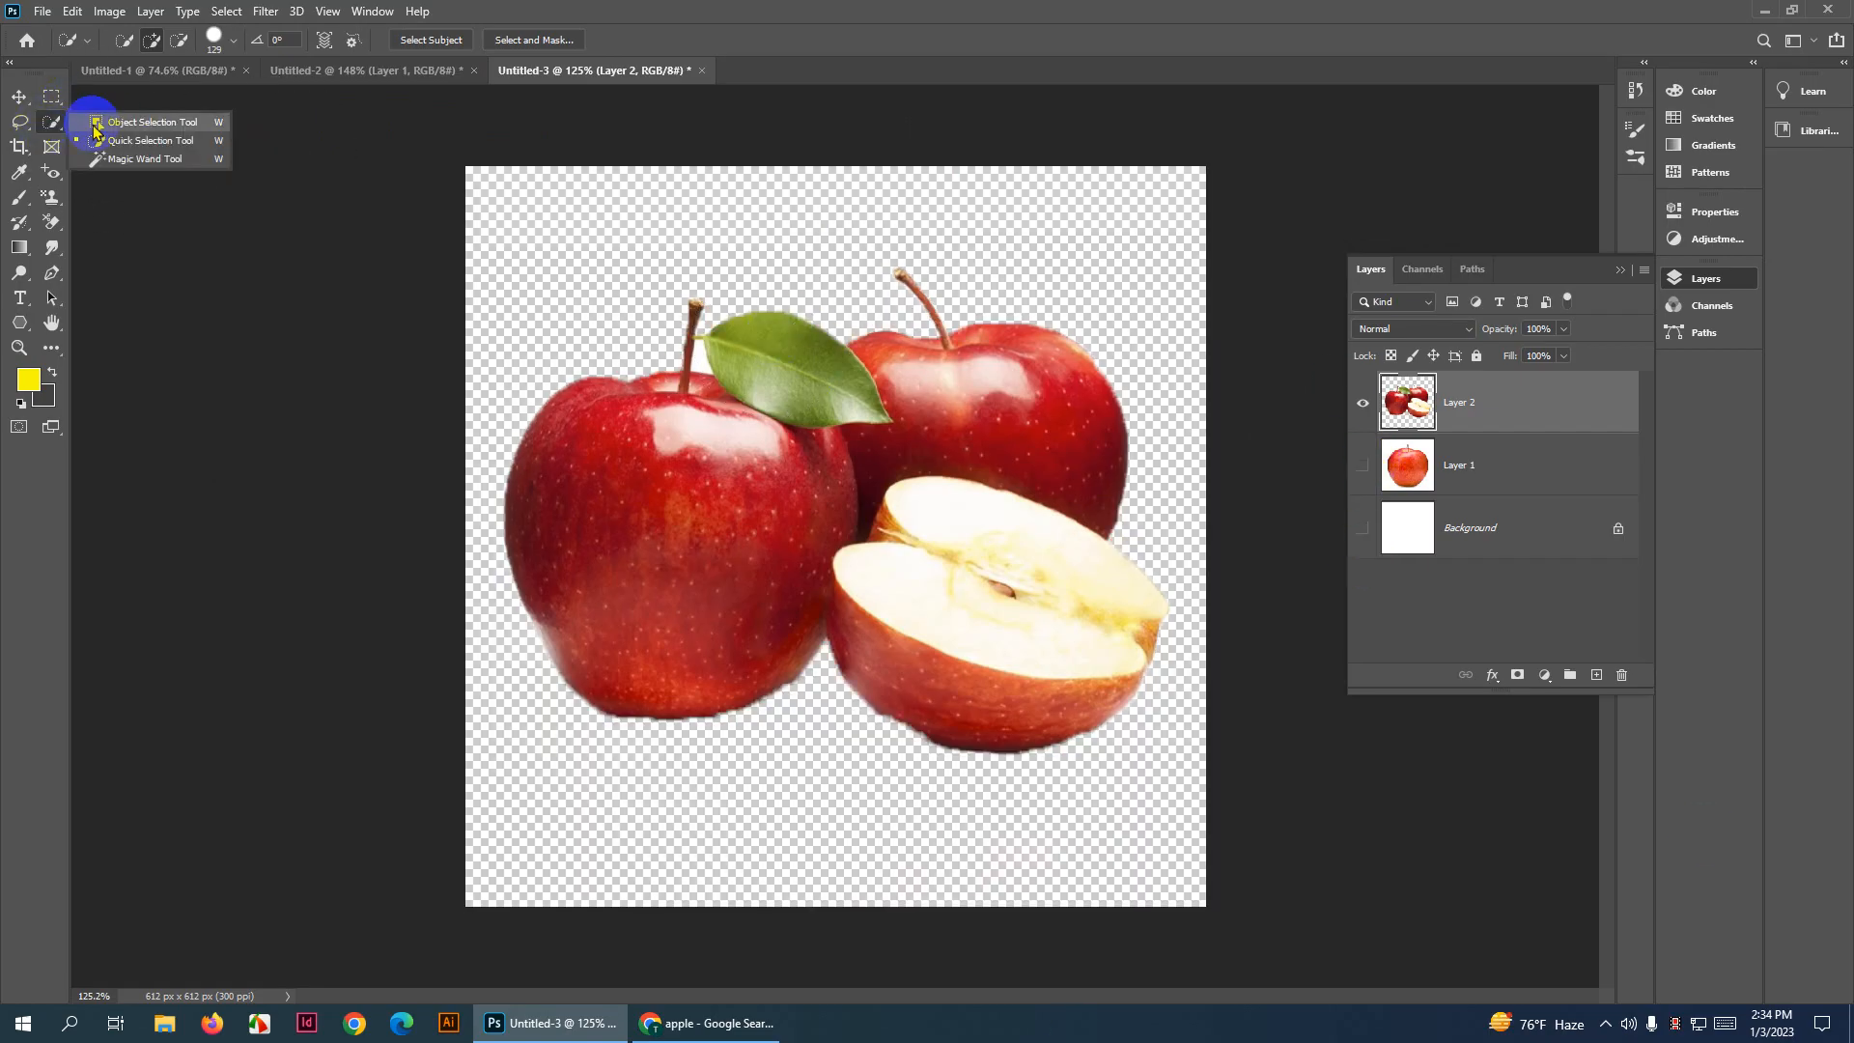
pyautogui.click(140, 159)
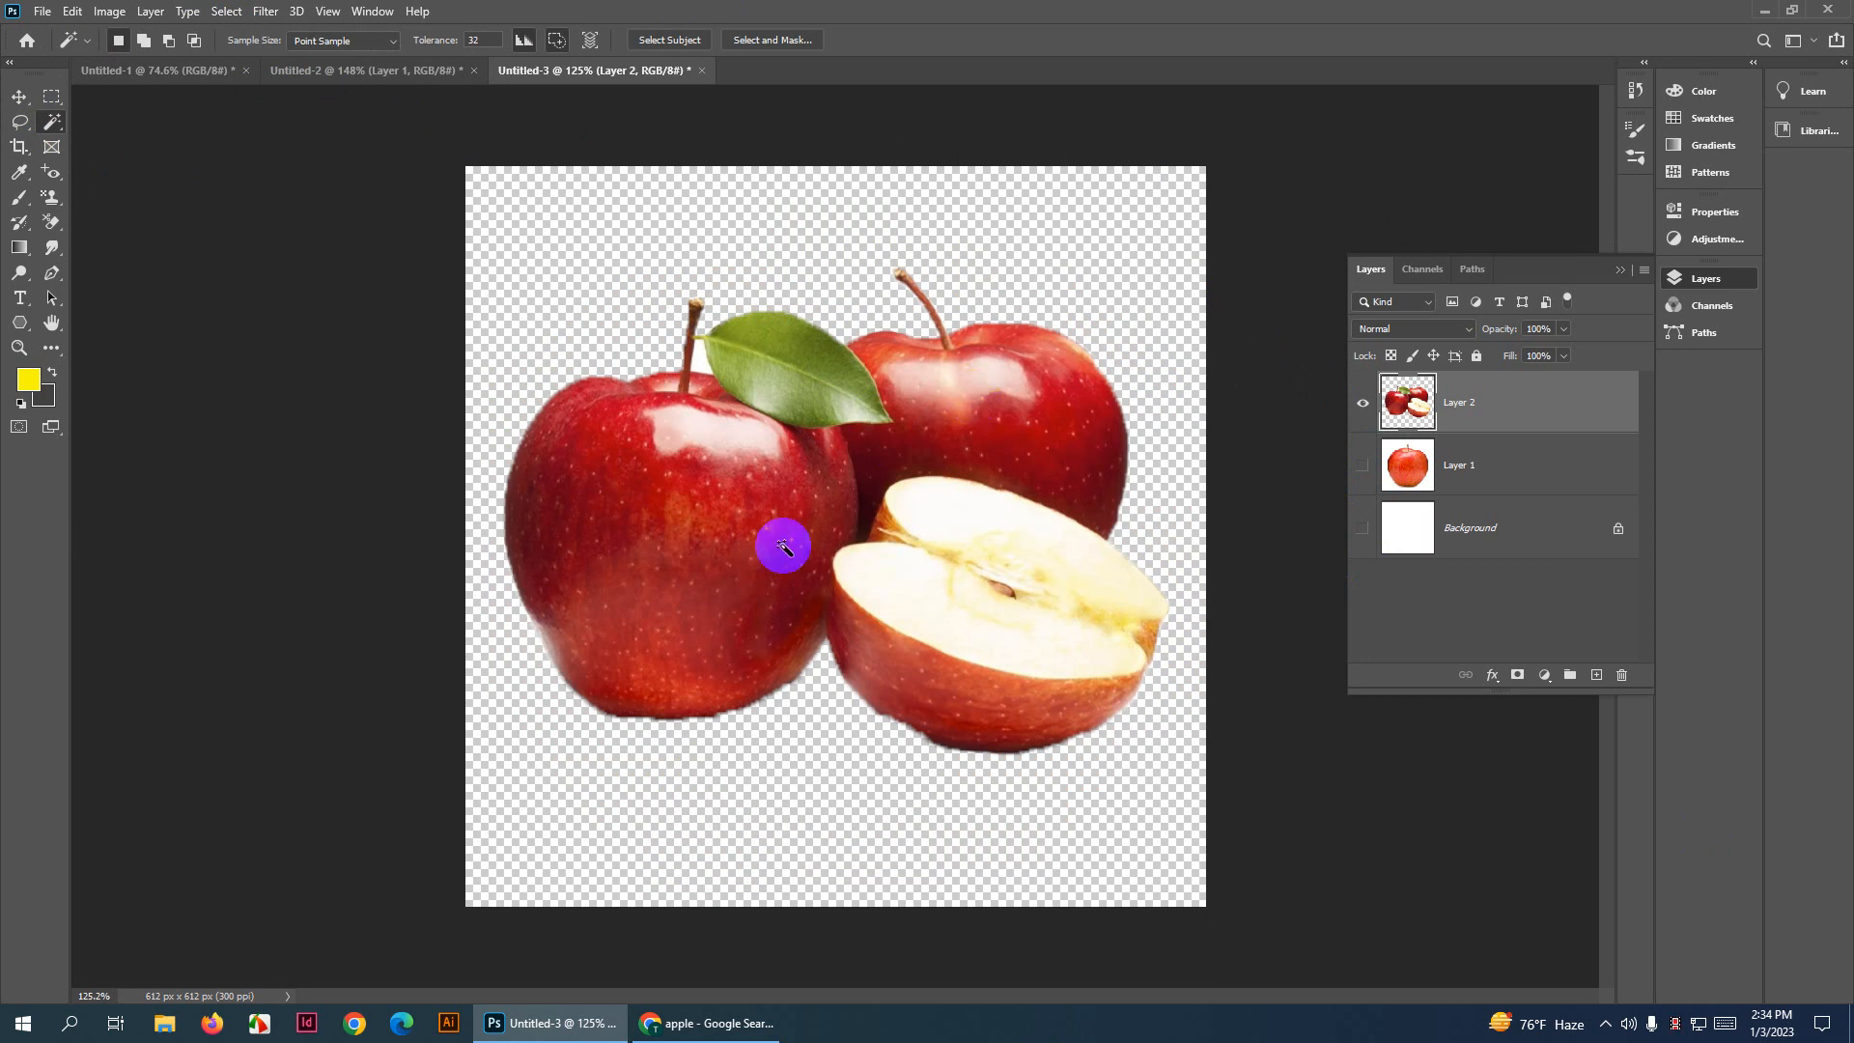
pyautogui.scroll(5, 783, 546)
pyautogui.moveTo(737, 521); pyautogui.dragTo(788, 473)
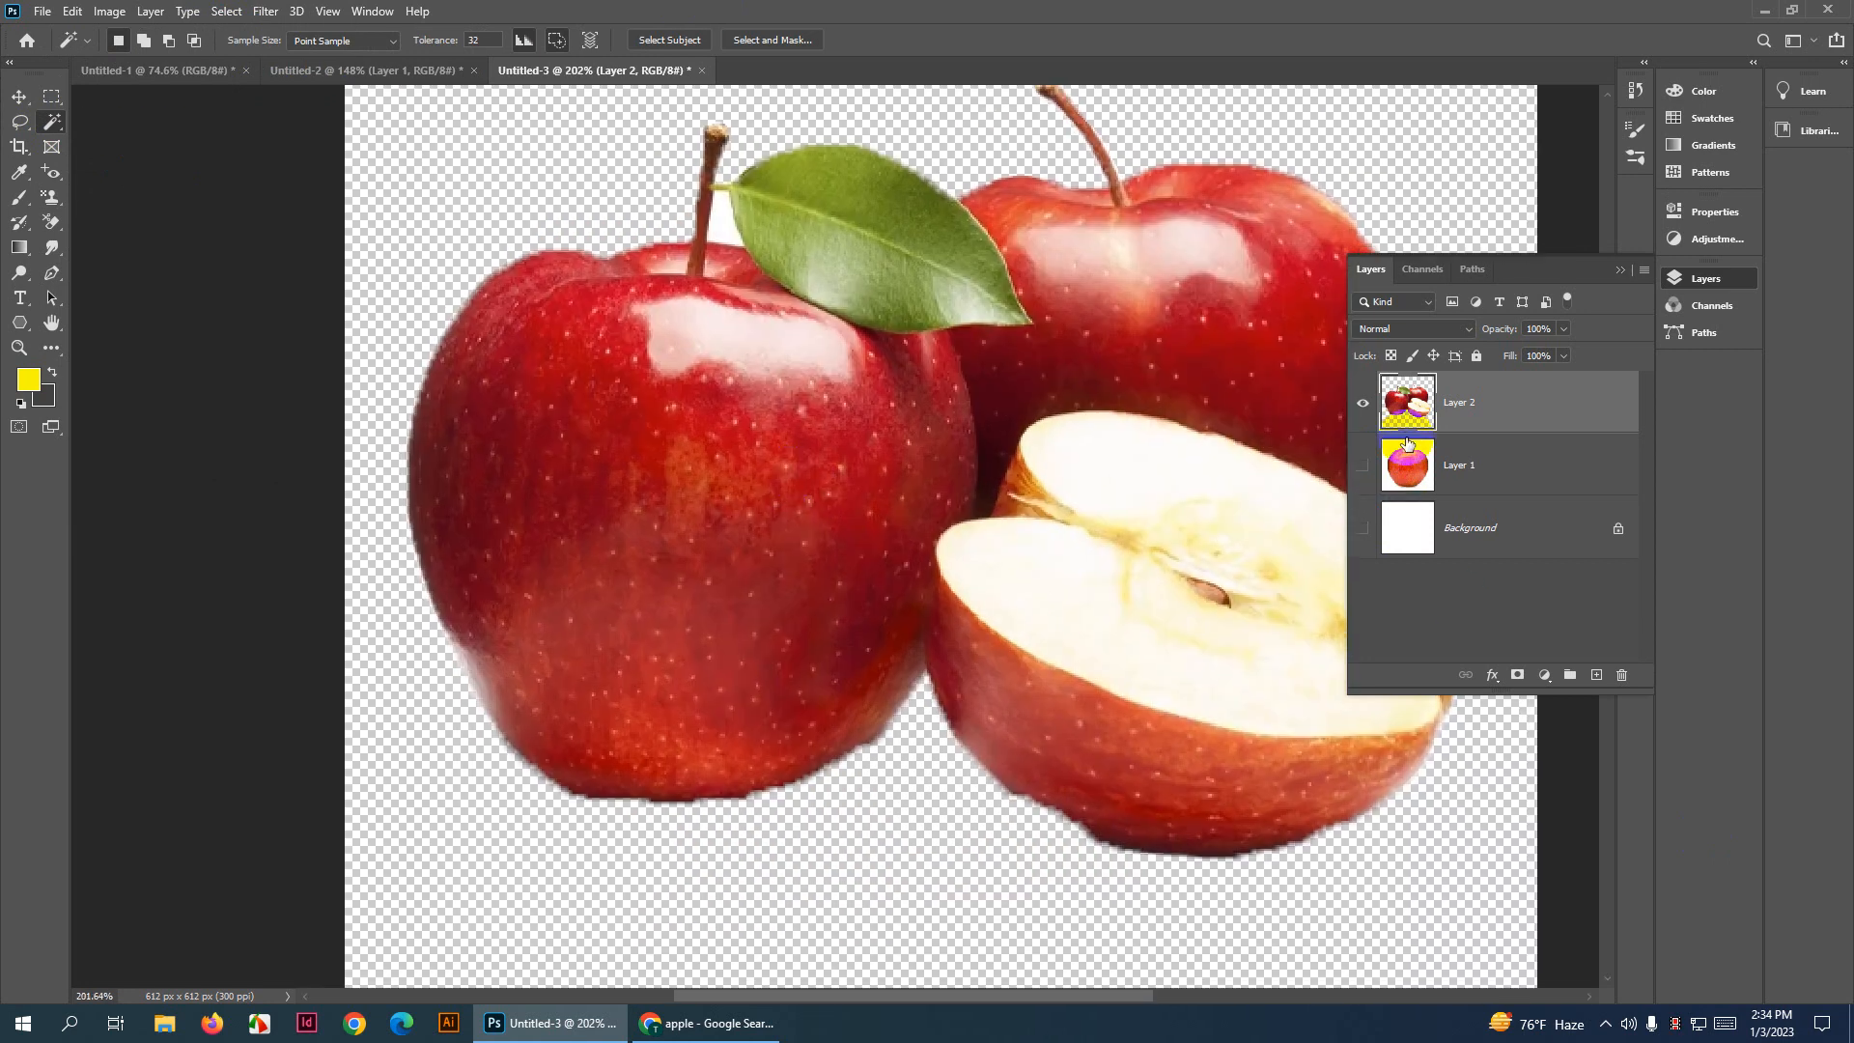
# Undo the background deletion on Layer 2 and hide only Layer 1
pyautogui.hotkey('ctrl', 'z')
pyautogui.hotkey('ctrl', 'z')
pyautogui.hotkey('ctrl', 'z')
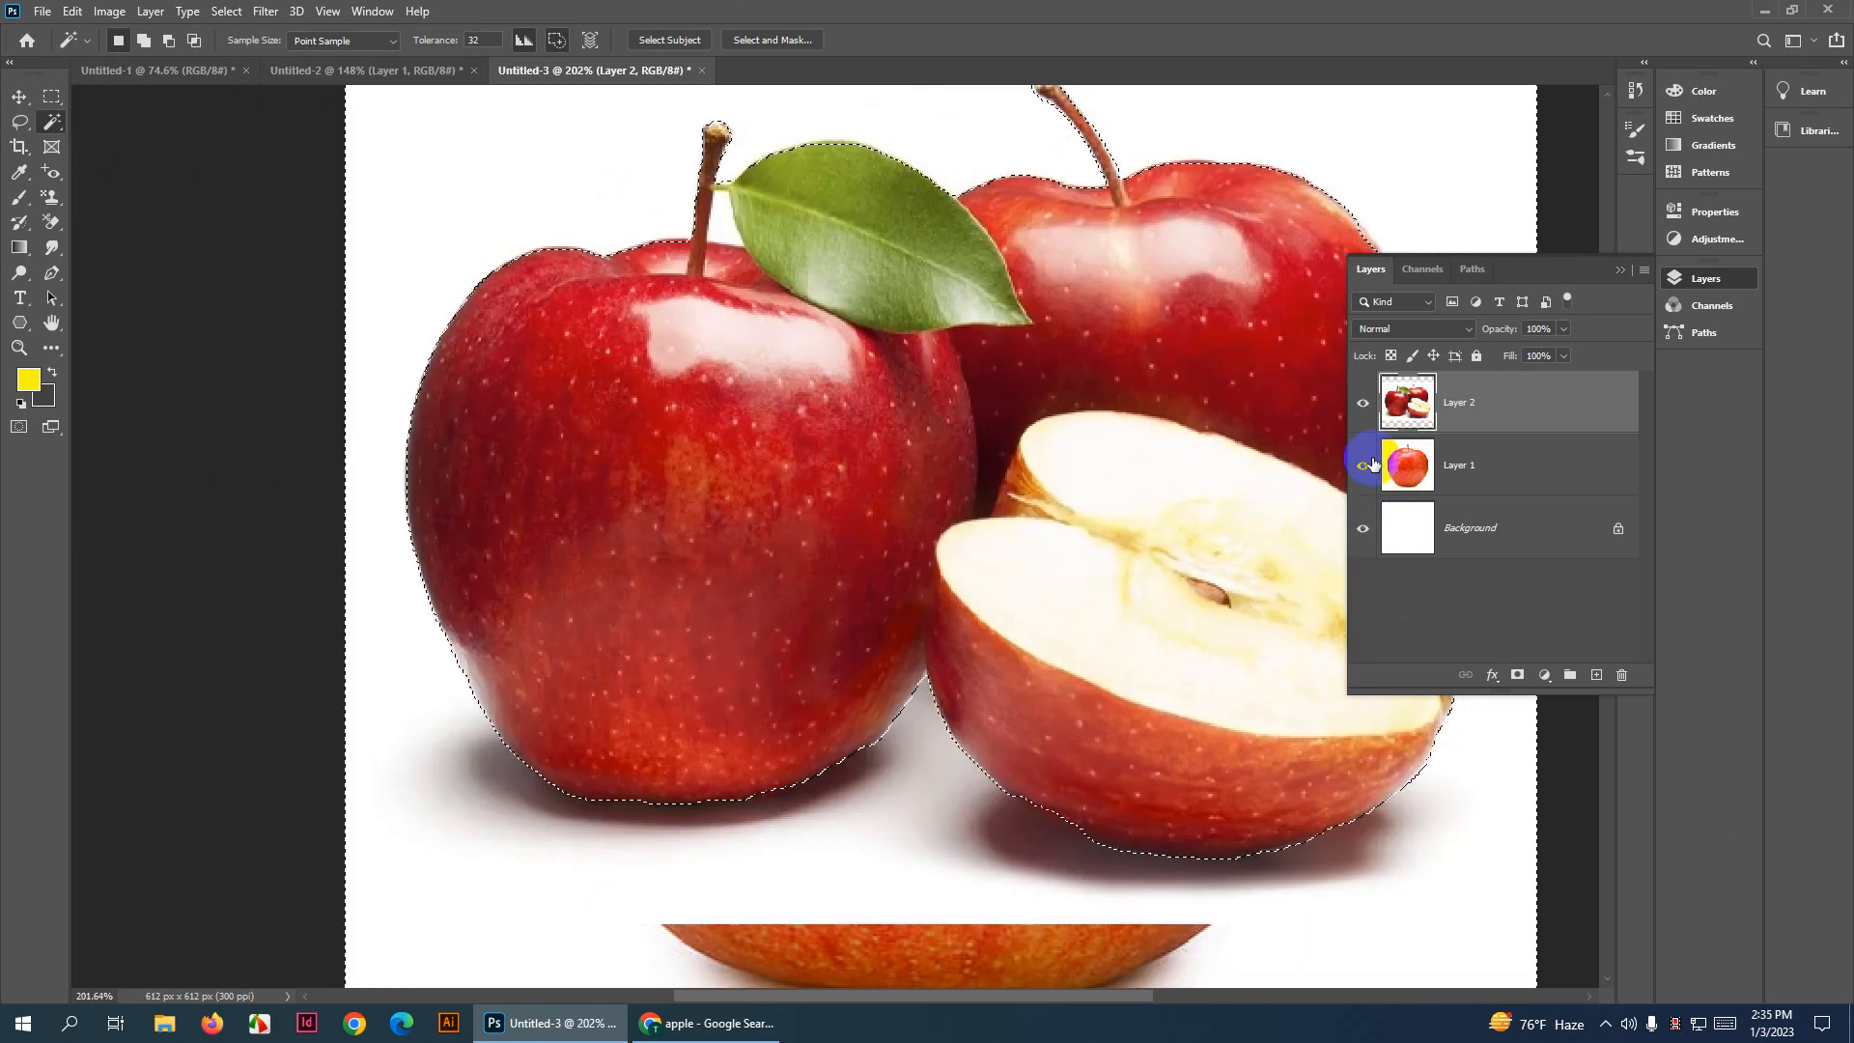
pyautogui.click(1363, 464)
pyautogui.hotkey('ctrl', 'alt', 'z')
# Try Magic Wand selections at different spots on the left apple's red skin, clearing each one
pyautogui.moveTo(803, 547); pyautogui.dragTo(767, 541)
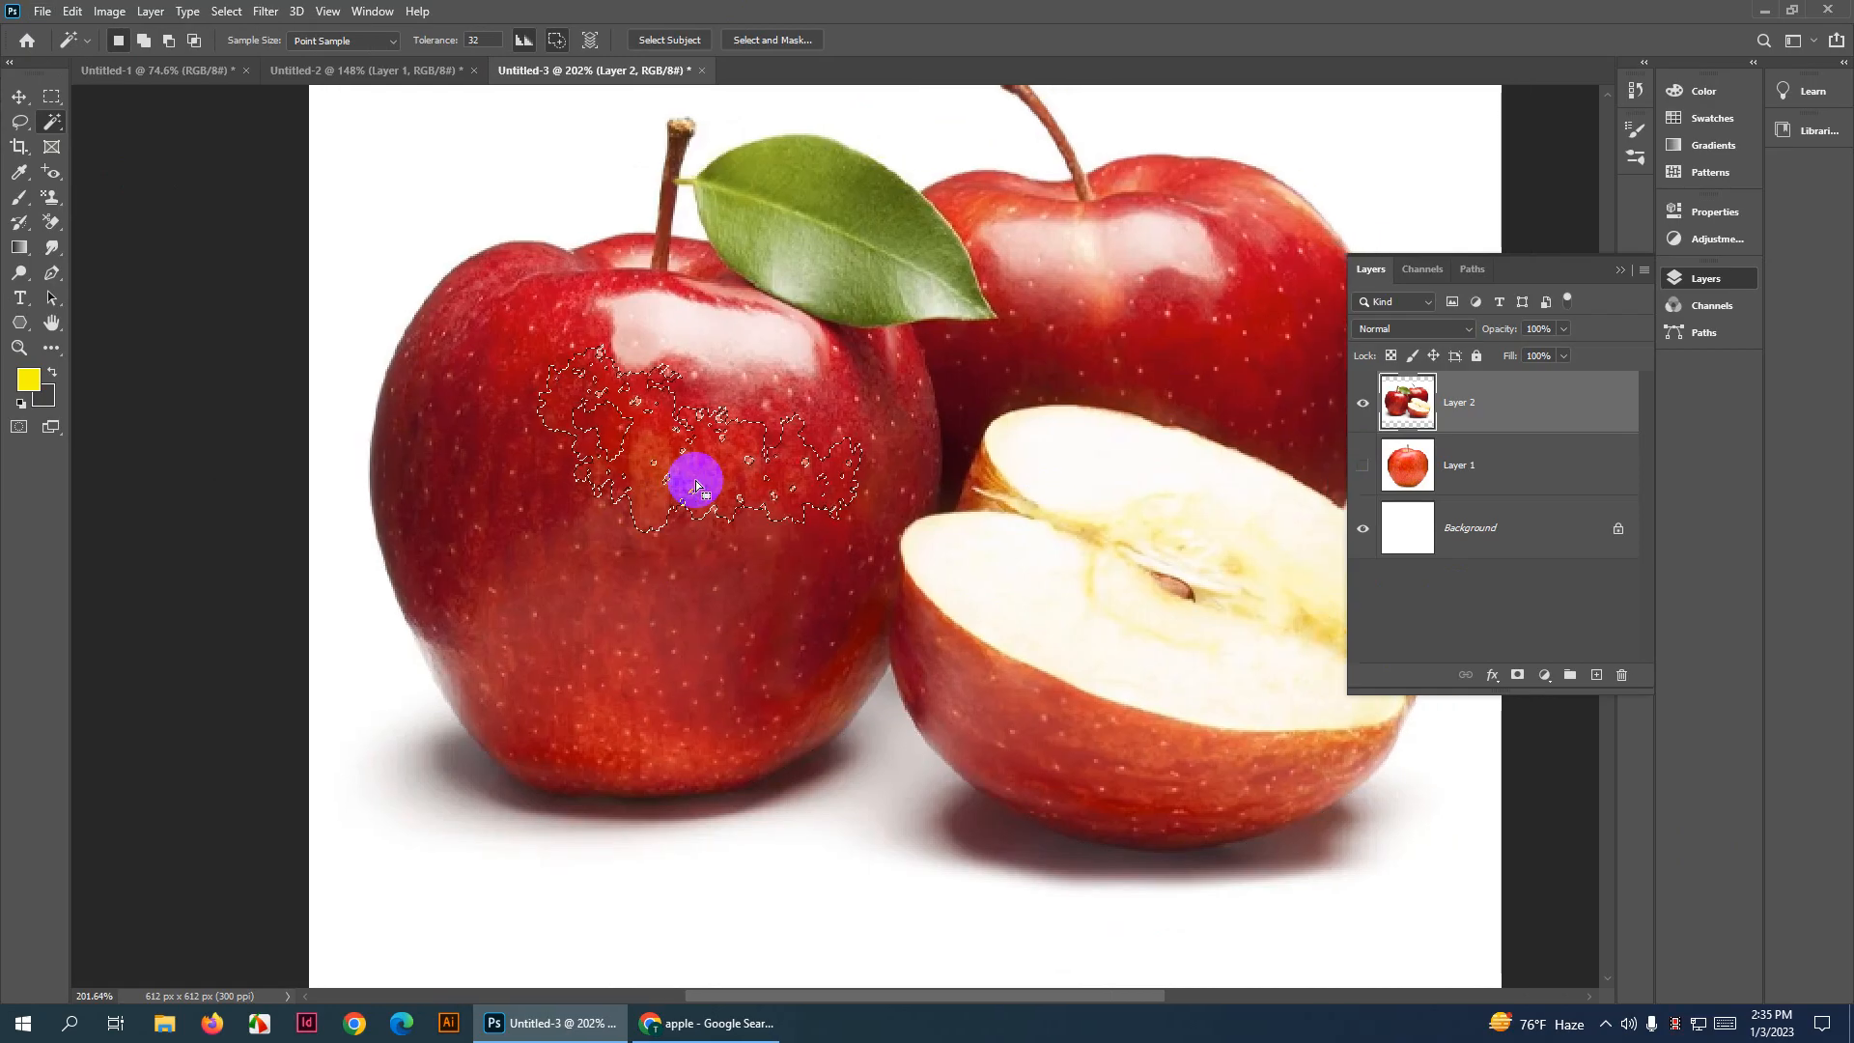
pyautogui.hotkey('ctrl', 'd')
pyautogui.click(583, 535)
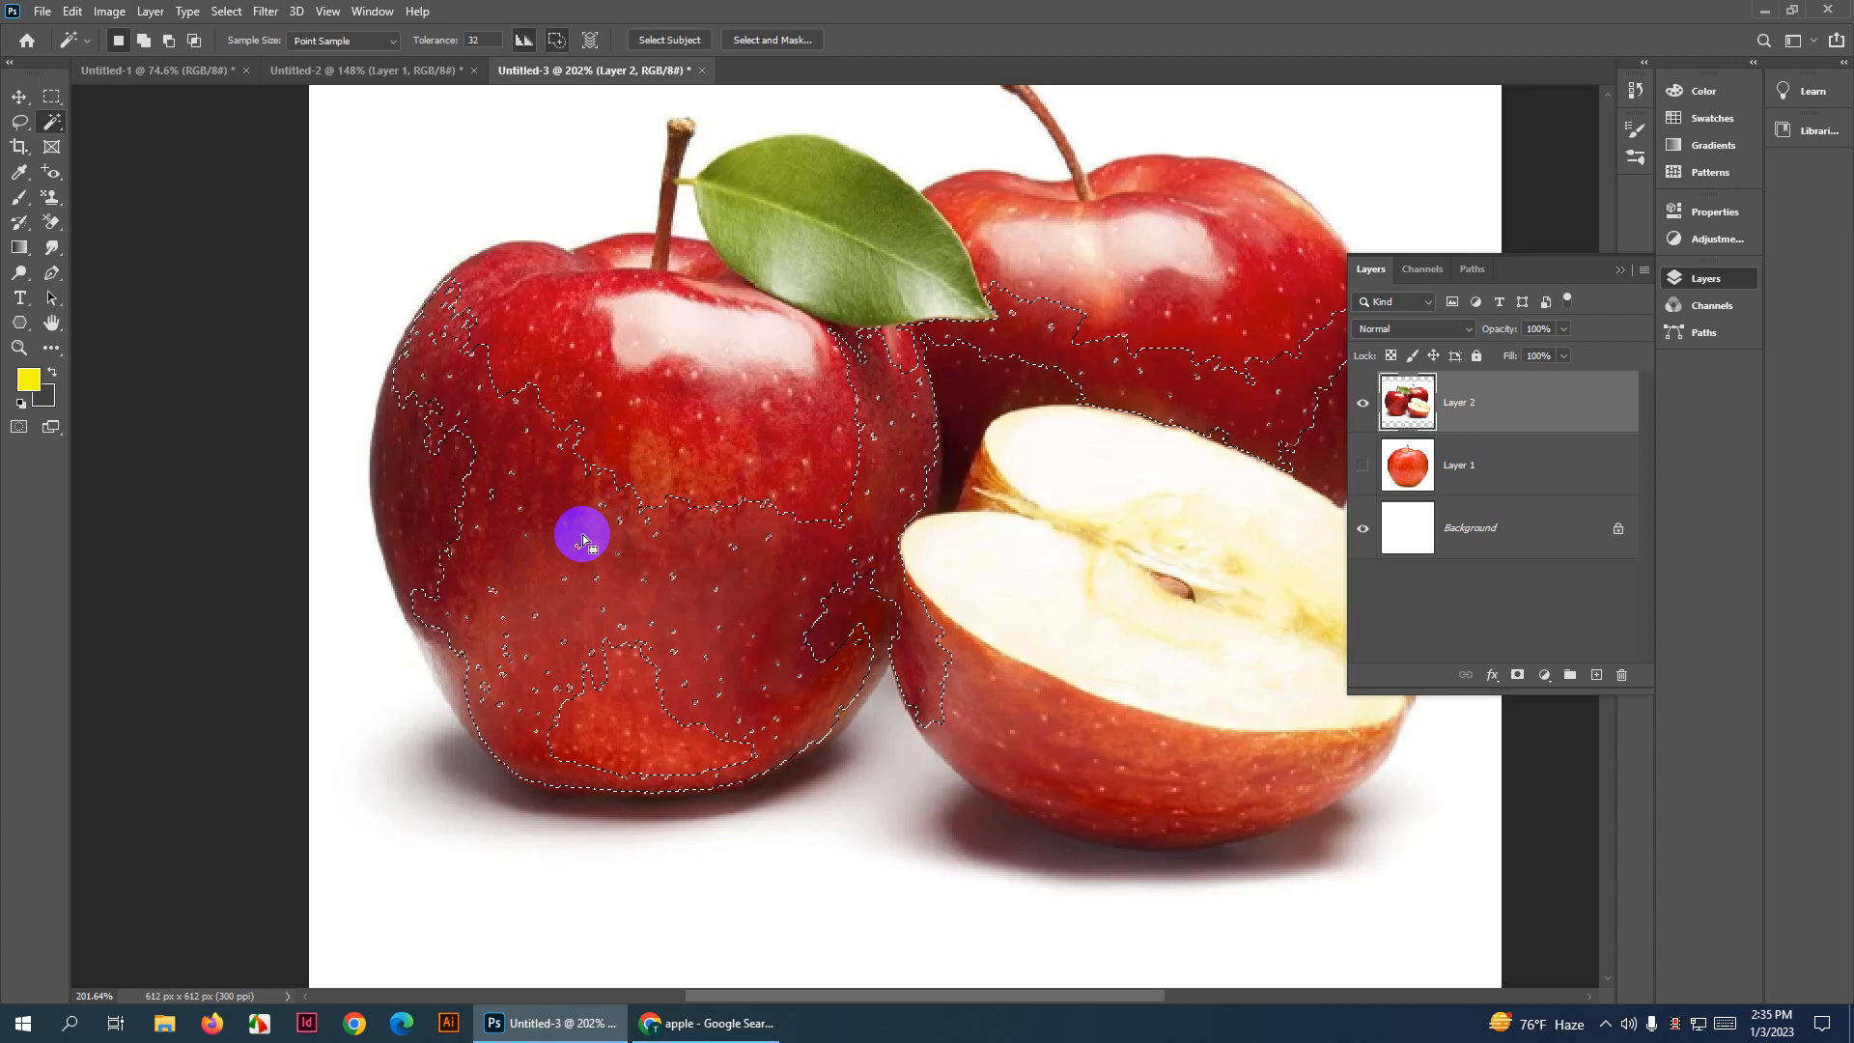
pyautogui.hotkey('ctrl', 'd')
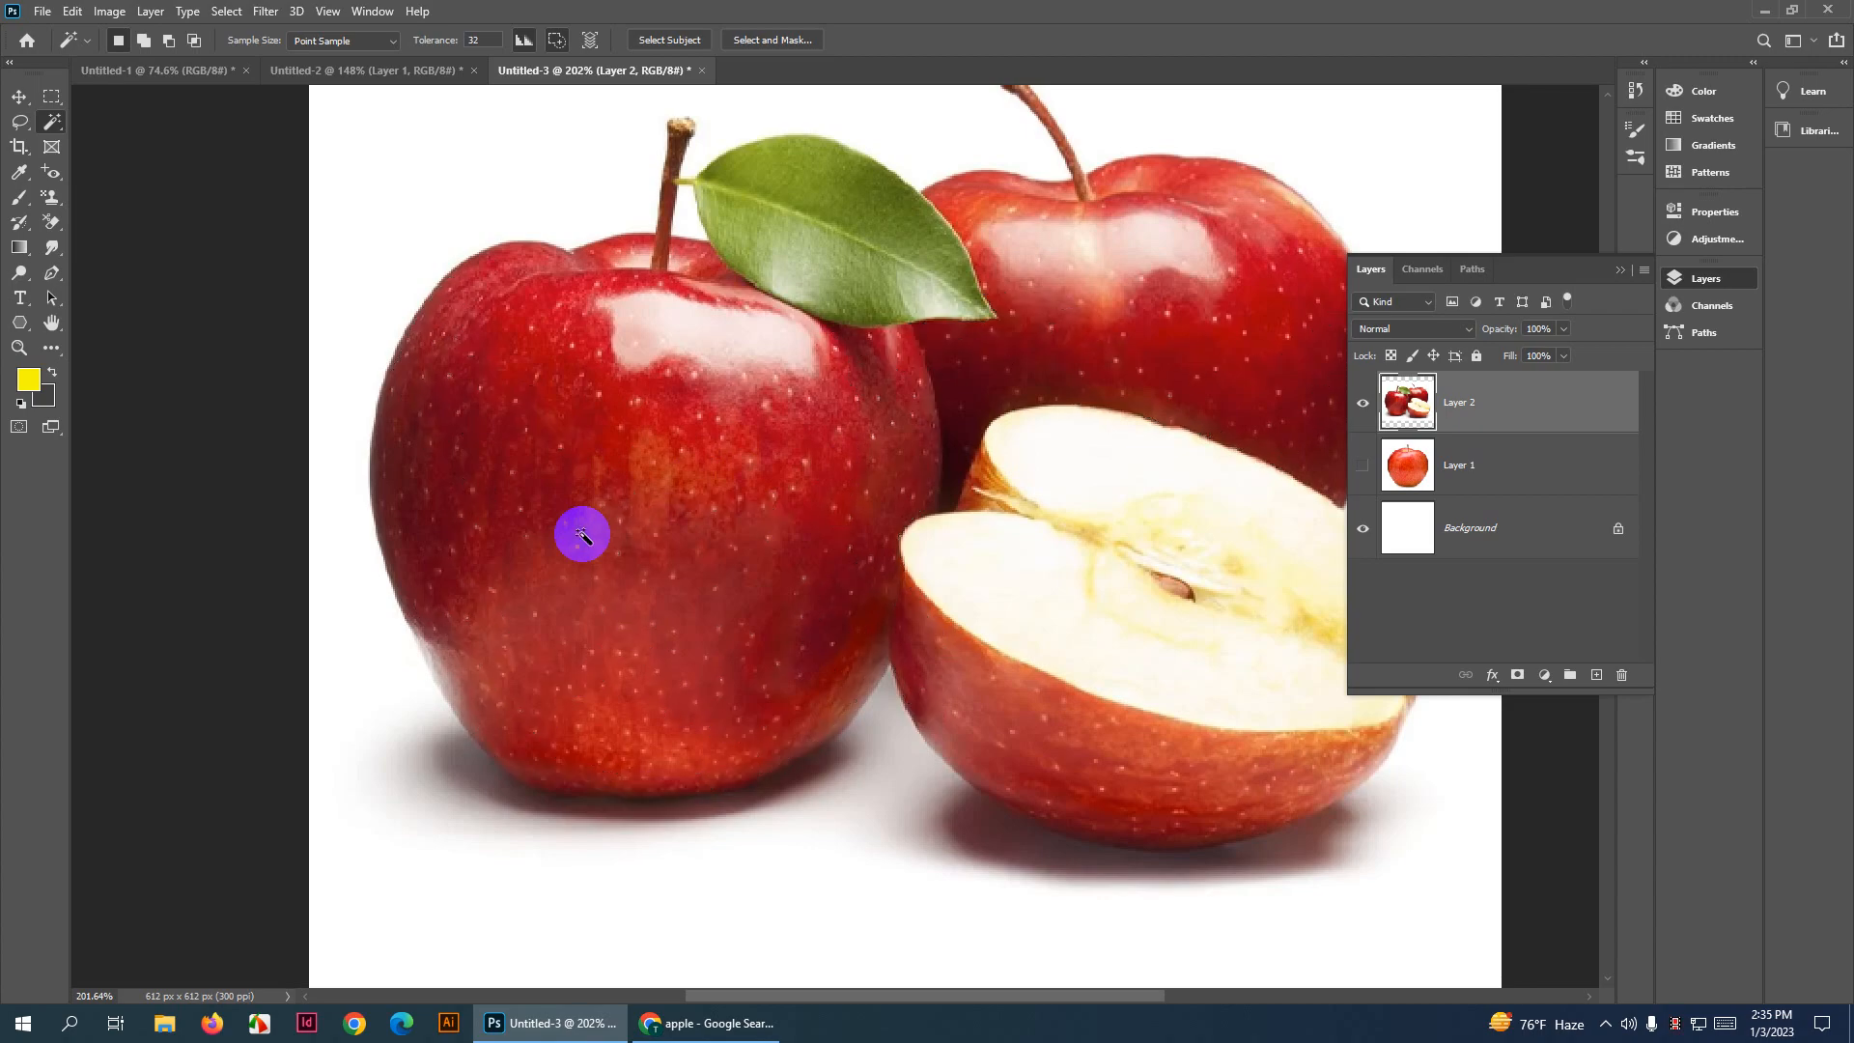
# Select the similar dark red tones from the middle of the left apple with the Magic Wand
pyautogui.click(580, 526)
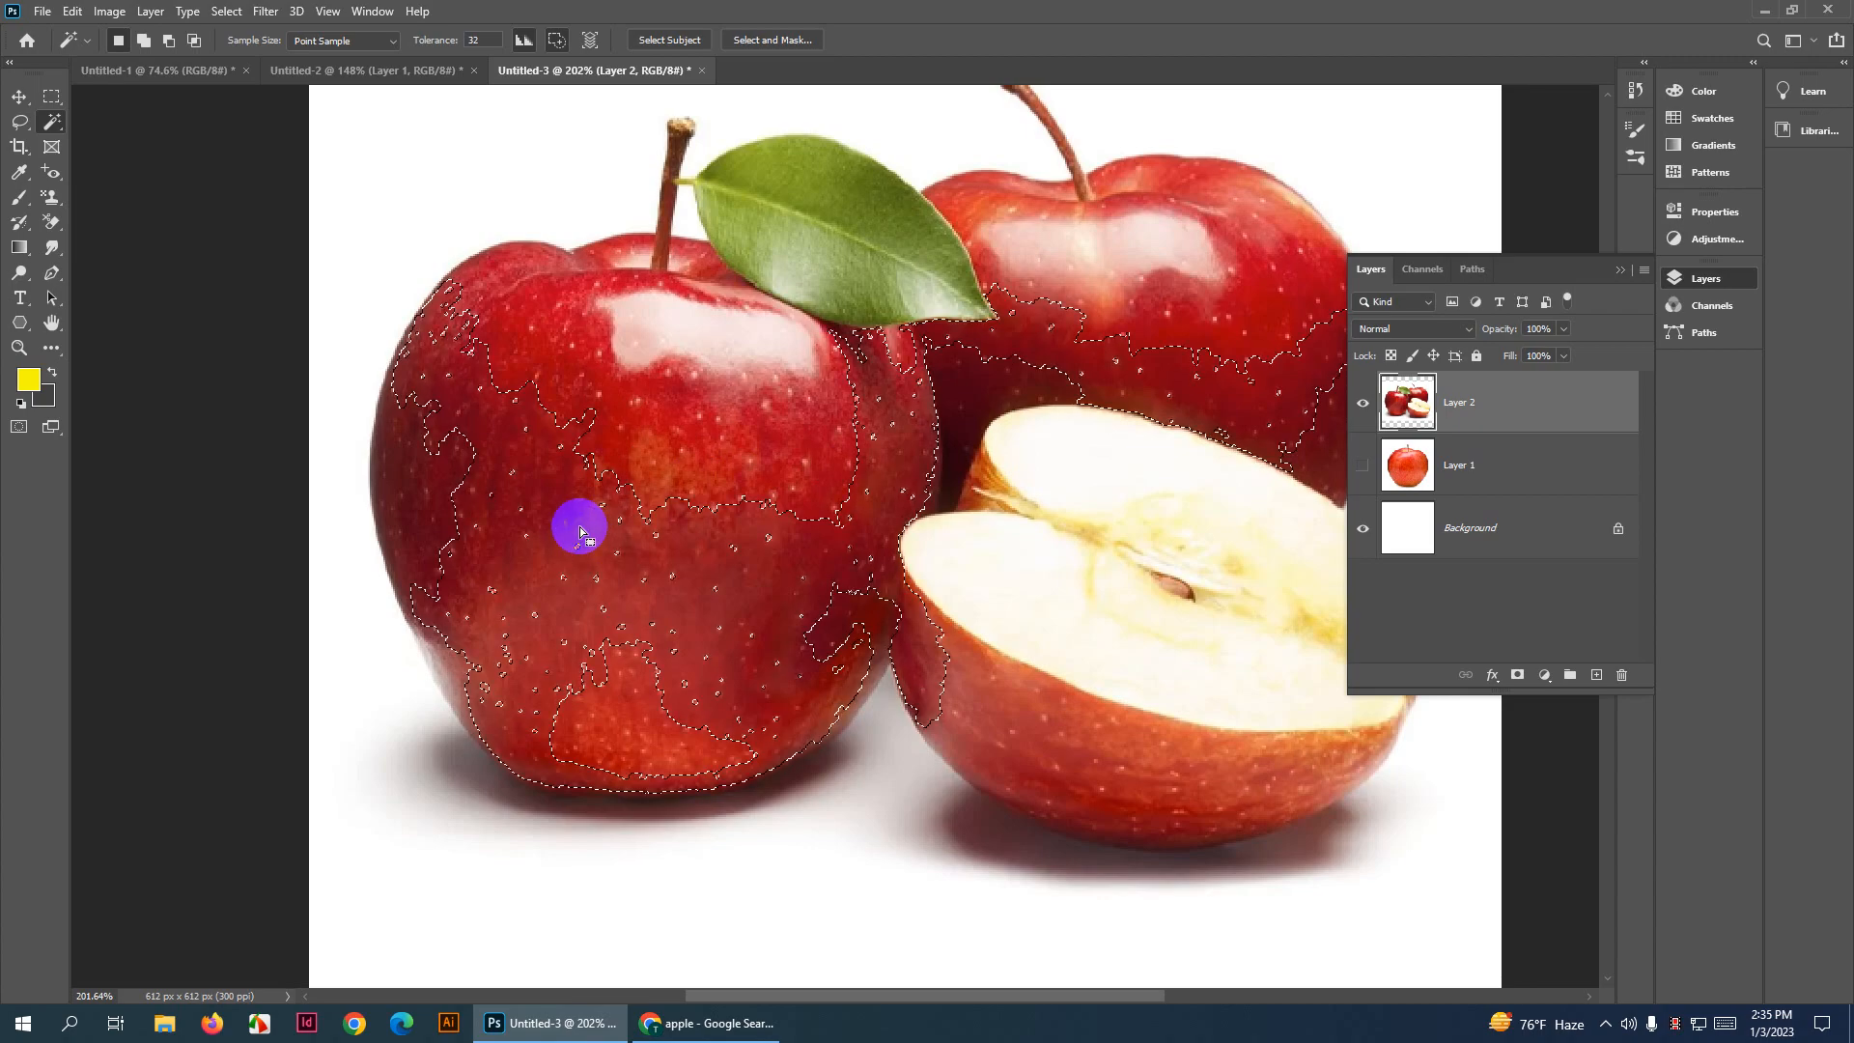
pyautogui.scroll(-2, 572, 525)
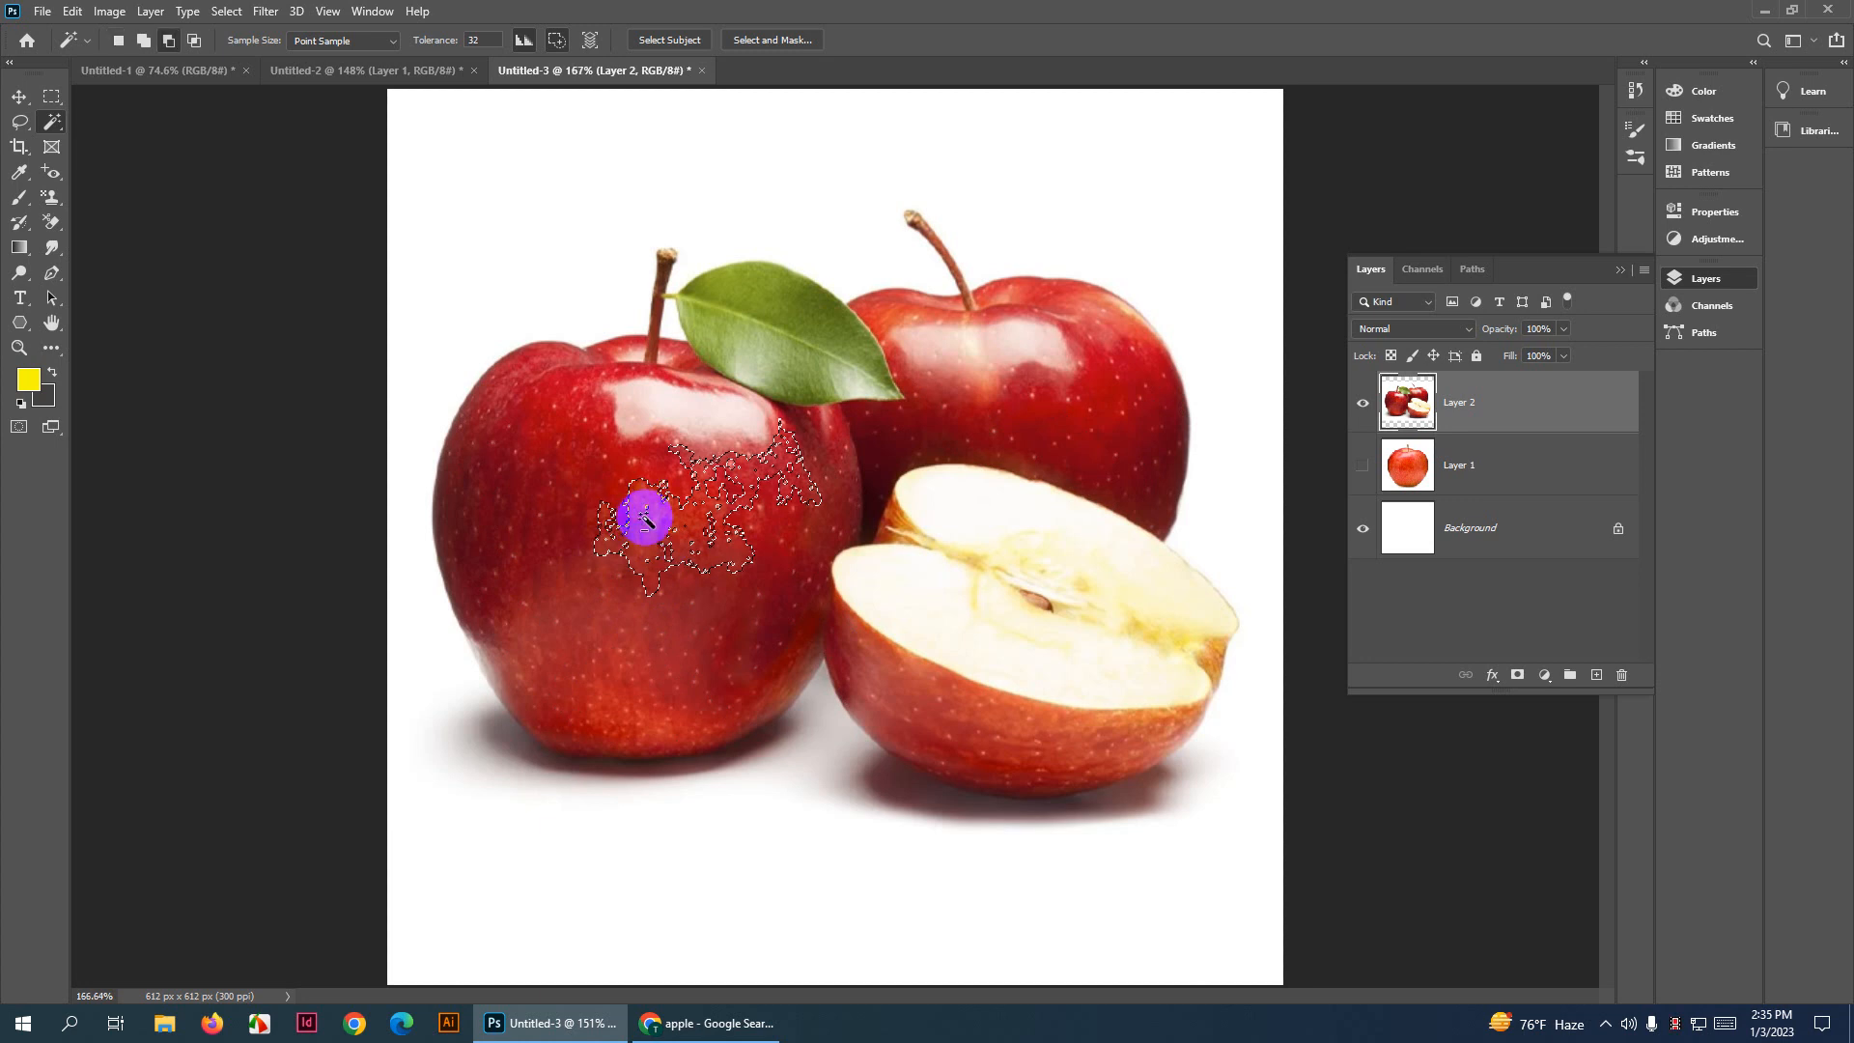
pyautogui.scroll(4, 626, 537)
pyautogui.scroll(-2, 669, 532)
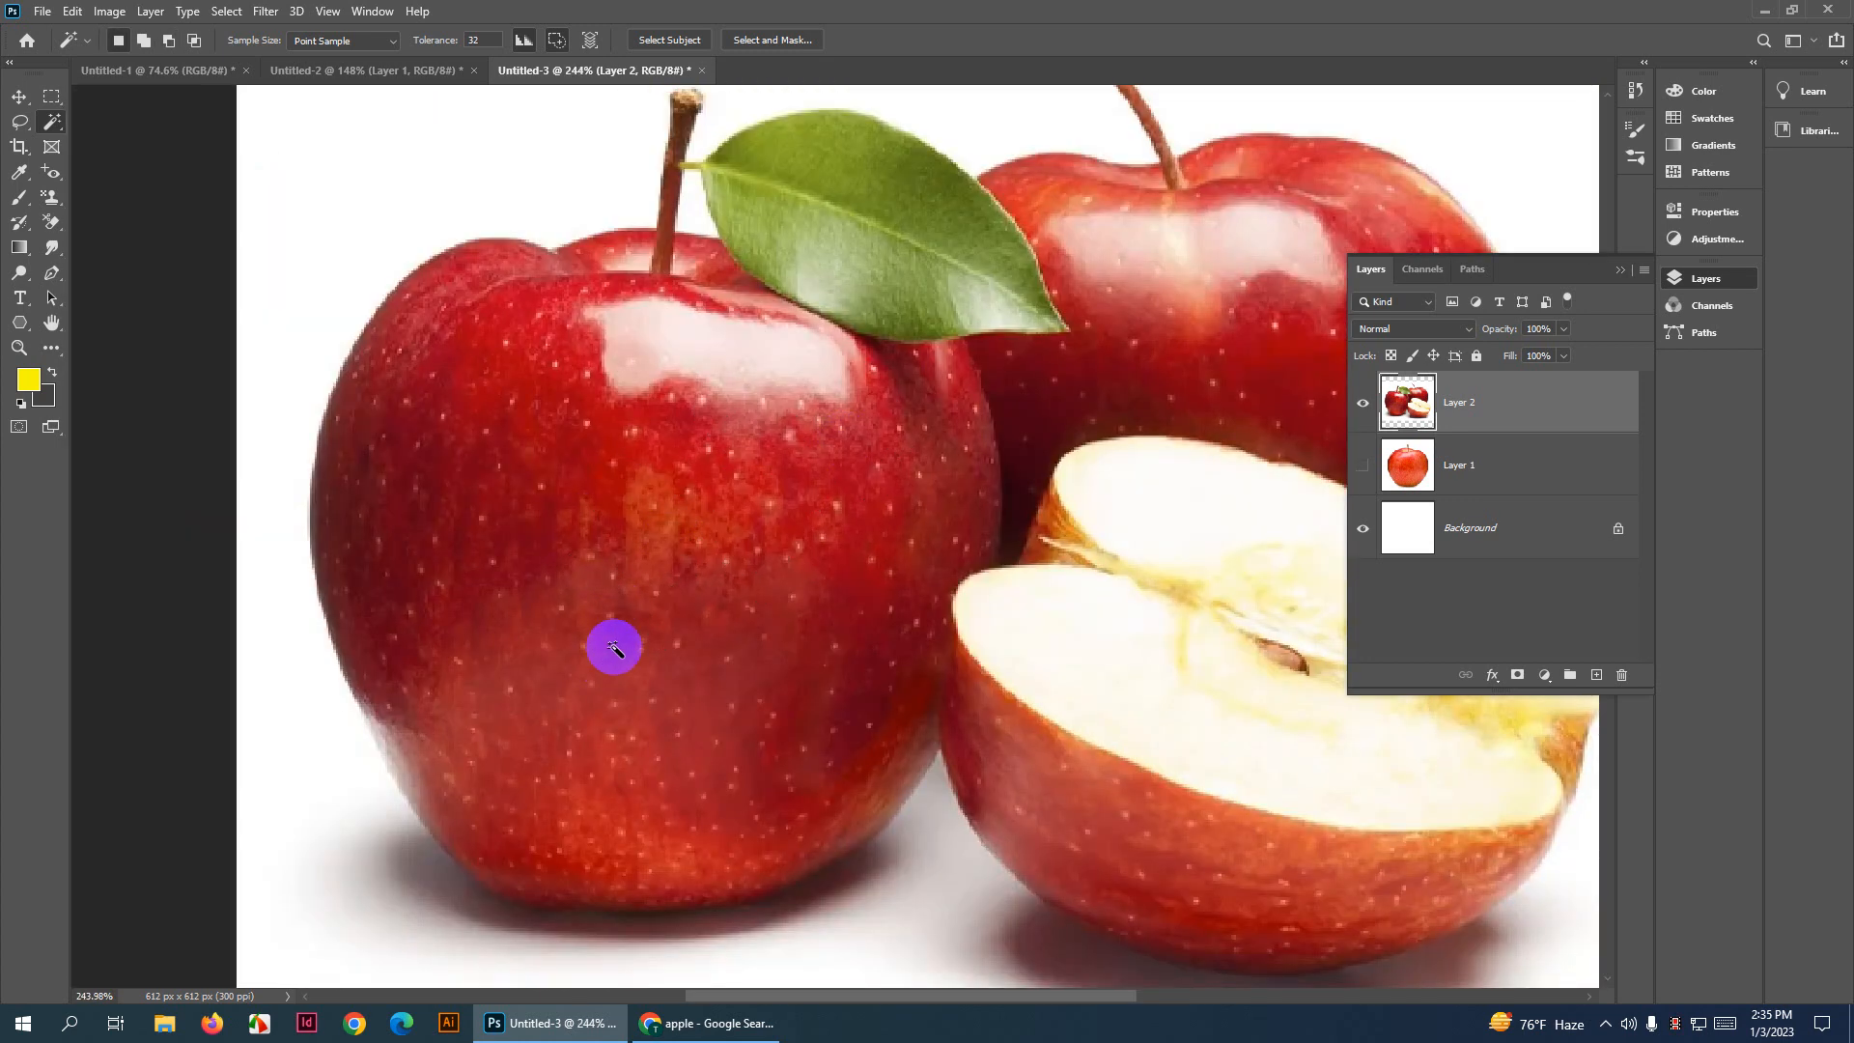
pyautogui.scroll(2, 614, 647)
pyautogui.scroll(-4, 634, 605)
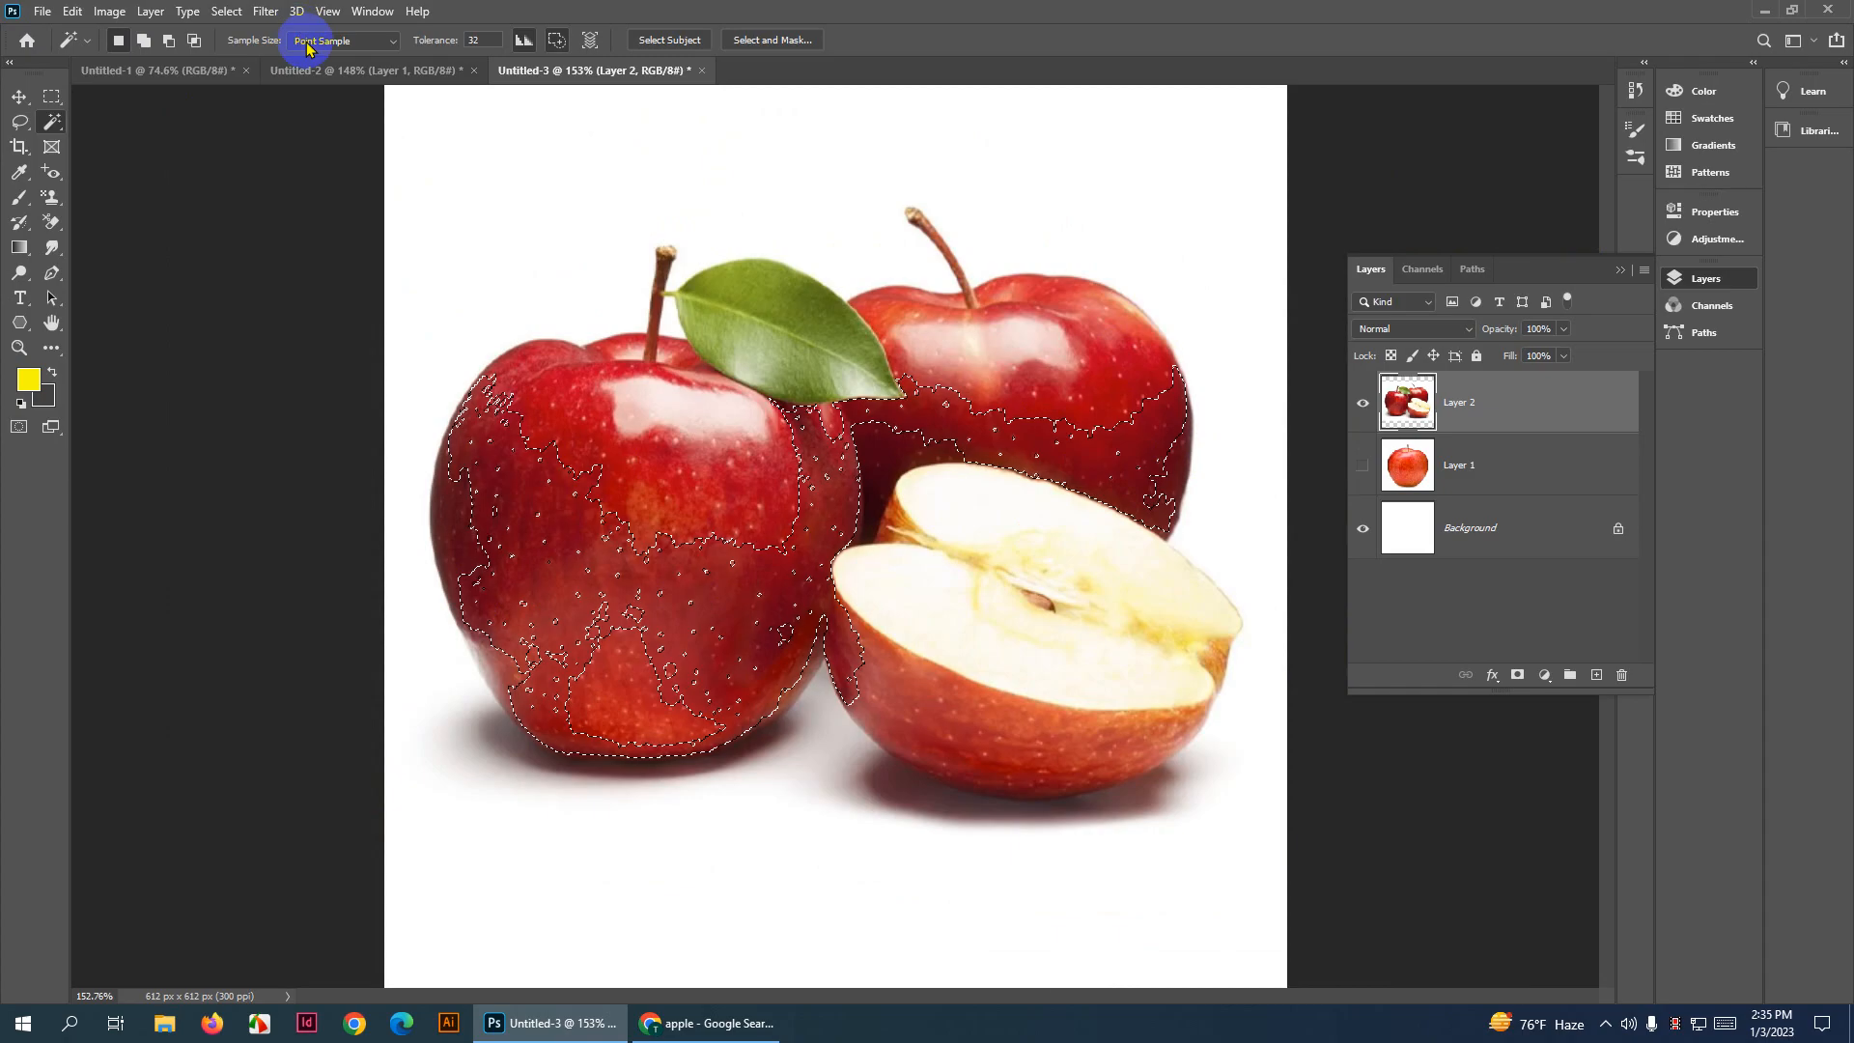
# Set the Magic Wand tolerance to 45, clear the old selection and select the dark red skin on the left apple
pyautogui.click(376, 53)
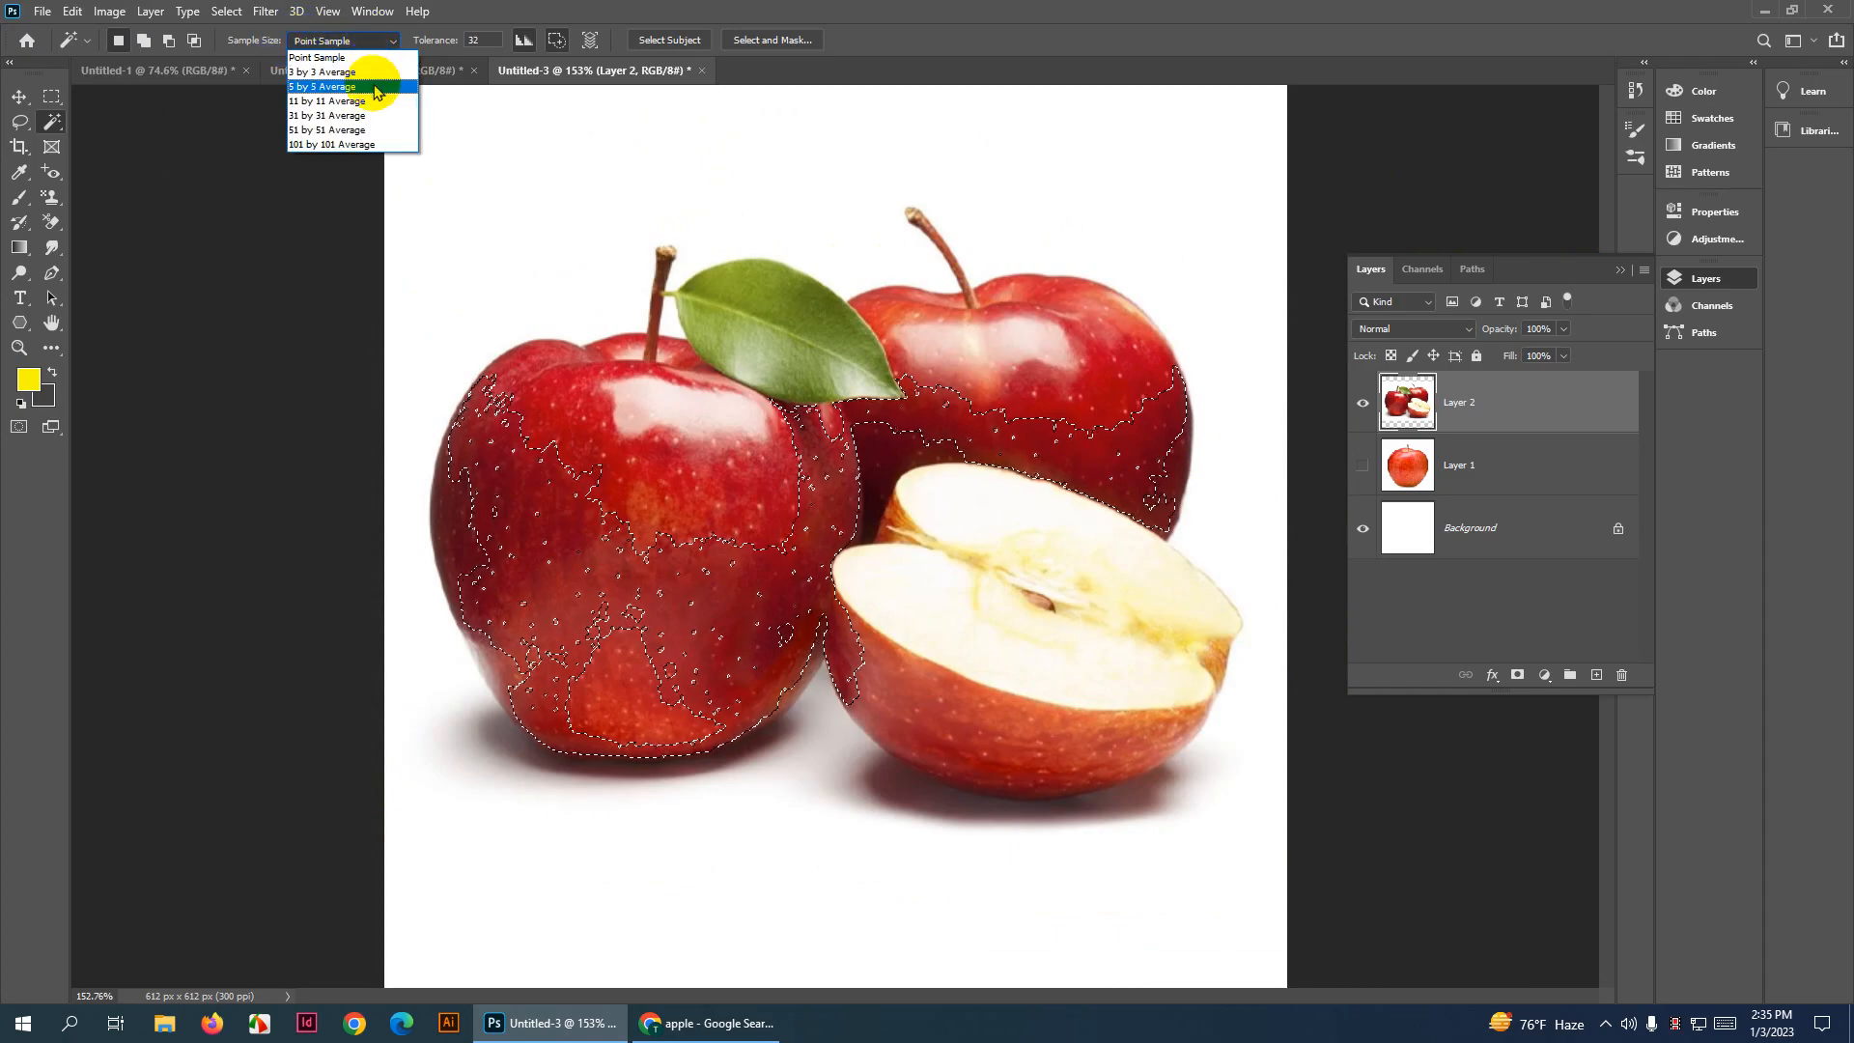
pyautogui.click(726, 11)
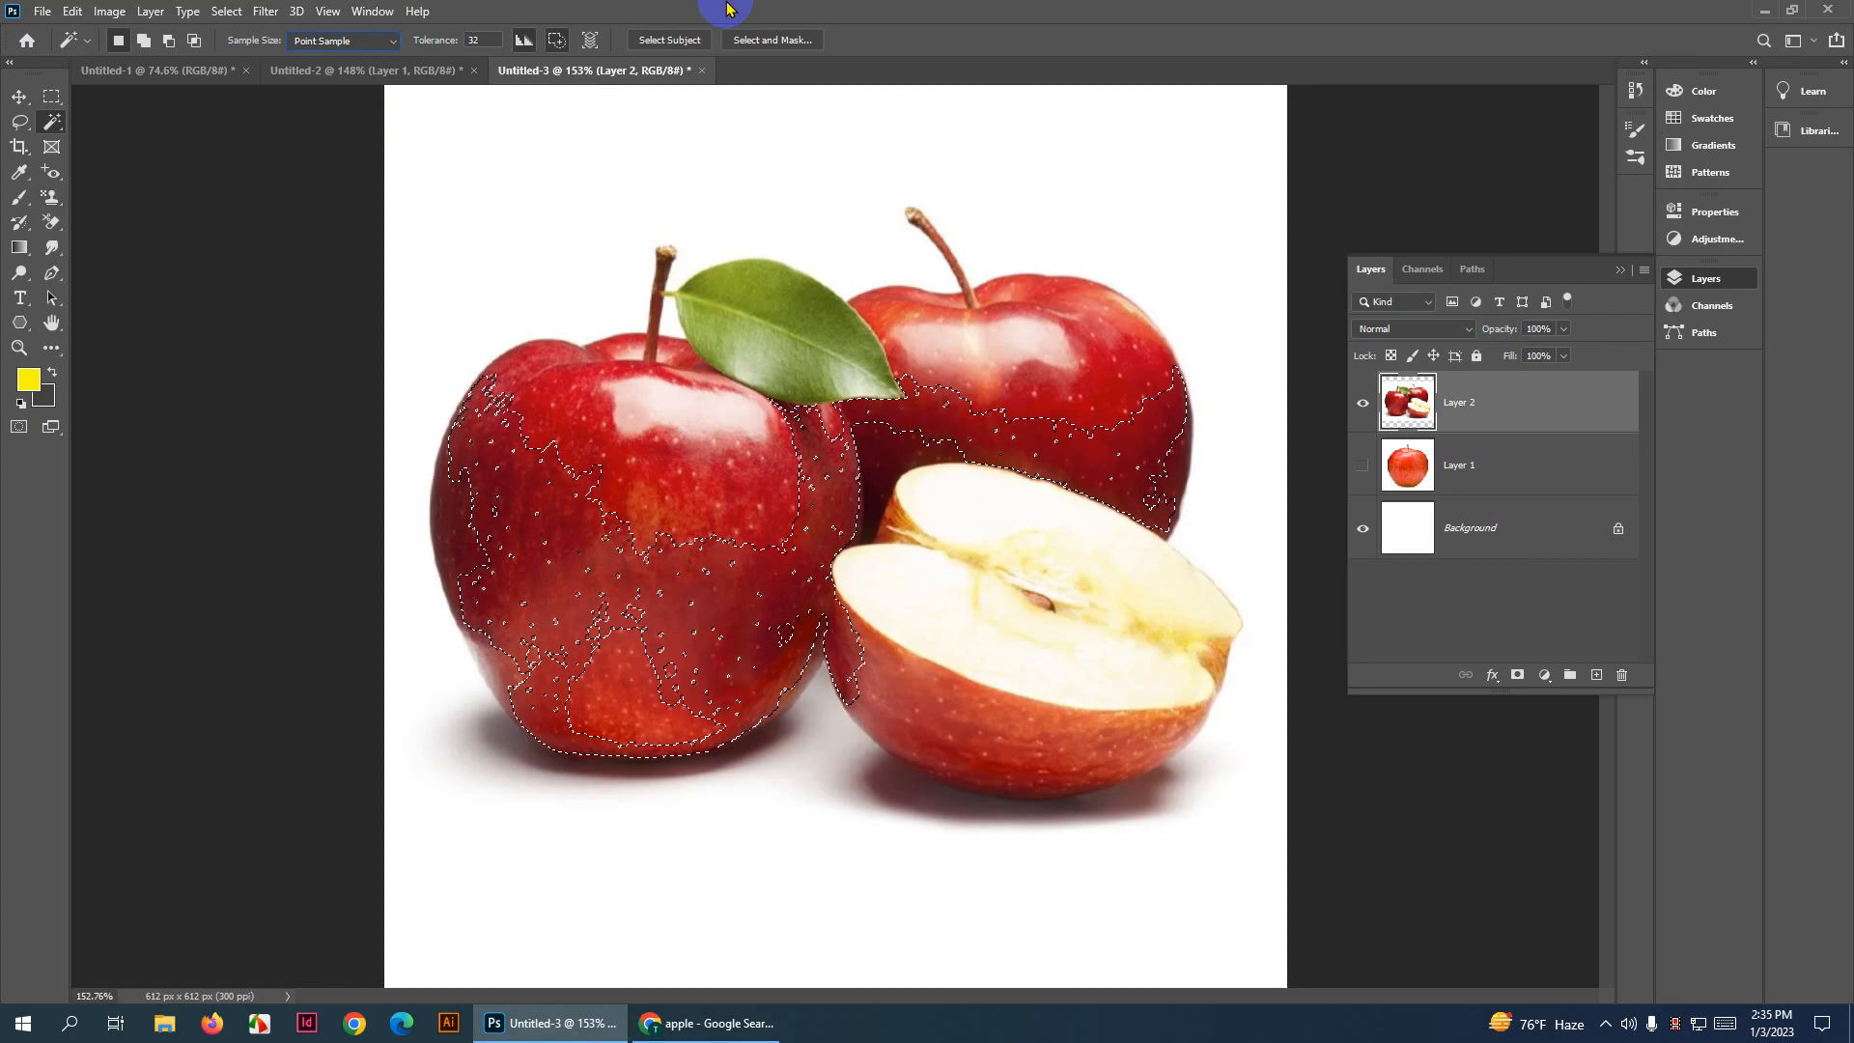
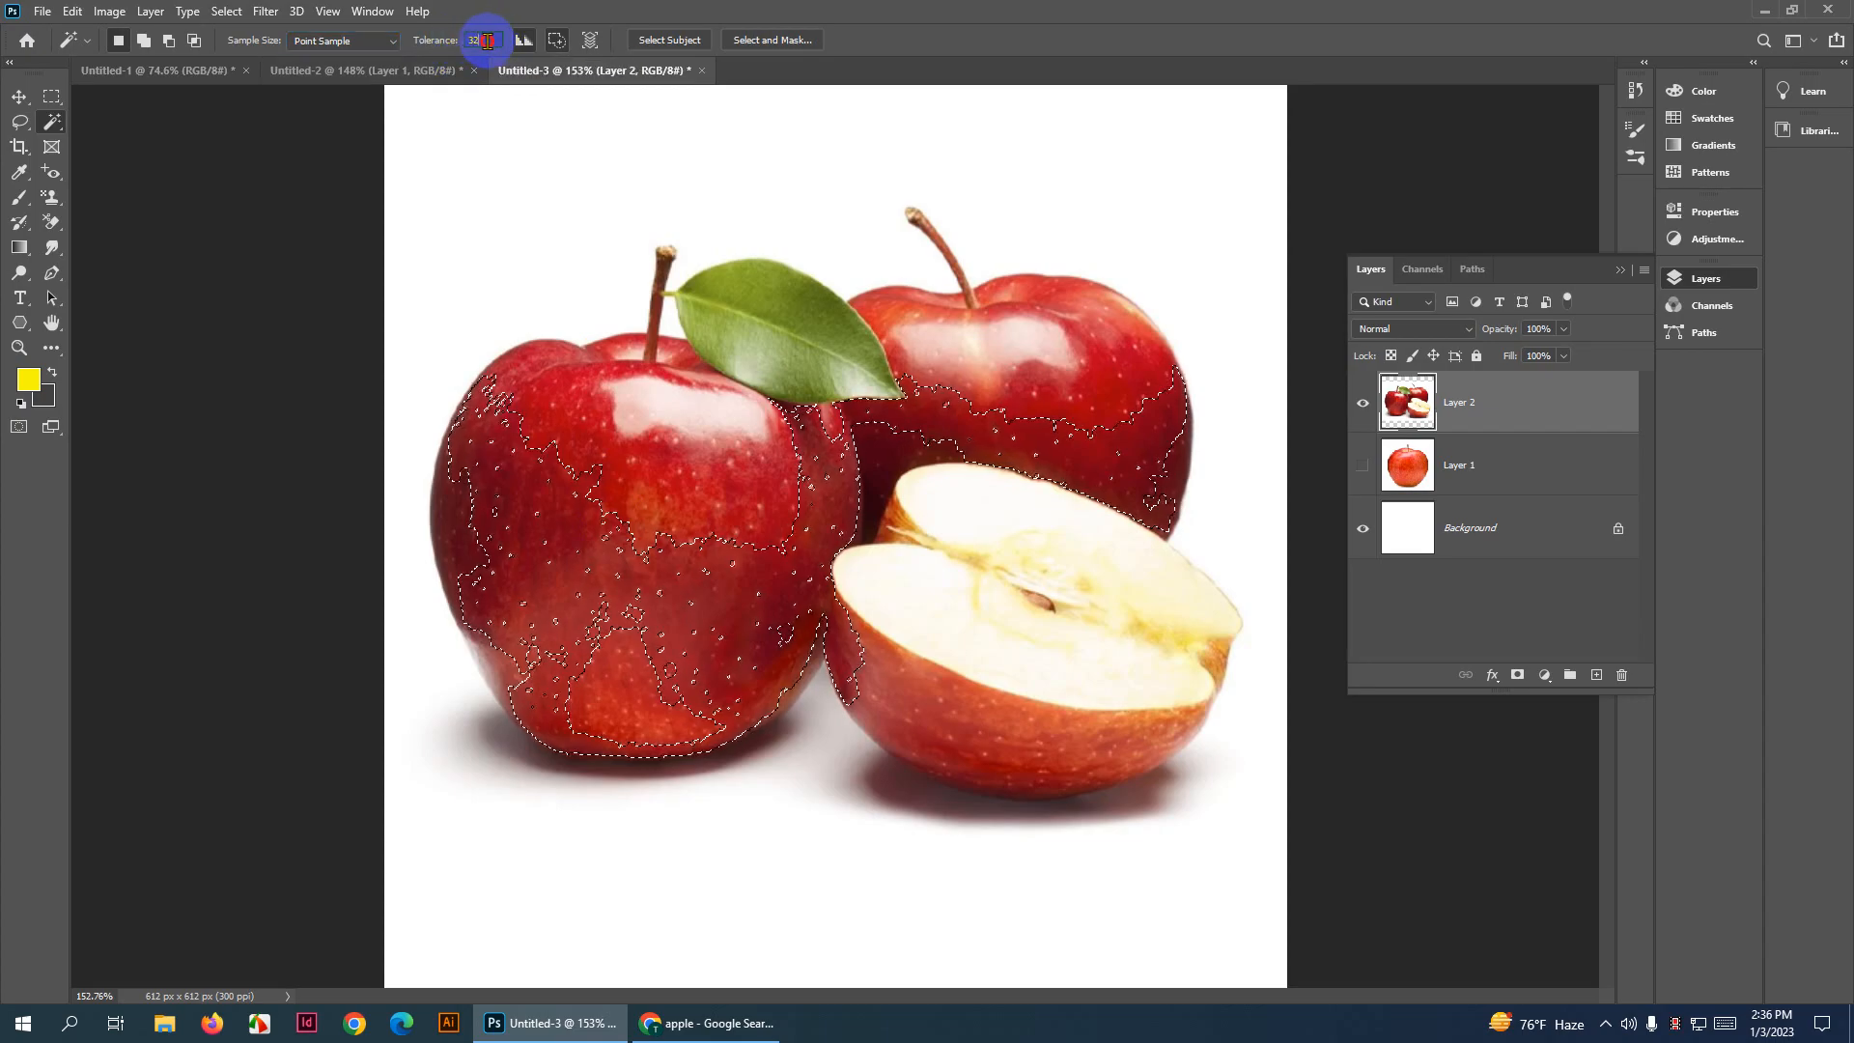
pyautogui.click(472, 37)
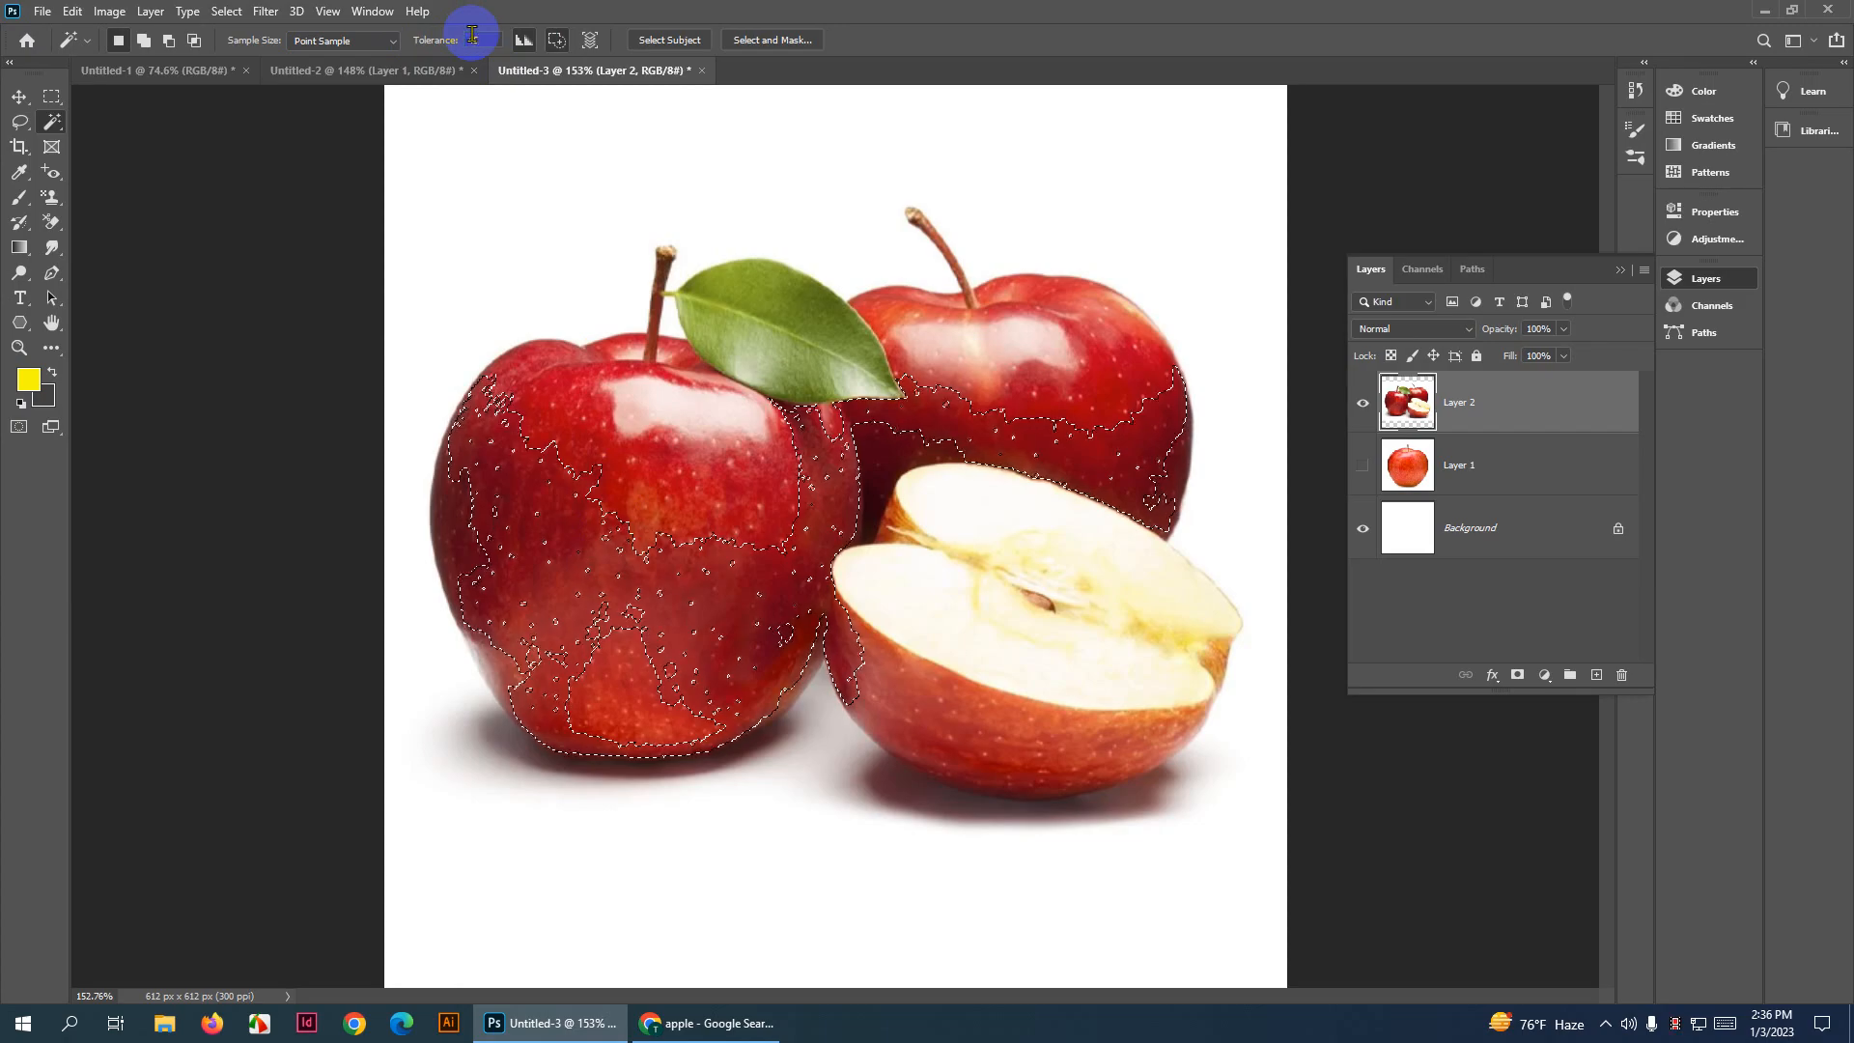
pyautogui.write('45')
pyautogui.hotkey('ctrl', 'd')
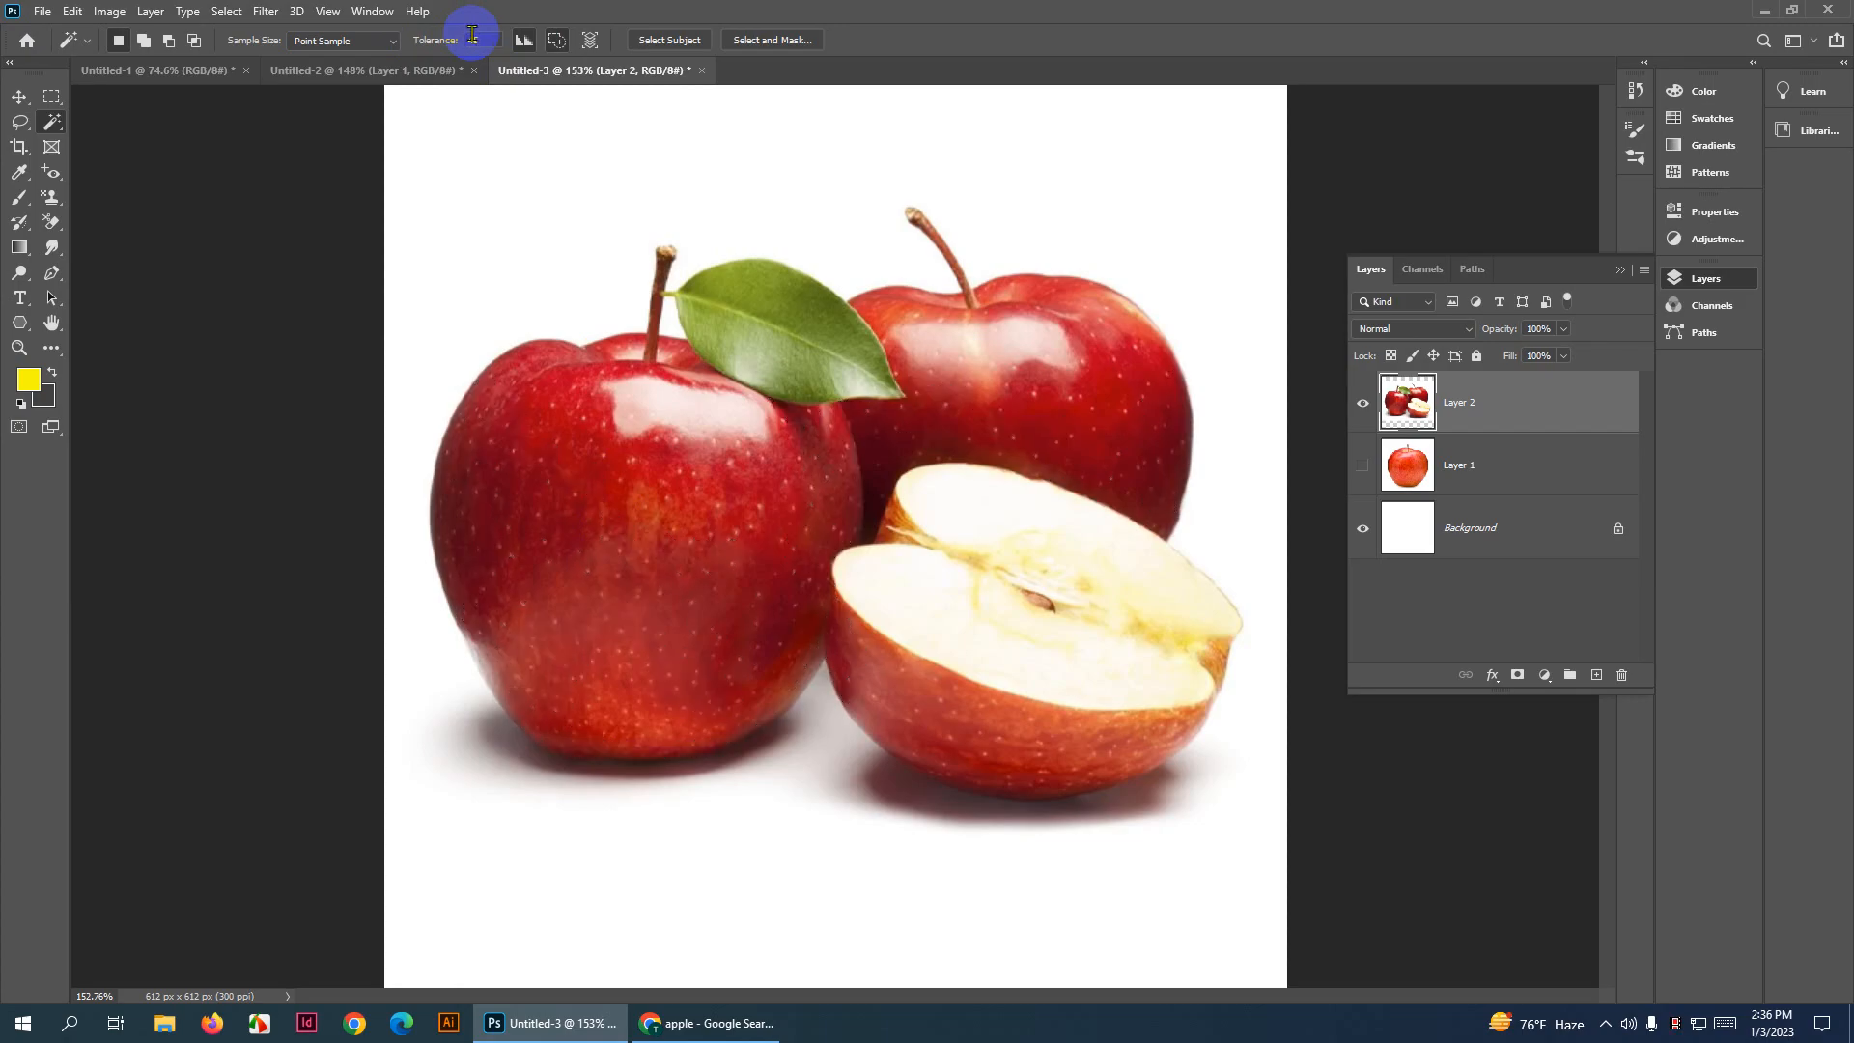
pyautogui.click(630, 590)
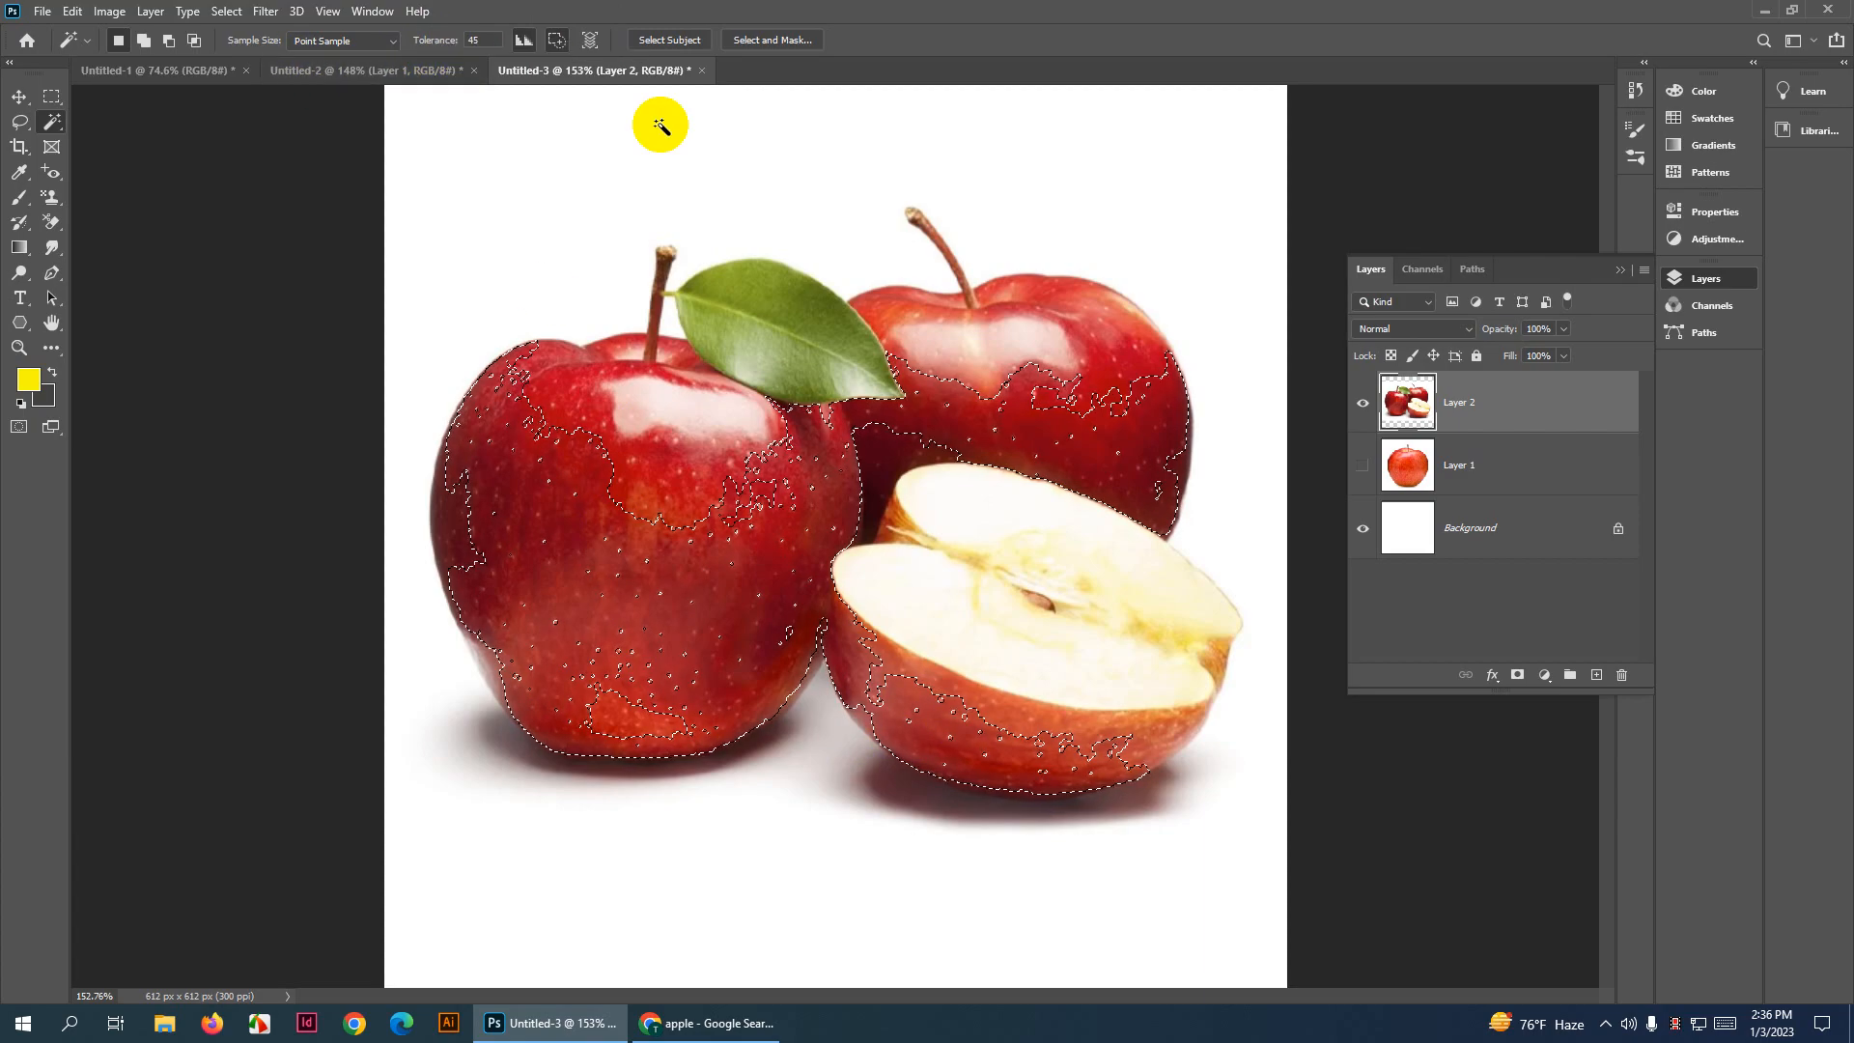
# Select the upper red skin of the left apple and add more red areas from it and the back apple
pyautogui.click(662, 471)
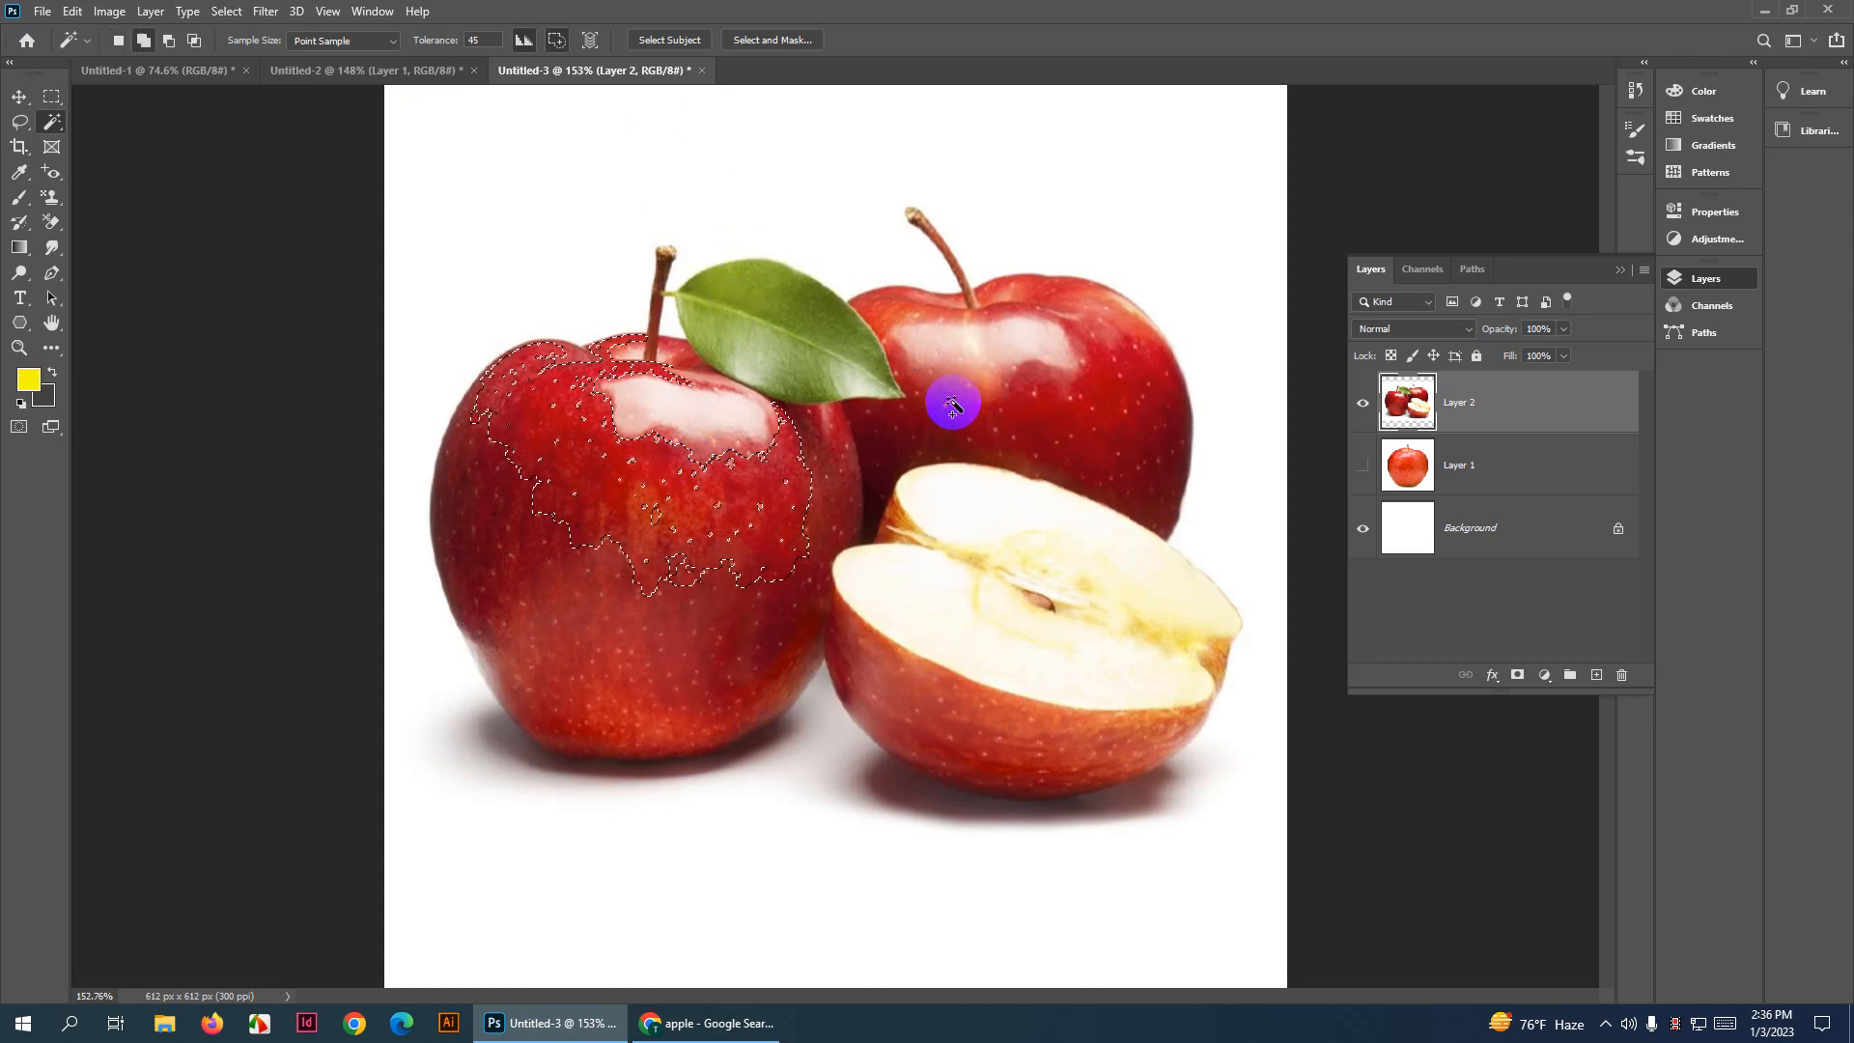
pyautogui.keyDown('shift'); pyautogui.click(952, 406); pyautogui.keyUp('shift')
pyautogui.keyDown('shift'); pyautogui.click(704, 472); pyautogui.keyUp('shift')
pyautogui.keyDown('shift'); pyautogui.click(691, 418); pyautogui.keyUp('shift')
pyautogui.click(462, 463)
pyautogui.click(480, 538)
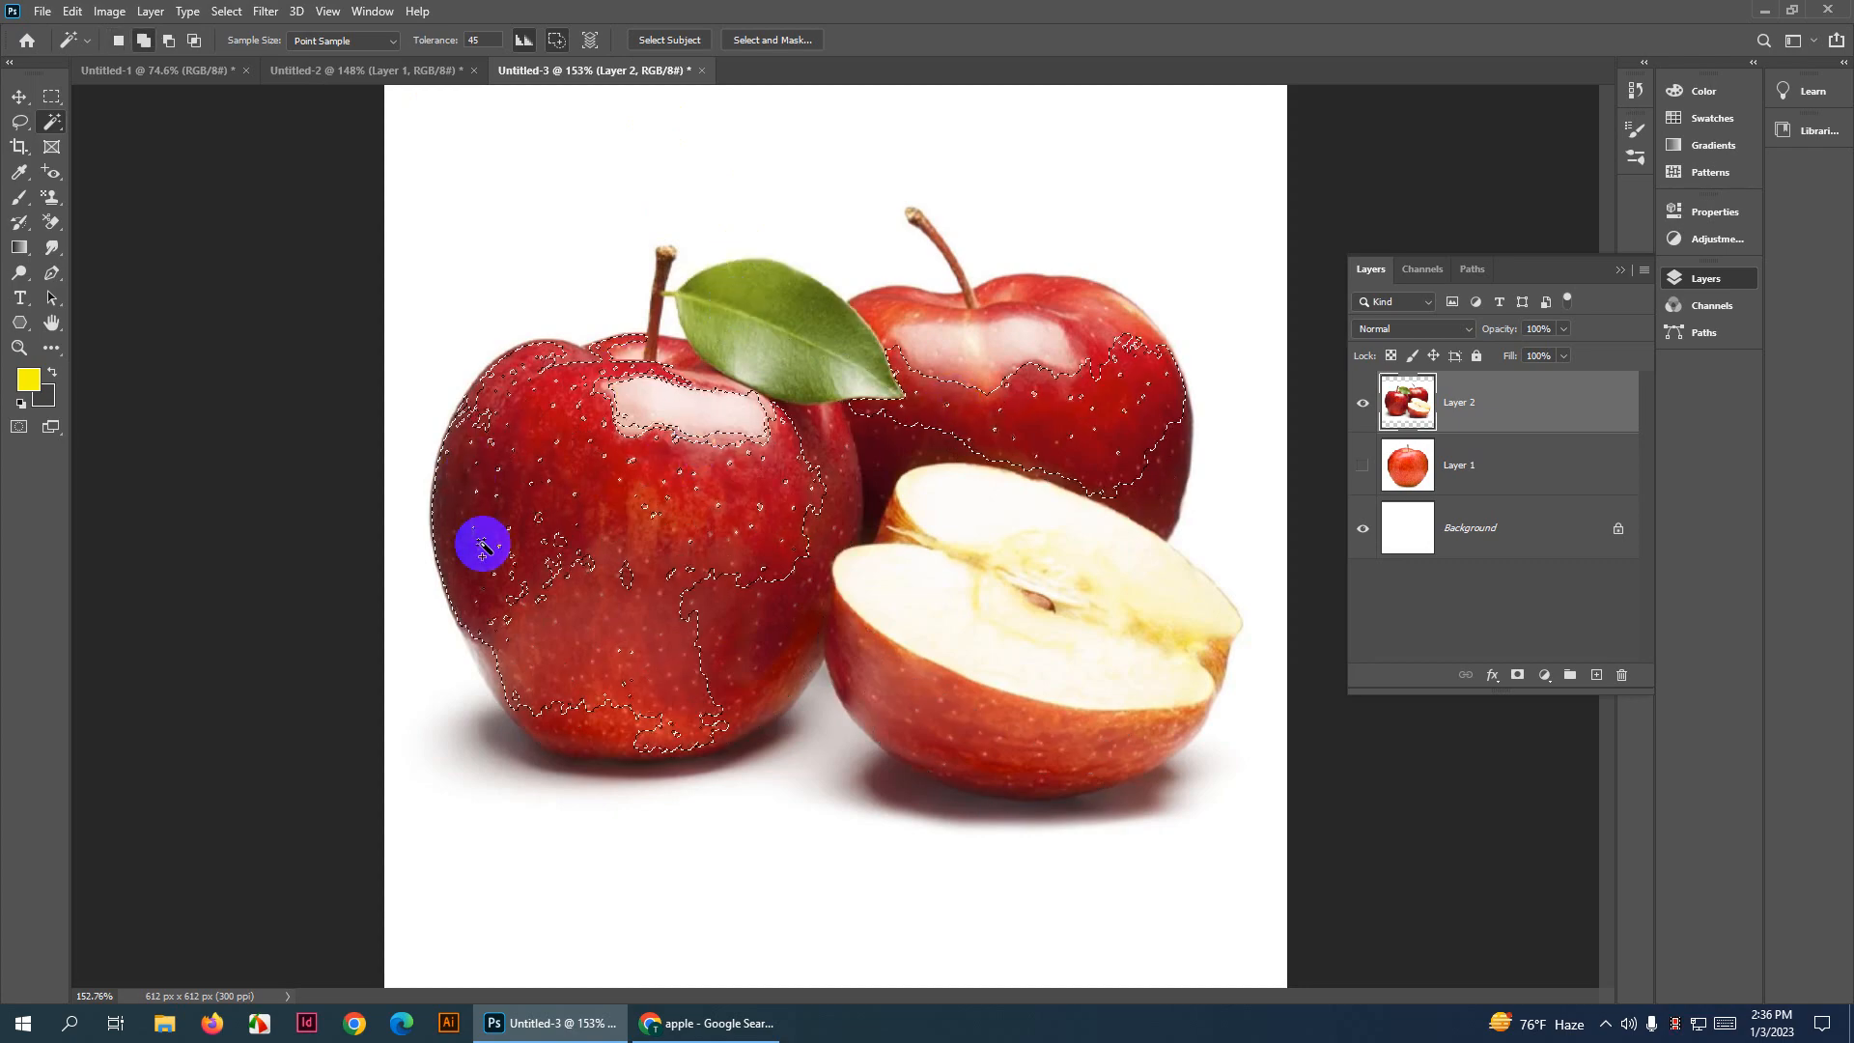
# Try a Magic Wand selection on the left apple's red skin with the tolerance raised to 220
pyautogui.moveTo(416, 48); pyautogui.dragTo(592, 45)
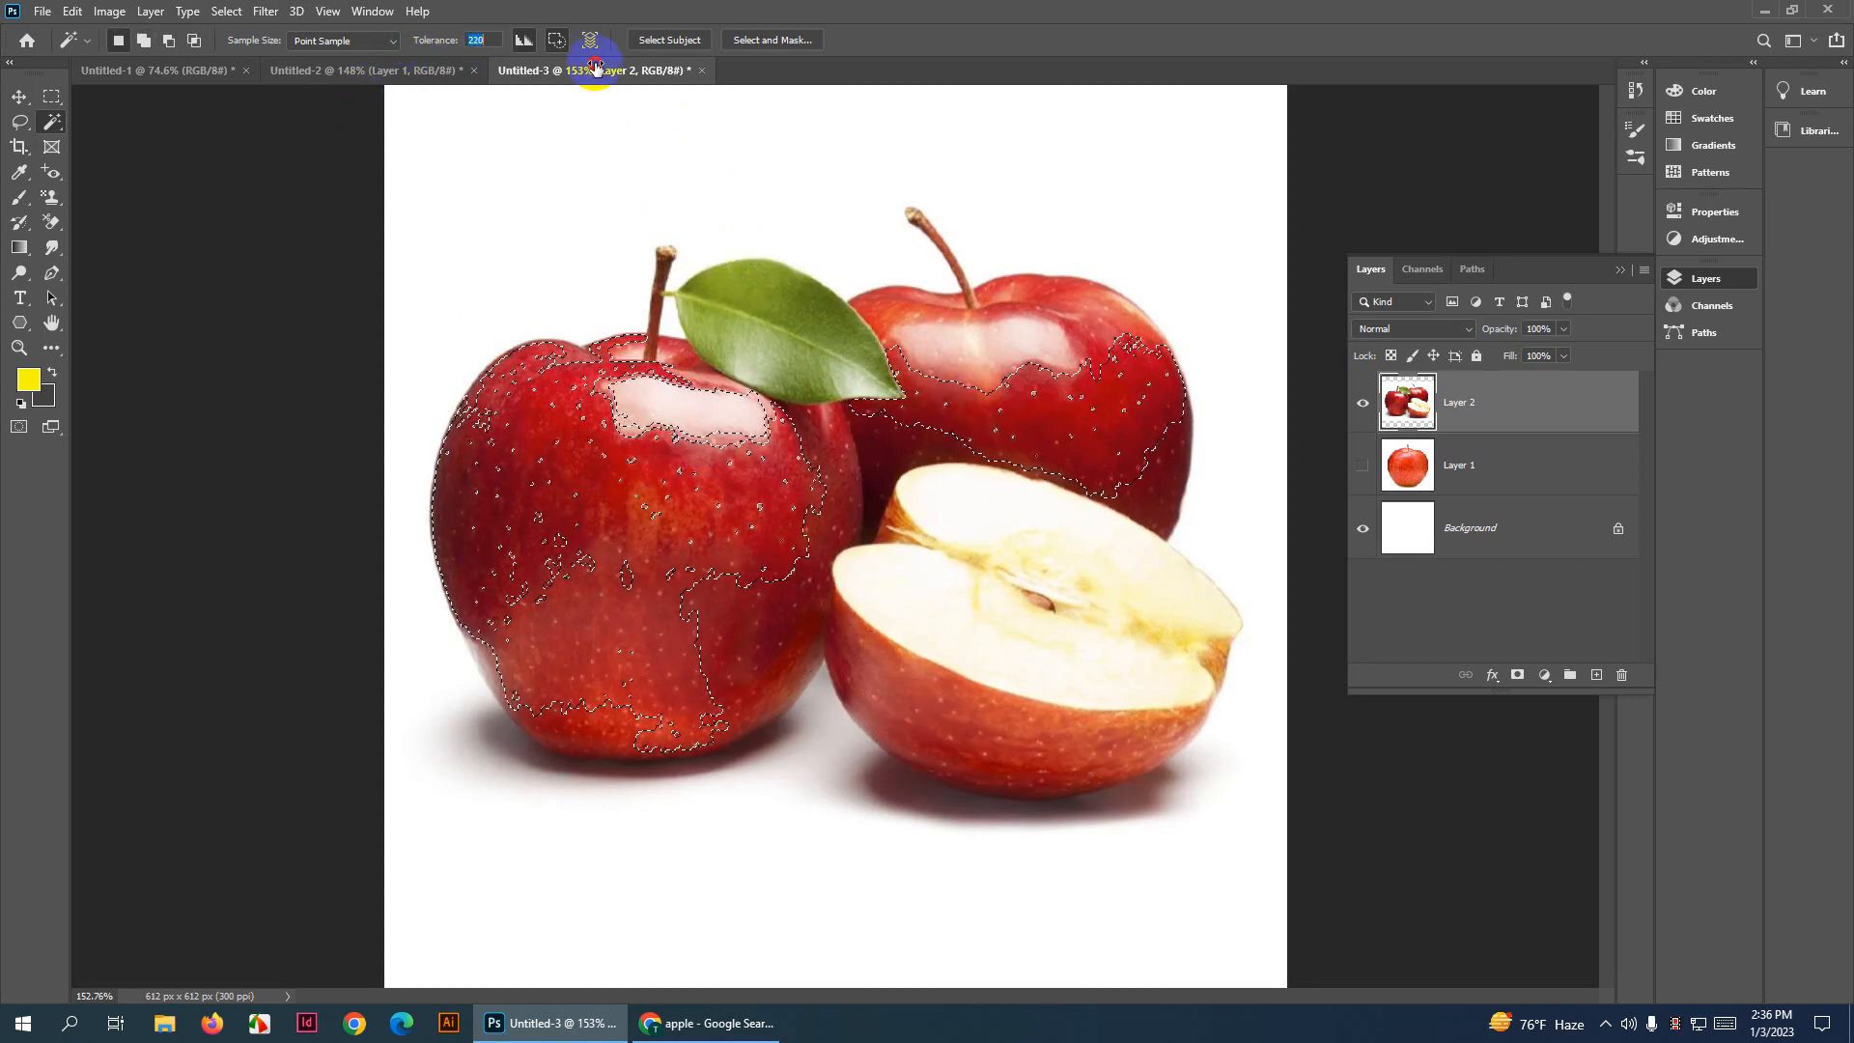
pyautogui.click(438, 161)
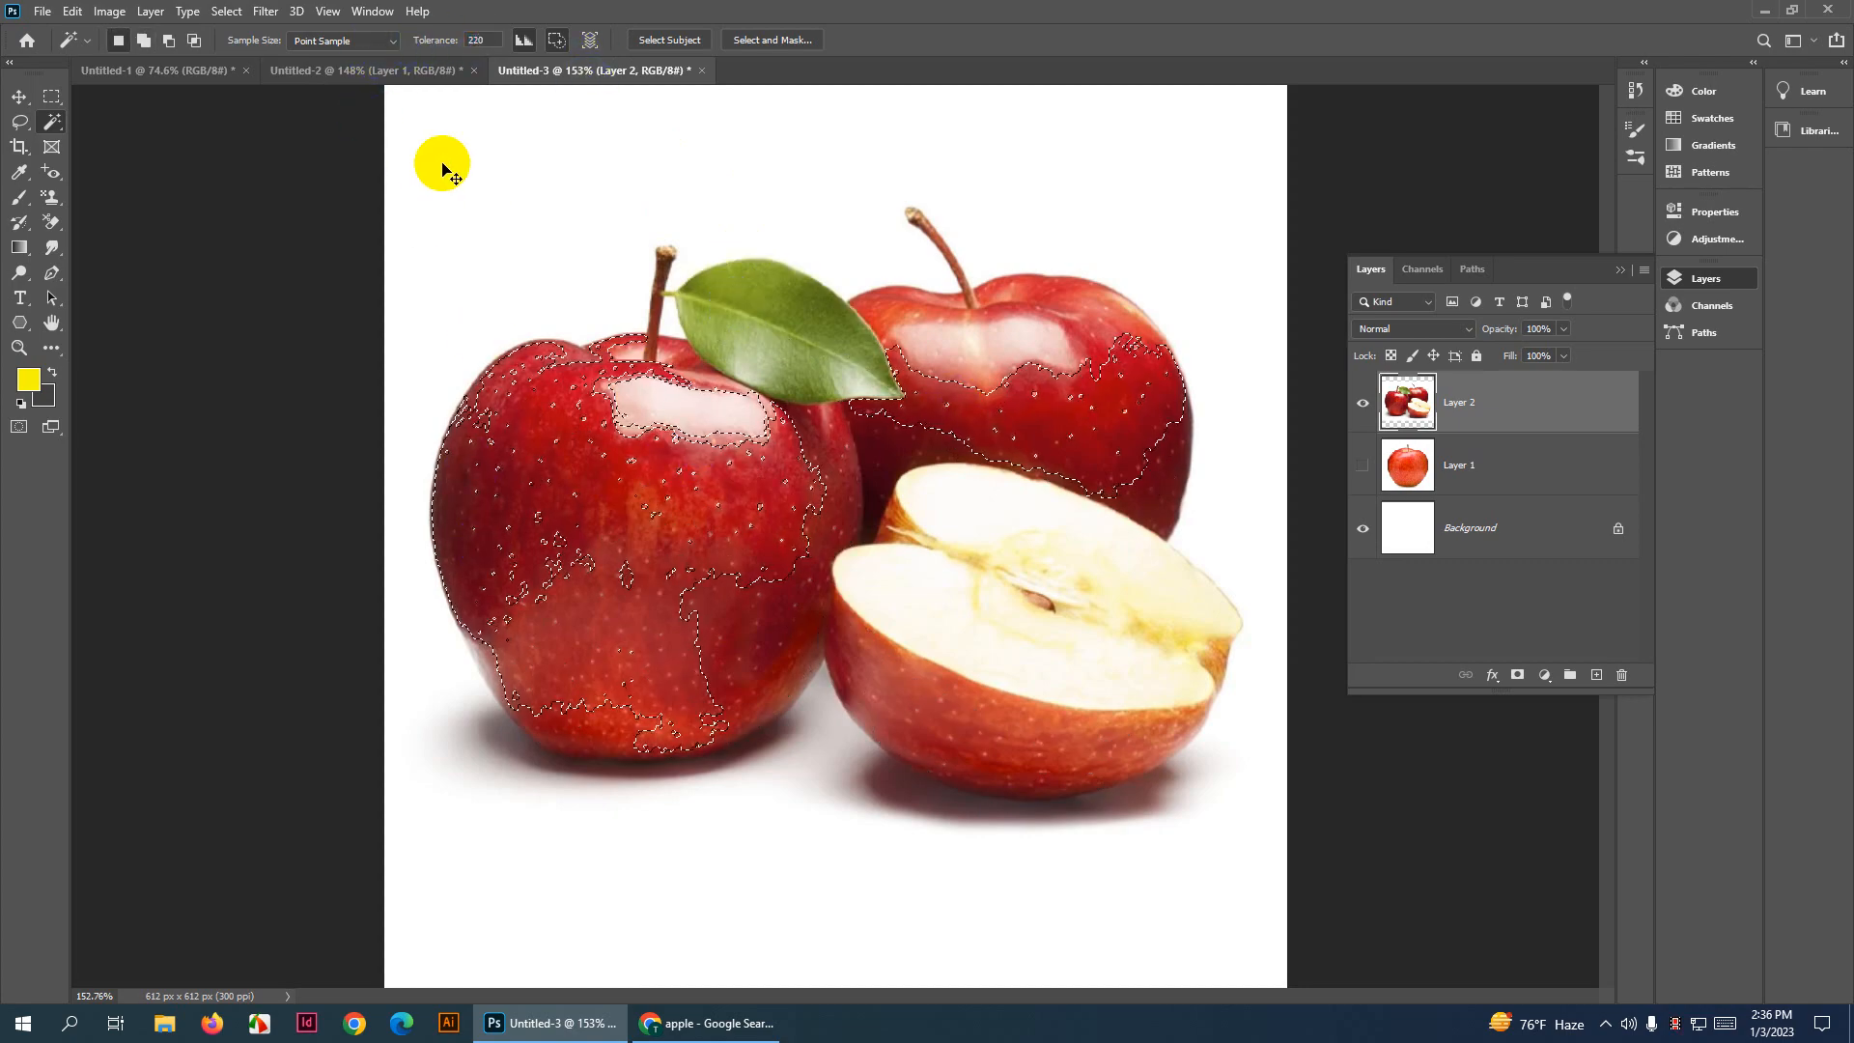
pyautogui.click(579, 389)
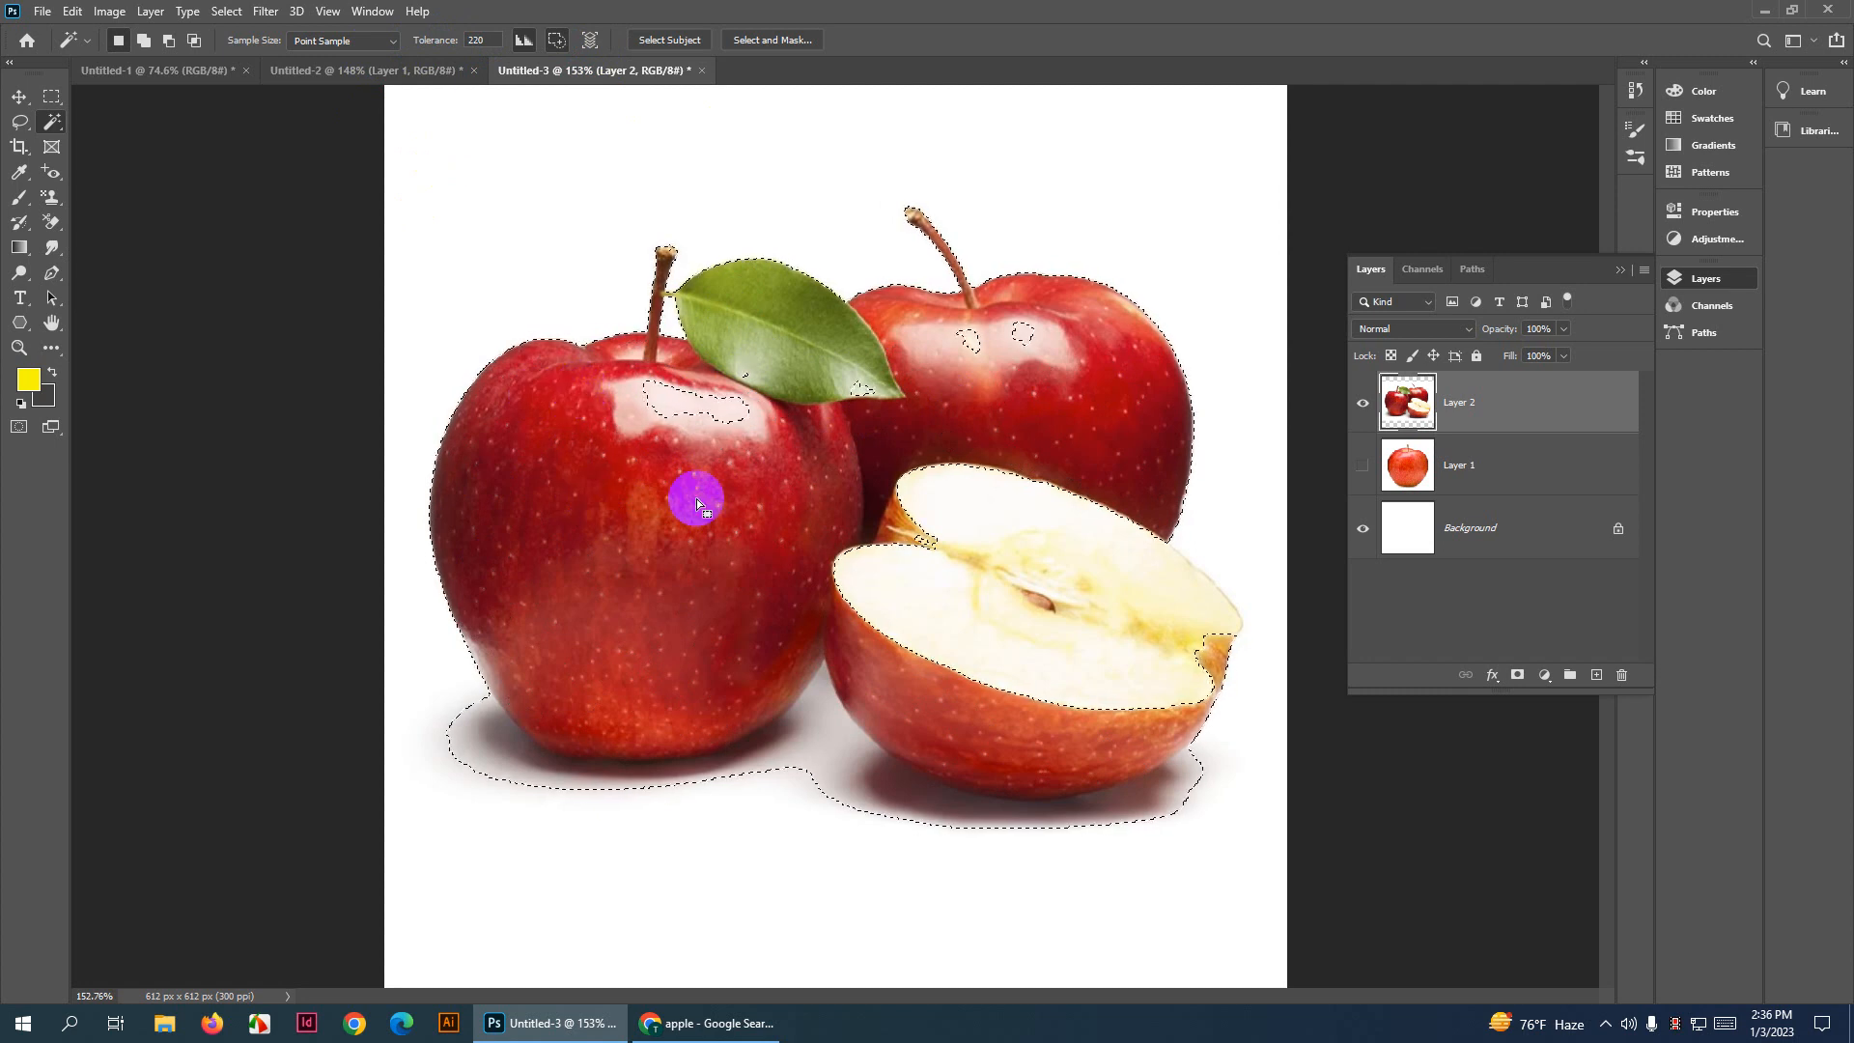
pyautogui.hotkey('ctrl', 'd')
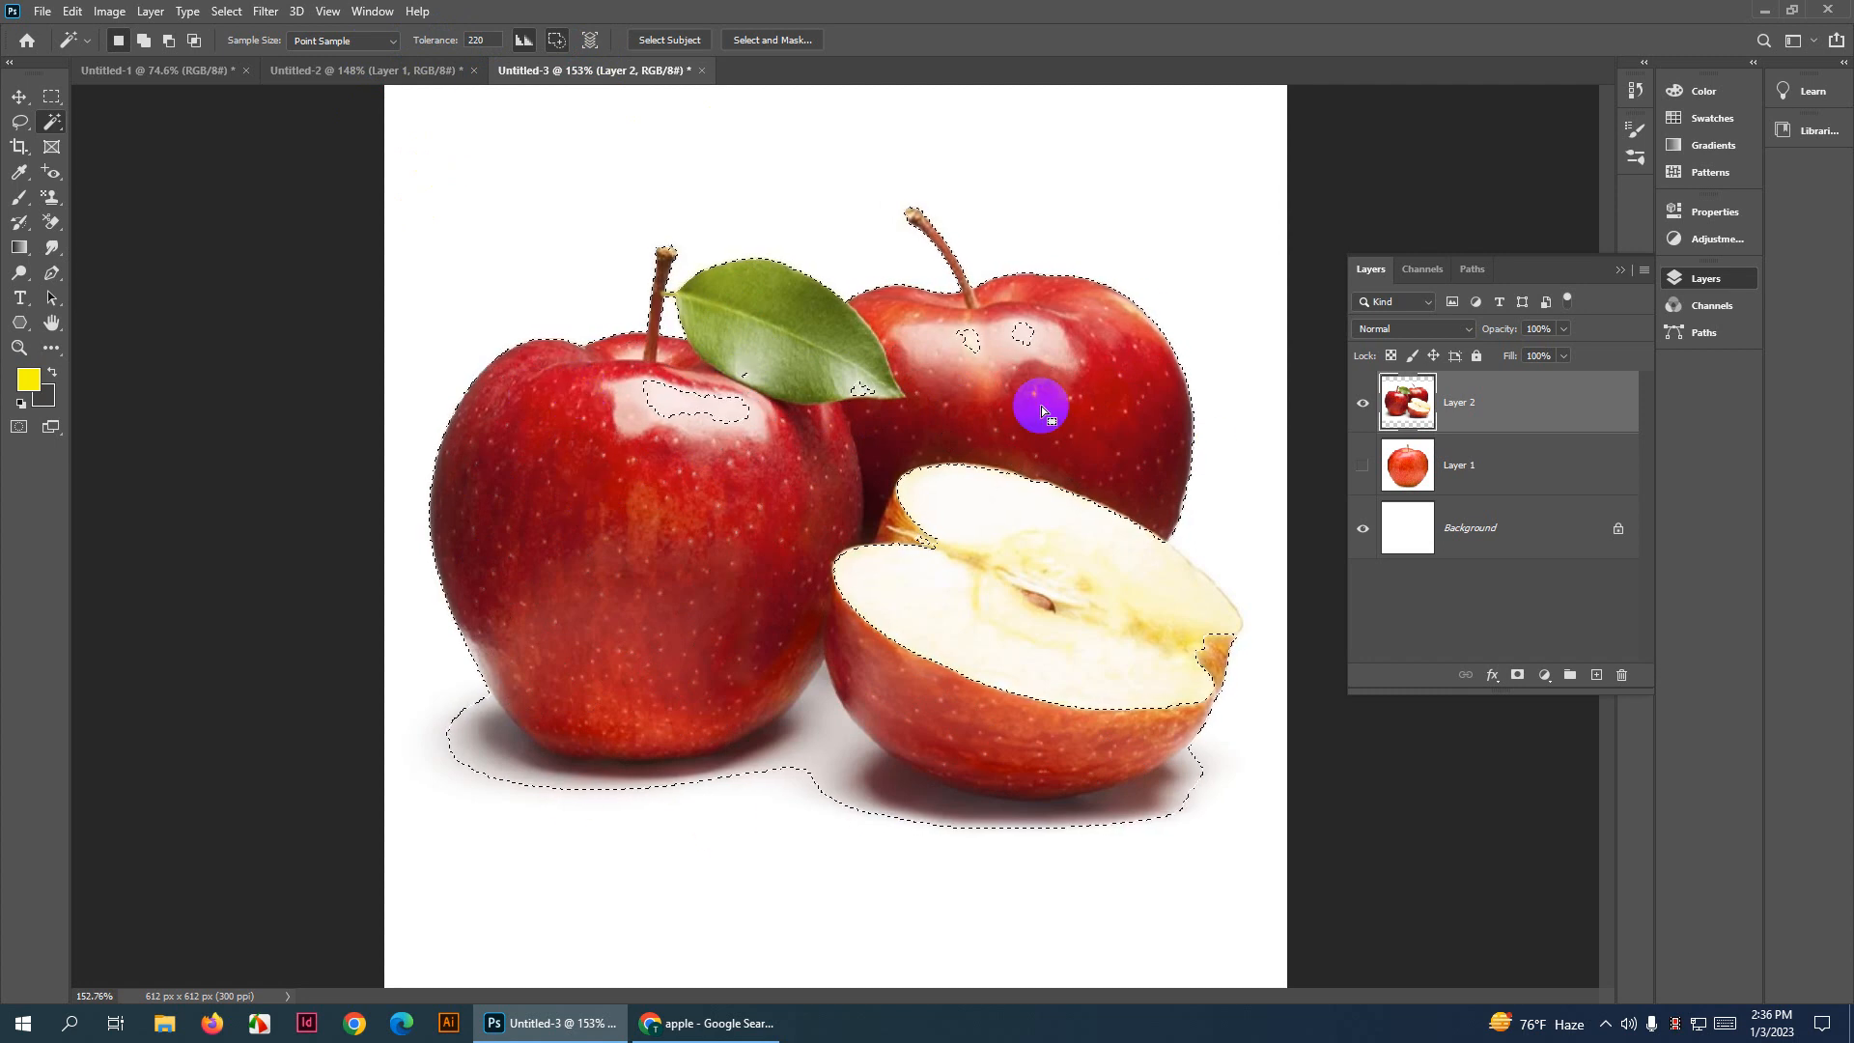
pyautogui.click(739, 507)
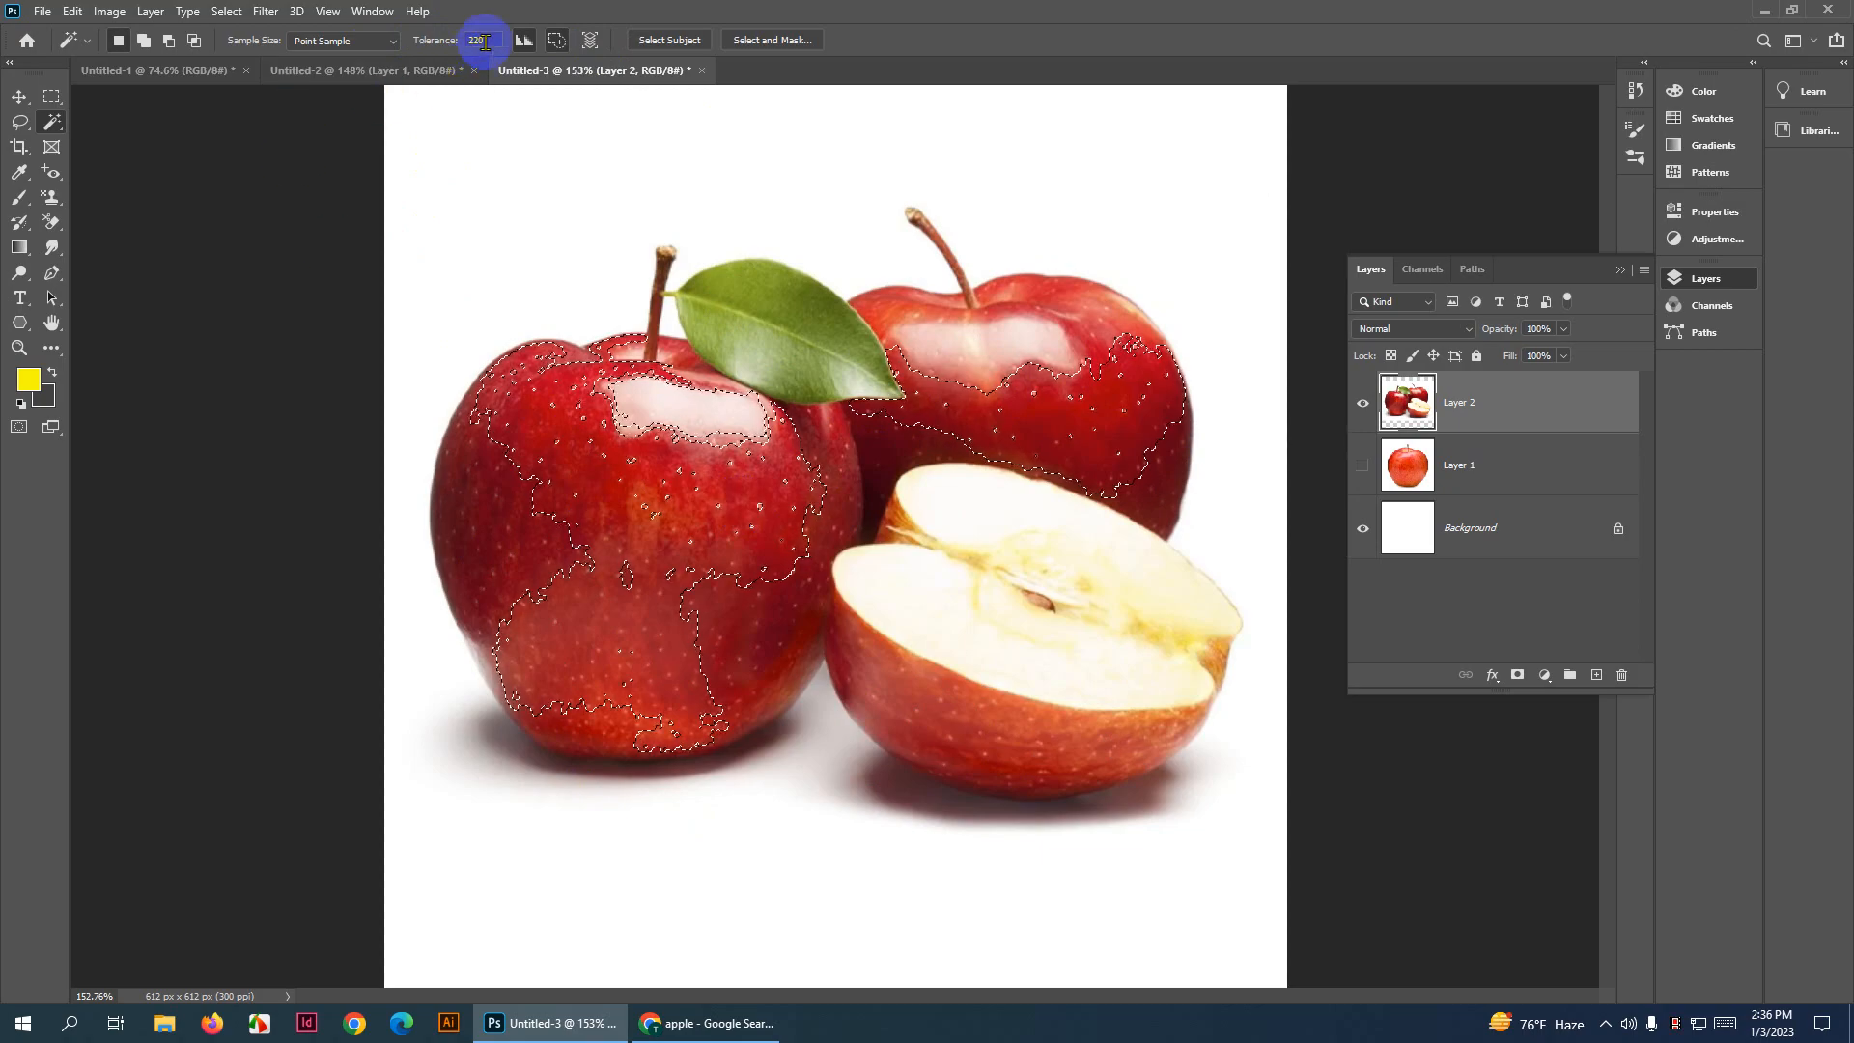
# Set the Magic Wand tolerance back to 32 and clear the selection on the apples
pyautogui.moveTo(488, 40); pyautogui.dragTo(422, 45)
pyautogui.write('32')
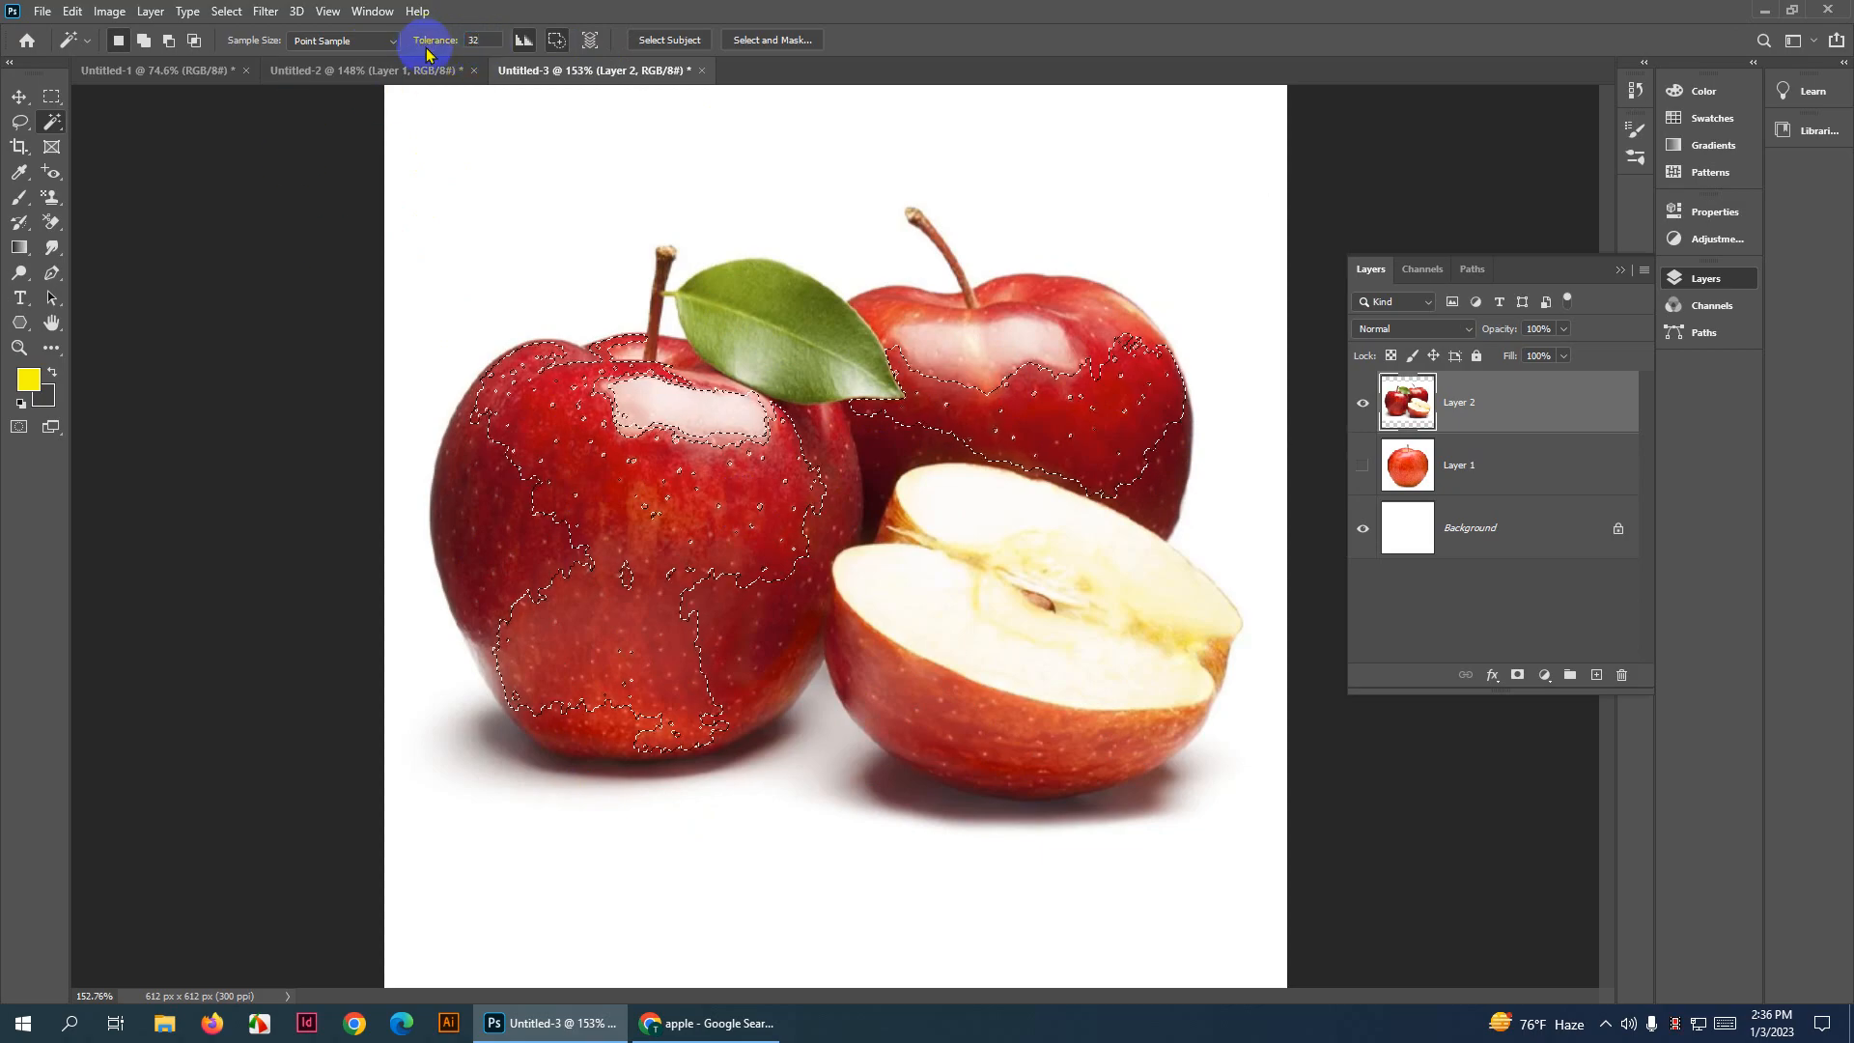
pyautogui.click(596, 518)
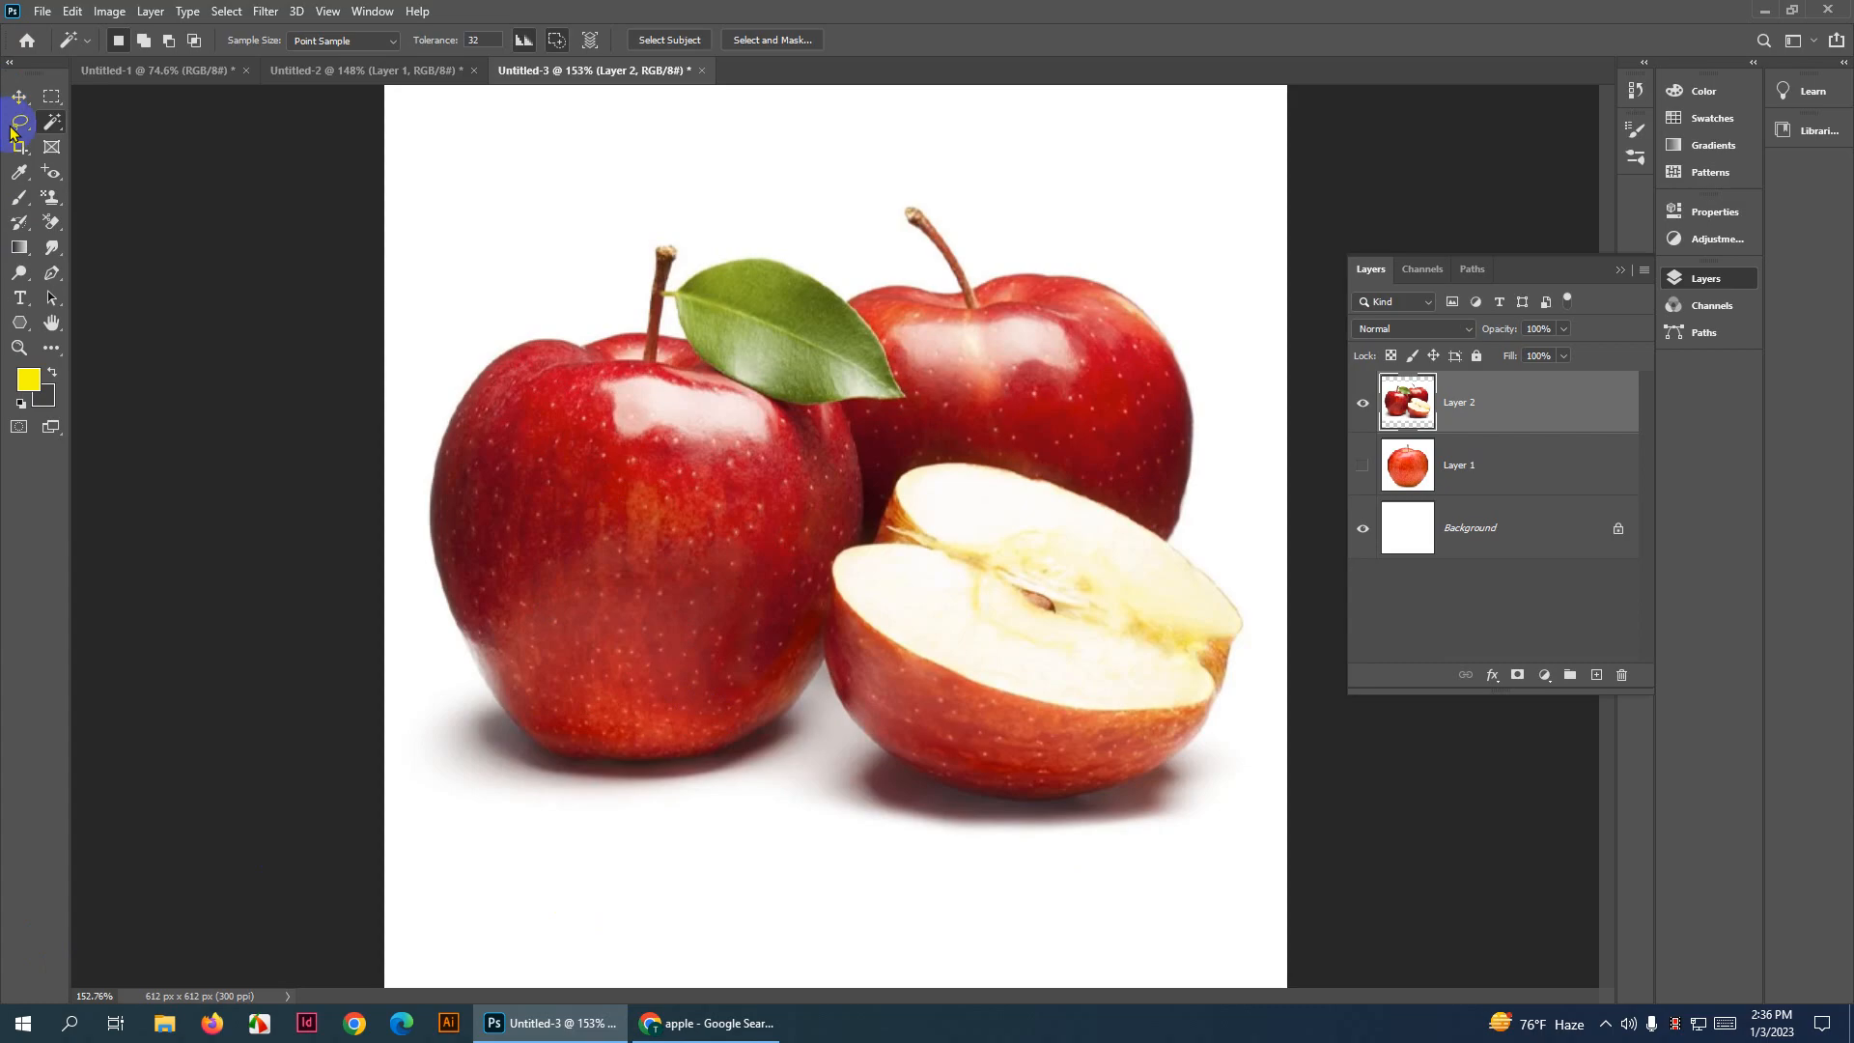
# Switch to the Brush Tool and delete Layer 2 and Layer 1, keeping only the white Background layer
pyautogui.click(20, 200)
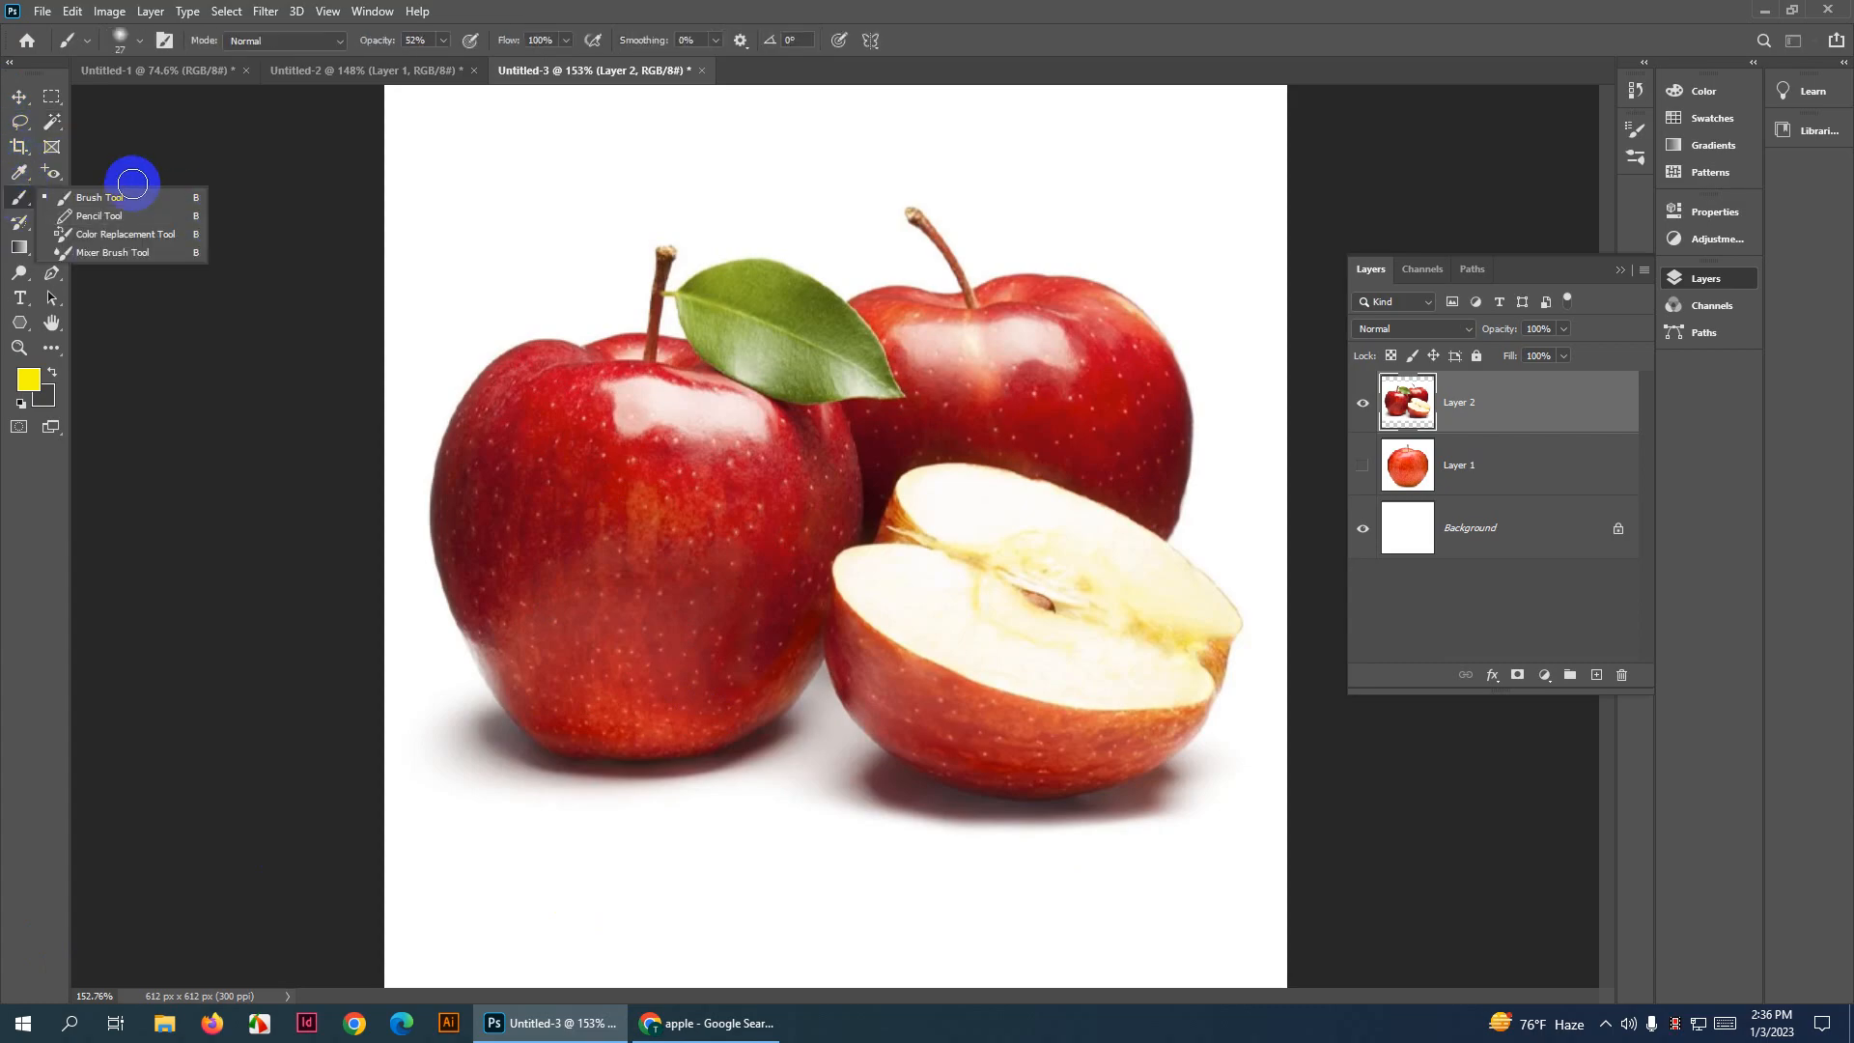
pyautogui.click(188, 197)
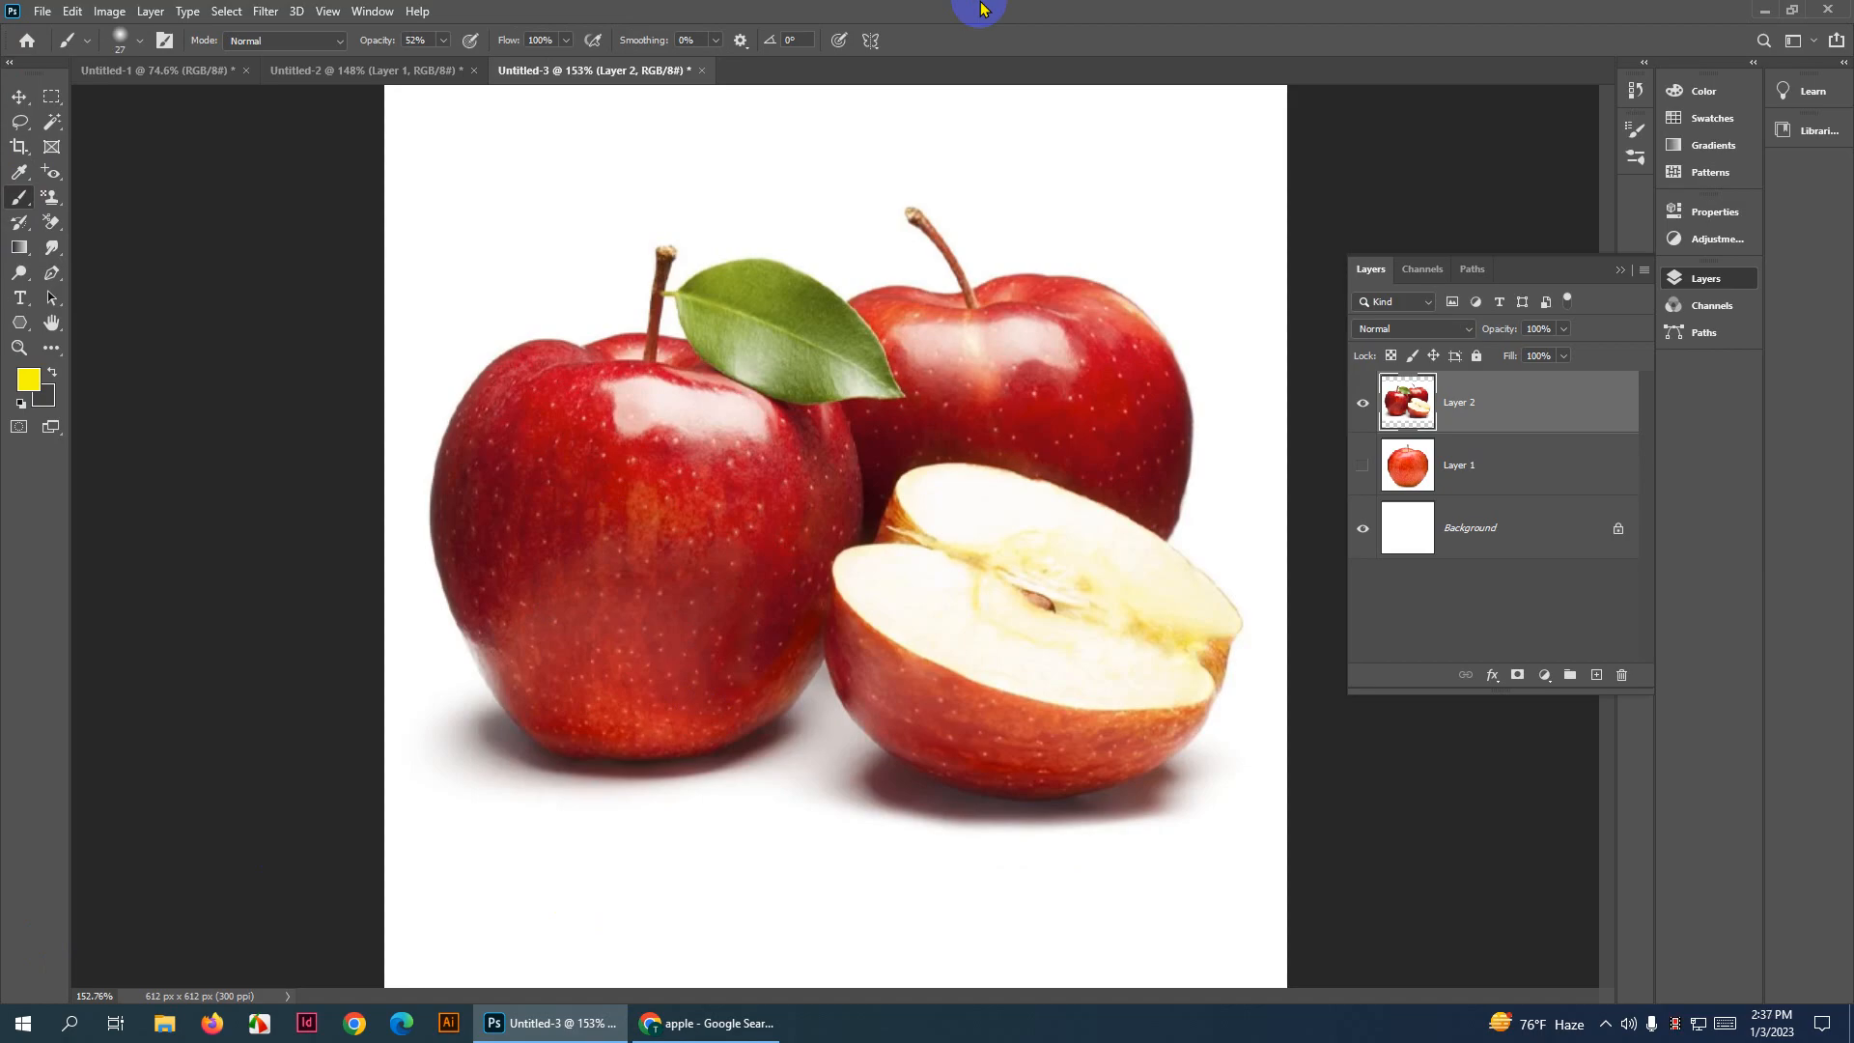
pyautogui.click(1362, 402)
pyautogui.press('Delete')
pyautogui.press('Delete')
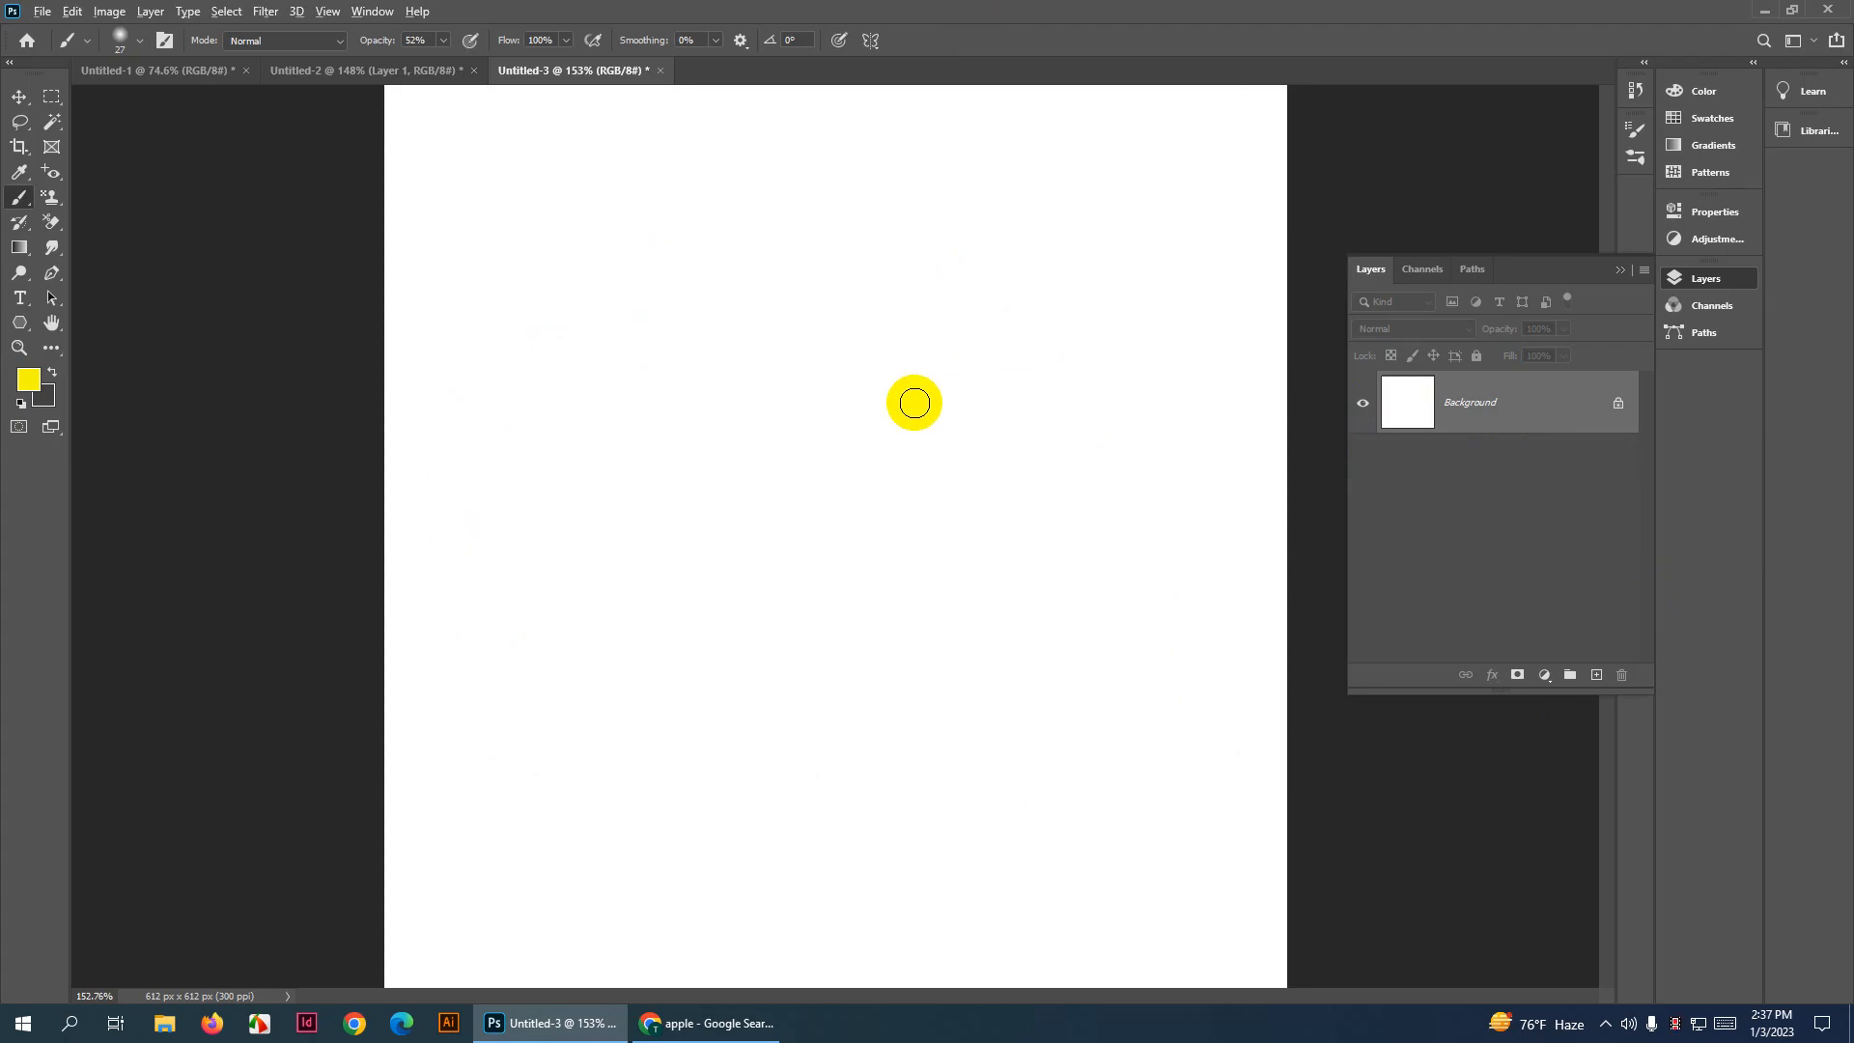
pyautogui.scroll(-1, 914, 404)
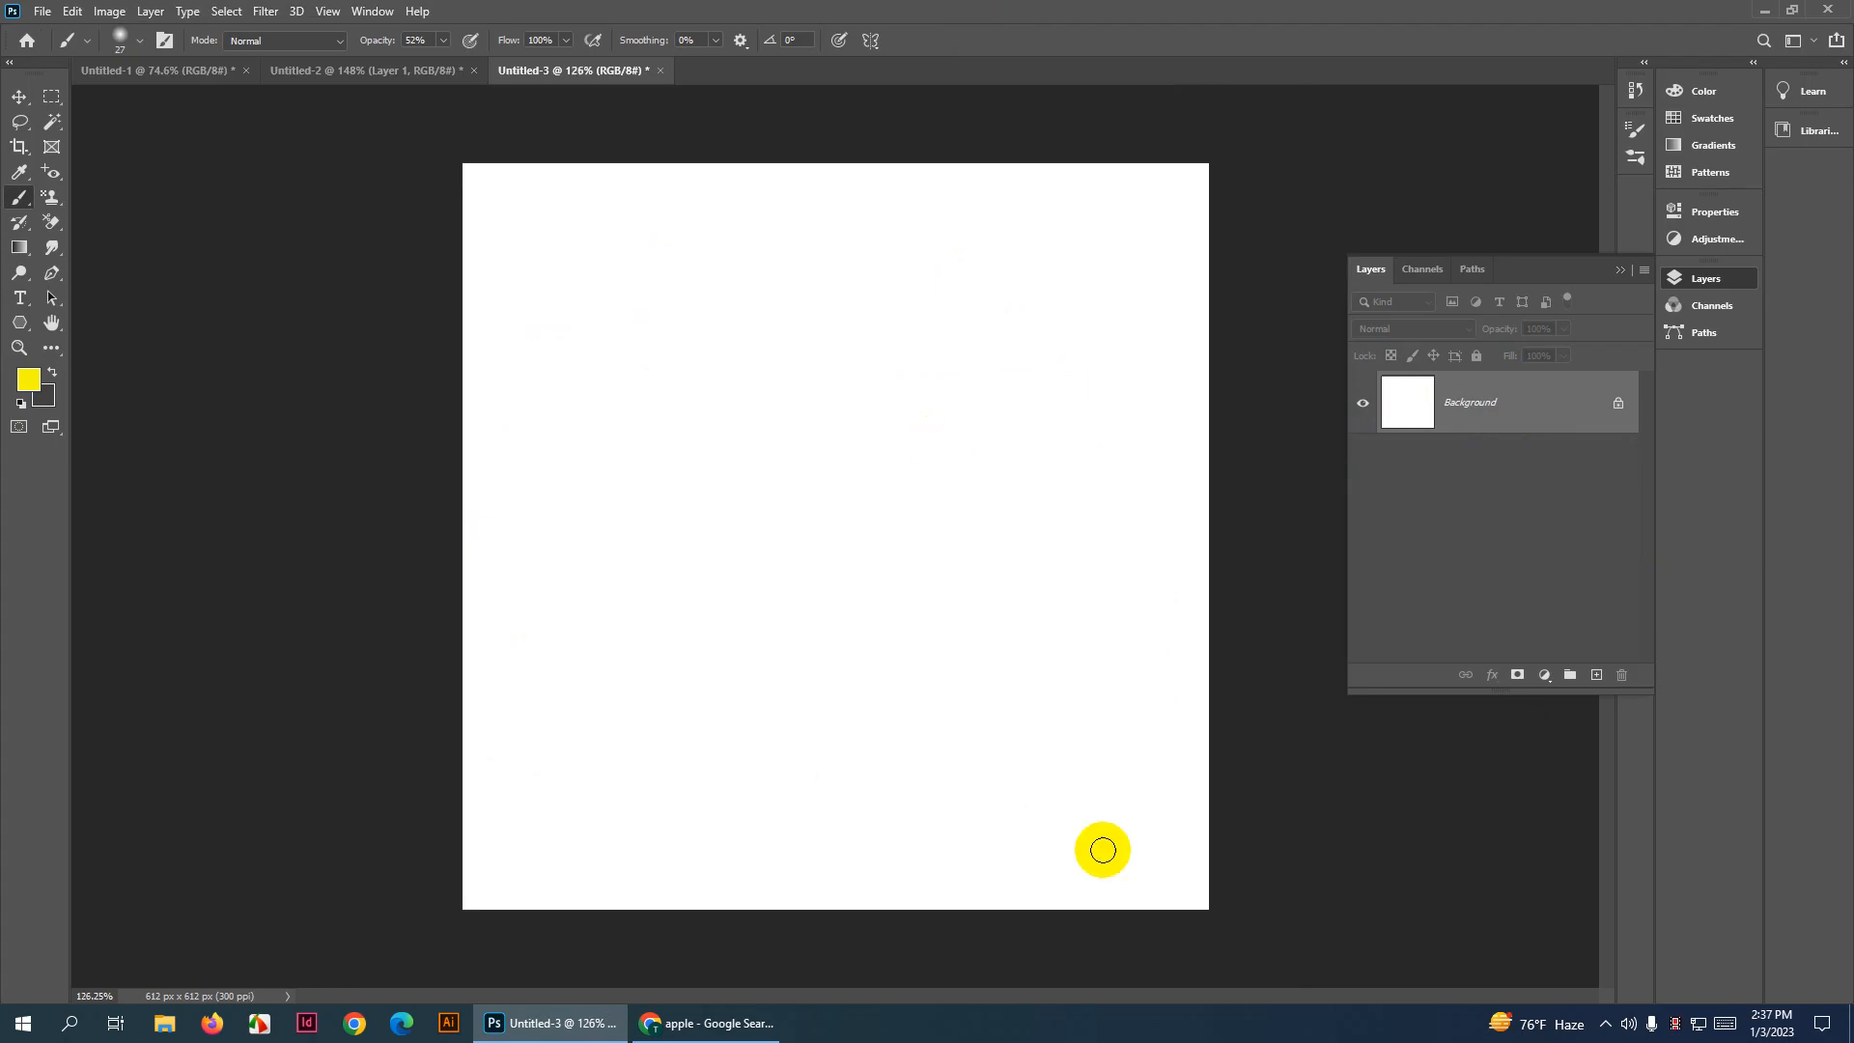
pyautogui.click(23, 199)
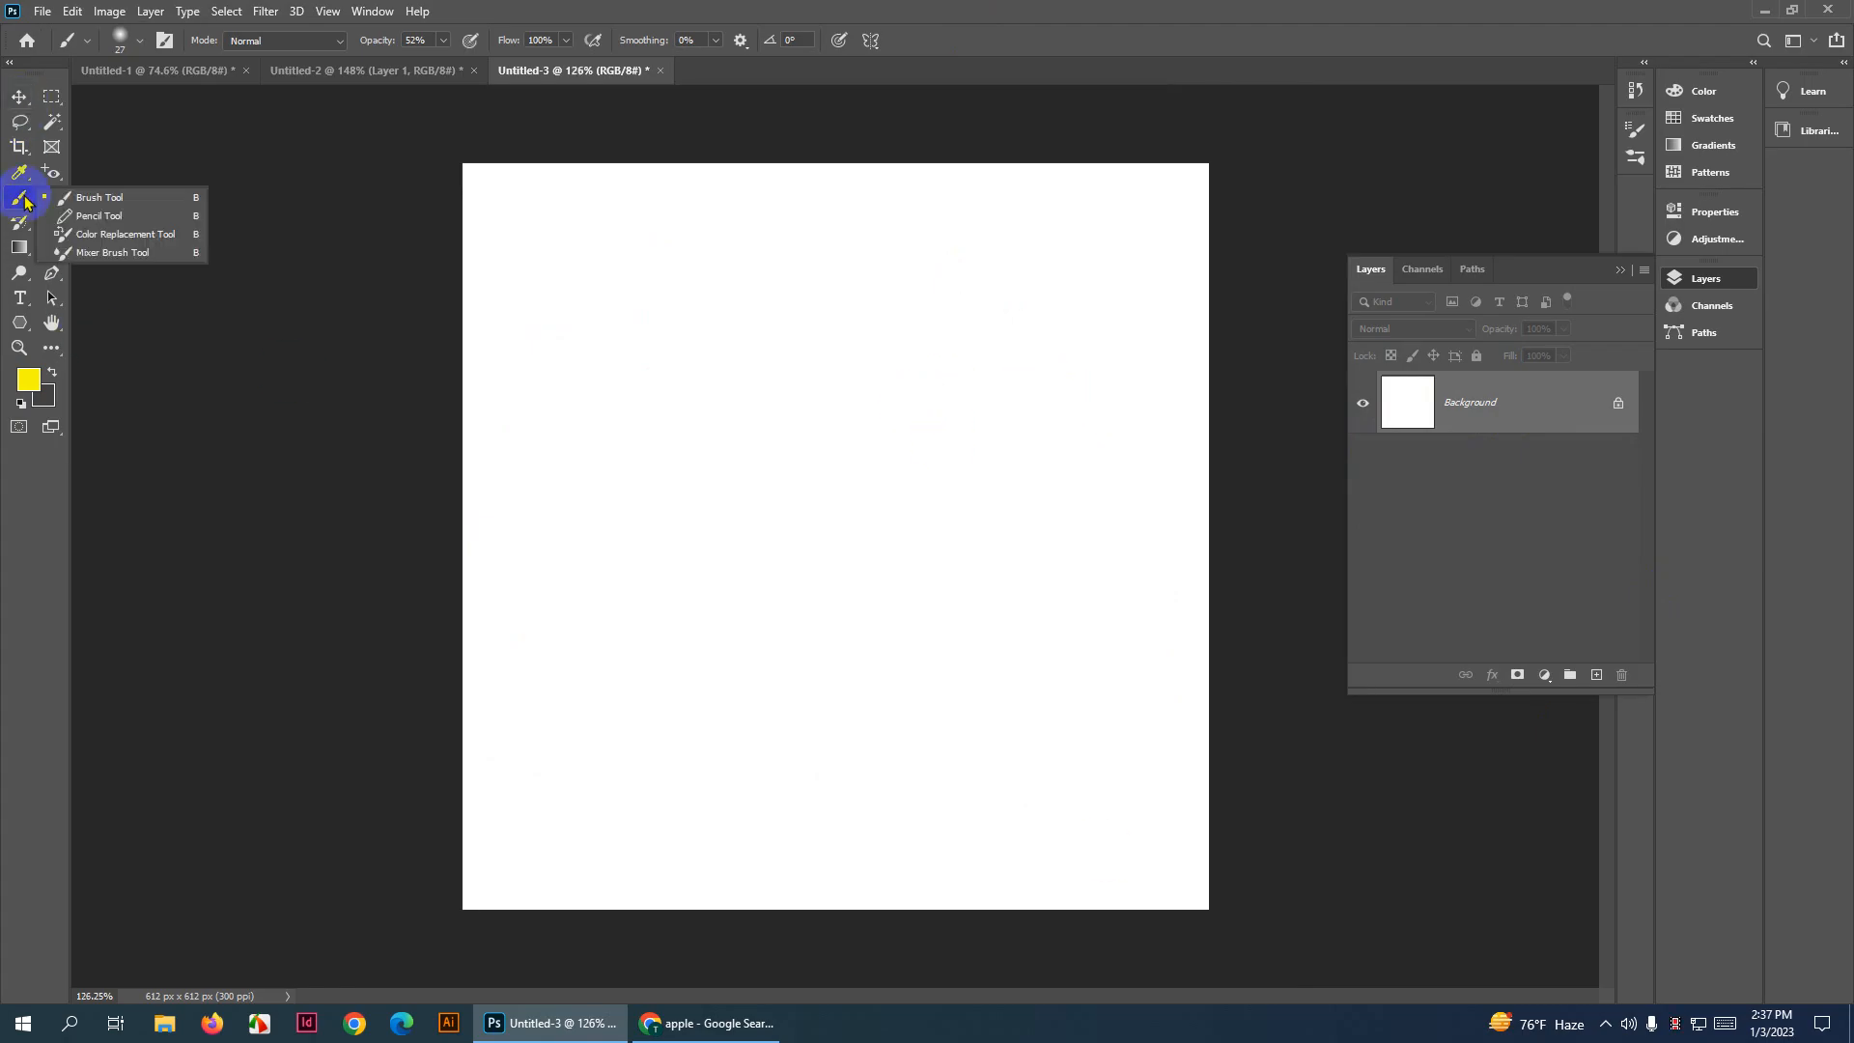
pyautogui.click(865, 372)
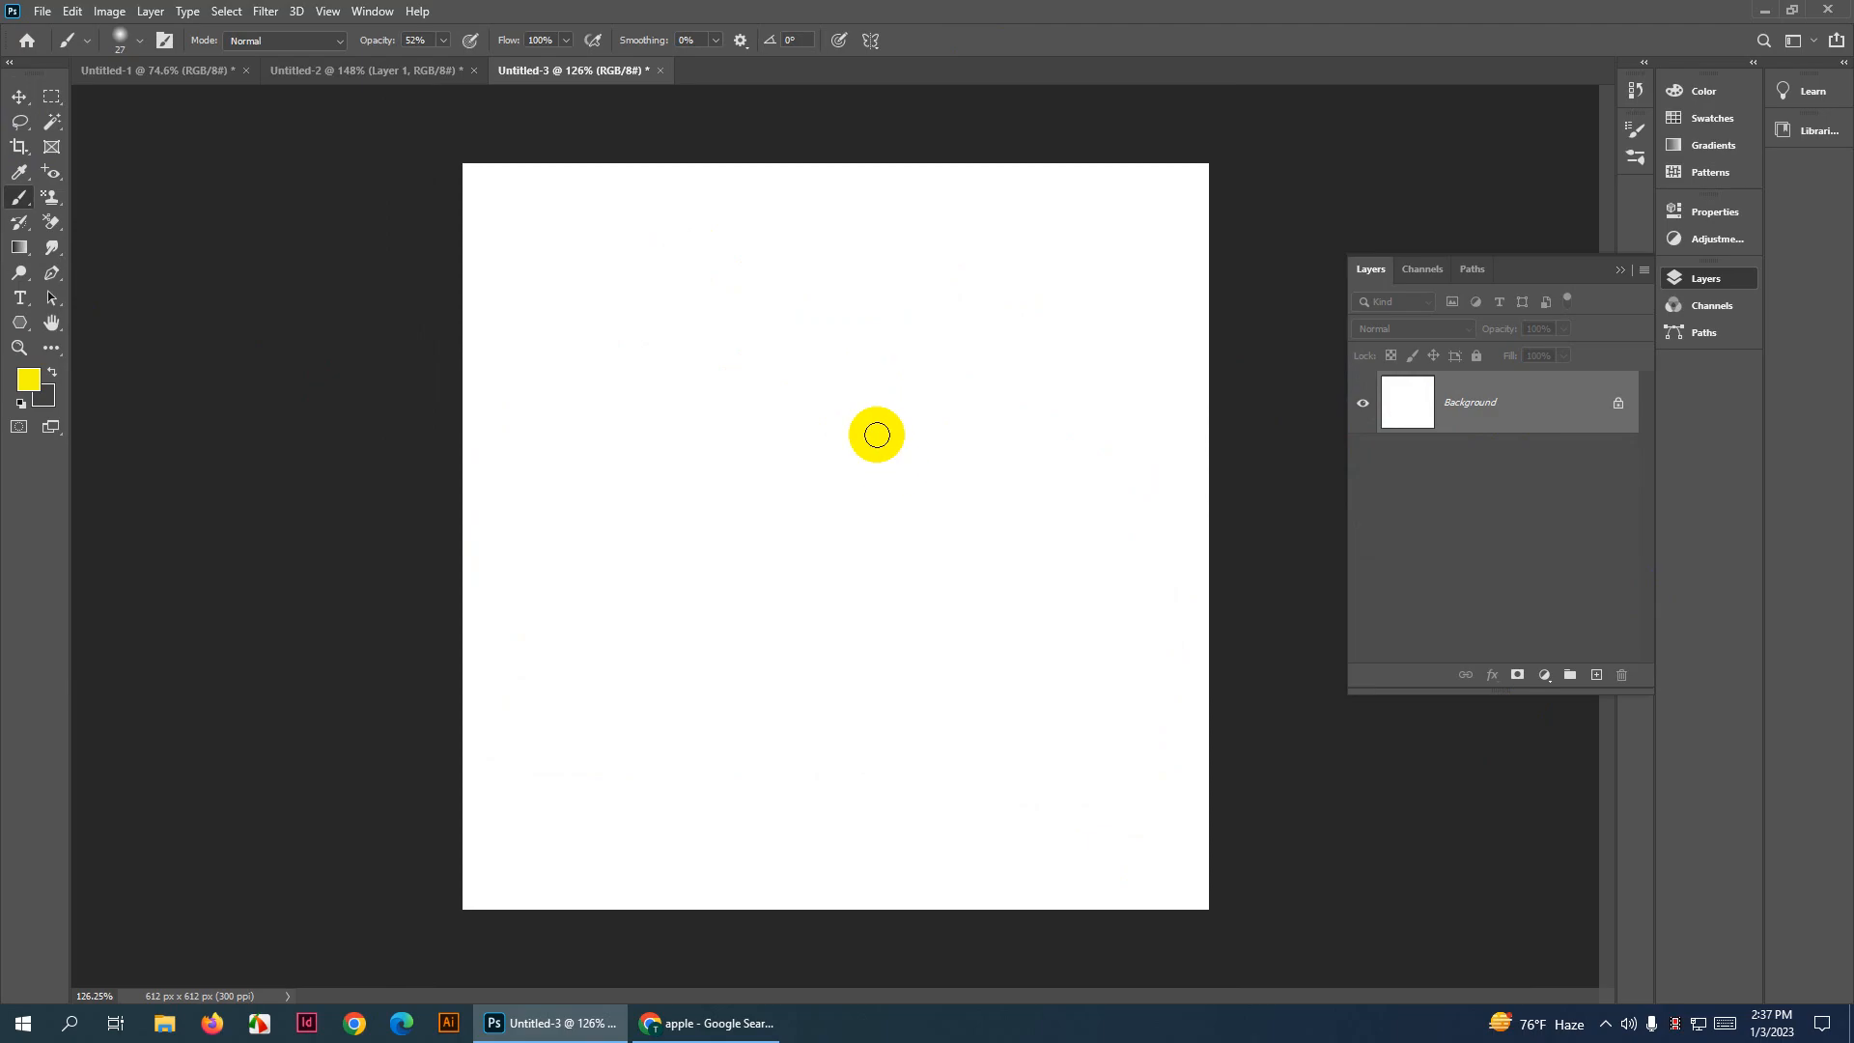
pyautogui.scroll(2, 874, 415)
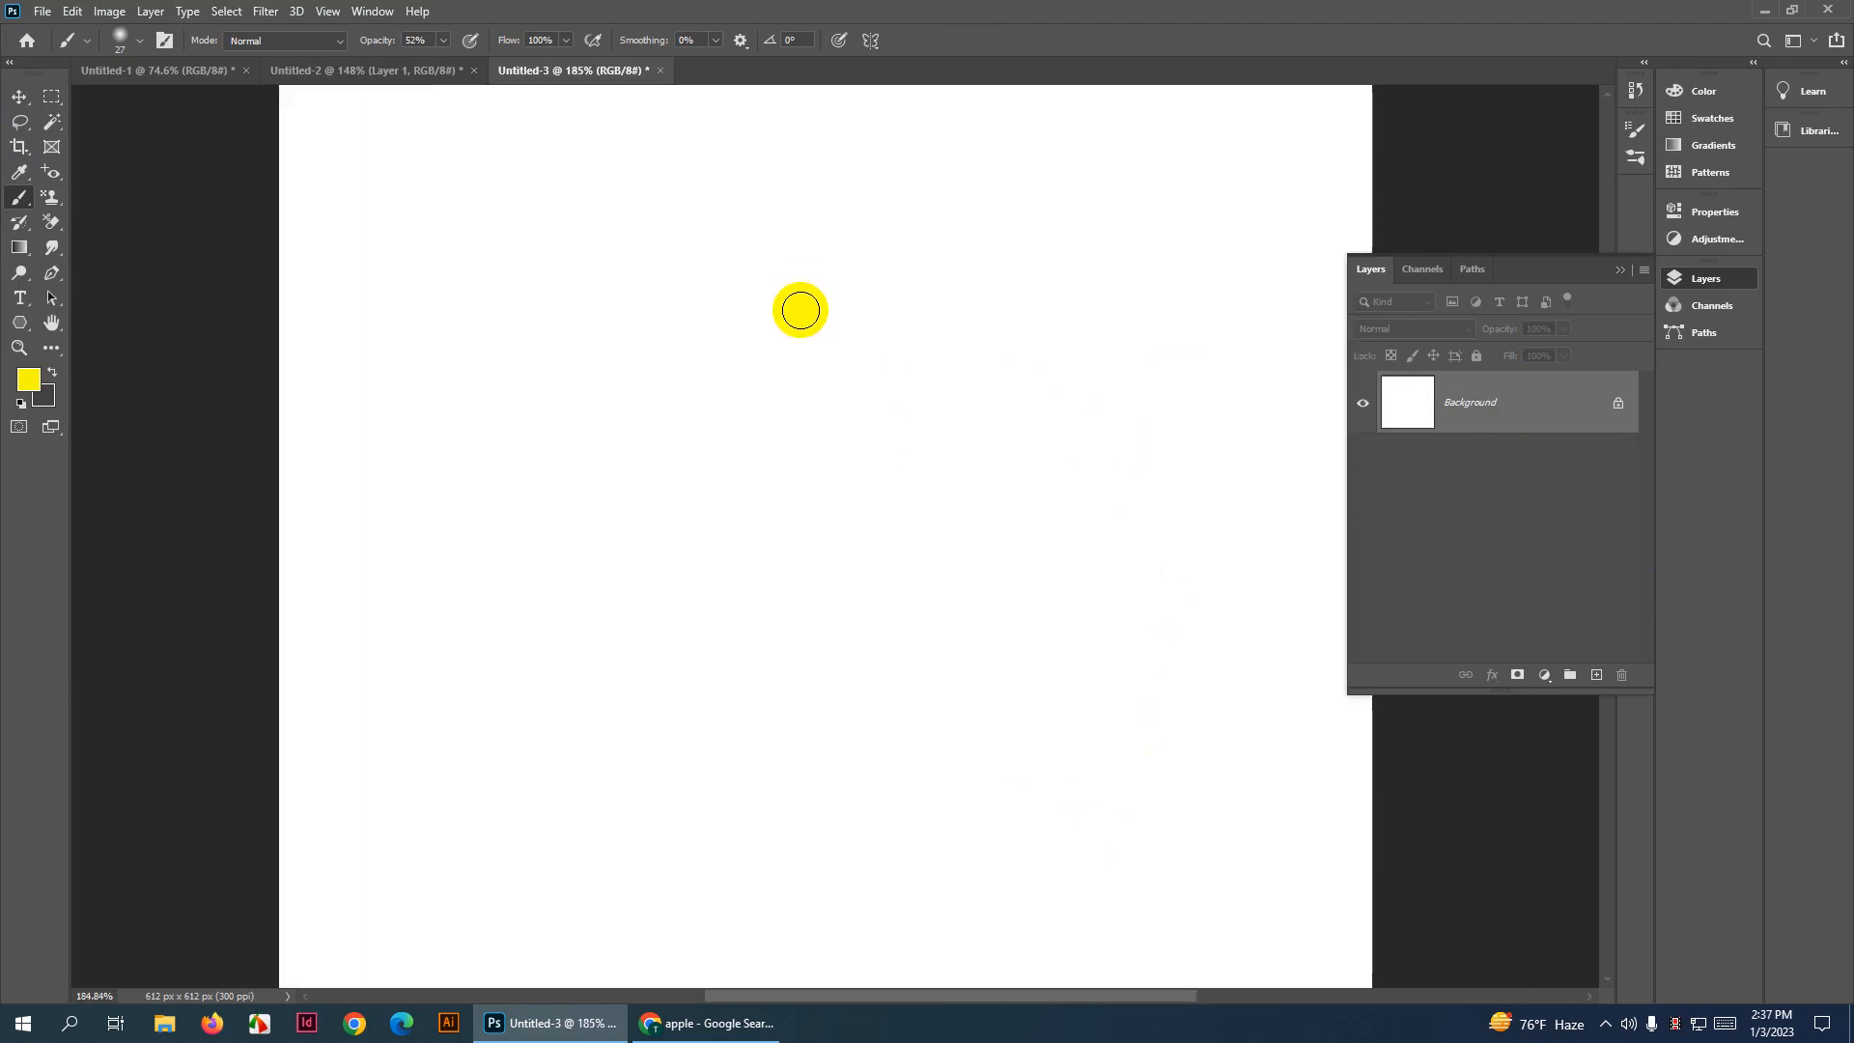
pyautogui.hscroll(1, 821, 280)
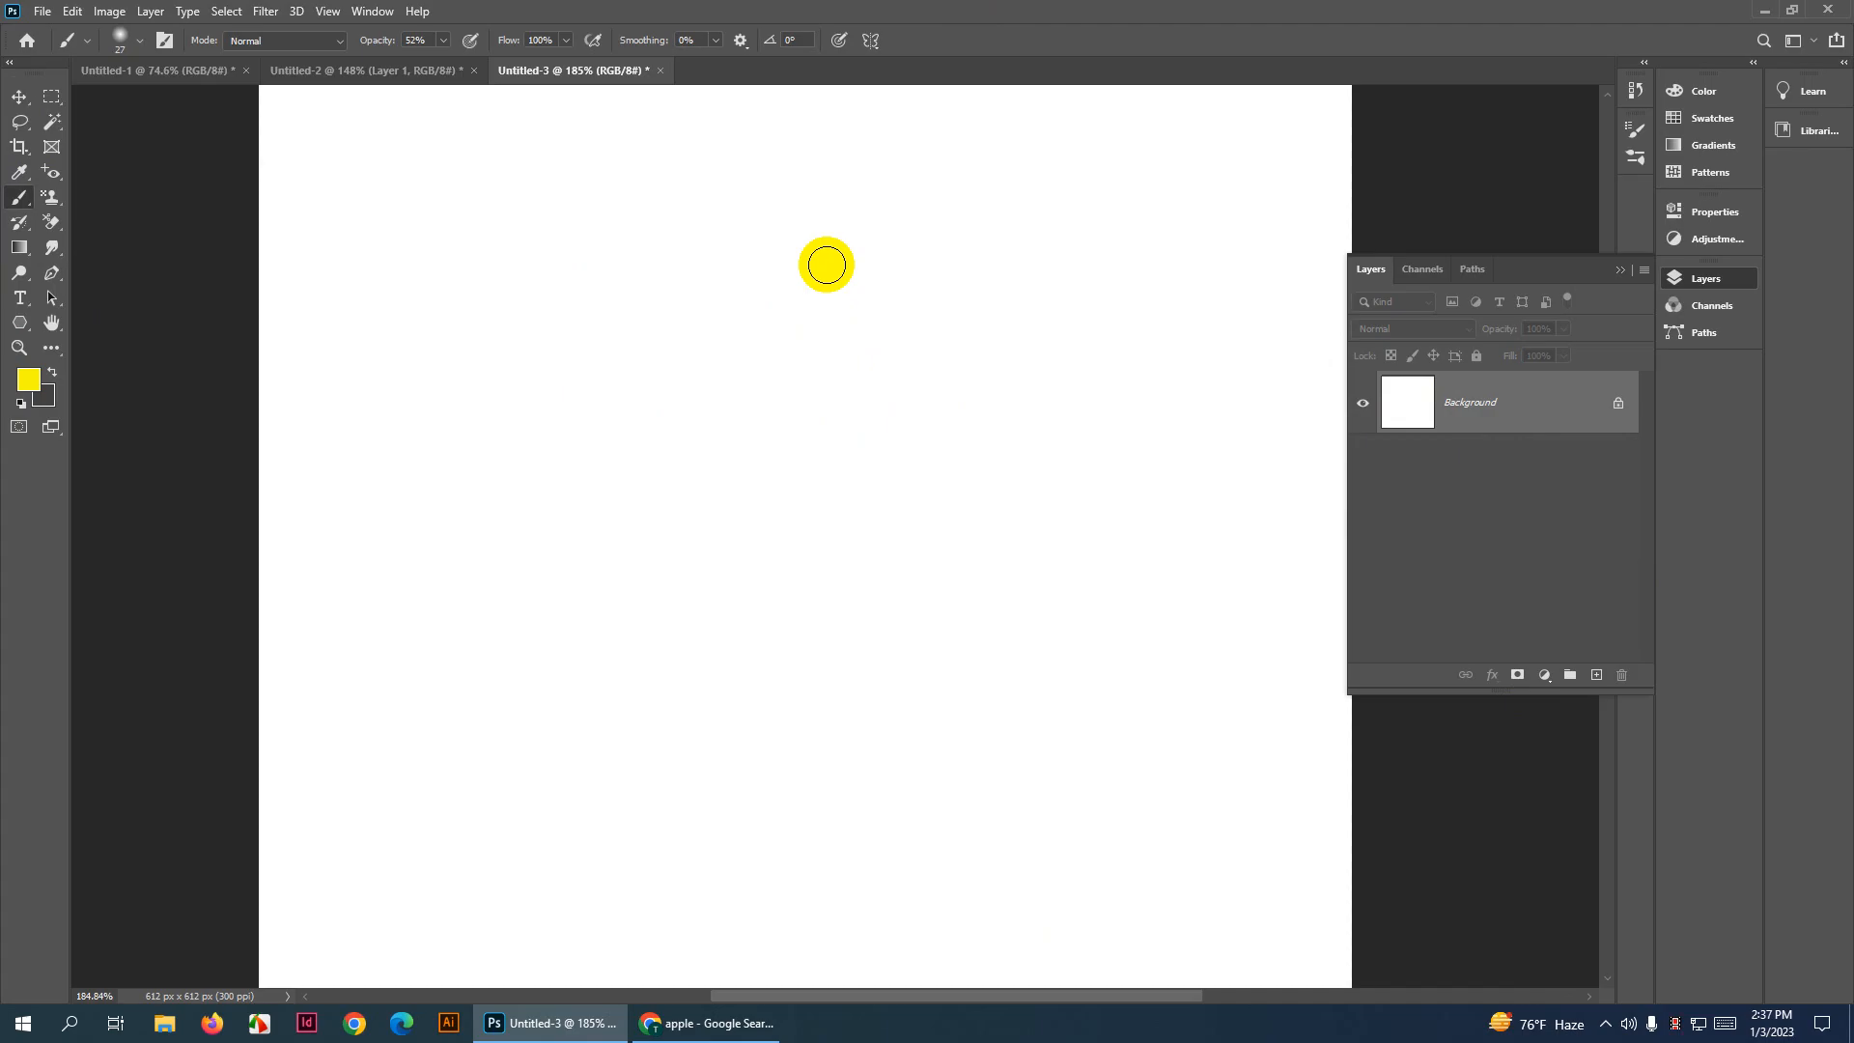
pyautogui.scroll(3, 828, 262)
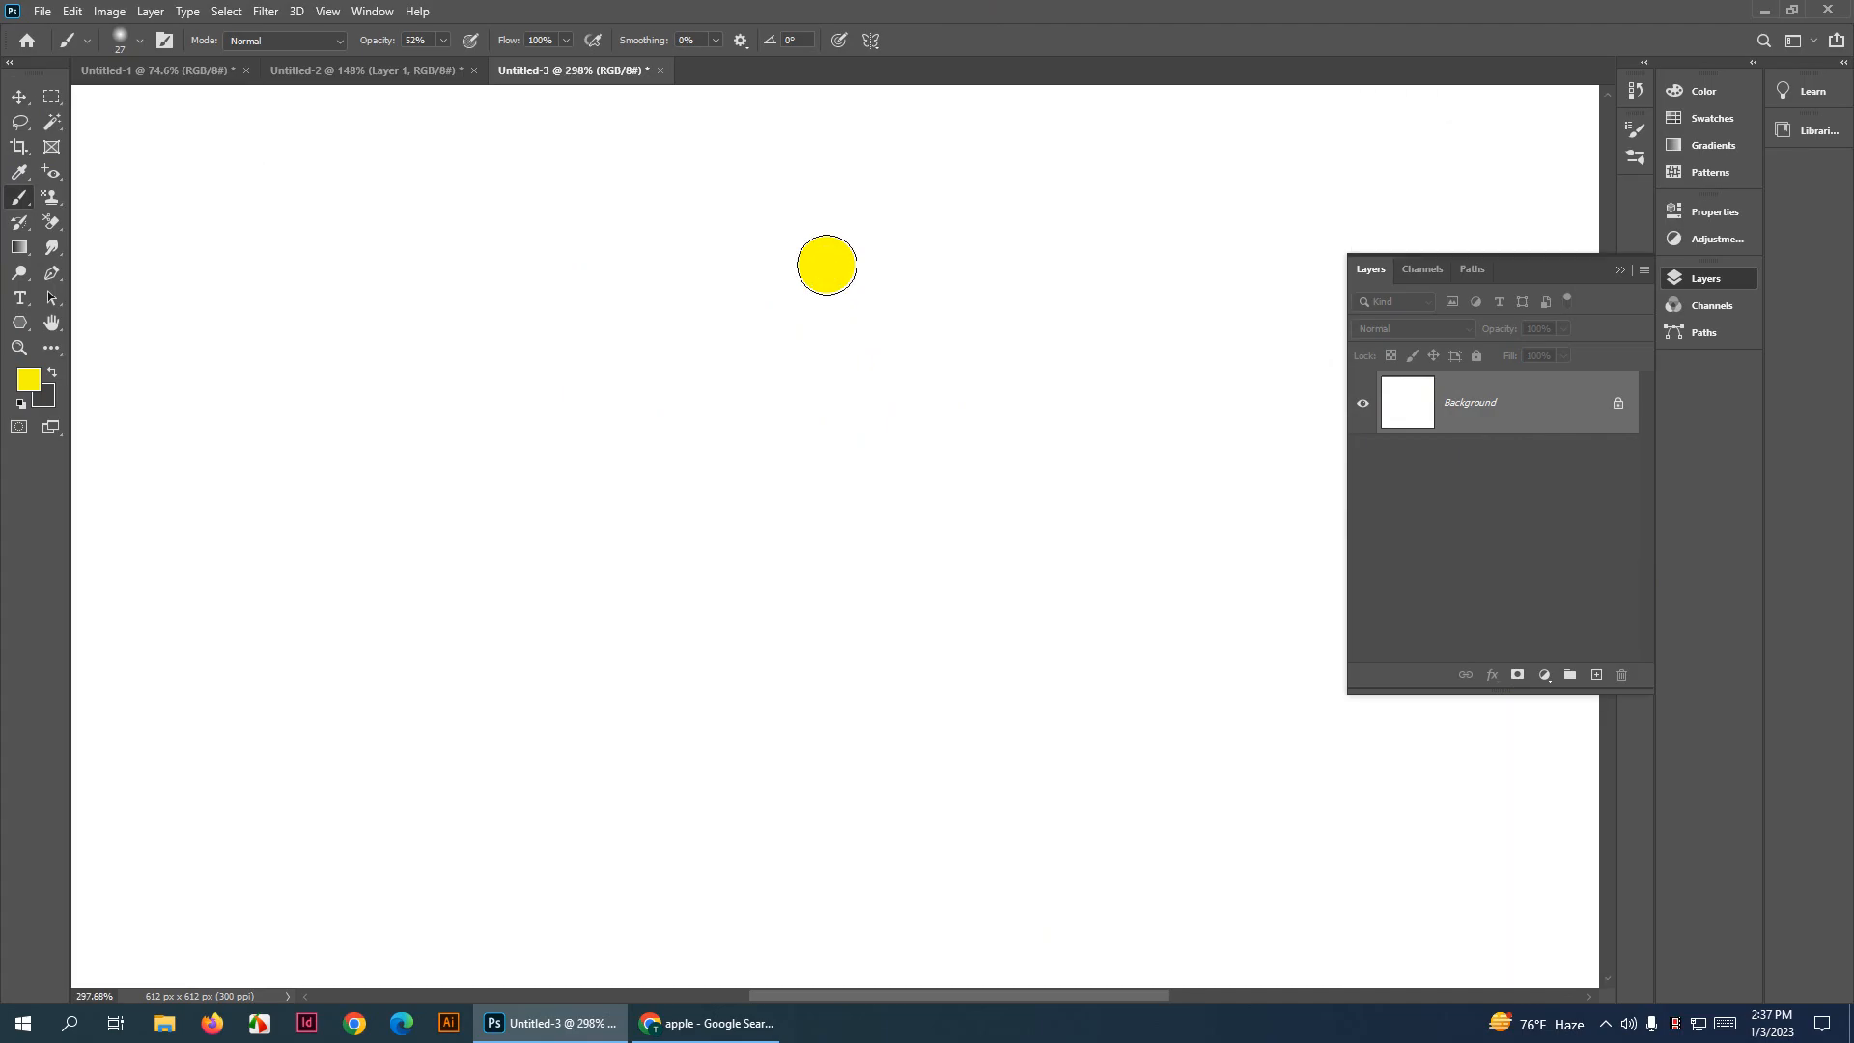
pyautogui.scroll(-2, 828, 261)
pyautogui.scroll(-2, 830, 259)
pyautogui.scroll(4, 825, 275)
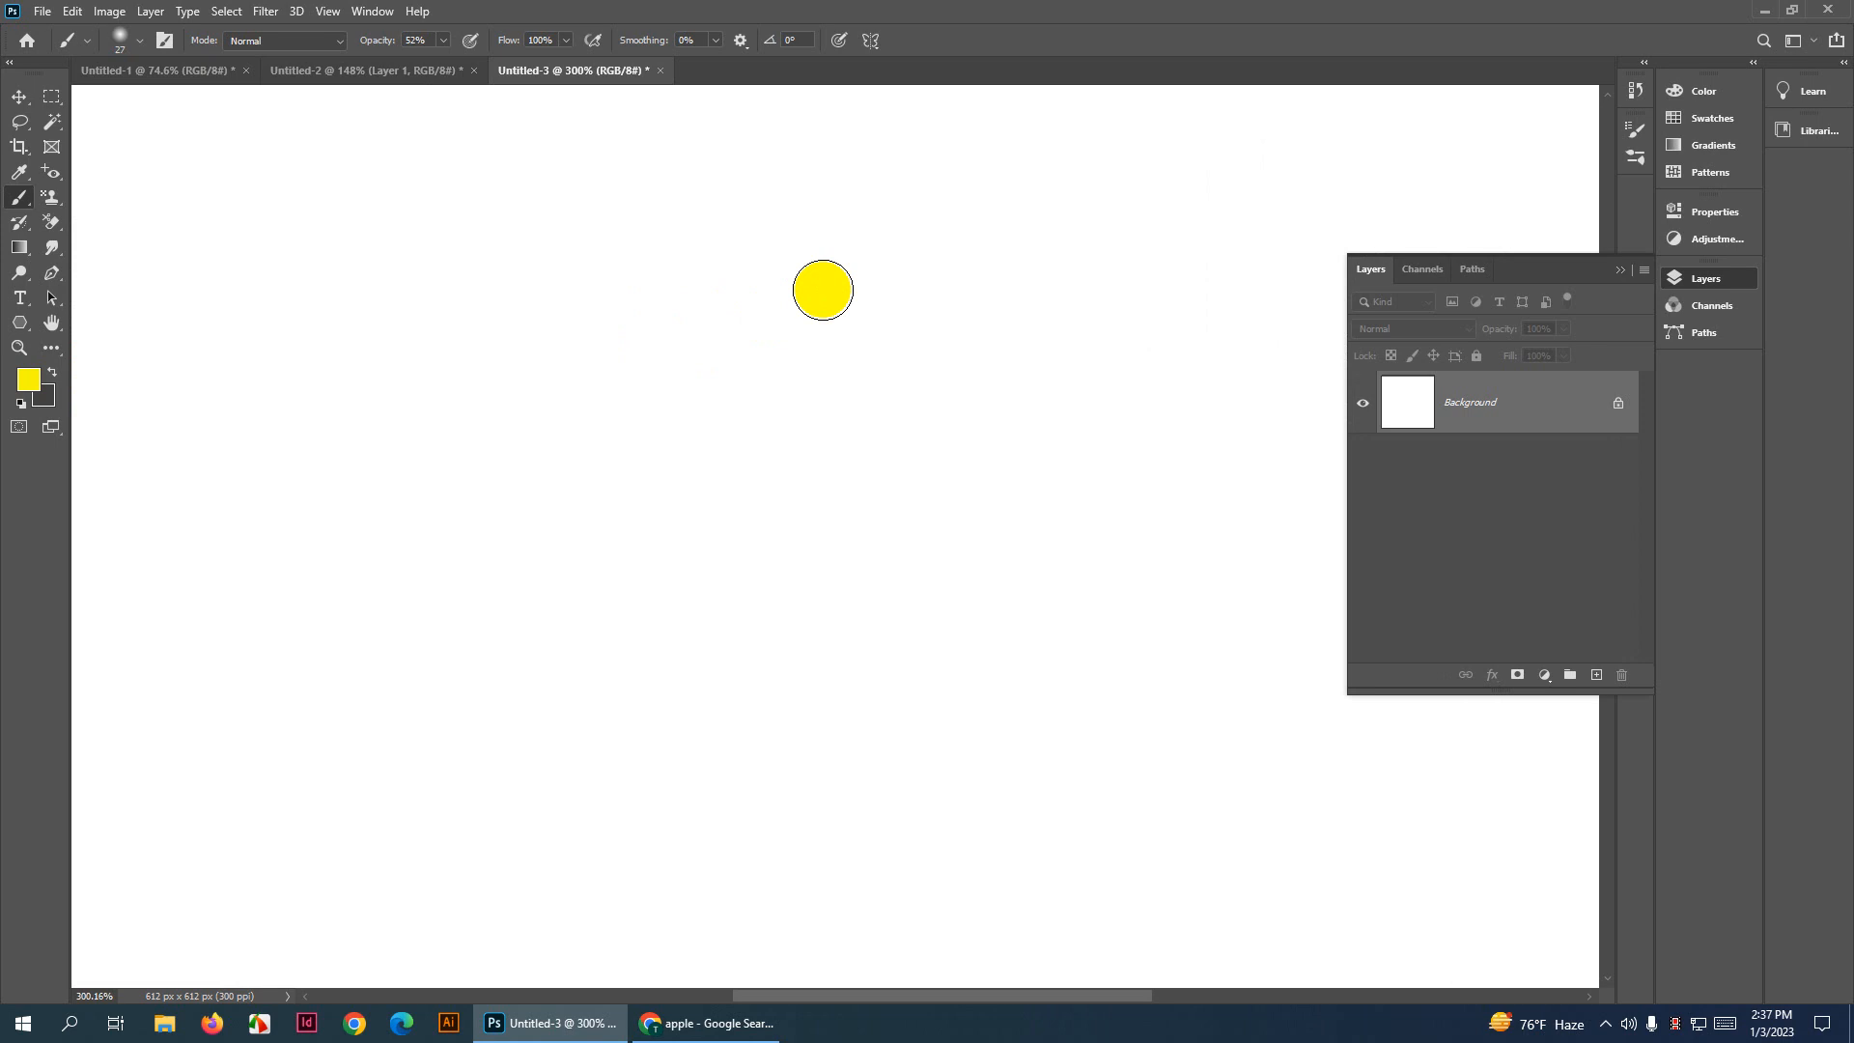
pyautogui.scroll(-2, 822, 290)
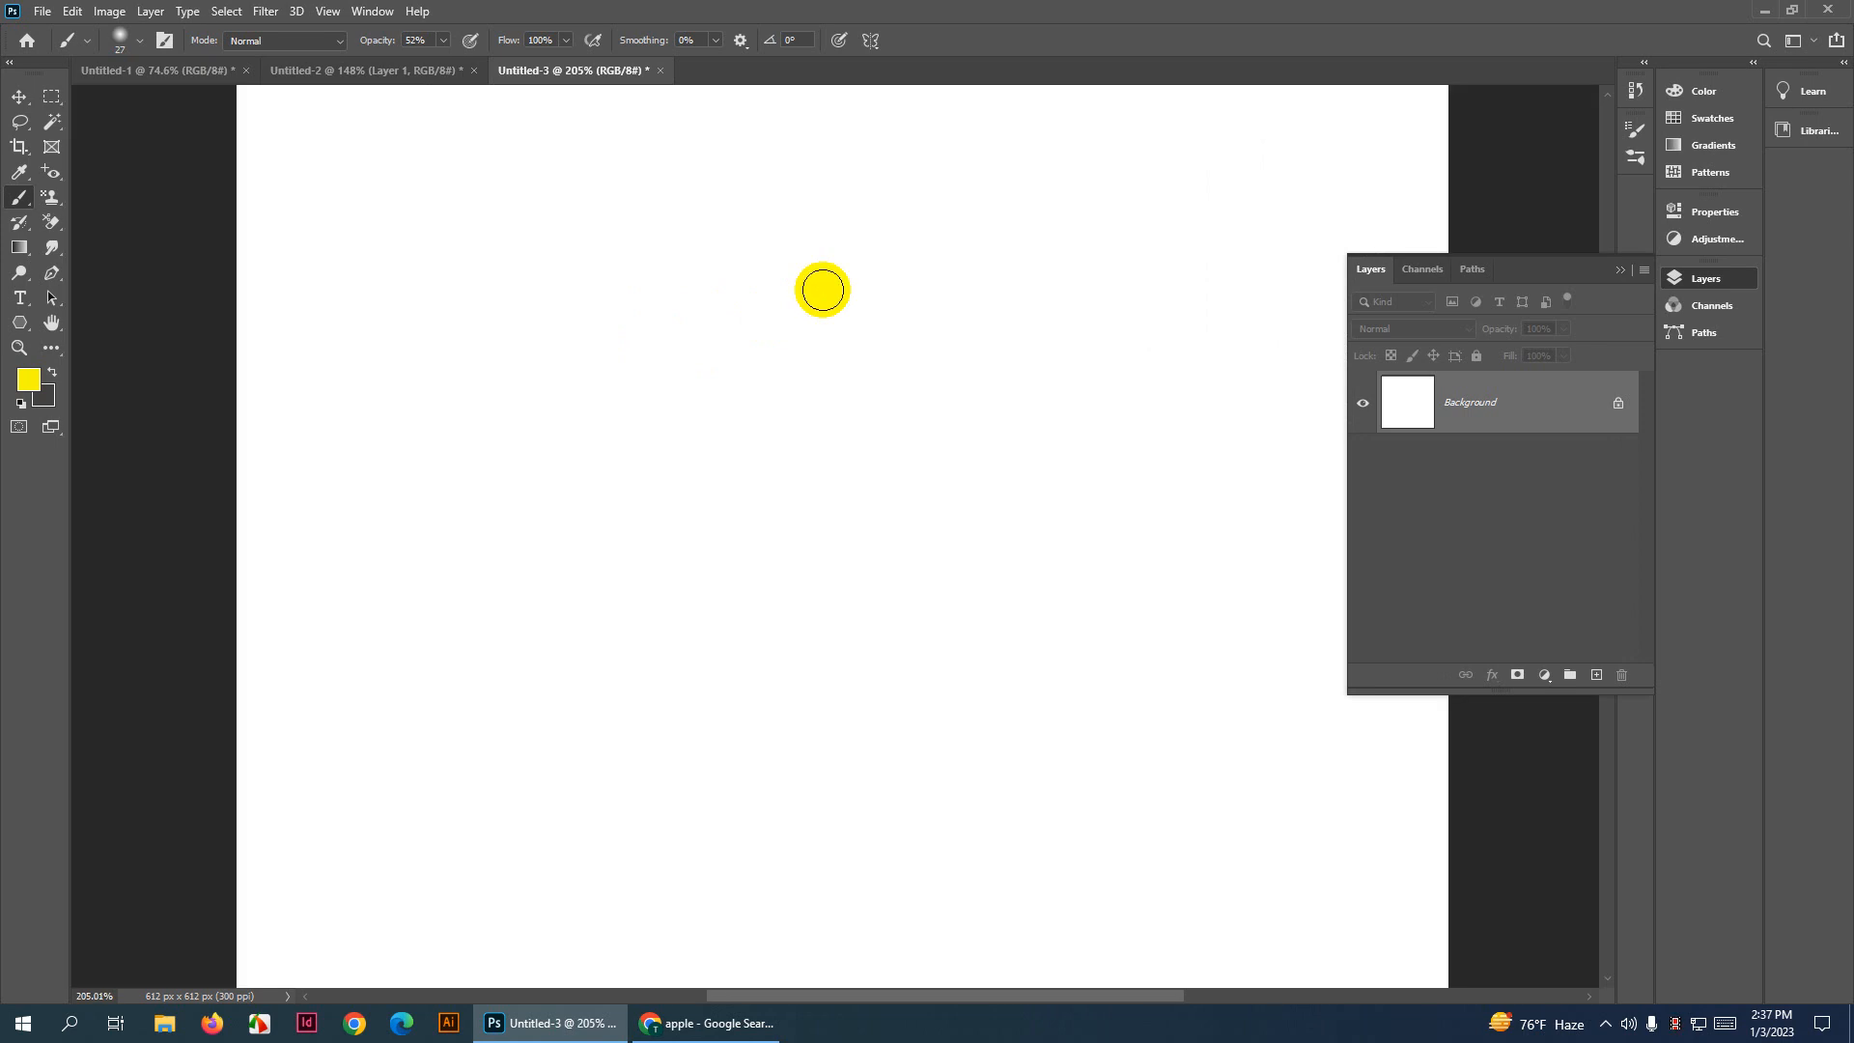
pyautogui.scroll(-1, 823, 290)
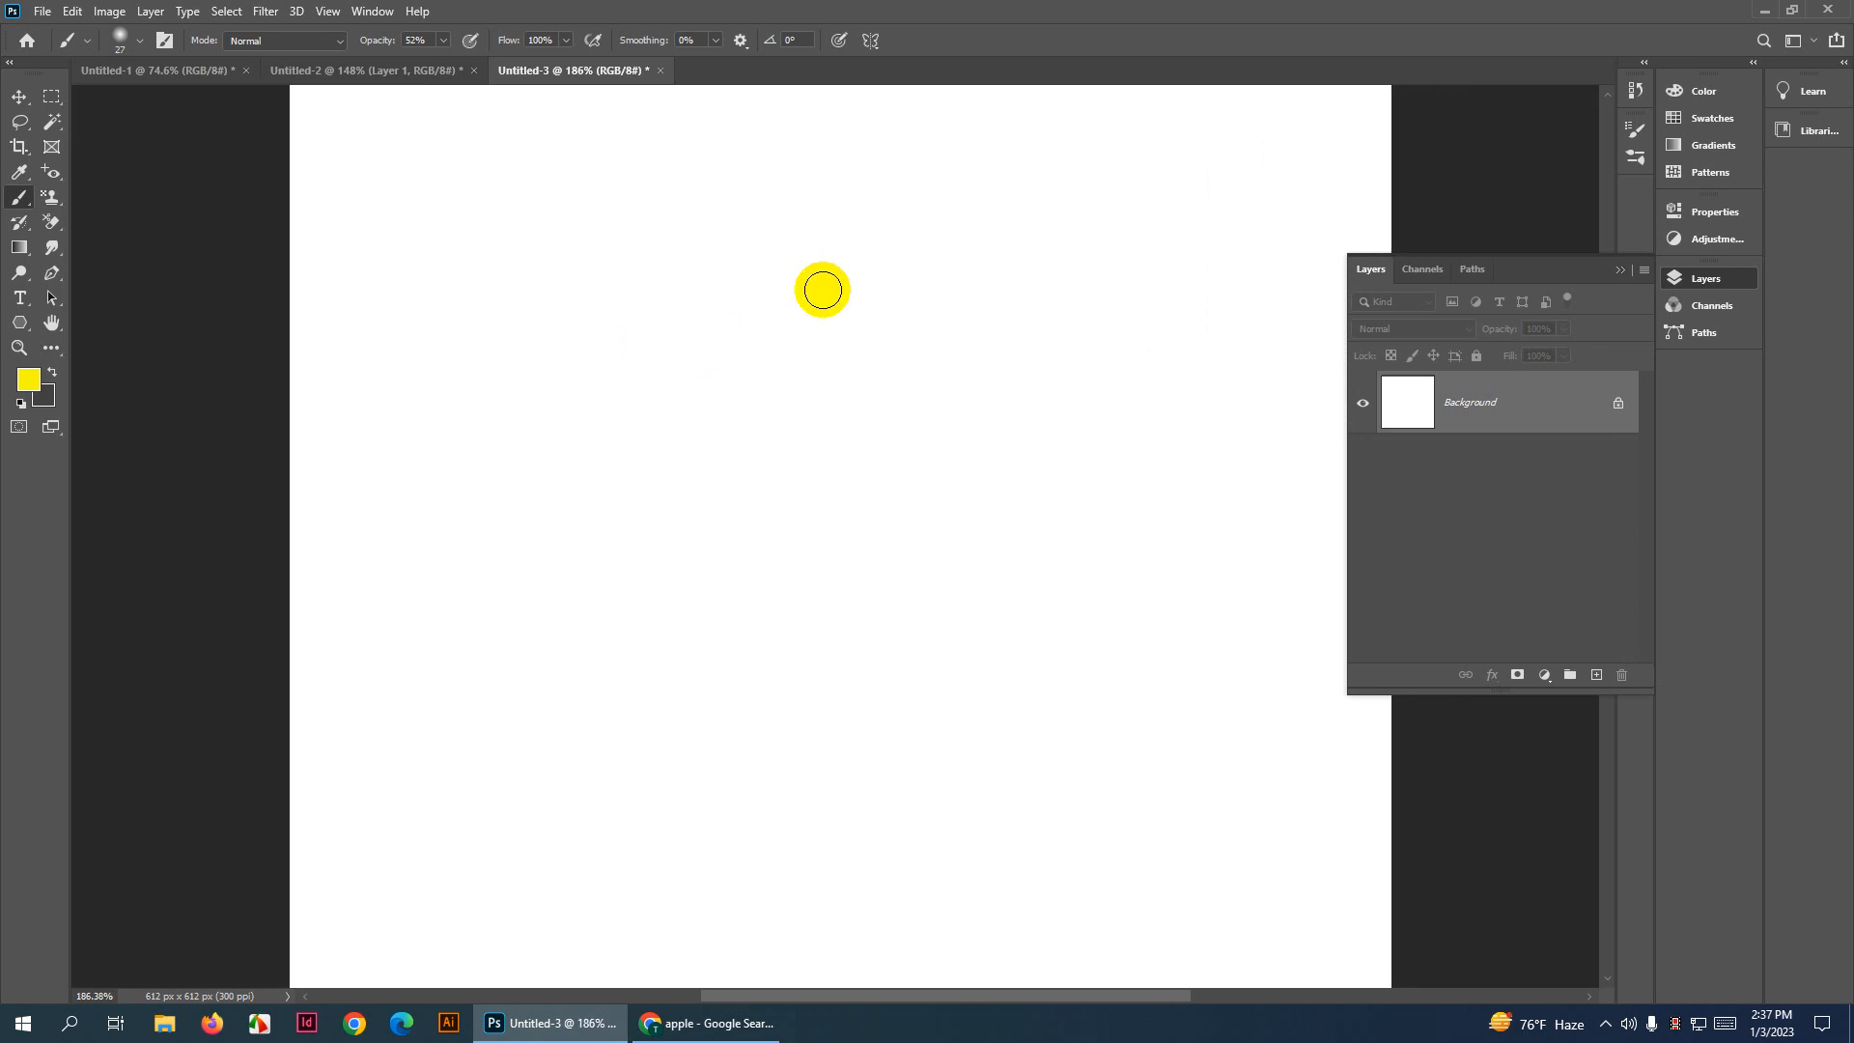
pyautogui.rightClick(20, 202)
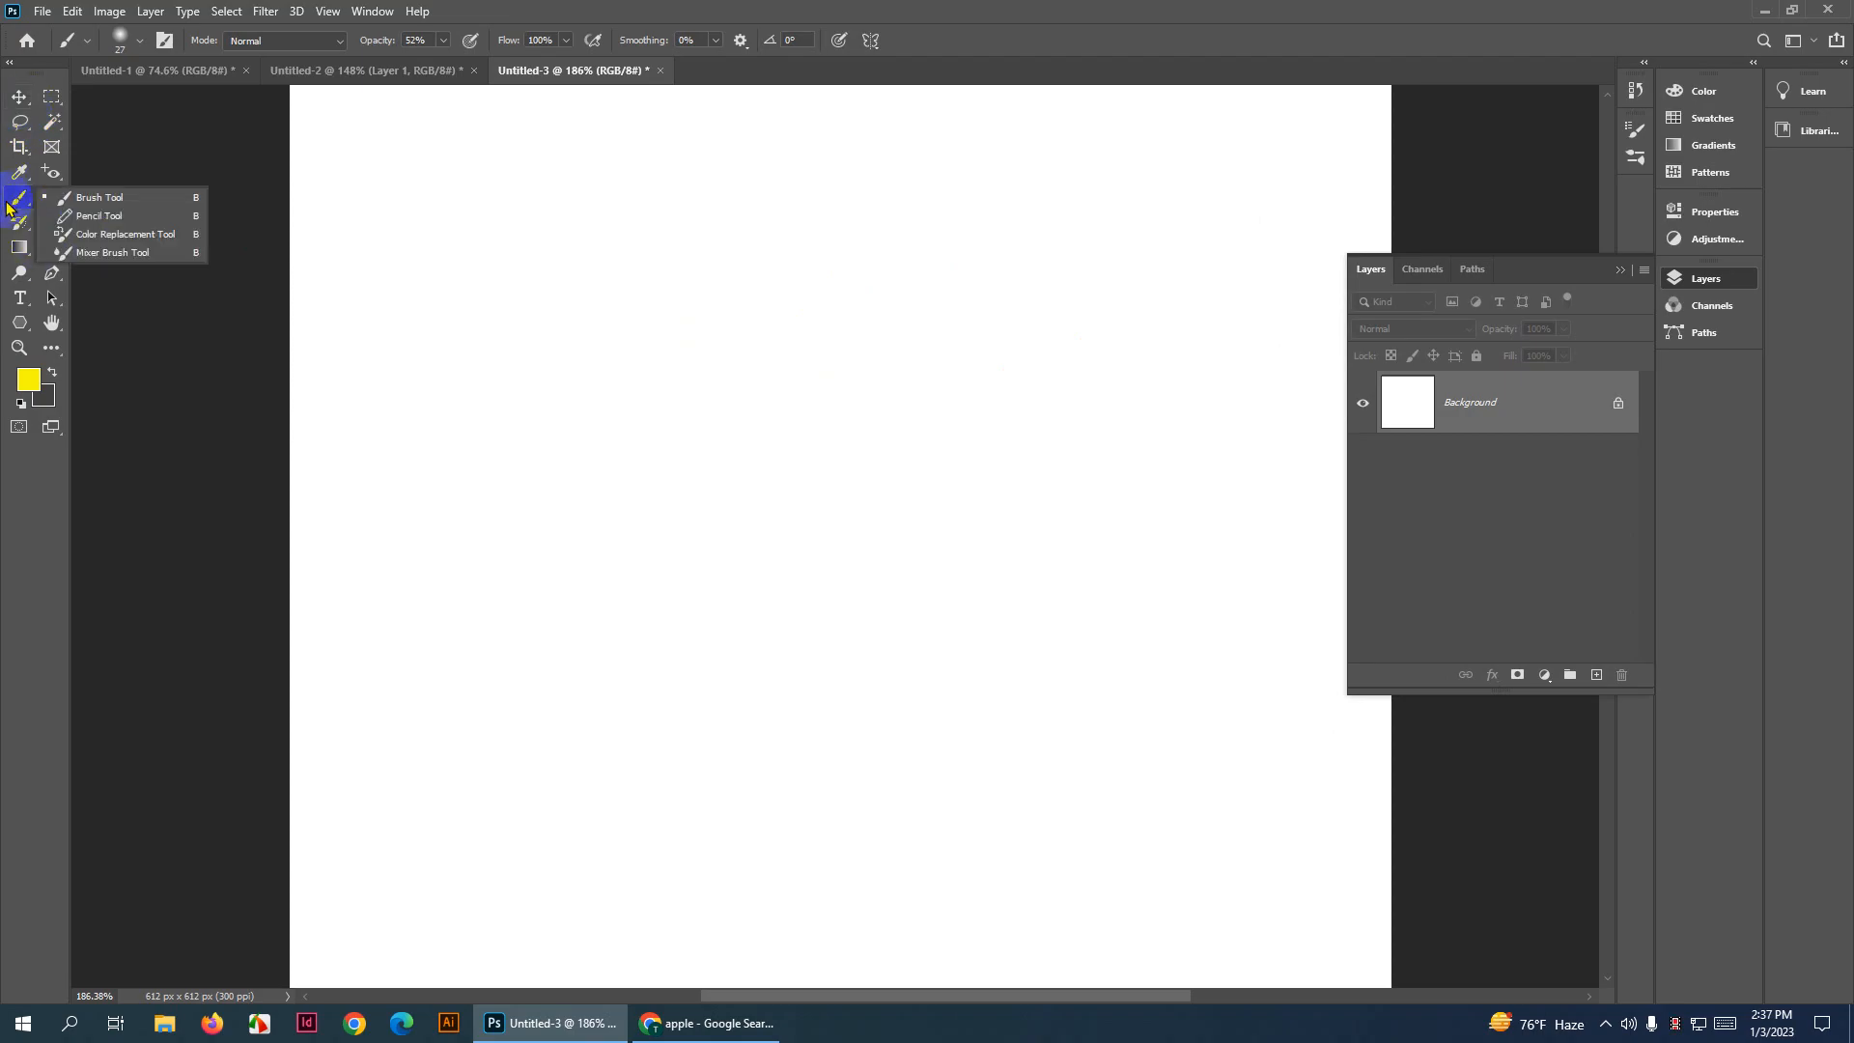
pyautogui.click(43, 382)
pyautogui.click(1538, 277)
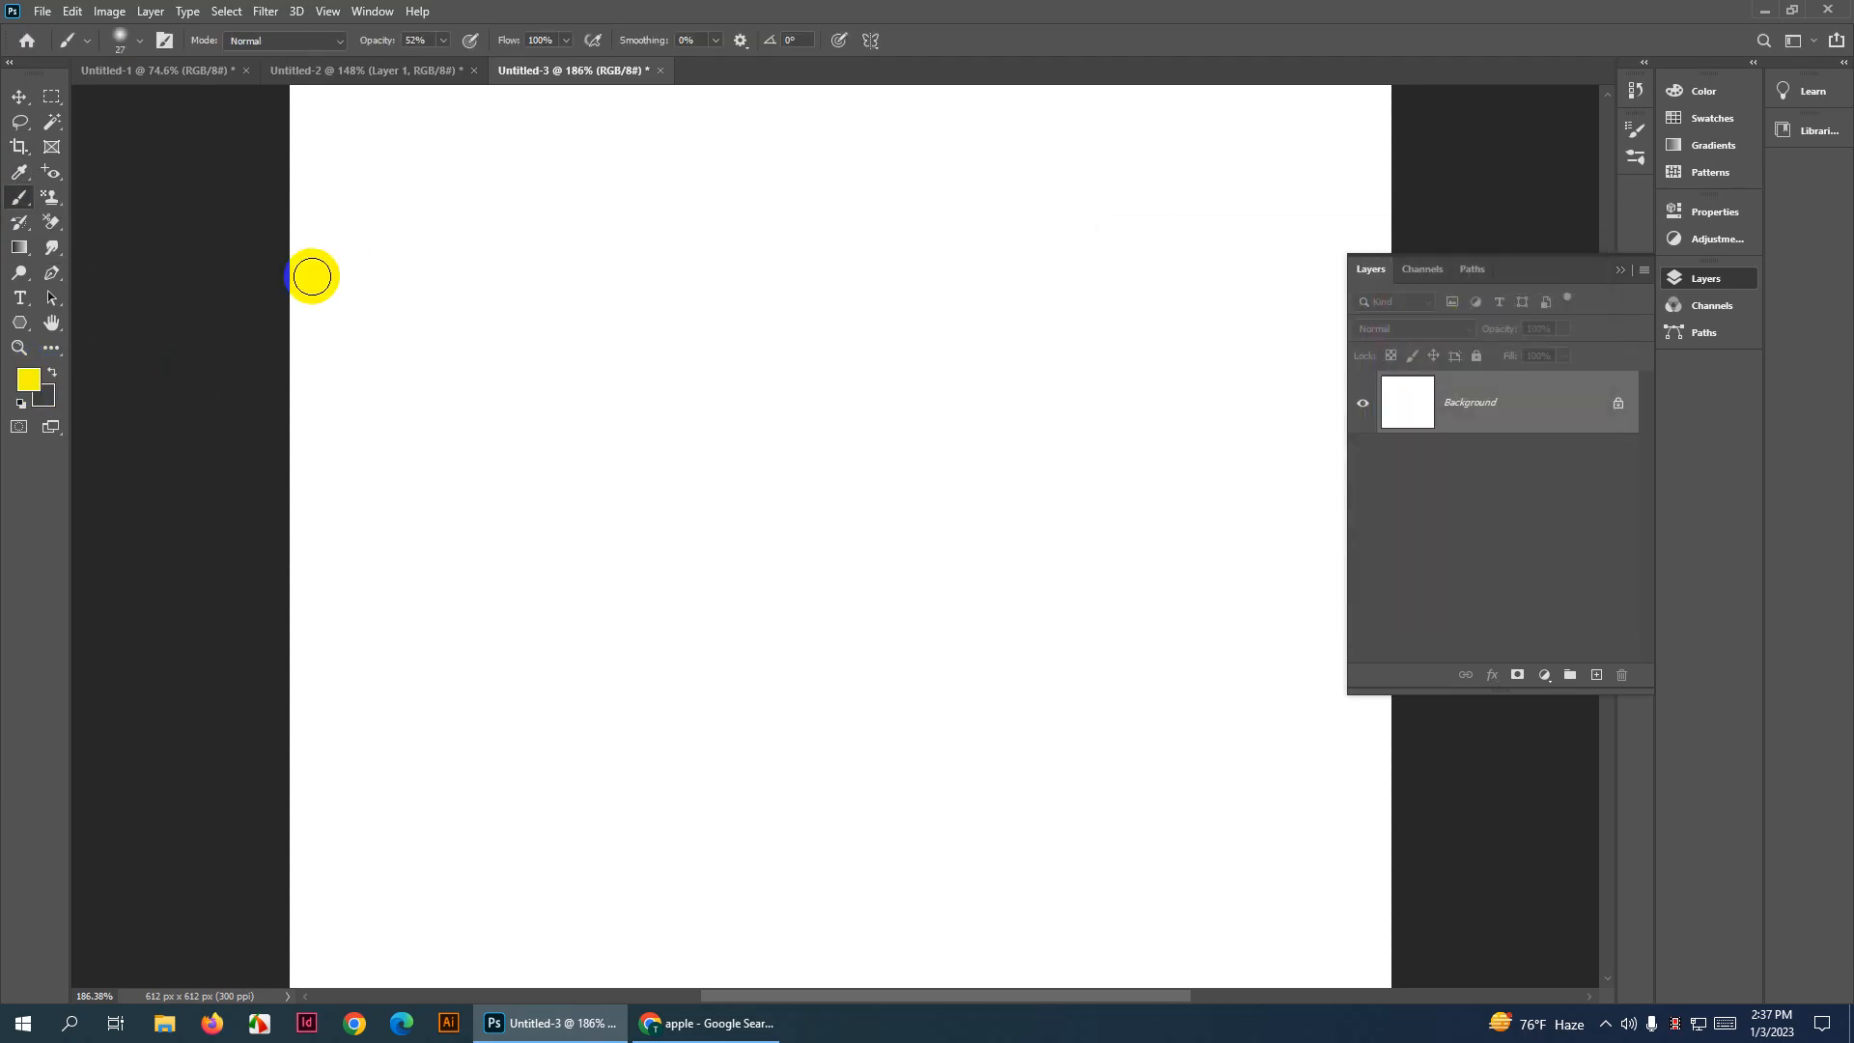
# Reset the foreground and background colours to their defaults and pick red from the swatches as the foreground colour
pyautogui.press('d')
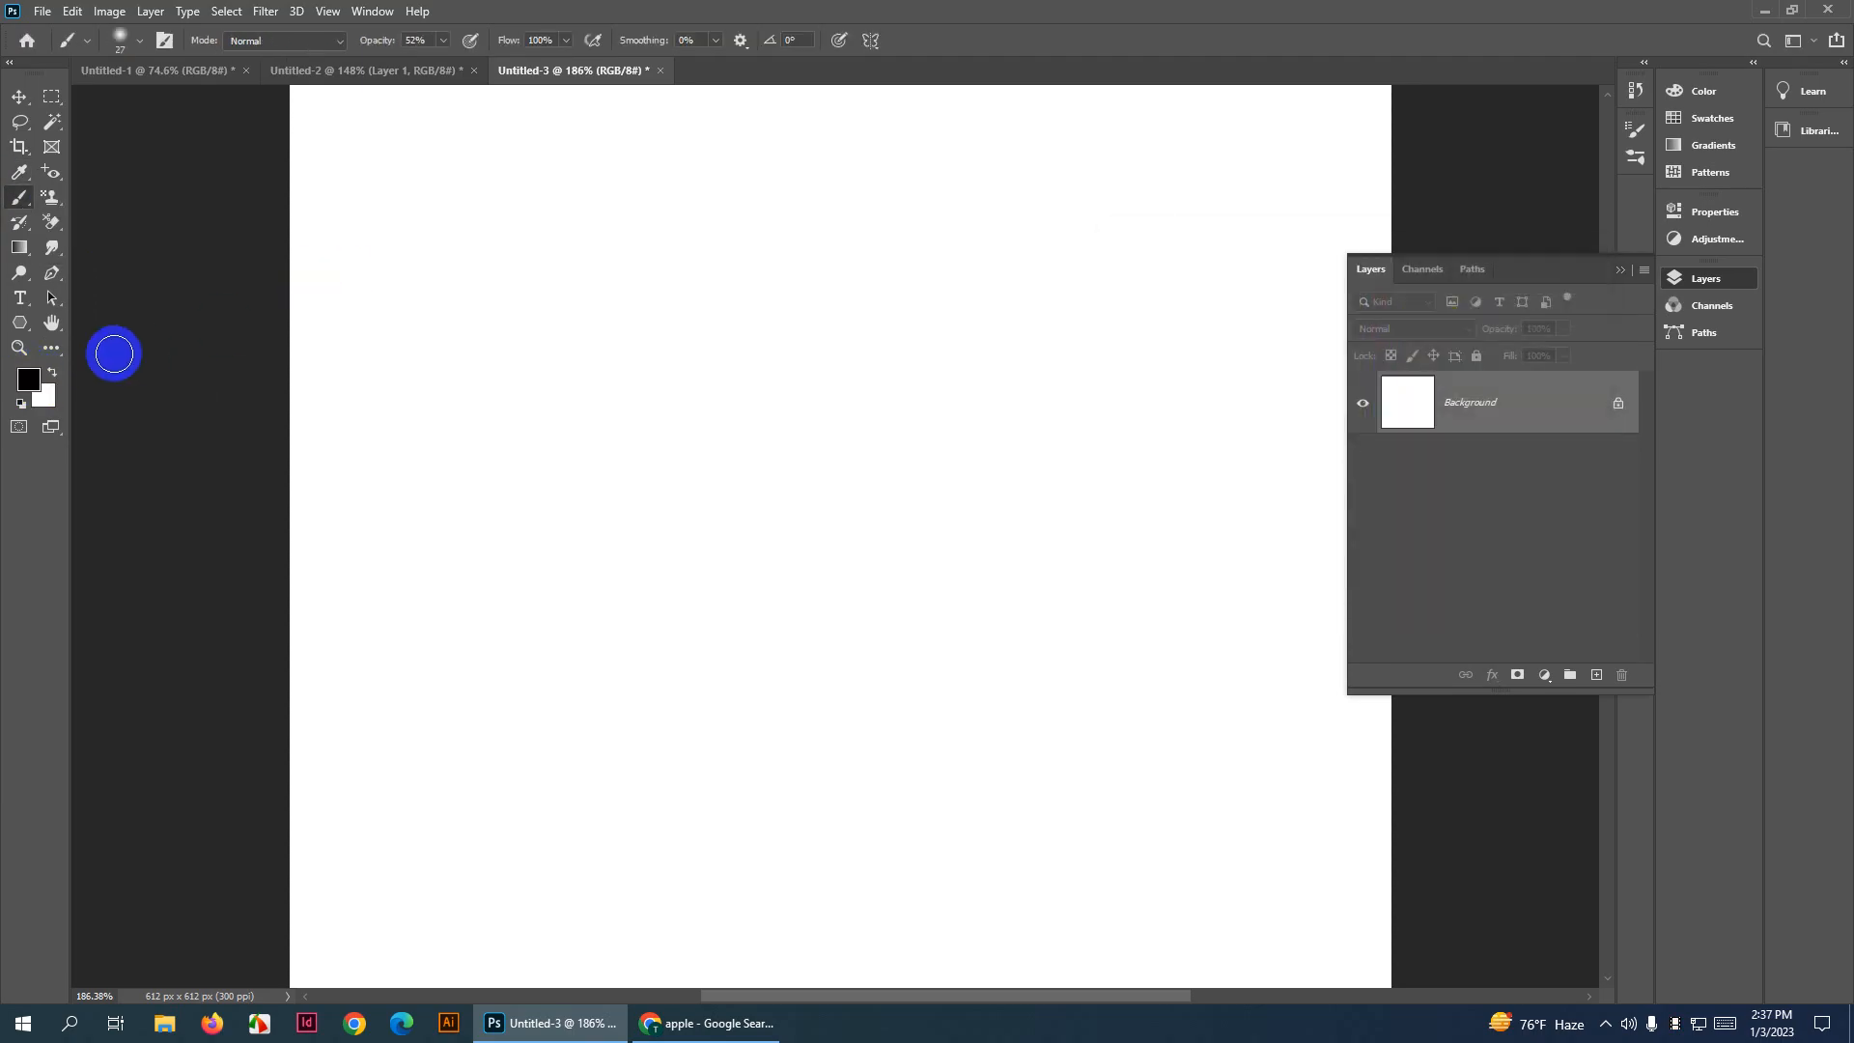
pyautogui.click(1711, 118)
pyautogui.click(1497, 114)
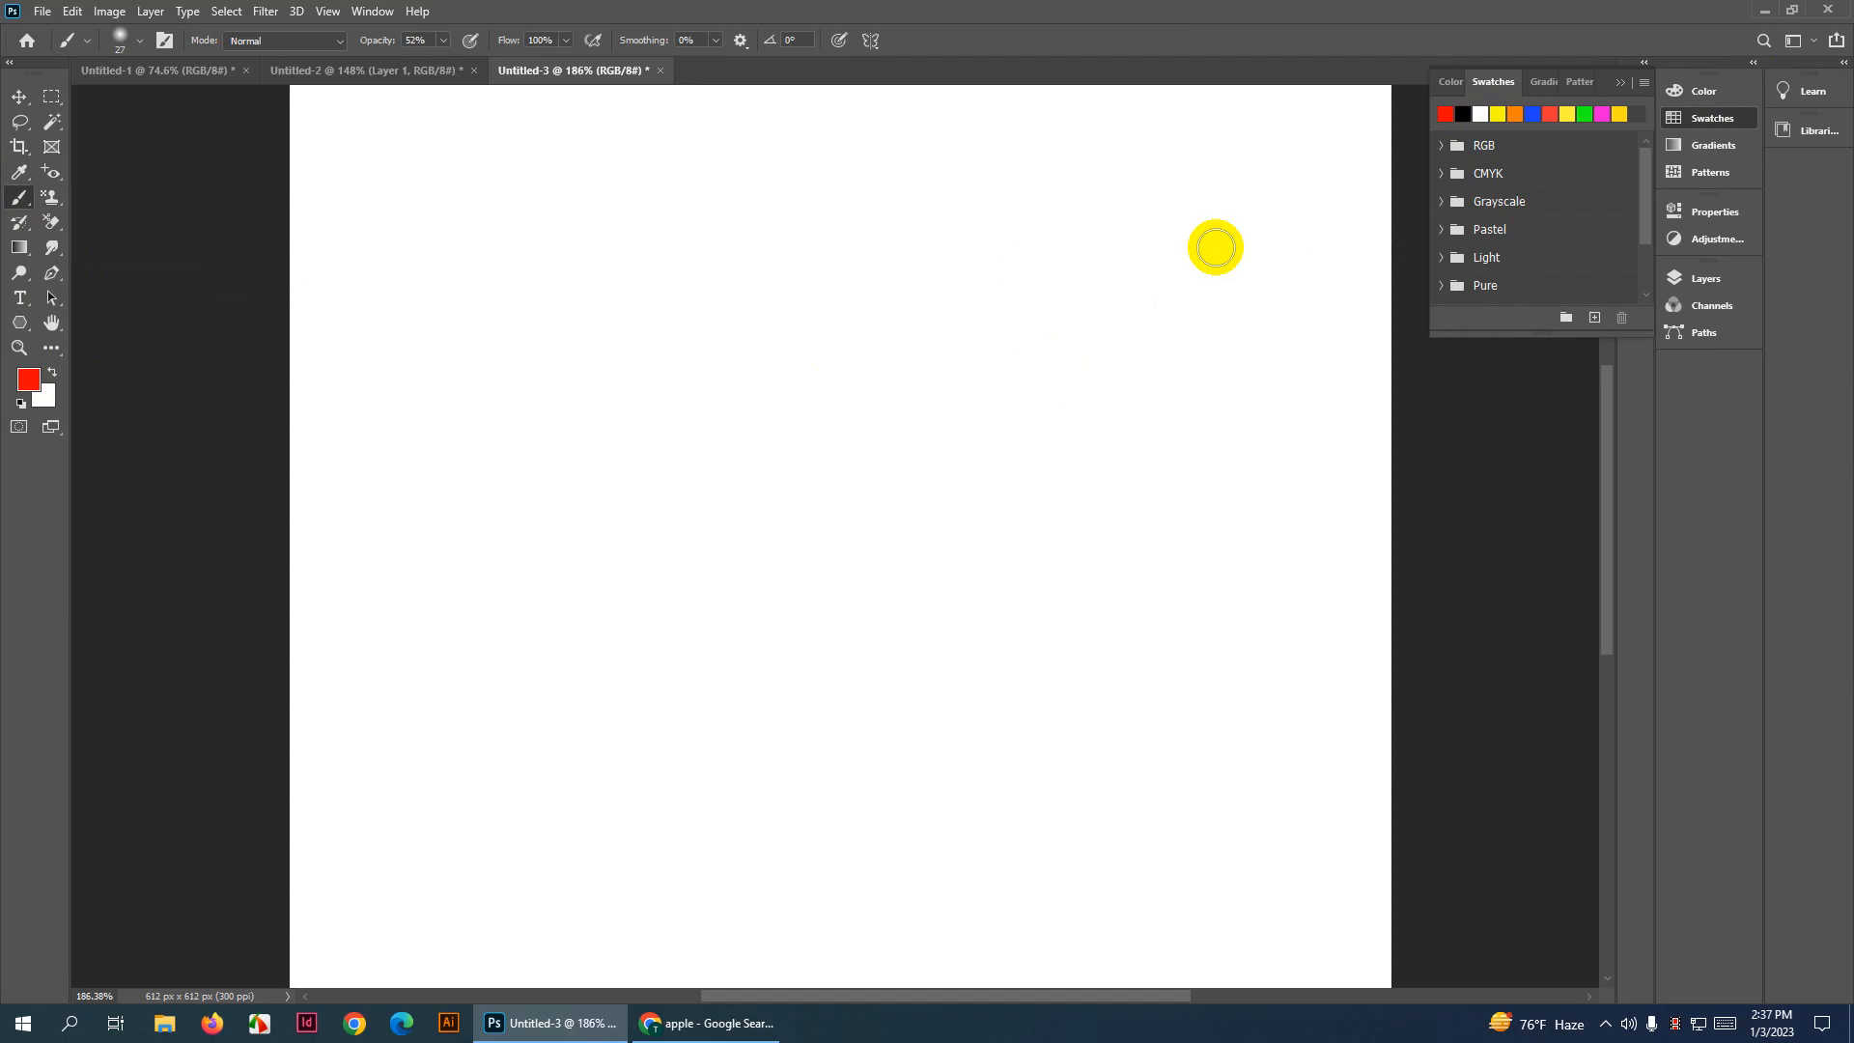
pyautogui.moveTo(2, 187); pyautogui.dragTo(128, 194)
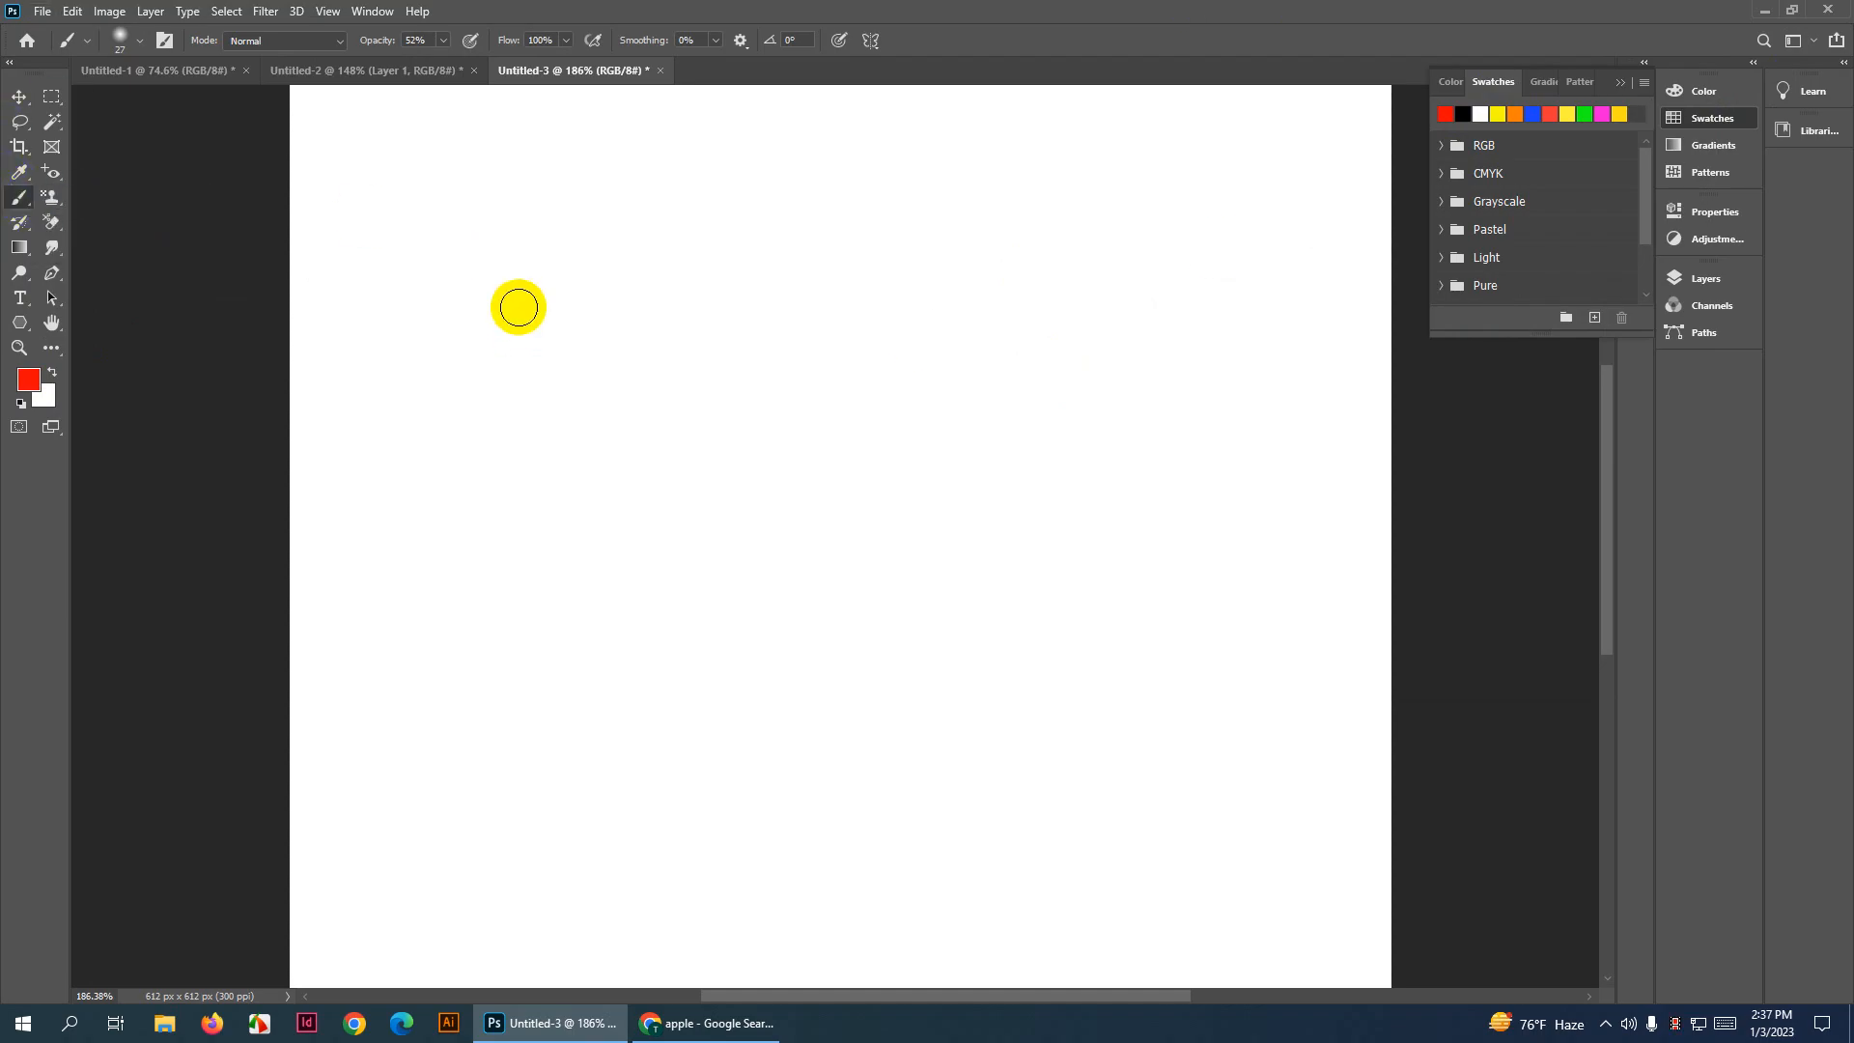
# Resize the brush interactively over the canvas, enlarging it to 86 and 121 px and finishing at a smaller size
pyautogui.moveTo(511, 312)
pyautogui.mouseDown()
pyautogui.moveTo(1621, 324)
pyautogui.moveTo(496, 302)
pyautogui.moveTo(540, 309)
pyautogui.mouseUp()
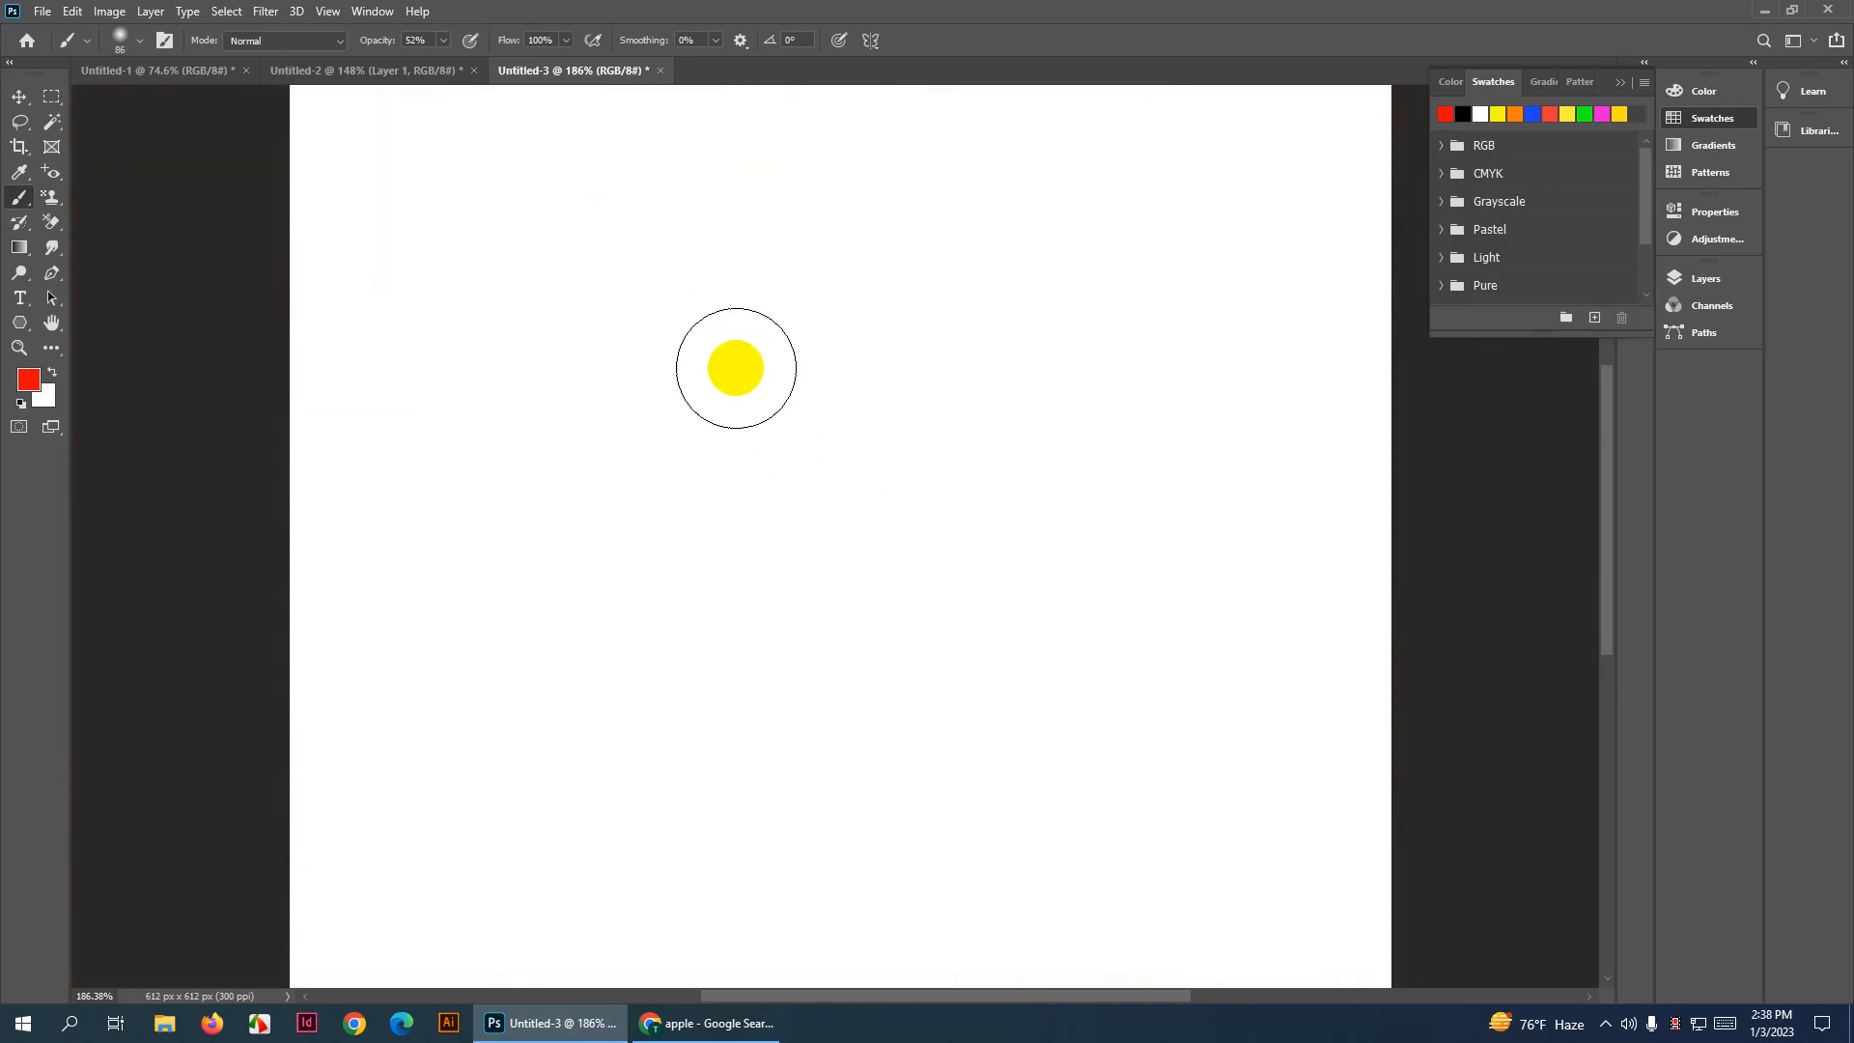
pyautogui.moveTo(734, 367)
pyautogui.mouseDown()
pyautogui.moveTo(827, 376)
pyautogui.moveTo(721, 389)
pyautogui.moveTo(861, 373)
pyautogui.moveTo(674, 363)
pyautogui.mouseUp()
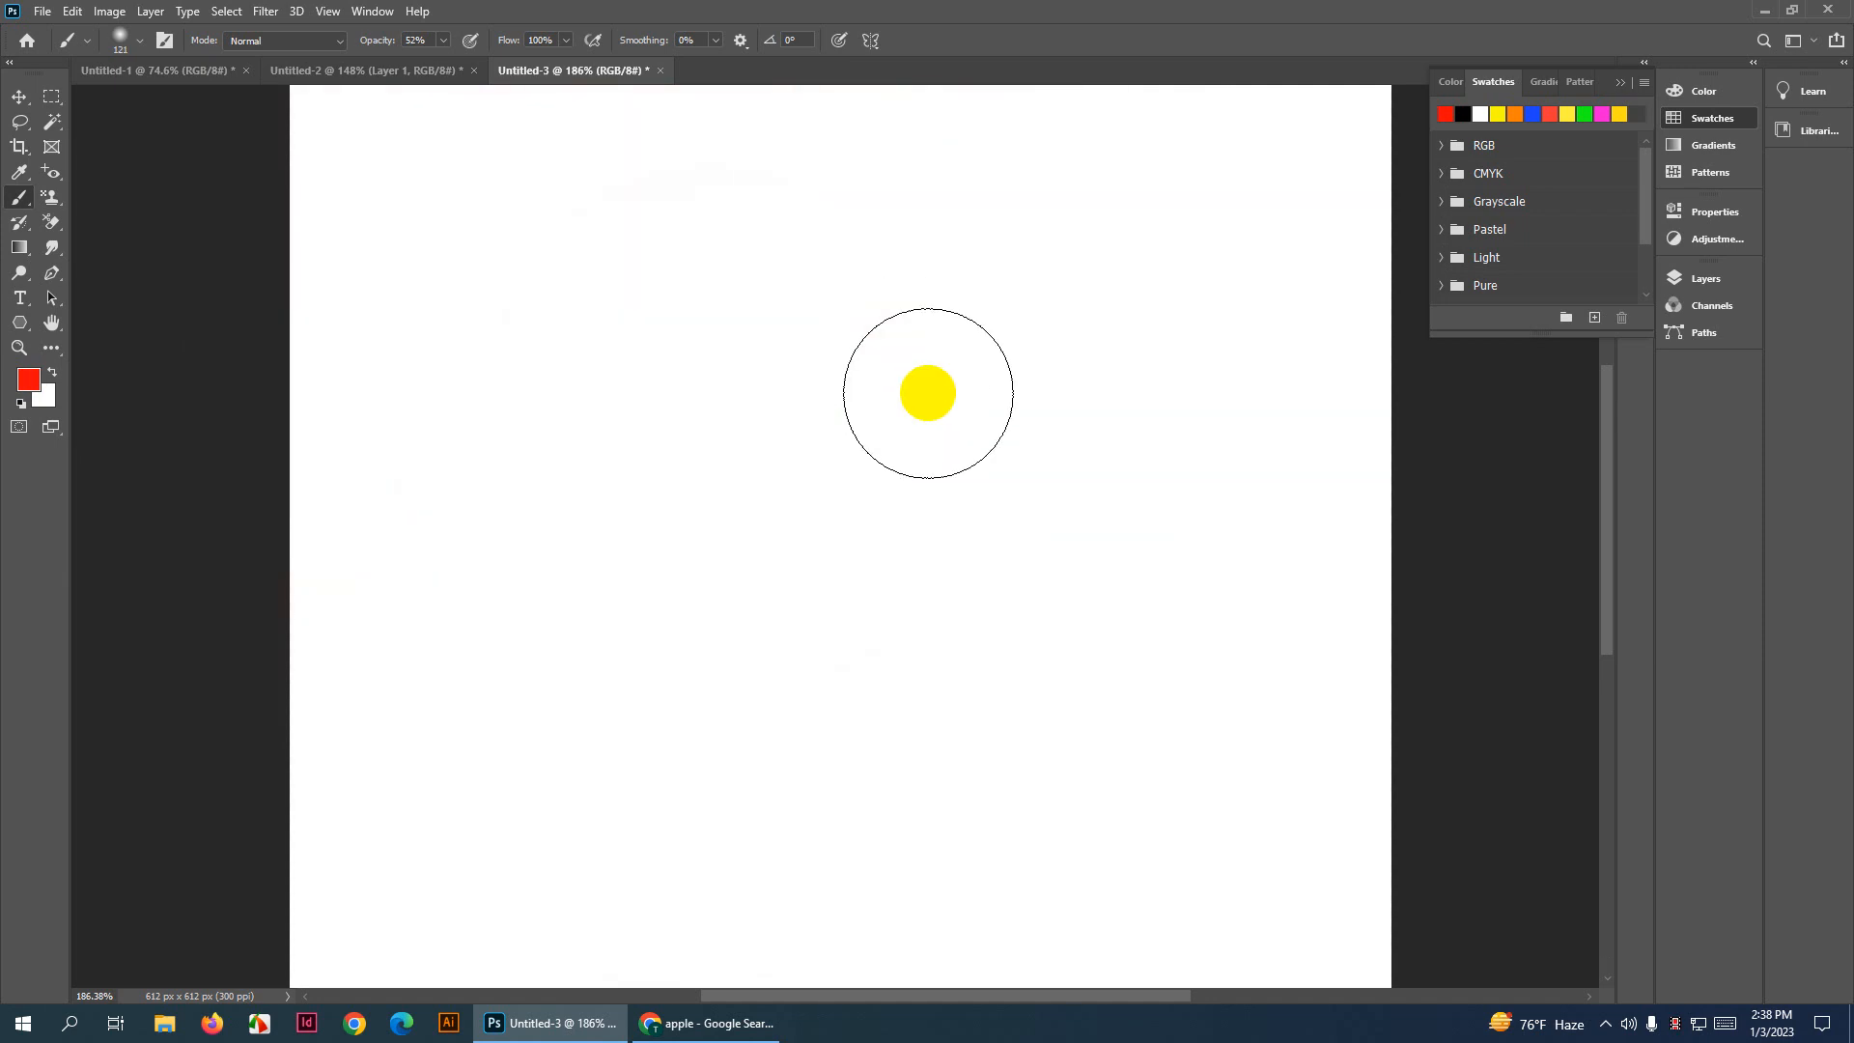
pyautogui.moveTo(879, 500); pyautogui.dragTo(921, 368)
pyautogui.scroll(-2, 798, 559)
pyautogui.moveTo(799, 553); pyautogui.dragTo(758, 553)
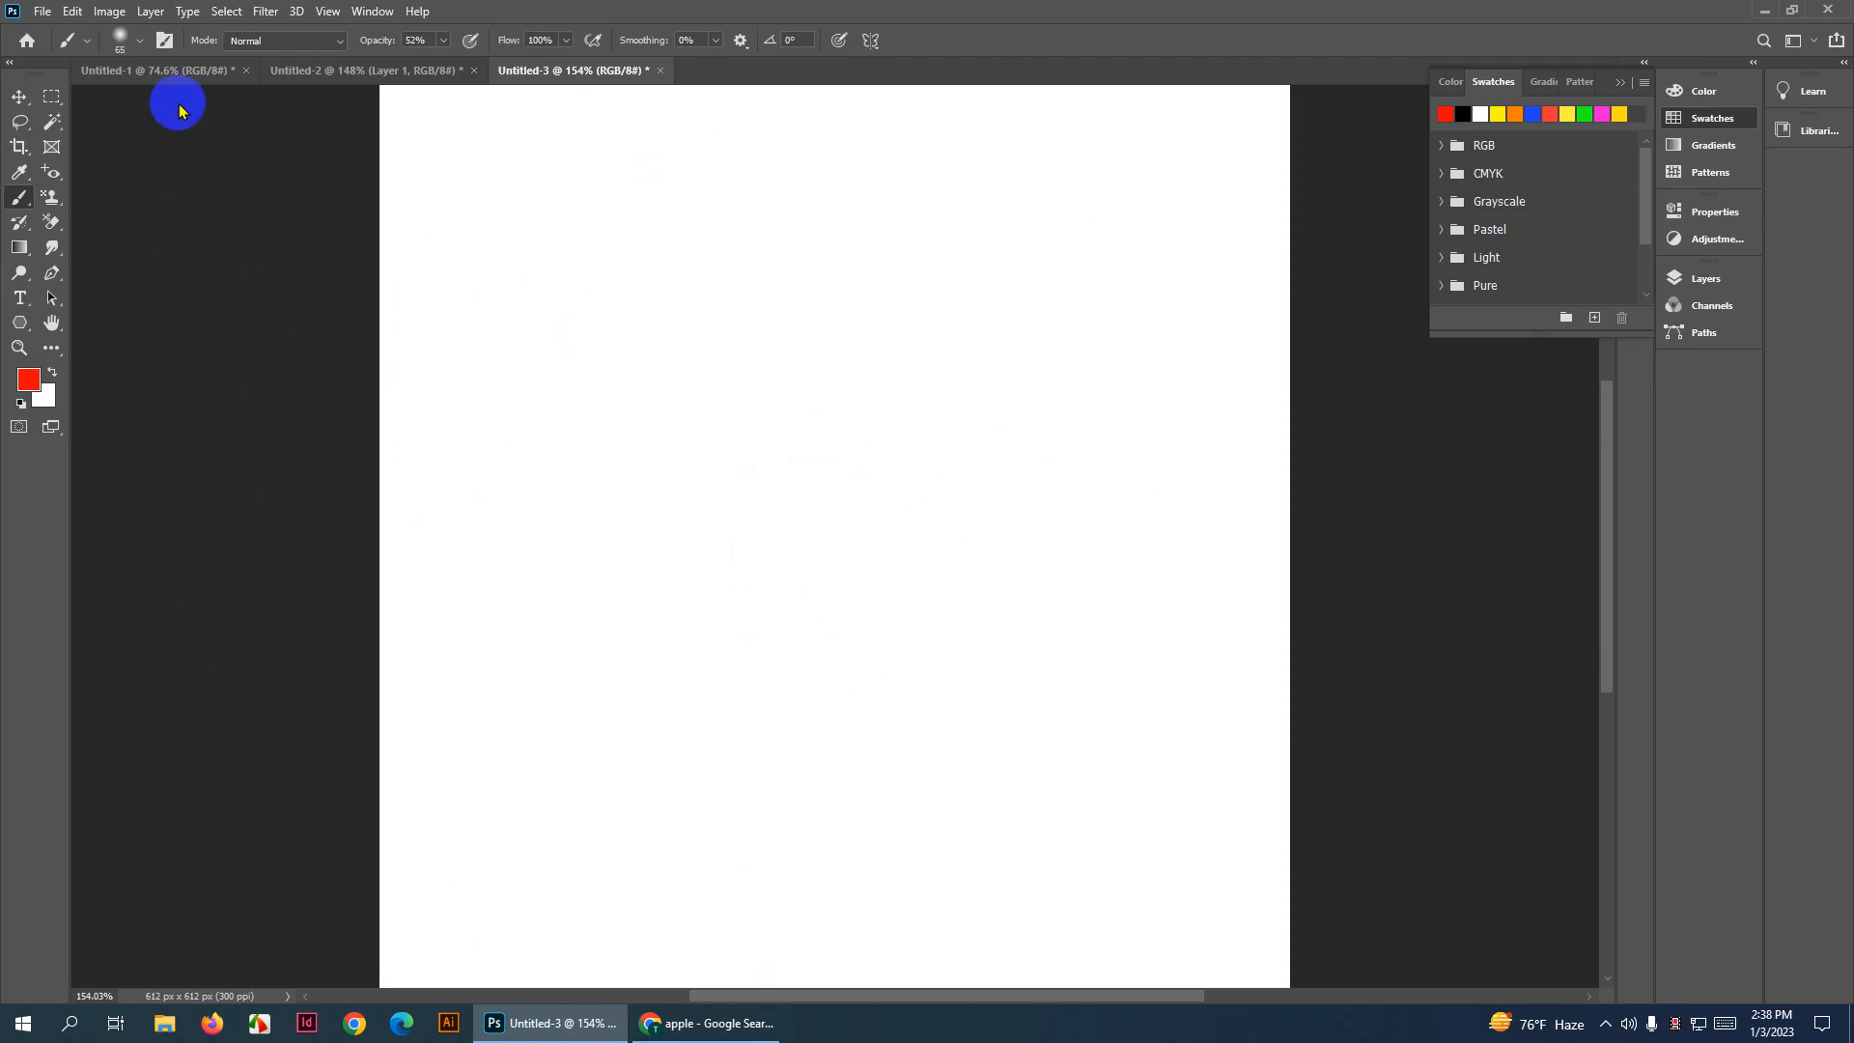
# Set the brush size to 120 px for the Brush Tool
pyautogui.click(16, 202)
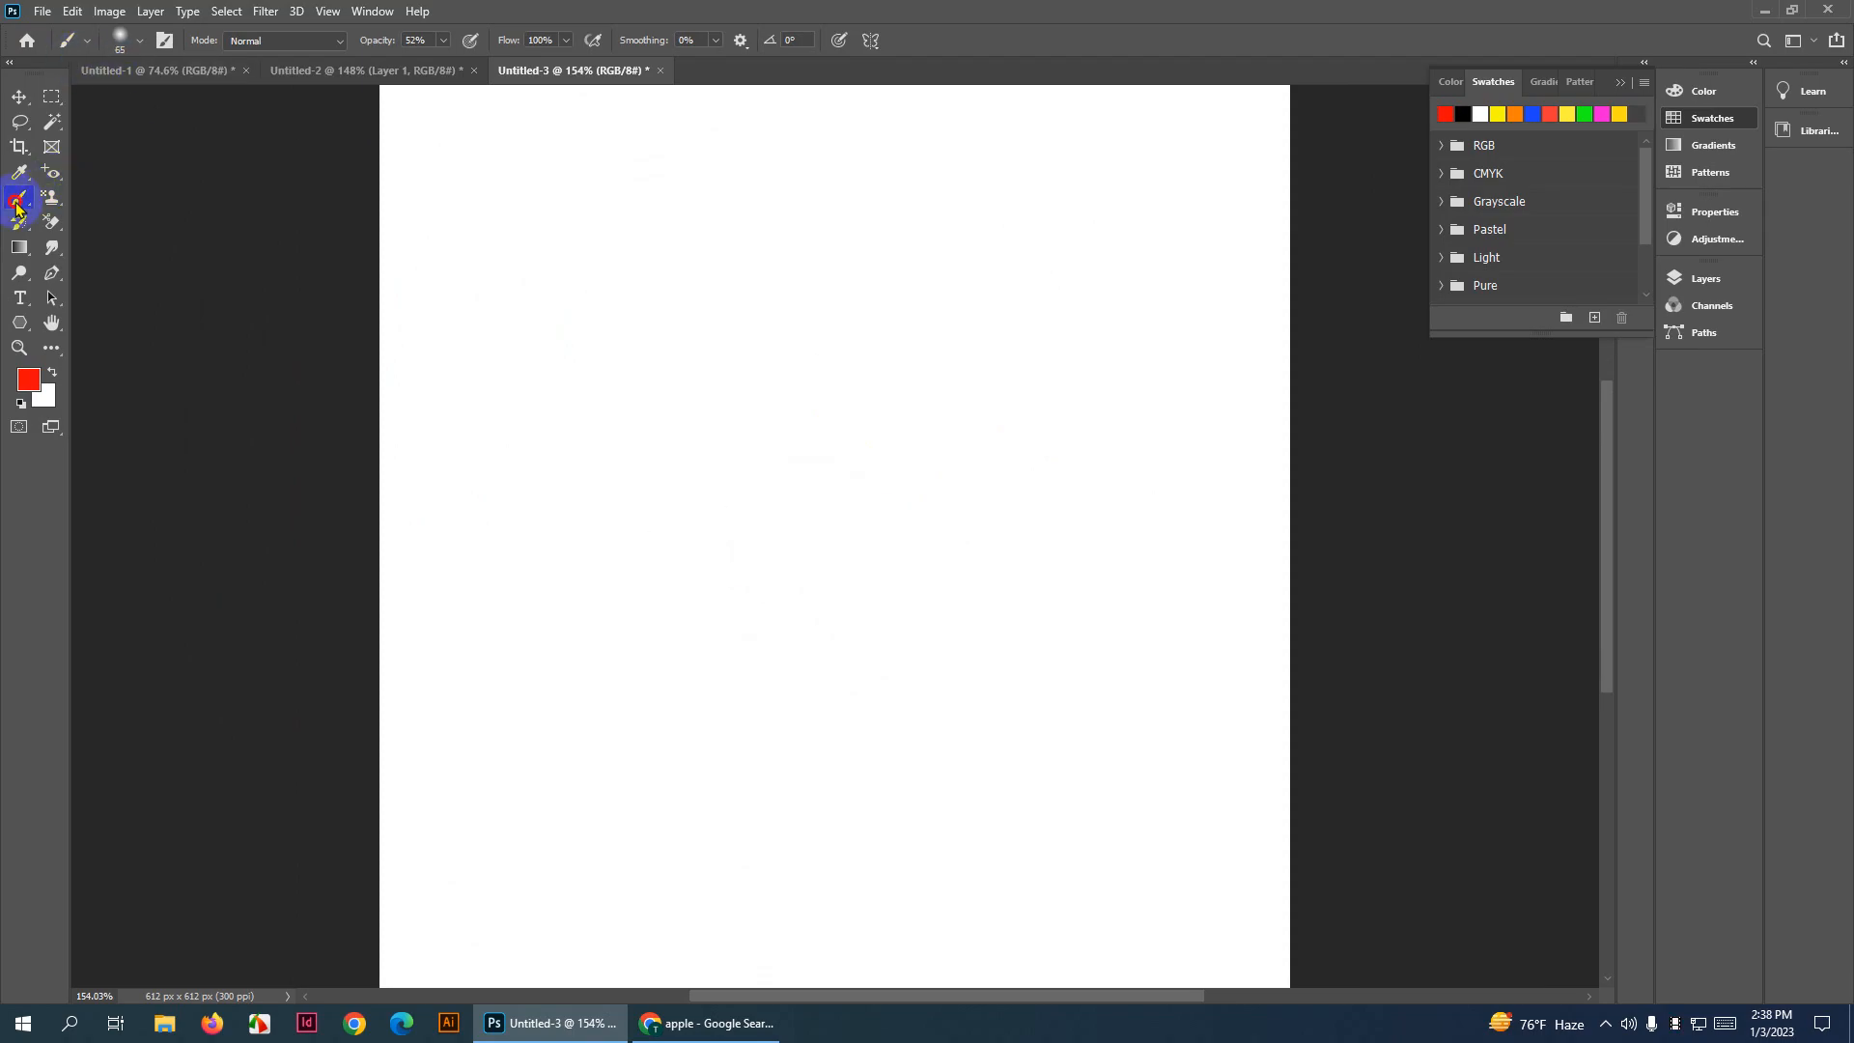
pyautogui.click(123, 42)
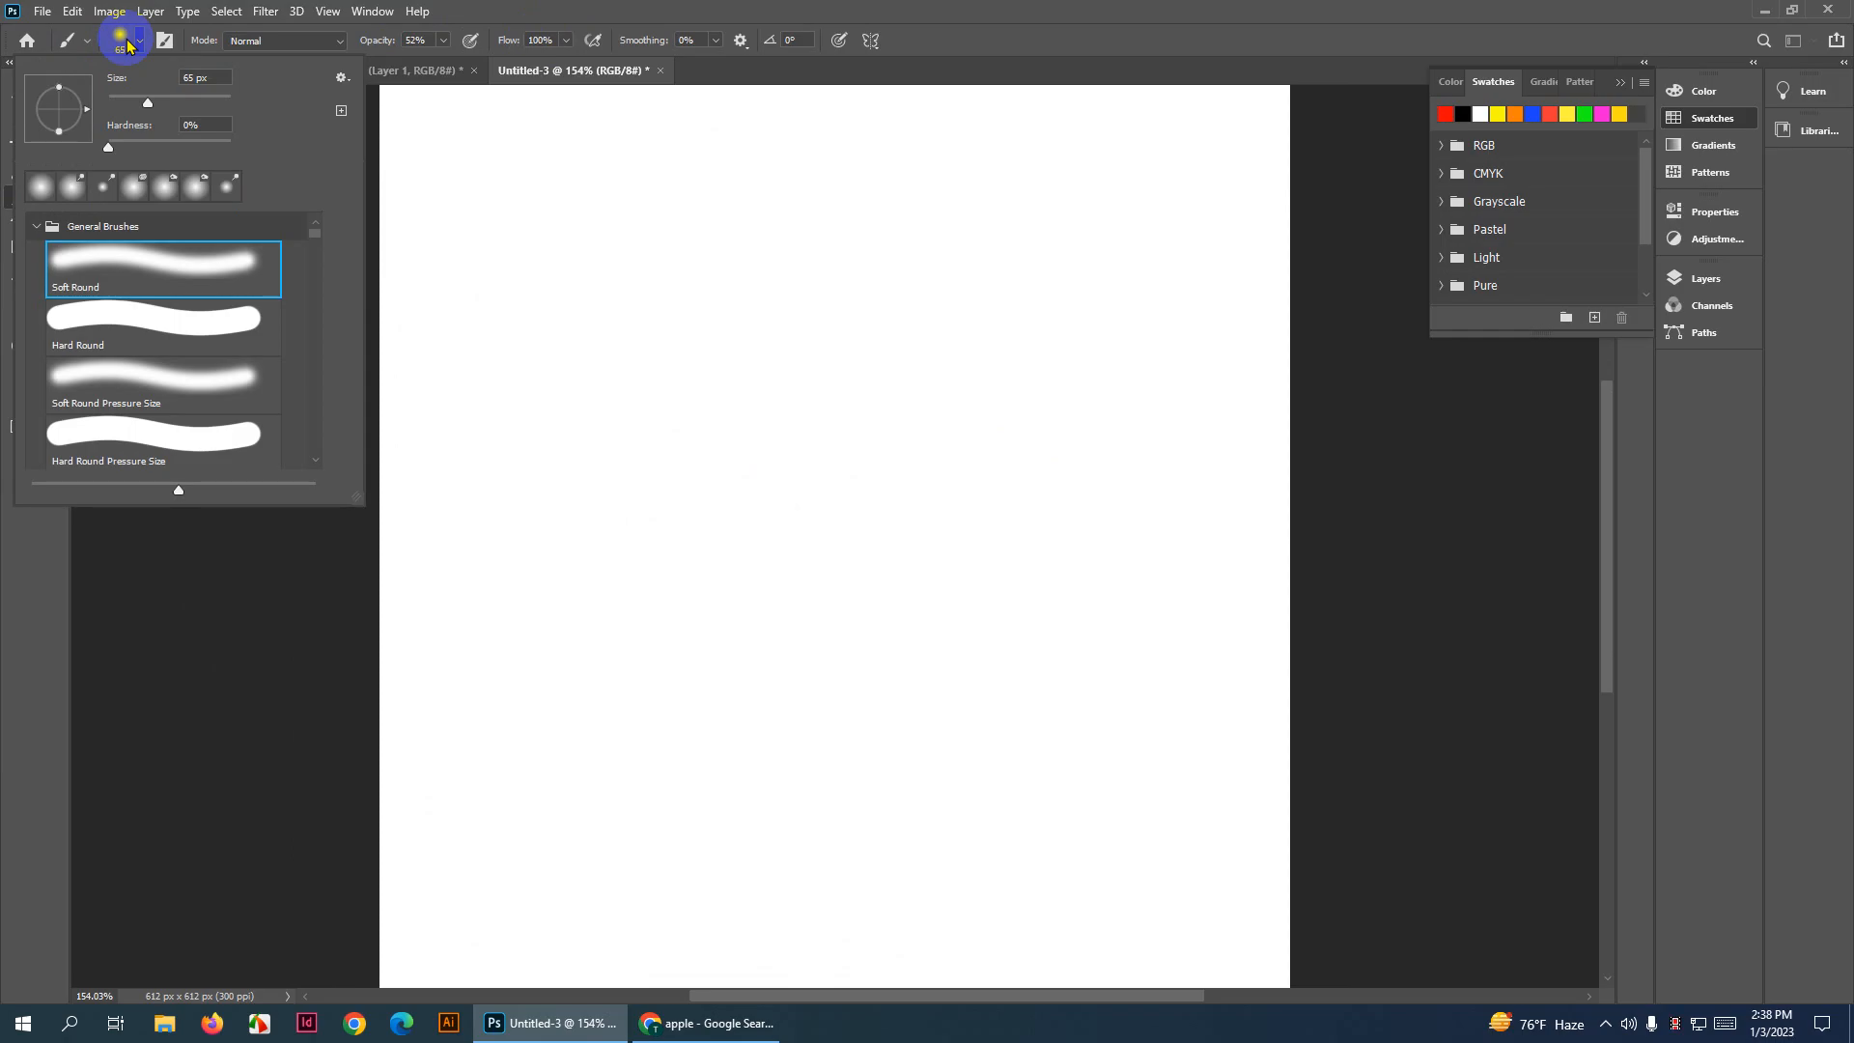
pyautogui.click(343, 112)
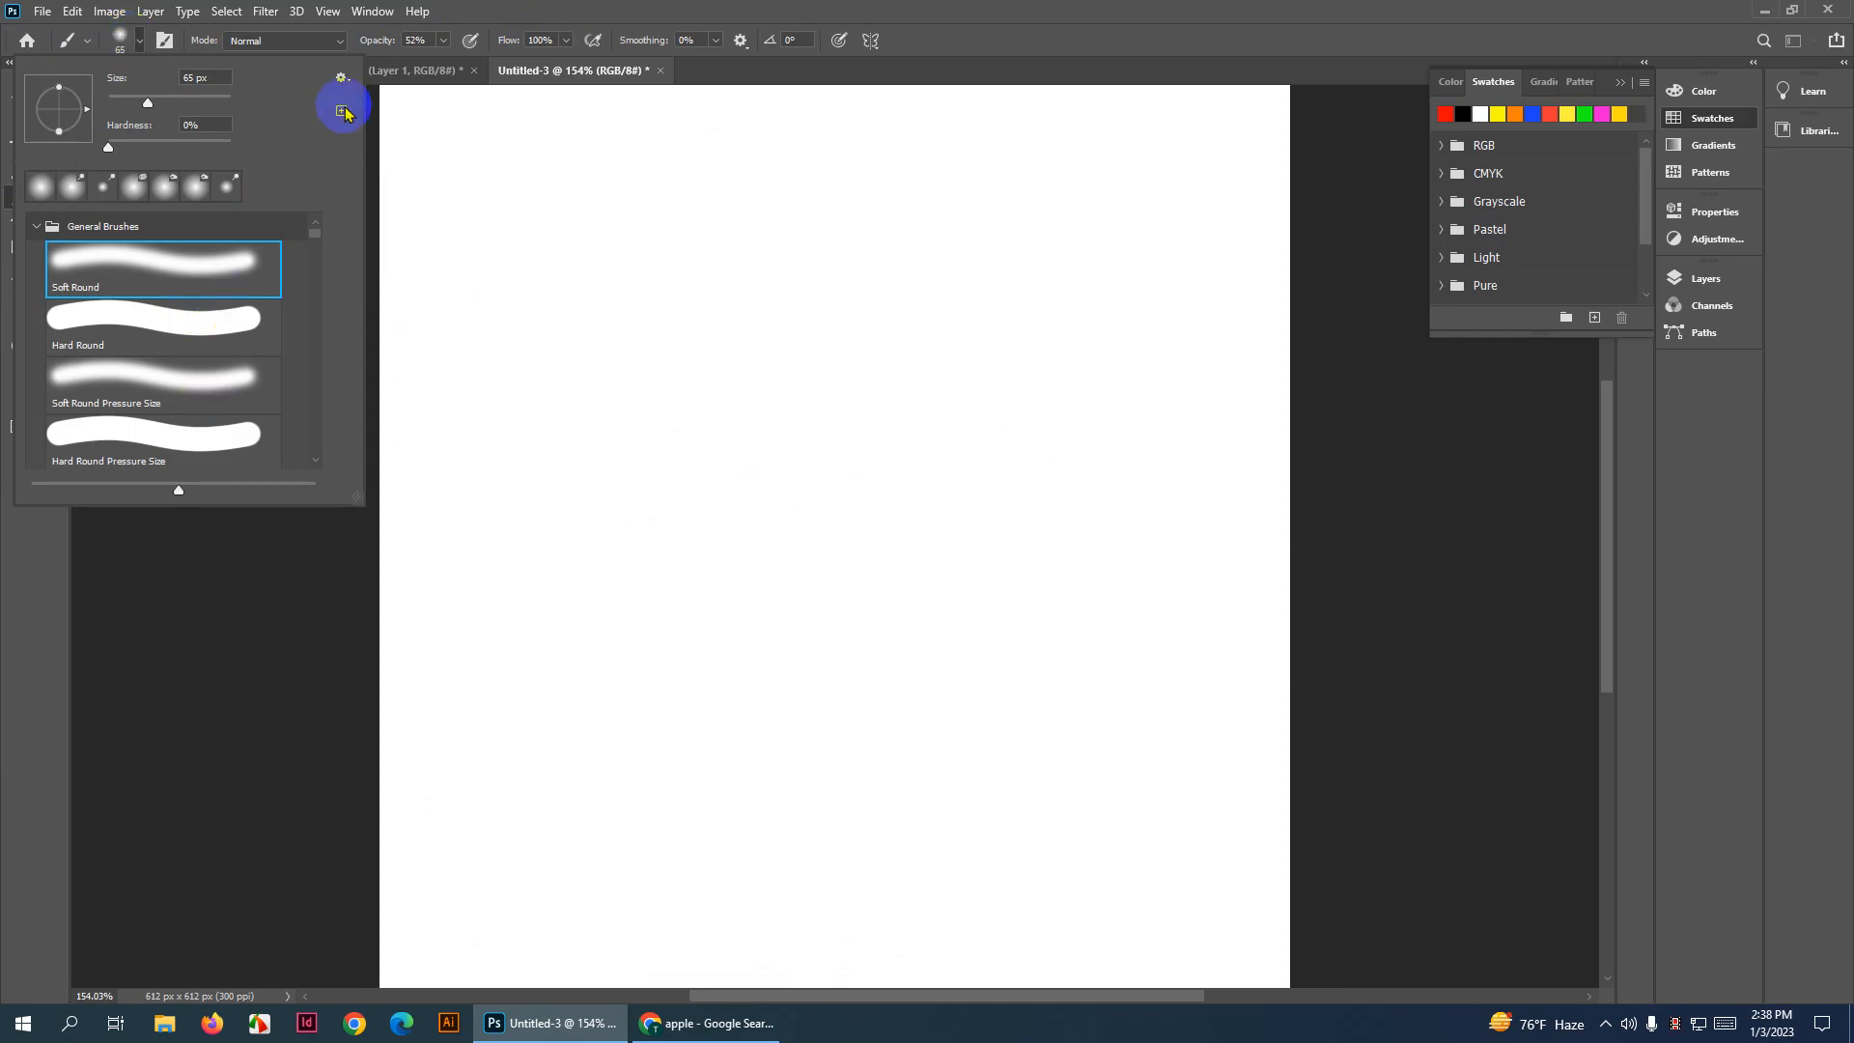
pyautogui.moveTo(147, 103)
pyautogui.mouseDown()
pyautogui.moveTo(192, 105)
pyautogui.moveTo(146, 103)
pyautogui.mouseUp()
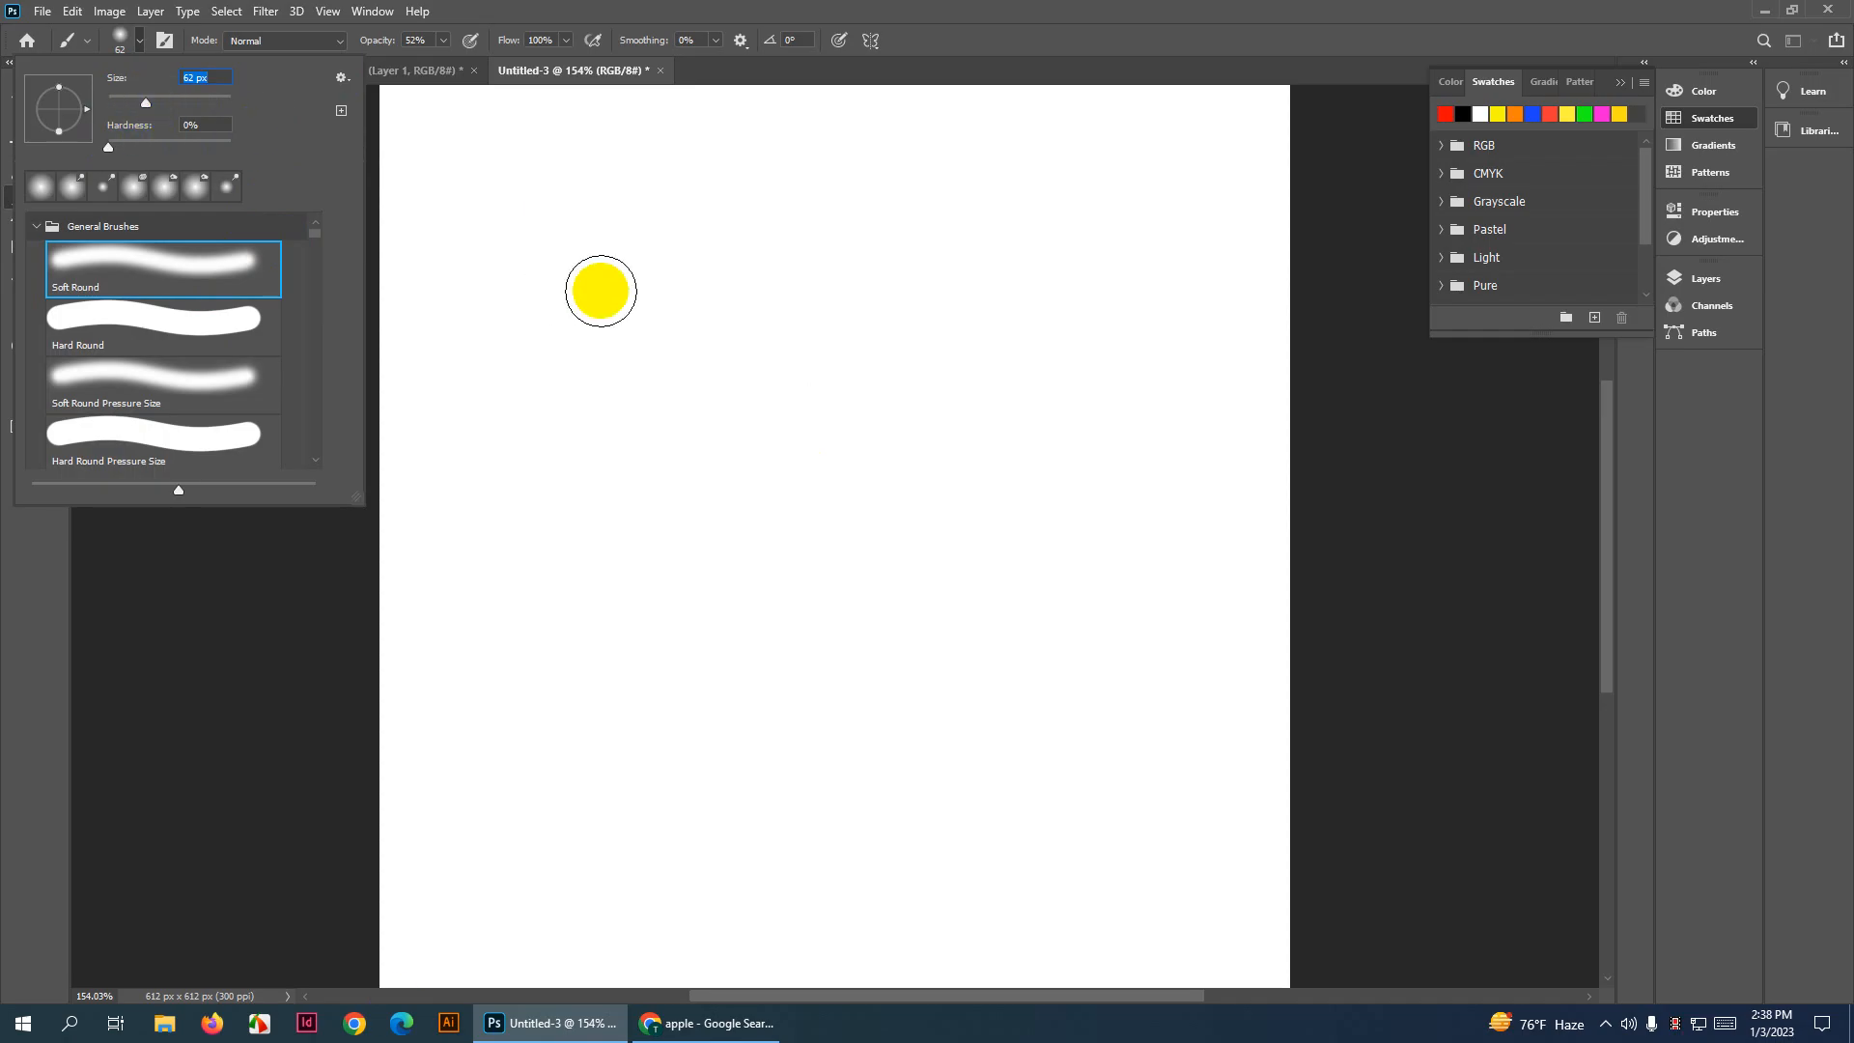
pyautogui.write('120')
pyautogui.press('Return')
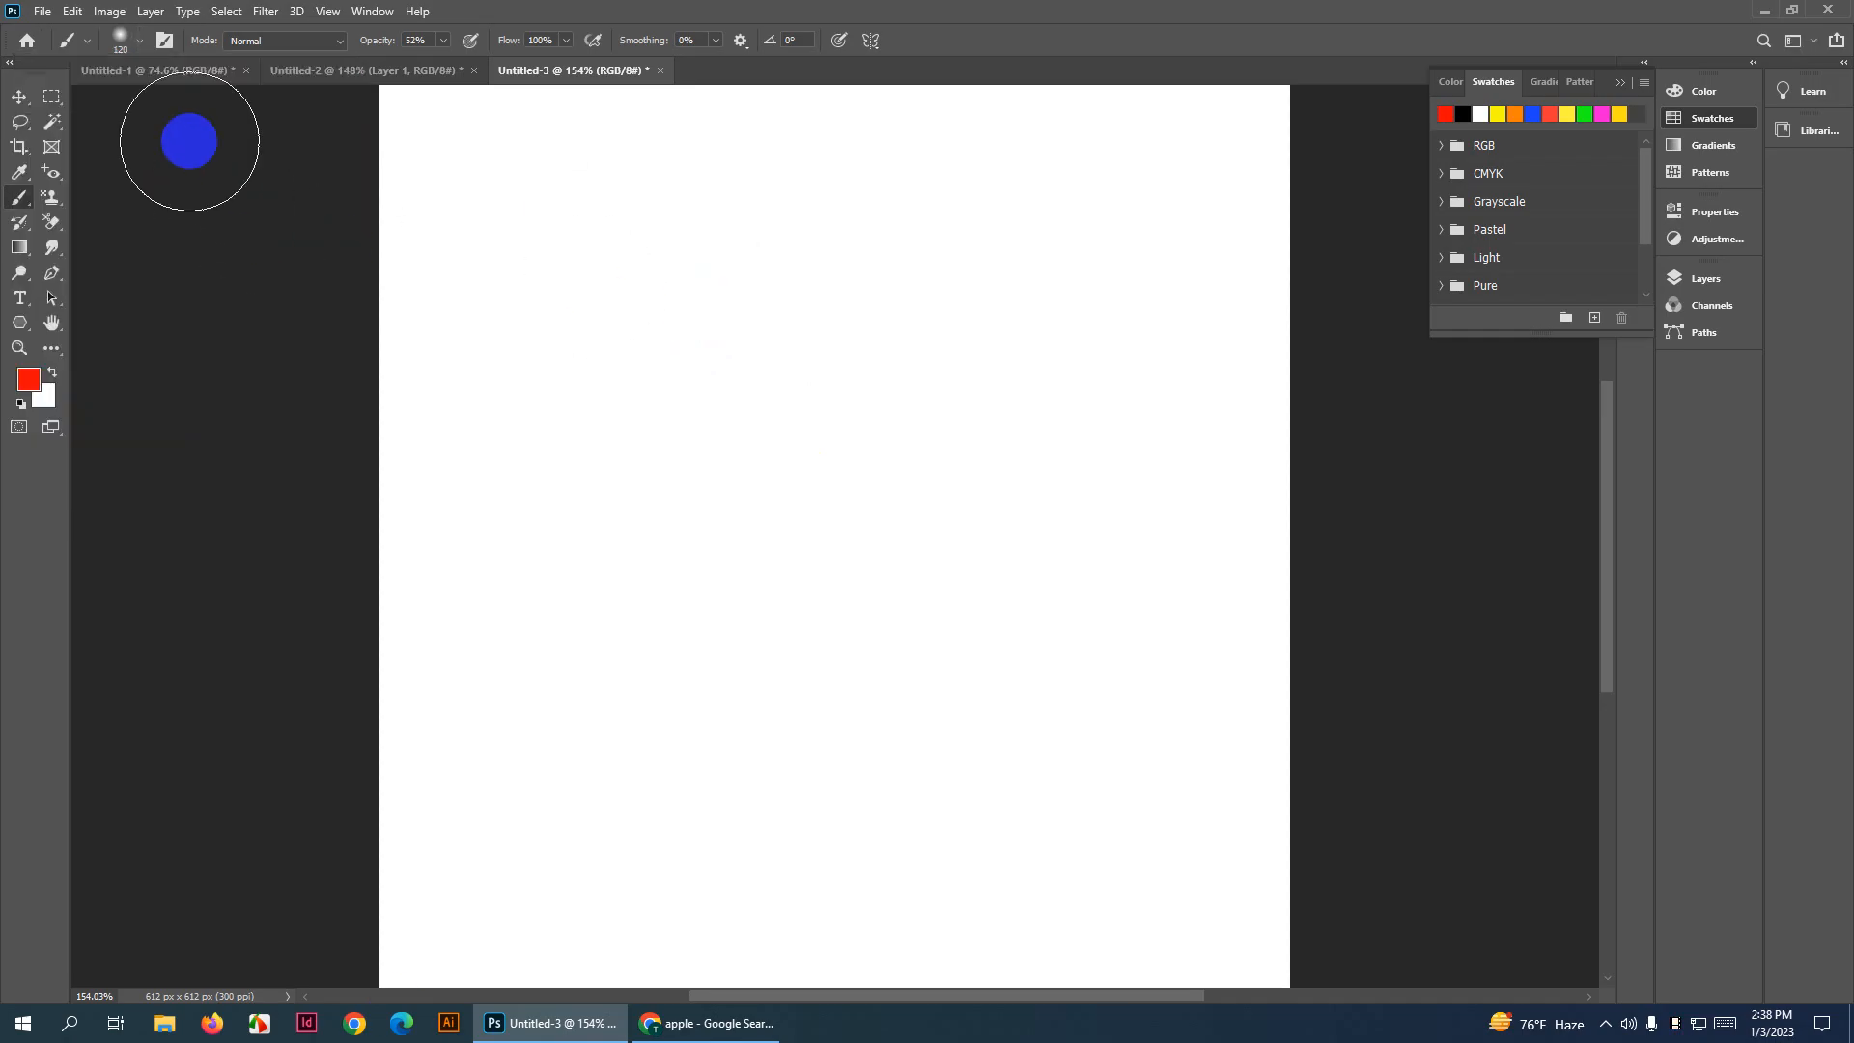
# Raise the brush hardness to 100% and alternate between the Soft Round and Hard Round presets, ending on Hard Round
pyautogui.click(140, 44)
pyautogui.click(165, 41)
pyautogui.click(140, 48)
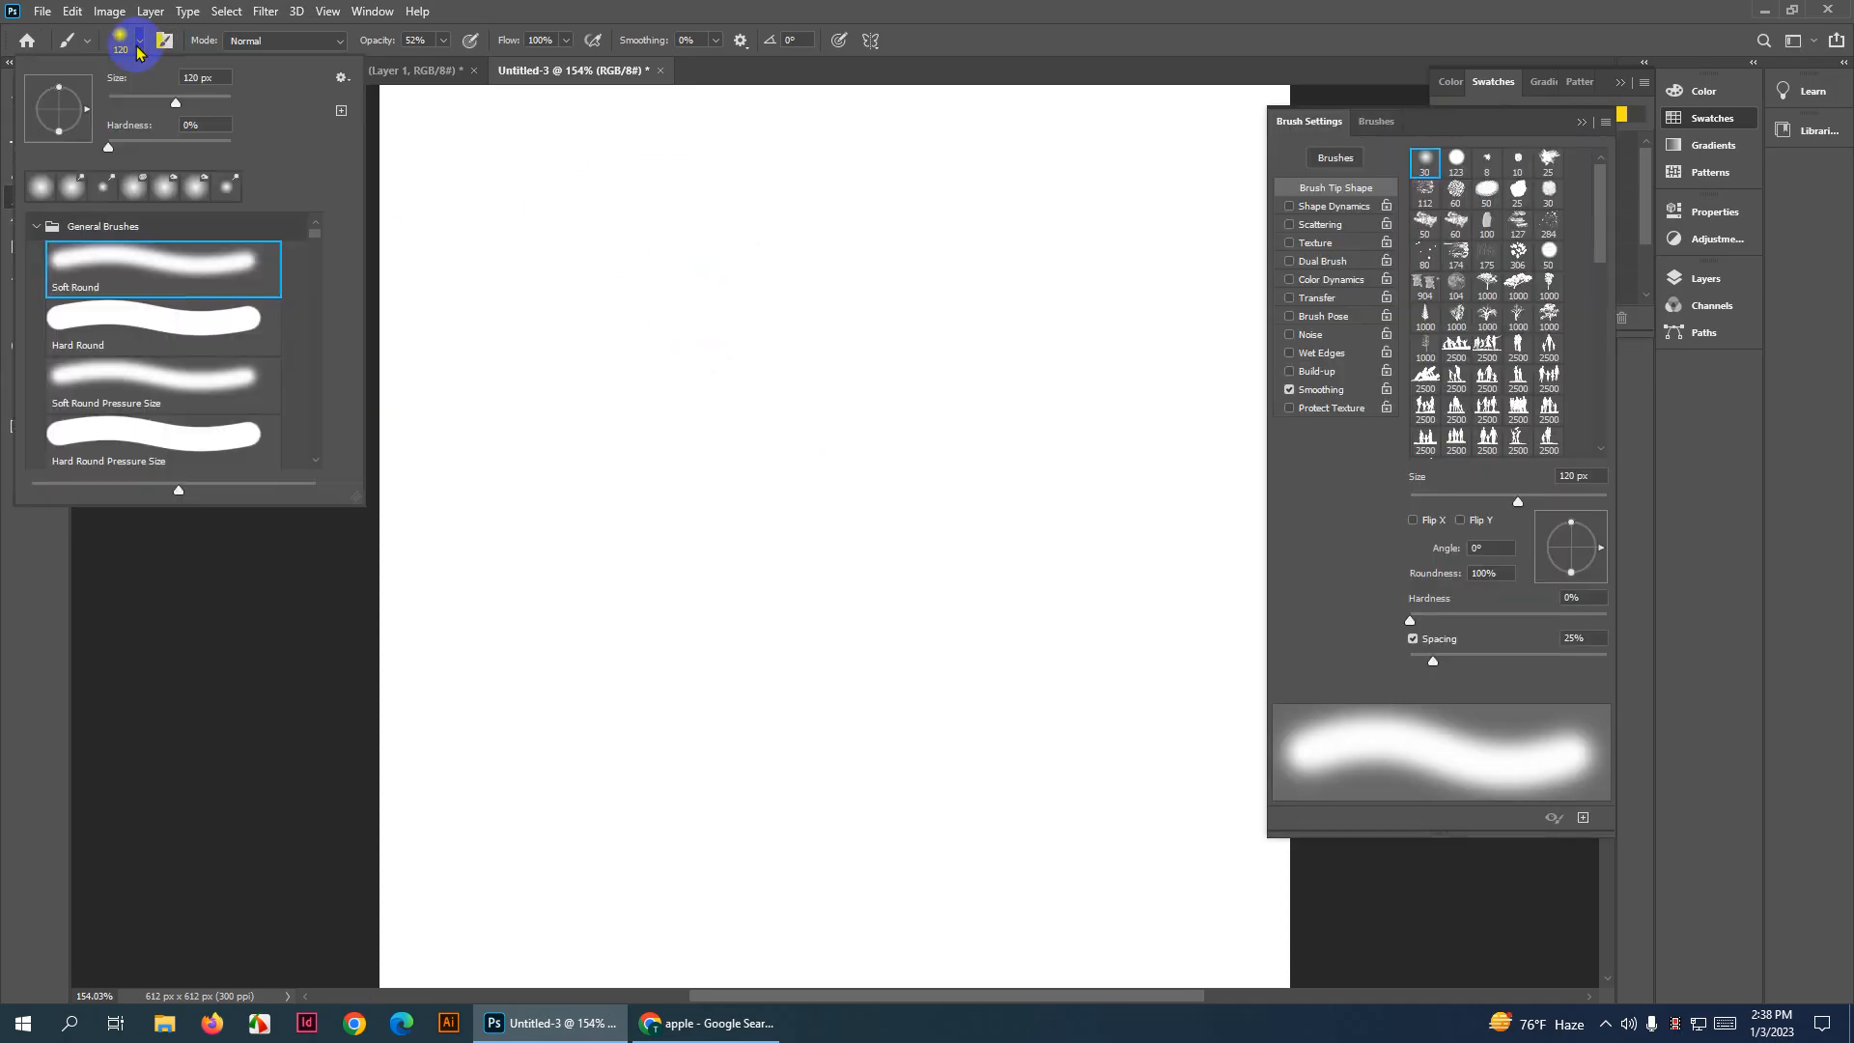
pyautogui.click(165, 42)
pyautogui.click(140, 46)
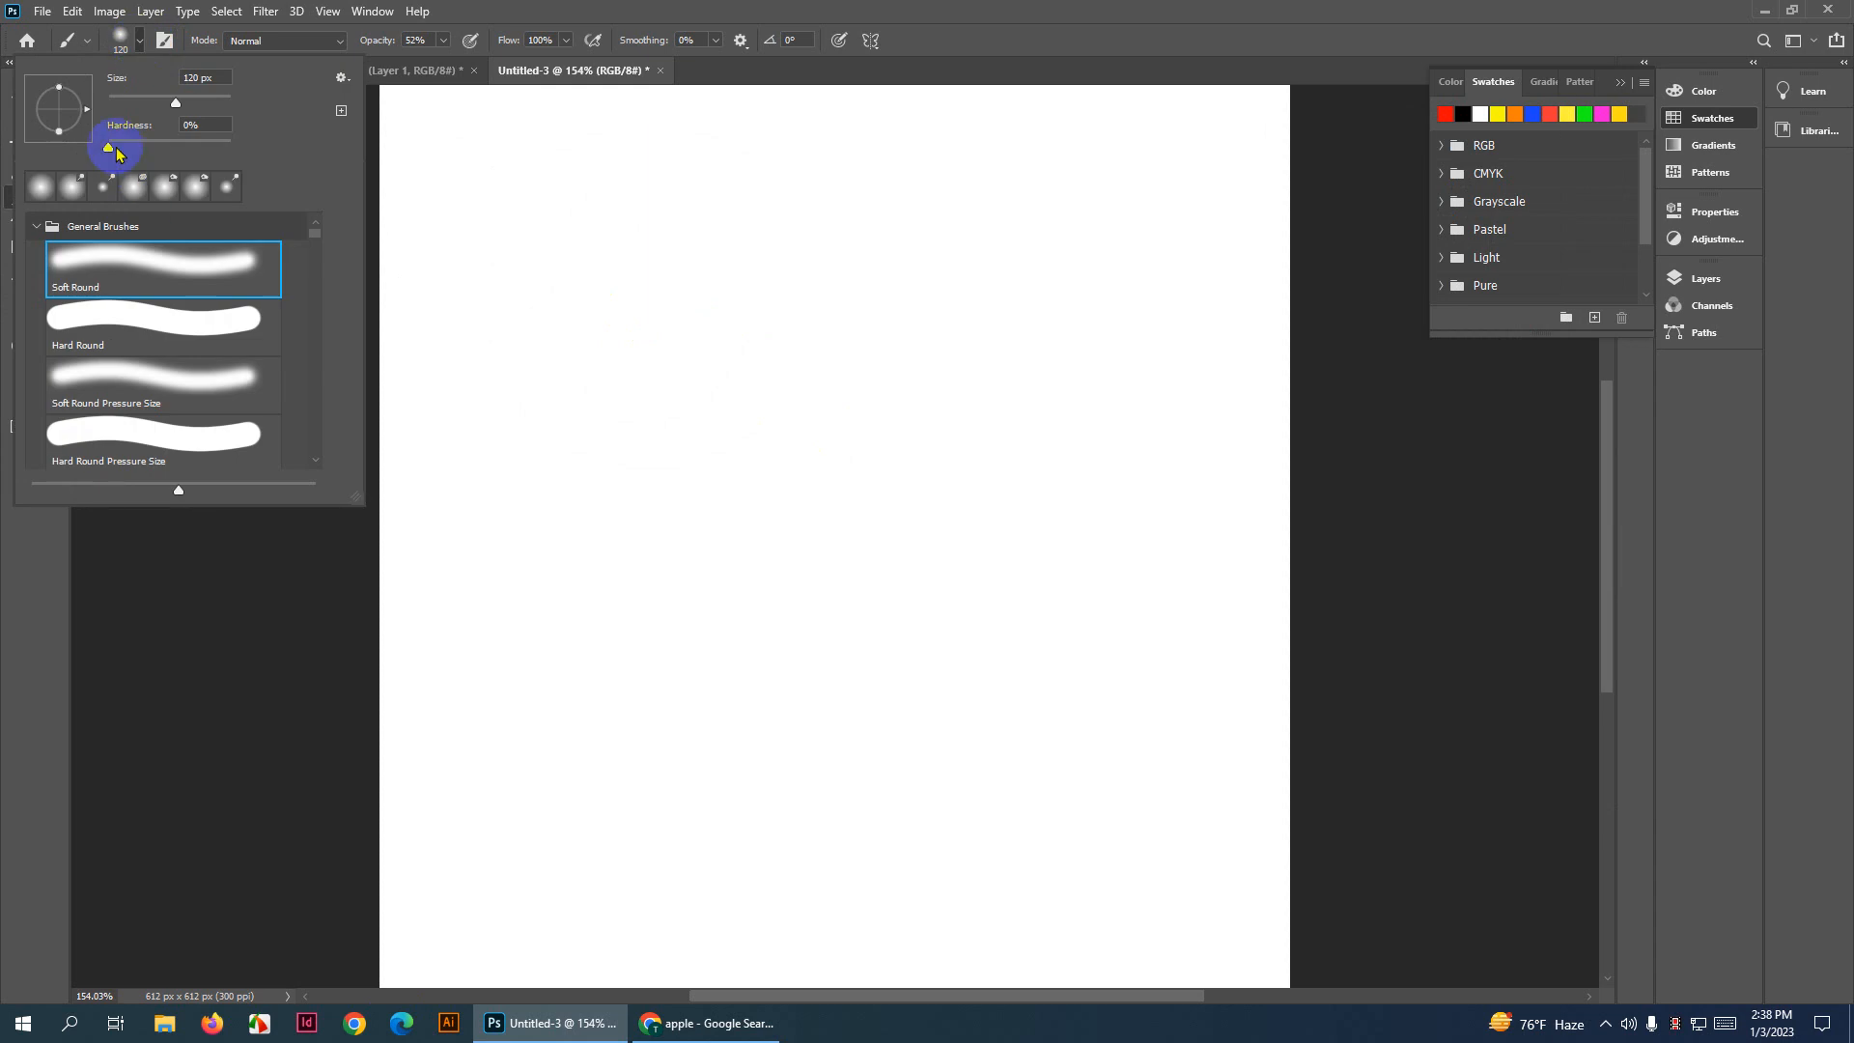
pyautogui.moveTo(115, 152); pyautogui.dragTo(488, 154)
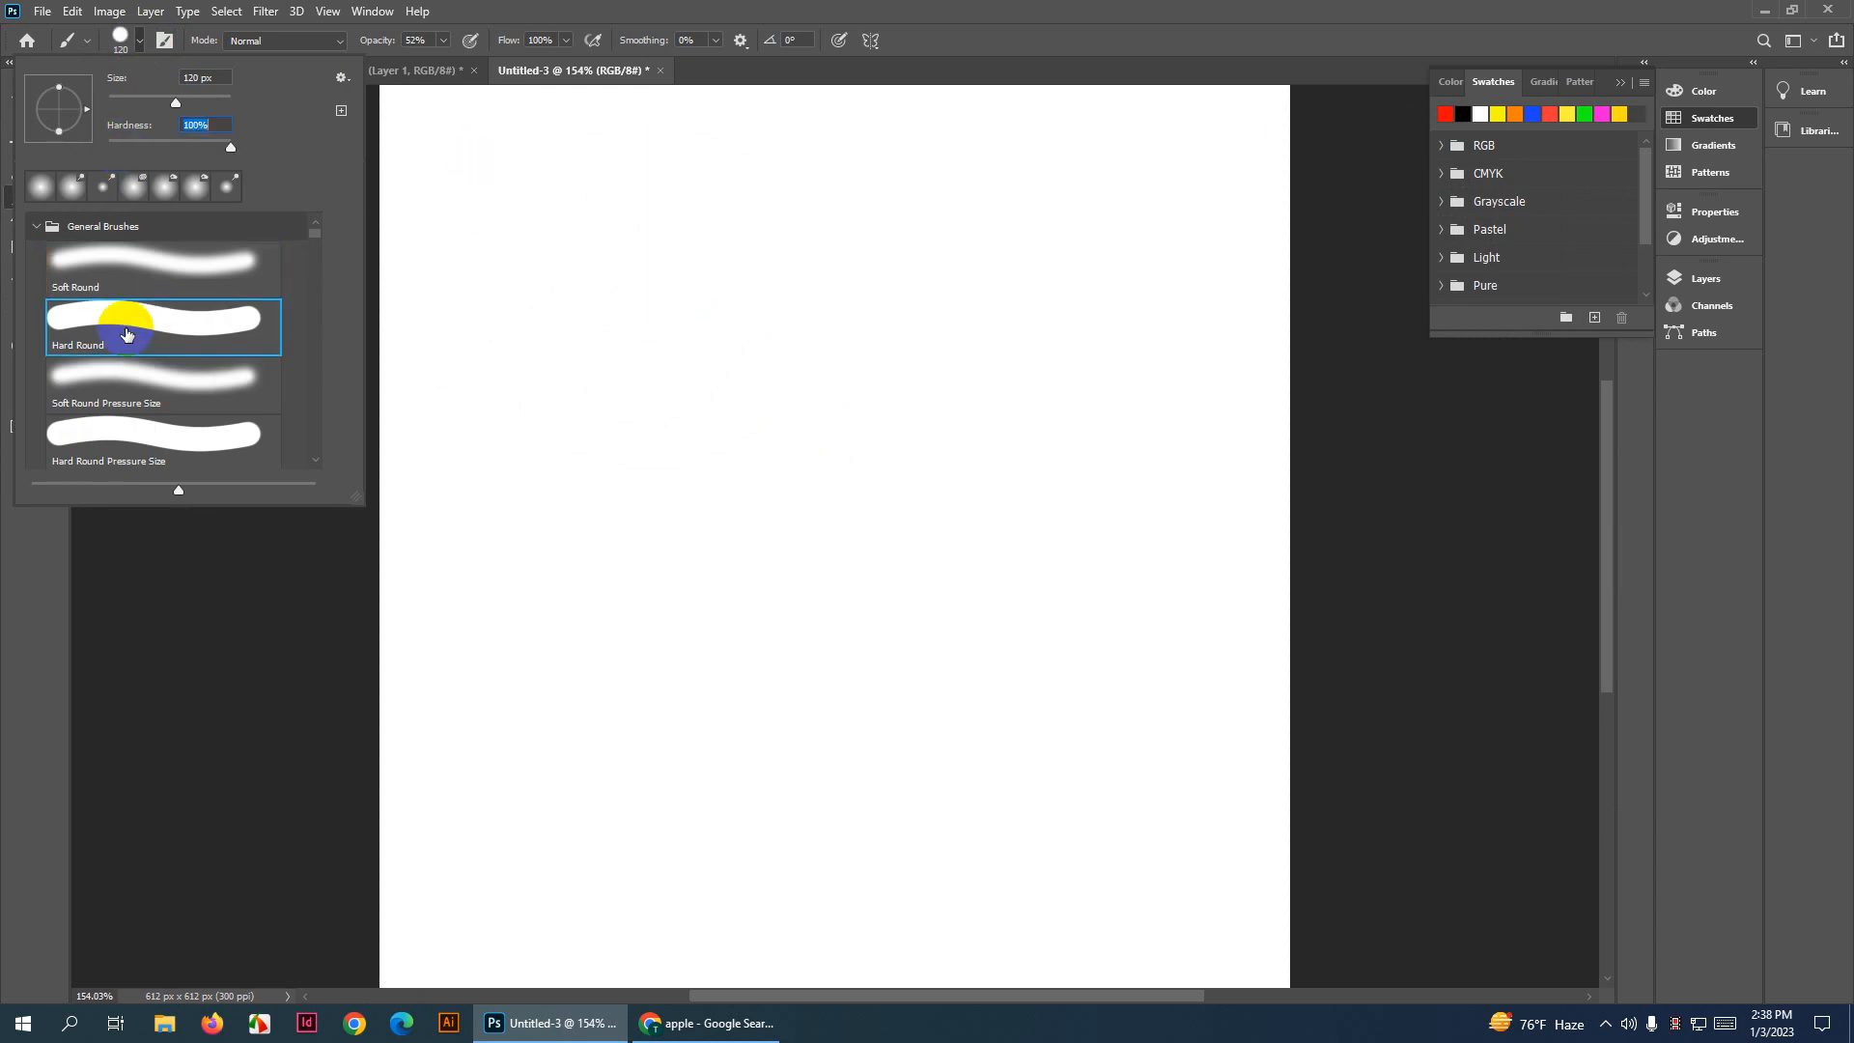
pyautogui.click(161, 265)
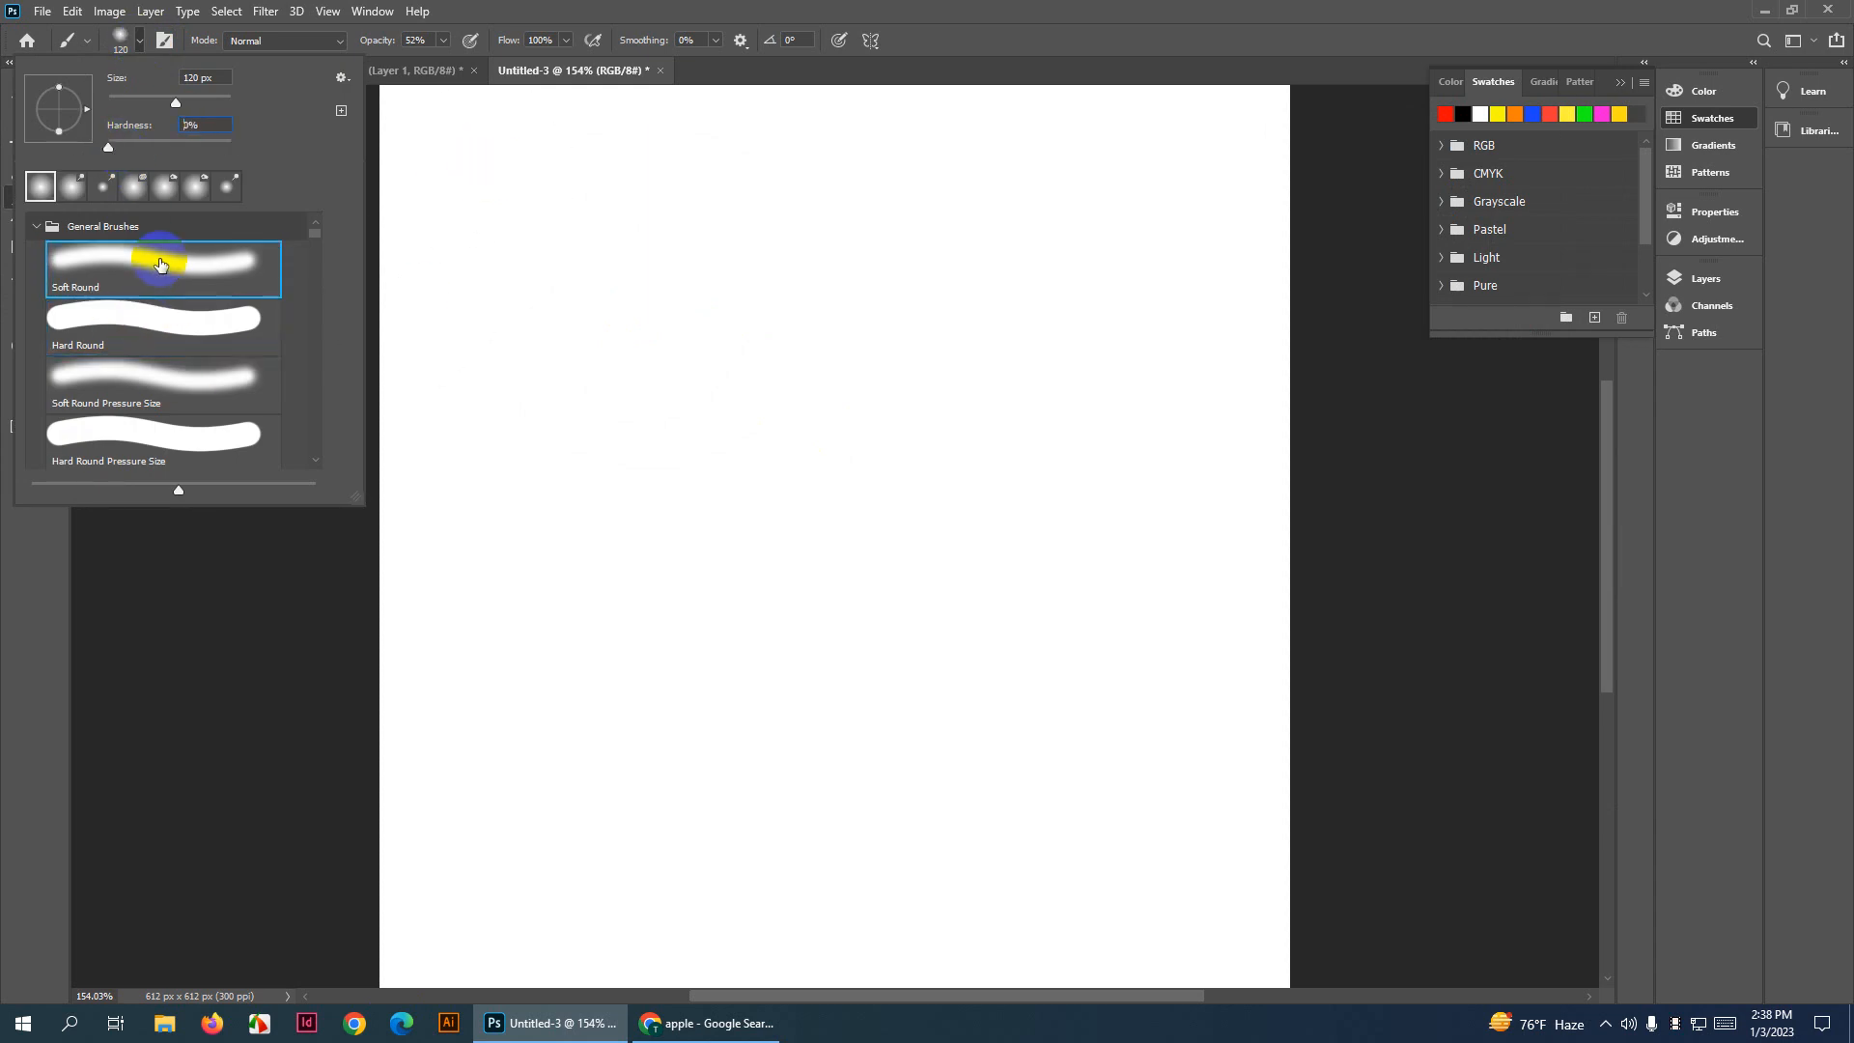
pyautogui.click(187, 325)
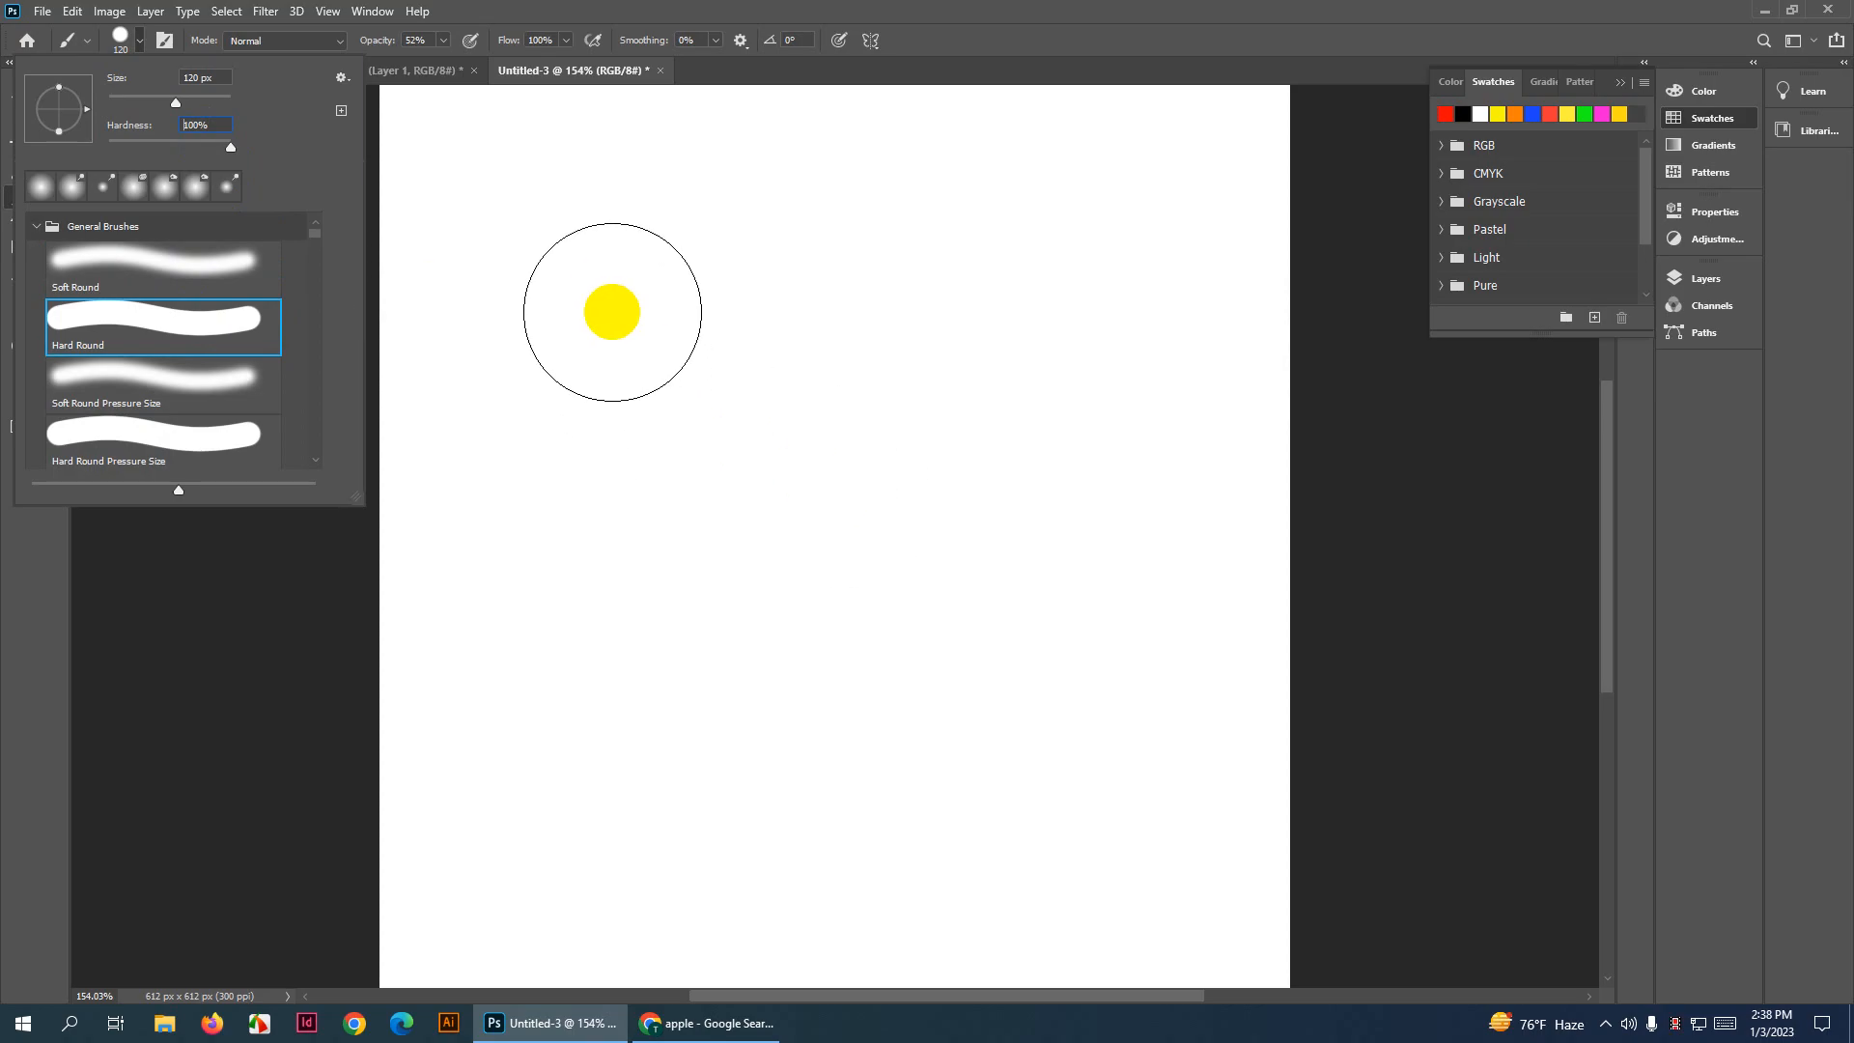
# Undo a test dab, raise the brush opacity to 100% and stamp a hard red circle near the canvas's upper-left corner
pyautogui.click(612, 312)
pyautogui.hotkey('ctrl', 'z')
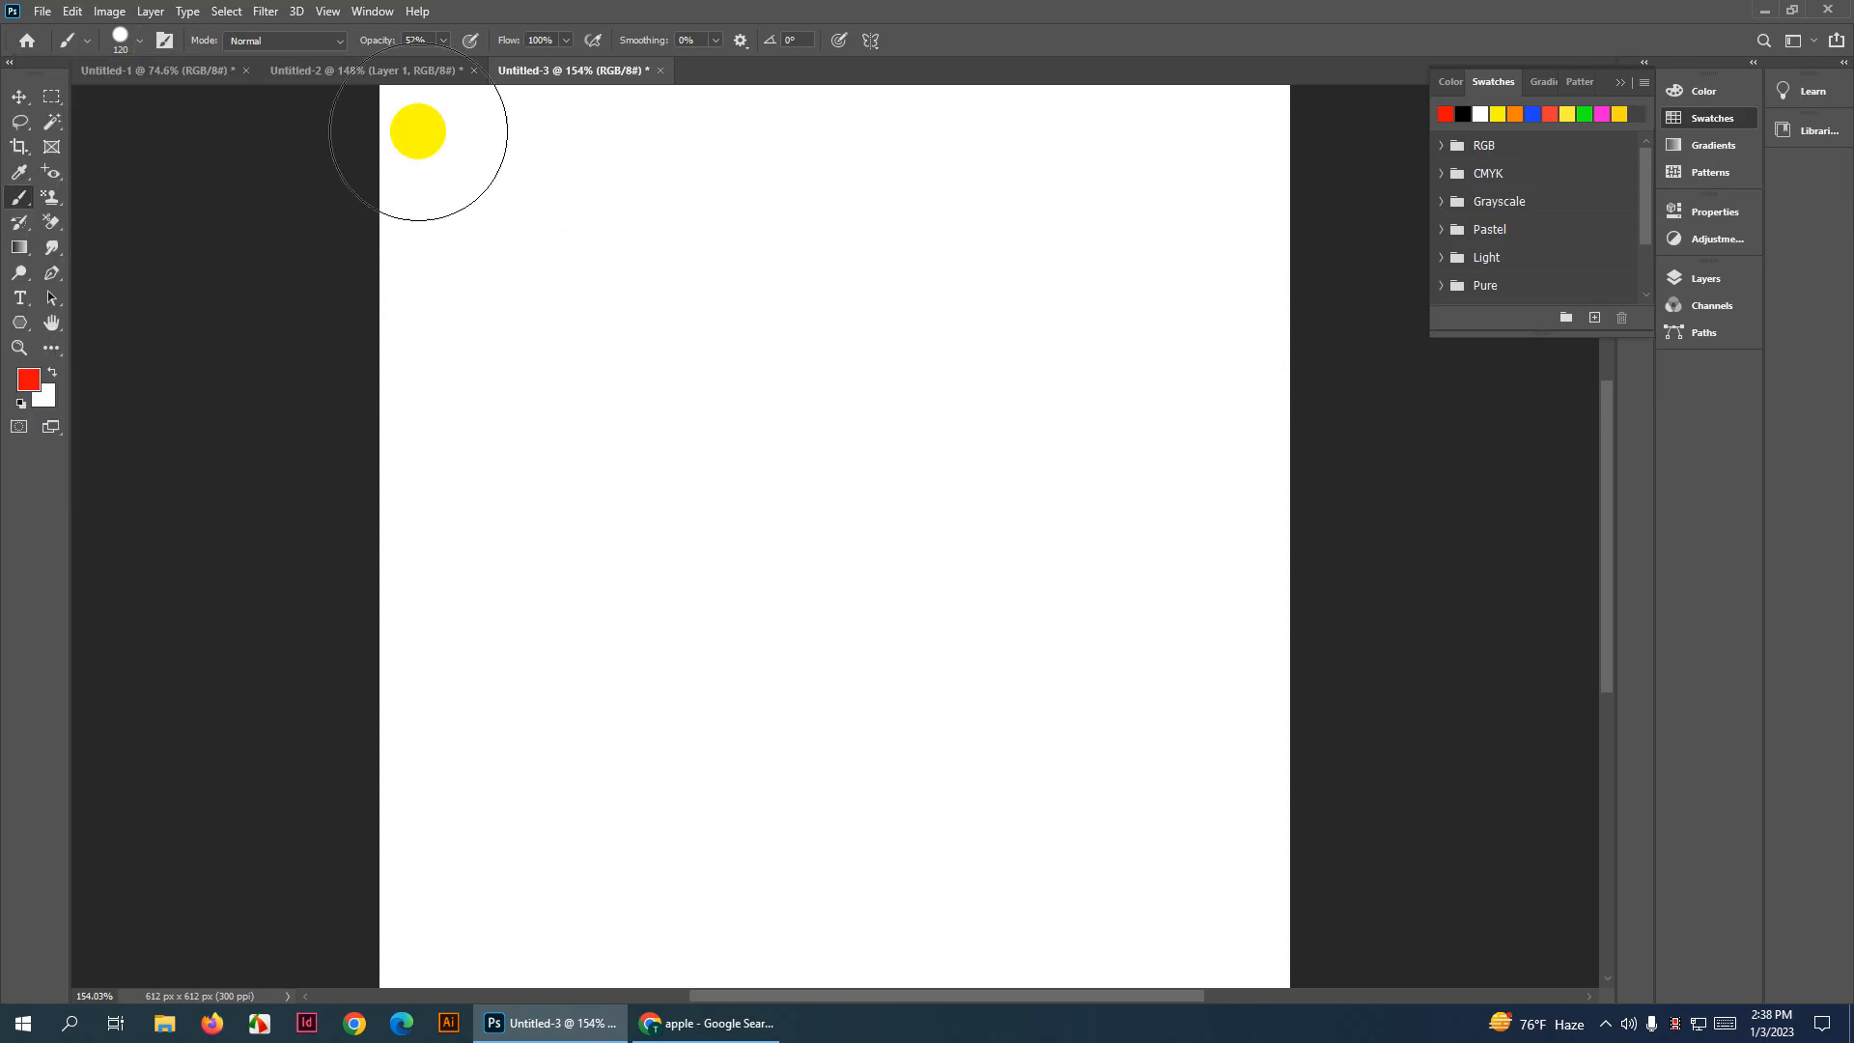
pyautogui.moveTo(356, 45); pyautogui.dragTo(744, 79)
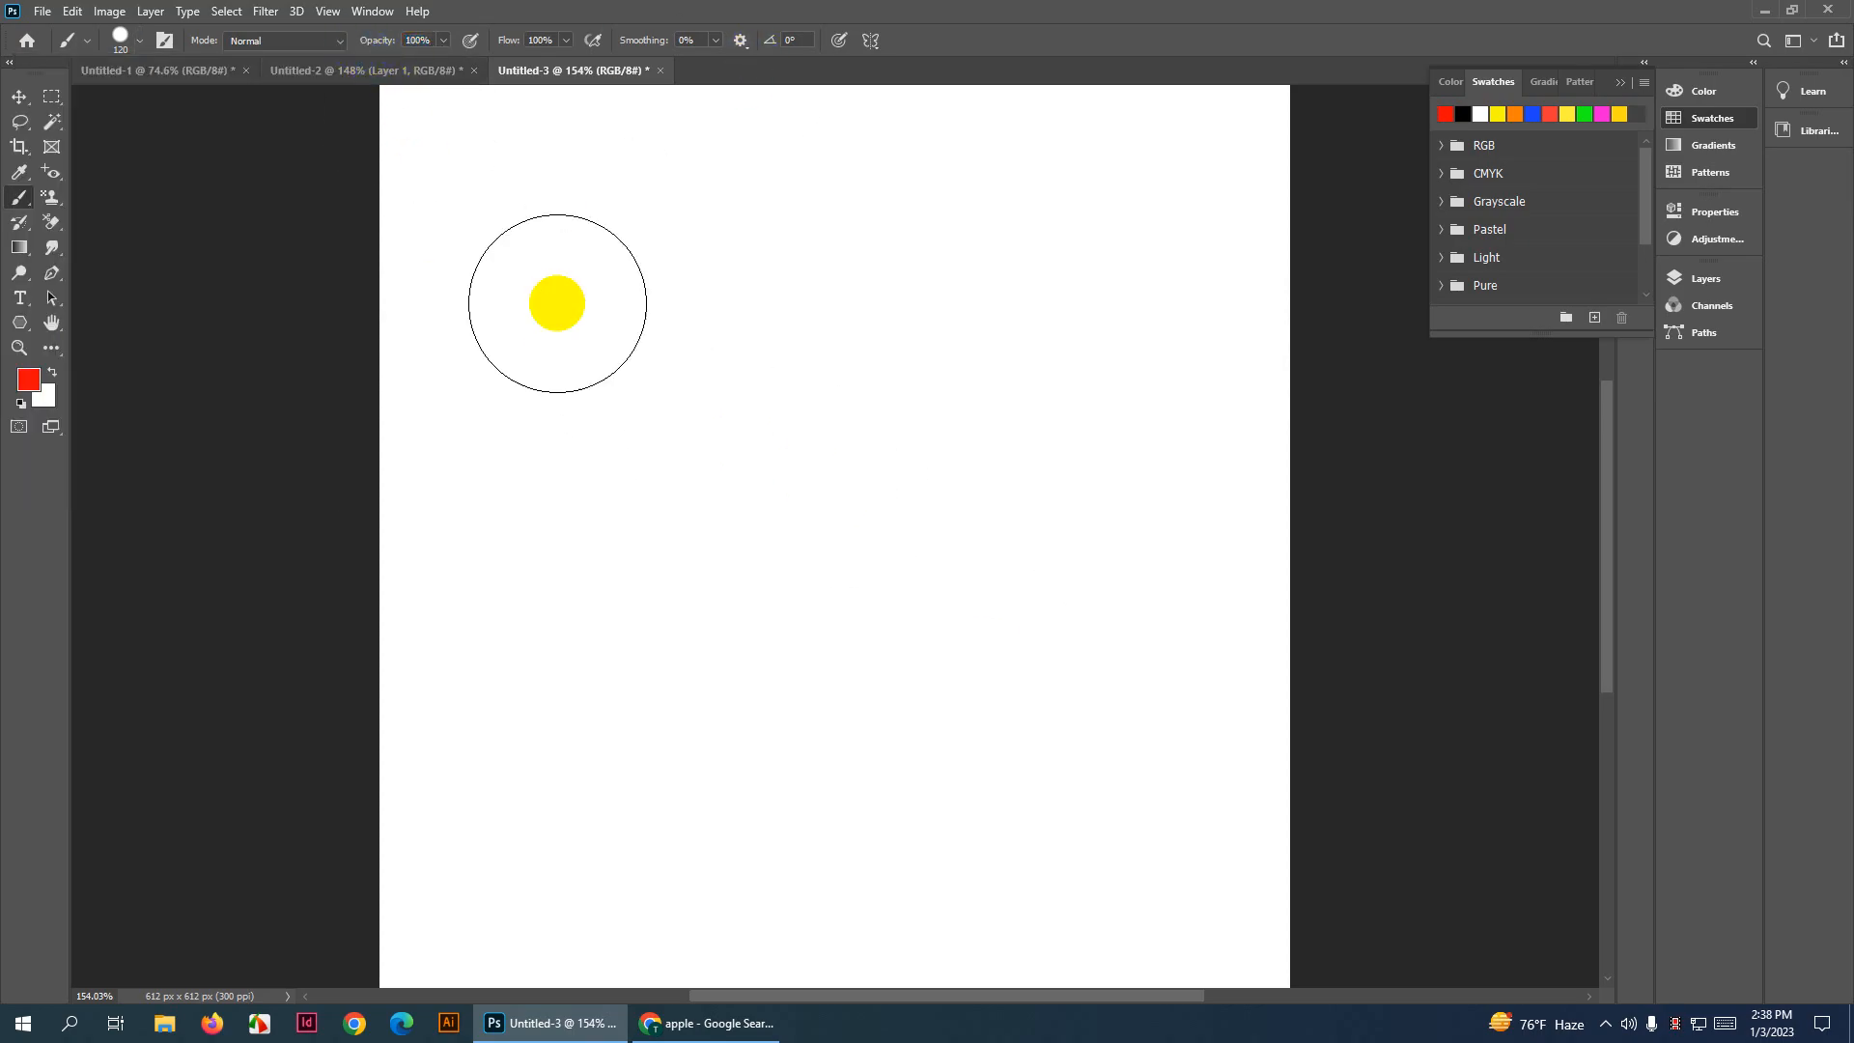
pyautogui.click(556, 302)
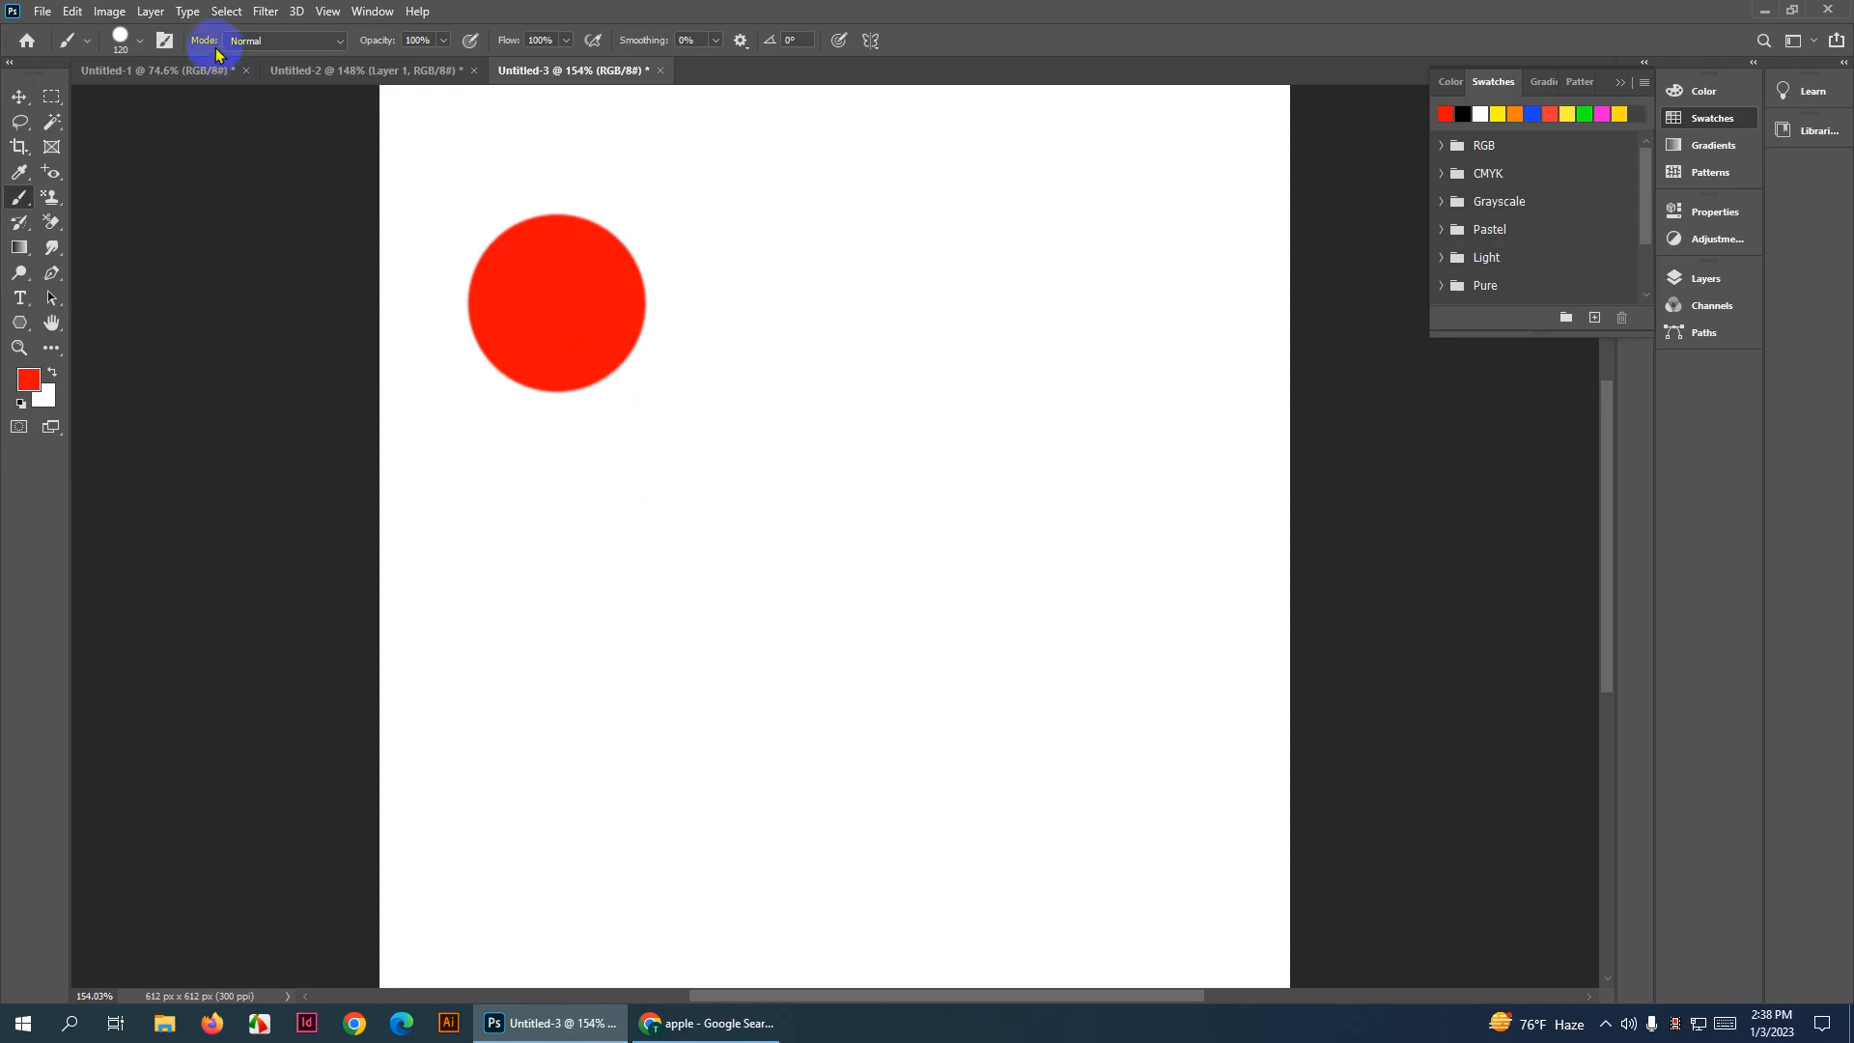
# Switch to the Soft Round brush and stamp red dabs at 273 px and 193 px beside the hard circle, undoing each one
pyautogui.click(123, 50)
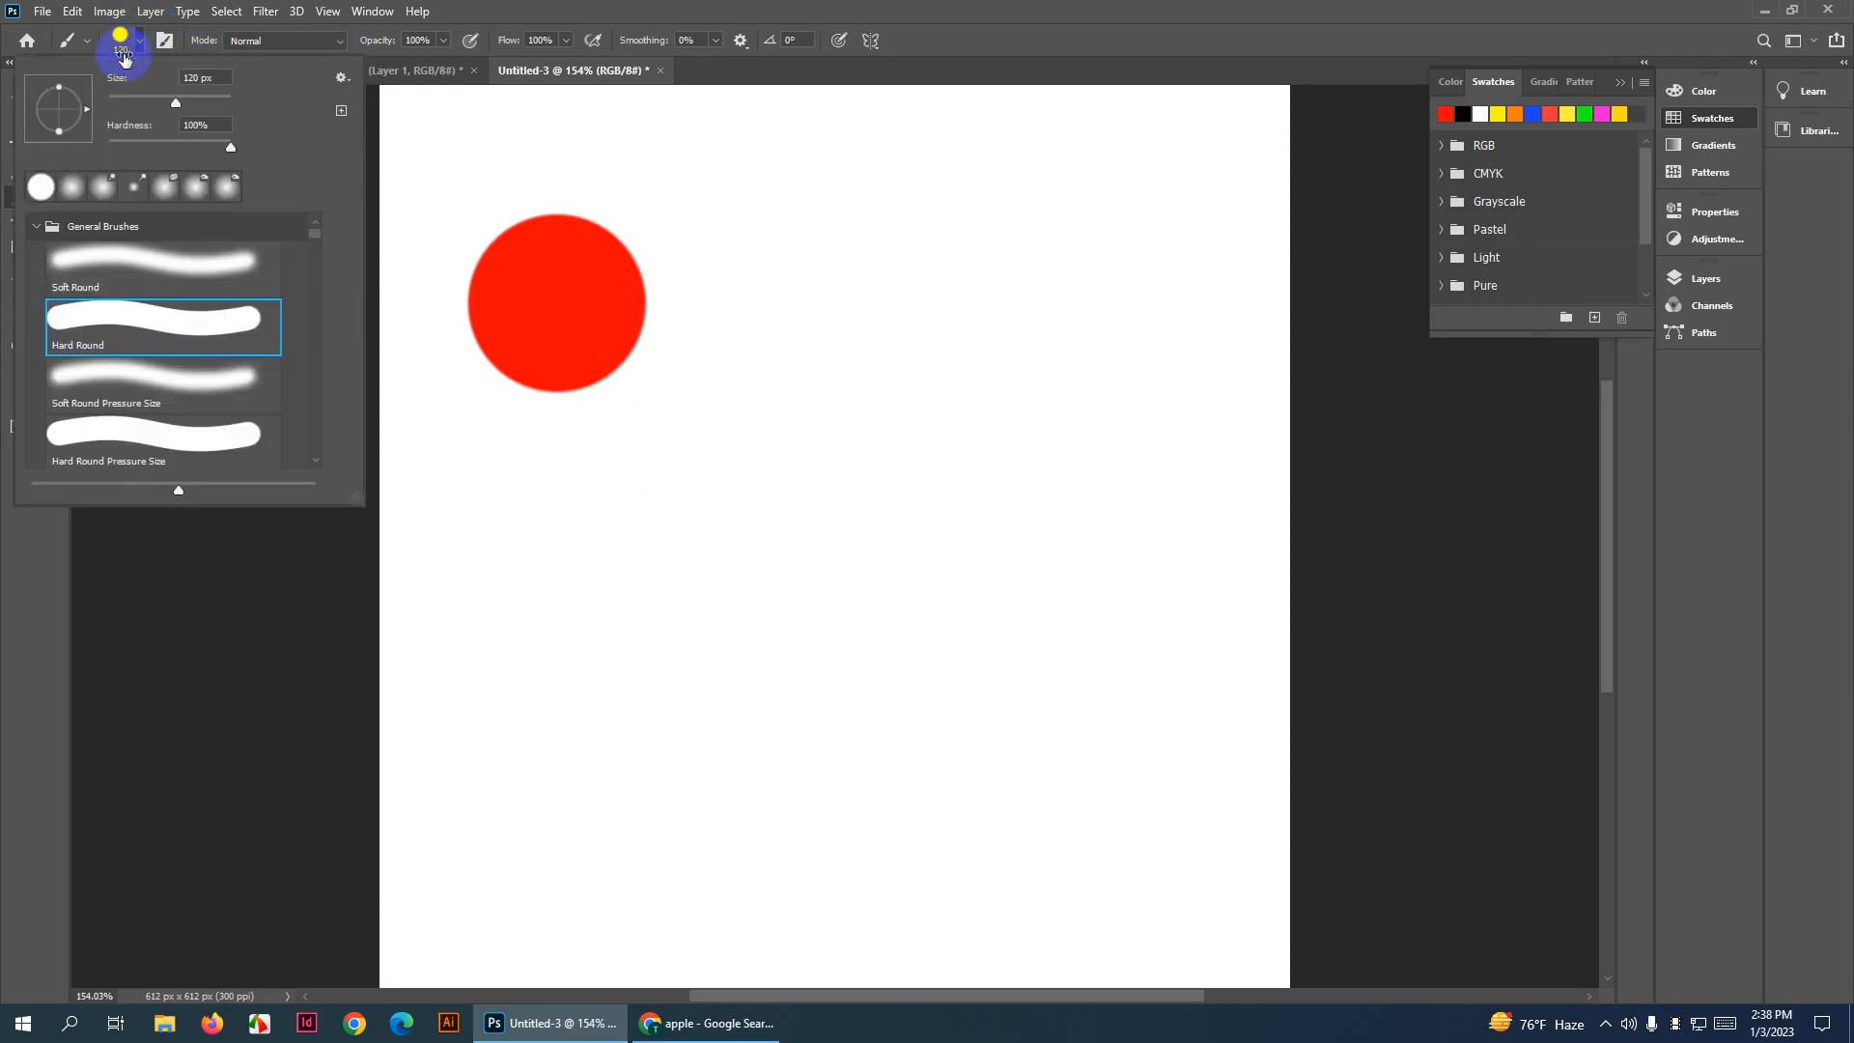
pyautogui.click(166, 287)
pyautogui.click(831, 309)
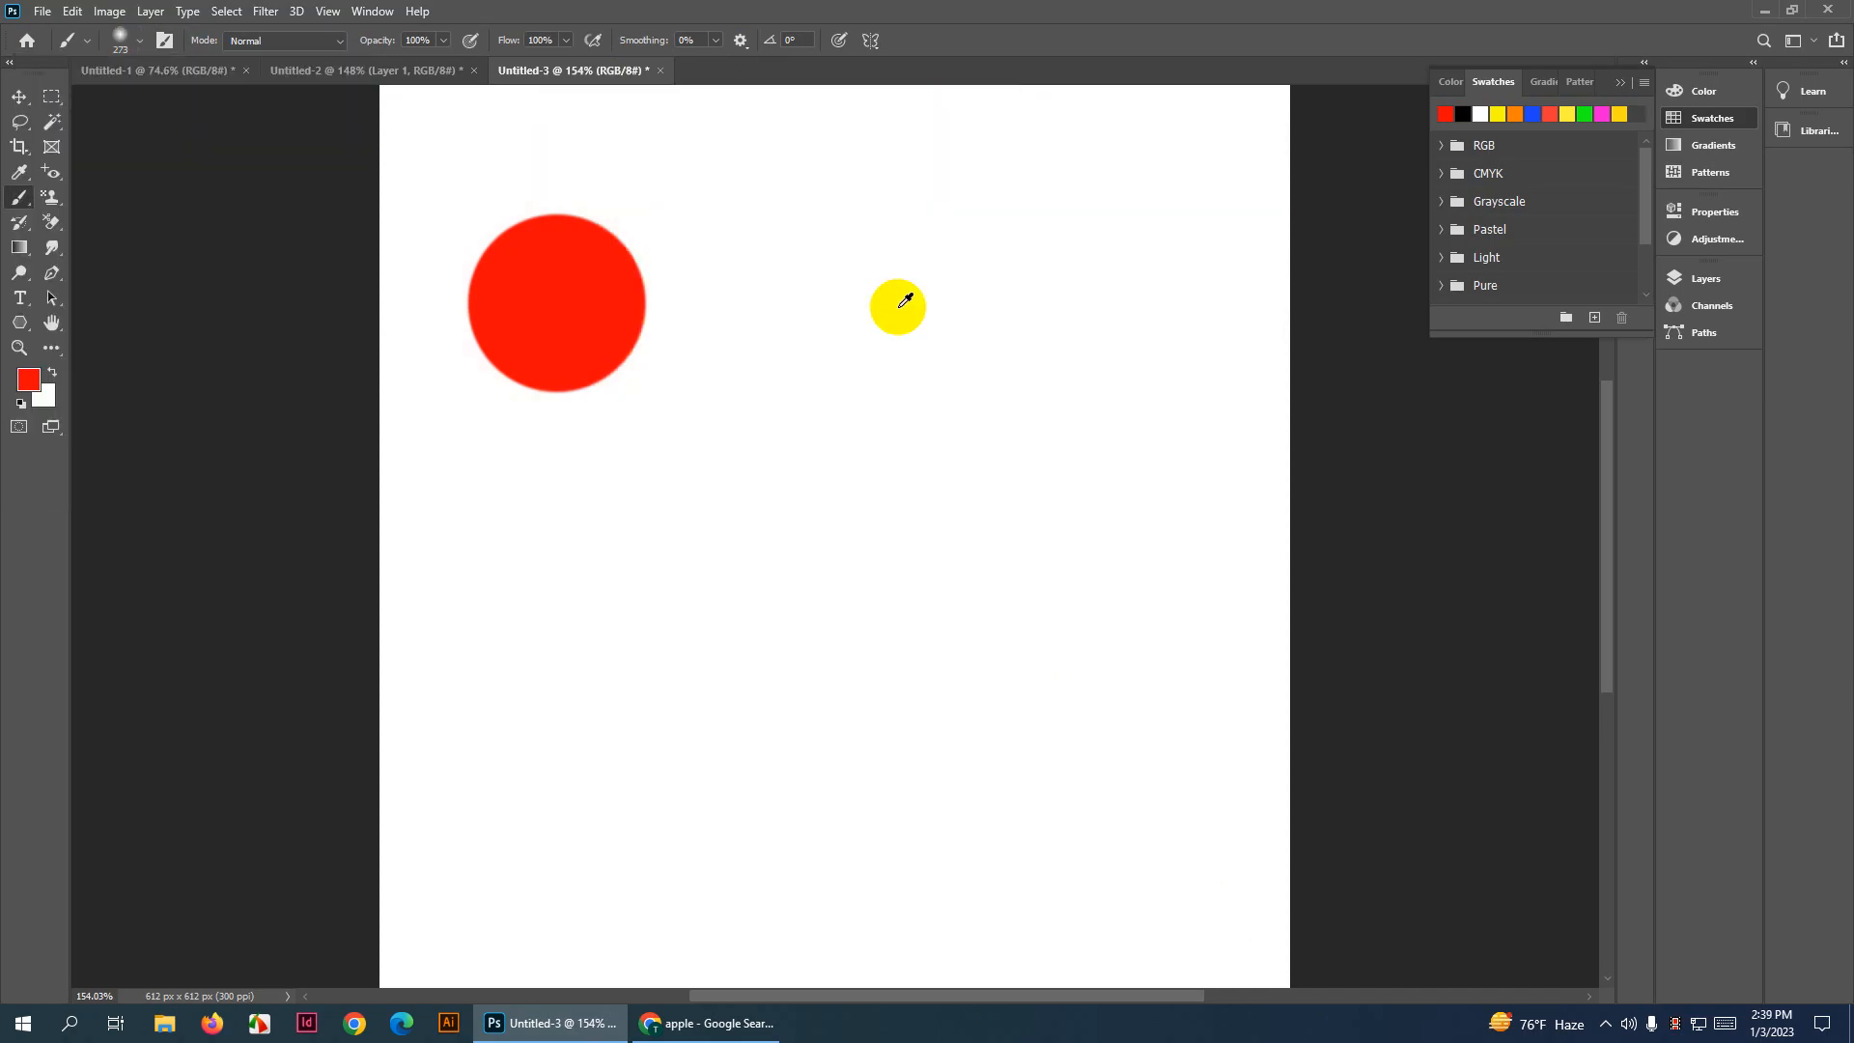
pyautogui.keyDown('alt'); pyautogui.click(592, 302); pyautogui.keyUp('alt')
pyautogui.click(849, 327)
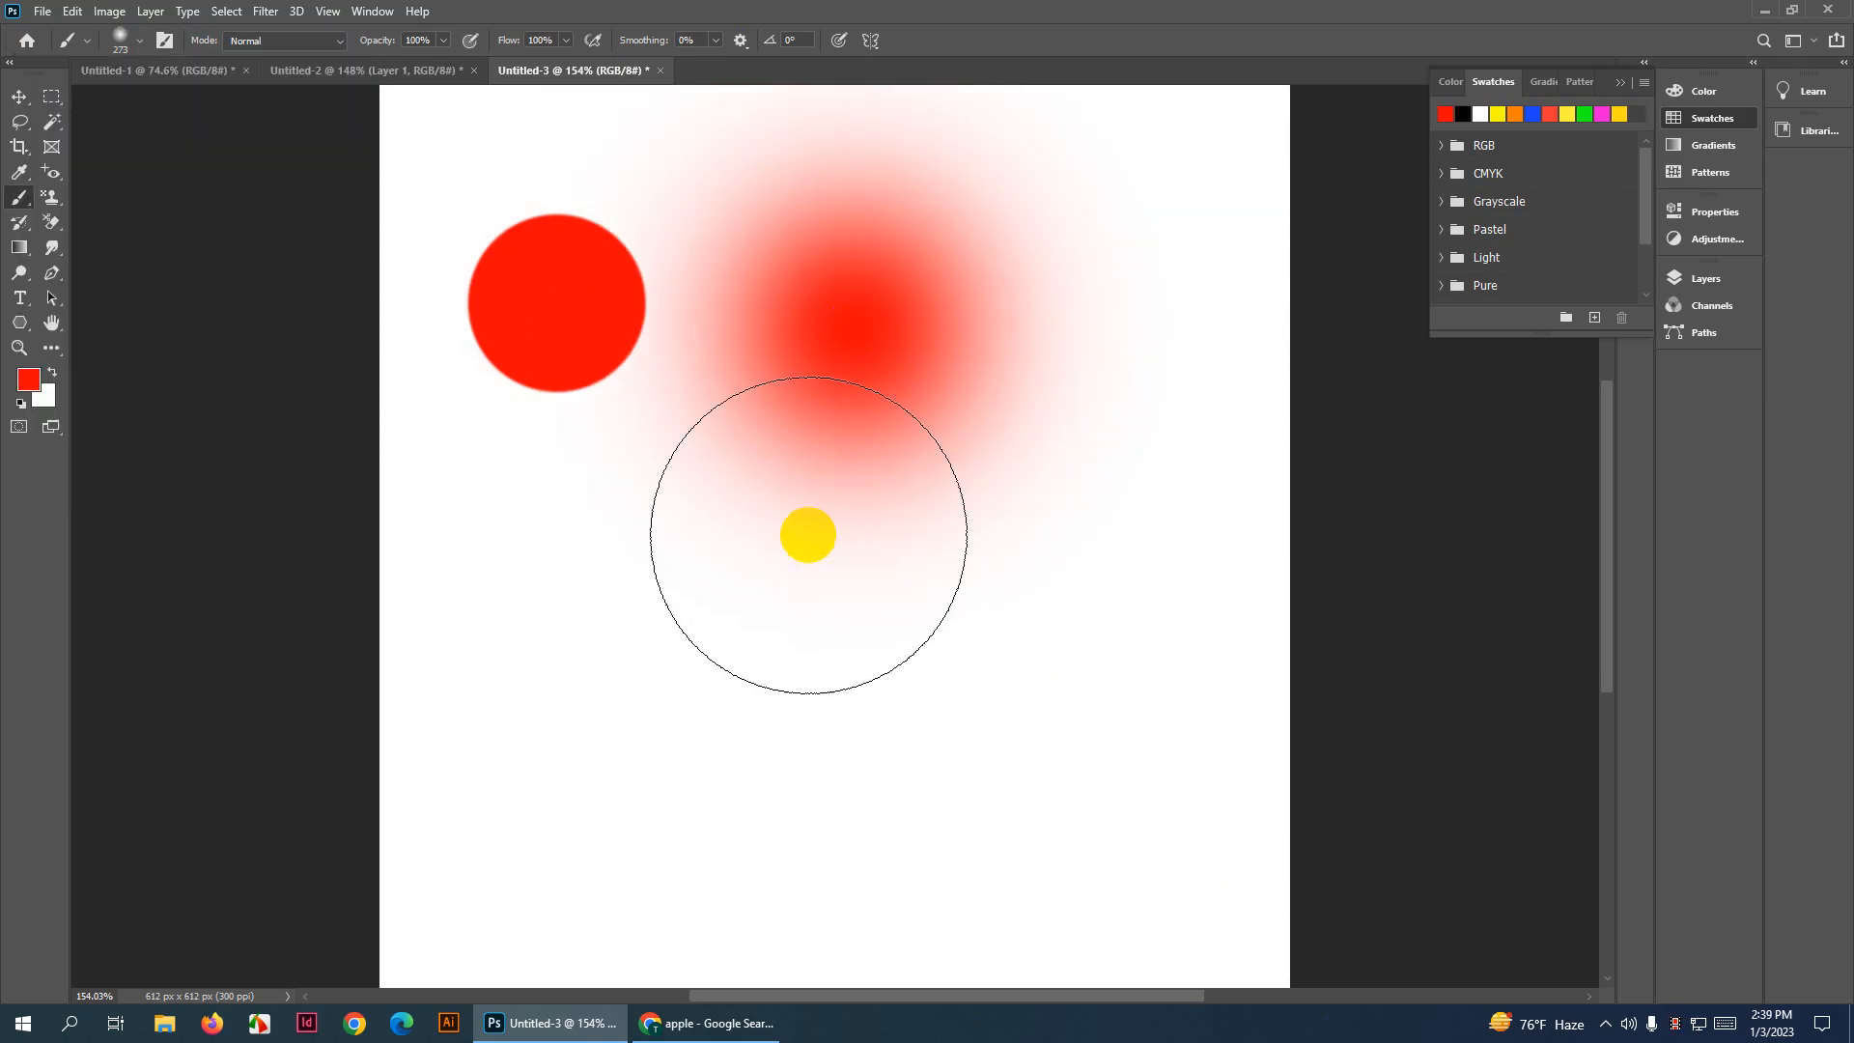
pyautogui.hotkey('ctrl', 'z')
pyautogui.moveTo(849, 335); pyautogui.dragTo(824, 334)
pyautogui.click(855, 322)
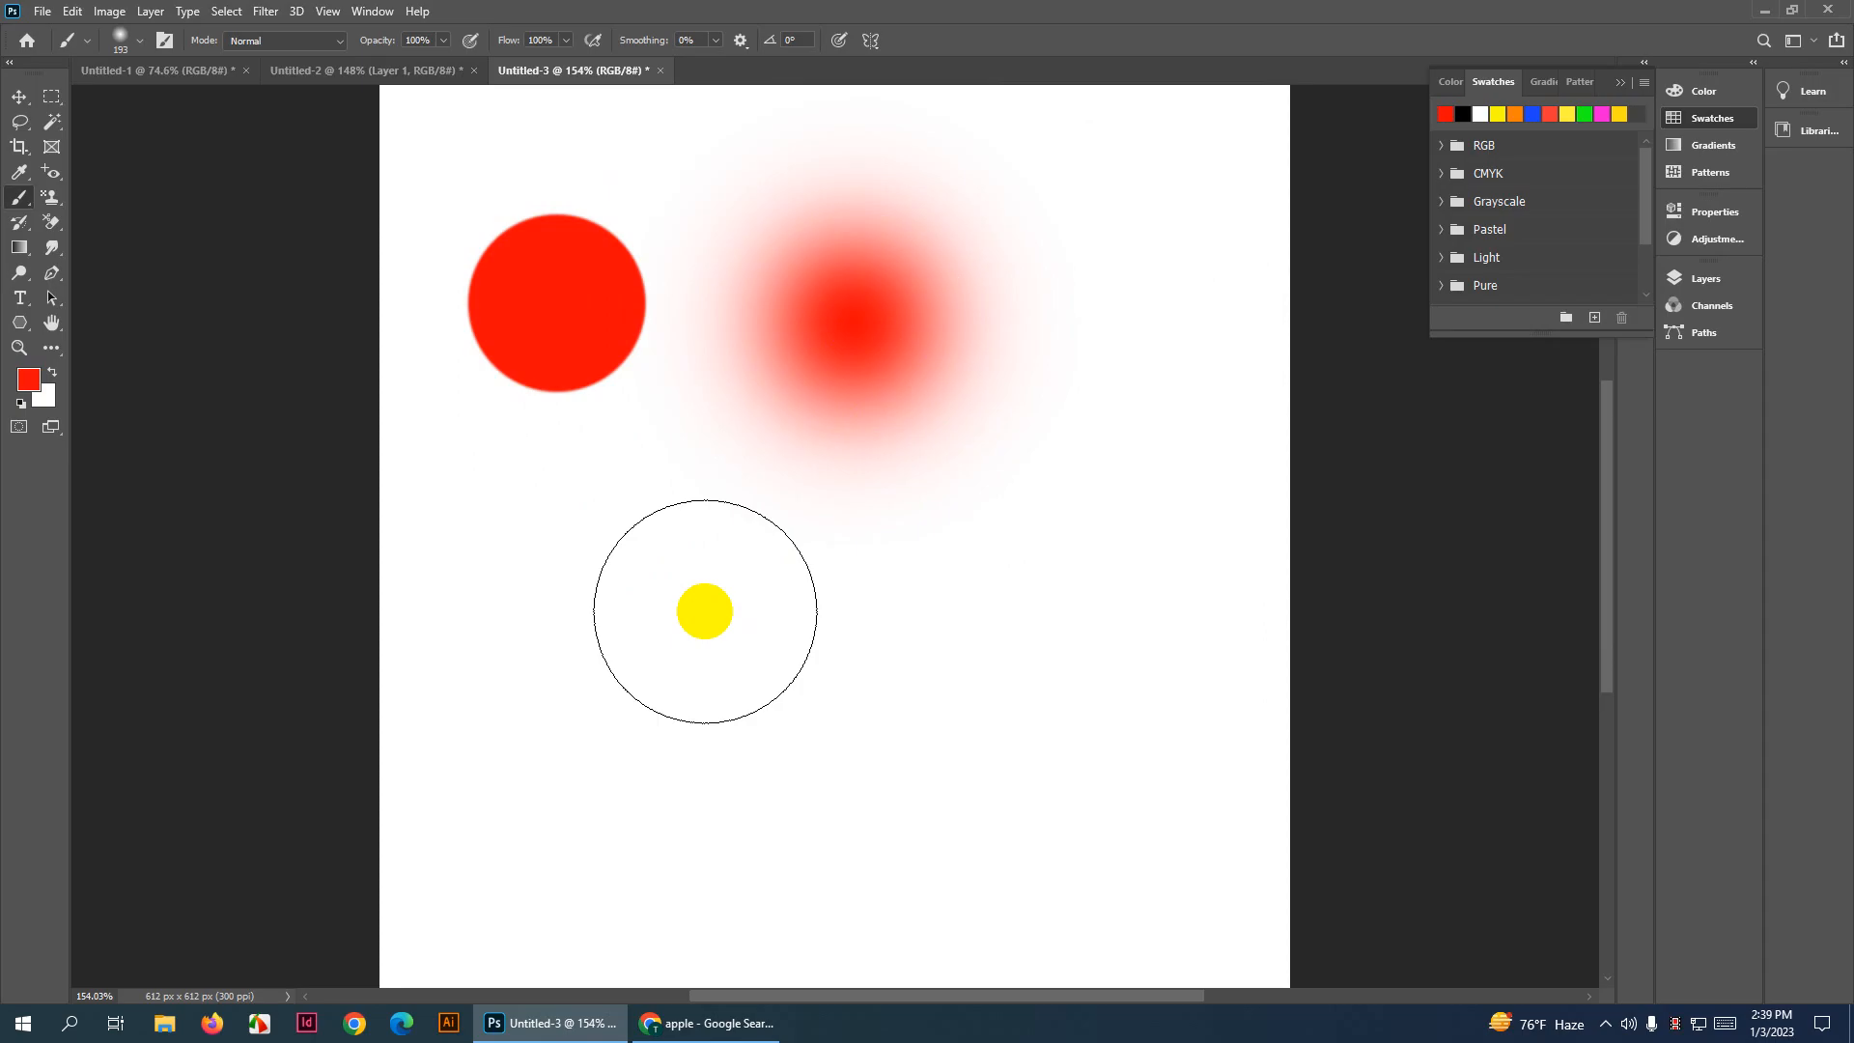
pyautogui.hotkey('ctrl', 'z')
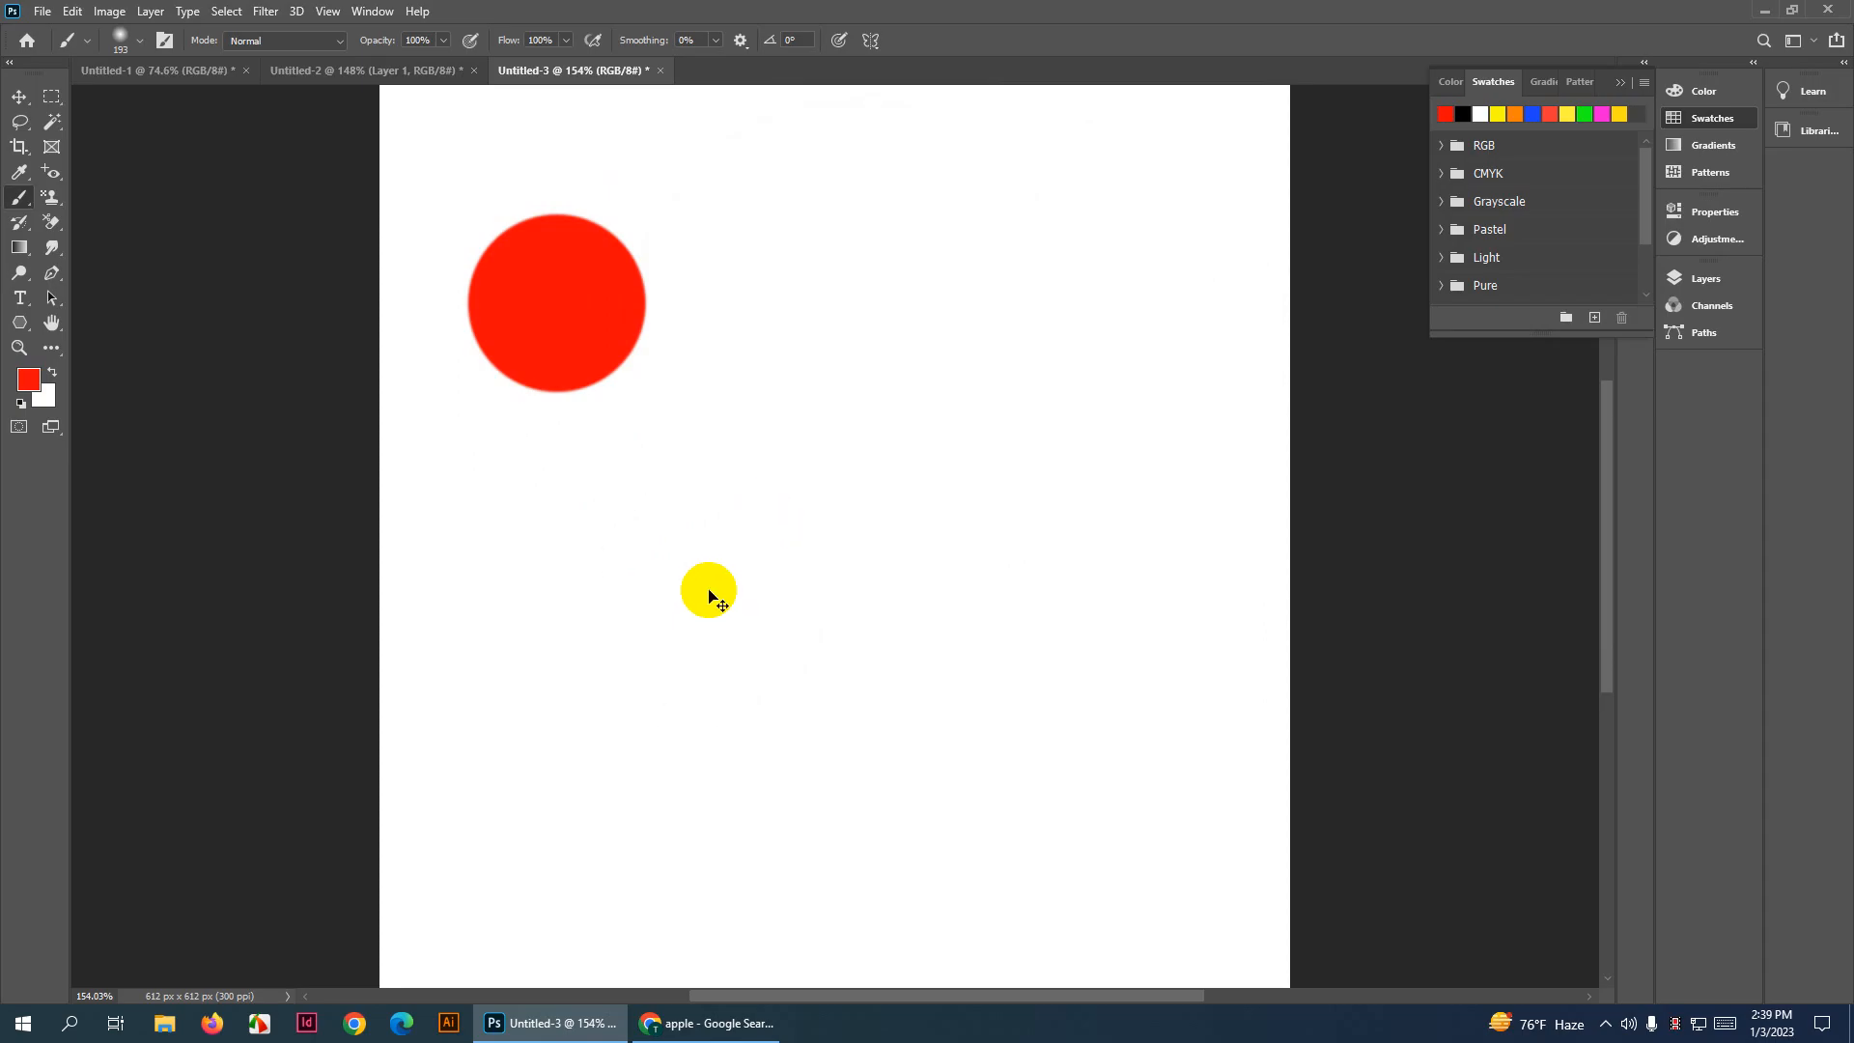
# Undo the hard red circle and paint winding soft strokes with a 46 px brush, undoing every stroke
pyautogui.hotkey('ctrl', 'z')
pyautogui.moveTo(554, 382)
pyautogui.mouseDown()
pyautogui.moveTo(450, 379)
pyautogui.moveTo(743, 304)
pyautogui.moveTo(957, 349)
pyautogui.moveTo(1148, 655)
pyautogui.moveTo(733, 838)
pyautogui.moveTo(389, 876)
pyautogui.mouseUp()
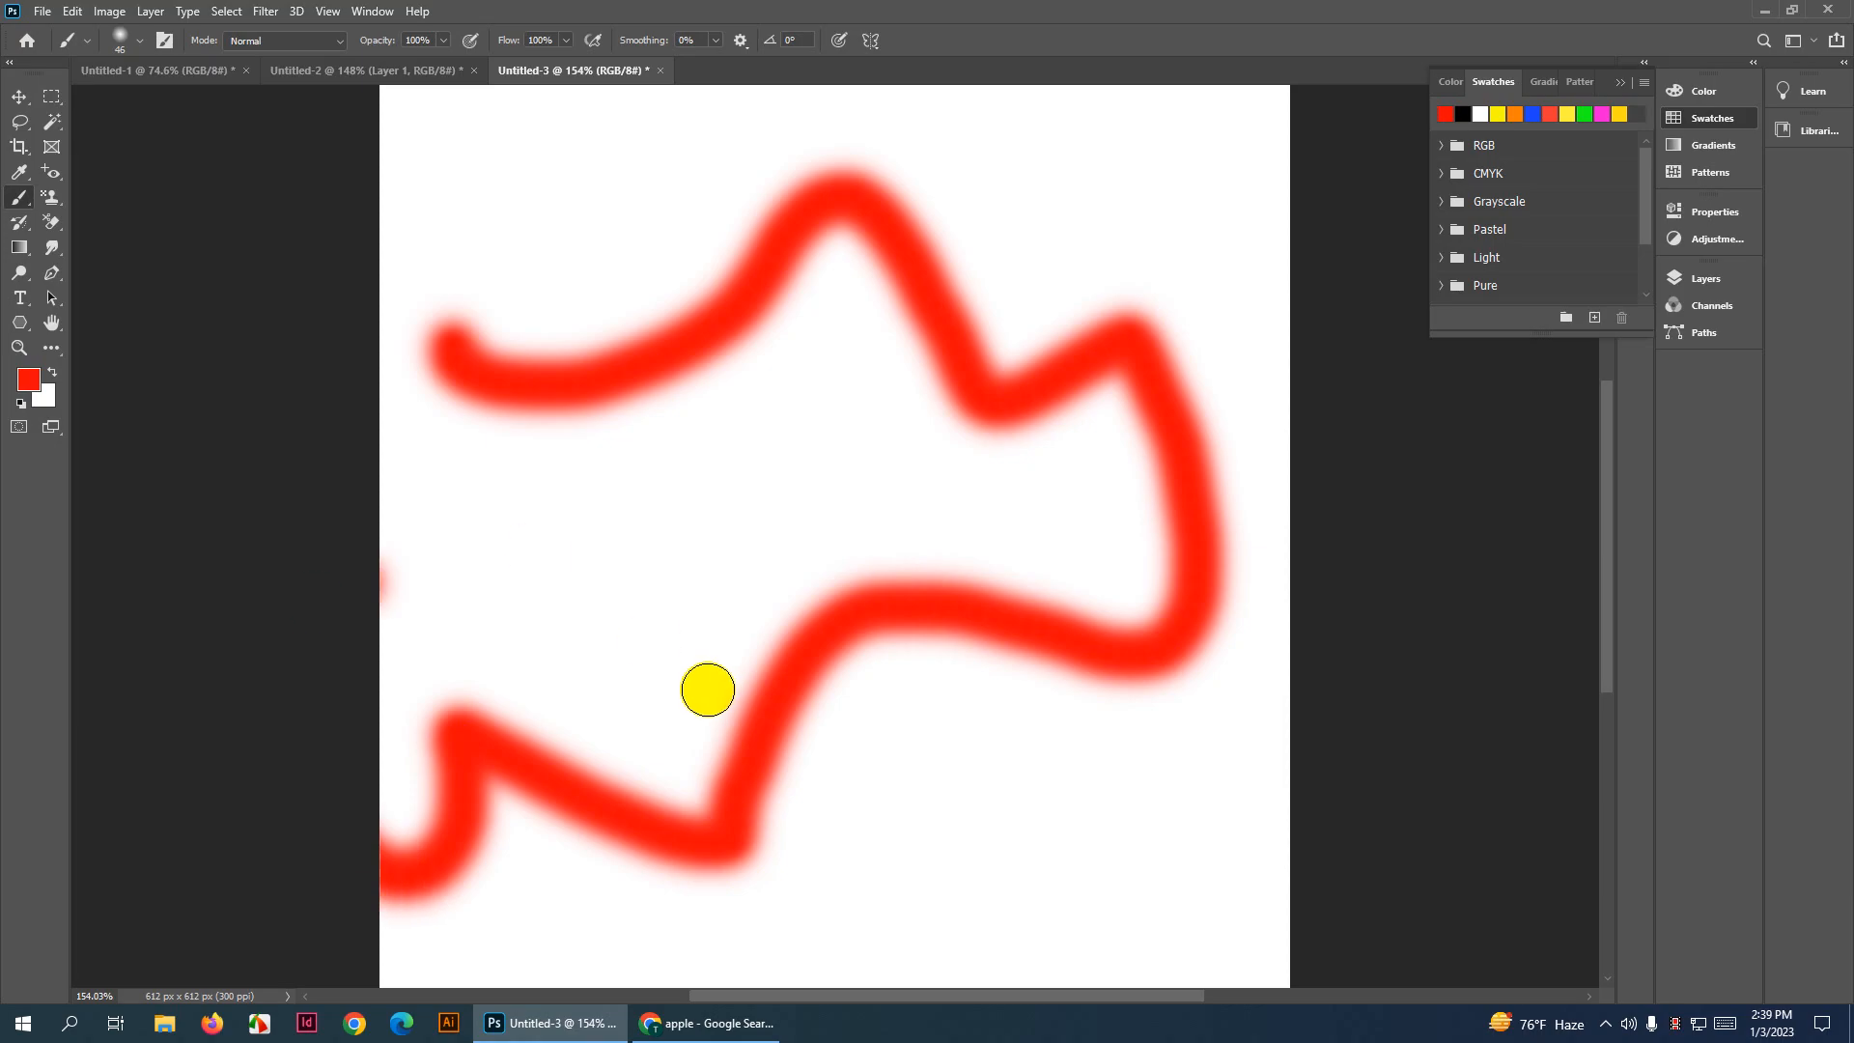
pyautogui.hotkey('ctrl', 'z')
pyautogui.moveTo(1048, 742)
pyautogui.mouseDown()
pyautogui.moveTo(1175, 517)
pyautogui.moveTo(736, 505)
pyautogui.moveTo(881, 184)
pyautogui.moveTo(878, 153)
pyautogui.moveTo(1225, 302)
pyautogui.moveTo(1258, 266)
pyautogui.mouseUp()
pyautogui.hotkey('ctrl', 'z')
pyautogui.hotkey('ctrl', 'z')
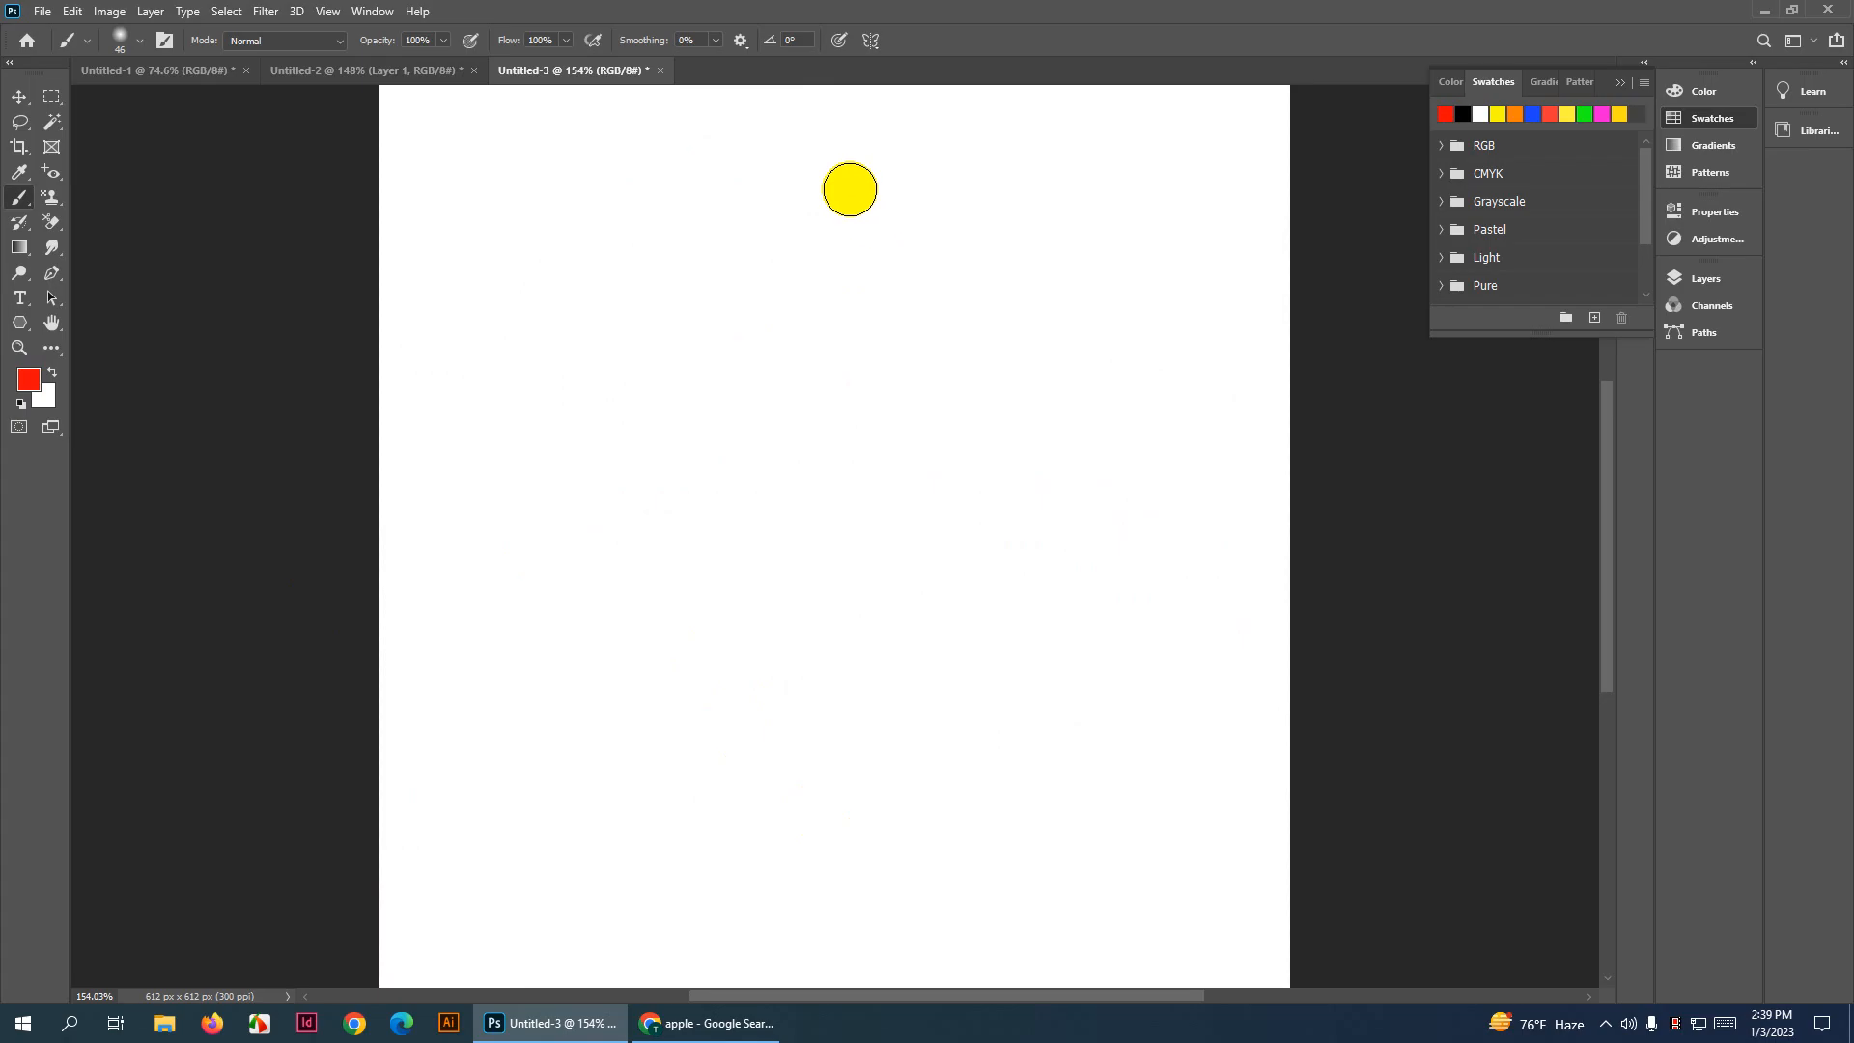
pyautogui.moveTo(898, 160)
pyautogui.mouseDown()
pyautogui.moveTo(878, 428)
pyautogui.moveTo(813, 641)
pyautogui.moveTo(490, 458)
pyautogui.moveTo(612, 682)
pyautogui.moveTo(848, 790)
pyautogui.moveTo(1075, 650)
pyautogui.moveTo(1068, 282)
pyautogui.moveTo(778, 467)
pyautogui.mouseUp()
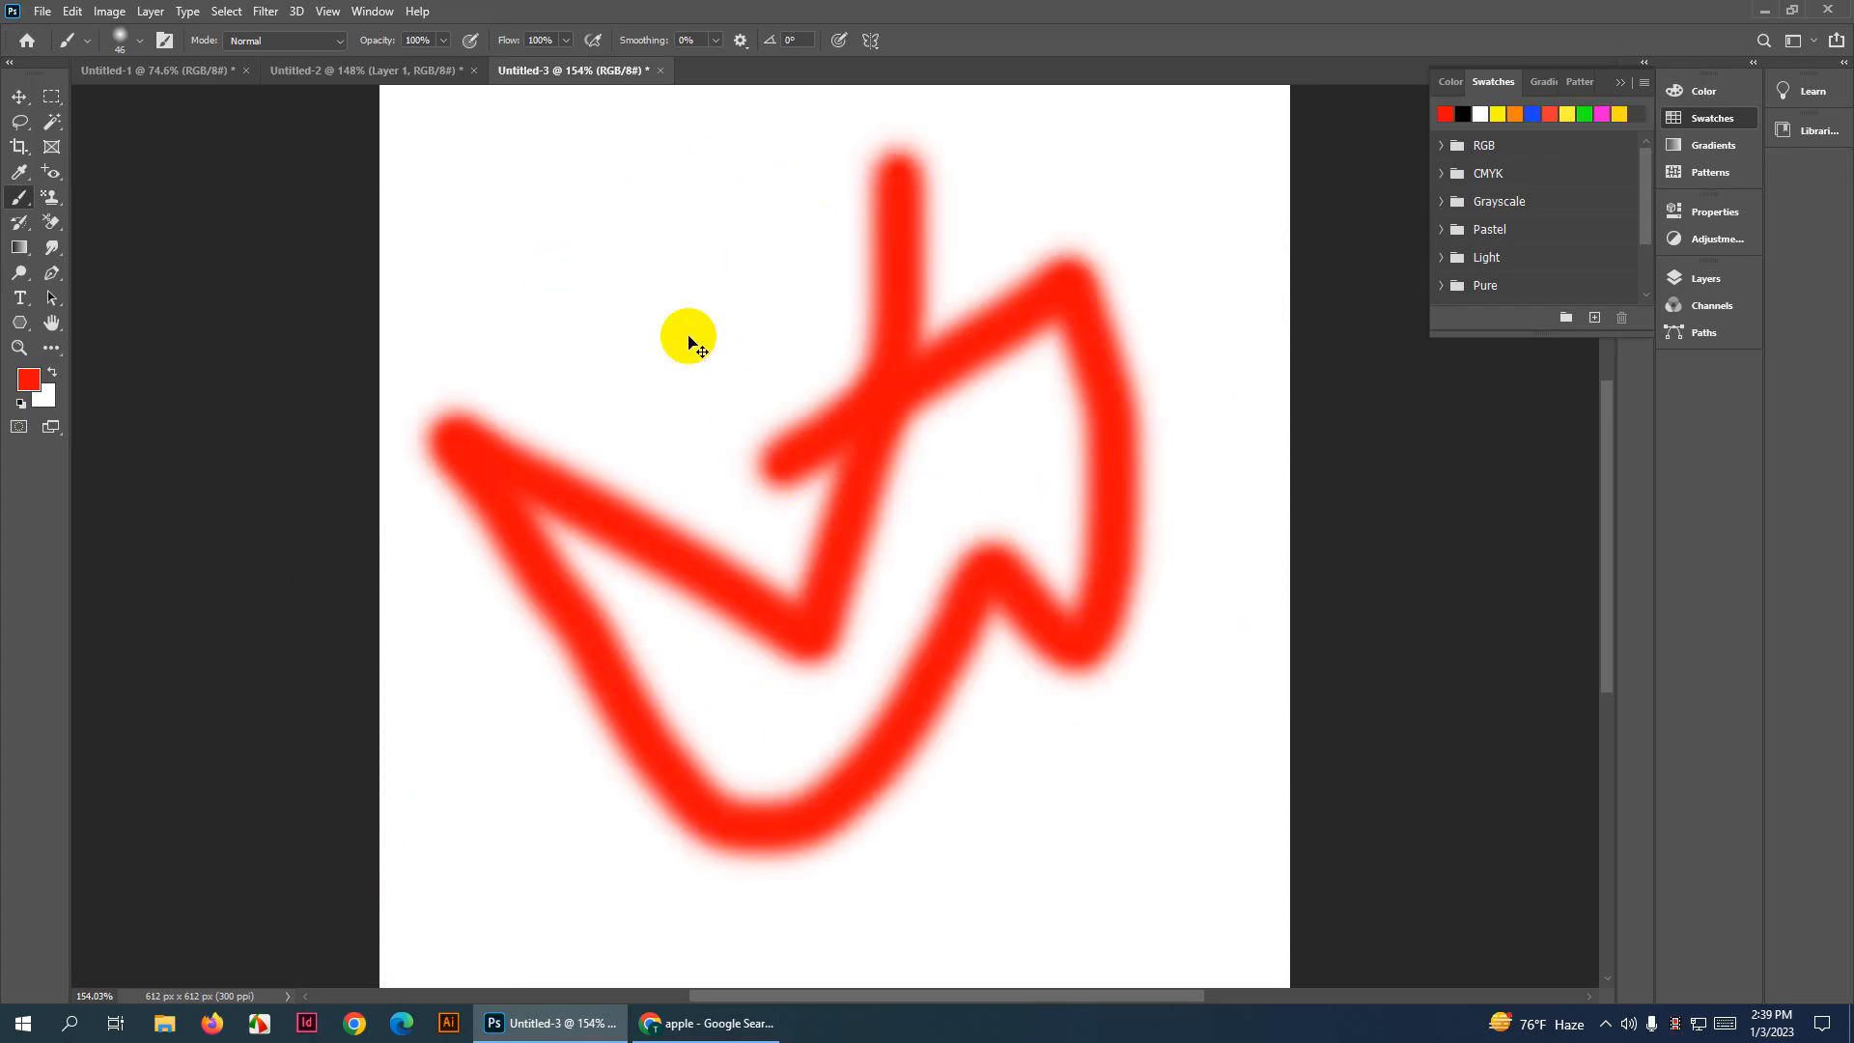
pyautogui.hotkey('ctrl', 'z')
pyautogui.hotkey('ctrl', 'z')
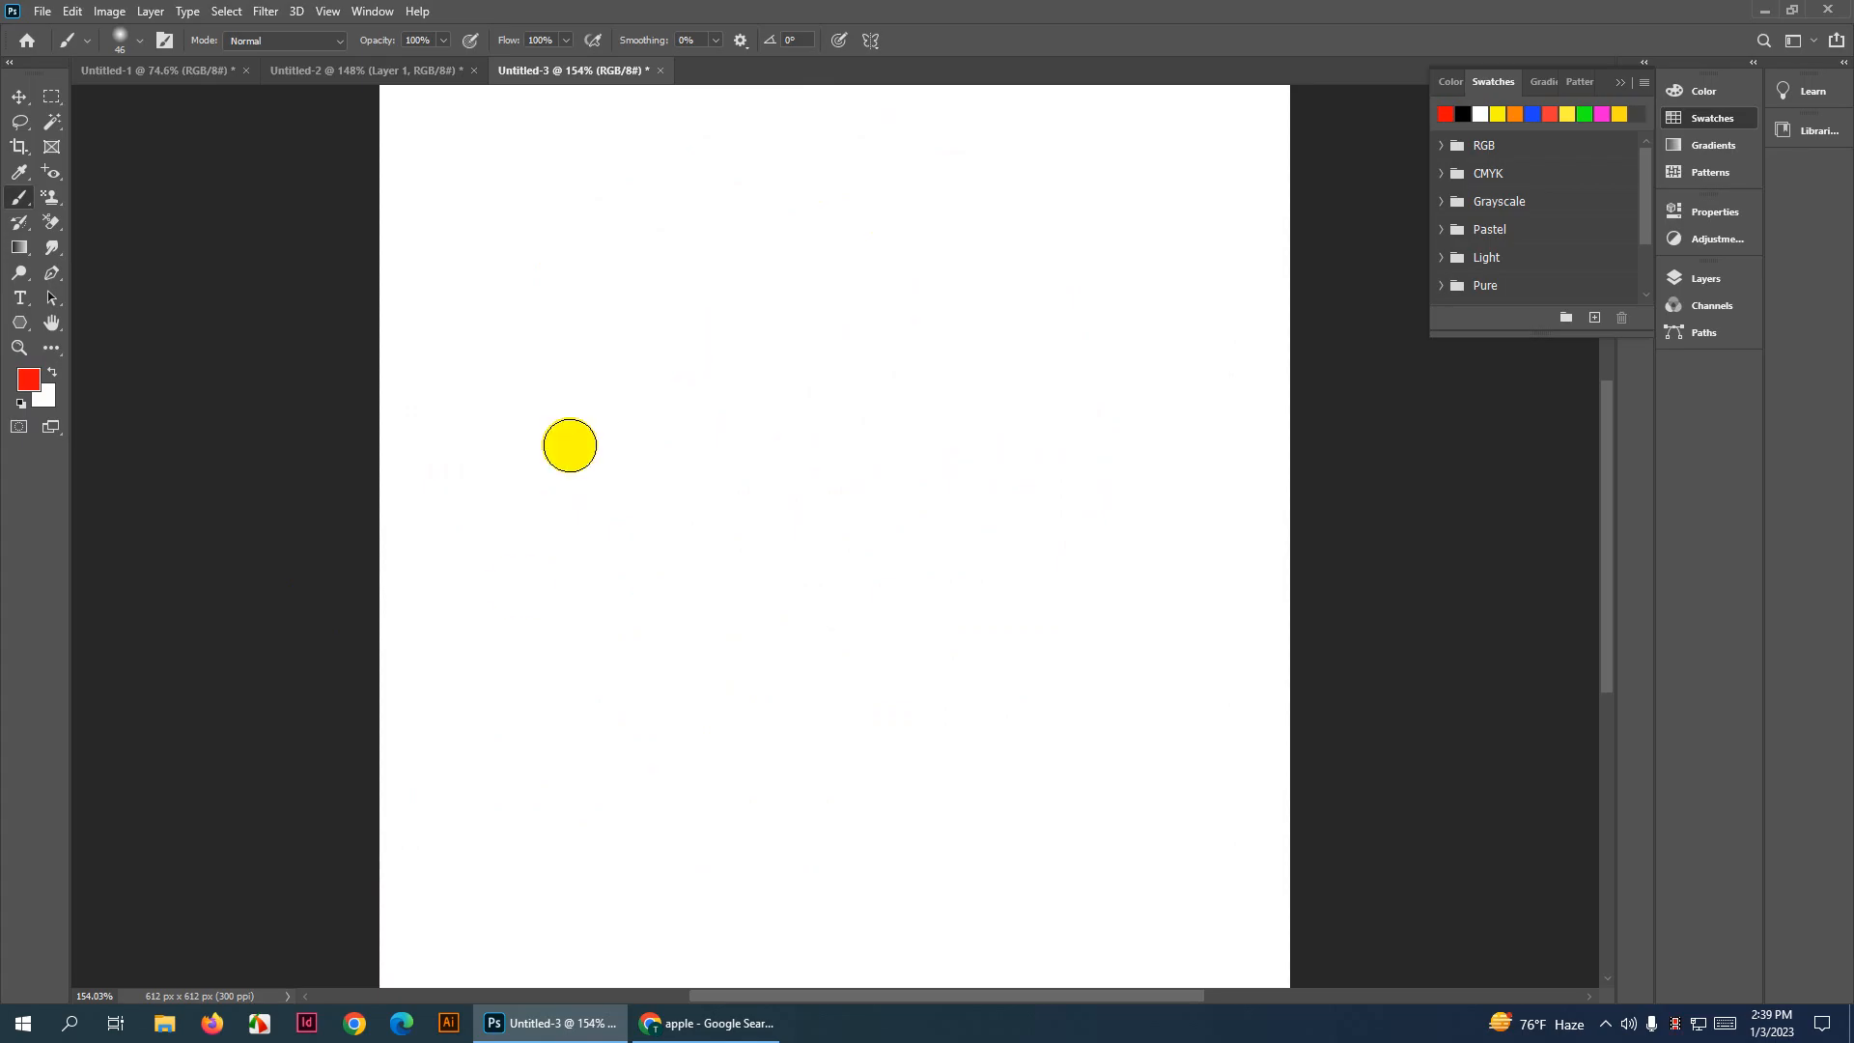
# Set the Brush Tool's size to 47 px and choose the Hard Round preset
pyautogui.moveTo(19, 198); pyautogui.dragTo(97, 201)
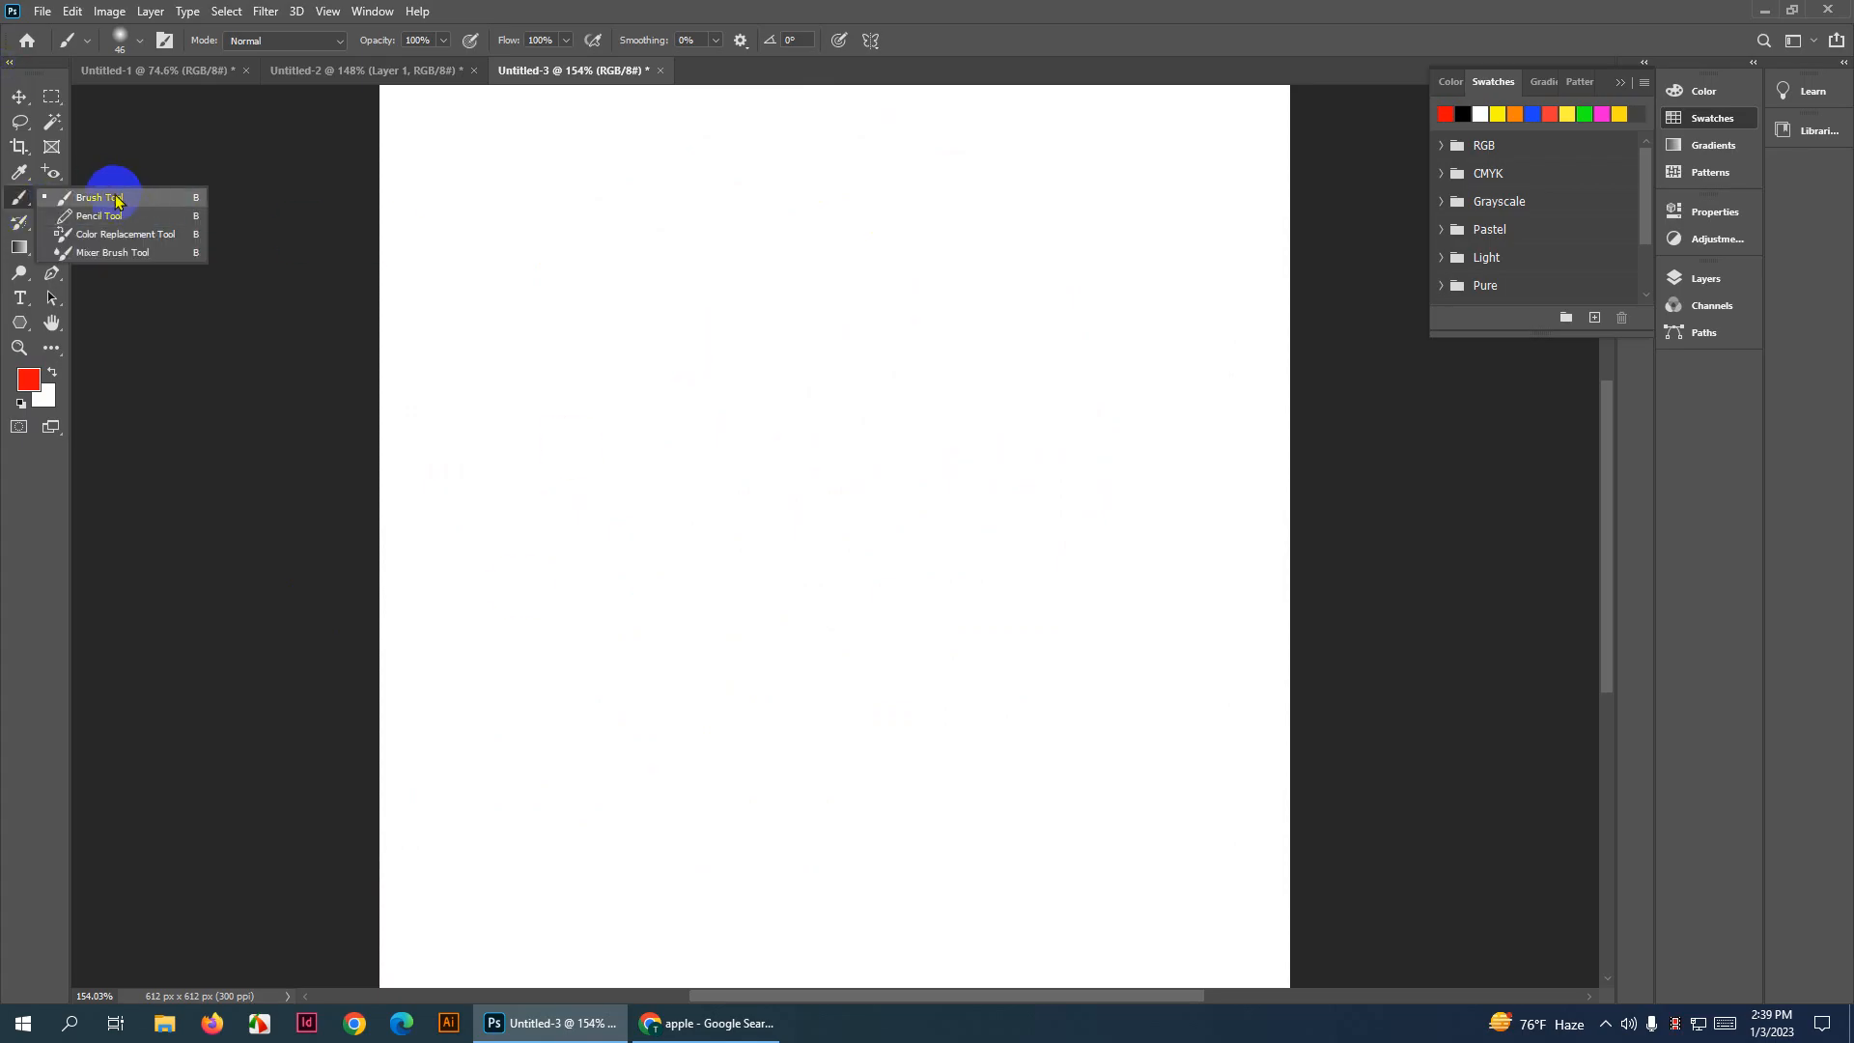
pyautogui.click(105, 199)
pyautogui.click(138, 49)
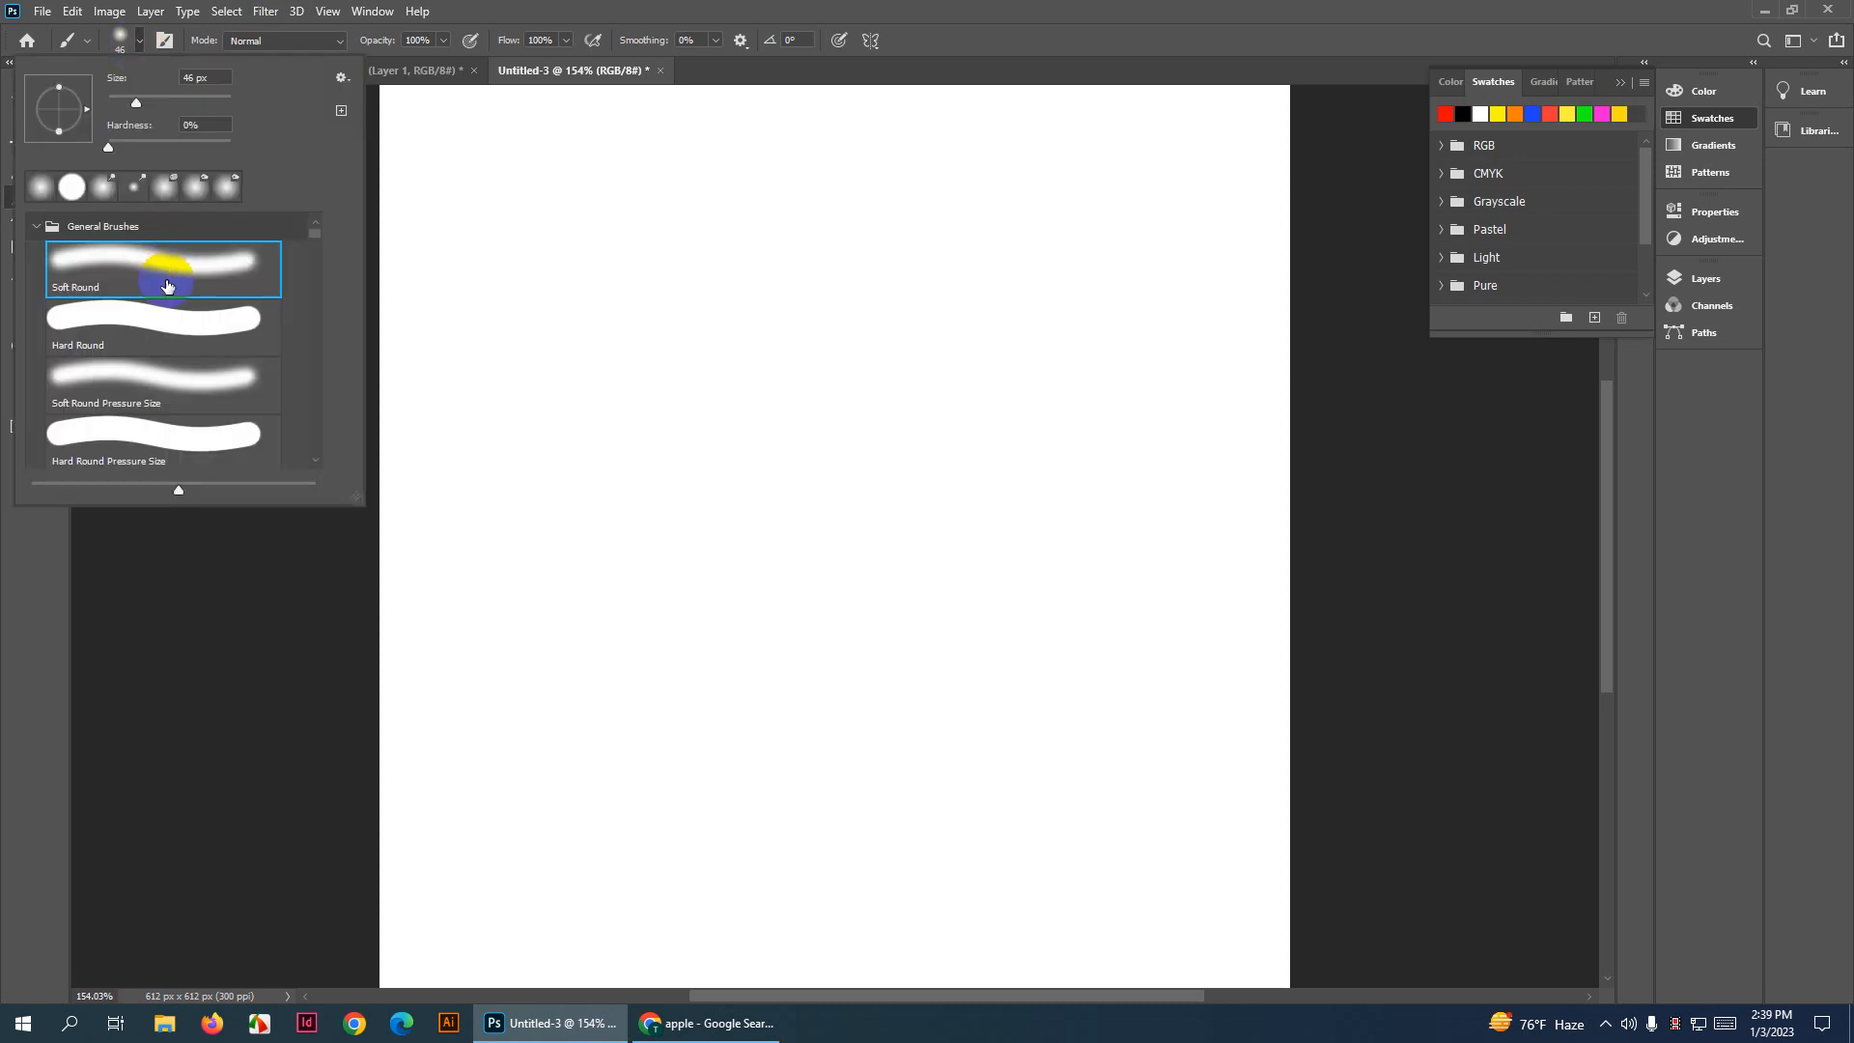
pyautogui.click(136, 102)
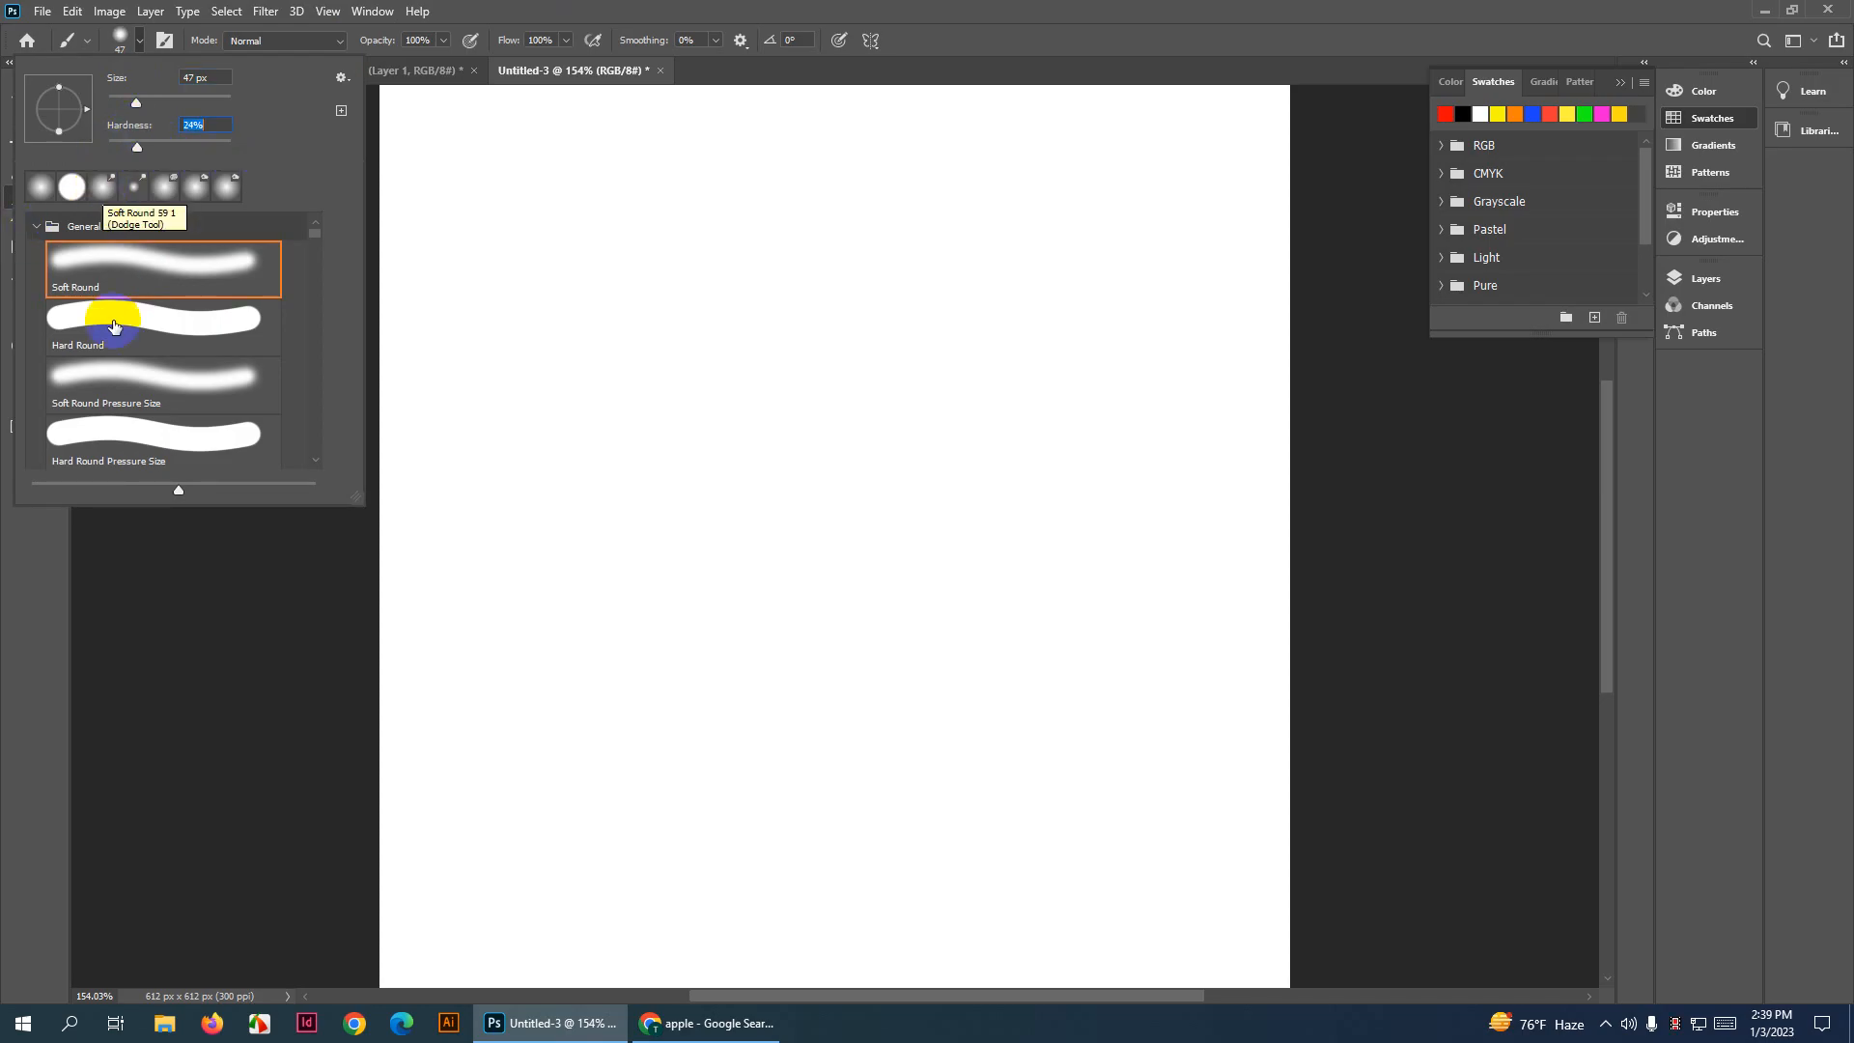
pyautogui.click(174, 320)
# Paint freehand hard red strokes across the canvas, undoing the first wavy one and adding two slanted ones
pyautogui.moveTo(490, 271)
pyautogui.mouseDown()
pyautogui.moveTo(627, 209)
pyautogui.moveTo(748, 311)
pyautogui.moveTo(843, 451)
pyautogui.mouseUp()
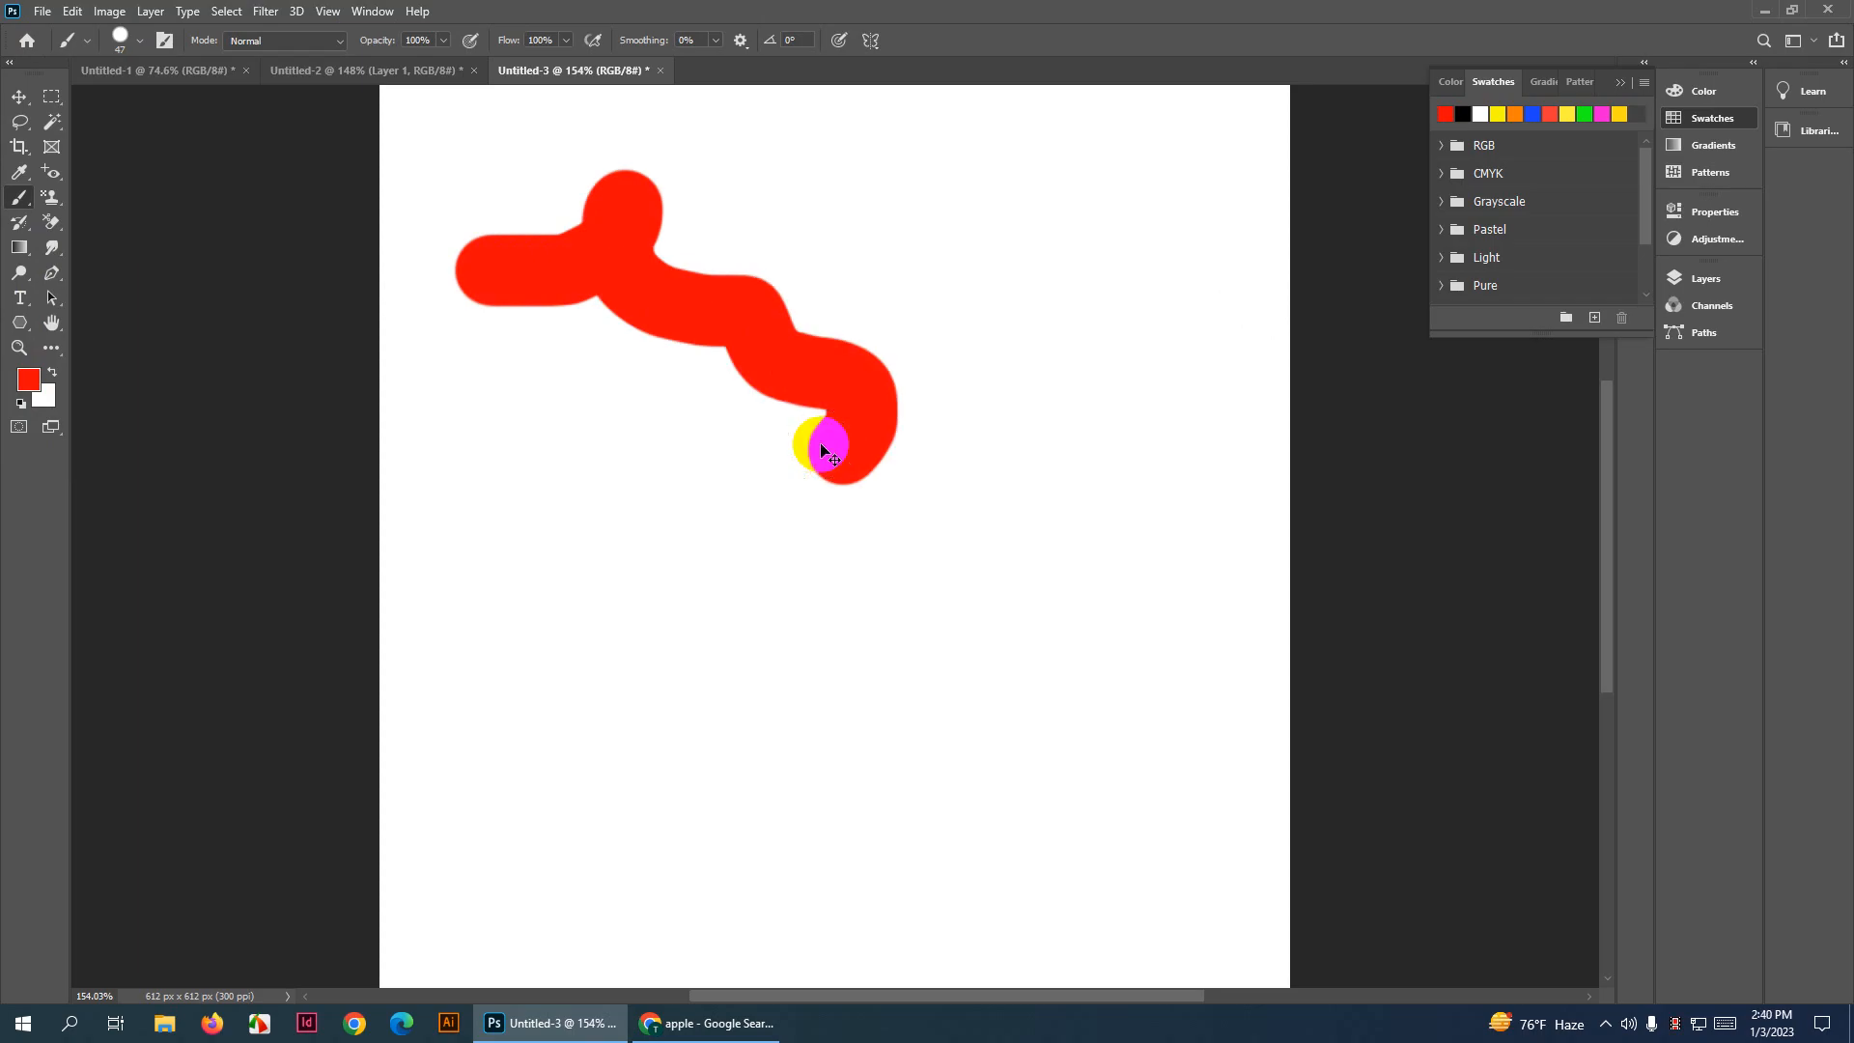
pyautogui.hotkey('ctrl', 'z')
pyautogui.moveTo(449, 455); pyautogui.dragTo(1265, 253)
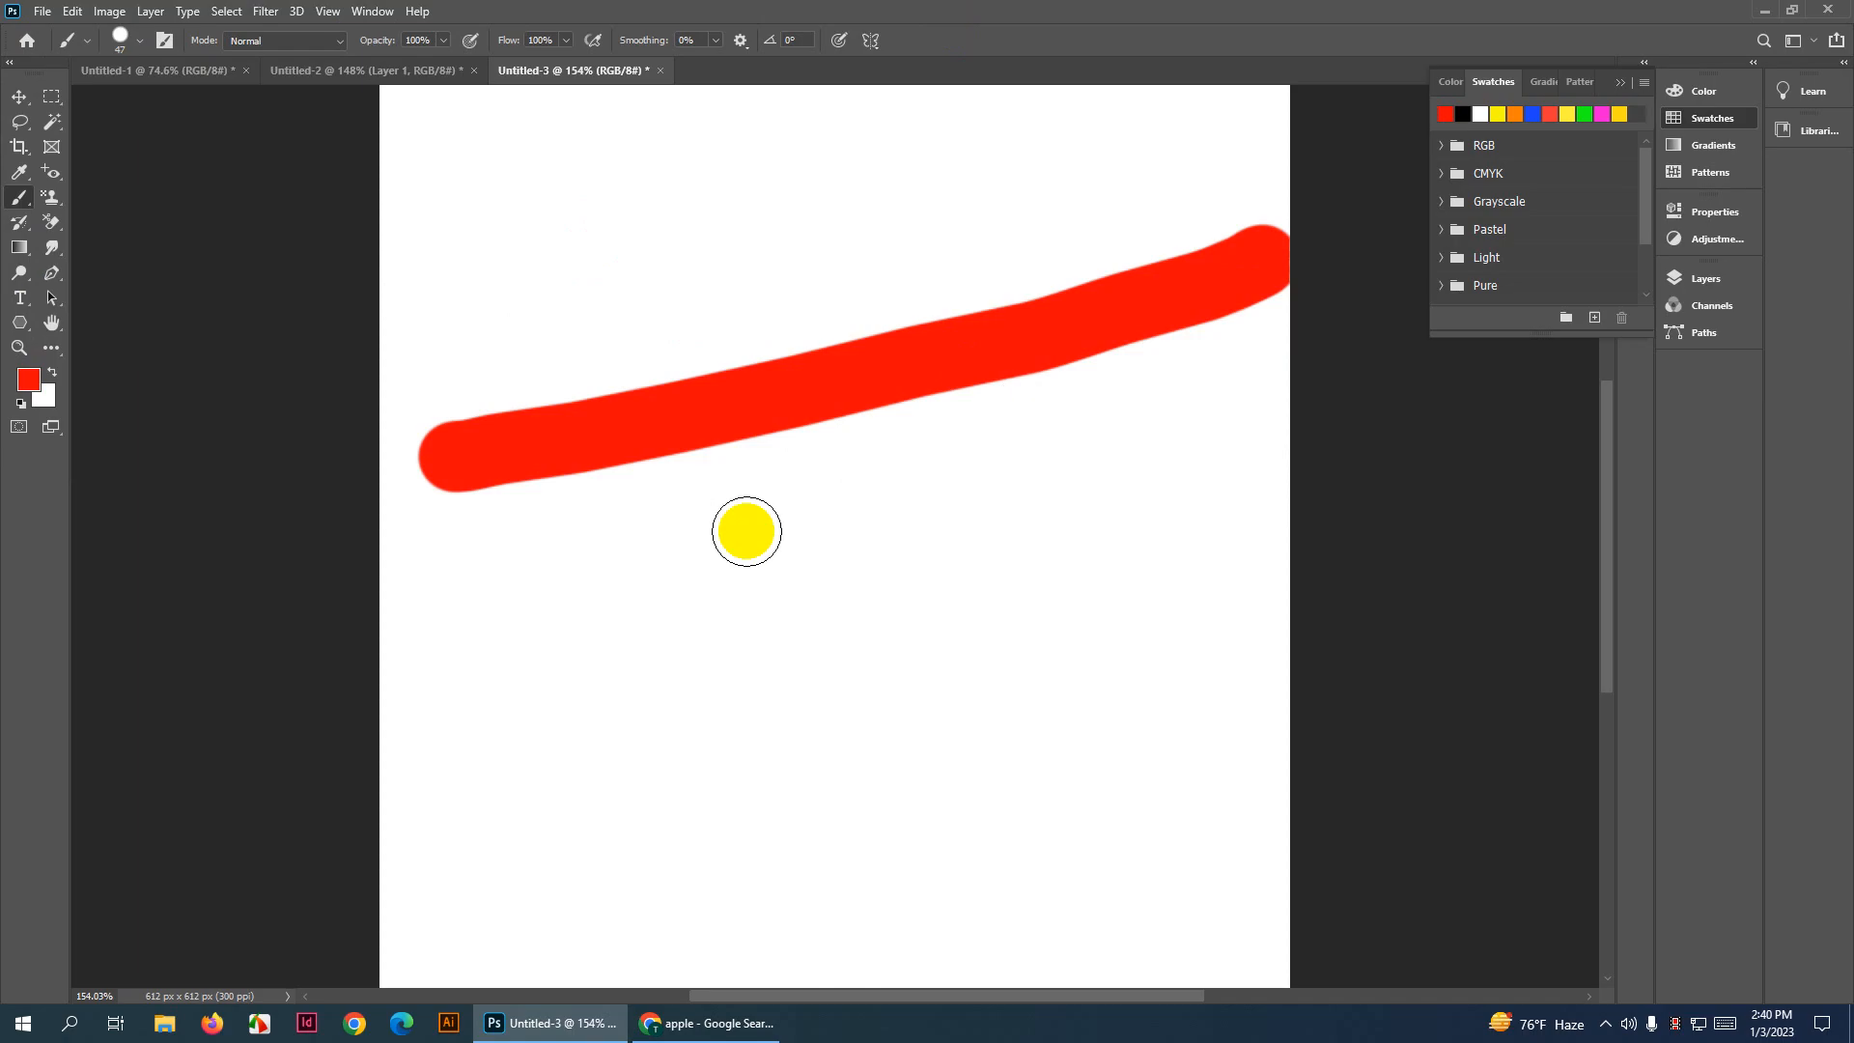
pyautogui.moveTo(709, 536); pyautogui.dragTo(1206, 415)
pyautogui.press('a')
pyautogui.moveTo(1167, 195); pyautogui.dragTo(645, 184)
pyautogui.press('b')
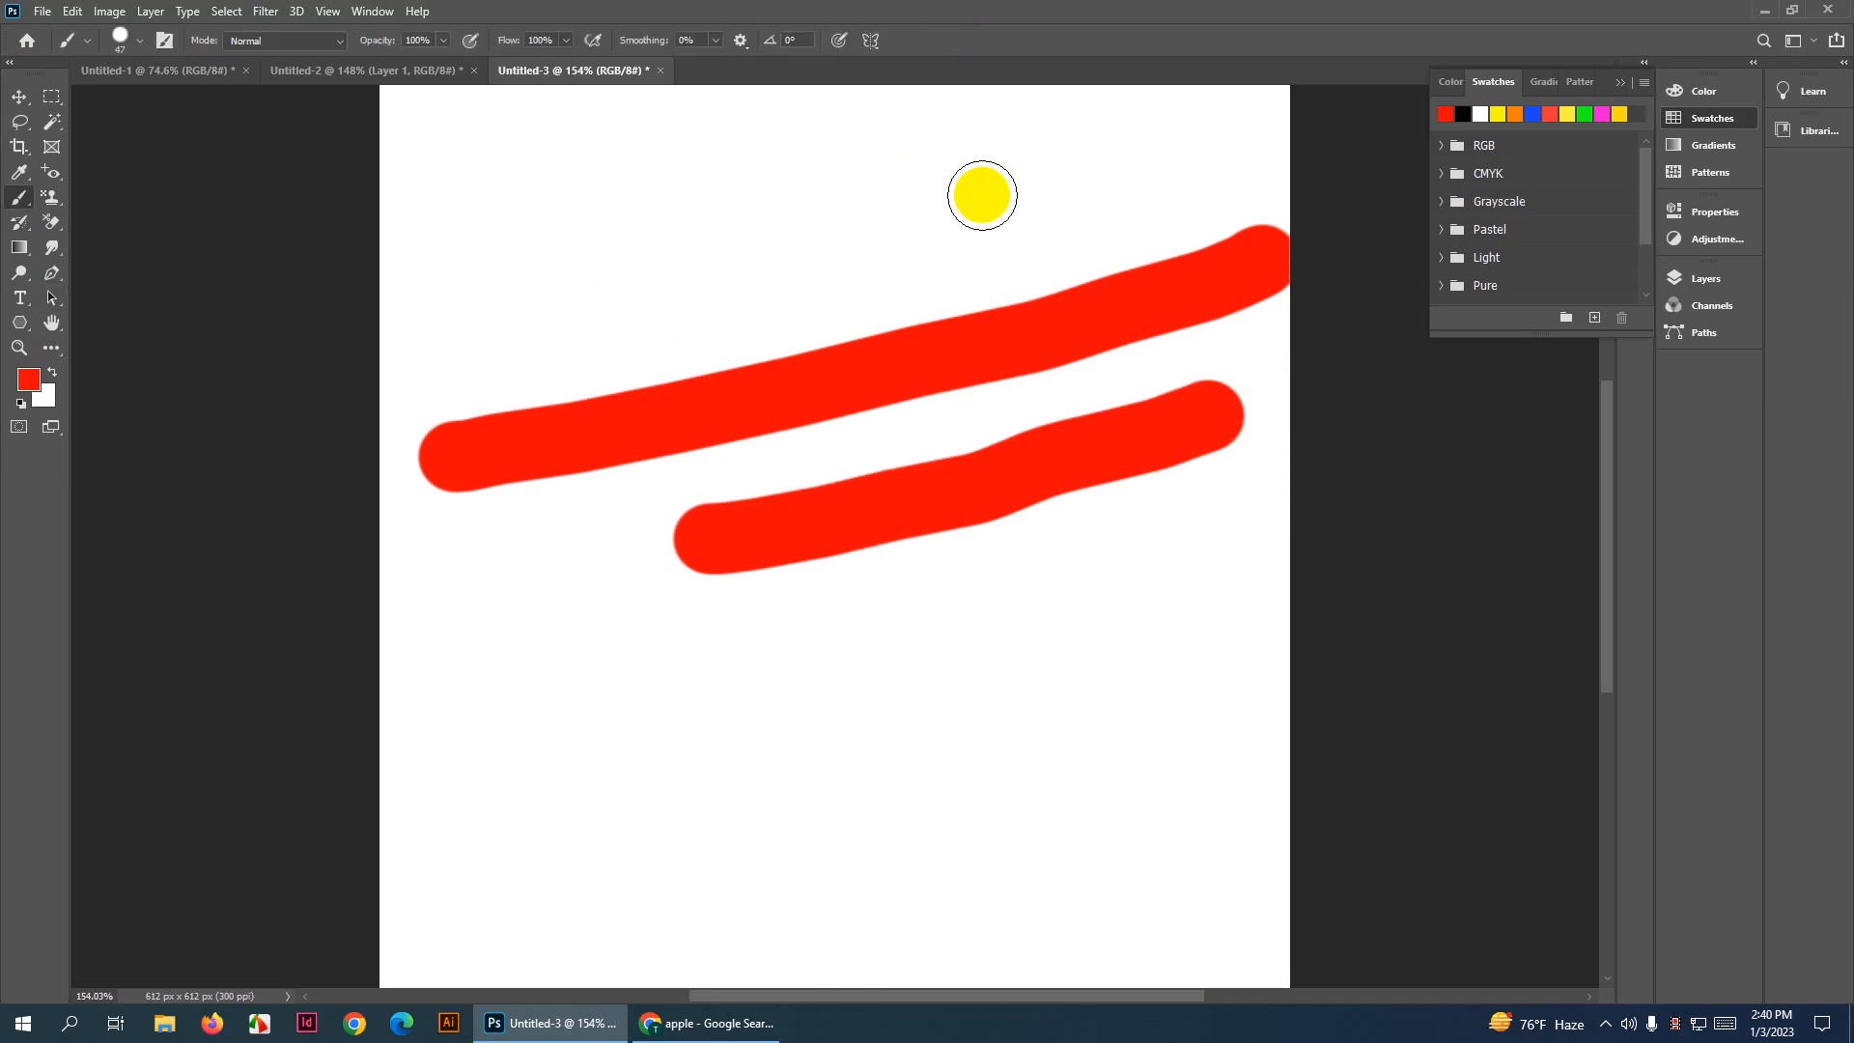
# Paint connected straight red segments zigzagging across the canvas and undo all strokes until the canvas is blank
pyautogui.moveTo(1084, 191)
pyautogui.mouseDown()
pyautogui.moveTo(349, 192)
pyautogui.moveTo(385, 553)
pyautogui.moveTo(842, 619)
pyautogui.moveTo(1248, 633)
pyautogui.moveTo(1111, 717)
pyautogui.moveTo(415, 730)
pyautogui.moveTo(439, 816)
pyautogui.moveTo(692, 849)
pyautogui.moveTo(1303, 859)
pyautogui.mouseUp()
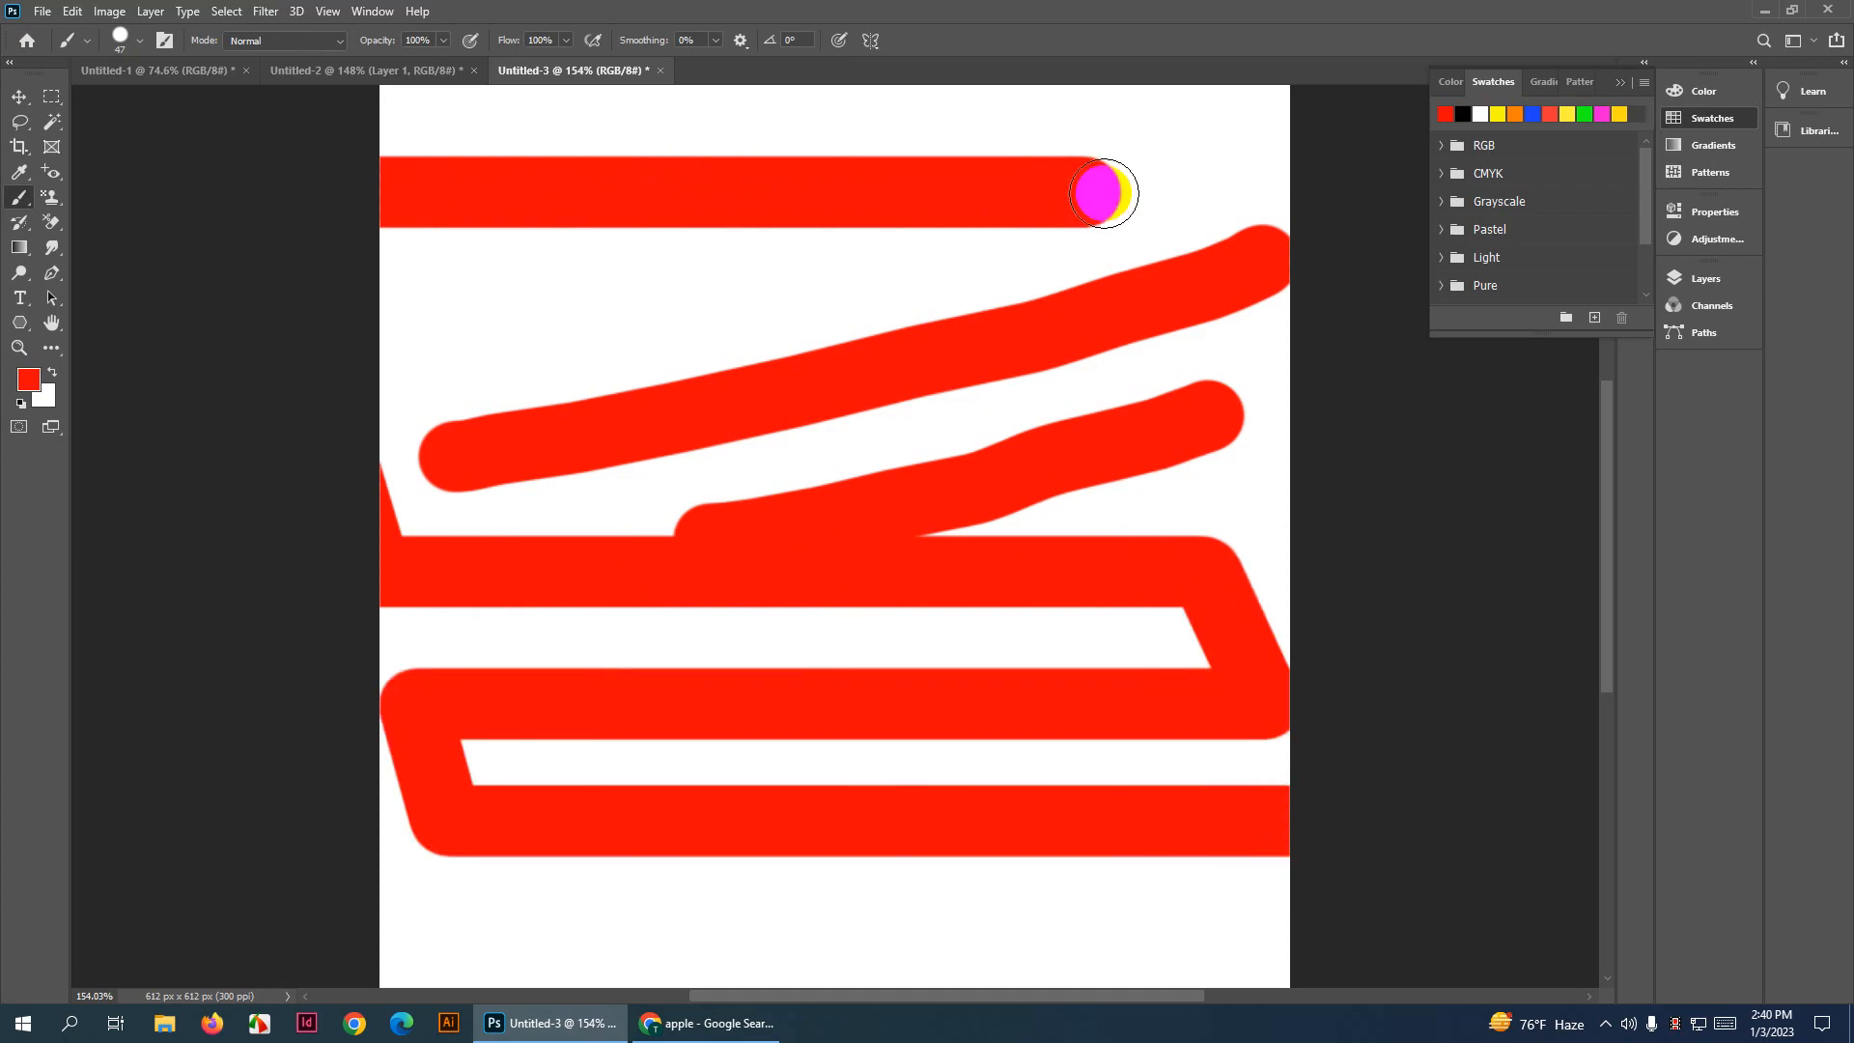
pyautogui.moveTo(1097, 186); pyautogui.dragTo(918, 757)
pyautogui.hotkey('ctrl', 'z')
pyautogui.hotkey('ctrl', 'z')
pyautogui.hotkey('ctrl', 'z')
pyautogui.hotkey('ctrl', 'z')
pyautogui.hotkey('ctrl', 'z')
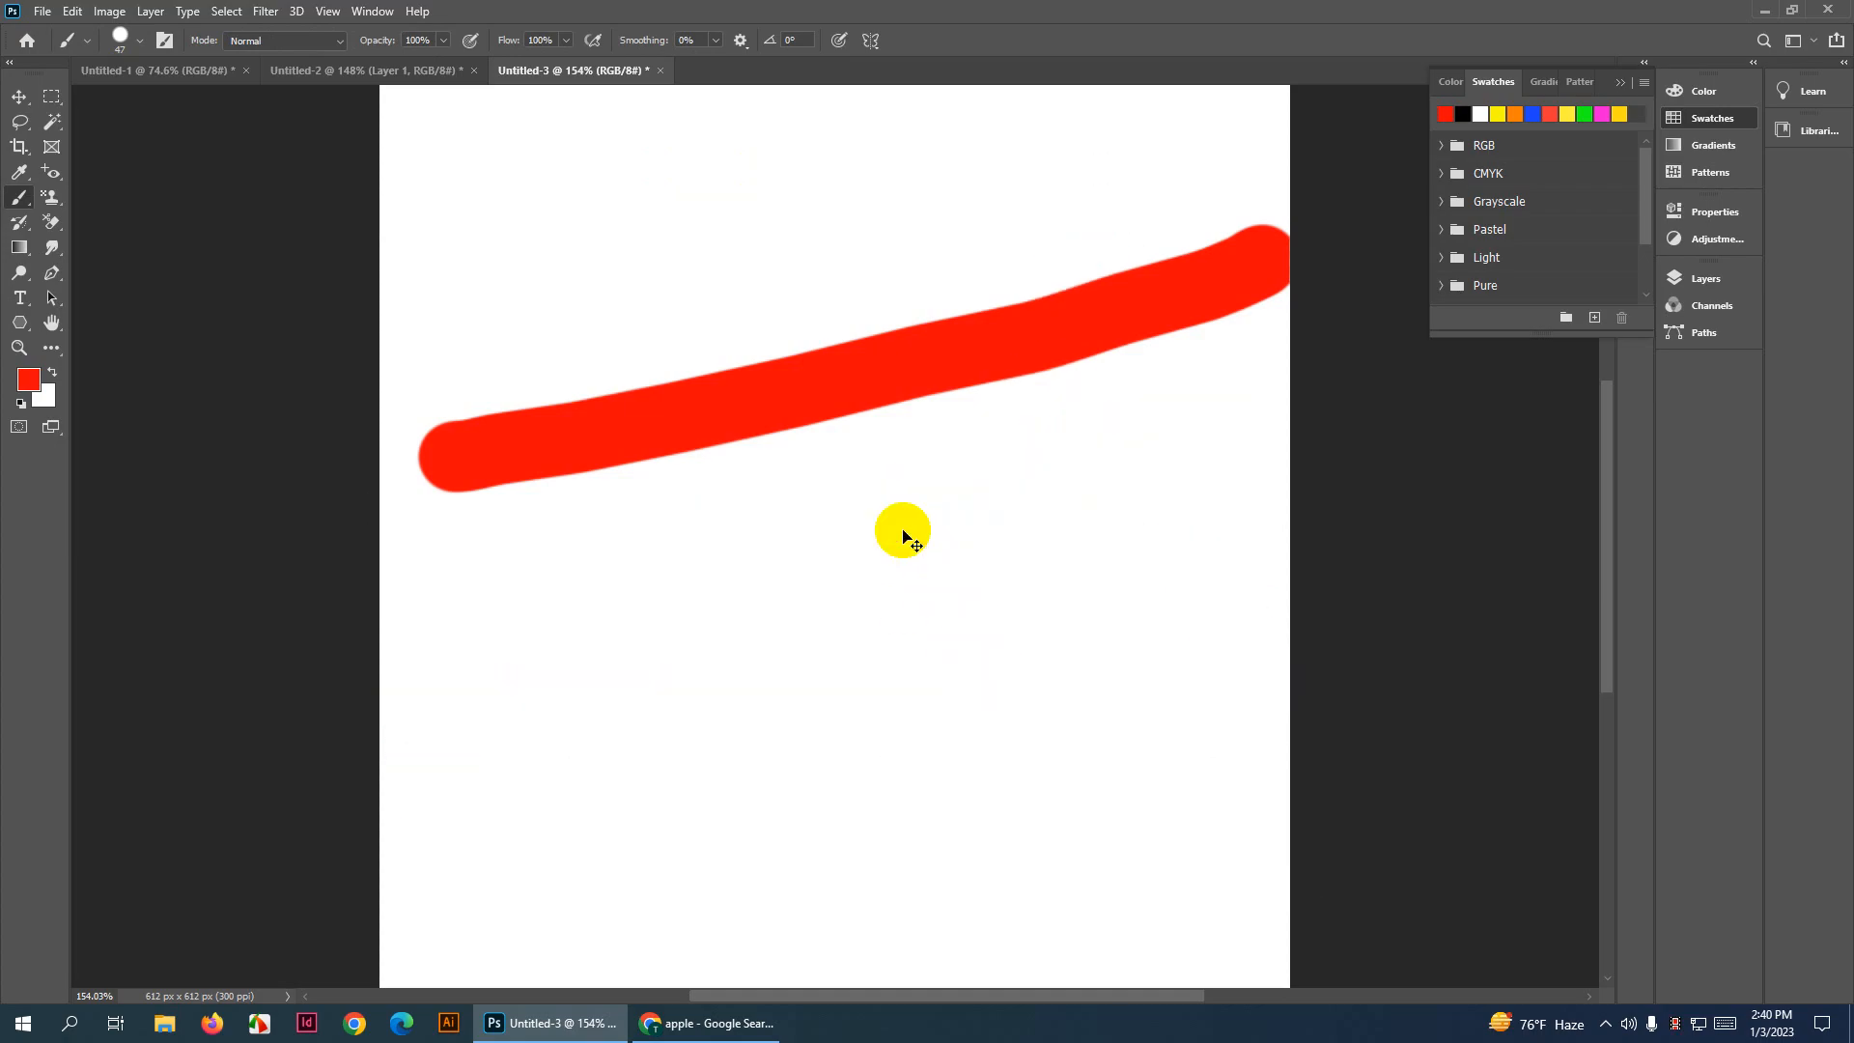
pyautogui.hotkey('ctrl', 'z')
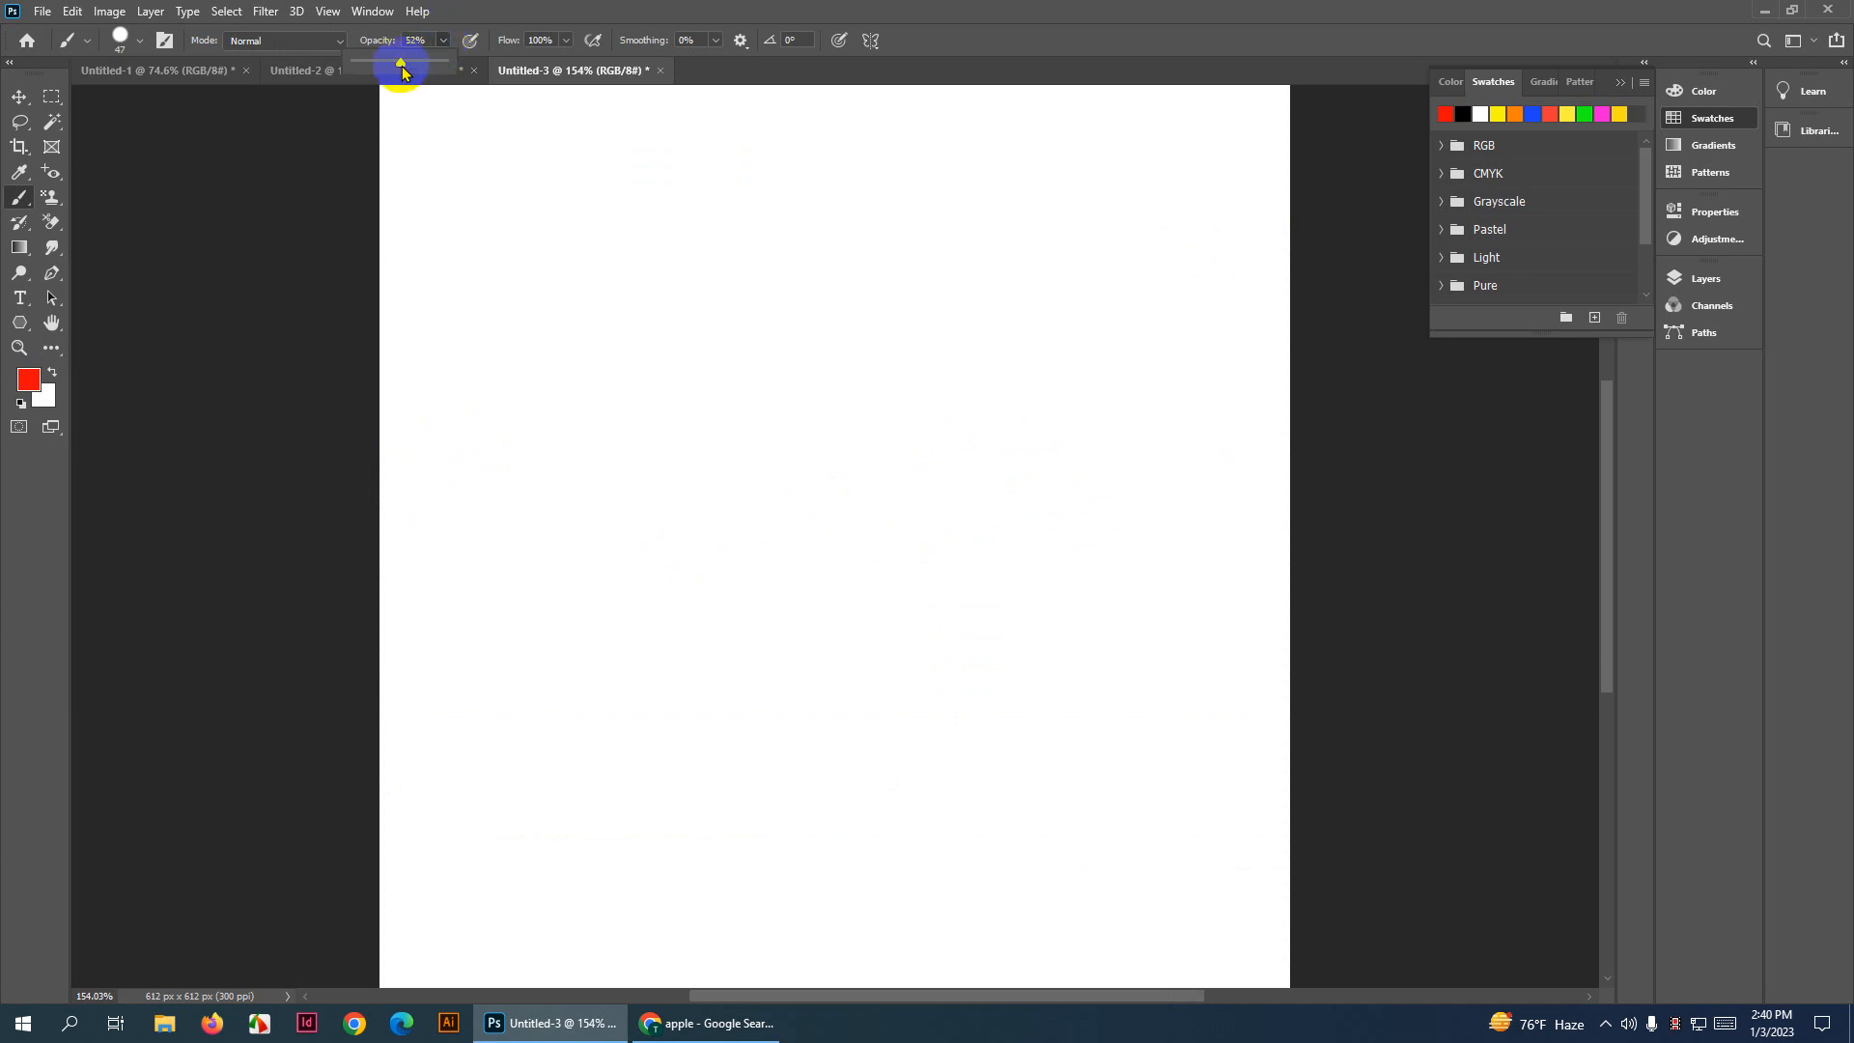
# With brush opacity at 52% and size at 118 px, paint two overlapping red bands across the canvas's upper part
pyautogui.click(356, 123)
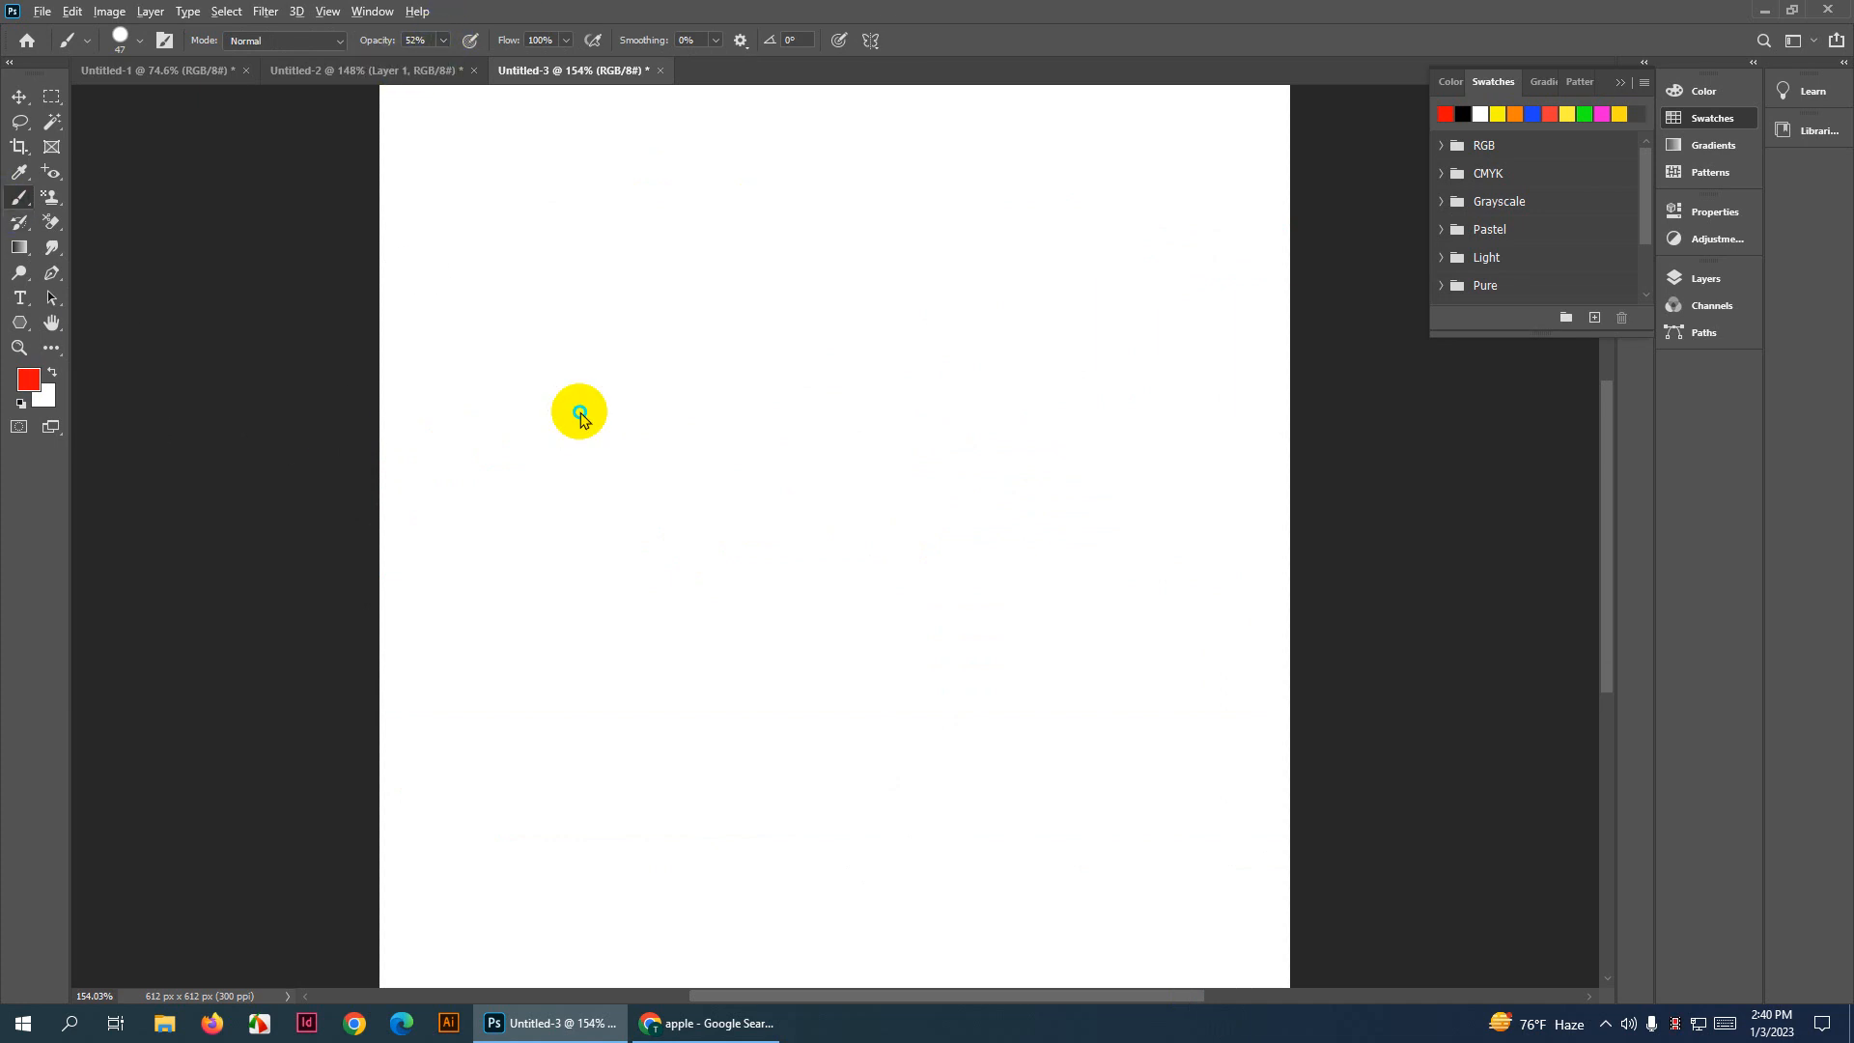
pyautogui.moveTo(579, 412); pyautogui.dragTo(634, 429)
pyautogui.moveTo(238, 294)
pyautogui.mouseDown()
pyautogui.moveTo(630, 353)
pyautogui.moveTo(1353, 399)
pyautogui.mouseUp()
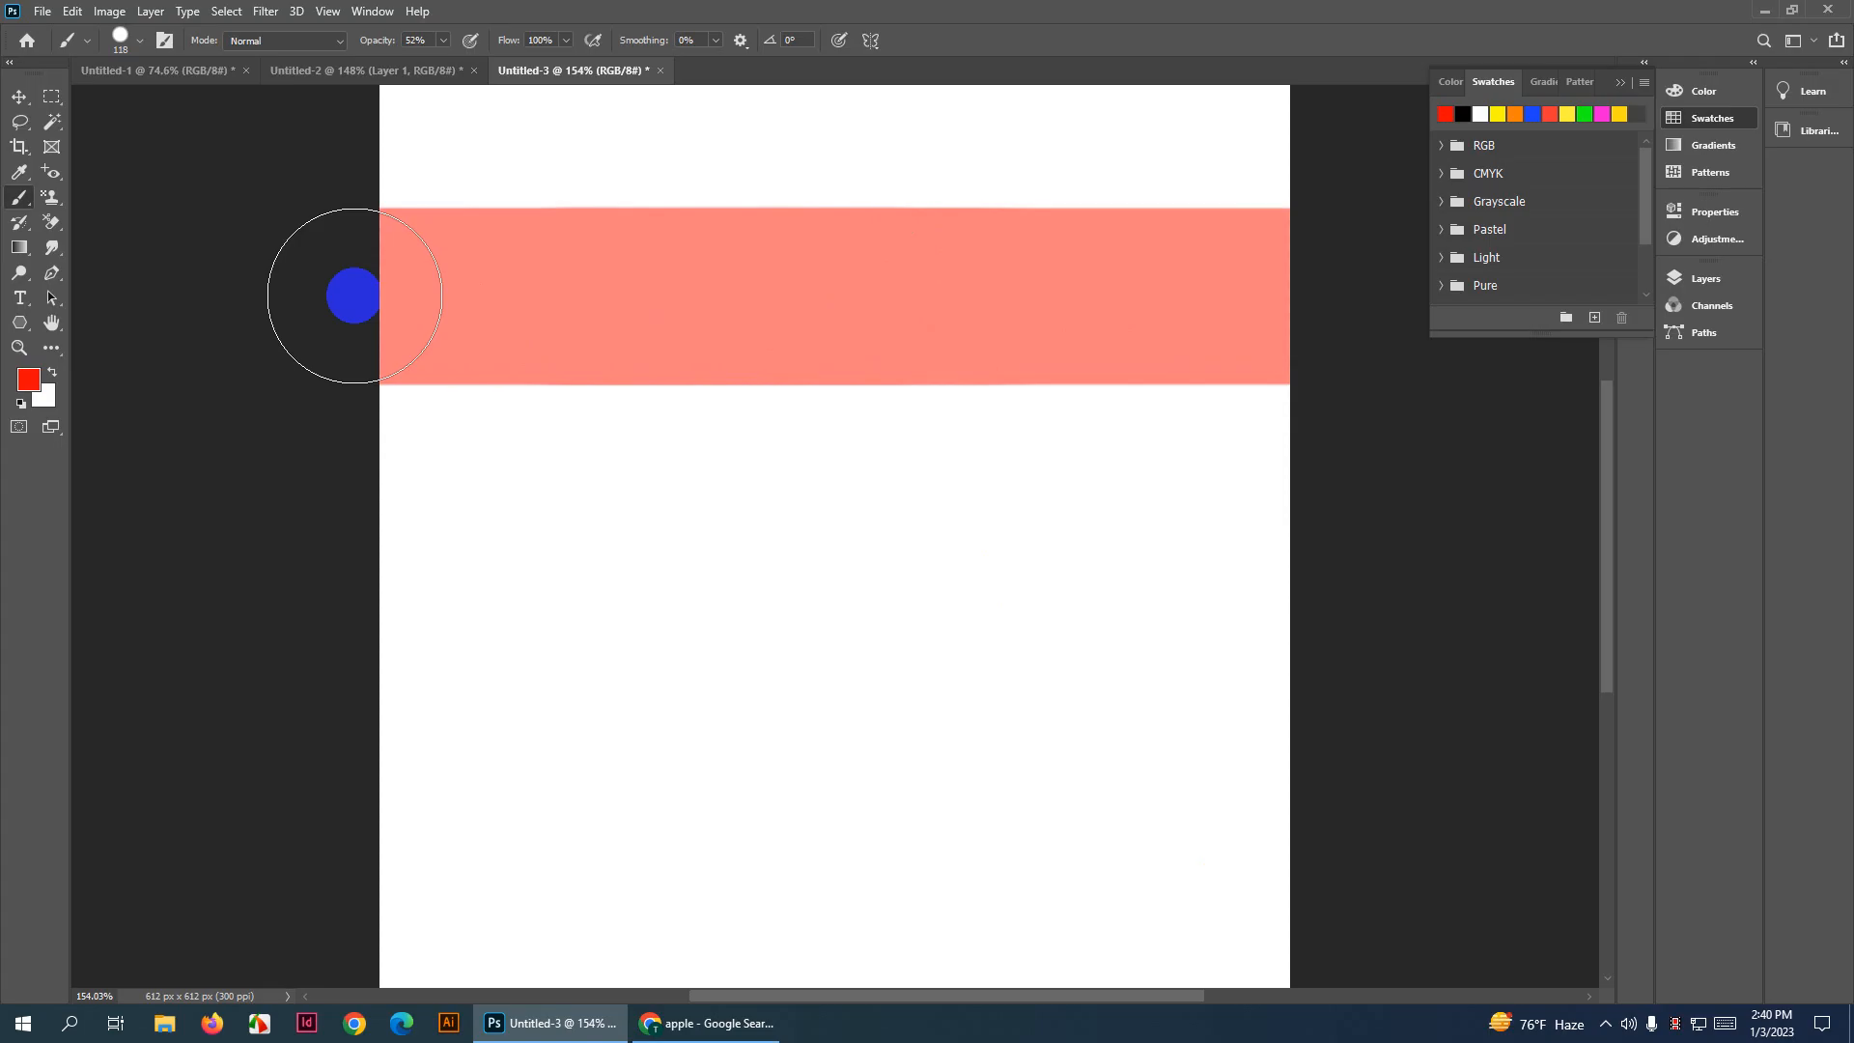
pyautogui.moveTo(353, 295)
pyautogui.mouseDown()
pyautogui.moveTo(1235, 288)
pyautogui.moveTo(1358, 264)
pyautogui.mouseUp()
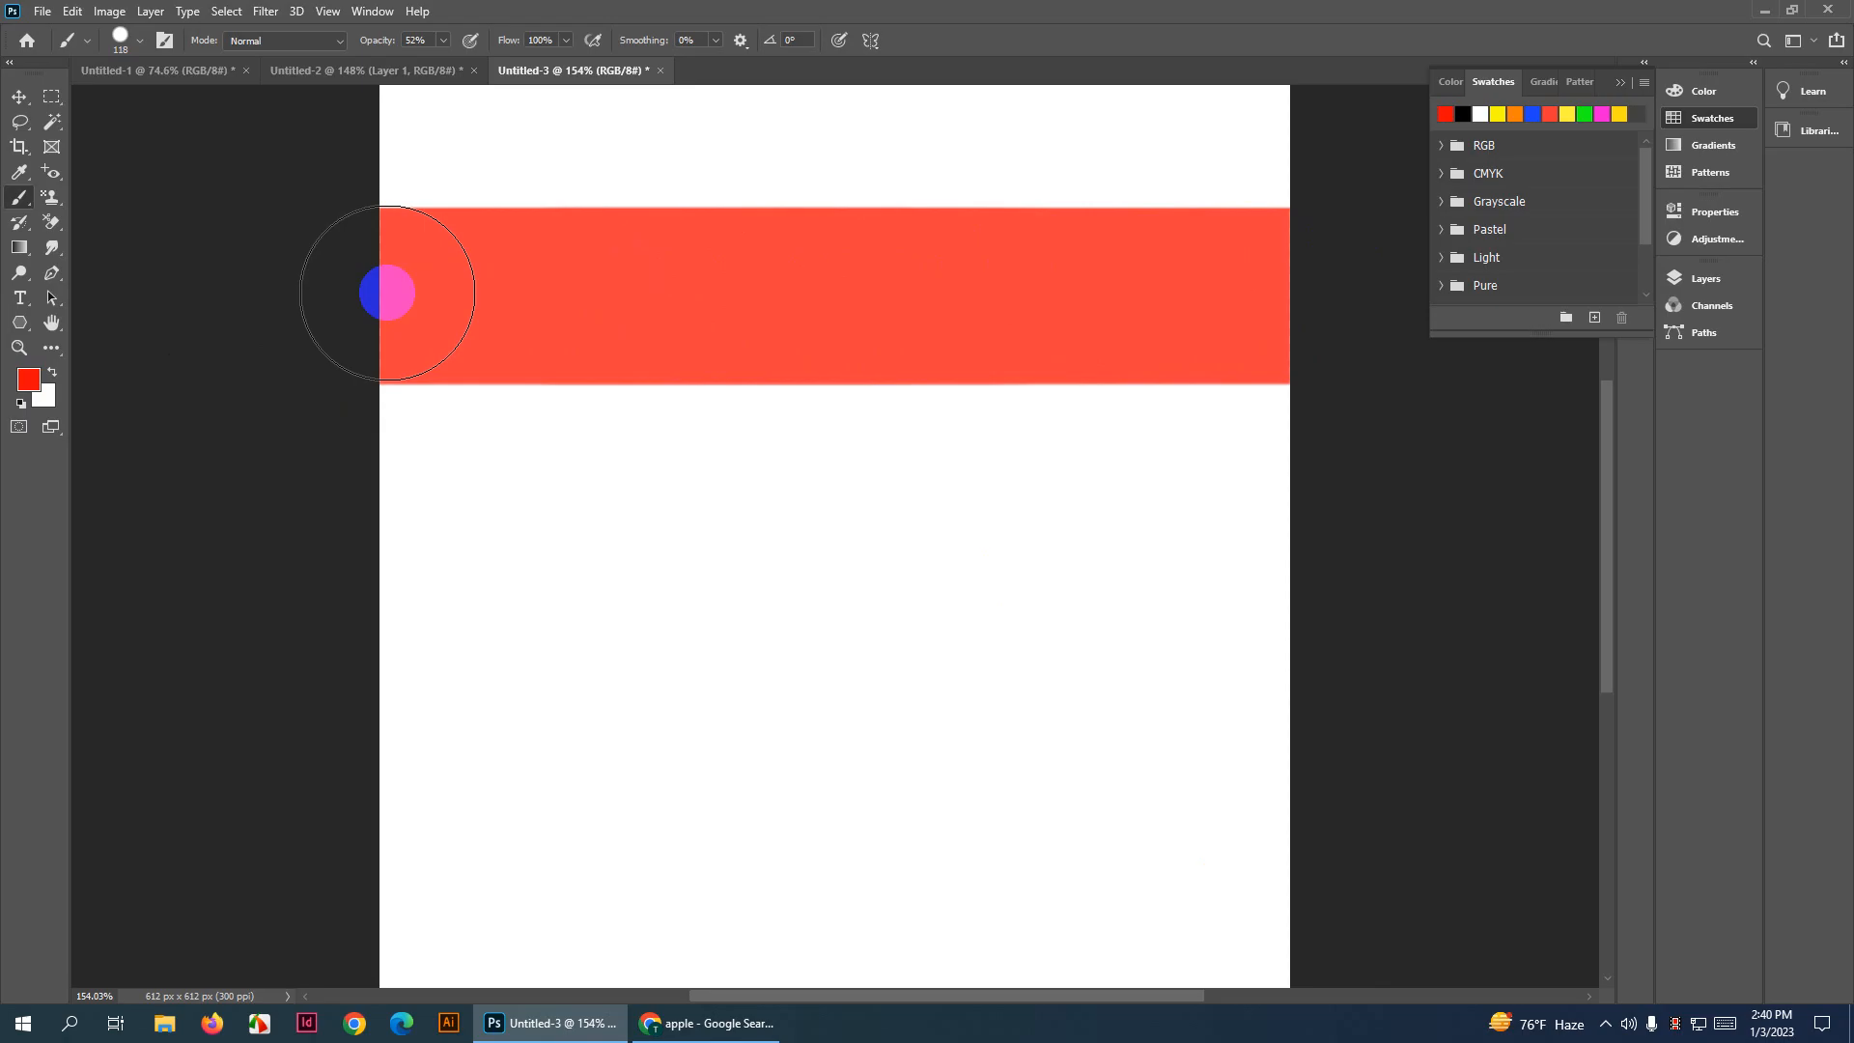
# Set the brush flow to 50% and paint overlapping red strokes below the existing red band
pyautogui.hotkey('ctrl', 'shift', 'z')
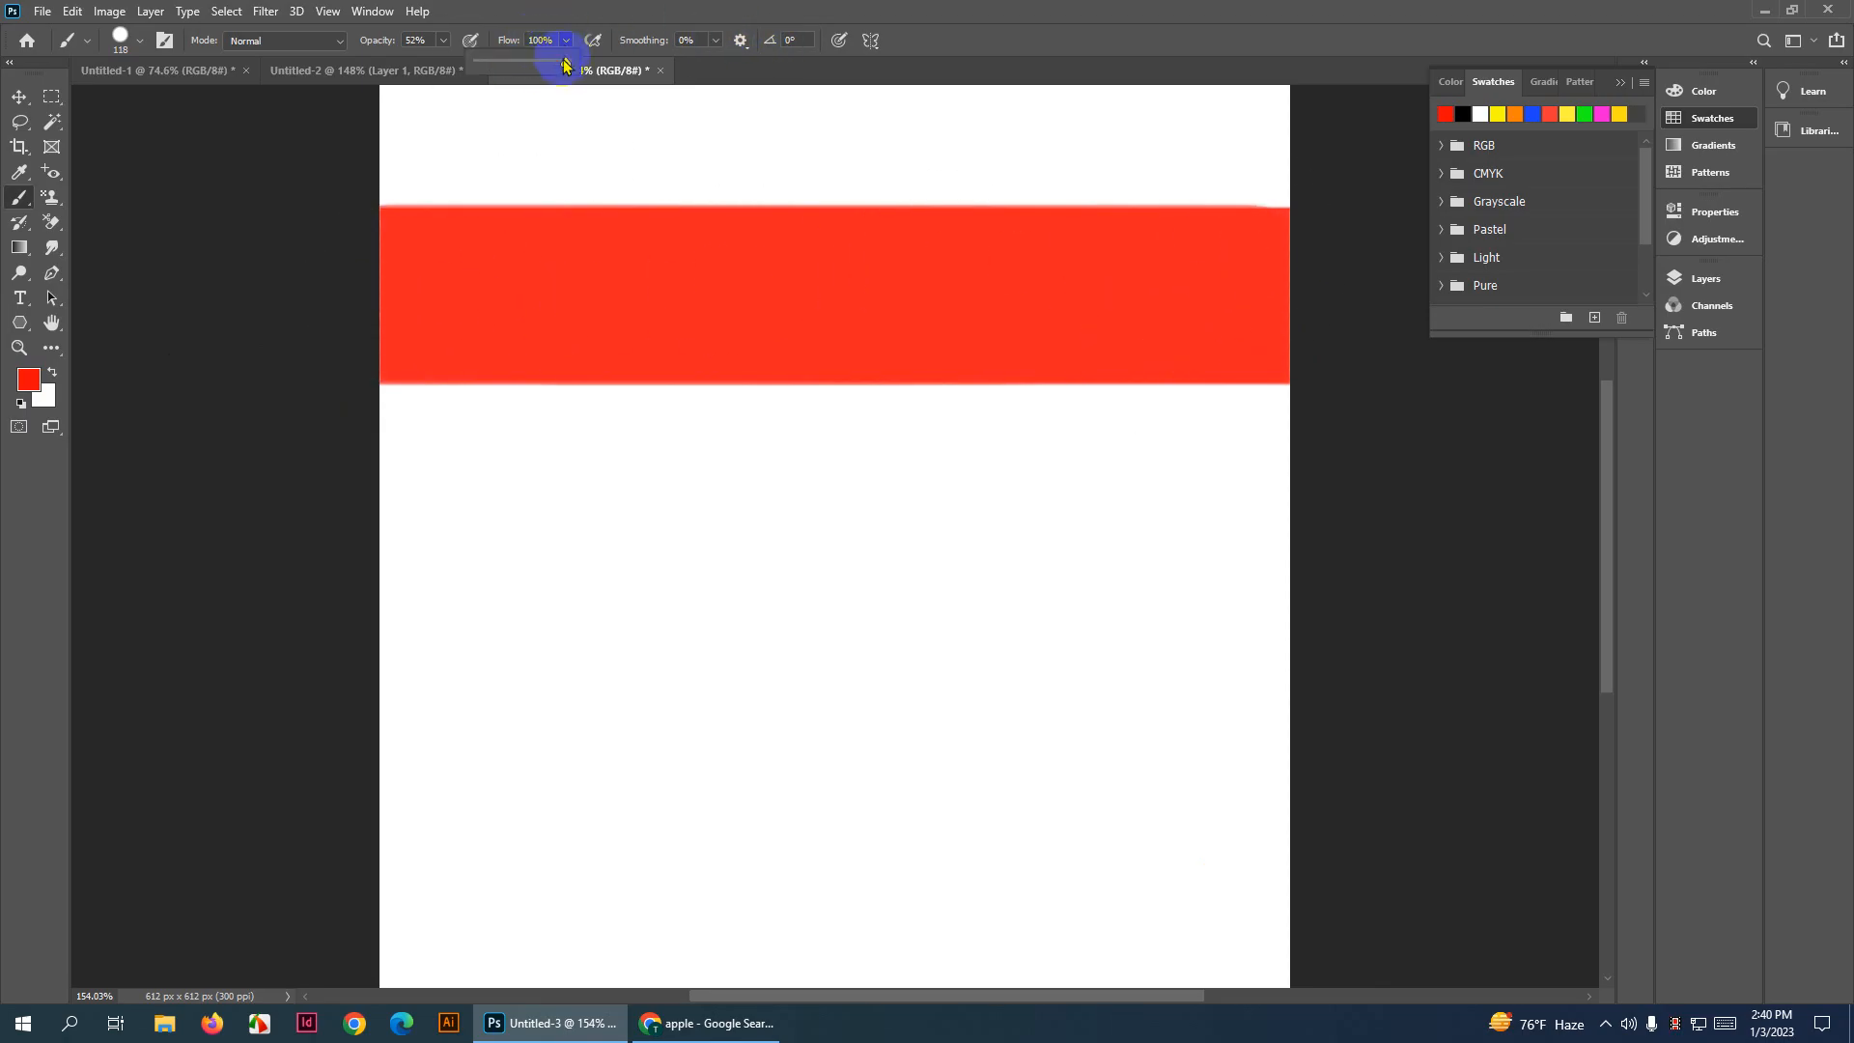
pyautogui.moveTo(364, 711)
pyautogui.mouseDown()
pyautogui.moveTo(662, 654)
pyautogui.moveTo(1294, 635)
pyautogui.moveTo(944, 538)
pyautogui.moveTo(182, 538)
pyautogui.mouseUp()
pyautogui.moveTo(560, 521)
pyautogui.mouseDown()
pyautogui.moveTo(1406, 505)
pyautogui.moveTo(121, 439)
pyautogui.mouseUp()
pyautogui.moveTo(229, 409); pyautogui.dragTo(1019, 379)
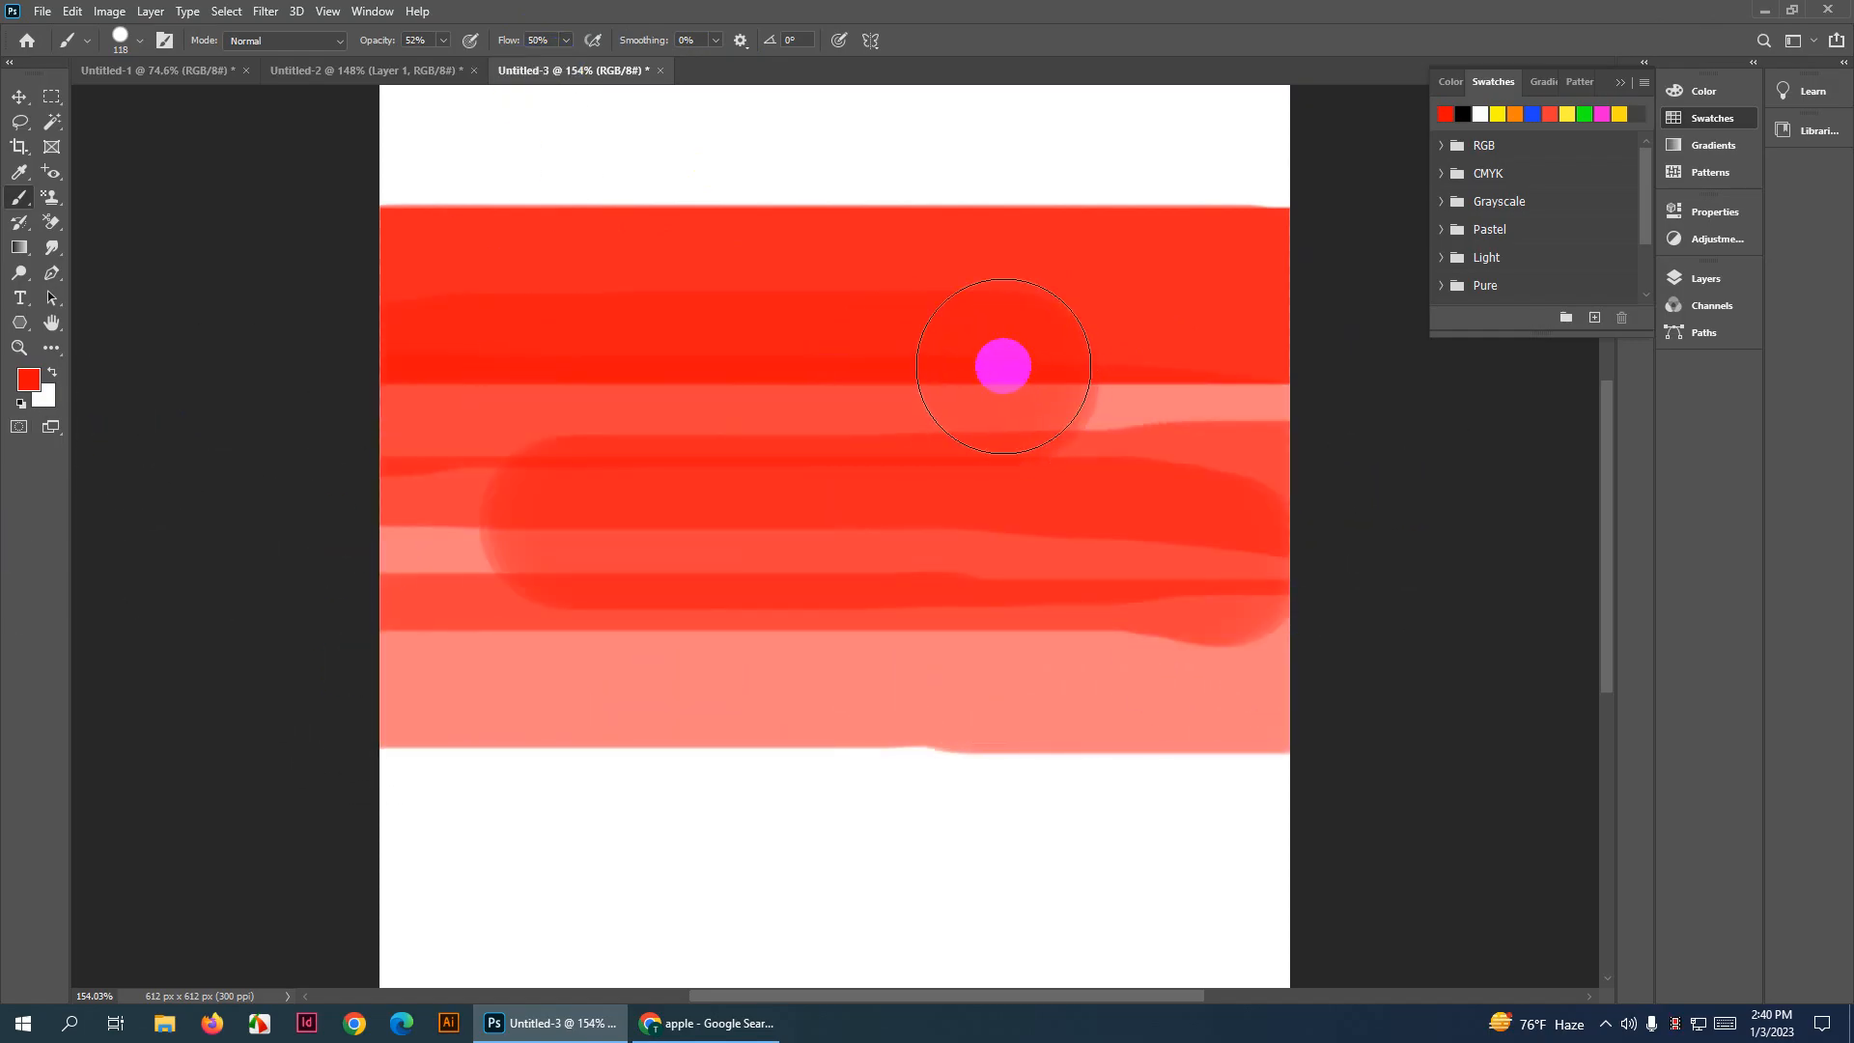
pyautogui.press('v')
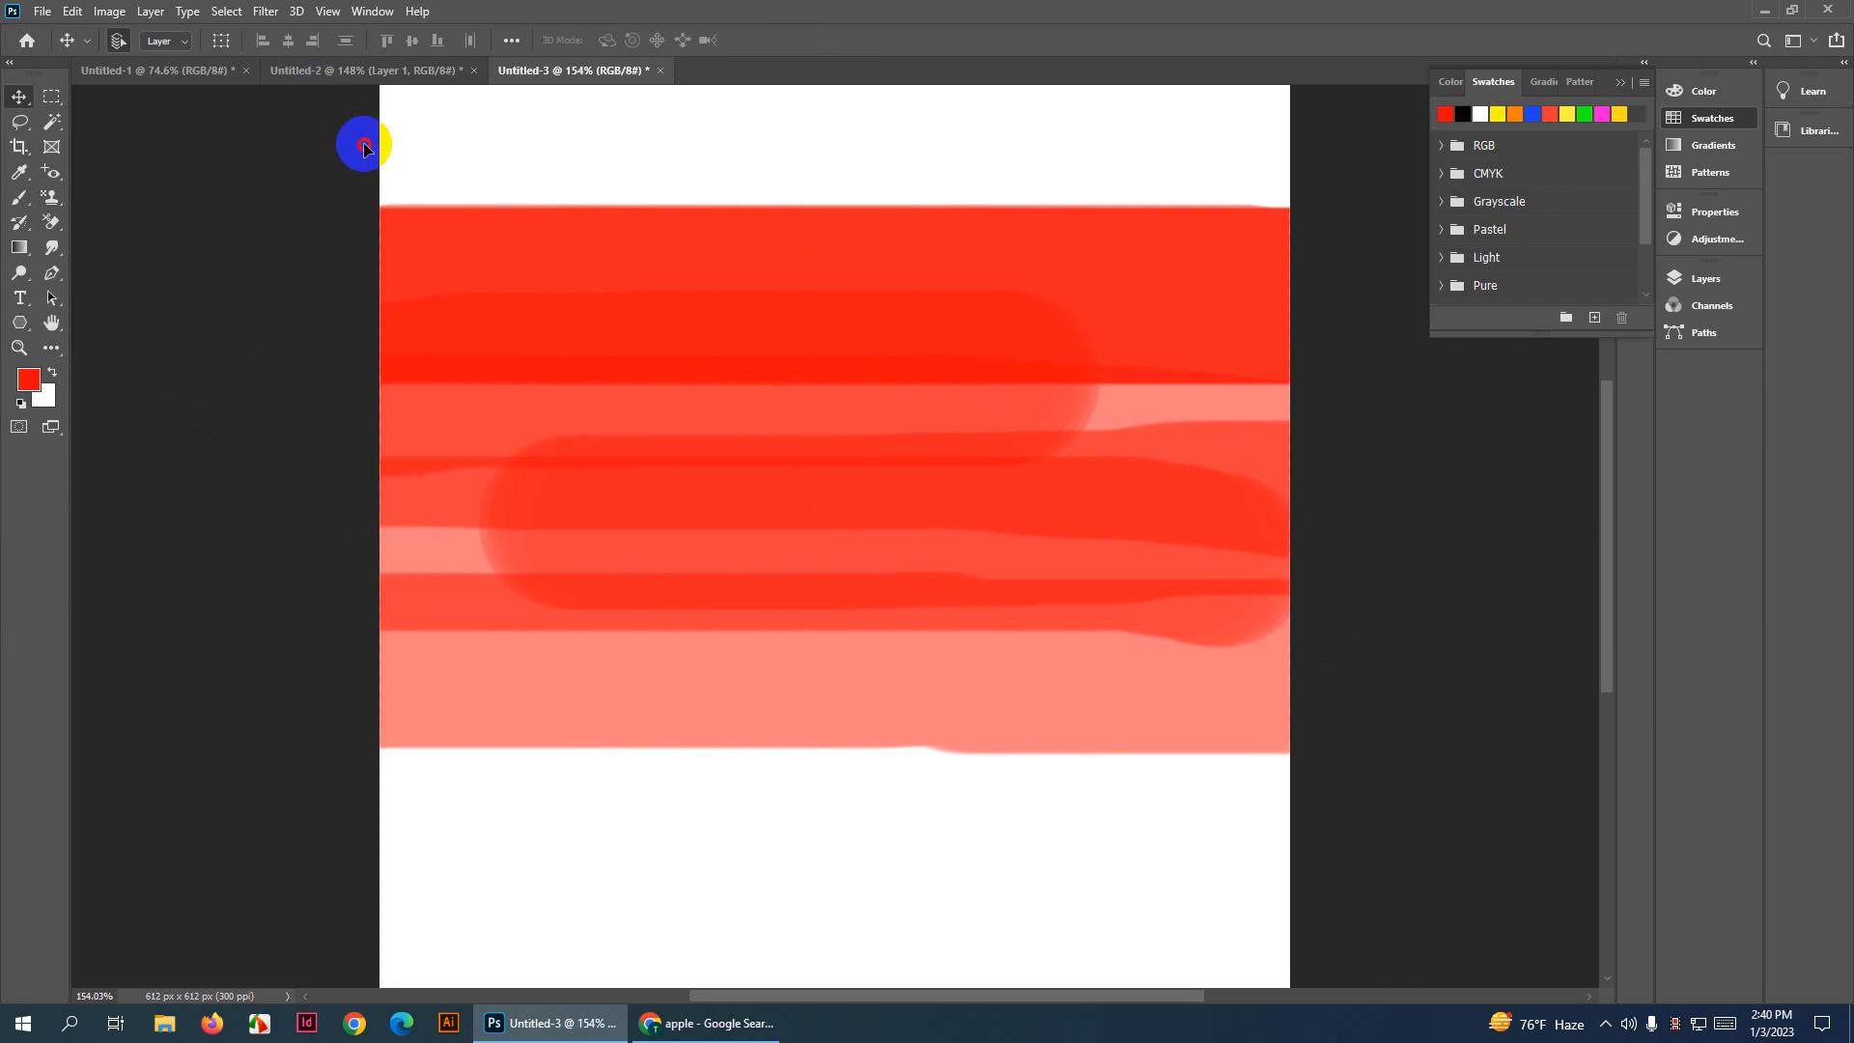
pyautogui.click(1130, 762)
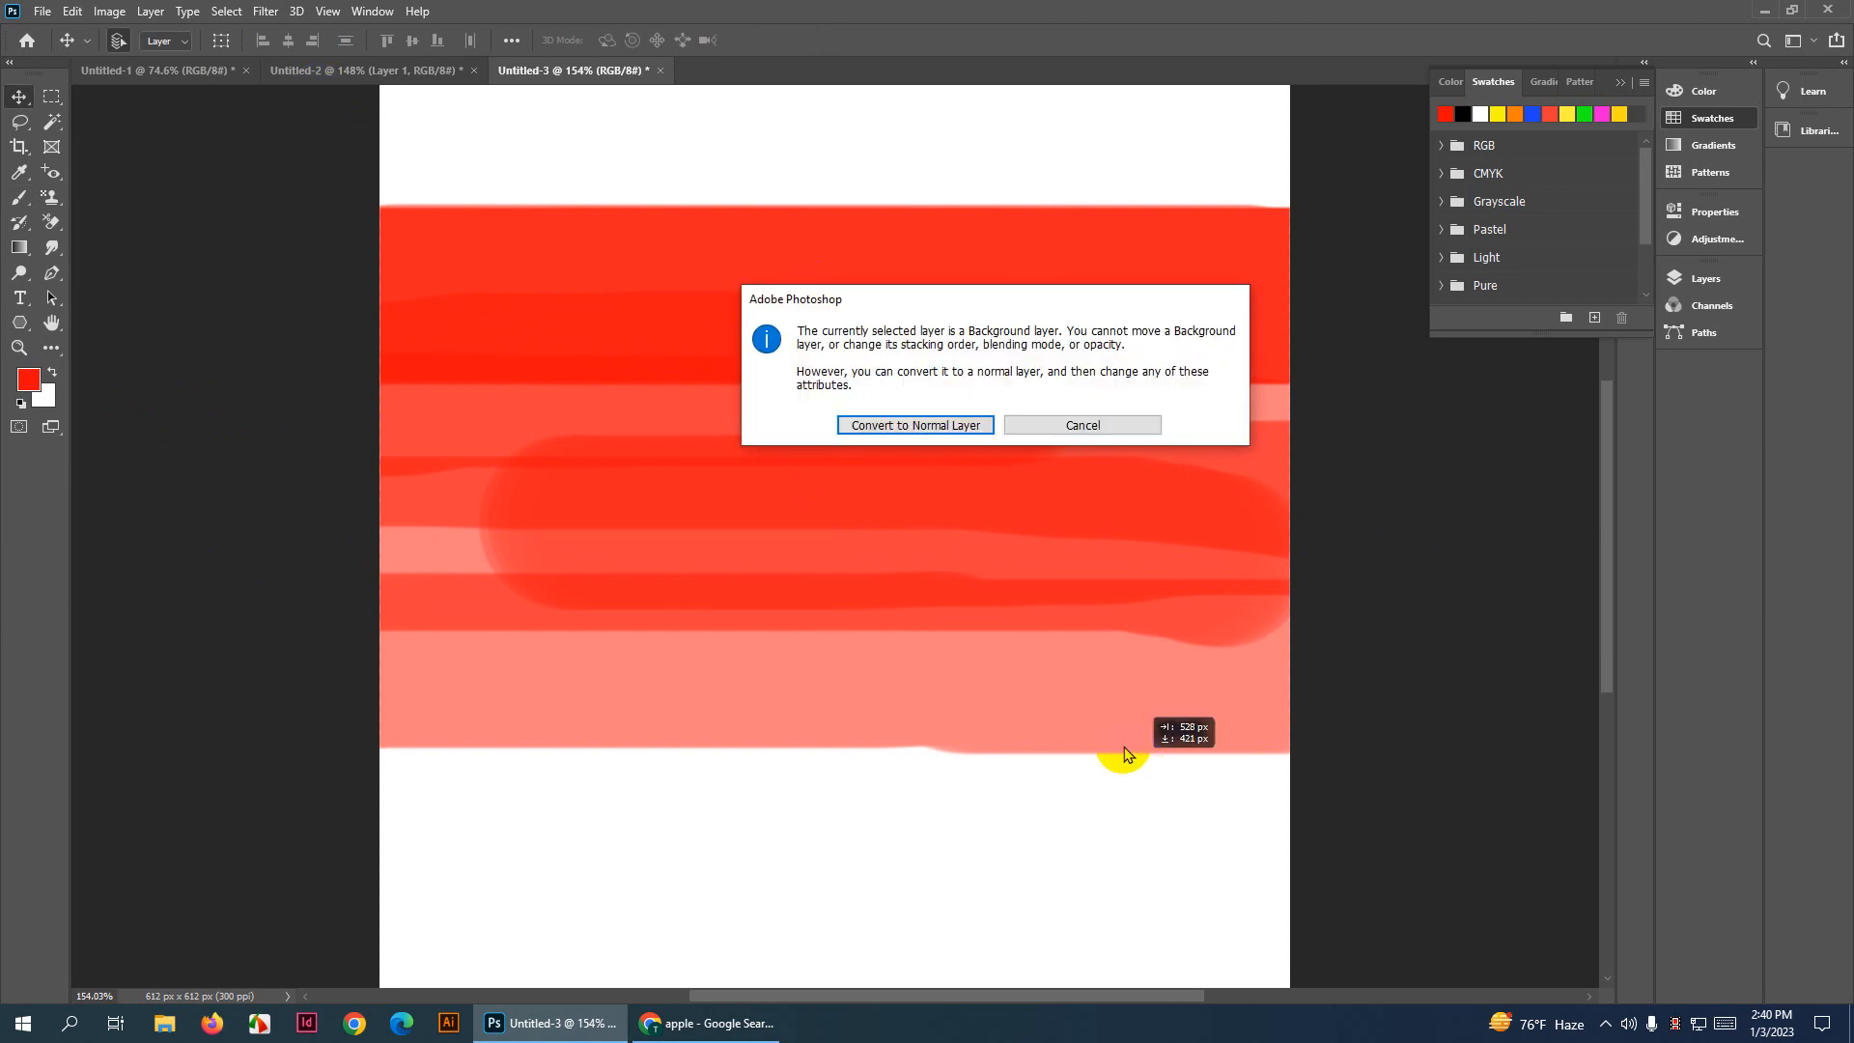
pyautogui.click(1082, 425)
# Undo all the red brush strokes until the canvas is blank
pyautogui.hotkey('ctrl', 'z')
pyautogui.hotkey('ctrl', 'z')
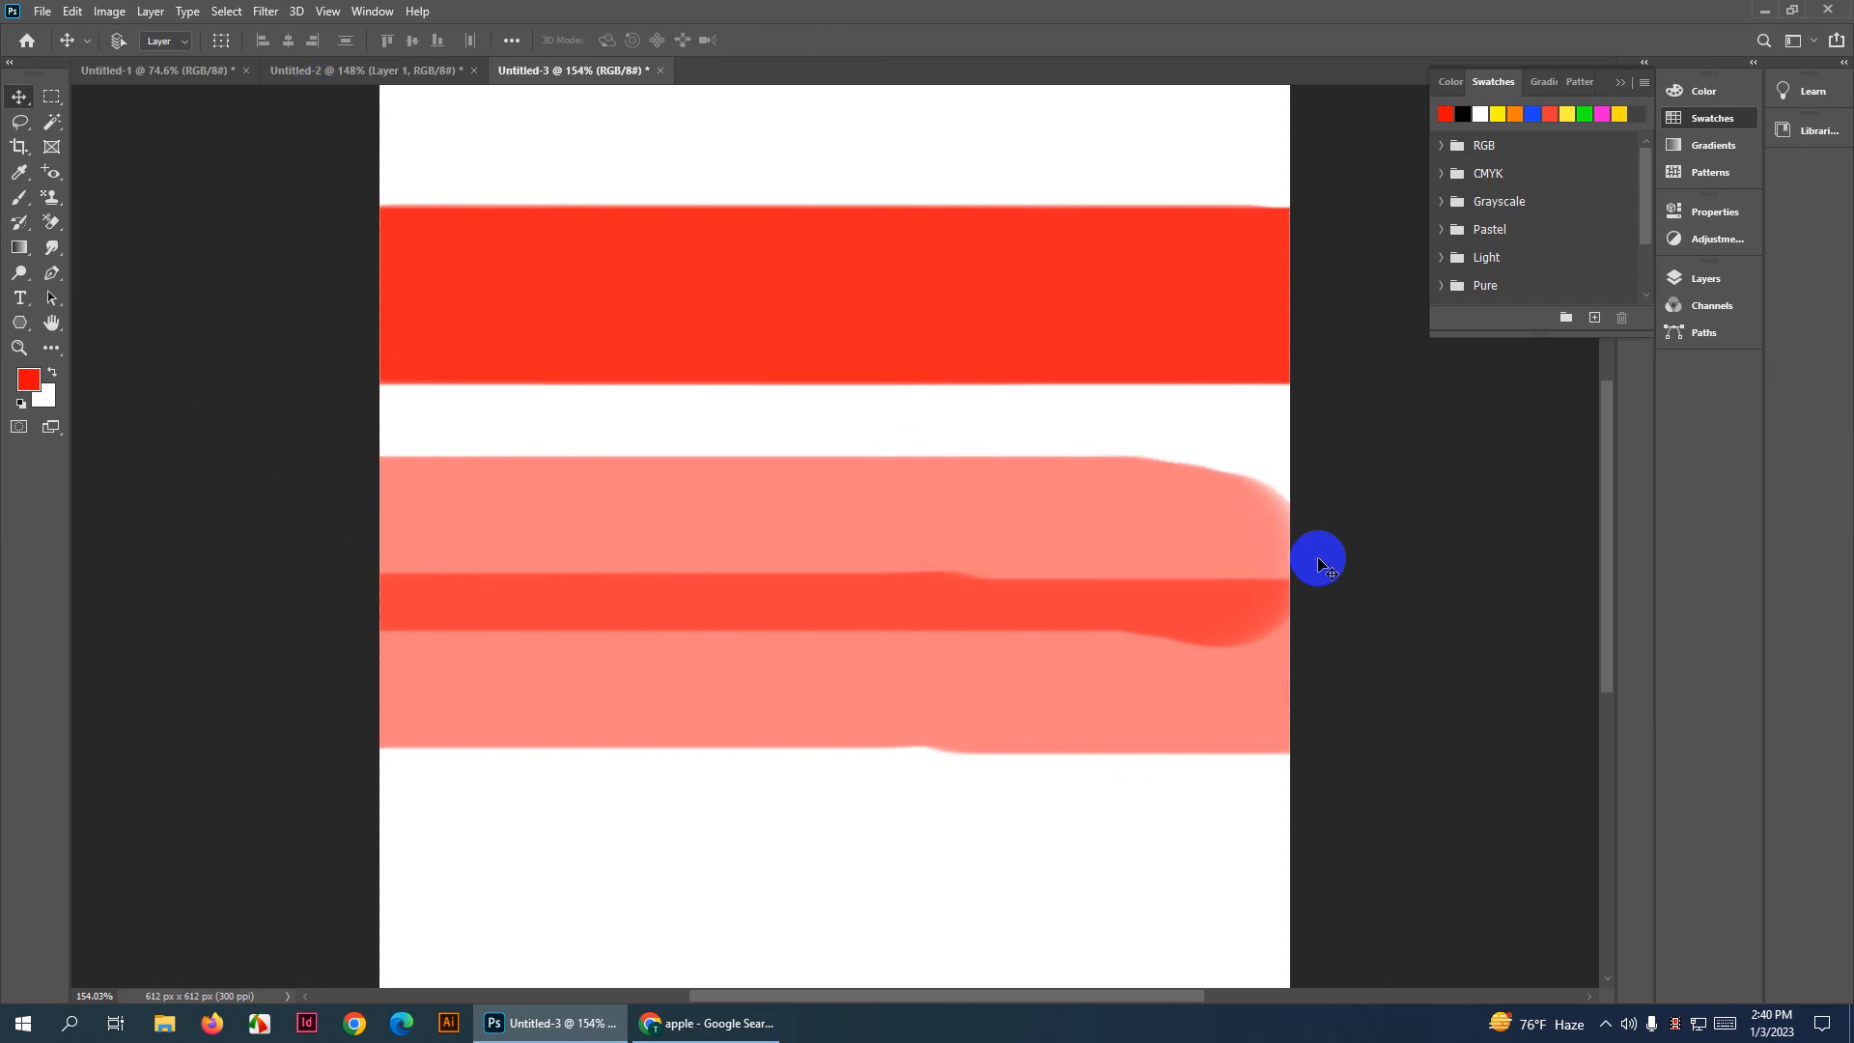
pyautogui.hotkey('ctrl', 'z')
pyautogui.hotkey('ctrl', 'z')
pyautogui.hotkey('ctrl', 'z')
pyautogui.hotkey('ctrl', 'z')
pyautogui.hotkey('ctrl', 'z')
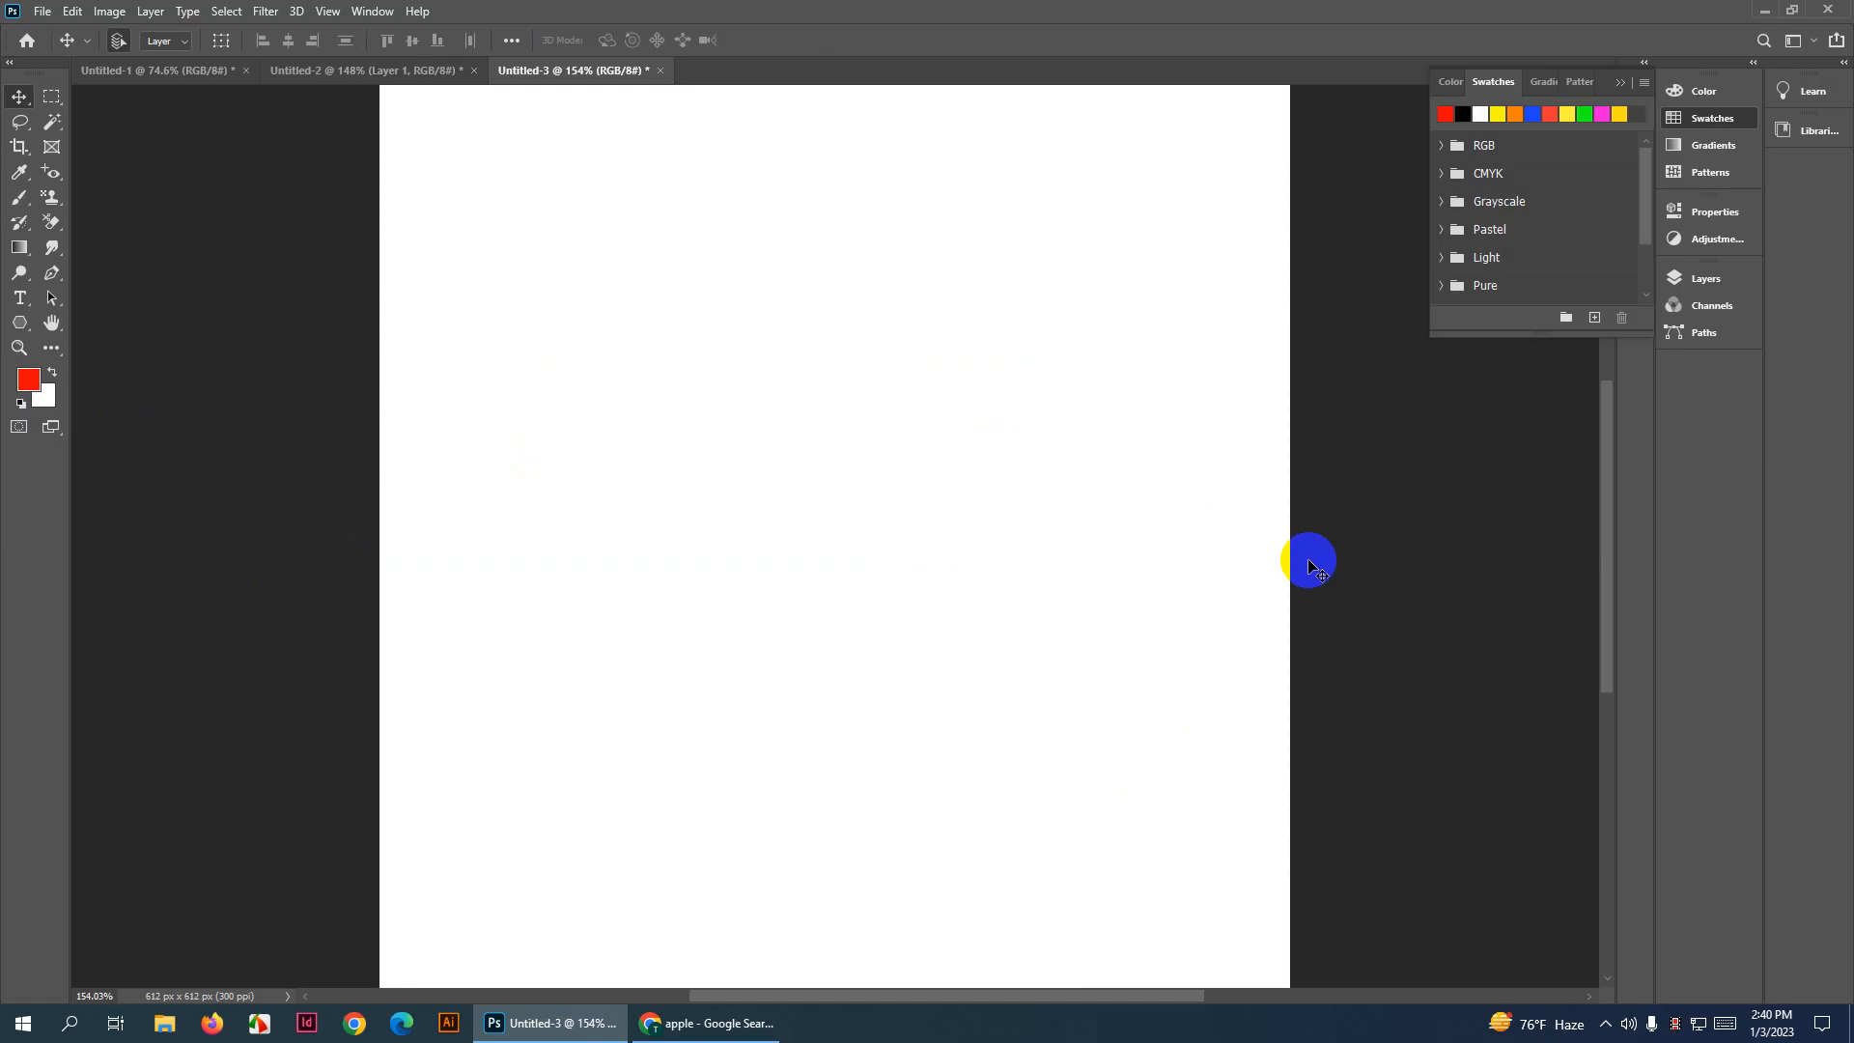
# Activate the Brush tool, enlarge the preset picker, and try KYLE Ultimate Pencil Hard with a wavy stroke
pyautogui.click(15, 198)
pyautogui.click(142, 39)
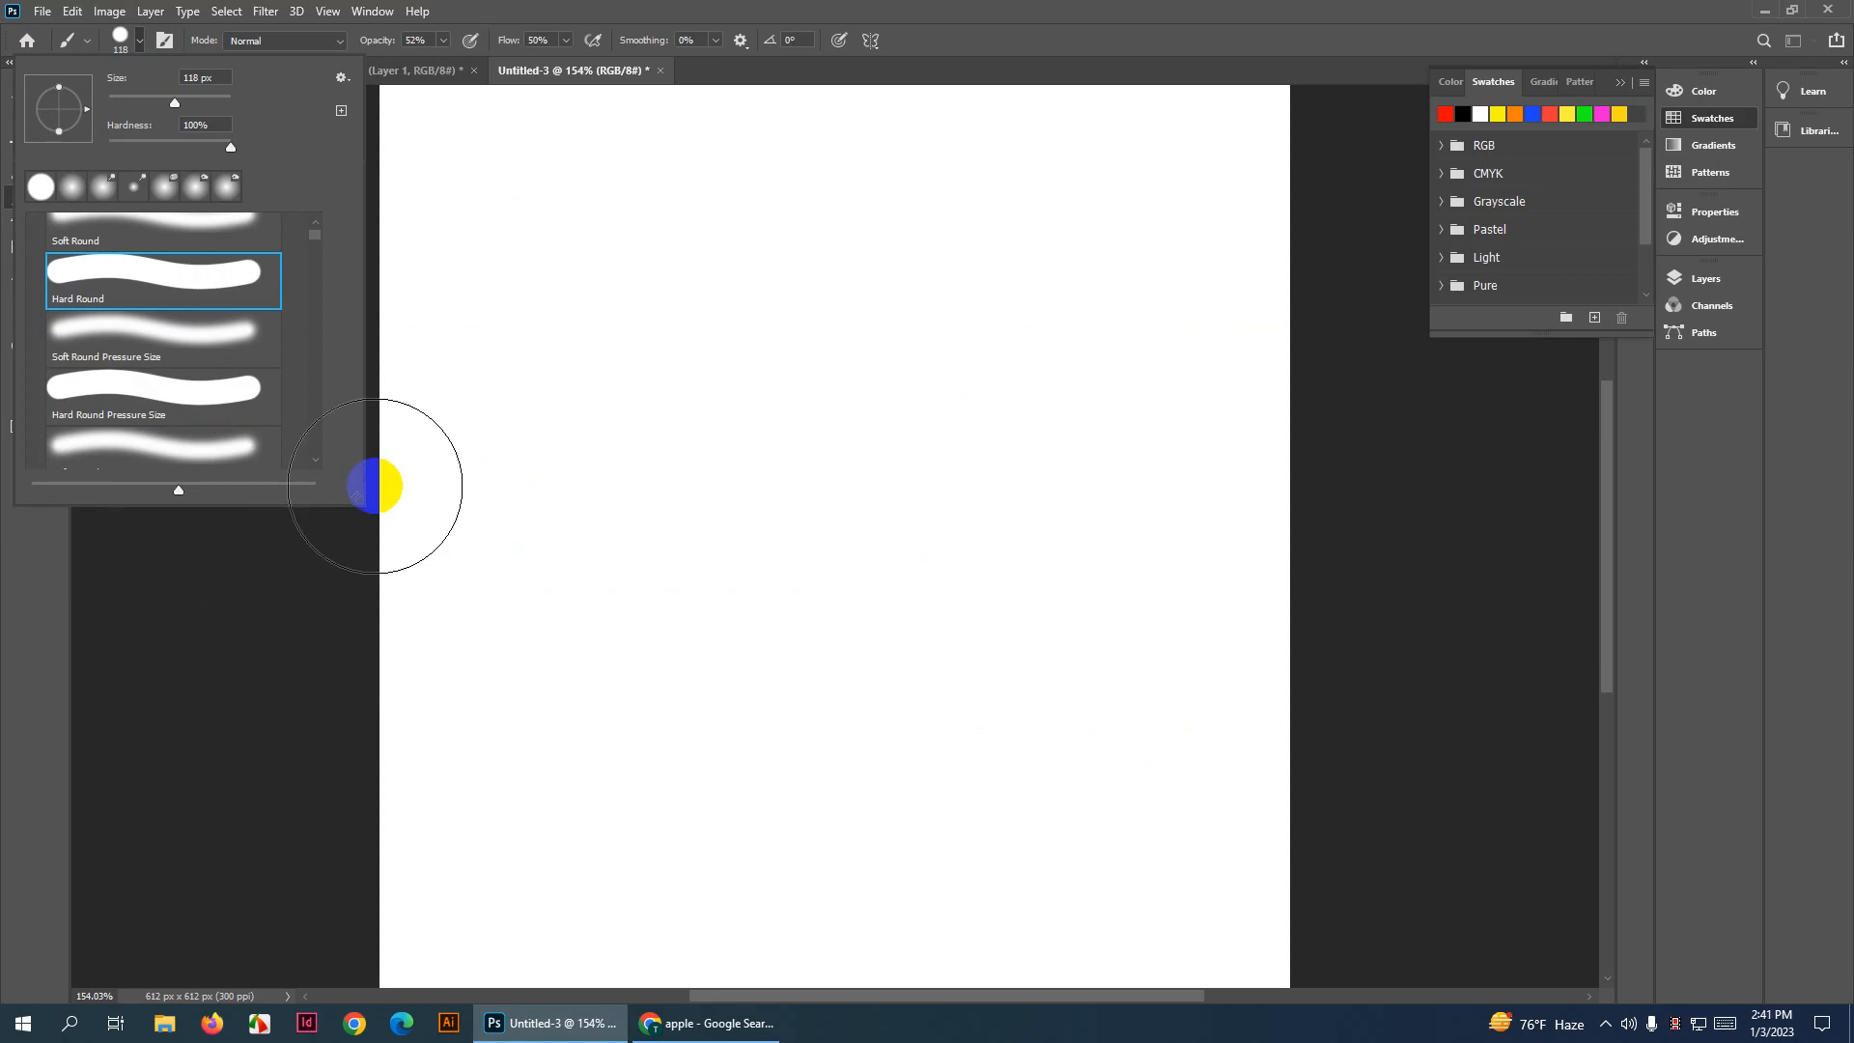
pyautogui.moveTo(354, 495)
pyautogui.mouseDown()
pyautogui.moveTo(389, 645)
pyautogui.moveTo(396, 848)
pyautogui.mouseUp()
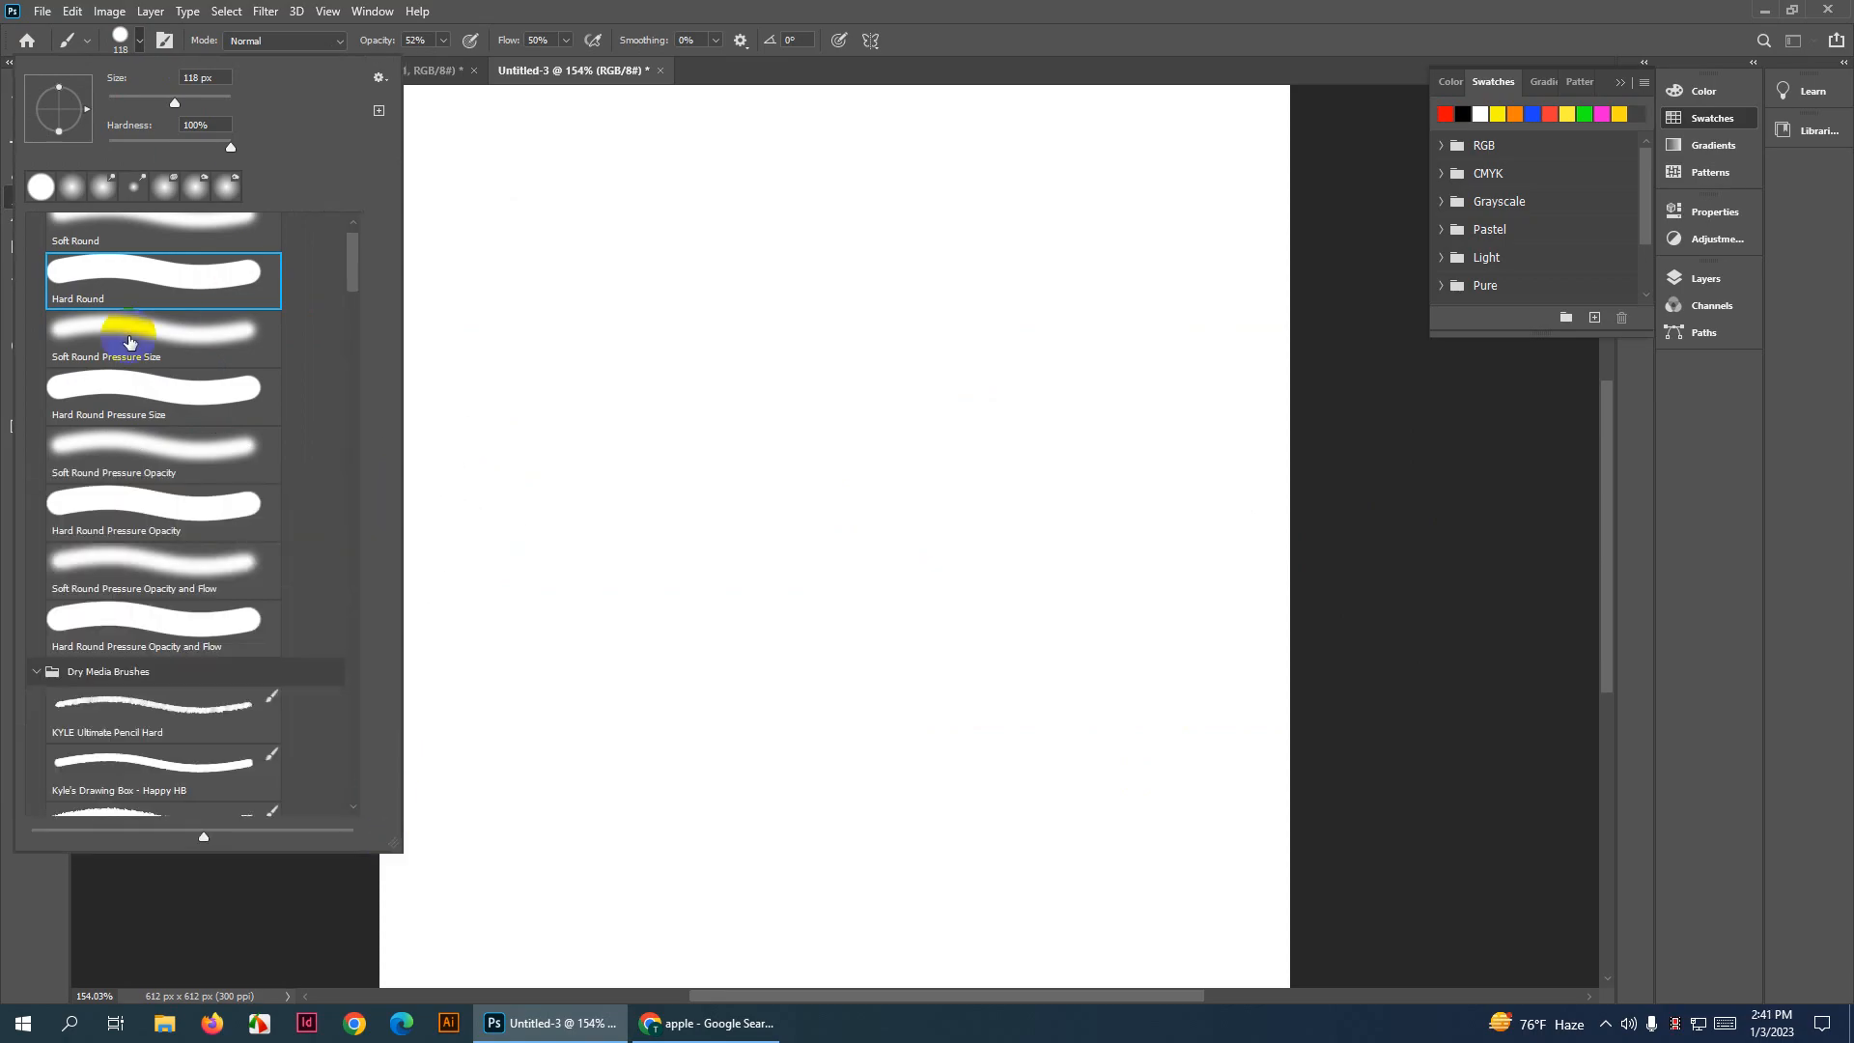
pyautogui.scroll(-2, 104, 538)
pyautogui.scroll(-1, 102, 666)
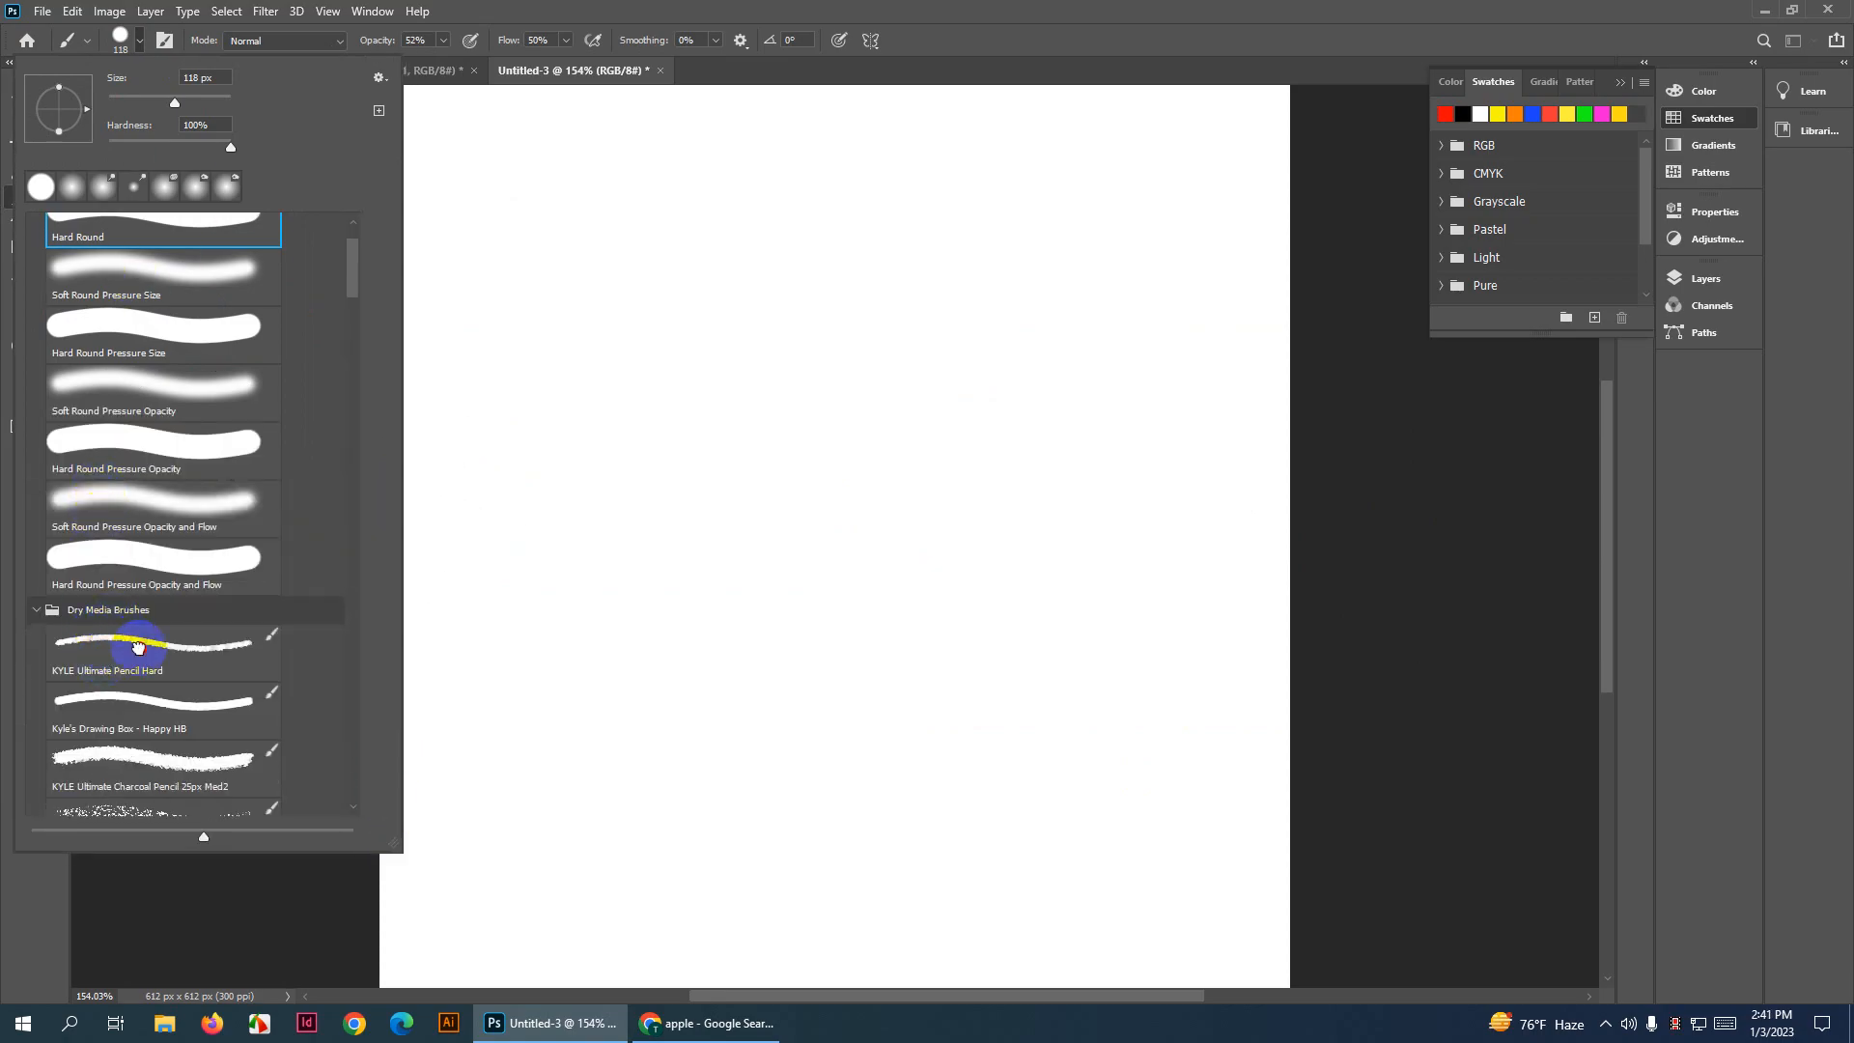
pyautogui.click(138, 647)
pyautogui.moveTo(505, 470)
pyautogui.mouseDown()
pyautogui.moveTo(766, 307)
pyautogui.moveTo(1015, 392)
pyautogui.moveTo(1092, 504)
pyautogui.moveTo(1135, 502)
pyautogui.mouseUp()
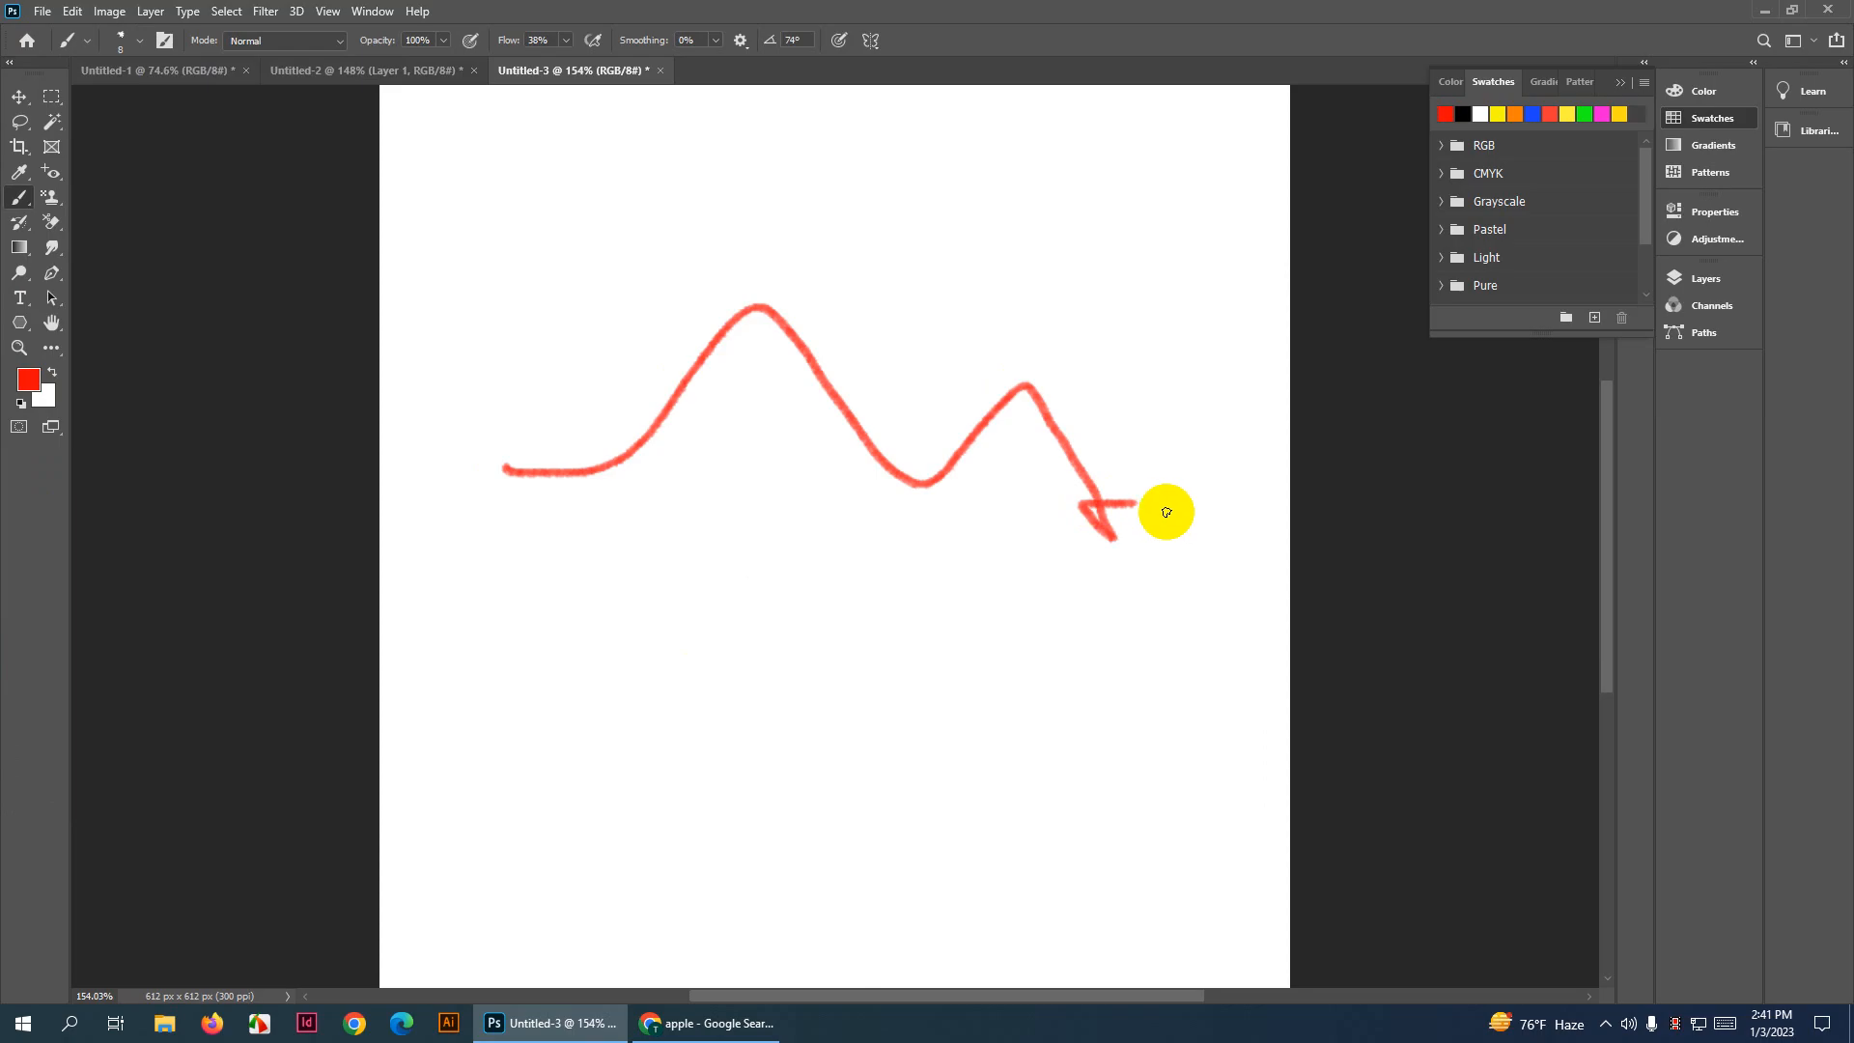
pyautogui.hotkey('ctrl', 'z')
# Enlarge the pencil brush to 63 px and paint several thick curved red strokes across the canvas
pyautogui.keyDown('shift'); pyautogui.rightClick(674, 440); pyautogui.keyUp('shift')
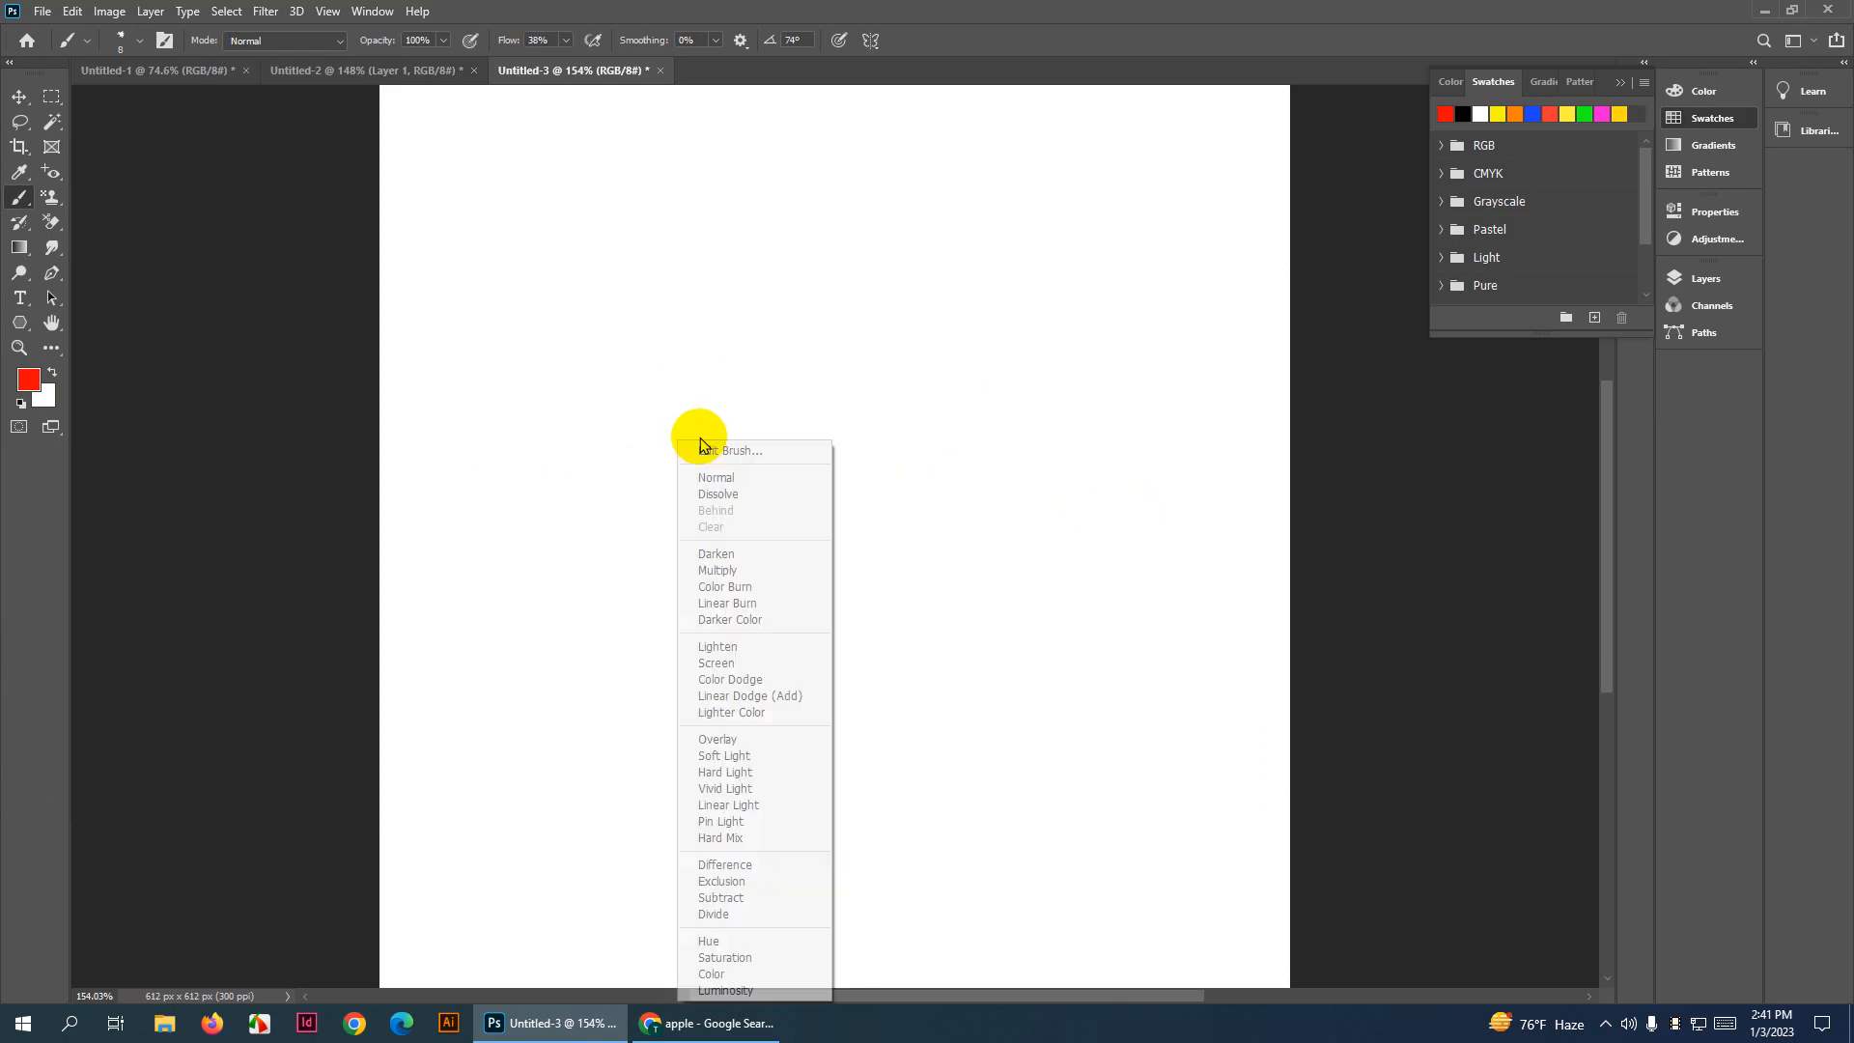
pyautogui.click(541, 368)
pyautogui.keyDown('shift'); pyautogui.rightClick(500, 347); pyautogui.keyUp('shift')
pyautogui.press('super')
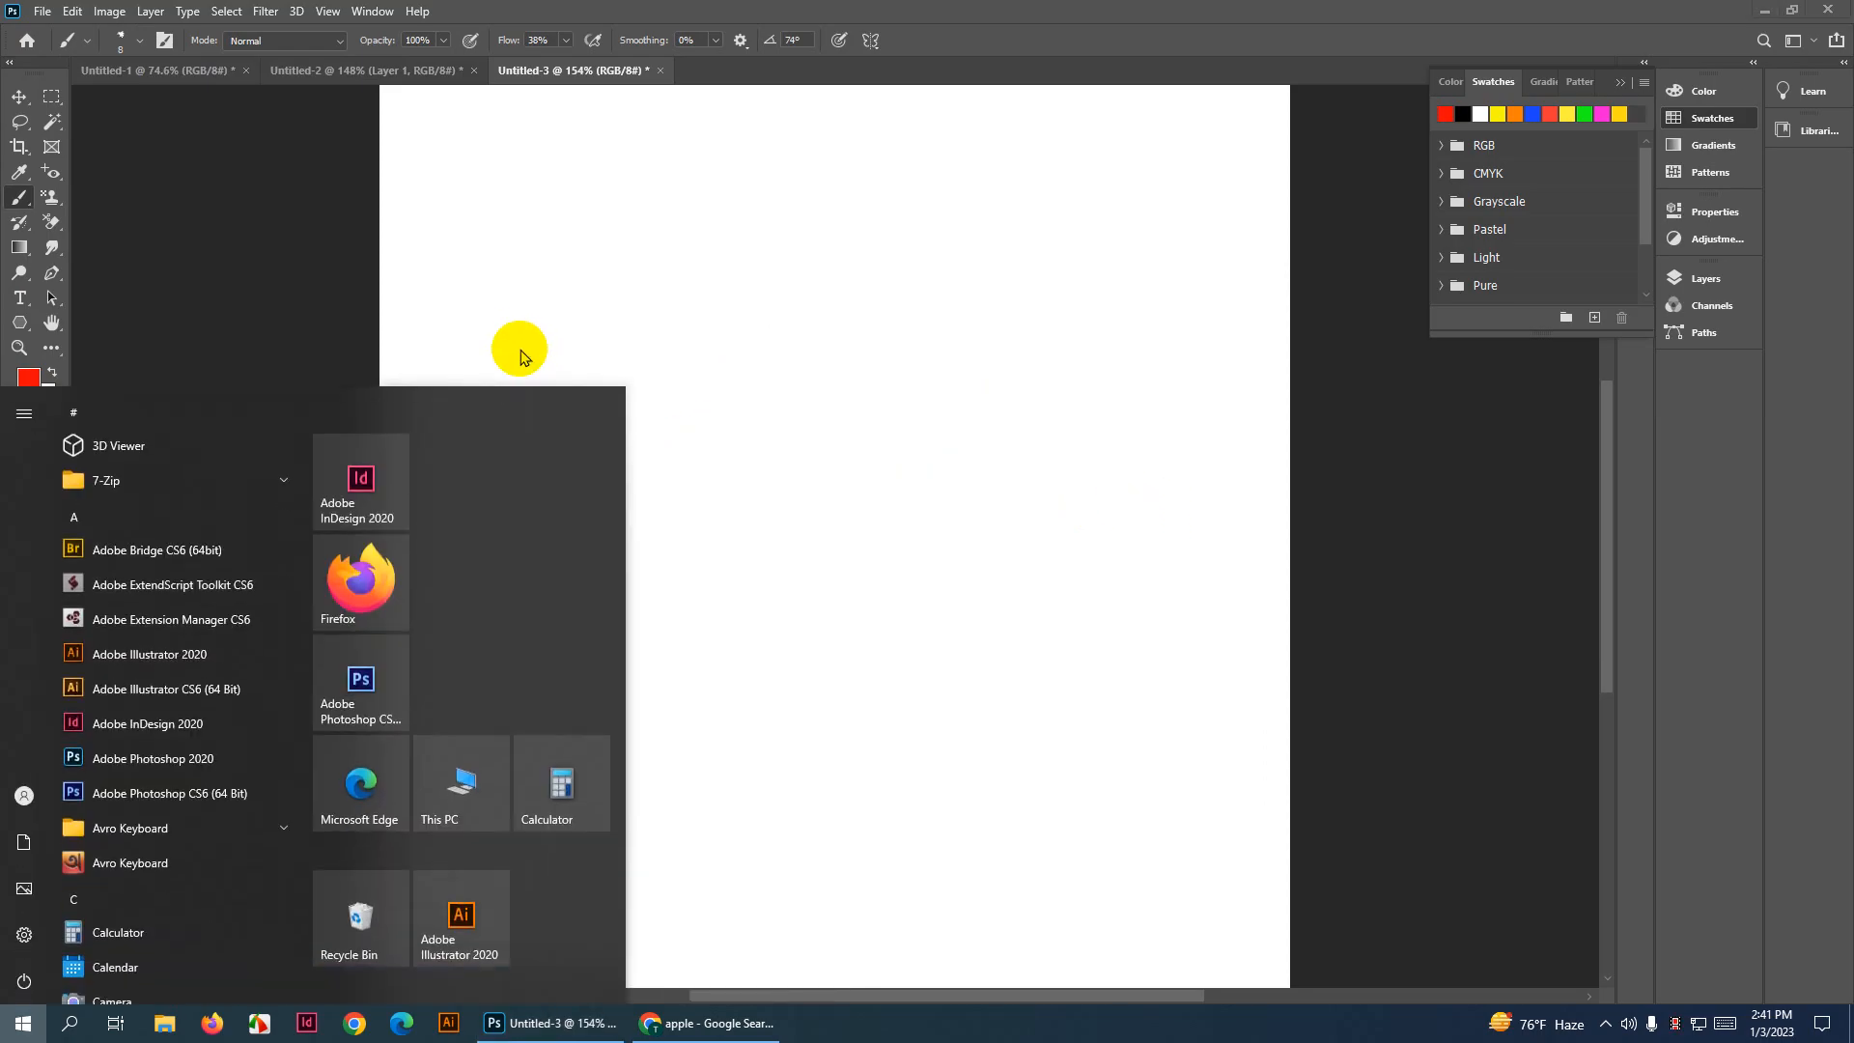
pyautogui.press('super')
pyautogui.moveTo(454, 338)
pyautogui.mouseDown()
pyautogui.moveTo(1168, 621)
pyautogui.moveTo(655, 828)
pyautogui.mouseUp()
pyautogui.moveTo(1173, 329)
pyautogui.mouseDown()
pyautogui.moveTo(1178, 303)
pyautogui.moveTo(695, 136)
pyautogui.moveTo(415, 424)
pyautogui.mouseUp()
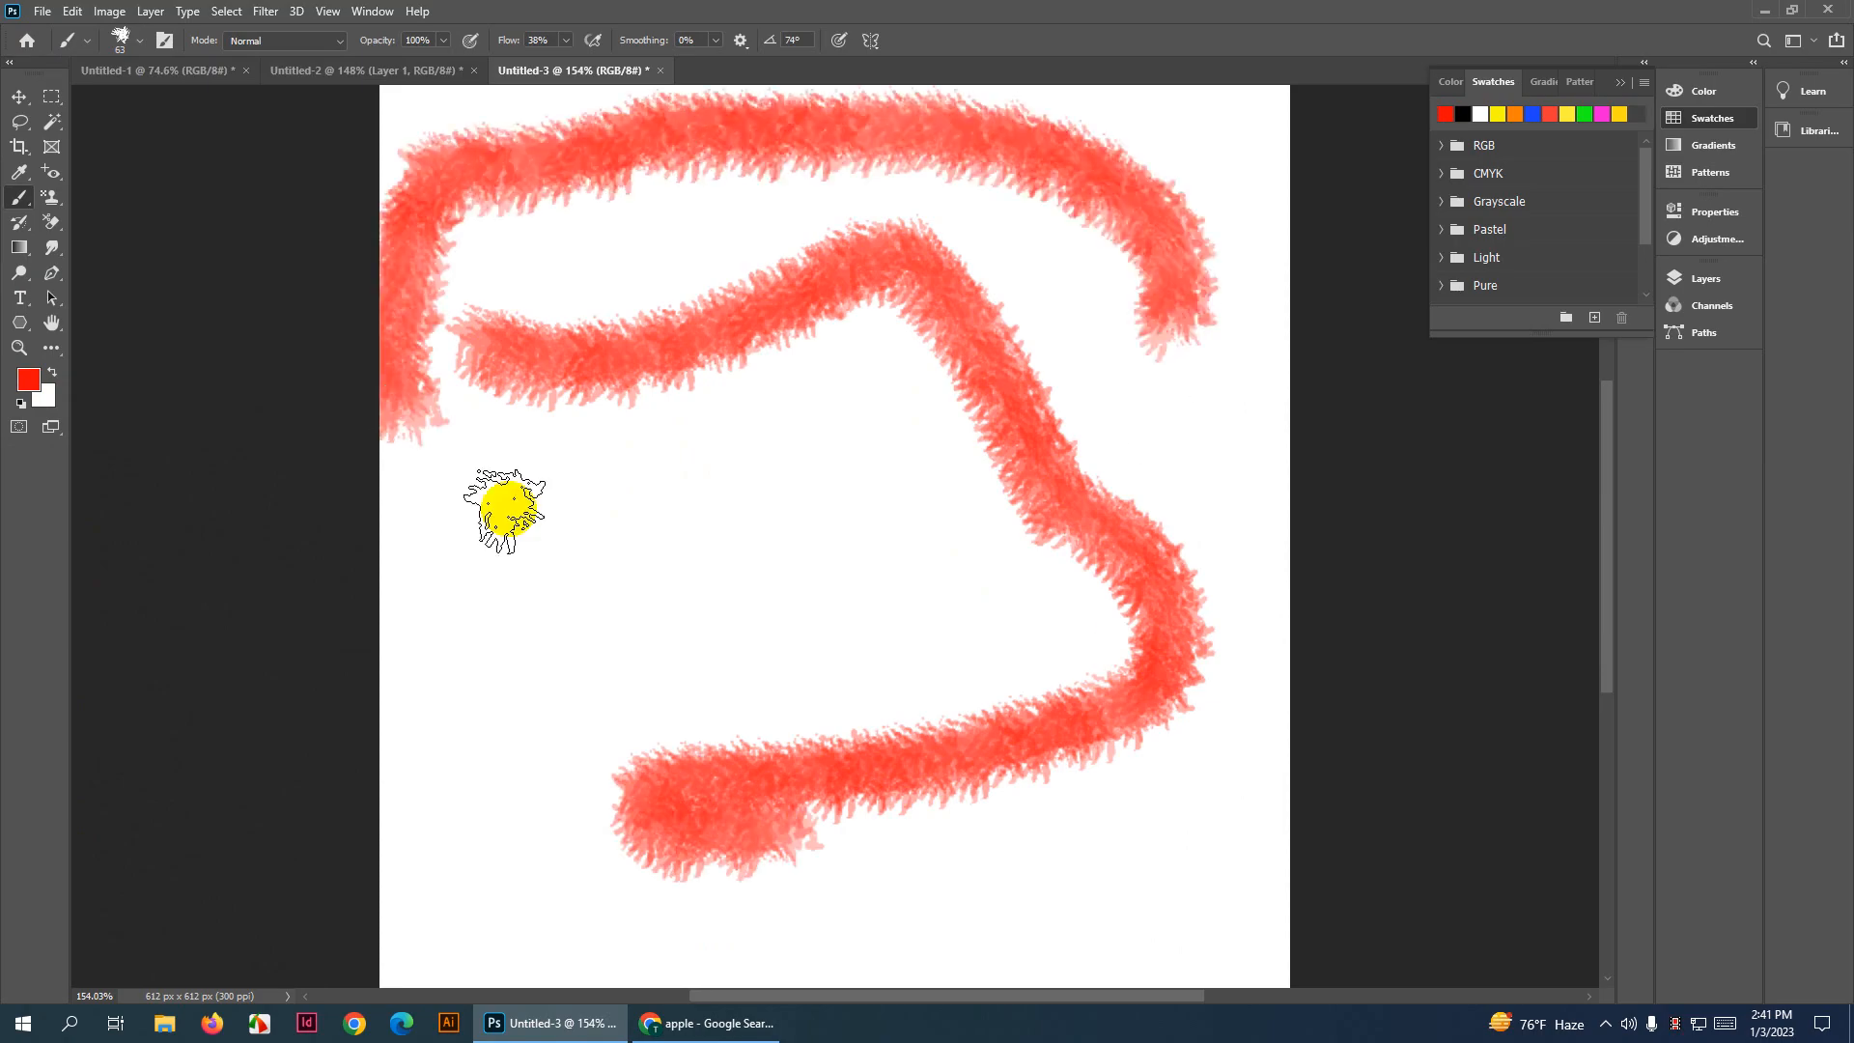
pyautogui.moveTo(393, 545)
pyautogui.mouseDown()
pyautogui.moveTo(642, 418)
pyautogui.moveTo(946, 502)
pyautogui.mouseUp()
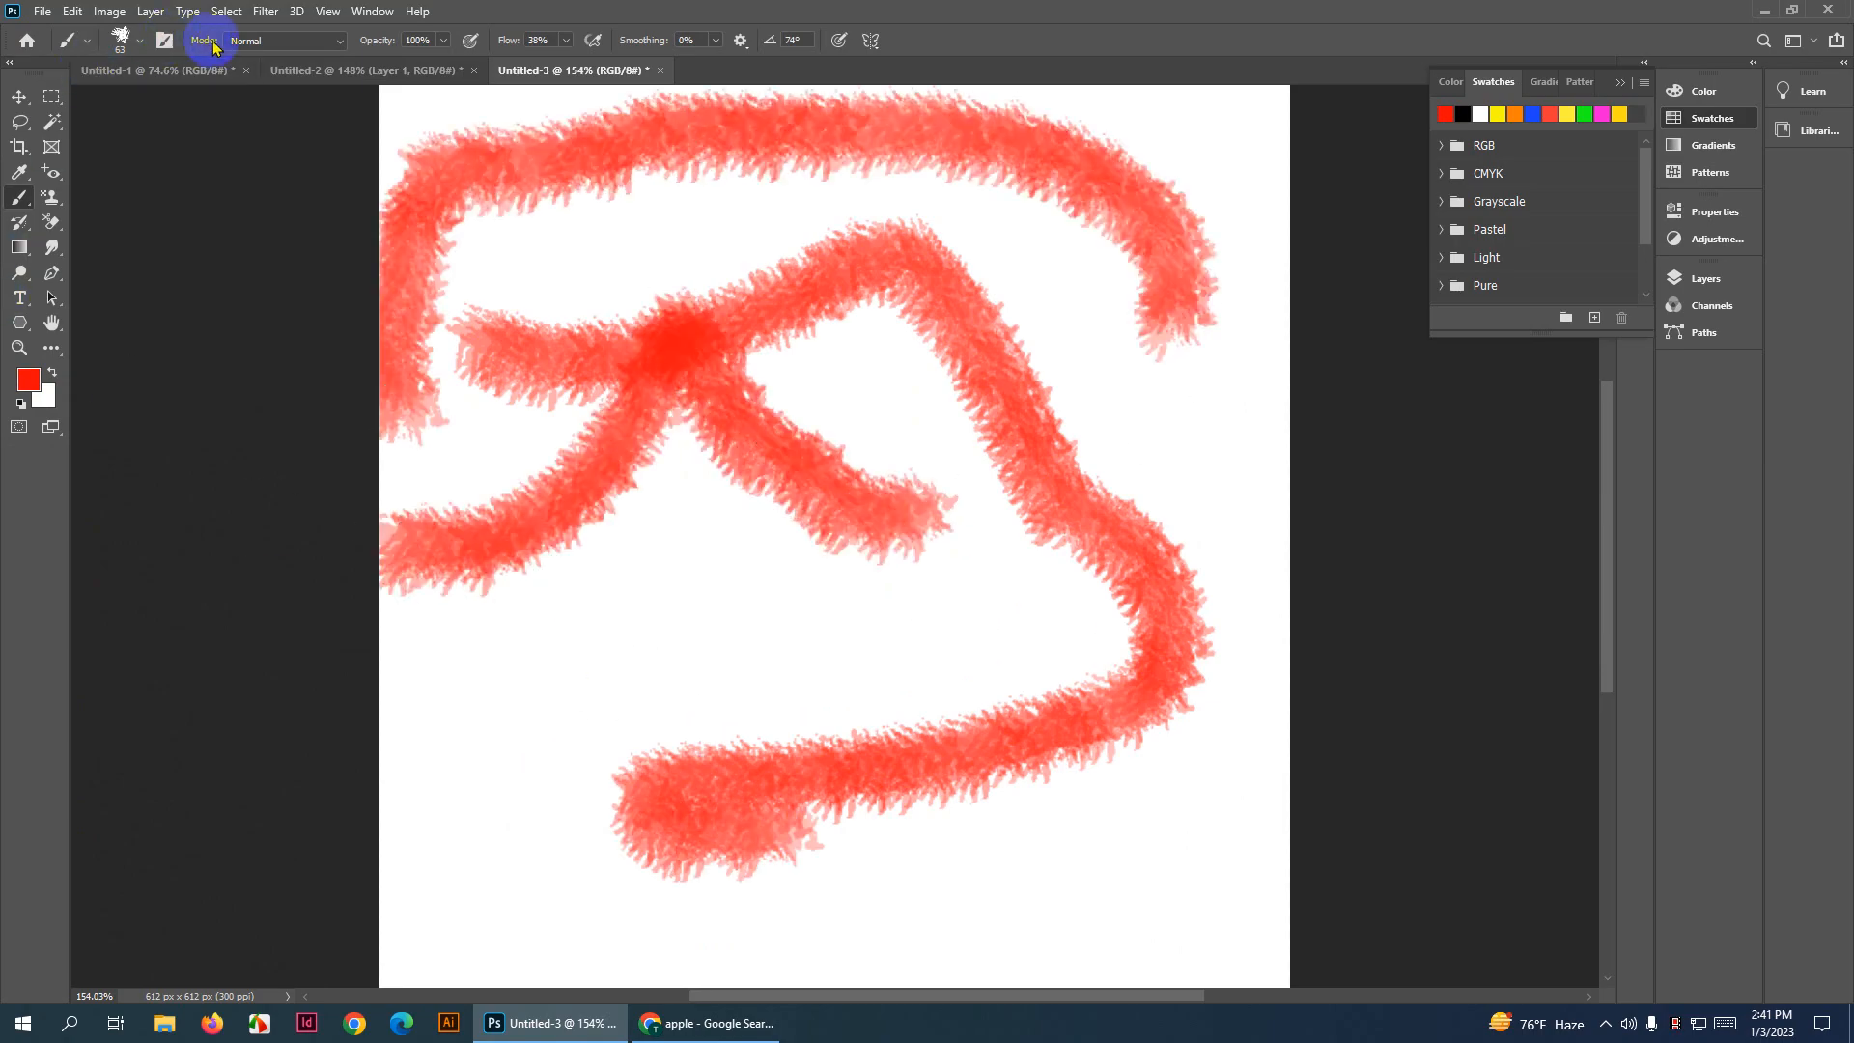
# Choose the KYLE Ultimate Charcoal Pencil 25px Med2 brush and paint three thin red strokes over the lower canvas
pyautogui.click(140, 44)
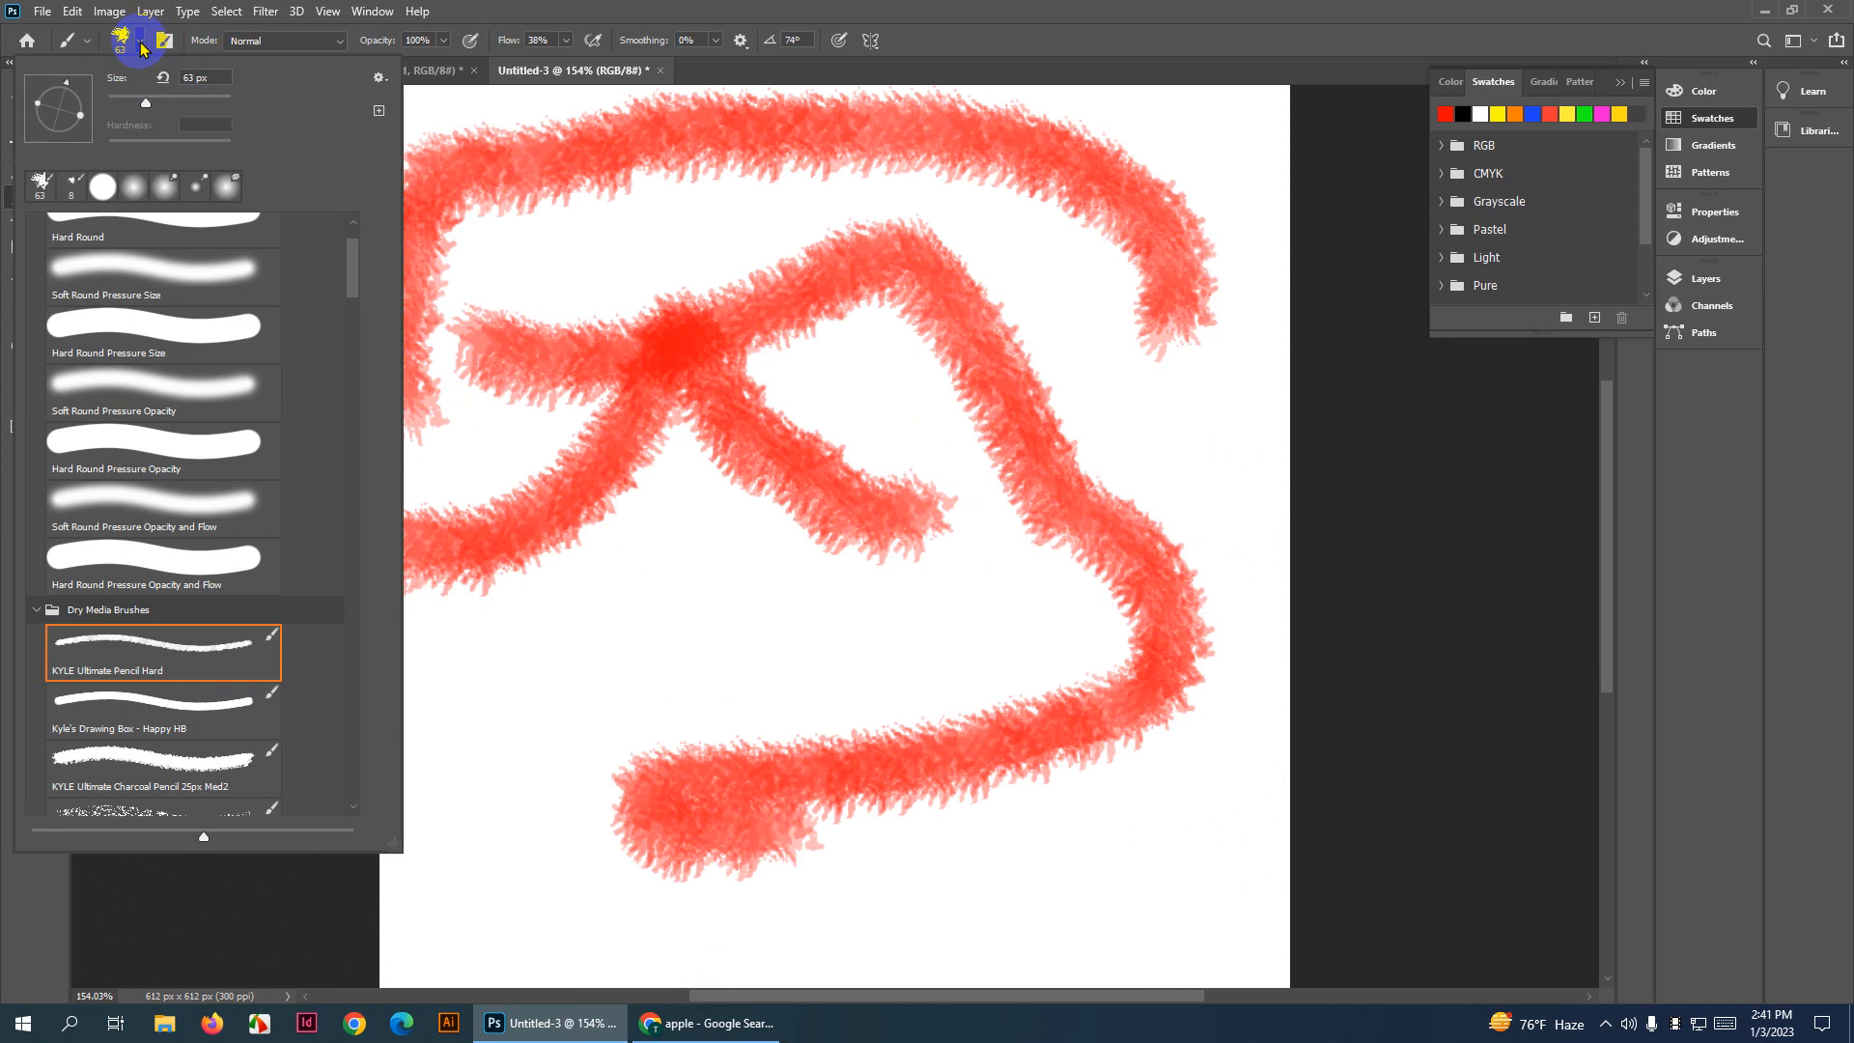
pyautogui.scroll(-1, 151, 734)
pyautogui.click(156, 749)
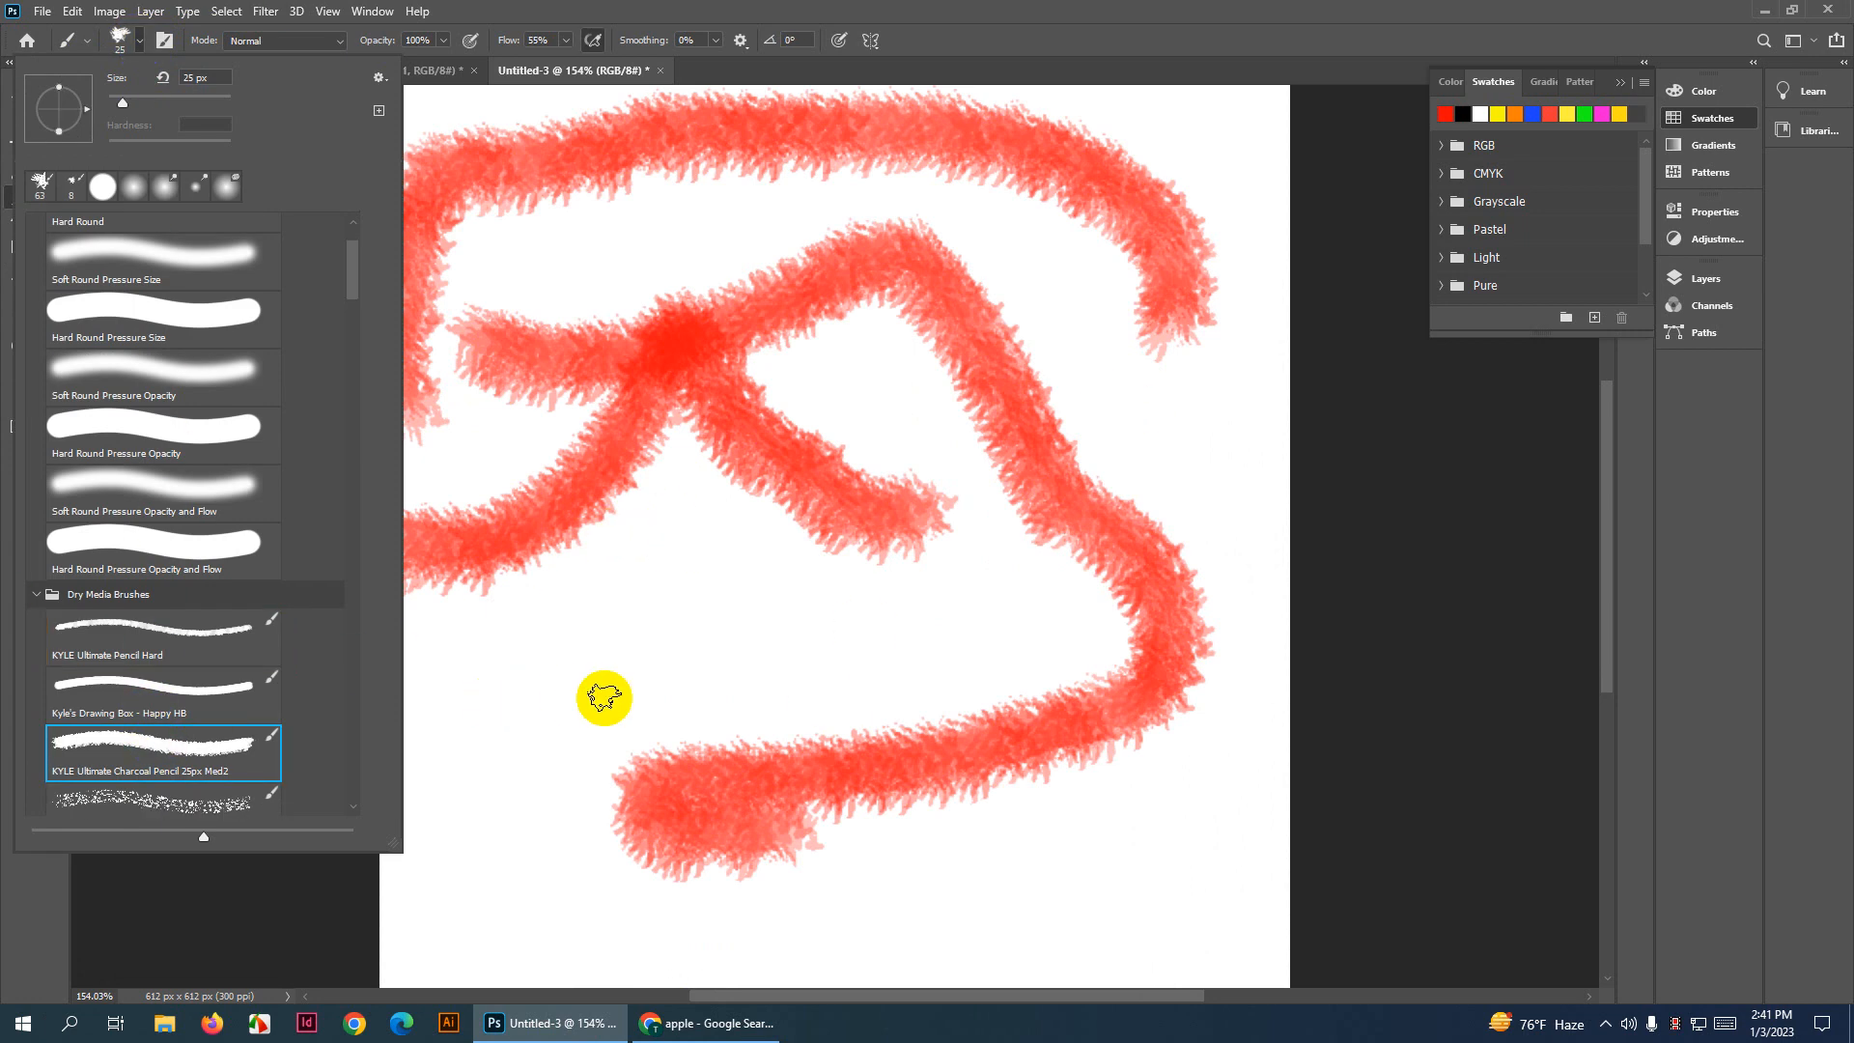
pyautogui.moveTo(623, 678)
pyautogui.mouseDown()
pyautogui.moveTo(797, 568)
pyautogui.moveTo(965, 647)
pyautogui.moveTo(1101, 553)
pyautogui.moveTo(1248, 591)
pyautogui.moveTo(1197, 642)
pyautogui.mouseUp()
pyautogui.moveTo(248, 744); pyautogui.dragTo(719, 579)
pyautogui.moveTo(802, 915)
pyautogui.mouseDown()
pyautogui.moveTo(1038, 873)
pyautogui.moveTo(1131, 874)
pyautogui.mouseUp()
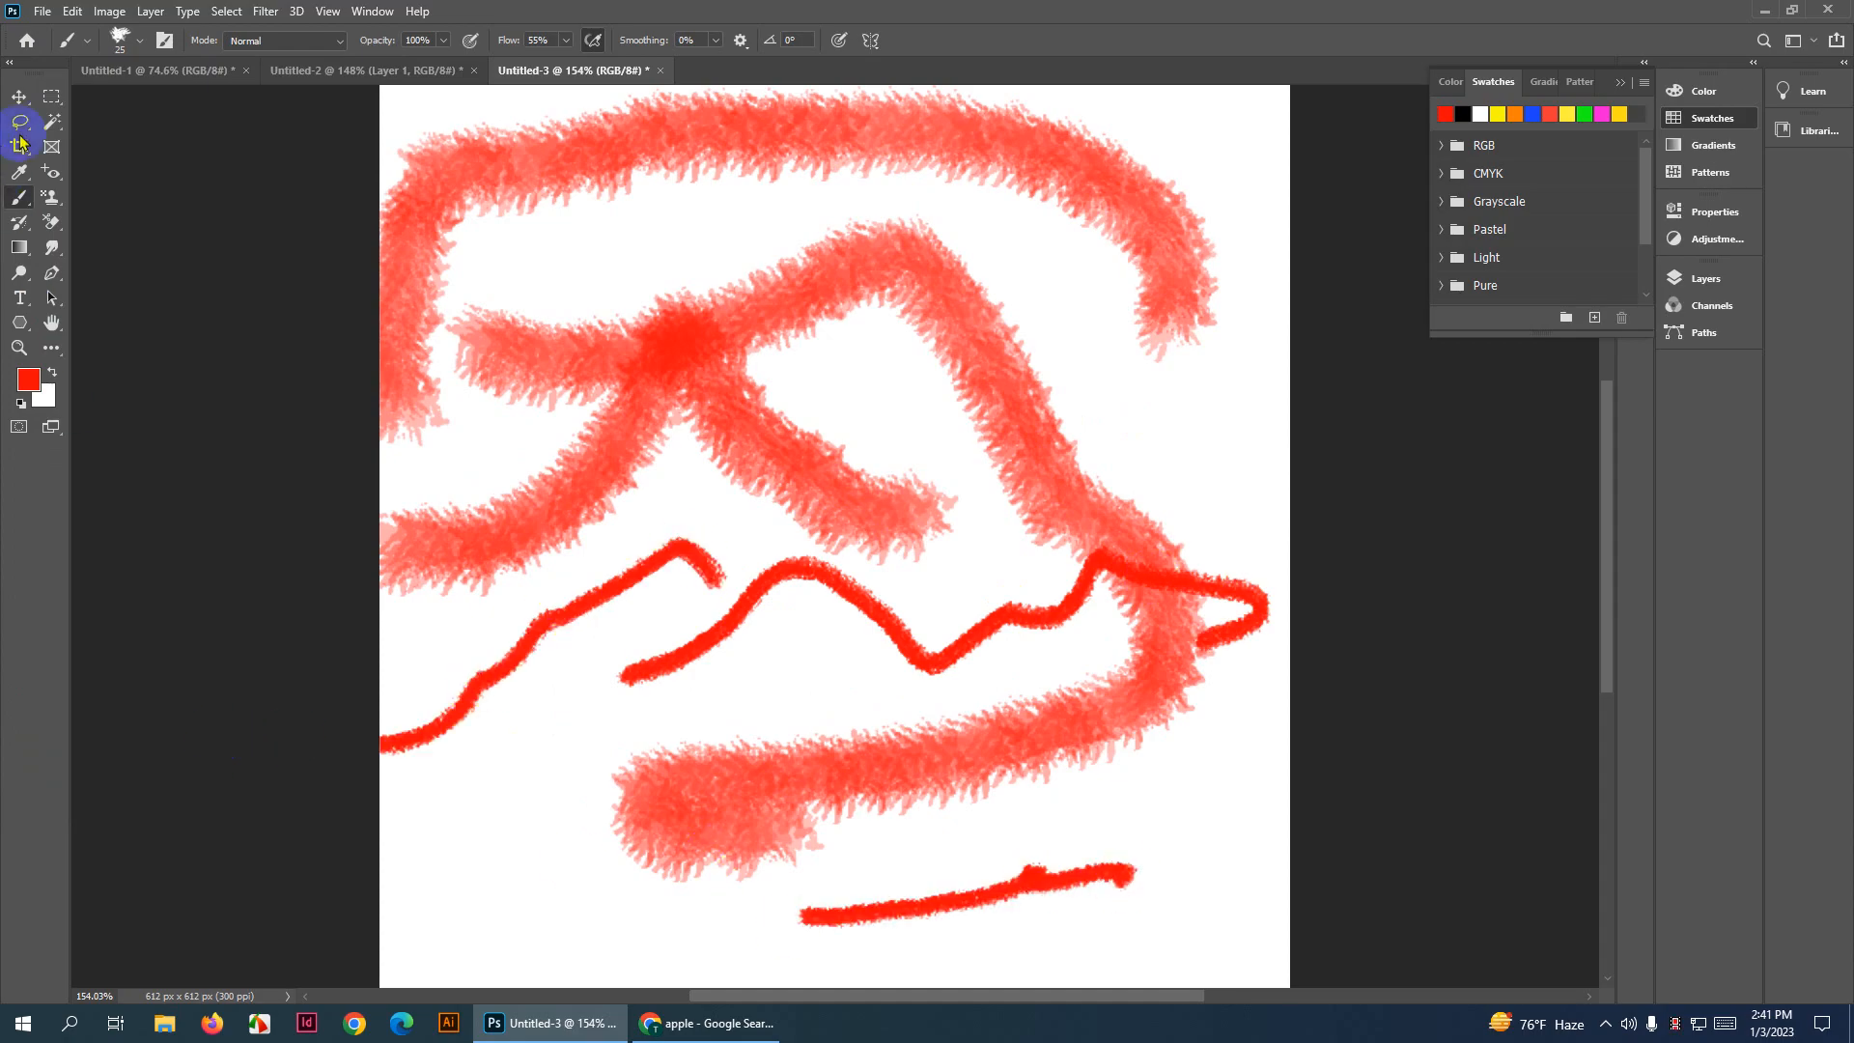
# Choose the KYLE Bonus Chunky Charcoal brush and collapse the swatches
pyautogui.click(132, 49)
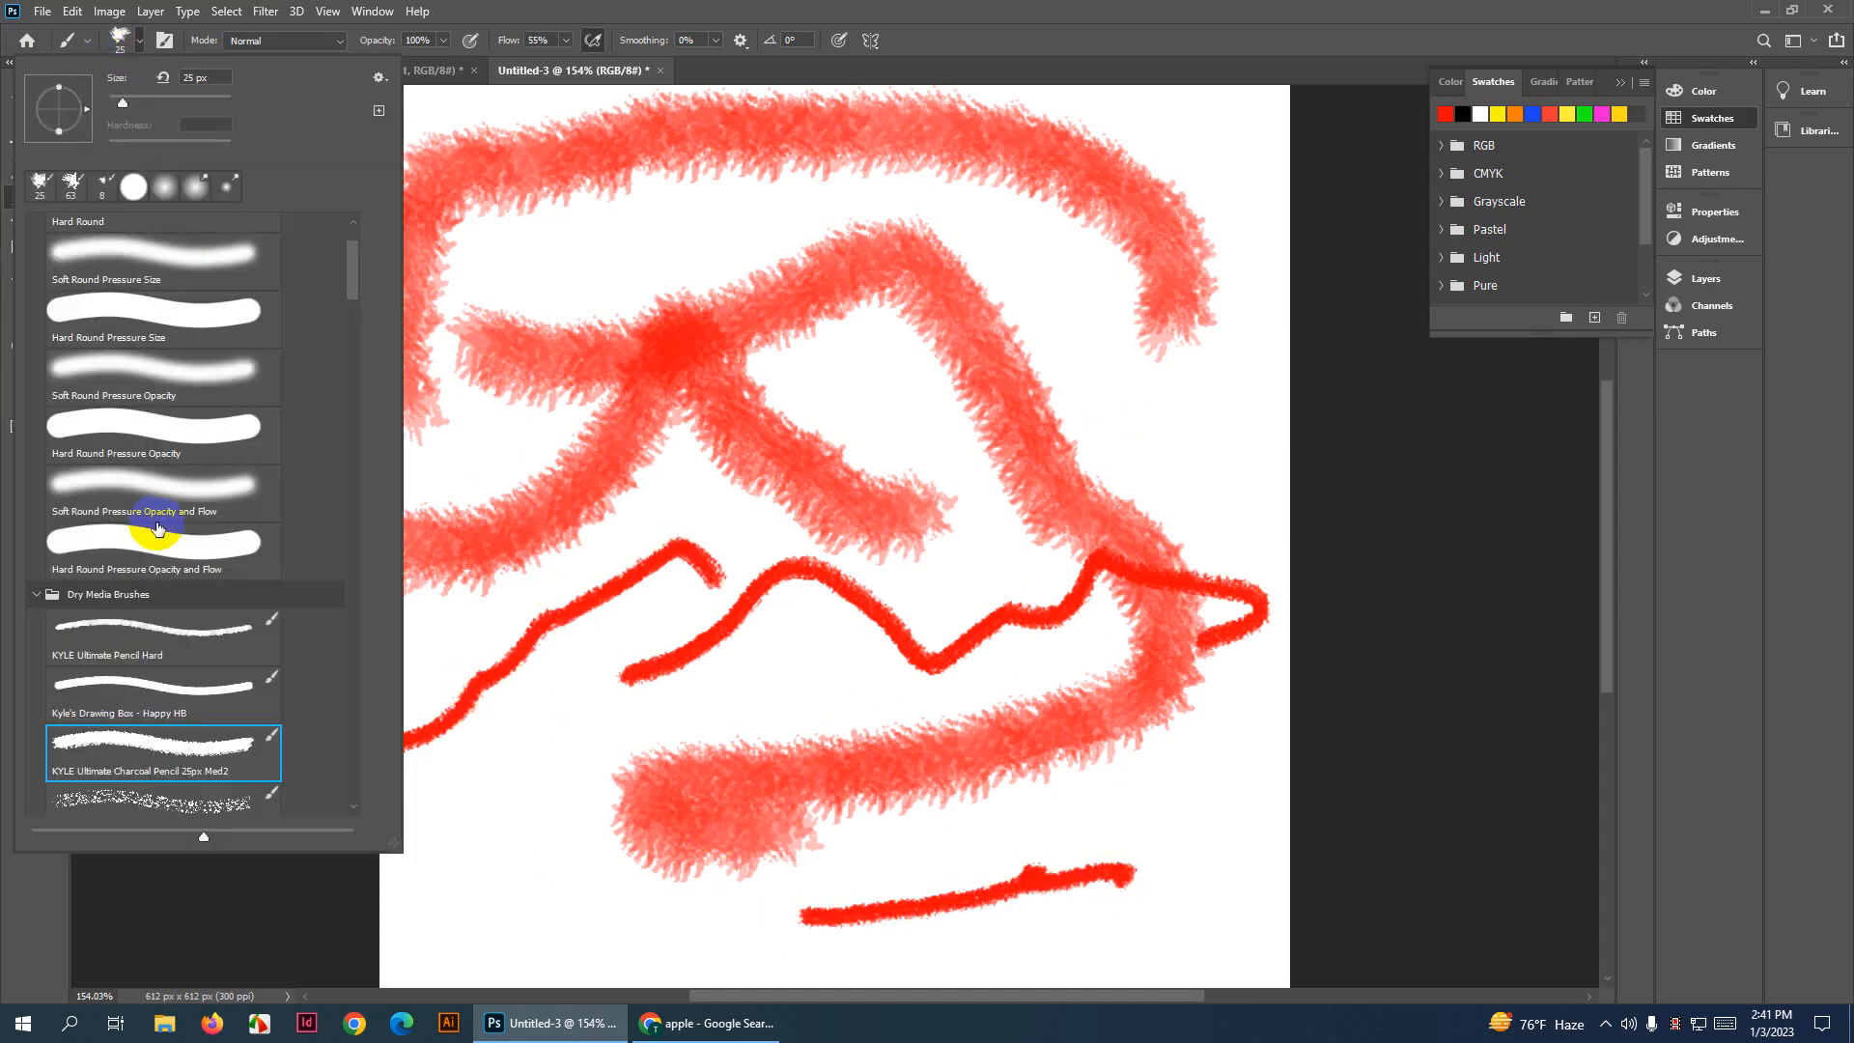
pyautogui.scroll(-1, 159, 652)
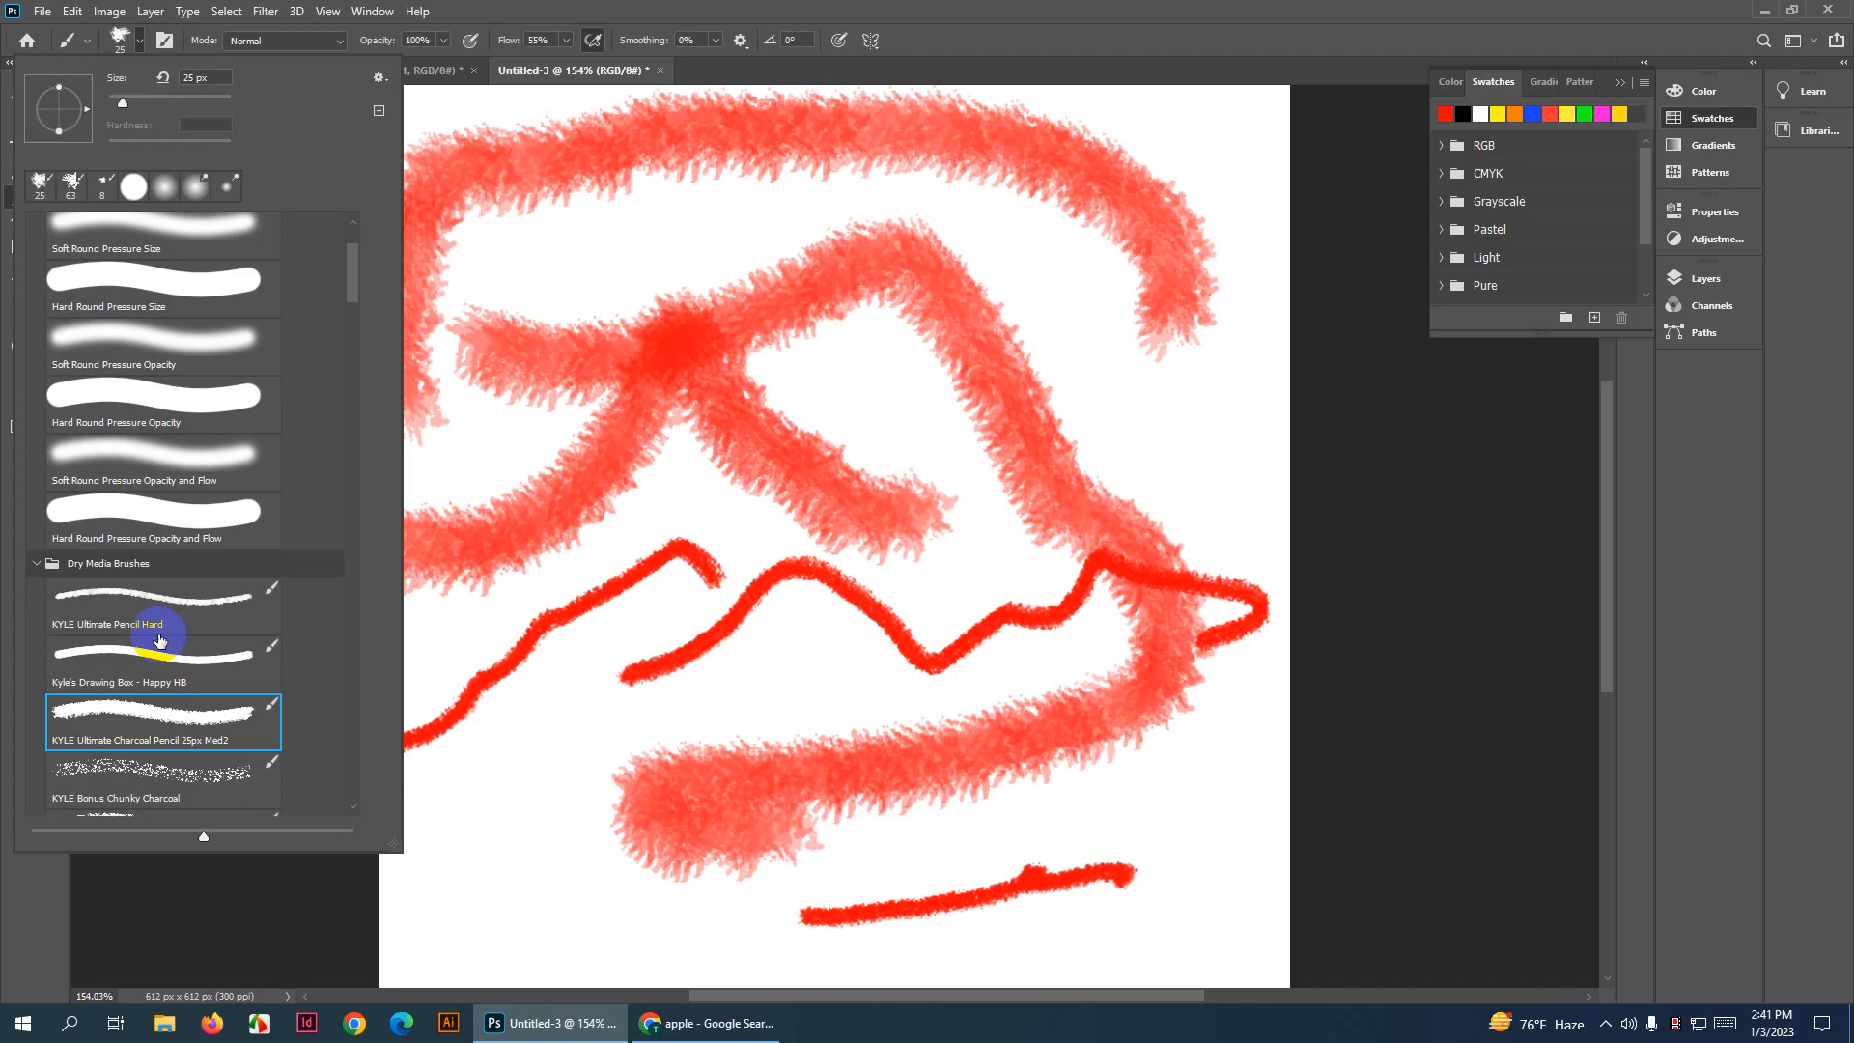
pyautogui.scroll(-2, 159, 640)
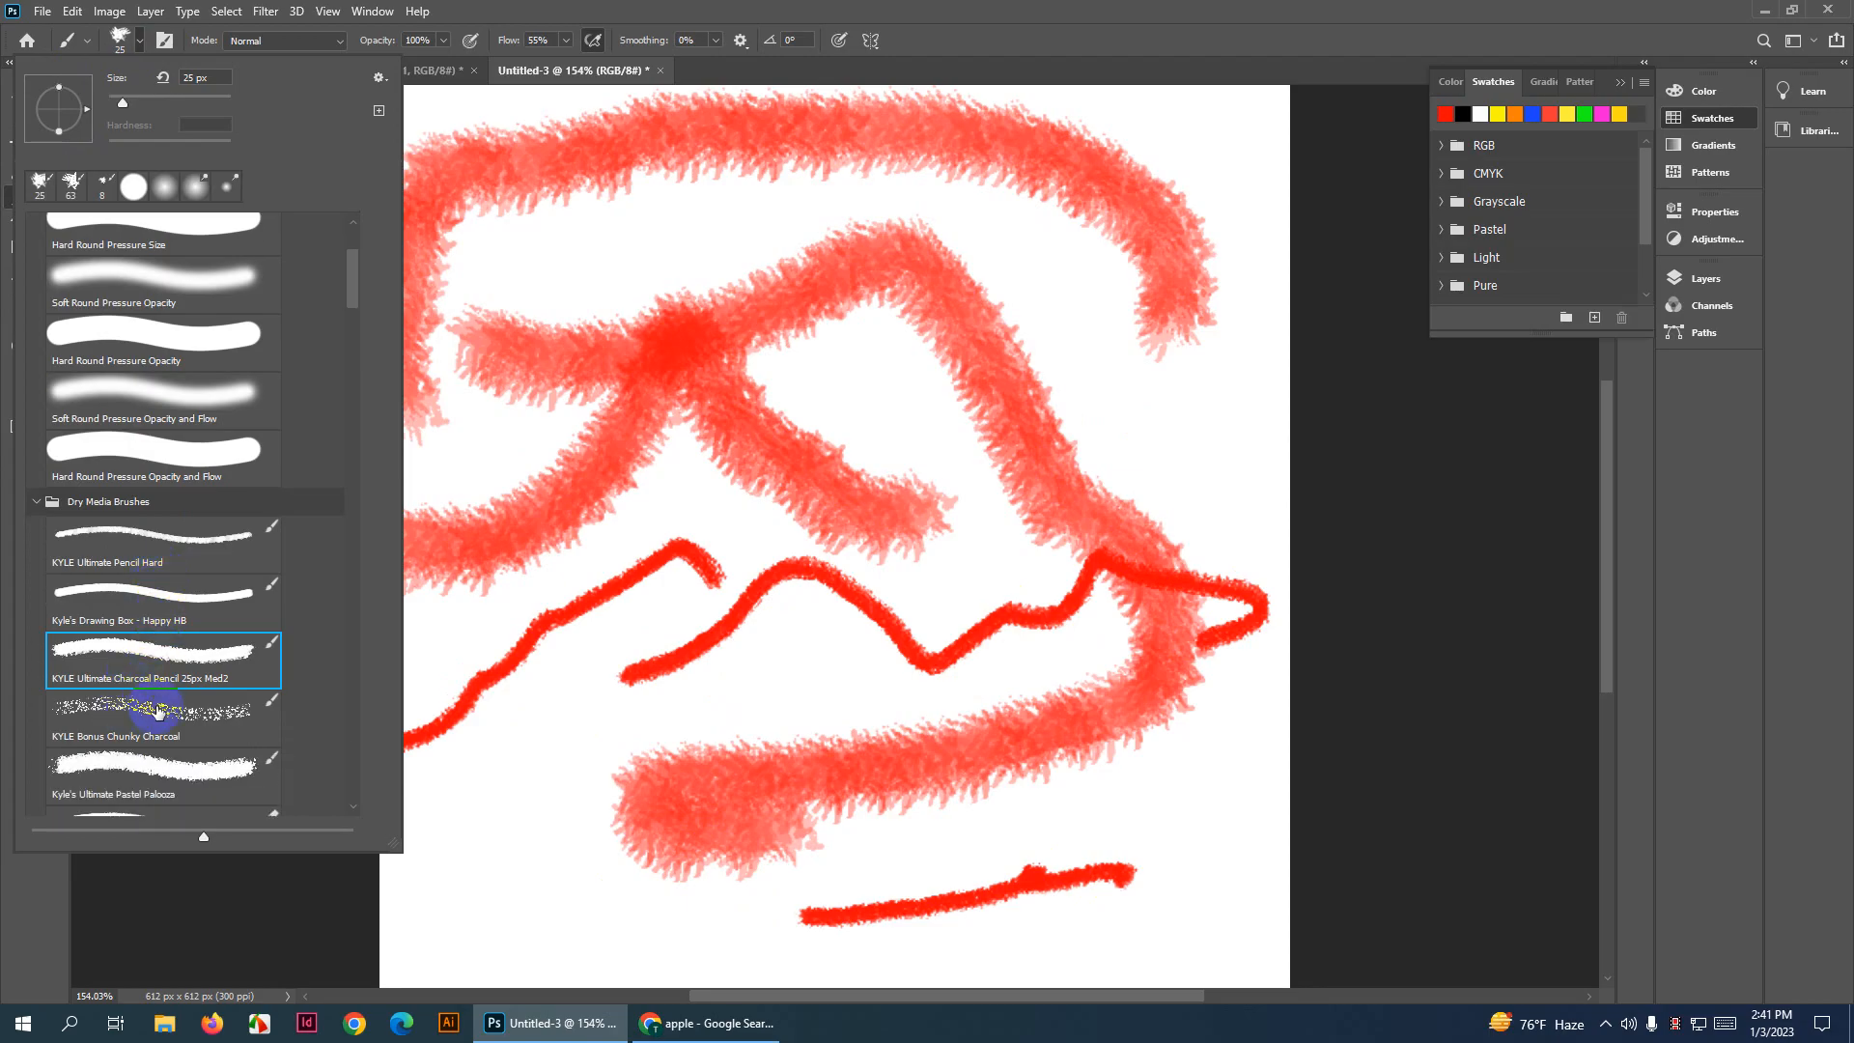
pyautogui.click(176, 732)
pyautogui.click(1620, 82)
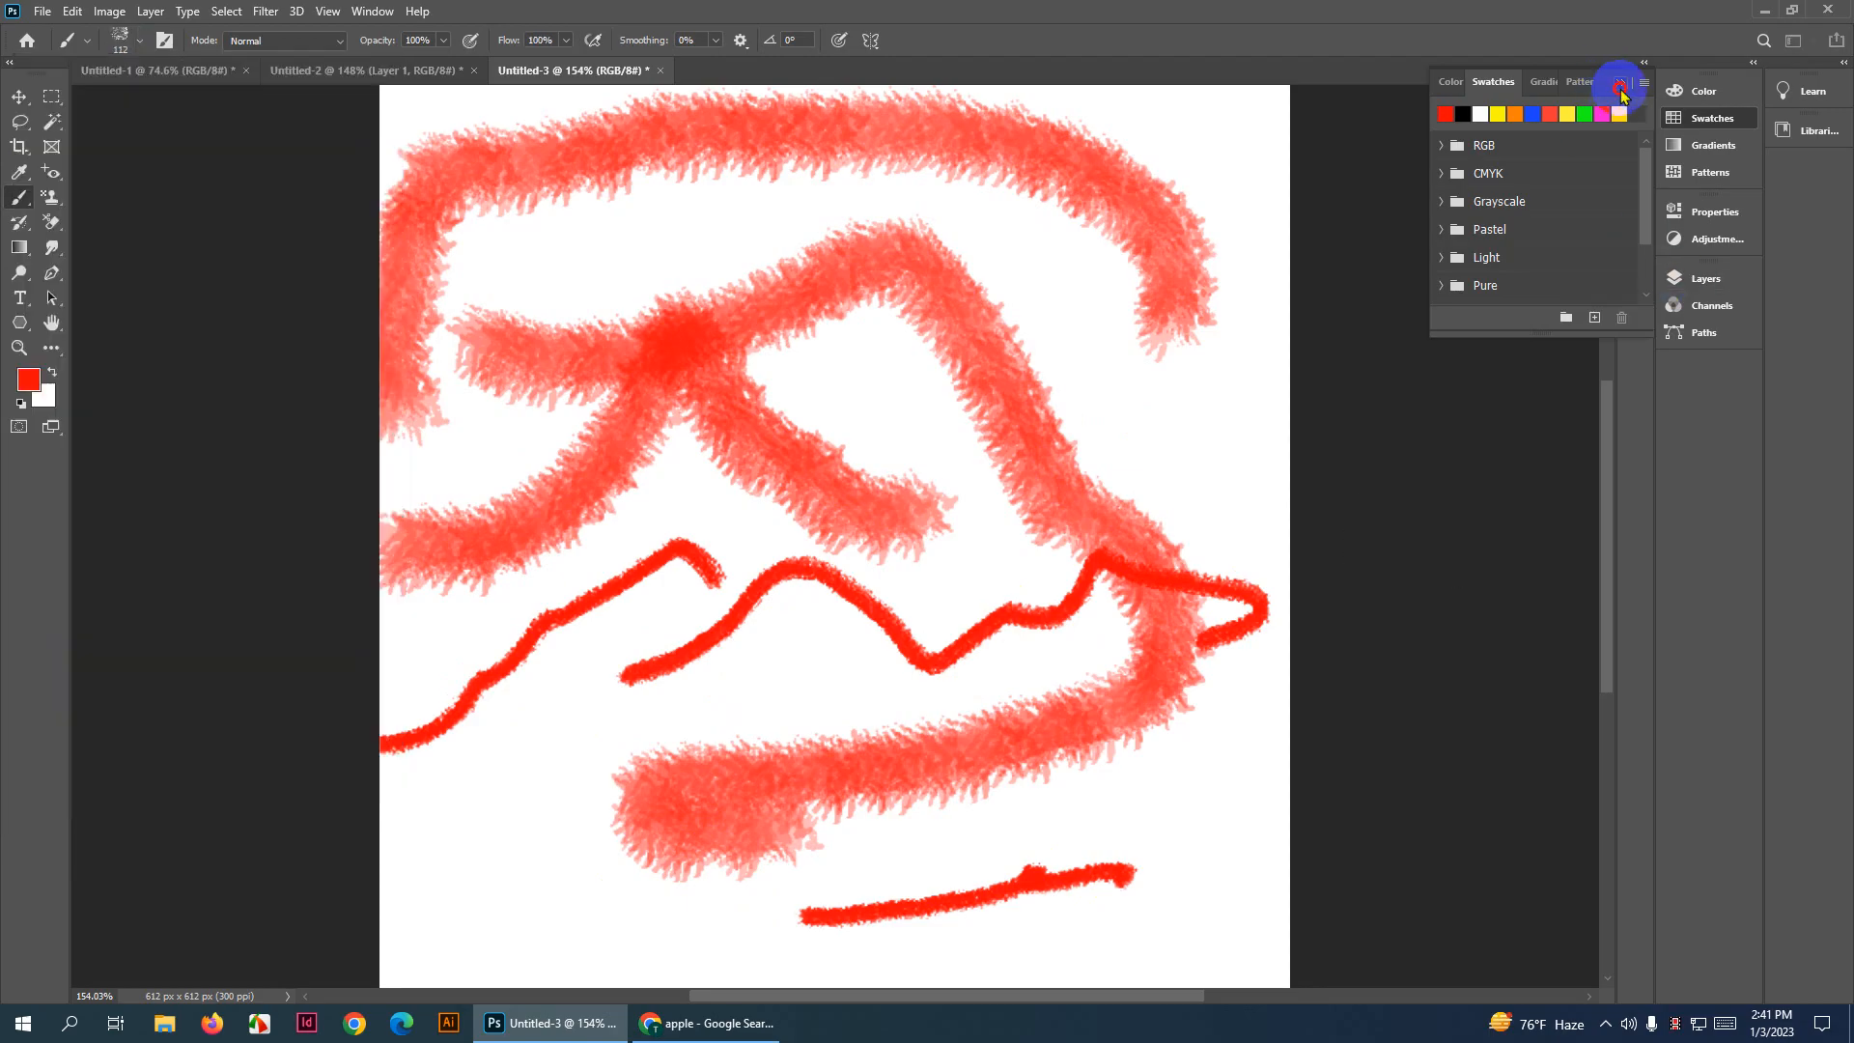
# Undo all the pencil and charcoal test strokes, stepping back until the apple layer is restored
pyautogui.hotkey('ctrl', 'z')
pyautogui.hotkey('ctrl', 'z')
pyautogui.hotkey('ctrl', 'z')
pyautogui.hotkey('ctrl', 'z')
pyautogui.hotkey('ctrl', 'z')
pyautogui.hotkey('ctrl', 'z')
pyautogui.hotkey('ctrl', 'z')
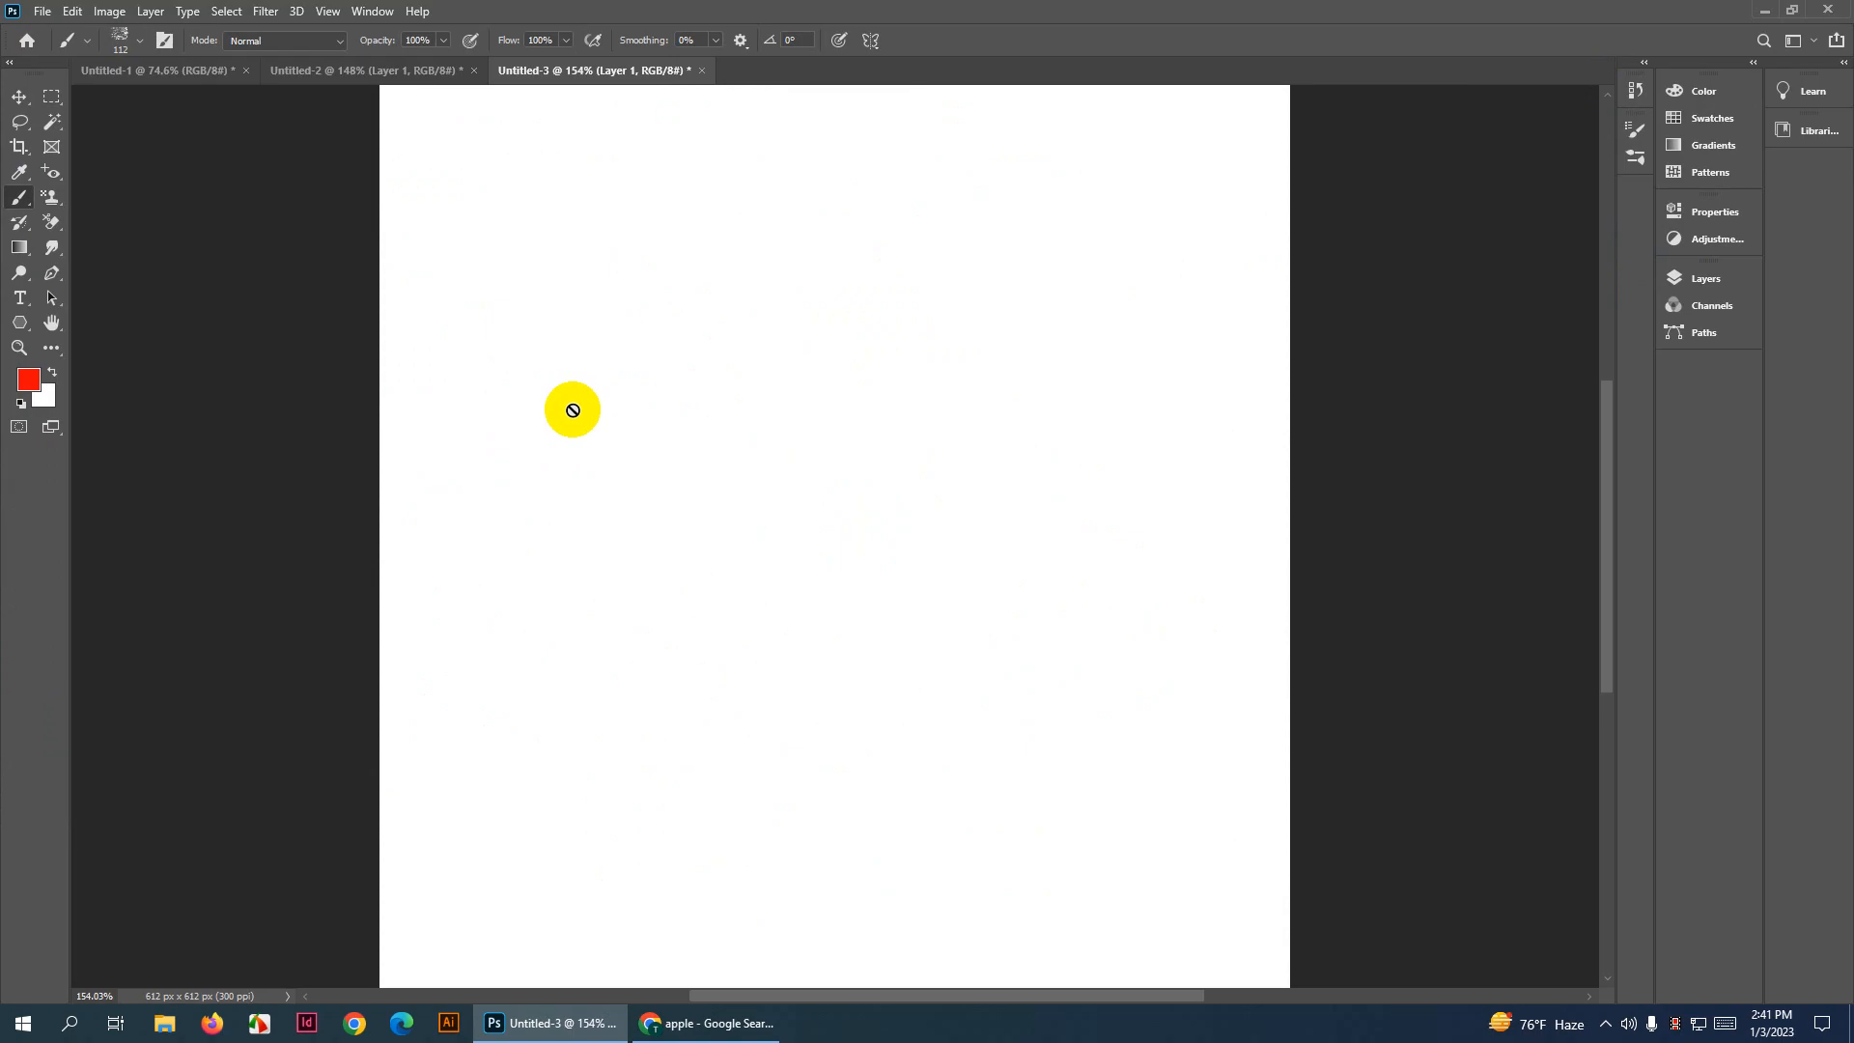
# Create a new layer above the apple layer and stamp red chunky charcoal speckles at 112 px across the canvas
pyautogui.click(1702, 279)
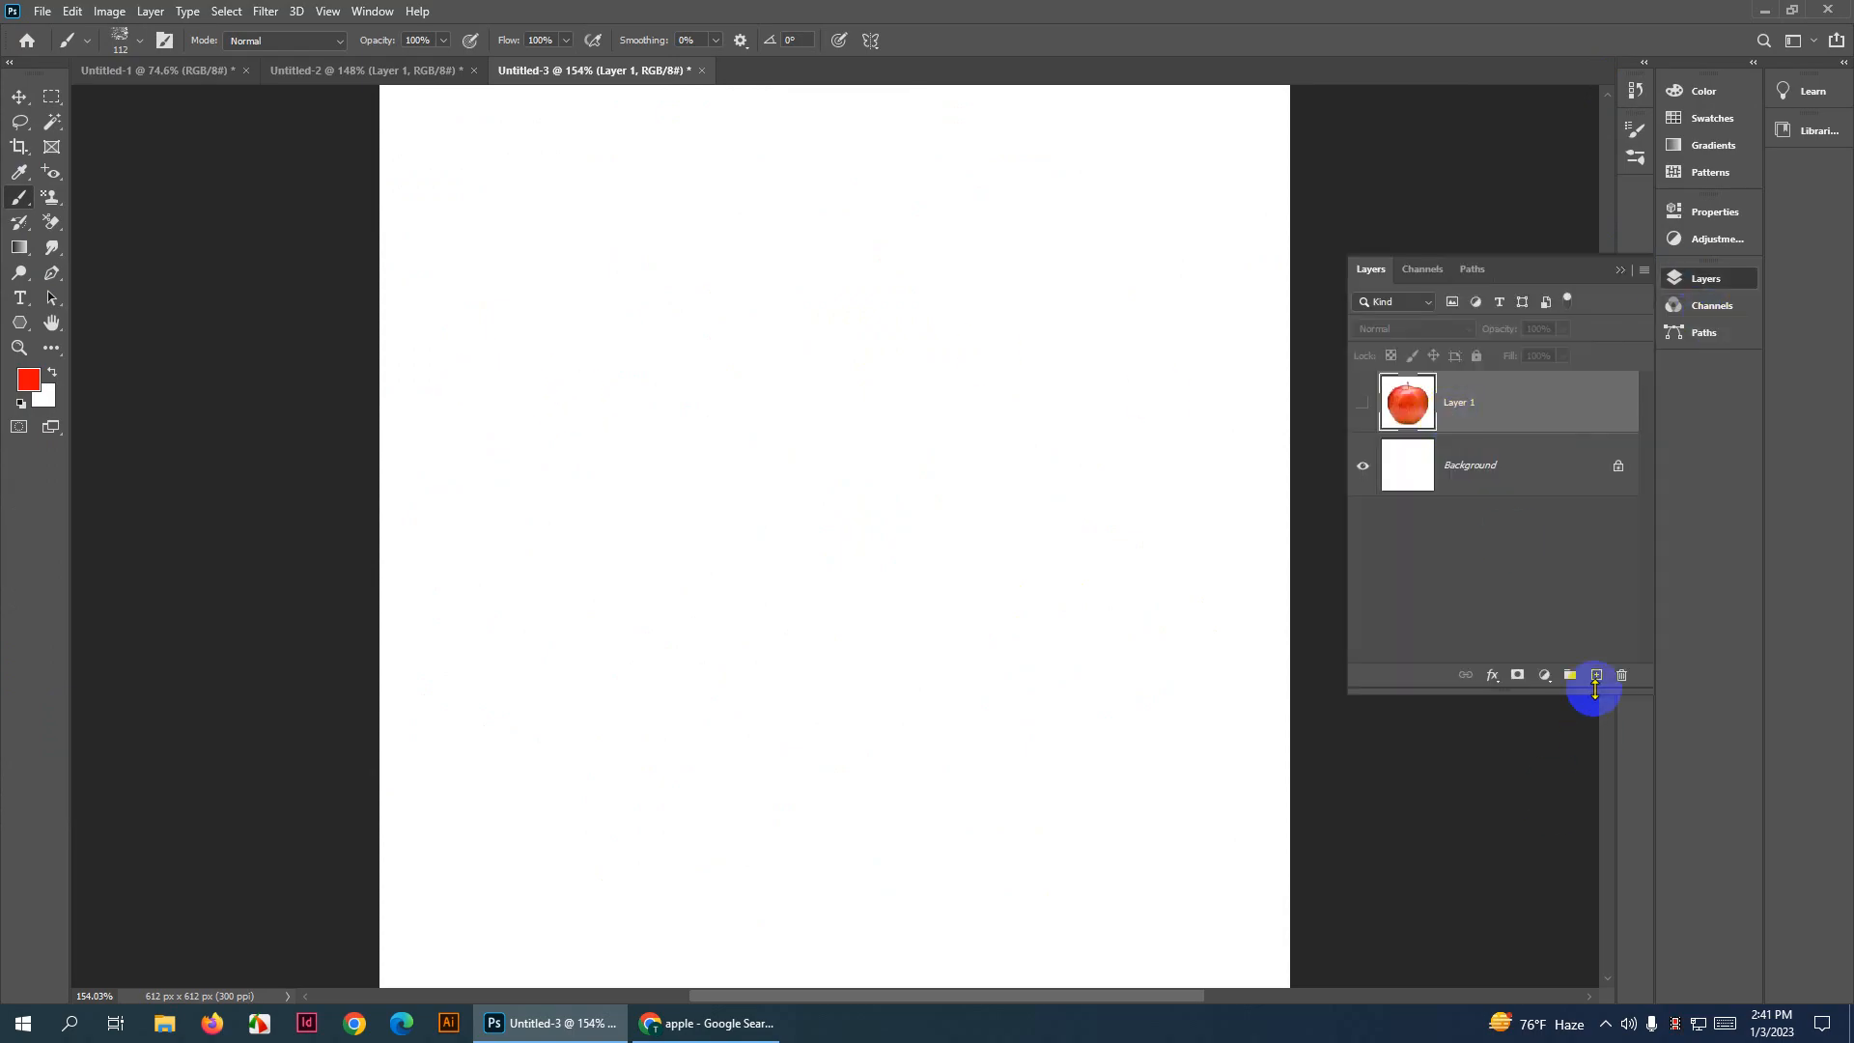
pyautogui.click(1595, 676)
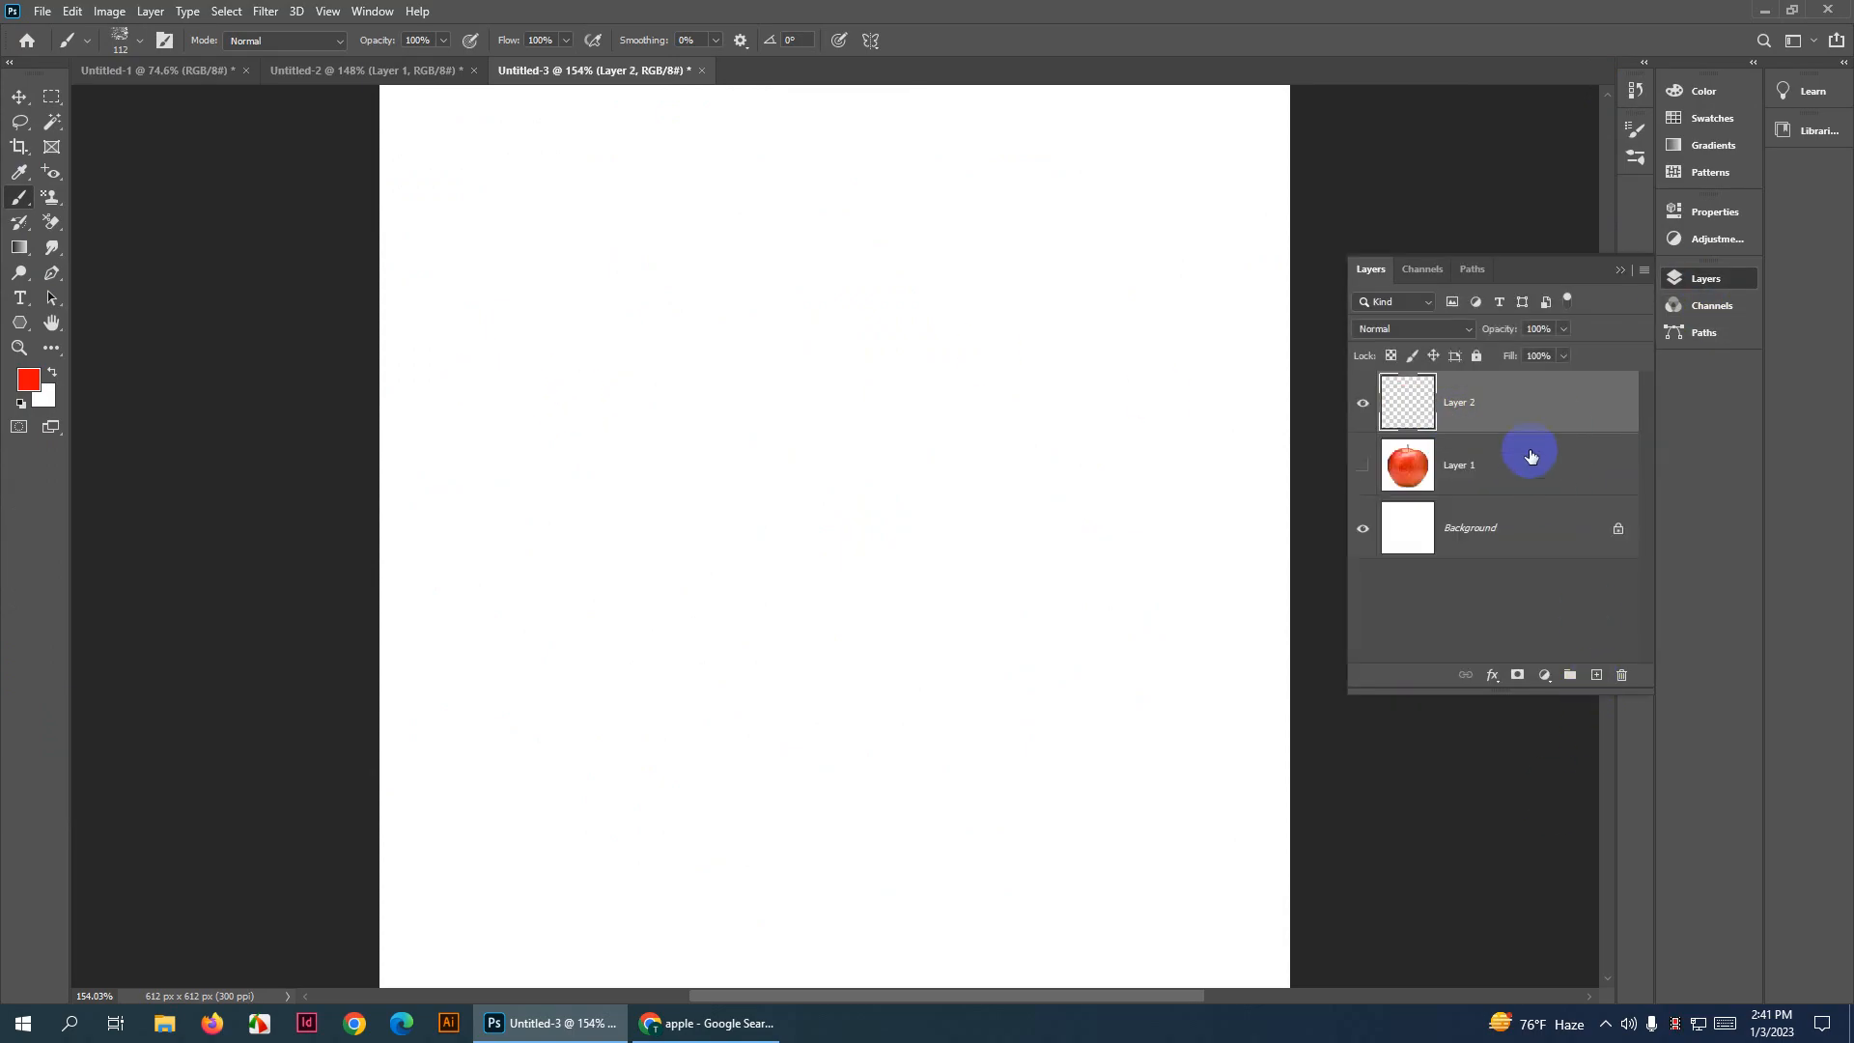
pyautogui.moveTo(830, 483)
pyautogui.mouseDown()
pyautogui.moveTo(766, 386)
pyautogui.moveTo(647, 309)
pyautogui.mouseUp()
pyautogui.click(794, 311)
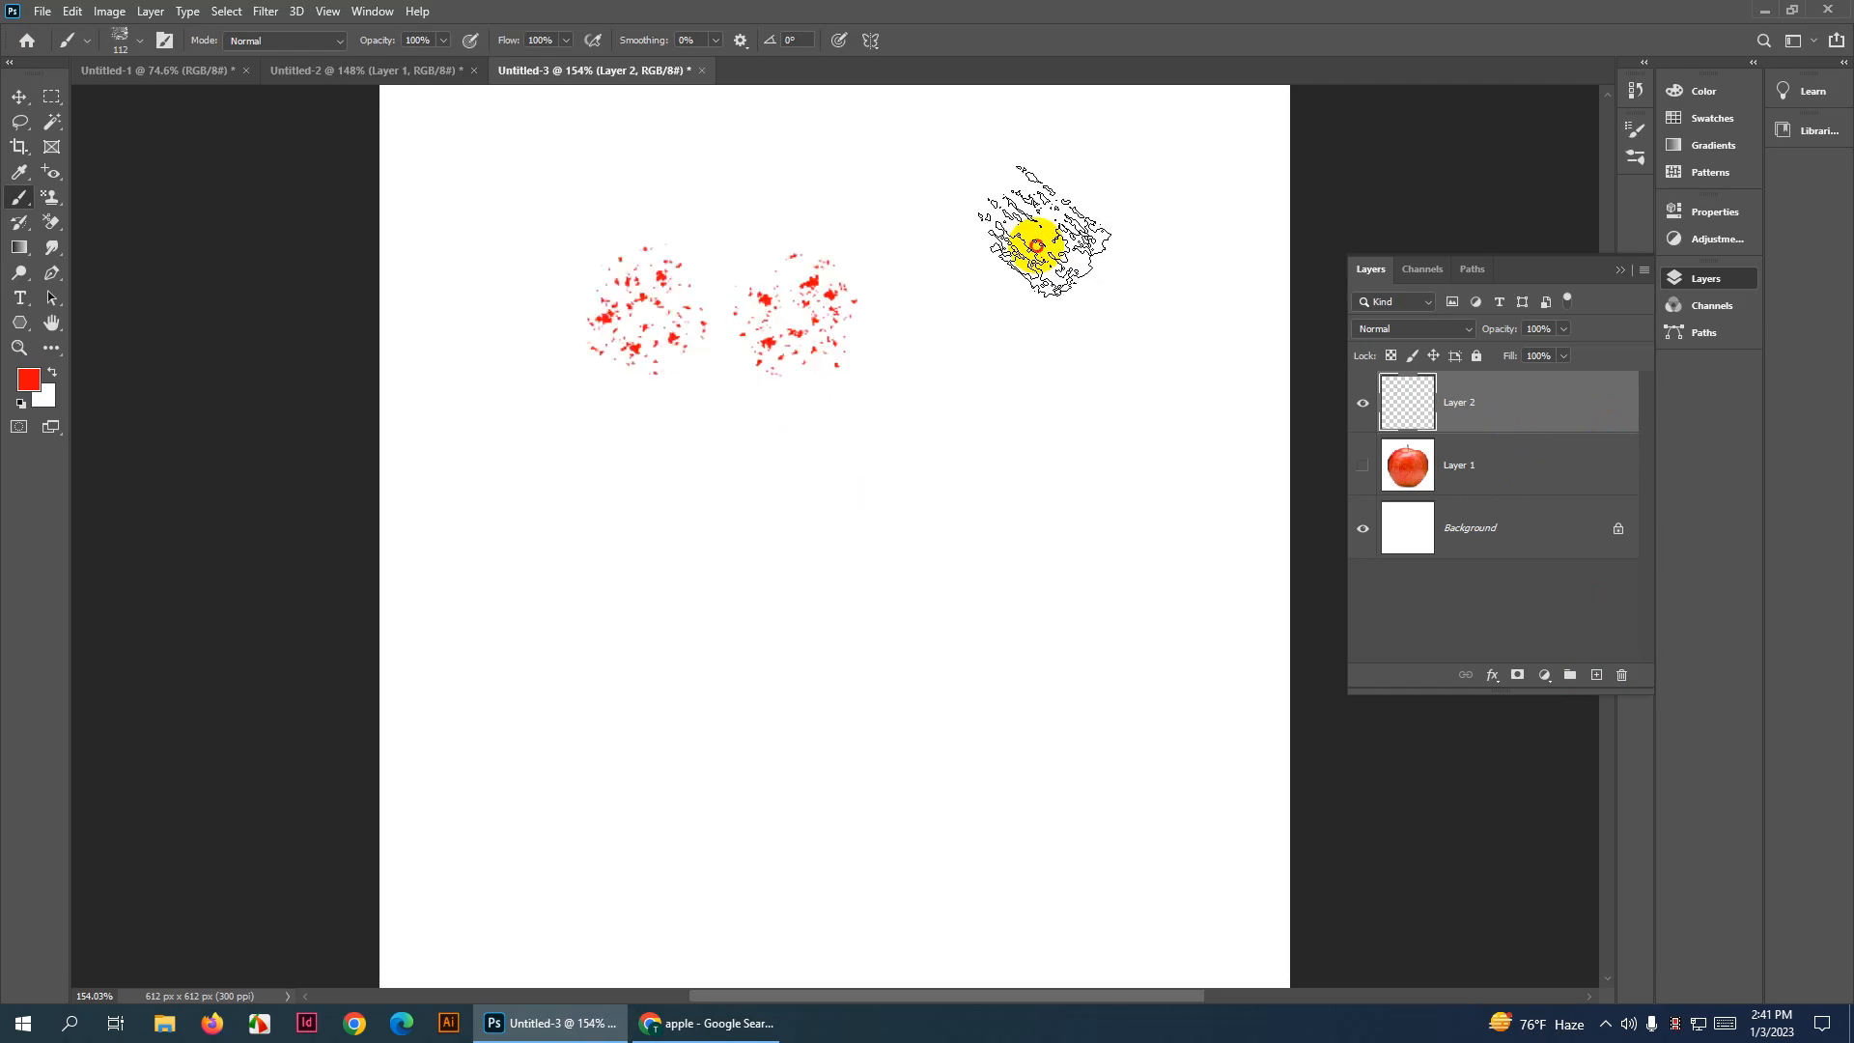
pyautogui.click(1035, 239)
pyautogui.click(954, 478)
pyautogui.click(650, 458)
pyautogui.click(680, 664)
pyautogui.click(811, 671)
pyautogui.moveTo(738, 544)
pyautogui.mouseDown()
pyautogui.moveTo(801, 496)
pyautogui.moveTo(902, 474)
pyautogui.moveTo(934, 397)
pyautogui.moveTo(1024, 372)
pyautogui.moveTo(1001, 523)
pyautogui.moveTo(956, 594)
pyautogui.mouseUp()
pyautogui.click(1120, 609)
pyautogui.moveTo(784, 716); pyautogui.dragTo(782, 719)
pyautogui.click(492, 657)
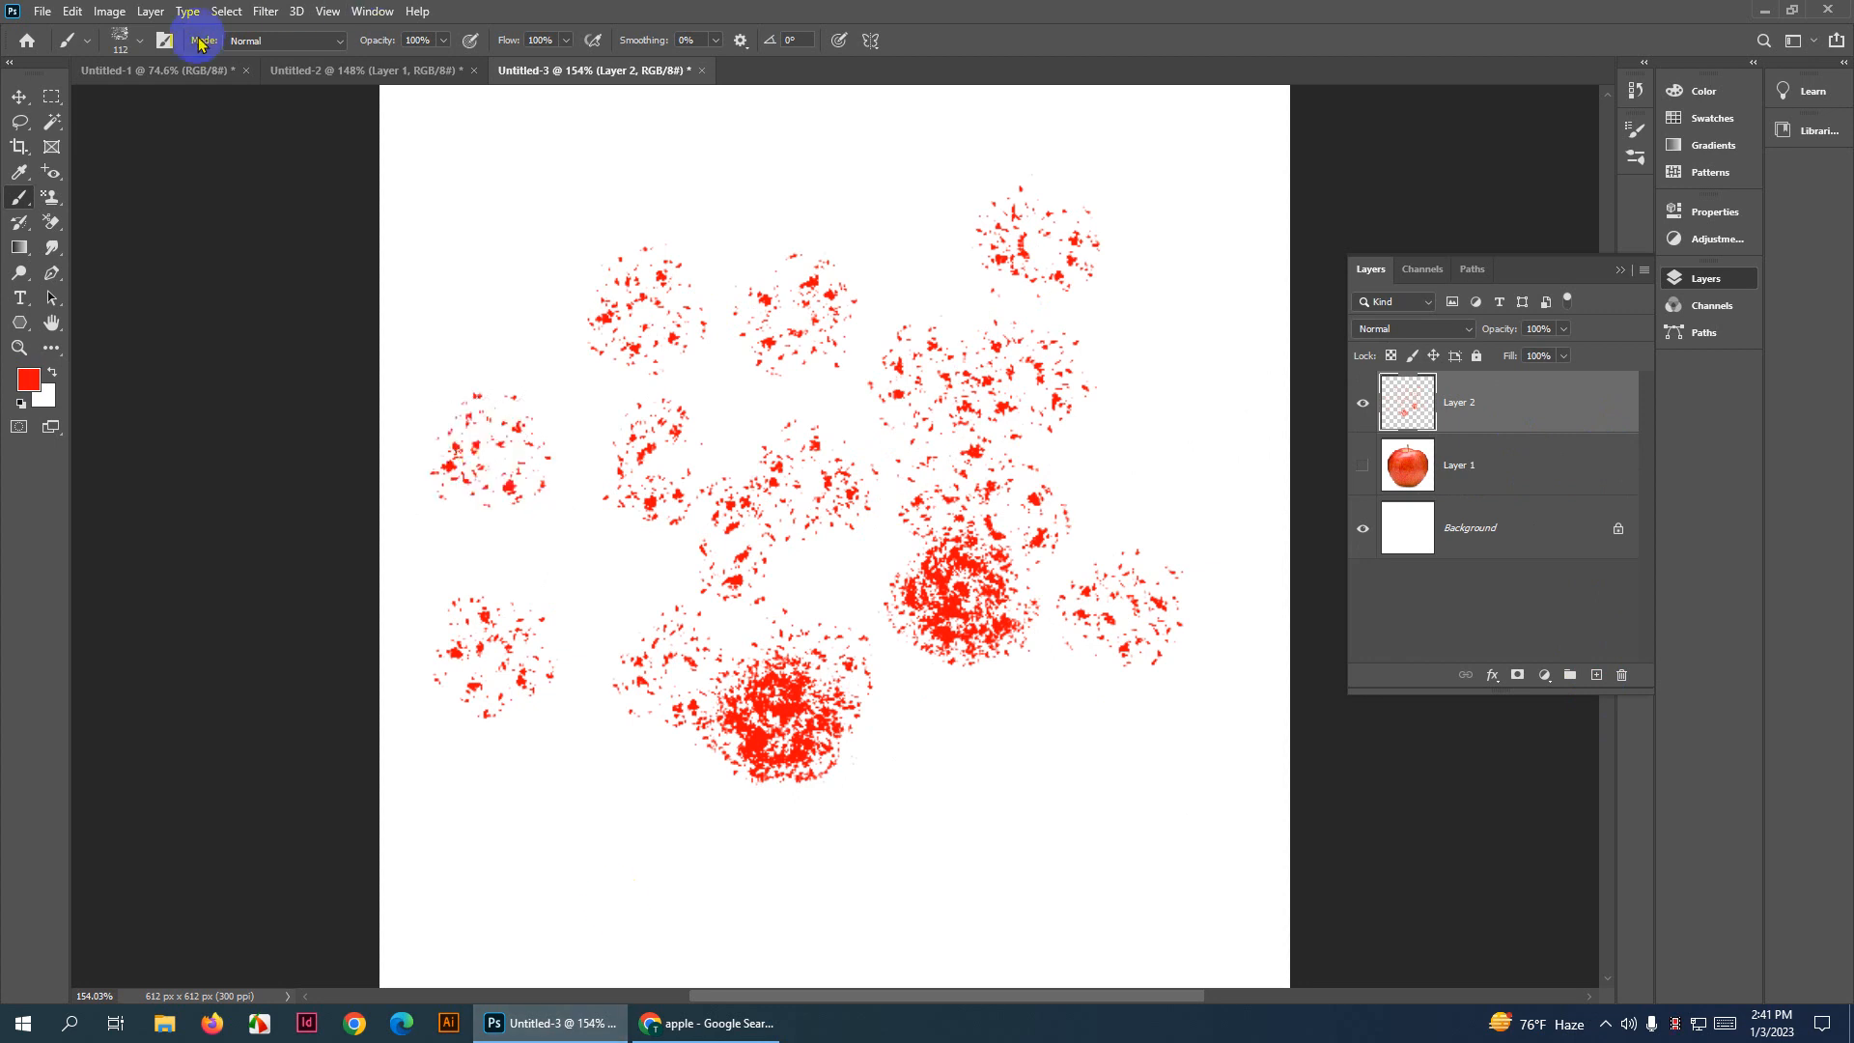
# Choose the Kyle's Ultimate Pastel Palooza brush and dab single marks around the upper canvas
pyautogui.click(140, 42)
pyautogui.scroll(-1, 162, 663)
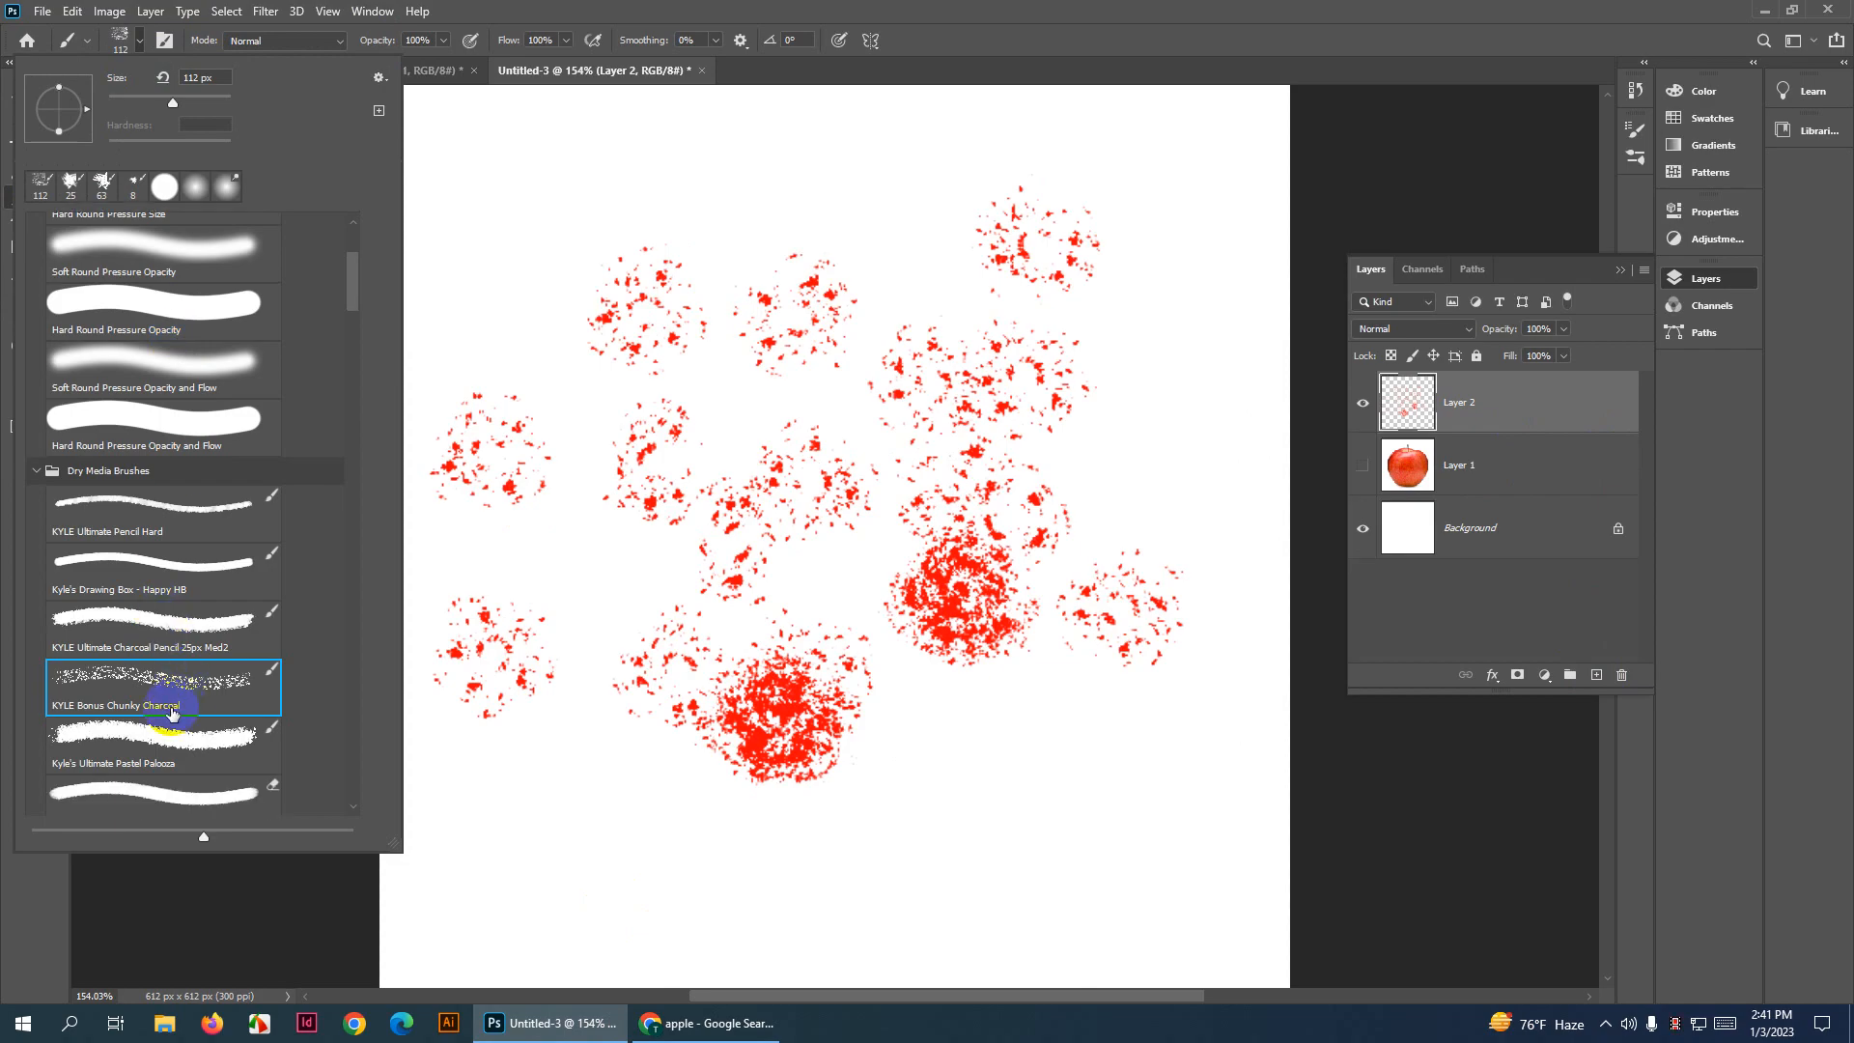
pyautogui.click(160, 735)
pyautogui.click(570, 157)
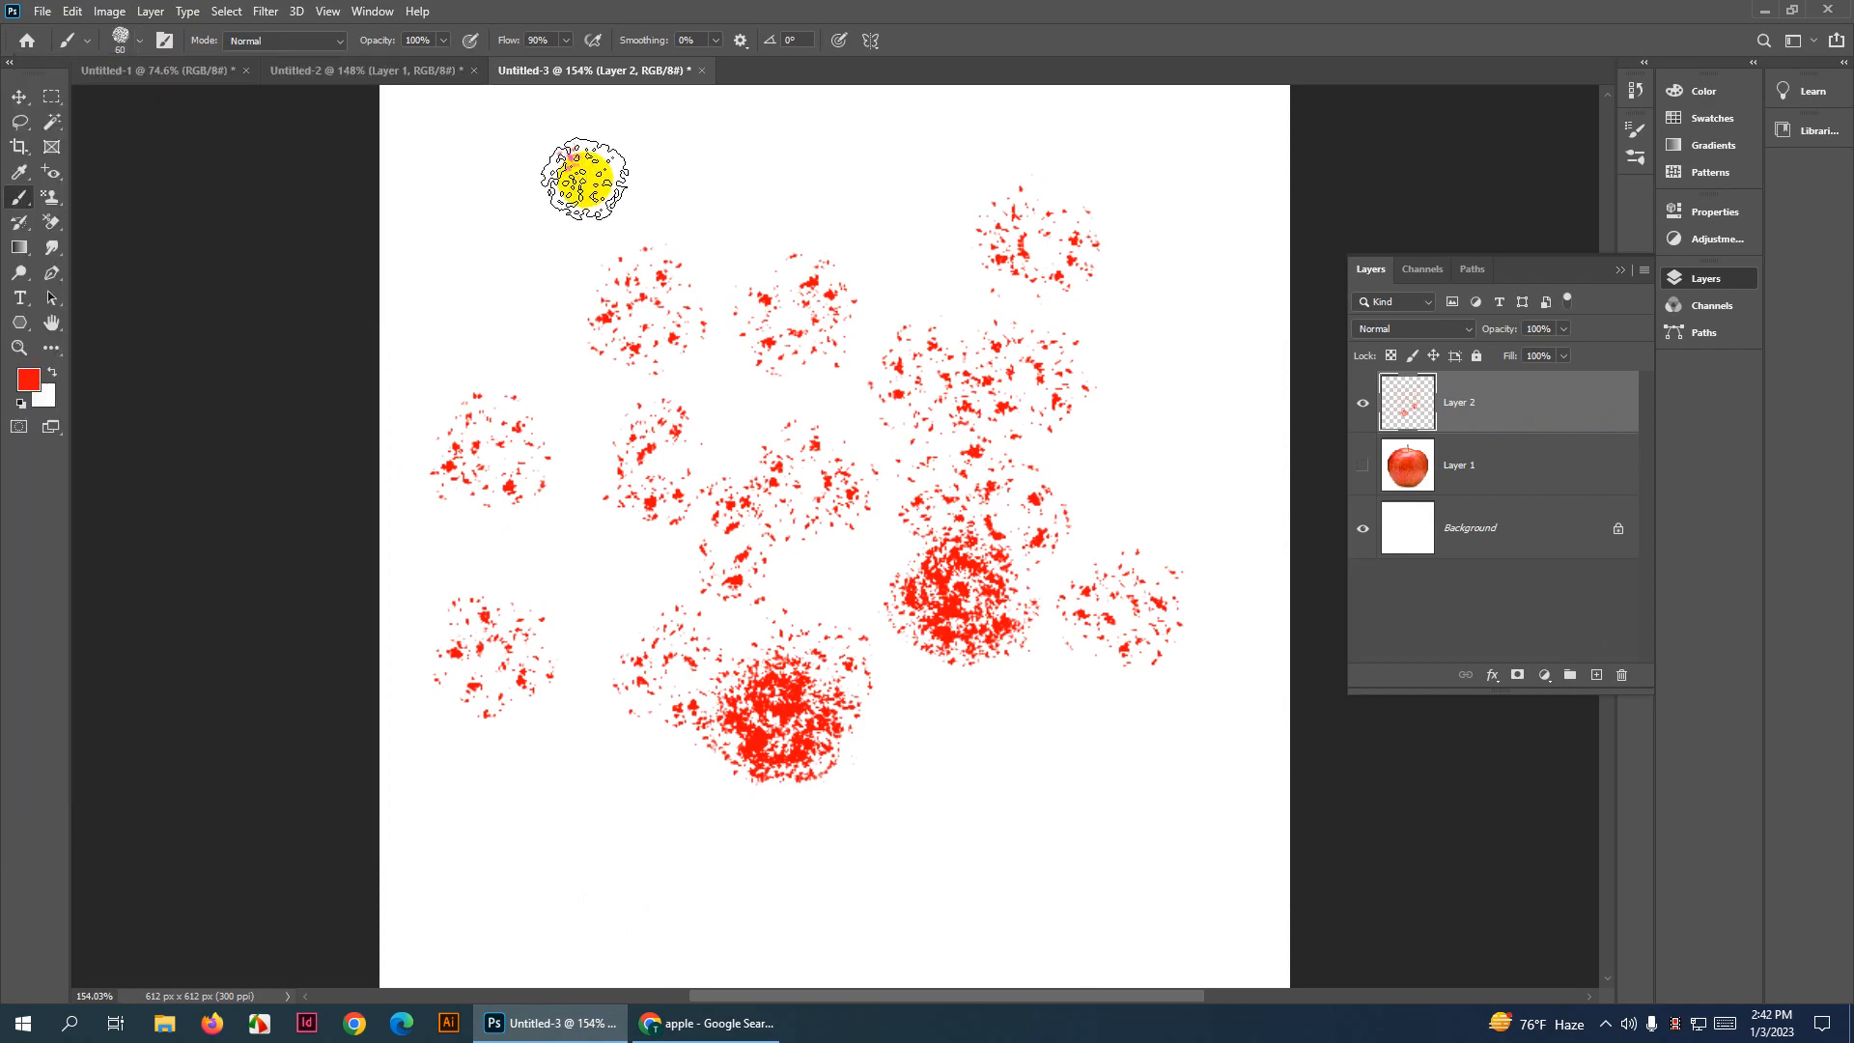
pyautogui.click(700, 186)
pyautogui.click(858, 187)
pyautogui.click(724, 307)
# Paint a wavy pastel stroke along the lower canvas, a large curve above it, and a cross near the upper-left corner
pyautogui.moveTo(480, 828)
pyautogui.mouseDown()
pyautogui.moveTo(1091, 832)
pyautogui.moveTo(1328, 738)
pyautogui.mouseUp()
pyautogui.moveTo(1149, 400)
pyautogui.mouseDown()
pyautogui.moveTo(979, 126)
pyautogui.moveTo(734, 391)
pyautogui.mouseUp()
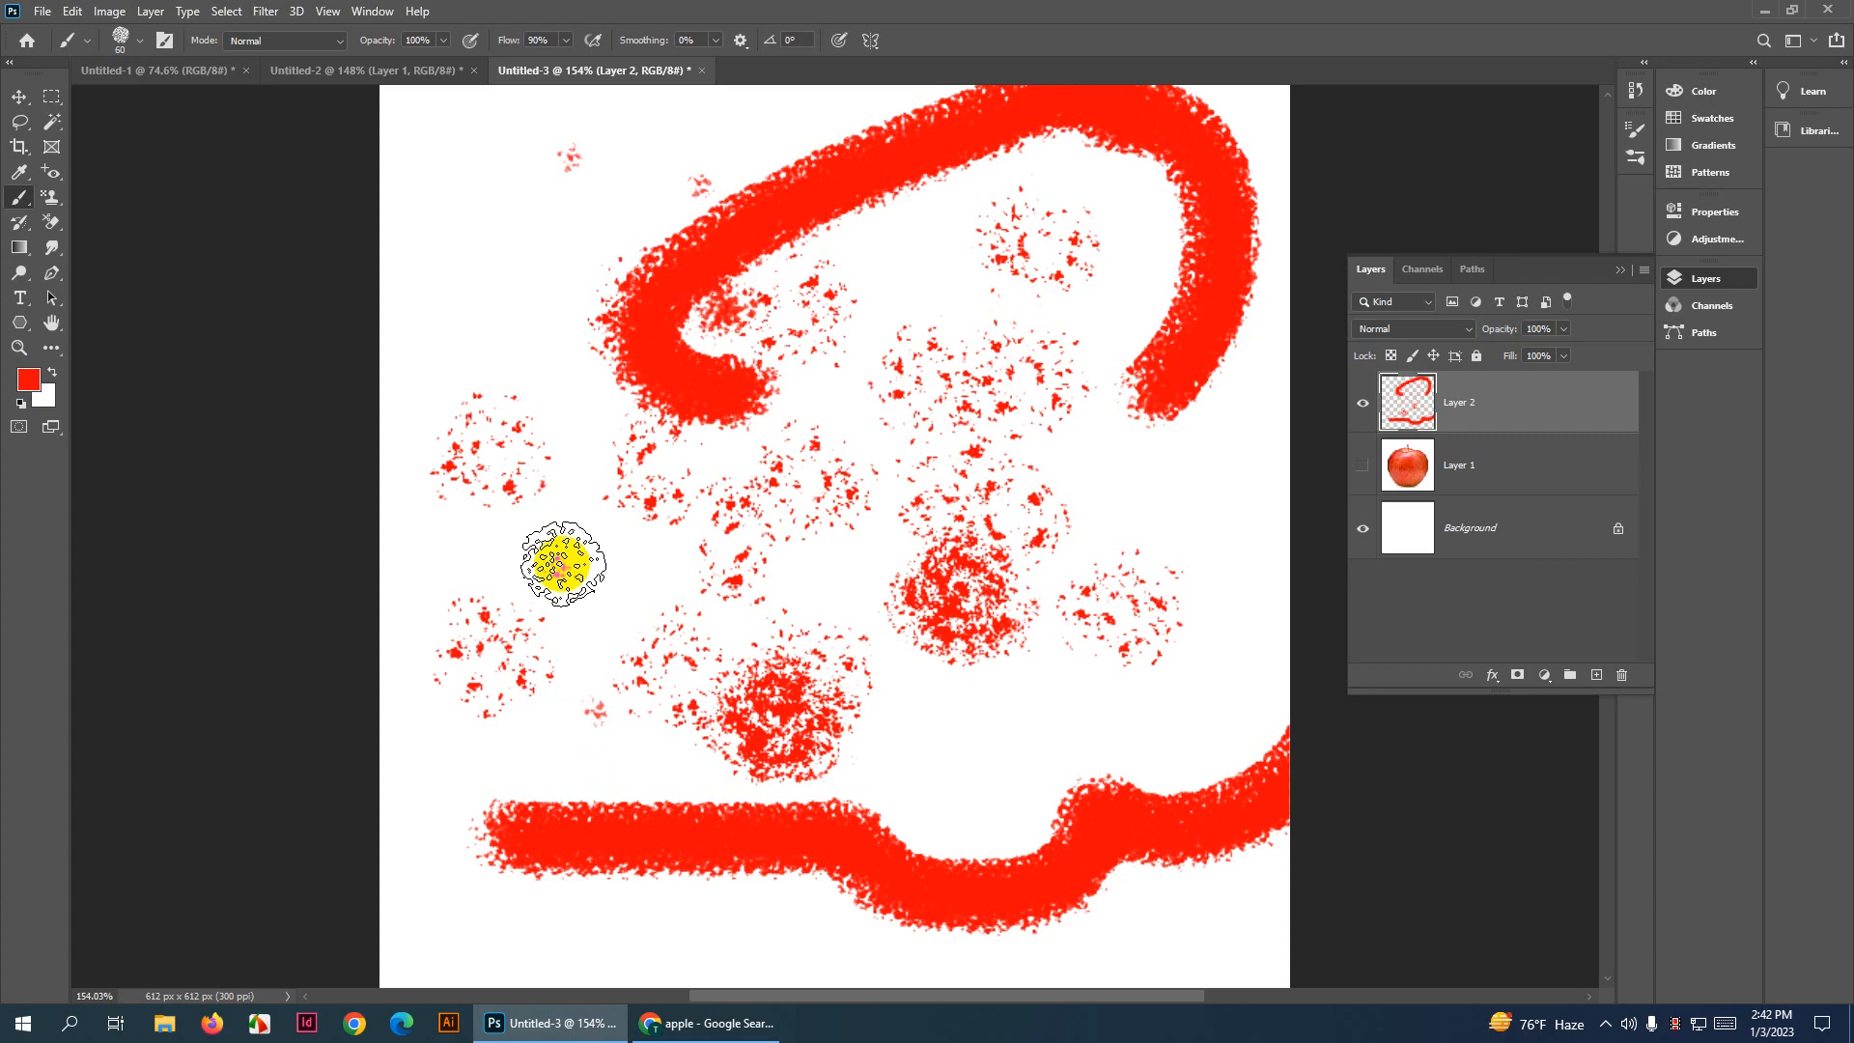
pyautogui.moveTo(585, 290); pyautogui.dragTo(507, 309)
pyautogui.moveTo(446, 407); pyautogui.dragTo(396, 473)
pyautogui.moveTo(401, 198); pyautogui.dragTo(666, 473)
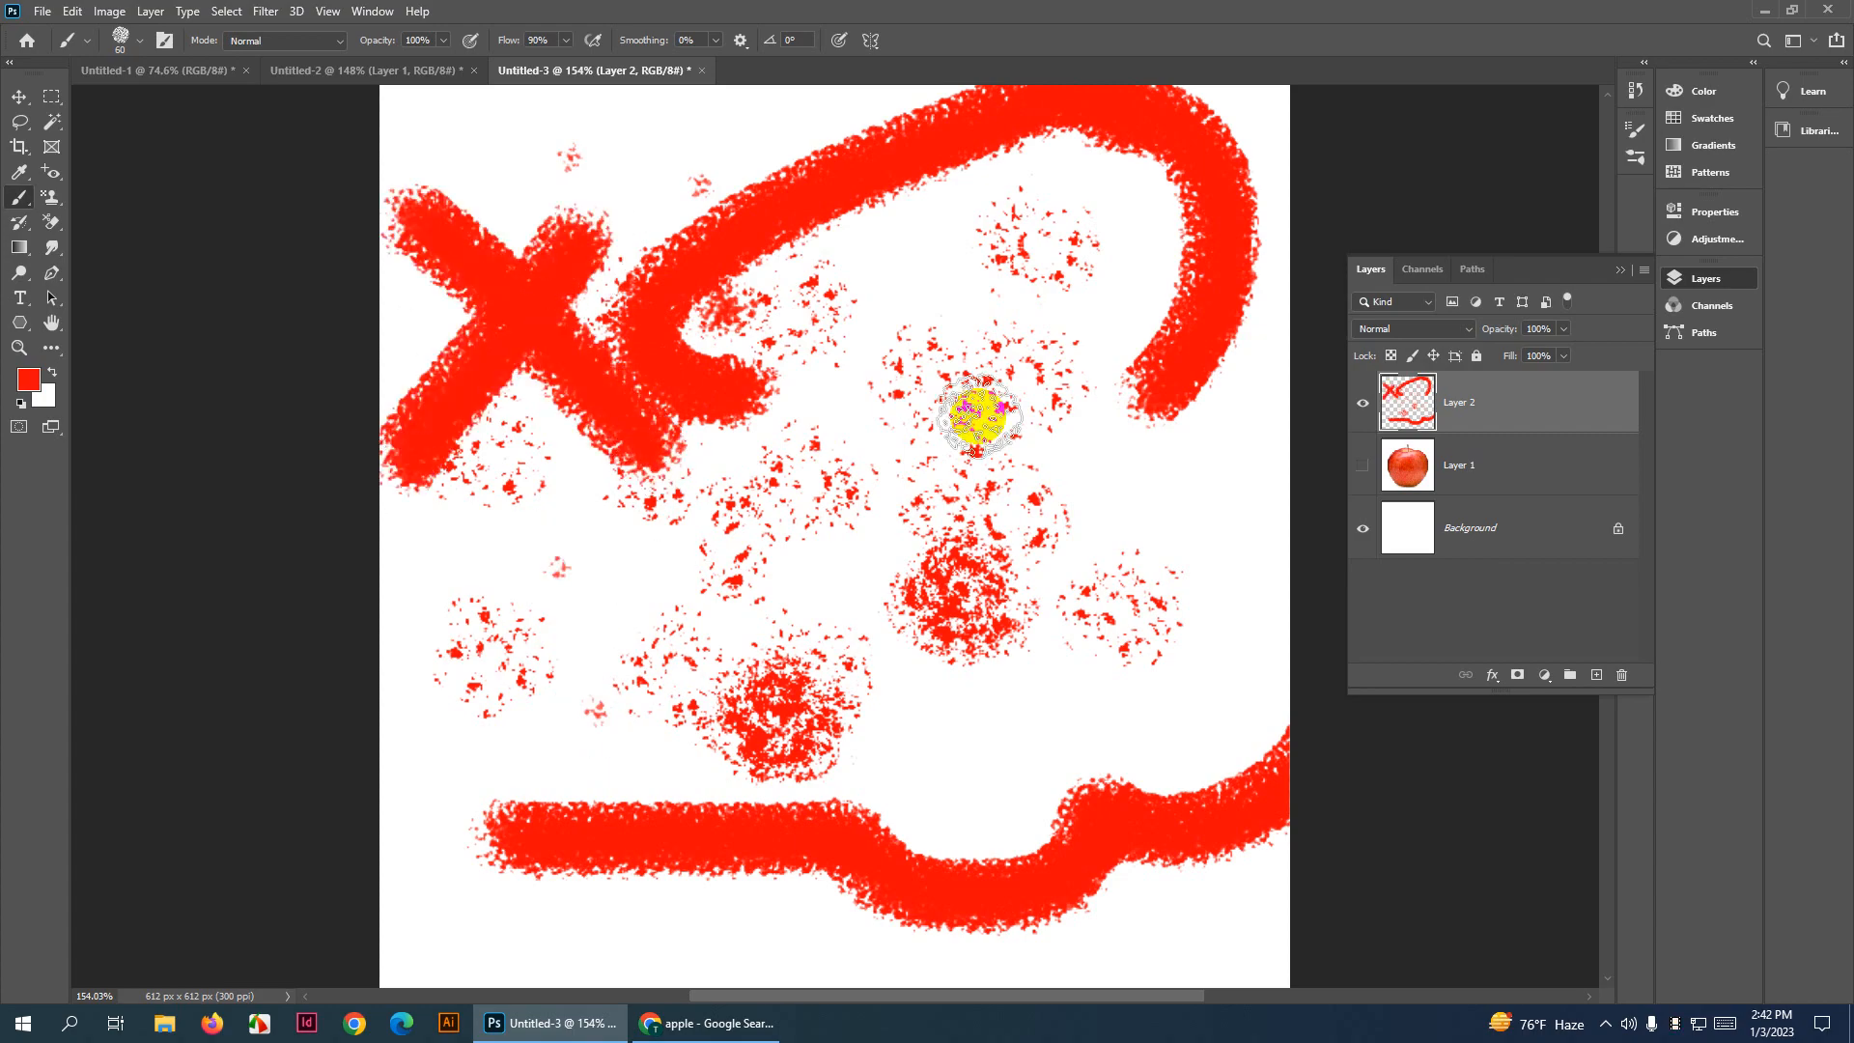
# Browse the wet media and special effects brush presets and hide the painted Layer 2
pyautogui.click(140, 49)
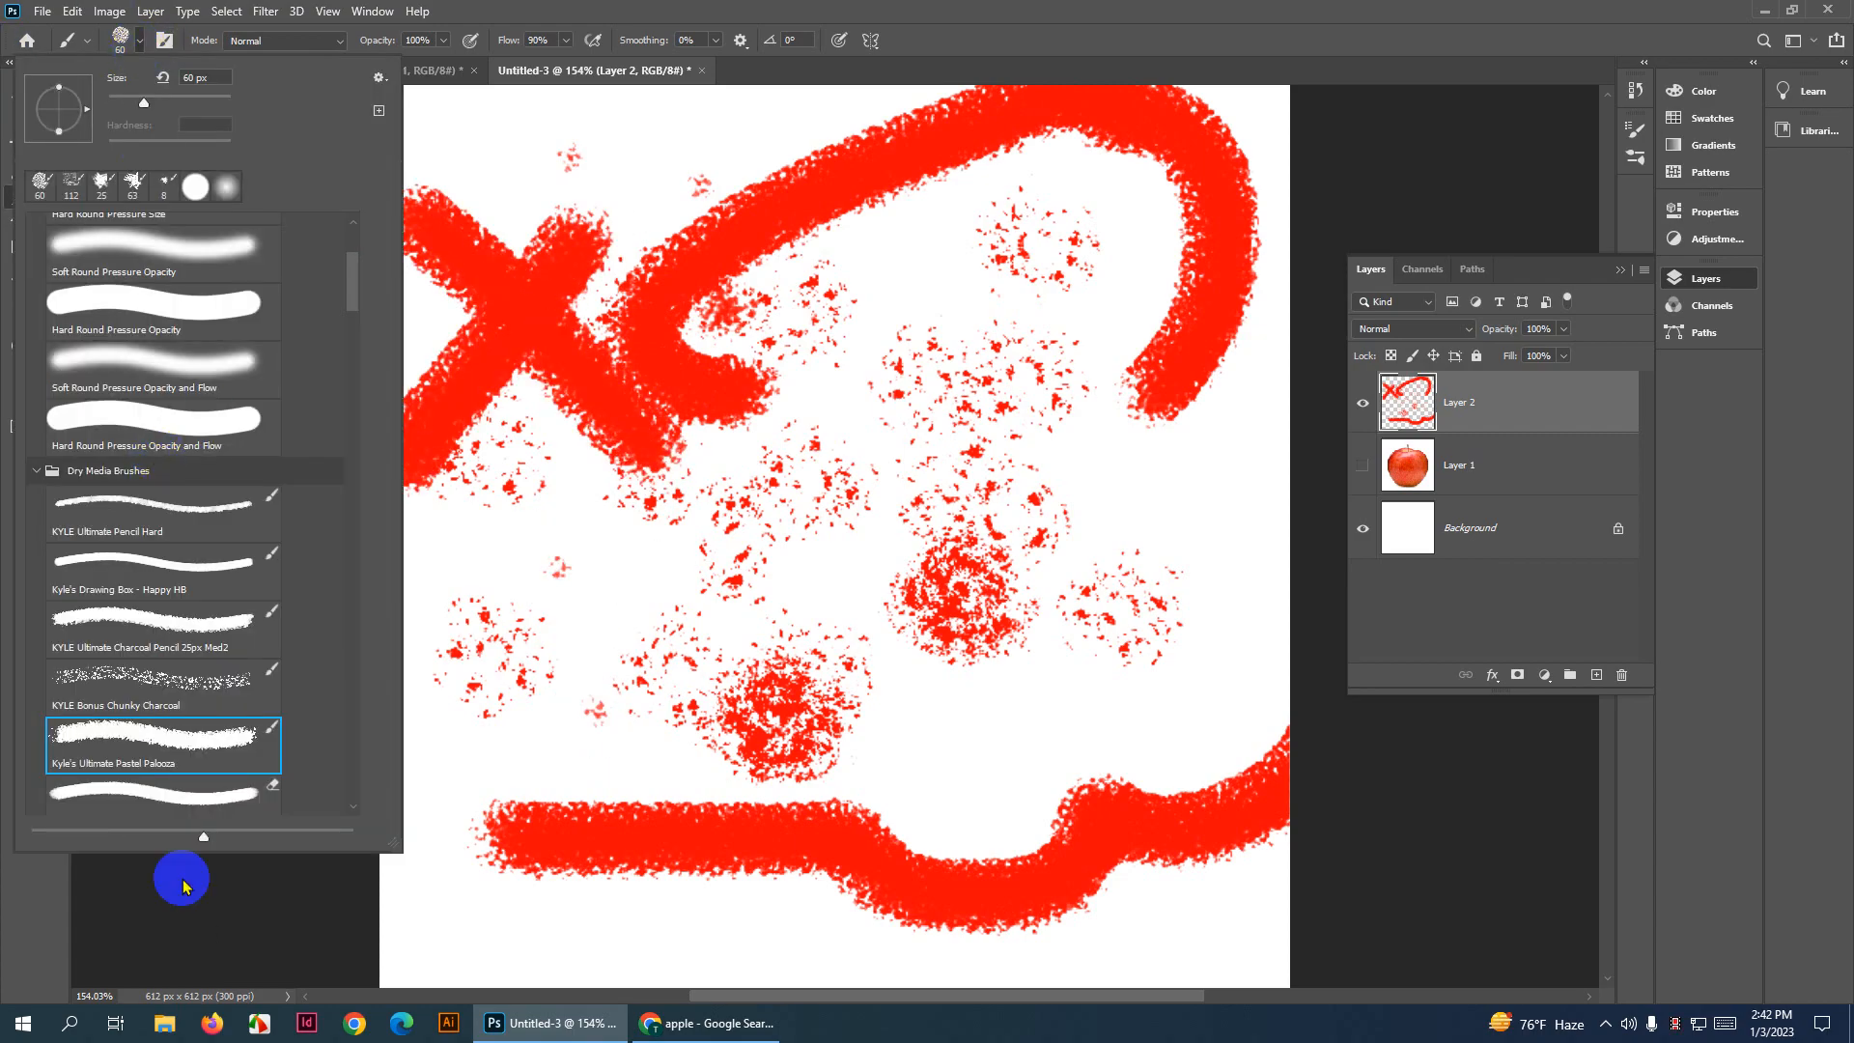
pyautogui.scroll(-5, 179, 753)
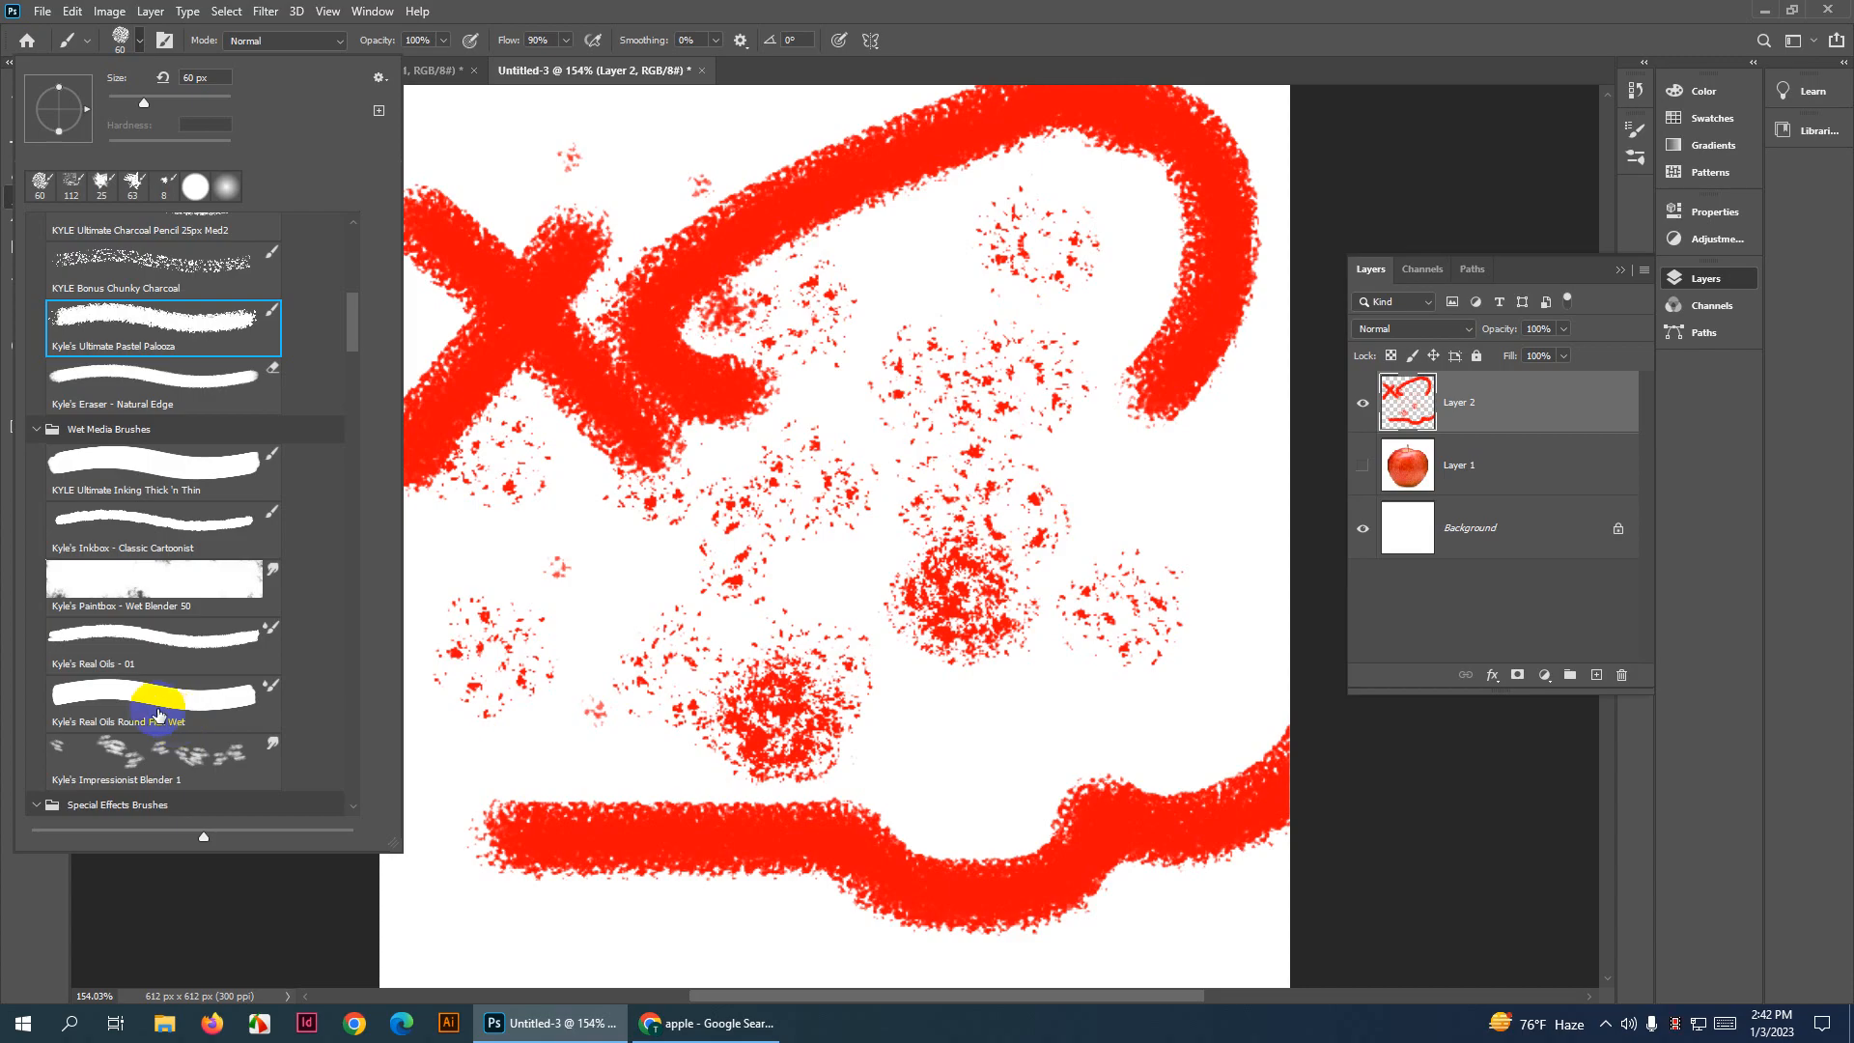
pyautogui.doubleClick(159, 714)
pyautogui.click(118, 41)
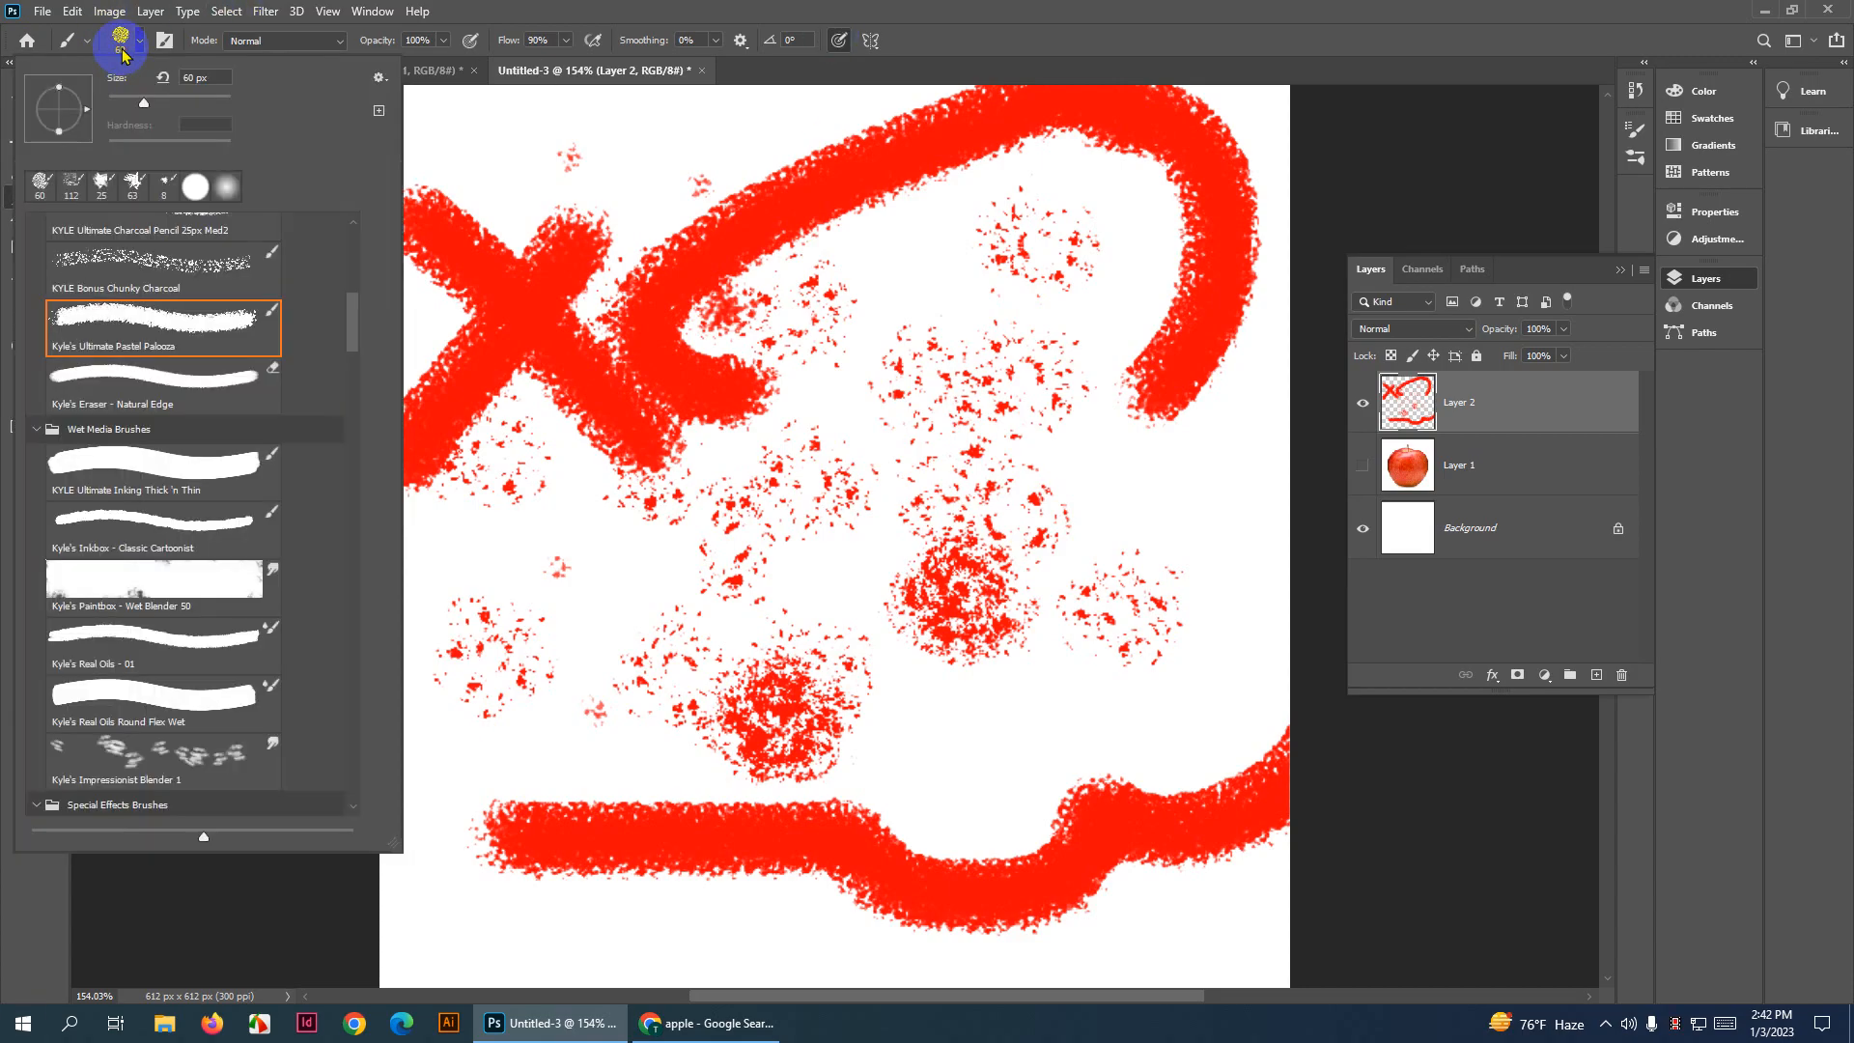
pyautogui.scroll(-3, 97, 649)
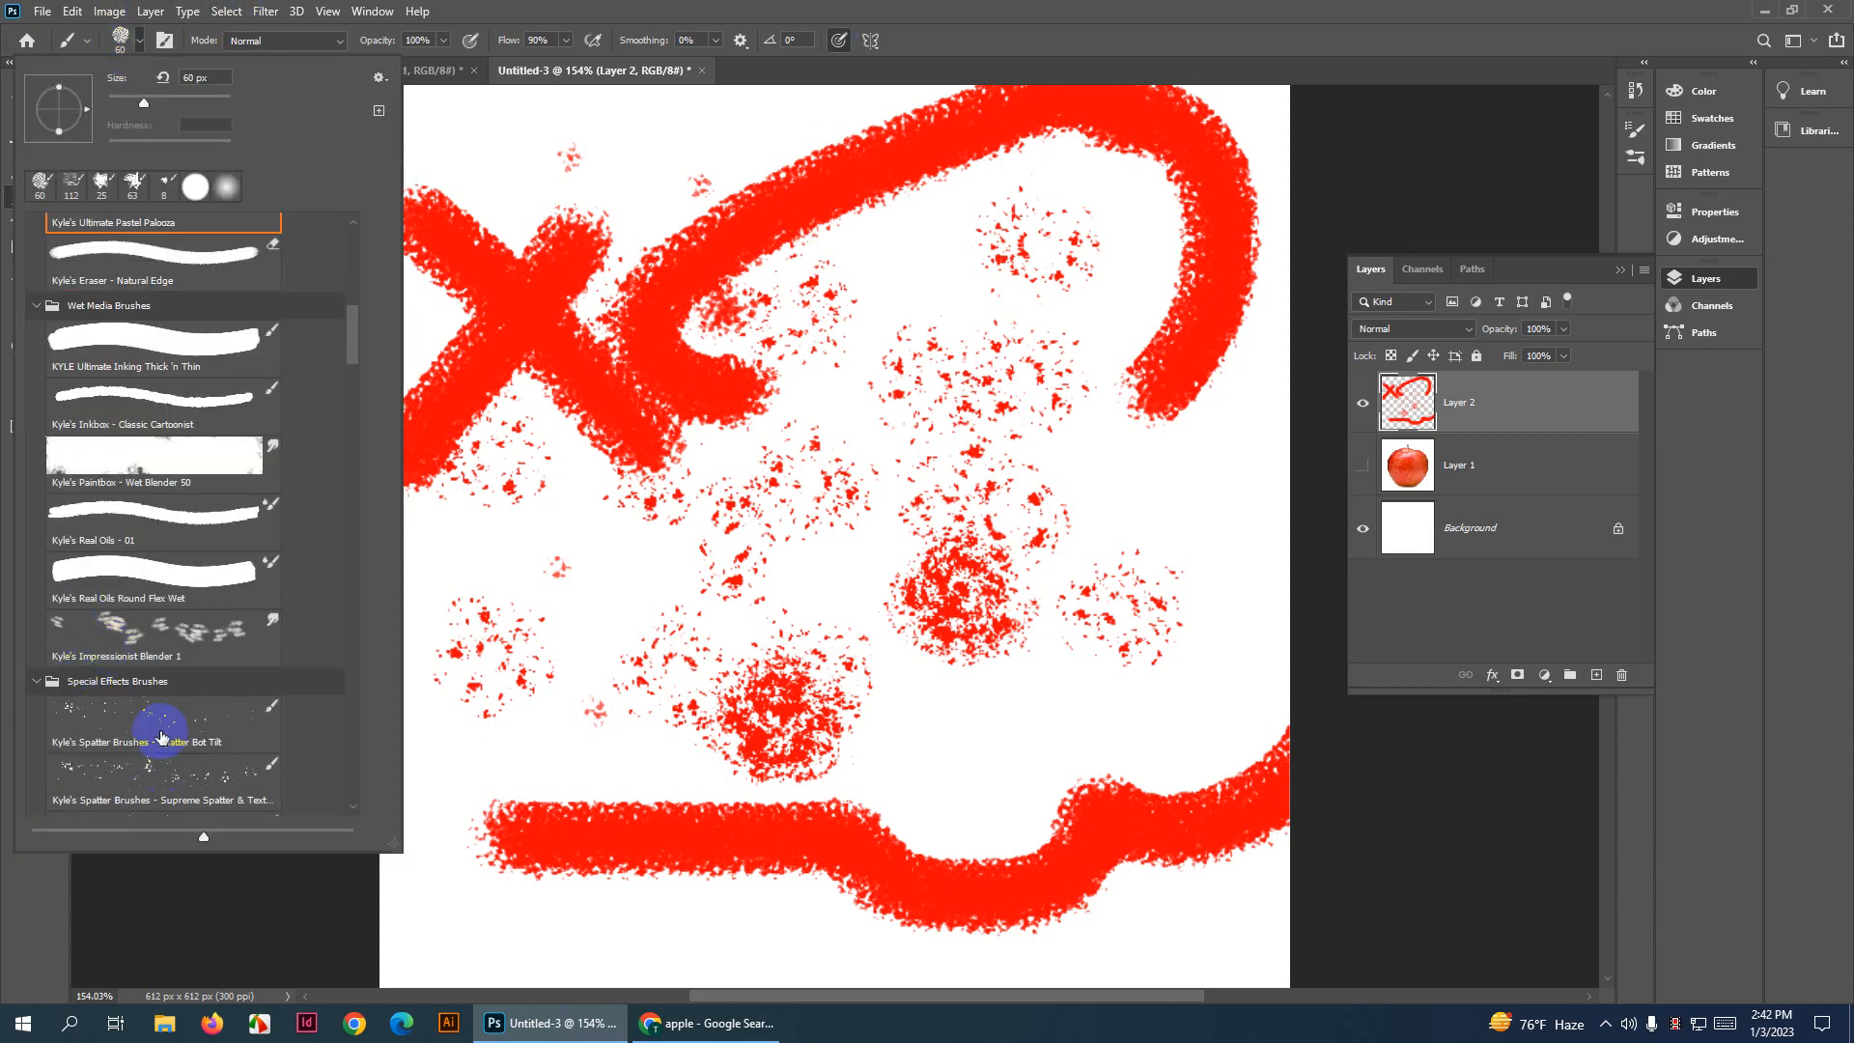
pyautogui.click(1362, 402)
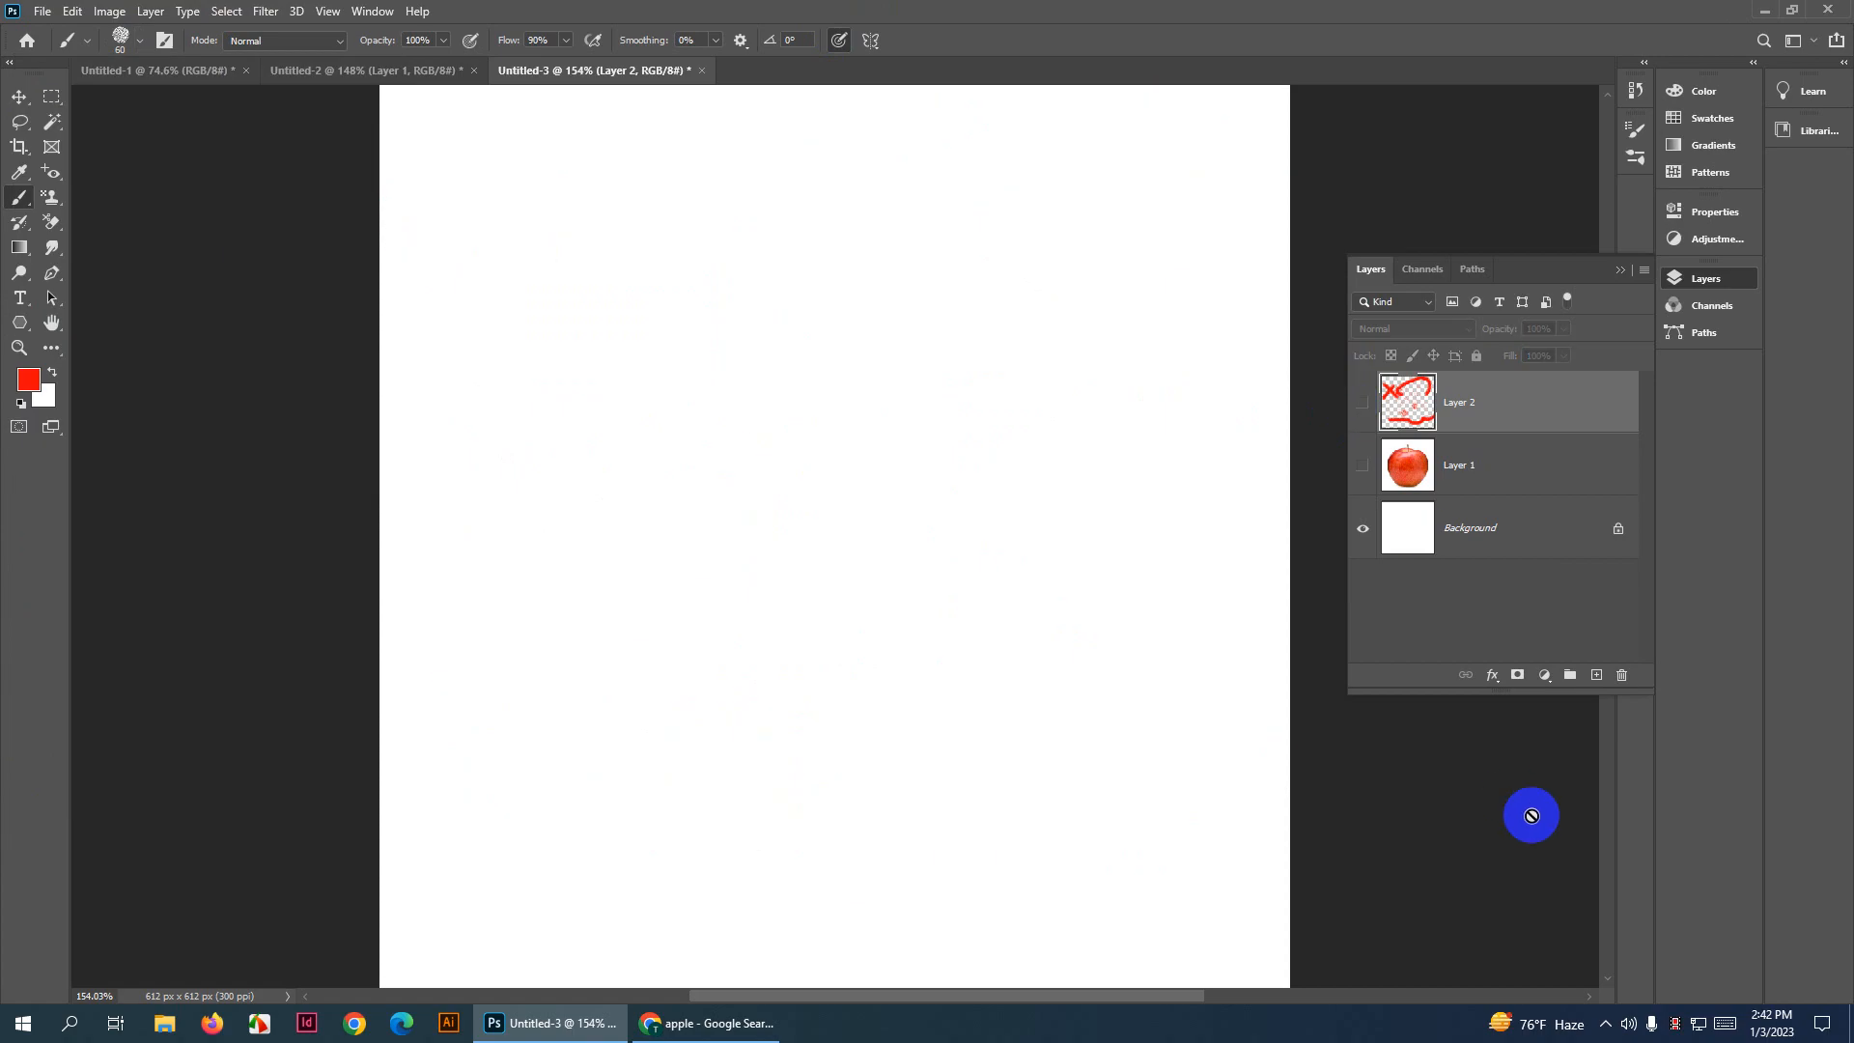
# Add a new layer above Layer 2 and paint red spatter across the canvas with Kyle's Spatter Brushes - Spatter Bot Tilt at 284 px
pyautogui.click(1598, 674)
pyautogui.click(120, 41)
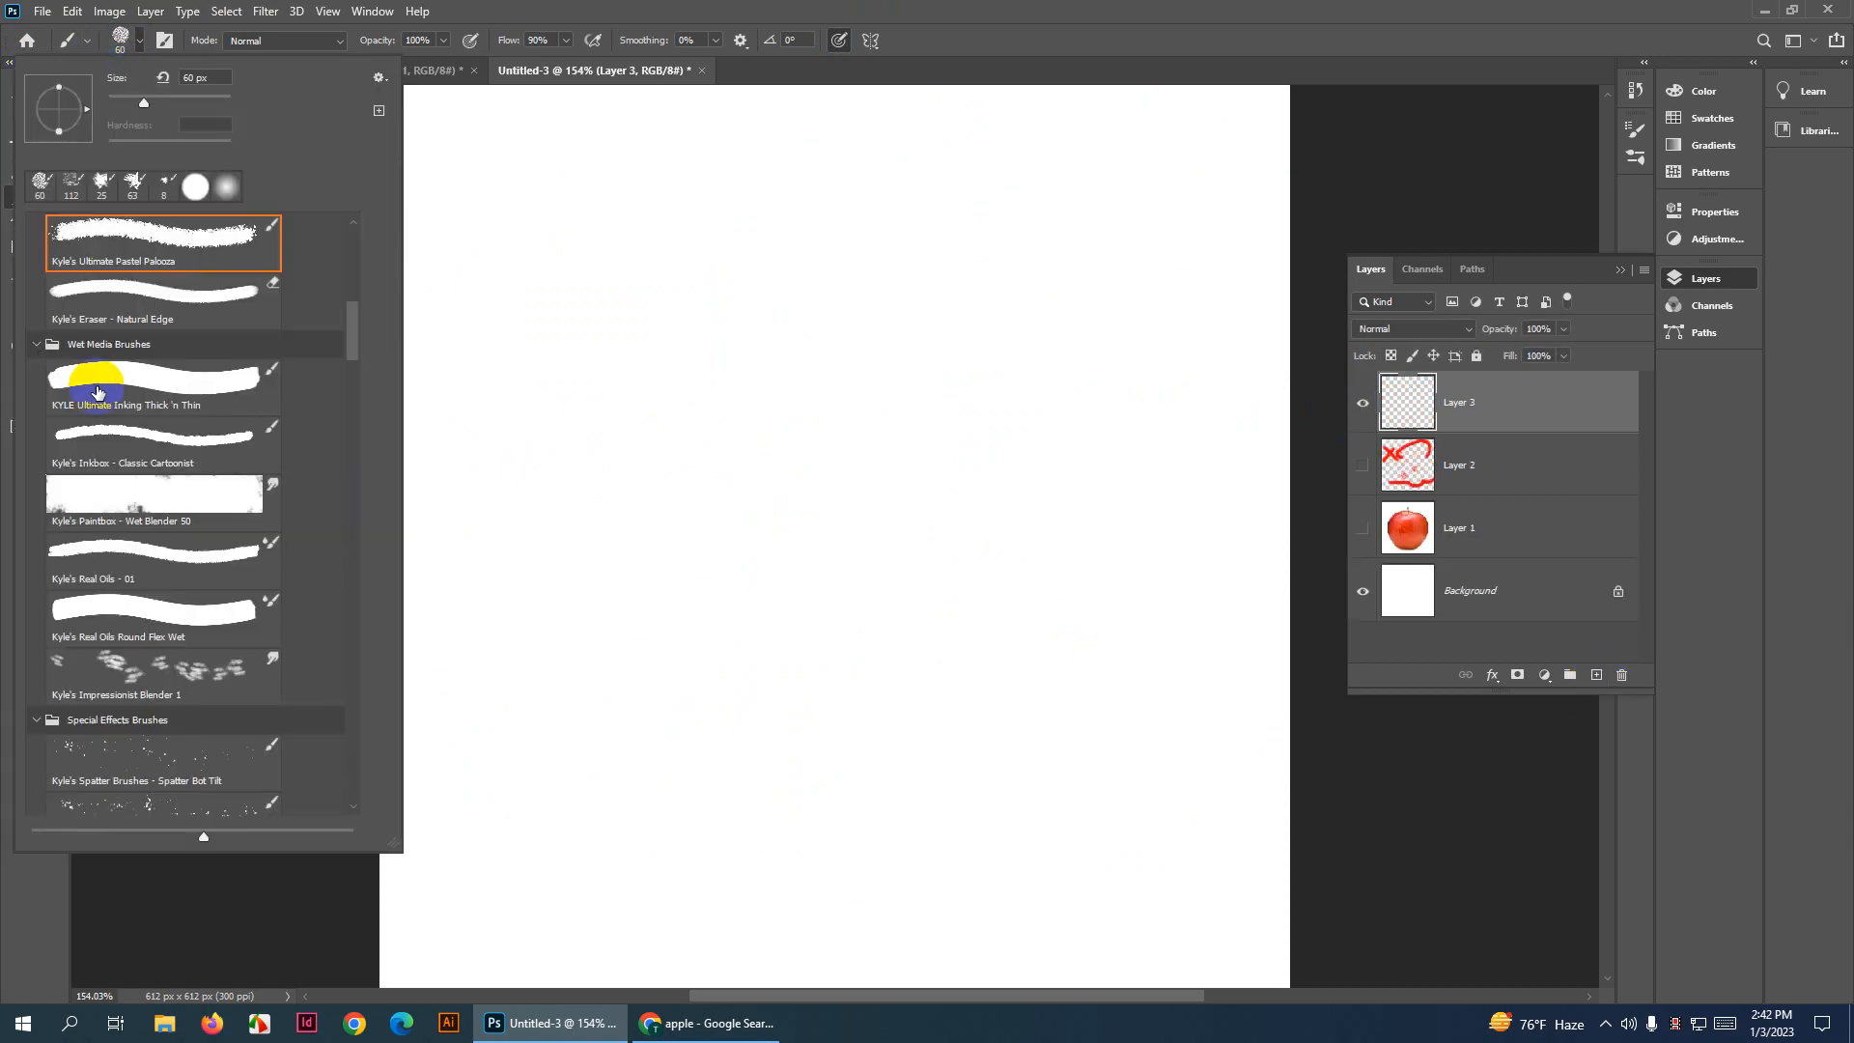
pyautogui.click(76, 751)
pyautogui.moveTo(538, 703)
pyautogui.mouseDown()
pyautogui.moveTo(618, 353)
pyautogui.moveTo(705, 350)
pyautogui.moveTo(805, 408)
pyautogui.moveTo(880, 561)
pyautogui.moveTo(671, 592)
pyautogui.moveTo(591, 658)
pyautogui.moveTo(629, 552)
pyautogui.moveTo(1064, 295)
pyautogui.moveTo(1025, 169)
pyautogui.moveTo(817, 161)
pyautogui.moveTo(605, 395)
pyautogui.moveTo(838, 607)
pyautogui.moveTo(1076, 521)
pyautogui.moveTo(1072, 650)
pyautogui.moveTo(827, 758)
pyautogui.moveTo(450, 563)
pyautogui.moveTo(533, 431)
pyautogui.moveTo(909, 437)
pyautogui.mouseUp()
pyautogui.scroll(-1, 598, 417)
pyautogui.hscroll(1, 599, 417)
pyautogui.scroll(1, 910, 437)
pyautogui.moveTo(887, 257)
pyautogui.mouseDown()
pyautogui.moveTo(752, 237)
pyautogui.moveTo(813, 268)
pyautogui.moveTo(990, 500)
pyautogui.moveTo(745, 392)
pyautogui.moveTo(1087, 521)
pyautogui.moveTo(1098, 379)
pyautogui.moveTo(757, 798)
pyautogui.mouseUp()
pyautogui.scroll(-1, 757, 799)
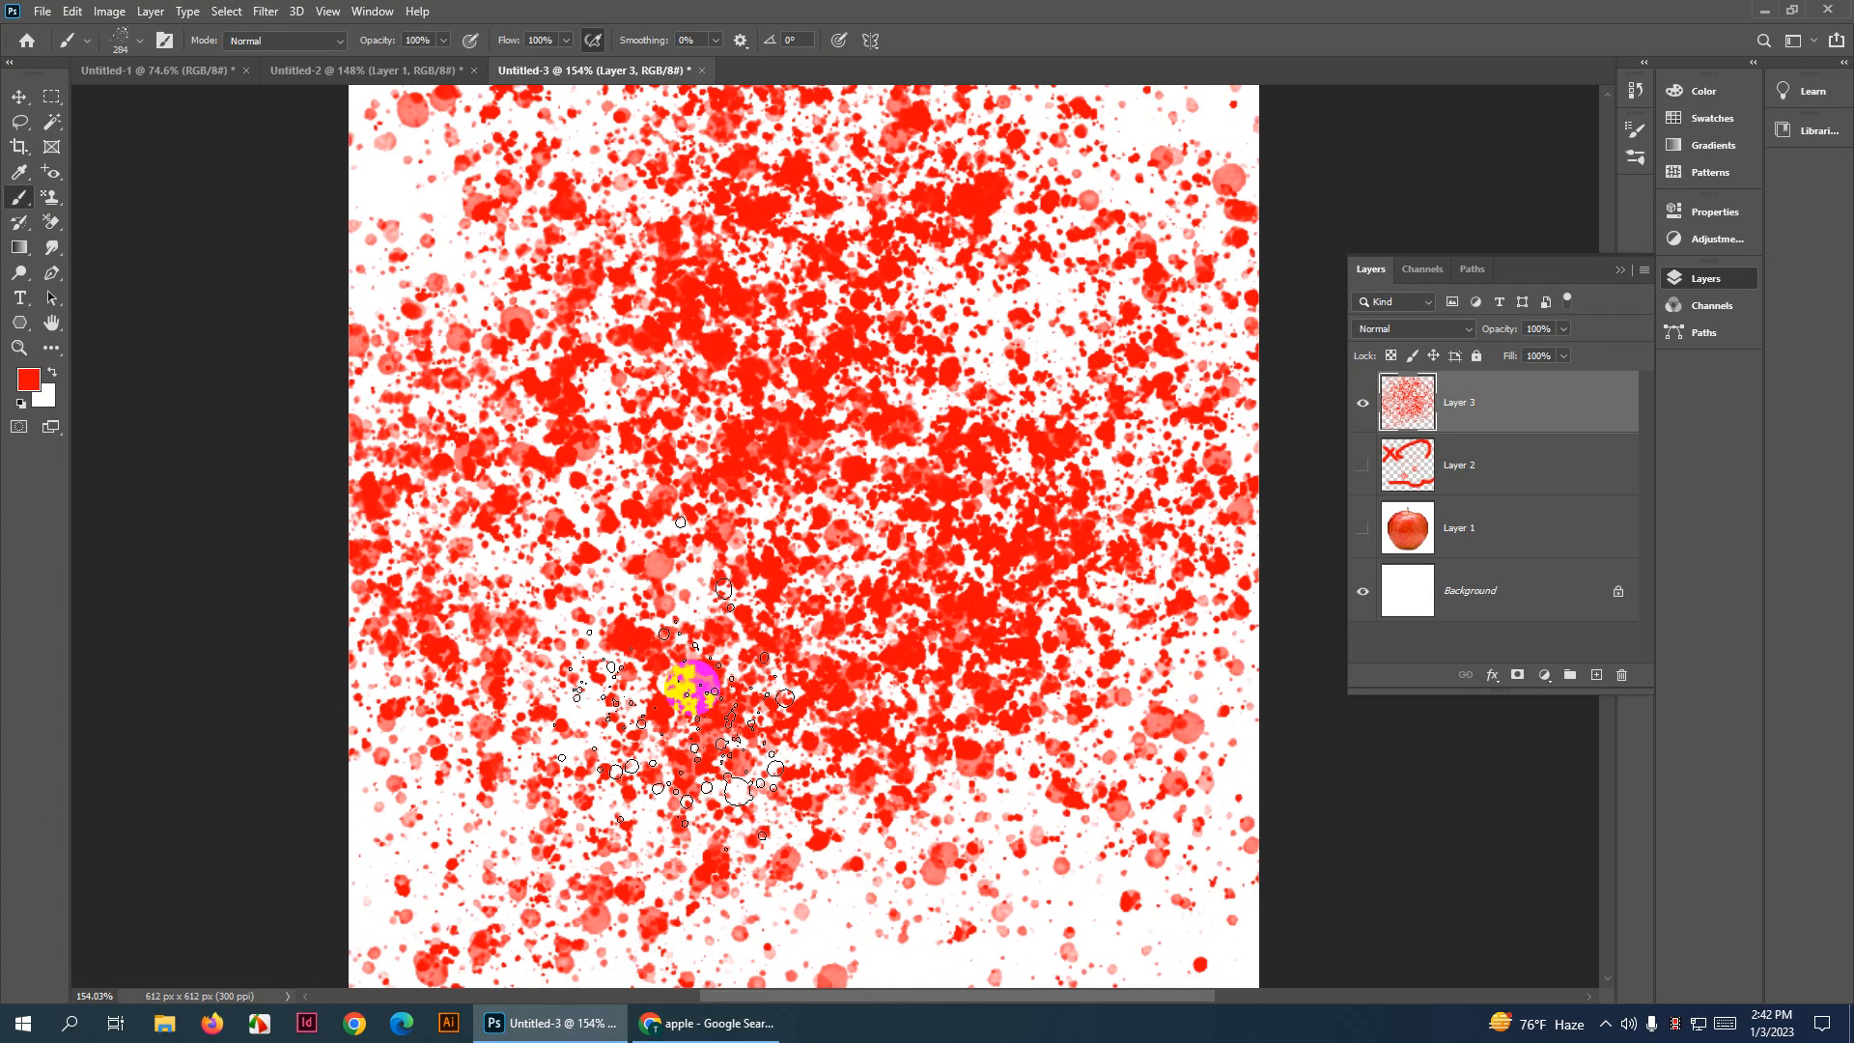
pyautogui.moveTo(692, 670)
pyautogui.mouseDown()
pyautogui.moveTo(603, 871)
pyautogui.moveTo(920, 845)
pyautogui.moveTo(1026, 808)
pyautogui.moveTo(584, 784)
pyautogui.moveTo(478, 406)
pyautogui.moveTo(692, 487)
pyautogui.moveTo(744, 405)
pyautogui.mouseUp()
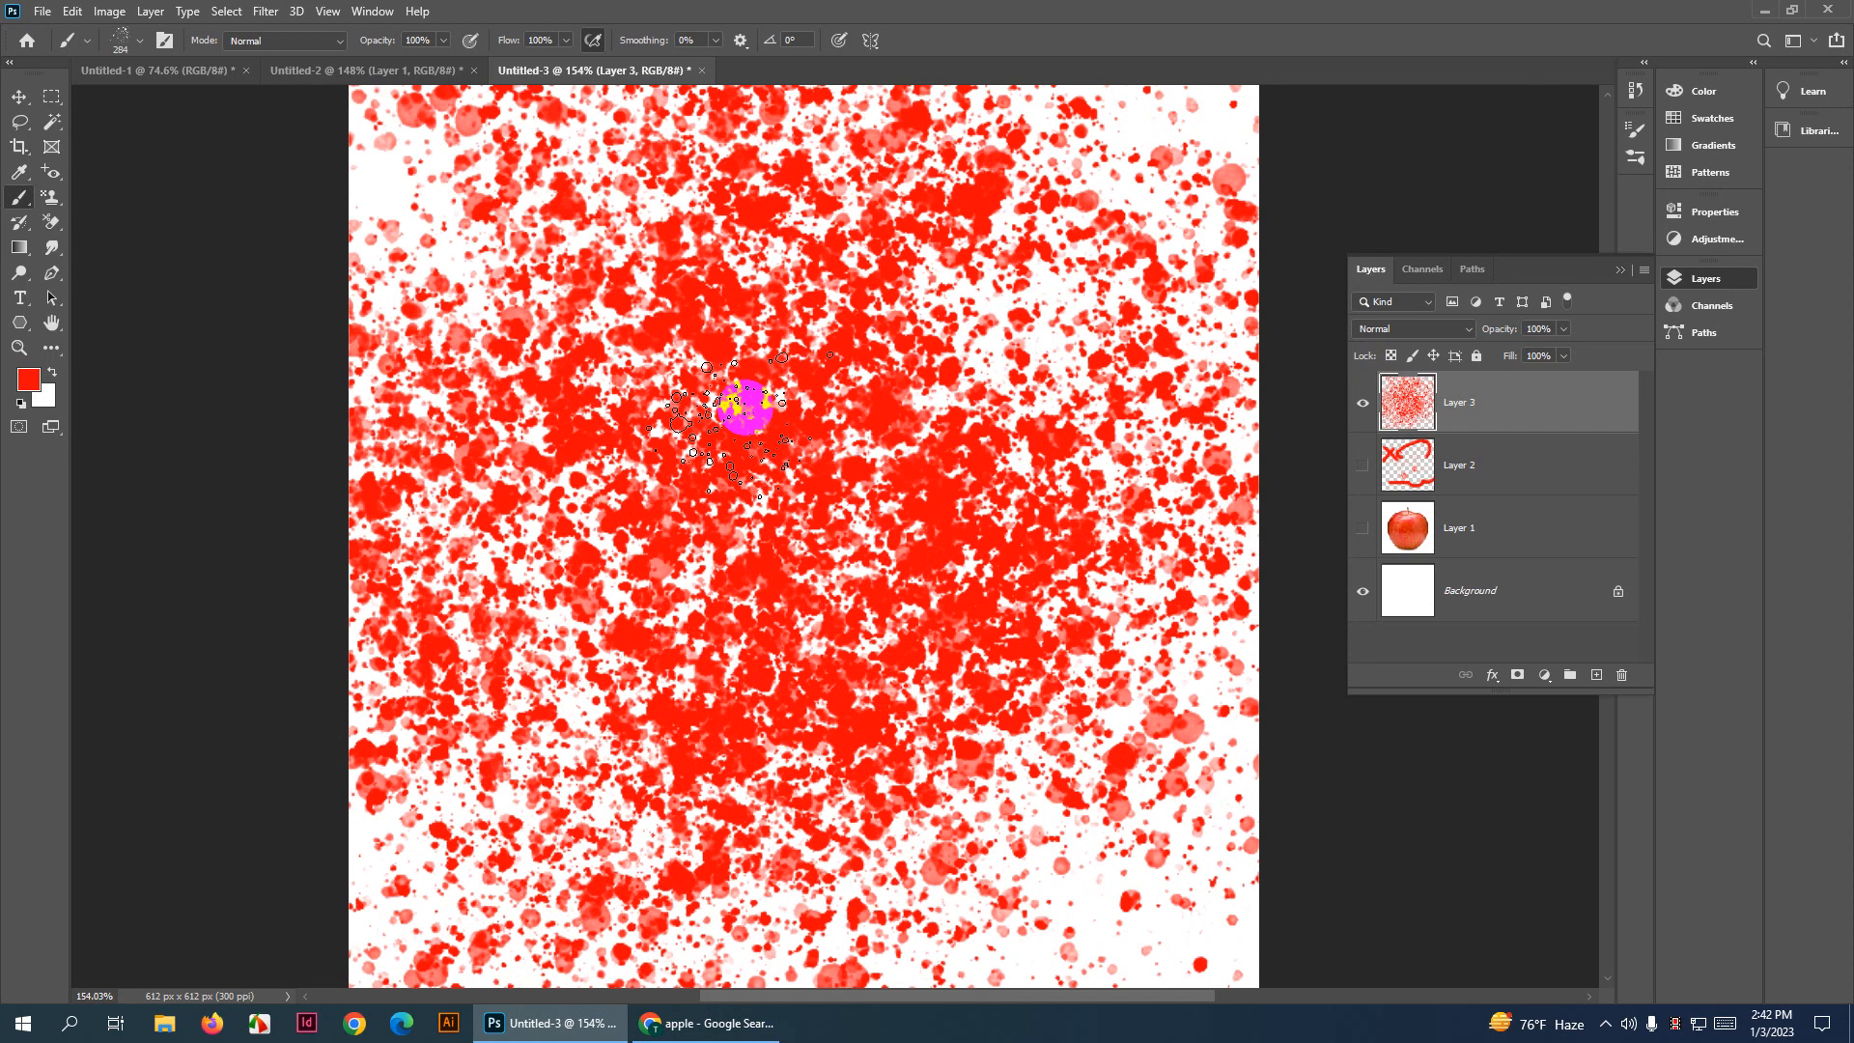
# Undo all the spatter strokes and the creation of their layer
pyautogui.hotkey('ctrl', 'z')
pyautogui.hotkey('ctrl', 'z')
pyautogui.hotkey('ctrl', 'z')
pyautogui.hotkey('ctrl', 'z')
pyautogui.hotkey('ctrl', 'z')
pyautogui.hotkey('ctrl', 'z')
pyautogui.hotkey('ctrl', 'z')
pyautogui.hotkey('ctrl', 'z')
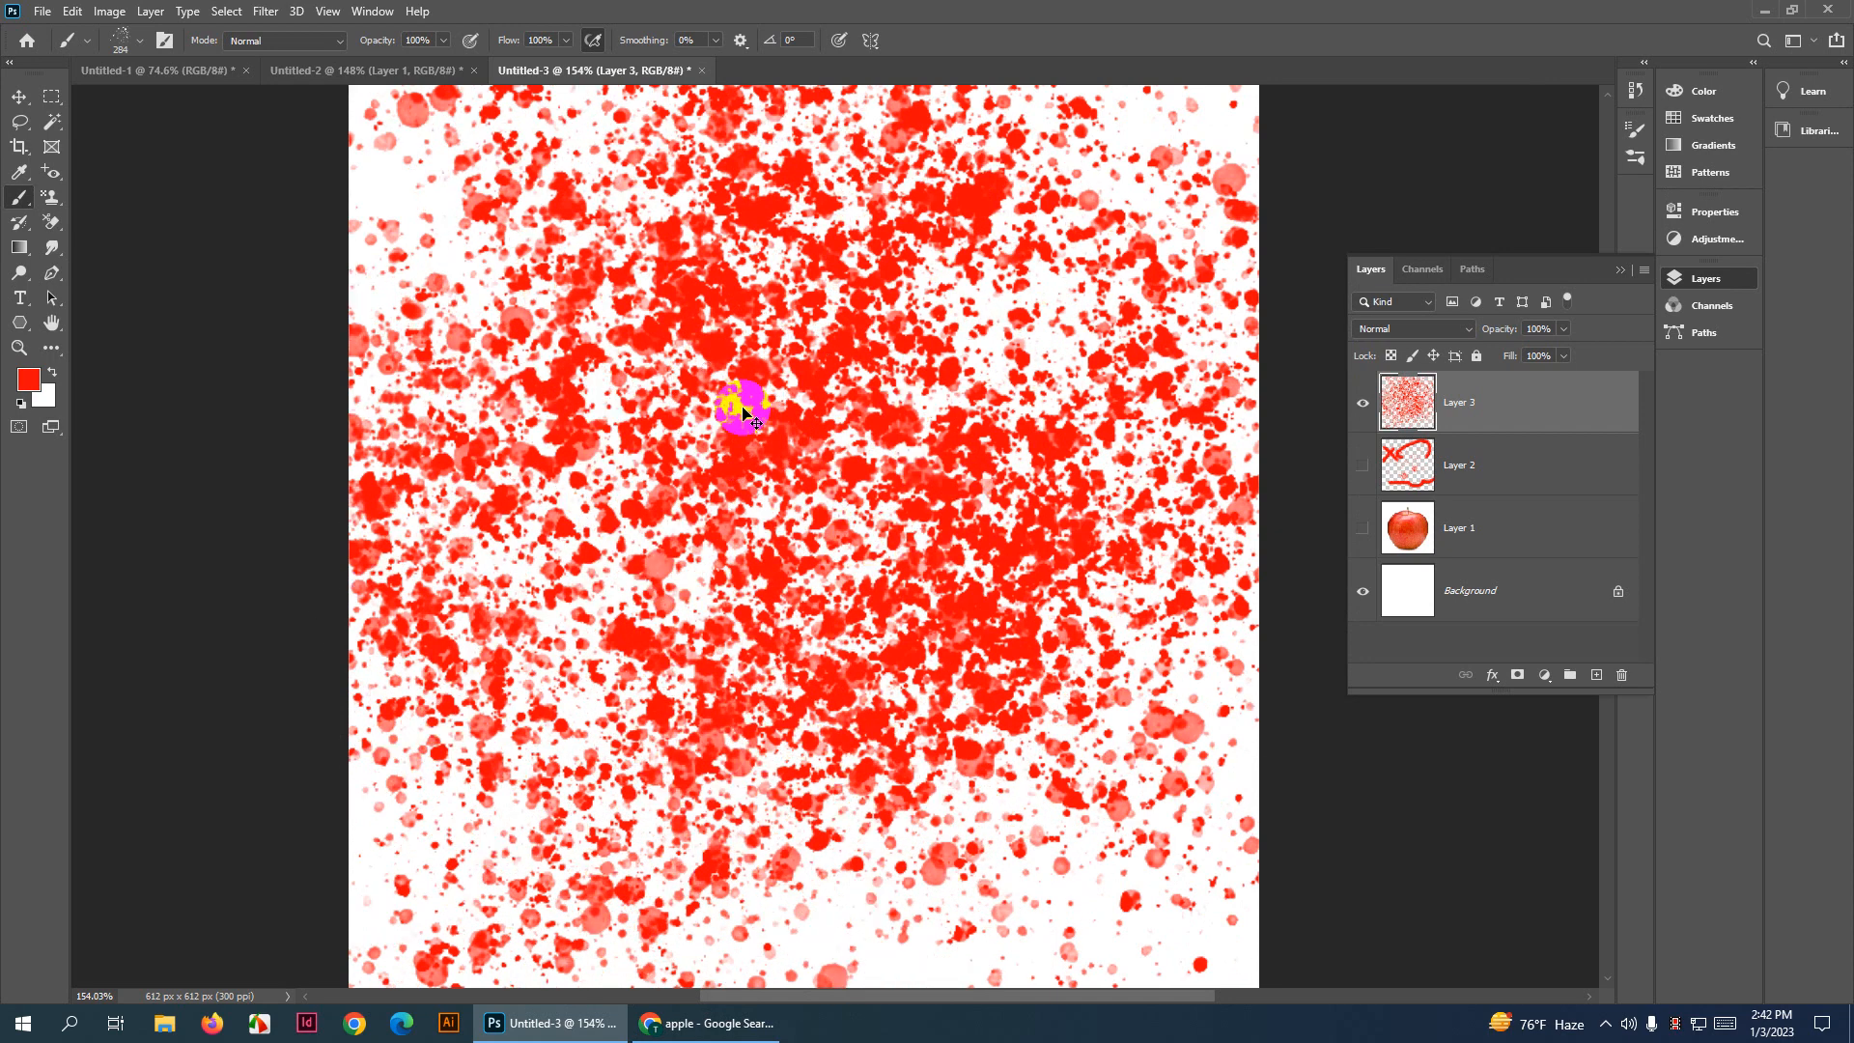
pyautogui.hotkey('ctrl', 'z')
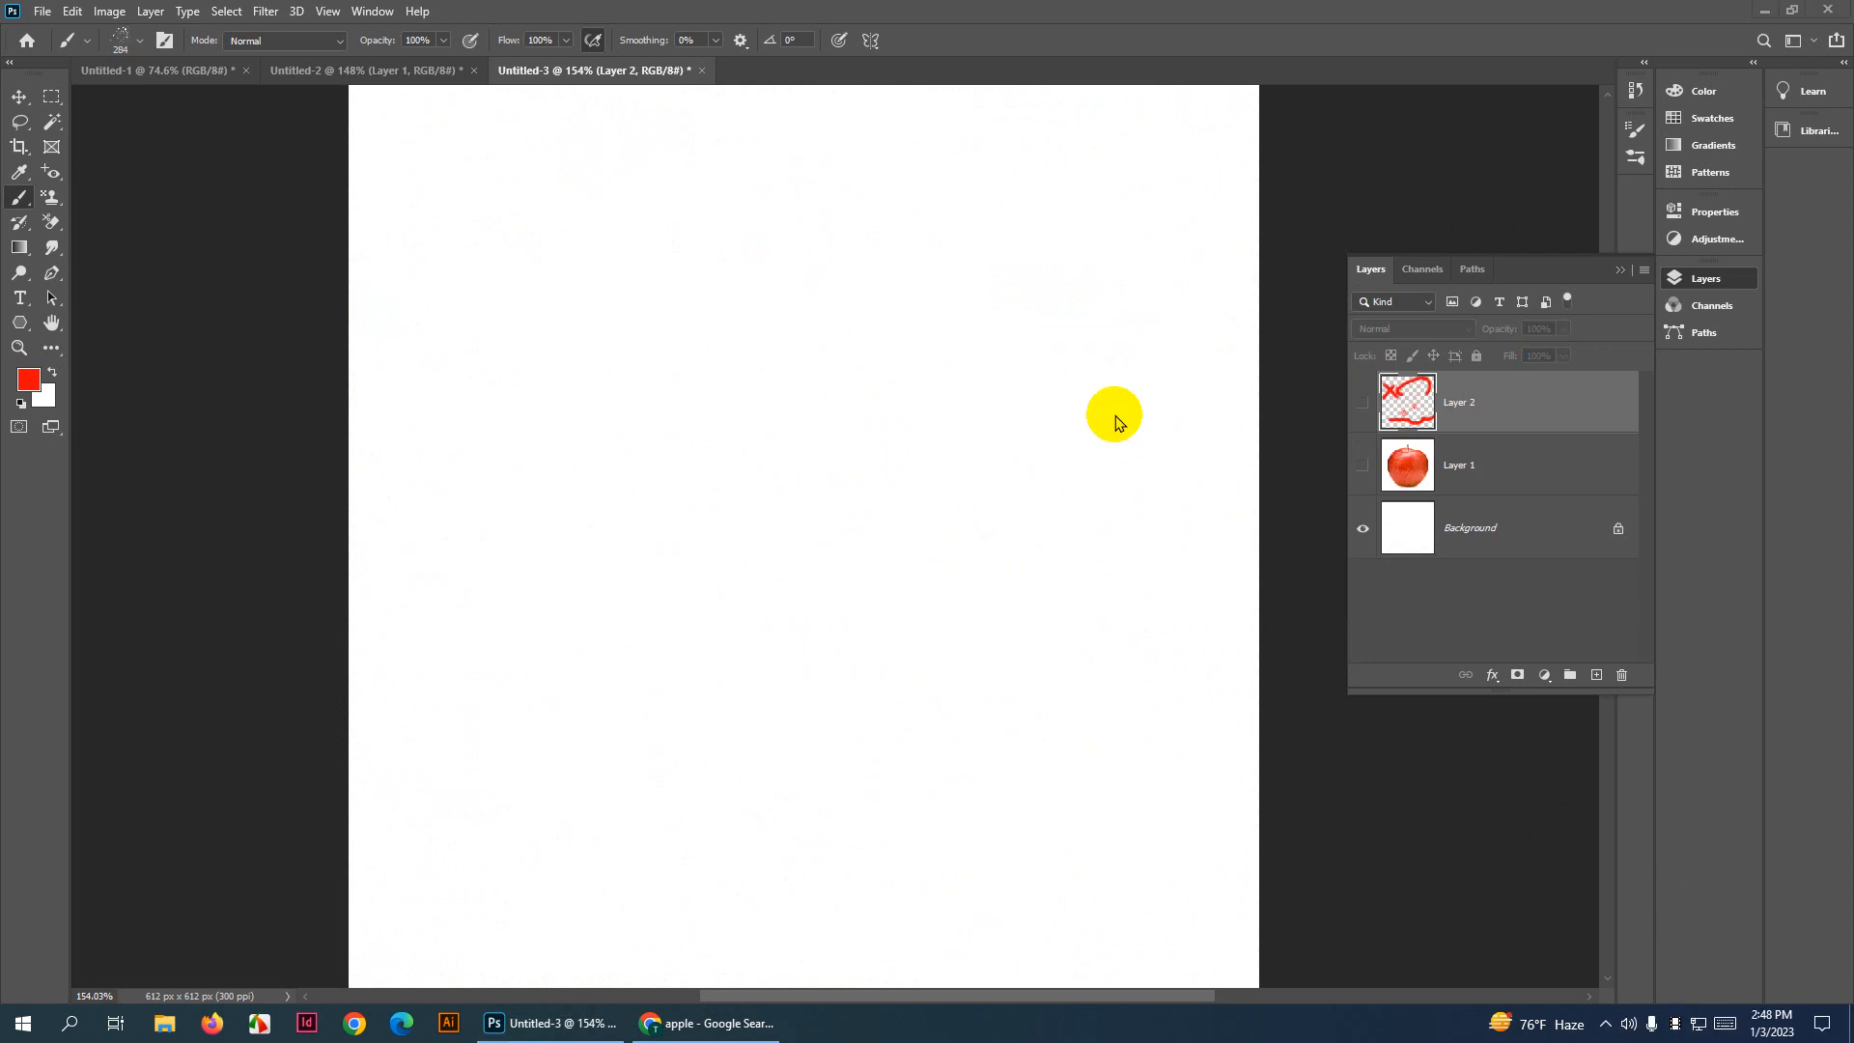
# Create a new layer above Layer 2 and choose the Kyle's Screentones 38 preset for the Brush tool
pyautogui.rightClick(19, 197)
pyautogui.click(75, 194)
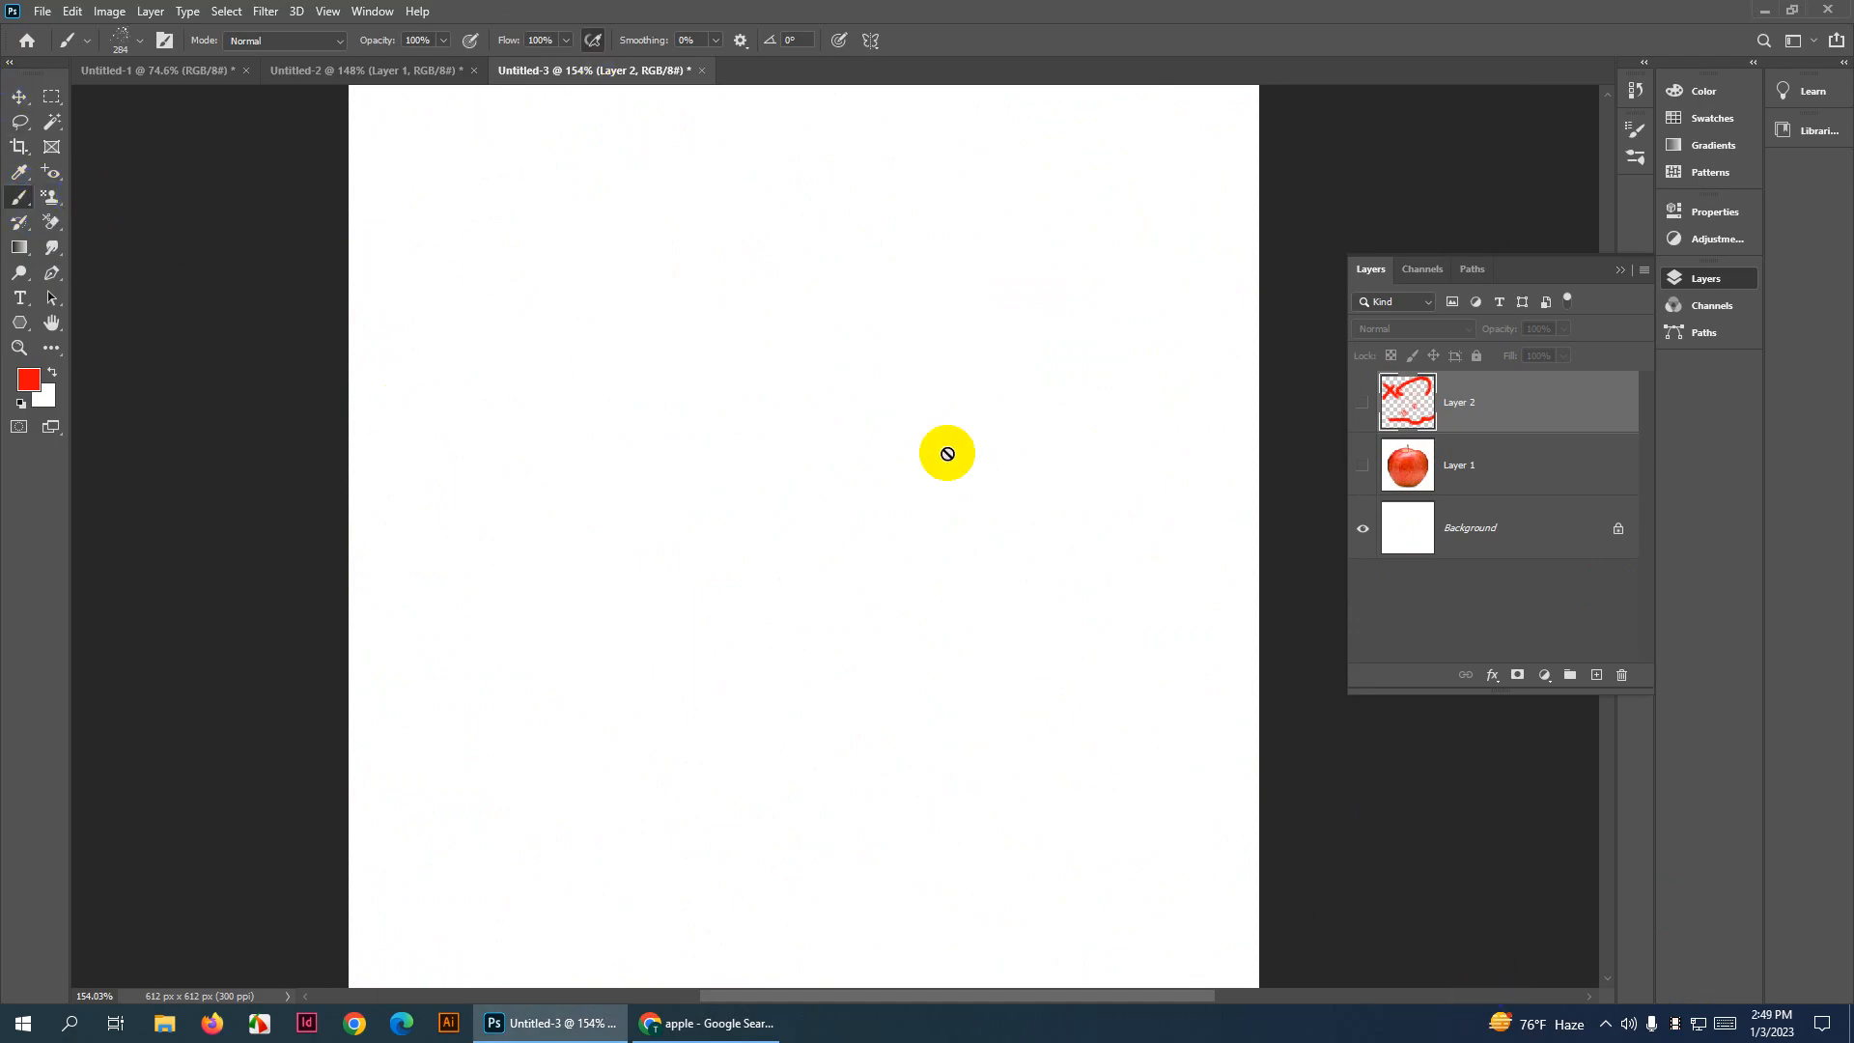
pyautogui.click(1584, 676)
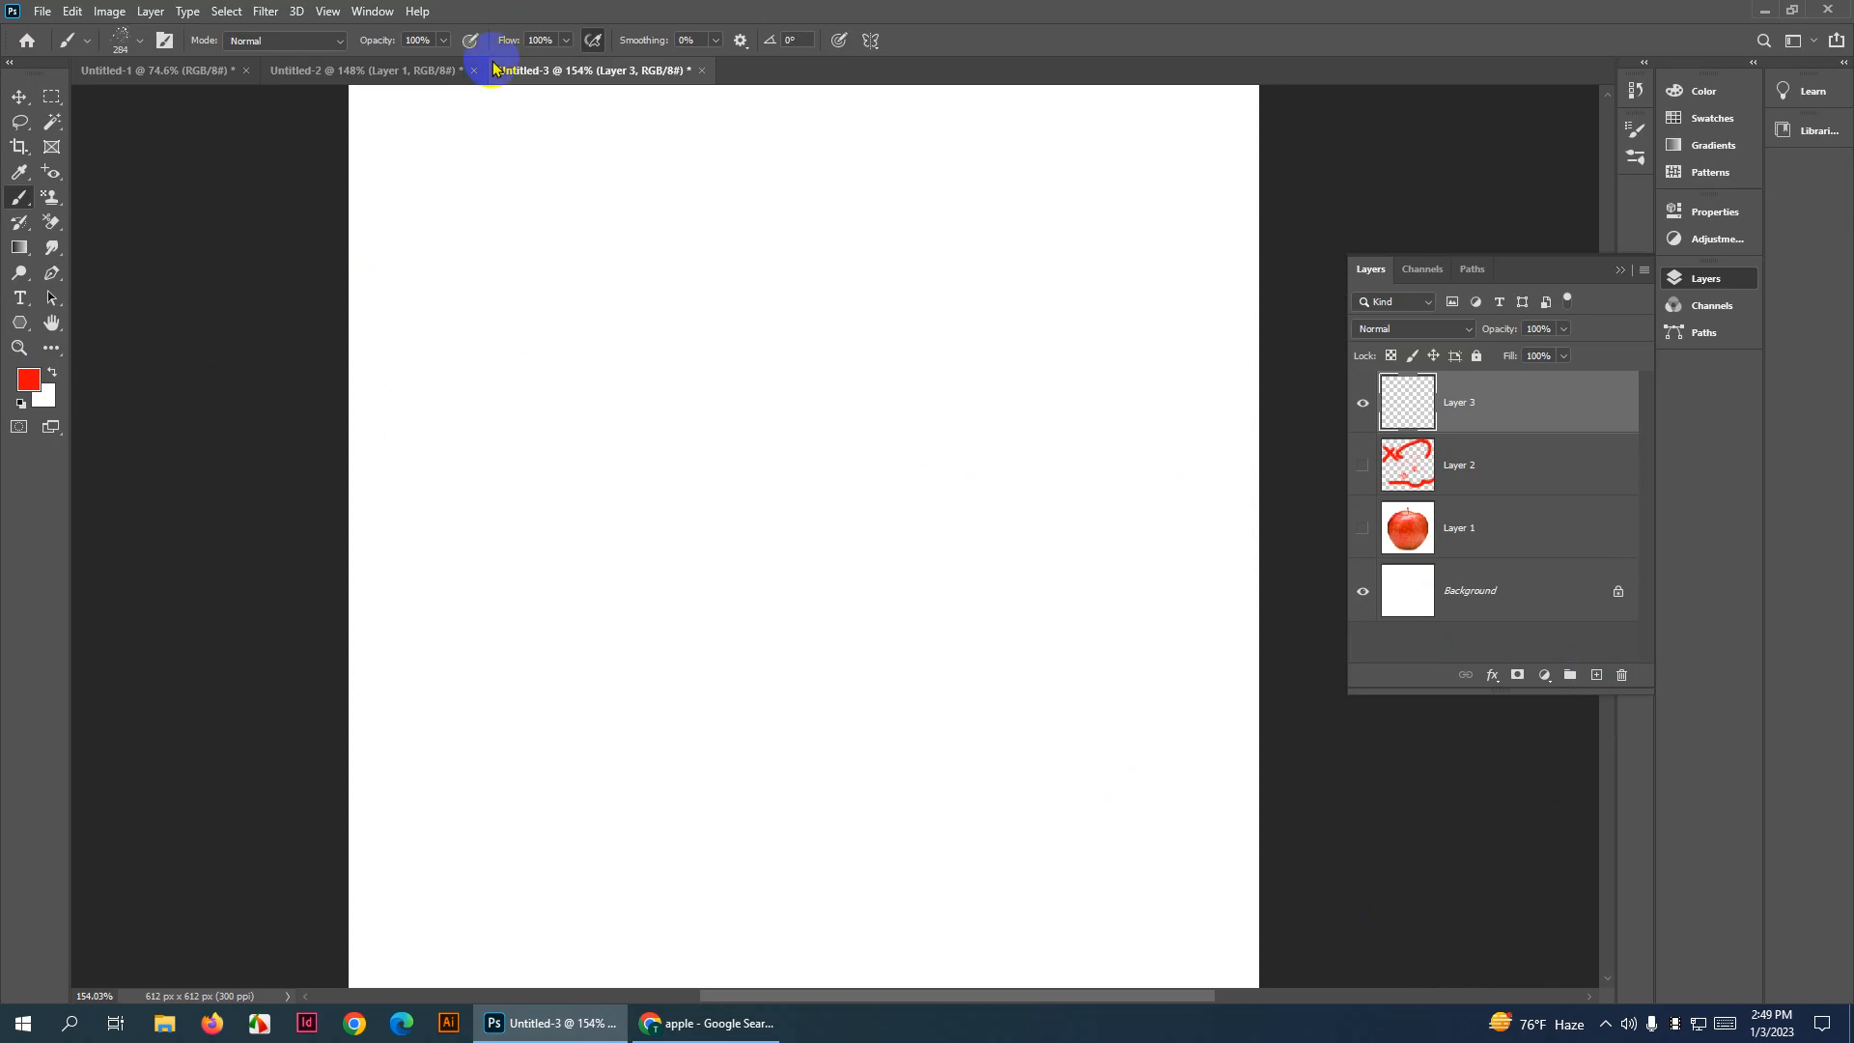
pyautogui.click(152, 44)
pyautogui.scroll(-5, 219, 604)
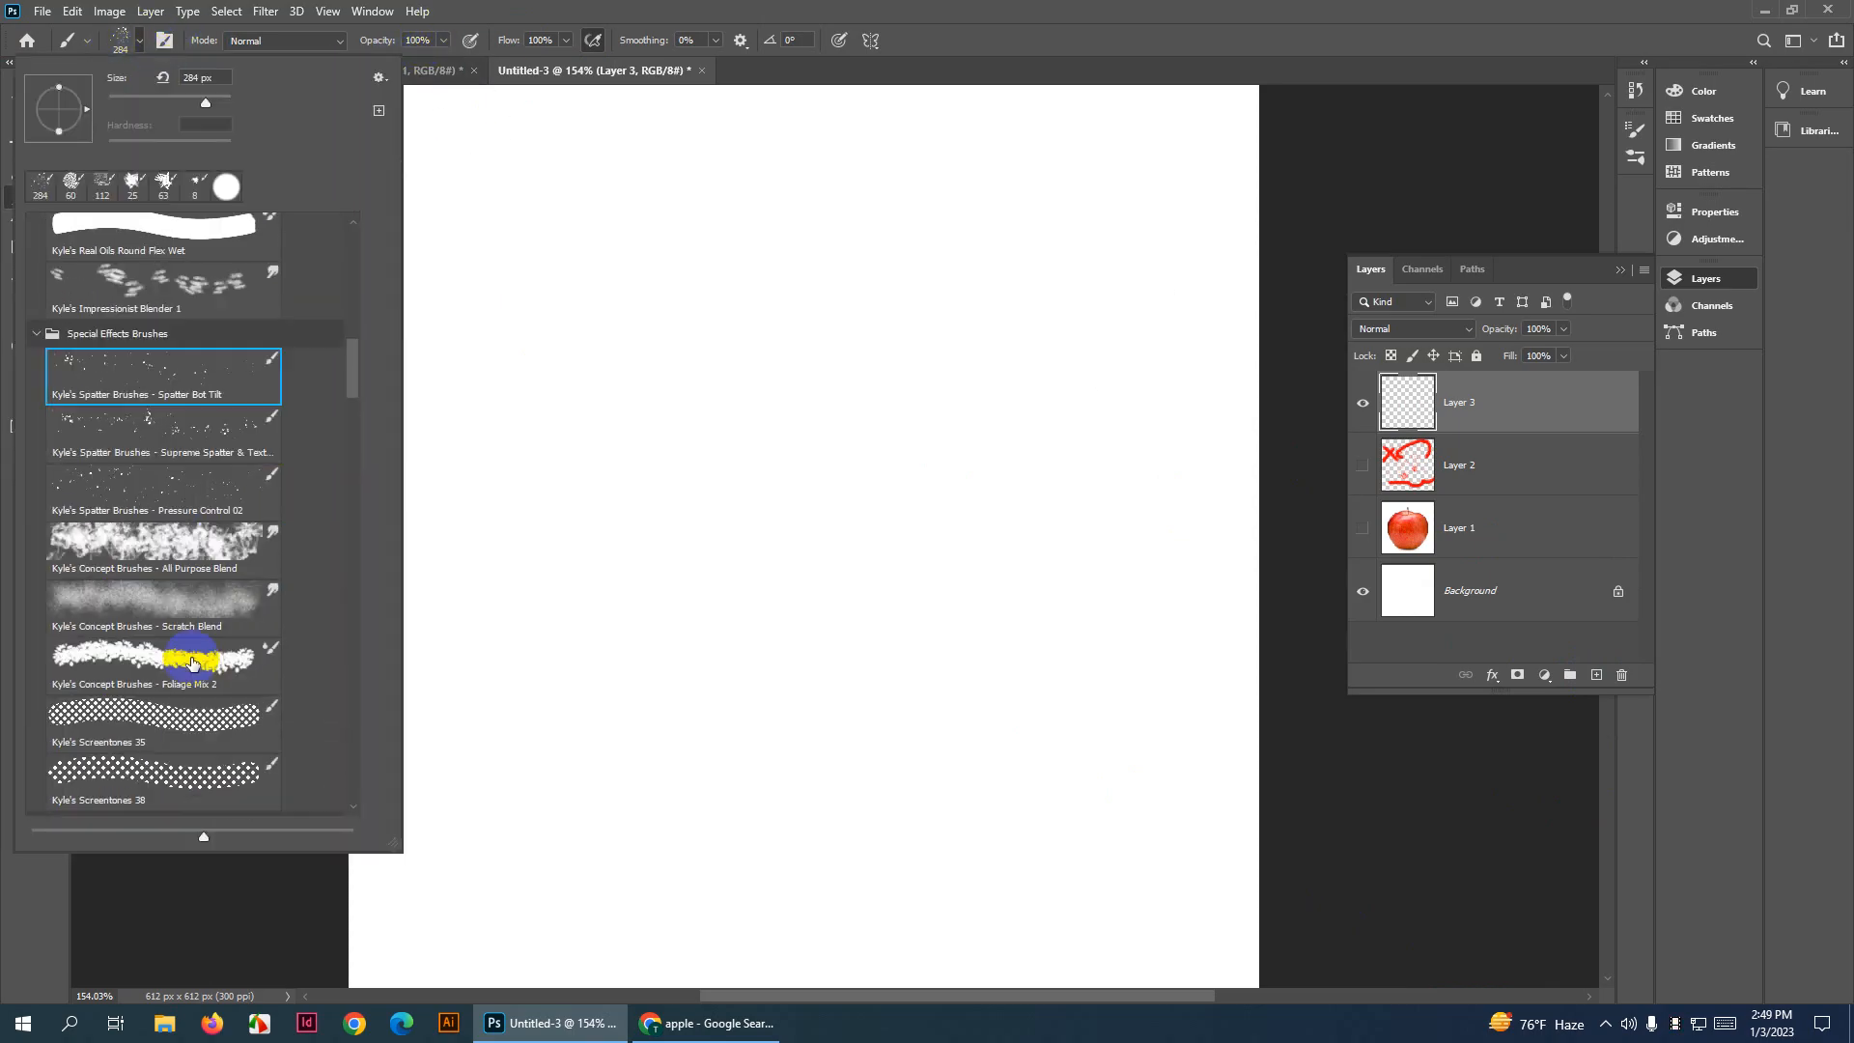
pyautogui.scroll(-2, 175, 740)
pyautogui.click(197, 636)
# Enlarge the screentone brush to about 129 px and cover the whole canvas with red halftone dots
pyautogui.moveTo(563, 364)
pyautogui.mouseDown()
pyautogui.moveTo(877, 331)
pyautogui.moveTo(889, 252)
pyautogui.moveTo(679, 604)
pyautogui.mouseUp()
pyautogui.keyDown('alt'); pyautogui.rightClick(679, 604); pyautogui.keyUp('alt')
pyautogui.moveTo(850, 531)
pyautogui.mouseDown()
pyautogui.moveTo(579, 624)
pyautogui.moveTo(385, 377)
pyautogui.moveTo(741, 412)
pyautogui.moveTo(1117, 257)
pyautogui.moveTo(1138, 149)
pyautogui.mouseUp()
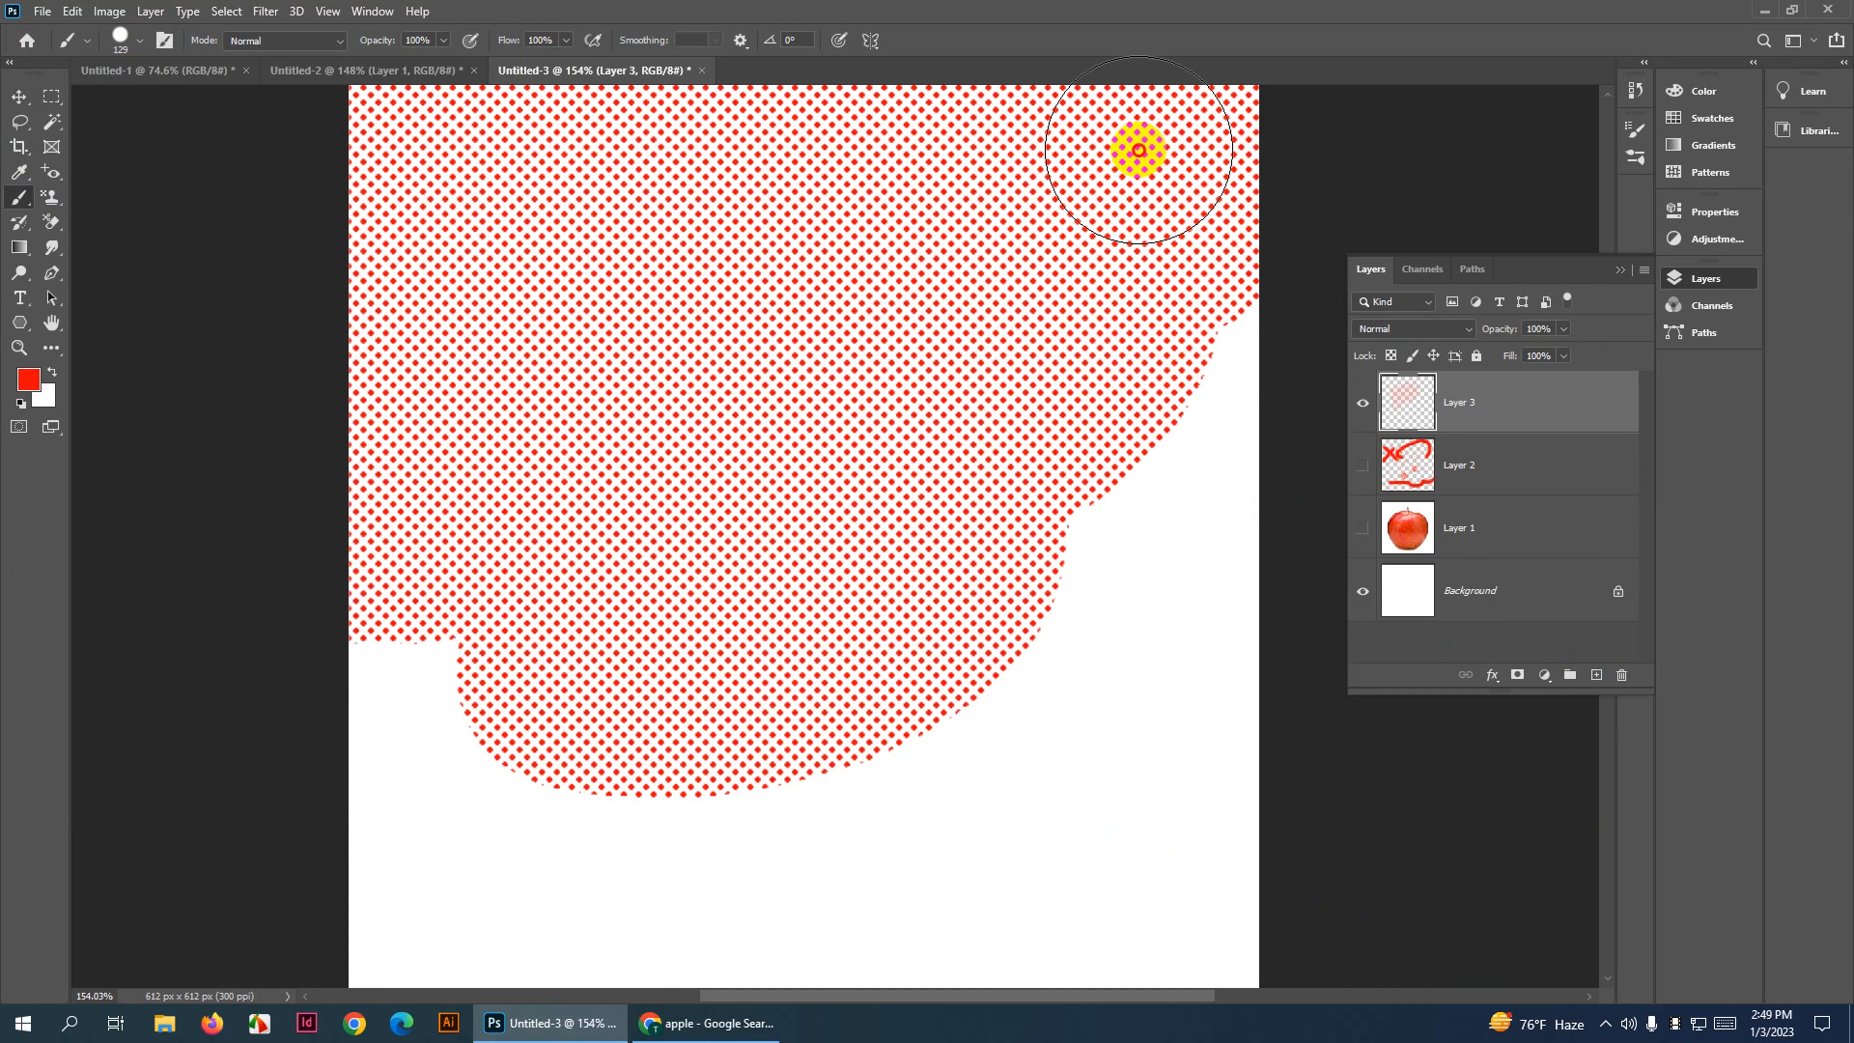
pyautogui.moveTo(571, 570)
pyautogui.mouseDown()
pyautogui.moveTo(1071, 409)
pyautogui.moveTo(1179, 443)
pyautogui.moveTo(1146, 786)
pyautogui.moveTo(973, 669)
pyautogui.moveTo(708, 798)
pyautogui.moveTo(1295, 889)
pyautogui.moveTo(756, 967)
pyautogui.moveTo(298, 981)
pyautogui.mouseUp()
pyautogui.scroll(-5, 530, 712)
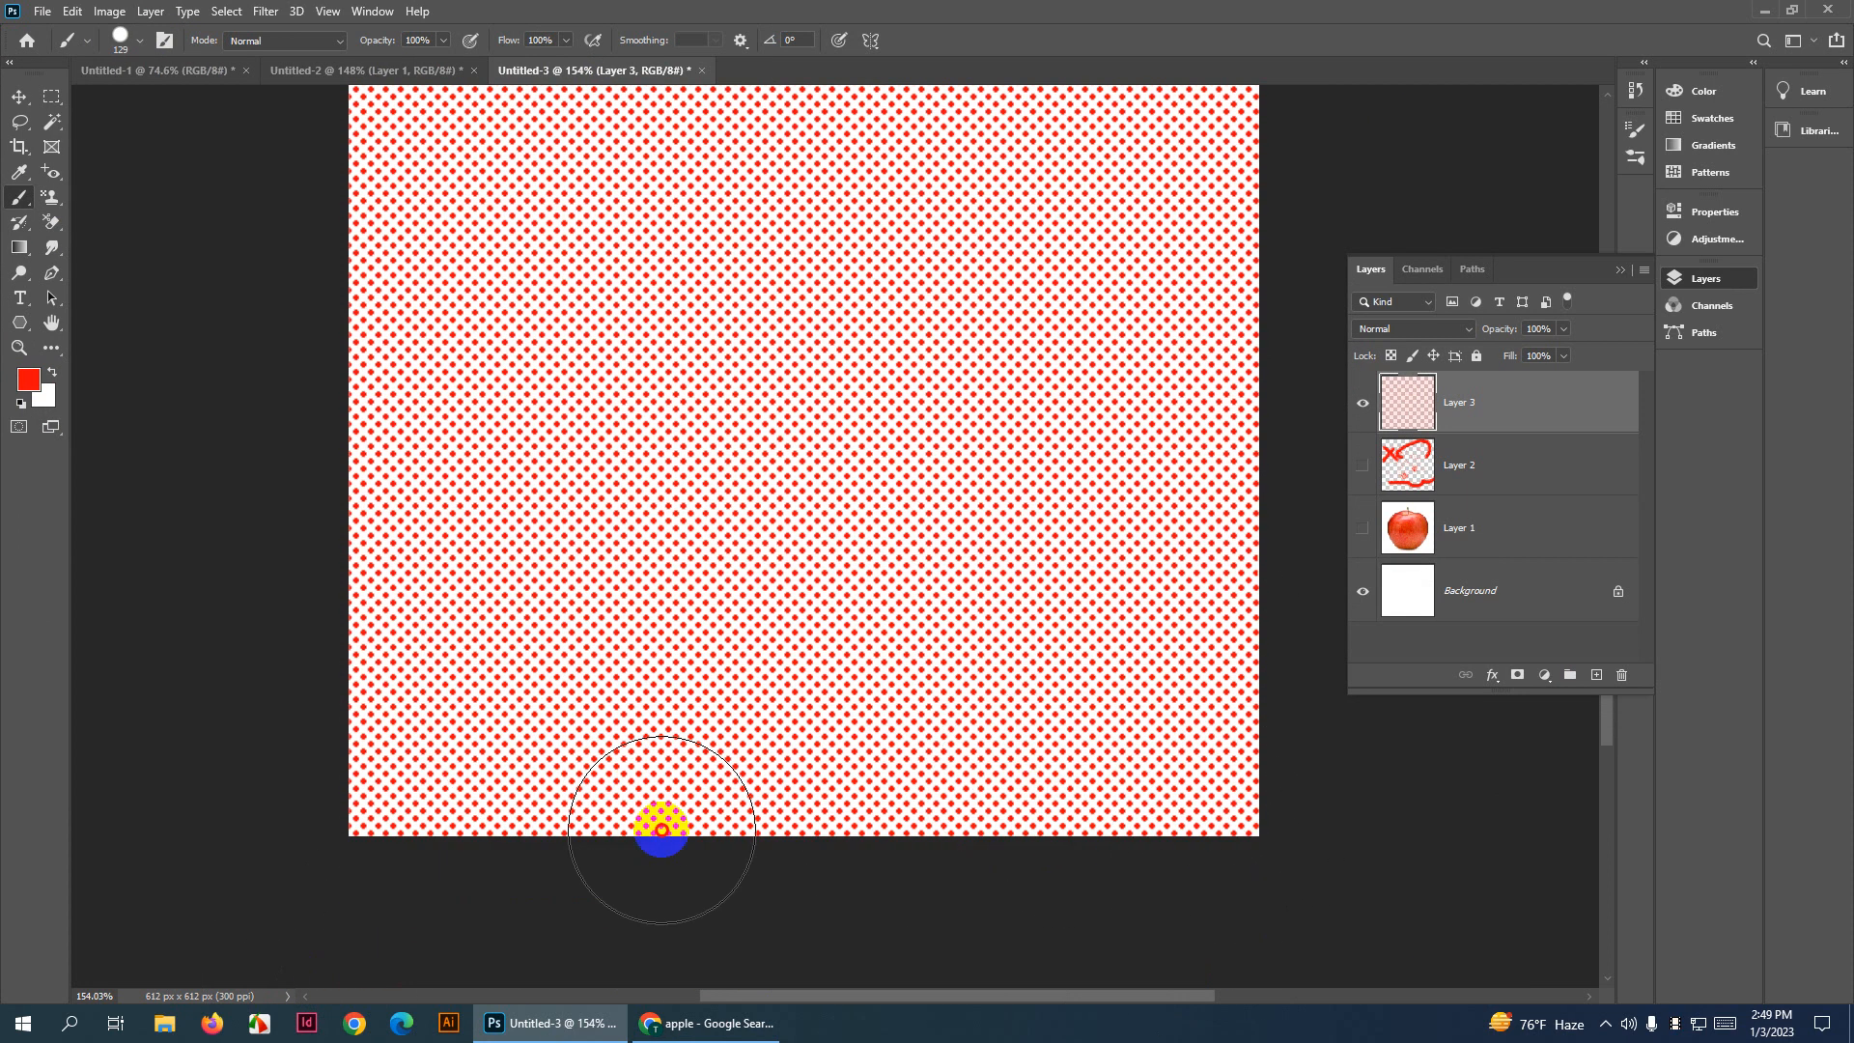
pyautogui.scroll(5, 1129, 641)
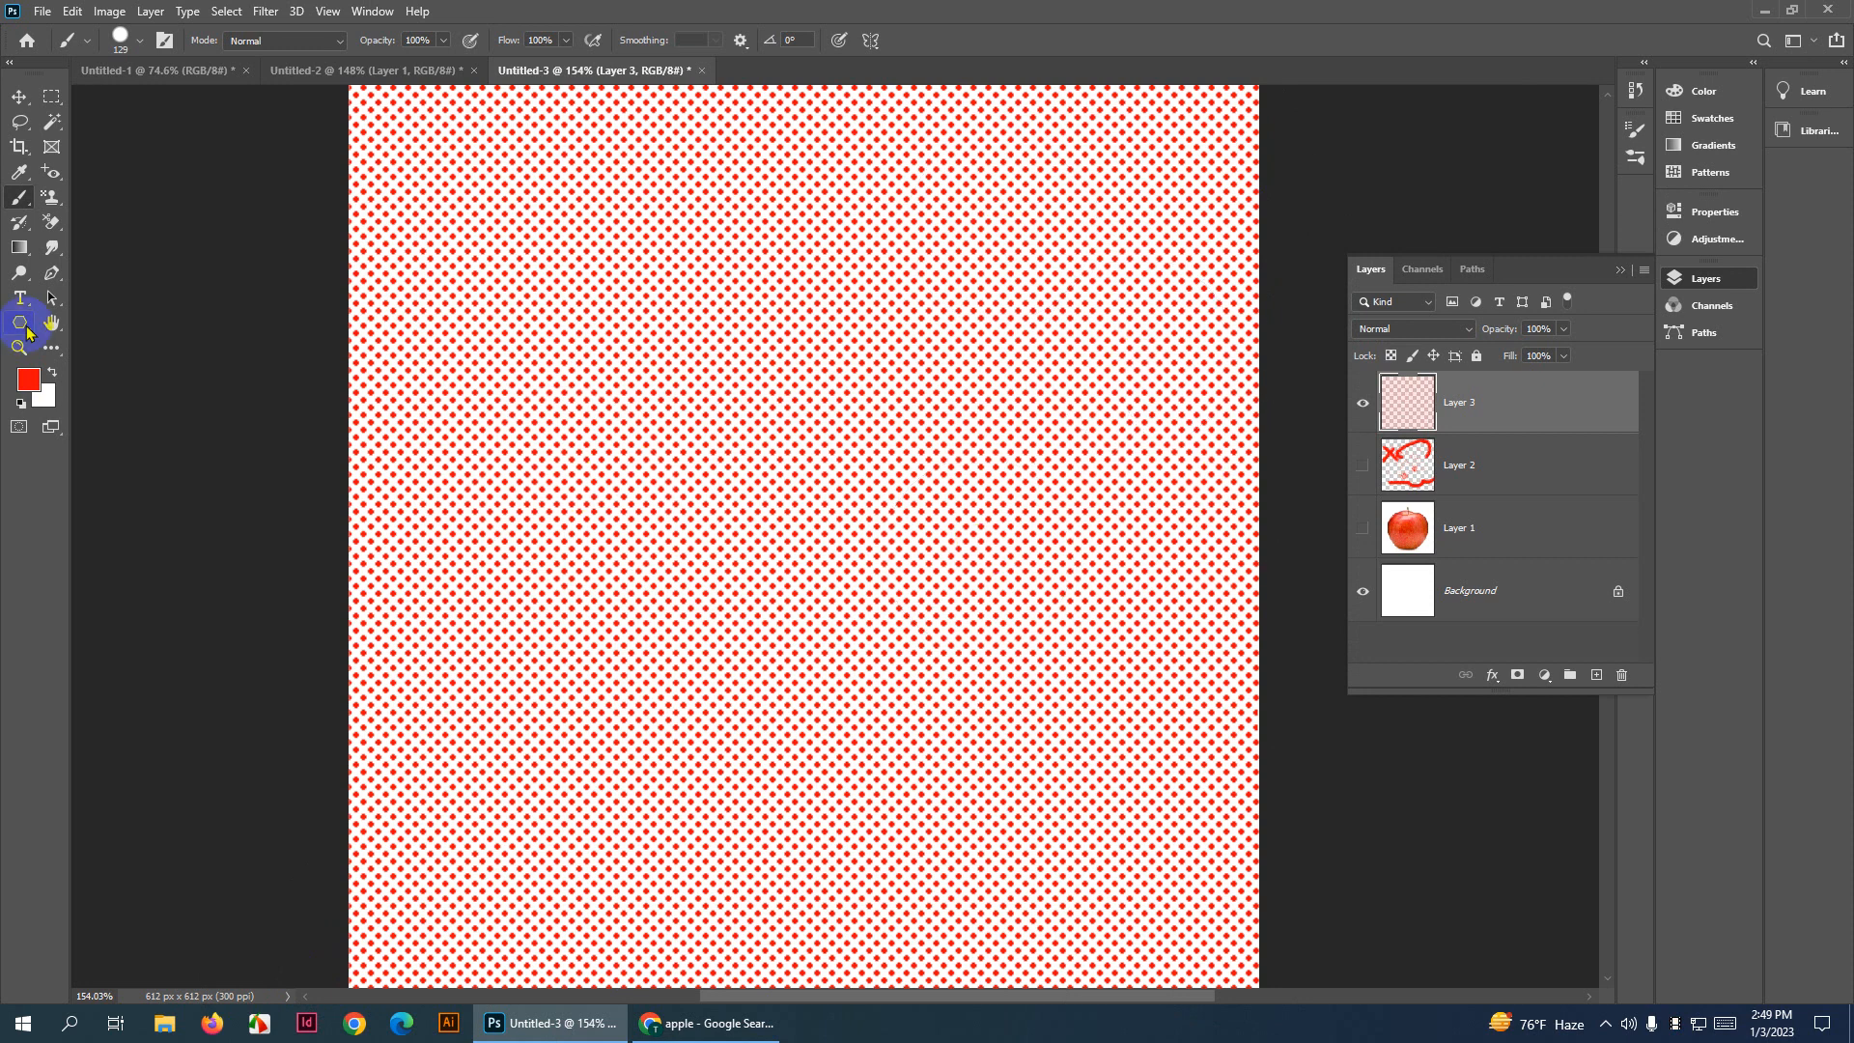
# Hide the dotted Layer 3 and create a new layer above it
pyautogui.click(1362, 403)
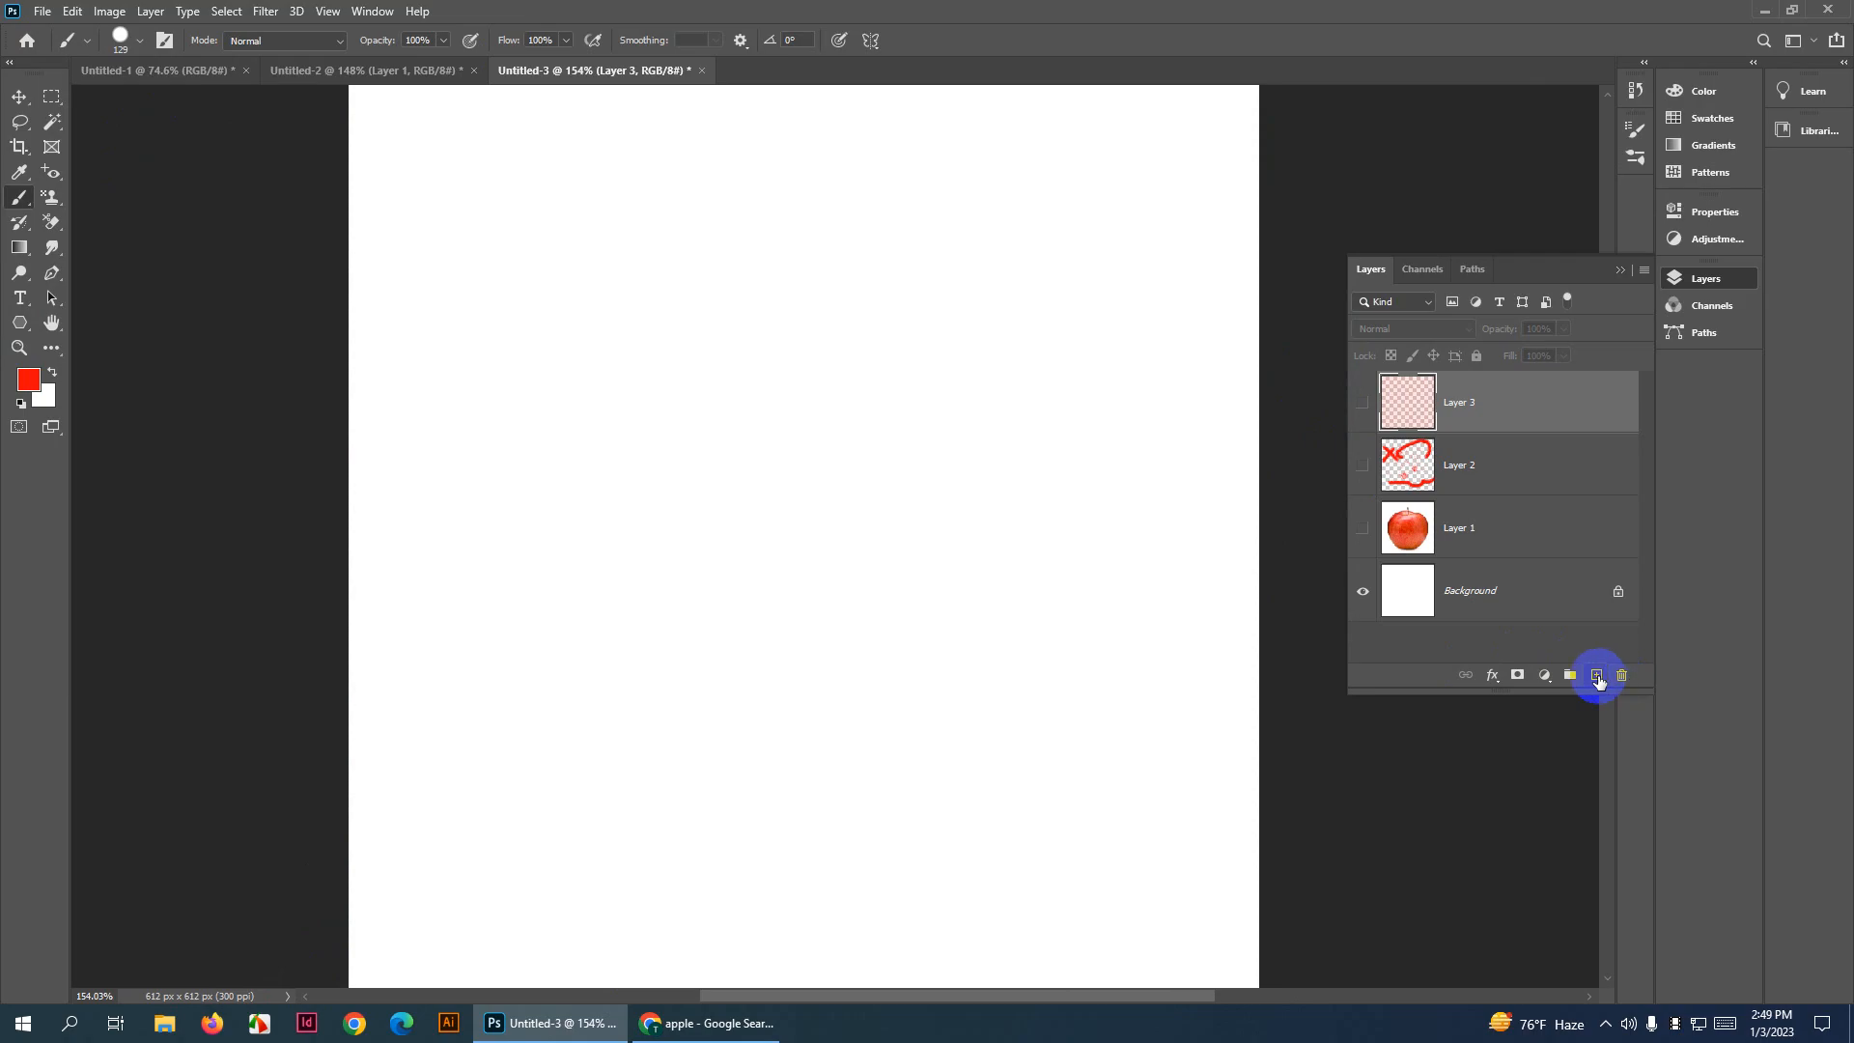
pyautogui.click(1596, 676)
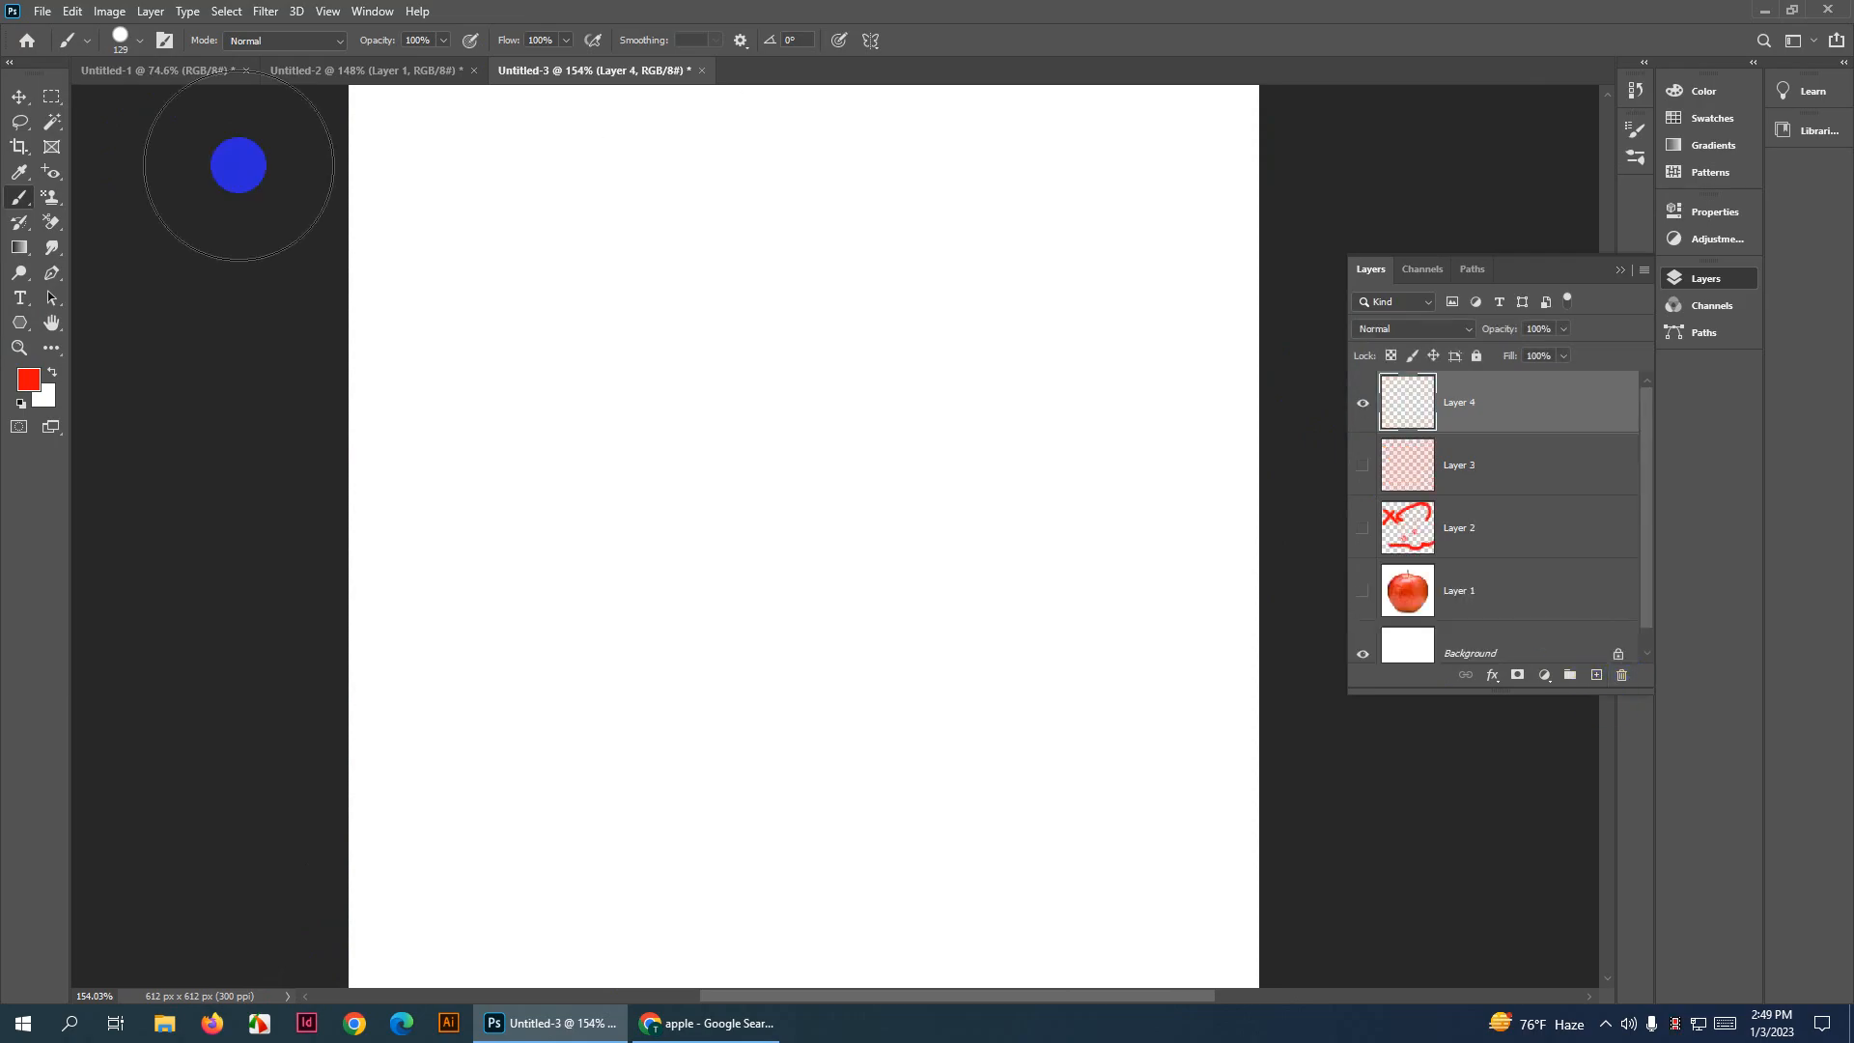
# Choose Tree Brush 3 from the conceptart_tree_brushes set and reduce its size to about 534 px
pyautogui.click(142, 45)
pyautogui.scroll(-5, 154, 666)
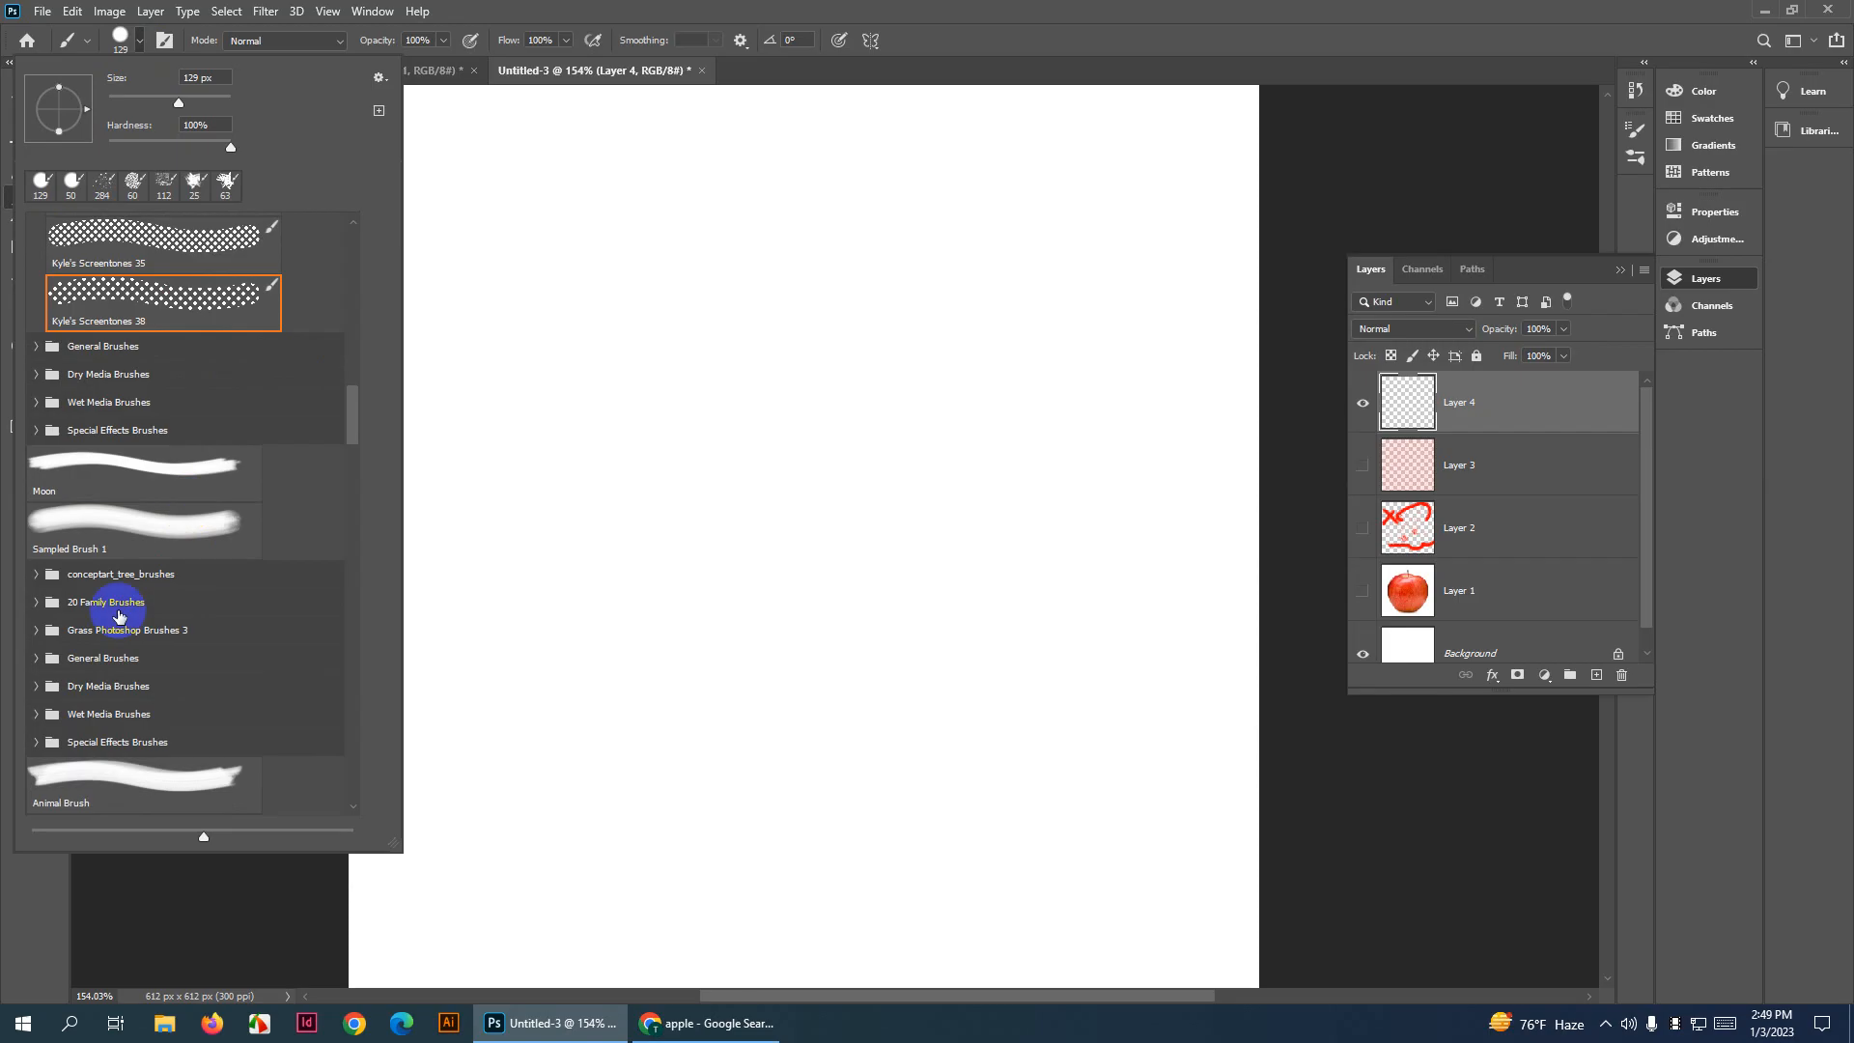
pyautogui.scroll(-1, 116, 615)
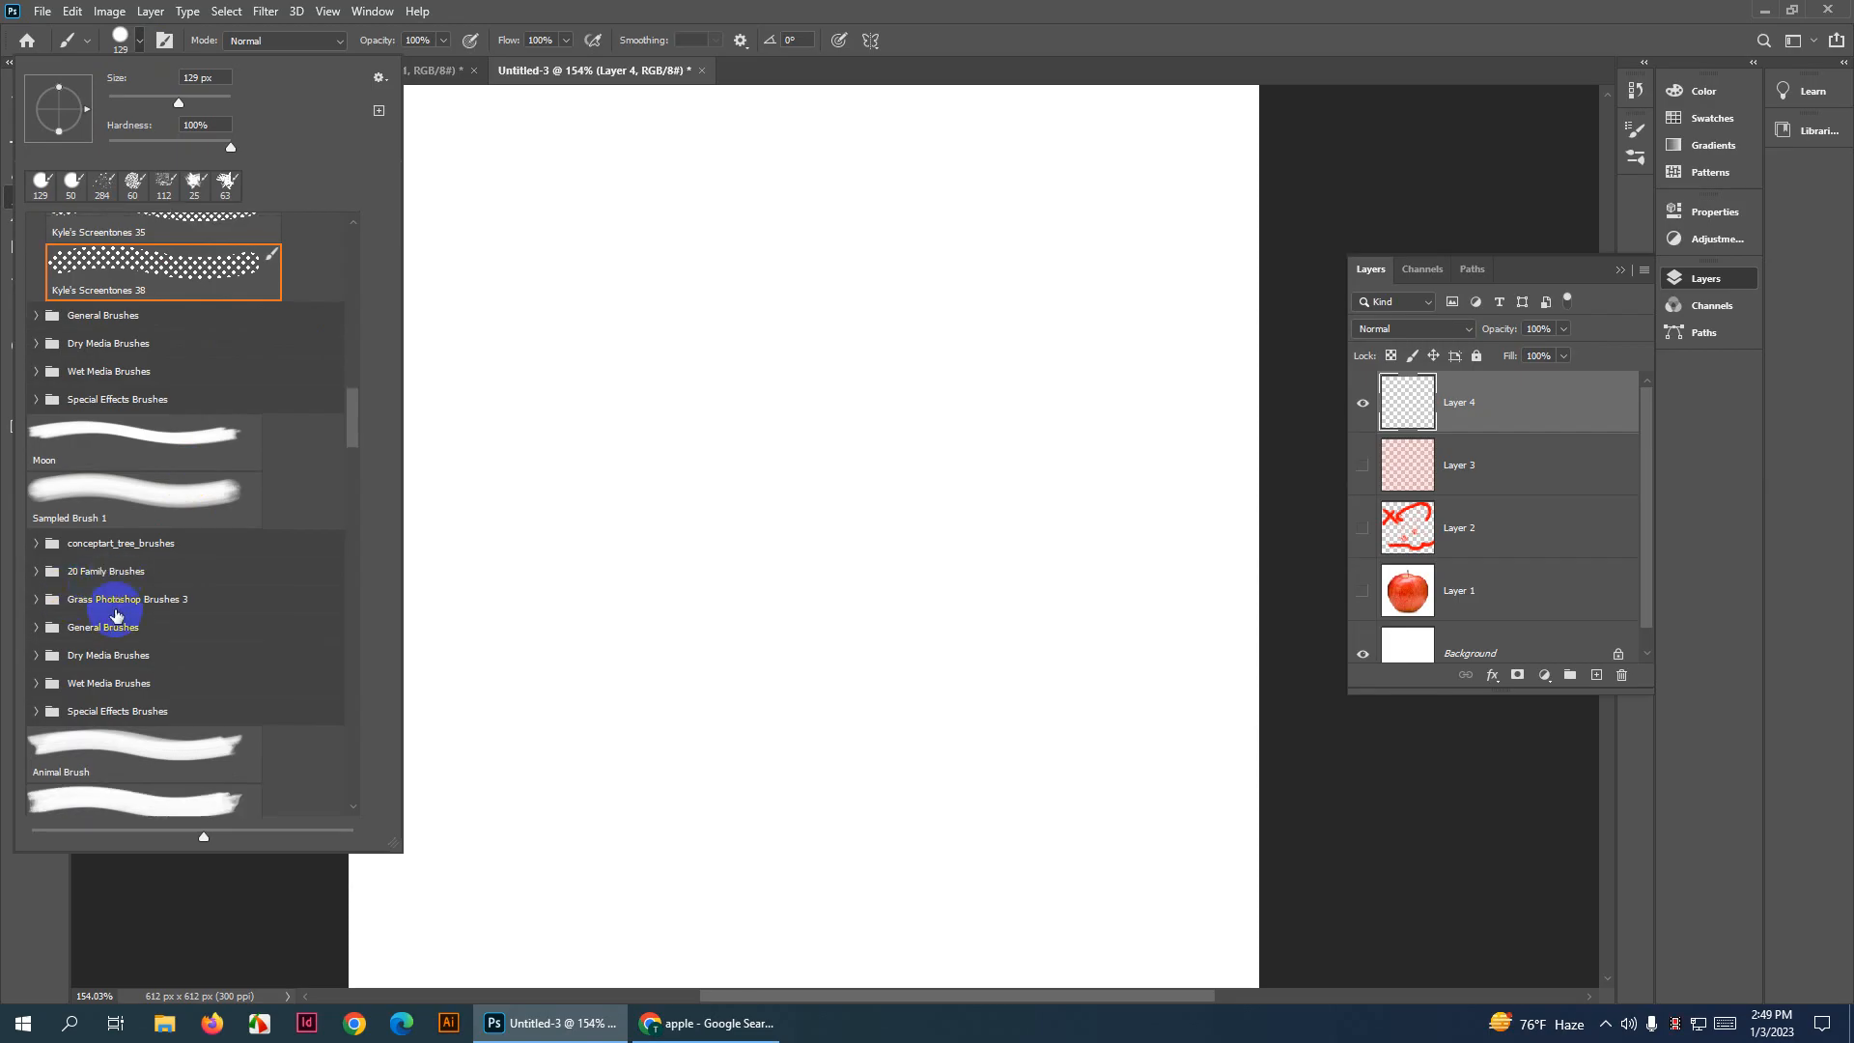
pyautogui.click(35, 546)
pyautogui.scroll(-2, 186, 640)
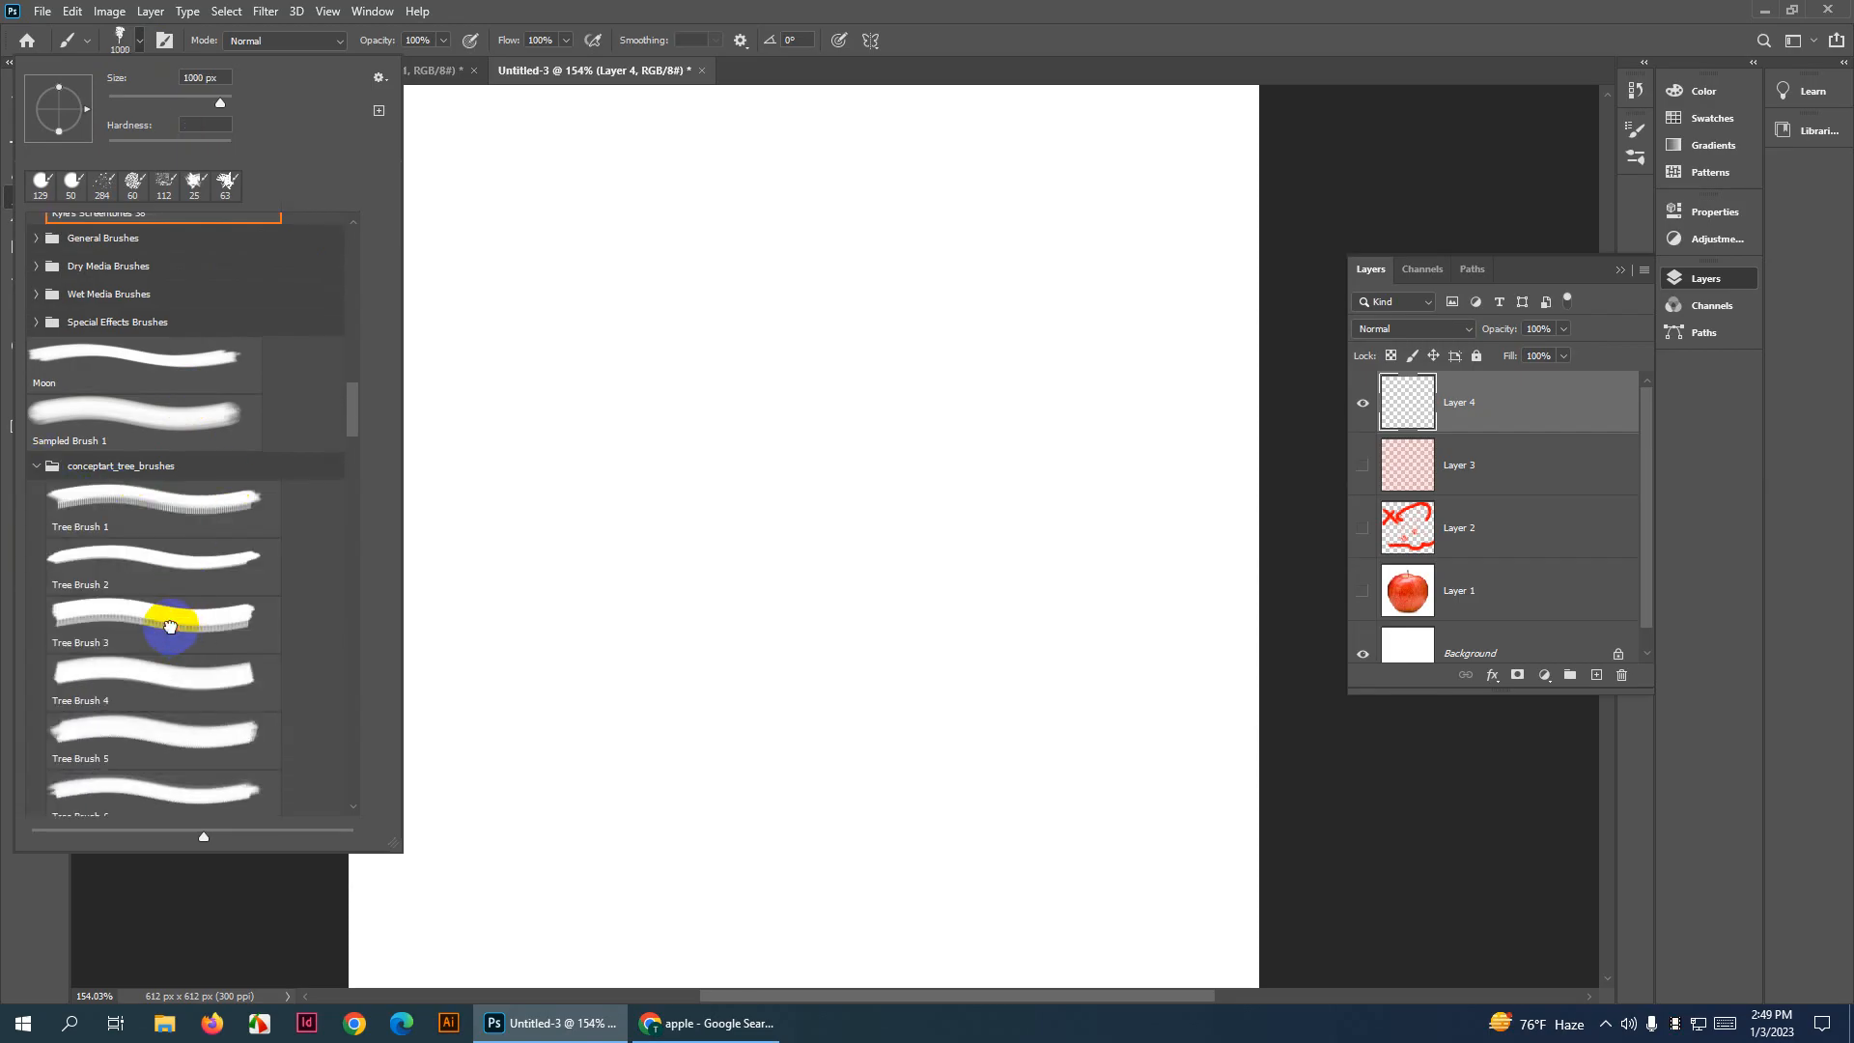
pyautogui.click(170, 627)
pyautogui.moveTo(808, 626); pyautogui.dragTo(462, 635)
# Try a single red tree stamp on the right half of the canvas and undo it
pyautogui.click(975, 569)
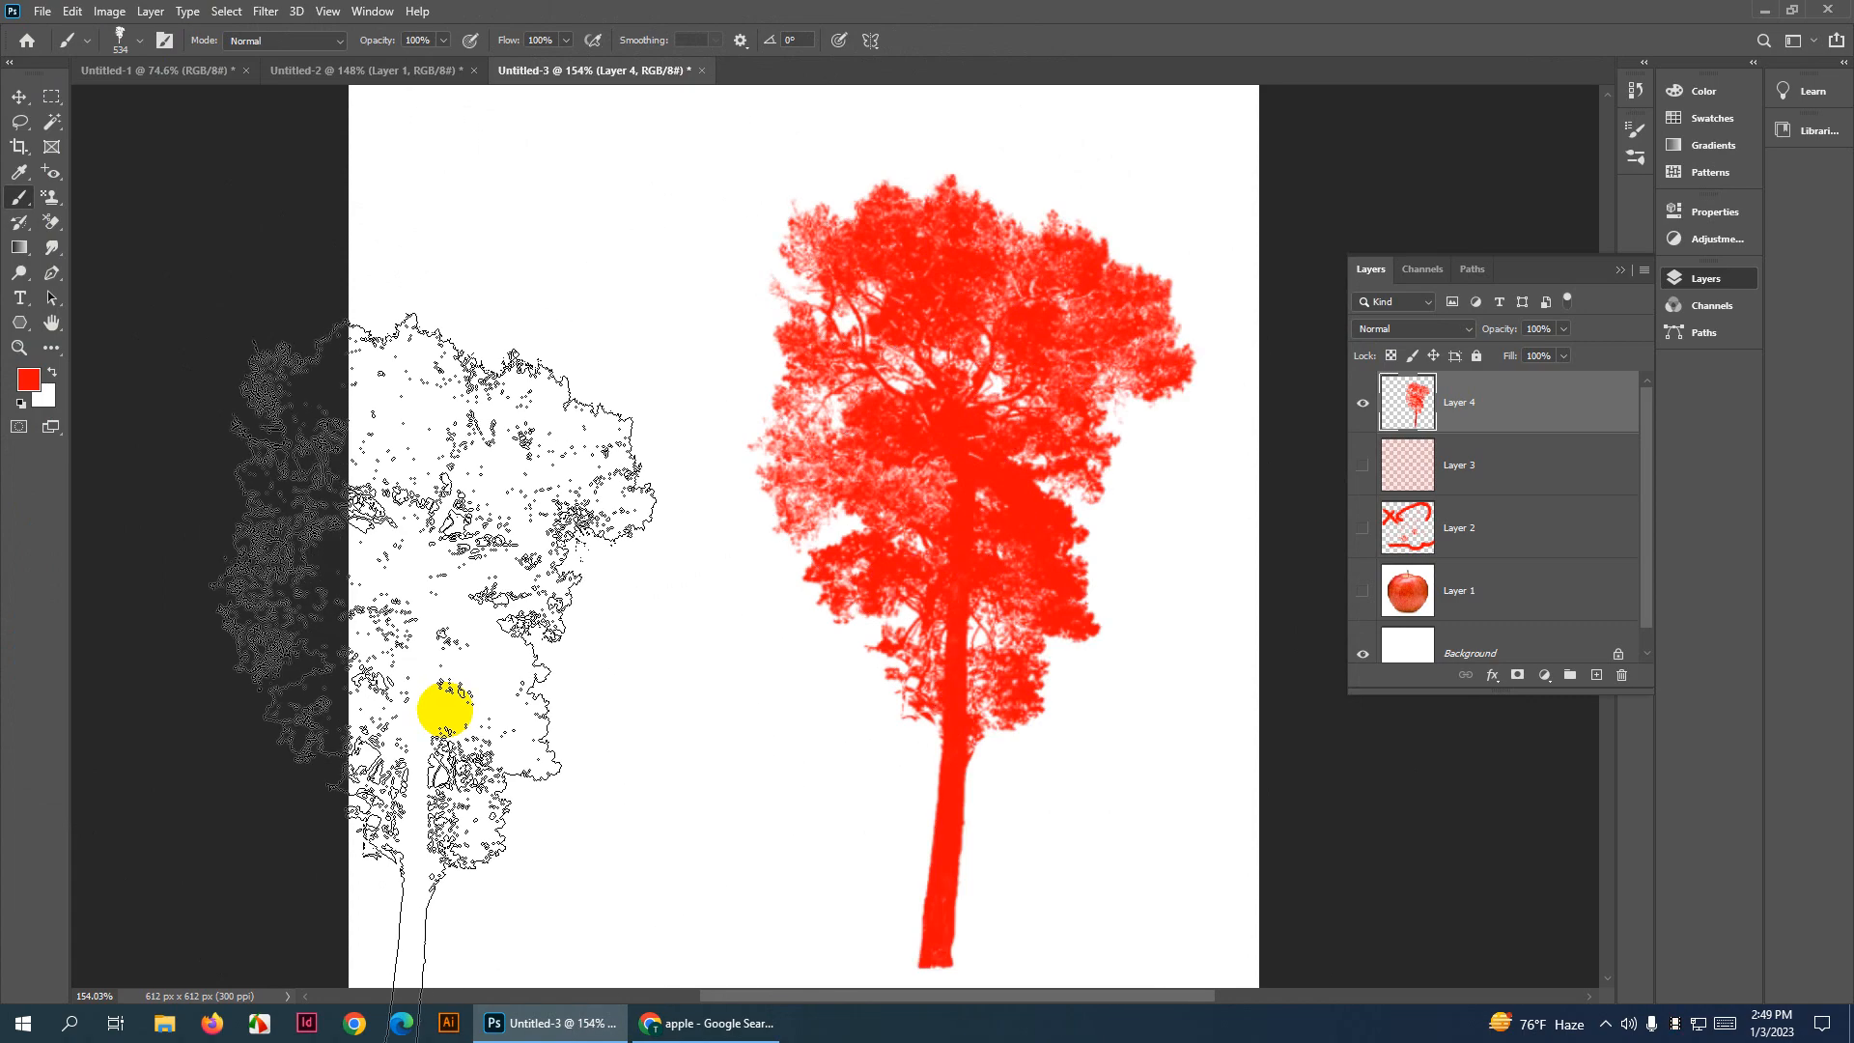
pyautogui.hotkey('ctrl', 'z')
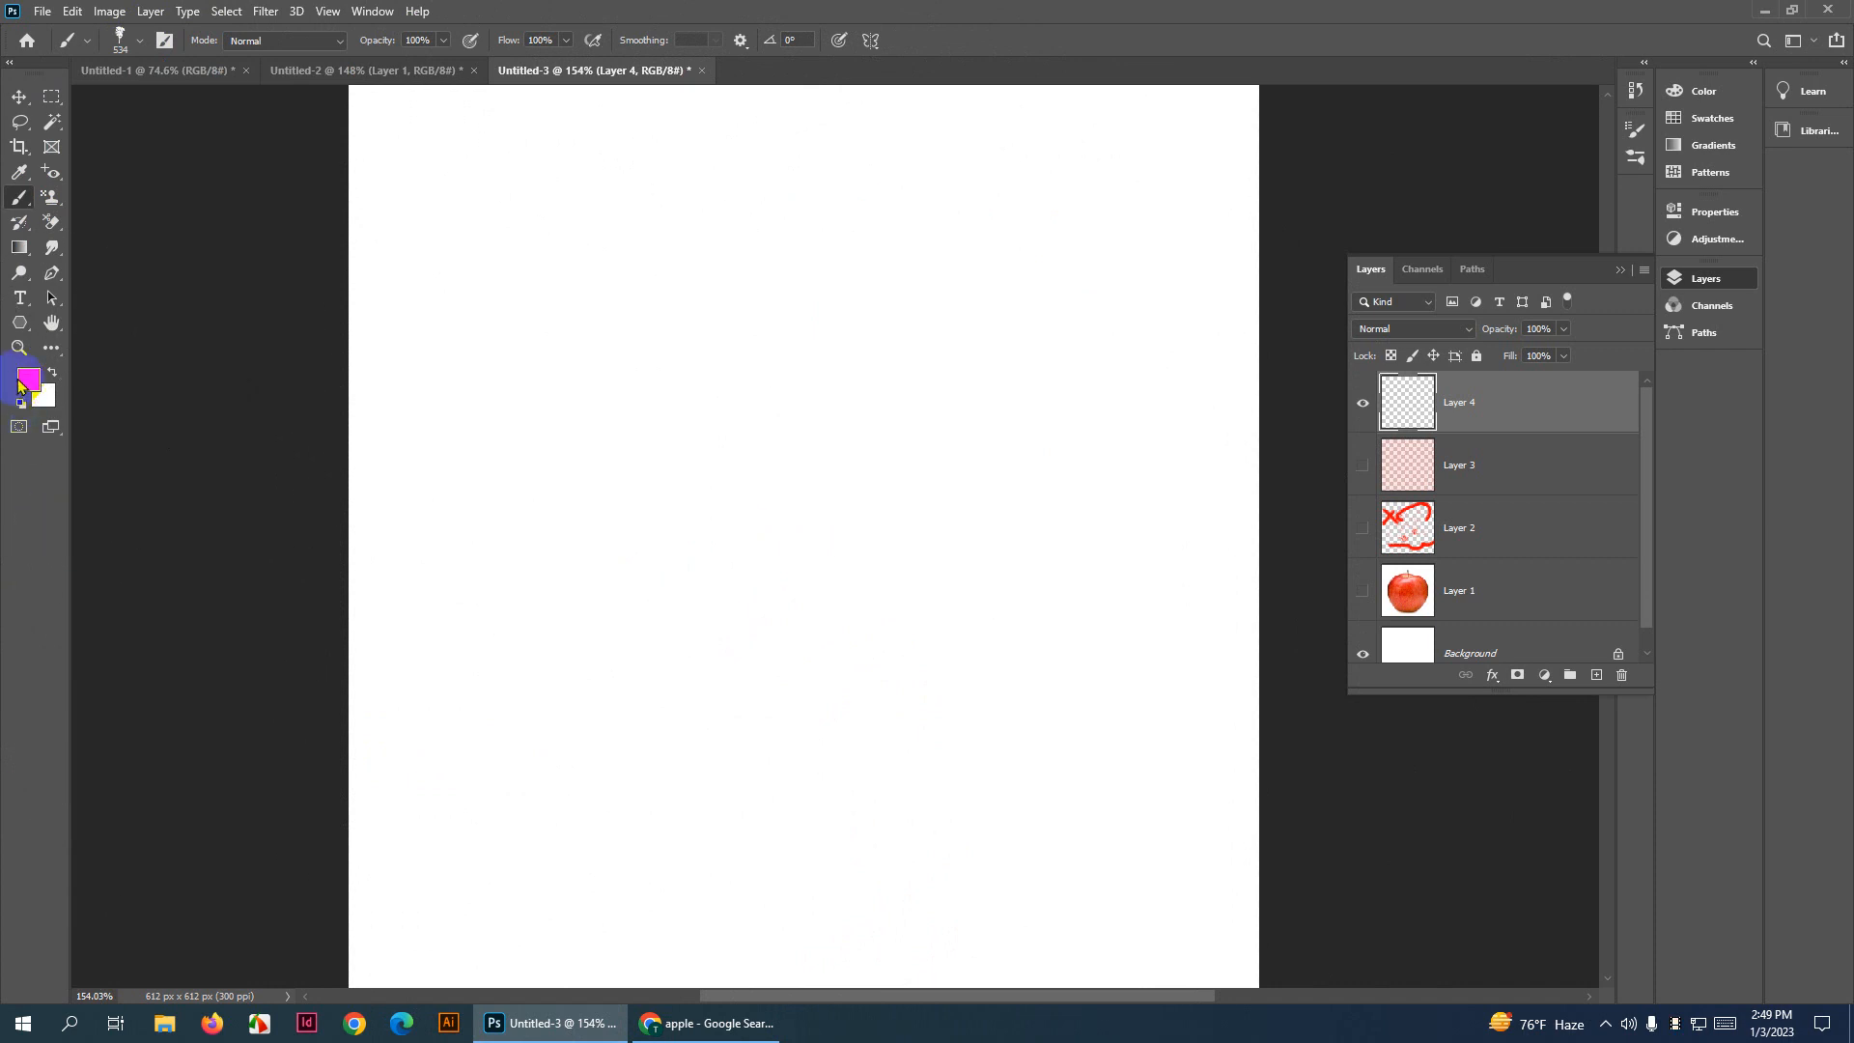
# Set the foreground color to dark green and stamp one tree at the right side of the canvas
pyautogui.click(30, 380)
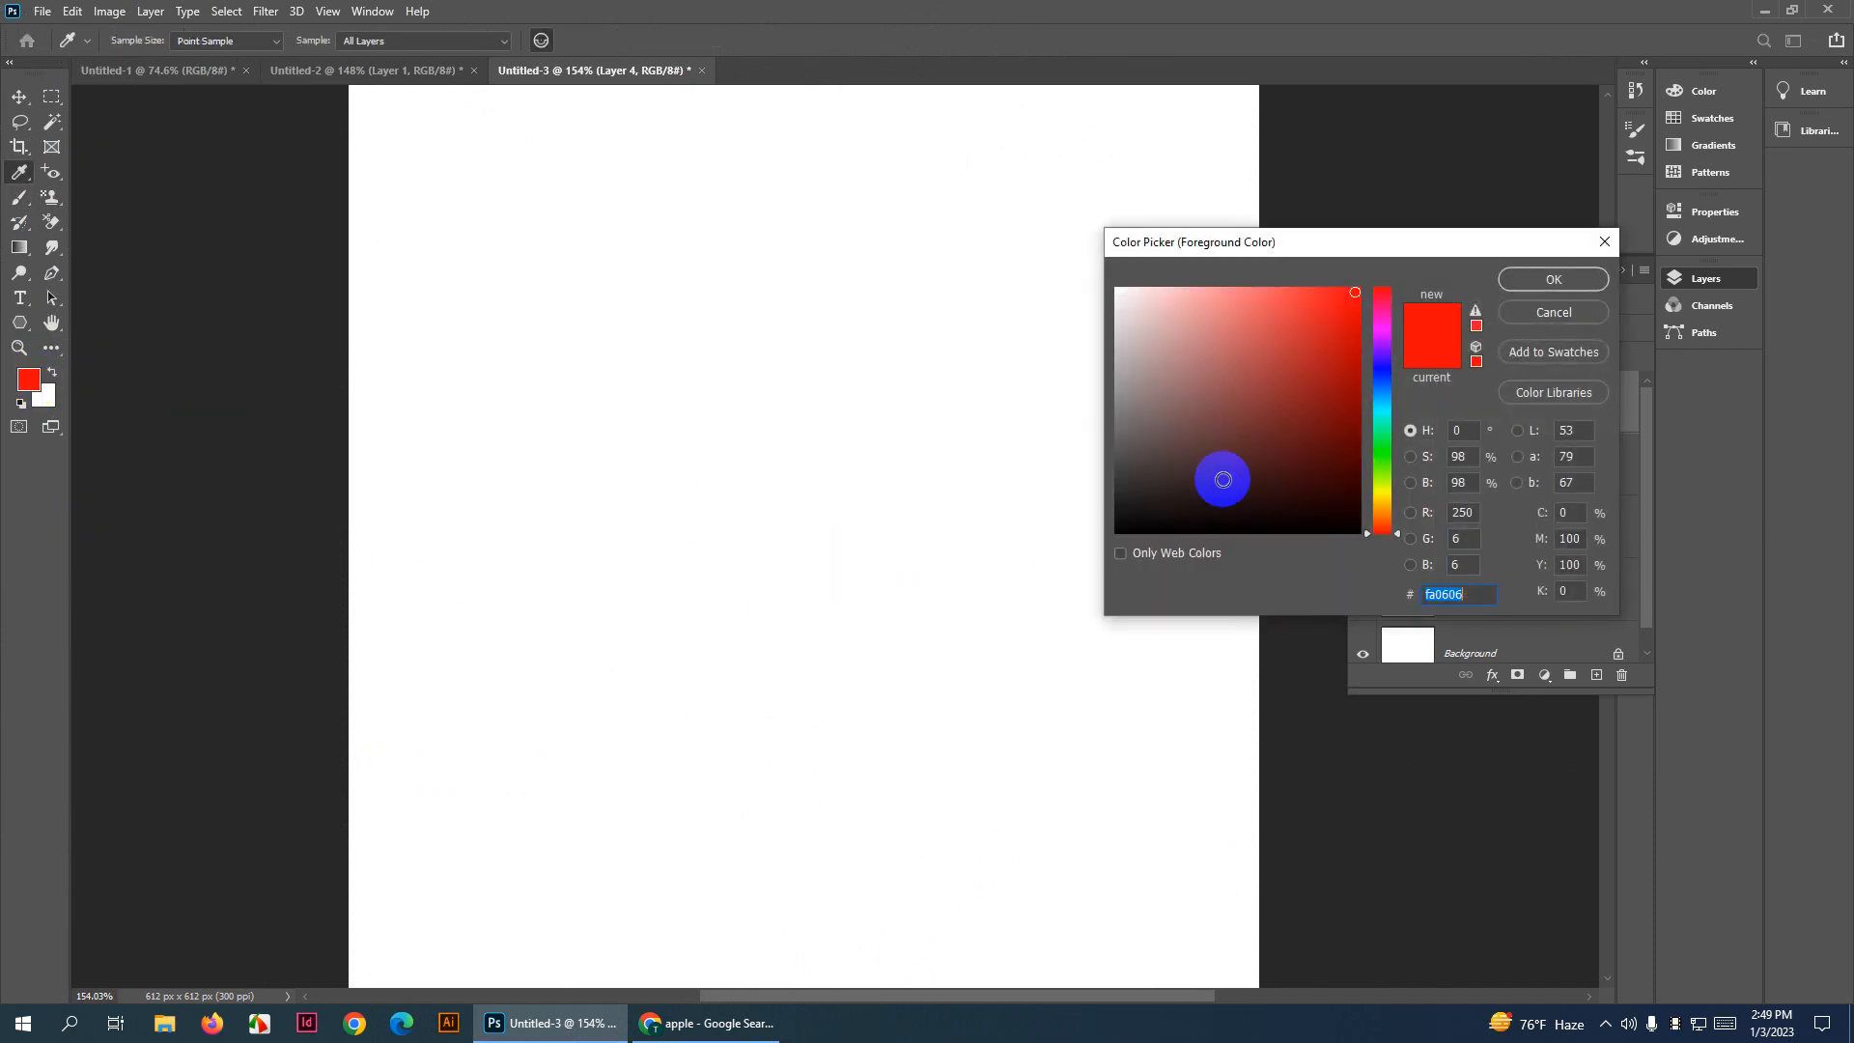
pyautogui.click(1376, 449)
pyautogui.click(1321, 420)
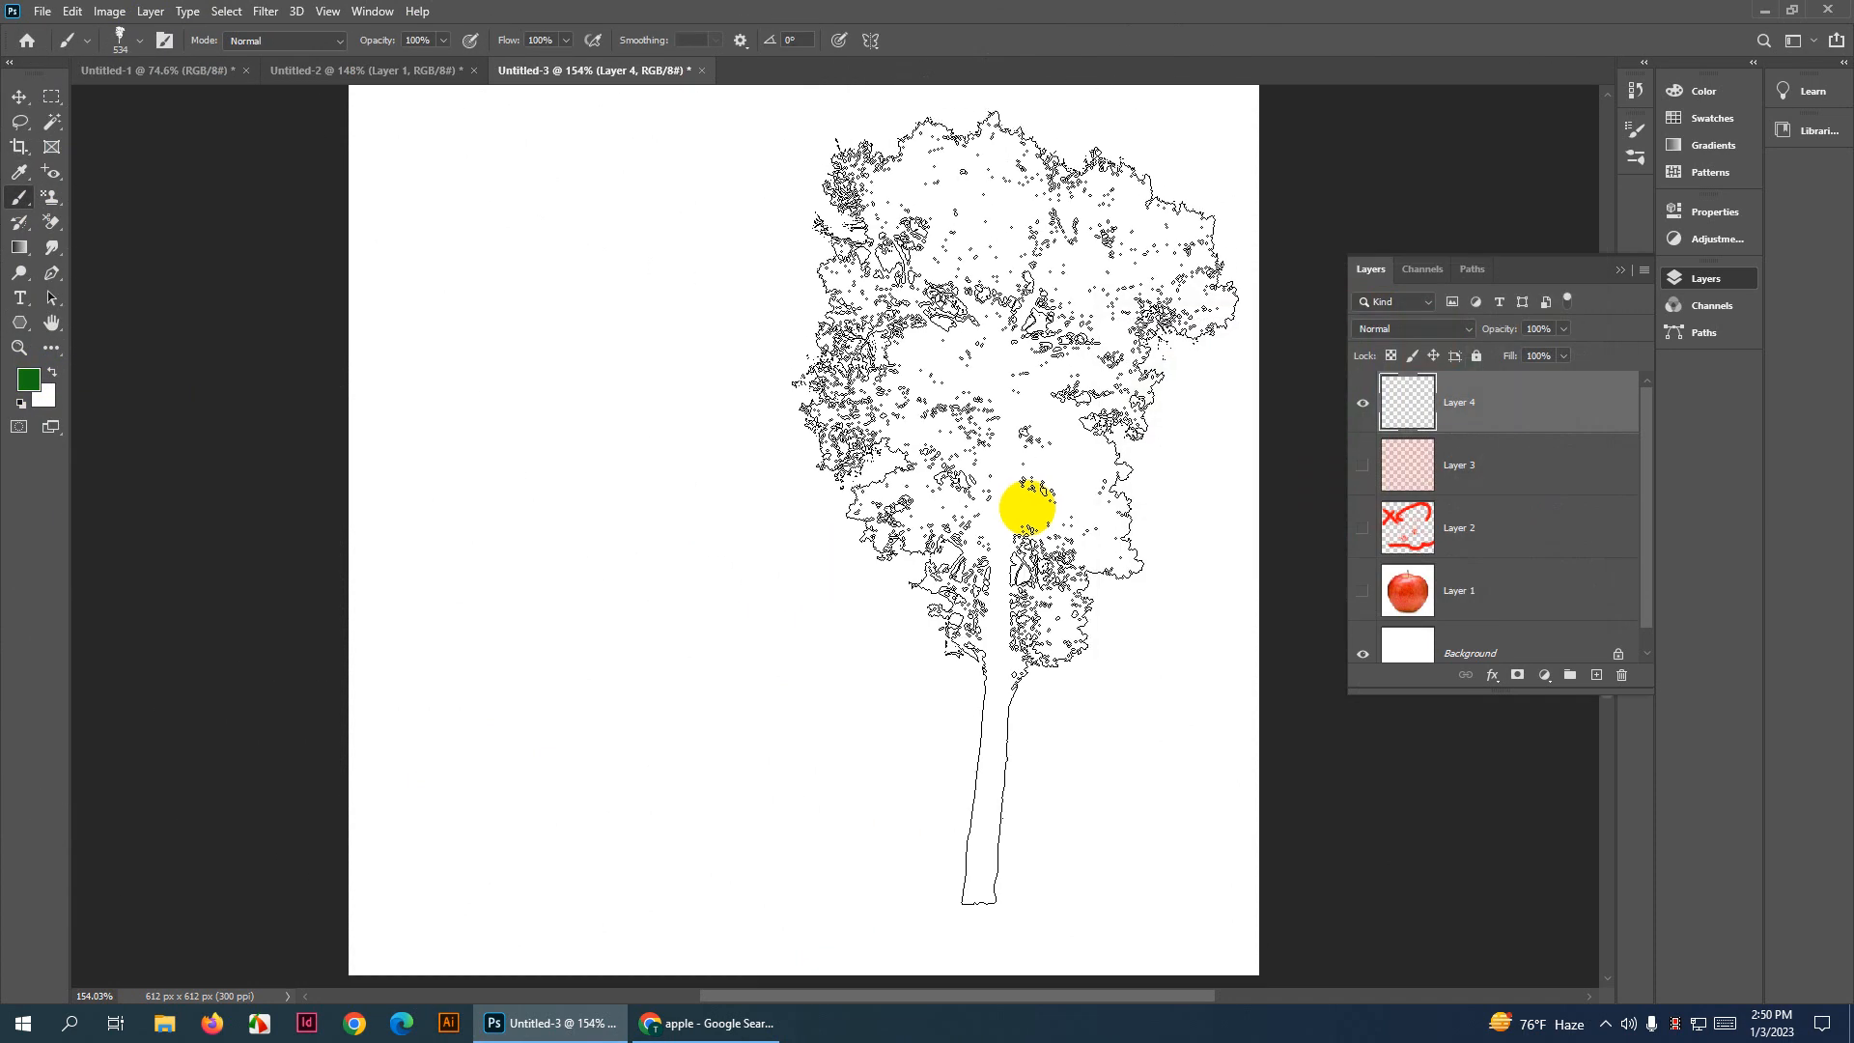
pyautogui.press('super')
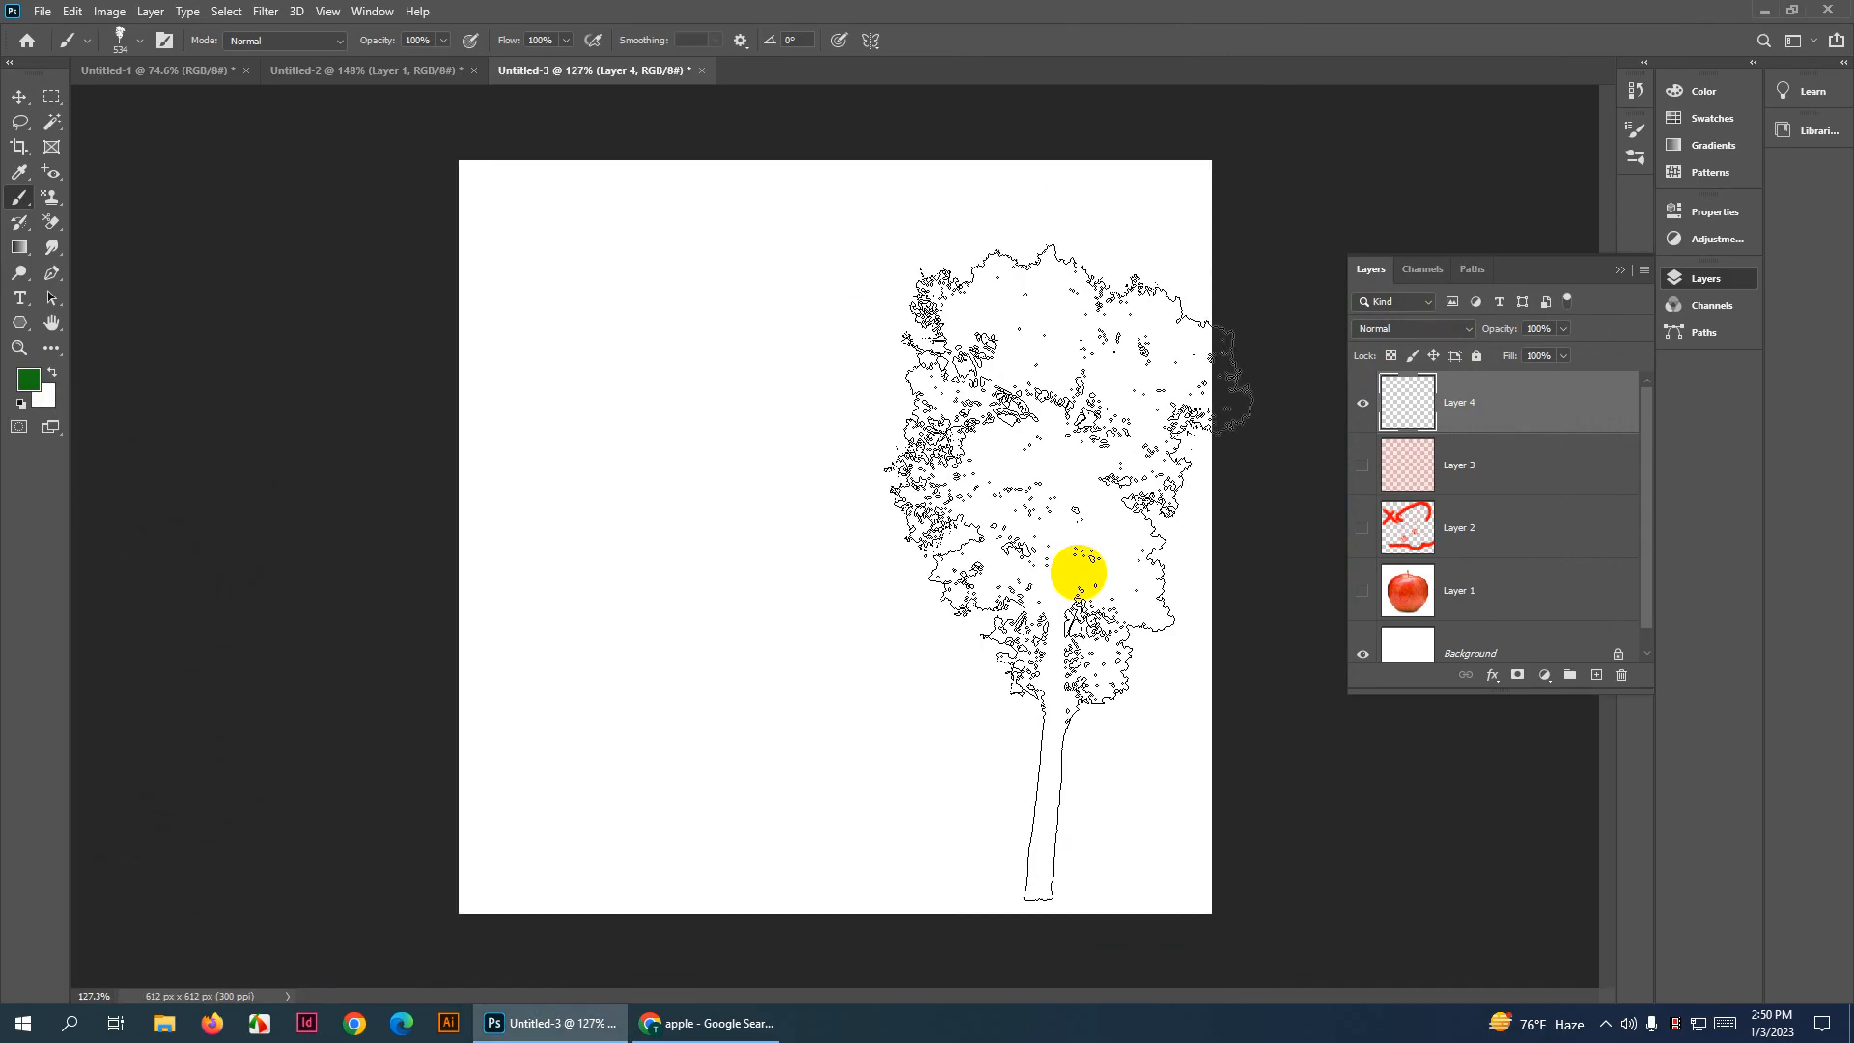
pyautogui.click(1057, 584)
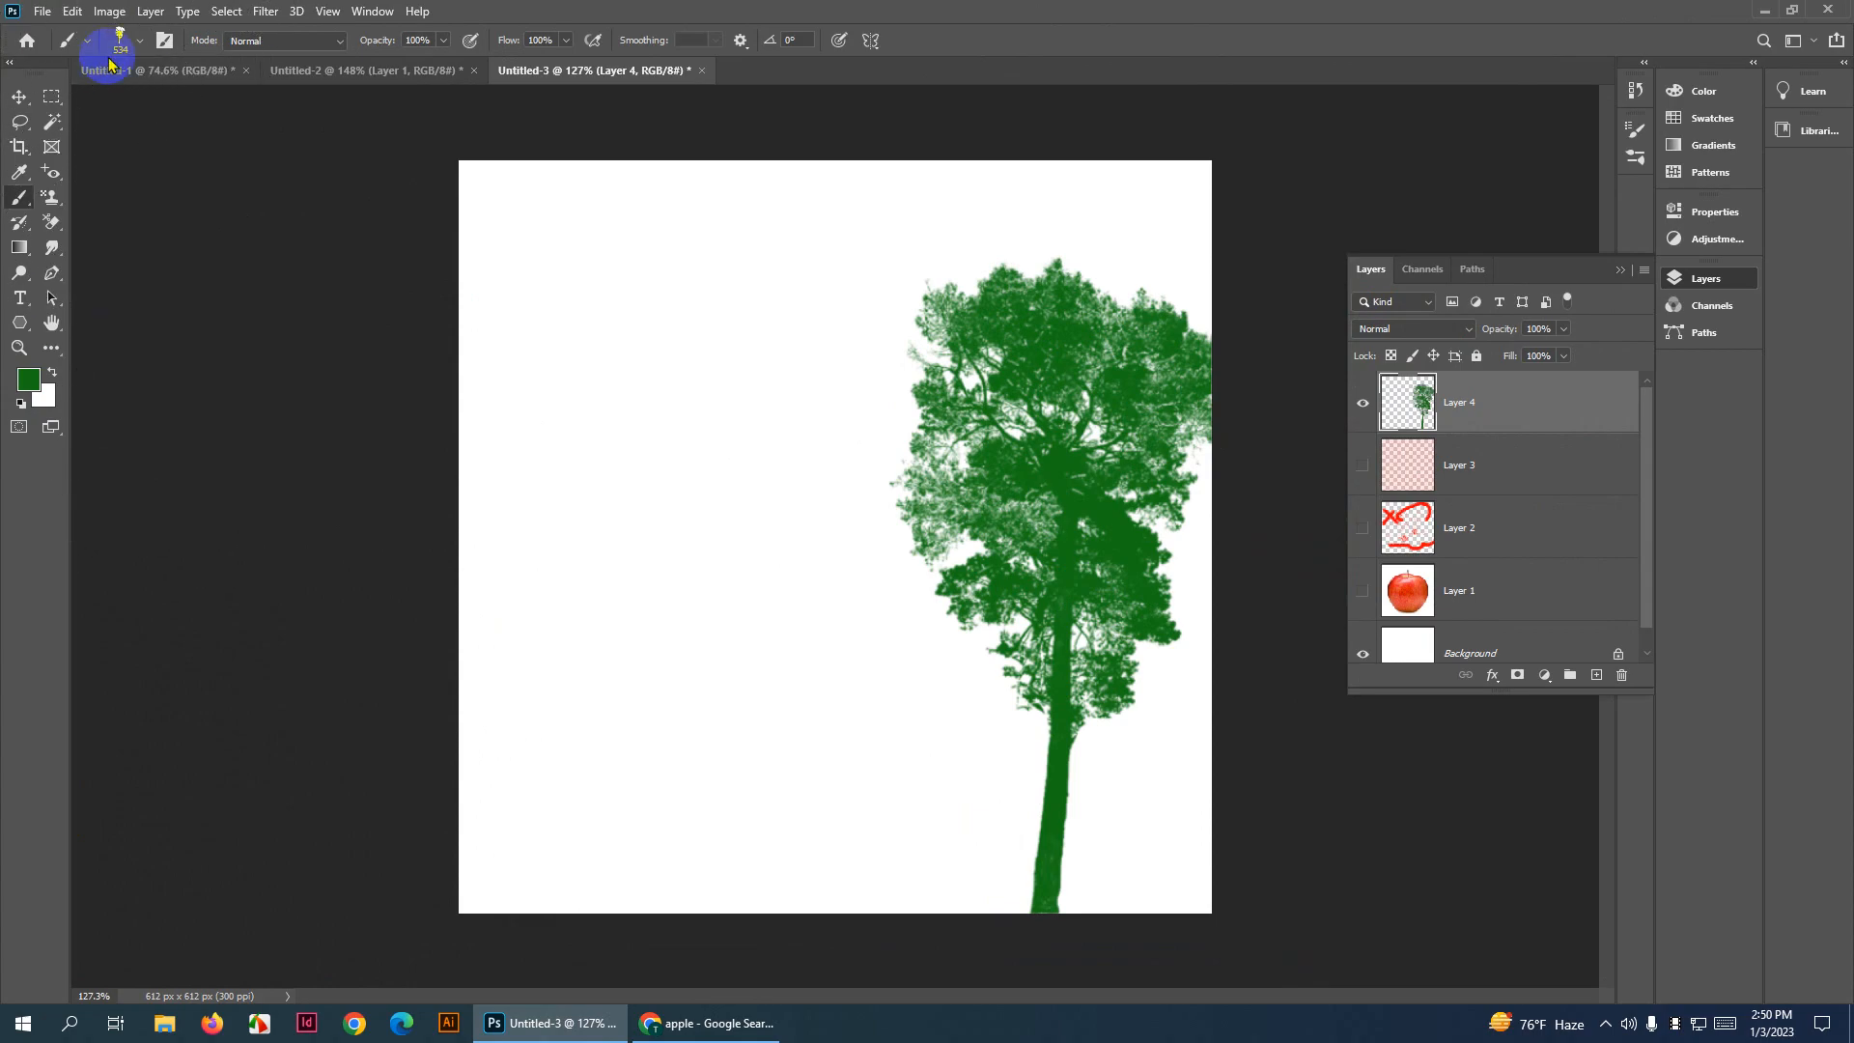
# Try Tree Brush 5 at about 350 px with green stamps on the left half of the canvas, undoing each one
pyautogui.click(140, 41)
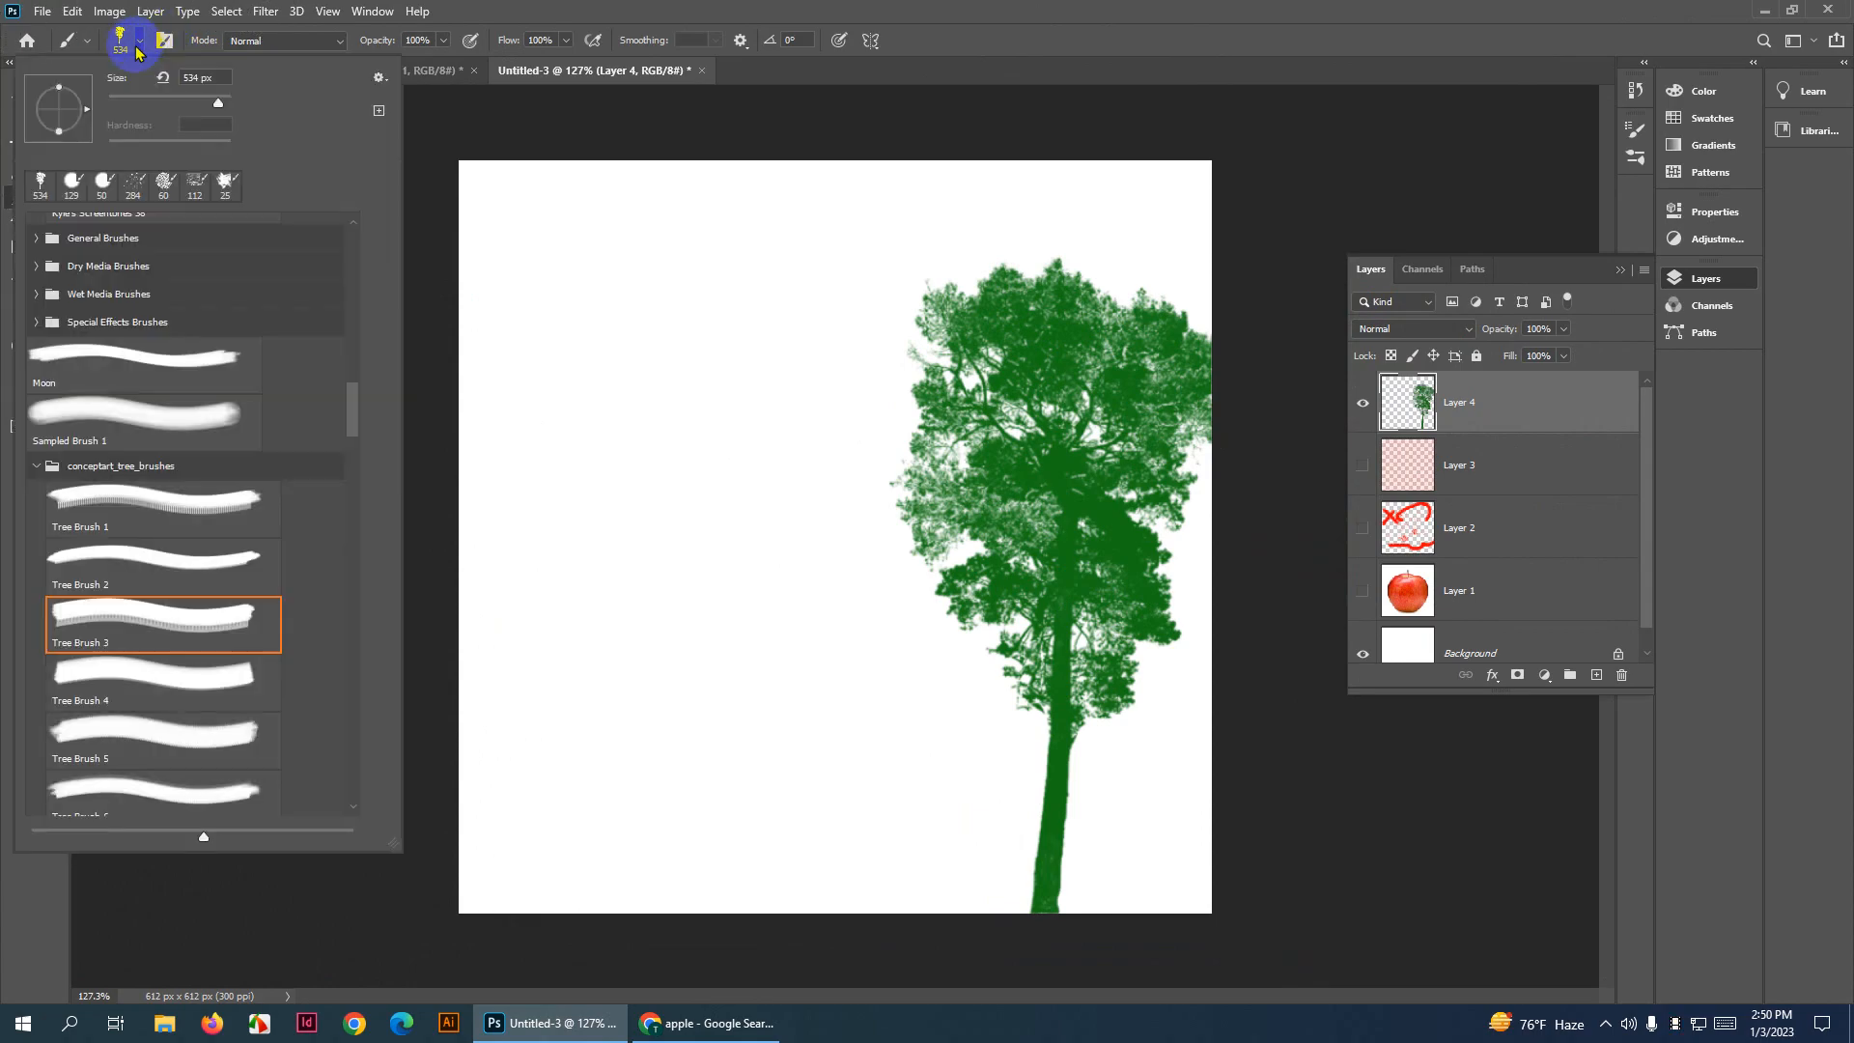
pyautogui.scroll(-2, 208, 676)
pyautogui.click(226, 693)
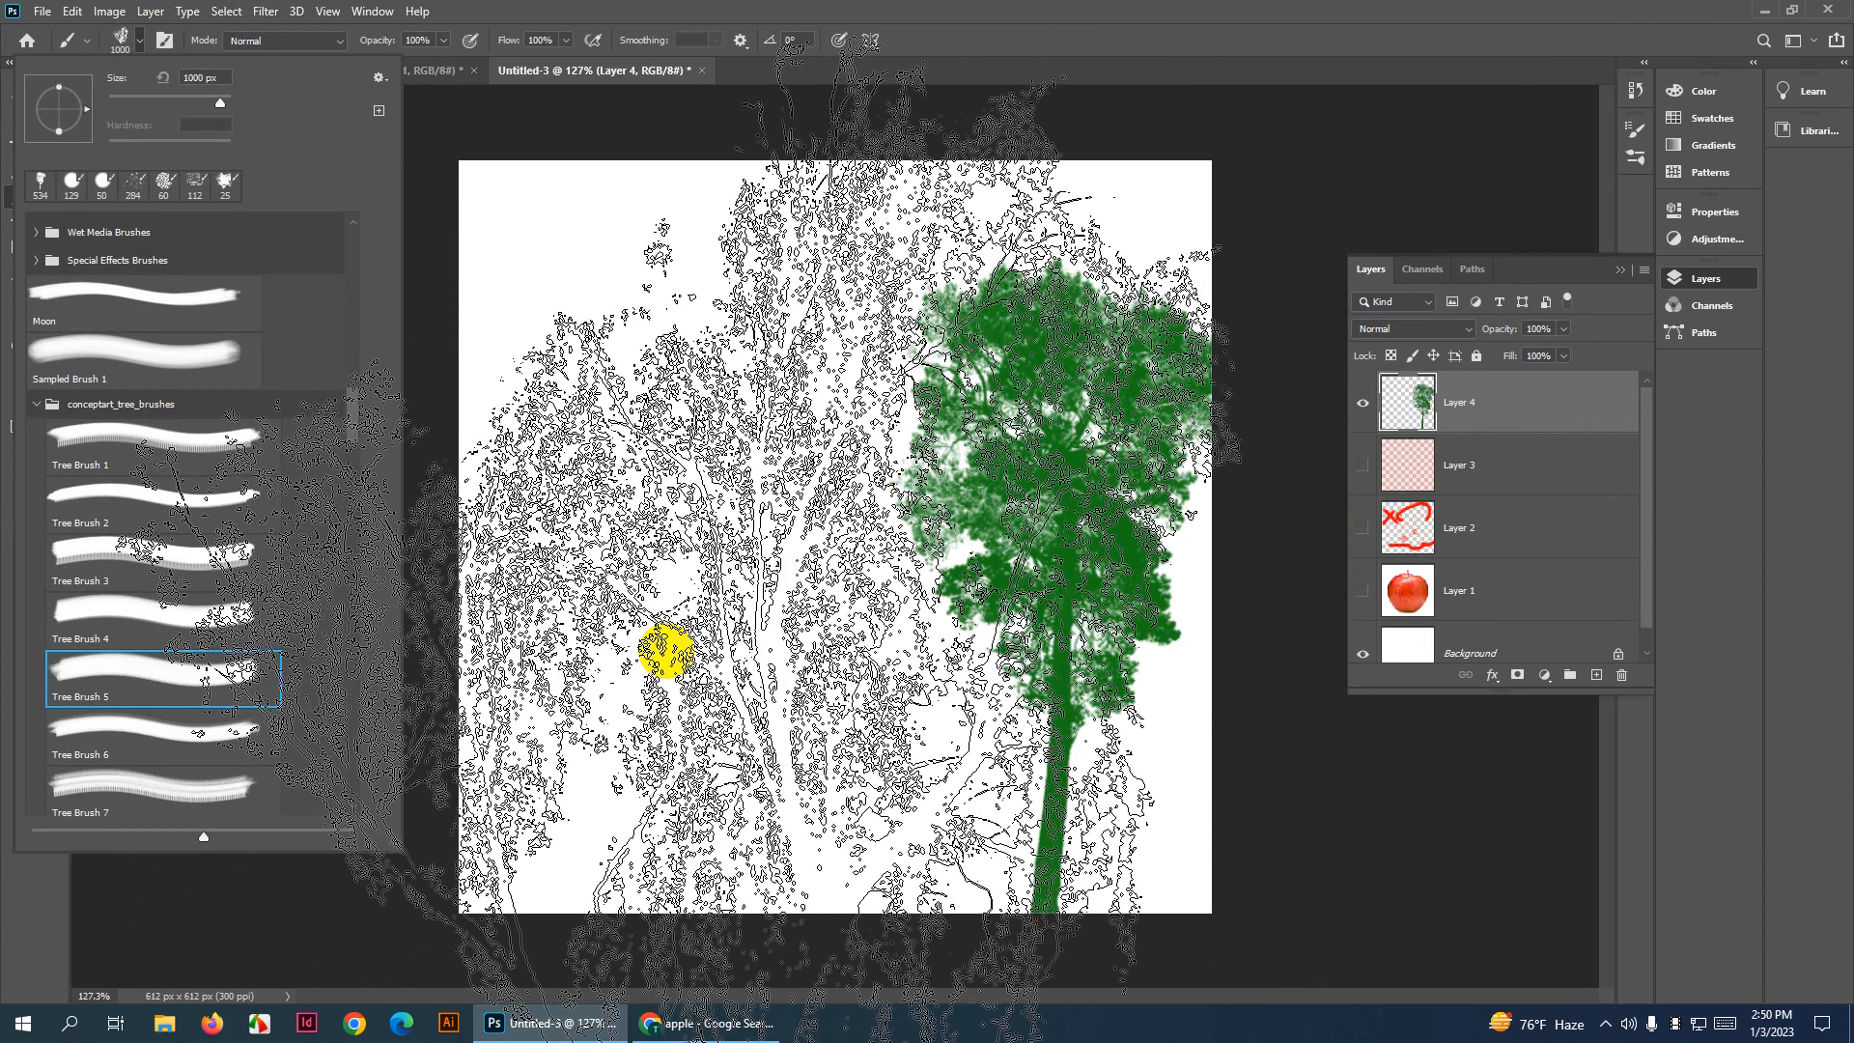
pyautogui.moveTo(749, 514); pyautogui.dragTo(340, 560)
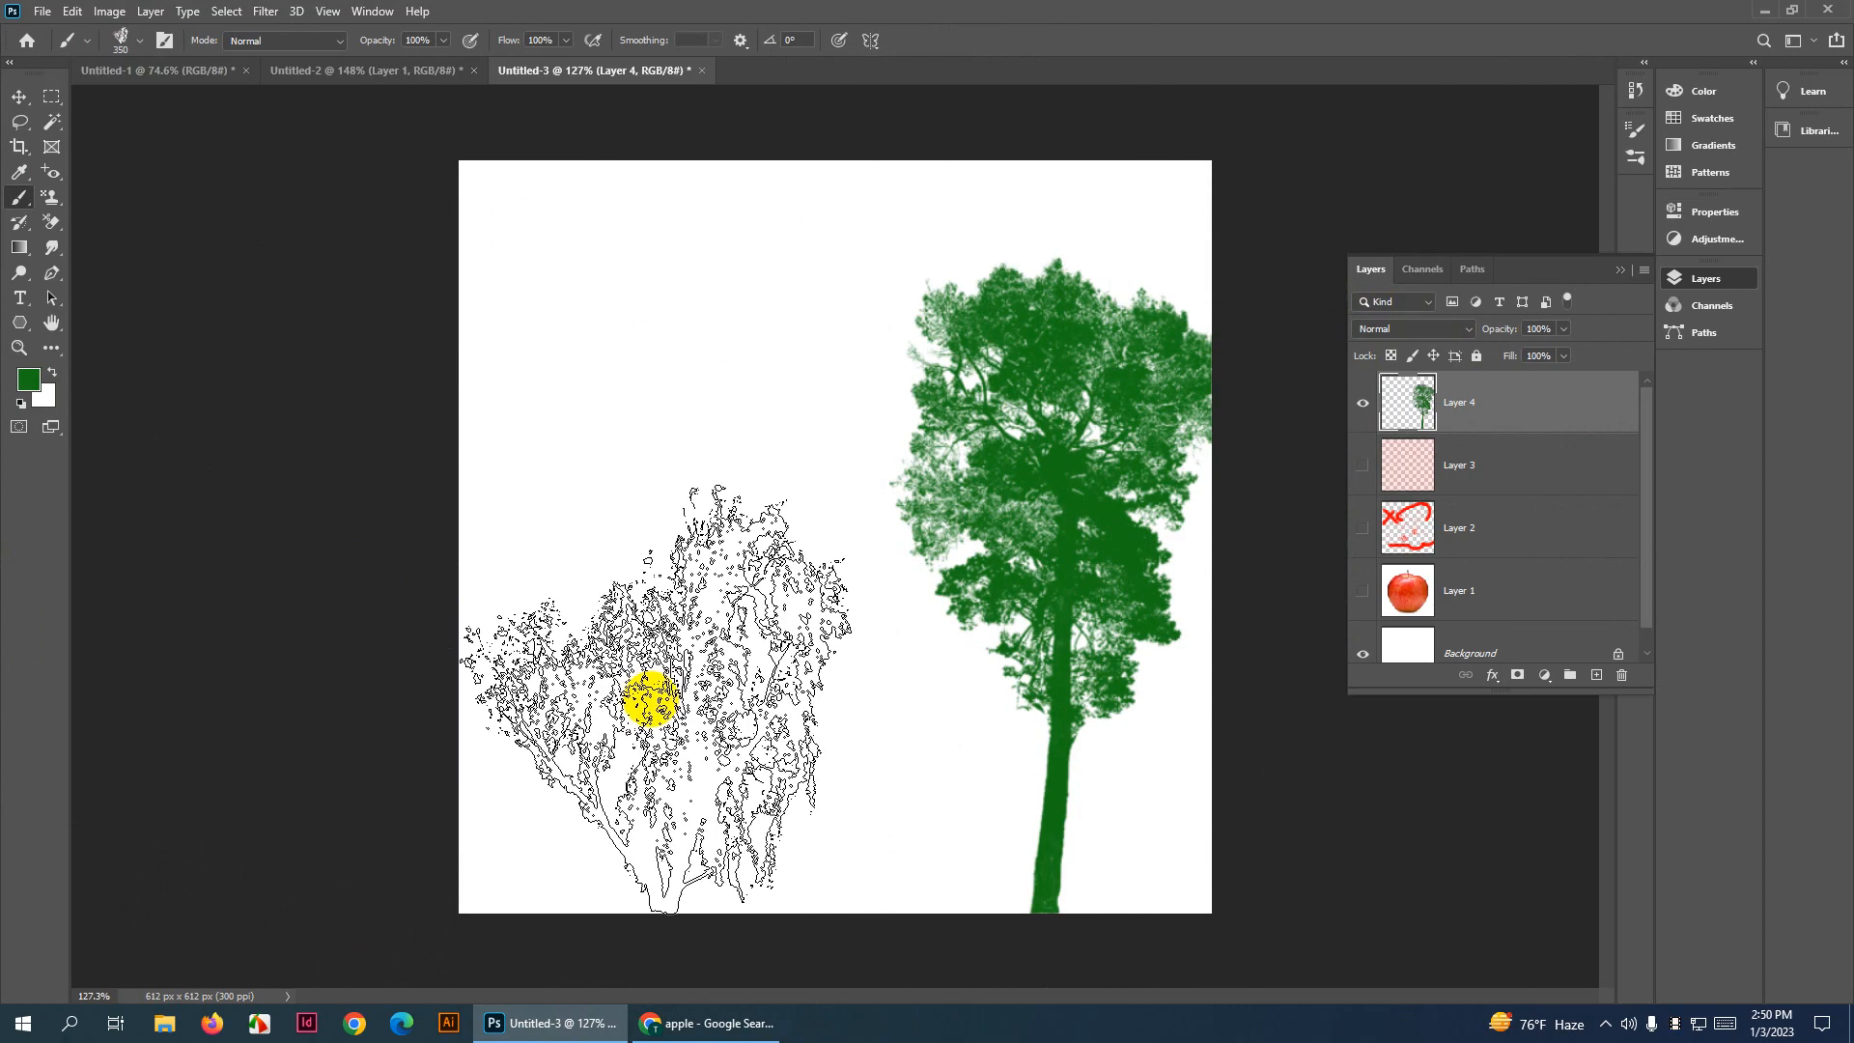
pyautogui.rightClick(641, 703)
pyautogui.click(527, 415)
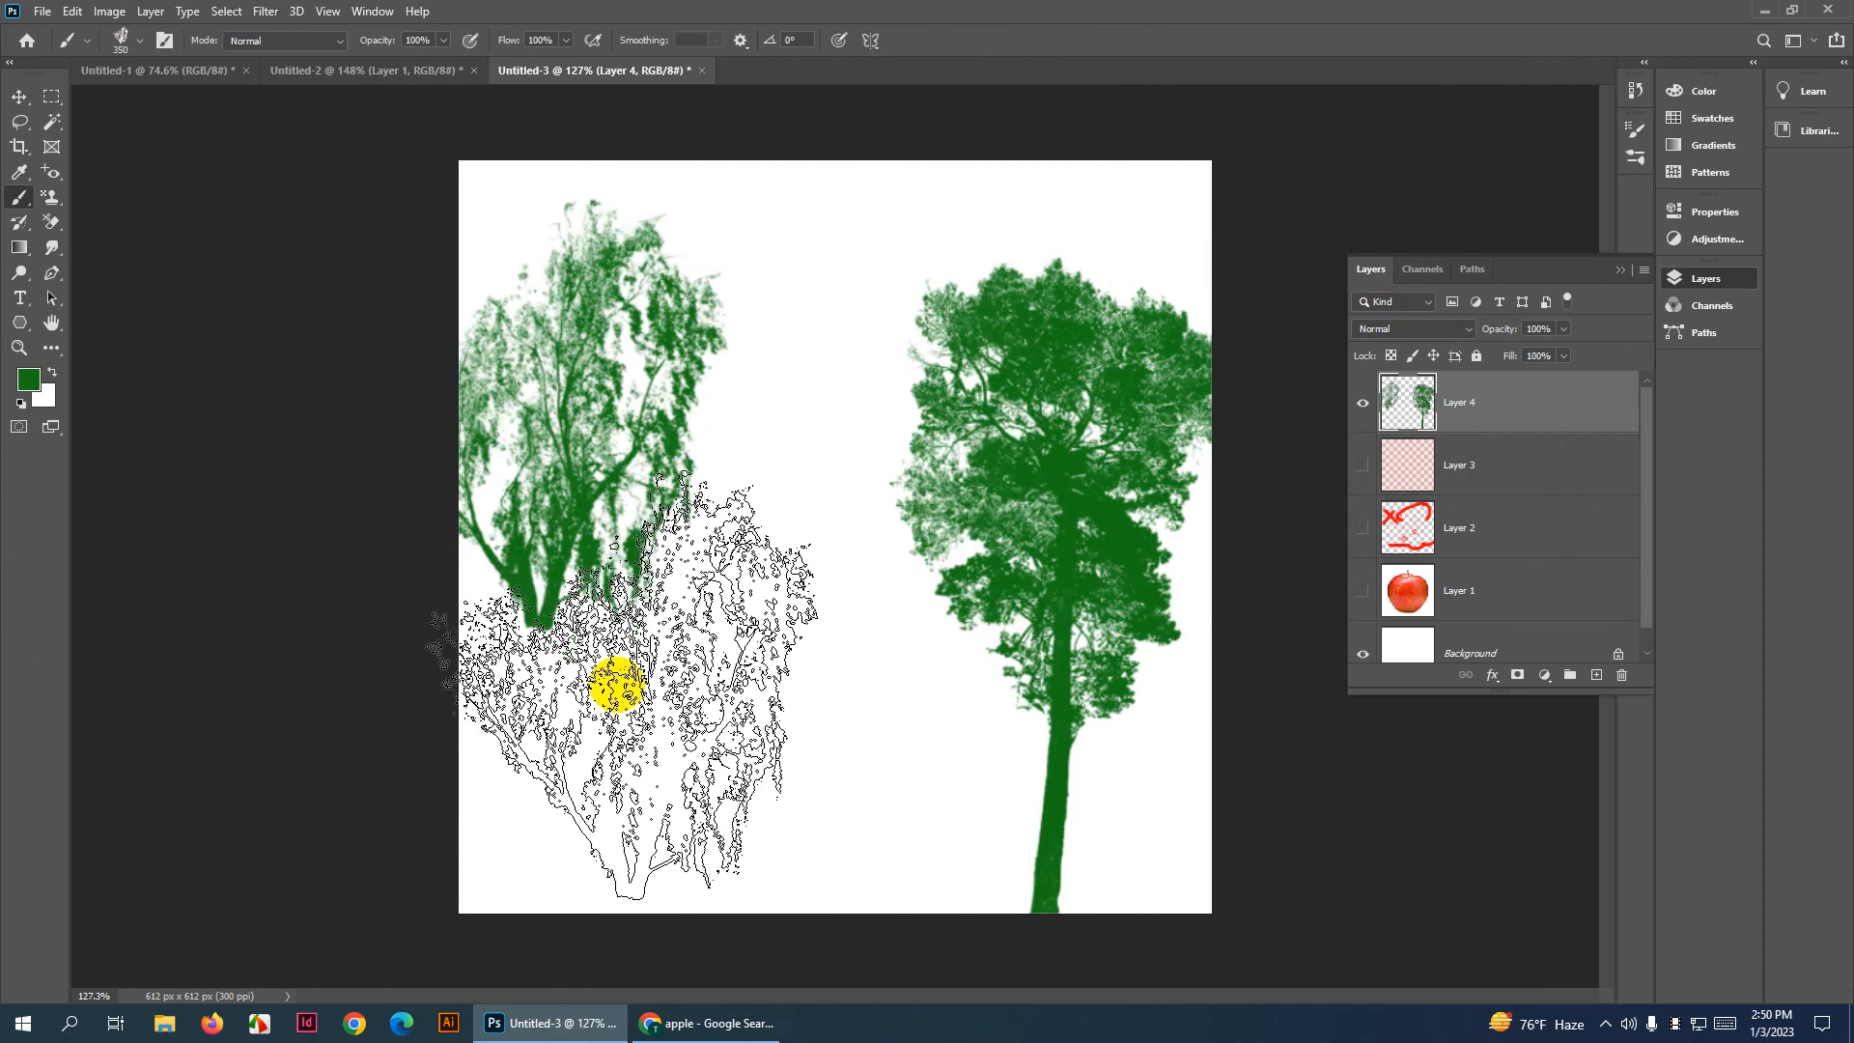
pyautogui.hotkey('ctrl', 'z')
pyautogui.click(624, 738)
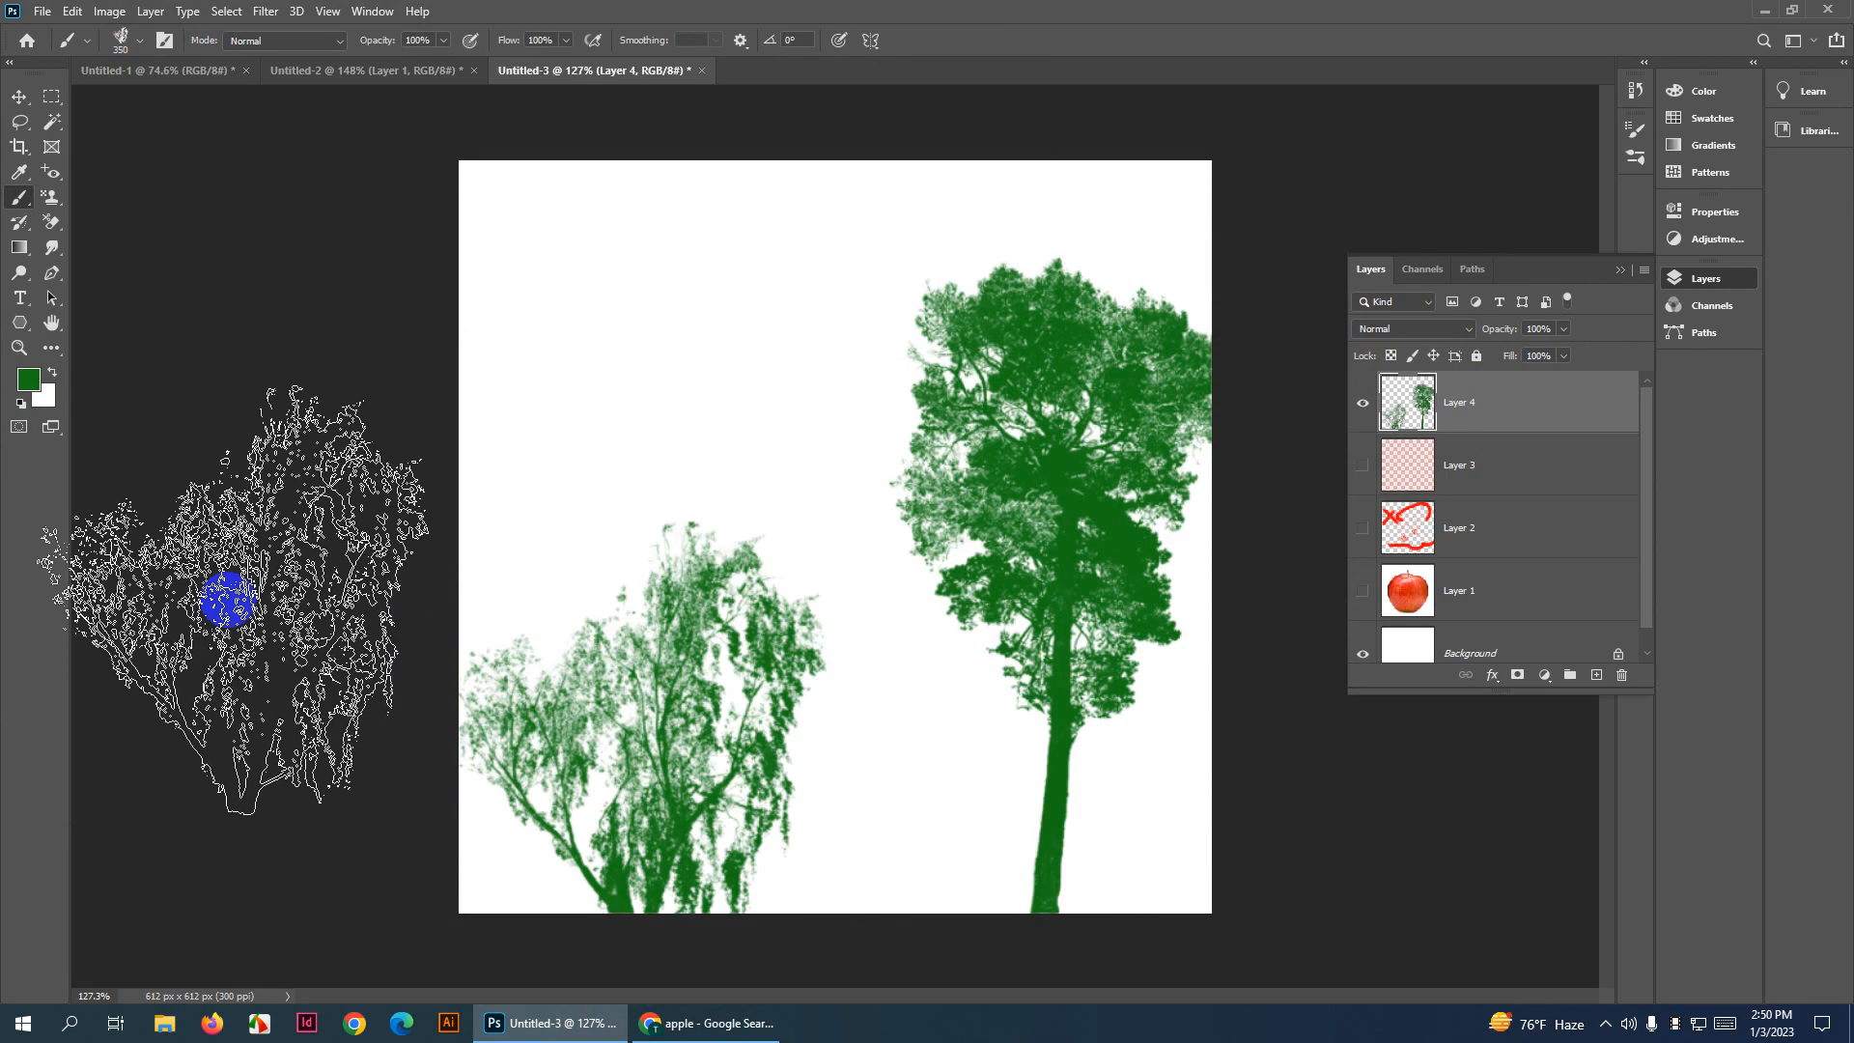
pyautogui.hotkey('ctrl', 'z')
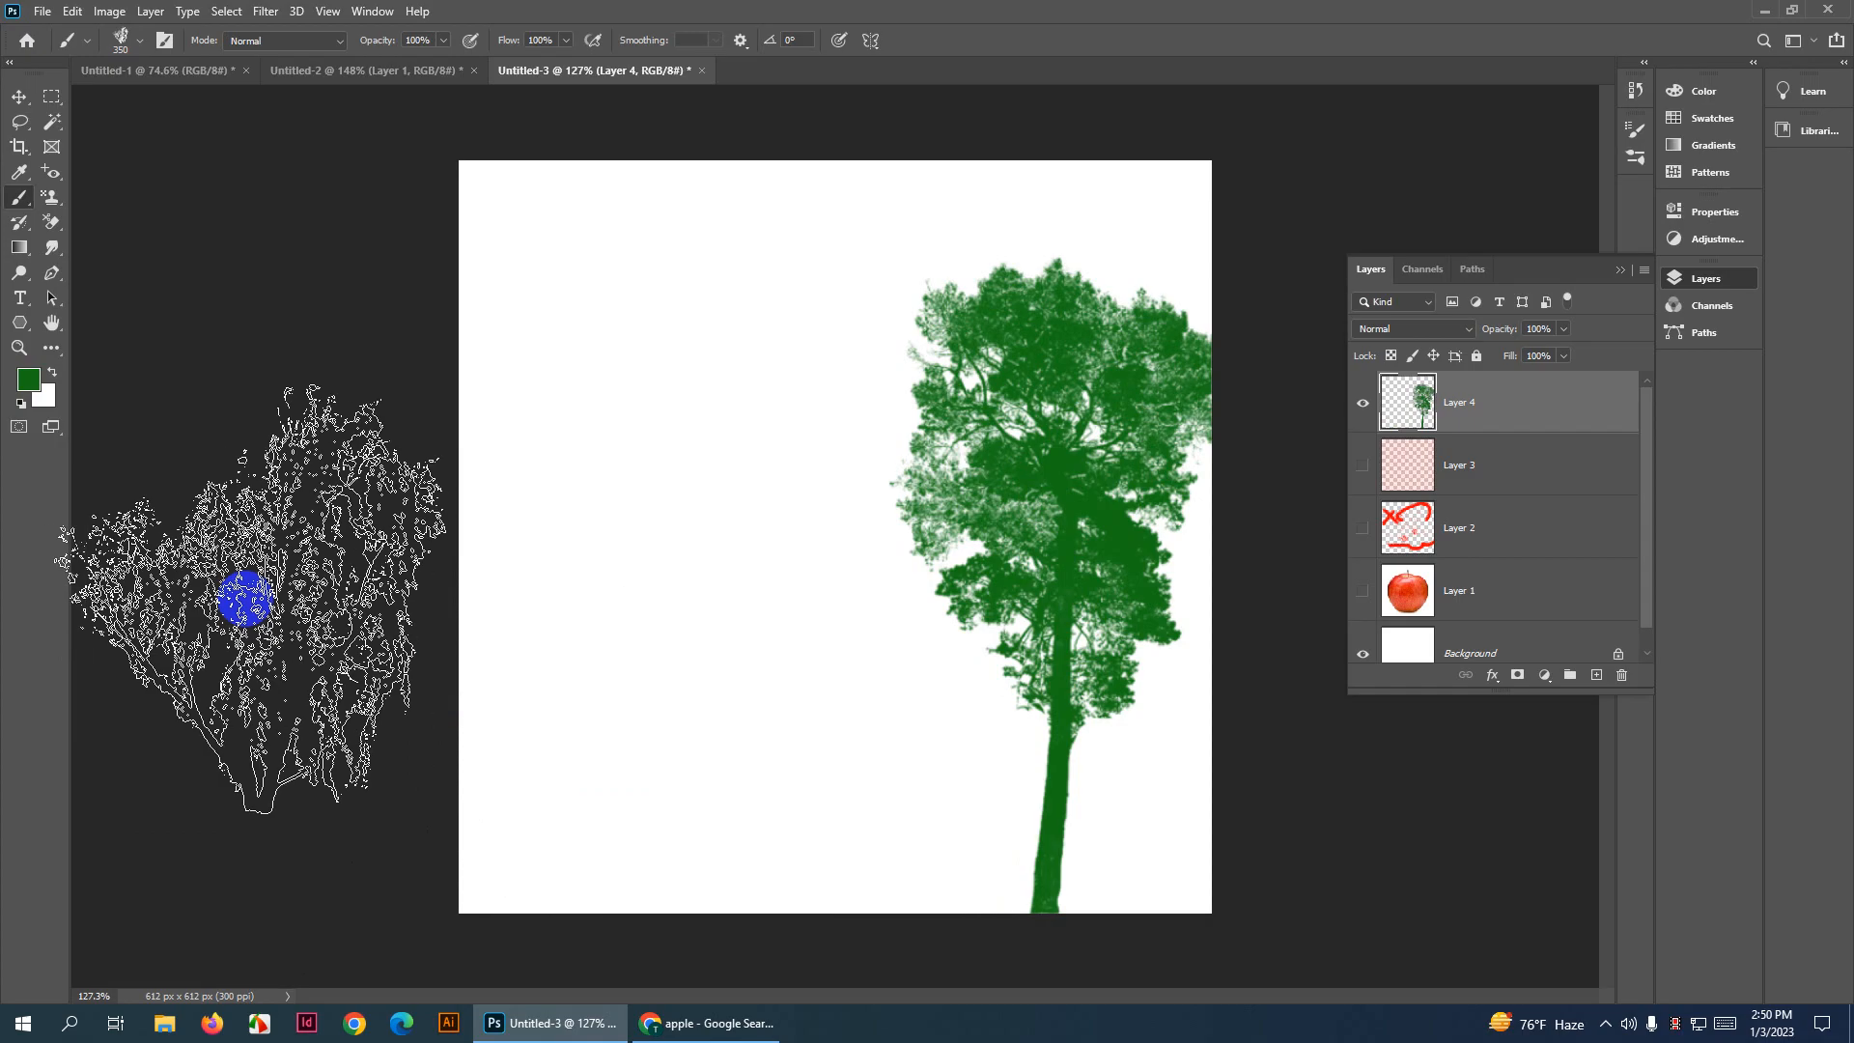
# Choose Tree Brush 7, reduce it to about 497 px and stamp a green bare tree on the left half of the canvas
pyautogui.click(141, 42)
pyautogui.scroll(-1, 195, 386)
pyautogui.click(212, 731)
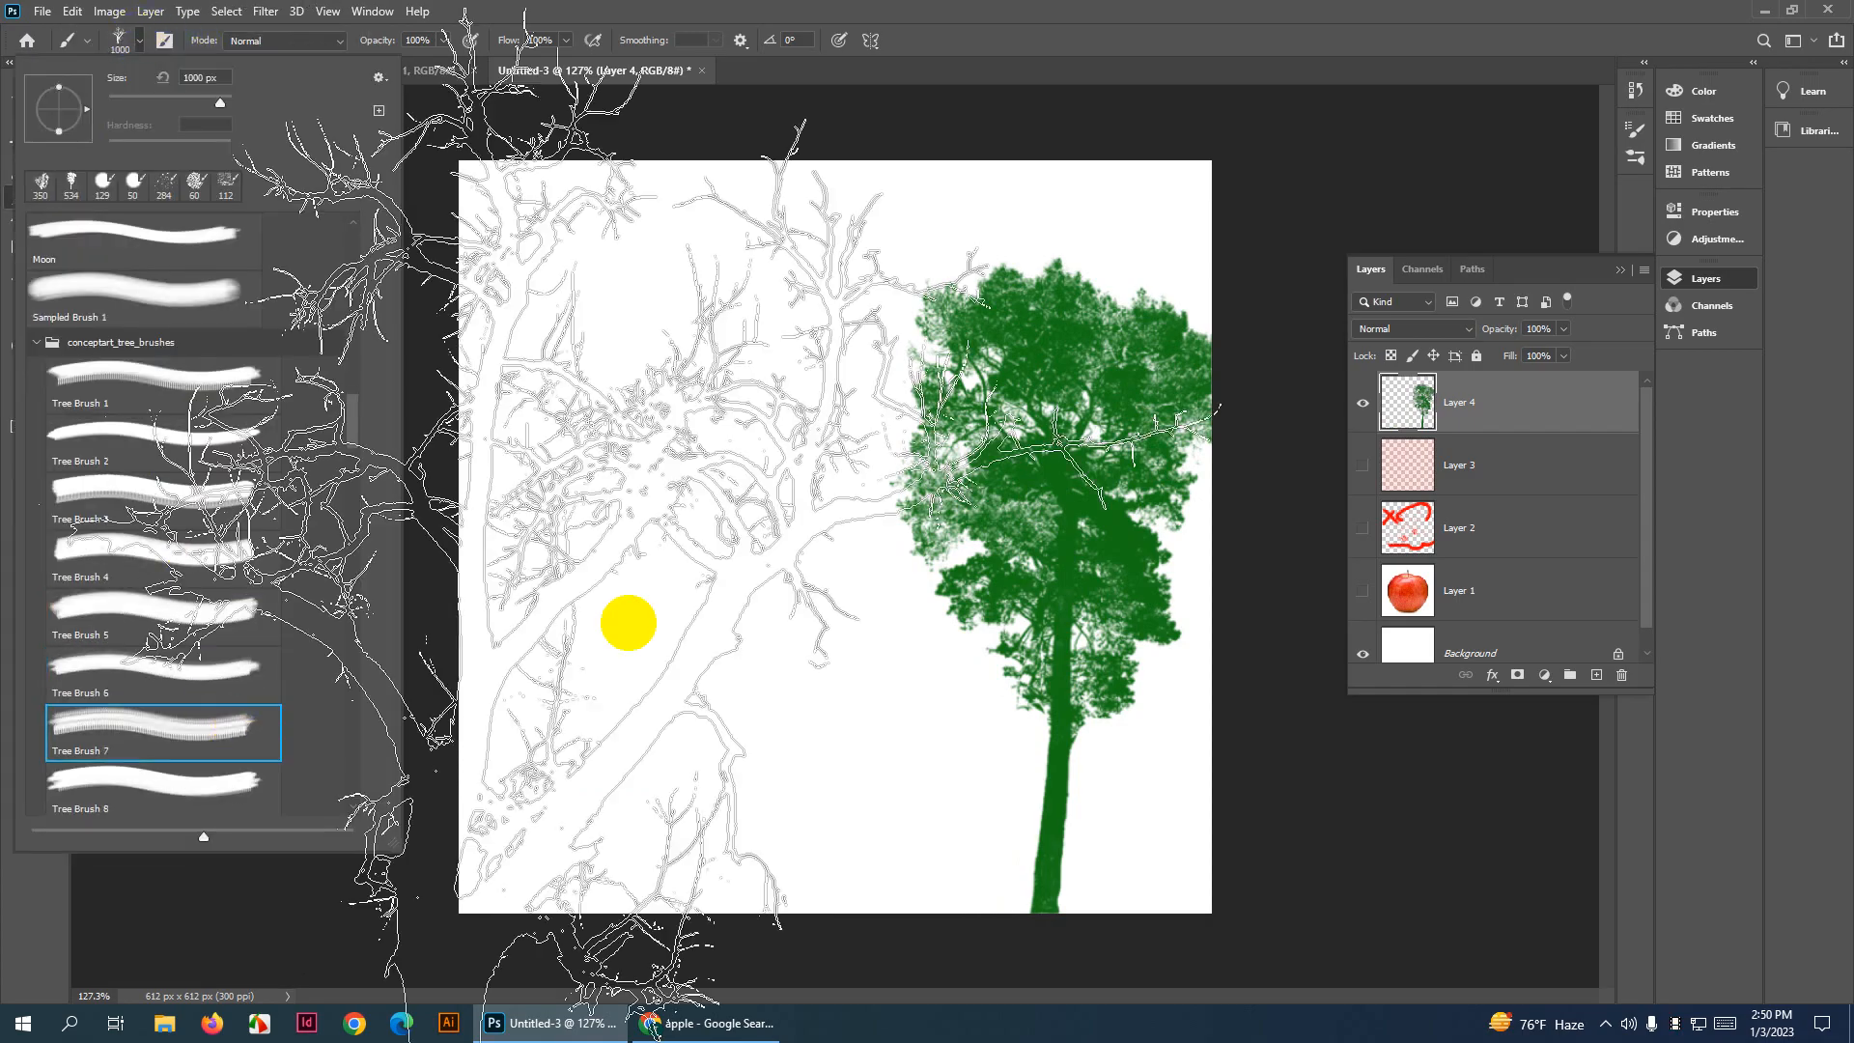
pyautogui.moveTo(786, 491); pyautogui.dragTo(453, 541)
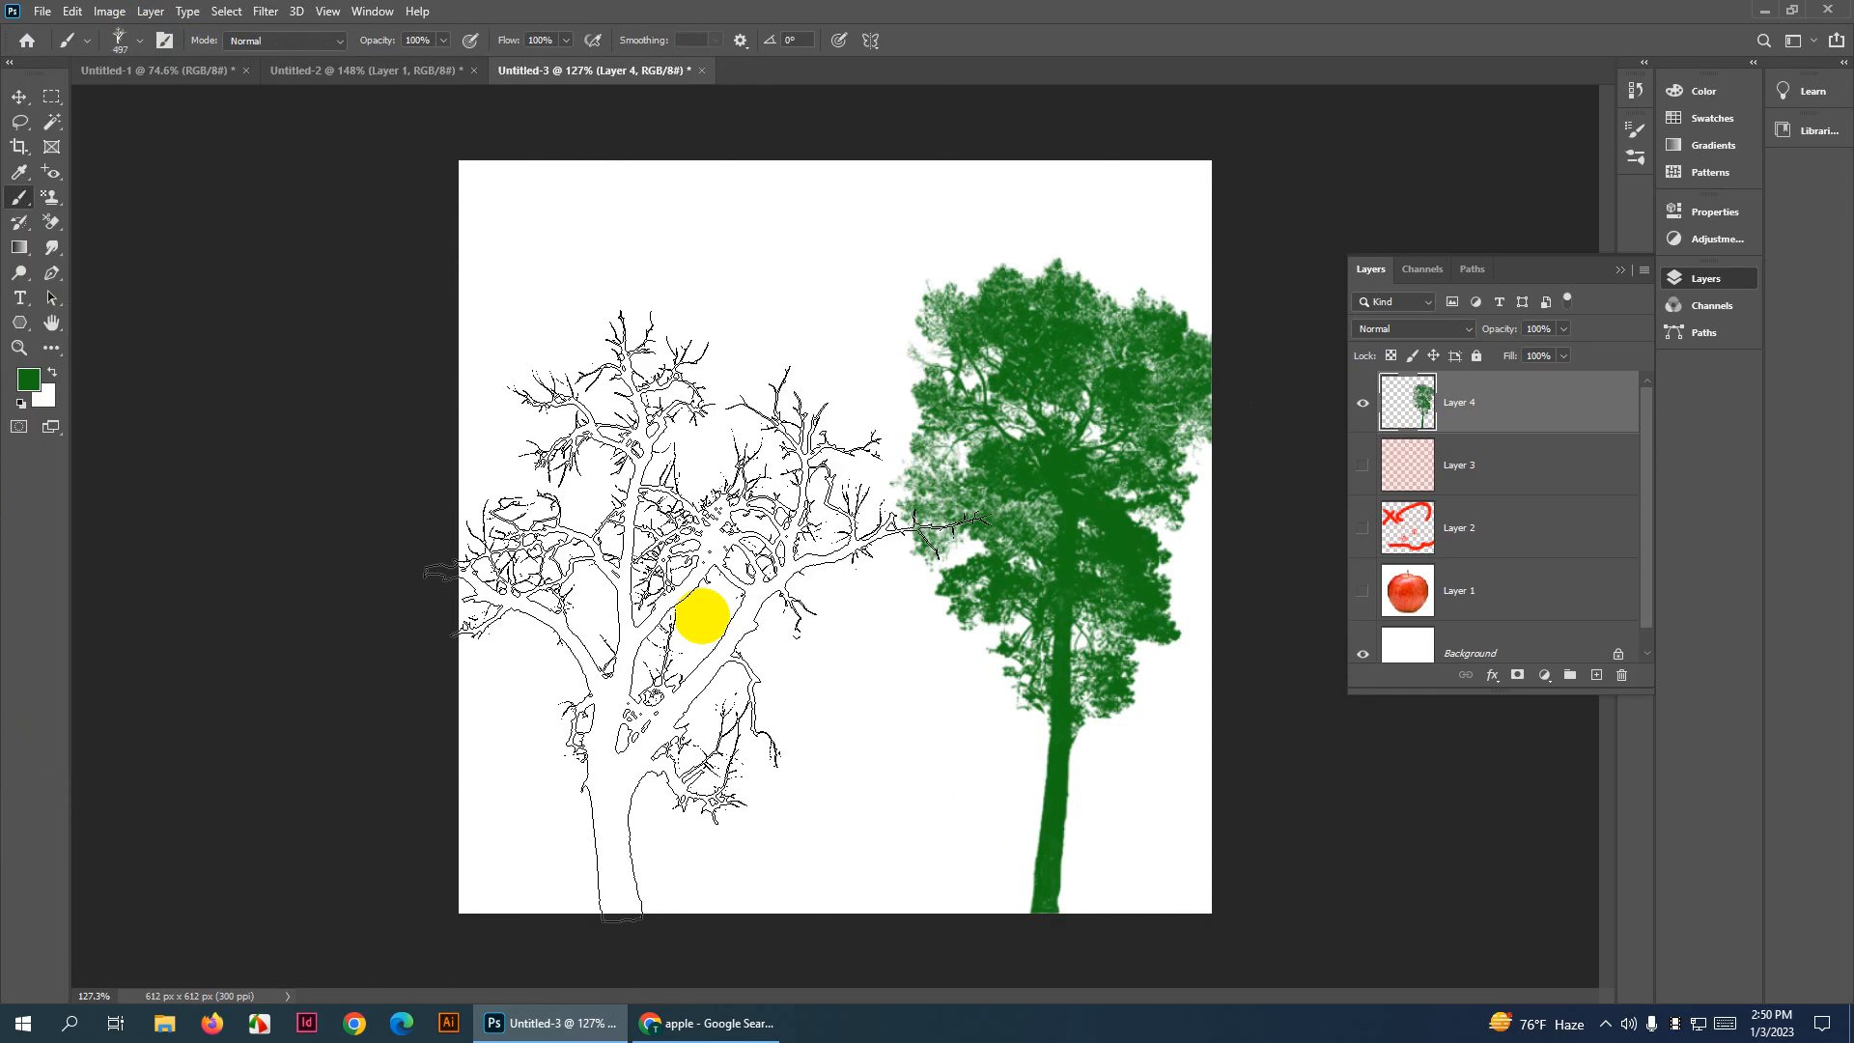
pyautogui.rightClick(702, 615)
pyautogui.click(705, 614)
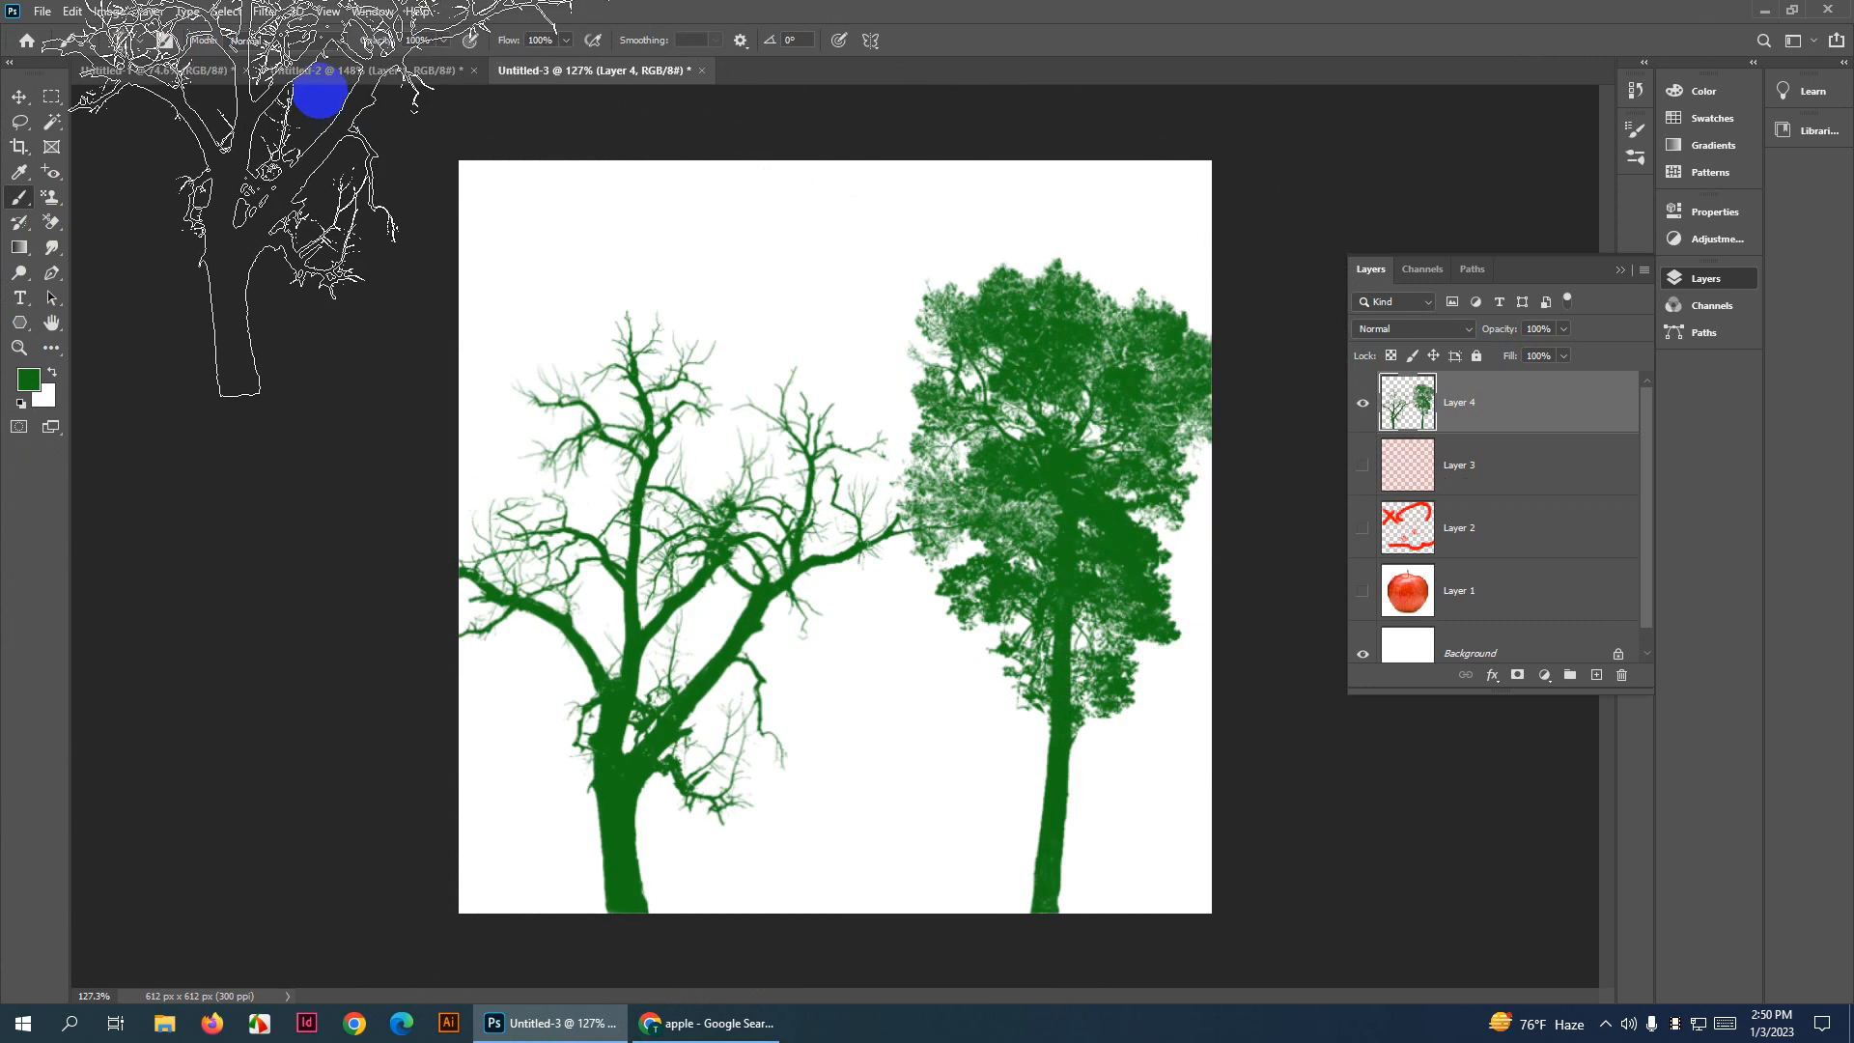
# Look through the tree brush presets and choose the Family 1 preset from the 20 Family Brushes group
pyautogui.click(129, 44)
pyautogui.scroll(-5, 169, 676)
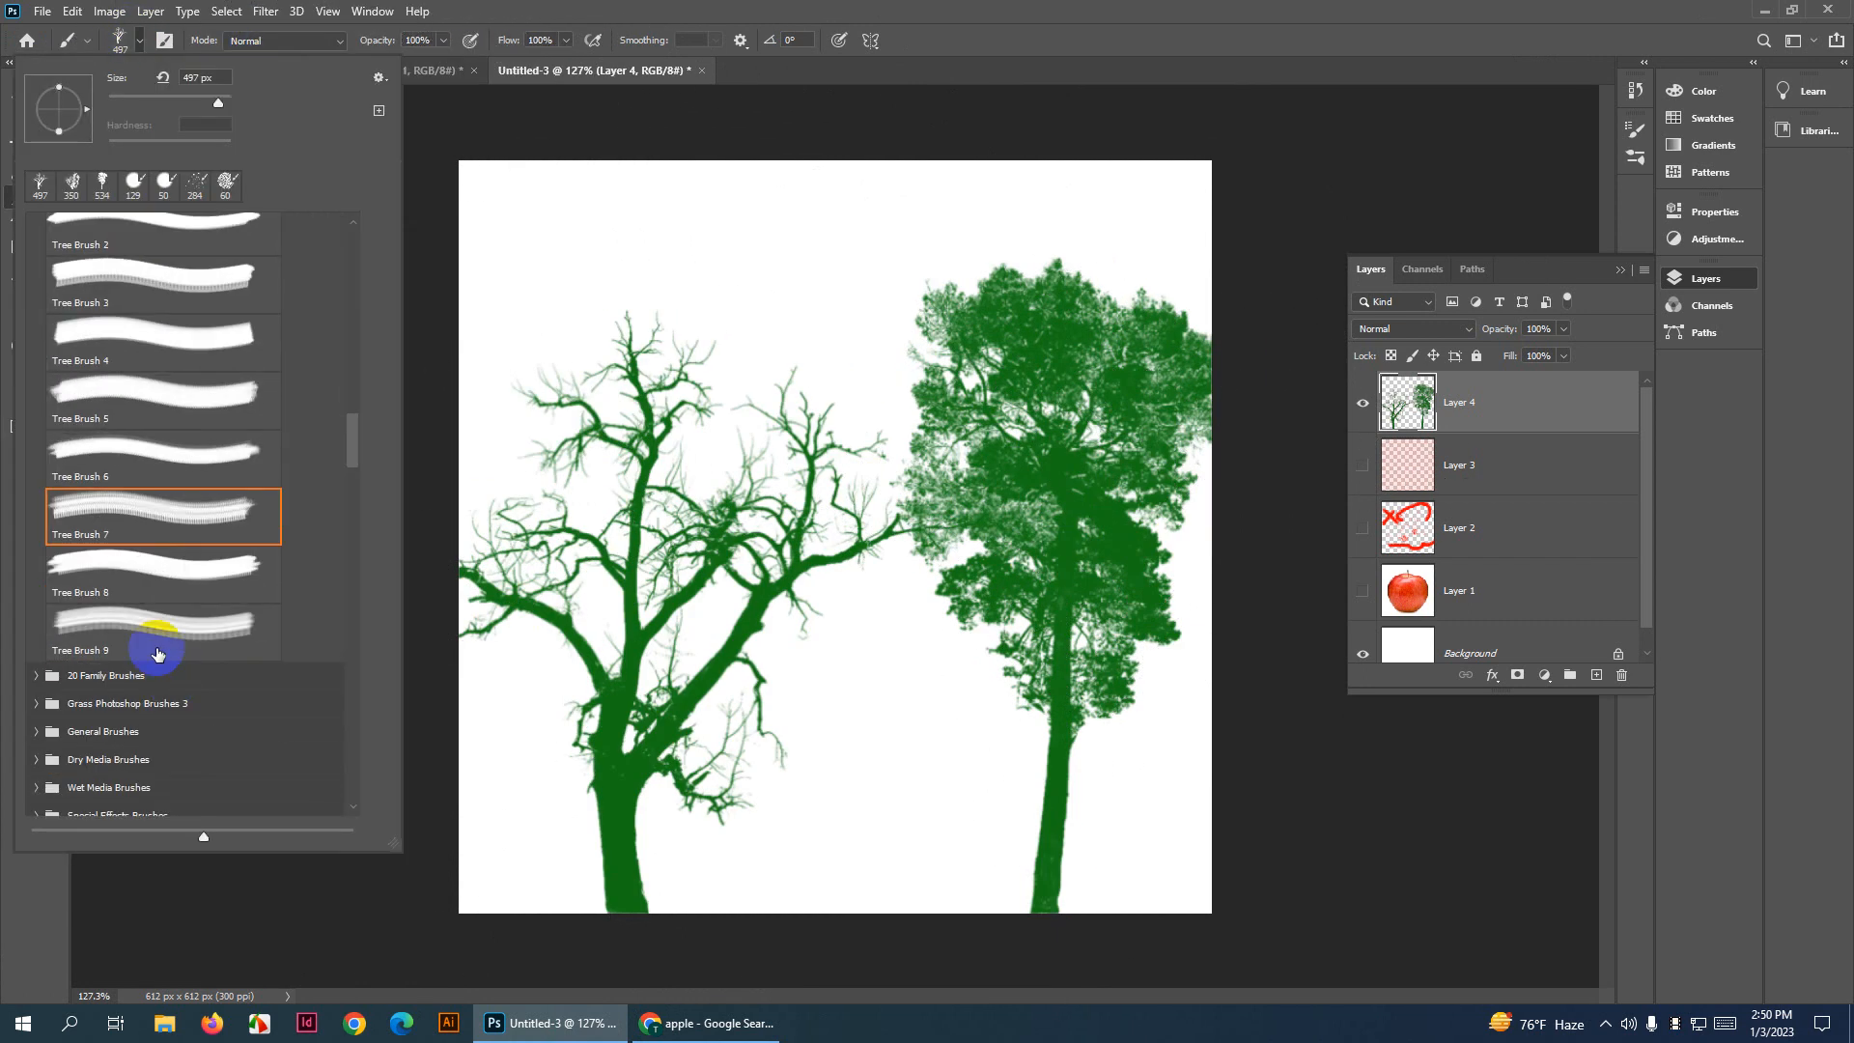
pyautogui.scroll(3, 135, 657)
pyautogui.scroll(4, 140, 531)
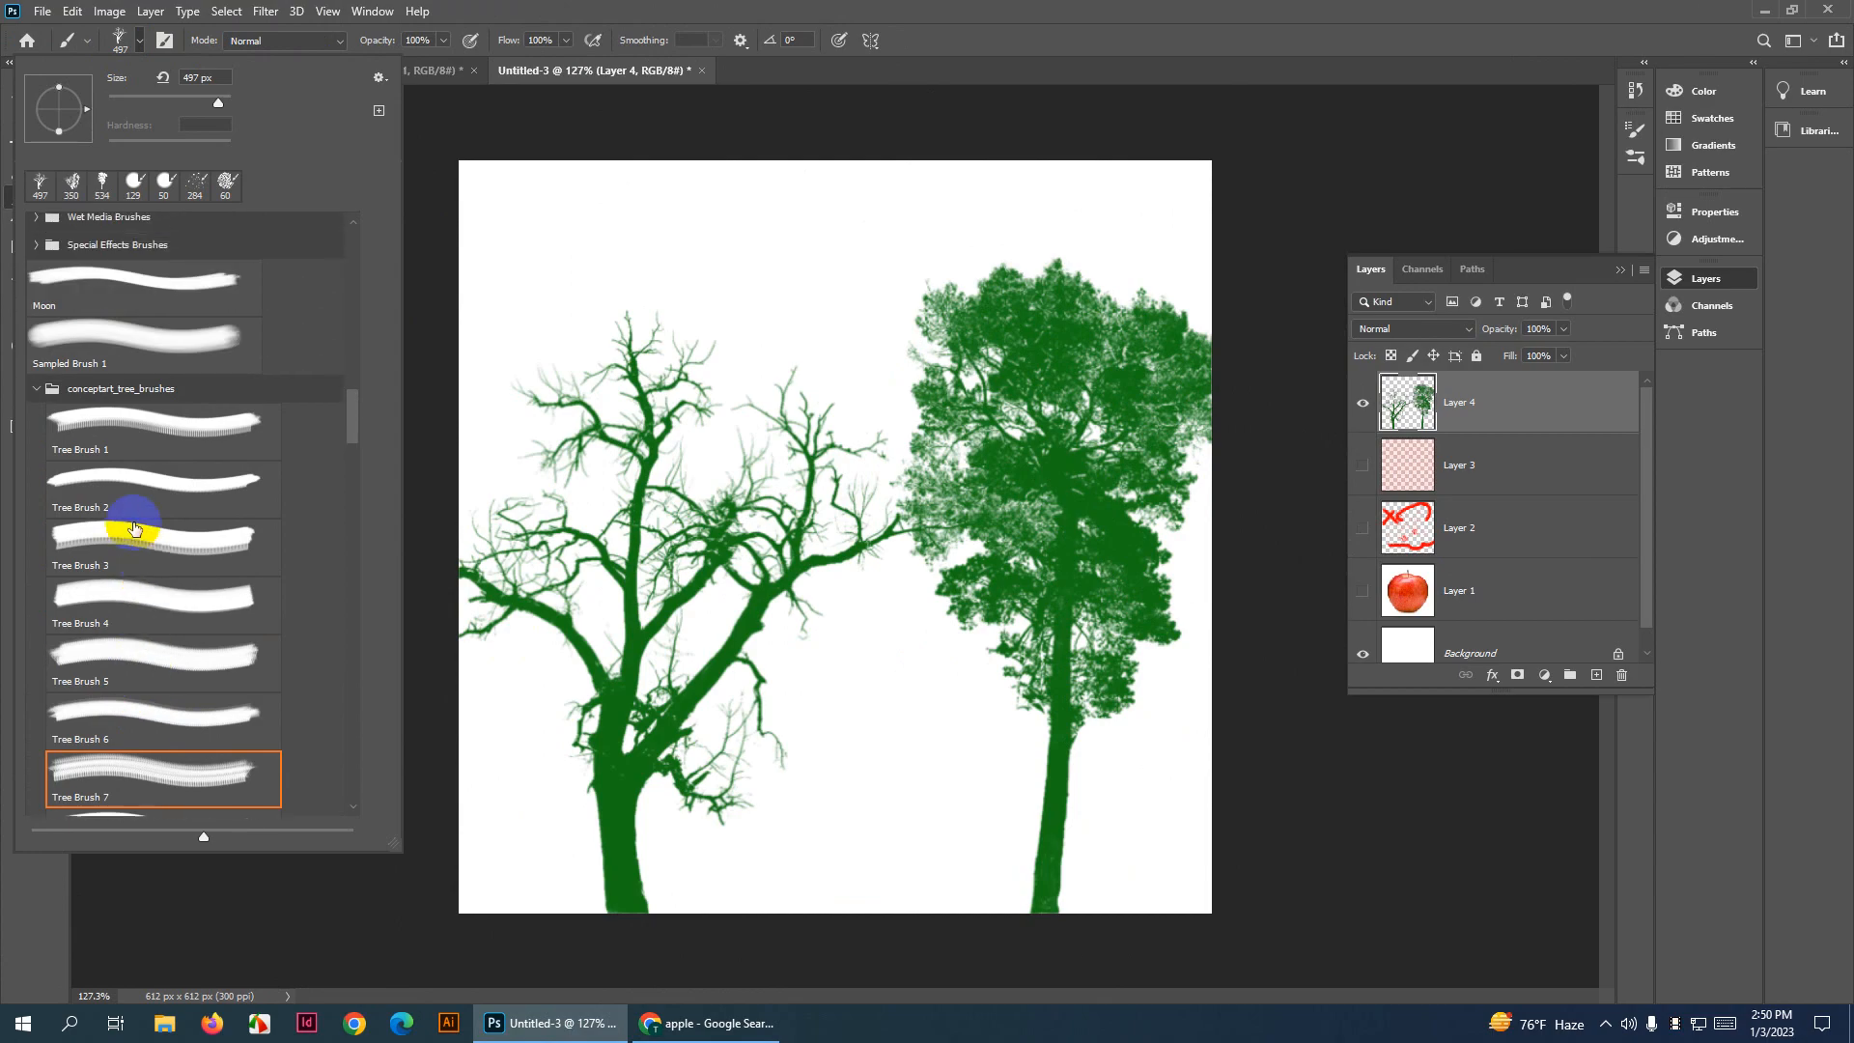
pyautogui.scroll(-5, 114, 443)
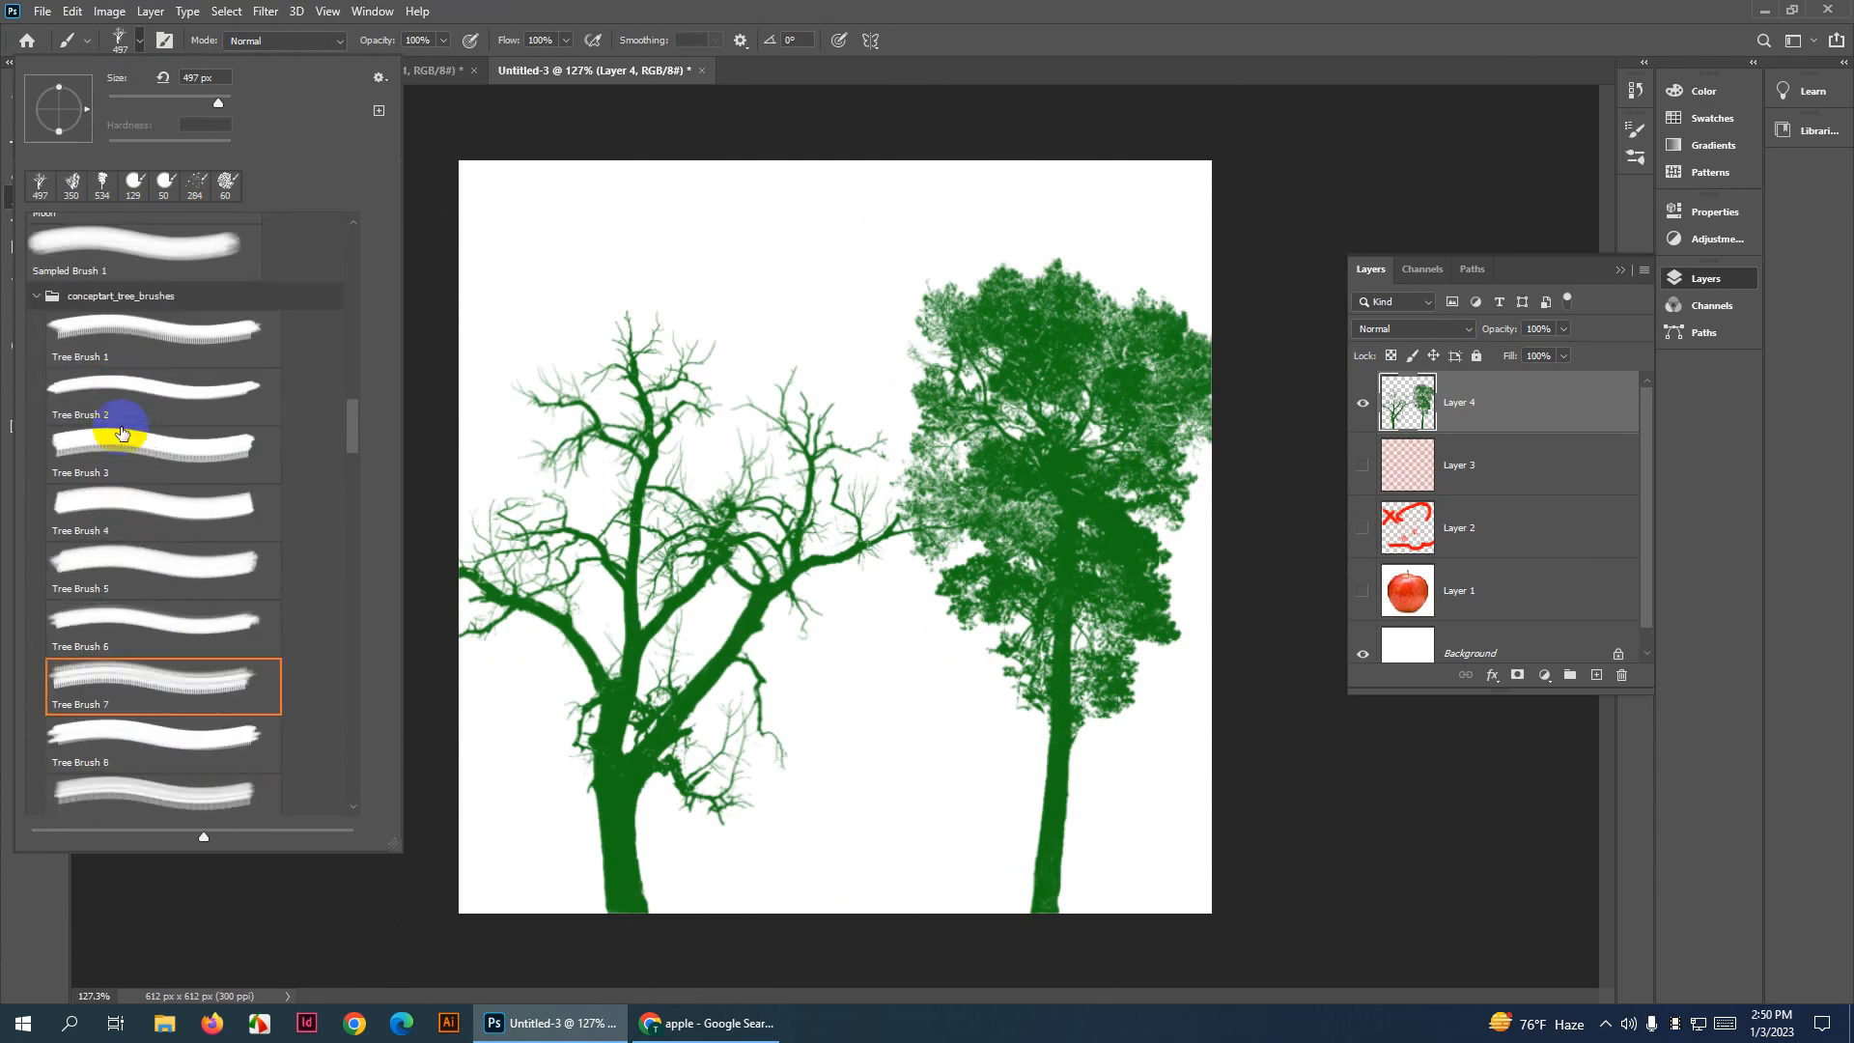
pyautogui.click(49, 647)
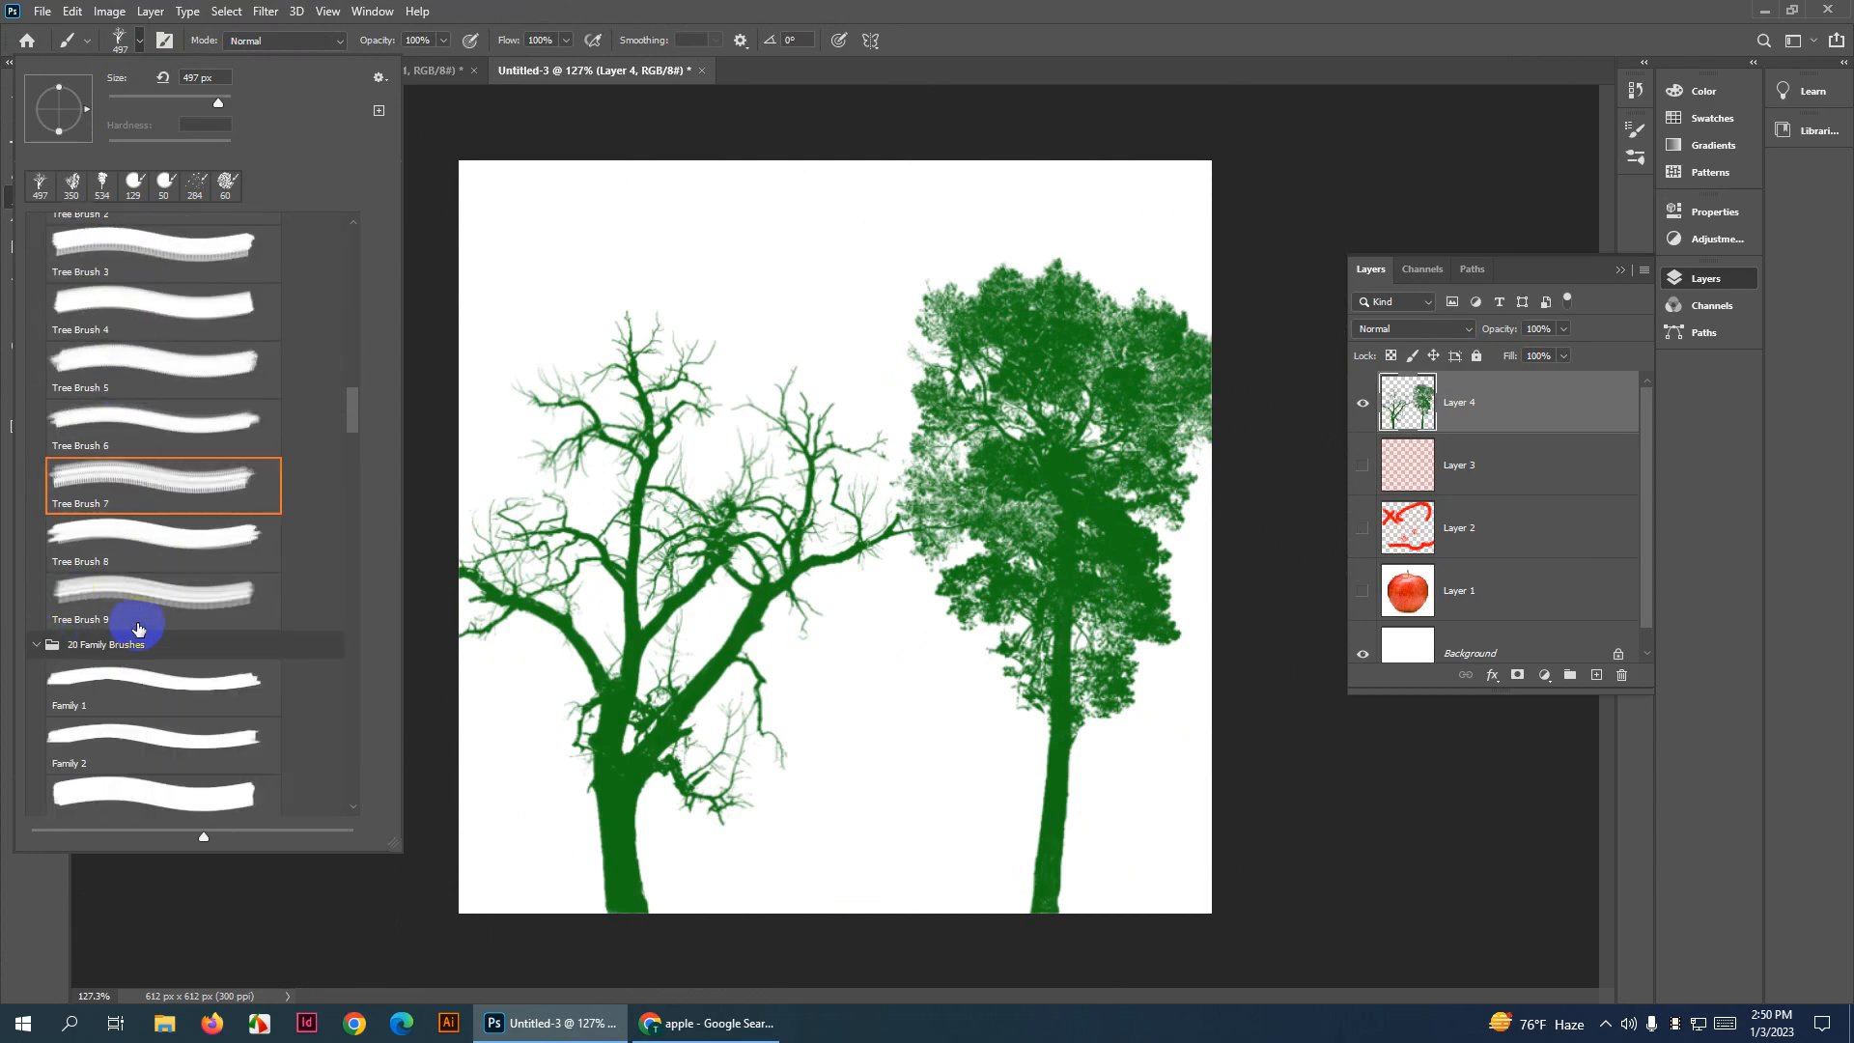
pyautogui.scroll(-1, 148, 633)
pyautogui.click(196, 630)
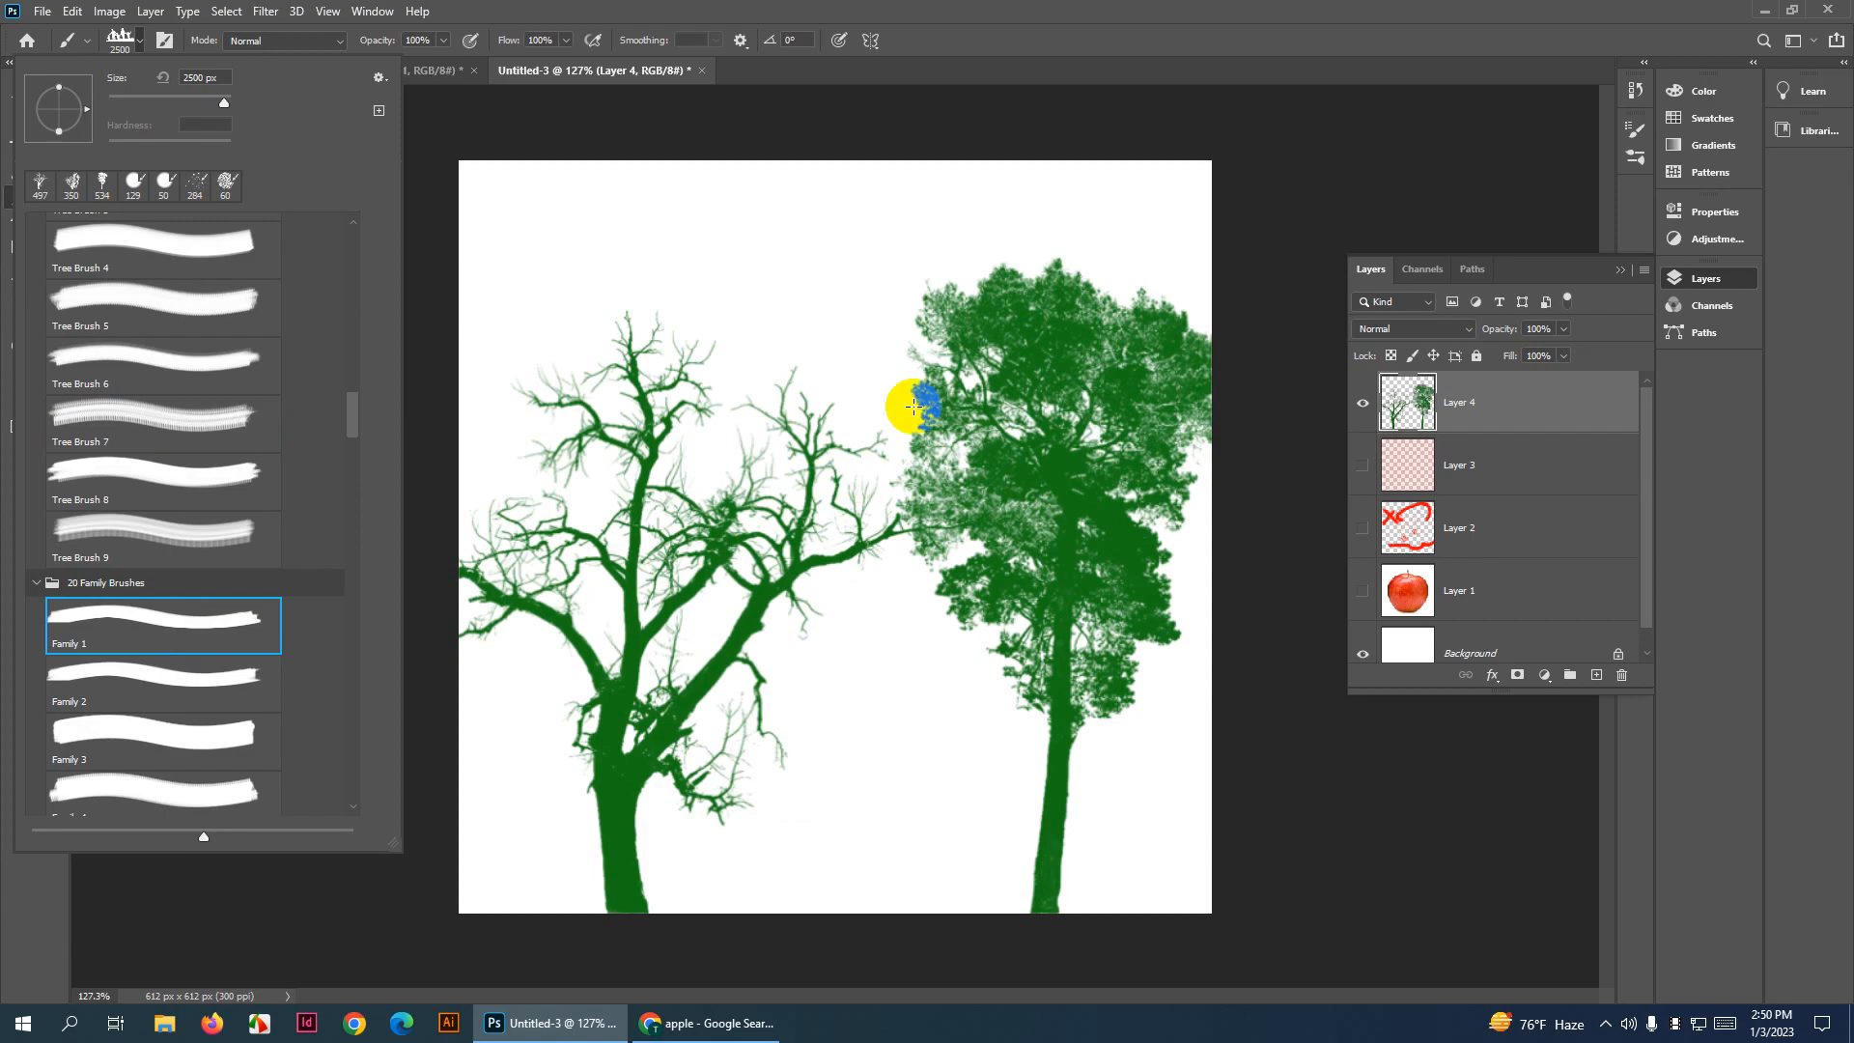
# Reduce the brush to about 621 px and stamp the green family silhouette across the lower part of the canvas
pyautogui.moveTo(913, 407); pyautogui.dragTo(221, 464)
pyautogui.moveTo(807, 434); pyautogui.dragTo(440, 459)
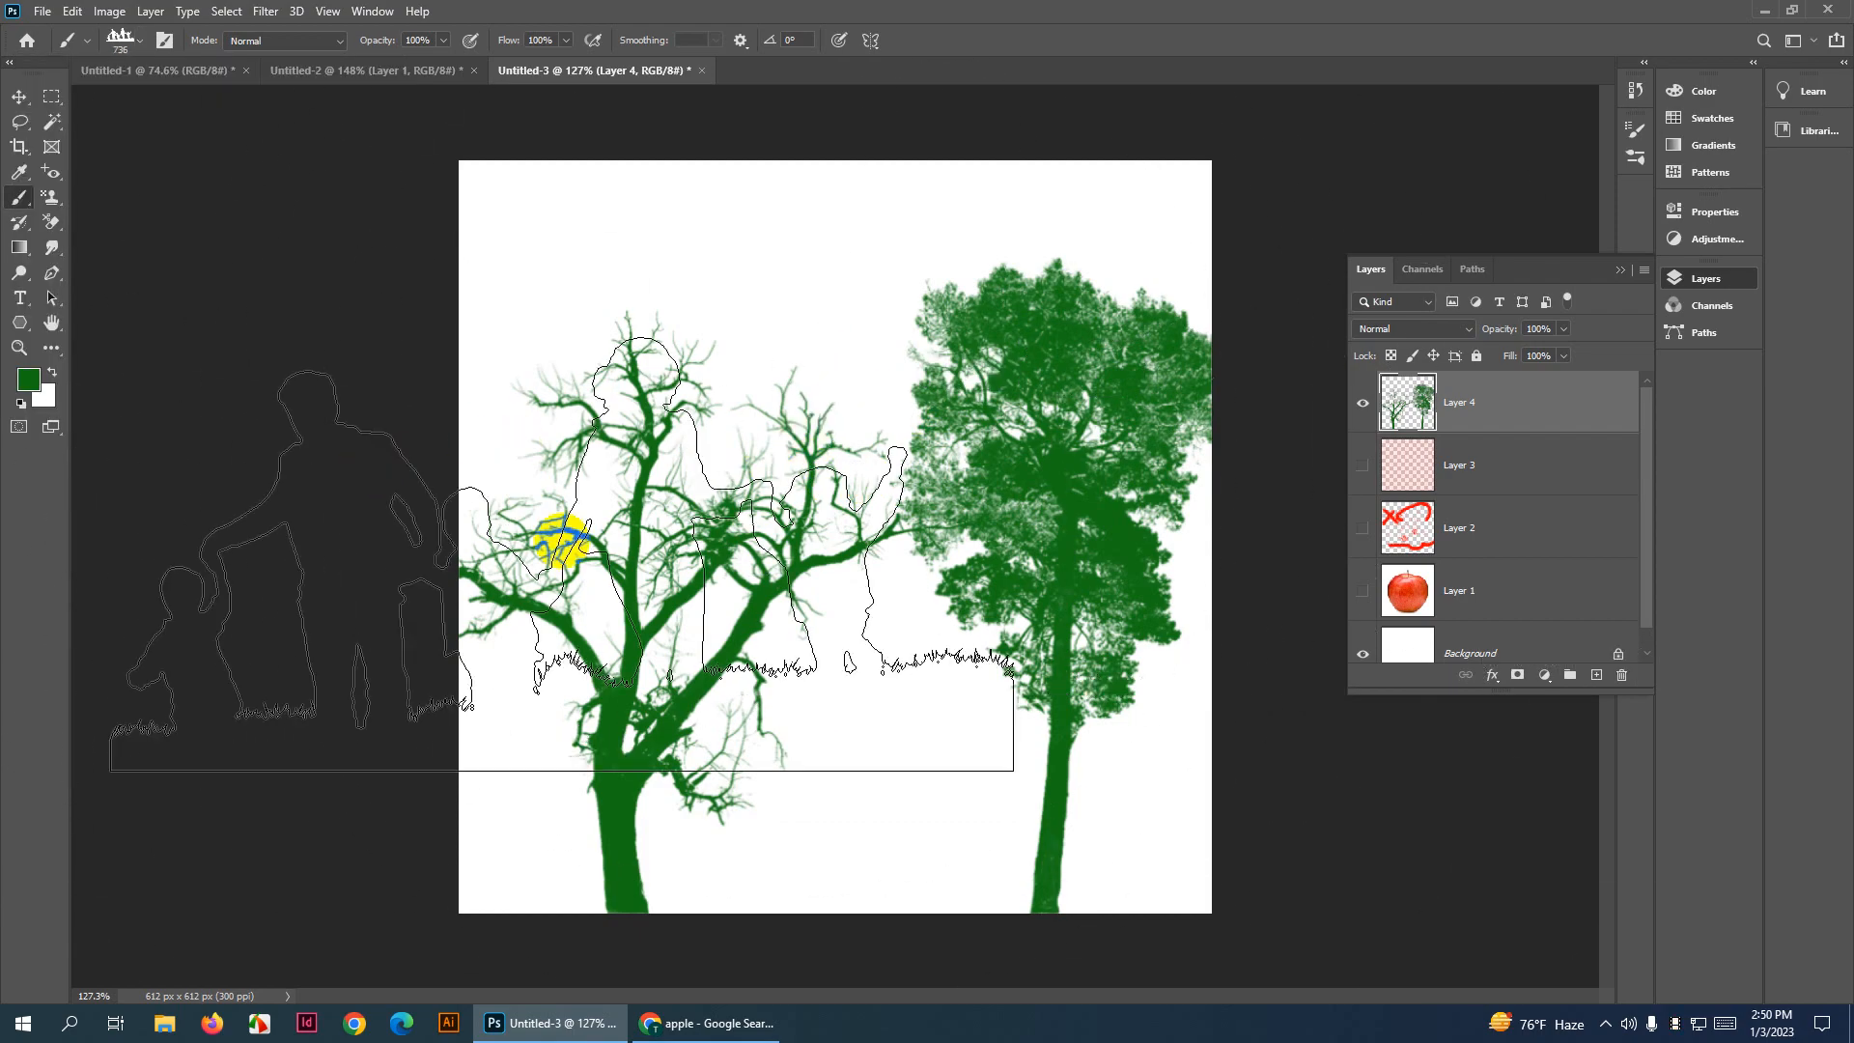
pyautogui.moveTo(778, 563); pyautogui.dragTo(693, 578)
pyautogui.click(824, 720)
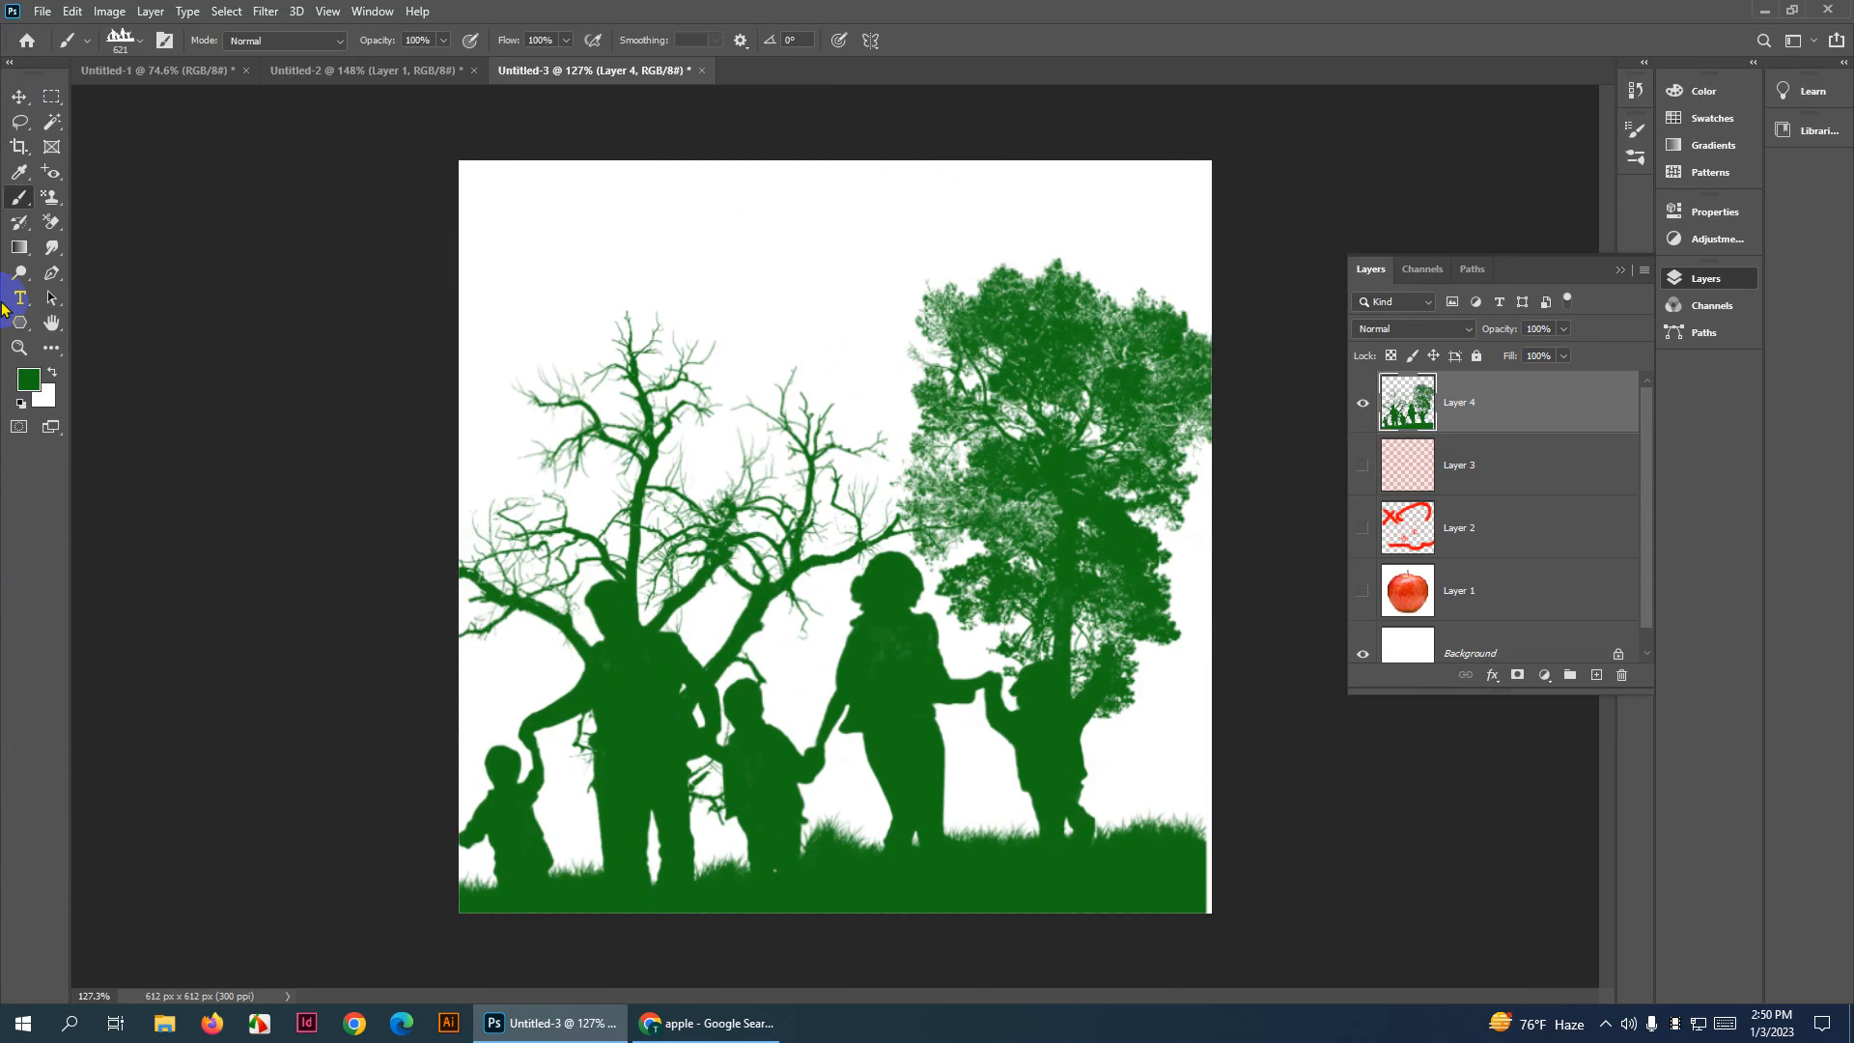
# Look through the other family presets in the 20 Family Brushes group
pyautogui.click(141, 43)
pyautogui.scroll(-5, 217, 623)
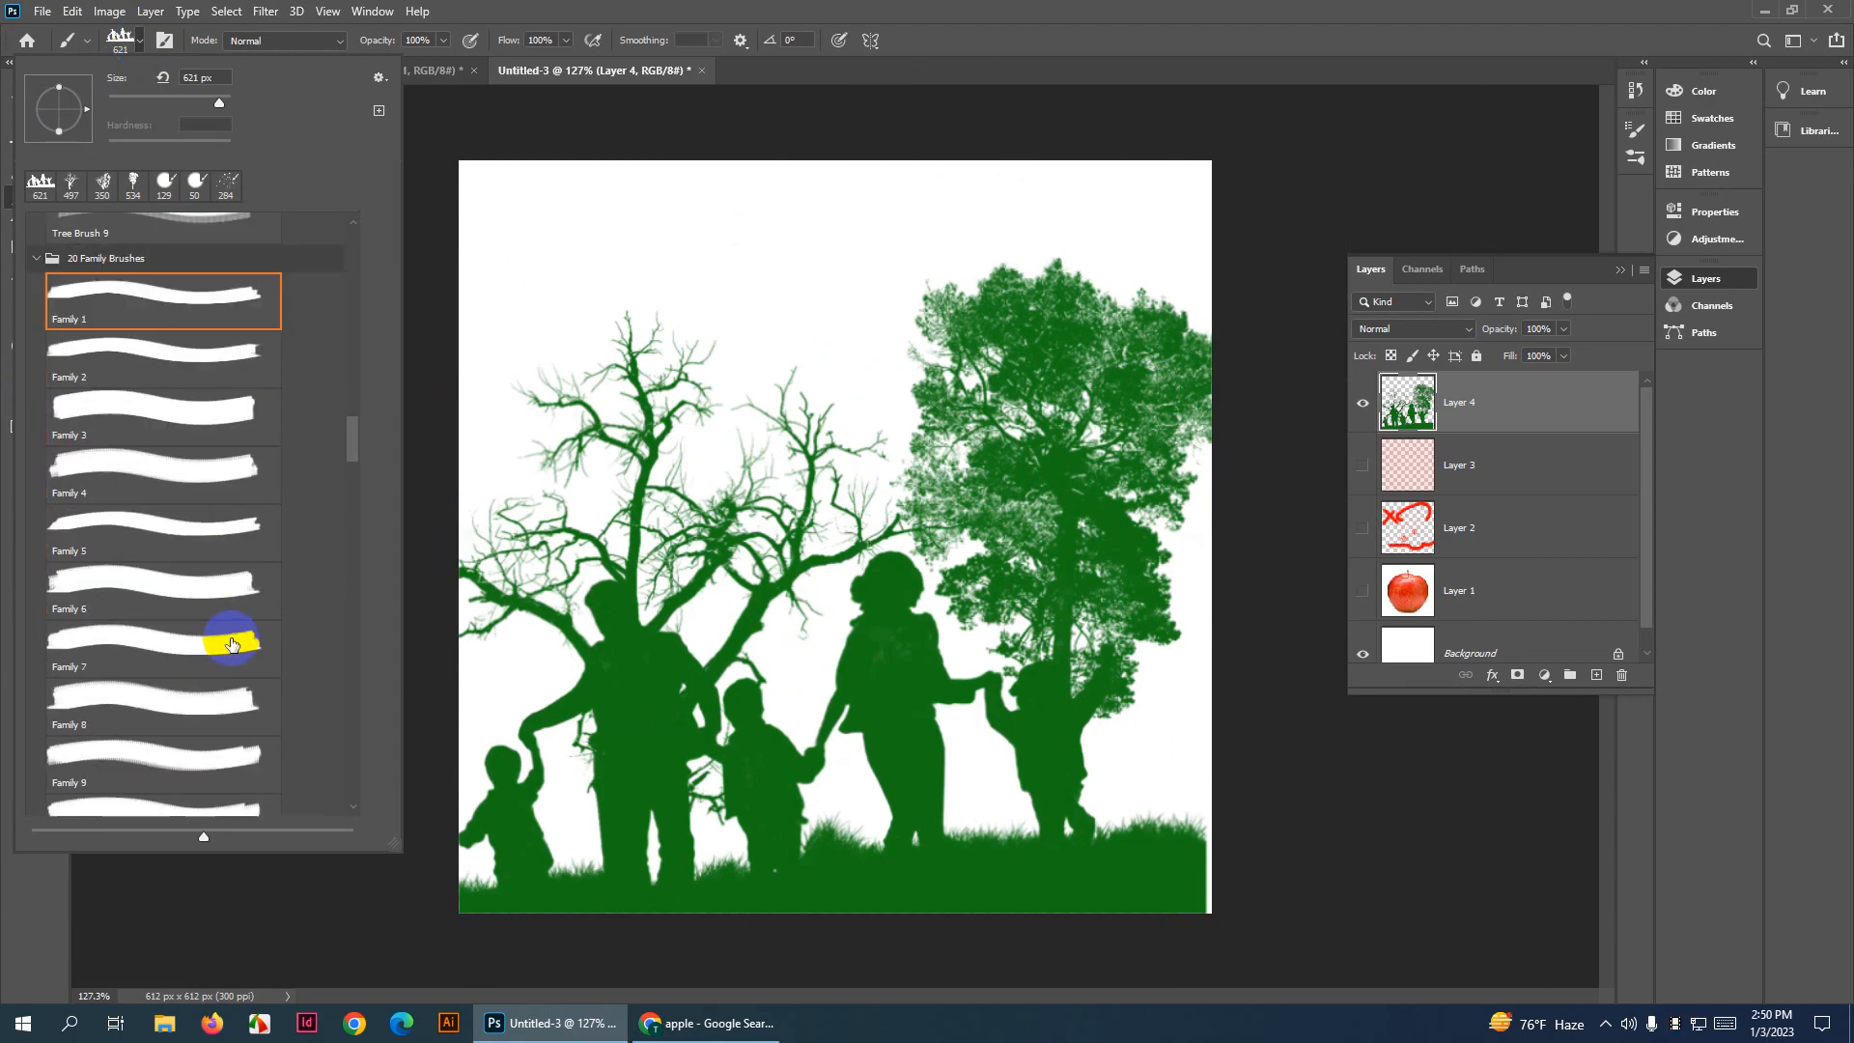
pyautogui.scroll(-8, 232, 644)
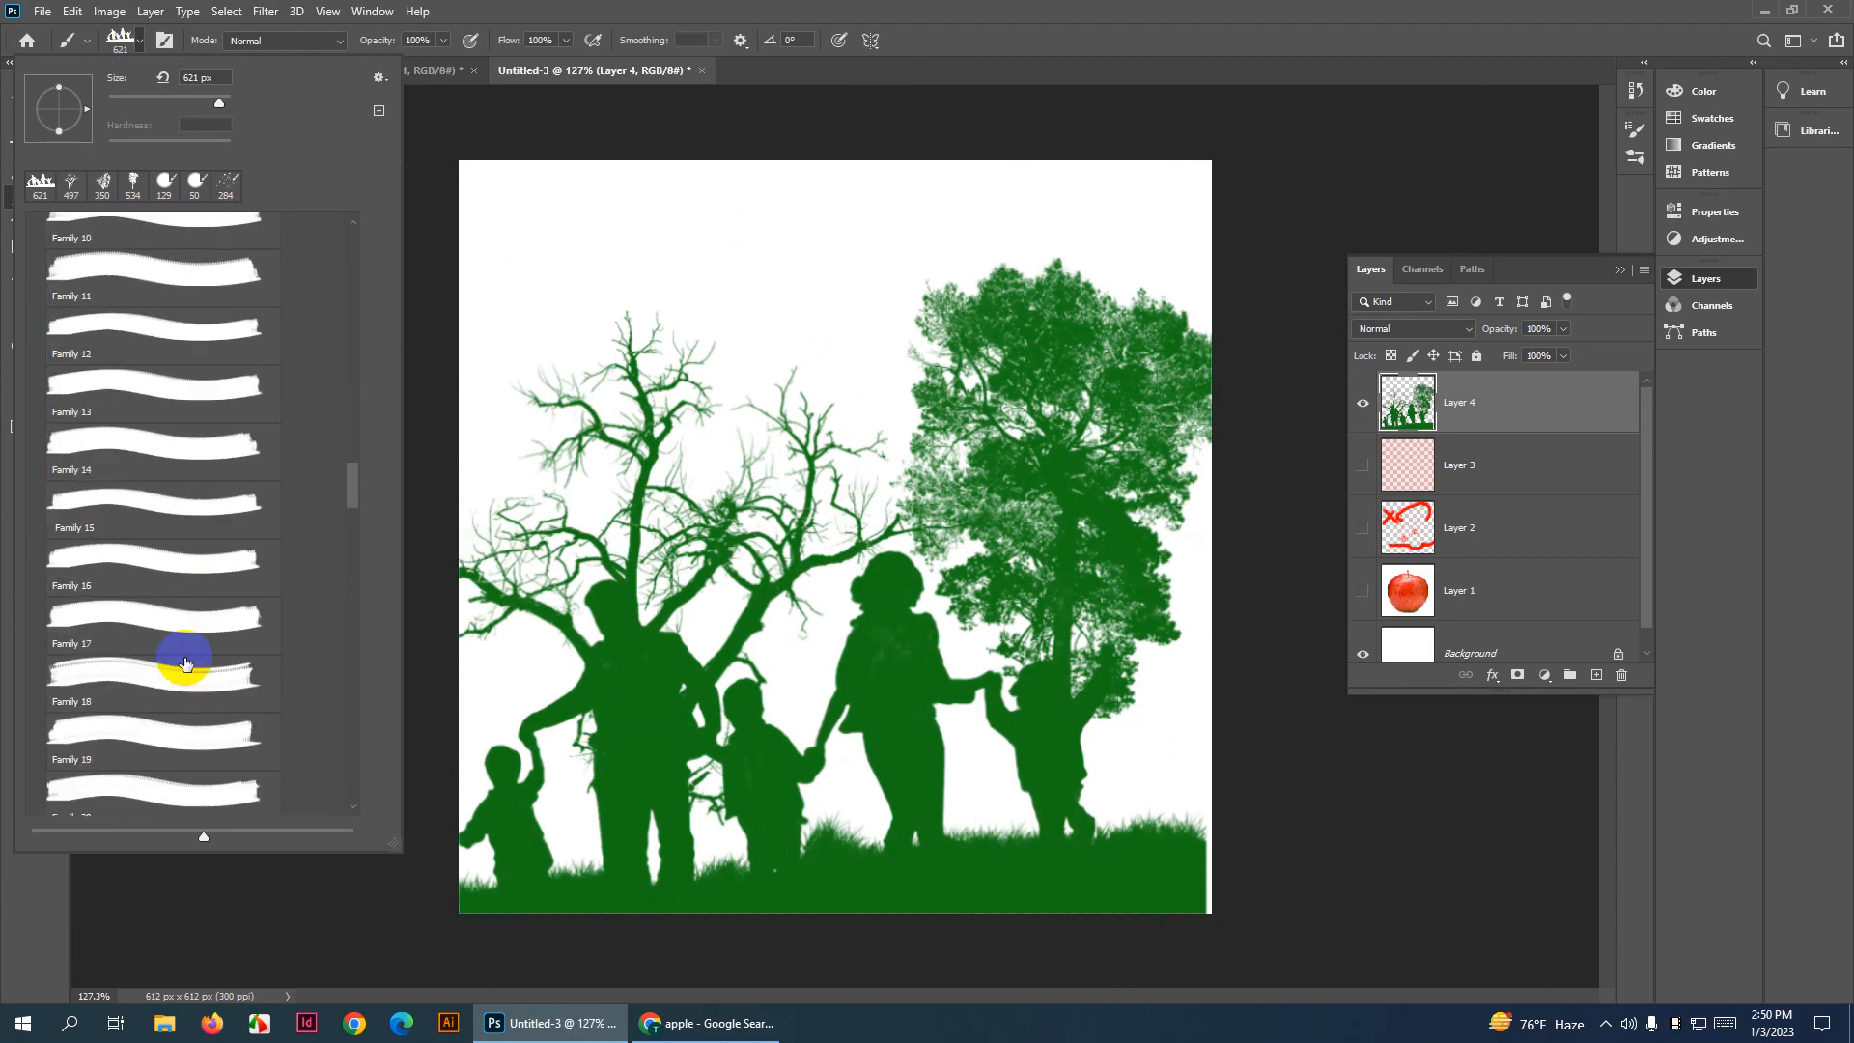
pyautogui.scroll(-3, 186, 663)
pyautogui.click(824, 8)
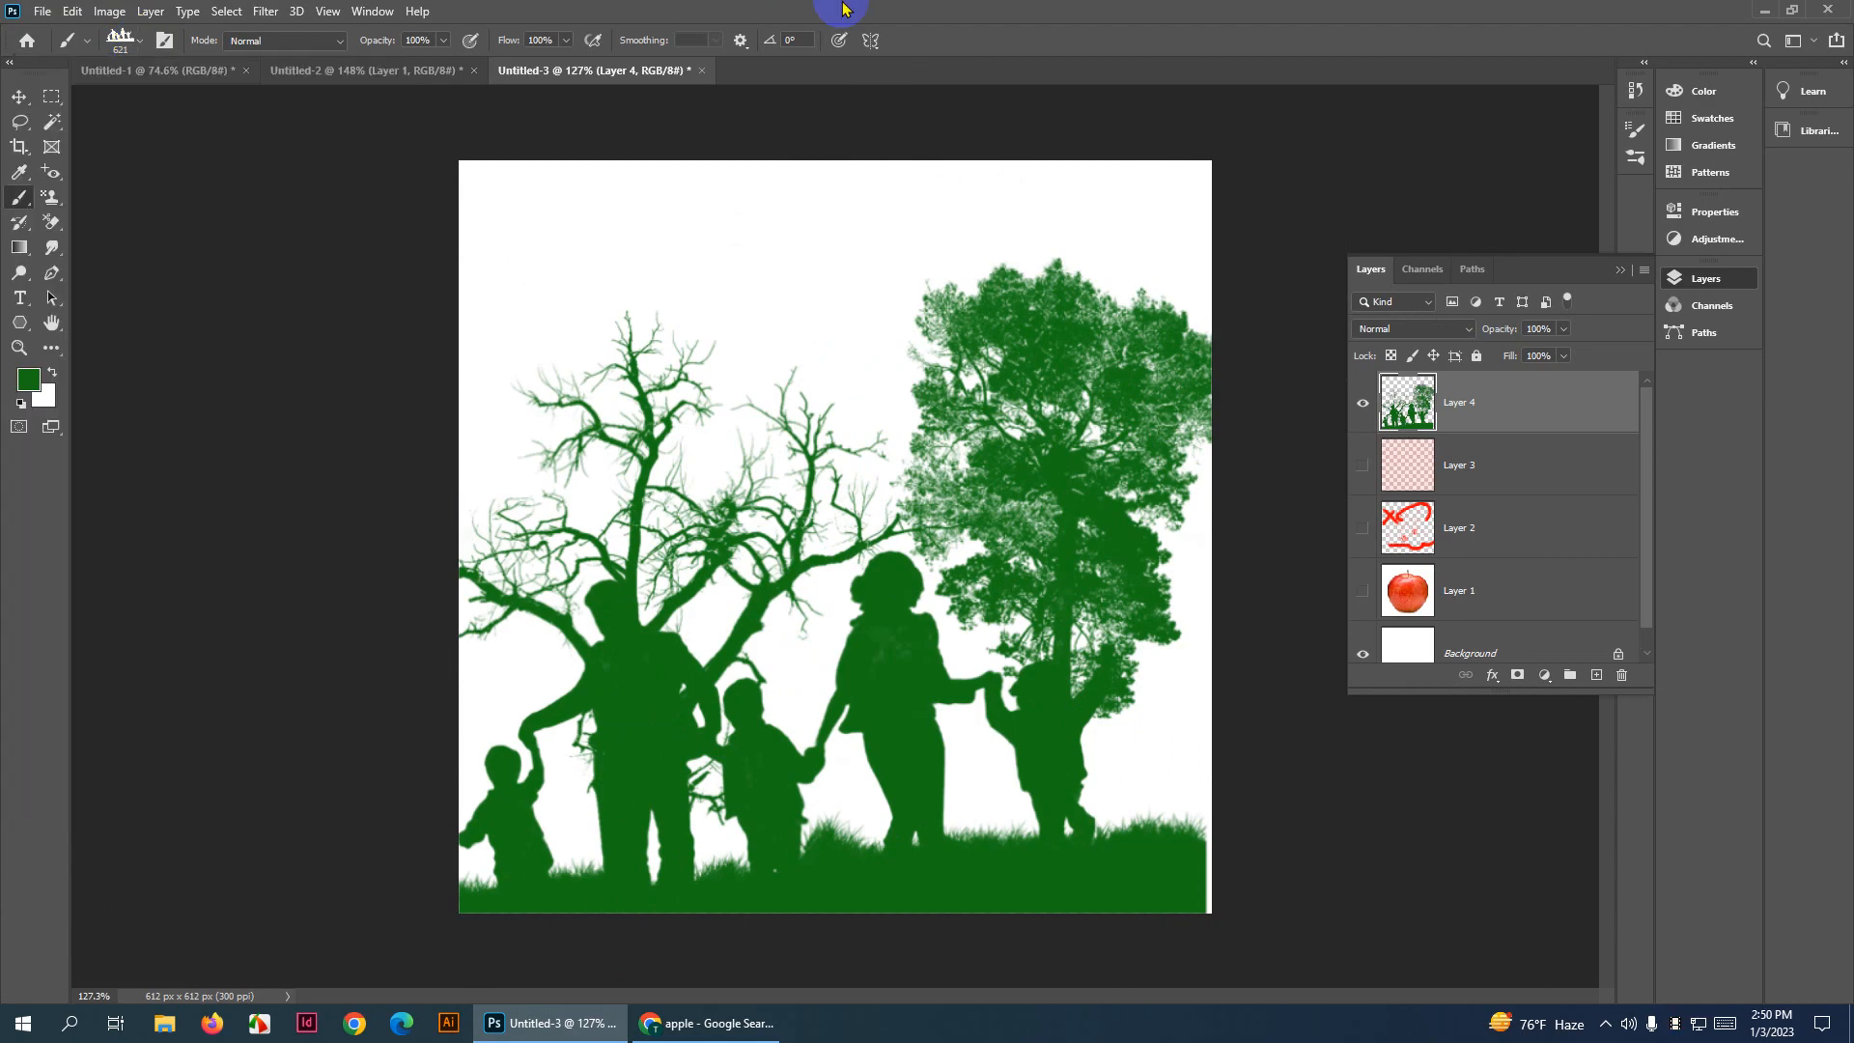
# Delete the layer holding the tree and family stamps and add a new empty layer above Layer 3
pyautogui.press('v')
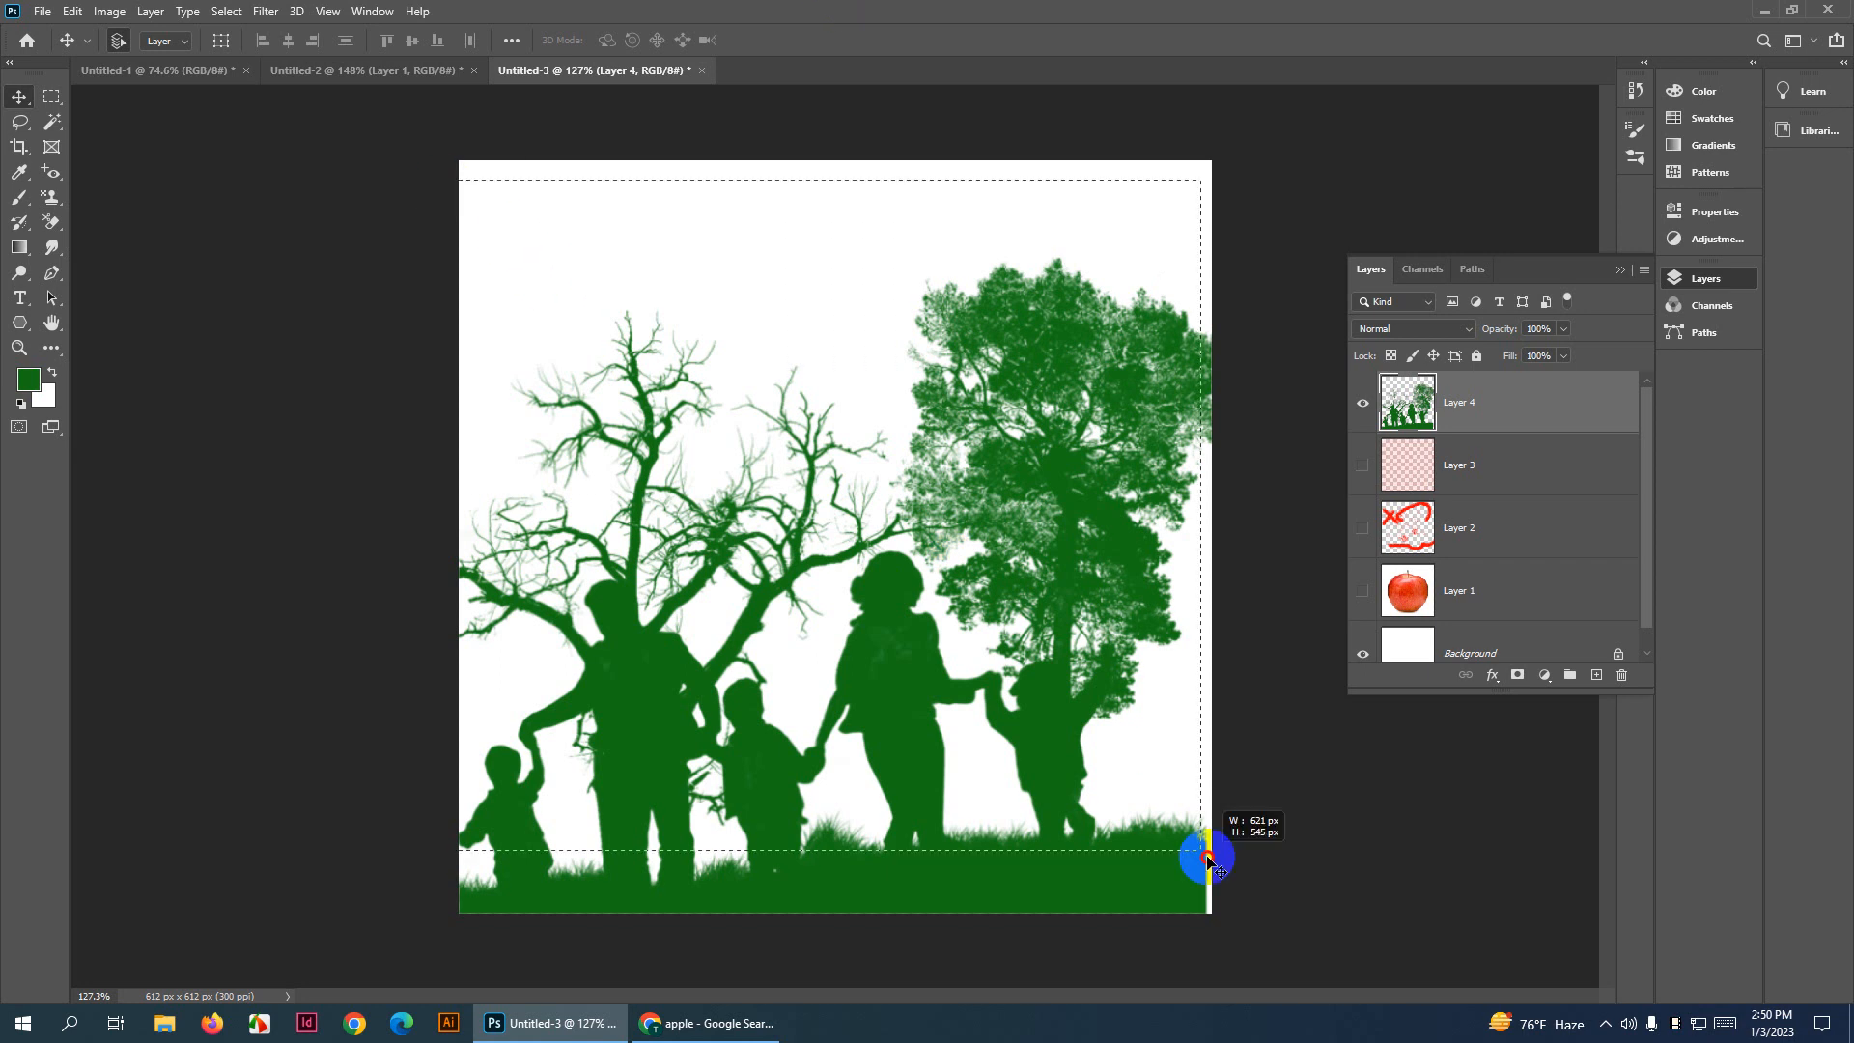
pyautogui.press('Delete')
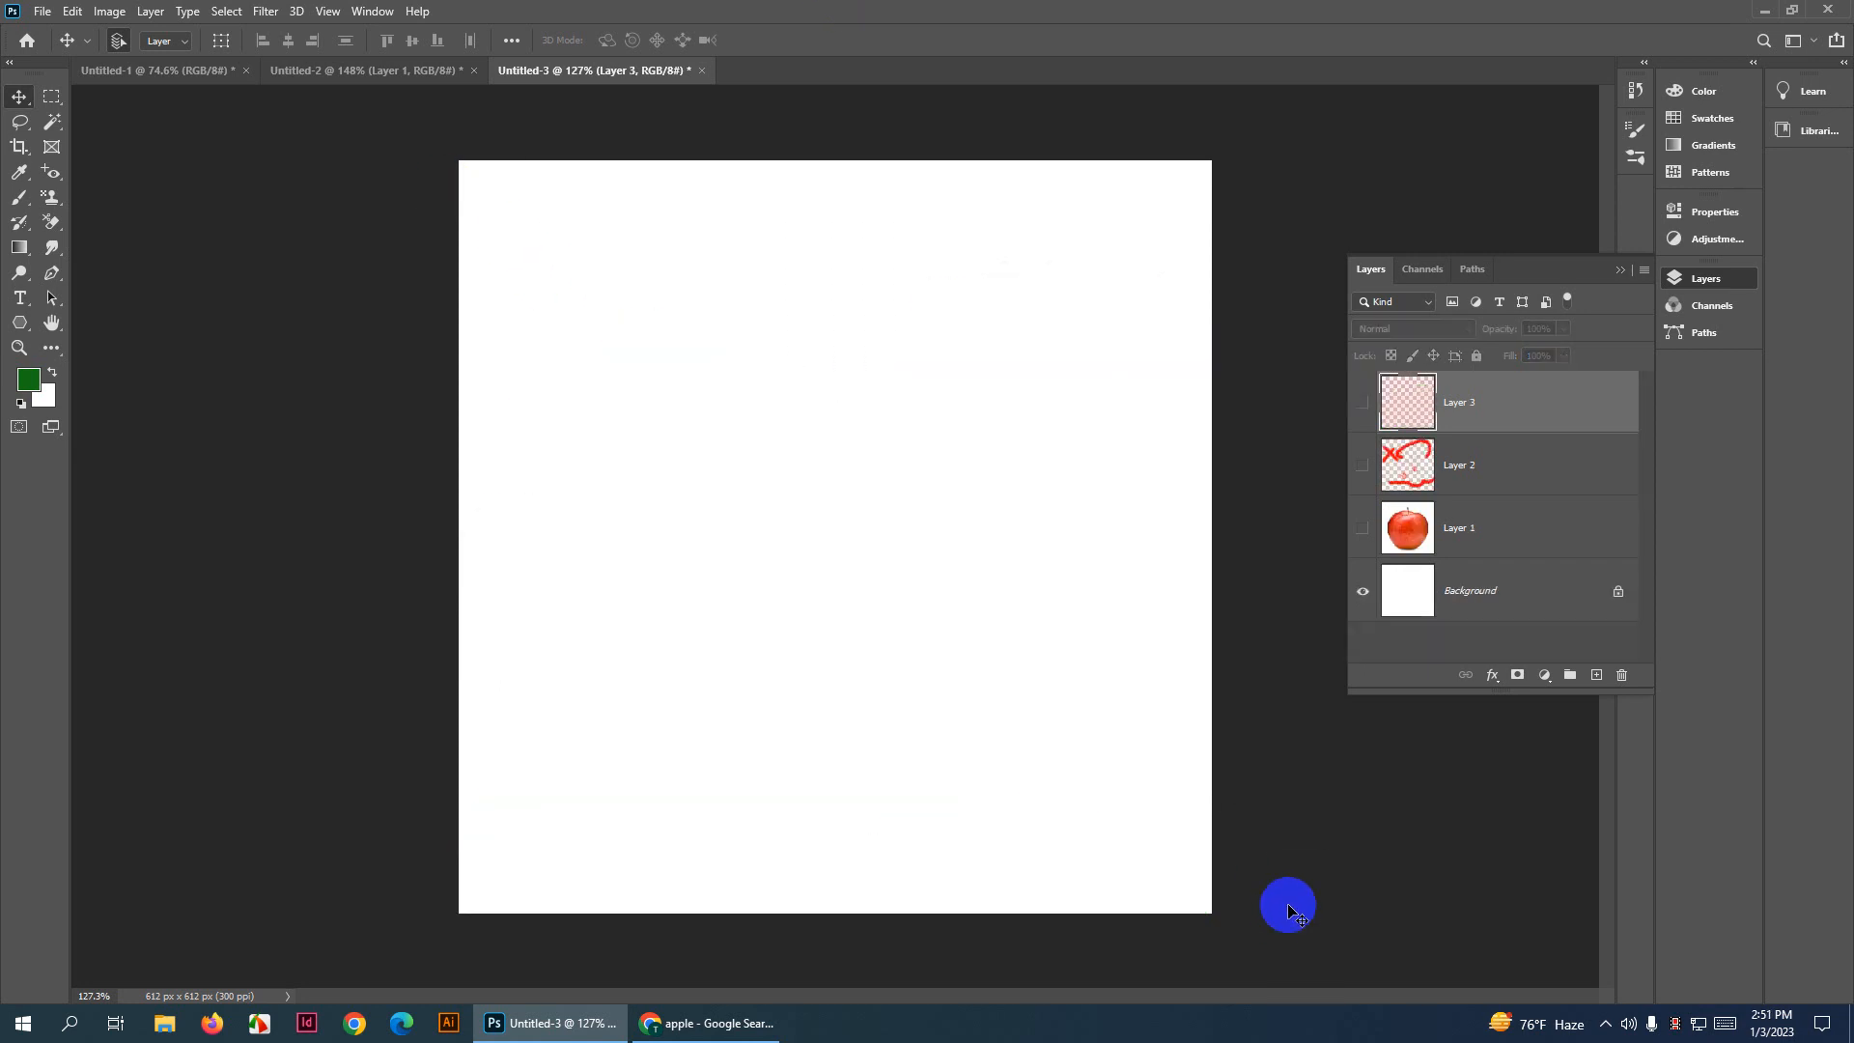
pyautogui.click(1595, 675)
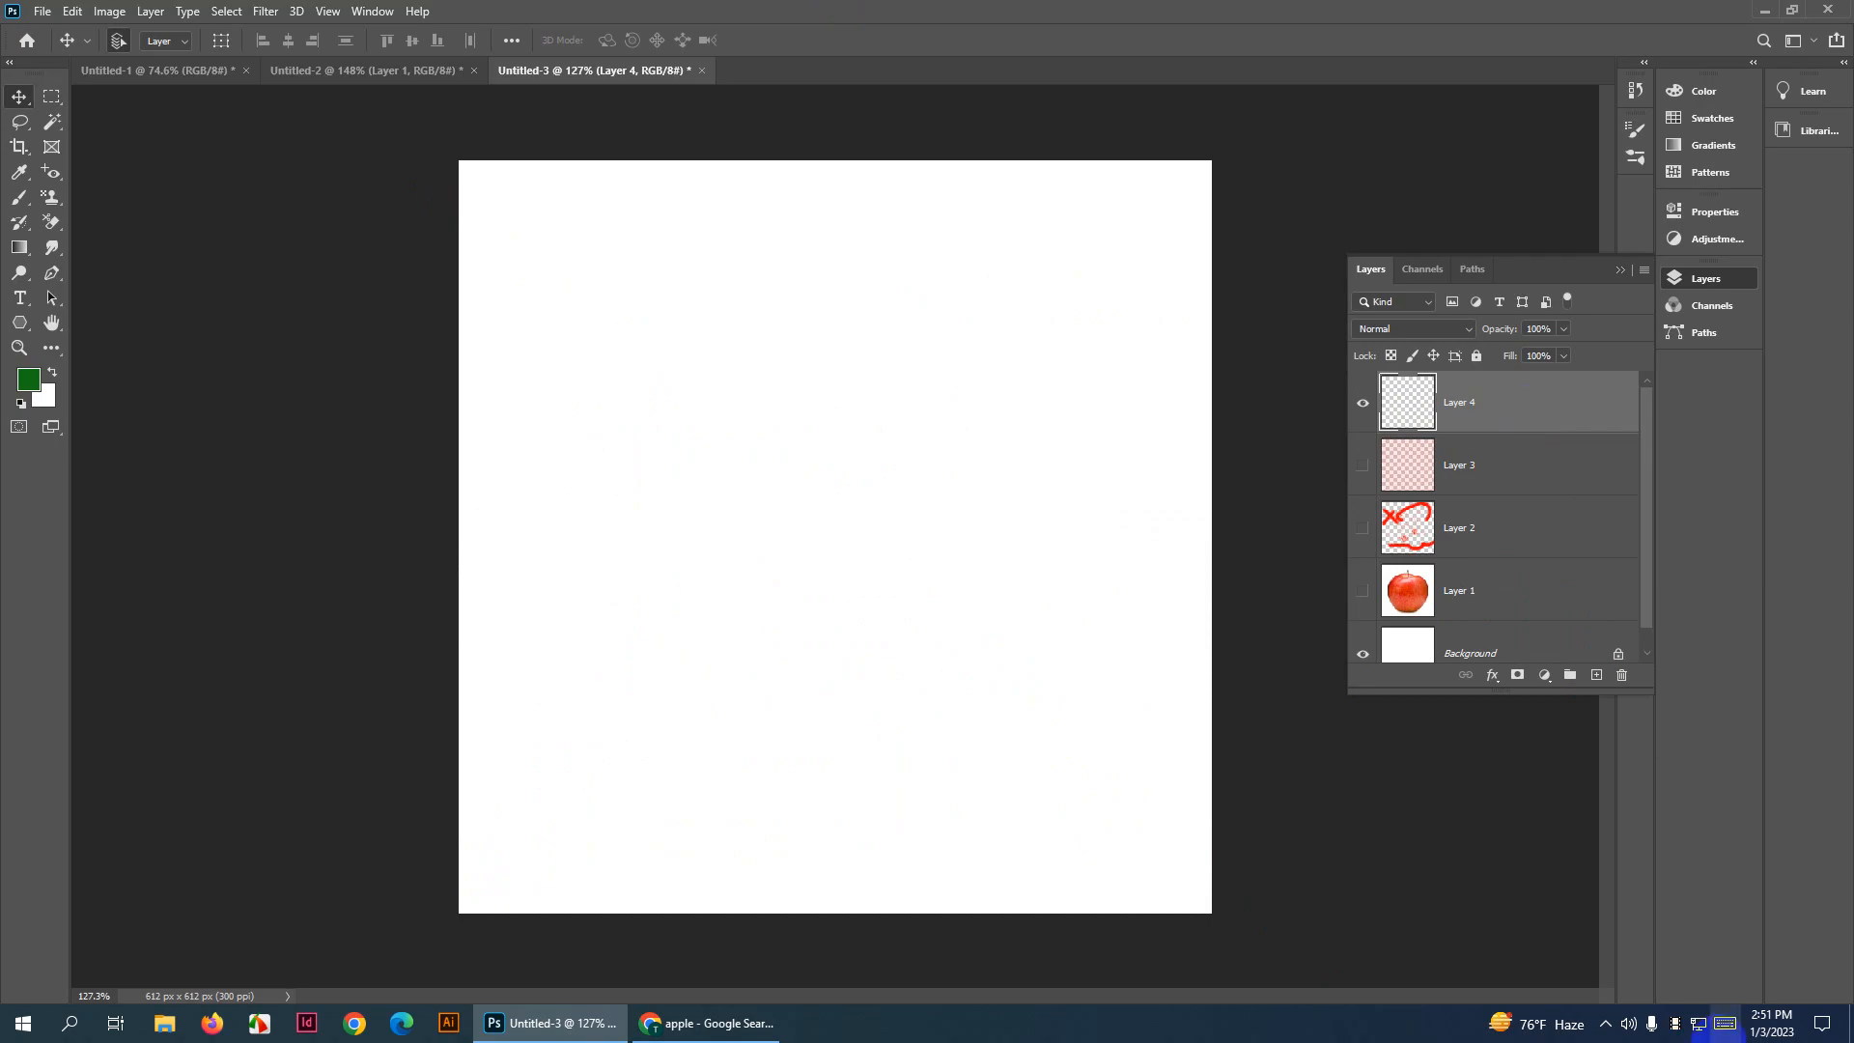
# Activate the Brush tool again and choose the Soft Round preset from the General Brushes group
pyautogui.click(19, 199)
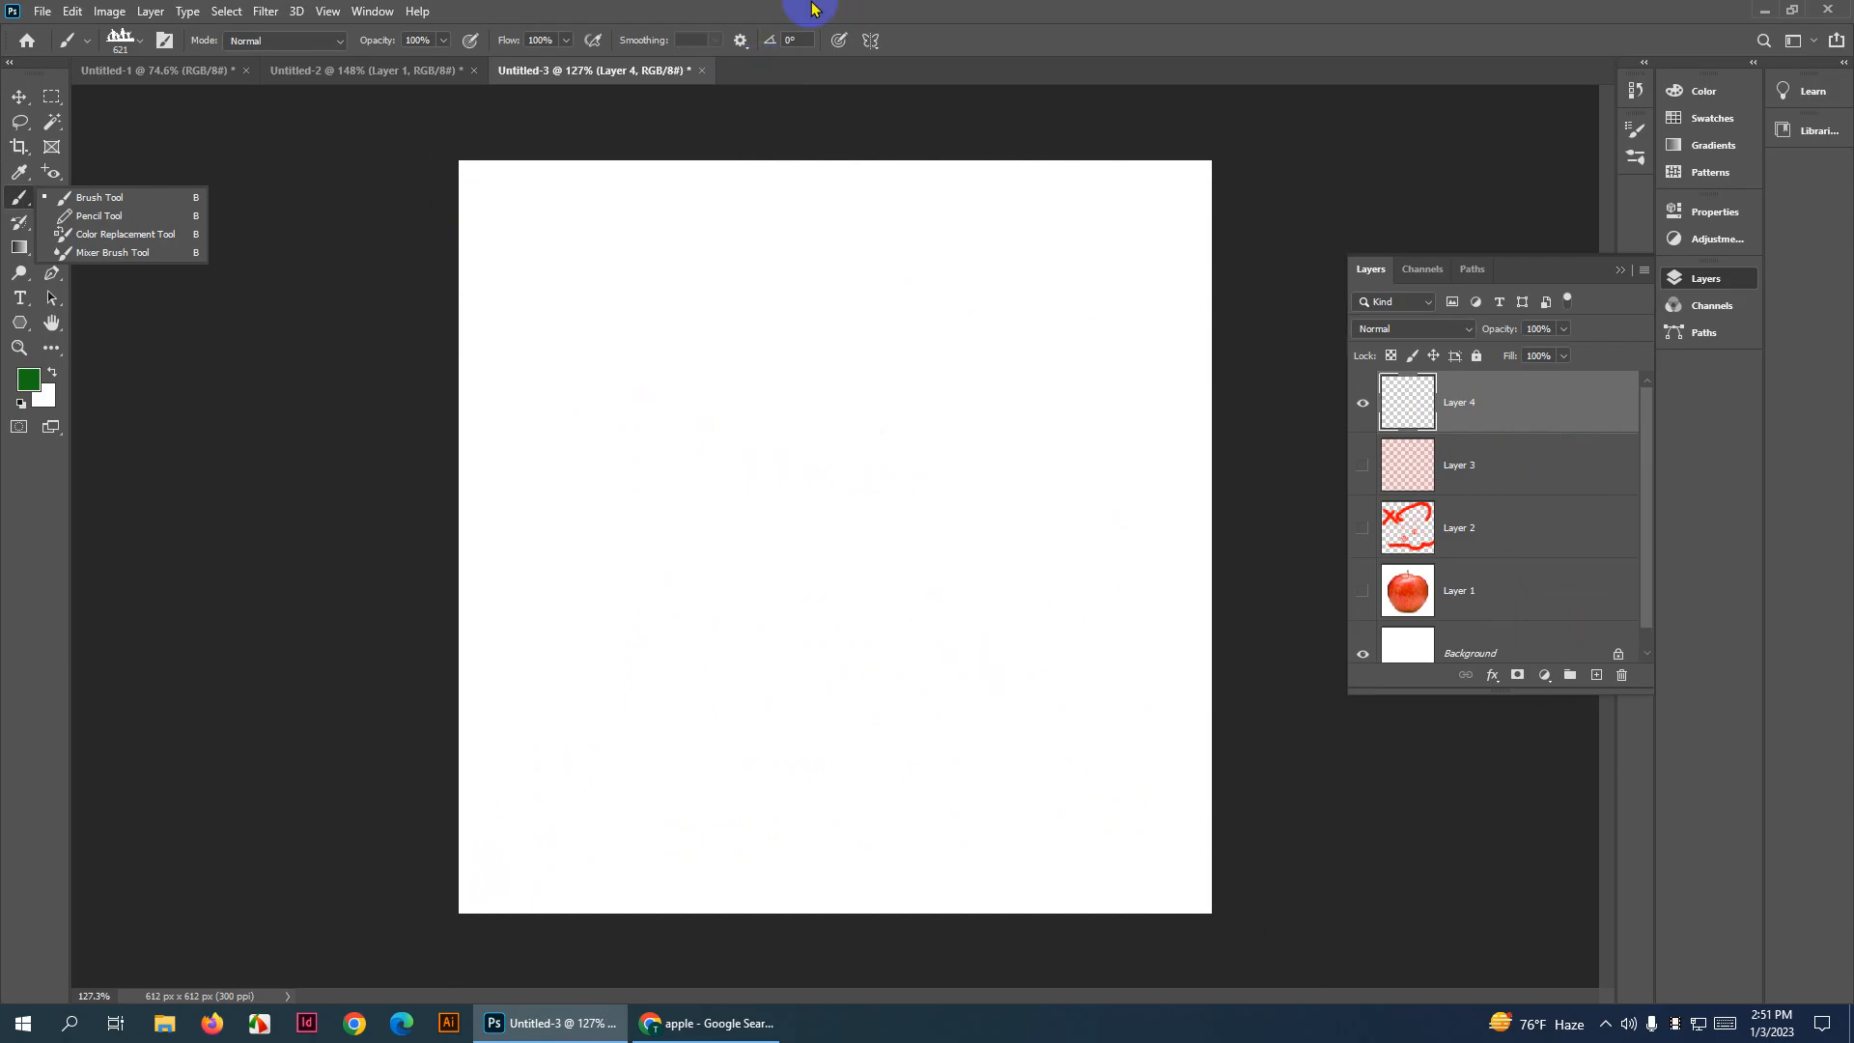
pyautogui.click(139, 40)
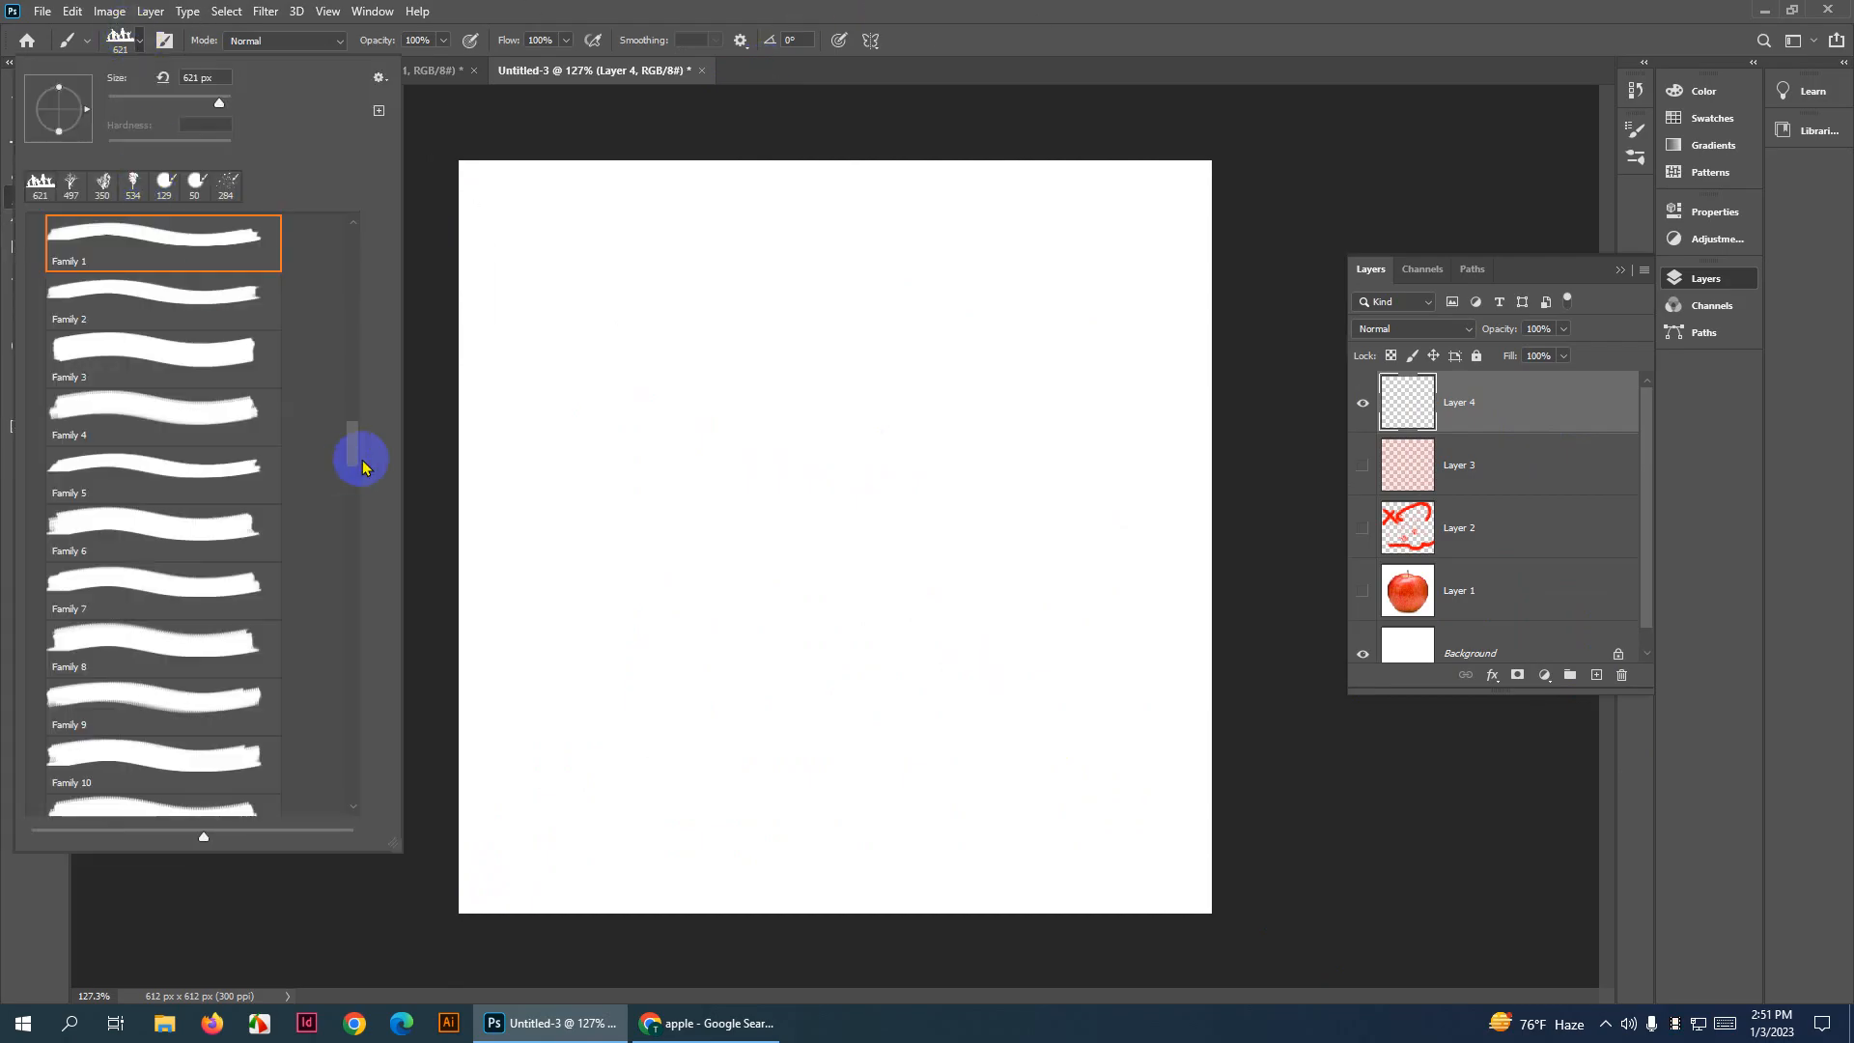
pyautogui.moveTo(355, 449); pyautogui.dragTo(385, 136)
pyautogui.click(214, 286)
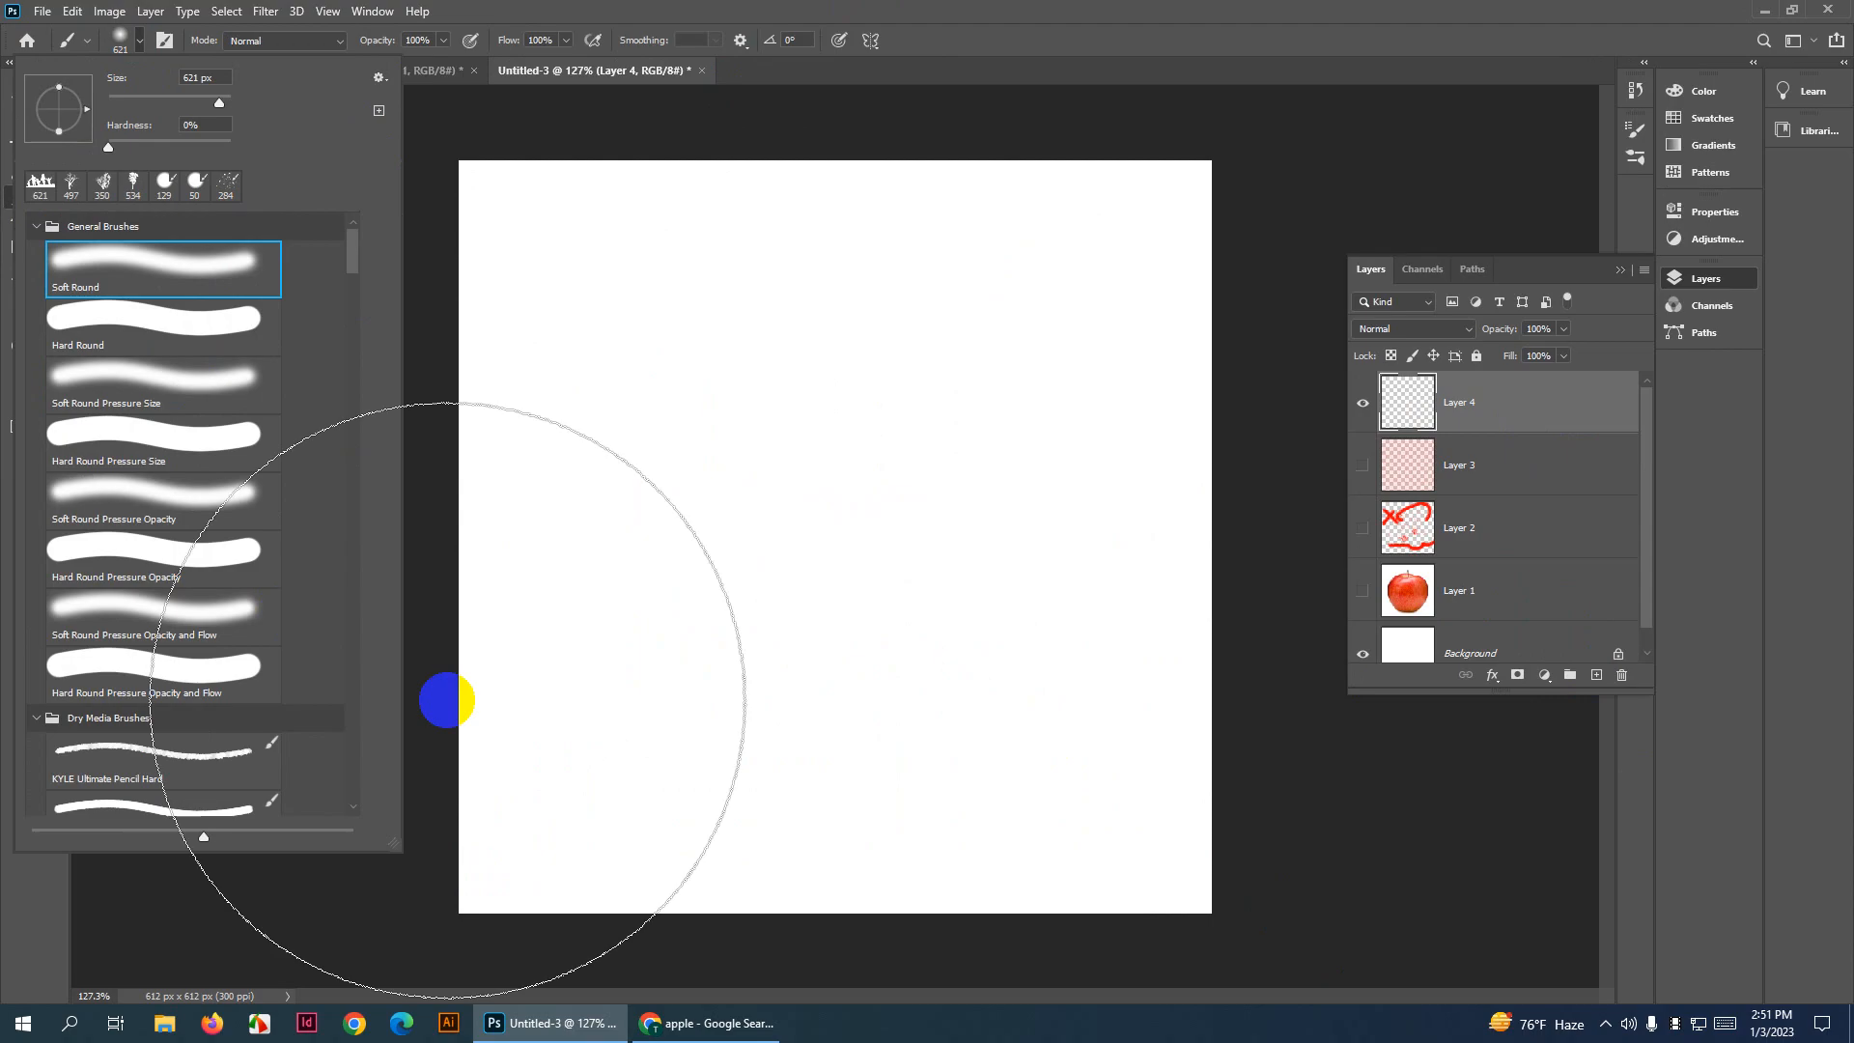
pyautogui.click(649, 8)
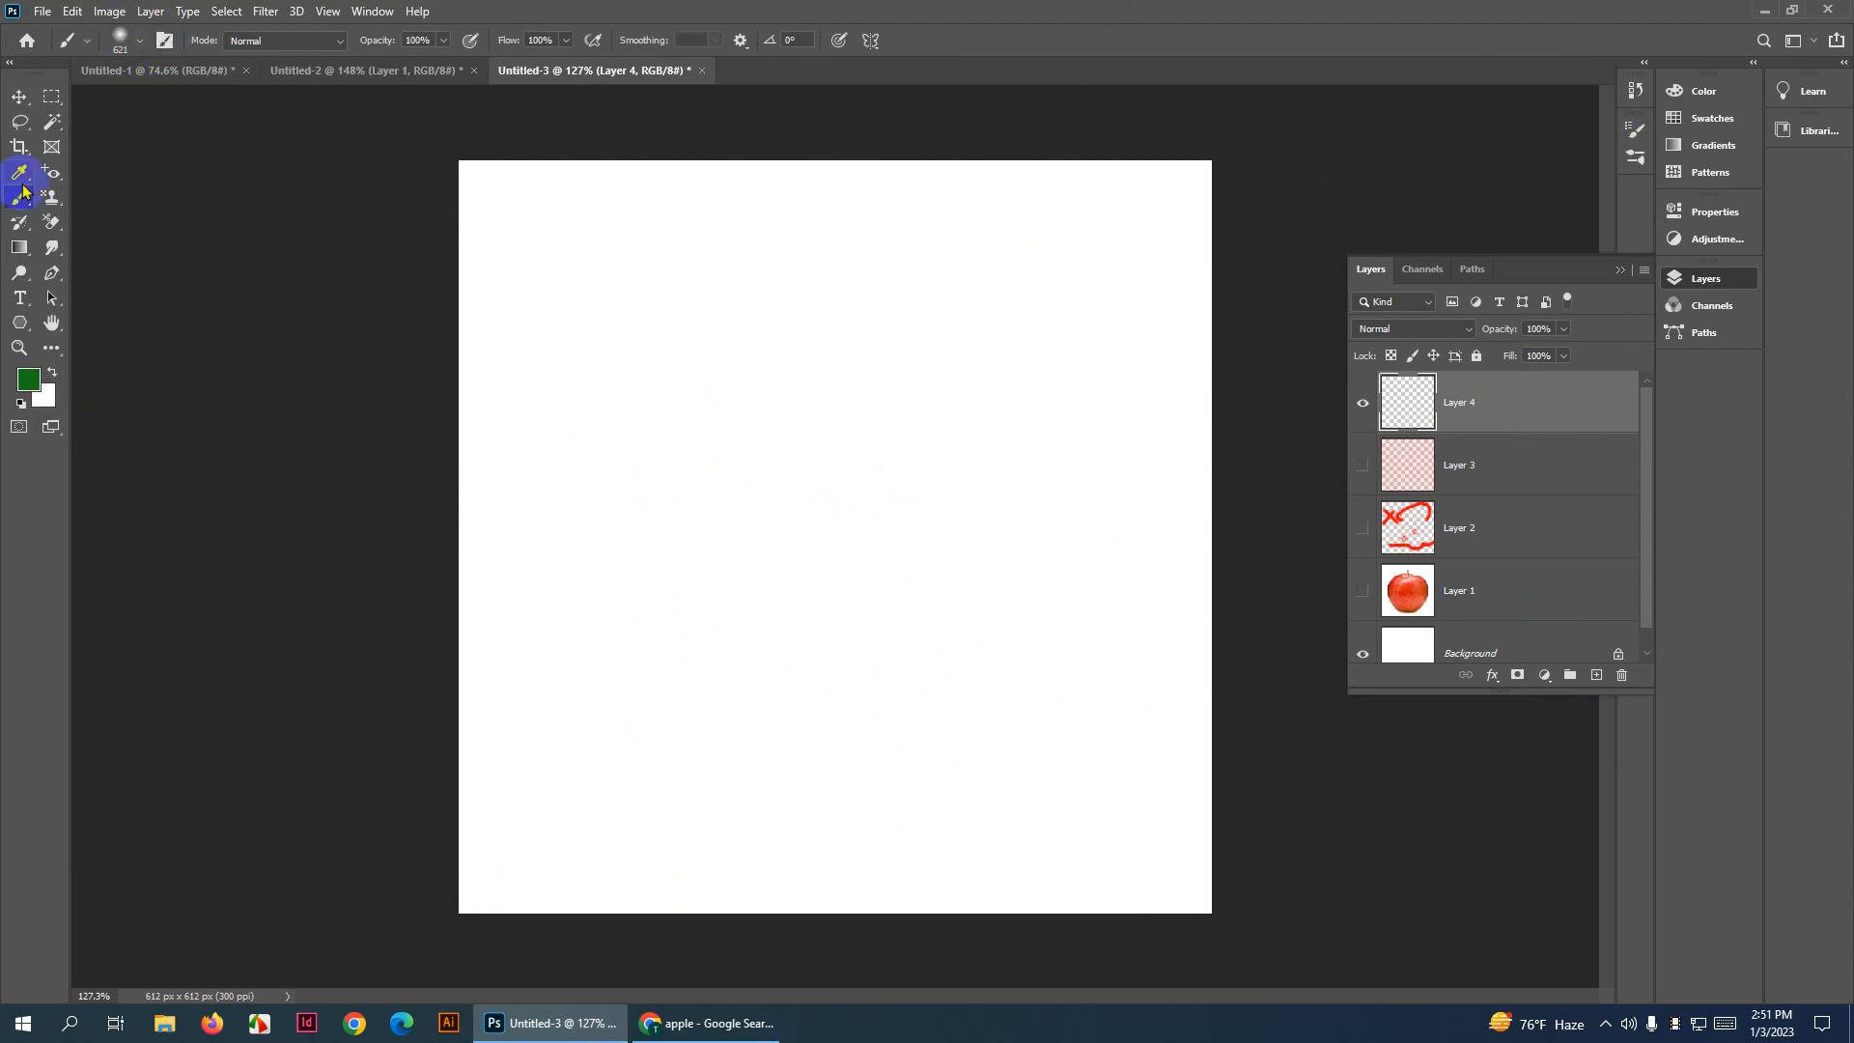
pyautogui.click(137, 46)
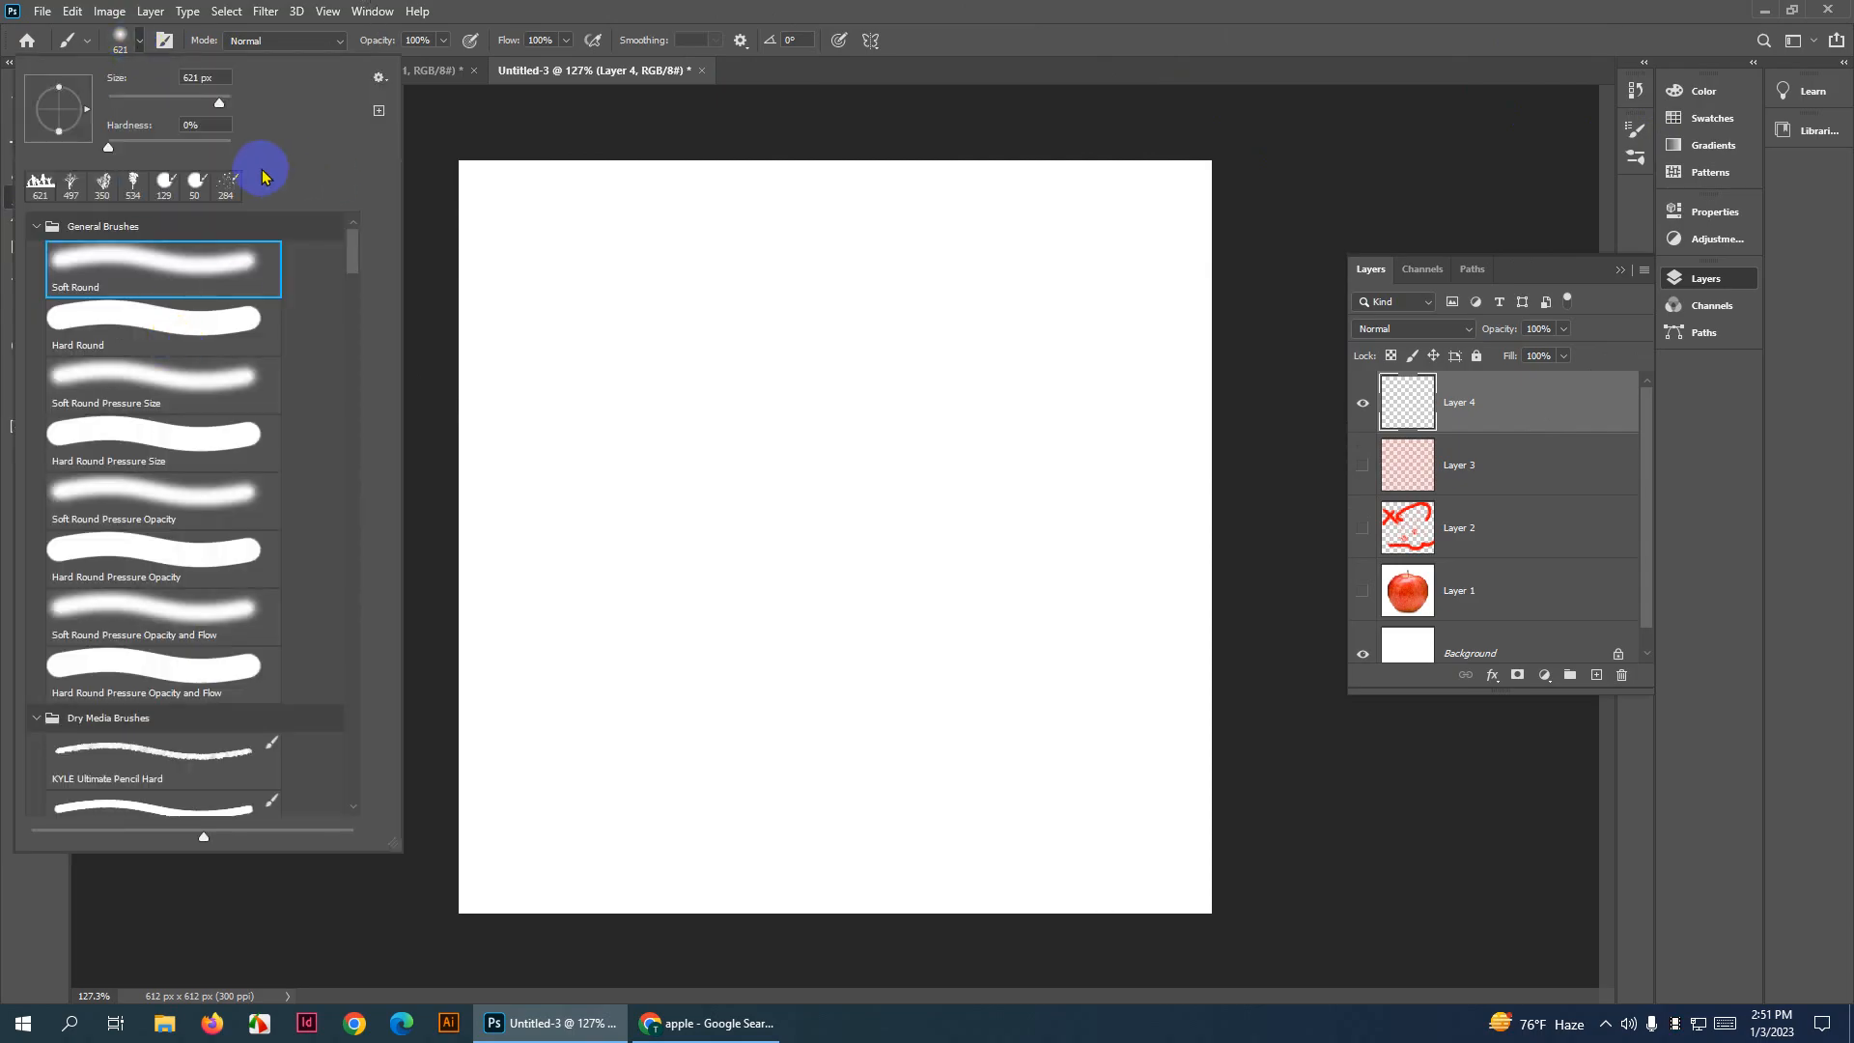
pyautogui.click(571, 10)
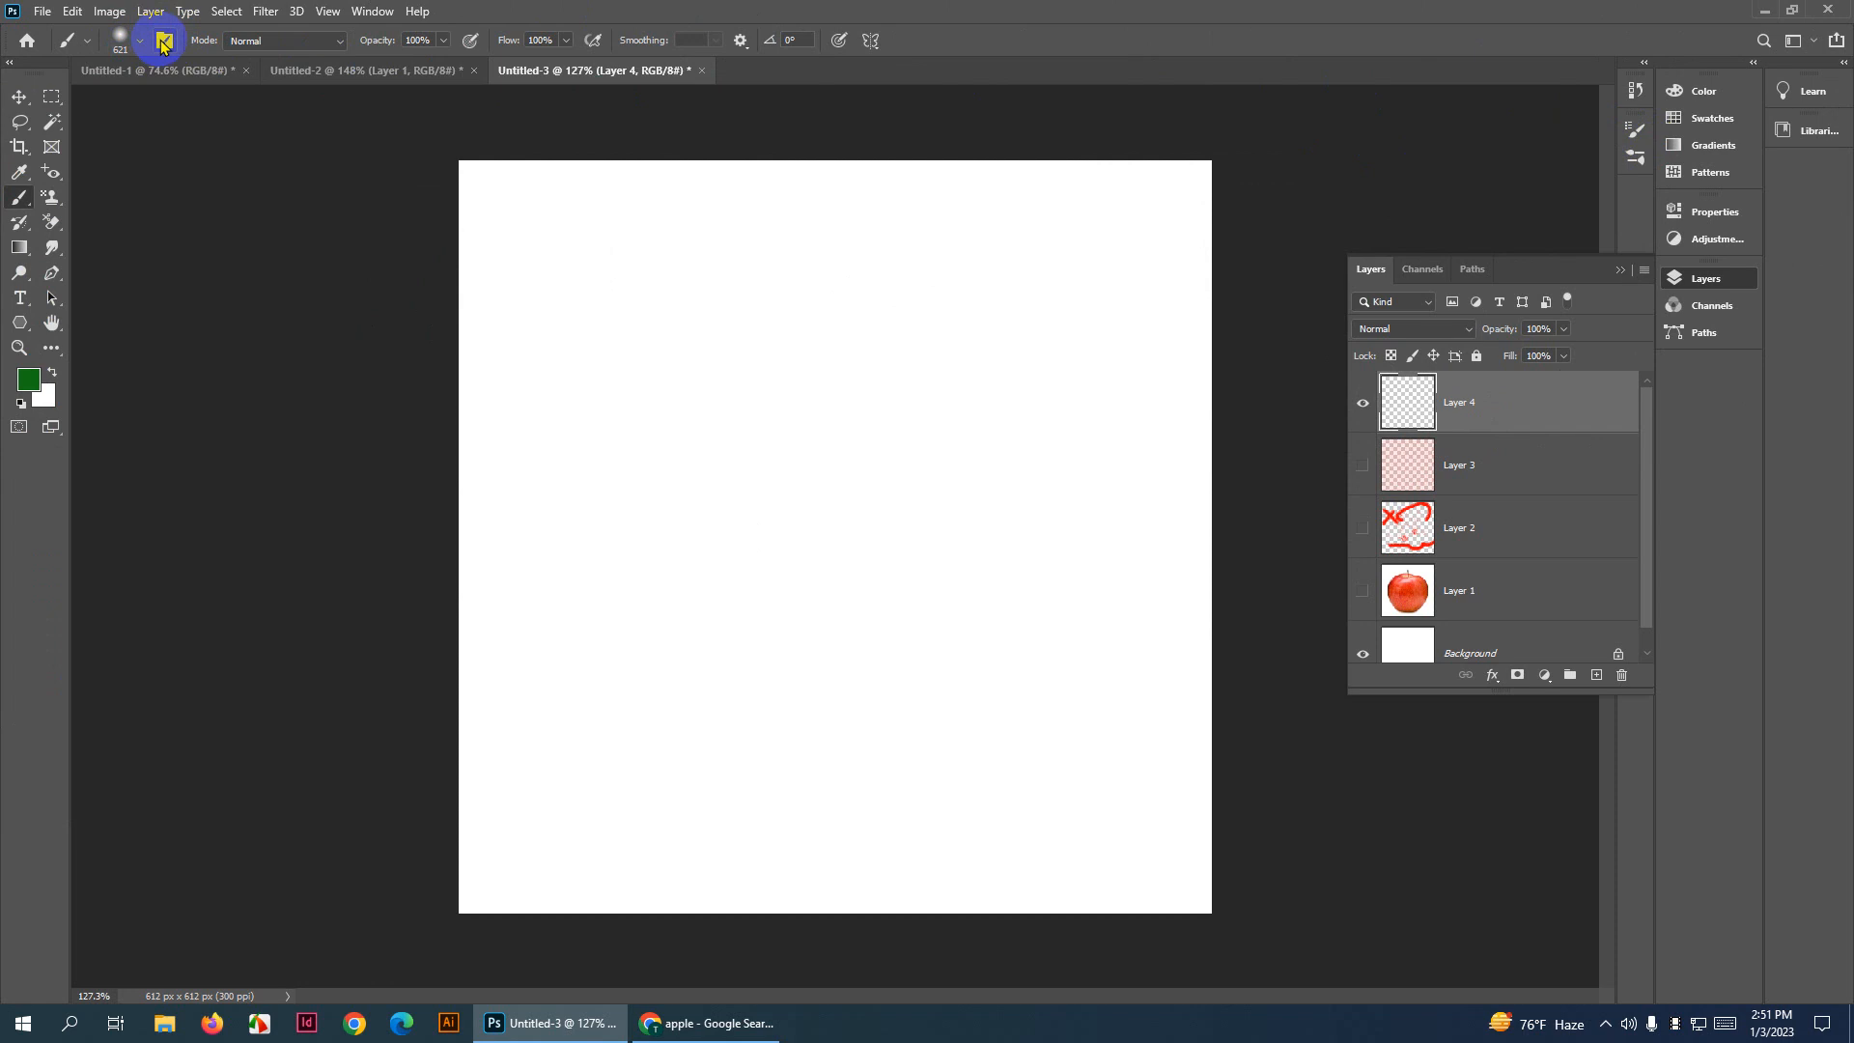
# Open the brush settings, try a flat-crowned tree tip at about 87 px with a horizontal stroke, and undo the stroke
pyautogui.click(164, 42)
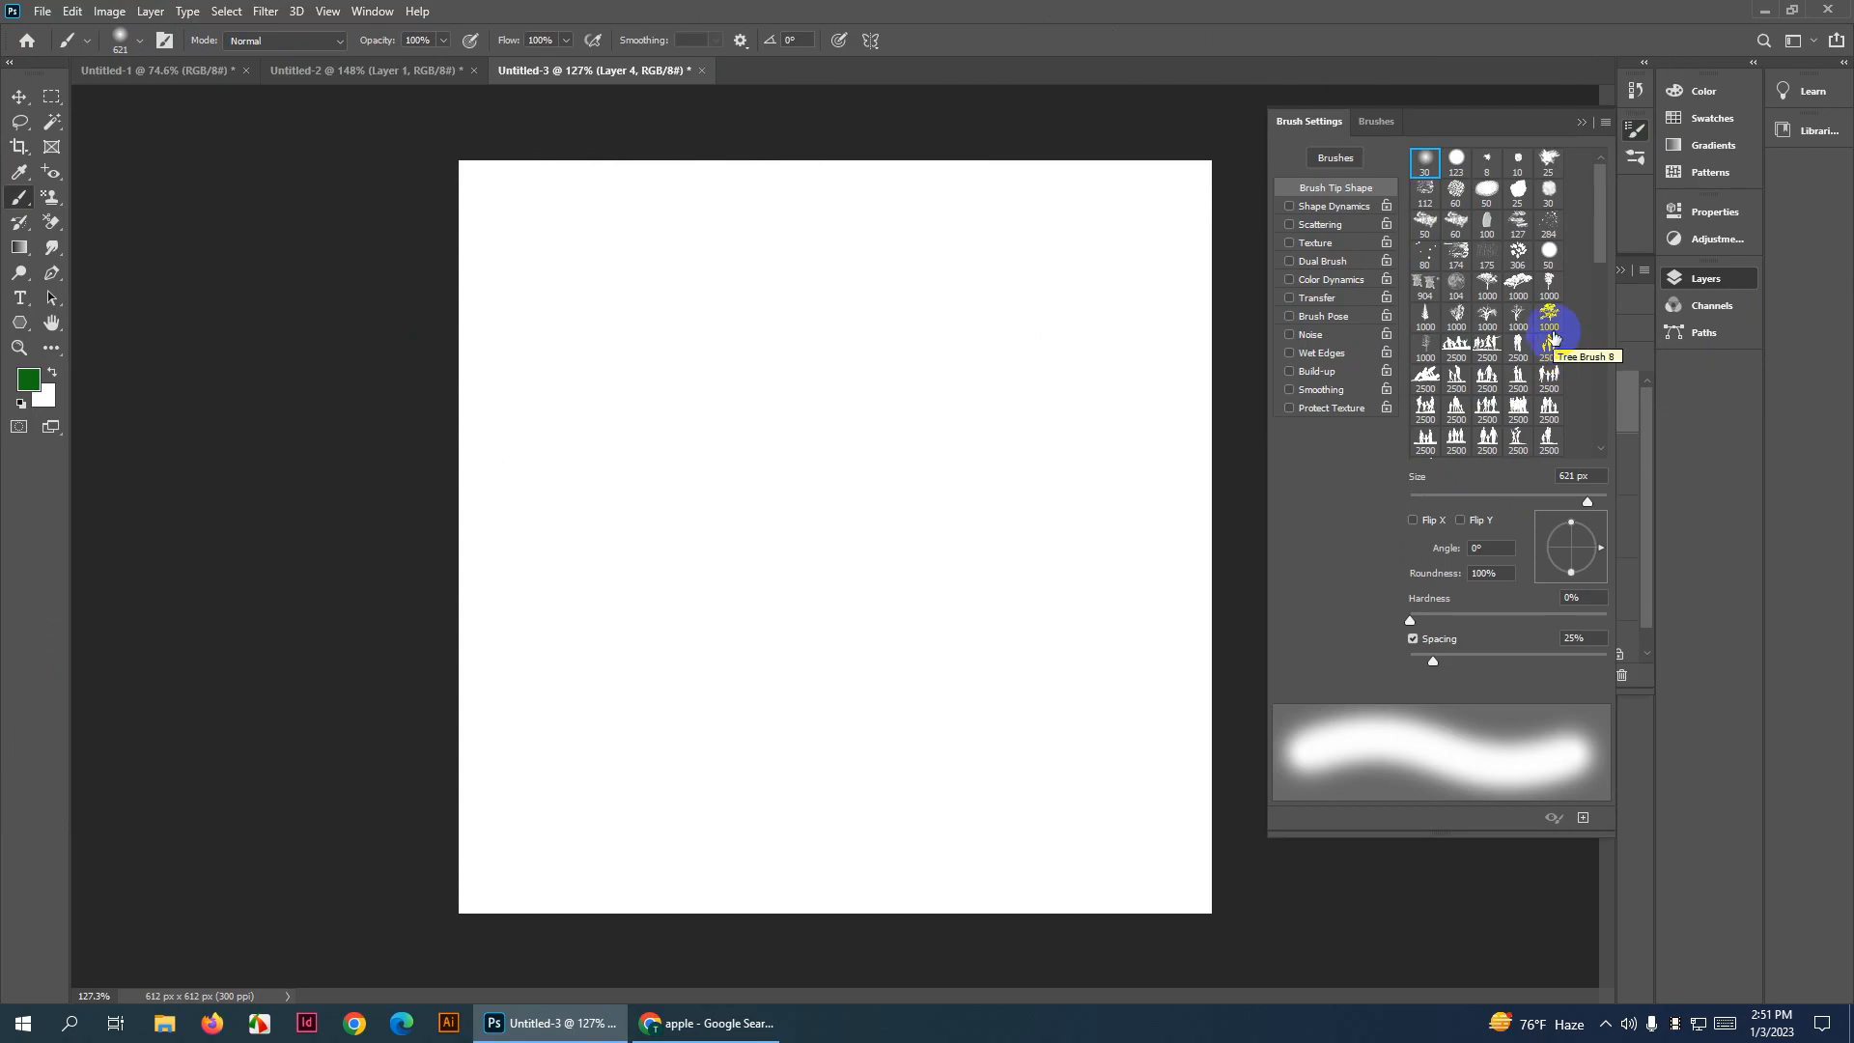
pyautogui.click(1485, 289)
pyautogui.moveTo(902, 522)
pyautogui.mouseDown()
pyautogui.moveTo(748, 493)
pyautogui.moveTo(360, 484)
pyautogui.mouseUp()
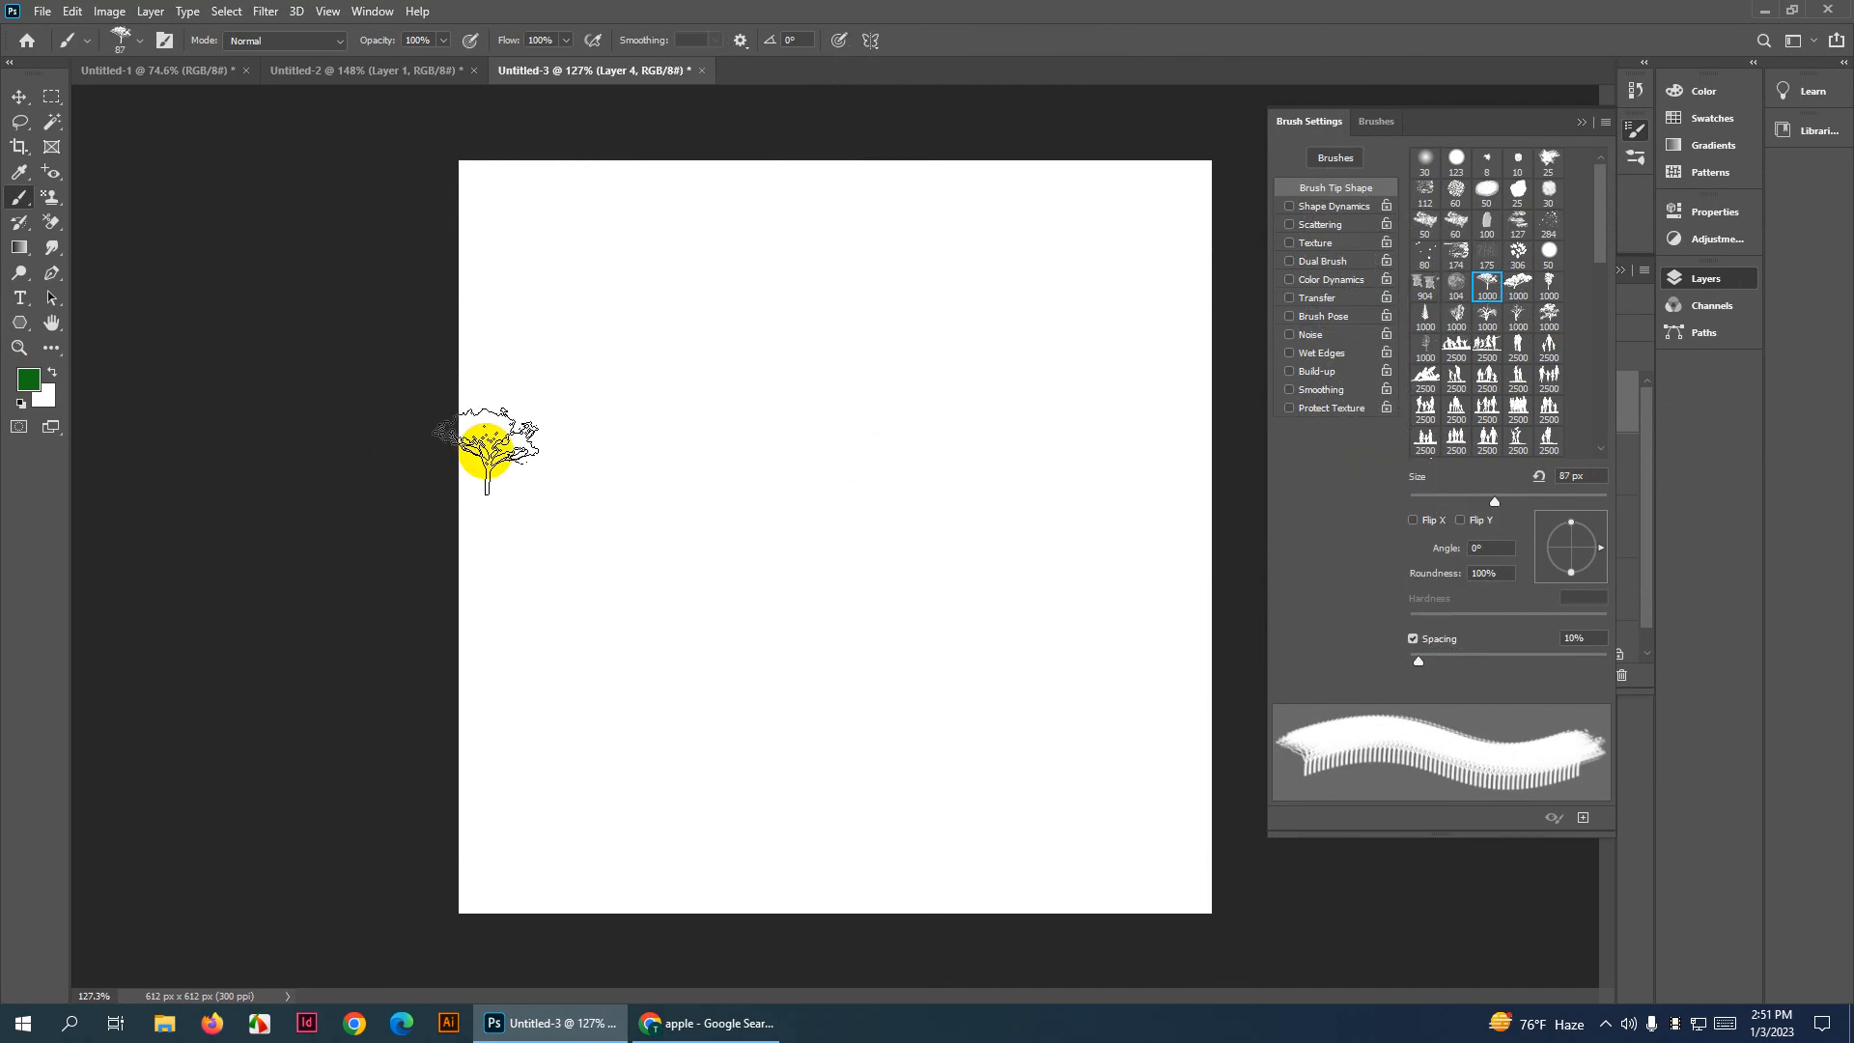
pyautogui.moveTo(485, 450); pyautogui.dragTo(1225, 447)
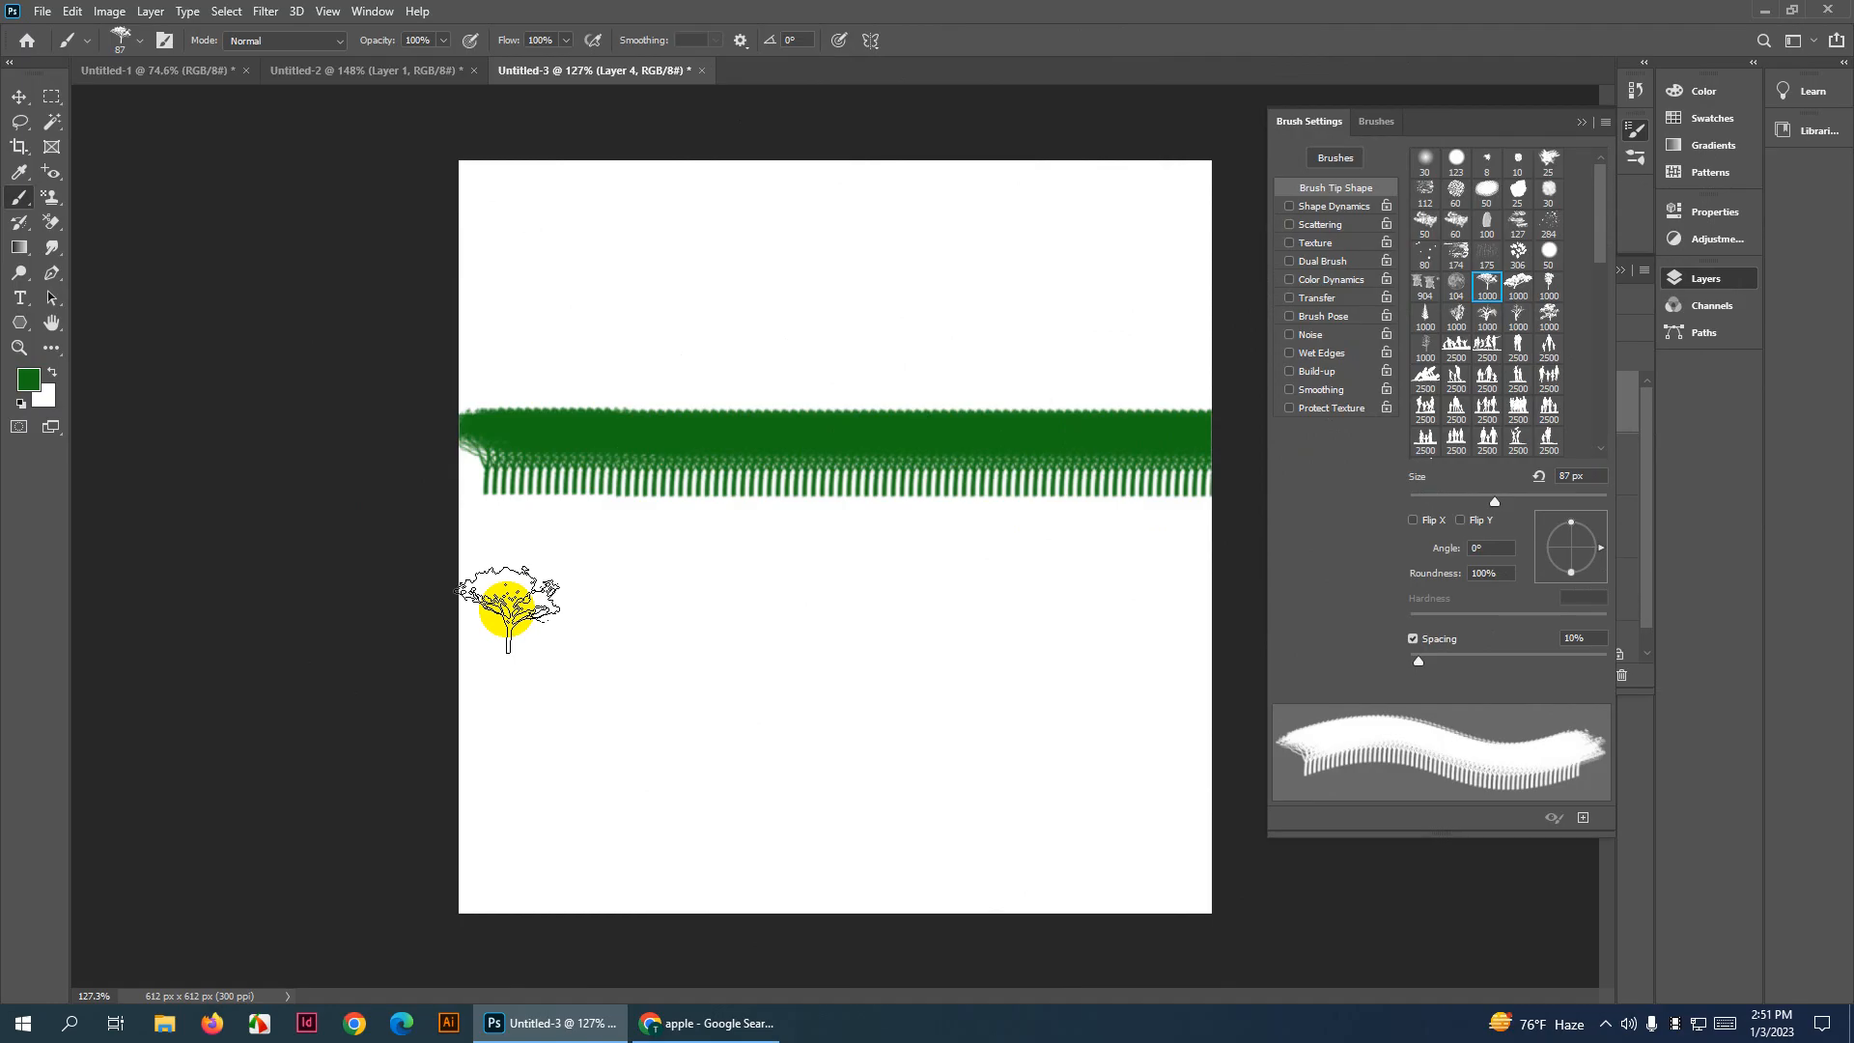
pyautogui.hotkey('ctrl', 'z')
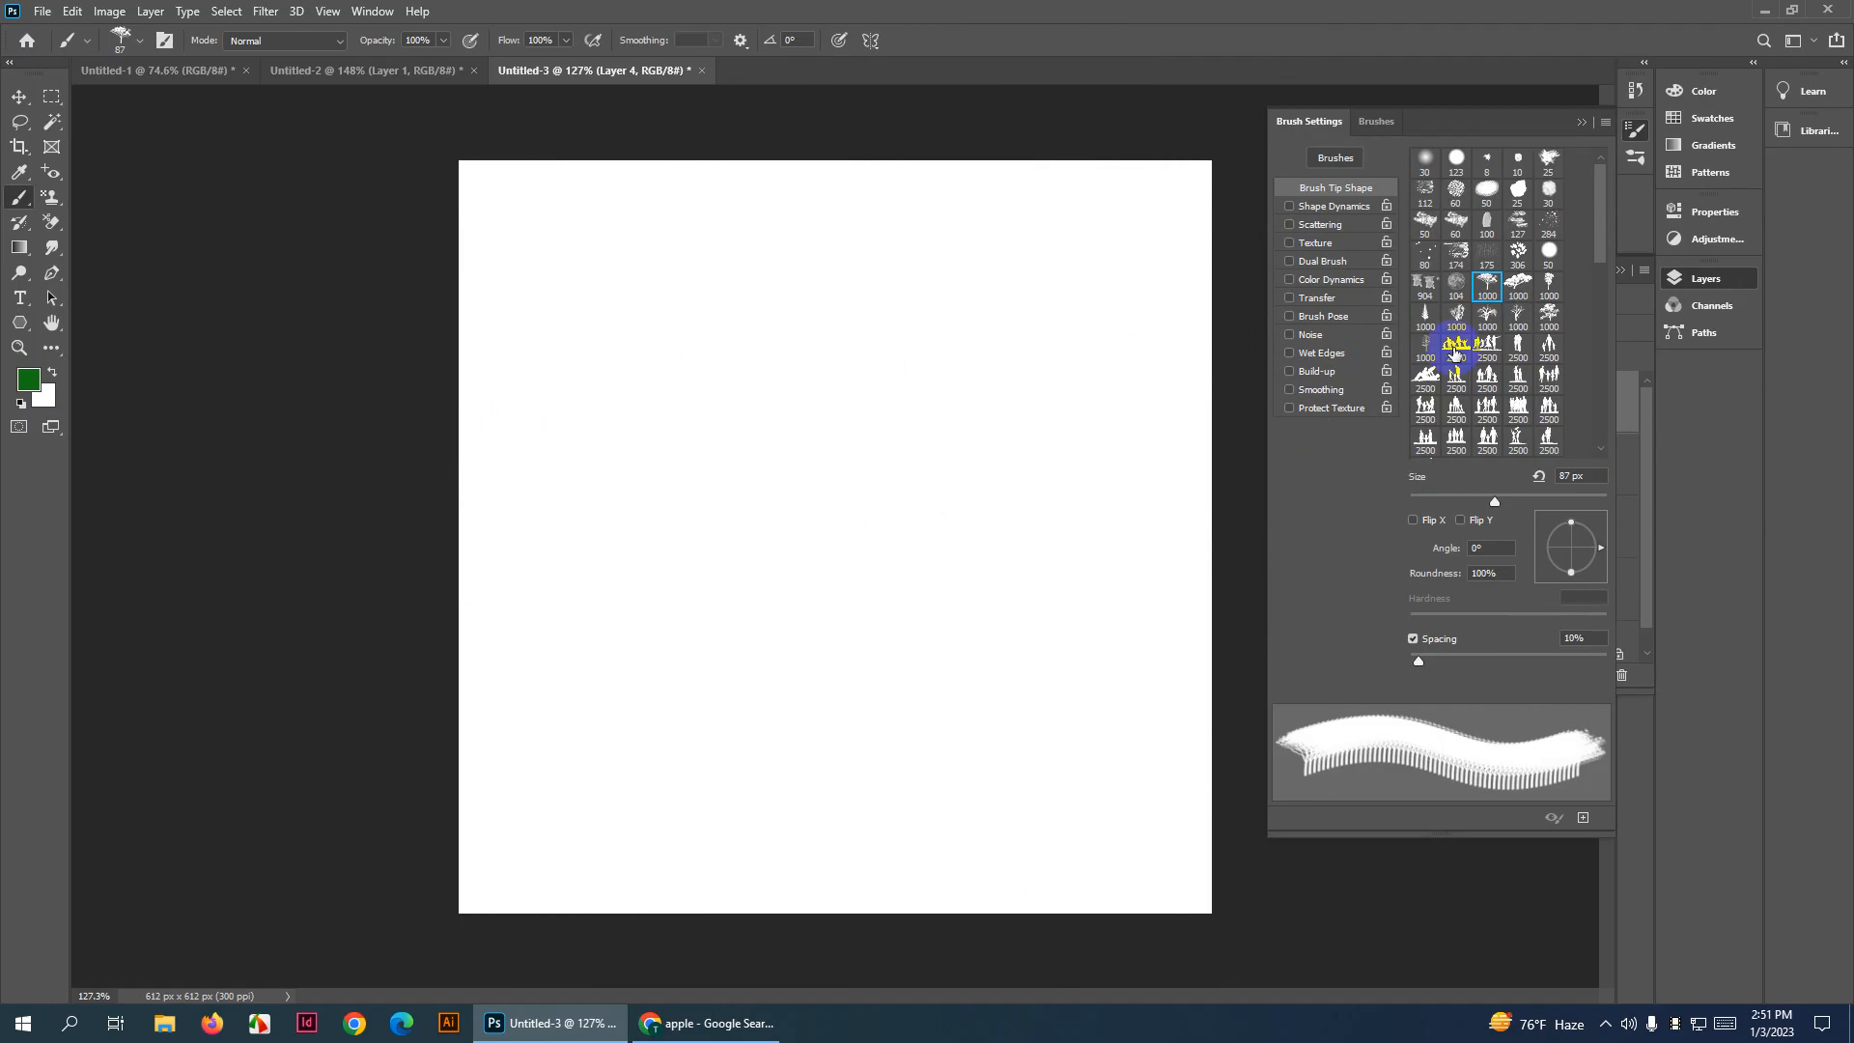
# Choose the pine tree tip at about 95 px, try a horizontal stroke across the canvas and undo it
pyautogui.click(1422, 311)
pyautogui.moveTo(931, 476)
pyautogui.mouseDown()
pyautogui.moveTo(375, 476)
pyautogui.moveTo(1225, 455)
pyautogui.mouseUp()
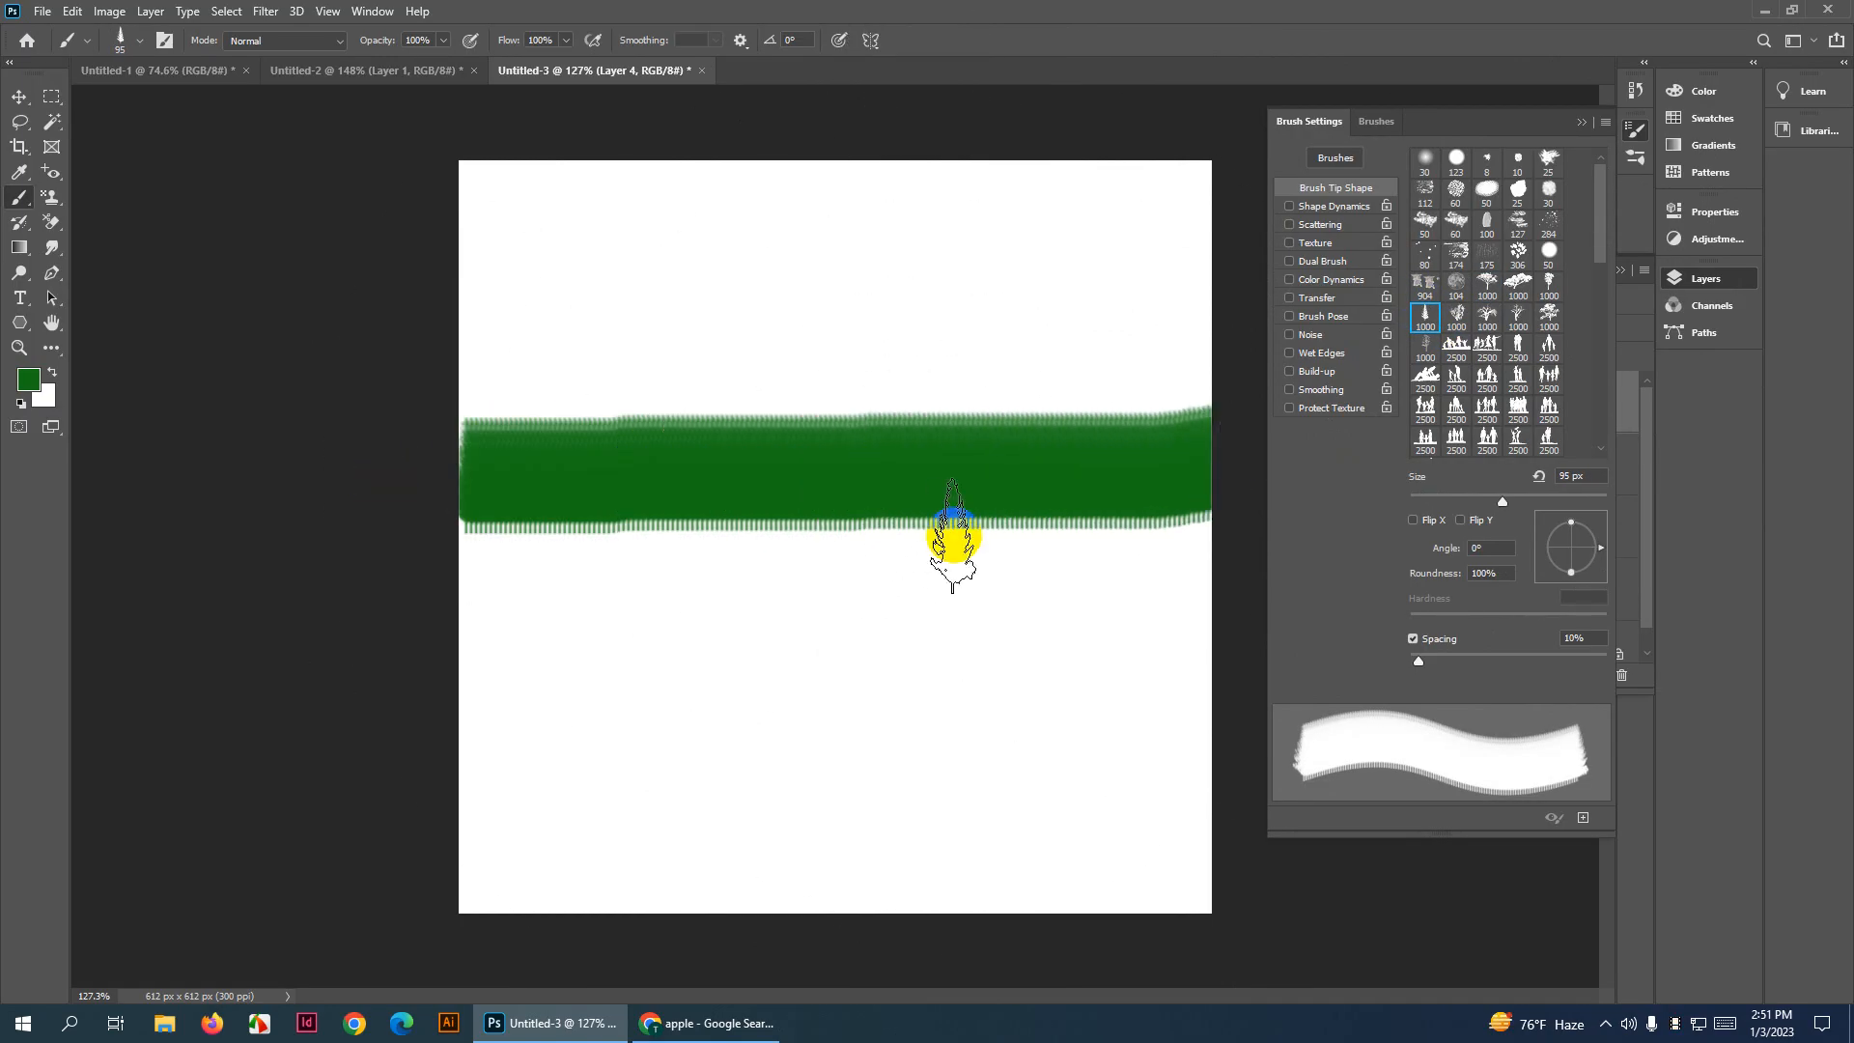
pyautogui.hotkey('ctrl', 'z')
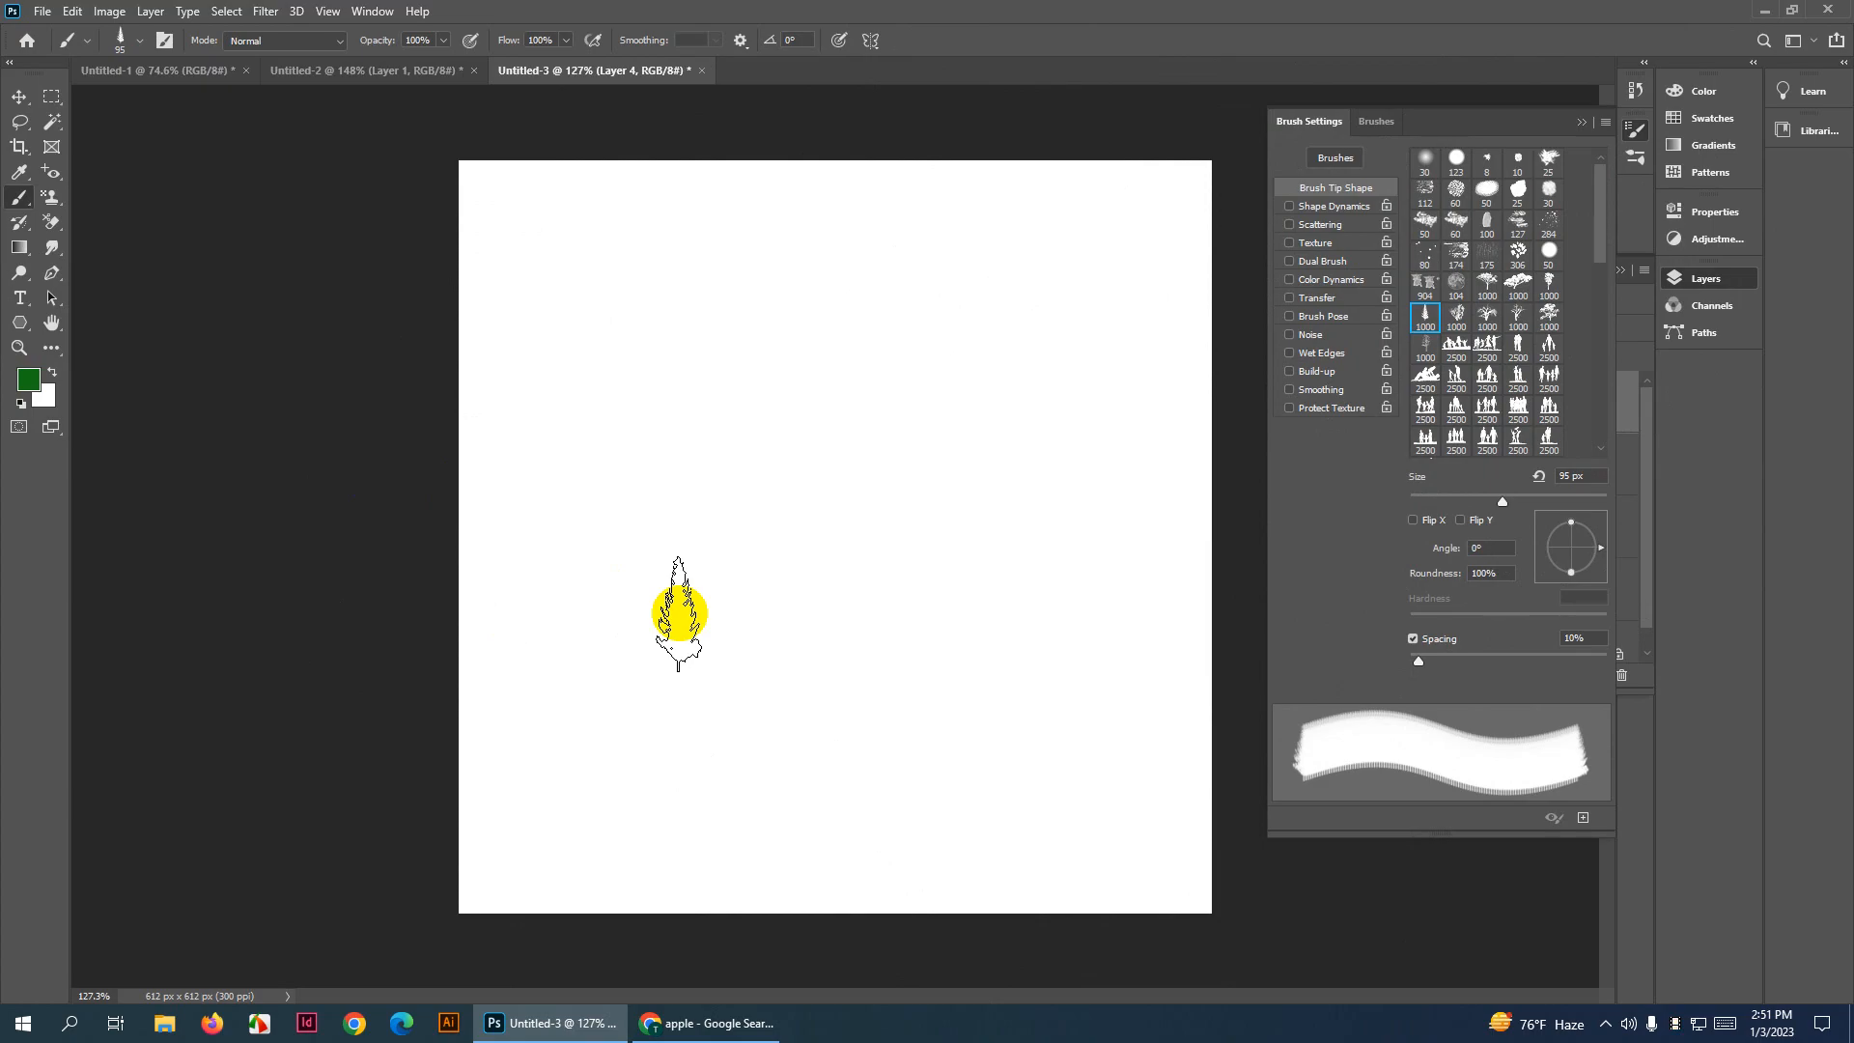
# Try the pine tip with 104% spacing in a wavy stroke across the canvas and undo the stroke
pyautogui.moveTo(1419, 665); pyautogui.dragTo(1510, 662)
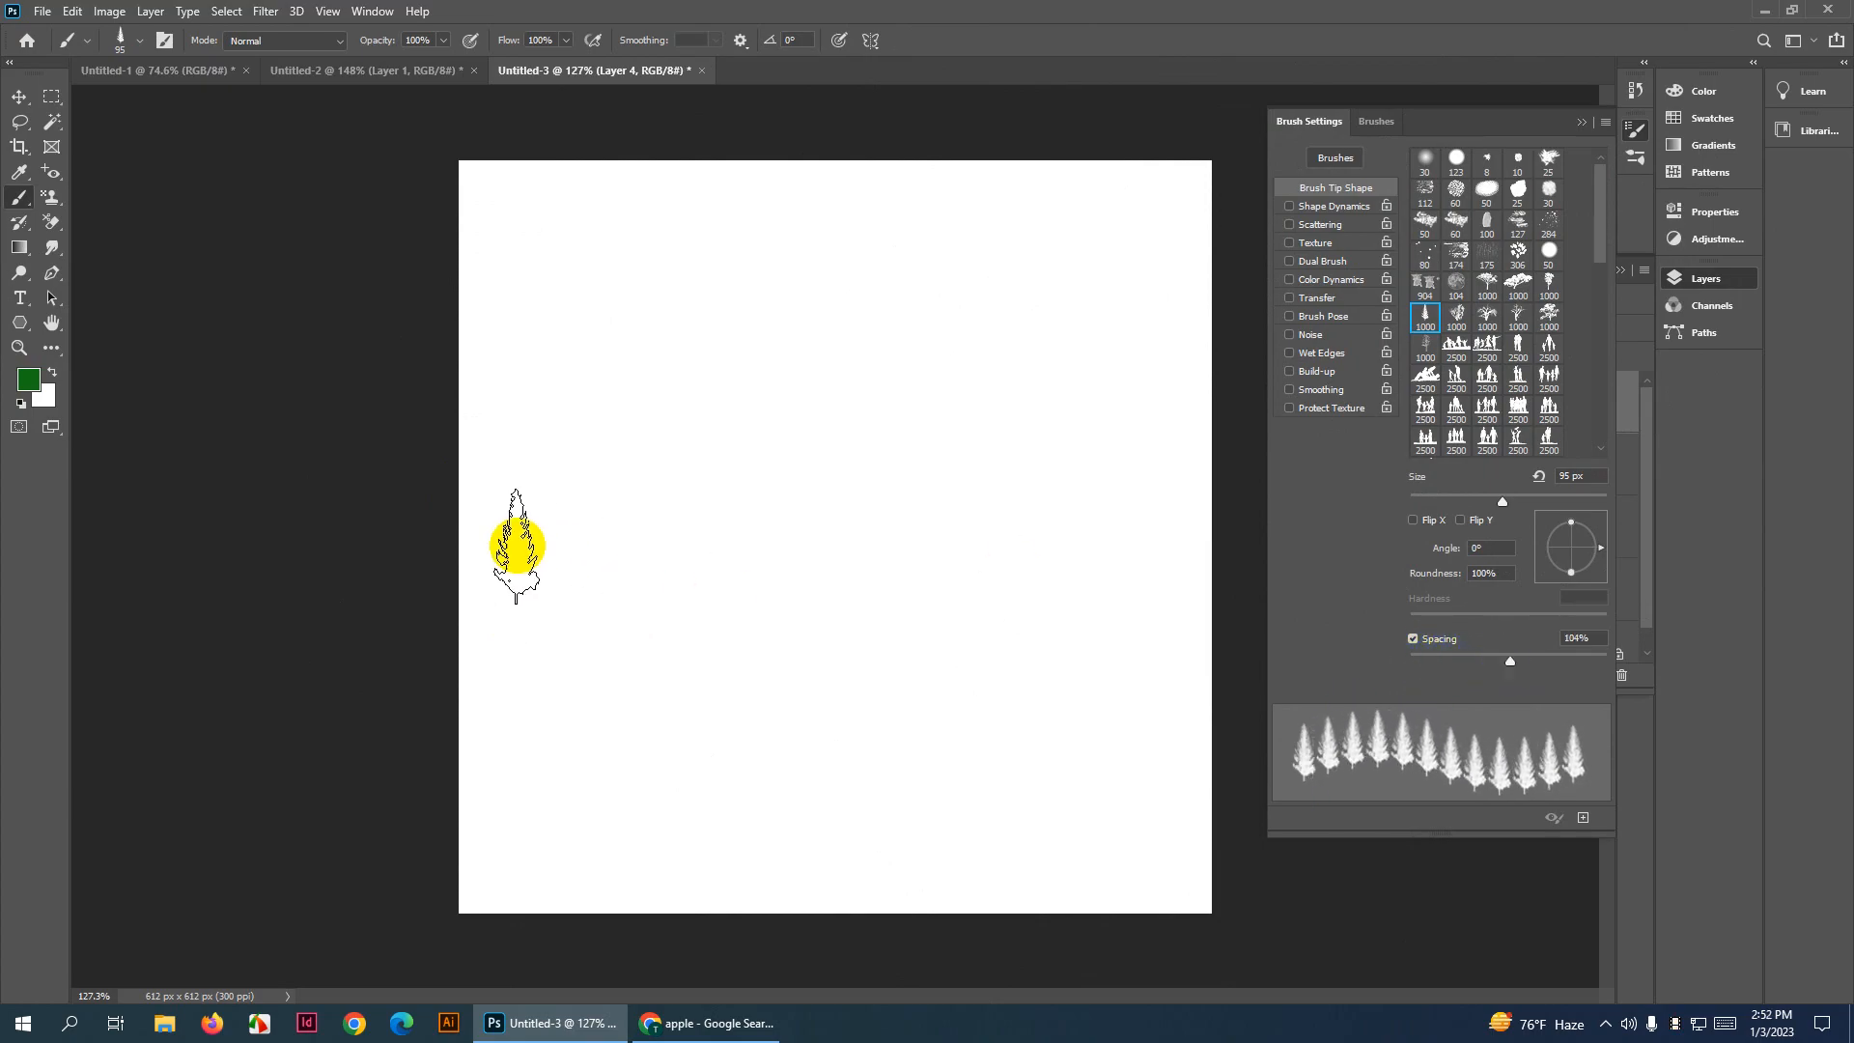
pyautogui.moveTo(505, 533)
pyautogui.mouseDown()
pyautogui.moveTo(729, 528)
pyautogui.moveTo(1001, 454)
pyautogui.moveTo(1137, 516)
pyautogui.mouseUp()
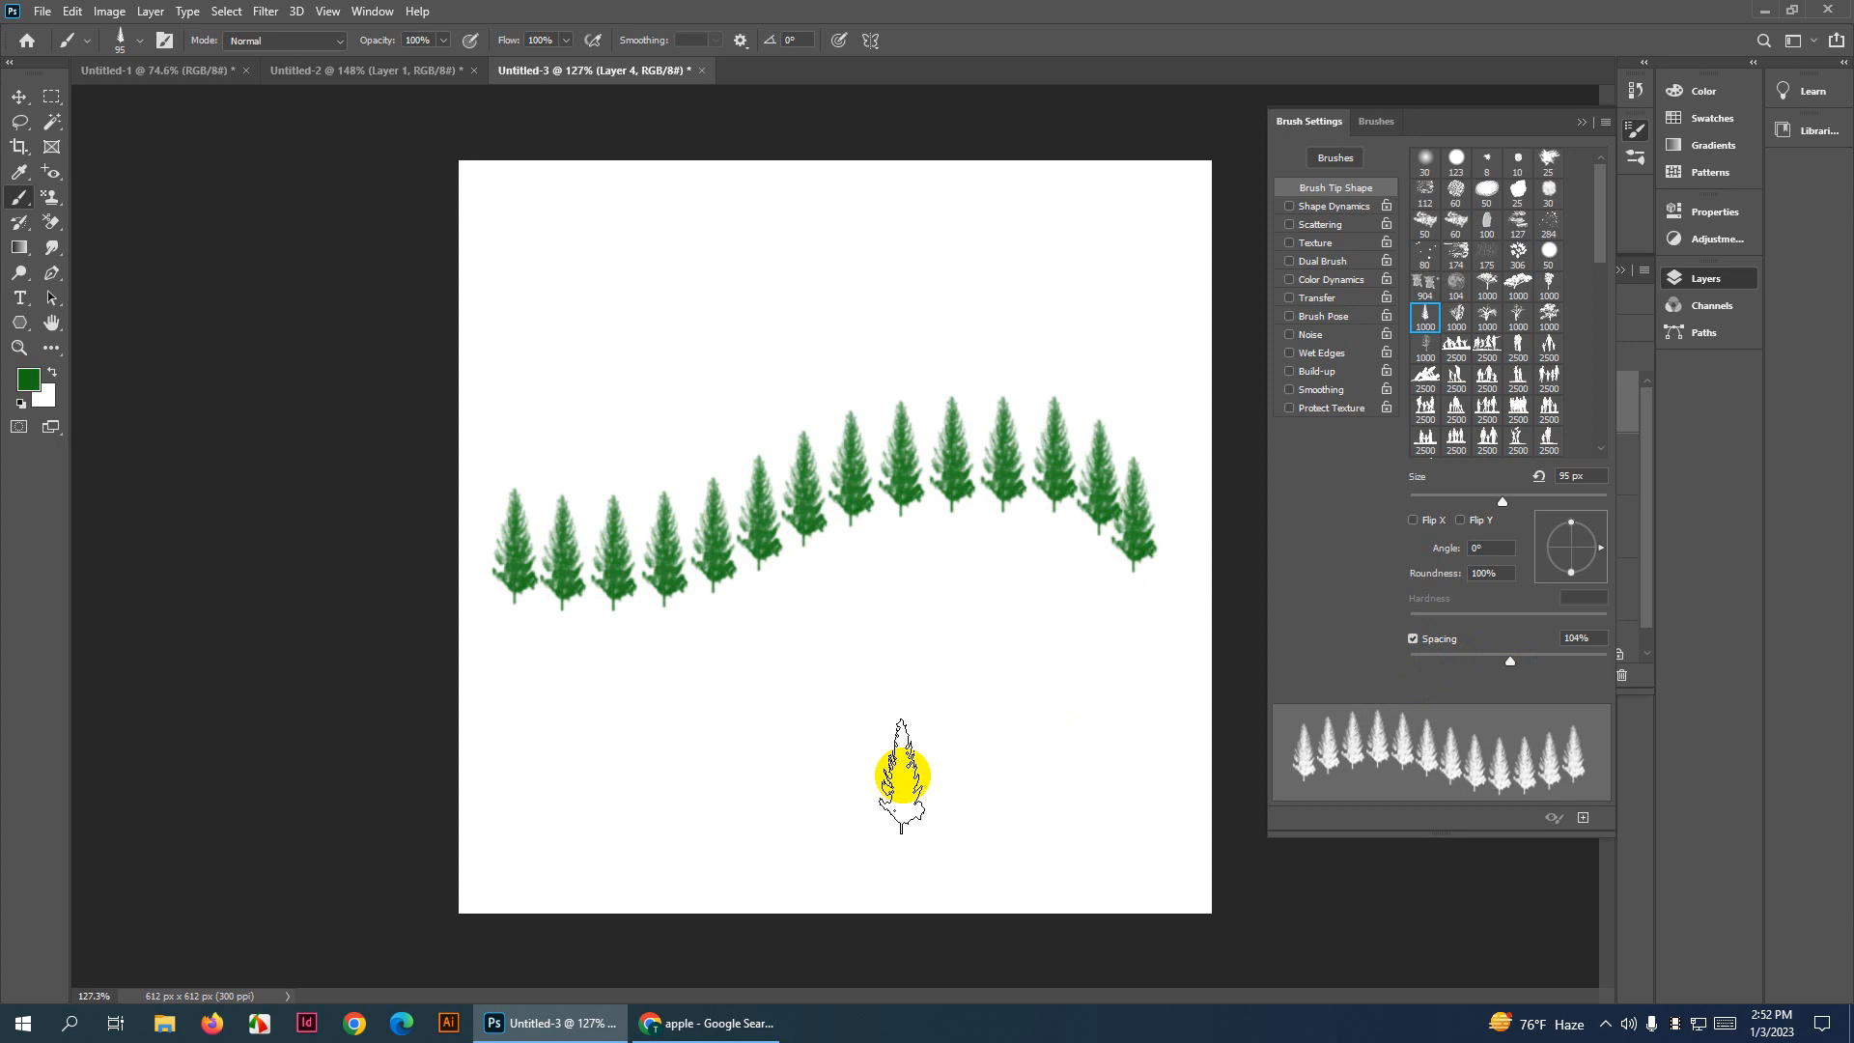
pyautogui.hotkey('ctrl', 'z')
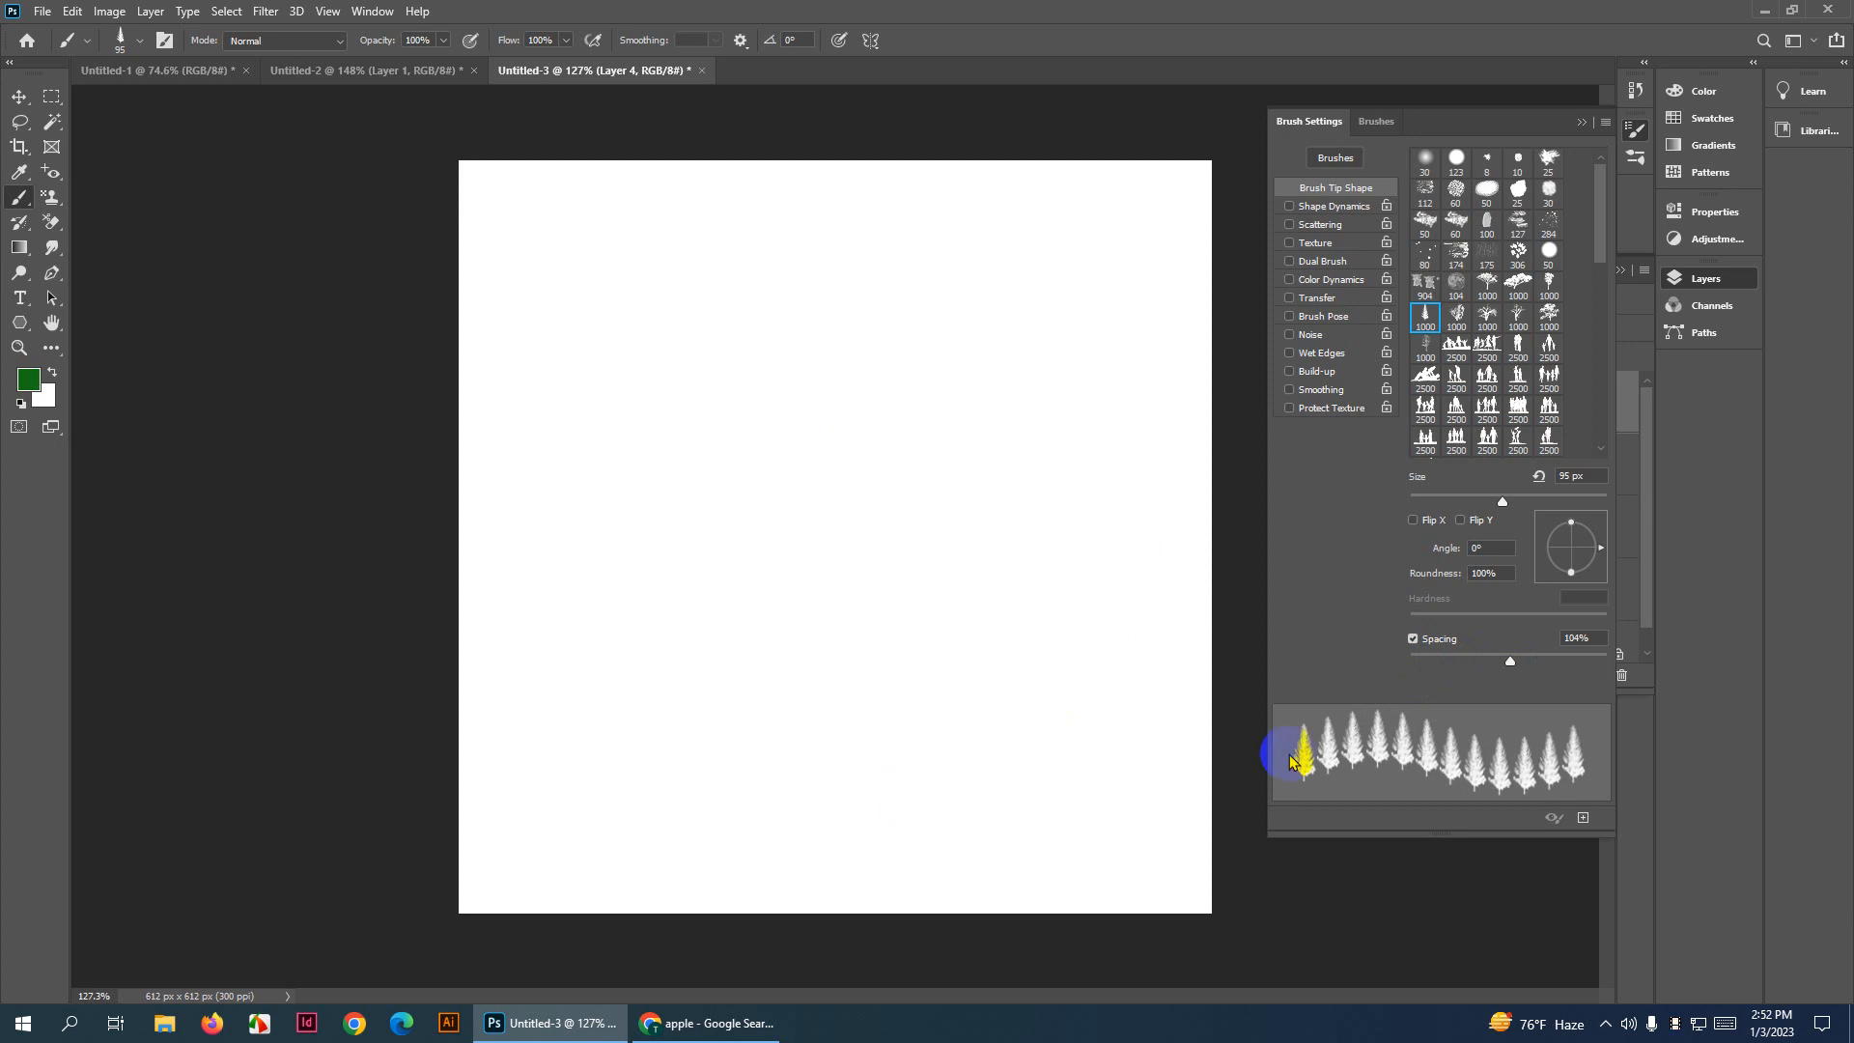
# Set the brush spacing to 116% and paint a wavy row of pine trees across the lower half of the canvas
pyautogui.moveTo(1511, 666); pyautogui.dragTo(1516, 660)
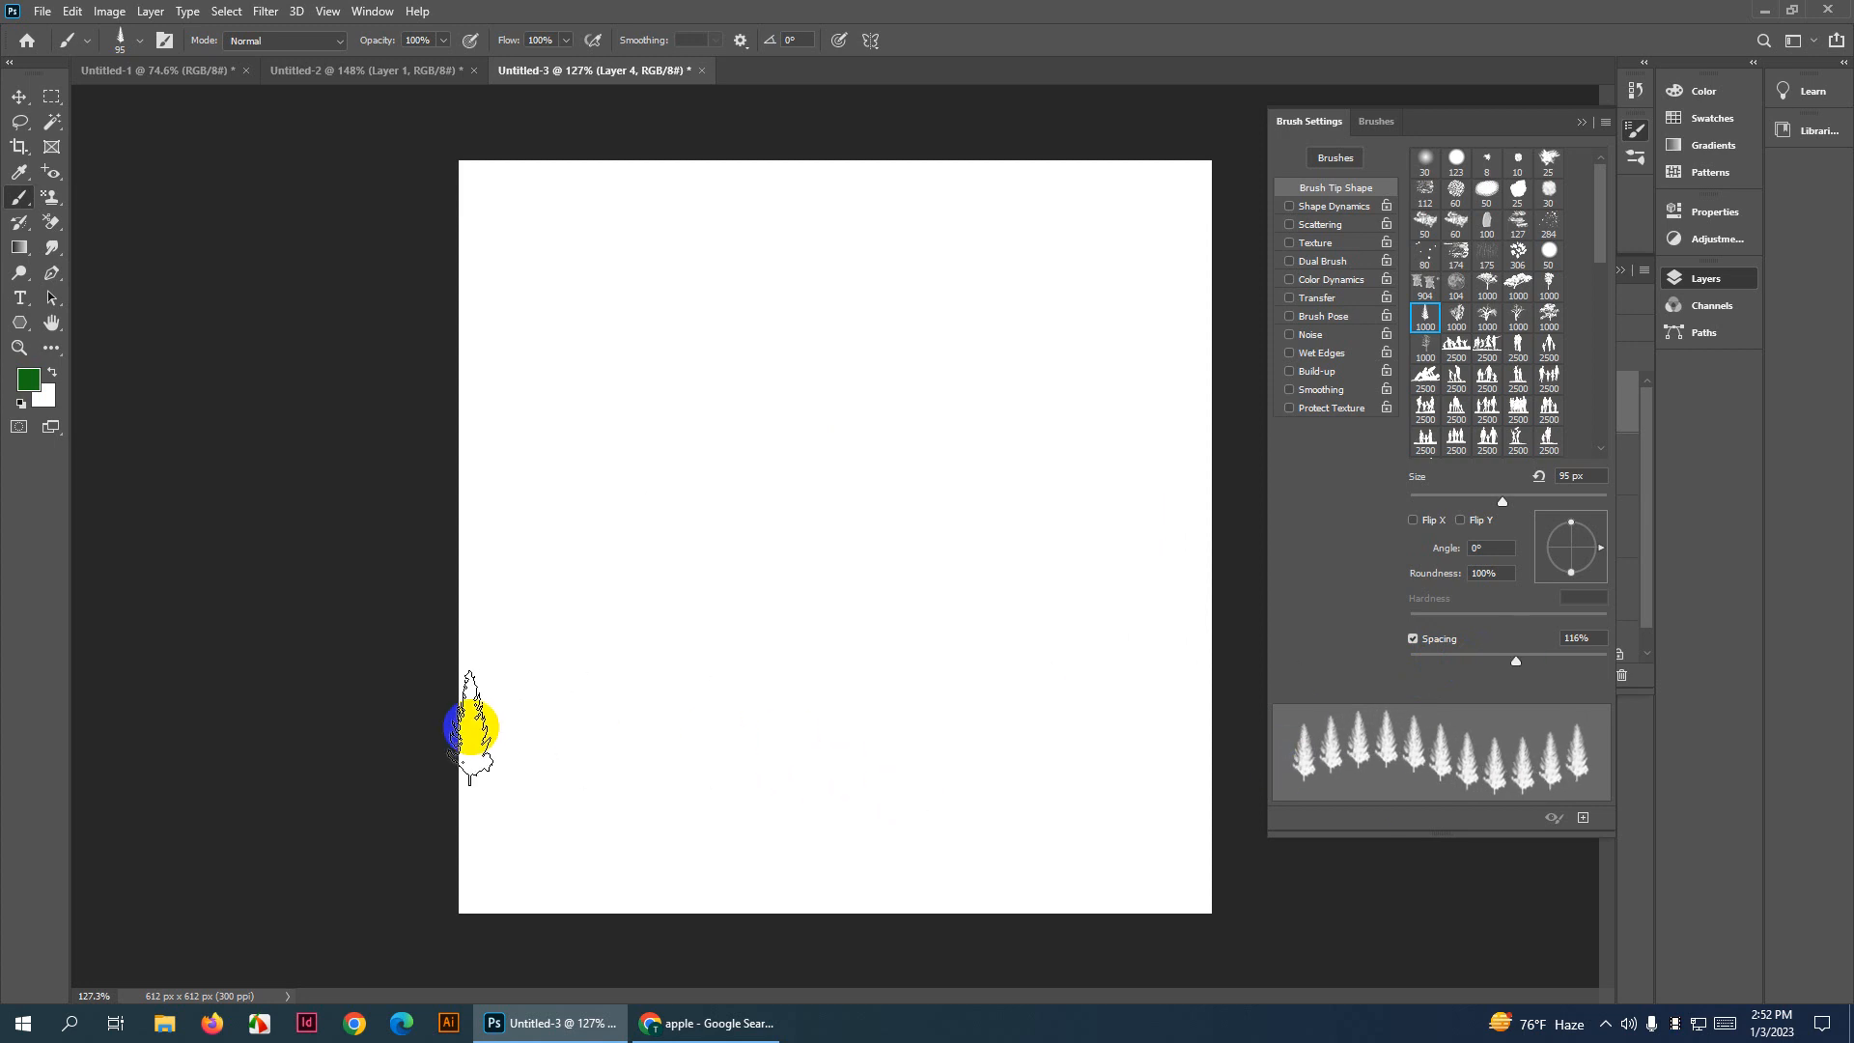
pyautogui.moveTo(470, 729)
pyautogui.mouseDown()
pyautogui.moveTo(617, 744)
pyautogui.moveTo(743, 707)
pyautogui.moveTo(977, 575)
pyautogui.moveTo(1110, 556)
pyautogui.moveTo(1211, 633)
pyautogui.mouseUp()
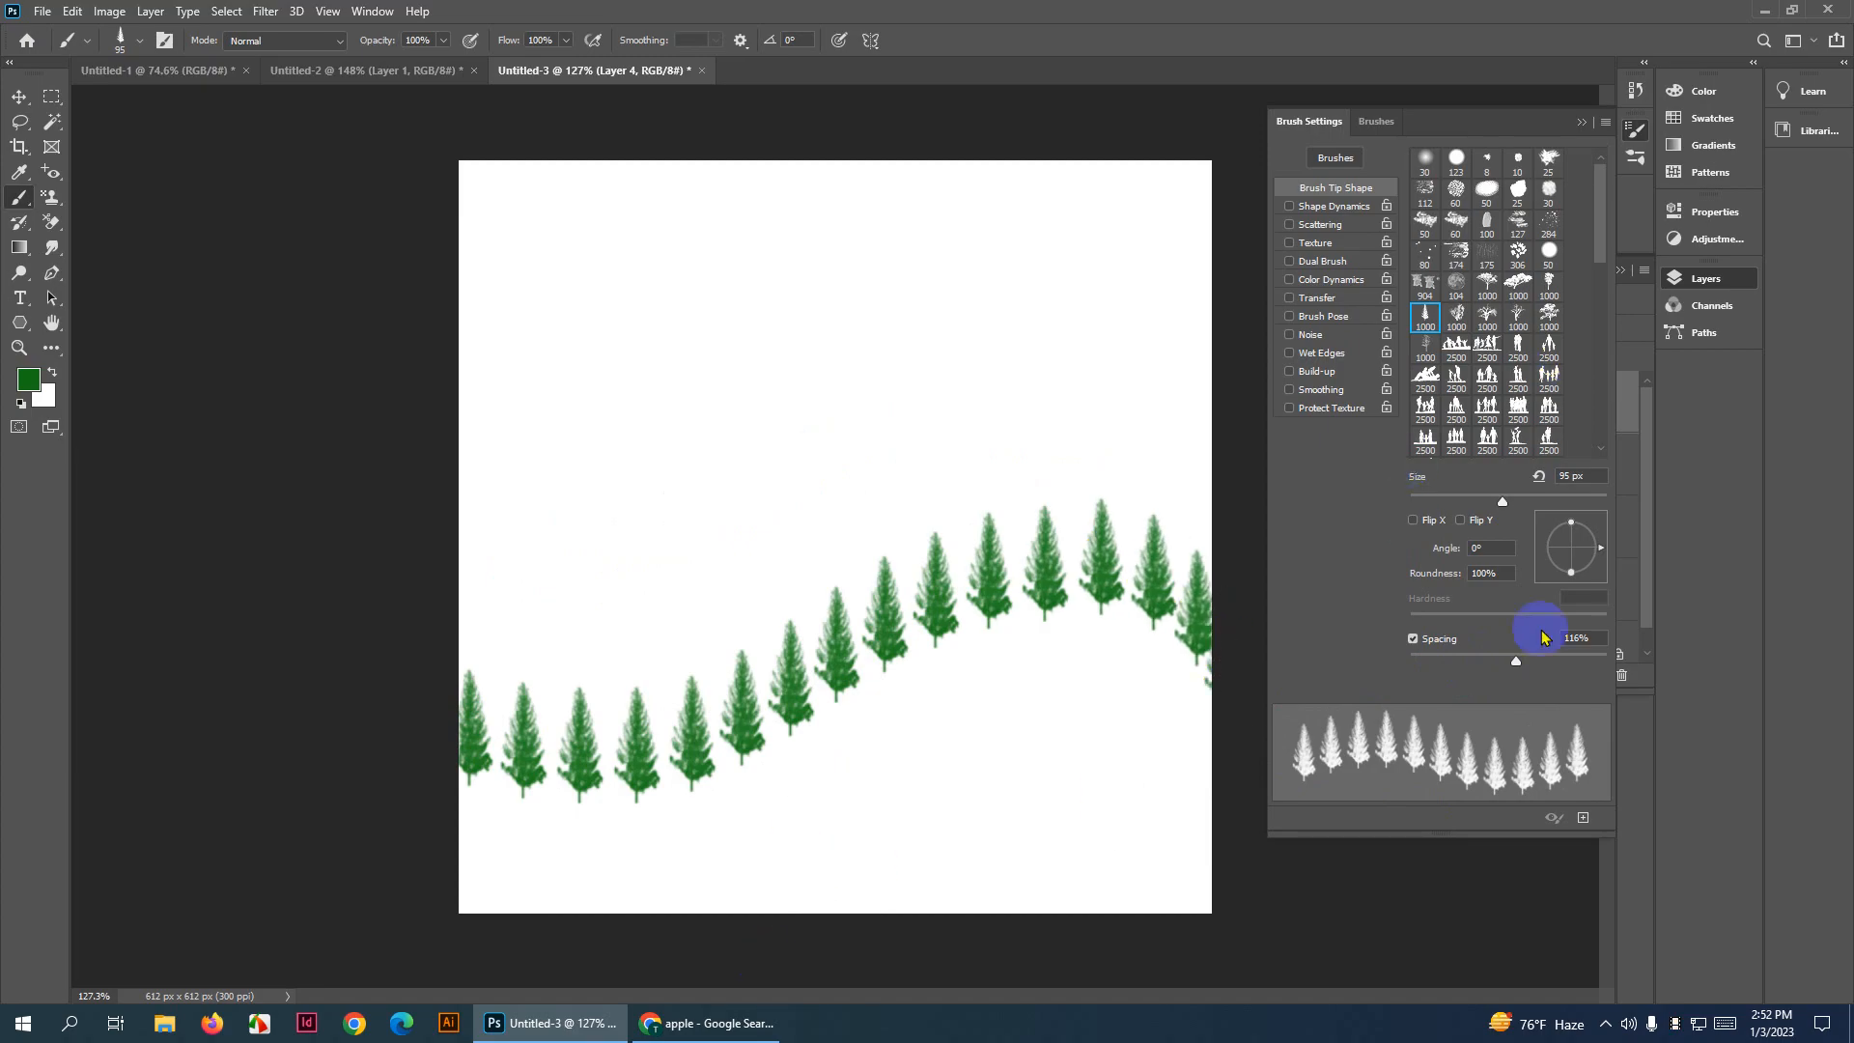
# Set the brush spacing to 200%, try two rows of pines above the wavy row, and undo both rows
pyautogui.moveTo(1518, 666); pyautogui.dragTo(1555, 663)
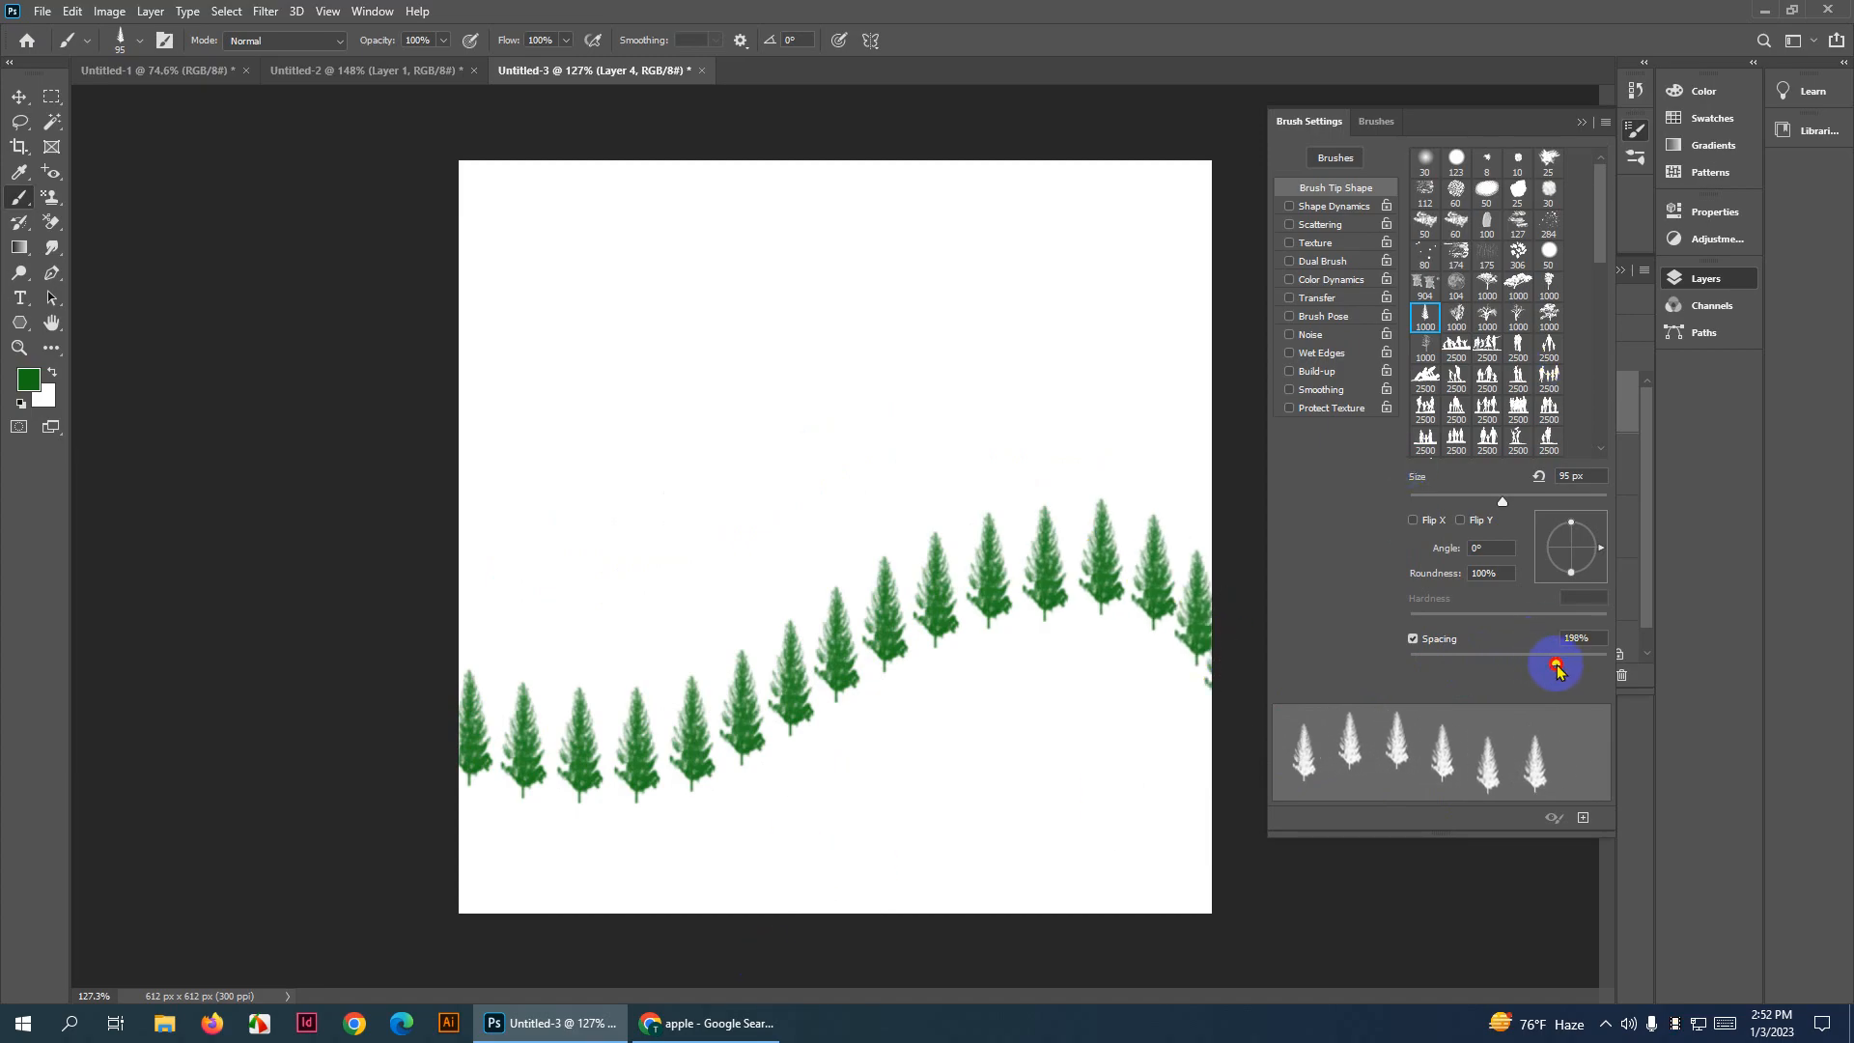
pyautogui.moveTo(521, 371); pyautogui.dragTo(1179, 386)
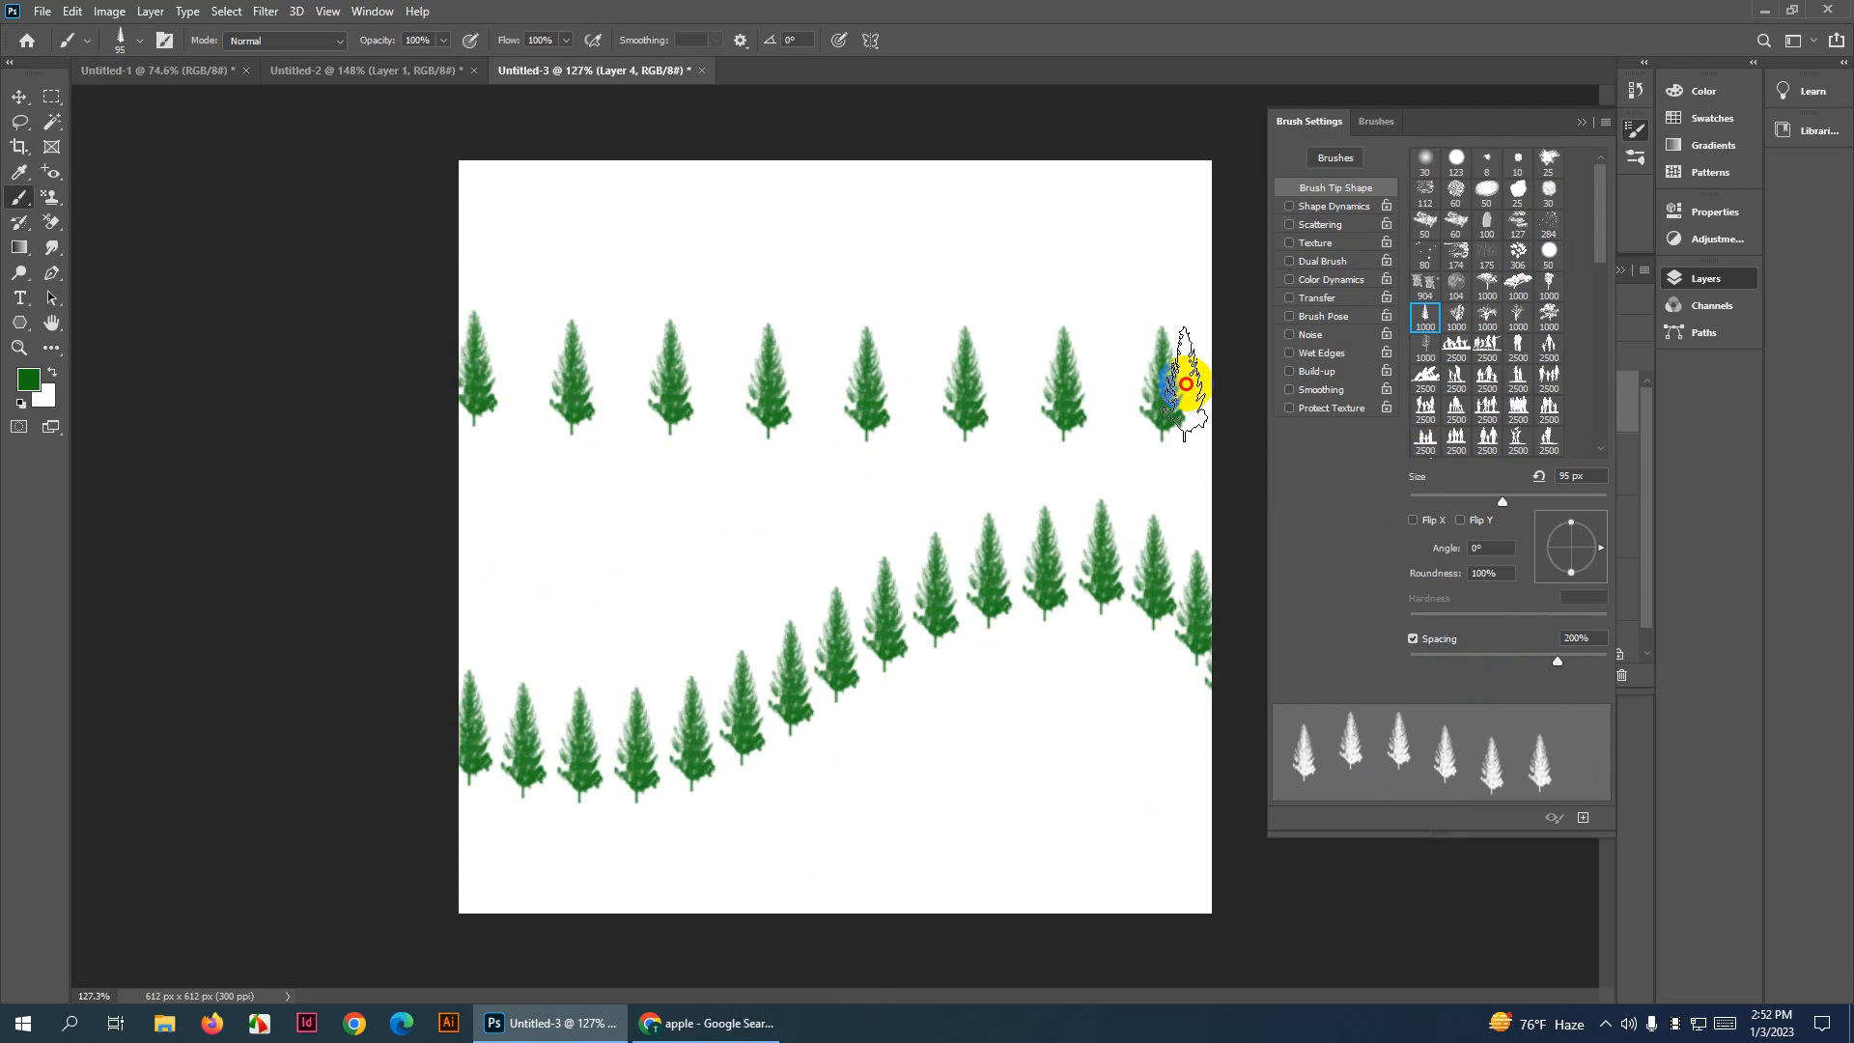
pyautogui.moveTo(512, 531); pyautogui.dragTo(827, 512)
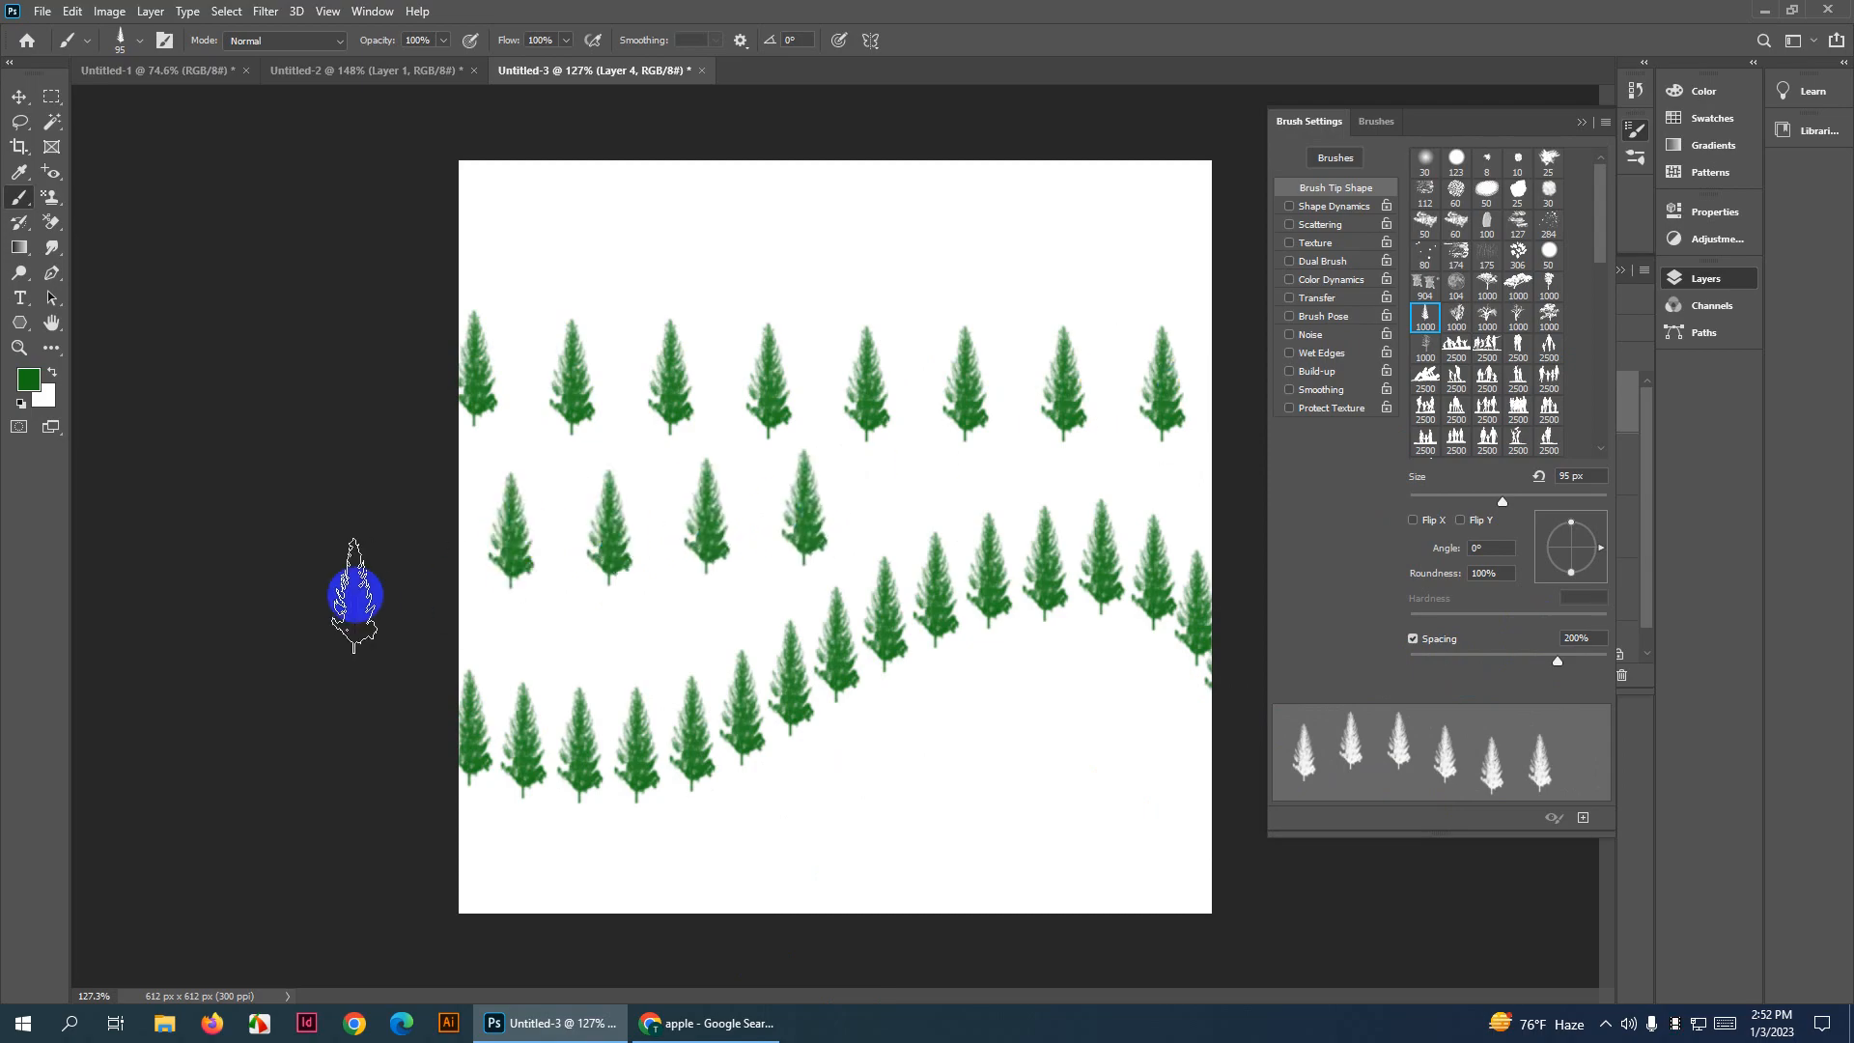
pyautogui.hotkey('ctrl', 'z')
pyautogui.hotkey('ctrl', 'z')
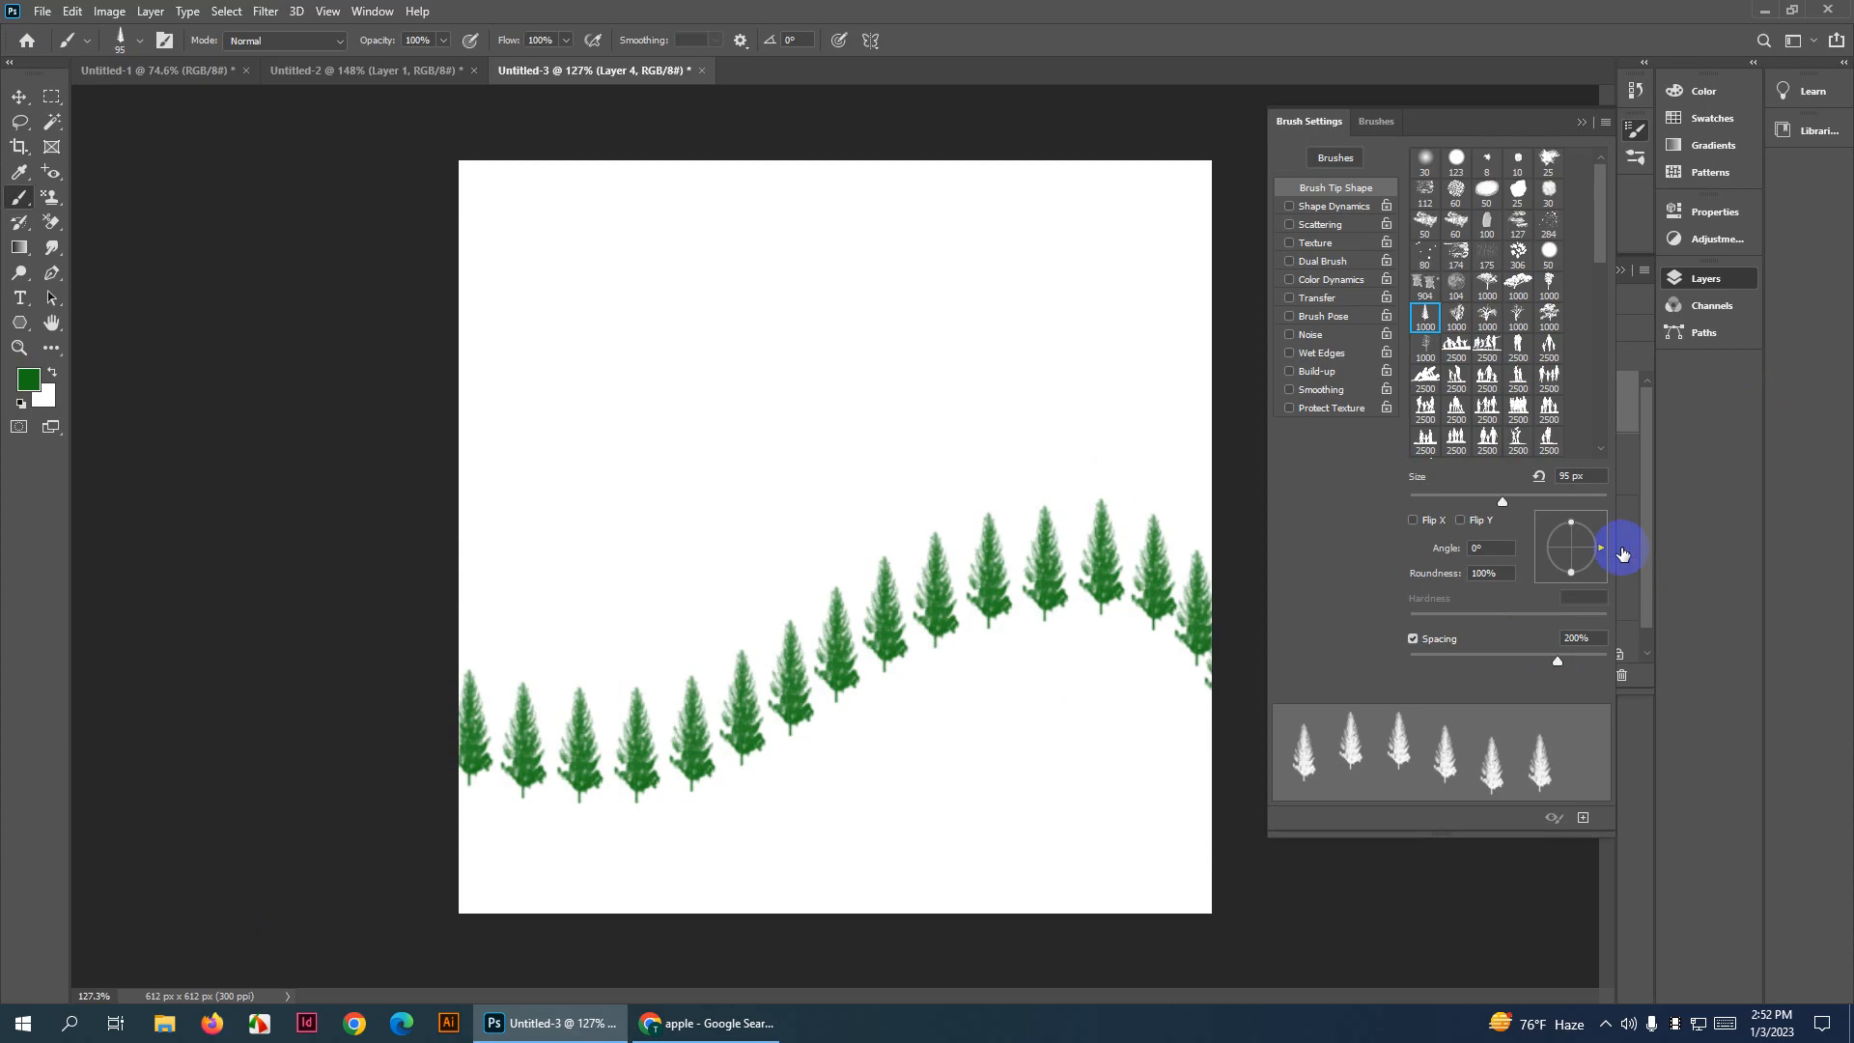
# Tilt the pine tip to 23°, try two rows of slanted trees across the canvas, and undo both strokes
pyautogui.moveTo(1596, 550); pyautogui.dragTo(1597, 546)
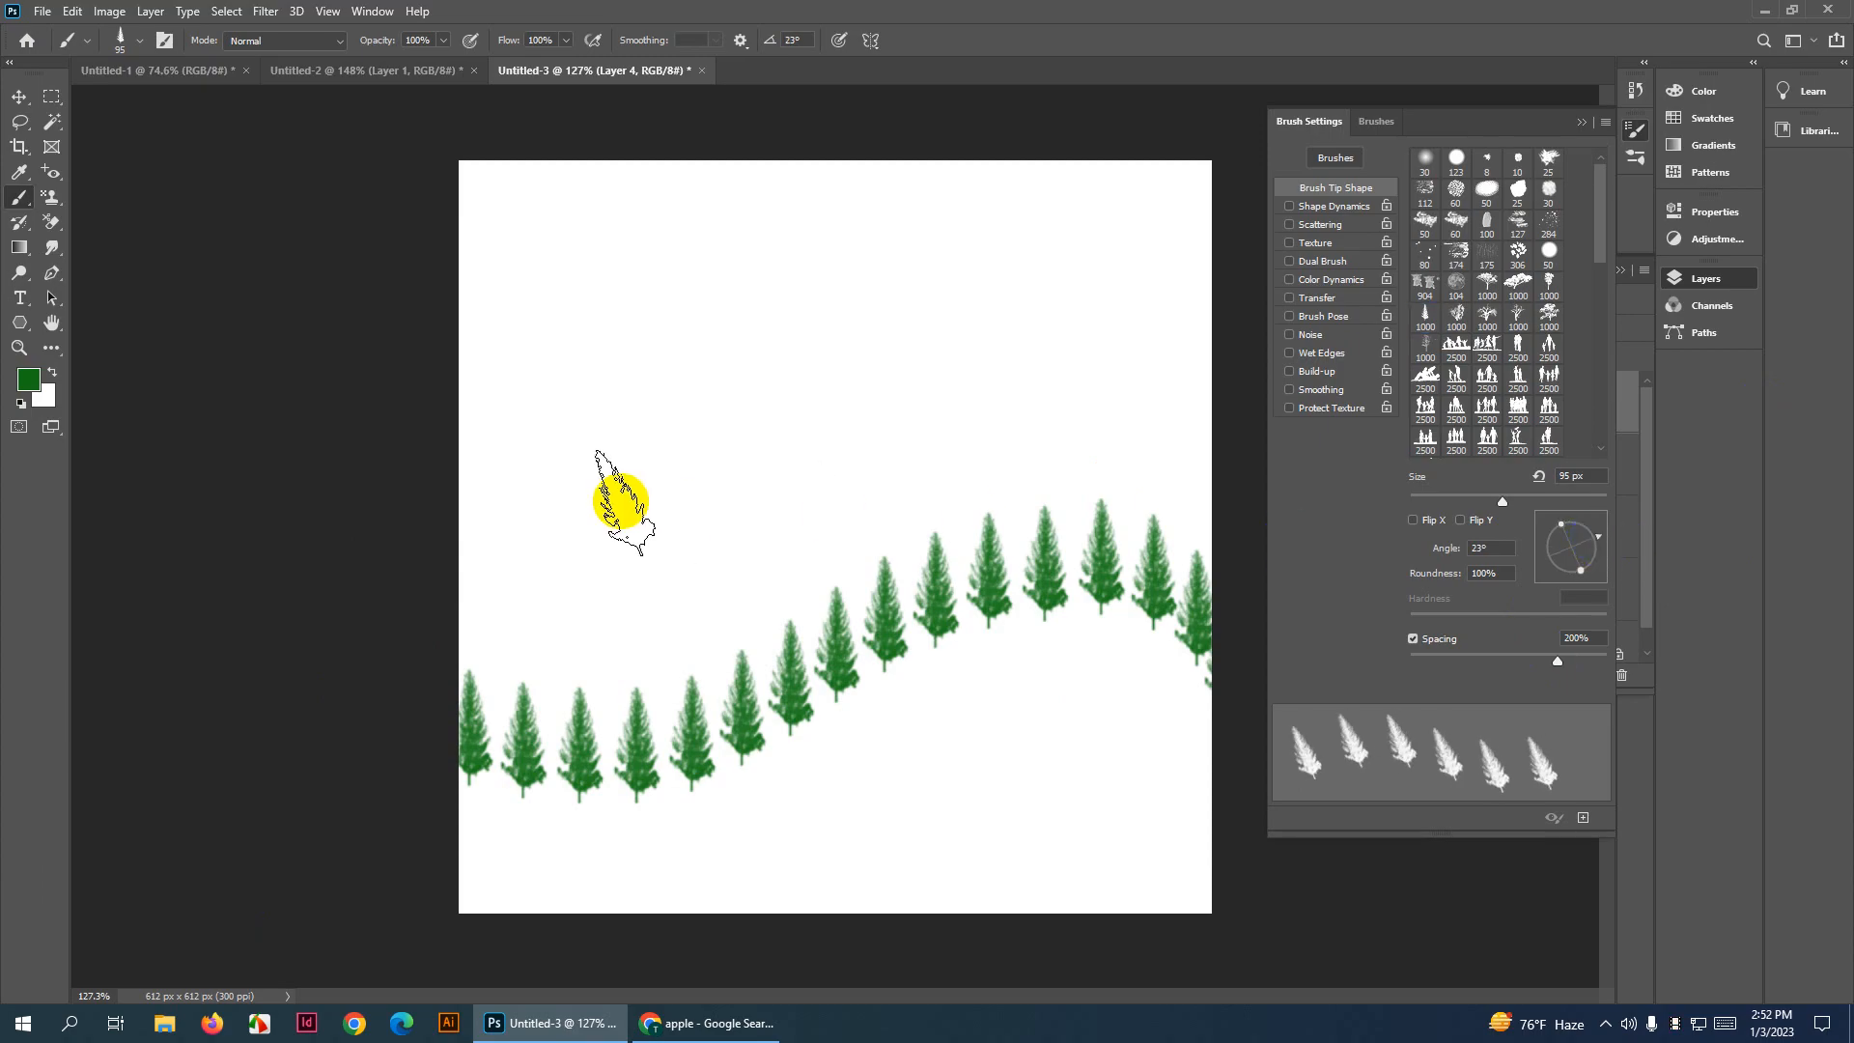
pyautogui.moveTo(563, 500); pyautogui.dragTo(1097, 310)
pyautogui.hotkey('ctrl', 'z')
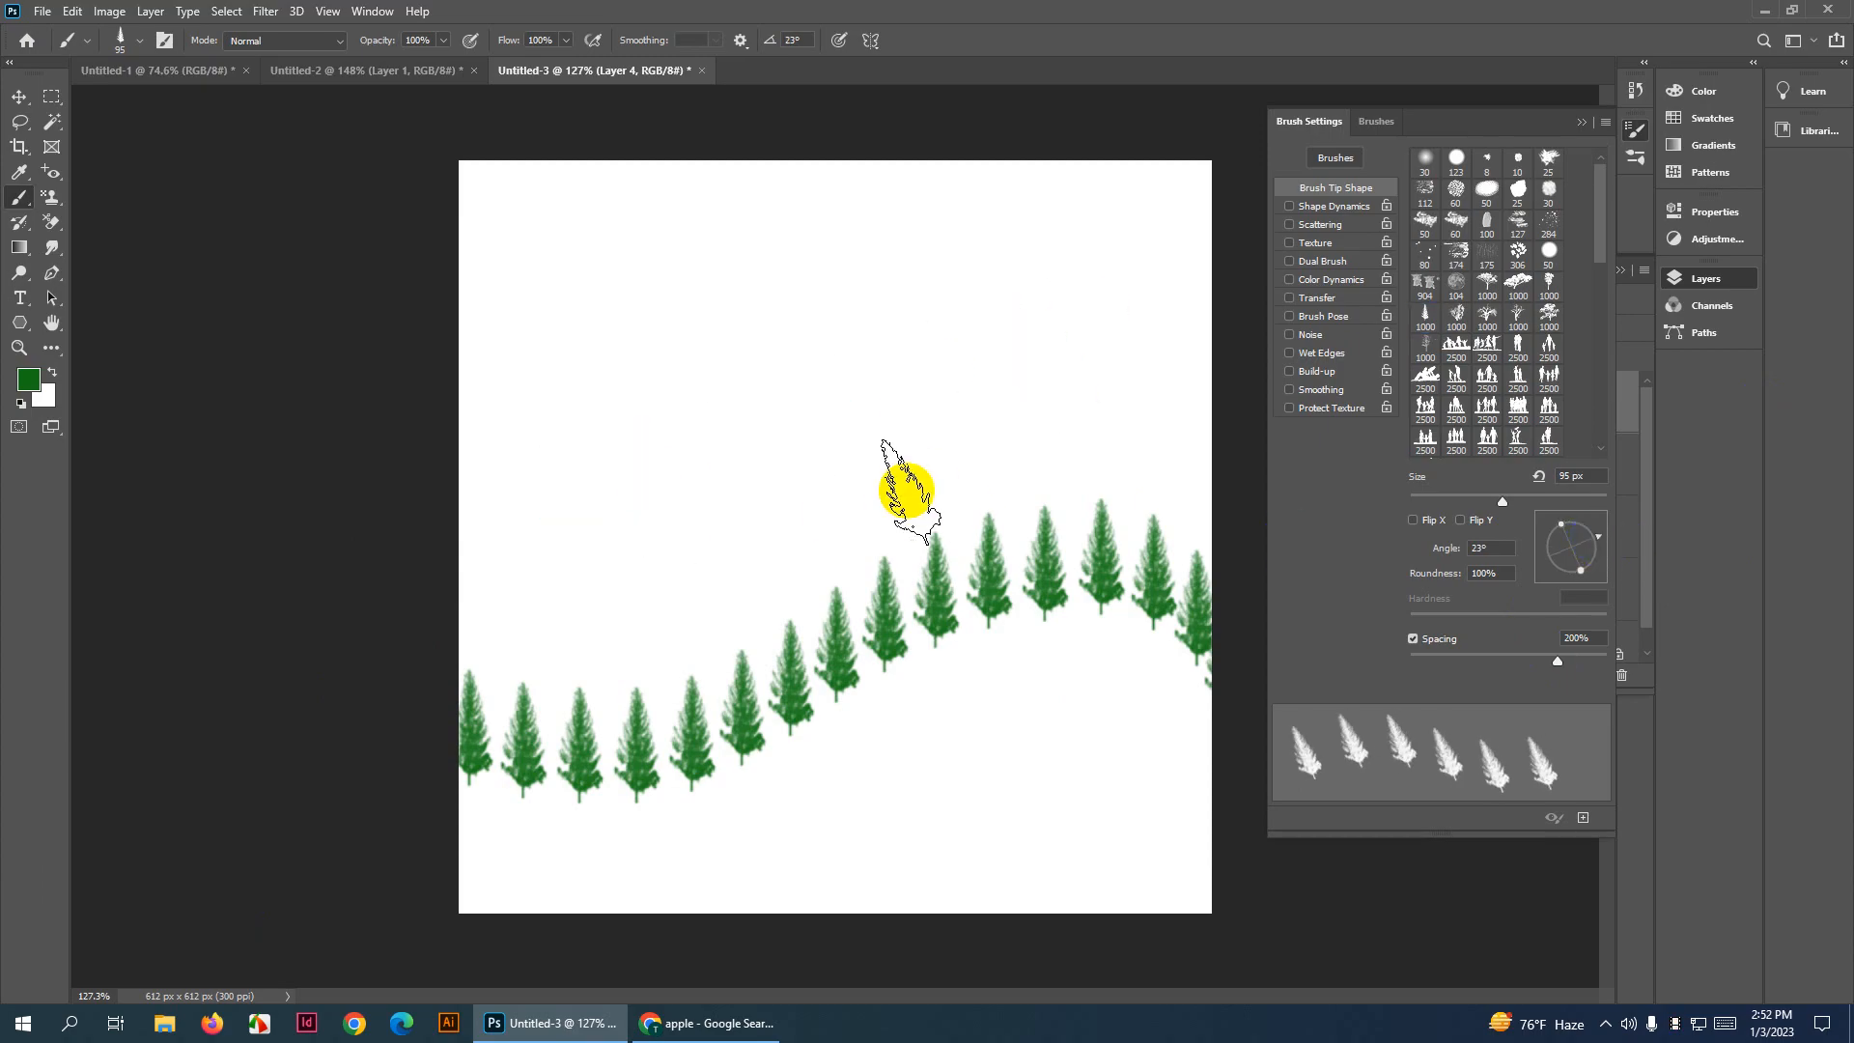
pyautogui.moveTo(1185, 804)
pyautogui.mouseDown()
pyautogui.moveTo(1006, 770)
pyautogui.moveTo(849, 874)
pyautogui.moveTo(594, 845)
pyautogui.moveTo(492, 858)
pyautogui.moveTo(529, 869)
pyautogui.mouseUp()
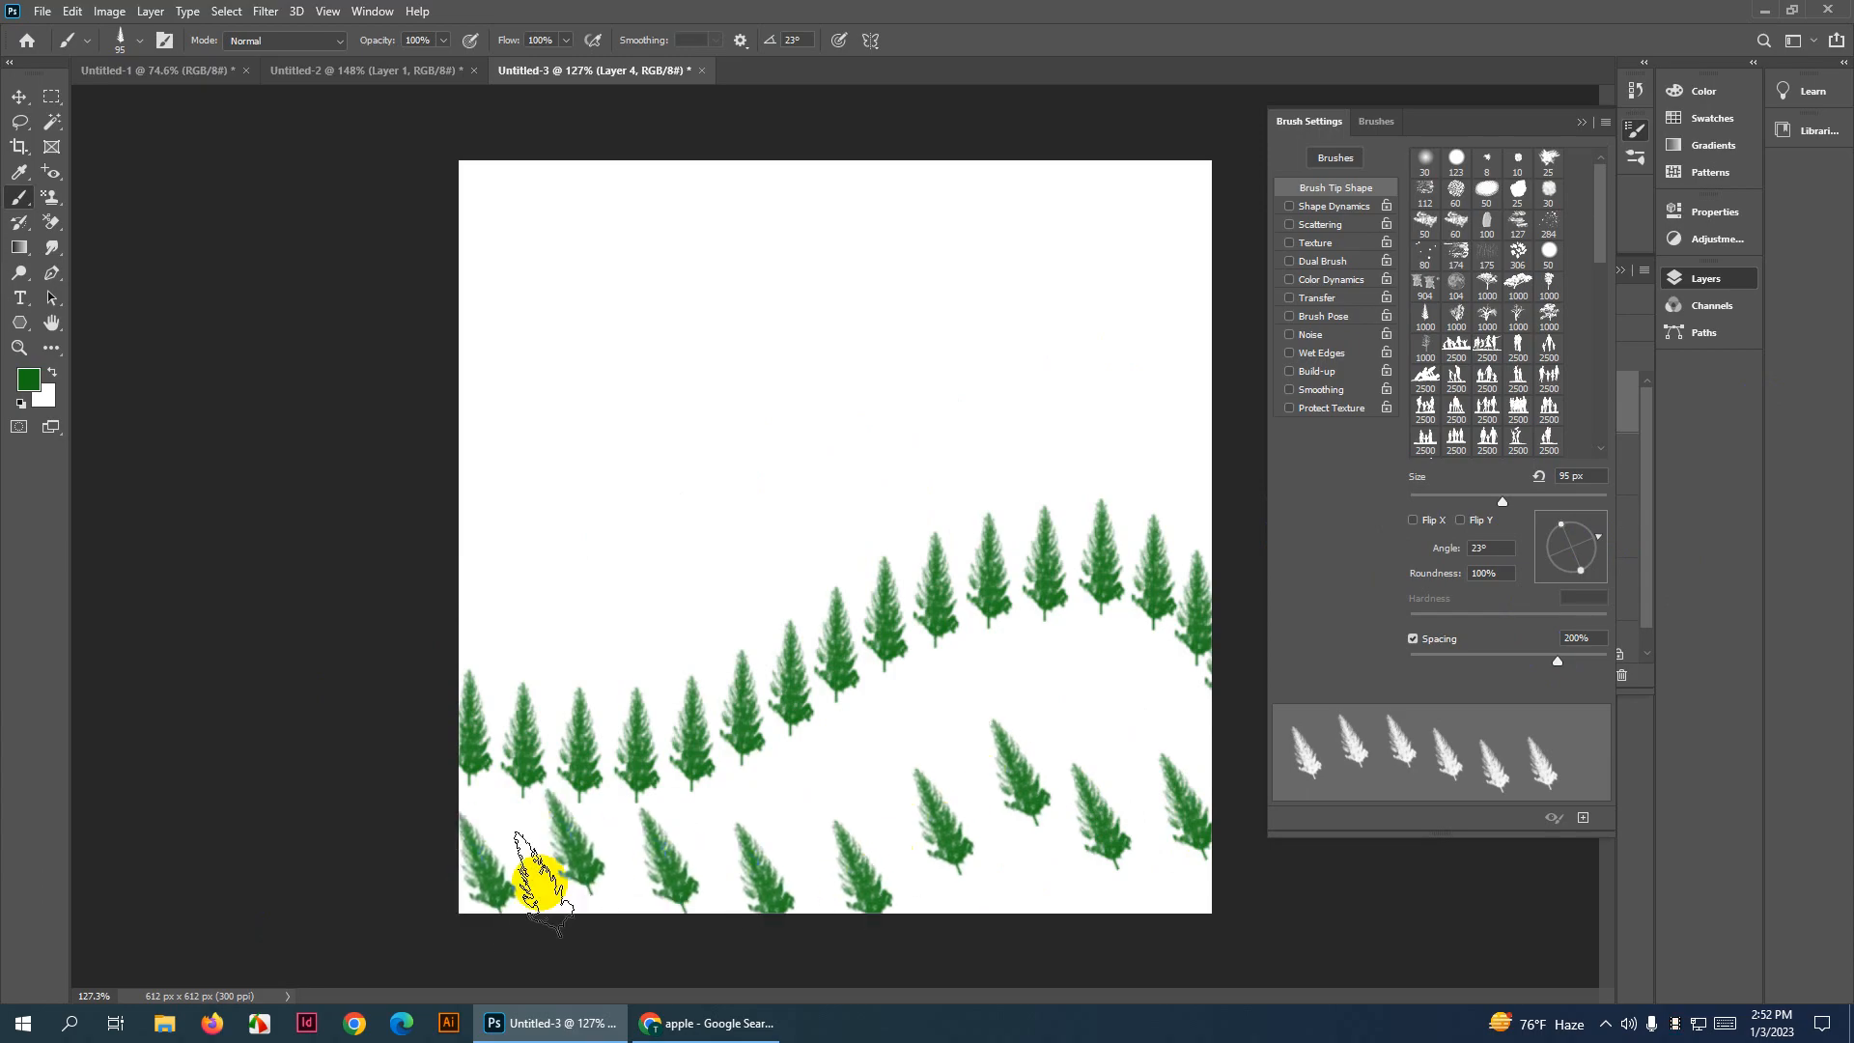
pyautogui.hotkey('ctrl', 'z')
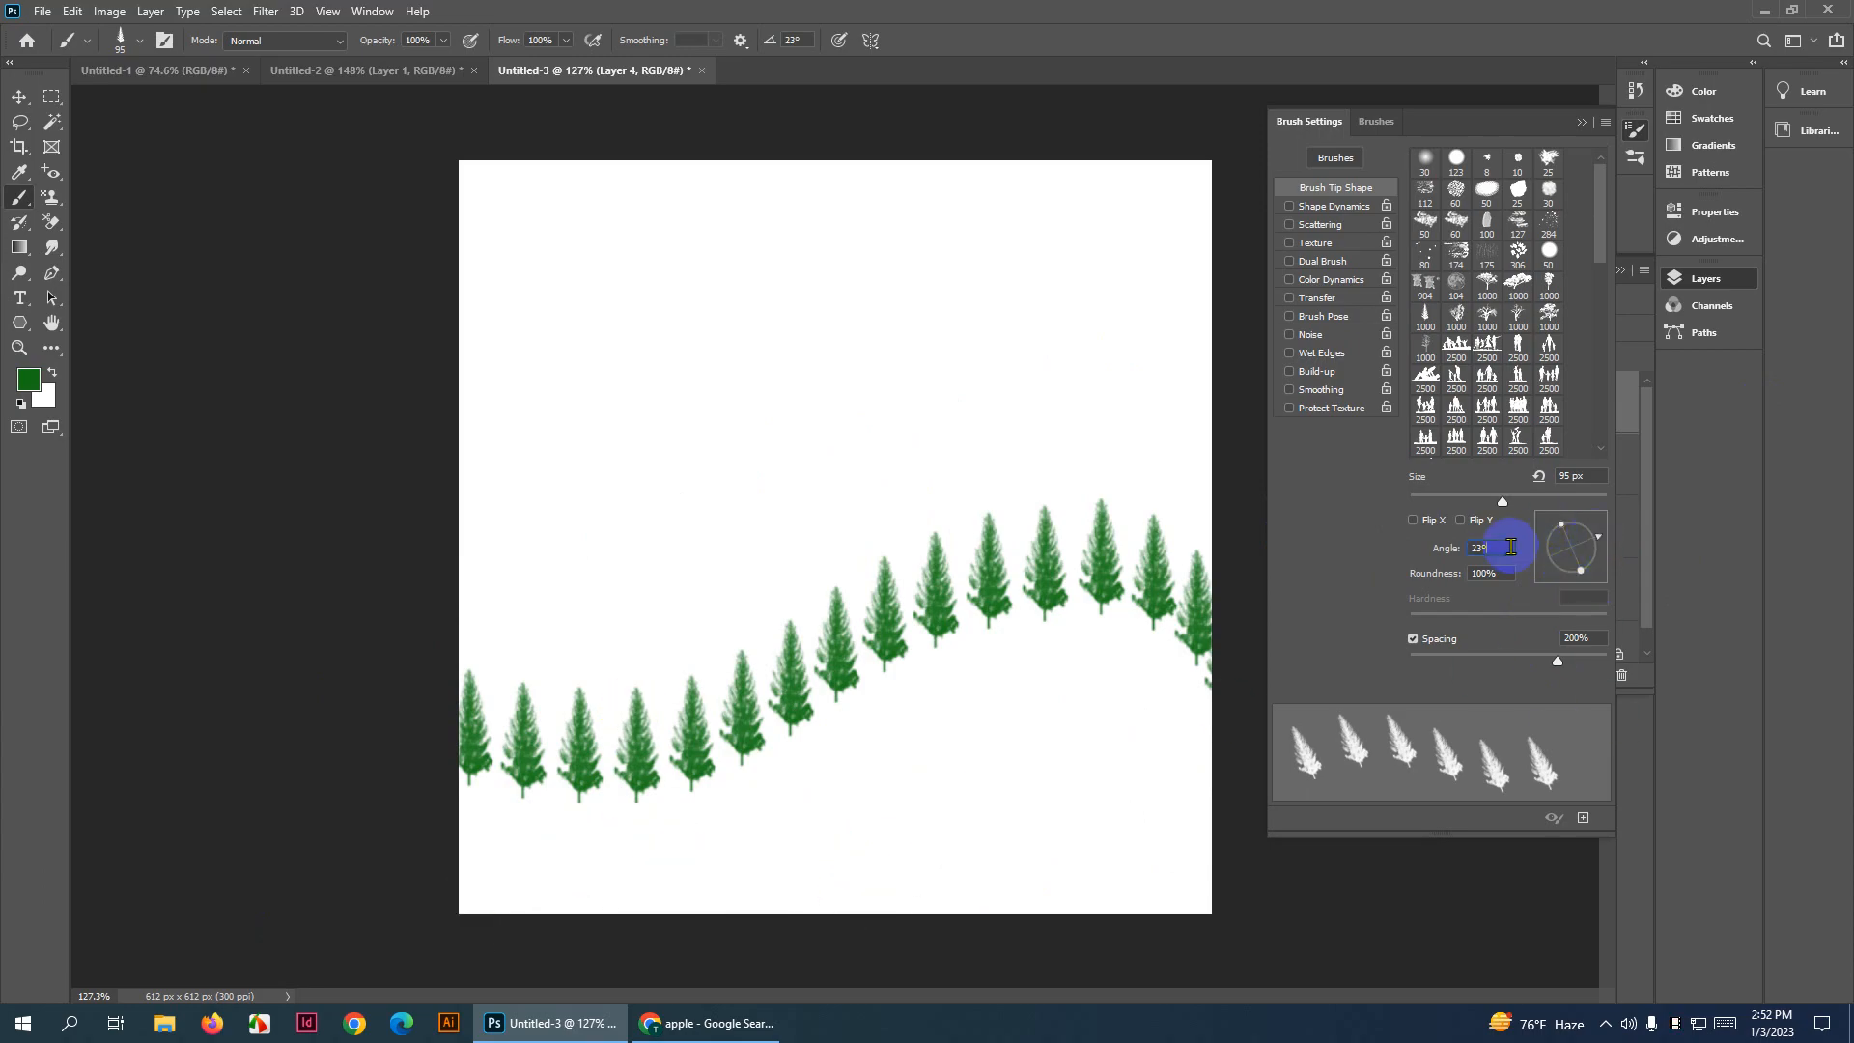
# Reset the pine tip's angle to 0°, try it at -100°, and return it to 0°
pyautogui.hotkey('shift', 'Down')
pyautogui.hotkey('shift', 'Down')
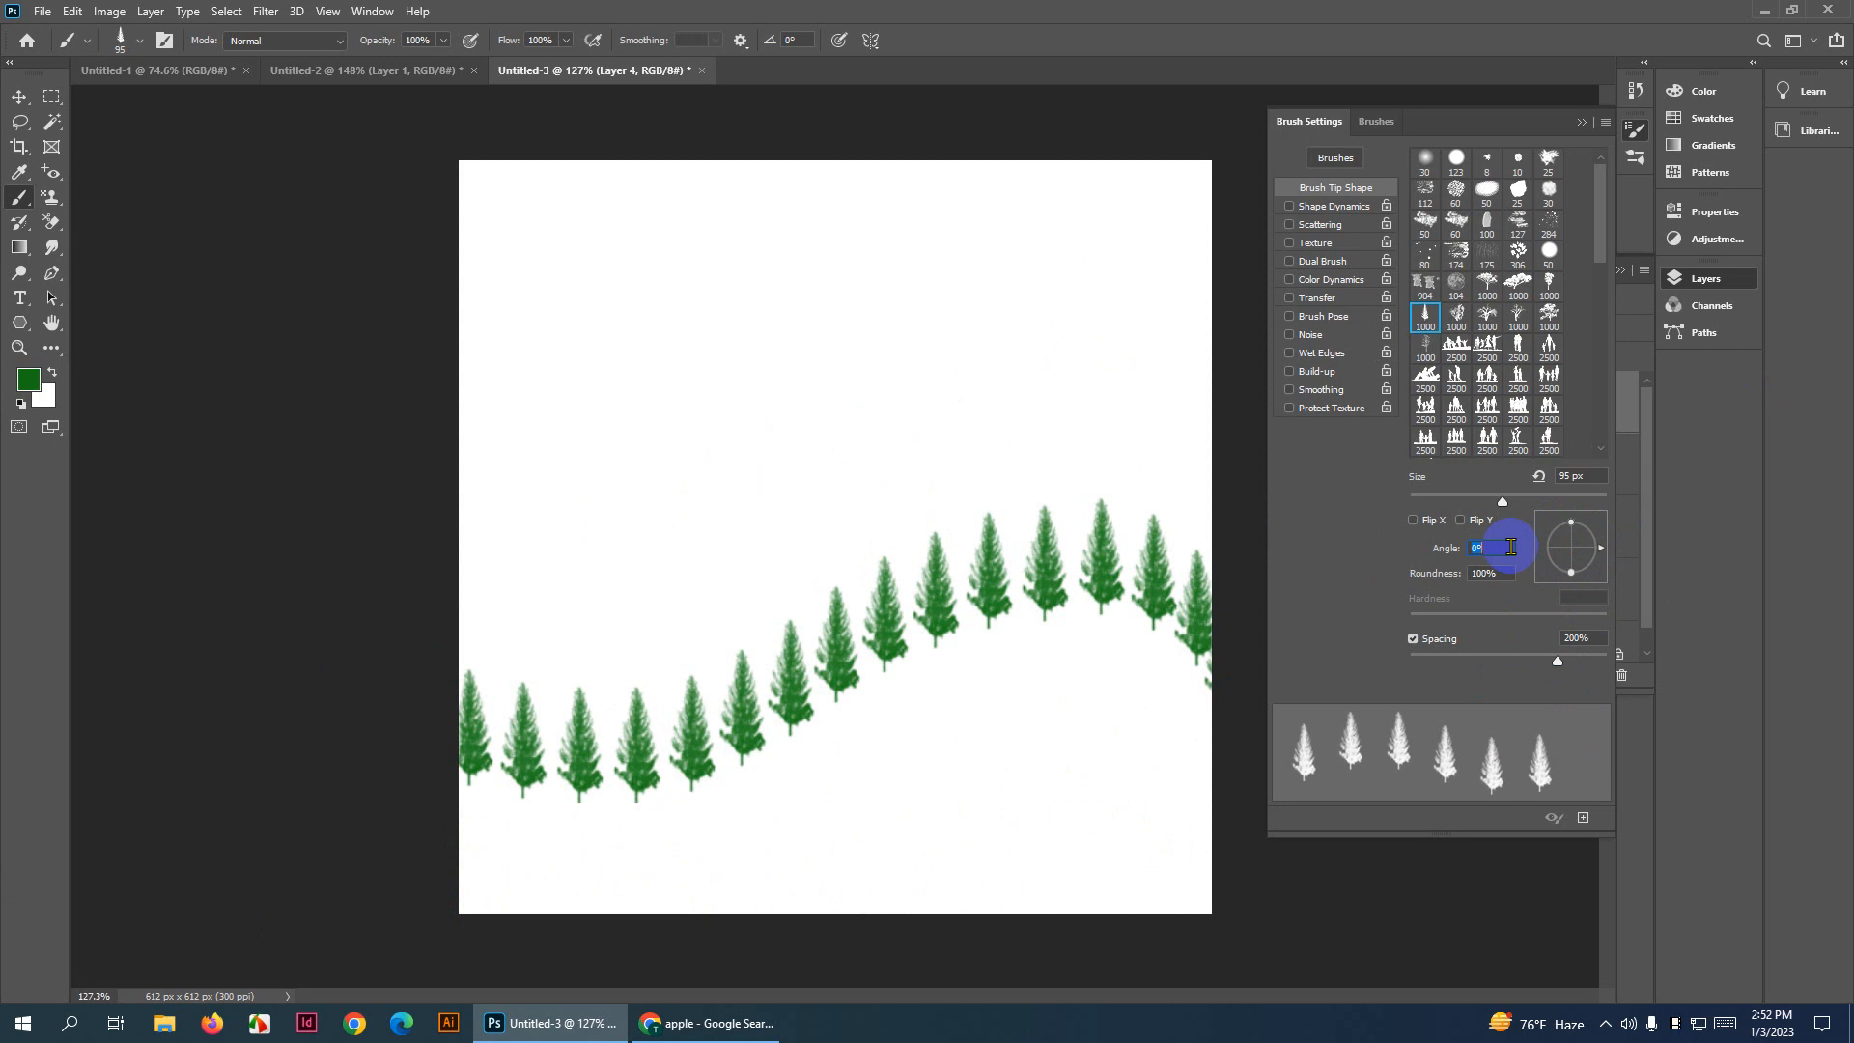
pyautogui.click(1567, 581)
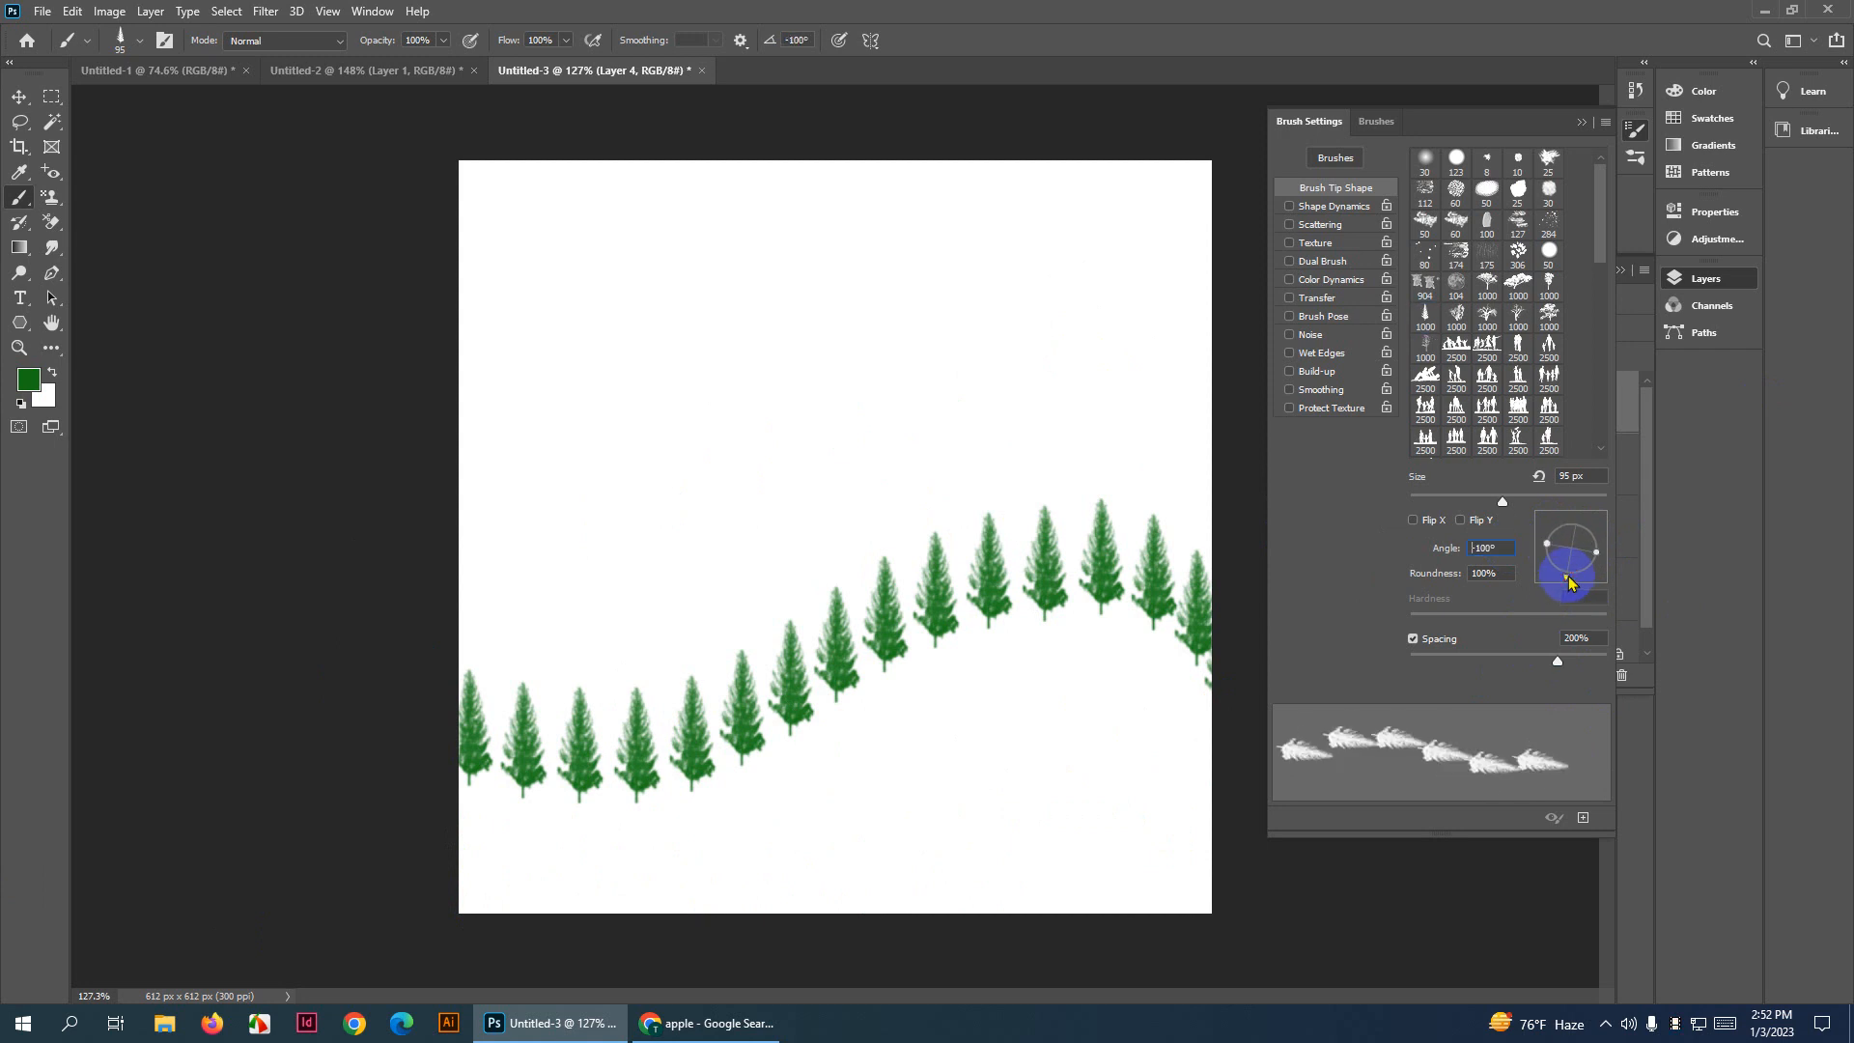
pyautogui.hotkey('shift', 'Up')
pyautogui.hotkey('shift', 'Up')
pyautogui.hotkey('shift', 'Up')
pyautogui.hotkey('shift', 'Up')
pyautogui.hotkey('shift', 'Up')
pyautogui.hotkey('shift', 'Up')
pyautogui.hotkey('shift', 'Up')
pyautogui.hotkey('shift', 'Up')
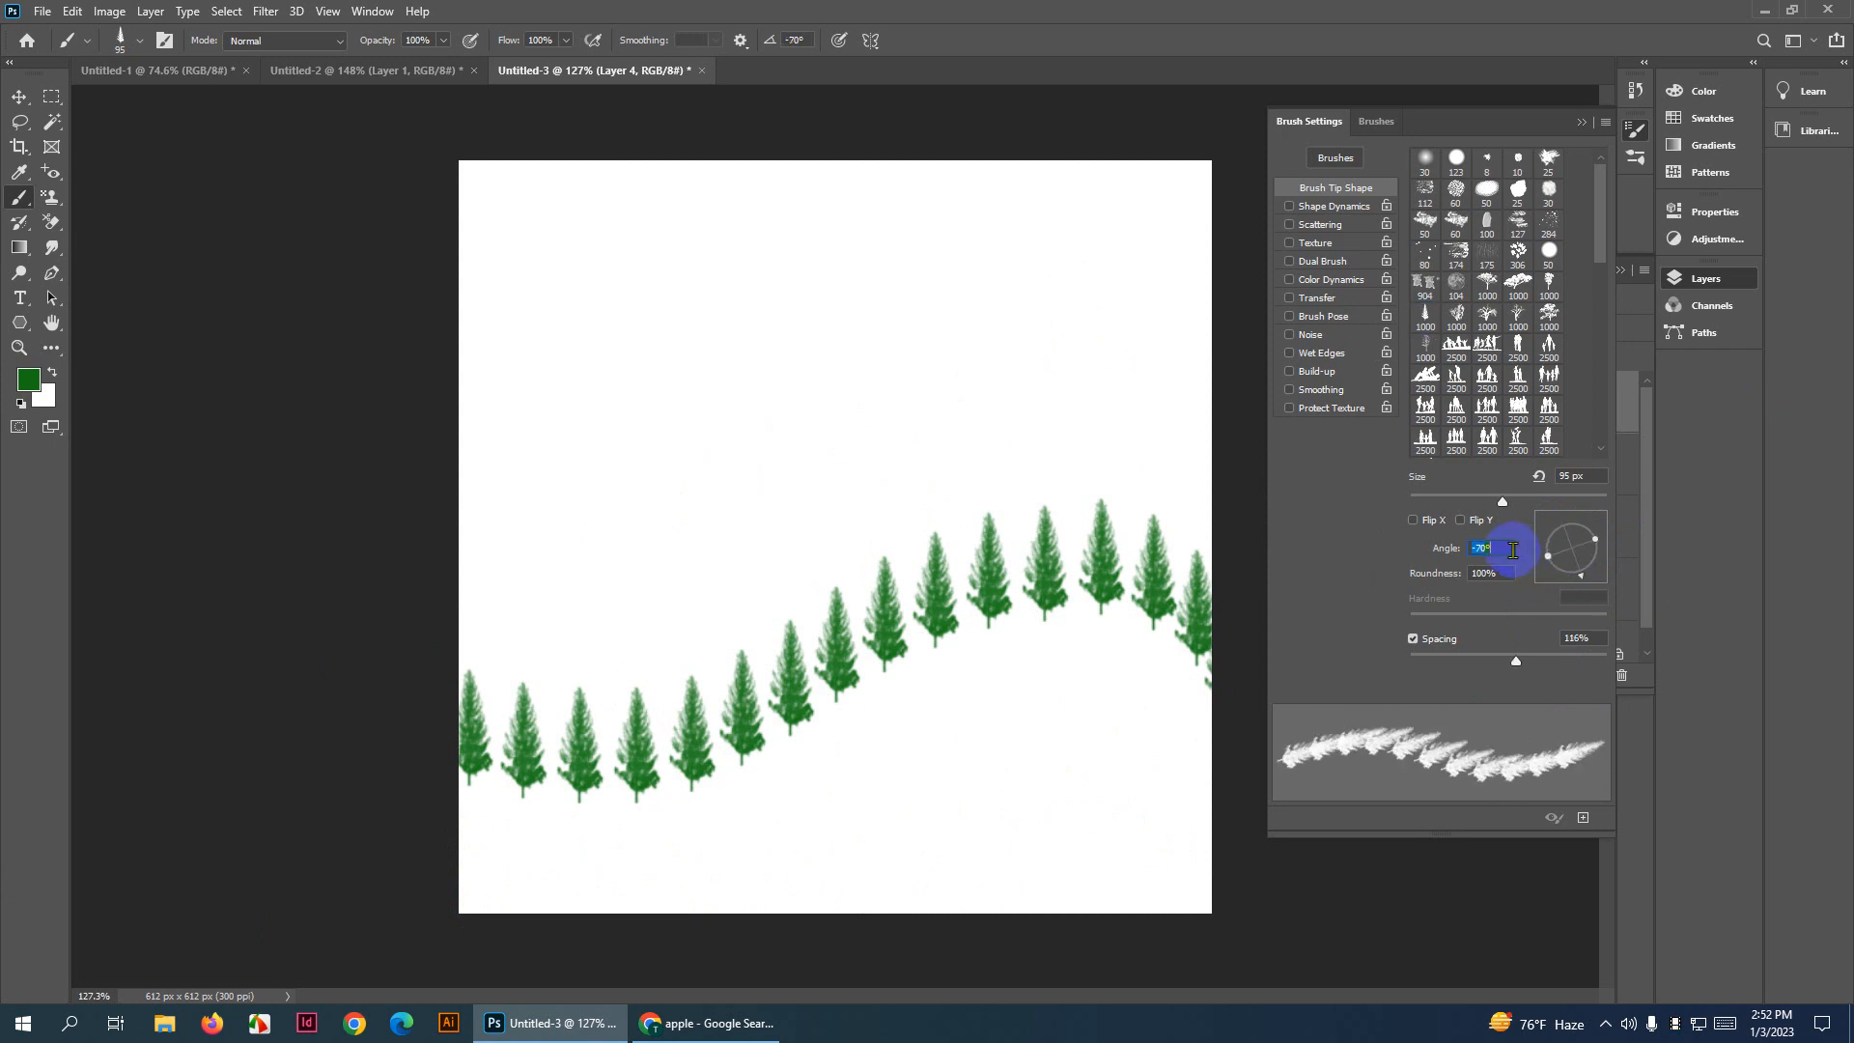
pyautogui.hotkey('shift', 'Up')
pyautogui.hotkey('shift', 'Up')
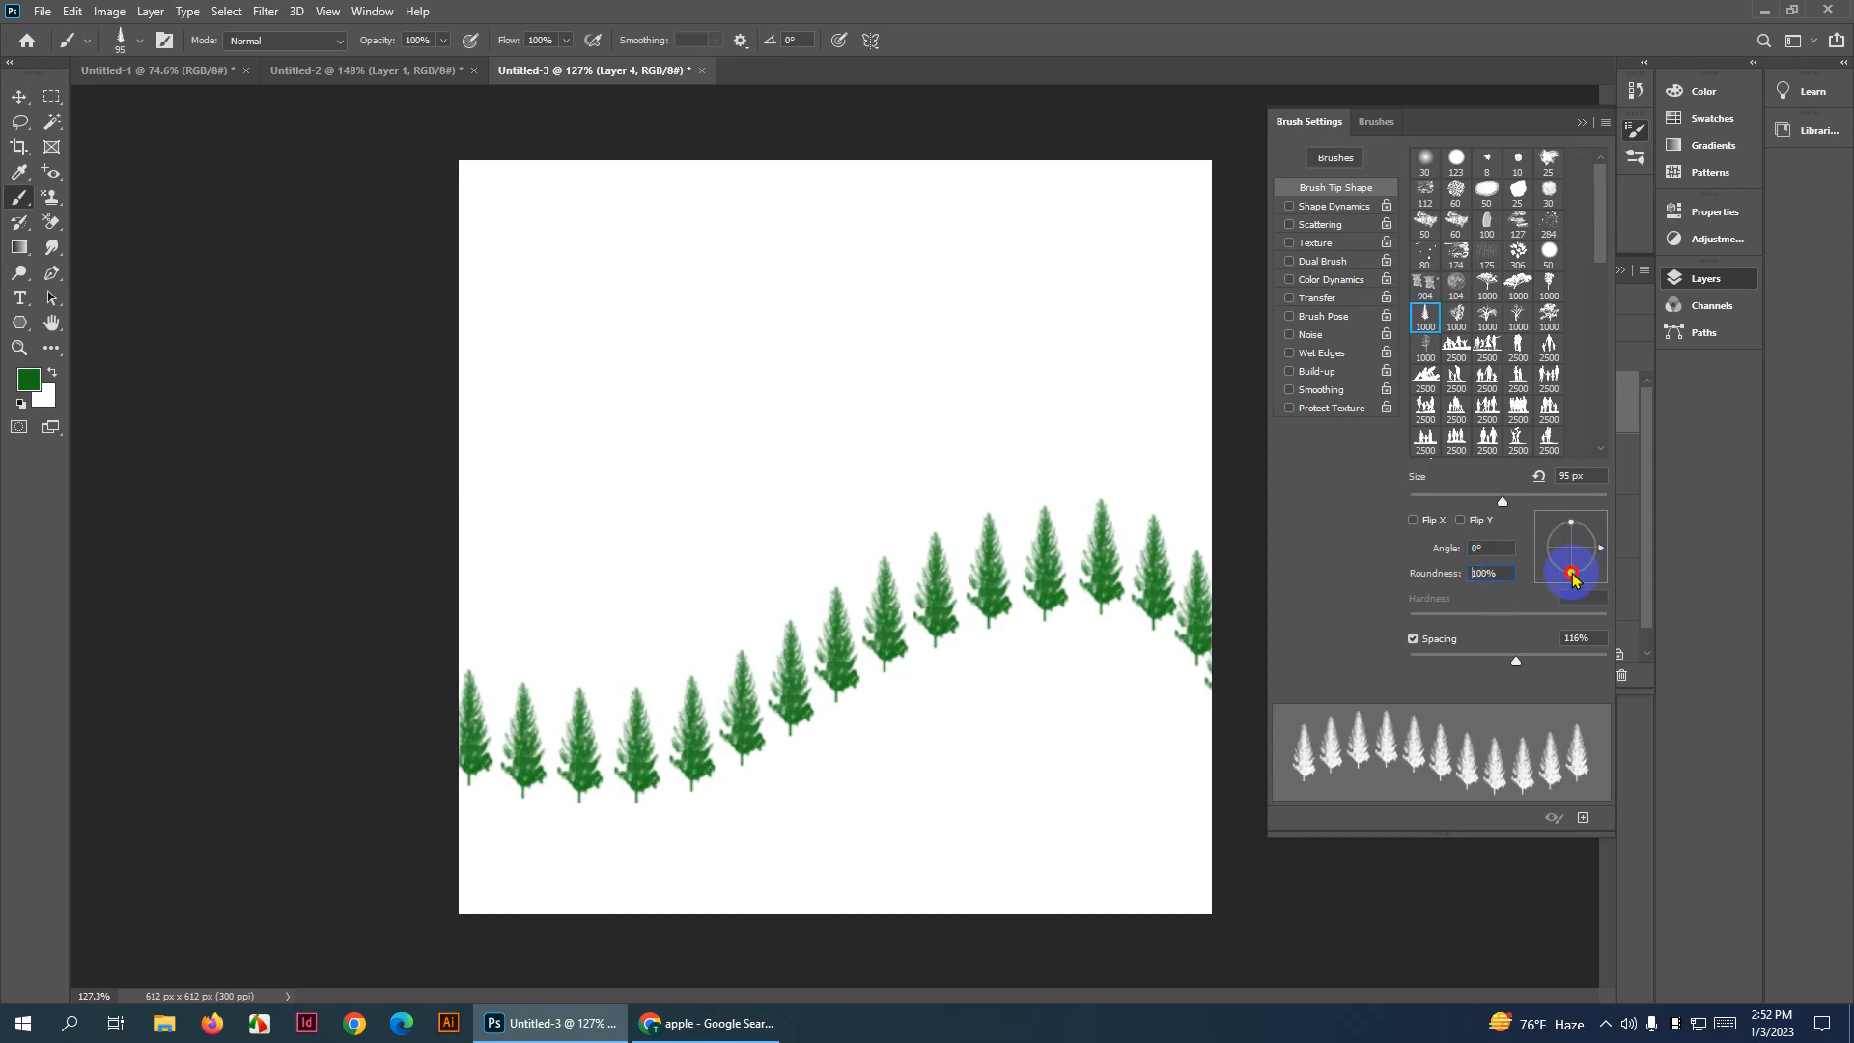
# Reduce the pine tip's roundness to 61%, stamp one tree above the row, and undo the stamp
pyautogui.moveTo(1571, 577); pyautogui.dragTo(1572, 564)
pyautogui.click(581, 484)
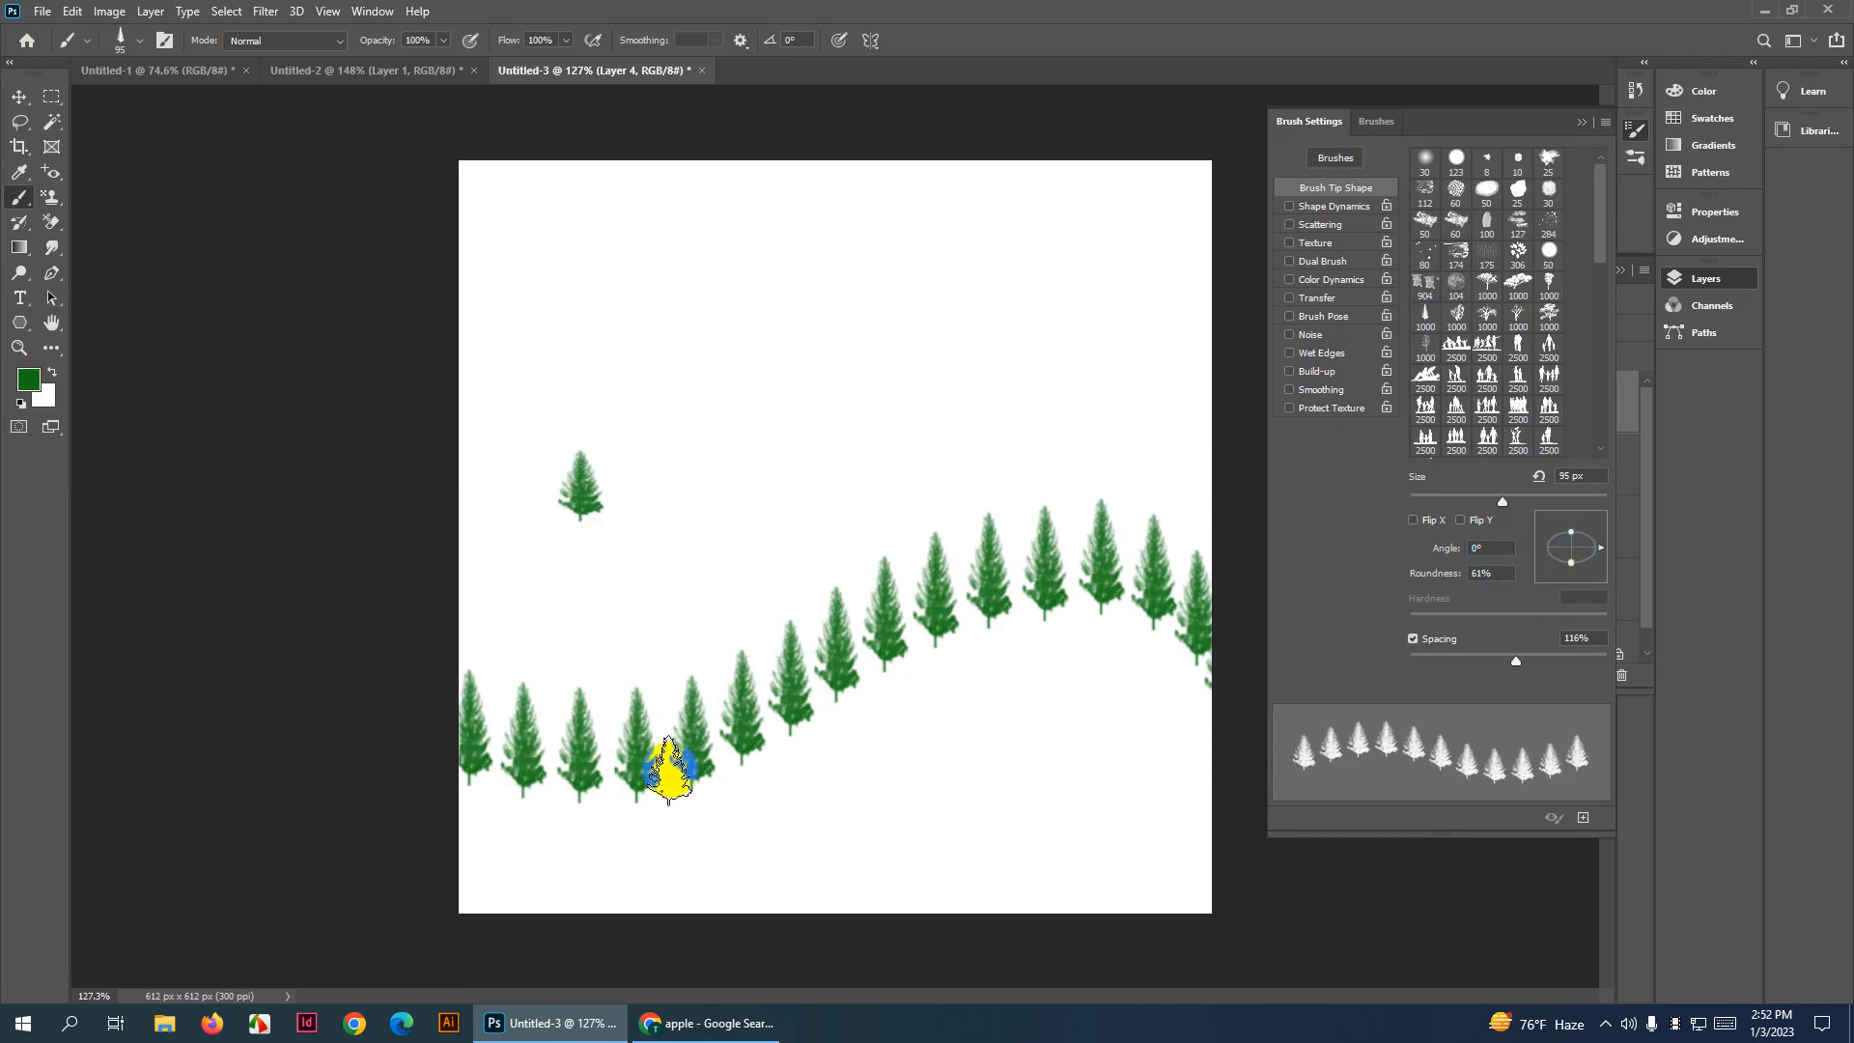
pyautogui.hotkey('ctrl', 'z')
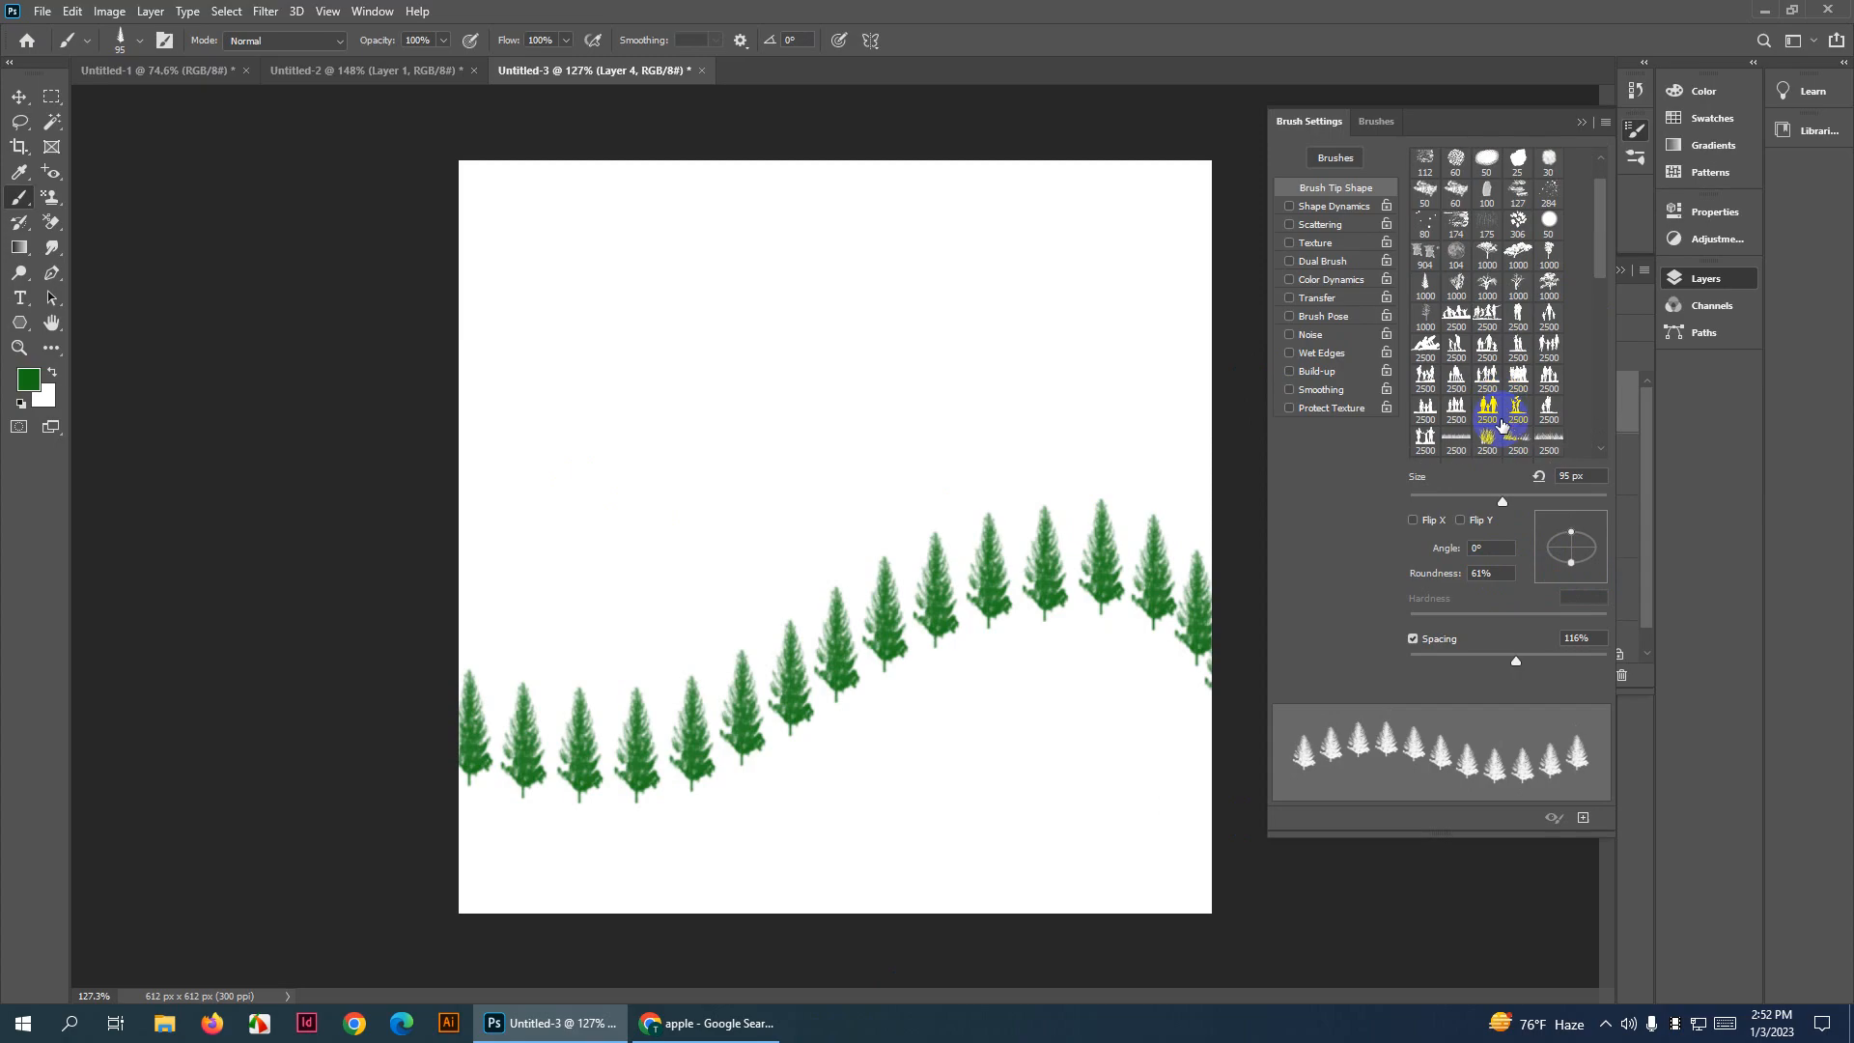
# Browse the brush tips, try sizing a 2500 px human figure tip, and choose a broad tree tip at 122 px
pyautogui.scroll(-5, 1501, 424)
pyautogui.scroll(-1, 1520, 423)
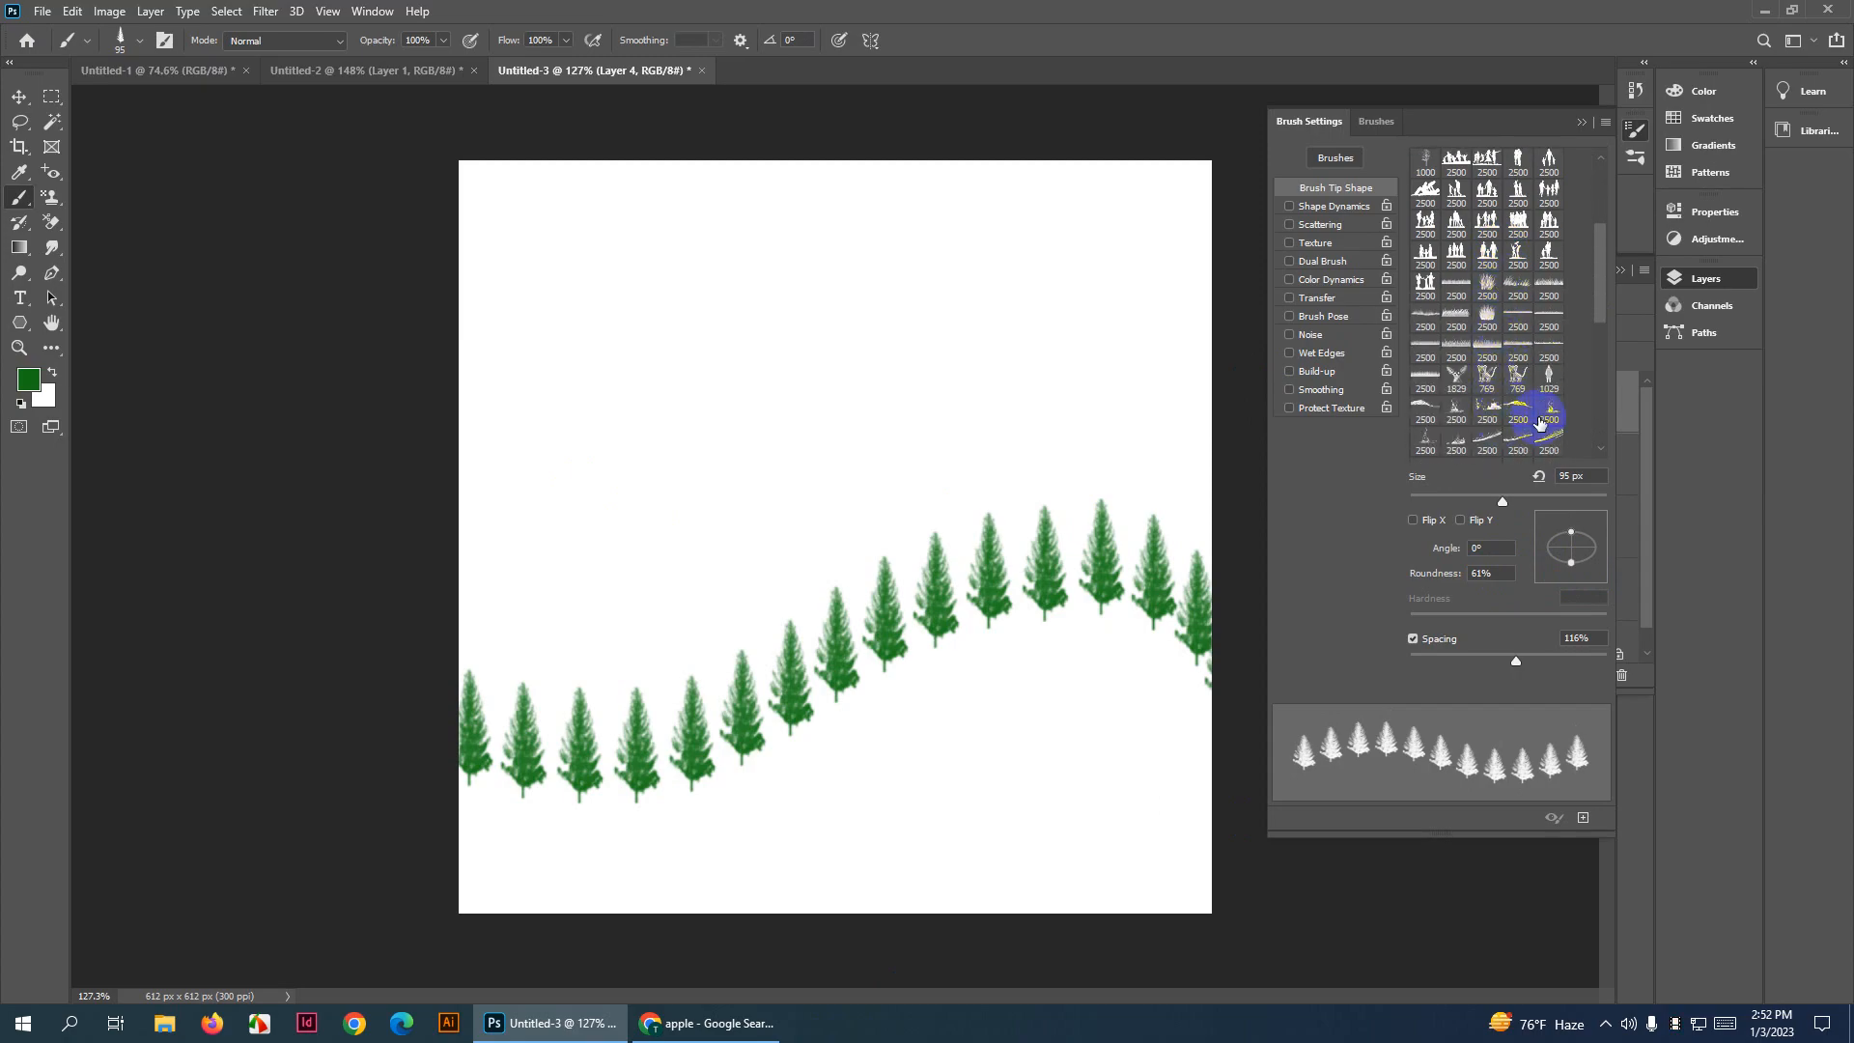
pyautogui.scroll(4, 1499, 420)
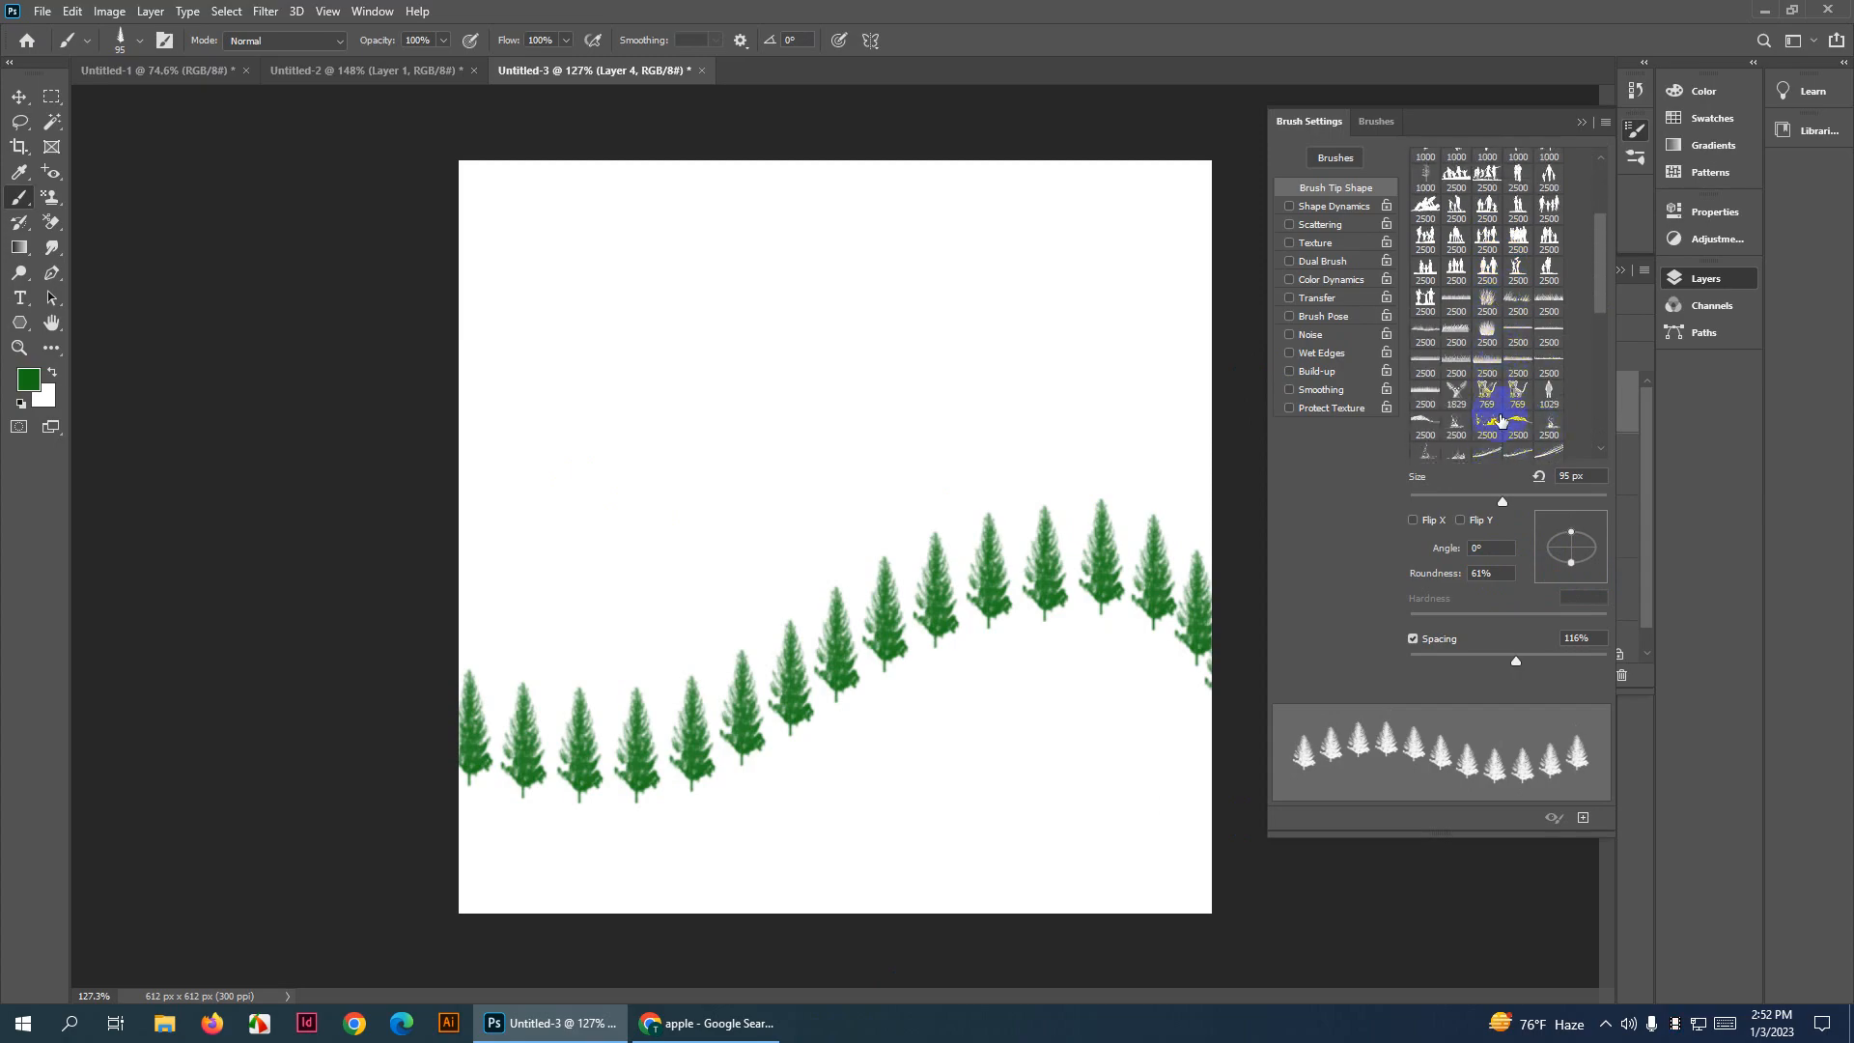
pyautogui.scroll(3, 1499, 418)
pyautogui.click(1516, 350)
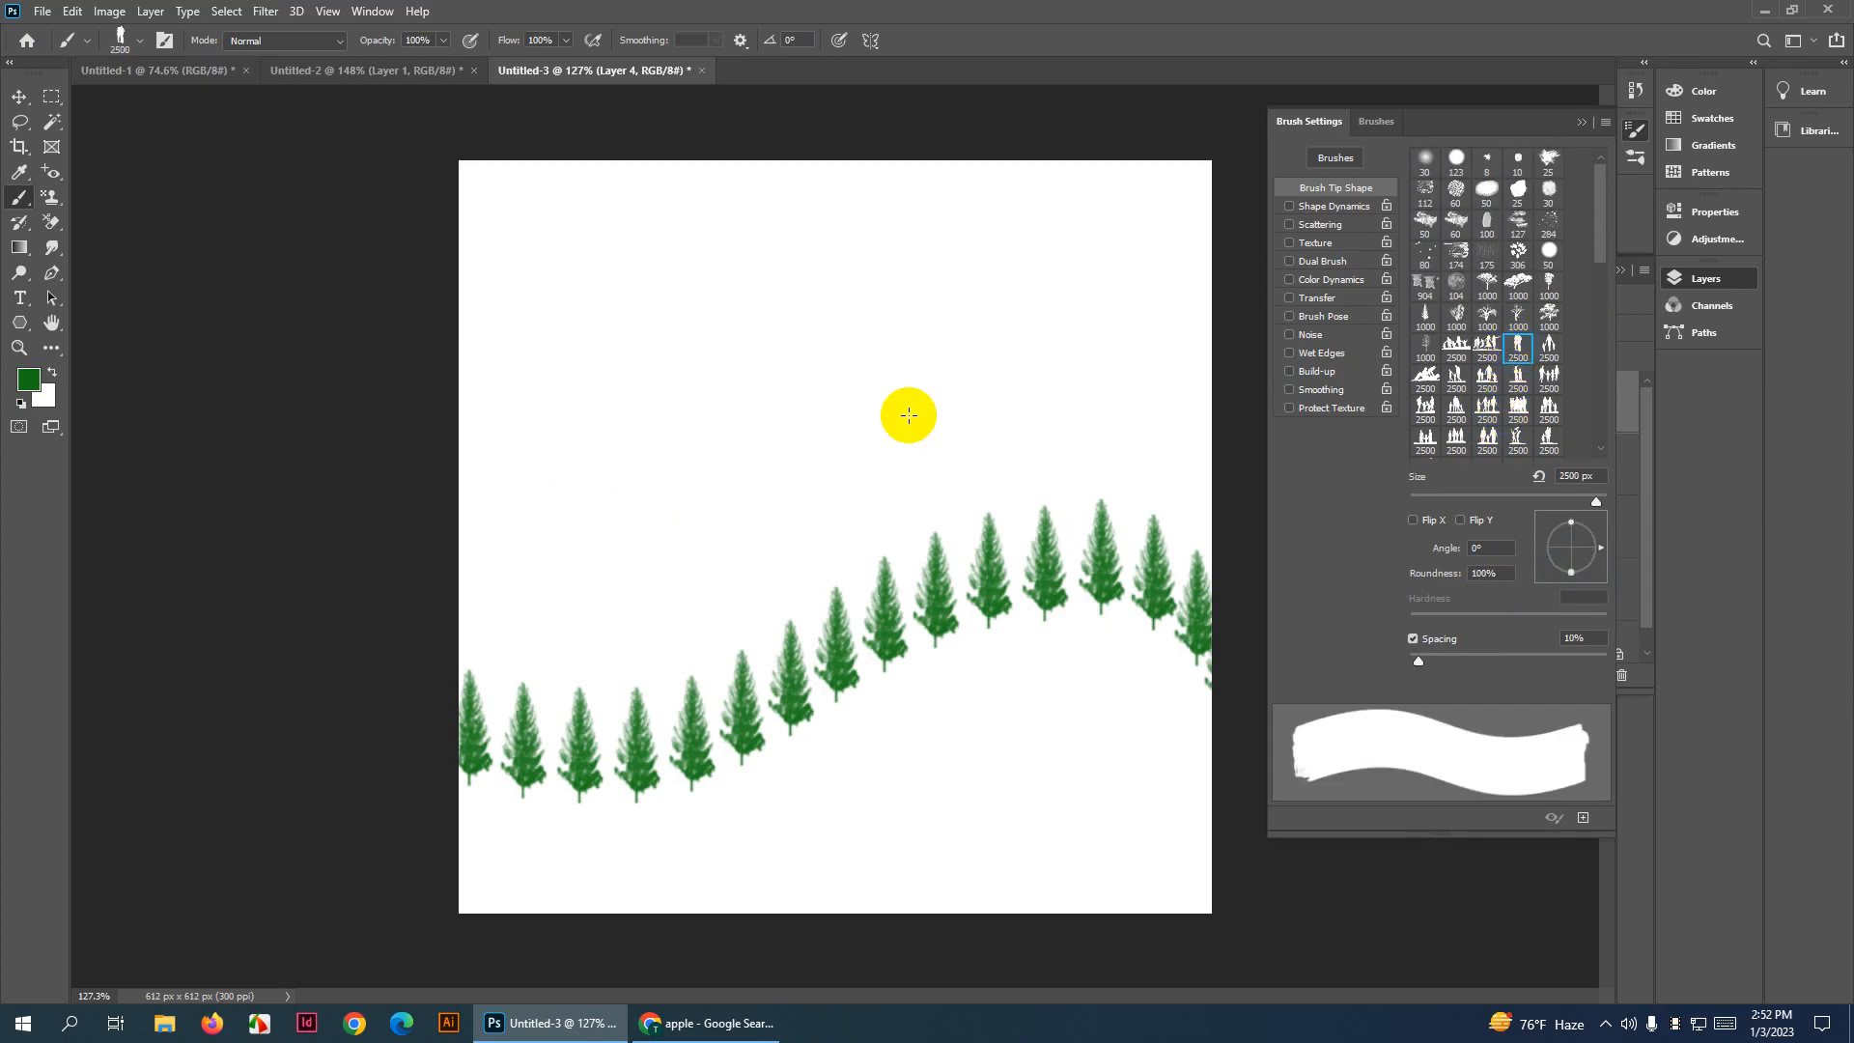
pyautogui.moveTo(692, 369); pyautogui.dragTo(134, 445)
pyautogui.moveTo(846, 404); pyautogui.dragTo(520, 455)
pyautogui.moveTo(910, 454)
pyautogui.mouseDown()
pyautogui.moveTo(583, 483)
pyautogui.moveTo(688, 478)
pyautogui.mouseUp()
pyautogui.click(1488, 313)
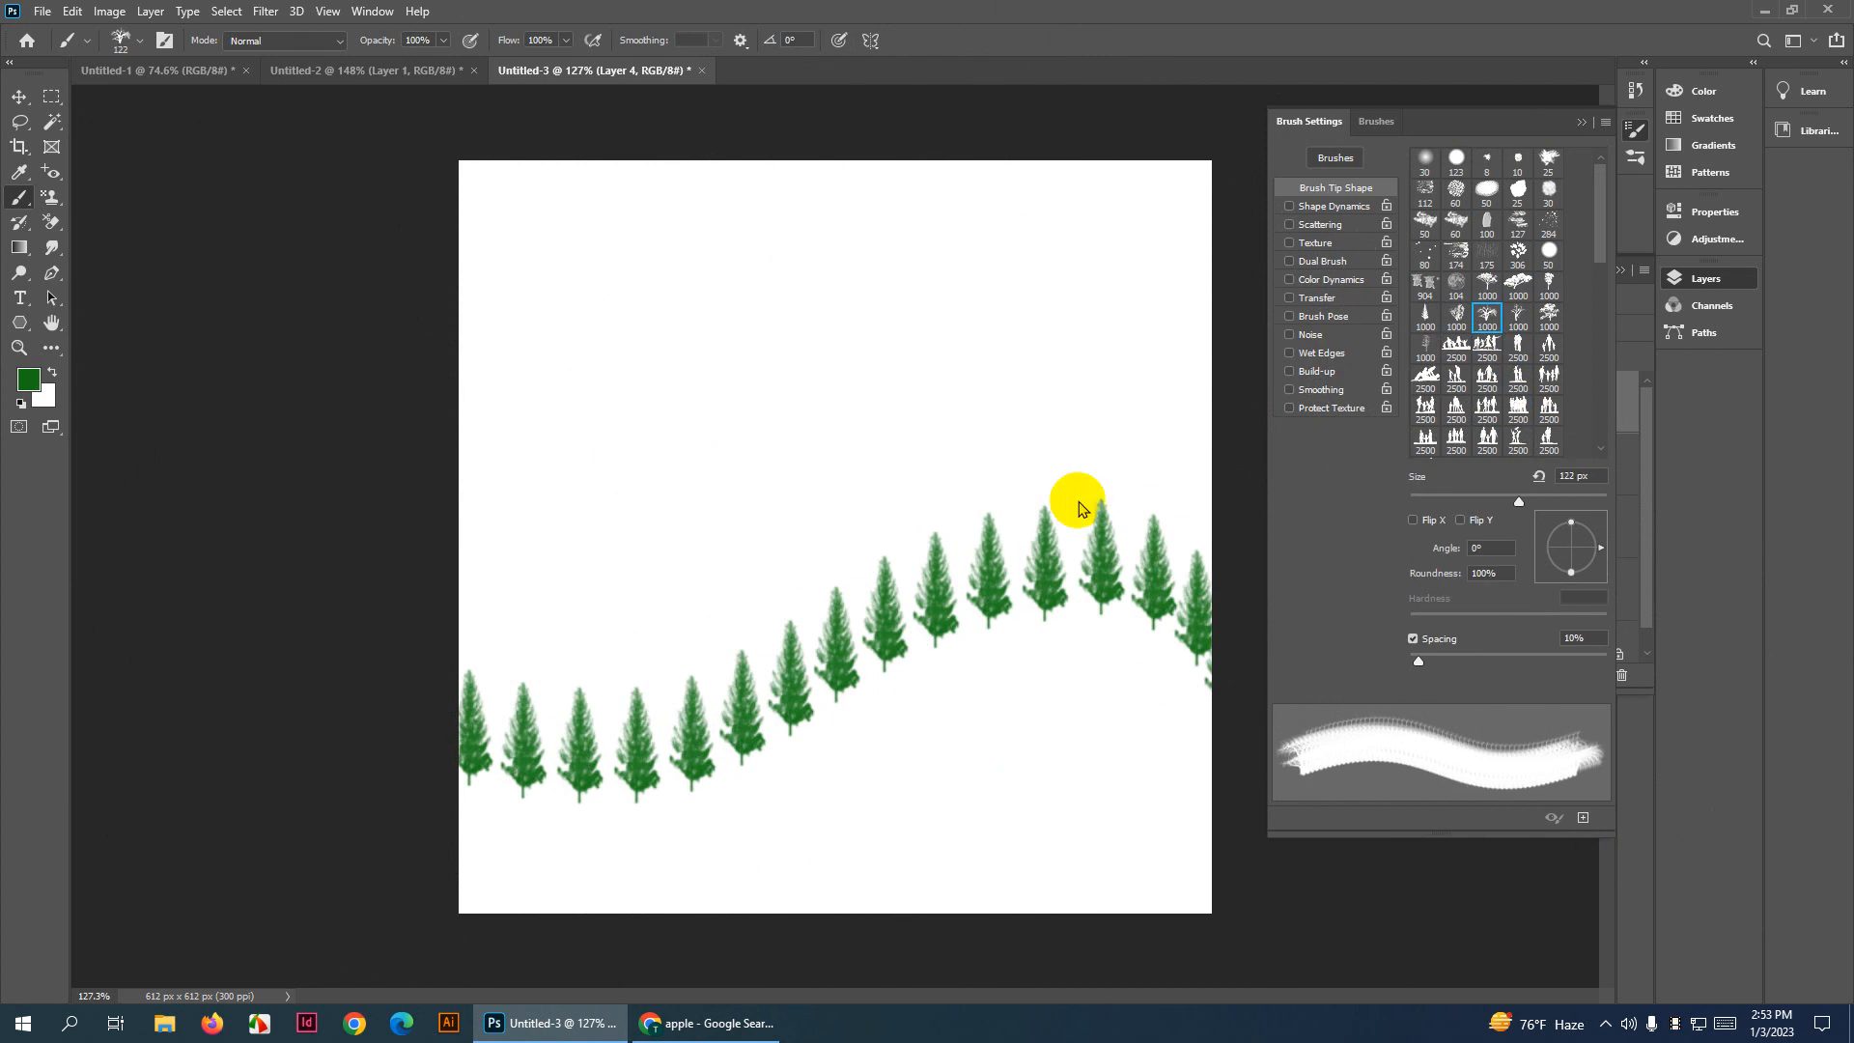
# Undo the wavy row of pines and set the tree tip's angle to 0°
pyautogui.click(1574, 576)
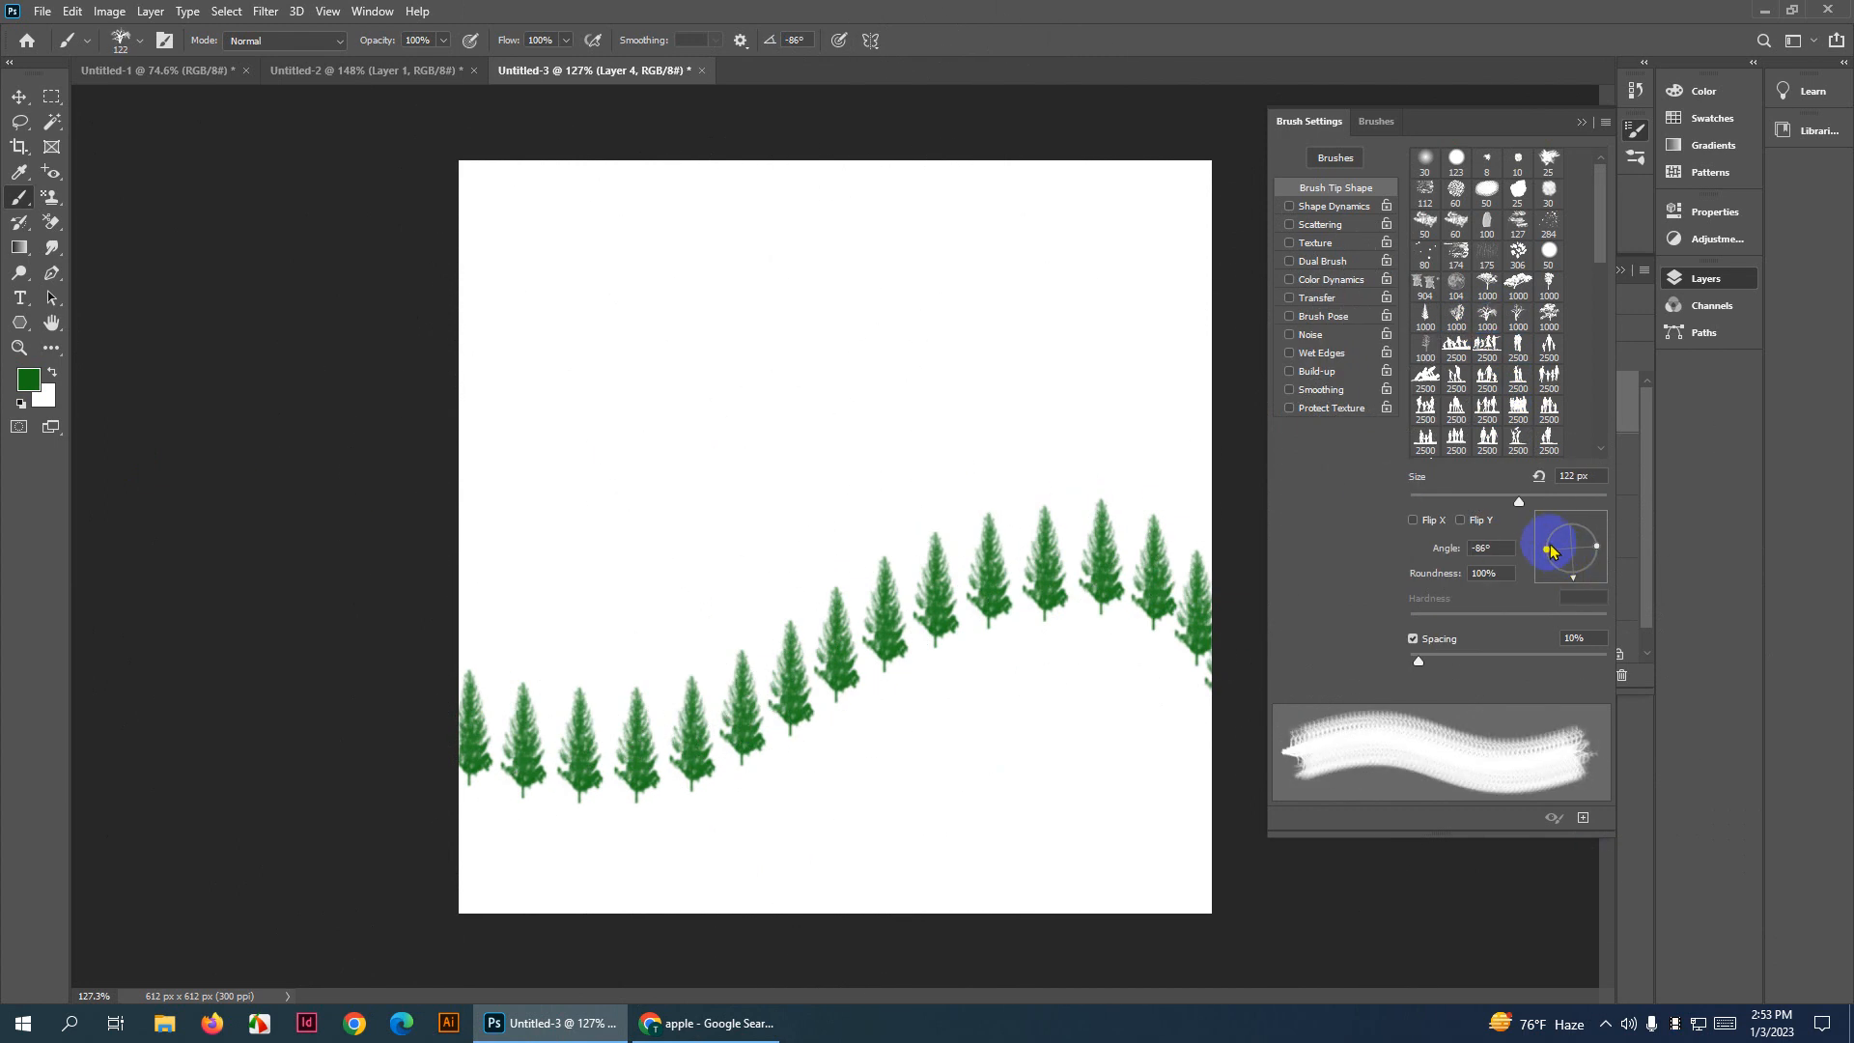
pyautogui.hotkey('ctrl', 'z')
pyautogui.moveTo(1507, 548); pyautogui.dragTo(1400, 542)
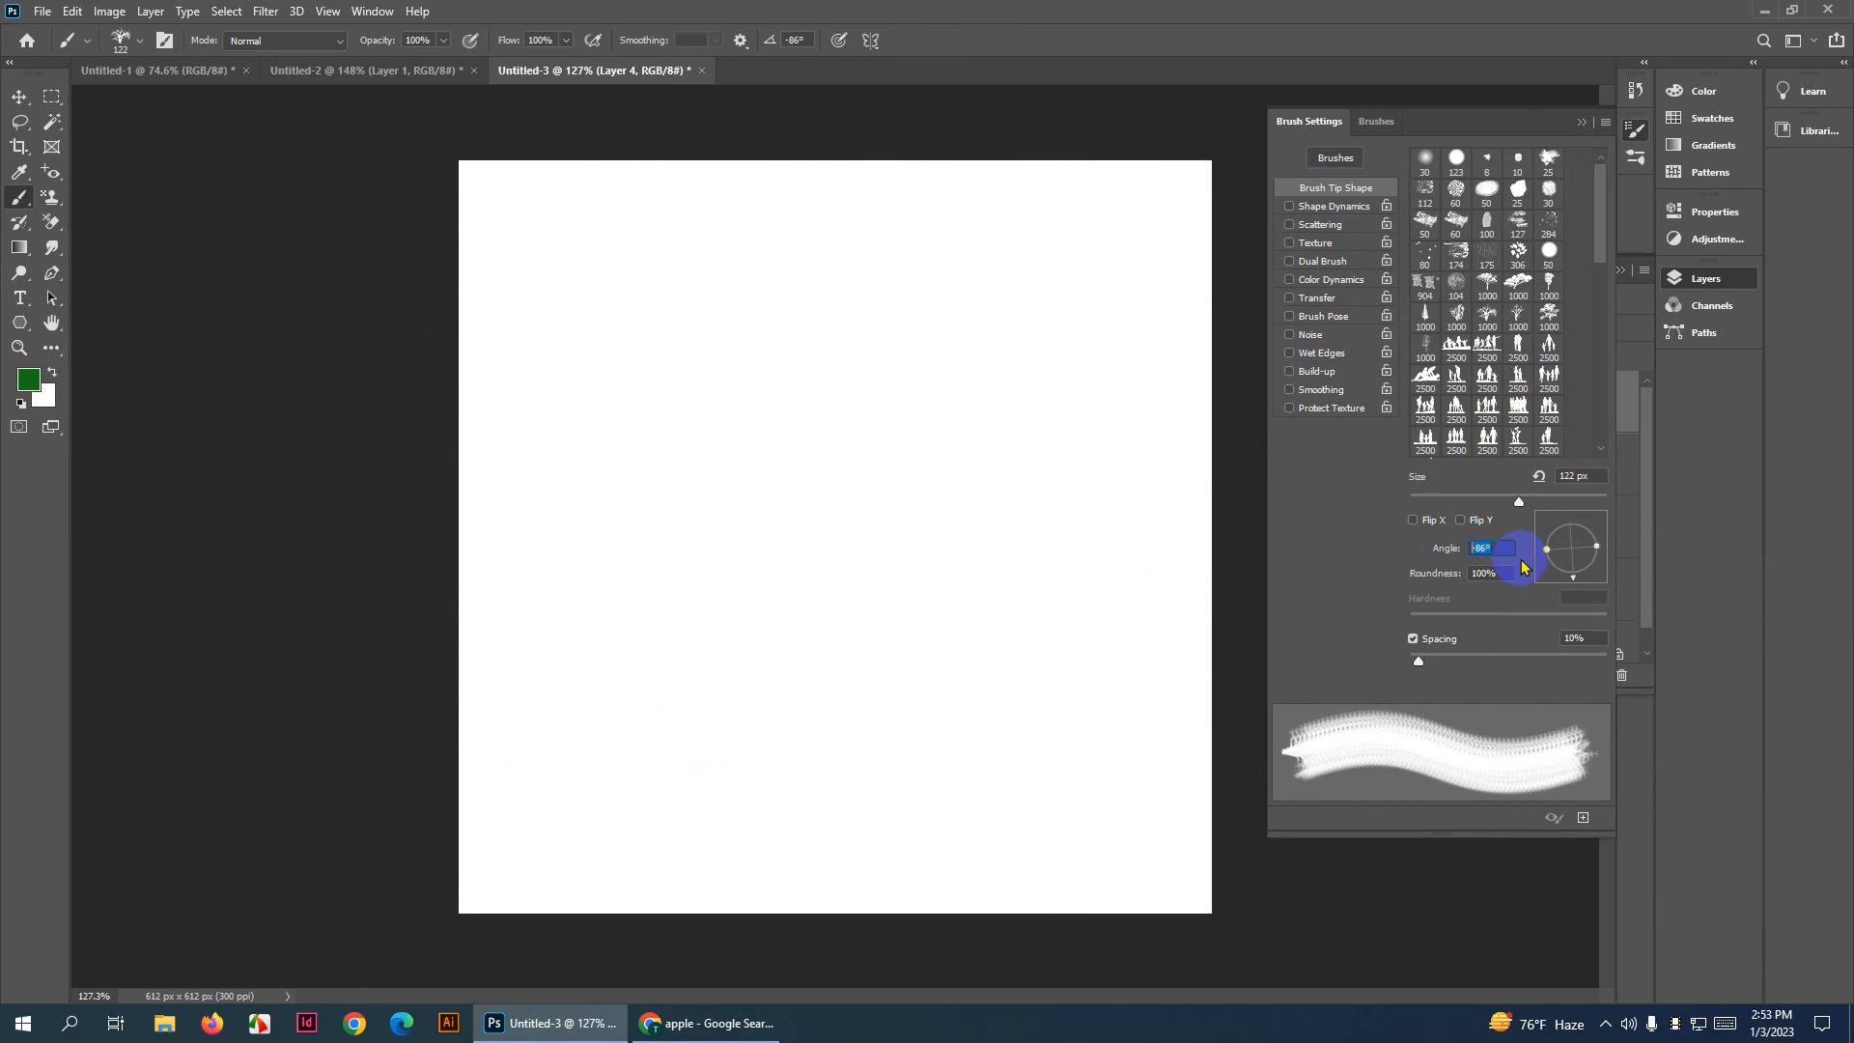
pyautogui.write('0')
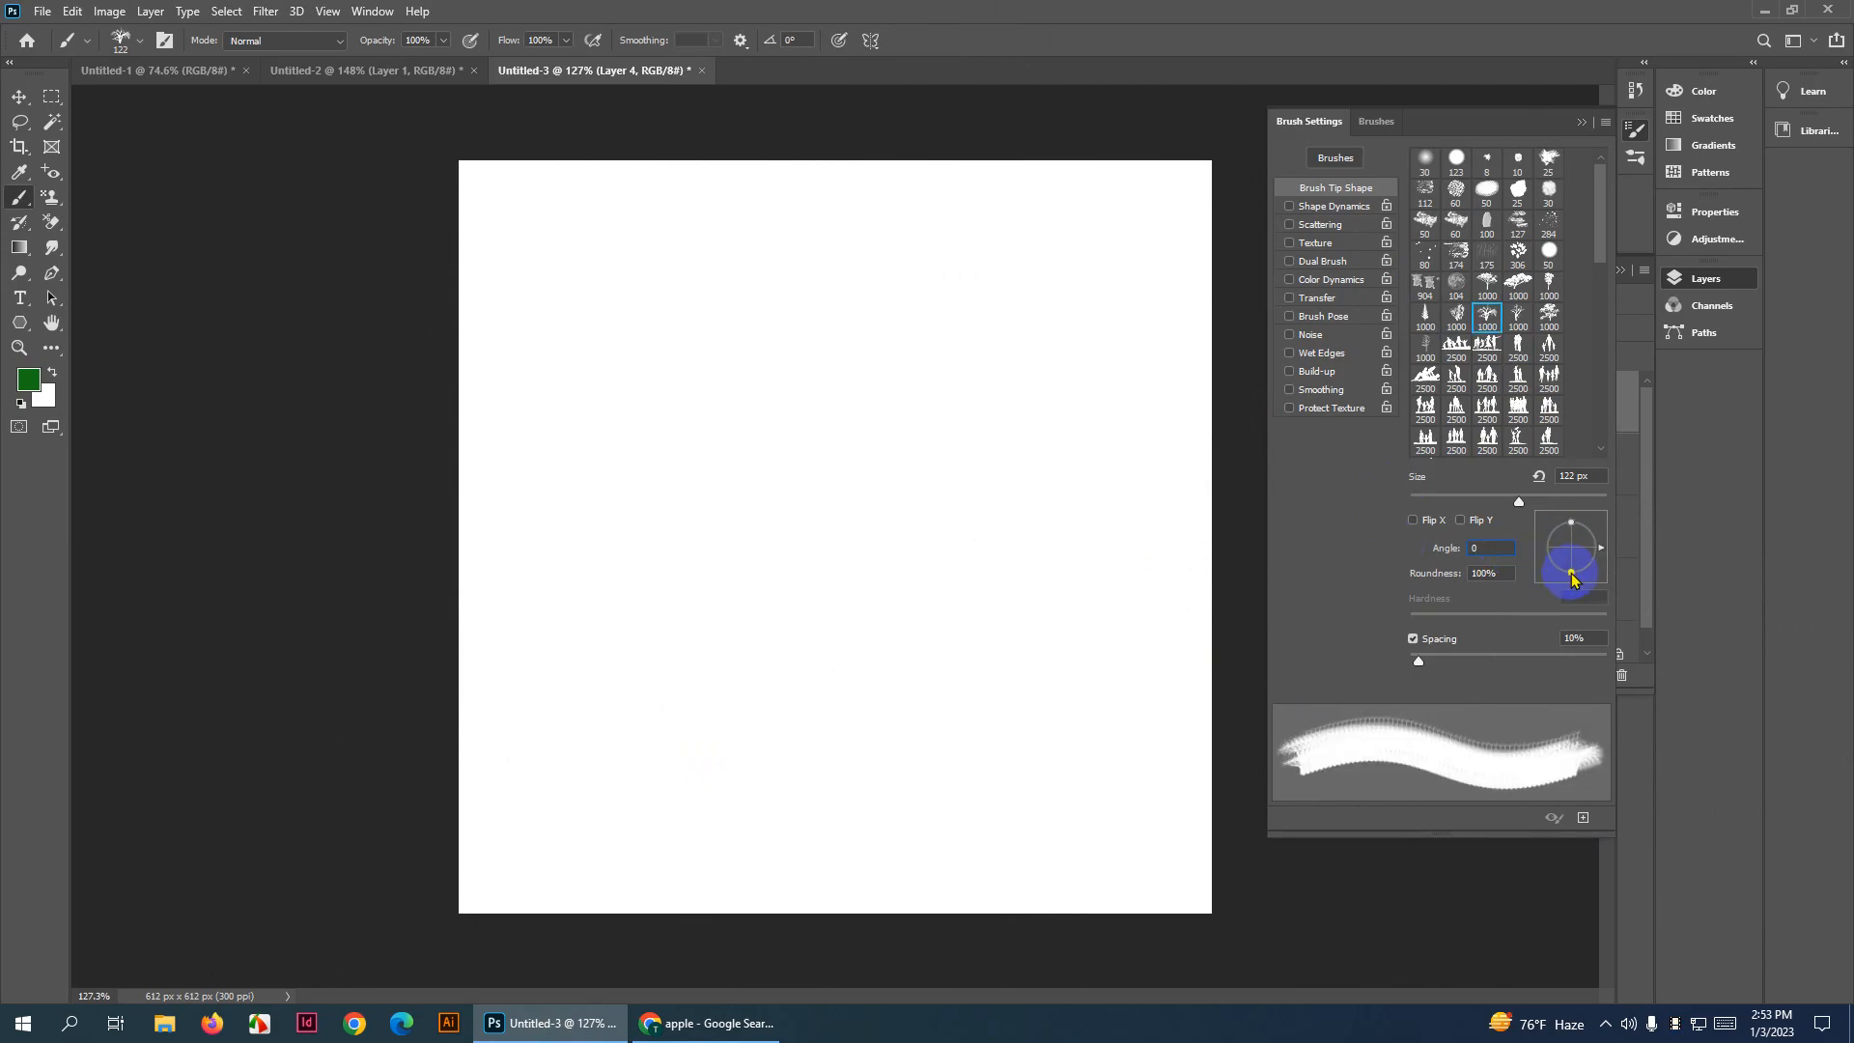
# Flatten the tree tip to 18% roundness, try two stamps and undo them, and raise the roundness to 45%
pyautogui.moveTo(1570, 577); pyautogui.dragTo(1570, 552)
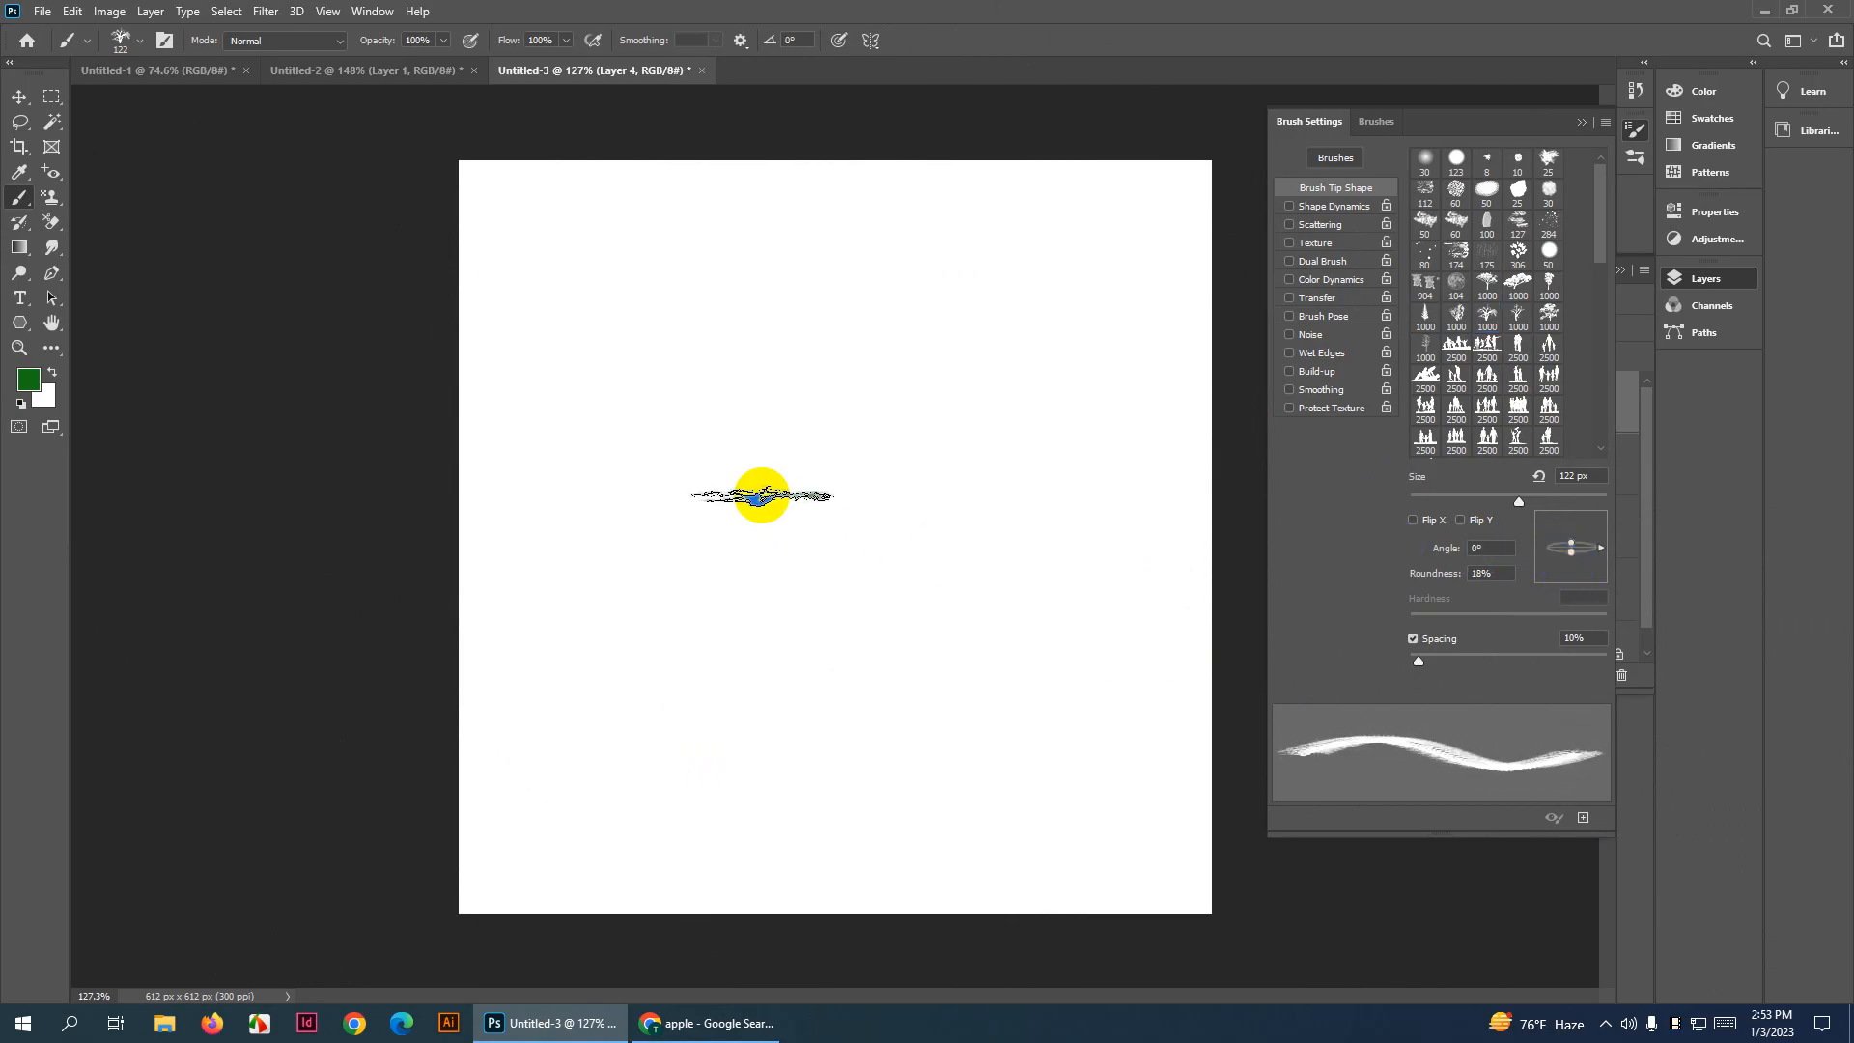
pyautogui.click(762, 496)
pyautogui.click(978, 547)
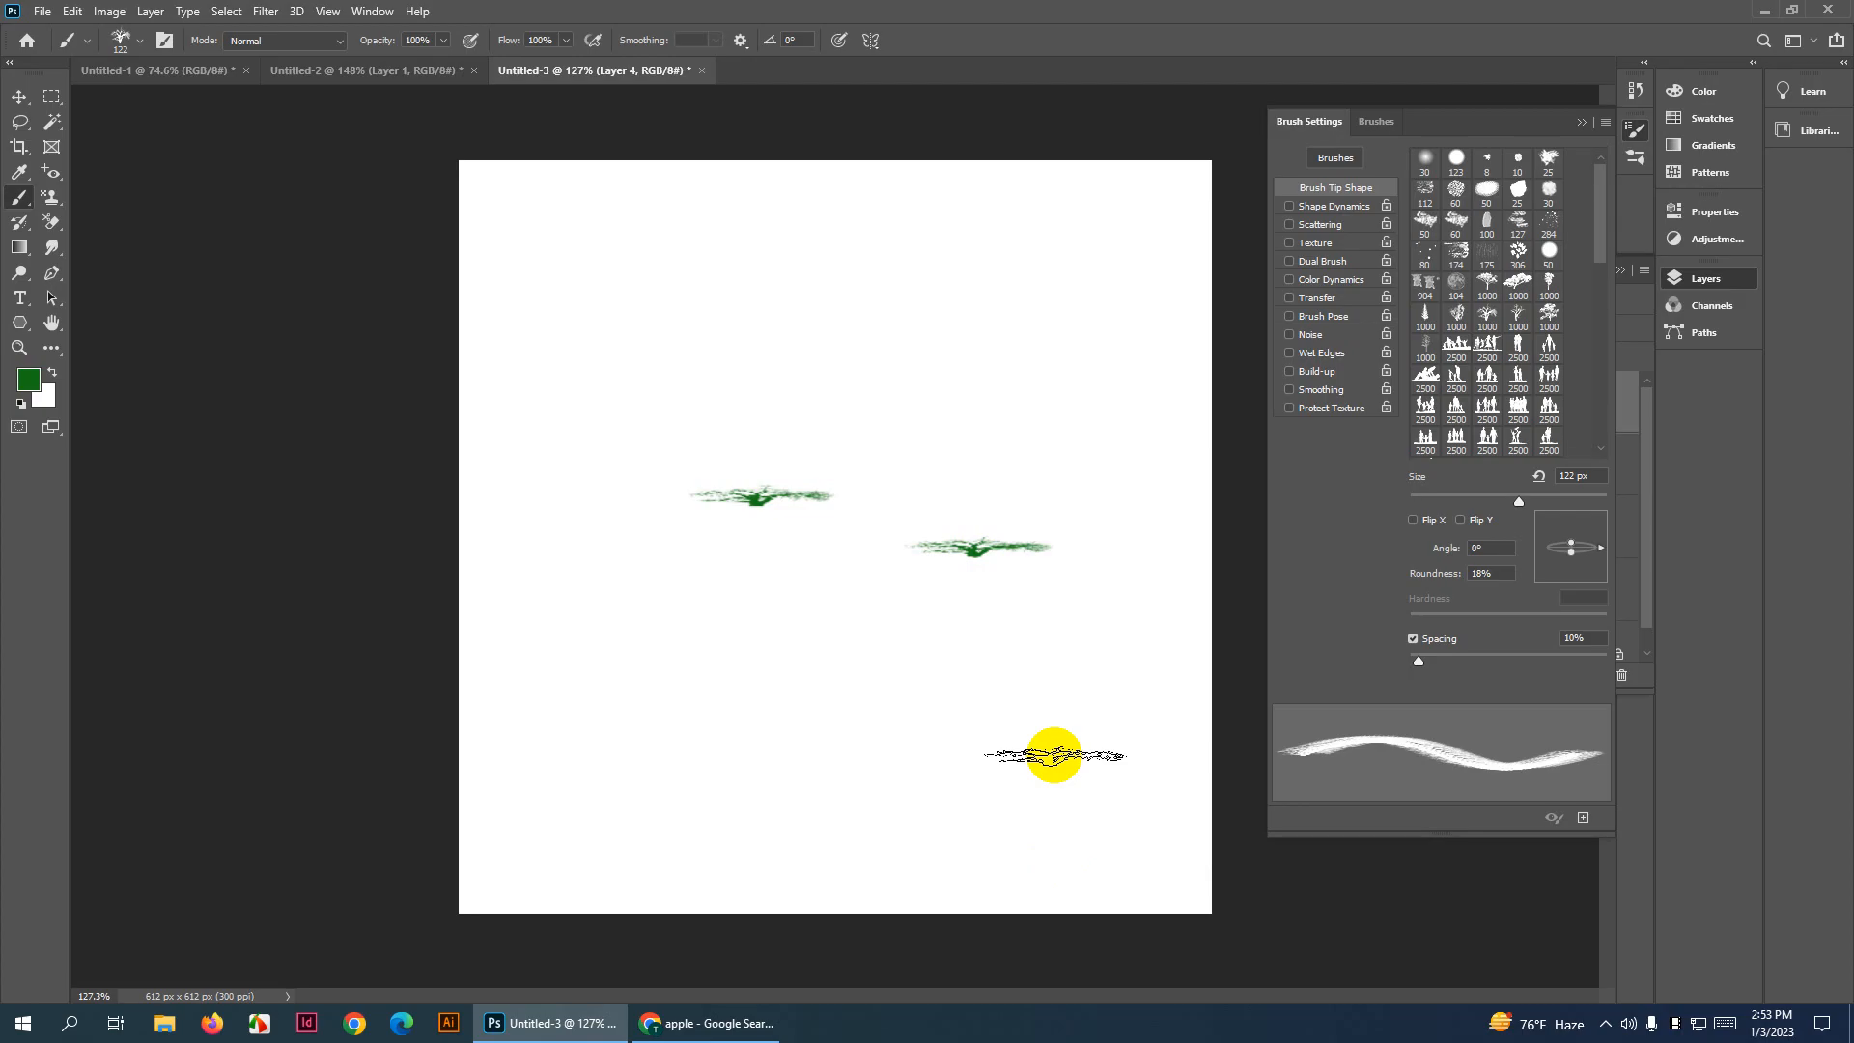
pyautogui.hotkey('ctrl', 'z')
pyautogui.hotkey('ctrl', 'z')
pyautogui.moveTo(1574, 551); pyautogui.dragTo(1577, 562)
# Compare a 123 px hard round dab with a 208 px soft round dab side by side, and undo both
pyautogui.click(1455, 158)
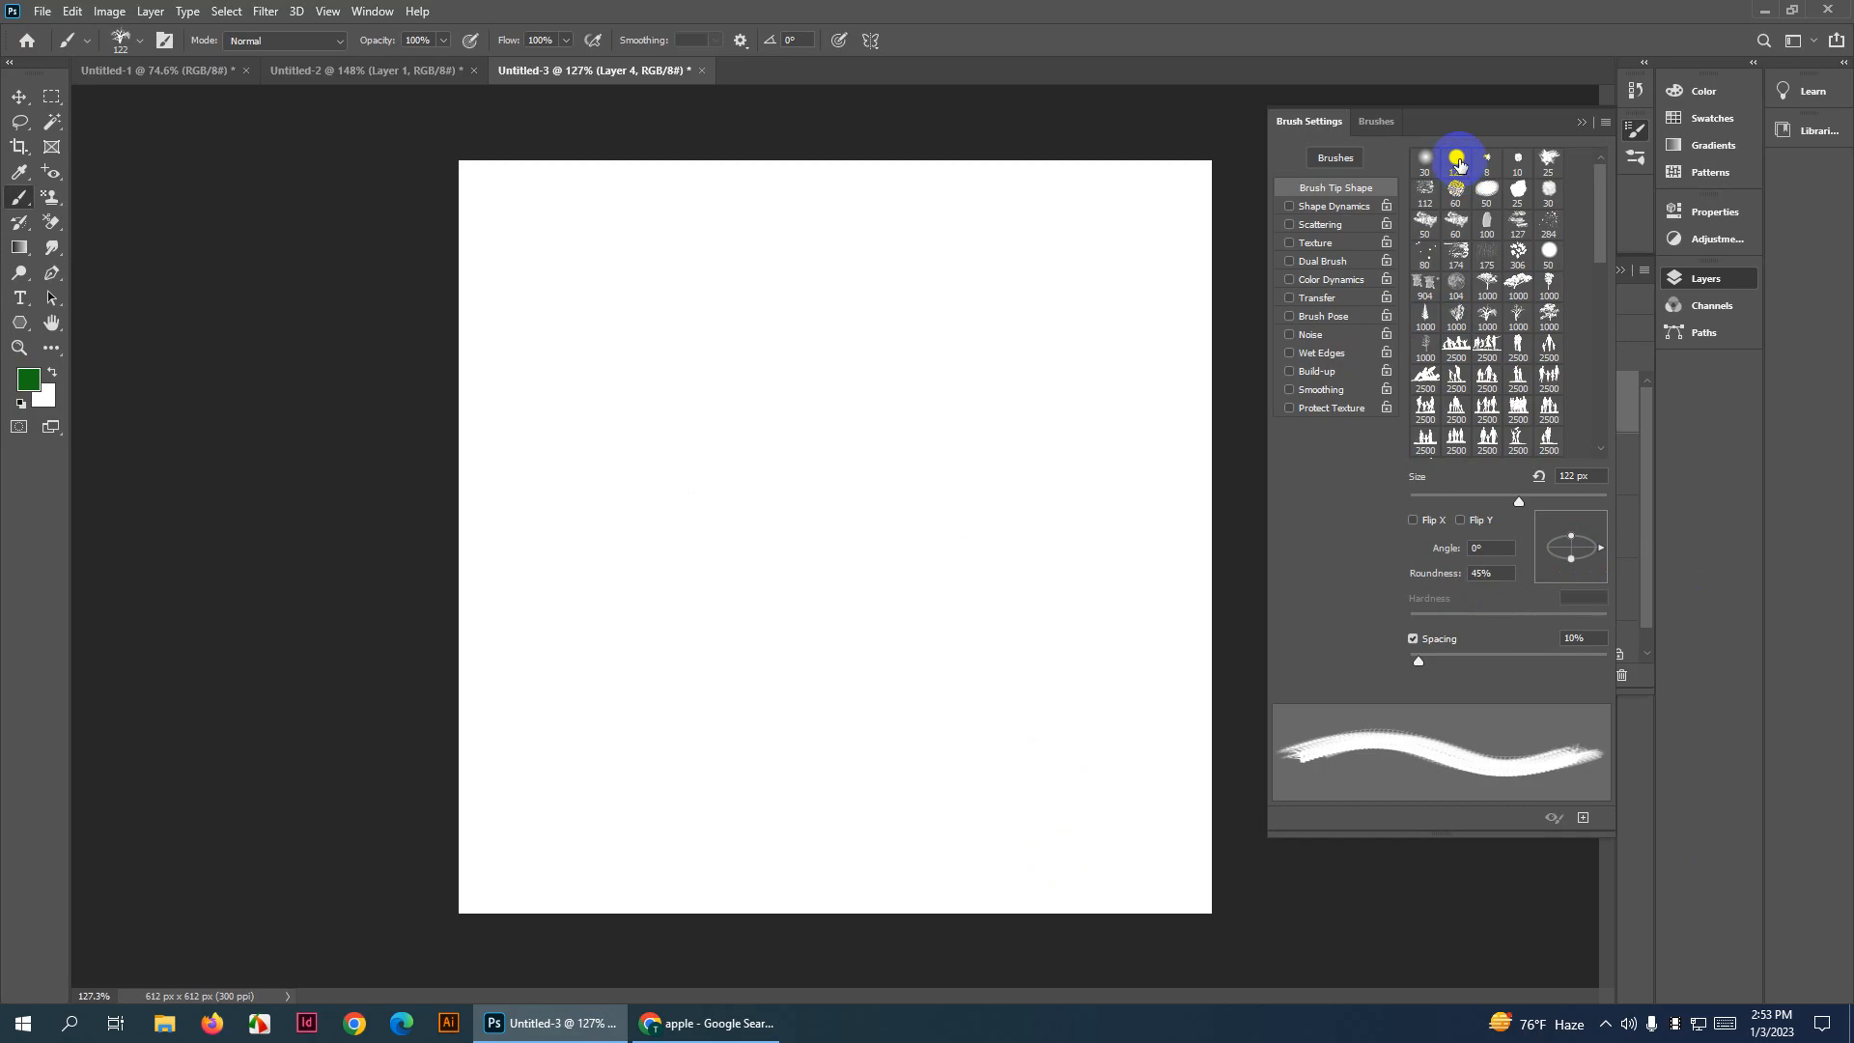
pyautogui.click(672, 344)
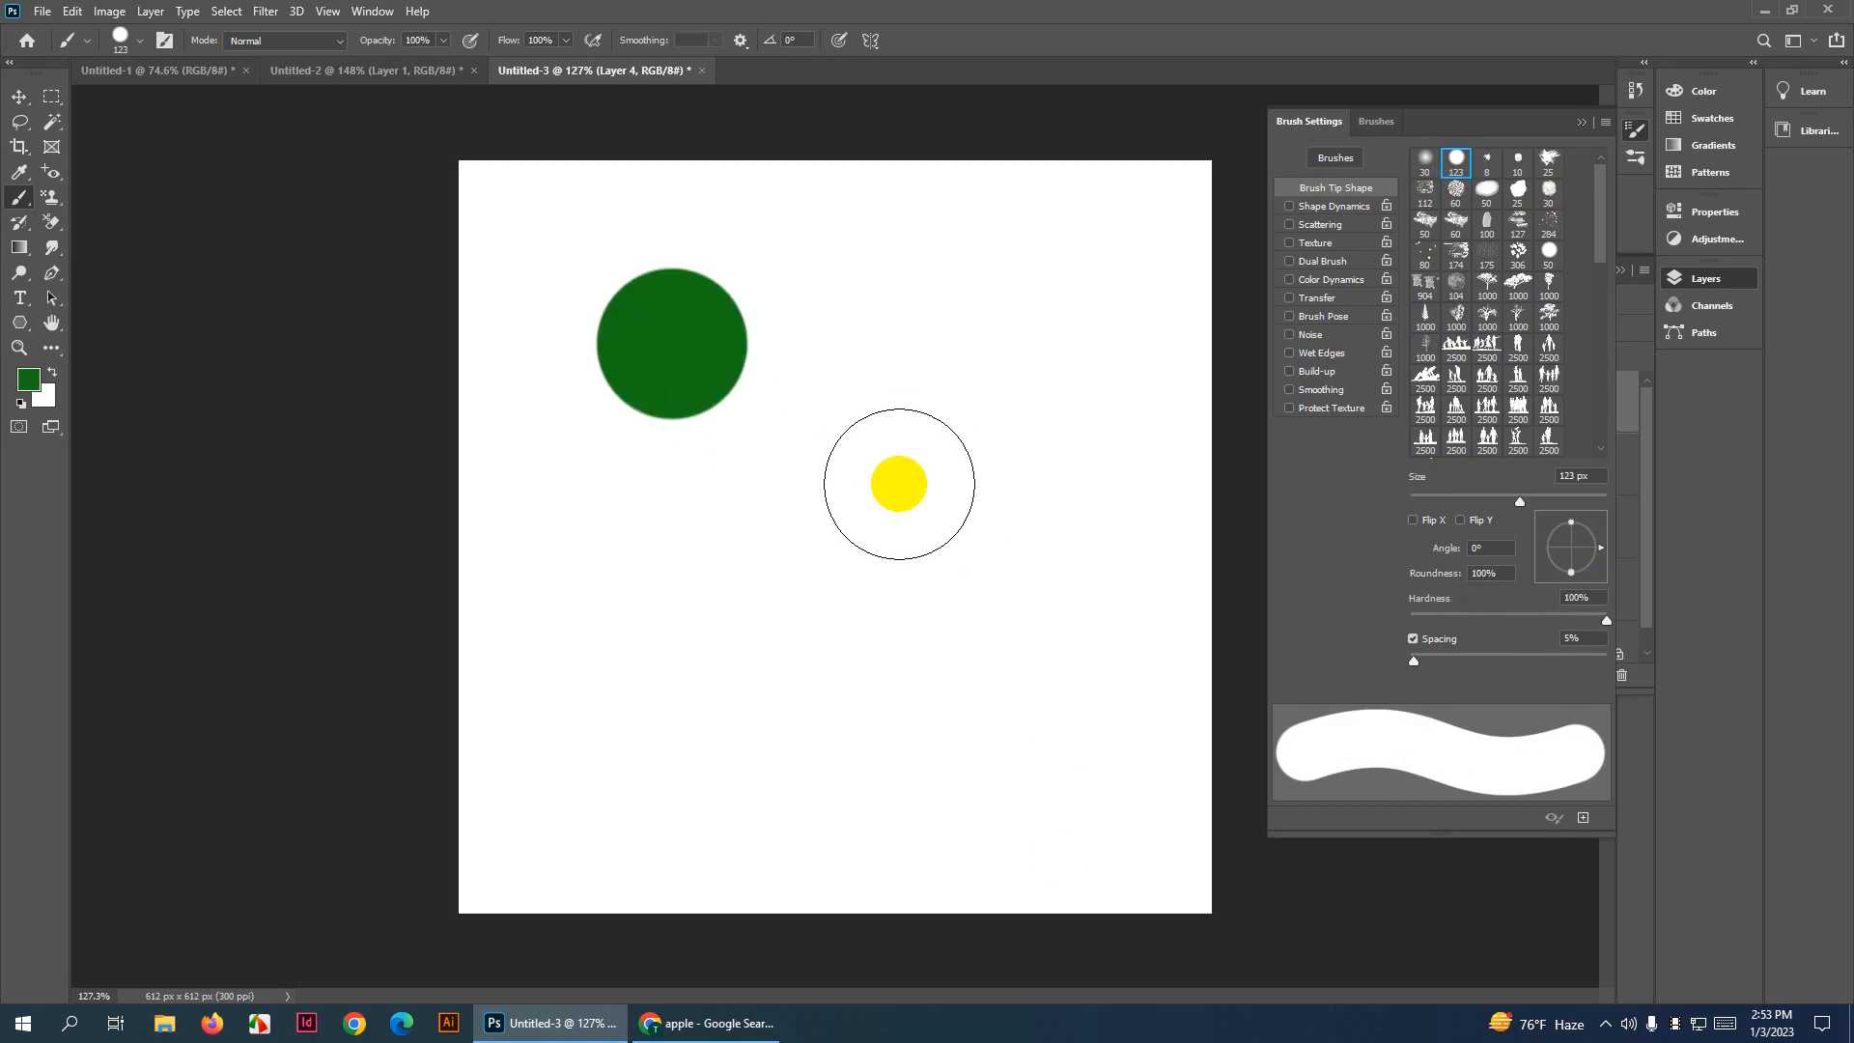
pyautogui.click(1426, 158)
pyautogui.moveTo(885, 323); pyautogui.dragTo(1008, 352)
pyautogui.click(922, 347)
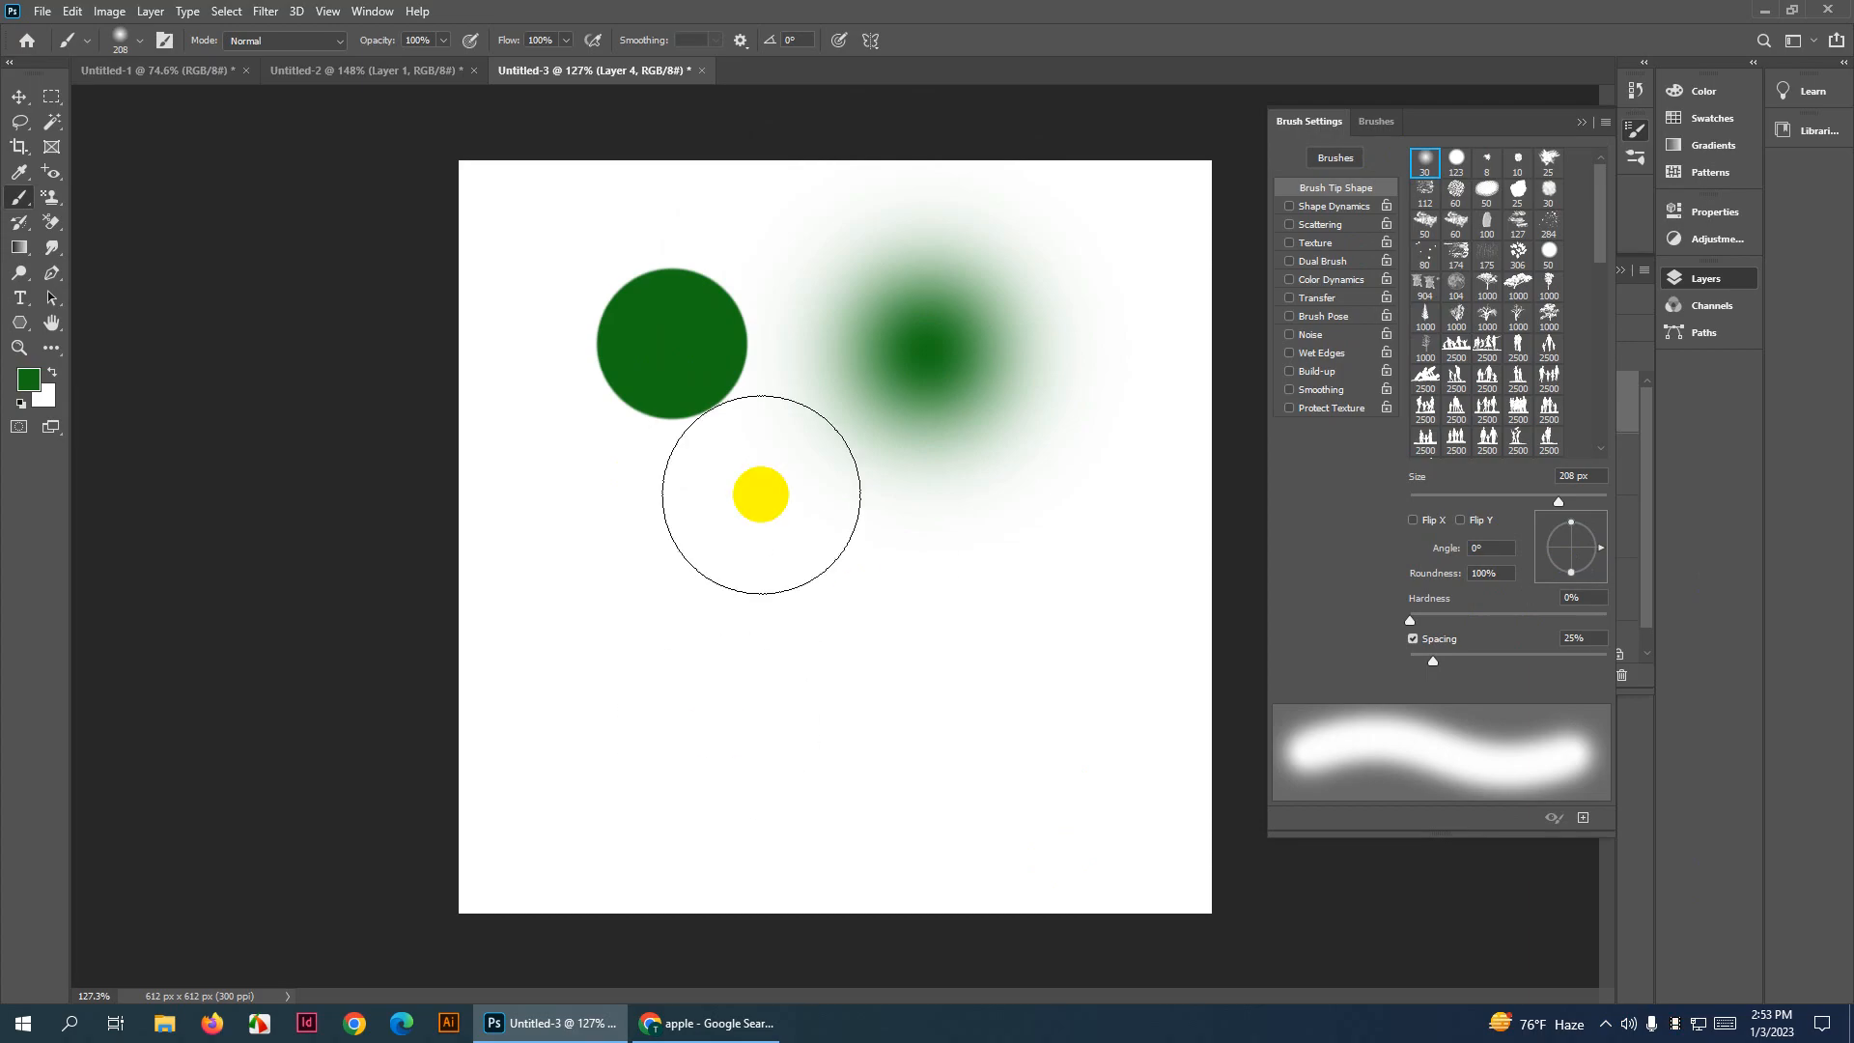
pyautogui.hotkey('ctrl', 'z')
pyautogui.hotkey('ctrl', 'z')
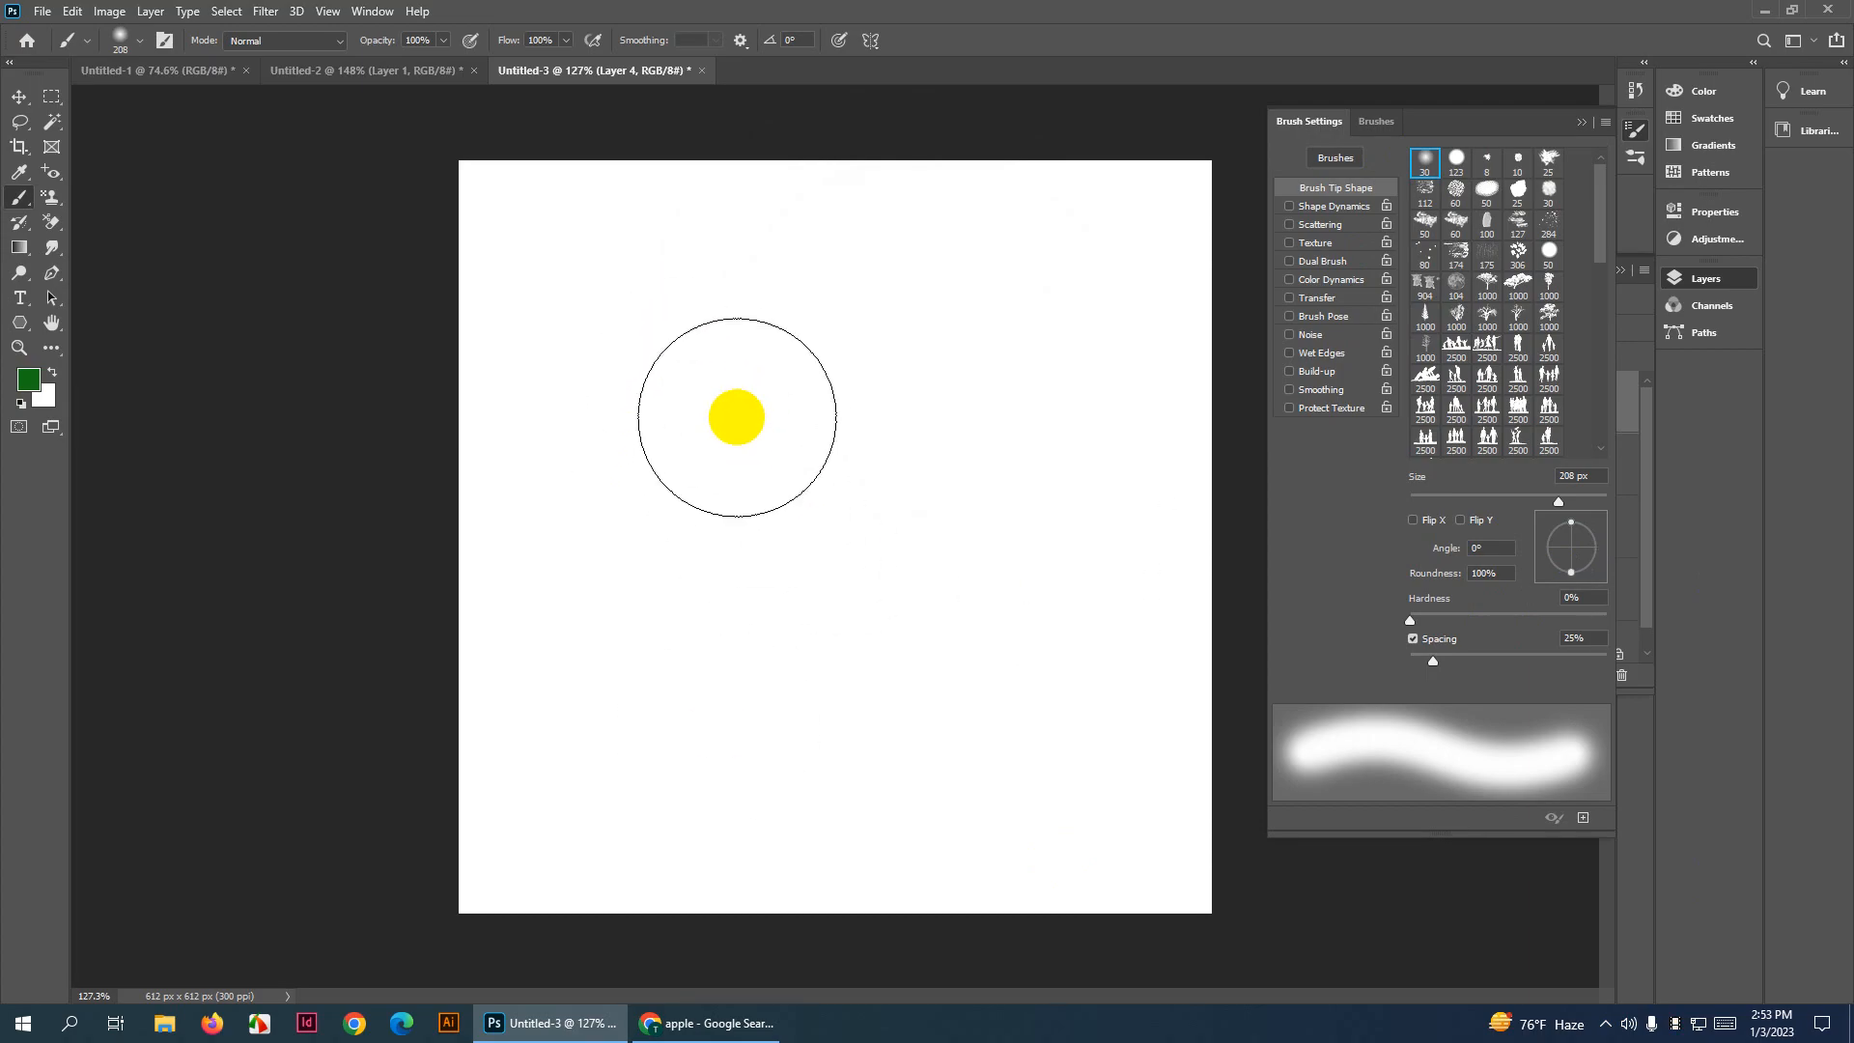
# Try other brush tips, stamp one dab with the 50 px oval tip, inspect its edges up close, and undo it
pyautogui.moveTo(612, 344); pyautogui.dragTo(573, 333)
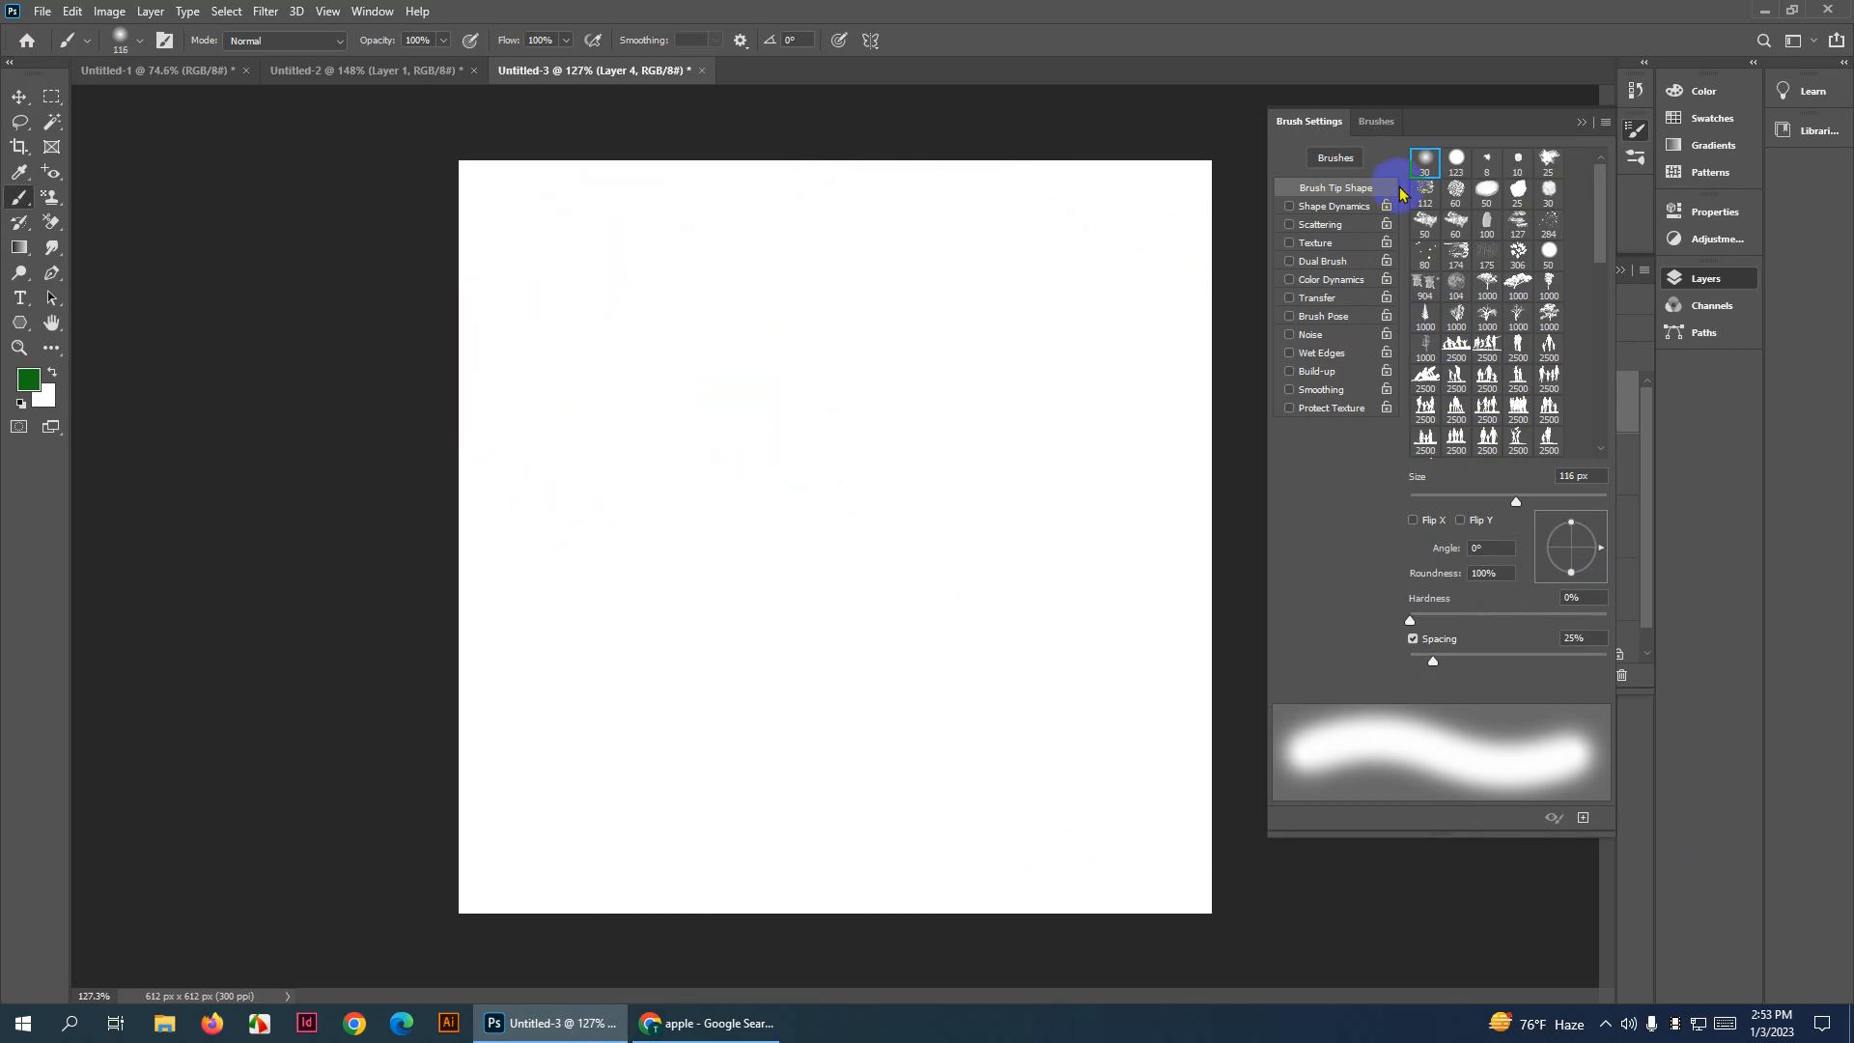
pyautogui.click(1455, 159)
pyautogui.click(1485, 190)
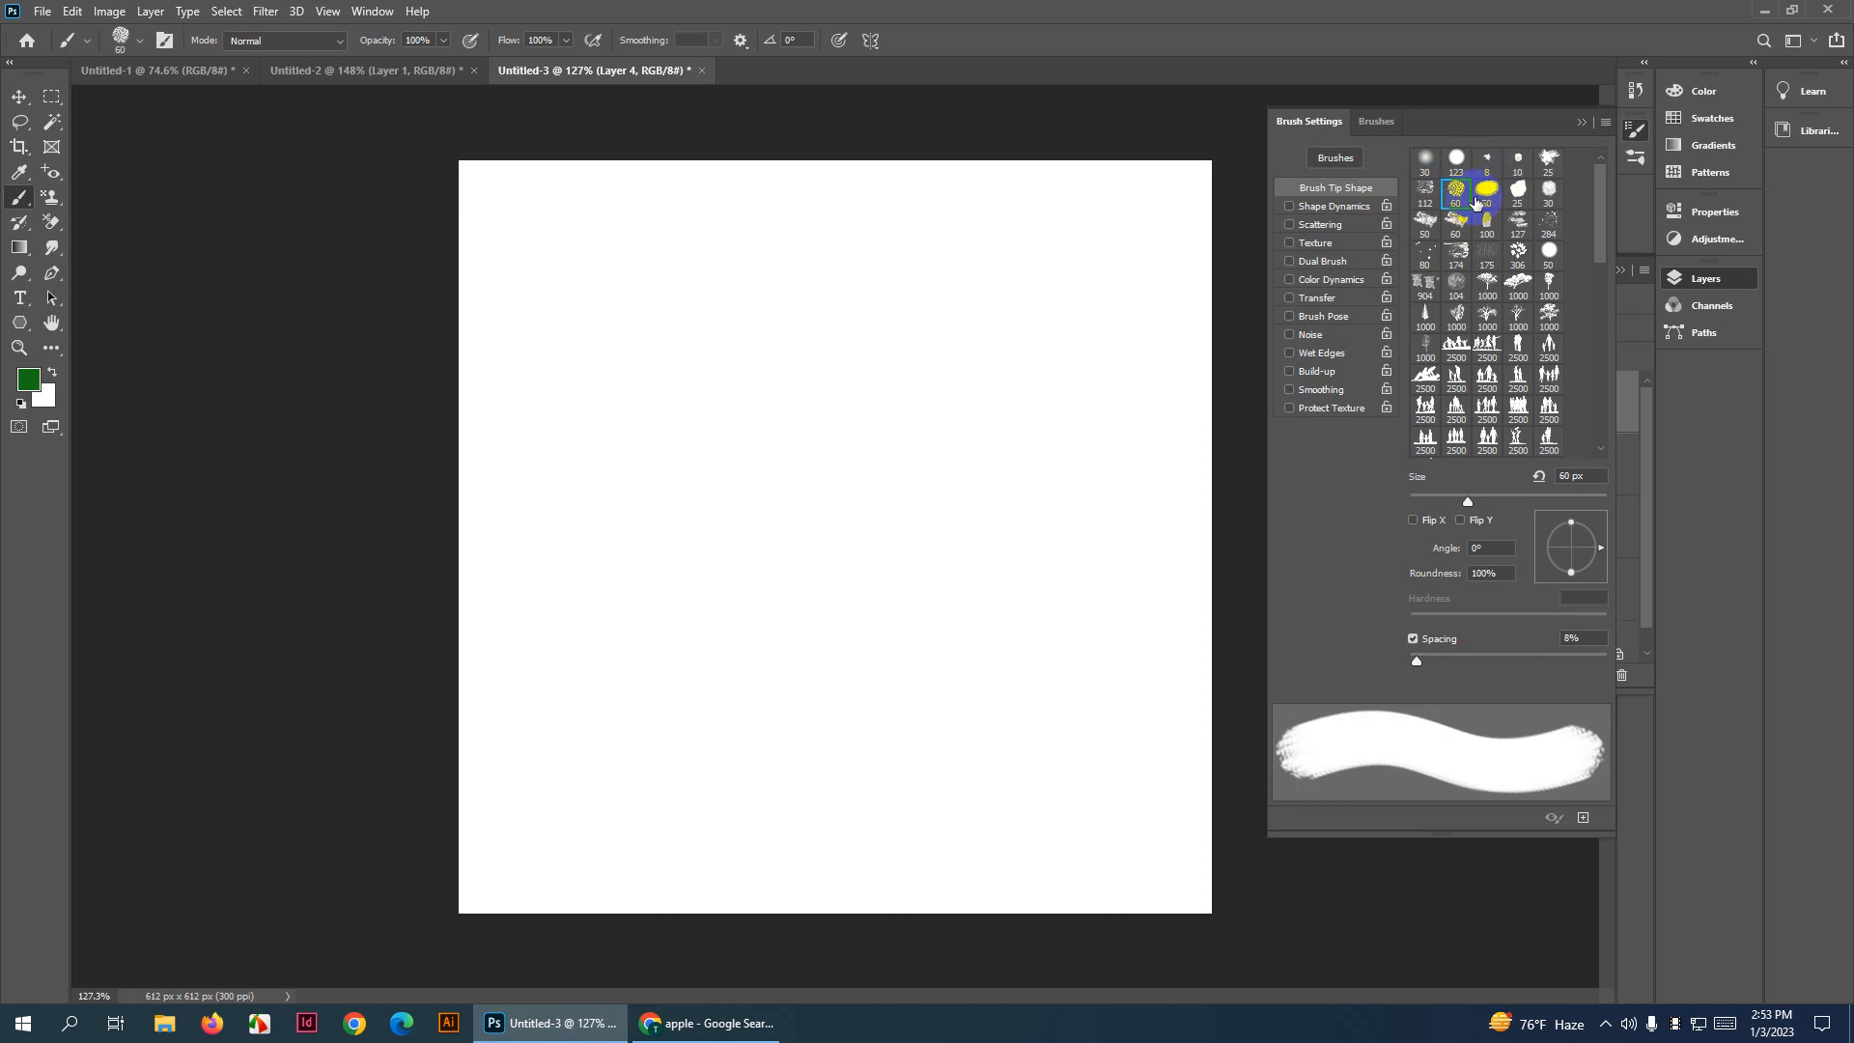
pyautogui.click(650, 365)
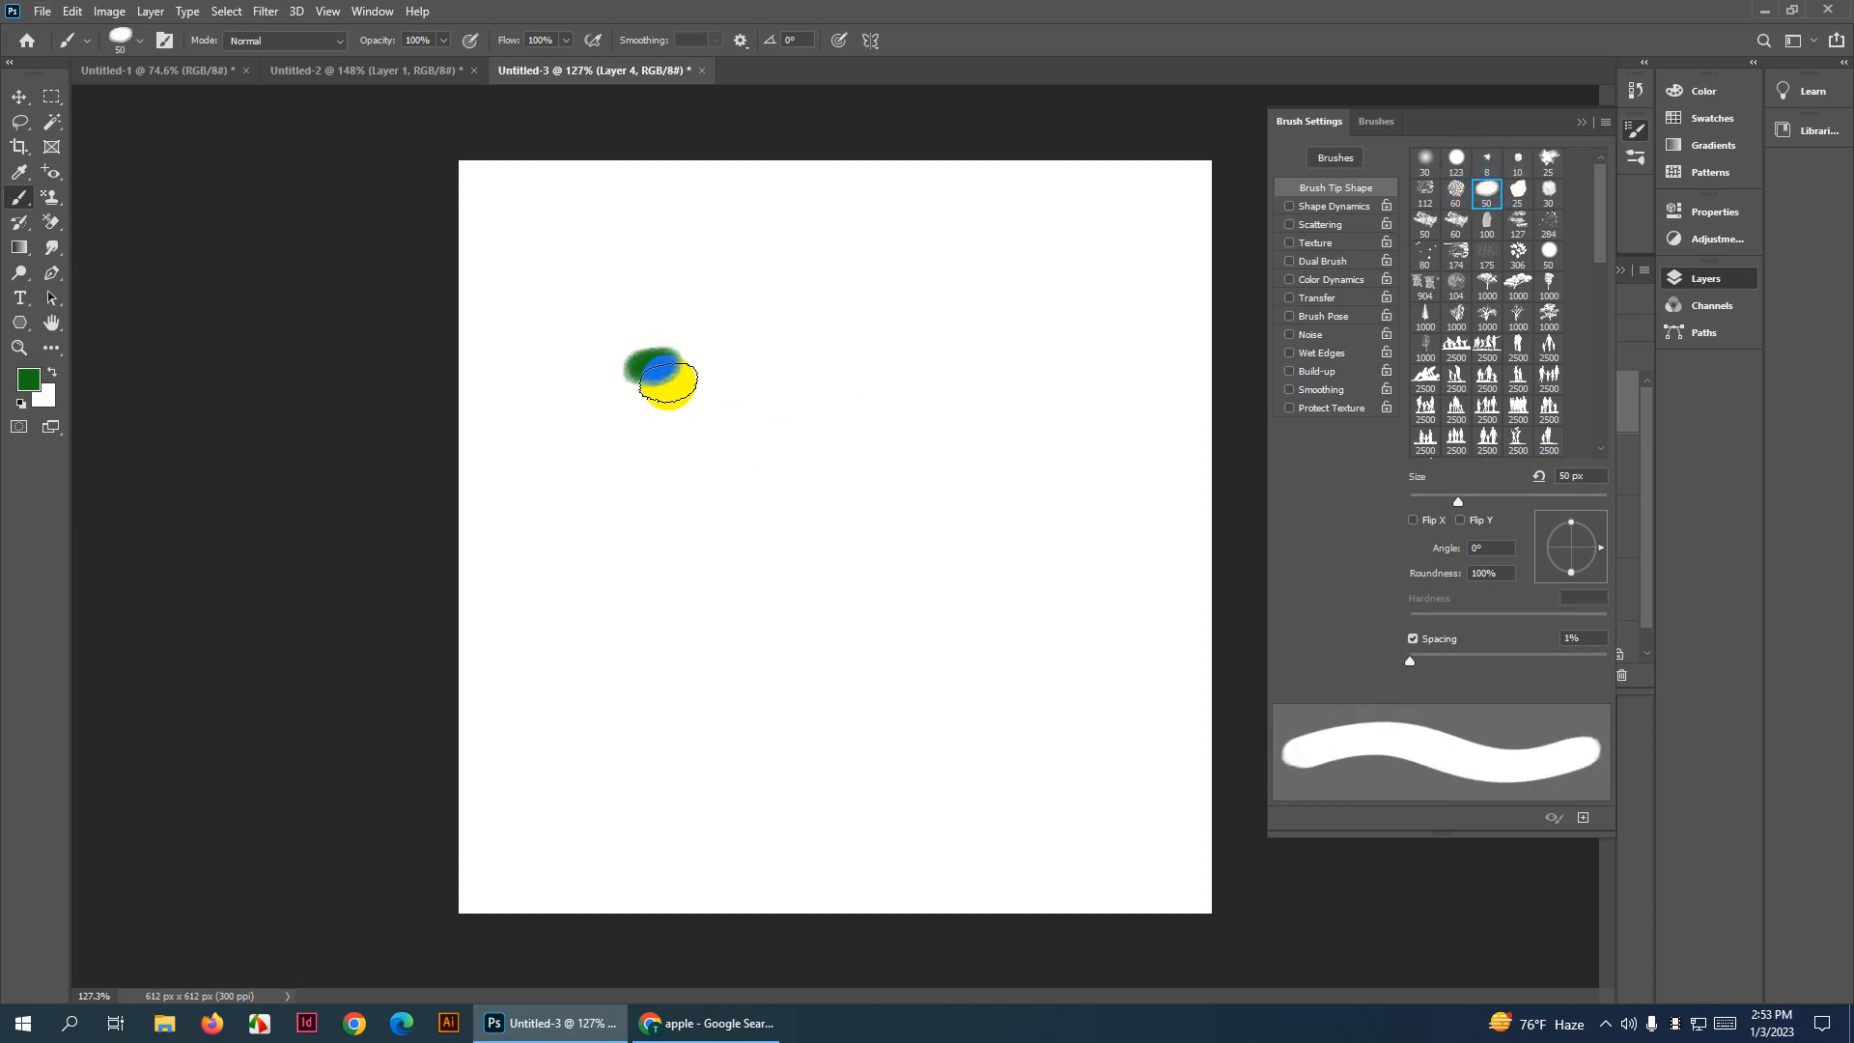
pyautogui.scroll(8, 673, 386)
pyautogui.scroll(8, 650, 322)
pyautogui.scroll(-10, 645, 338)
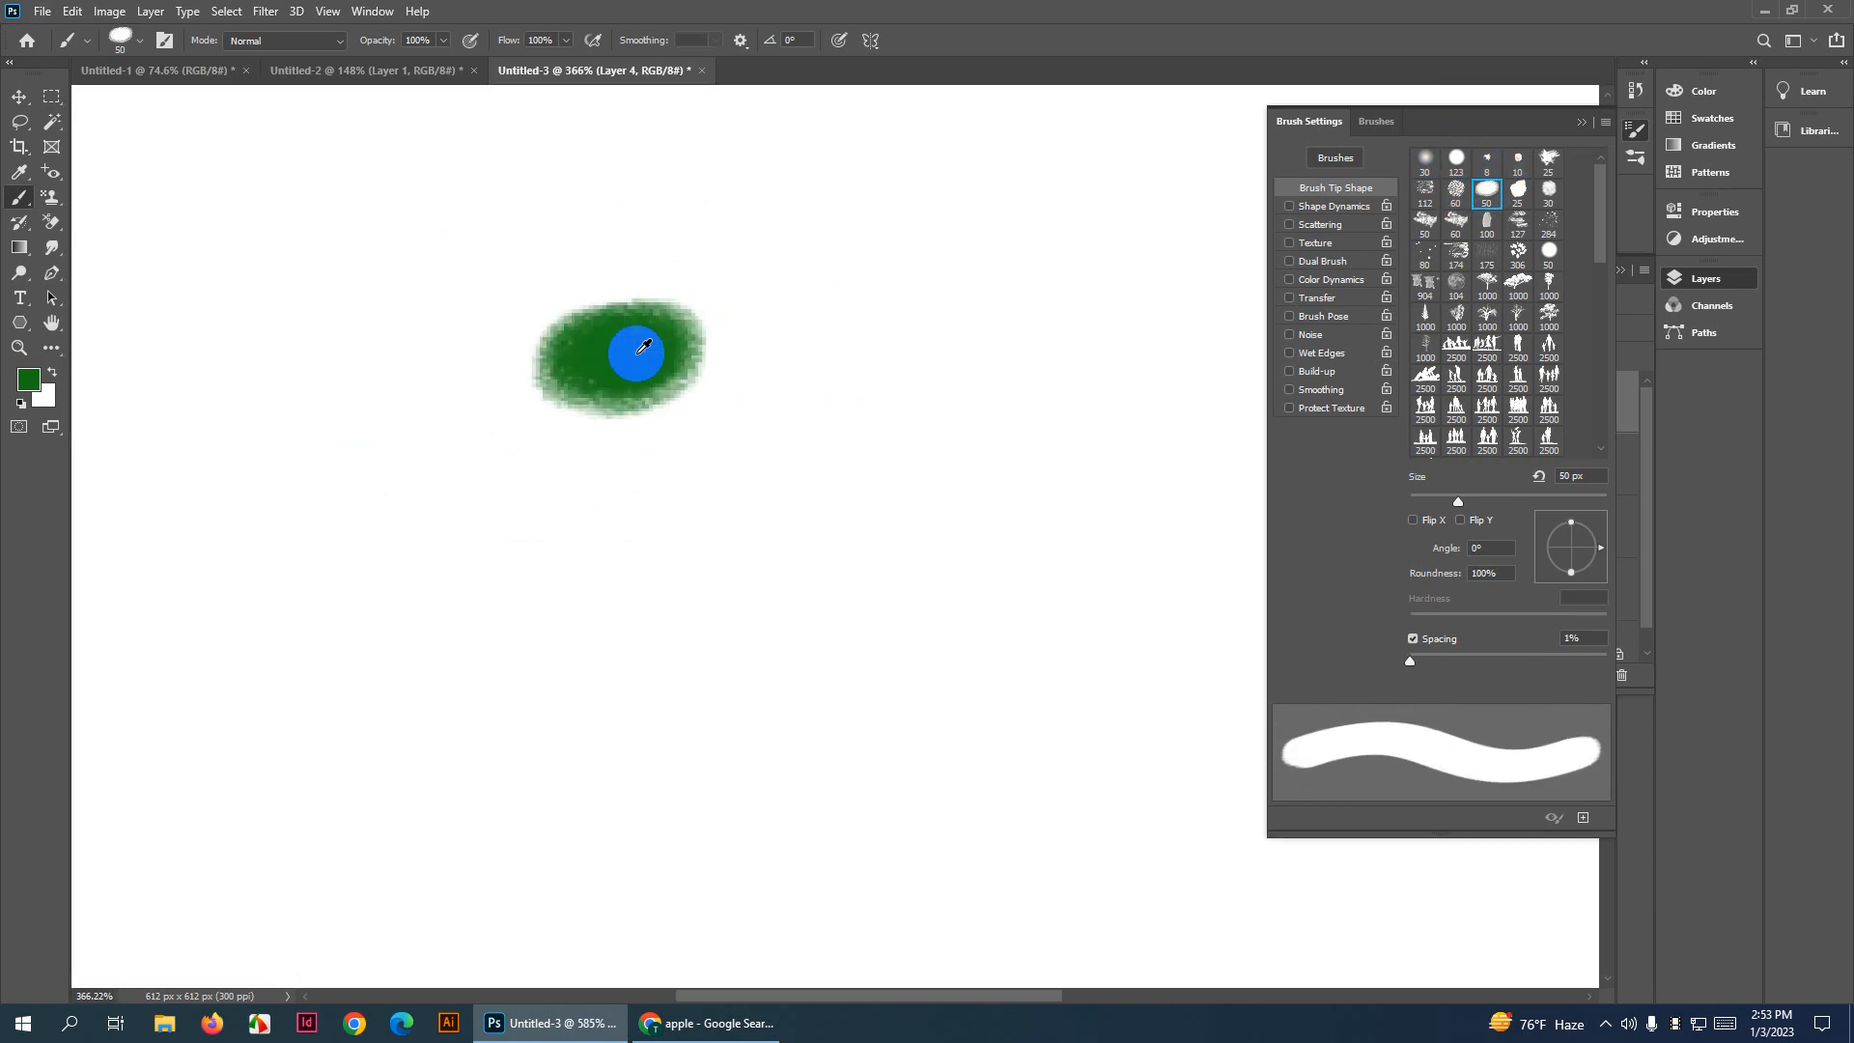
pyautogui.press('z')
pyautogui.hotkey('ctrl', 'z')
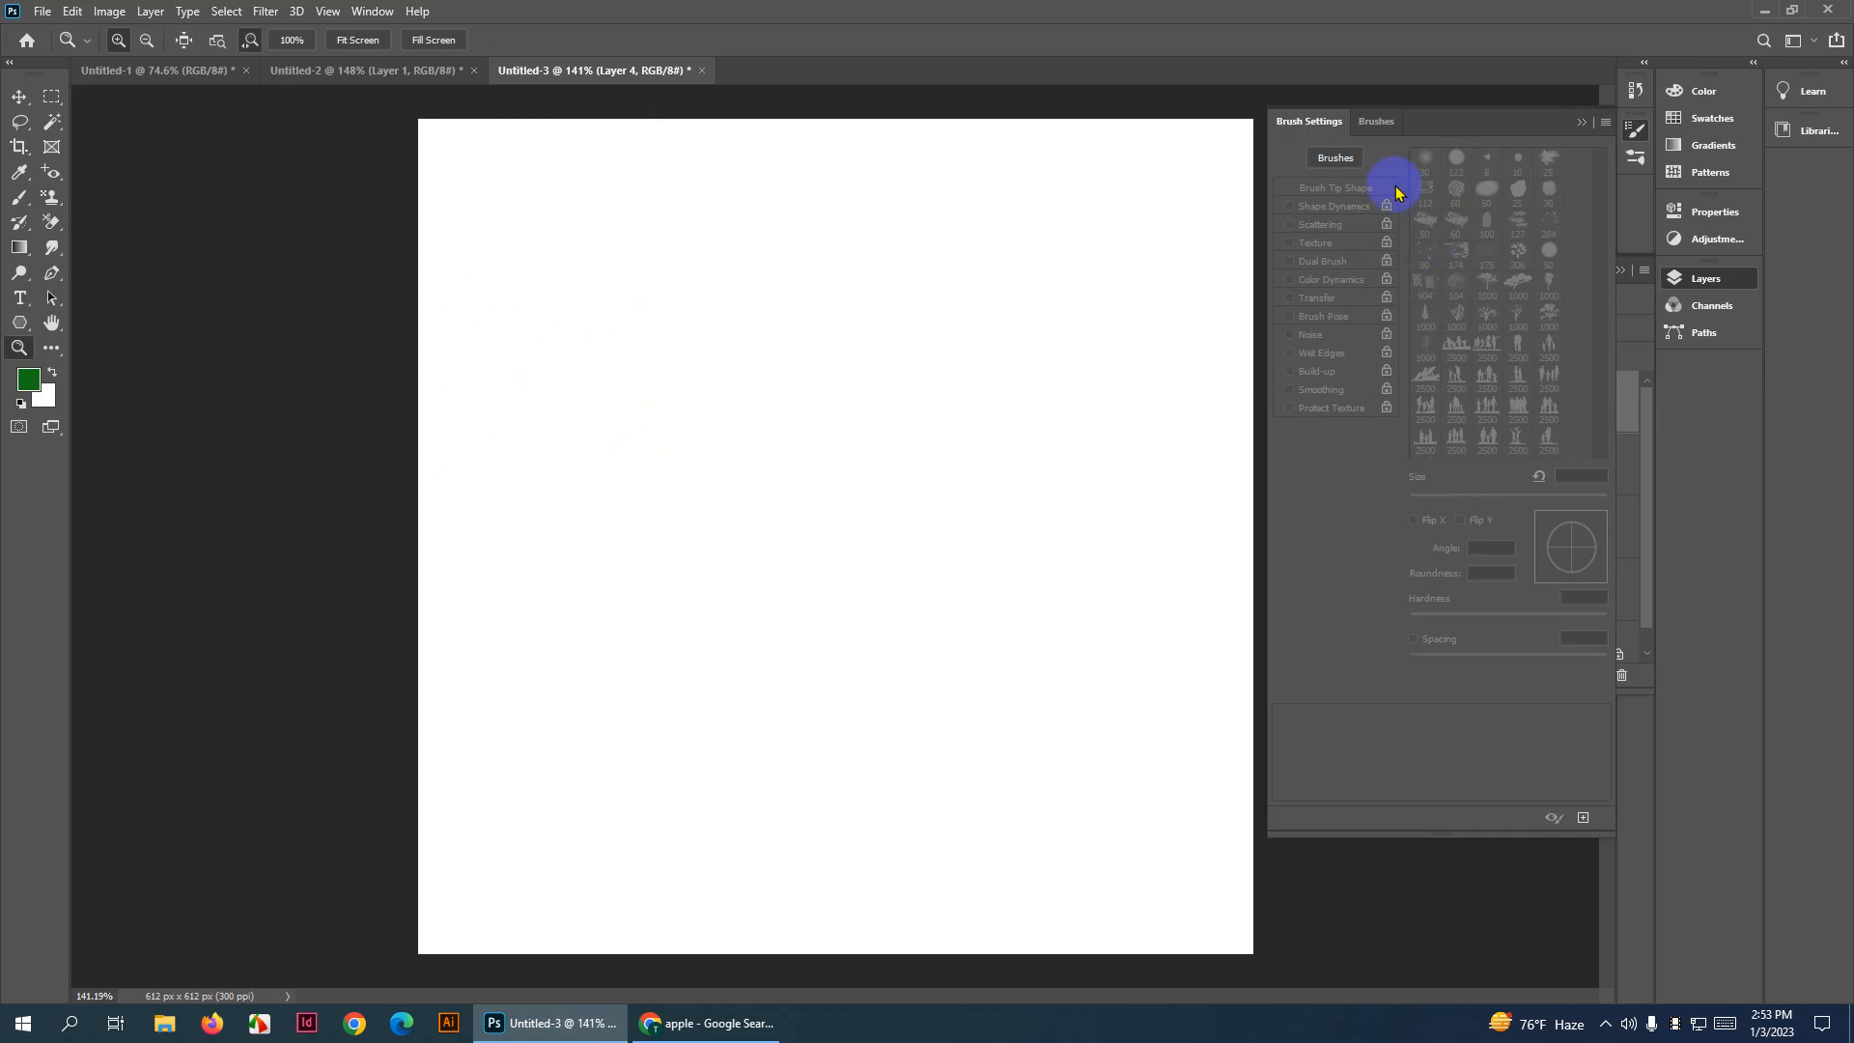
# Stamp the 123 px hard round brush at 100% and at 30% roundness for comparison, and undo both dabs
pyautogui.click(20, 198)
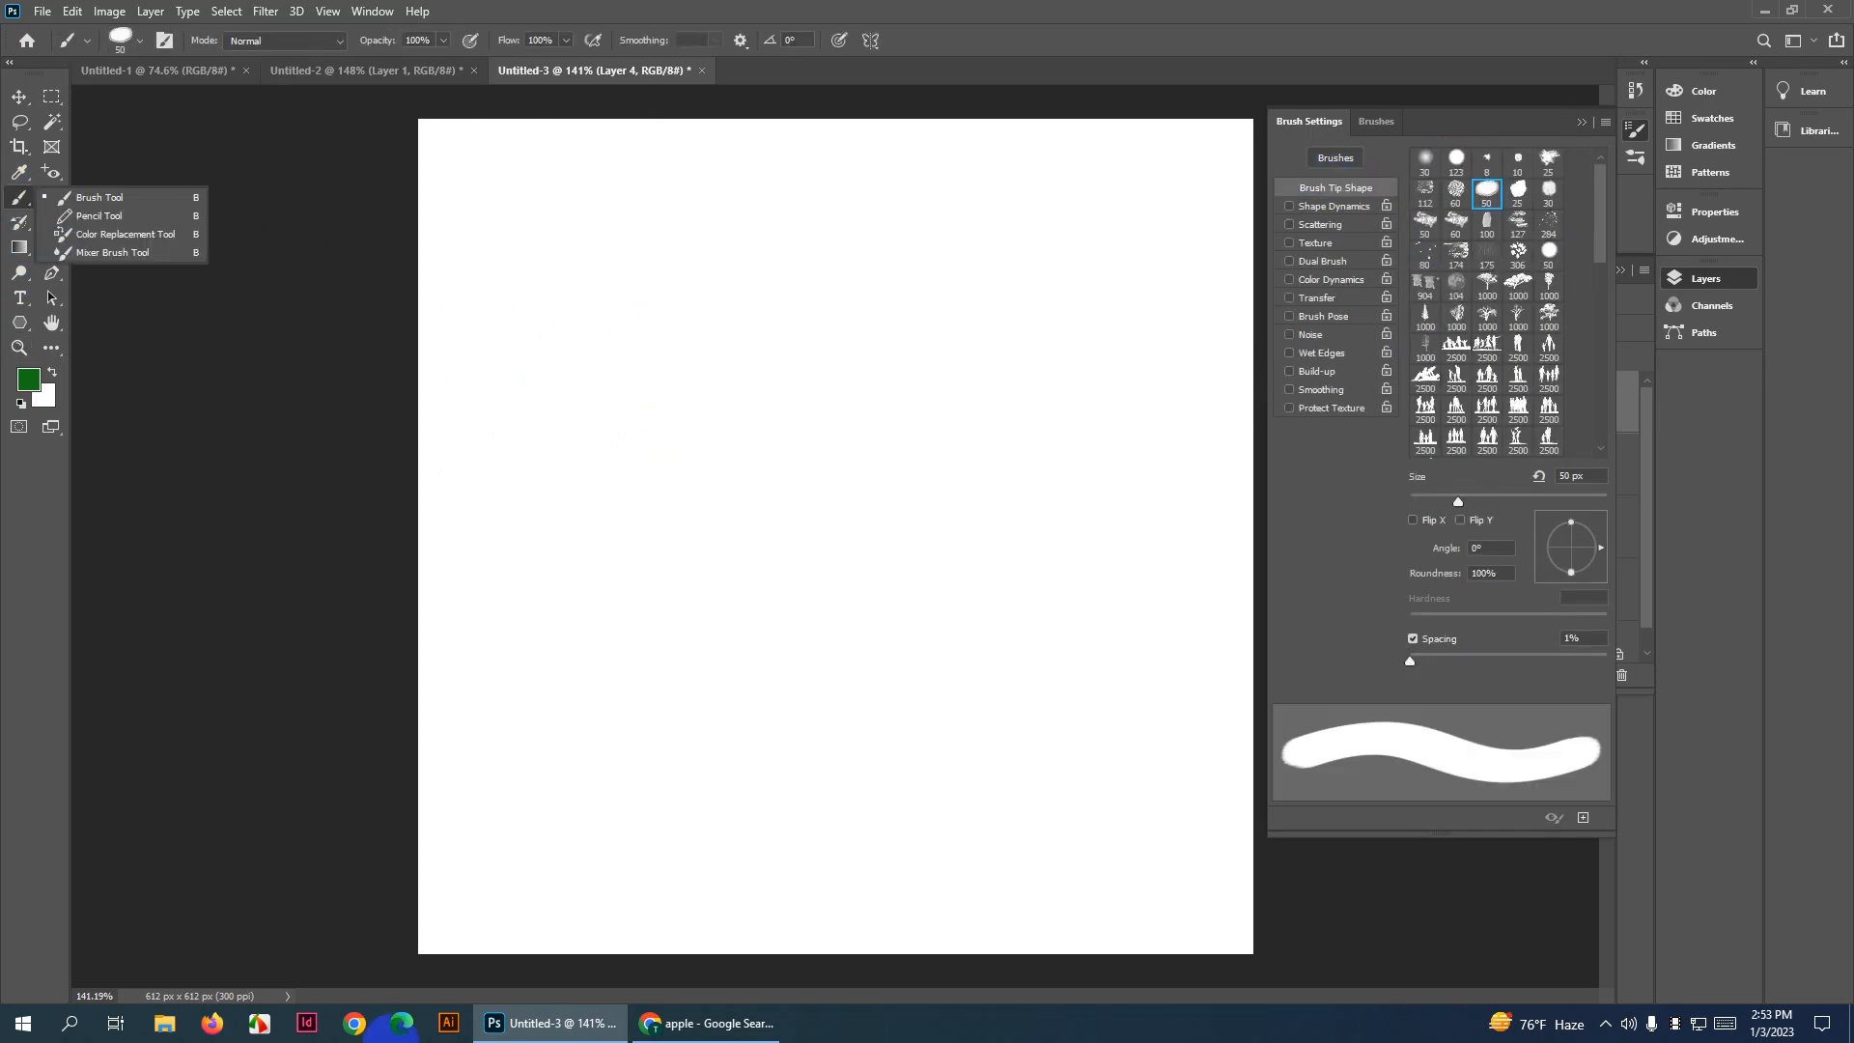
pyautogui.click(1456, 157)
pyautogui.click(588, 349)
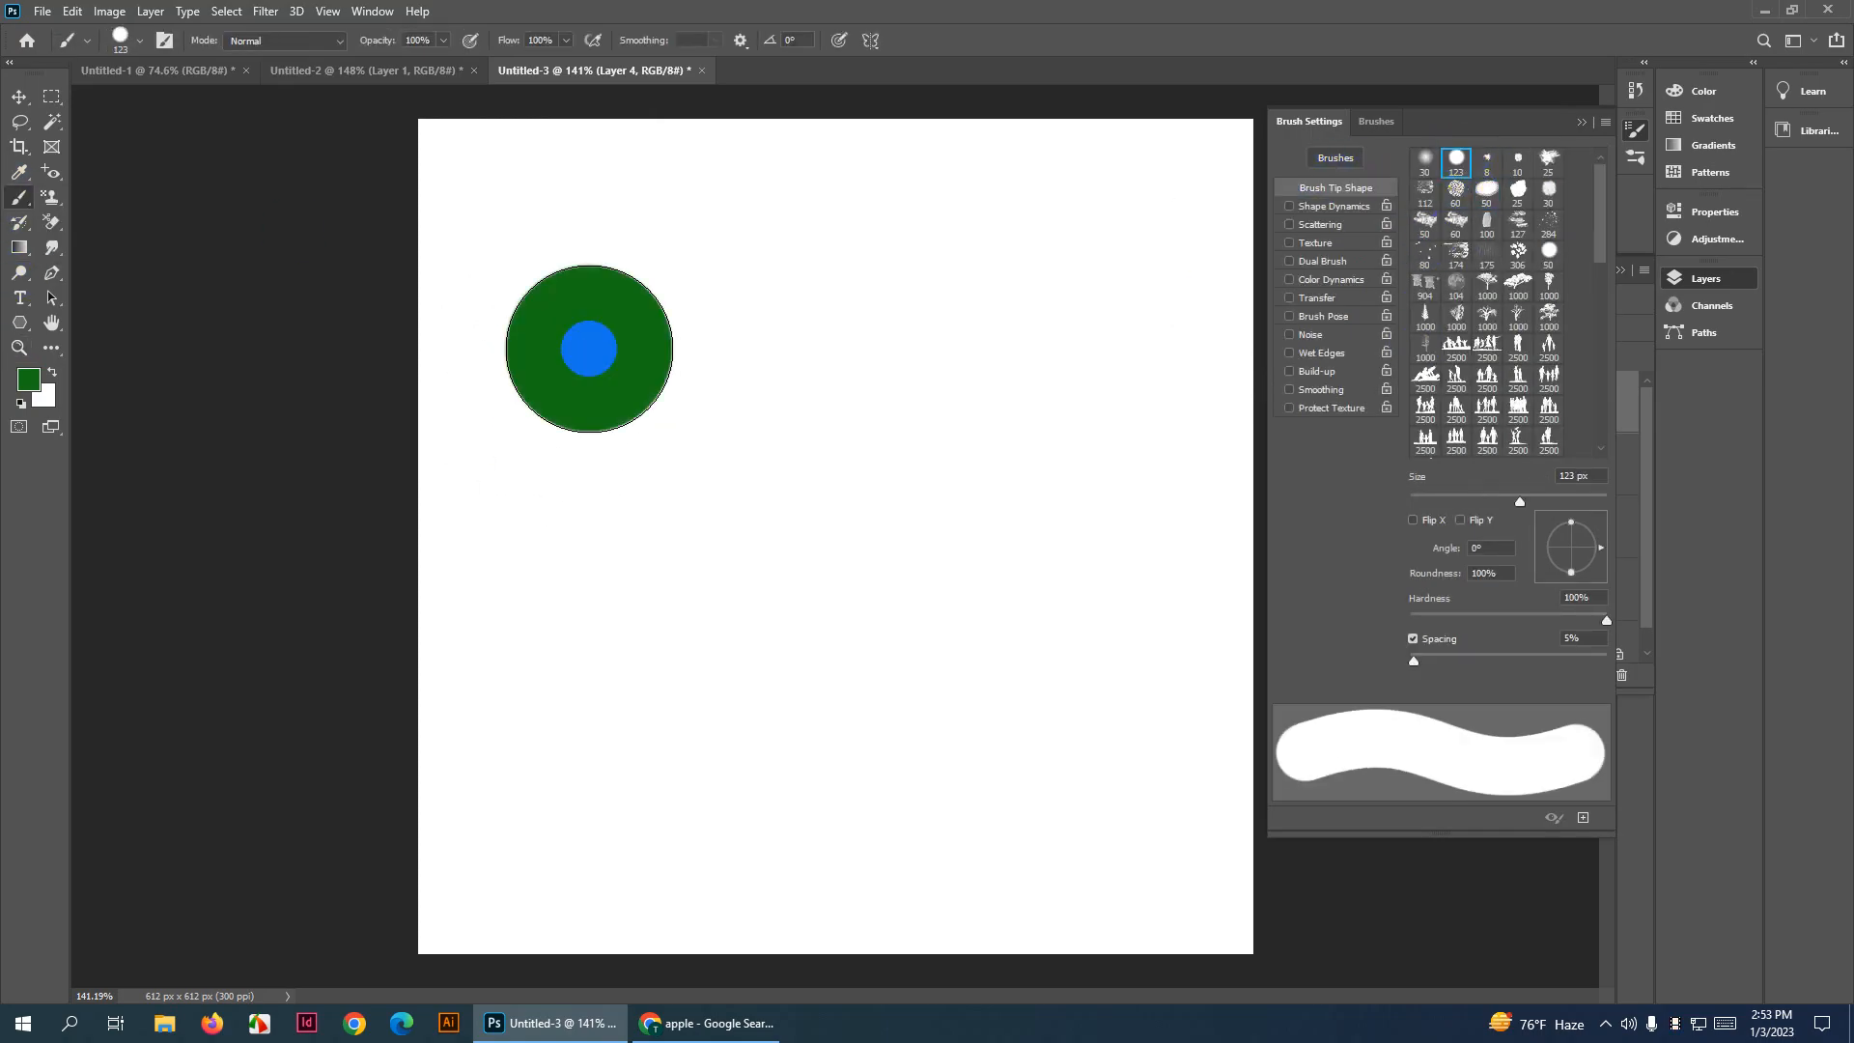
pyautogui.moveTo(1574, 577); pyautogui.dragTo(1570, 555)
pyautogui.click(837, 373)
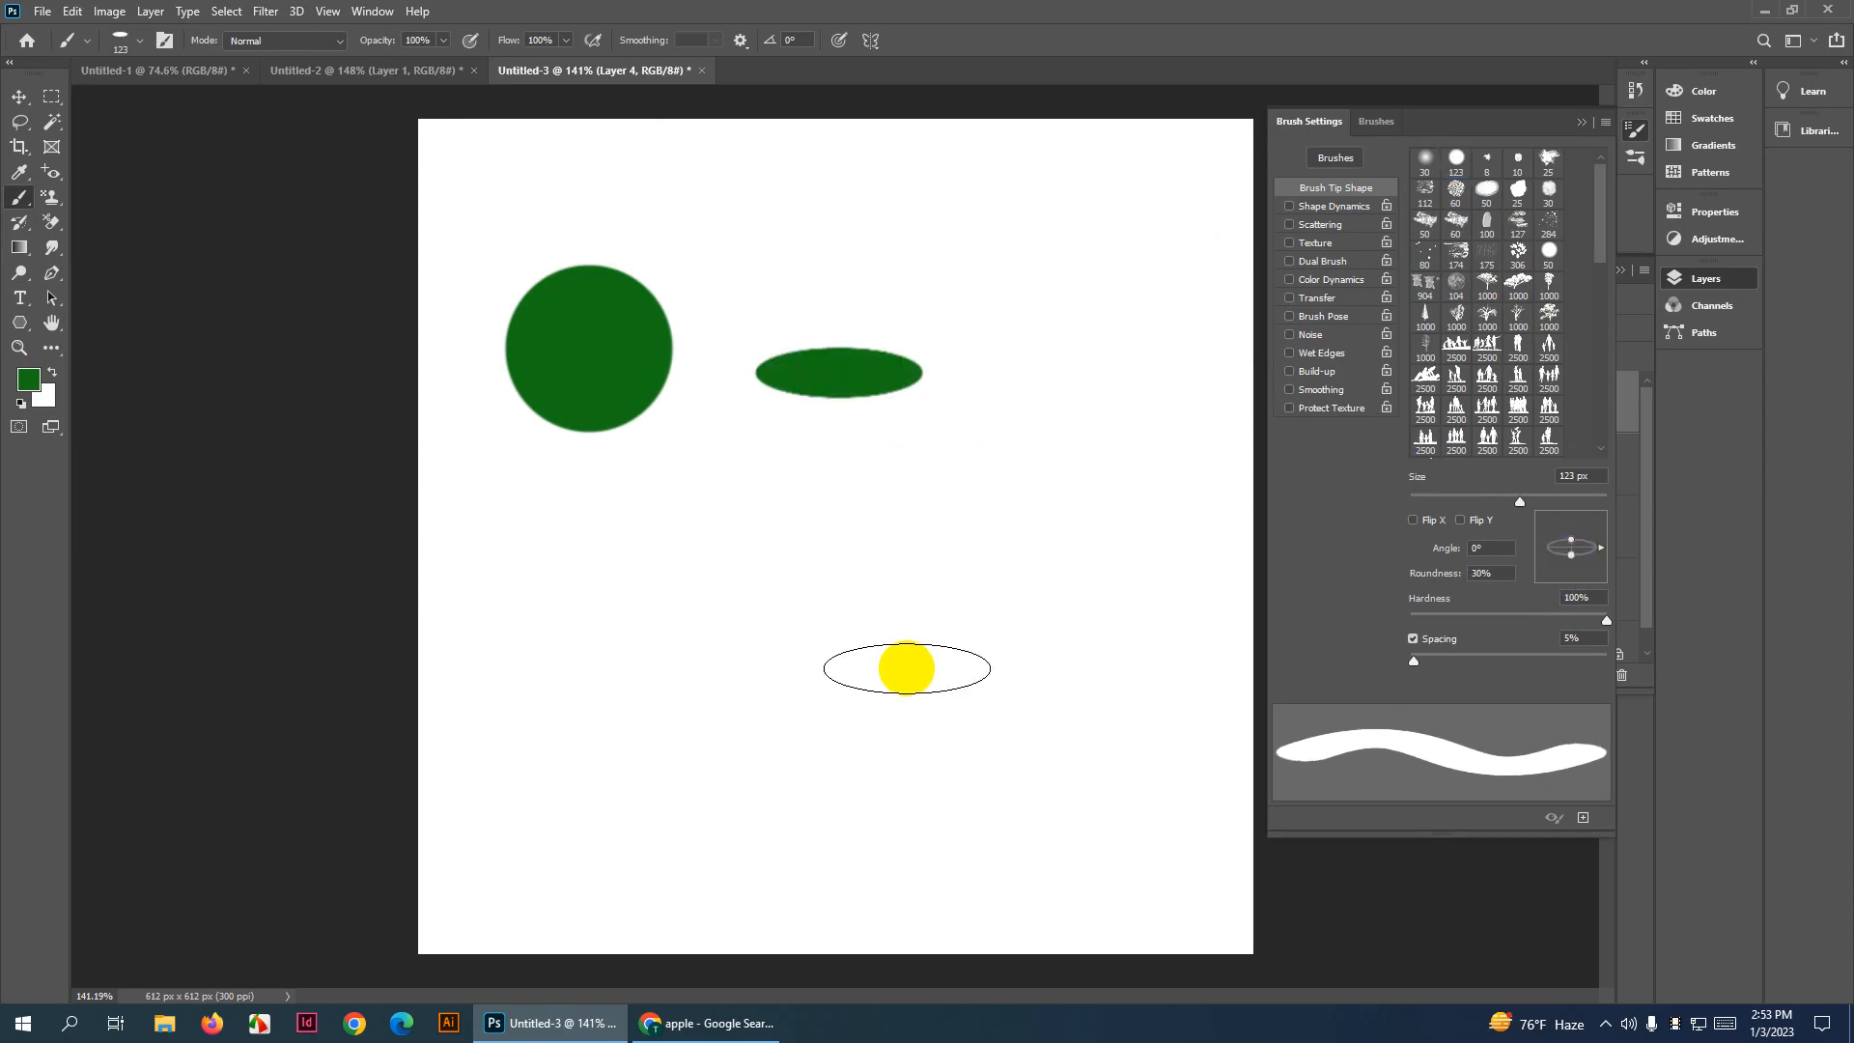
pyautogui.hotkey('ctrl', 'z')
pyautogui.hotkey('ctrl', 'z')
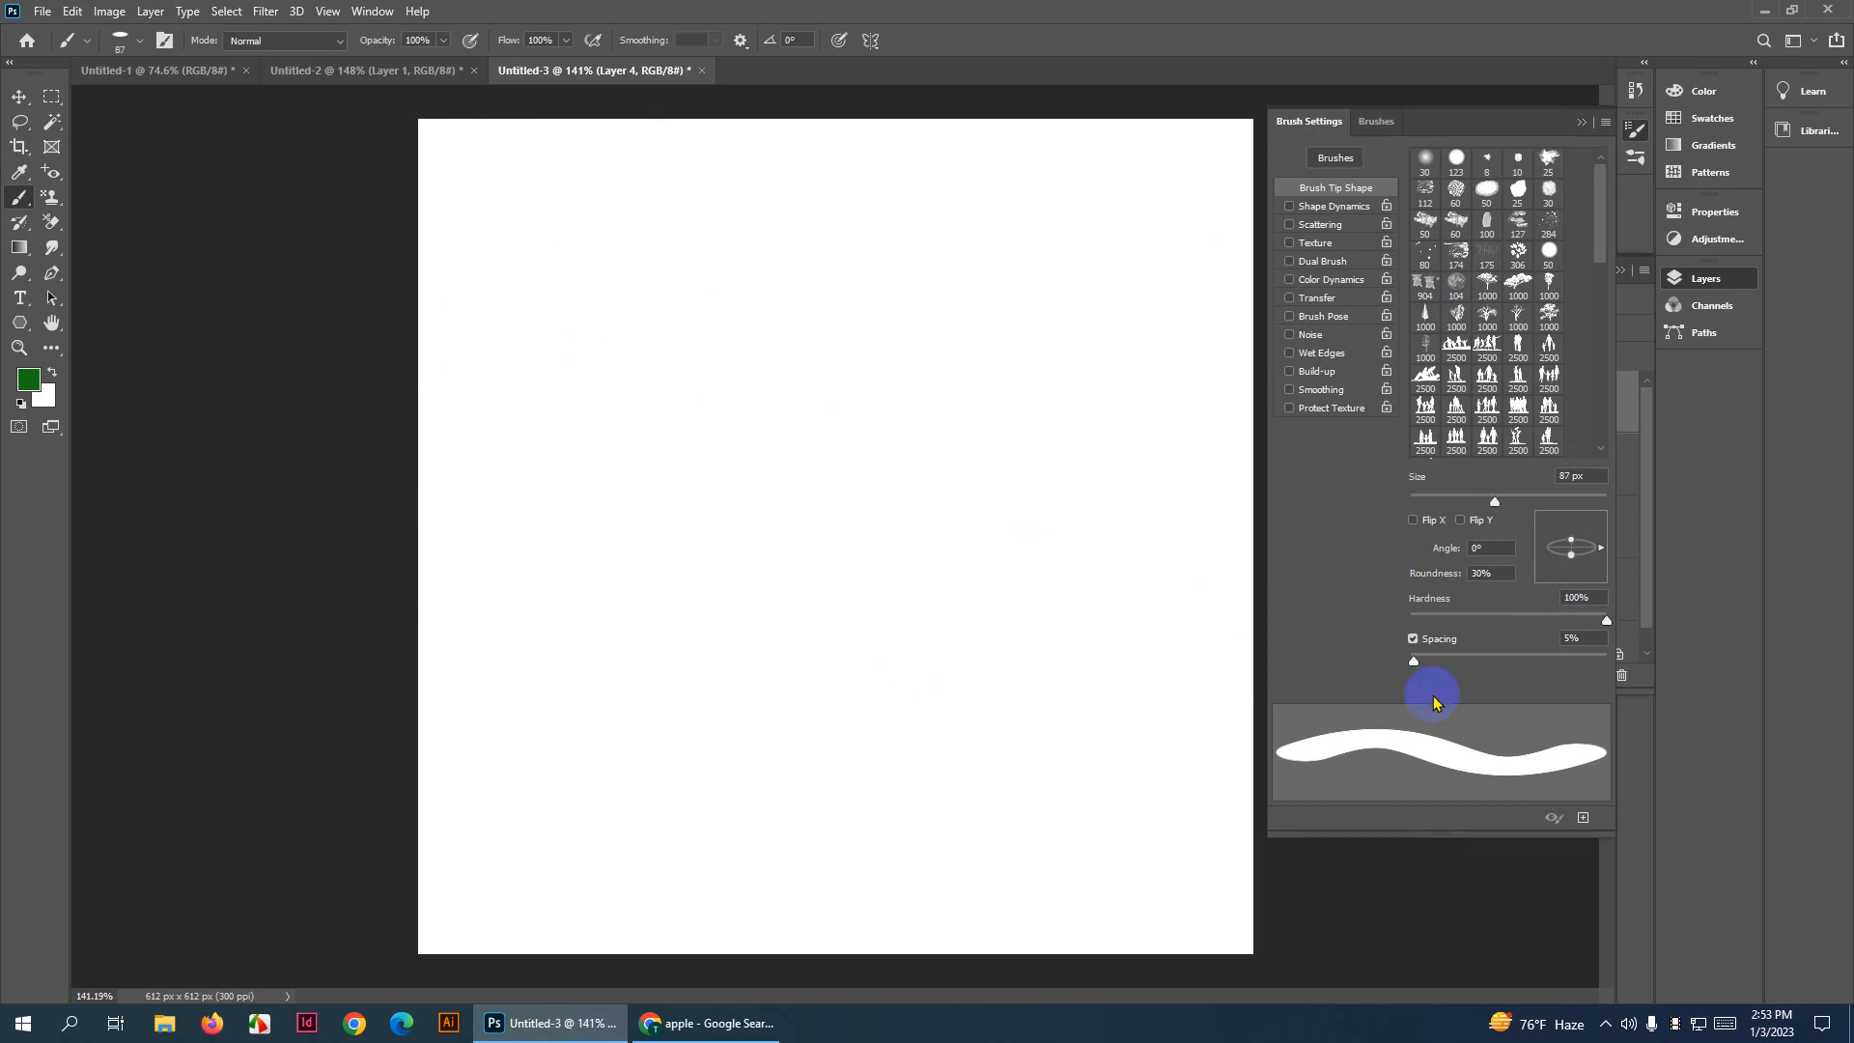
# Set the flattened 87 px round tip's spacing to 288%, try several strokes of separated ovals, and undo them
pyautogui.moveTo(1414, 664); pyautogui.dragTo(1568, 678)
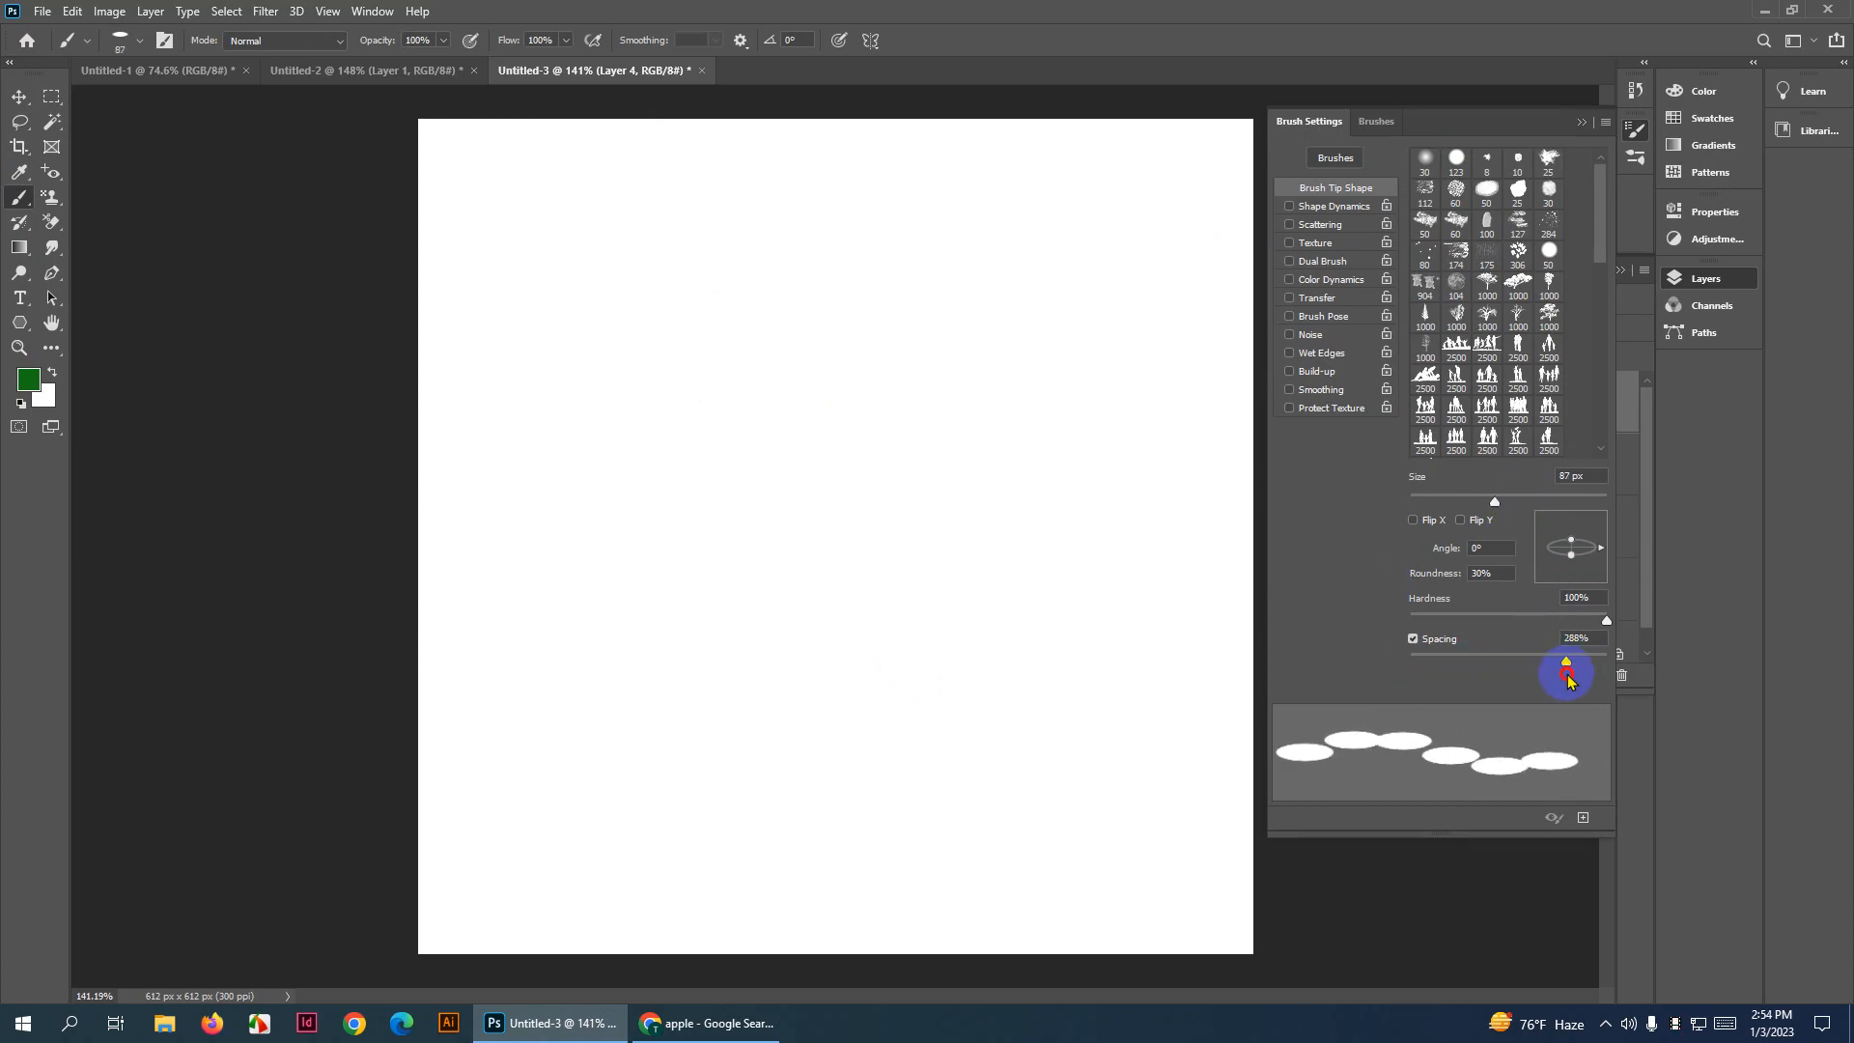
pyautogui.moveTo(509, 526)
pyautogui.mouseDown()
pyautogui.moveTo(788, 472)
pyautogui.moveTo(1035, 510)
pyautogui.moveTo(1037, 671)
pyautogui.mouseUp()
pyautogui.hotkey('ctrl', 'z')
pyautogui.moveTo(751, 220)
pyautogui.mouseDown()
pyautogui.moveTo(658, 383)
pyautogui.moveTo(855, 708)
pyautogui.moveTo(659, 614)
pyautogui.moveTo(748, 435)
pyautogui.moveTo(1008, 373)
pyautogui.moveTo(1098, 323)
pyautogui.moveTo(1140, 270)
pyautogui.mouseUp()
pyautogui.hotkey('ctrl', 'z')
pyautogui.hotkey('ctrl', 'z')
pyautogui.moveTo(1200, 124)
pyautogui.mouseDown()
pyautogui.moveTo(1214, 174)
pyautogui.moveTo(1182, 274)
pyautogui.moveTo(1078, 387)
pyautogui.moveTo(969, 437)
pyautogui.moveTo(751, 481)
pyautogui.moveTo(644, 629)
pyautogui.moveTo(560, 861)
pyautogui.moveTo(302, 978)
pyautogui.moveTo(608, 807)
pyautogui.mouseUp()
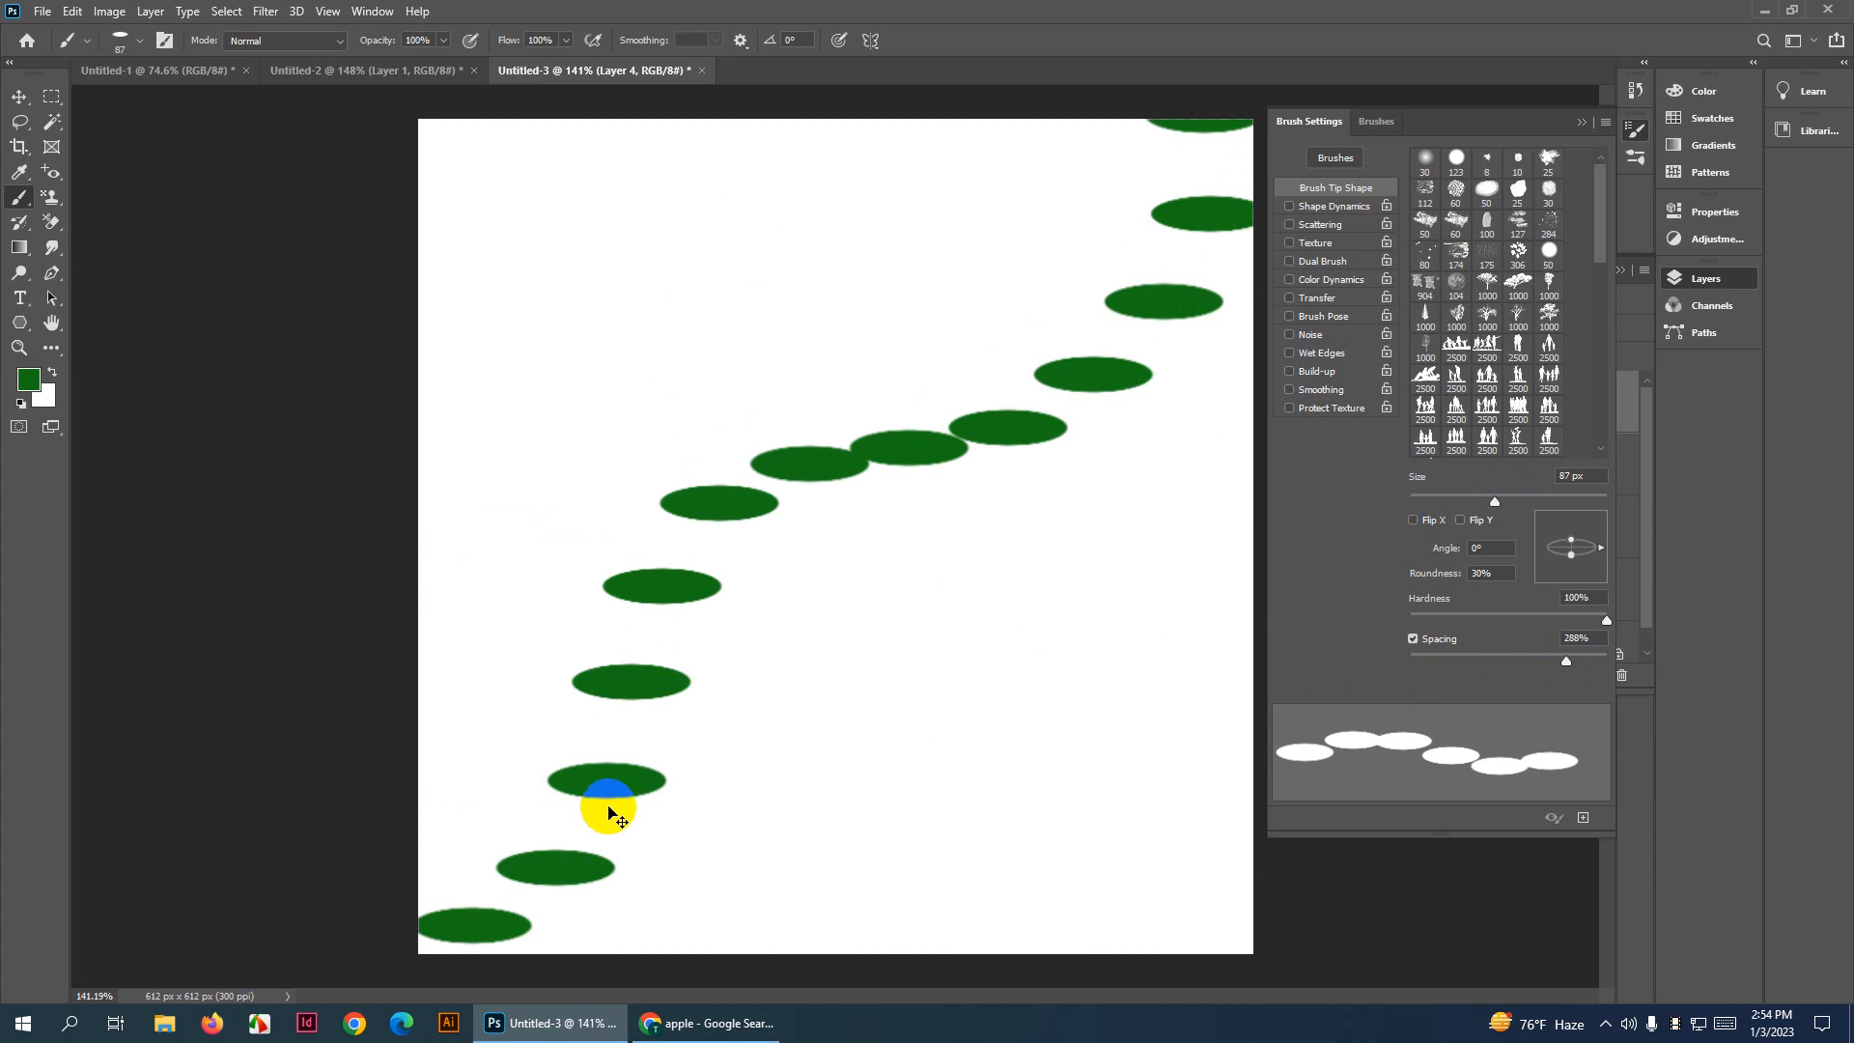
pyautogui.hotkey('ctrl', 'z')
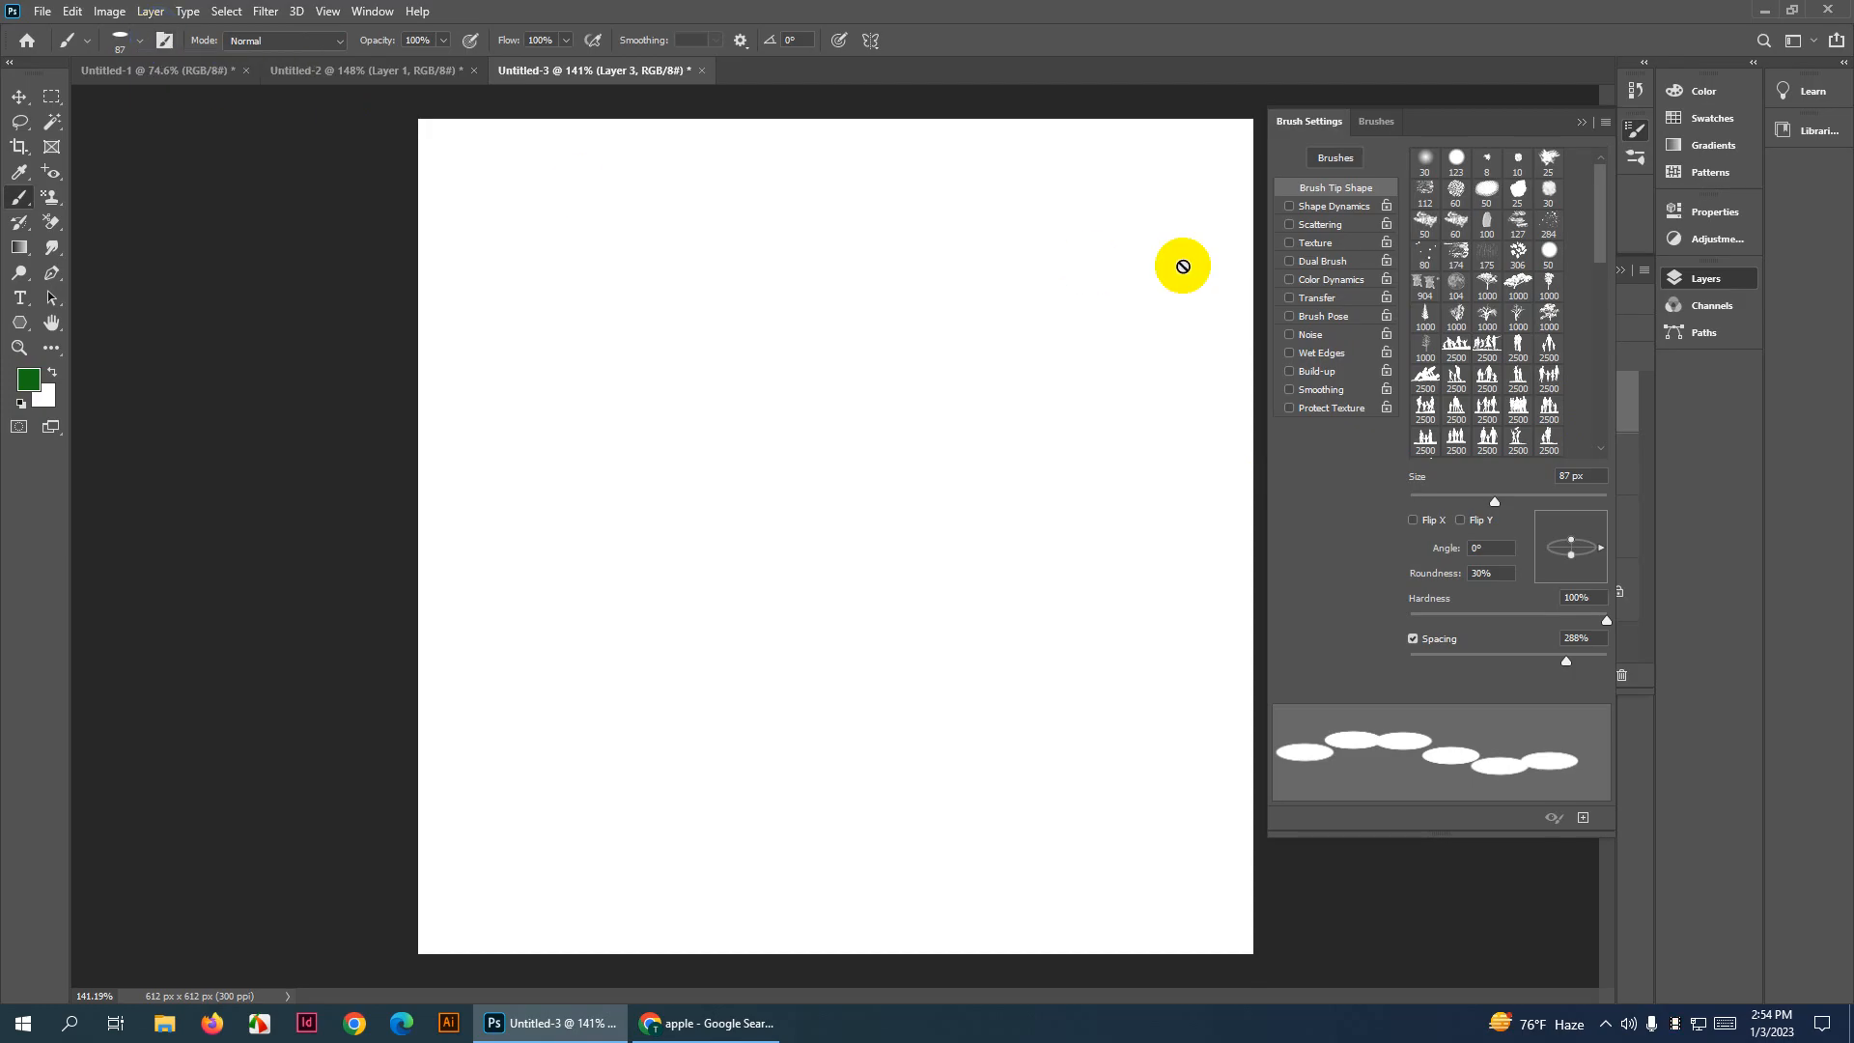
pyautogui.click(134, 47)
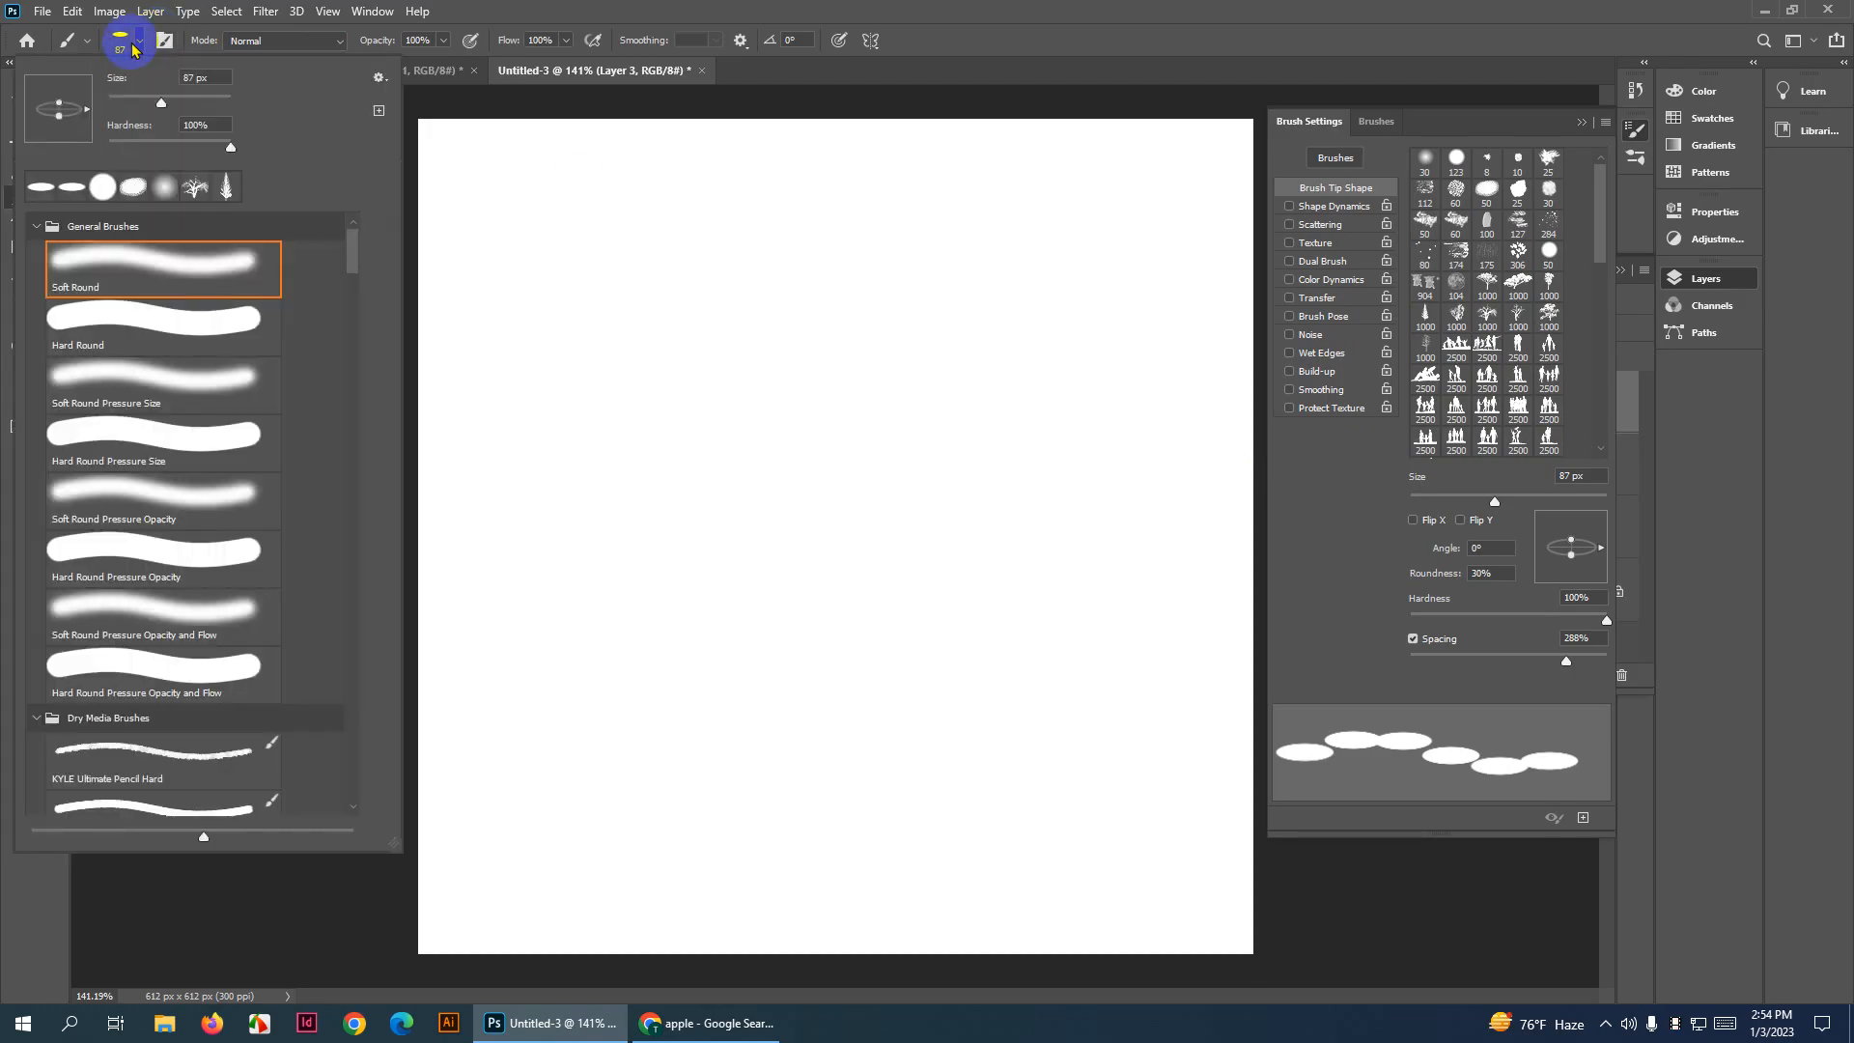
pyautogui.click(134, 46)
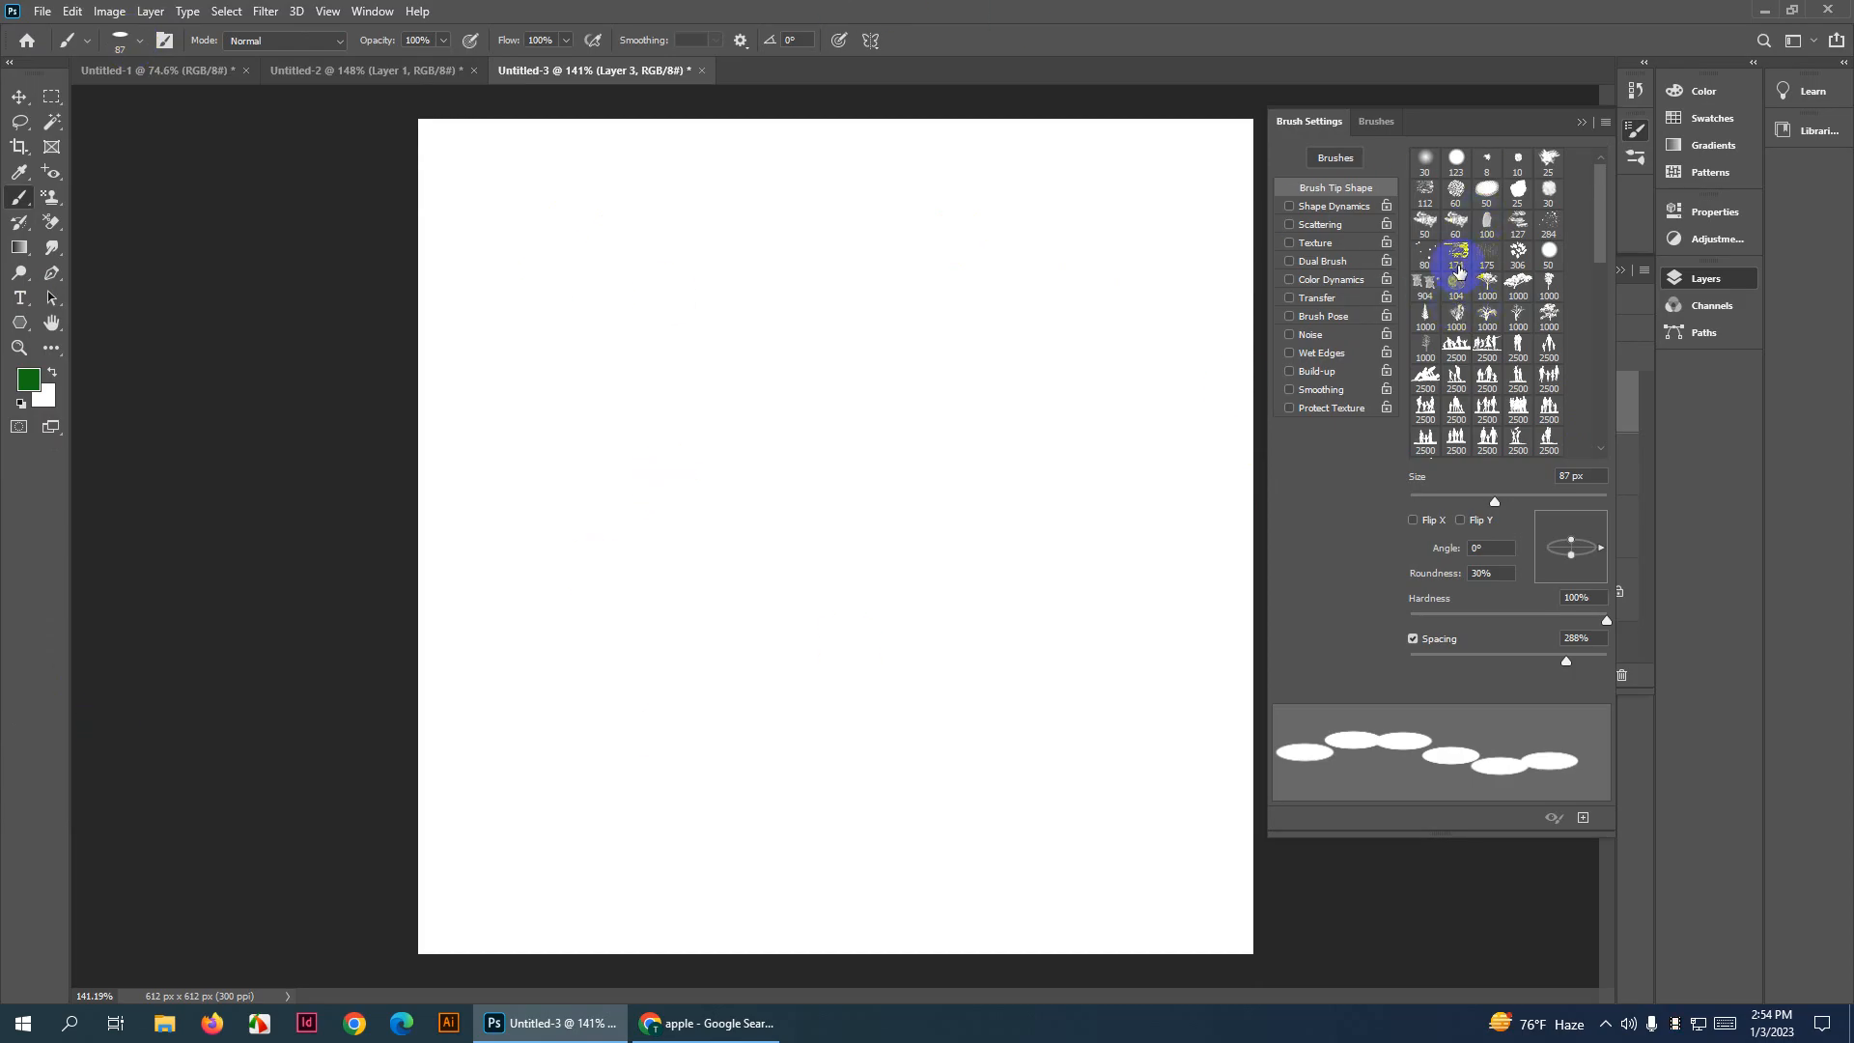
pyautogui.click(145, 46)
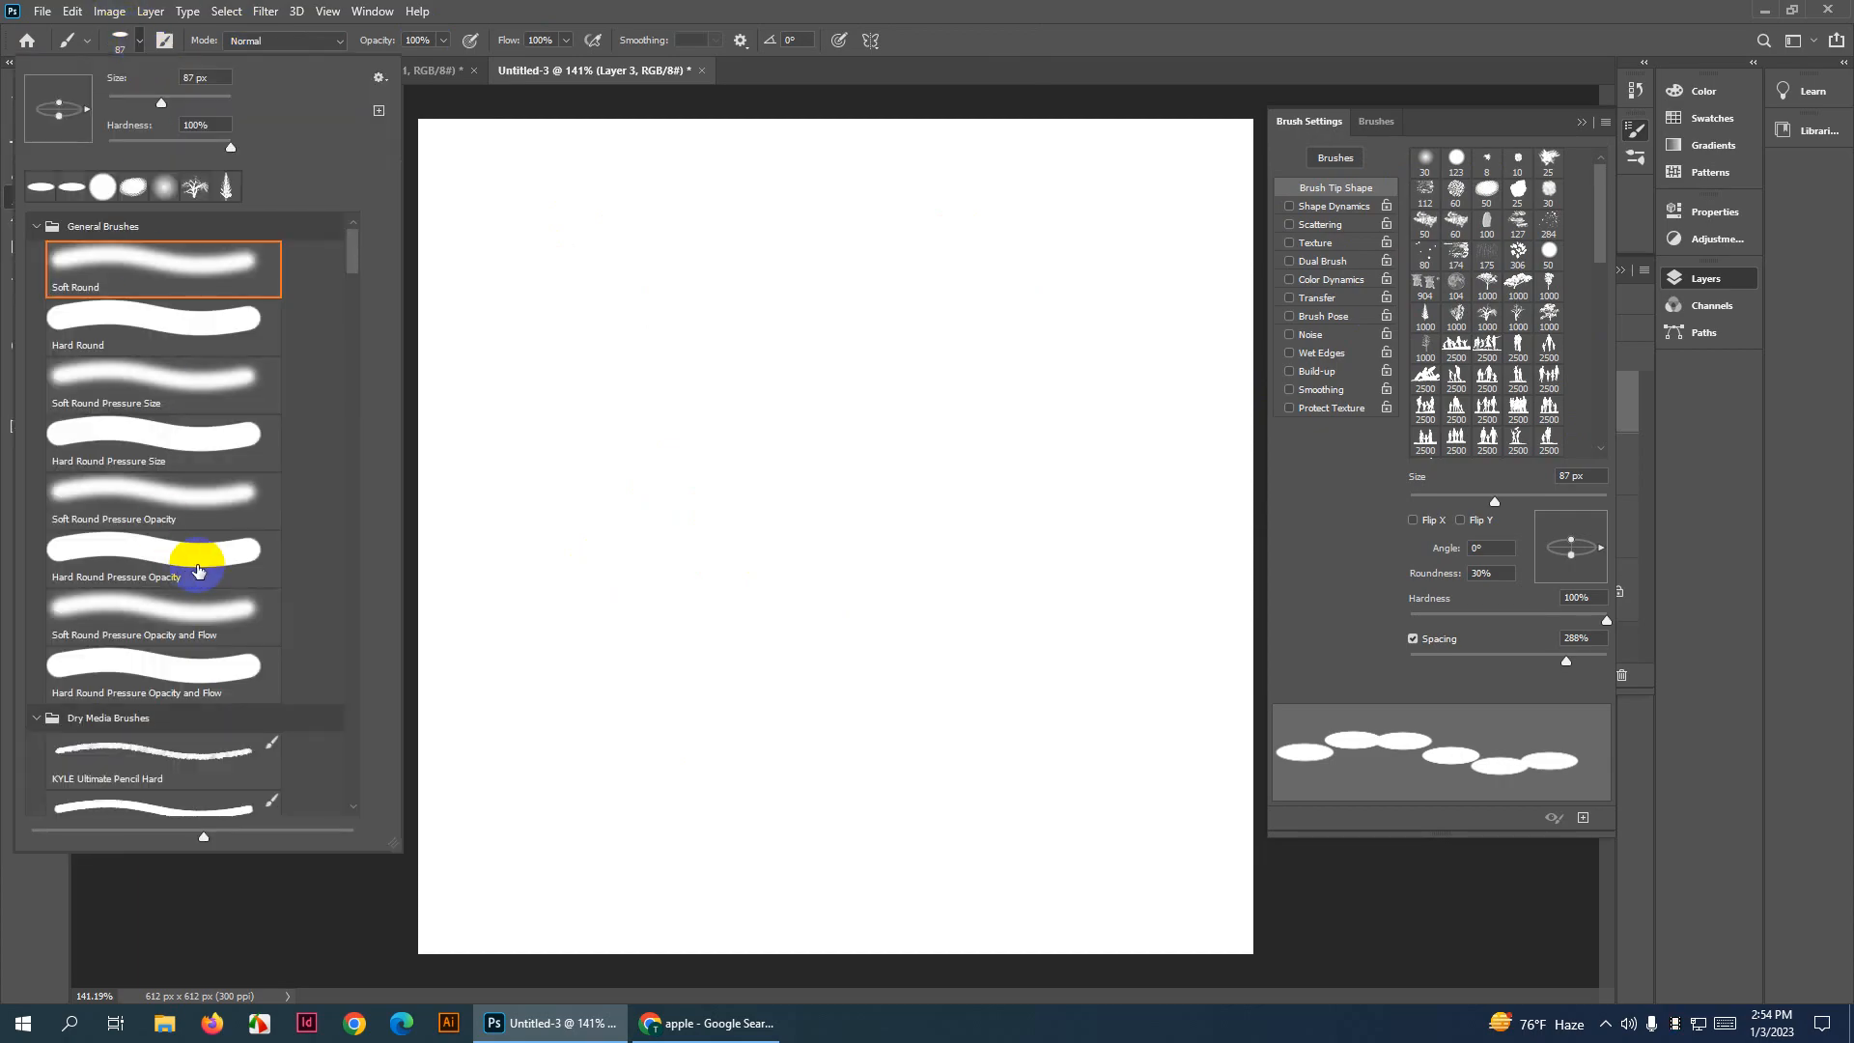
pyautogui.scroll(-1, 212, 551)
pyautogui.scroll(1, 212, 551)
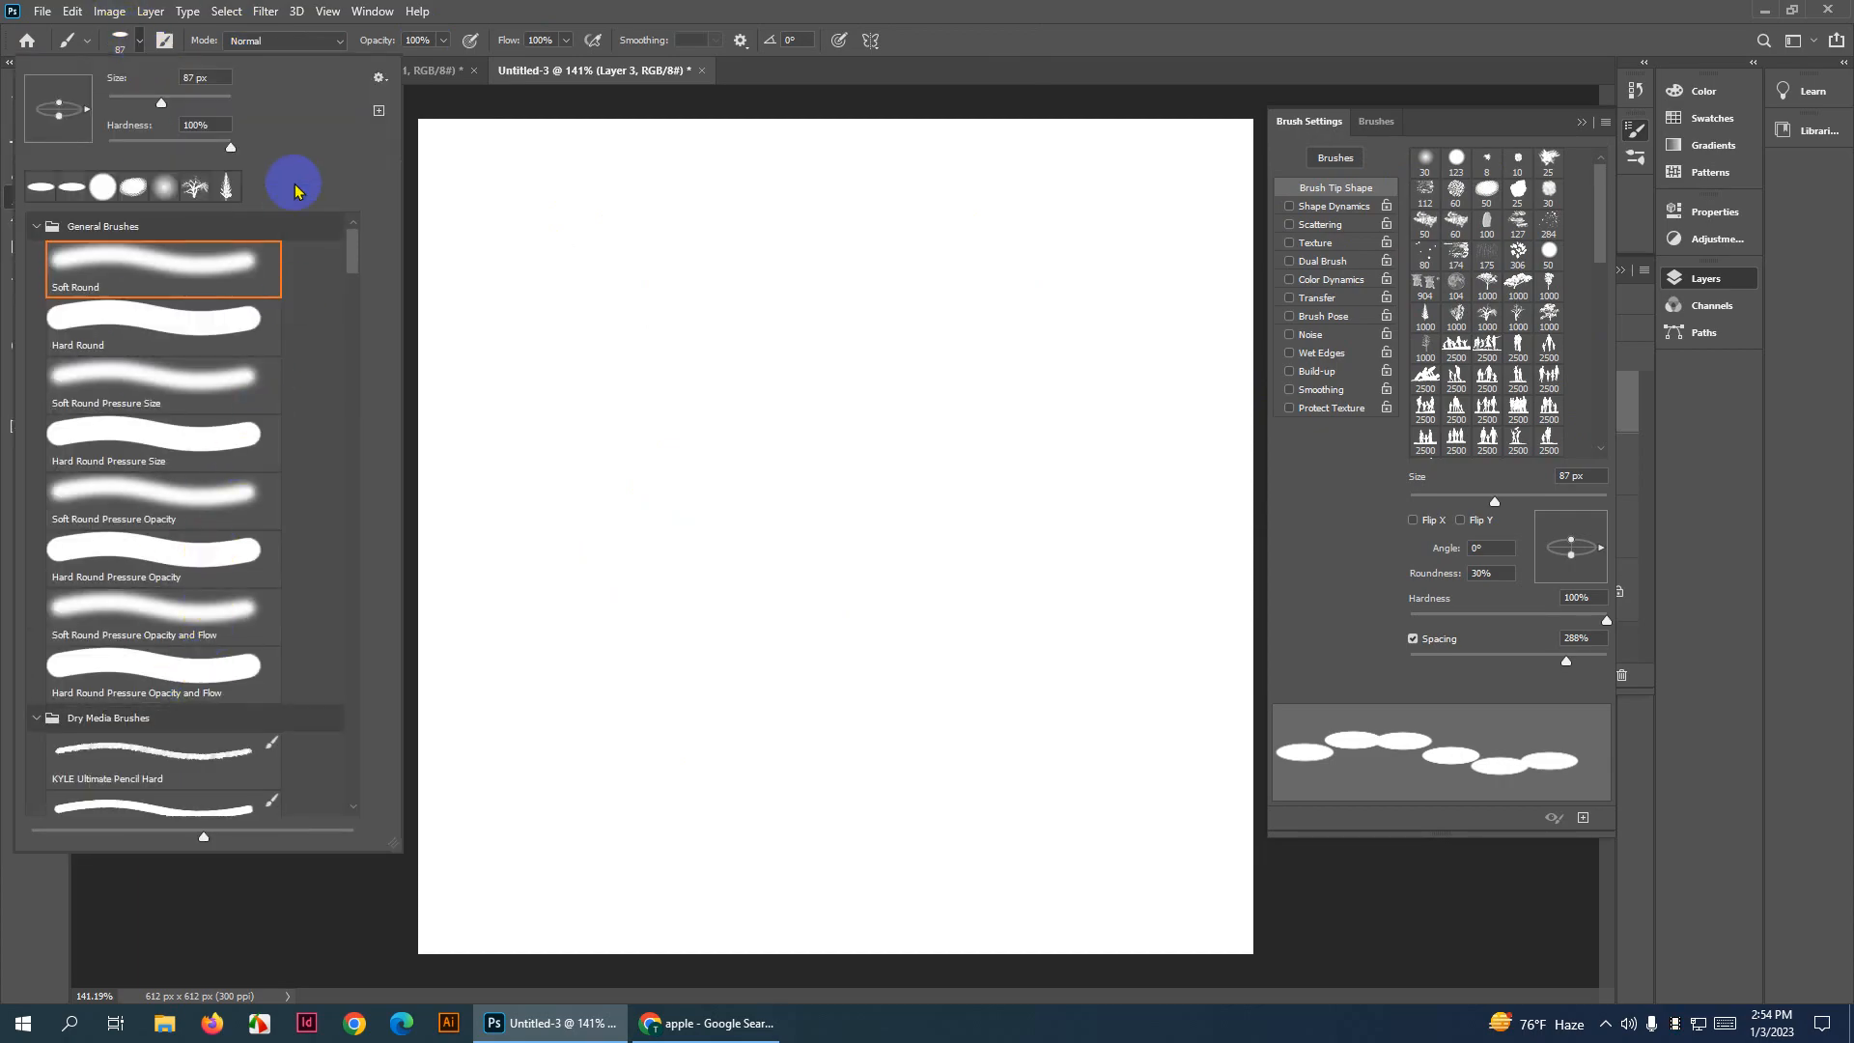
pyautogui.click(881, 8)
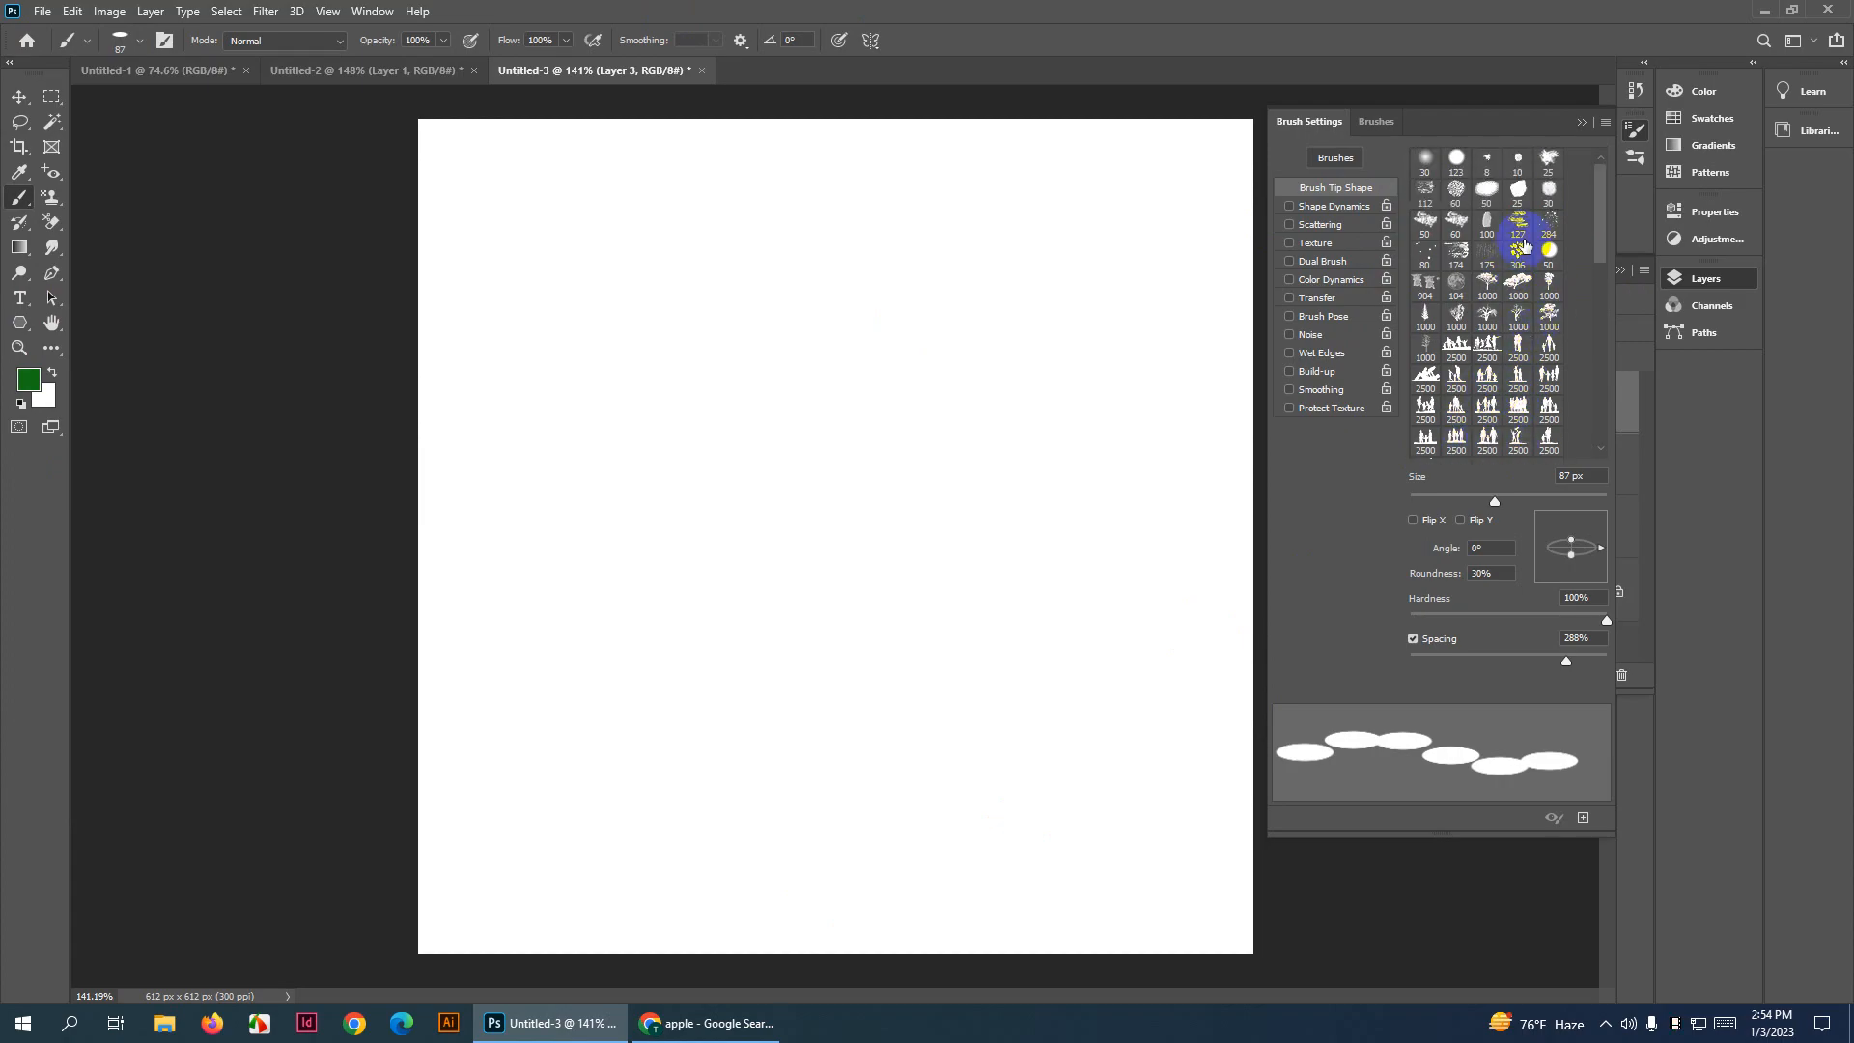
# Select the 284 px spatter brush tip and add a new empty layer above Layer 3
pyautogui.click(1547, 222)
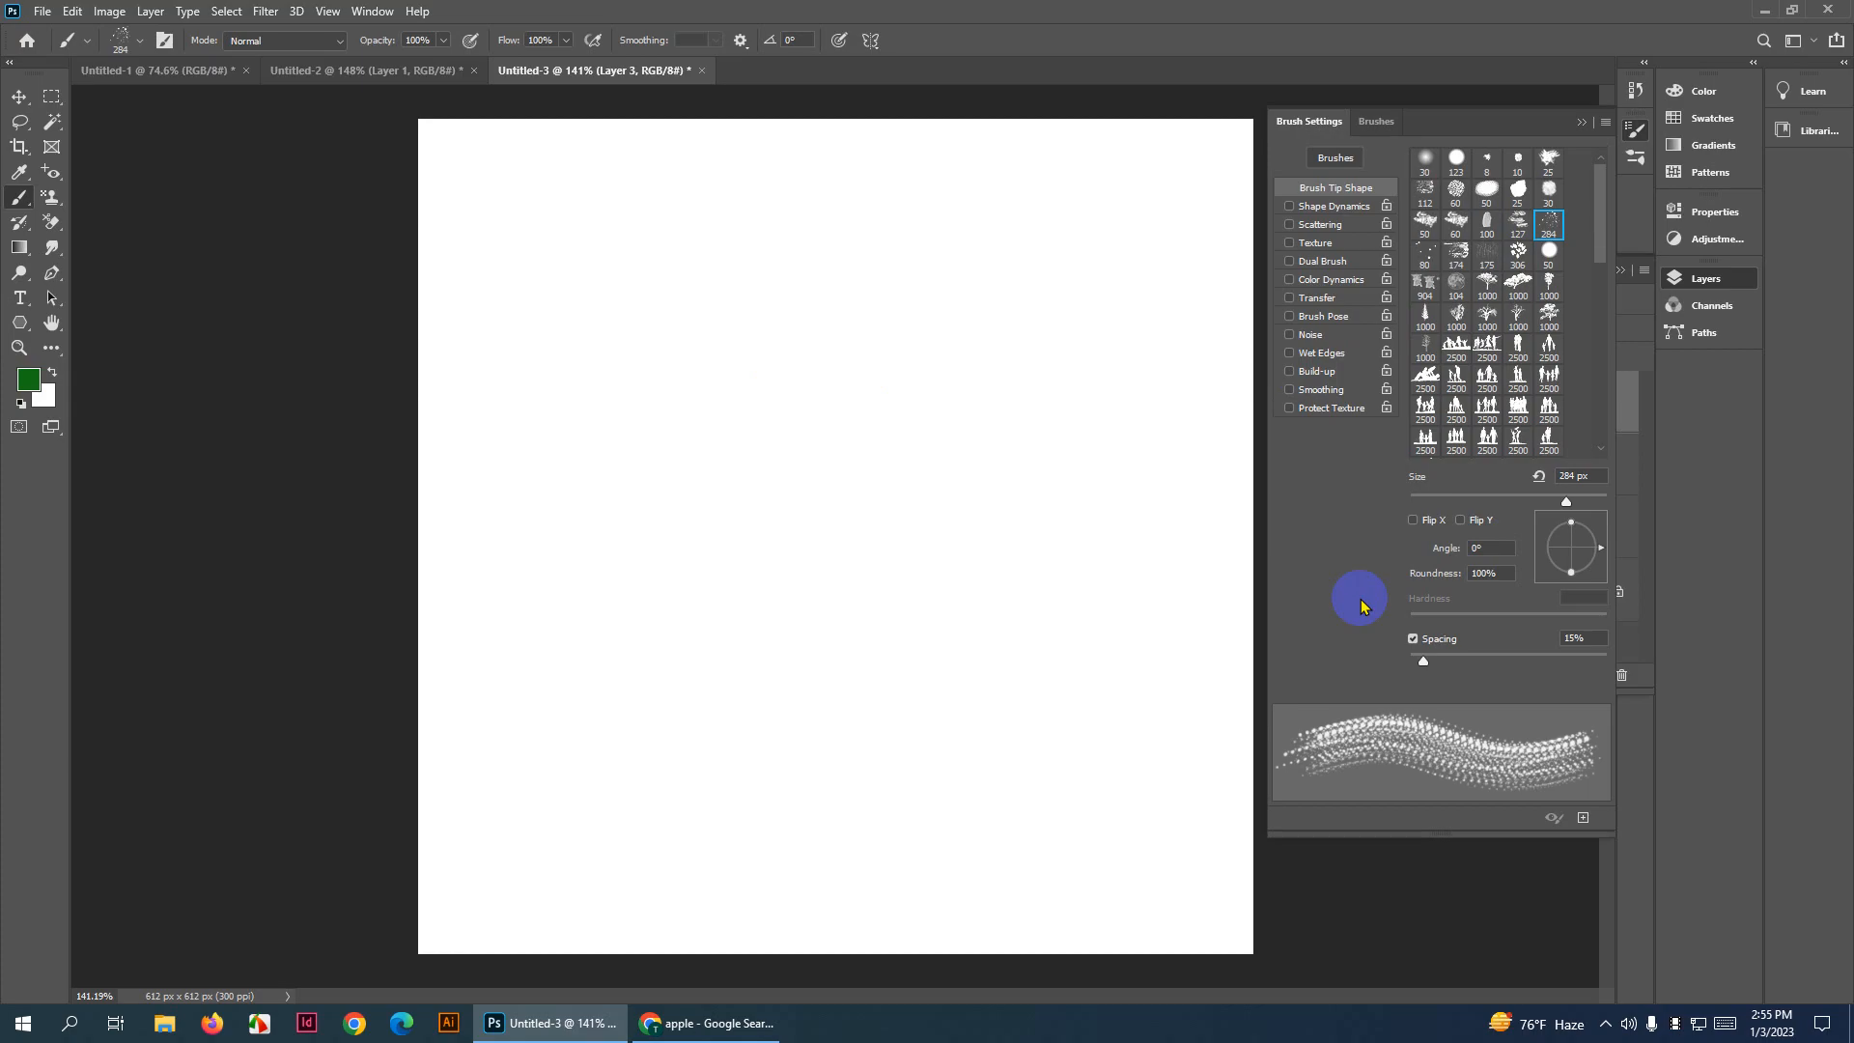
pyautogui.click(1581, 123)
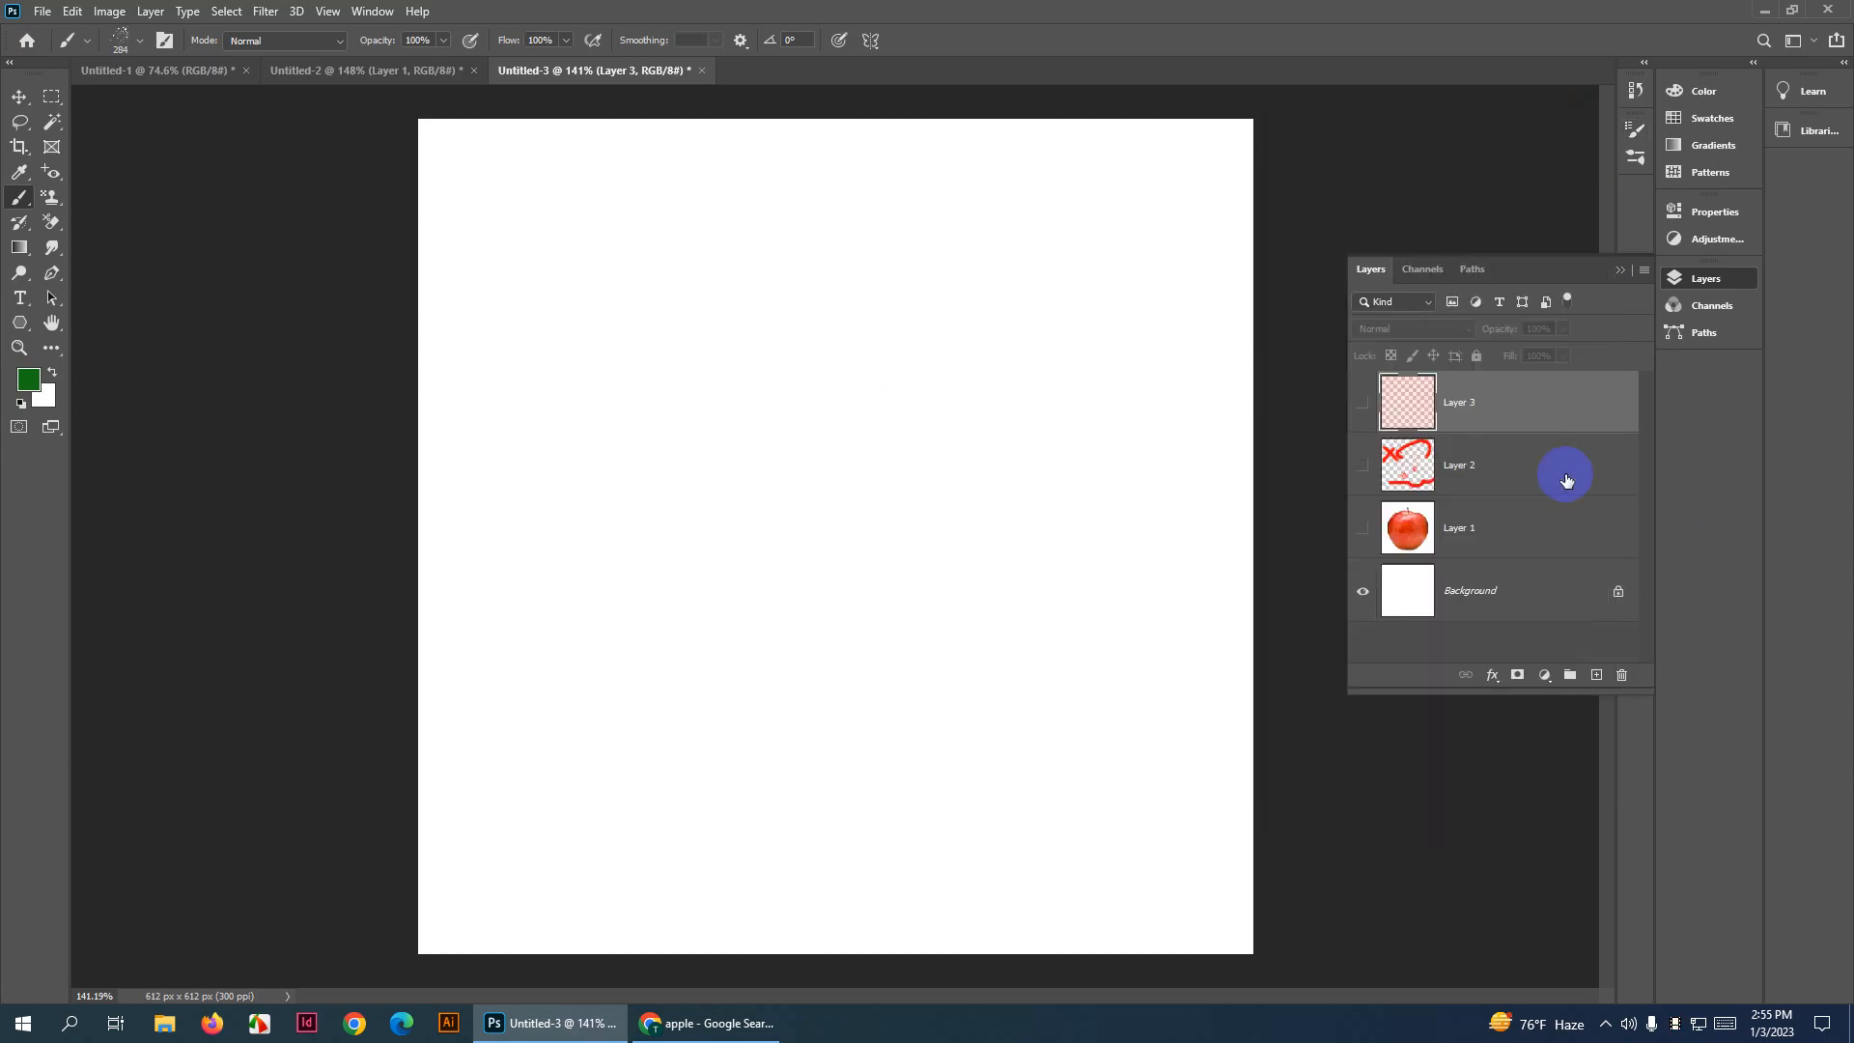
pyautogui.click(1595, 674)
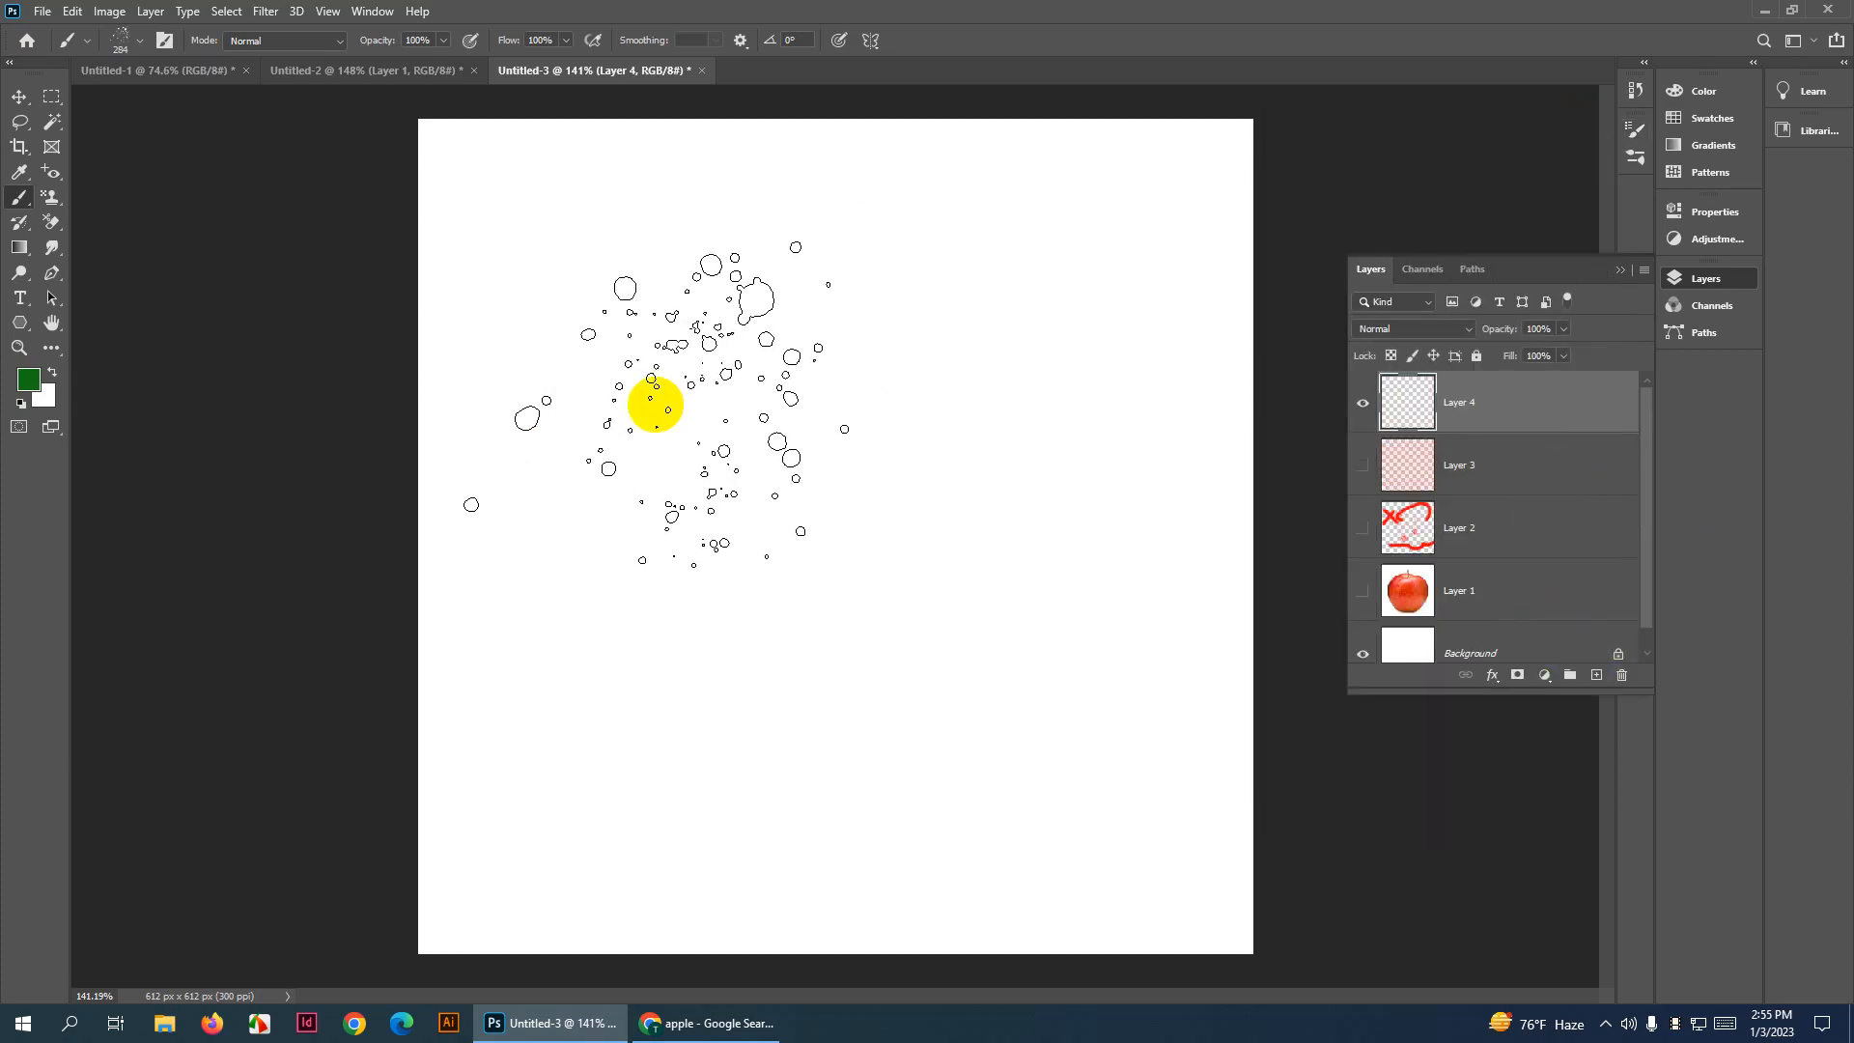
# Try the spatter brush in long strokes, reduce it to 66 px for dark green strokes and dabs, and undo them all
pyautogui.moveTo(654, 401)
pyautogui.mouseDown()
pyautogui.moveTo(888, 557)
pyautogui.moveTo(890, 717)
pyautogui.moveTo(775, 731)
pyautogui.mouseUp()
pyautogui.hotkey('ctrl', 'z')
pyautogui.press('x')
pyautogui.moveTo(815, 464); pyautogui.dragTo(632, 440)
pyautogui.click(684, 287)
pyautogui.moveTo(685, 288)
pyautogui.mouseDown()
pyautogui.moveTo(765, 331)
pyautogui.moveTo(495, 401)
pyautogui.mouseUp()
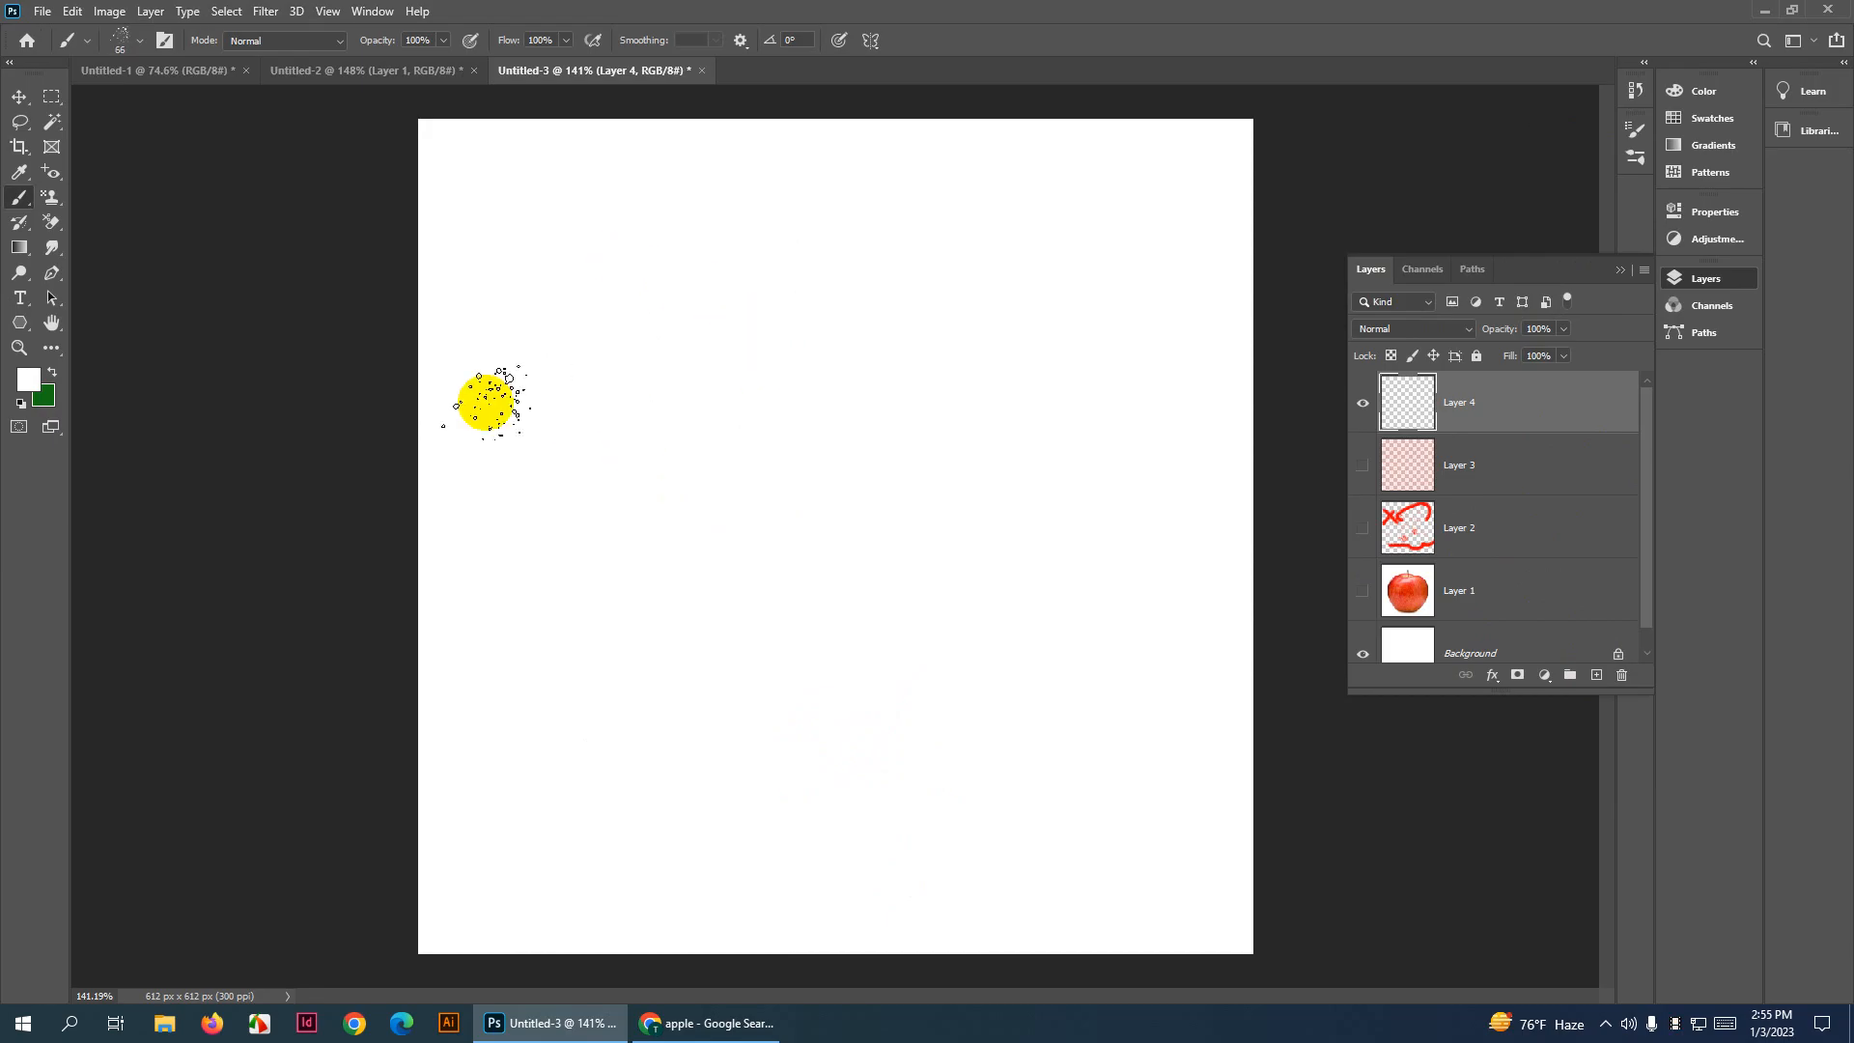
pyautogui.press('x')
pyautogui.moveTo(555, 331)
pyautogui.mouseDown()
pyautogui.moveTo(690, 329)
pyautogui.moveTo(852, 443)
pyautogui.moveTo(909, 541)
pyautogui.moveTo(719, 637)
pyautogui.mouseUp()
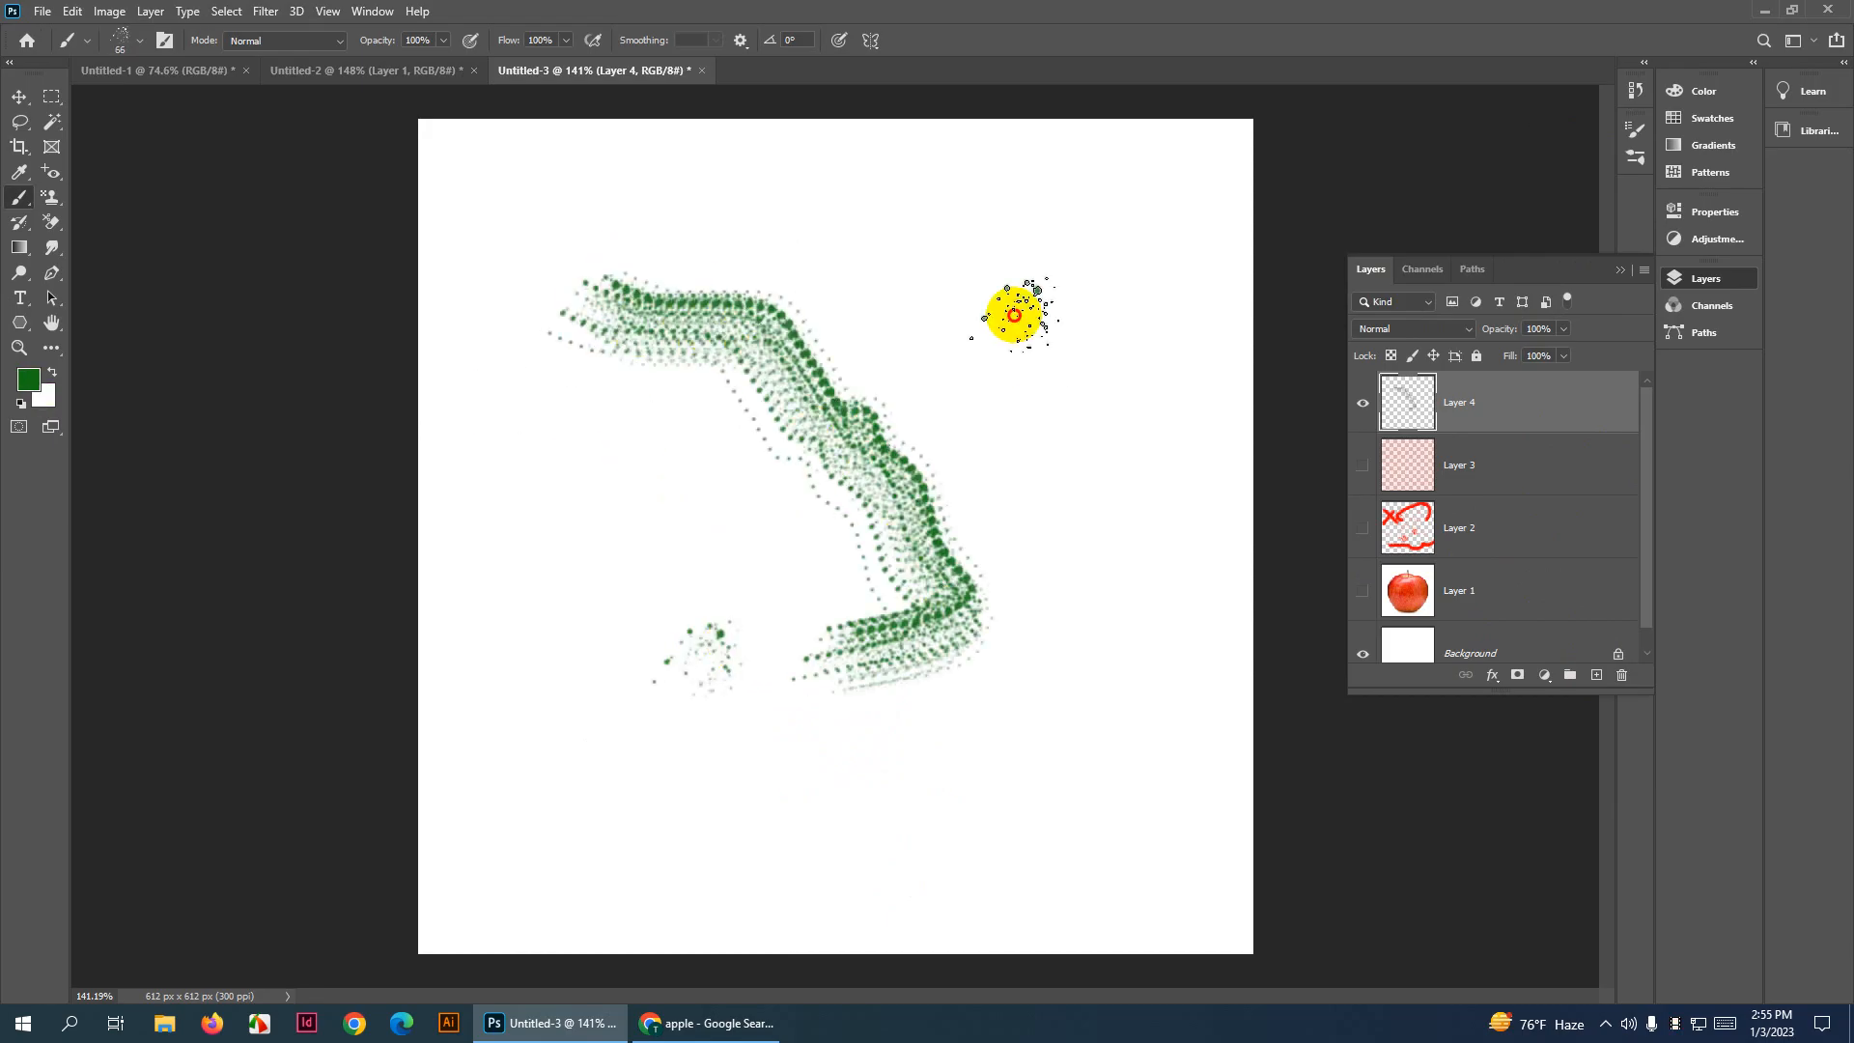
pyautogui.click(1013, 315)
pyautogui.hotkey('ctrl', 'z')
pyautogui.hotkey('ctrl', 'z')
pyautogui.hotkey('ctrl', 'z')
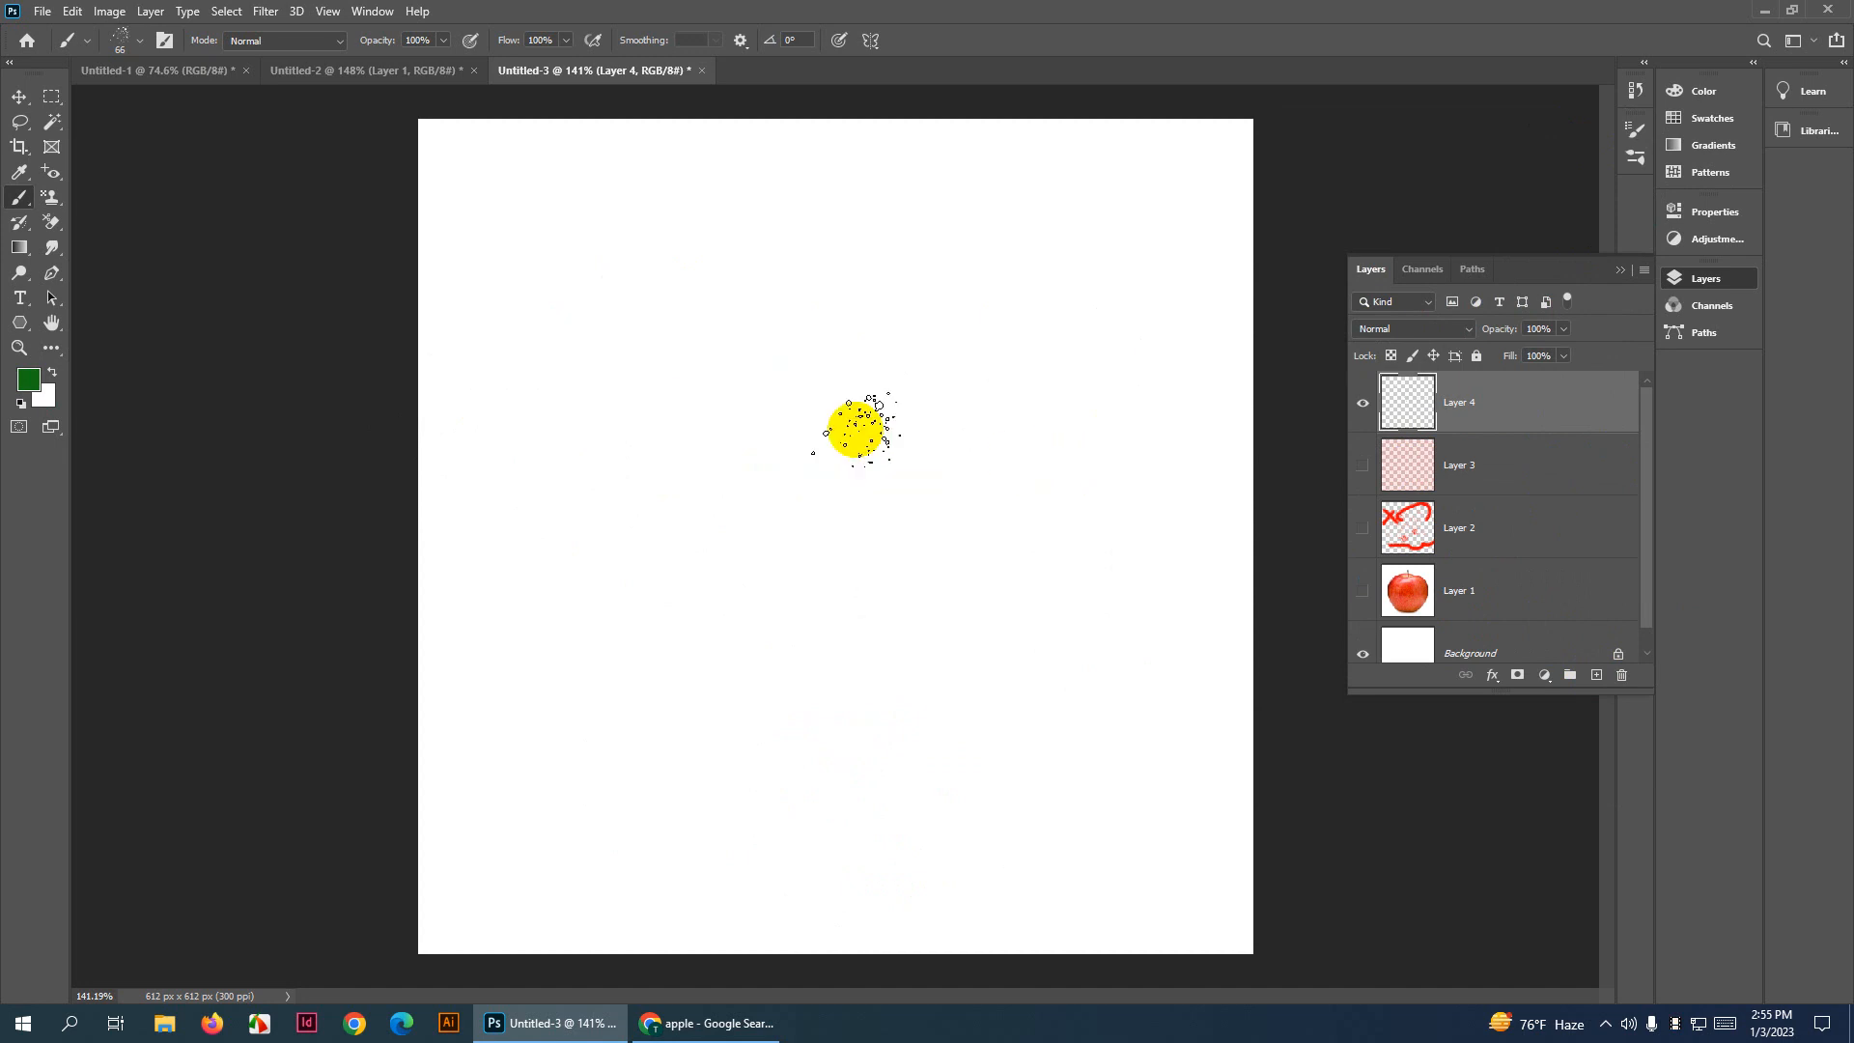
# Stamp four separate 66 px spatter dabs across the upper half of the canvas and undo them
pyautogui.click(626, 323)
pyautogui.click(800, 294)
pyautogui.click(893, 391)
pyautogui.click(806, 444)
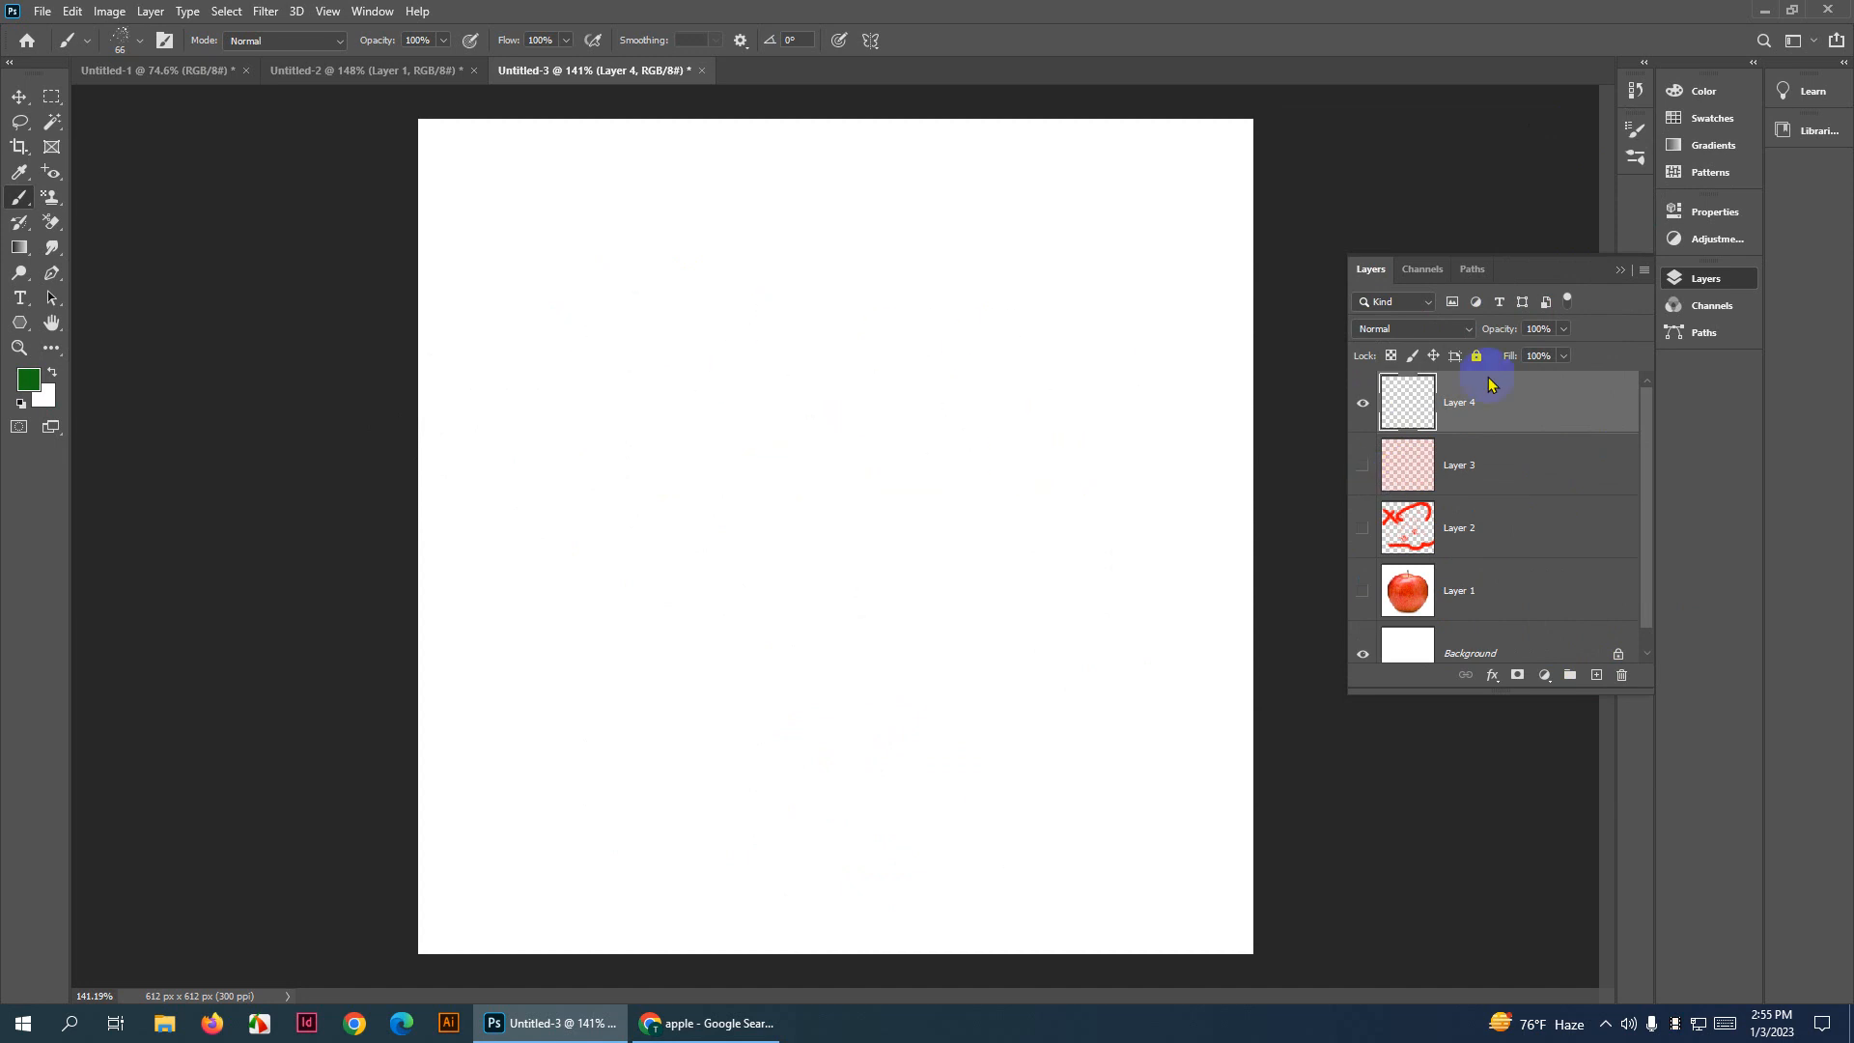
# Enable Shape Dynamics for the brush and select the 1000 px conifer tree tip
pyautogui.click(1634, 158)
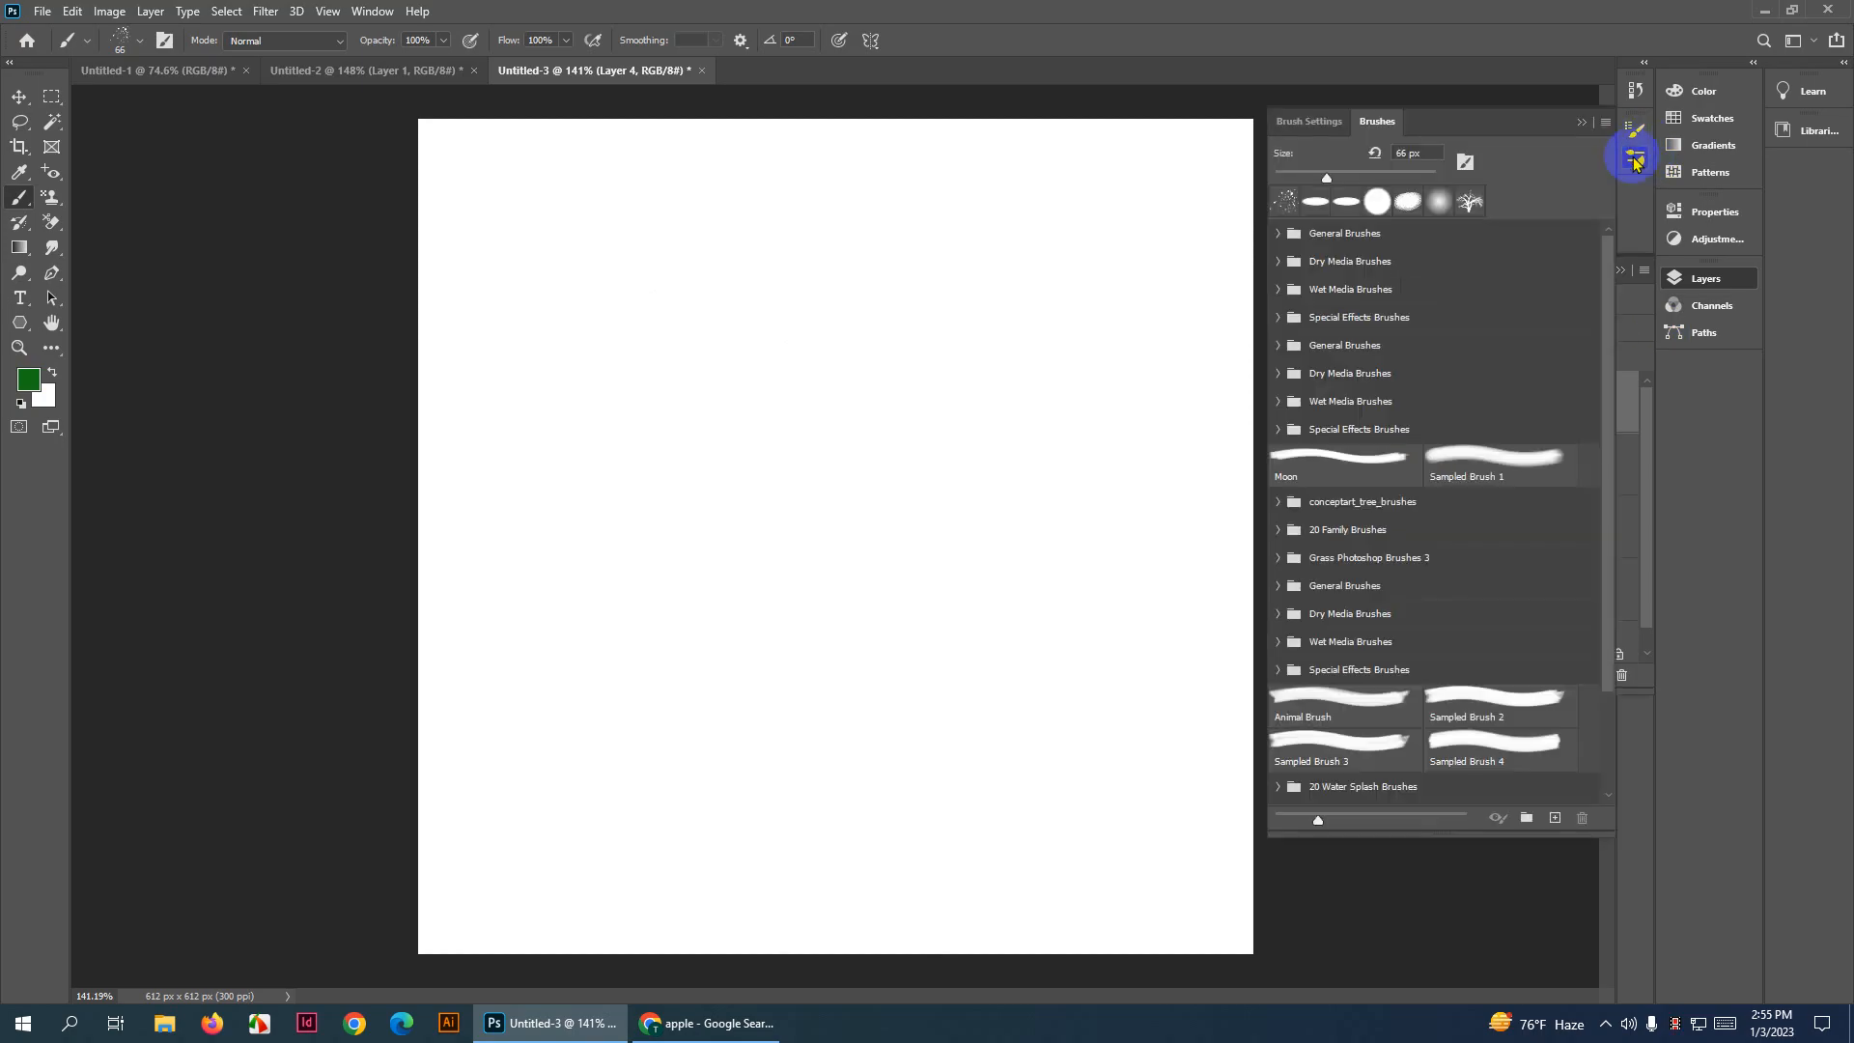
pyautogui.click(1311, 124)
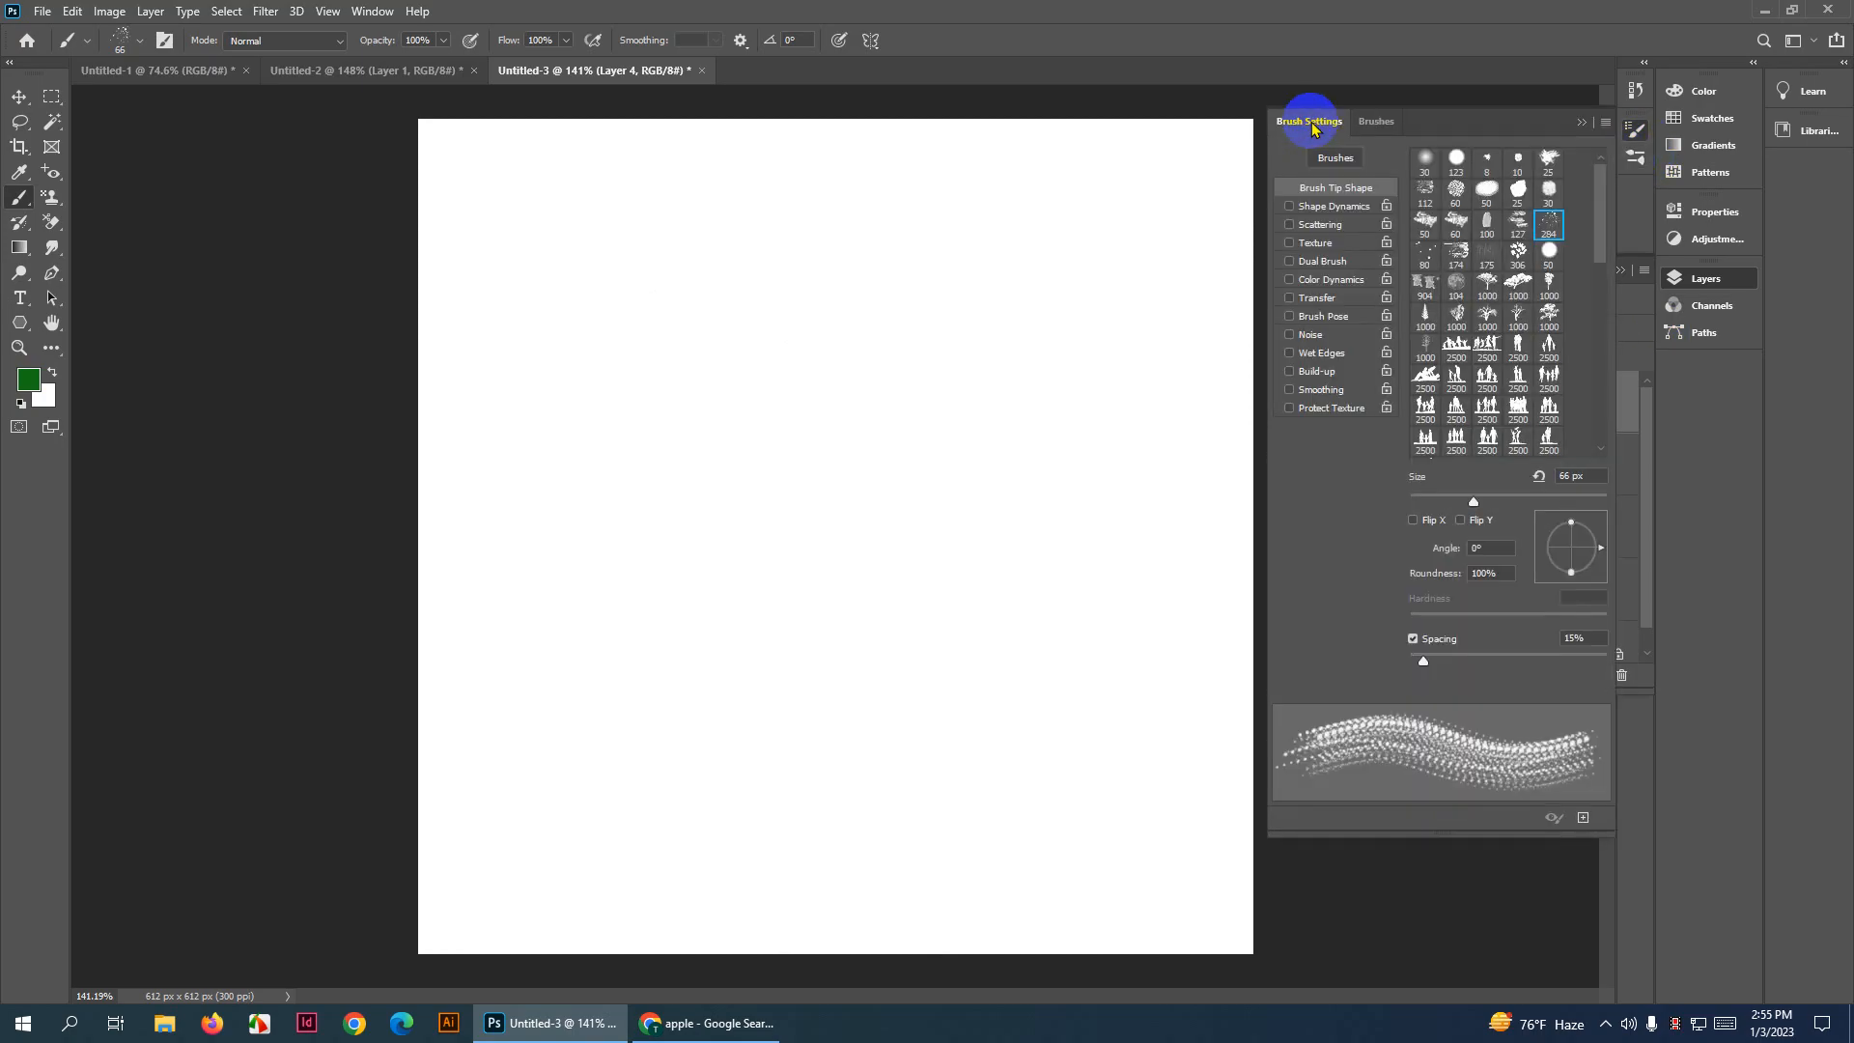
pyautogui.click(1318, 208)
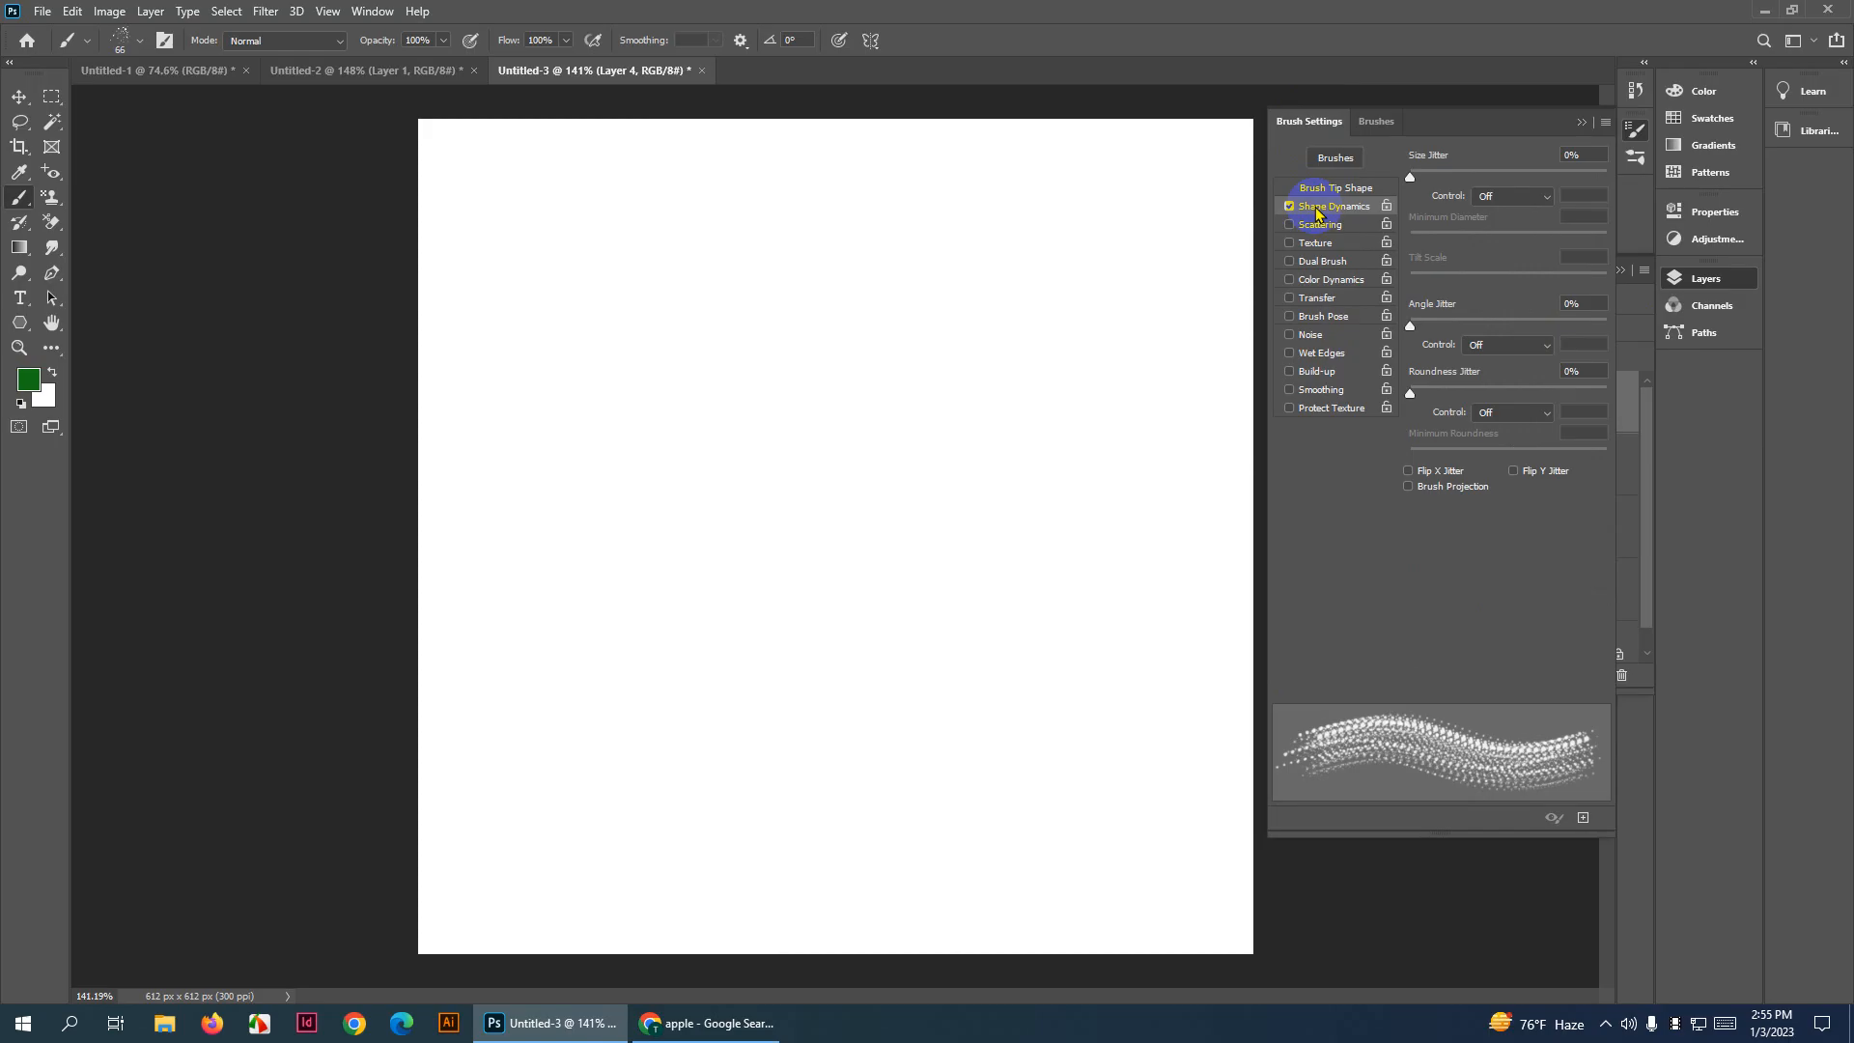
pyautogui.click(1315, 189)
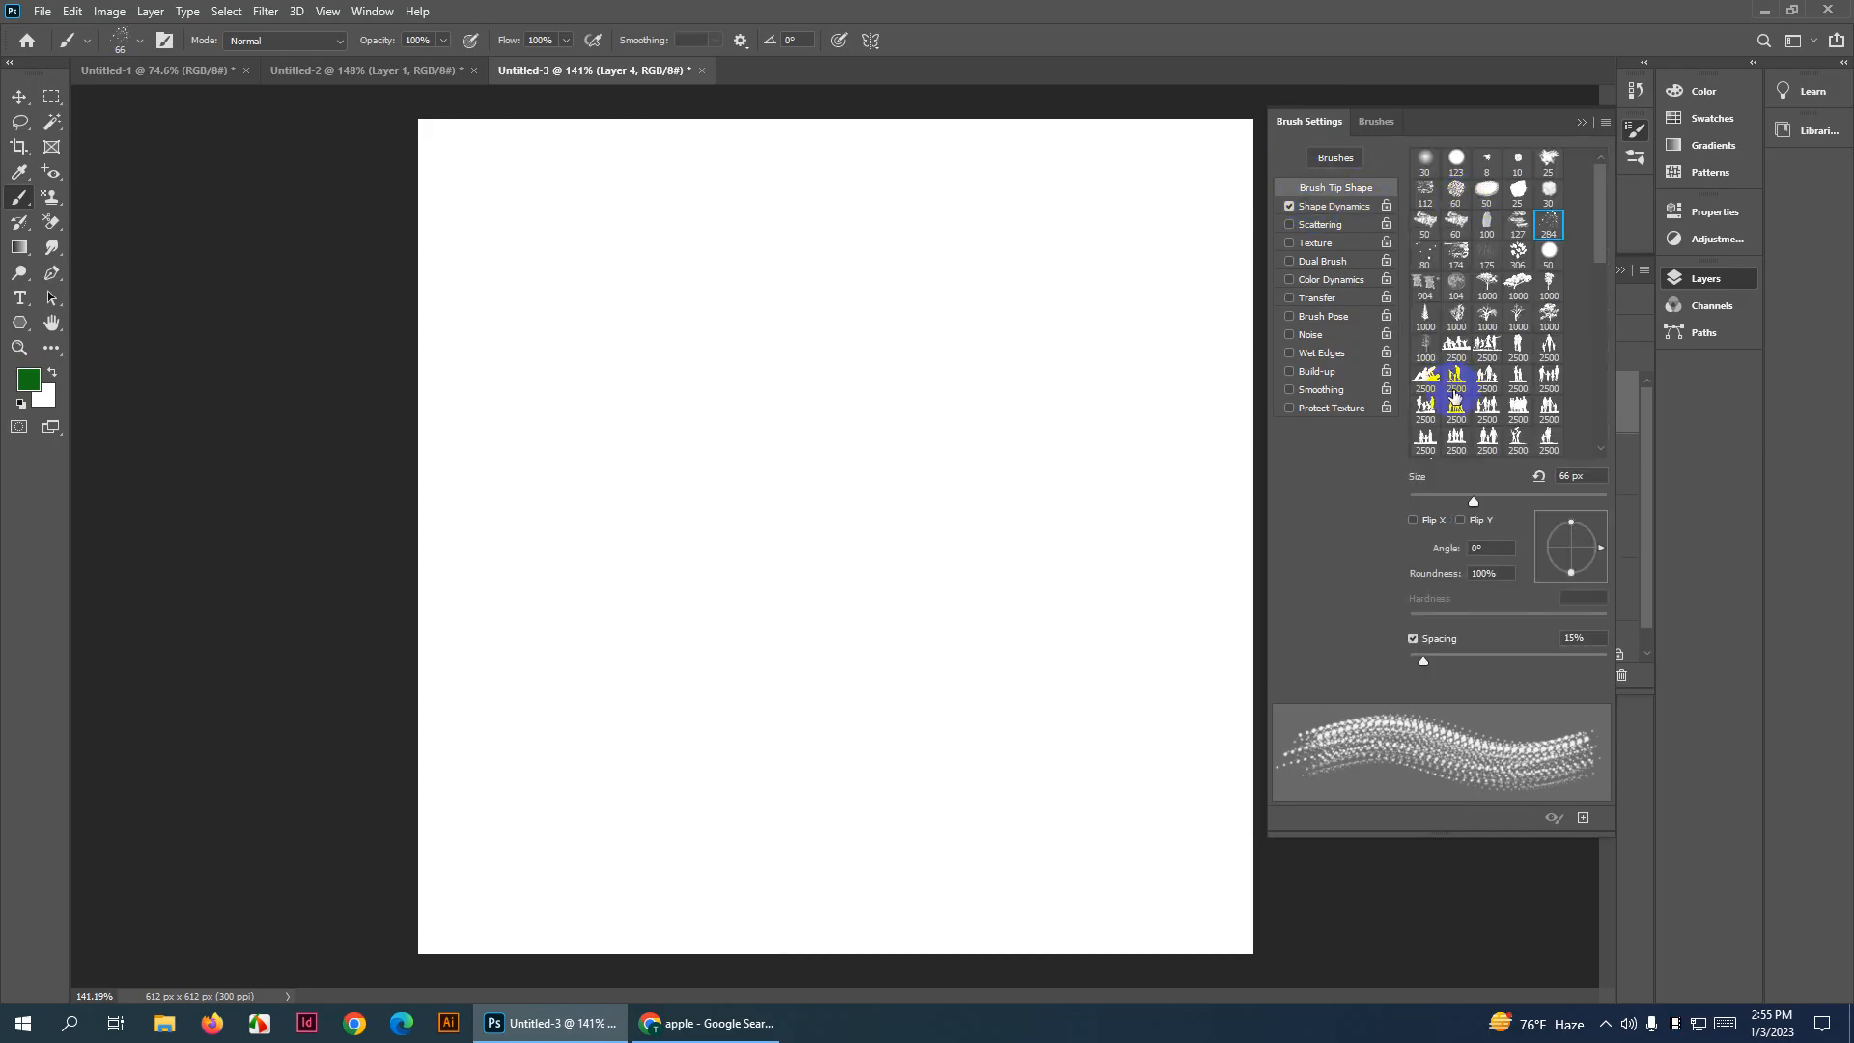
pyautogui.click(1427, 319)
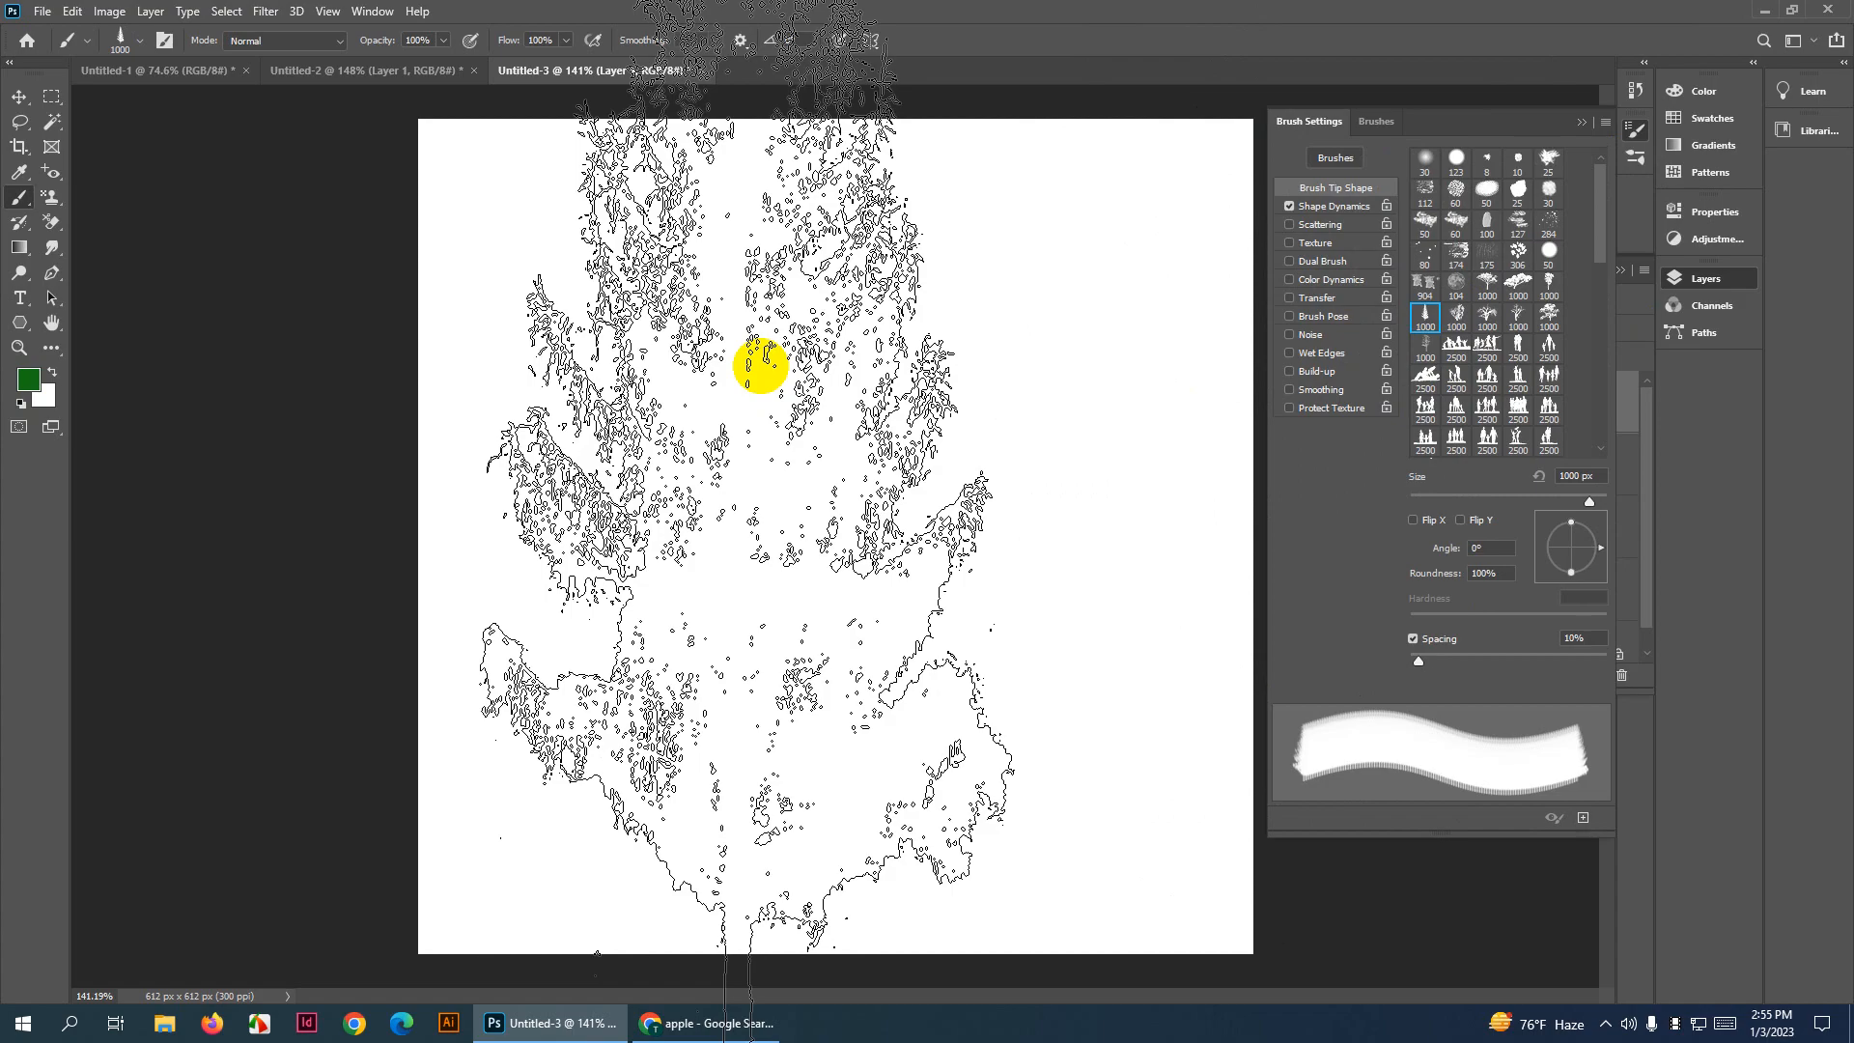
# Reduce the conifer brush to 140 px and set the foreground colour to bright green 00f858, undoing the test dab
pyautogui.keyDown('alt'); pyautogui.click(784, 340); pyautogui.keyUp('alt')
pyautogui.moveTo(779, 343)
pyautogui.mouseDown()
pyautogui.moveTo(898, 343)
pyautogui.moveTo(278, 399)
pyautogui.mouseUp()
pyautogui.click(29, 379)
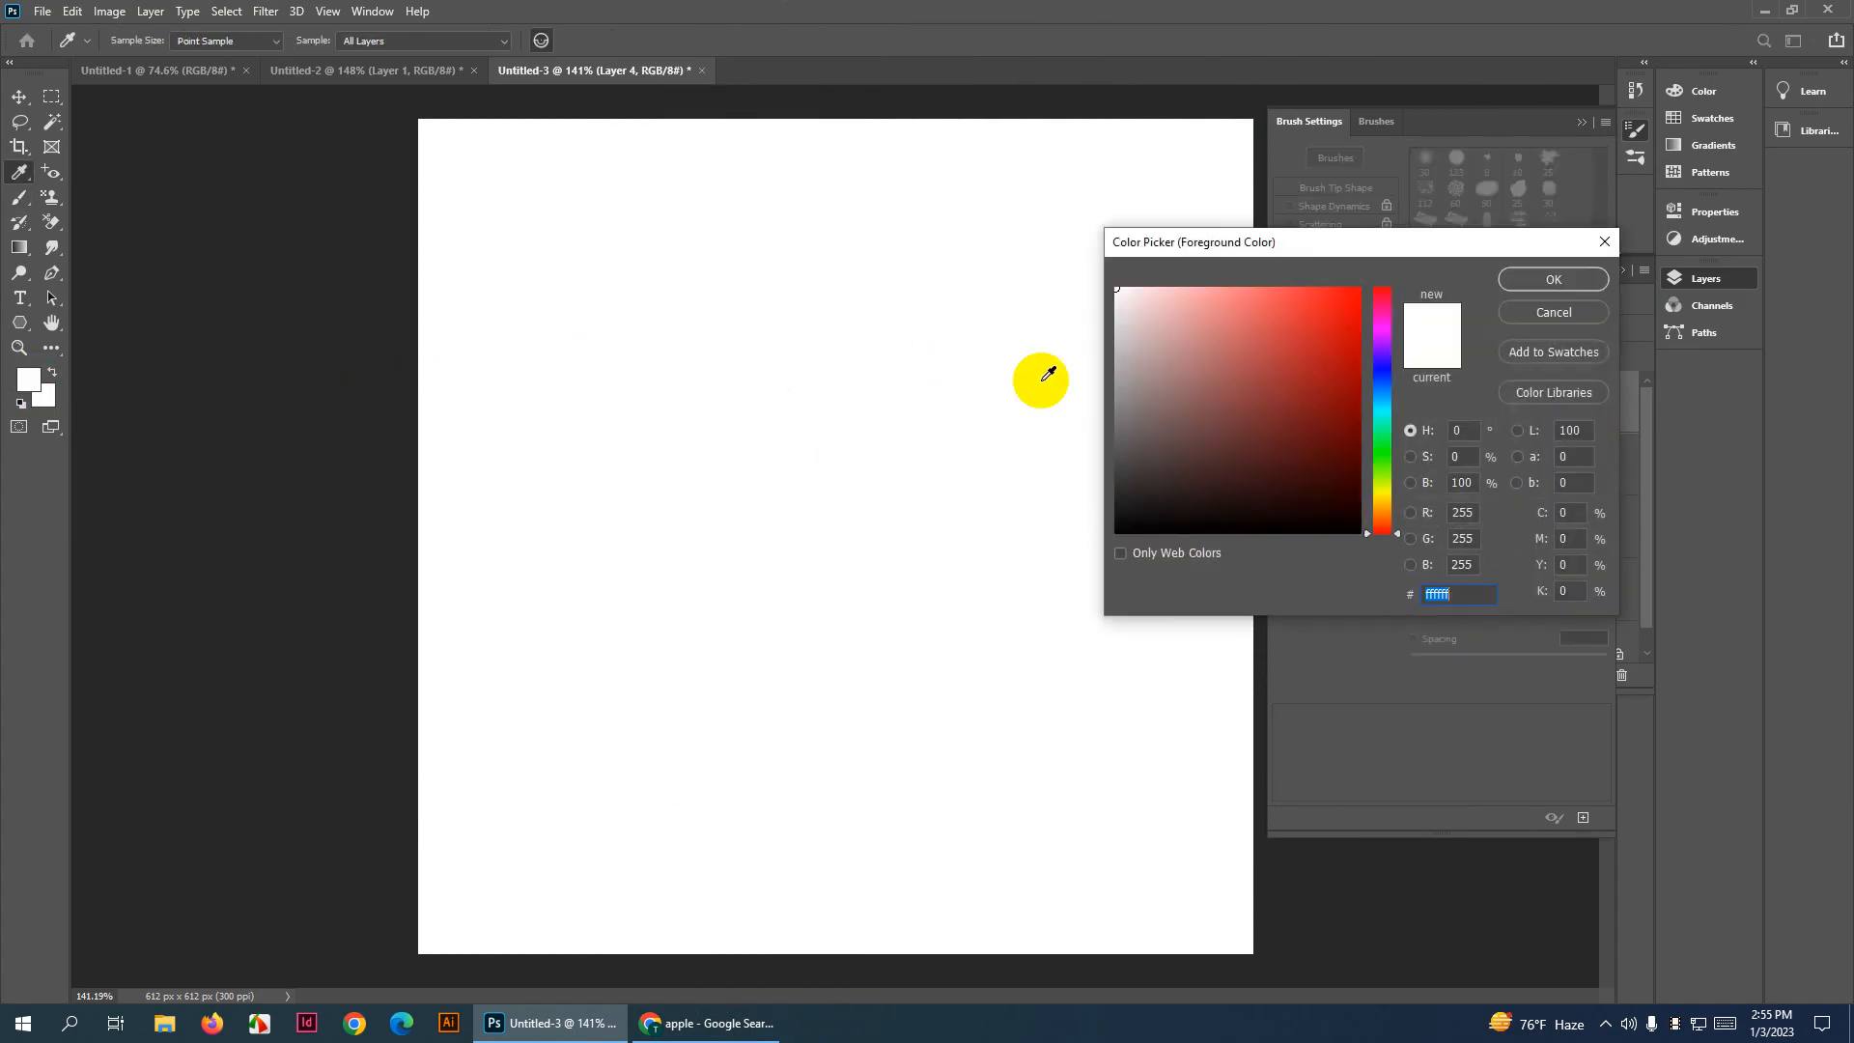
pyautogui.moveTo(1286, 354); pyautogui.dragTo(1361, 290)
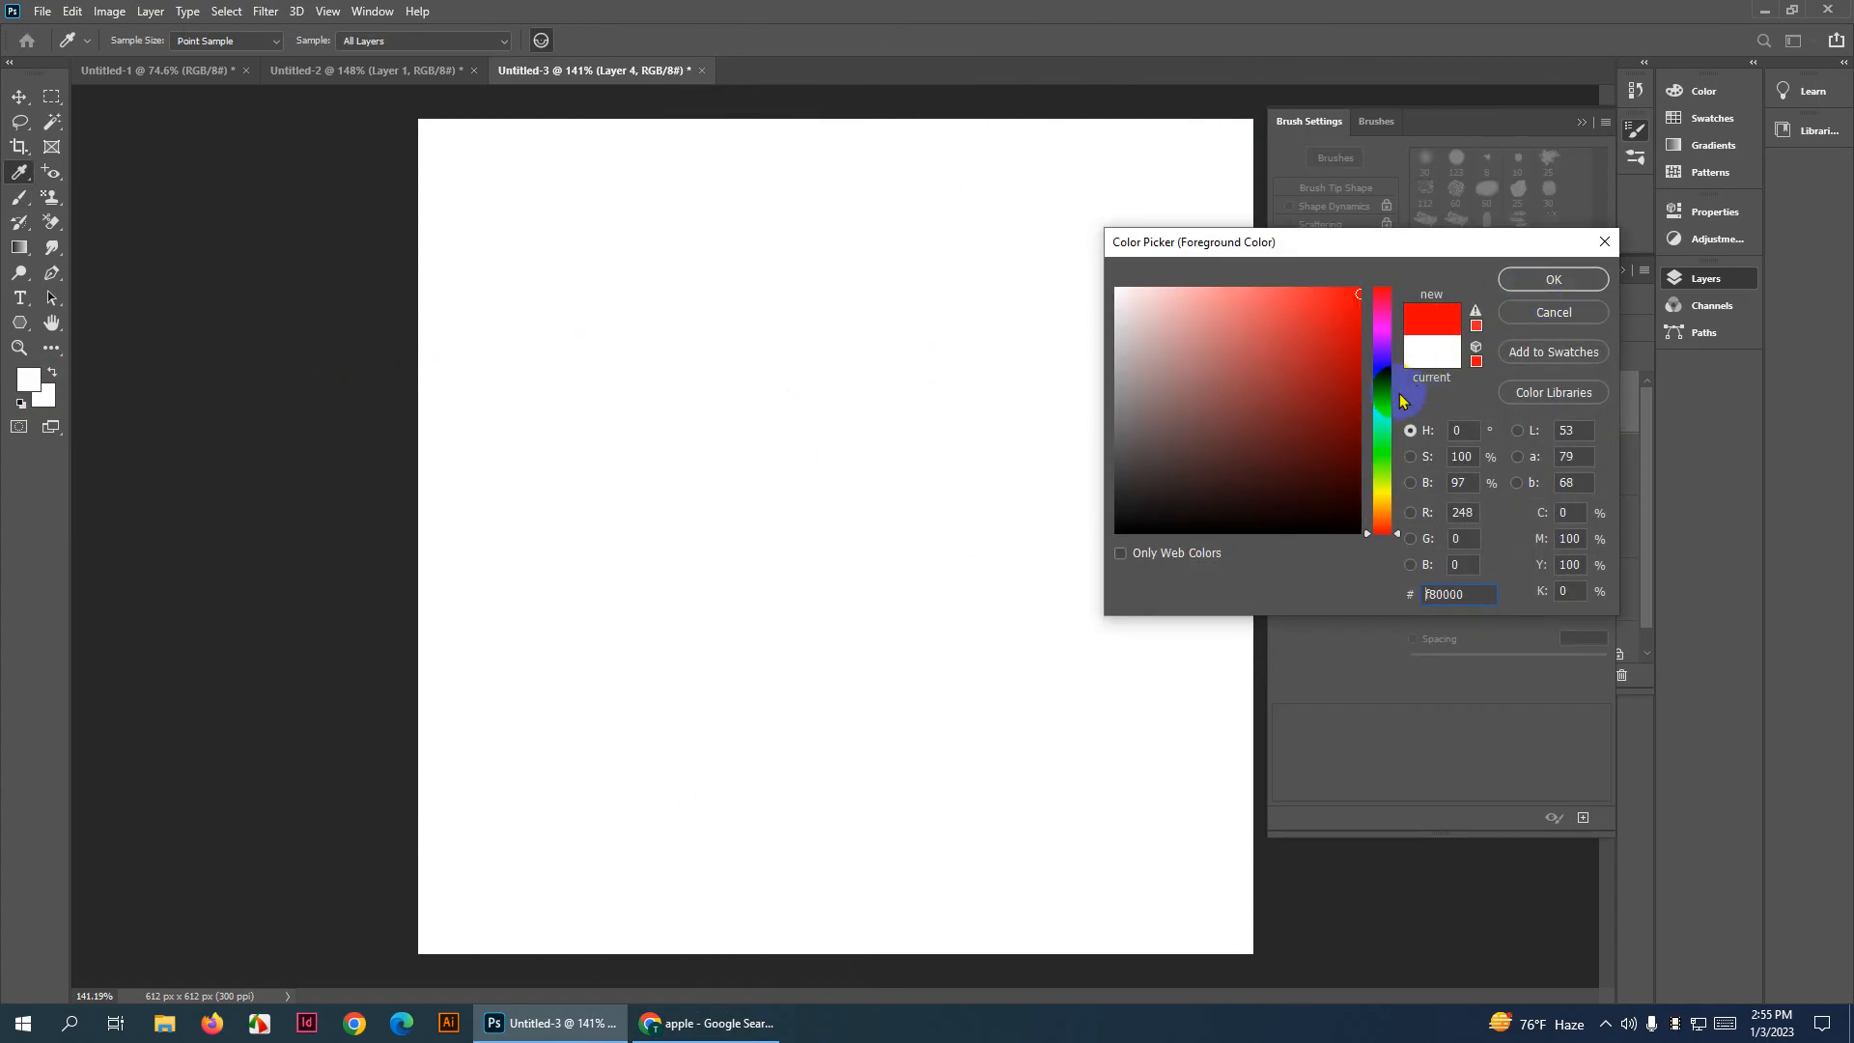
pyautogui.click(1383, 436)
pyautogui.click(1551, 280)
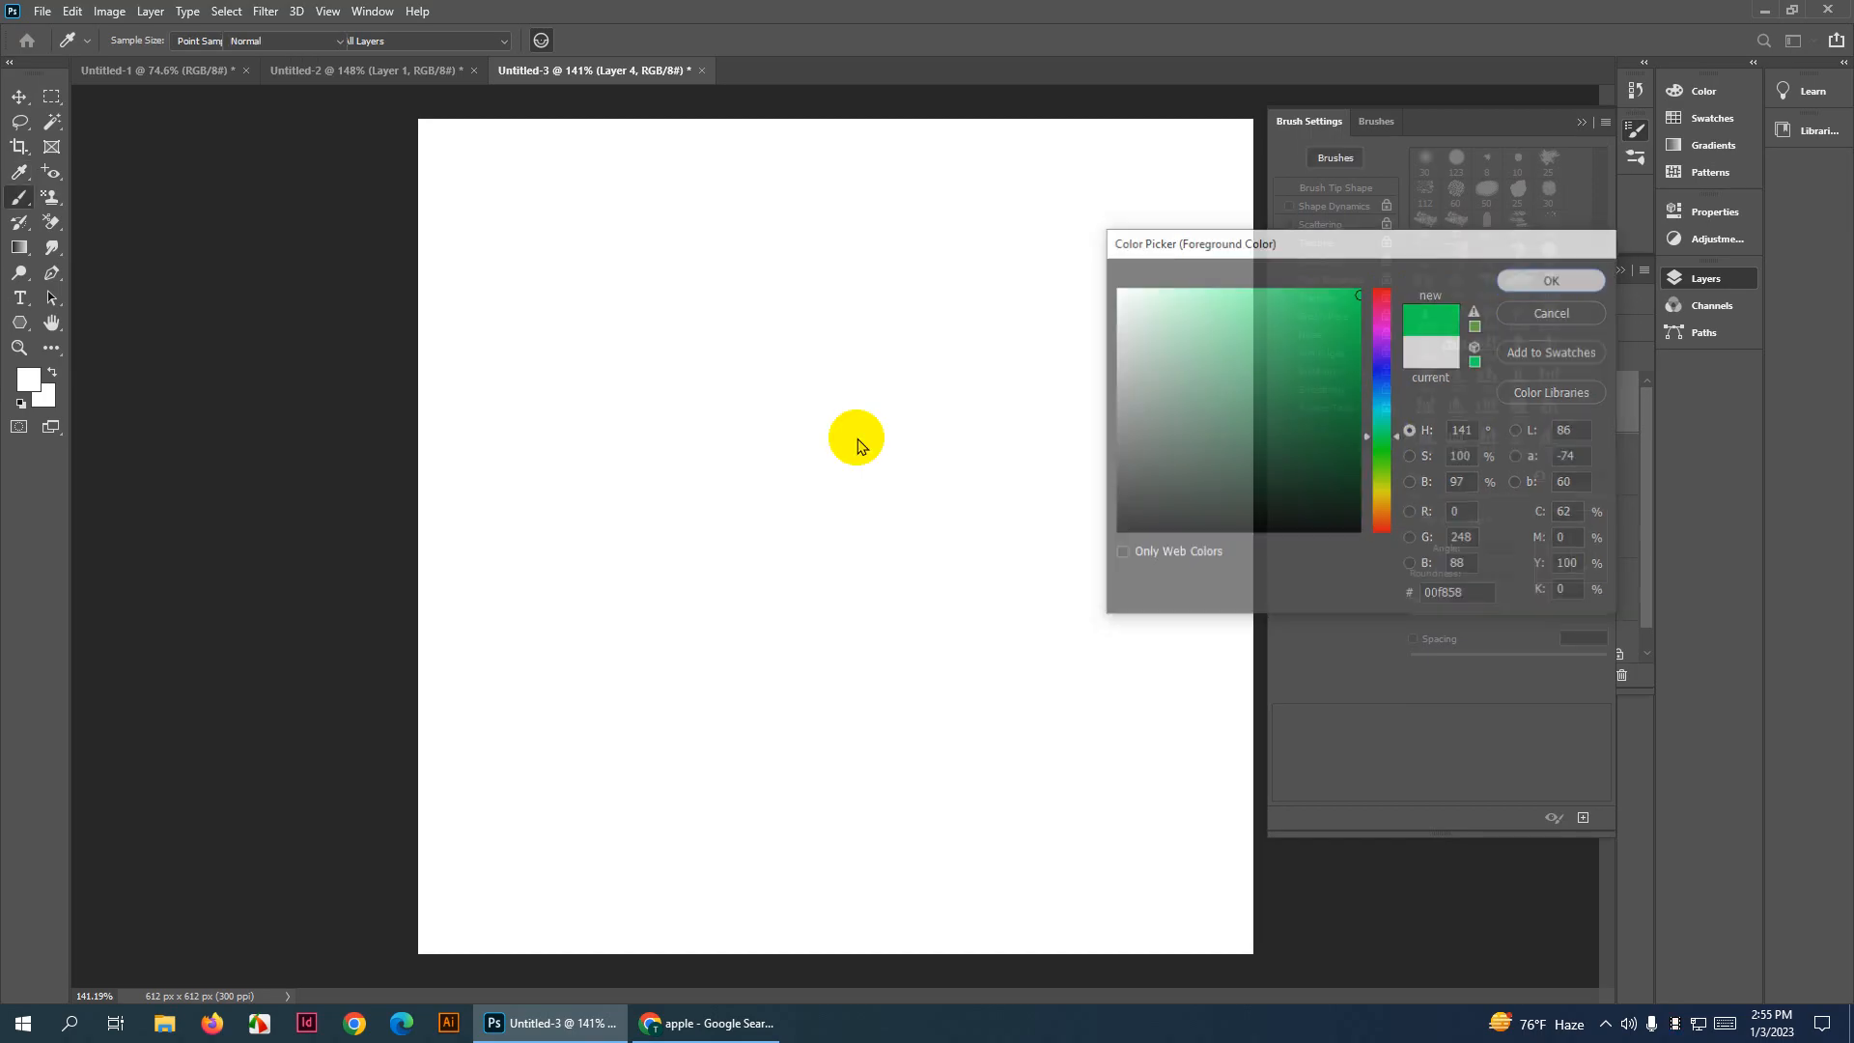
pyautogui.click(629, 425)
pyautogui.hotkey('ctrl', 'z')
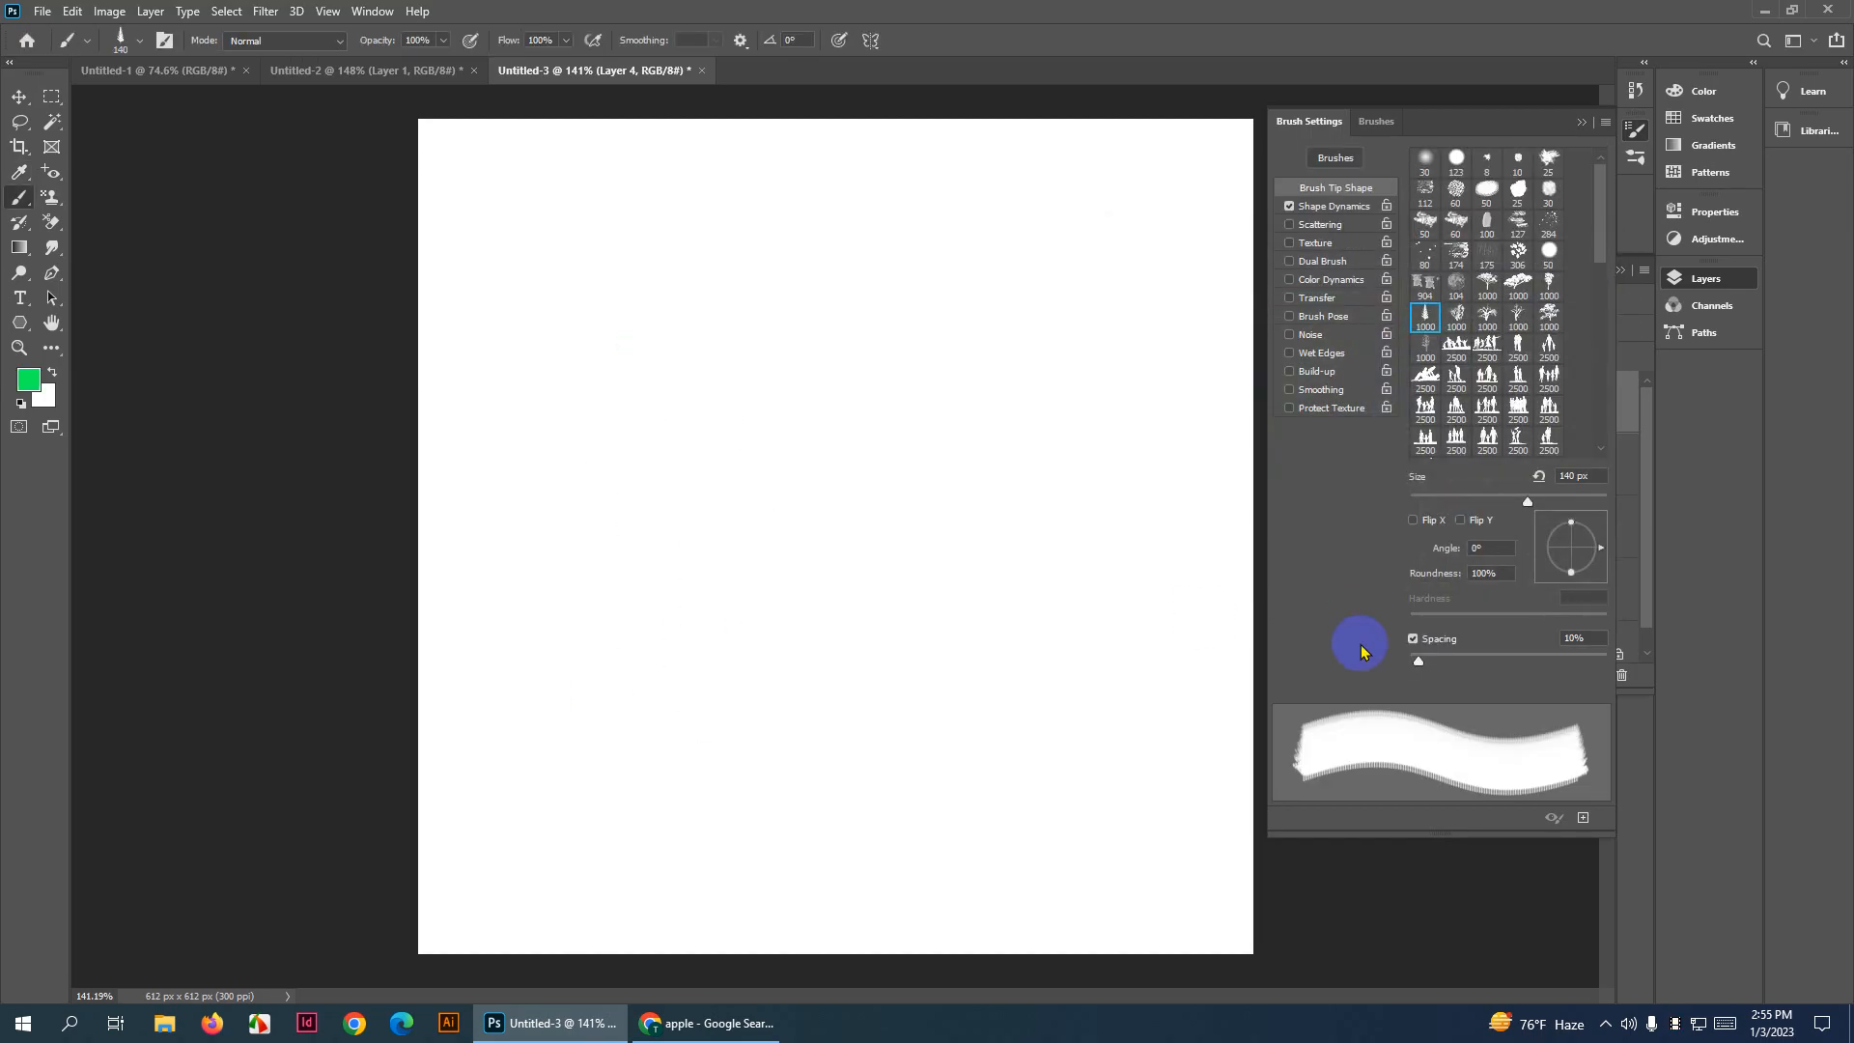
# Set the conifer brush's spacing to 145%, try several strokes of separated green trees, and undo them
pyautogui.moveTo(1418, 666); pyautogui.dragTo(1522, 662)
pyautogui.moveTo(1009, 738)
pyautogui.mouseDown()
pyautogui.moveTo(512, 559)
pyautogui.moveTo(672, 671)
pyautogui.mouseUp()
pyautogui.hotkey('ctrl', 'z')
pyautogui.moveTo(496, 552); pyautogui.dragTo(1055, 508)
pyautogui.hotkey('ctrl', 'z')
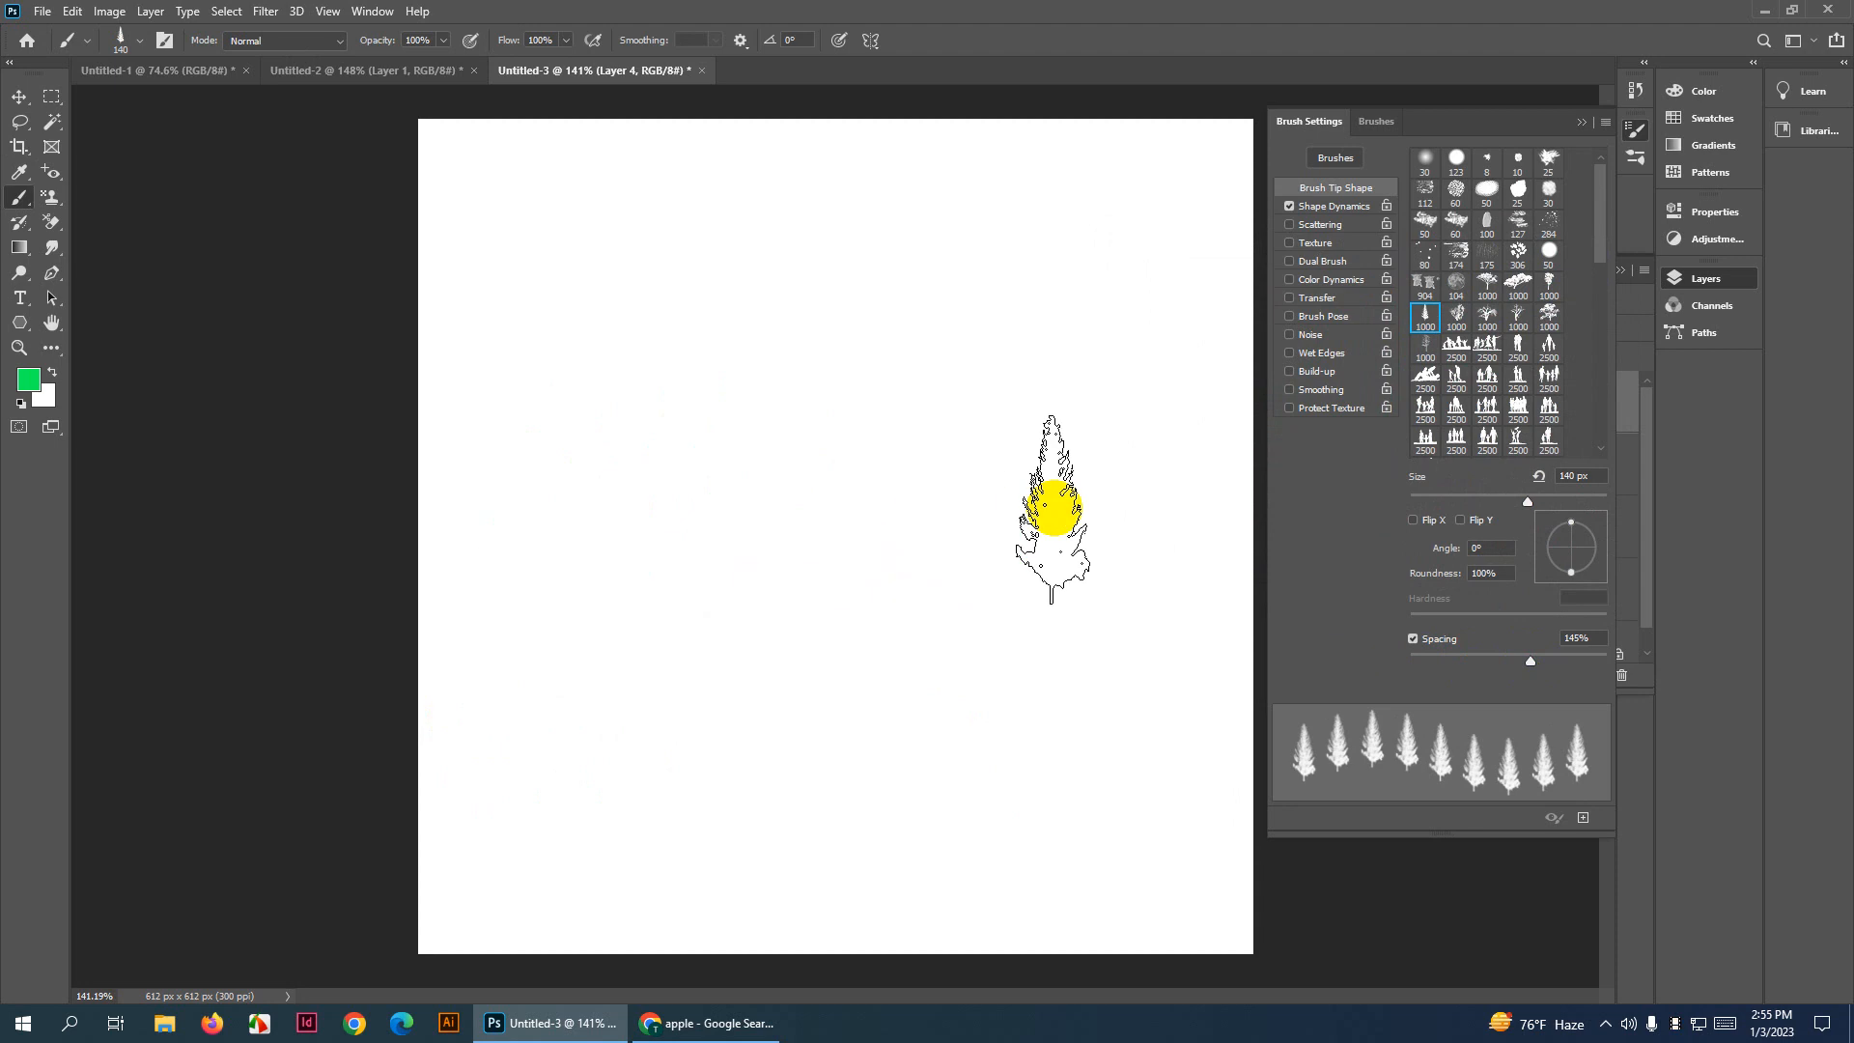
pyautogui.moveTo(1101, 338)
pyautogui.mouseDown()
pyautogui.moveTo(679, 405)
pyautogui.moveTo(542, 290)
pyautogui.moveTo(806, 463)
pyautogui.mouseUp()
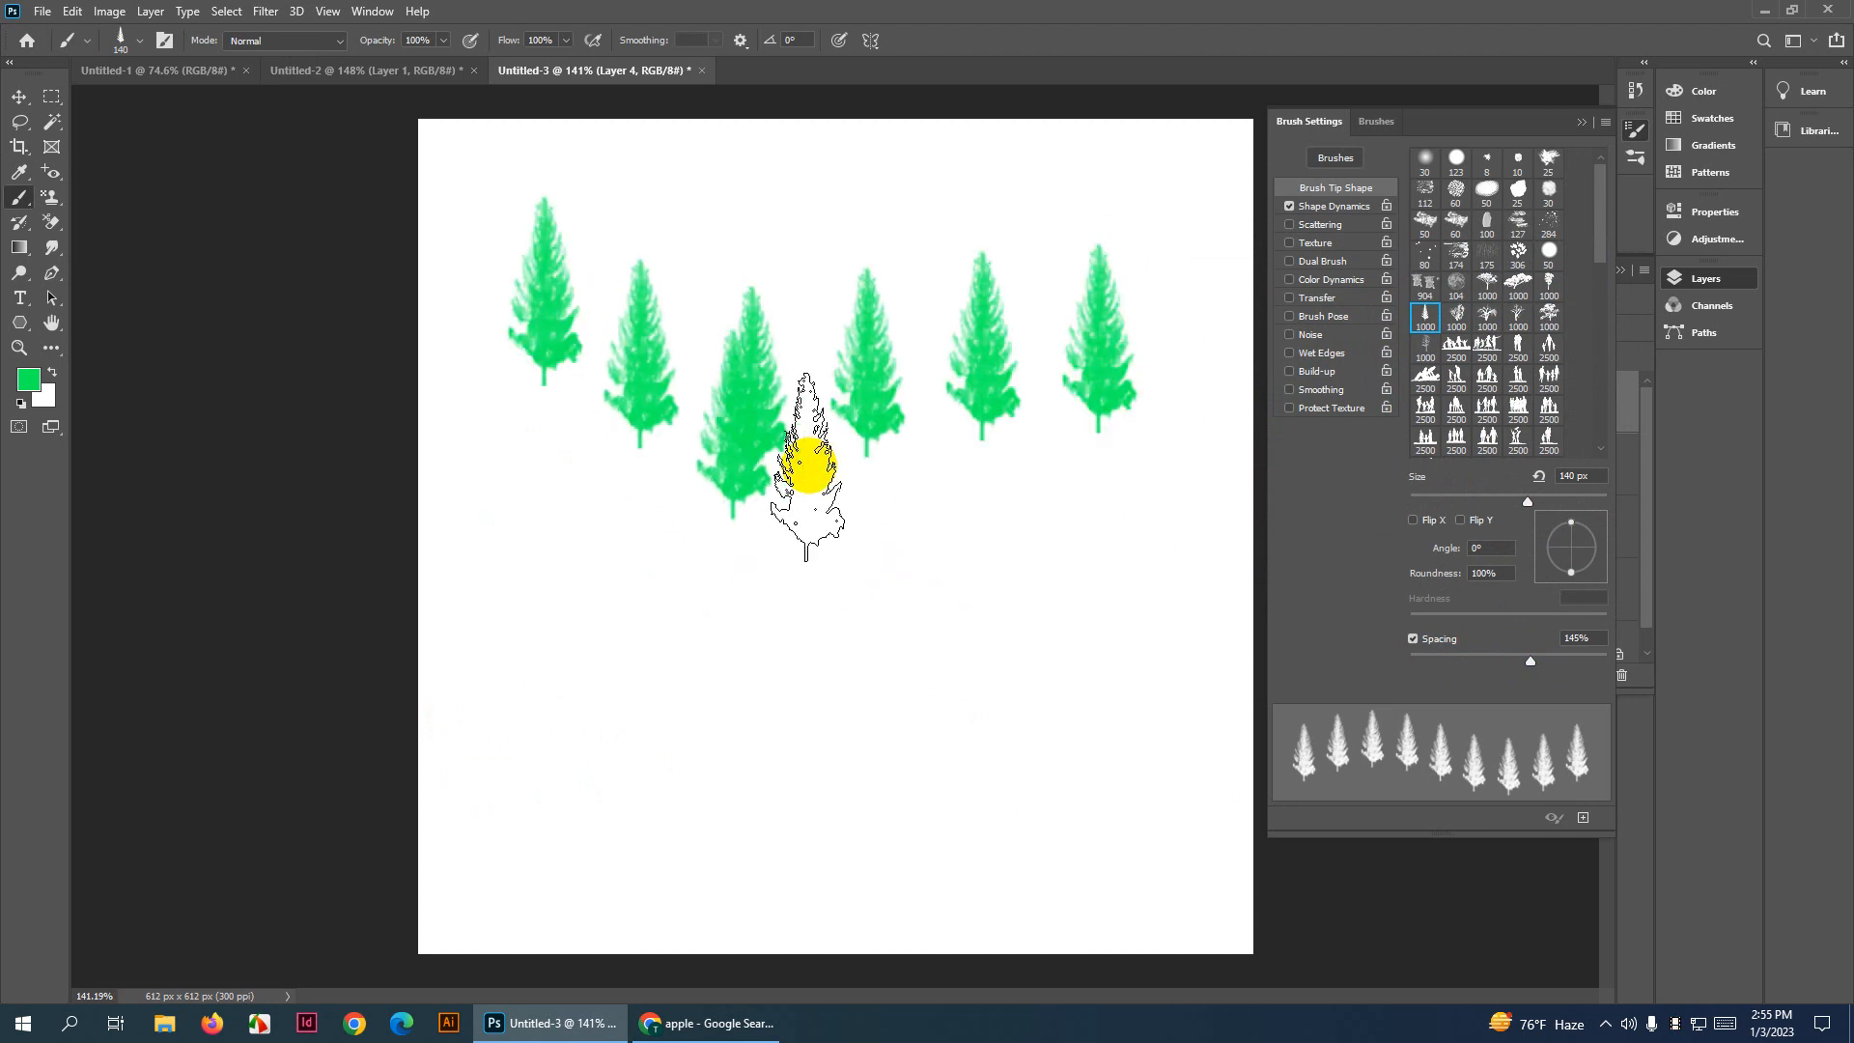
pyautogui.moveTo(1091, 529); pyautogui.dragTo(654, 712)
pyautogui.hotkey('ctrl', 'z')
pyautogui.hotkey('ctrl', 'z')
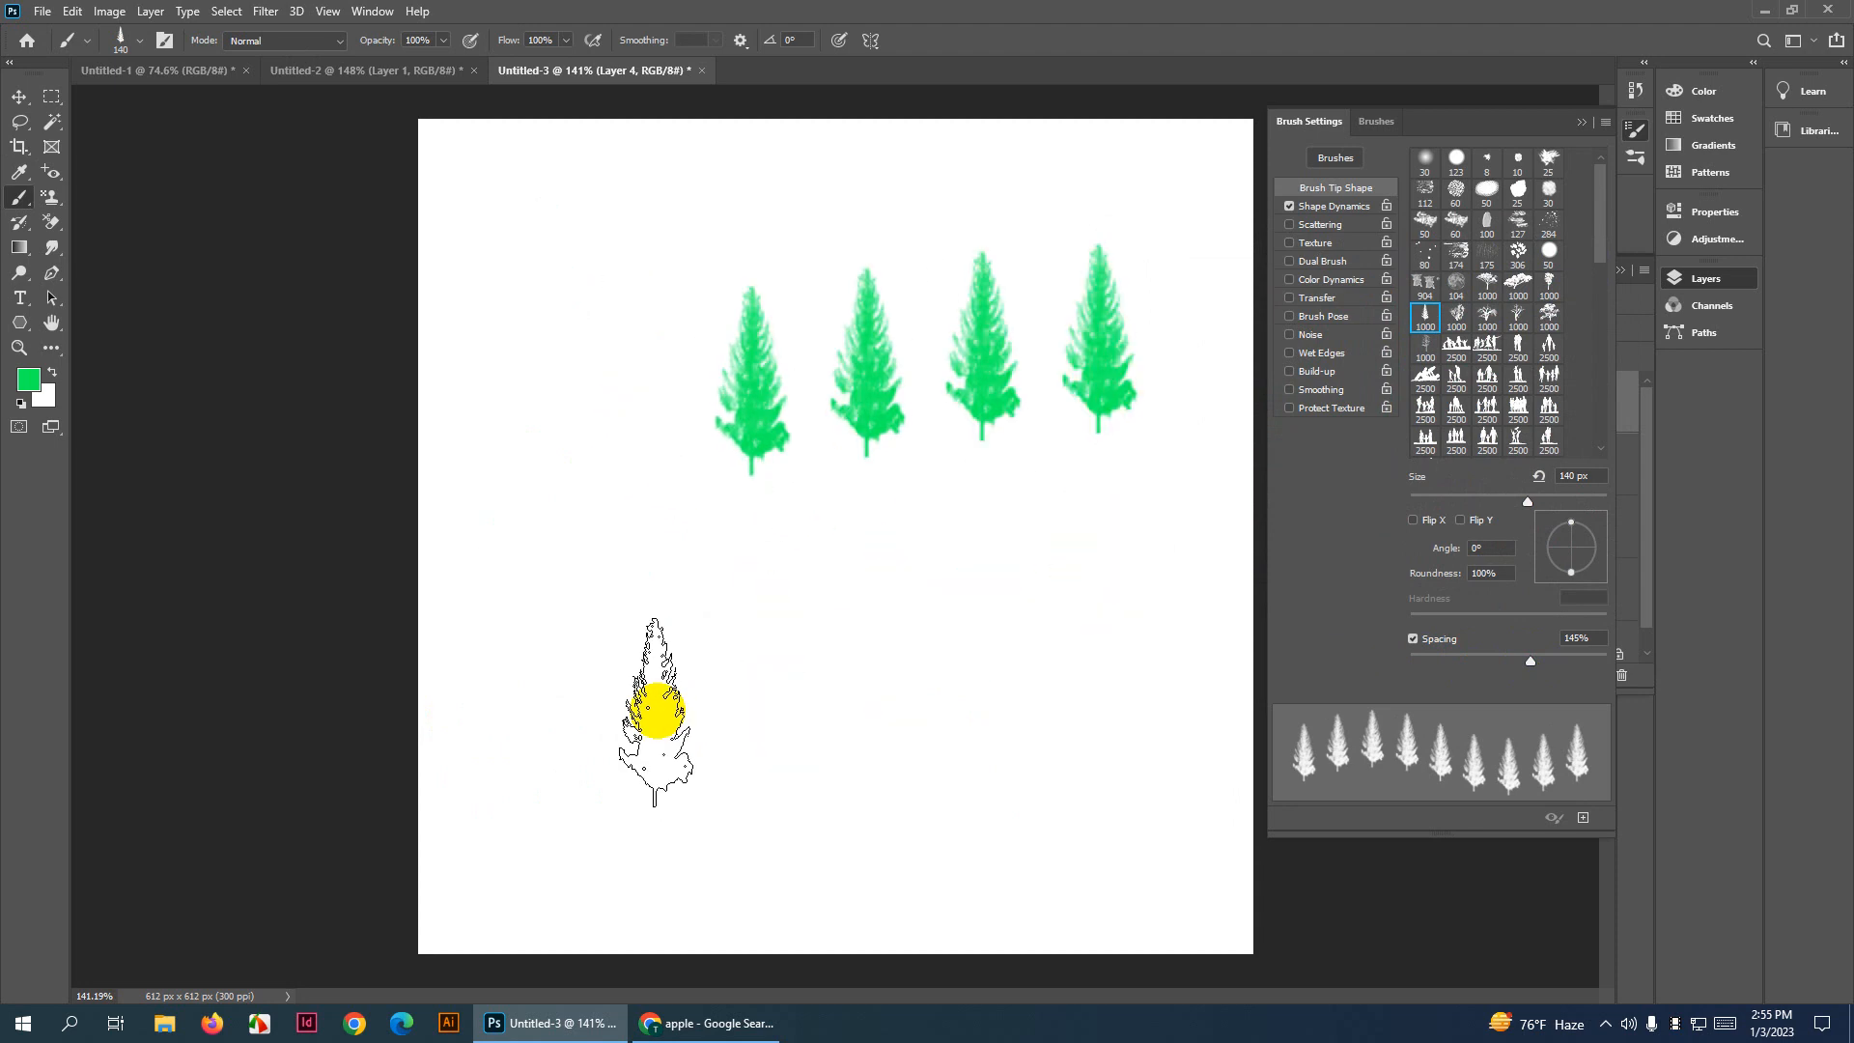
pyautogui.hotkey('ctrl', 'z')
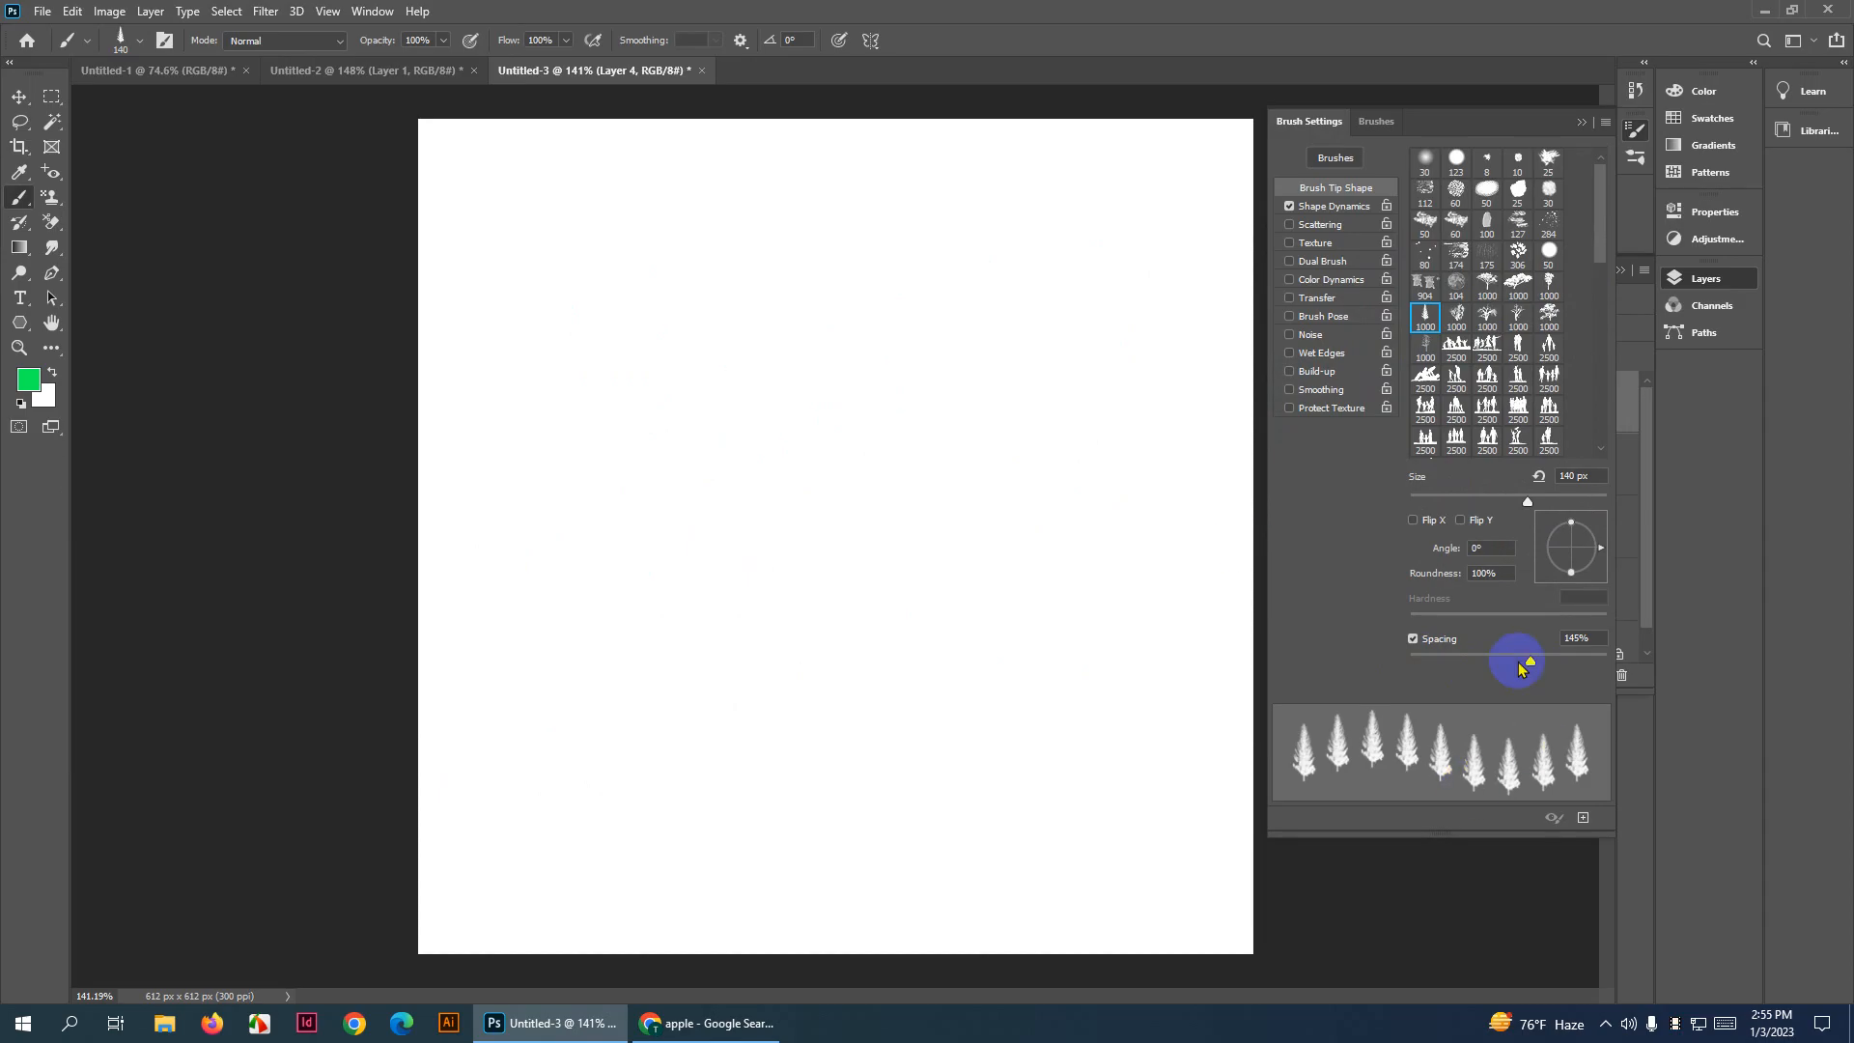
# Set the spacing to 143% and the size jitter to 89%, paint a winding row of trees, and undo it
pyautogui.moveTo(1528, 667); pyautogui.dragTo(1526, 666)
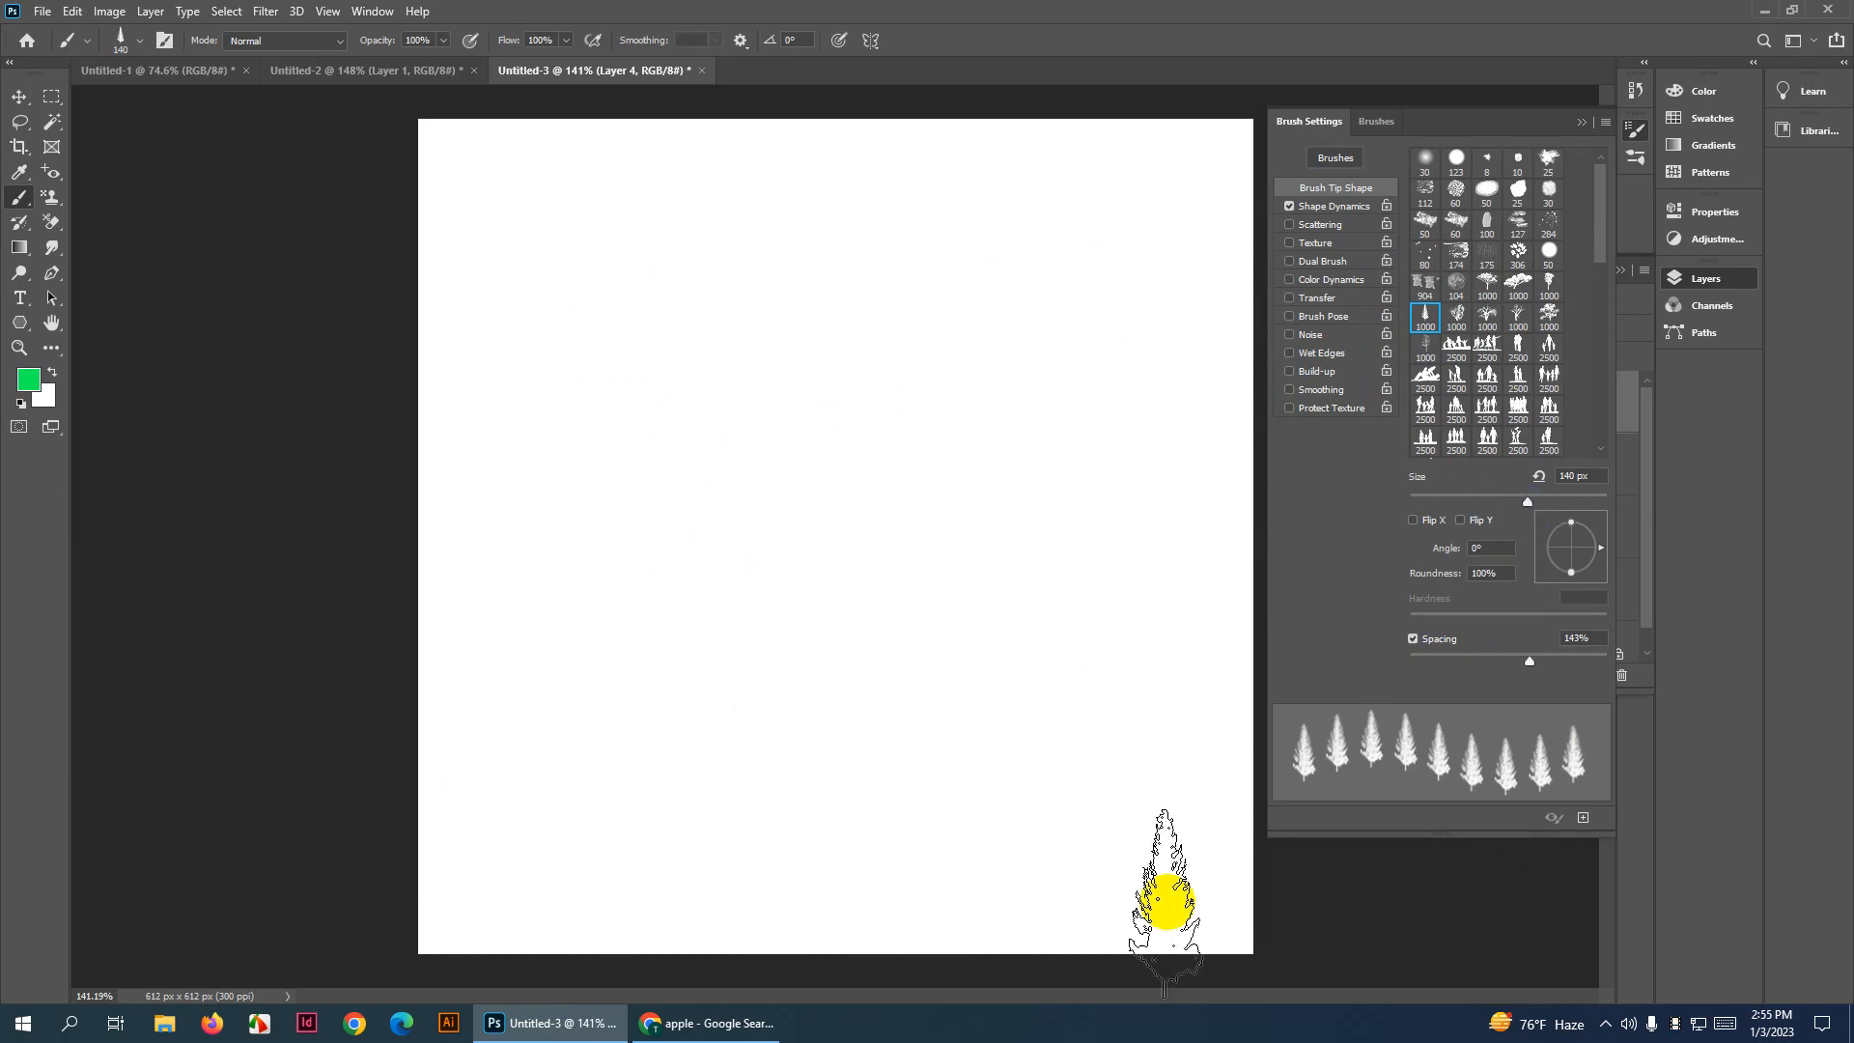
pyautogui.click(1313, 210)
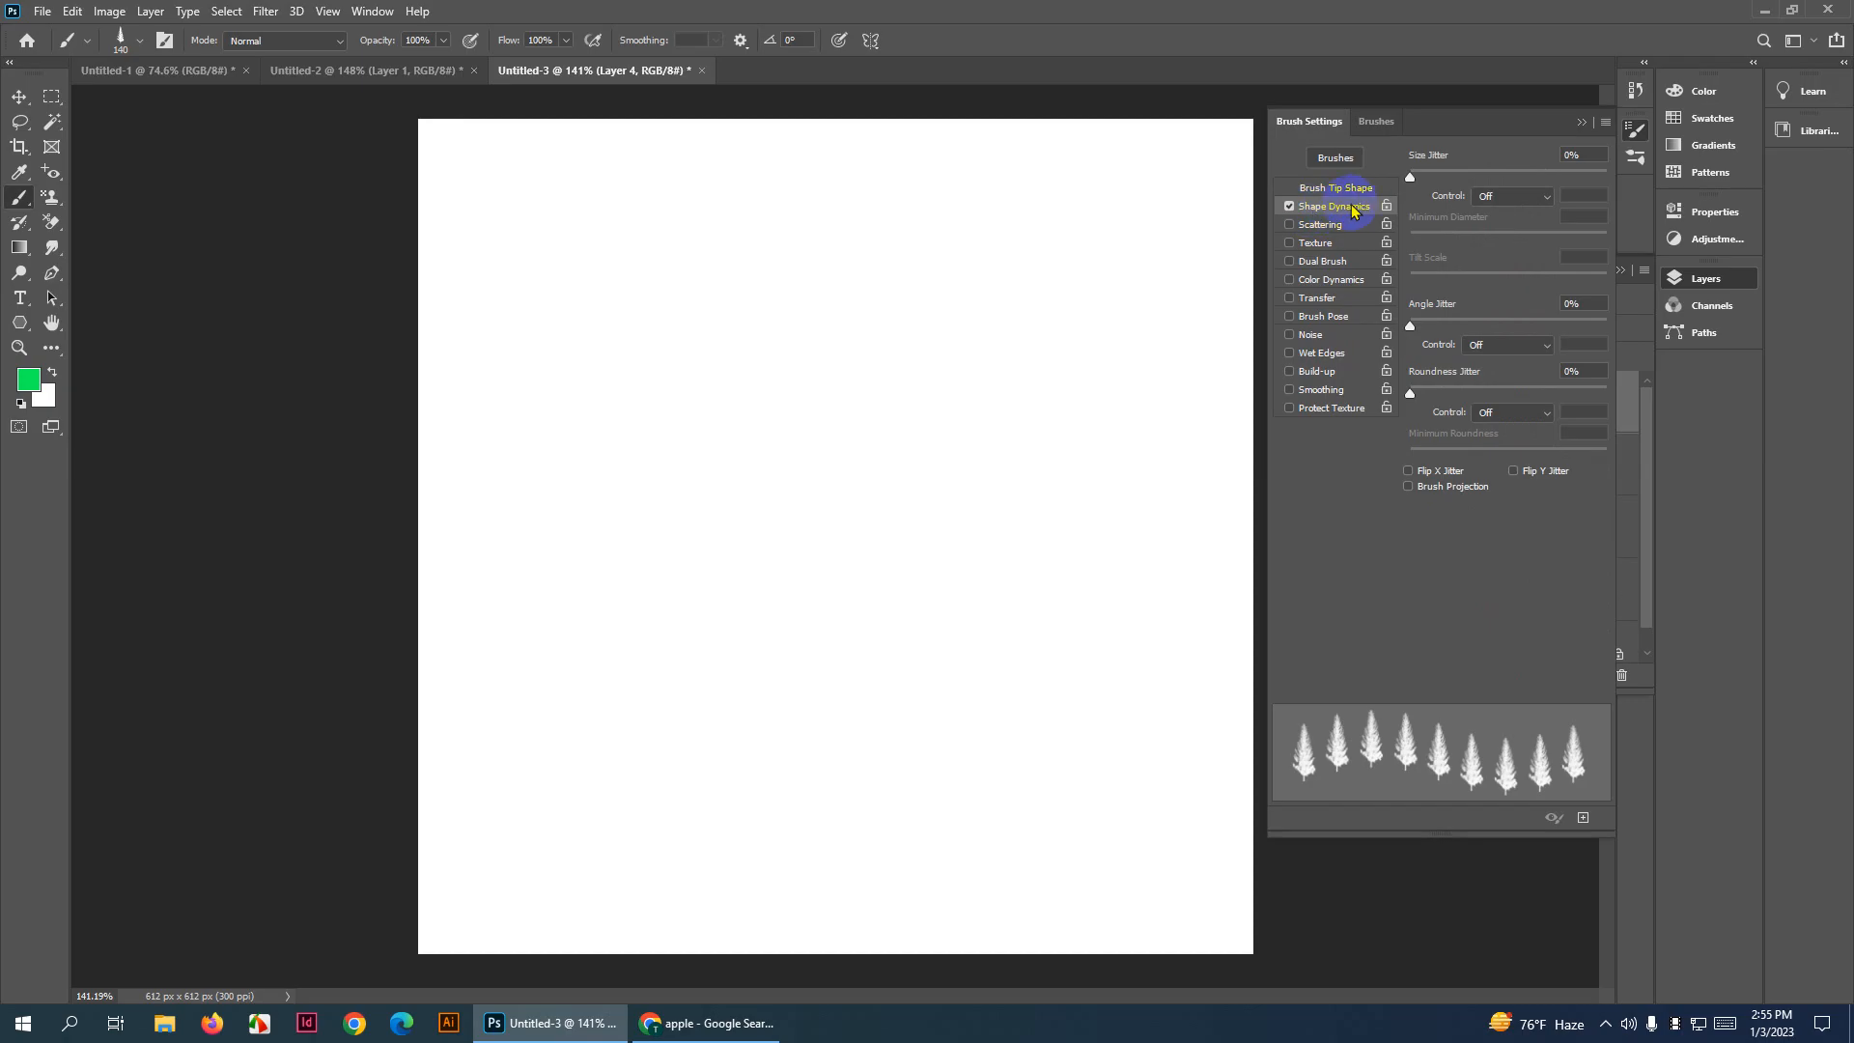
pyautogui.moveTo(1409, 182)
pyautogui.mouseDown()
pyautogui.moveTo(1652, 193)
pyautogui.moveTo(1556, 192)
pyautogui.moveTo(1584, 194)
pyautogui.mouseUp()
pyautogui.moveTo(488, 455)
pyautogui.mouseDown()
pyautogui.moveTo(683, 469)
pyautogui.moveTo(918, 383)
pyautogui.moveTo(1101, 663)
pyautogui.moveTo(815, 736)
pyautogui.moveTo(467, 866)
pyautogui.mouseUp()
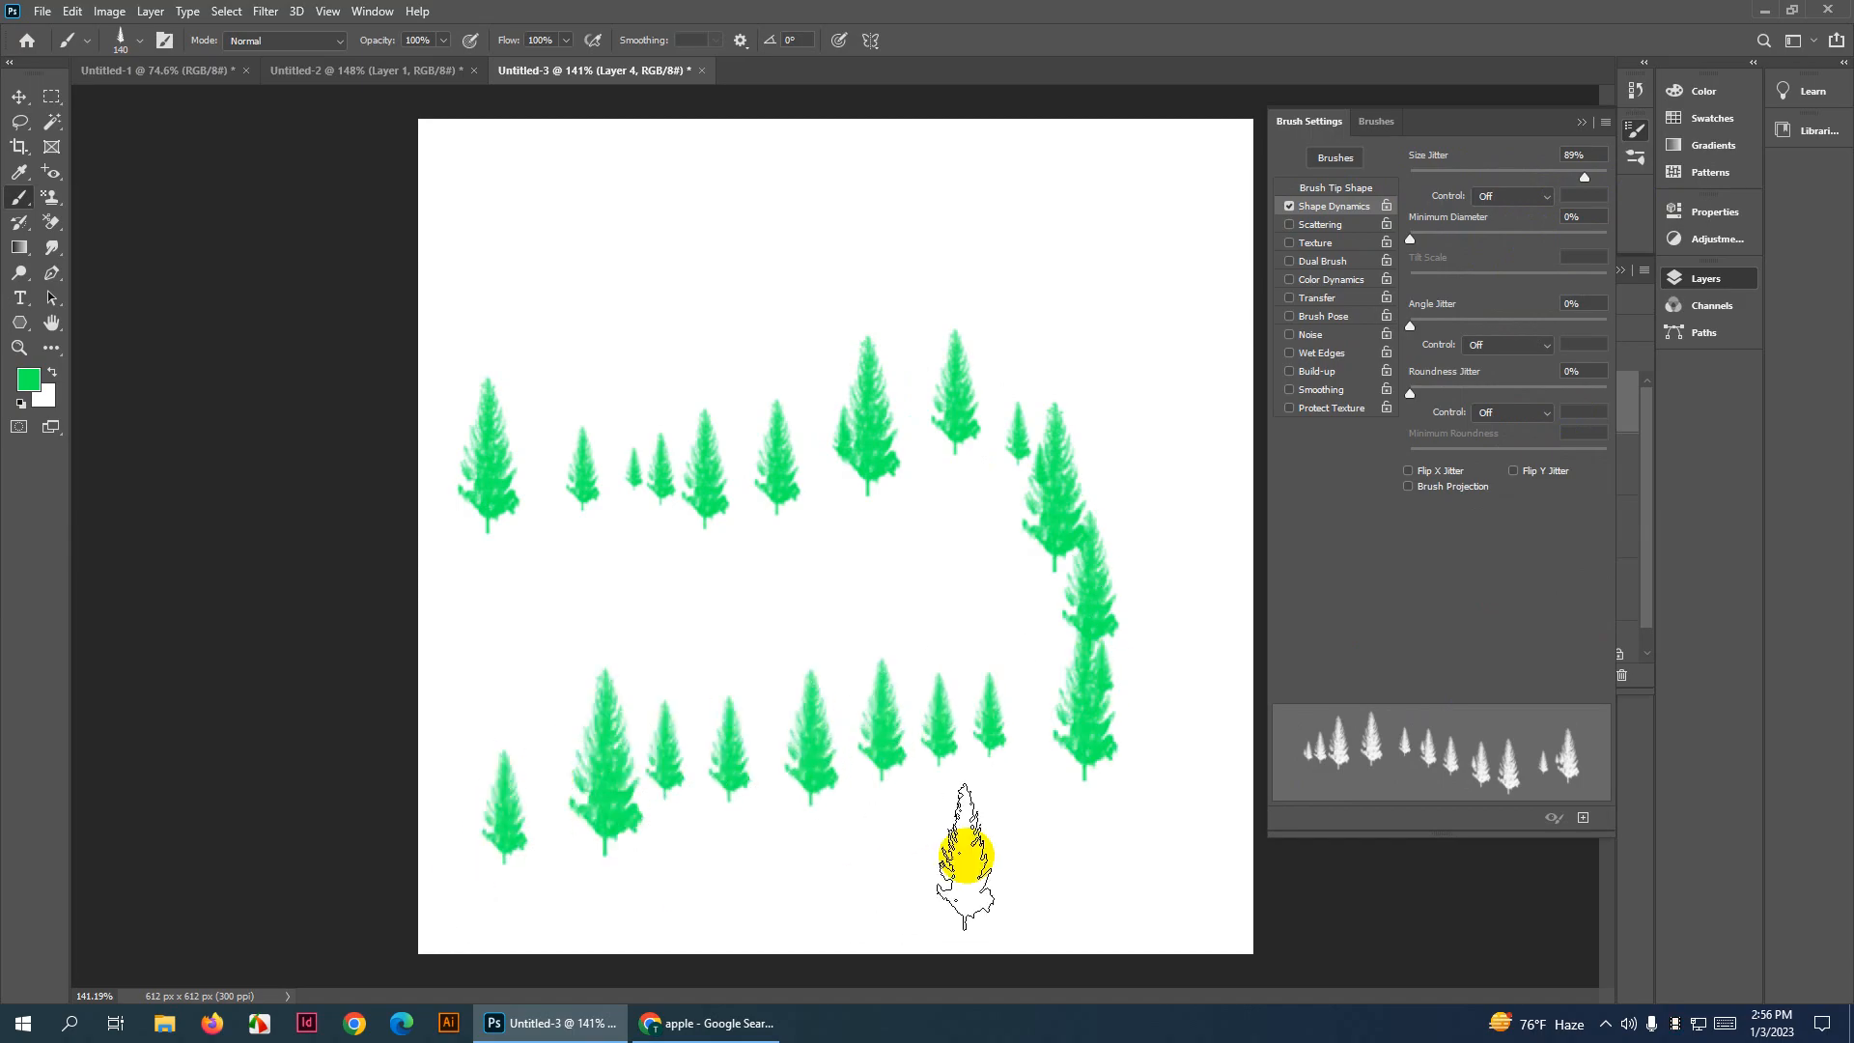
pyautogui.hotkey('ctrl', 'z')
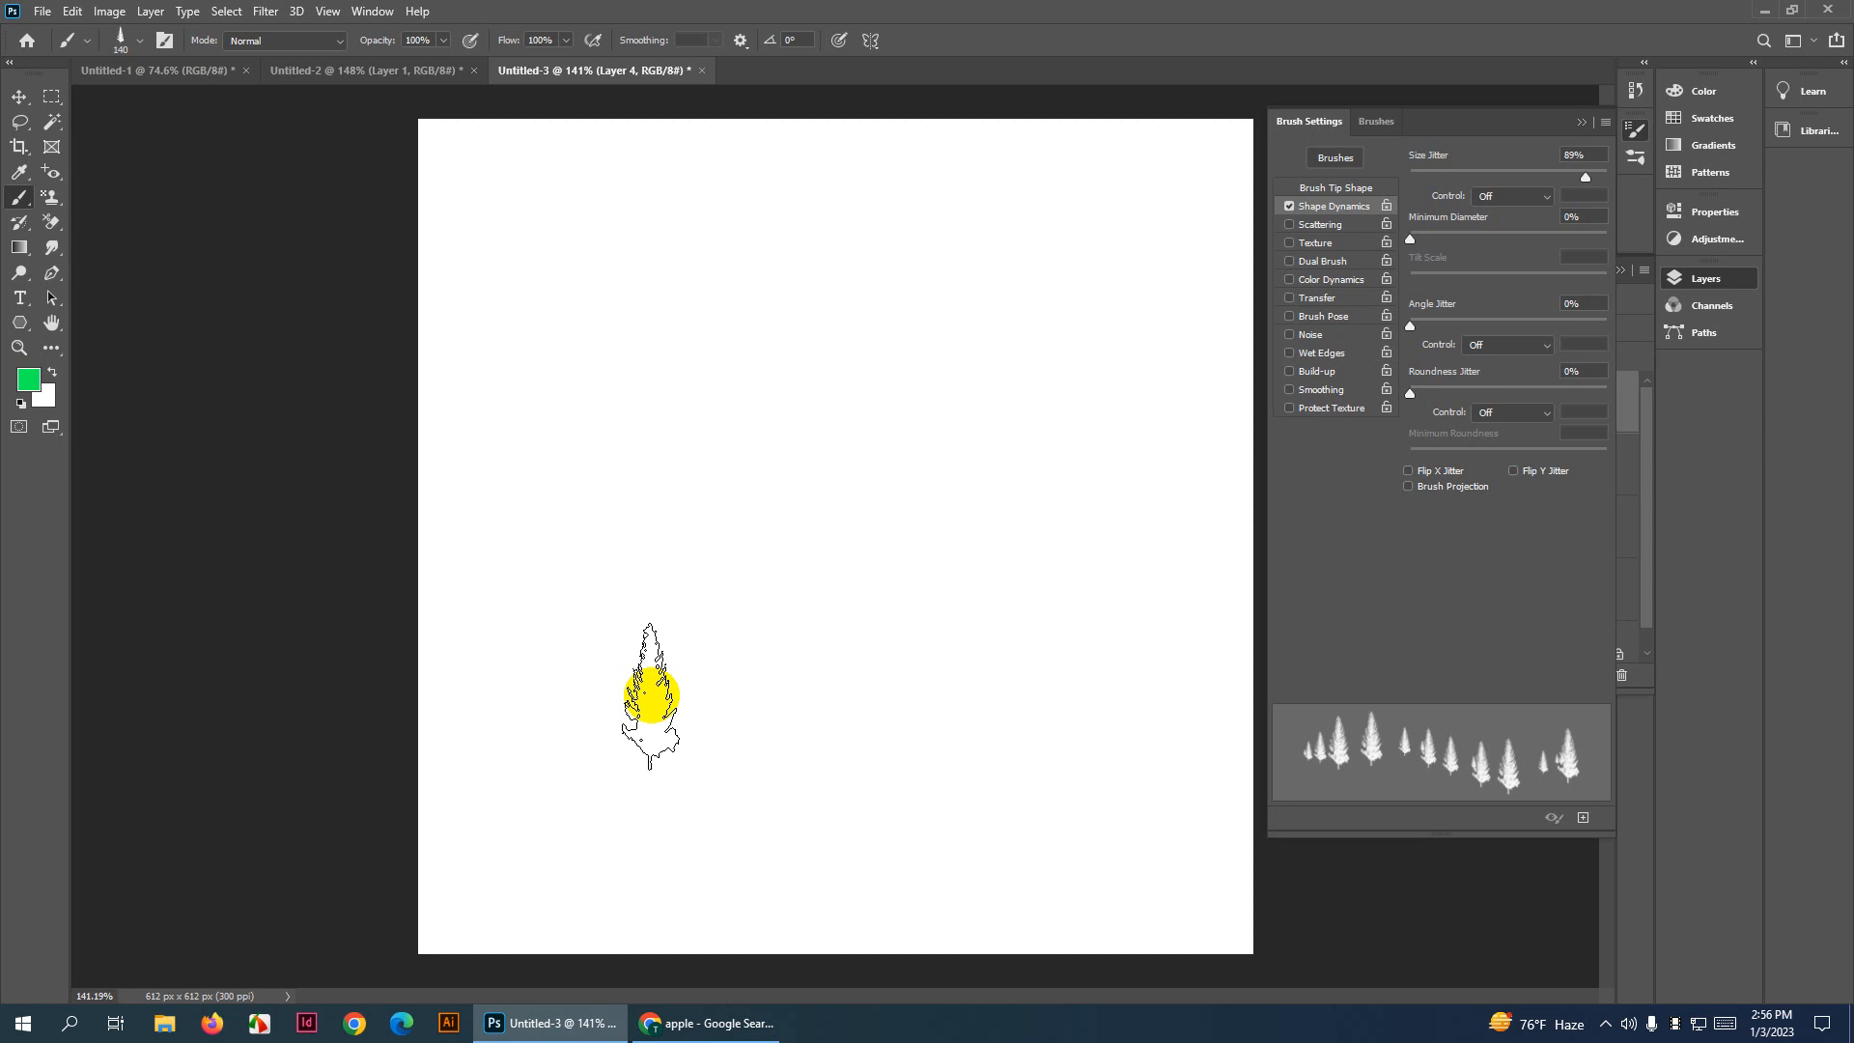
# Lasso a freehand selection of the canvas's lower part with a hilly, peaked upper edge
pyautogui.press('l')
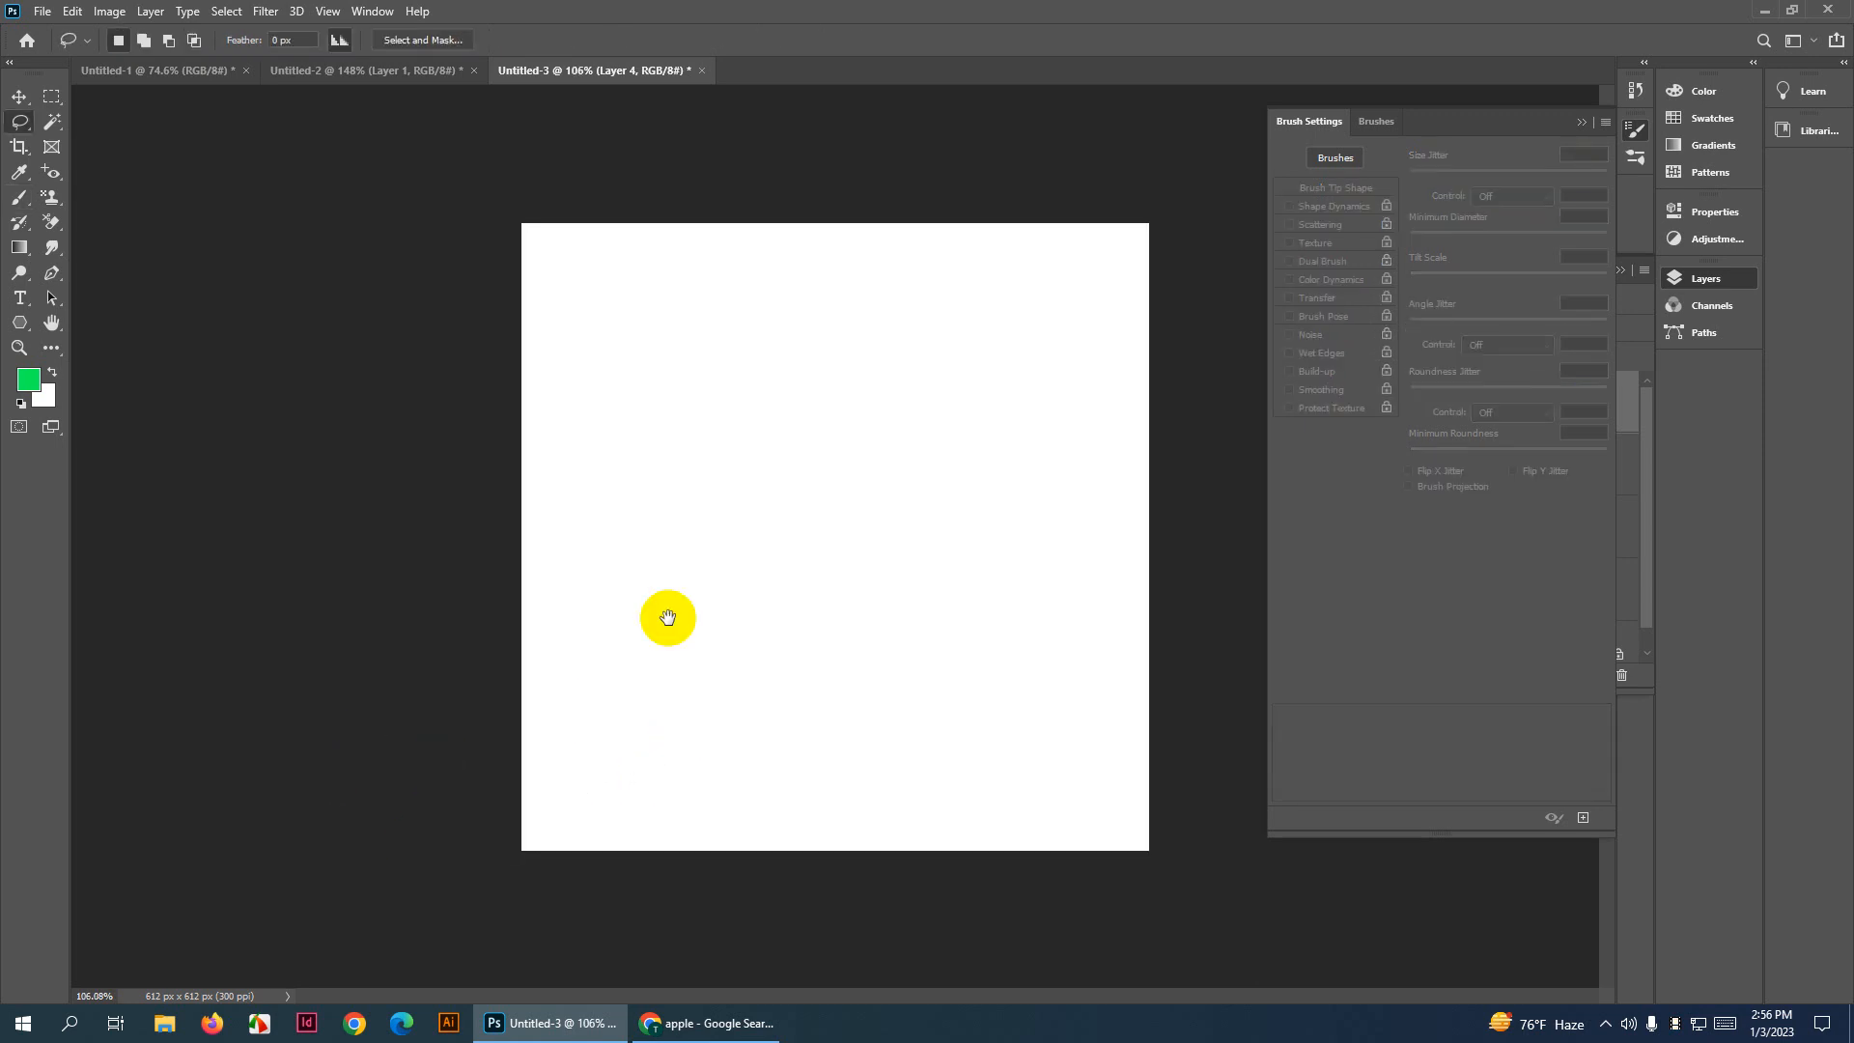
pyautogui.scroll(1, 692, 712)
pyautogui.moveTo(786, 653); pyautogui.dragTo(636, 499)
pyautogui.scroll(-1, 617, 503)
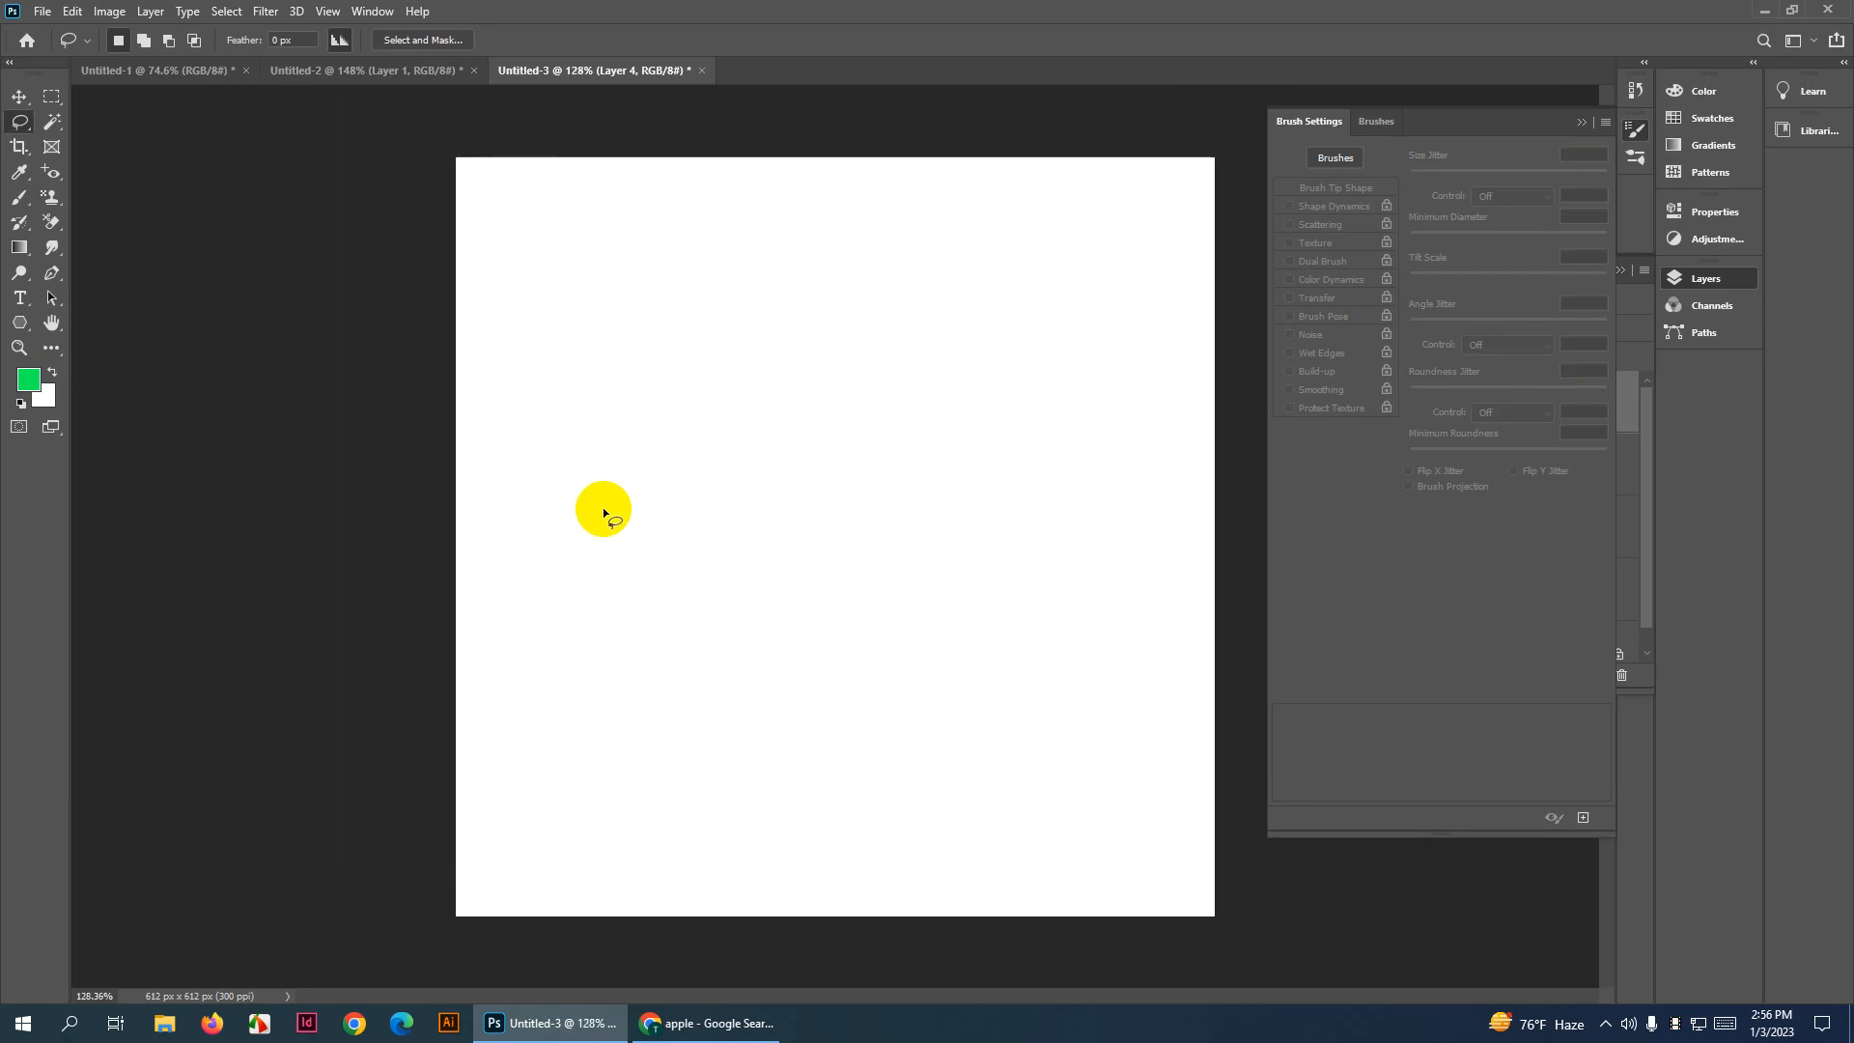
pyautogui.moveTo(399, 814)
pyautogui.mouseDown()
pyautogui.moveTo(498, 700)
pyautogui.moveTo(591, 526)
pyautogui.moveTo(657, 629)
pyautogui.moveTo(733, 664)
pyautogui.moveTo(826, 640)
pyautogui.moveTo(927, 483)
pyautogui.moveTo(972, 611)
pyautogui.moveTo(1158, 358)
pyautogui.moveTo(1210, 425)
pyautogui.moveTo(1248, 572)
pyautogui.moveTo(1278, 844)
pyautogui.moveTo(1267, 922)
pyautogui.moveTo(1181, 966)
pyautogui.moveTo(421, 983)
pyautogui.moveTo(386, 952)
pyautogui.mouseUp()
pyautogui.scroll(-2, 332, 762)
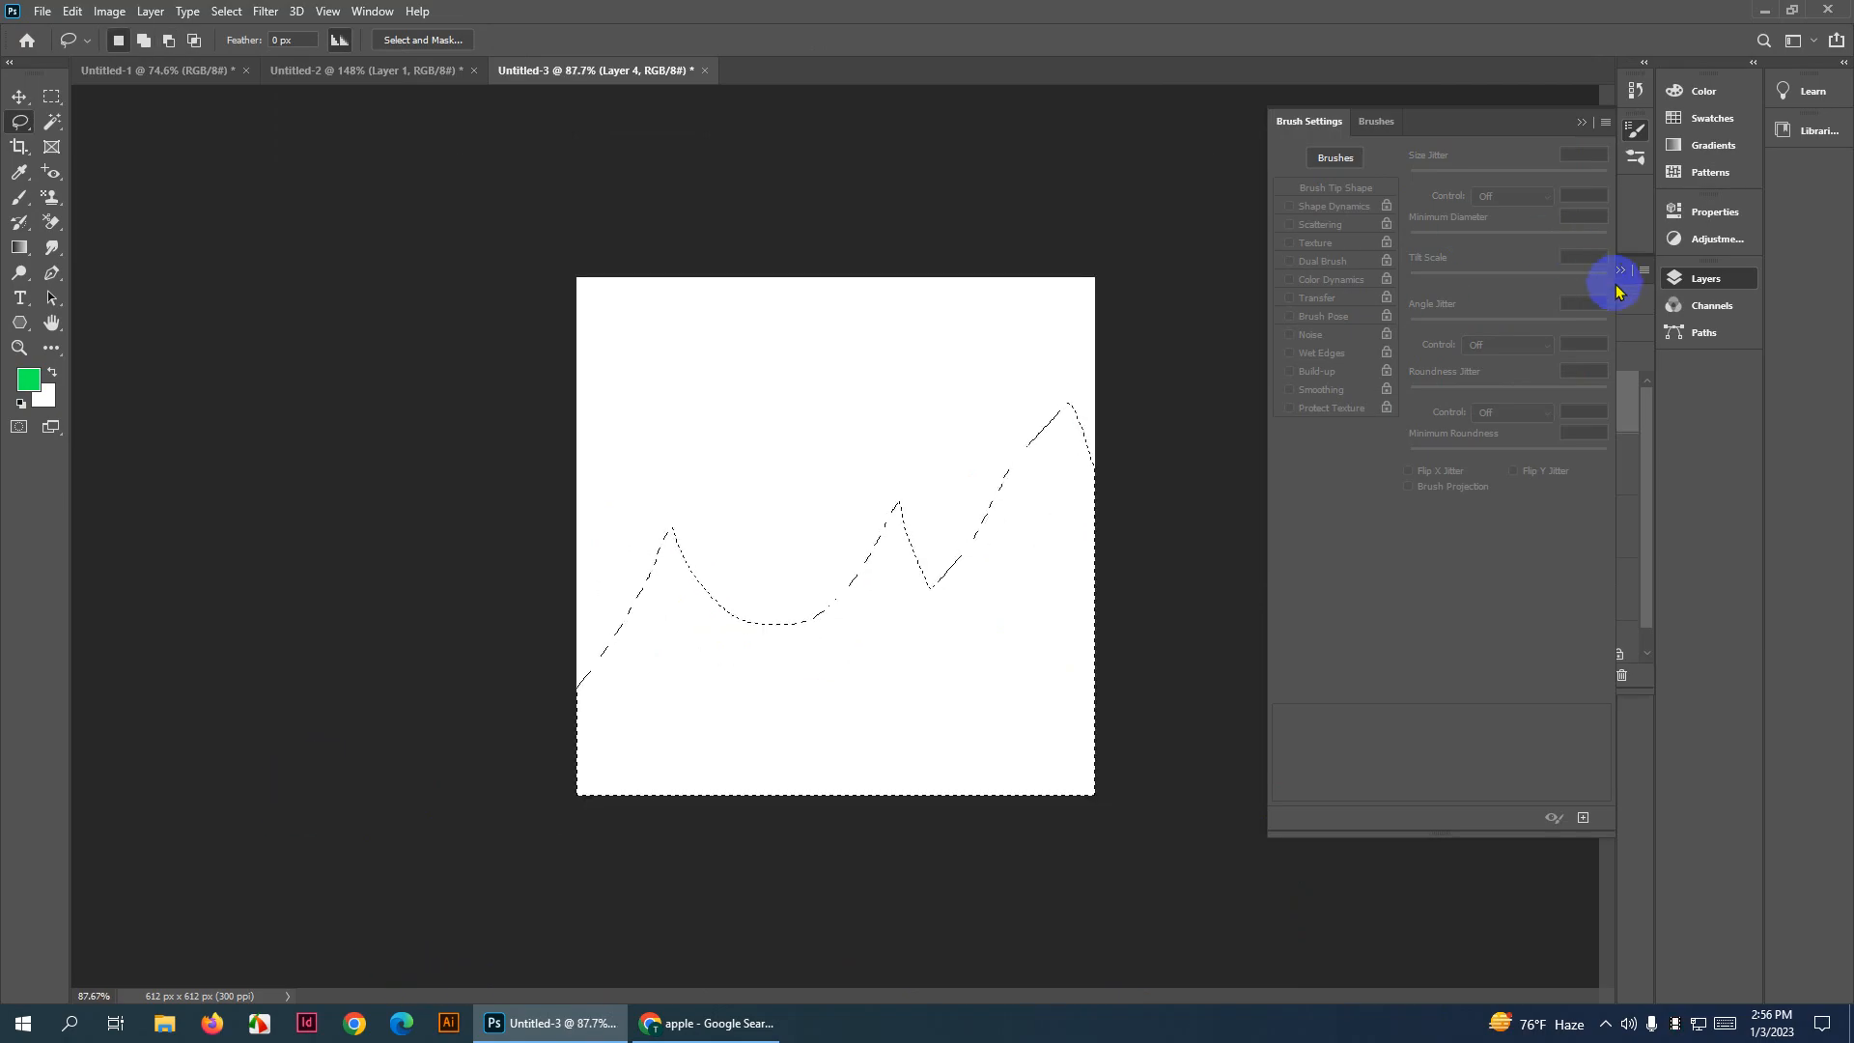
# Set the foreground colour to a dark grey-brown and fill the hilly selection with it on Layer 4
pyautogui.click(1726, 281)
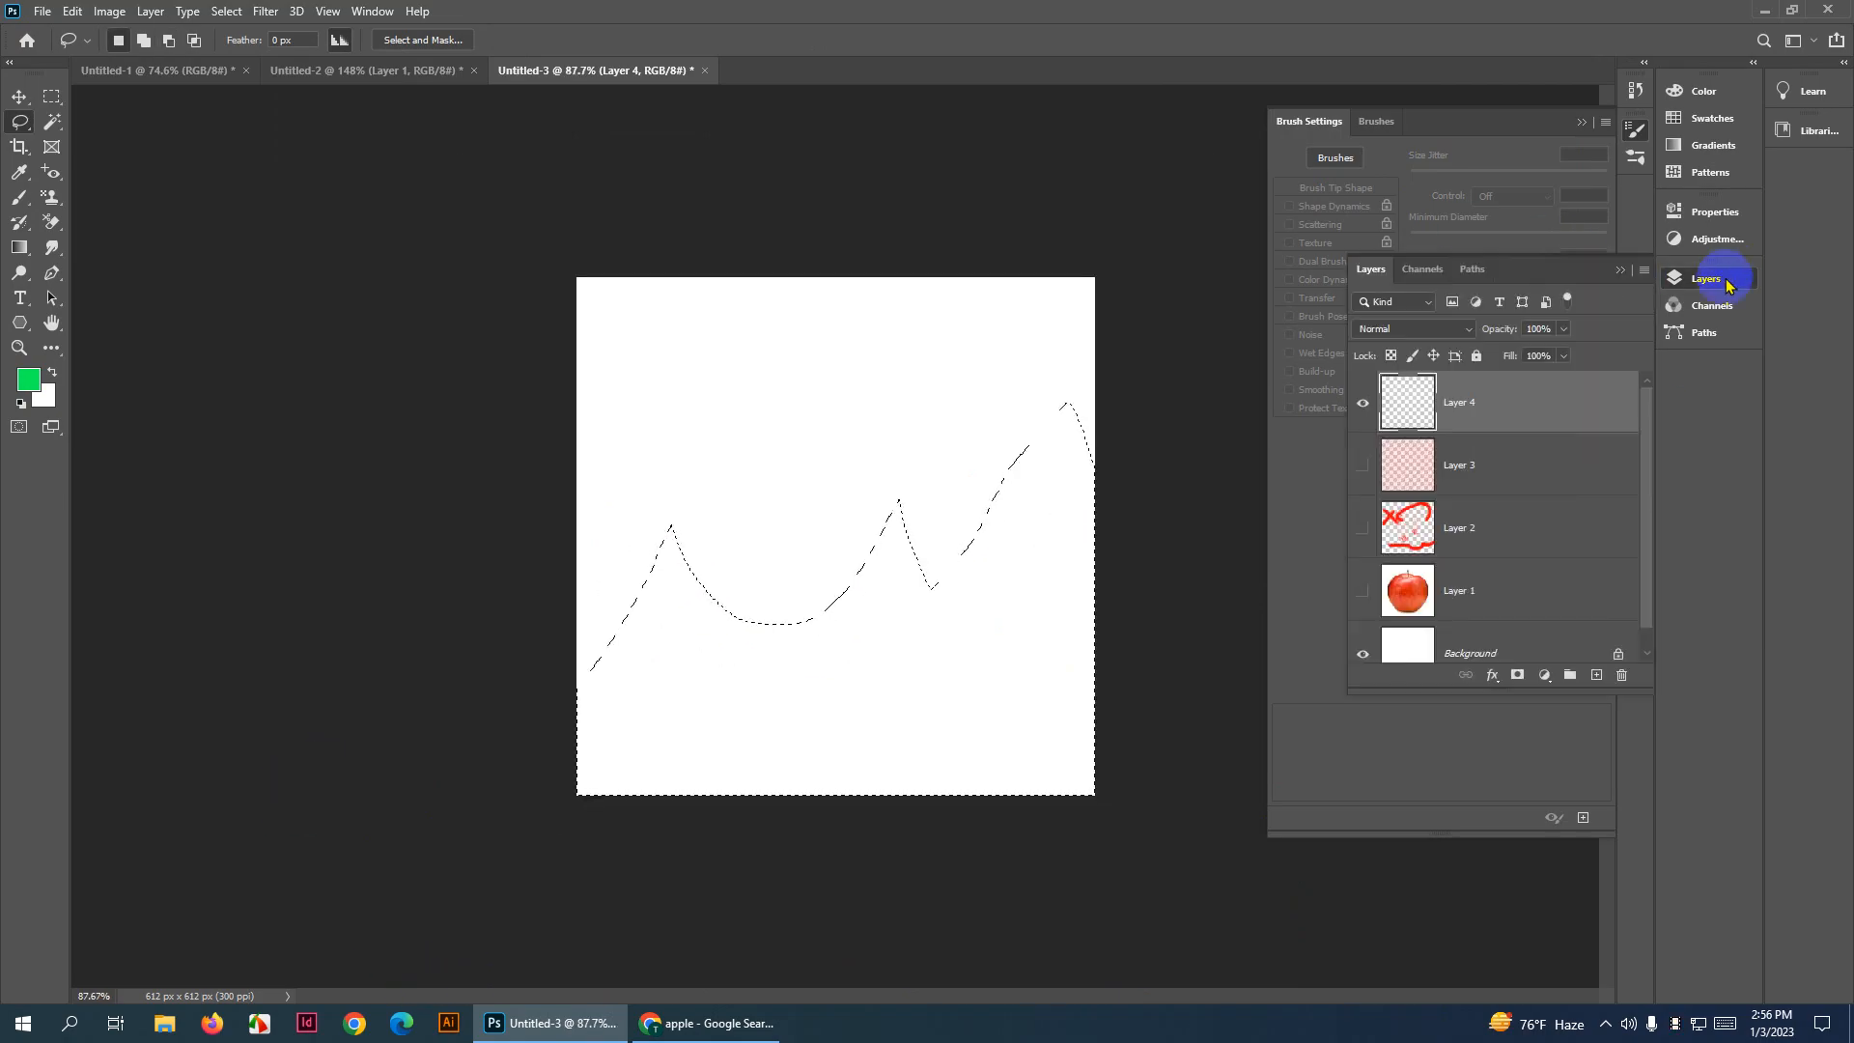
pyautogui.click(28, 379)
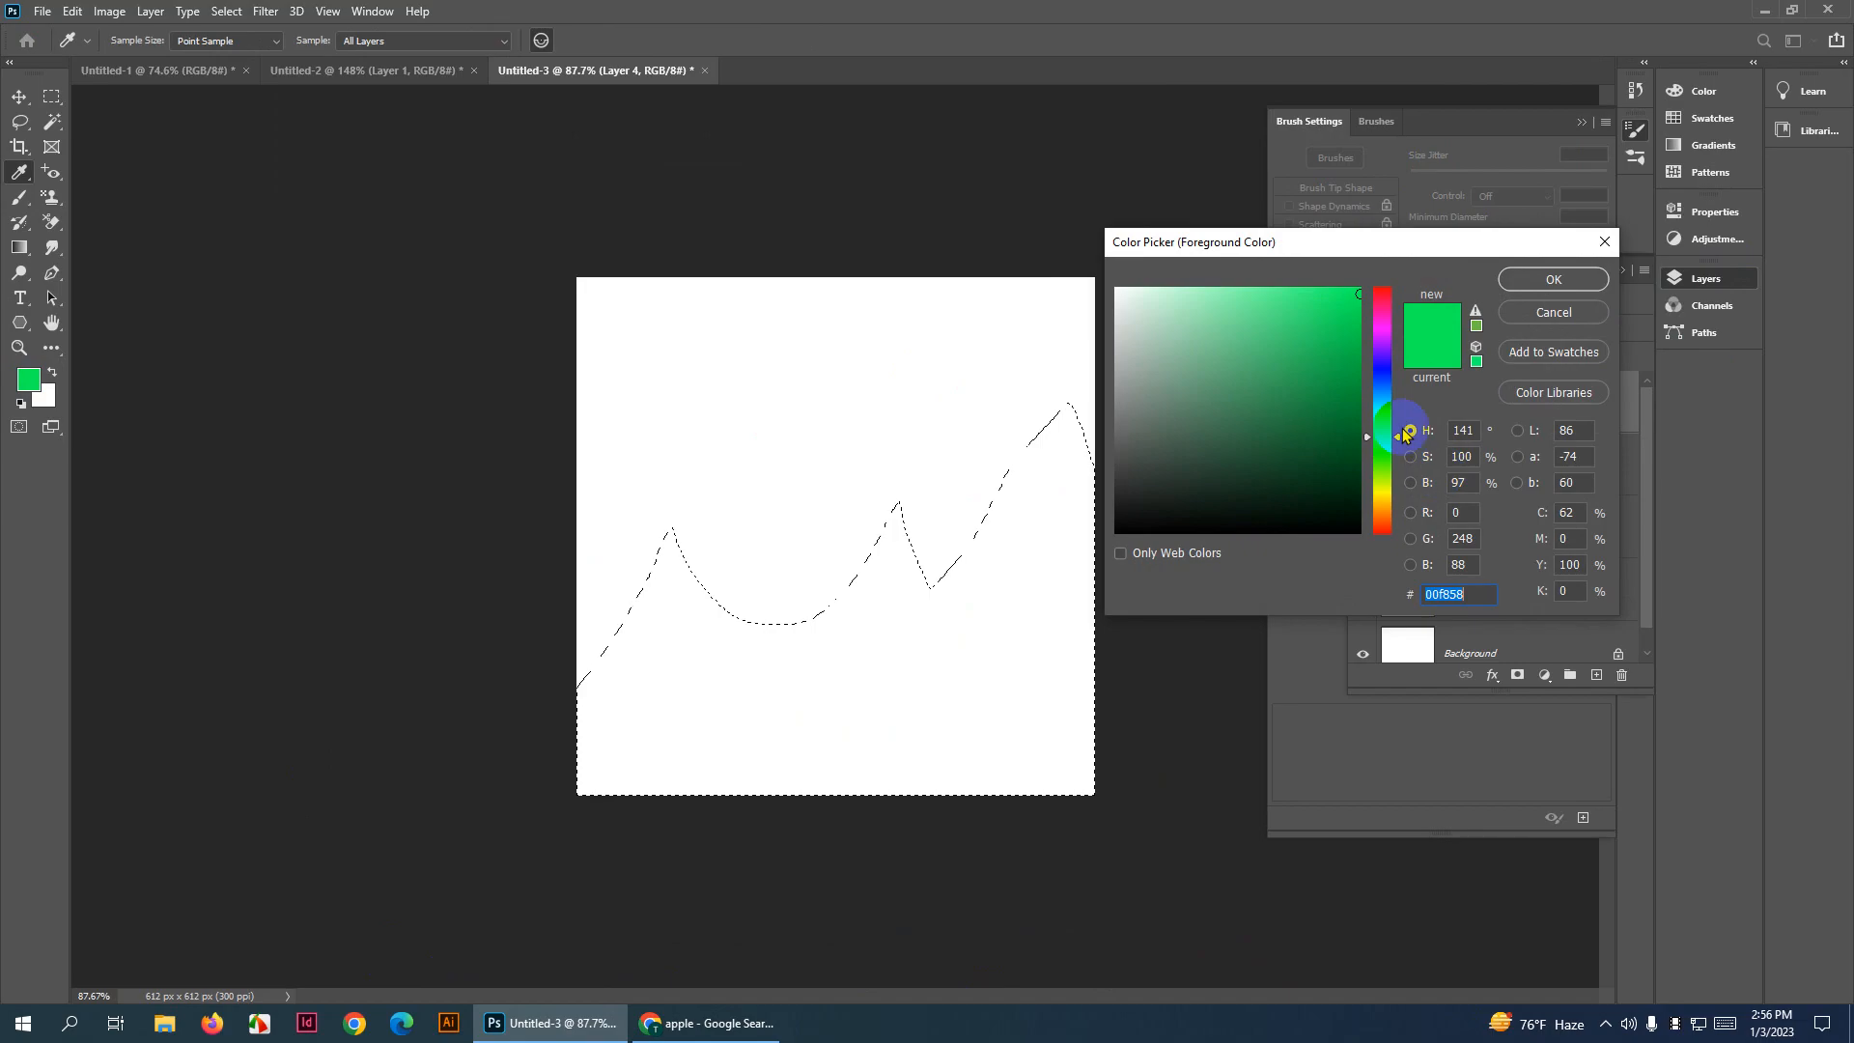
pyautogui.moveTo(1377, 243); pyautogui.dragTo(1414, 312)
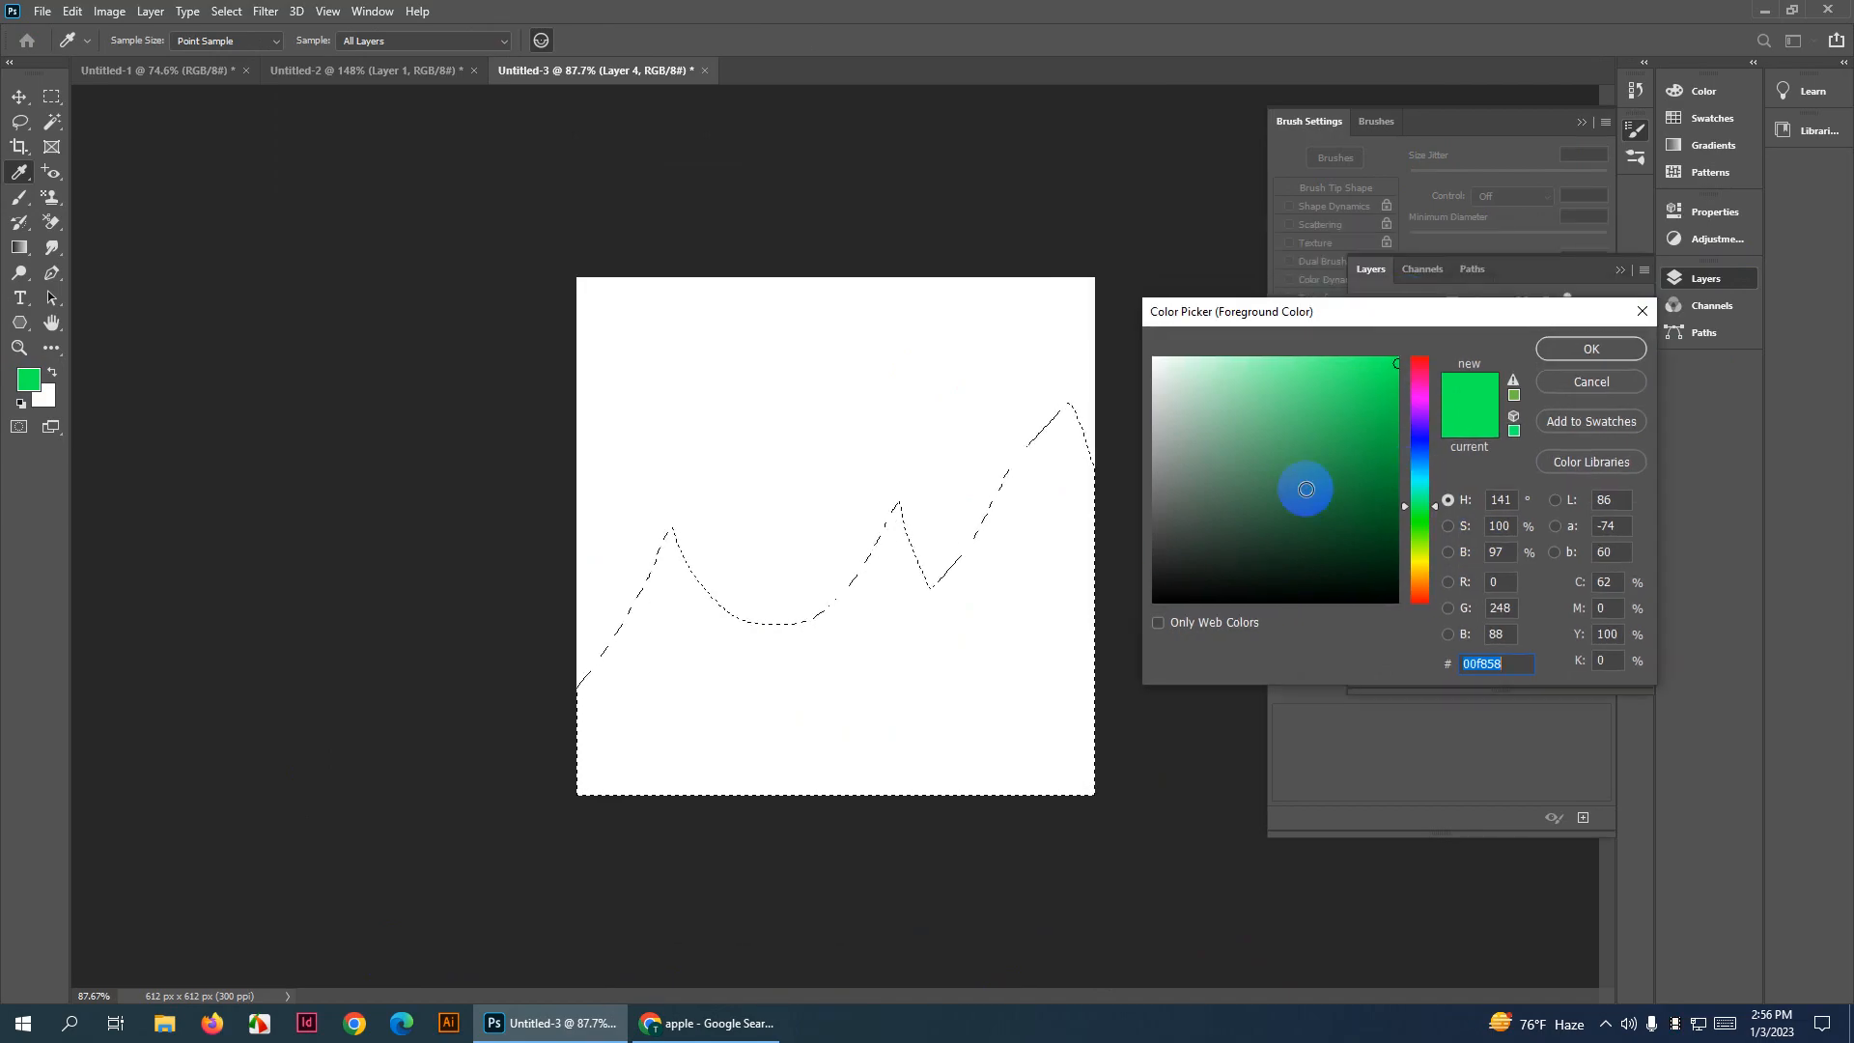
pyautogui.click(1190, 522)
pyautogui.moveTo(1407, 502); pyautogui.dragTo(1409, 560)
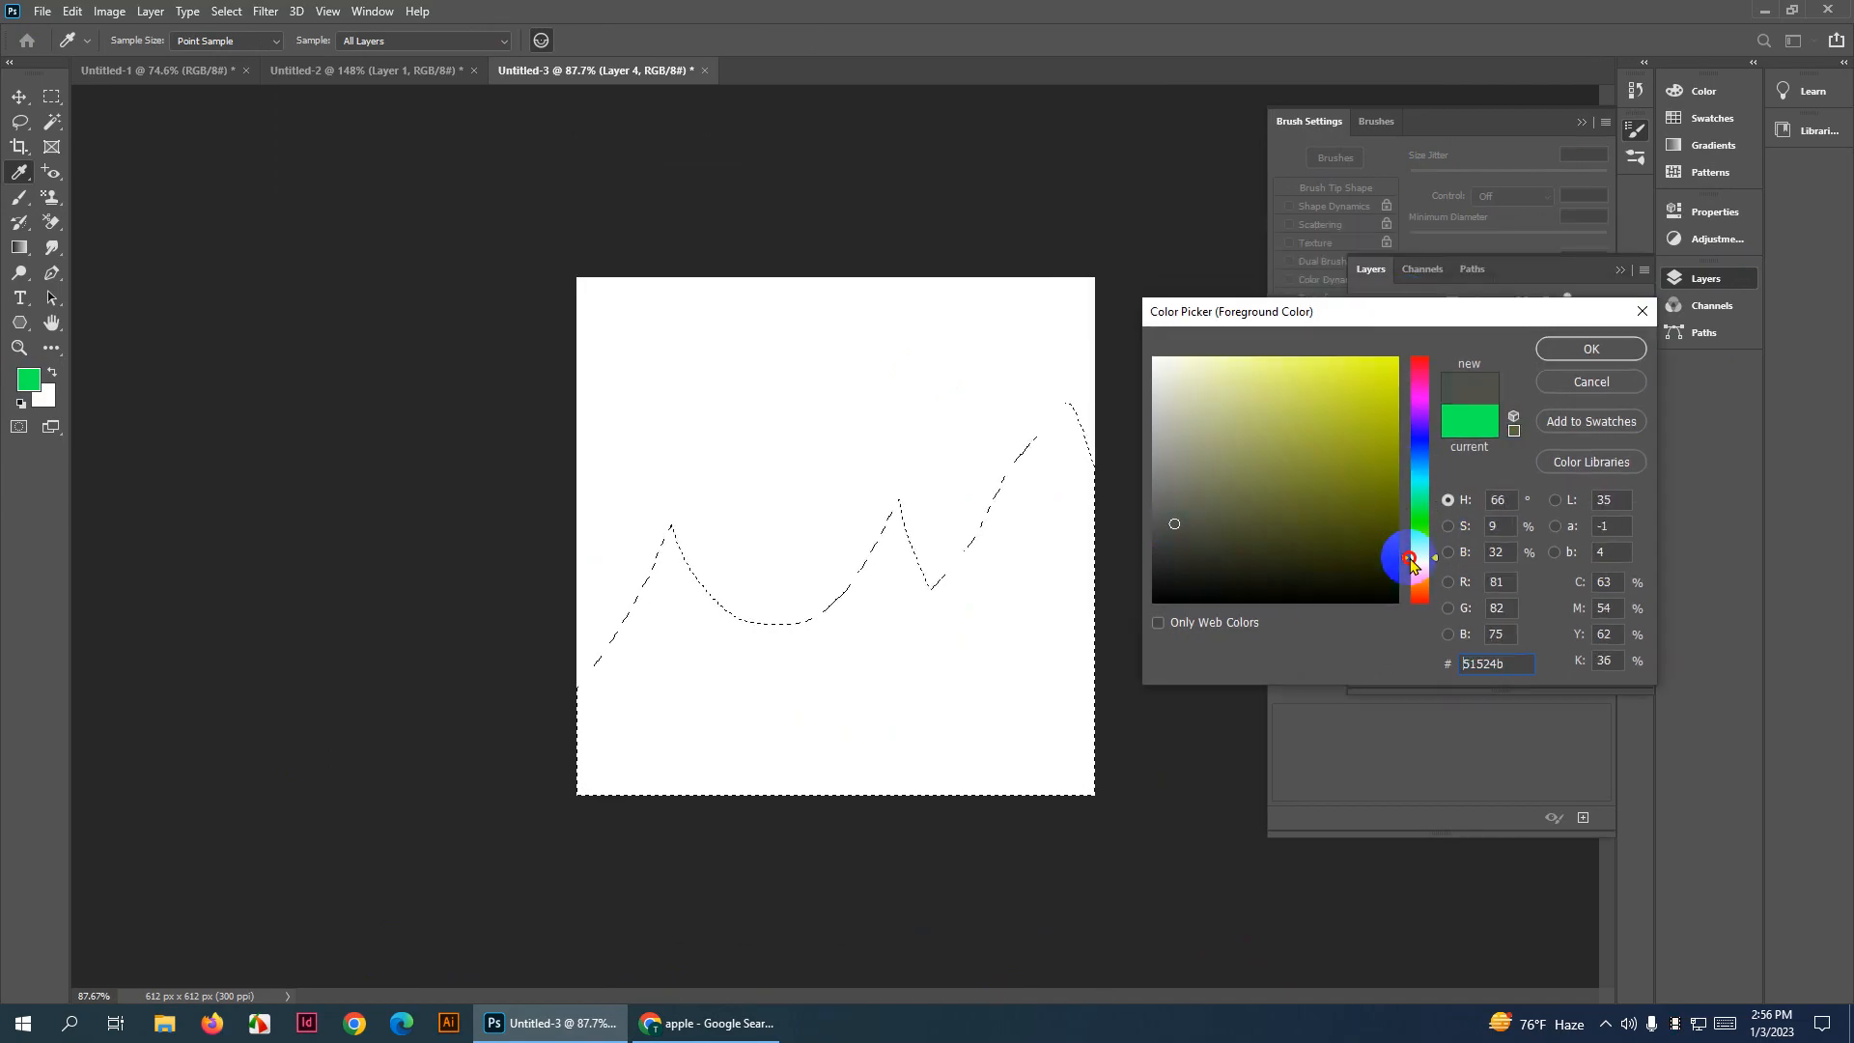
pyautogui.click(1199, 530)
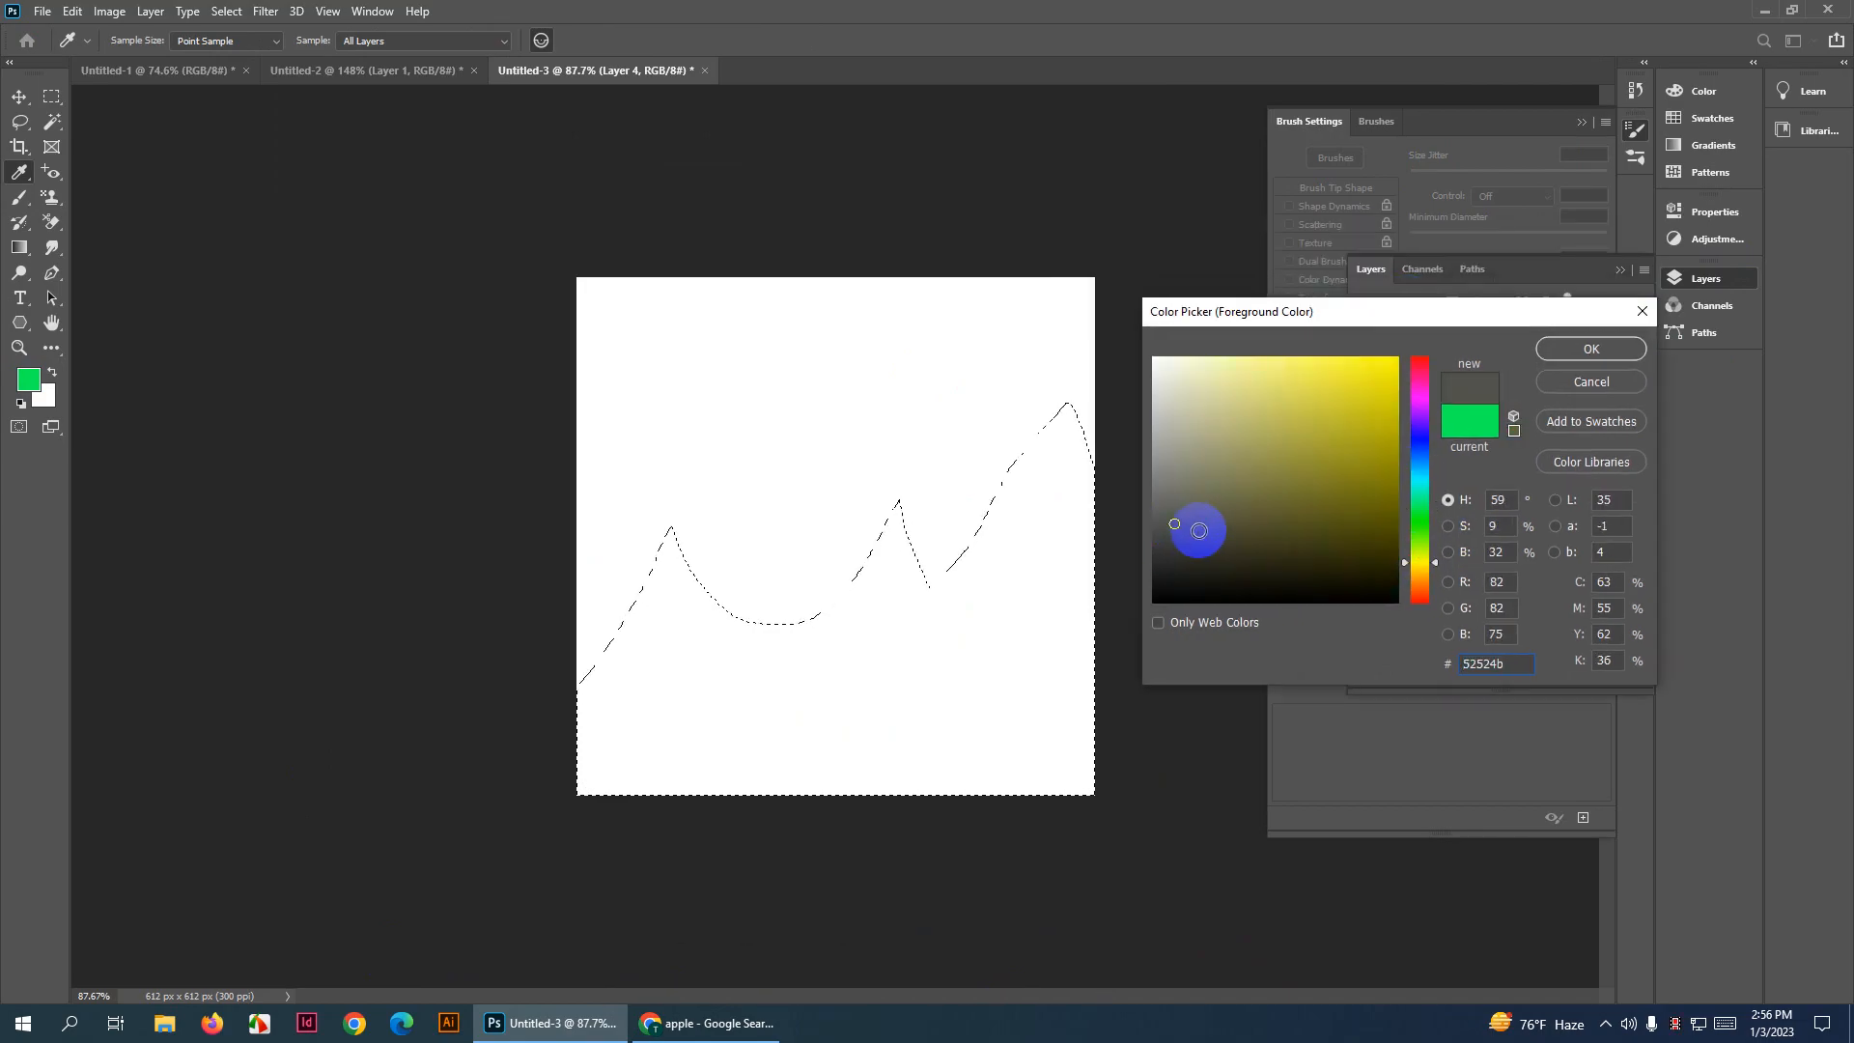
pyautogui.click(1634, 347)
pyautogui.hotkey('alt', 'BackSpace')
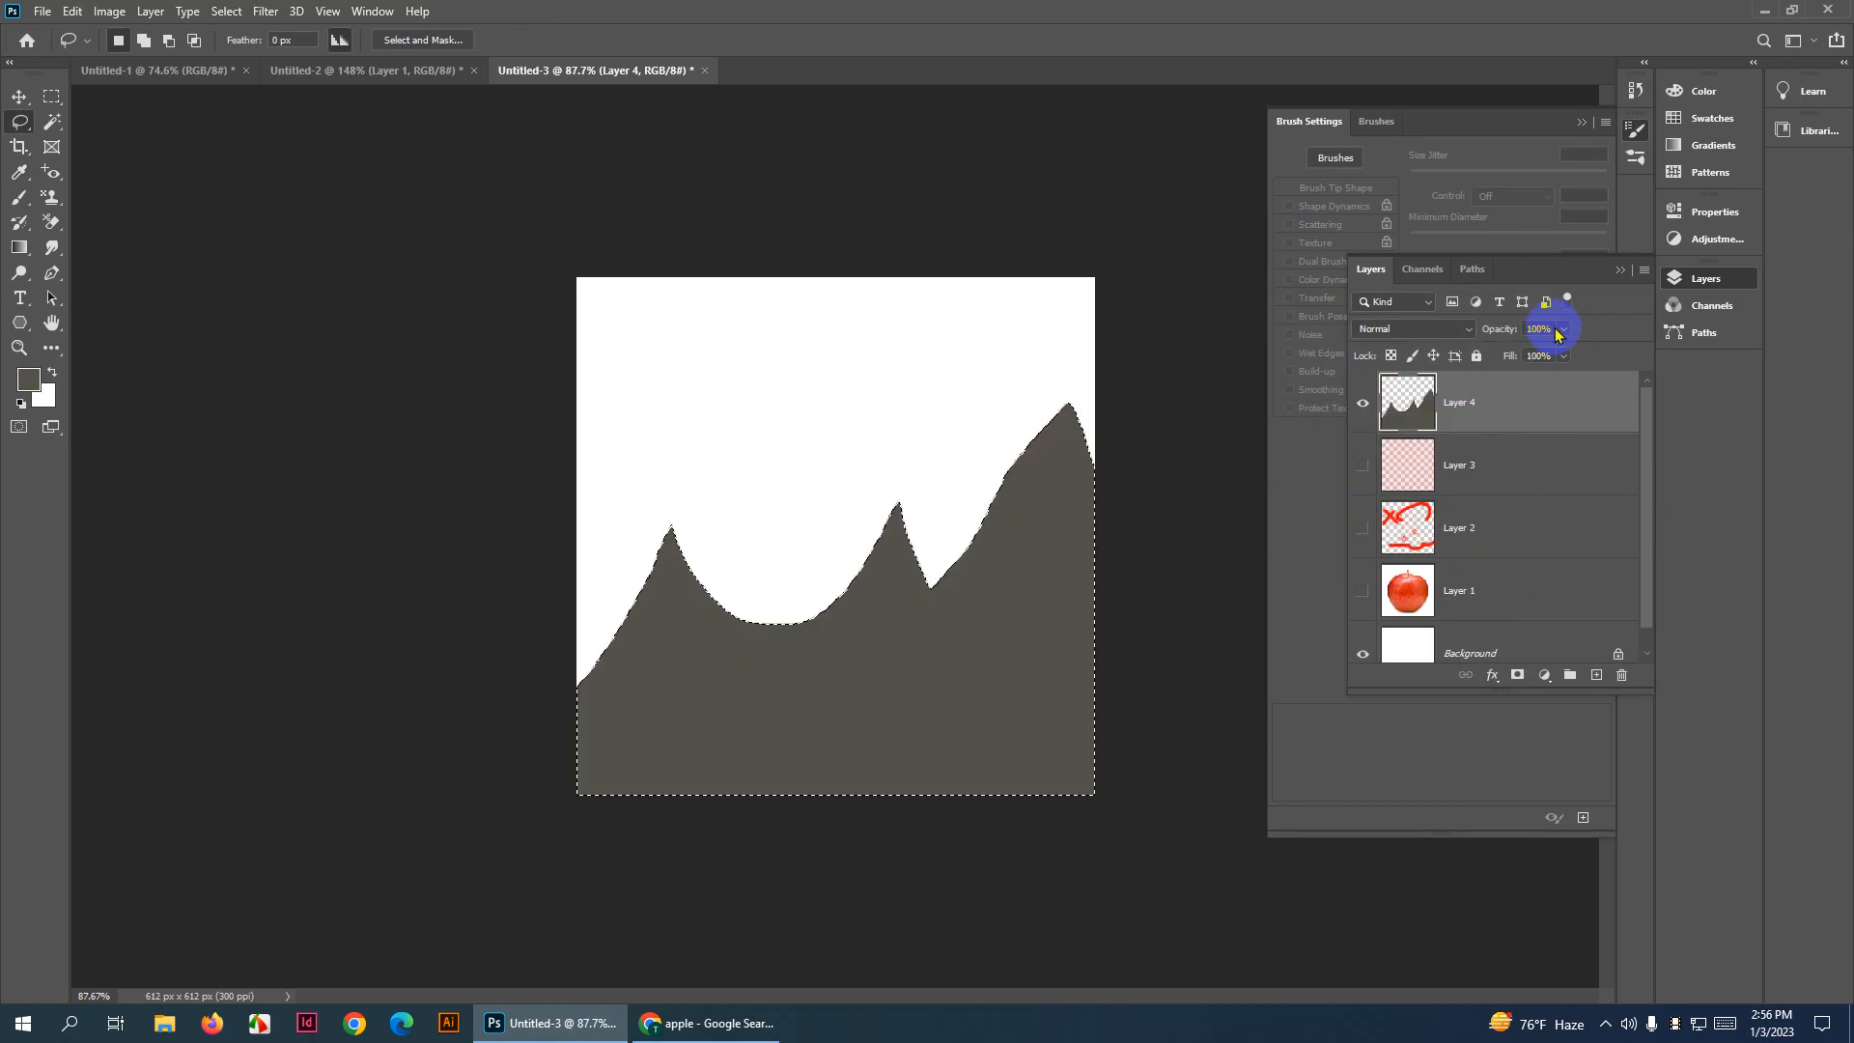
pyautogui.hotkey('ctrl', 's')
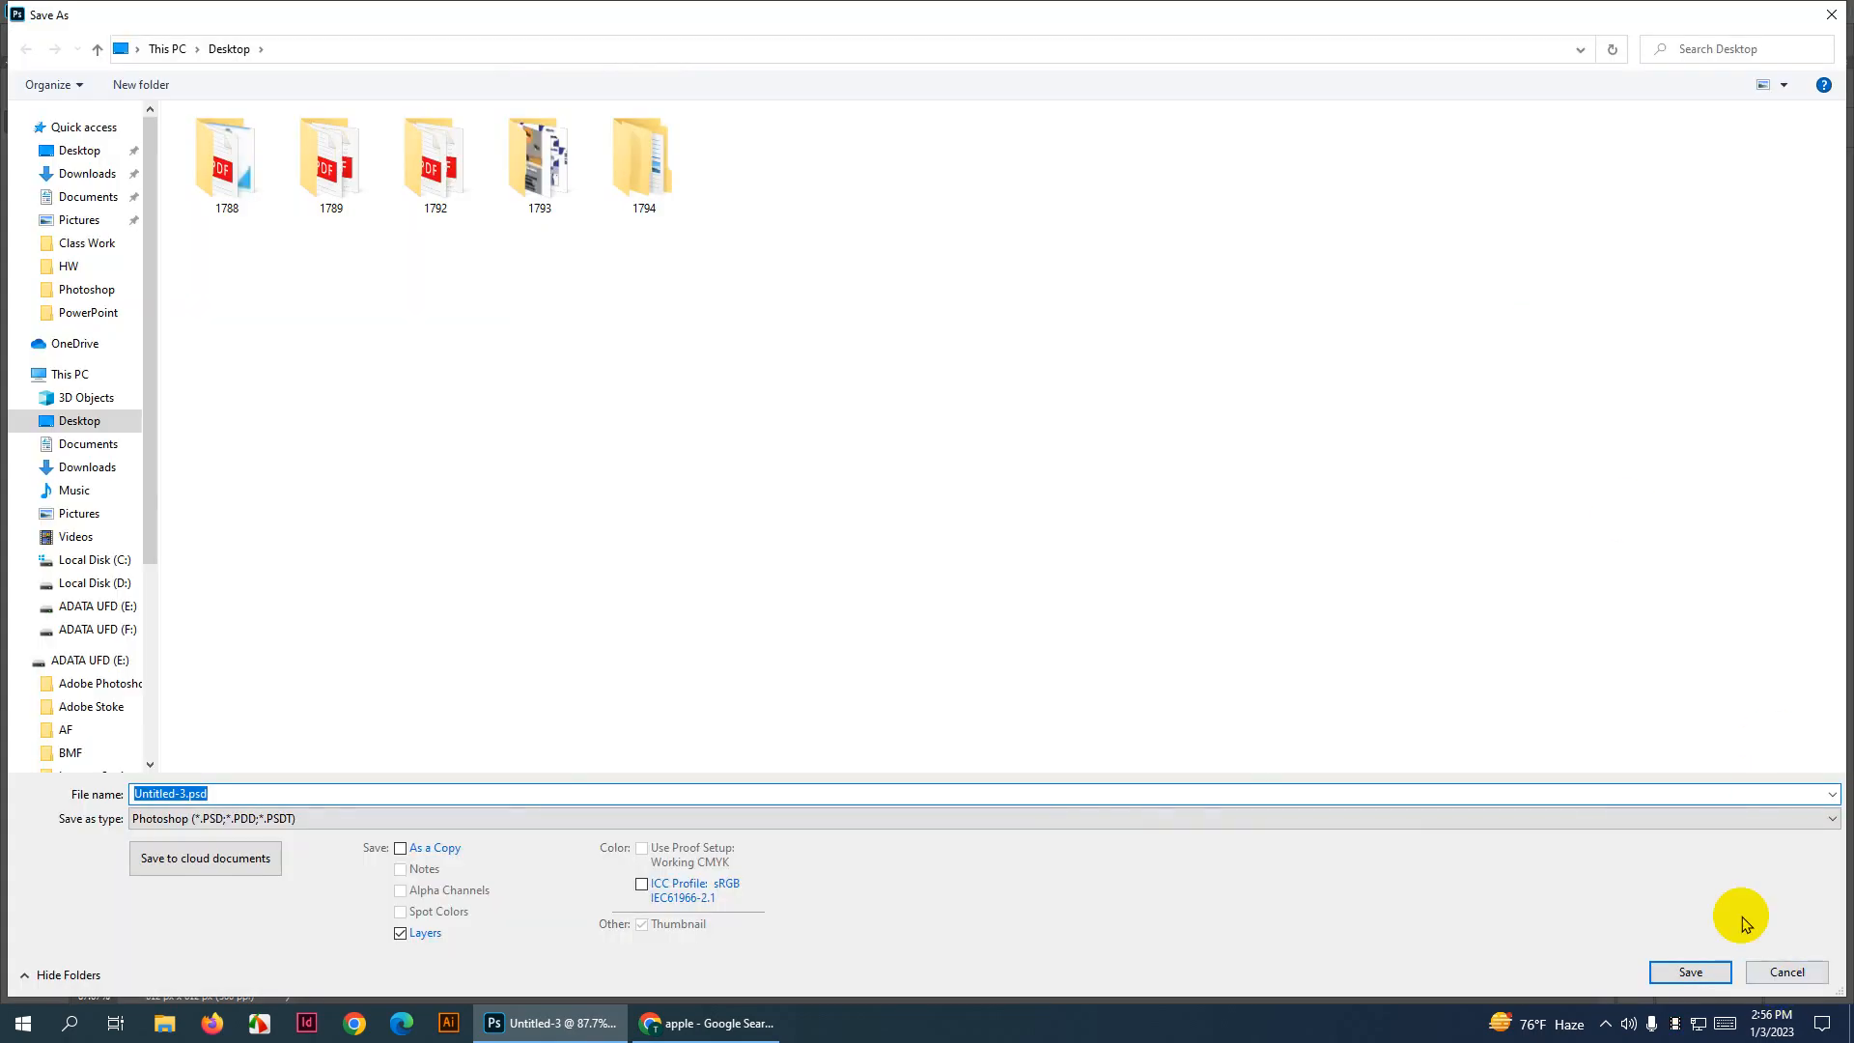
pyautogui.click(1784, 970)
pyautogui.hotkey('ctrl', 's')
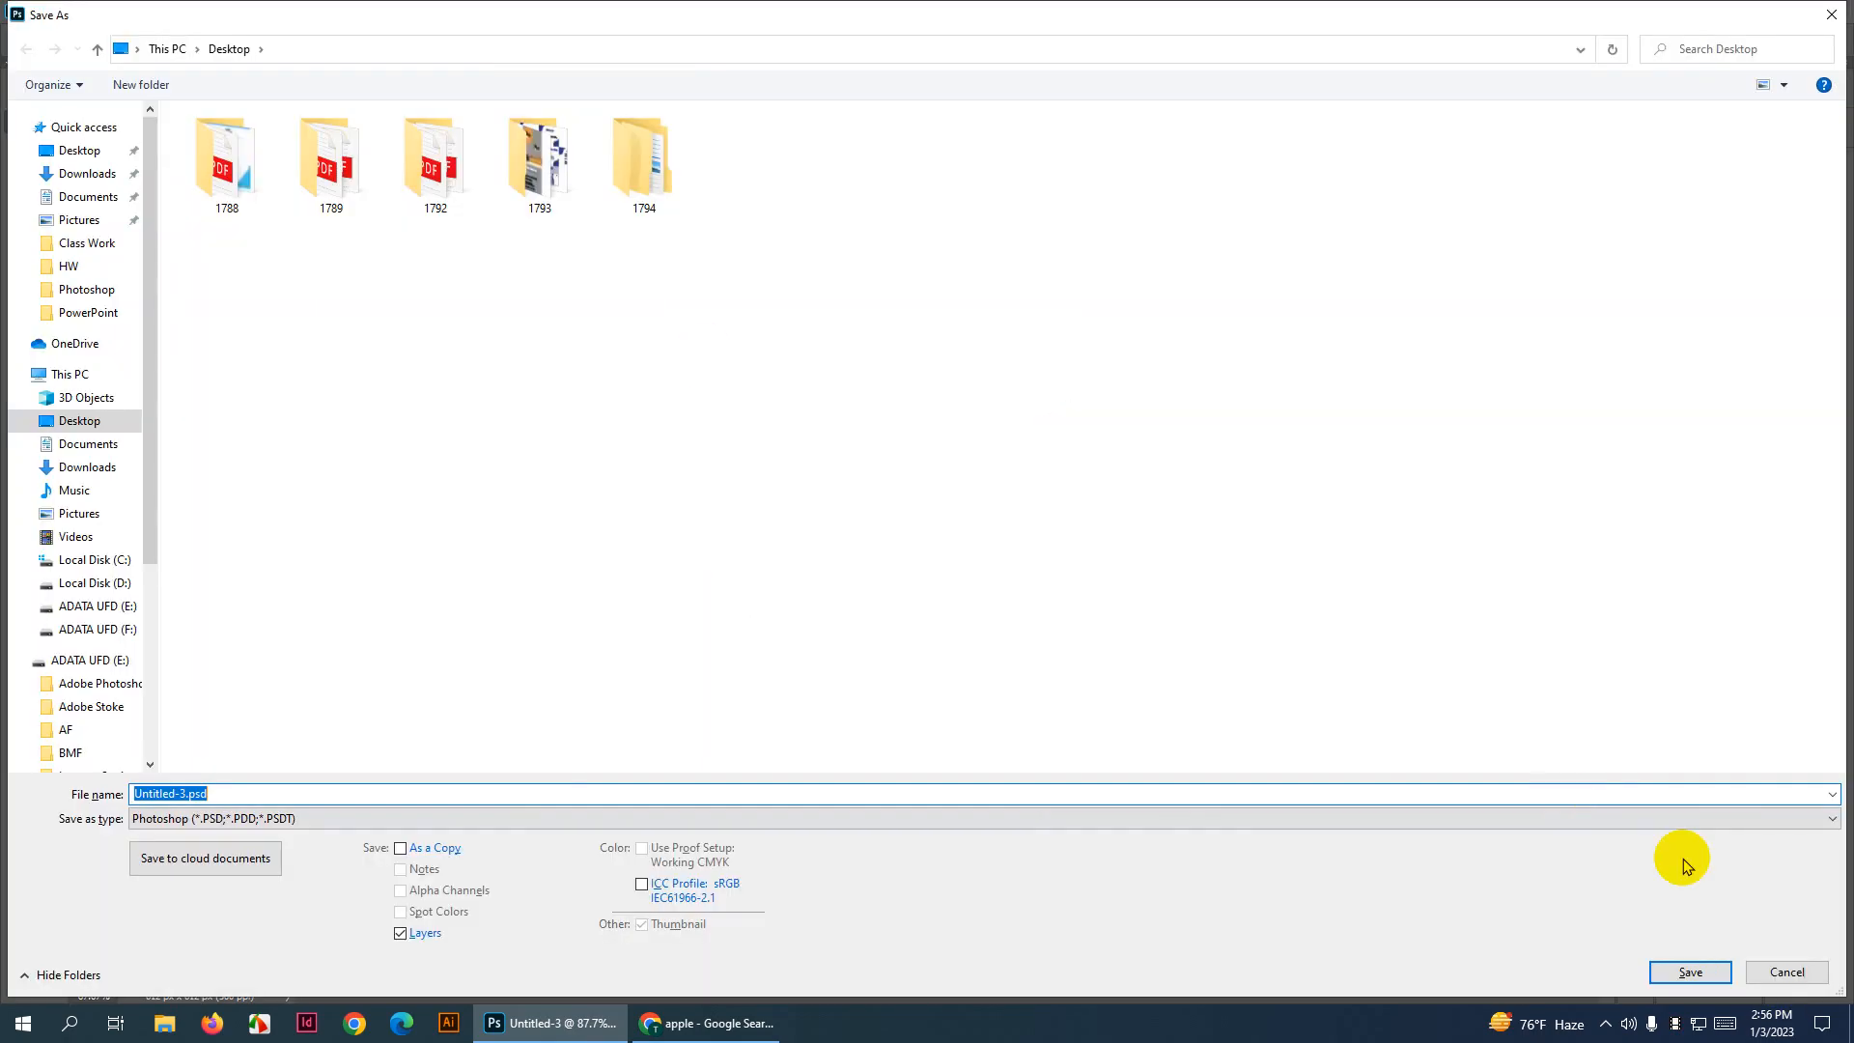
pyautogui.click(1800, 989)
pyautogui.click(1792, 975)
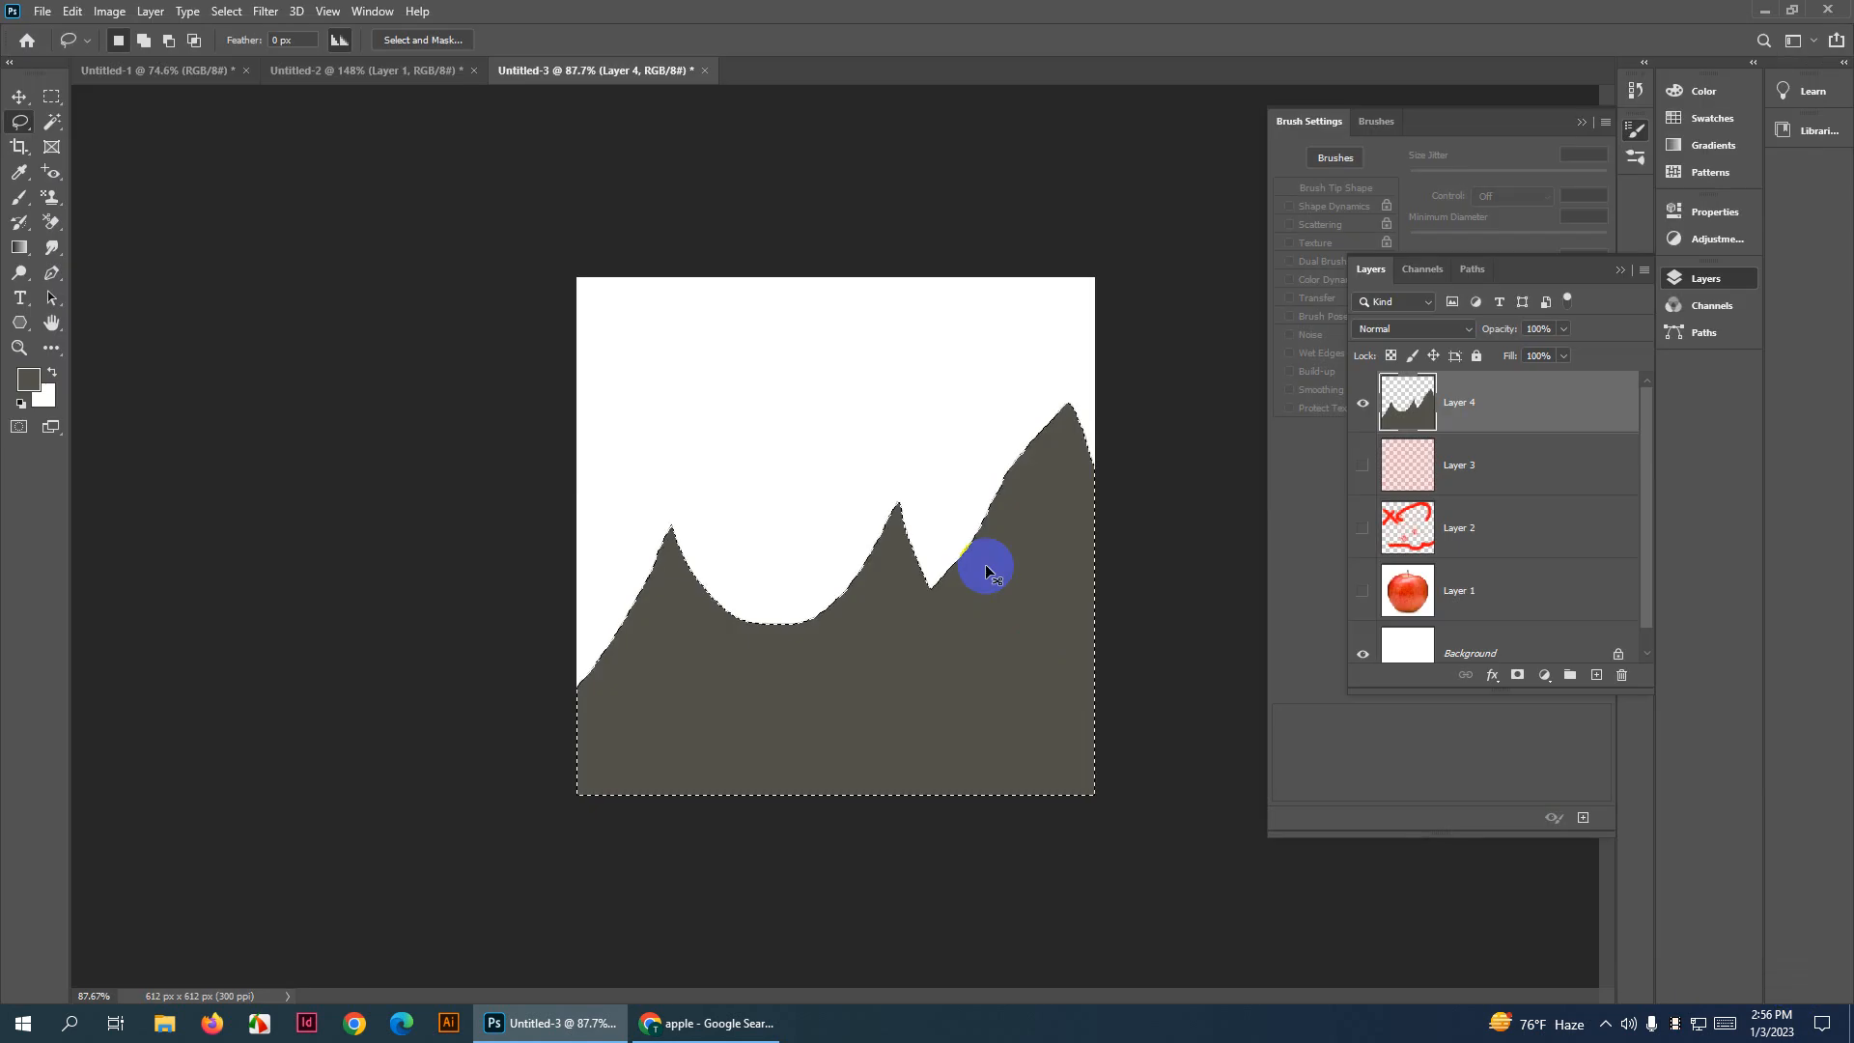
# Deselect the hills, lasso a second jagged mountain outline behind them, and add a new layer below Layer 4
pyautogui.click(918, 511)
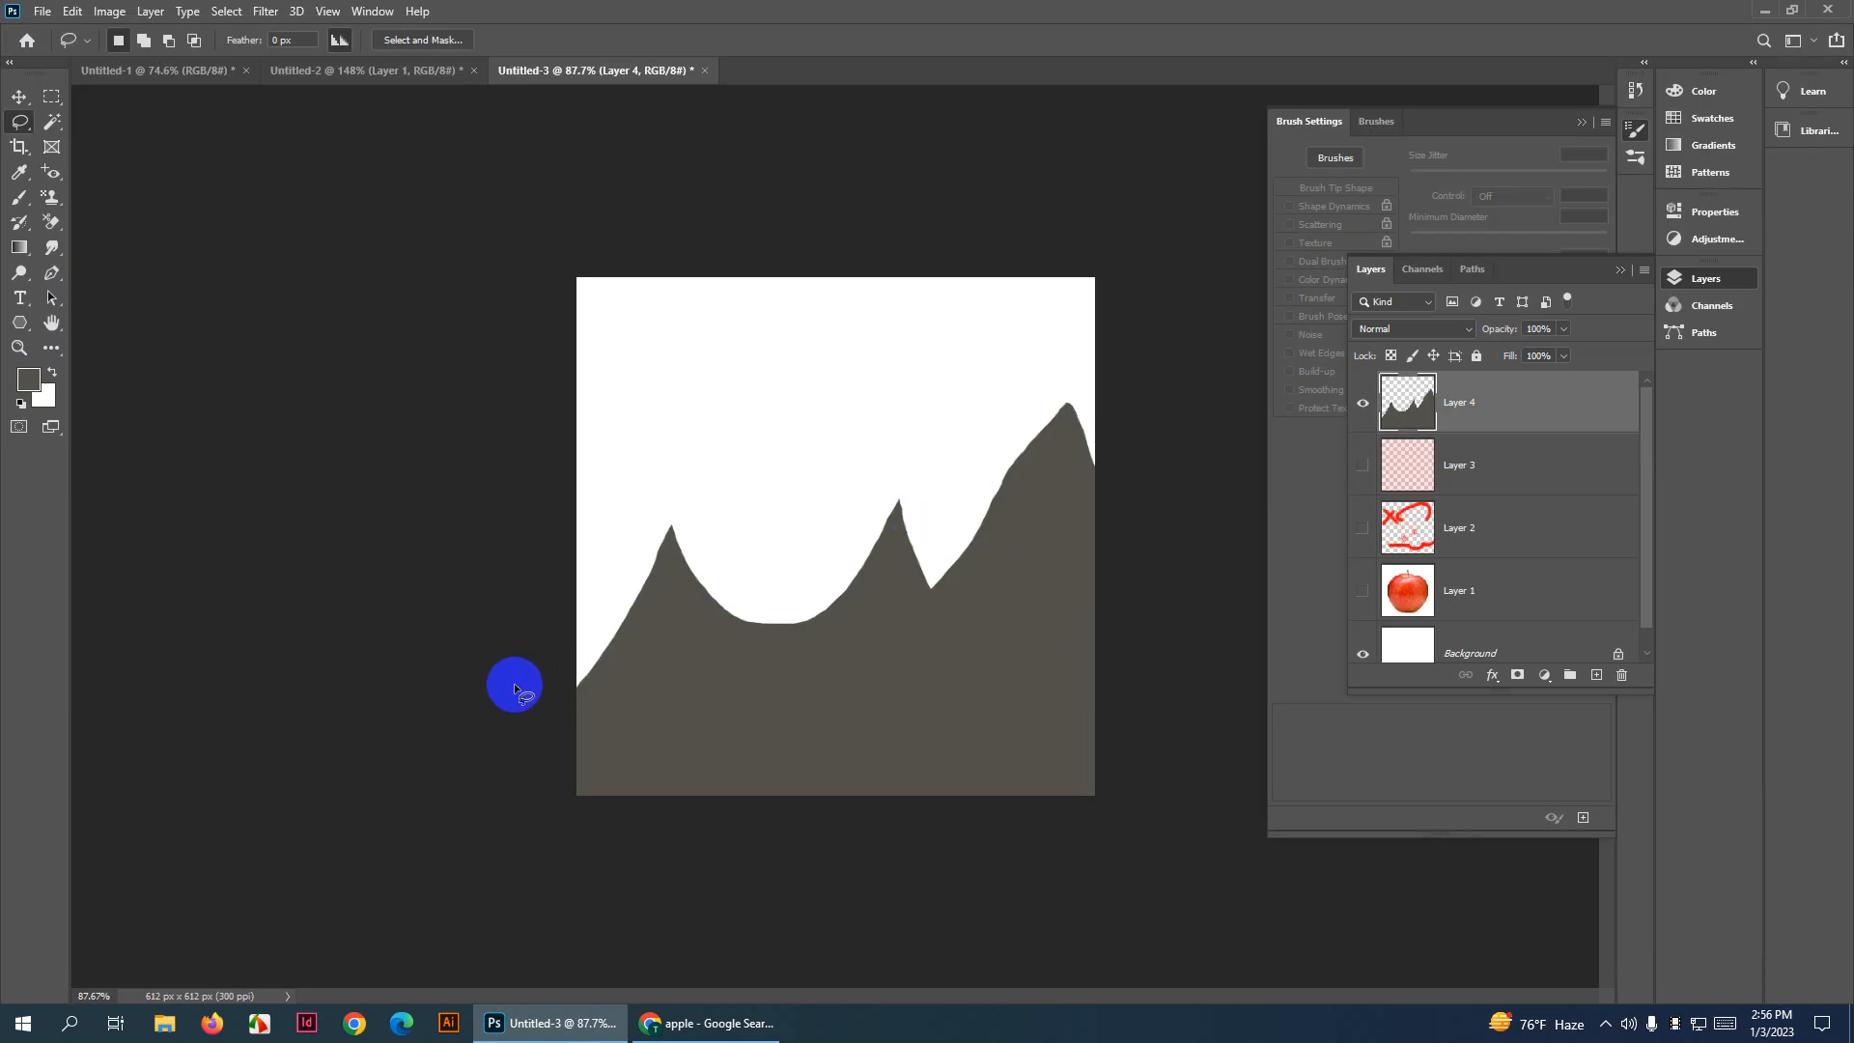
pyautogui.moveTo(537, 673)
pyautogui.mouseDown()
pyautogui.moveTo(606, 513)
pyautogui.moveTo(675, 648)
pyautogui.moveTo(754, 601)
pyautogui.moveTo(807, 495)
pyautogui.moveTo(870, 612)
pyautogui.moveTo(910, 597)
pyautogui.moveTo(962, 475)
pyautogui.moveTo(1129, 784)
pyautogui.moveTo(1074, 843)
pyautogui.moveTo(838, 881)
pyautogui.moveTo(458, 879)
pyautogui.mouseUp()
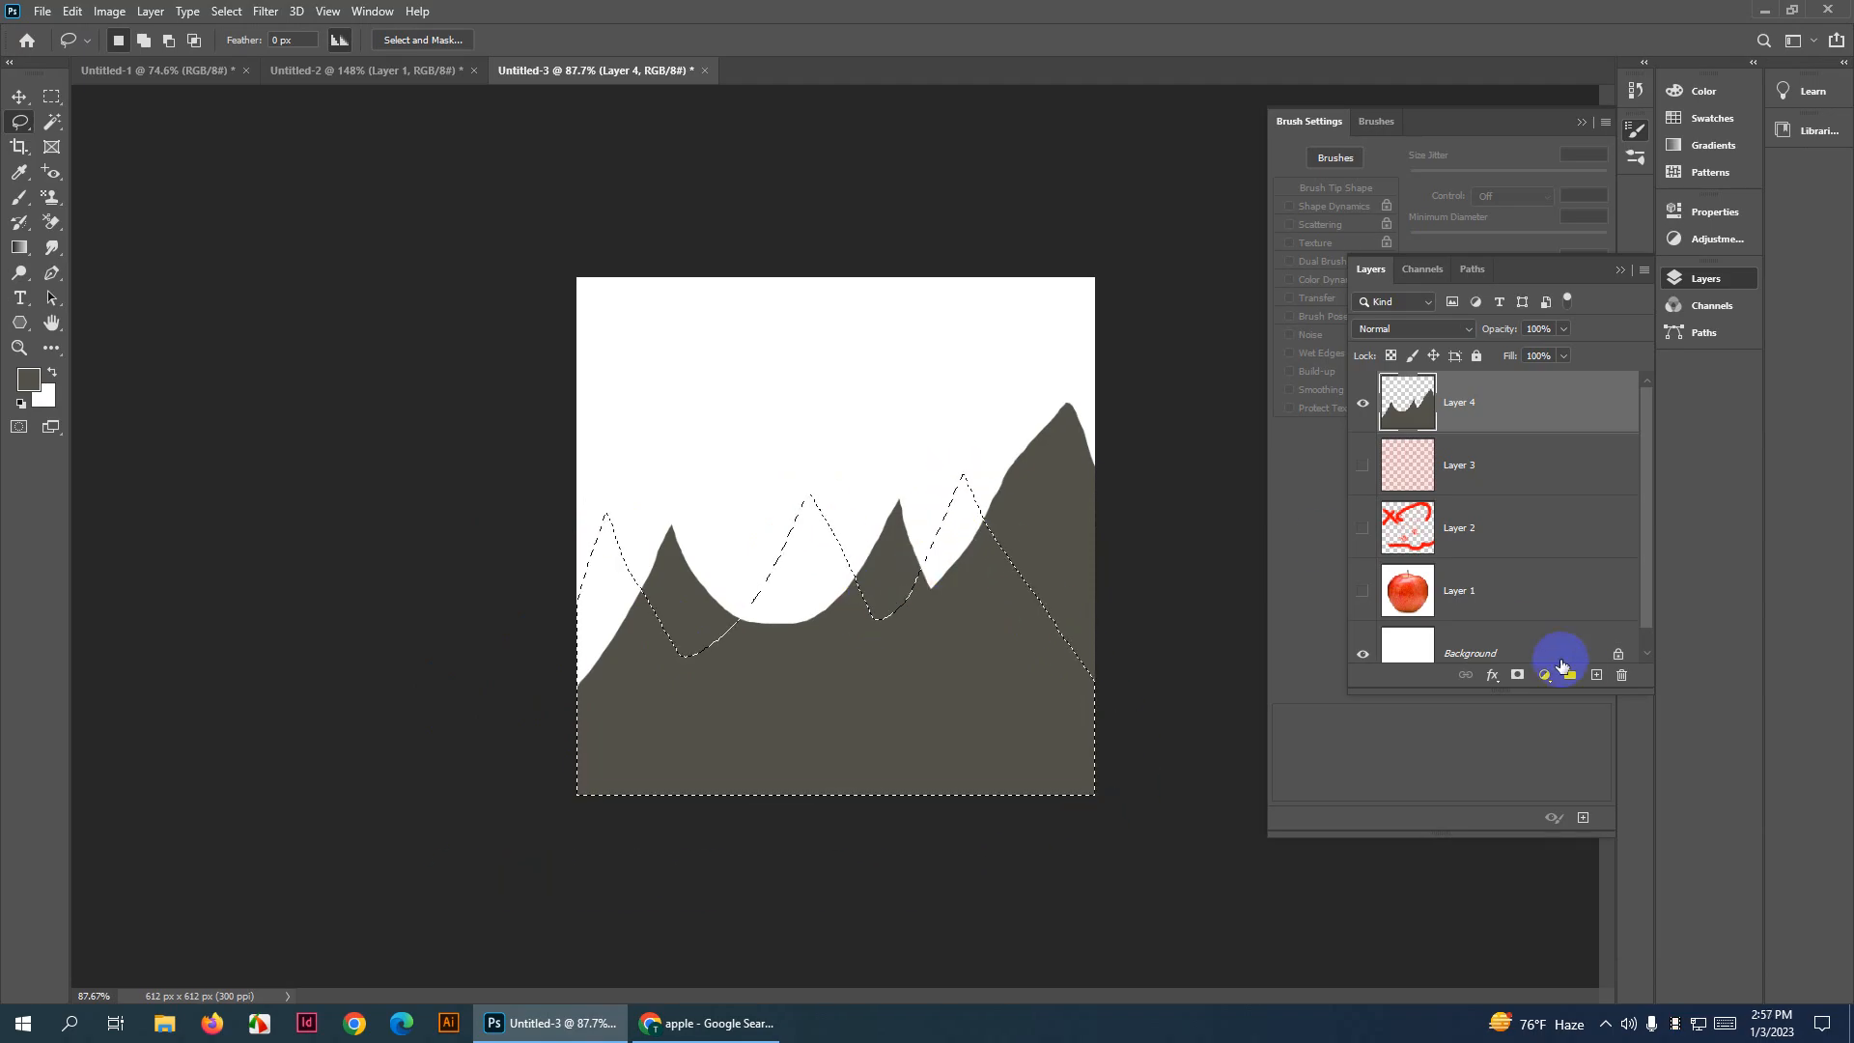
pyautogui.click(1592, 680)
pyautogui.moveTo(1483, 404); pyautogui.dragTo(1481, 480)
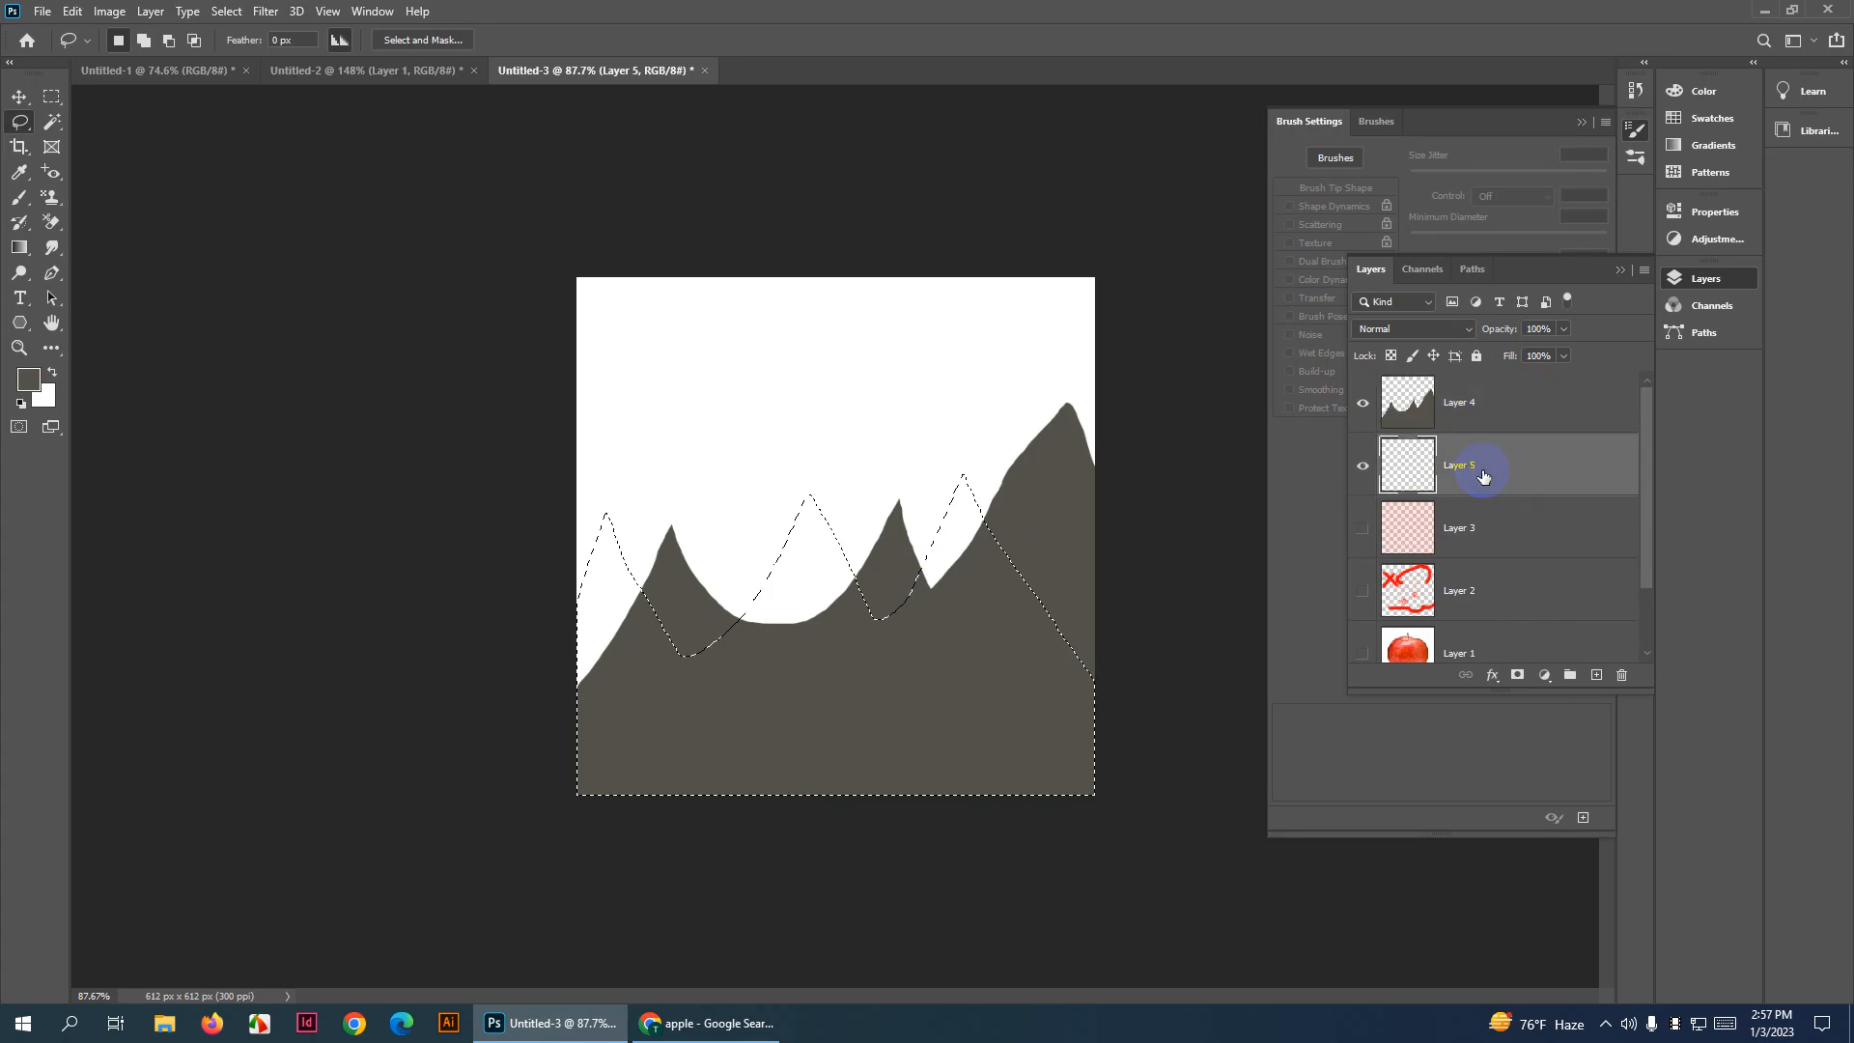
# Fill the second mountain selection with the slightly lighter grey 5d5d59 on Layer 5, and clear the selection
pyautogui.click(28, 380)
pyautogui.click(1155, 570)
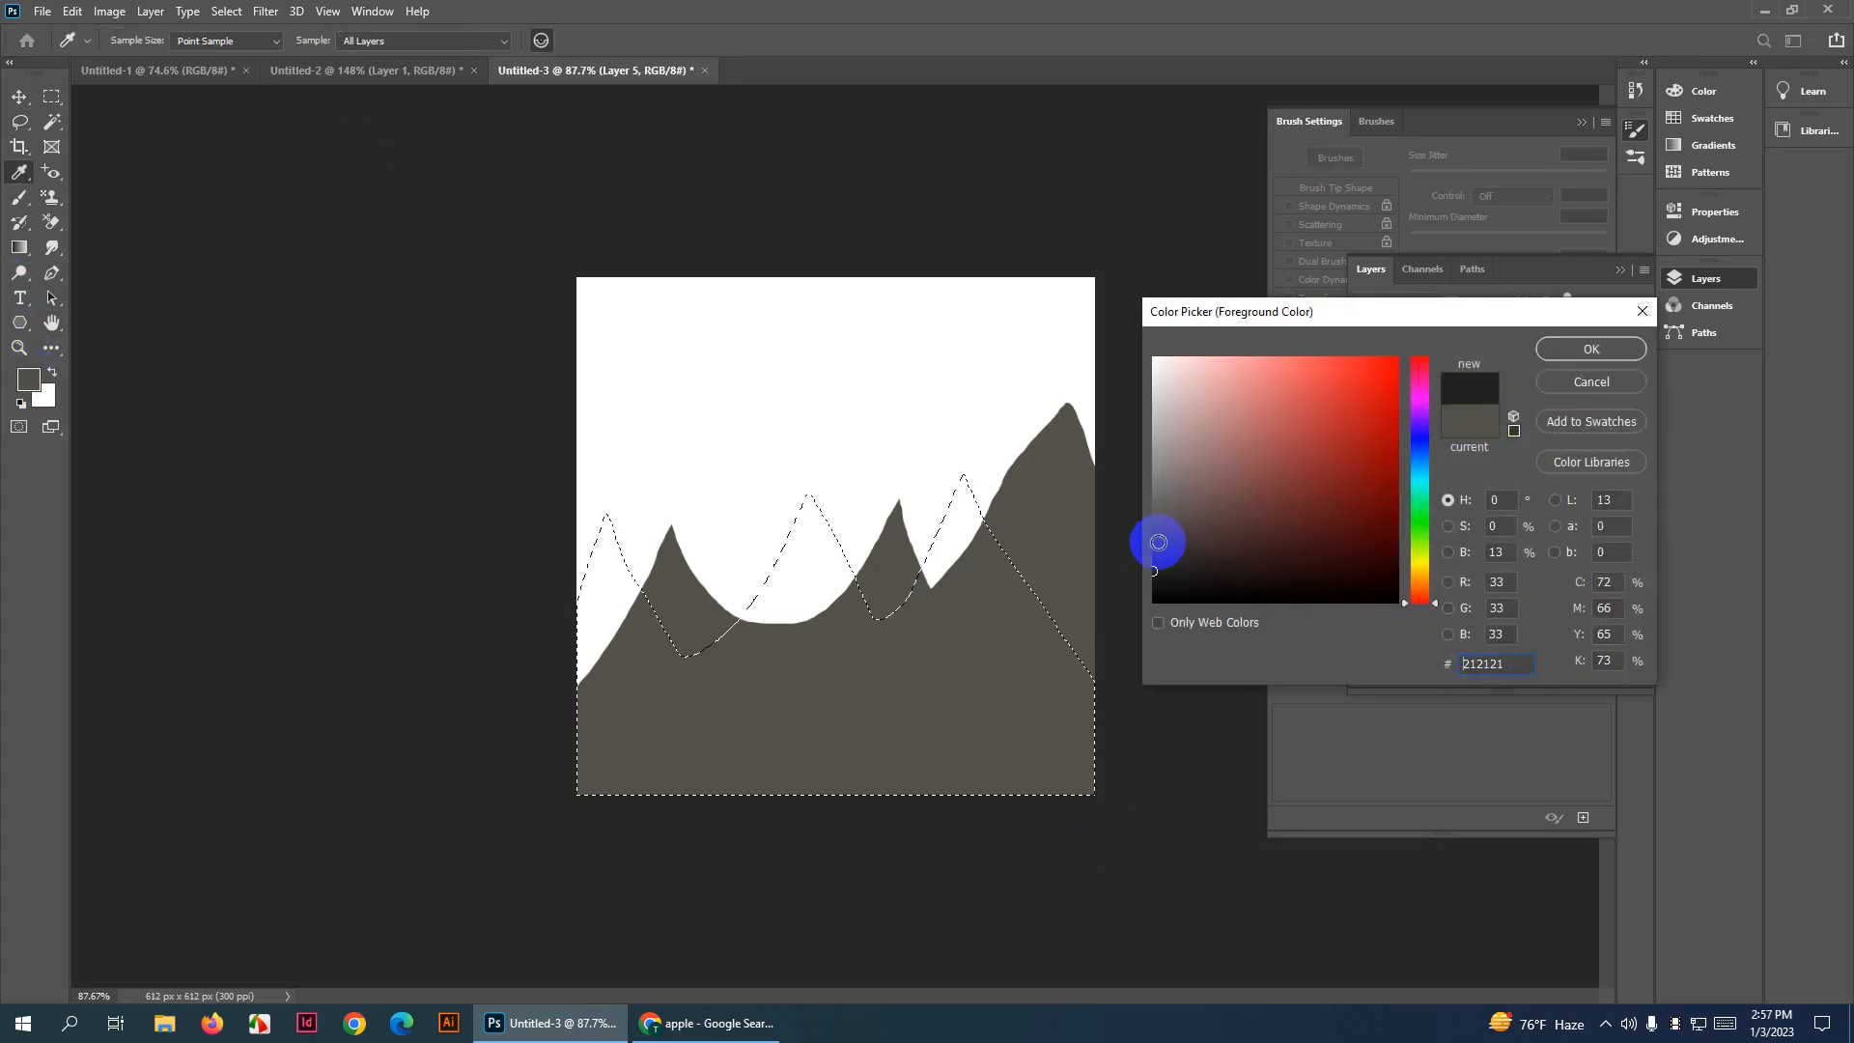
pyautogui.click(957, 674)
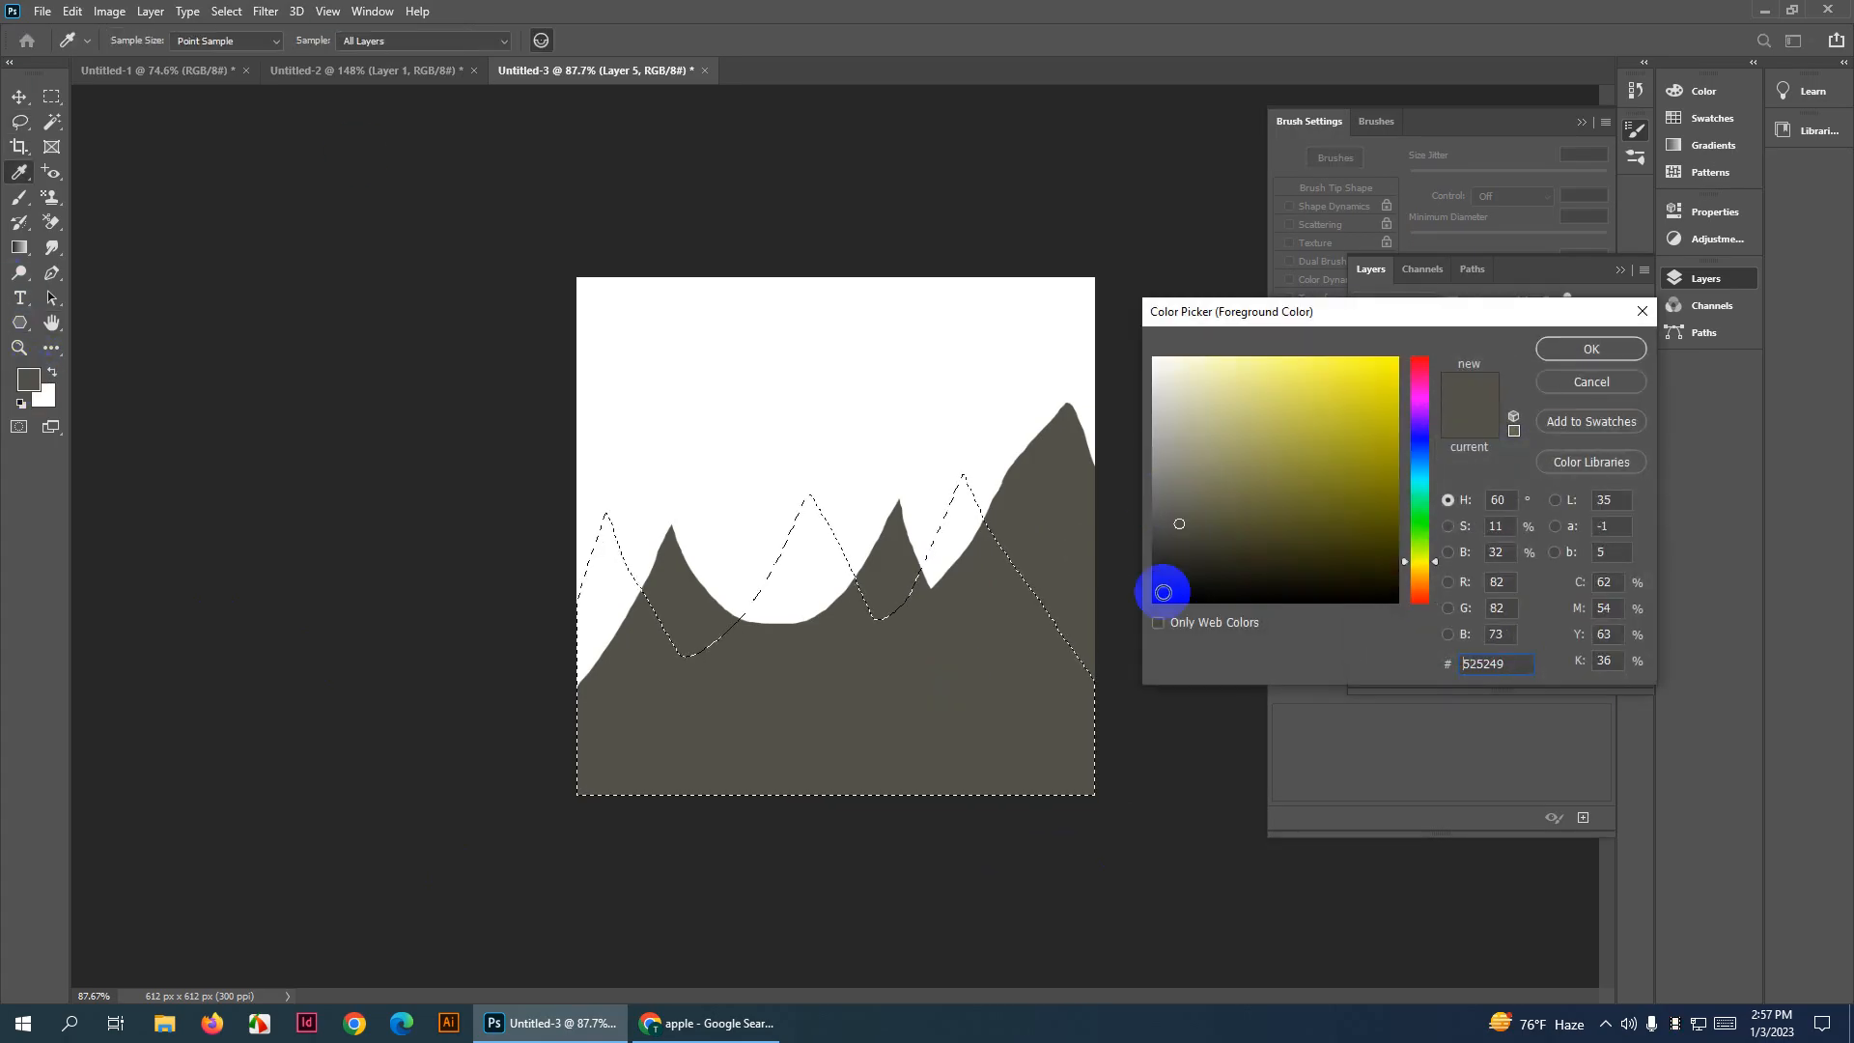
pyautogui.click(1168, 519)
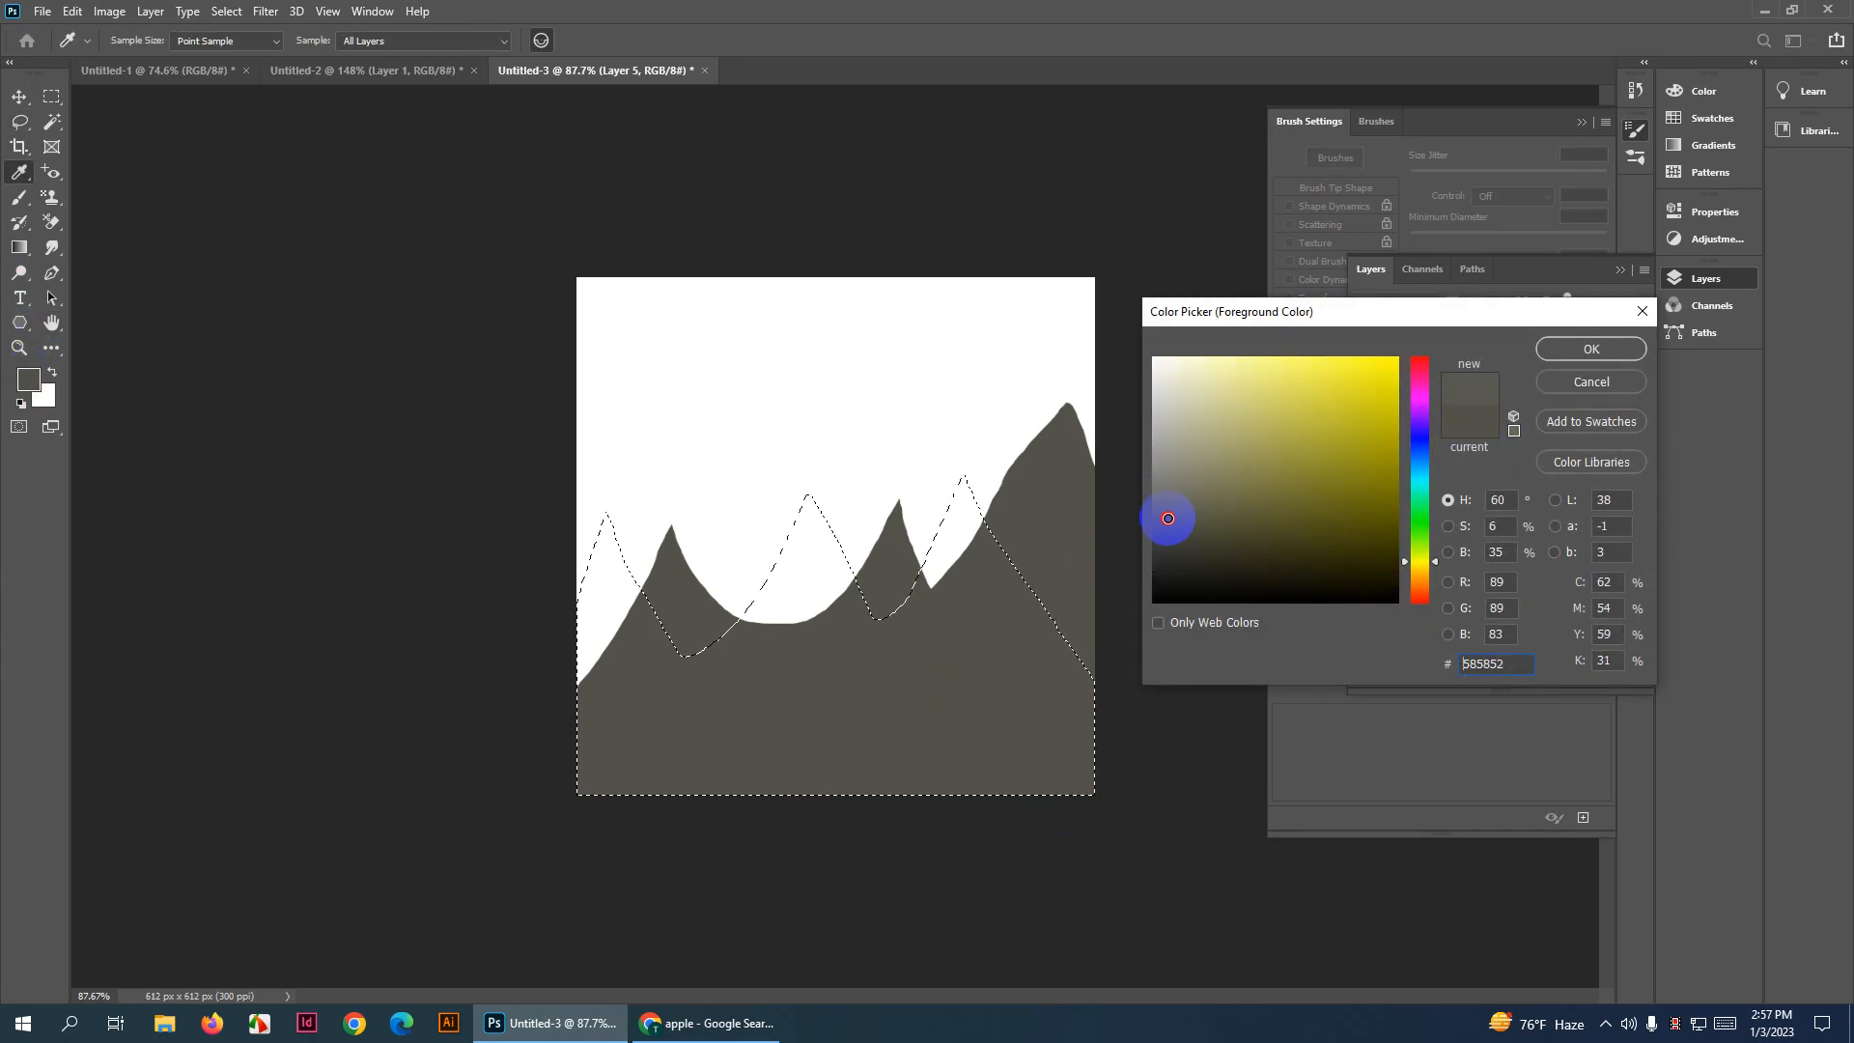
pyautogui.click(1583, 349)
pyautogui.hotkey('alt', 'BackSpace')
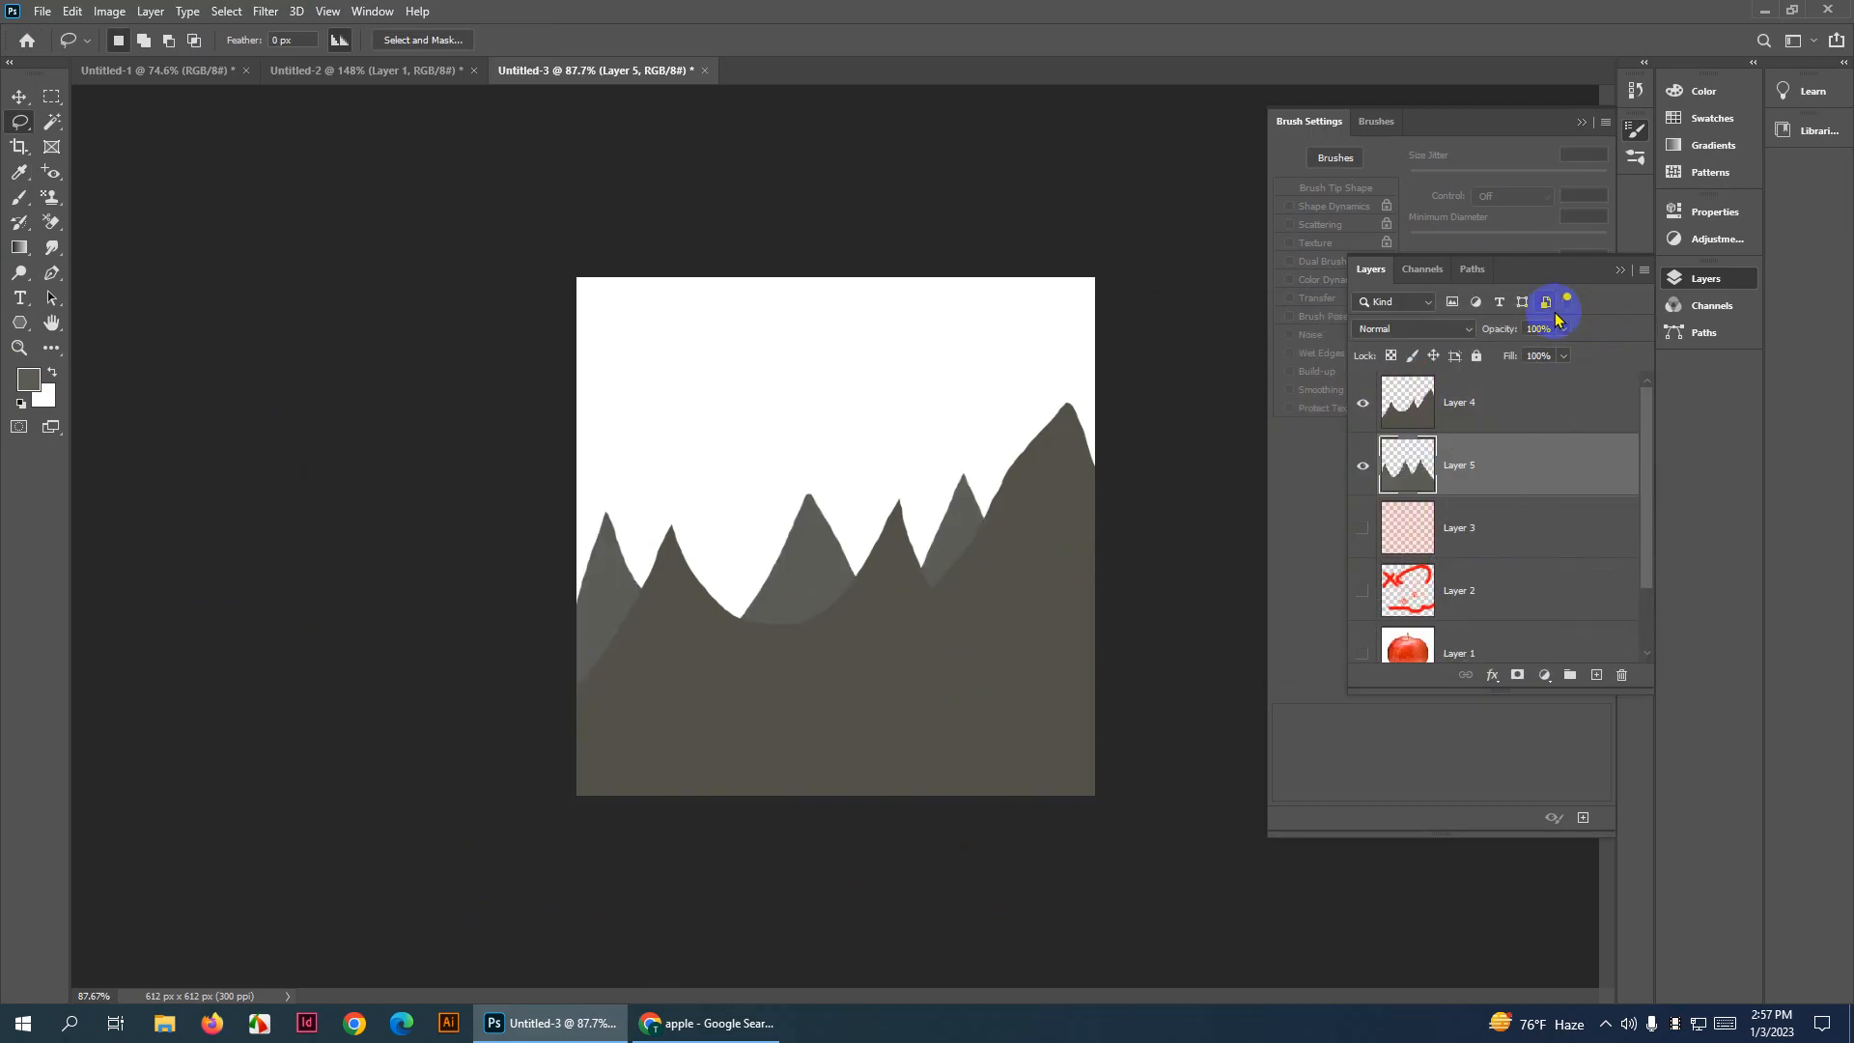
pyautogui.click(745, 376)
pyautogui.press('v')
pyautogui.click(506, 430)
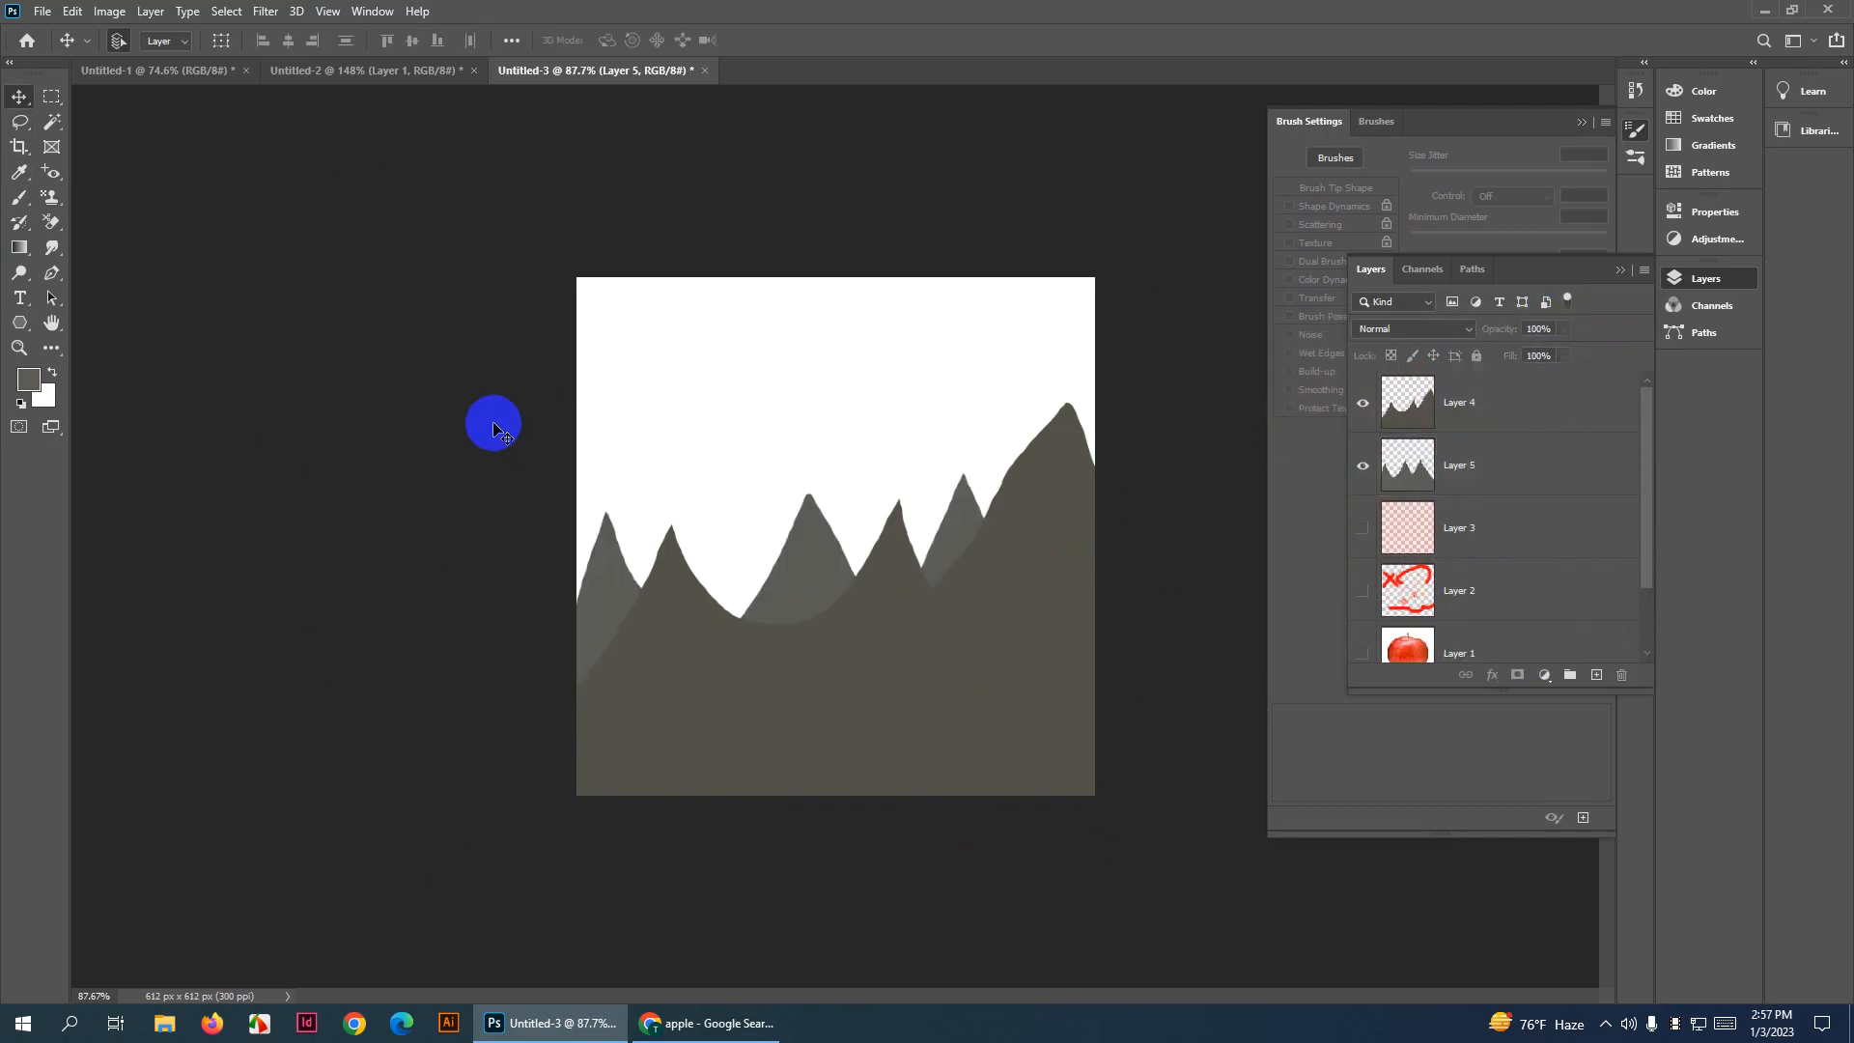
# Activate the Brush tool and add a new empty layer above both mountain layers
pyautogui.scroll(5, 825, 657)
pyautogui.scroll(-4, 830, 653)
pyautogui.press('space')
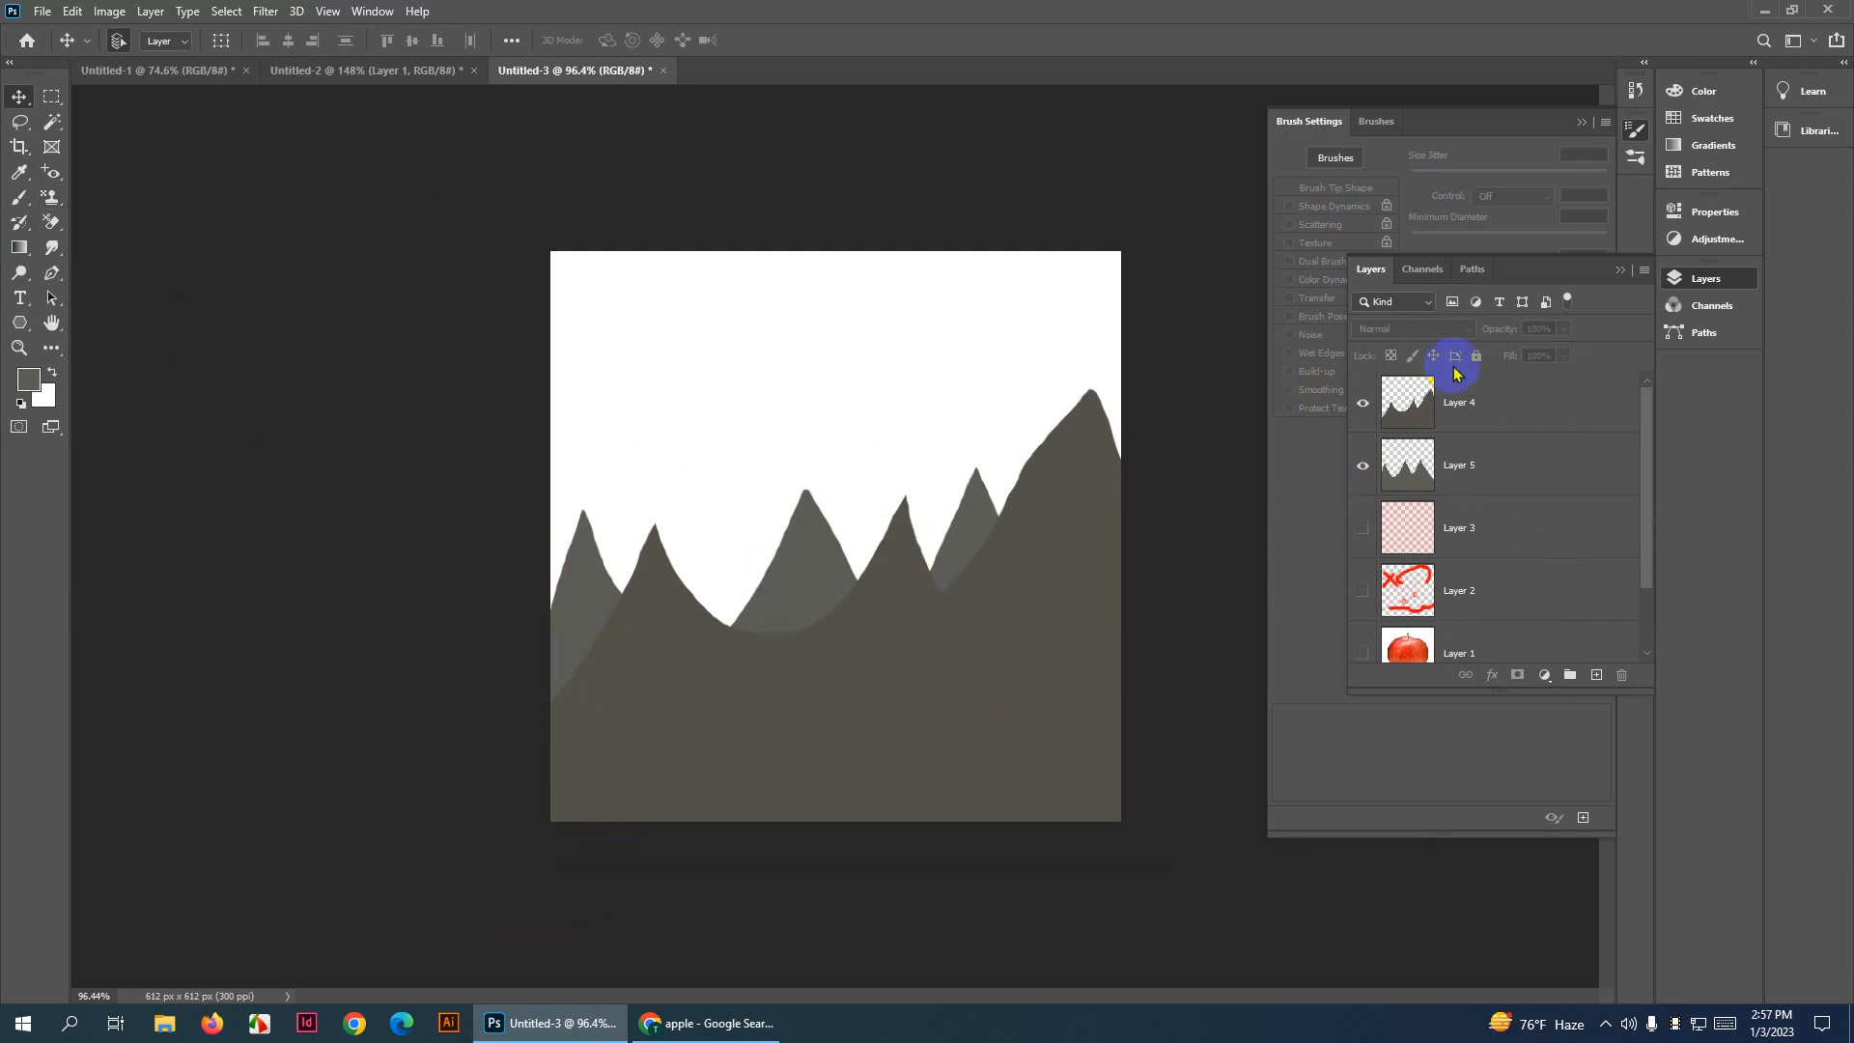
pyautogui.click(19, 197)
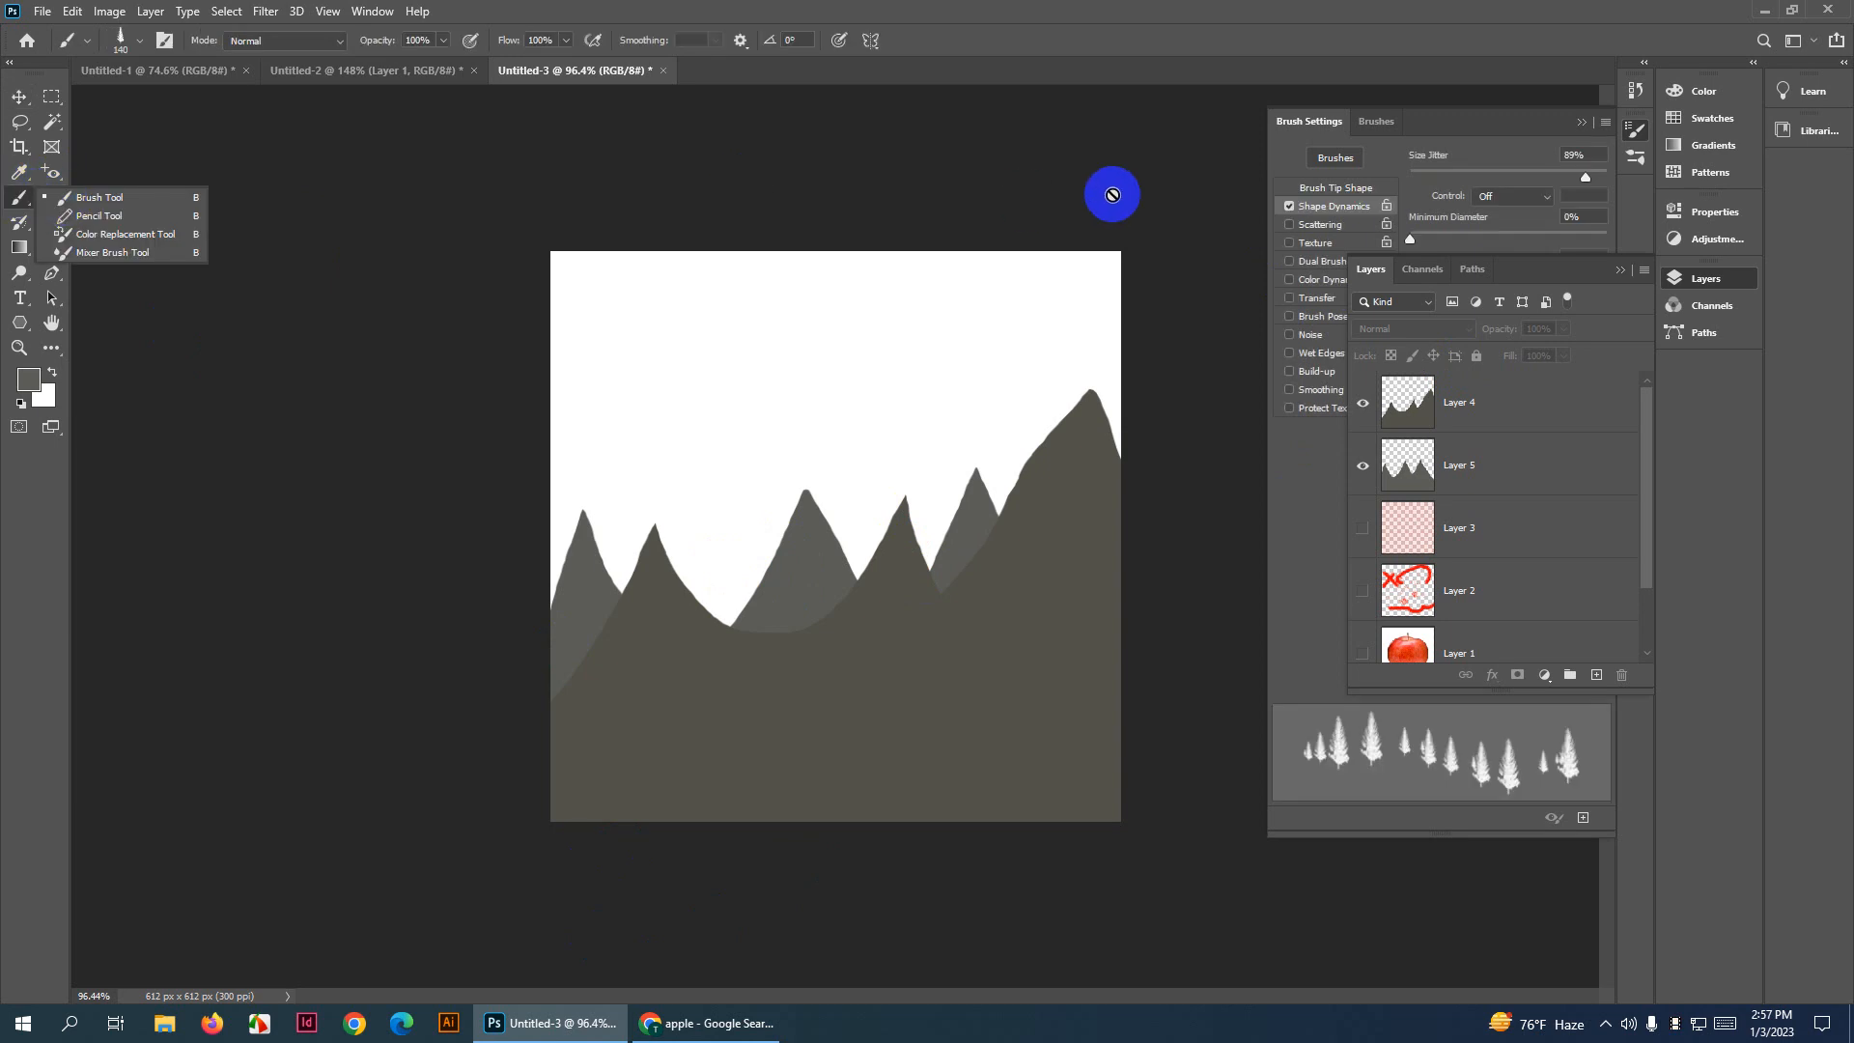
pyautogui.click(1622, 271)
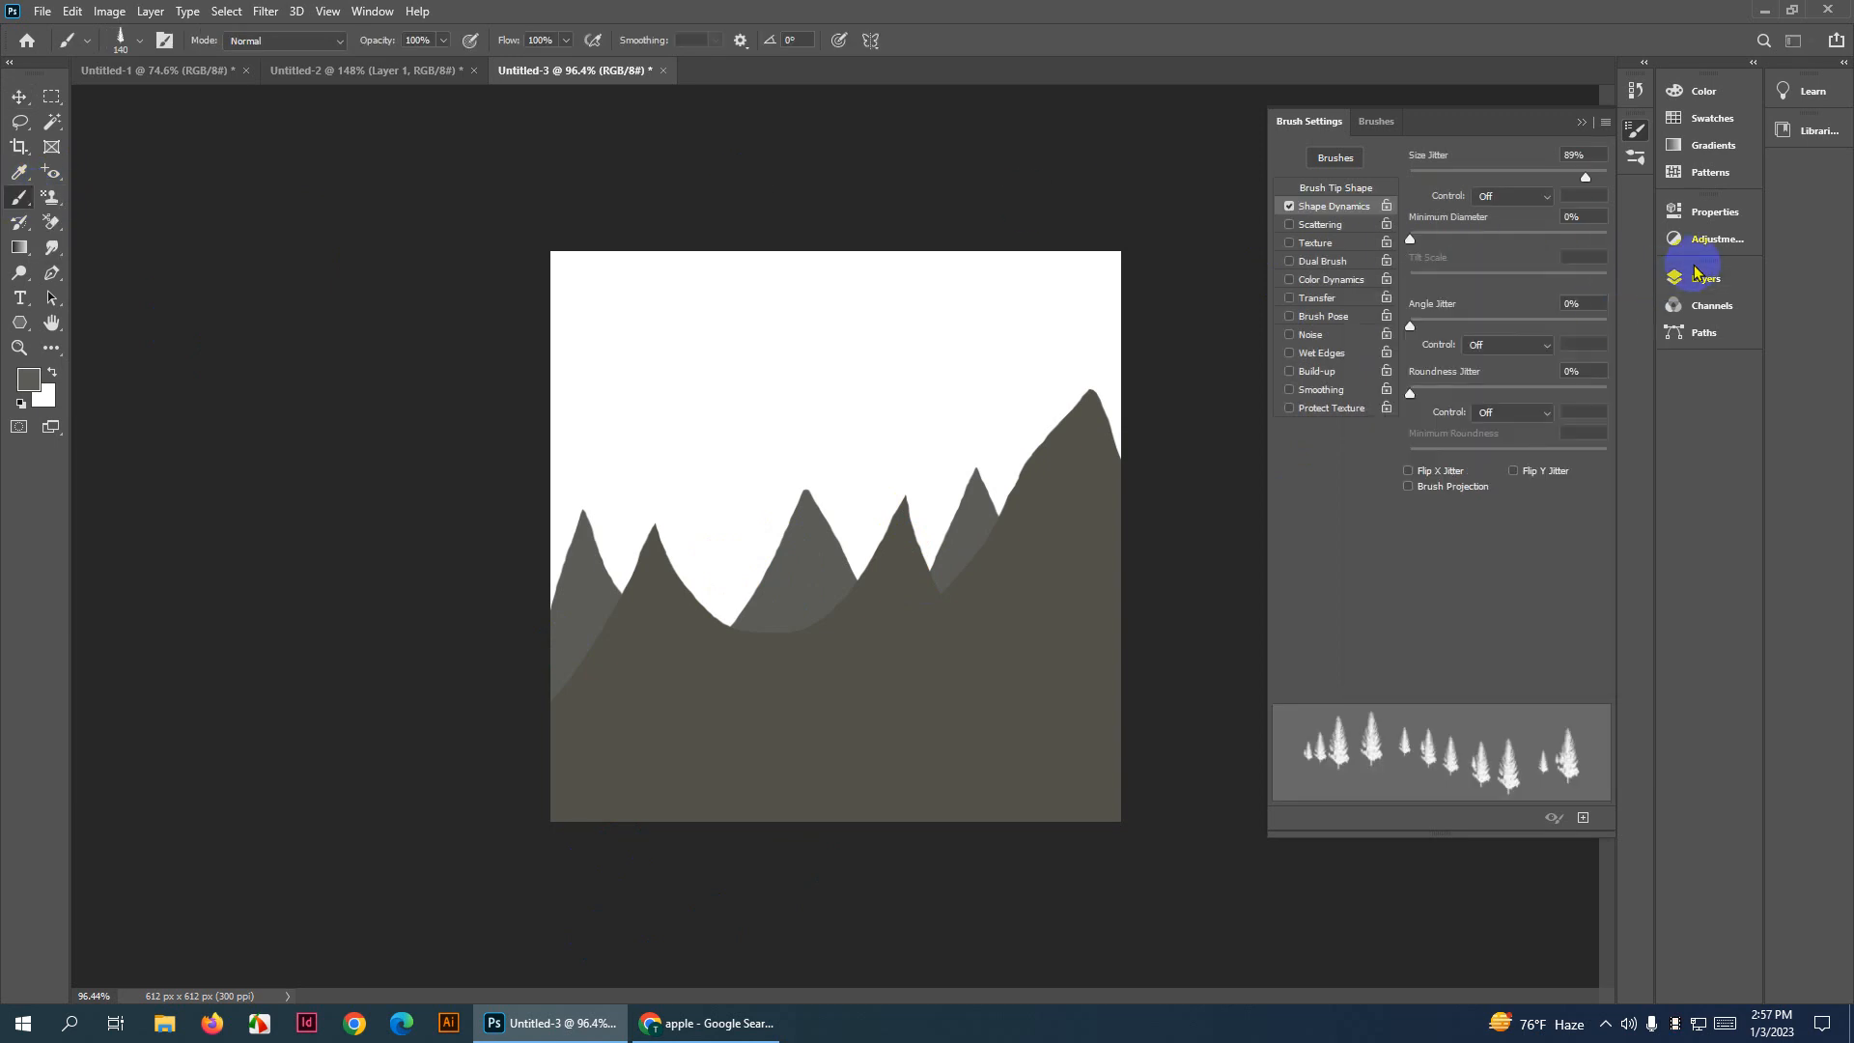
pyautogui.click(1703, 278)
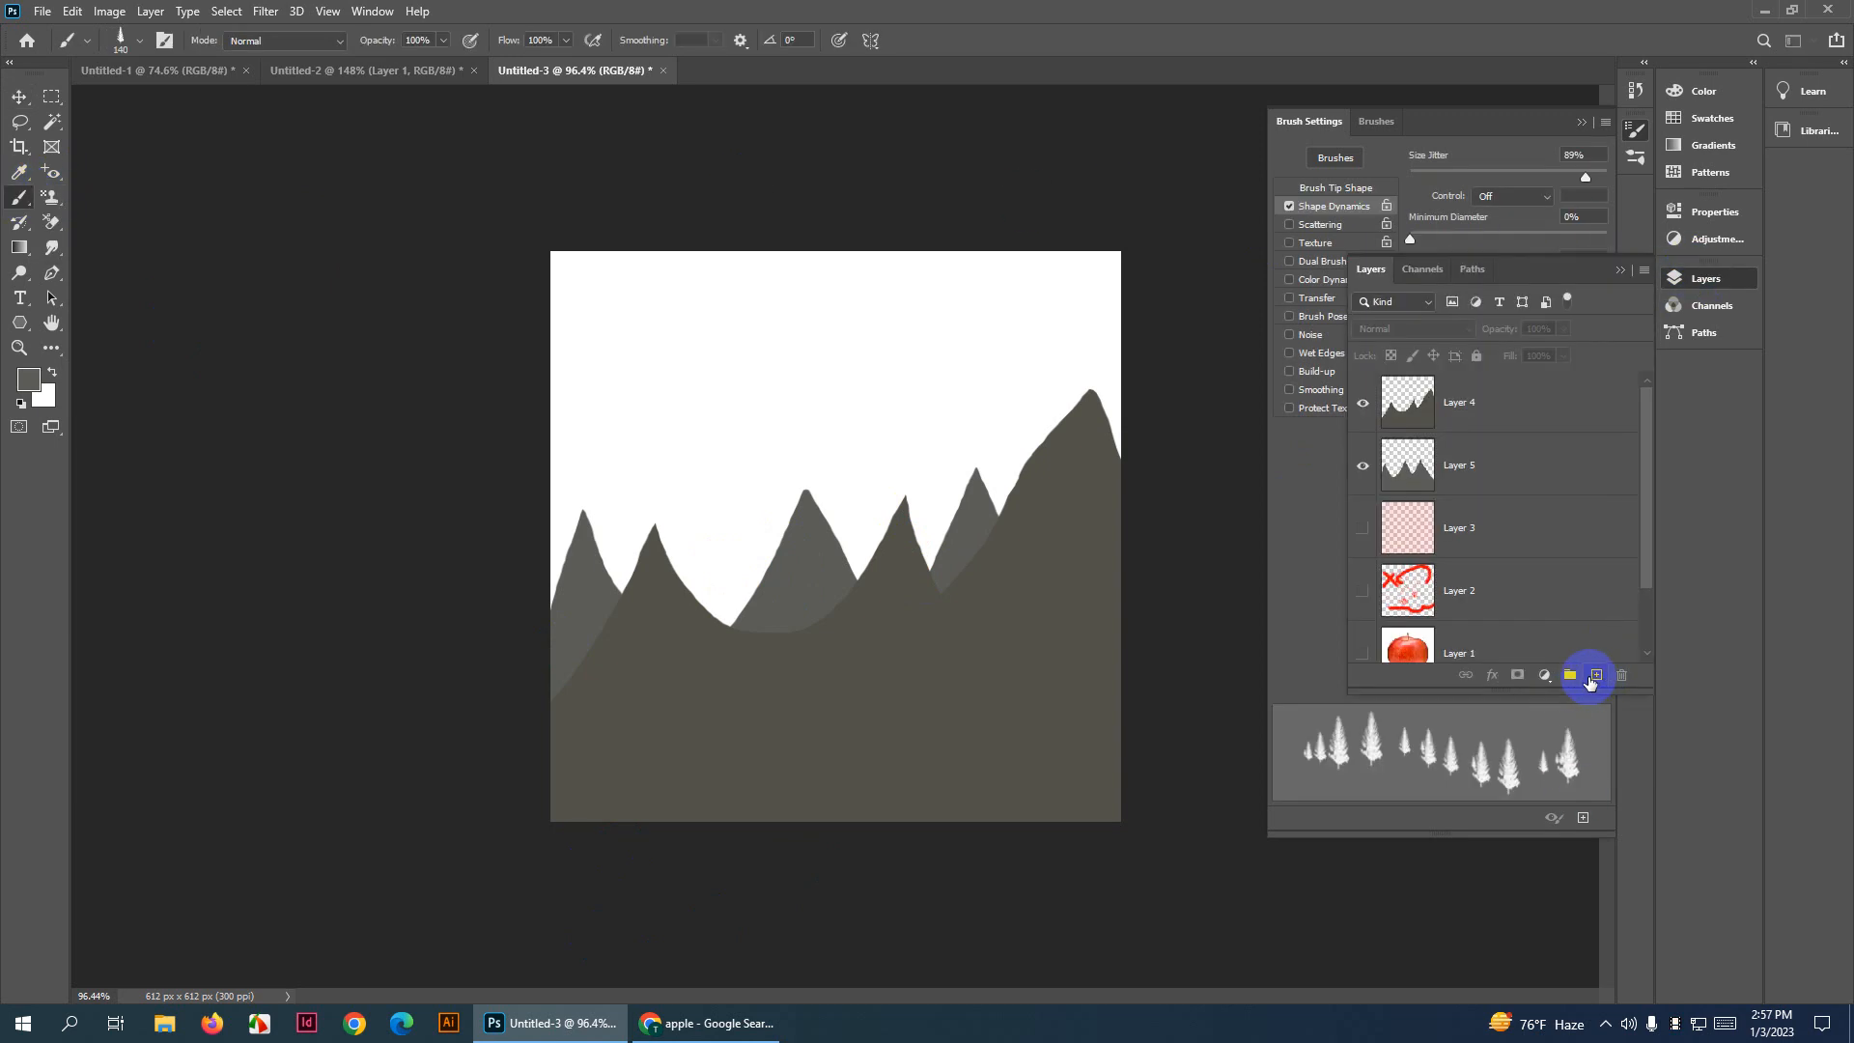
pyautogui.click(1594, 674)
pyautogui.click(1619, 271)
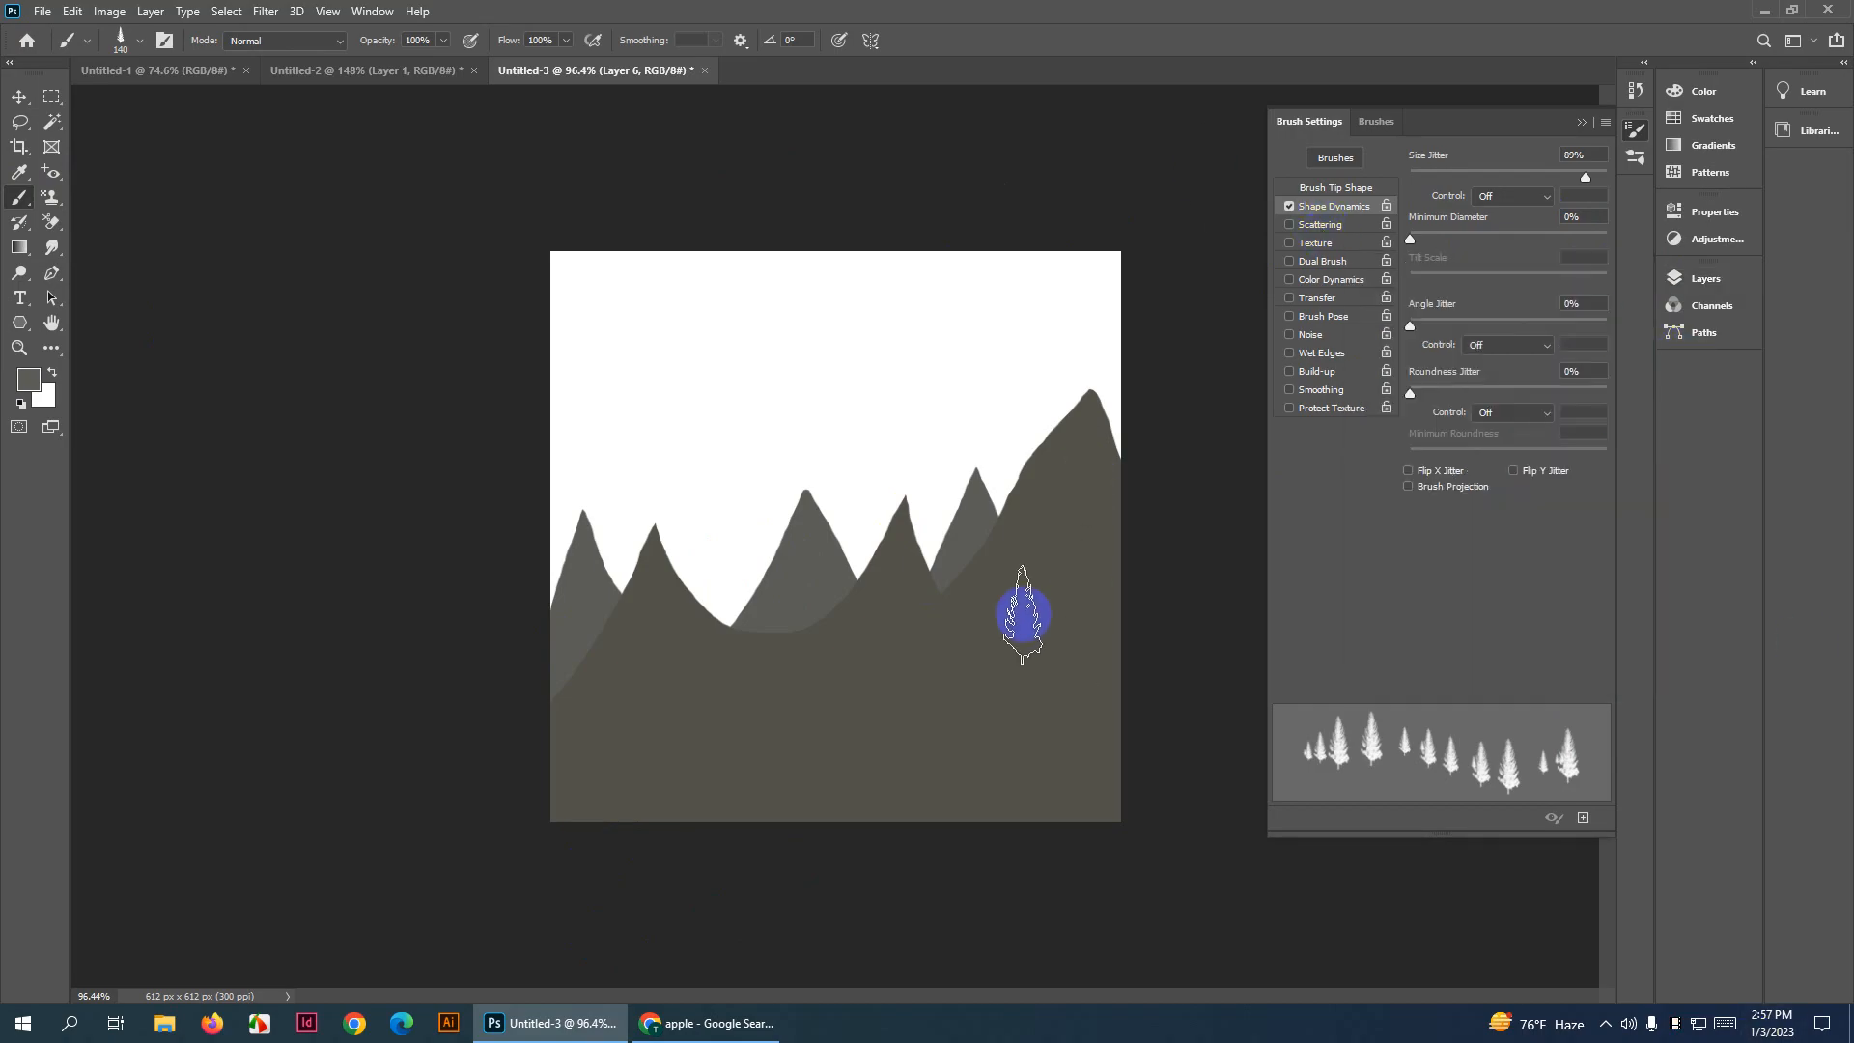
# Set the foreground colour to a dark green
pyautogui.click(31, 381)
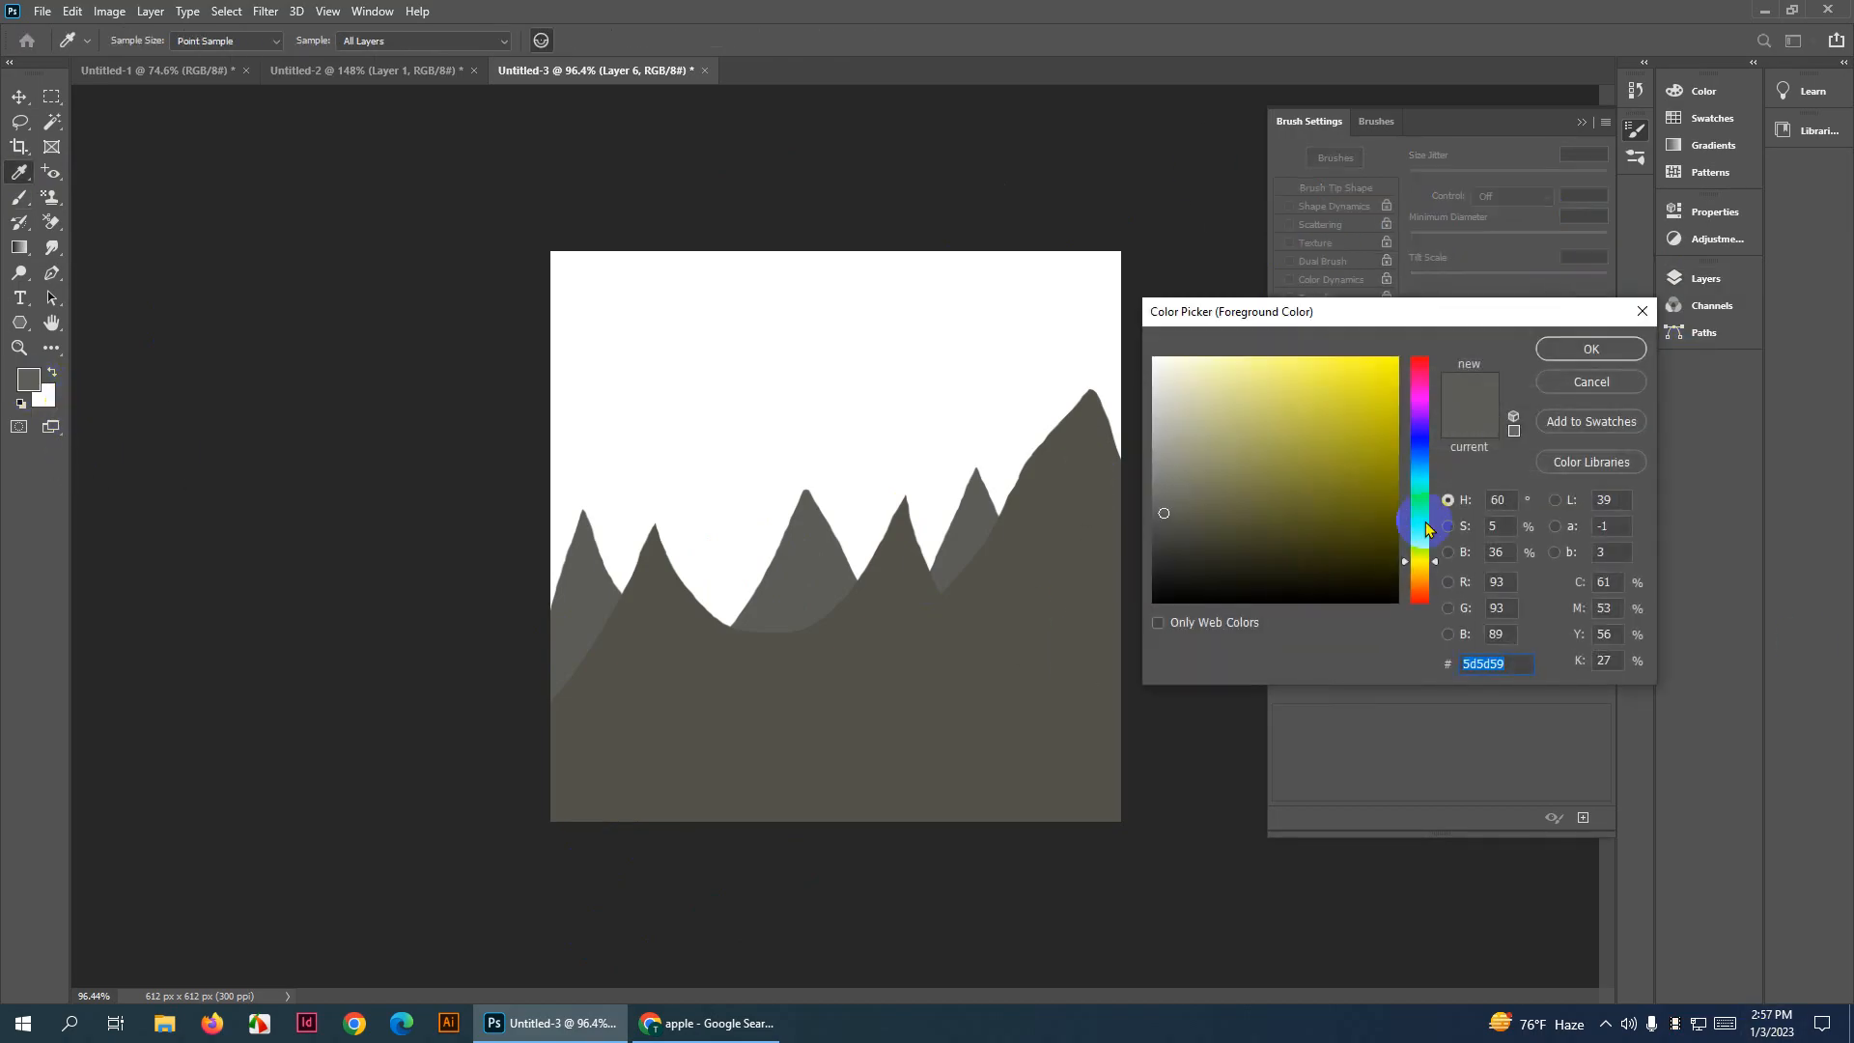
pyautogui.moveTo(1422, 530); pyautogui.dragTo(1419, 518)
pyautogui.moveTo(1371, 455); pyautogui.dragTo(1342, 472)
pyautogui.click(1564, 352)
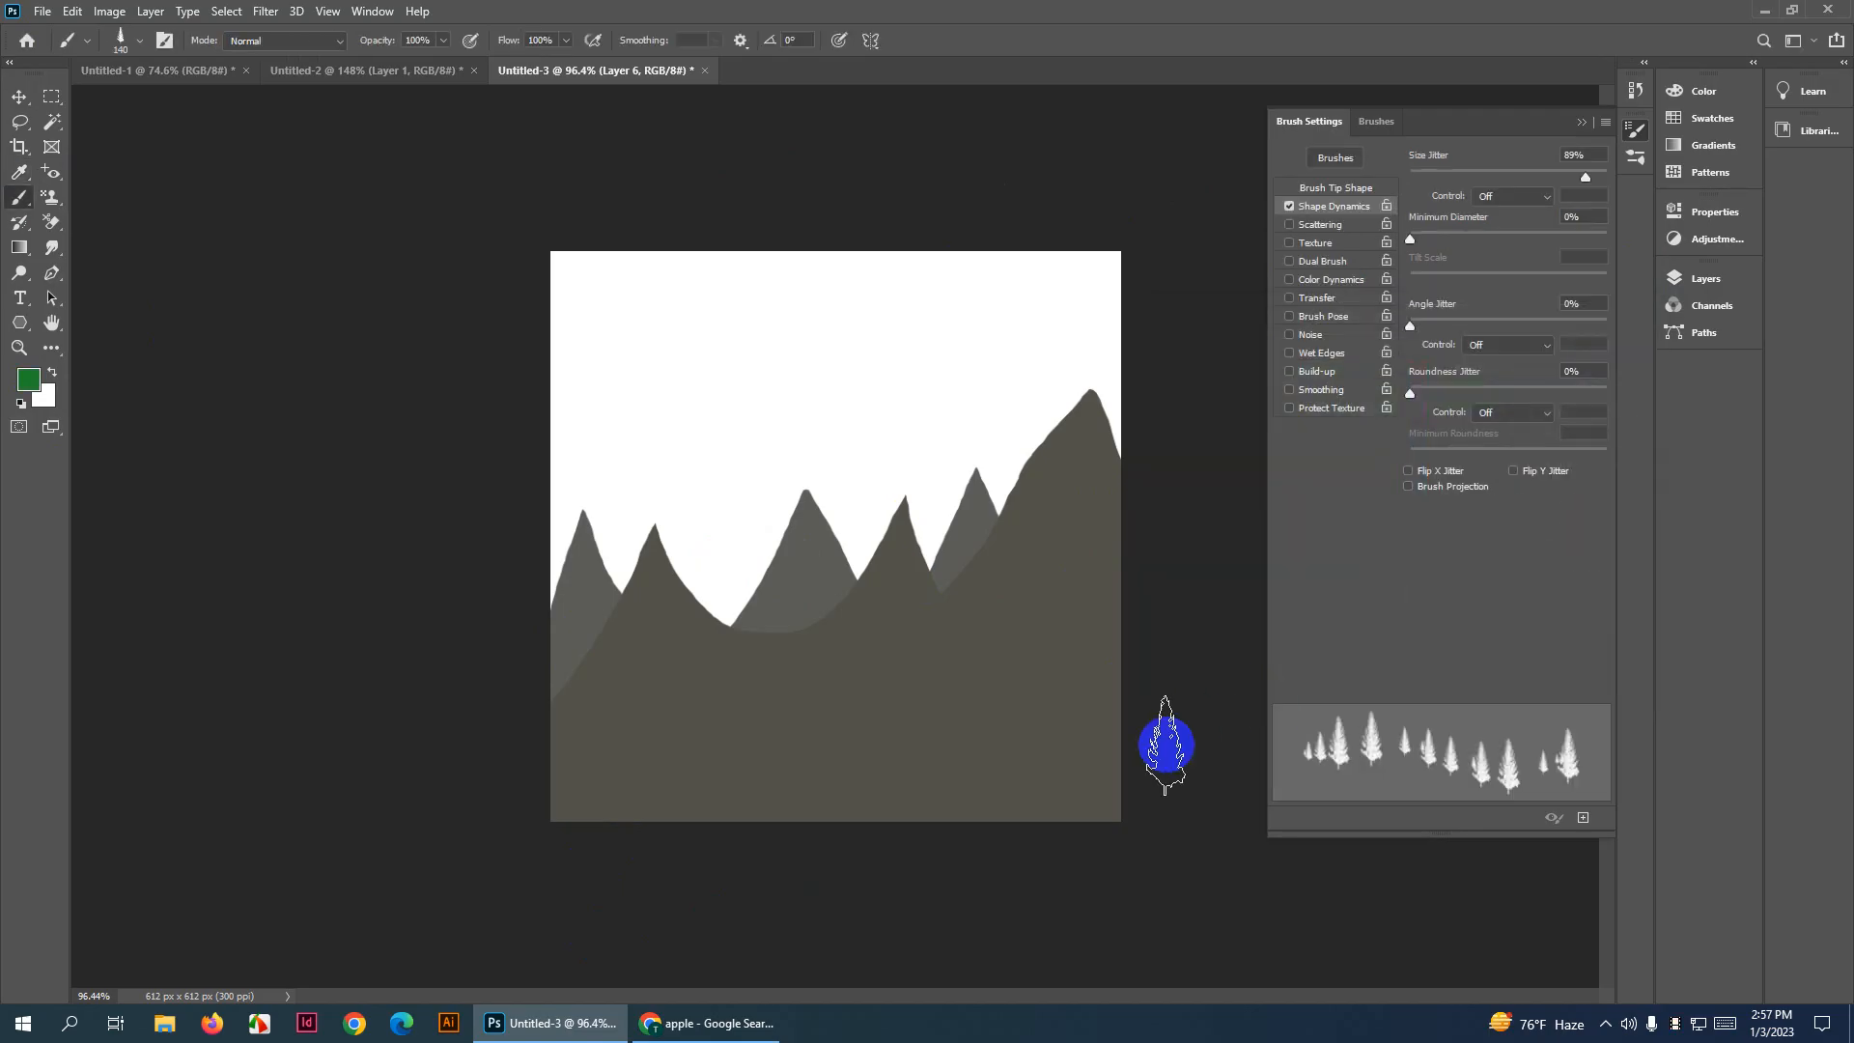
# Try painting rows of varied-size conifers across the lower part of the front hill, and undo the strokes
pyautogui.moveTo(1142, 748)
pyautogui.mouseDown()
pyautogui.moveTo(935, 683)
pyautogui.moveTo(505, 753)
pyautogui.mouseUp()
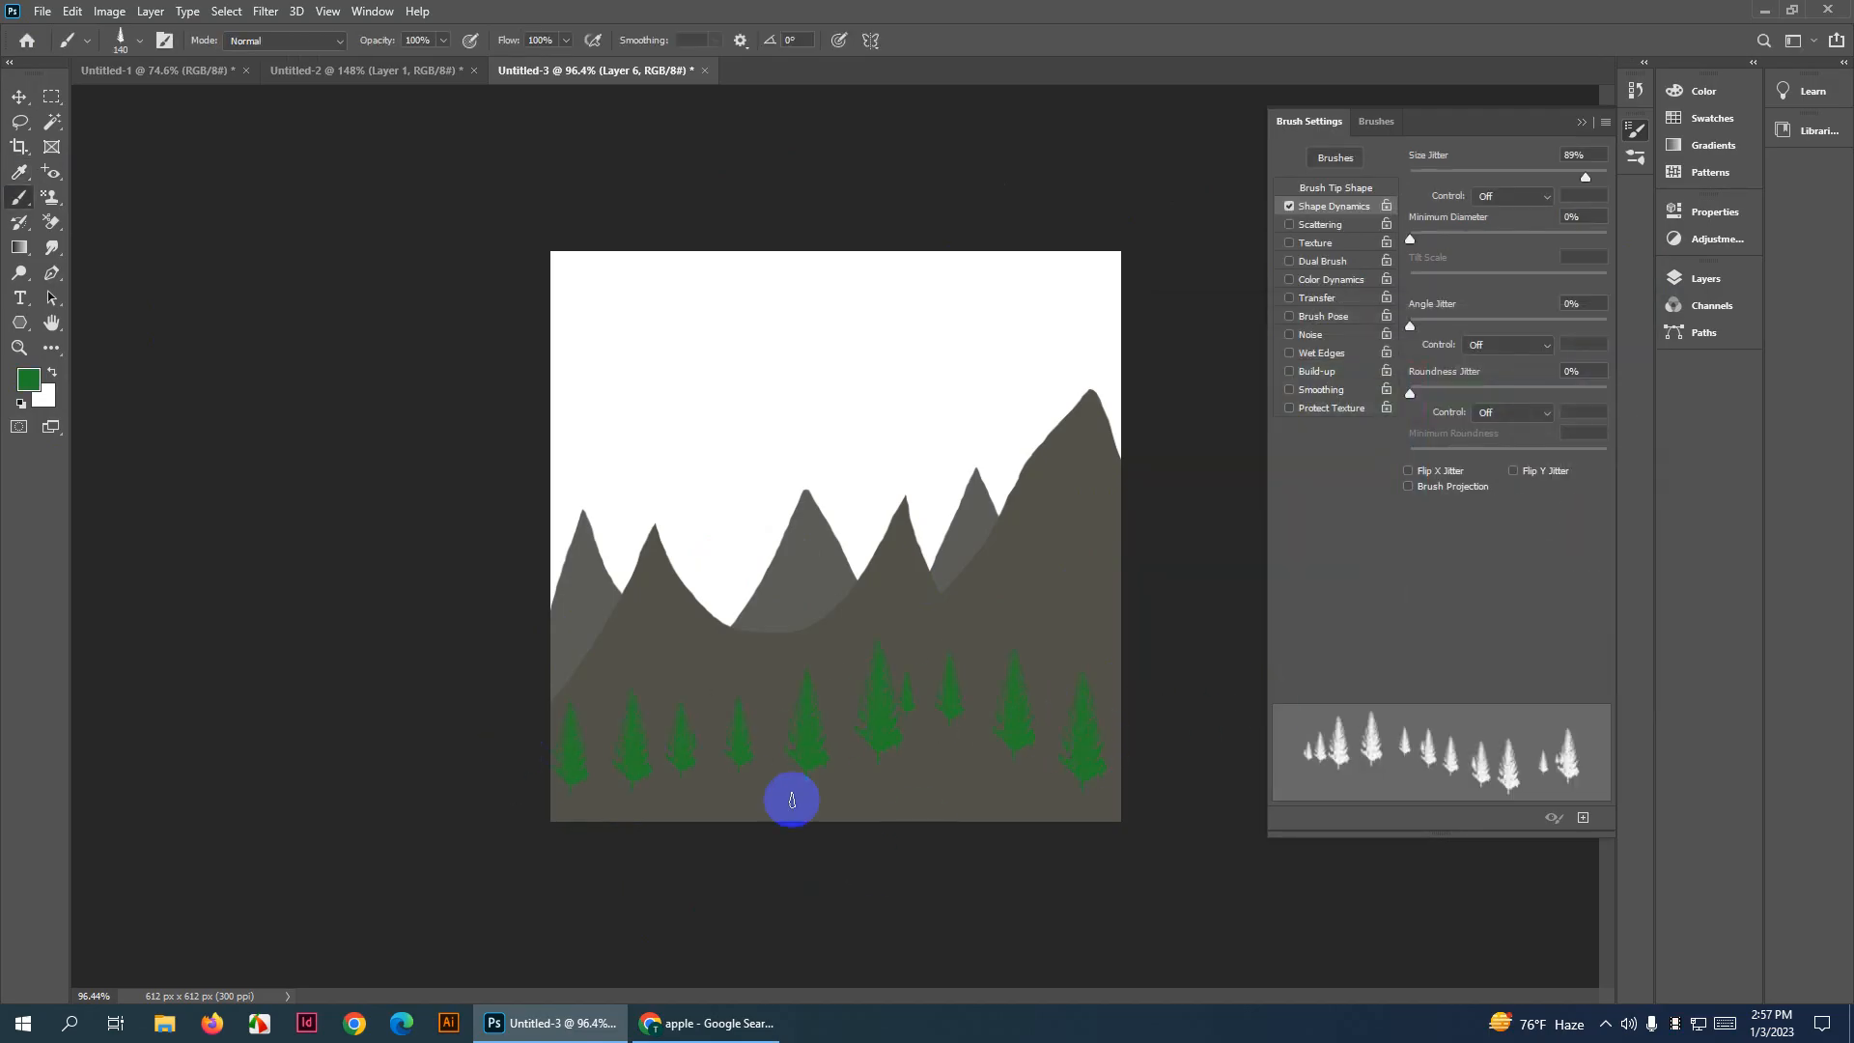
pyautogui.moveTo(613, 804)
pyautogui.mouseDown()
pyautogui.moveTo(881, 778)
pyautogui.moveTo(1184, 827)
pyautogui.mouseUp()
pyautogui.moveTo(596, 690); pyautogui.dragTo(845, 710)
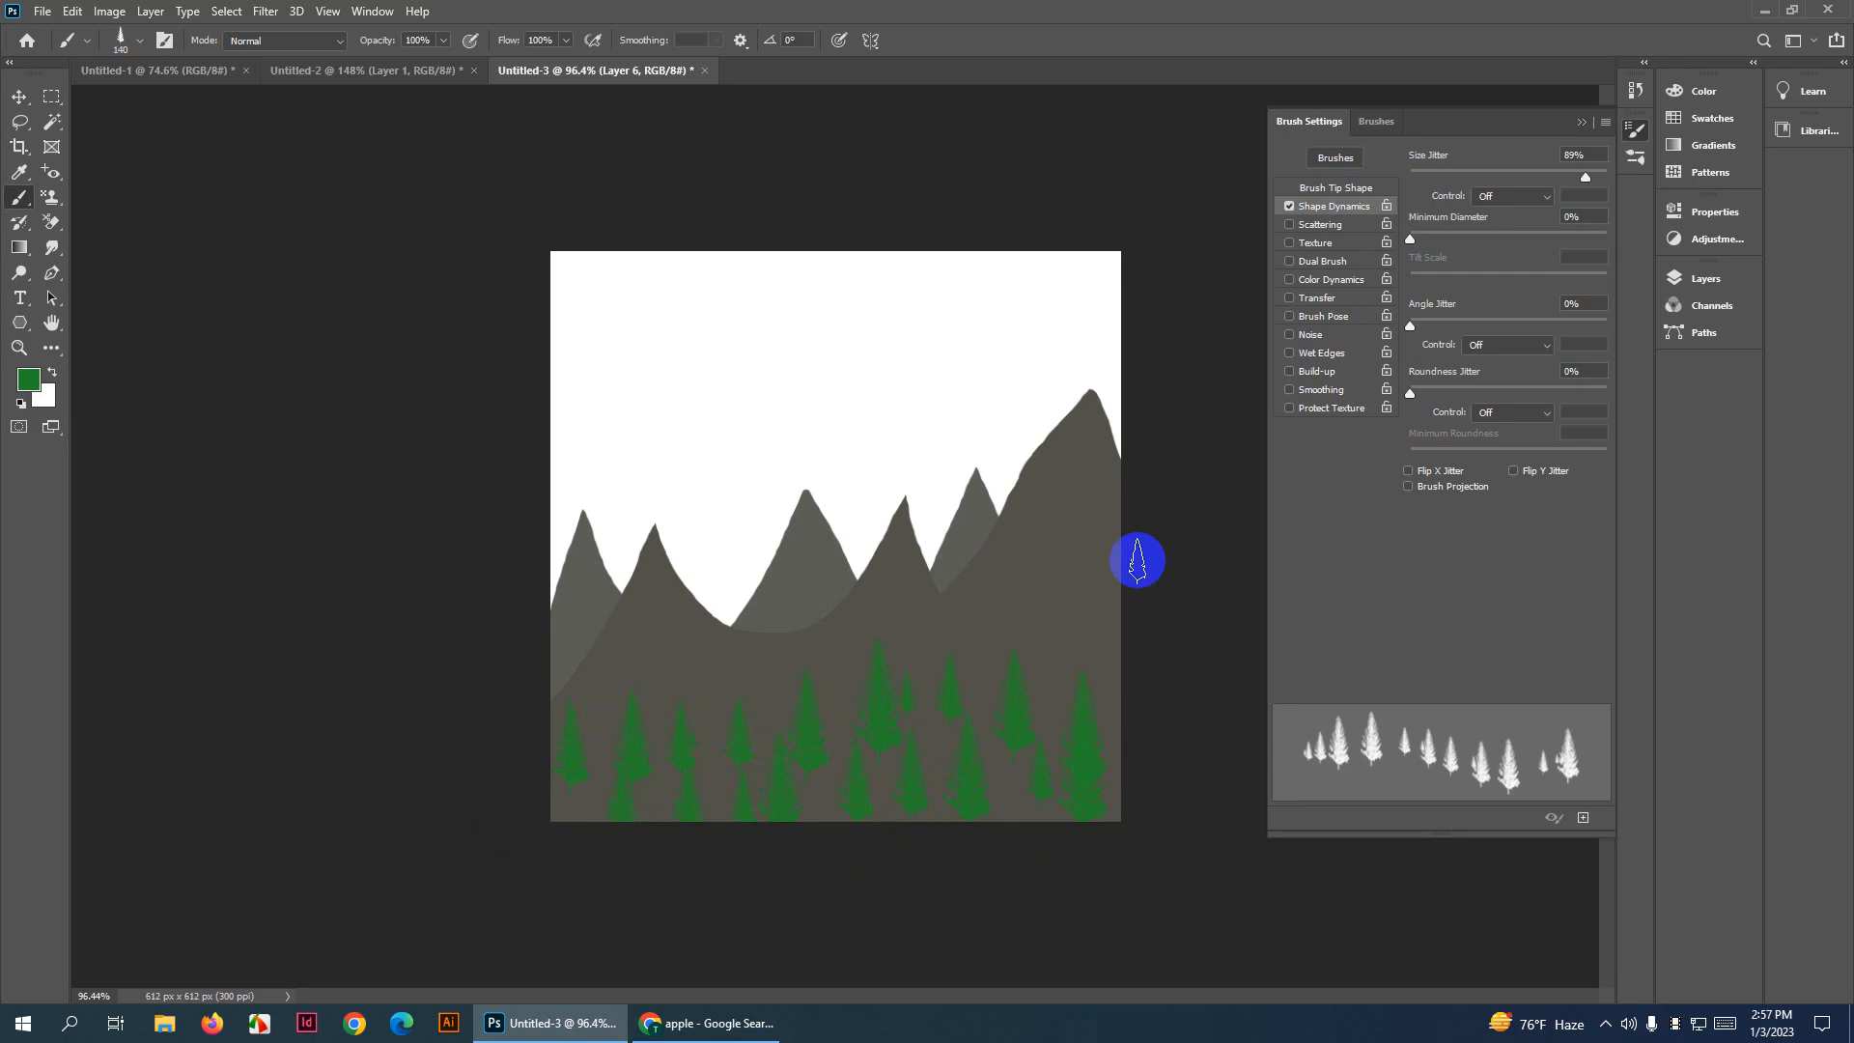
pyautogui.hotkey('ctrl', 'z')
pyautogui.hotkey('ctrl', 'z')
pyautogui.hotkey('ctrl', 'z')
pyautogui.hotkey('ctrl', 'z')
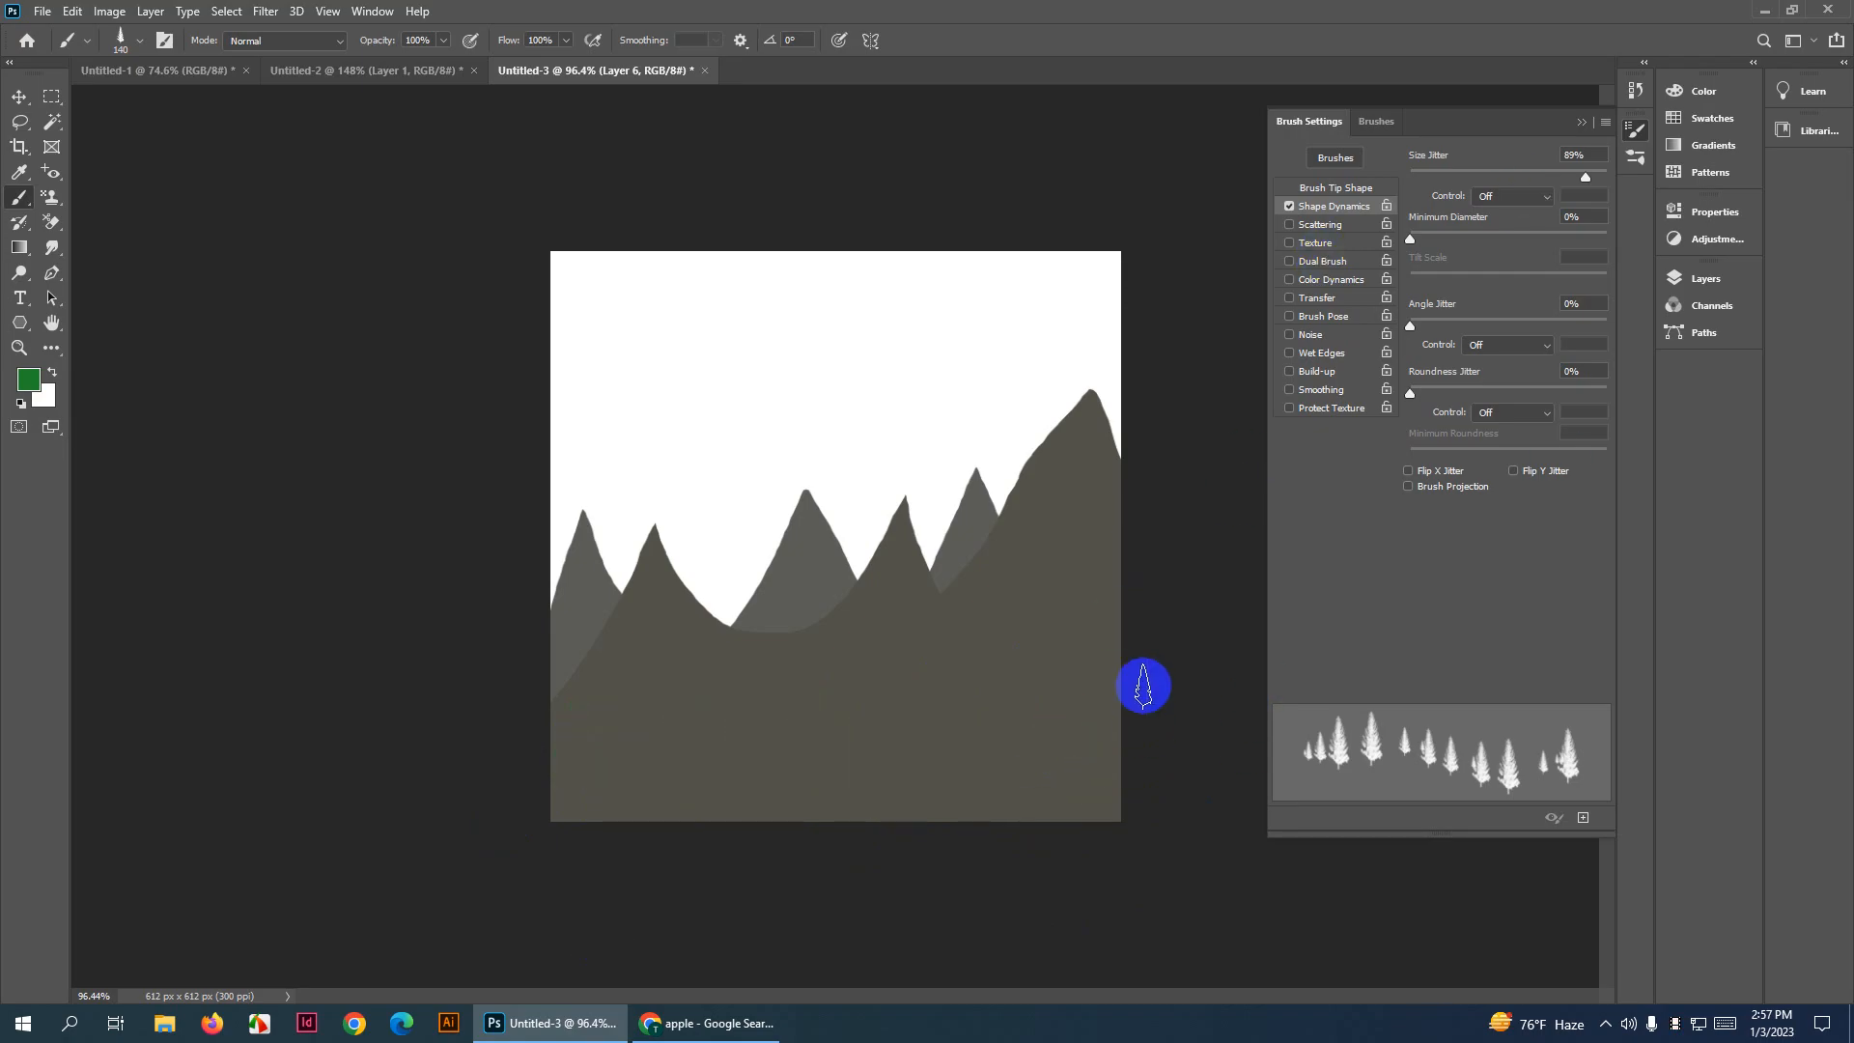
# Choose the 2500 px grass clump brush tip and set its spacing to 63%
pyautogui.click(1322, 191)
pyautogui.scroll(-4, 1499, 367)
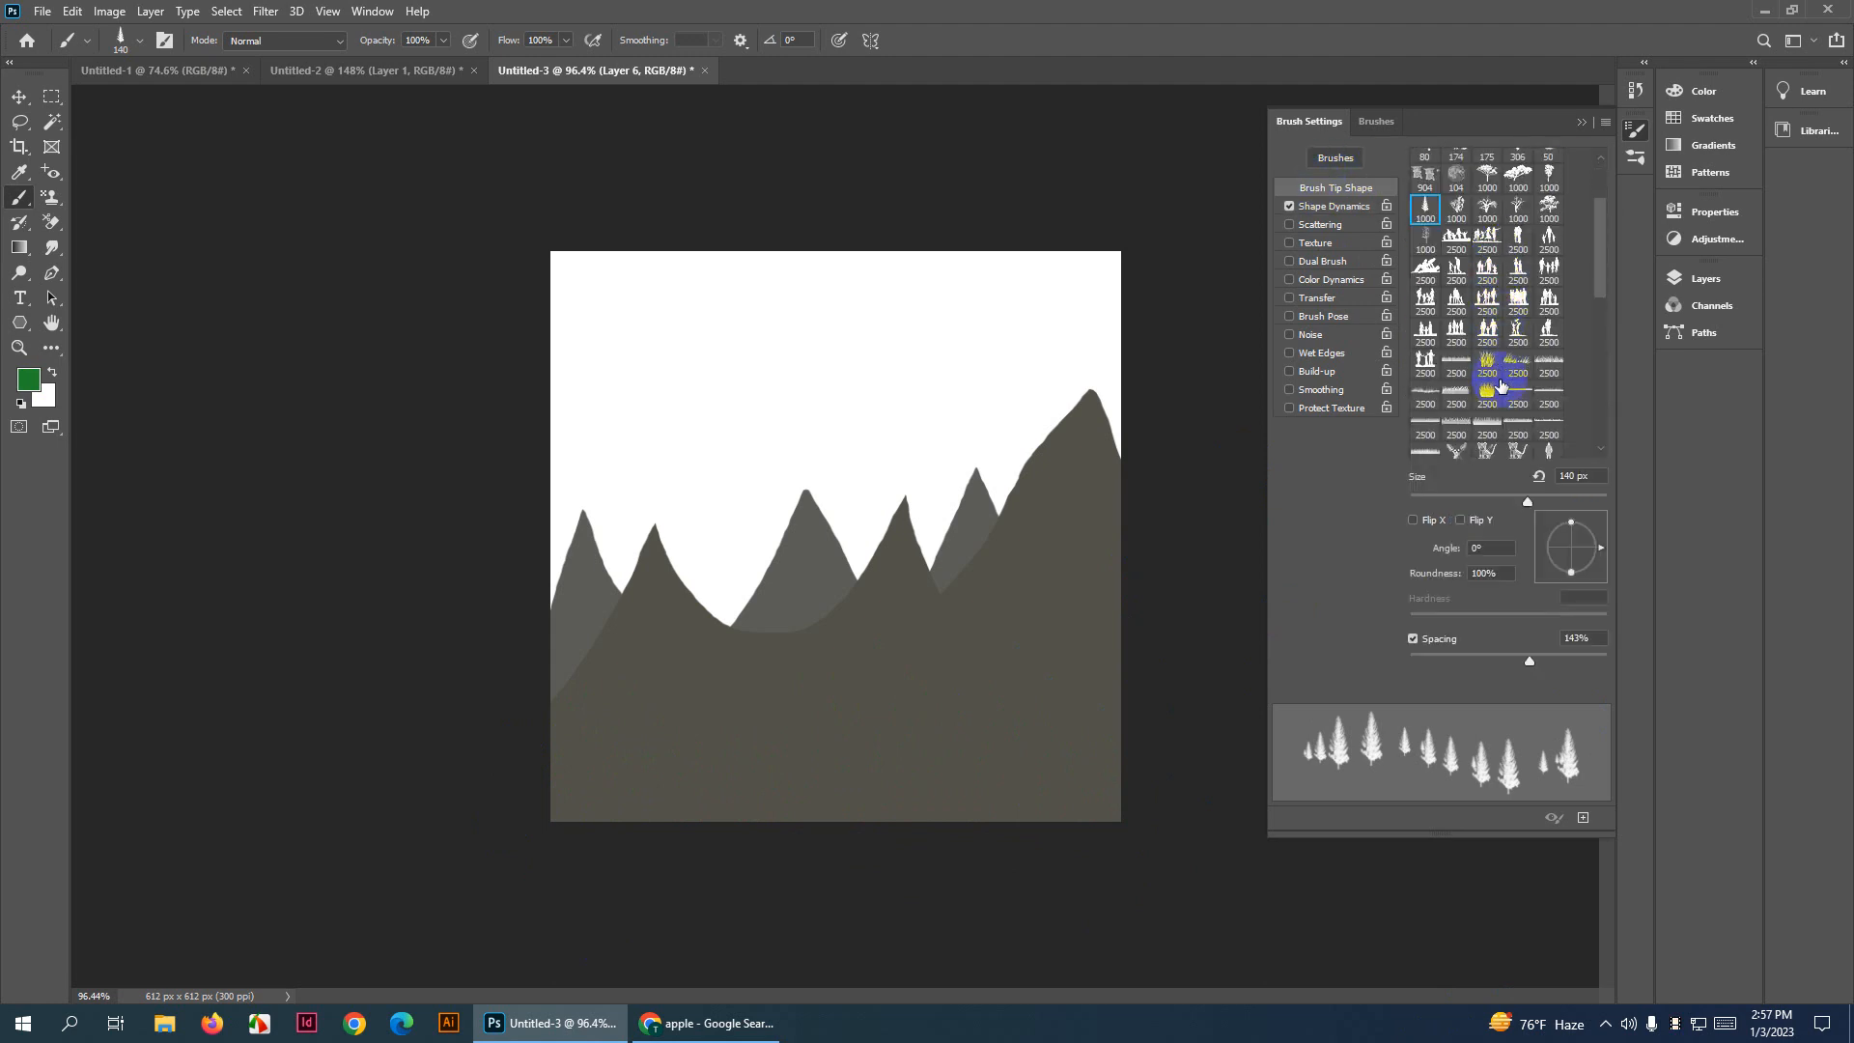
pyautogui.click(1484, 361)
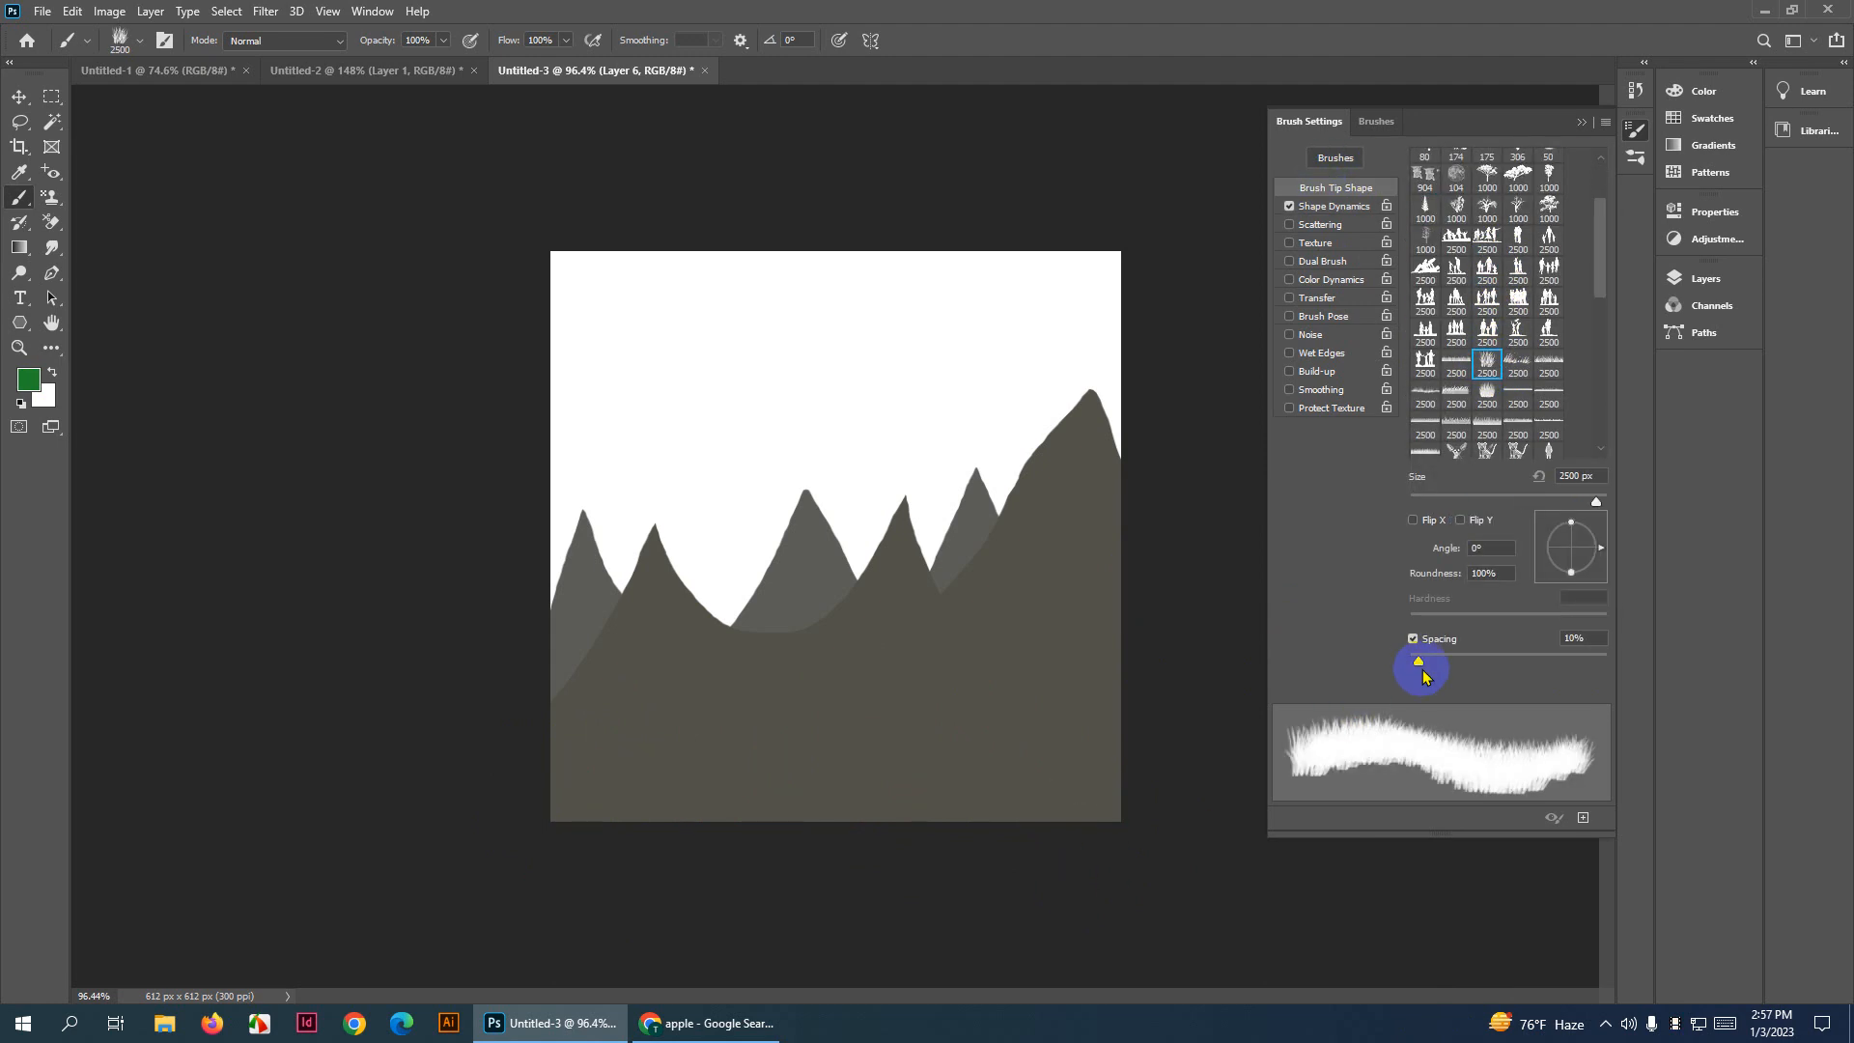
pyautogui.click(1440, 664)
pyautogui.moveTo(1441, 664); pyautogui.dragTo(1471, 662)
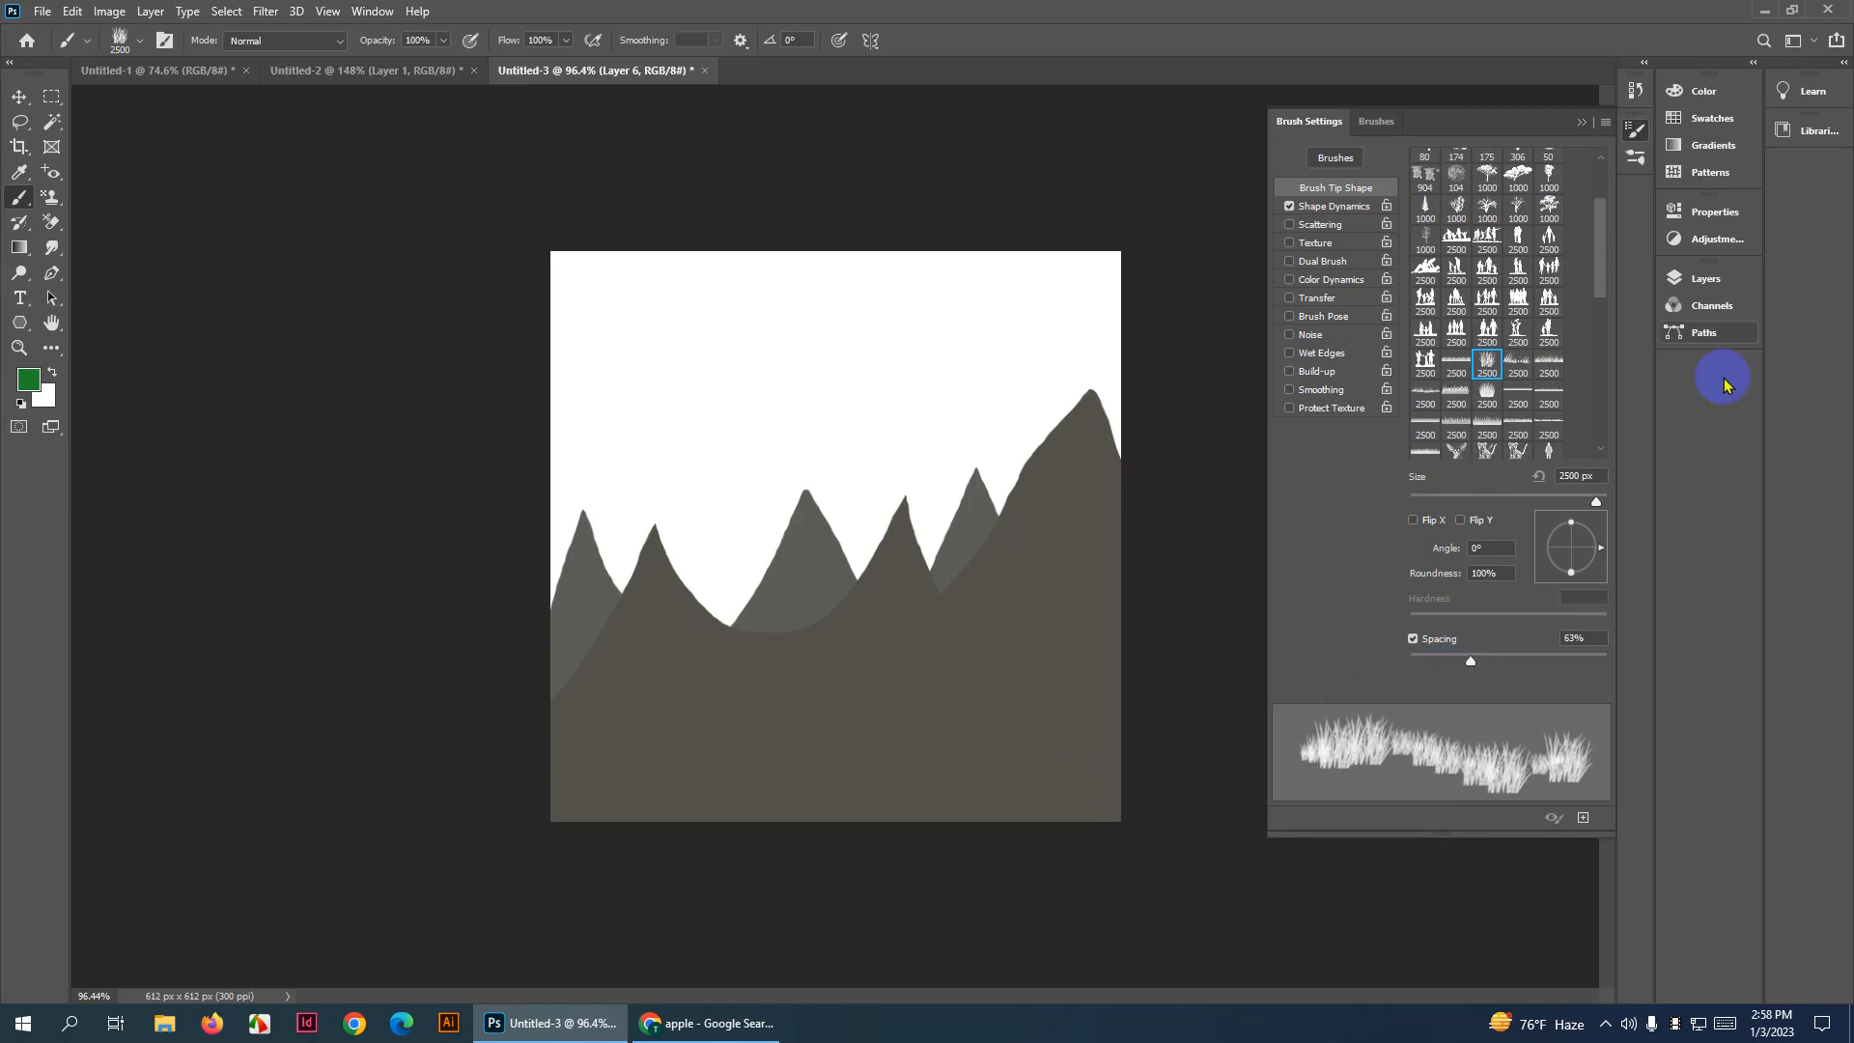
# Set the grass brush's Shape Dynamics to 63% size jitter and 44% minimum diameter
pyautogui.click(1332, 206)
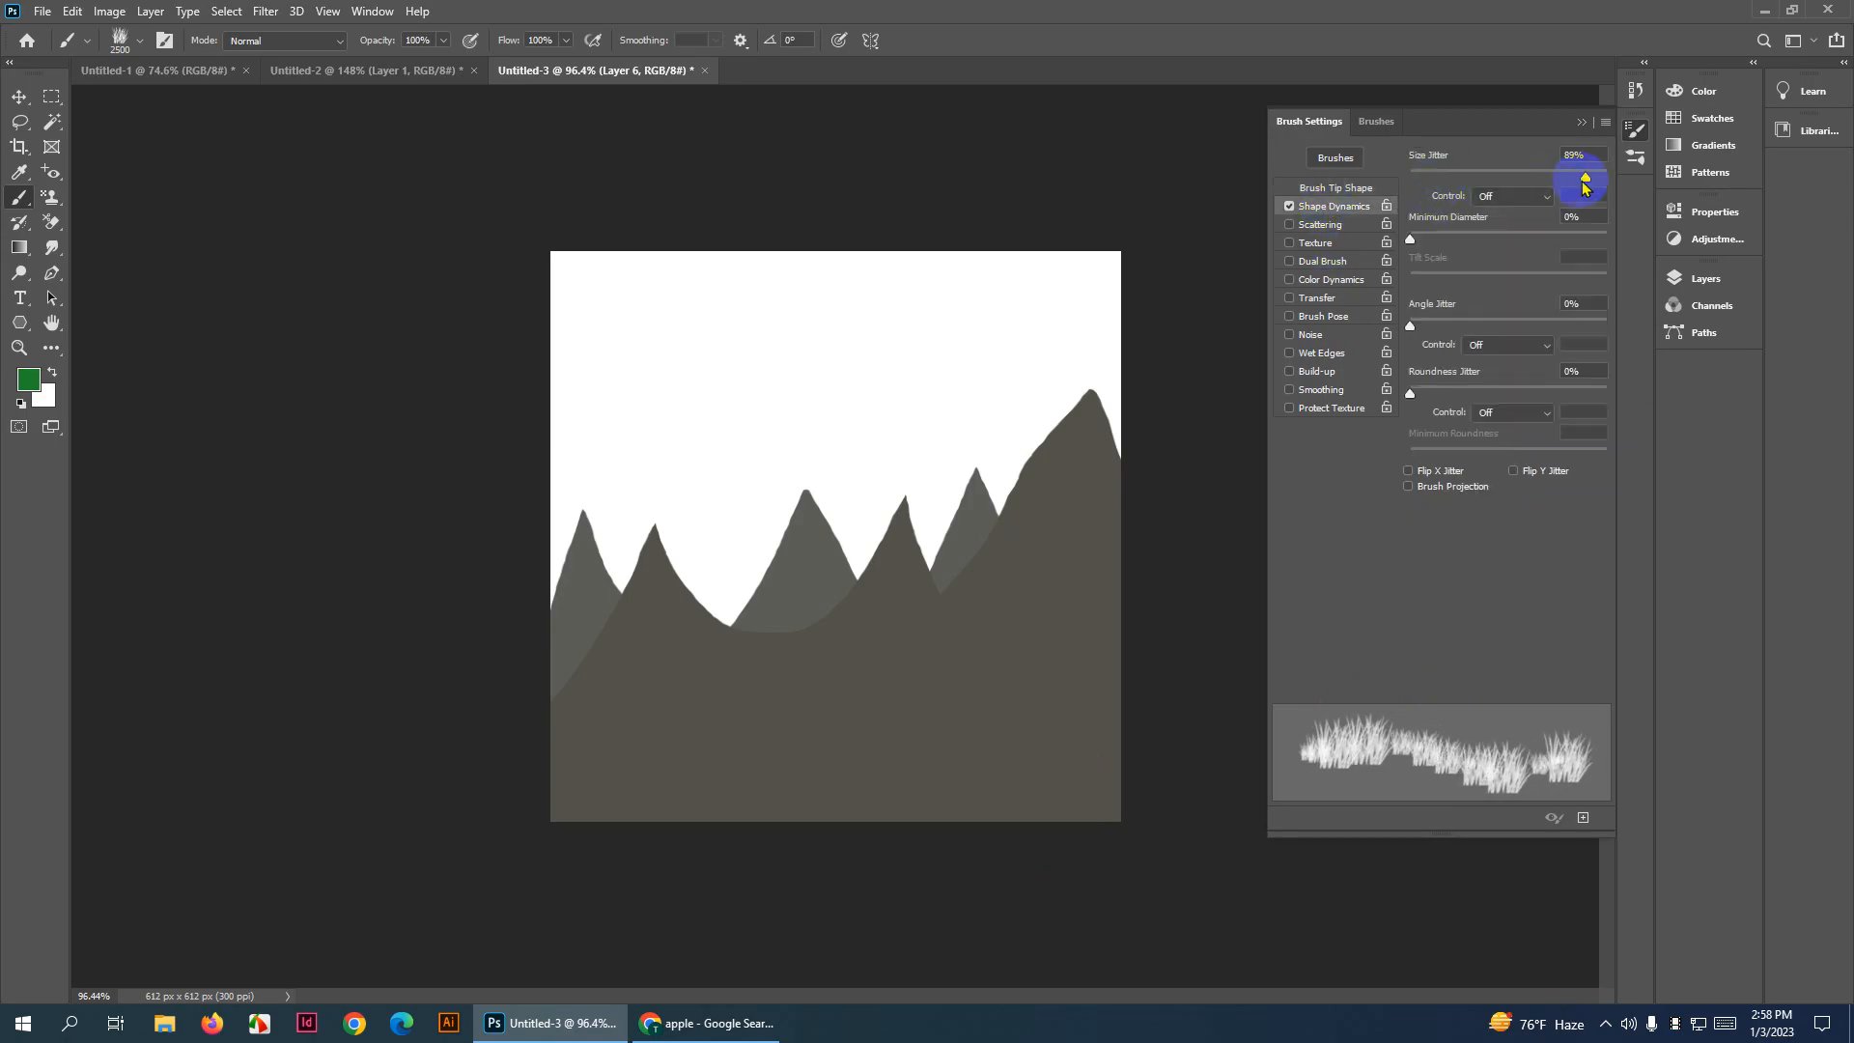
pyautogui.moveTo(1584, 184)
pyautogui.mouseDown()
pyautogui.moveTo(1495, 183)
pyautogui.moveTo(1542, 179)
pyautogui.mouseUp()
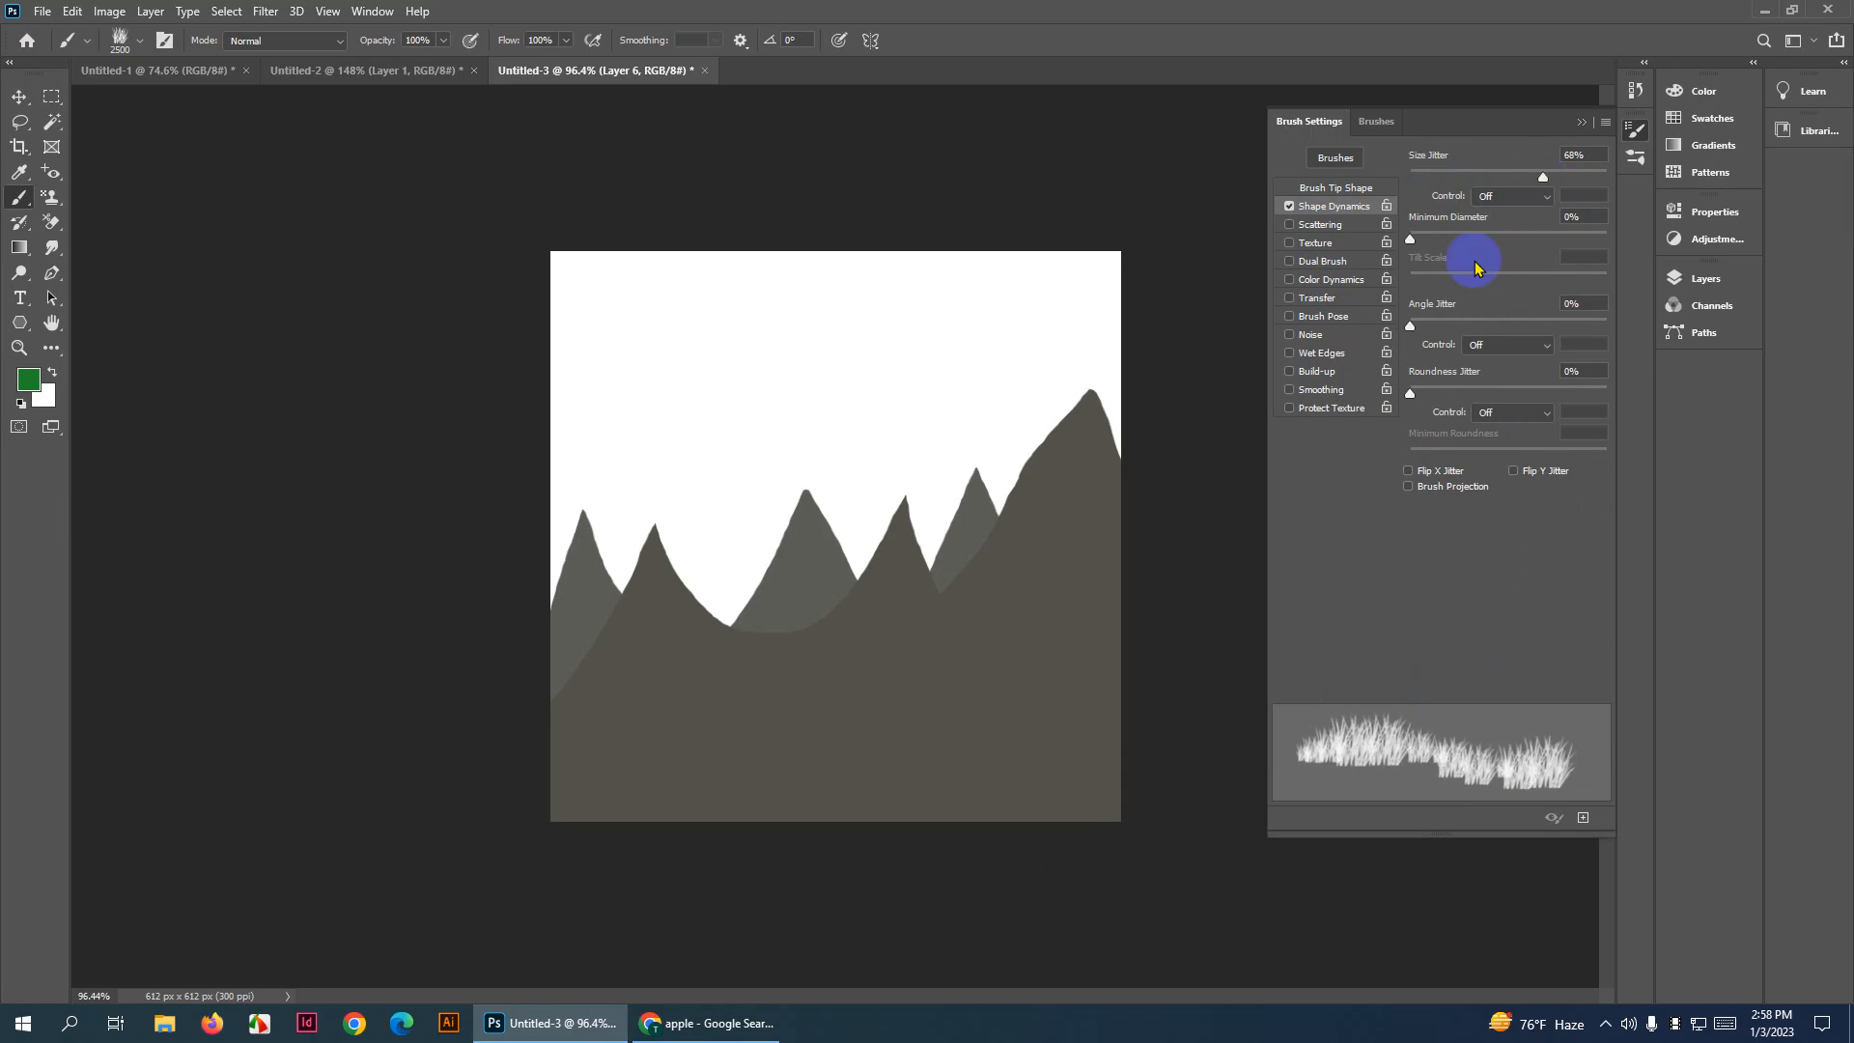
pyautogui.moveTo(1410, 243)
pyautogui.mouseDown()
pyautogui.moveTo(1516, 242)
pyautogui.moveTo(1497, 253)
pyautogui.mouseUp()
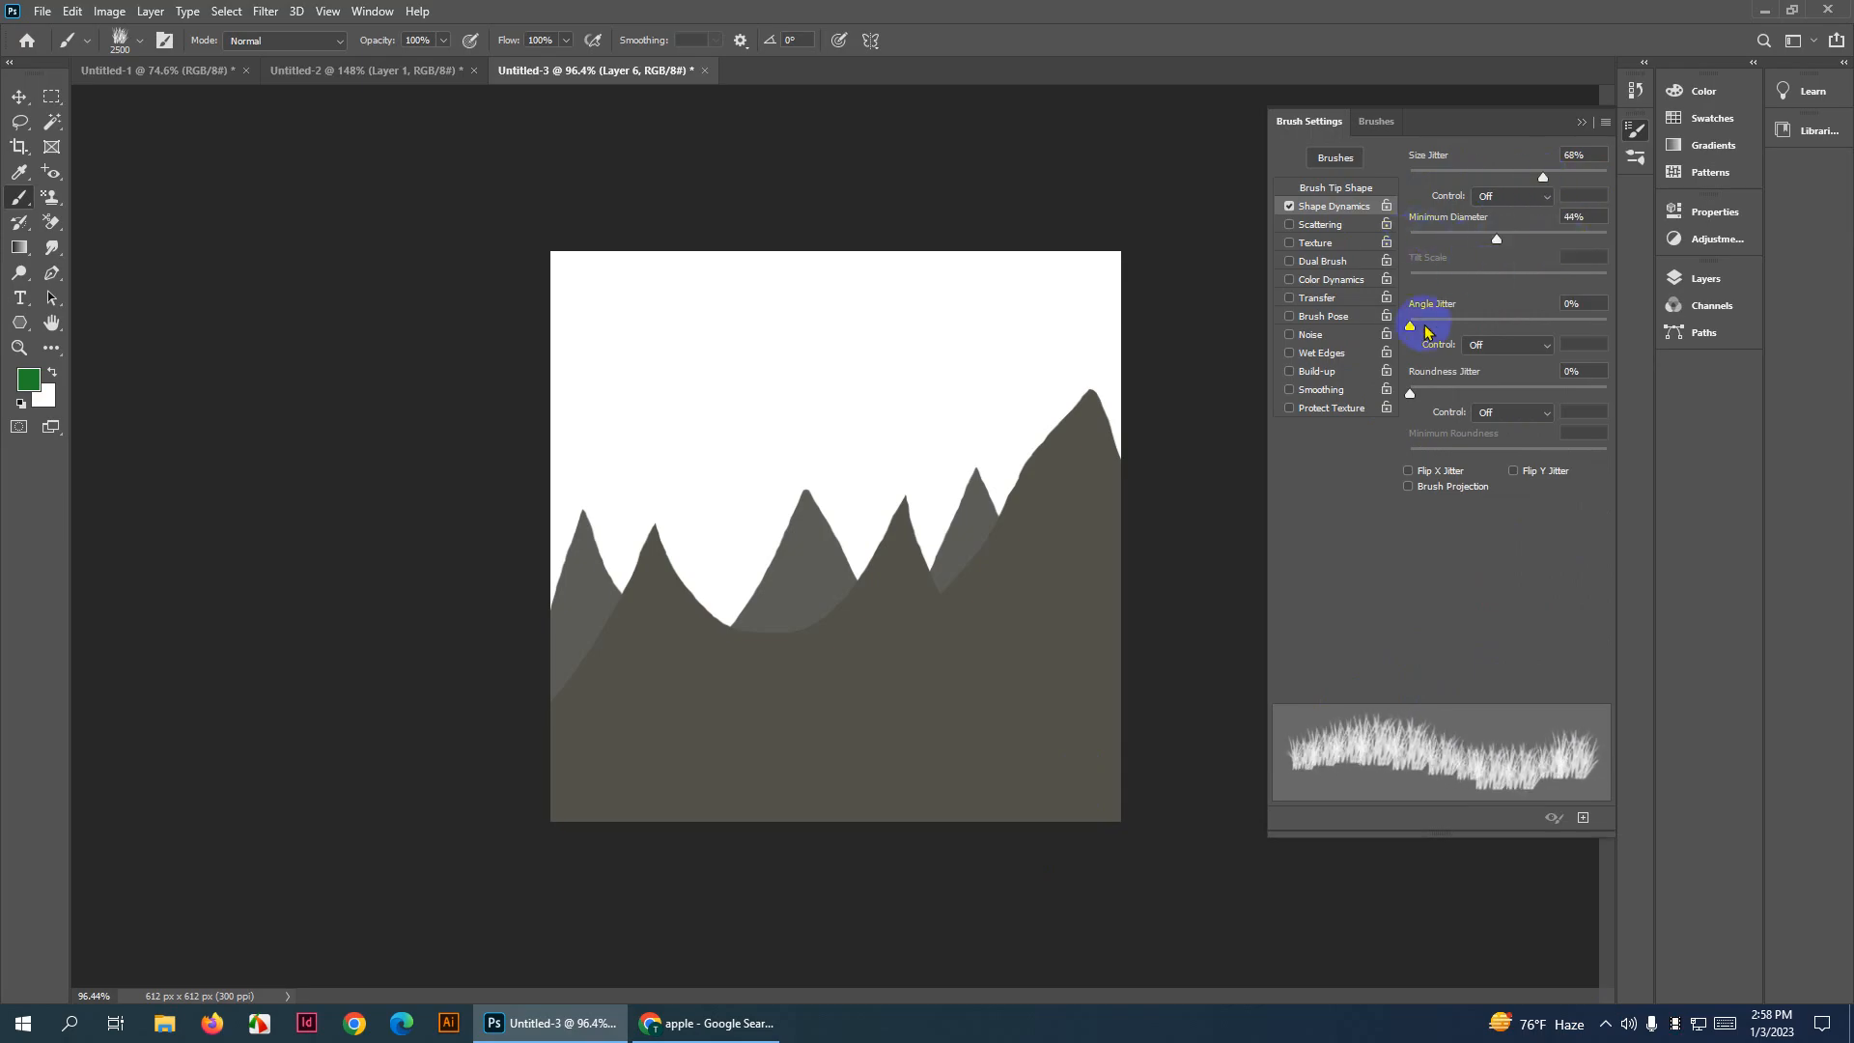
pyautogui.moveTo(1425, 332)
pyautogui.mouseDown()
pyautogui.moveTo(1613, 322)
pyautogui.moveTo(1408, 347)
pyautogui.moveTo(1564, 393)
pyautogui.moveTo(1412, 403)
pyautogui.mouseUp()
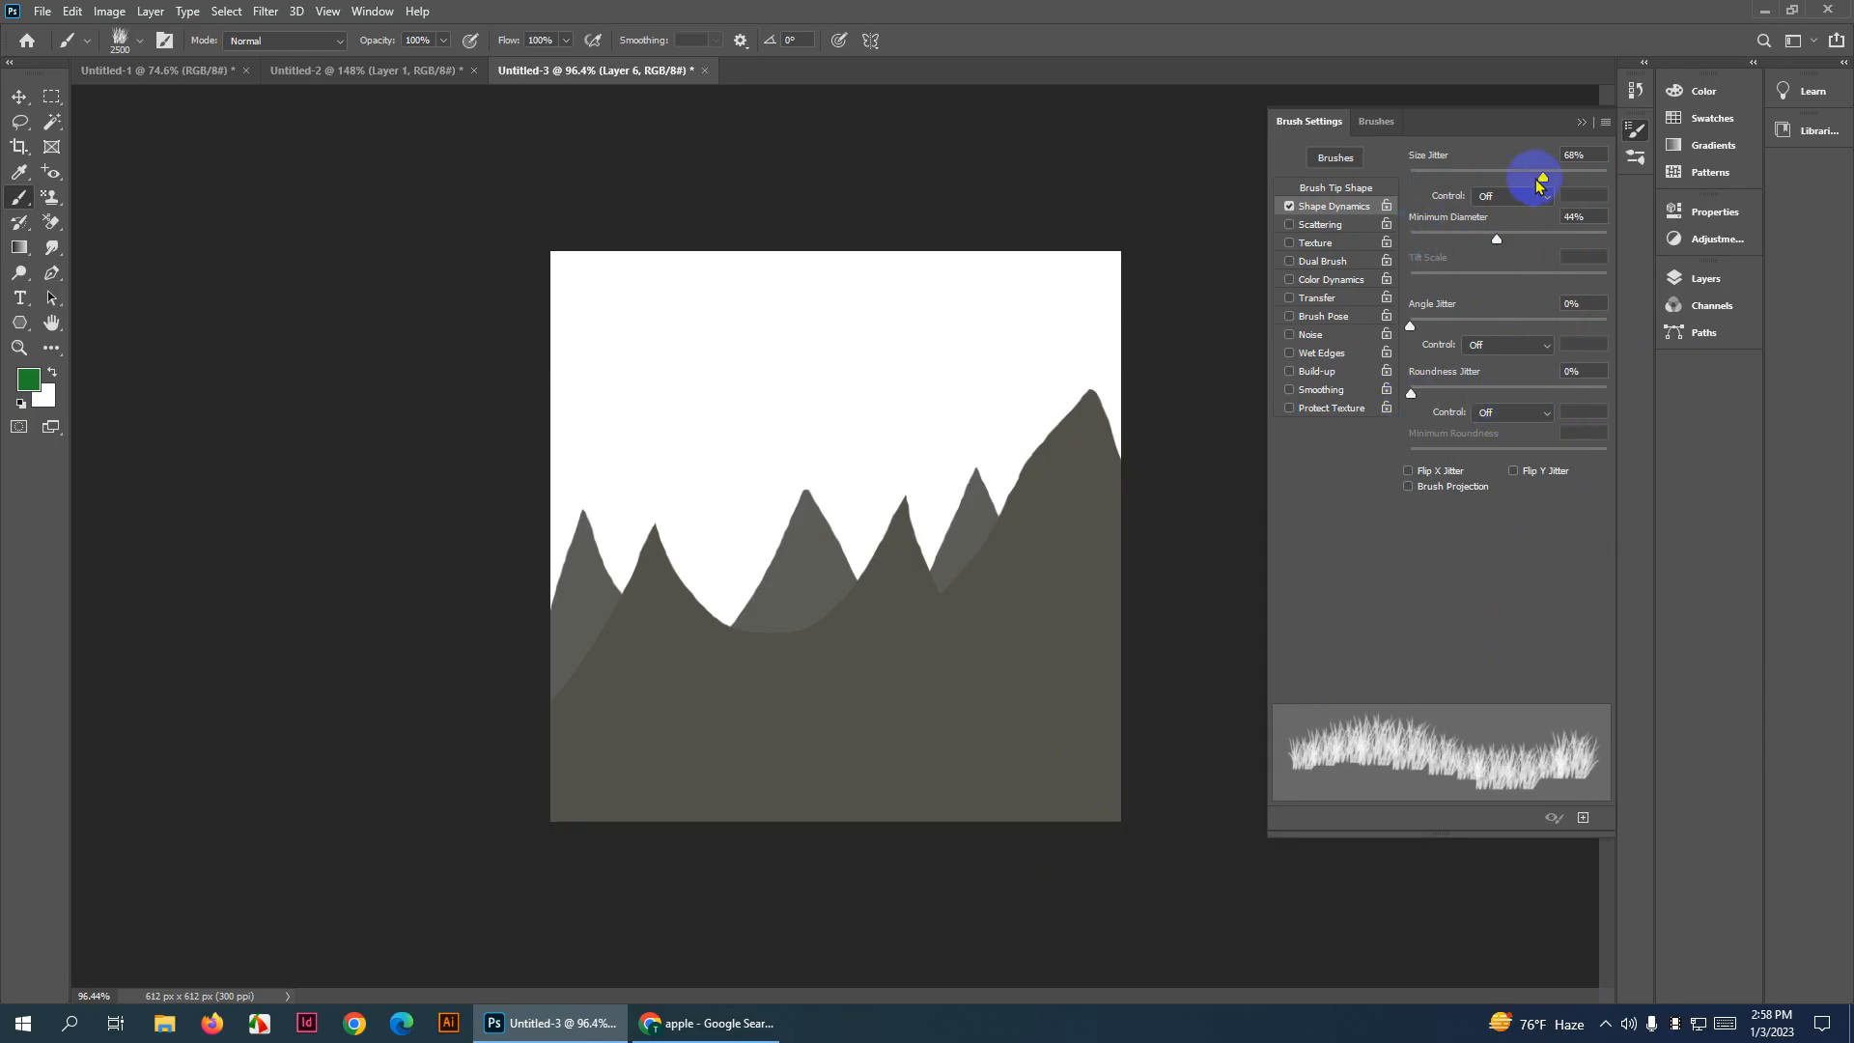
pyautogui.moveTo(1540, 183); pyautogui.dragTo(1535, 181)
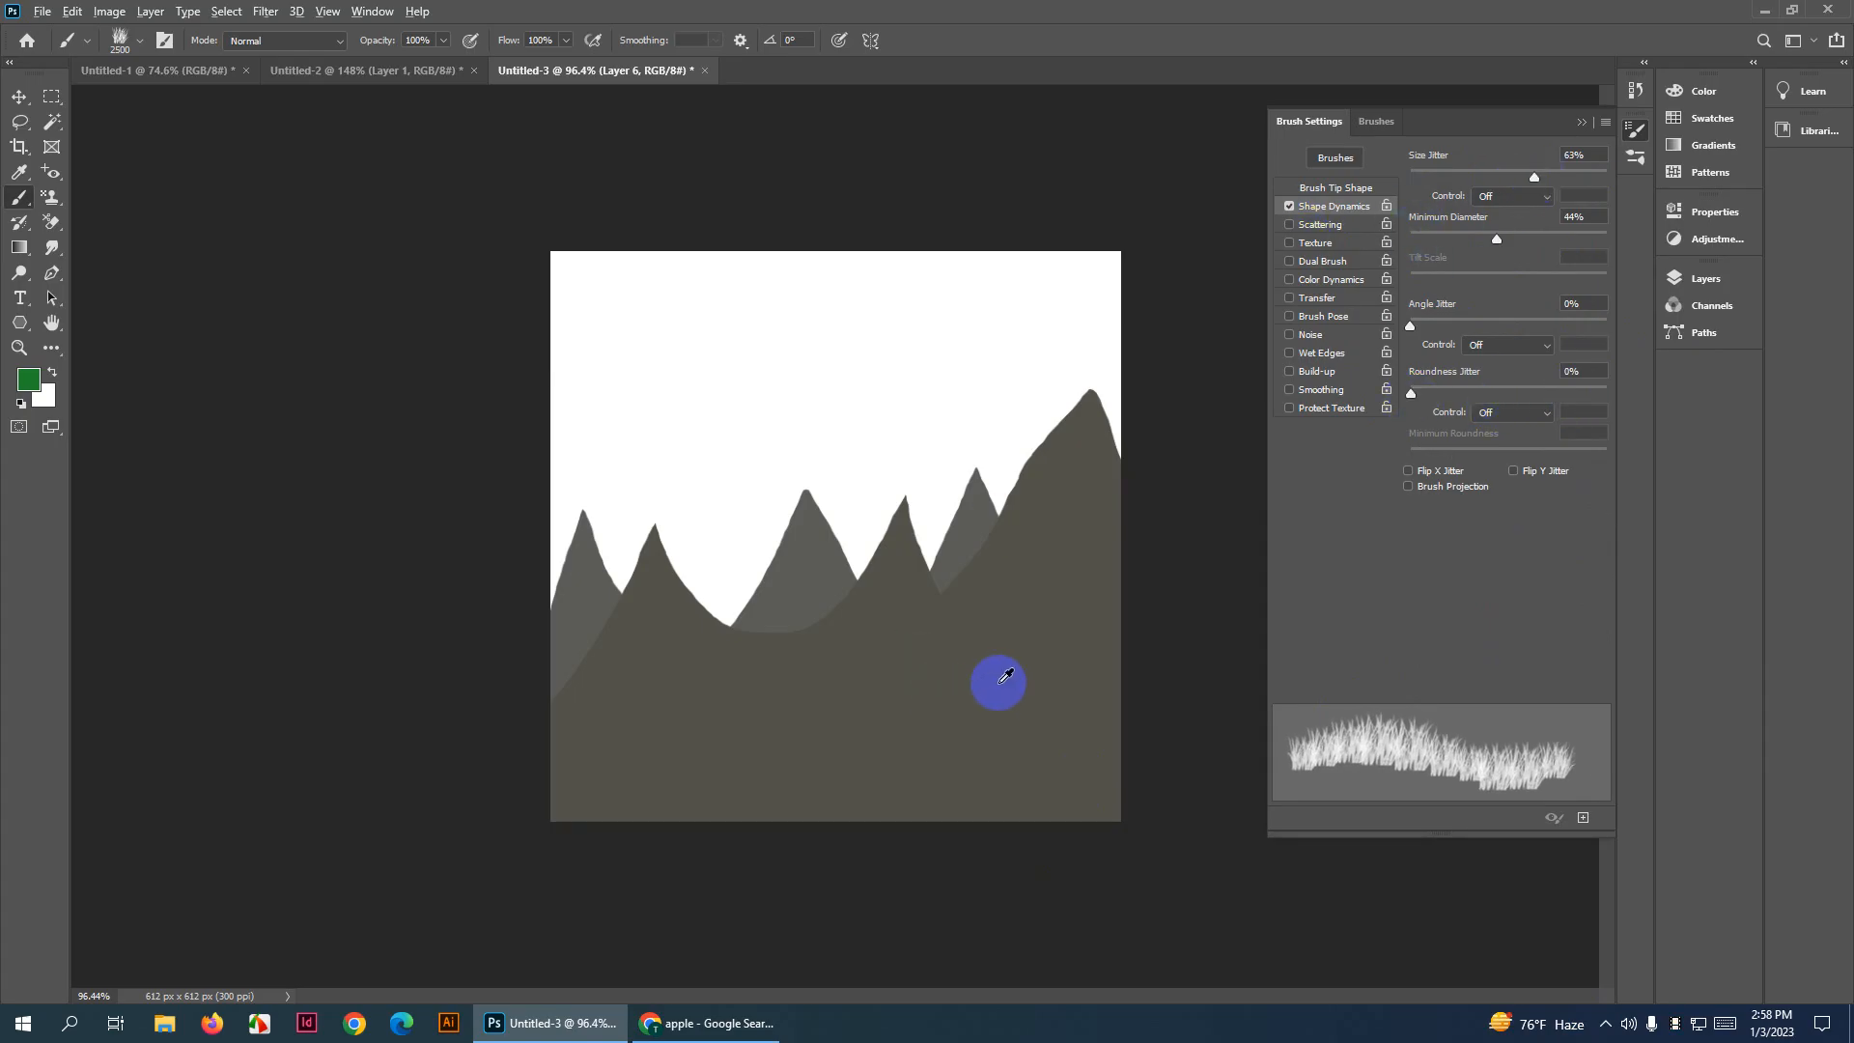
# Reduce the grass brush to 183 px and paint a band of green grass along the canvas's lower edge
pyautogui.keyDown('alt'); pyautogui.moveTo(997, 679); pyautogui.dragTo(710, 693); pyautogui.keyUp('alt')
pyautogui.keyDown('alt'); pyautogui.moveTo(1082, 686); pyautogui.dragTo(692, 650); pyautogui.keyUp('alt')
pyautogui.keyDown('alt'); pyautogui.moveTo(836, 676); pyautogui.dragTo(637, 624); pyautogui.keyUp('alt')
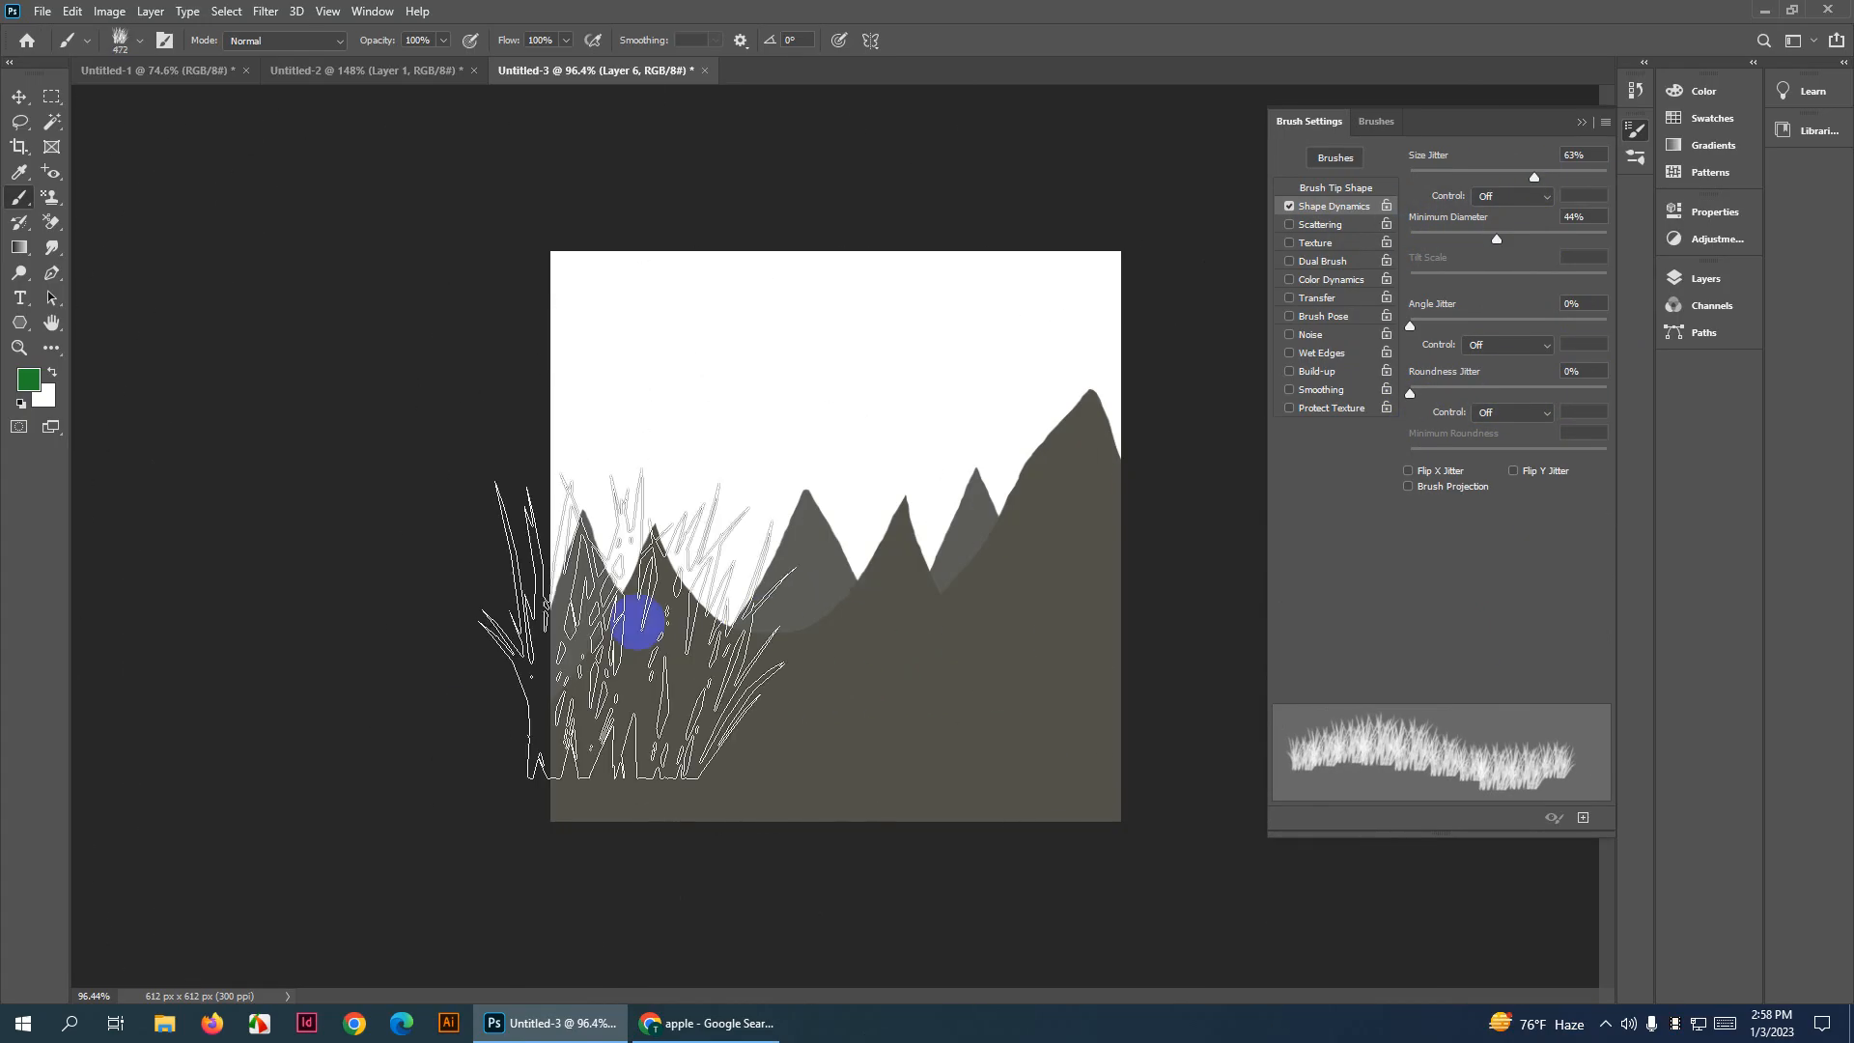
pyautogui.keyDown('alt'); pyautogui.moveTo(967, 702); pyautogui.dragTo(890, 698); pyautogui.keyUp('alt')
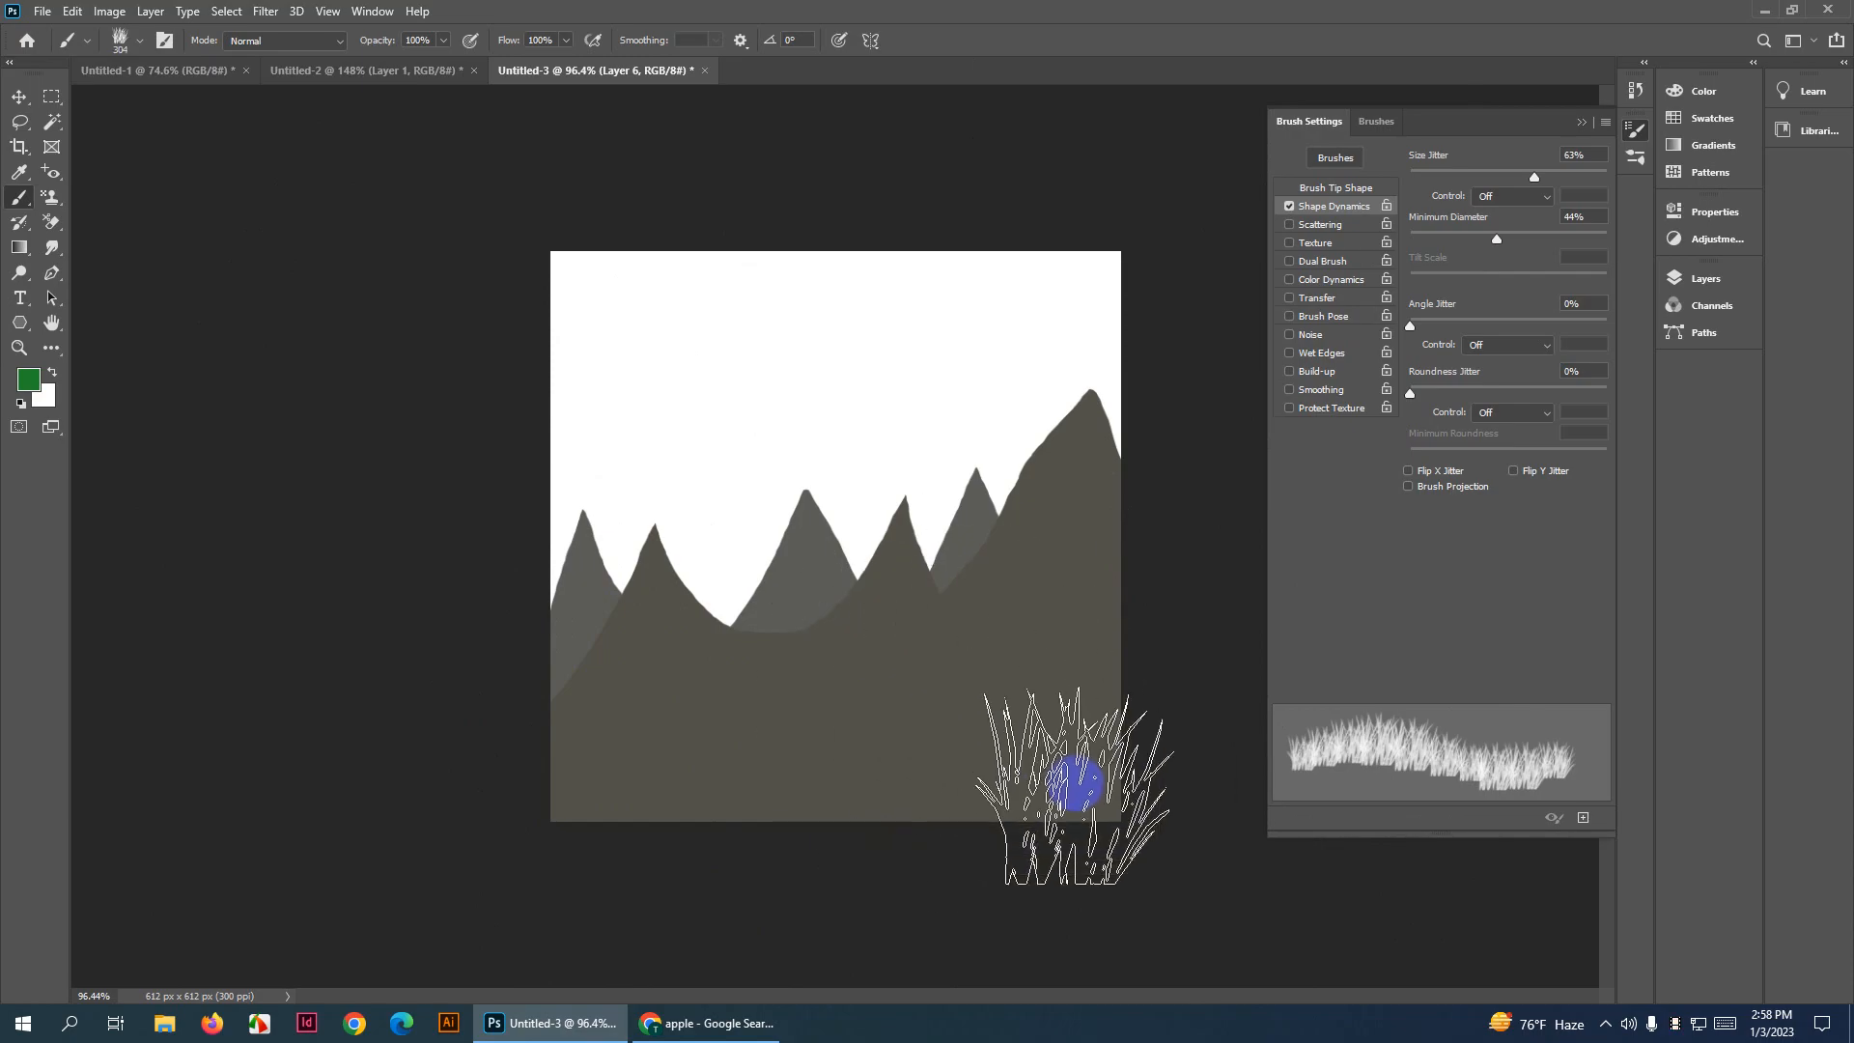
pyautogui.moveTo(1068, 776)
pyautogui.keyDown('alt'); pyautogui.mouseDown()
pyautogui.moveTo(1014, 780)
pyautogui.moveTo(1101, 781)
pyautogui.moveTo(821, 751)
pyautogui.moveTo(584, 787)
pyautogui.mouseUp(); pyautogui.keyUp('alt')
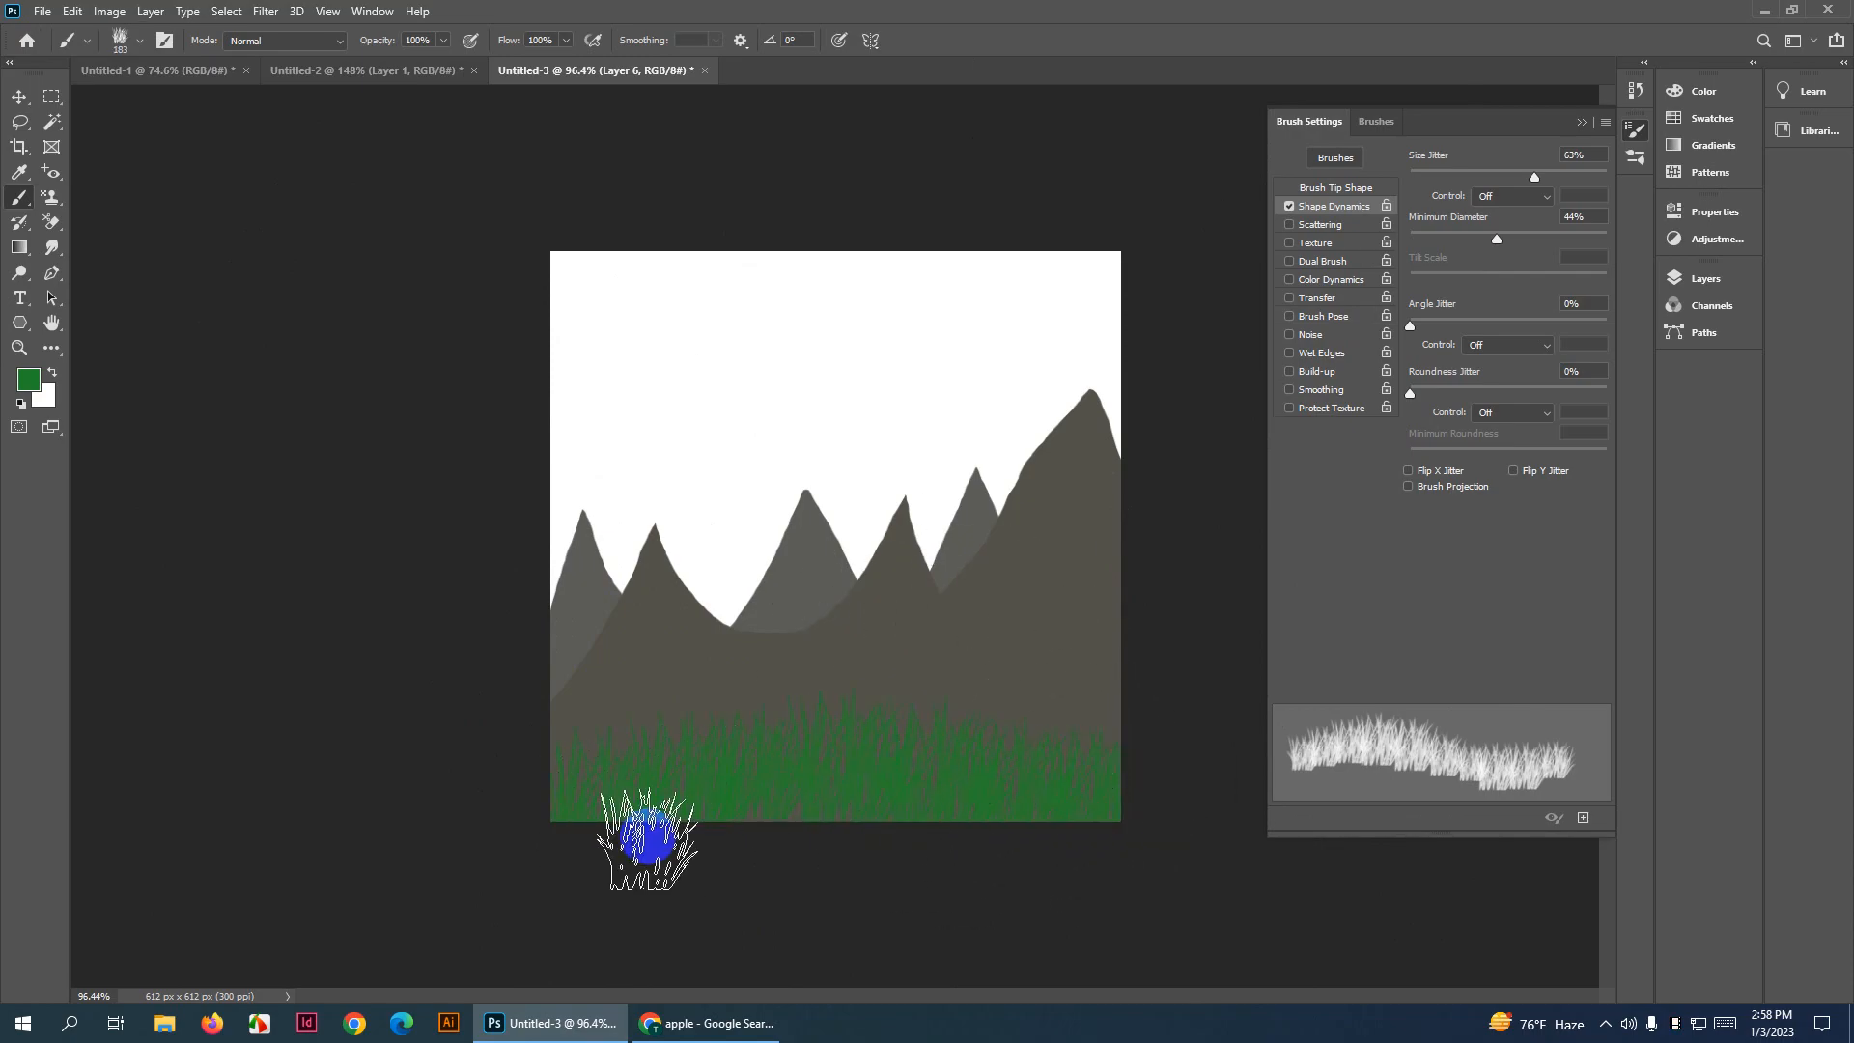
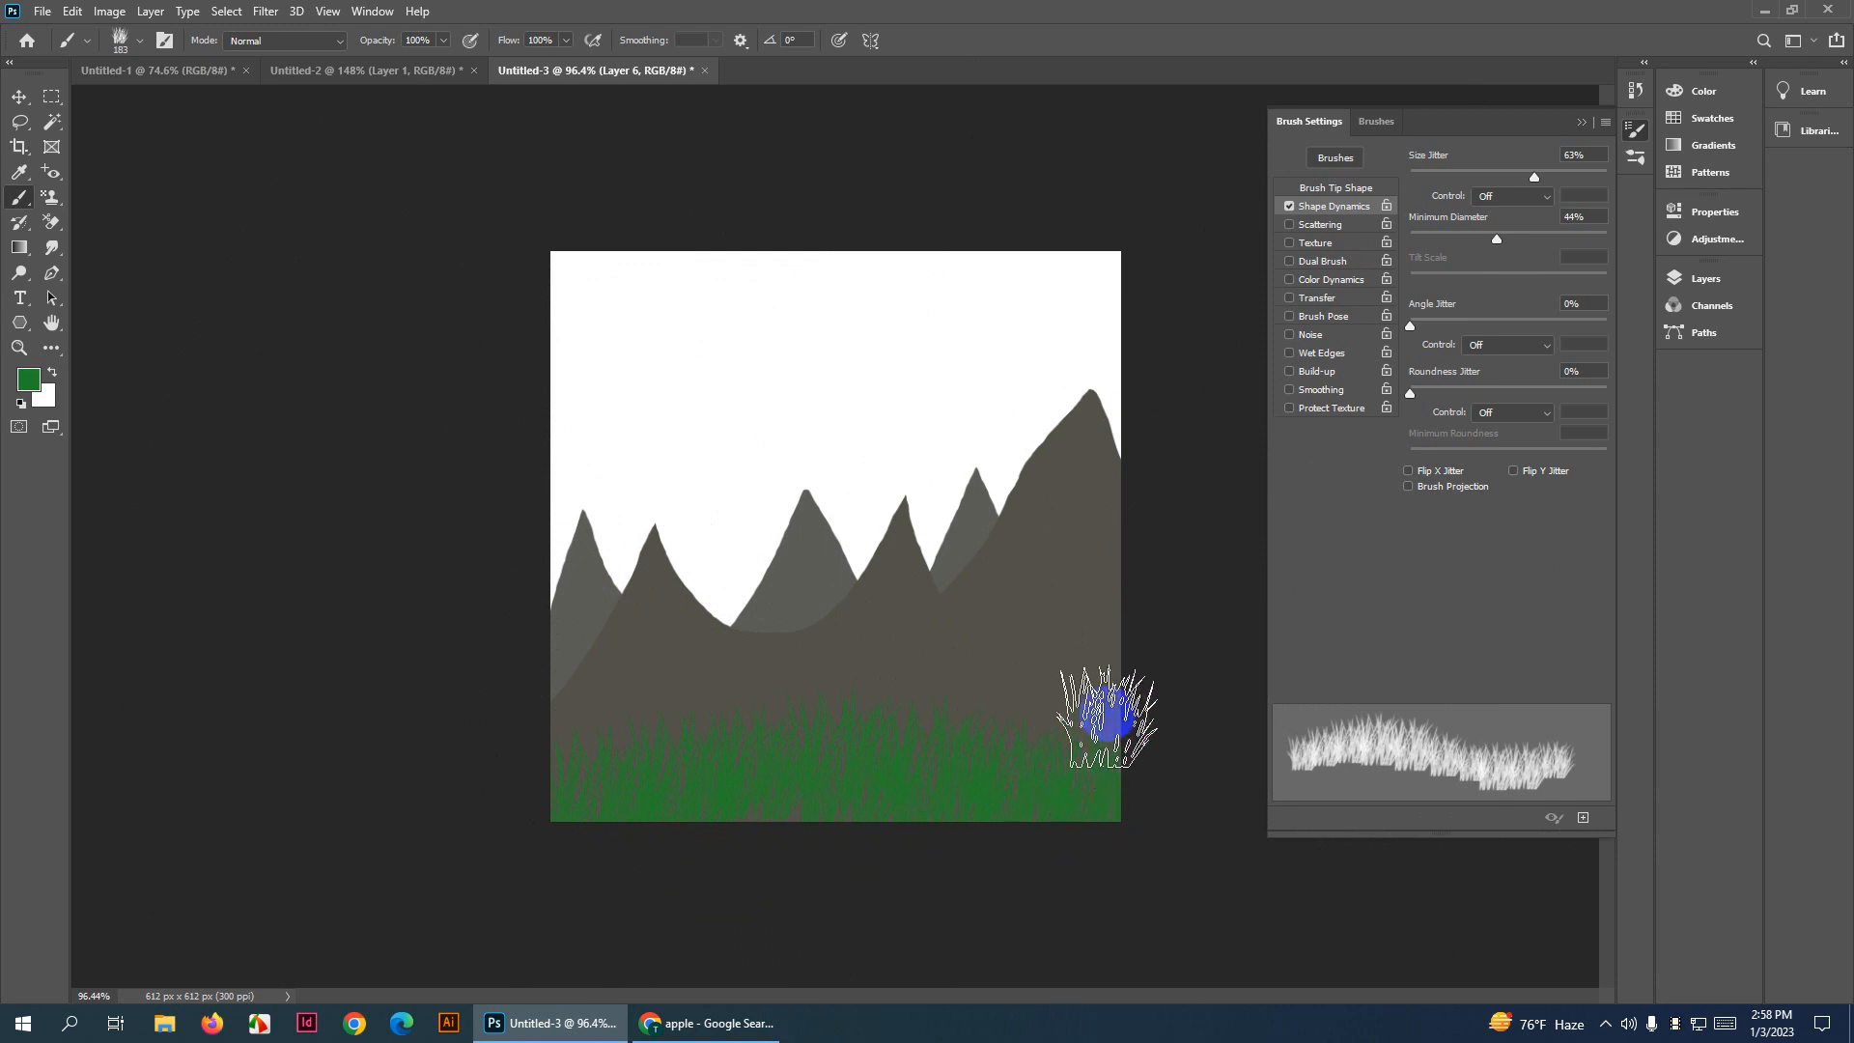
# Add a new layer and move it directly below the grass layer, Layer 6
pyautogui.click(1713, 281)
pyautogui.click(1596, 666)
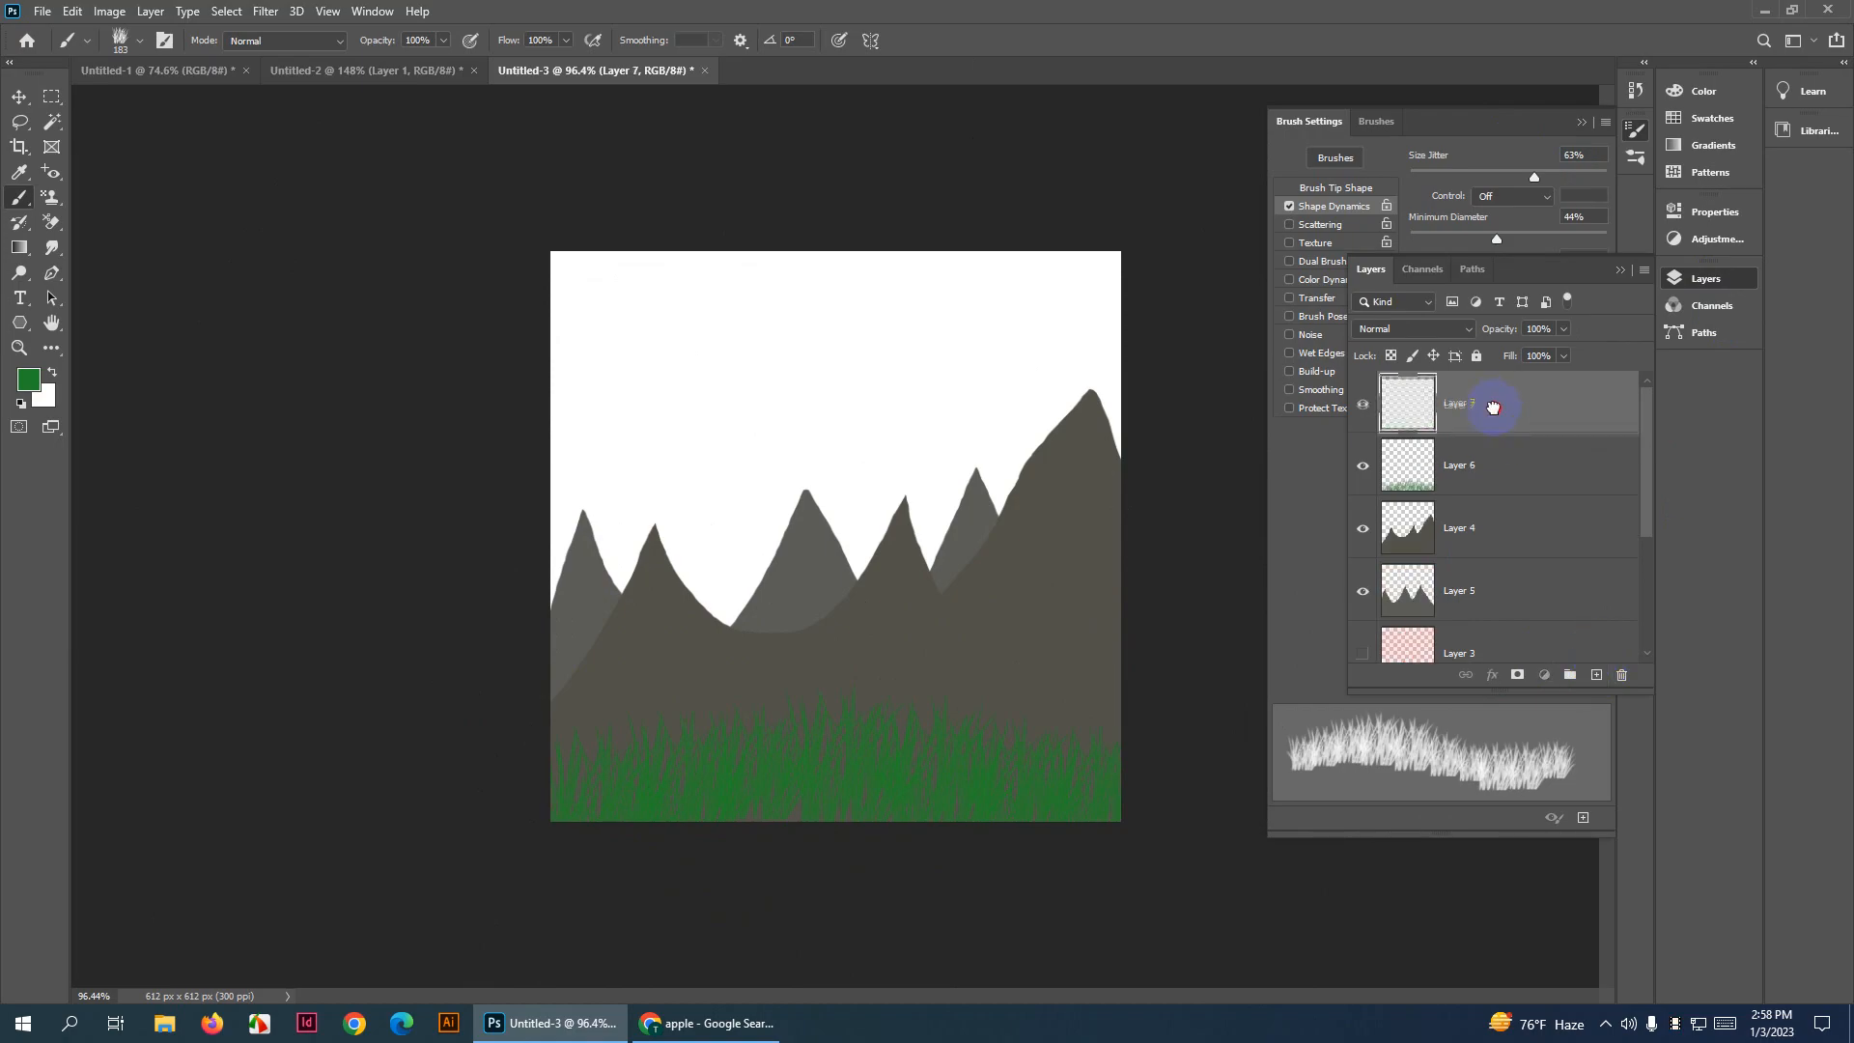
pyautogui.moveTo(1492, 406); pyautogui.dragTo(1482, 493)
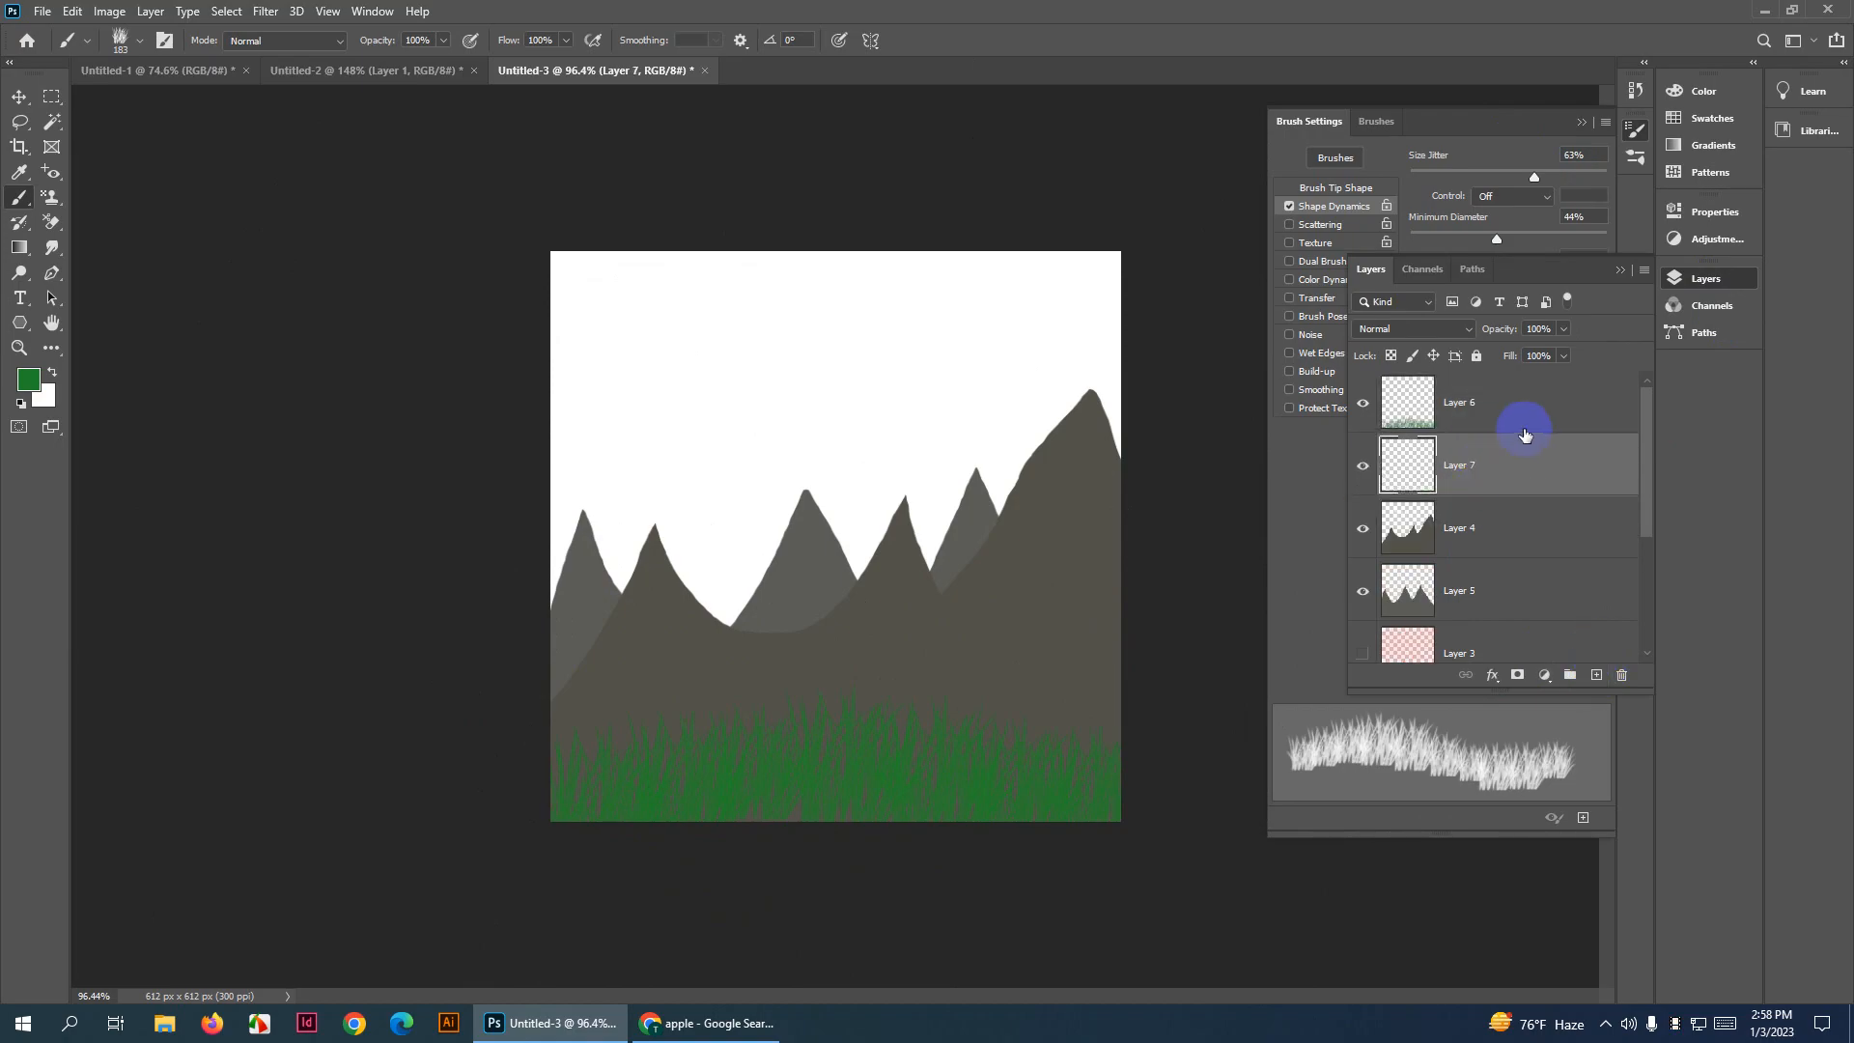
# Choose the 1000 px conifer brush tip and set its Shape Dynamics size jitter to 59%
pyautogui.click(1330, 187)
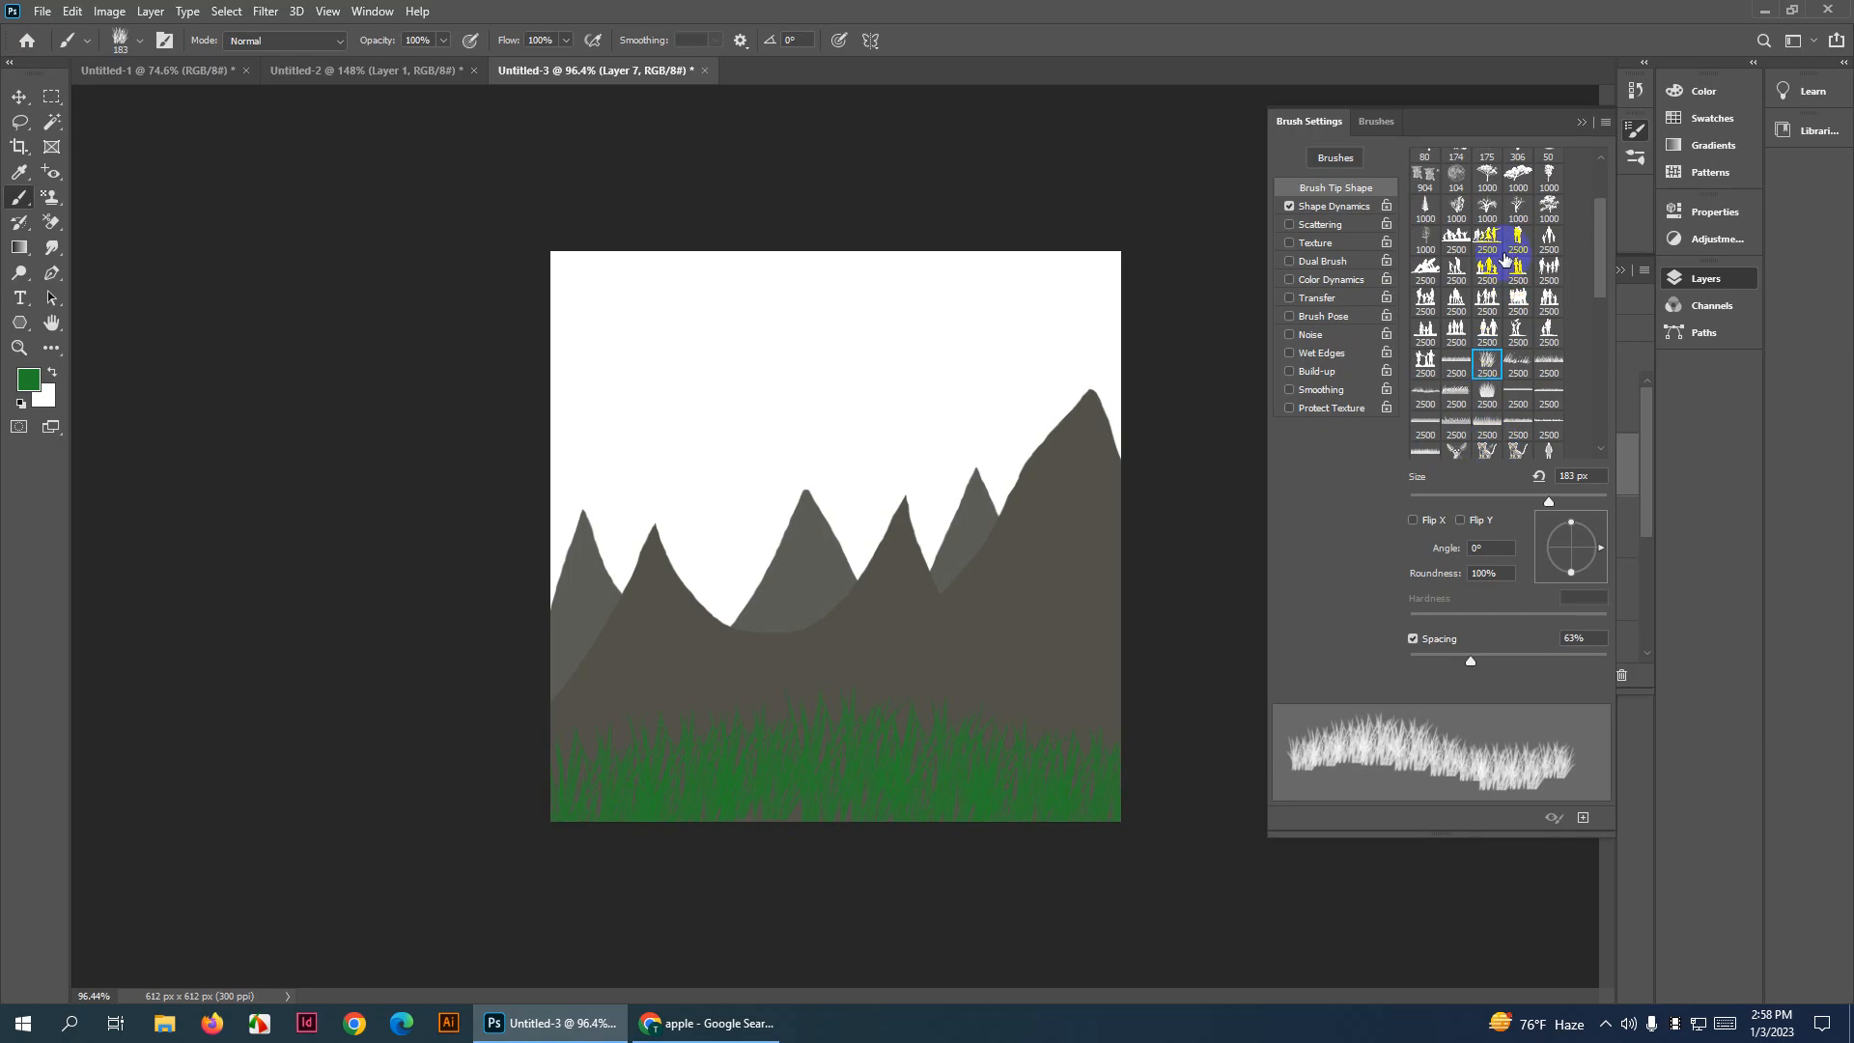
pyautogui.click(1423, 202)
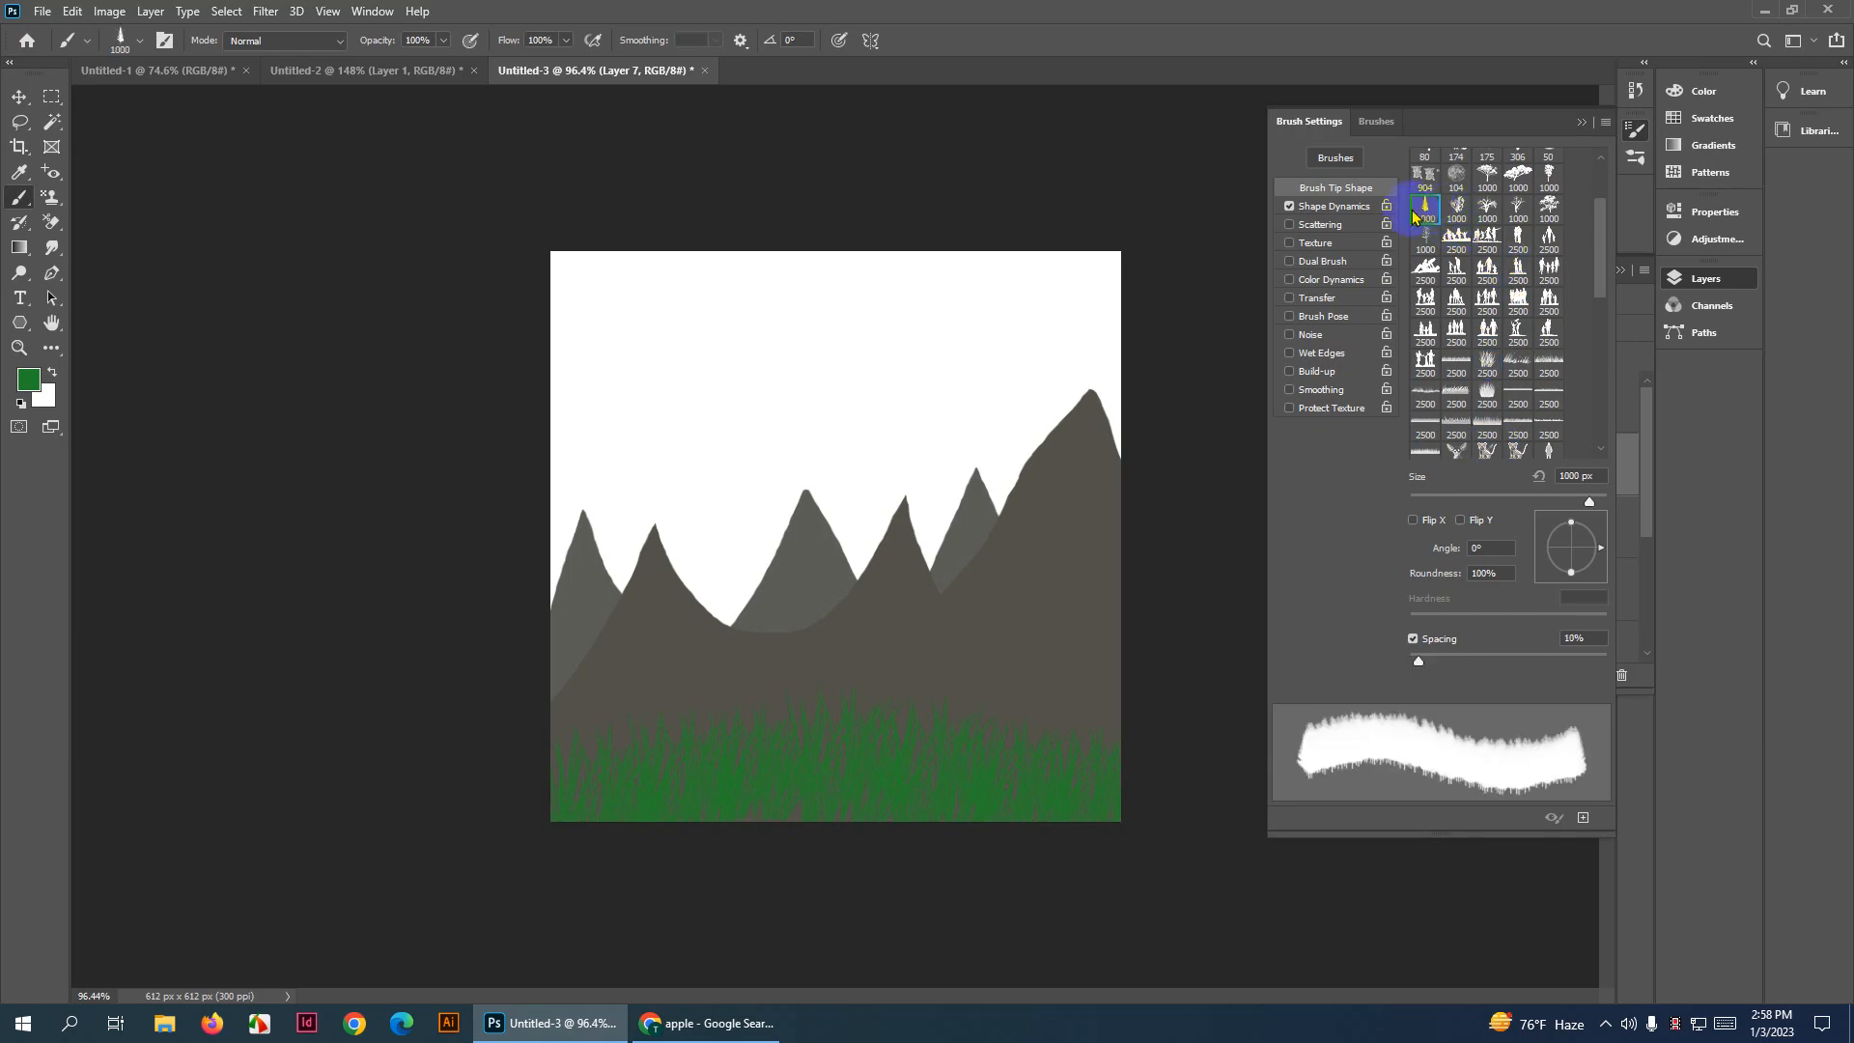
pyautogui.click(1333, 206)
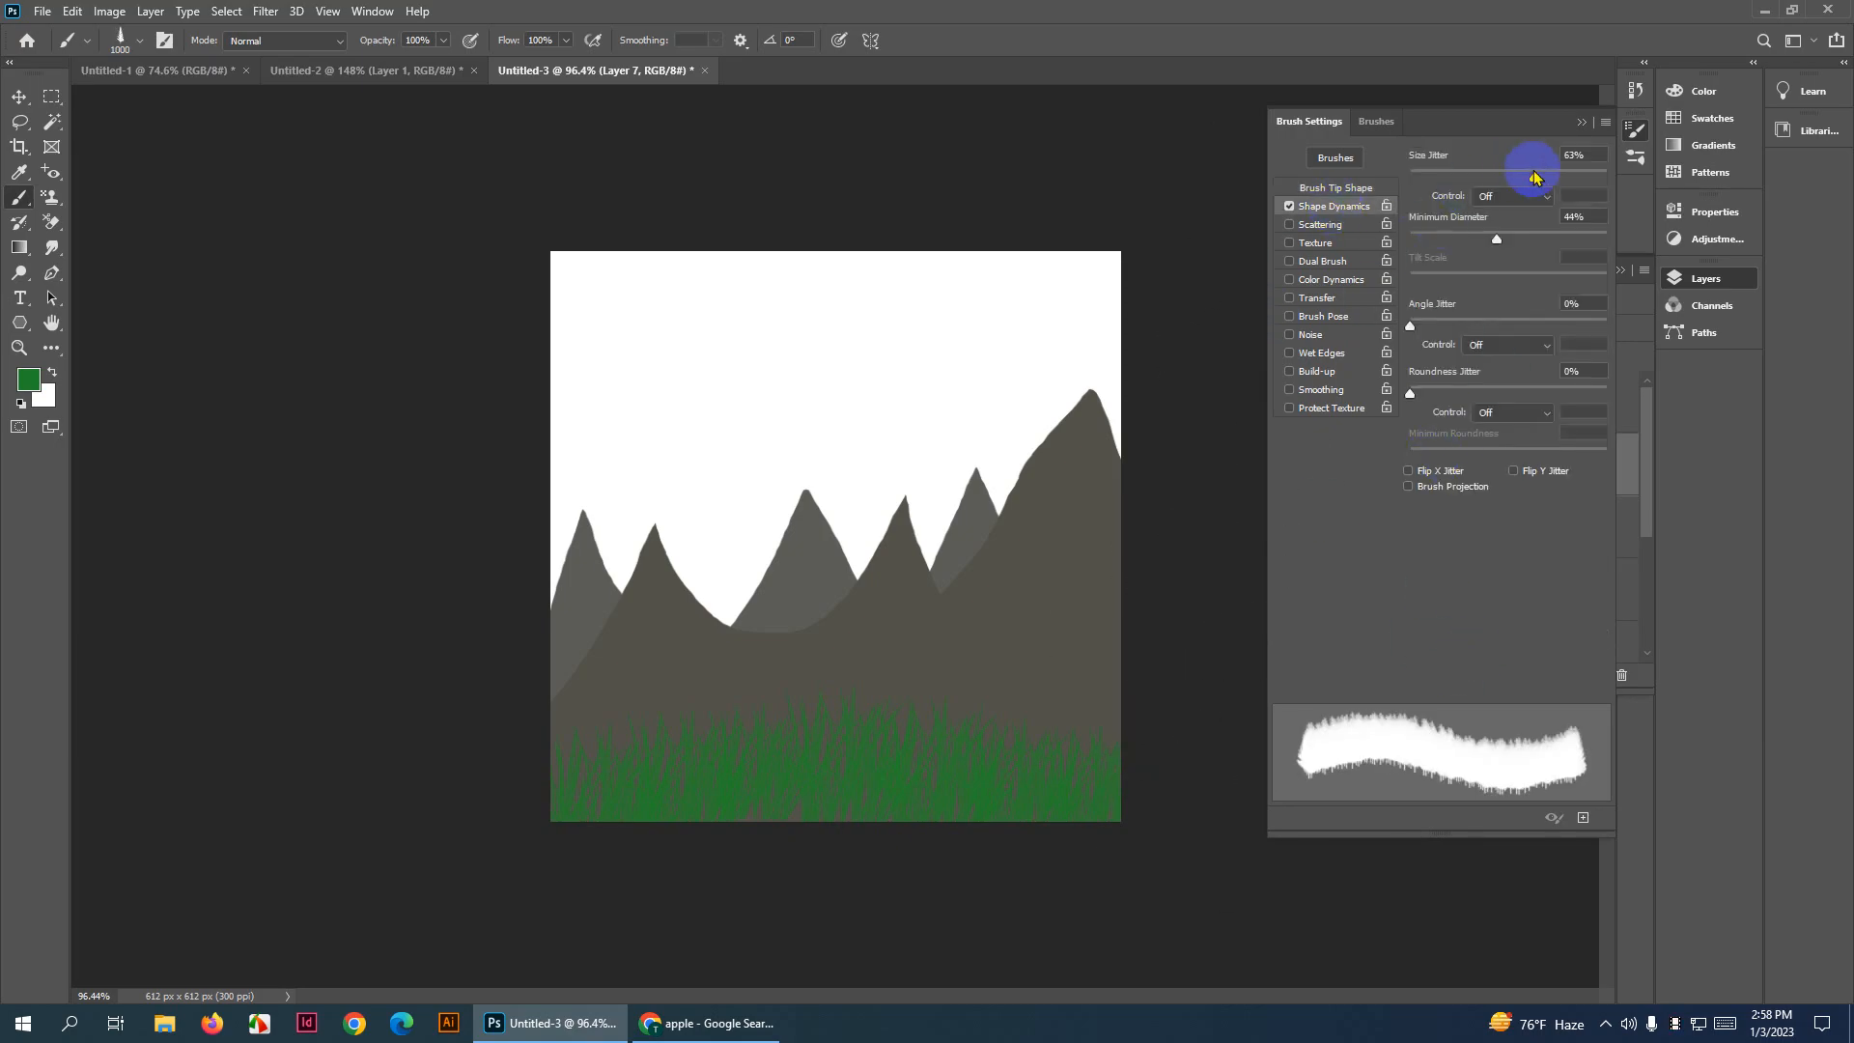
pyautogui.moveTo(1535, 177)
pyautogui.mouseDown()
pyautogui.moveTo(1508, 184)
pyautogui.moveTo(1526, 190)
pyautogui.mouseUp()
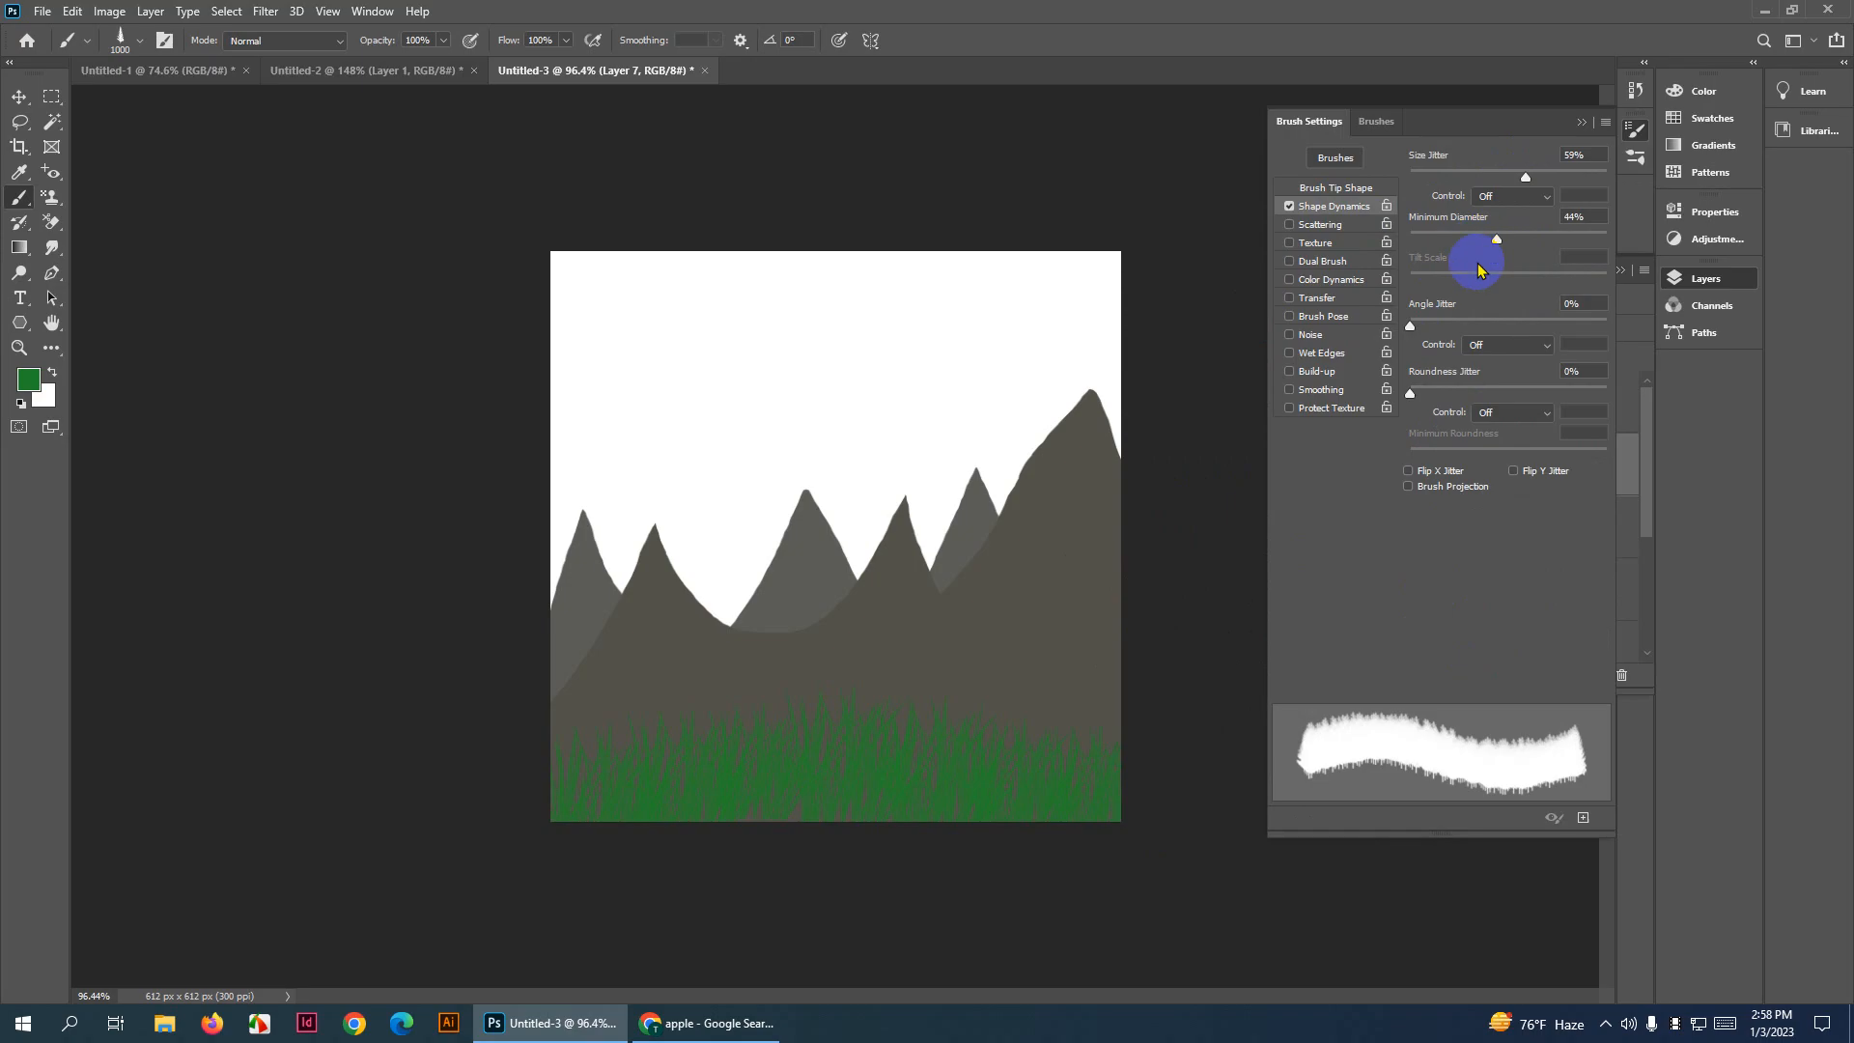
# Set the conifer brush's spacing to 122% and reduce its size to 311 px
pyautogui.click(1330, 189)
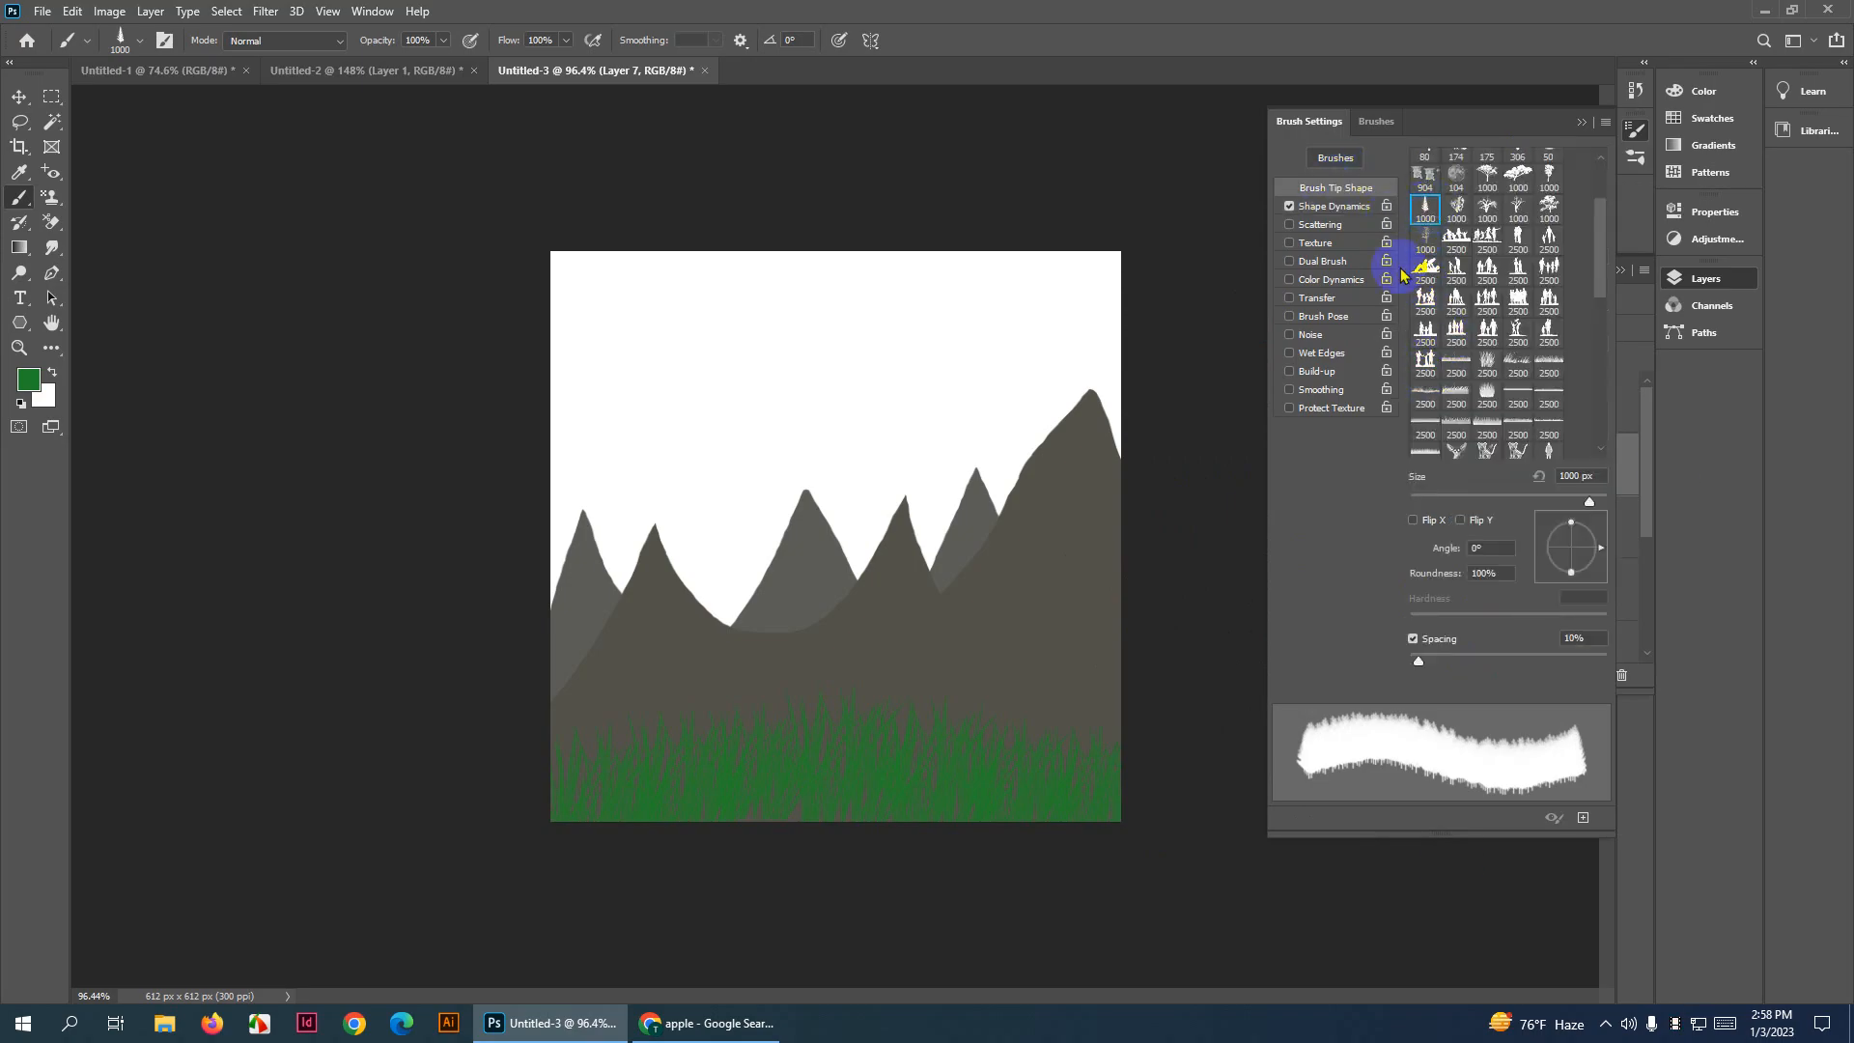
pyautogui.click(1348, 209)
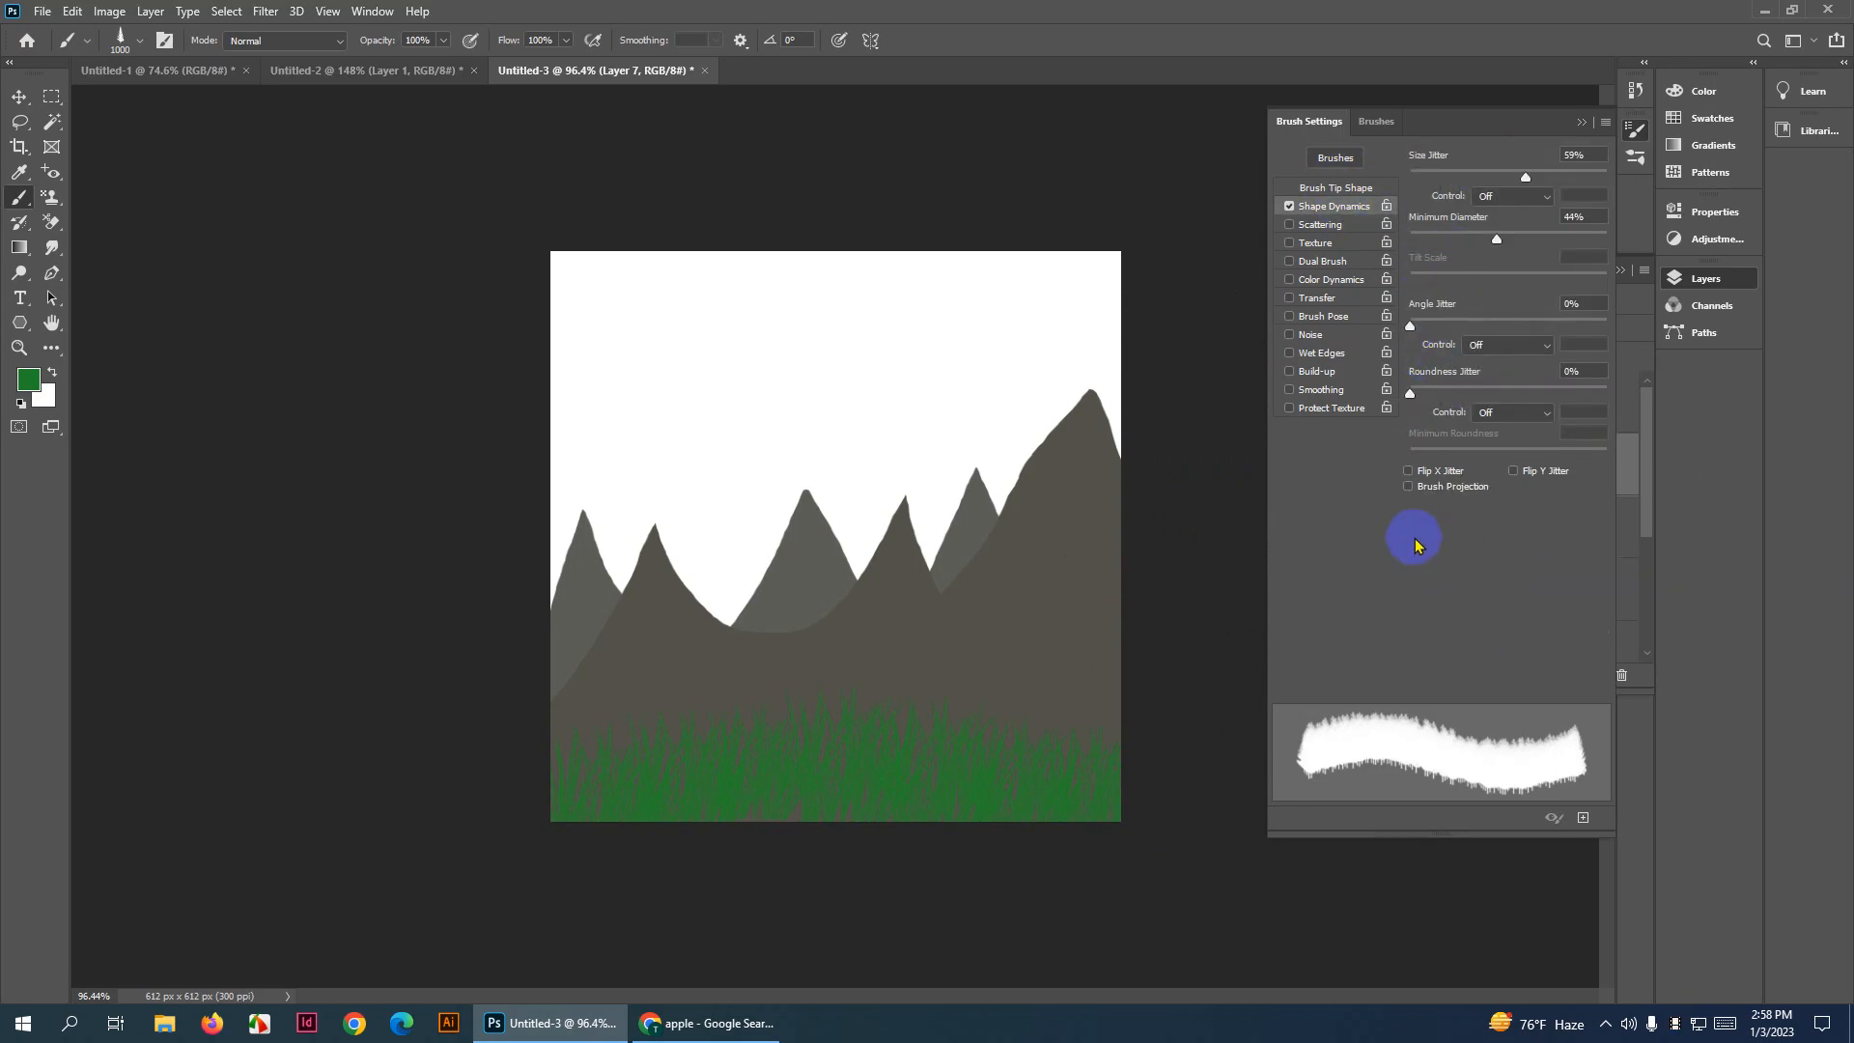
pyautogui.click(1345, 190)
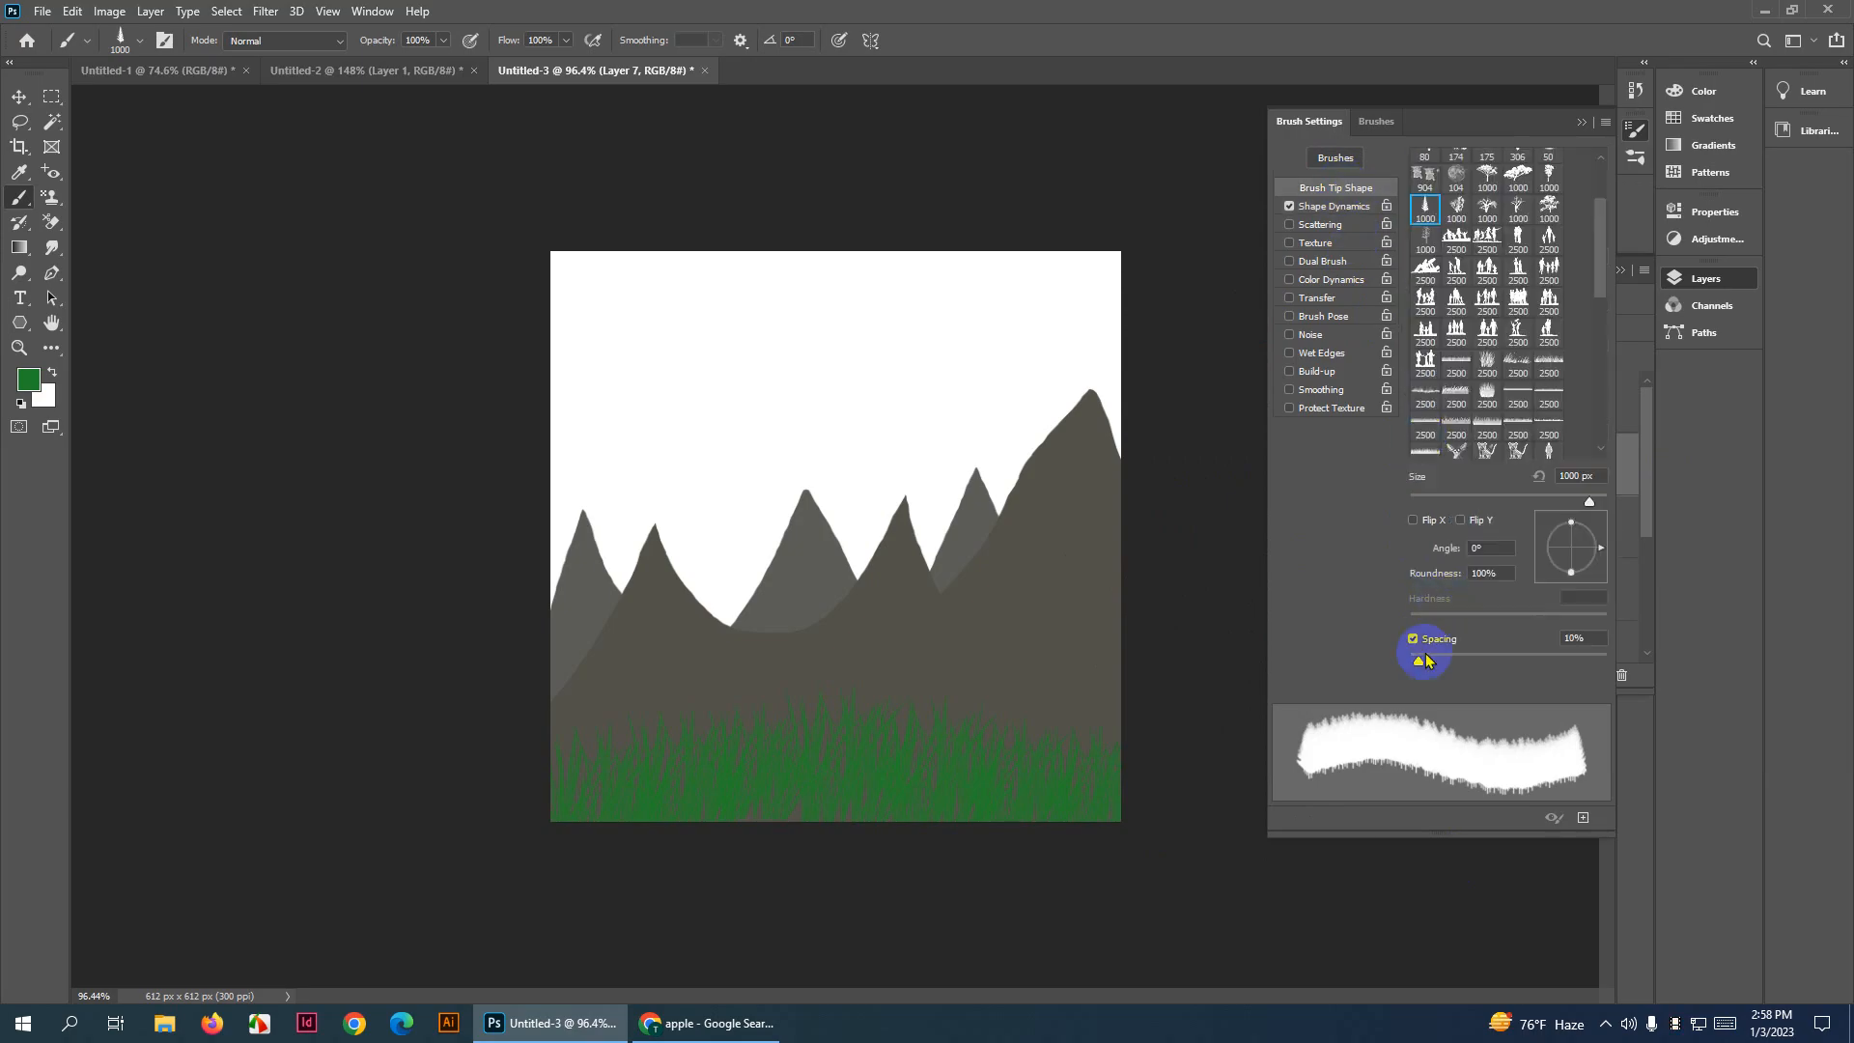
pyautogui.moveTo(1425, 661); pyautogui.dragTo(1519, 658)
pyautogui.moveTo(1118, 613); pyautogui.dragTo(786, 634)
# Try painting a row of green conifers behind the grass, and undo the stroke
pyautogui.moveTo(1096, 692)
pyautogui.mouseDown()
pyautogui.moveTo(889, 675)
pyautogui.moveTo(649, 732)
pyautogui.moveTo(529, 790)
pyautogui.mouseUp()
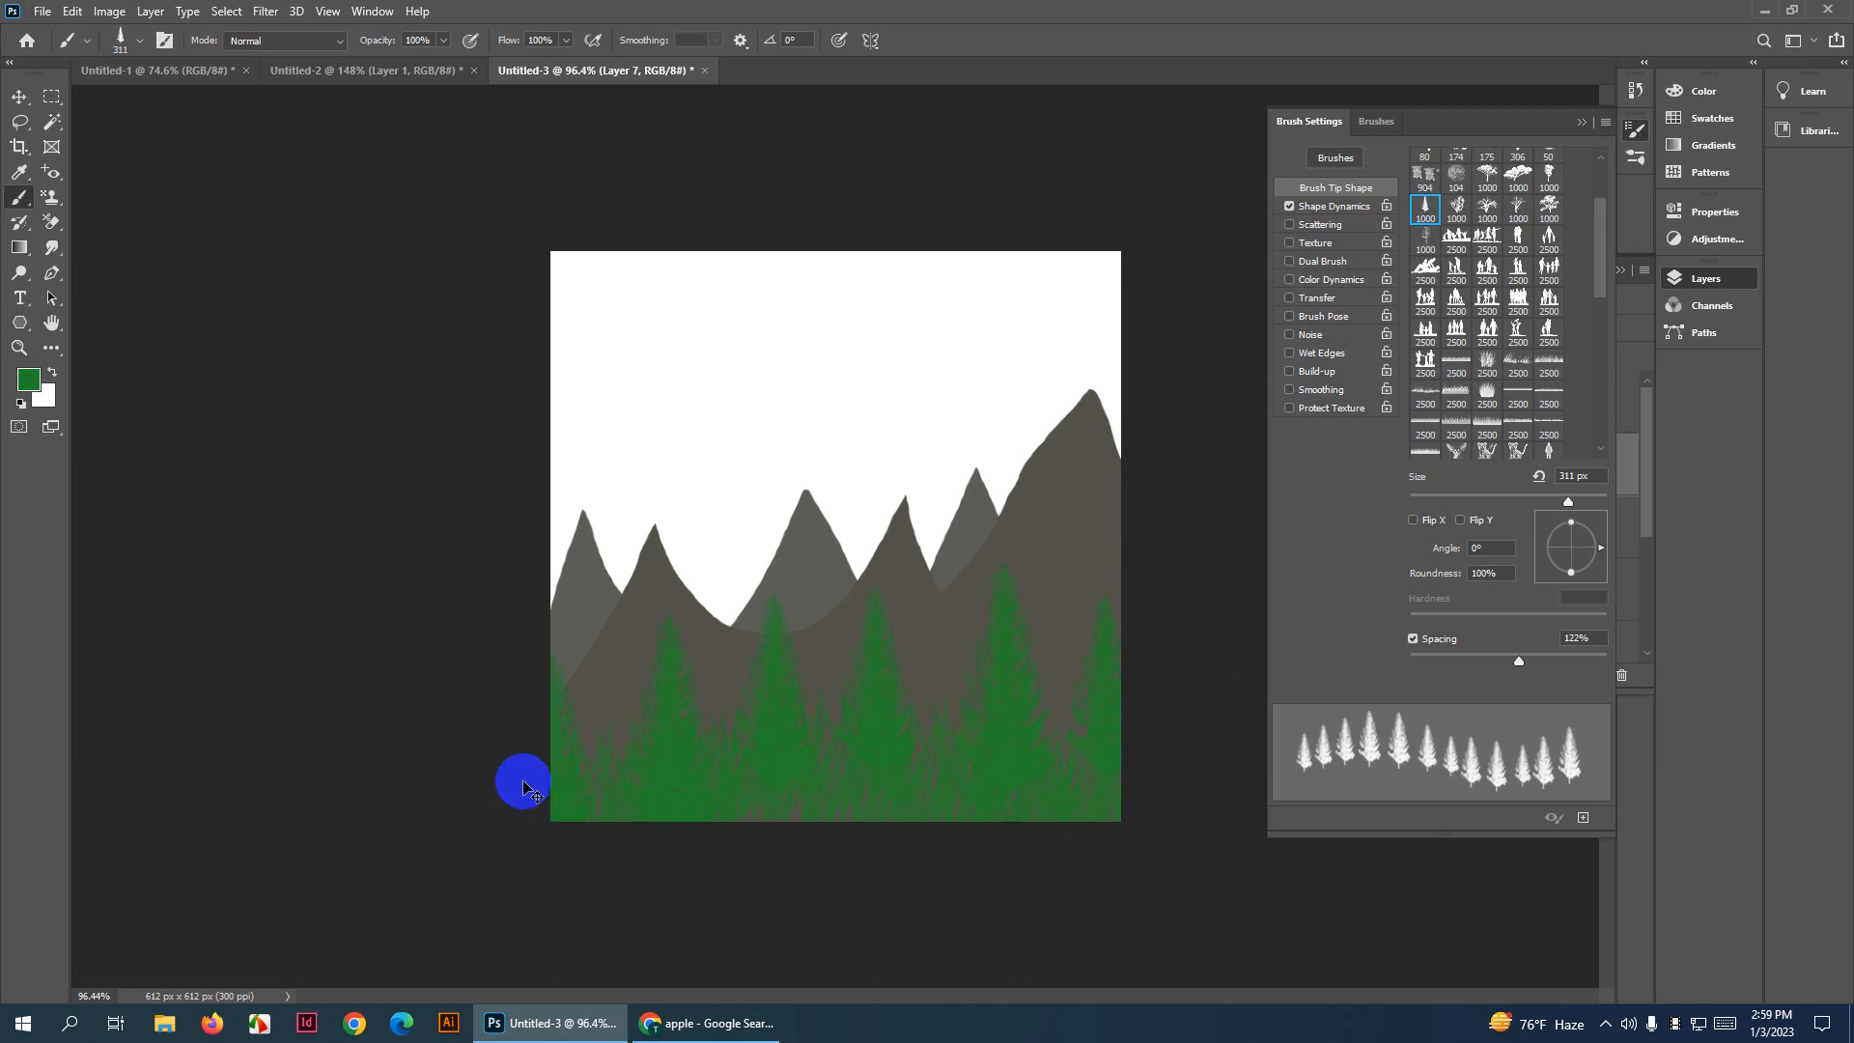
pyautogui.hotkey('ctrl', 'z')
# Set the background colour to grey 5f5e5e, try another stroke of conifers over the front hill, and undo it
pyautogui.click(42, 396)
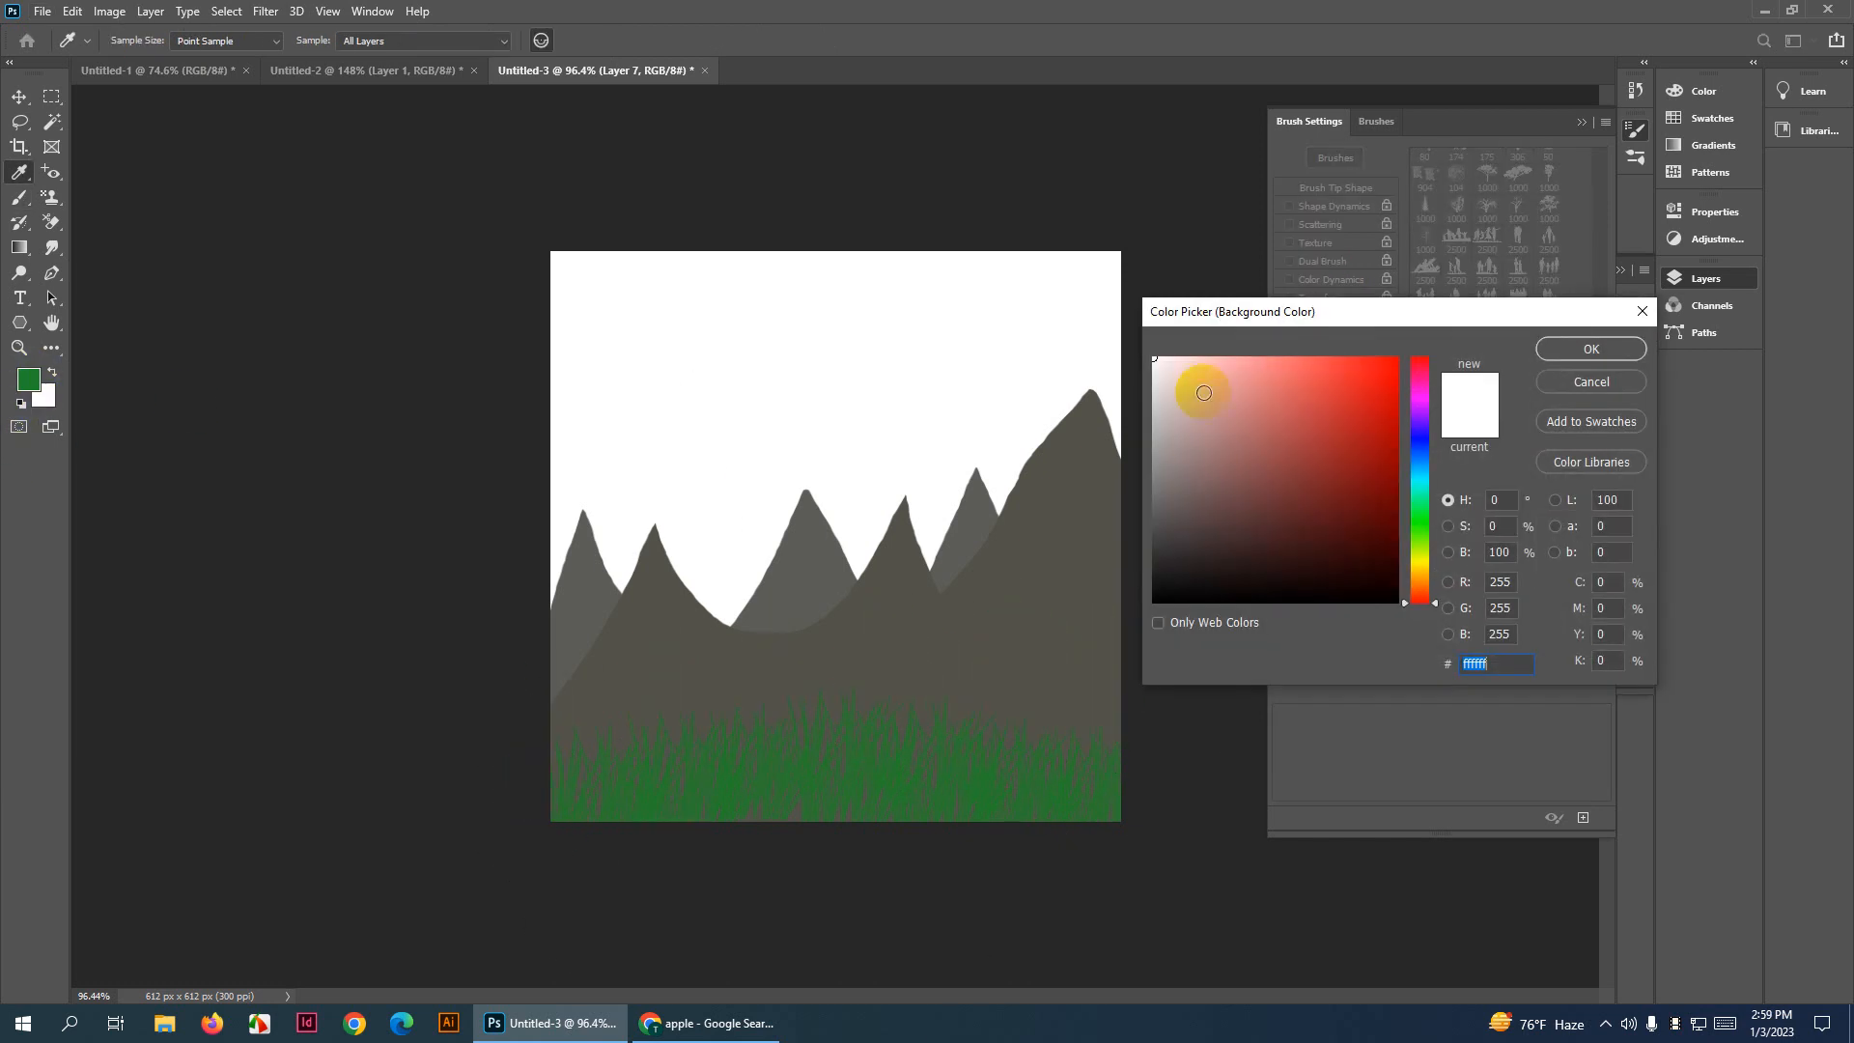
pyautogui.click(1155, 510)
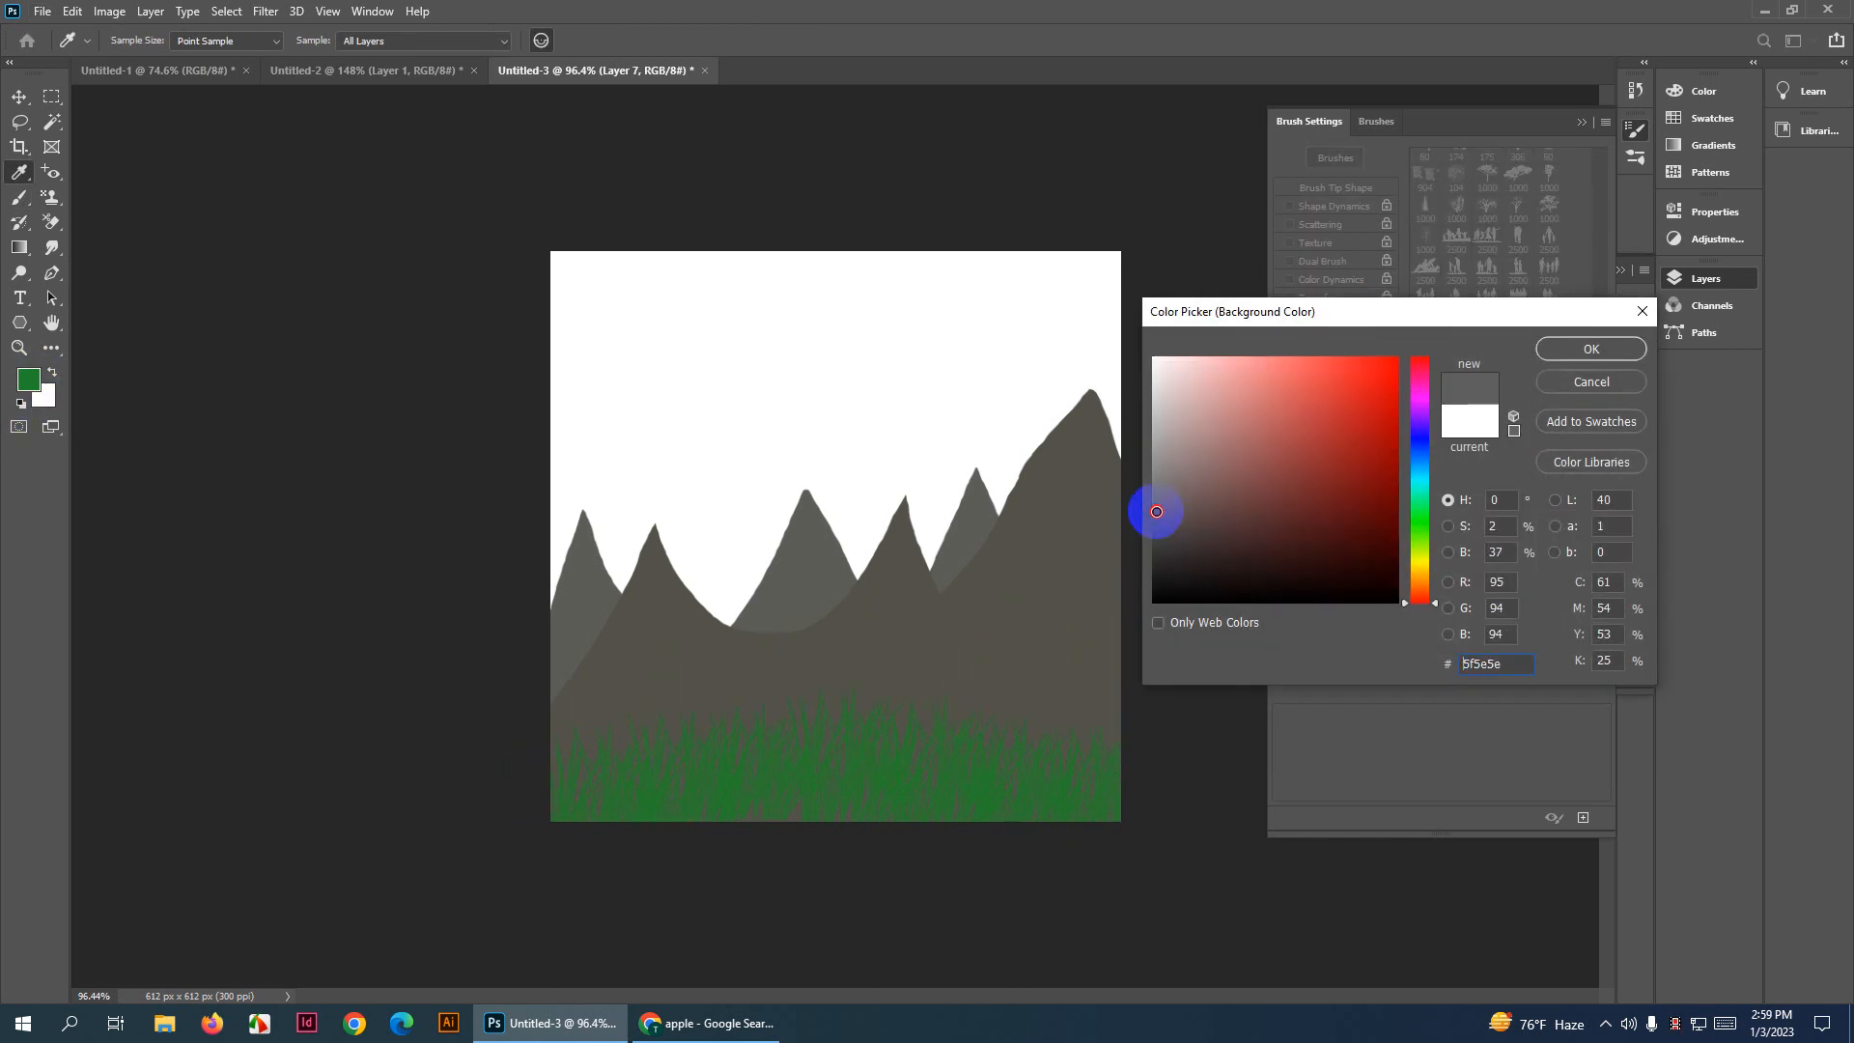
pyautogui.click(1590, 349)
pyautogui.moveTo(1135, 700)
pyautogui.mouseDown()
pyautogui.moveTo(1010, 659)
pyautogui.moveTo(800, 671)
pyautogui.moveTo(475, 579)
pyautogui.mouseUp()
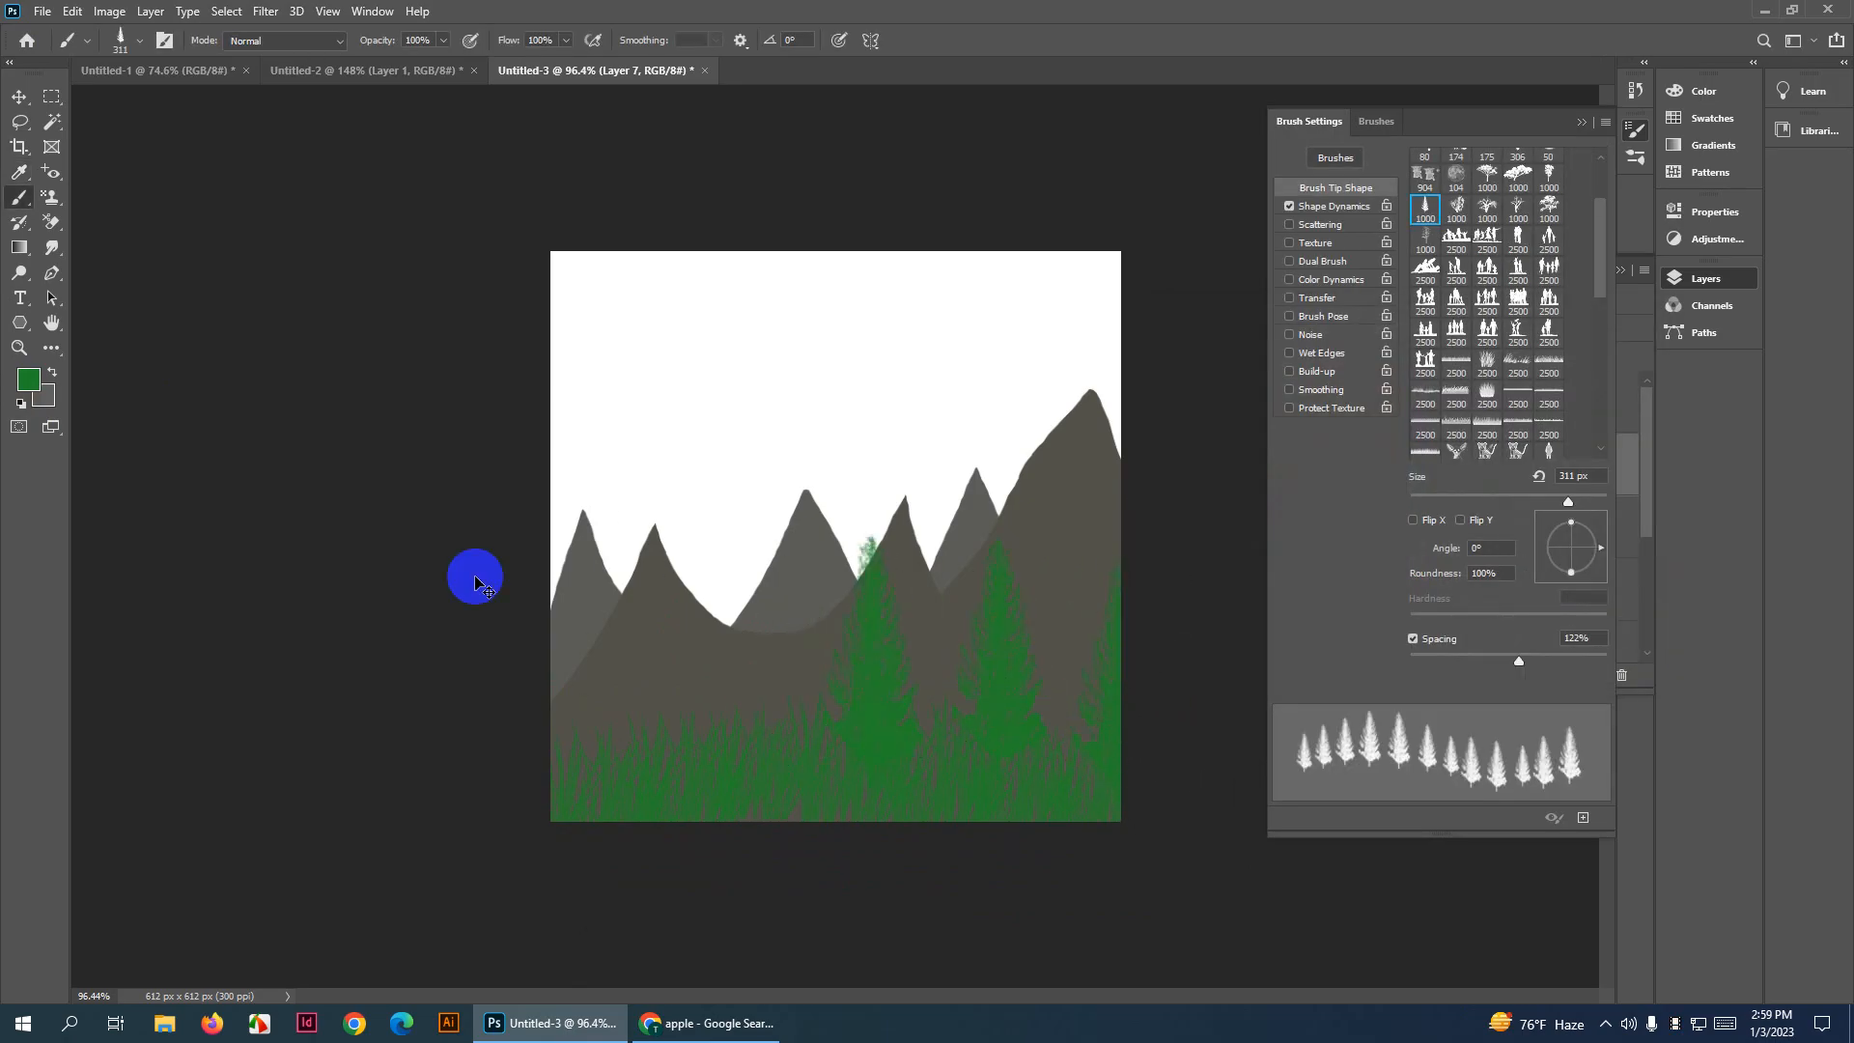
pyautogui.hotkey('ctrl', 'z')
# Set the foreground colour to a muted dark green, try stamping one conifer at the hill's right edge, and undo it
pyautogui.click(28, 380)
pyautogui.click(1194, 507)
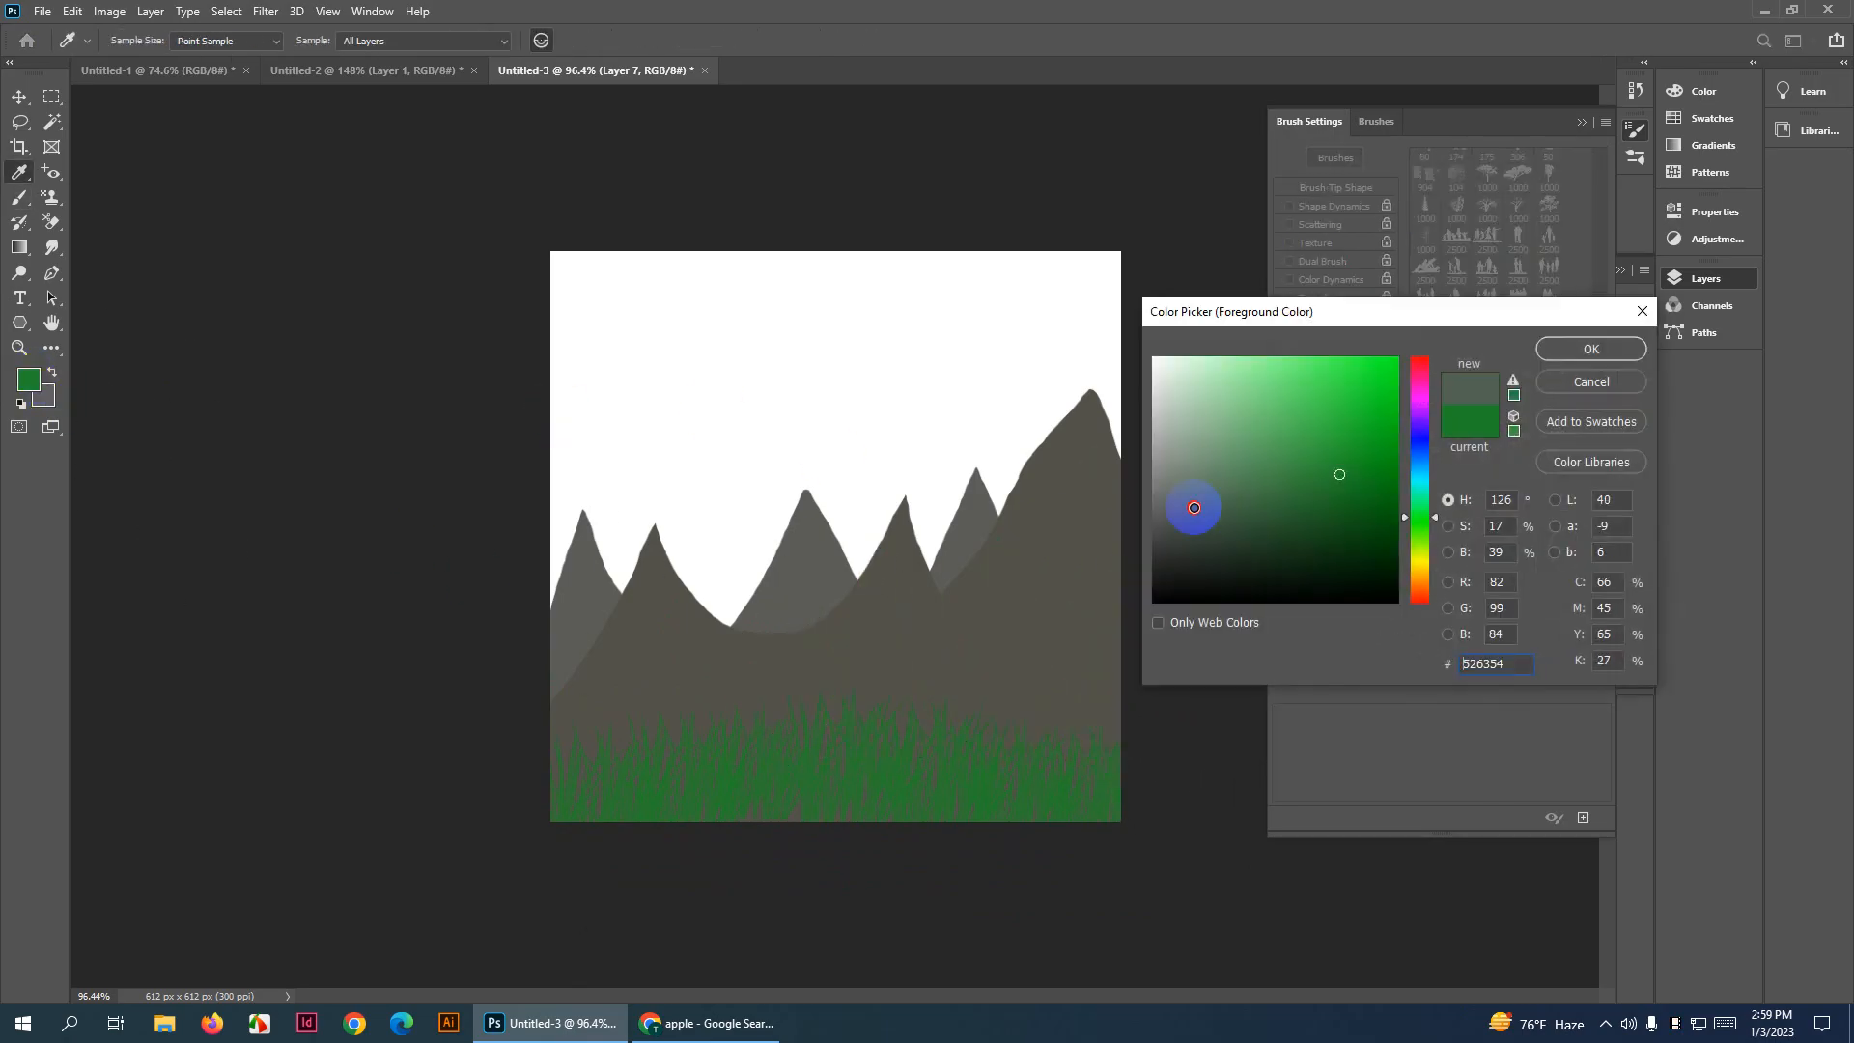
pyautogui.moveTo(1194, 507); pyautogui.dragTo(1245, 514)
pyautogui.click(1590, 350)
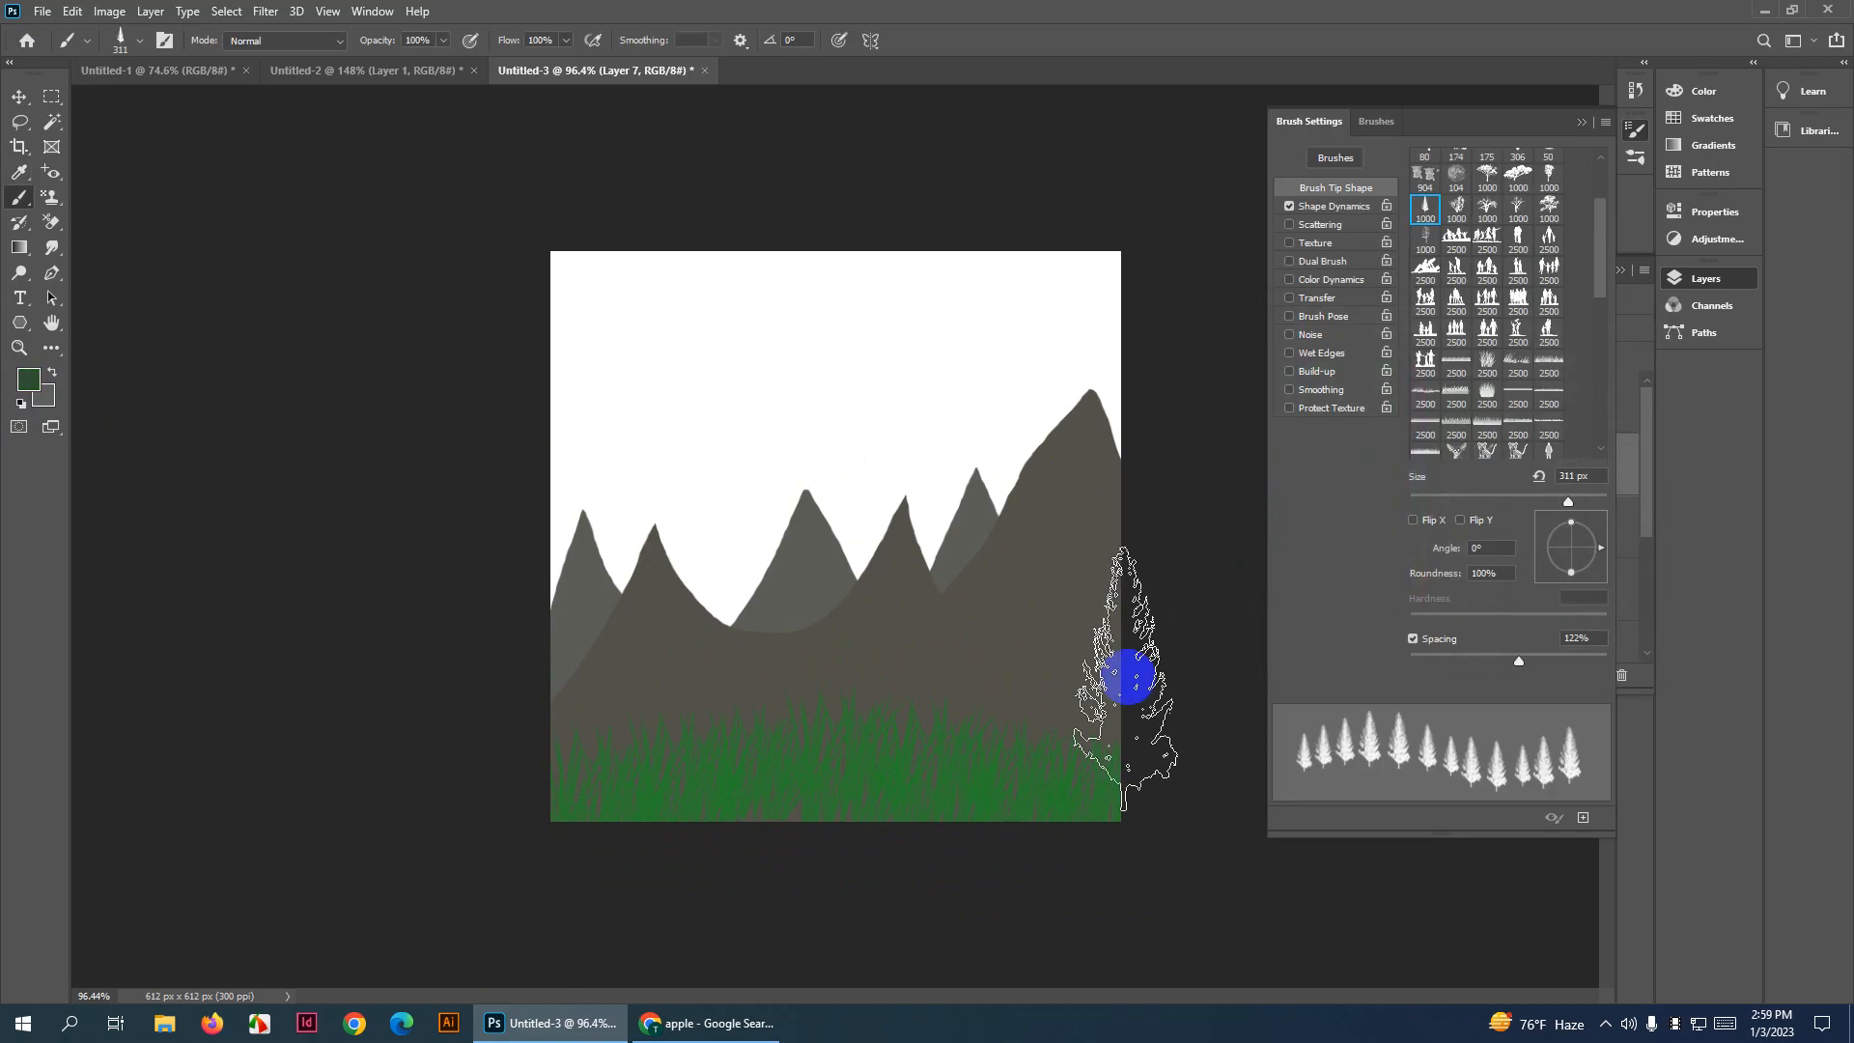
pyautogui.click(1117, 662)
pyautogui.hotkey('ctrl', 'z')
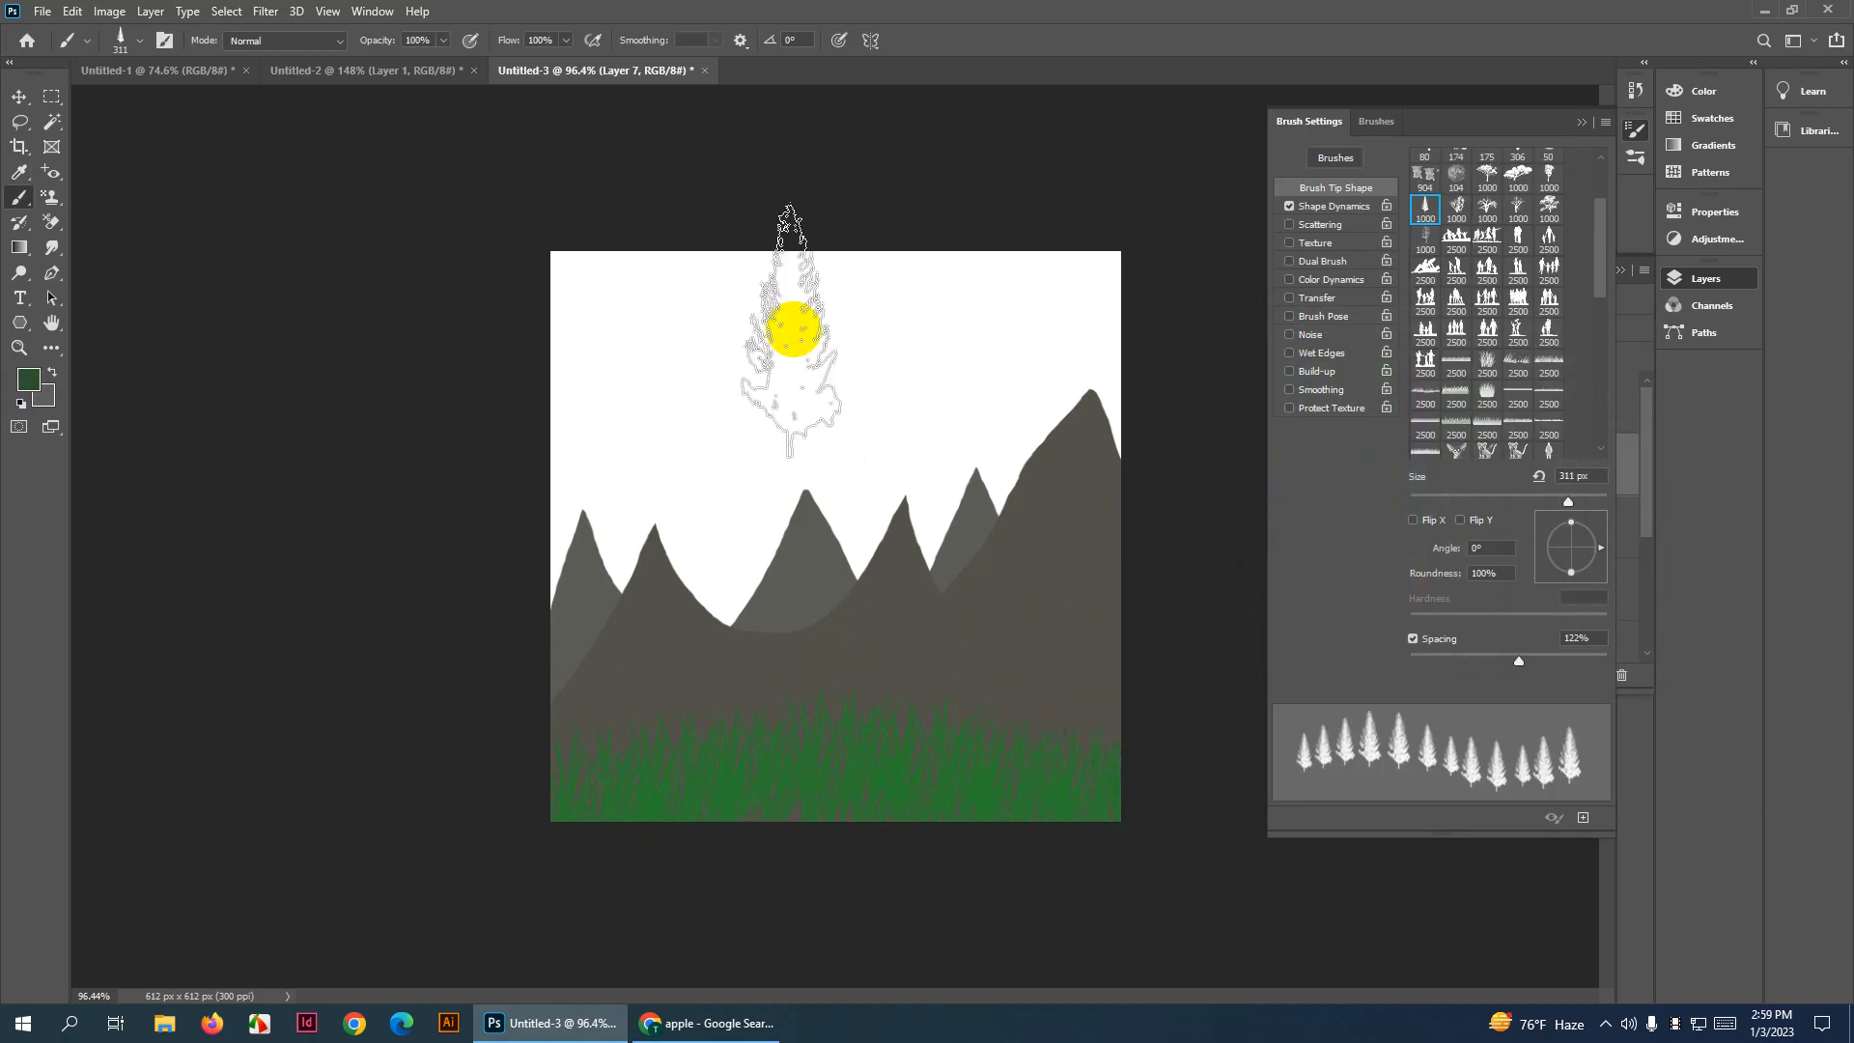
# Set the foreground colour to grey-green 636a63 and stamp conifers near the edges of the front hill
pyautogui.click(29, 391)
pyautogui.moveTo(1218, 519); pyautogui.dragTo(1172, 501)
pyautogui.click(1569, 348)
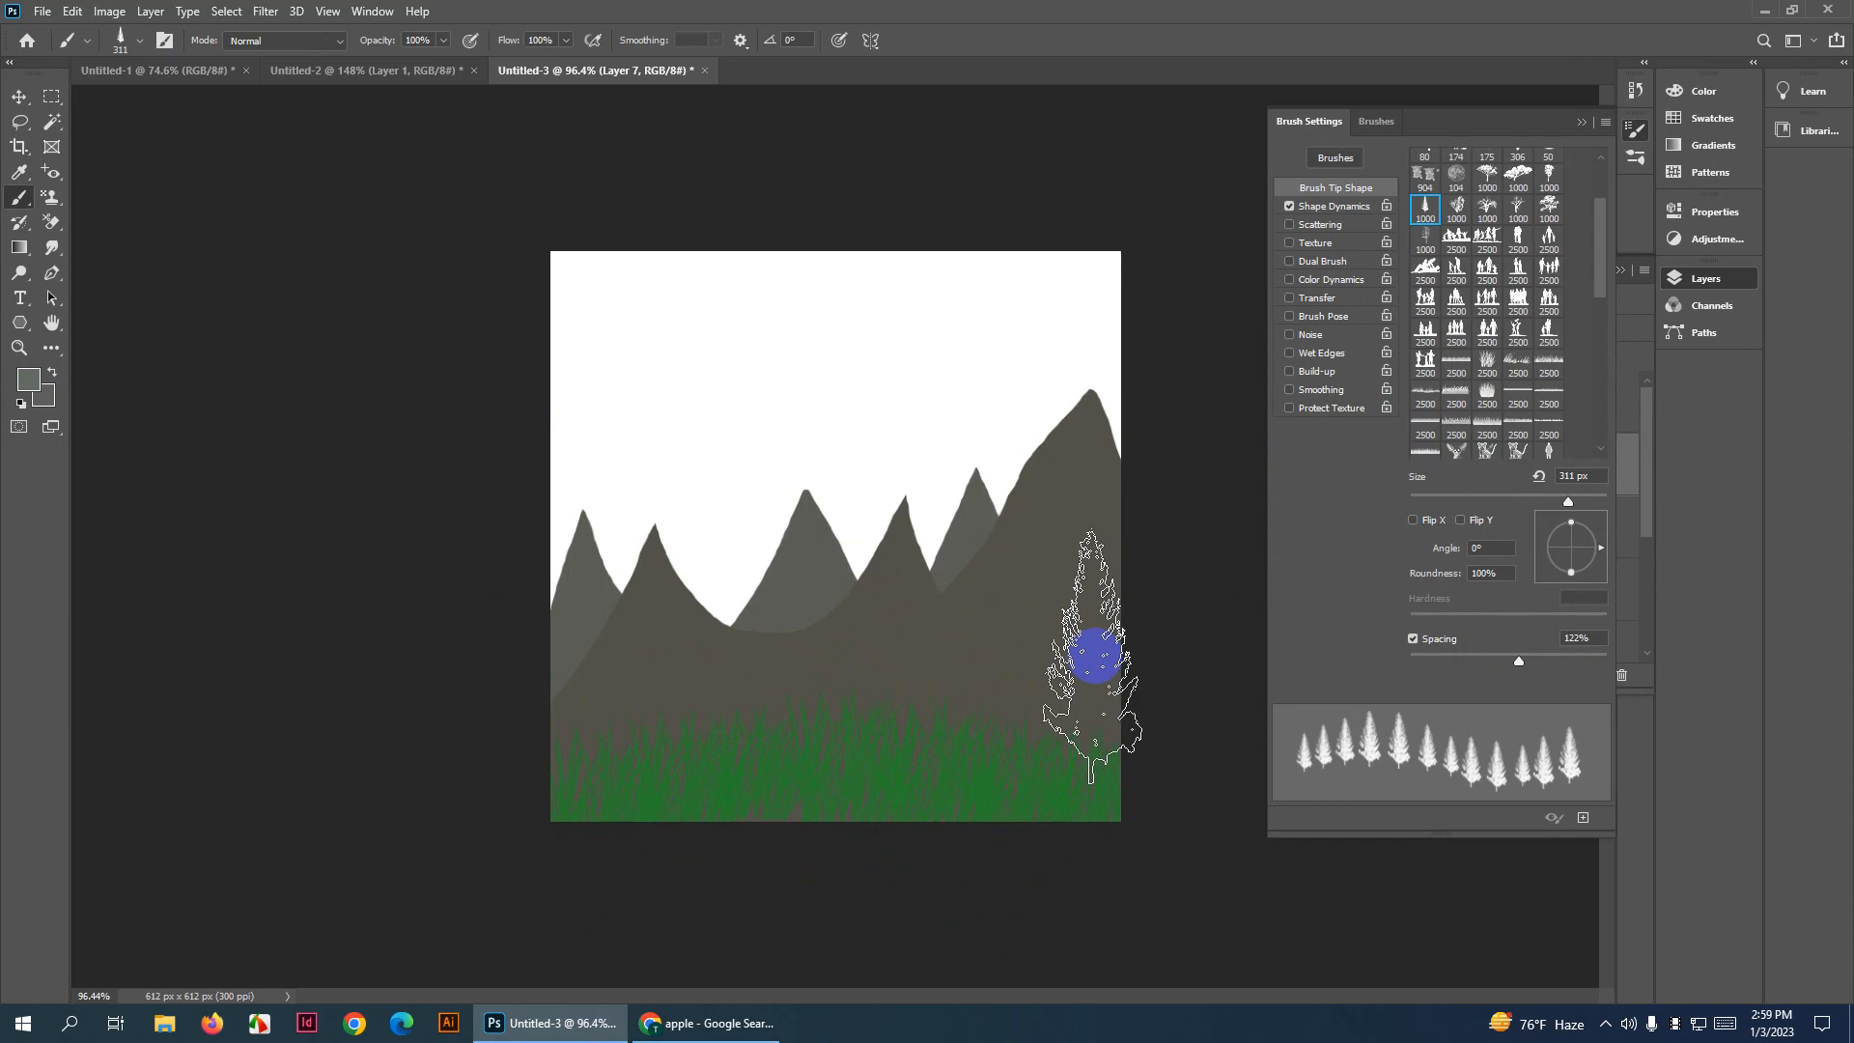
pyautogui.click(1110, 662)
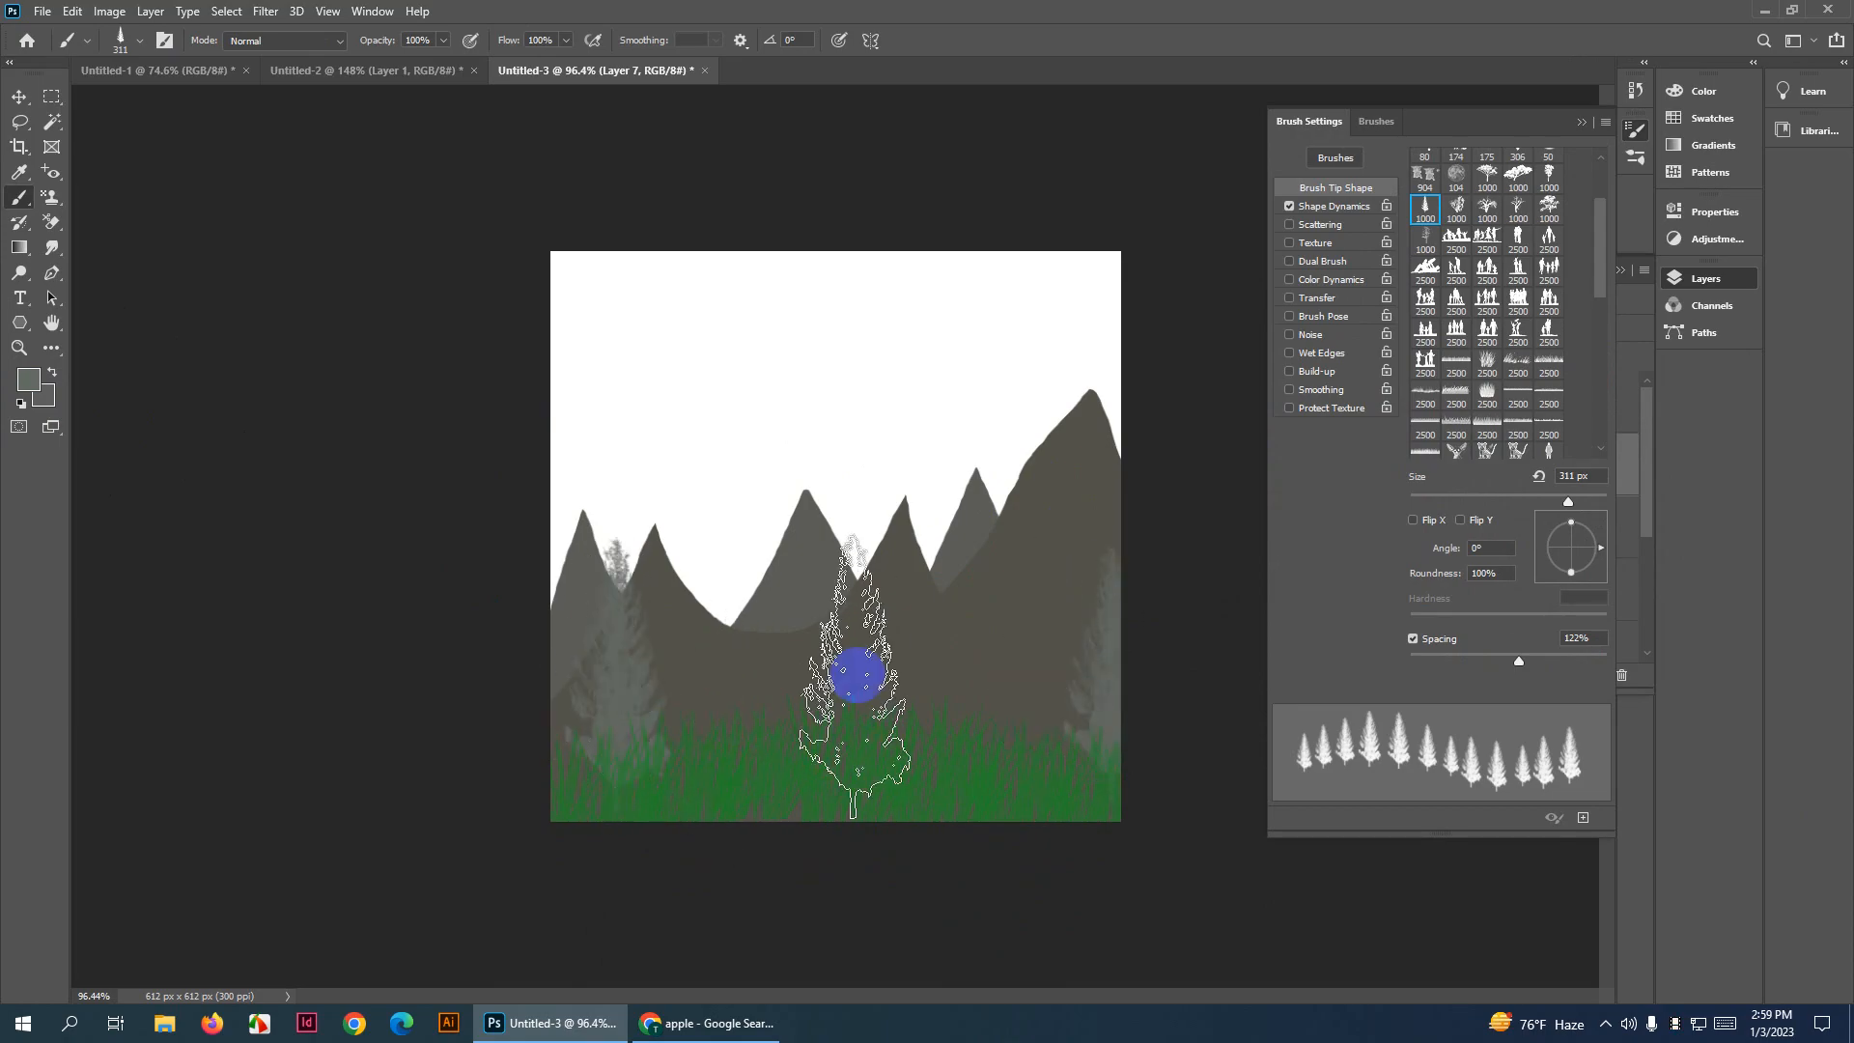
# Set the foreground colour to teal green 3eb584
pyautogui.press('i')
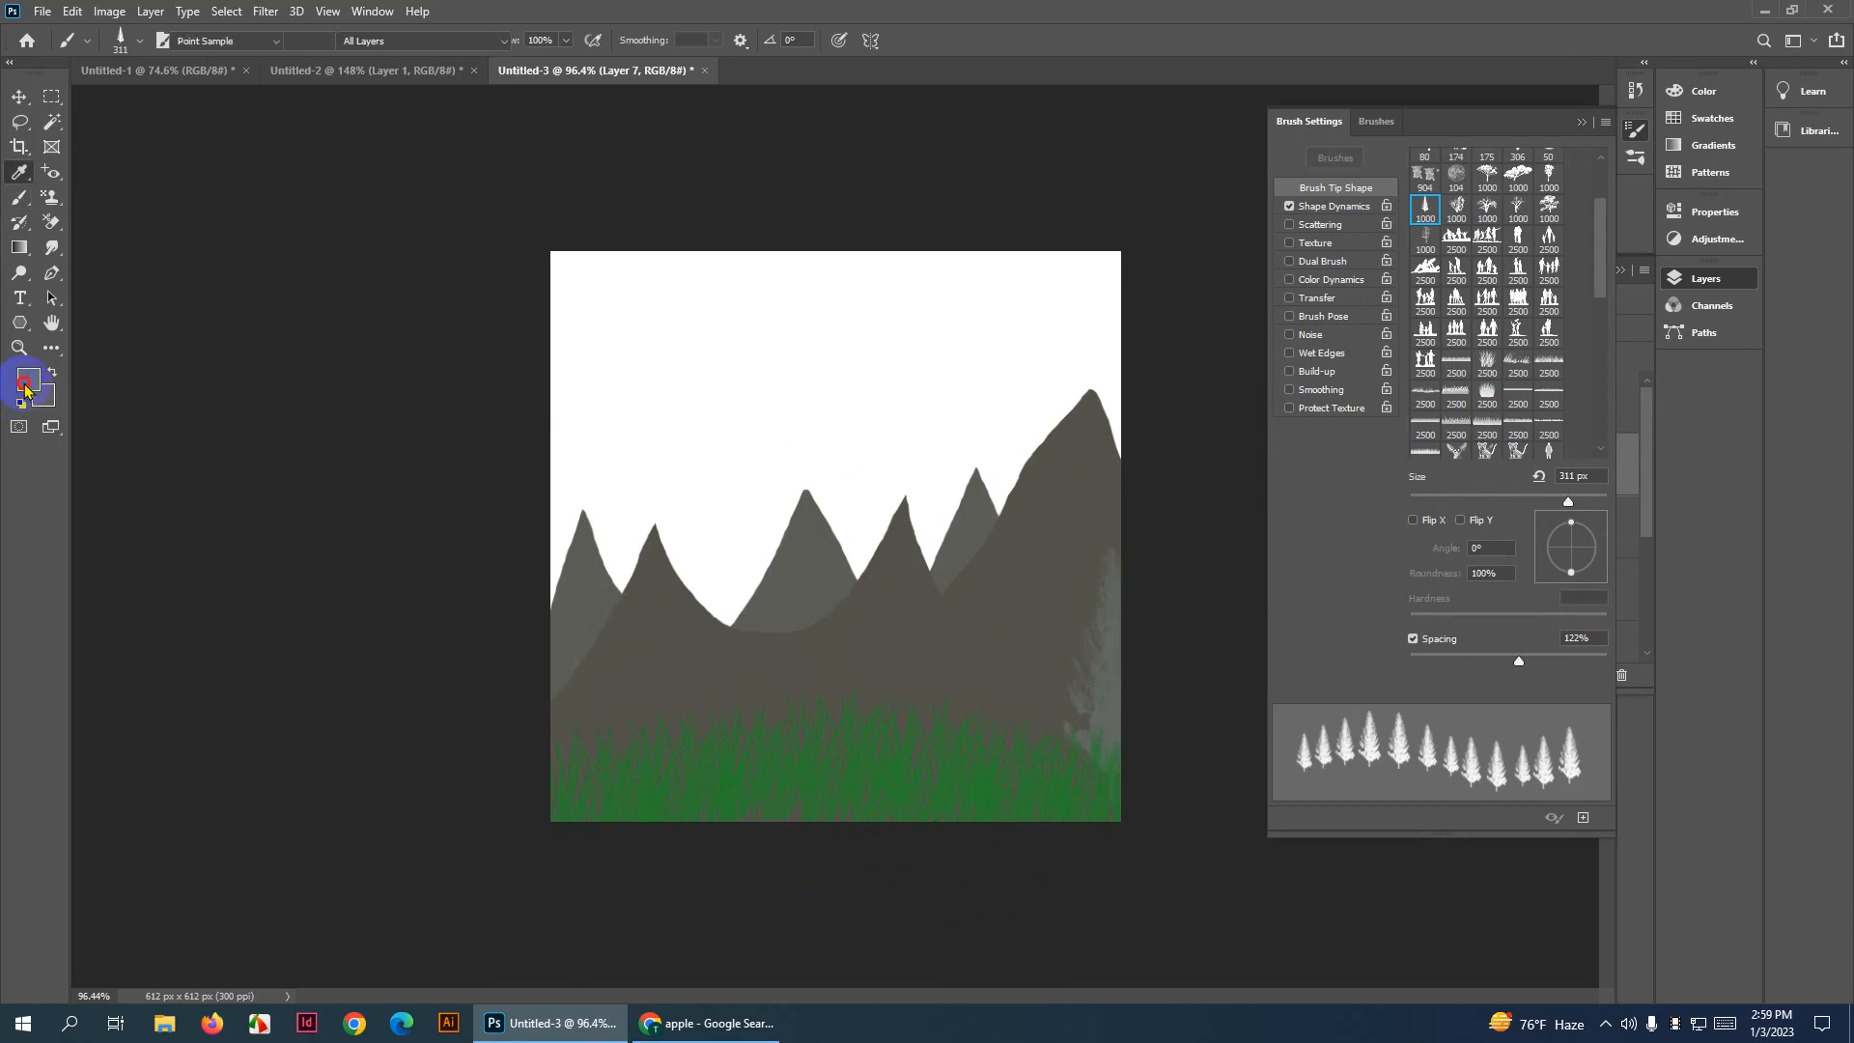
pyautogui.click(27, 380)
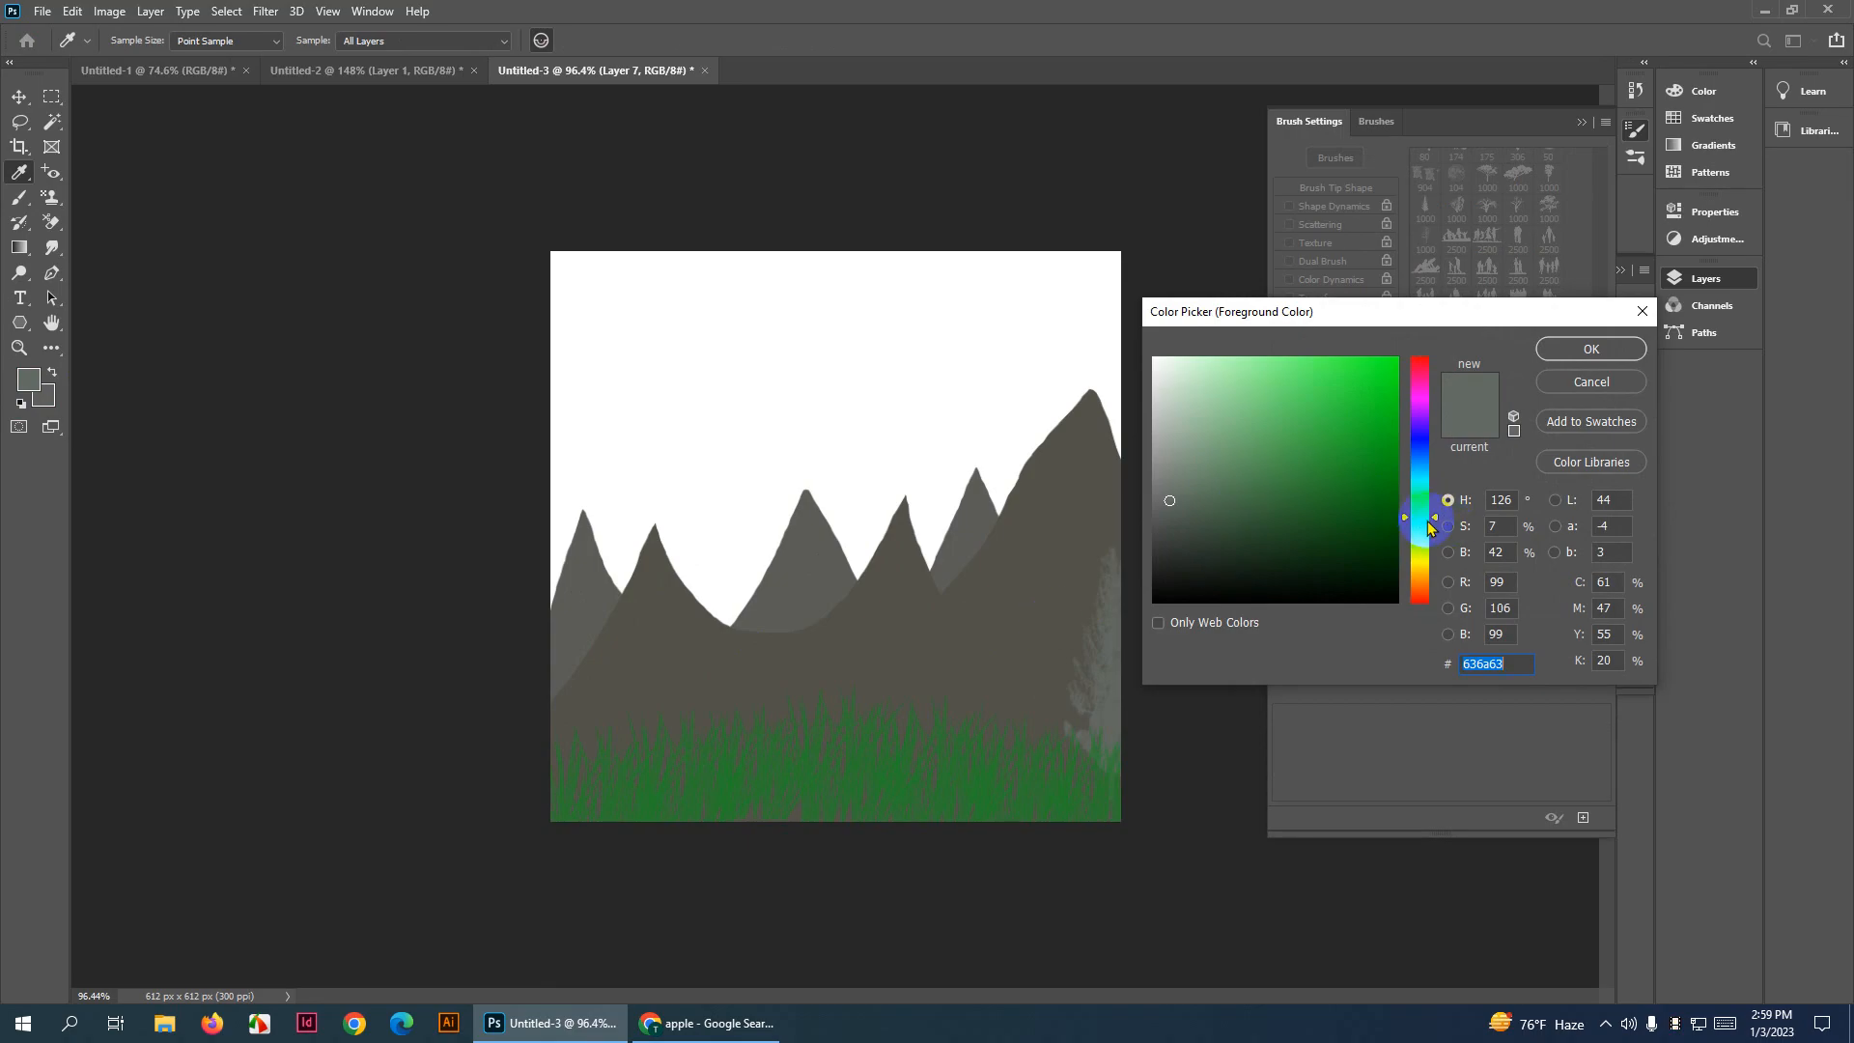
pyautogui.moveTo(1420, 530)
pyautogui.mouseDown()
pyautogui.moveTo(1424, 547)
pyautogui.moveTo(1425, 526)
pyautogui.mouseUp()
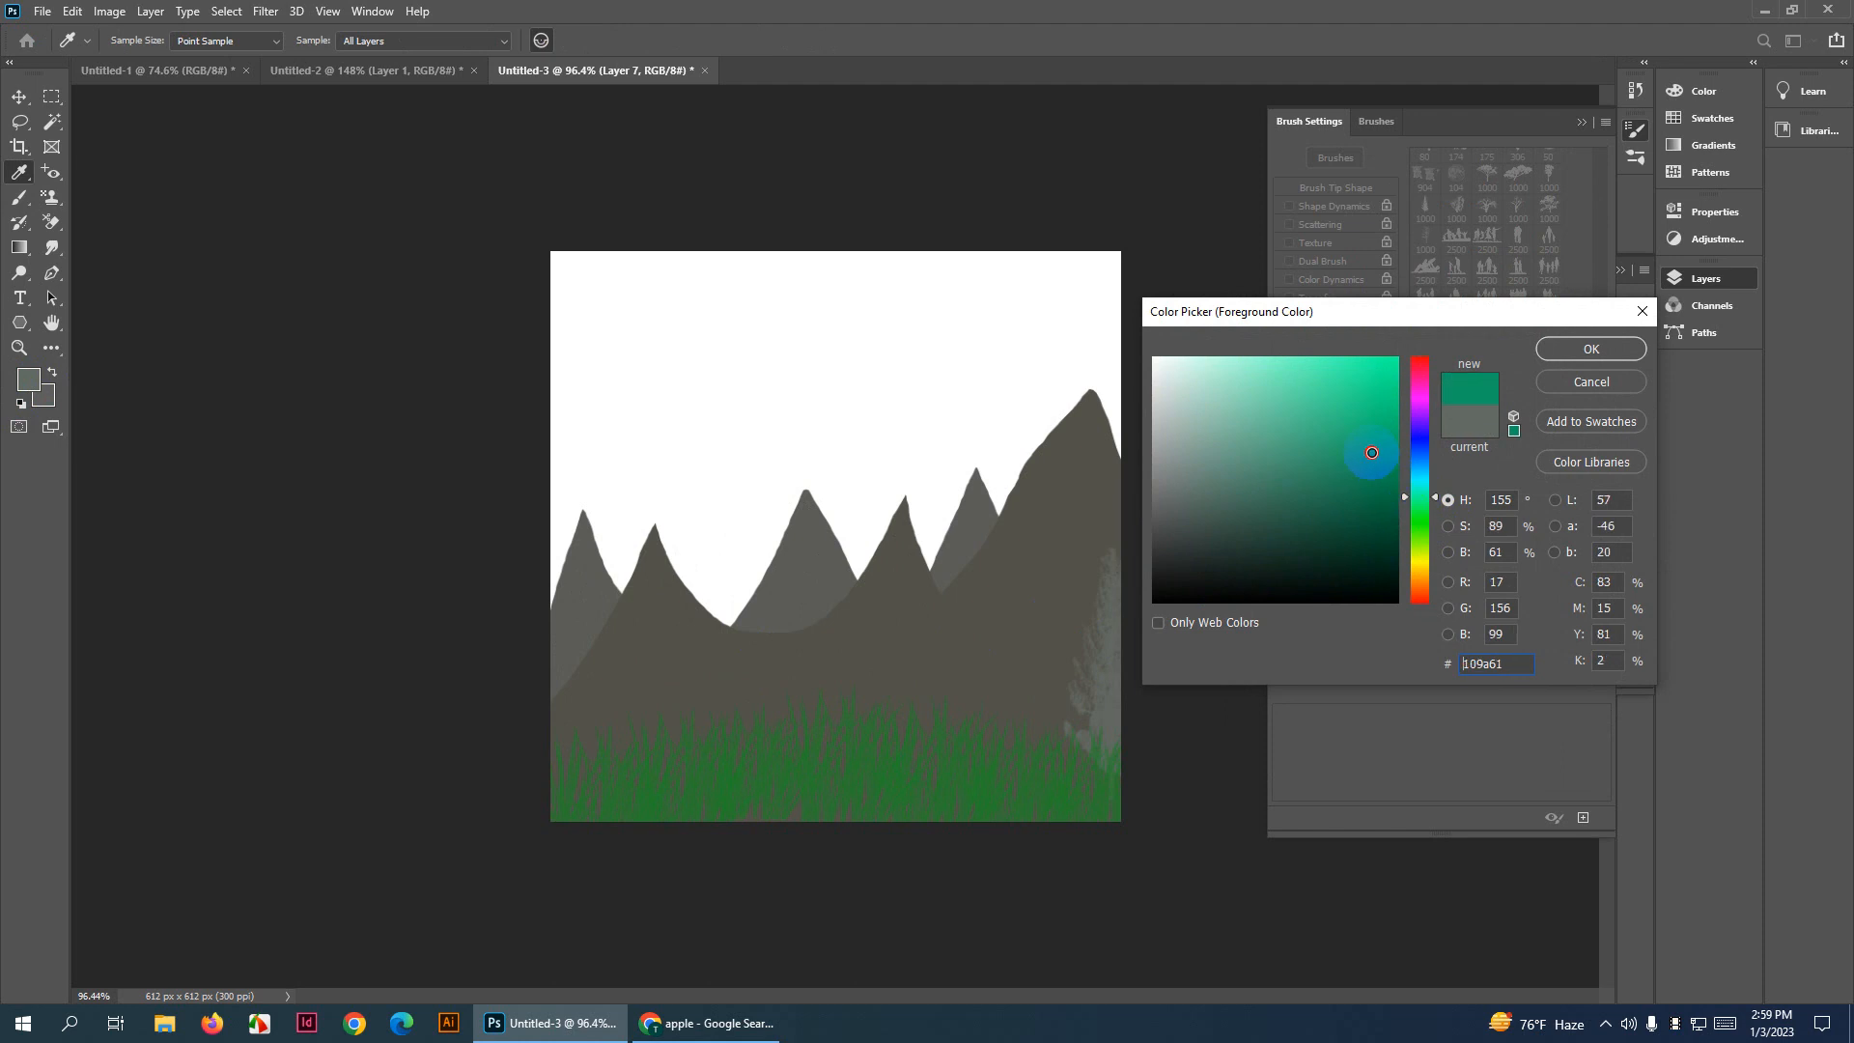
pyautogui.click(1310, 474)
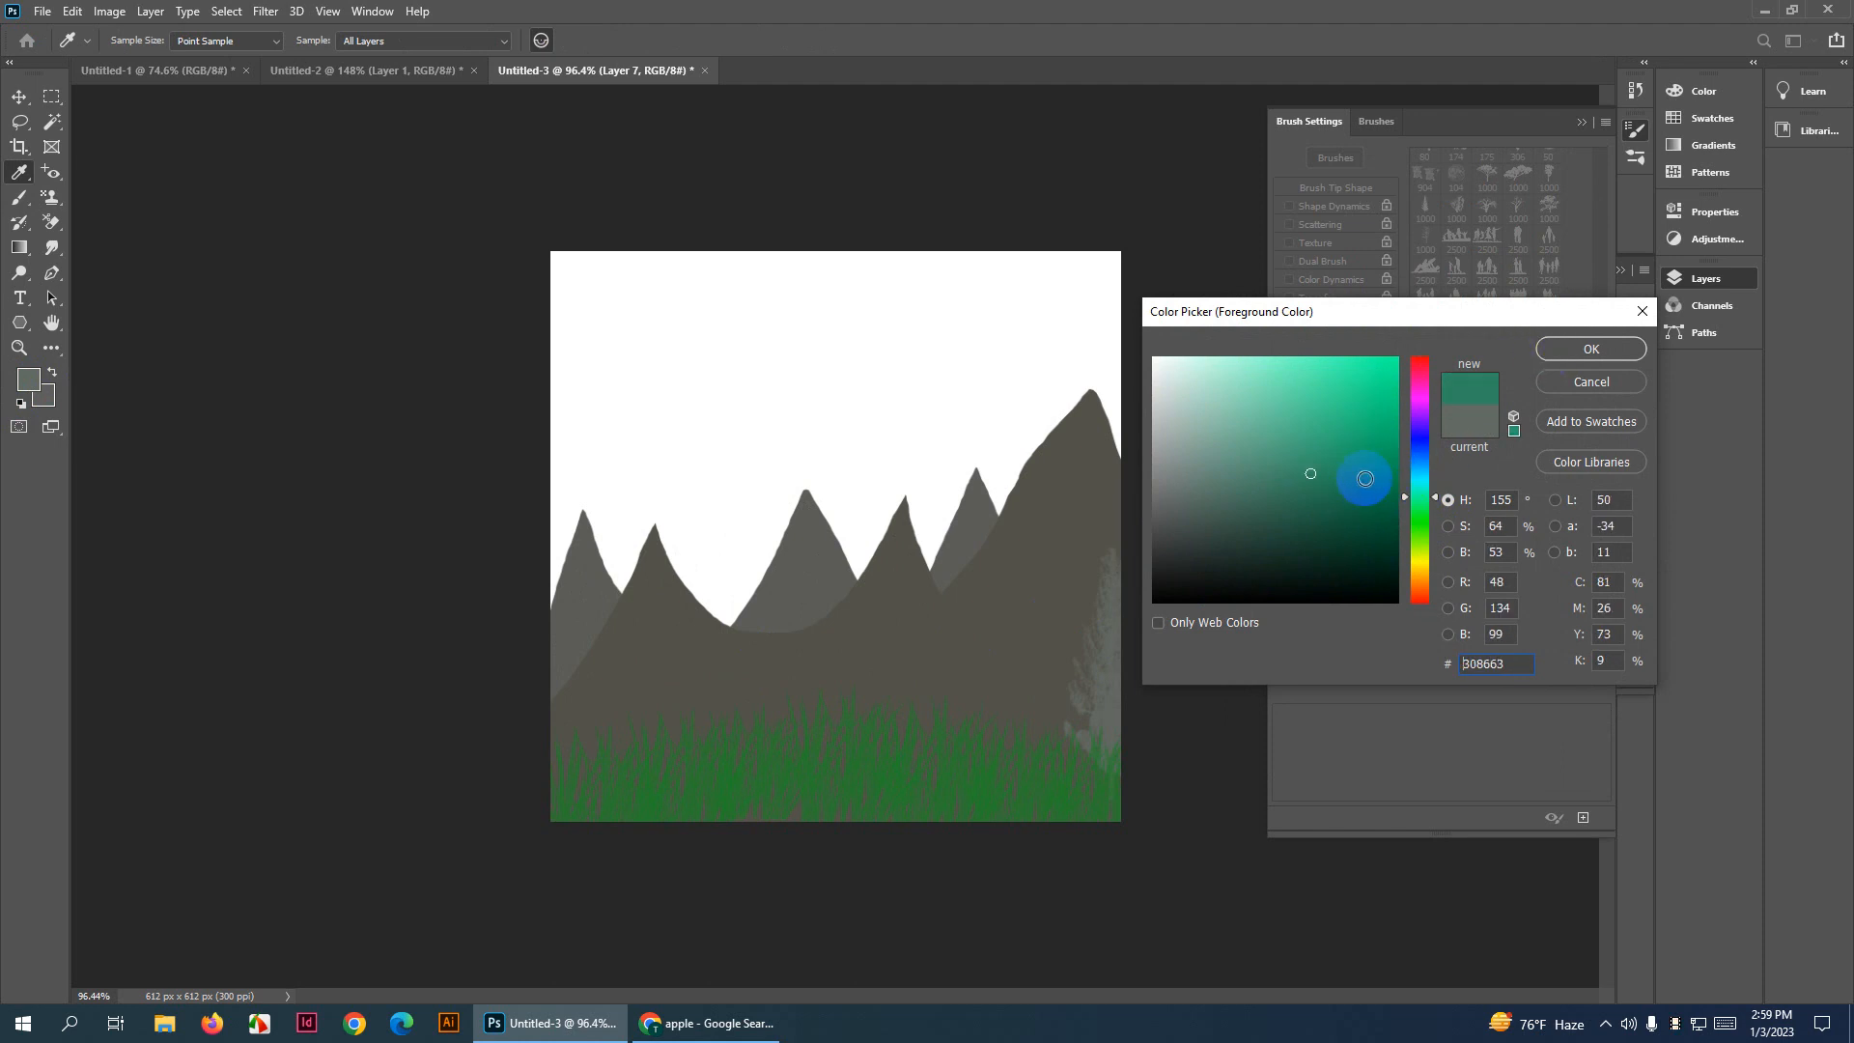
pyautogui.moveTo(1388, 455); pyautogui.dragTo(1313, 428)
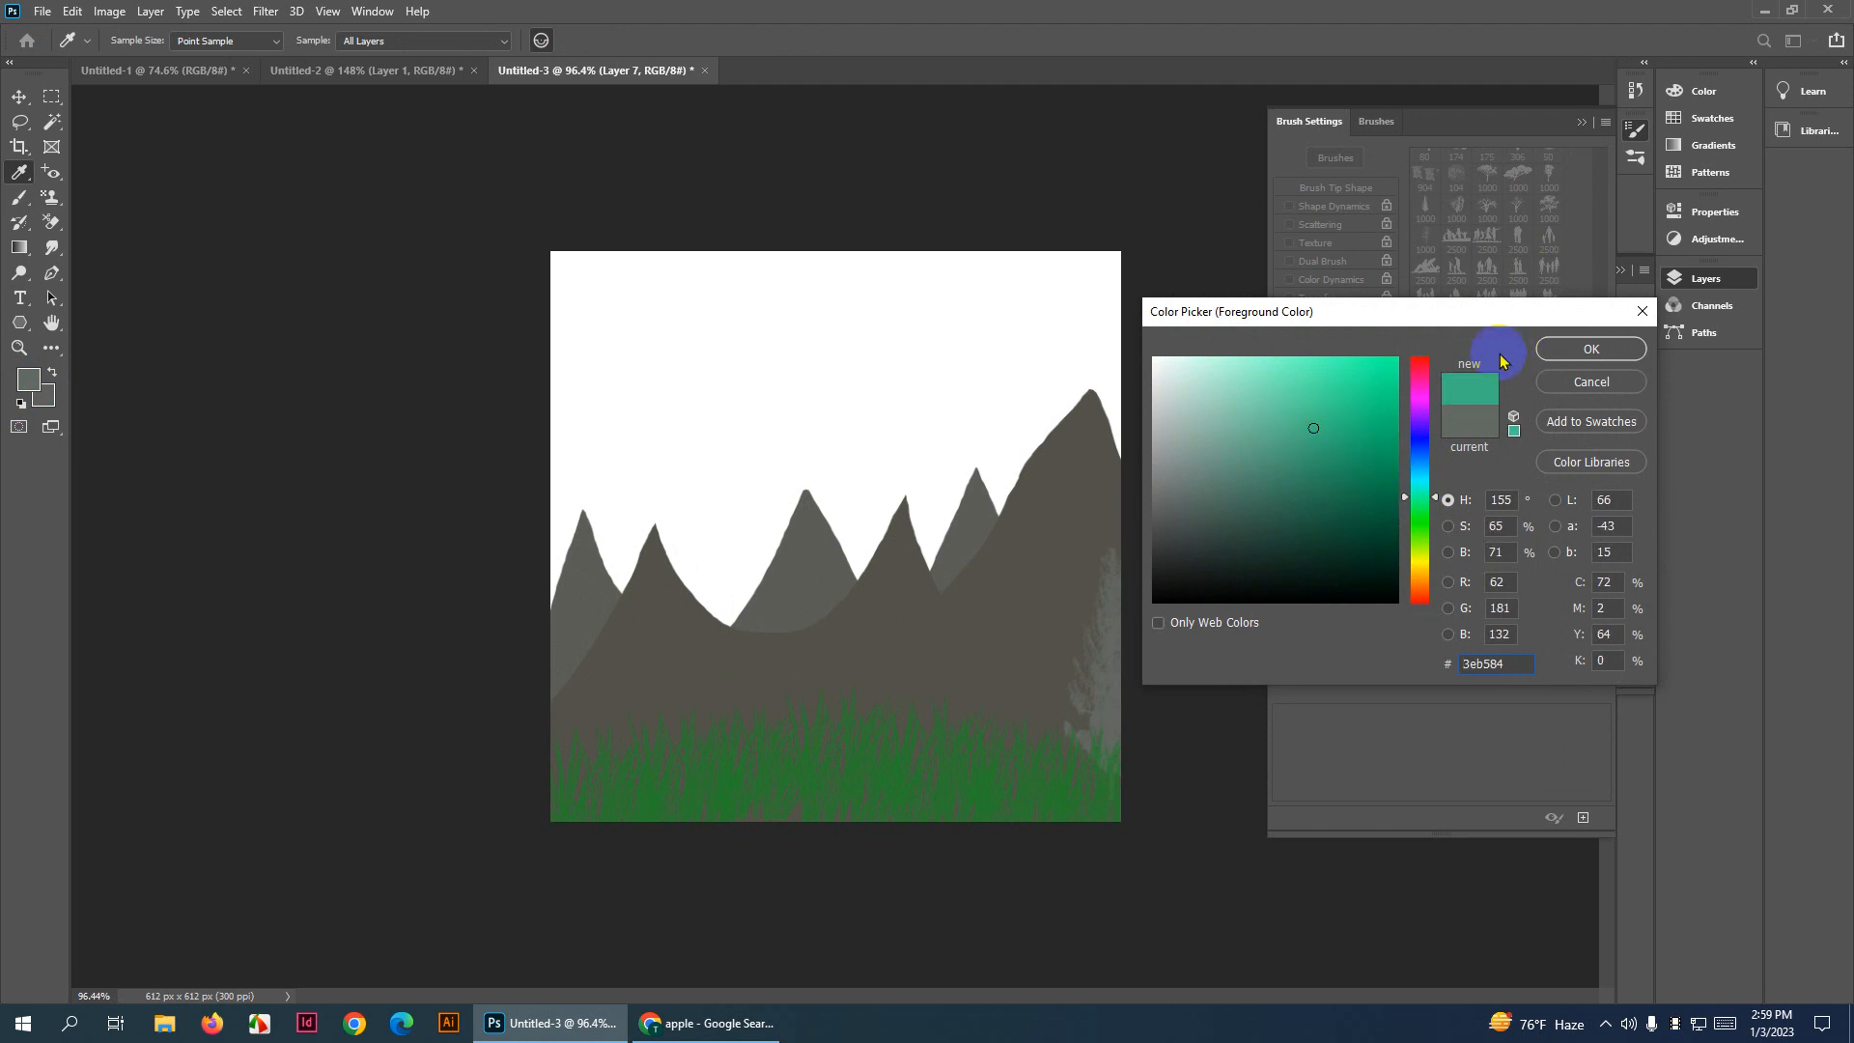
pyautogui.click(1590, 348)
# Try a single teal conifer and a row of them from the canvas's left edge, undoing the strokes
pyautogui.press('b')
pyautogui.click(580, 676)
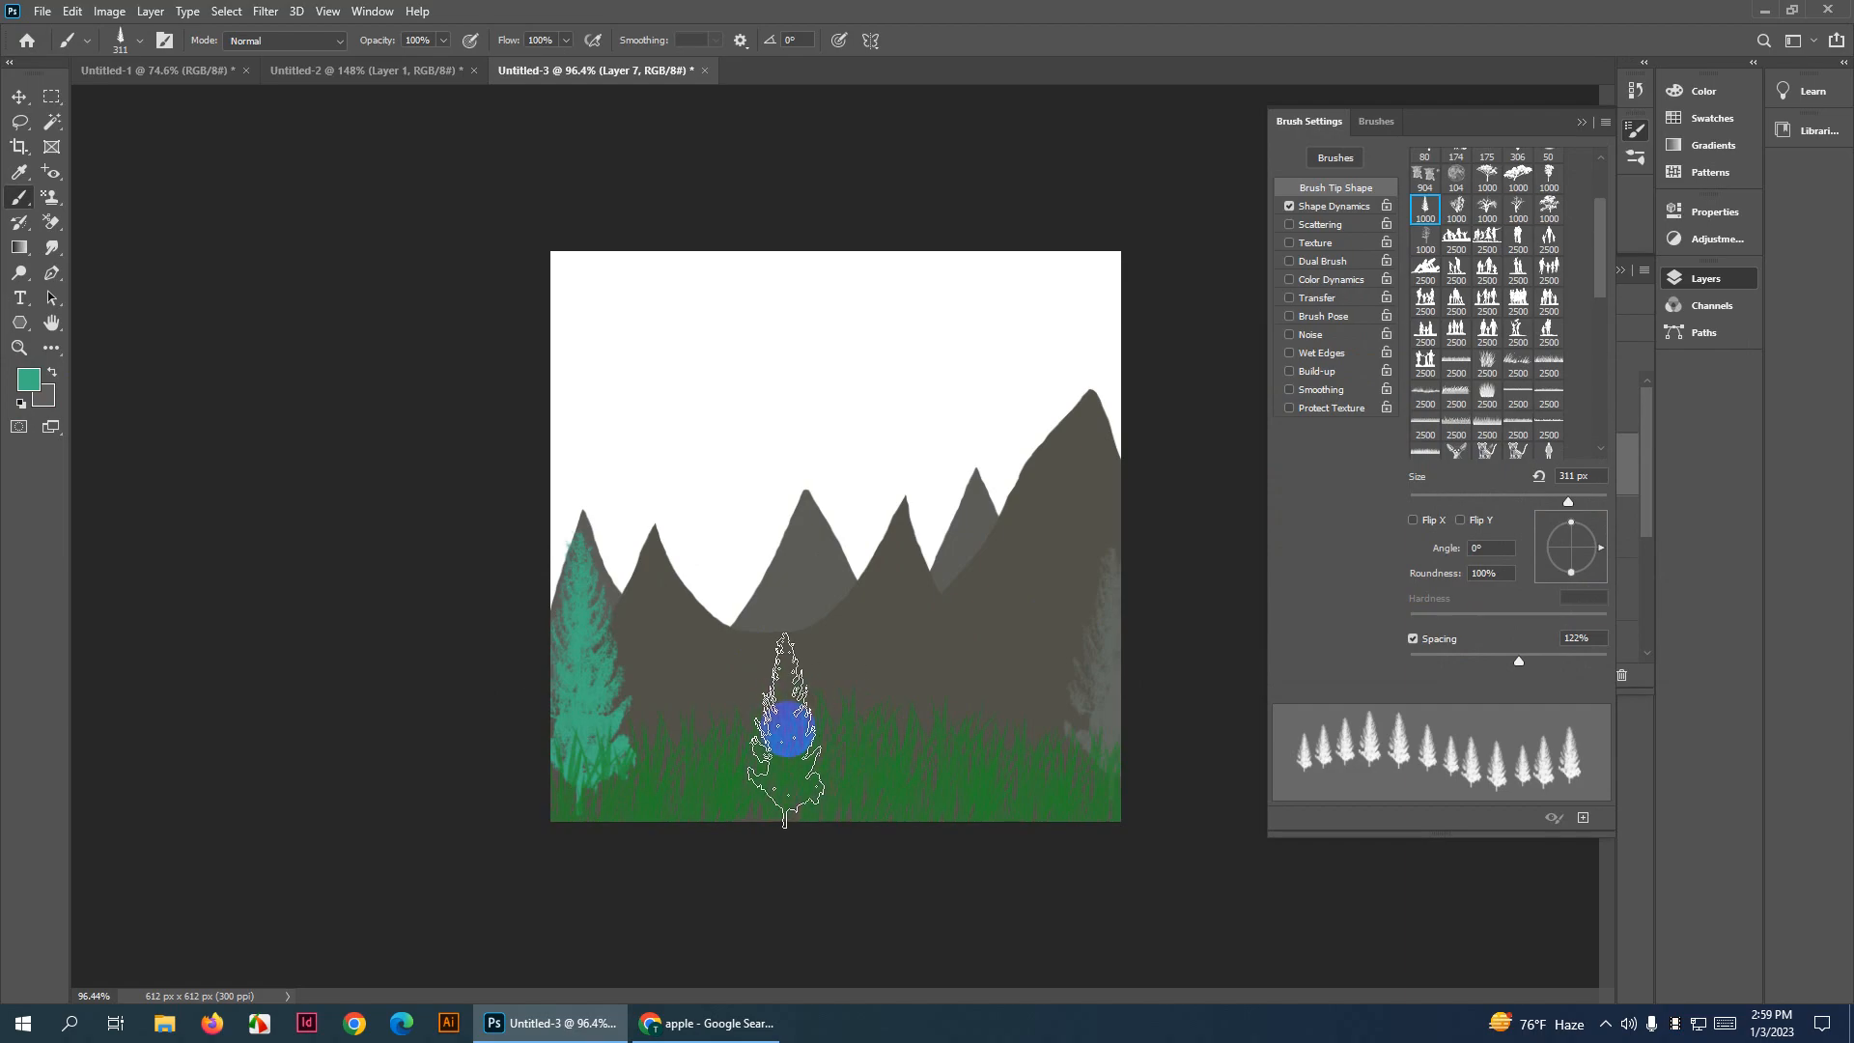
pyautogui.hotkey('ctrl', 'z')
pyautogui.moveTo(579, 666); pyautogui.dragTo(860, 702)
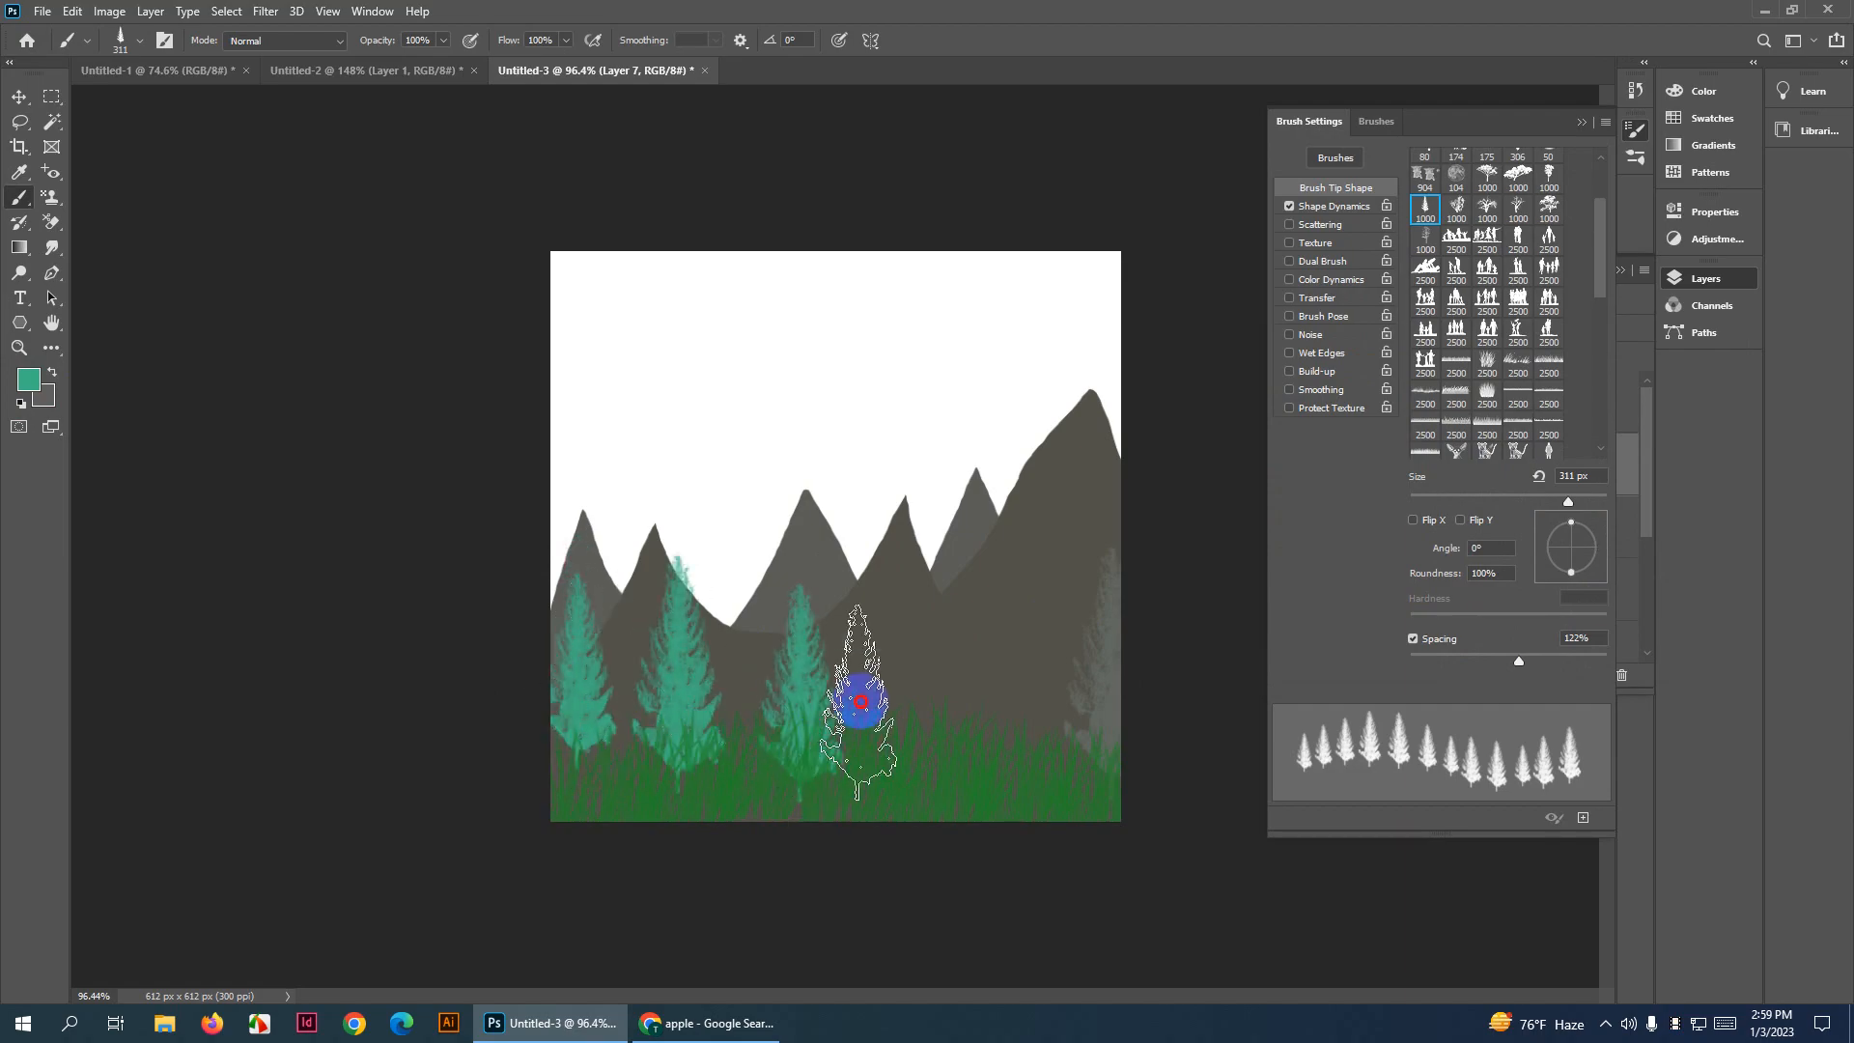
pyautogui.hotkey('ctrl', 'z')
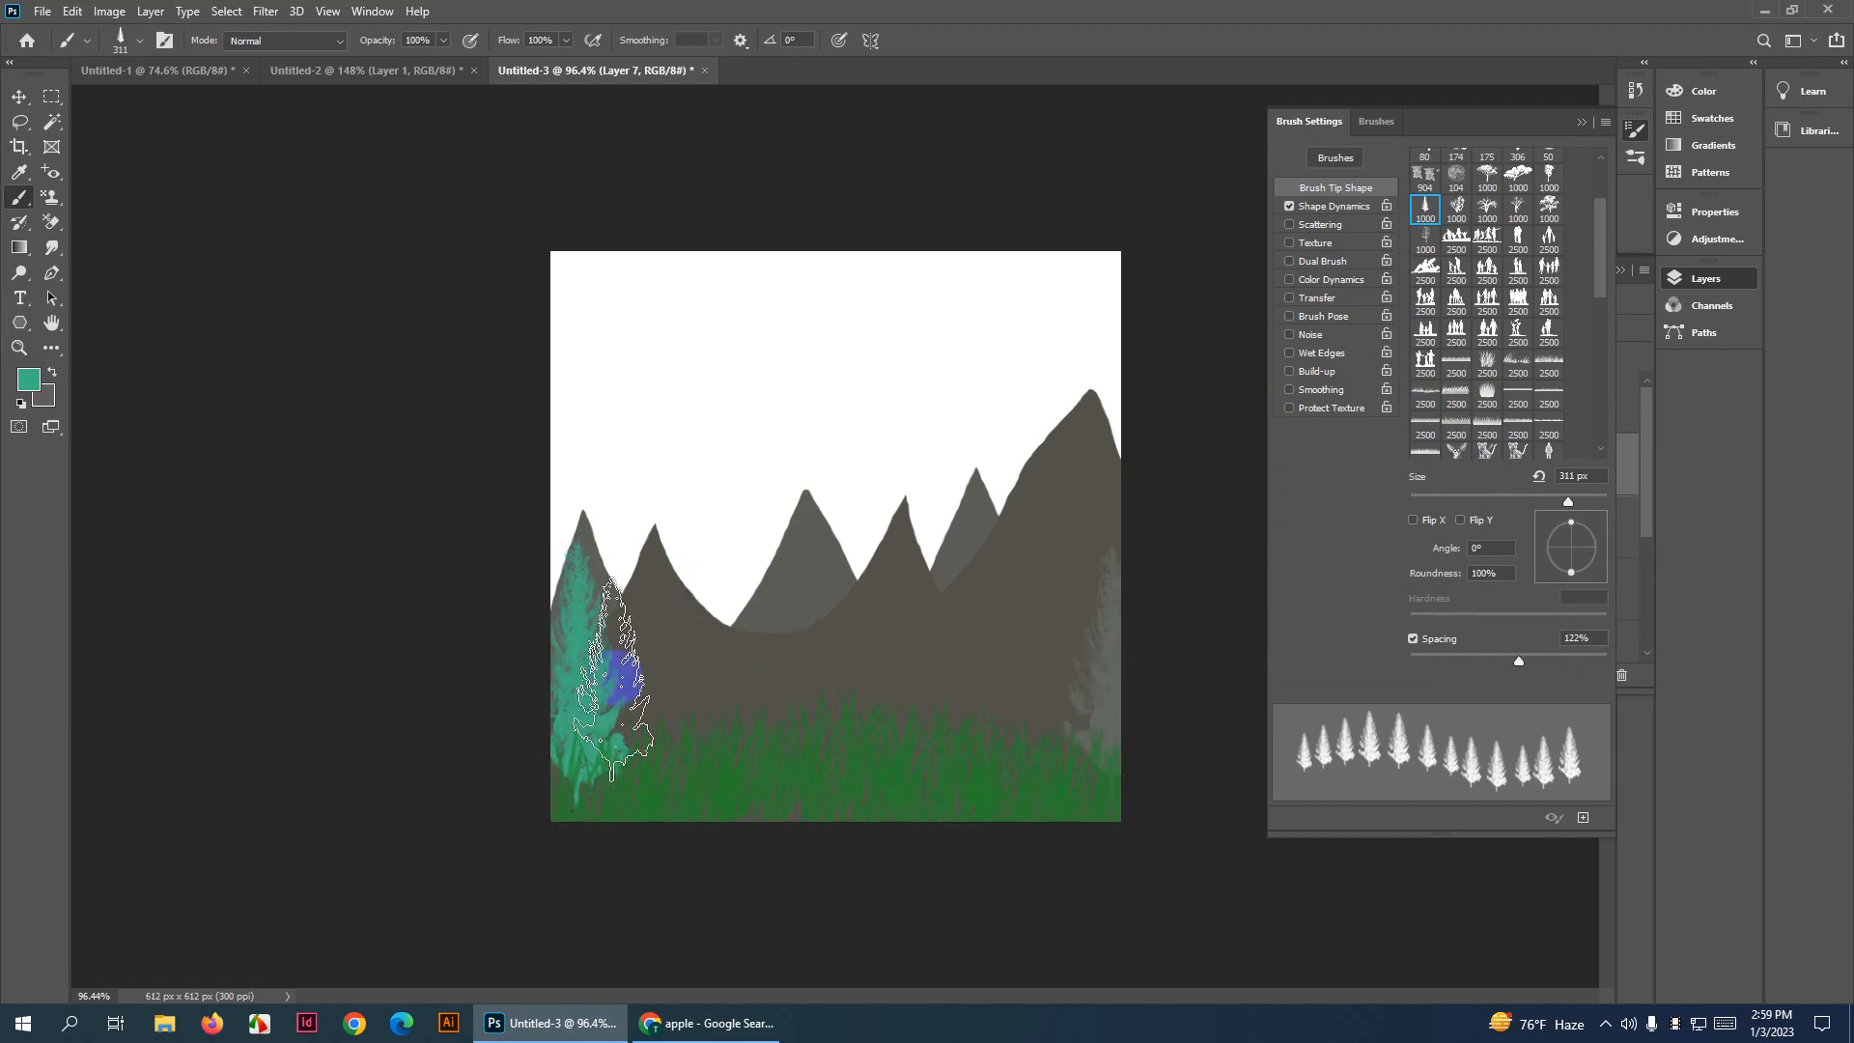
# Stamp individual teal conifers of varied size across the front hill behind the grass
pyautogui.click(638, 678)
pyautogui.click(691, 715)
pyautogui.click(822, 732)
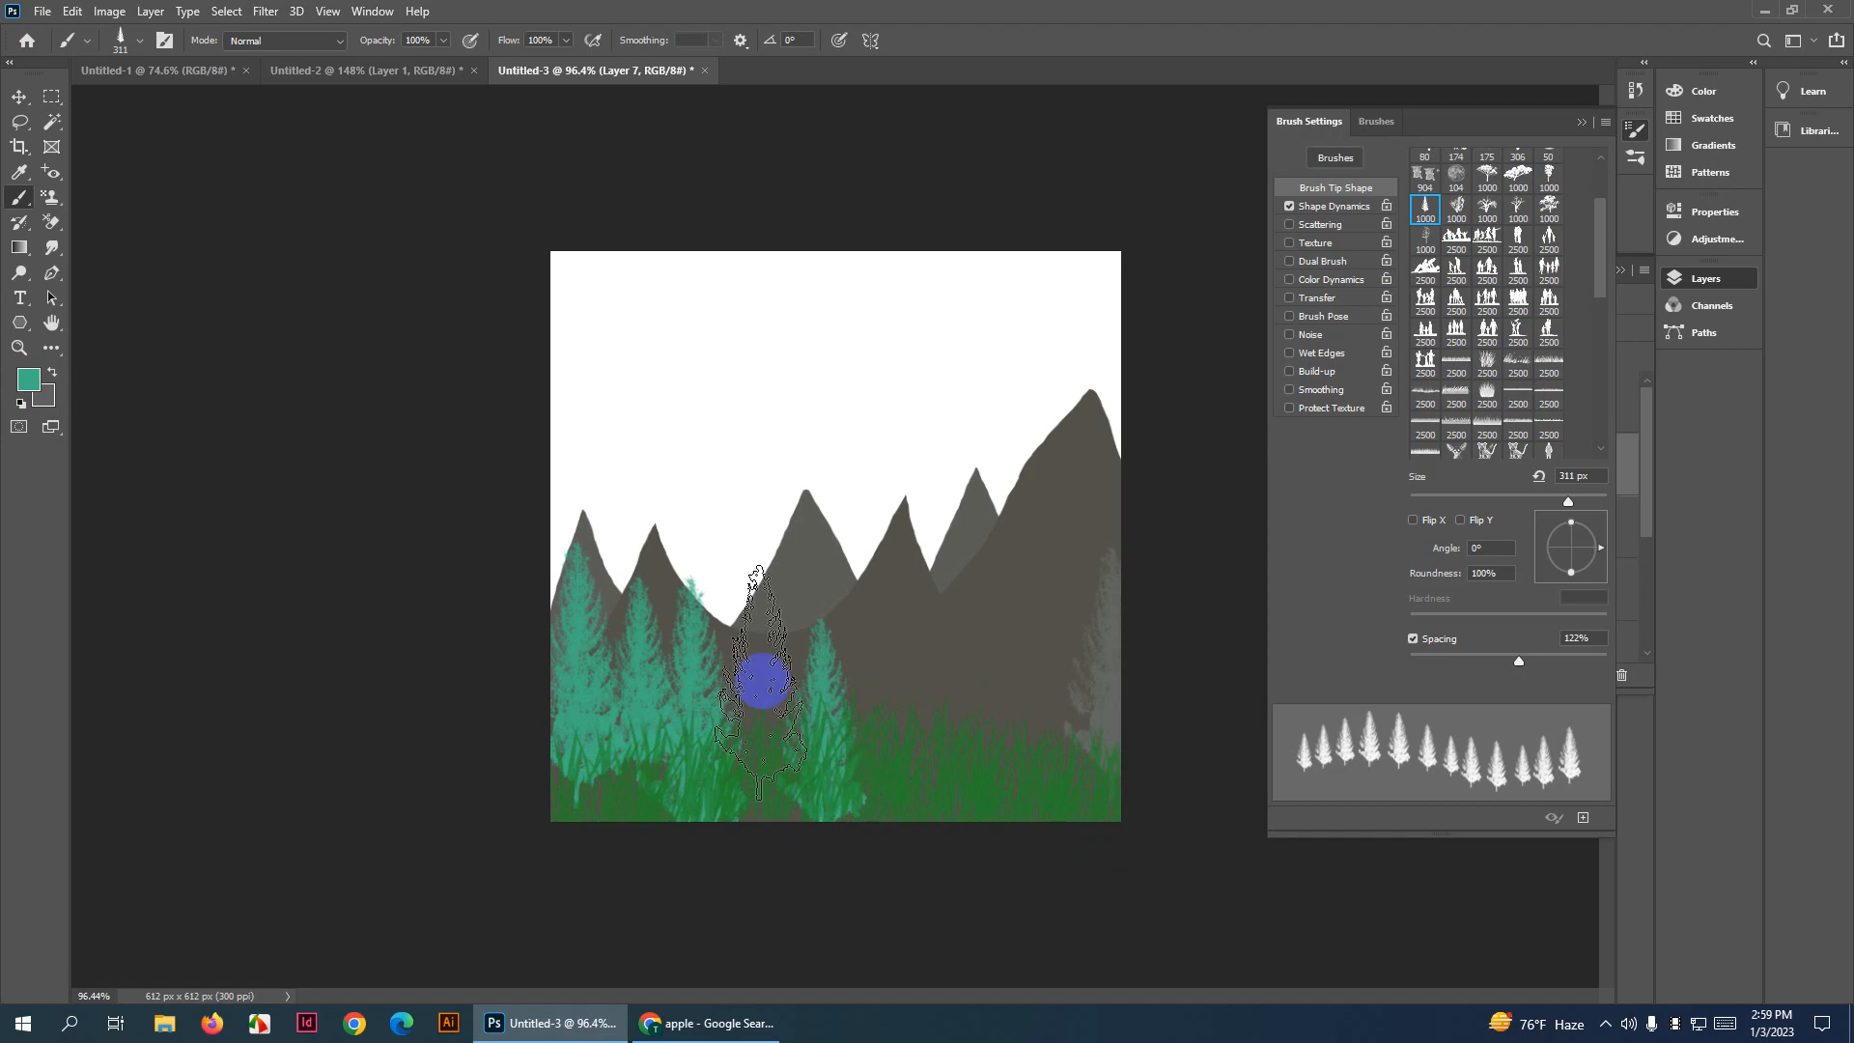
pyautogui.click(762, 681)
pyautogui.click(1072, 685)
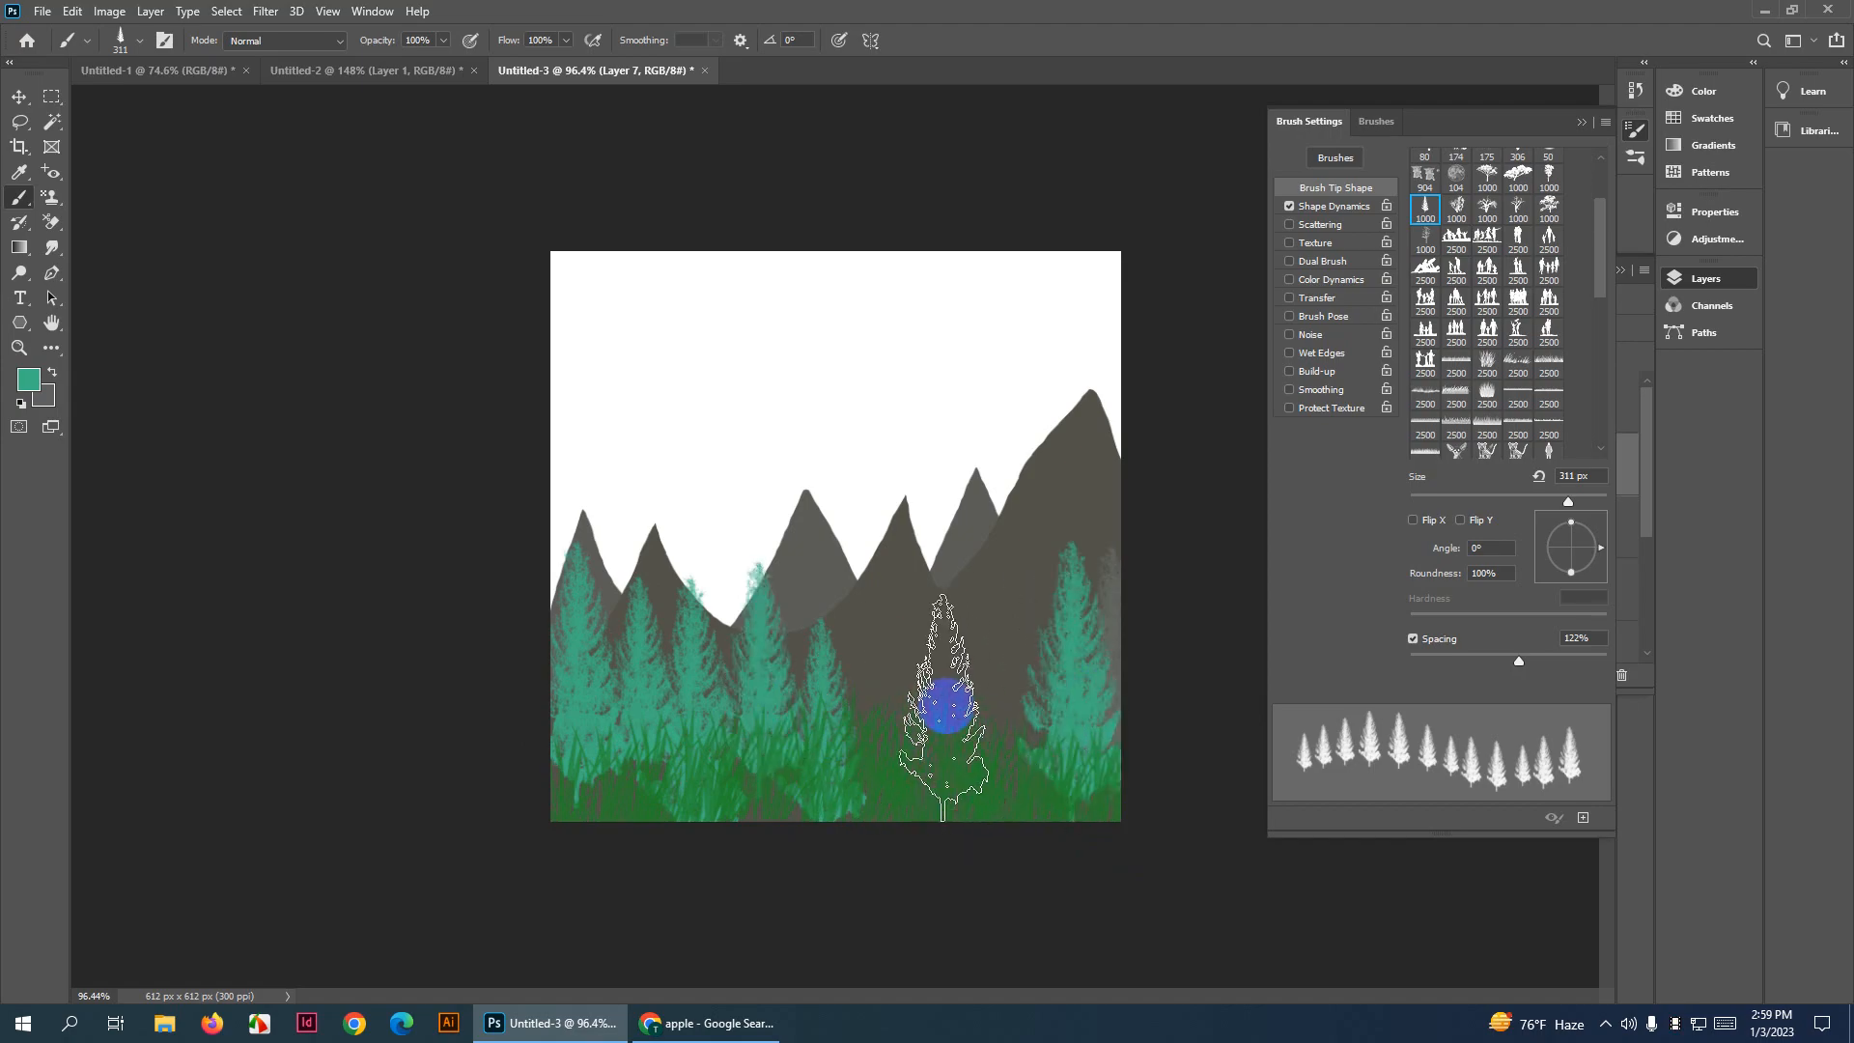
pyautogui.click(945, 705)
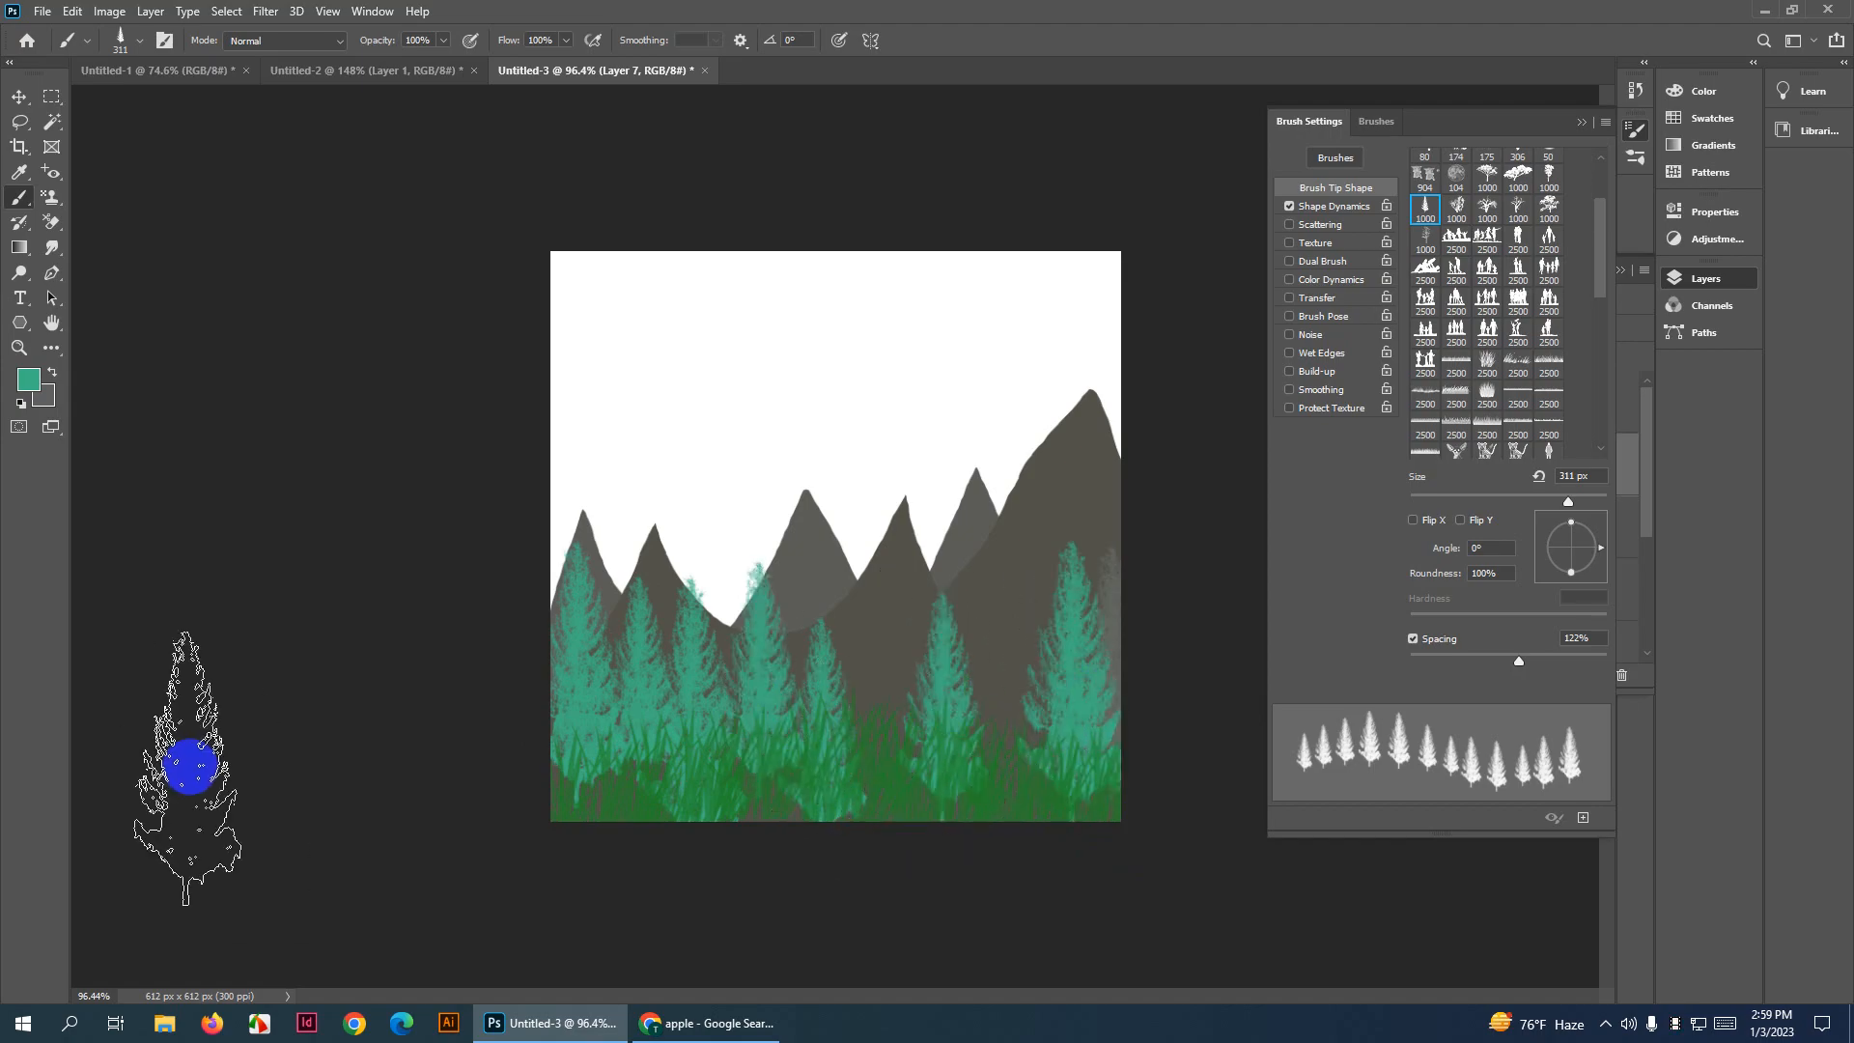
# Undo all the conifer stamps on the layer below the grass
pyautogui.hotkey('ctrl', 'z')
pyautogui.hotkey('ctrl', 'z')
pyautogui.hotkey('ctrl', 'z')
pyautogui.hotkey('ctrl', 'z')
pyautogui.hotkey('ctrl', 'z')
pyautogui.hotkey('ctrl', 'z')
pyautogui.hotkey('ctrl', 'z')
pyautogui.hotkey('ctrl', 'z')
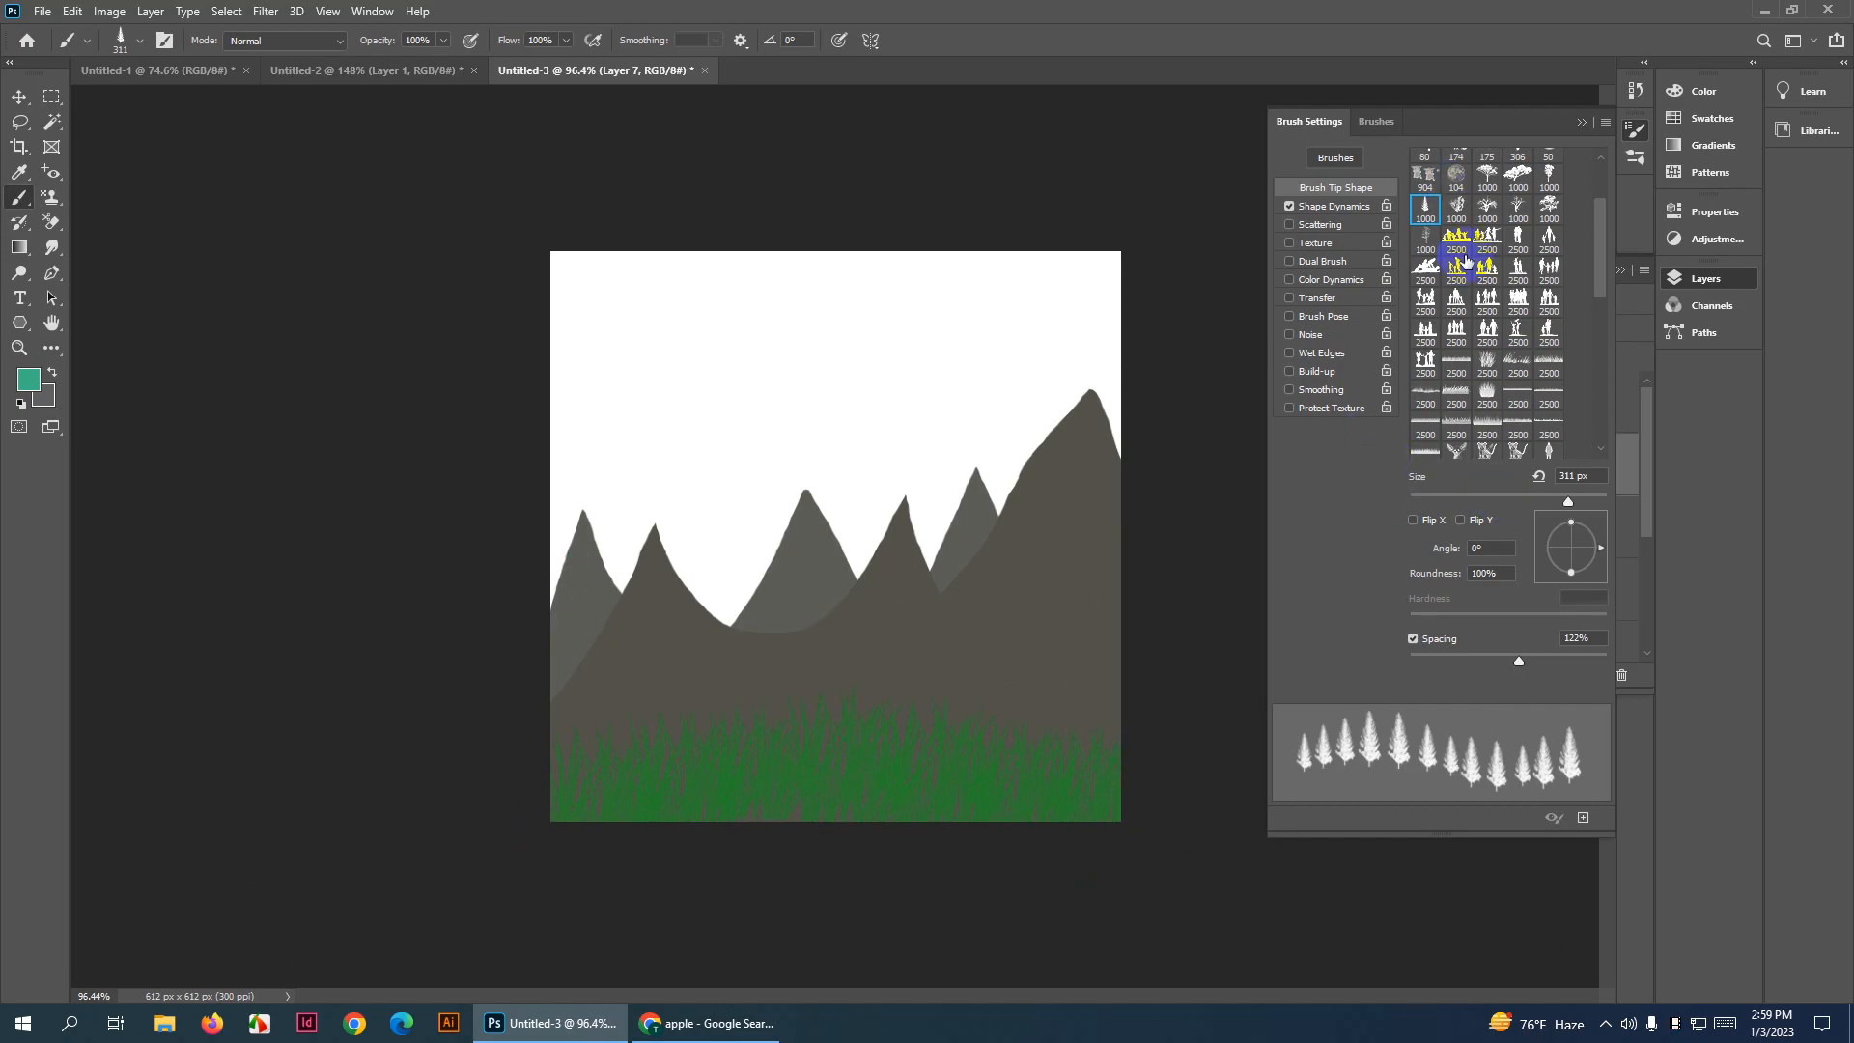
# Choose the tiger cub brush tip and try a 404 px teal stamp over the hills near the canvas's right side, undoing it
pyautogui.scroll(-4, 1490, 414)
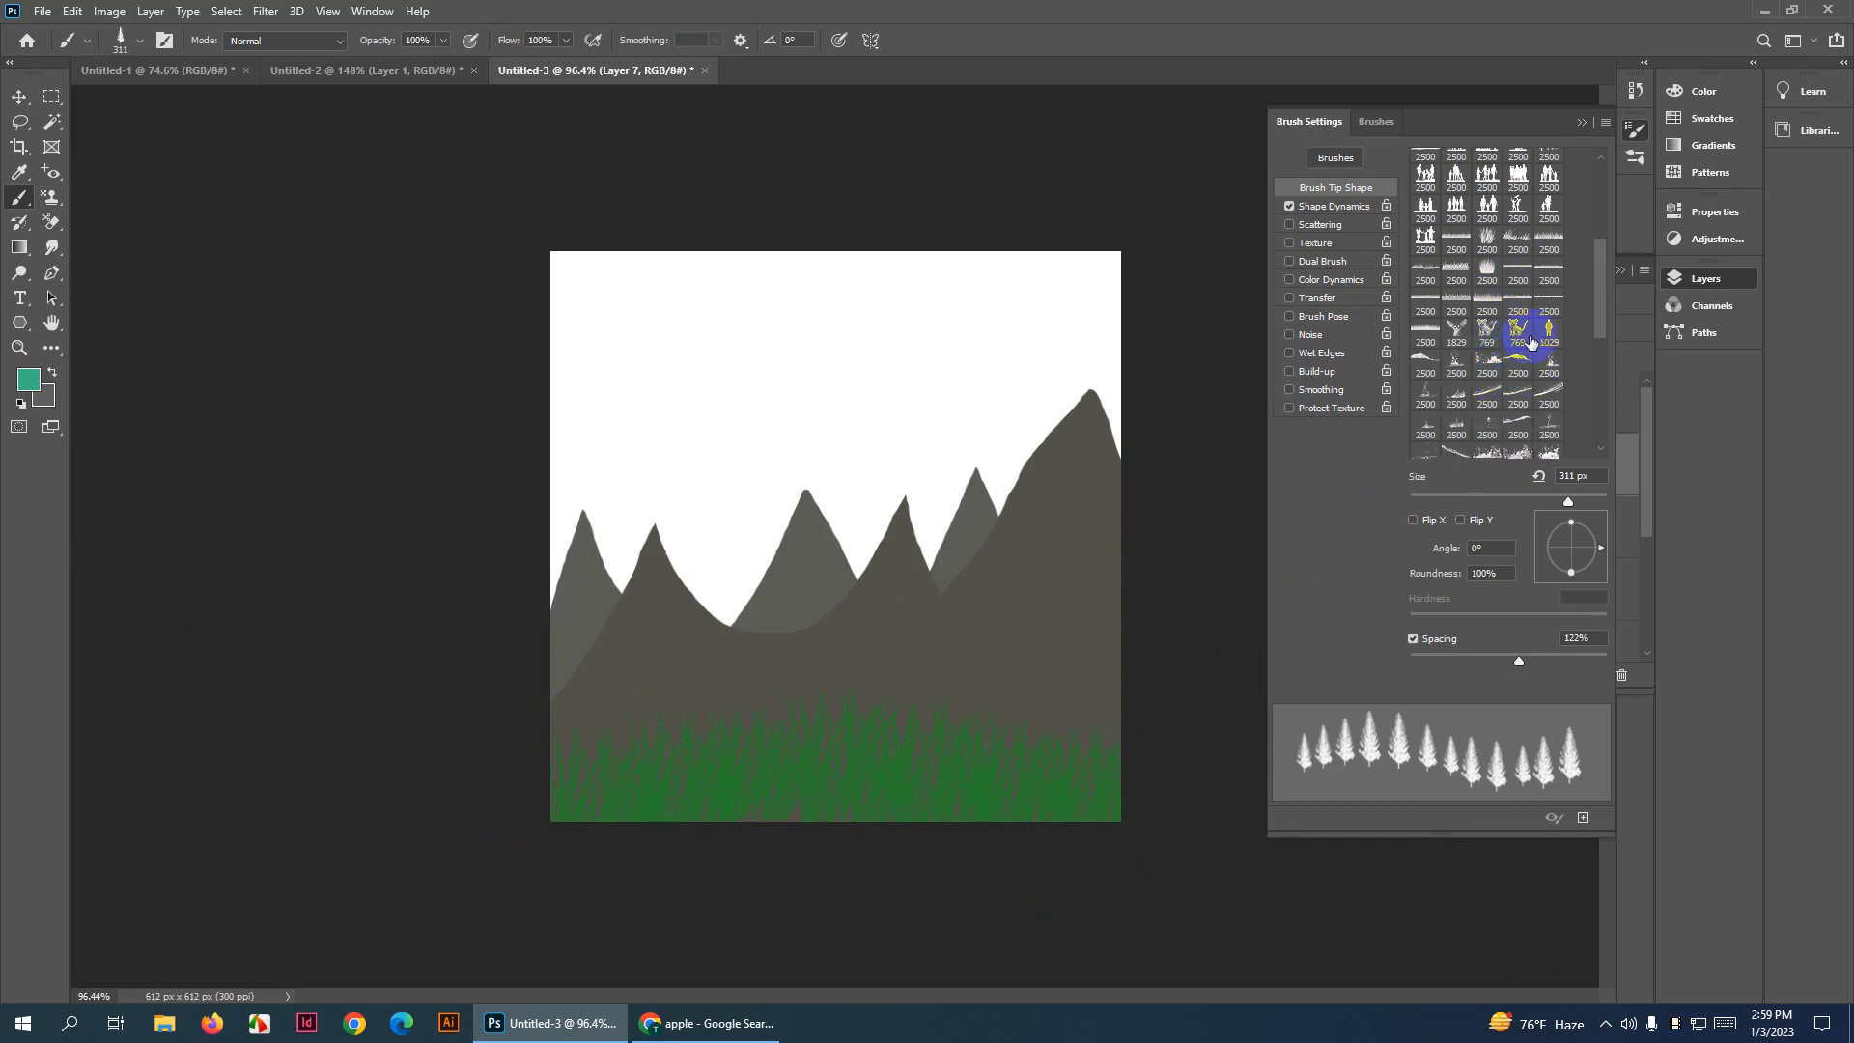
pyautogui.click(1518, 328)
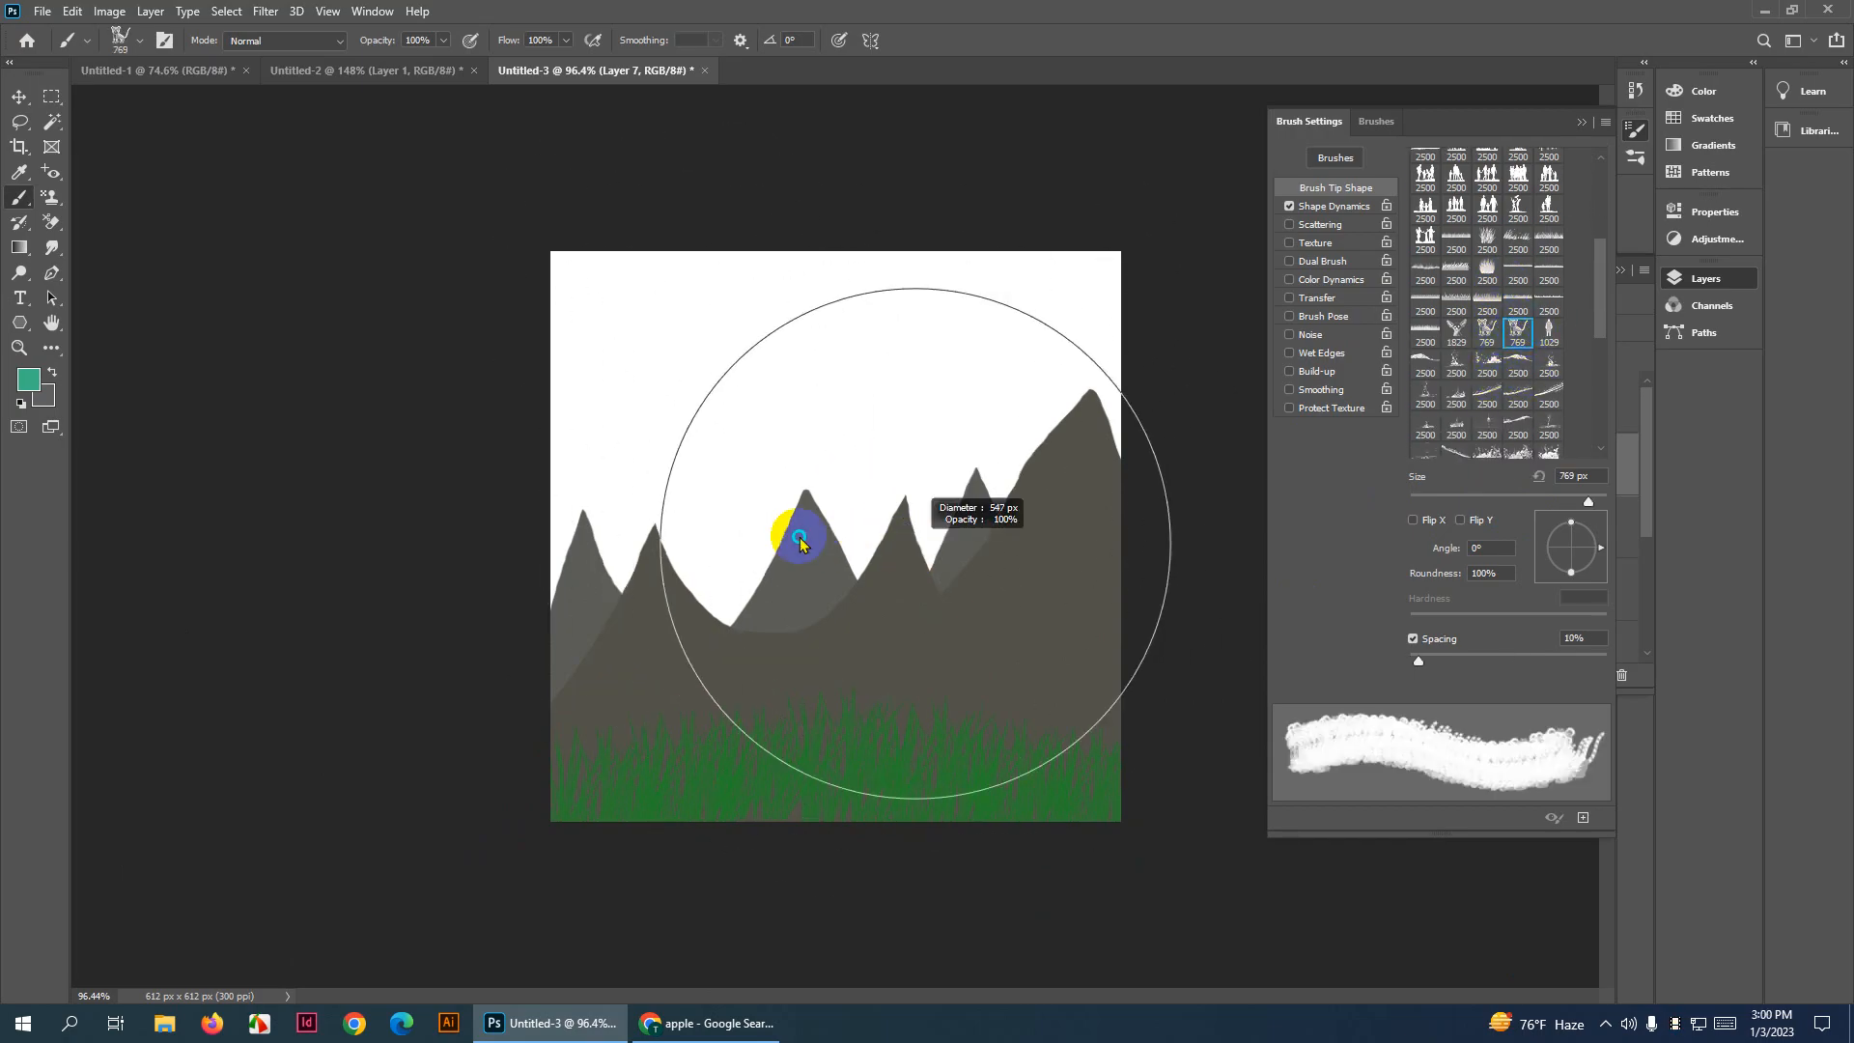
pyautogui.moveTo(941, 605); pyautogui.dragTo(900, 608)
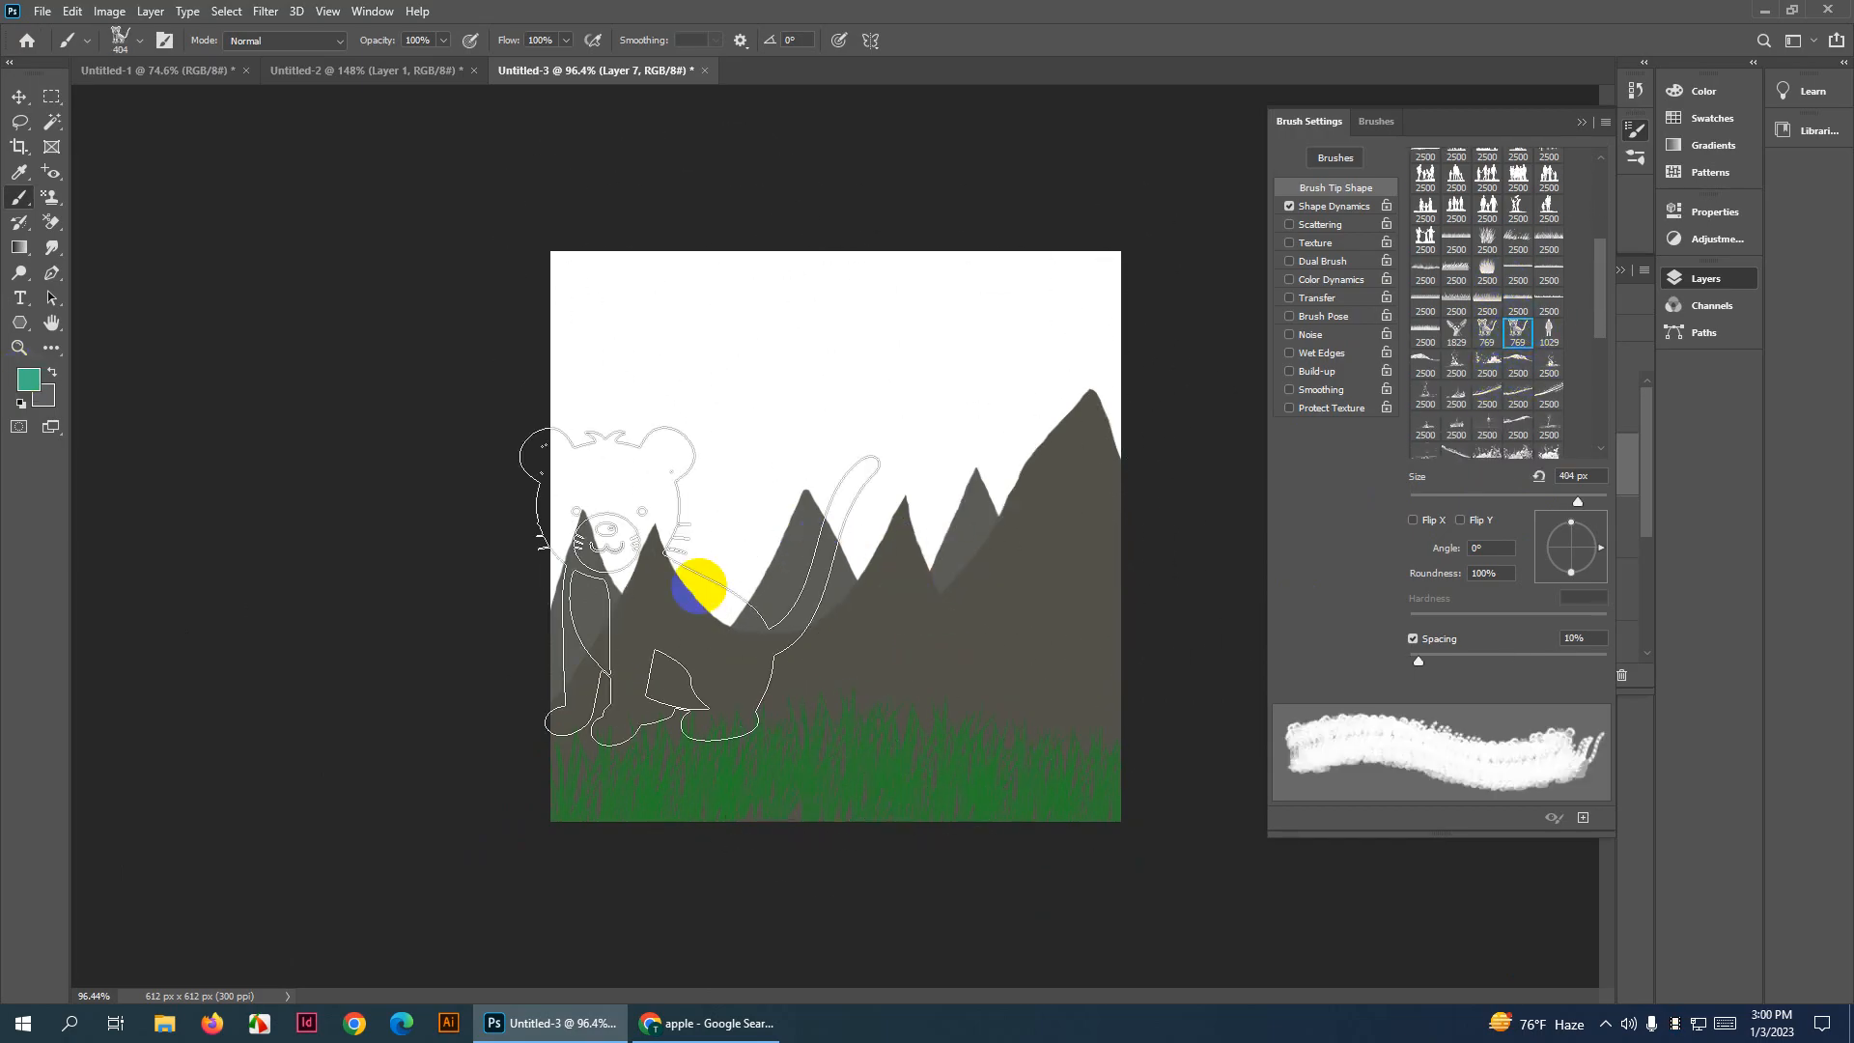
pyautogui.click(1021, 634)
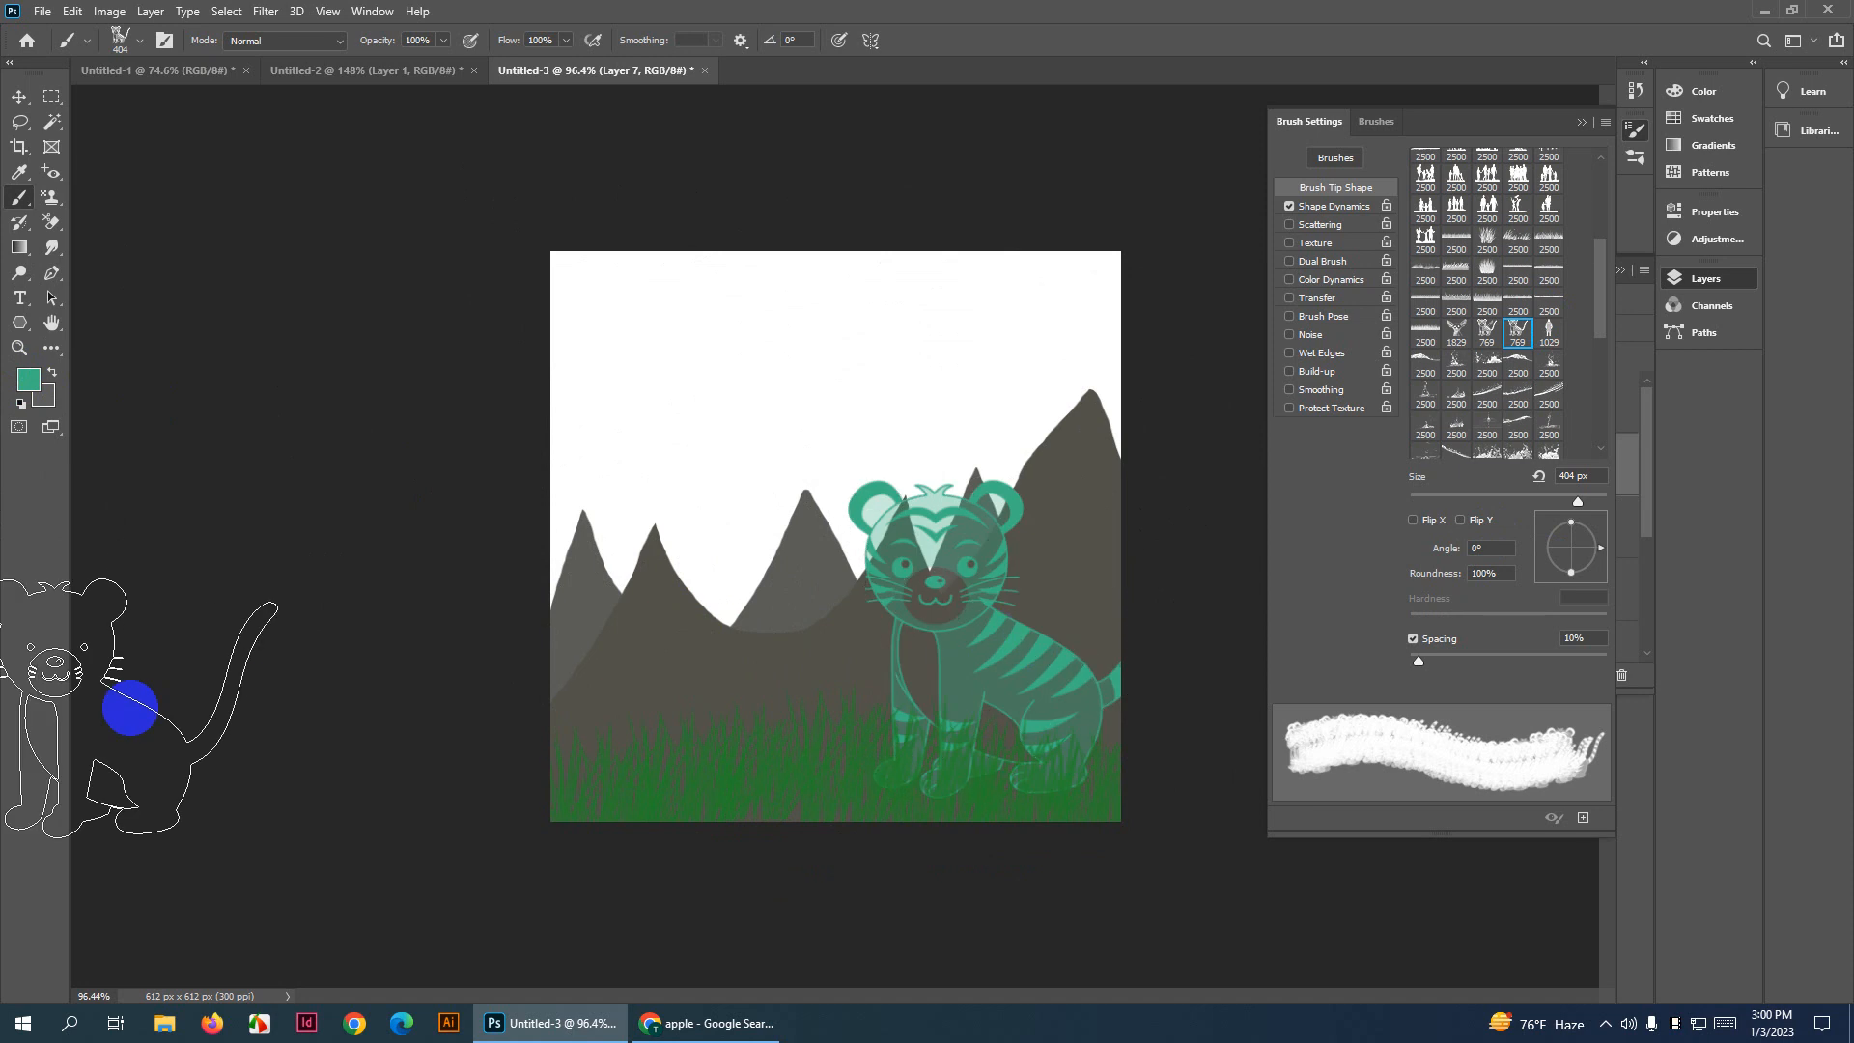
pyautogui.hotkey('ctrl', 'z')
# Stamp a smaller 284 px teal tiger cub in the grass near the canvas's right edge
pyautogui.moveTo(715, 582); pyautogui.dragTo(618, 584)
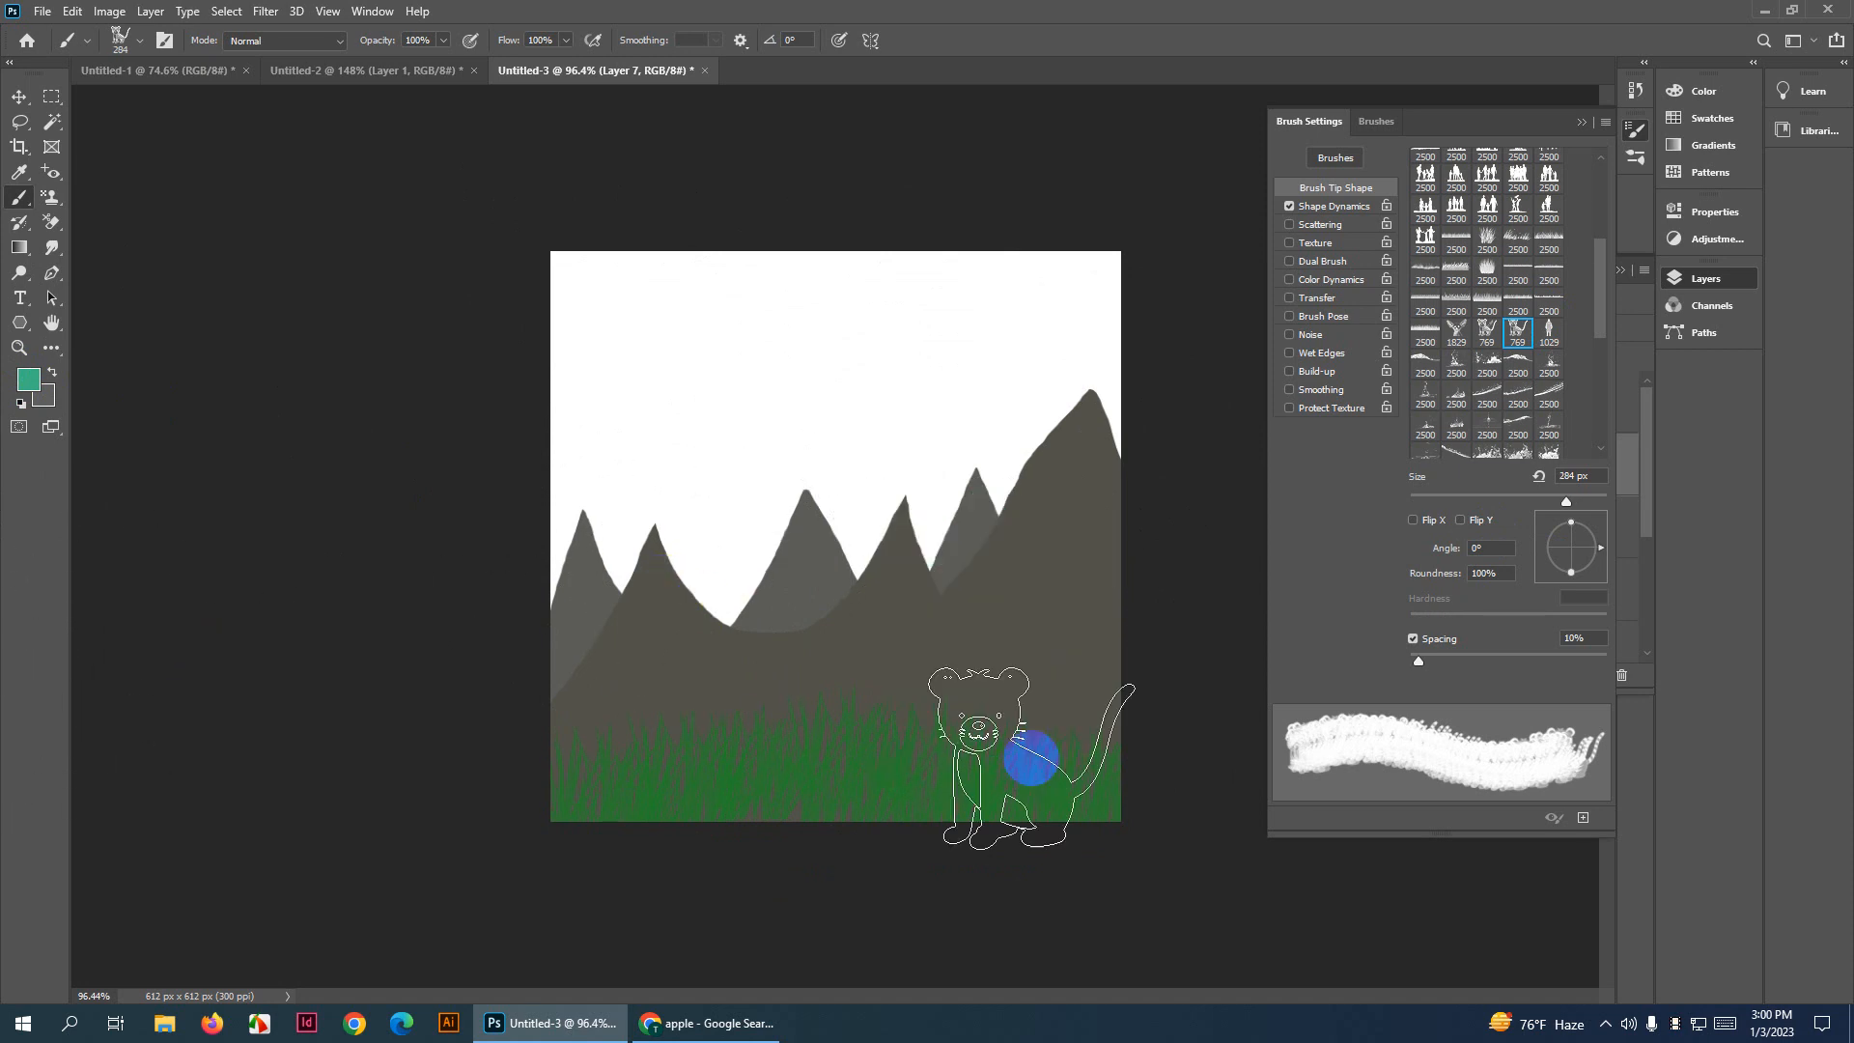
pyautogui.click(1042, 703)
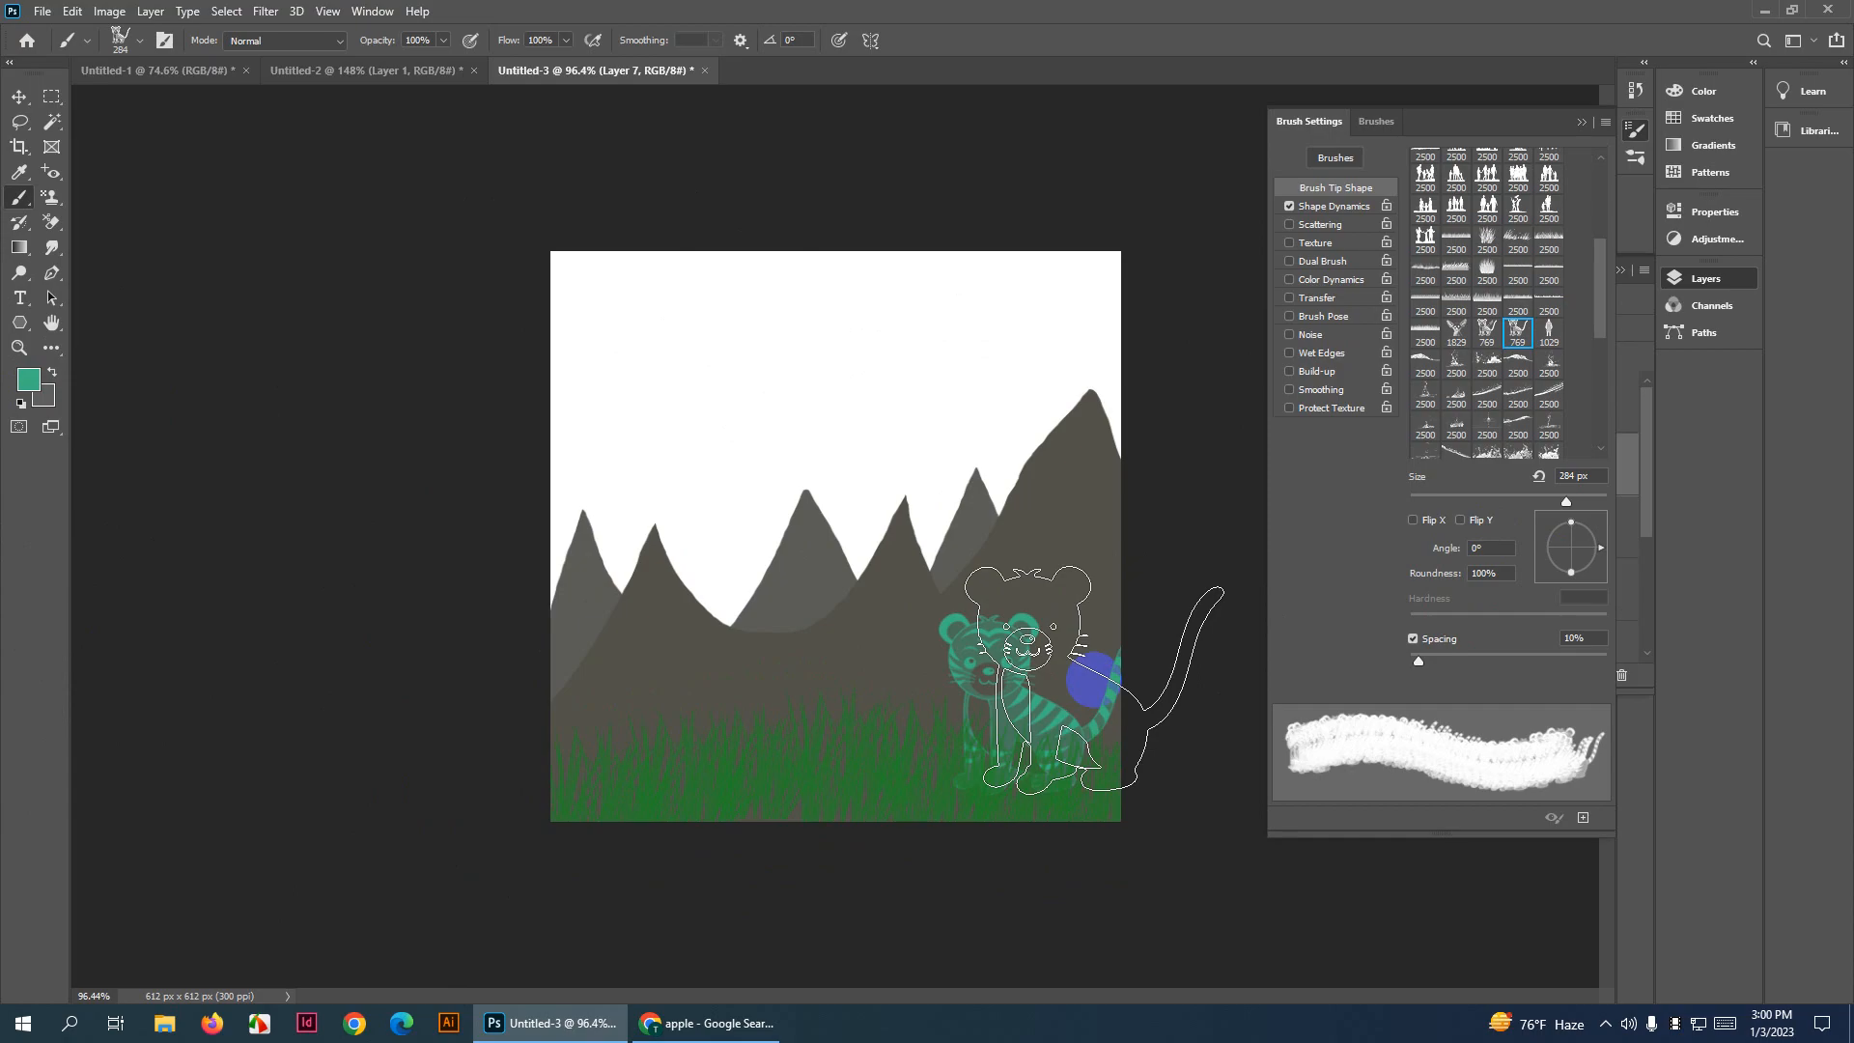
pyautogui.press('v')
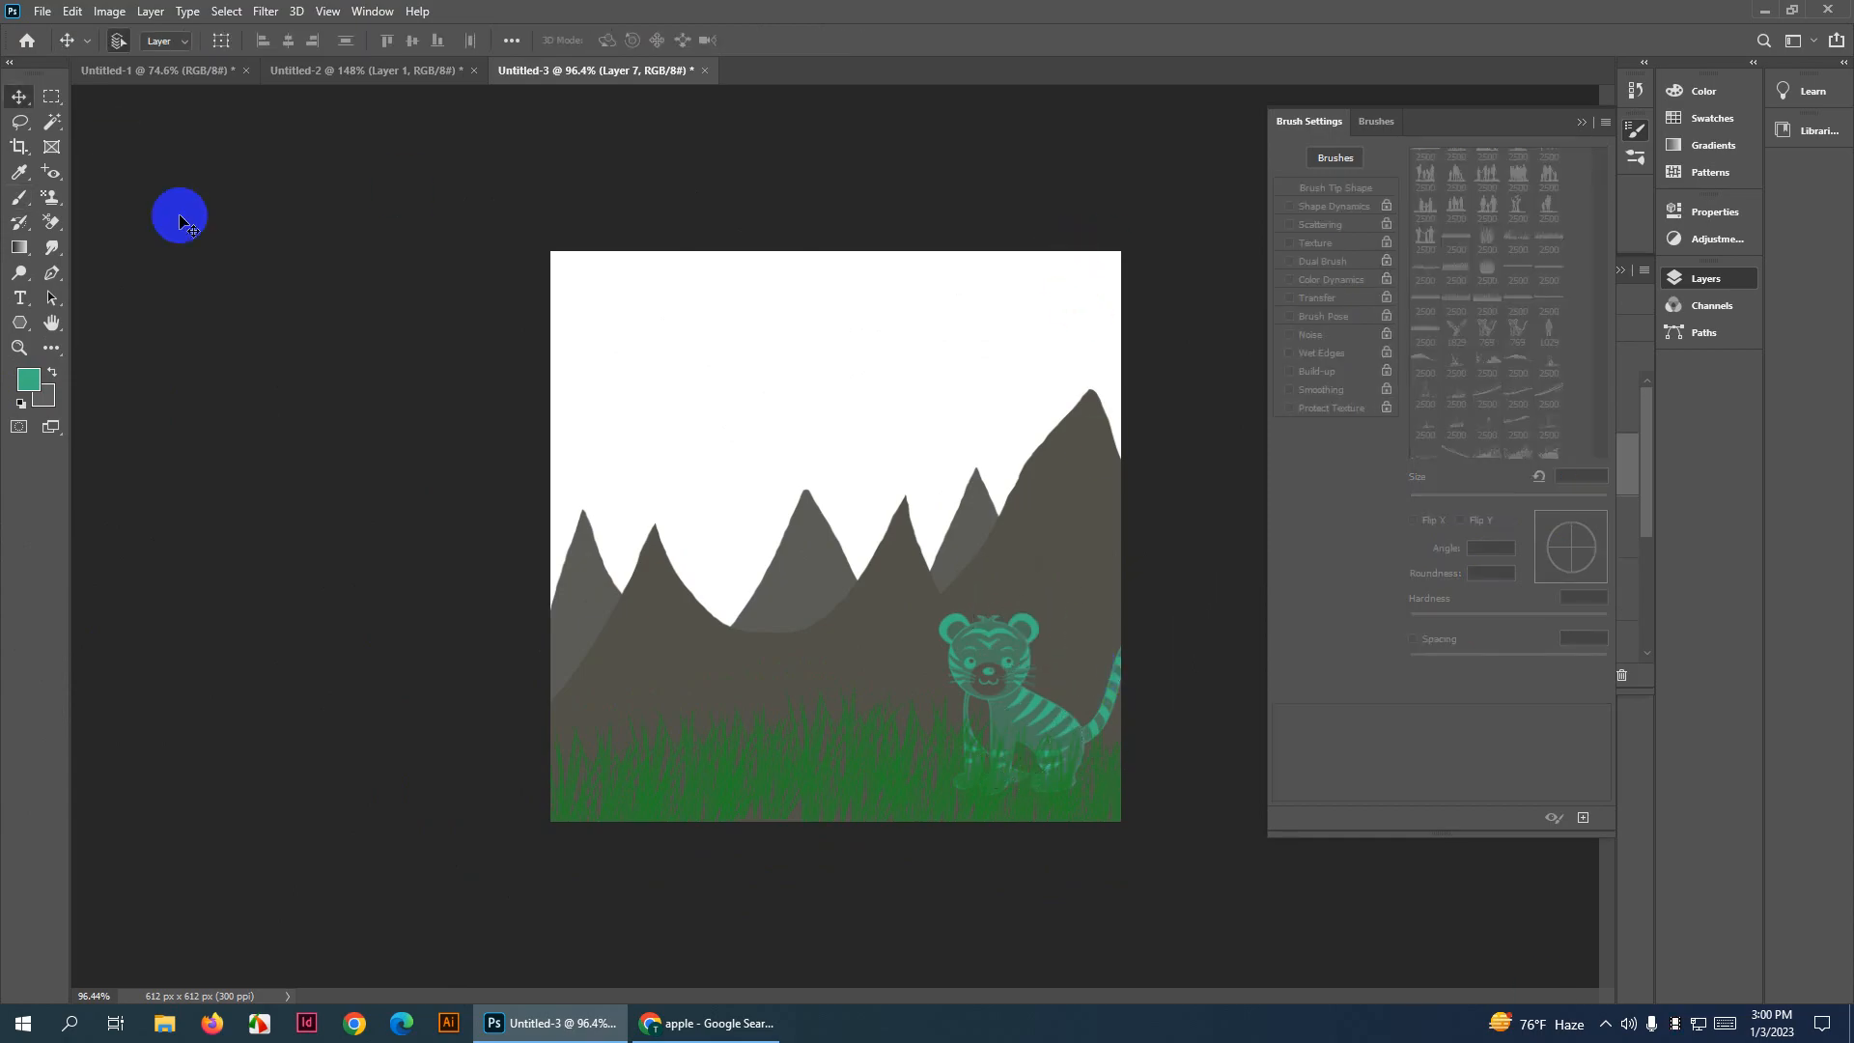
# Select the 80 px dotted spatter brush tip and try a dab and a stroke in the sky, undoing both
pyautogui.click(20, 198)
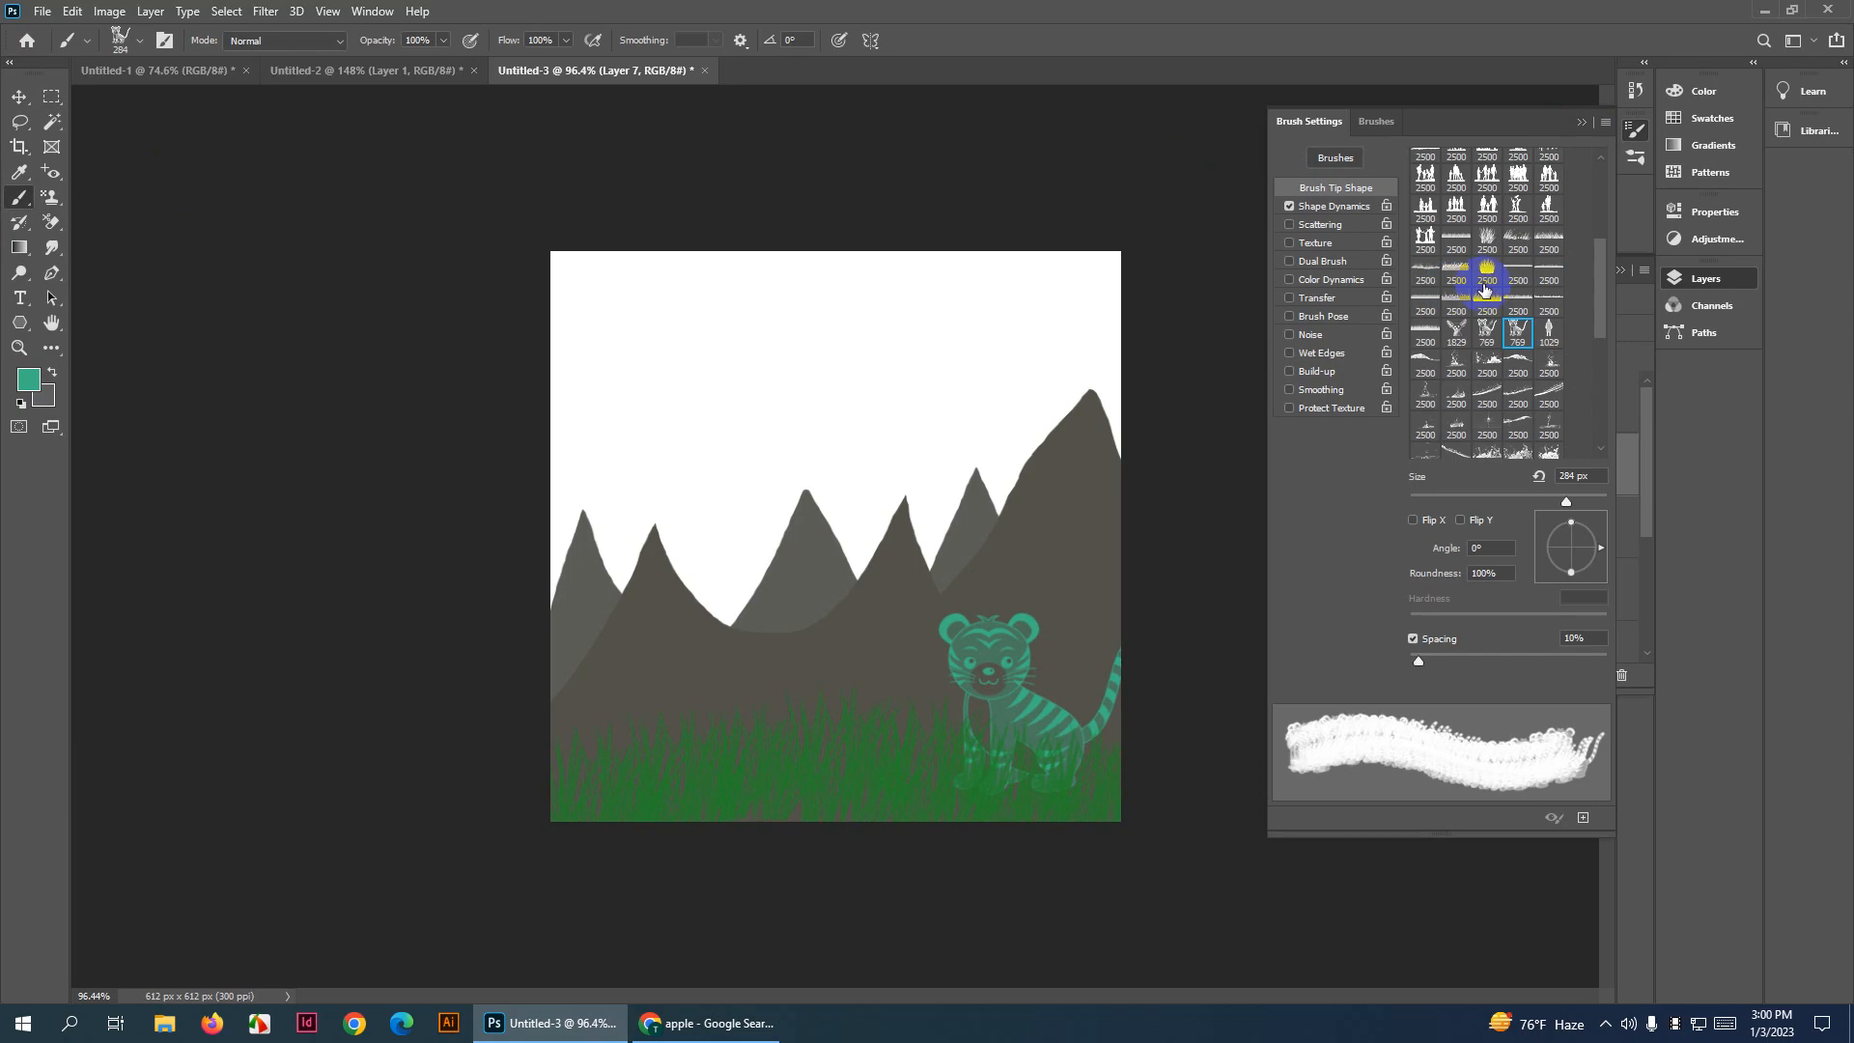
pyautogui.scroll(5, 1525, 362)
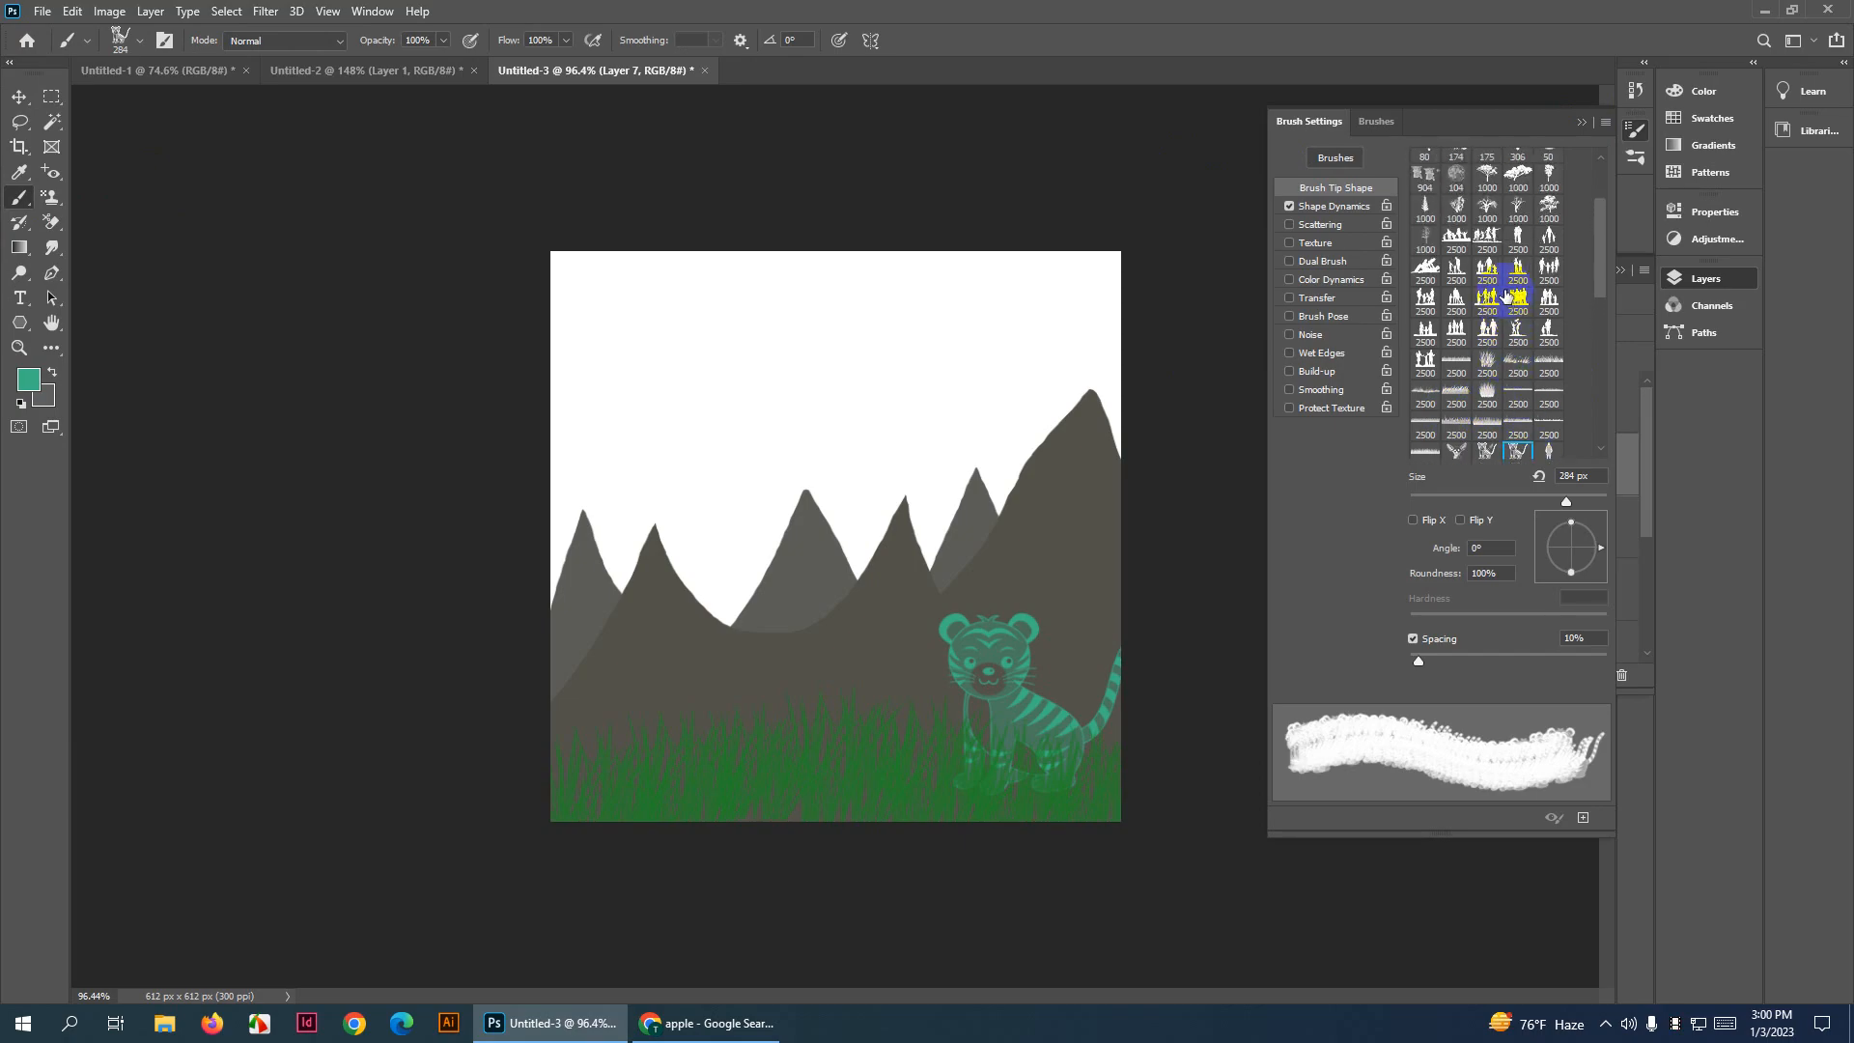
pyautogui.scroll(2, 1482, 280)
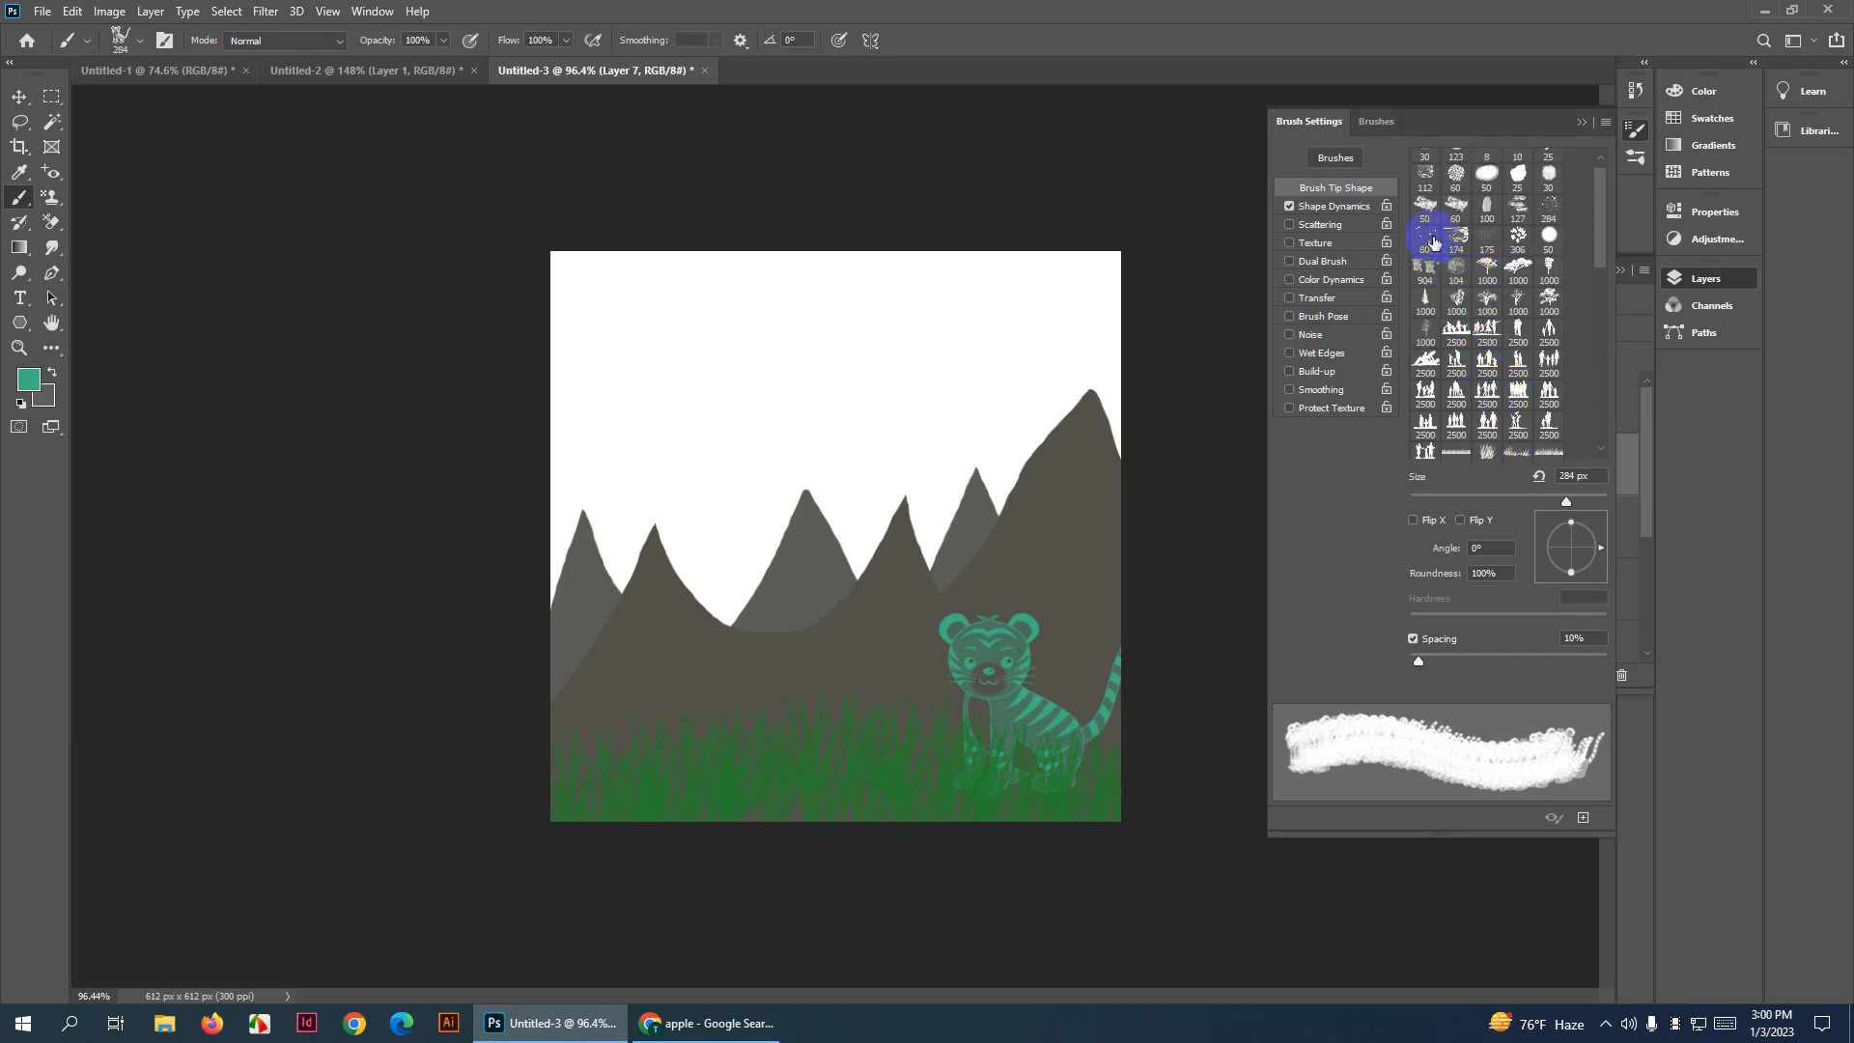
pyautogui.click(1433, 243)
pyautogui.click(819, 338)
pyautogui.click(773, 355)
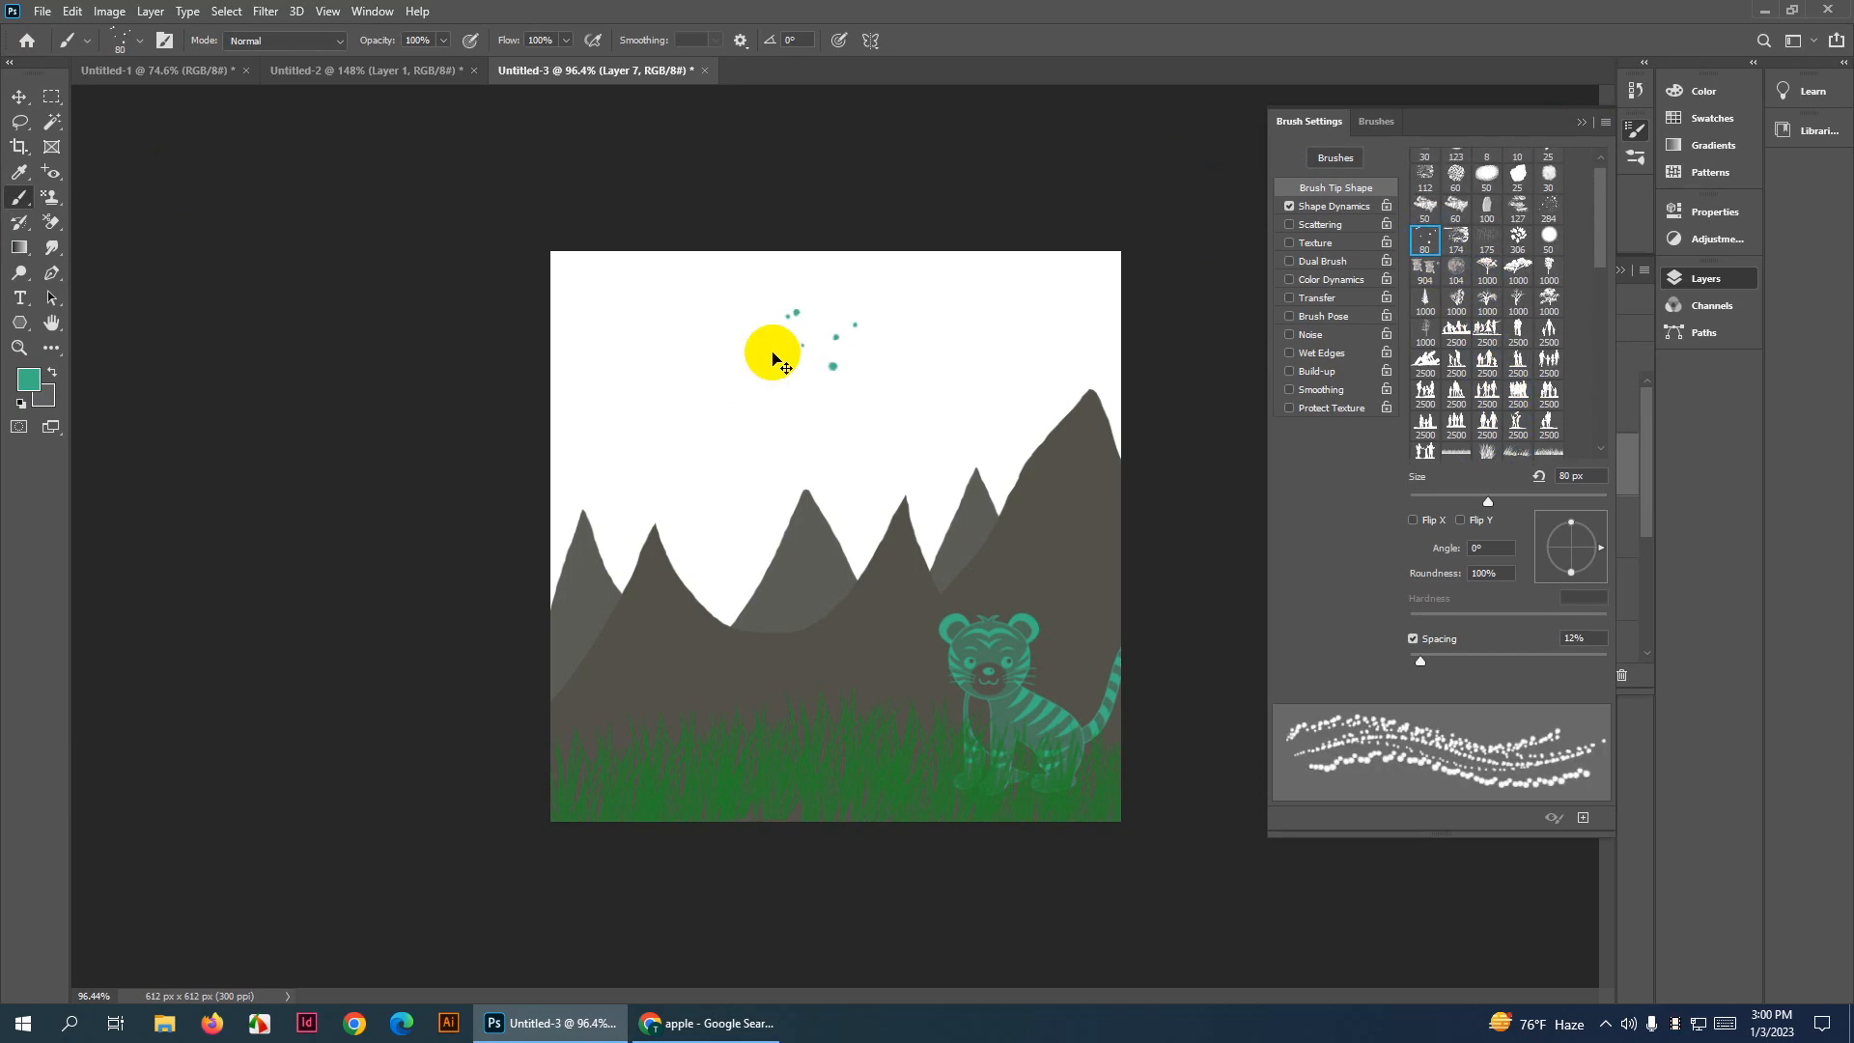
pyautogui.hotkey('ctrl', 'z')
pyautogui.moveTo(659, 322)
pyautogui.mouseDown()
pyautogui.moveTo(789, 302)
pyautogui.moveTo(939, 354)
pyautogui.mouseUp()
pyautogui.hotkey('ctrl', 'z')
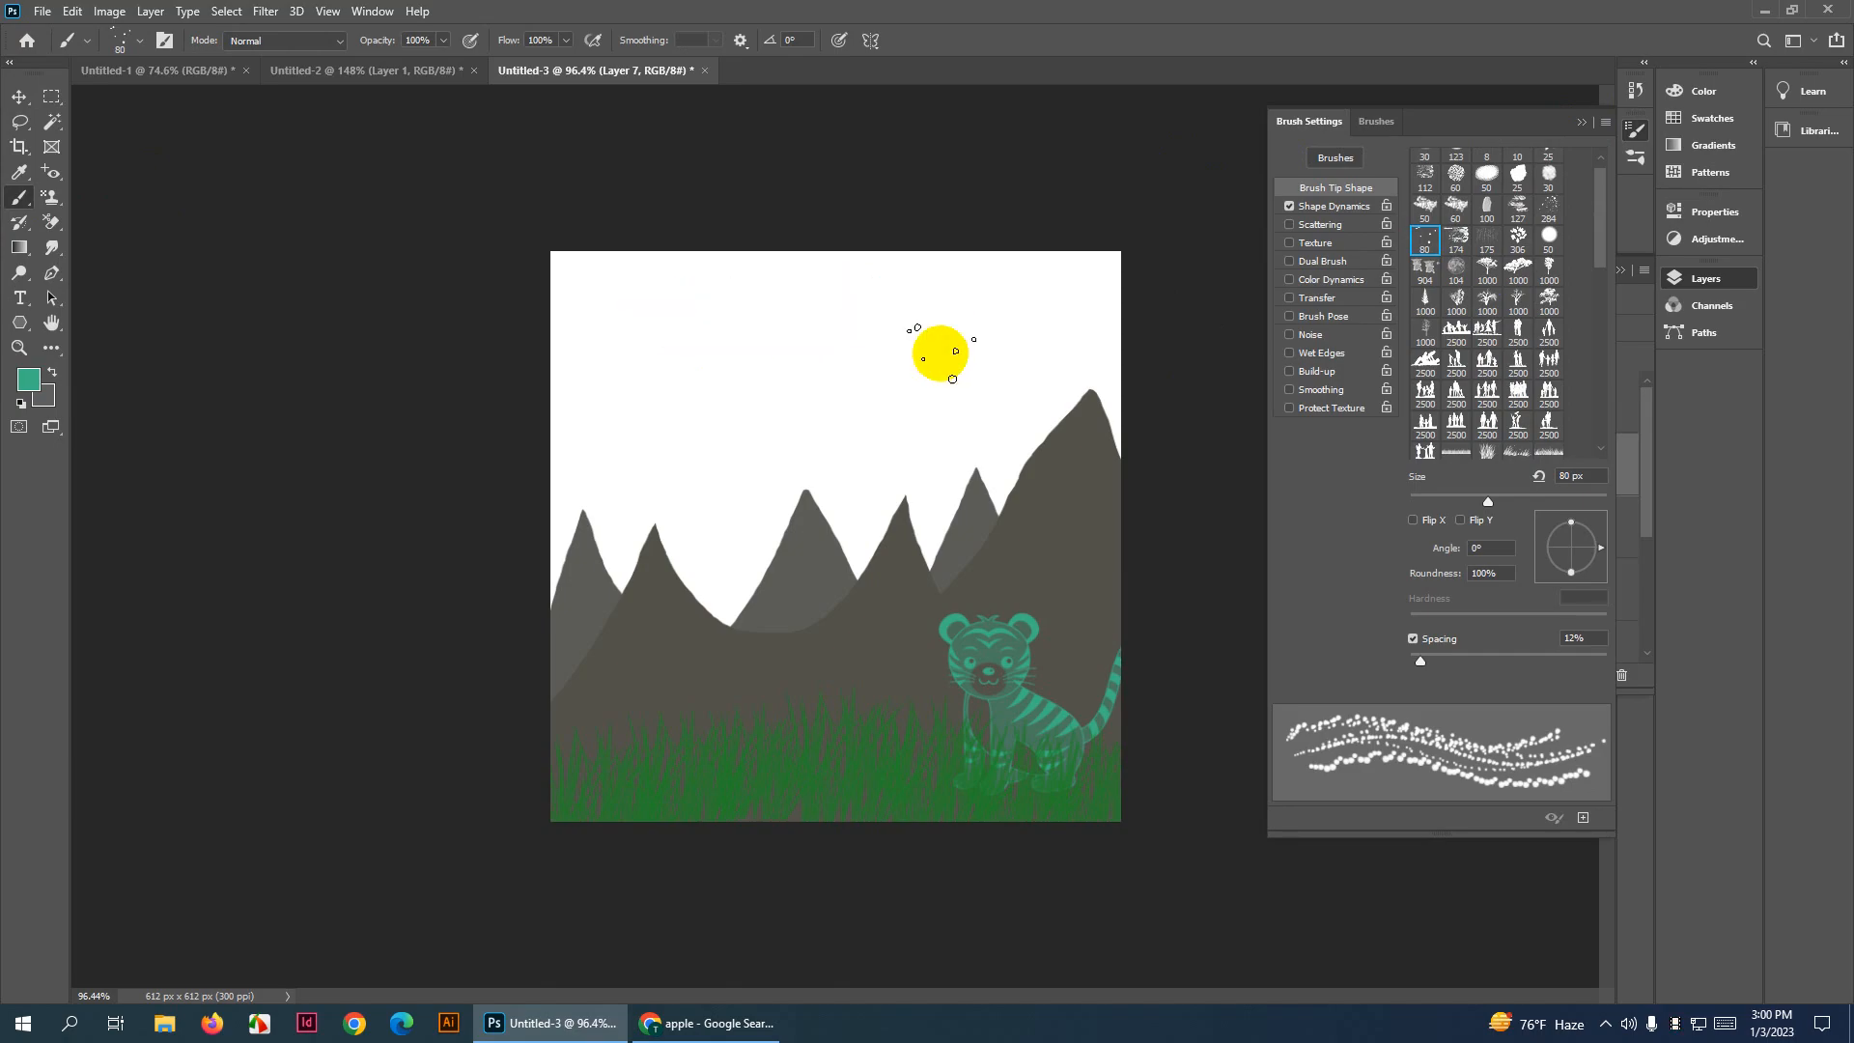
# Increase the spatter brush's spacing to 54%
pyautogui.click(1319, 210)
pyautogui.click(1325, 189)
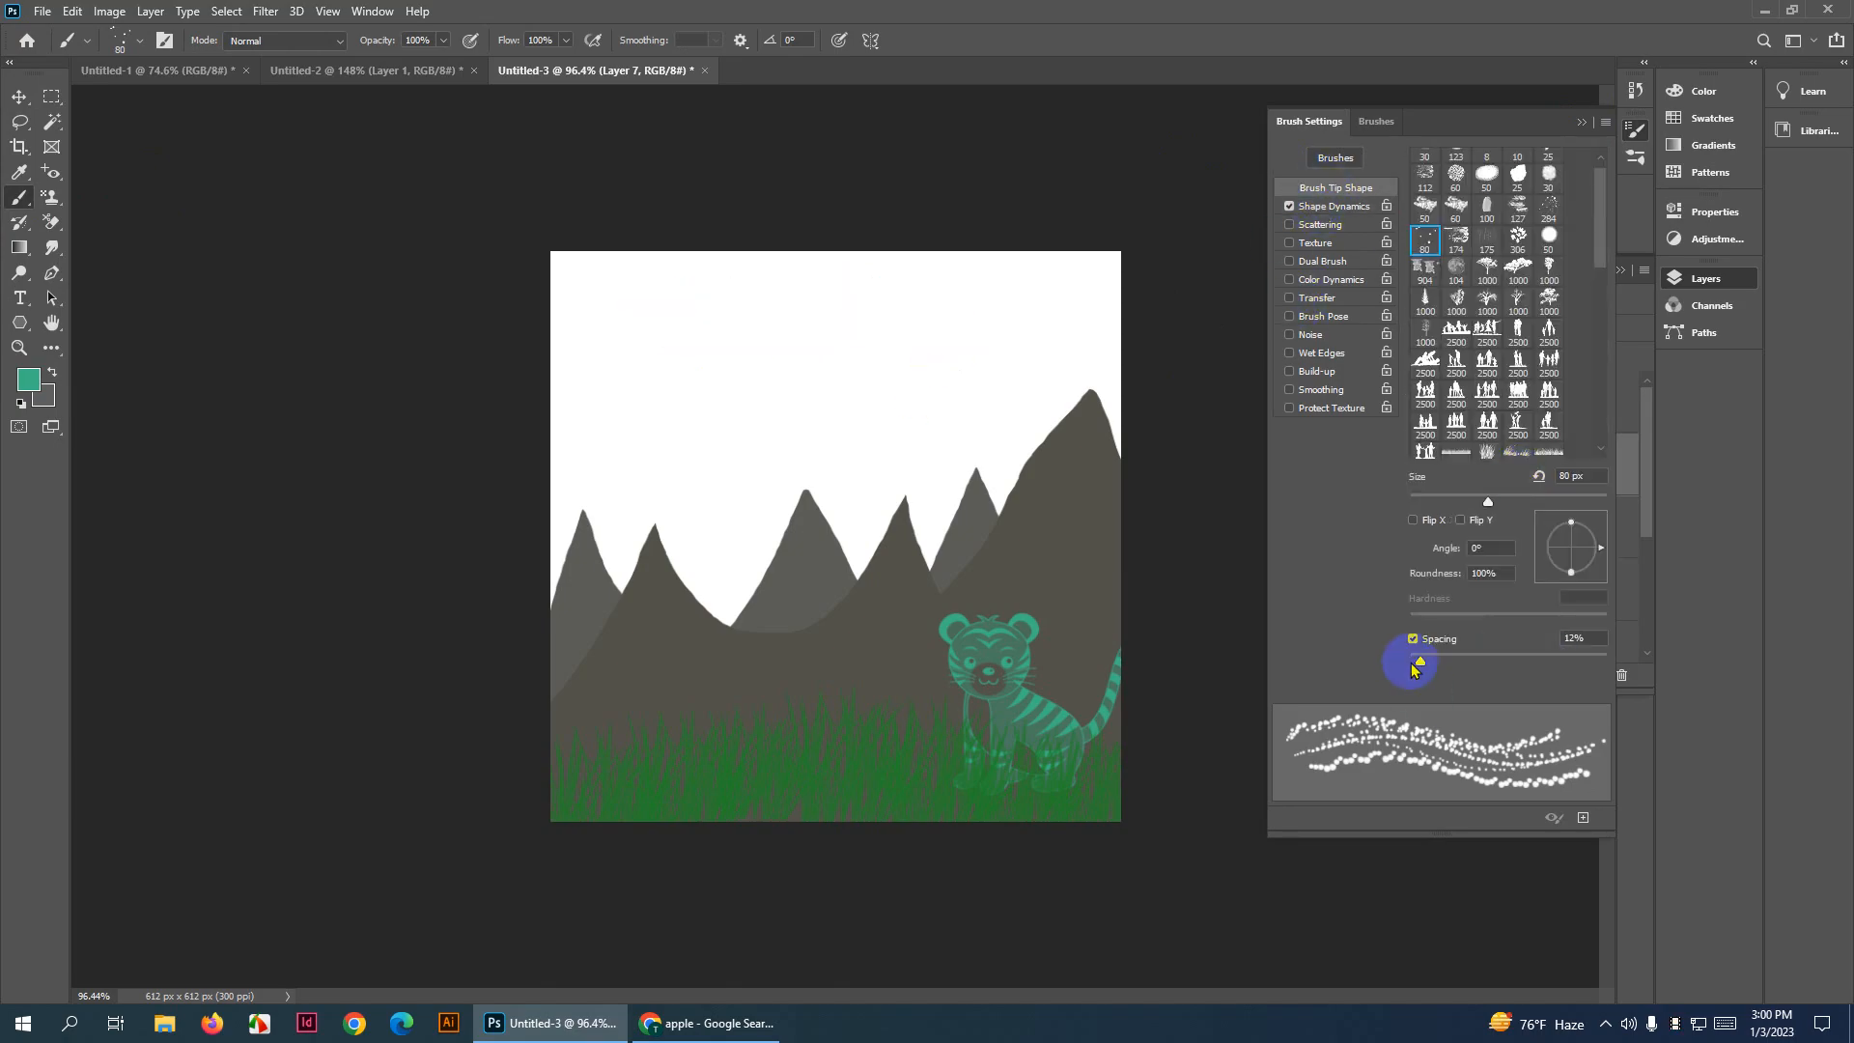
pyautogui.moveTo(1412, 668); pyautogui.dragTo(1463, 666)
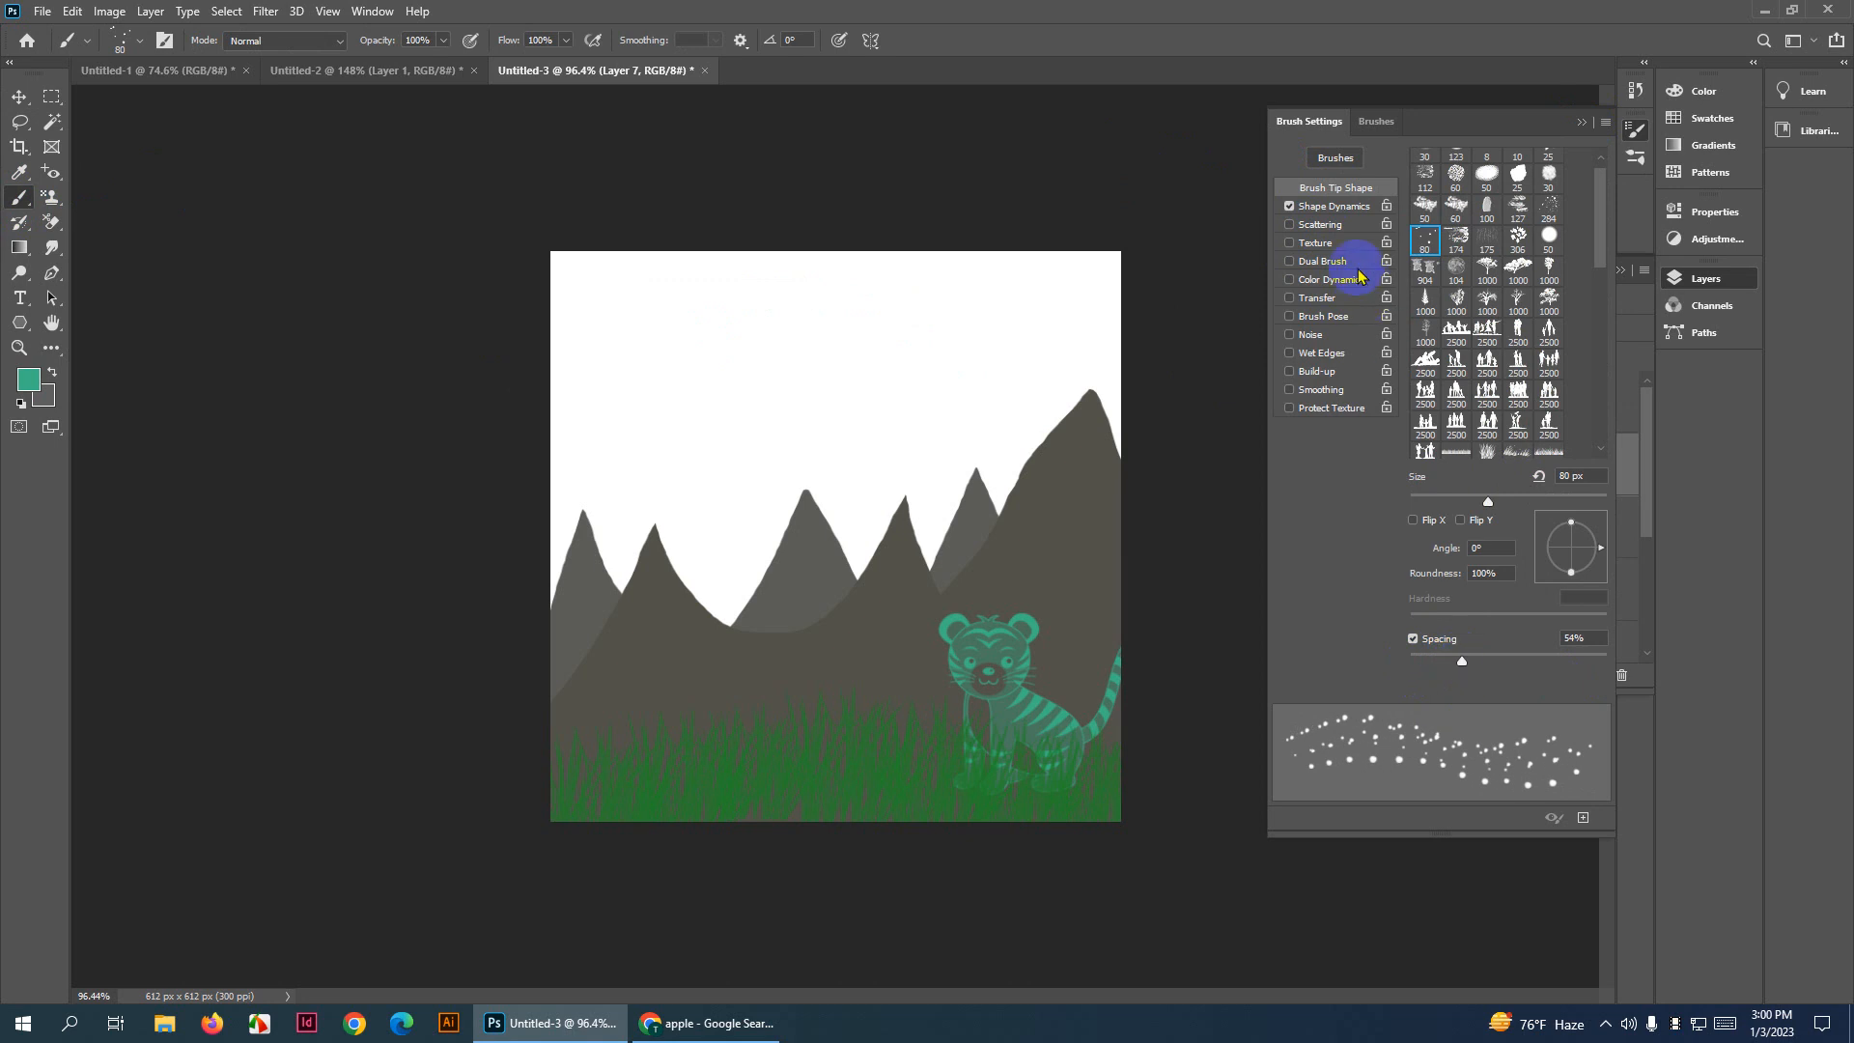
# Set Shape Dynamics to 61% size jitter, 45% minimum diameter, 32% angle jitter, 35% roundness jitter and 25% minimum roundness
pyautogui.click(1333, 207)
pyautogui.moveTo(1528, 179)
pyautogui.mouseDown()
pyautogui.moveTo(1419, 183)
pyautogui.moveTo(1571, 178)
pyautogui.moveTo(1530, 178)
pyautogui.mouseUp()
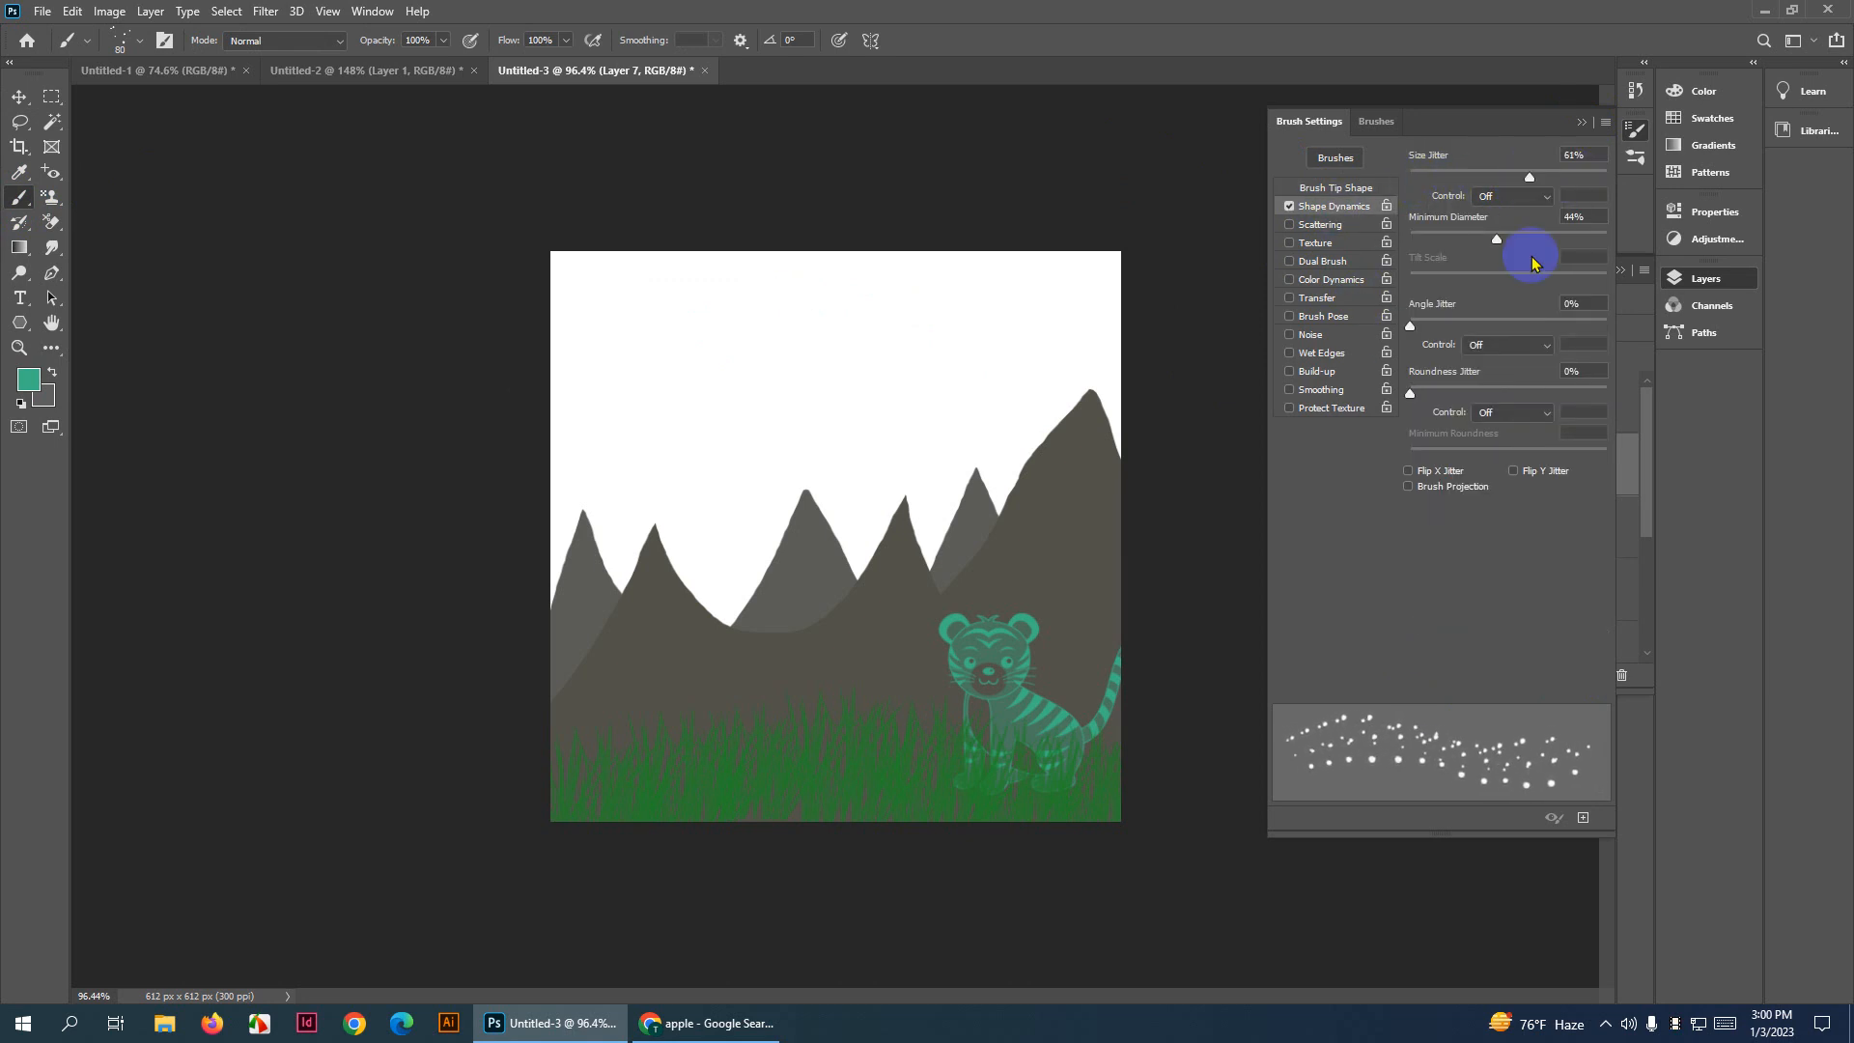
pyautogui.moveTo(1494, 243)
pyautogui.mouseDown()
pyautogui.moveTo(1577, 248)
pyautogui.moveTo(1492, 253)
pyautogui.mouseUp()
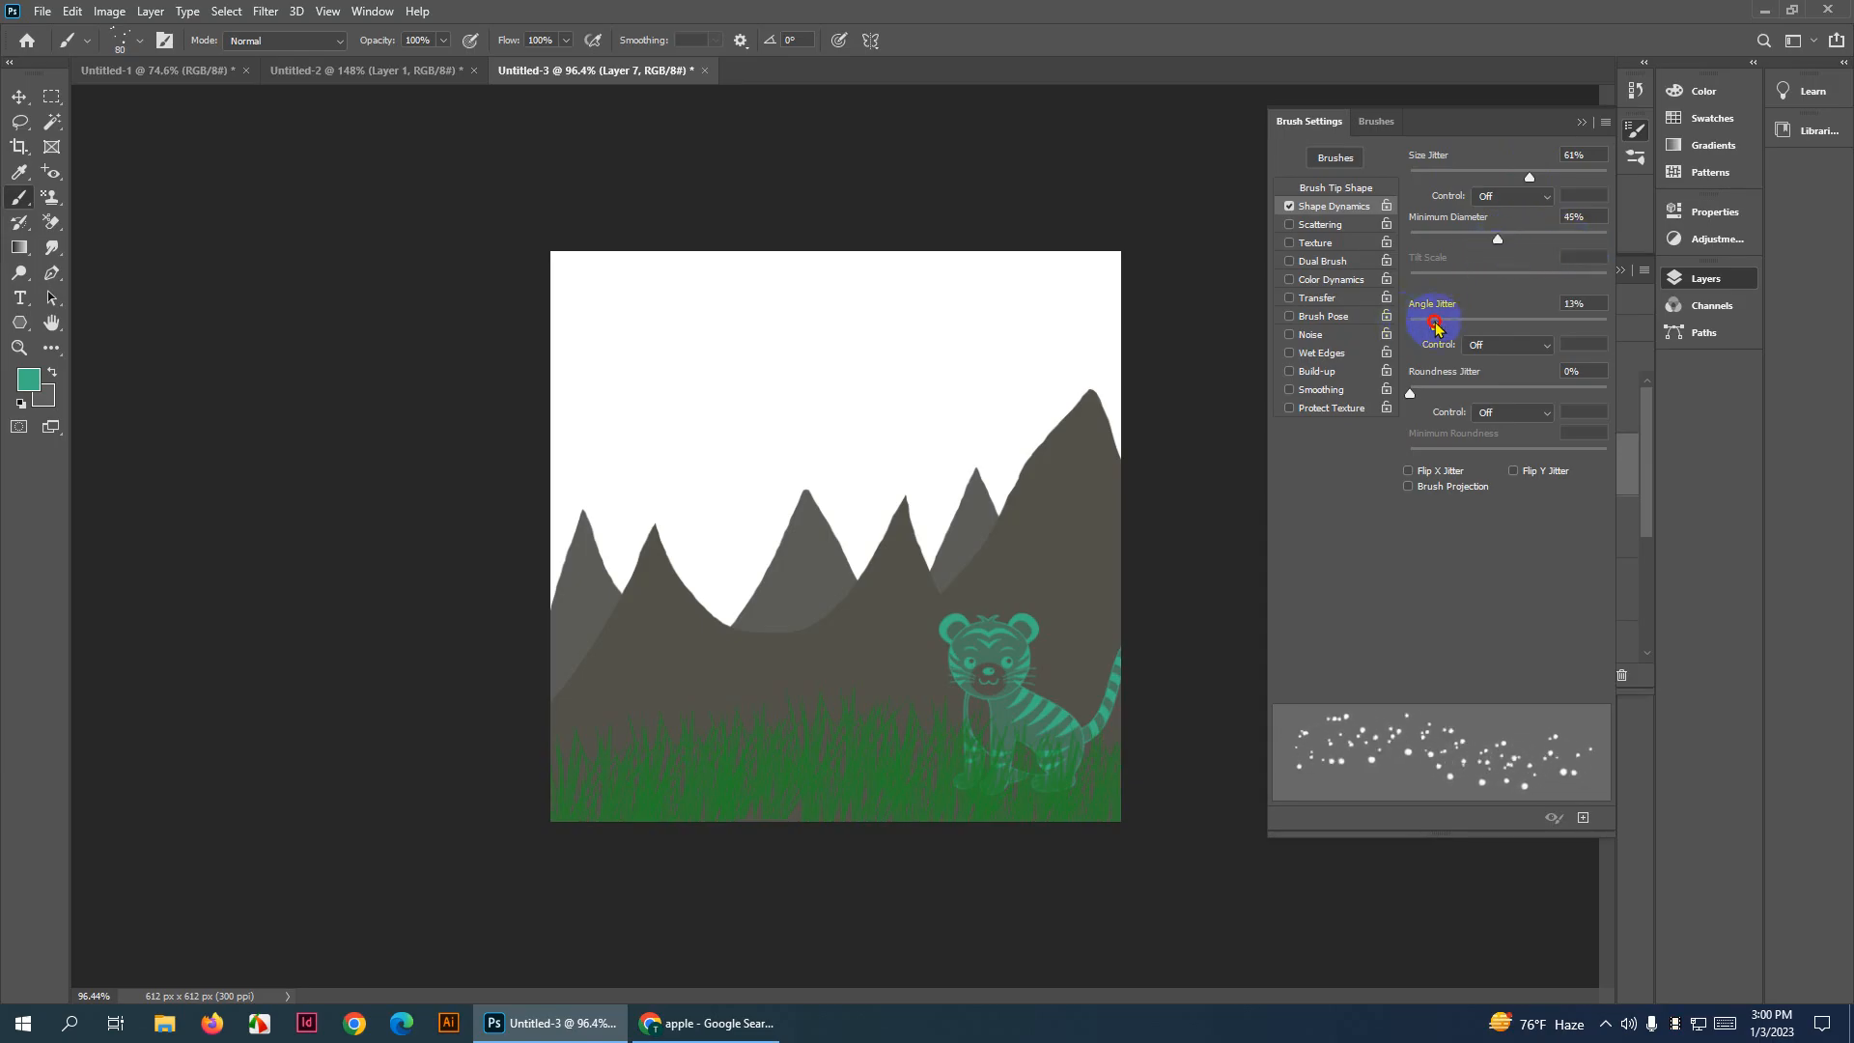
pyautogui.moveTo(1435, 327); pyautogui.dragTo(1474, 327)
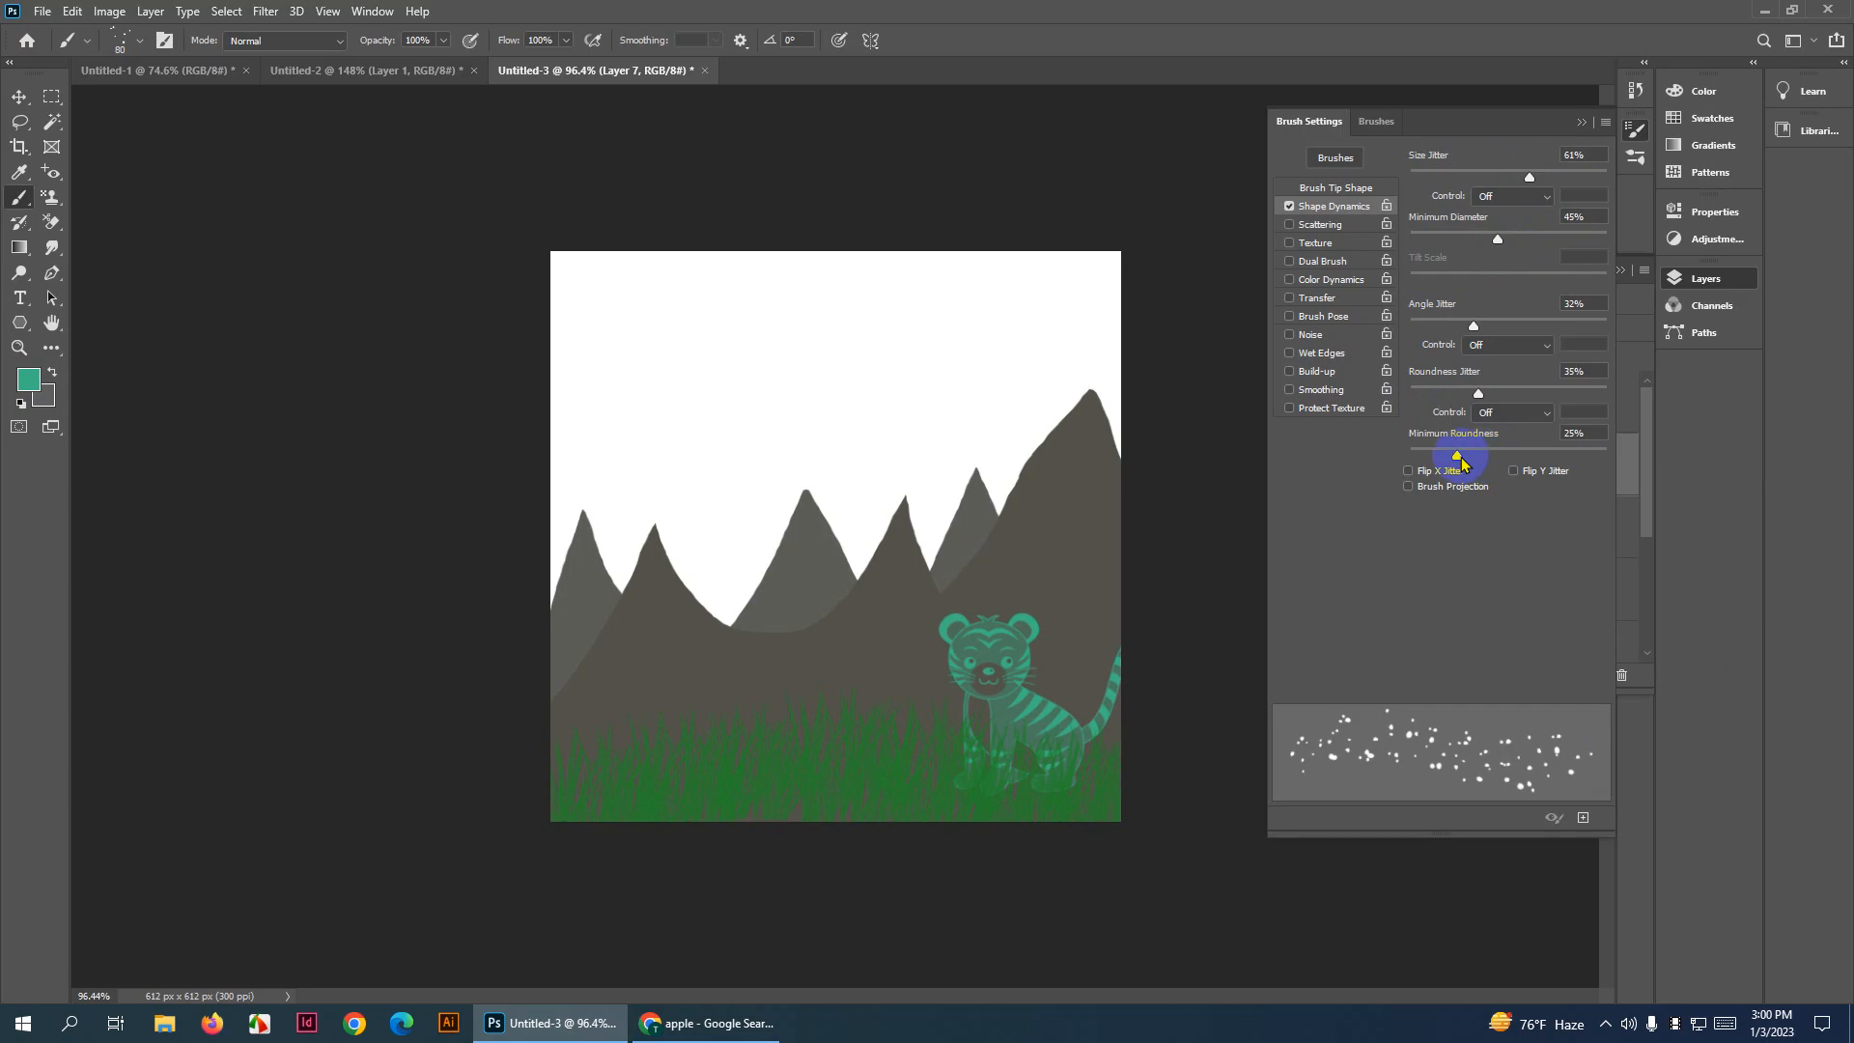
# Enable Scattering for the brush with scatter 181%, count 3 and count jitter 10%
pyautogui.click(1321, 231)
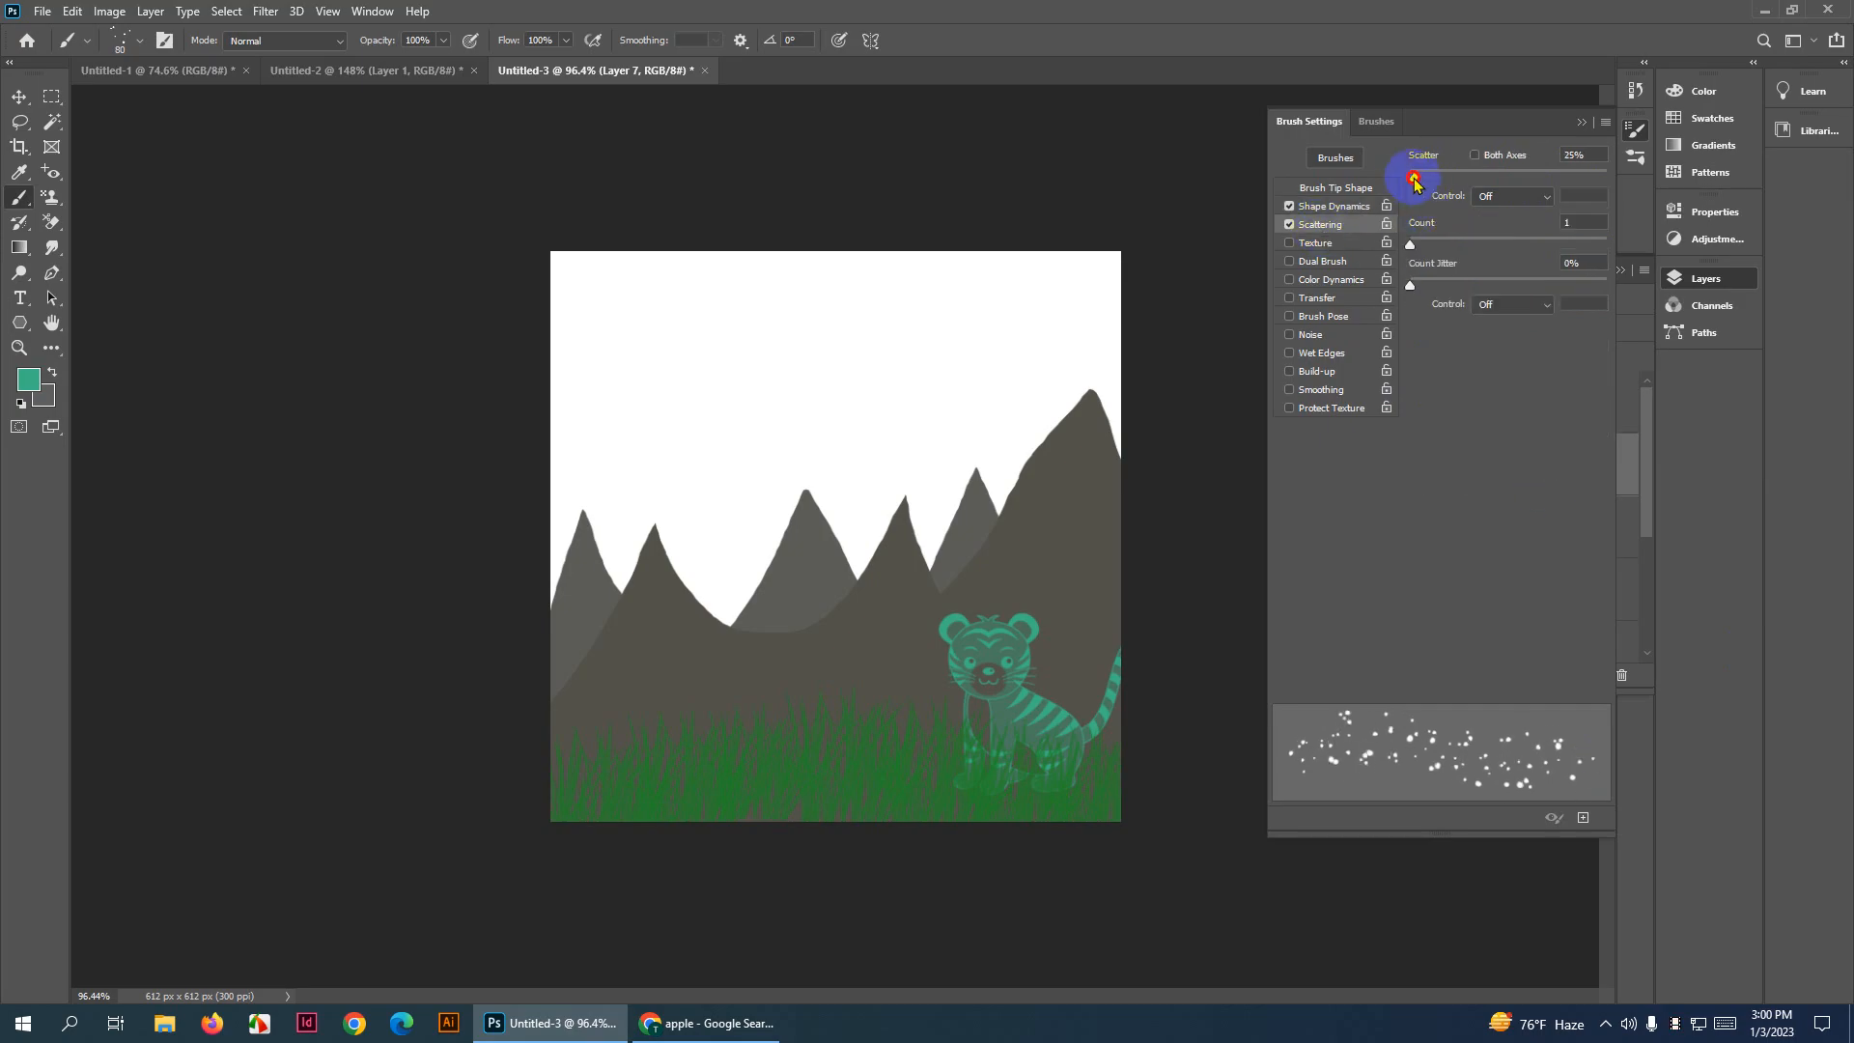
pyautogui.moveTo(1415, 182); pyautogui.dragTo(1557, 182)
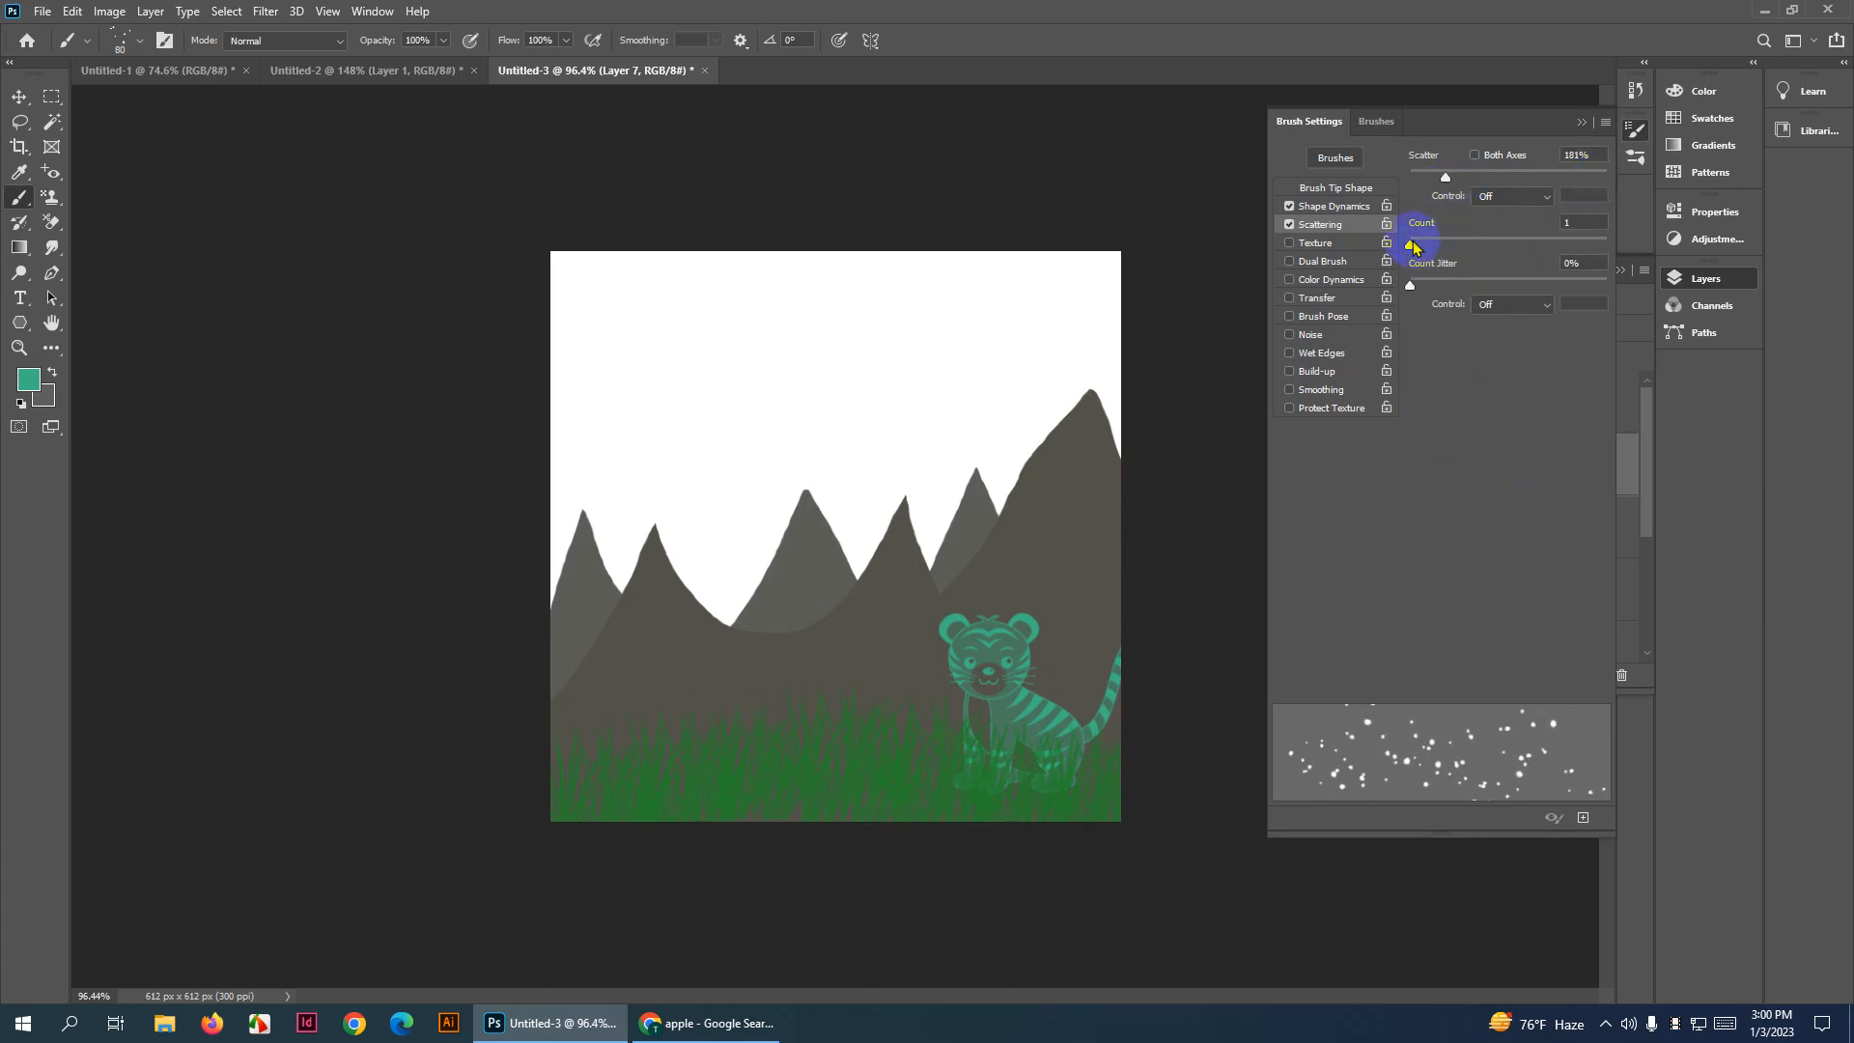
pyautogui.moveTo(1412, 243); pyautogui.dragTo(1438, 245)
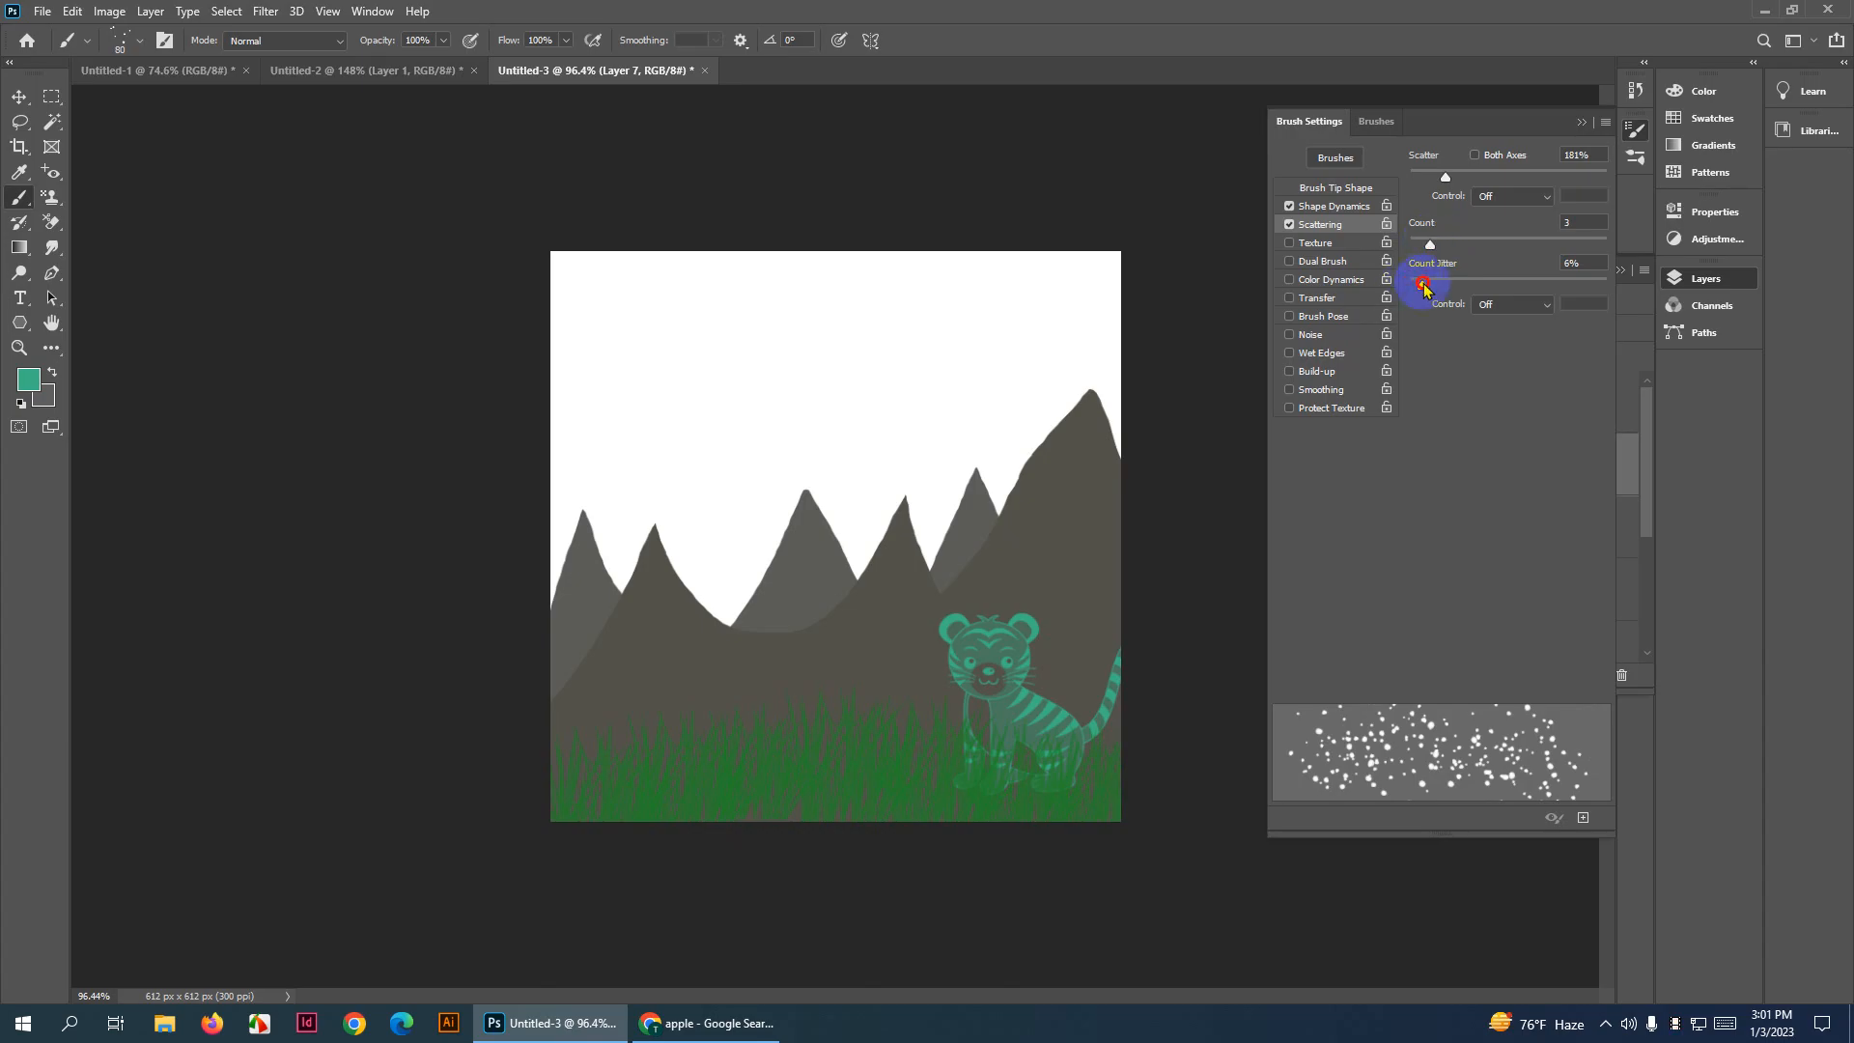
pyautogui.moveTo(1423, 286)
pyautogui.mouseDown()
pyautogui.moveTo(1578, 308)
pyautogui.moveTo(1432, 335)
pyautogui.mouseUp()
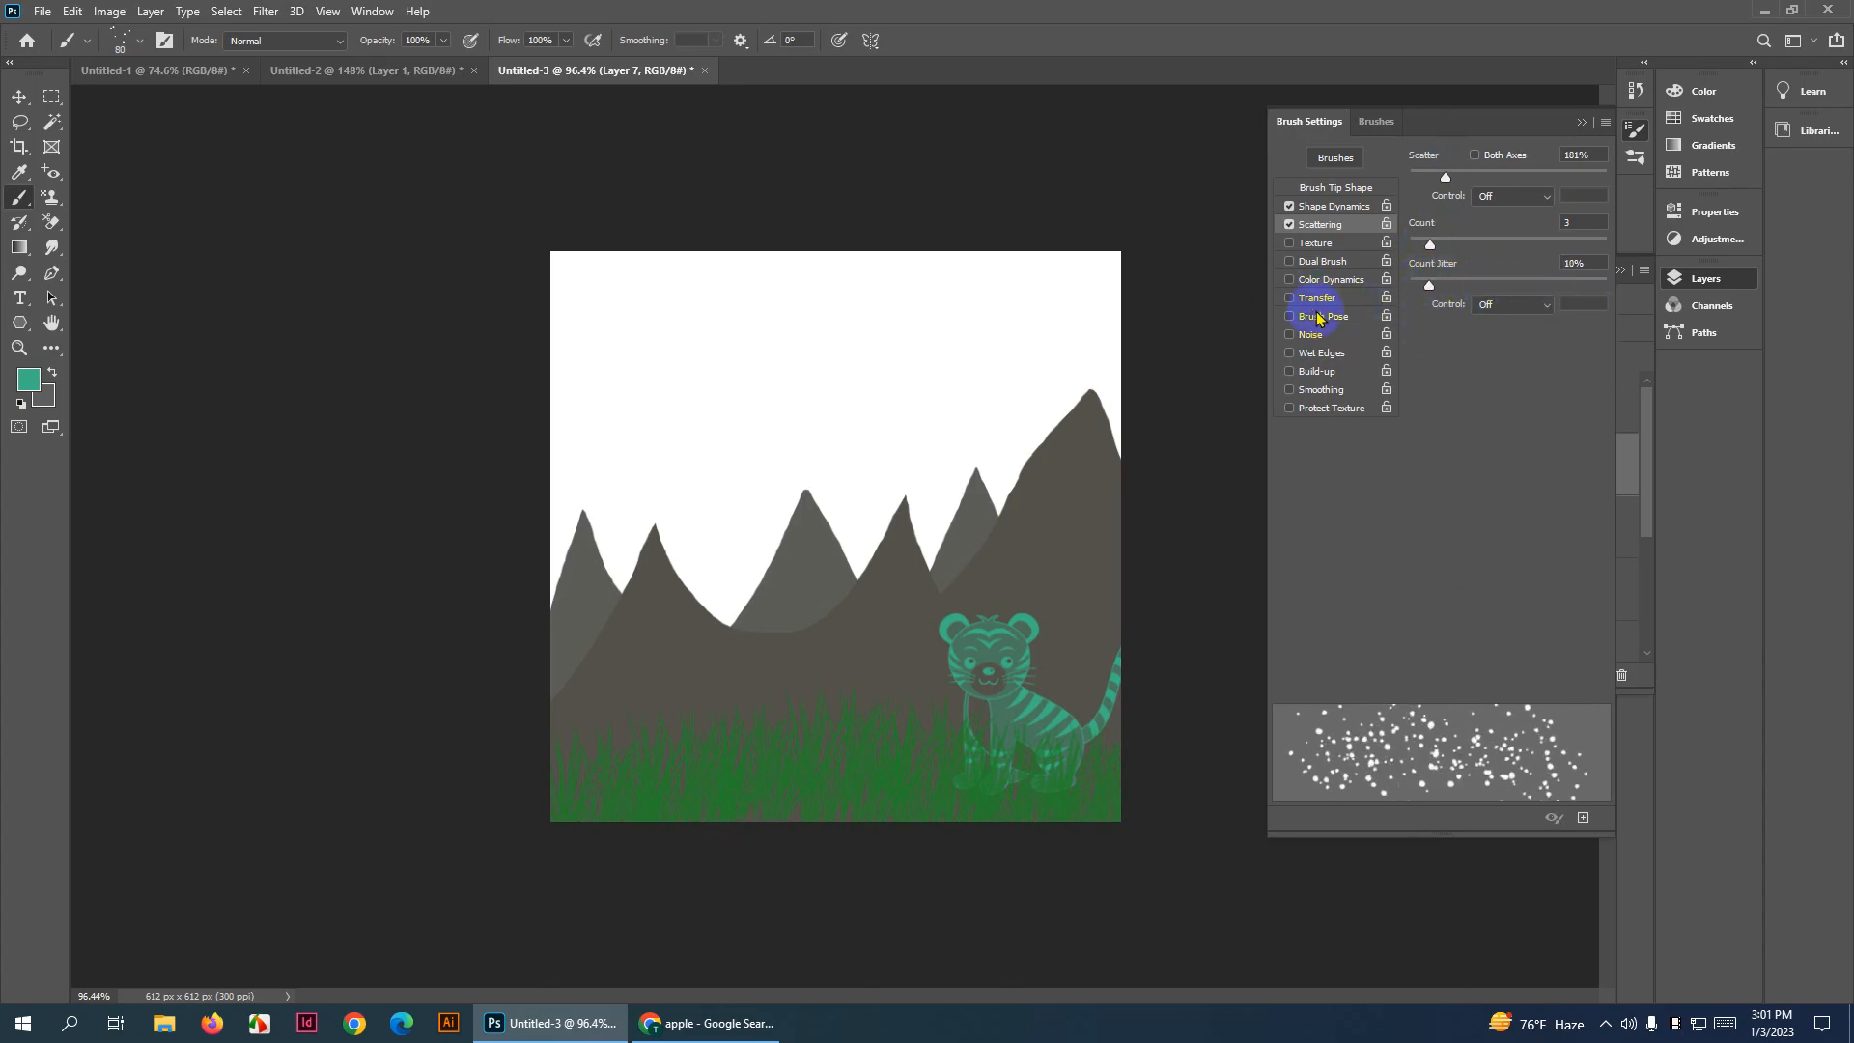
# Enable Color Dynamics and set the foreground colour to yellow ffea00 and the background colour to red-orange
pyautogui.click(1337, 280)
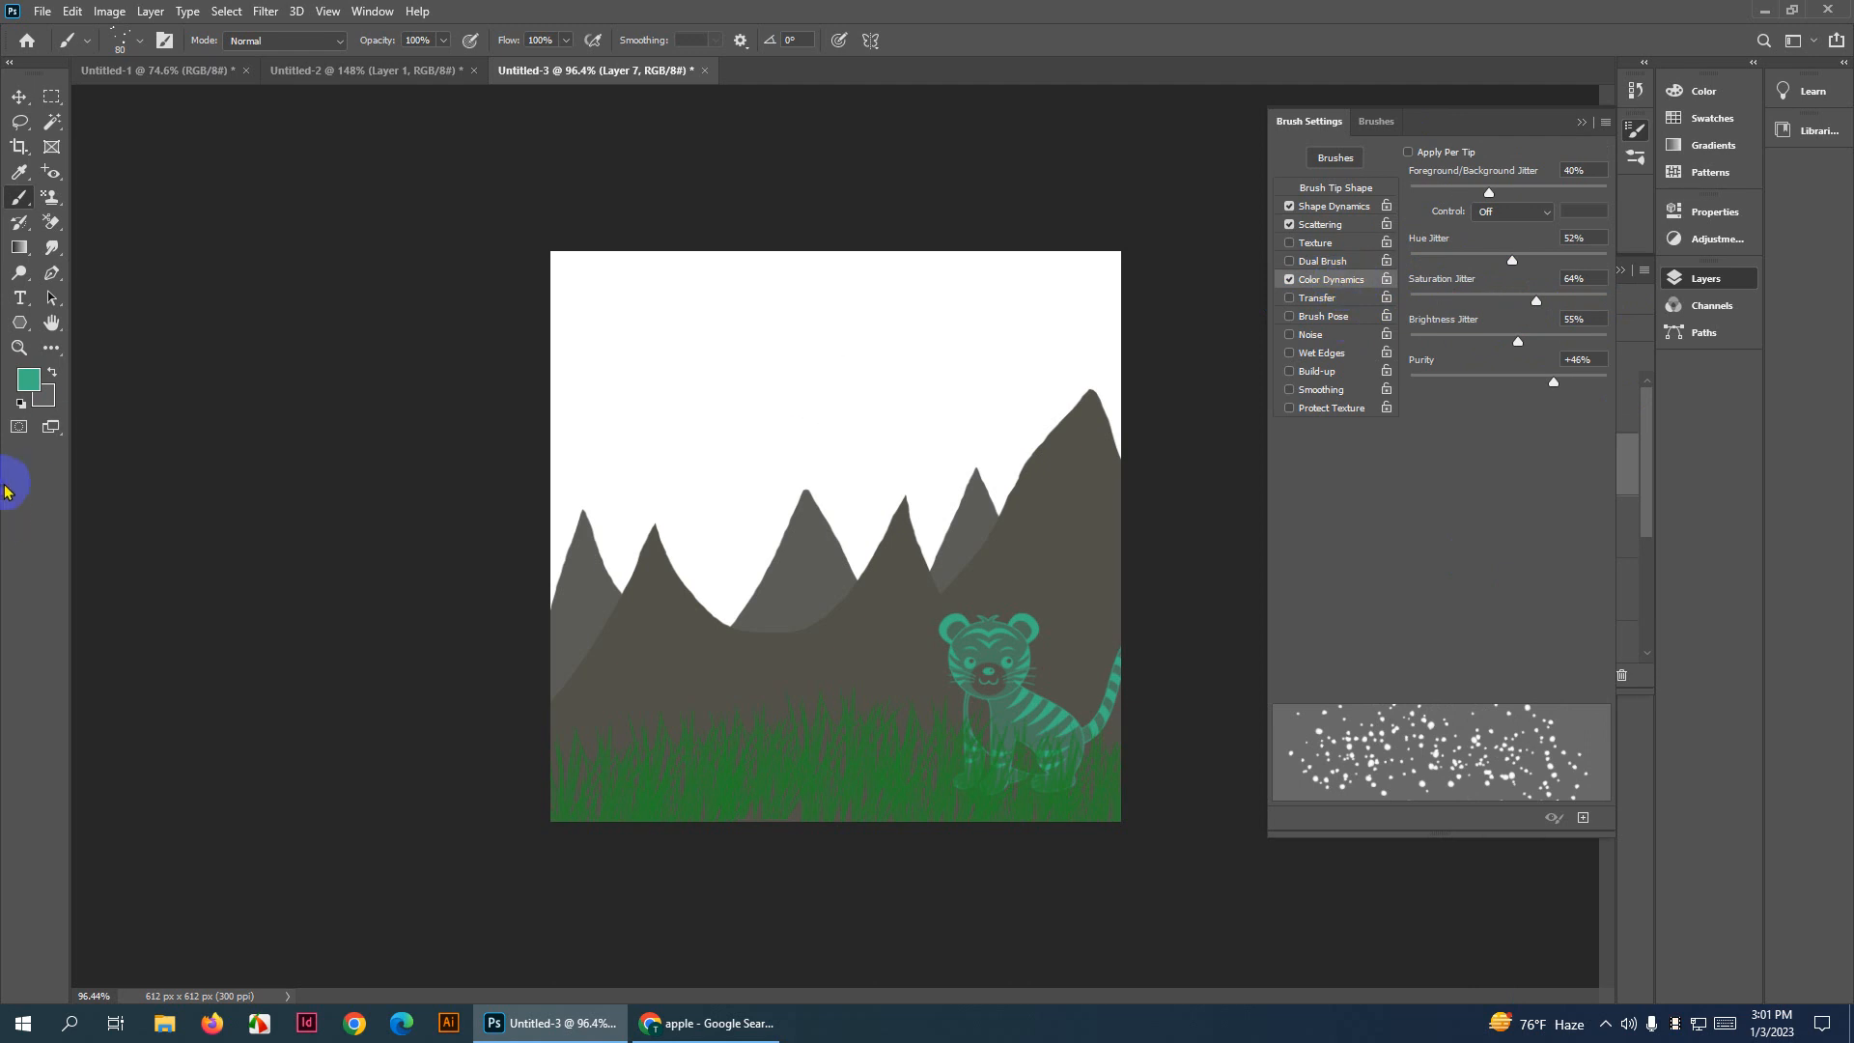
pyautogui.click(32, 383)
pyautogui.moveTo(1420, 401); pyautogui.dragTo(1413, 563)
pyautogui.moveTo(1387, 486); pyautogui.dragTo(1428, 310)
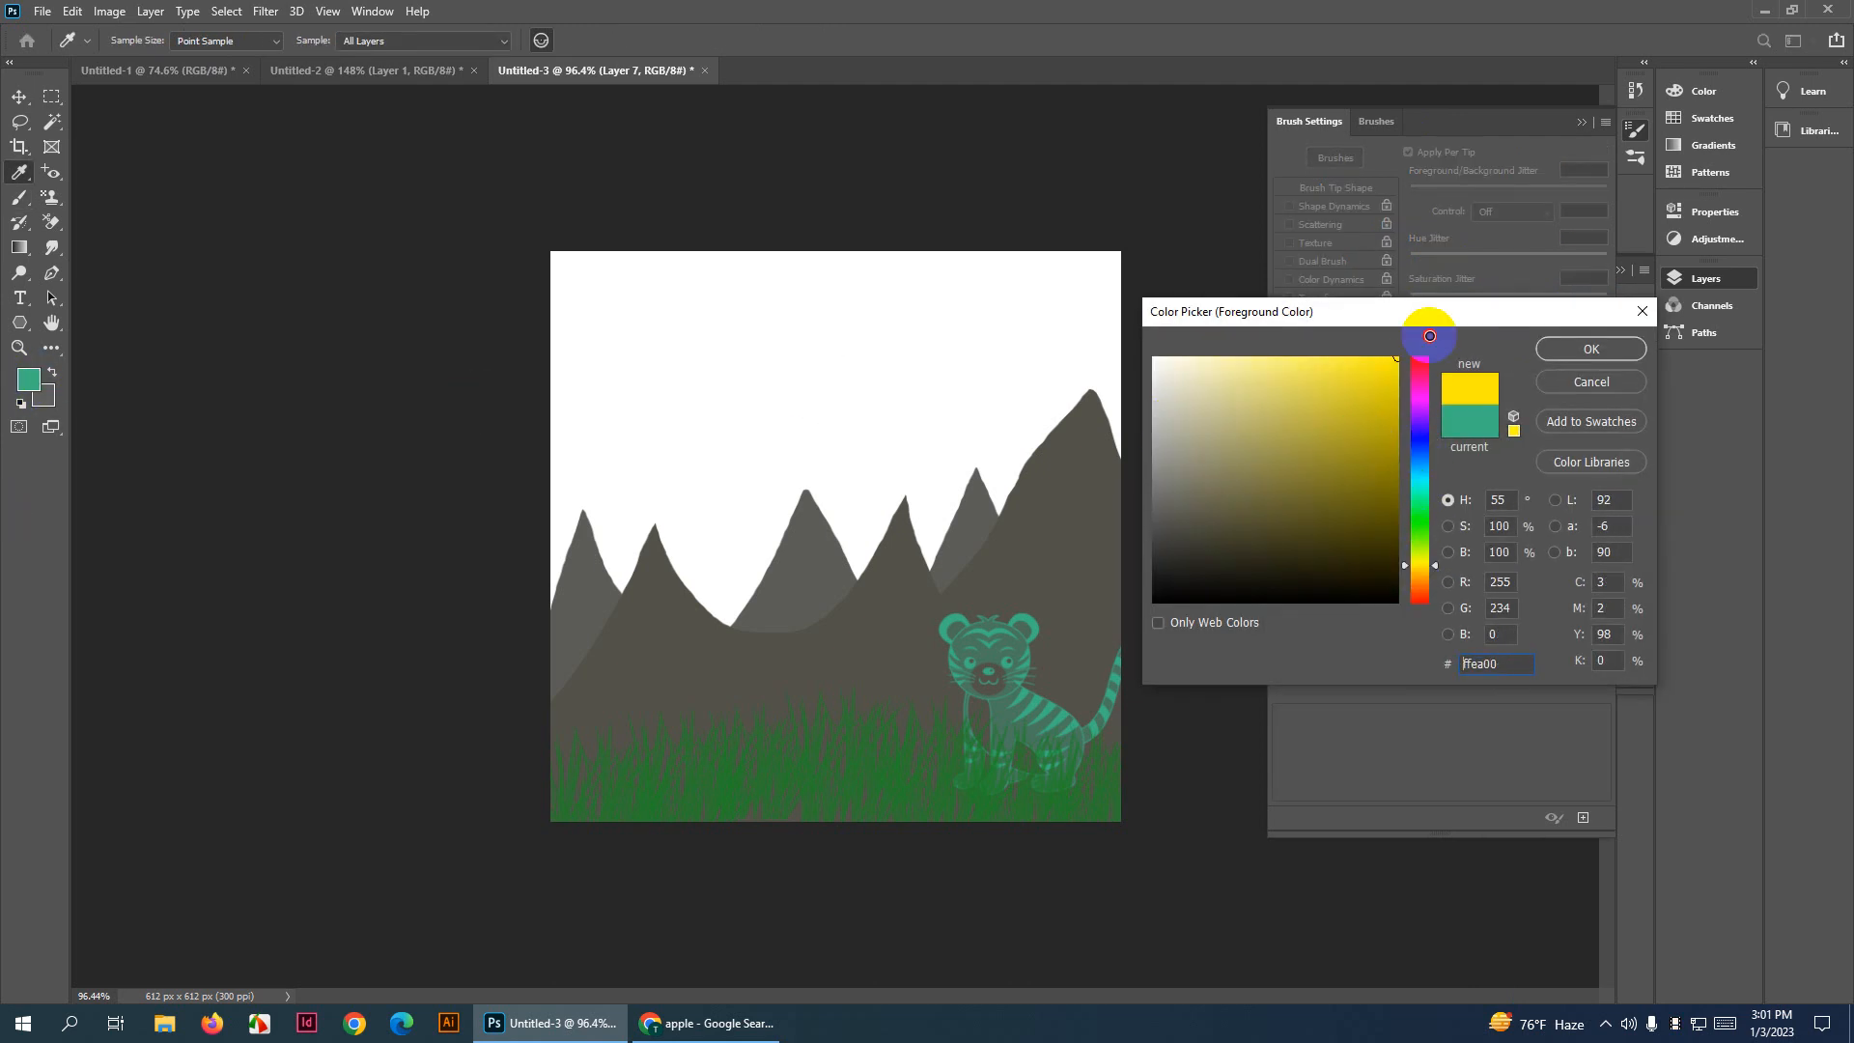
pyautogui.click(1574, 349)
pyautogui.click(44, 400)
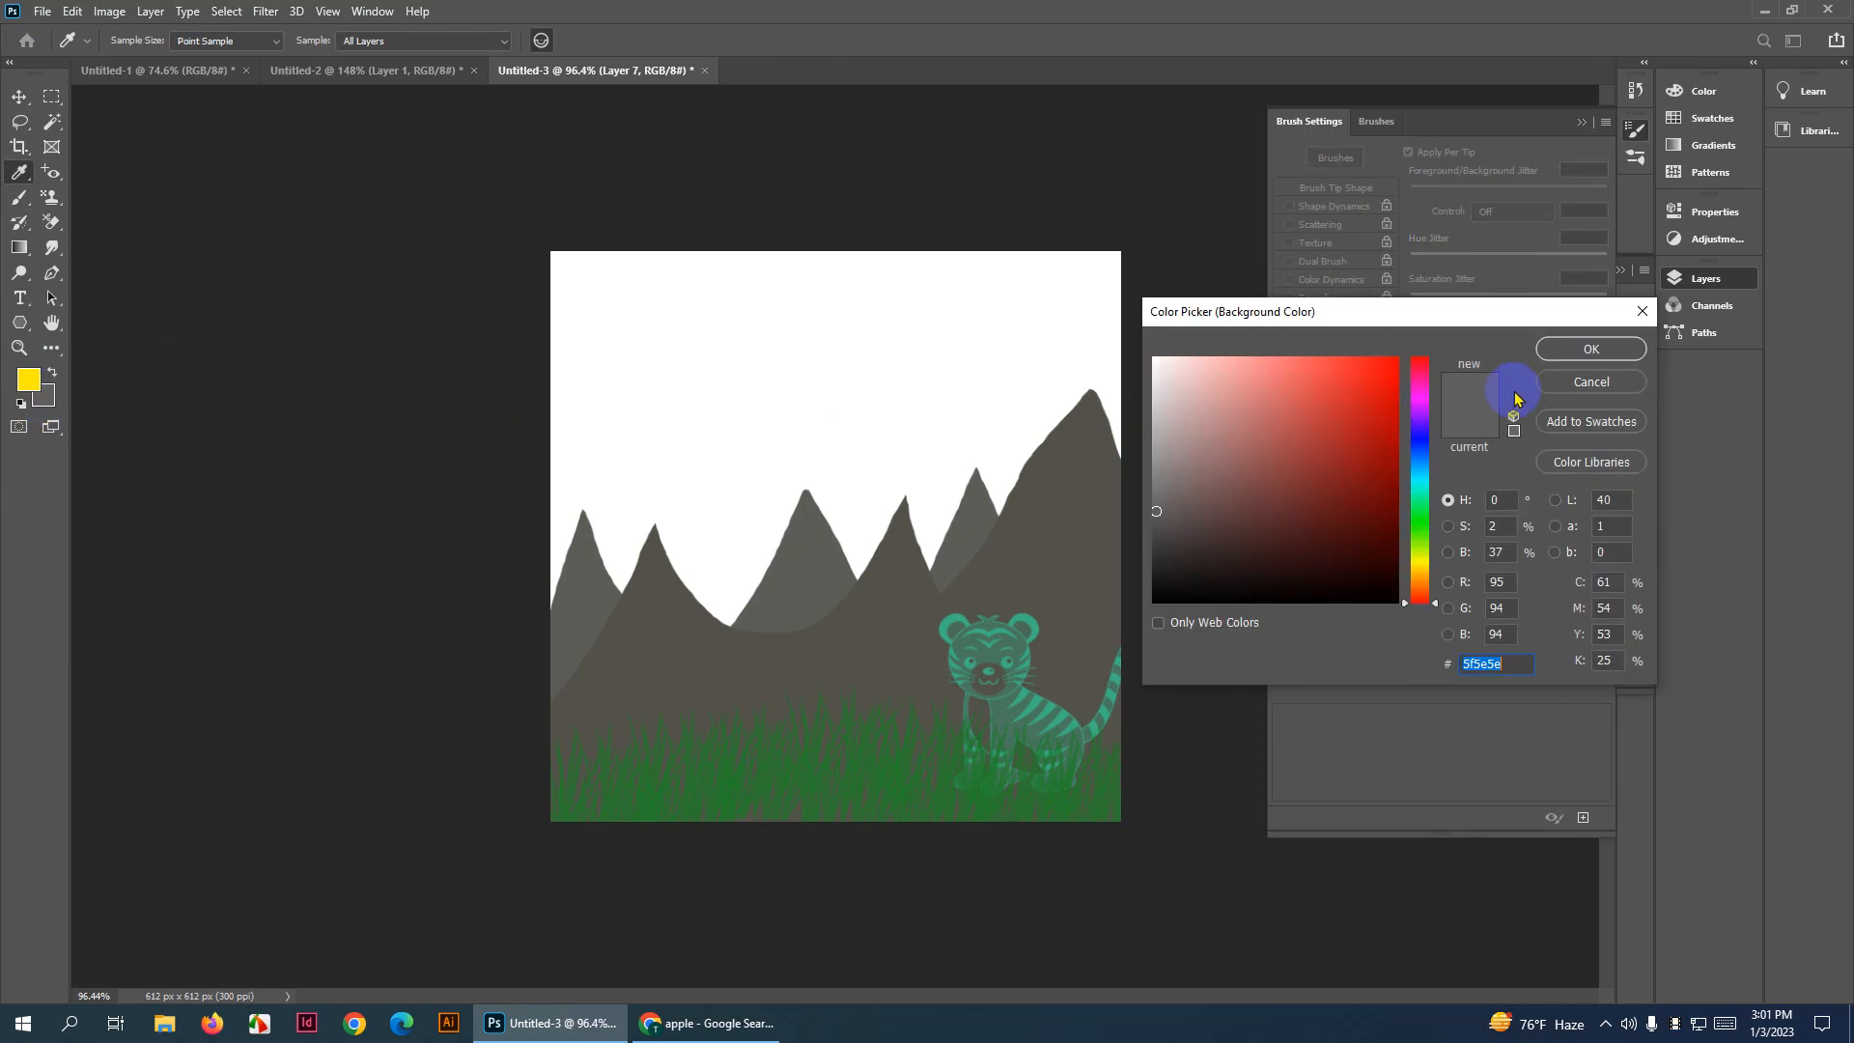
pyautogui.moveTo(1376, 374); pyautogui.dragTo(1337, 356)
pyautogui.click(1580, 348)
# Set foreground/background jitter to 69% and hue jitter to 55%, and paint multicoloured spatter dots across the sky with the Brush tool
pyautogui.press('b')
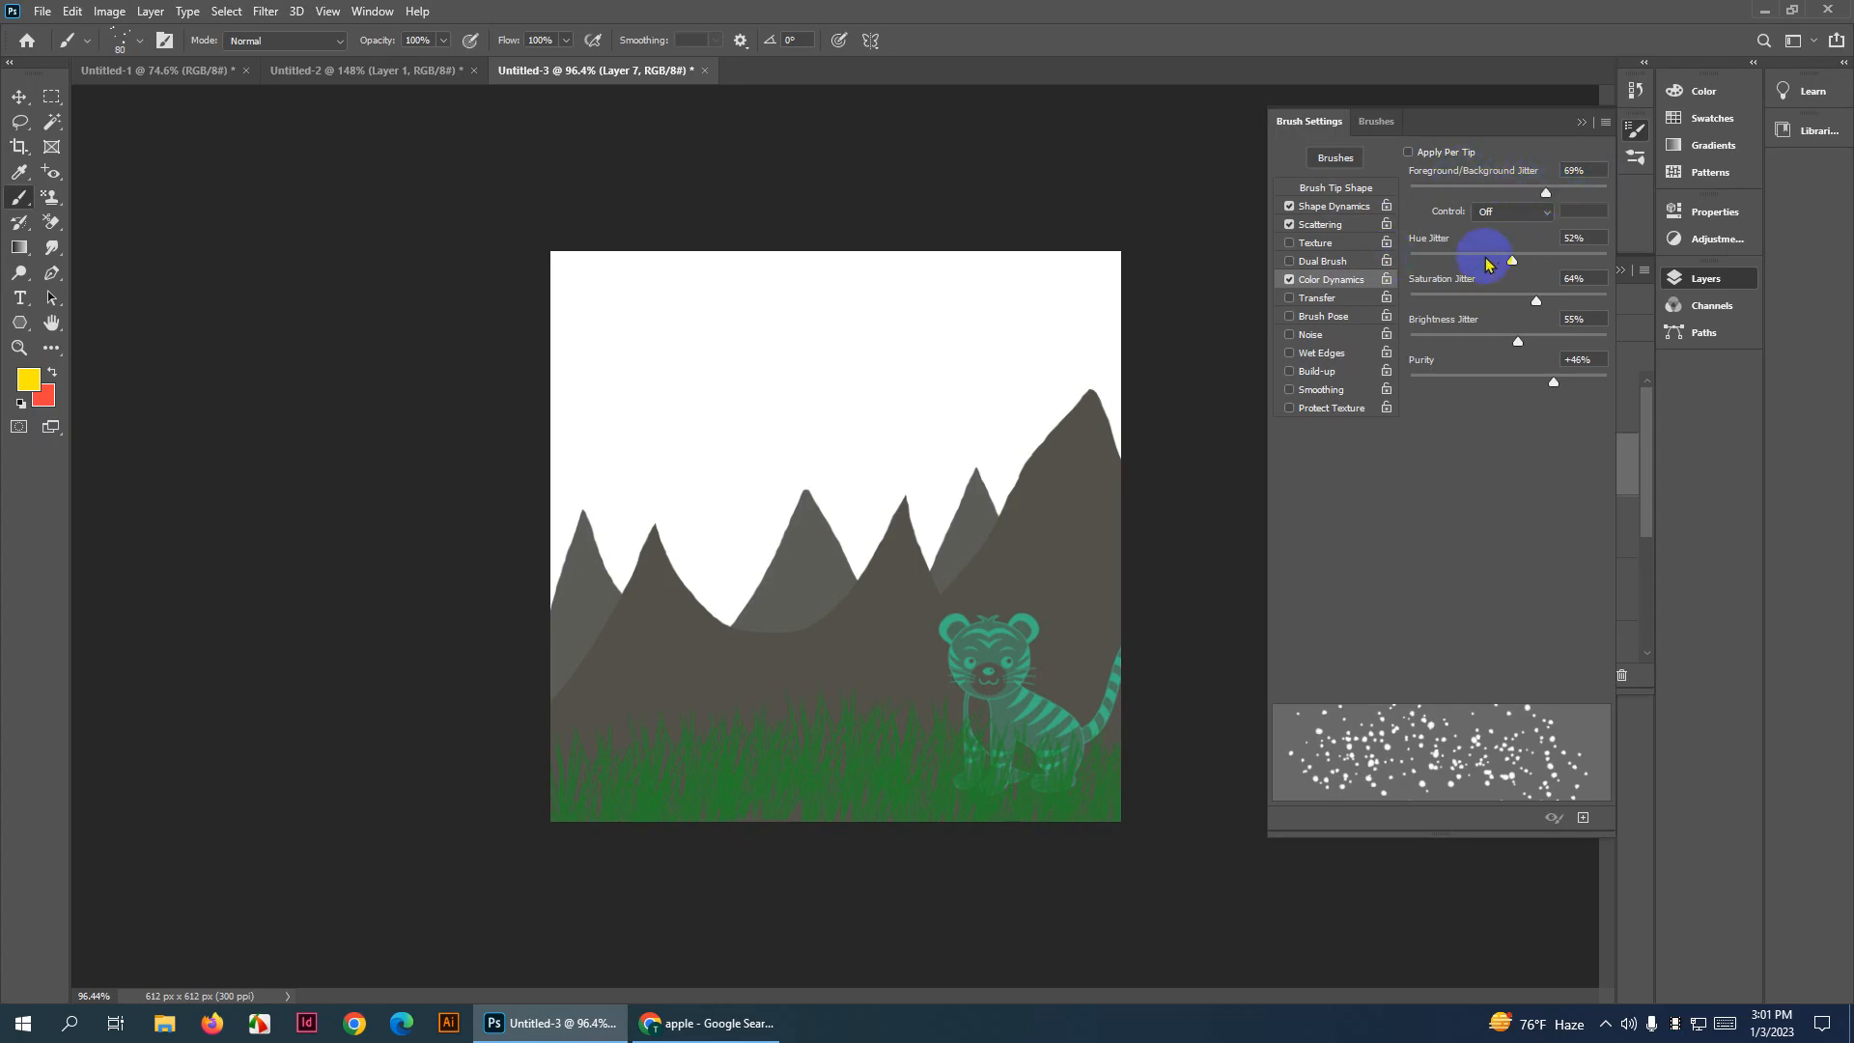
pyautogui.moveTo(1525, 262); pyautogui.dragTo(1519, 261)
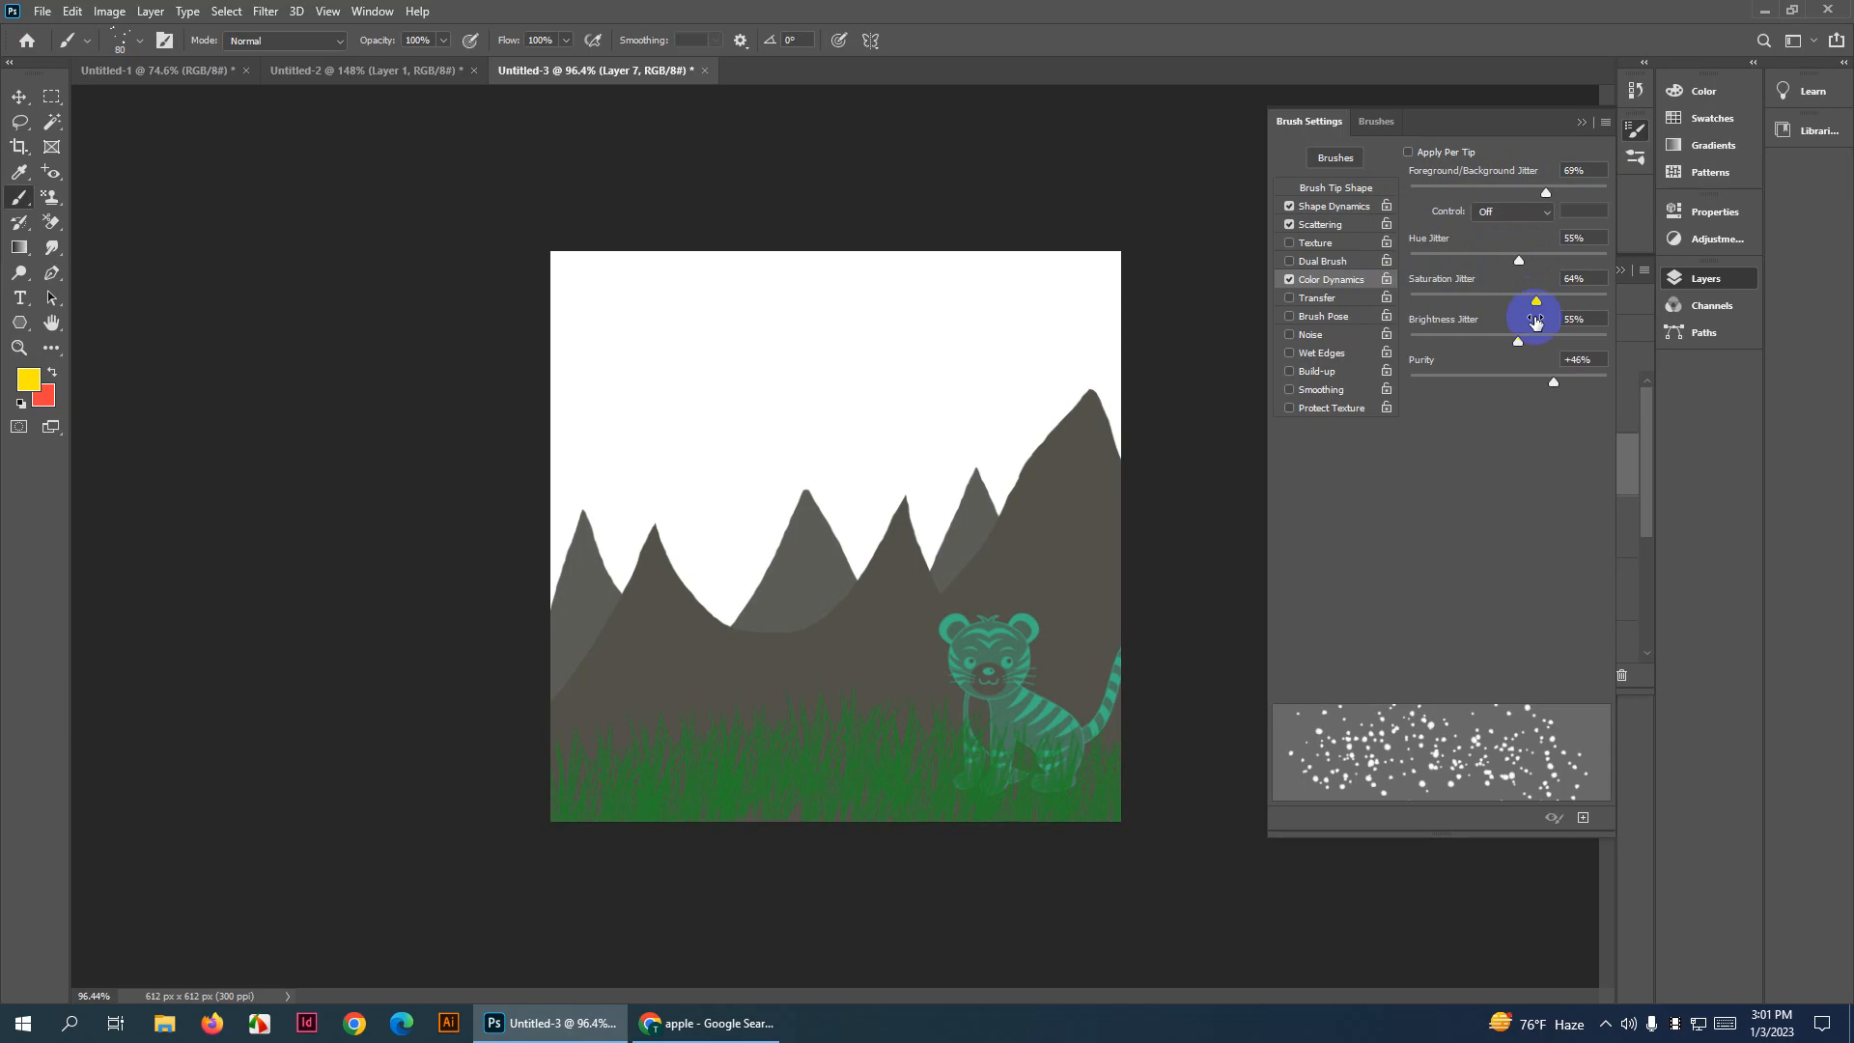
pyautogui.click(1043, 313)
pyautogui.moveTo(1042, 312); pyautogui.dragTo(919, 311)
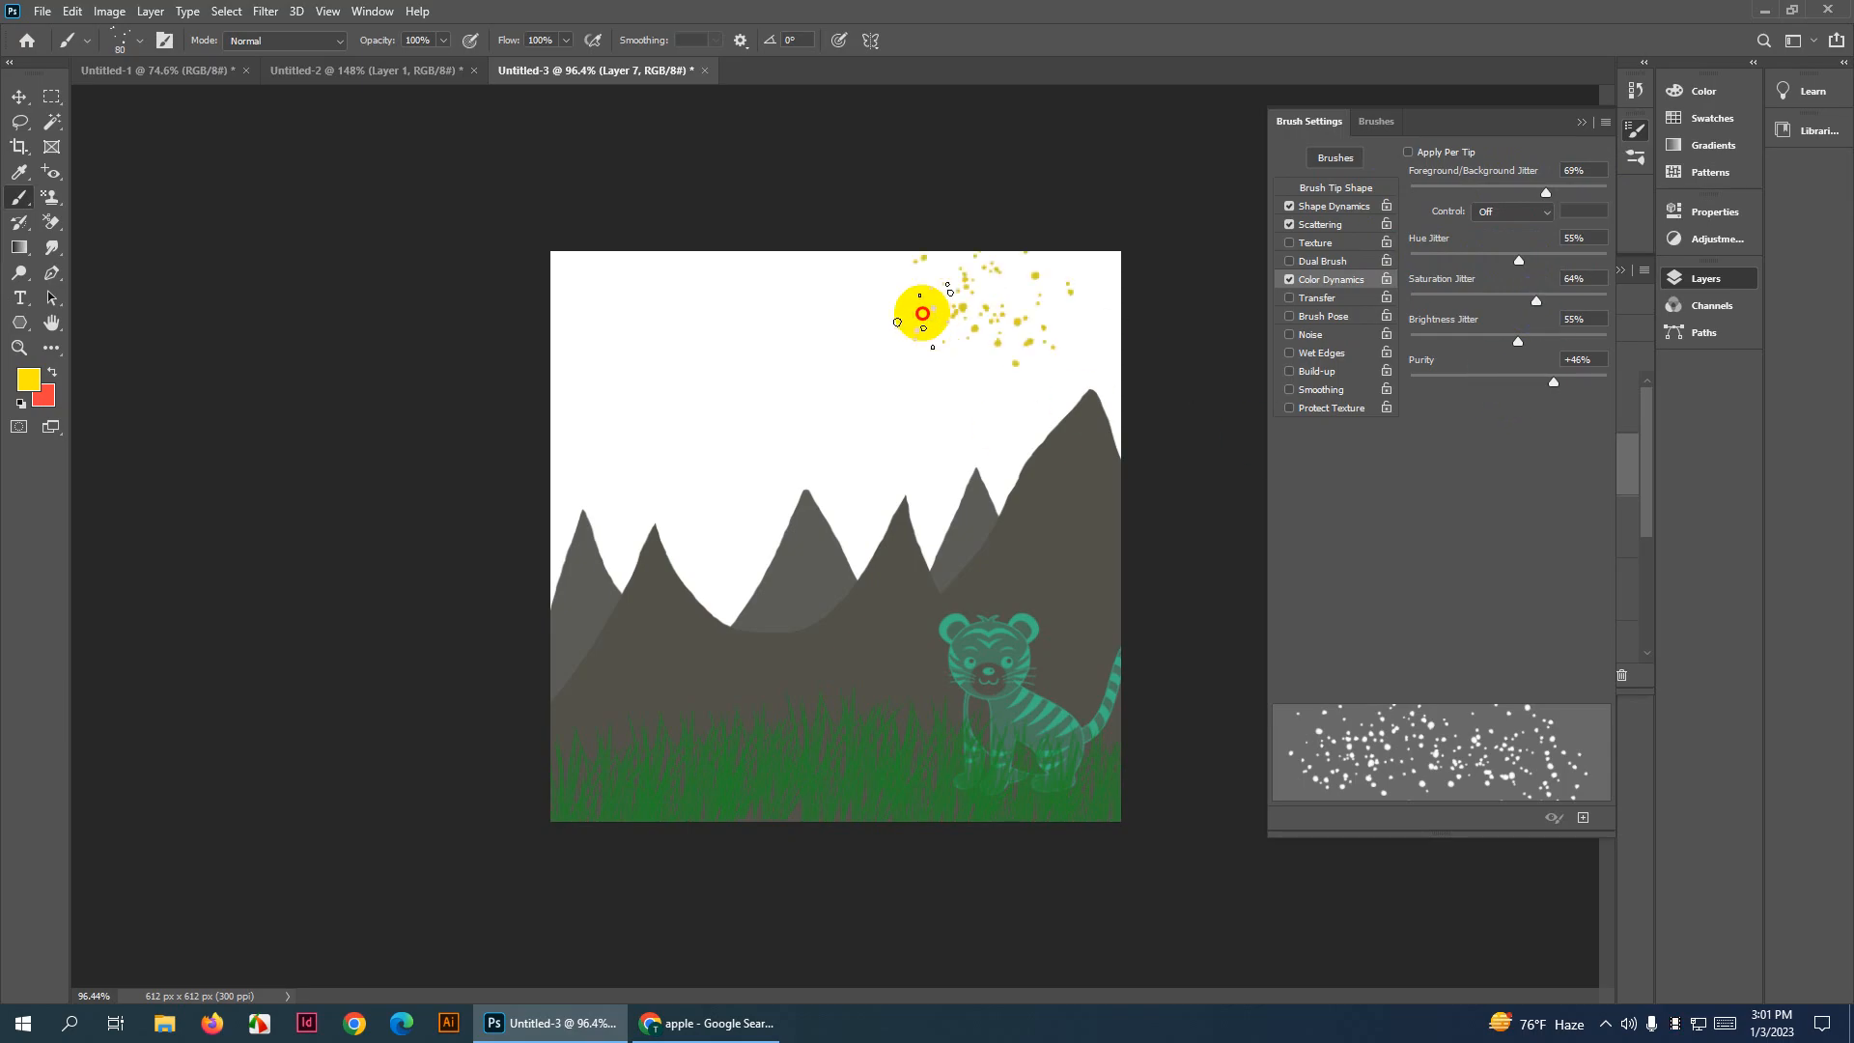
pyautogui.moveTo(630, 322)
pyautogui.mouseDown()
pyautogui.moveTo(771, 357)
pyautogui.moveTo(862, 409)
pyautogui.moveTo(621, 430)
pyautogui.moveTo(905, 314)
pyautogui.moveTo(1001, 375)
pyautogui.moveTo(946, 436)
pyautogui.moveTo(817, 469)
pyautogui.moveTo(789, 451)
pyautogui.moveTo(1065, 359)
pyautogui.moveTo(1106, 290)
pyautogui.moveTo(1065, 270)
pyautogui.moveTo(624, 292)
pyautogui.moveTo(591, 335)
pyautogui.moveTo(597, 376)
pyautogui.moveTo(865, 439)
pyautogui.moveTo(764, 474)
pyautogui.moveTo(740, 385)
pyautogui.moveTo(871, 336)
pyautogui.moveTo(997, 422)
pyautogui.moveTo(825, 341)
pyautogui.moveTo(690, 403)
pyautogui.moveTo(688, 456)
pyautogui.moveTo(757, 477)
pyautogui.moveTo(925, 492)
pyautogui.moveTo(1118, 338)
pyautogui.moveTo(990, 288)
pyautogui.moveTo(589, 353)
pyautogui.moveTo(541, 415)
pyautogui.moveTo(632, 500)
pyautogui.moveTo(768, 545)
pyautogui.mouseUp()
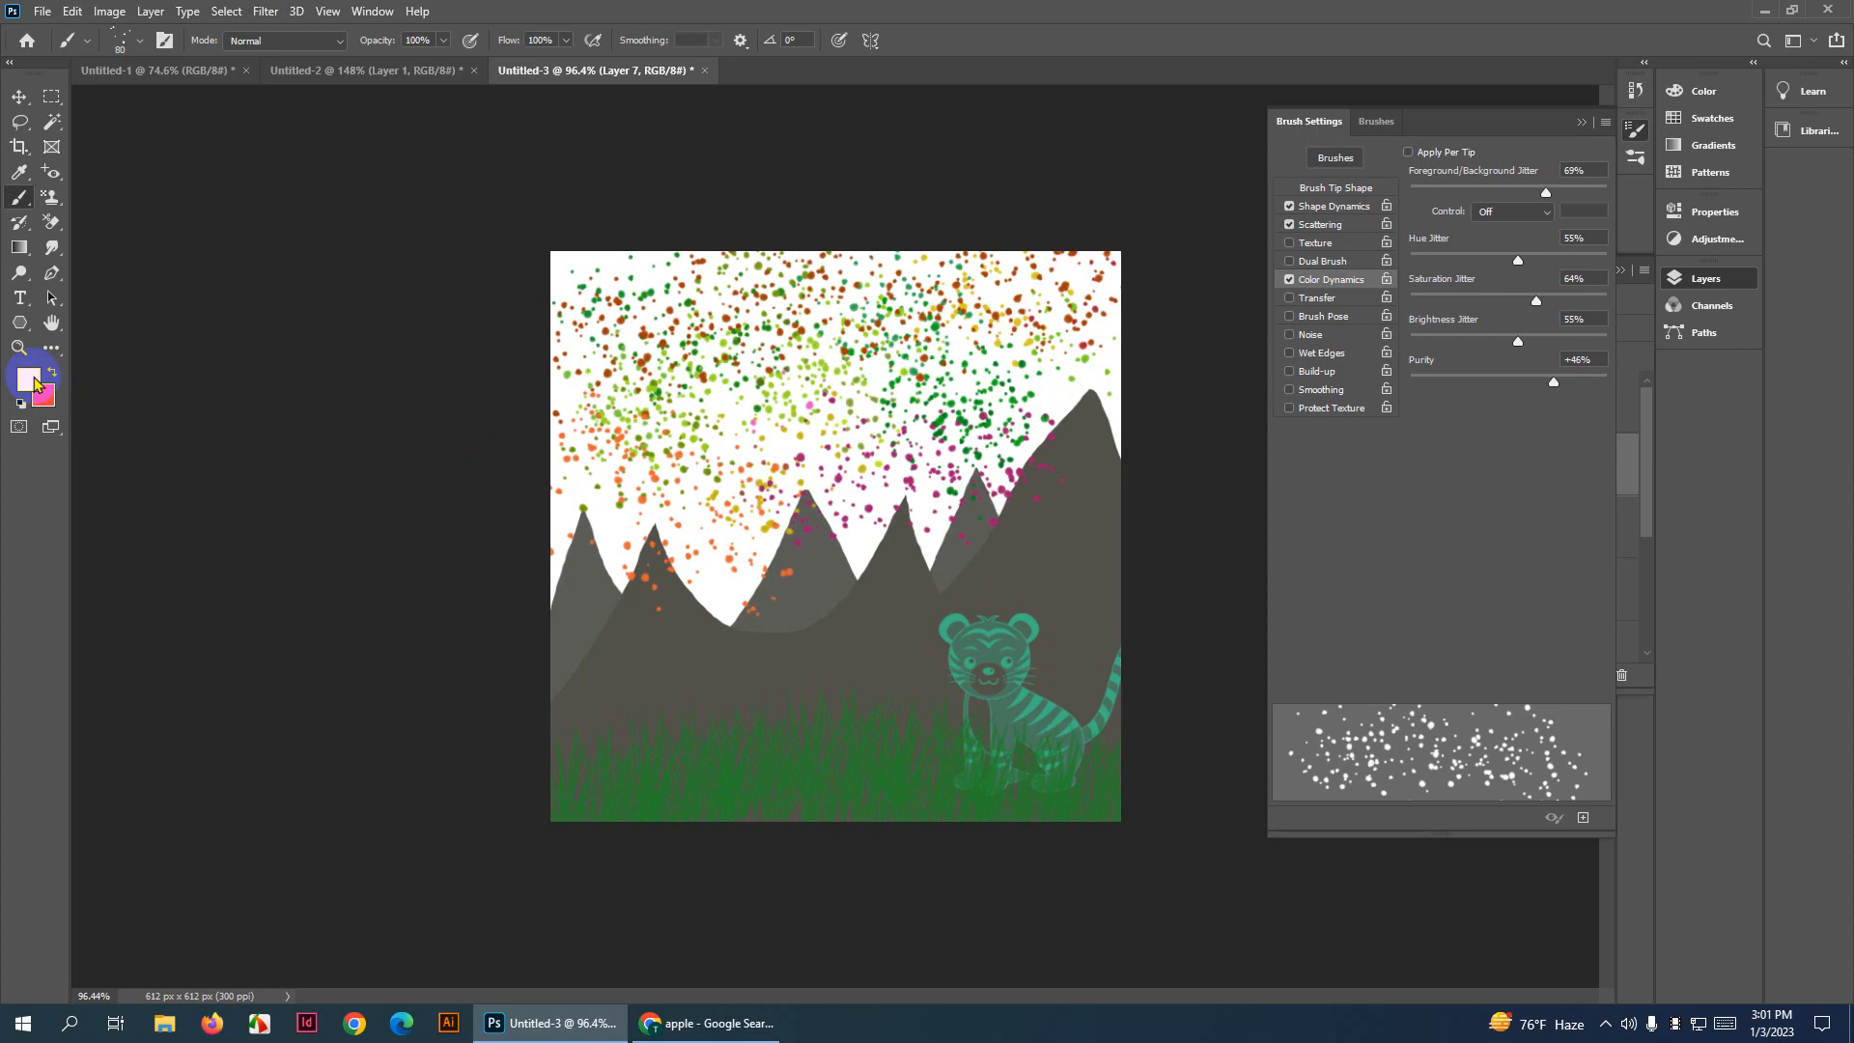
pyautogui.click(652, 345)
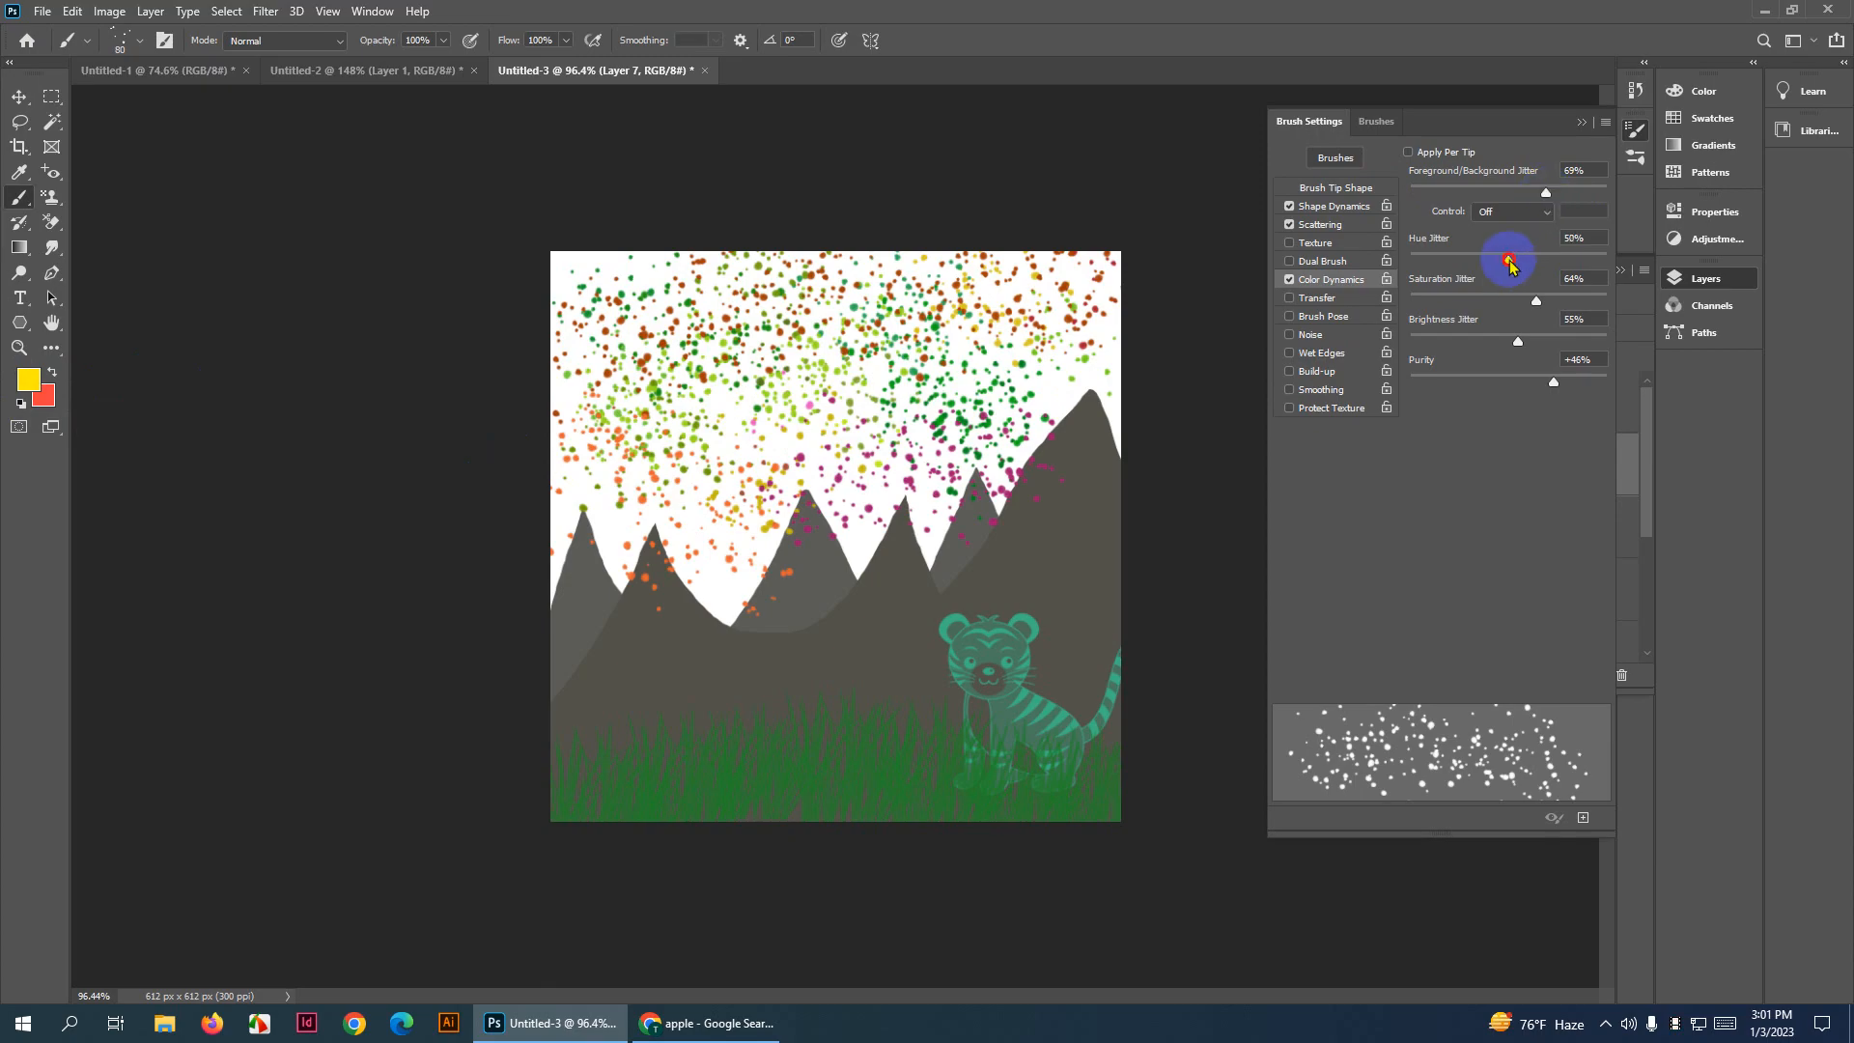
# Set hue jitter to 46% and foreground/background jitter to 59%, and paint more coloured dots over the sky, mountains and grass
pyautogui.moveTo(1509, 262); pyautogui.dragTo(1500, 260)
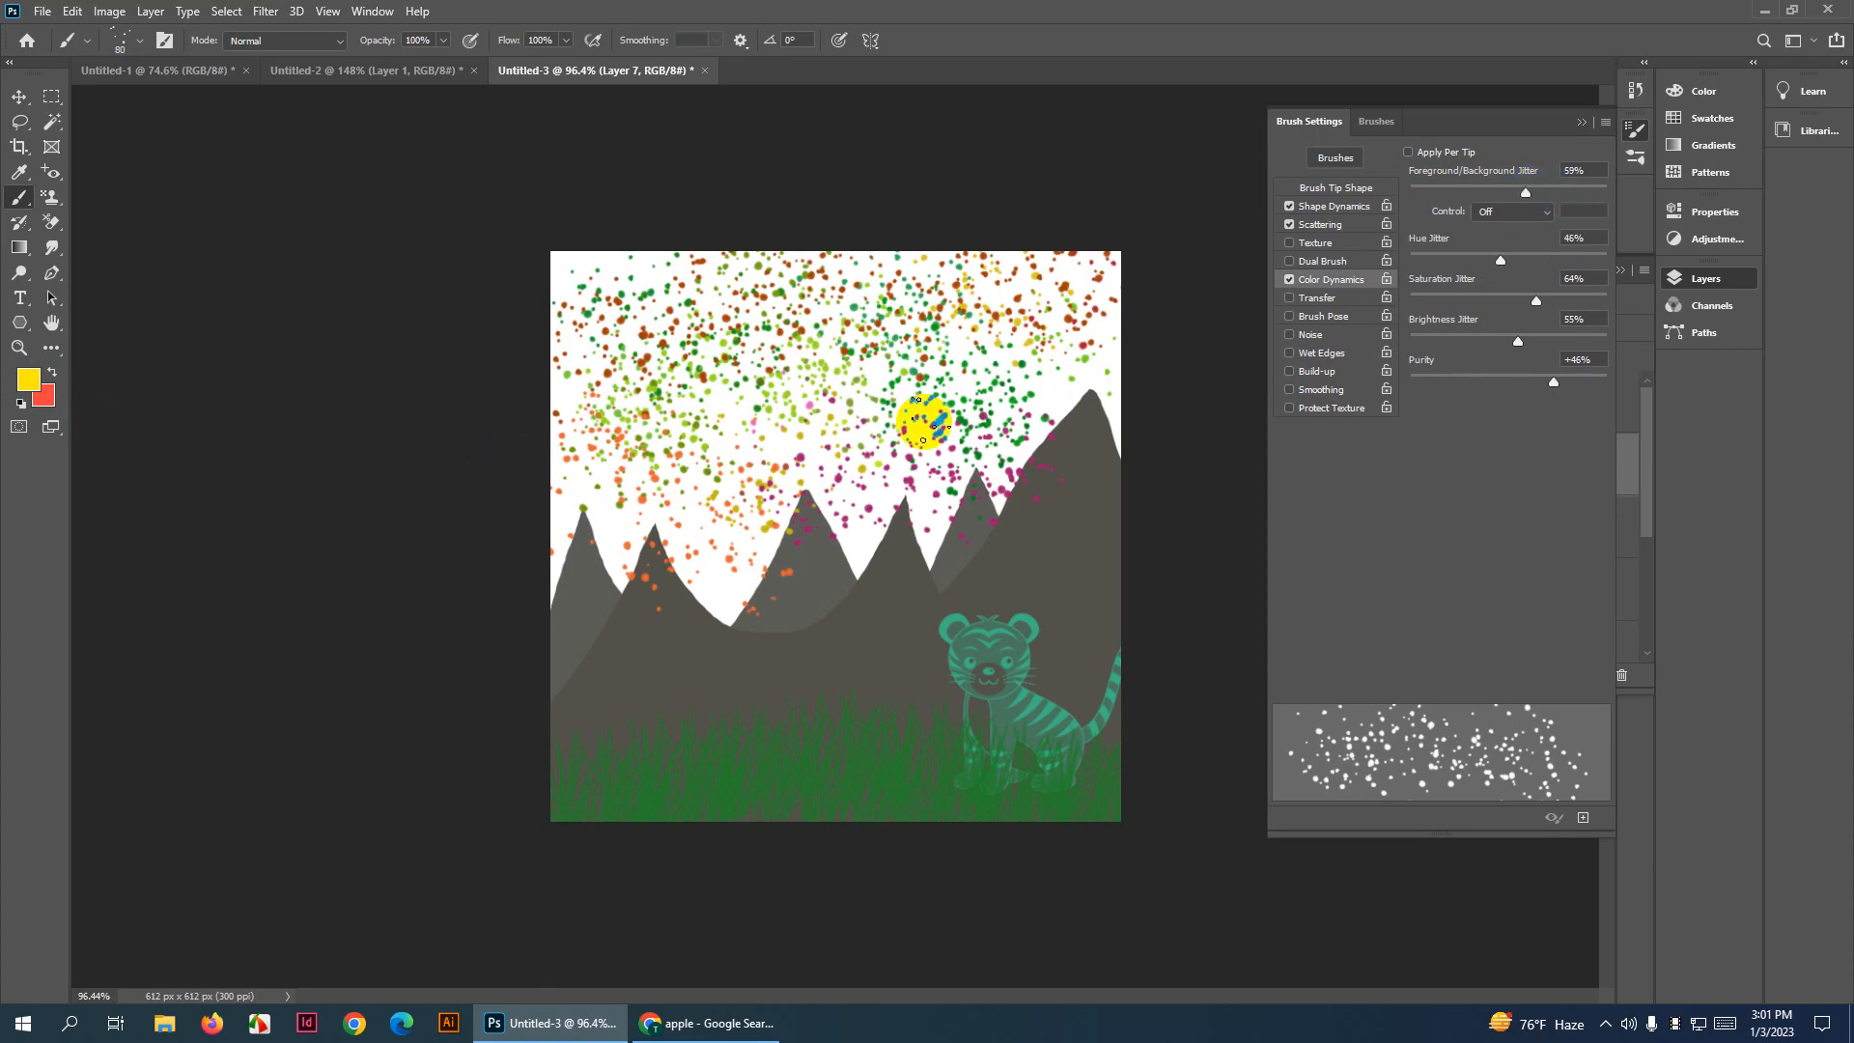
pyautogui.moveTo(570, 292)
pyautogui.mouseDown()
pyautogui.moveTo(663, 392)
pyautogui.moveTo(676, 459)
pyautogui.moveTo(838, 464)
pyautogui.moveTo(745, 376)
pyautogui.moveTo(867, 332)
pyautogui.moveTo(970, 368)
pyautogui.moveTo(1070, 307)
pyautogui.mouseUp()
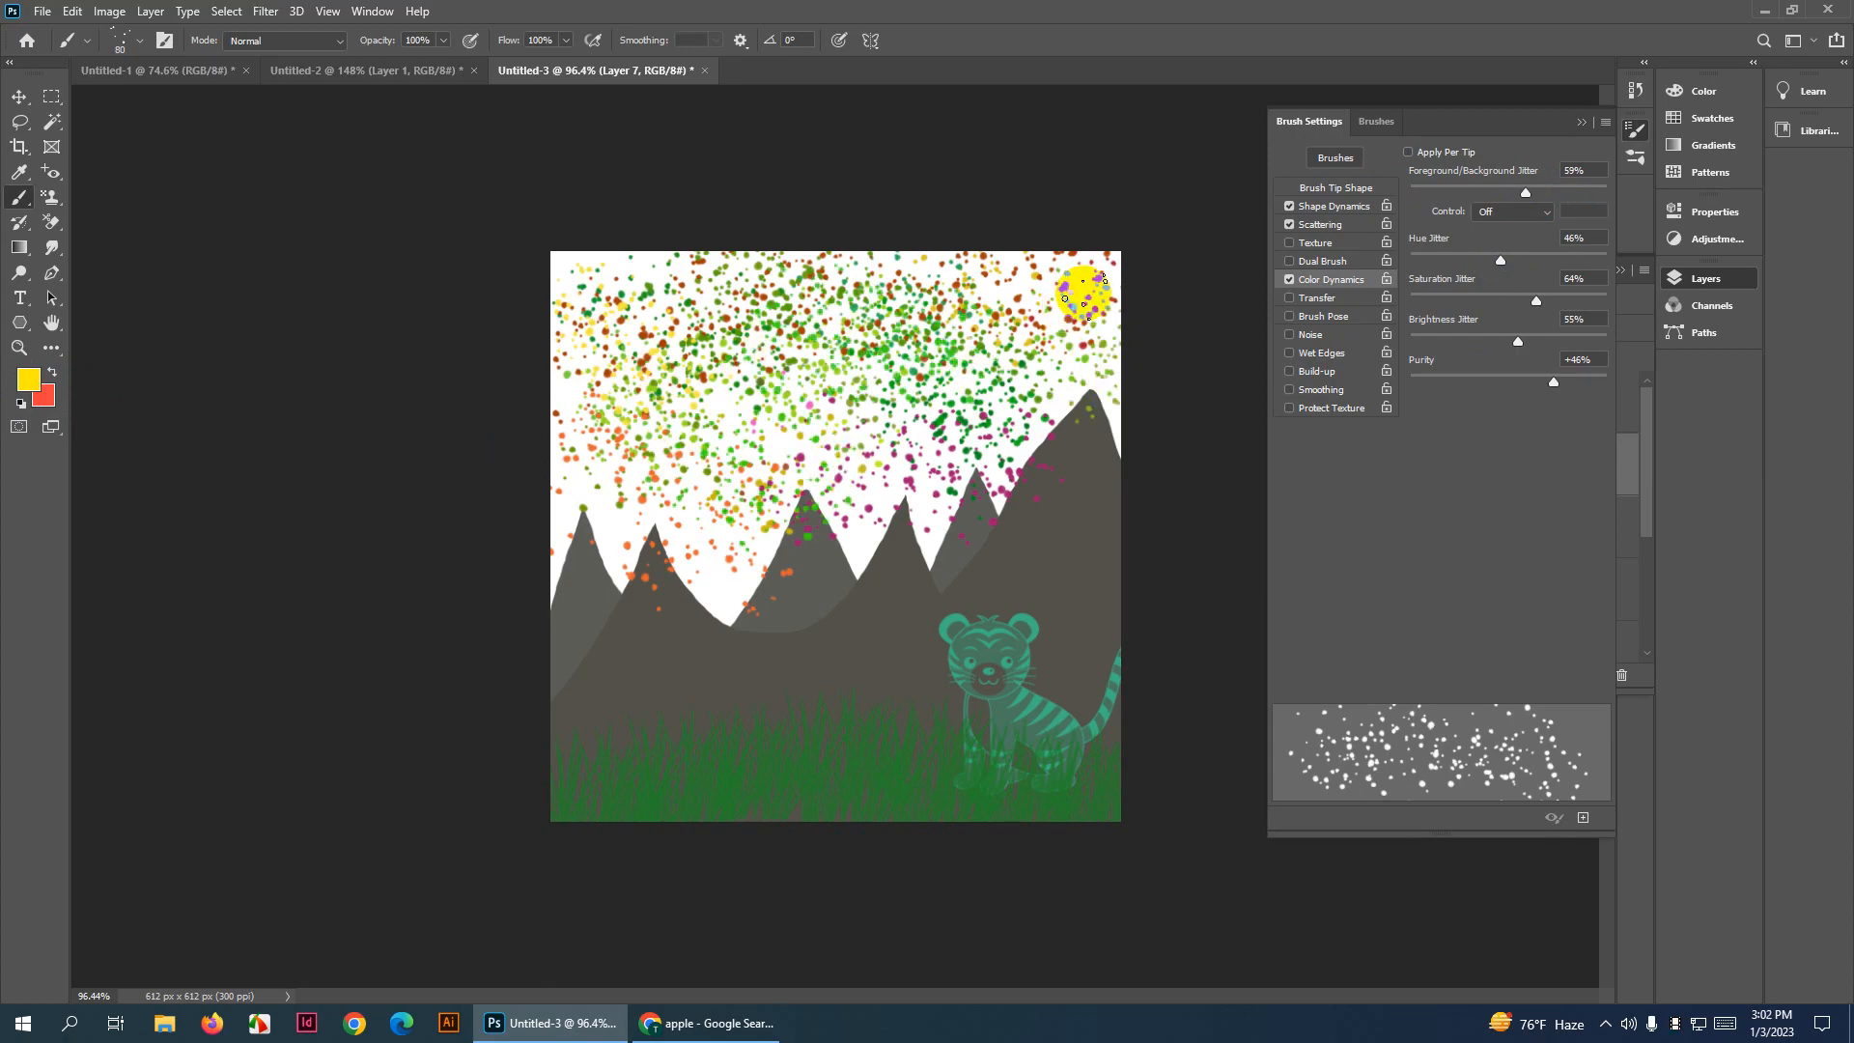
pyautogui.moveTo(699, 532)
pyautogui.mouseDown()
pyautogui.moveTo(848, 614)
pyautogui.moveTo(987, 597)
pyautogui.moveTo(1071, 504)
pyautogui.moveTo(1103, 536)
pyautogui.moveTo(998, 595)
pyautogui.mouseUp()
pyautogui.moveTo(764, 619)
pyautogui.mouseDown()
pyautogui.moveTo(612, 641)
pyautogui.moveTo(618, 569)
pyautogui.mouseUp()
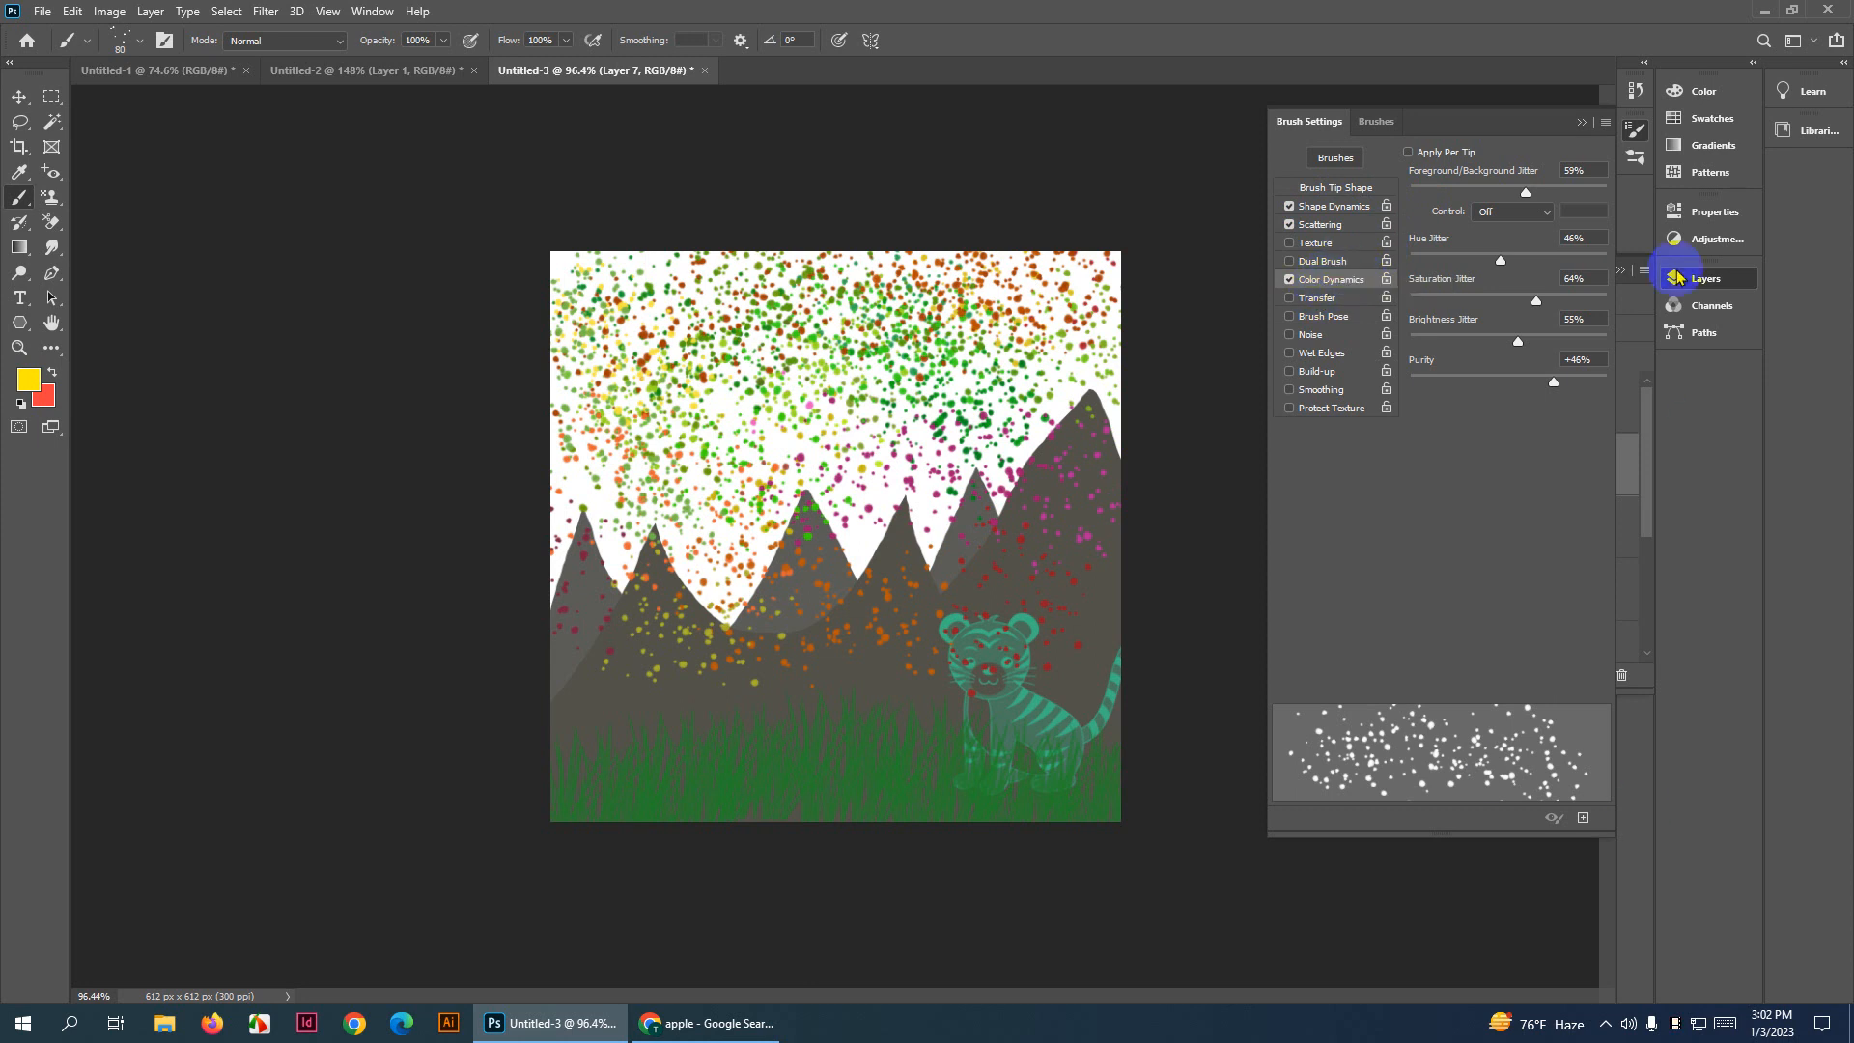
pyautogui.click(1581, 122)
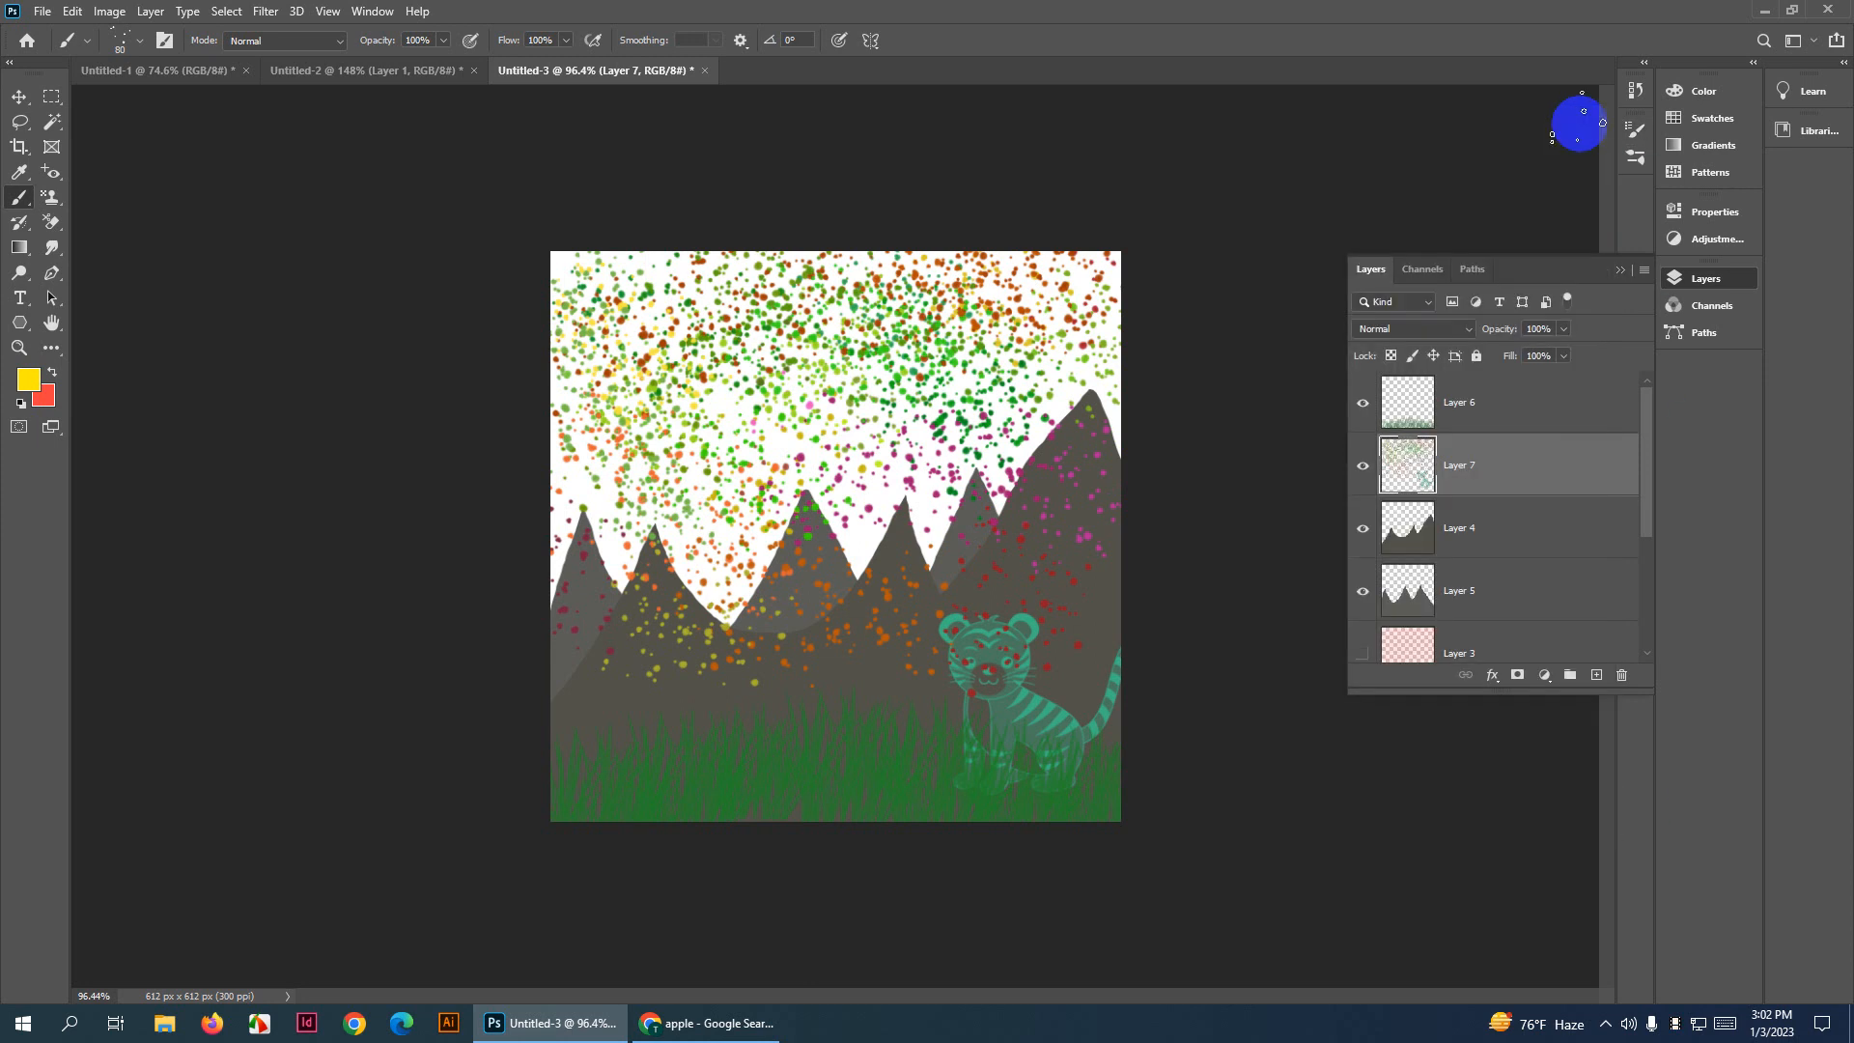
pyautogui.moveTo(945, 715)
pyautogui.mouseDown()
pyautogui.moveTo(606, 732)
pyautogui.moveTo(762, 774)
pyautogui.moveTo(885, 773)
pyautogui.moveTo(1084, 676)
pyautogui.moveTo(1119, 575)
pyautogui.moveTo(1109, 530)
pyautogui.mouseUp()
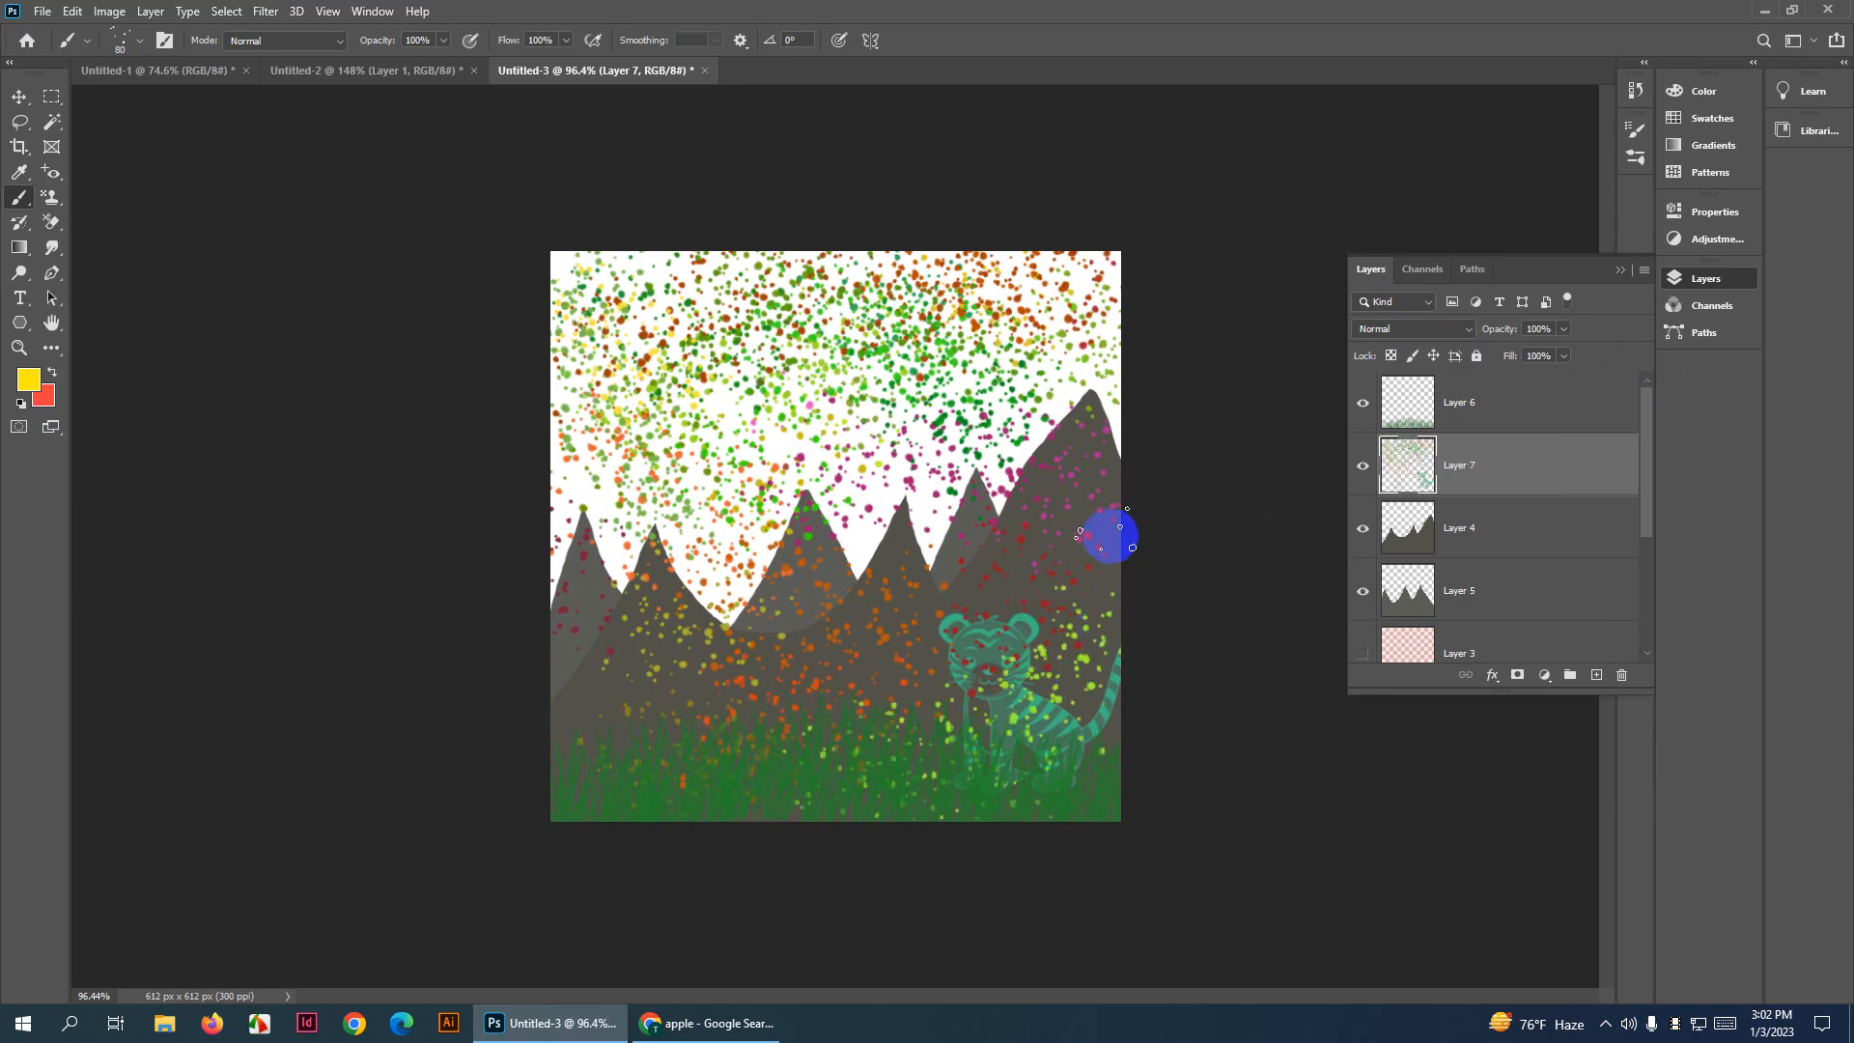
# Delete the old apple layer, Layer 1, from the Untitled-2 document
pyautogui.click(317, 71)
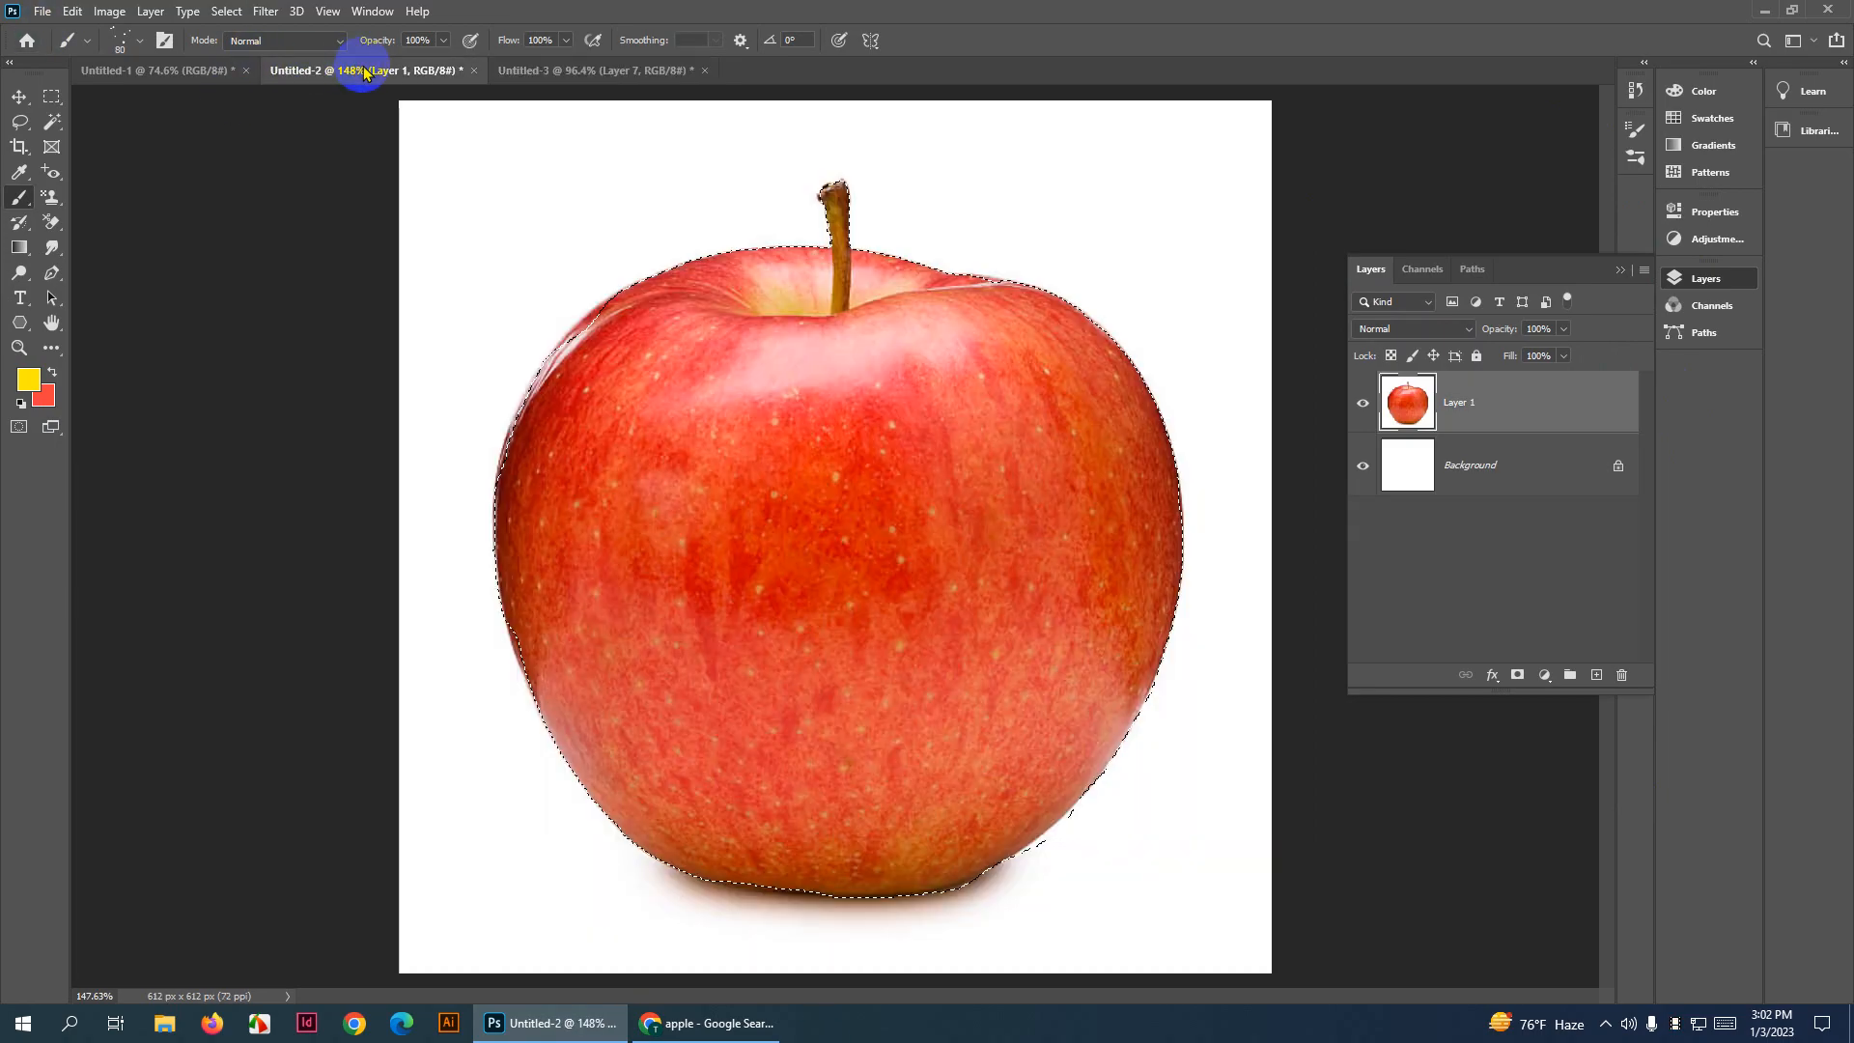
pyautogui.keyDown('ctrl'); pyautogui.click(1372, 404); pyautogui.keyUp('ctrl')
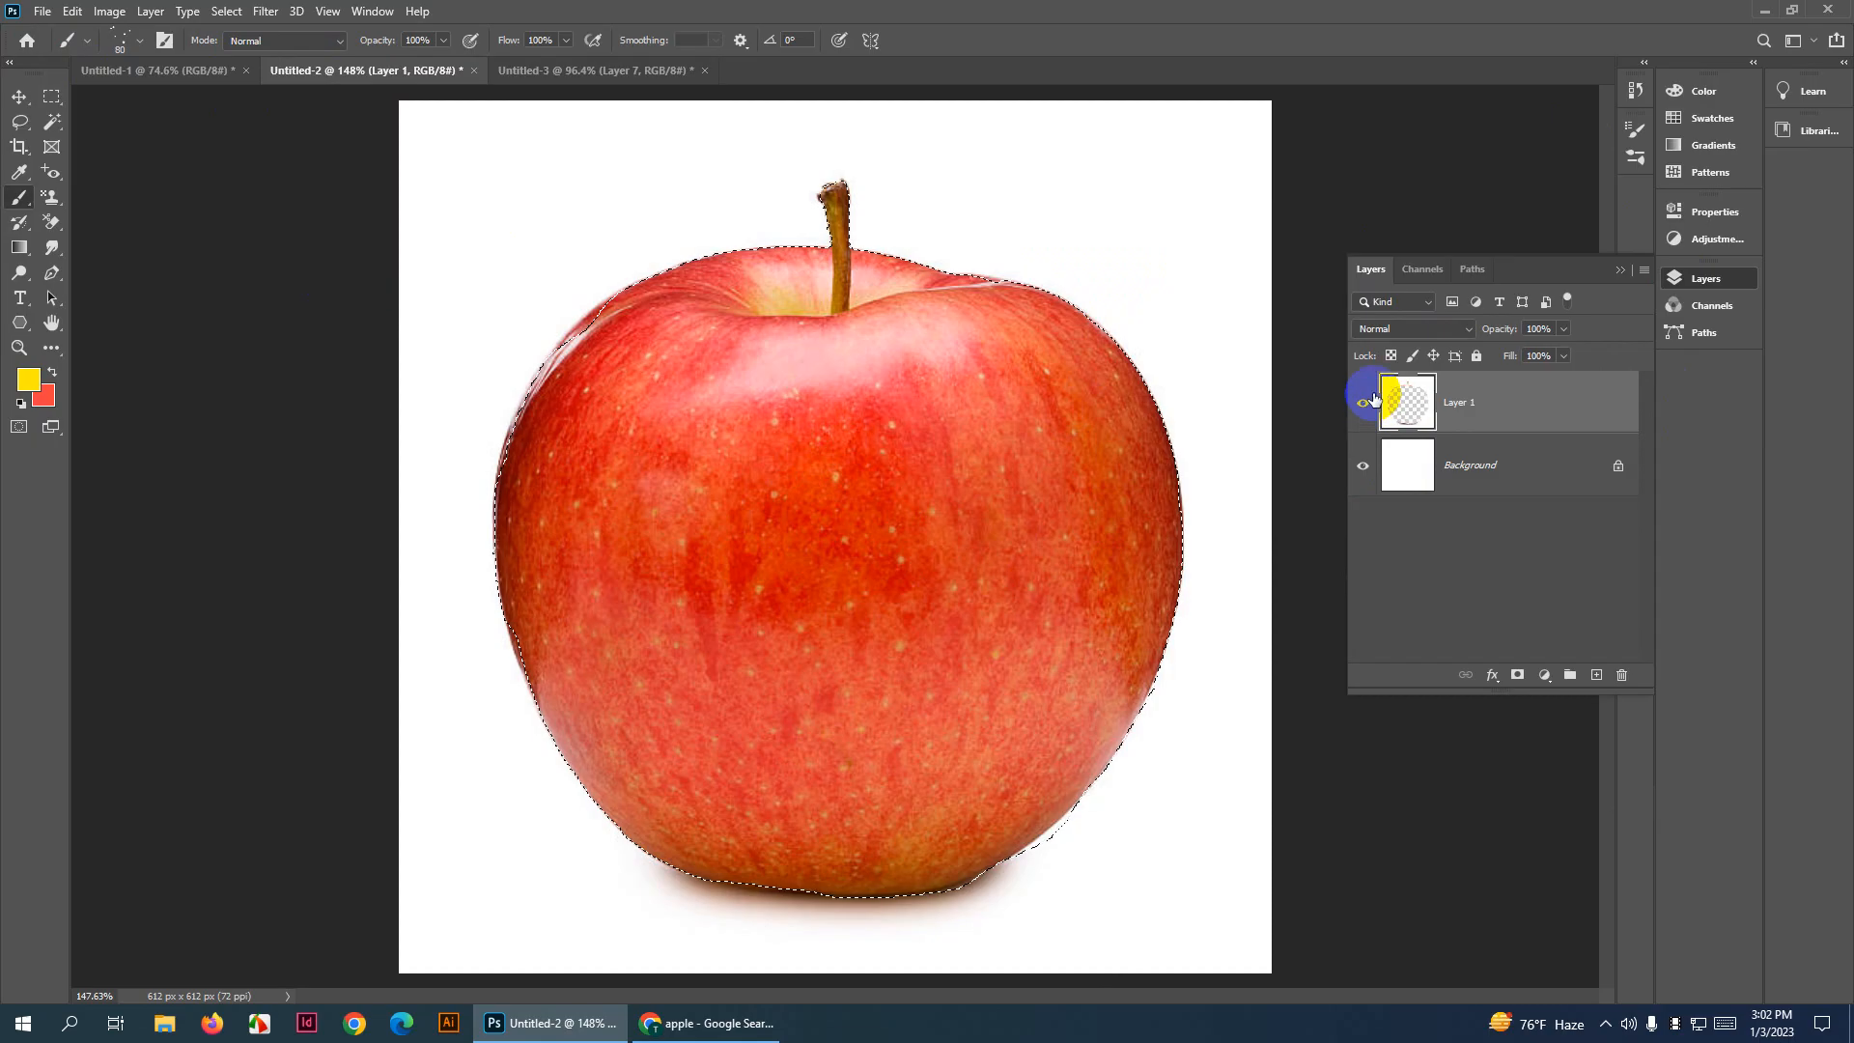
pyautogui.press('Delete')
pyautogui.hotkey('ctrl', 's')
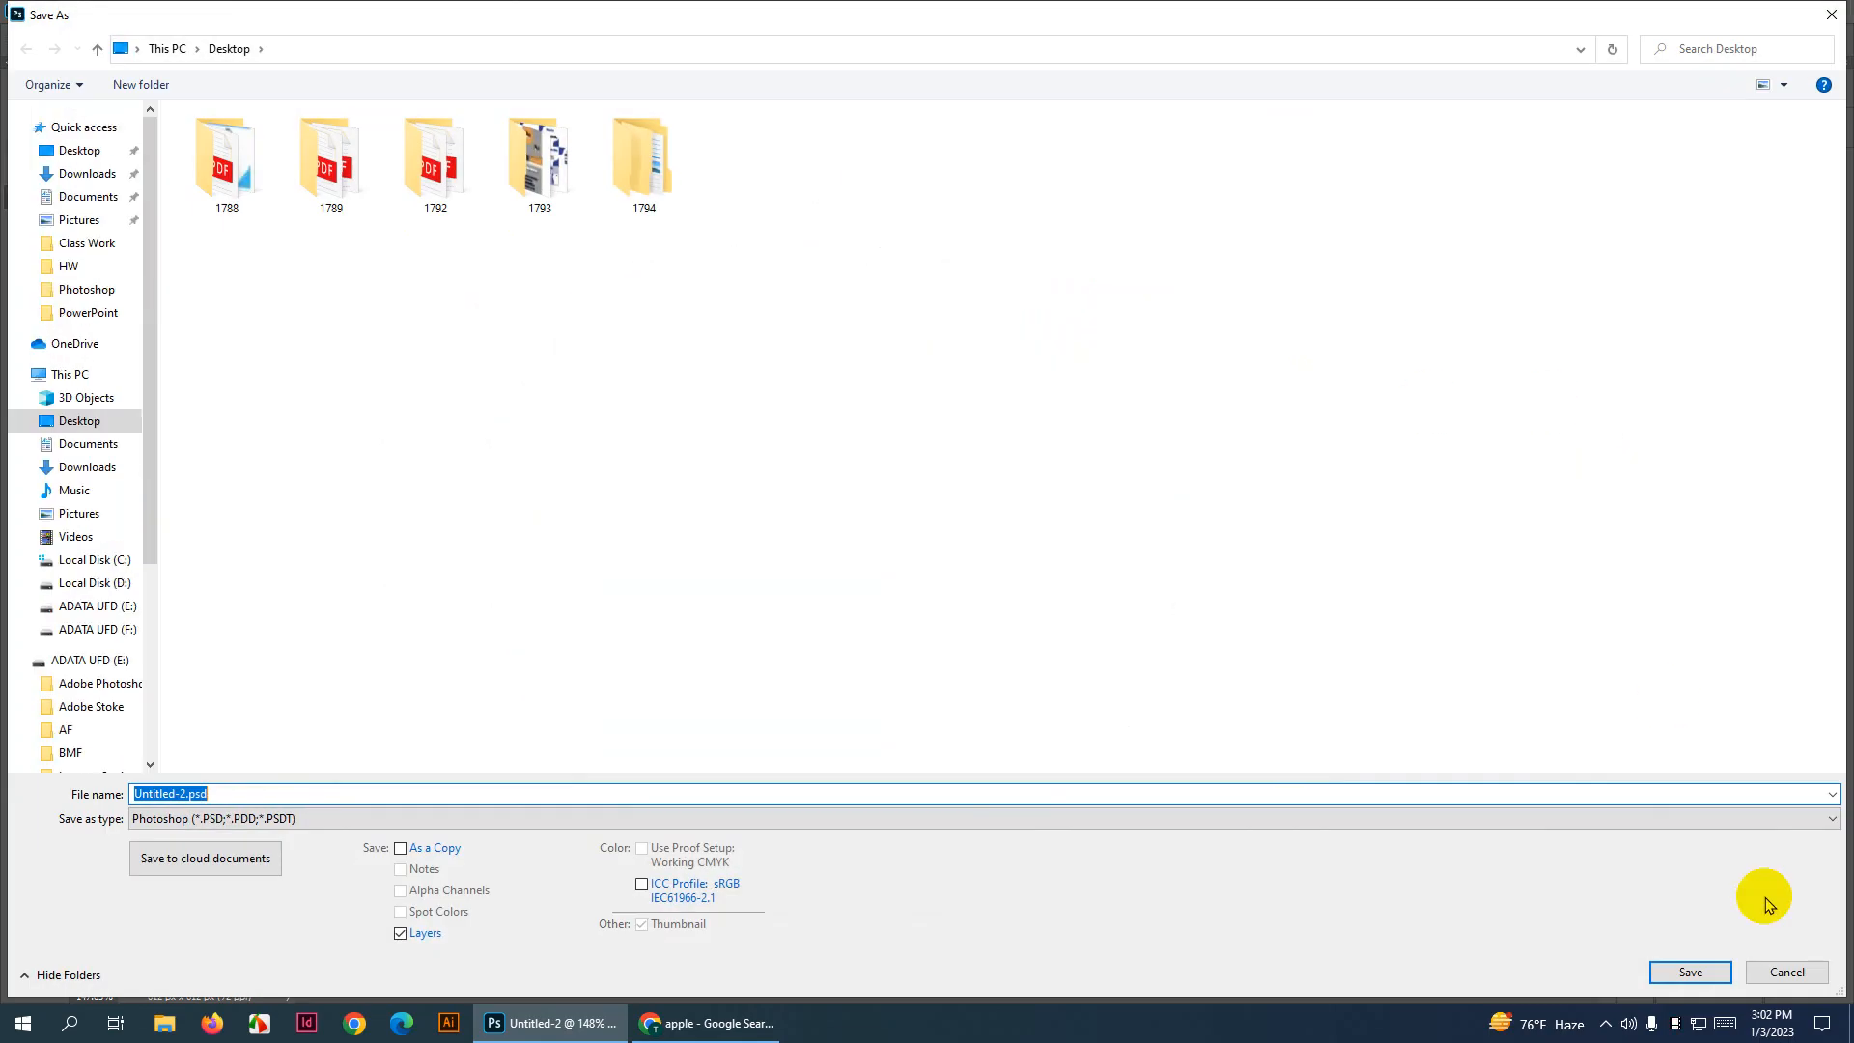
pyautogui.click(1781, 975)
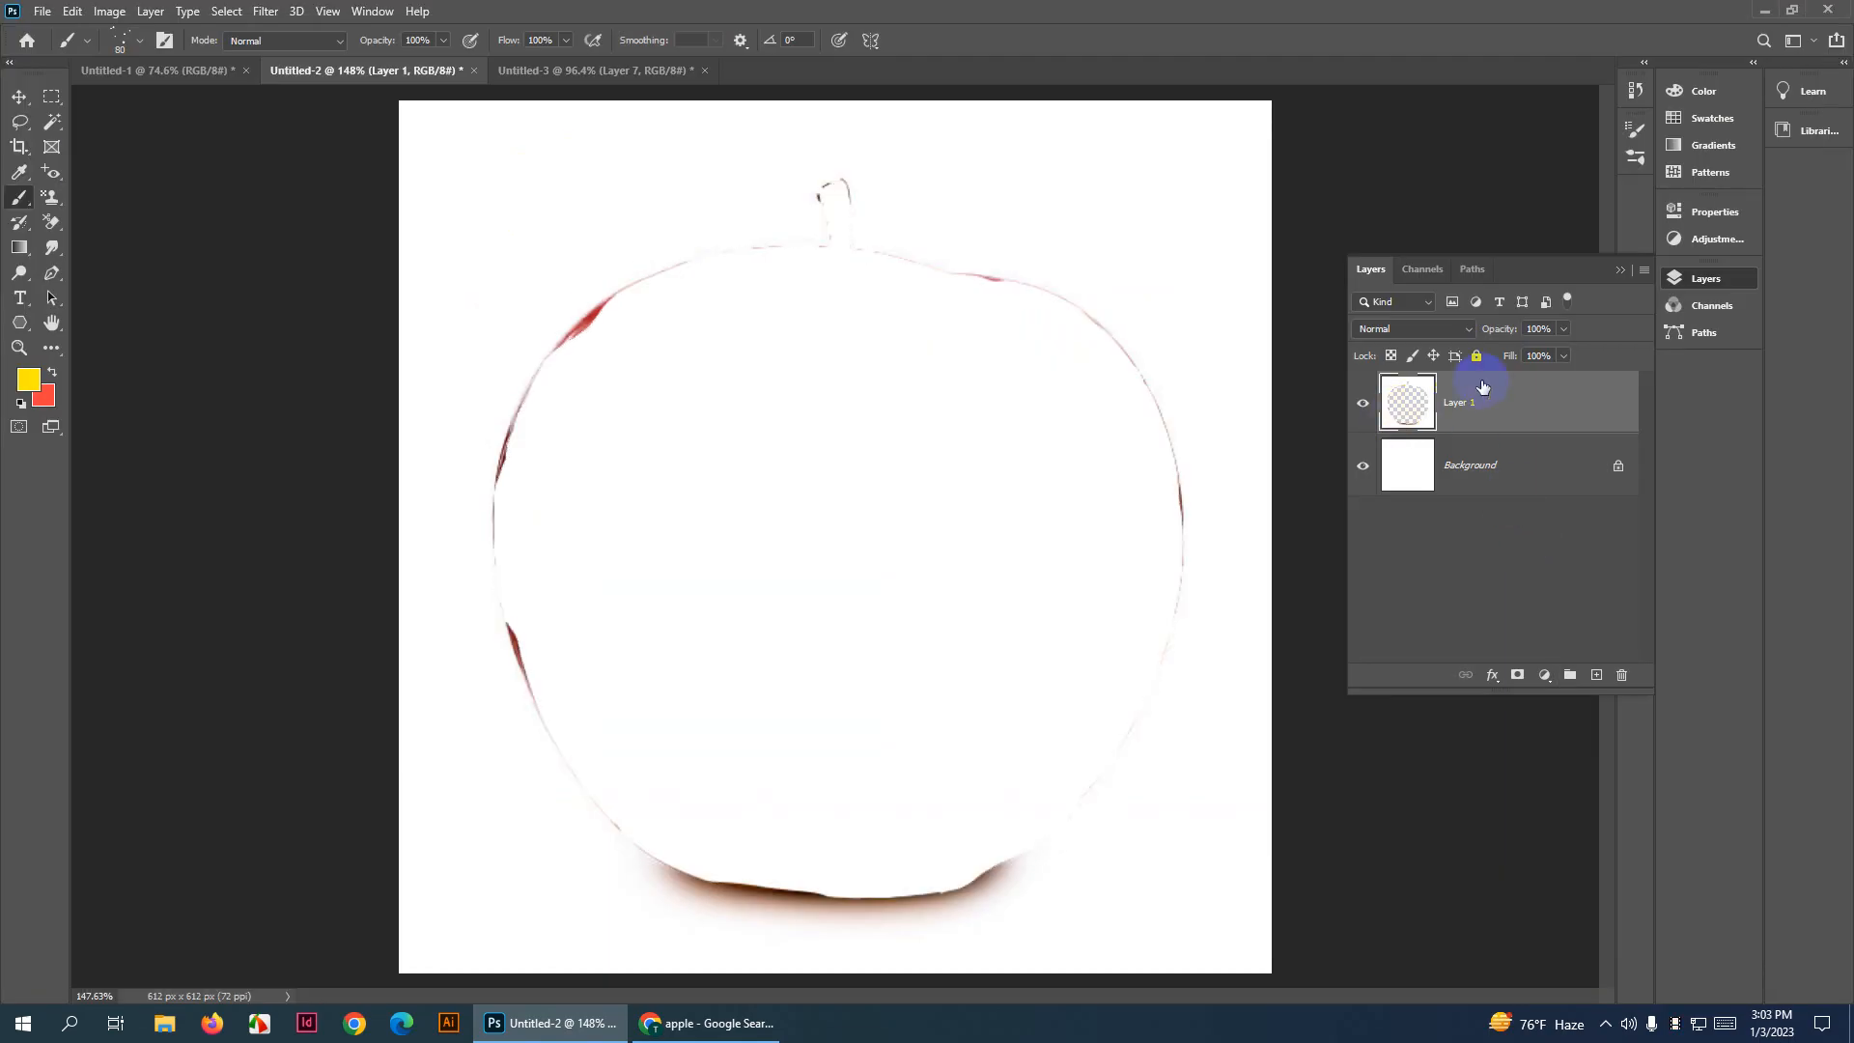
pyautogui.press('Delete')
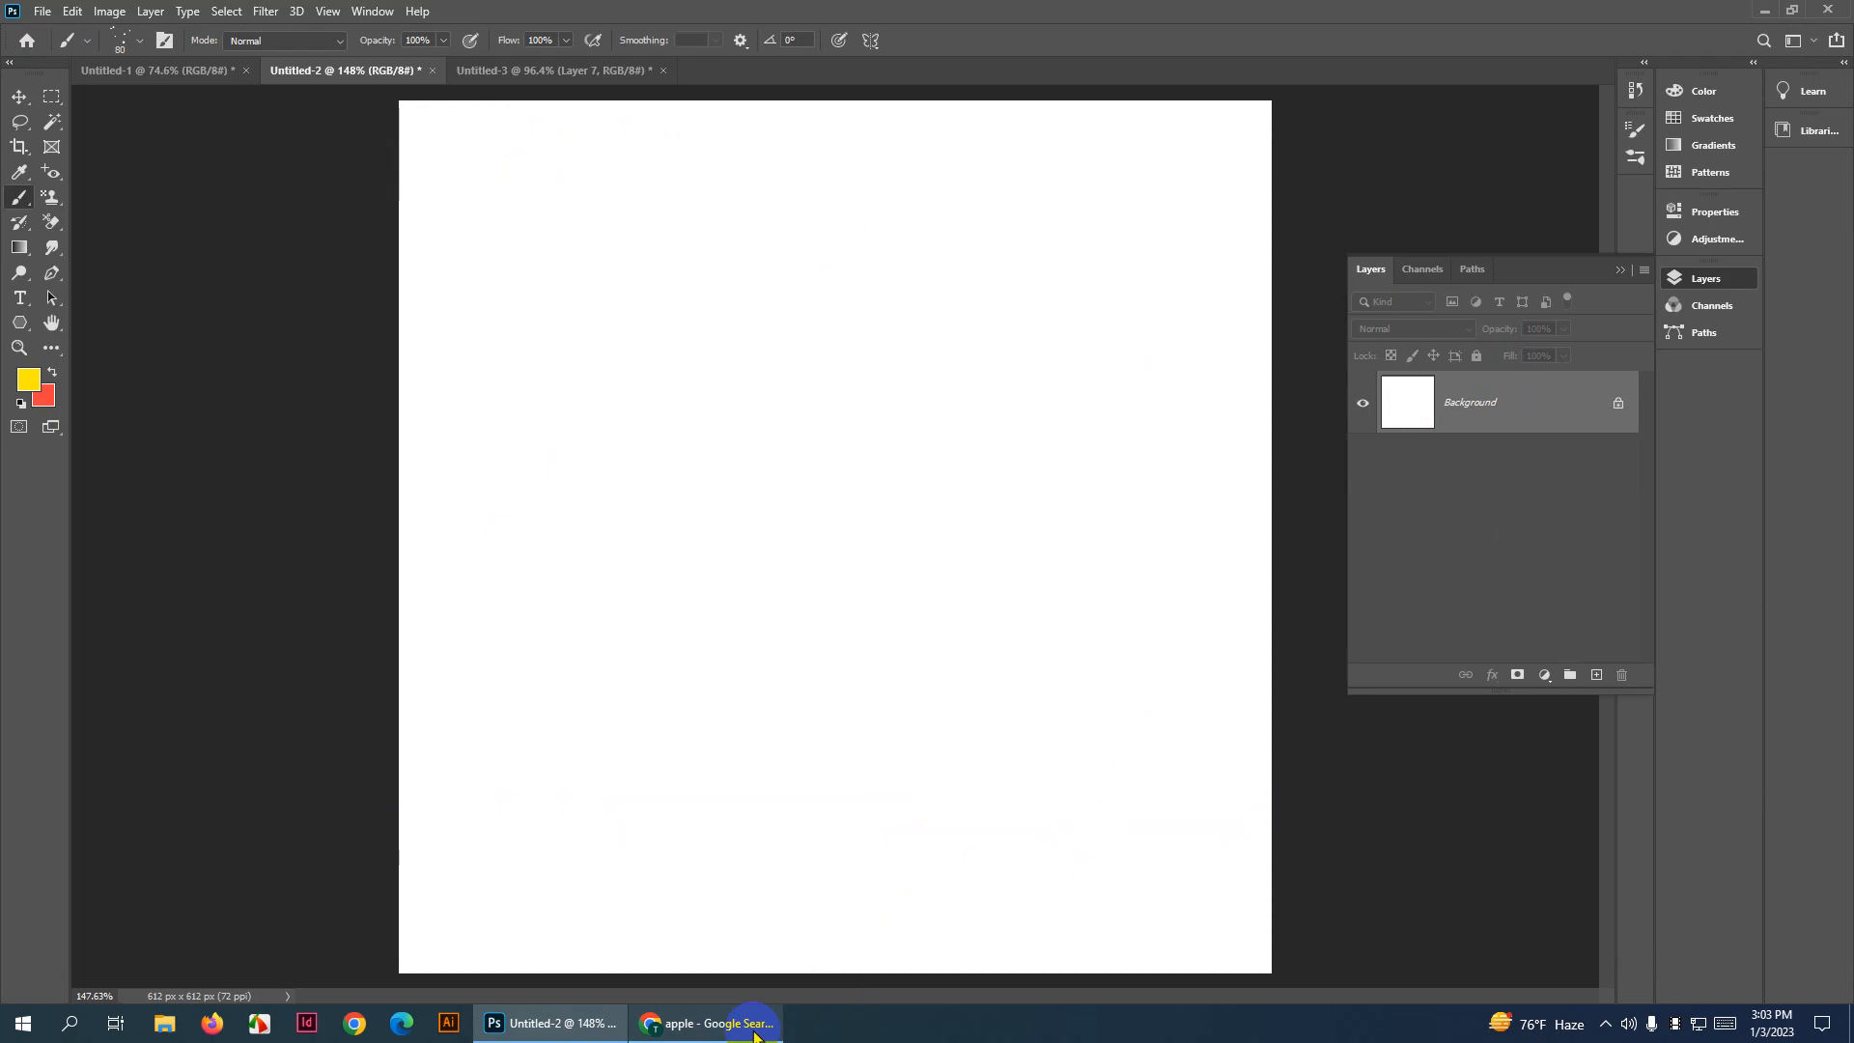
# Copy the Pexels red apple with a leaf from the Google image results in Chrome and paste it into Untitled-2 in Photoshop
pyautogui.click(716, 1022)
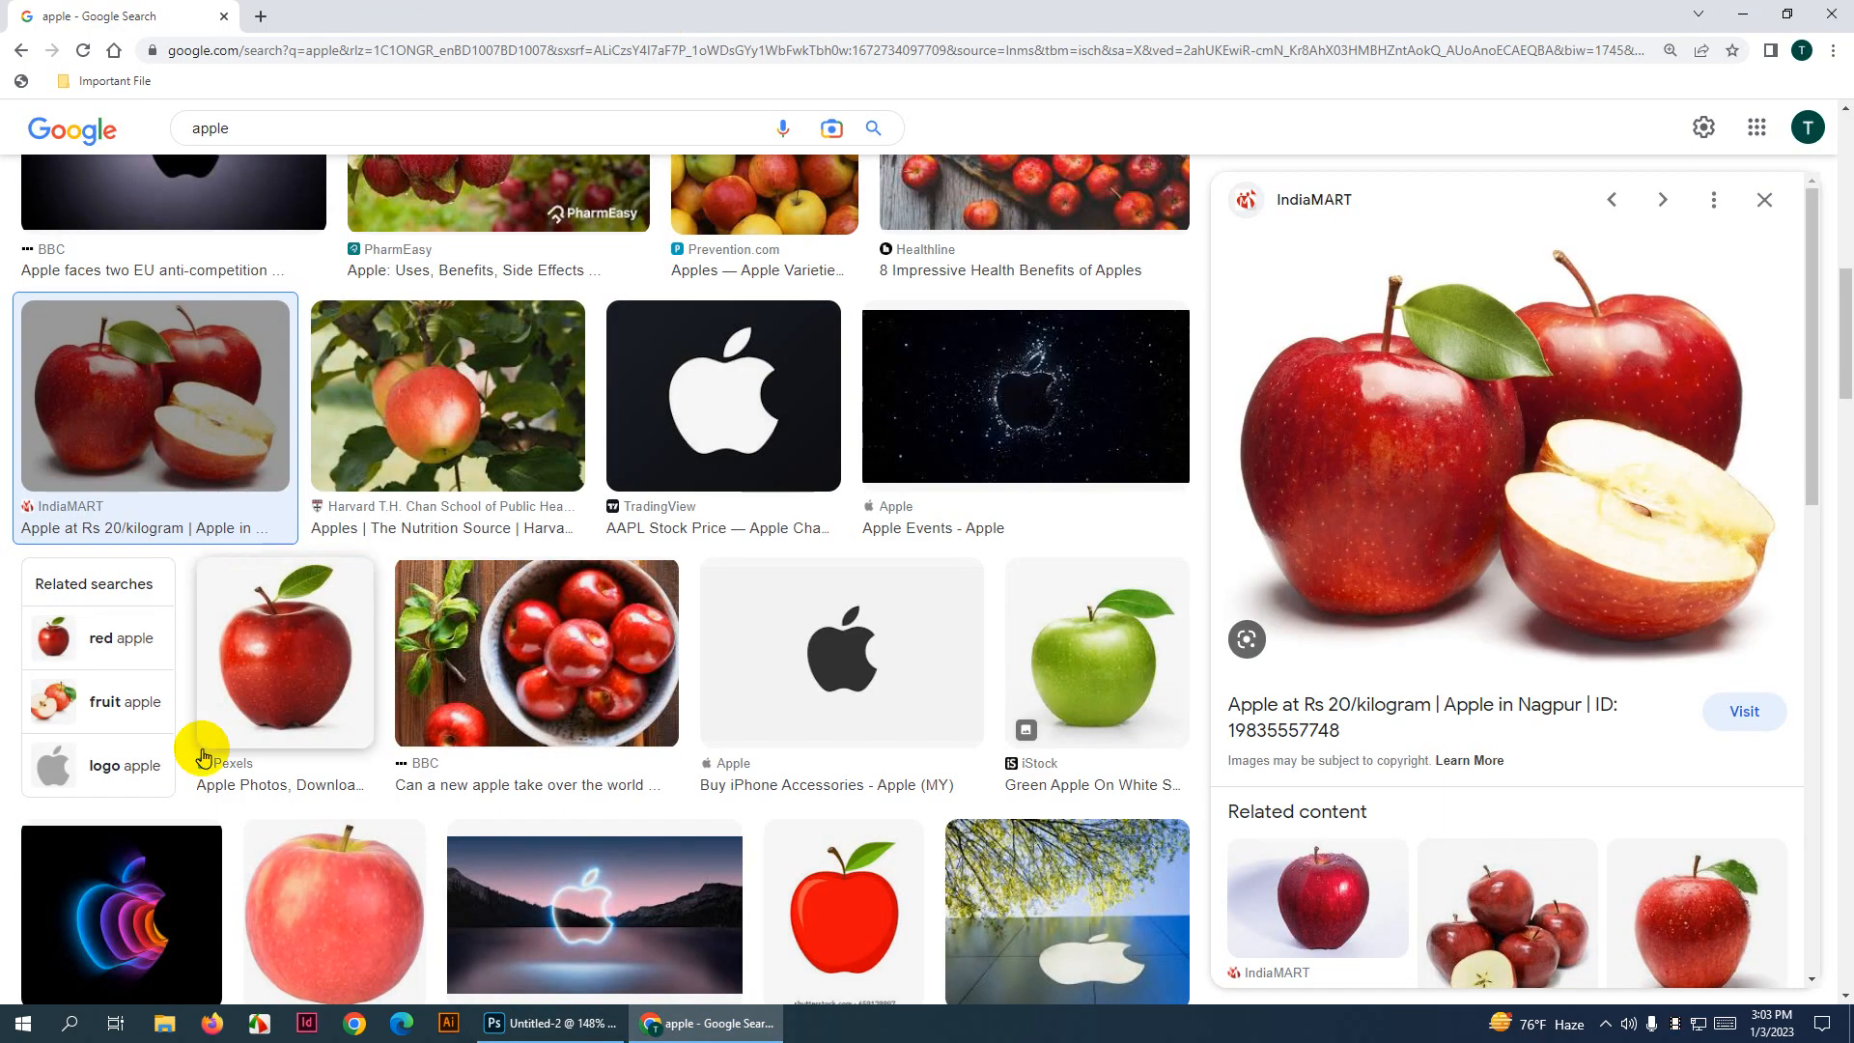
pyautogui.click(274, 599)
pyautogui.rightClick(1518, 452)
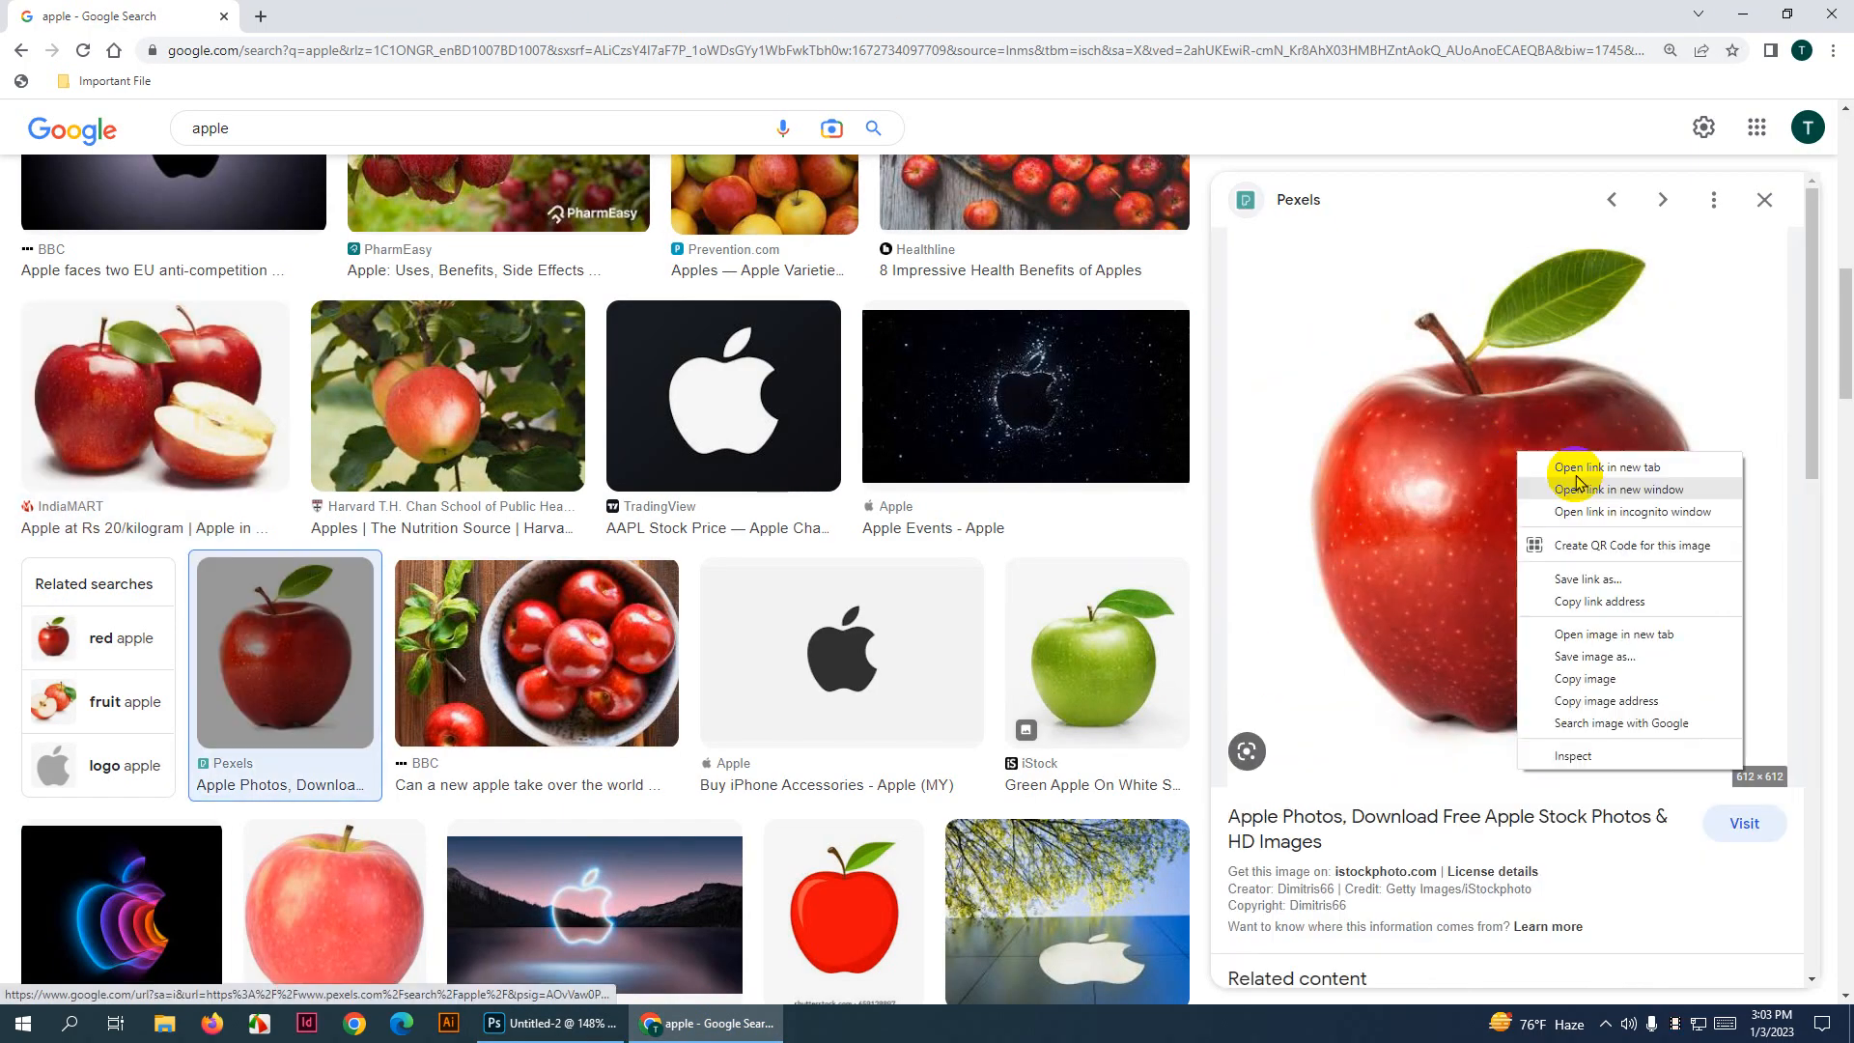
pyautogui.click(1579, 680)
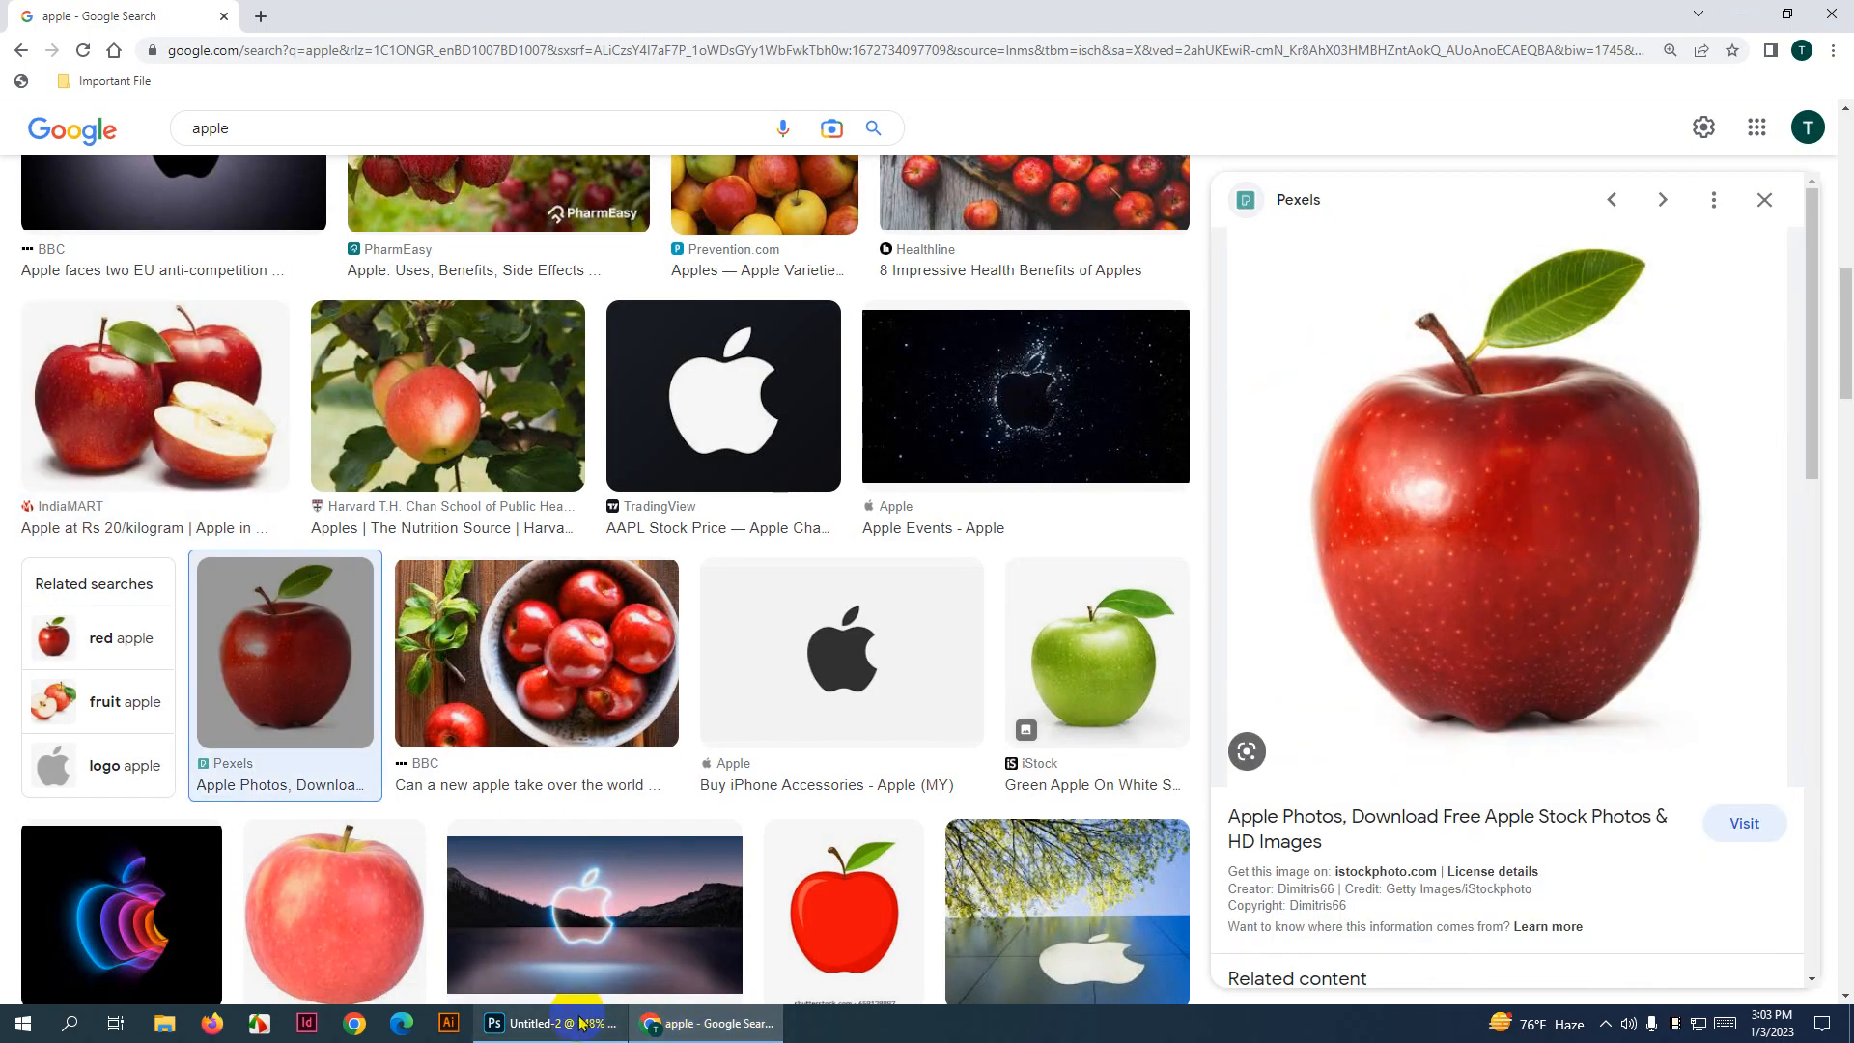
pyautogui.click(551, 1022)
pyautogui.hotkey('ctrl', 'v')
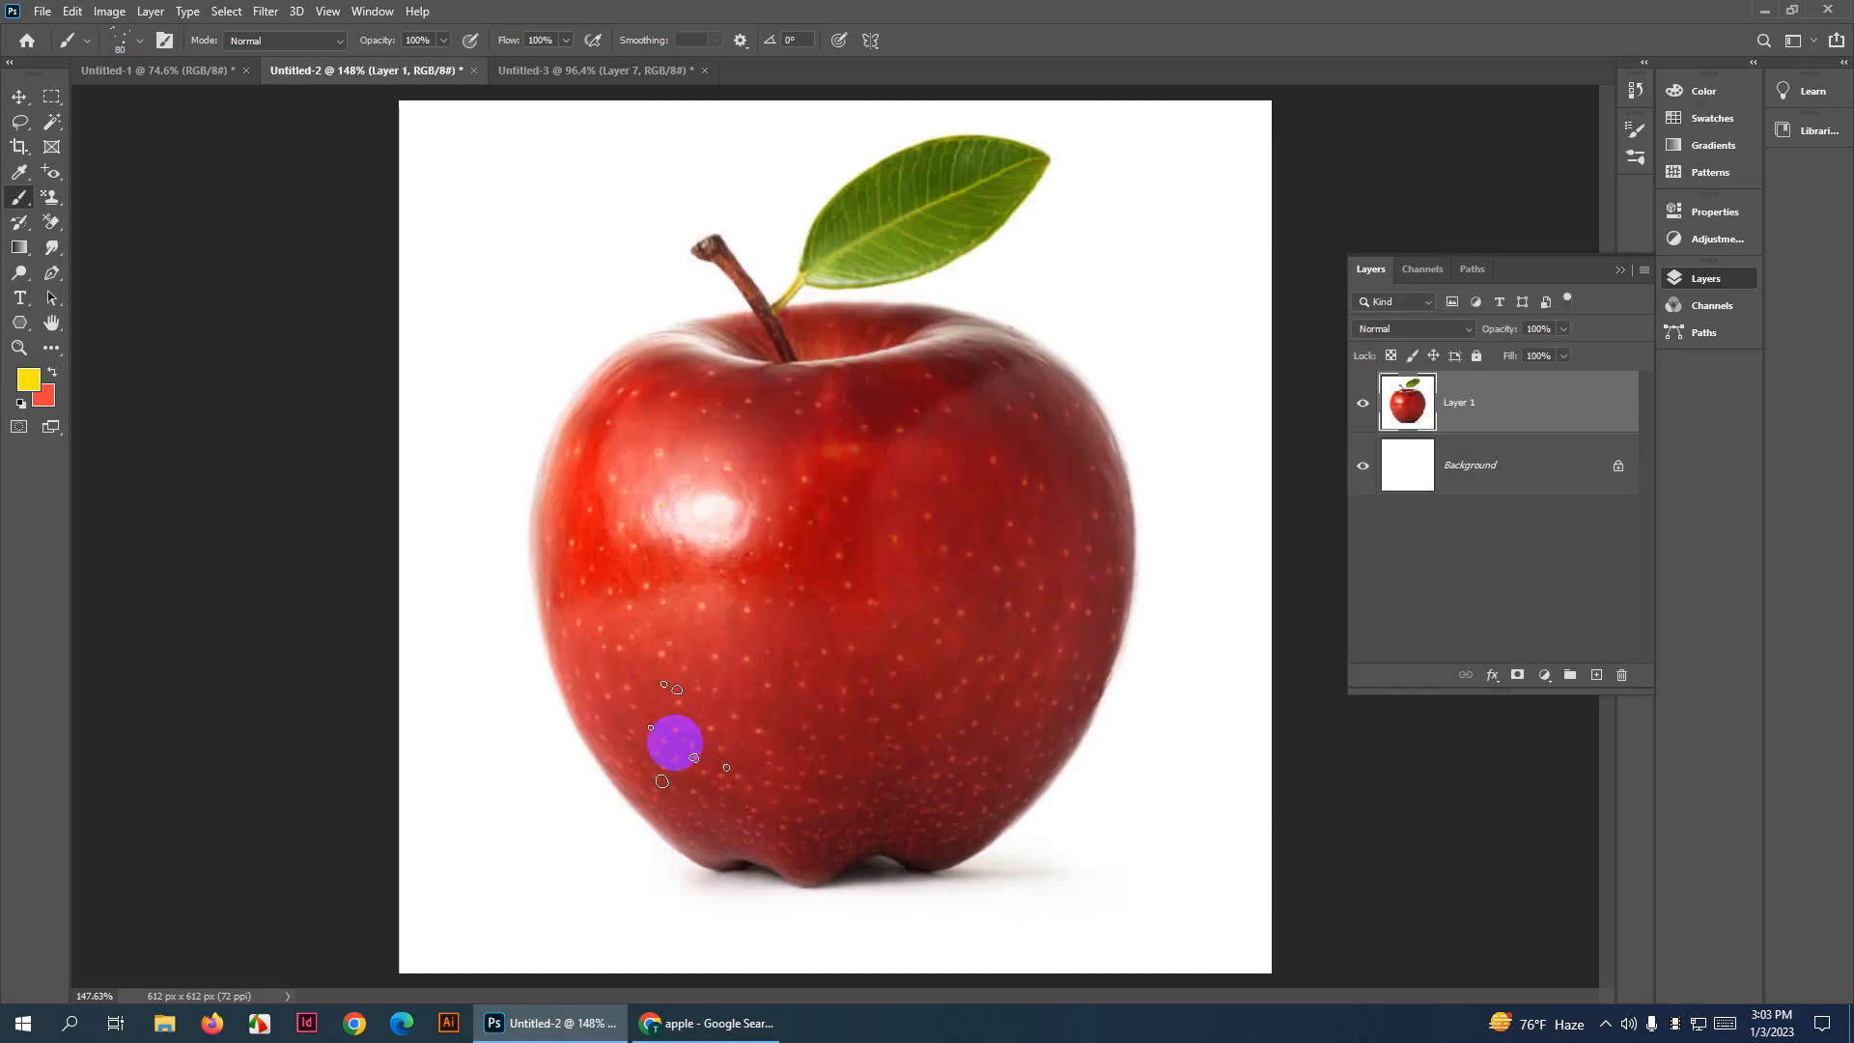
# Select the apple's body with the Quick Selection tool and refine the selection along its scalloped lower edge
pyautogui.rightClick(47, 125)
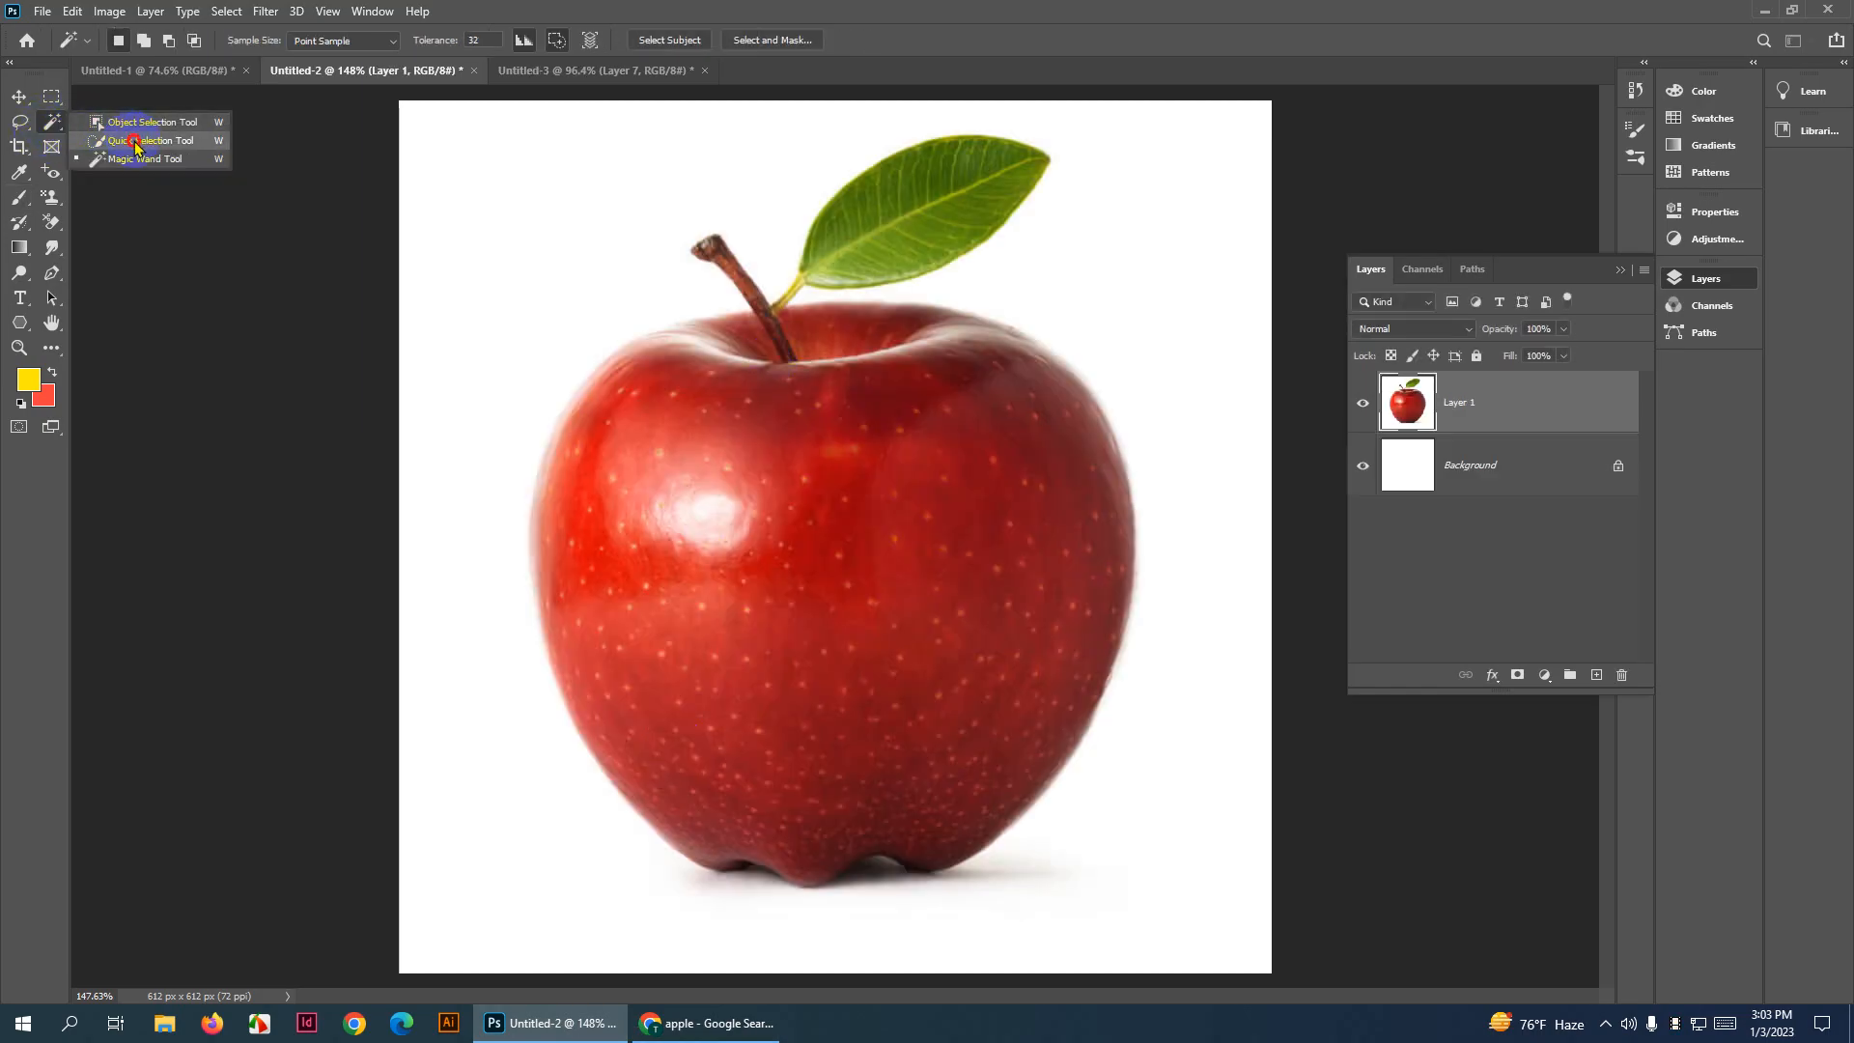
pyautogui.click(107, 140)
pyautogui.moveTo(738, 481)
pyautogui.mouseDown()
pyautogui.moveTo(906, 489)
pyautogui.moveTo(807, 426)
pyautogui.moveTo(695, 414)
pyautogui.moveTo(630, 550)
pyautogui.moveTo(848, 573)
pyautogui.mouseUp()
pyautogui.scroll(5, 927, 381)
pyautogui.moveTo(952, 625); pyautogui.dragTo(946, 147)
pyautogui.moveTo(893, 635); pyautogui.dragTo(782, 620)
pyautogui.scroll(5, 842, 782)
pyautogui.moveTo(836, 706)
pyautogui.mouseDown()
pyautogui.moveTo(844, 664)
pyautogui.moveTo(779, 701)
pyautogui.moveTo(976, 715)
pyautogui.moveTo(993, 697)
pyautogui.moveTo(759, 707)
pyautogui.mouseUp()
pyautogui.moveTo(538, 704)
pyautogui.mouseDown()
pyautogui.moveTo(467, 683)
pyautogui.moveTo(500, 681)
pyautogui.mouseUp()
pyautogui.scroll(-5, 778, 753)
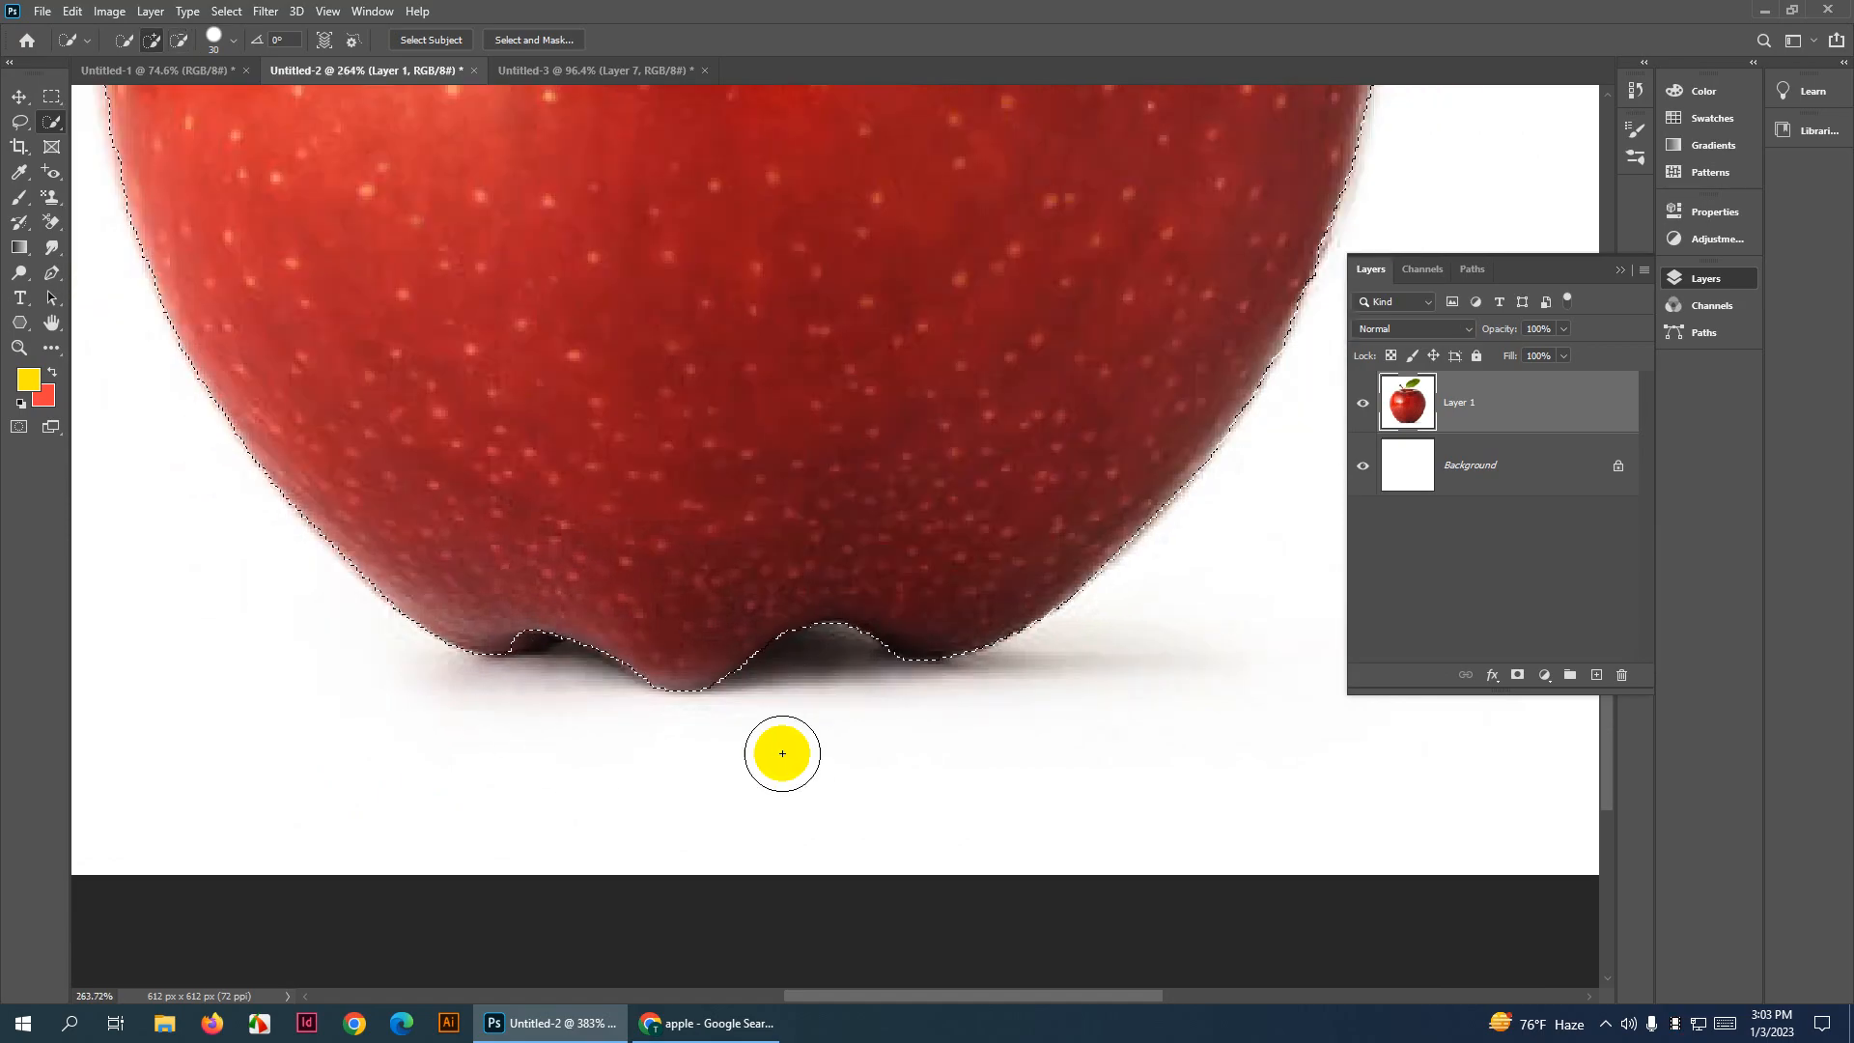
# Add the leaf and stem to the Quick Selection and refine the selection around the apple's upper edge
pyautogui.scroll(5, 820, 821)
pyautogui.scroll(4, 733, 526)
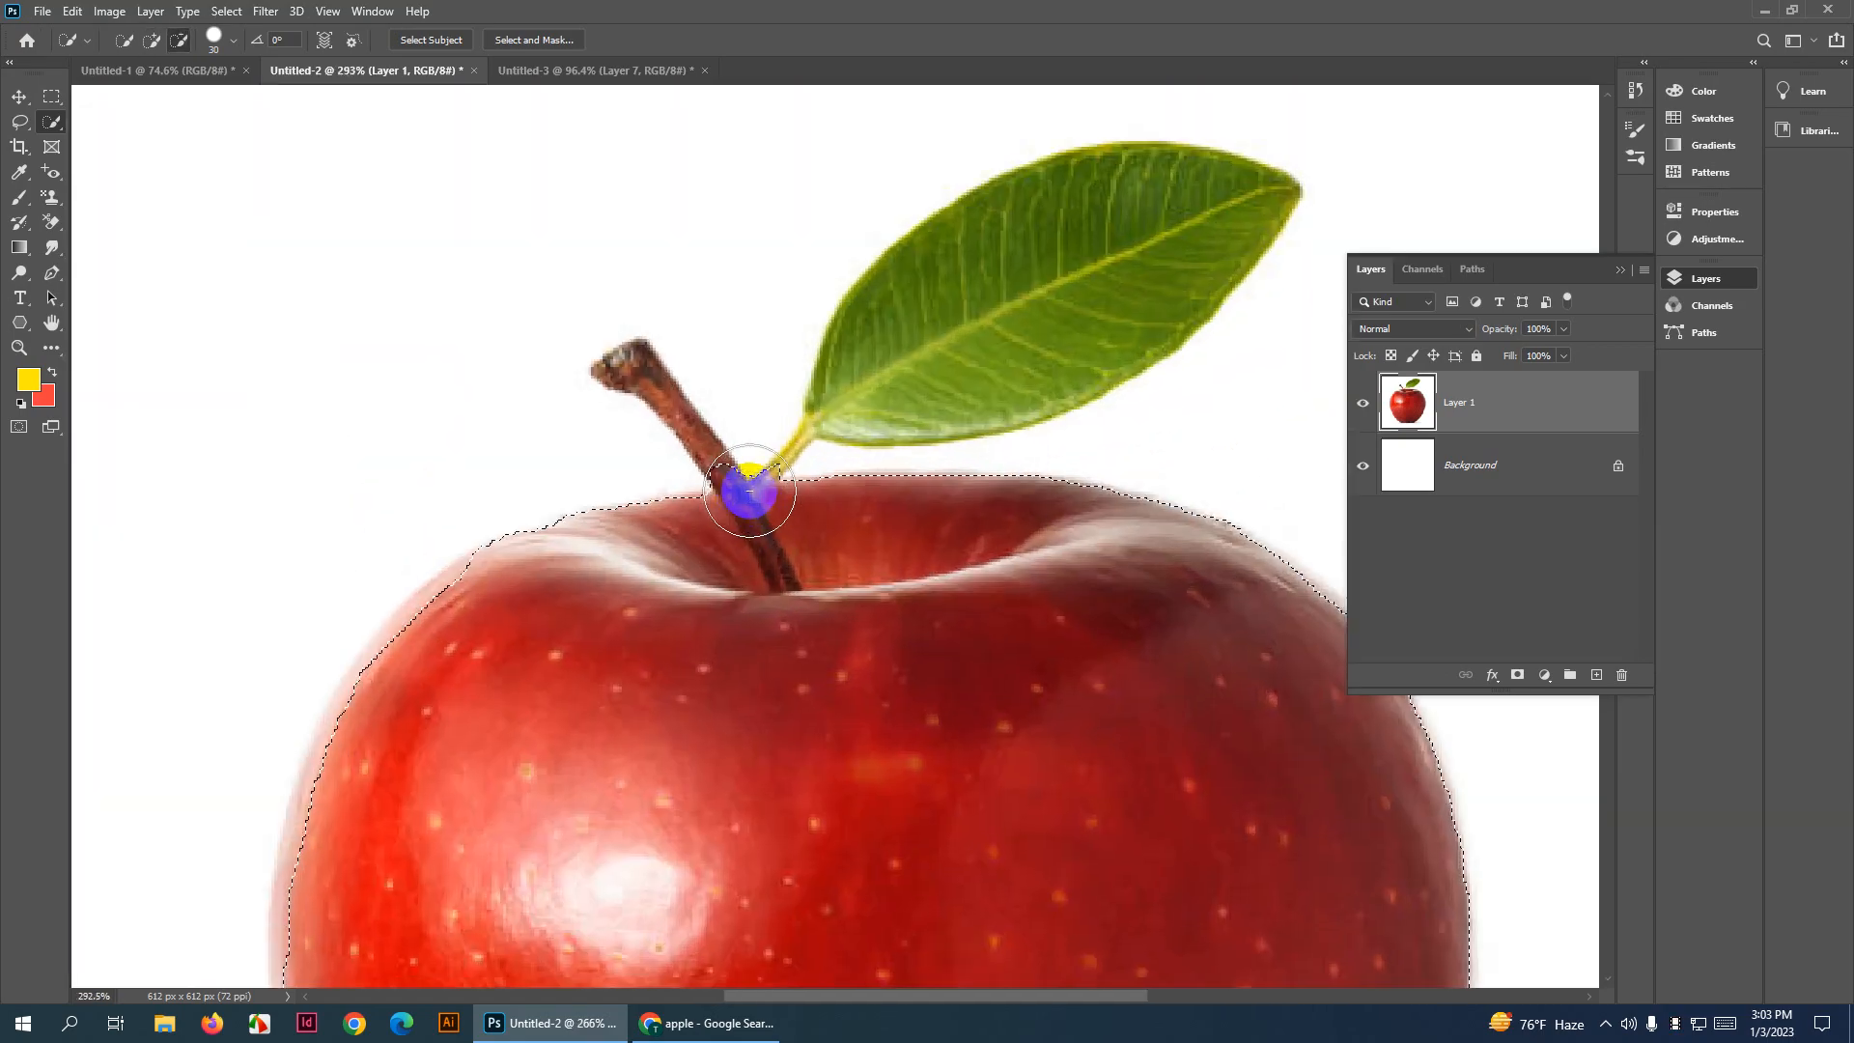
pyautogui.moveTo(718, 555); pyautogui.dragTo(658, 626)
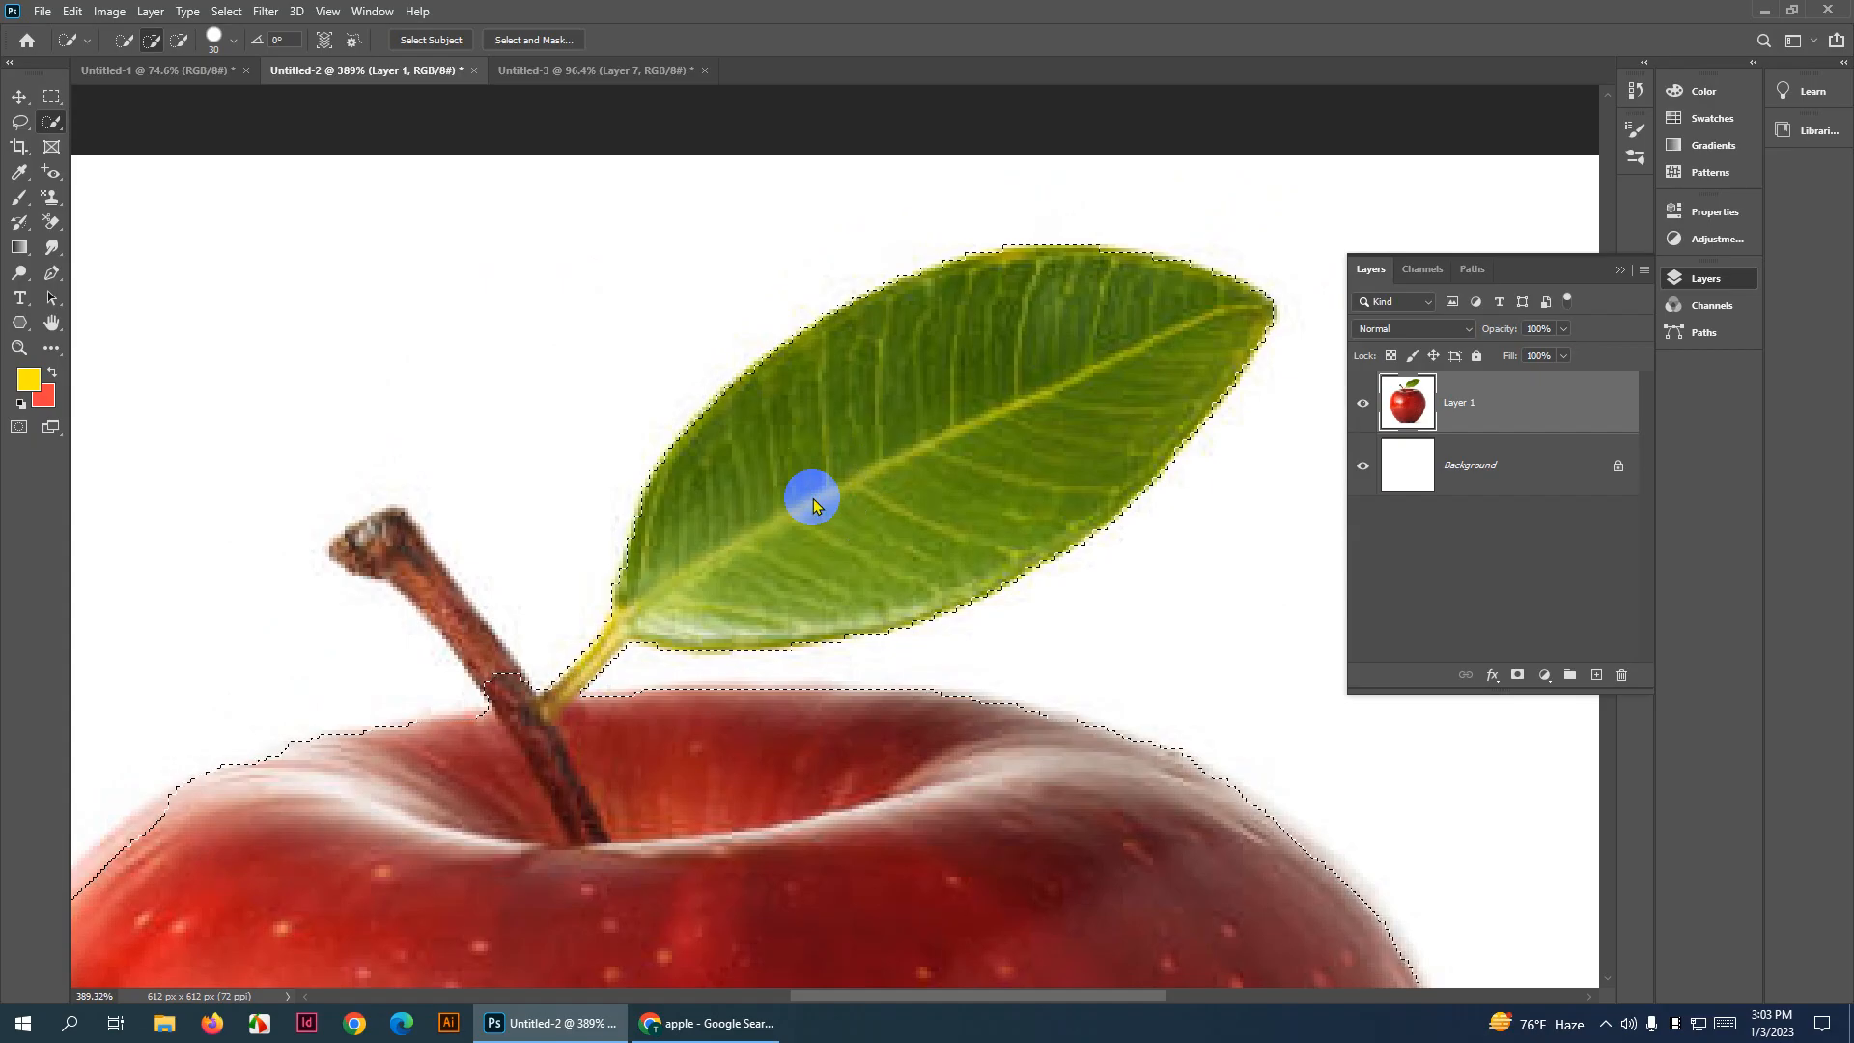
pyautogui.scroll(4, 615, 599)
pyautogui.moveTo(613, 606); pyautogui.dragTo(547, 609)
pyautogui.scroll(2, 543, 615)
pyautogui.moveTo(413, 683)
pyautogui.mouseDown()
pyautogui.moveTo(431, 704)
pyautogui.moveTo(245, 487)
pyautogui.mouseUp()
pyautogui.scroll(-17, 425, 641)
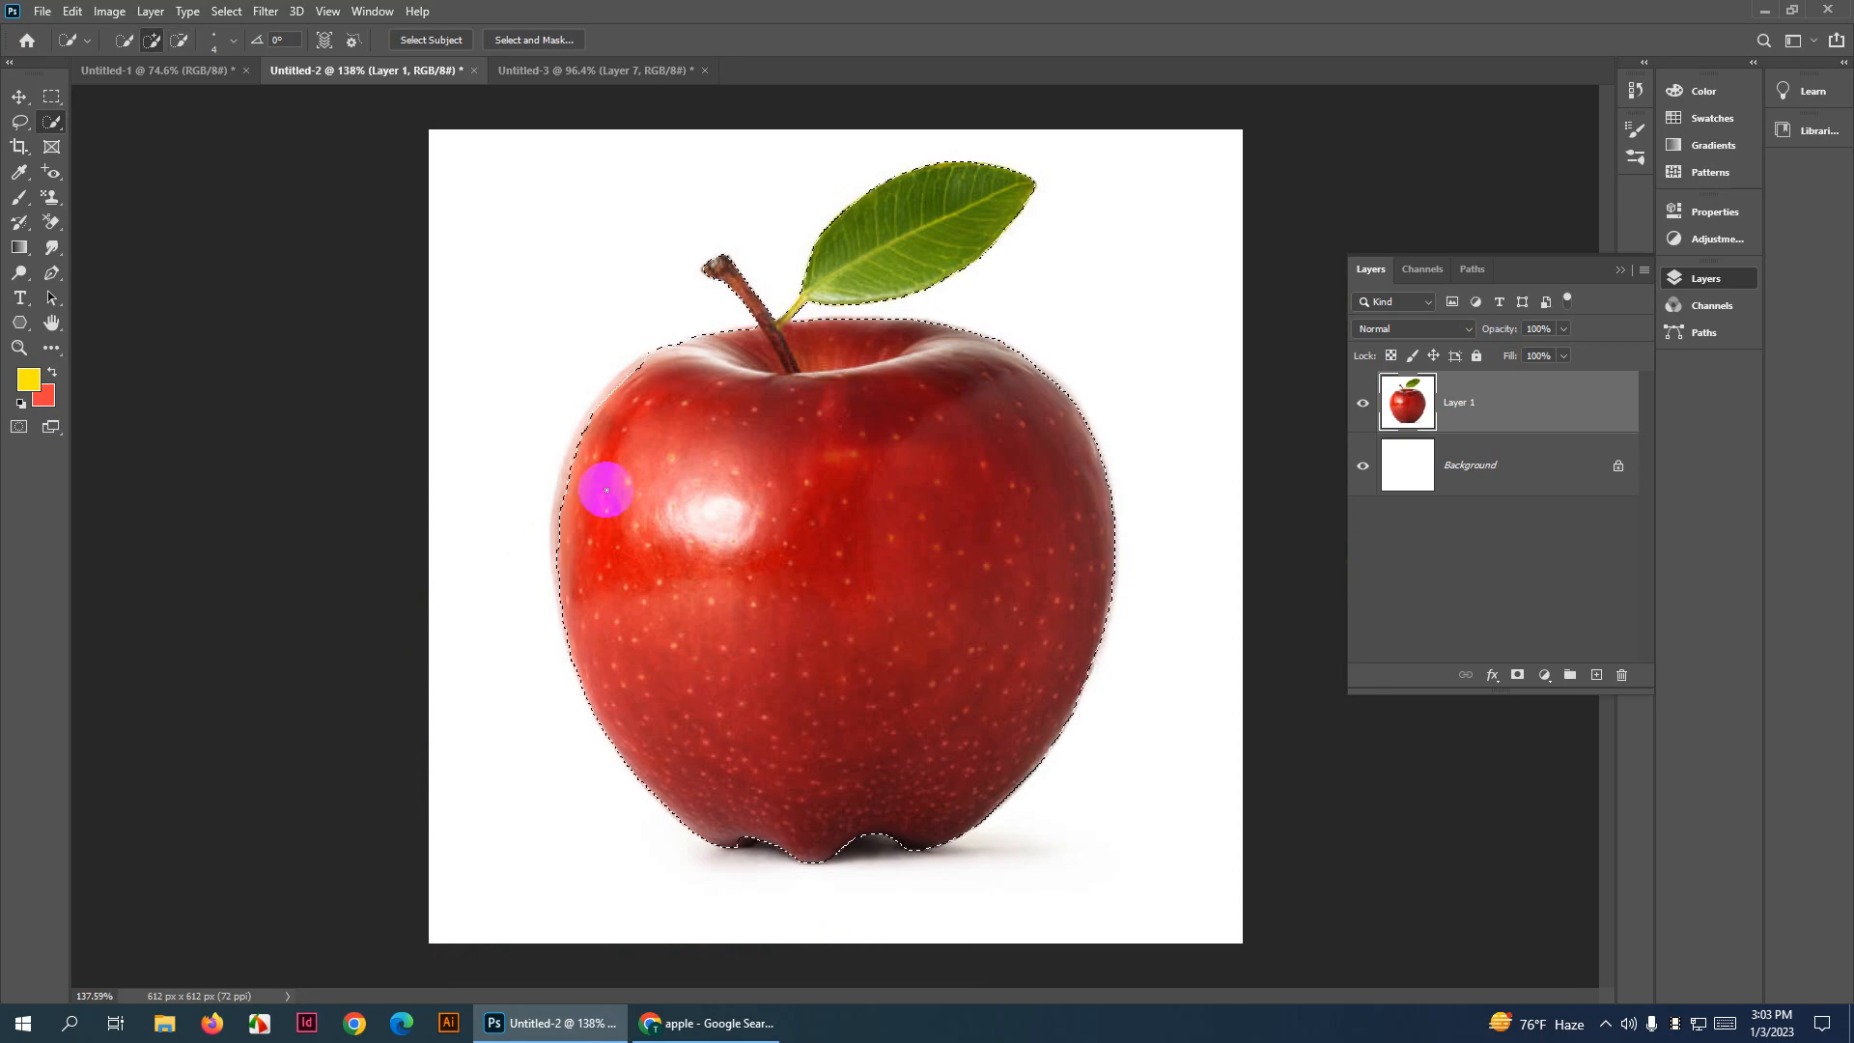
pyautogui.click(620, 383)
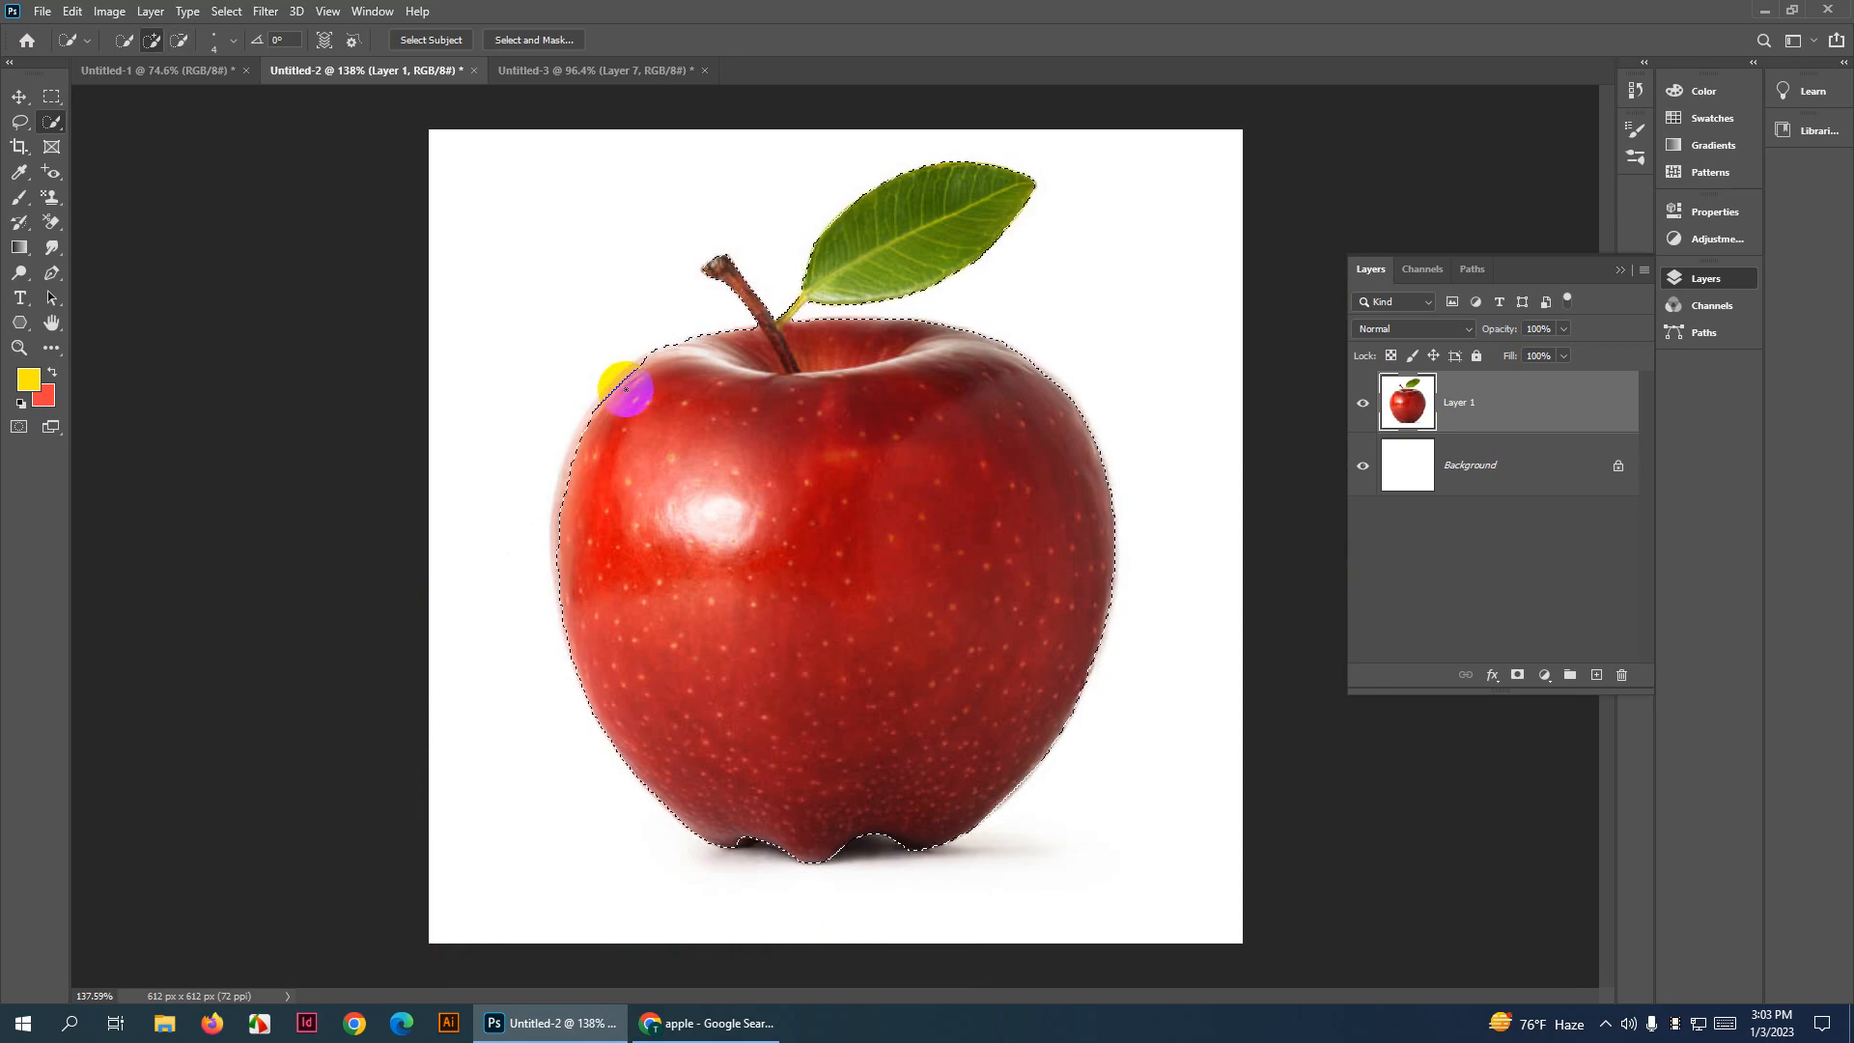
# Define a brush preset from the selected apple and name it Apple
pyautogui.click(71, 12)
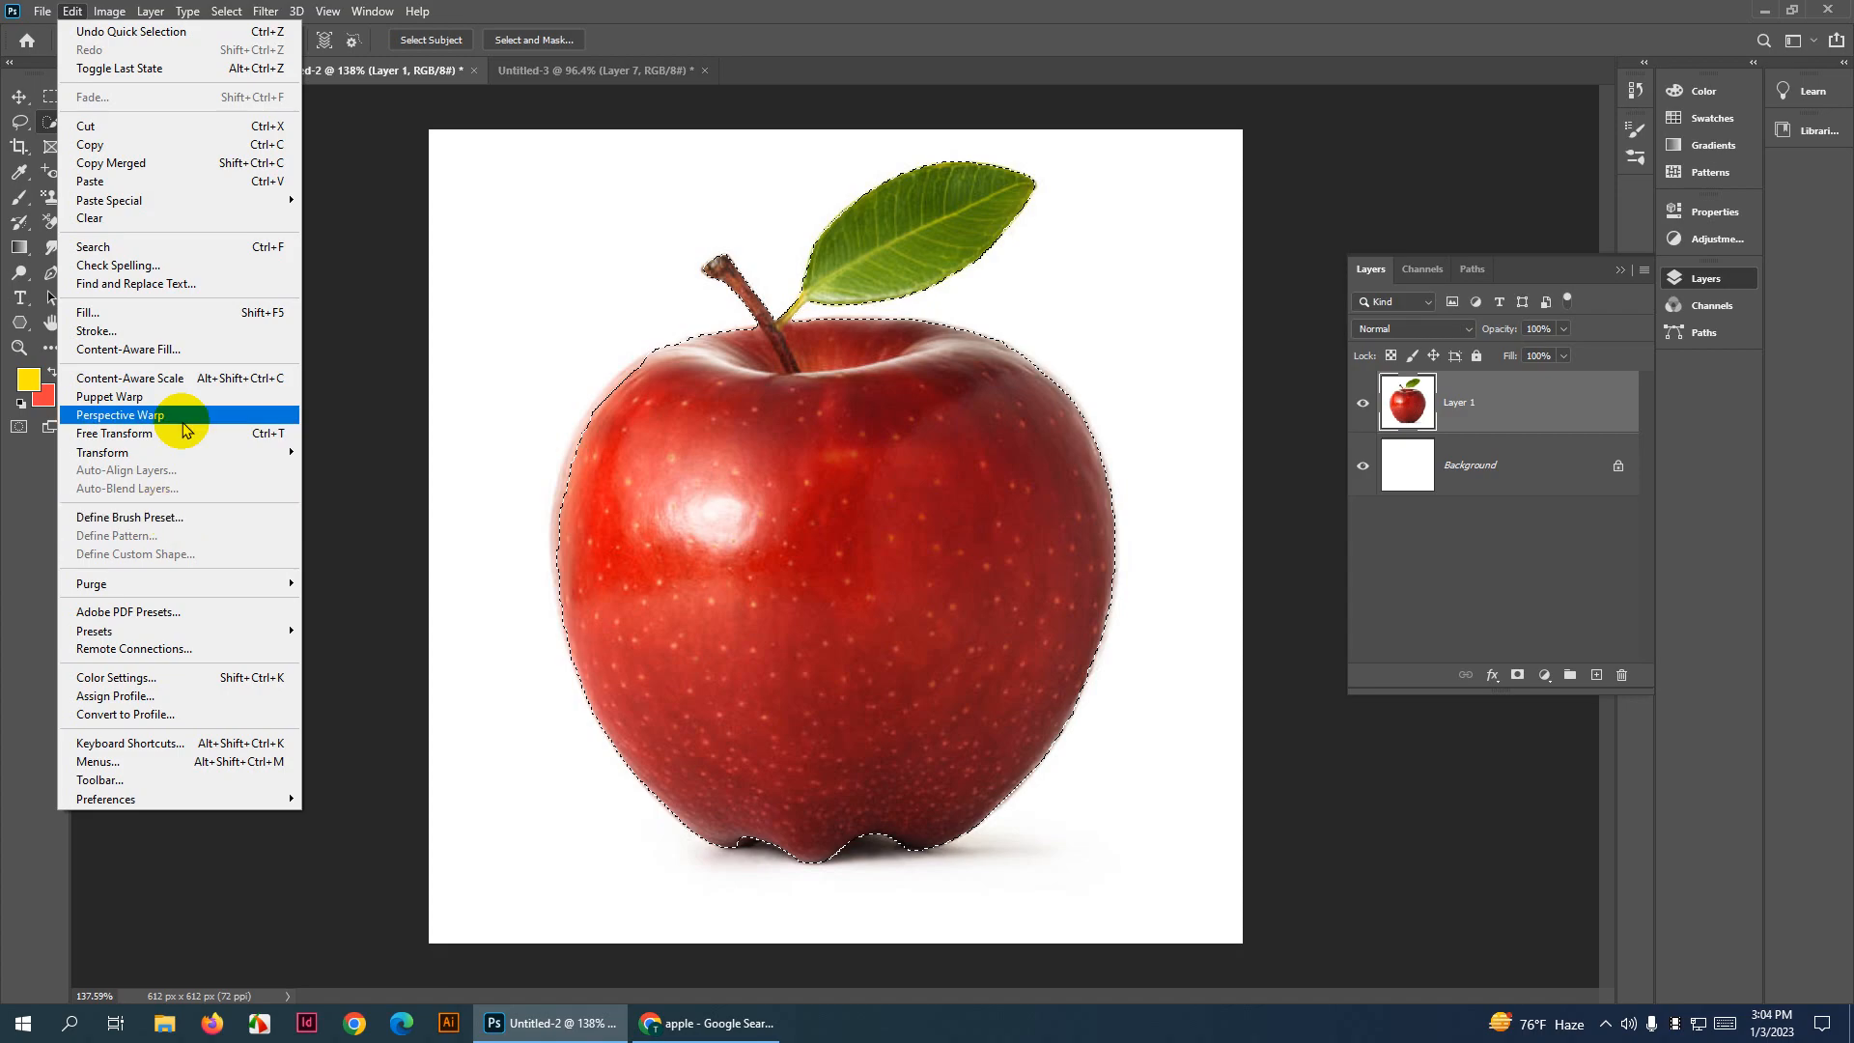
pyautogui.moveTo(94, 7)
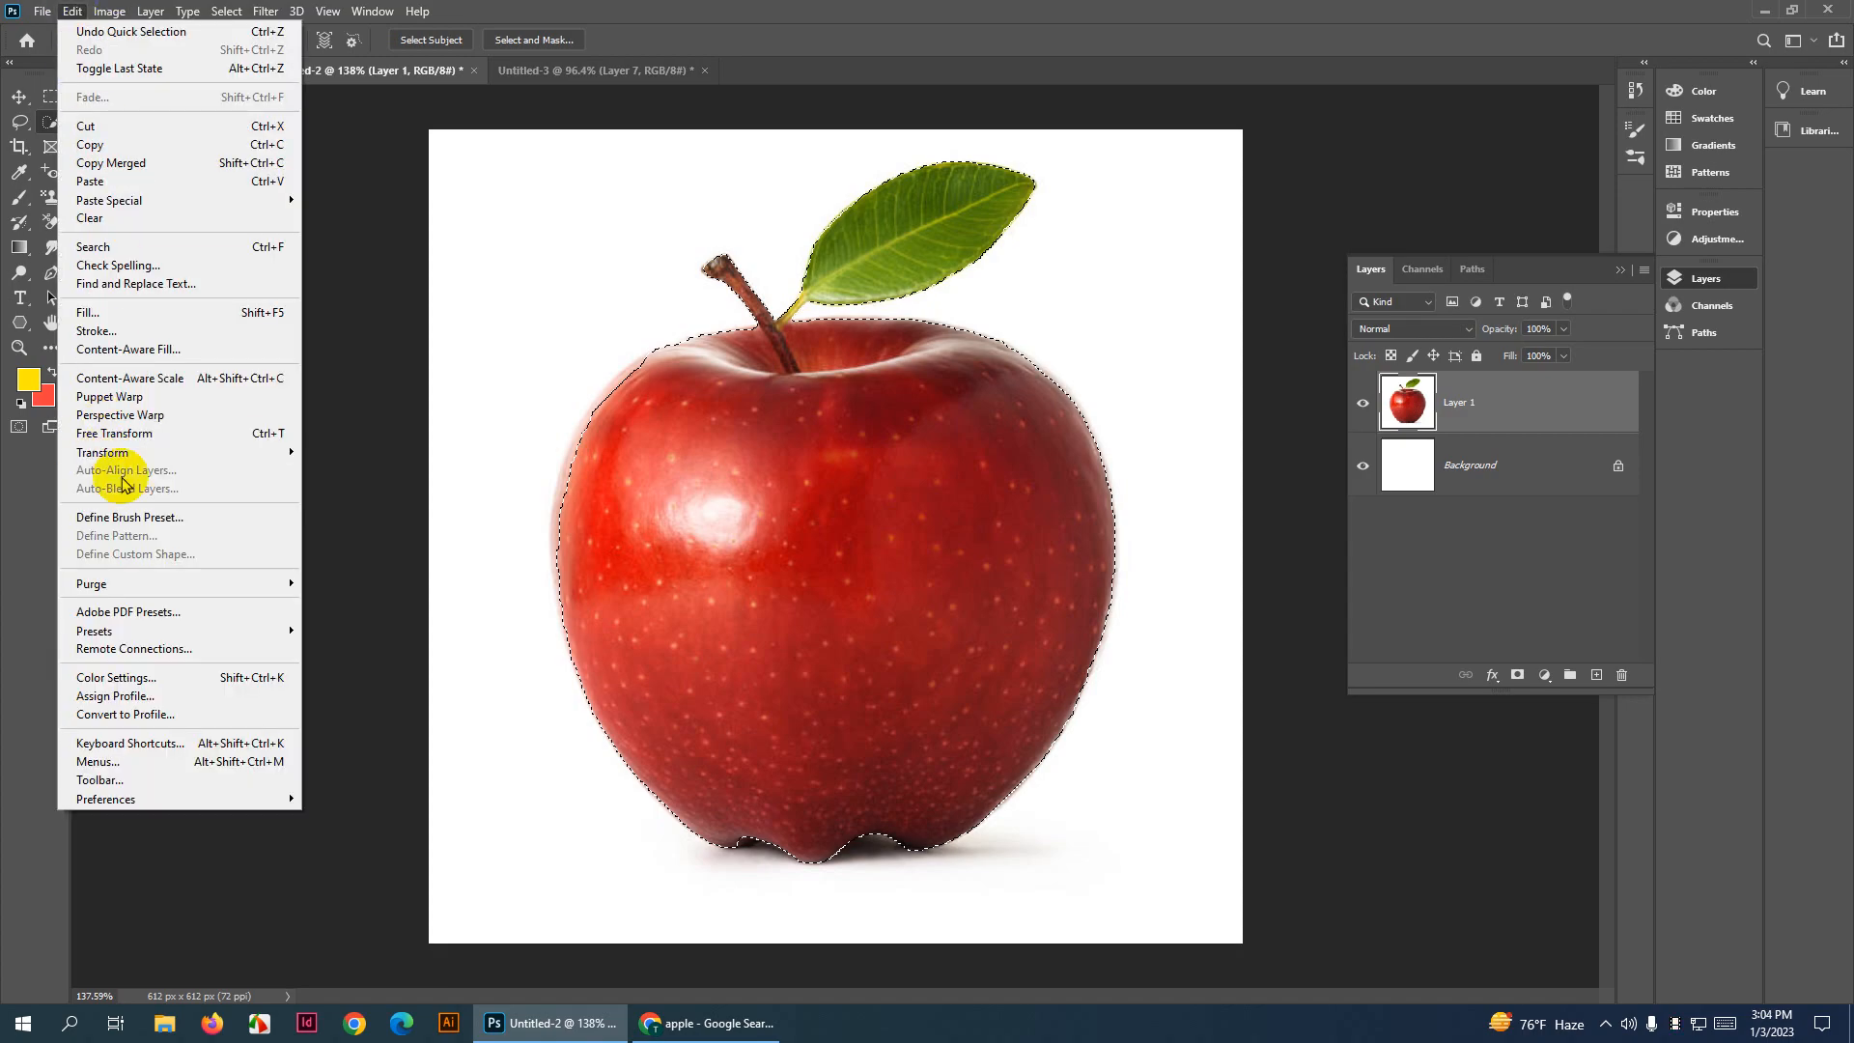
pyautogui.click(183, 516)
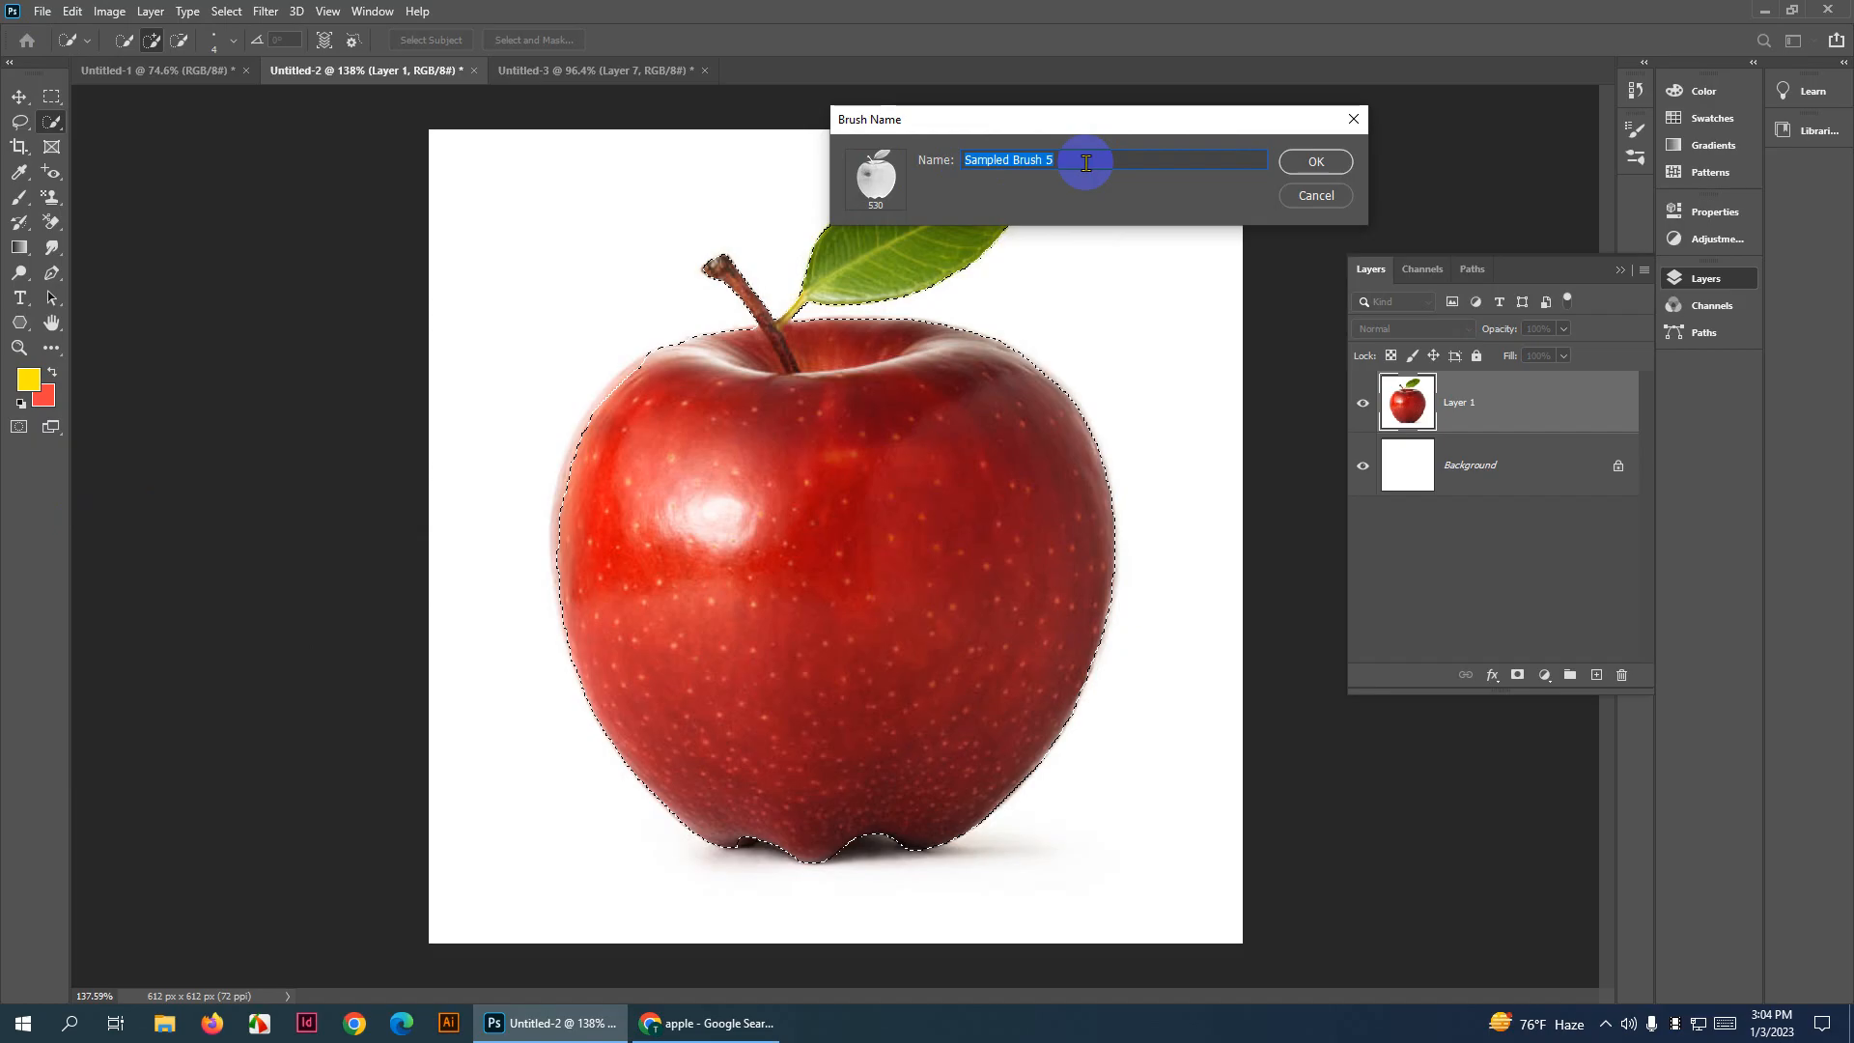
pyautogui.write('Apple')
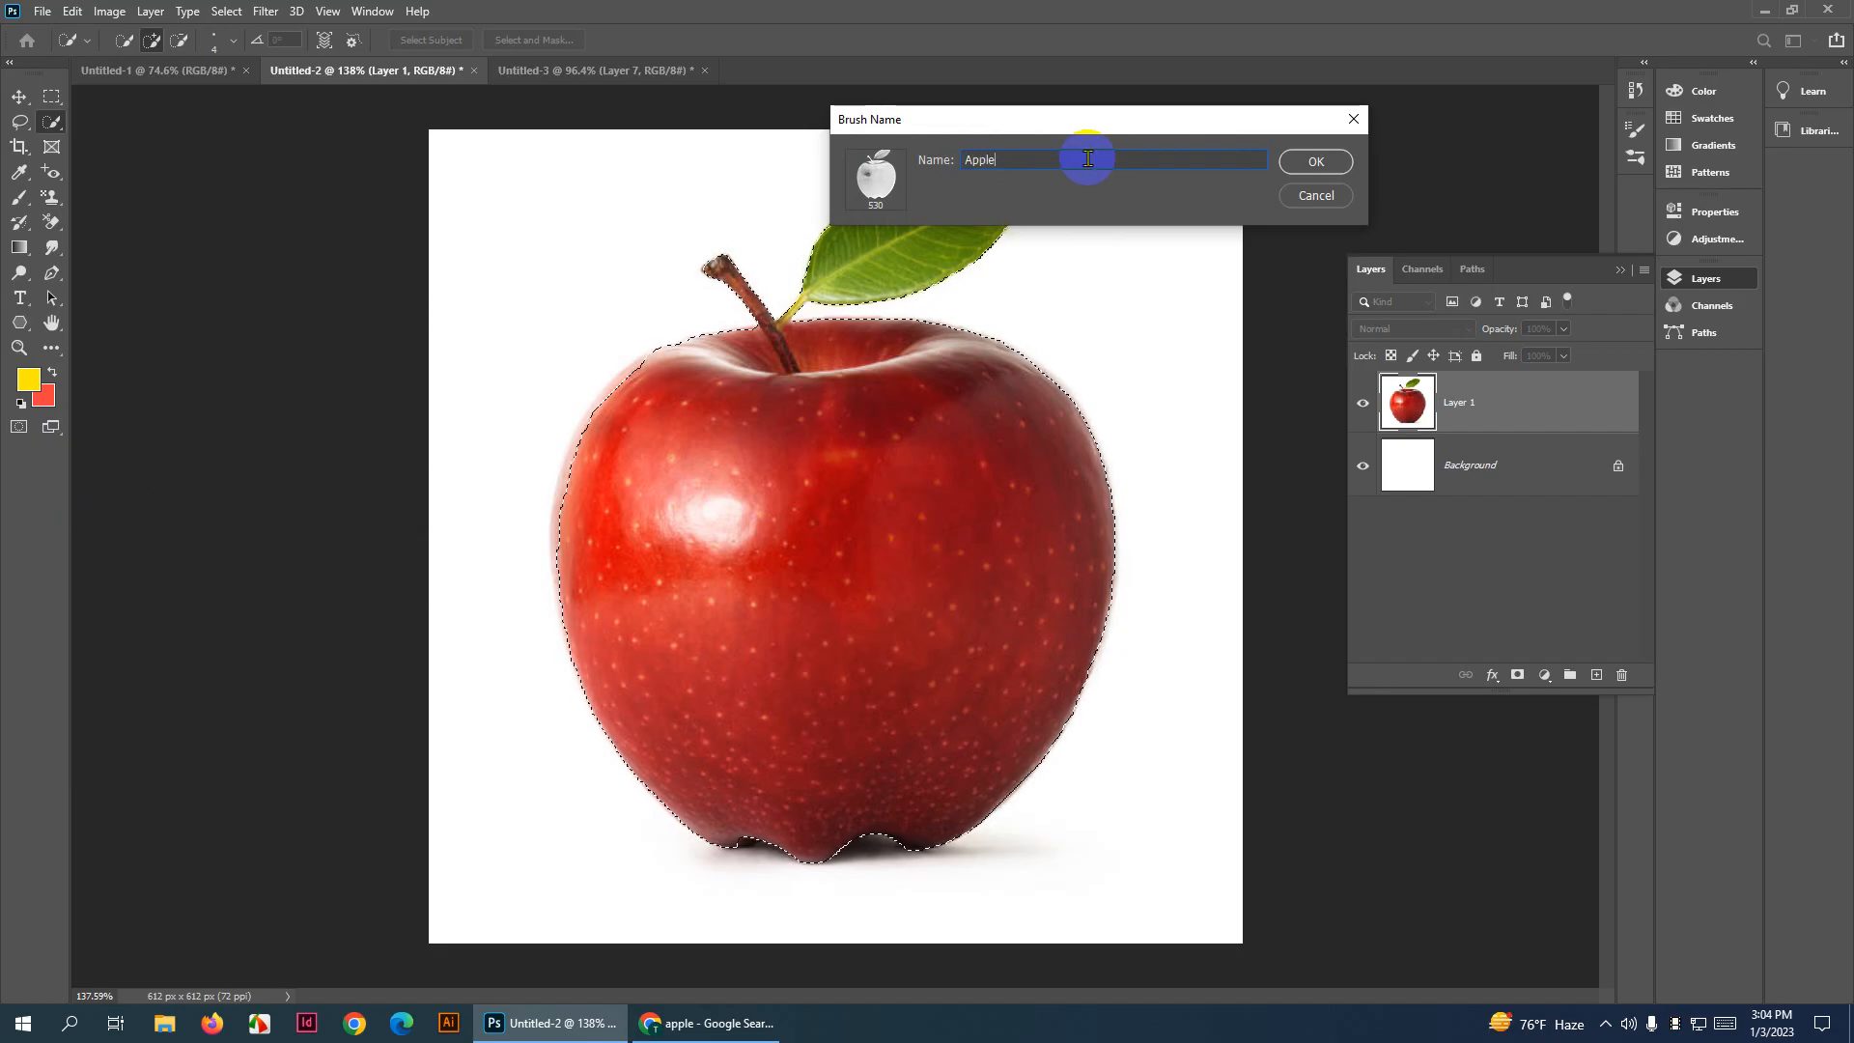
pyautogui.press('Return')
# Deselect the apple and delete its layer to leave only the white Background
pyautogui.press('b')
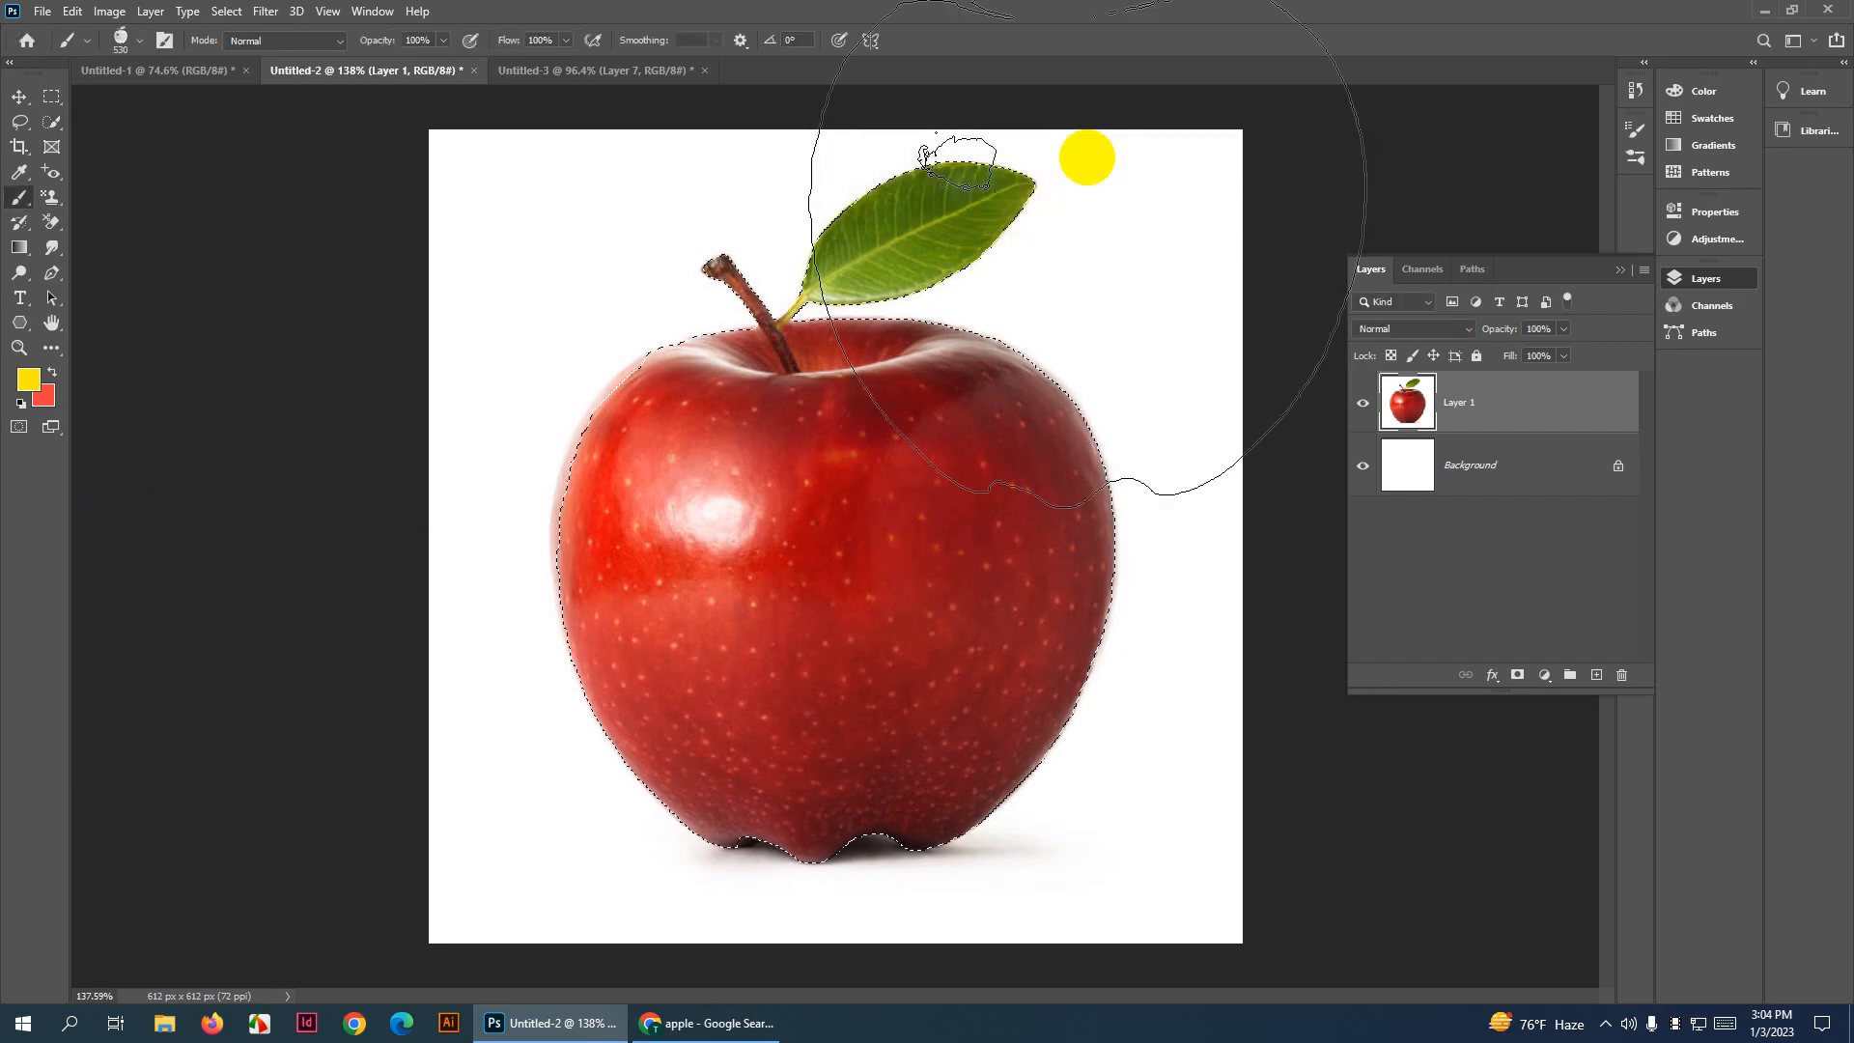
pyautogui.hotkey('ctrl', 'd')
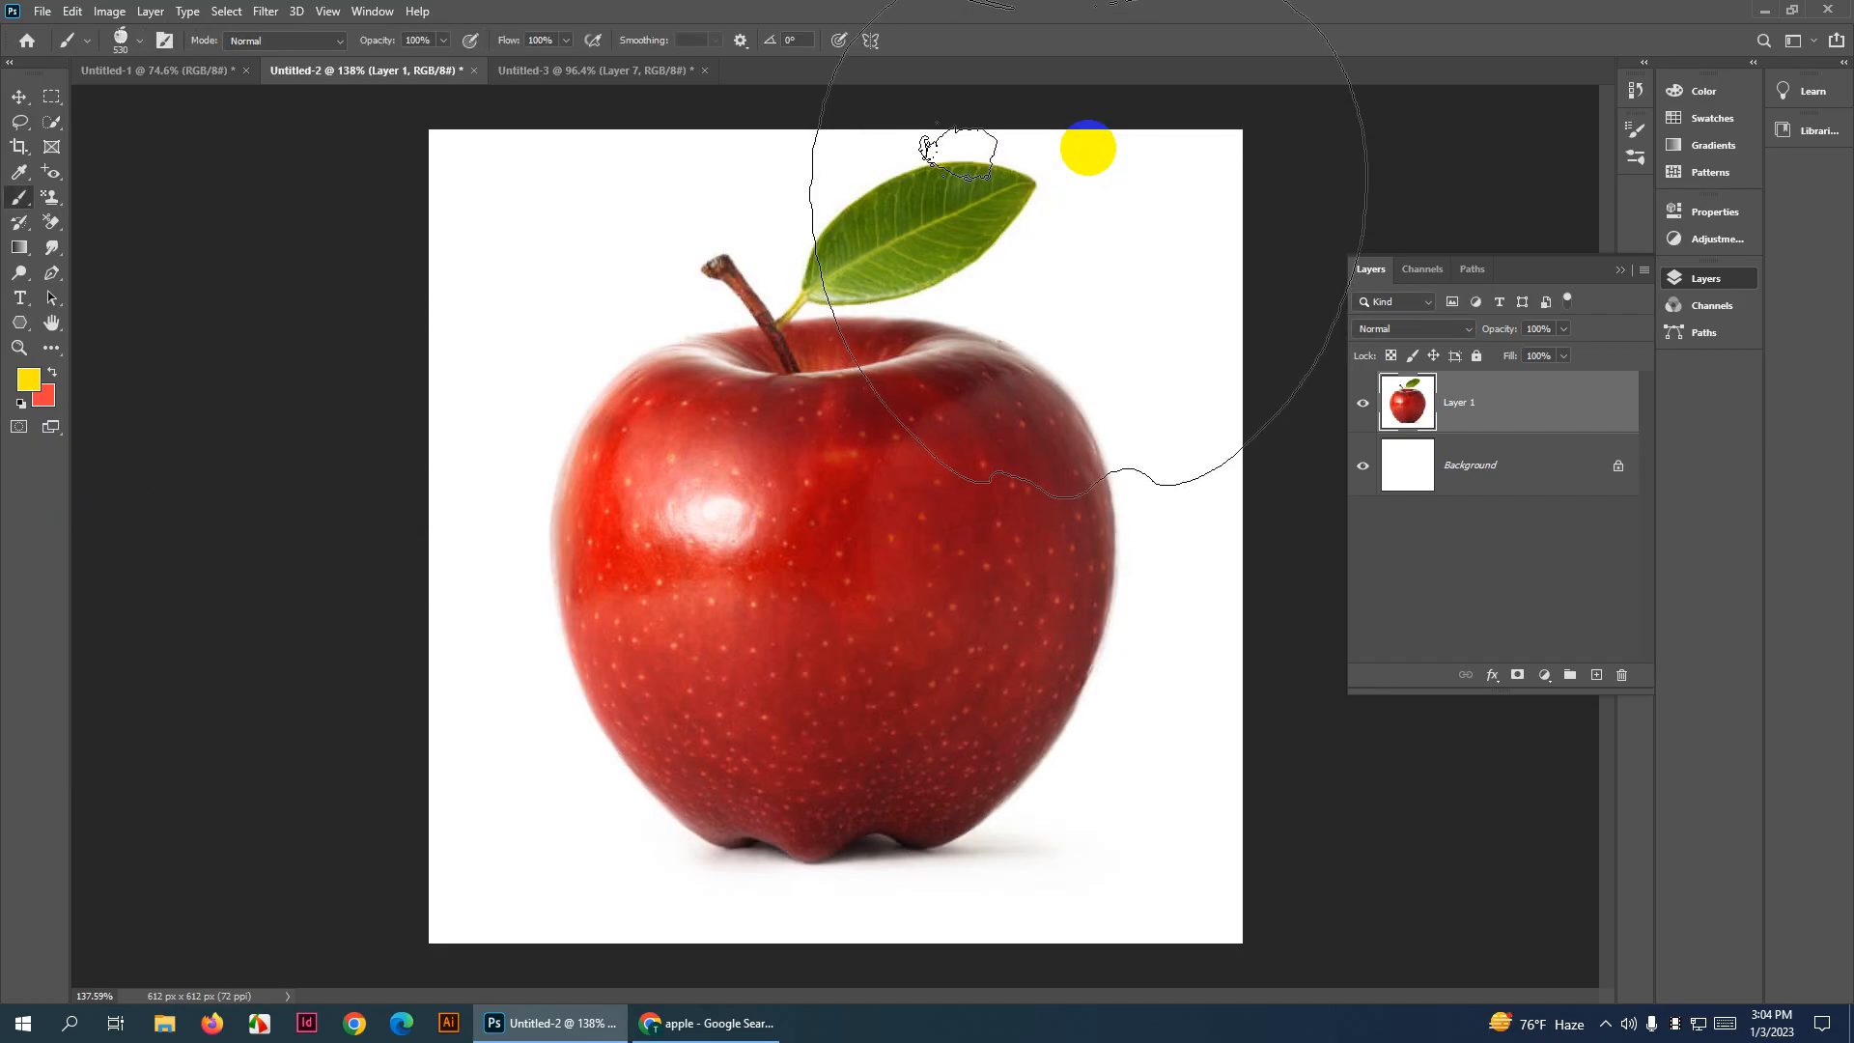
pyautogui.press('v')
pyautogui.press('Delete')
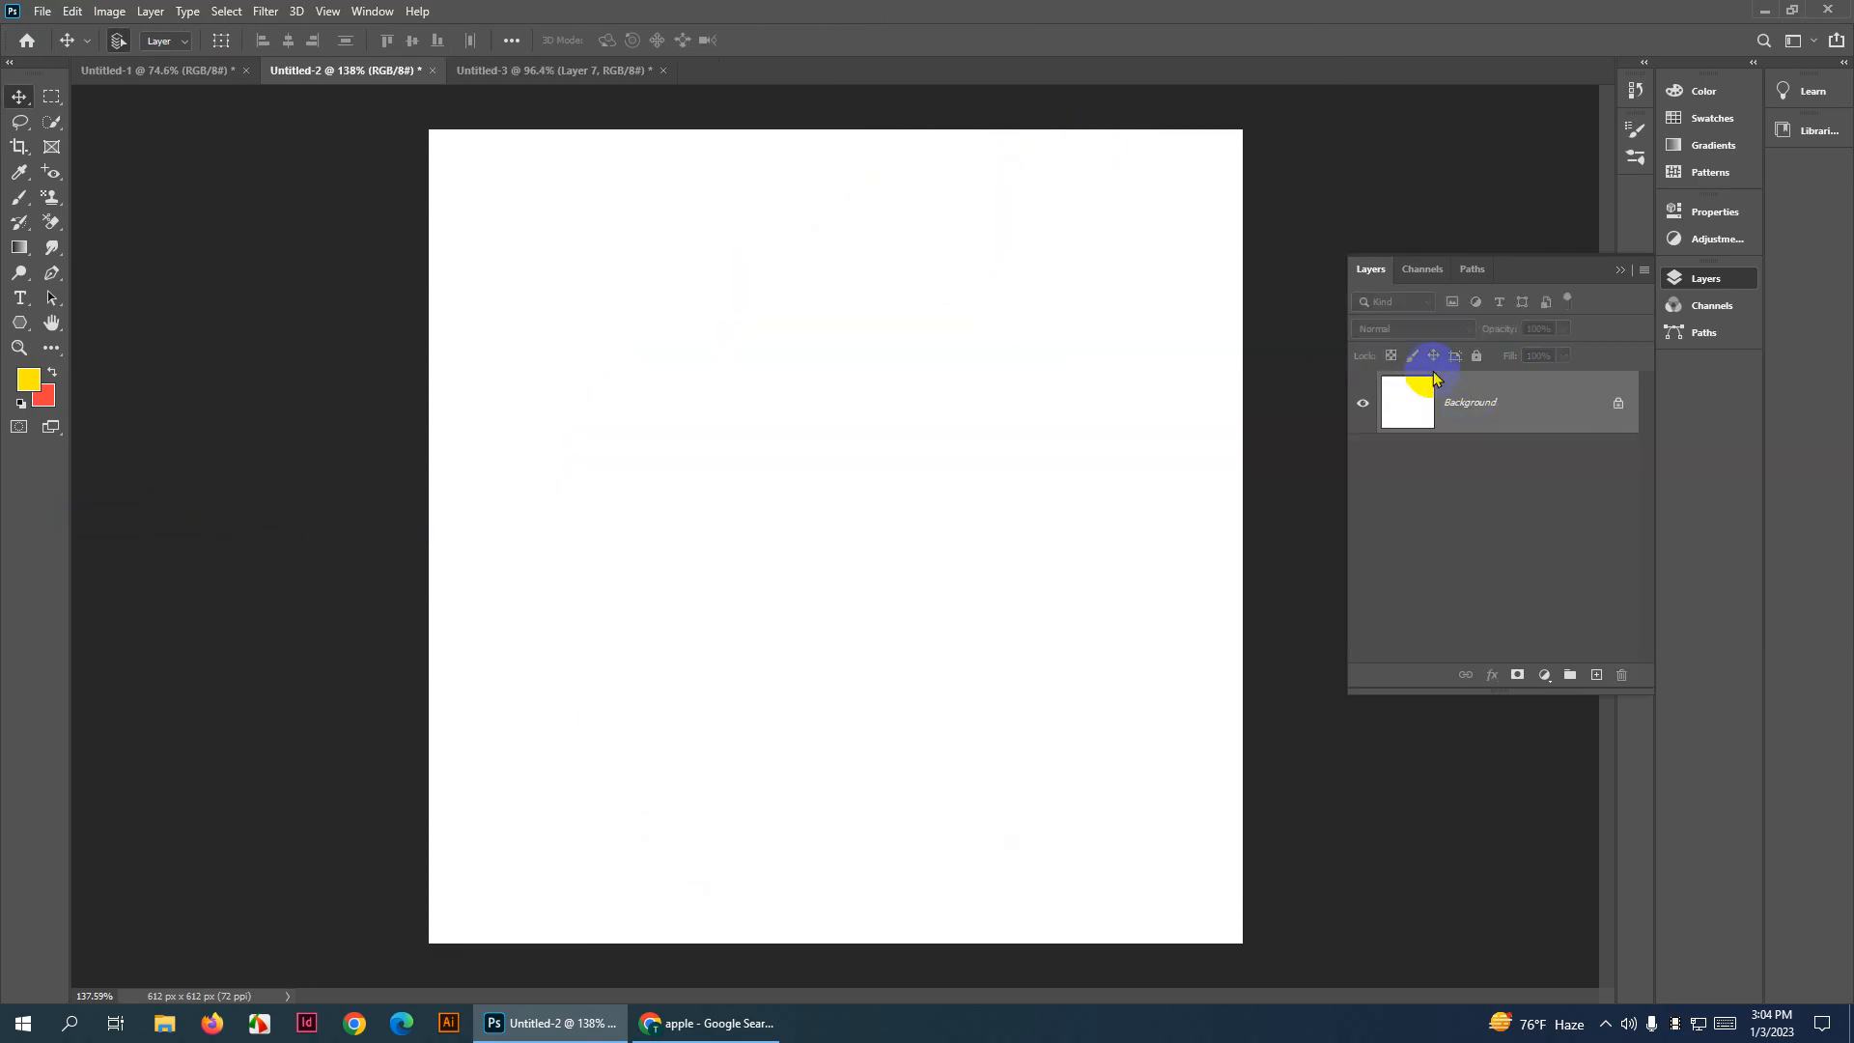
# Activate the Brush tool, size the tip to 345 px and choose the Apple preset
pyautogui.click(18, 197)
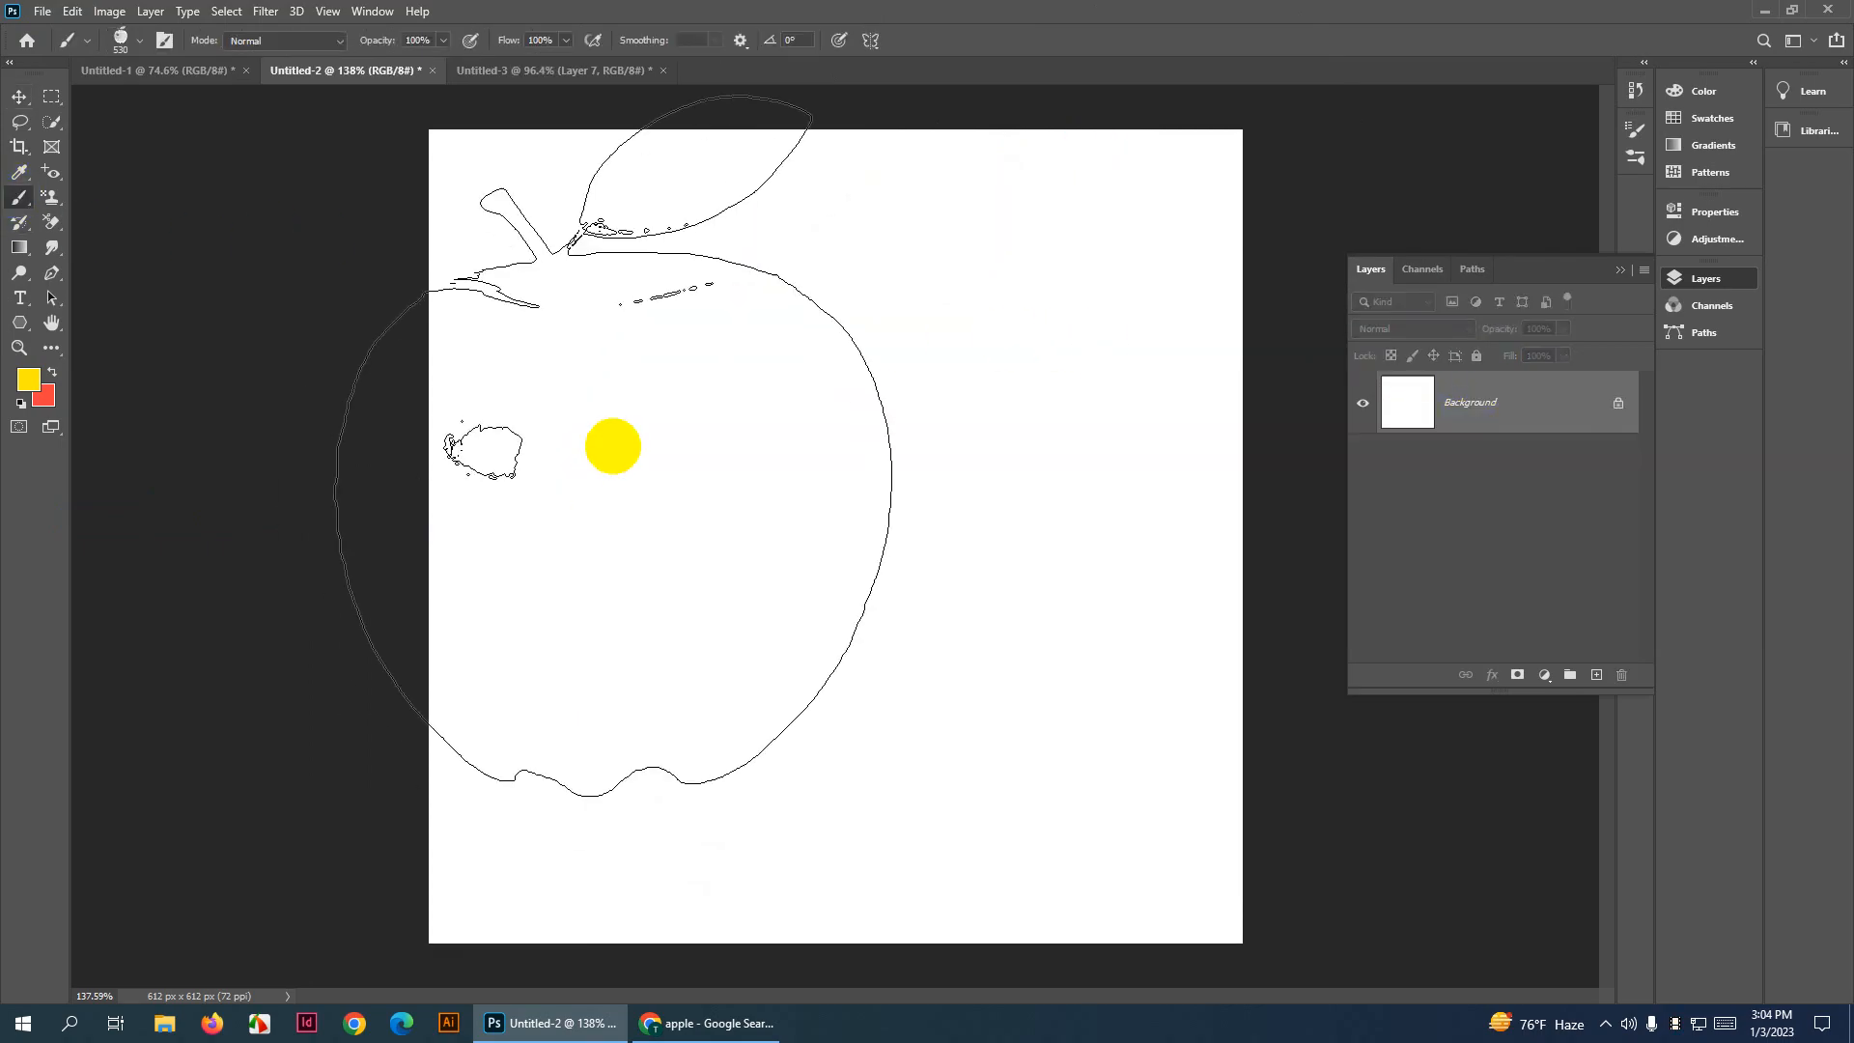
pyautogui.moveTo(905, 480); pyautogui.dragTo(780, 486)
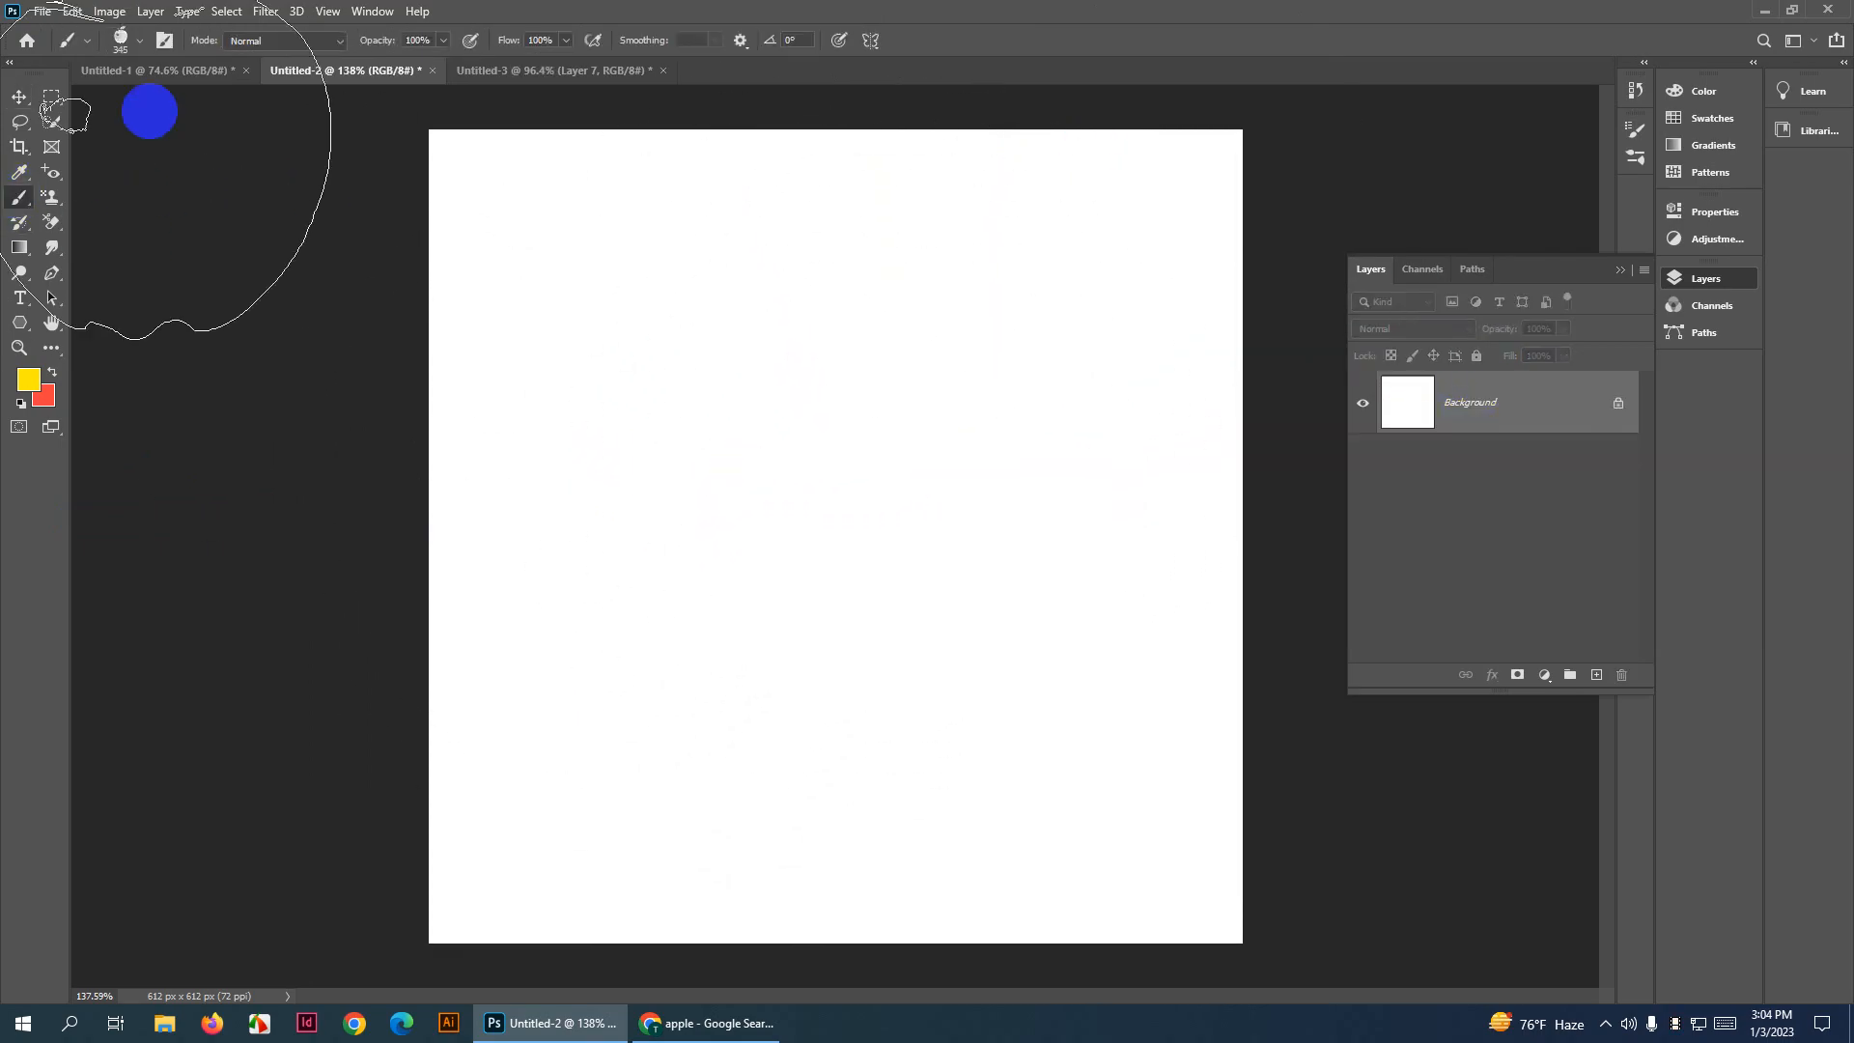
pyautogui.click(122, 39)
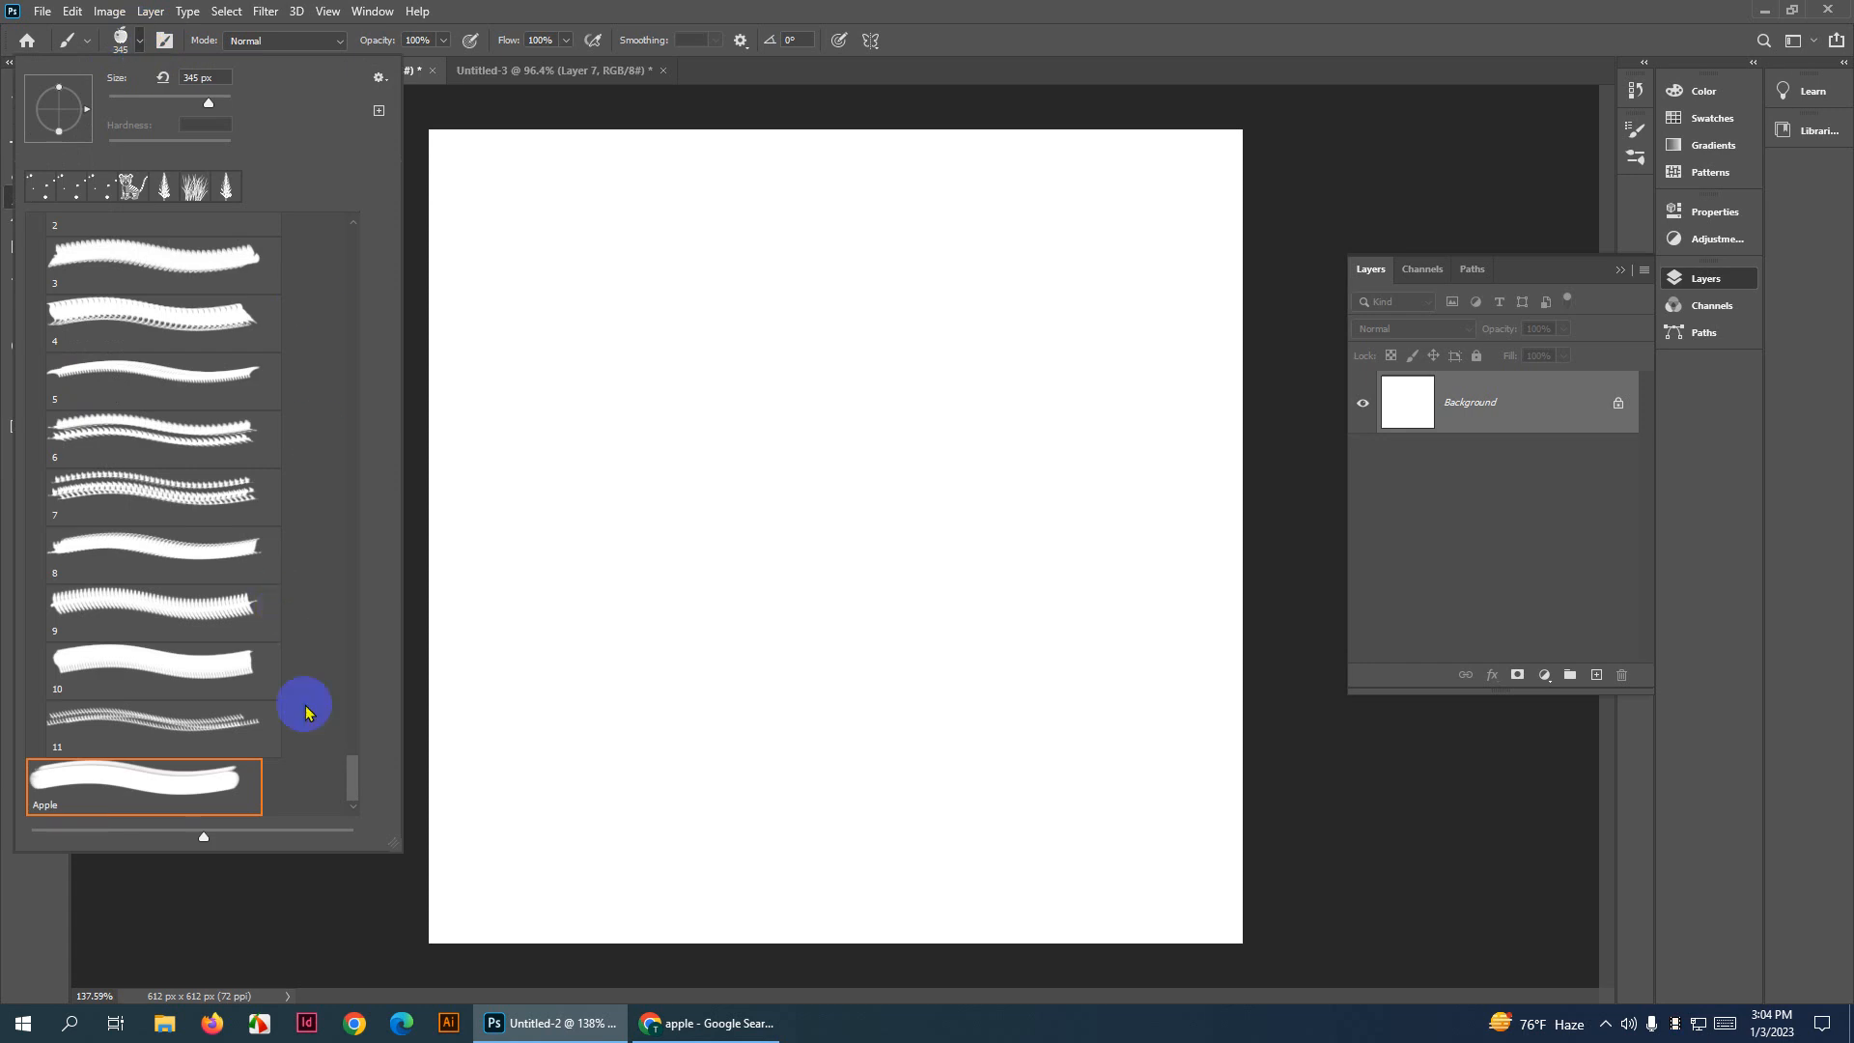
pyautogui.click(99, 802)
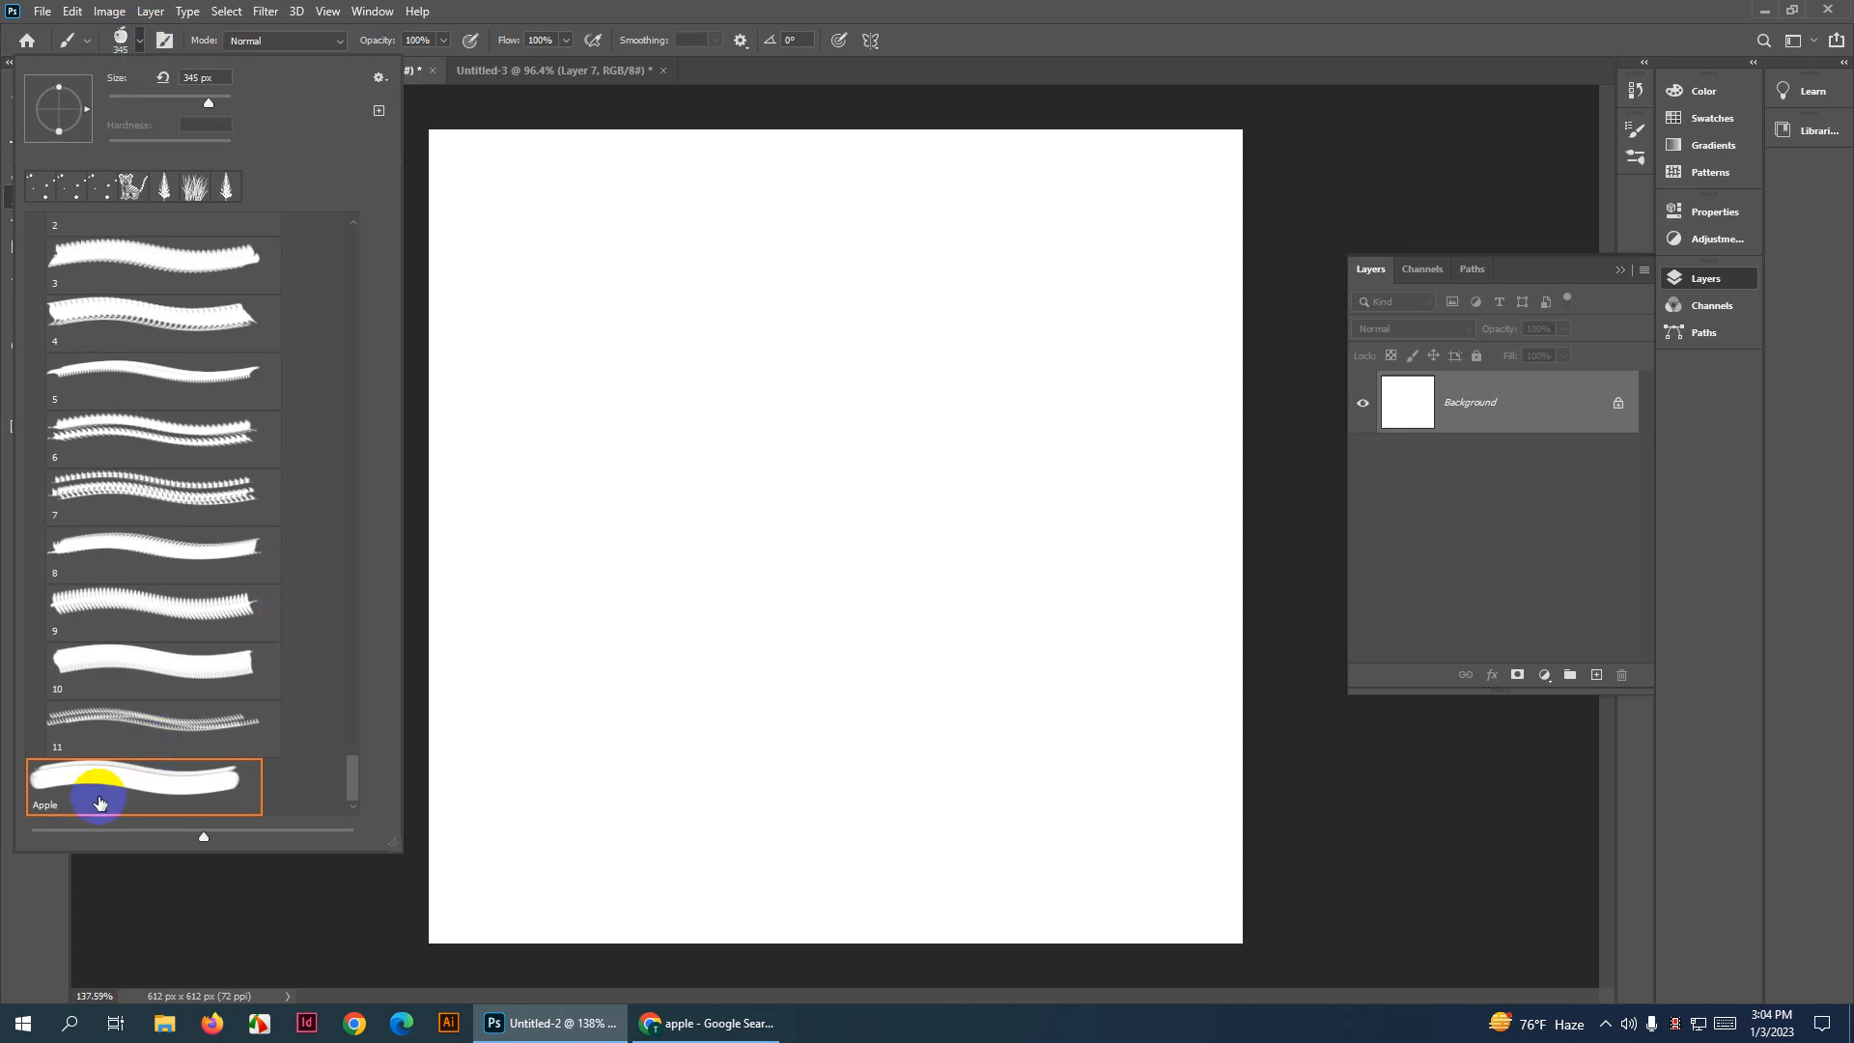
# Open the Brush Tip Shape settings and choose the 530 px apple tip
pyautogui.click(1639, 160)
pyautogui.click(1636, 135)
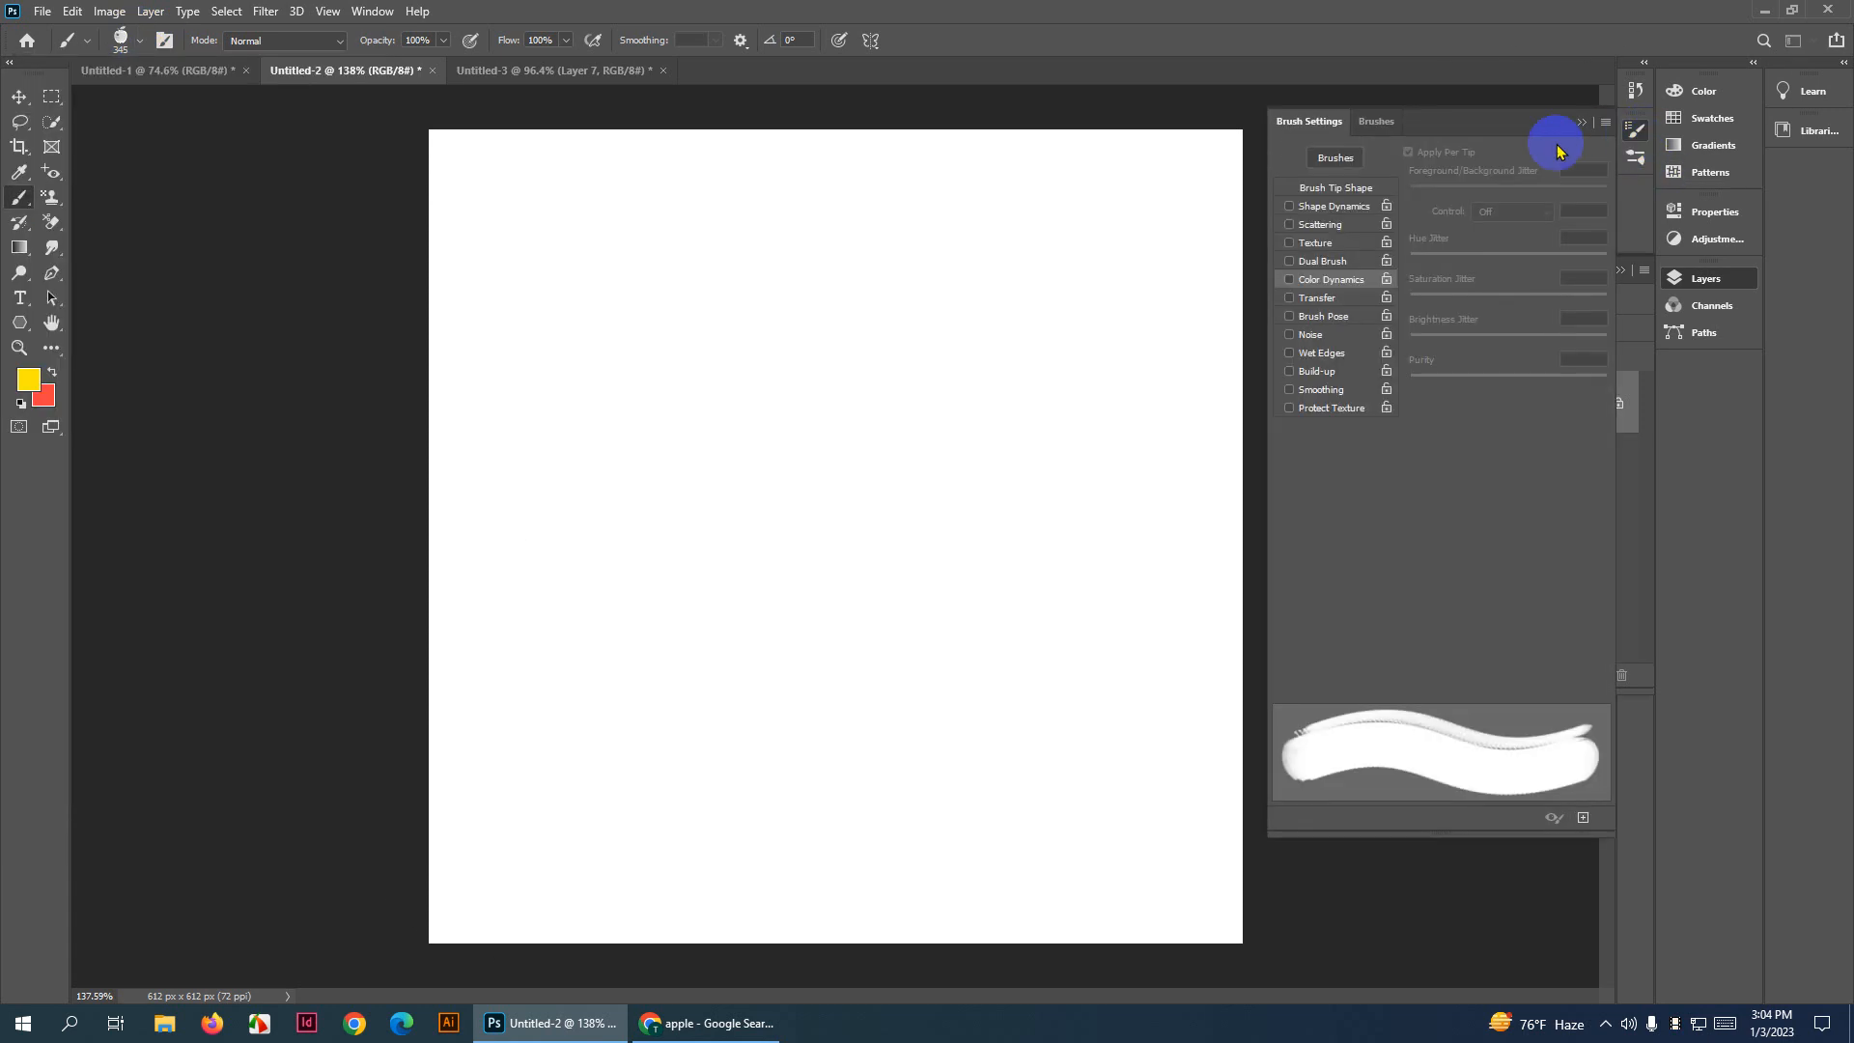
pyautogui.click(1338, 189)
pyautogui.scroll(-5, 1477, 367)
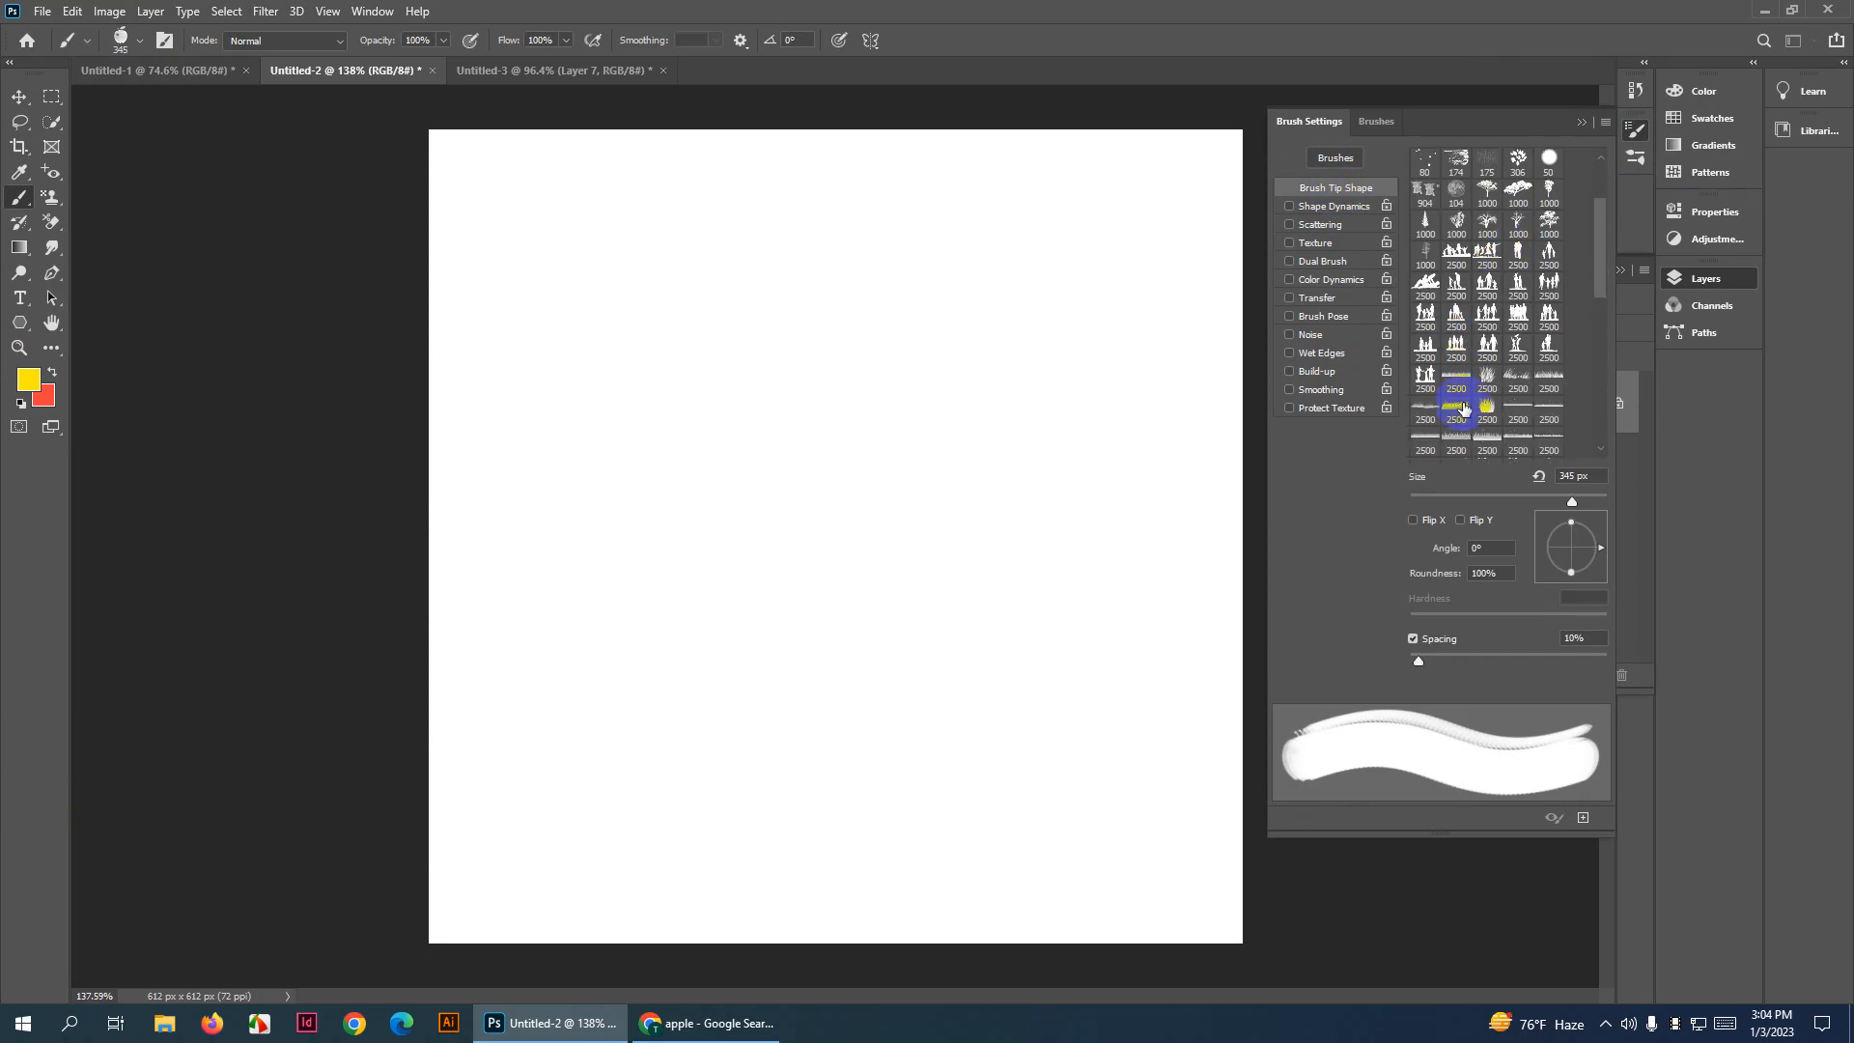
pyautogui.scroll(-8, 1480, 353)
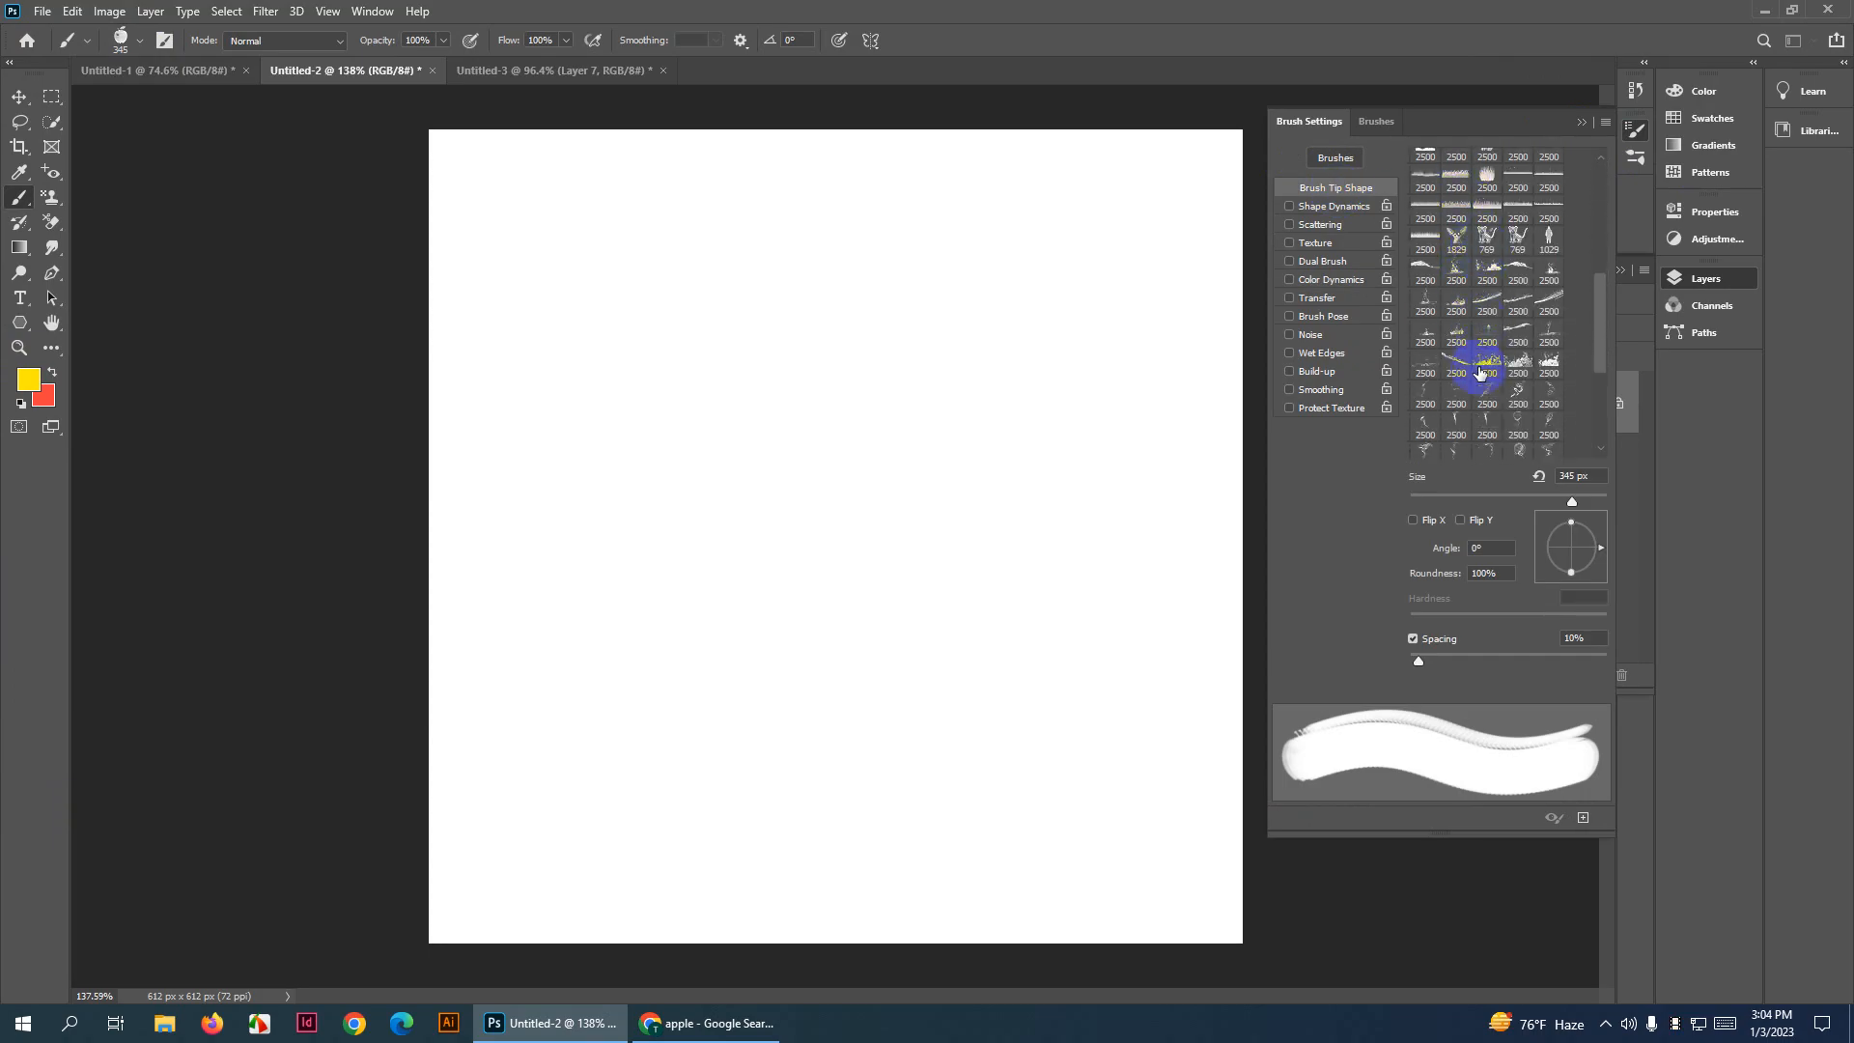
pyautogui.scroll(-3, 1480, 374)
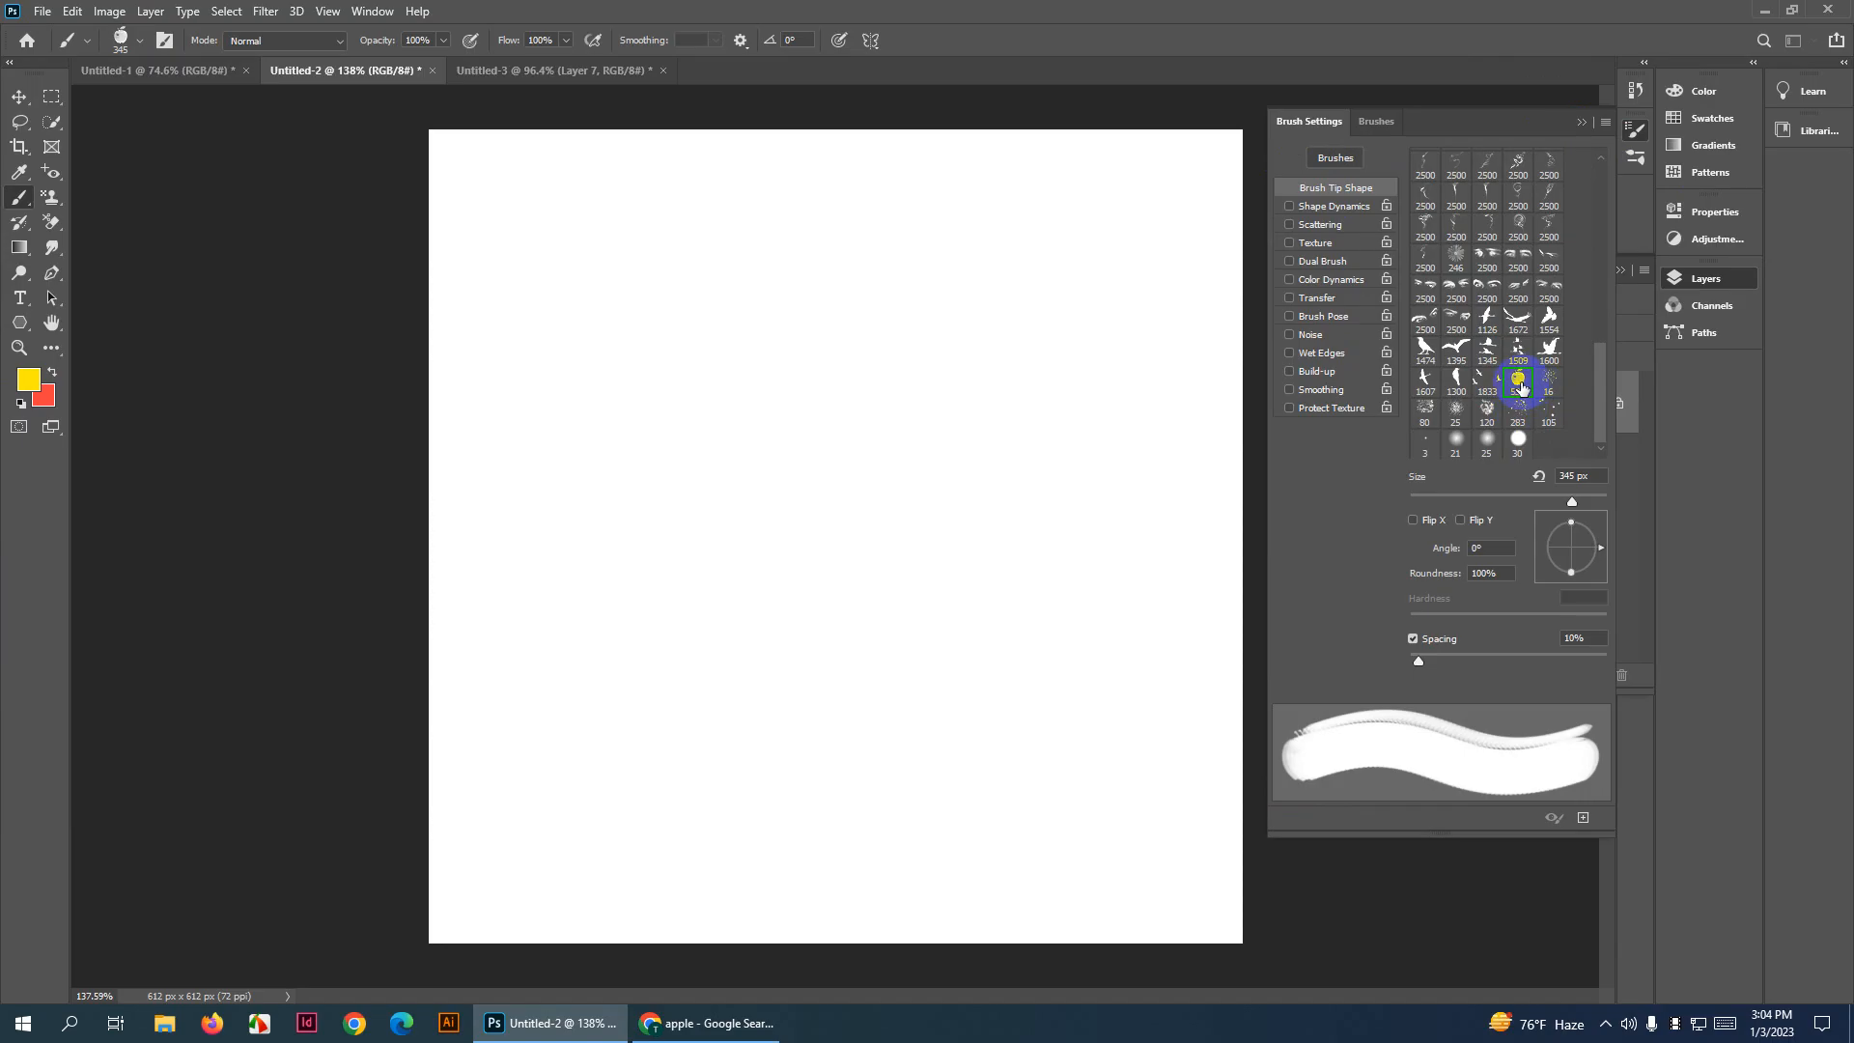
# Stamp a yellow apple on the canvas, undo it, and stamp a red one after swapping the foreground and background colours
pyautogui.click(805, 470)
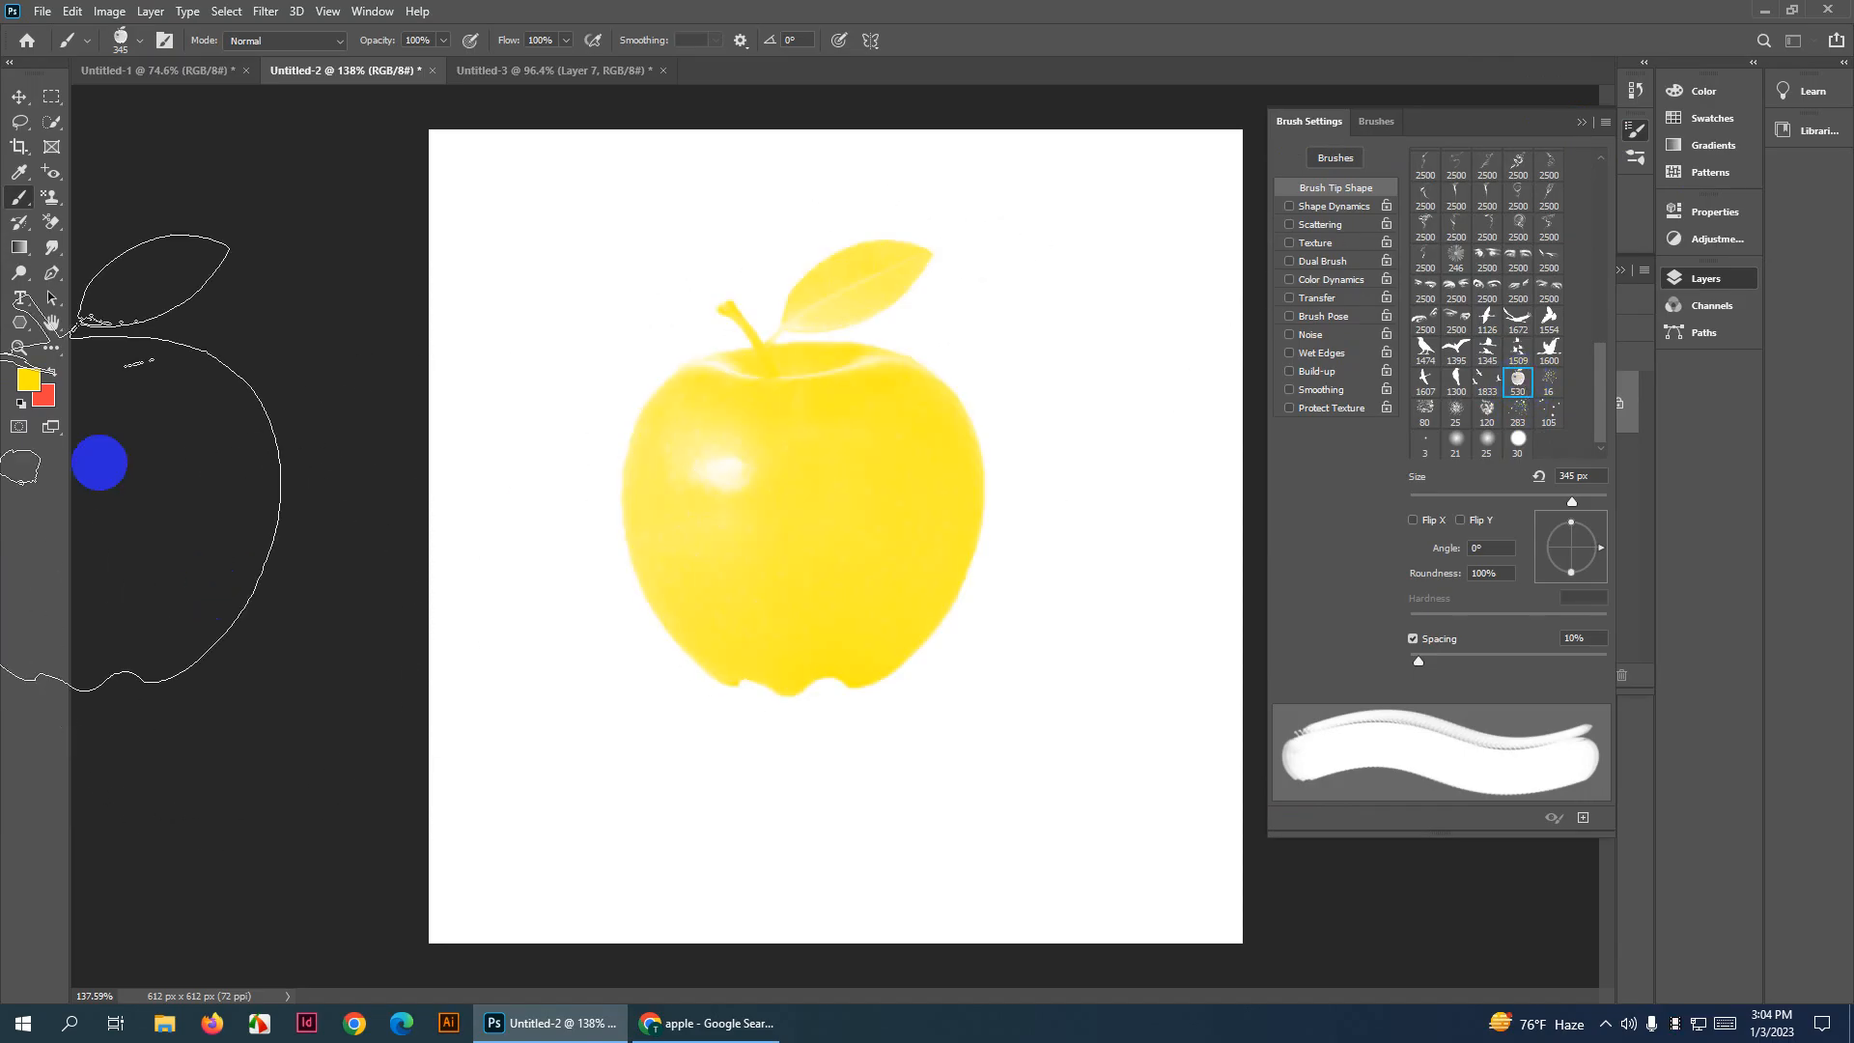
pyautogui.click(53, 372)
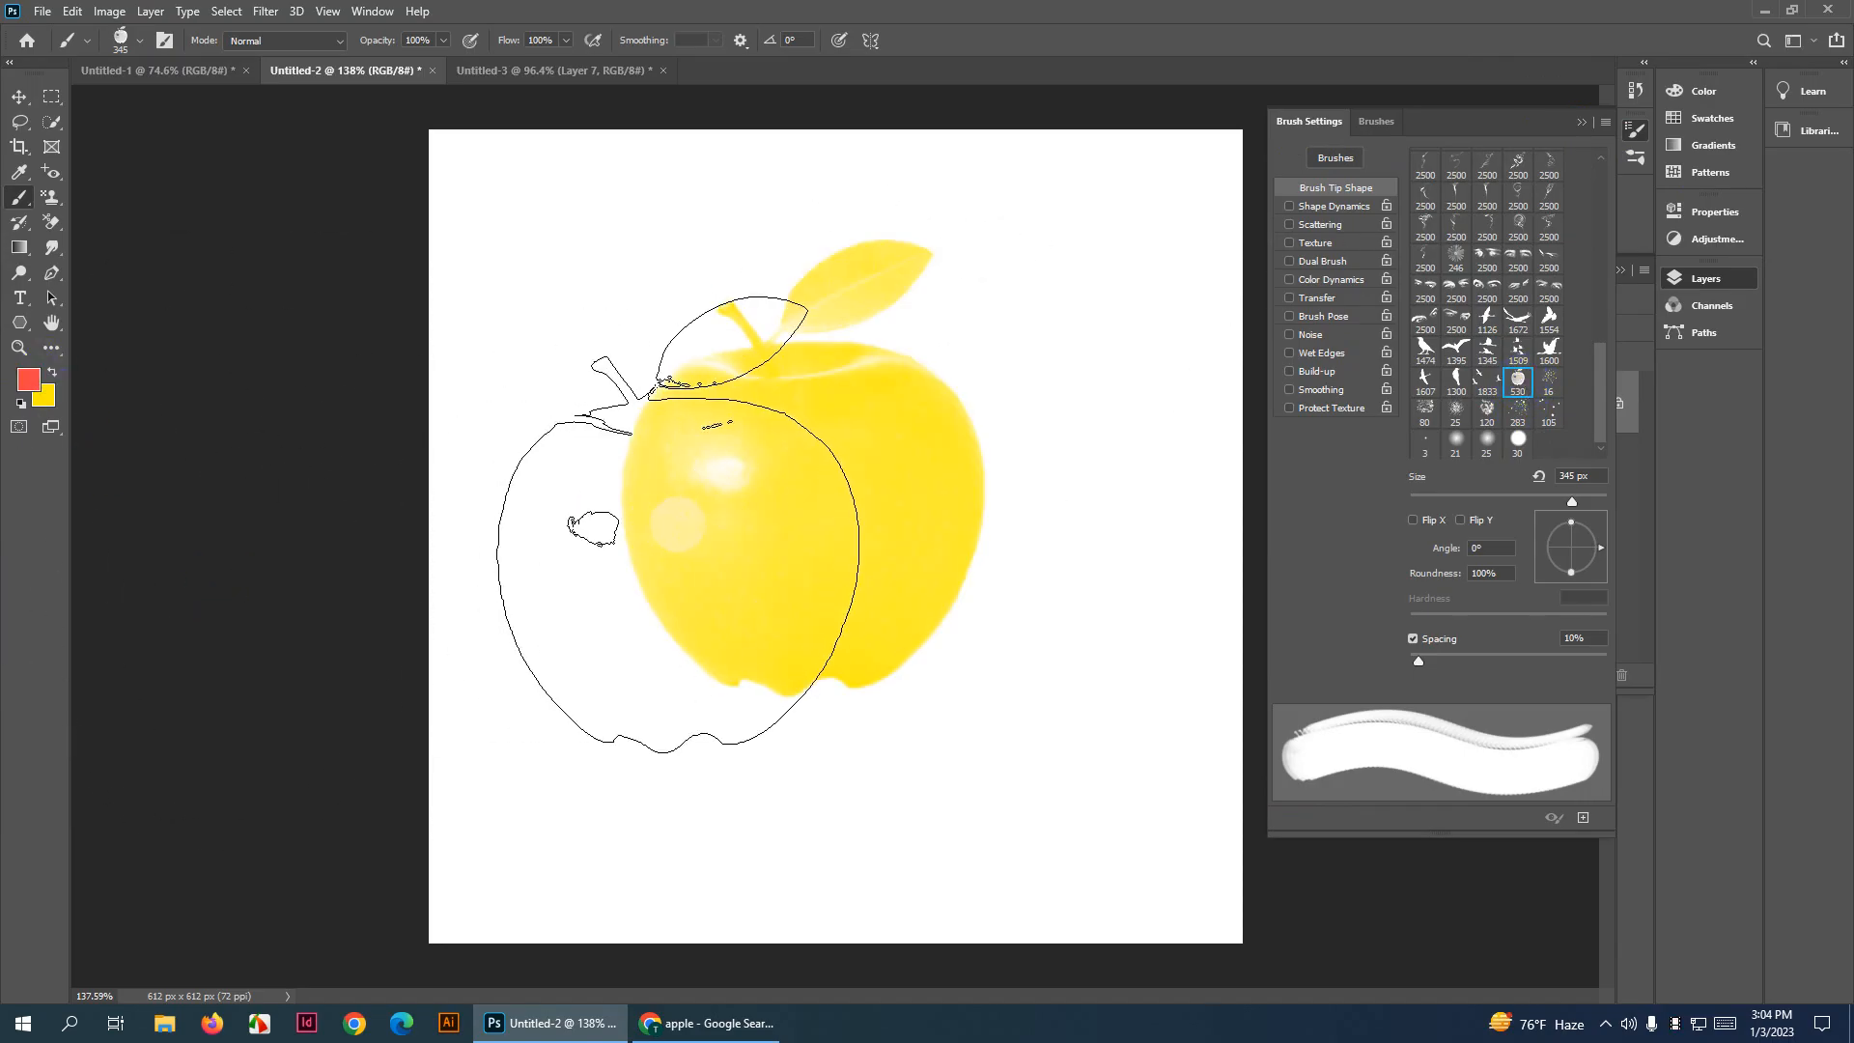
pyautogui.hotkey('ctrl', 'z')
pyautogui.click(811, 377)
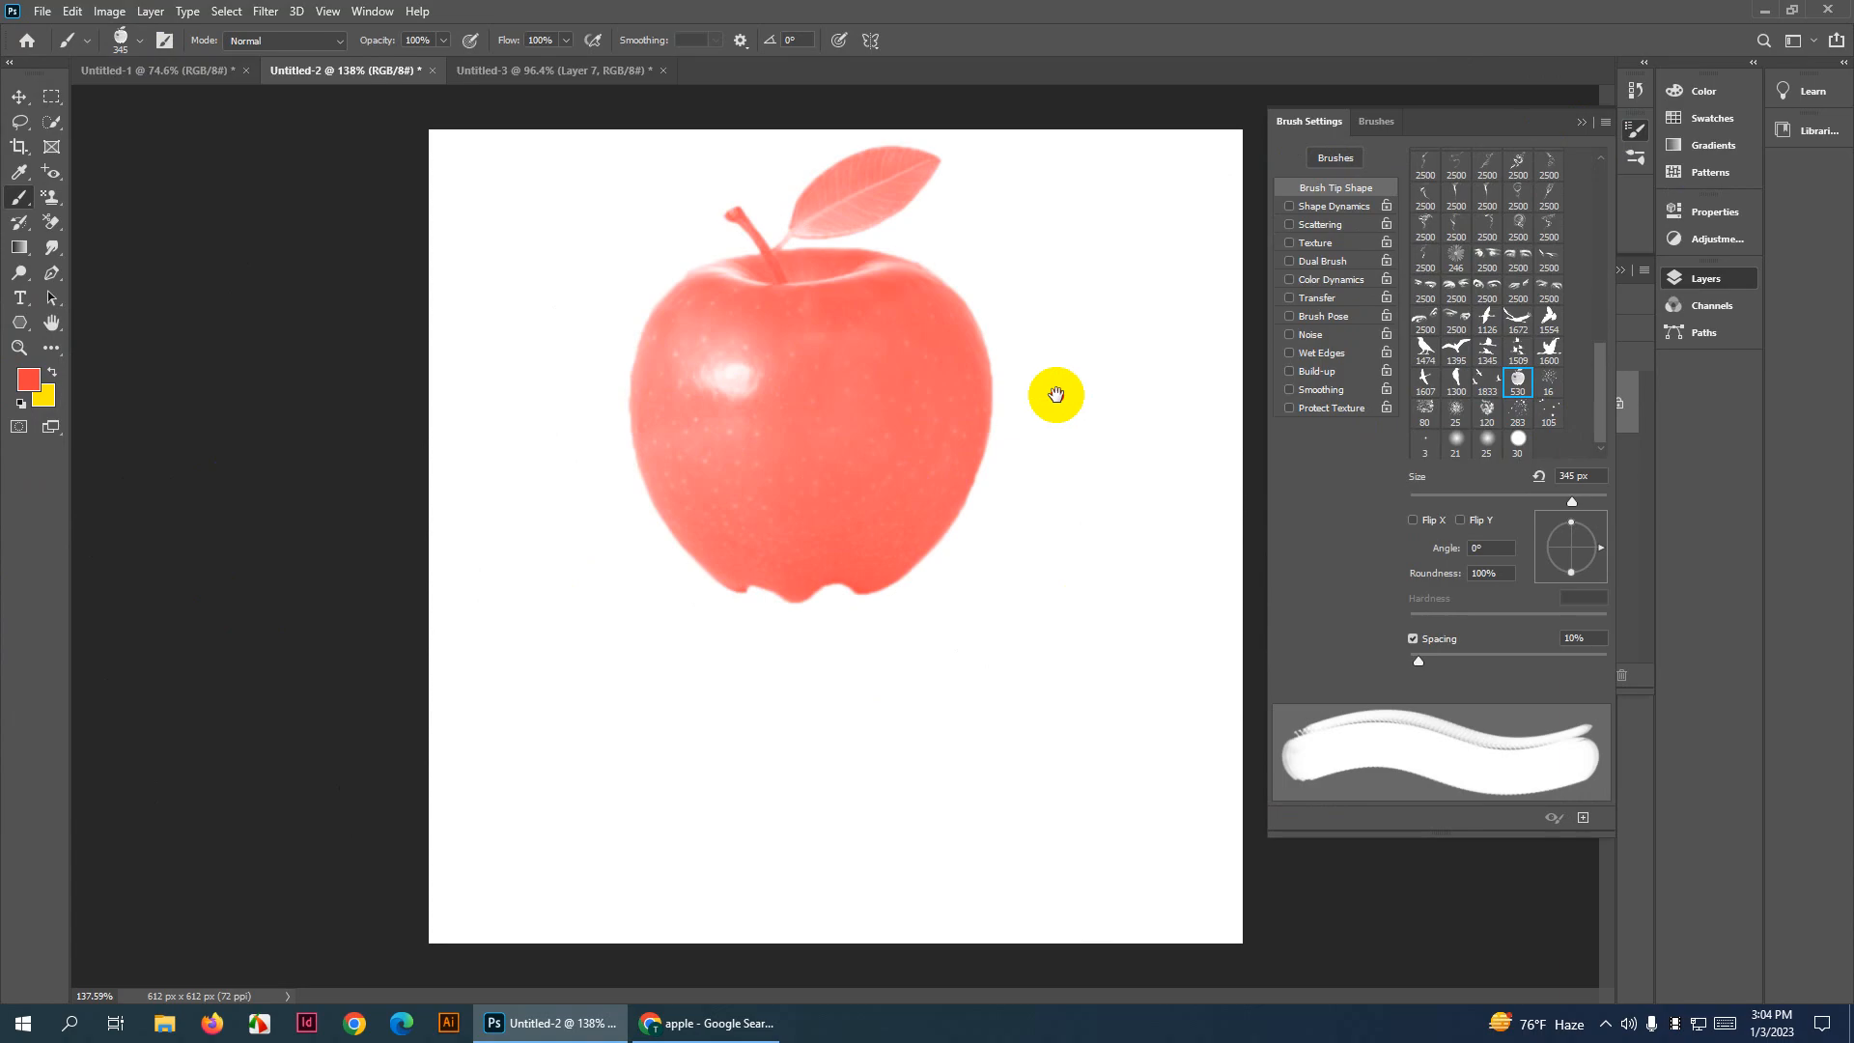
# Set the brush spacing to 249% and paint more separate red apples on both sides of the first
pyautogui.scroll(3, 994, 365)
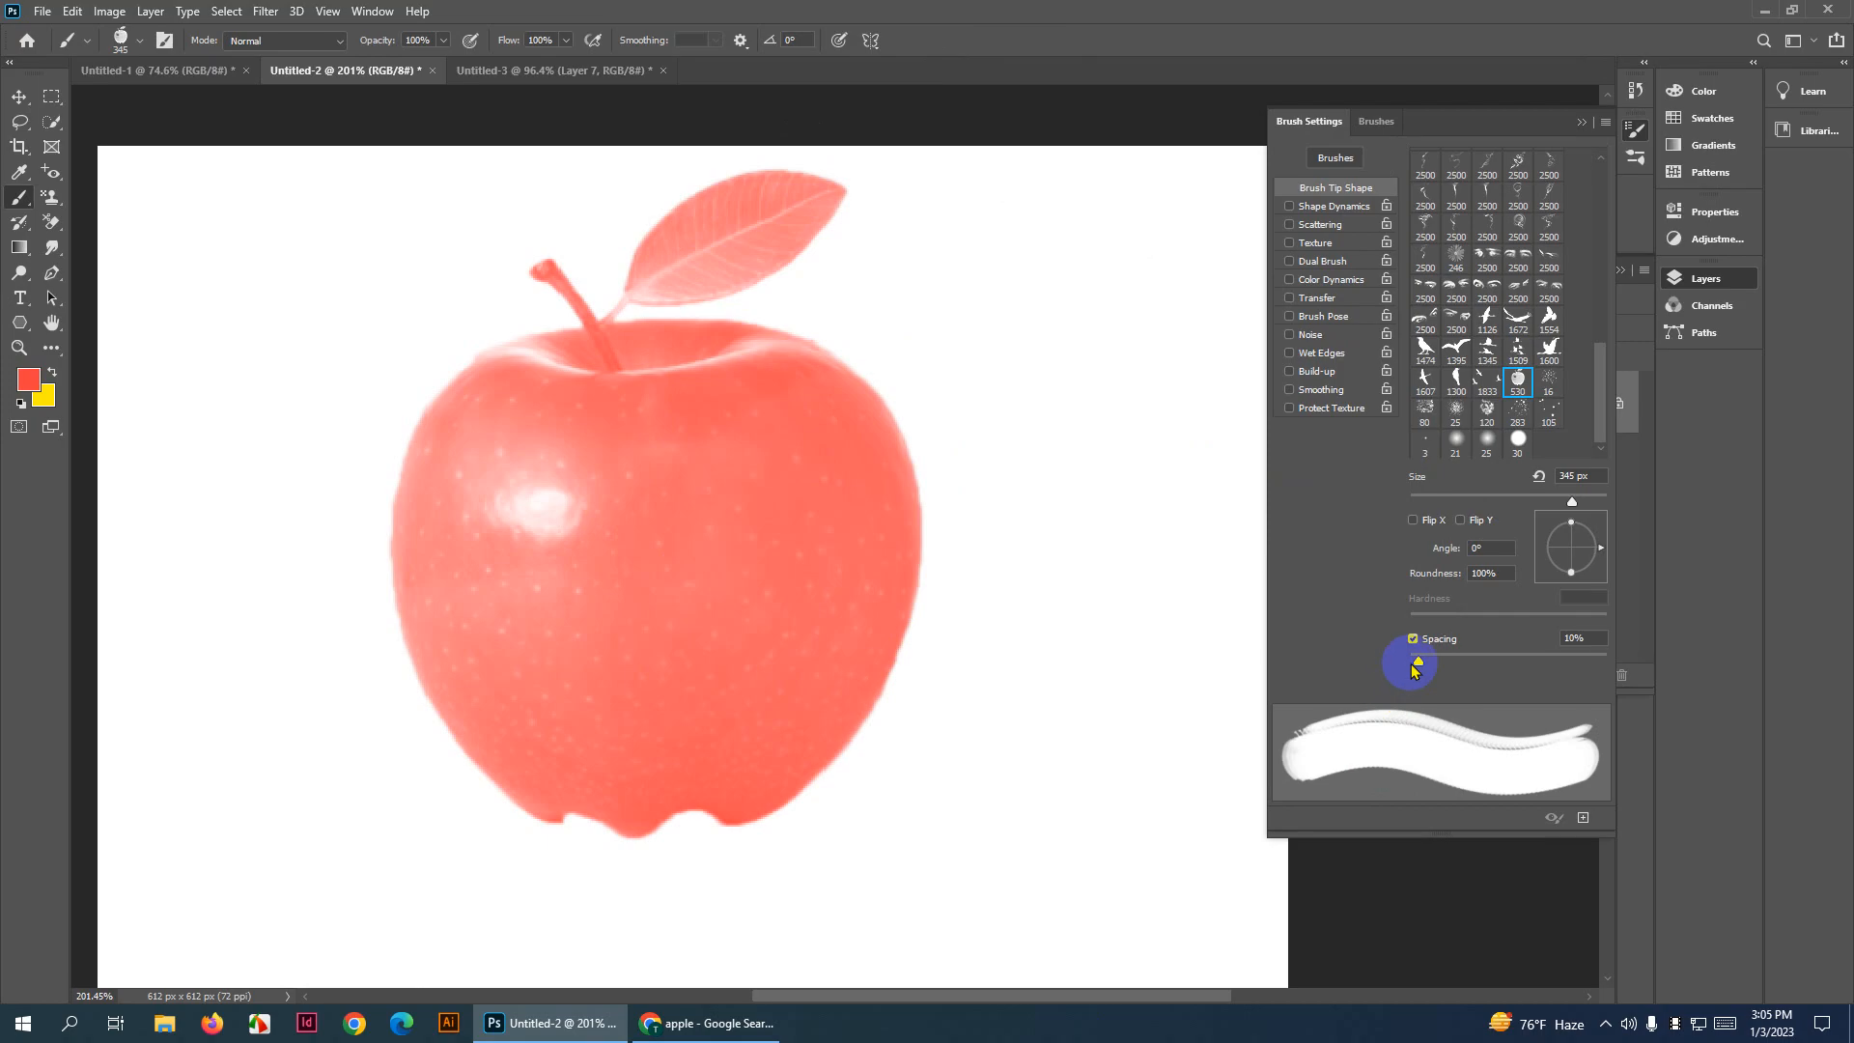
pyautogui.moveTo(1415, 666); pyautogui.dragTo(1564, 662)
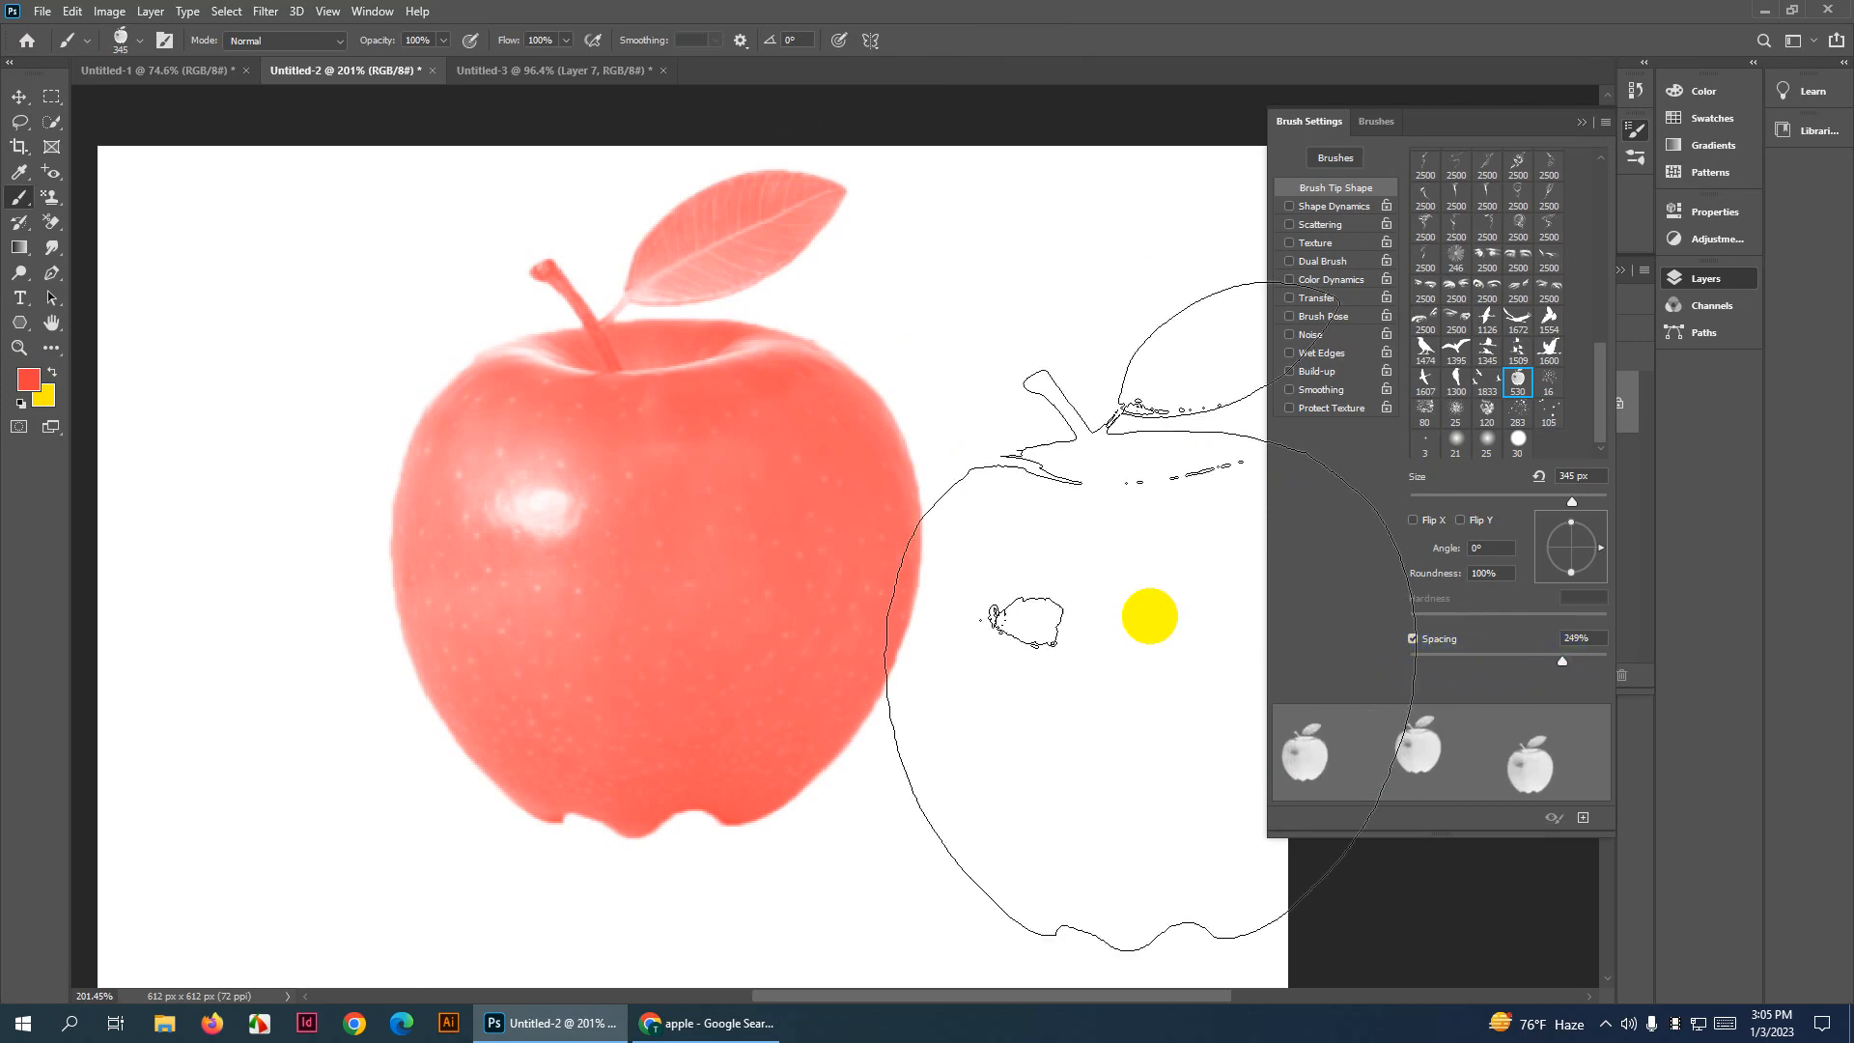
pyautogui.moveTo(1132, 586)
pyautogui.mouseDown()
pyautogui.moveTo(881, 489)
pyautogui.moveTo(536, 488)
pyautogui.moveTo(228, 566)
pyautogui.moveTo(155, 646)
pyautogui.moveTo(461, 783)
pyautogui.mouseUp()
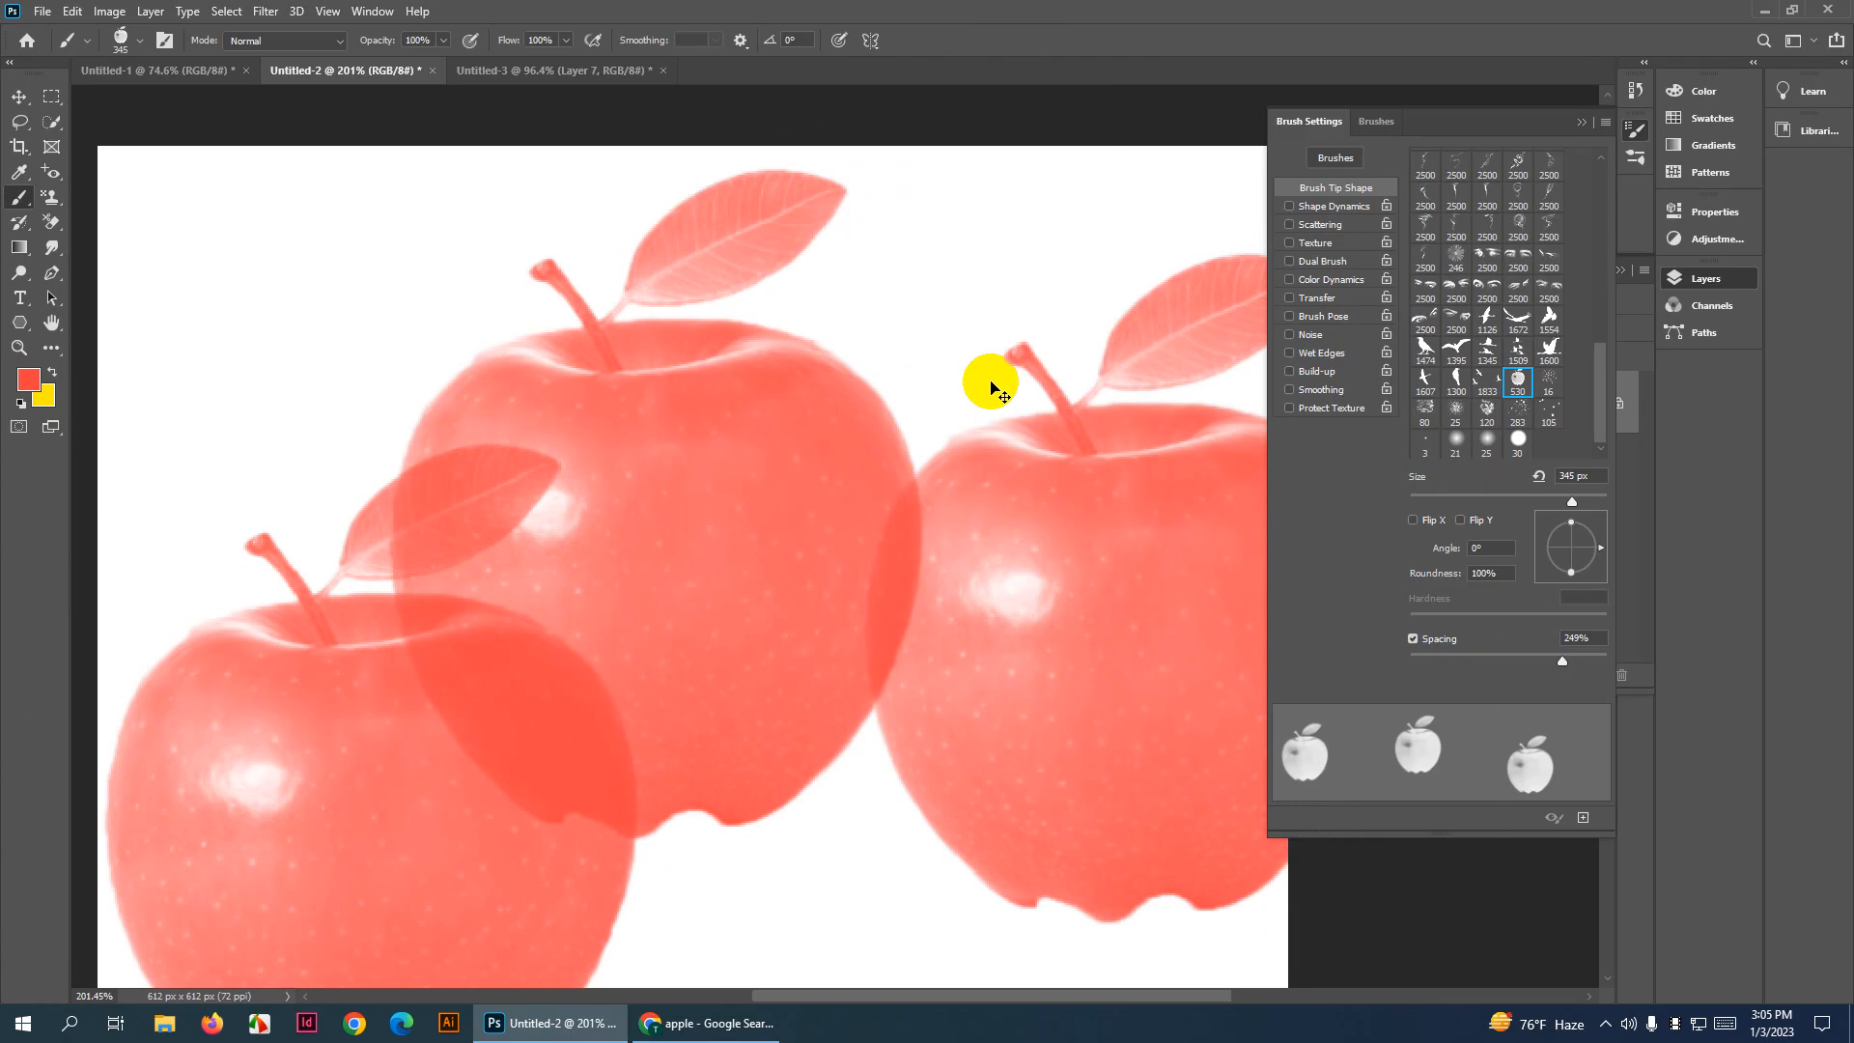
# Undo the painted apples and the layer deletion to restore the apple photo, and fit the canvas to the window
pyautogui.hotkey('ctrl', 'z')
pyautogui.hotkey('ctrl', 'z')
pyautogui.hotkey('ctrl', 'z')
pyautogui.press('v')
pyautogui.hotkey('ctrl', '0')
pyautogui.click(787, 480)
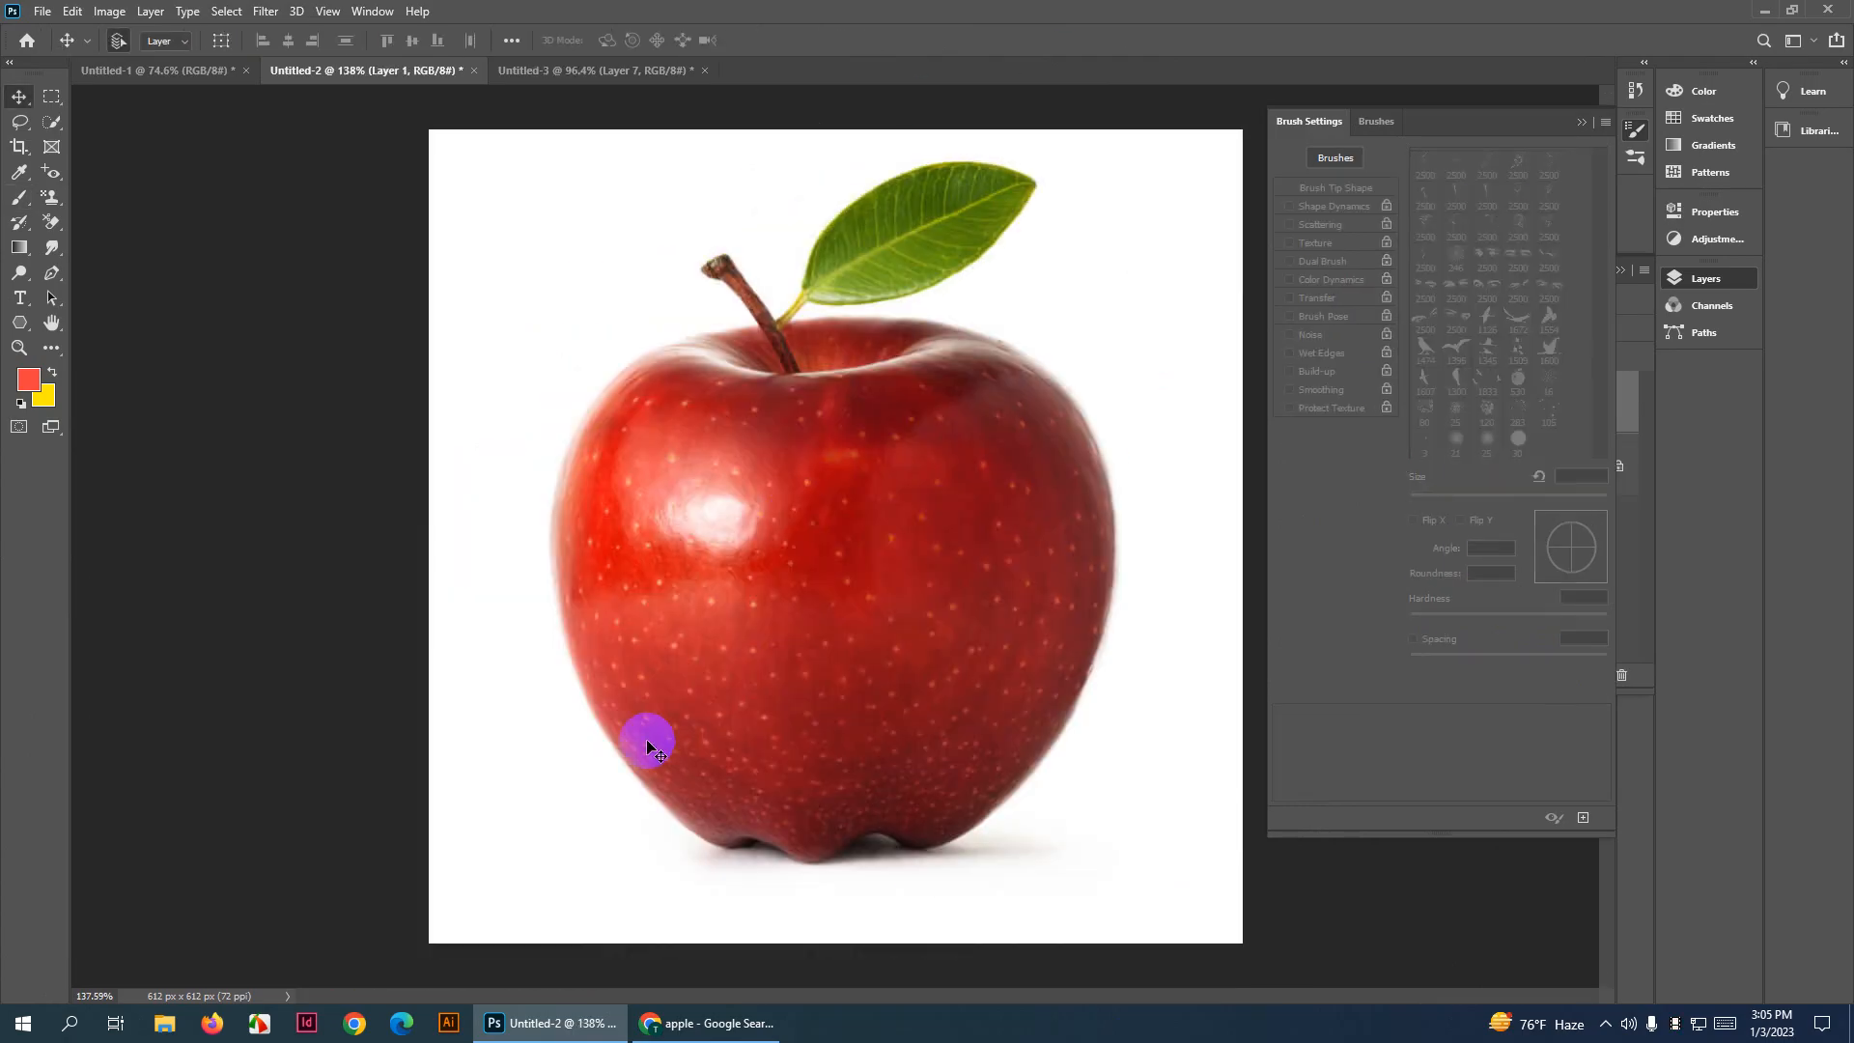
# Switch to Chrome's Google image search and select the whole search term for replacement
pyautogui.click(701, 1035)
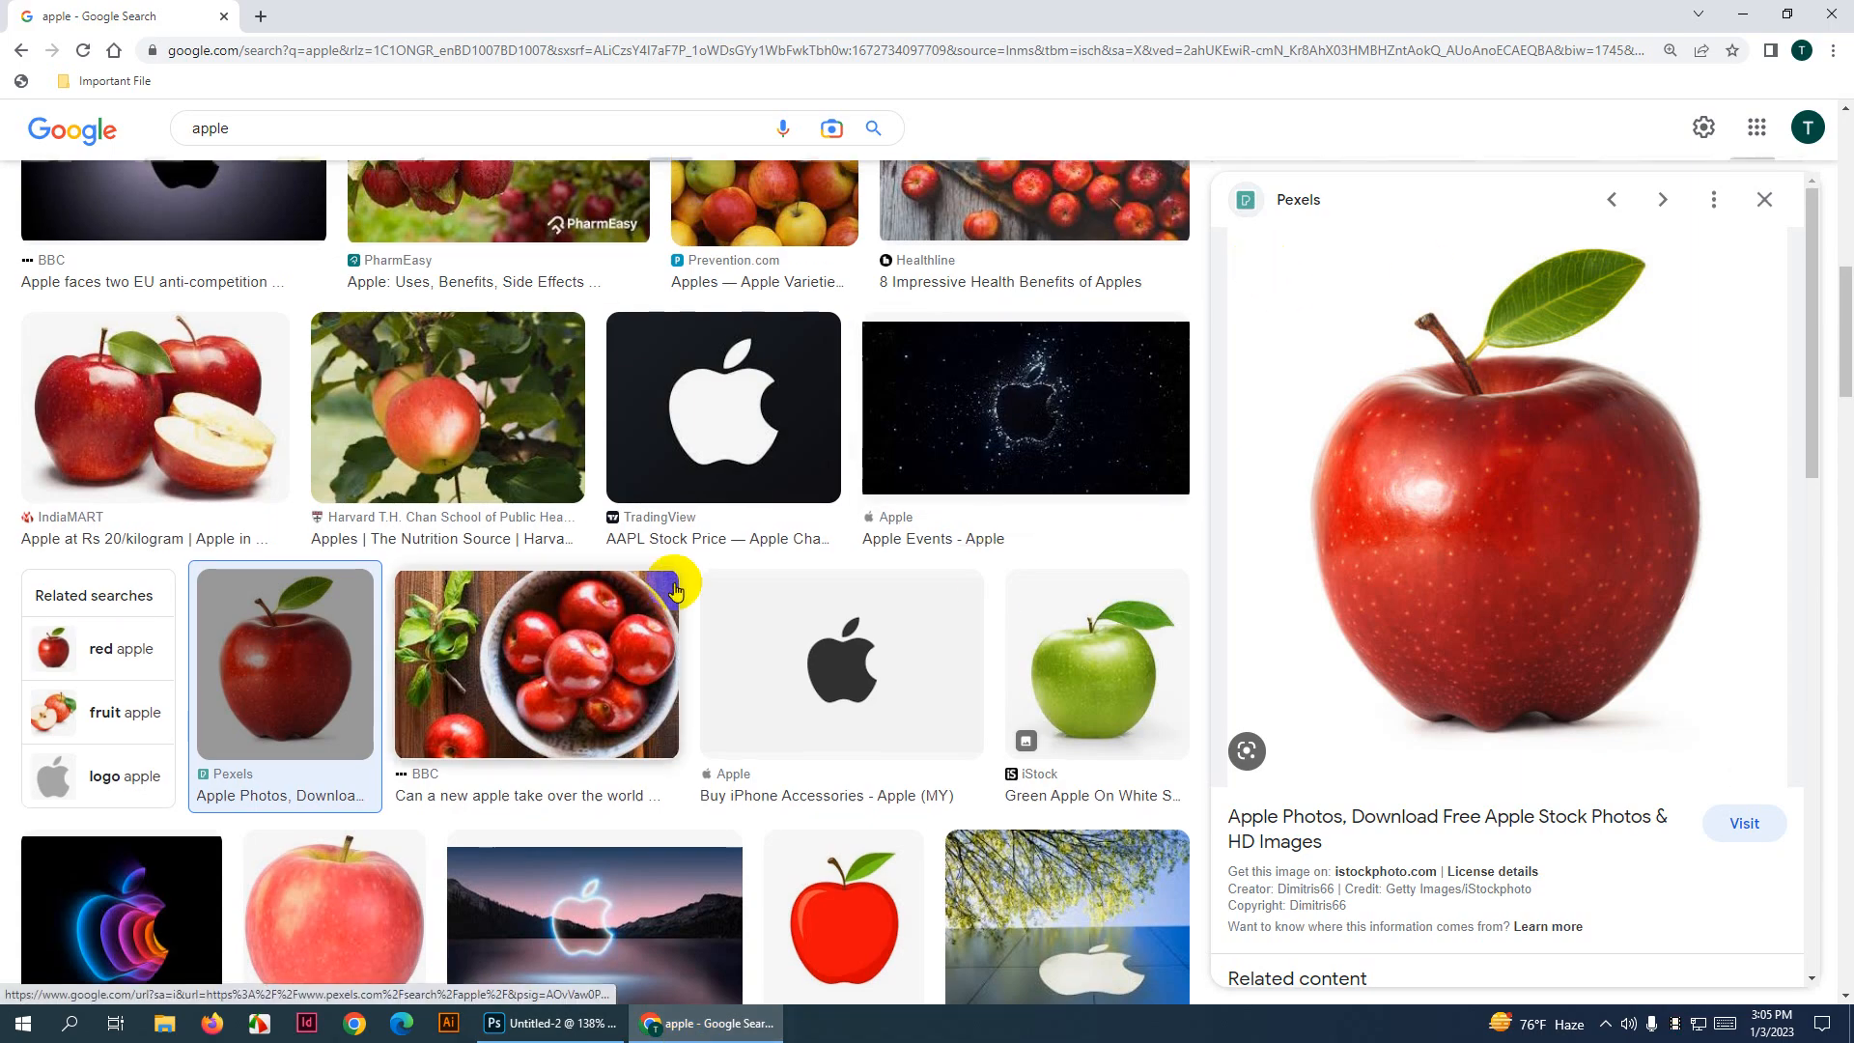
pyautogui.scroll(10, 674, 590)
pyautogui.moveTo(269, 149); pyautogui.dragTo(151, 183)
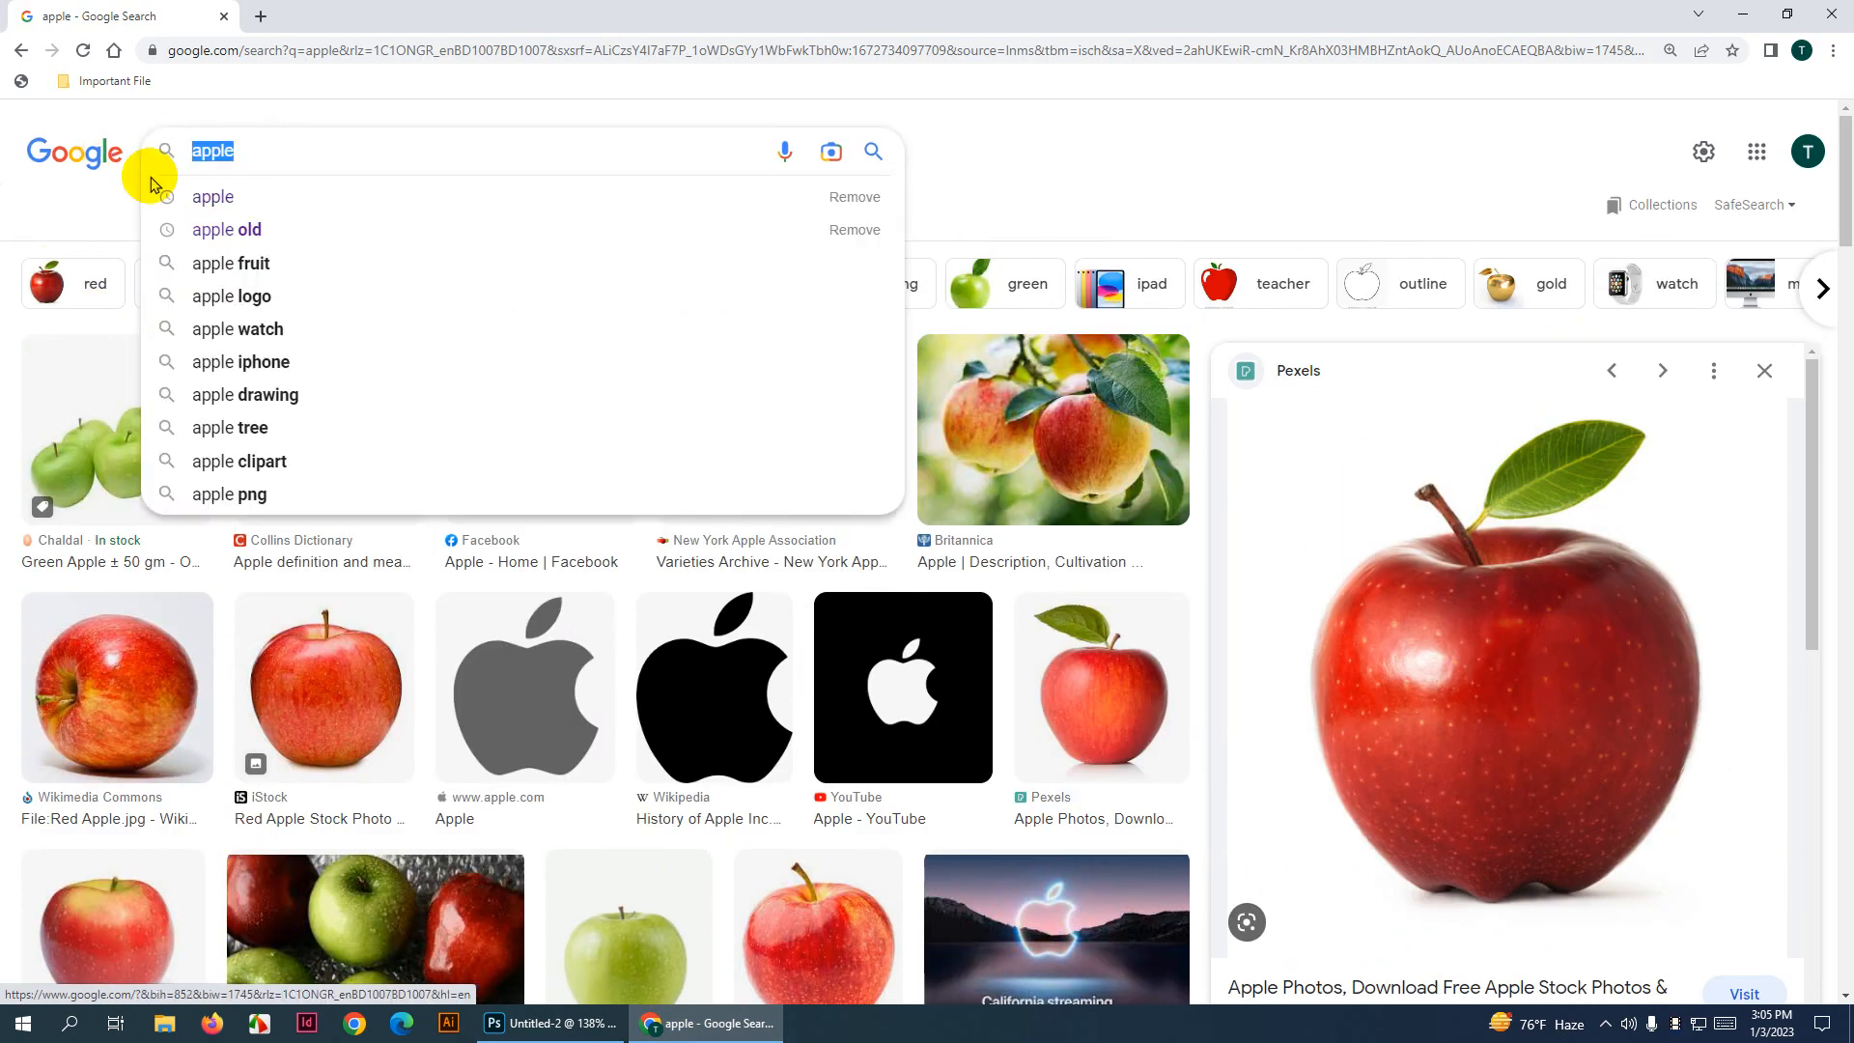
# Search Google Images for "animal"
pyautogui.write('aminal')
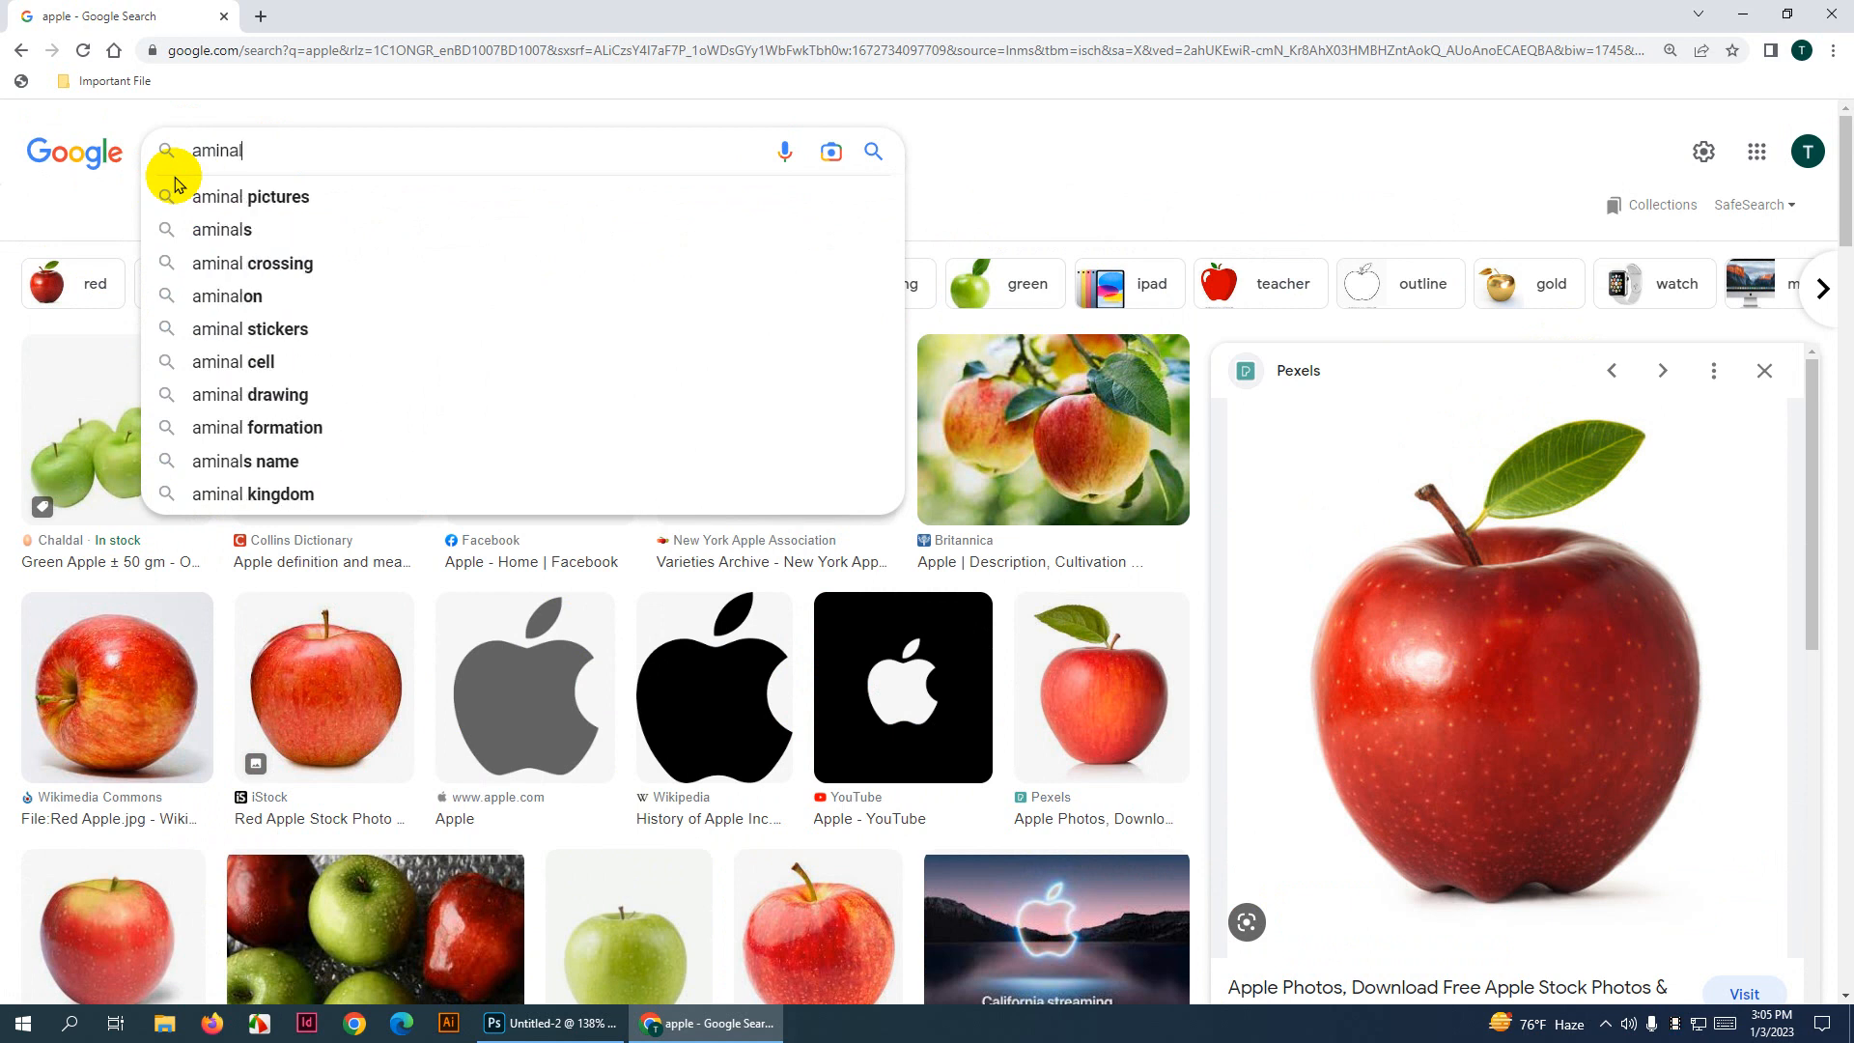
pyautogui.press('Return')
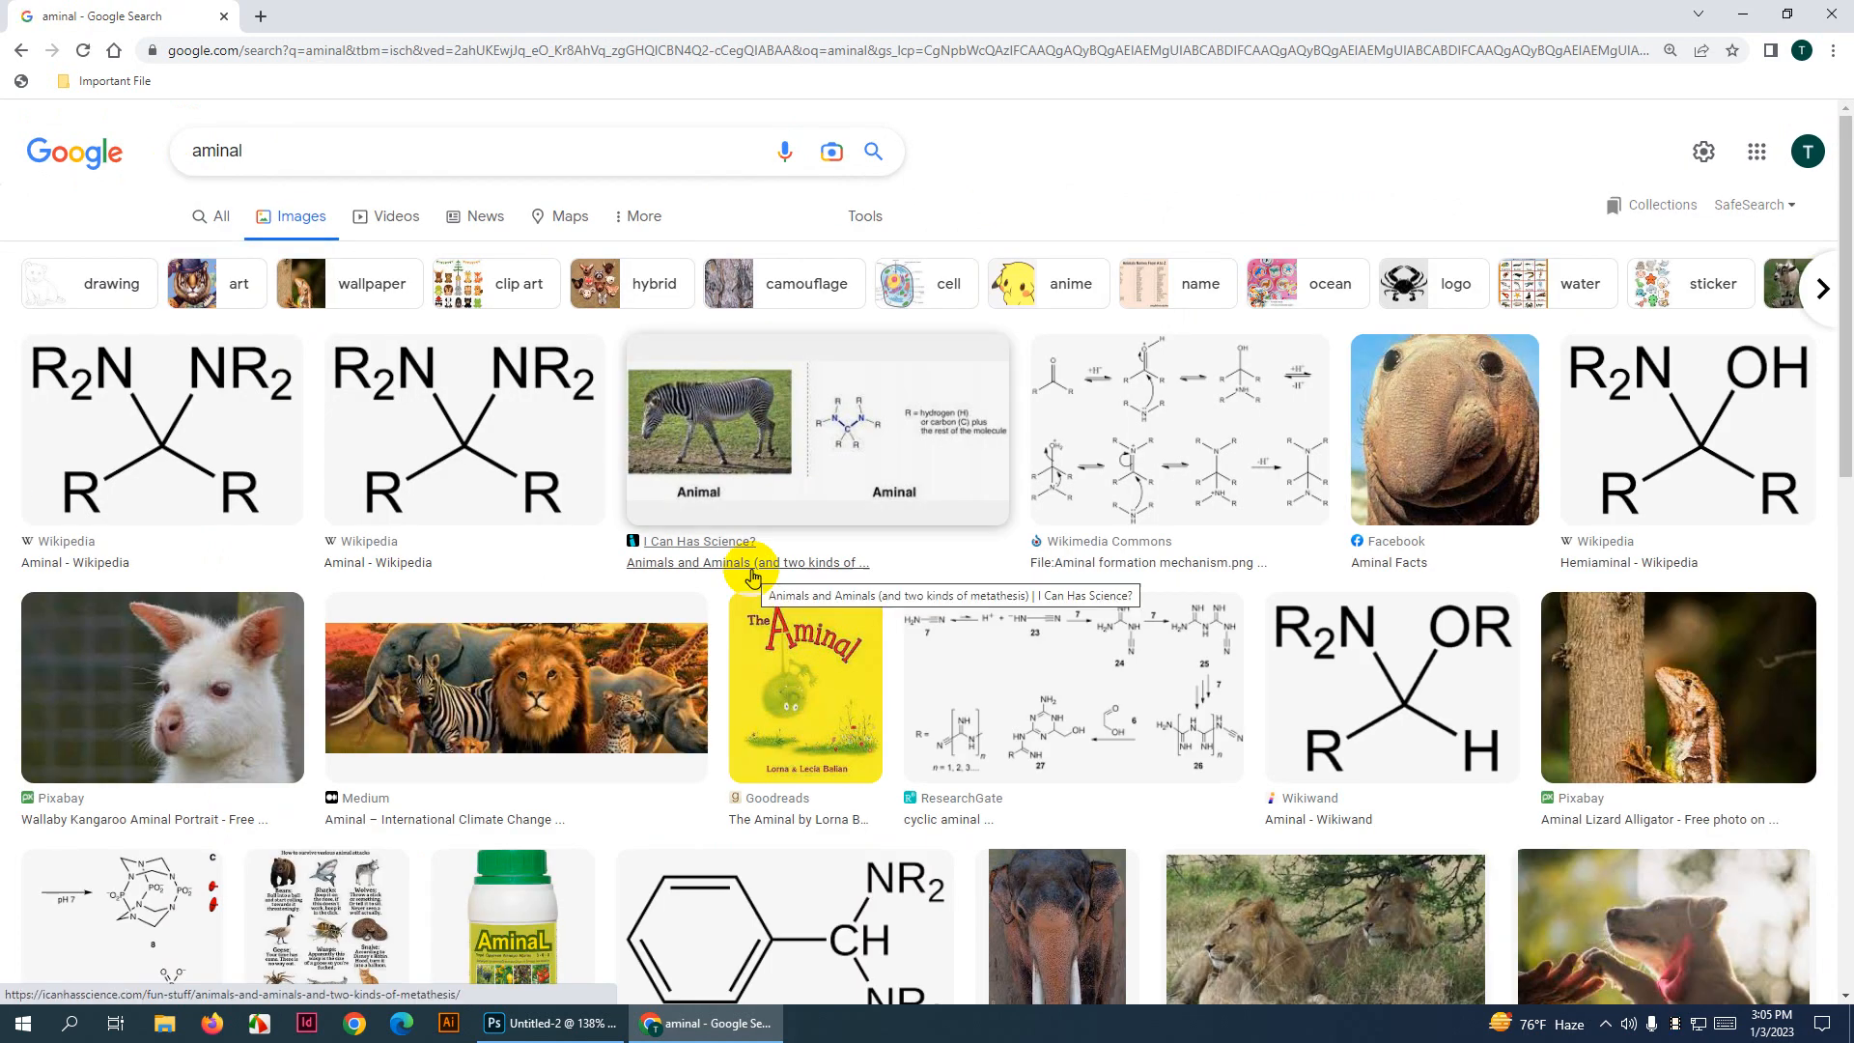
pyautogui.moveTo(265, 145); pyautogui.dragTo(40, 132)
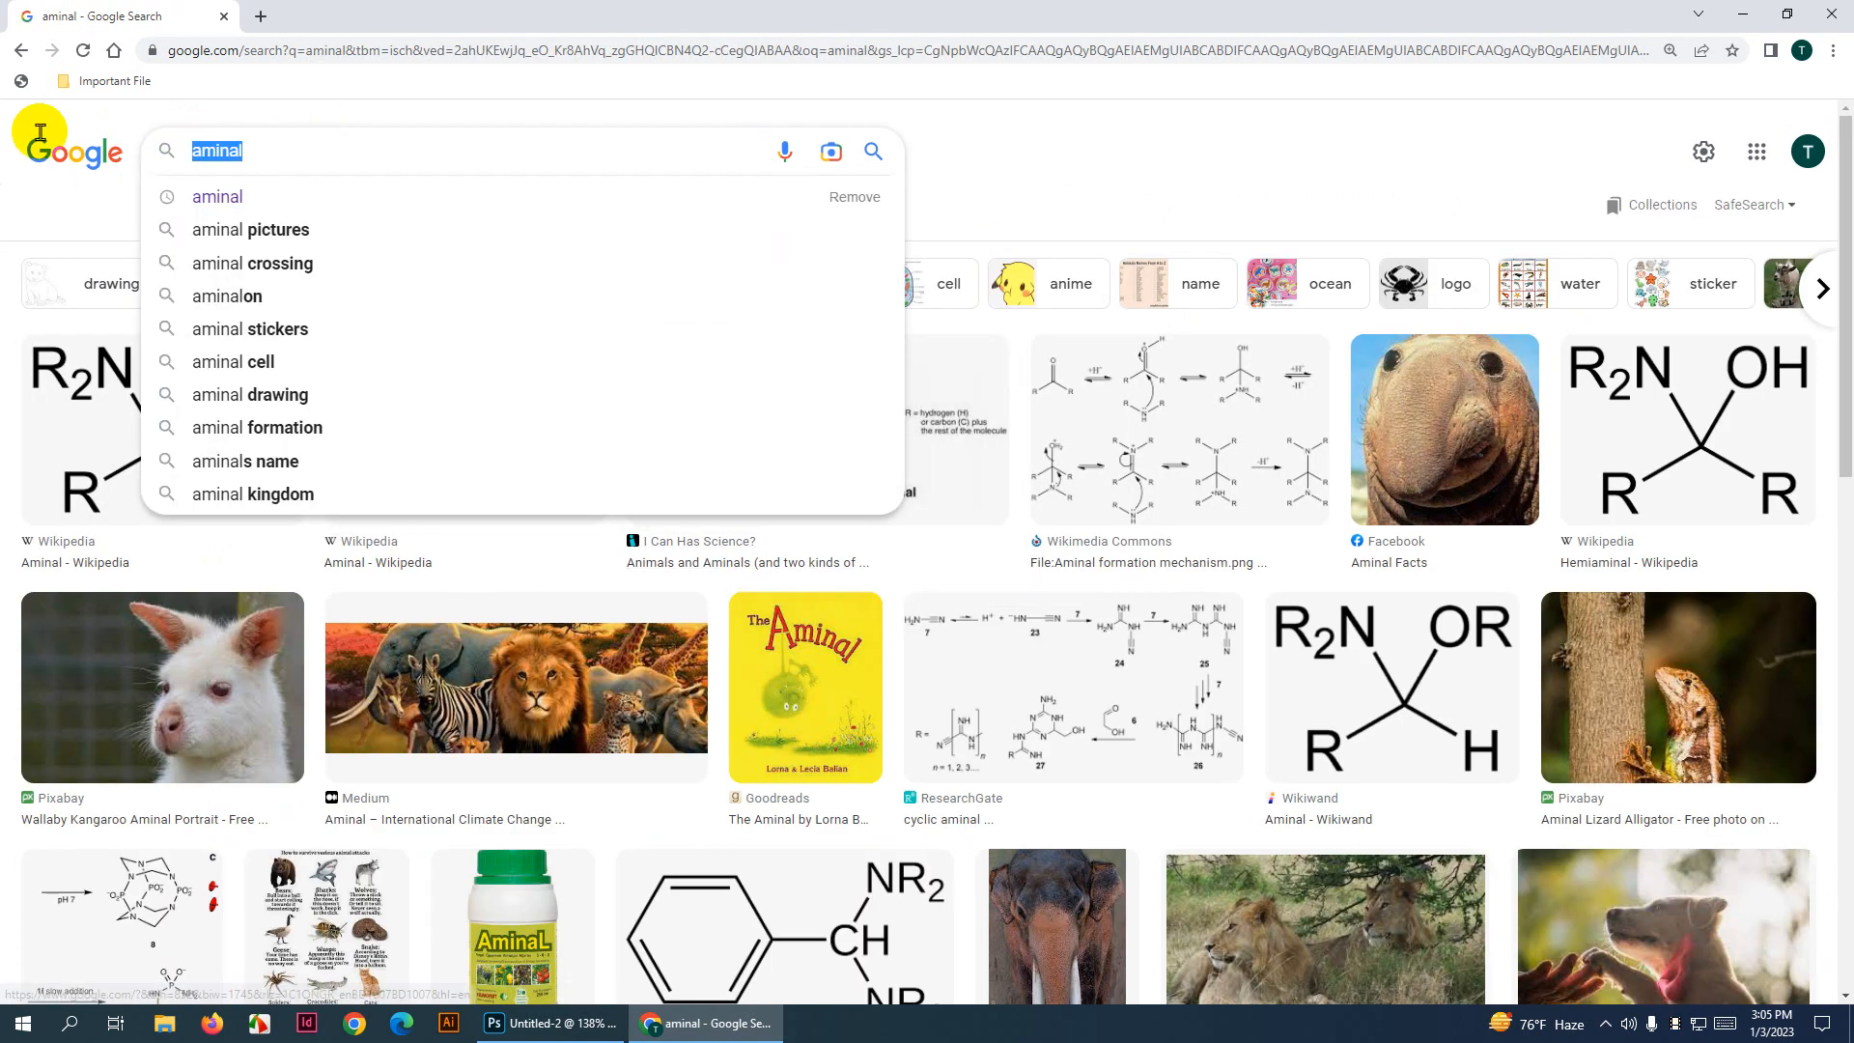
pyautogui.write('animal')
pyautogui.press('Return')
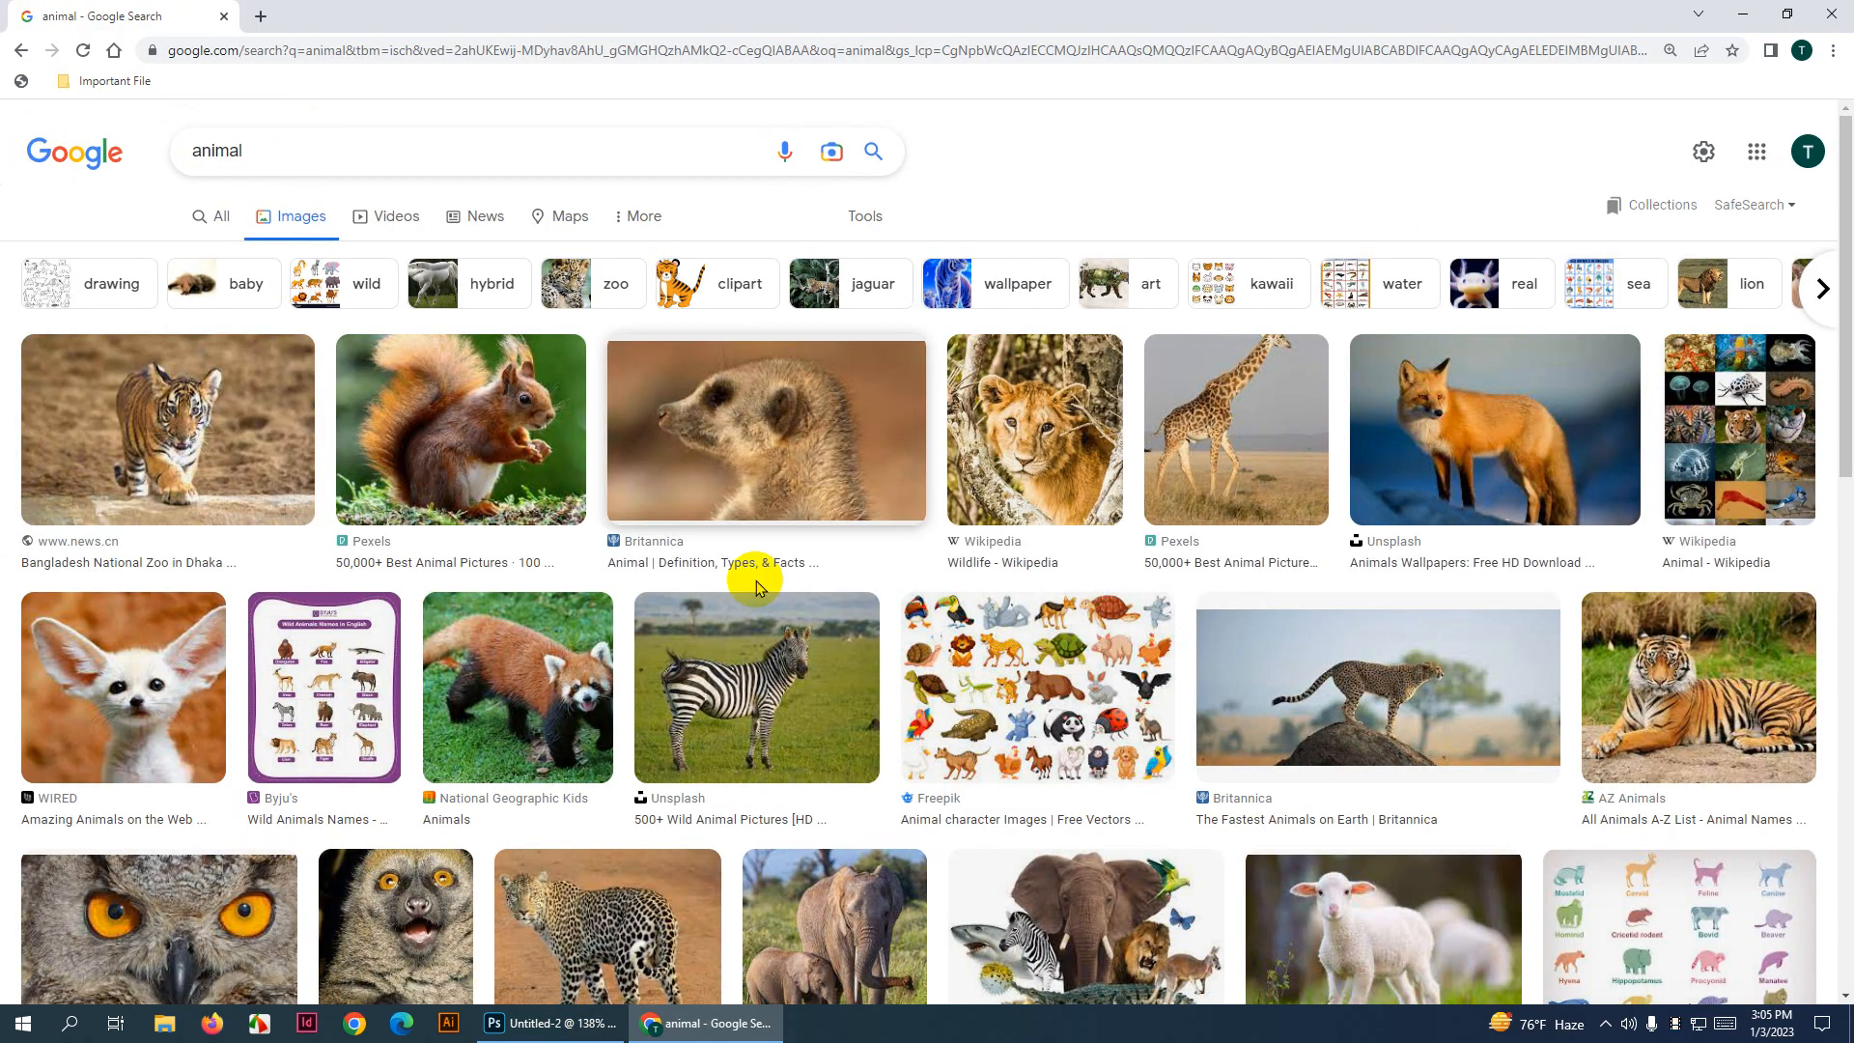
# Browse the animal image results for a suitable picture and preview the white lamb photo
pyautogui.scroll(-4, 756, 586)
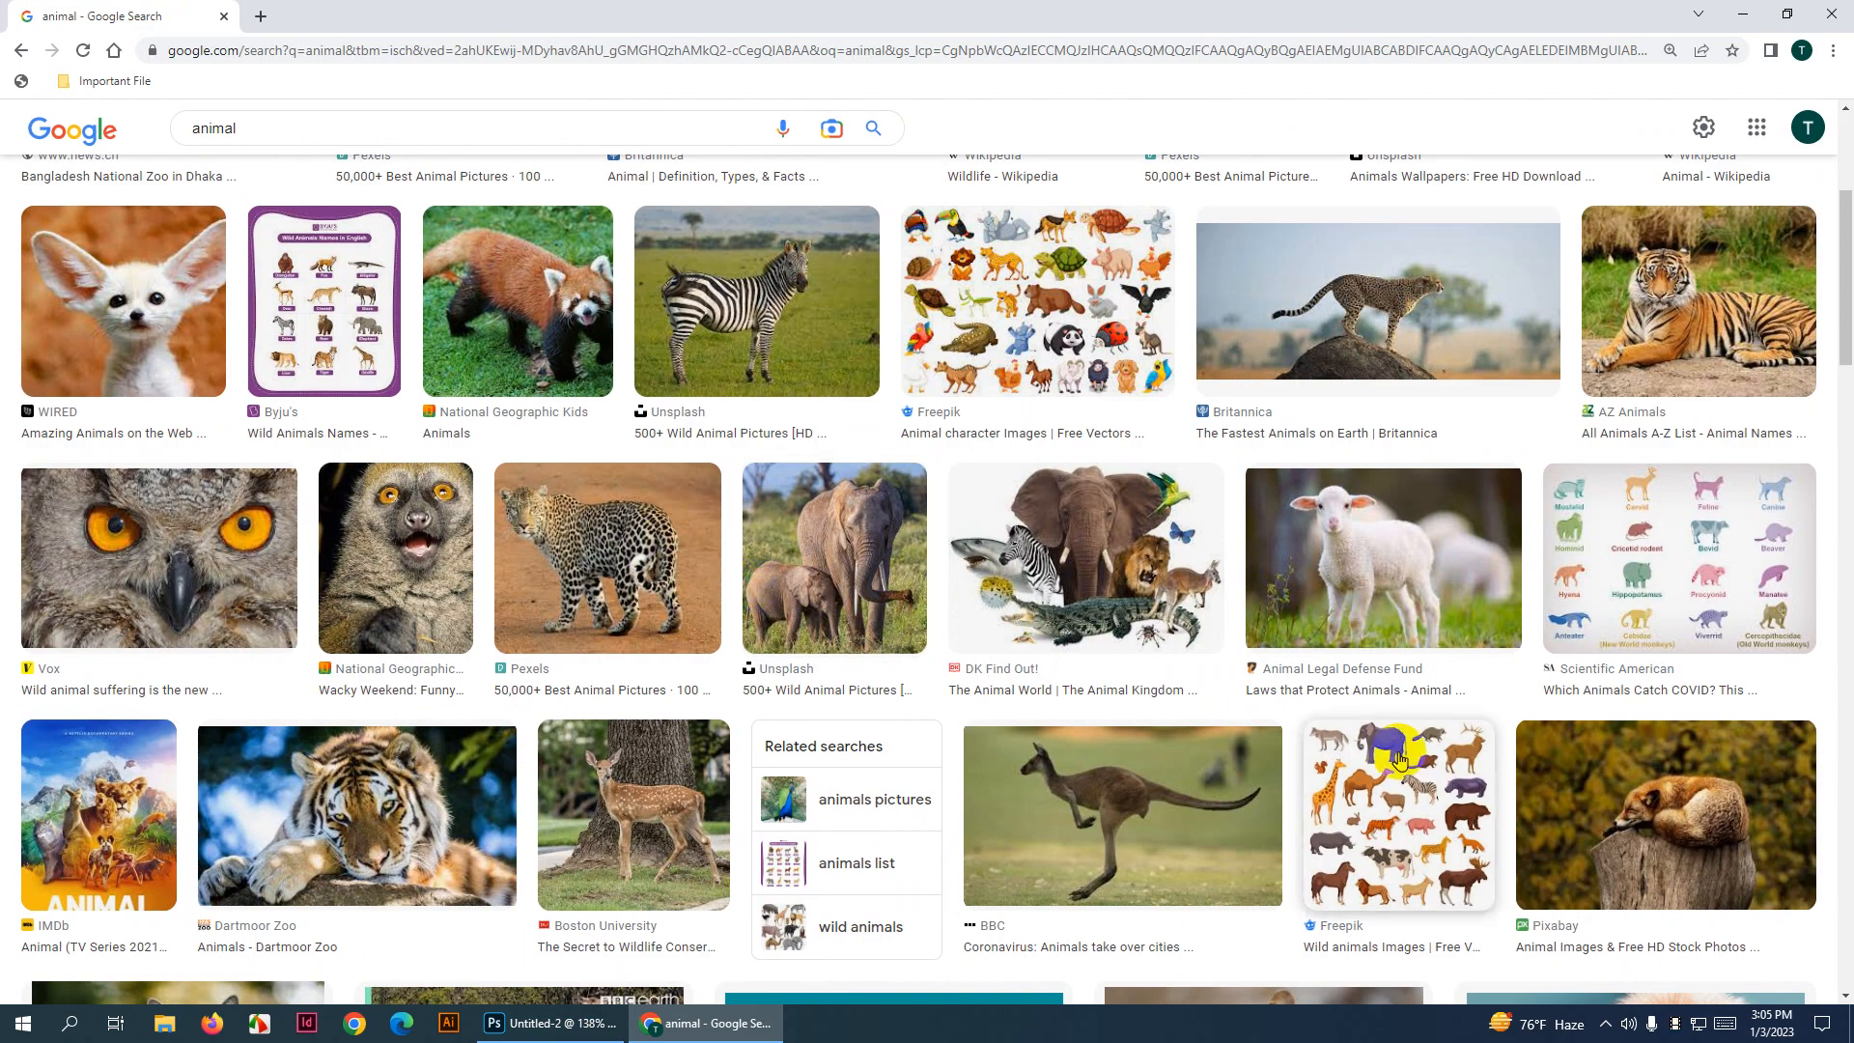
pyautogui.click(1399, 556)
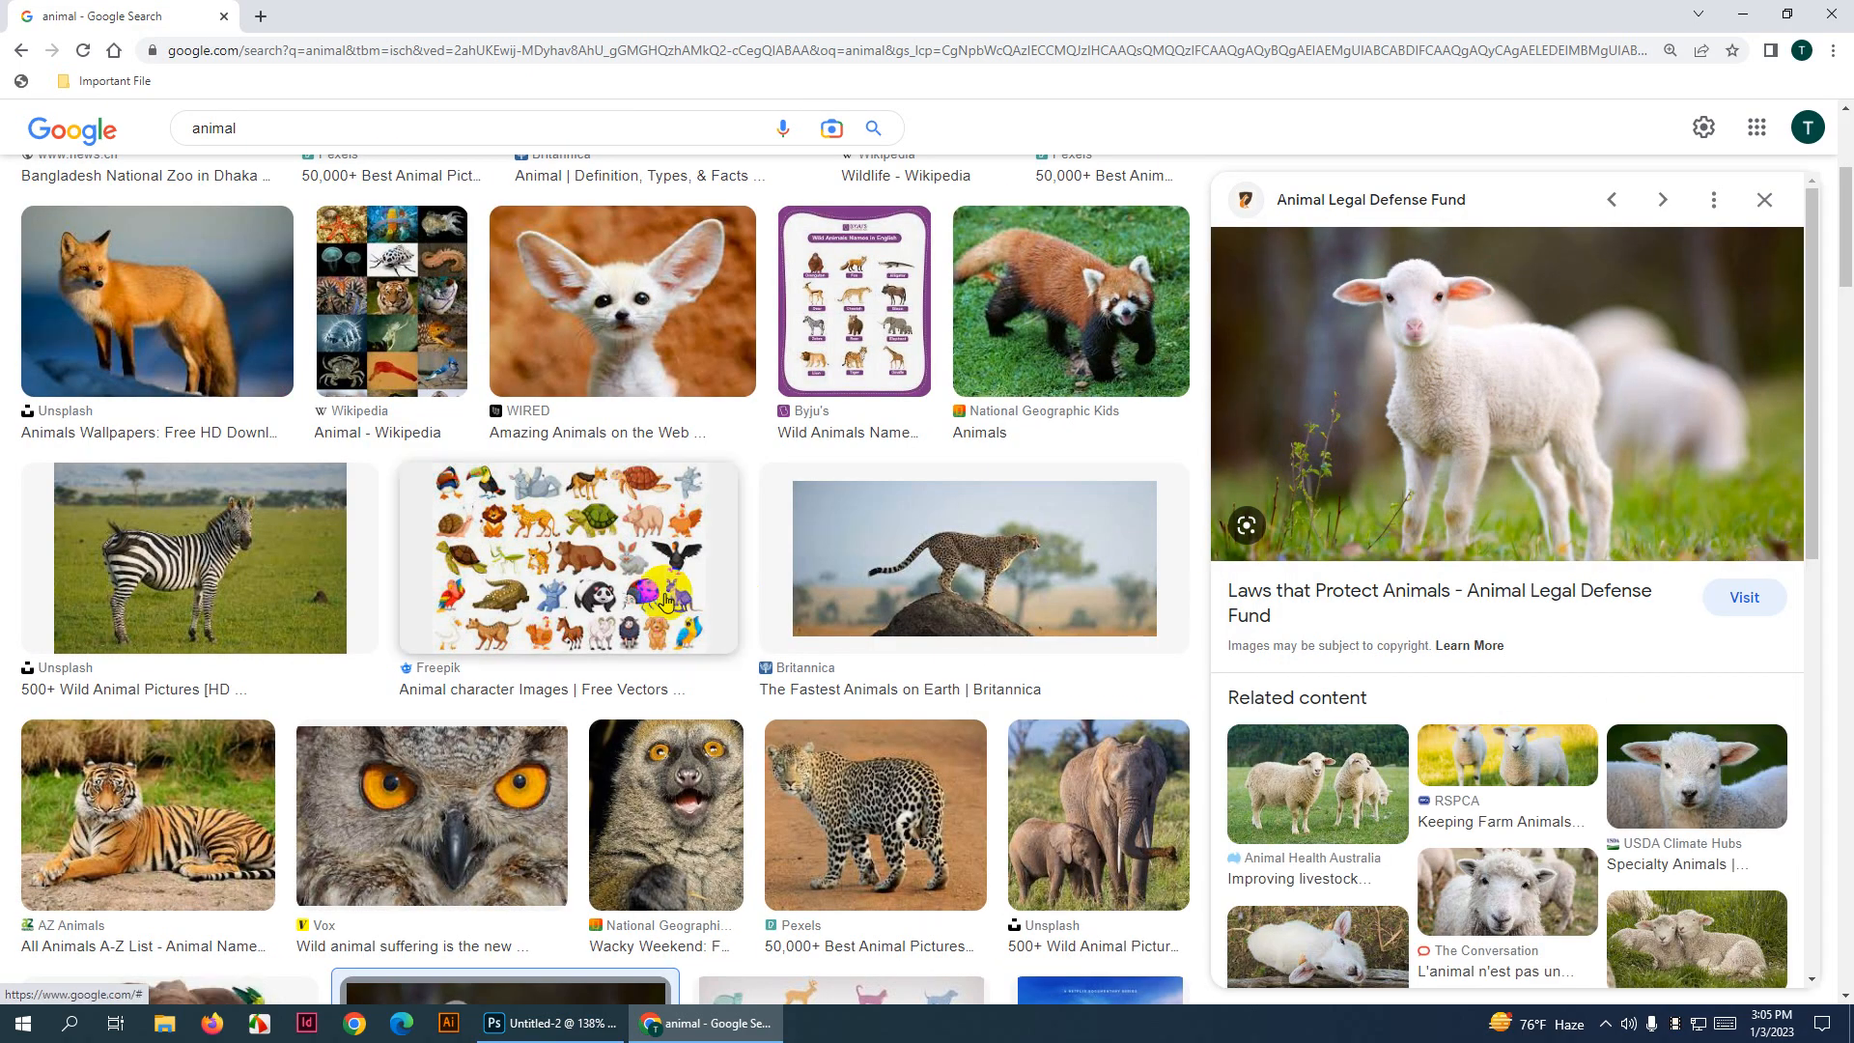
pyautogui.scroll(-4, 622, 591)
pyautogui.scroll(-5, 623, 589)
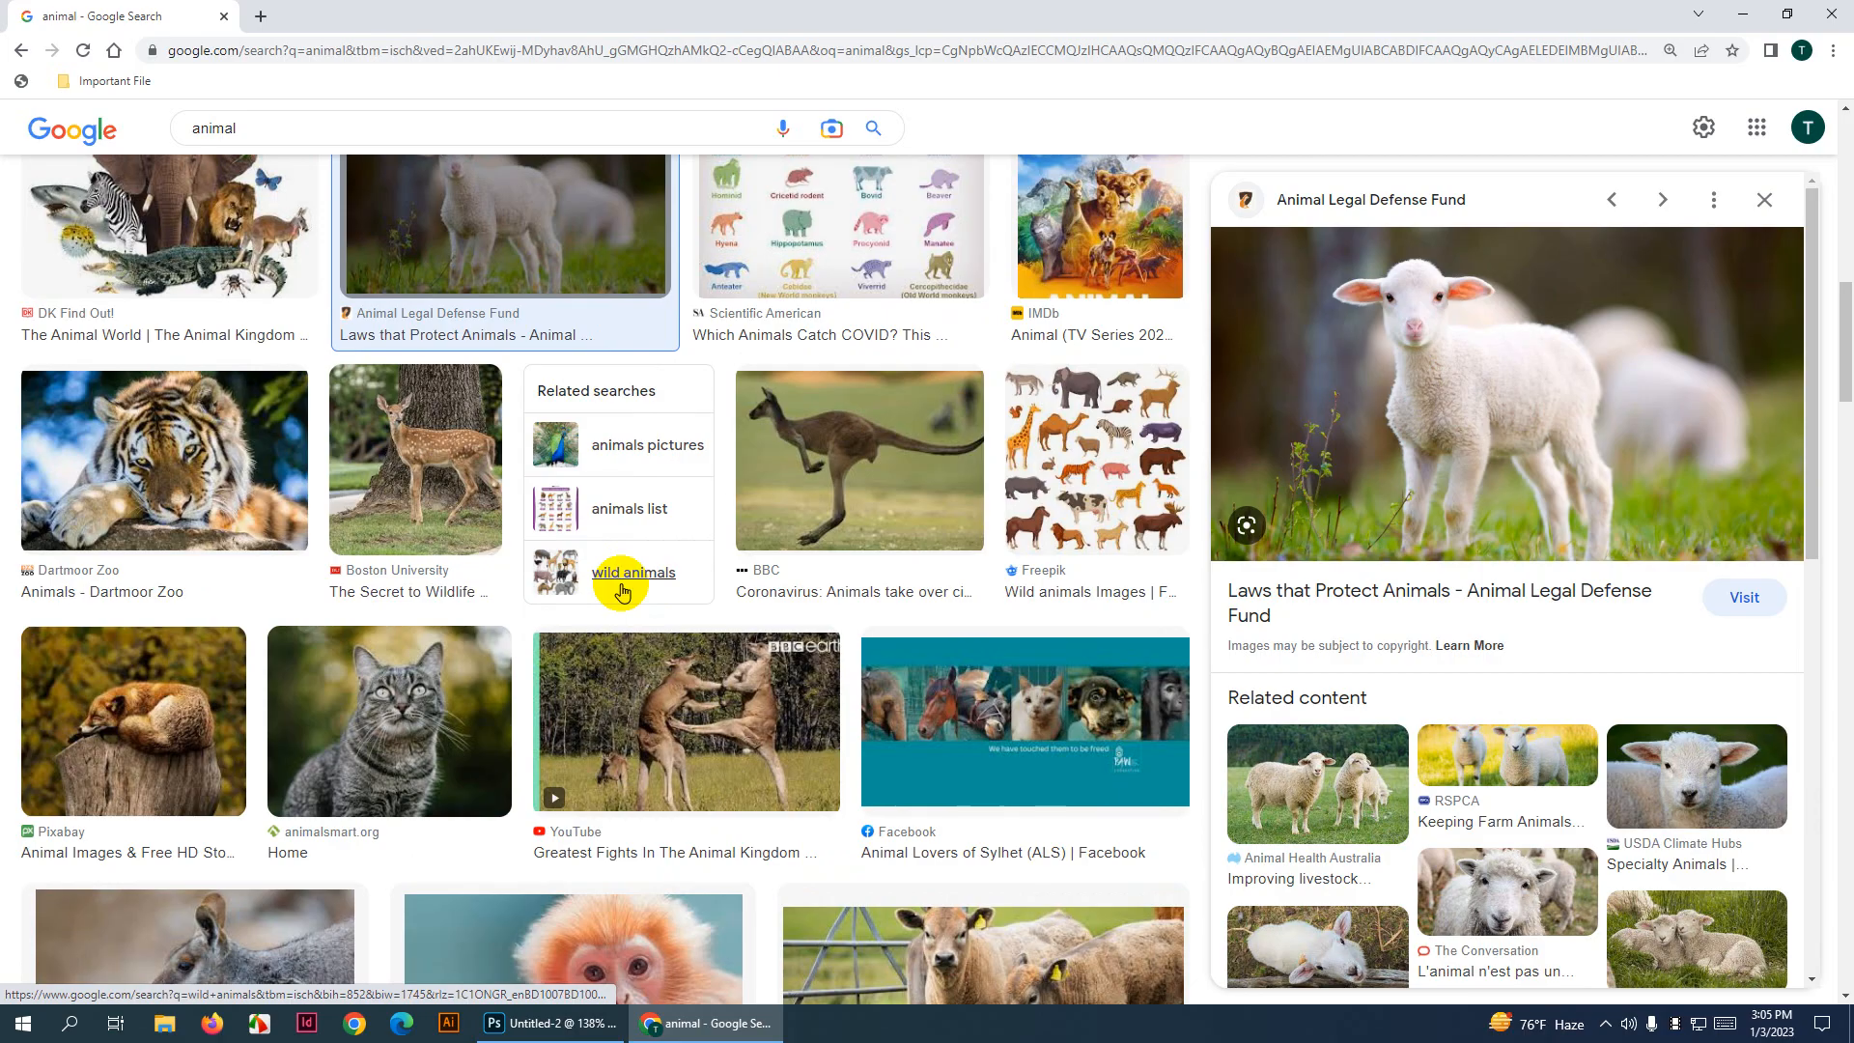
pyautogui.scroll(-5, 623, 591)
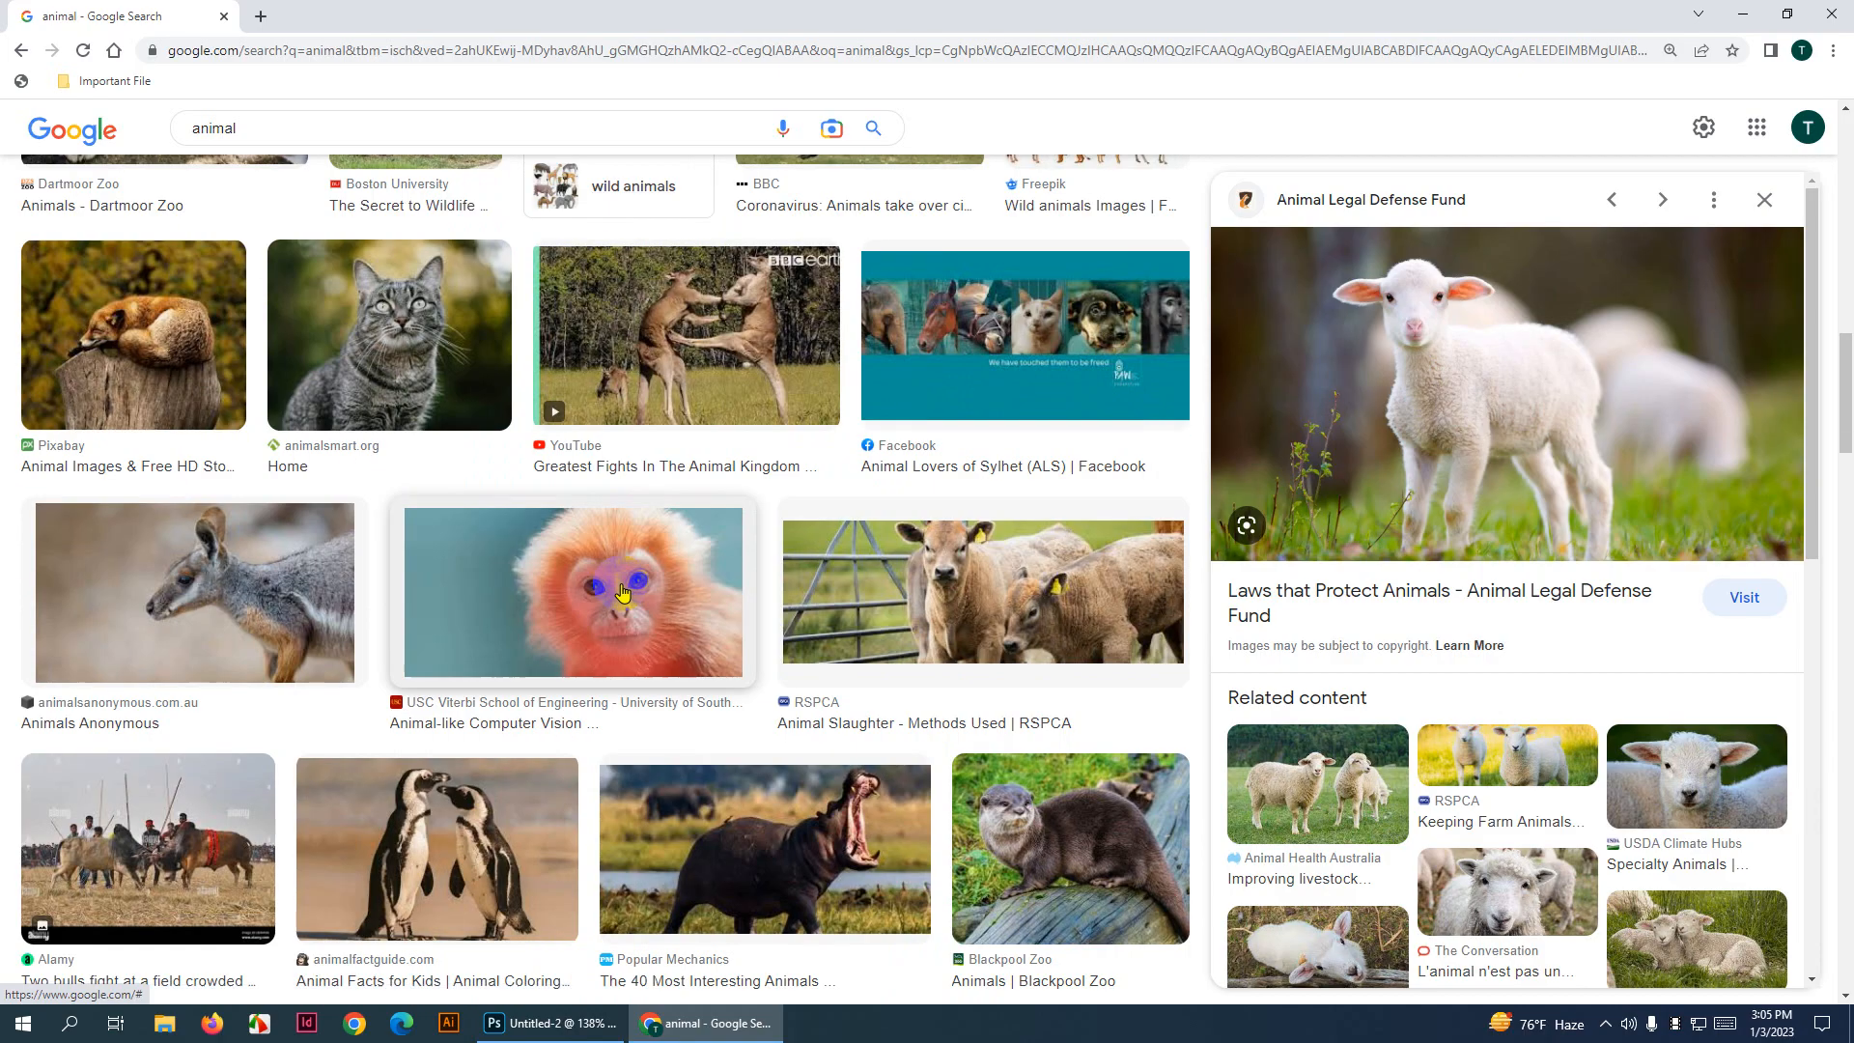
pyautogui.scroll(-5, 623, 591)
pyautogui.scroll(-5, 623, 591)
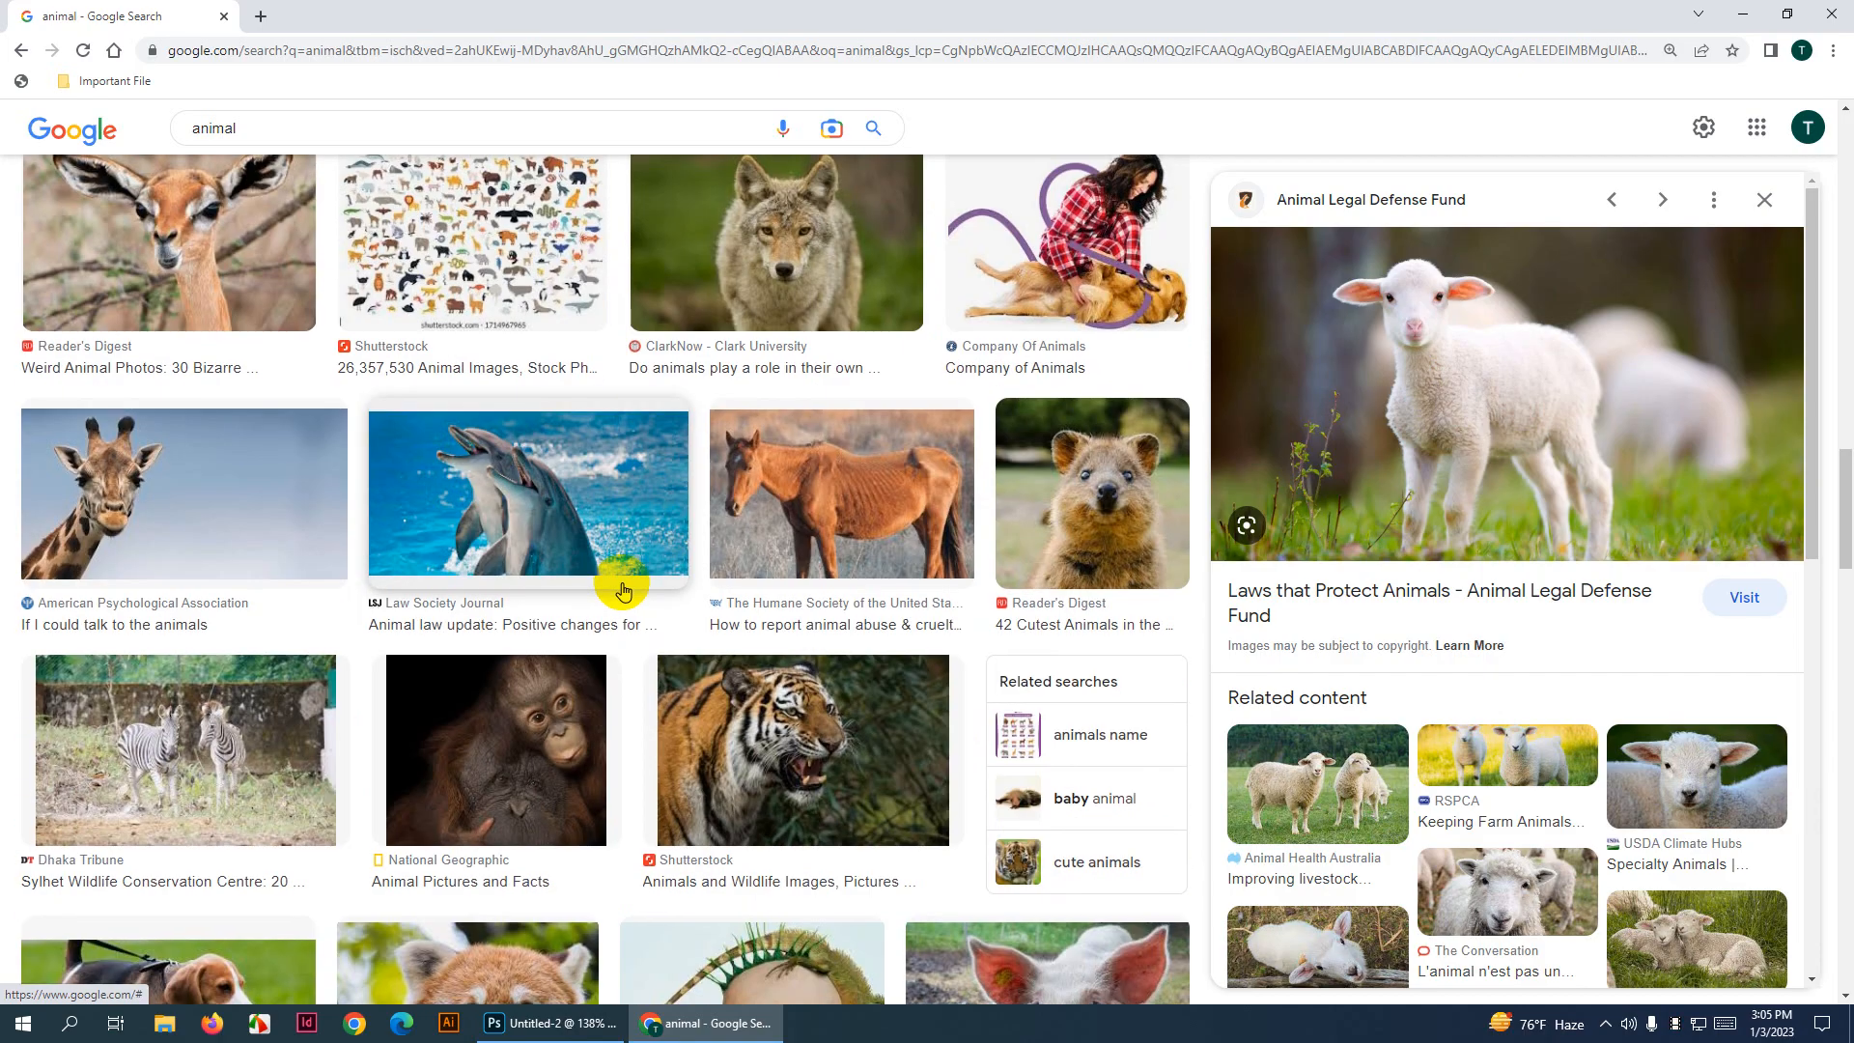
pyautogui.scroll(-4, 623, 591)
pyautogui.scroll(-3, 623, 591)
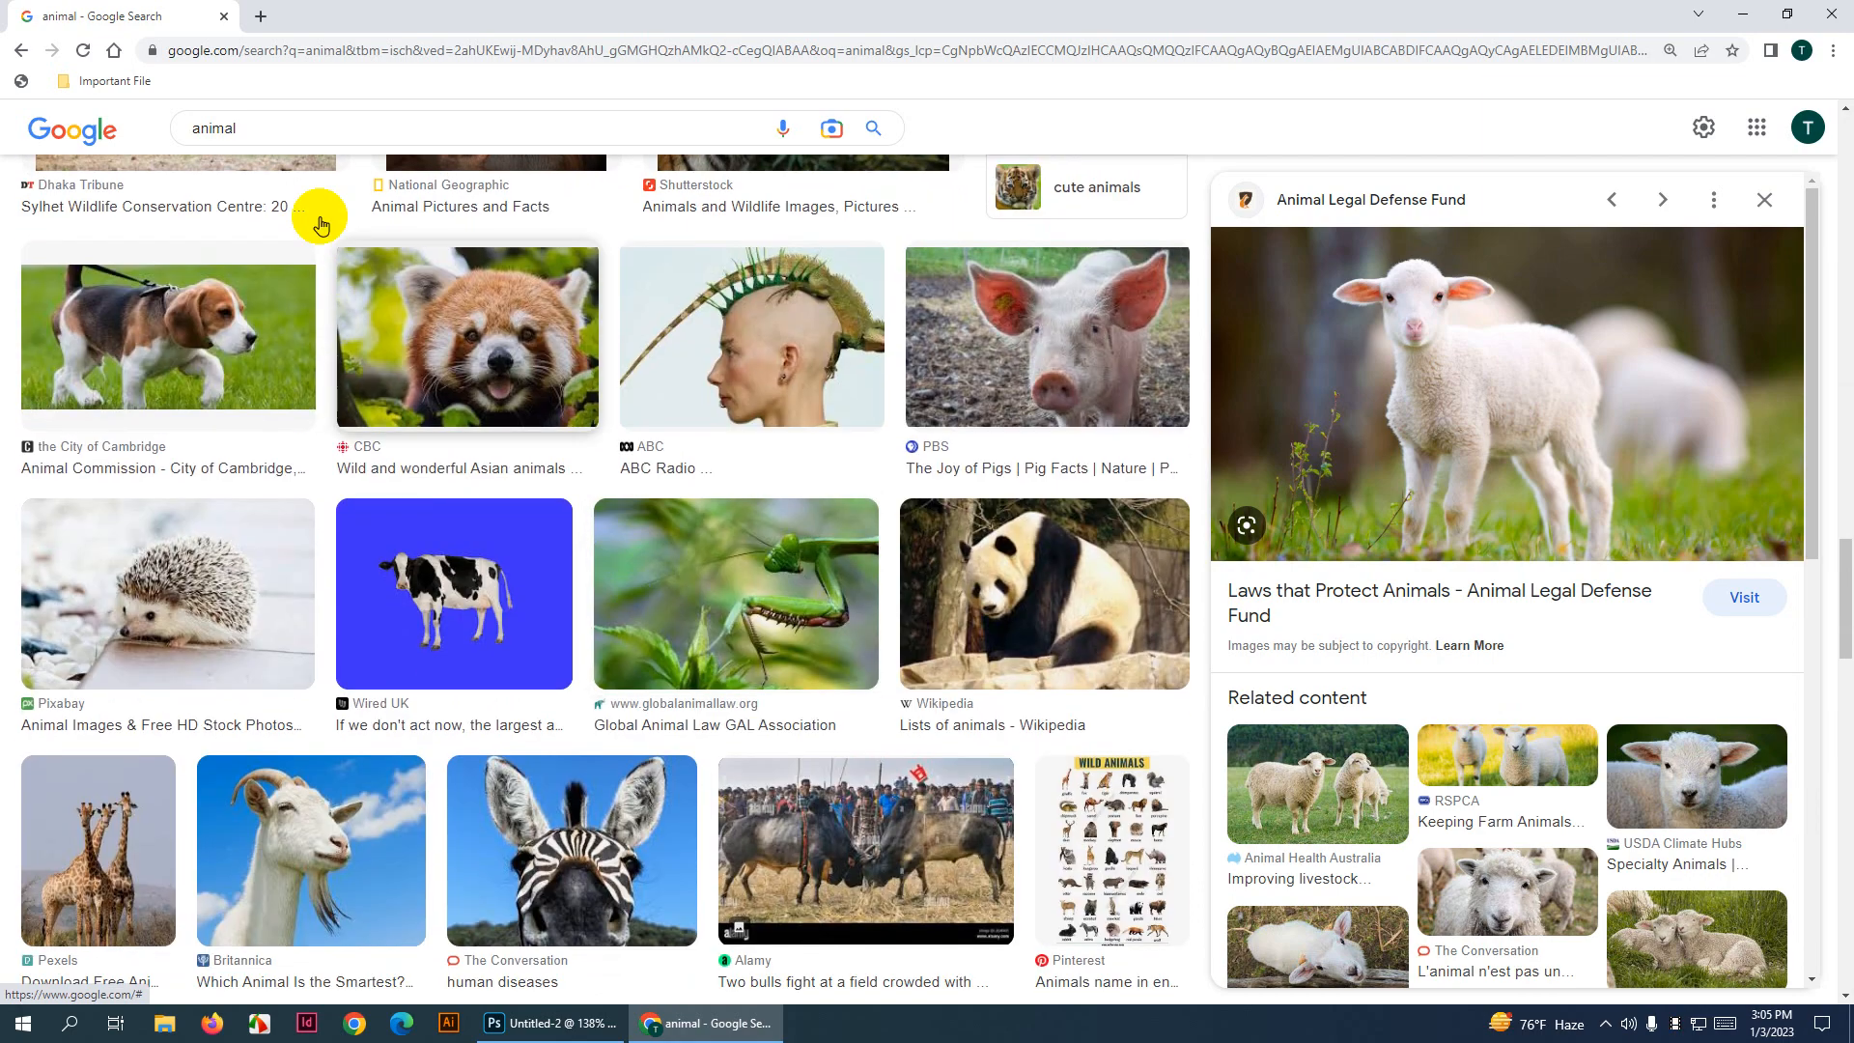
# Search Google Images for "panda" and open the Vecteezy illustration of a panda climbing bamboo
pyautogui.press('/')
pyautogui.write('panda')
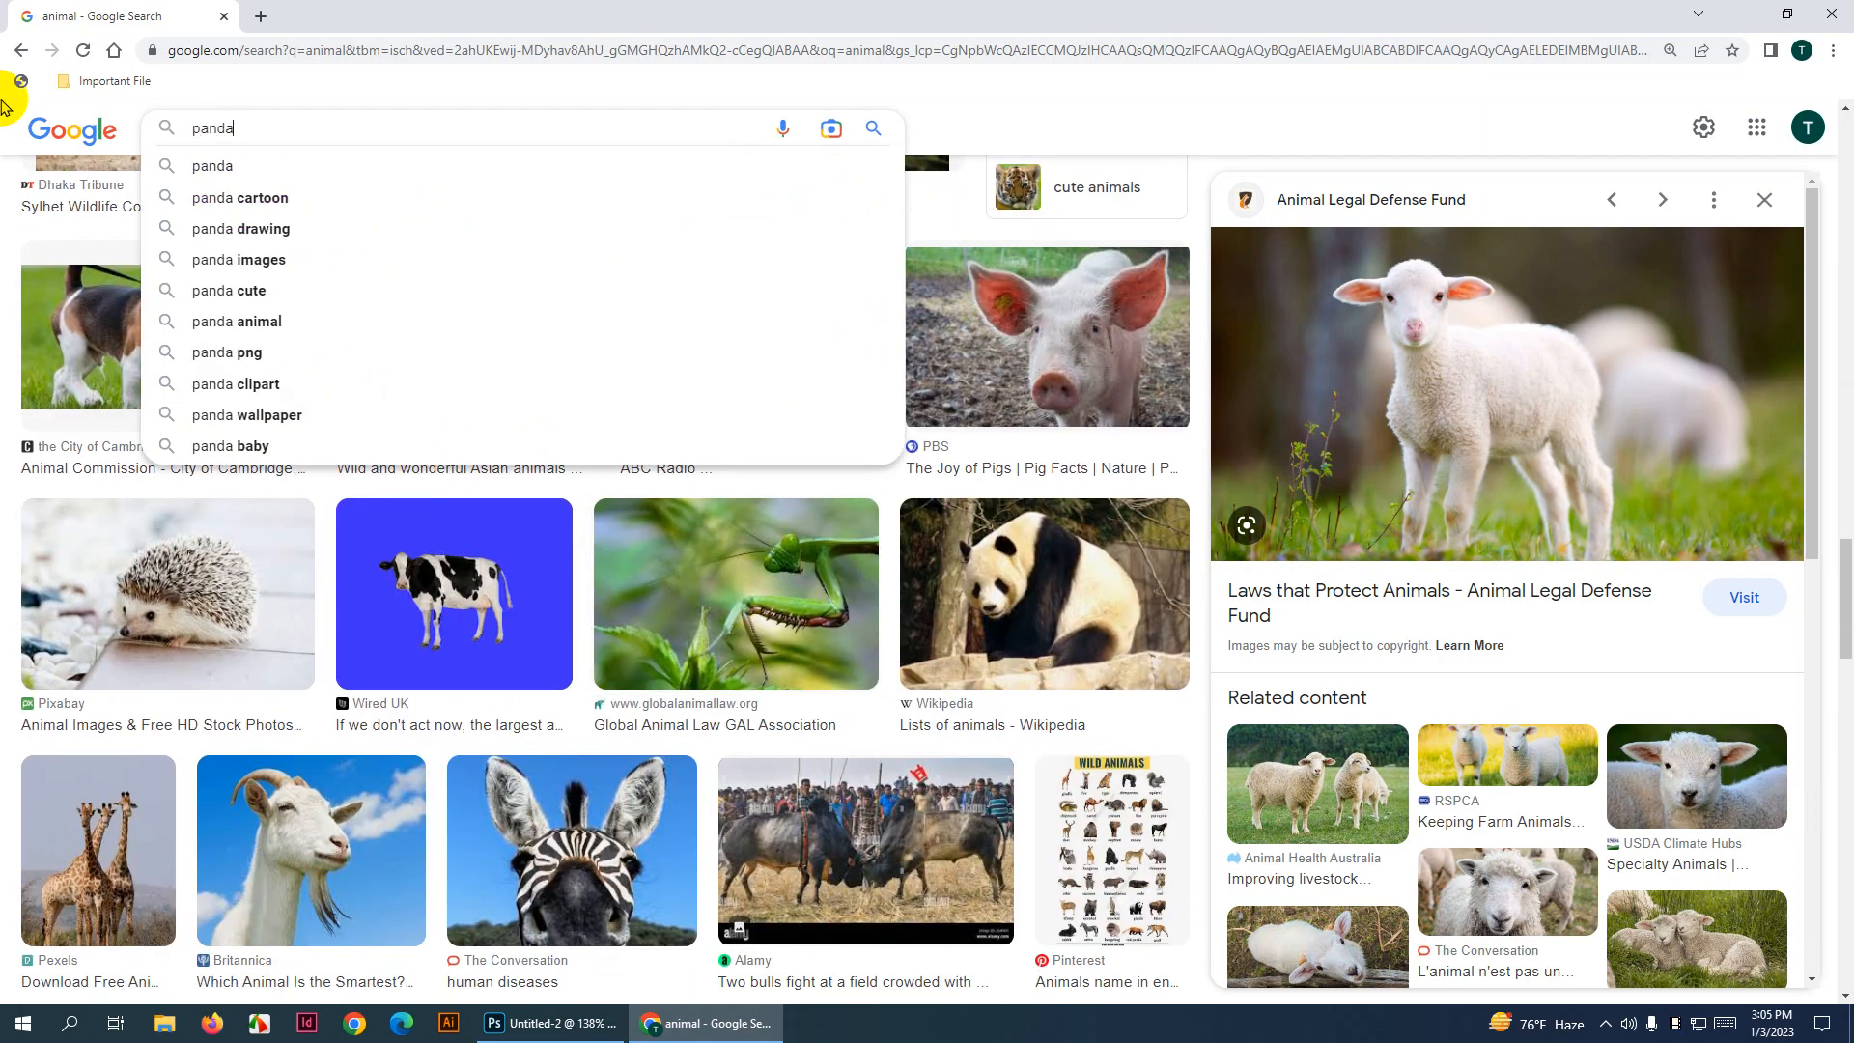
pyautogui.press('Return')
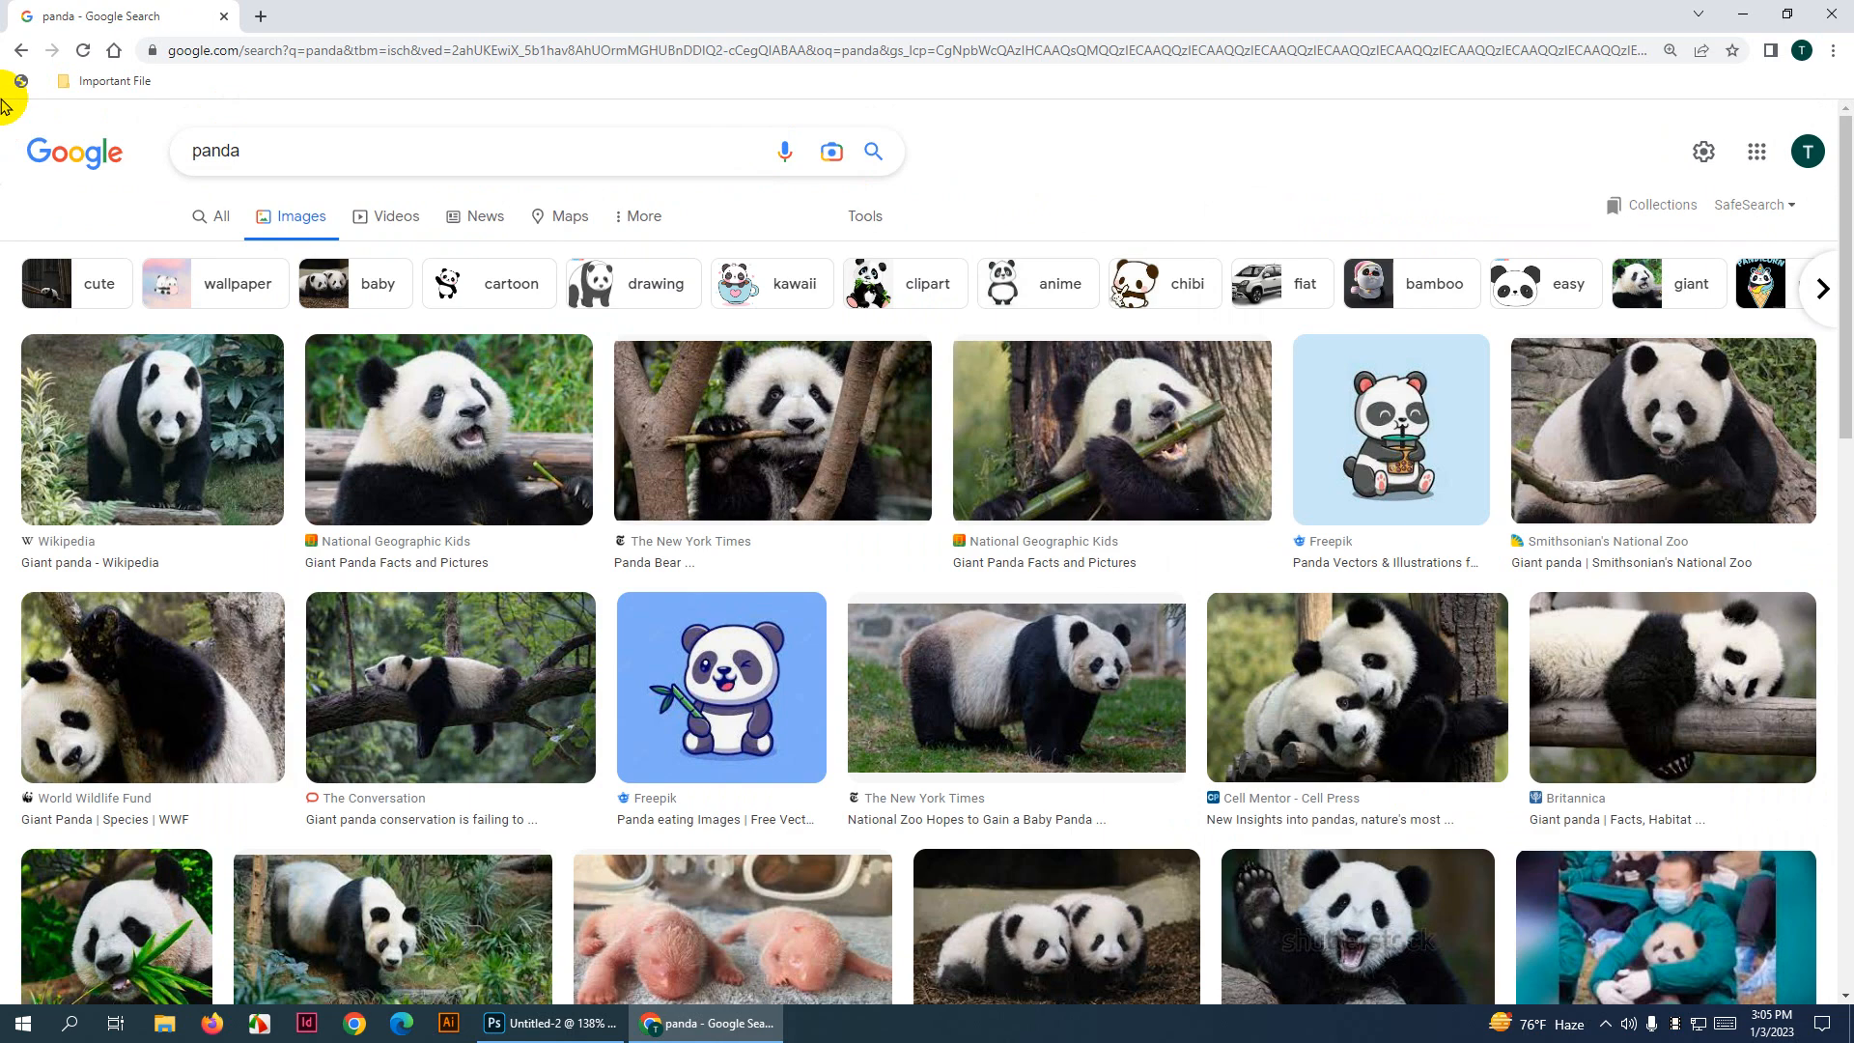
pyautogui.scroll(-4, 726, 621)
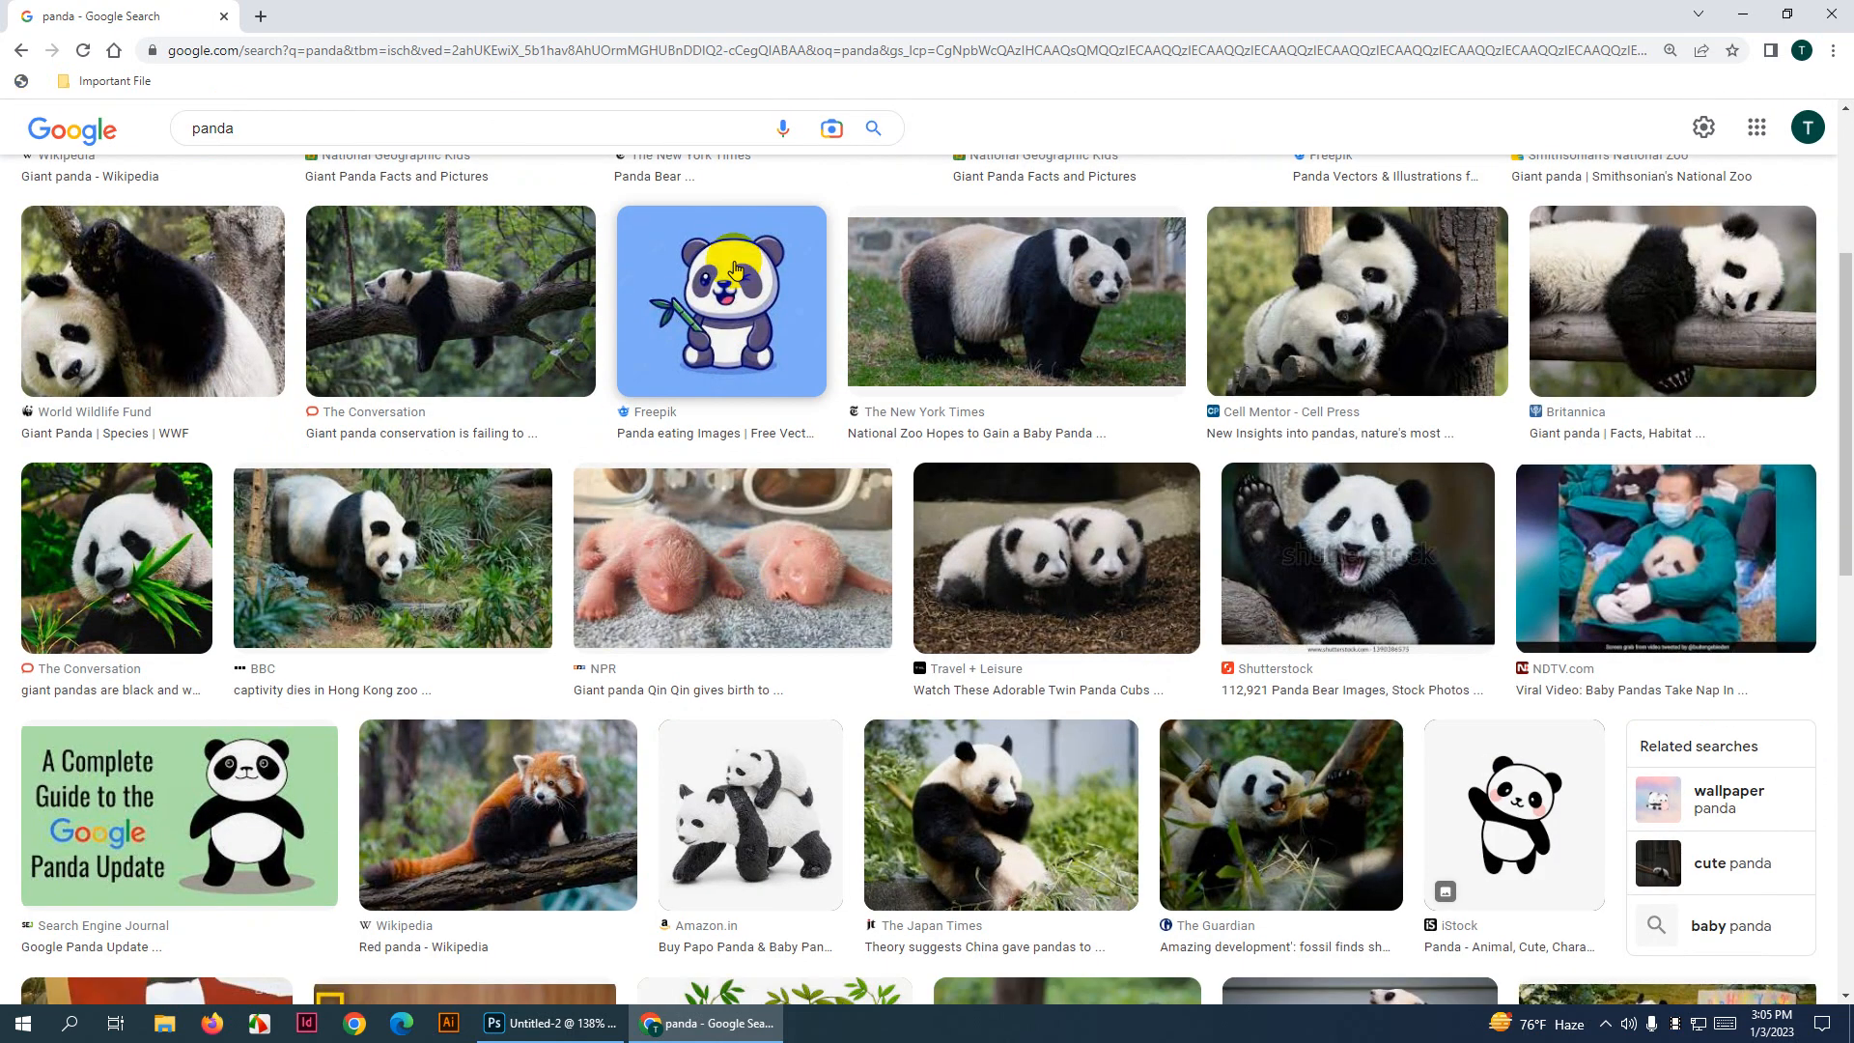
pyautogui.scroll(-3, 913, 518)
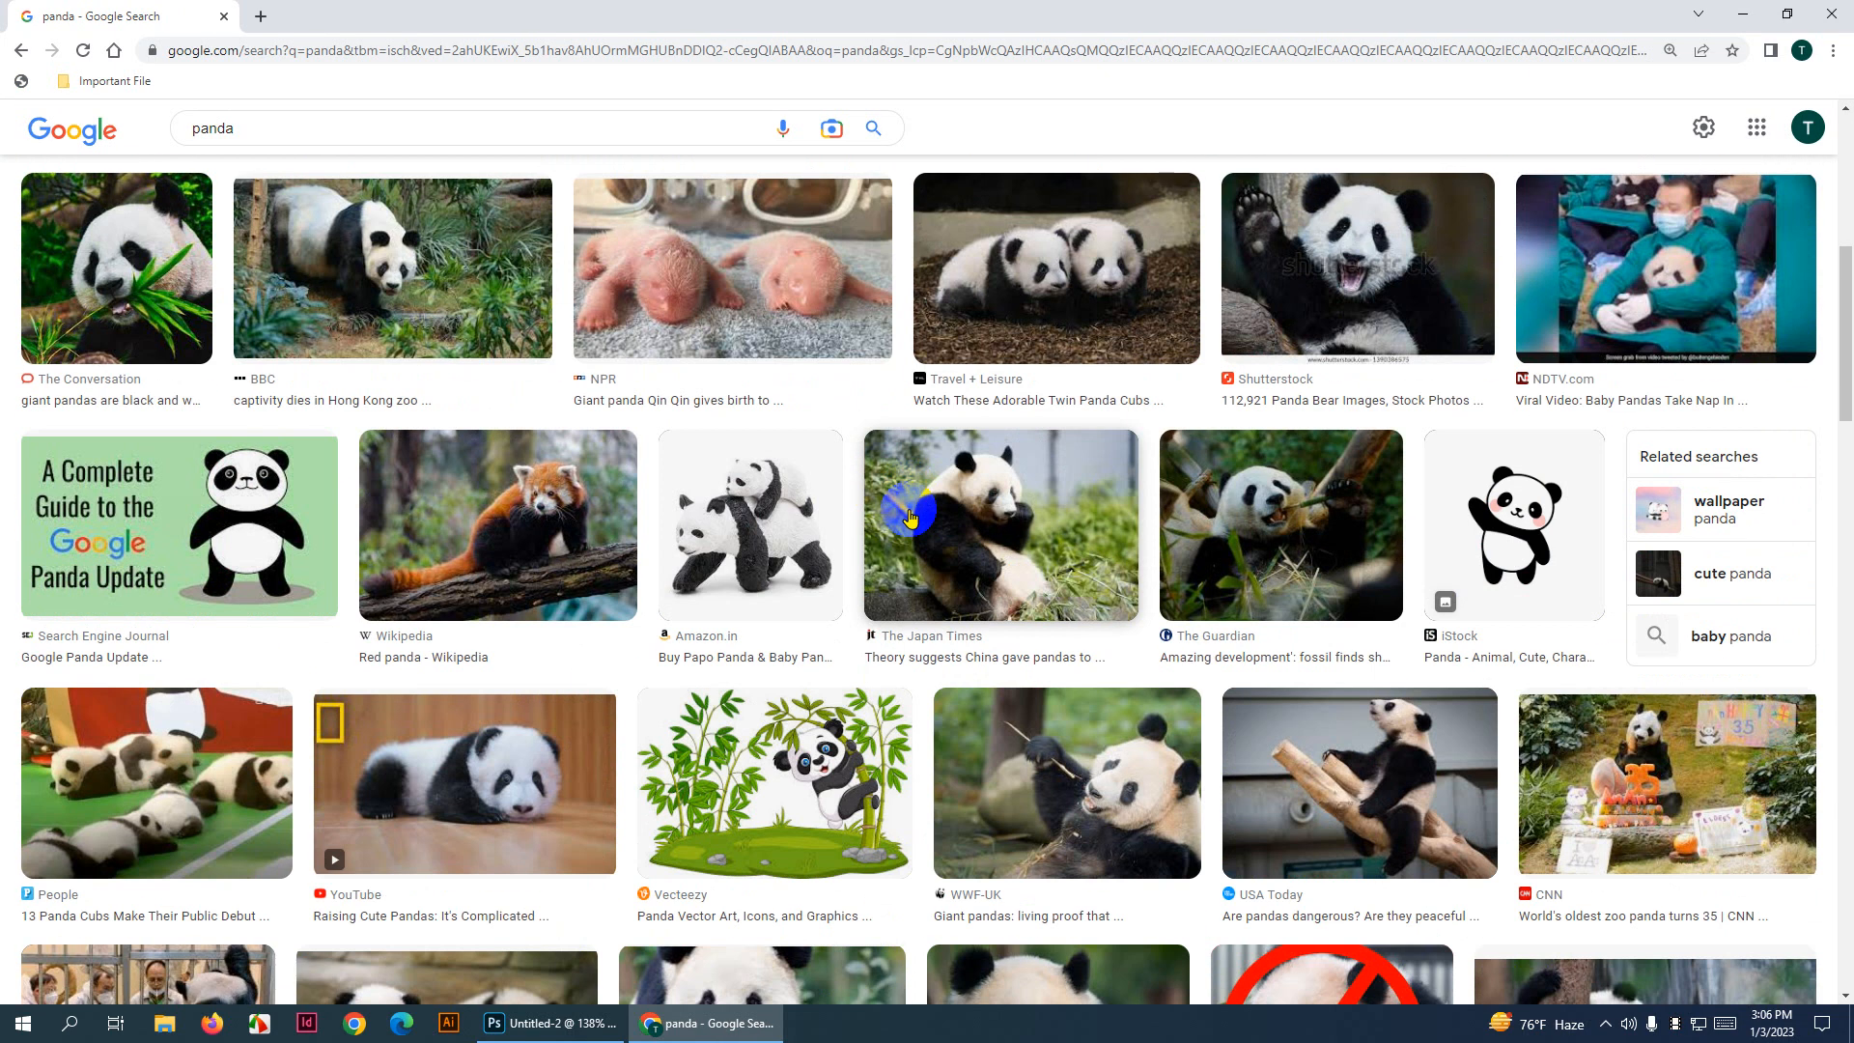
pyautogui.scroll(-1, 910, 517)
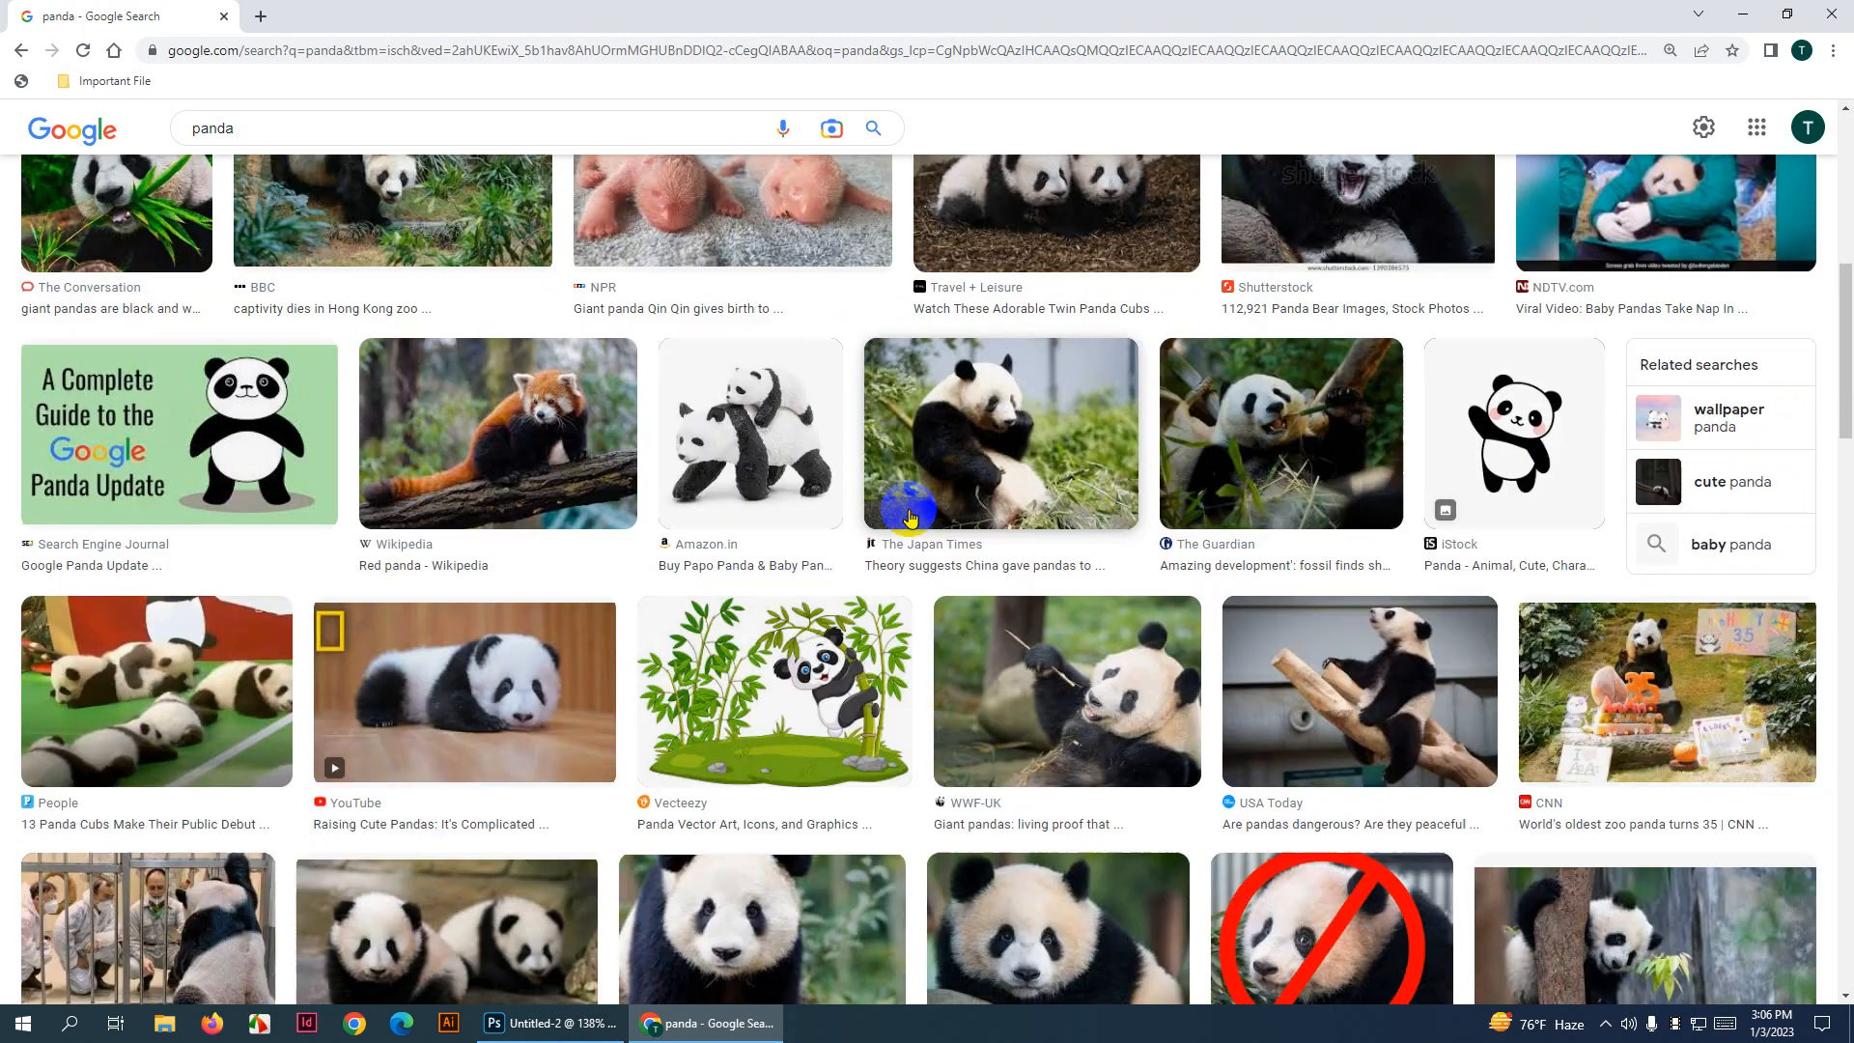
pyautogui.click(836, 711)
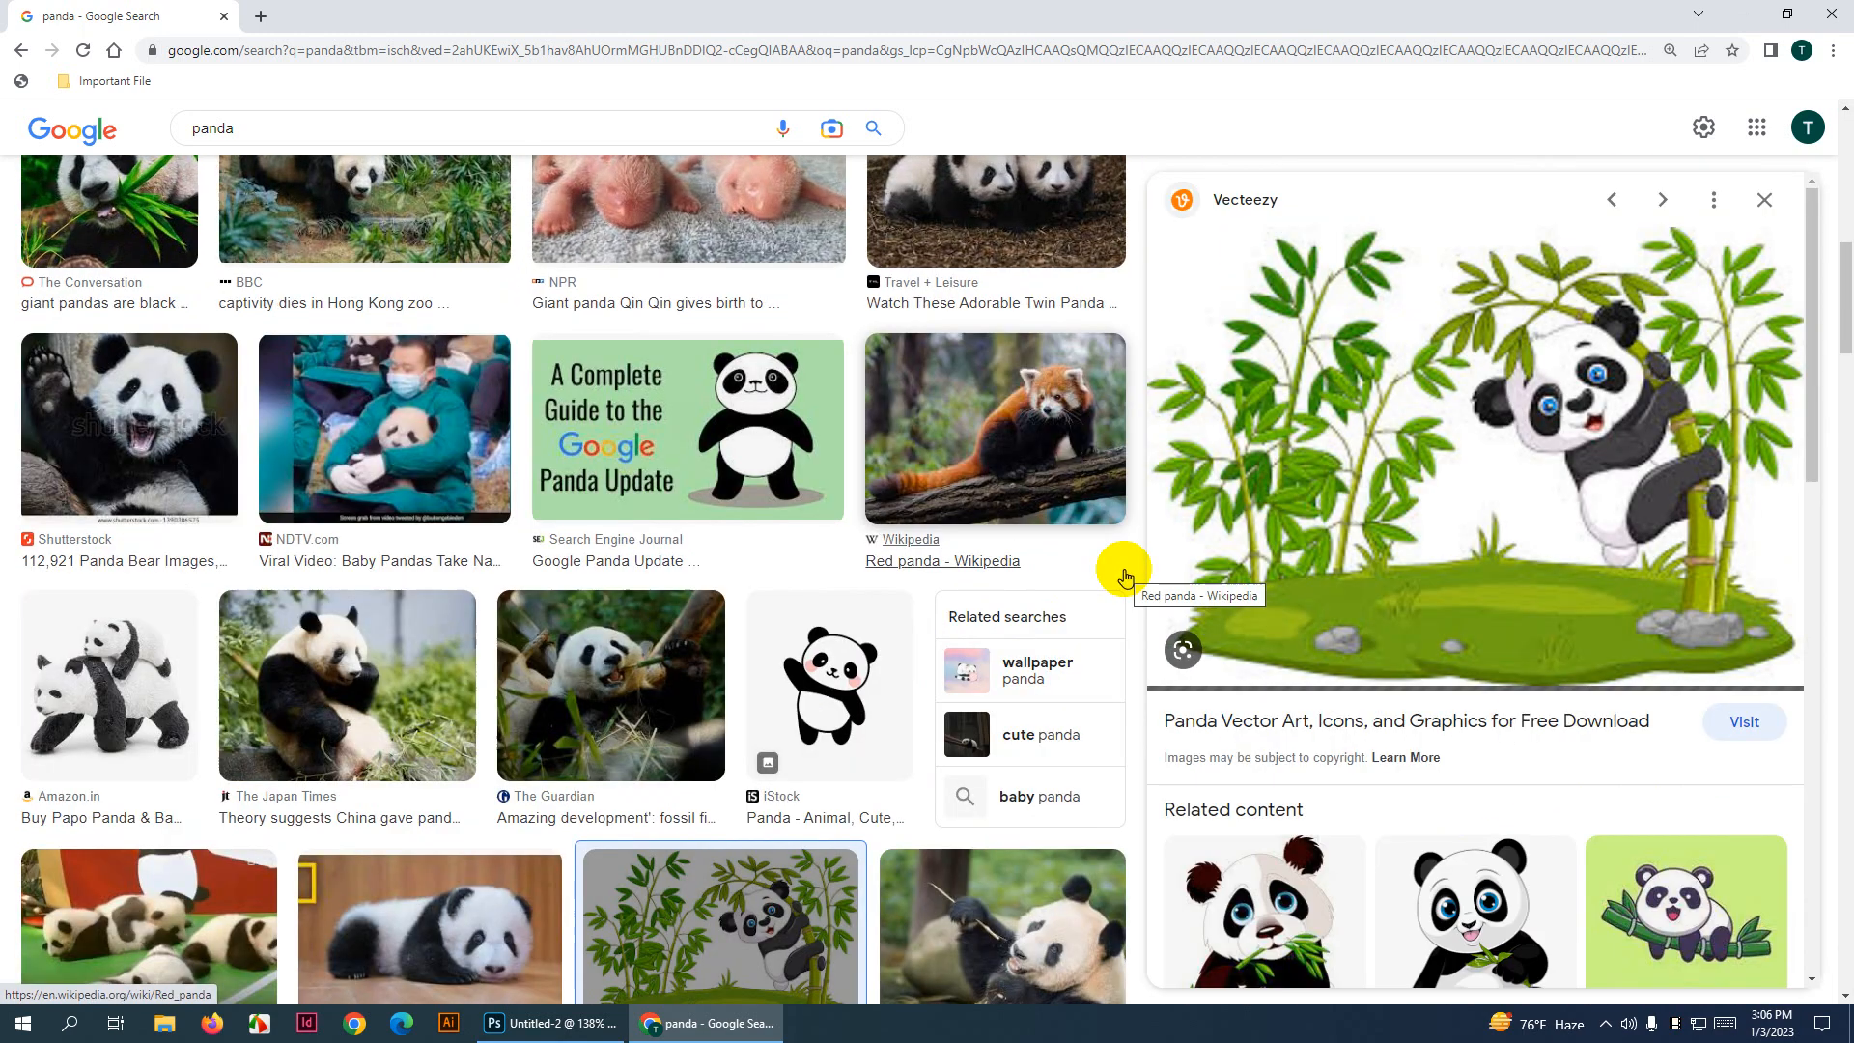
# Copy the panda illustration, switch to Photoshop and paste it into the Untitled-2 document
pyautogui.rightClick(1302, 476)
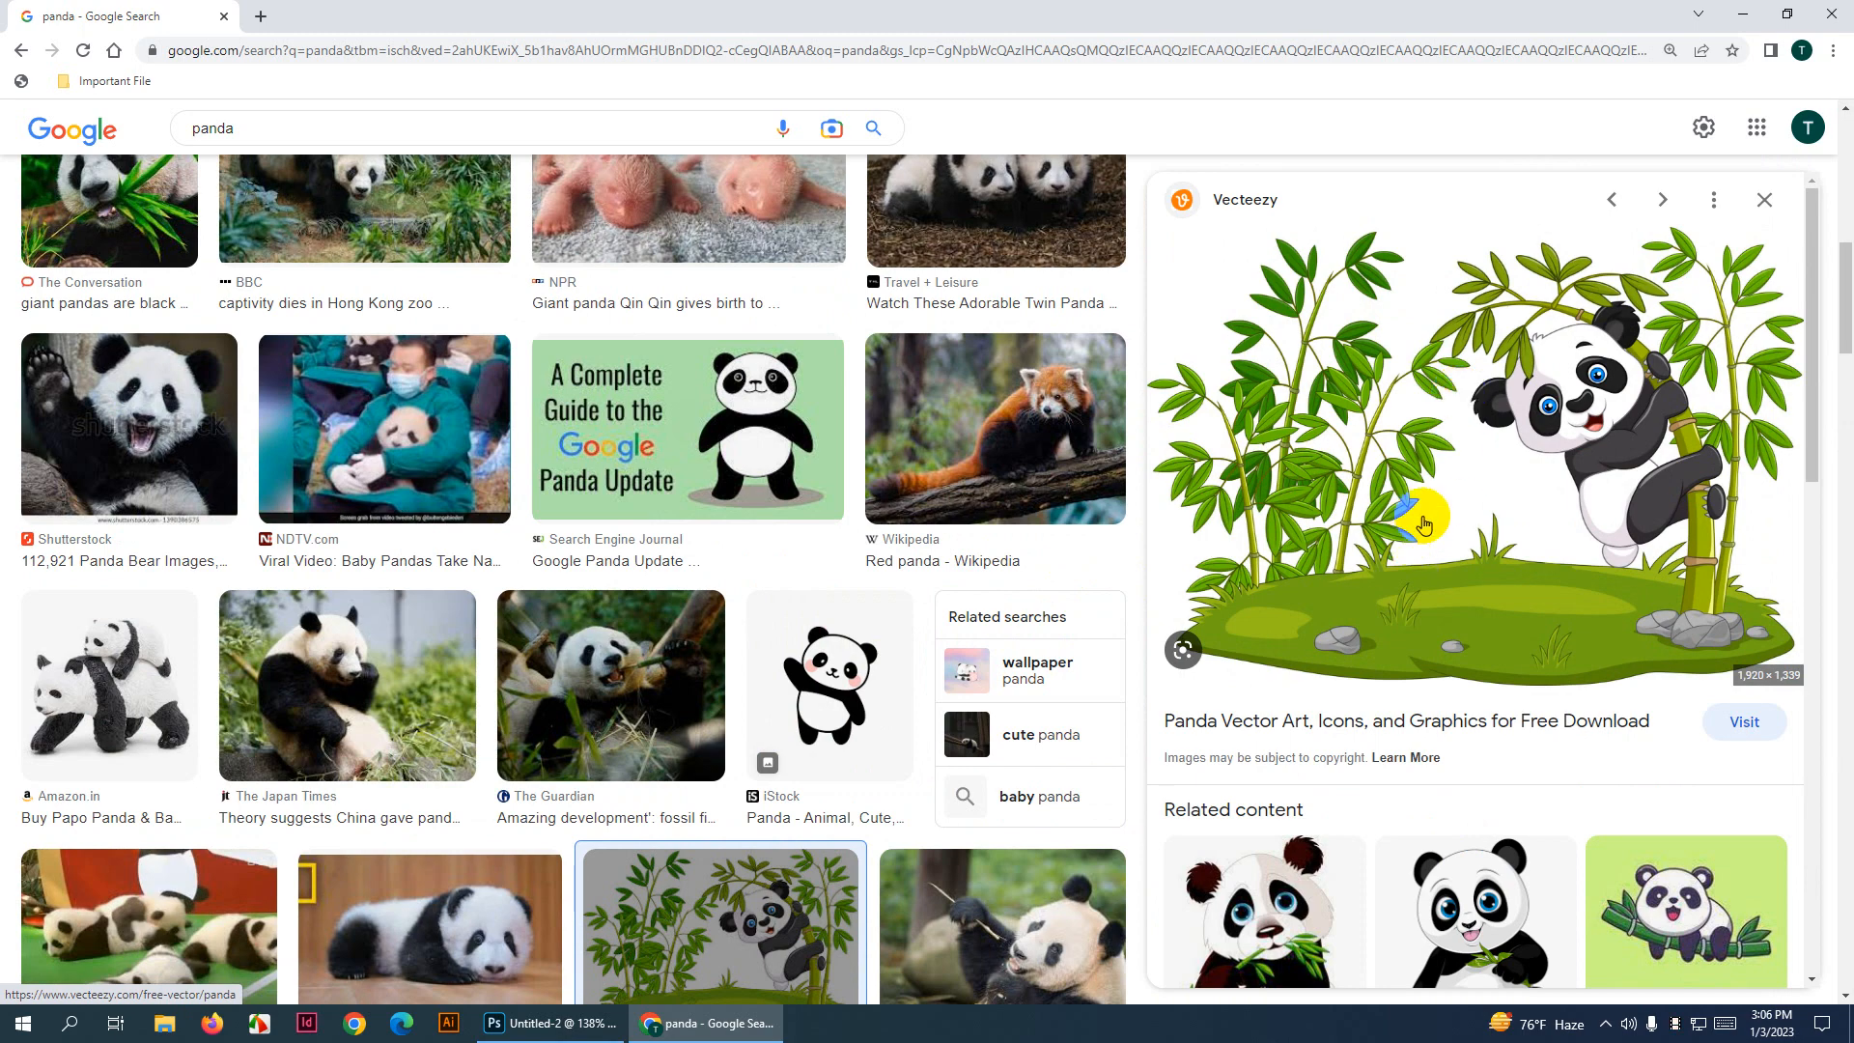
pyautogui.rightClick(1395, 419)
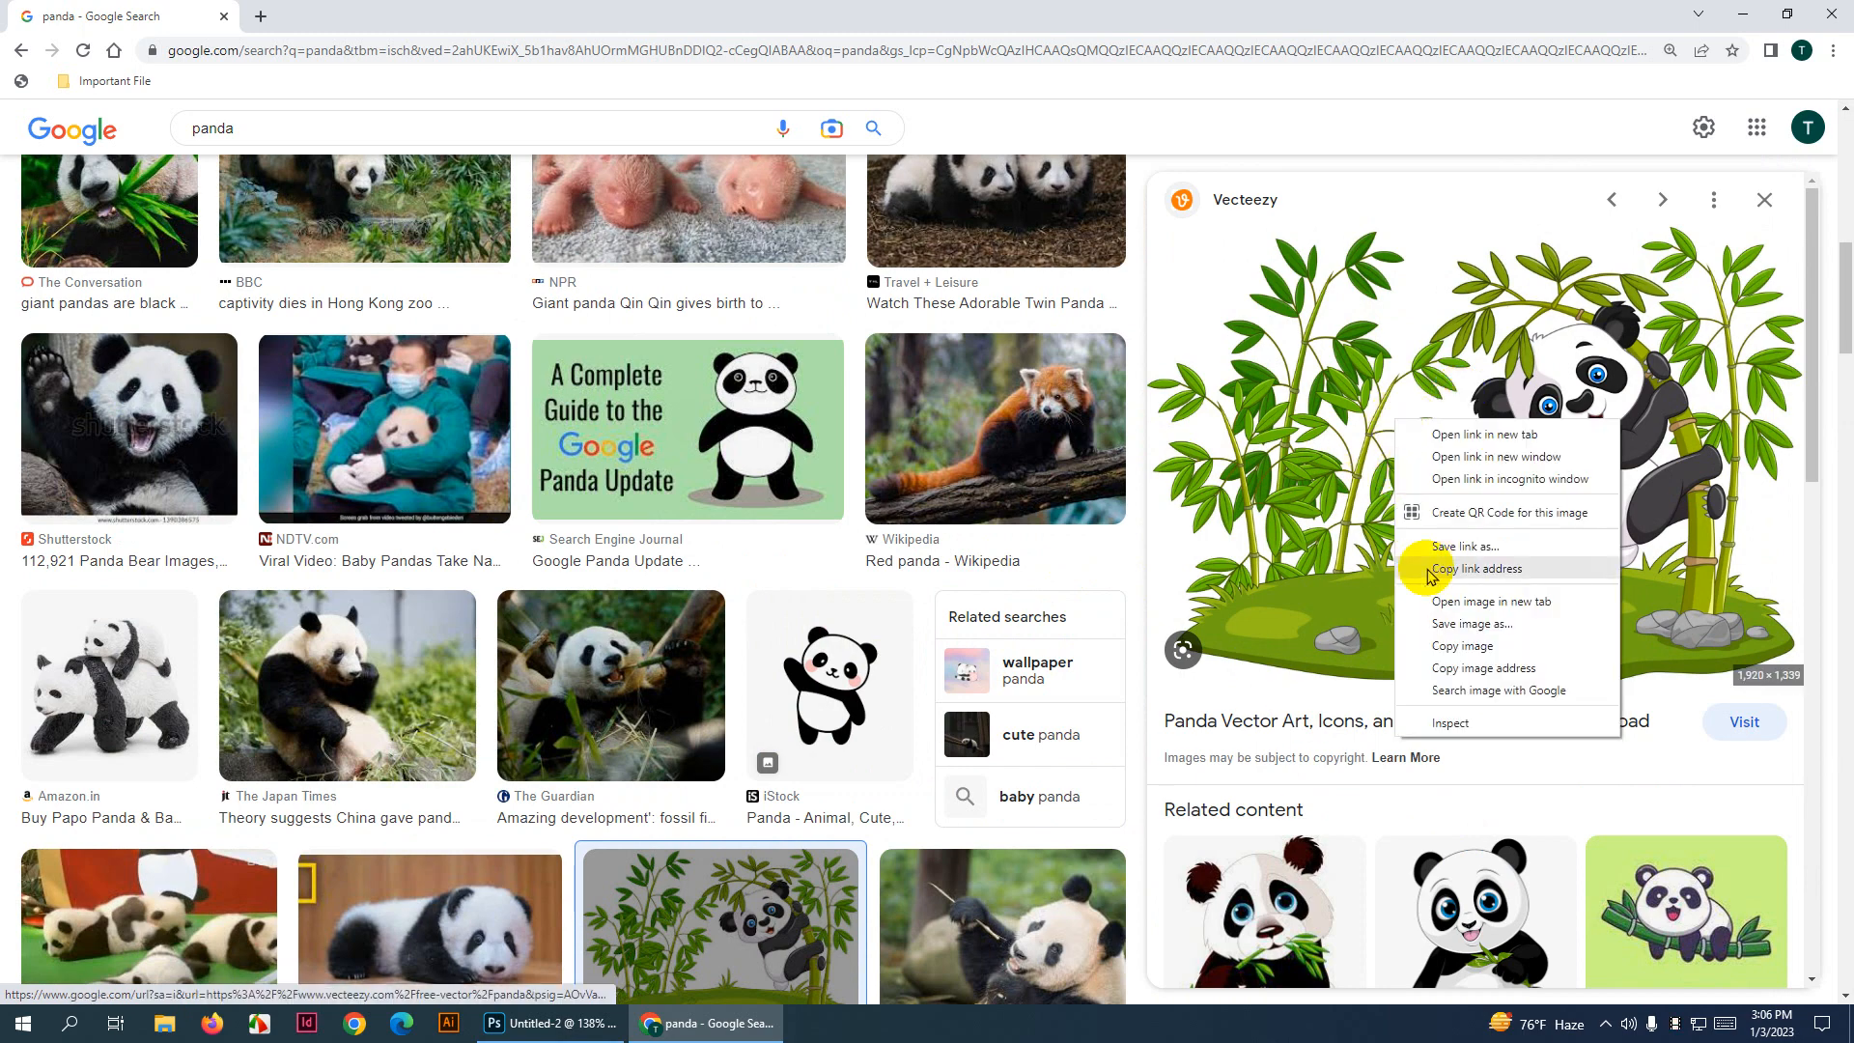
pyautogui.click(1463, 644)
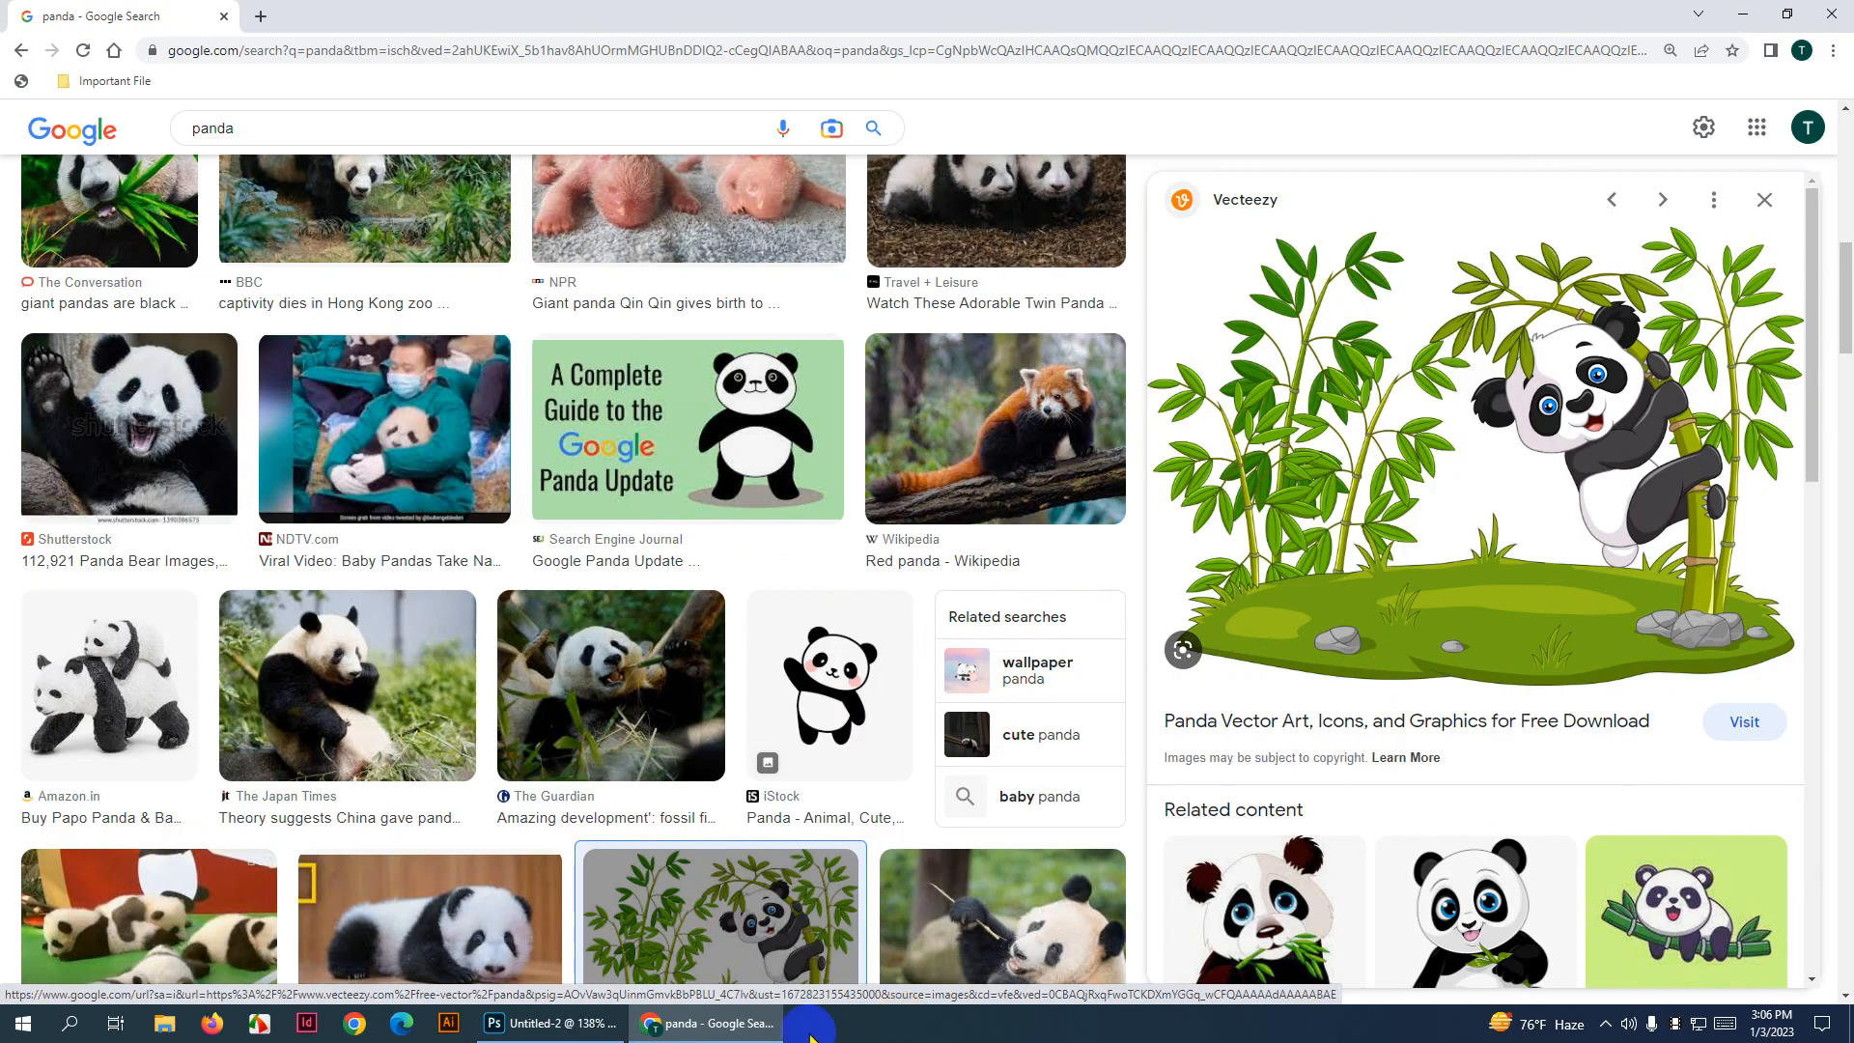
pyautogui.click(546, 1022)
pyautogui.hotkey('ctrl', 'v')
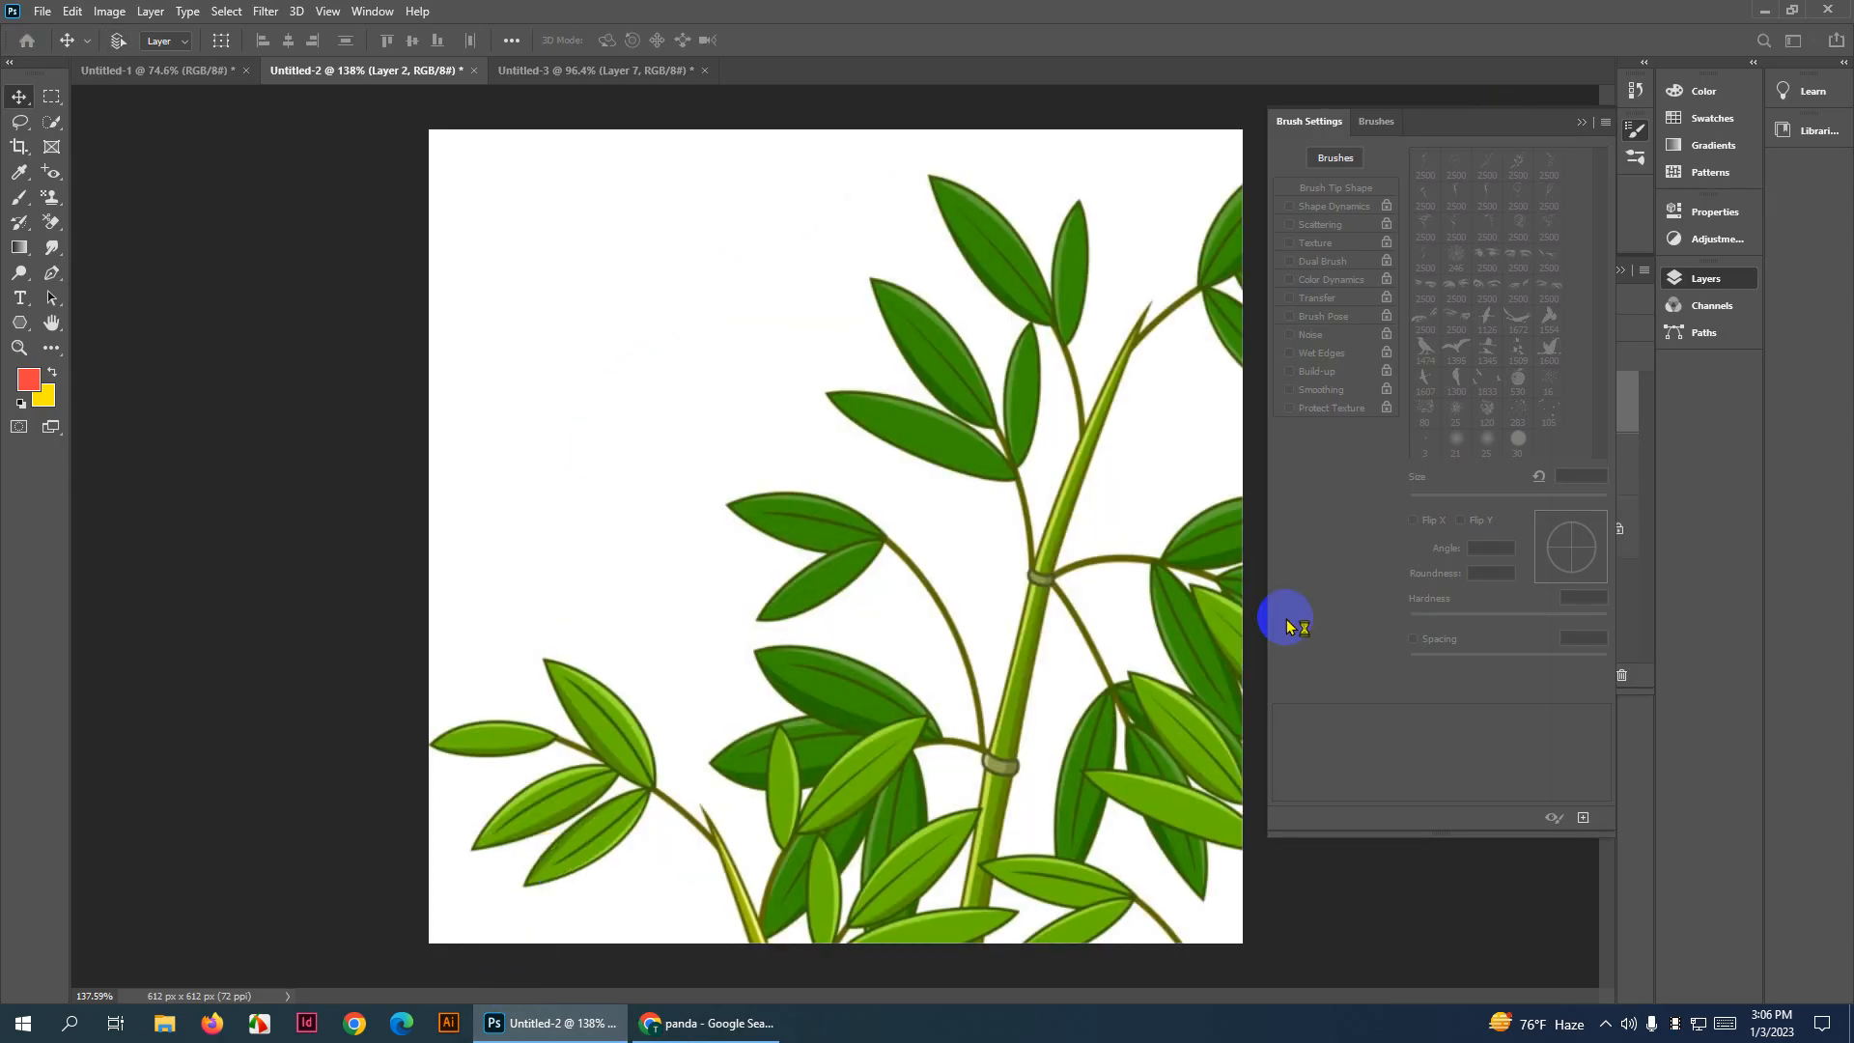
# Create a 1920 x 1339 px document from the Clipboard preset, paste the panda illustration into it and collapse the panels covering the canvas
pyautogui.hotkey('ctrl', 'n')
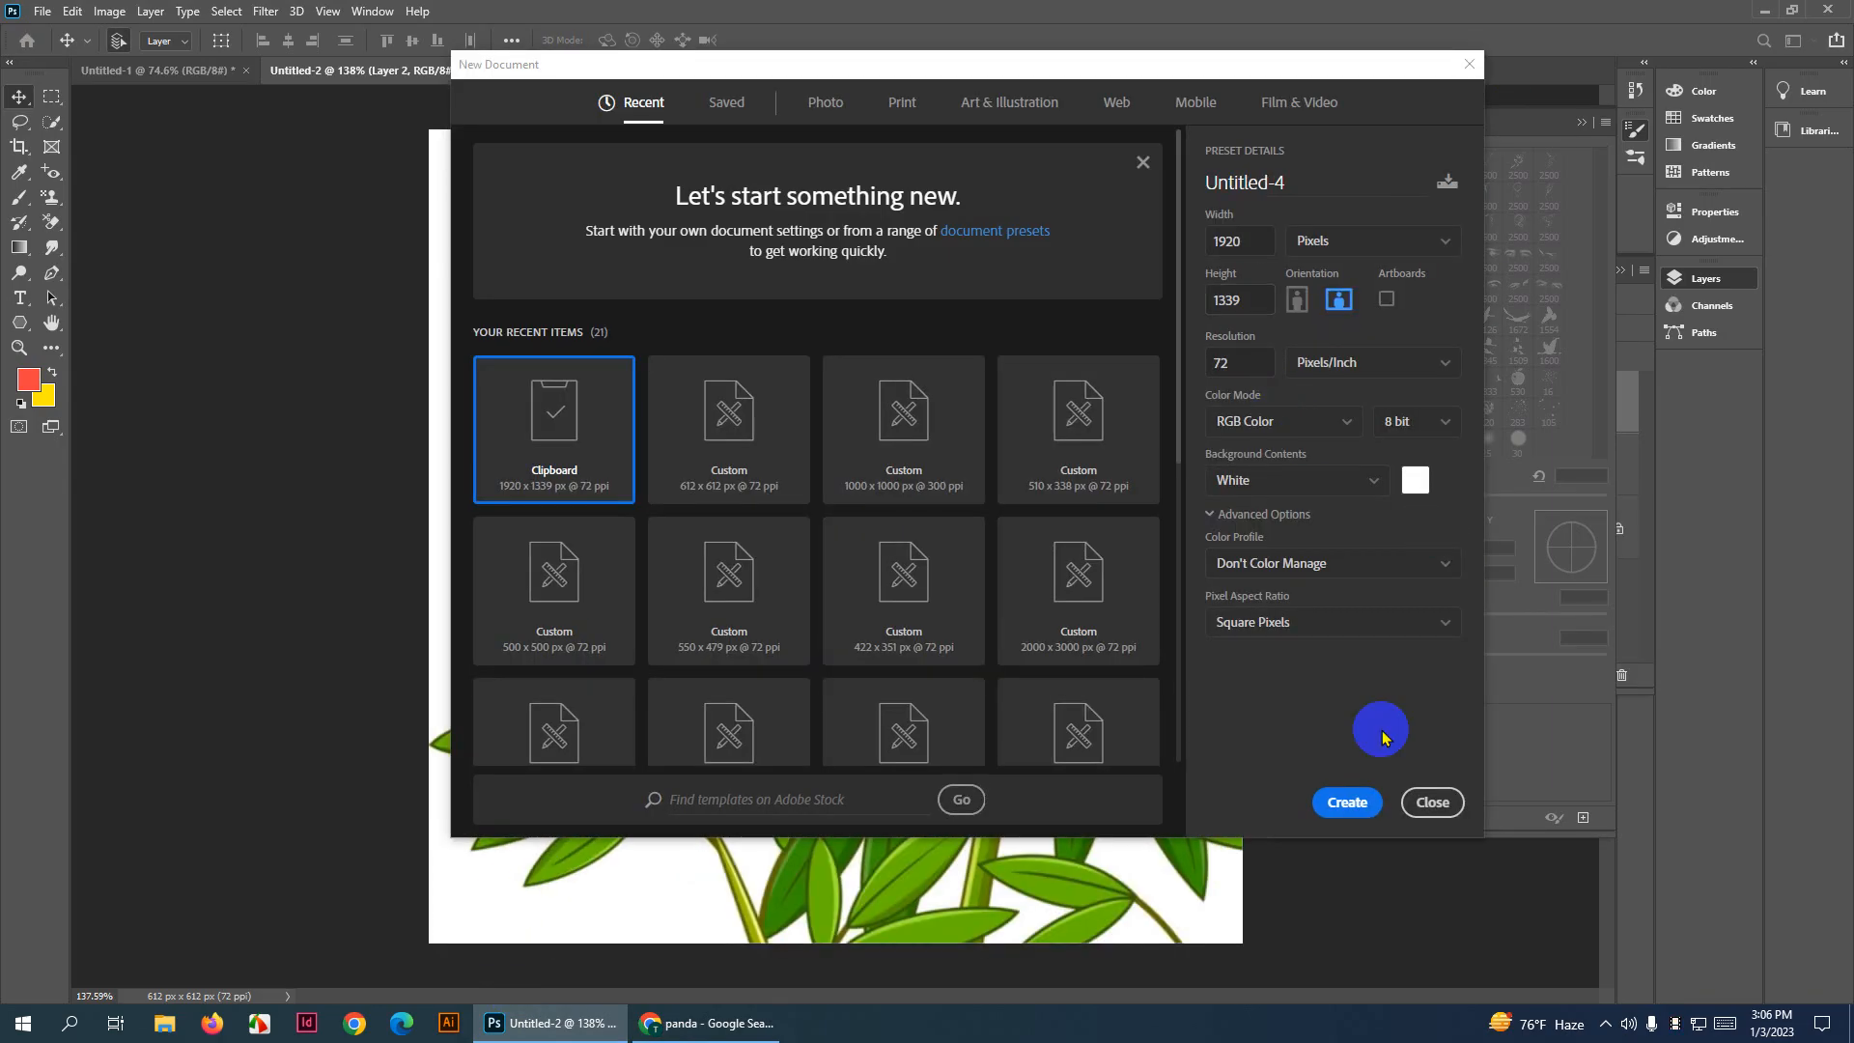
pyautogui.click(1344, 801)
pyautogui.hotkey('ctrl', 'v')
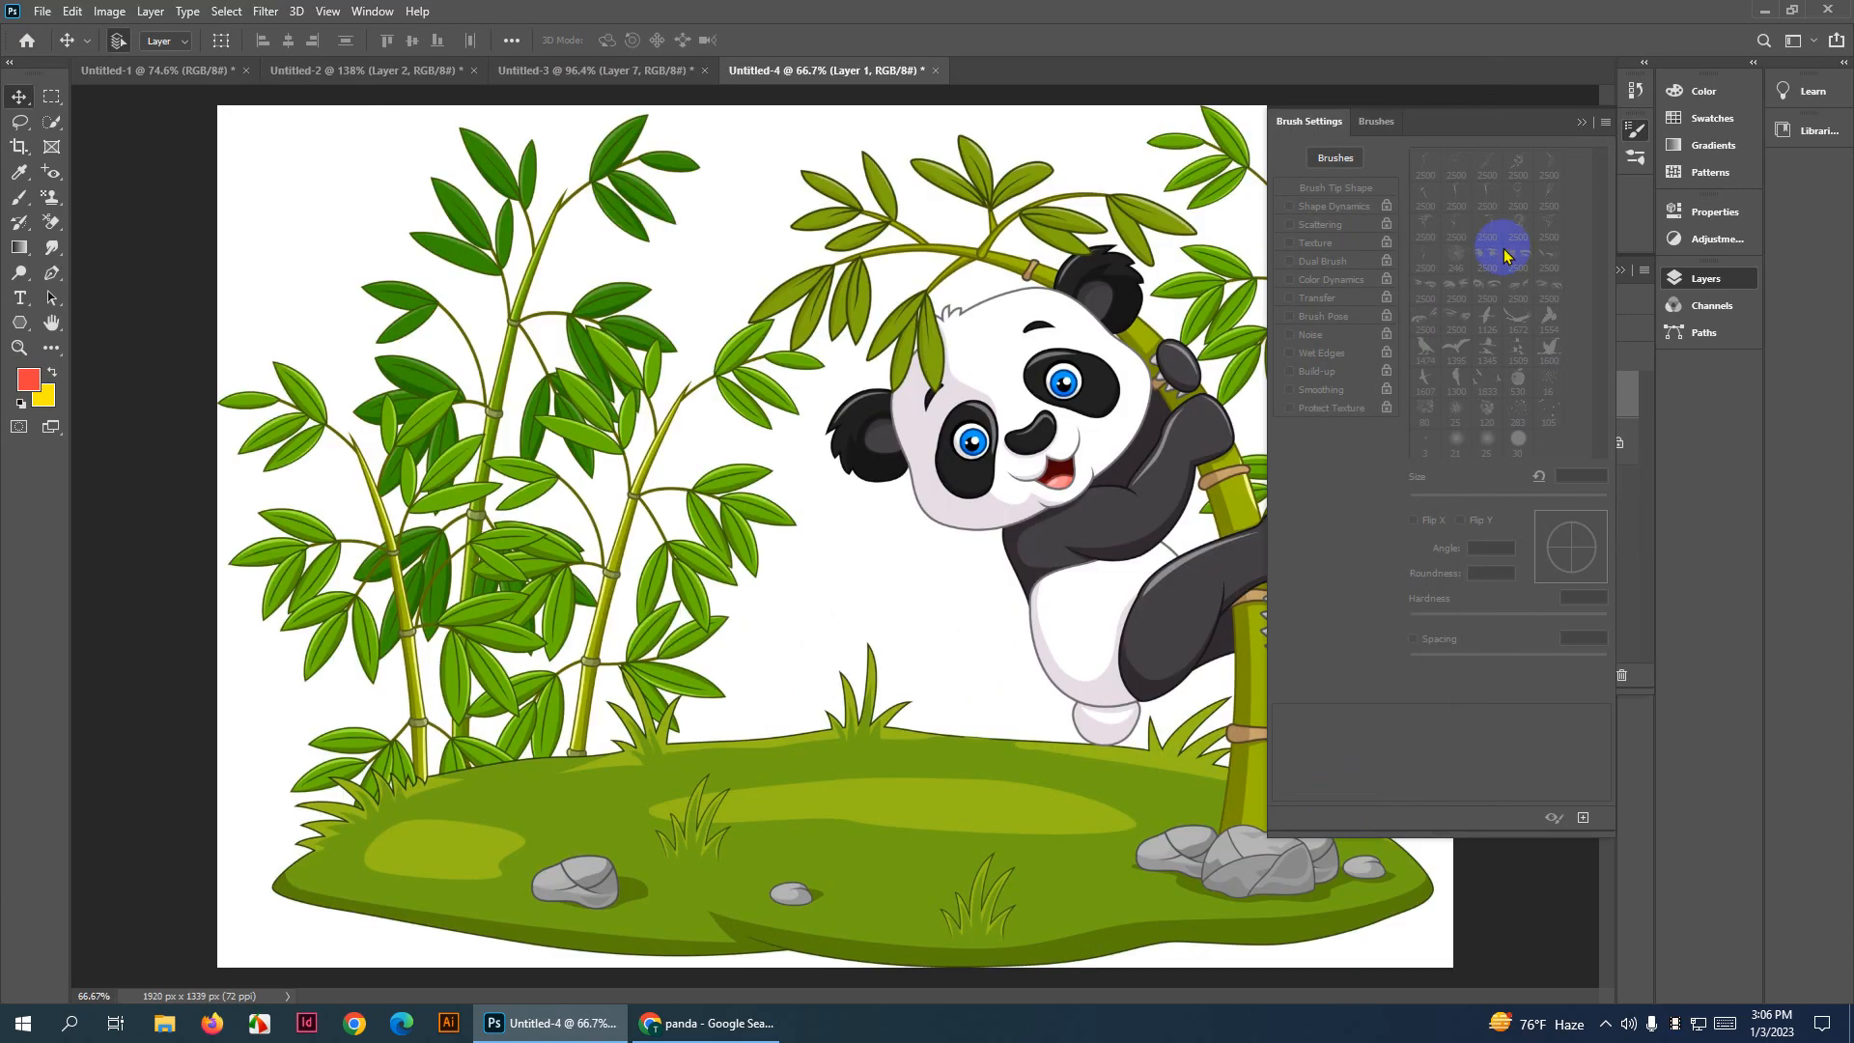
pyautogui.click(1578, 118)
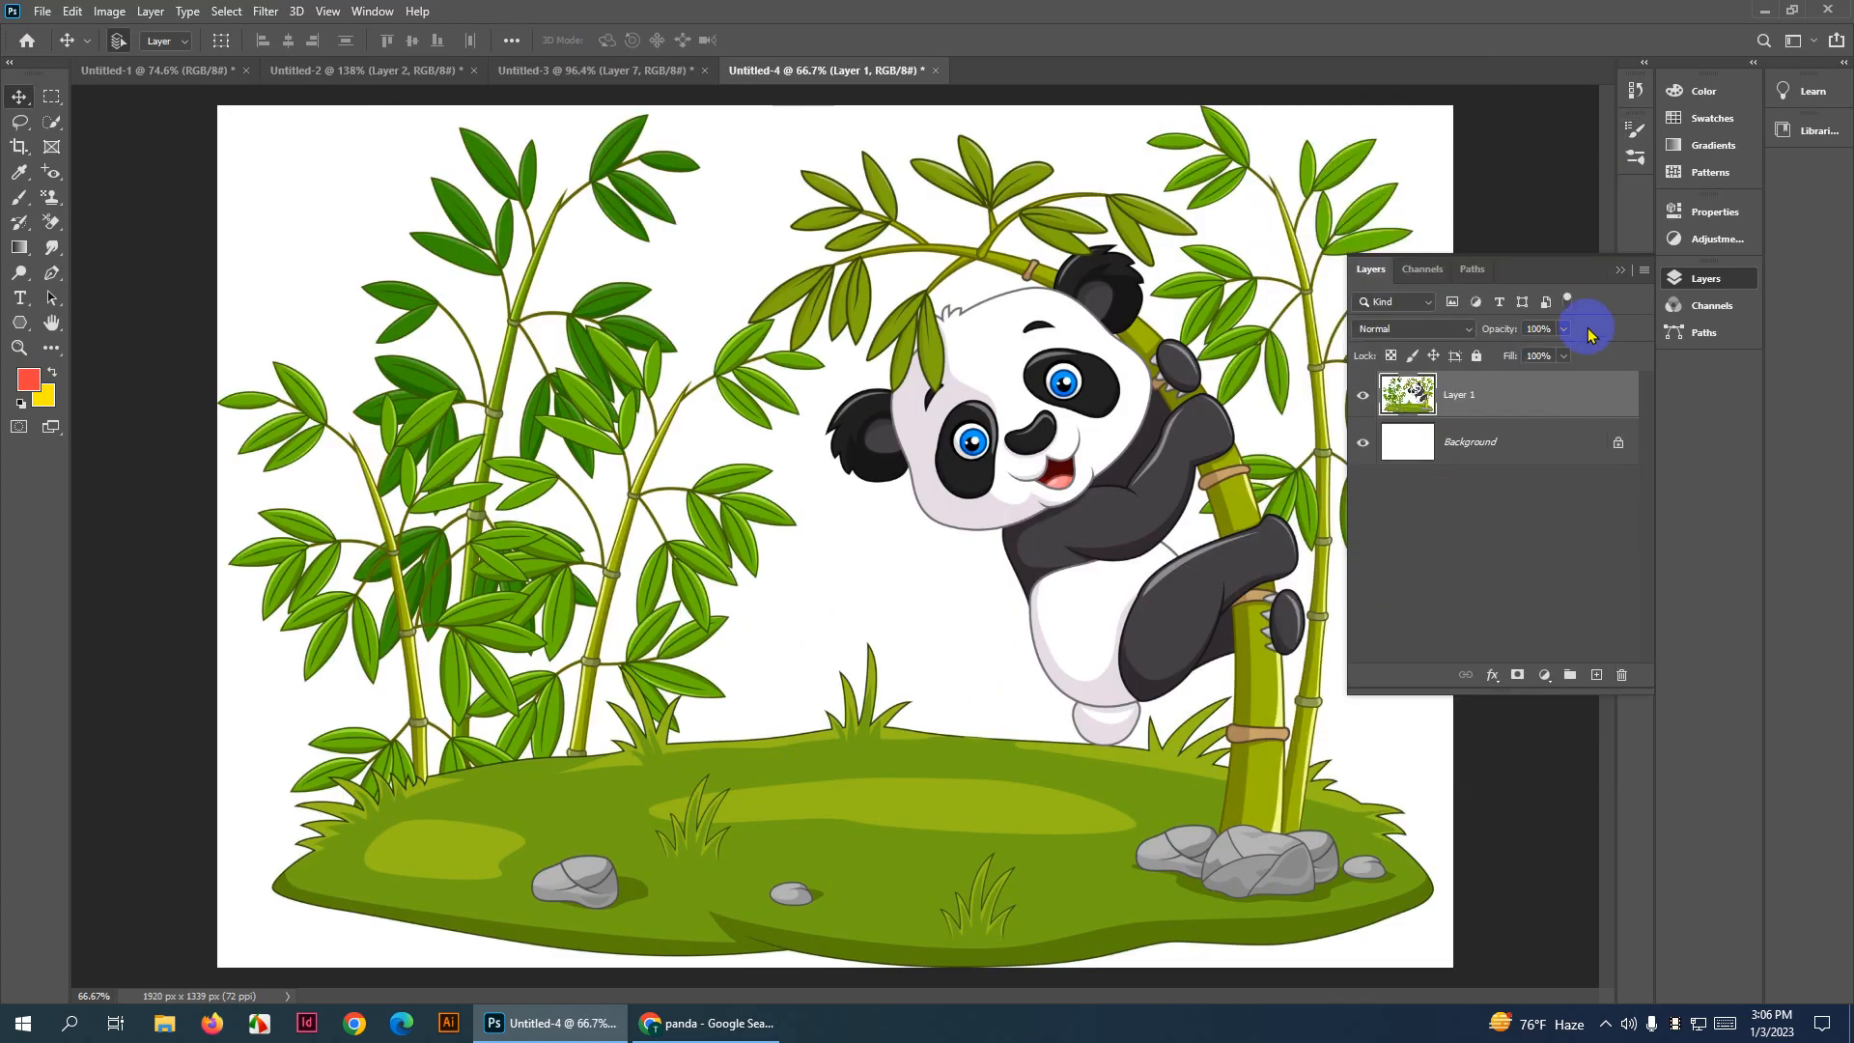
pyautogui.click(1621, 270)
# Select the panda's head, including its eyes, nose and ears, with the Quick Selection tool
pyautogui.click(52, 122)
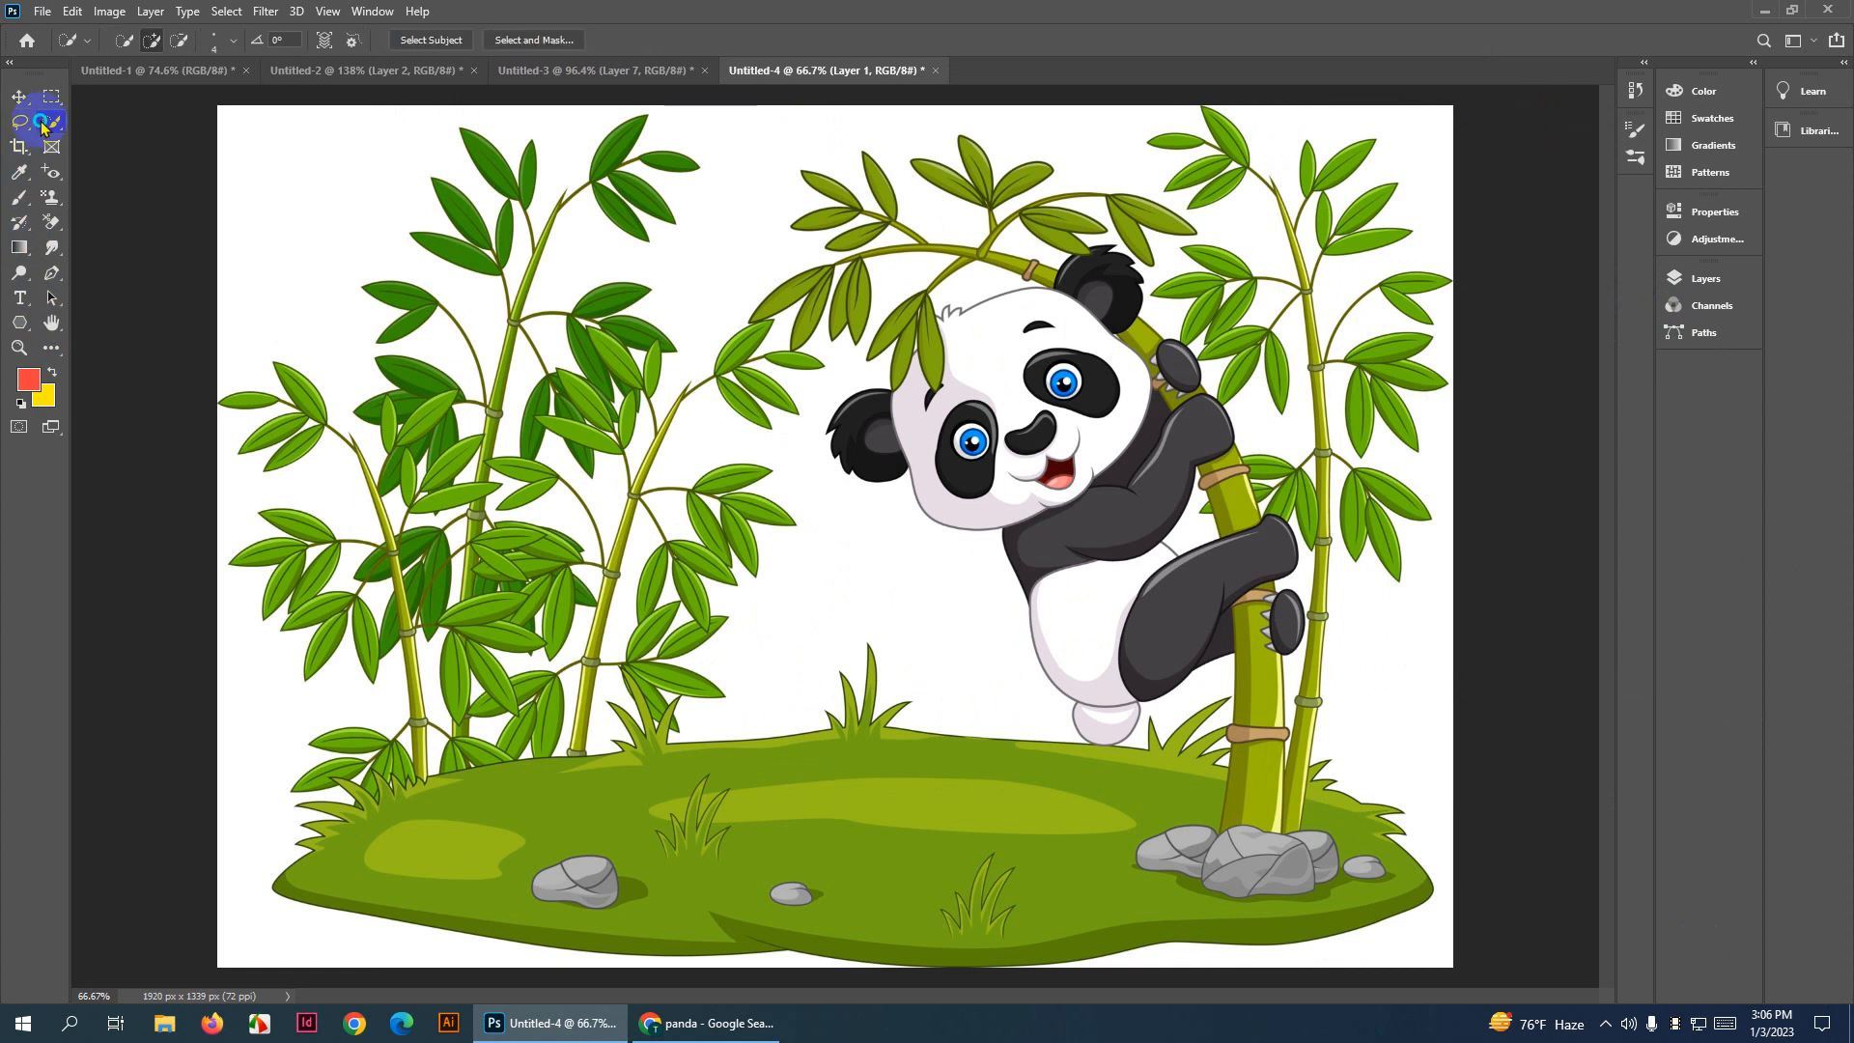
pyautogui.rightClick(51, 122)
pyautogui.click(116, 136)
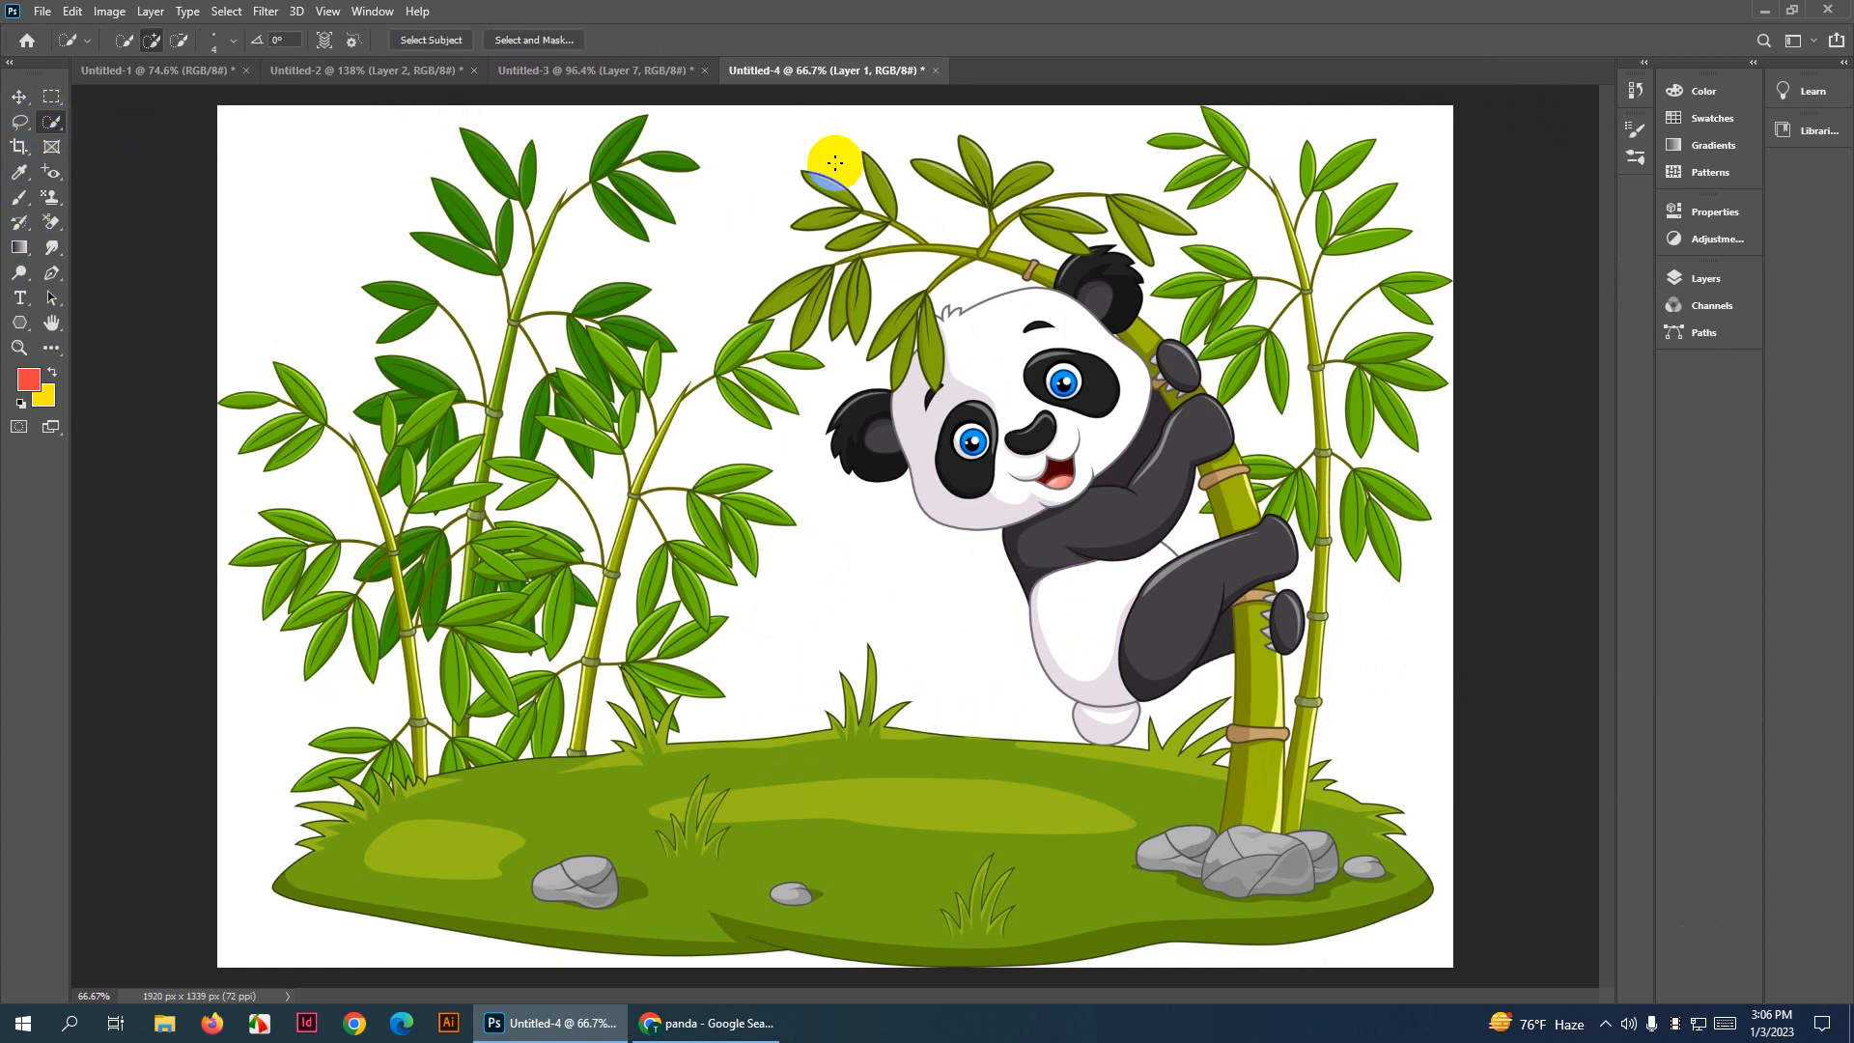
pyautogui.scroll(4, 992, 426)
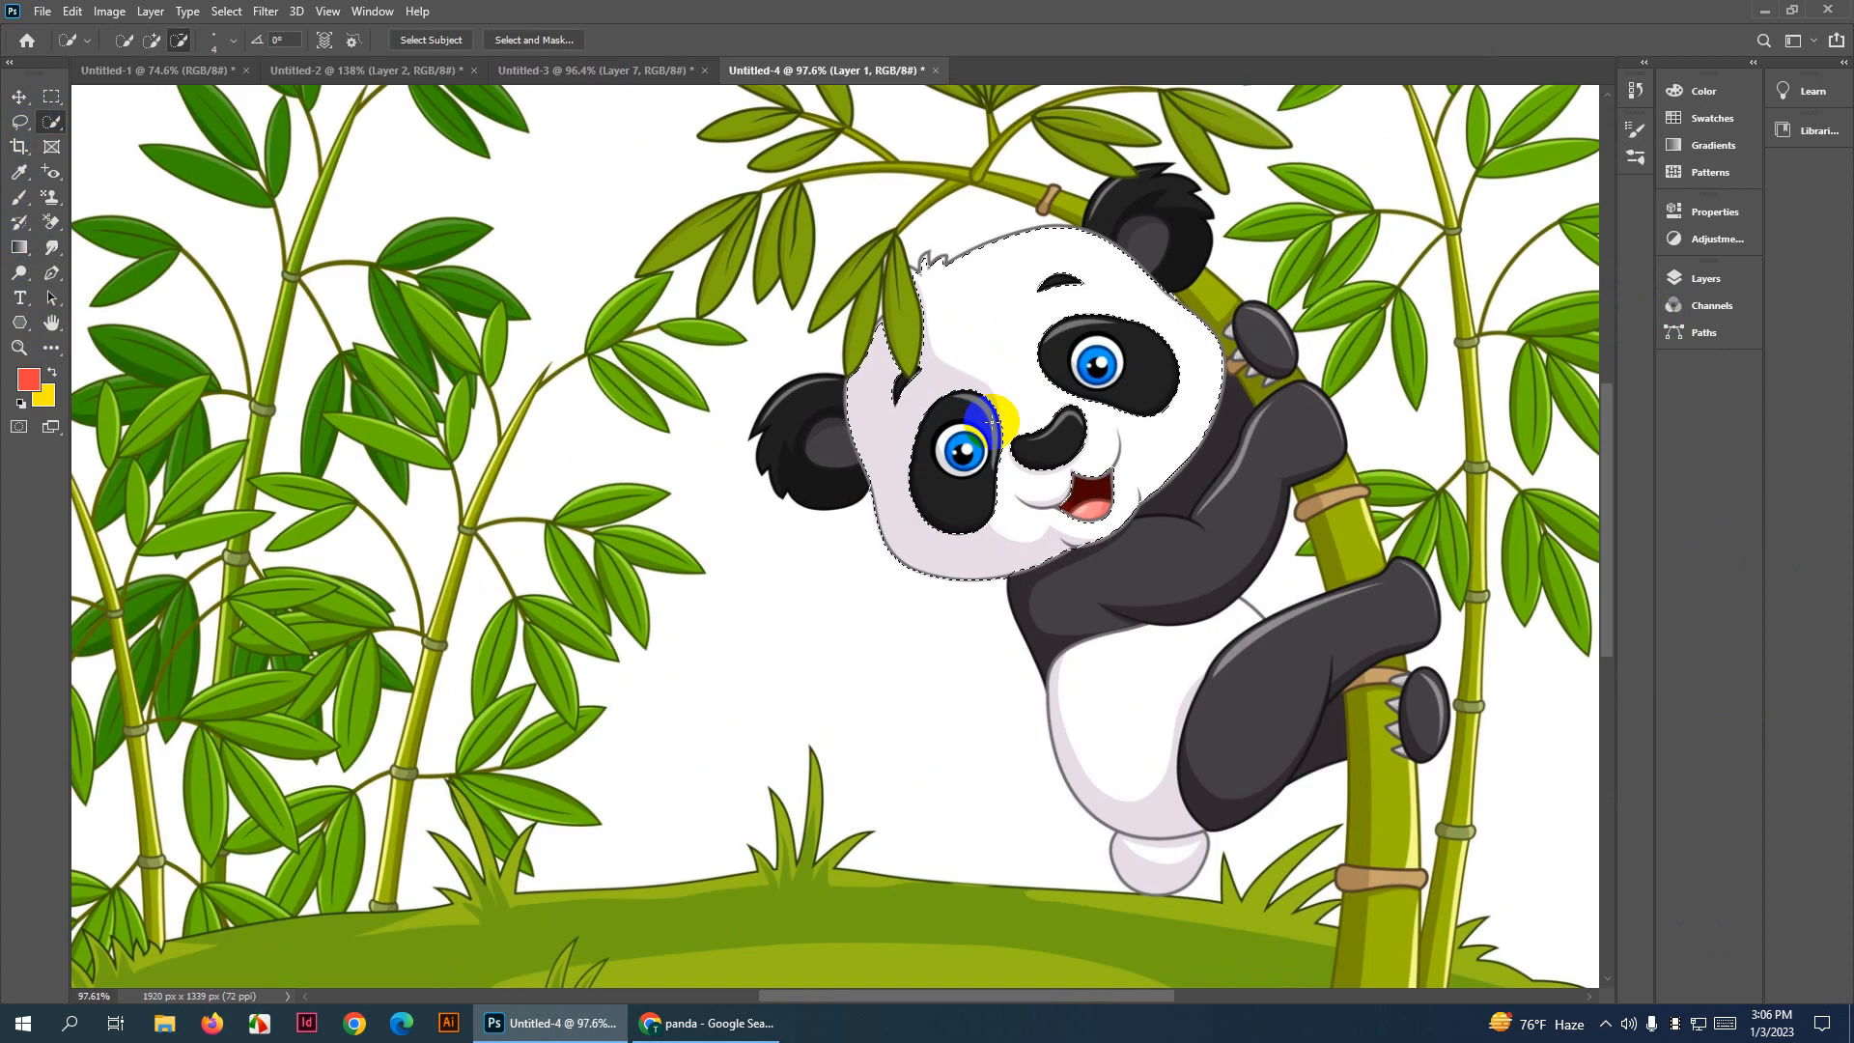
pyautogui.click(988, 392)
pyautogui.rightClick(990, 394)
pyautogui.keyDown('alt'); pyautogui.rightClick(993, 382); pyautogui.keyUp('alt')
pyautogui.moveTo(993, 383); pyautogui.dragTo(1042, 407)
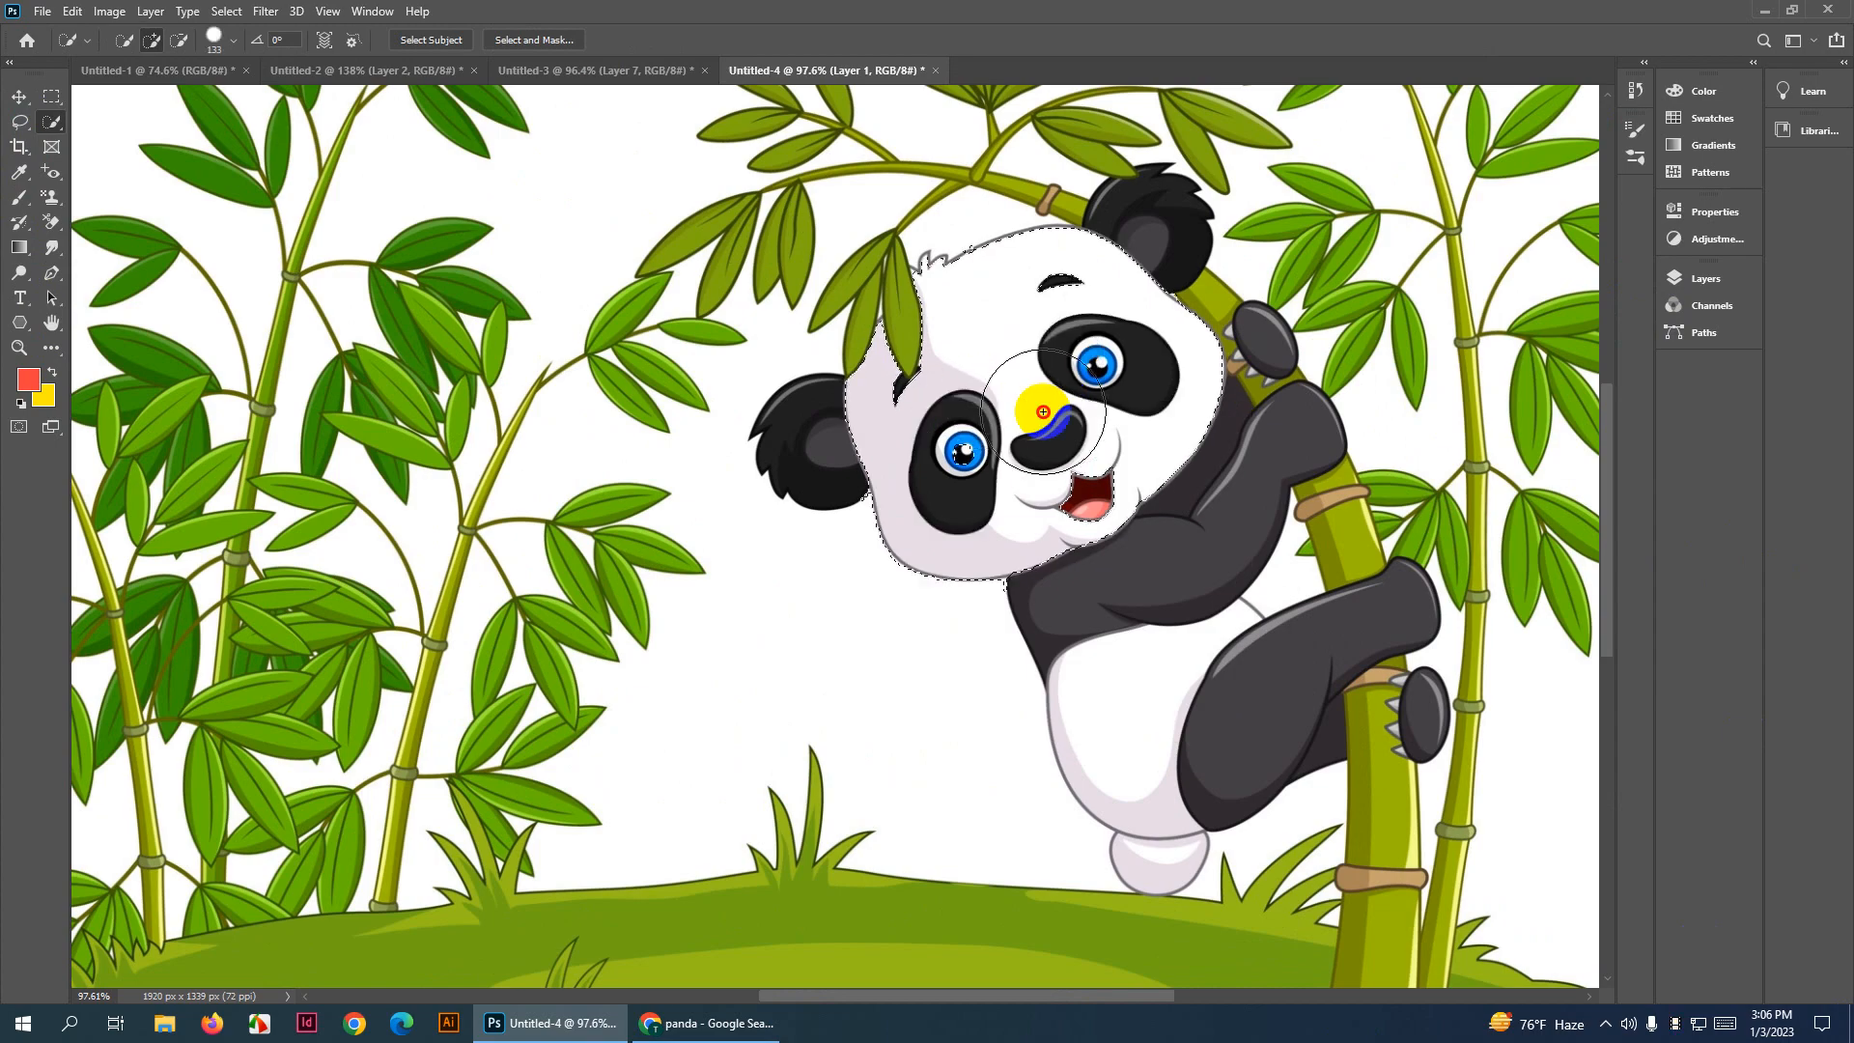
pyautogui.moveTo(885, 441); pyautogui.dragTo(838, 417)
pyautogui.moveTo(1110, 299); pyautogui.dragTo(1129, 275)
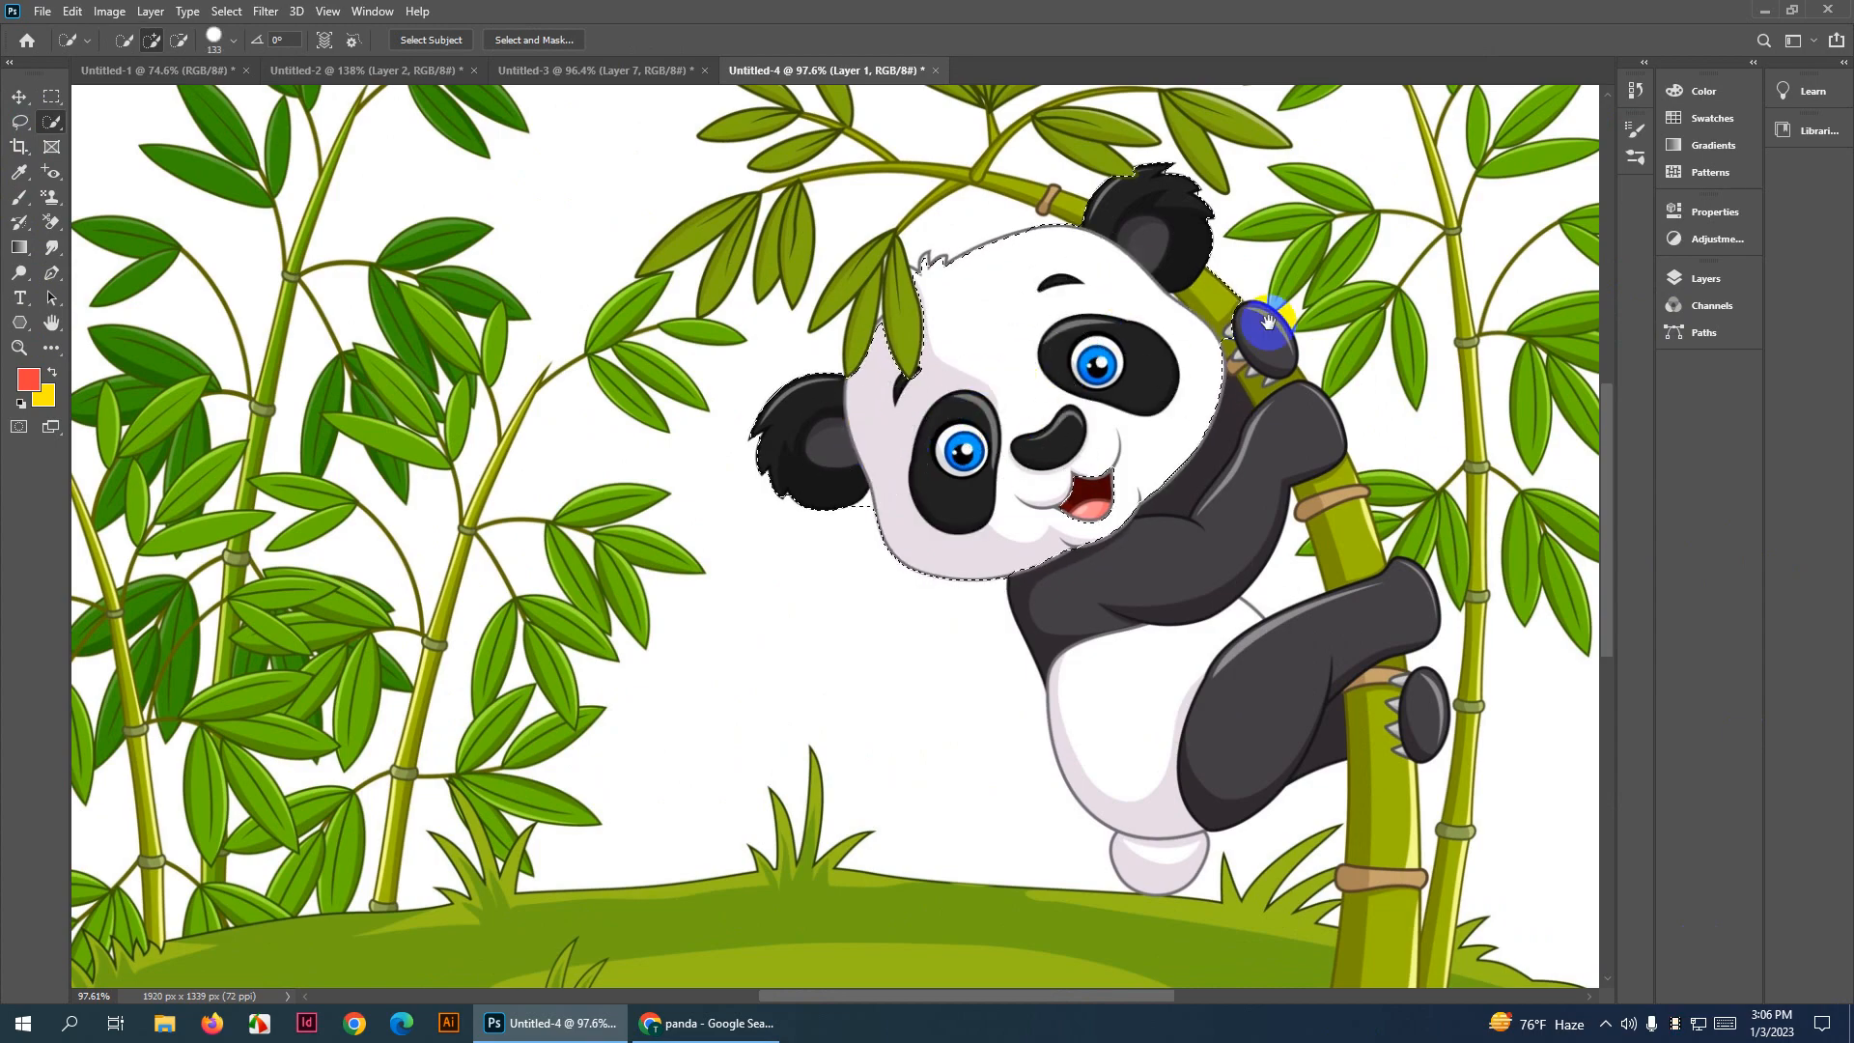
# Extend the selection over the panda's raised paw, arms, body, leg and tail, reducing the brush to 78 px
pyautogui.moveTo(1255, 307); pyautogui.dragTo(1192, 223)
pyautogui.click(1138, 344)
pyautogui.moveTo(1137, 343)
pyautogui.mouseDown()
pyautogui.moveTo(1072, 497)
pyautogui.moveTo(1063, 617)
pyautogui.mouseUp()
pyautogui.moveTo(1069, 527)
pyautogui.mouseDown()
pyautogui.moveTo(1030, 483)
pyautogui.moveTo(1001, 371)
pyautogui.mouseUp()
pyautogui.scroll(4, 1000, 371)
pyautogui.keyDown('alt'); pyautogui.rightClick(1037, 667); pyautogui.keyUp('alt')
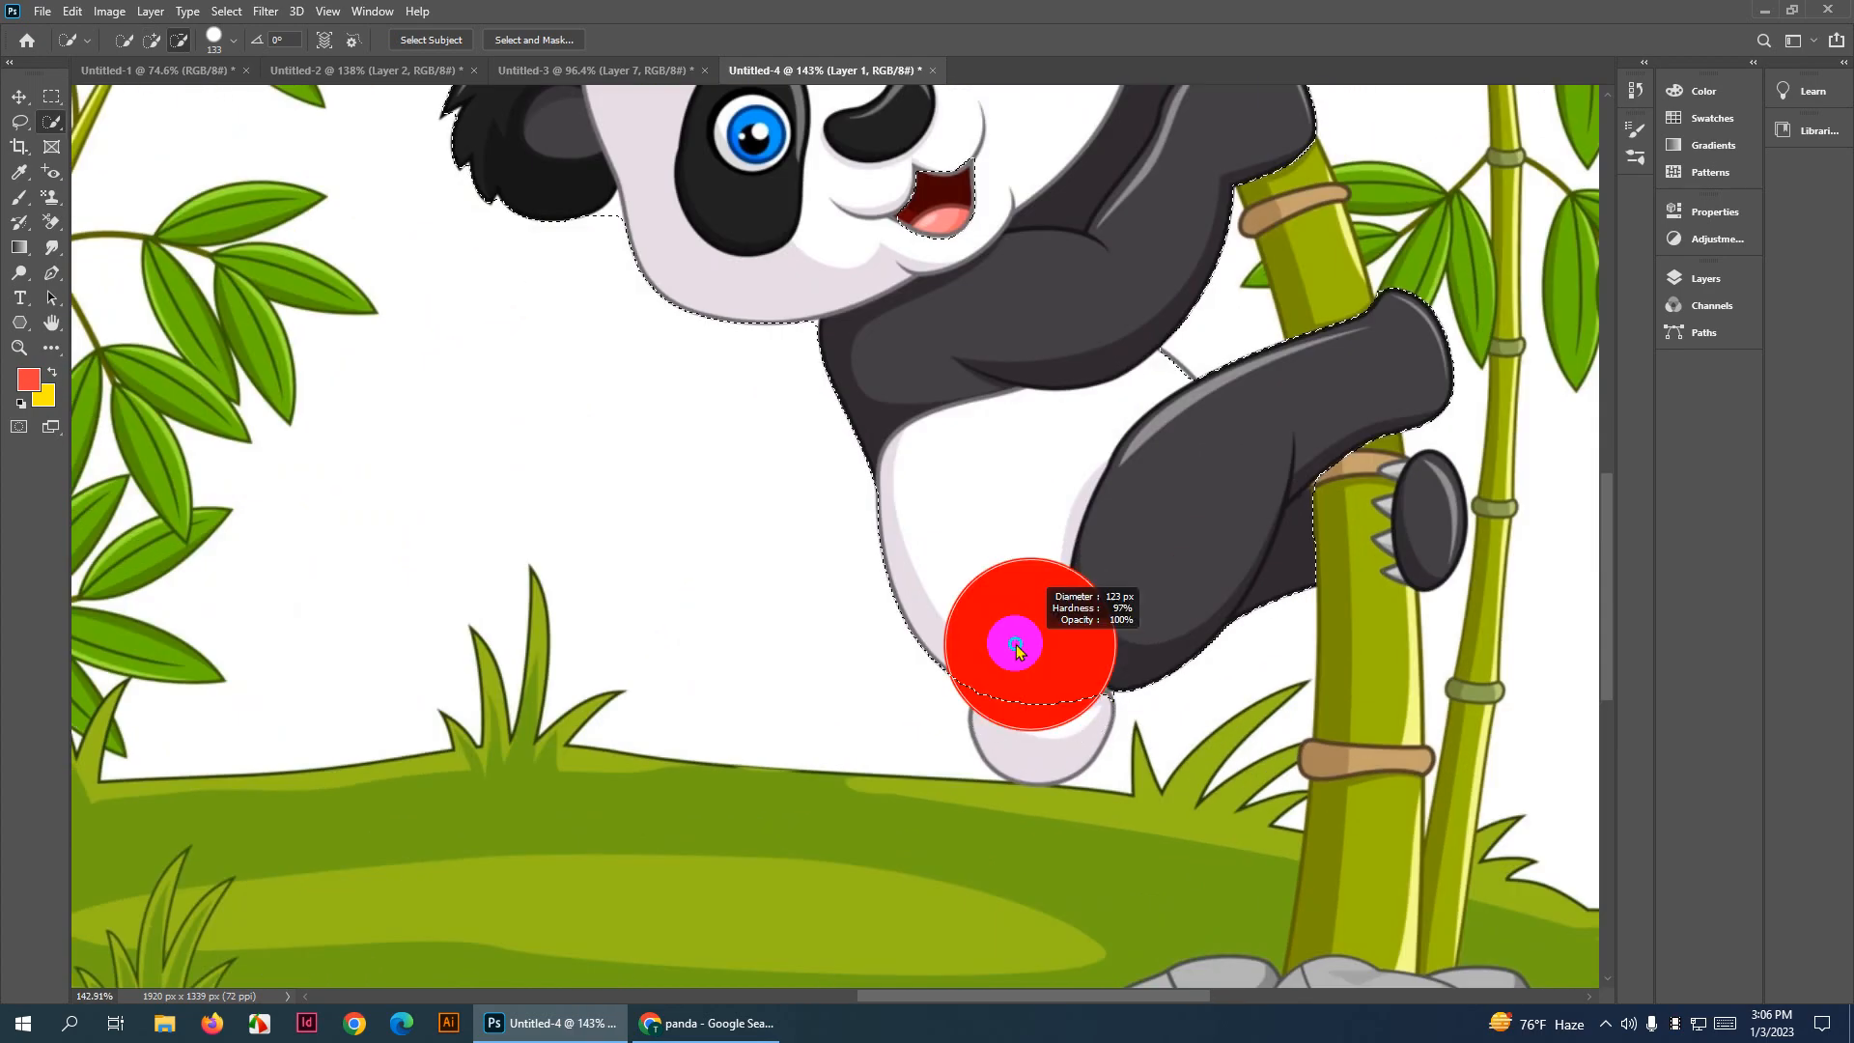
pyautogui.moveTo(1065, 568); pyautogui.dragTo(749, 539)
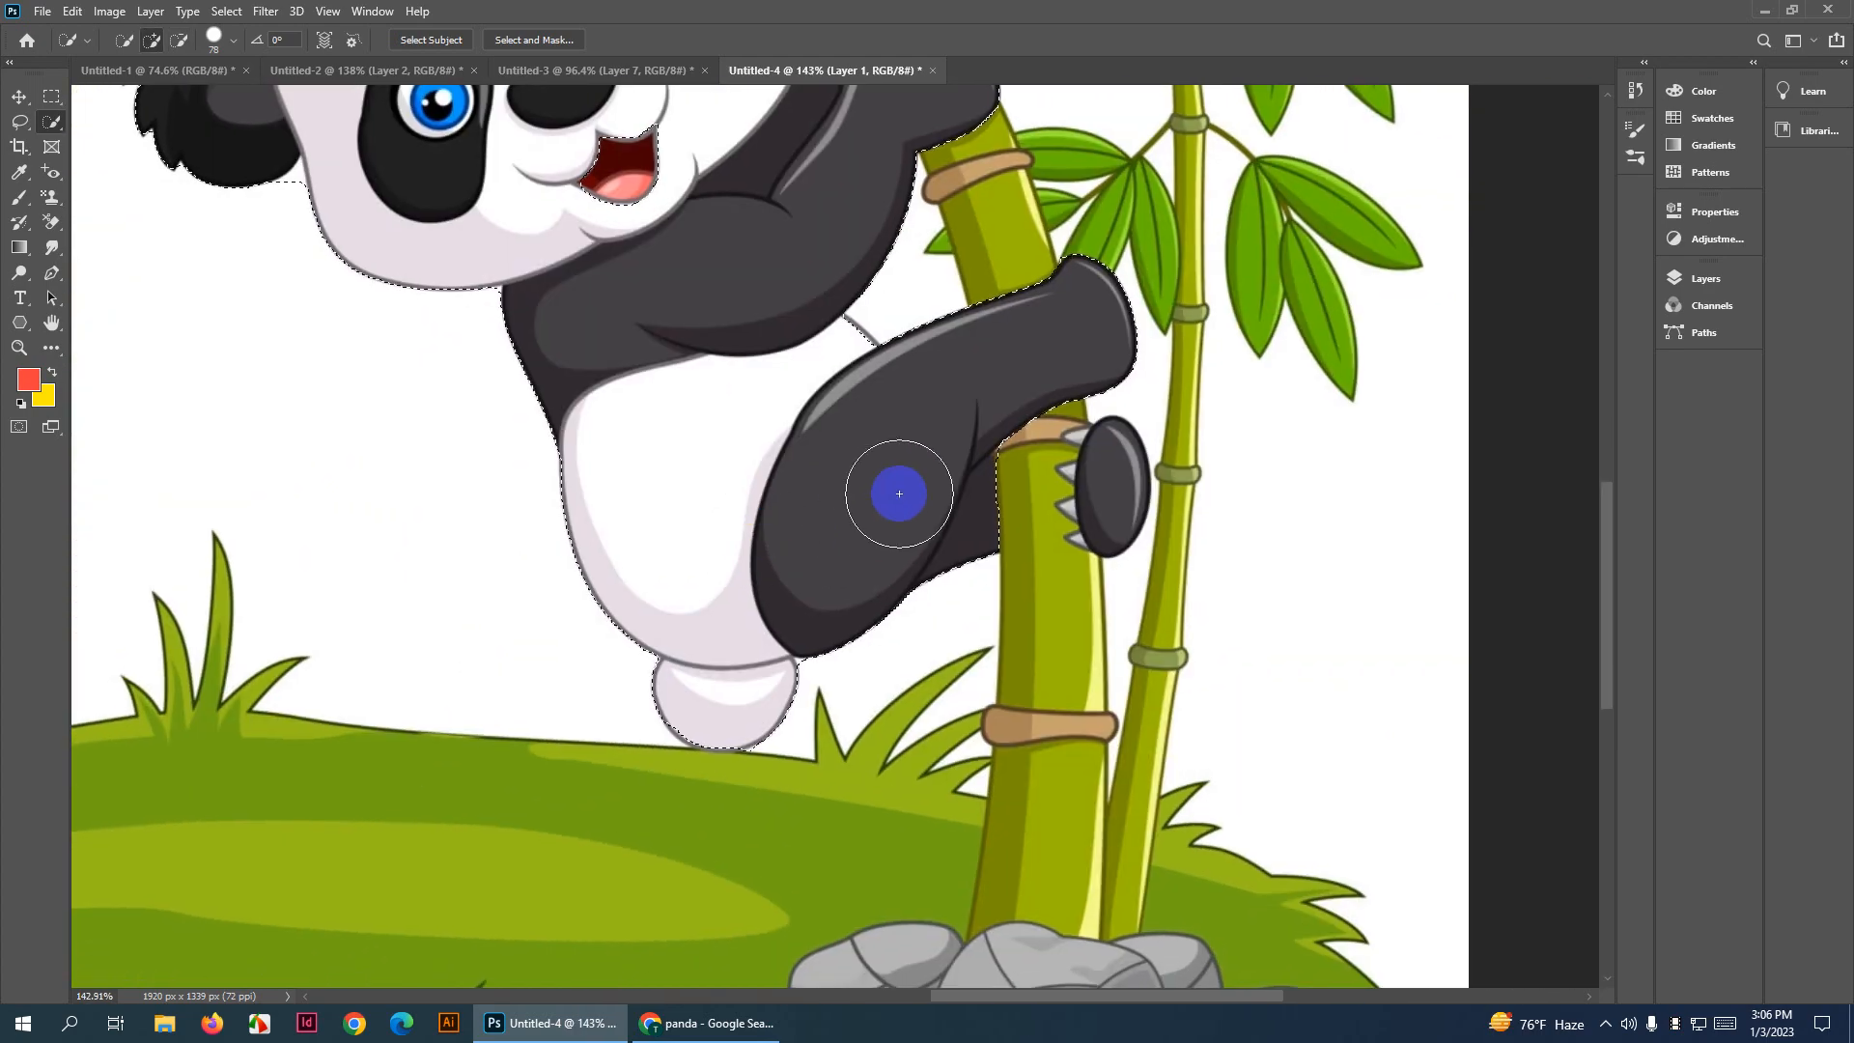
# Add the panda's foot, the lower part of the thick bamboo stem and the rocks at its base to the selection
pyautogui.click(1008, 485)
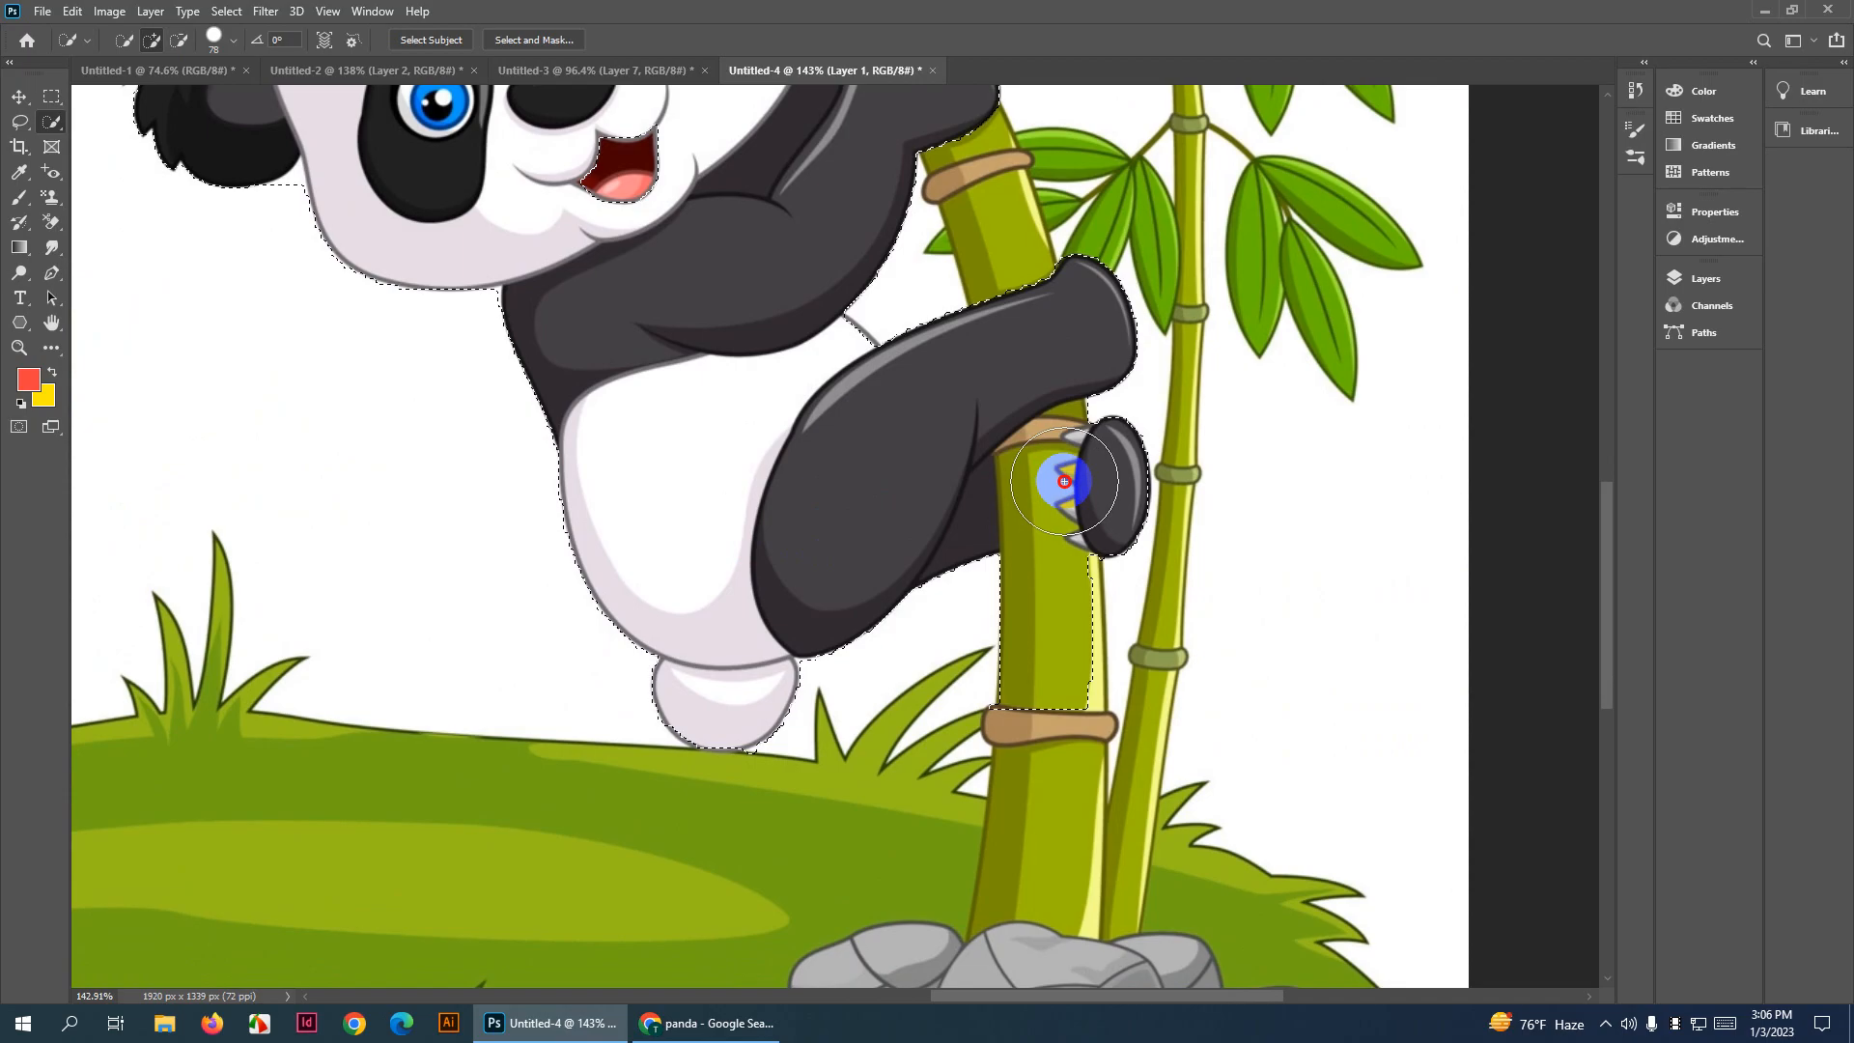
pyautogui.scroll(3, 1062, 478)
pyautogui.scroll(-2, 1045, 572)
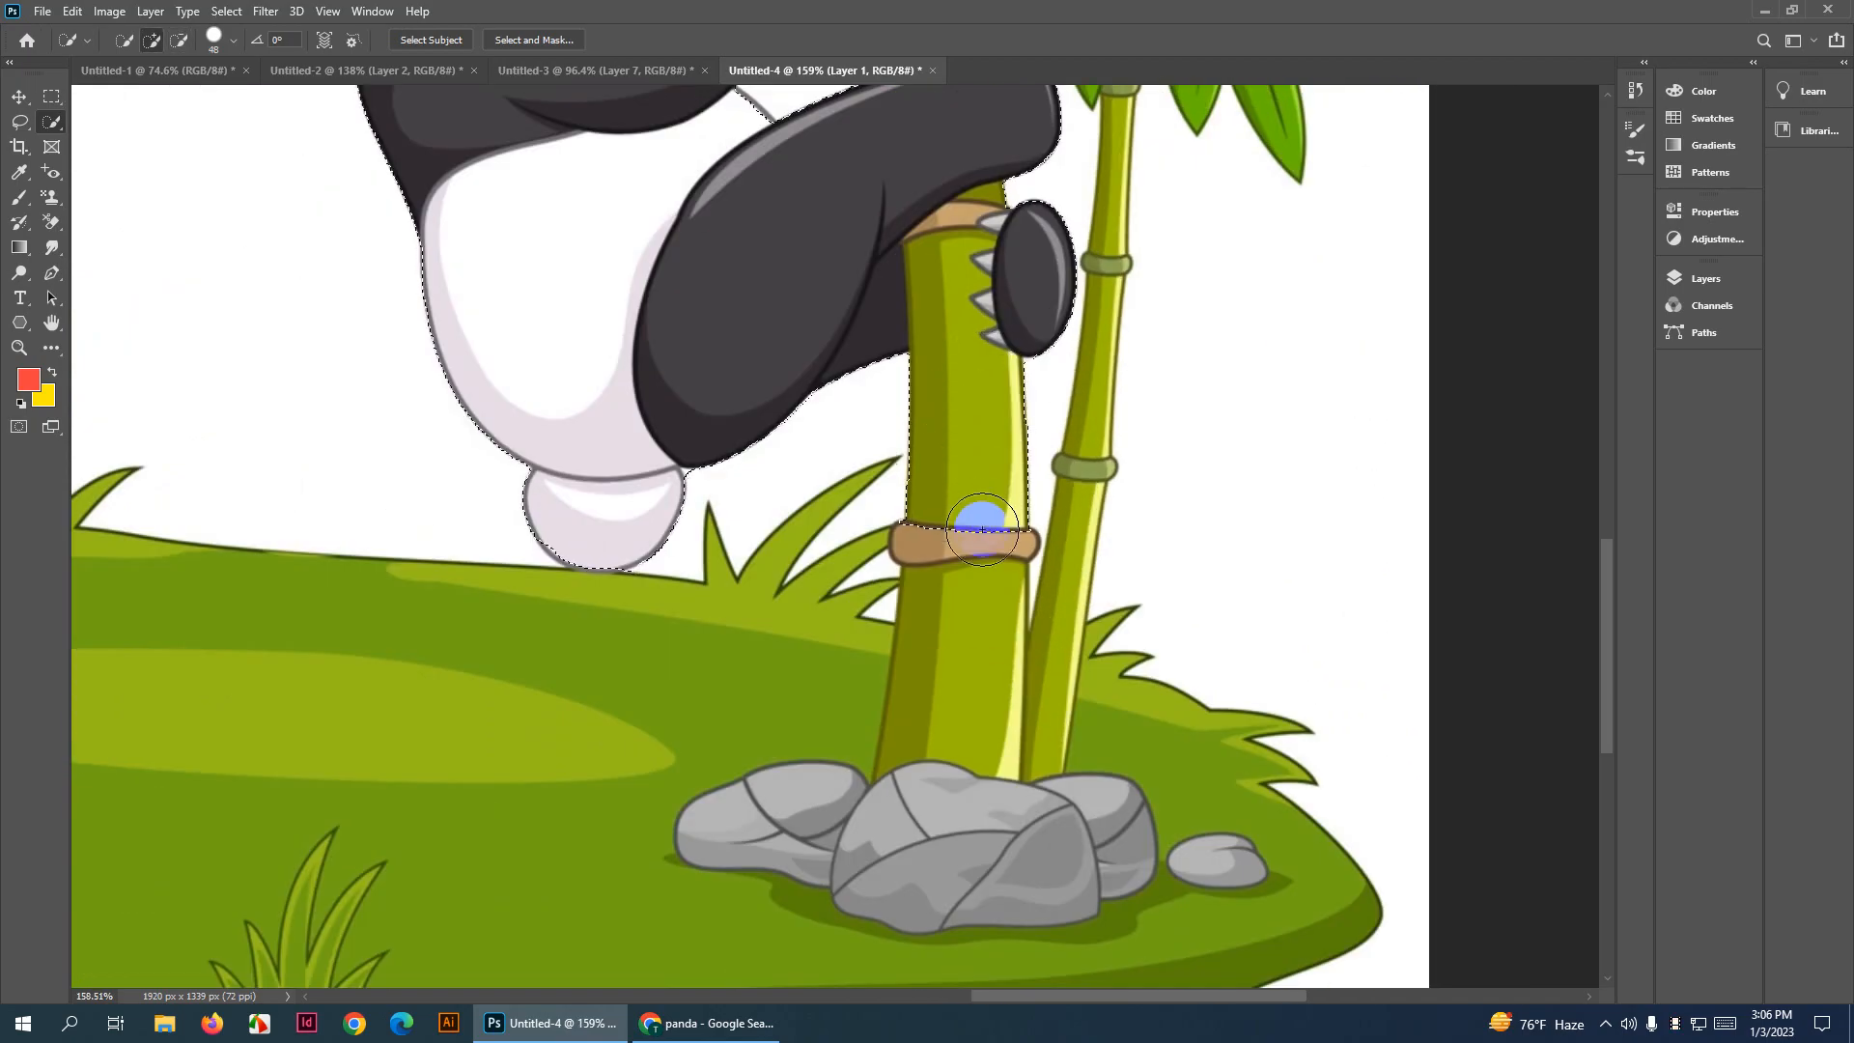
pyautogui.moveTo(982, 530)
pyautogui.mouseDown()
pyautogui.moveTo(965, 682)
pyautogui.moveTo(1010, 829)
pyautogui.moveTo(816, 836)
pyautogui.moveTo(948, 826)
pyautogui.mouseUp()
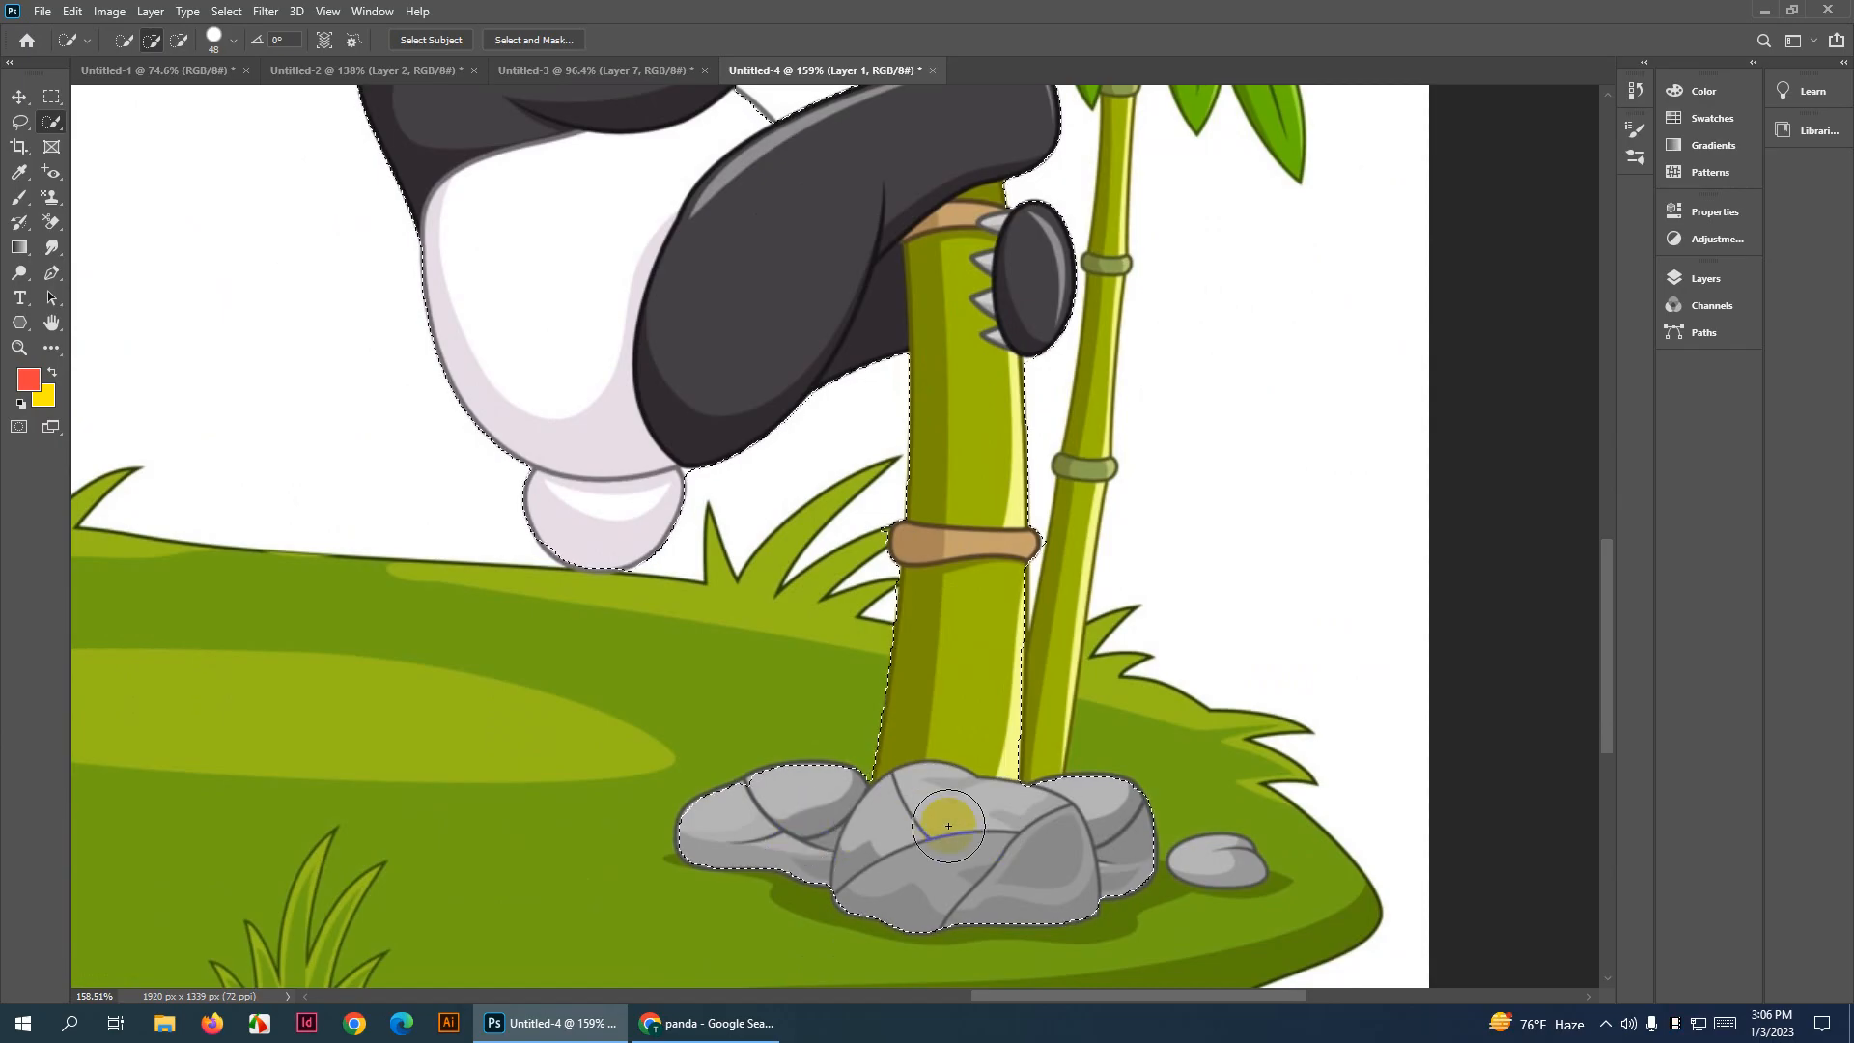
# Add the lower section of the thin bamboo stem with a 22 px brush and subtract the white gap beside the panda's foot
pyautogui.scroll(3, 1016, 719)
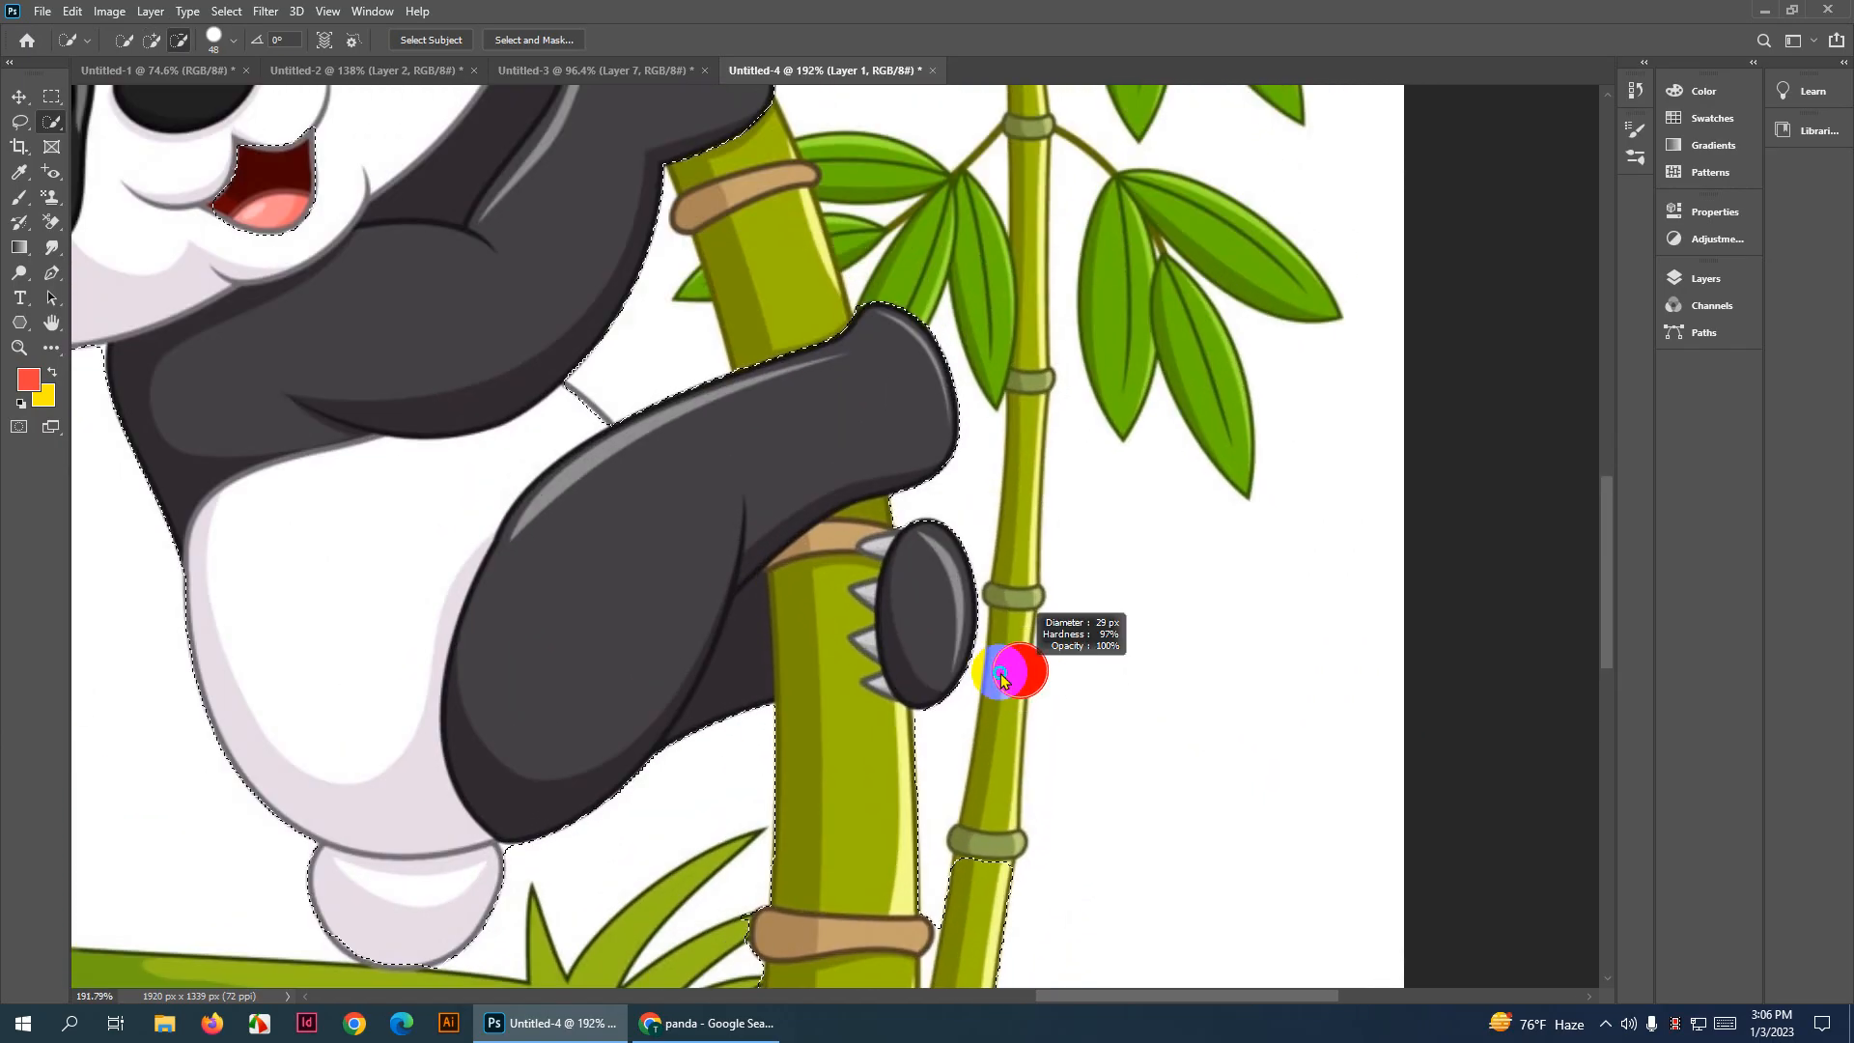
pyautogui.moveTo(1000, 674); pyautogui.dragTo(972, 849)
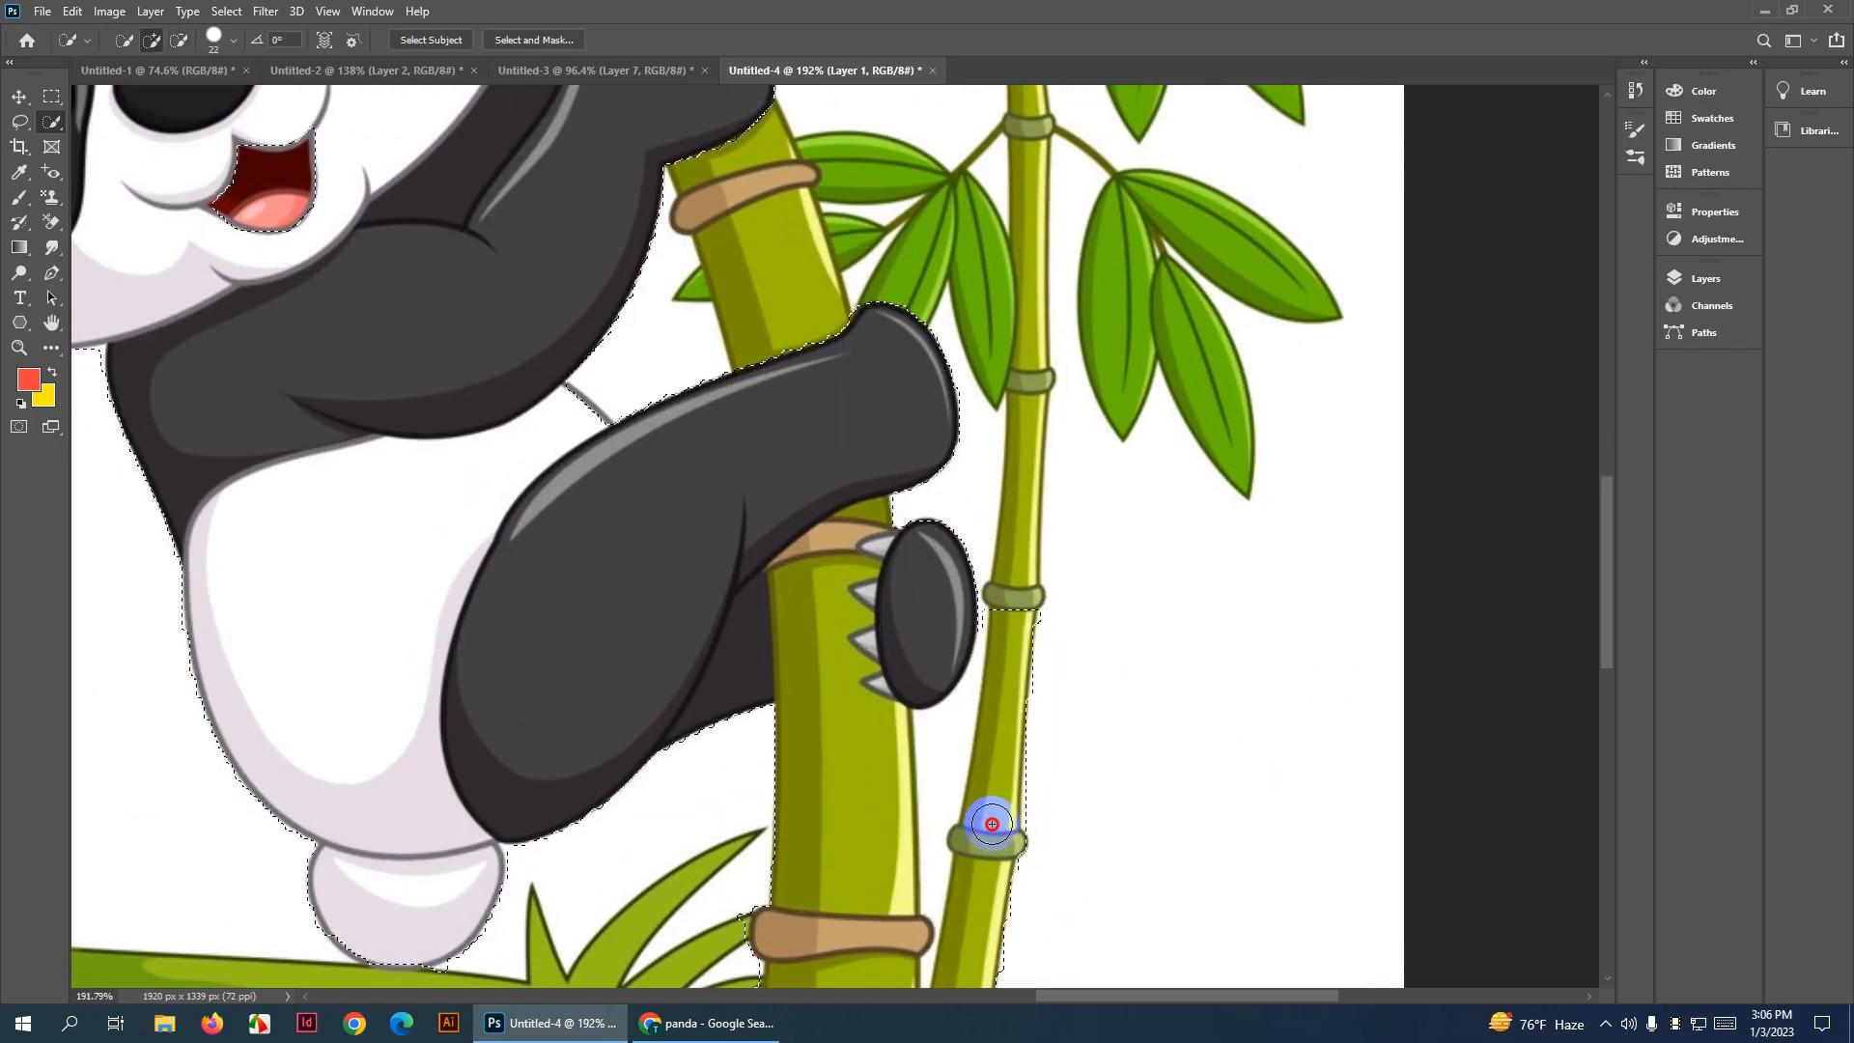
pyautogui.moveTo(994, 761)
pyautogui.mouseDown()
pyautogui.moveTo(1017, 608)
pyautogui.moveTo(976, 757)
pyautogui.mouseUp()
pyautogui.keyDown('alt'); pyautogui.click(947, 767); pyautogui.keyUp('alt')
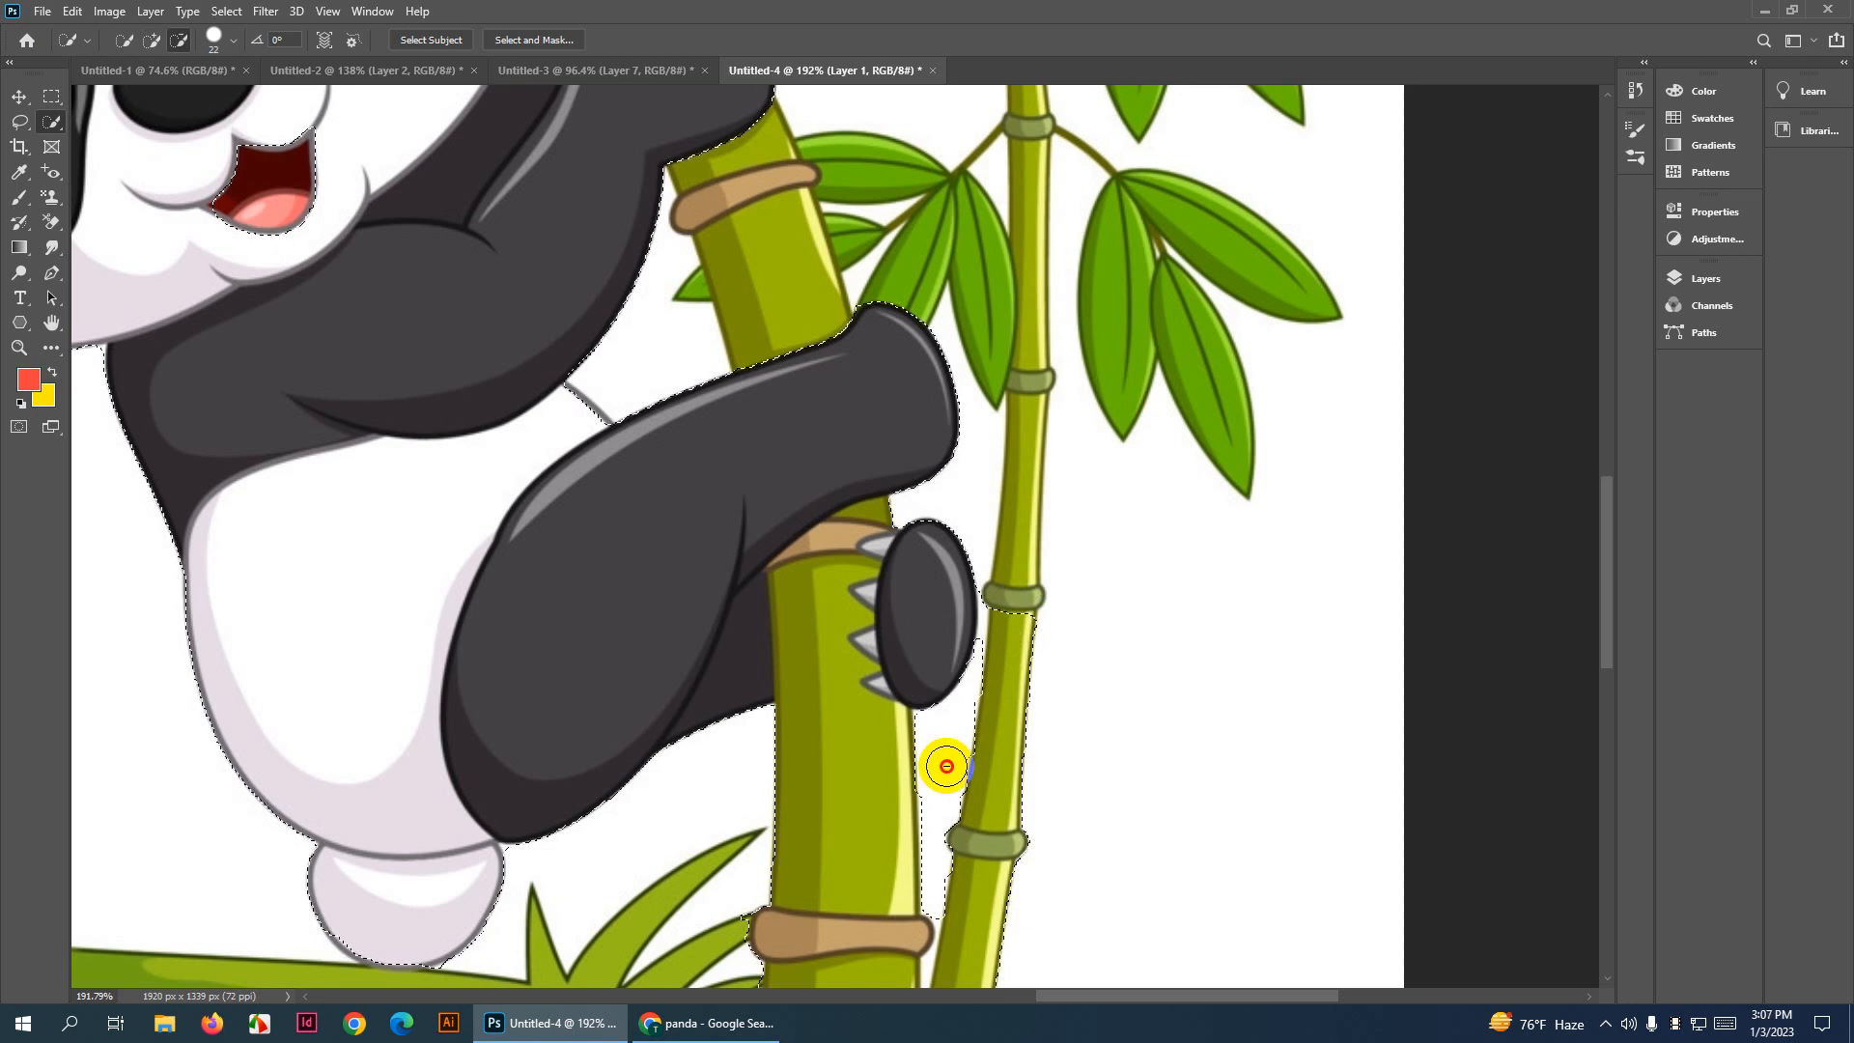
pyautogui.scroll(8, 960, 697)
pyautogui.moveTo(968, 621)
pyautogui.mouseDown()
pyautogui.moveTo(915, 623)
pyautogui.moveTo(985, 641)
pyautogui.mouseUp()
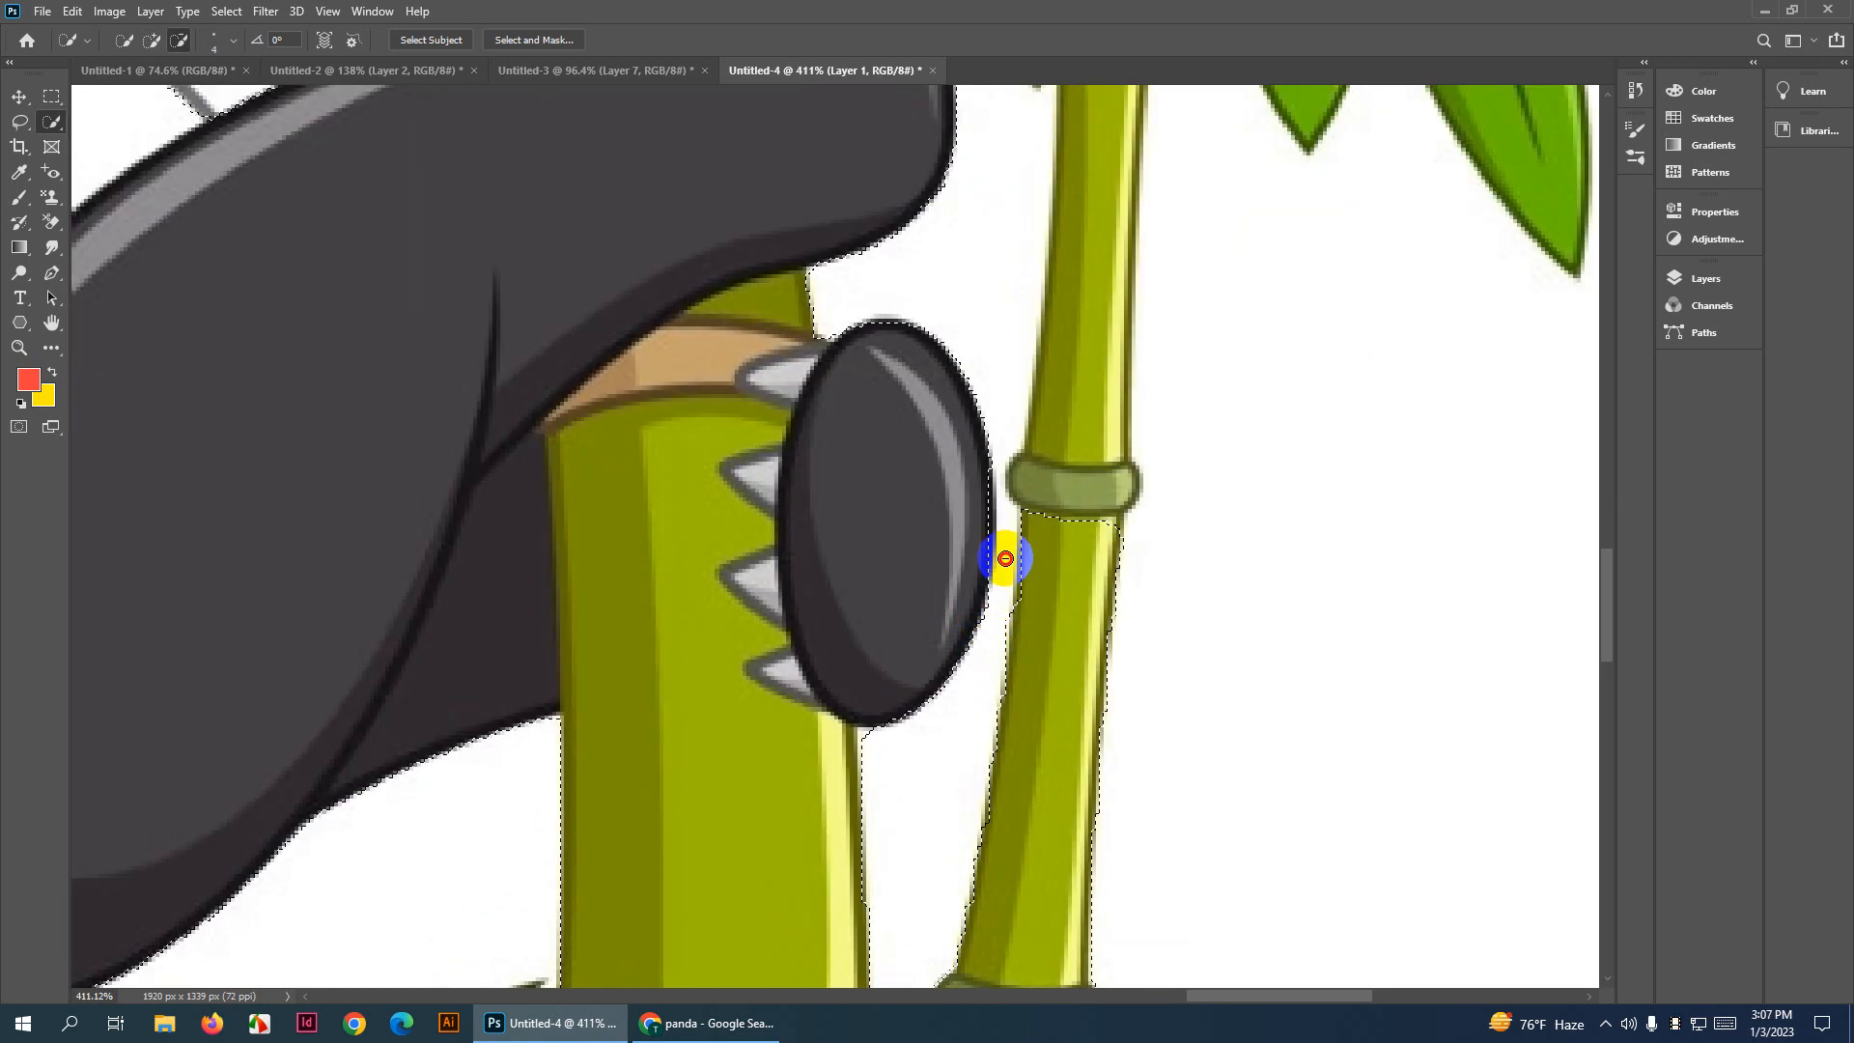
pyautogui.scroll(-2, 1000, 571)
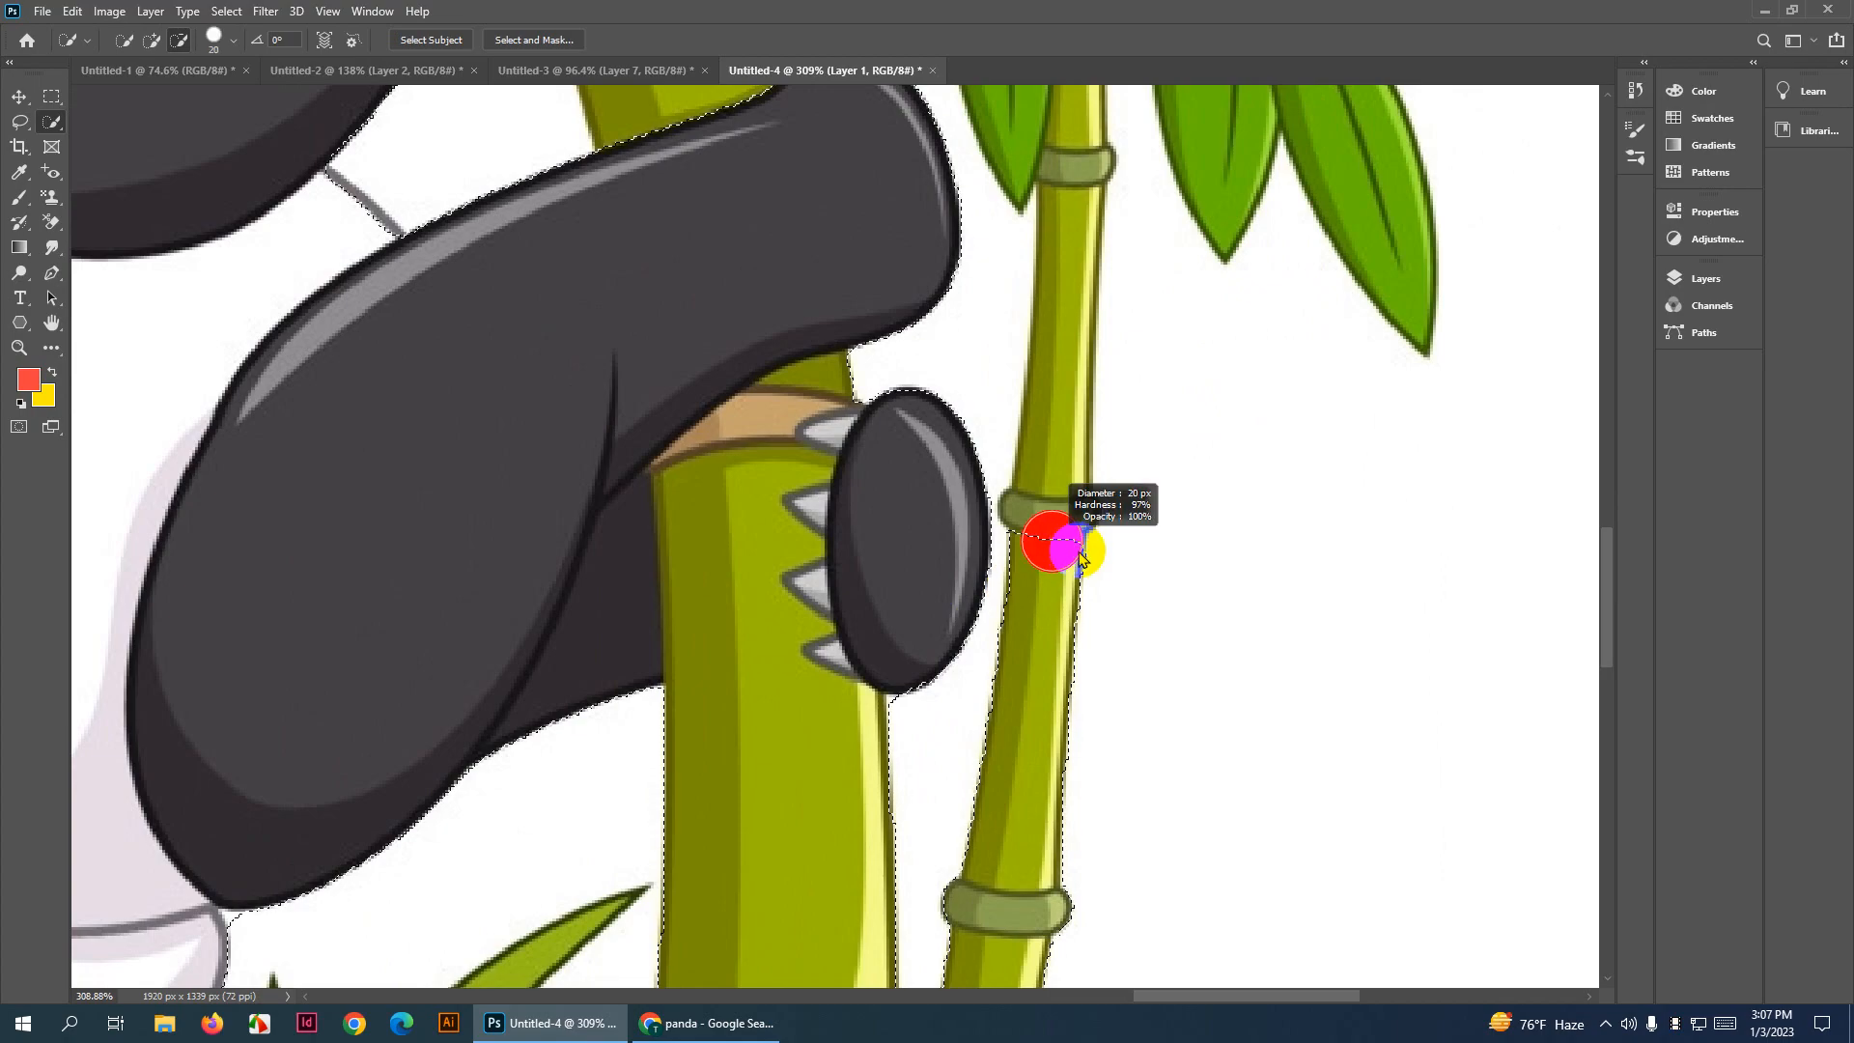
# Extend the selection up the thin bamboo stem and over the leaves next to the panda's leg with a 20 px brush
pyautogui.click(1053, 512)
pyautogui.moveTo(1049, 477)
pyautogui.mouseDown()
pyautogui.moveTo(1026, 785)
pyautogui.moveTo(1026, 530)
pyautogui.moveTo(993, 463)
pyautogui.moveTo(836, 385)
pyautogui.moveTo(766, 324)
pyautogui.moveTo(718, 454)
pyautogui.mouseUp()
pyautogui.click(1030, 673)
pyautogui.keyDown('alt'); pyautogui.scroll(-1, 717, 453); pyautogui.keyUp('alt')
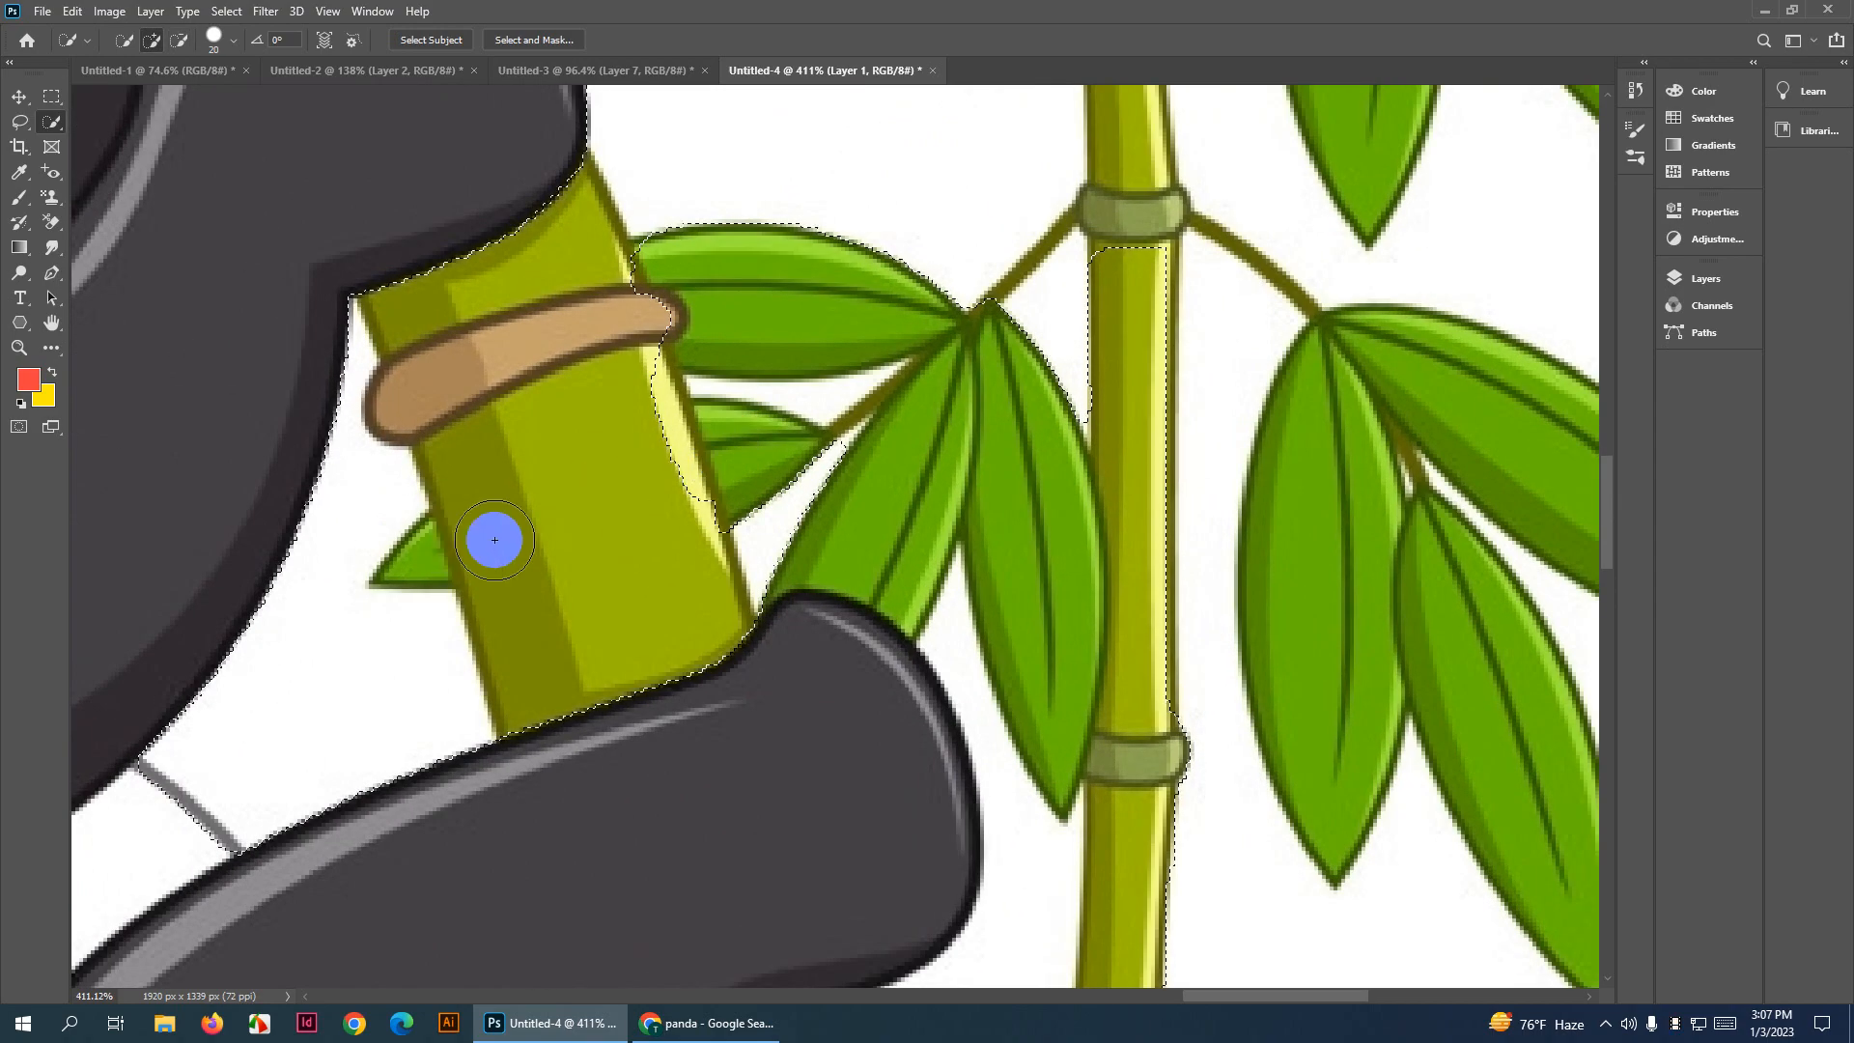
# Refine the selection in the white gap between the panda's arm and leg with a 23 px brush, undoing the excess subtraction and restoring the belly
pyautogui.keyDown('alt'); pyautogui.scroll(-1, 497, 539); pyautogui.keyUp('alt')
pyautogui.keyDown('alt'); pyautogui.scroll(-2, 522, 535); pyautogui.keyUp('alt')
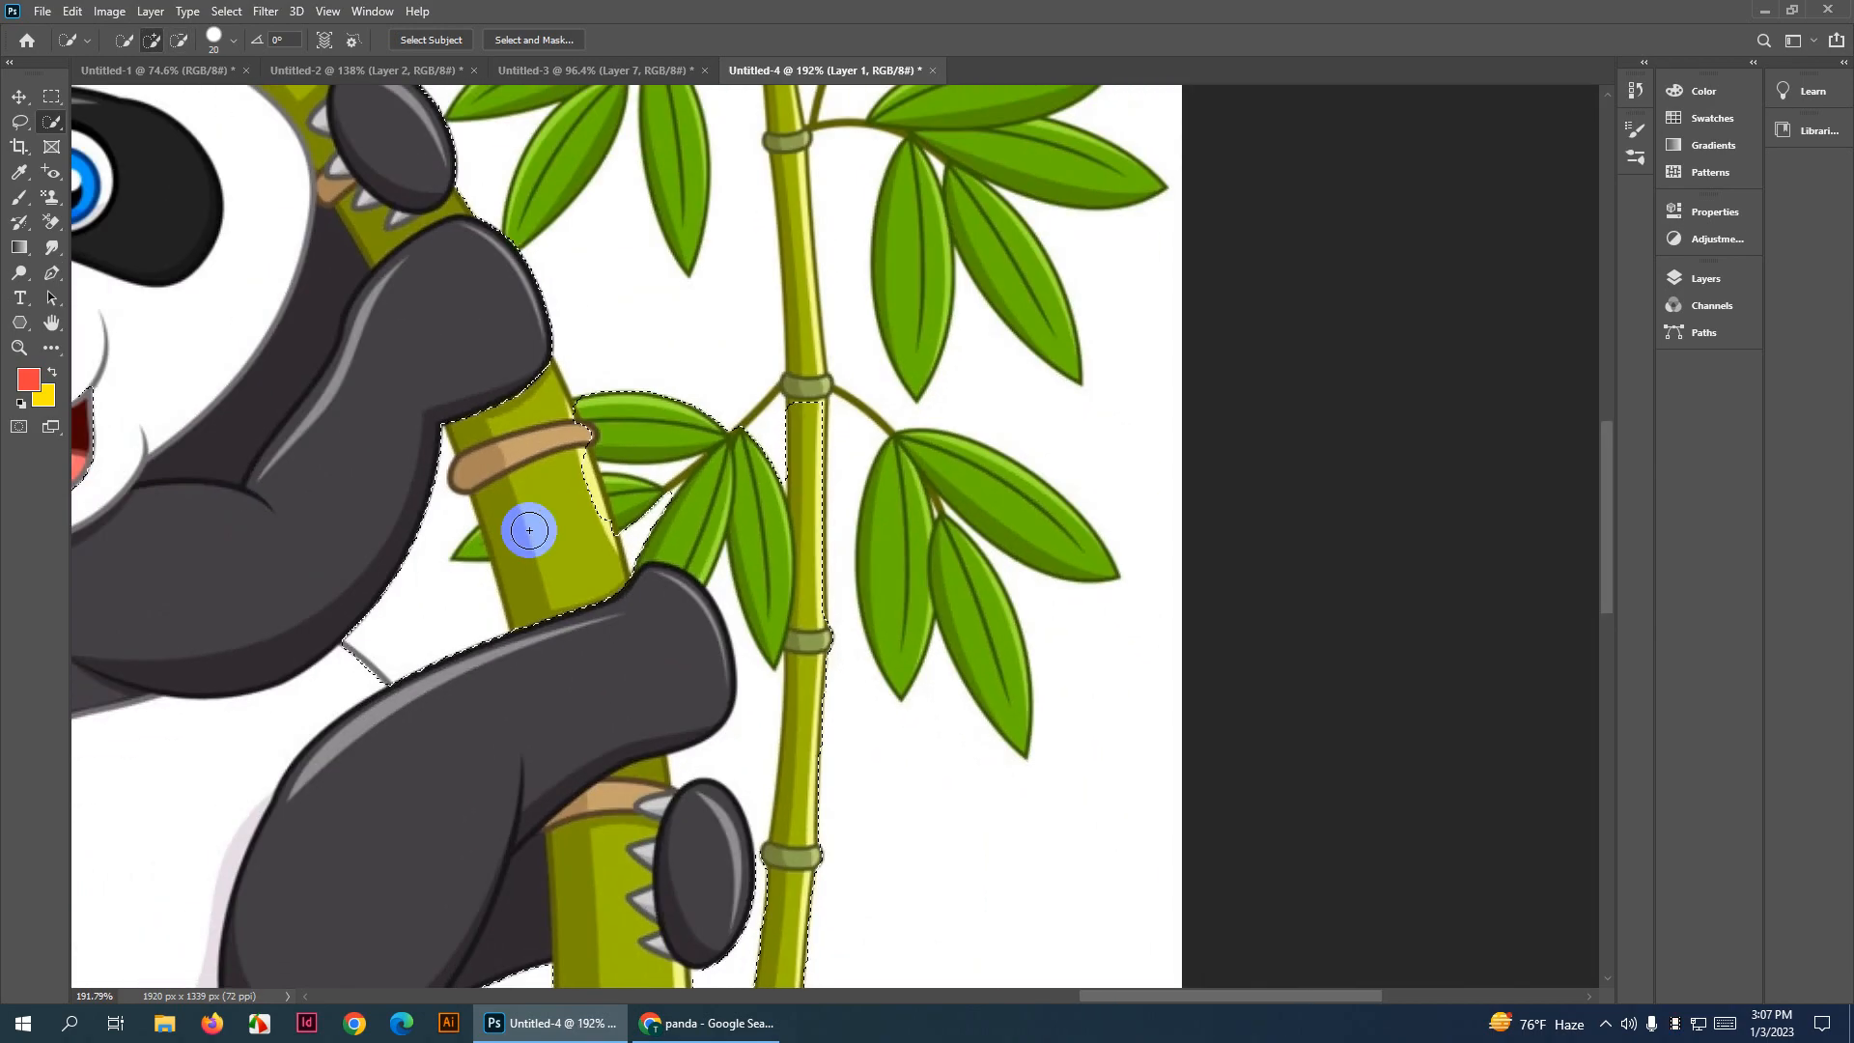
pyautogui.moveTo(525, 530); pyautogui.dragTo(792, 443)
pyautogui.keyDown('alt'); pyautogui.scroll(2, 724, 476); pyautogui.keyUp('alt')
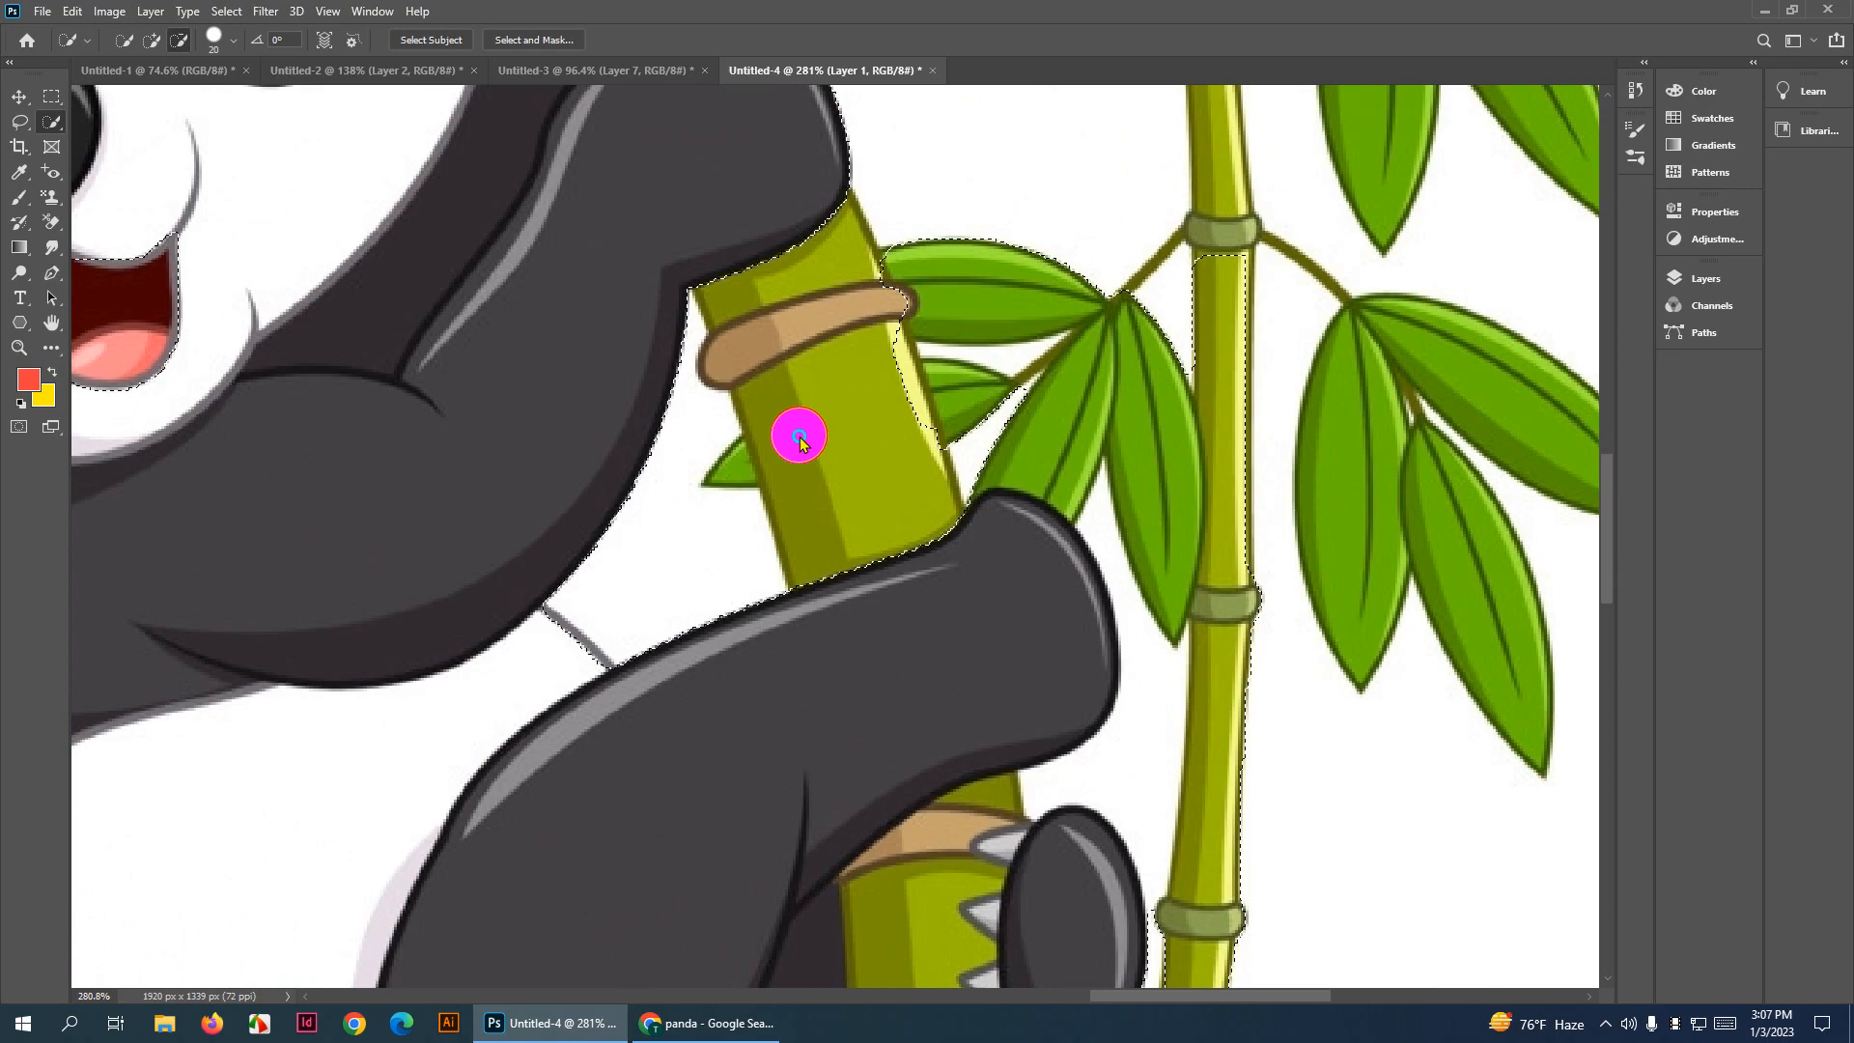
pyautogui.press('alt')
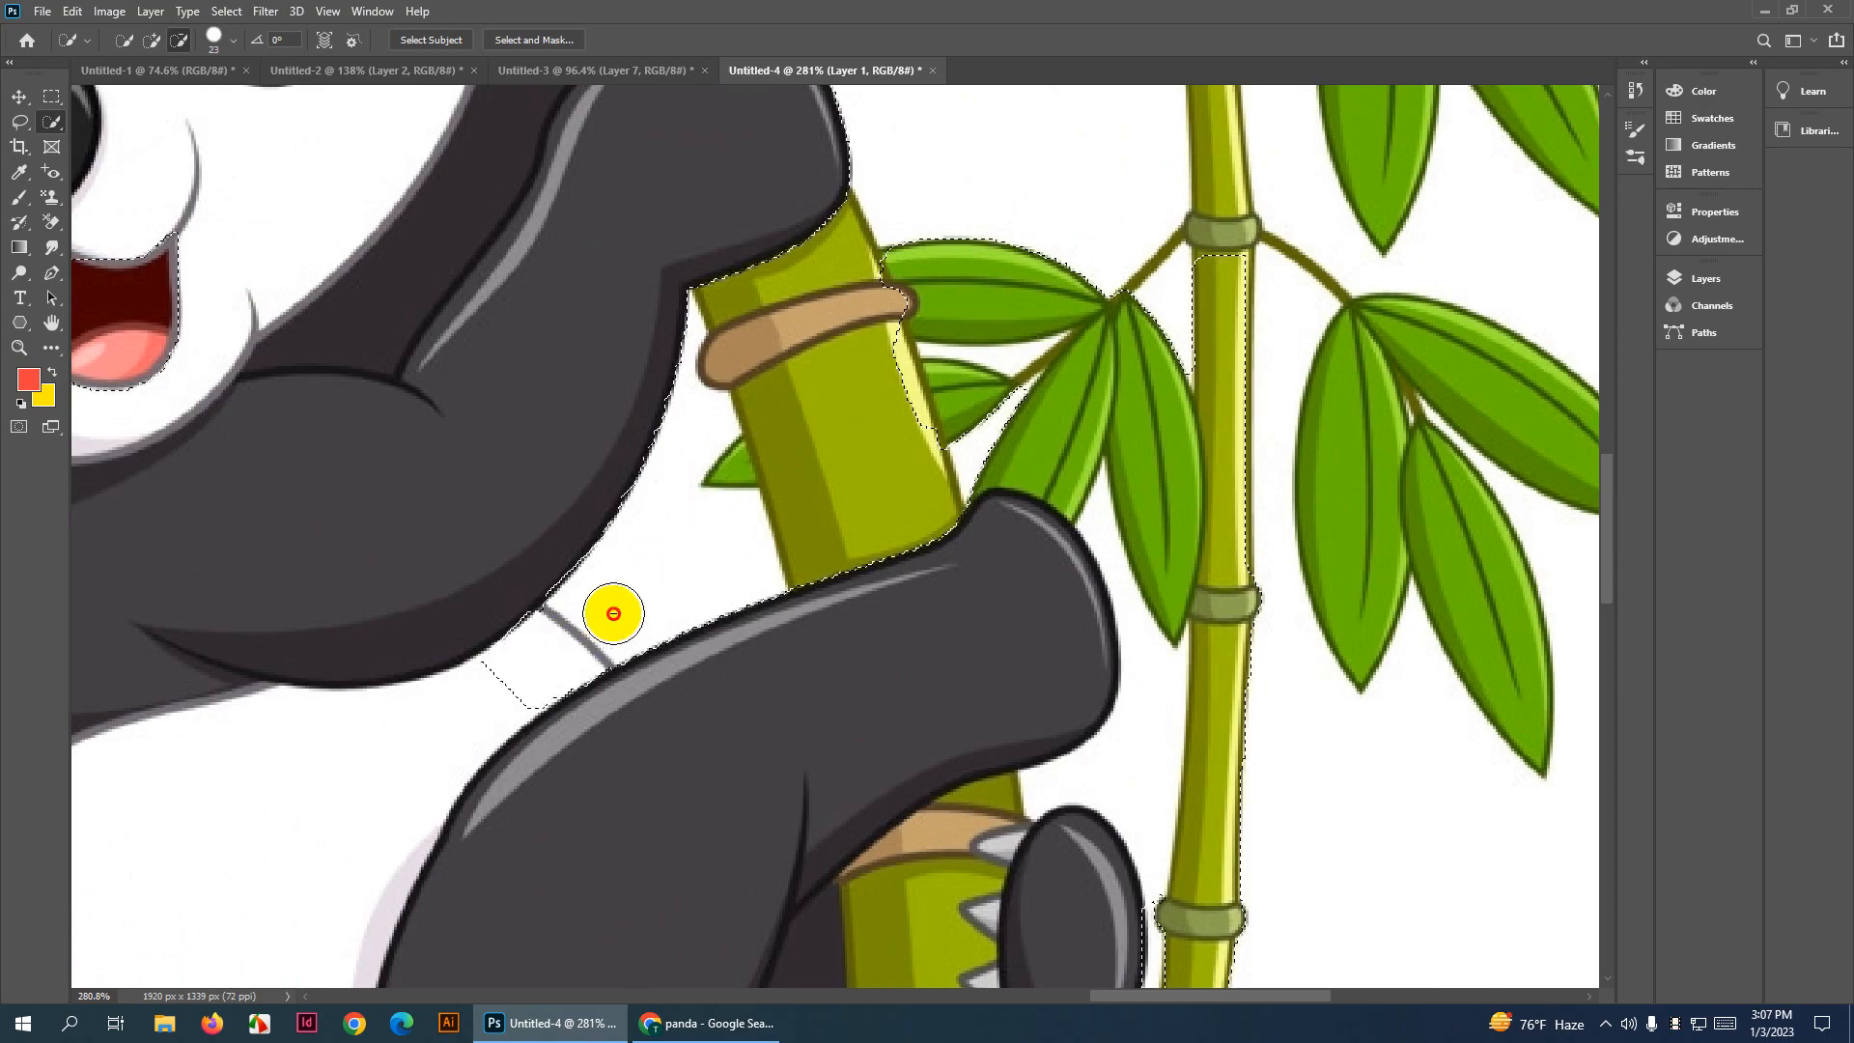
pyautogui.keyDown('alt'); pyautogui.click(619, 616); pyautogui.keyUp('alt')
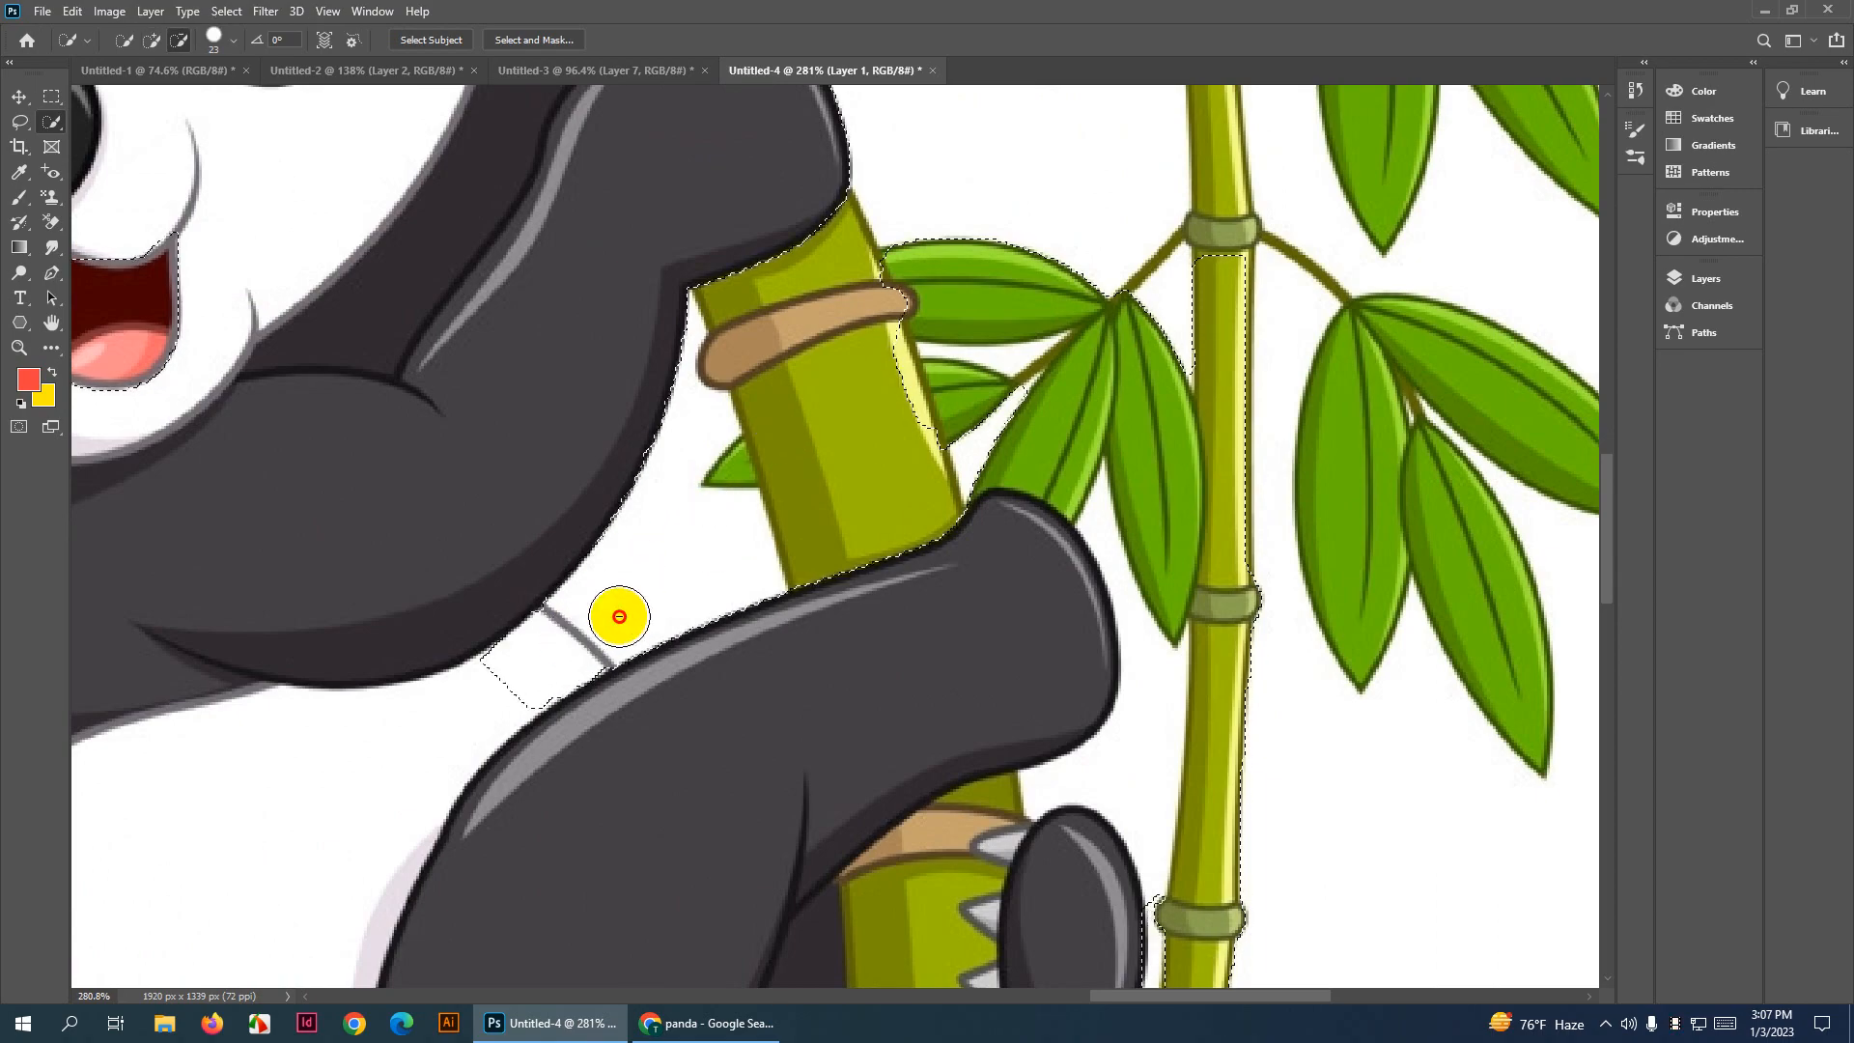
pyautogui.keyDown('alt'); pyautogui.click(476, 692); pyautogui.keyUp('alt')
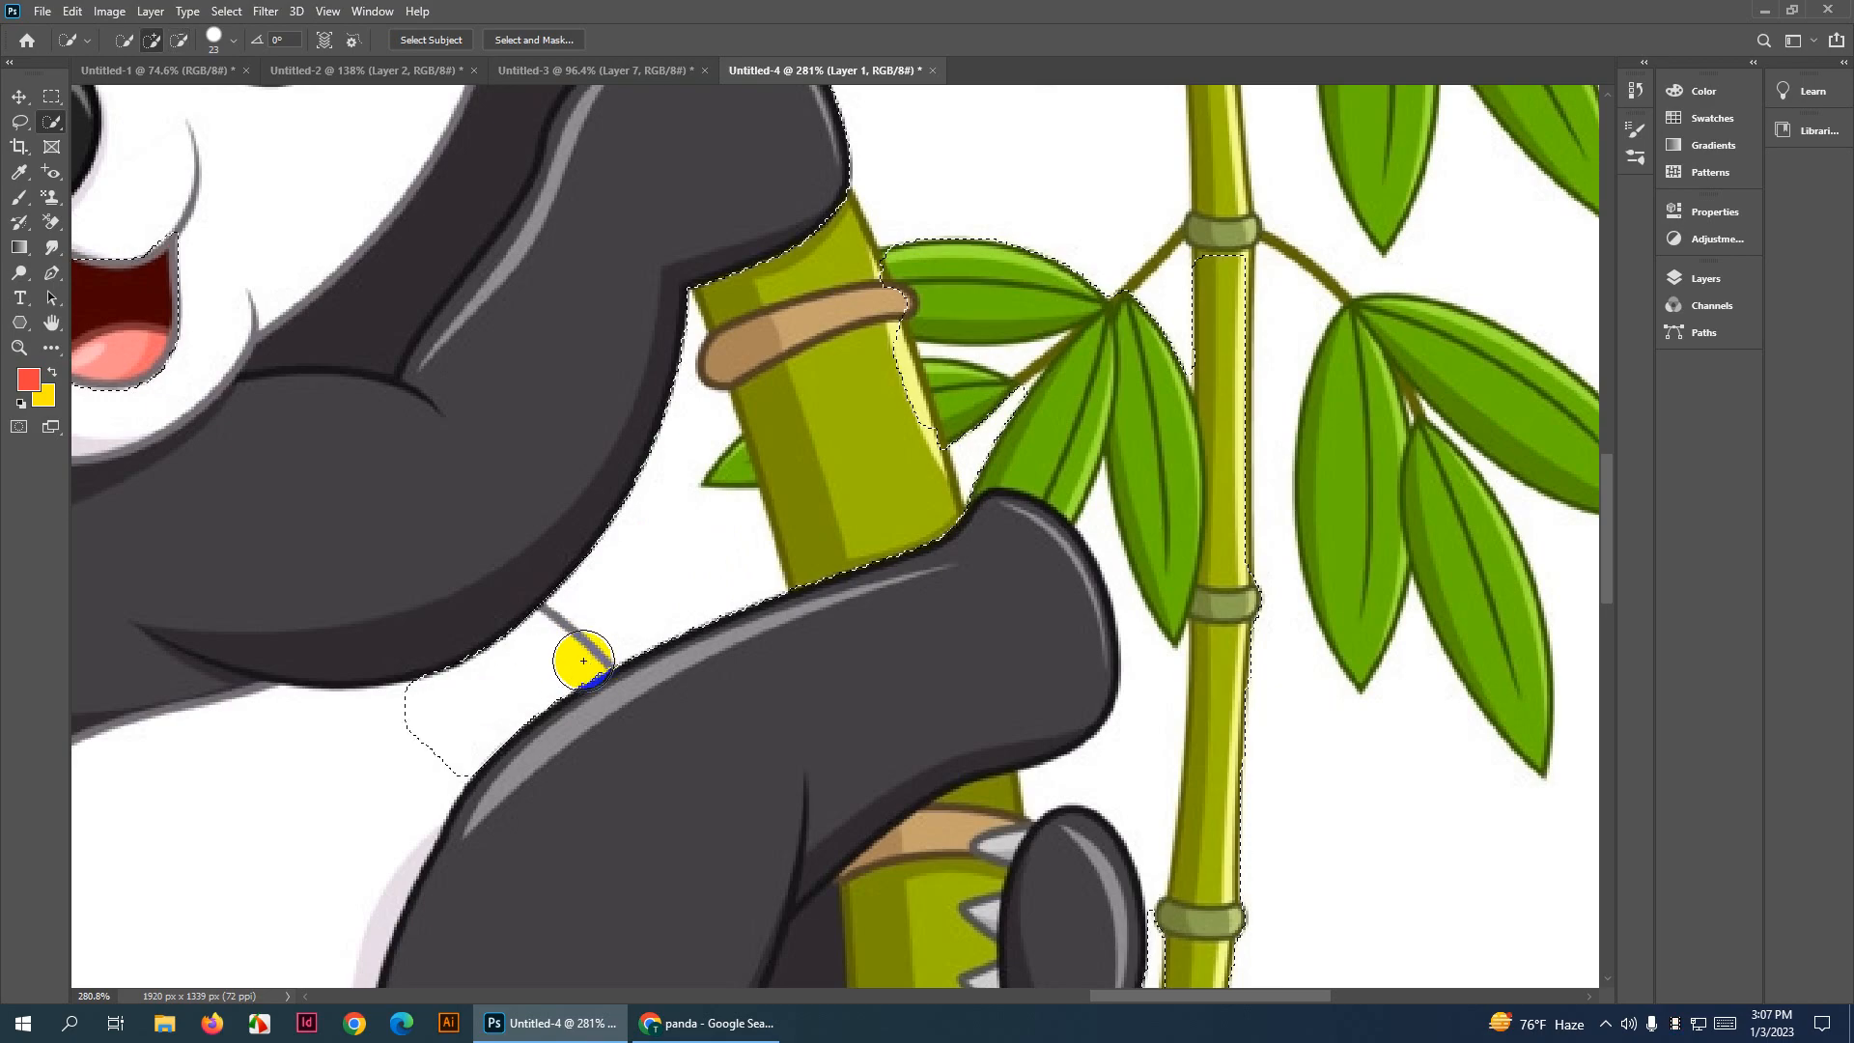
pyautogui.hotkey('ctrl', 'z')
pyautogui.moveTo(545, 653); pyautogui.dragTo(651, 563)
# Add the thick bamboo section between the panda's arm and leg to the selection
pyautogui.scroll(-3, 877, 417)
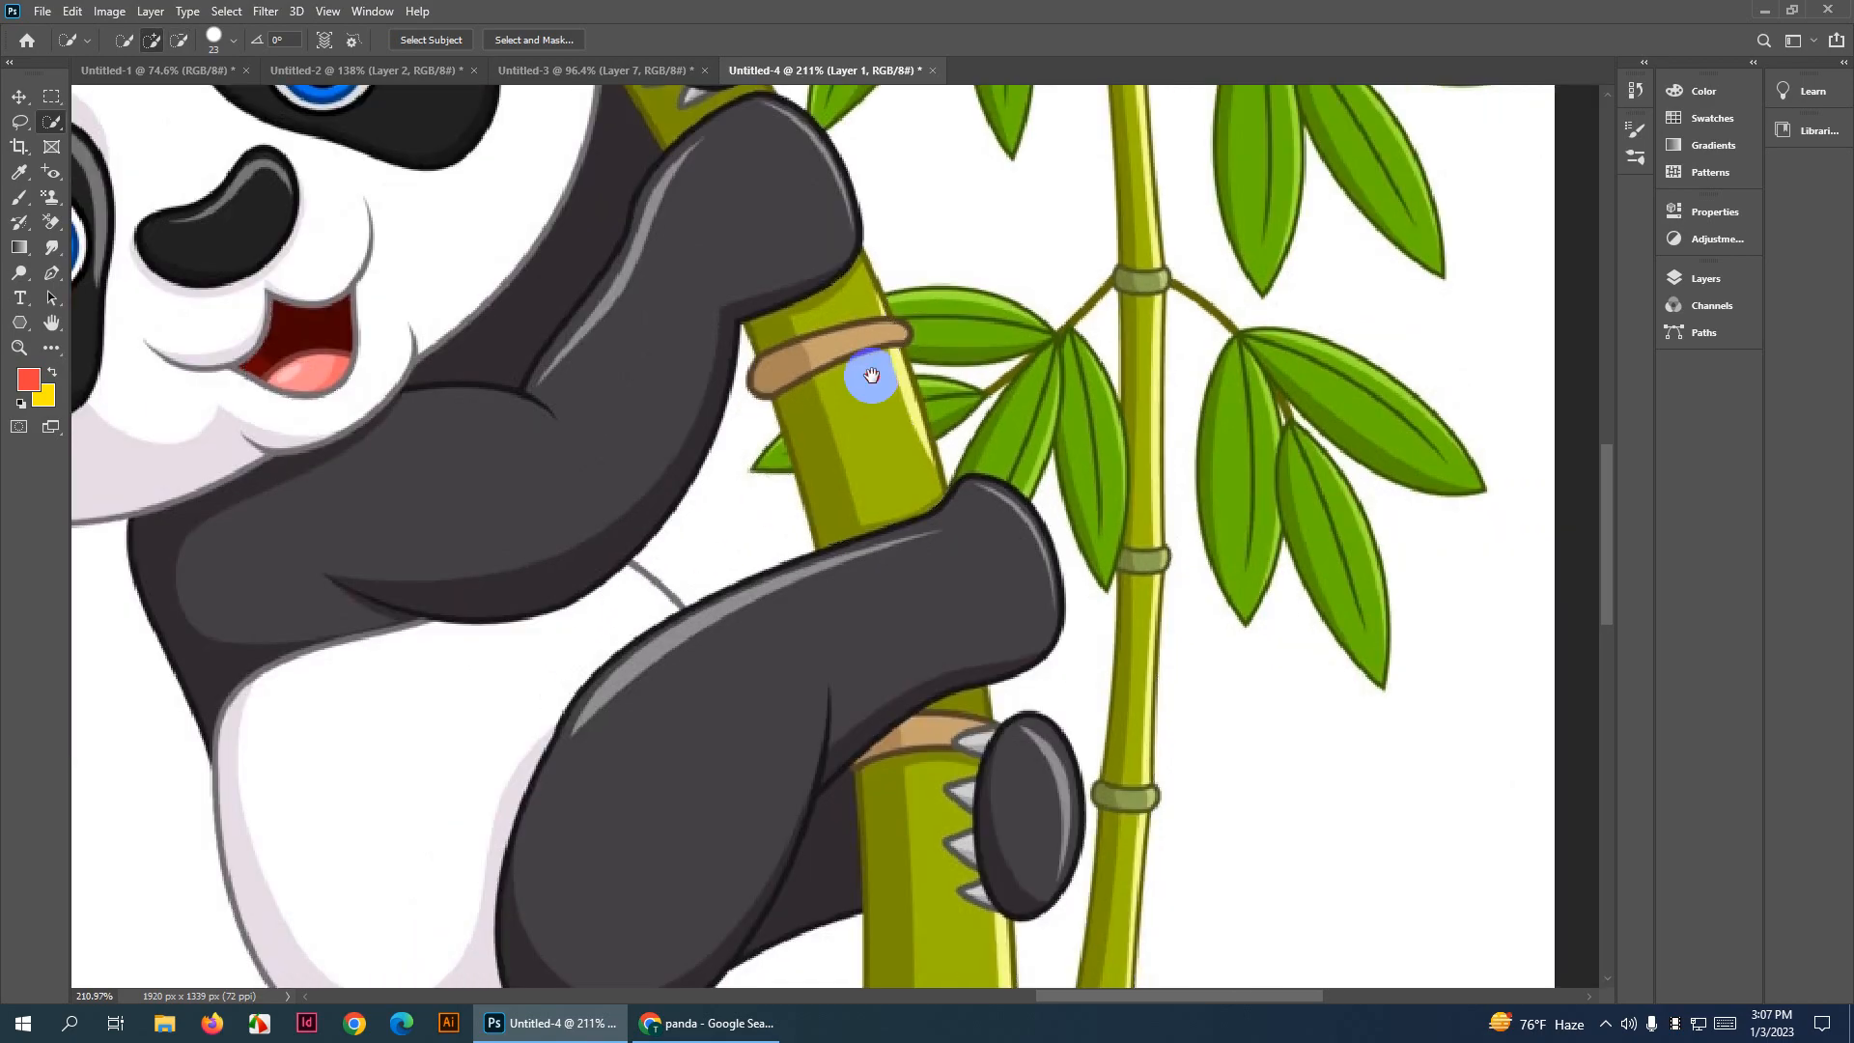
pyautogui.moveTo(873, 377); pyautogui.dragTo(1039, 678)
pyautogui.moveTo(821, 360); pyautogui.dragTo(871, 444)
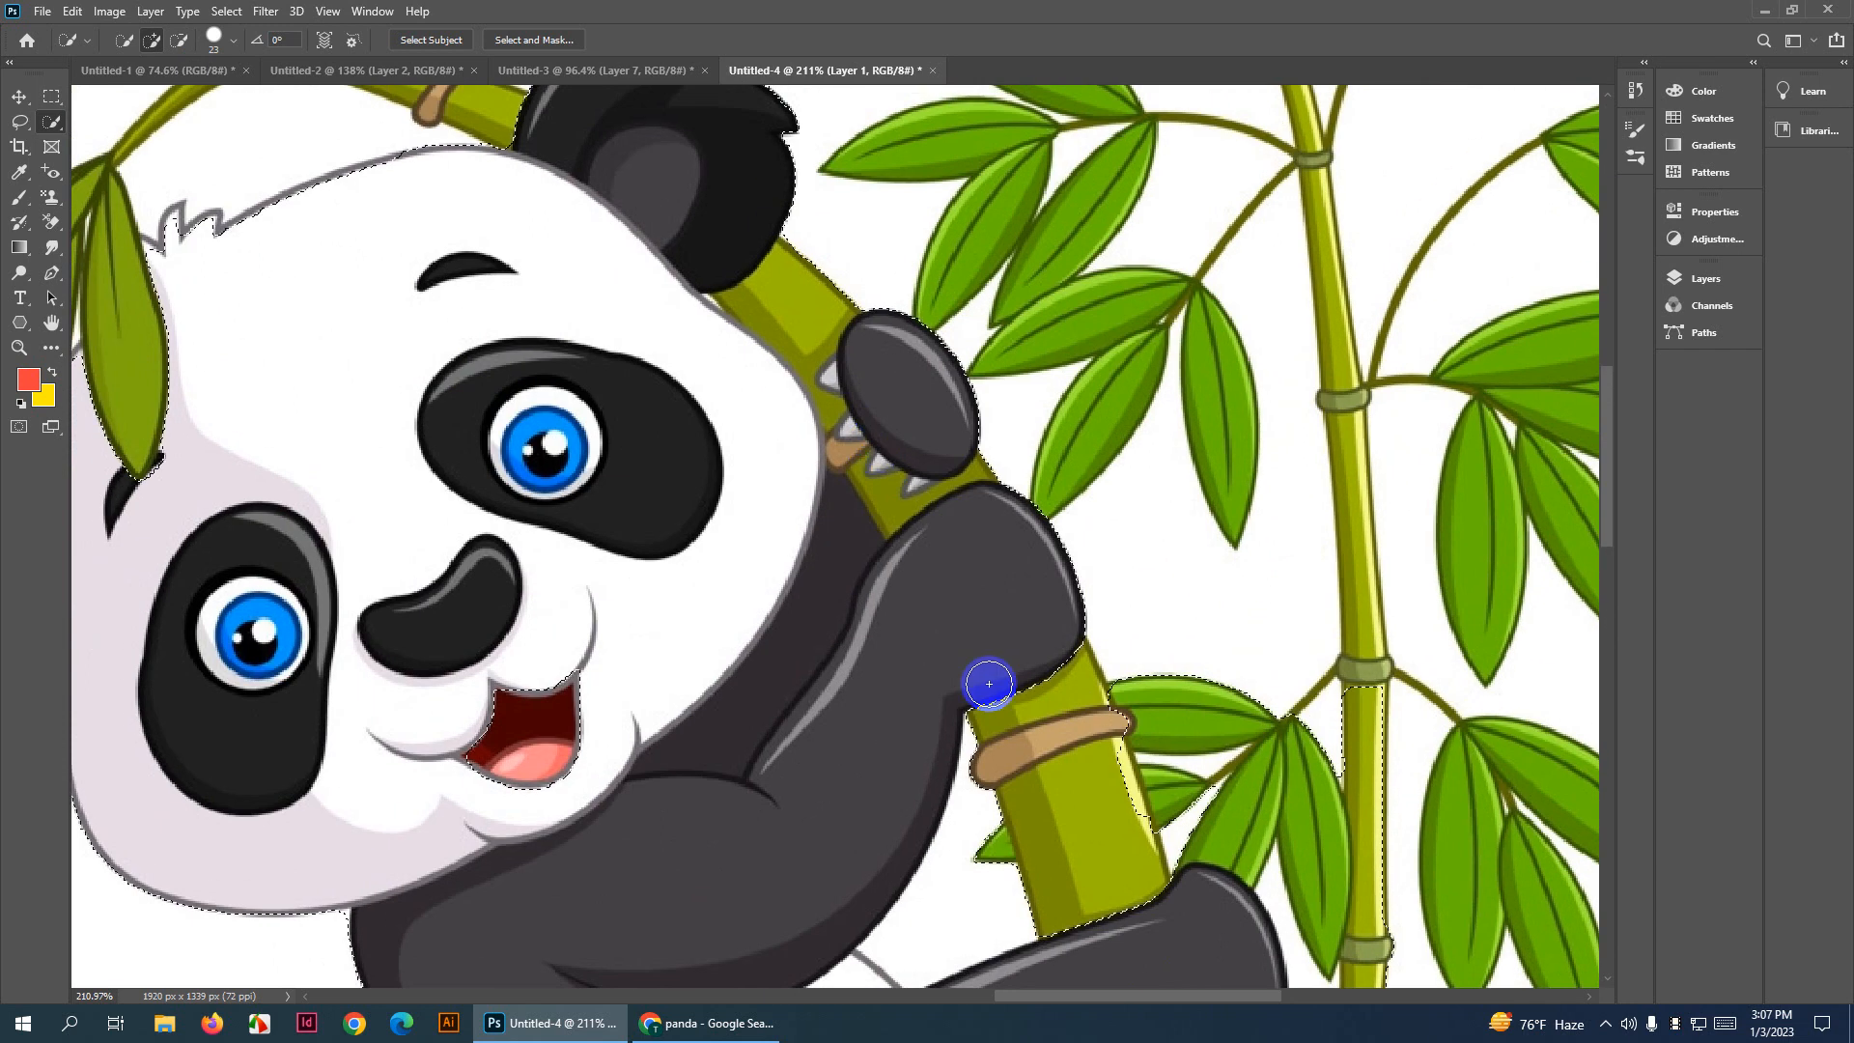
pyautogui.click(1048, 743)
pyautogui.moveTo(1065, 771); pyautogui.dragTo(959, 488)
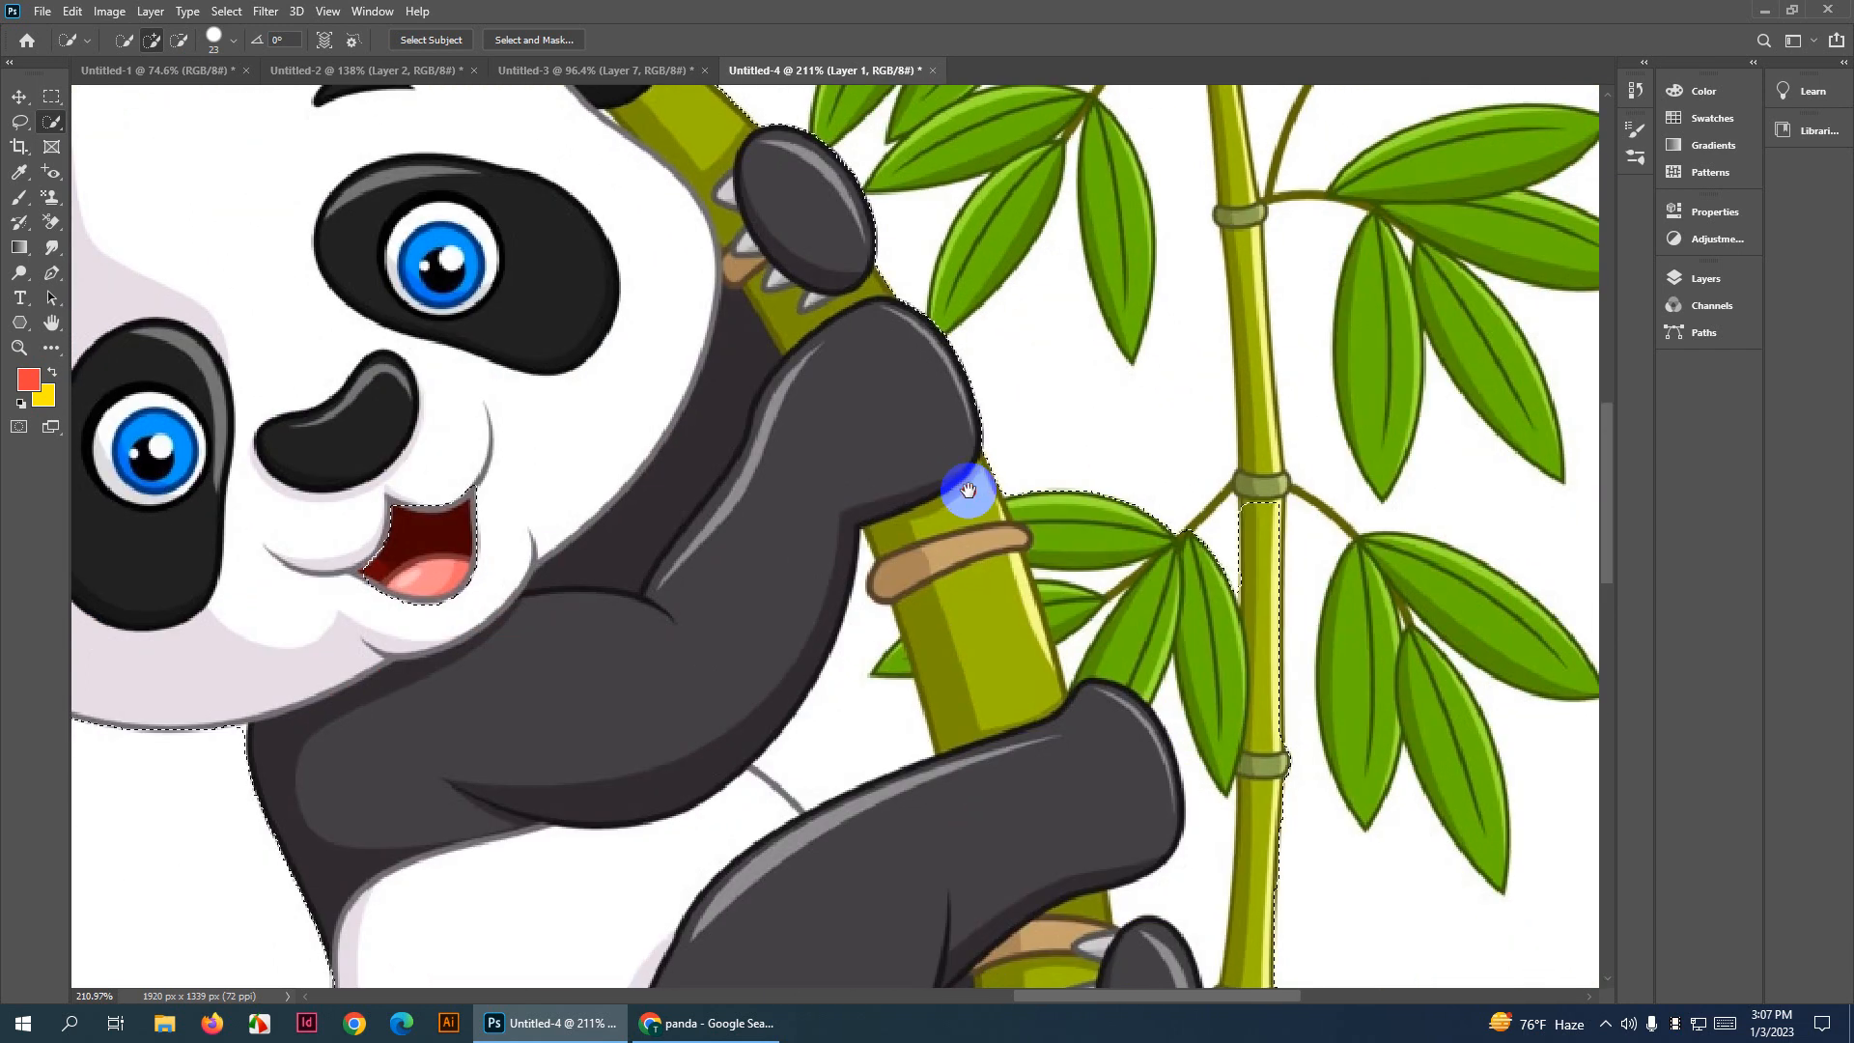
# Define the selected panda, bamboo and rocks as a brush preset under the suggested name Sampled Brush 5
pyautogui.scroll(-3, 1052, 550)
pyautogui.scroll(-3, 1044, 580)
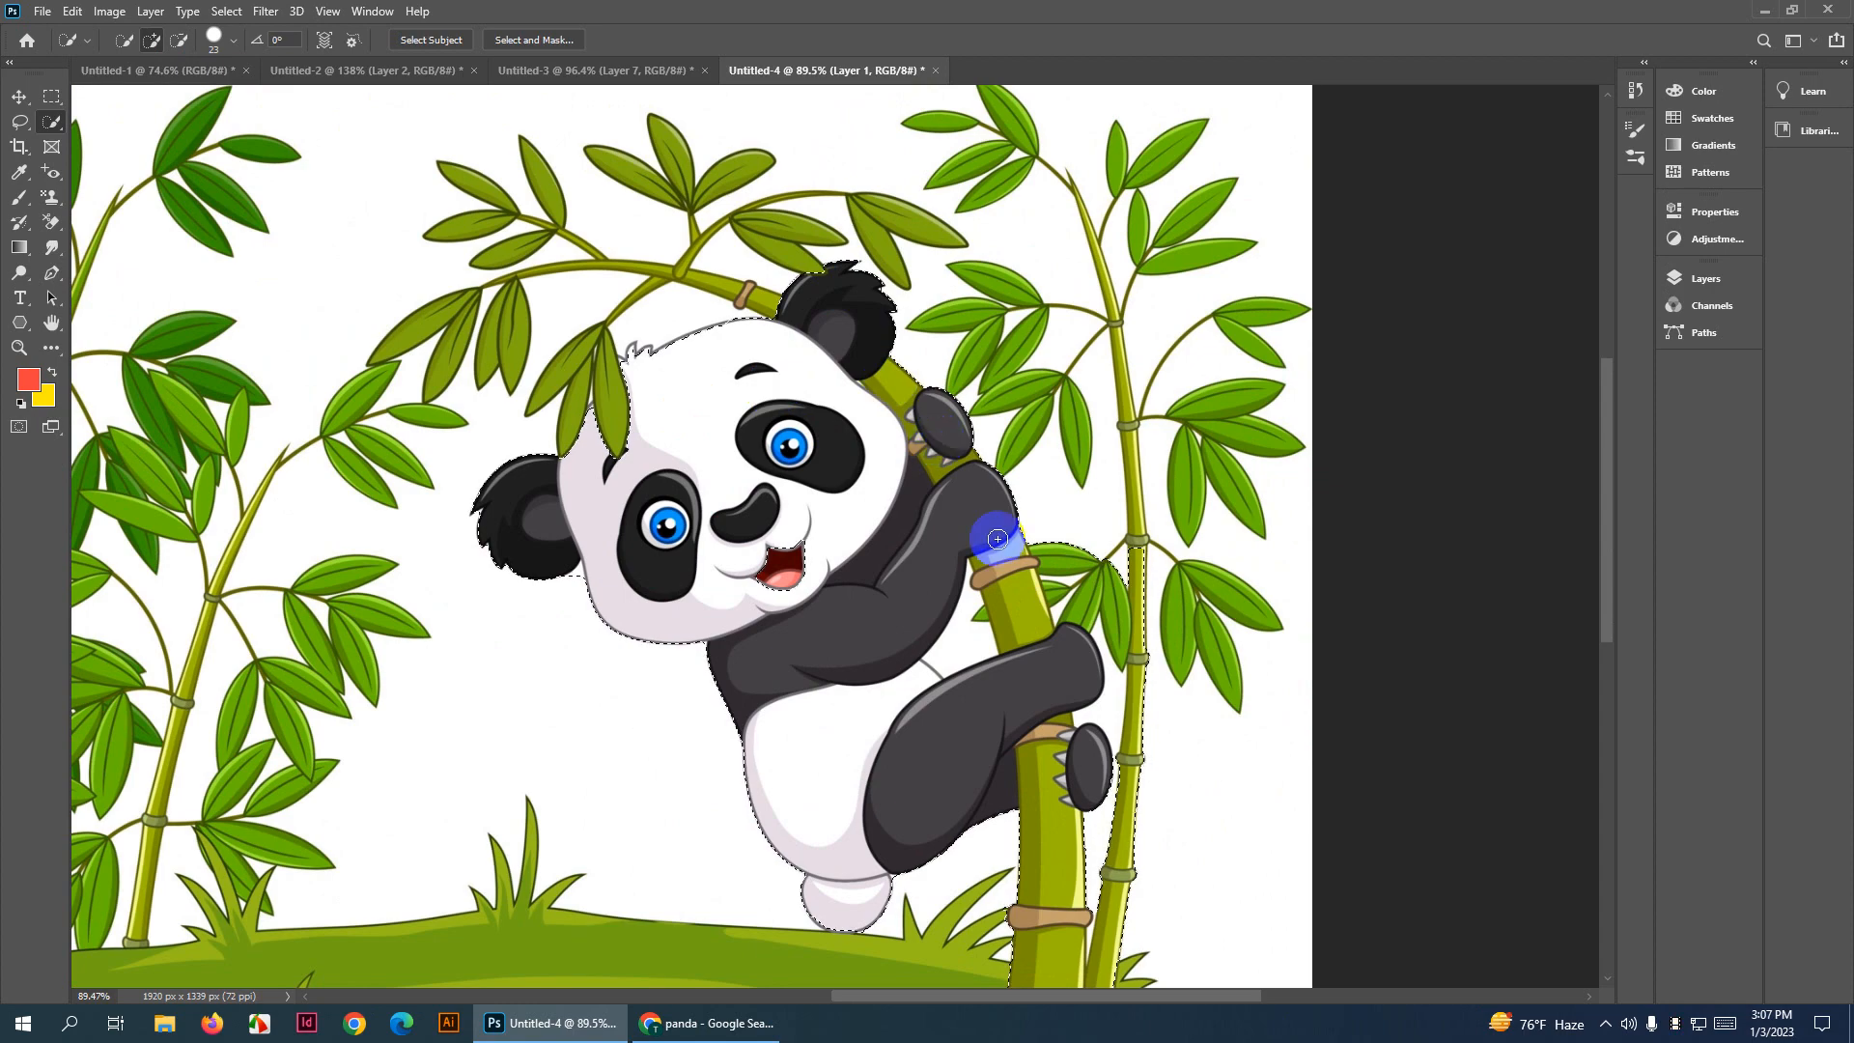
pyautogui.scroll(-1, 992, 518)
pyautogui.scroll(-1, 821, 453)
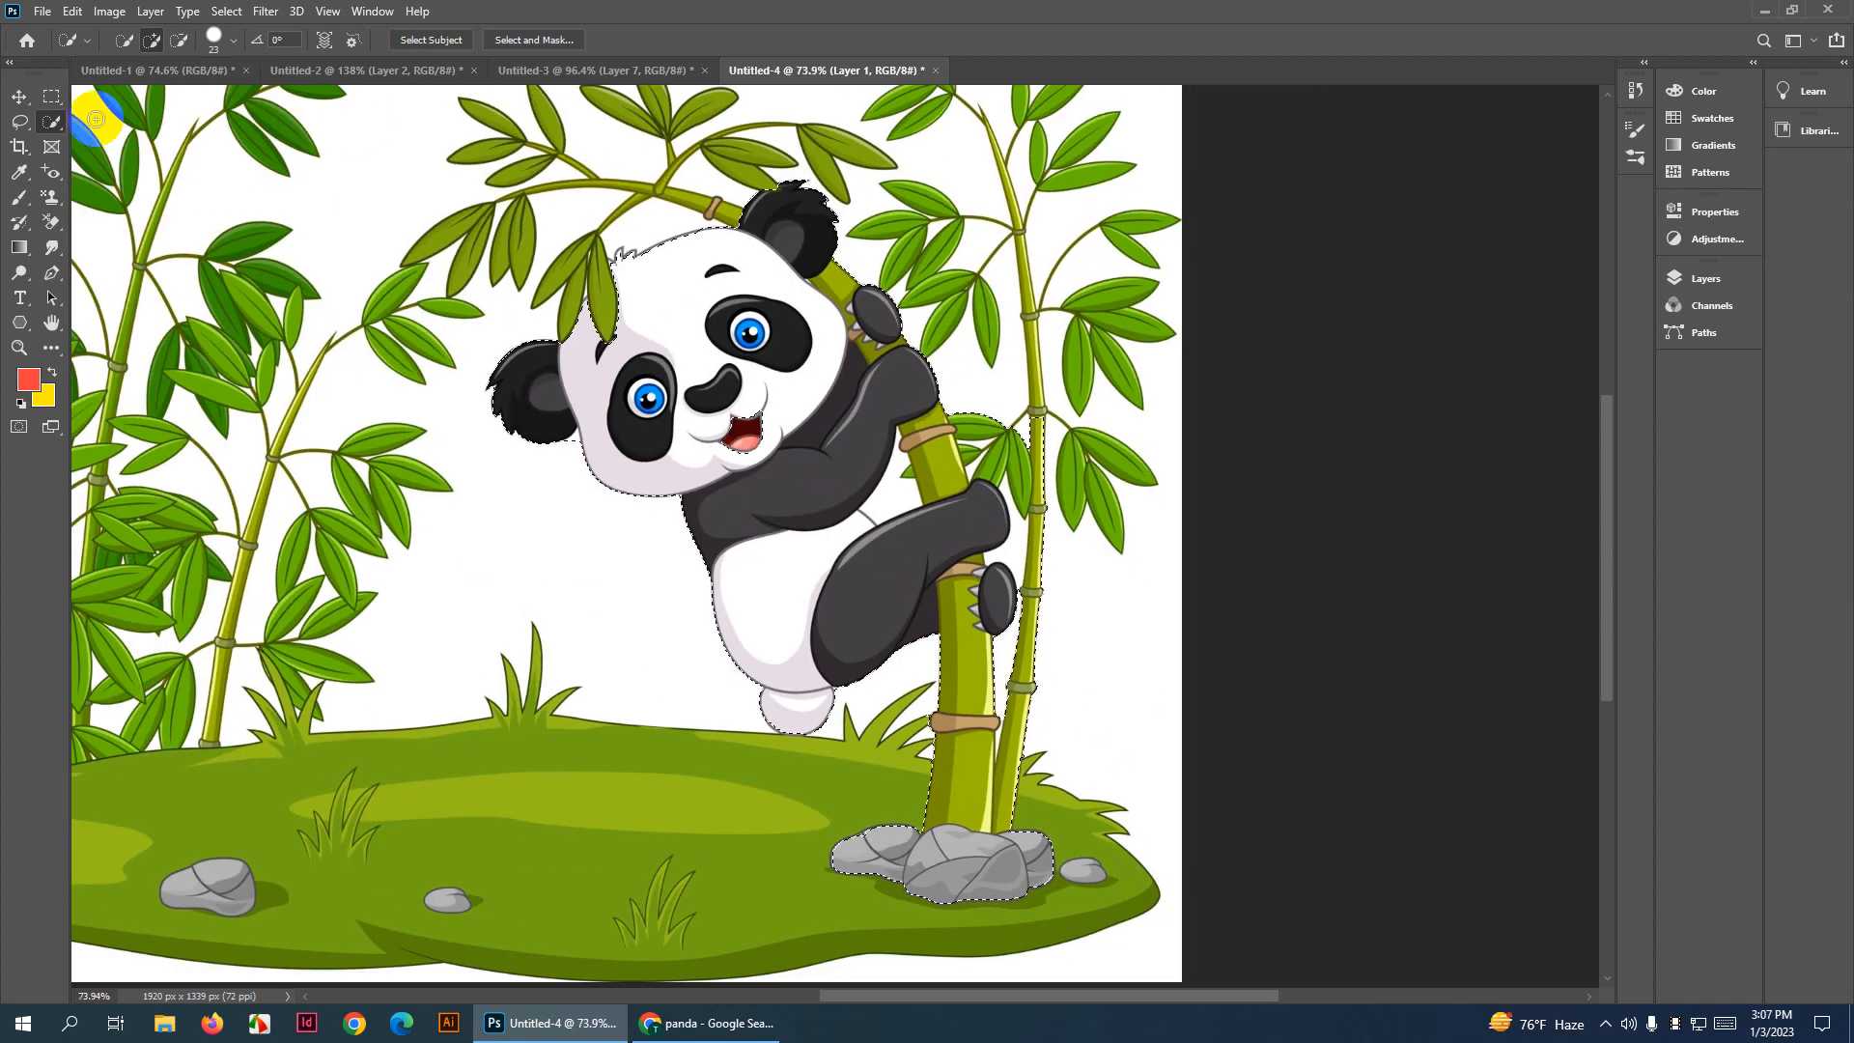
pyautogui.click(72, 10)
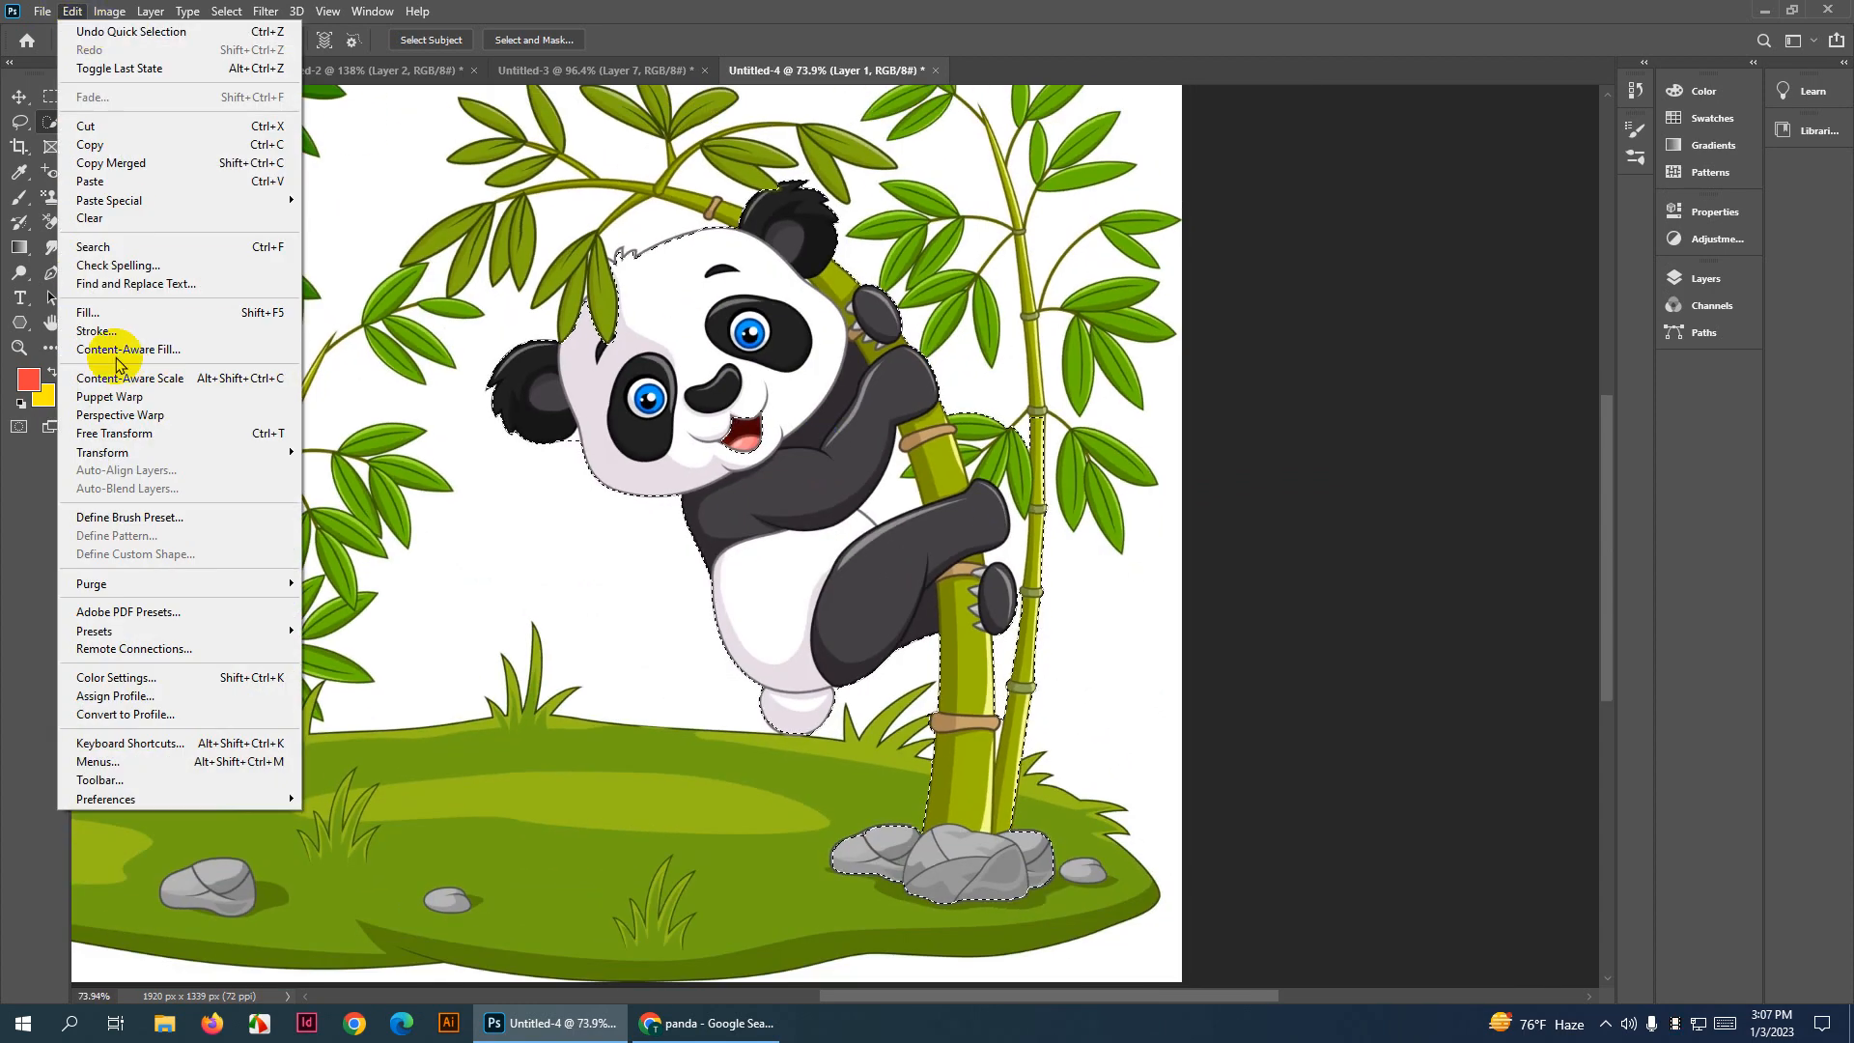
pyautogui.click(128, 518)
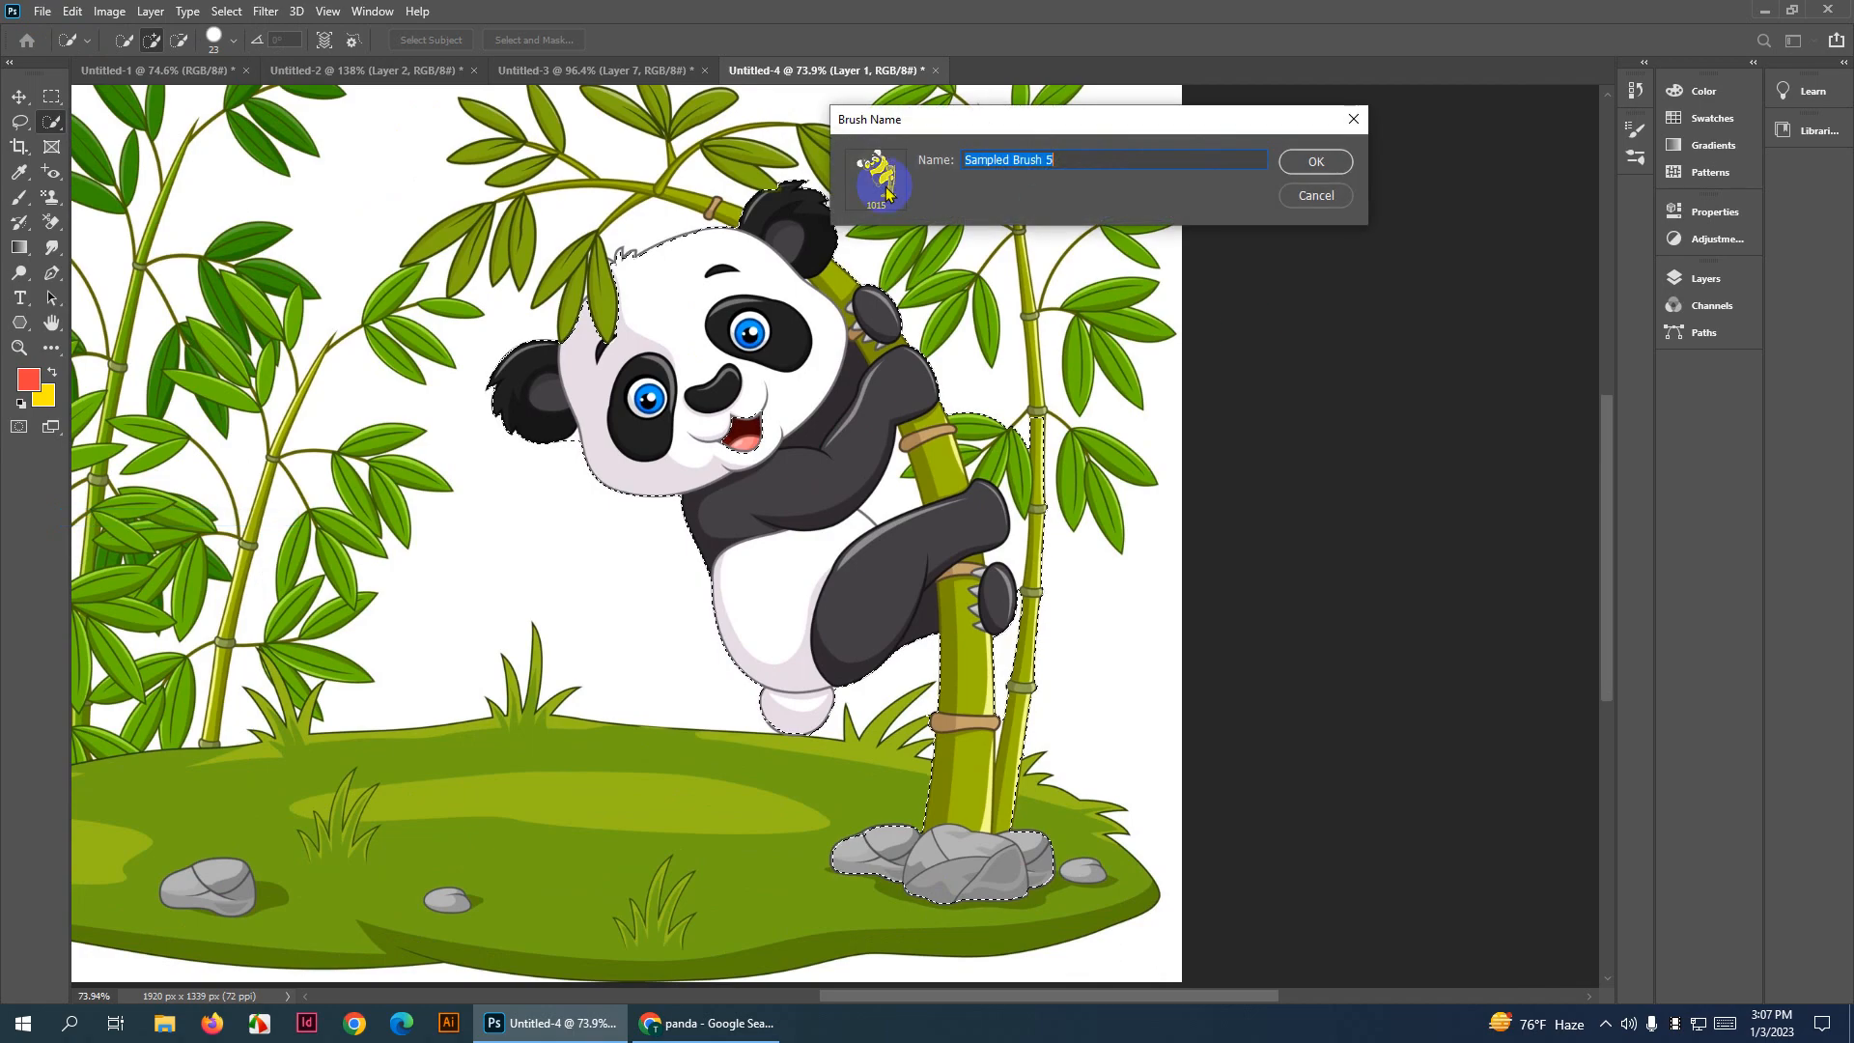
pyautogui.click(1294, 164)
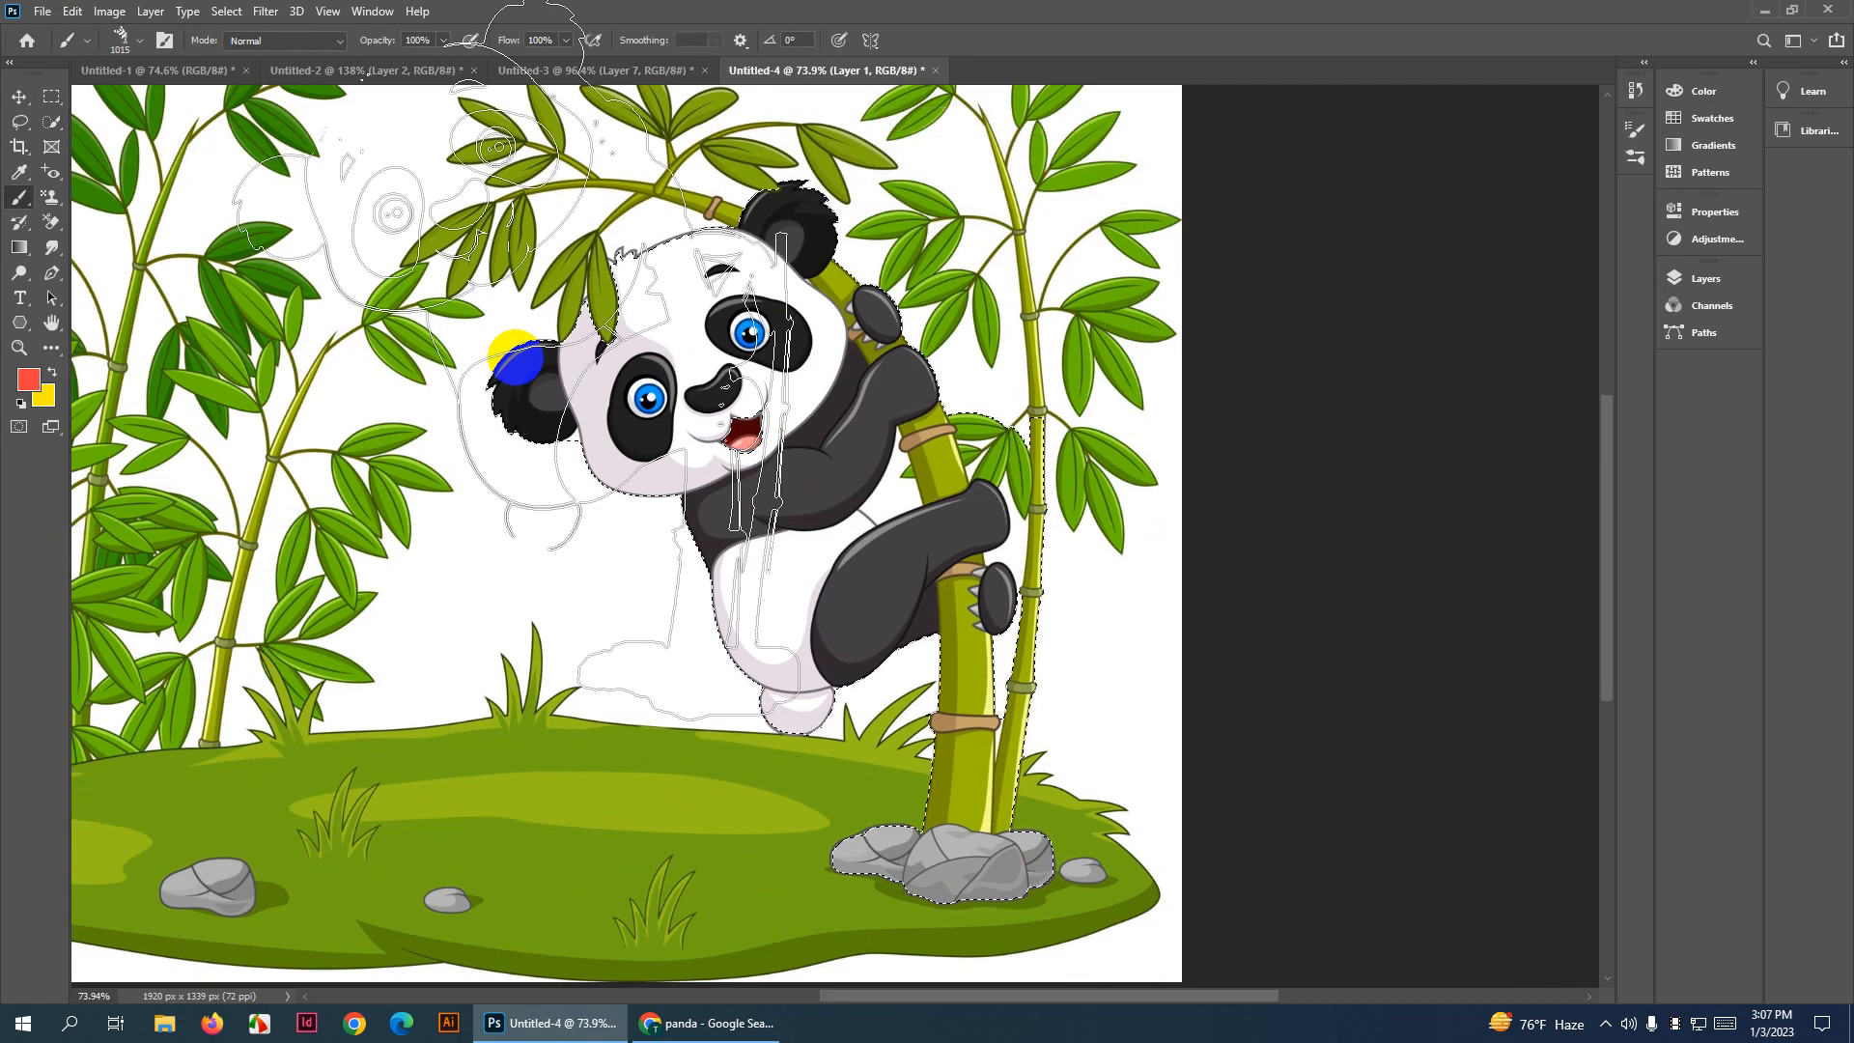
pyautogui.click(278, 70)
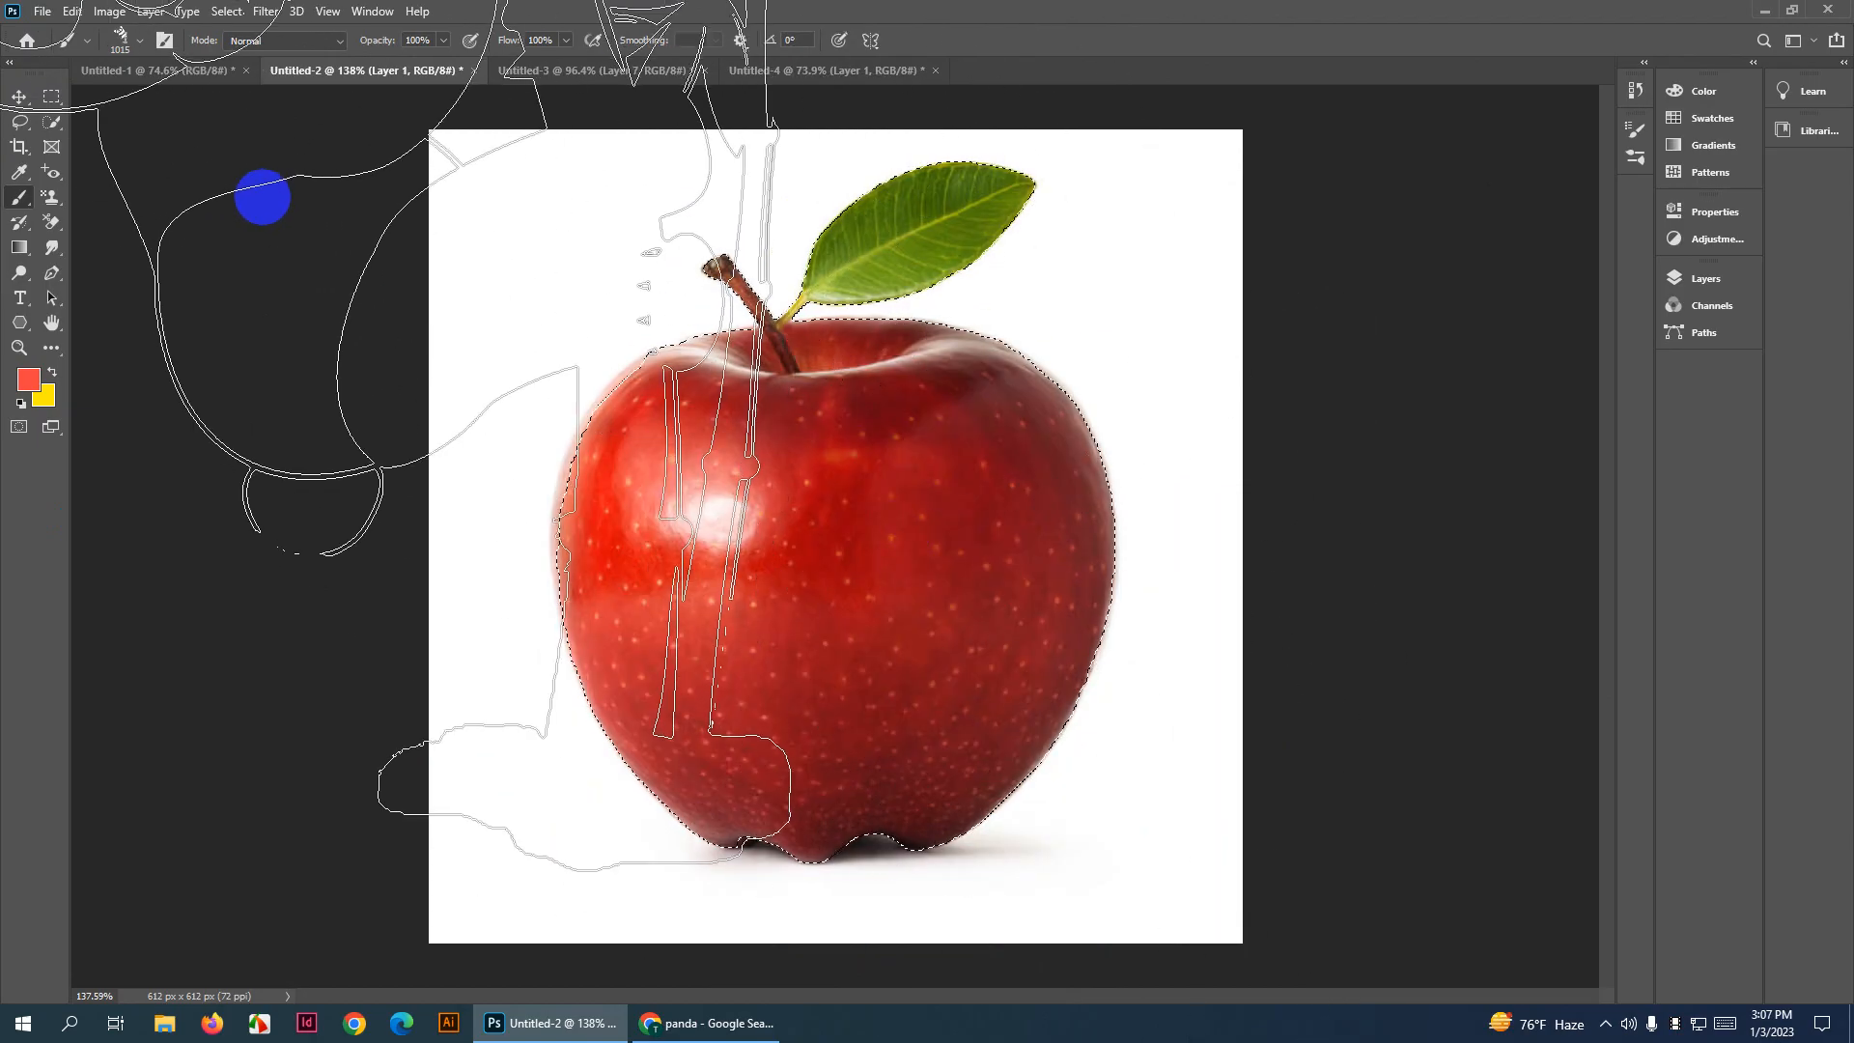
pyautogui.click(259, 212)
pyautogui.hotkey('ctrl', 'z')
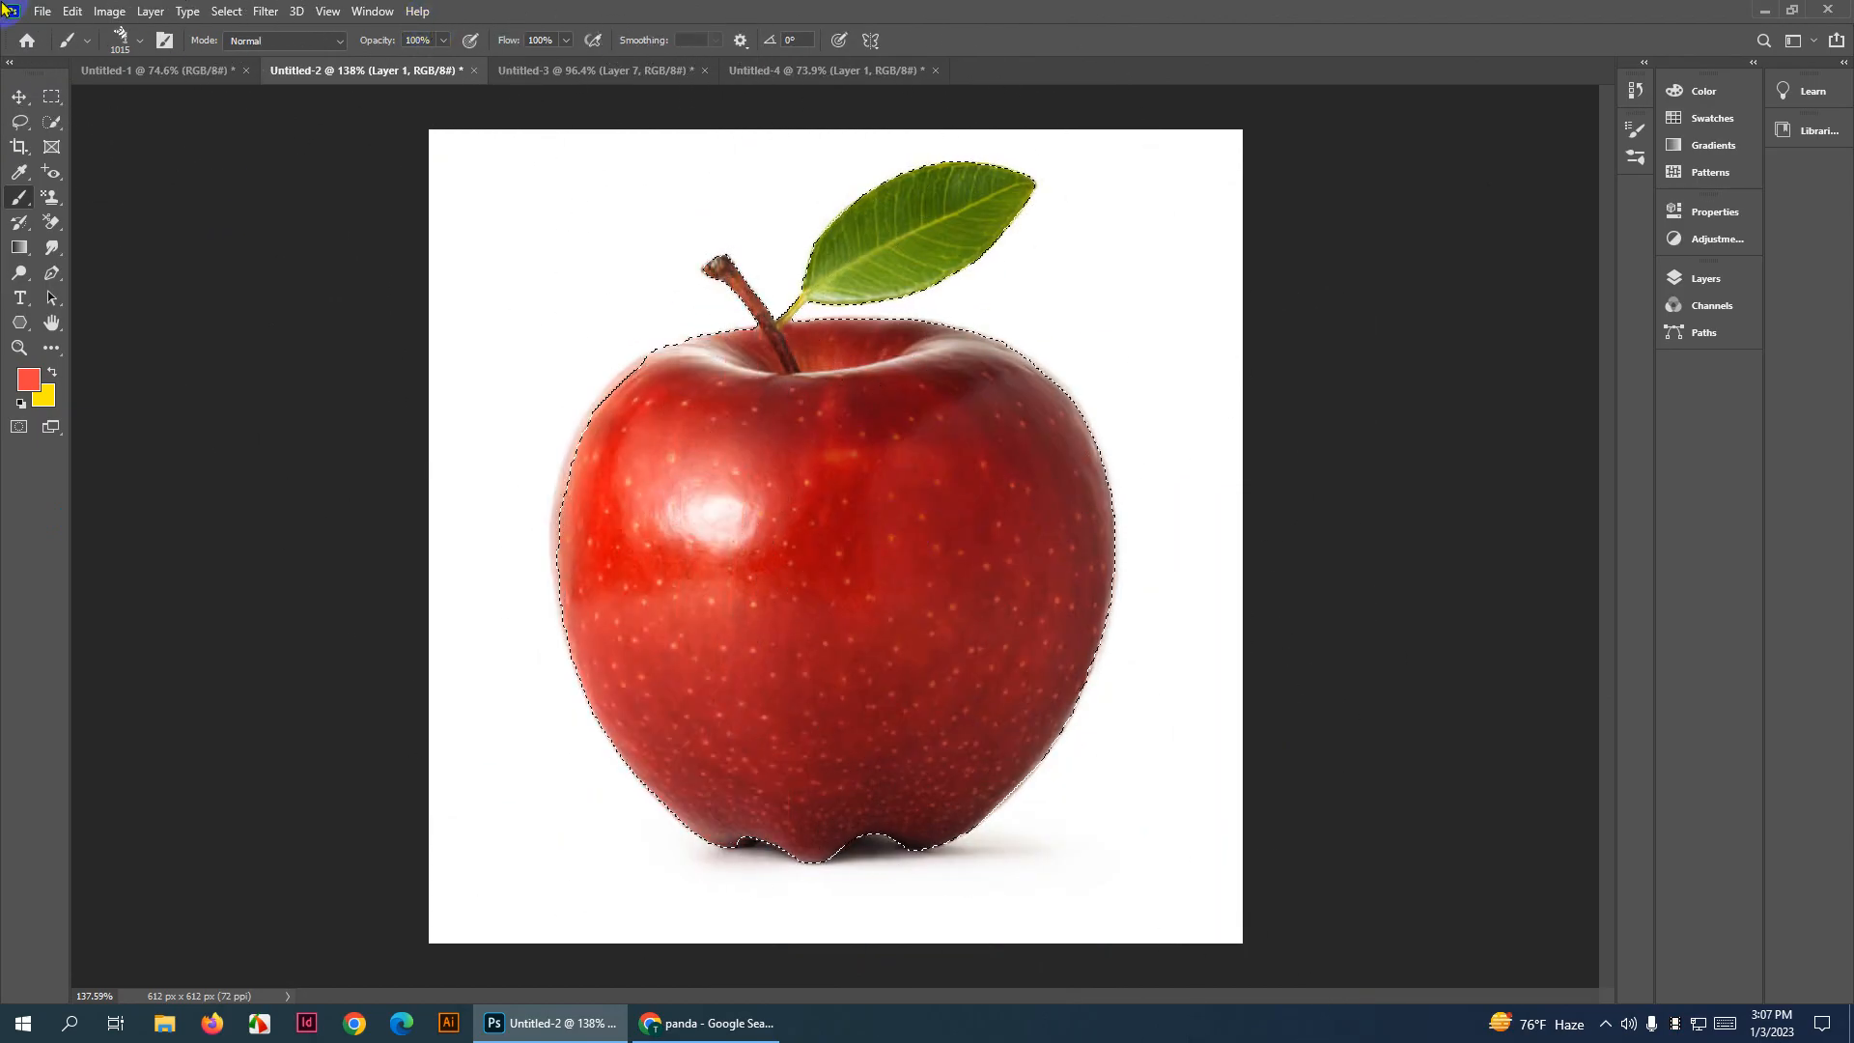
# In Untitled-1, reduce the panda brush to 881 px, choose a dark green foreground color and stamp the panda once on the white canvas
pyautogui.click(145, 71)
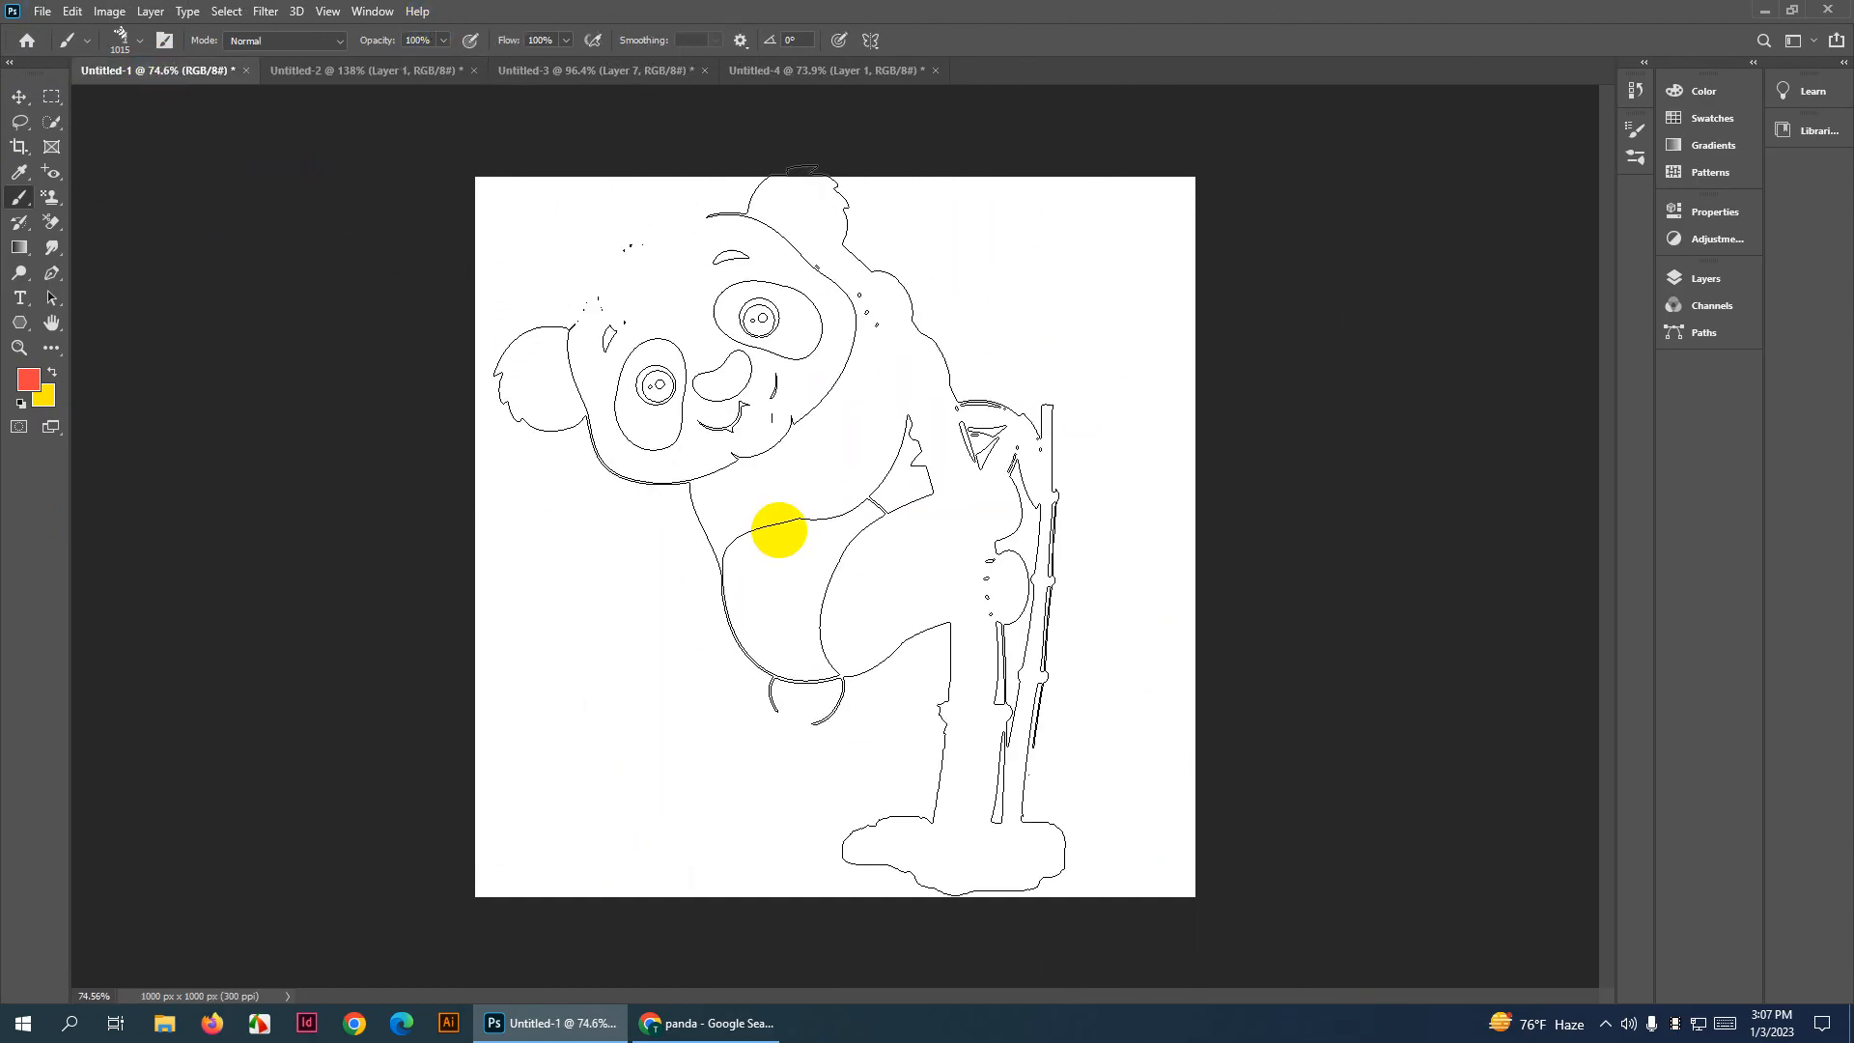
pyautogui.moveTo(782, 532); pyautogui.dragTo(718, 534)
pyautogui.click(36, 378)
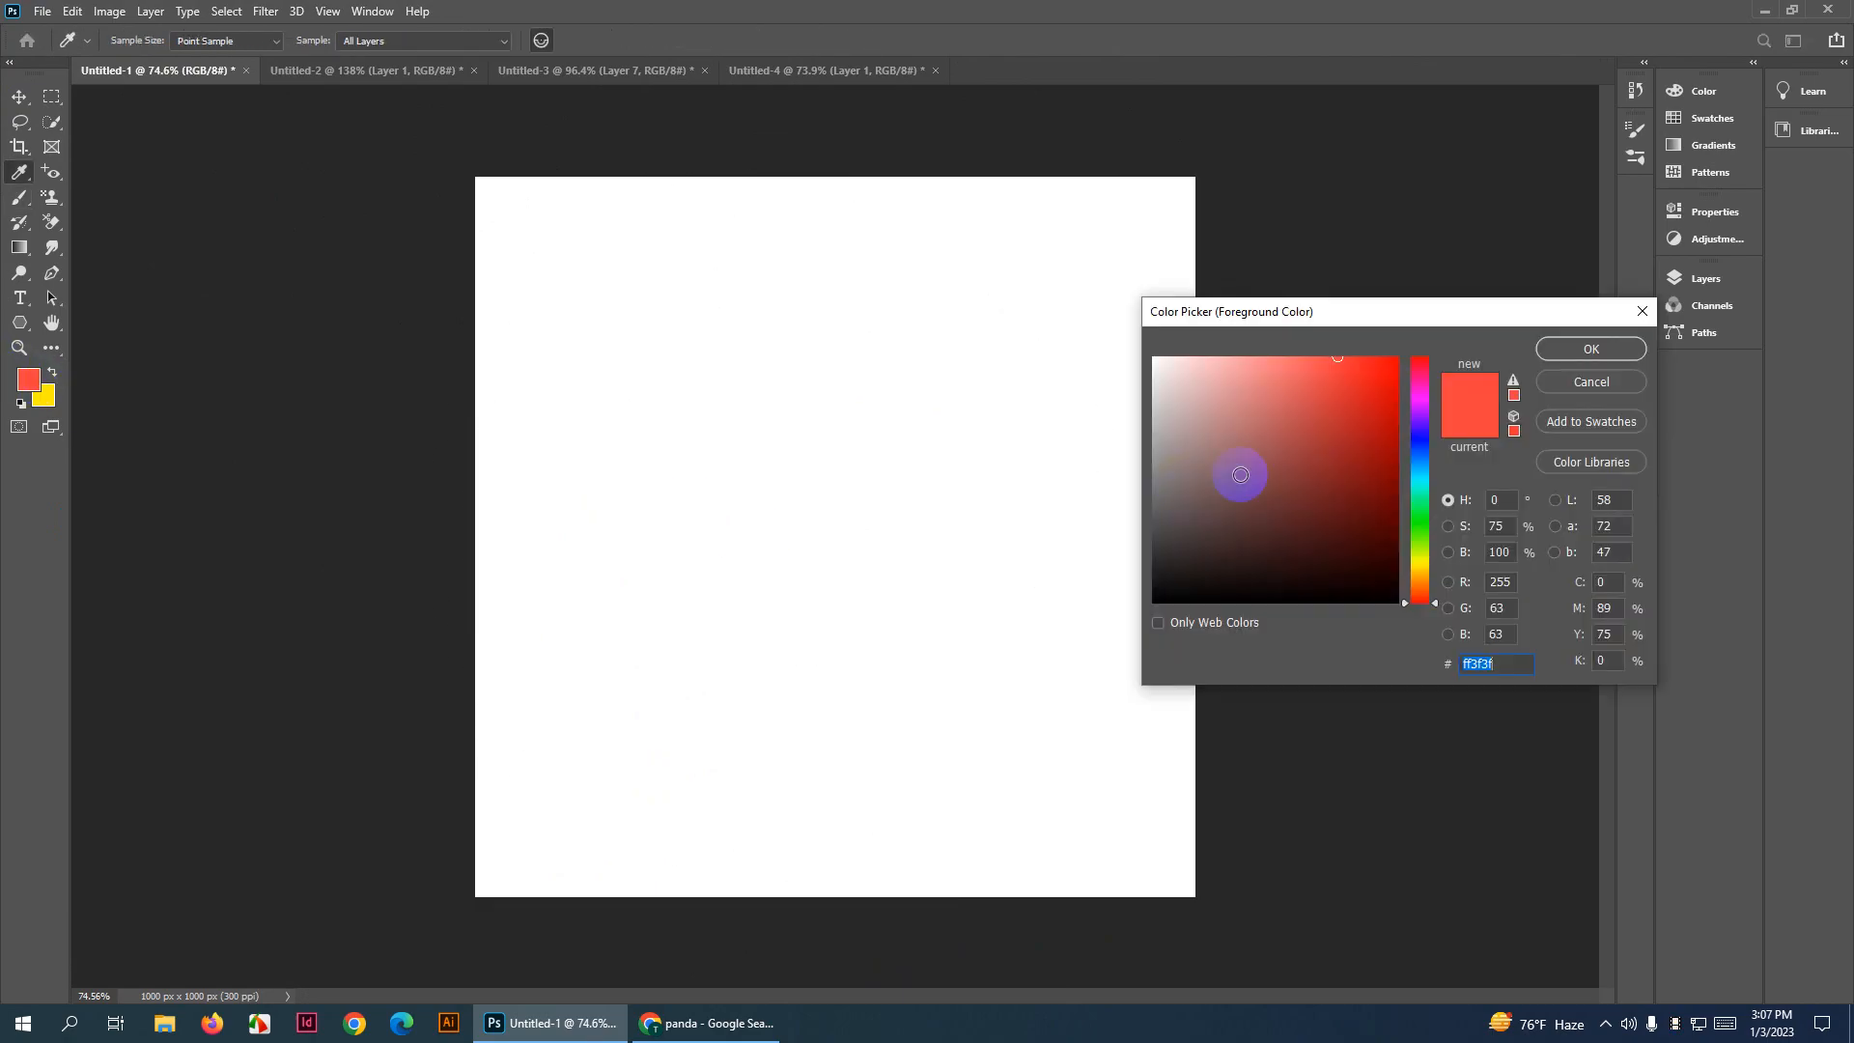
pyautogui.moveTo(1417, 479); pyautogui.dragTo(1416, 520)
pyautogui.click(1371, 421)
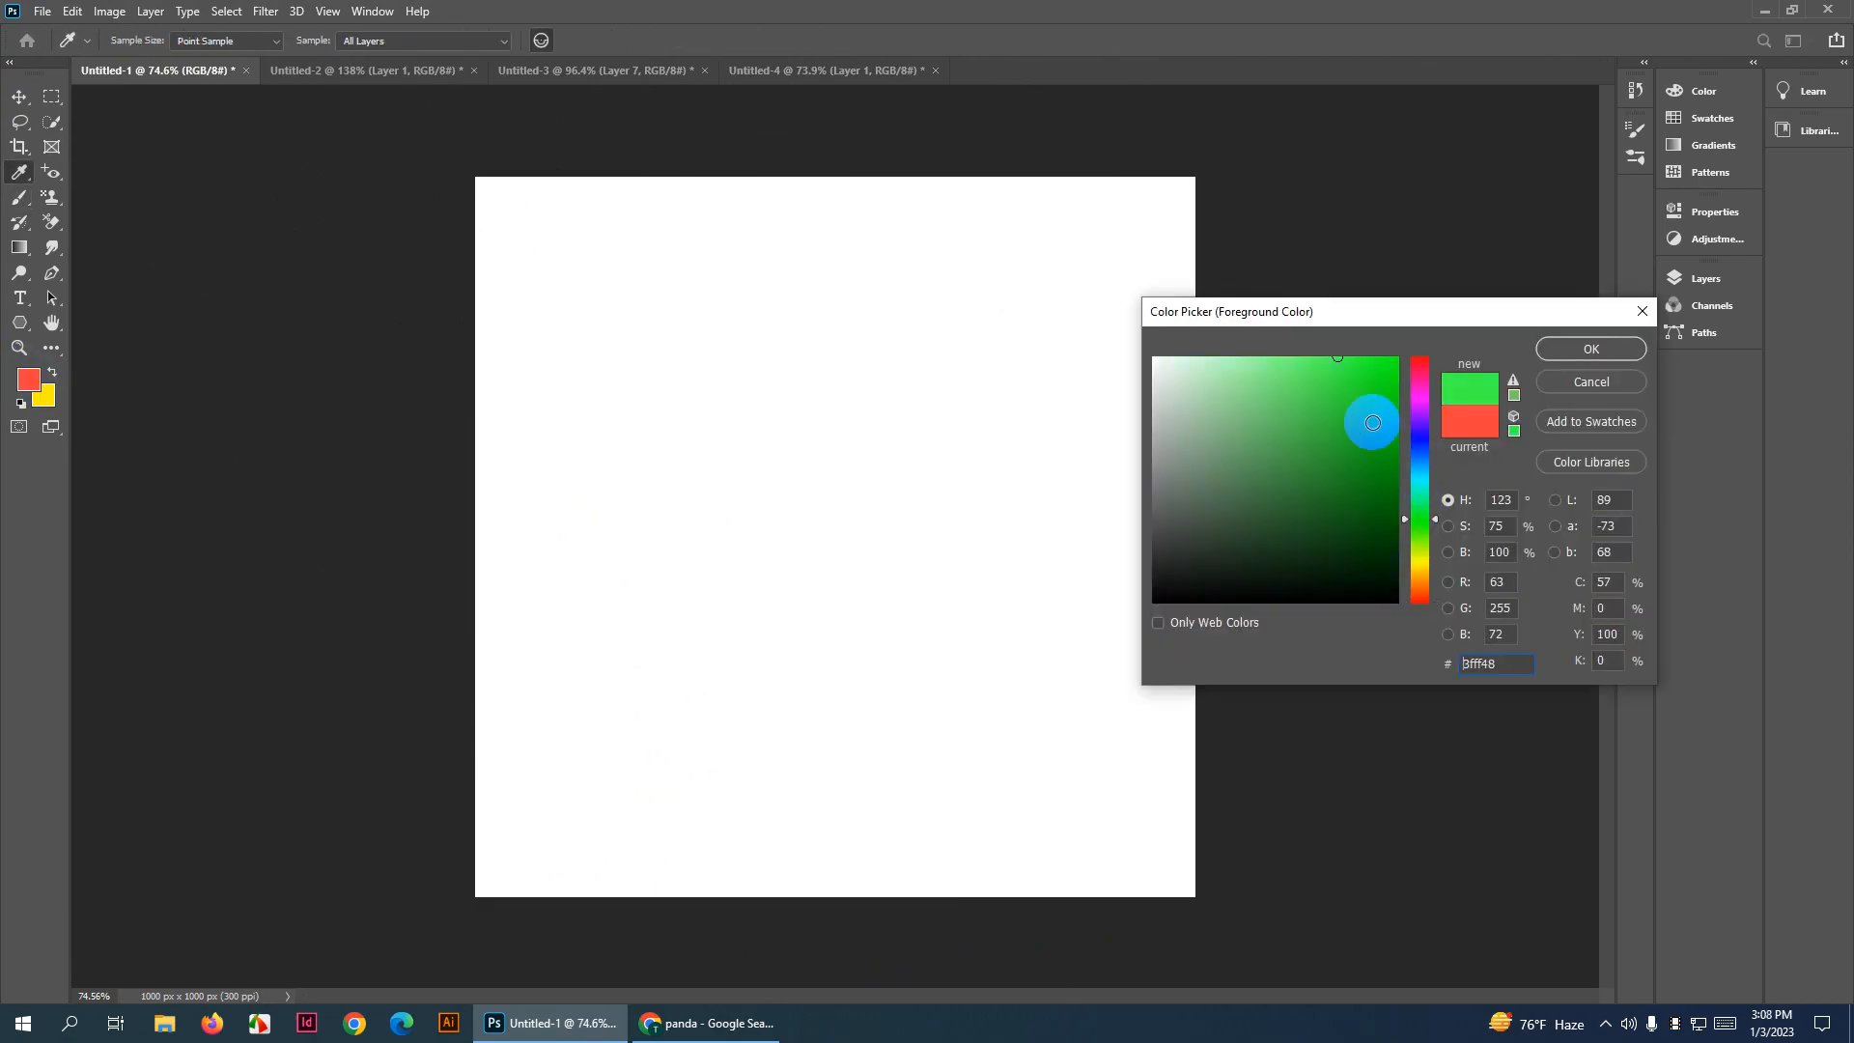
pyautogui.click(1591, 354)
pyautogui.click(793, 523)
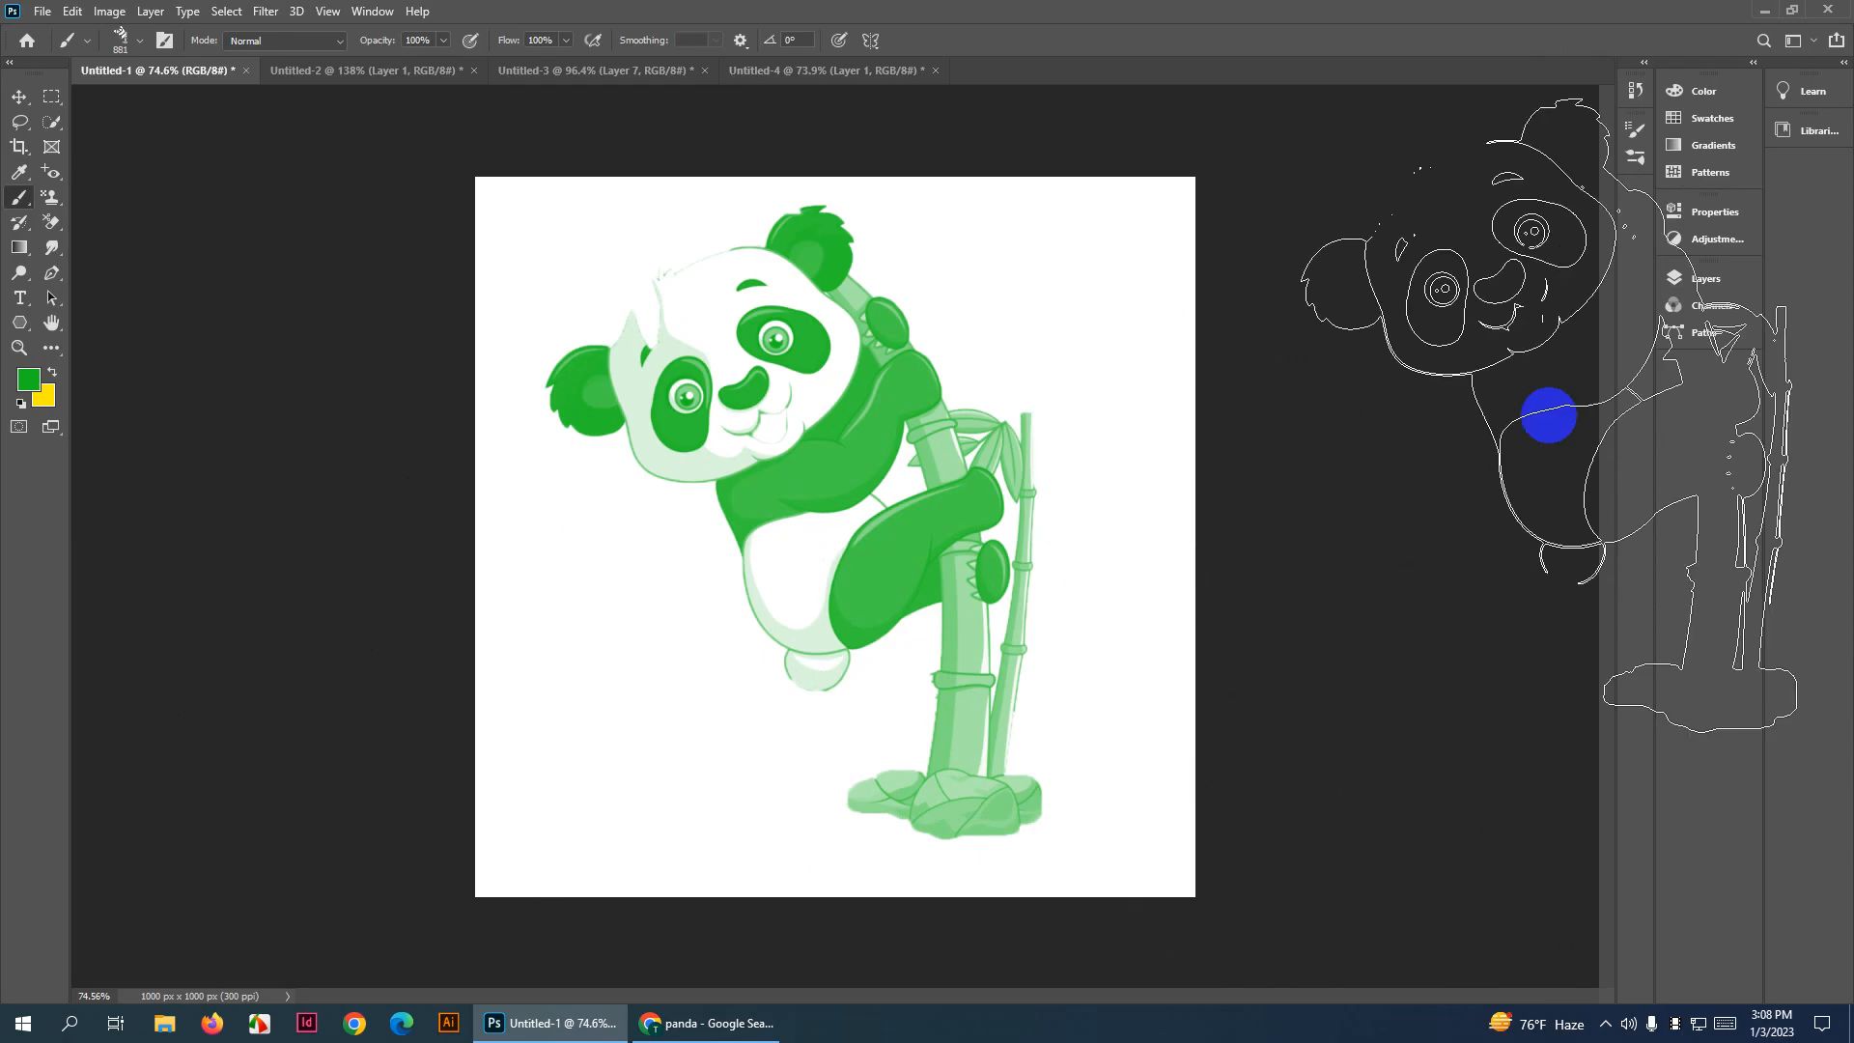
pyautogui.click(28, 98)
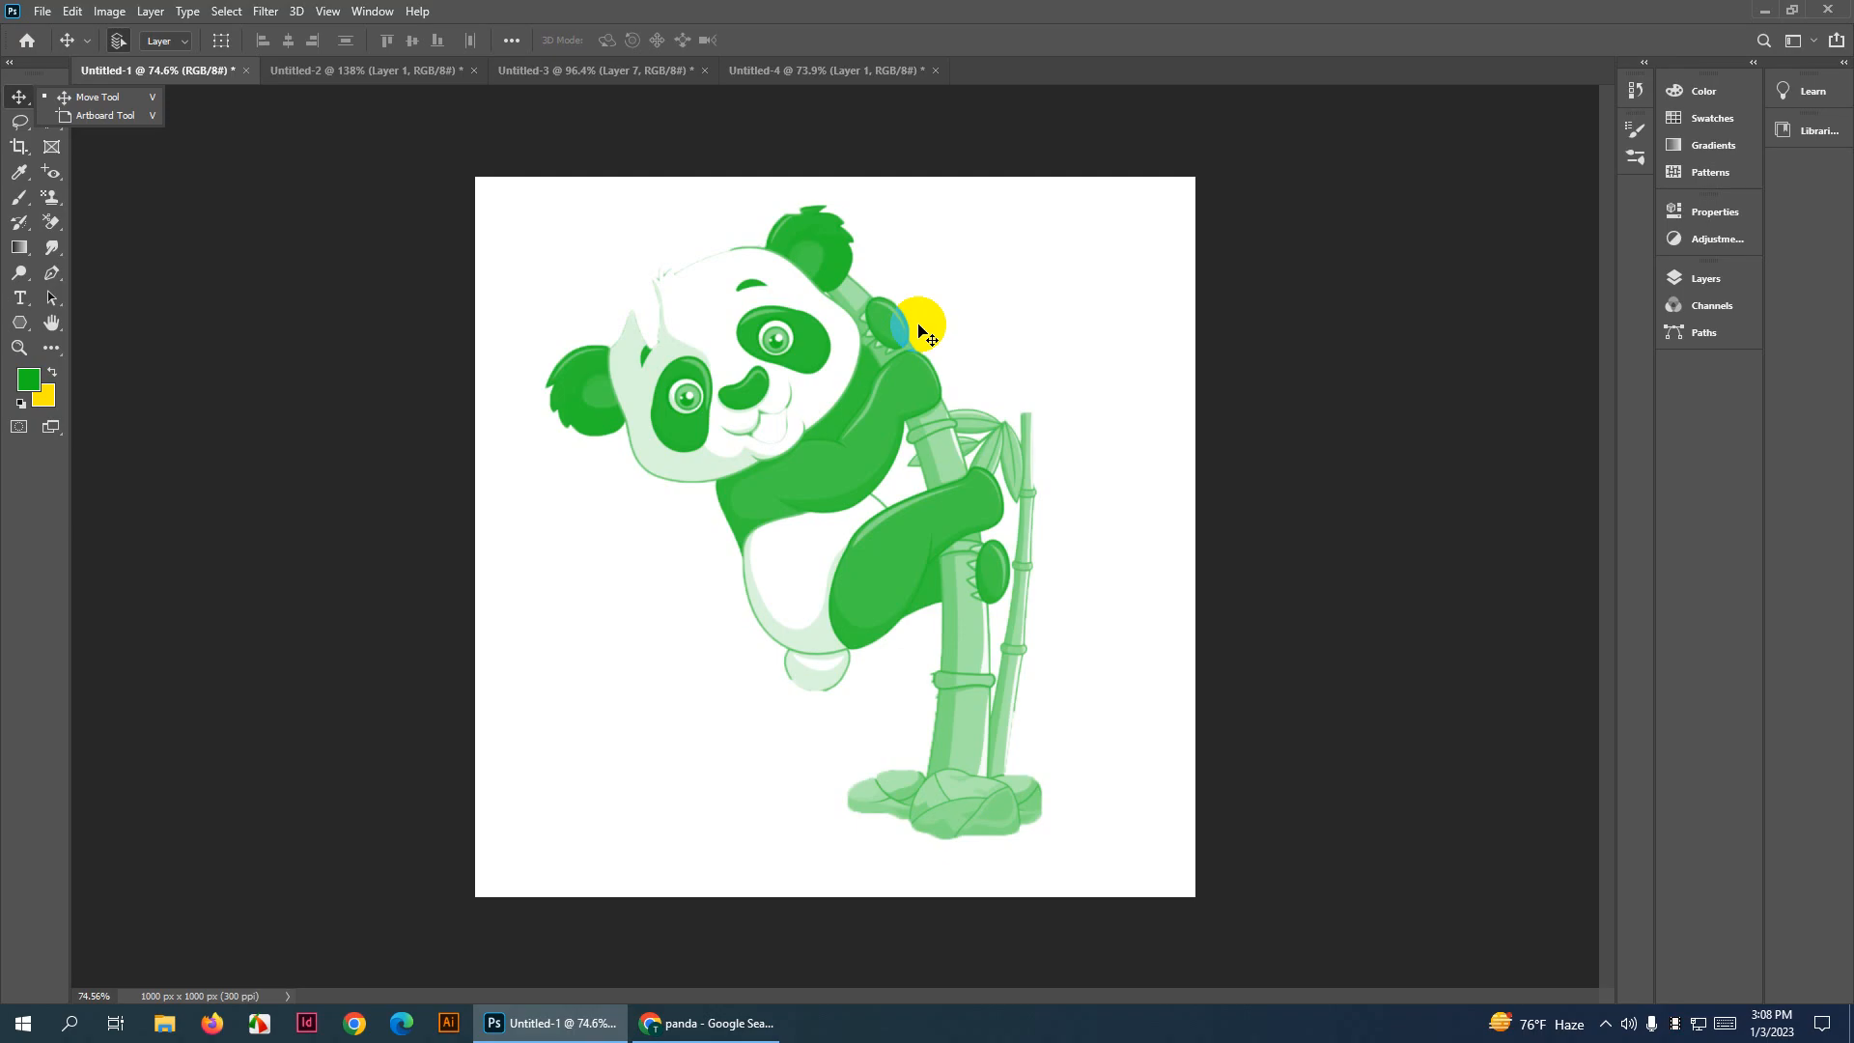
# Switch to Chrome, search Google for brusheezy in a new tab and open the Brusheezy website
pyautogui.click(714, 1022)
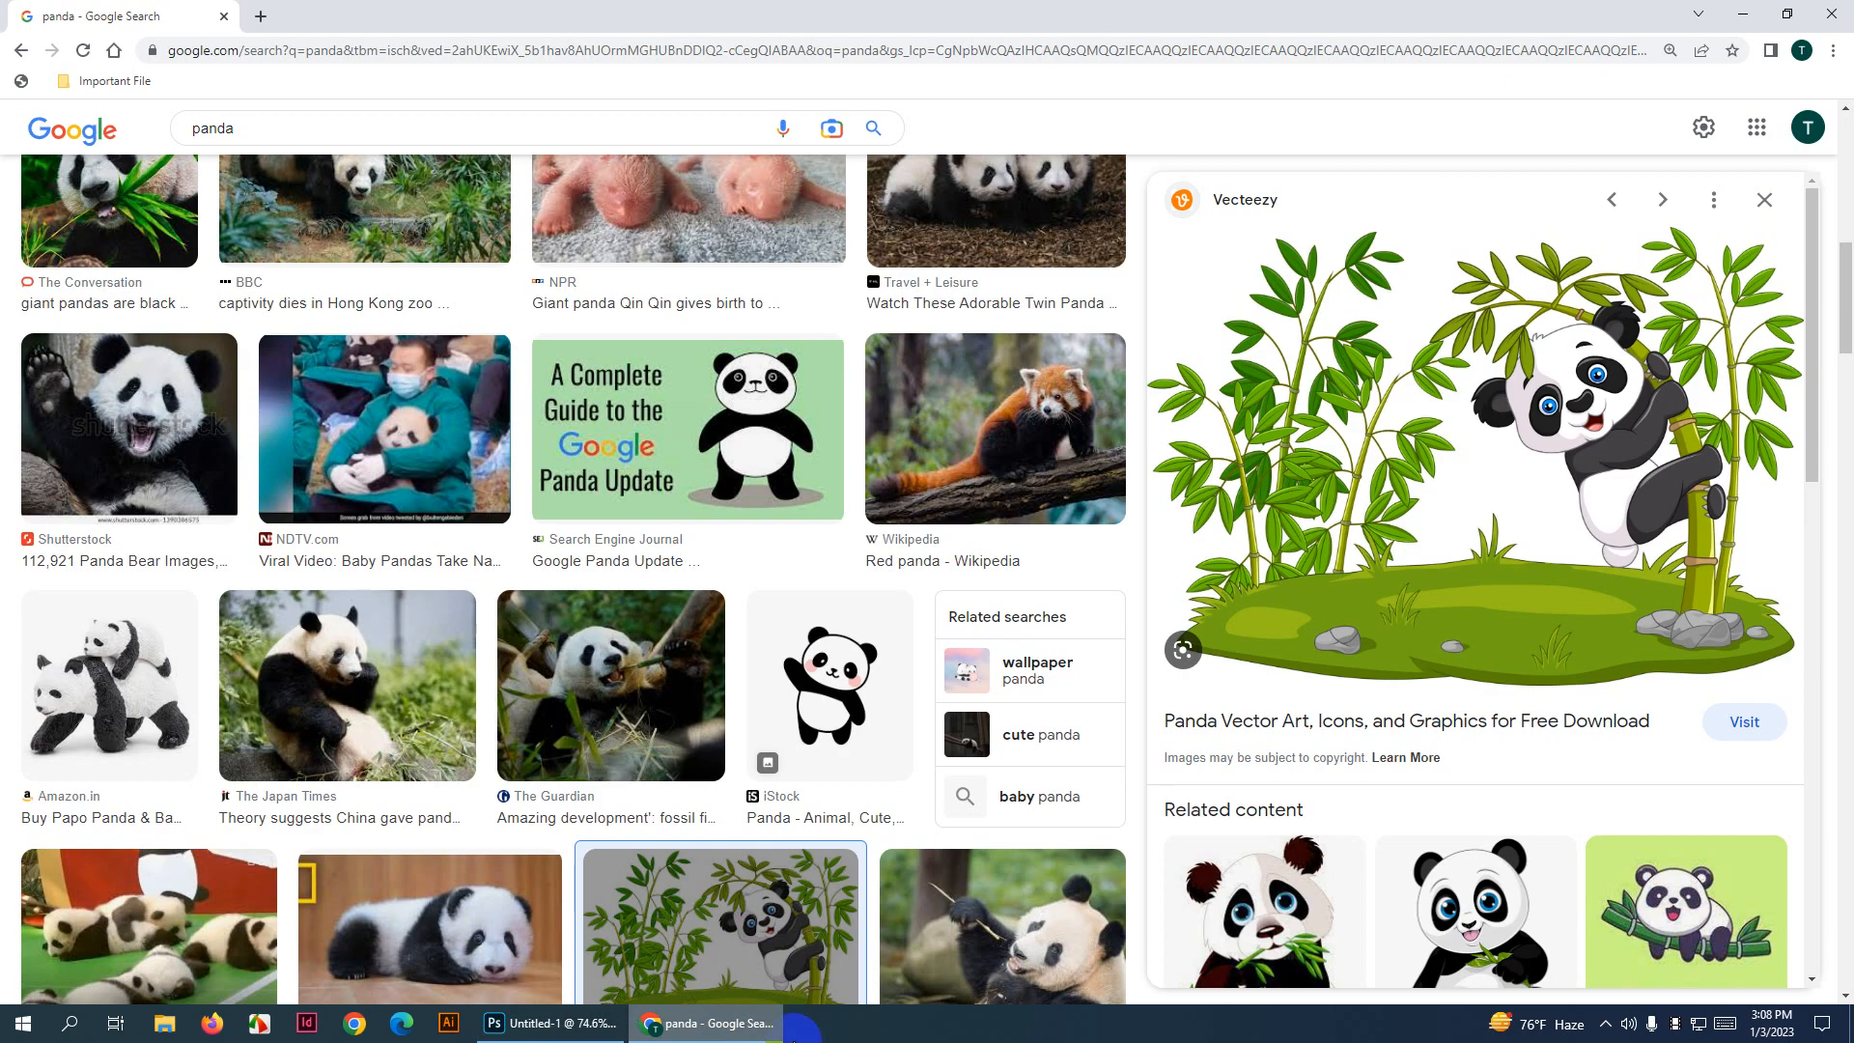
pyautogui.click(260, 16)
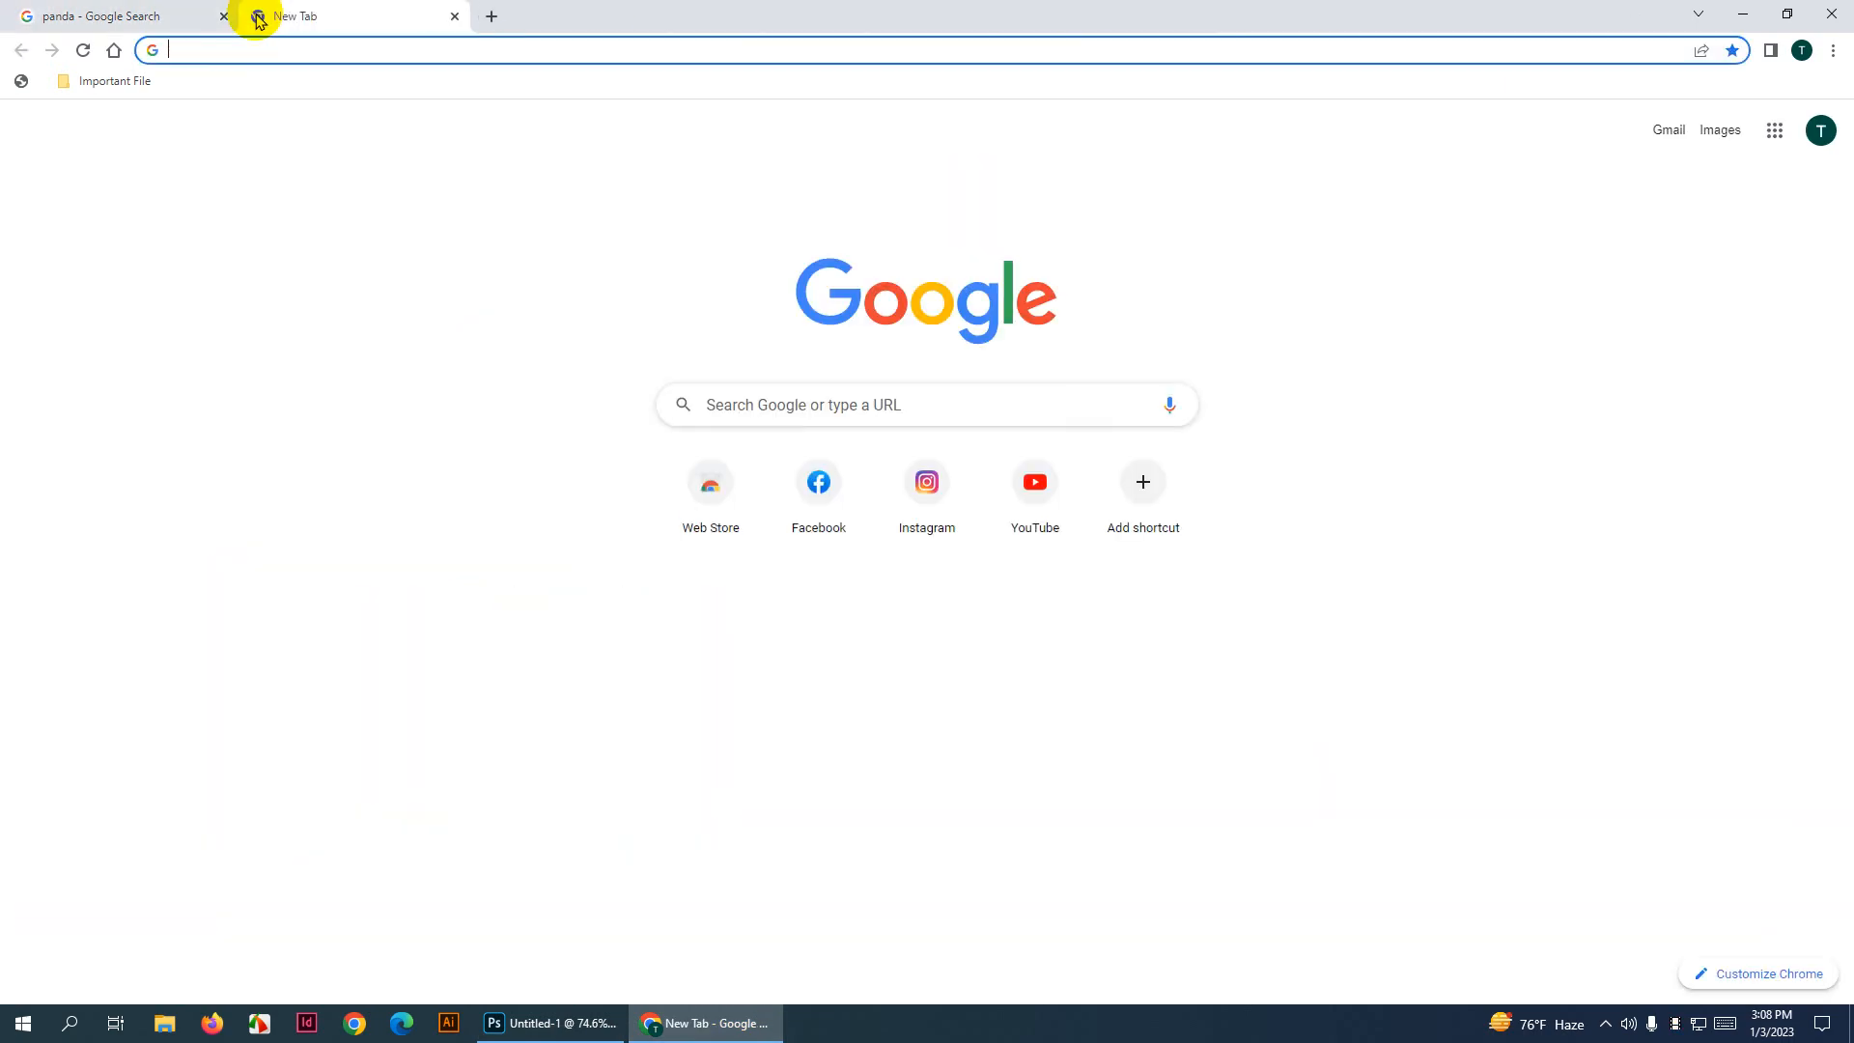
pyautogui.write('bru')
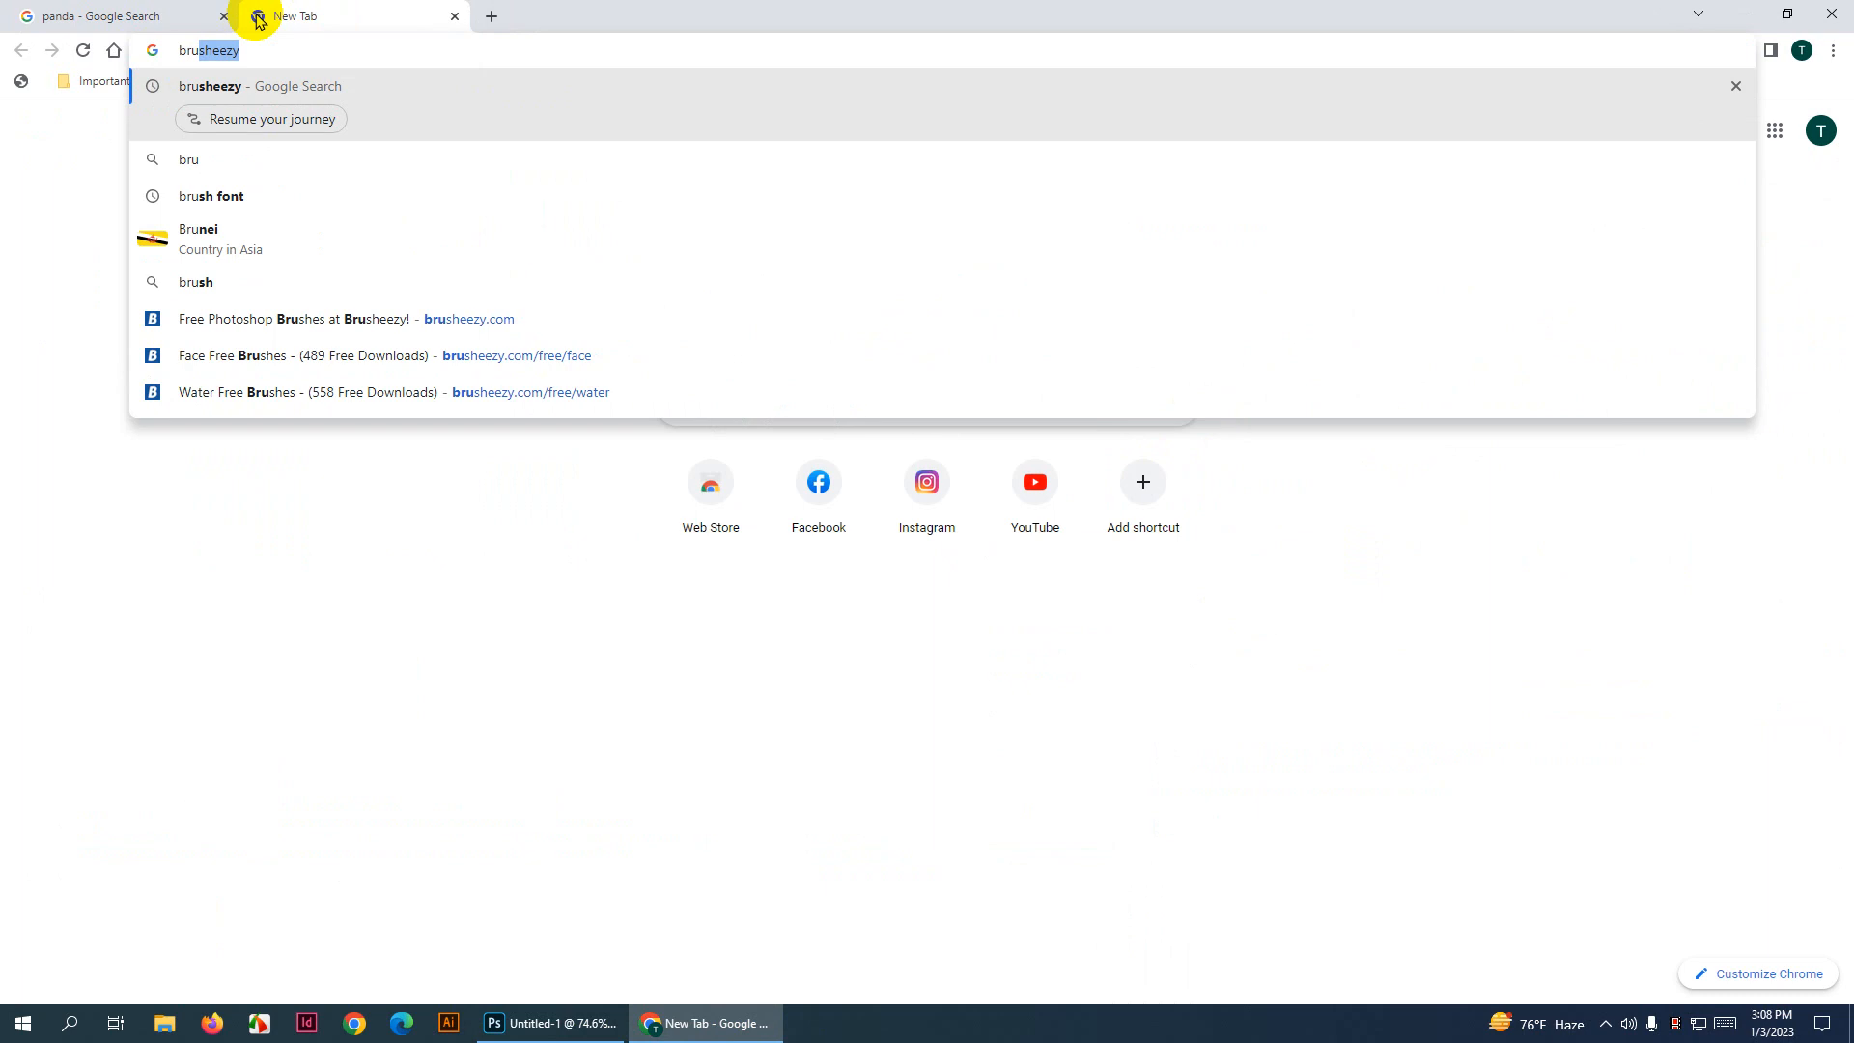
pyautogui.press('Return')
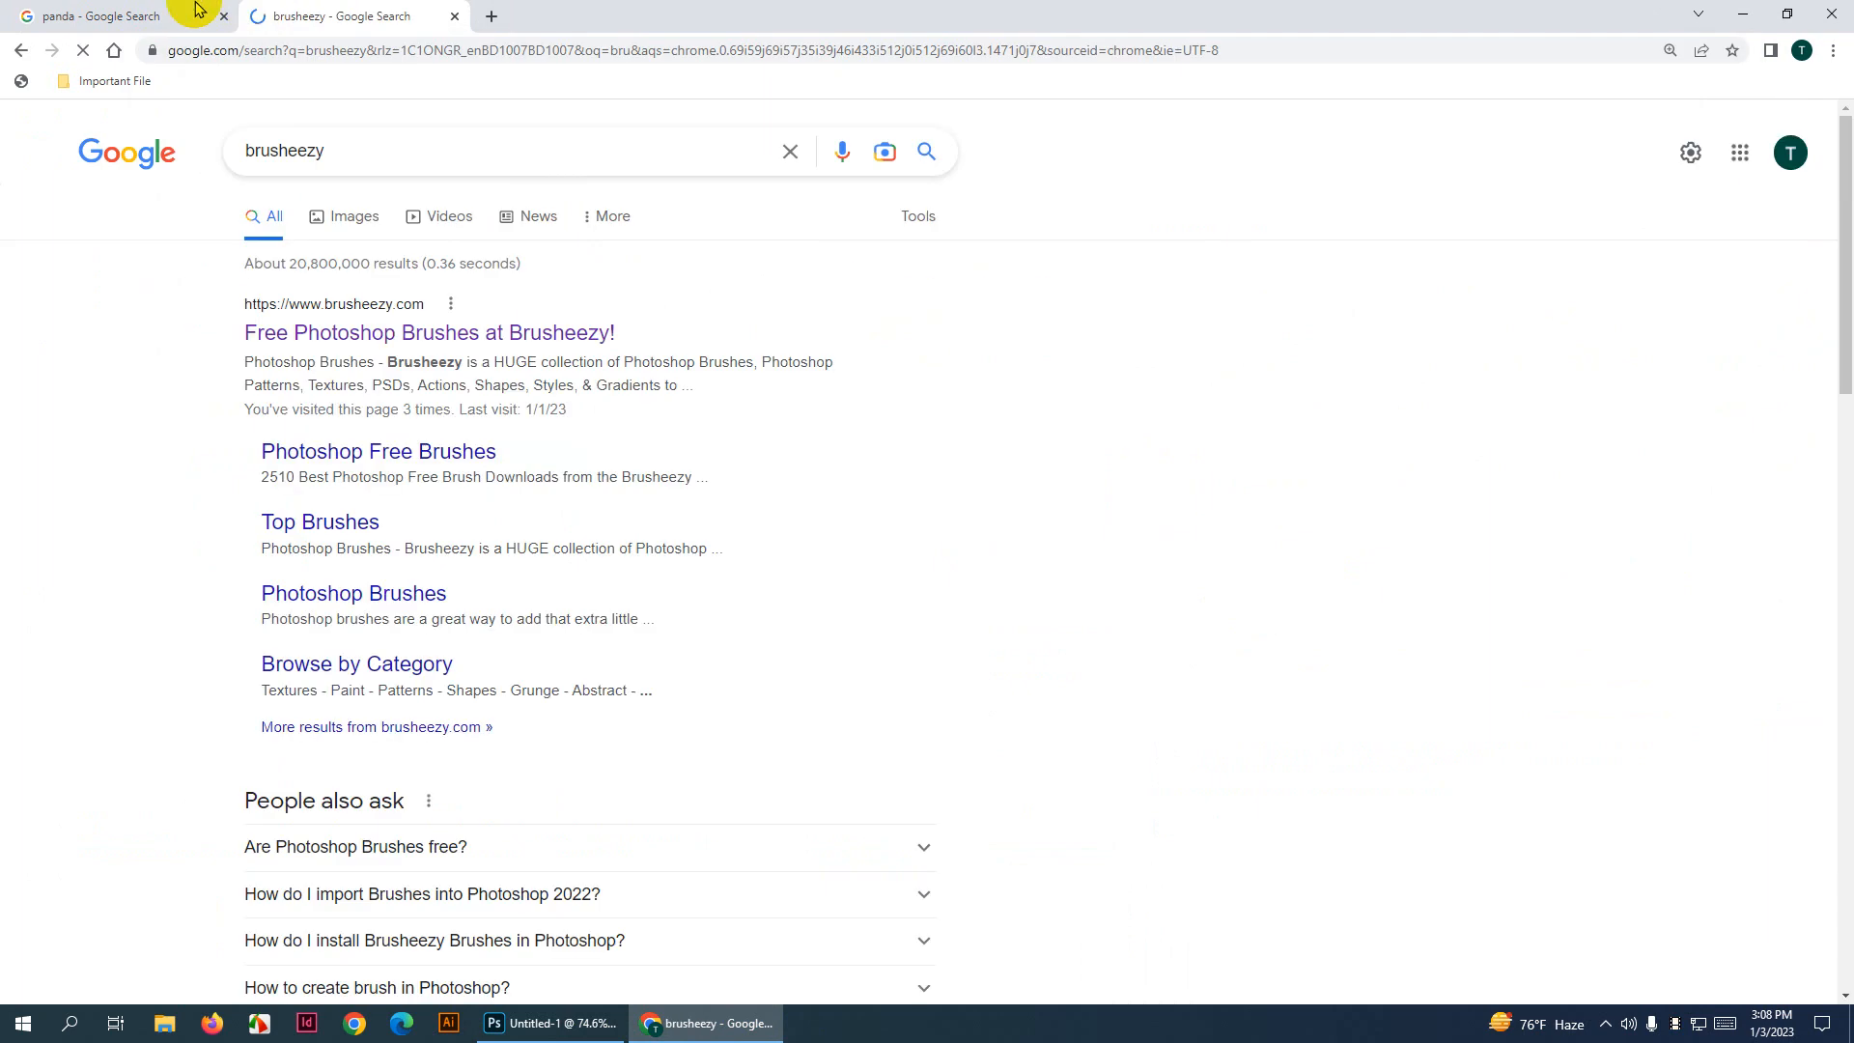
pyautogui.click(521, 332)
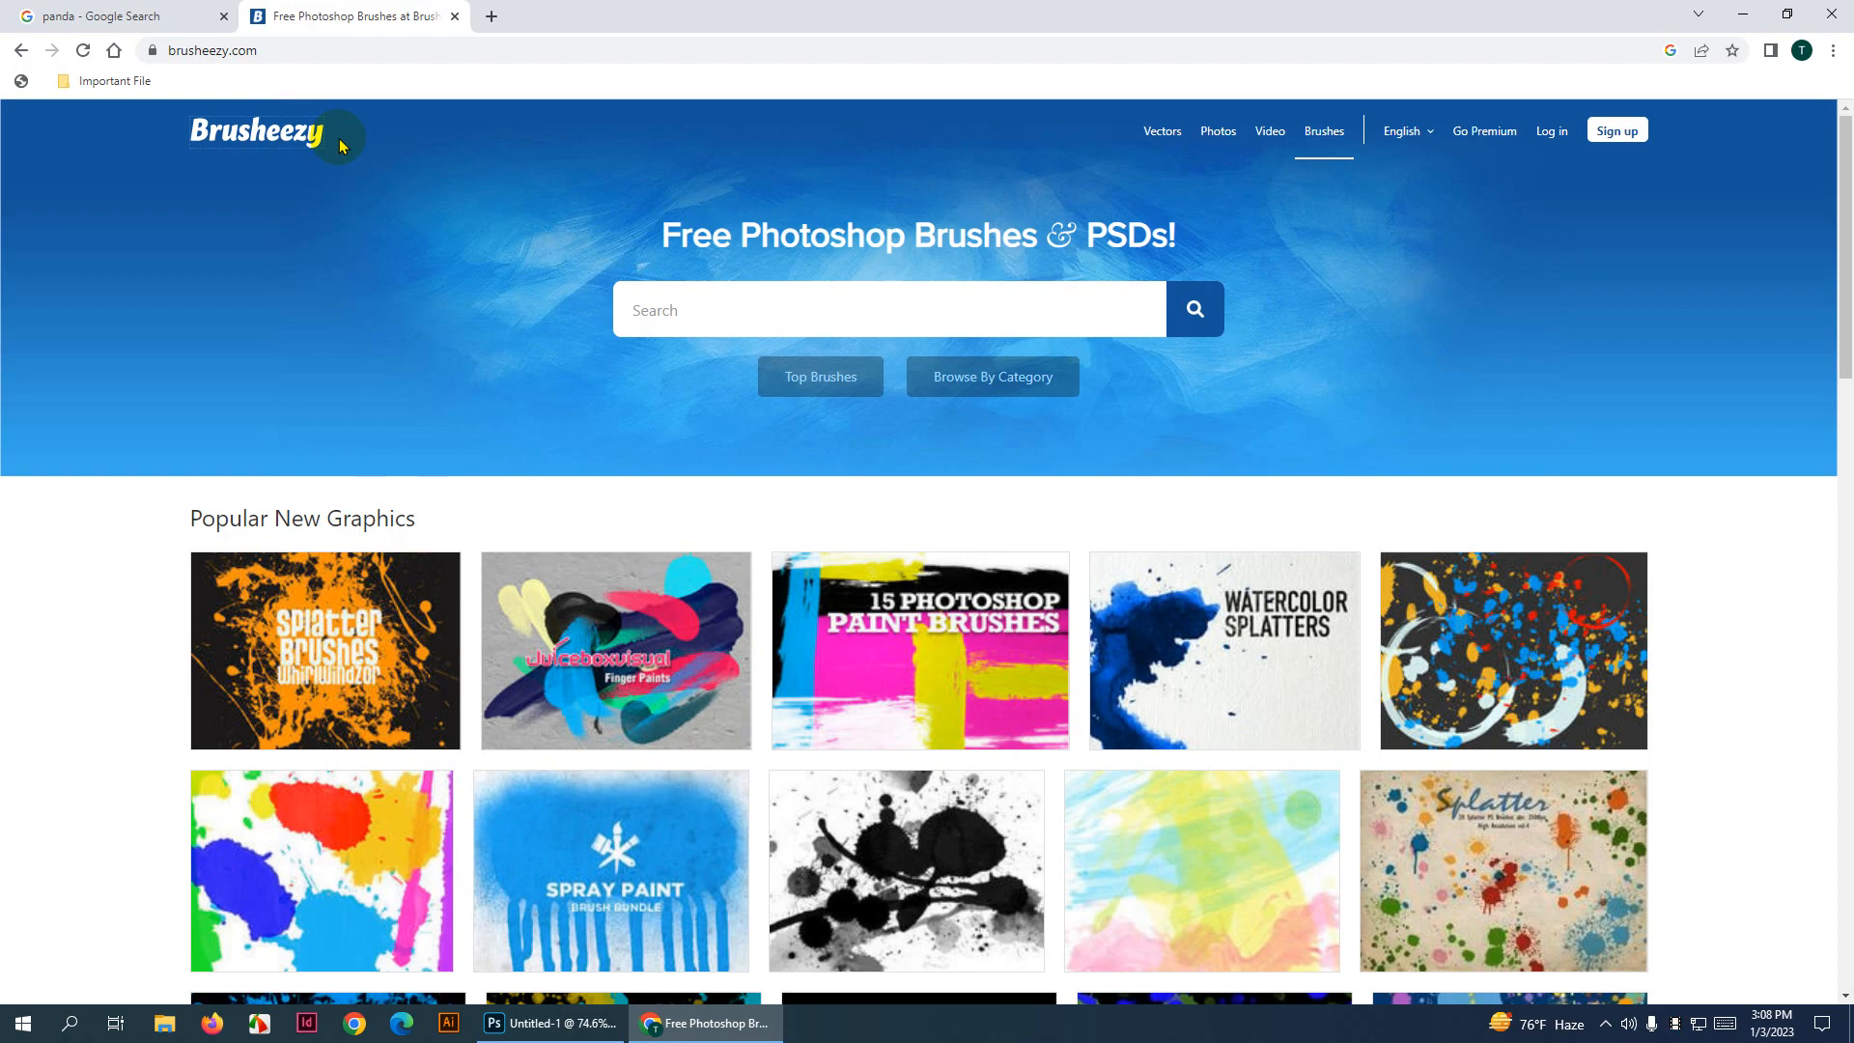
# Search Brusheezy for home brushes and browse the results
pyautogui.click(977, 307)
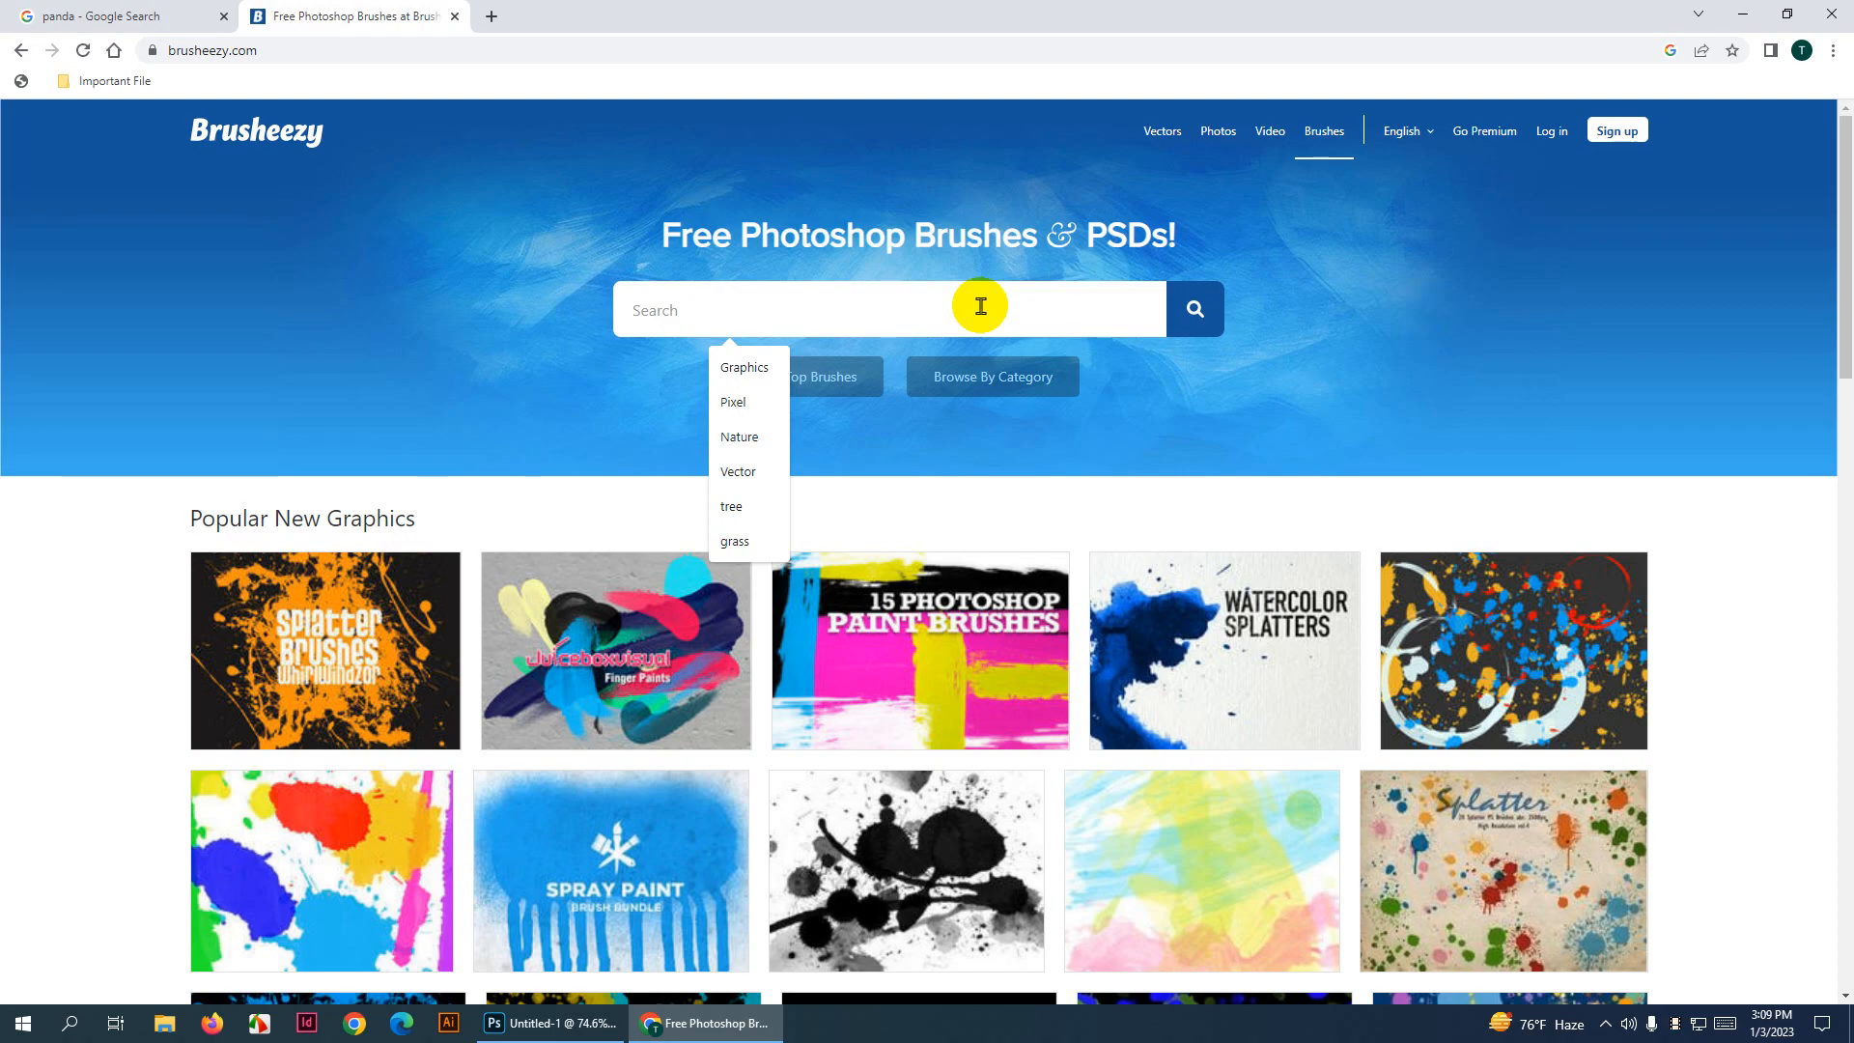
pyautogui.write('home')
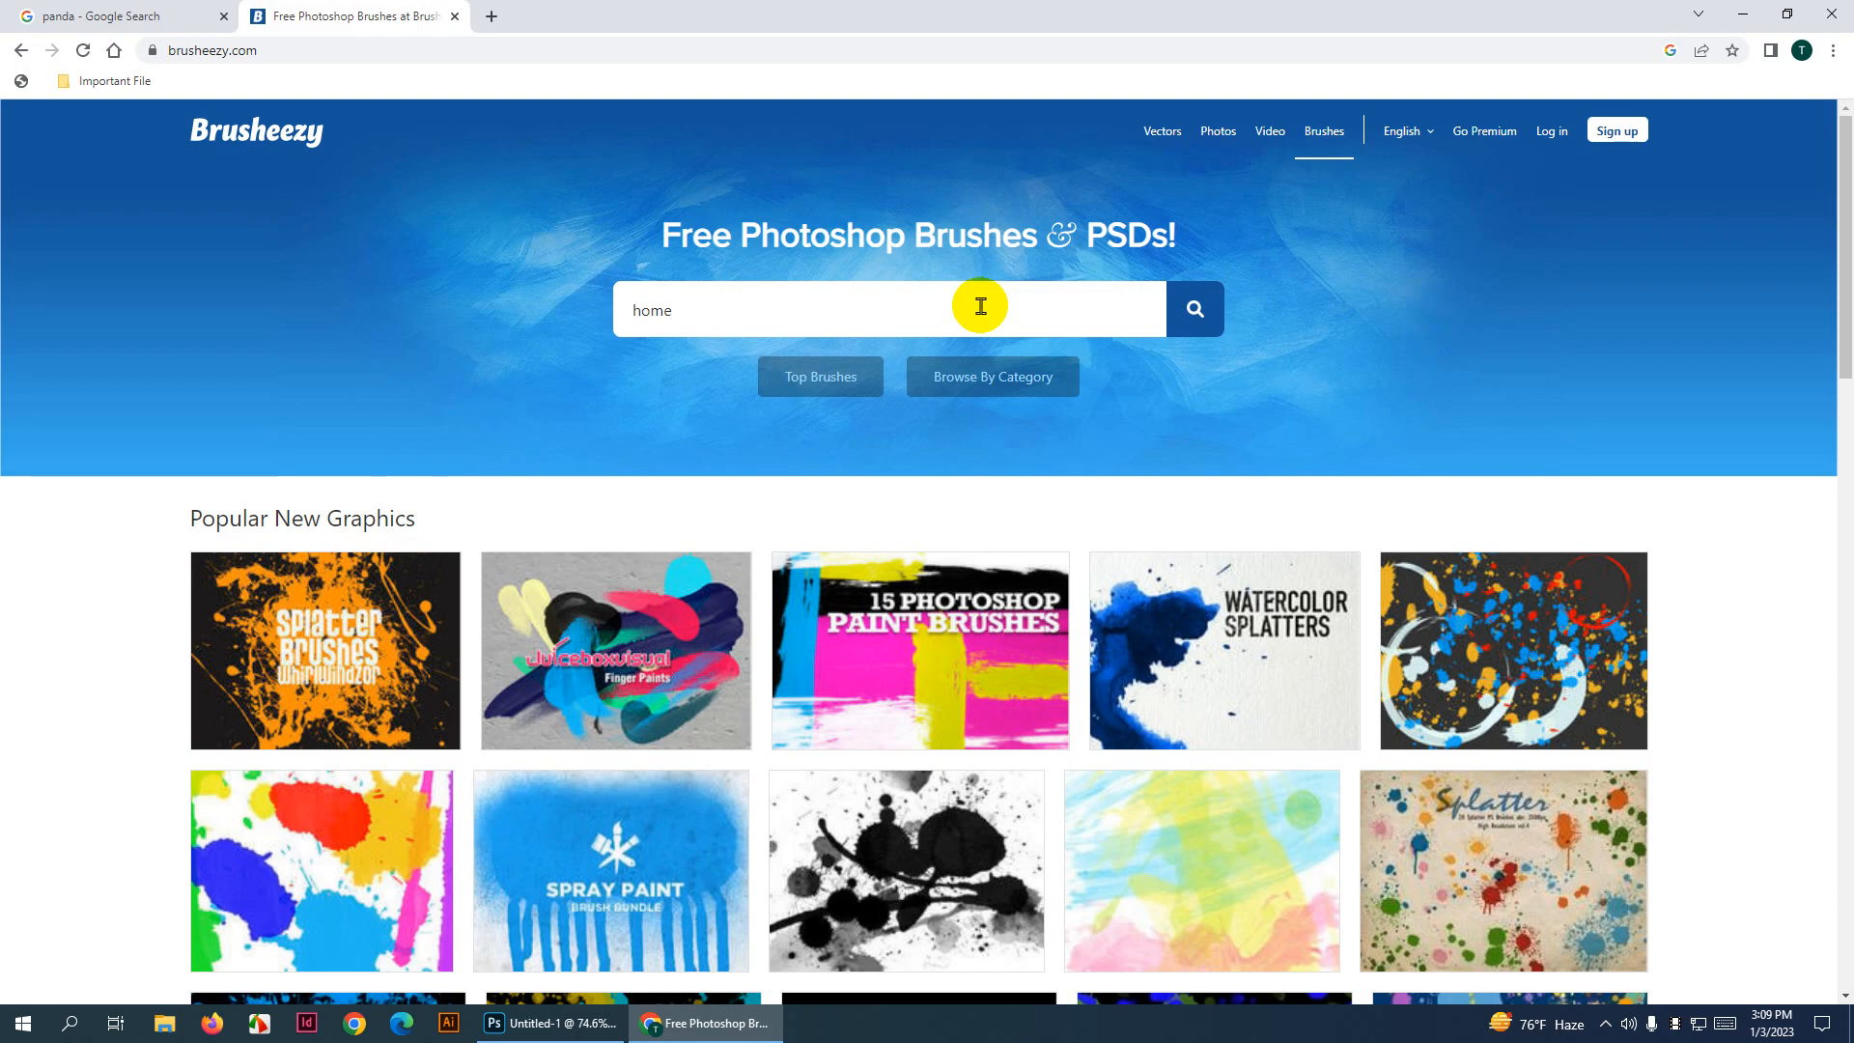
pyautogui.press('Return')
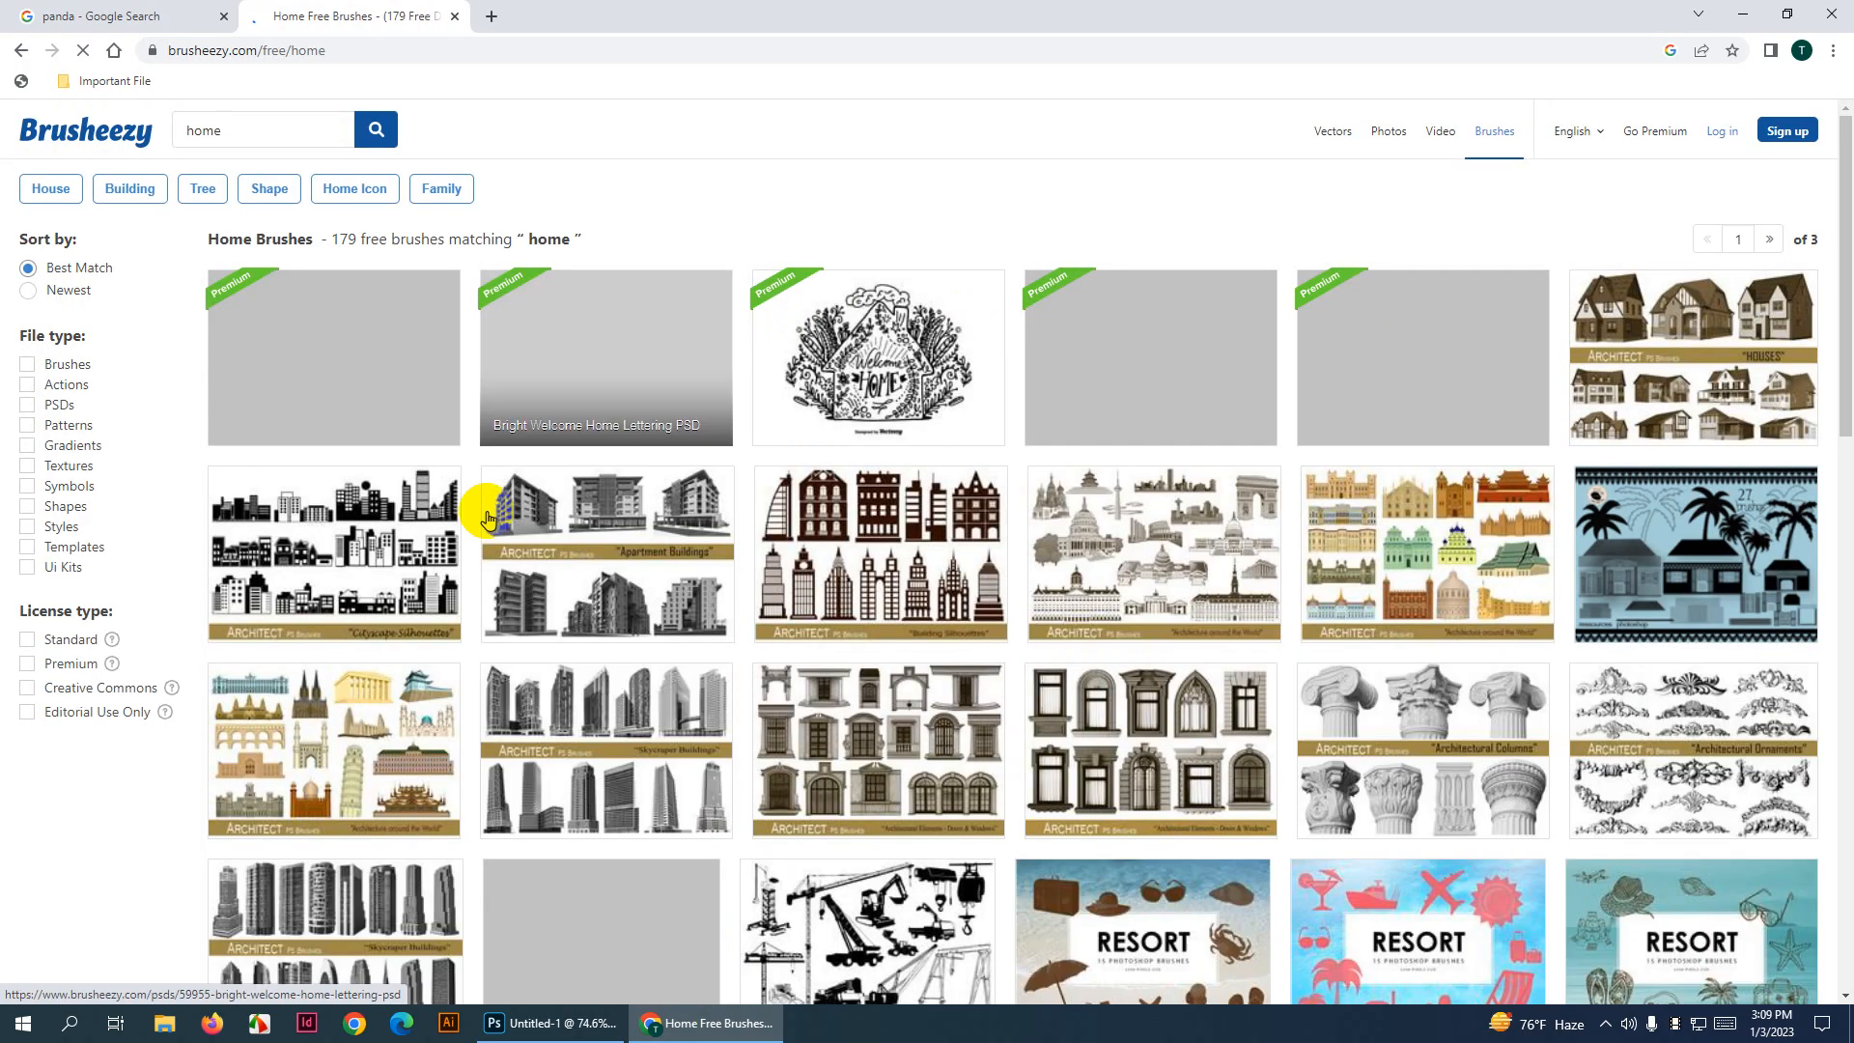
pyautogui.scroll(-3, 966, 690)
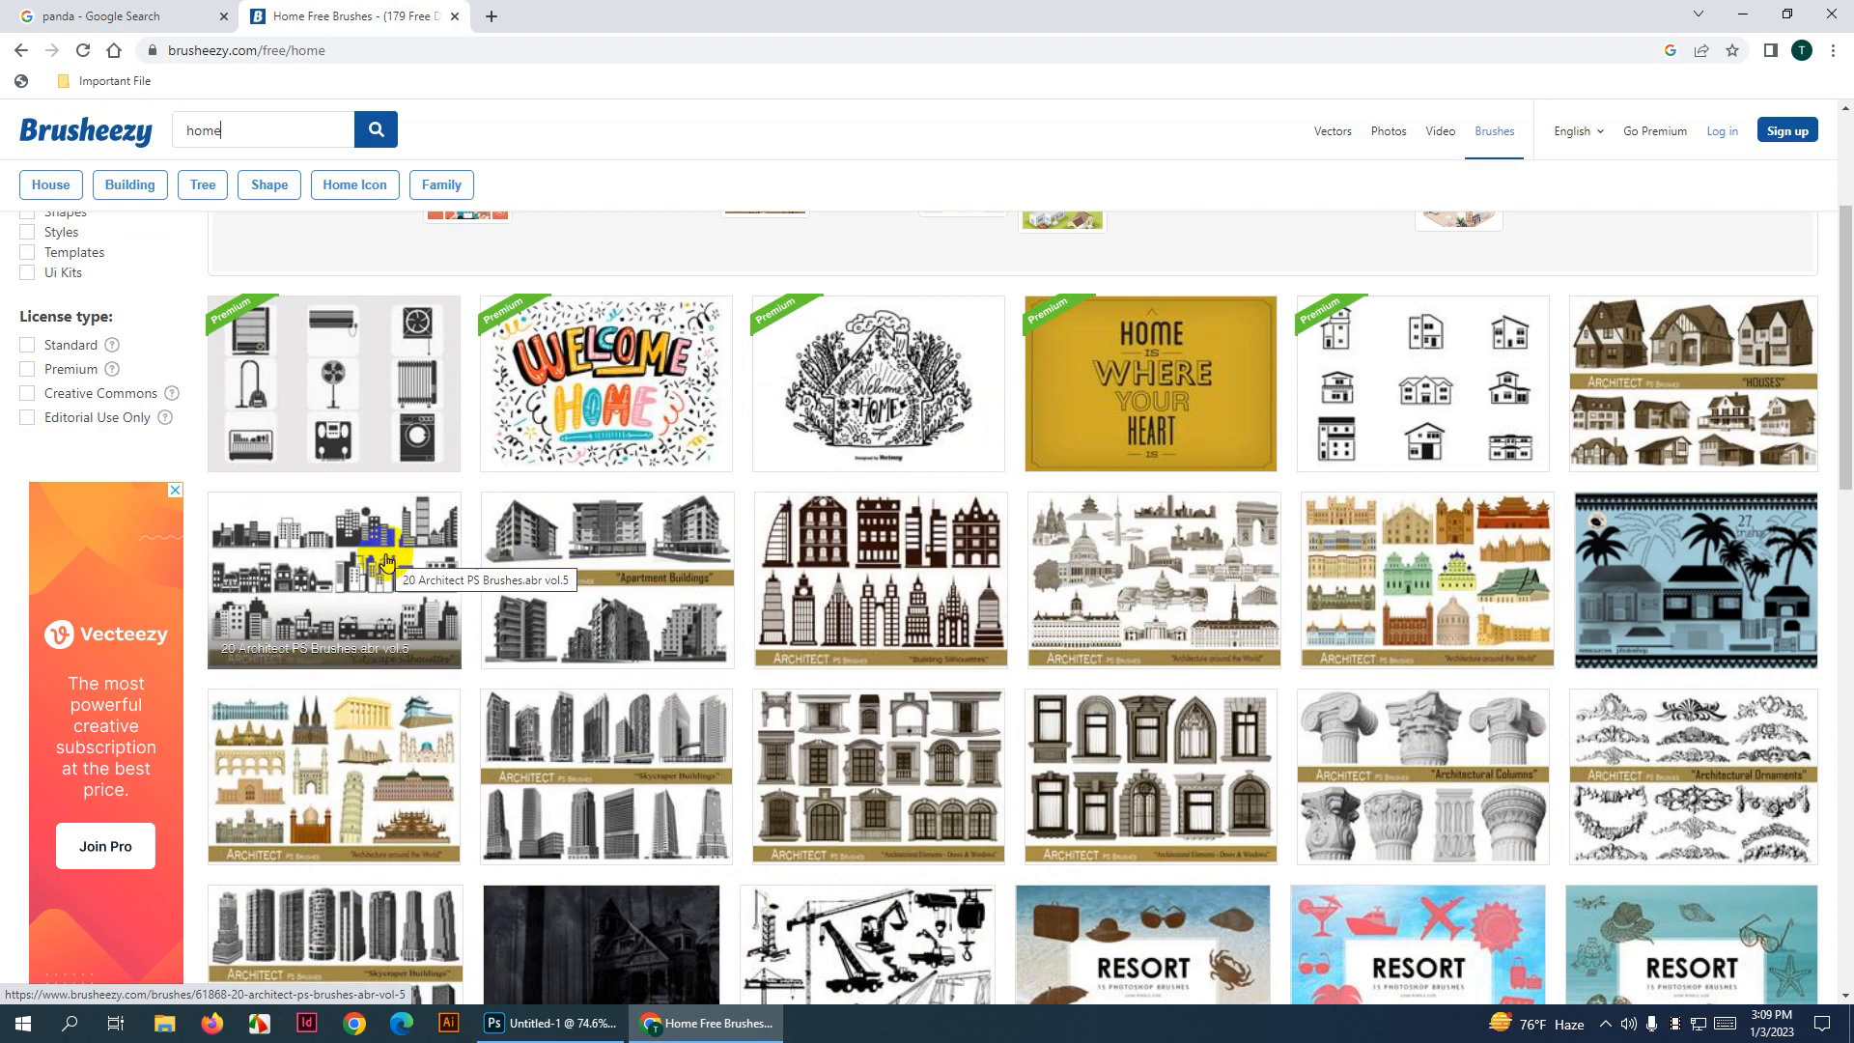
# Browse the home brush results and open the page of the 20 Architect PS Brushes.abr vol.5 cityscape set
pyautogui.scroll(-8, 386, 562)
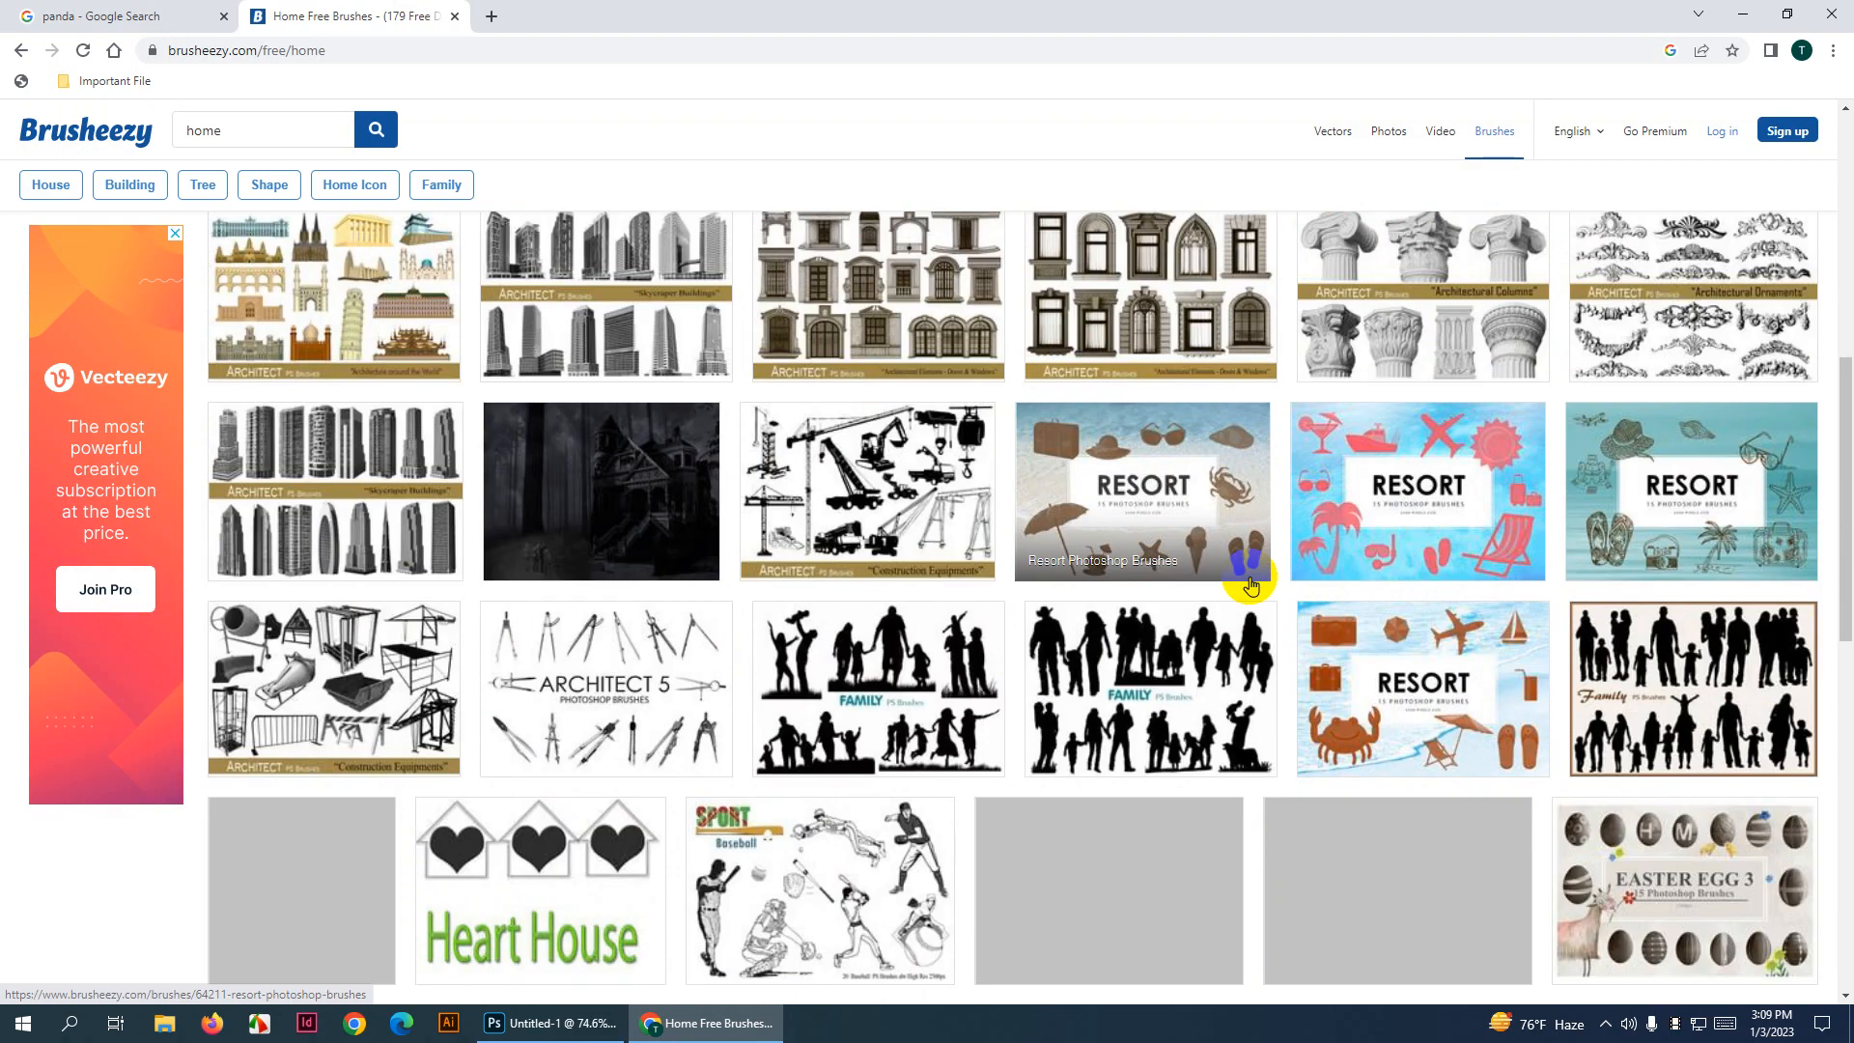
pyautogui.scroll(10, 610, 662)
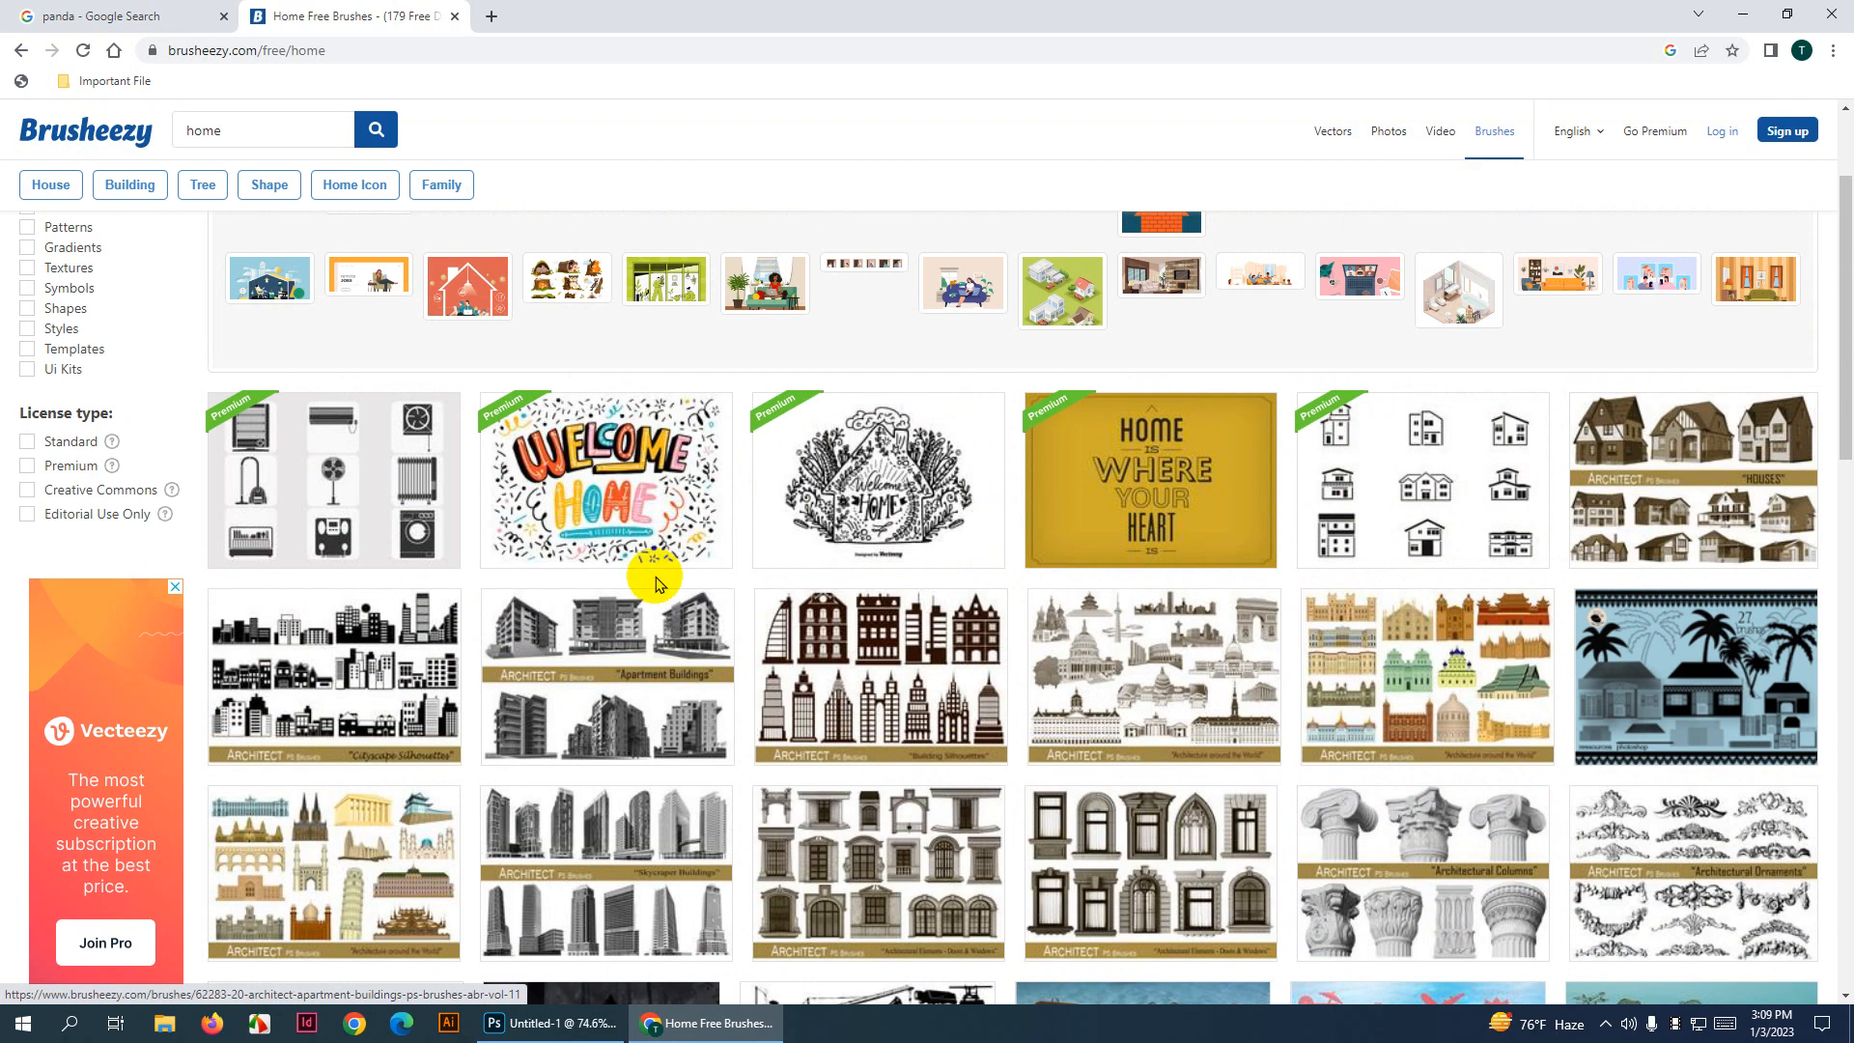
pyautogui.click(314, 681)
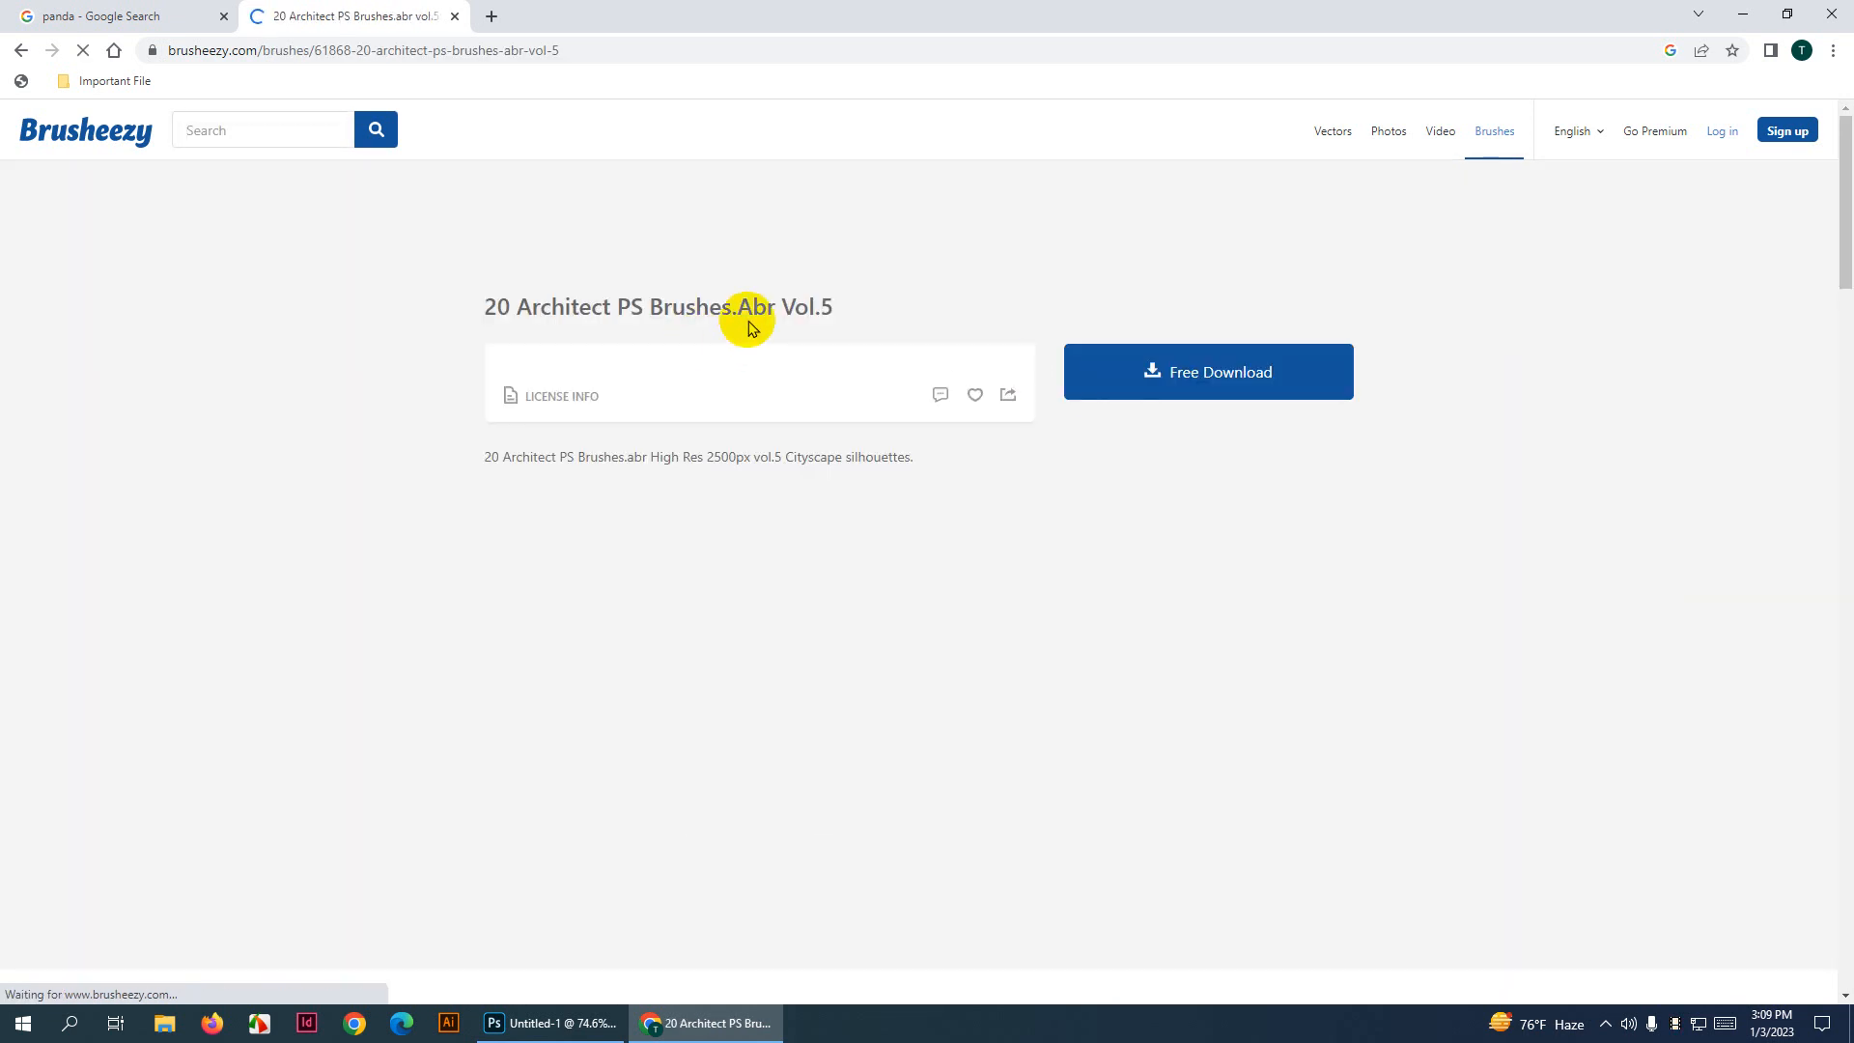
pyautogui.moveTo(739, 310); pyautogui.dragTo(778, 314)
pyautogui.click(755, 311)
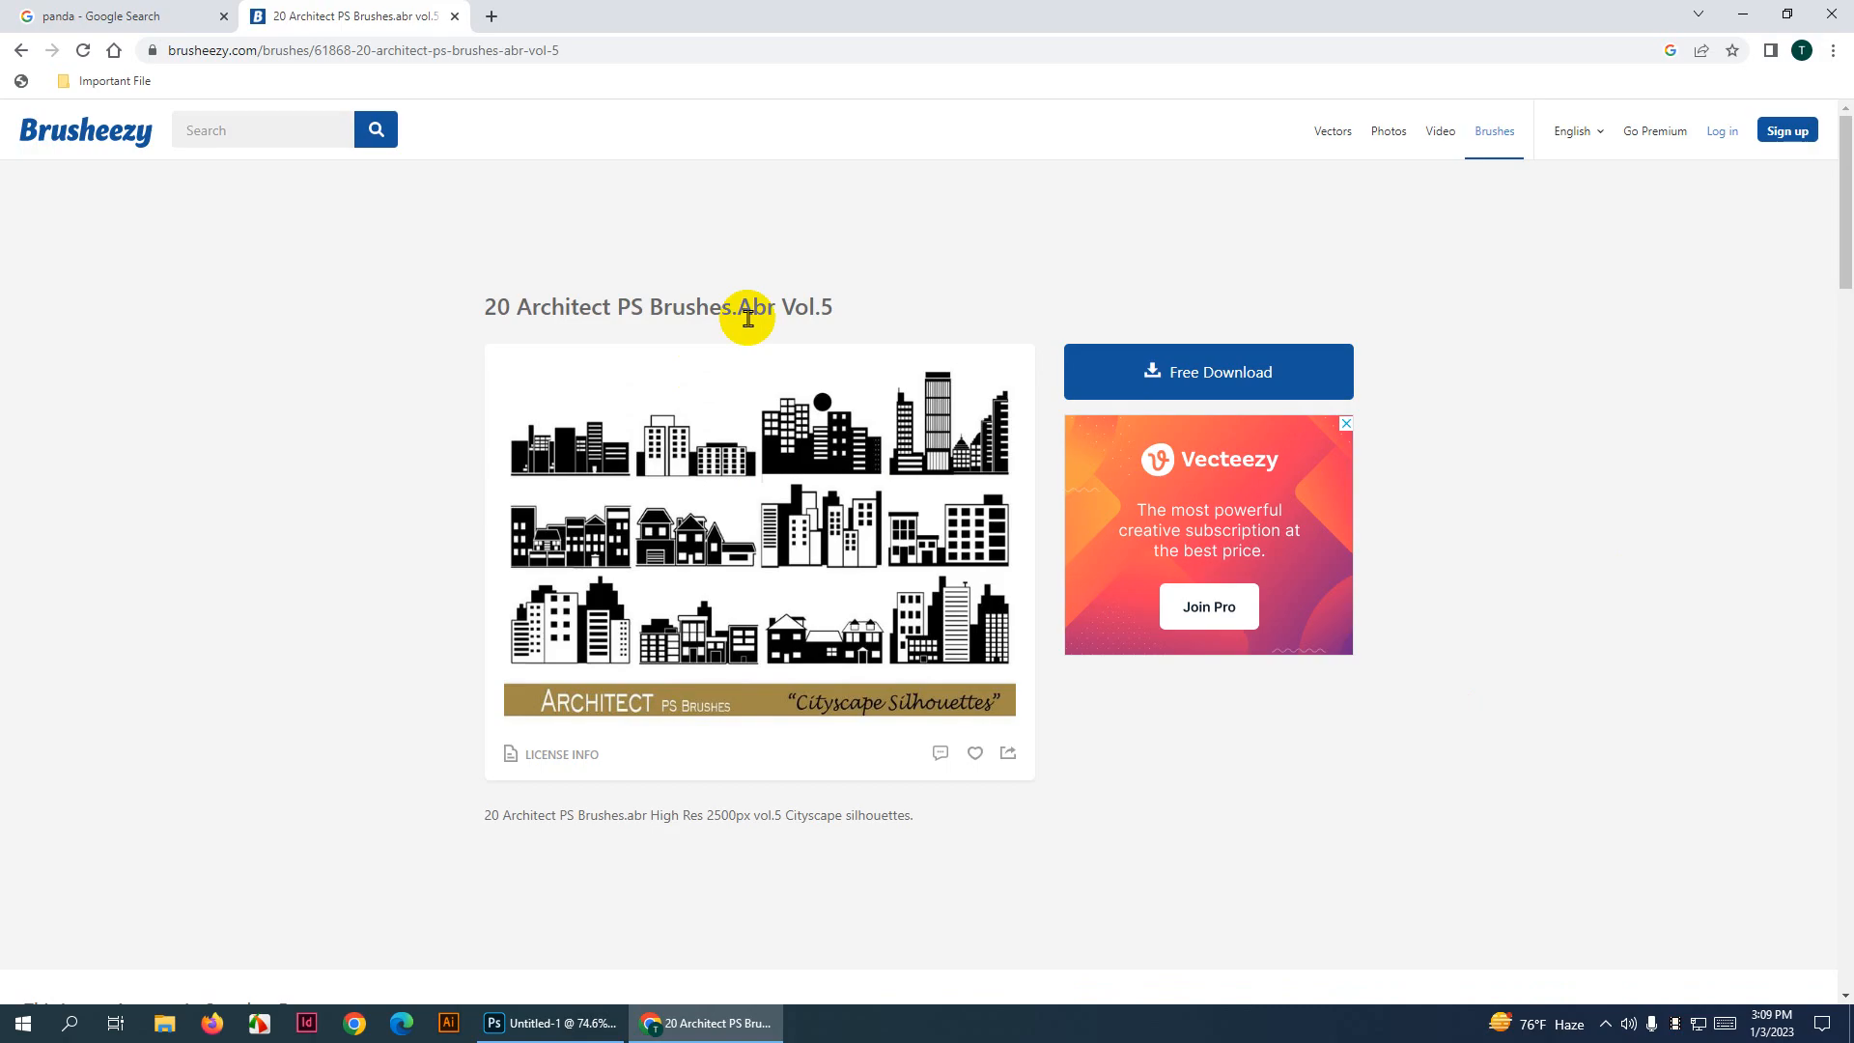
# Download the architect brushes without signing up, saving 20_Architect_PS_Brushes_abr_vol_5.zip in the GB 1789 folder on Local Disk (D:)
pyautogui.click(1228, 370)
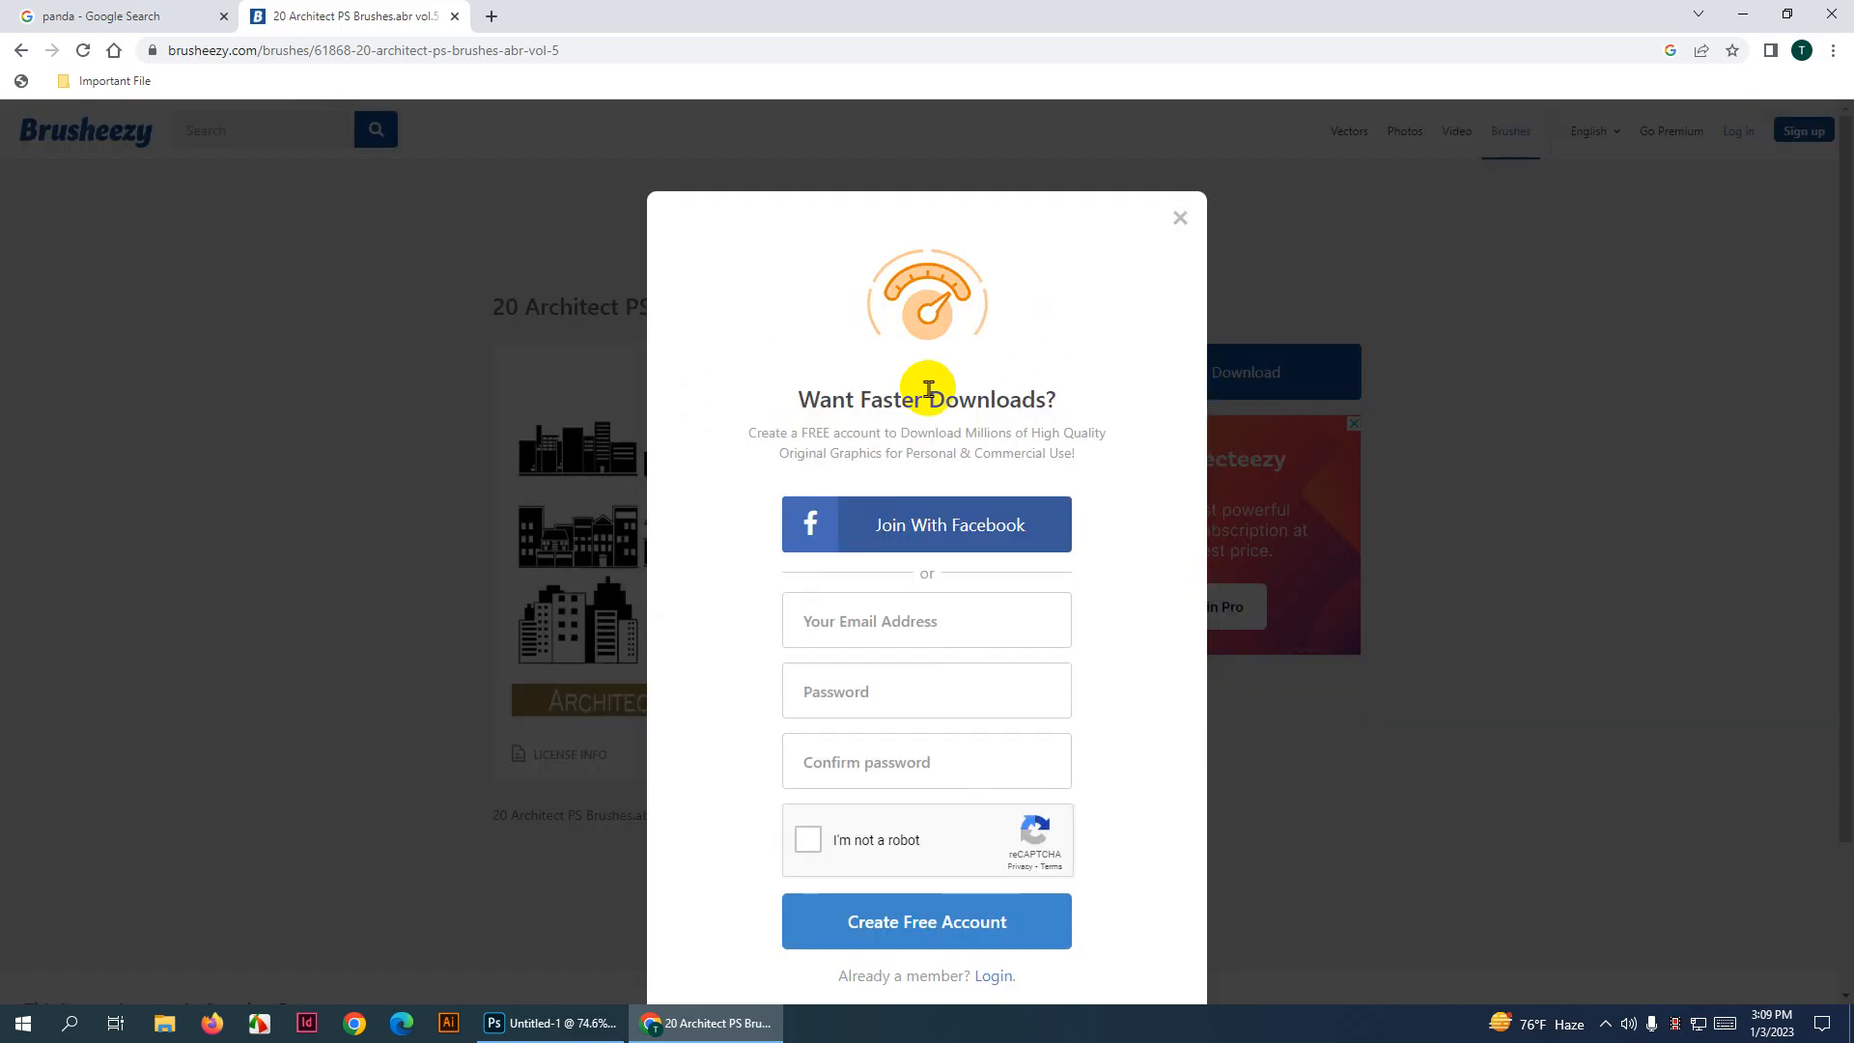
pyautogui.click(1179, 217)
pyautogui.click(1228, 386)
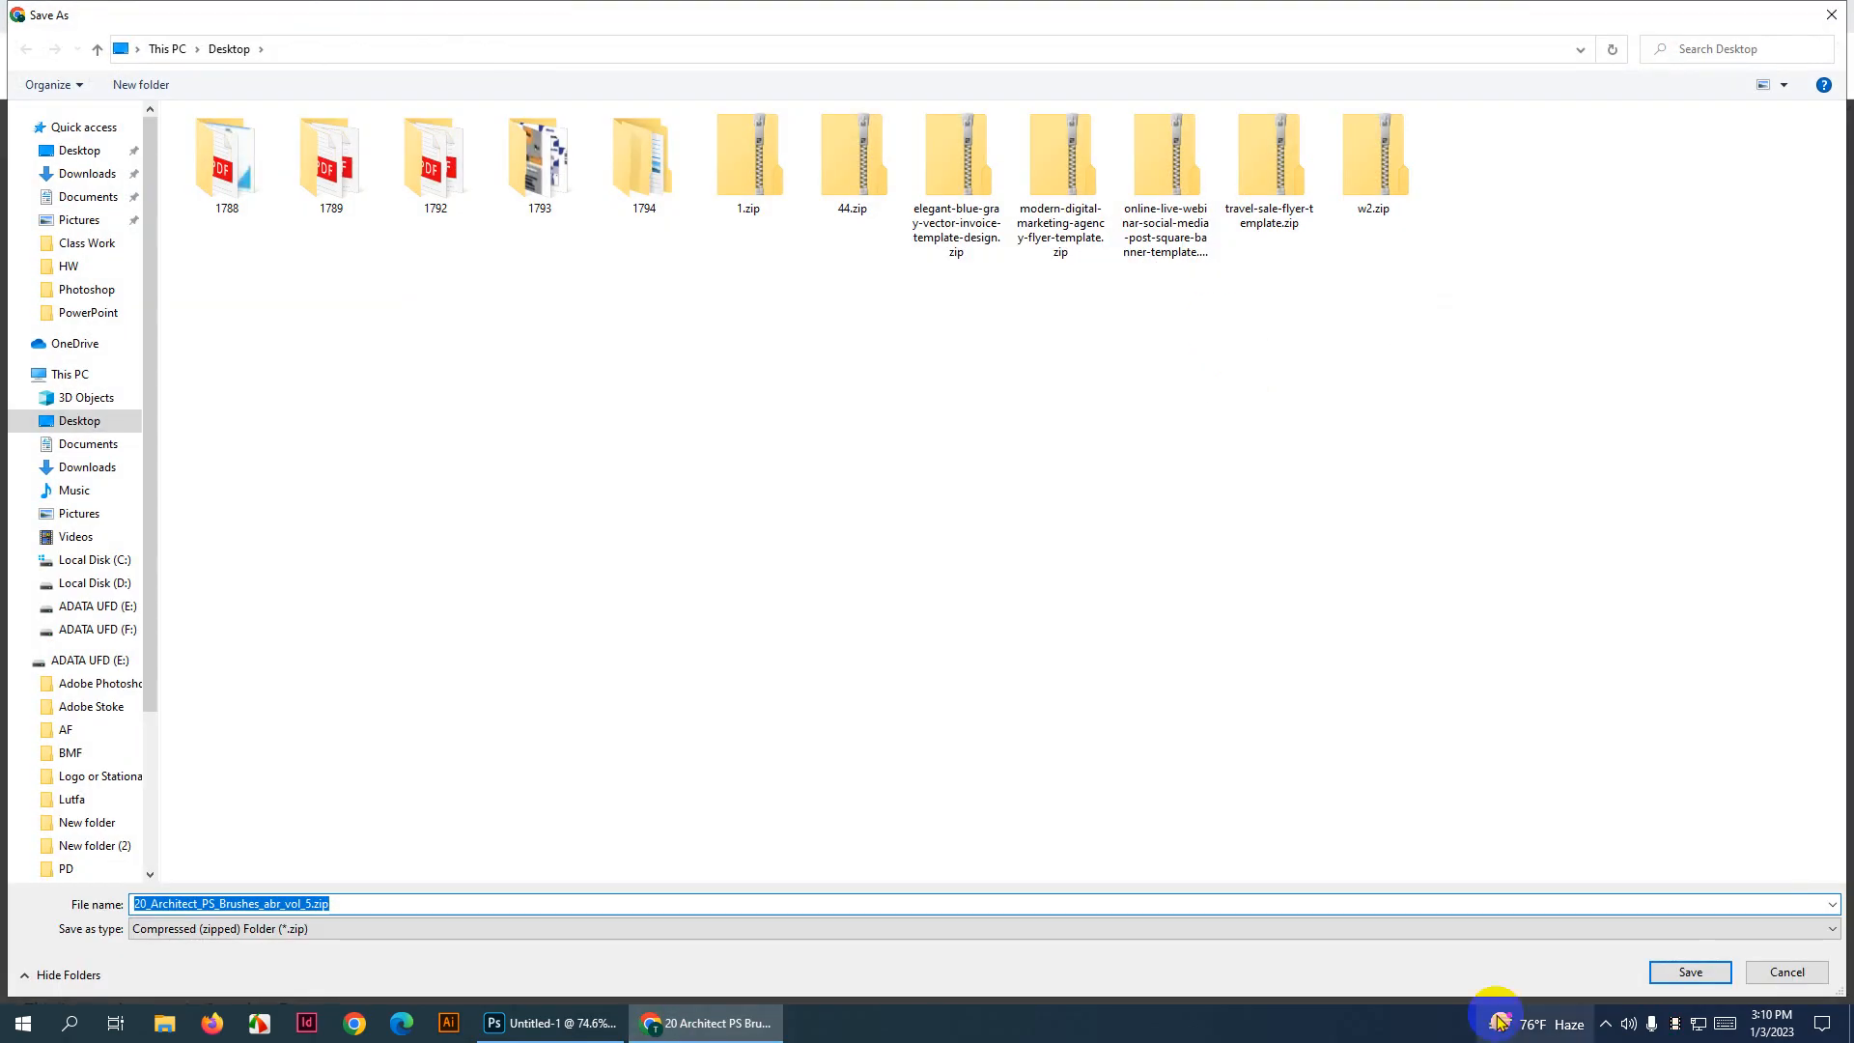
pyautogui.click(109, 585)
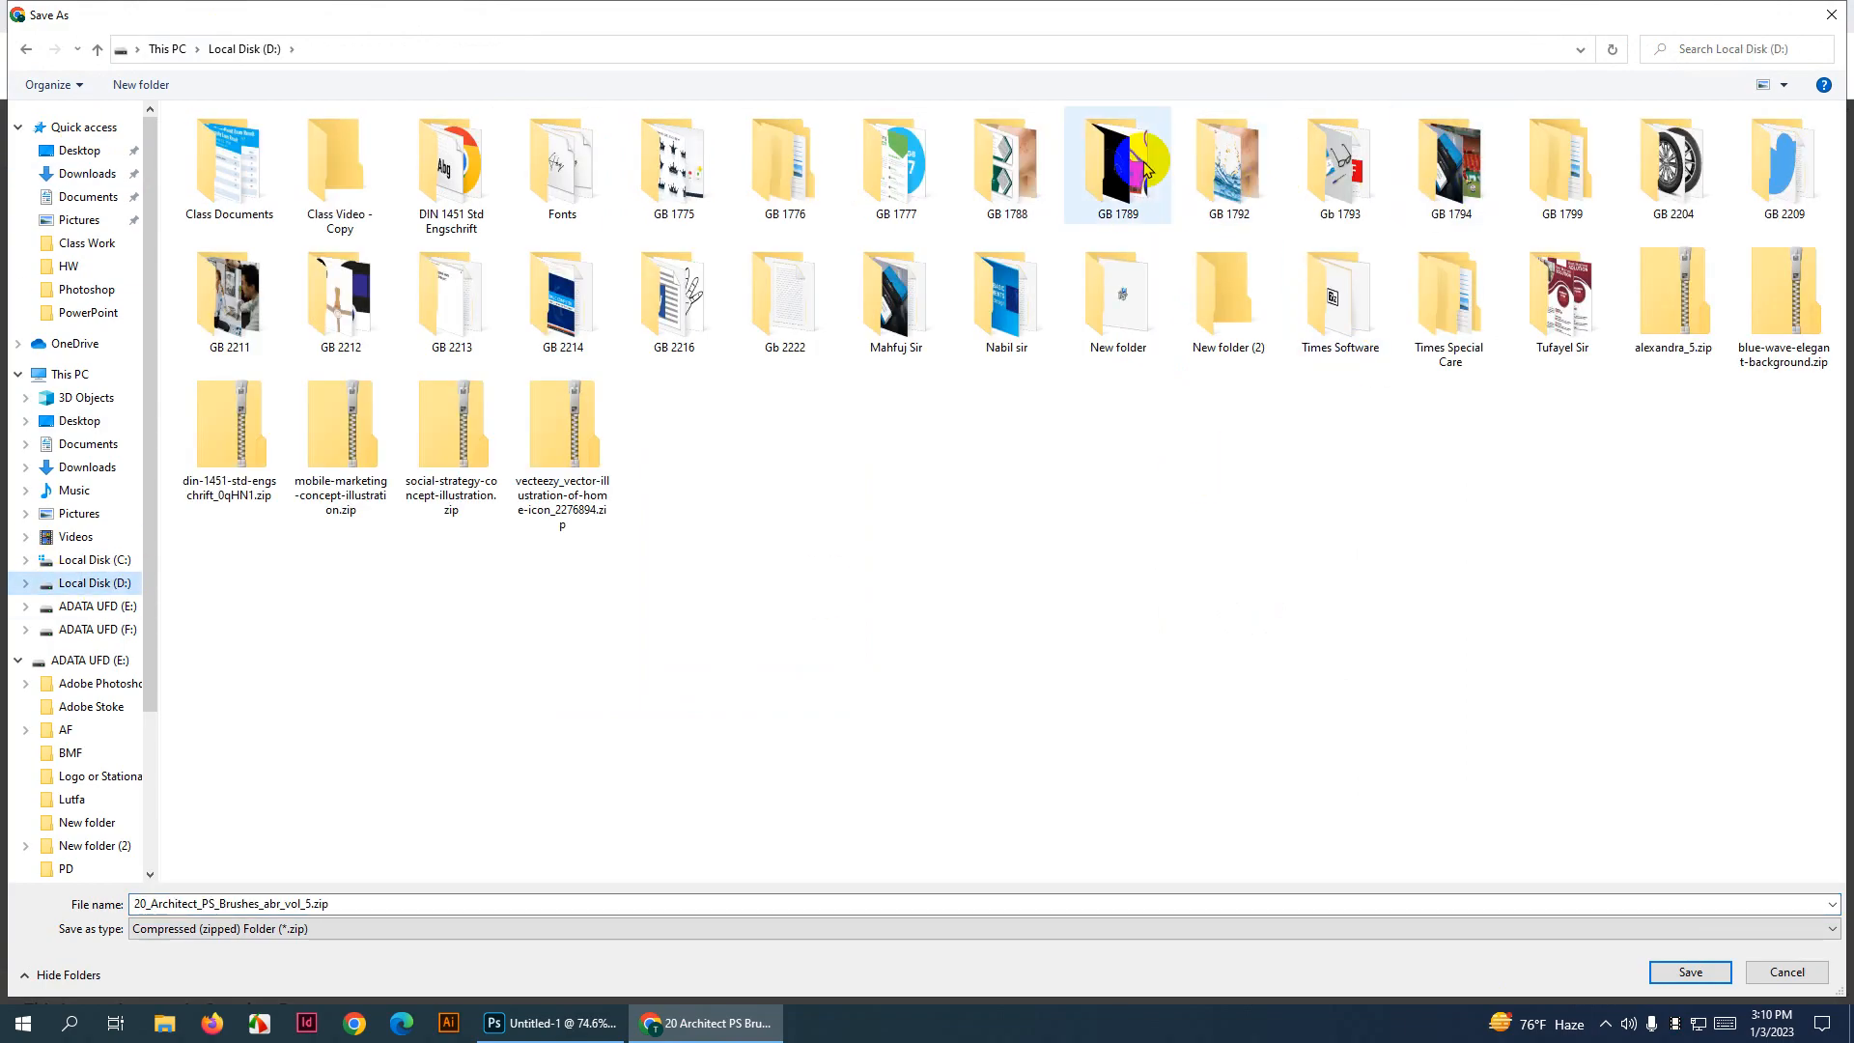
pyautogui.doubleClick(1086, 166)
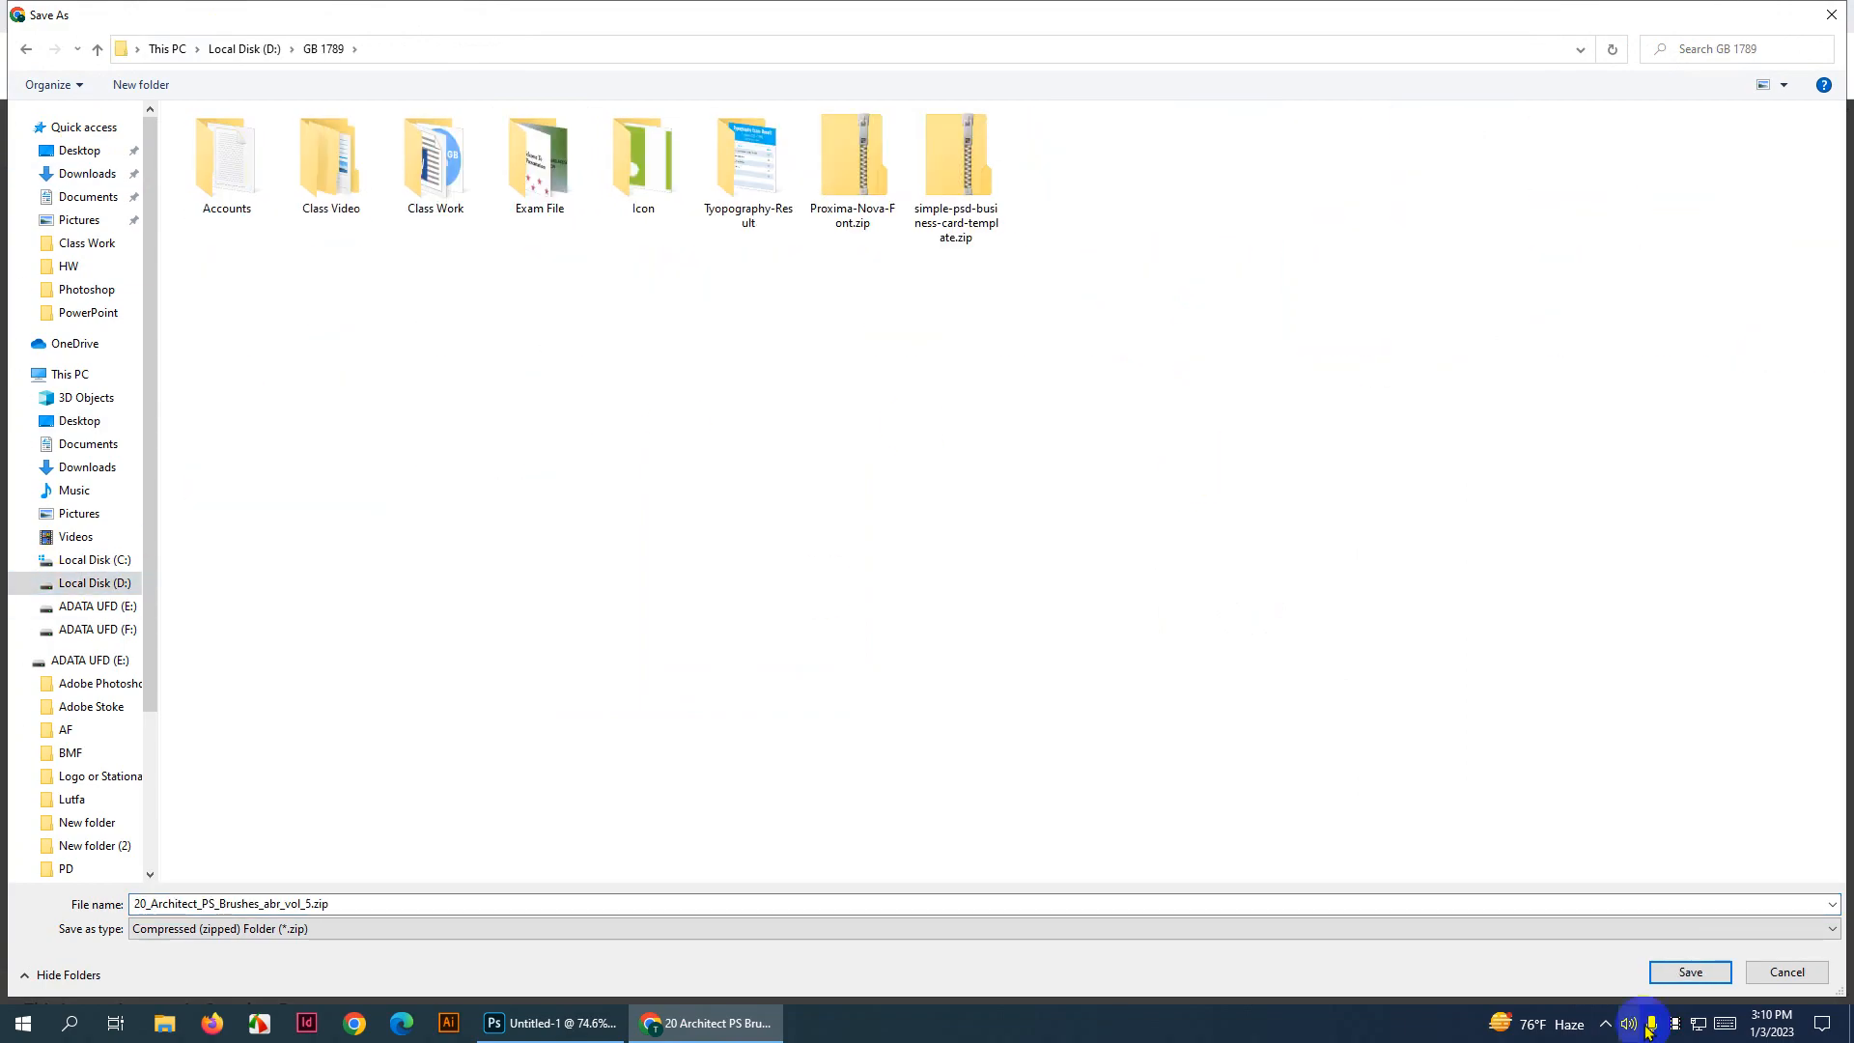
pyautogui.click(1690, 972)
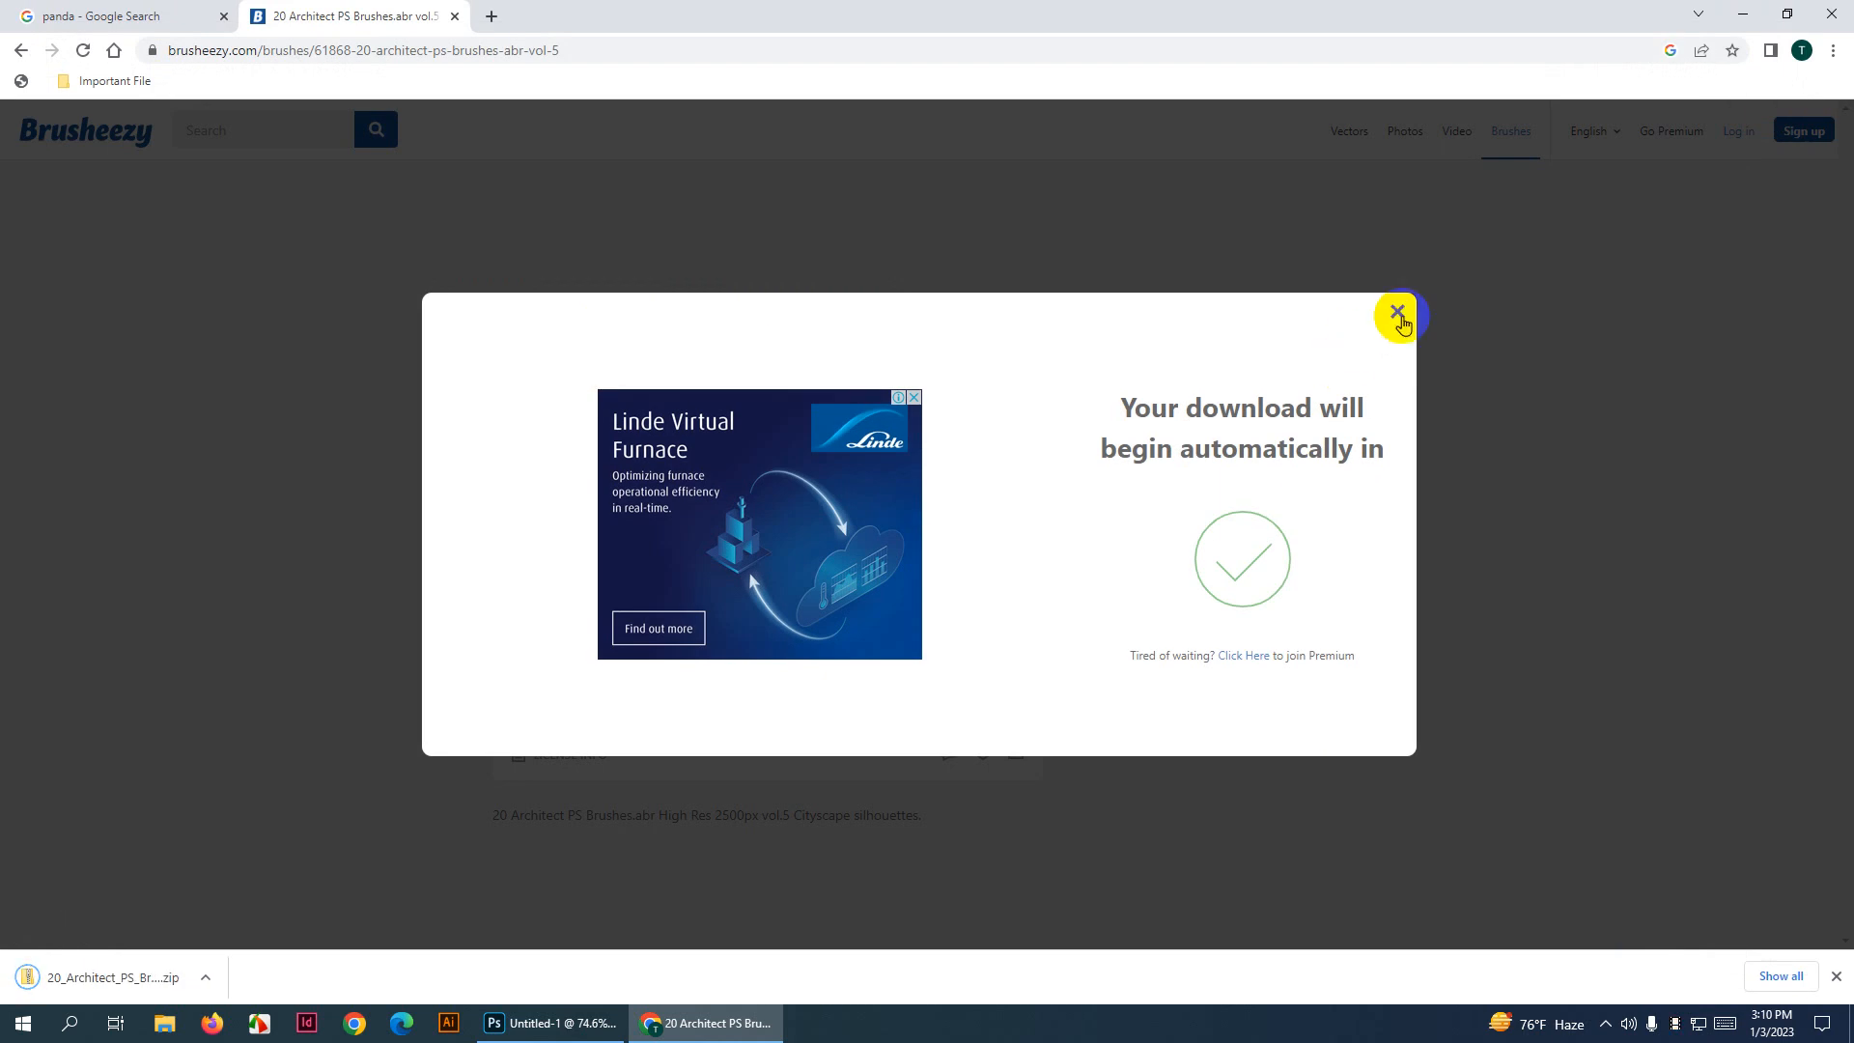
pyautogui.moveTo(1398, 315); pyautogui.dragTo(1419, 314)
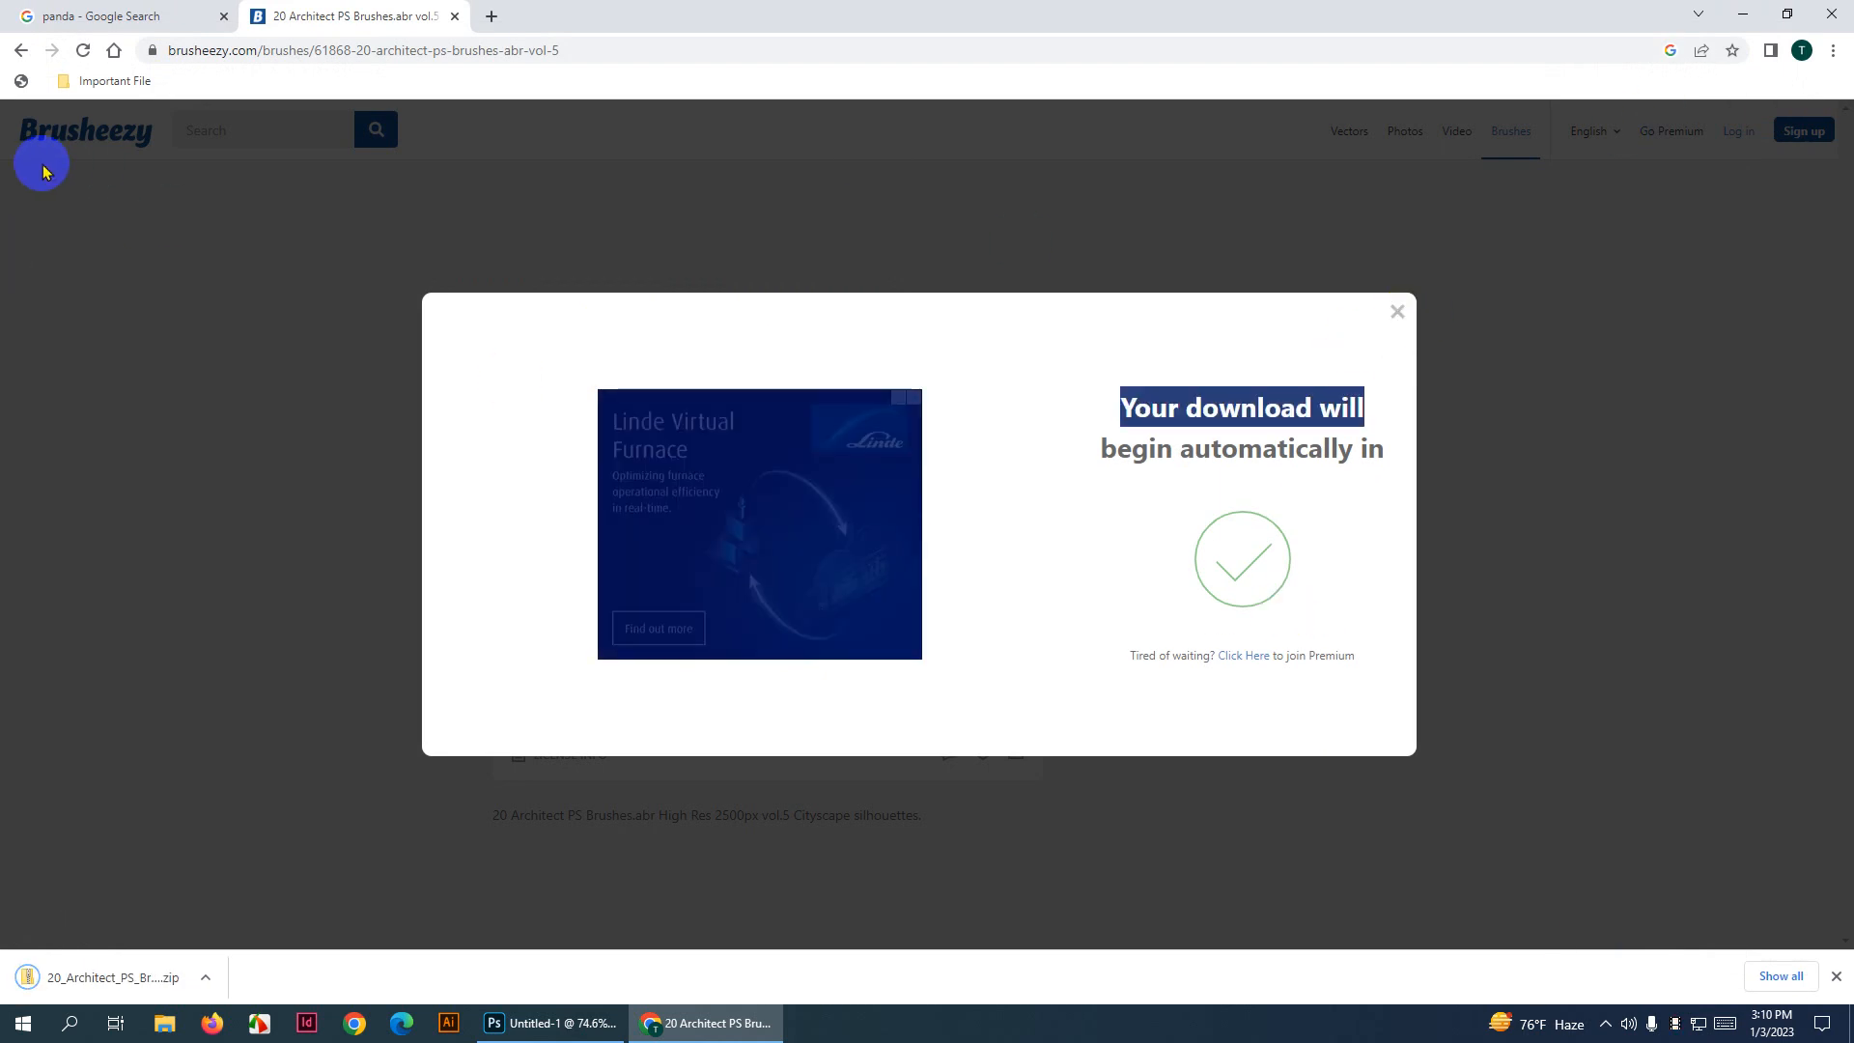
pyautogui.click(1390, 314)
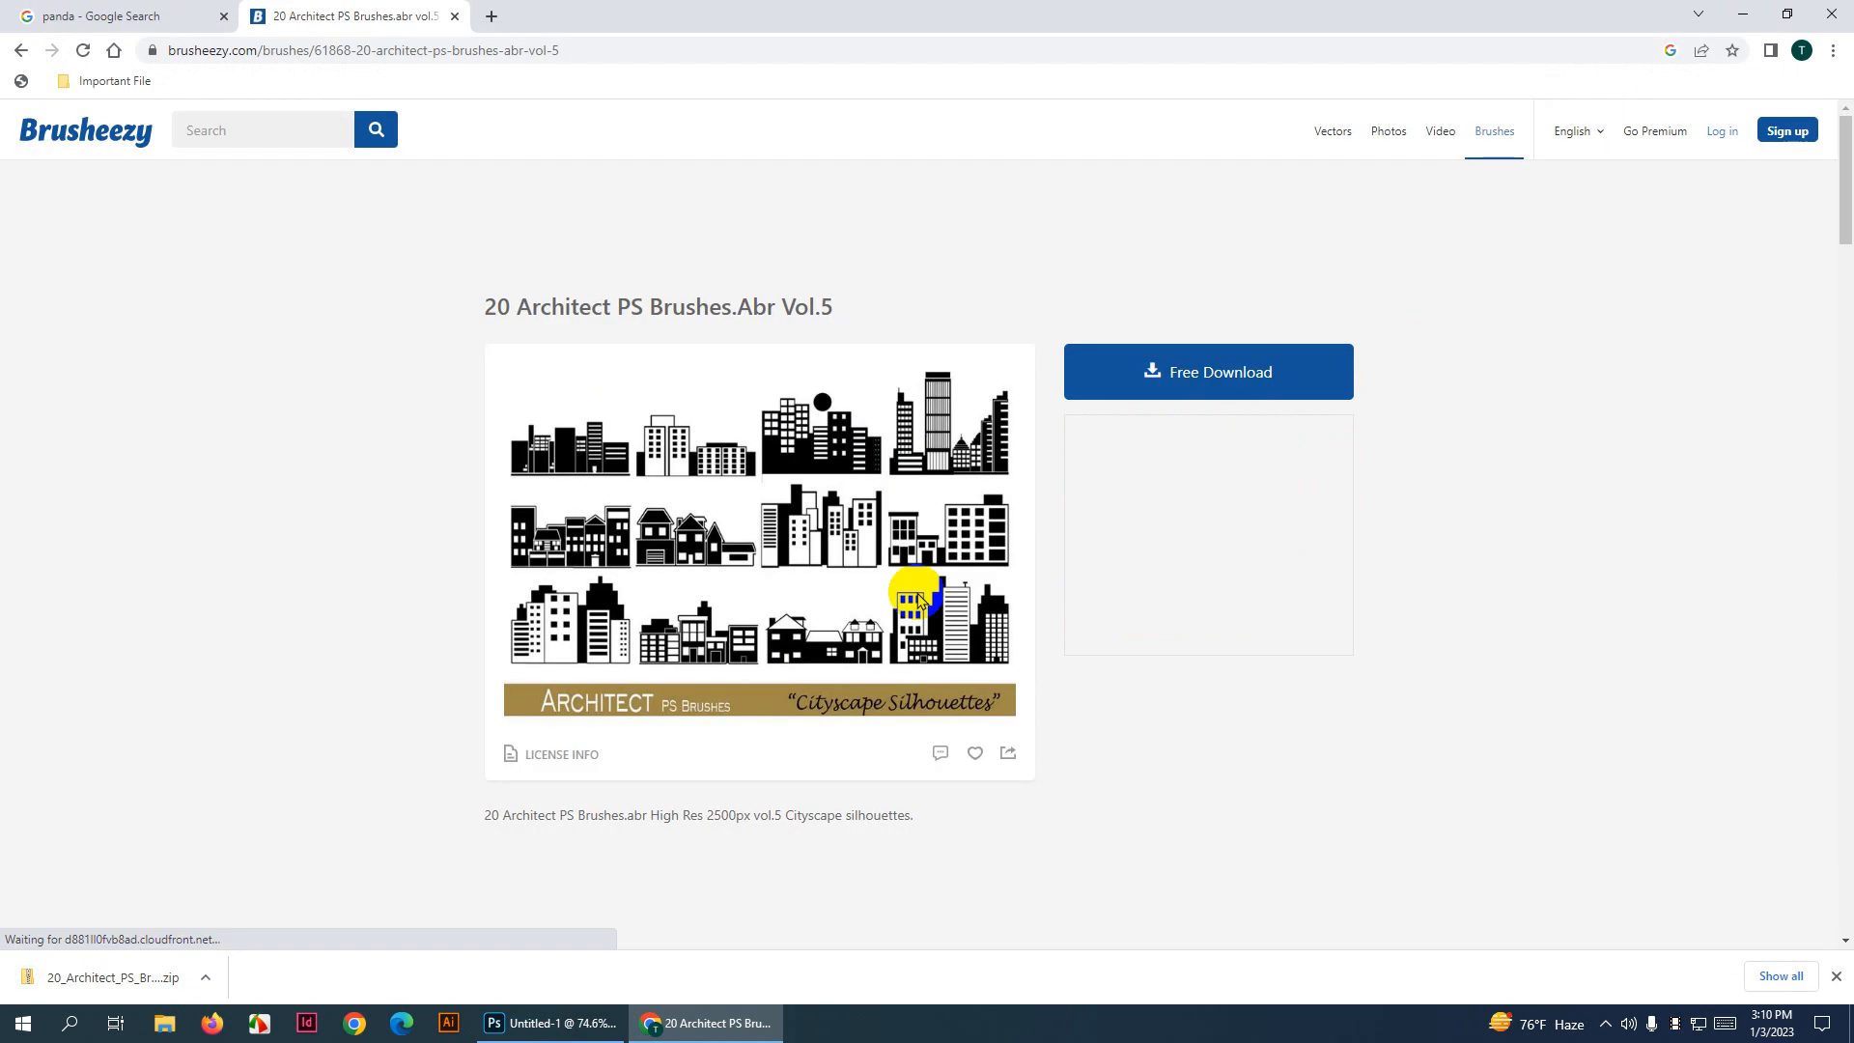
# Return to the results, search Brusheezy for car brushes and open the 20 Car Silhouette PS Brushes set
pyautogui.click(20, 50)
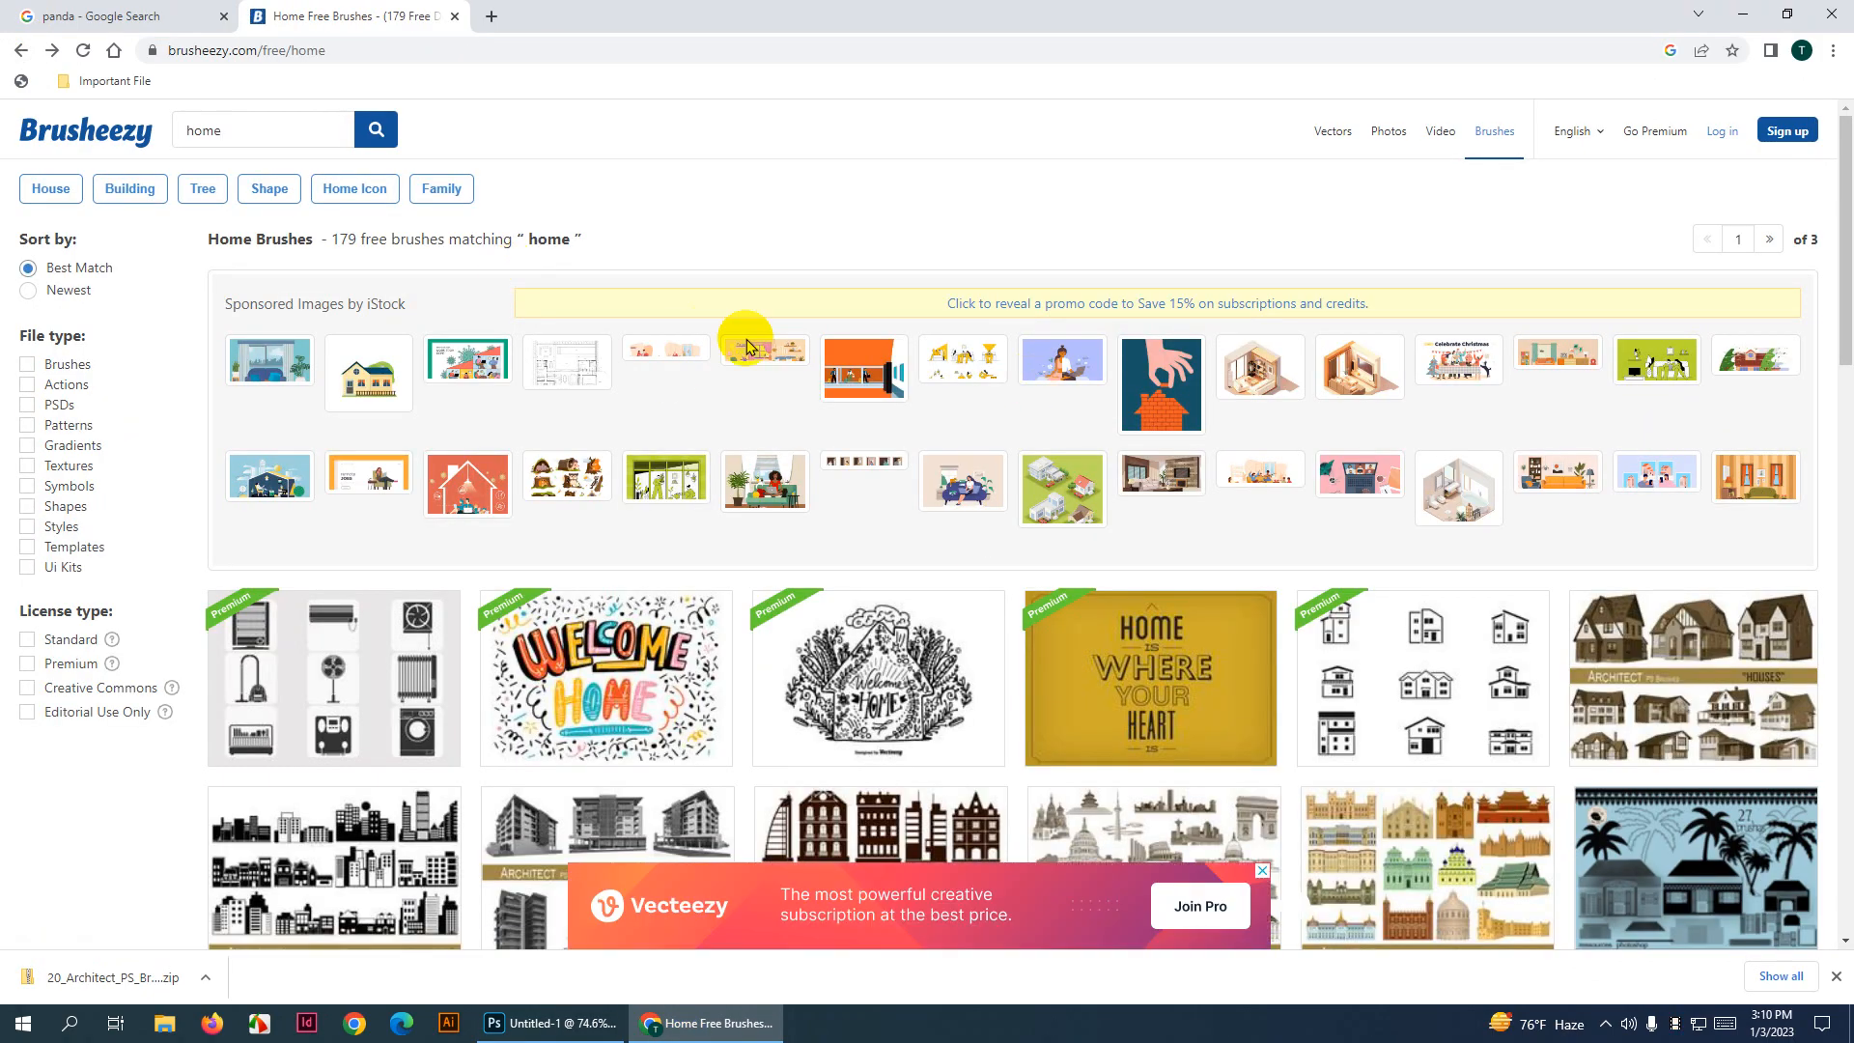
pyautogui.moveTo(248, 121); pyautogui.dragTo(80, 160)
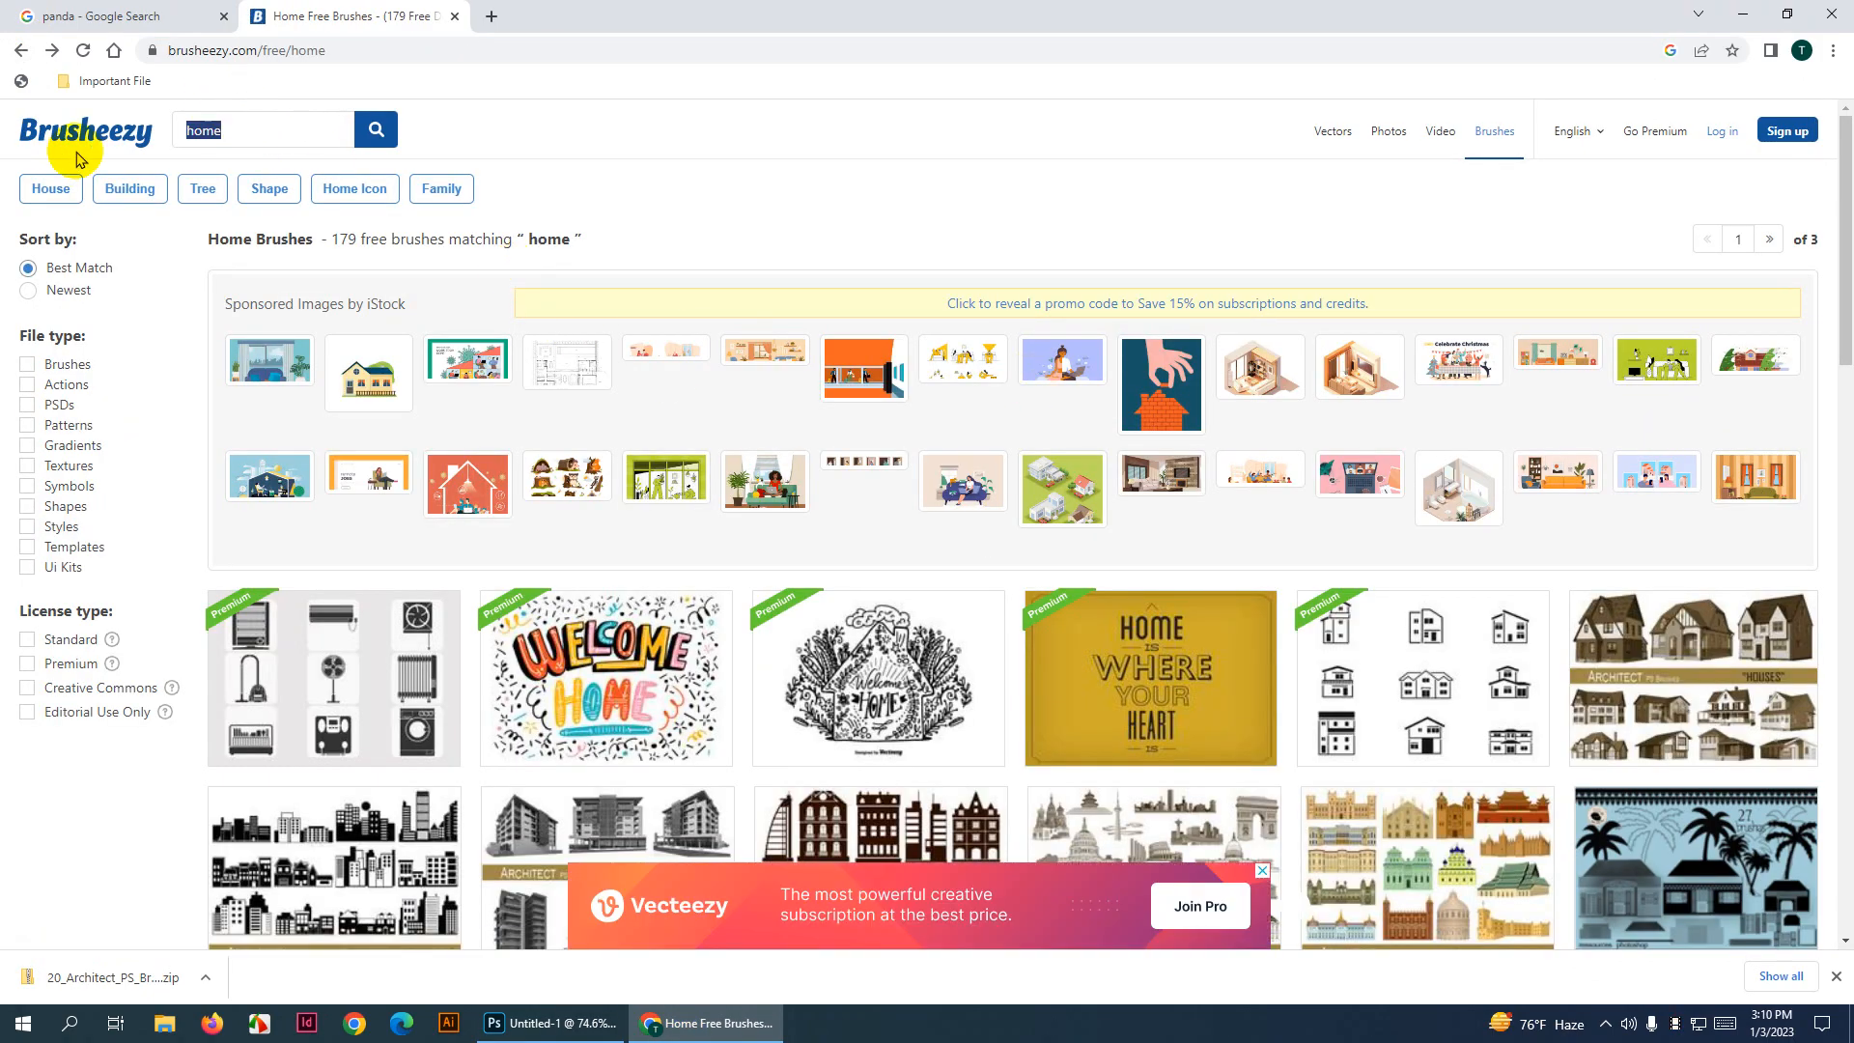
pyautogui.write('car')
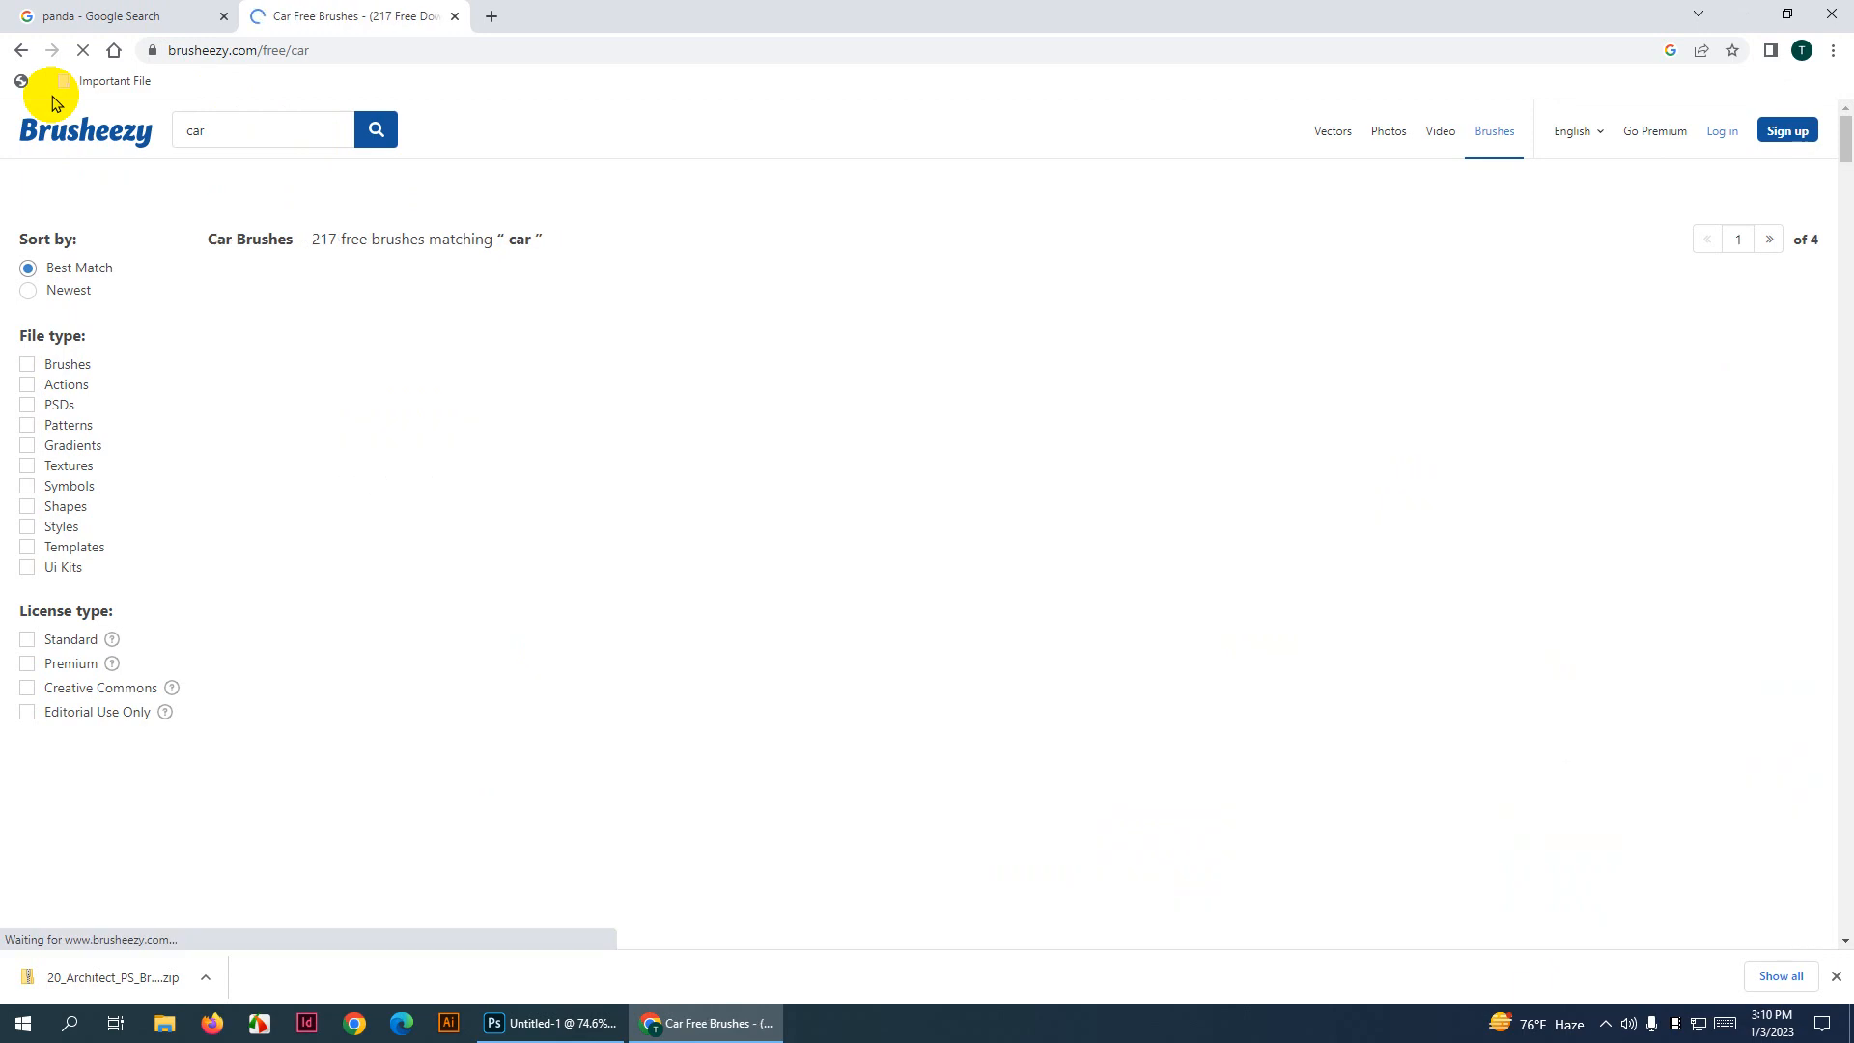
pyautogui.scroll(-3, 1062, 603)
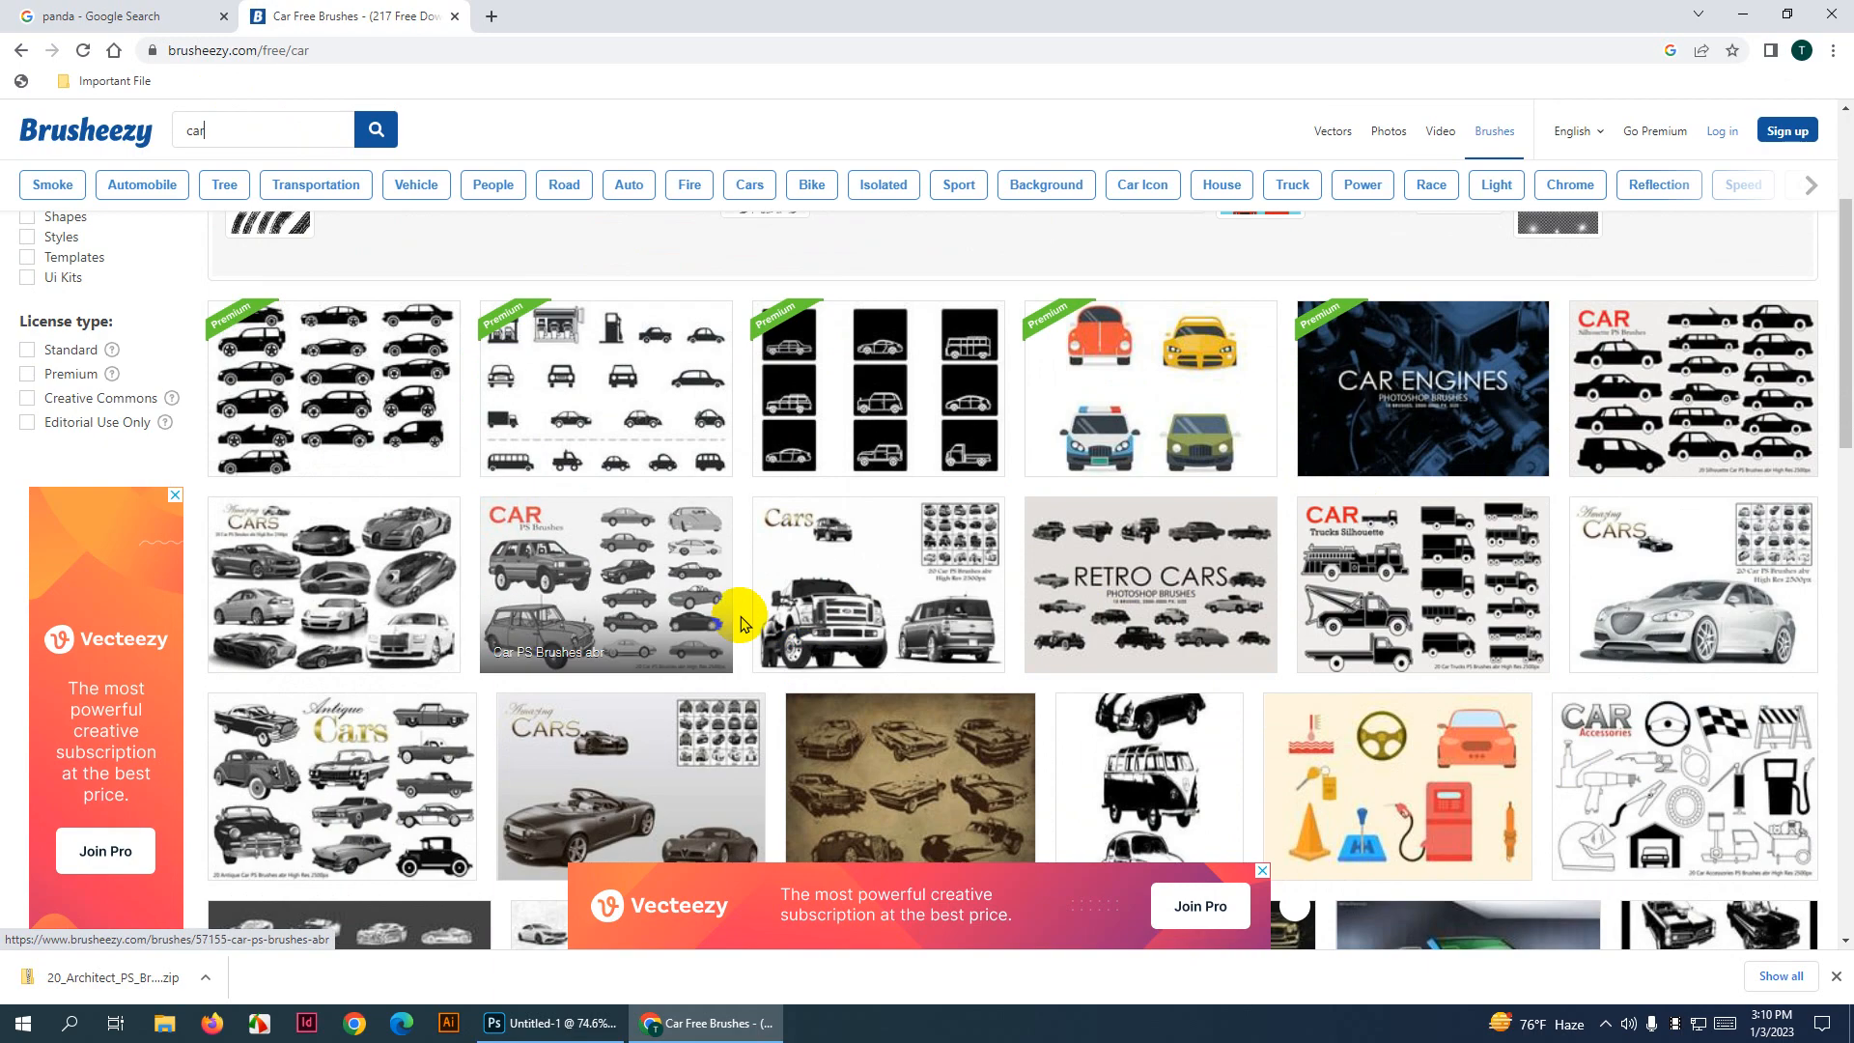
pyautogui.scroll(-1, 840, 570)
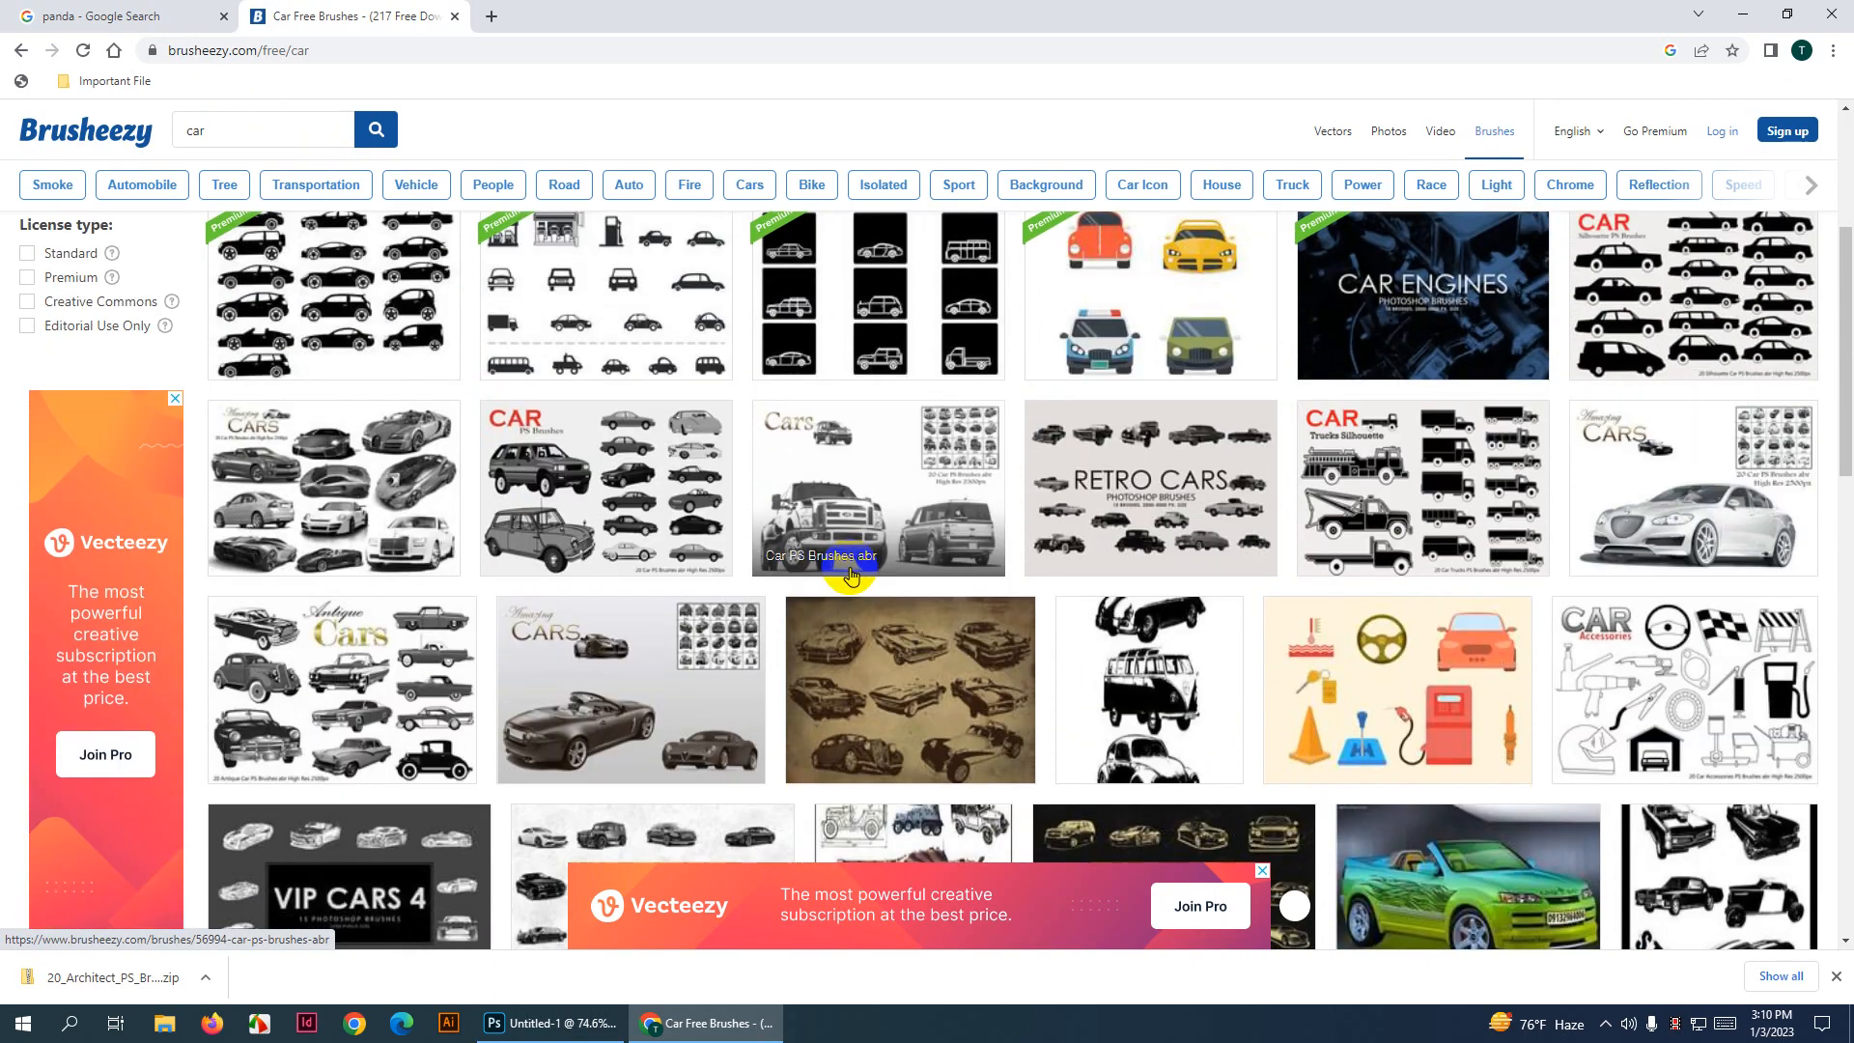
pyautogui.click(1698, 309)
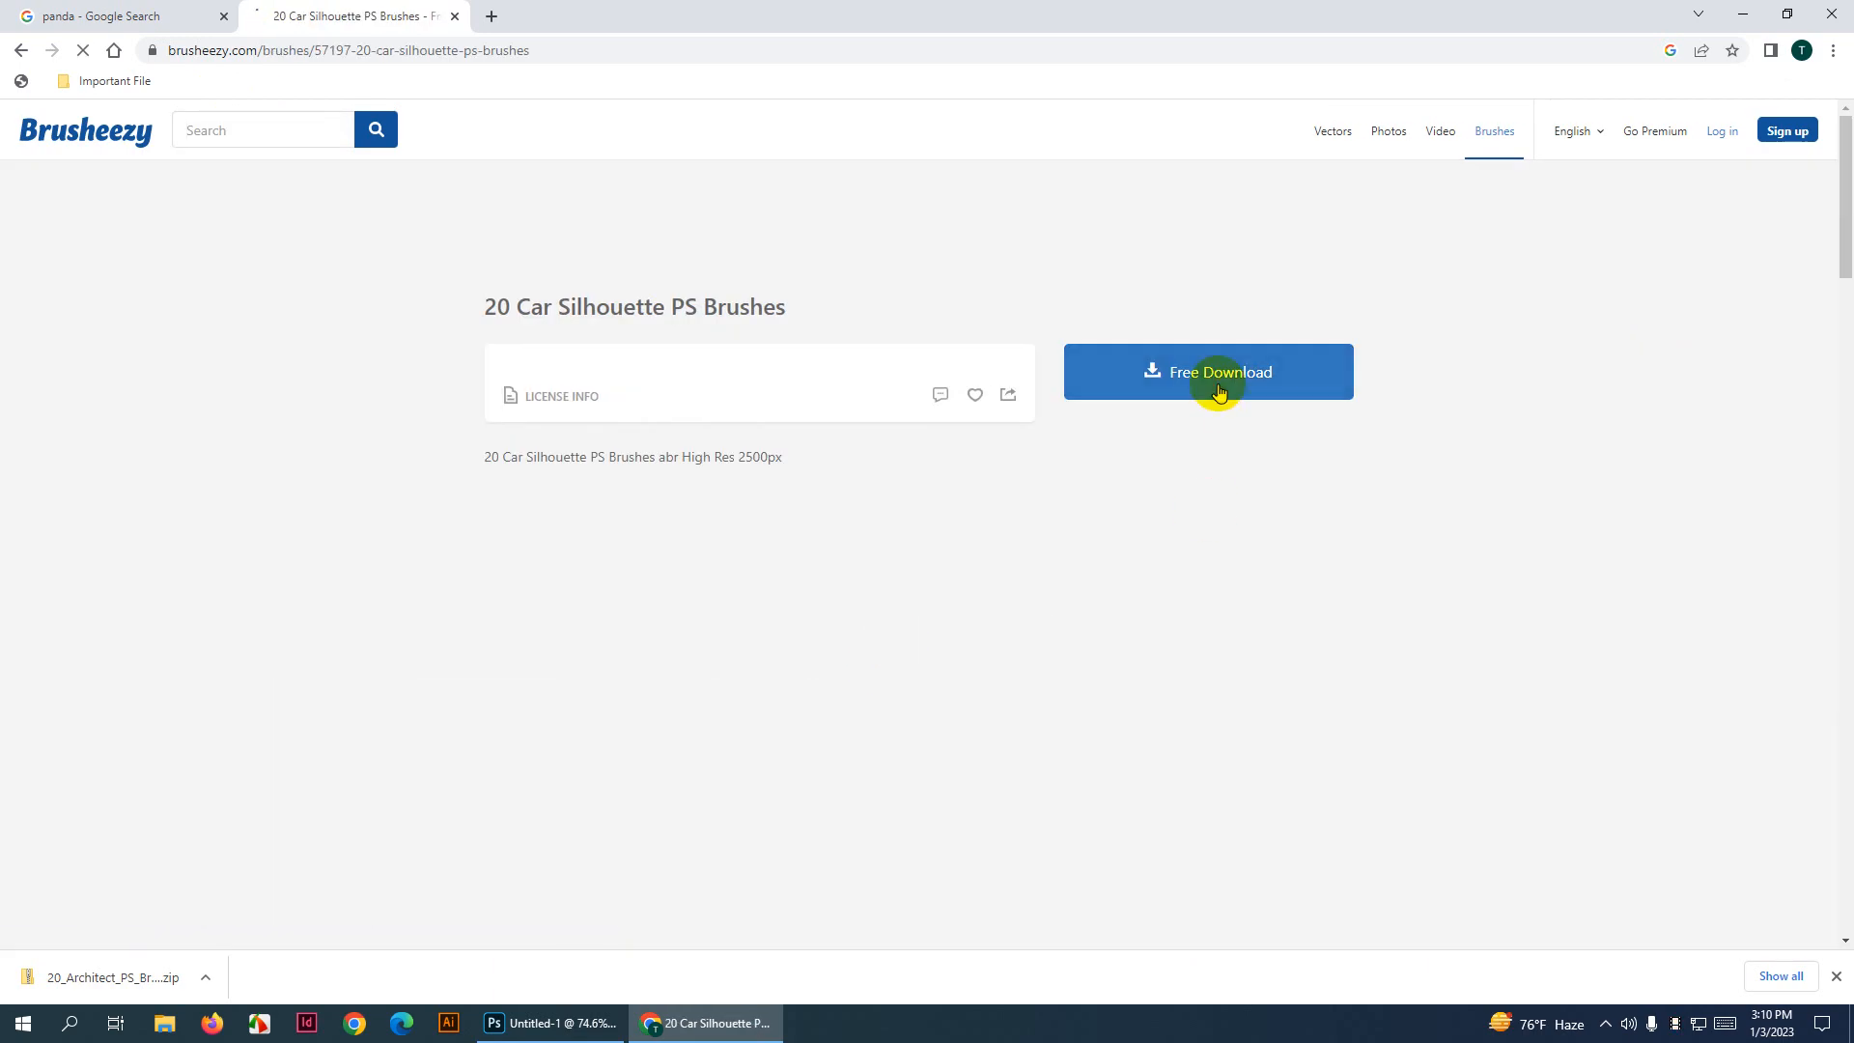
# Download the car silhouette brushes without signing up, saving 20_Car_Silhouette_Brushes.zip in the GB 1789 folder
pyautogui.click(1219, 390)
pyautogui.click(1178, 217)
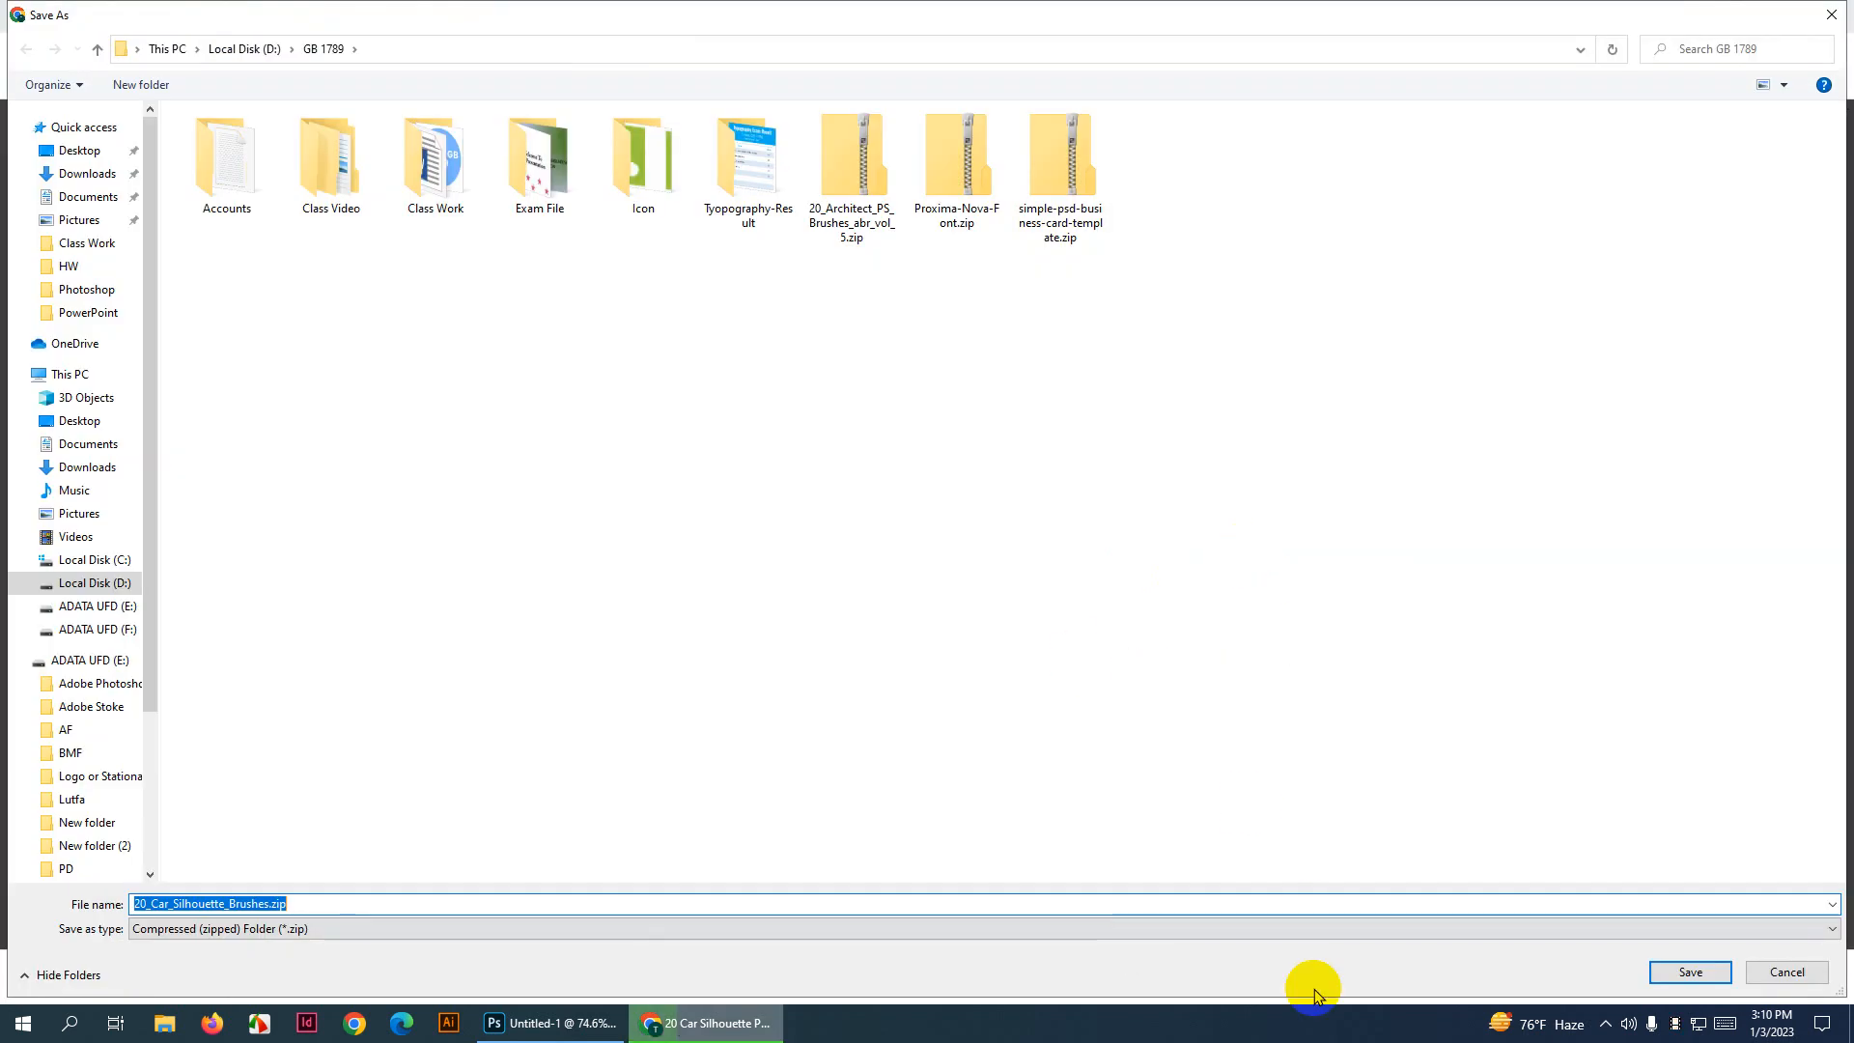
pyautogui.click(1698, 978)
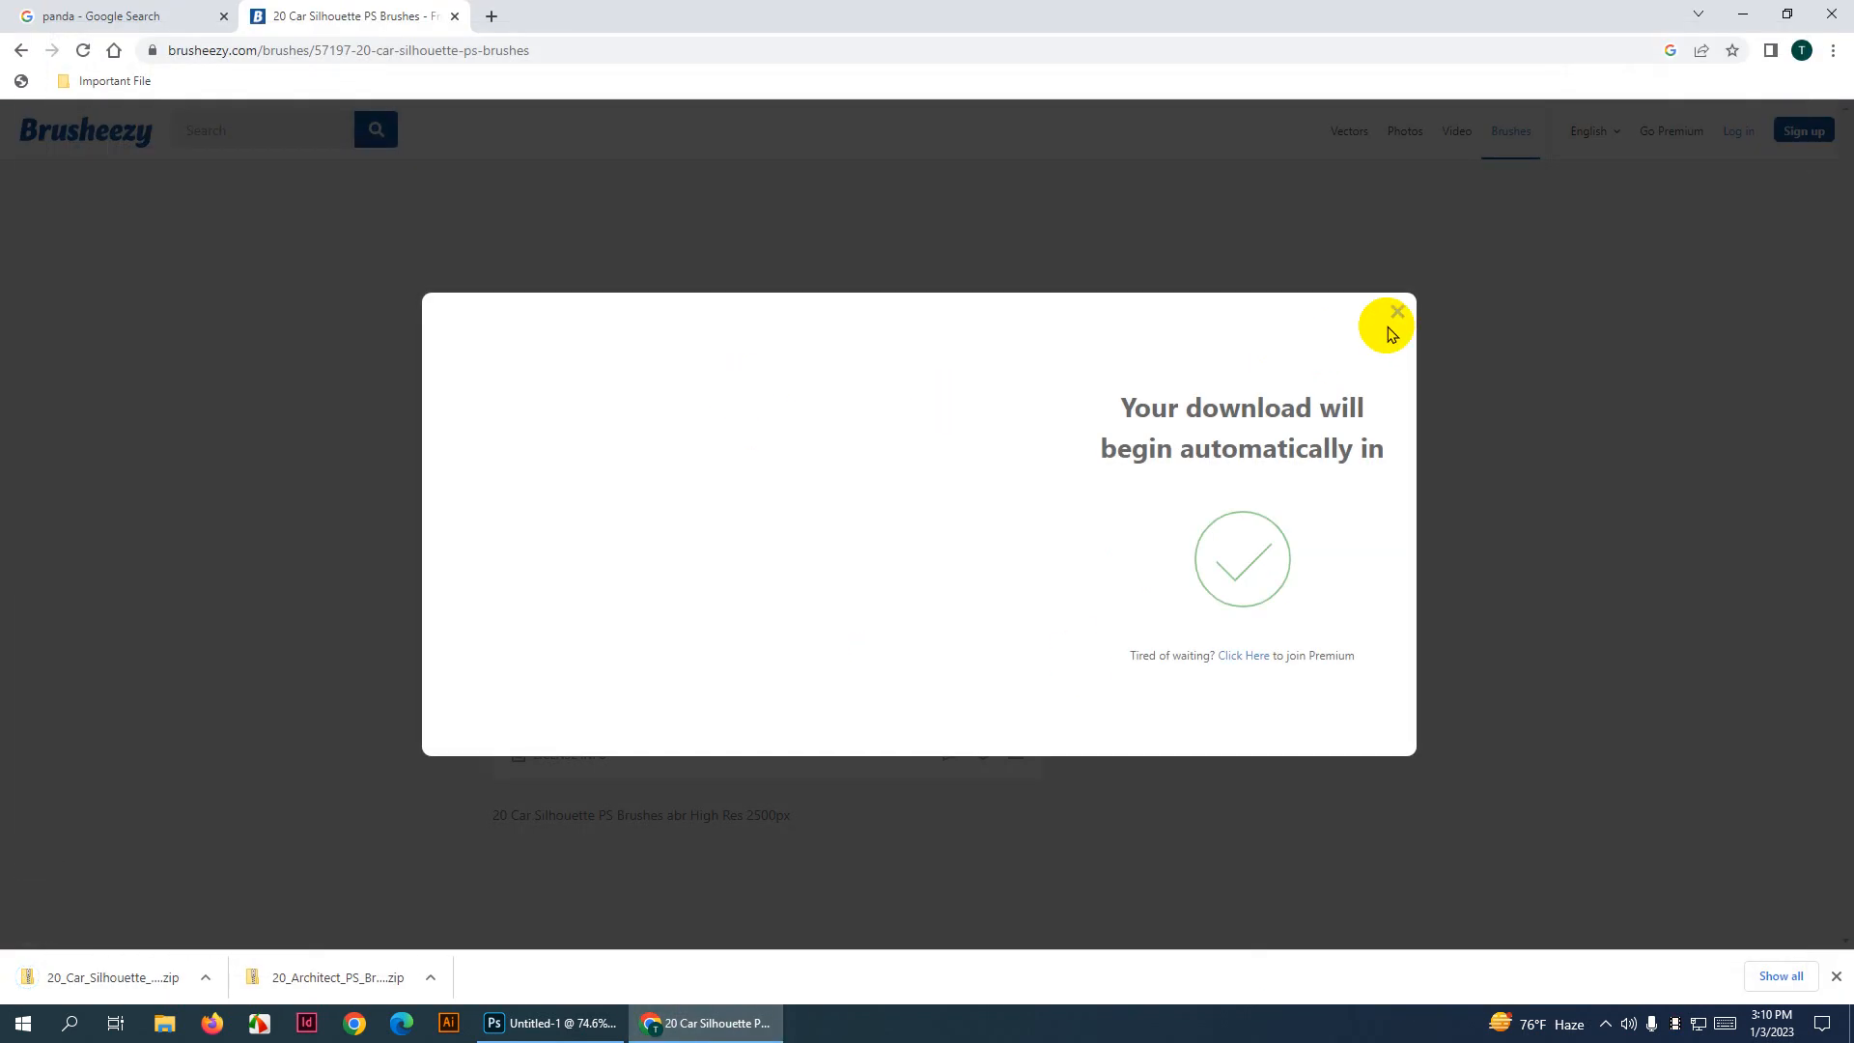
pyautogui.click(1390, 315)
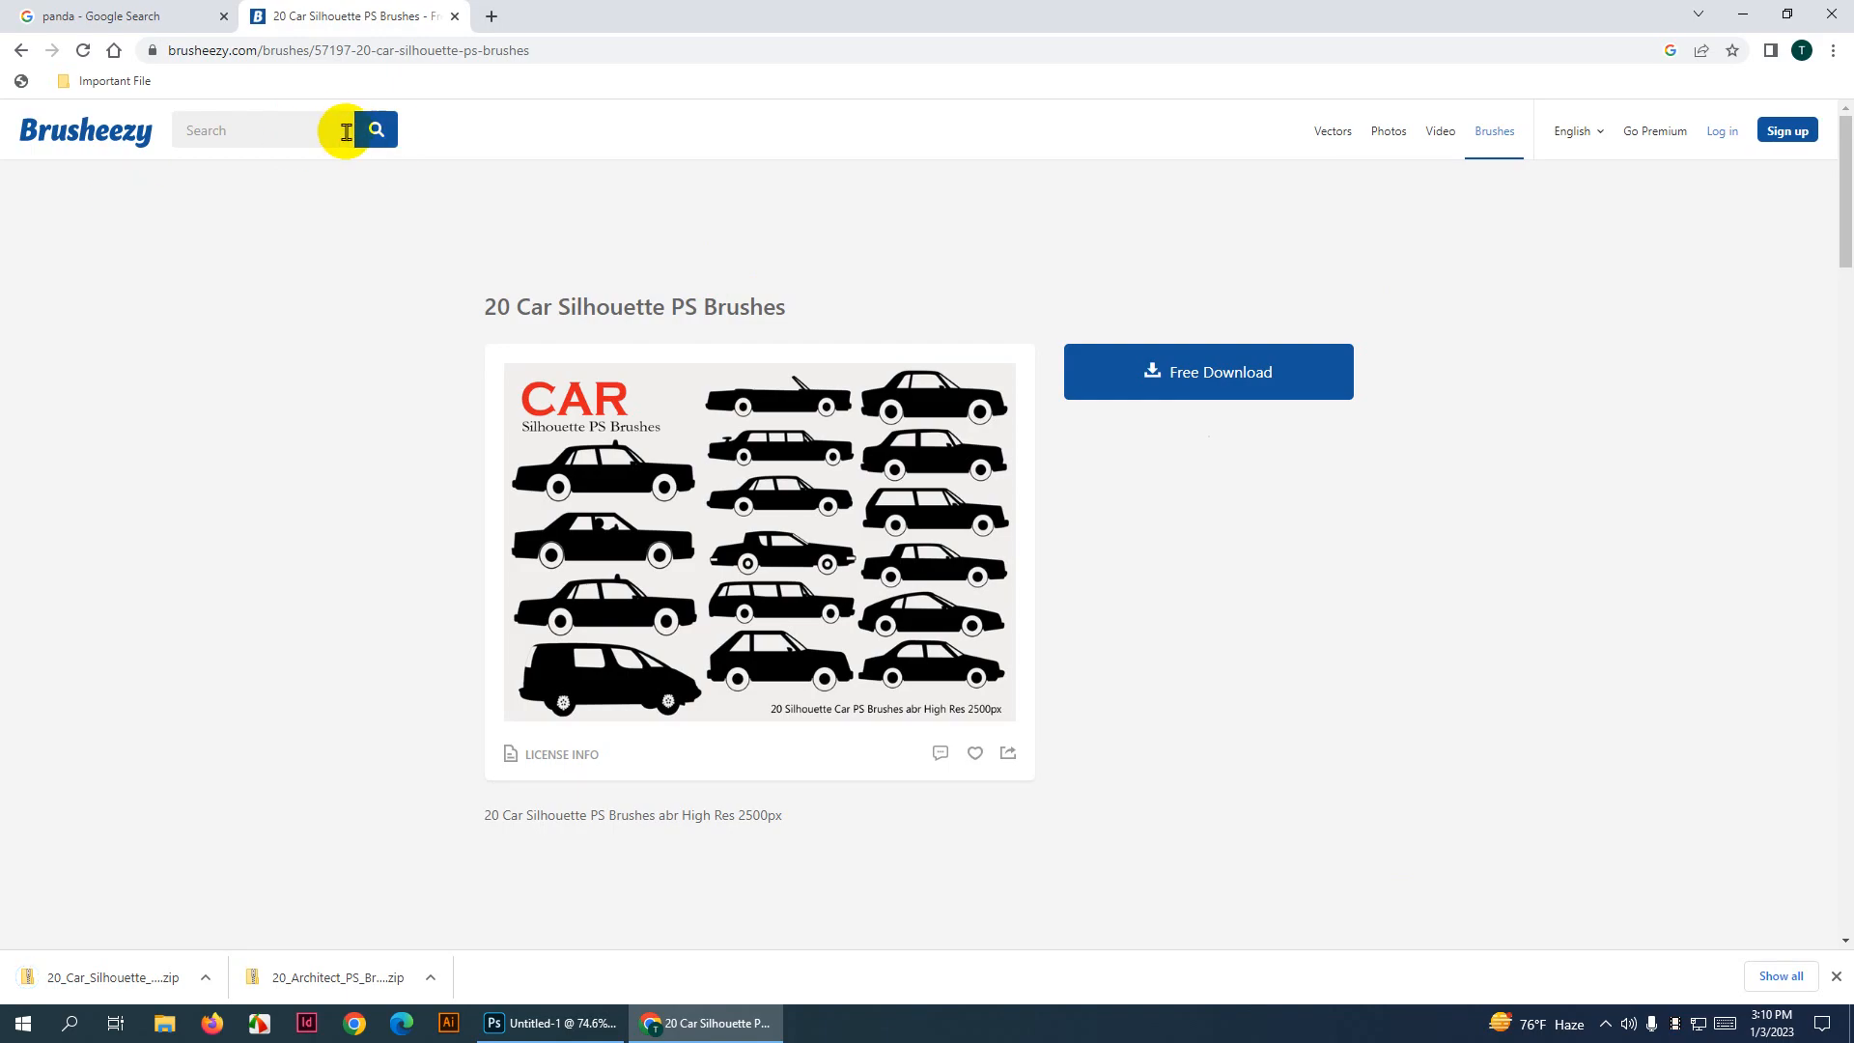
# Search Brusheezy for rikshaw brushes and look through the results
pyautogui.click(311, 125)
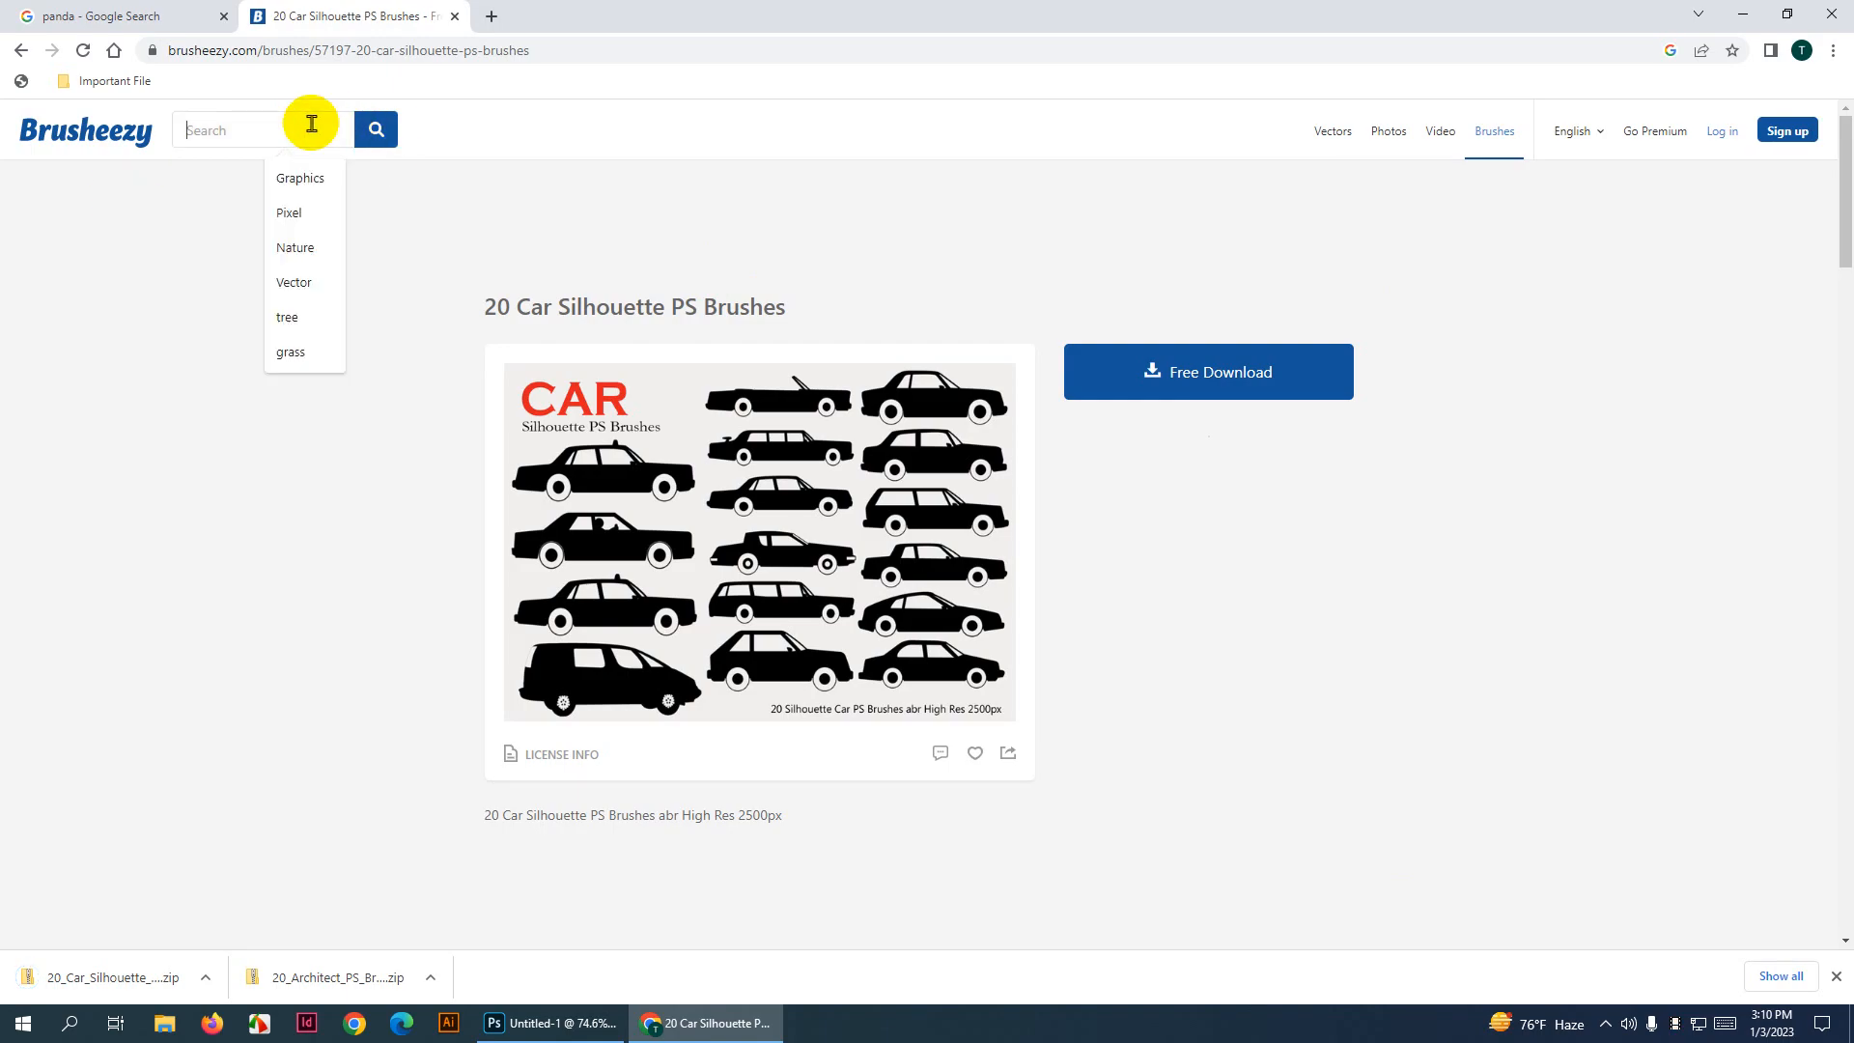
pyautogui.write('rik')
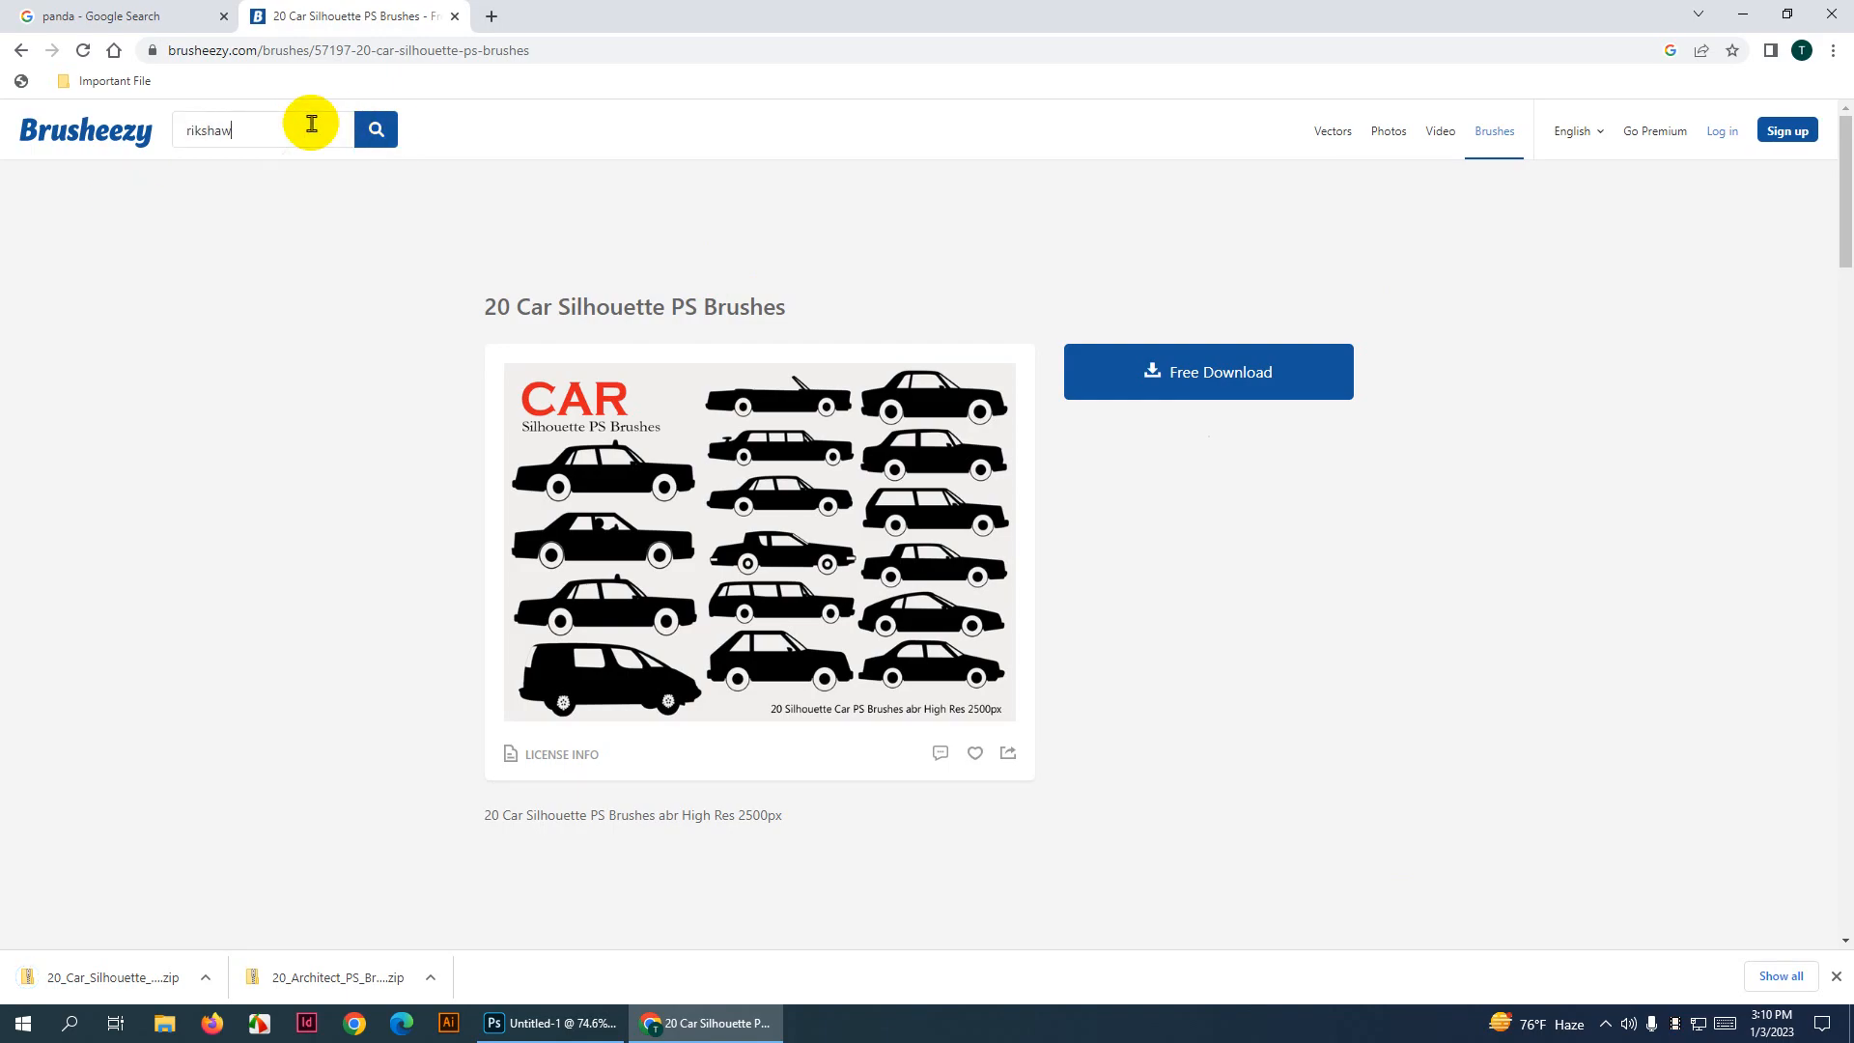
pyautogui.write('shaw')
pyautogui.press('Return')
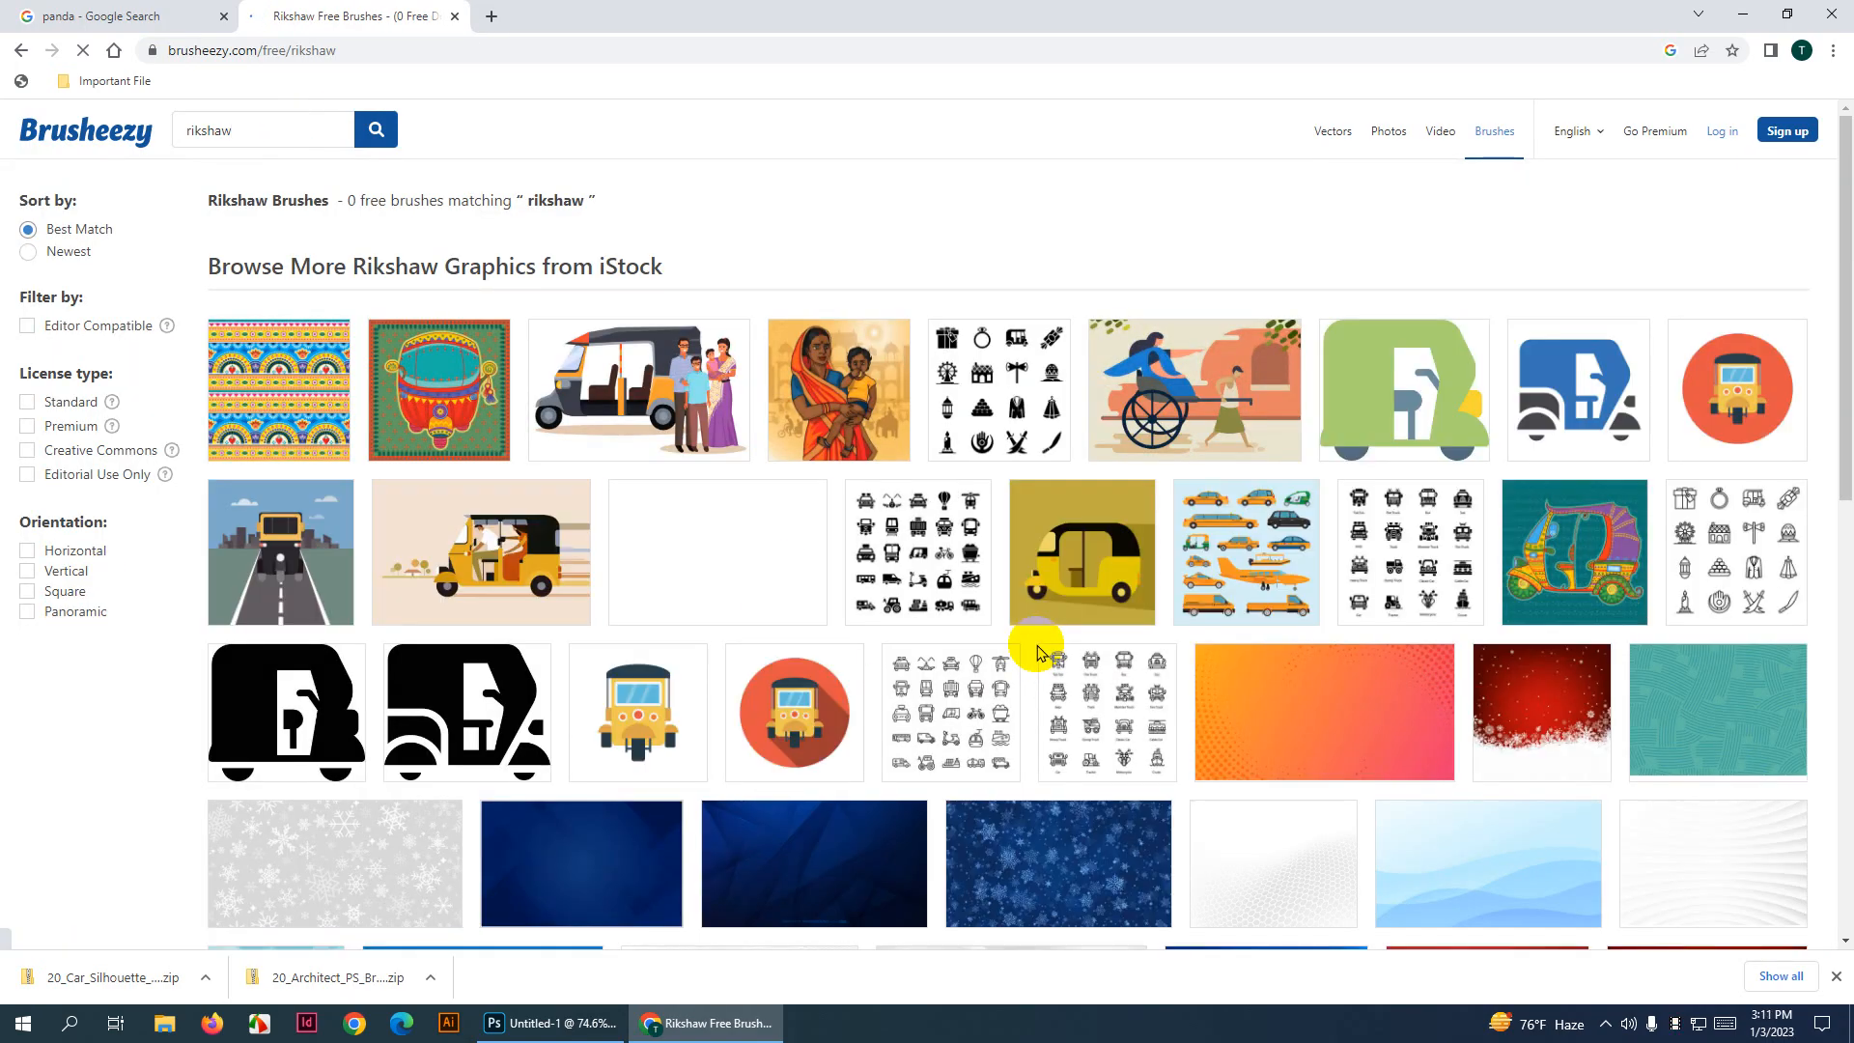
pyautogui.scroll(-4, 1034, 641)
pyautogui.scroll(3, 1034, 641)
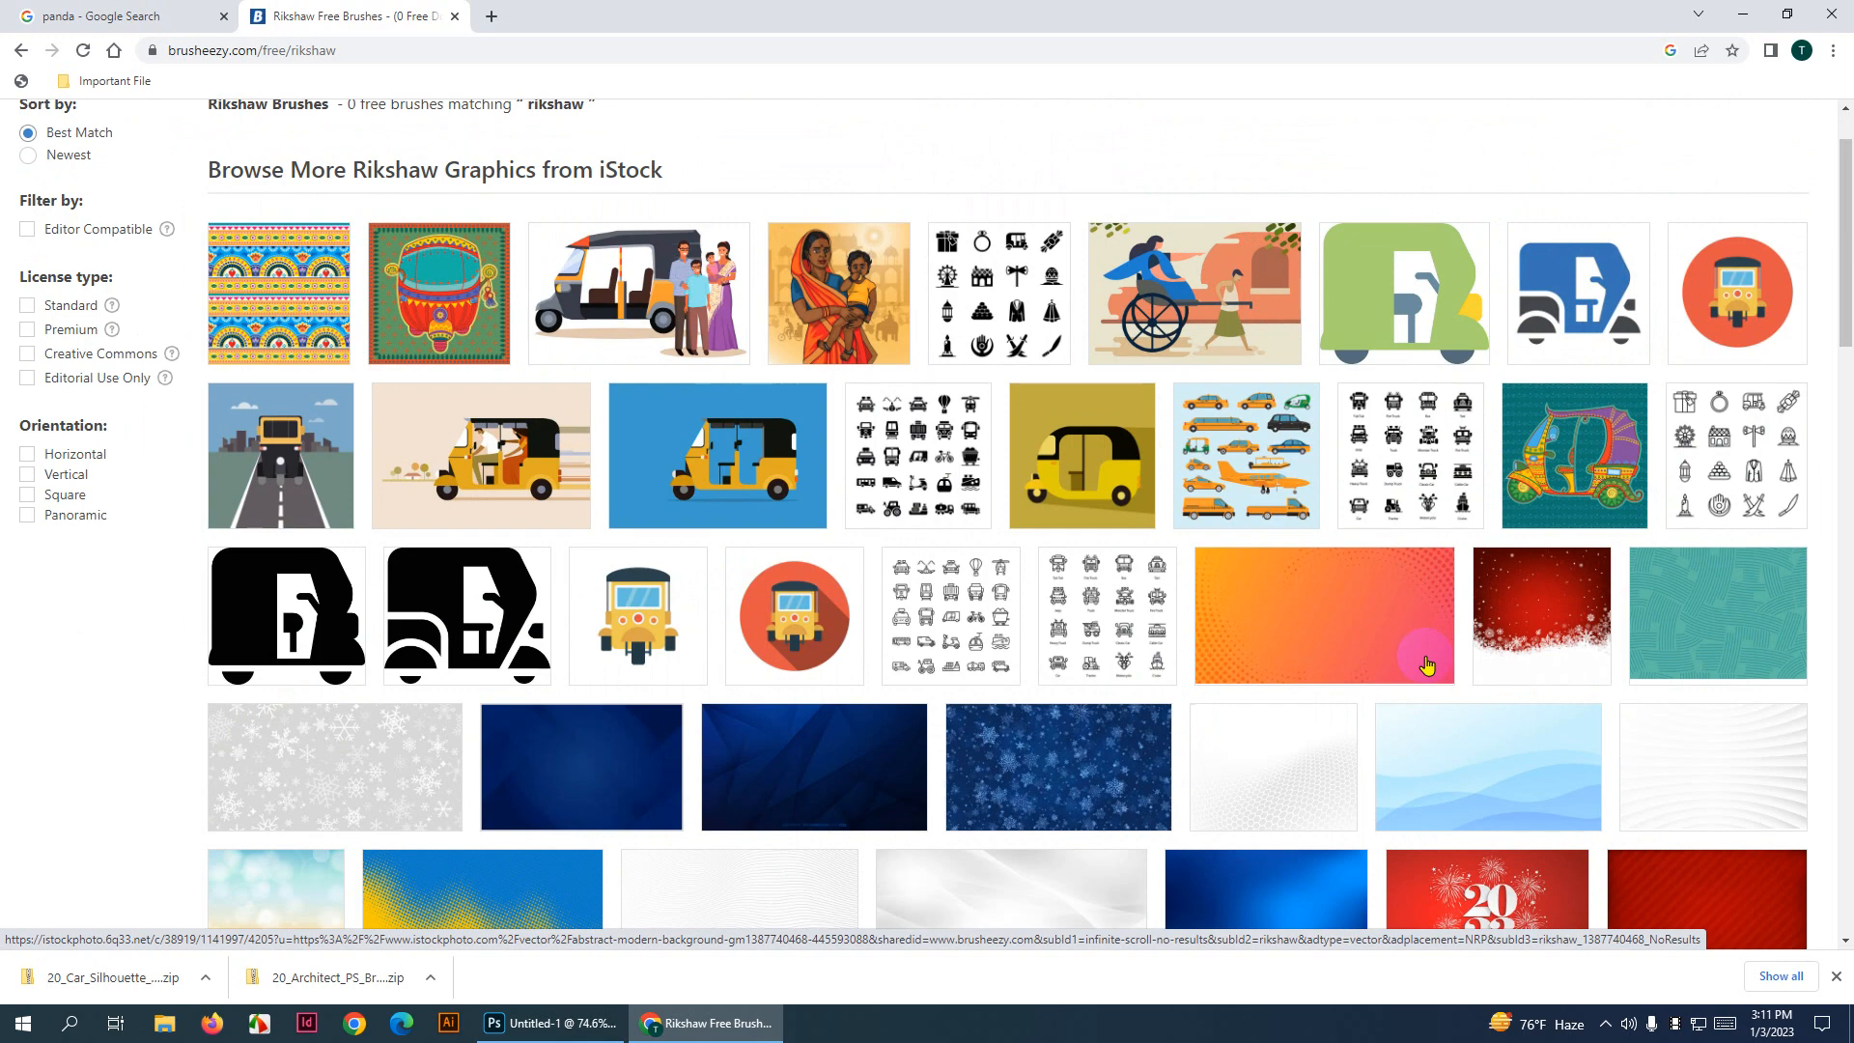
pyautogui.scroll(1, 1062, 715)
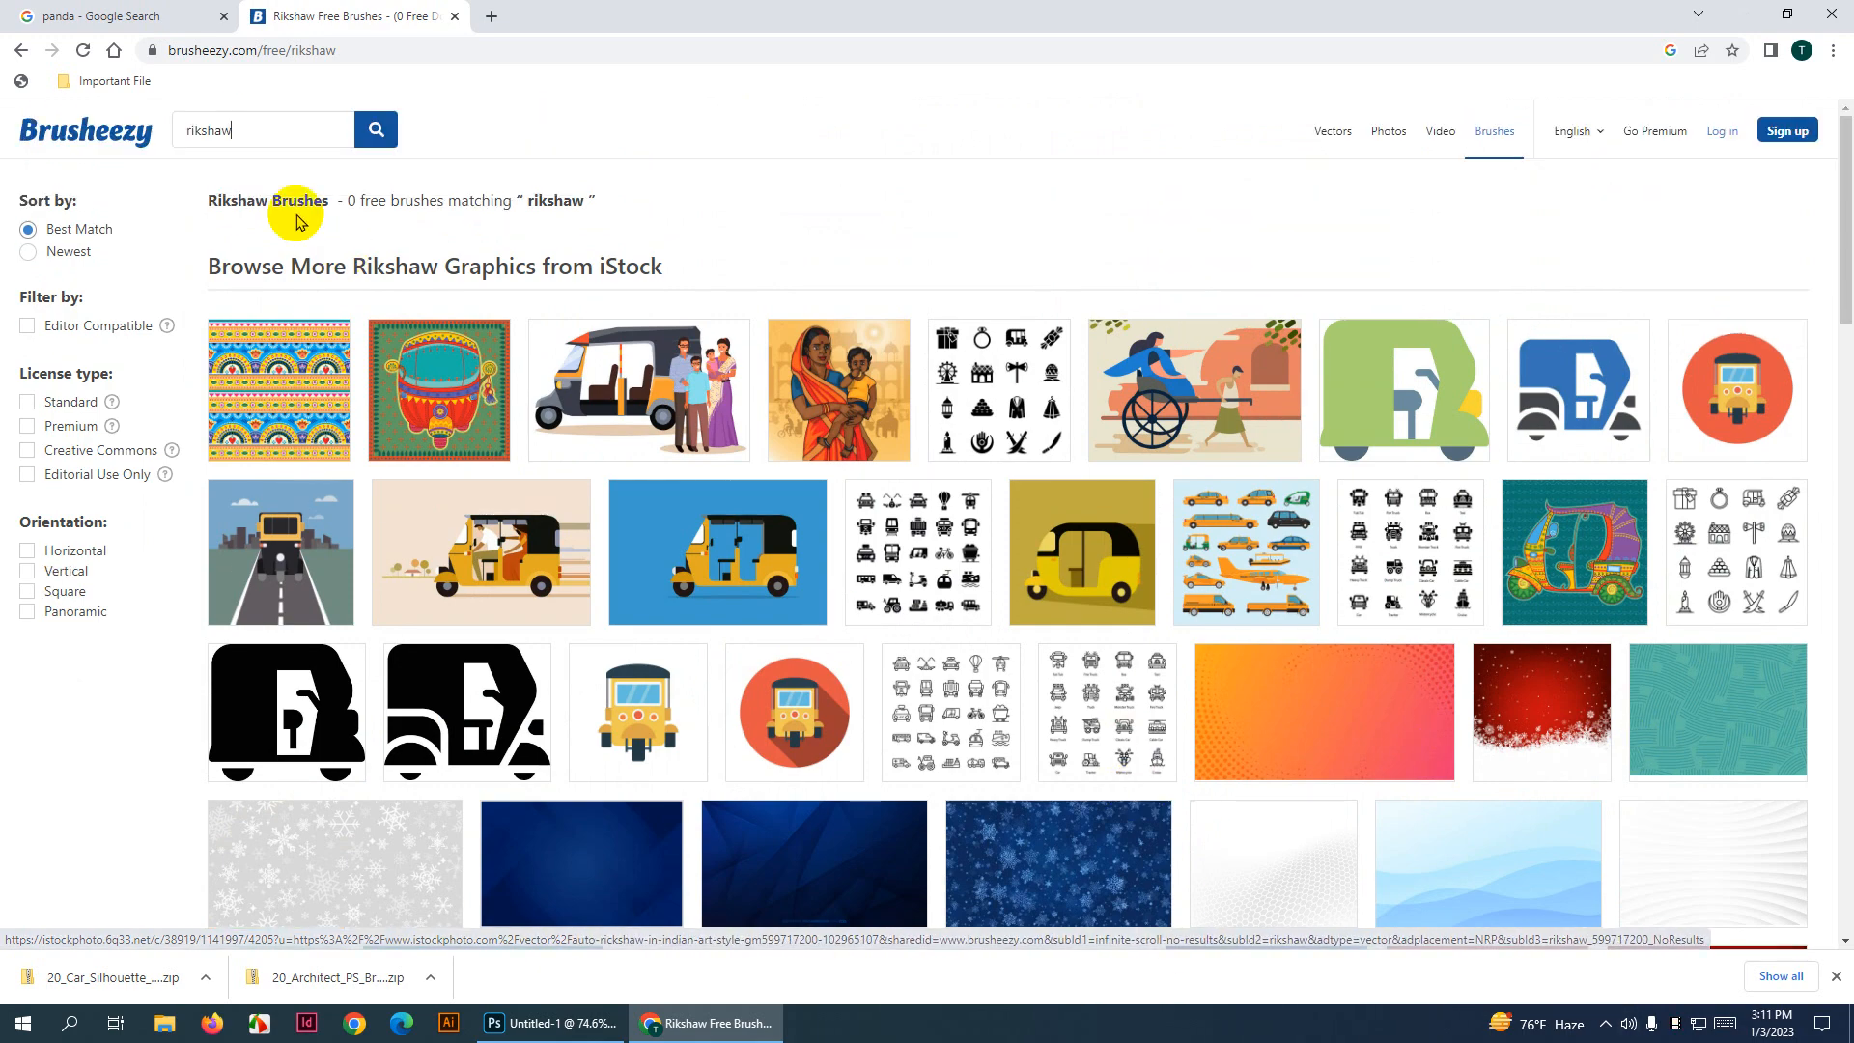
# Go back to the car search results and look through the available car brush sets
pyautogui.click(21, 52)
pyautogui.click(21, 52)
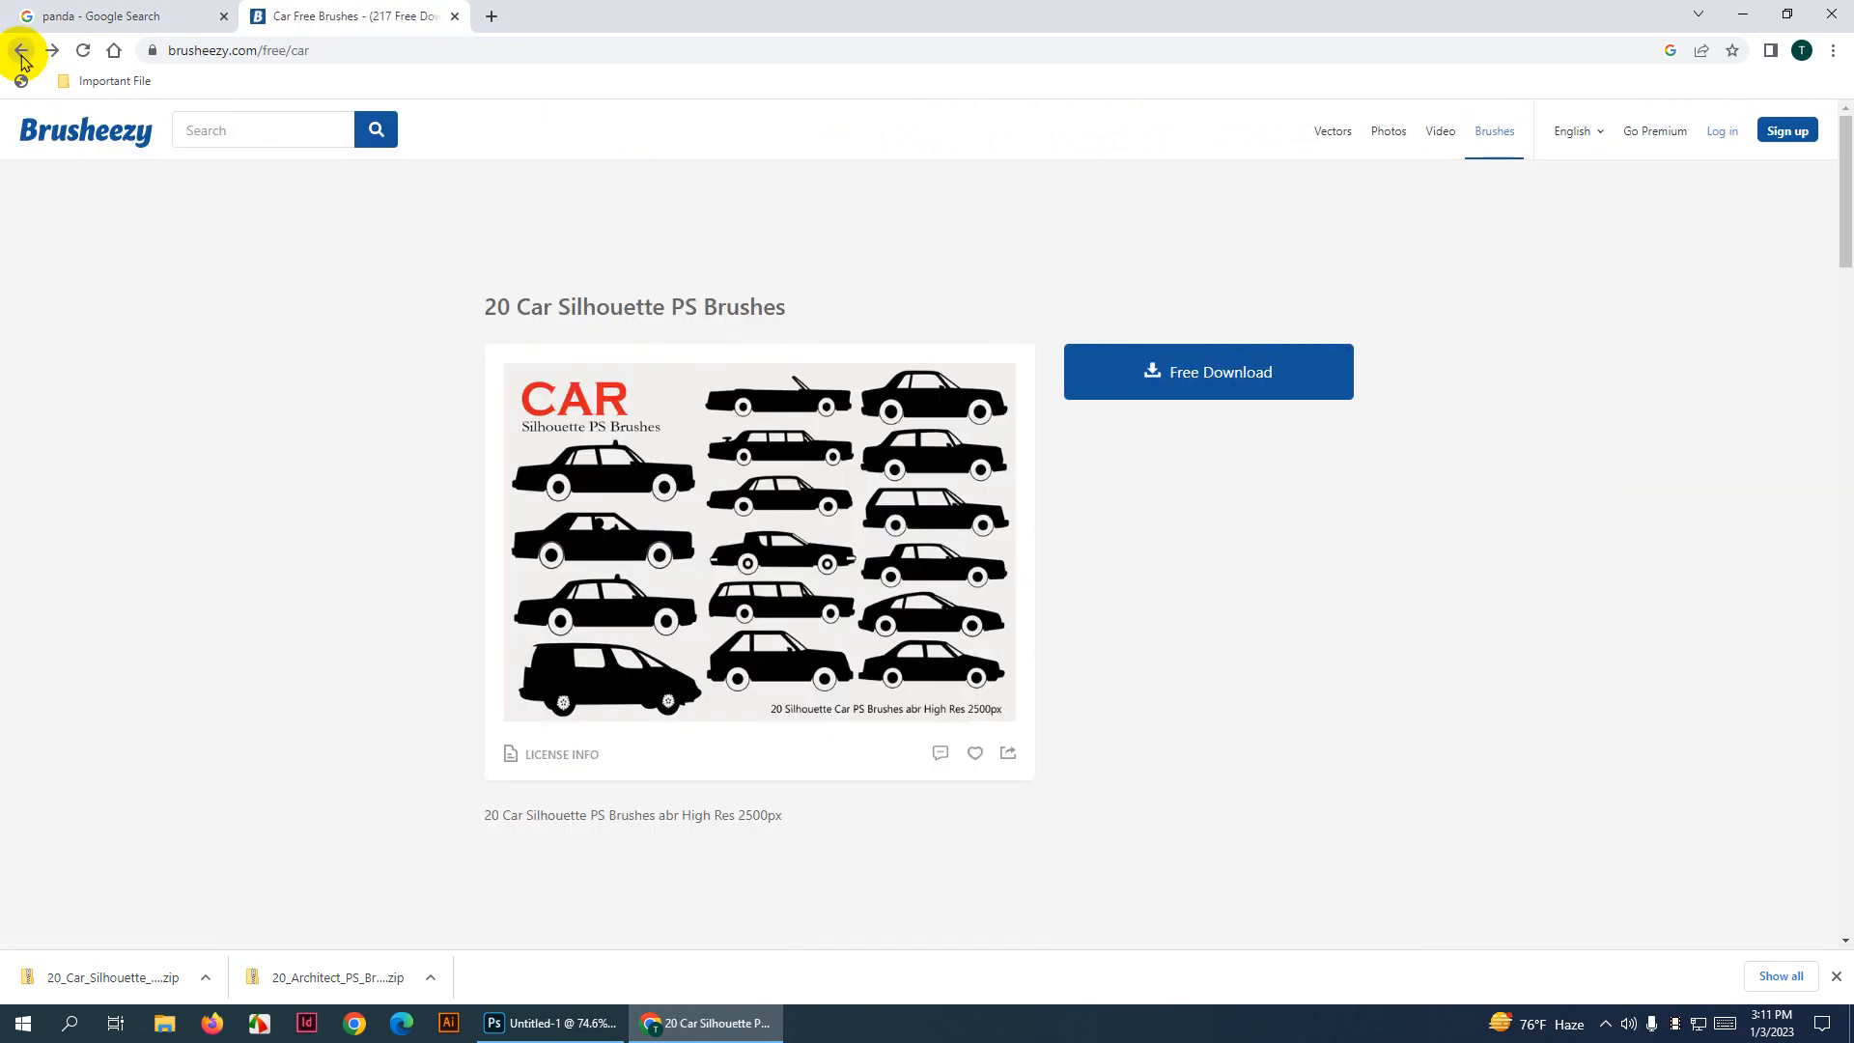
pyautogui.scroll(-3, 1188, 550)
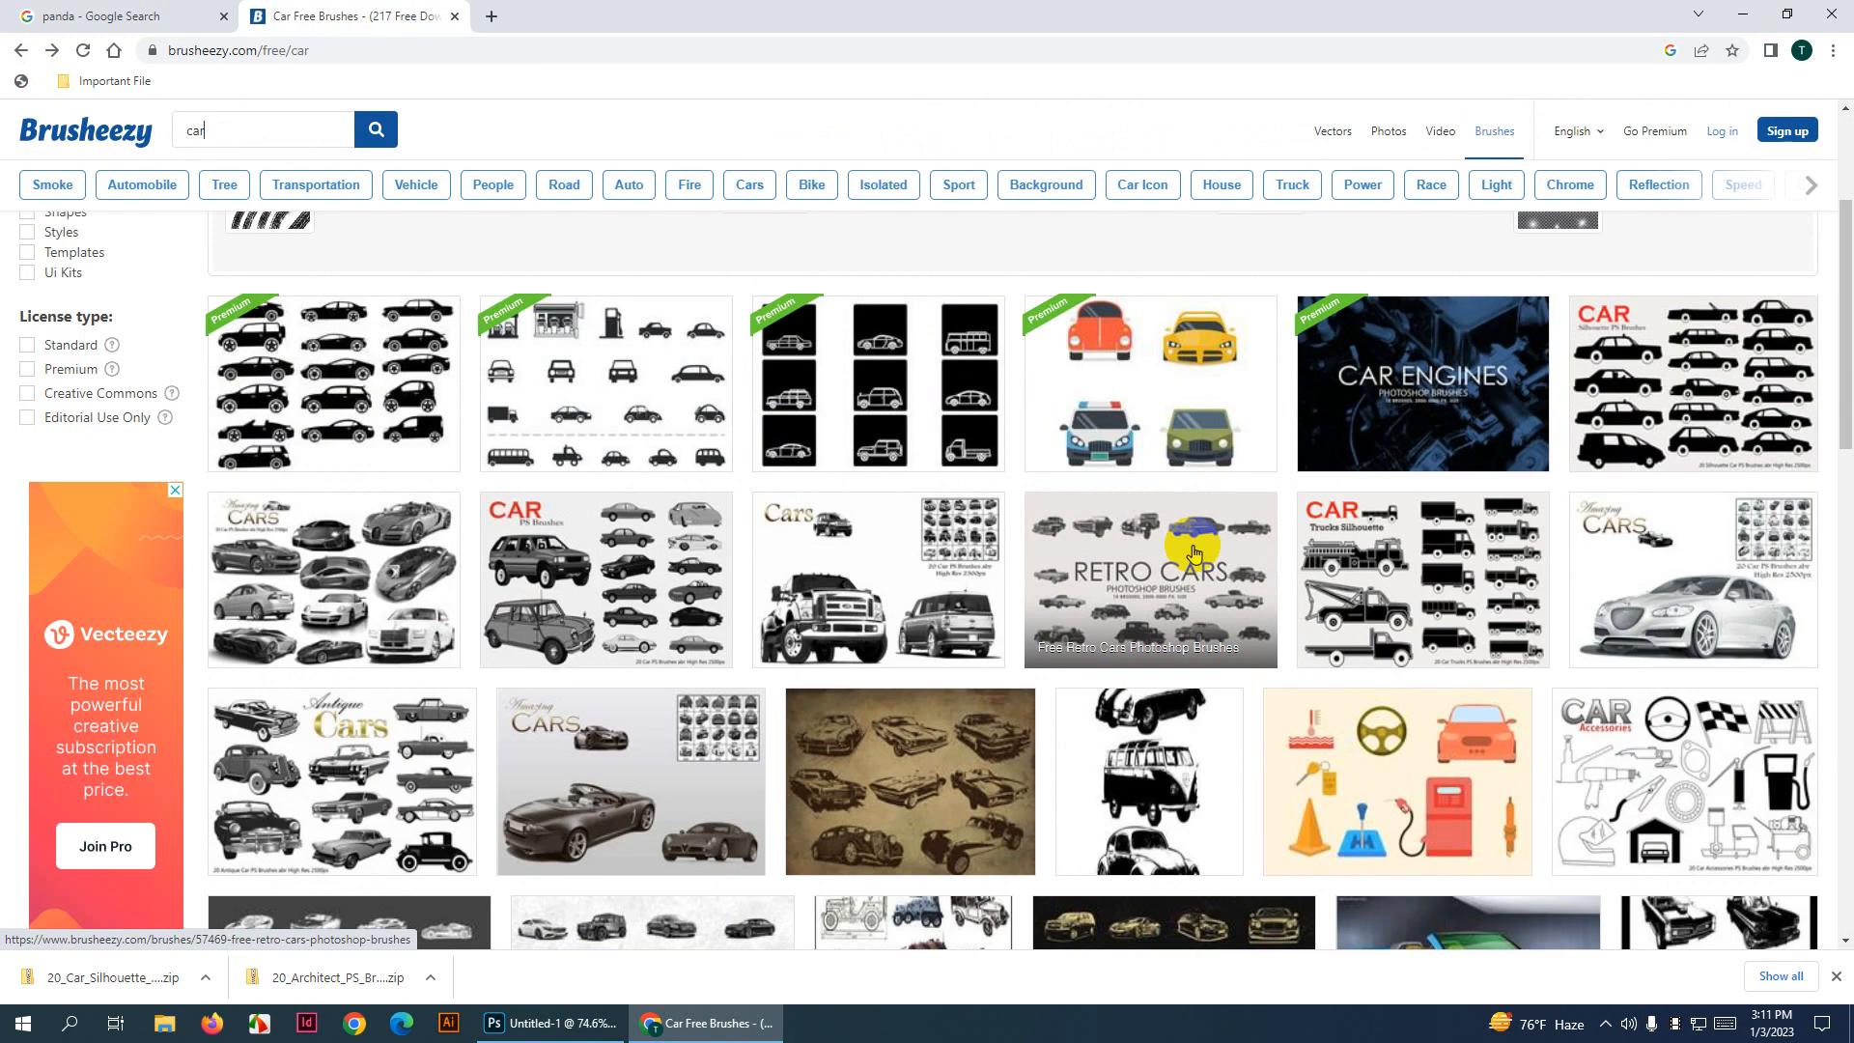
pyautogui.scroll(-4, 1193, 553)
pyautogui.scroll(7, 298, 339)
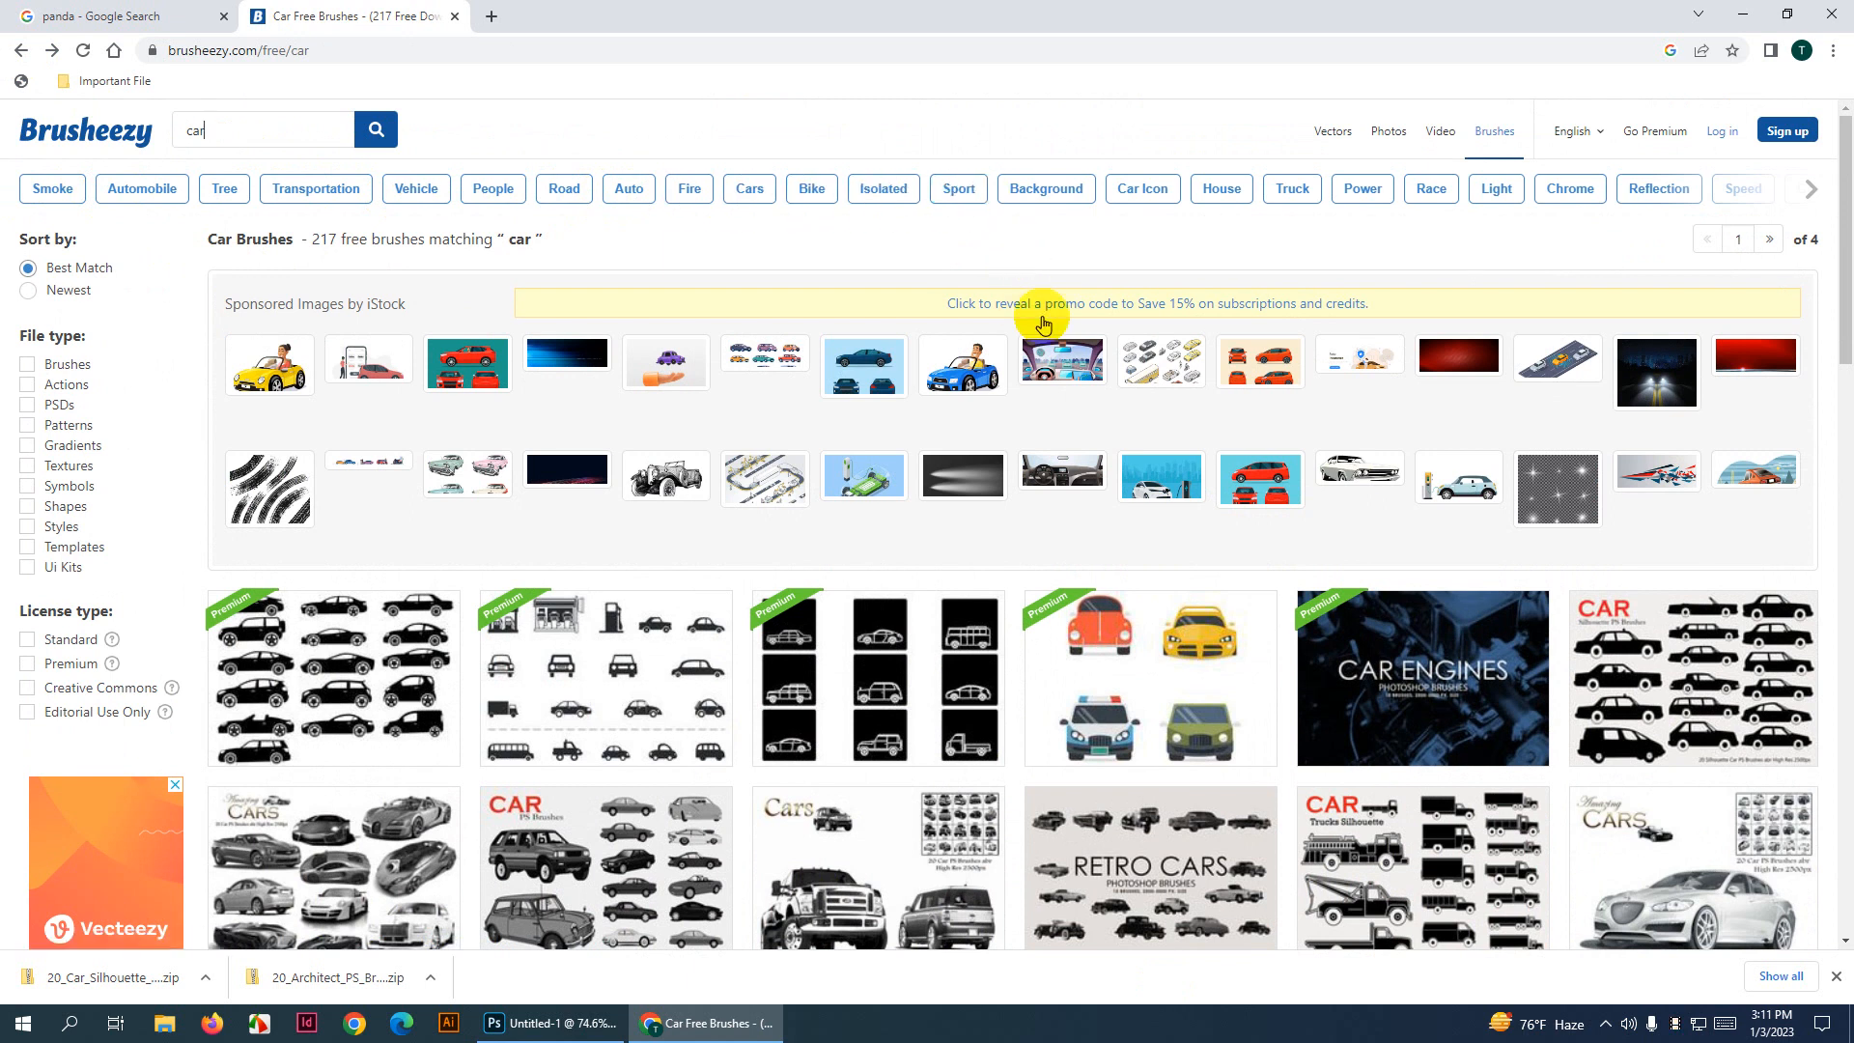
# Search Brusheezy for cloud brushes and open the non-premium Cloud Brushes set
pyautogui.moveTo(258, 129); pyautogui.dragTo(35, 141)
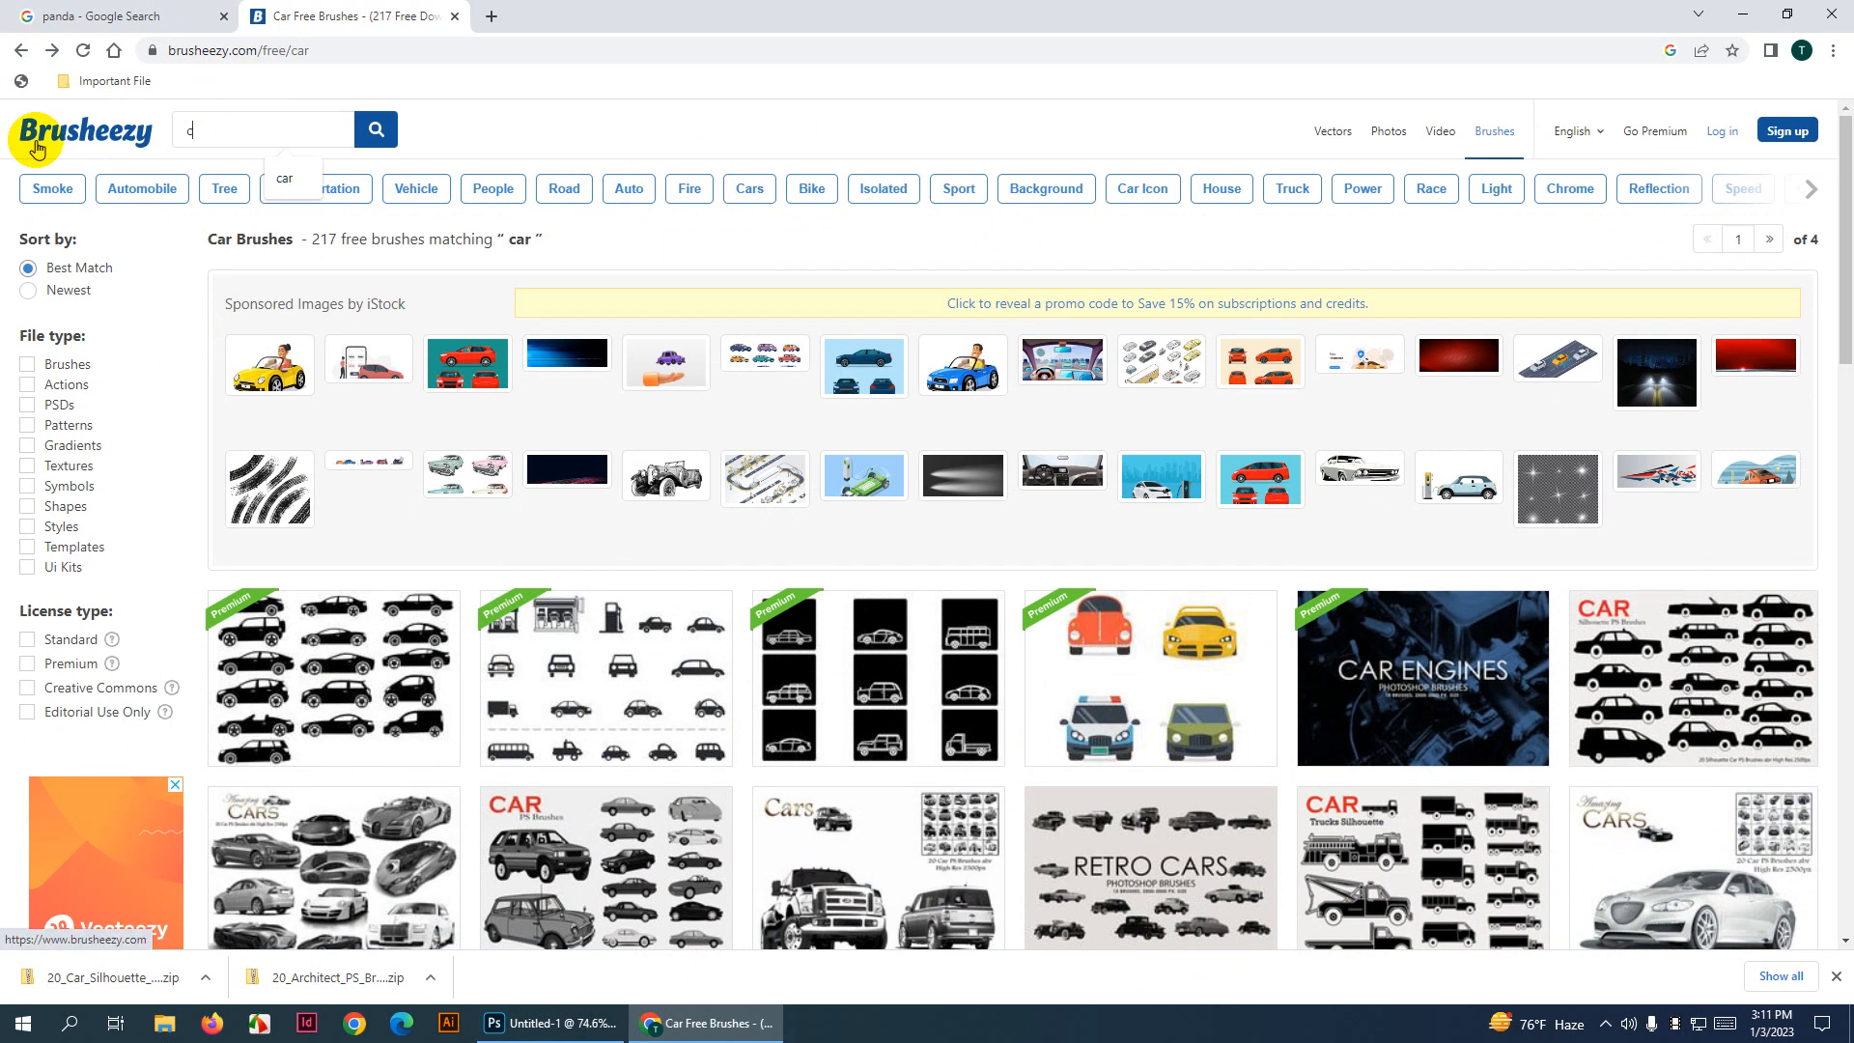
pyautogui.write('cloud')
pyautogui.press('Return')
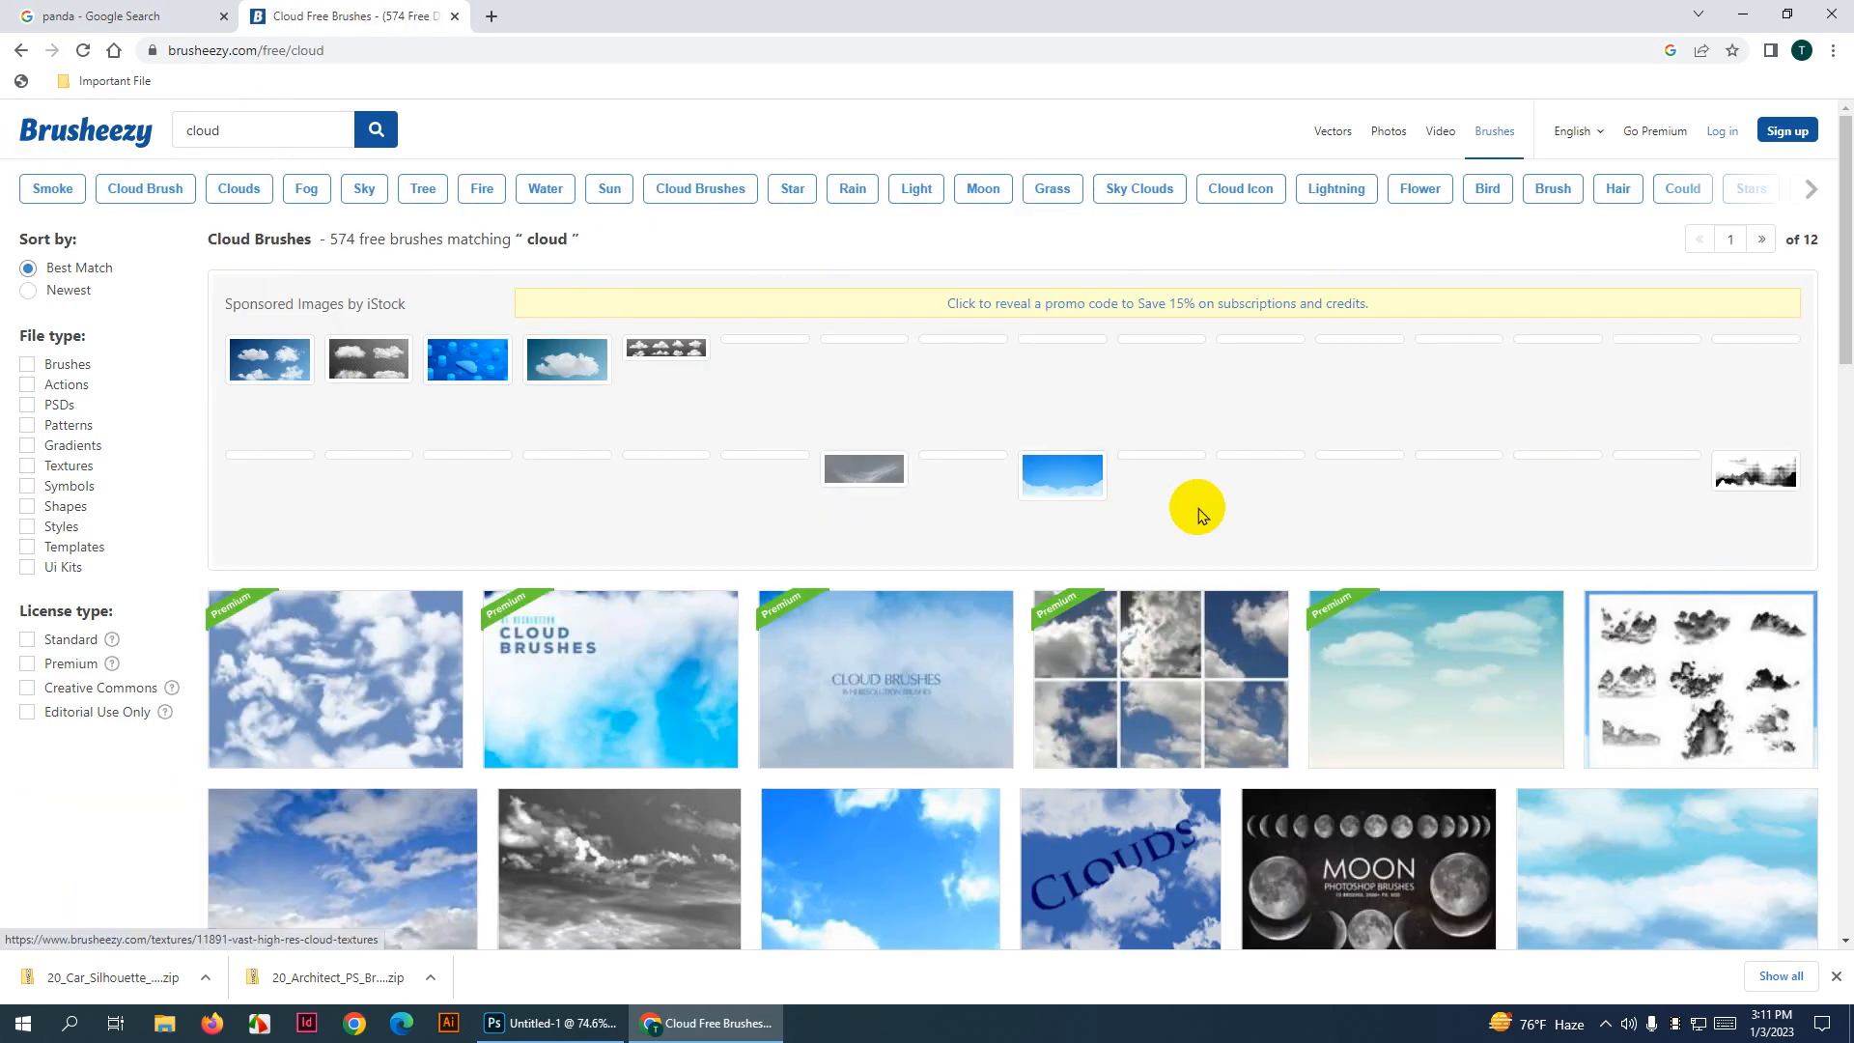
pyautogui.scroll(-3, 1098, 680)
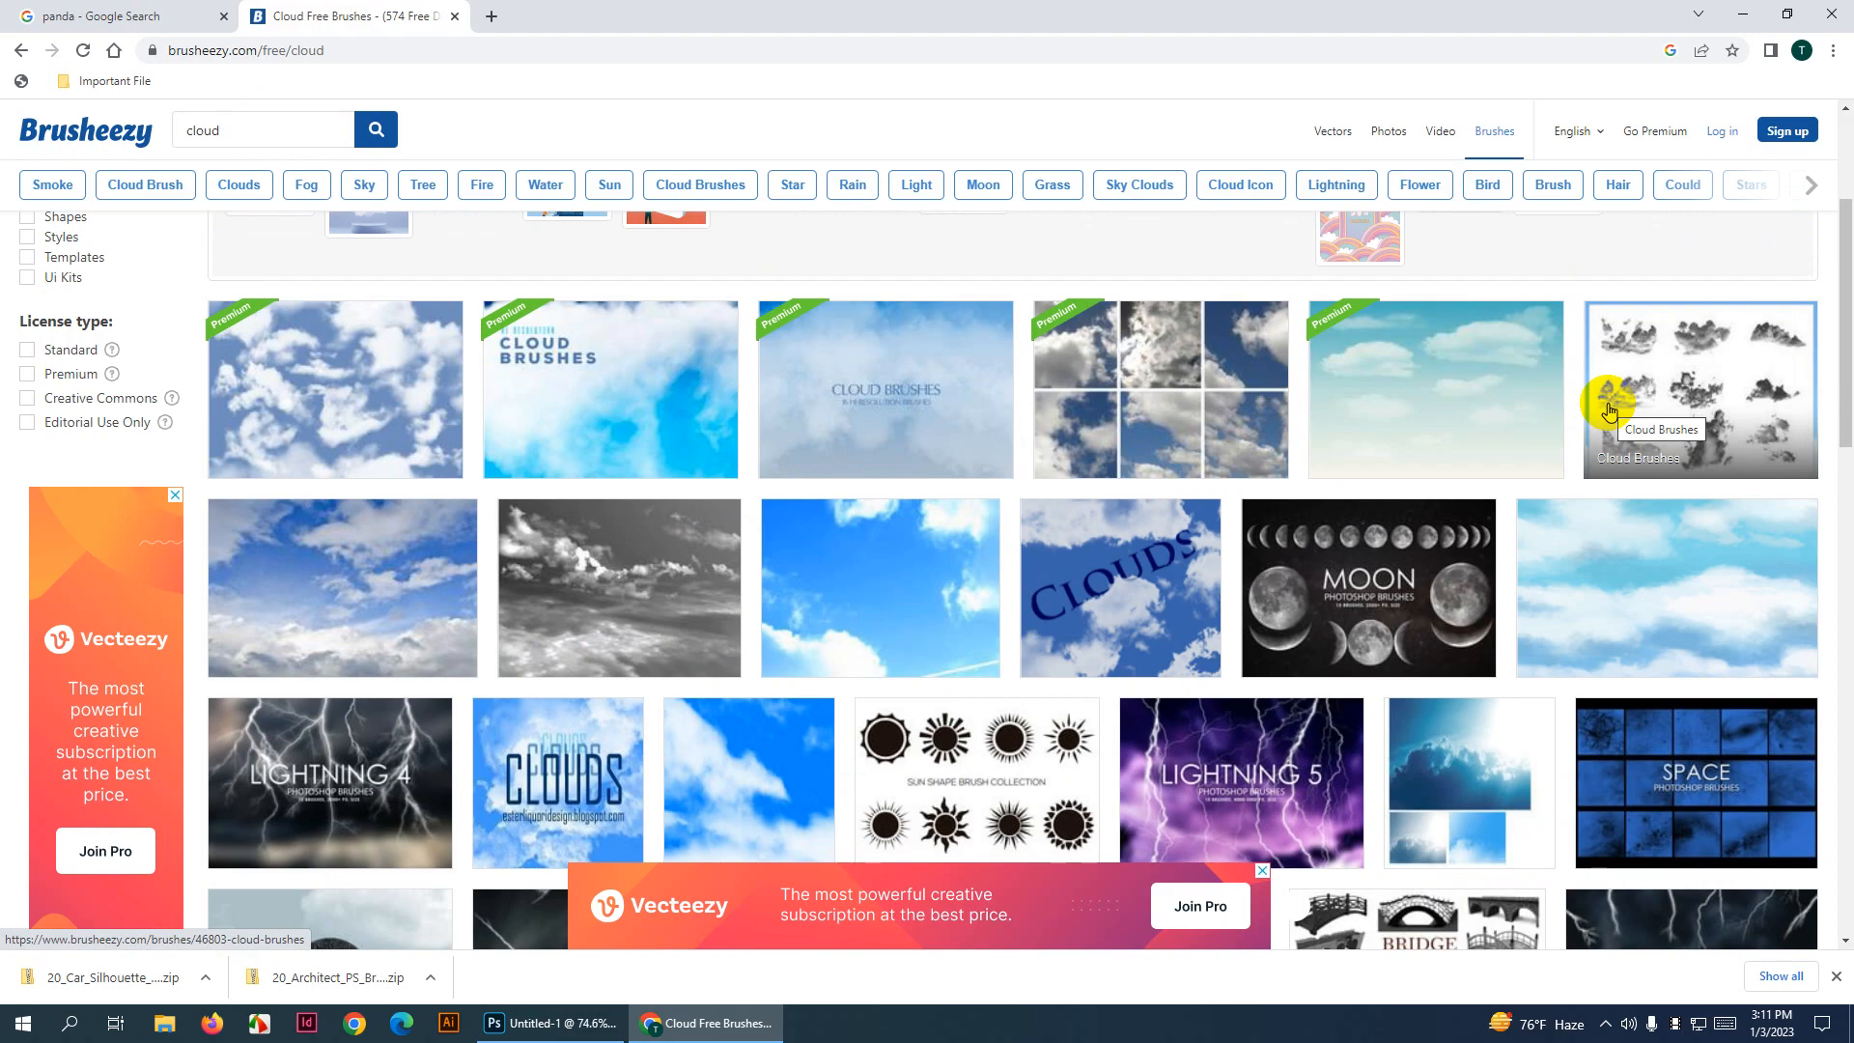
pyautogui.scroll(-3, 1609, 410)
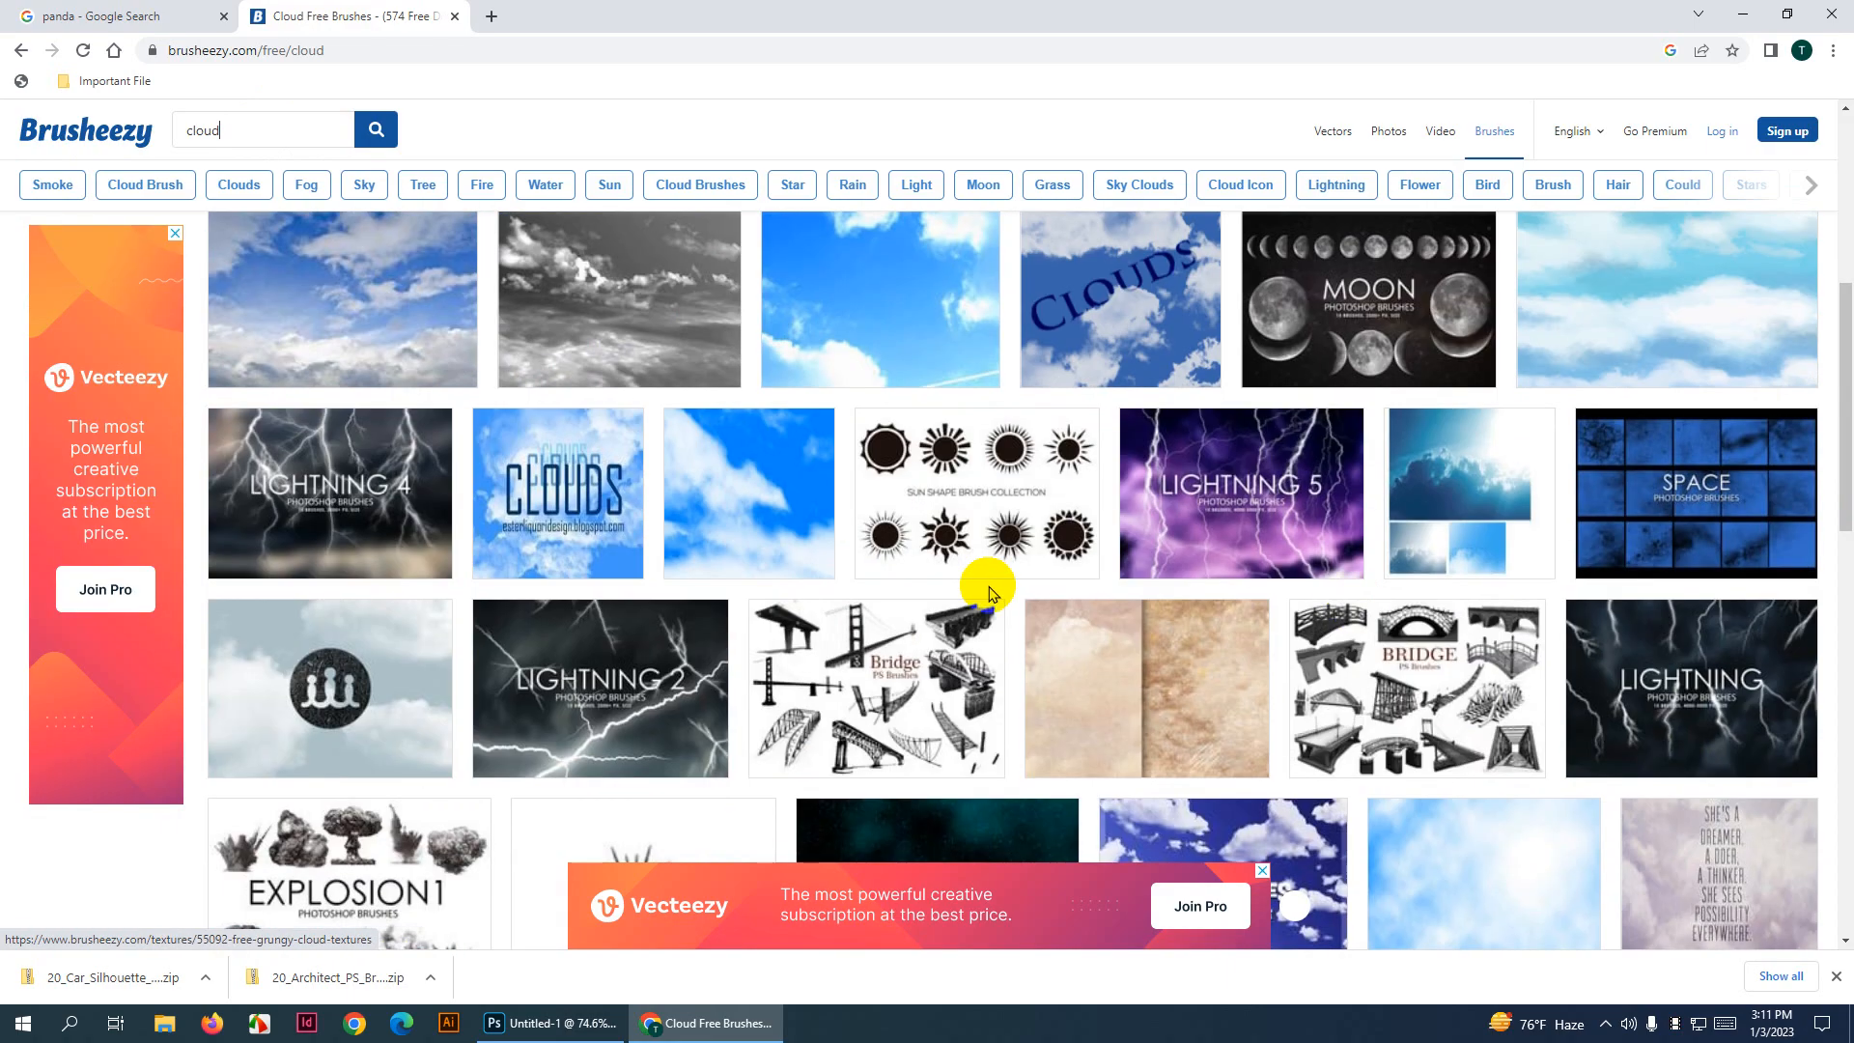
pyautogui.scroll(5, 985, 584)
pyautogui.click(1708, 598)
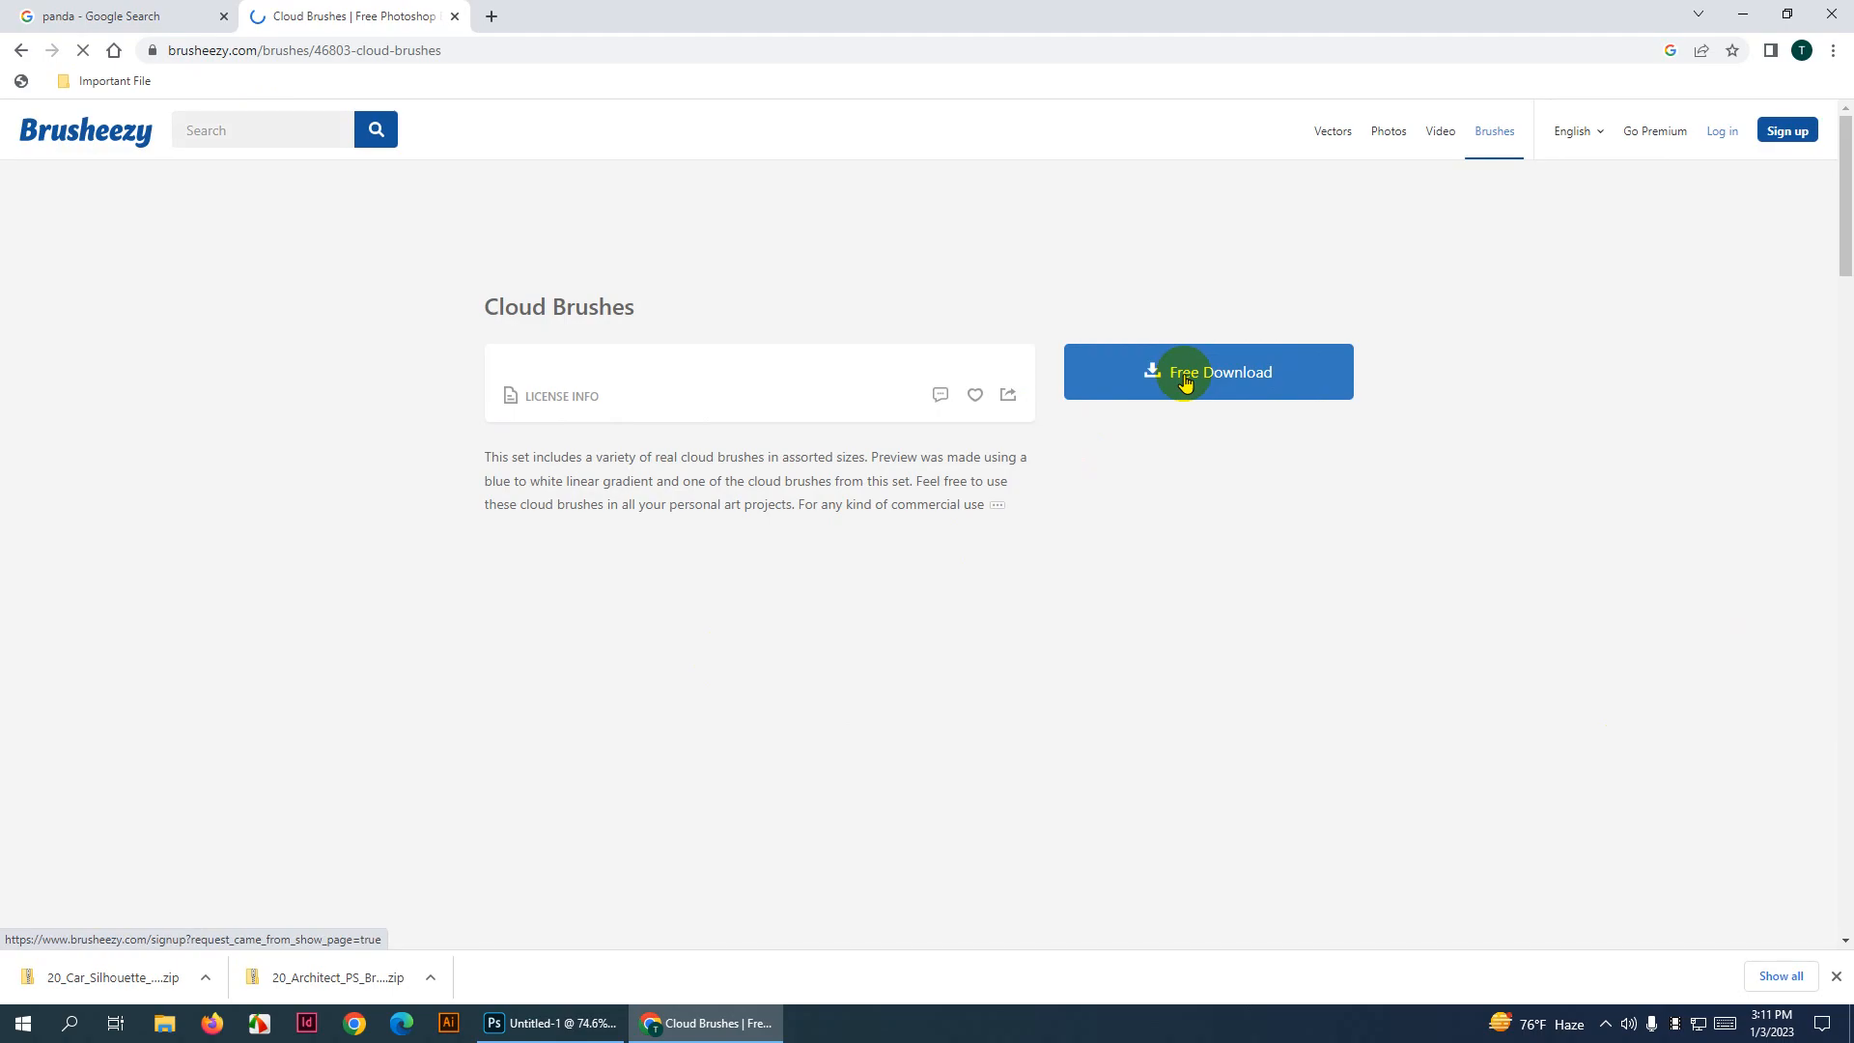
# Download the free Cloud Brushes set, saving Cloud_Brushes.zip in the GB 1789 folder
pyautogui.click(1184, 381)
pyautogui.click(1180, 217)
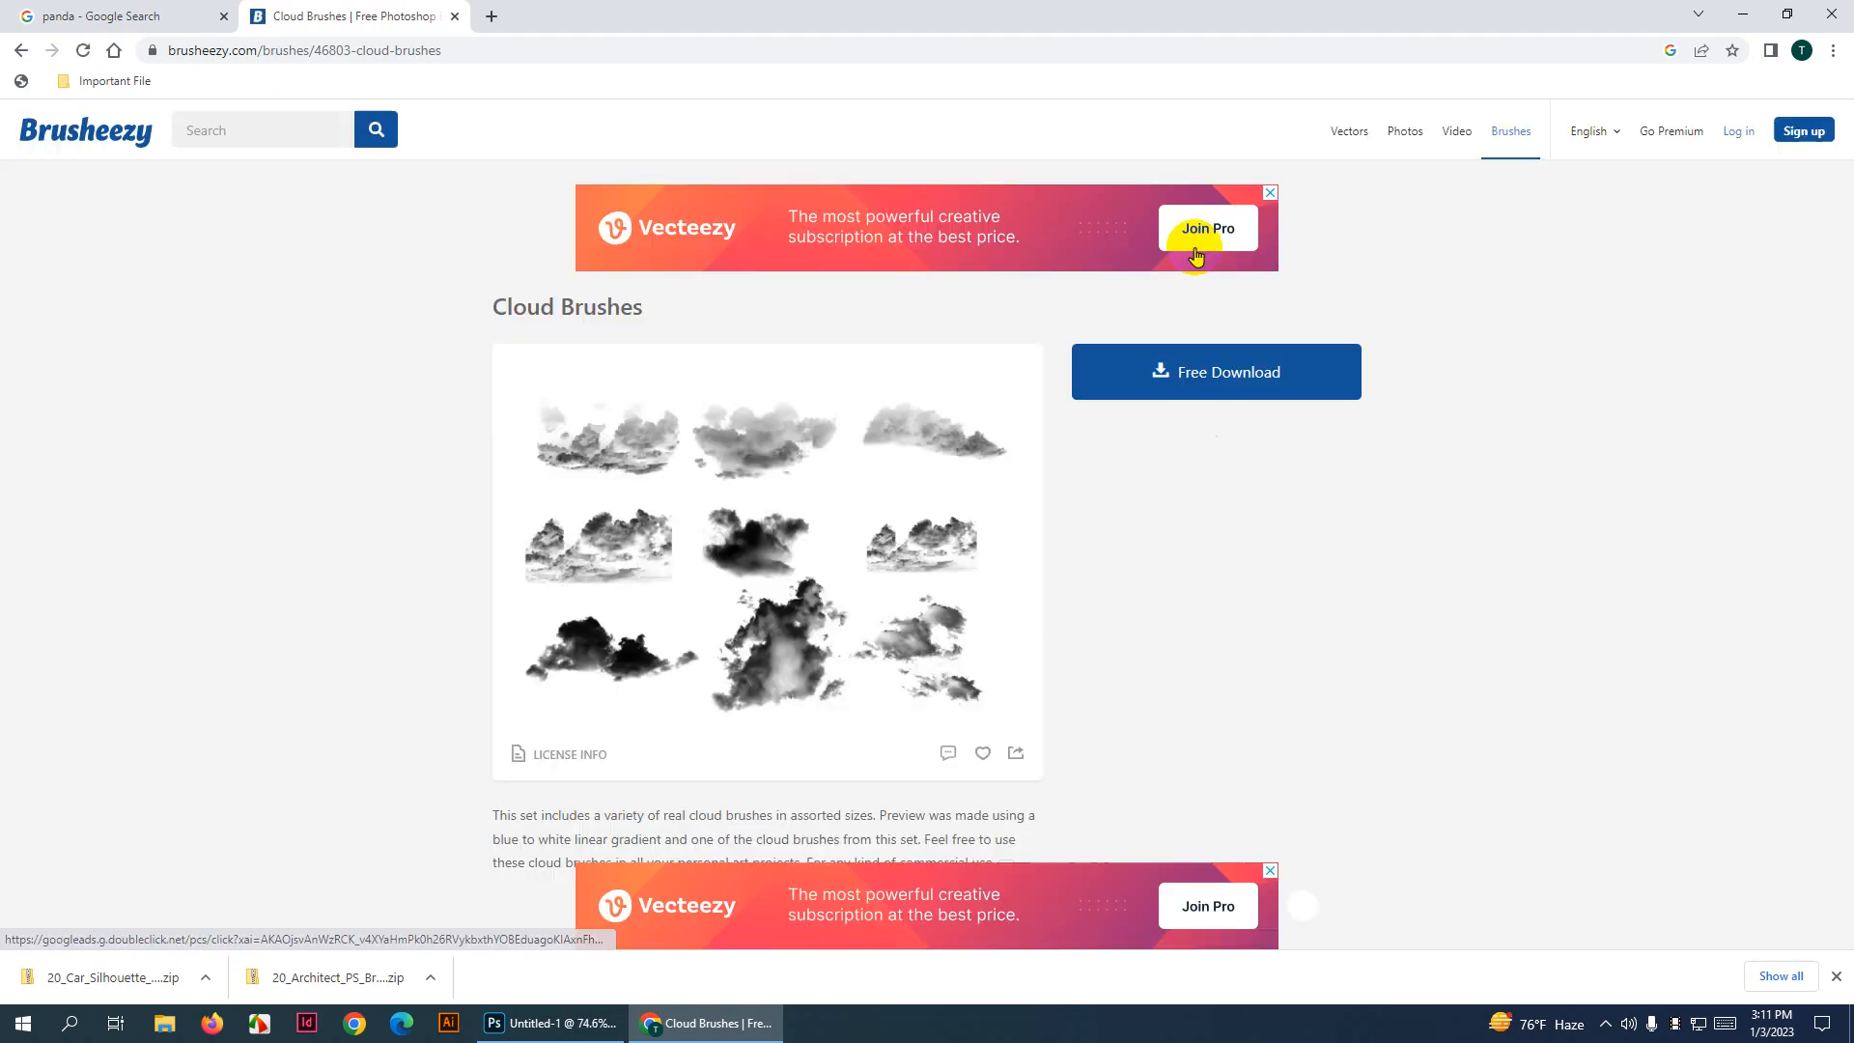
pyautogui.click(1224, 373)
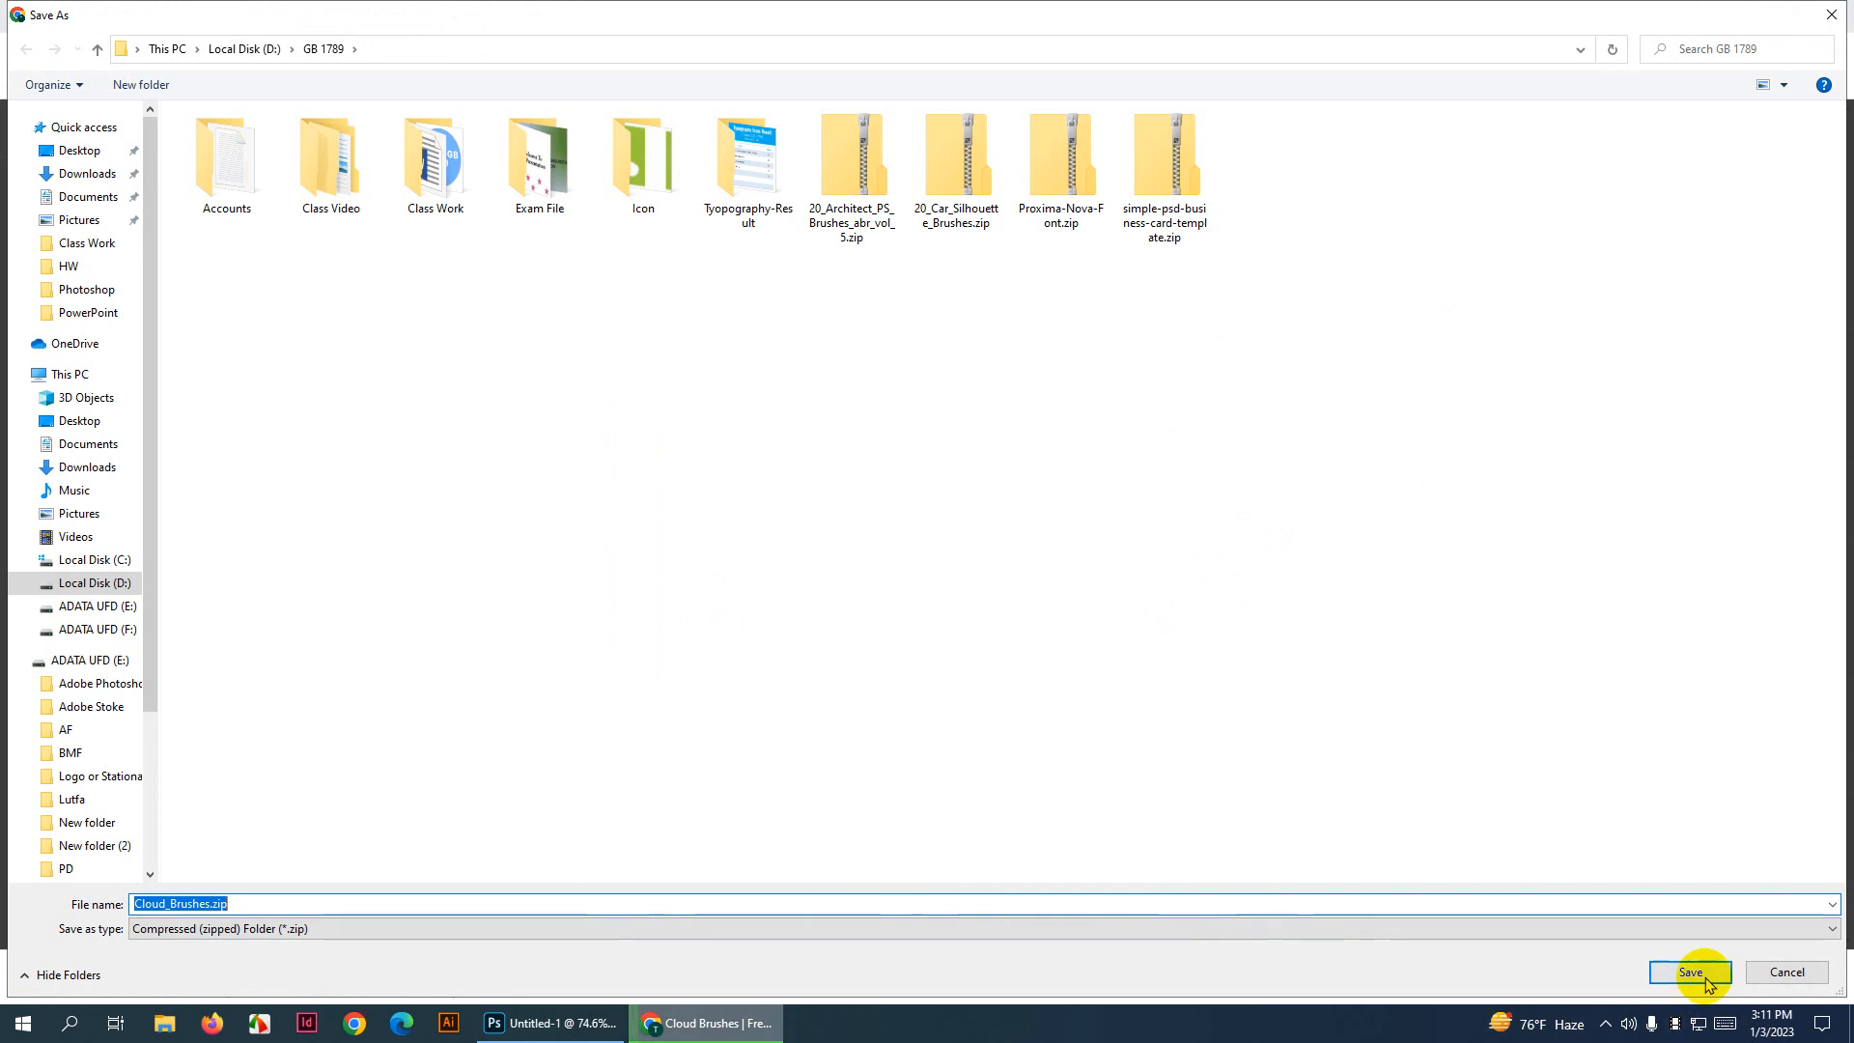
pyautogui.click(1705, 983)
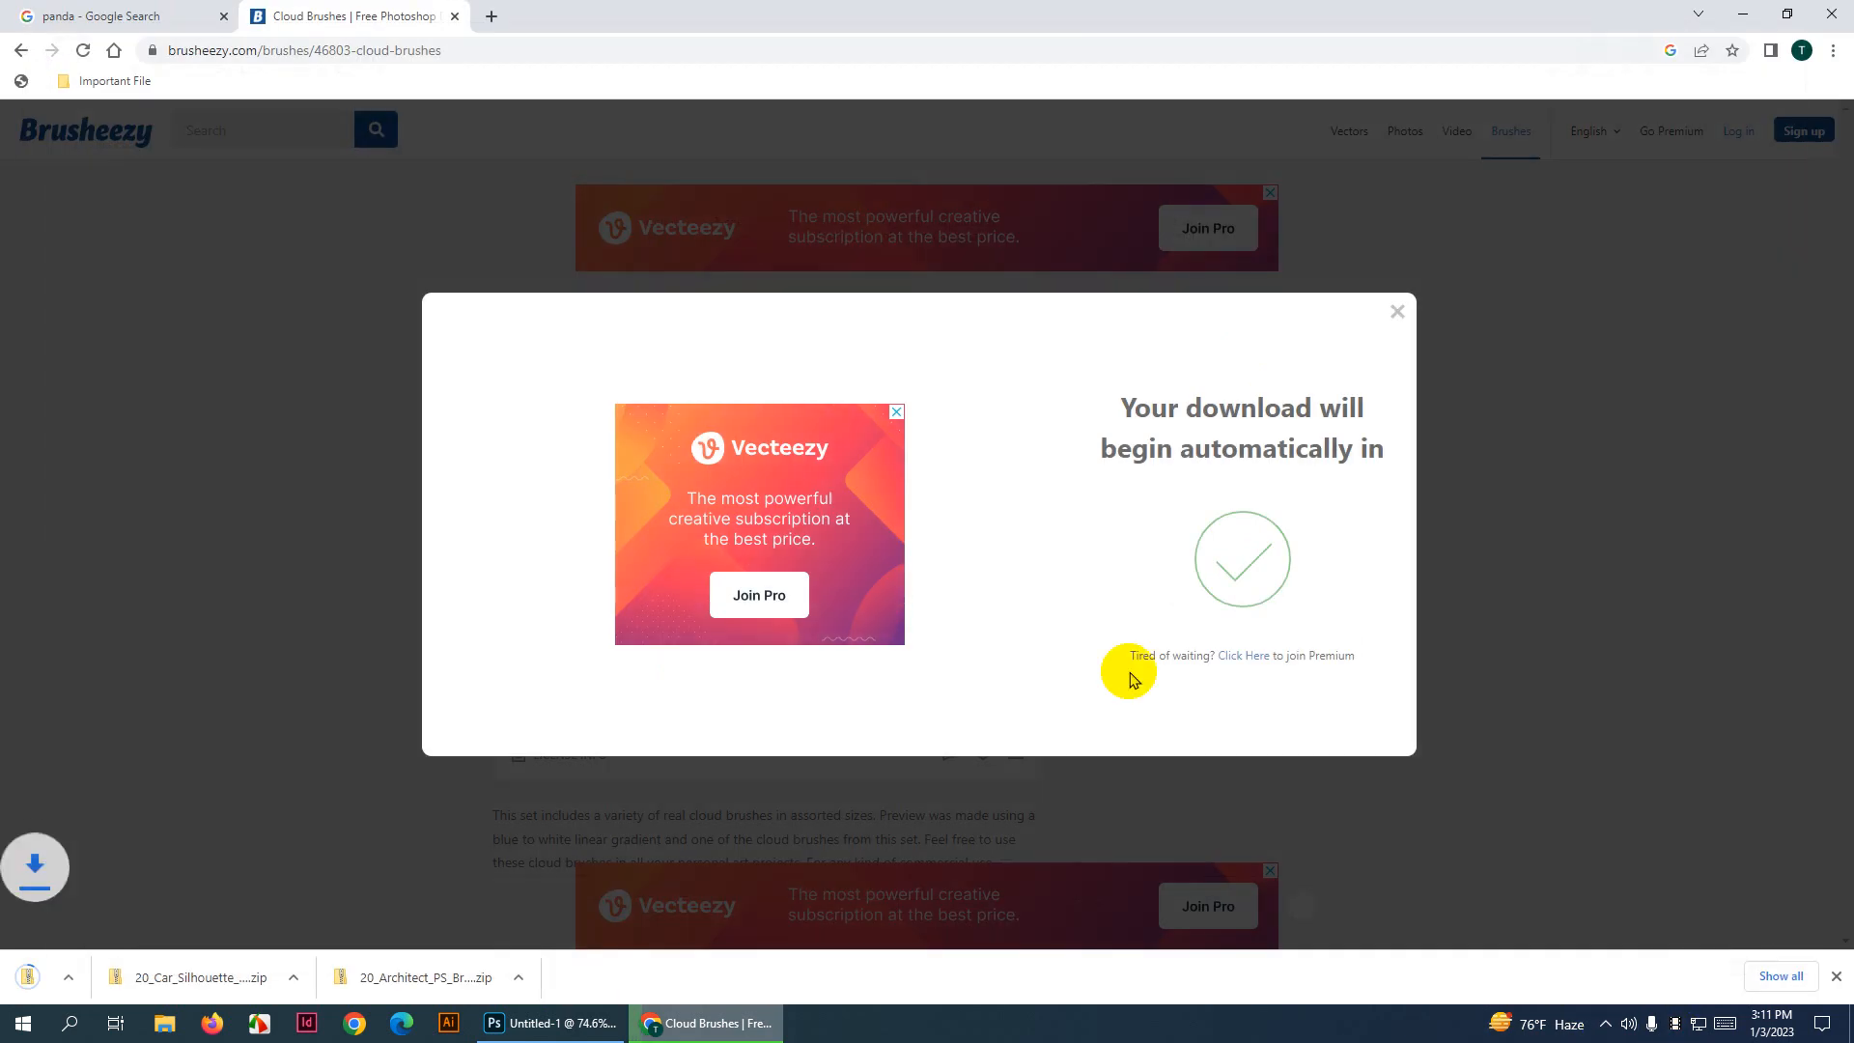
# Switch to File Explorer and open the GB 1789 folder on Local Disk (D:)
pyautogui.click(164, 1024)
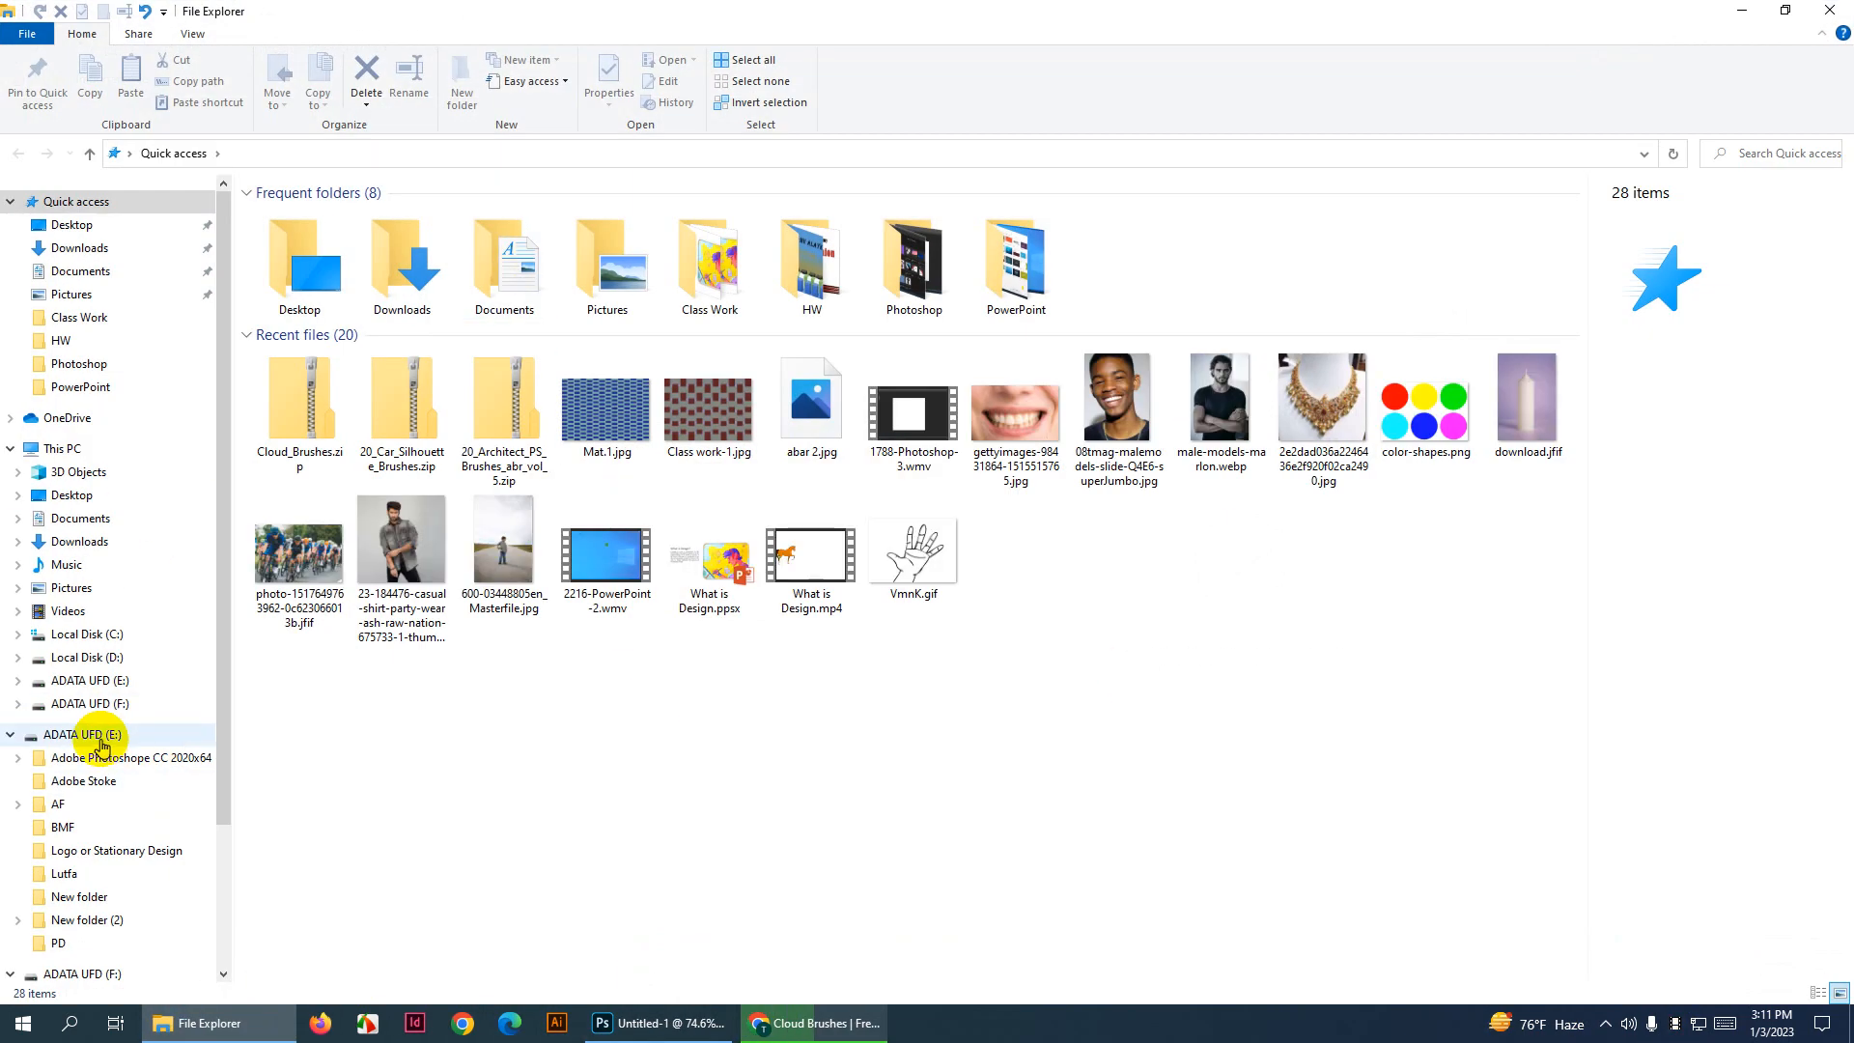
pyautogui.click(87, 658)
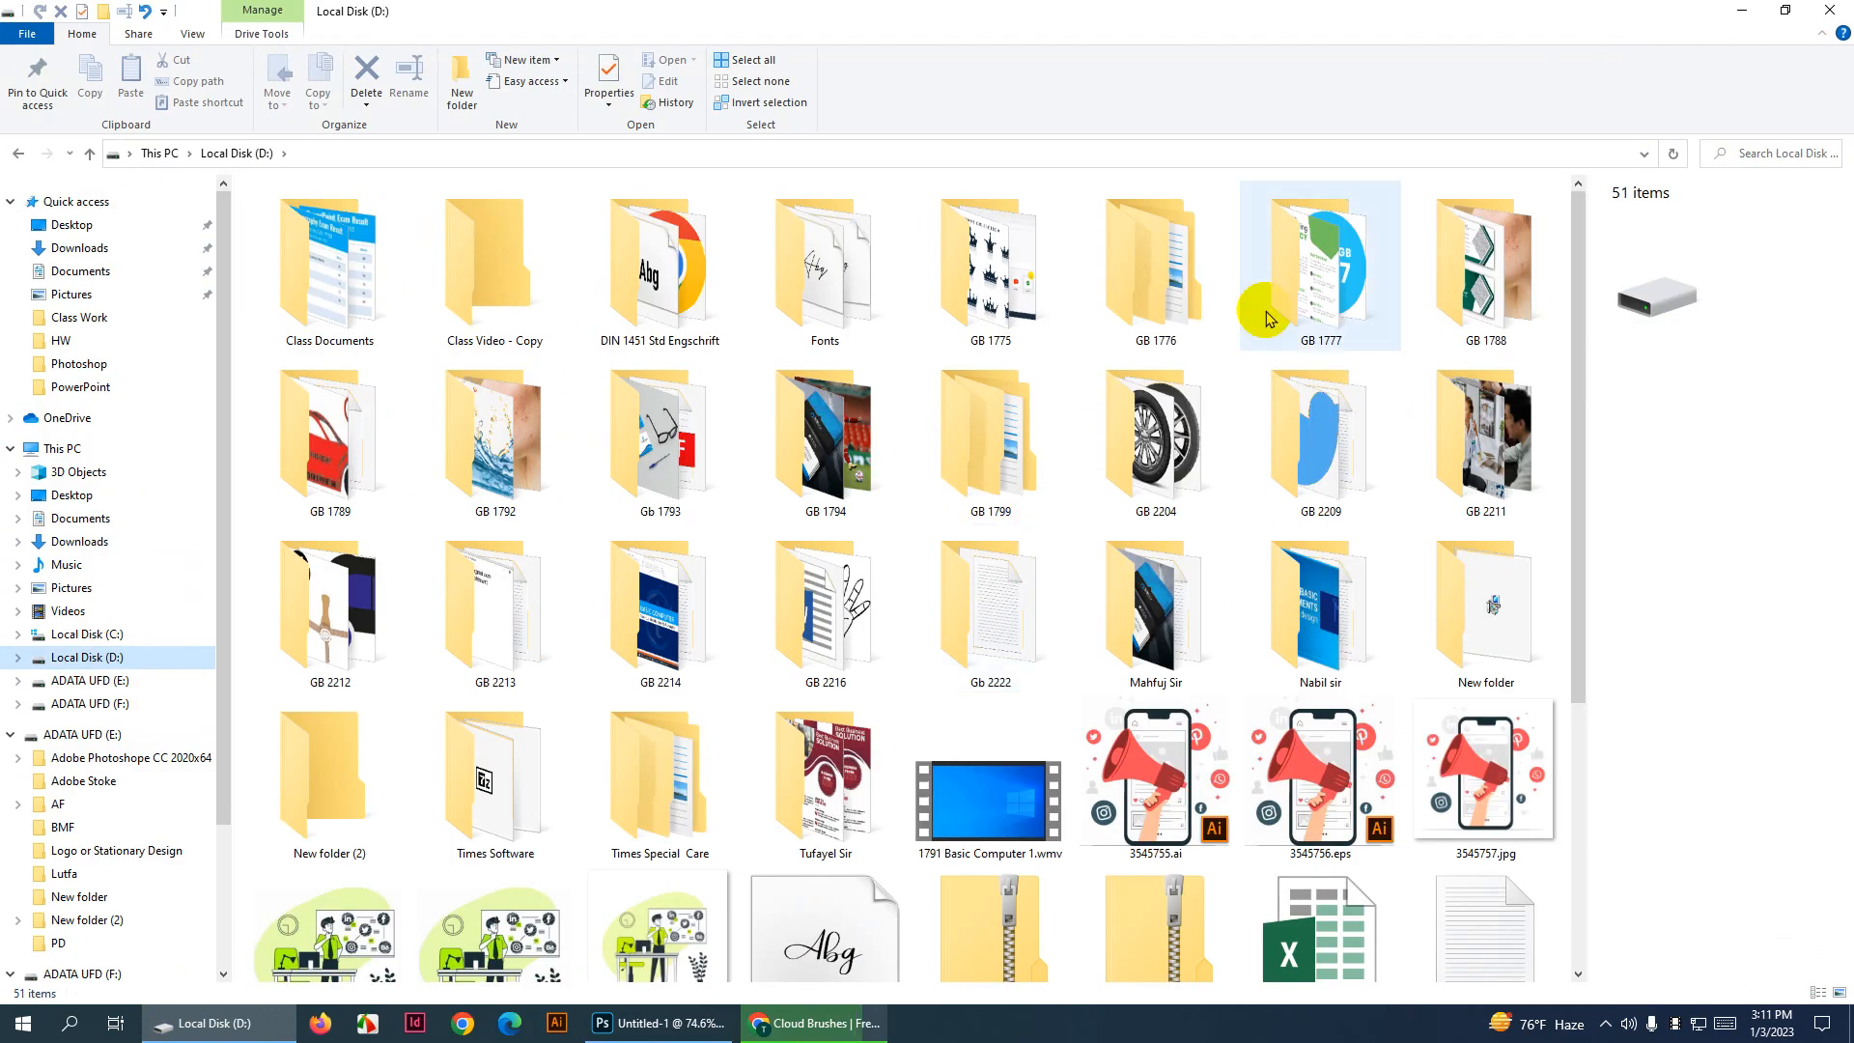
pyautogui.doubleClick(319, 425)
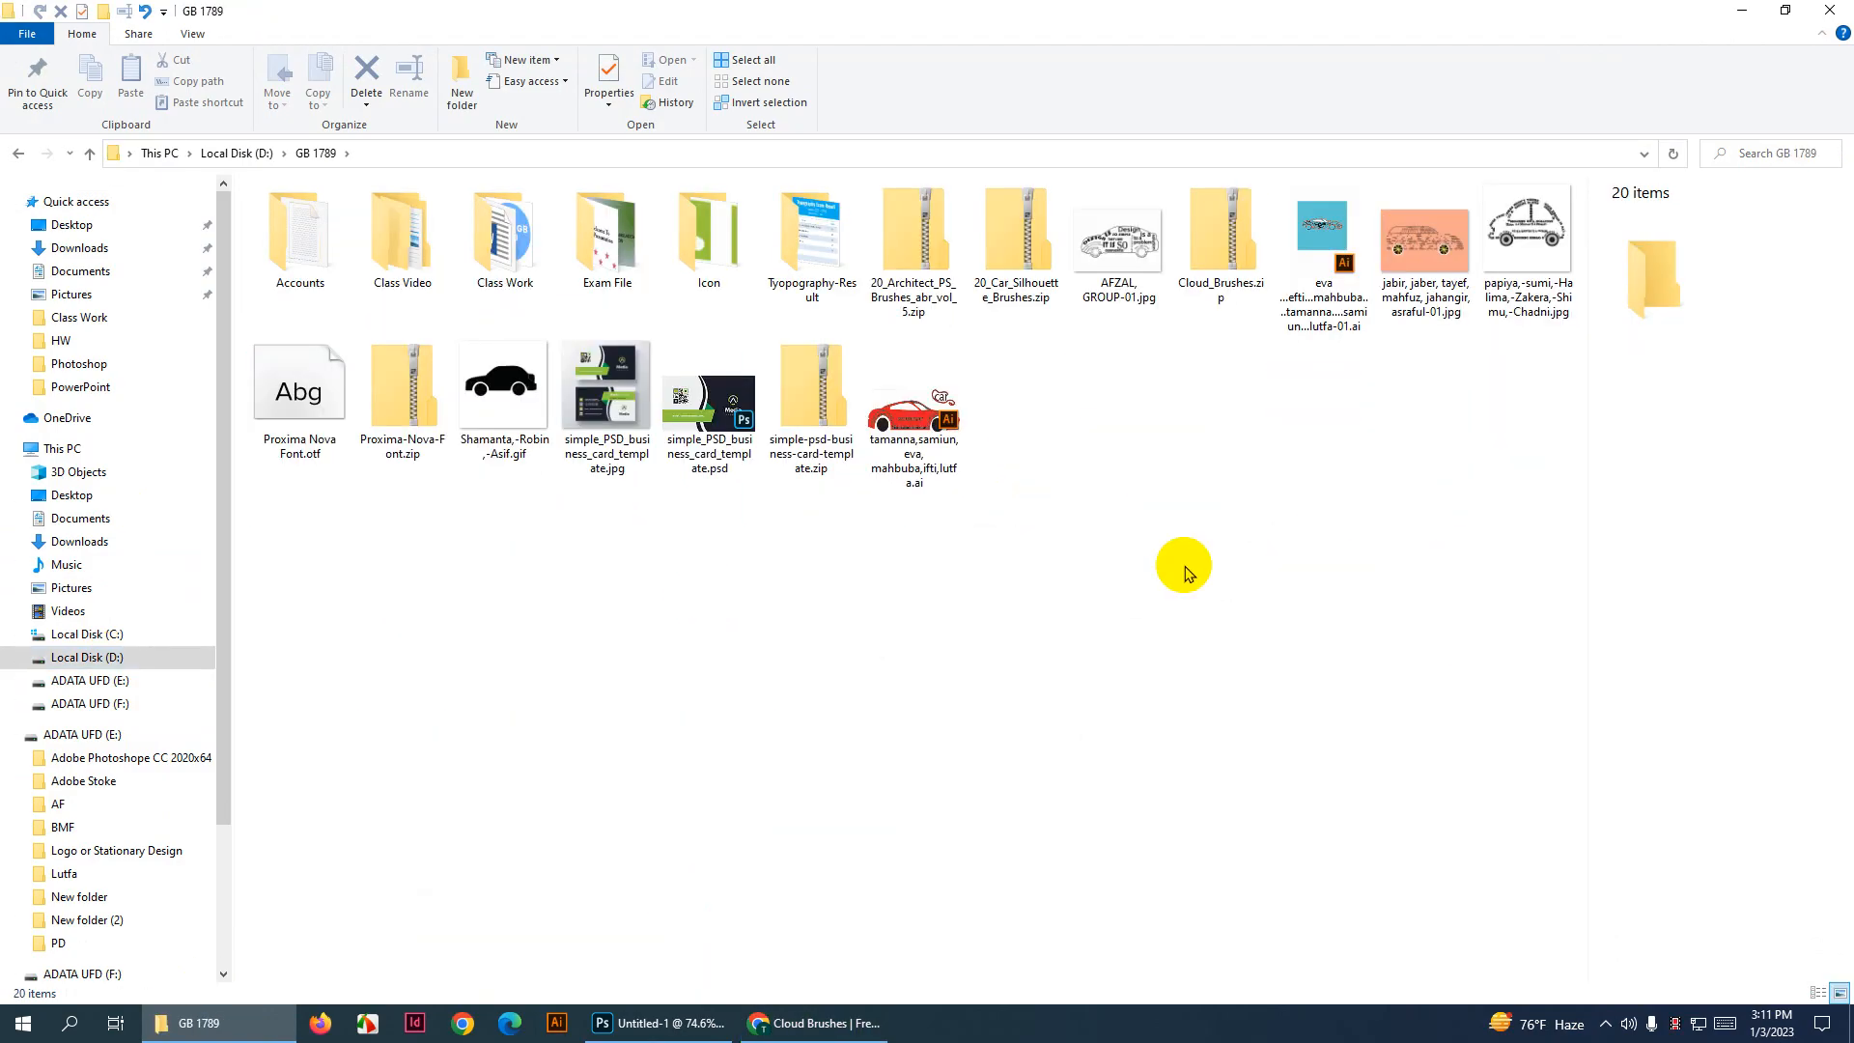
# Create a folder named Brush in GB 1789 and move the architect, car silhouette and cloud brush zip files into it
pyautogui.click(1222, 256)
pyautogui.click(1211, 526)
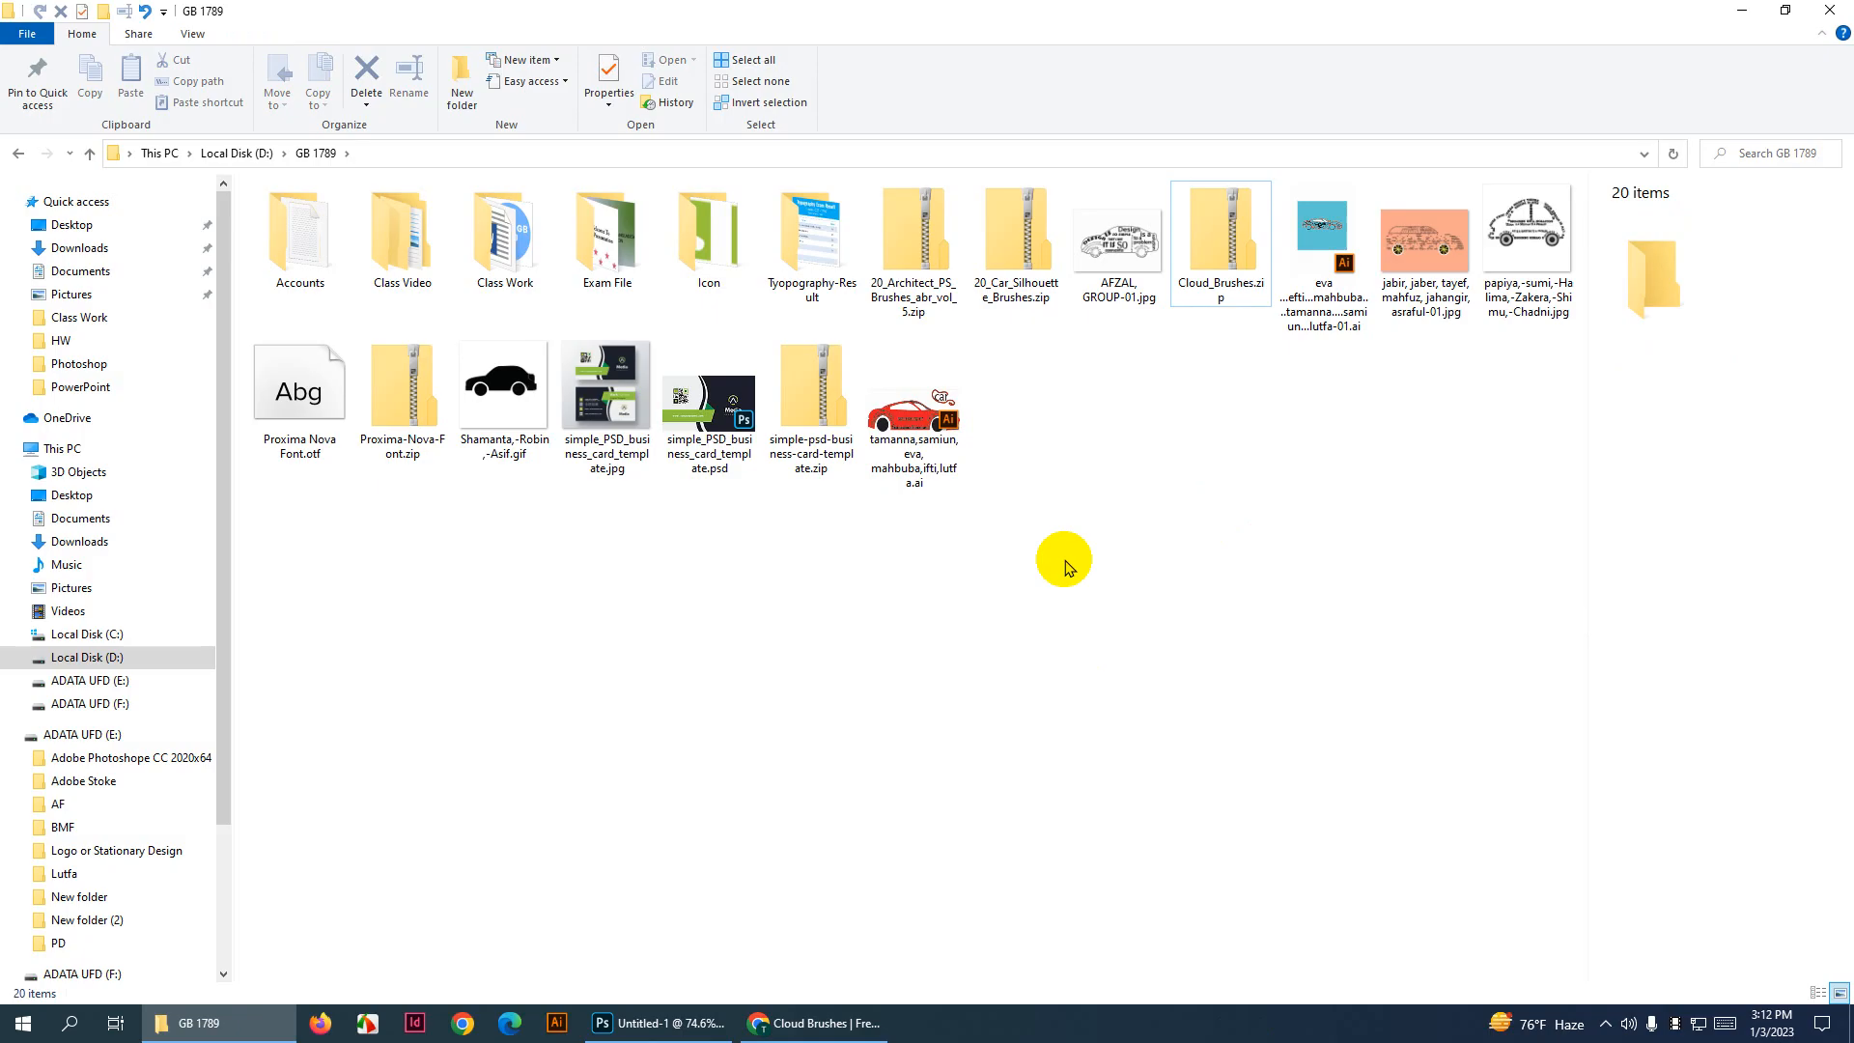
pyautogui.click(941, 275)
pyautogui.keyDown('ctrl'); pyautogui.click(1015, 266); pyautogui.keyUp('ctrl')
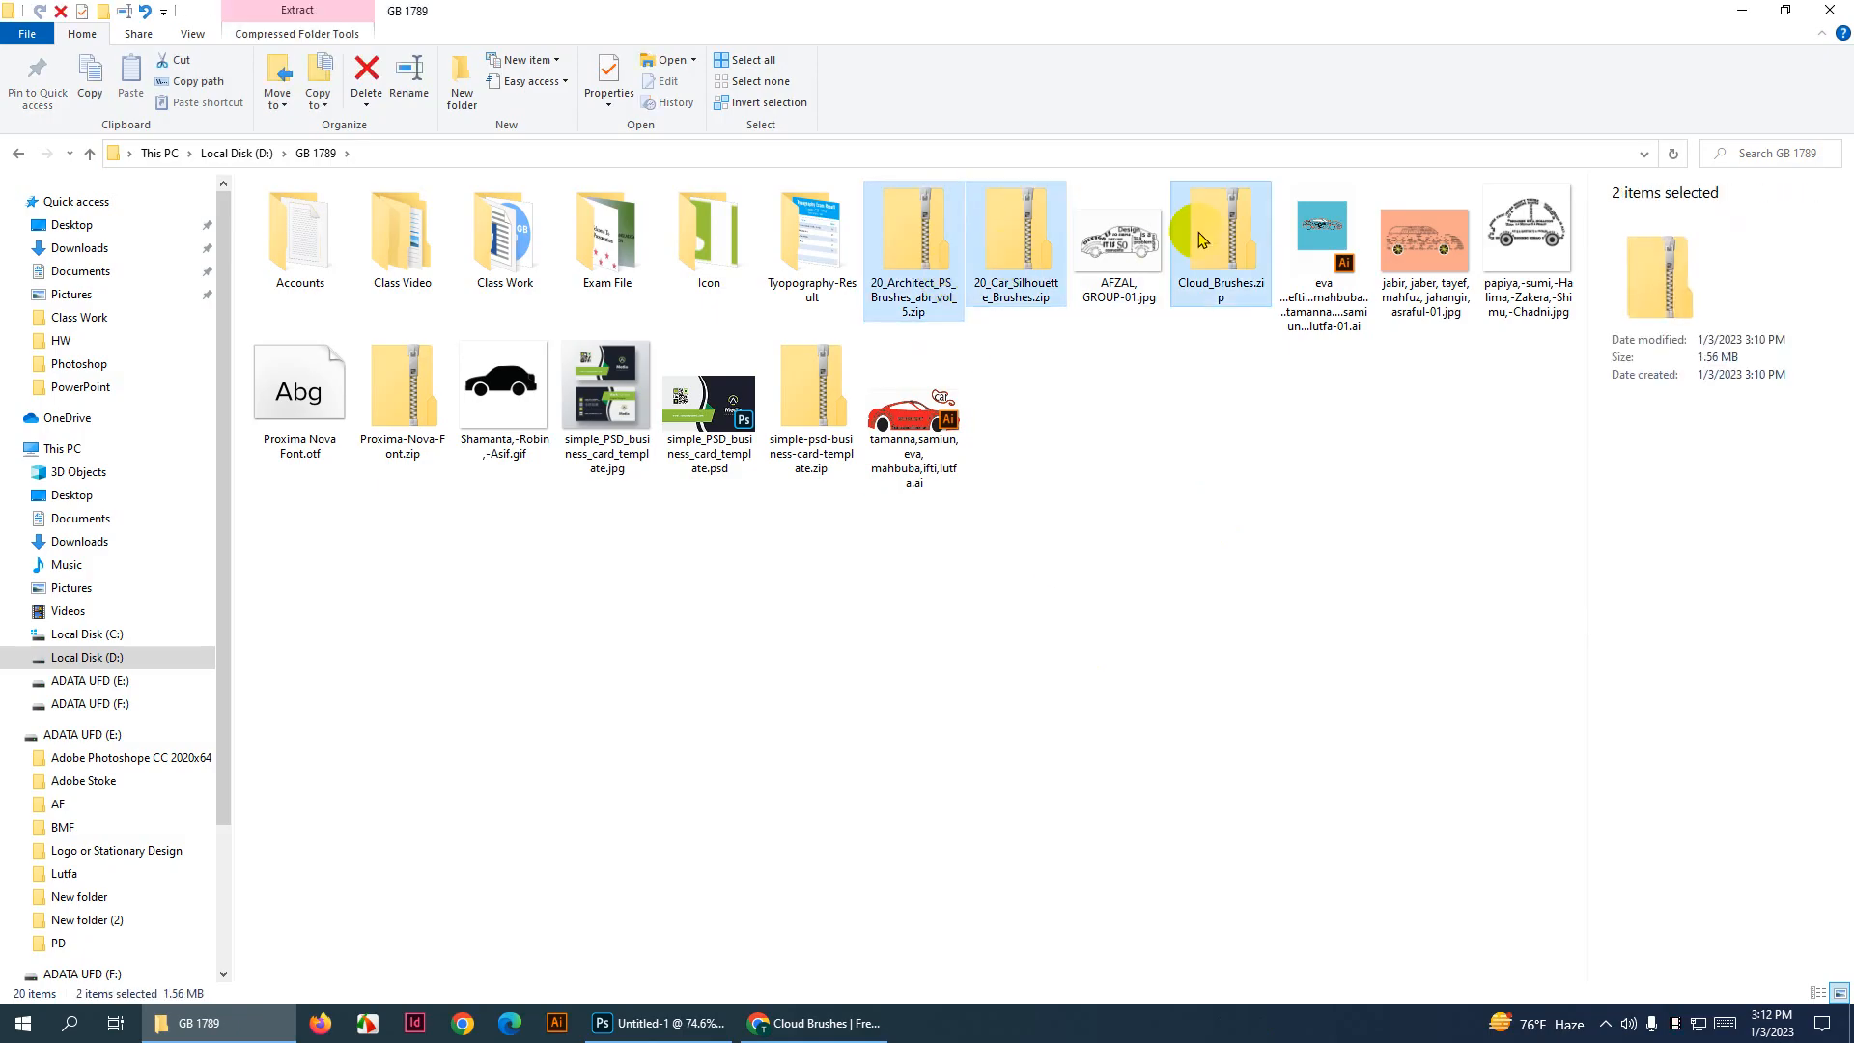
pyautogui.rightClick(1132, 511)
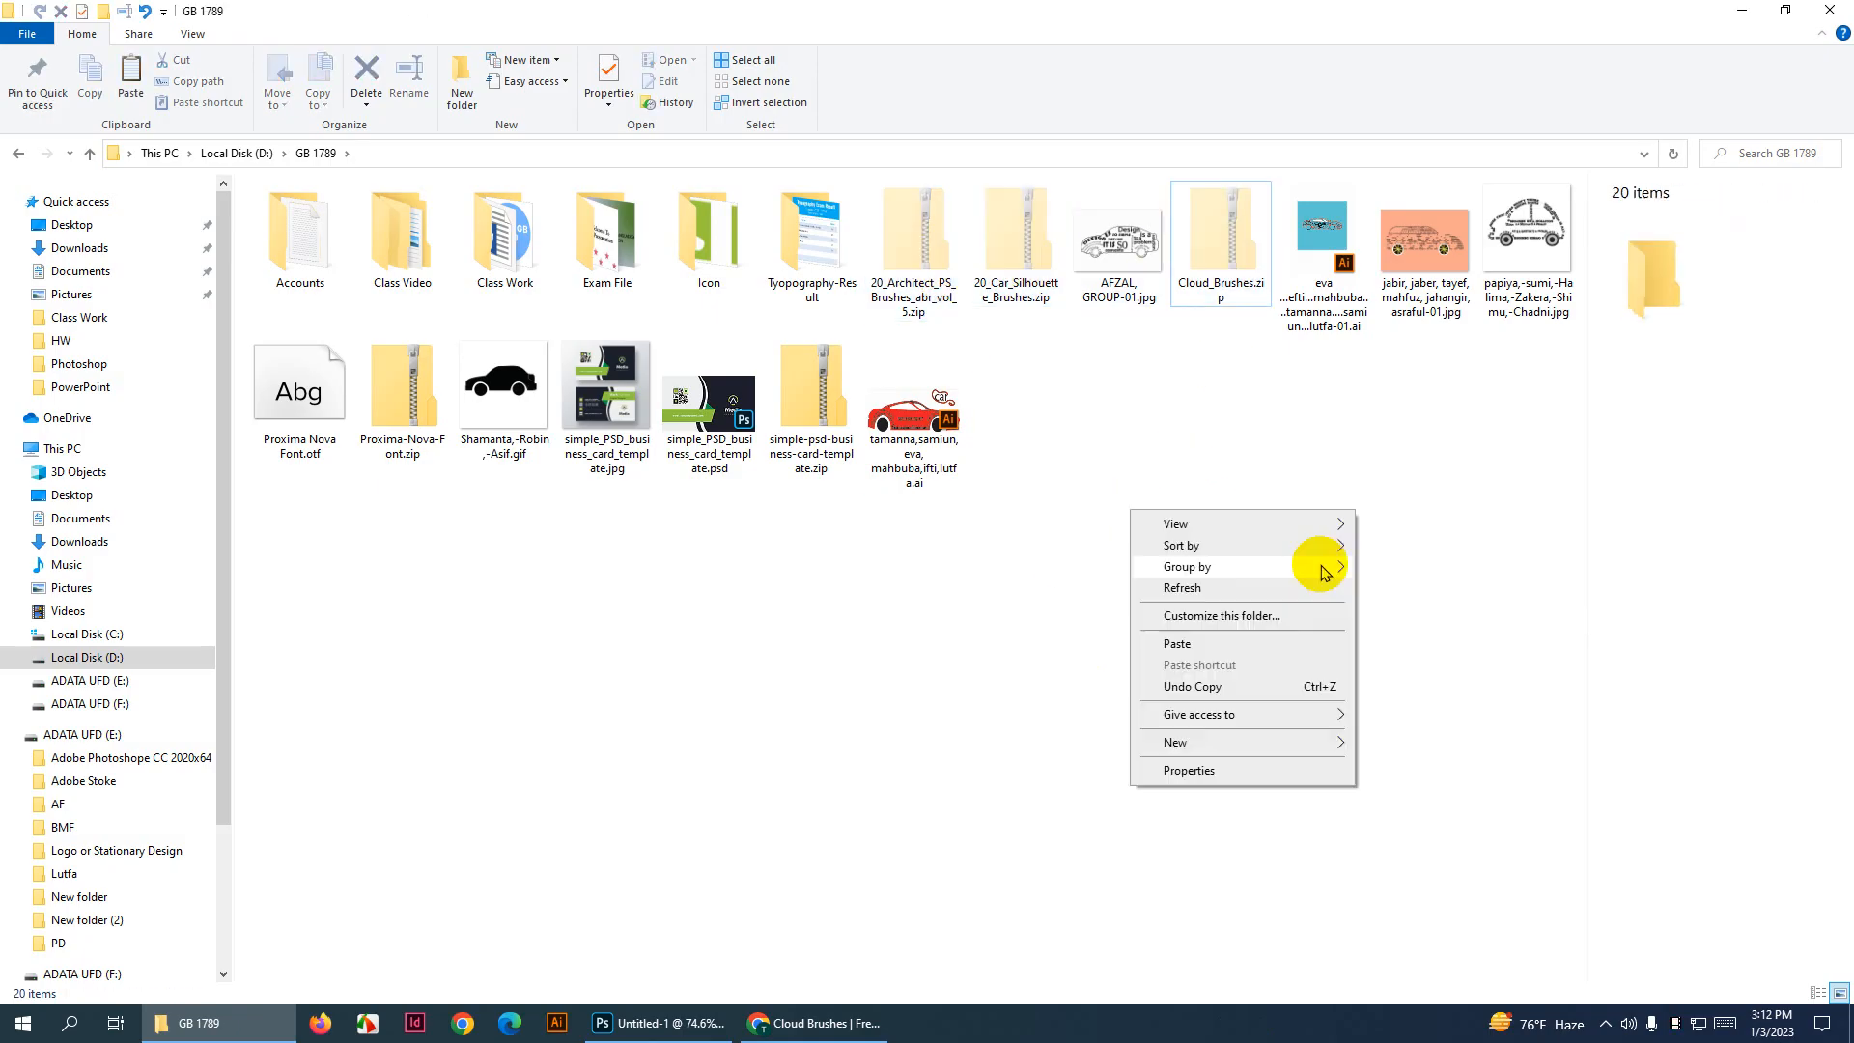
pyautogui.moveTo(1214, 749)
pyautogui.click(1410, 744)
pyautogui.write('Brush')
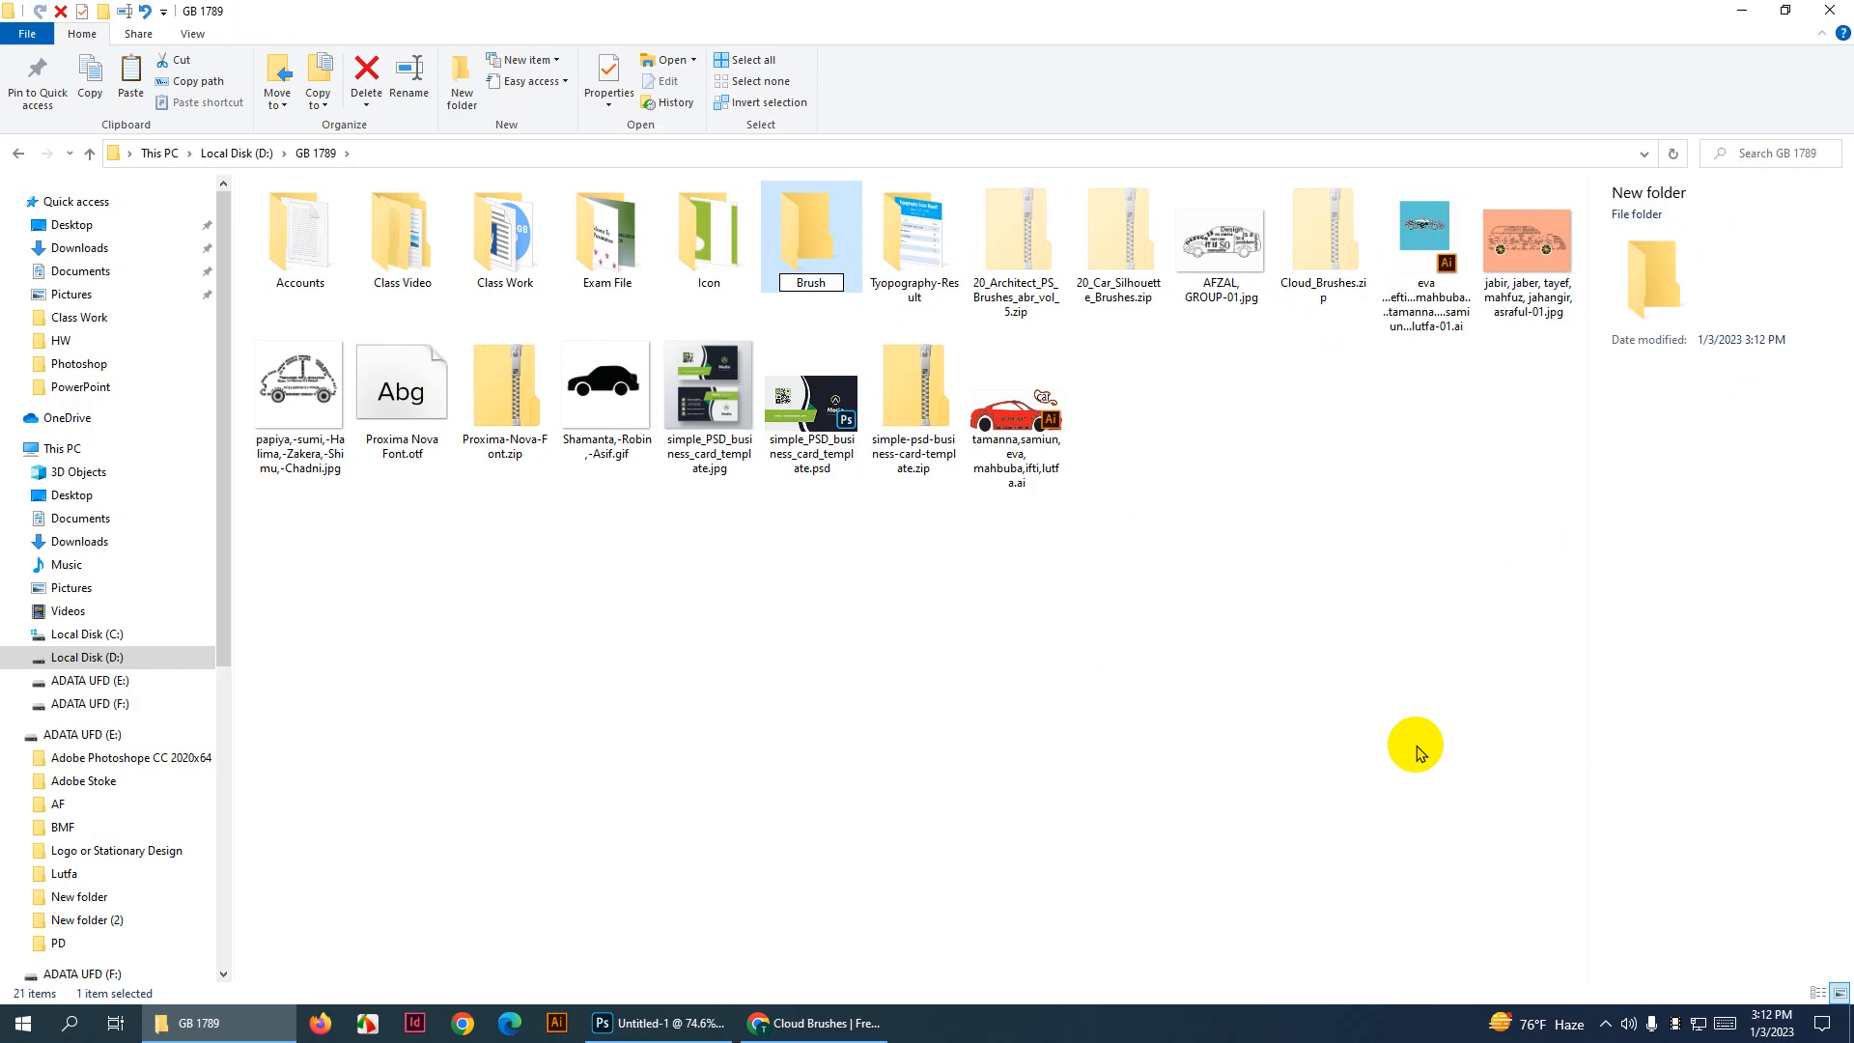
pyautogui.press('Return')
pyautogui.press('Return')
pyautogui.hotkey('ctrl', 'v')
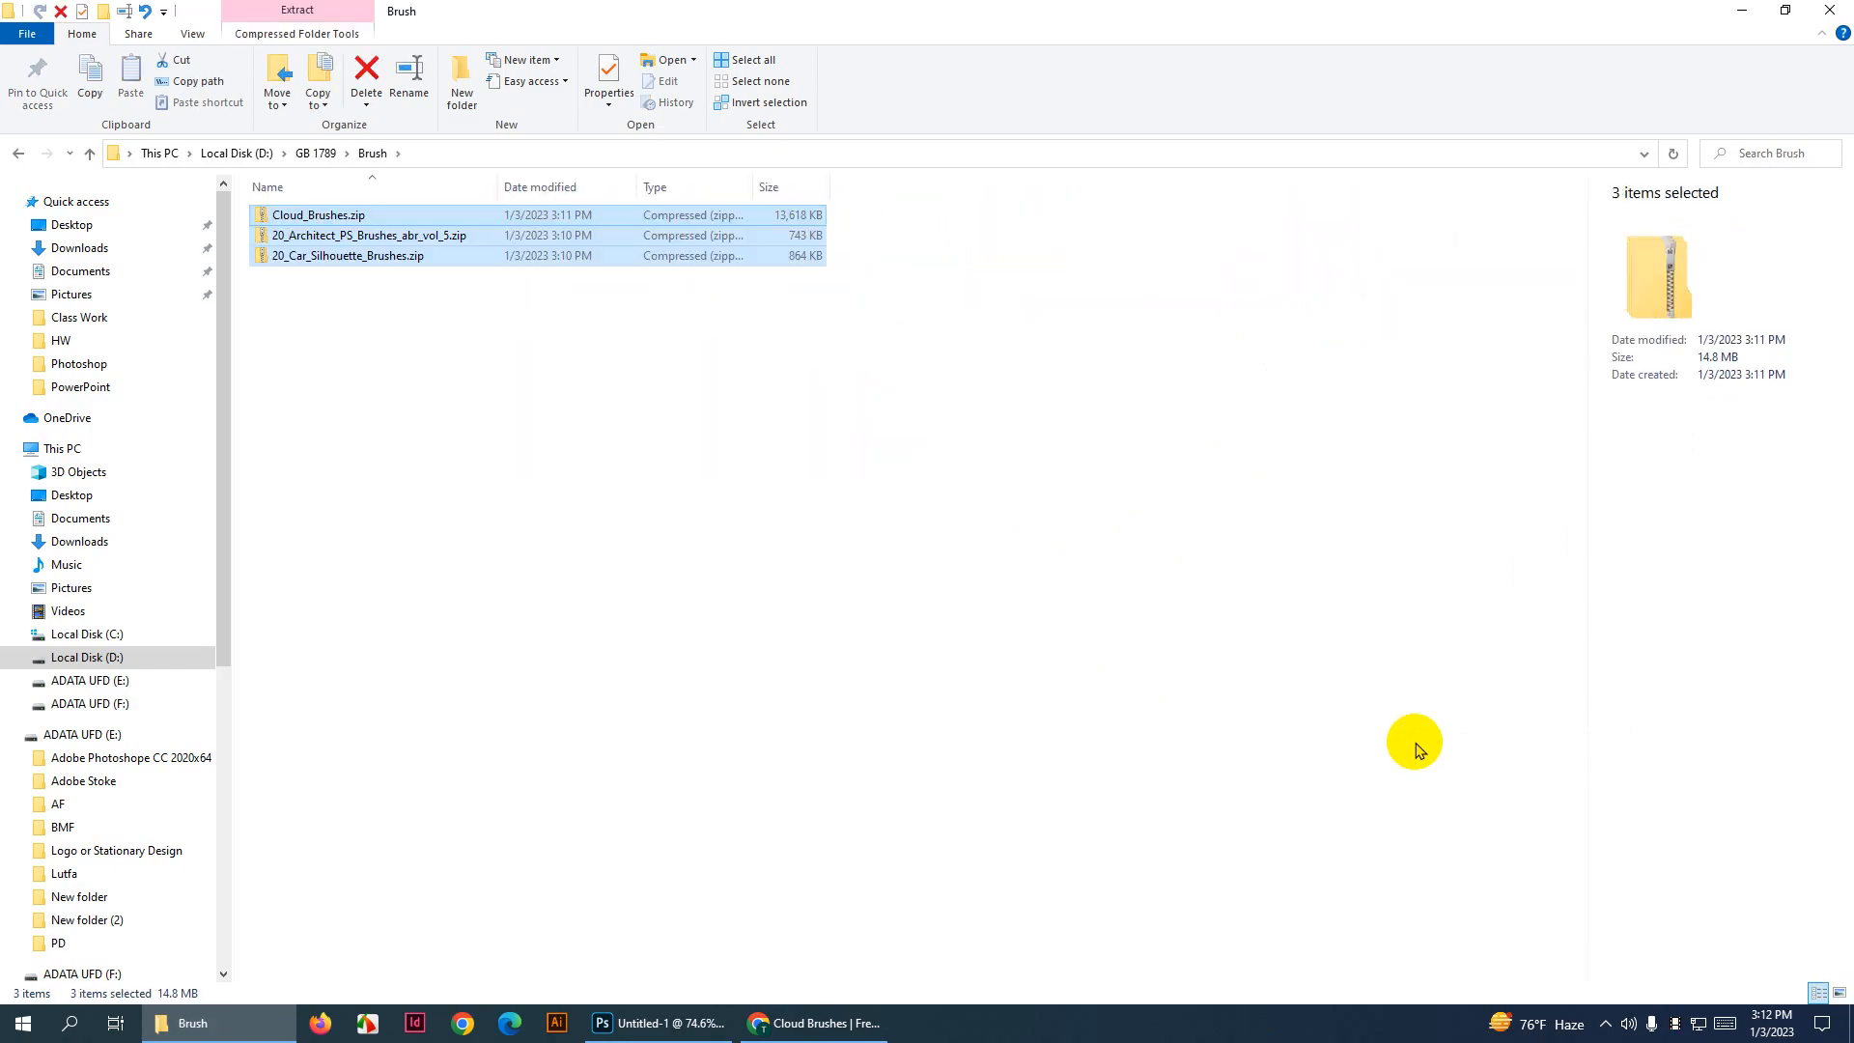
# Extract 20_Car_Silhouette_Brushes.zip to a folder of the same name inside Brush and return to the Brush folder
pyautogui.rightClick(382, 255)
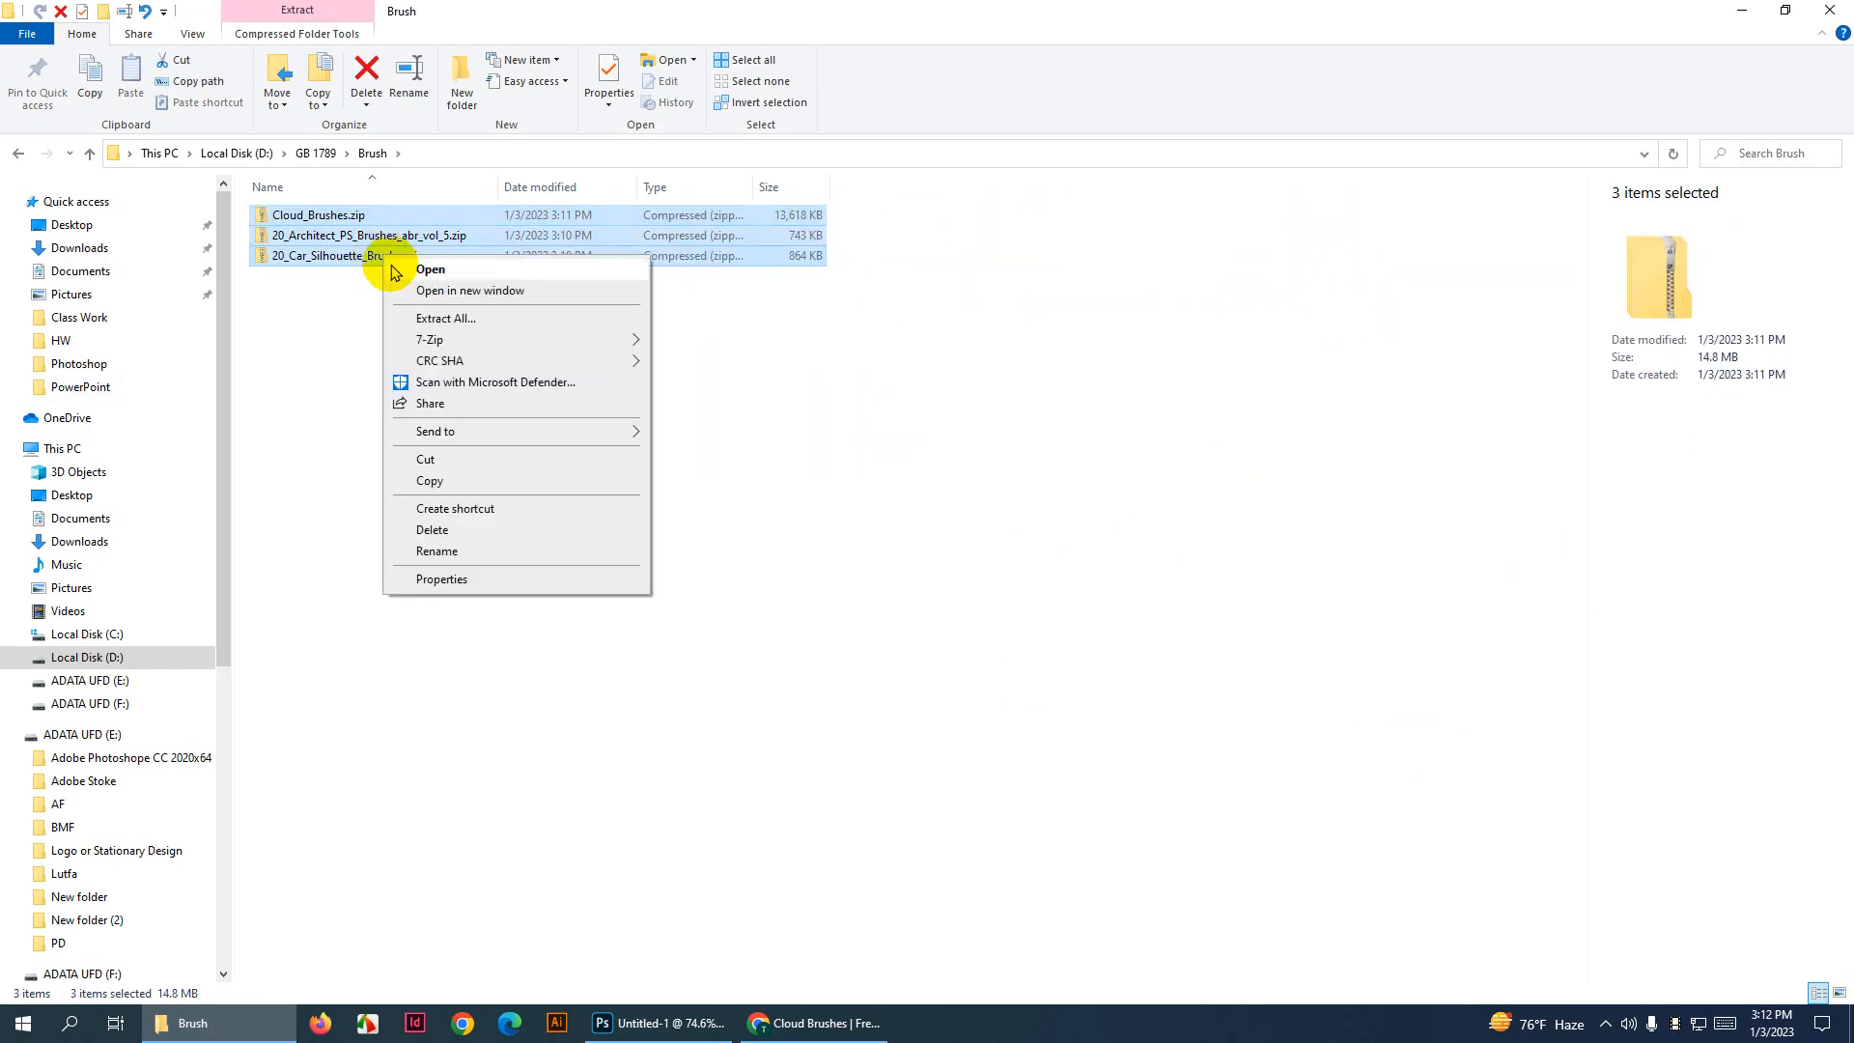
pyautogui.moveTo(443, 338)
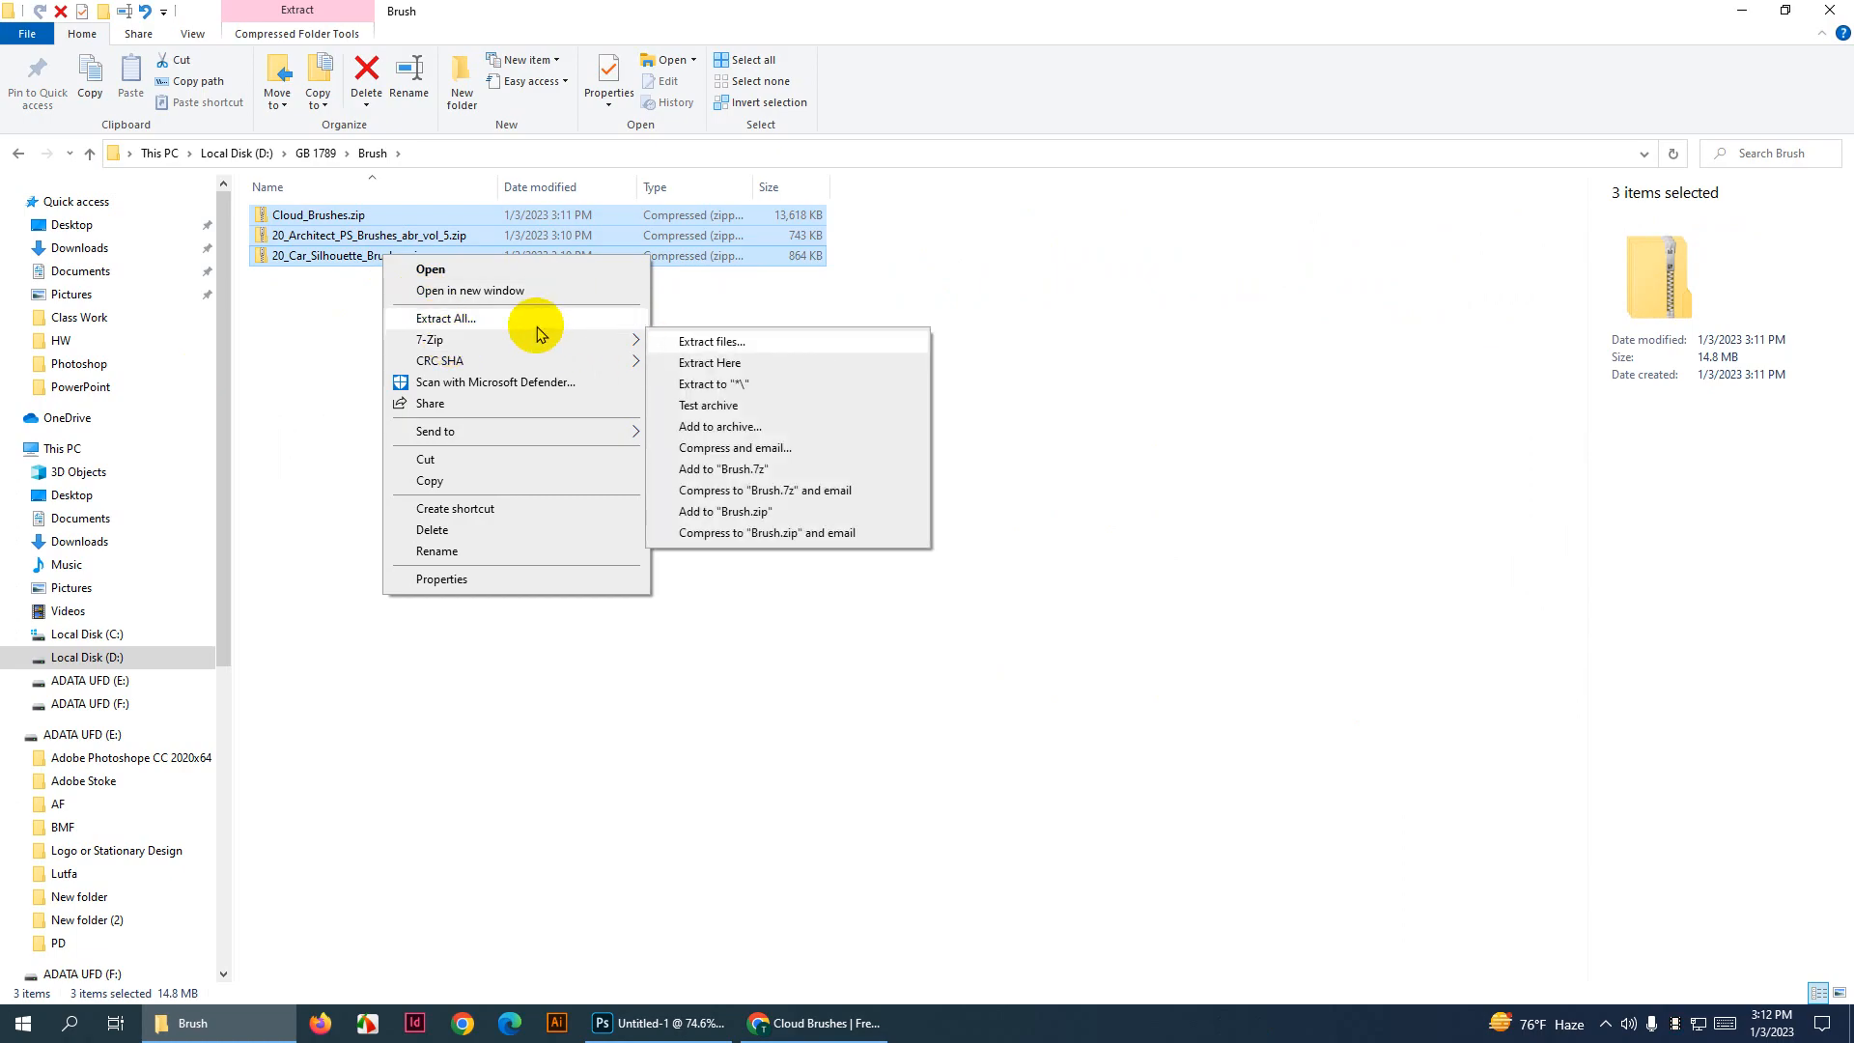
pyautogui.click(534, 320)
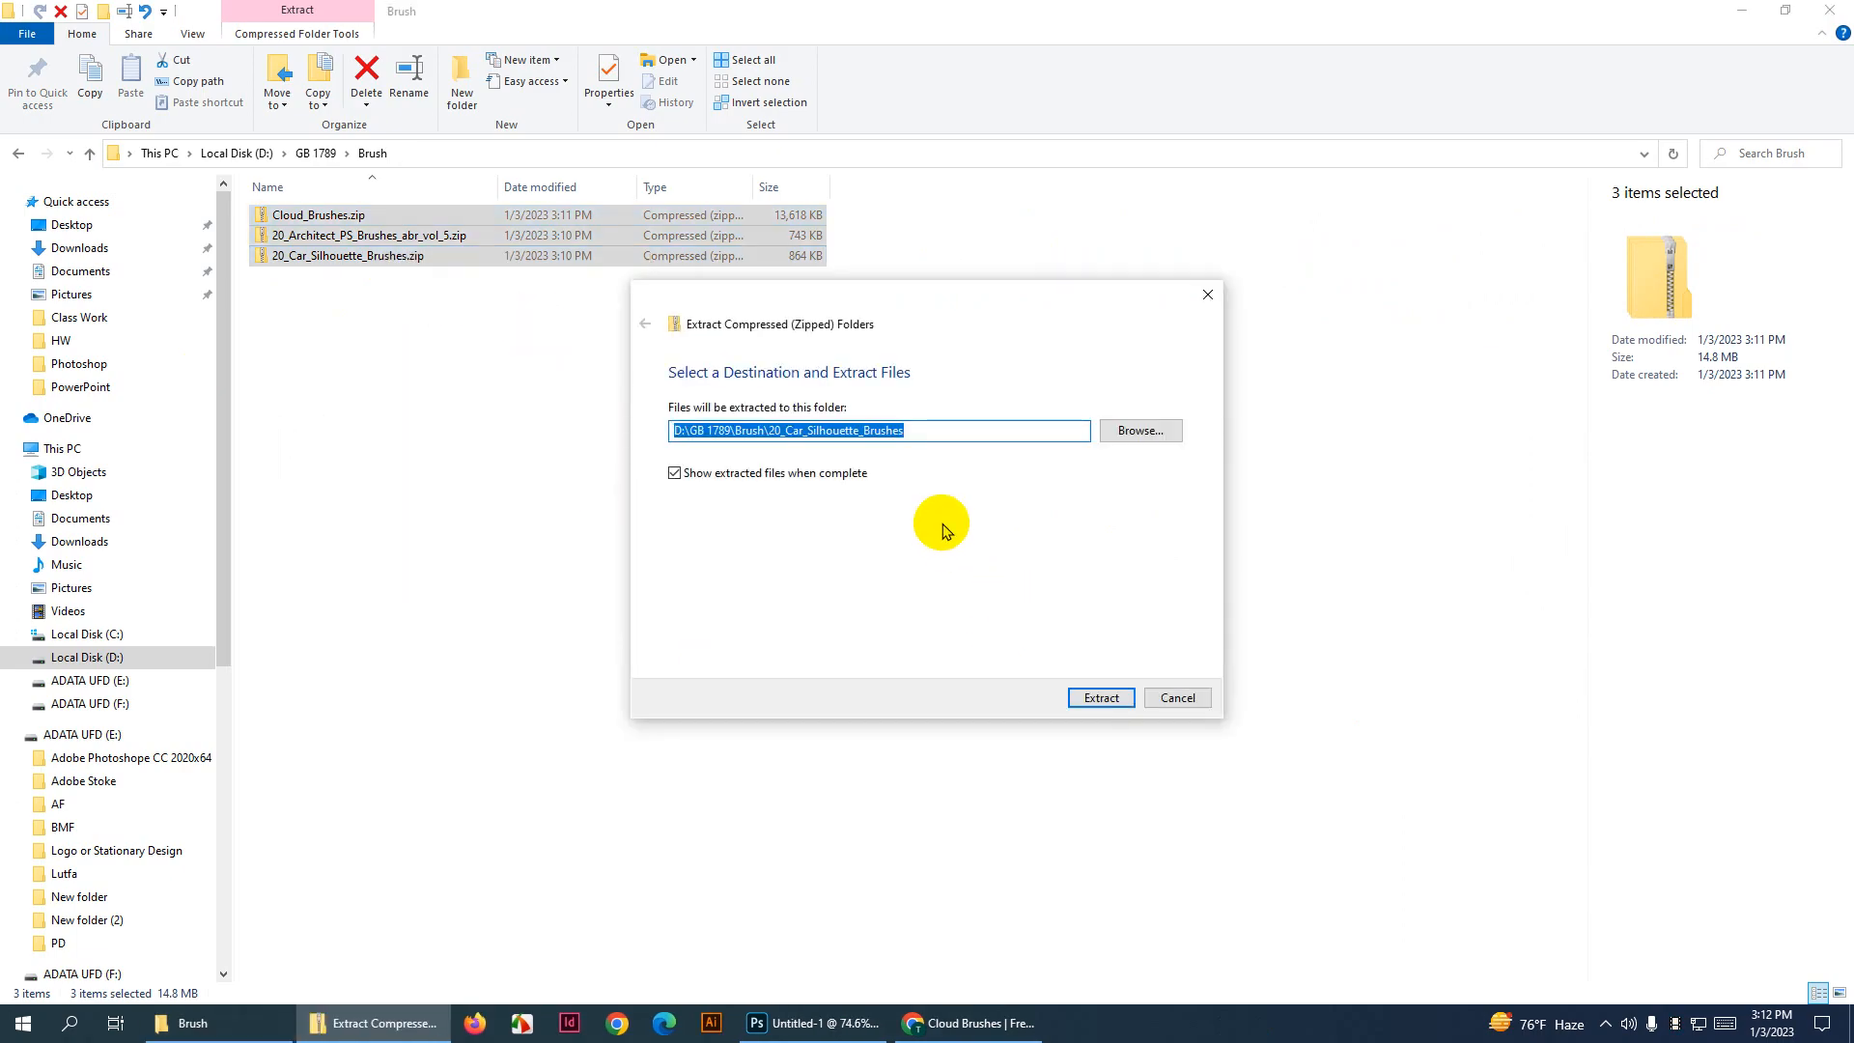
pyautogui.click(1114, 710)
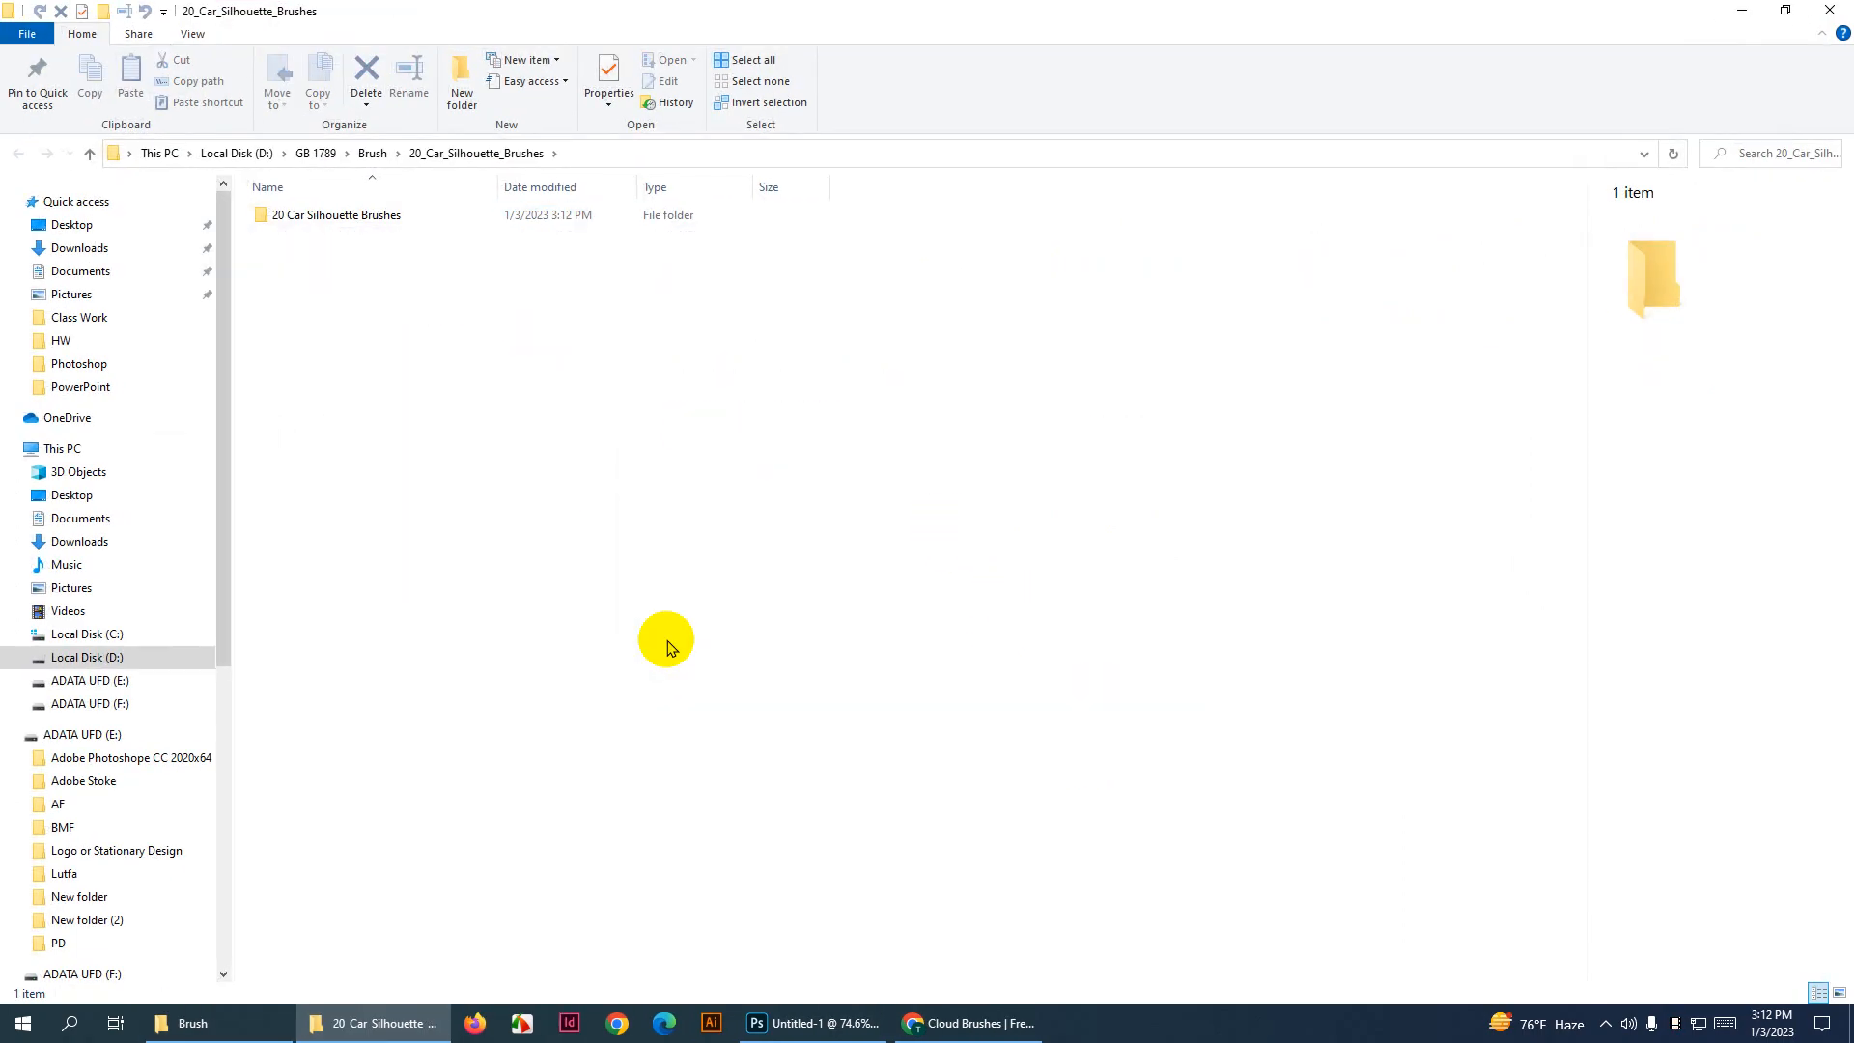
pyautogui.click(89, 155)
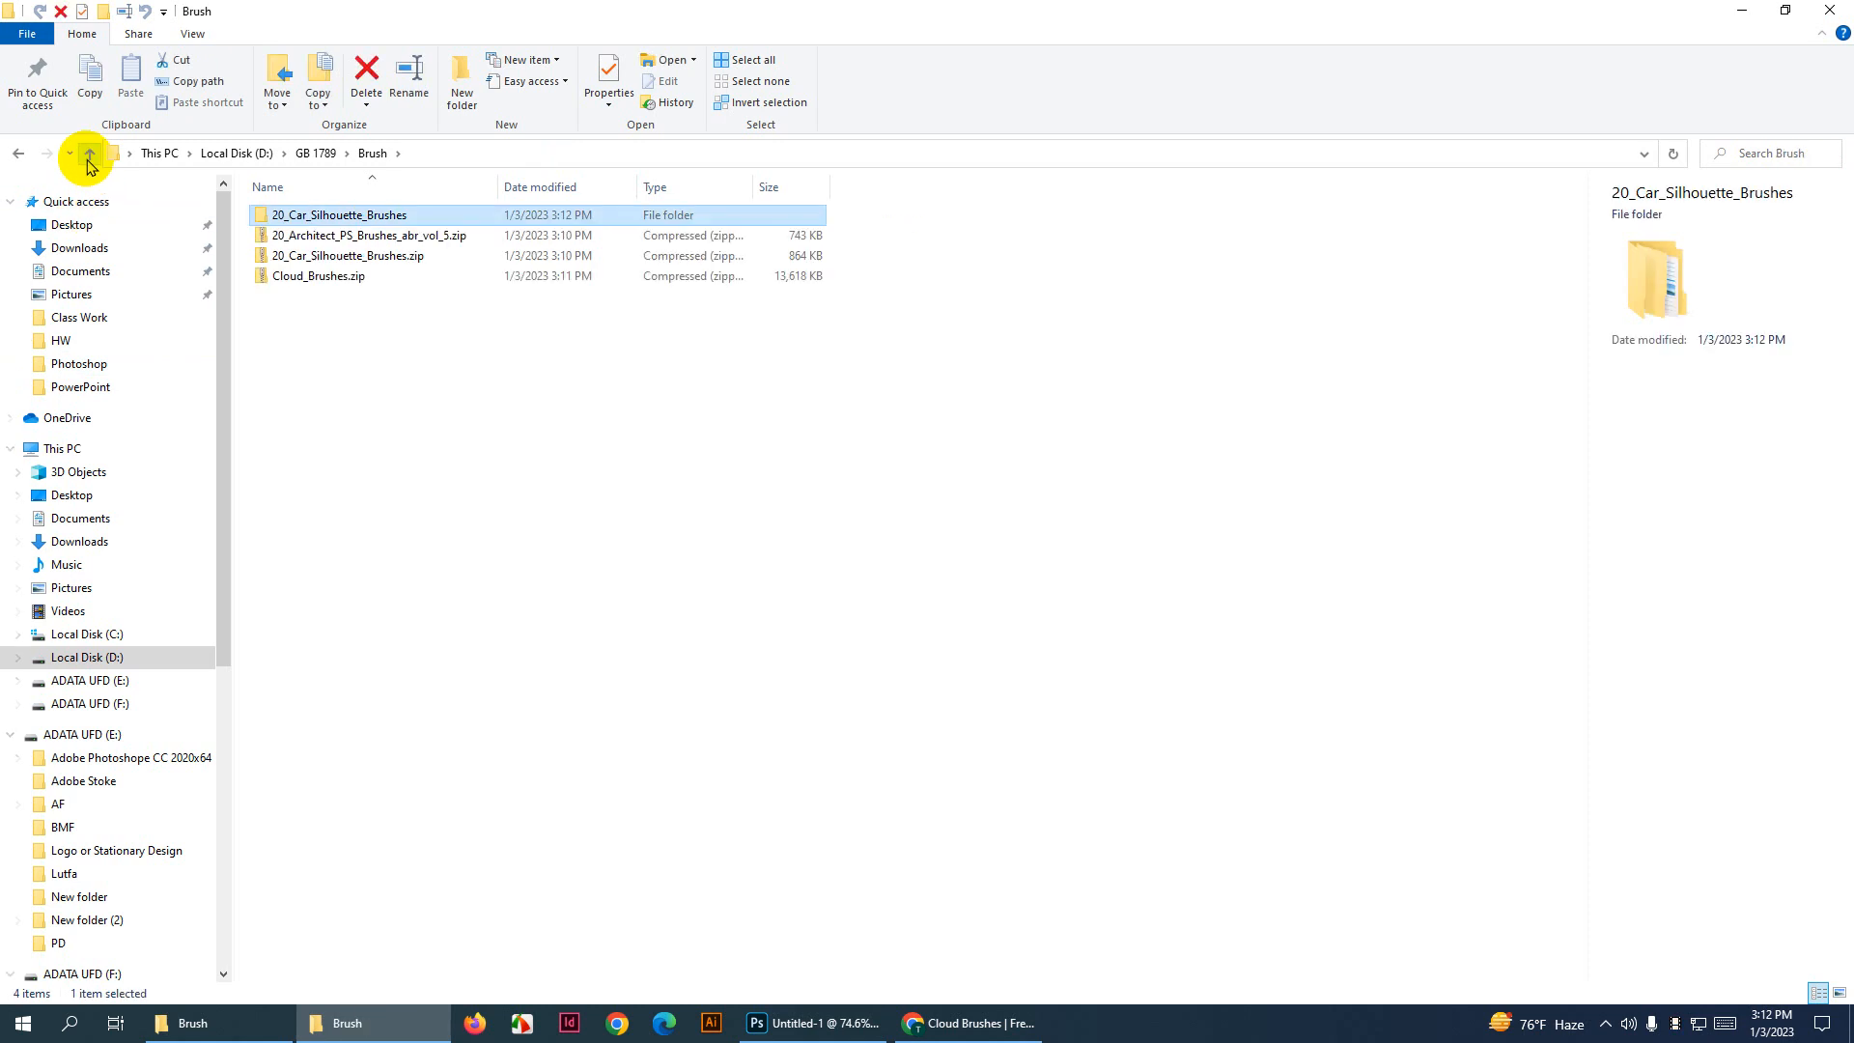
pyautogui.click(414, 420)
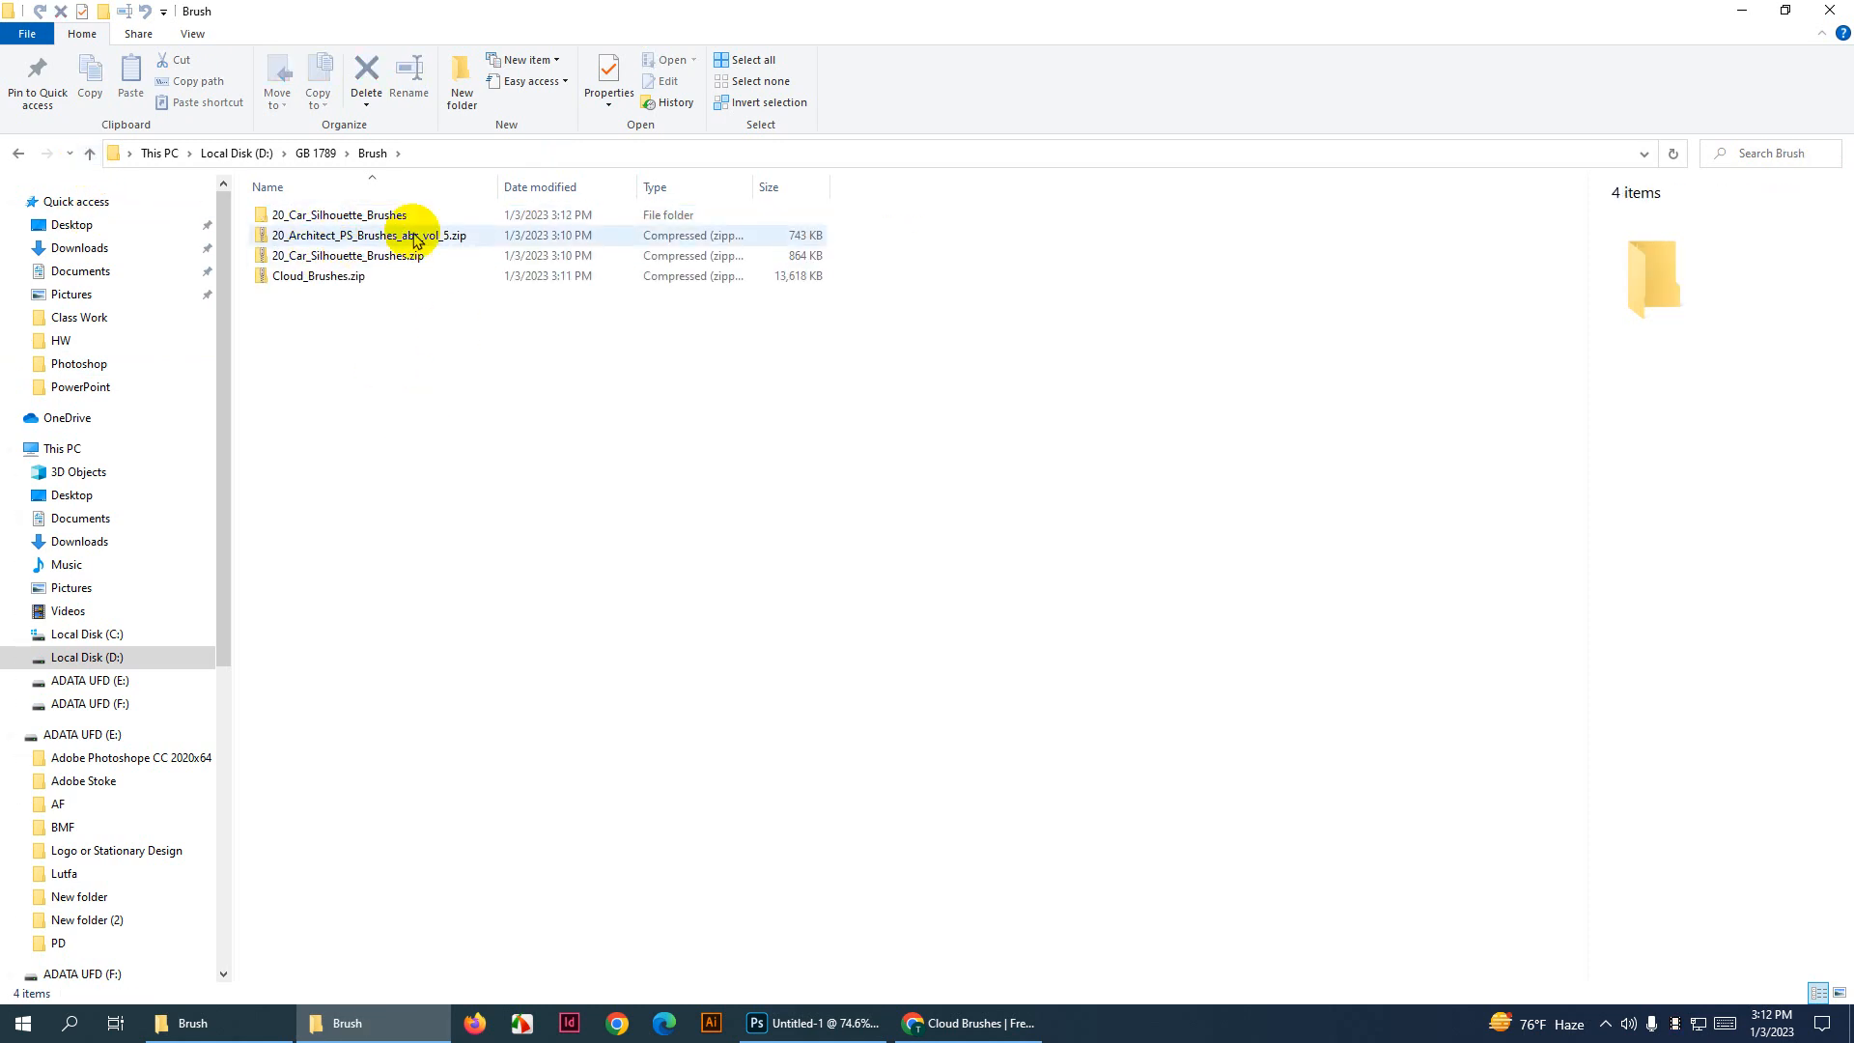
# Extract Cloud_Brushes.zip and 20_Architect_PS_Brushes_abr_vol_5.zip directly into the Brush folder with 7-Zip
pyautogui.rightClick(328, 280)
pyautogui.moveTo(371, 384)
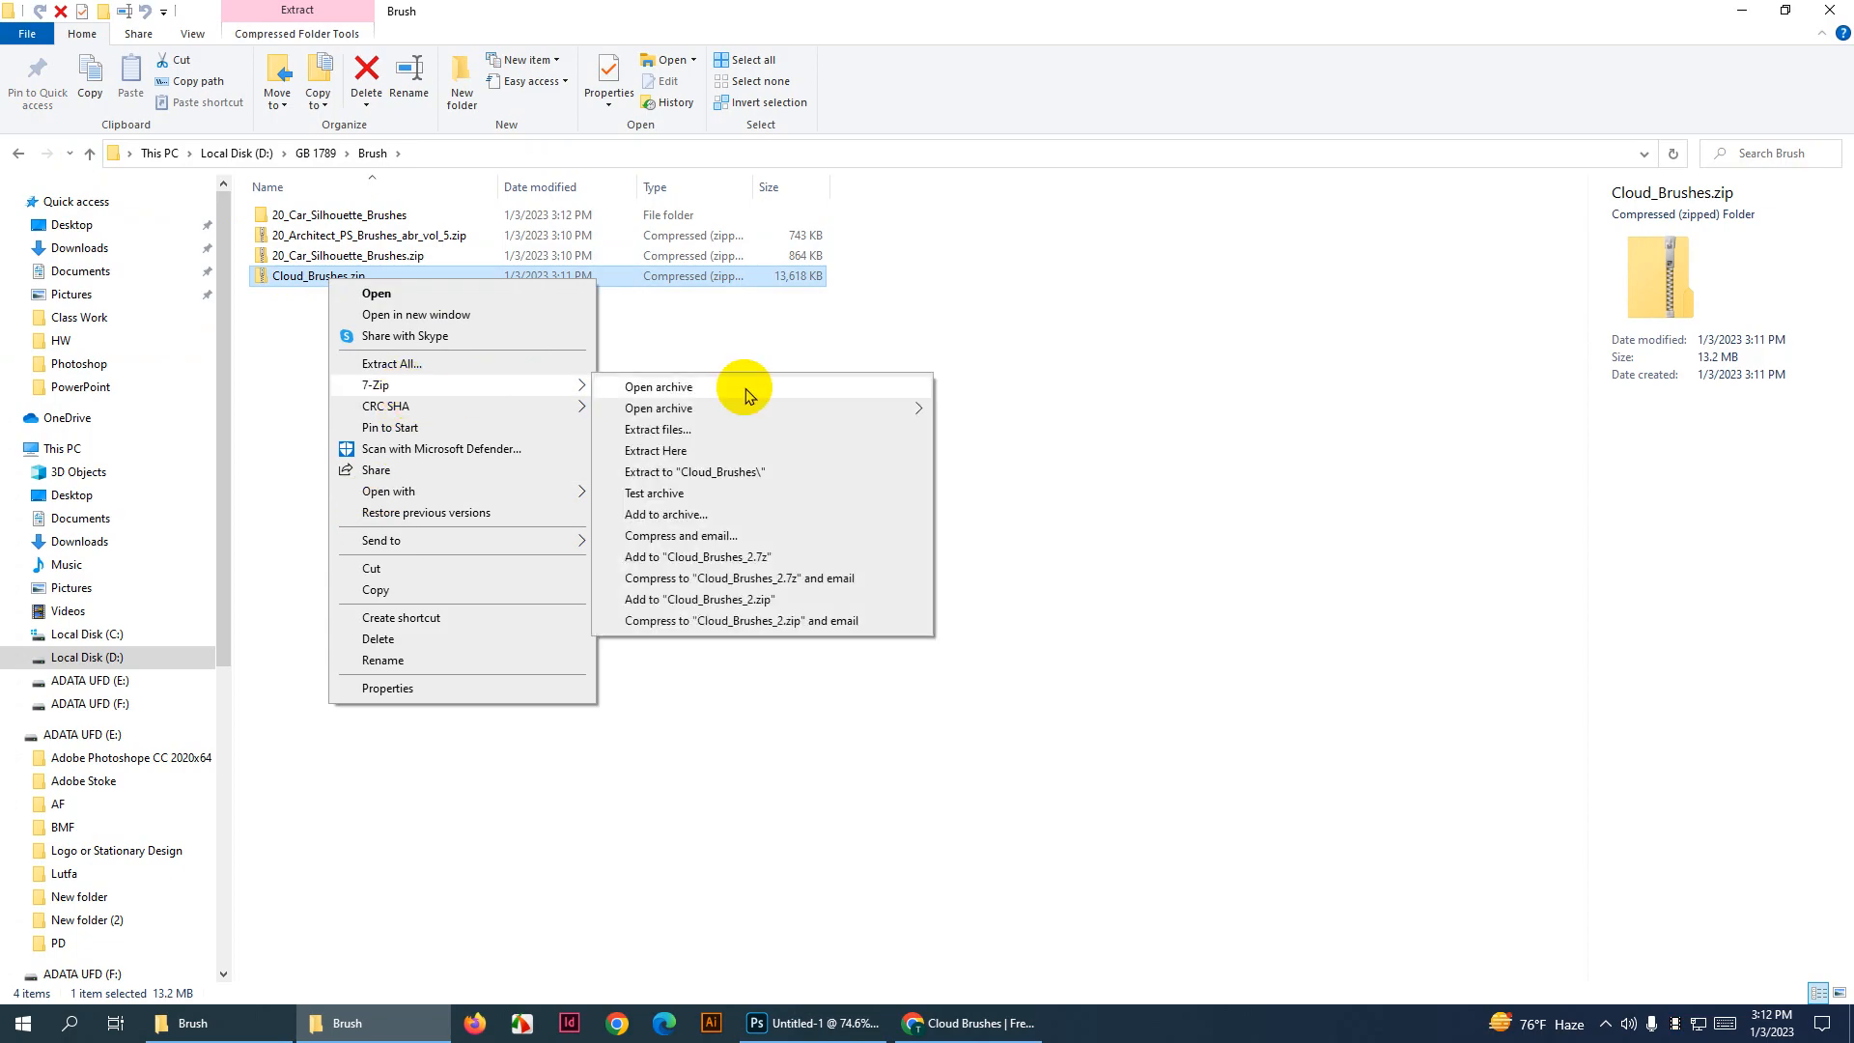
pyautogui.click(713, 449)
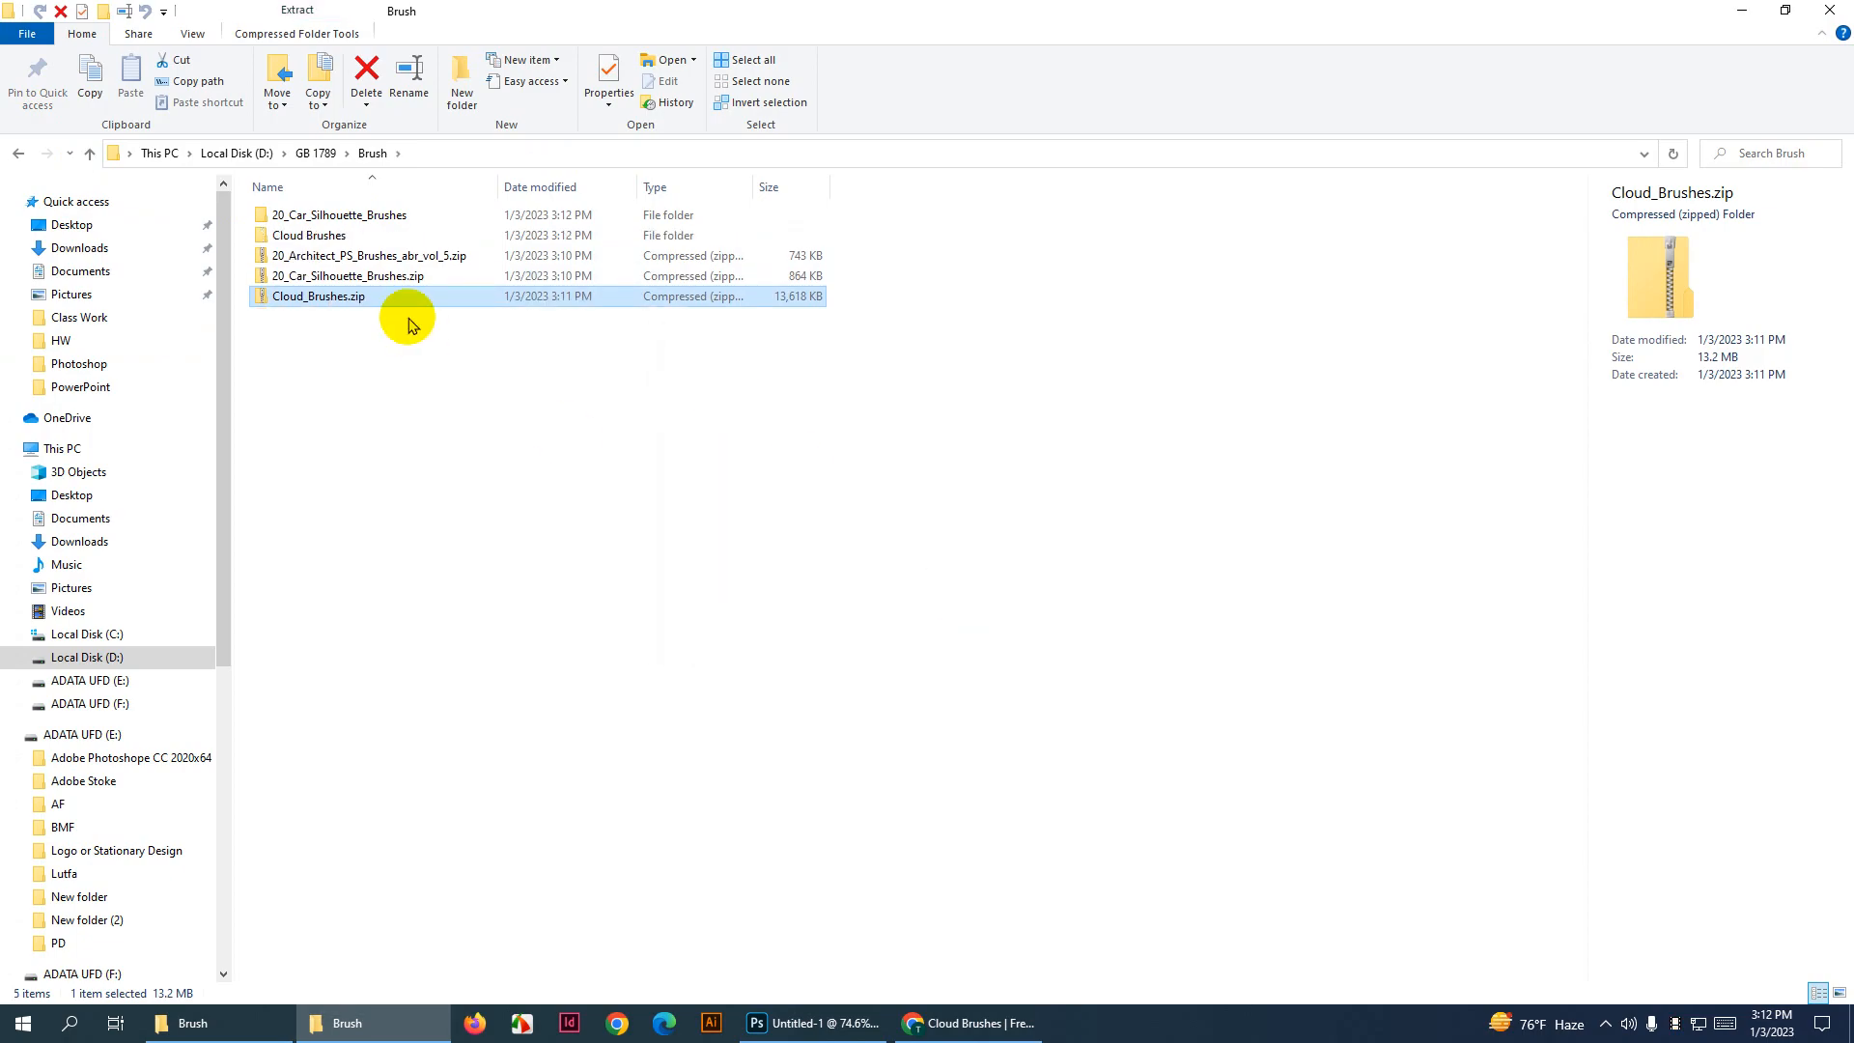
pyautogui.click(381, 257)
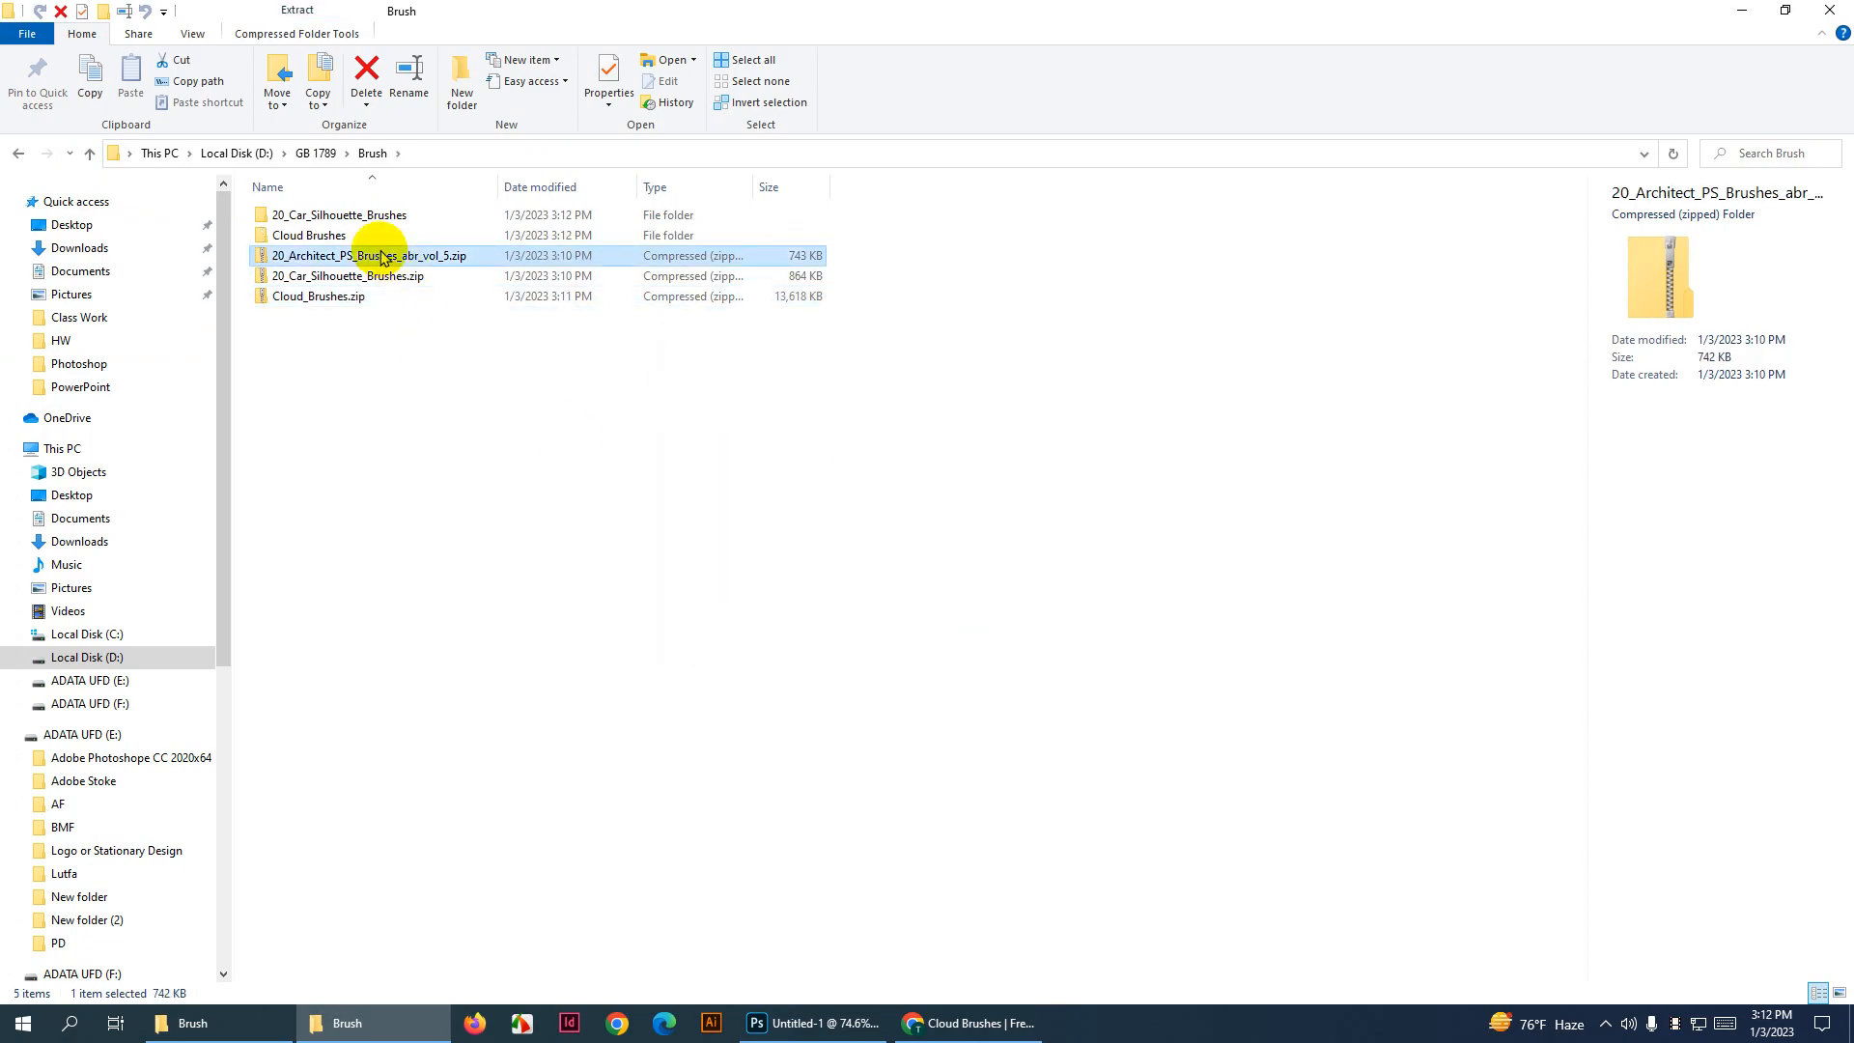
pyautogui.rightClick(383, 256)
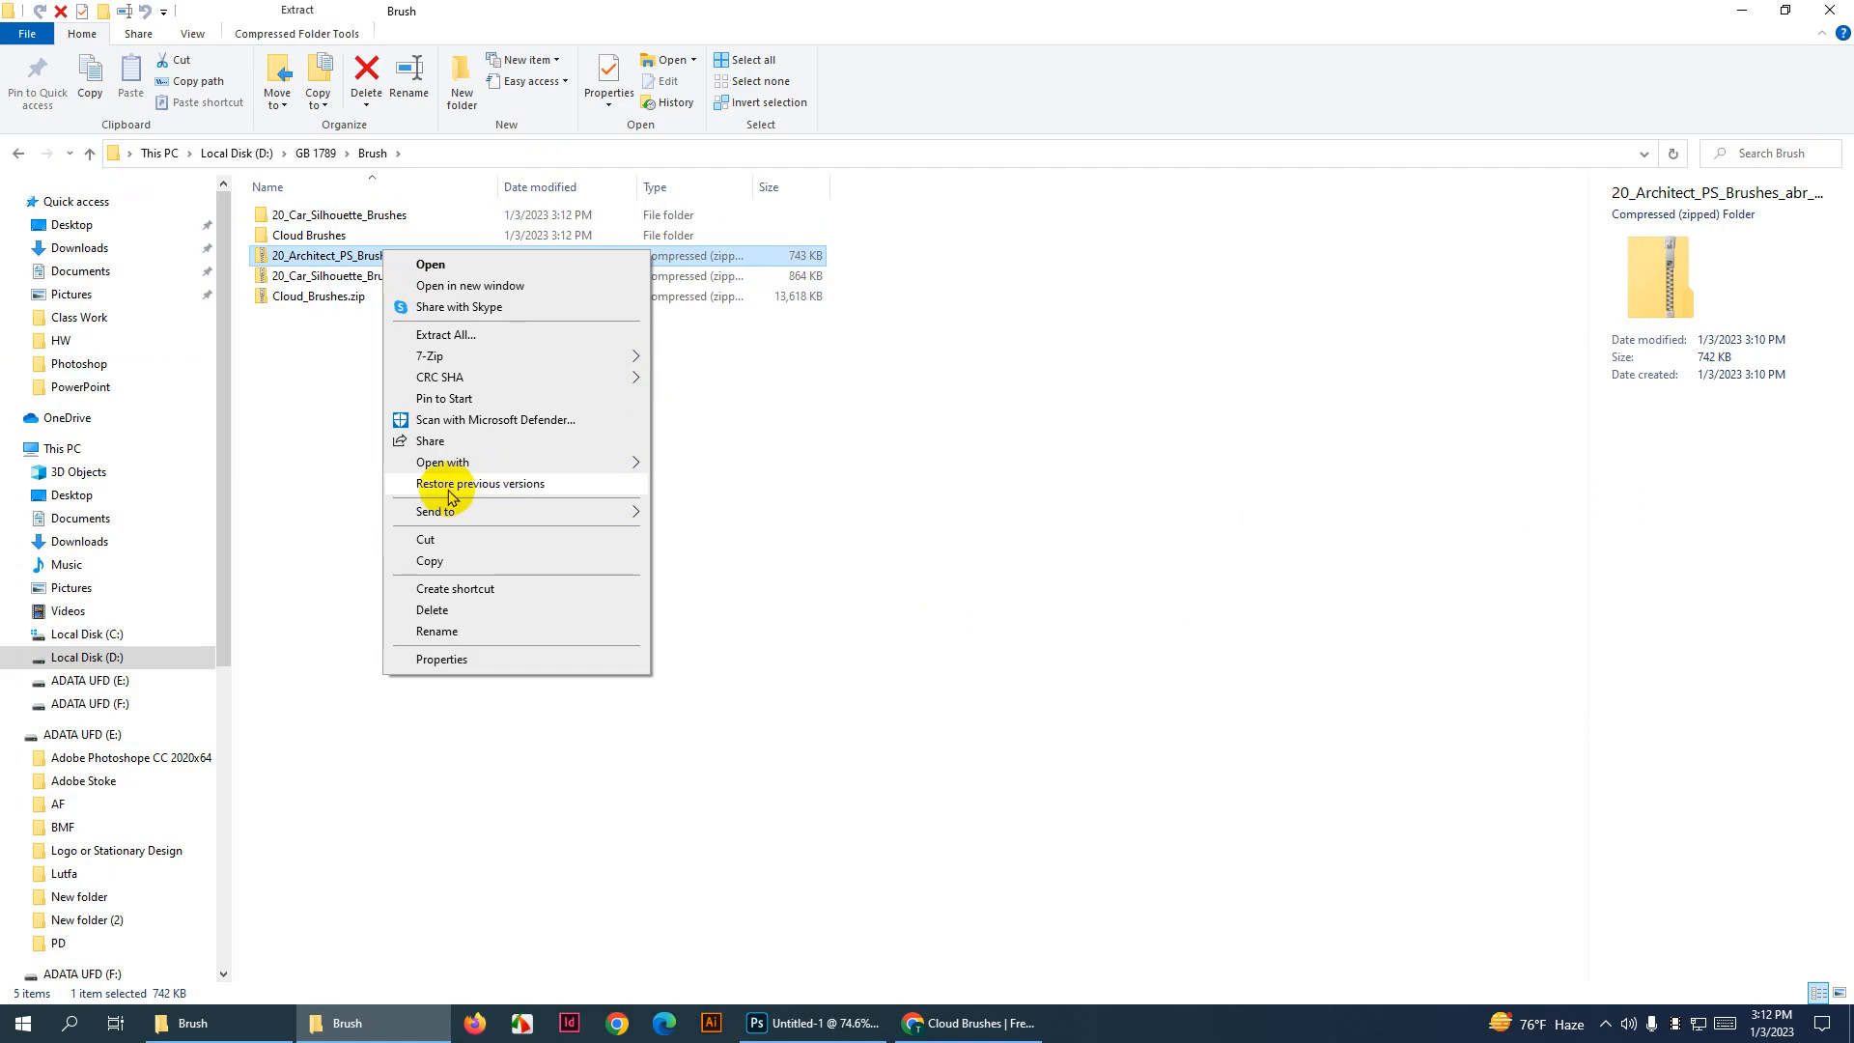
pyautogui.moveTo(454, 365)
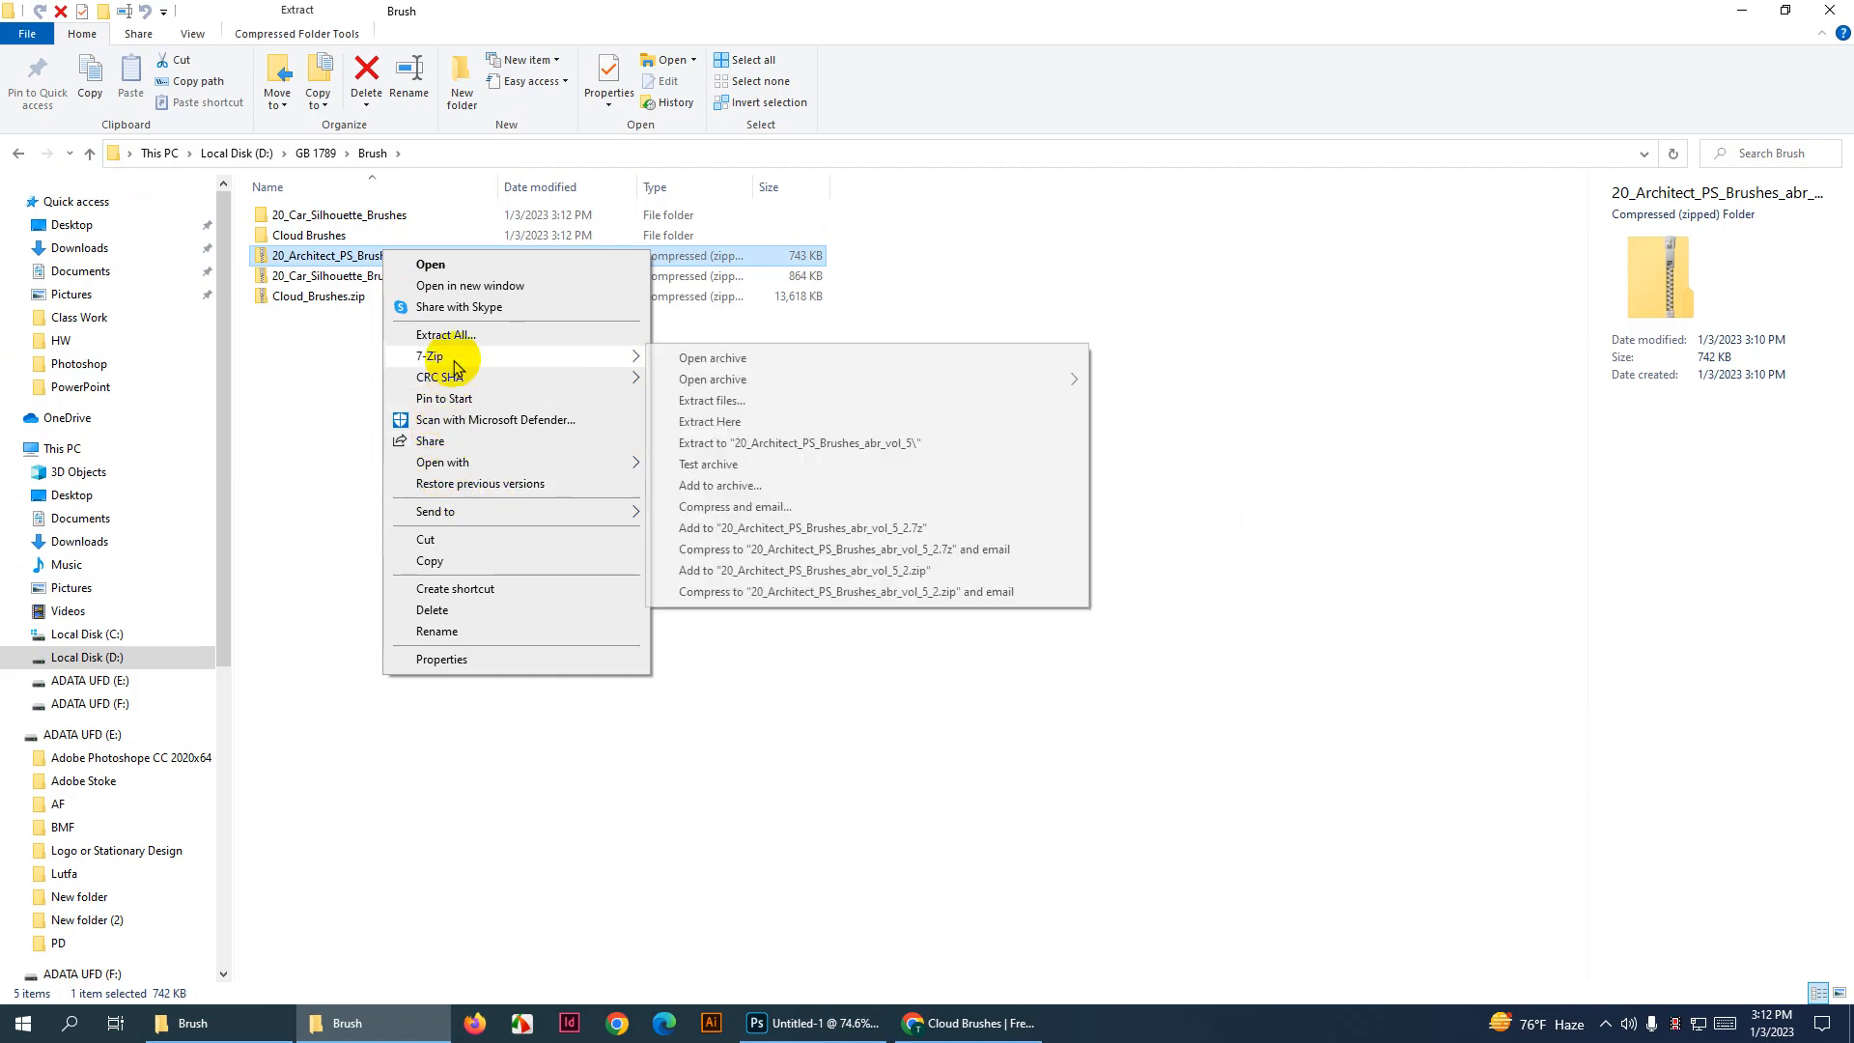
pyautogui.click(713, 420)
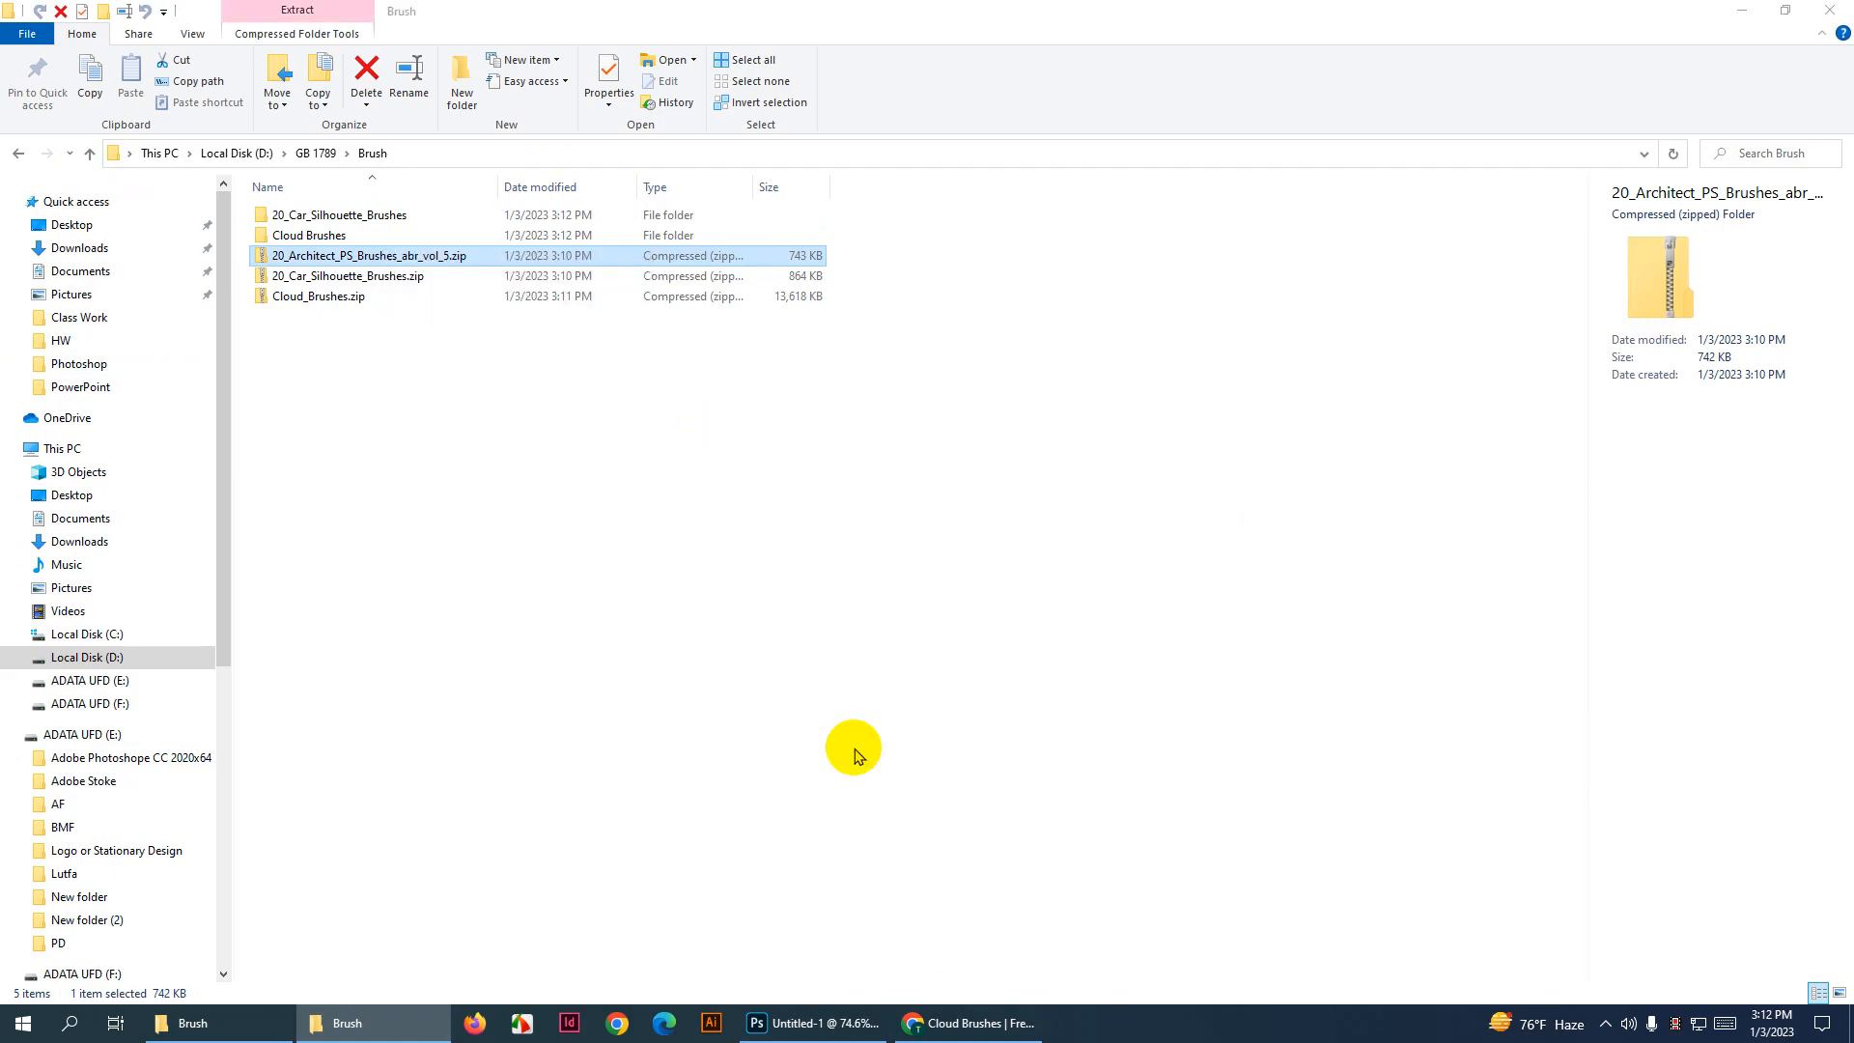
# Delete the three brush zip files from the Brush folder and refresh the folder view
pyautogui.click(687, 586)
pyautogui.moveTo(322, 354); pyautogui.dragTo(463, 232)
pyautogui.press('Delete')
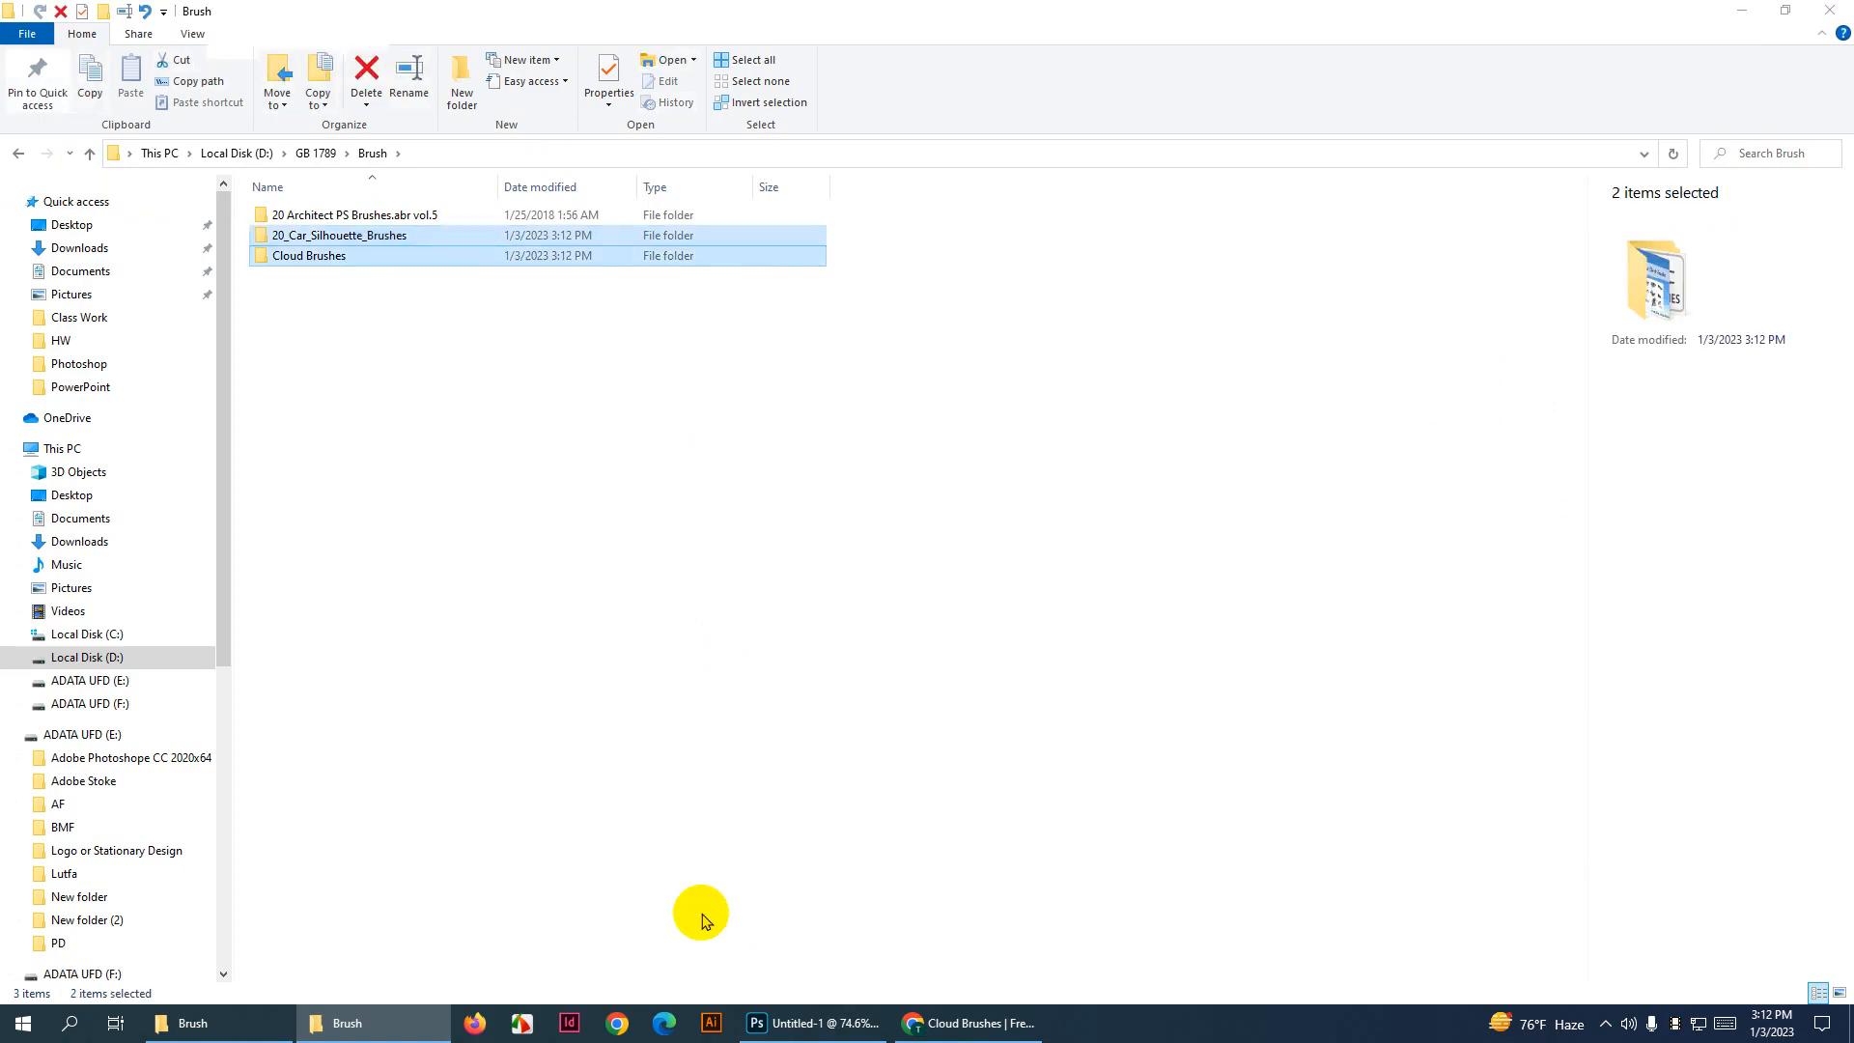
pyautogui.click(703, 911)
pyautogui.rightClick(936, 393)
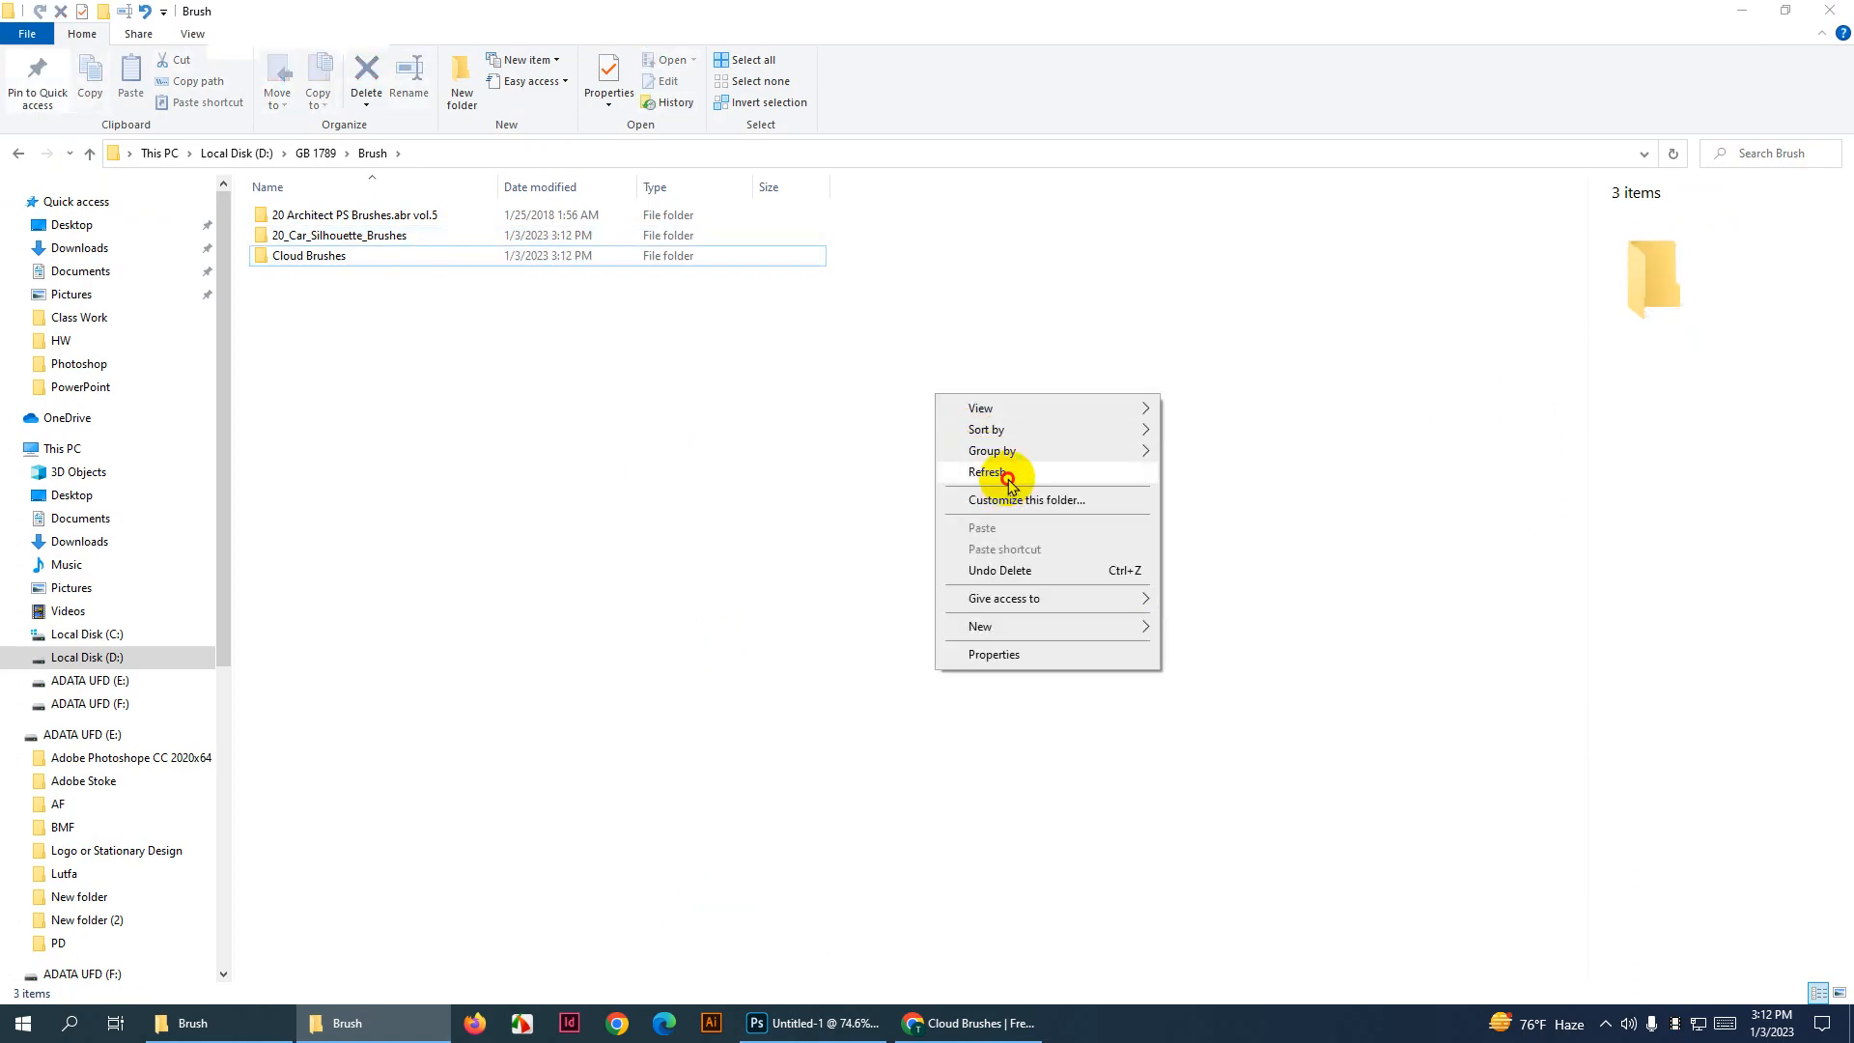
pyautogui.click(995, 471)
# Switch to Photoshop, activate the Brush tool and open its brush presets
pyautogui.click(792, 1025)
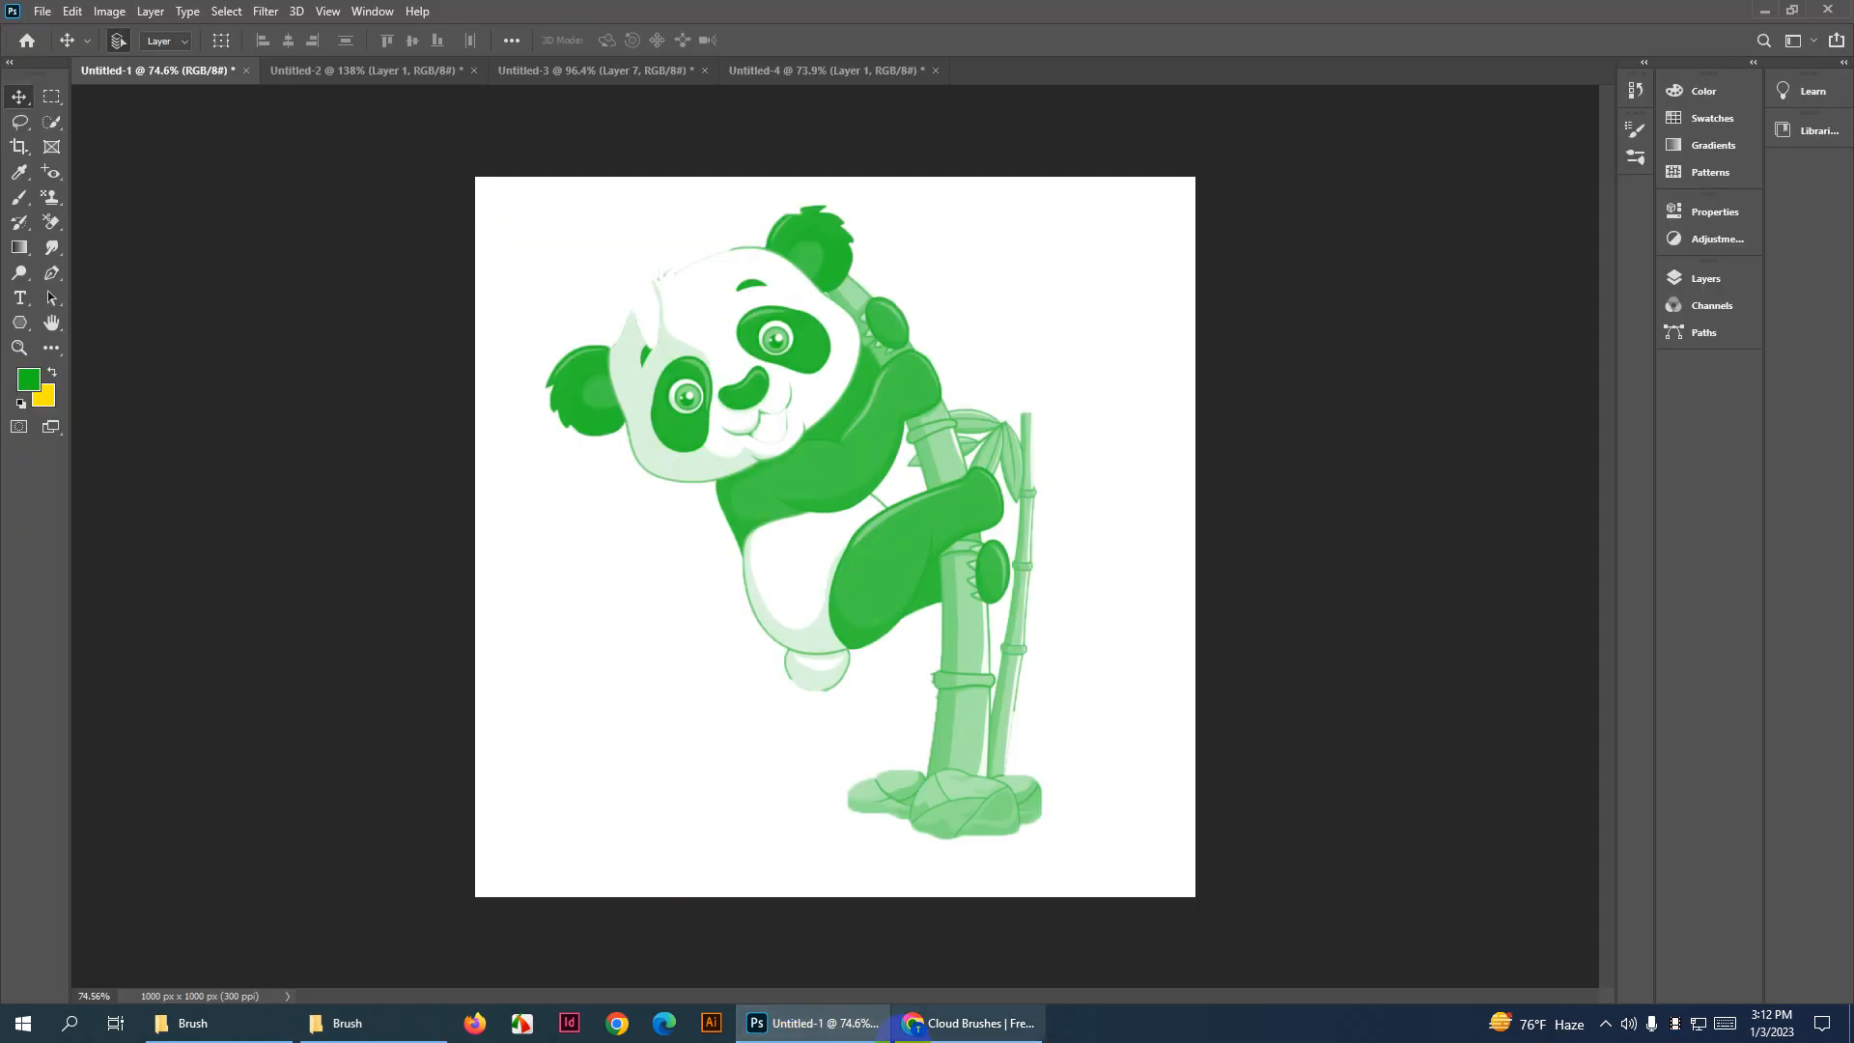
pyautogui.click(21, 203)
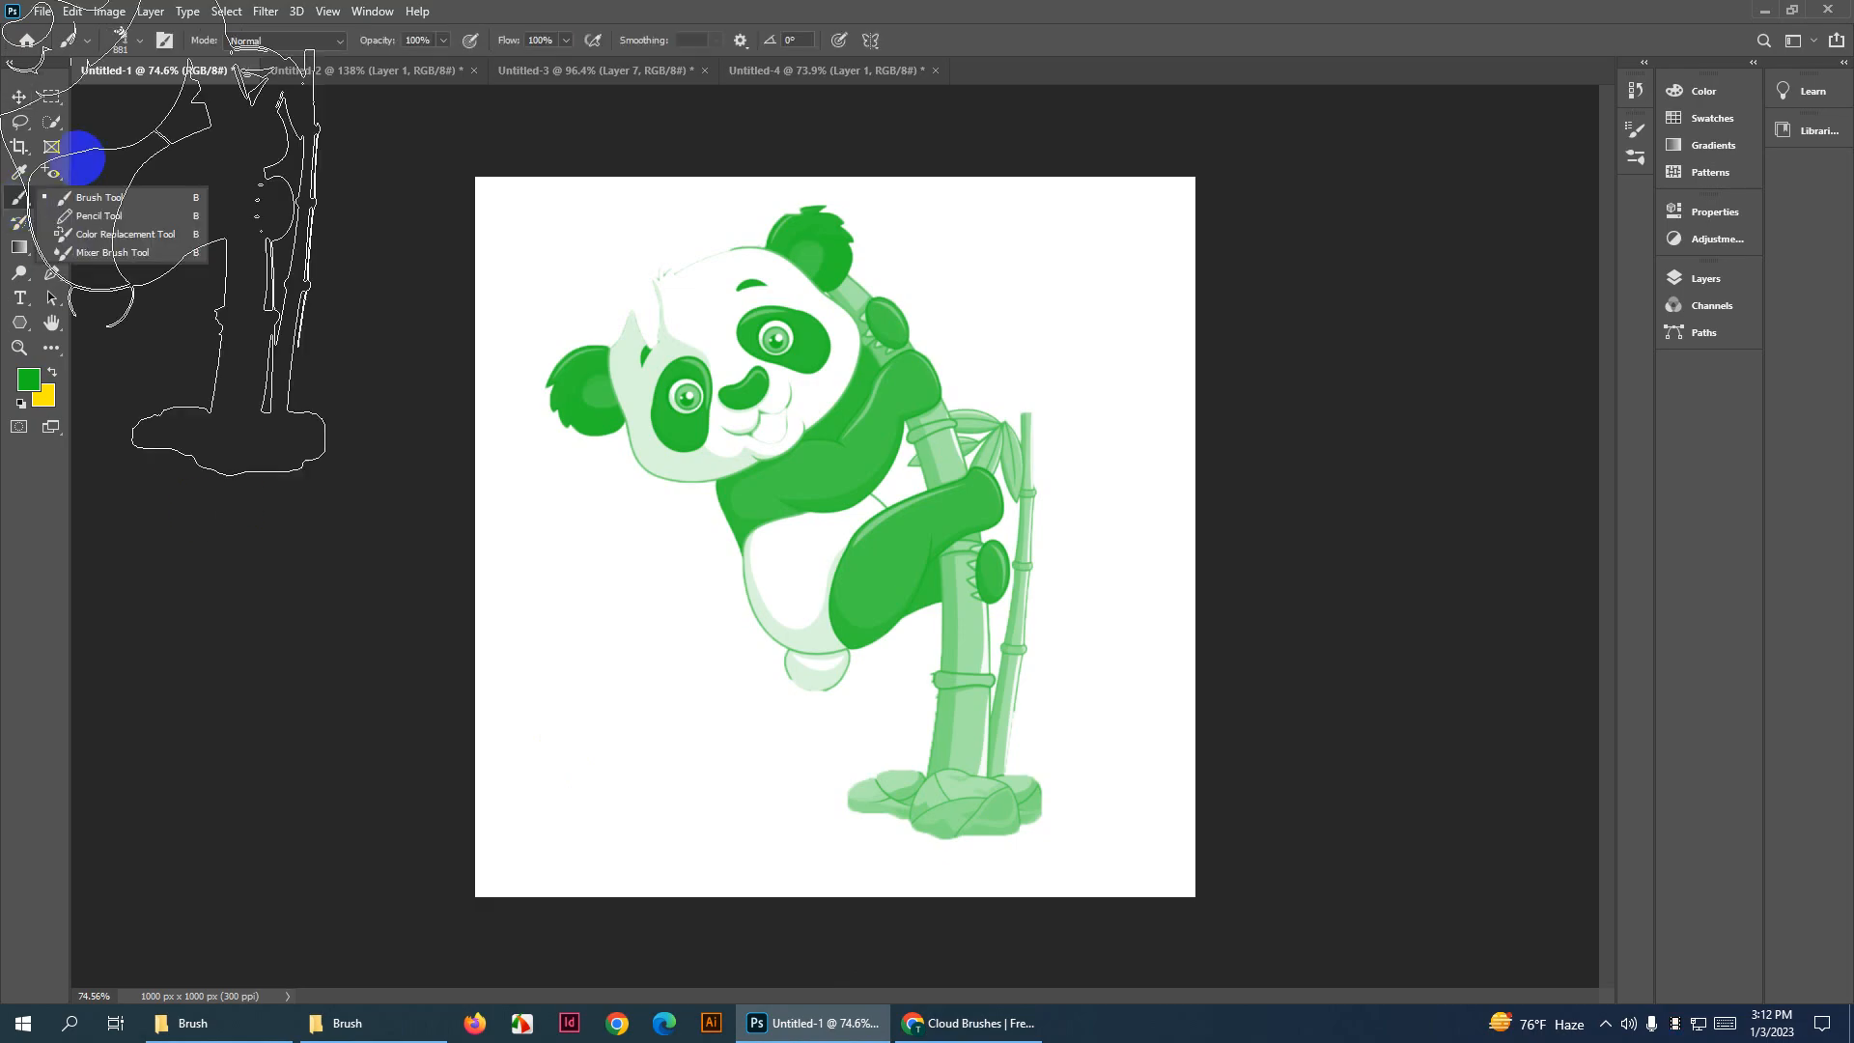
pyautogui.click(141, 46)
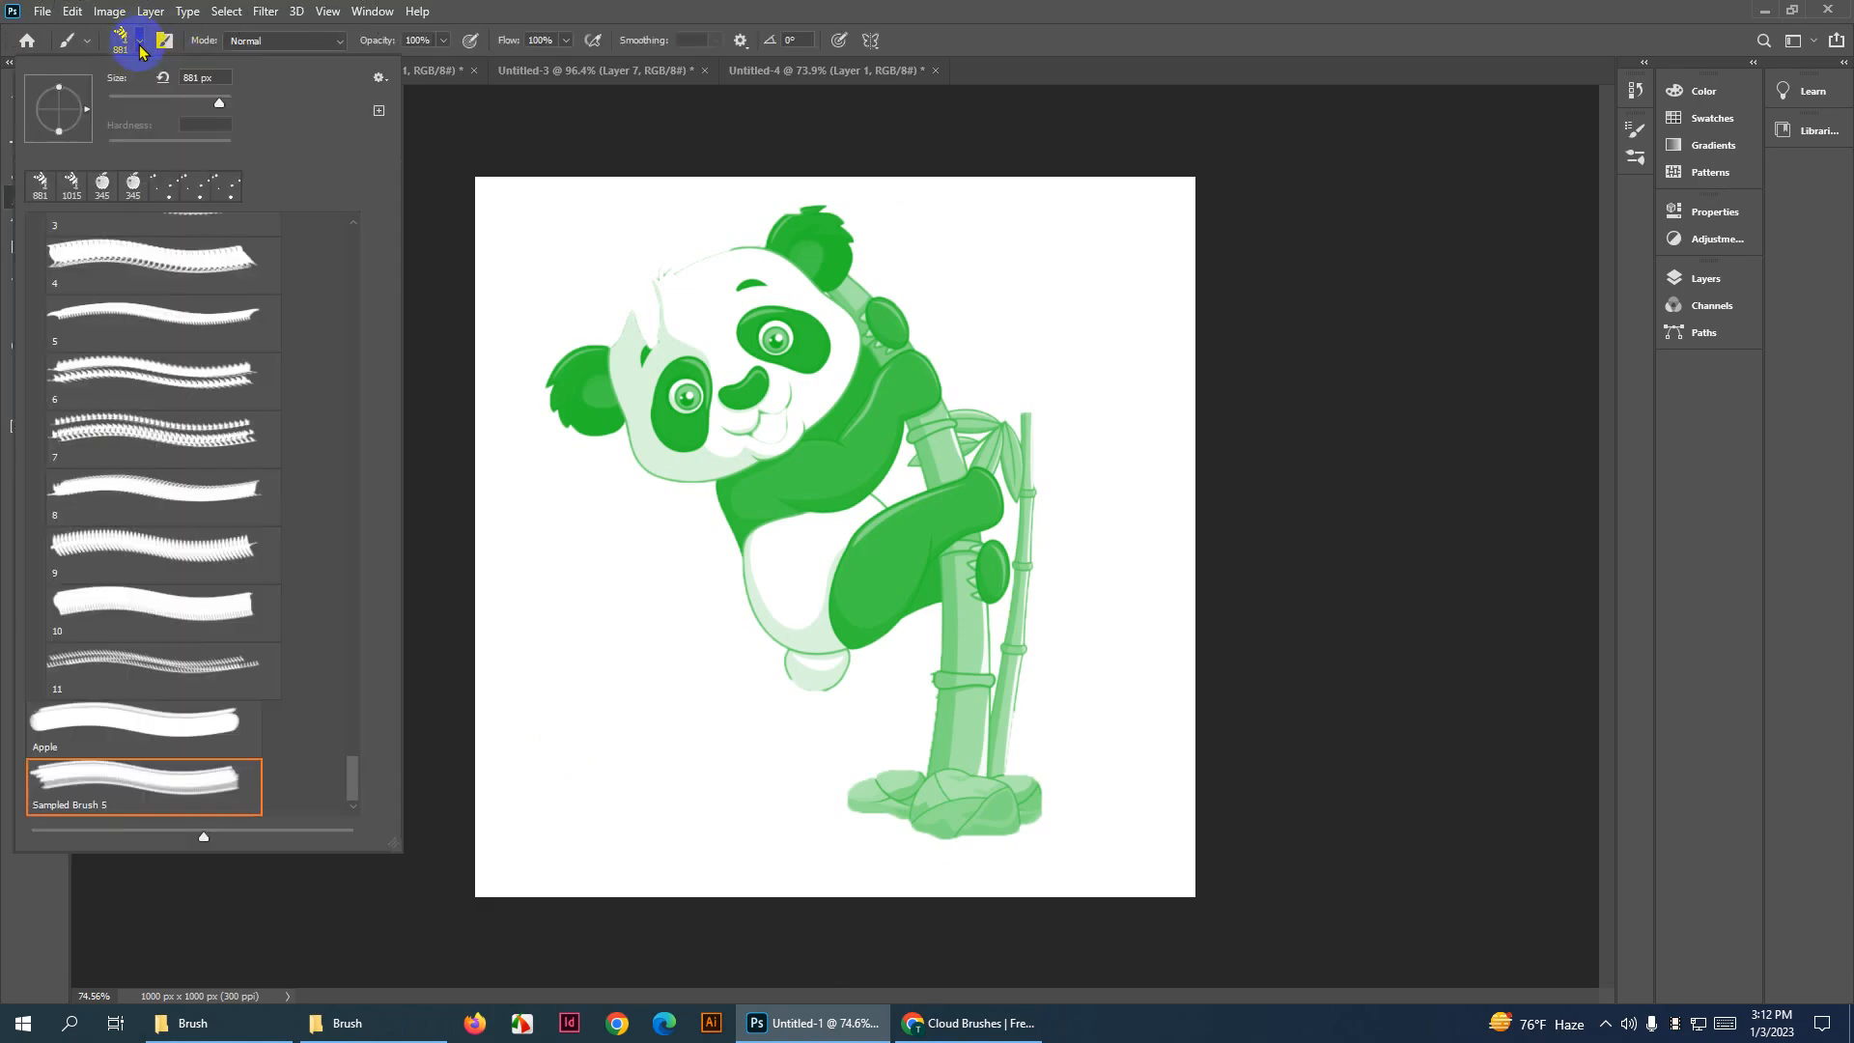
# Import the architect brush set, 20 Architect Brushes.abr, from the Brush folder inside D:\GB 1789
pyautogui.click(377, 79)
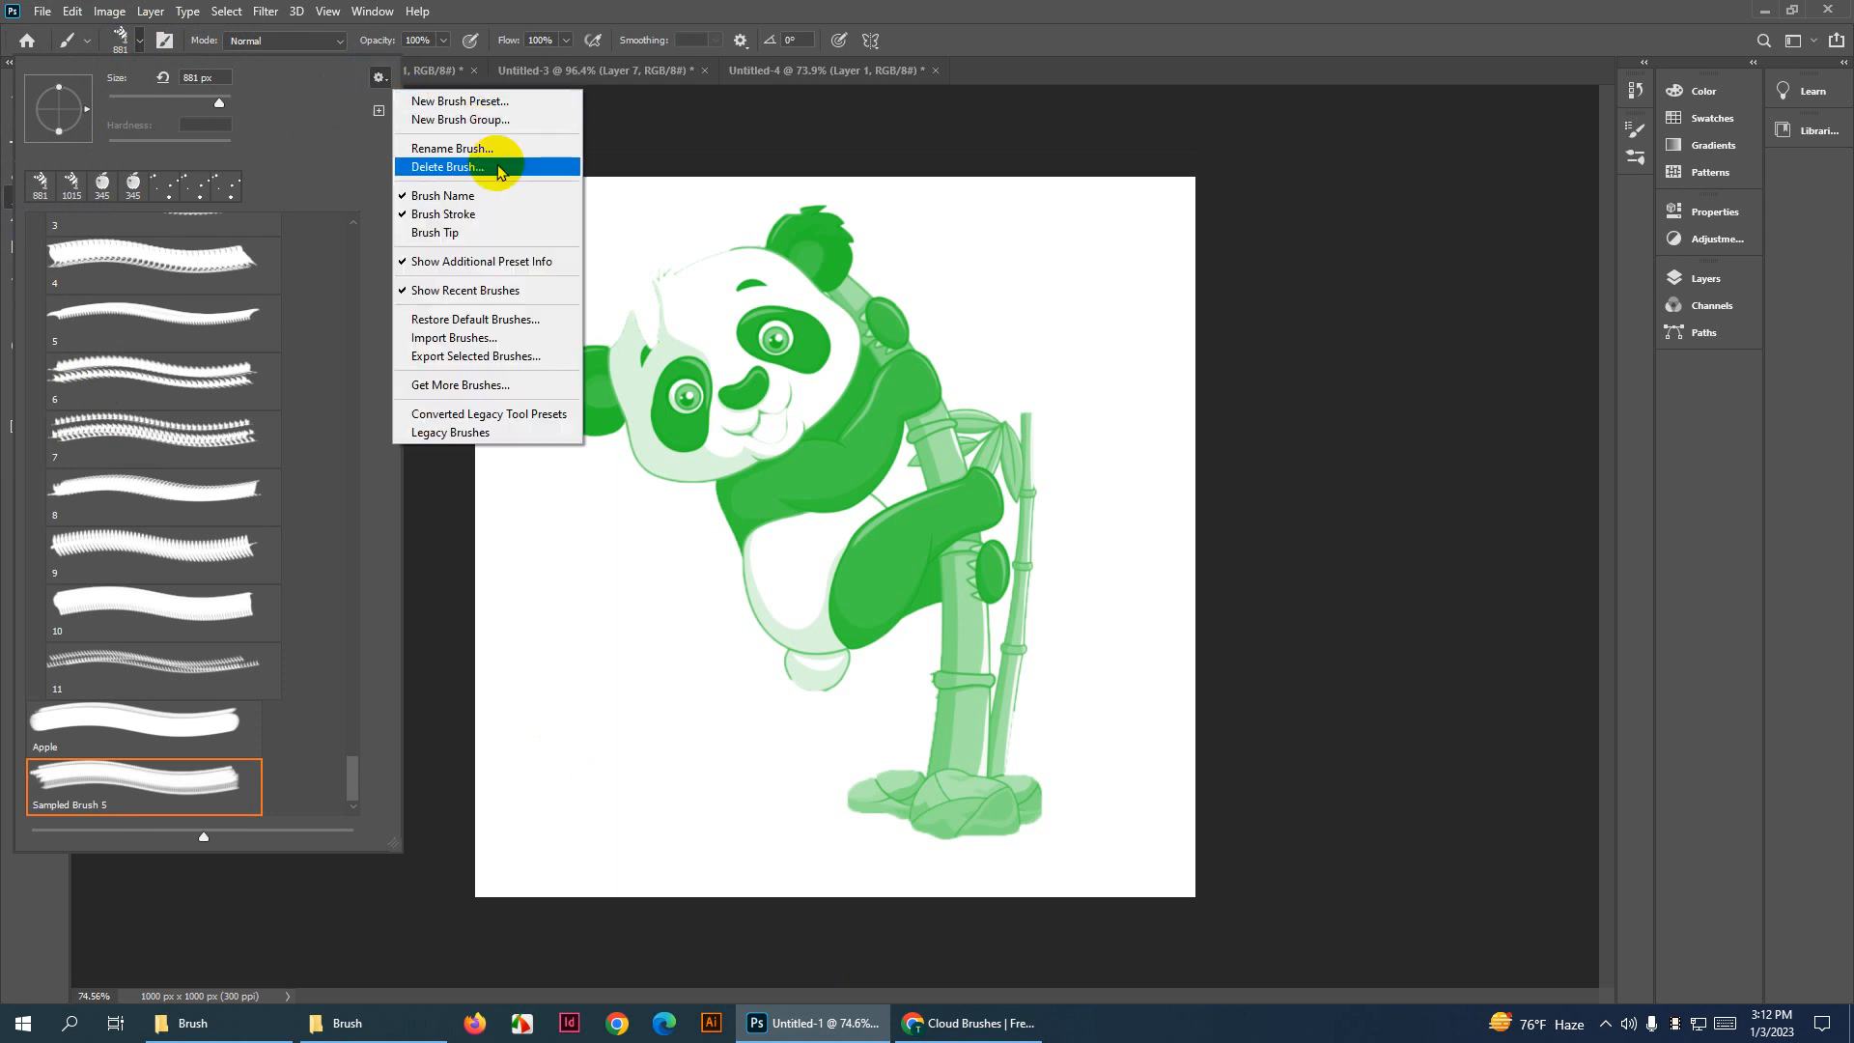
pyautogui.click(472, 340)
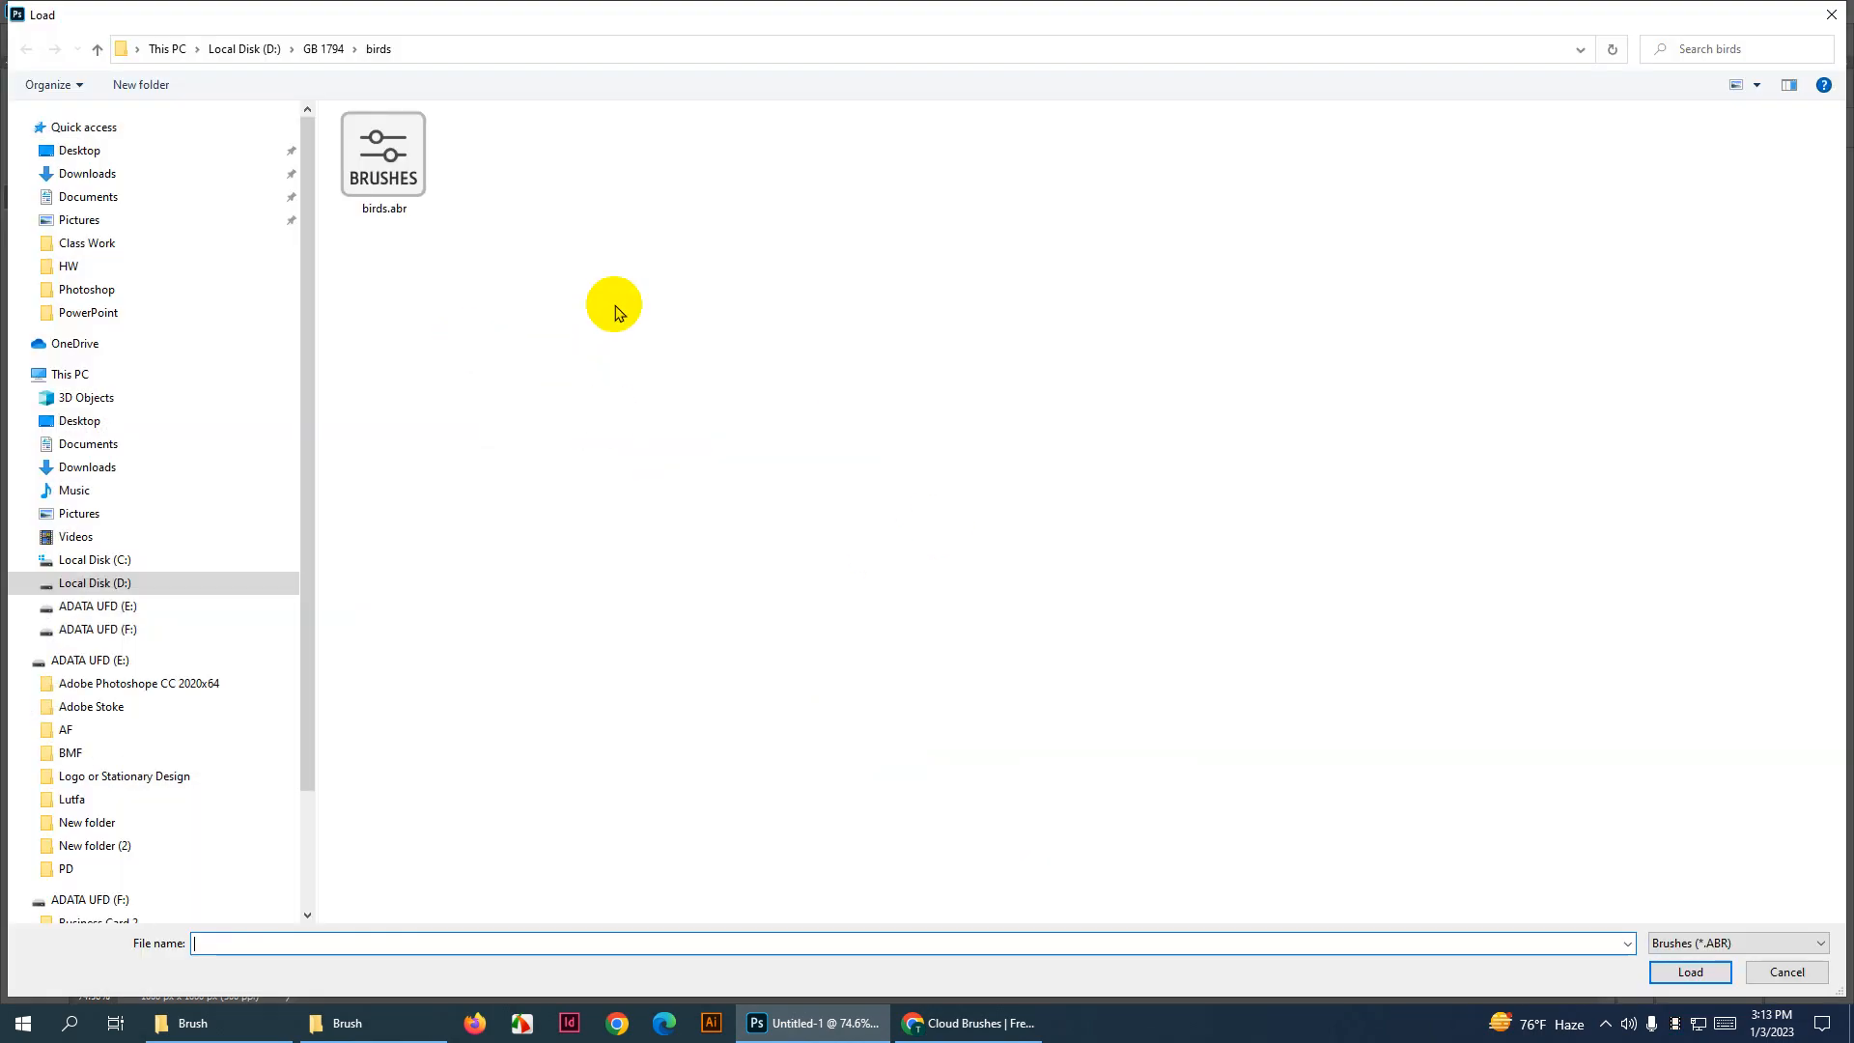
pyautogui.click(99, 50)
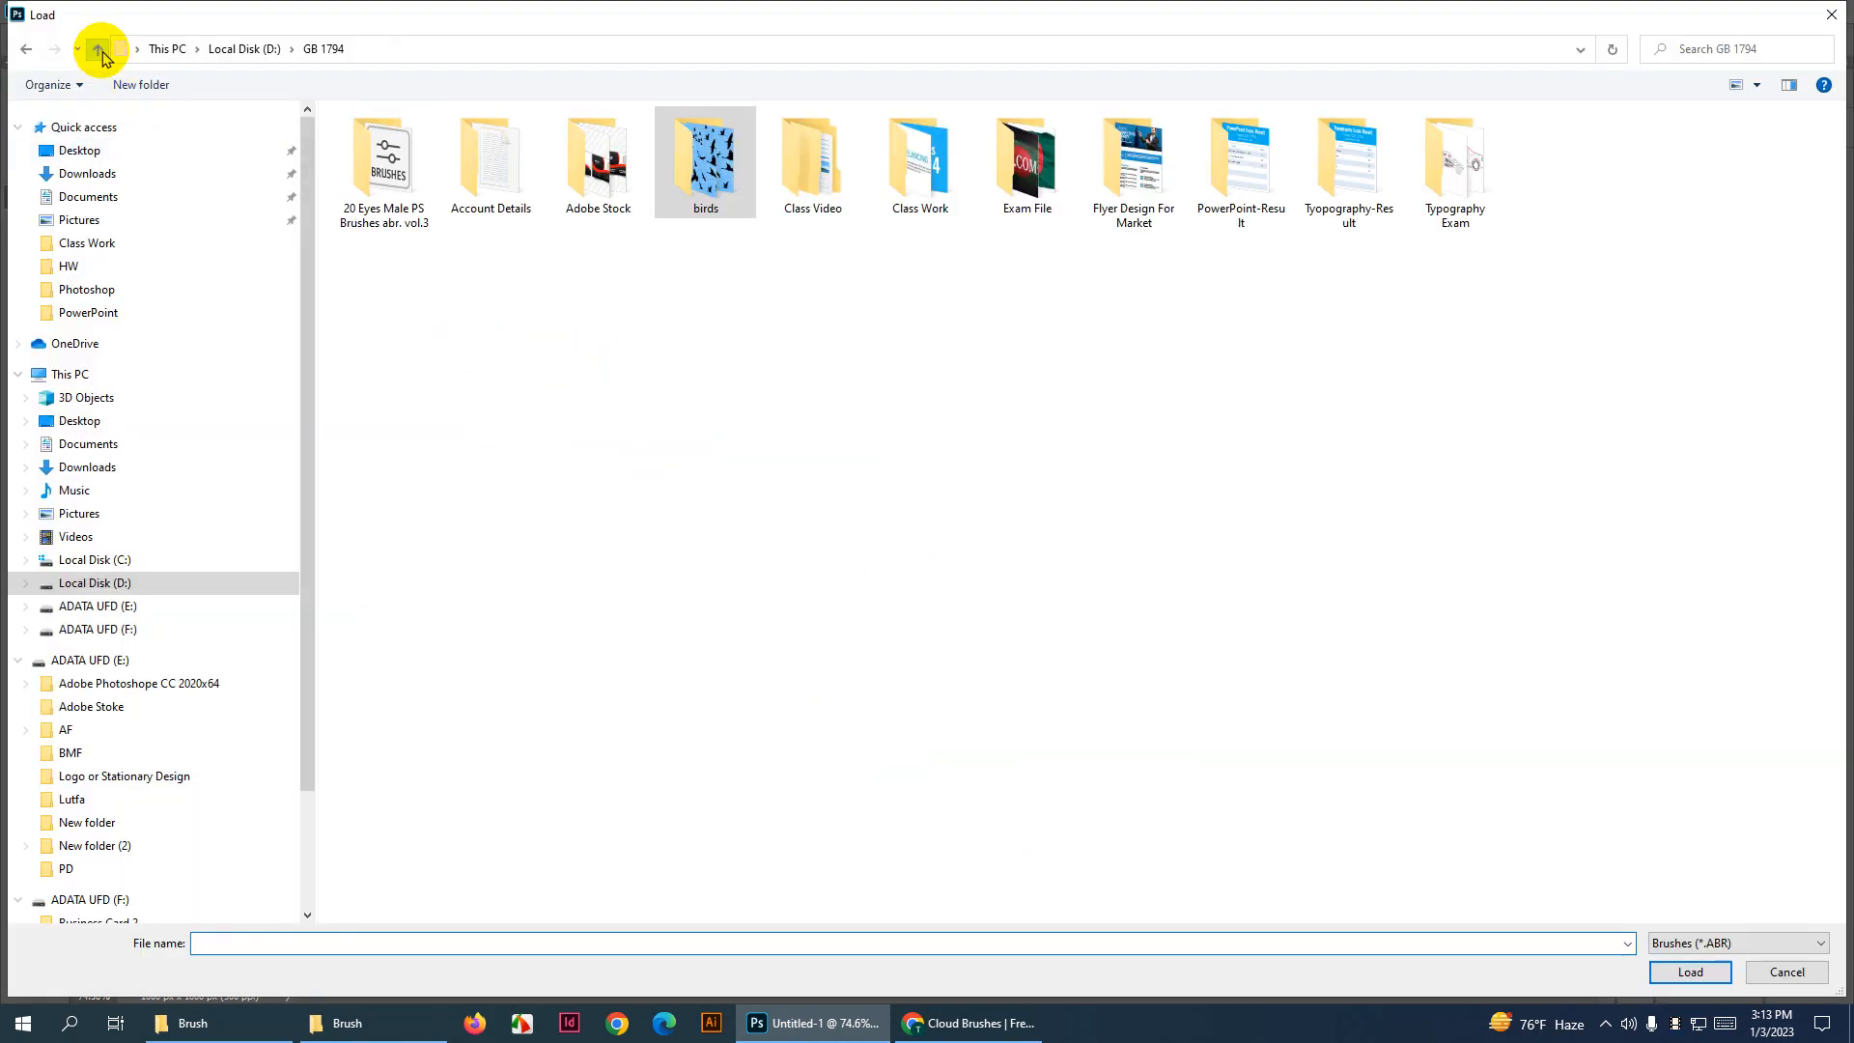
pyautogui.click(99, 50)
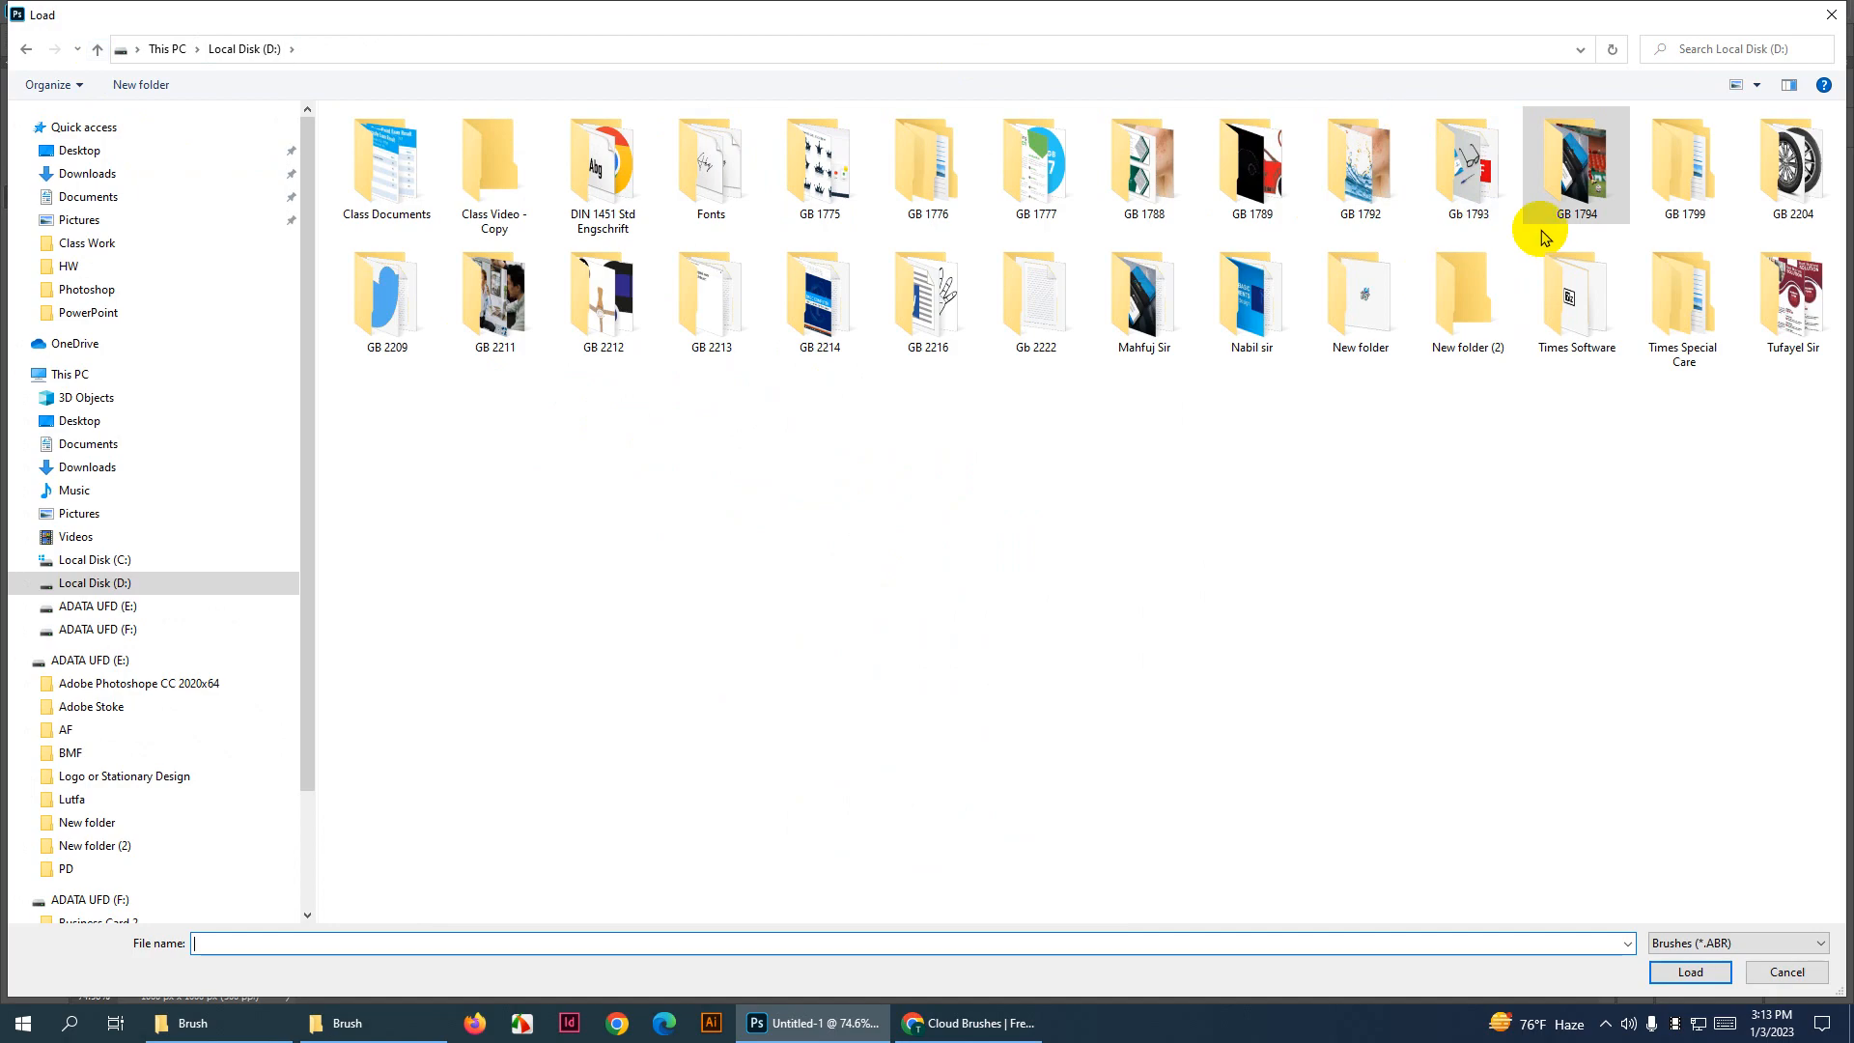
pyautogui.click(1215, 171)
pyautogui.doubleClick(1217, 172)
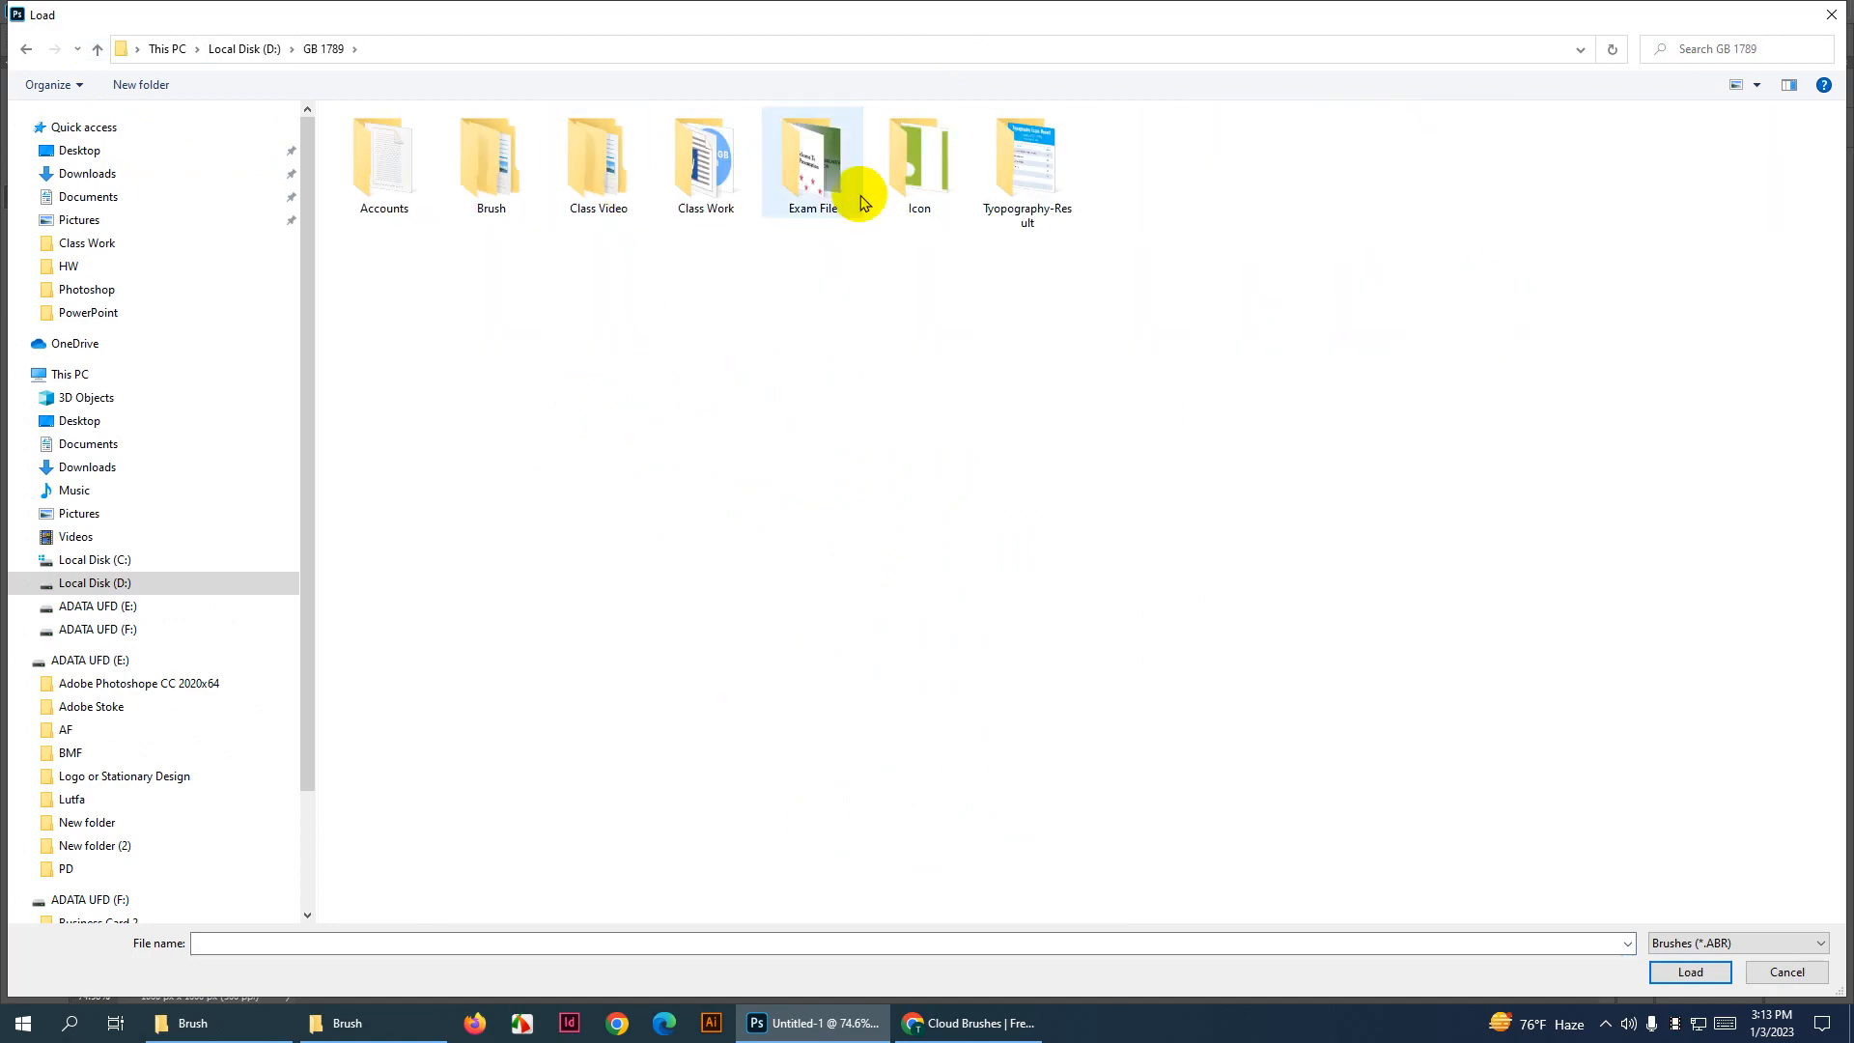
pyautogui.doubleClick(521, 128)
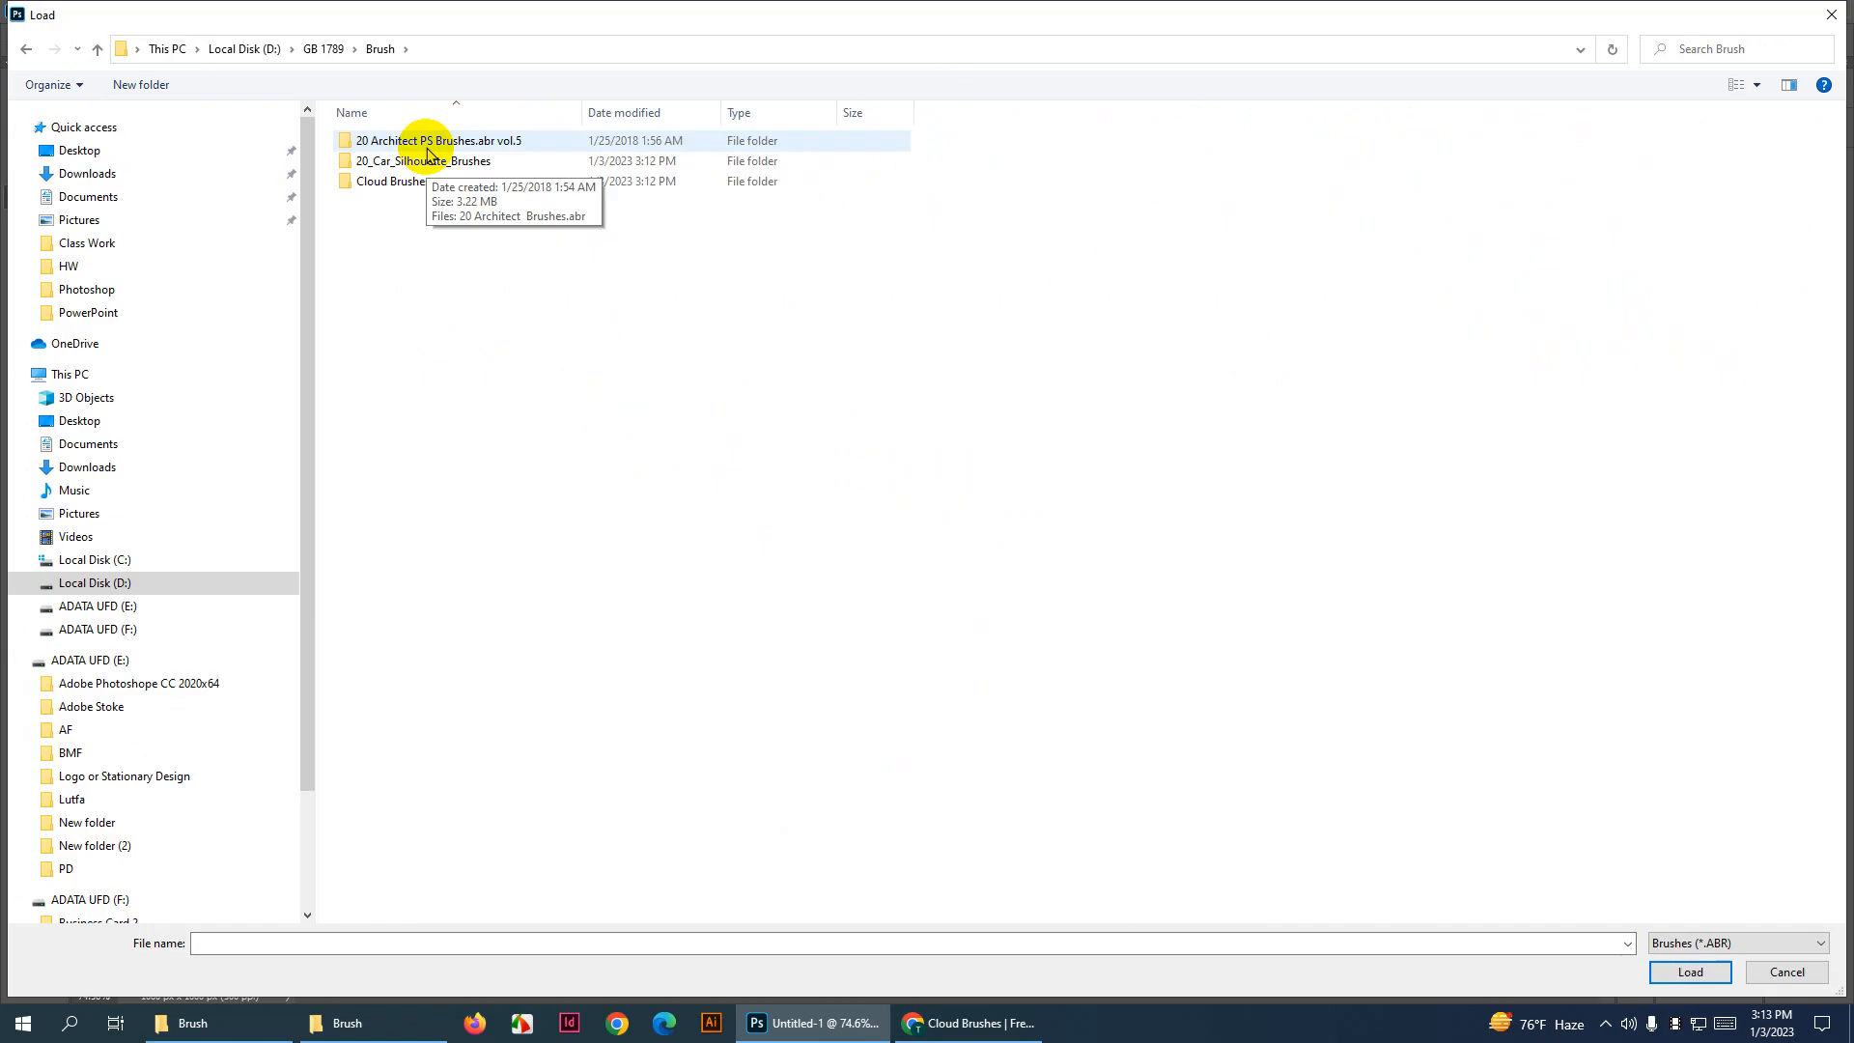
pyautogui.doubleClick(415, 143)
pyautogui.doubleClick(430, 149)
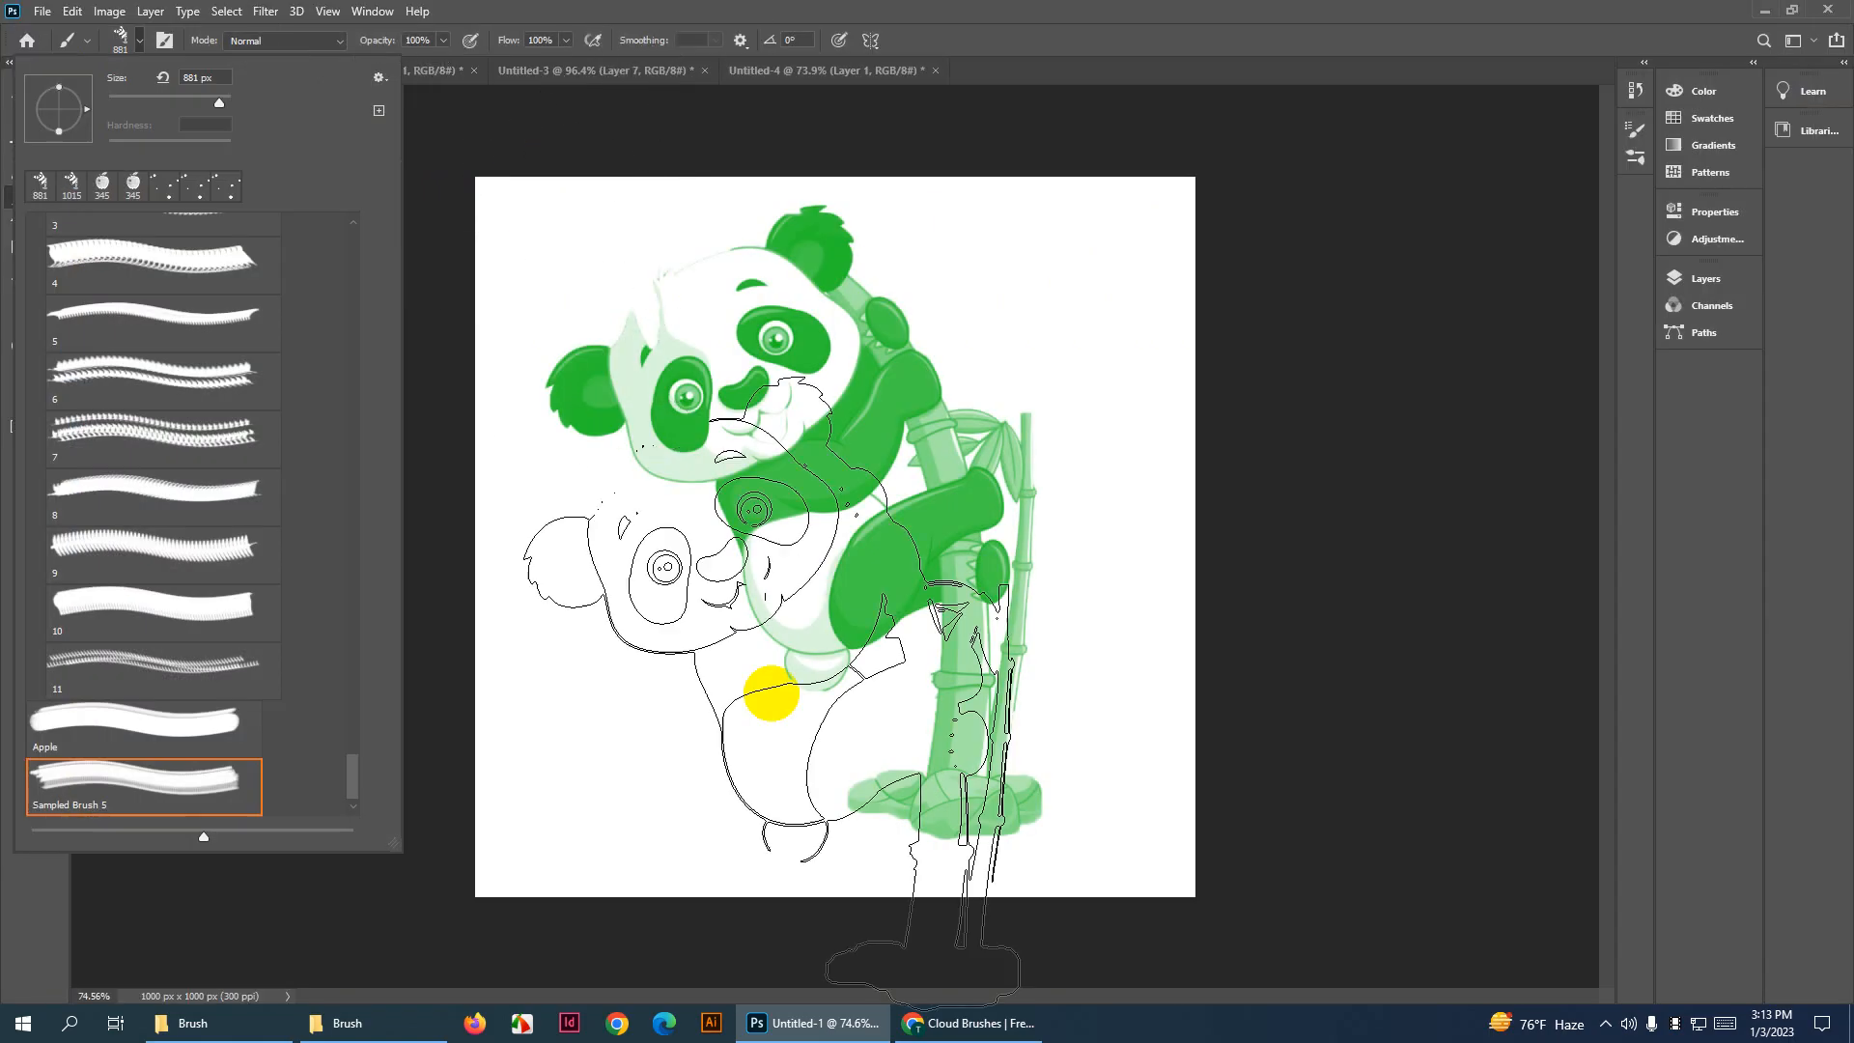
# Expand the imported 20 Architect Brushes group, then create a new document 1200 px wide and 700 px high
pyautogui.scroll(-1, 150, 668)
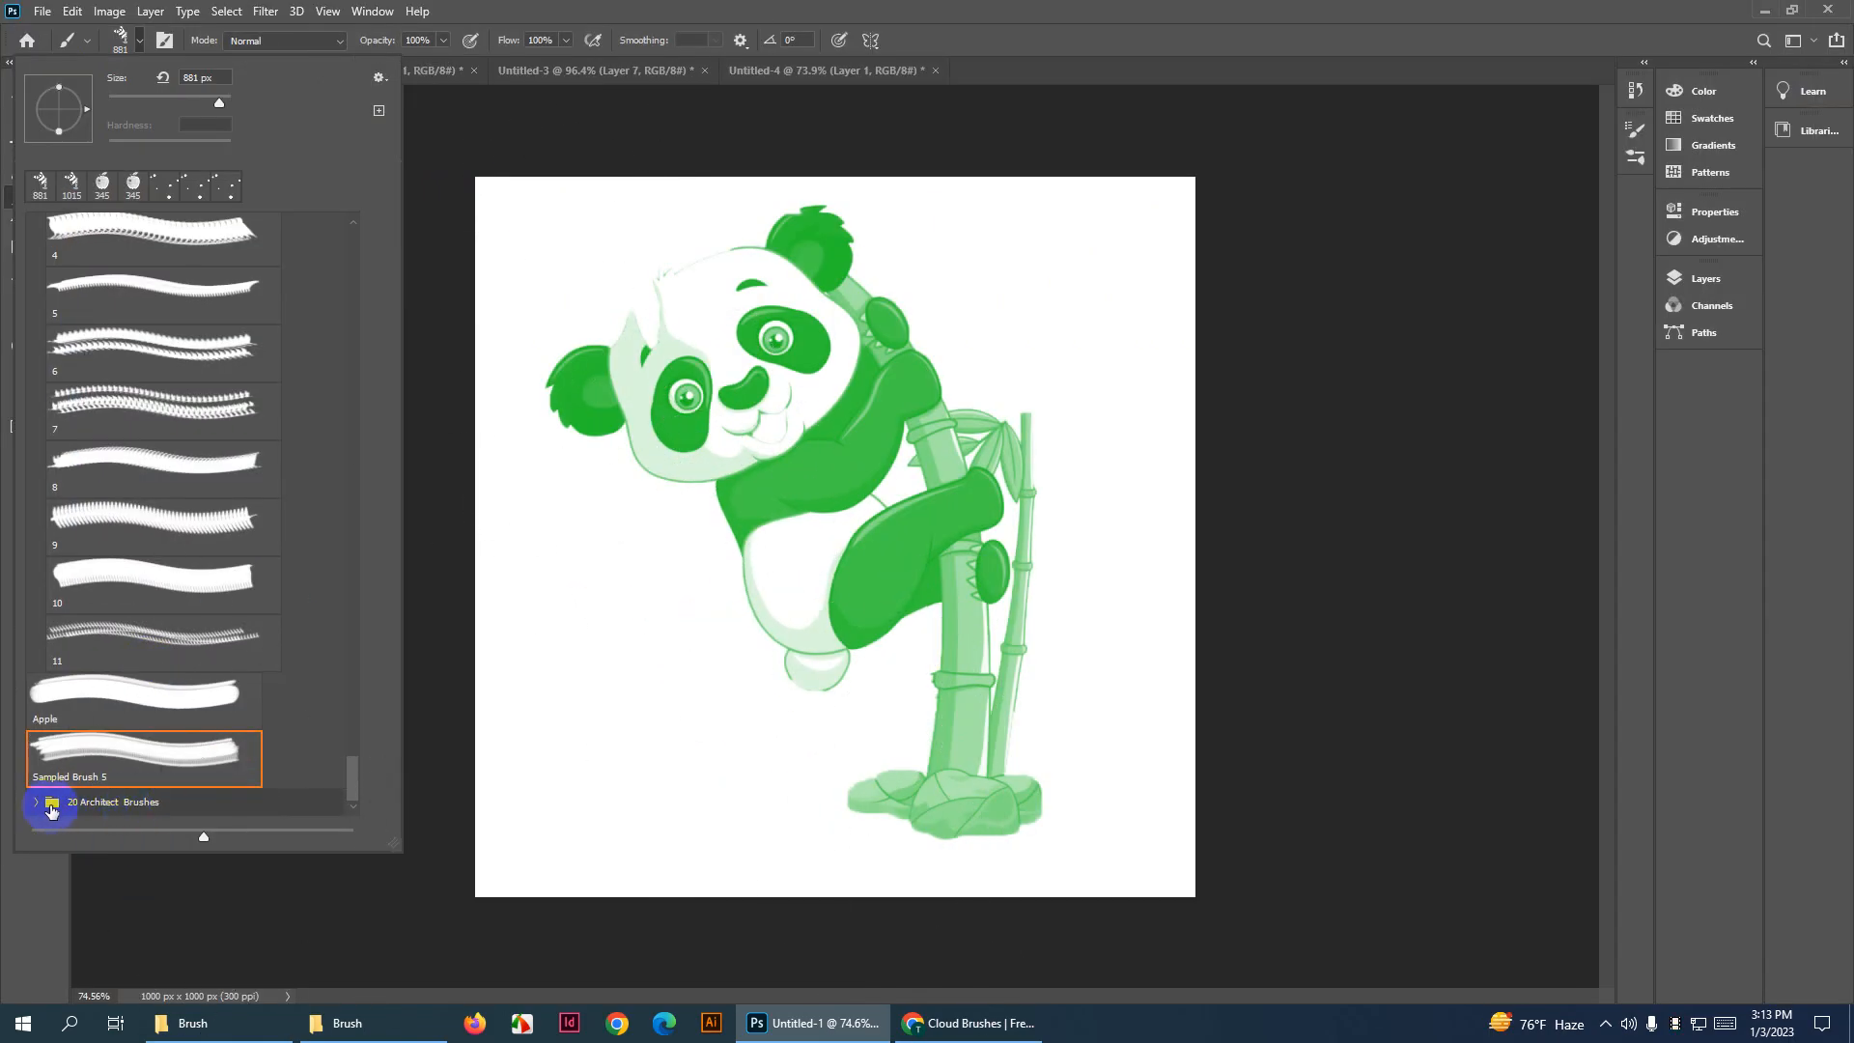
pyautogui.click(1699, 280)
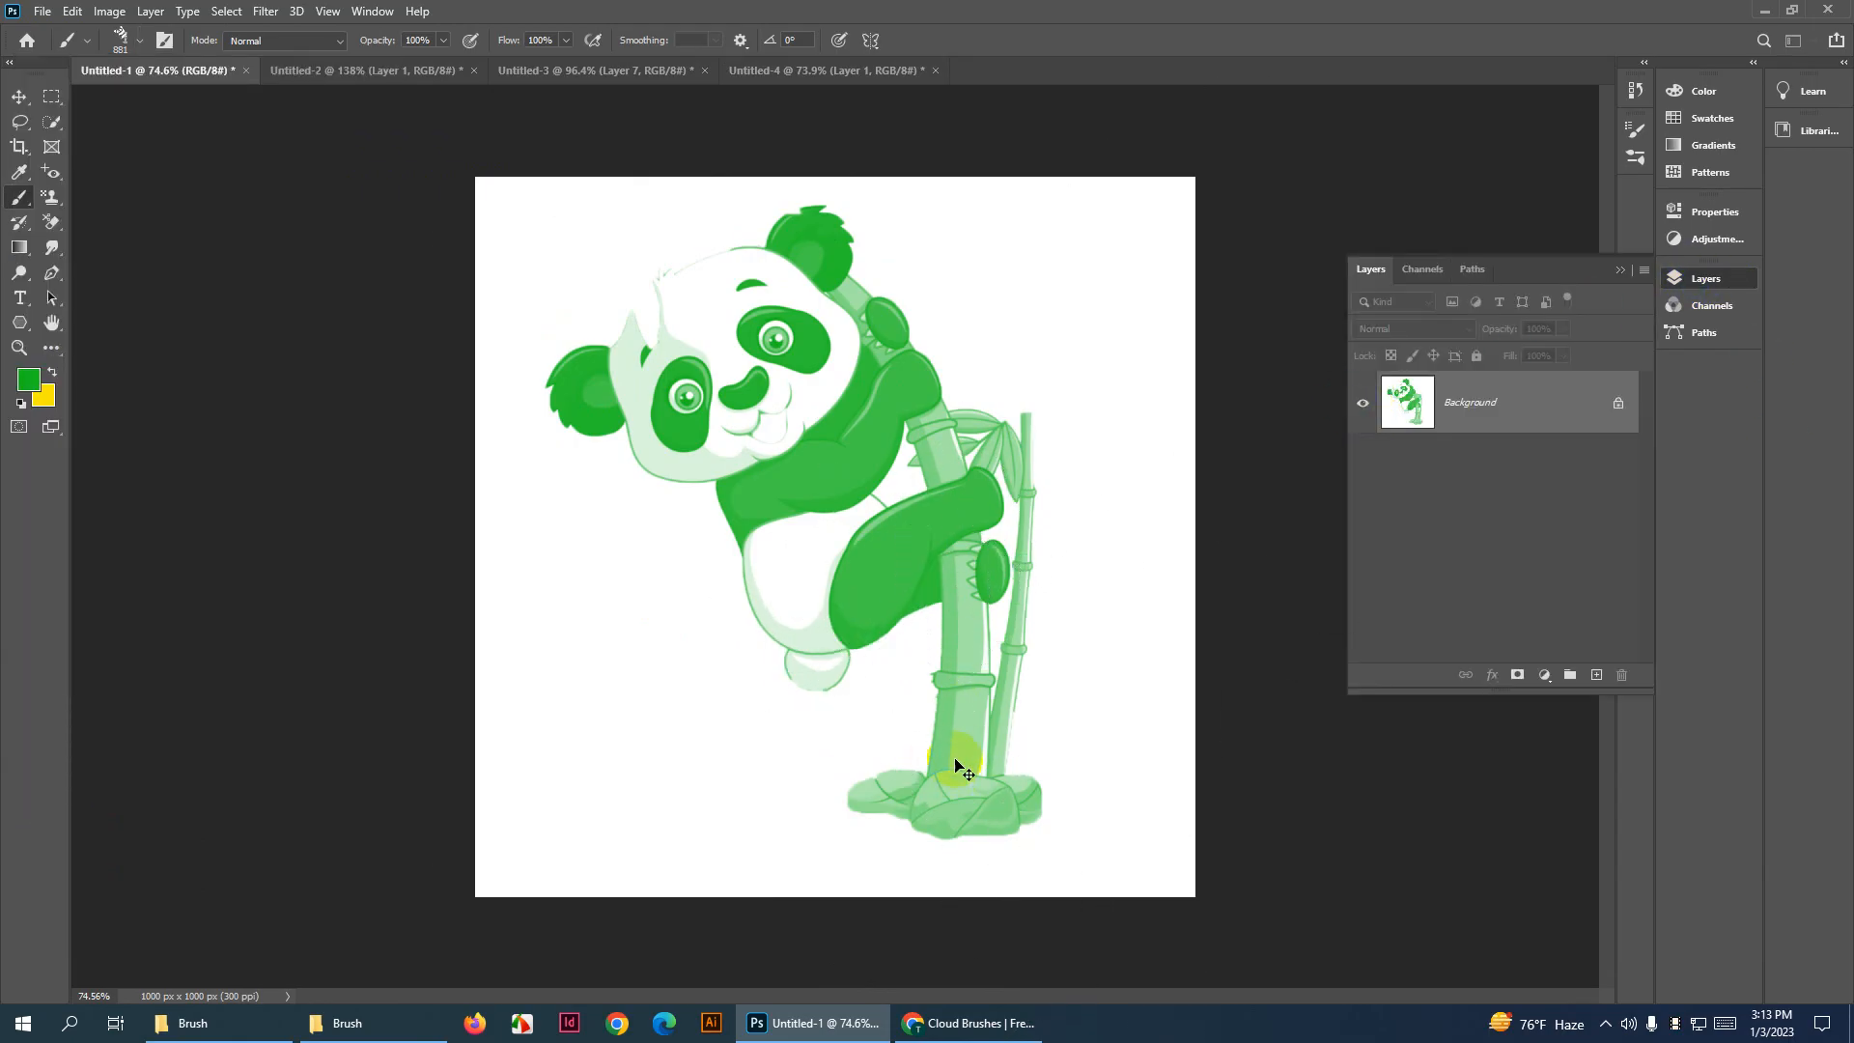
pyautogui.hotkey('ctrl', 'n')
pyautogui.doubleClick(1242, 242)
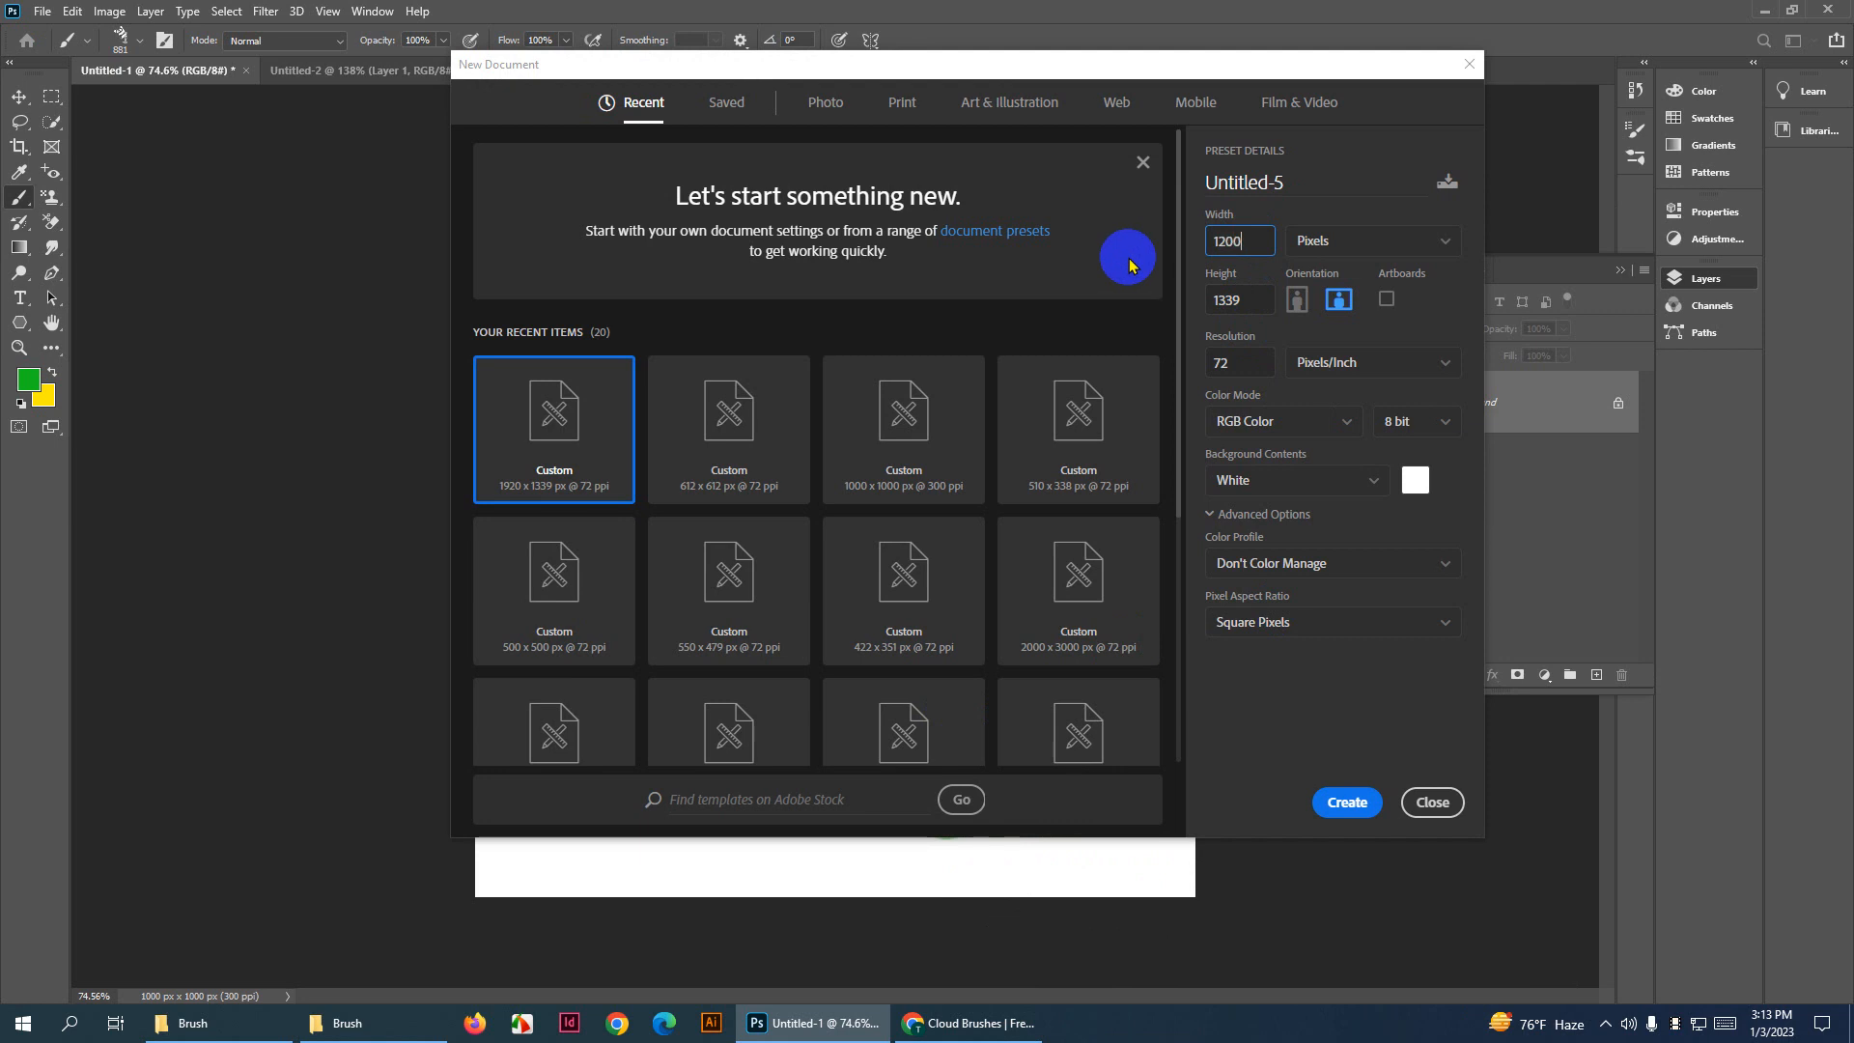
pyautogui.press('Tab')
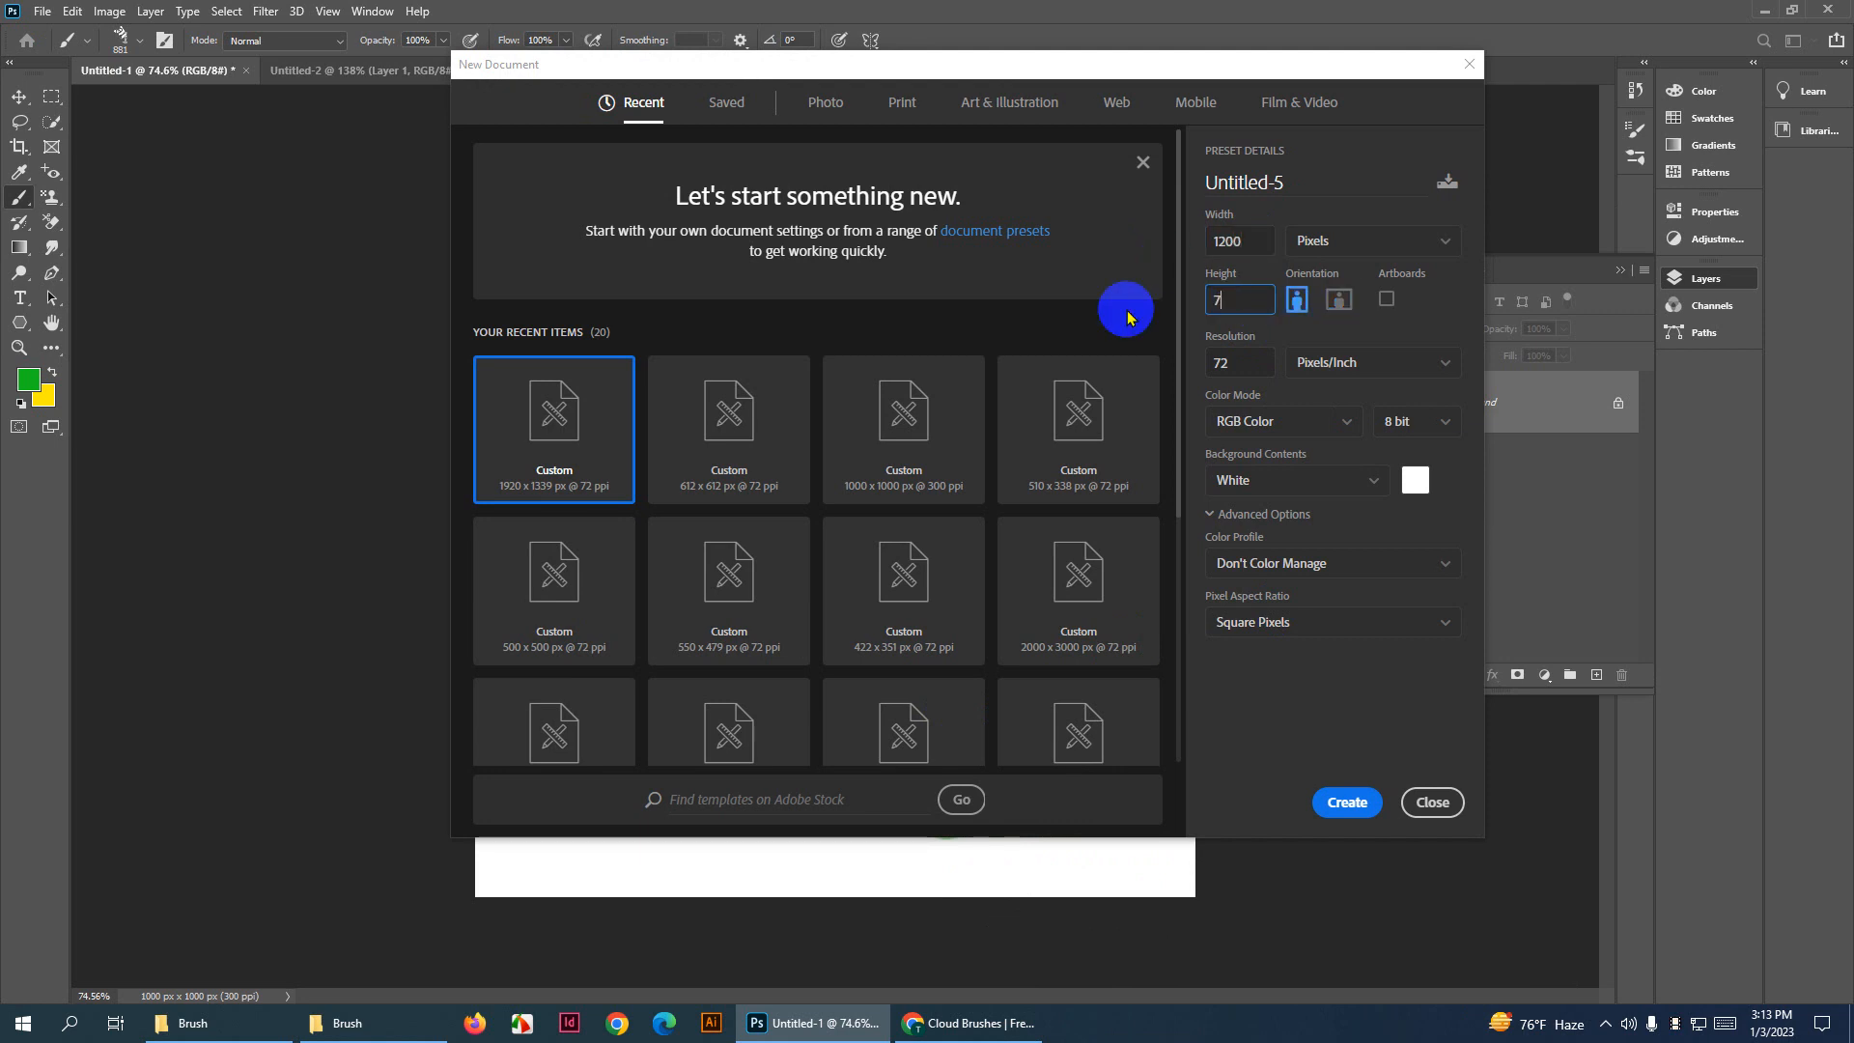
pyautogui.click(1347, 801)
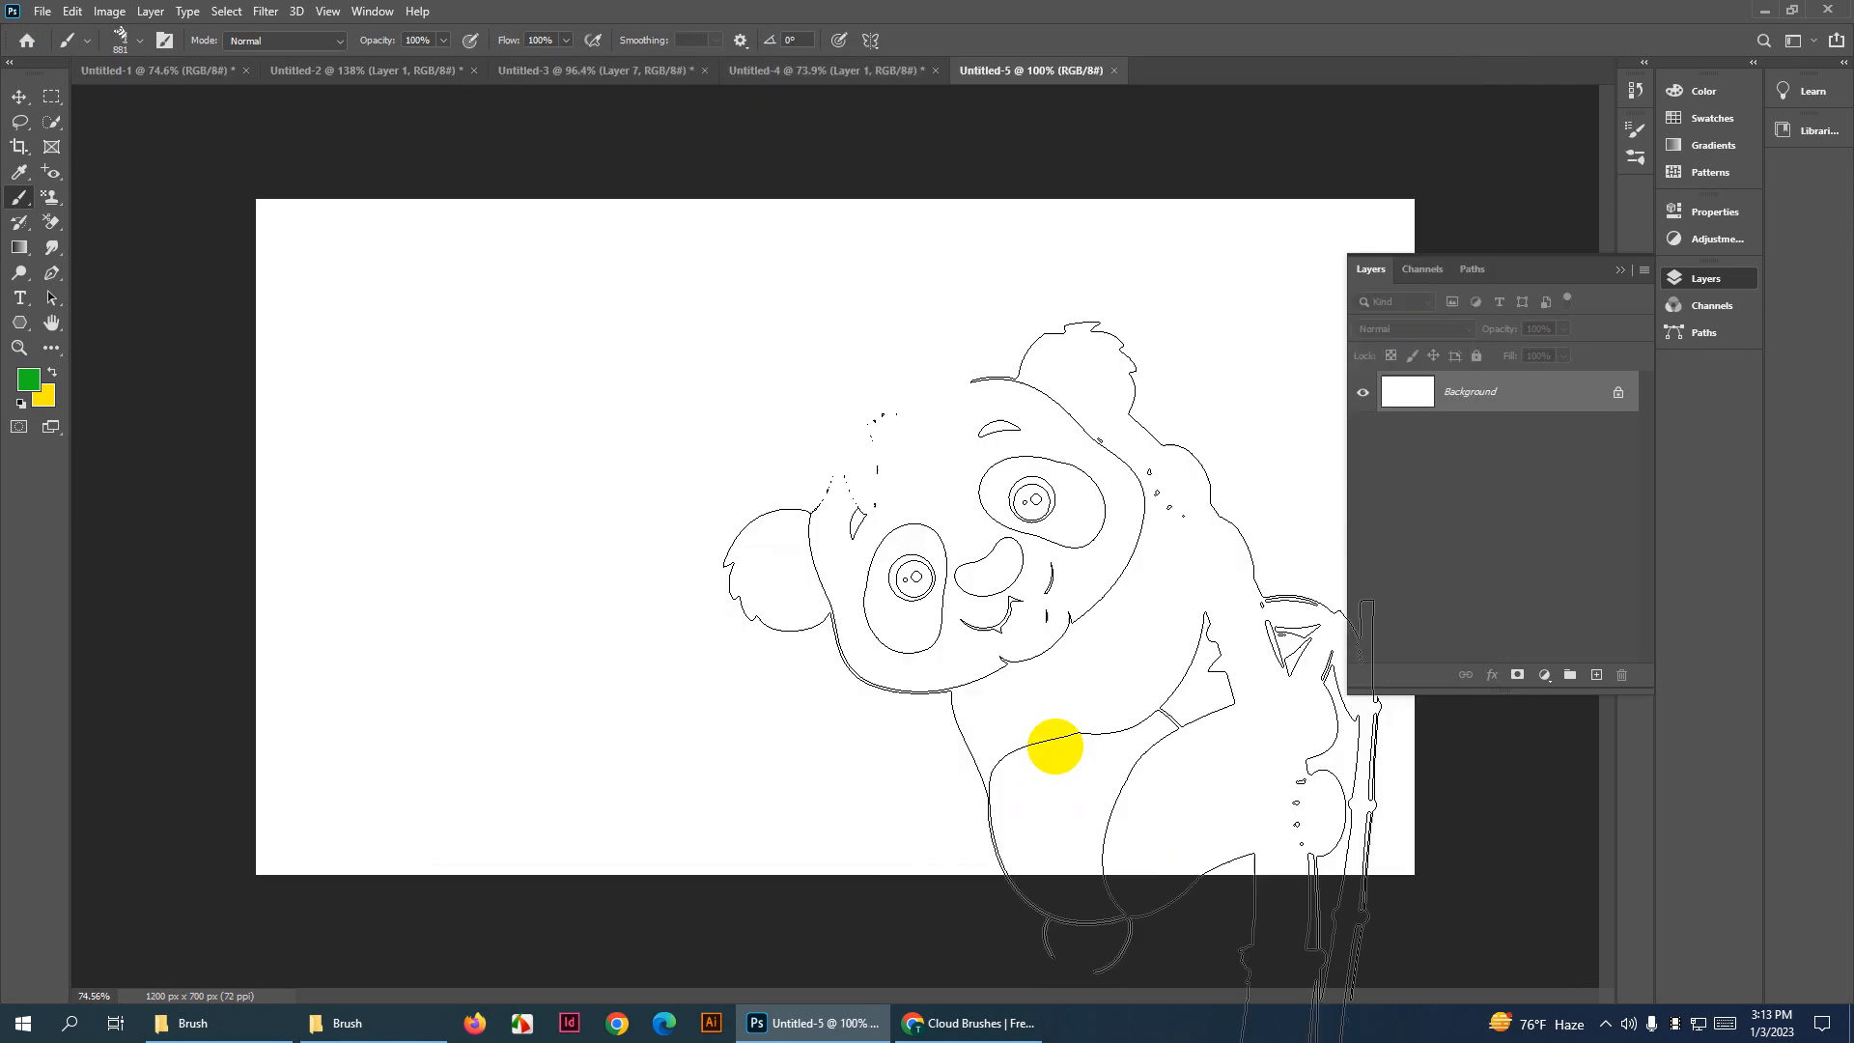
pyautogui.scroll(-1, 815, 629)
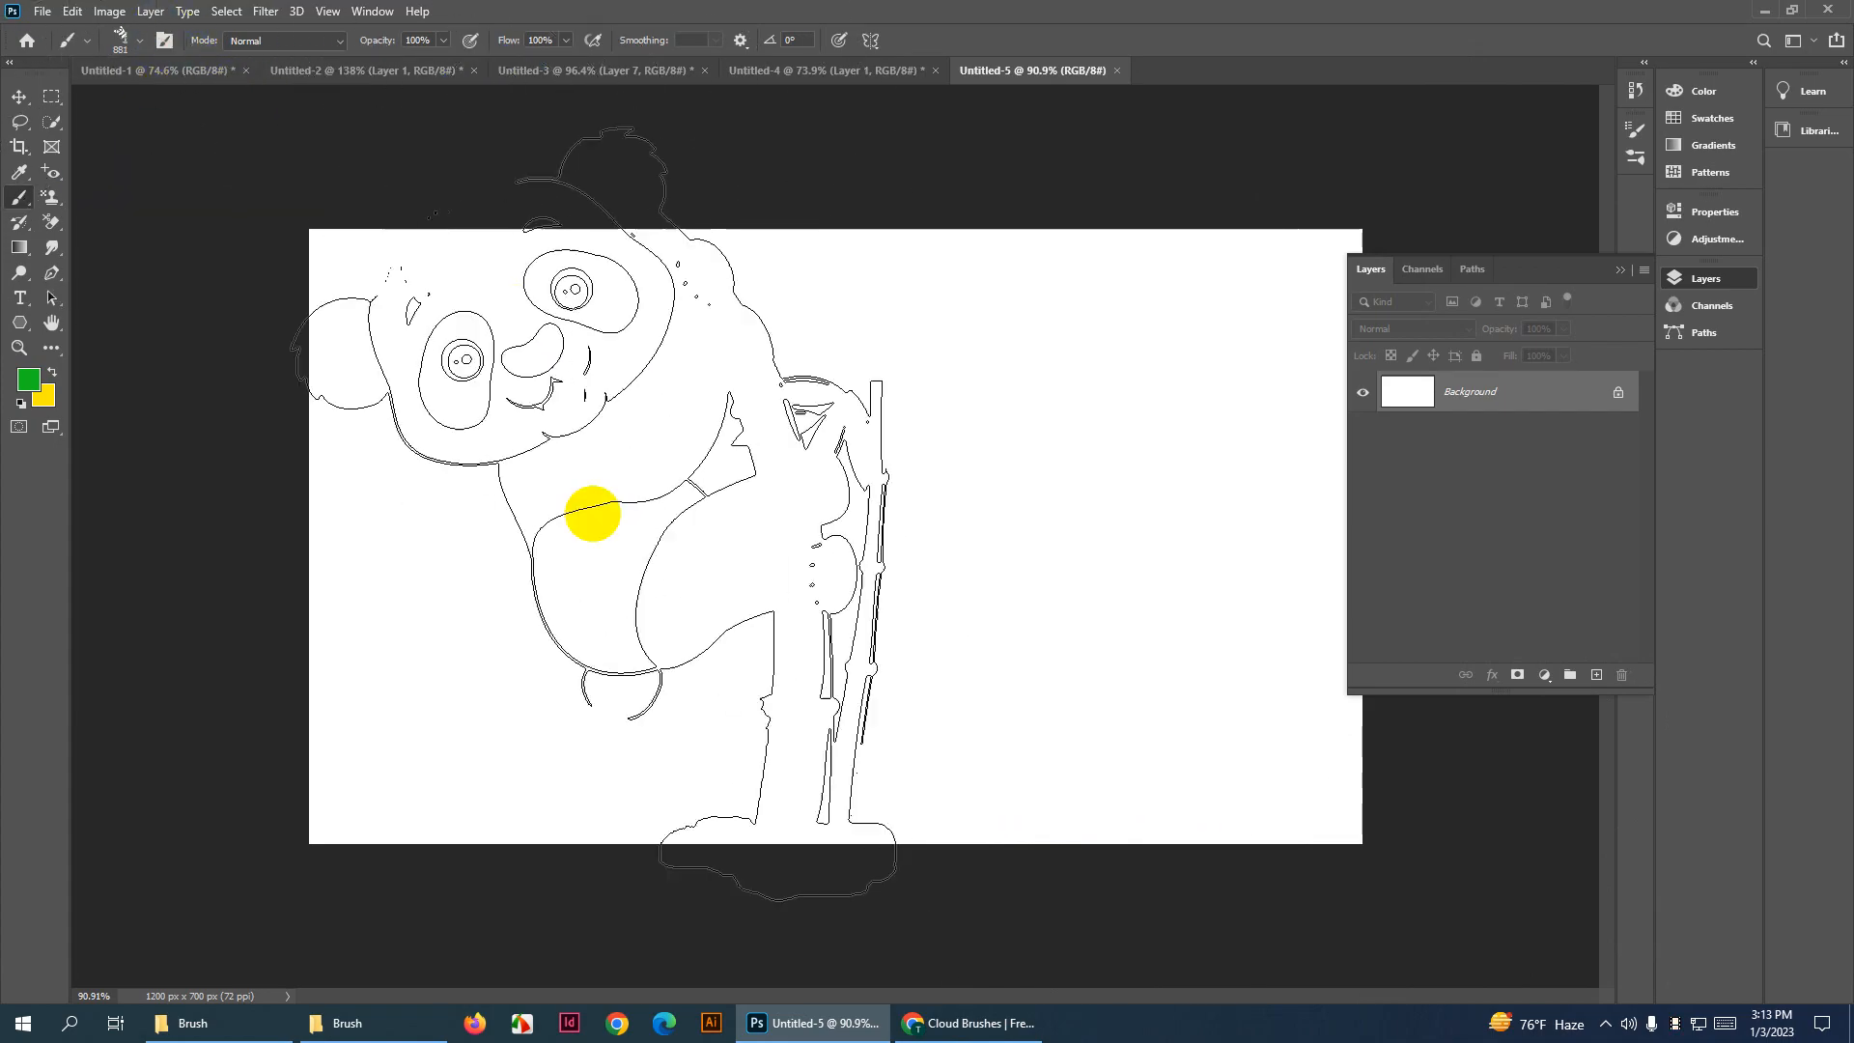
# Browse the 20 Architect Brushes presets with slightly resized previews and choose the Architect 1 brush
pyautogui.click(140, 41)
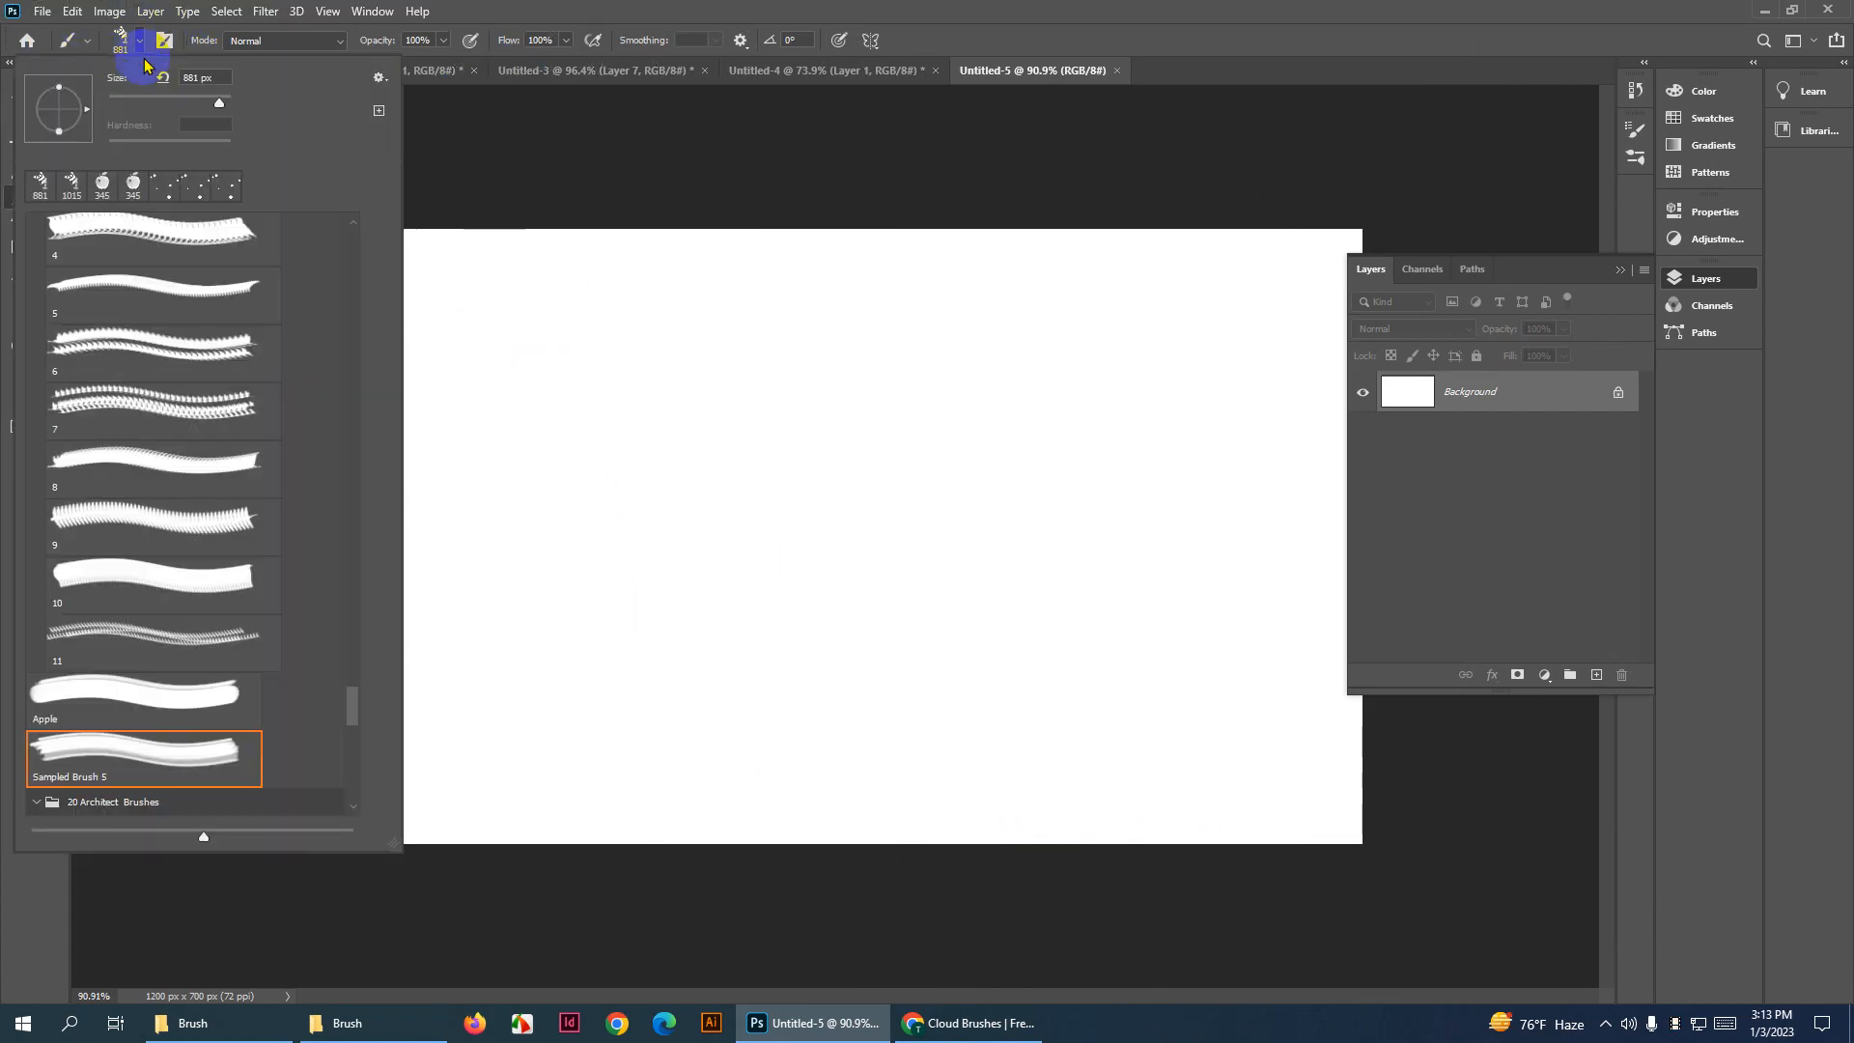
pyautogui.scroll(-1, 184, 743)
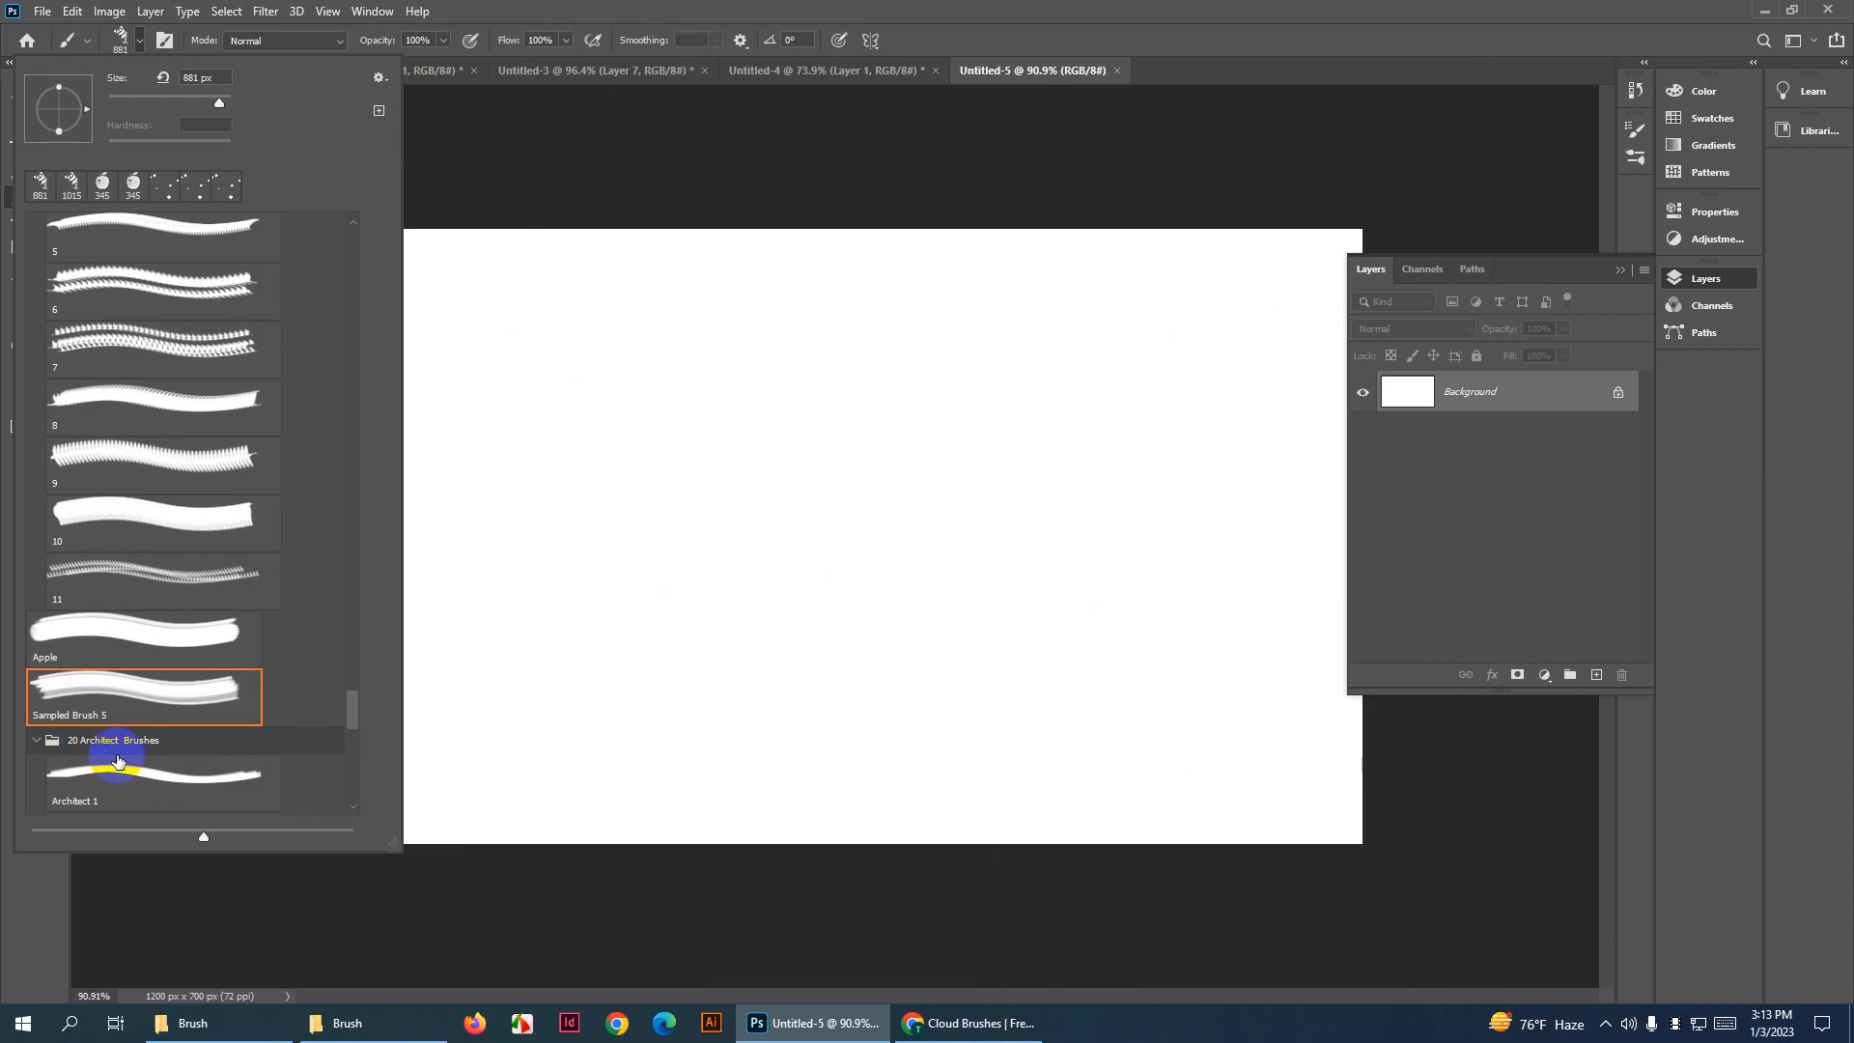
pyautogui.scroll(-2, 112, 757)
pyautogui.moveTo(349, 731); pyautogui.dragTo(349, 778)
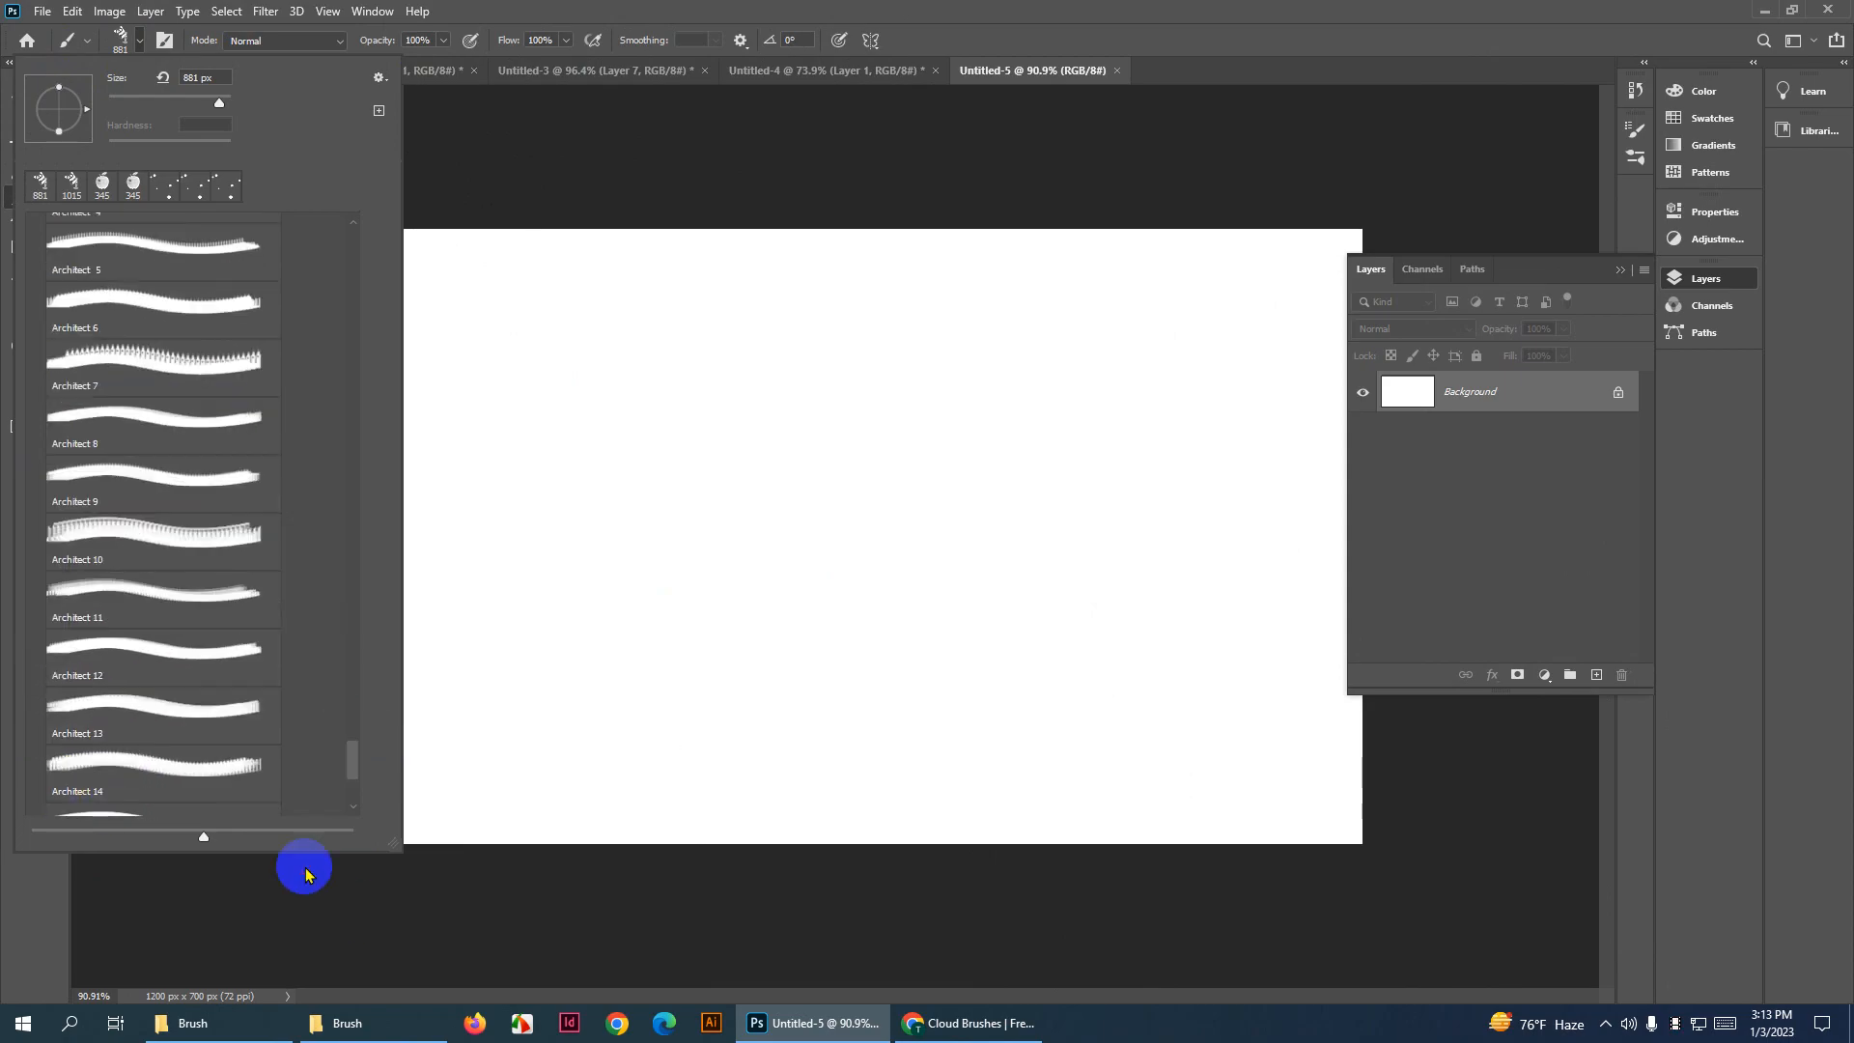
pyautogui.scroll(-5, 54, 766)
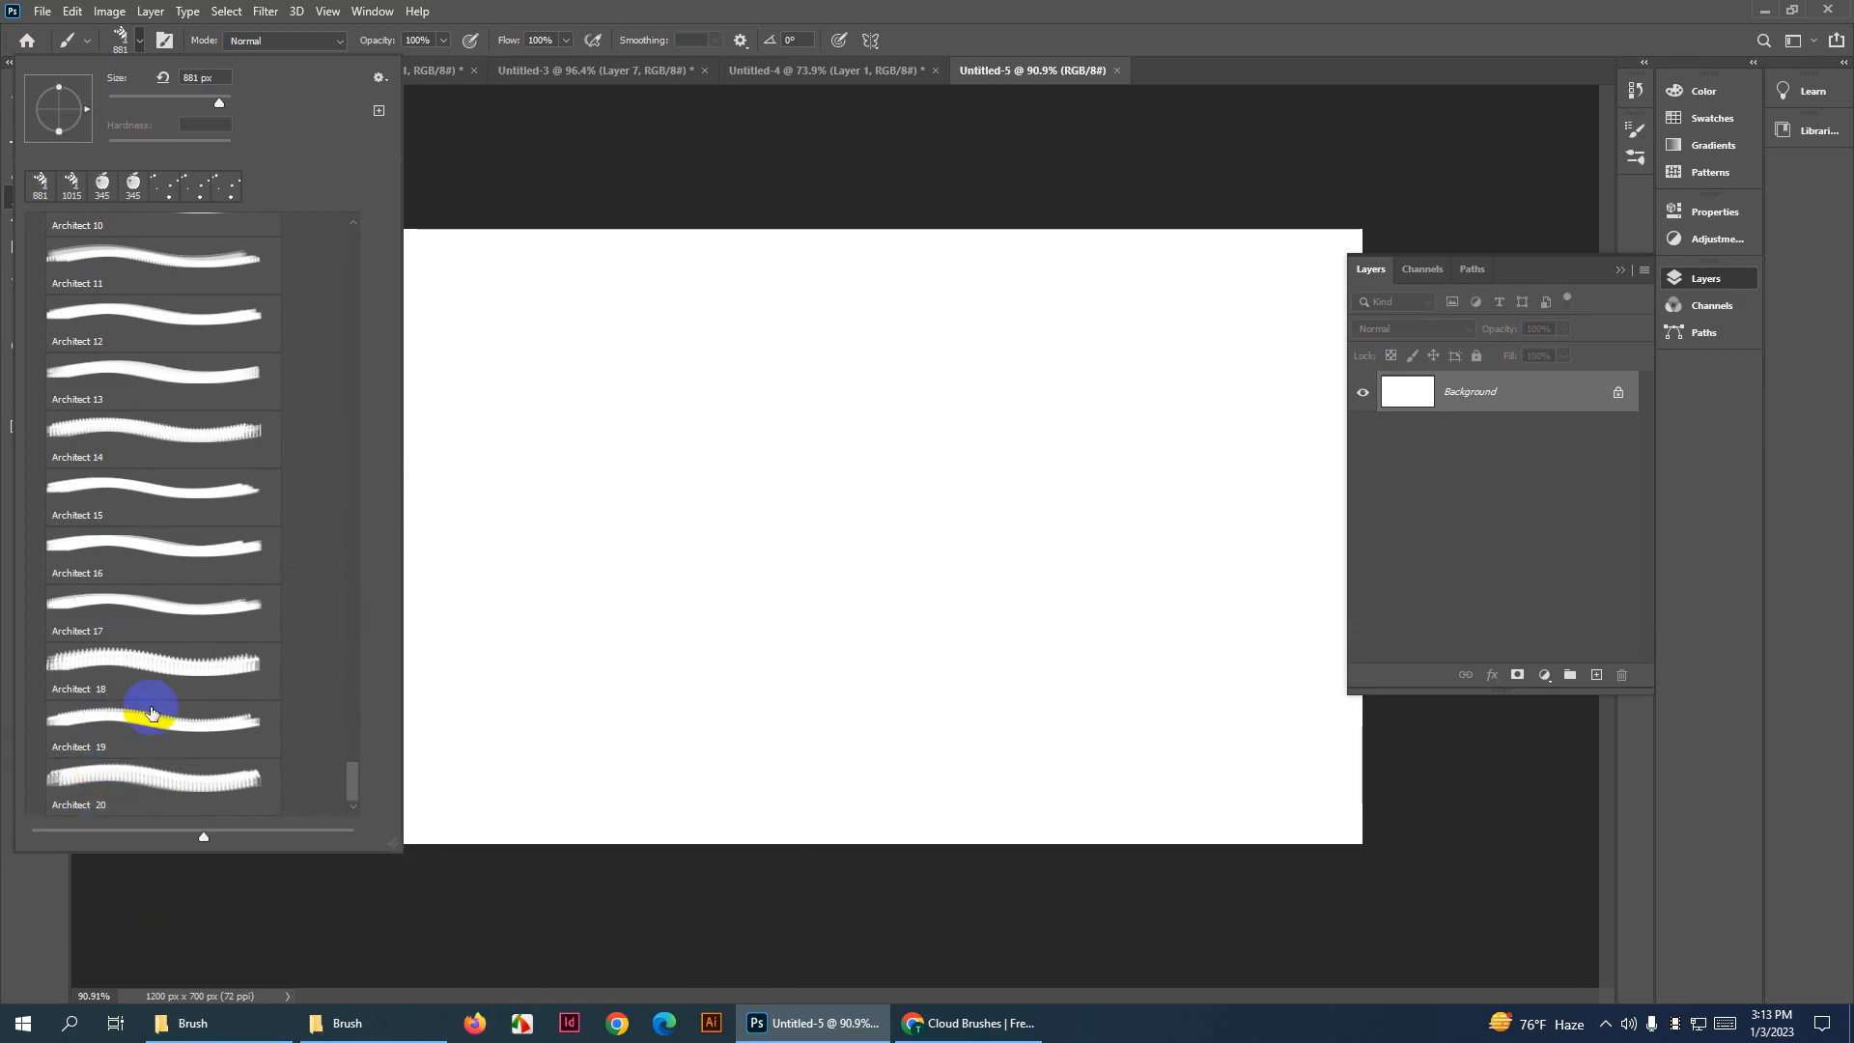
pyautogui.moveTo(203, 836); pyautogui.dragTo(200, 836)
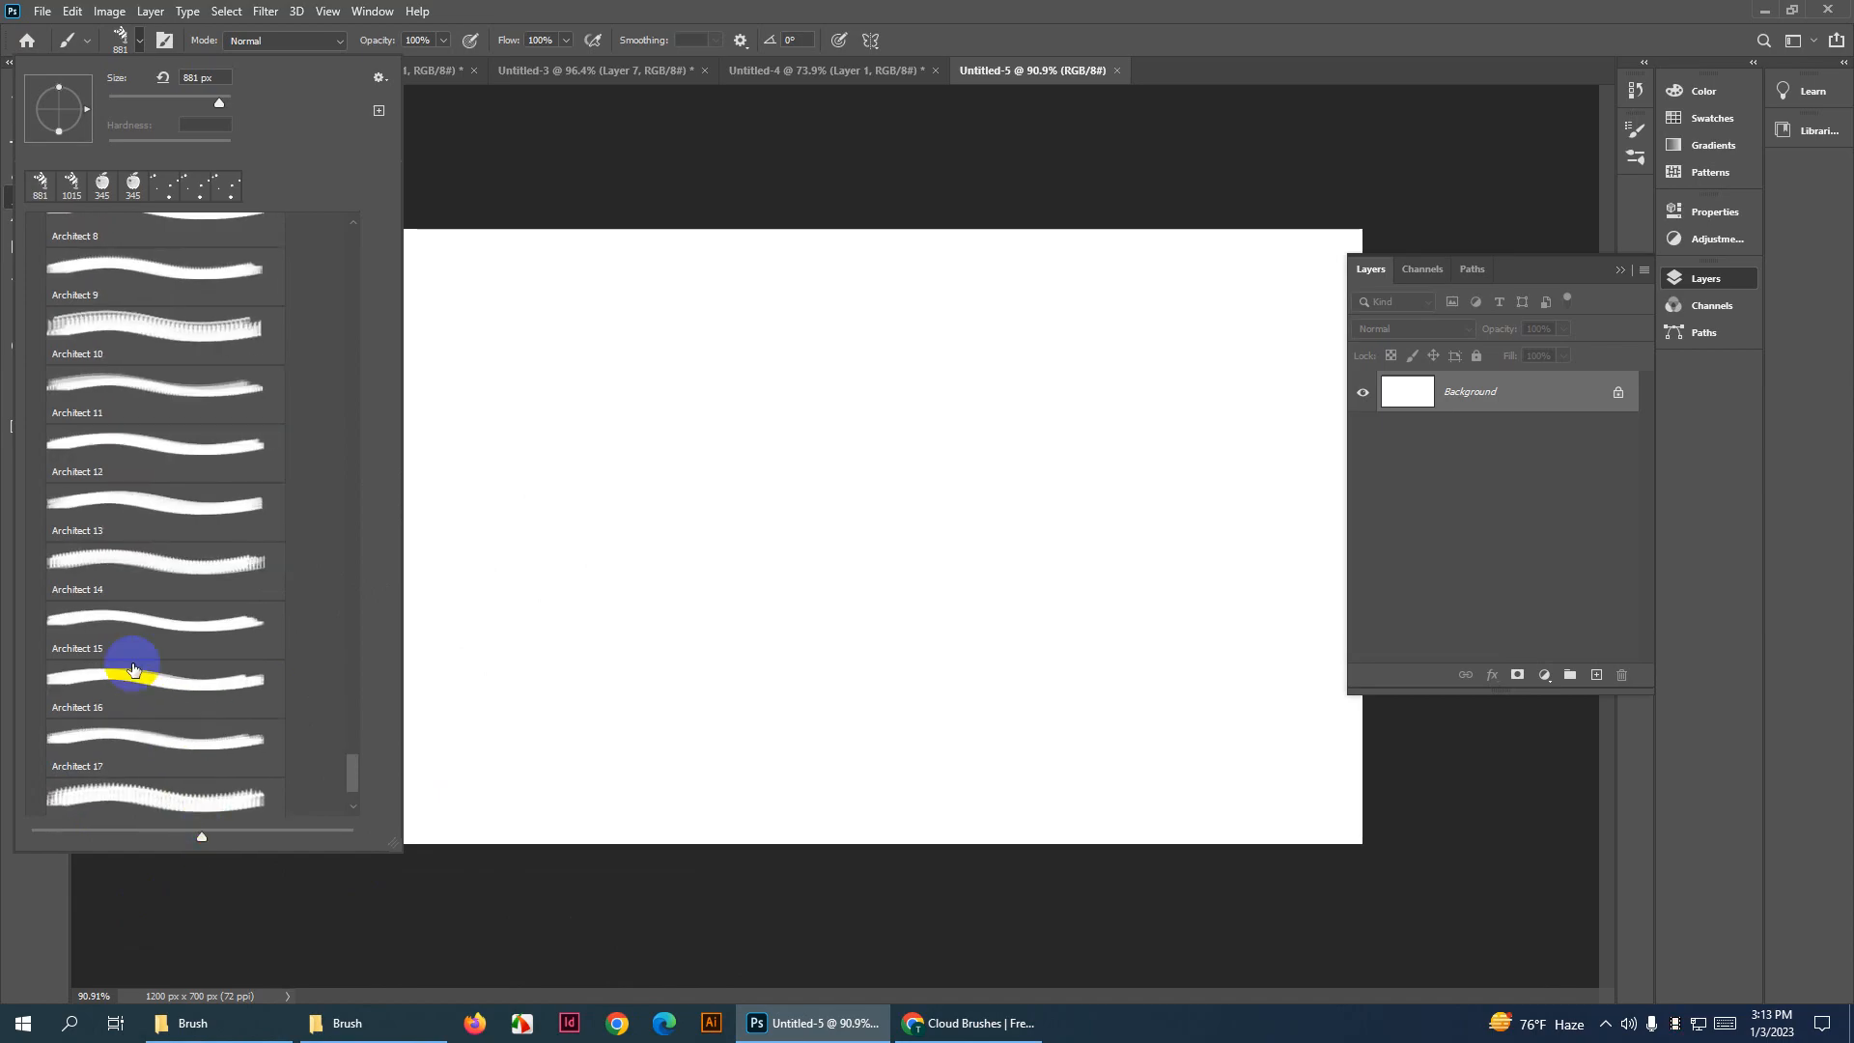
pyautogui.scroll(6, 112, 599)
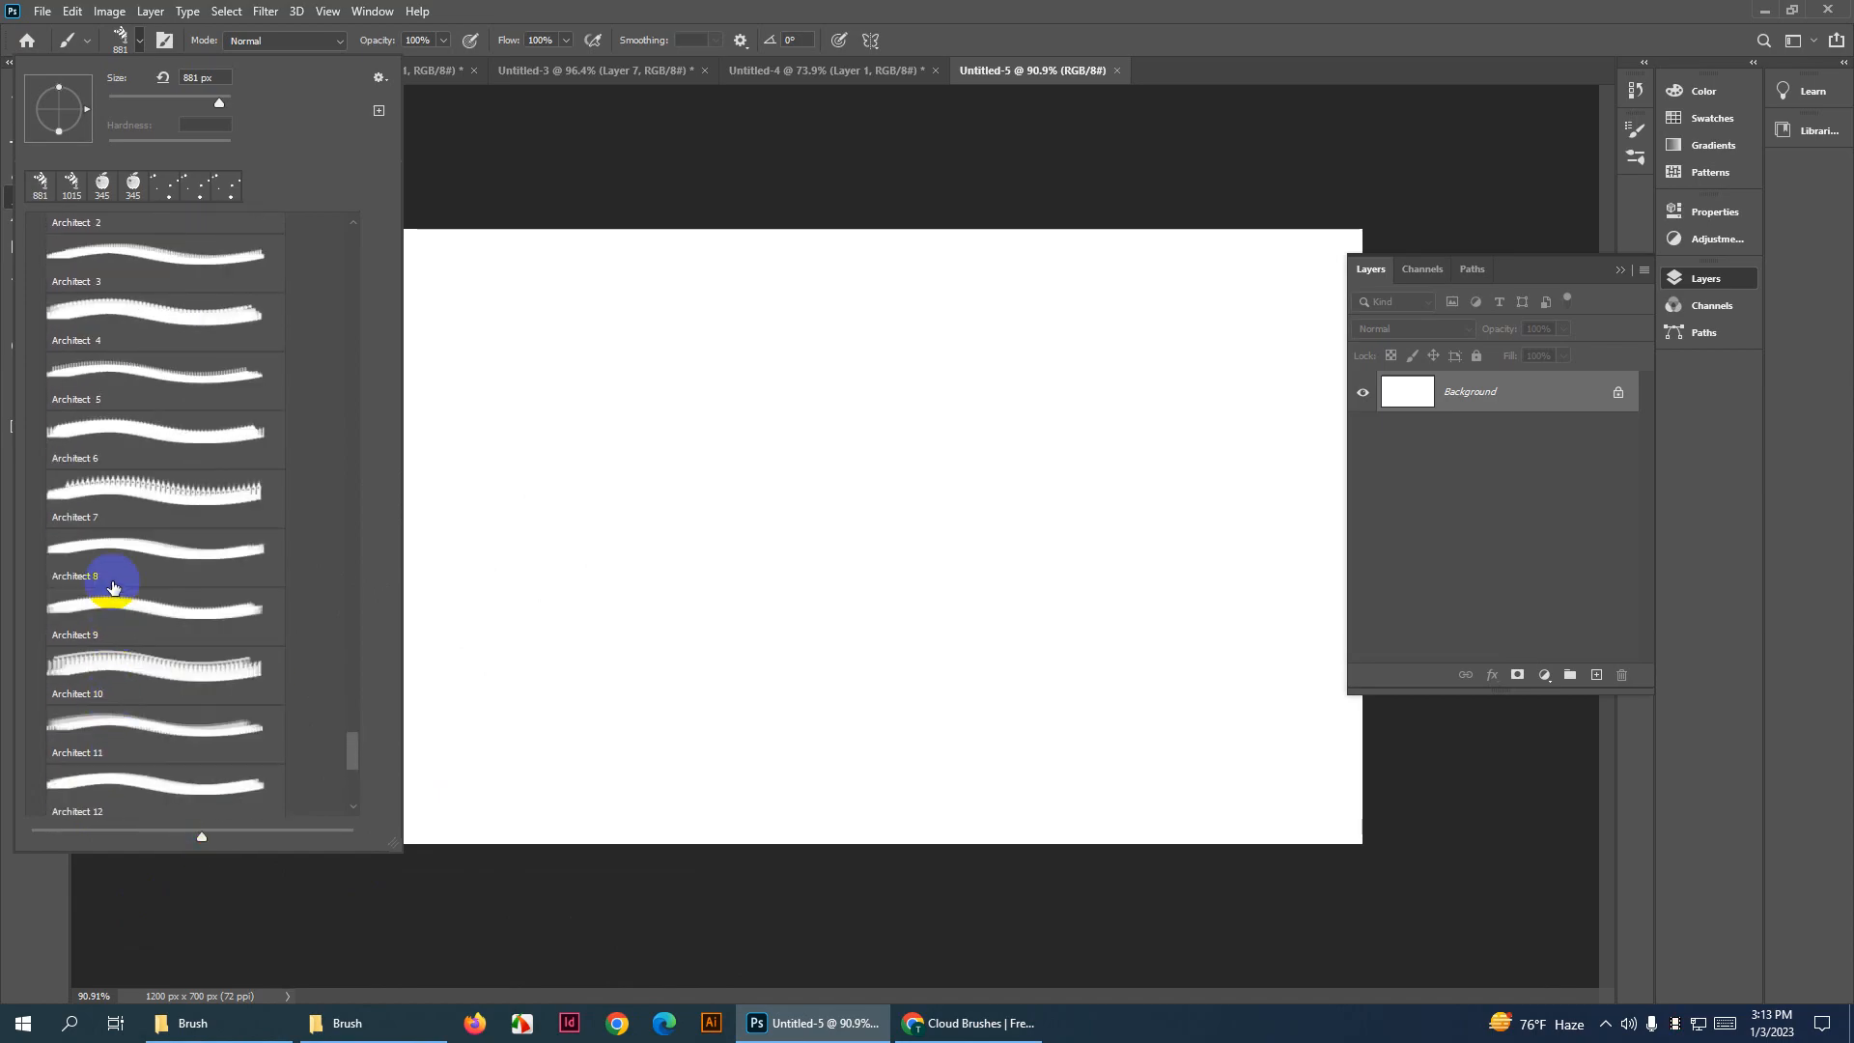
pyautogui.scroll(4, 112, 586)
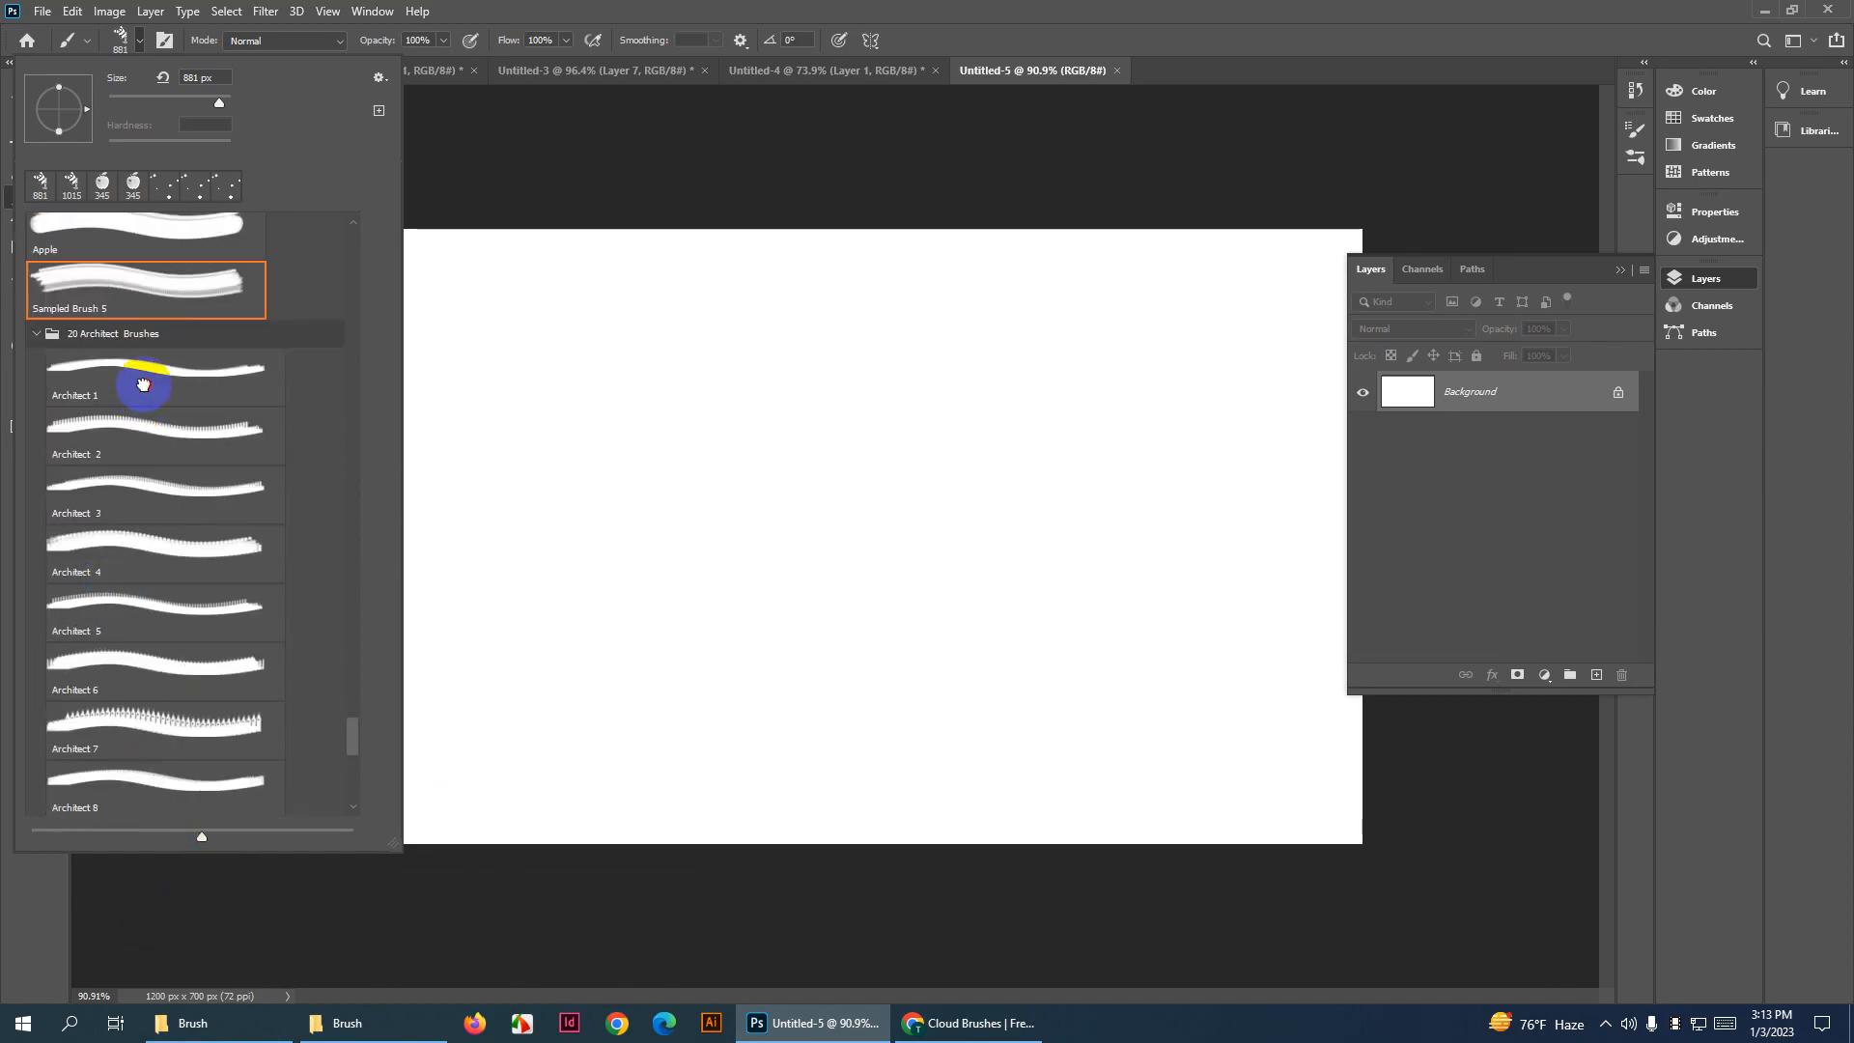
pyautogui.click(143, 385)
# Resize the Architect 1 brush to about 934 px and stamp a green skyline along the canvas's lower edge
pyautogui.moveTo(1009, 552); pyautogui.dragTo(185, 554)
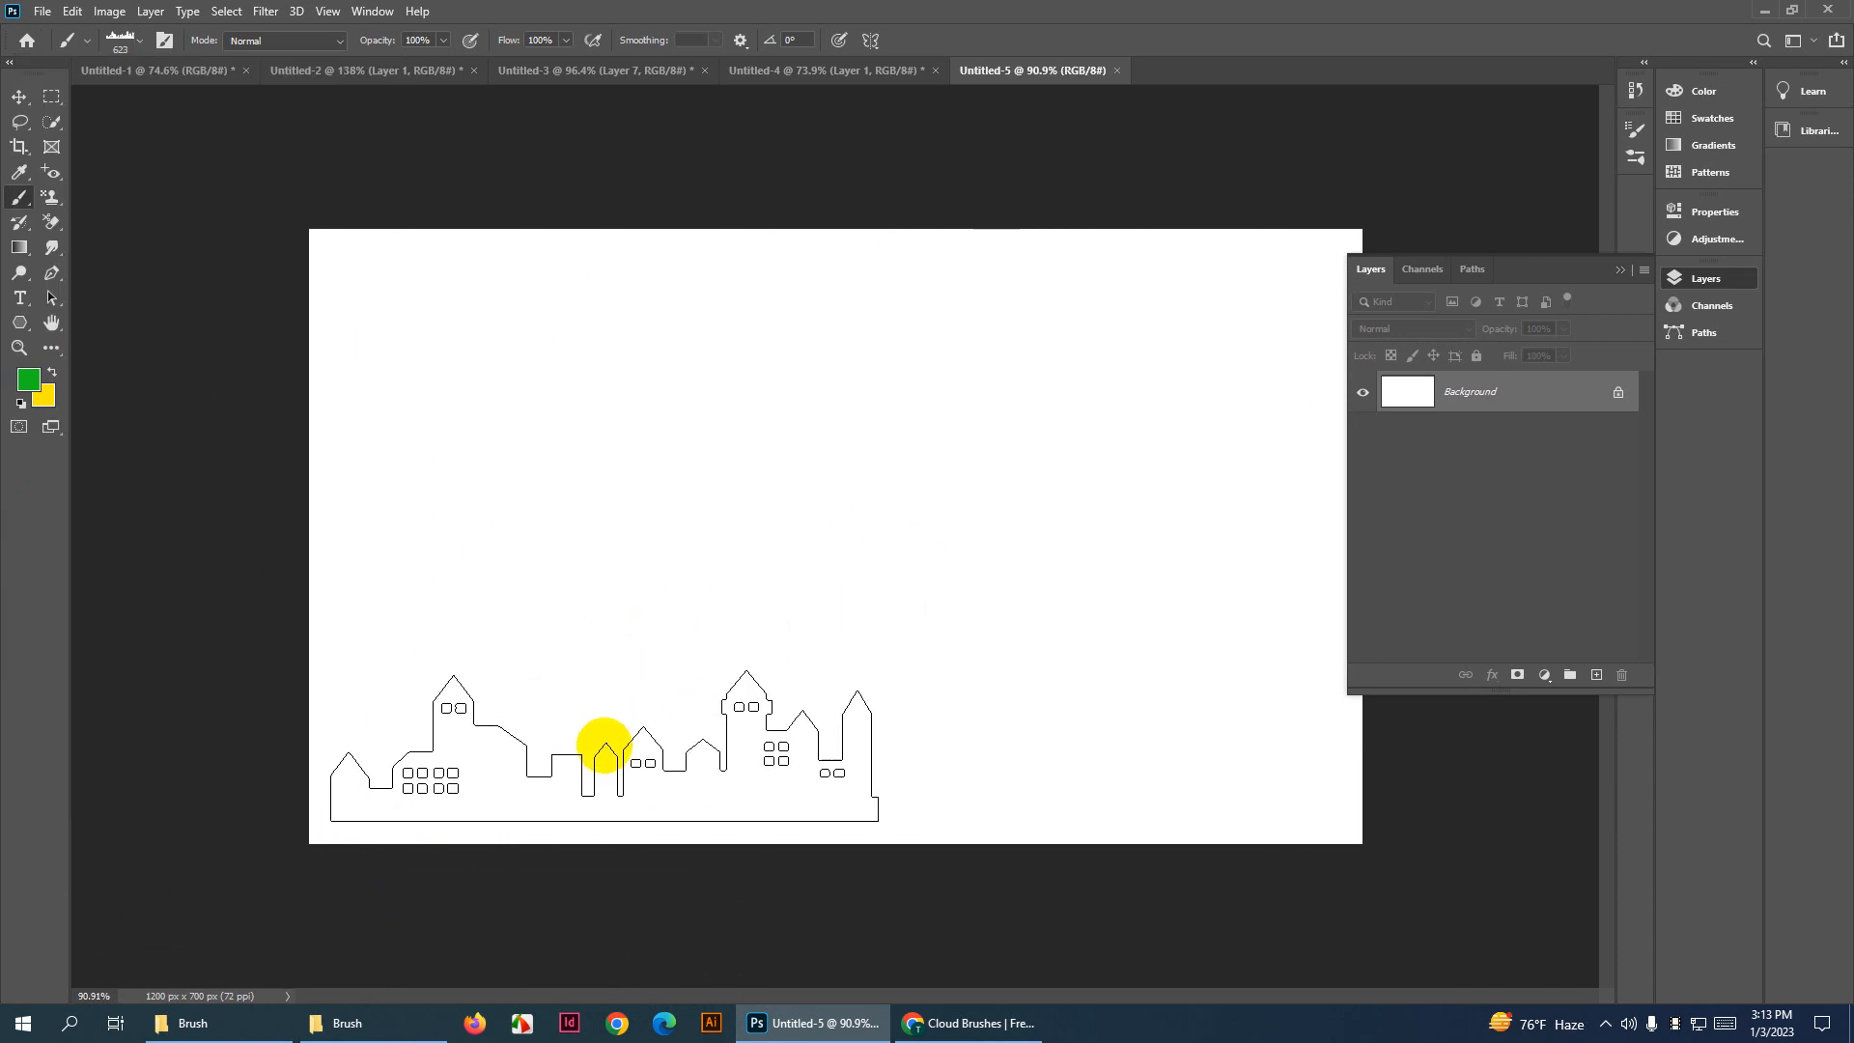
pyautogui.moveTo(610, 641)
pyautogui.mouseDown()
pyautogui.moveTo(676, 669)
pyautogui.moveTo(773, 662)
pyautogui.mouseUp()
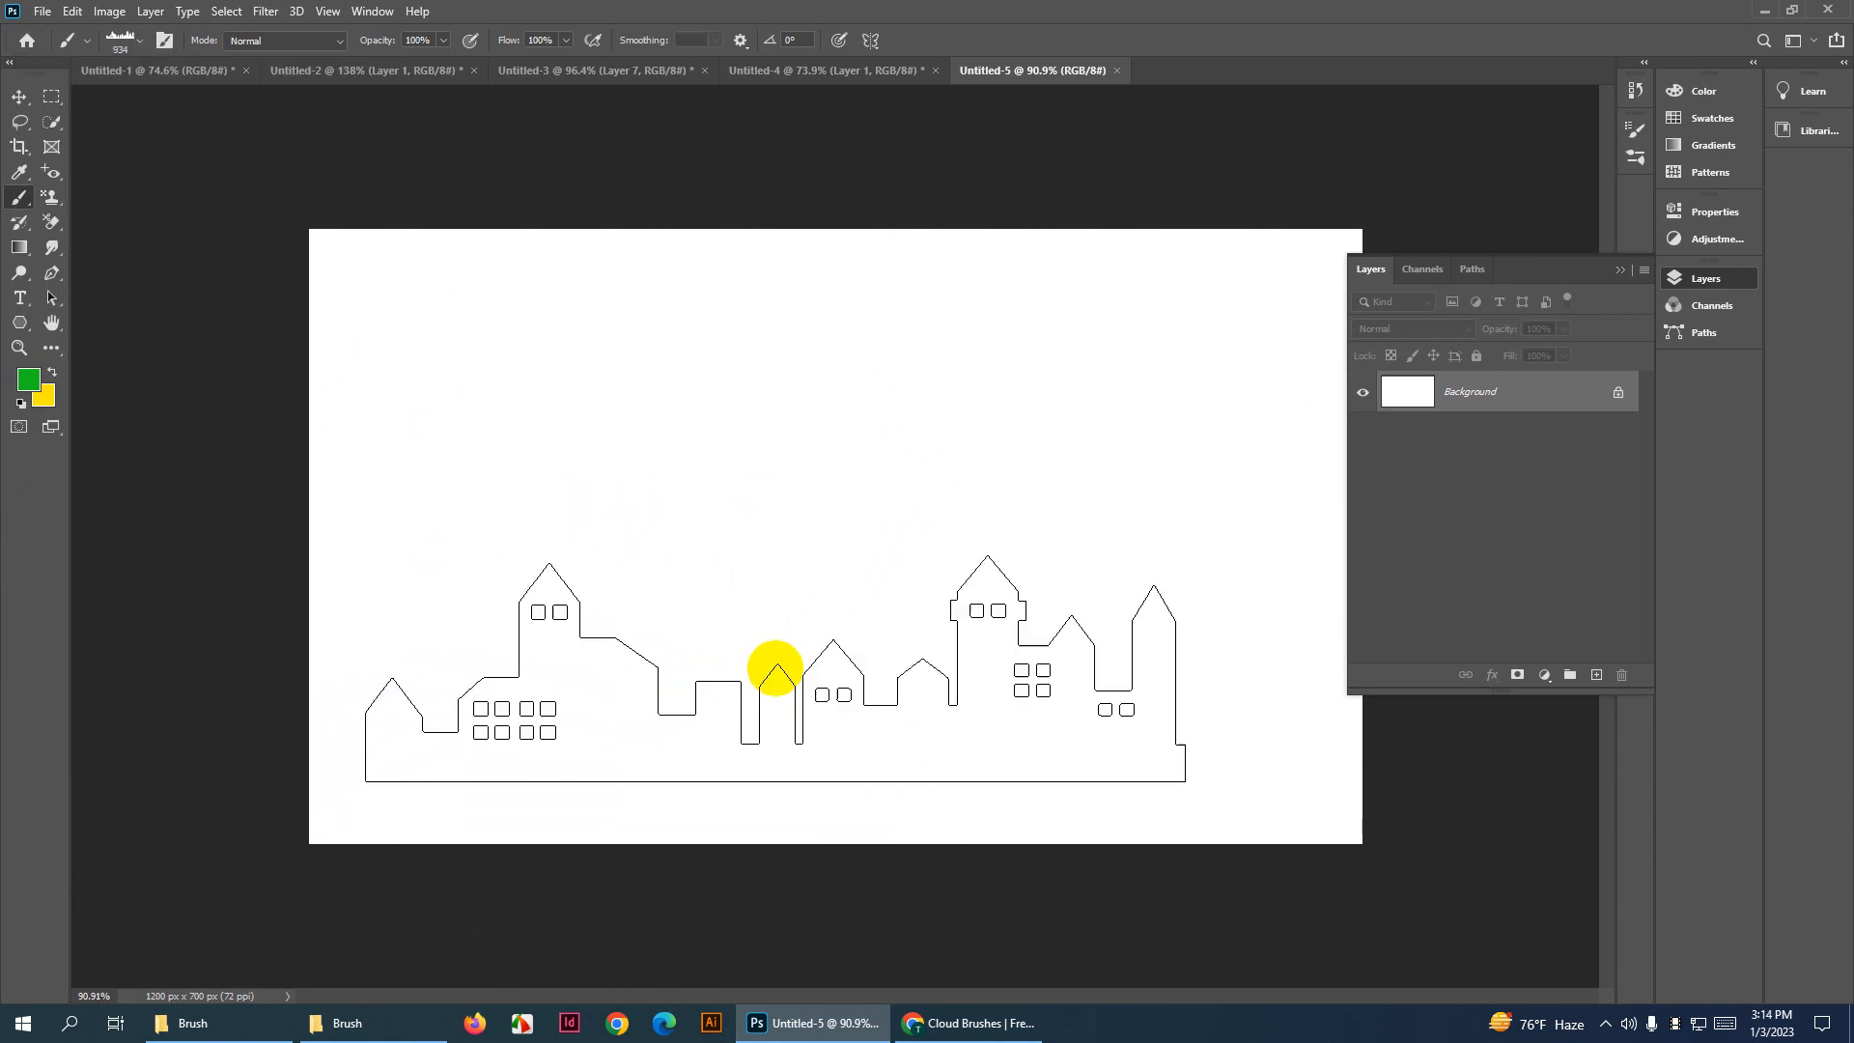
pyautogui.click(720, 726)
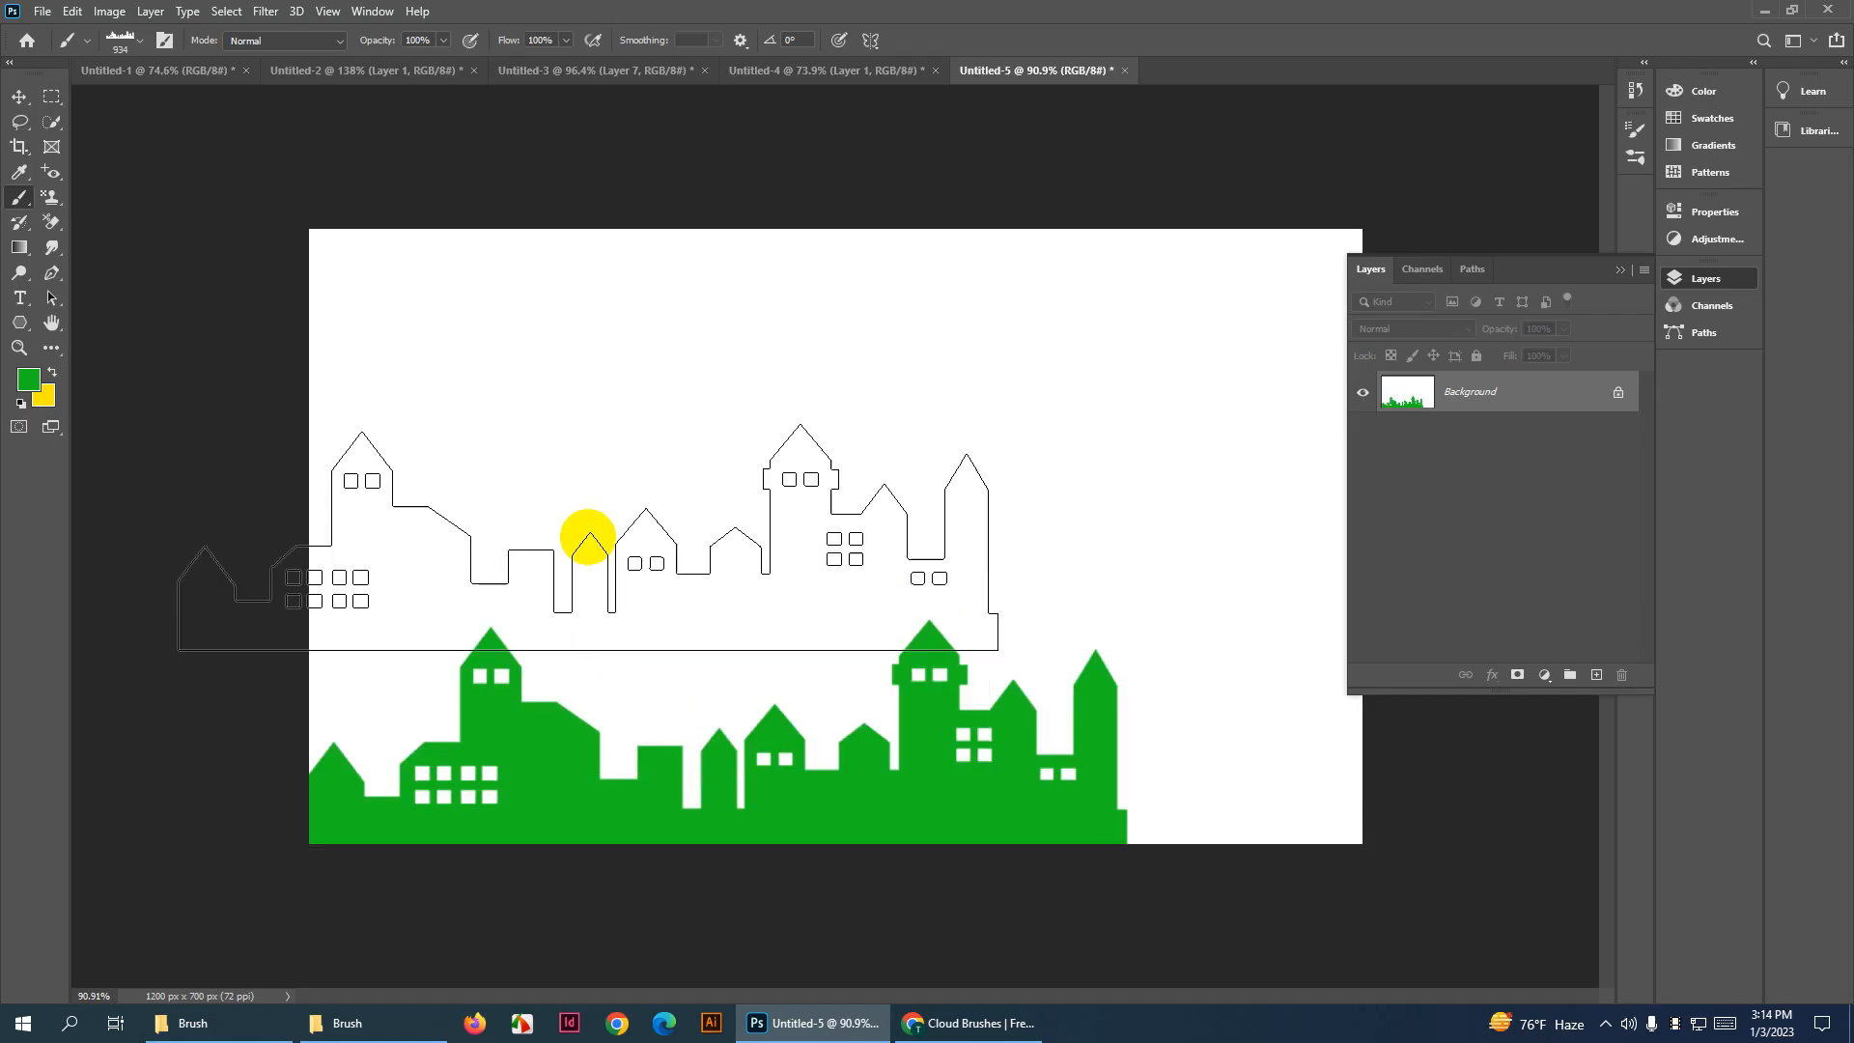
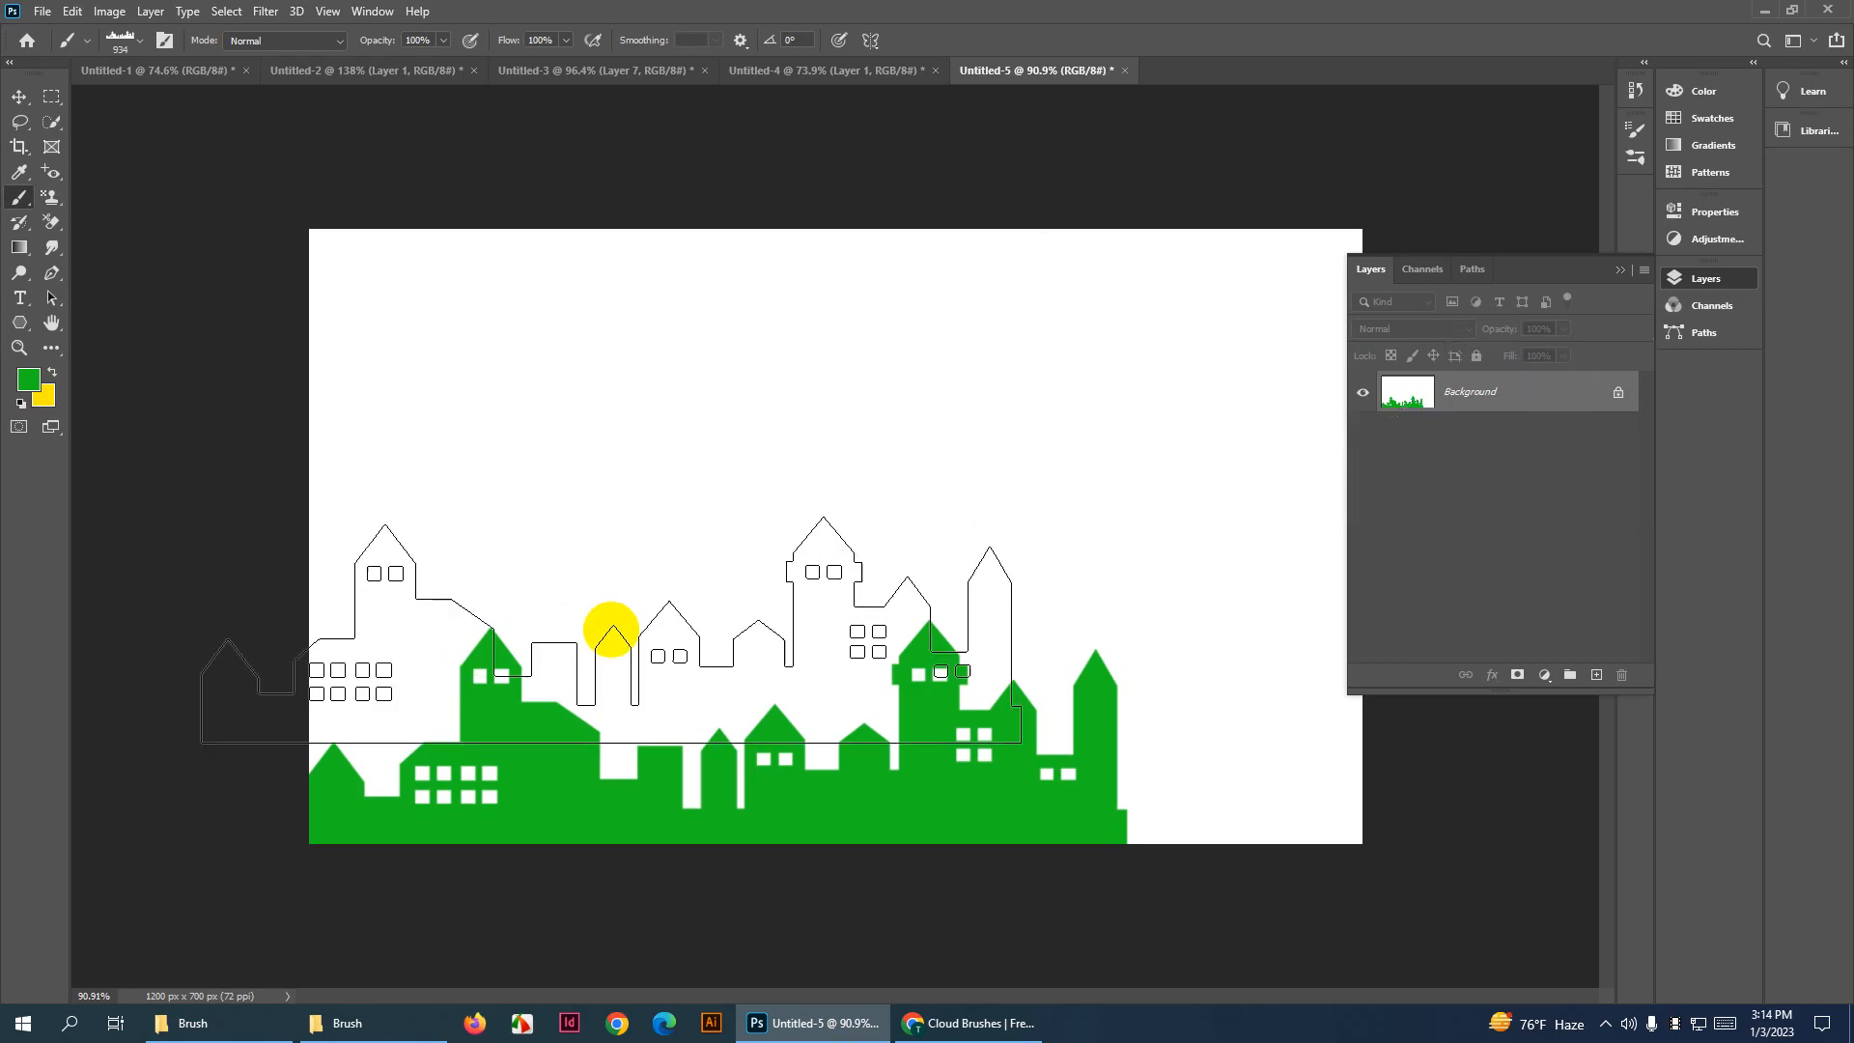
# Undo the skyline stamp on the Background layer and add a new empty layer above it
pyautogui.hotkey('ctrl', 'z')
pyautogui.hotkey('ctrl', 'z')
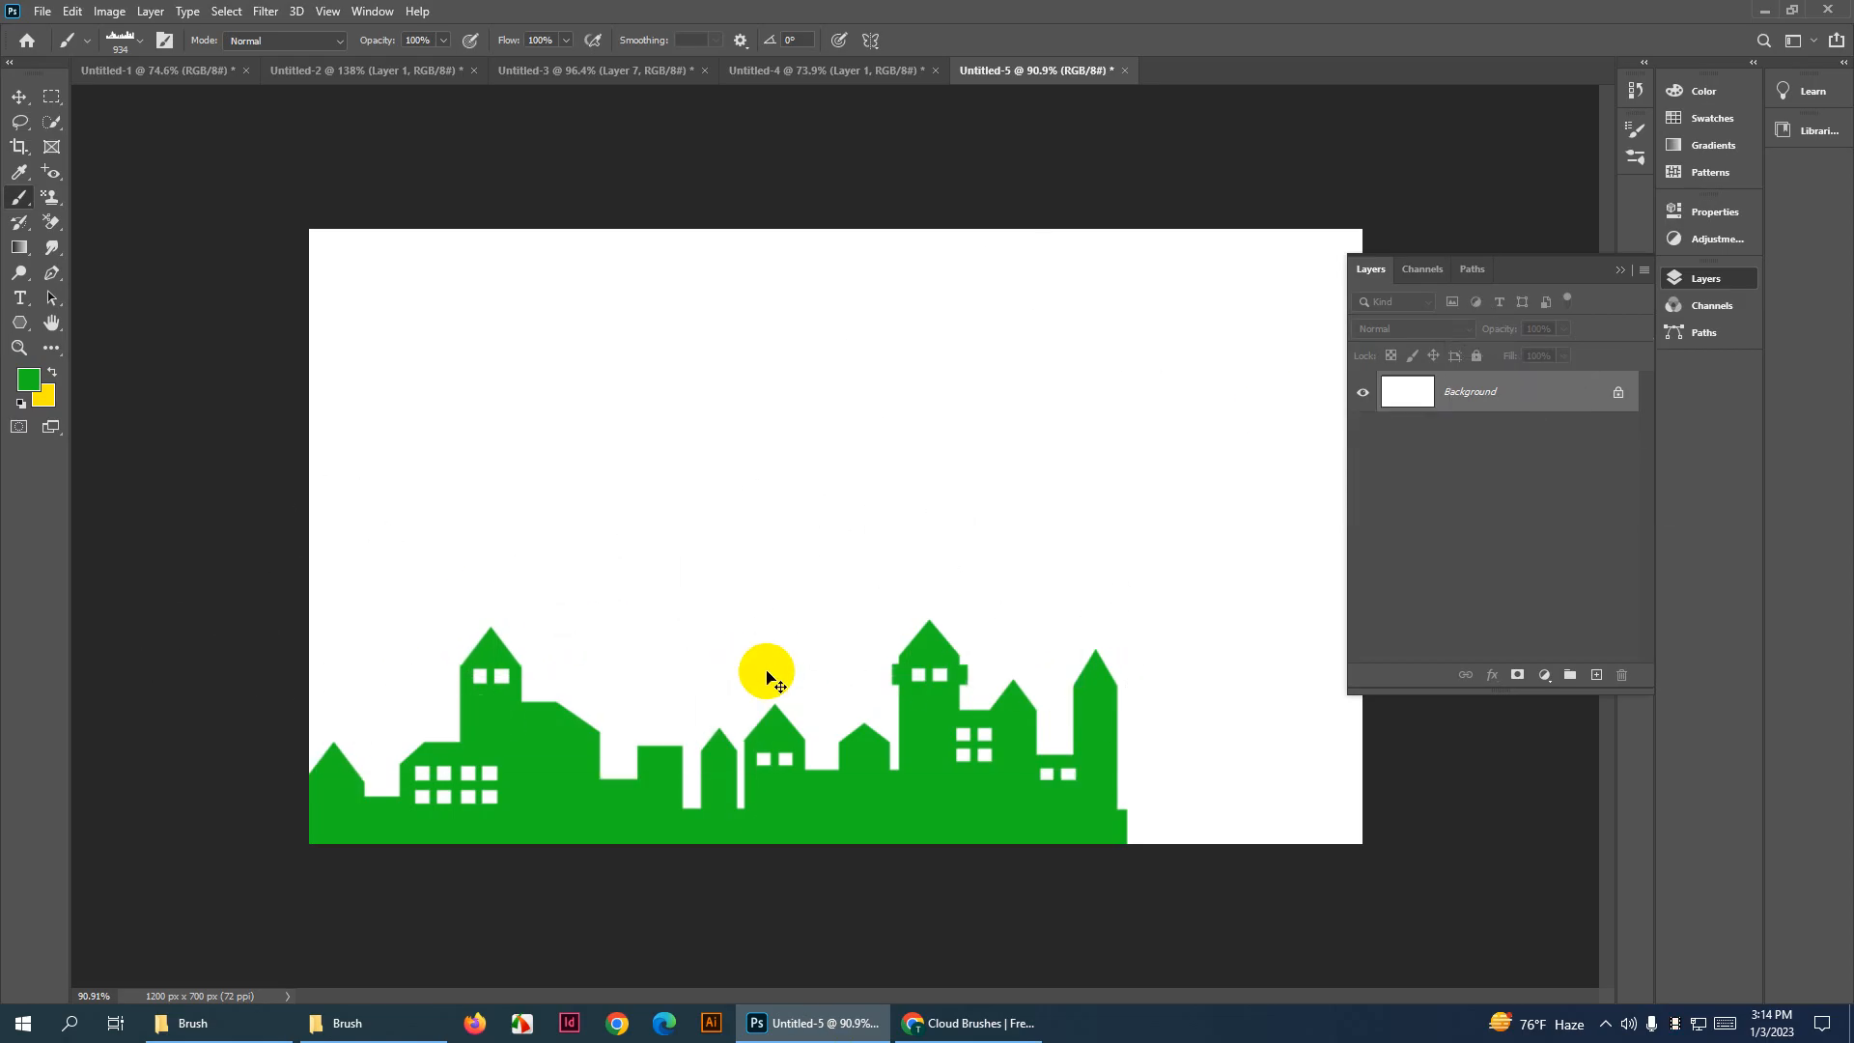
pyautogui.hotkey('ctrl', 'z')
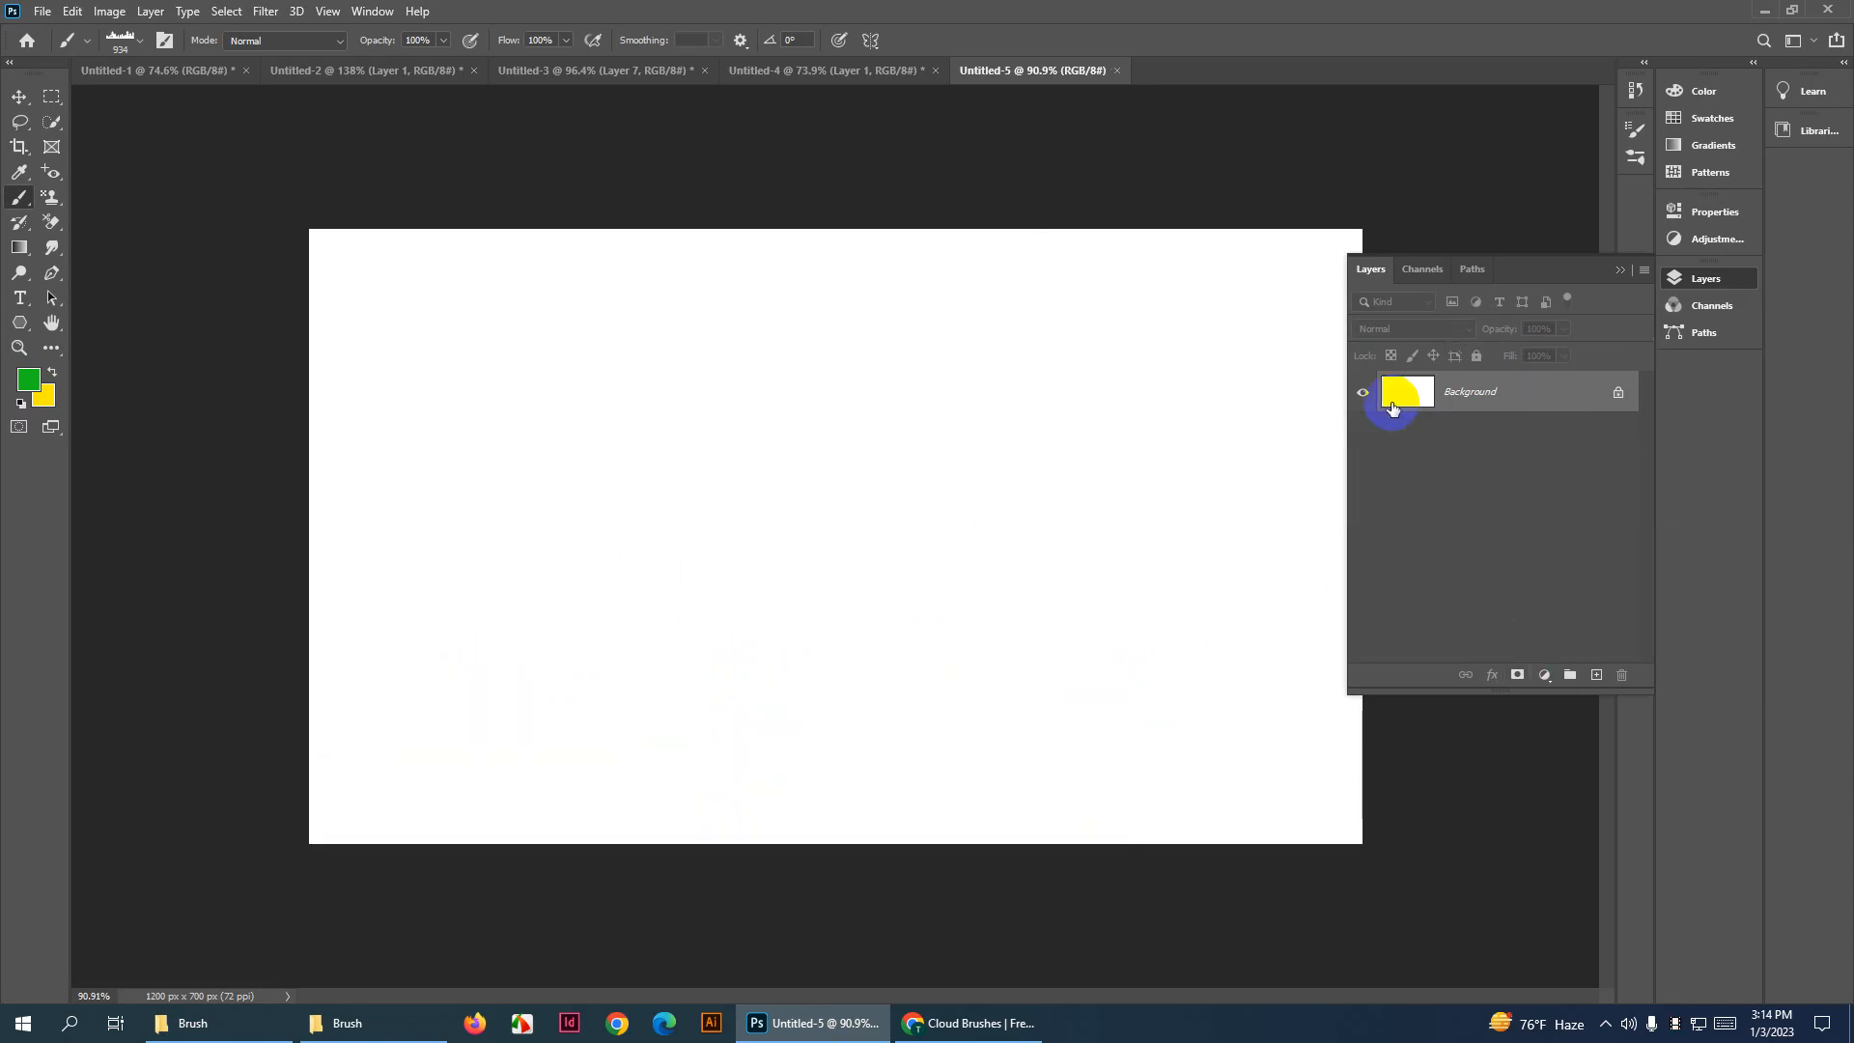
pyautogui.click(1604, 681)
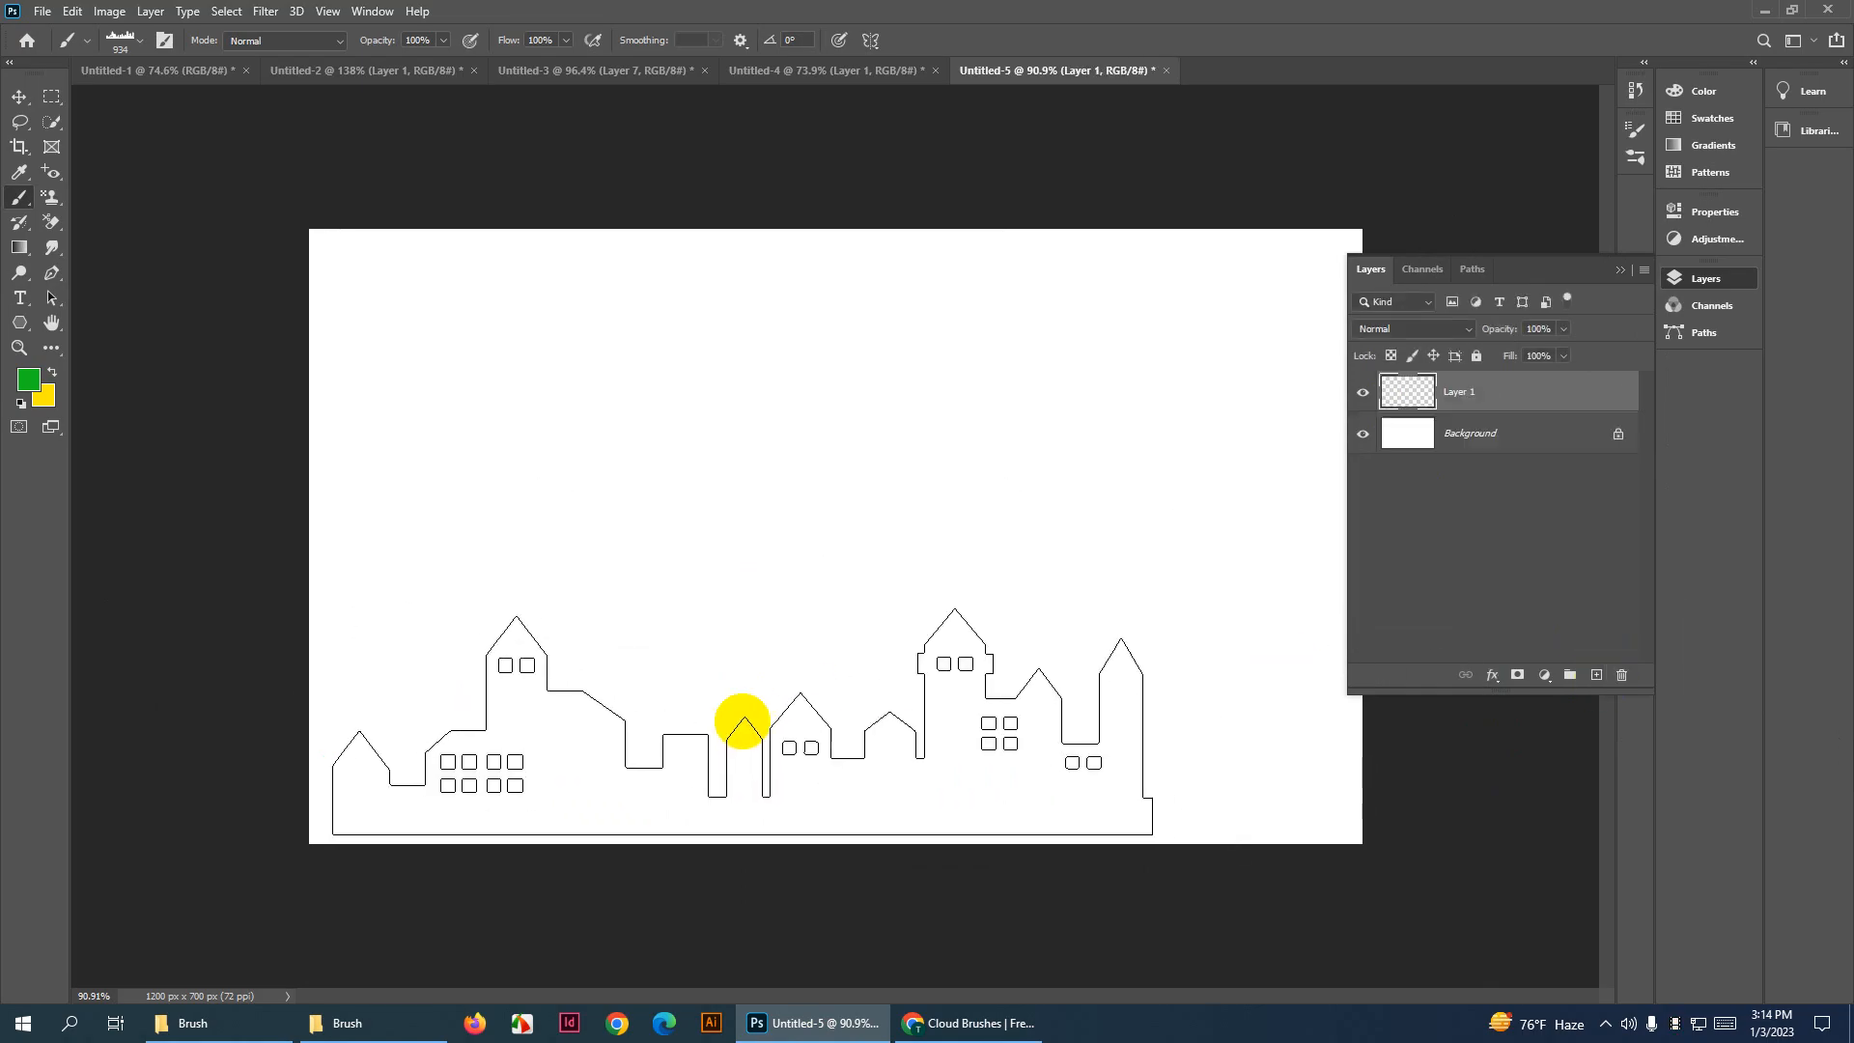
# Stamp the skyline on the new layer, move it to the canvas's lower-right corner, and undo both changes
pyautogui.click(713, 736)
pyautogui.press('v')
pyautogui.moveTo(861, 760); pyautogui.dragTo(1098, 767)
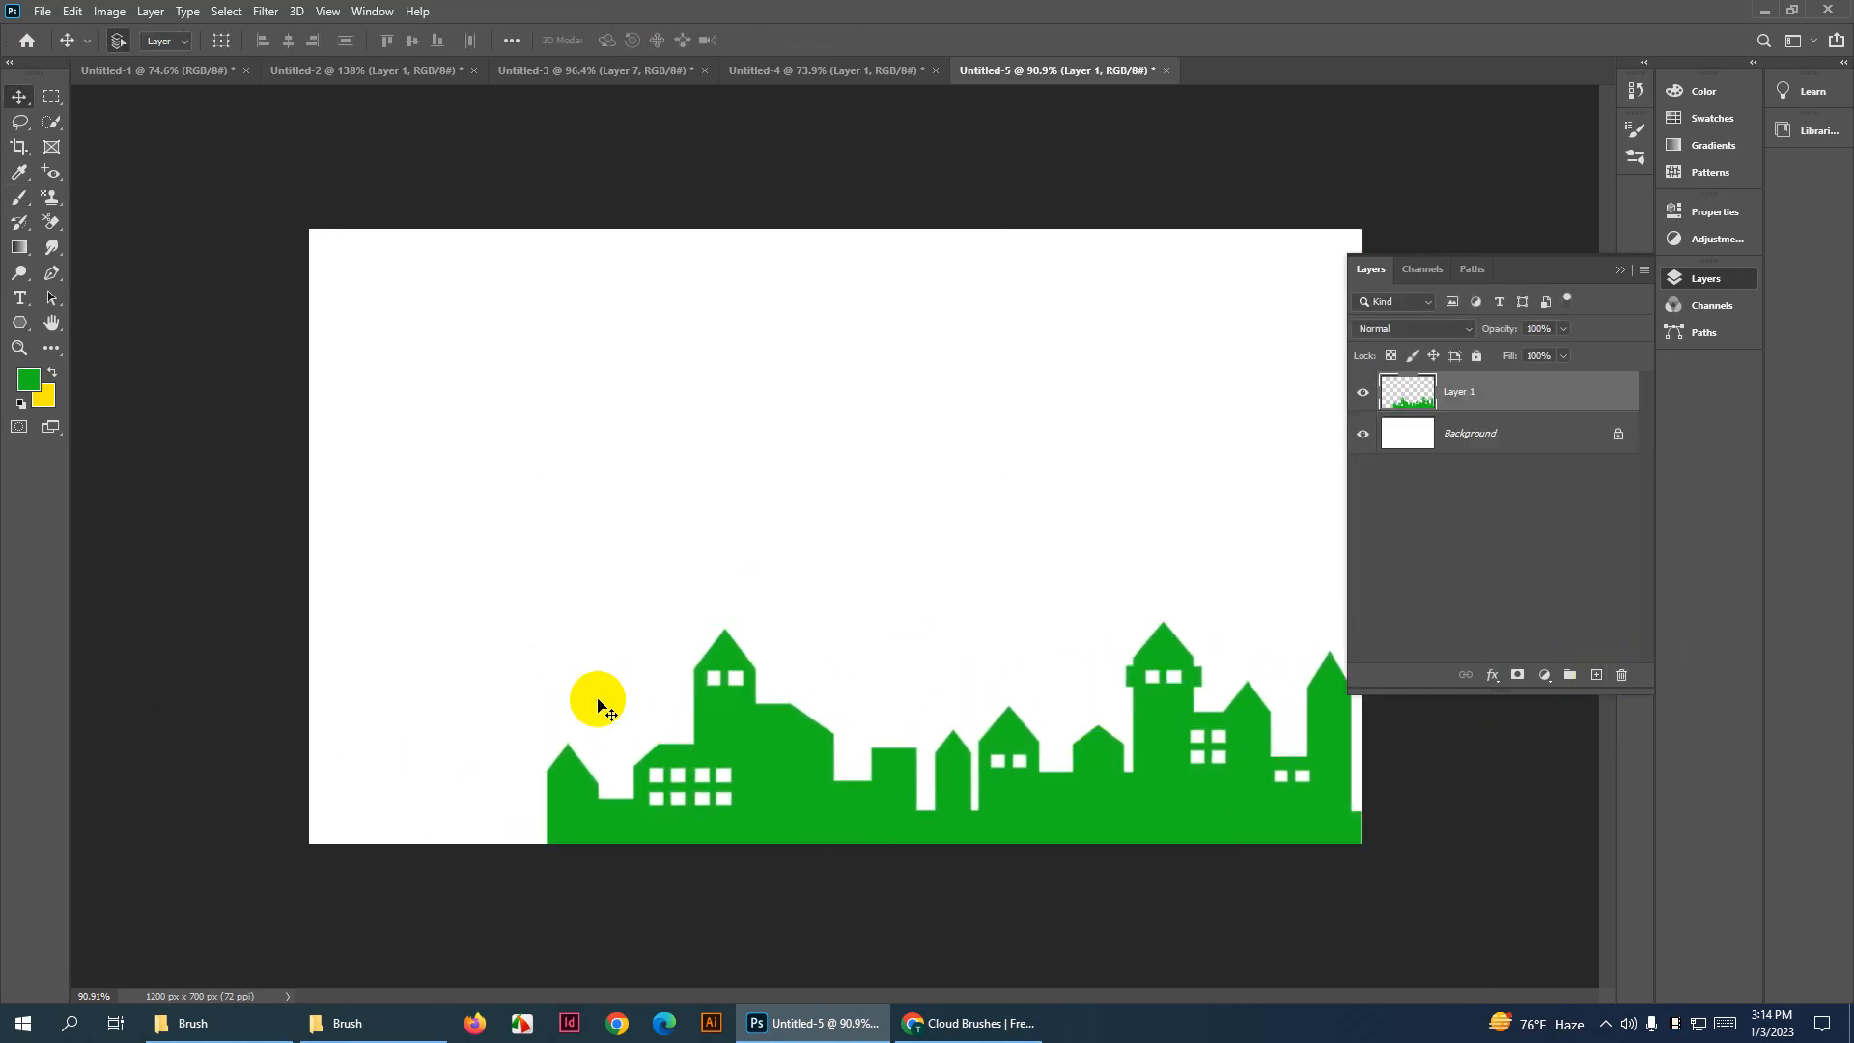
pyautogui.hotkey('ctrl', 'z')
pyautogui.hotkey('ctrl', 'z')
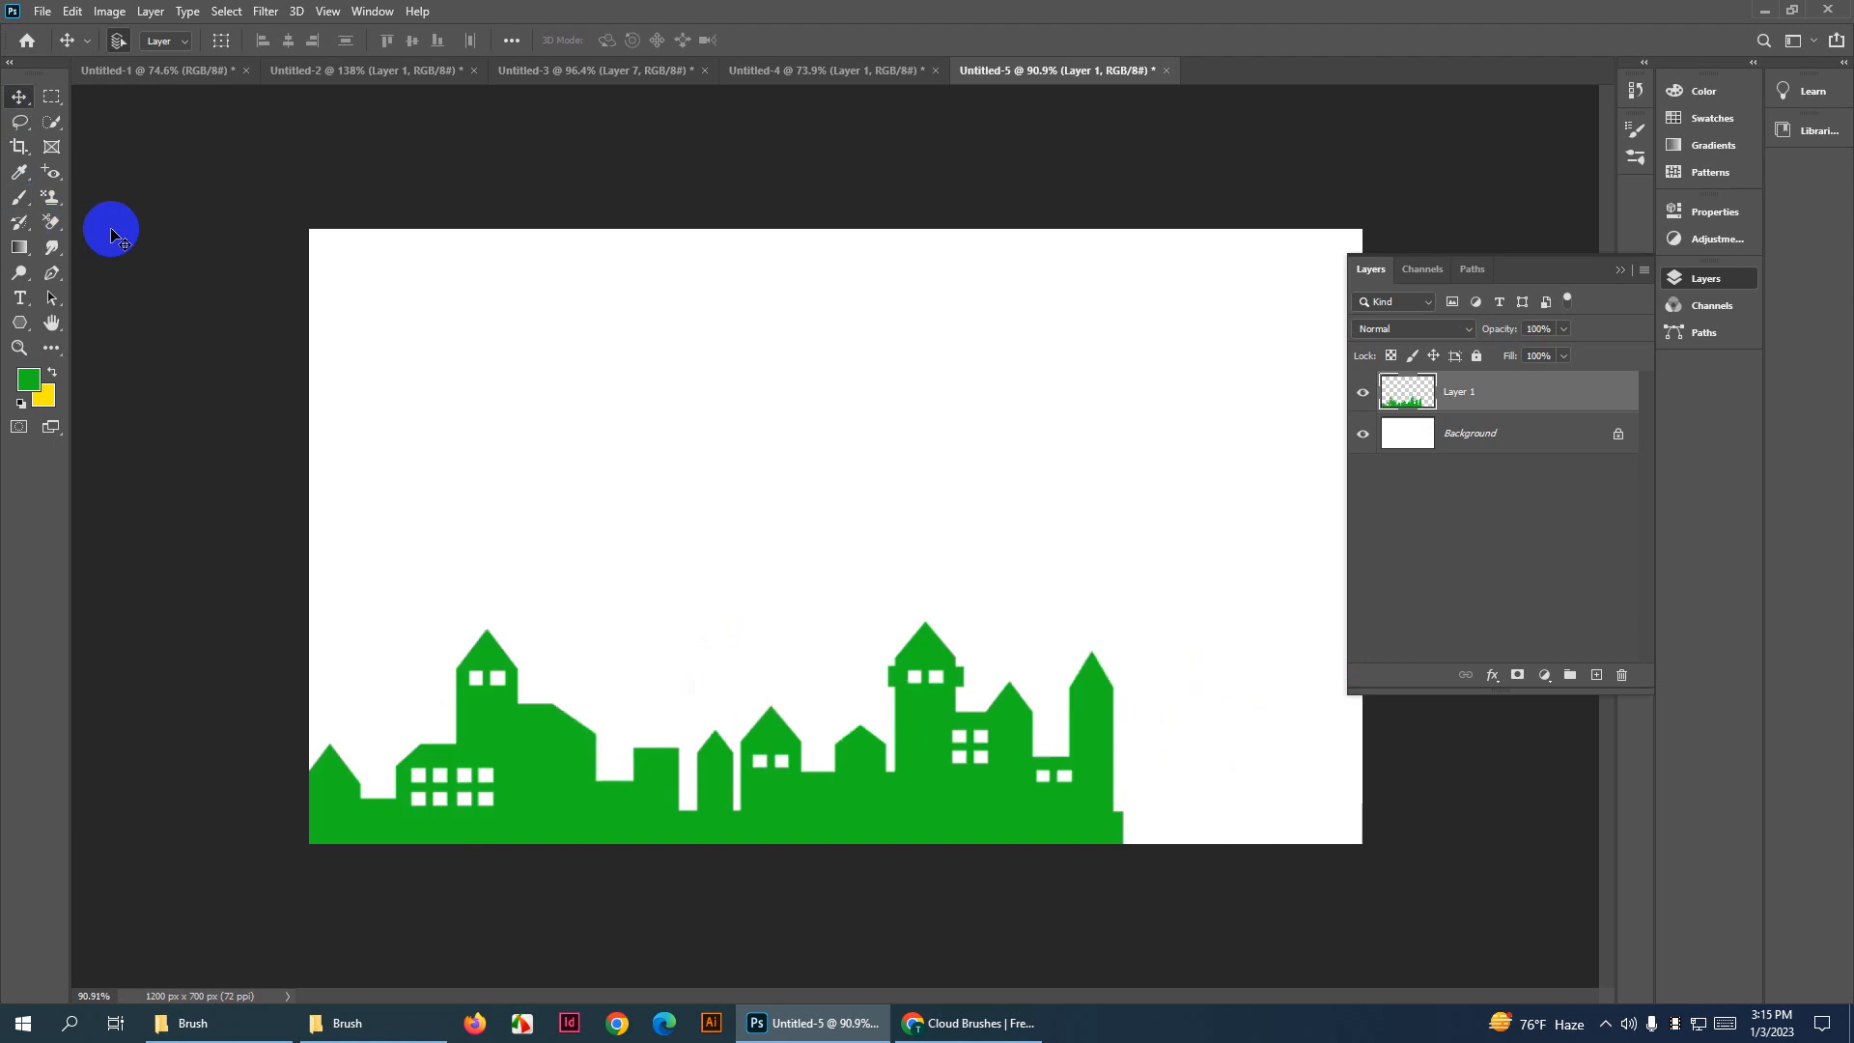
# Reactivate the Brush tool and choose the Architect 2 brush from the 20 Architect Brushes presets
pyautogui.rightClick(29, 181)
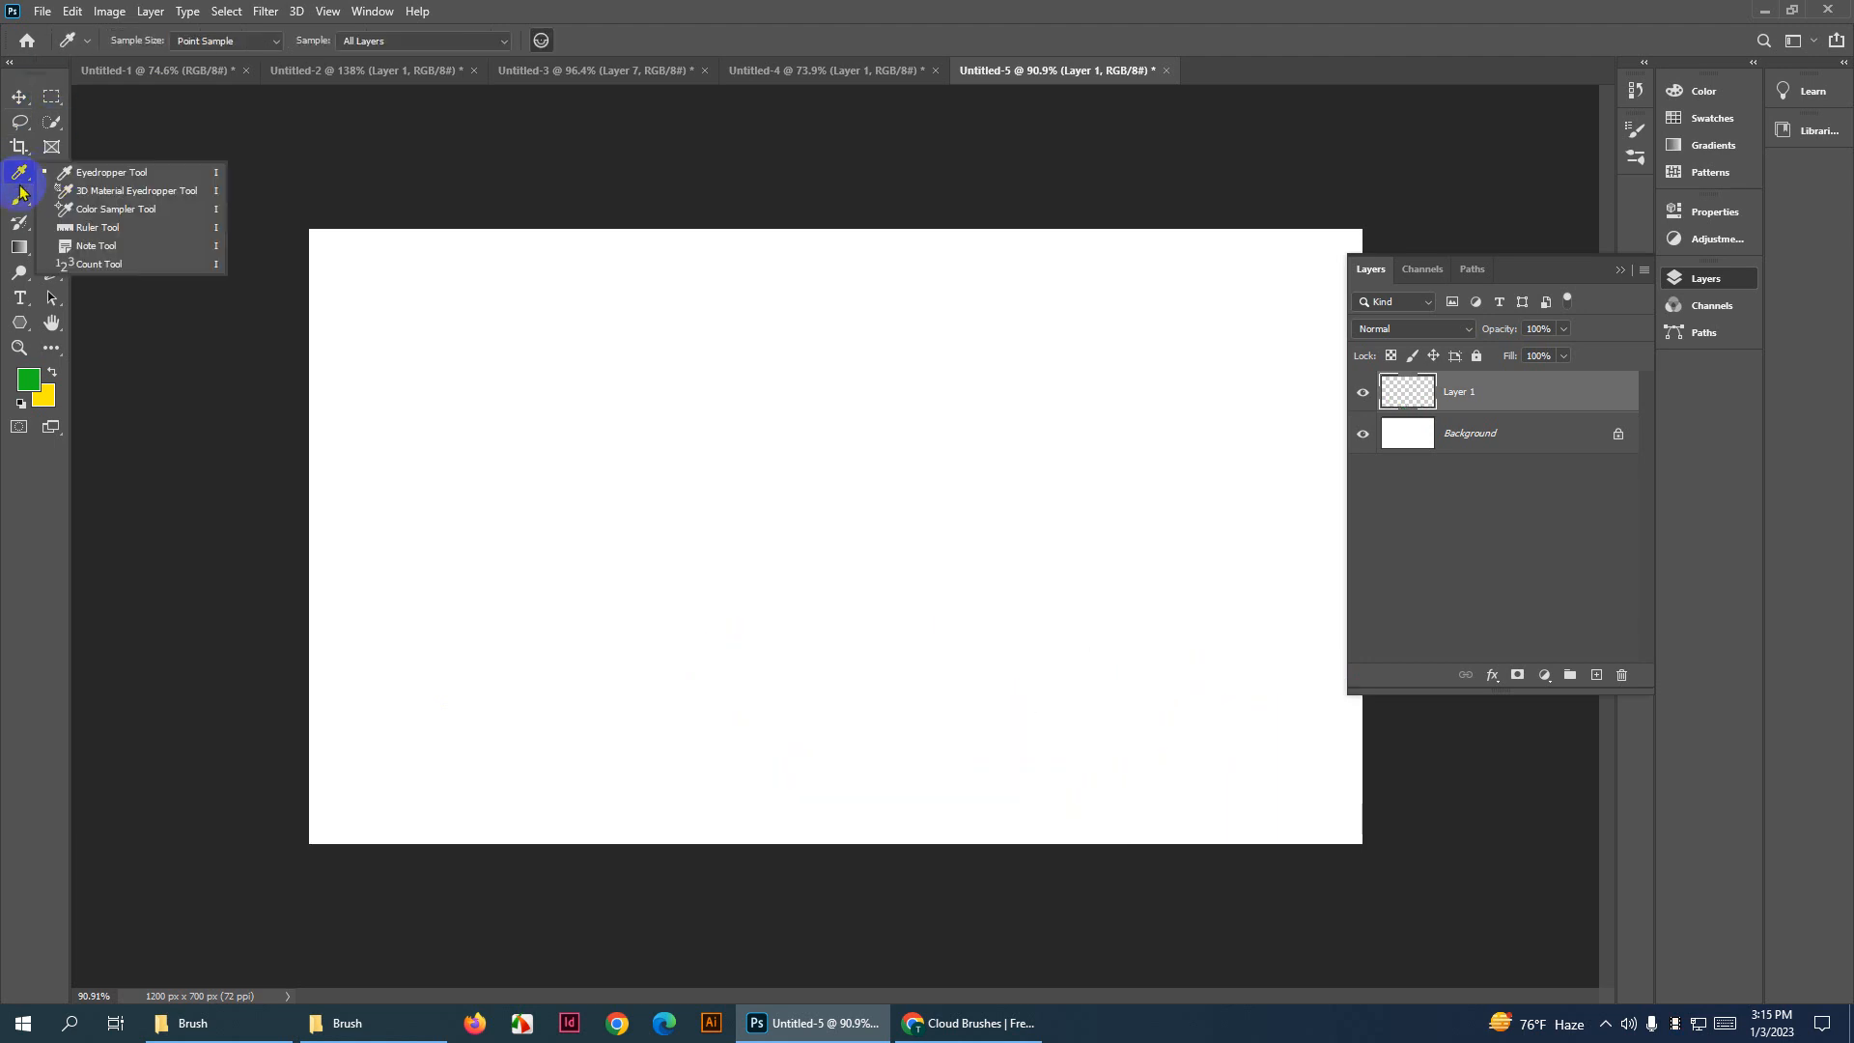
pyautogui.click(24, 197)
pyautogui.click(166, 39)
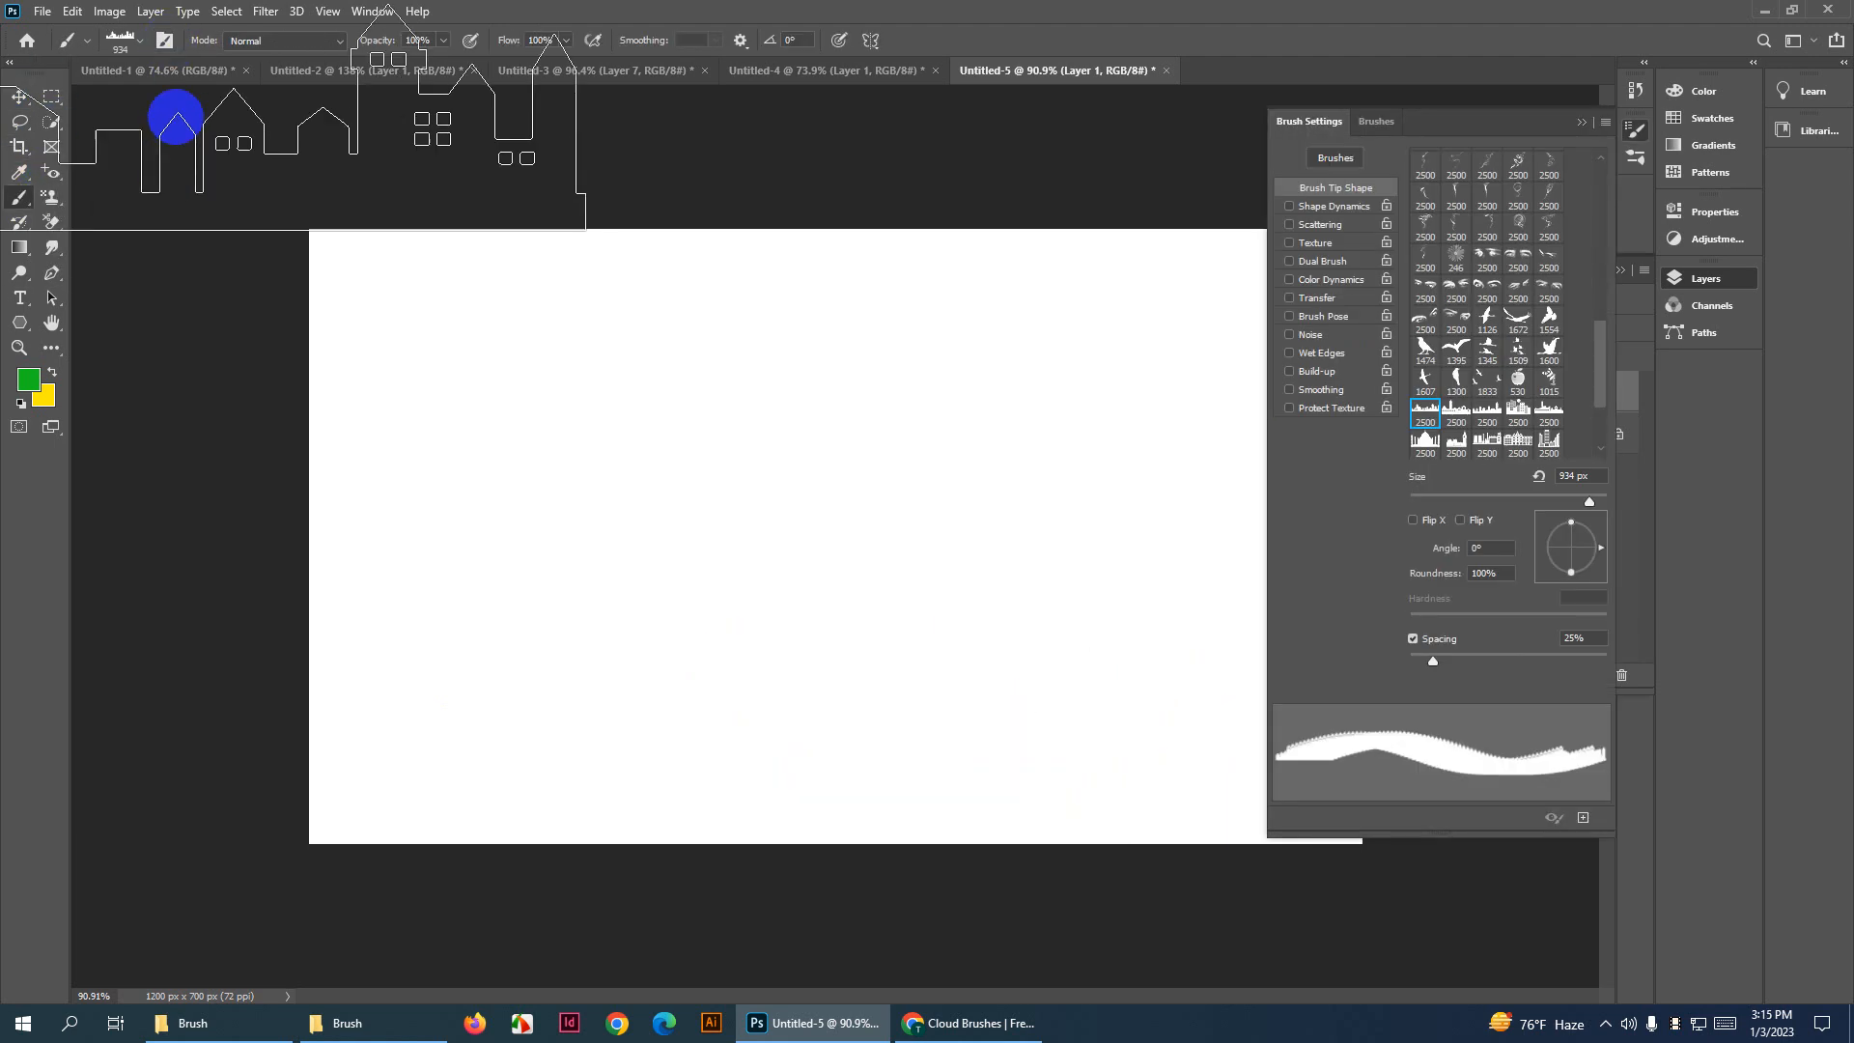
pyautogui.click(171, 41)
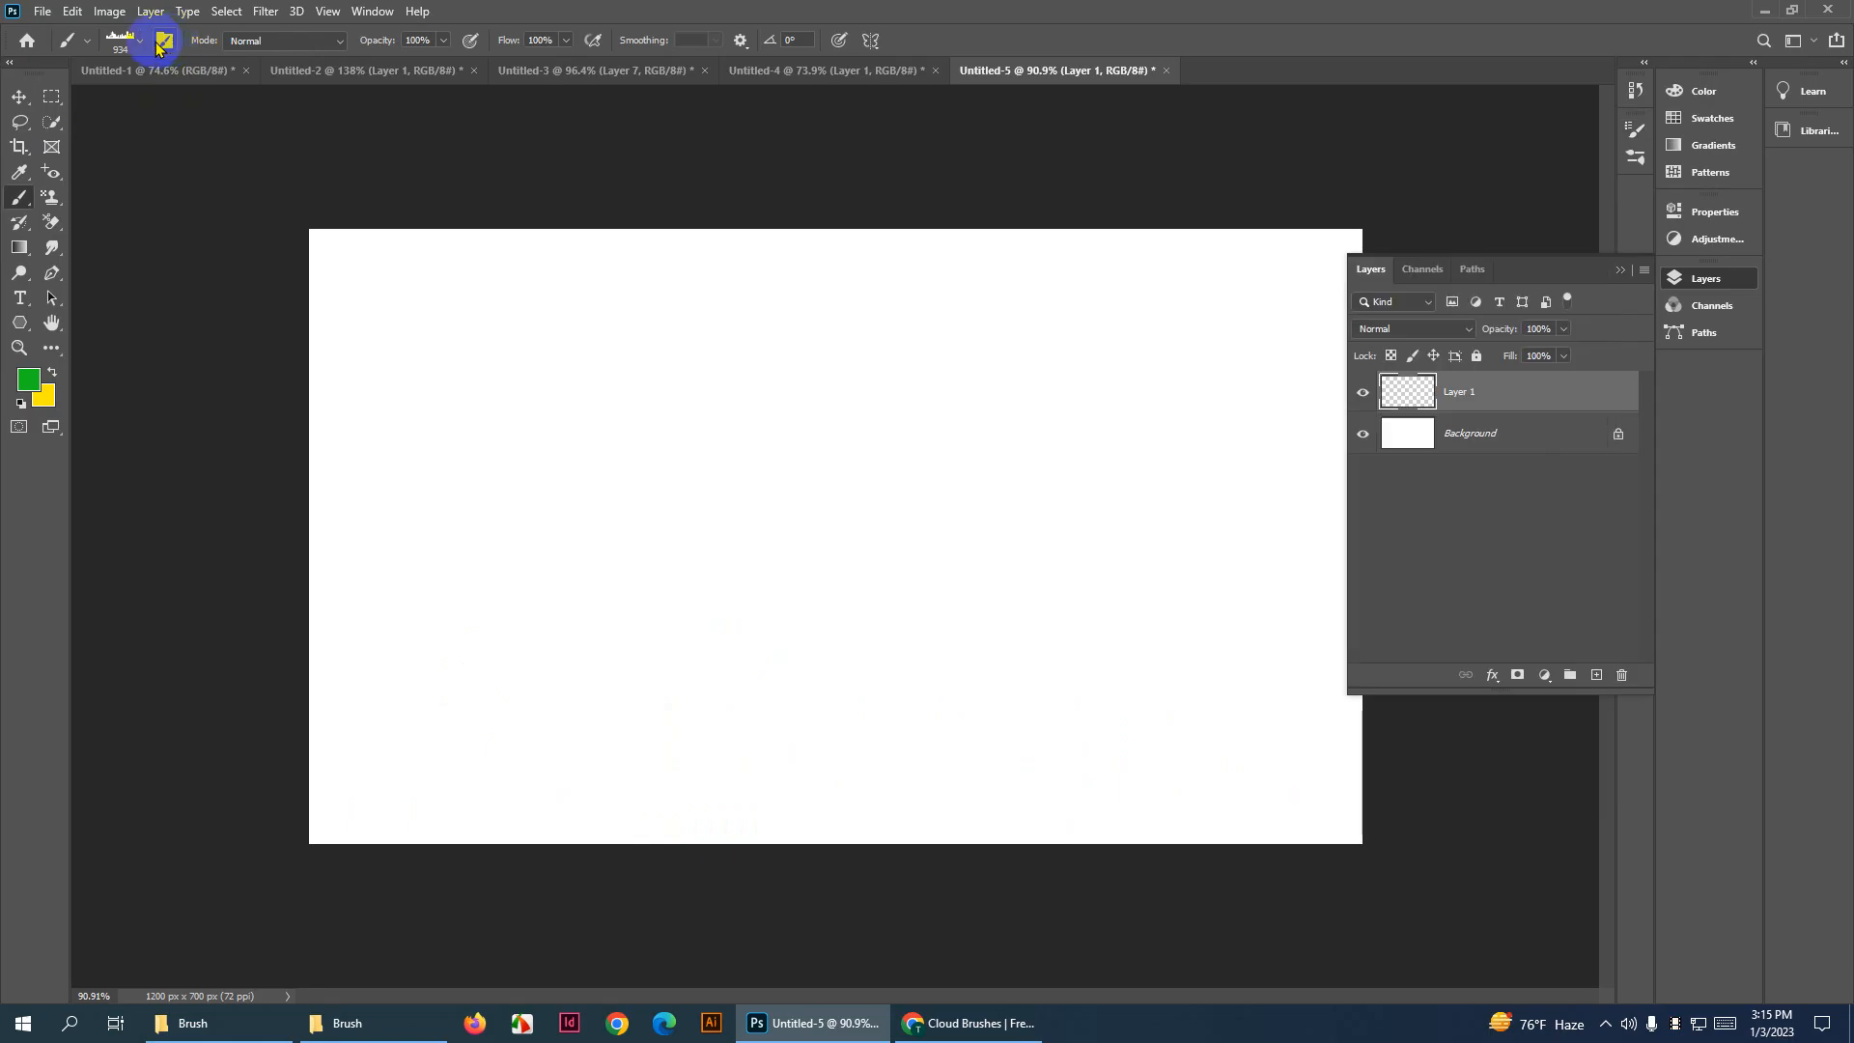
pyautogui.click(141, 41)
pyautogui.scroll(1, 154, 380)
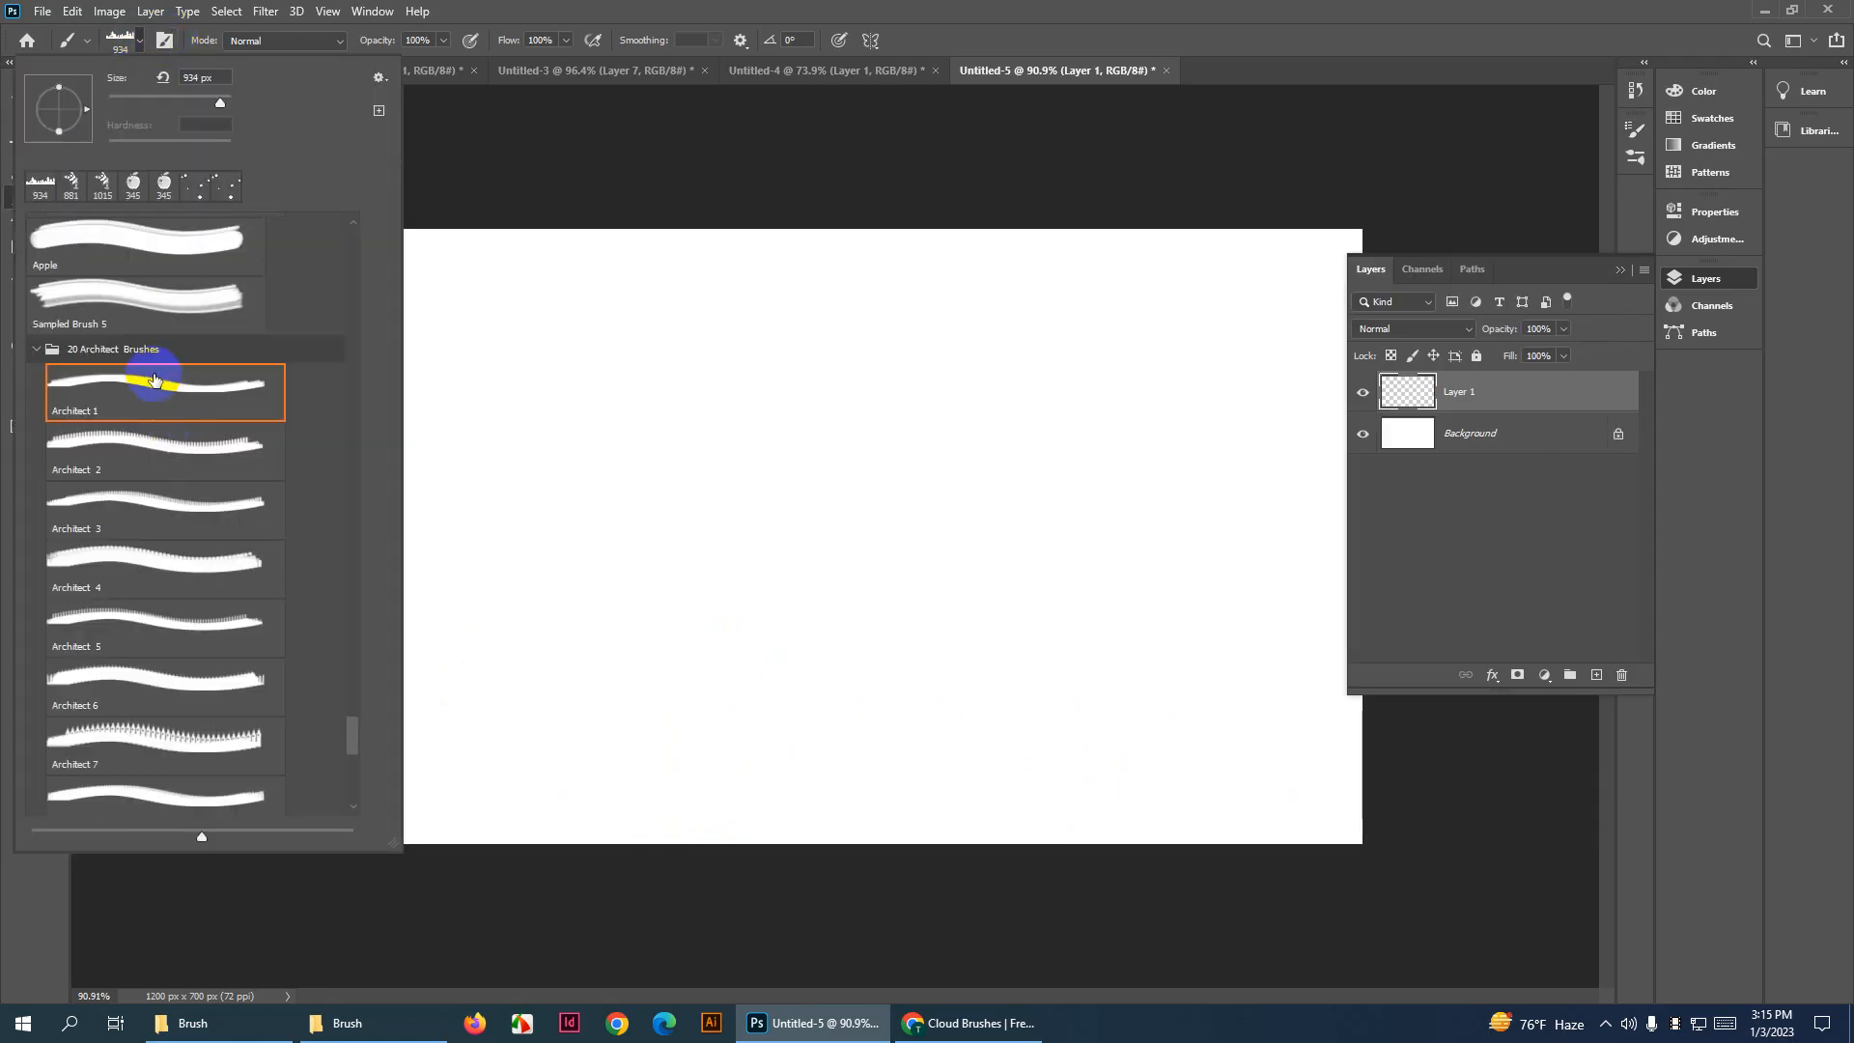
pyautogui.click(201, 467)
pyautogui.press('Return')
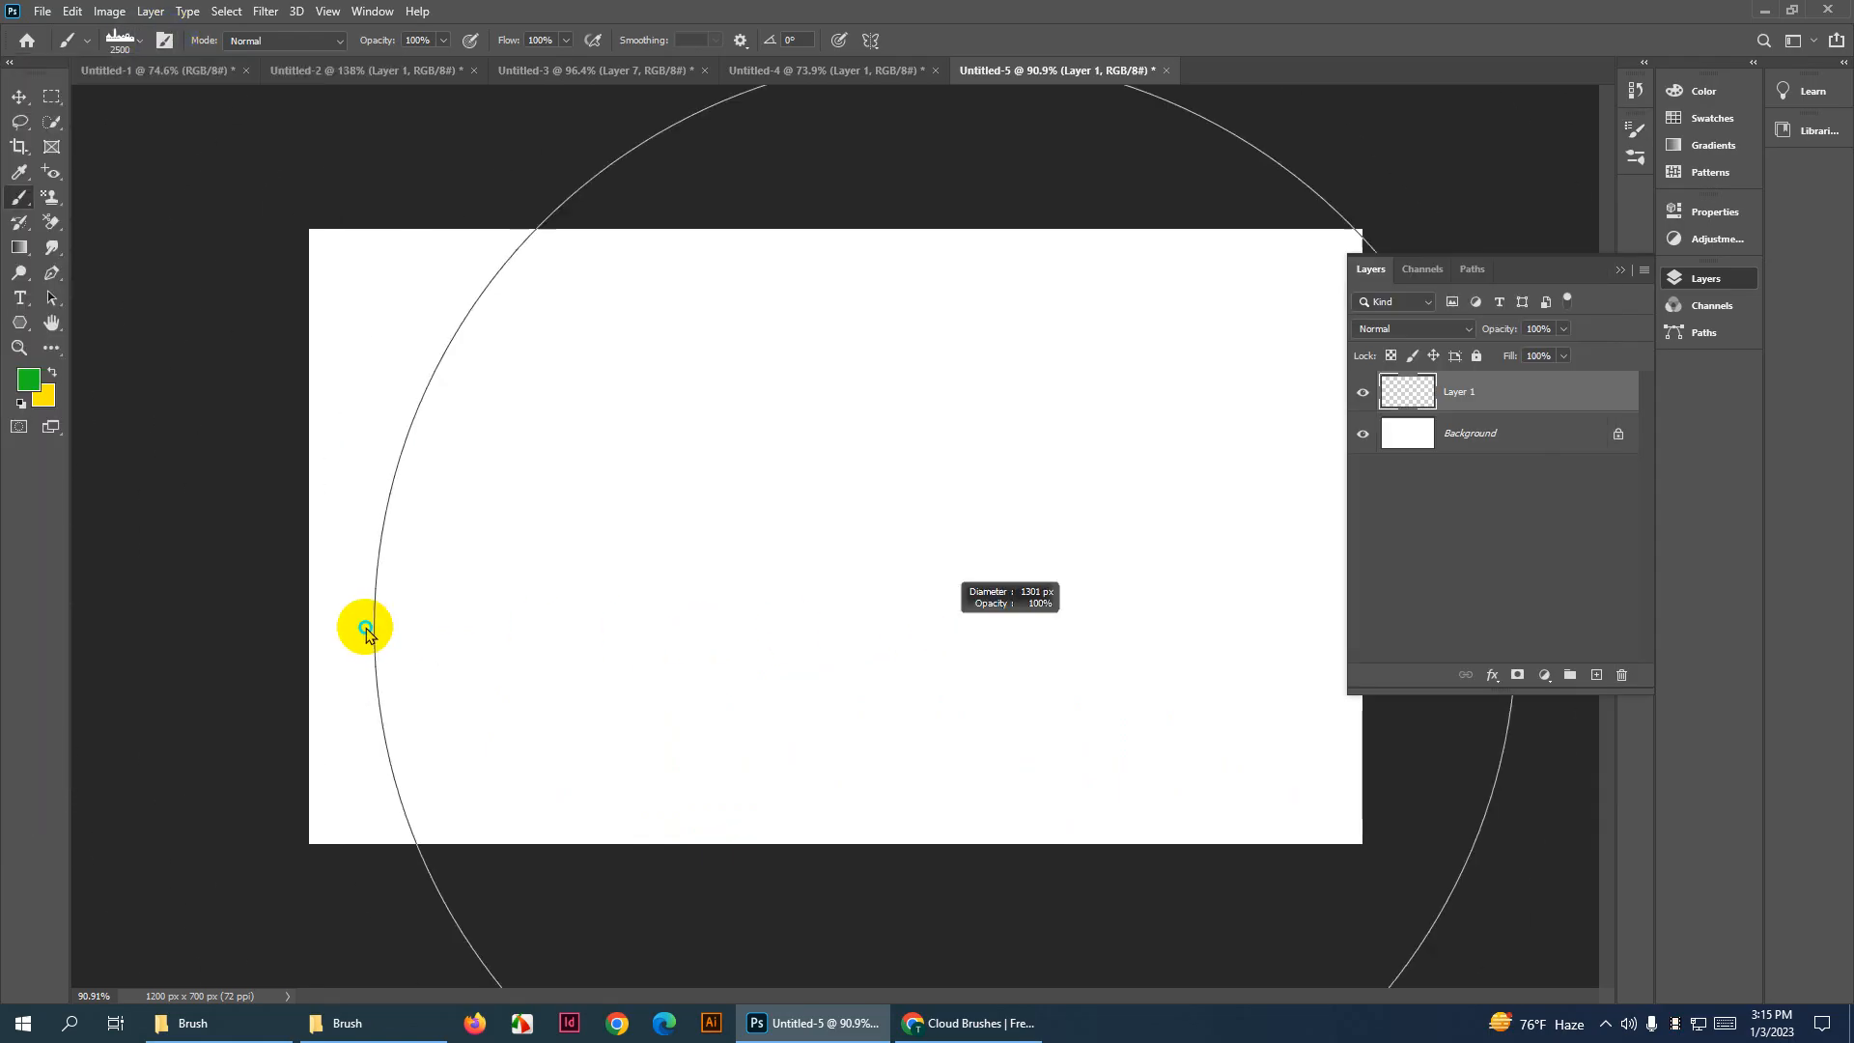
# Reduce the Architect 2 brush to about 907 px, open Brush Settings, and stamp the clock-tower skyline along the canvas's lower edge
pyautogui.click(723, 609)
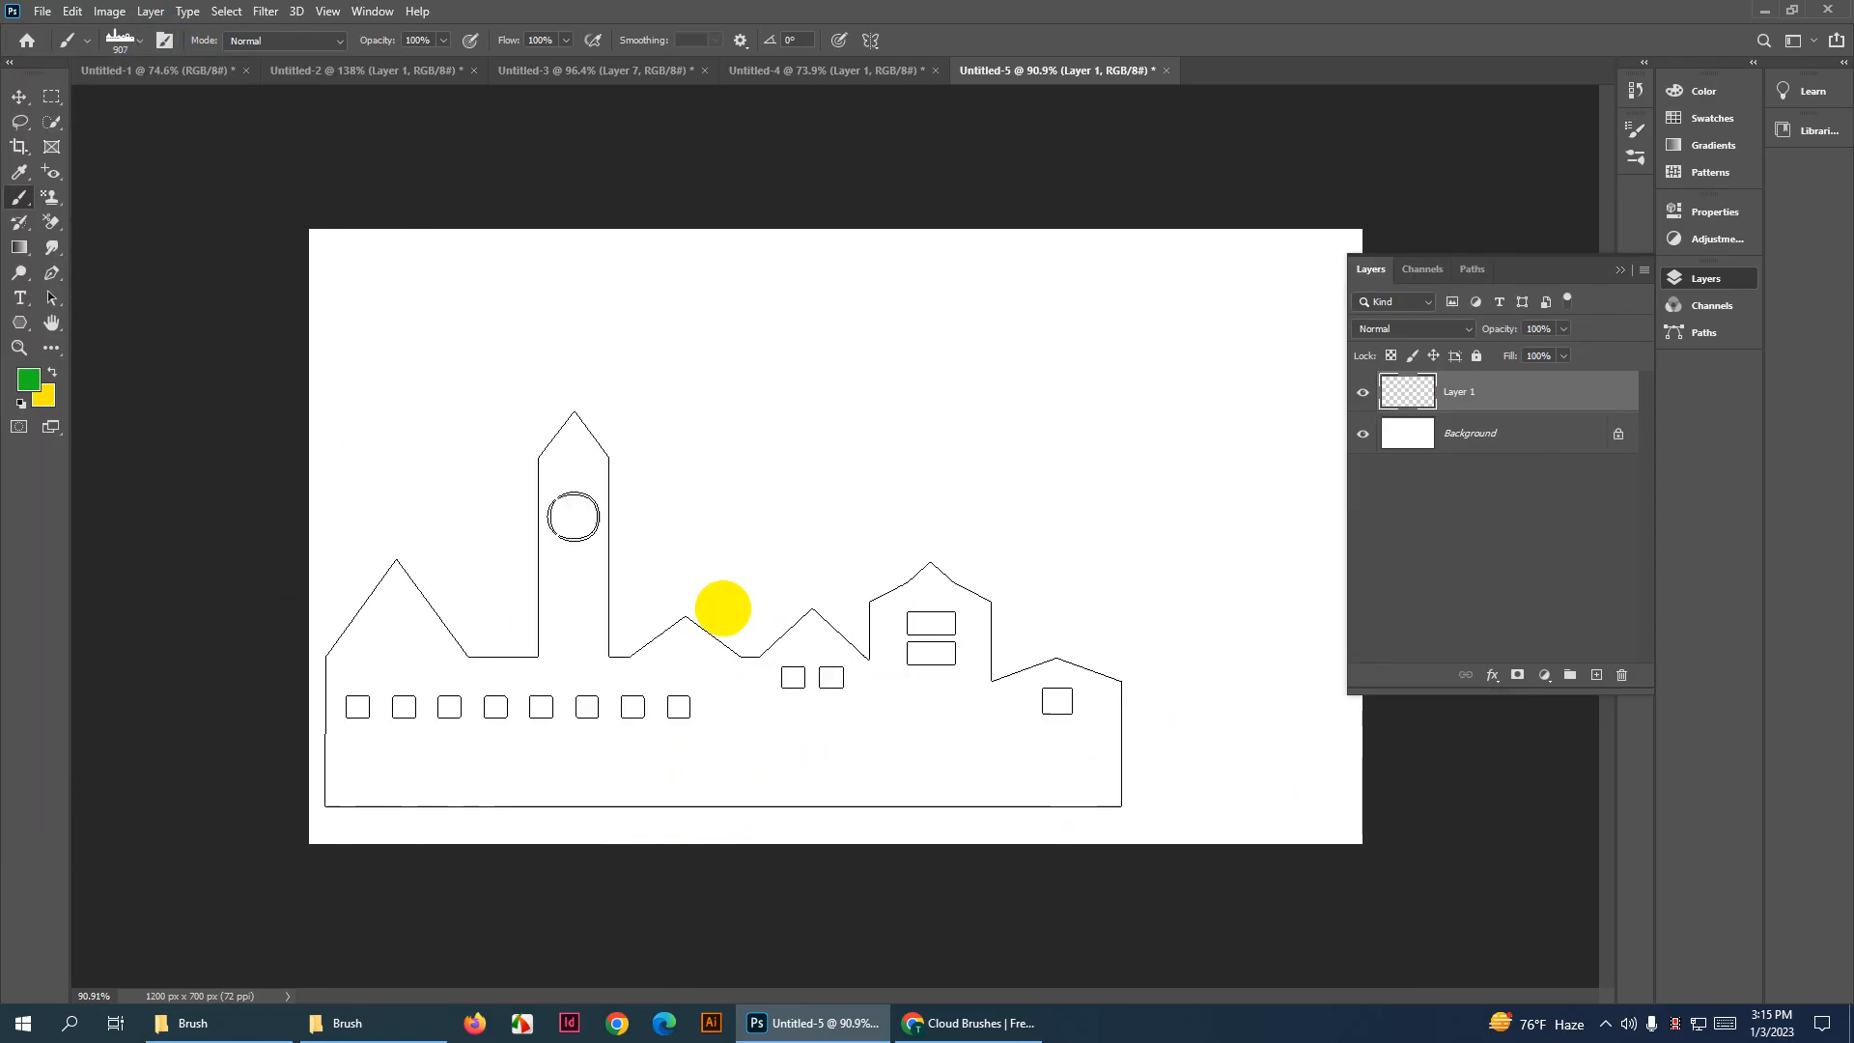
pyautogui.click(1635, 154)
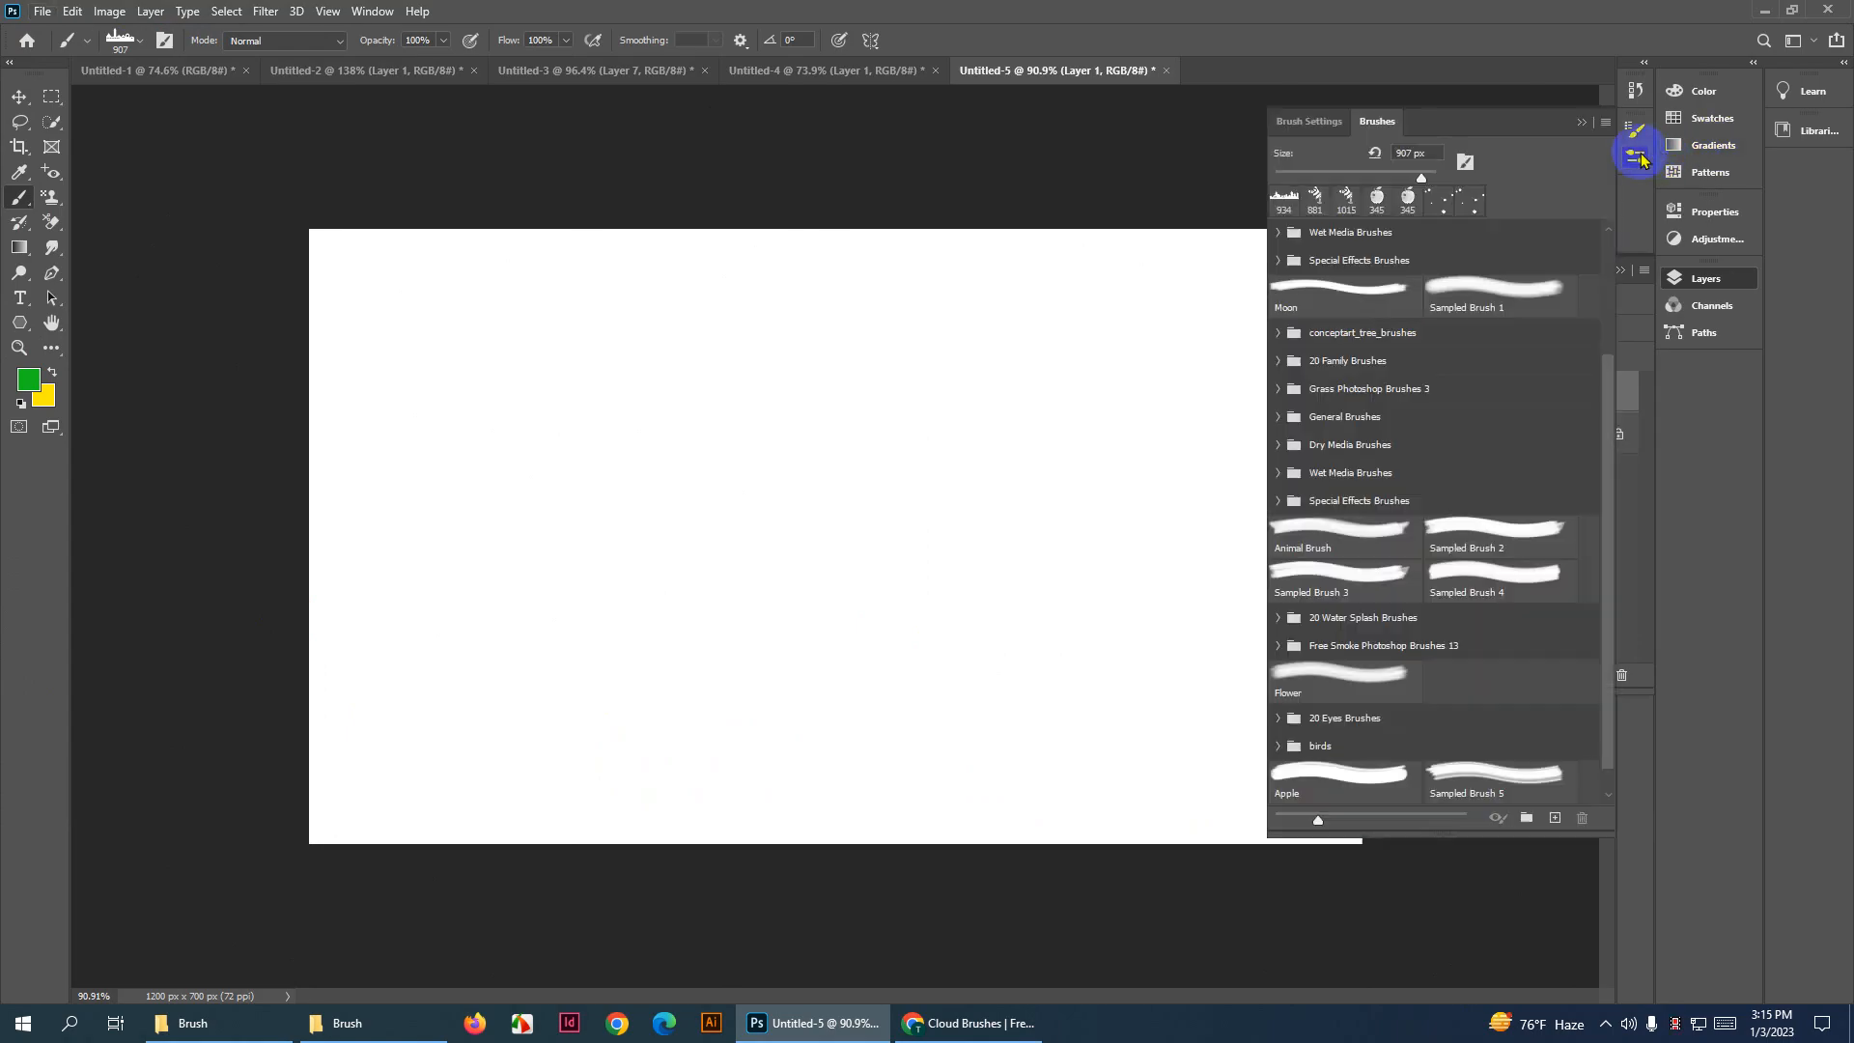
pyautogui.click(1310, 123)
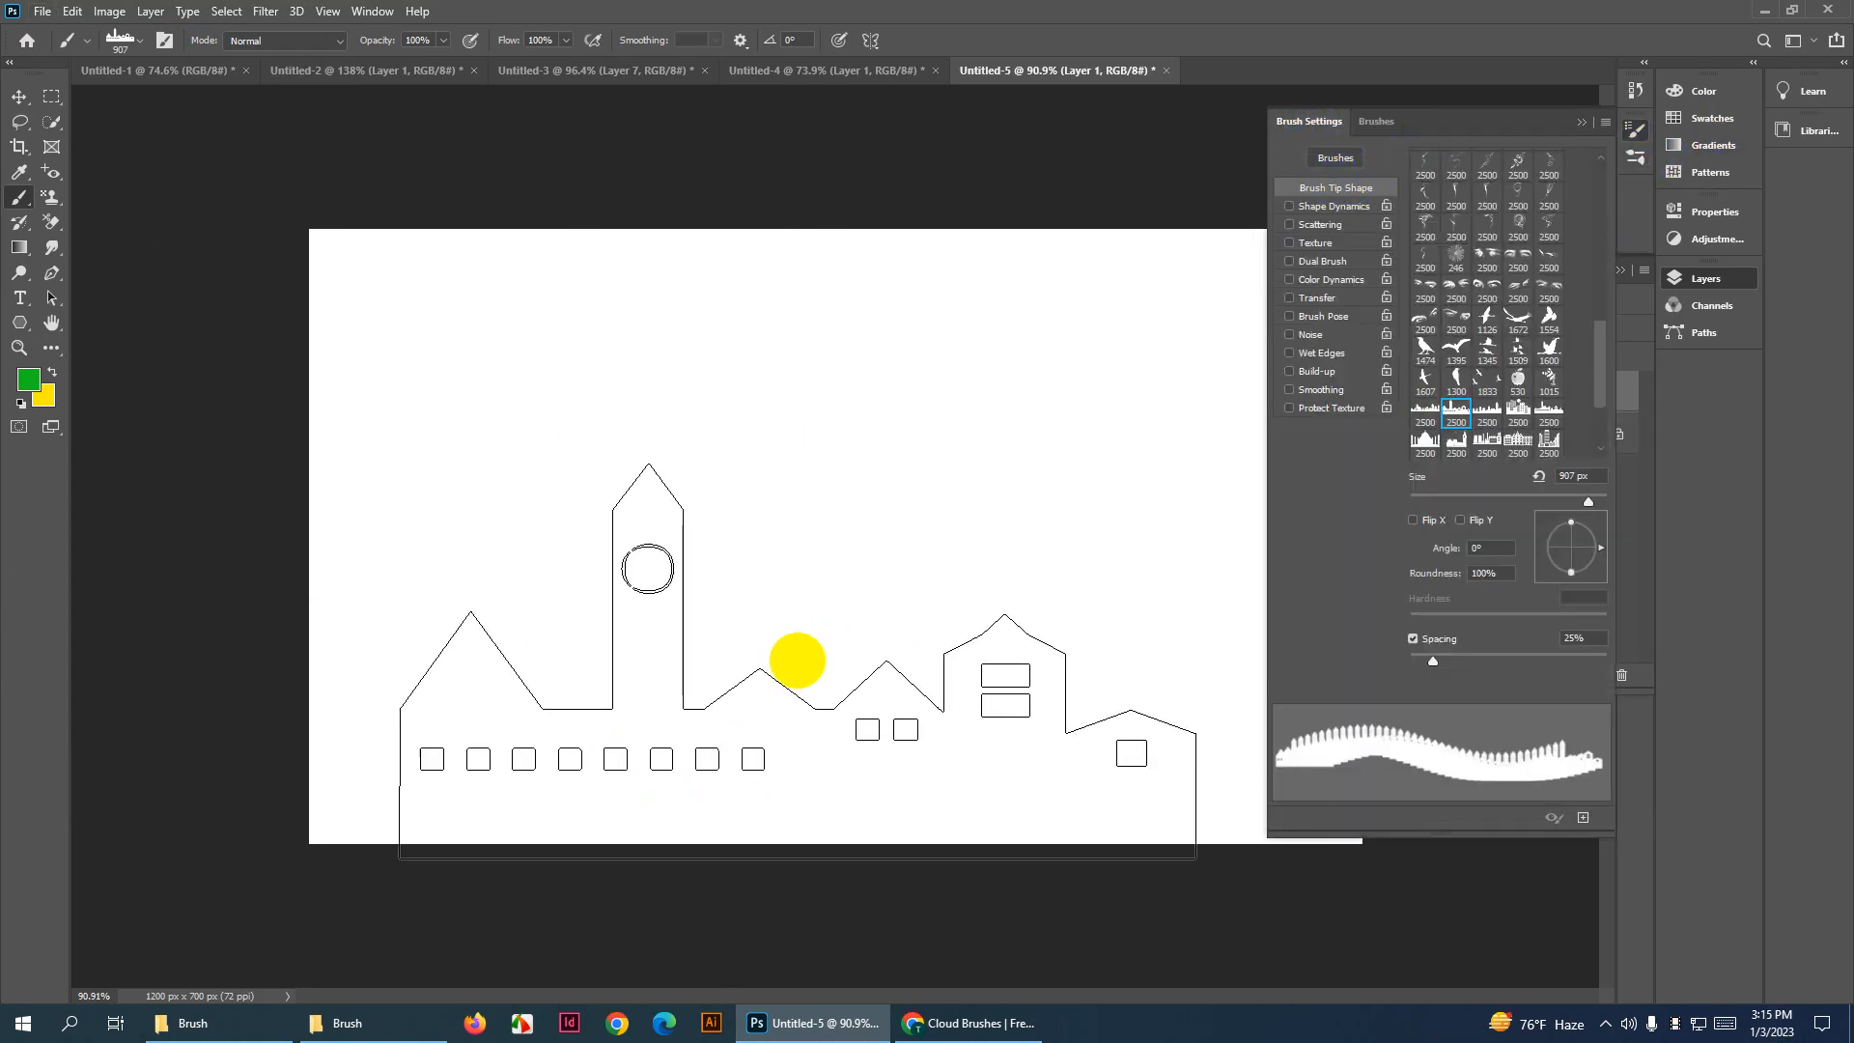
pyautogui.click(704, 645)
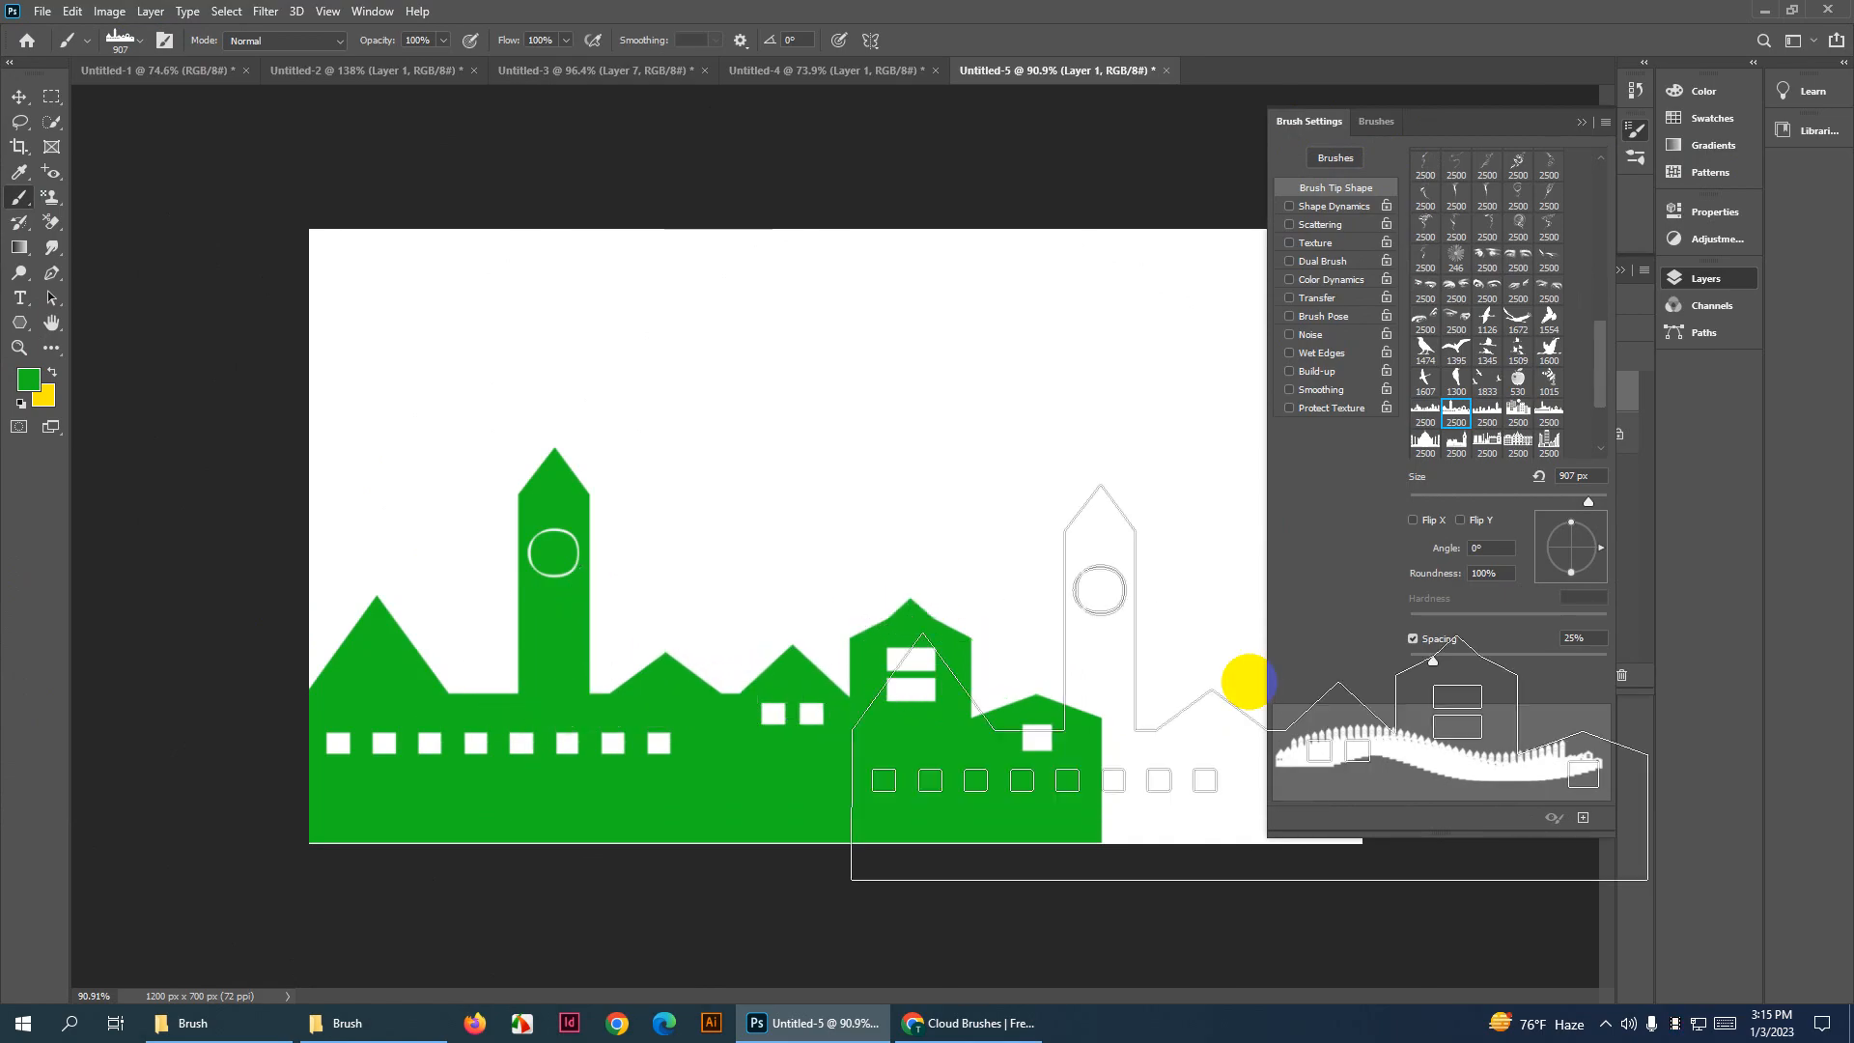
# Select the 1395 px flying bird tip, fill Layer 1 with white sampled from the canvas, and merge it into the Background
pyautogui.click(1450, 354)
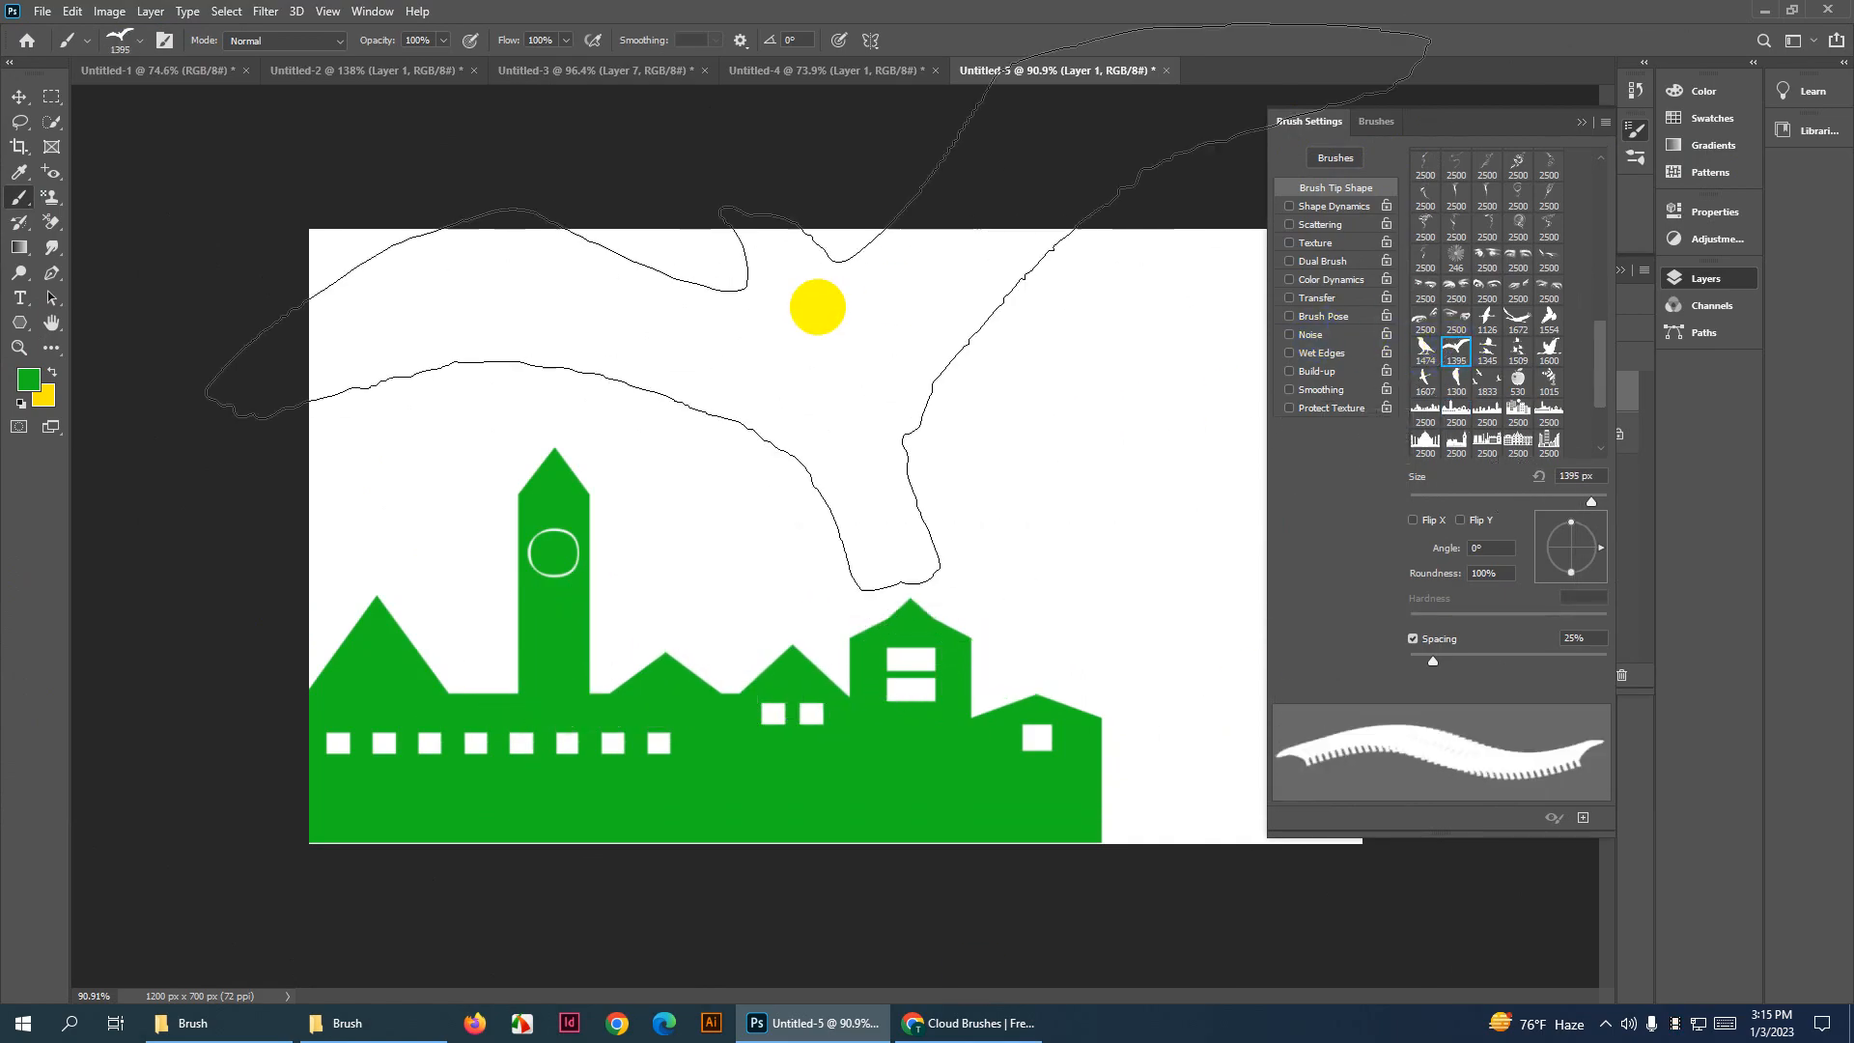
pyautogui.keyDown('alt'); pyautogui.click(759, 343); pyautogui.keyUp('alt')
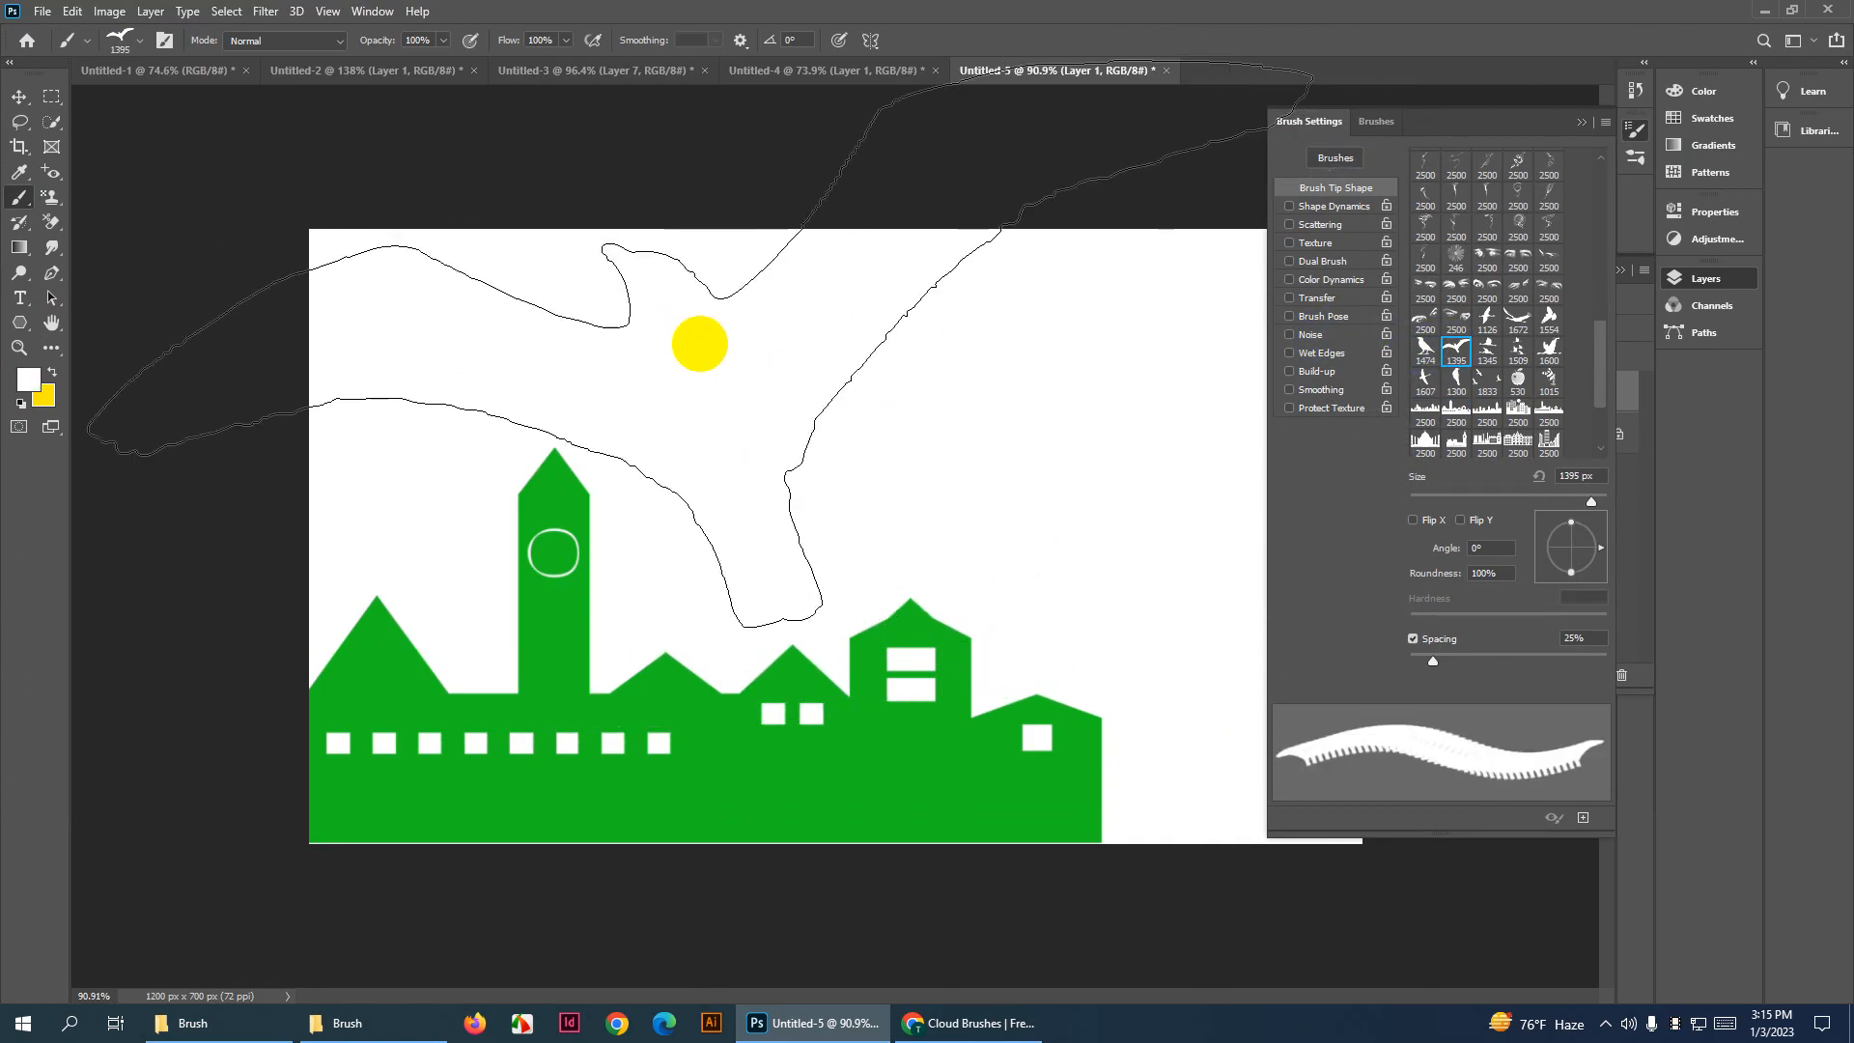
pyautogui.hotkey('alt', 'BackSpace')
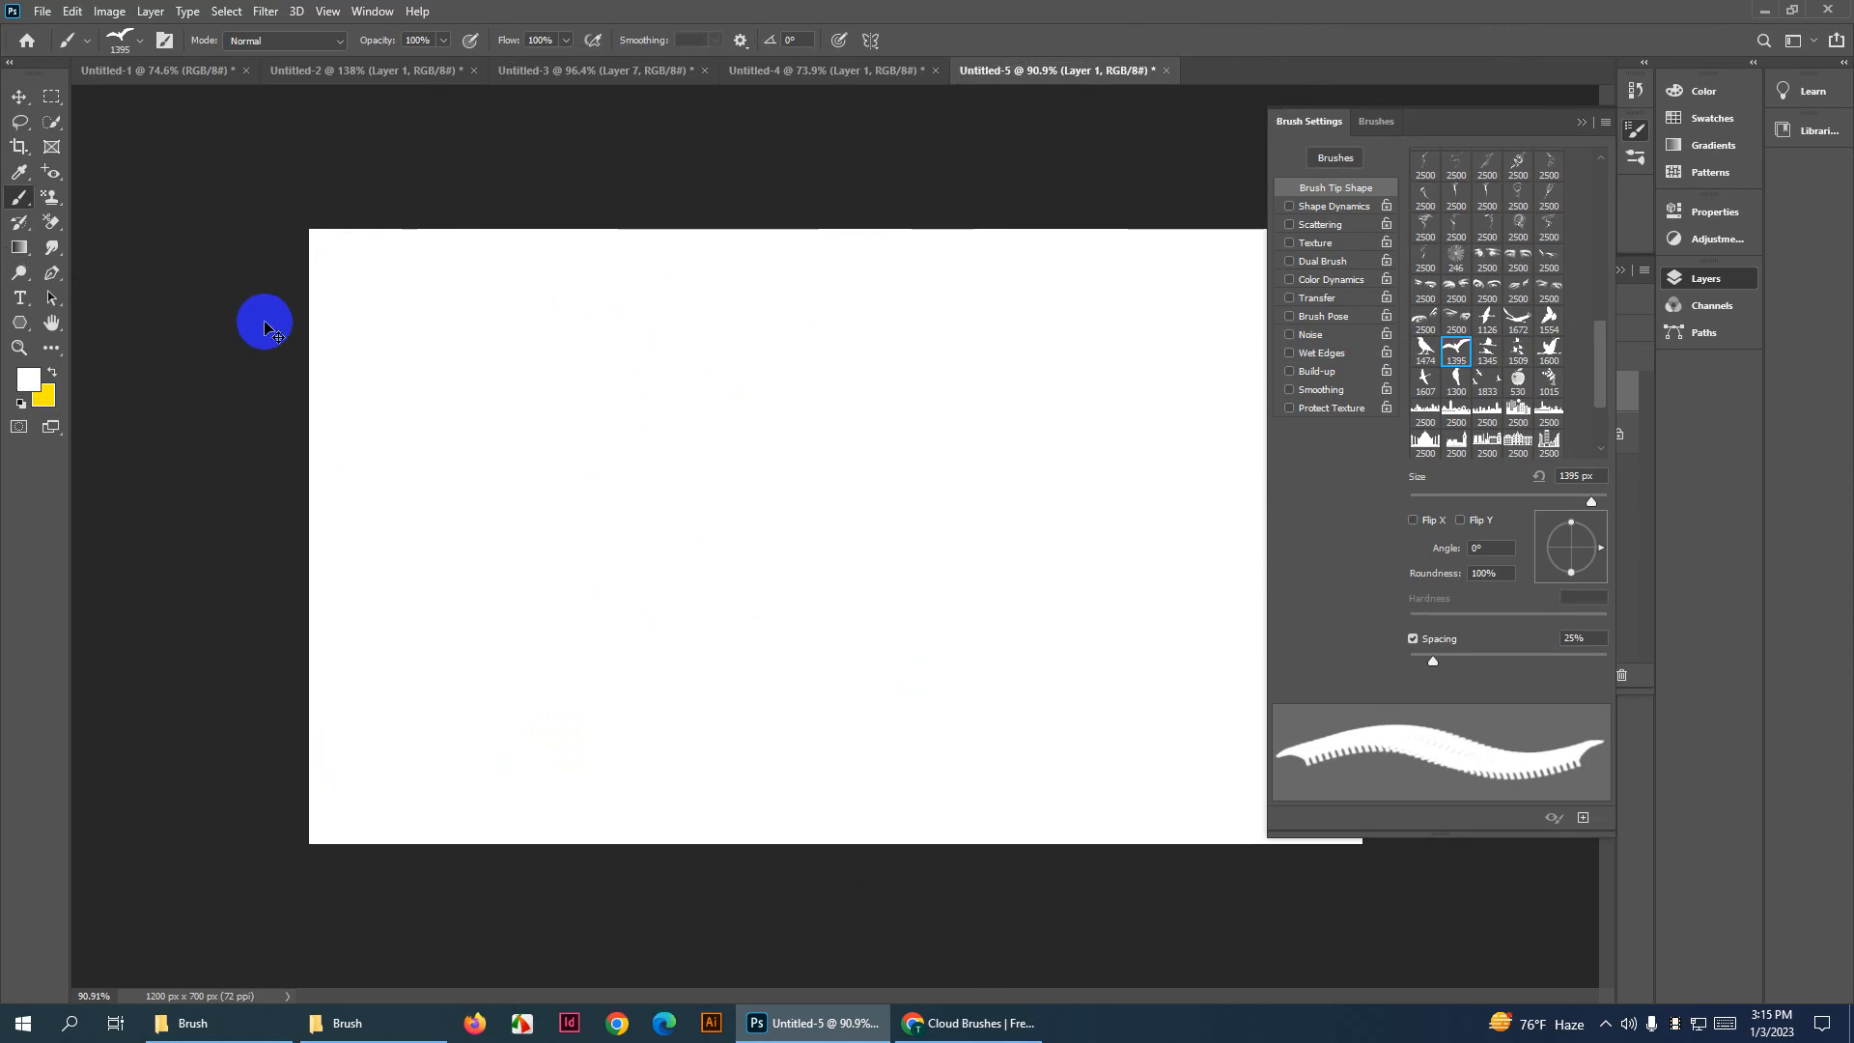
pyautogui.hotkey('ctrl', 'e')
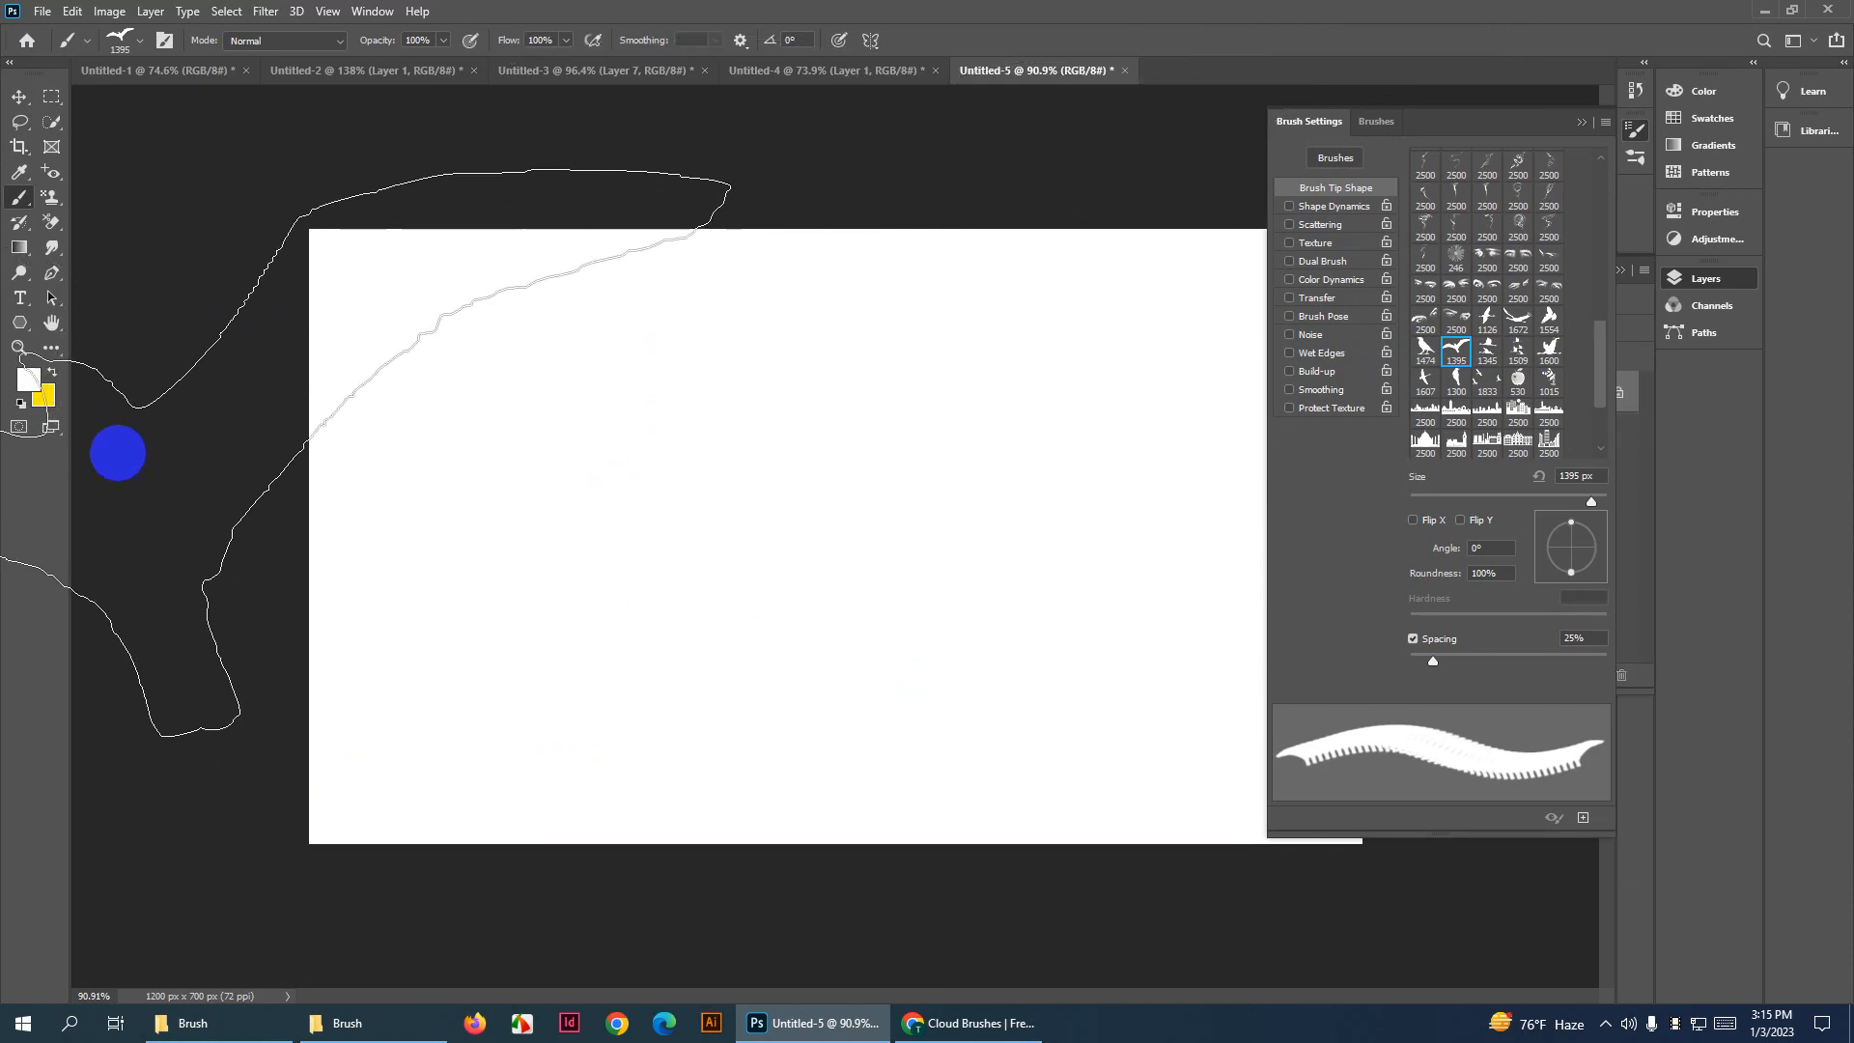
# Select the clock-tower skyline tip, reduce it to 656 px, stamp it in yellow on the canvas, and undo the stamp
pyautogui.moveTo(738, 548); pyautogui.dragTo(391, 566)
pyautogui.scroll(-1, 1491, 391)
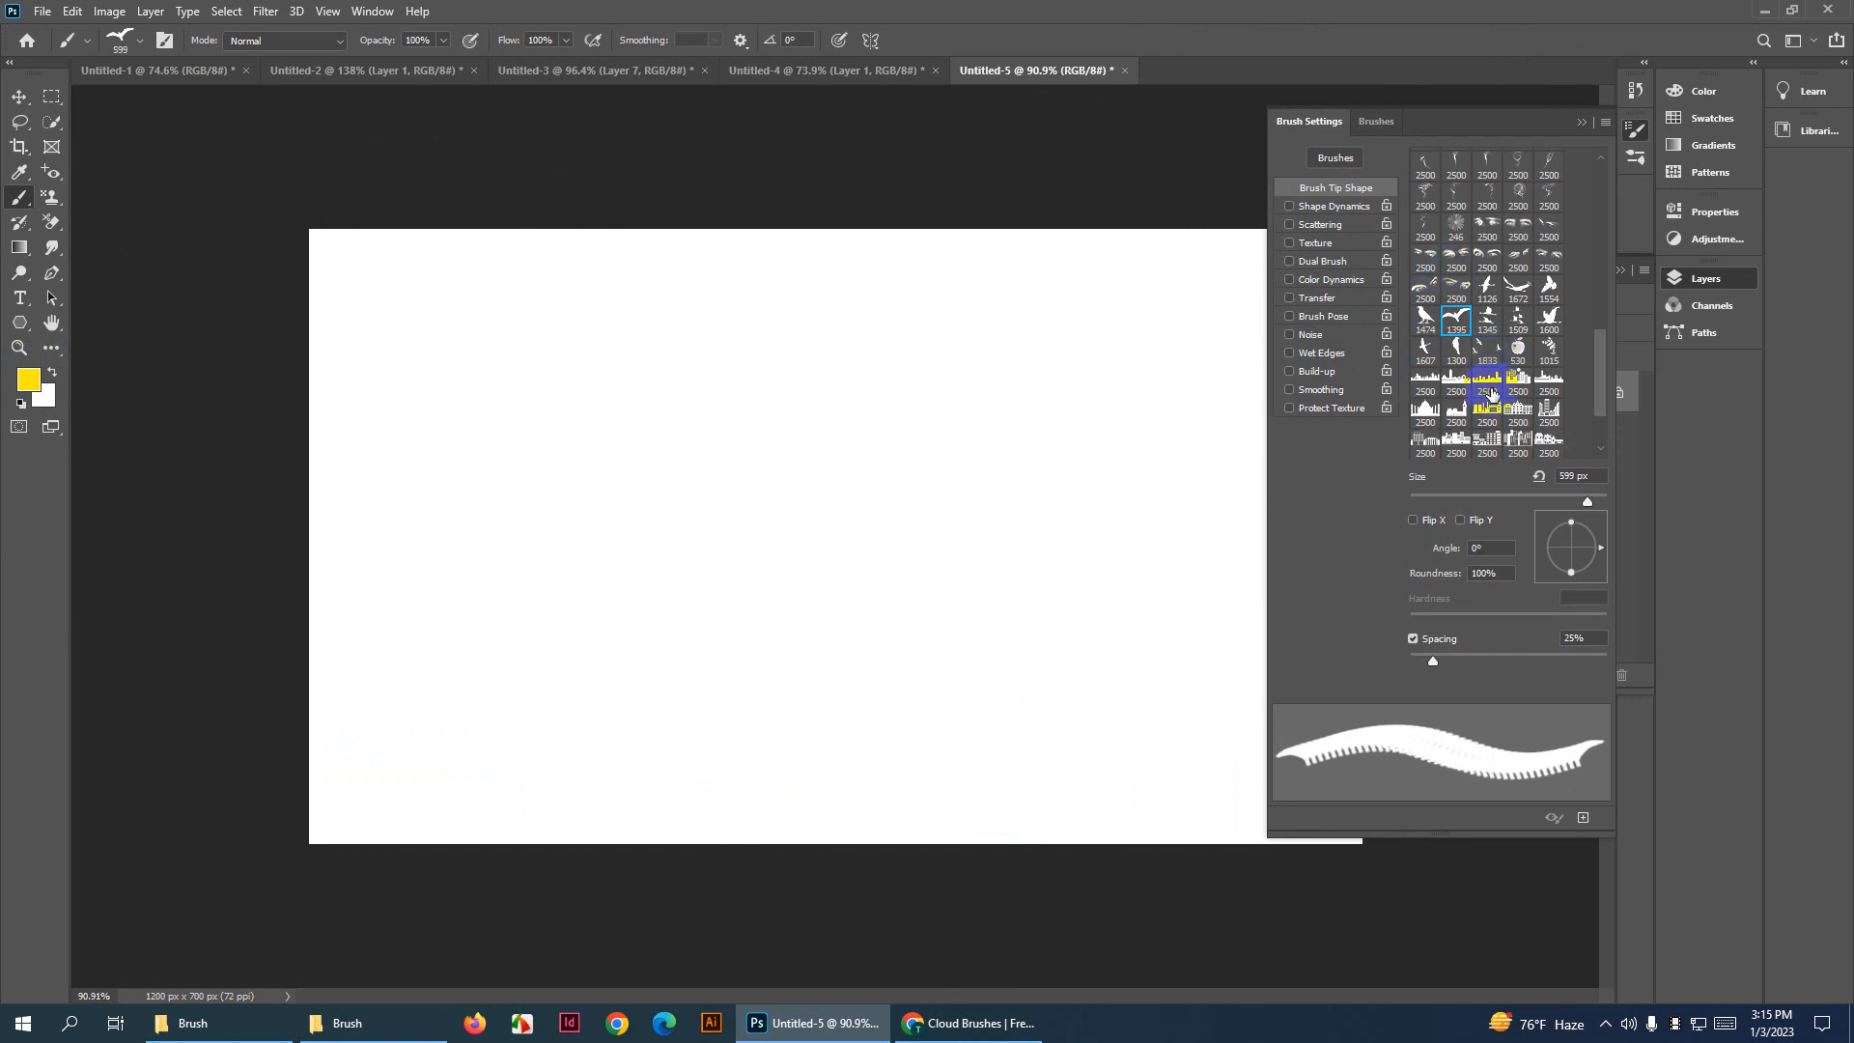
pyautogui.click(1466, 407)
pyautogui.moveTo(927, 519)
pyautogui.mouseDown()
pyautogui.moveTo(613, 510)
pyautogui.moveTo(135, 535)
pyautogui.mouseUp()
pyautogui.moveTo(724, 531); pyautogui.dragTo(702, 531)
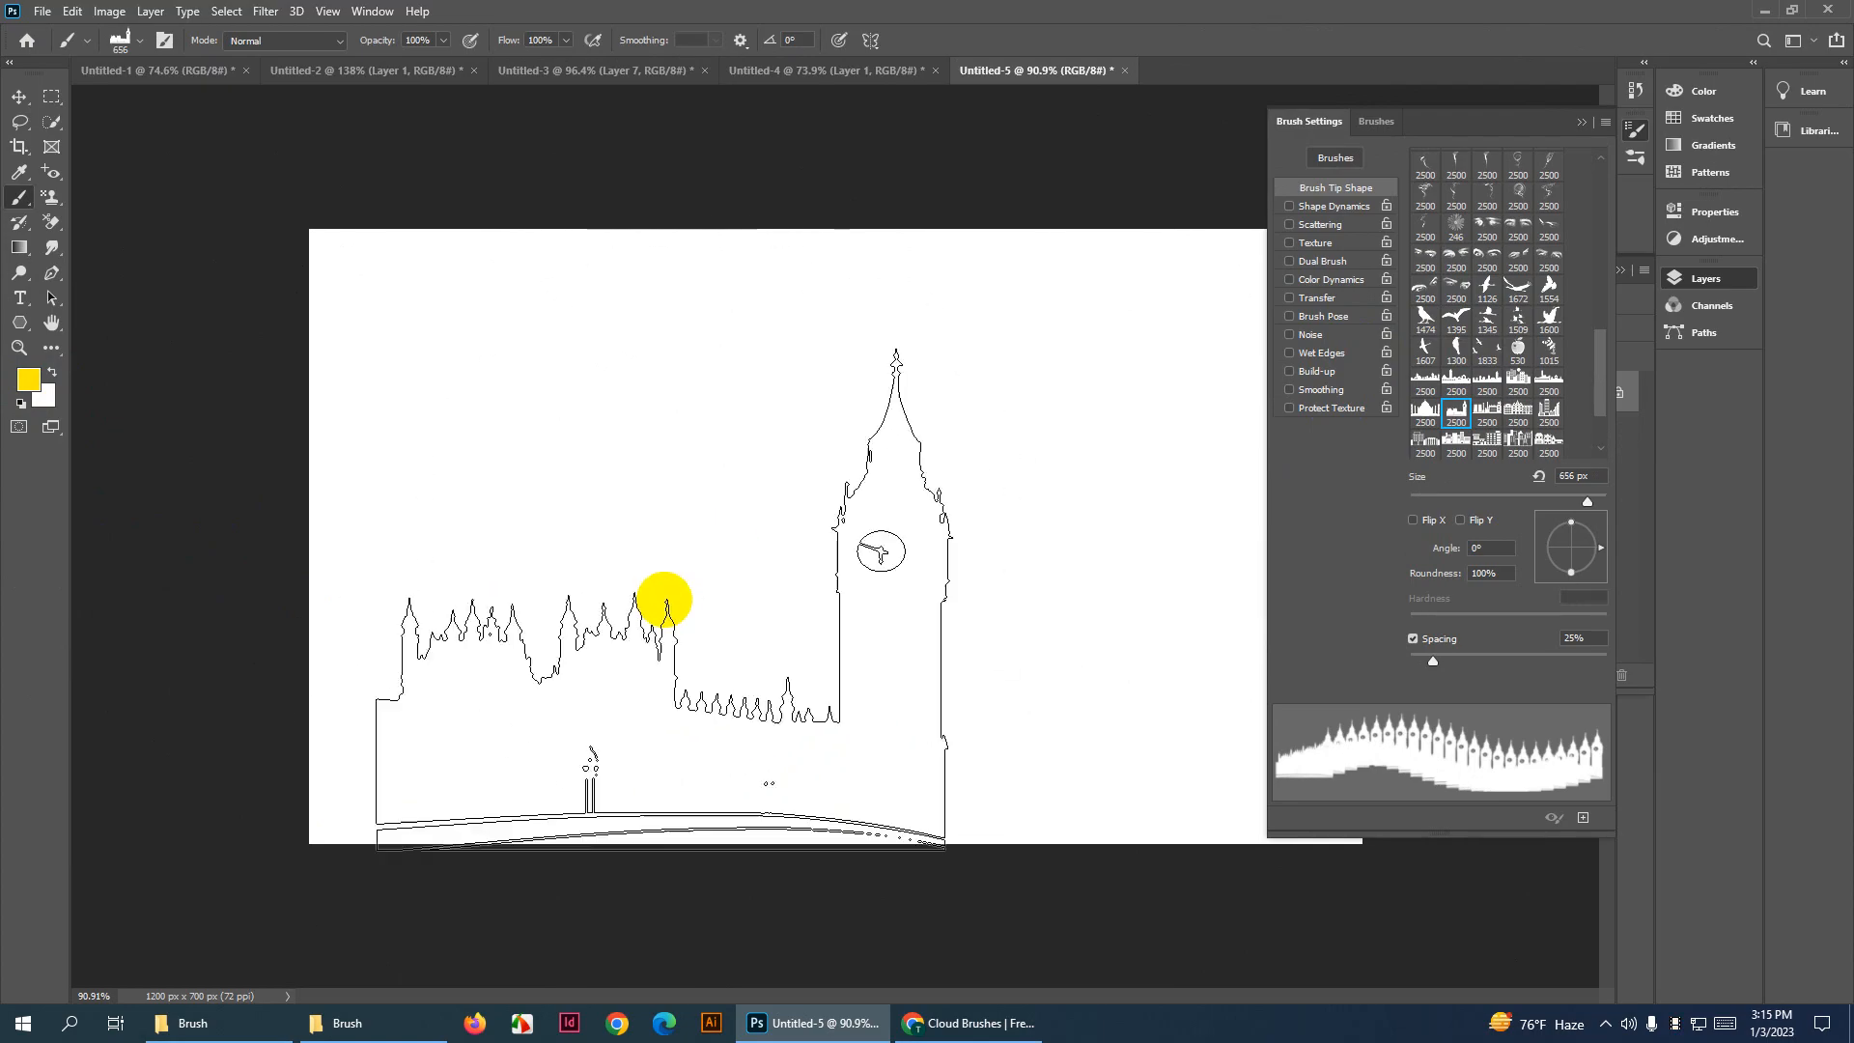
pyautogui.click(701, 586)
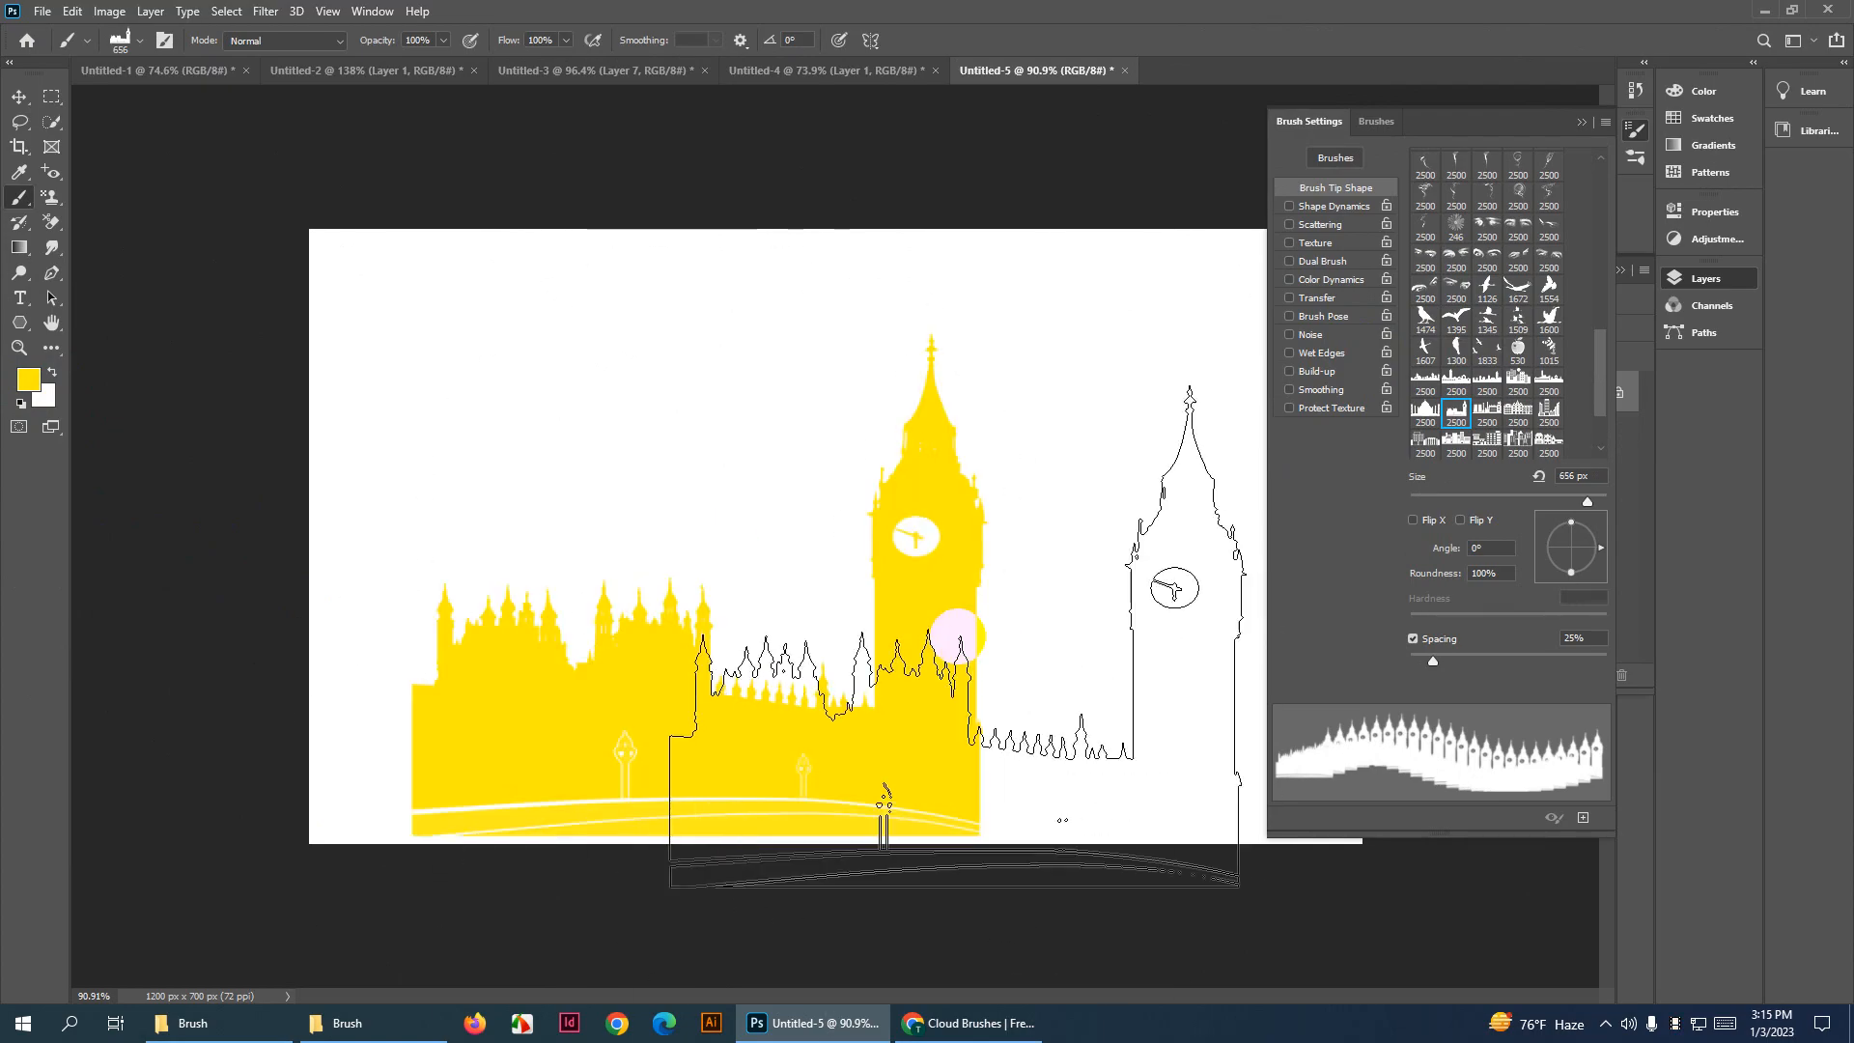
pyautogui.hotkey('ctrl', 'z')
# Set the foreground colour to dark grey #4d4d4a
pyautogui.click(28, 381)
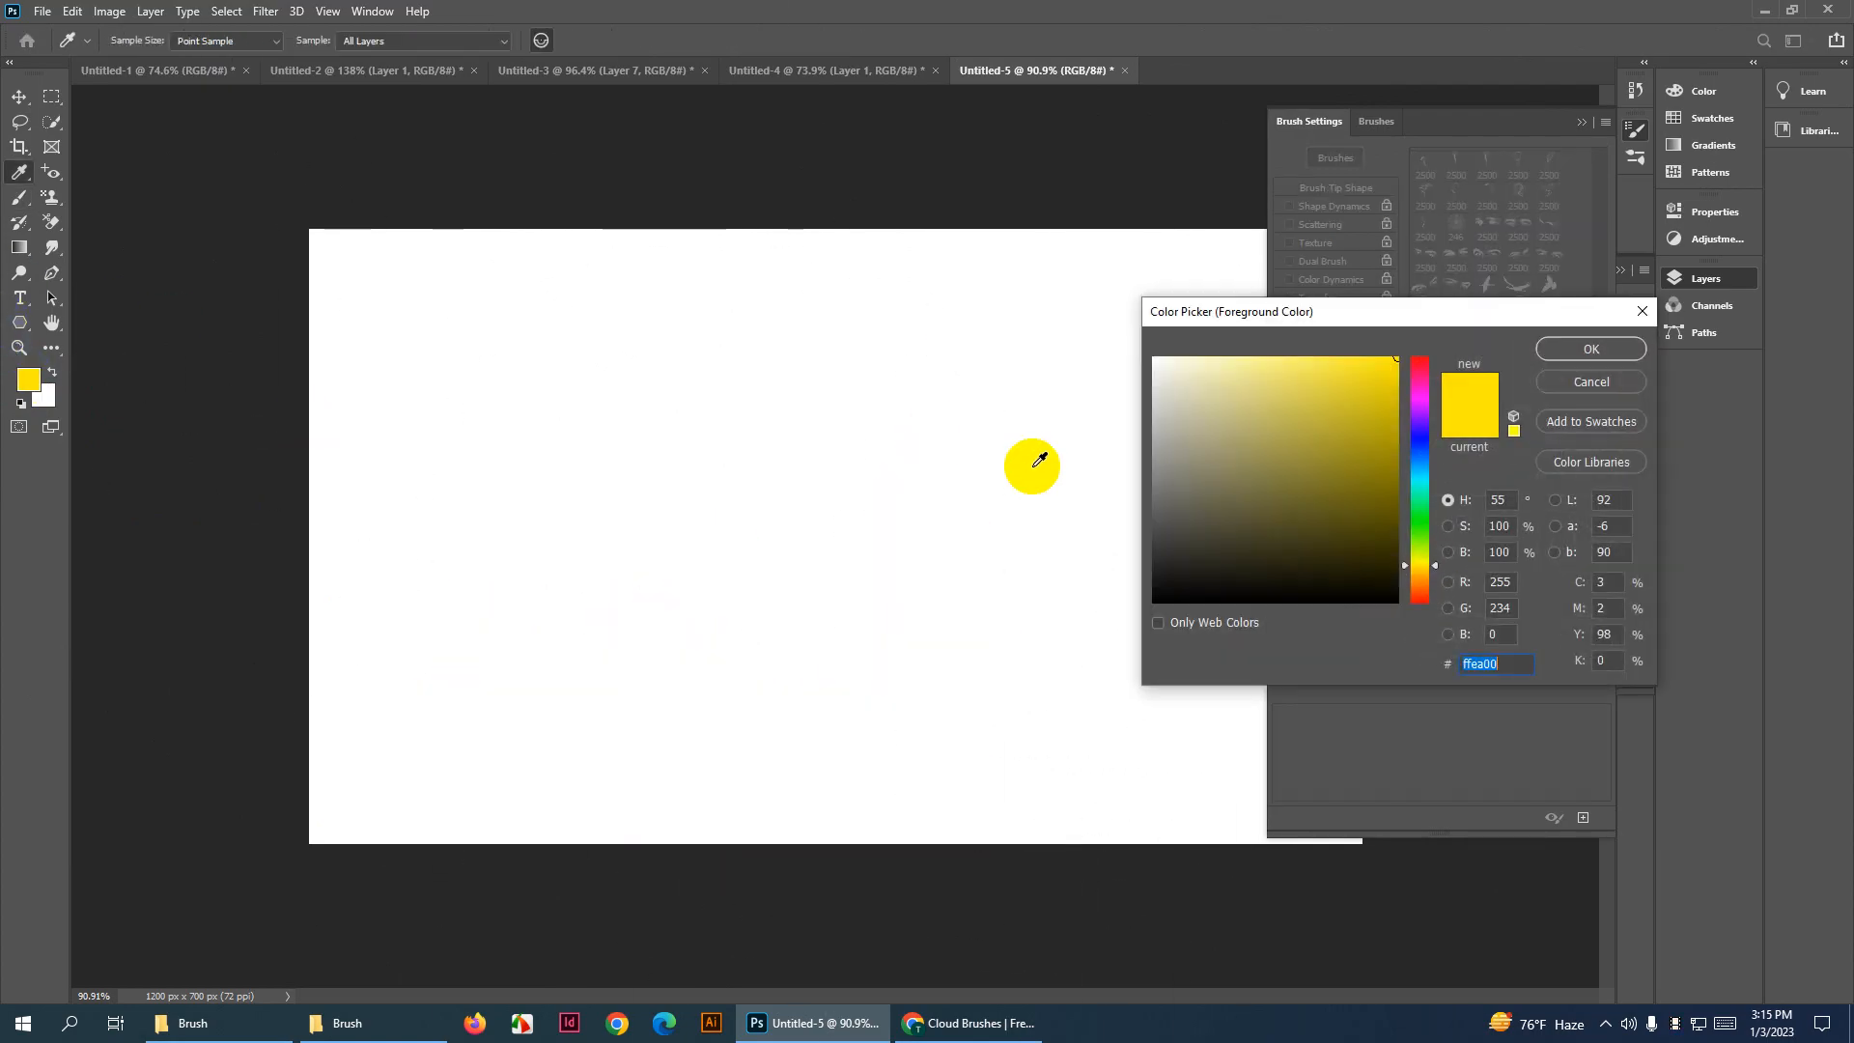
pyautogui.click(1200, 519)
pyautogui.click(1597, 359)
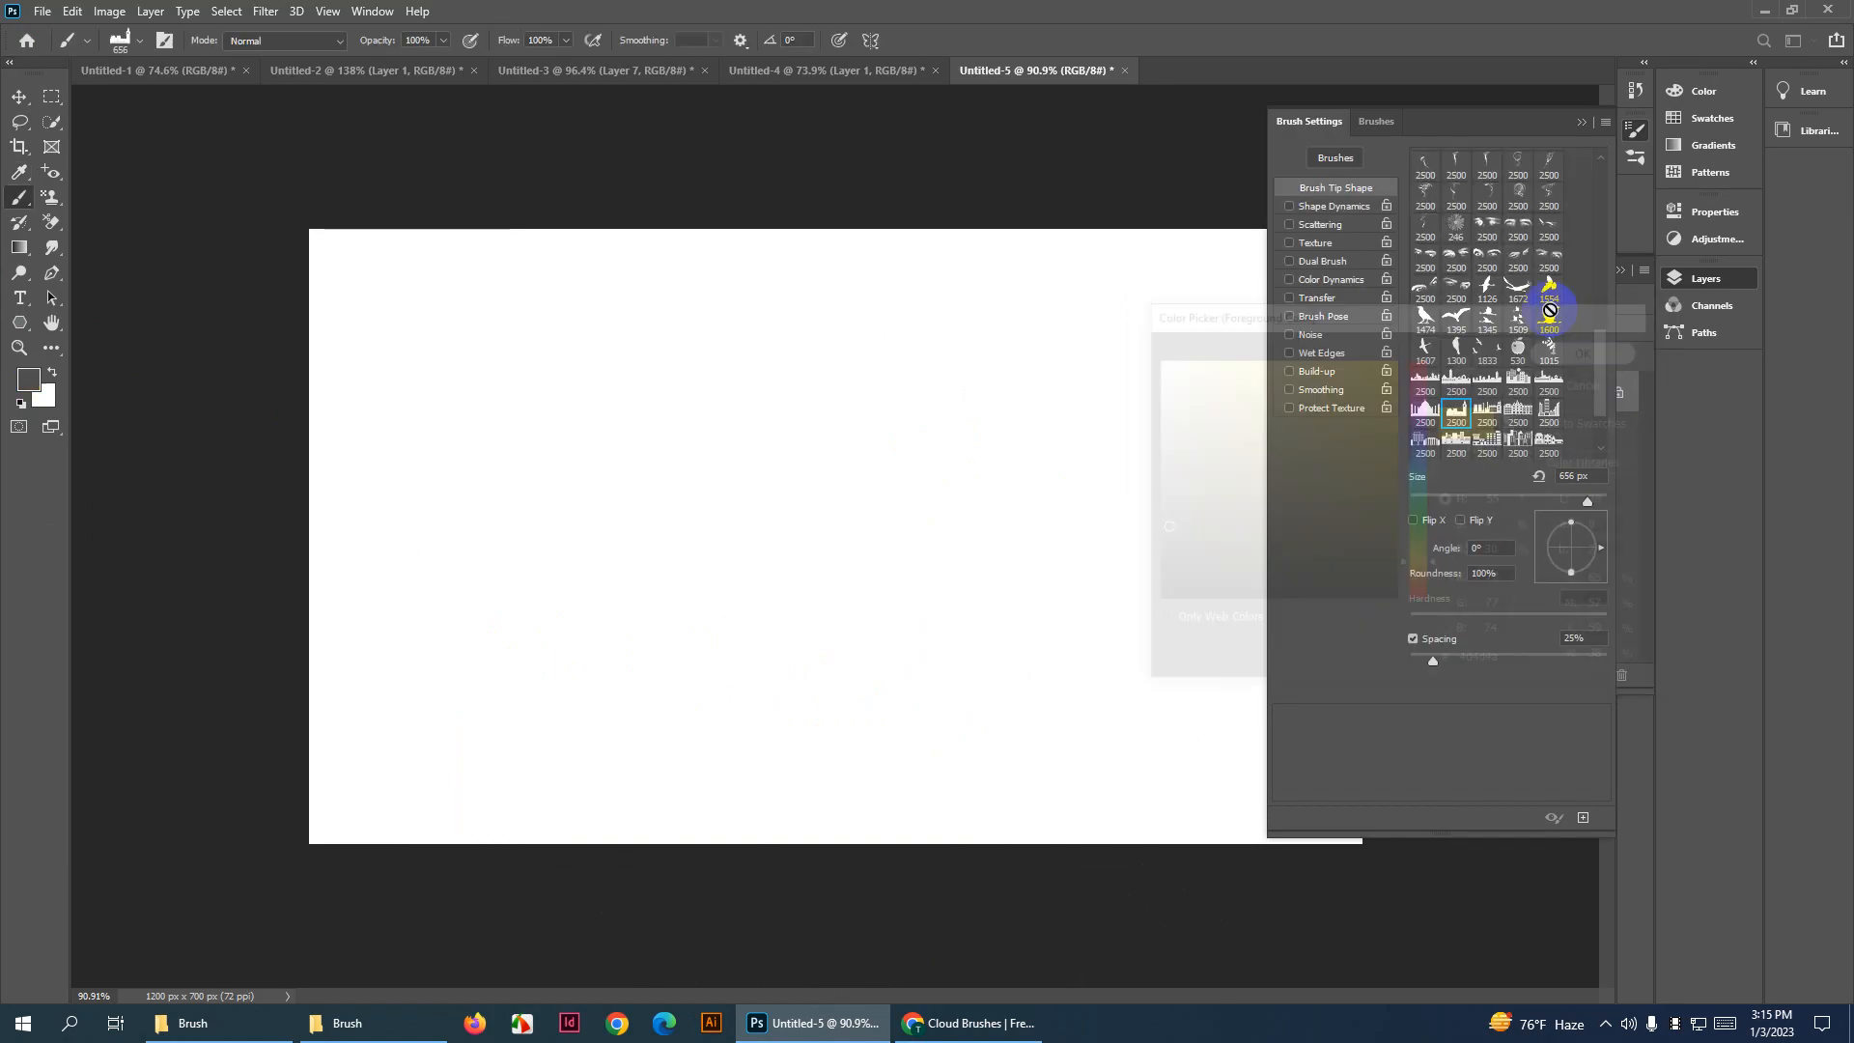
# Try the factory skyline tip at 819 px in dark grey along the canvas's lower part, and undo the stamp
pyautogui.click(1496, 411)
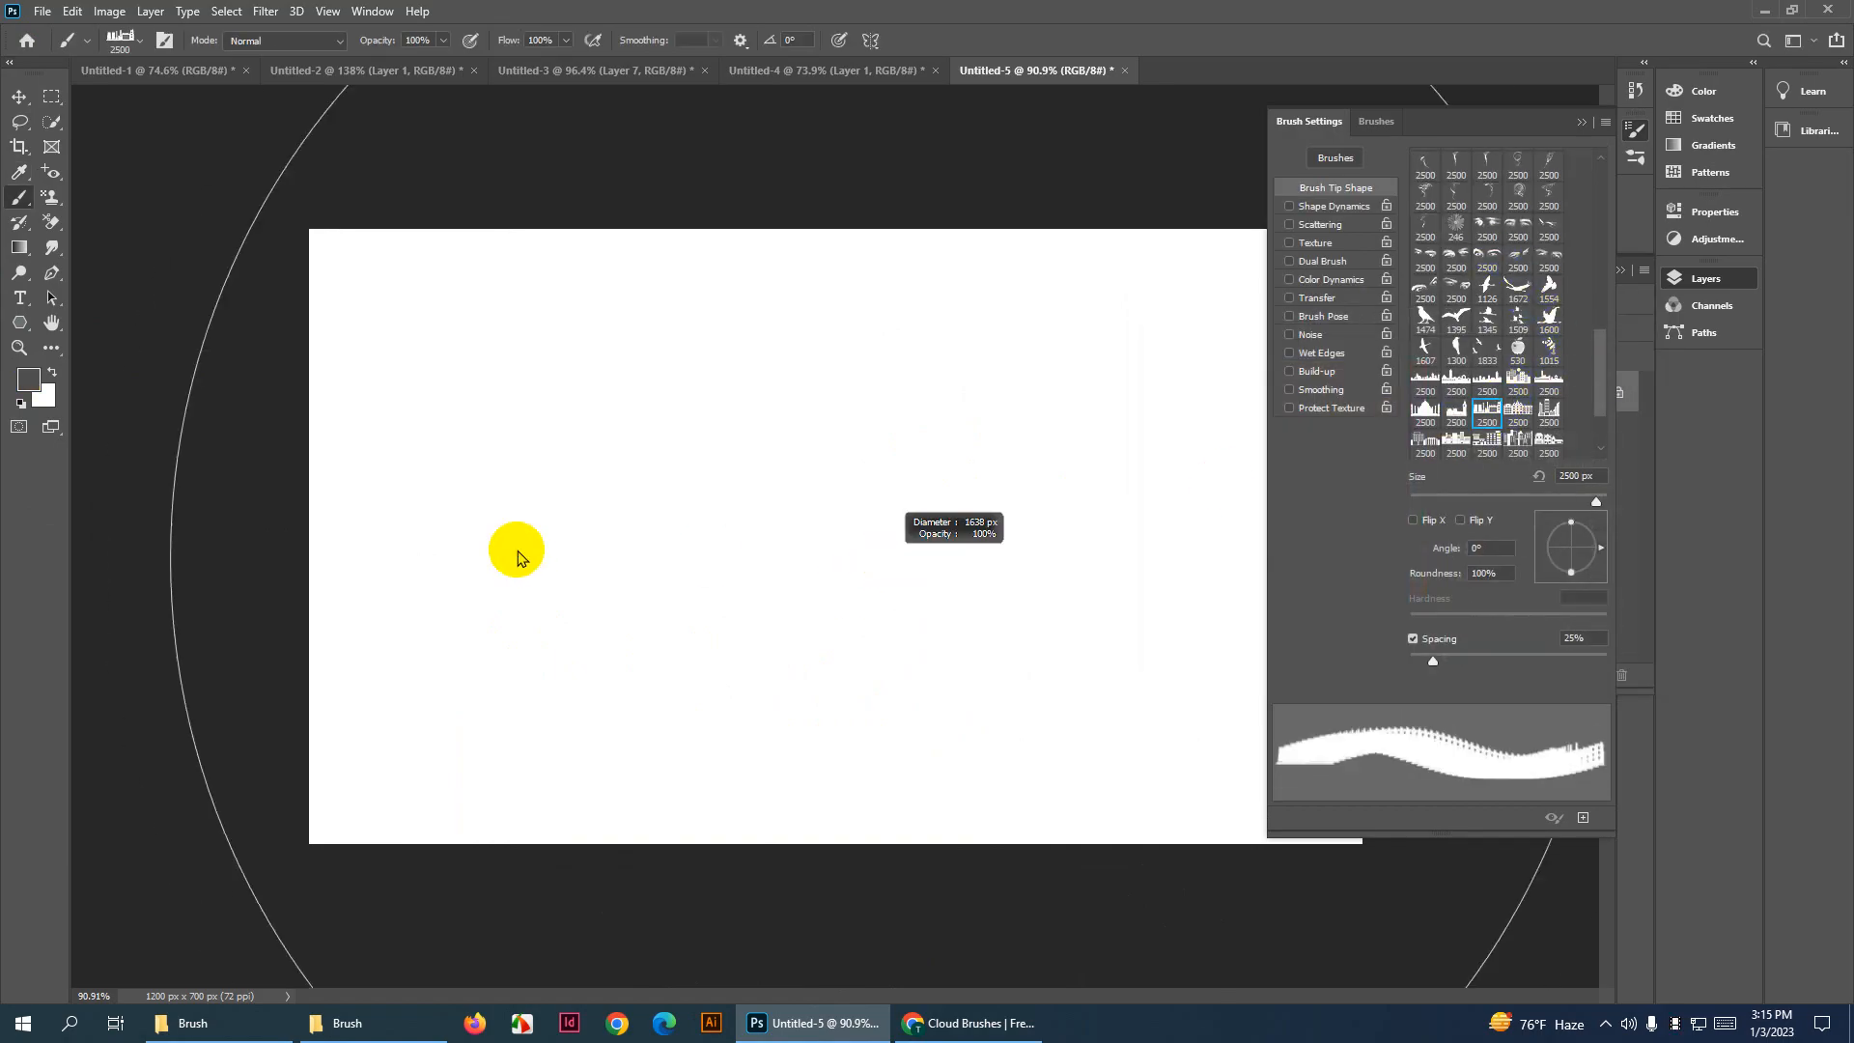
pyautogui.click(738, 623)
pyautogui.click(704, 682)
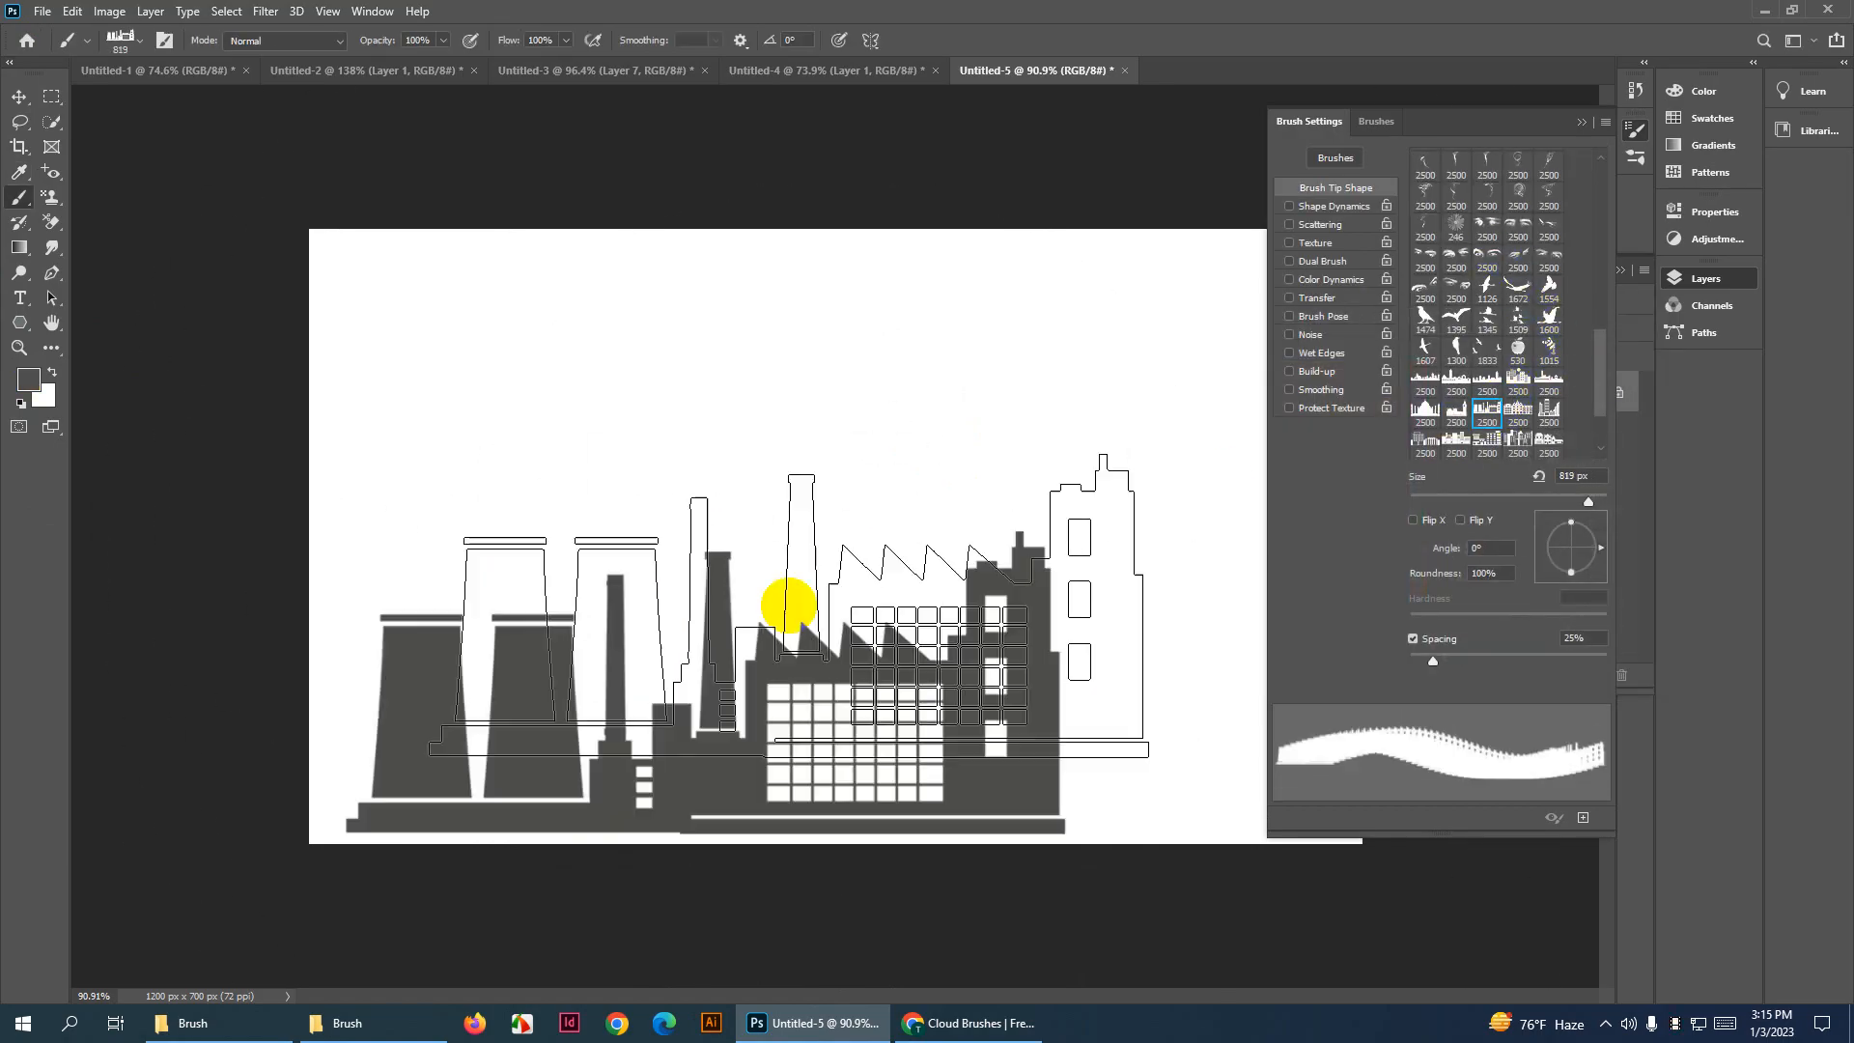
pyautogui.scroll(-3, 918, 454)
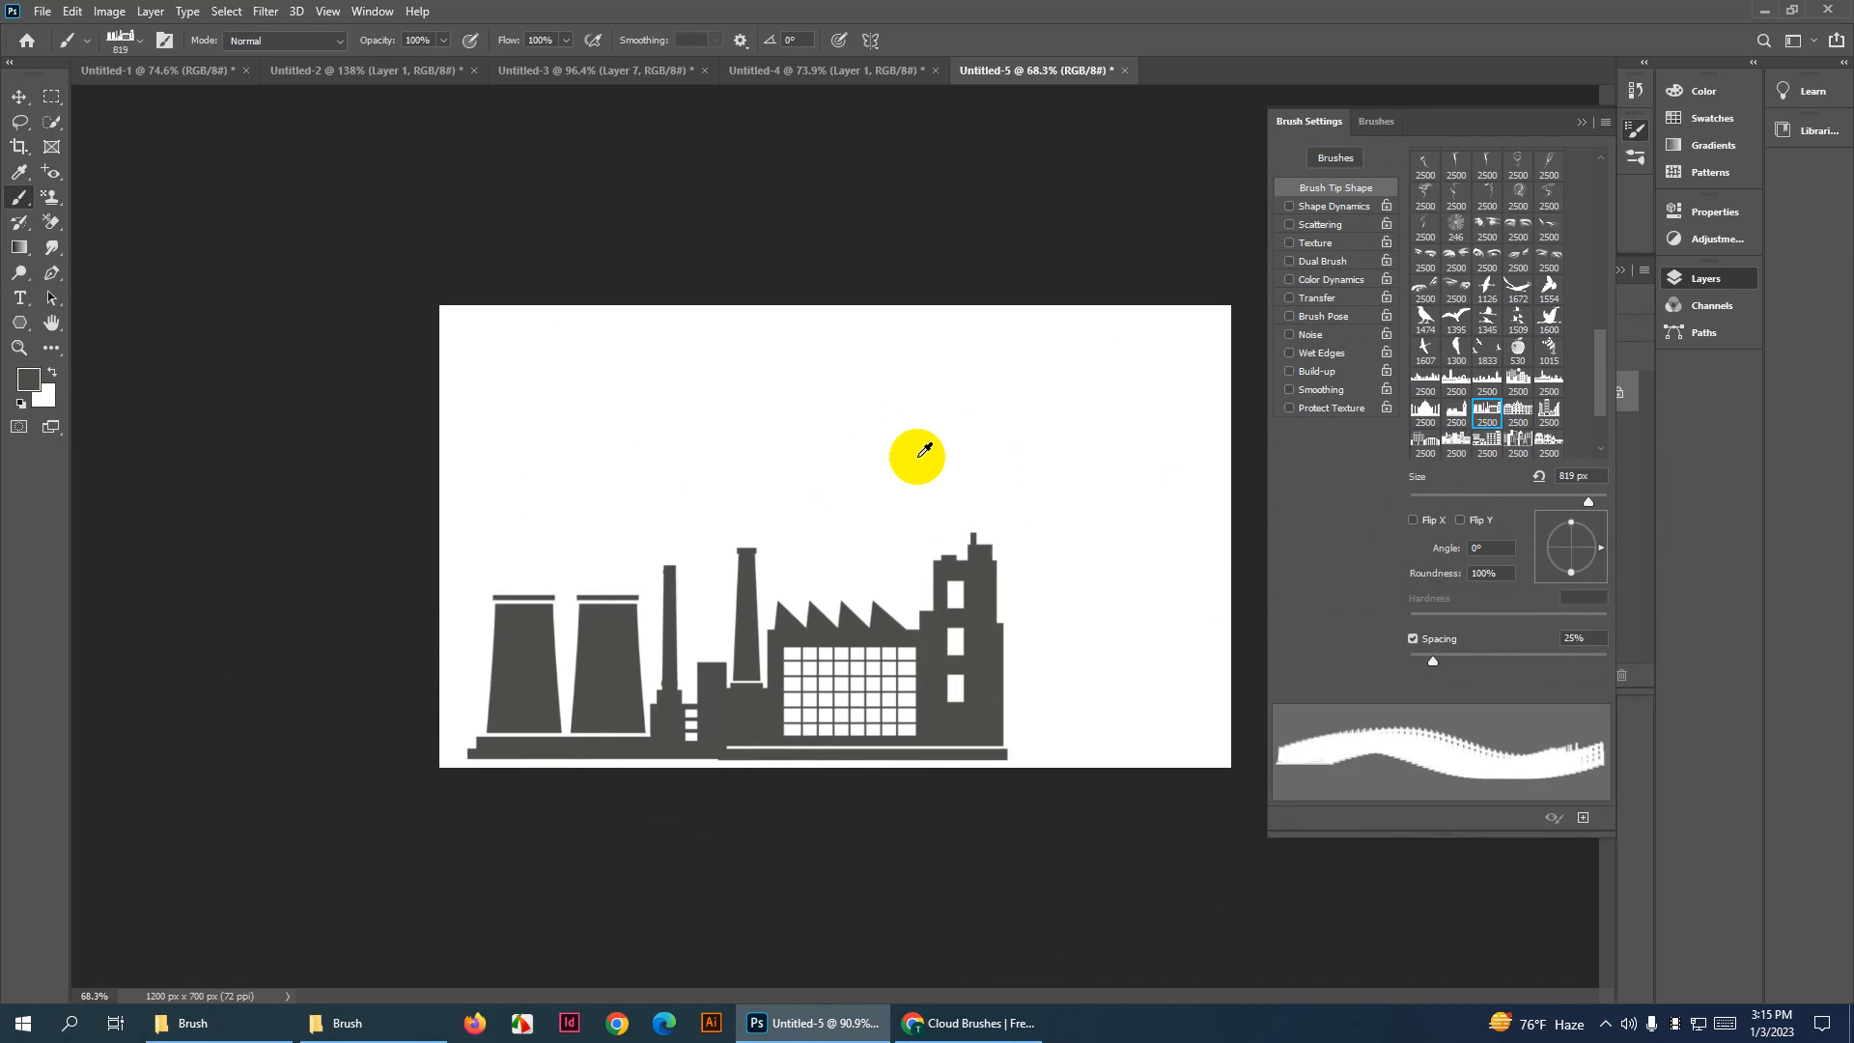
pyautogui.hotkey('ctrl', 'z')
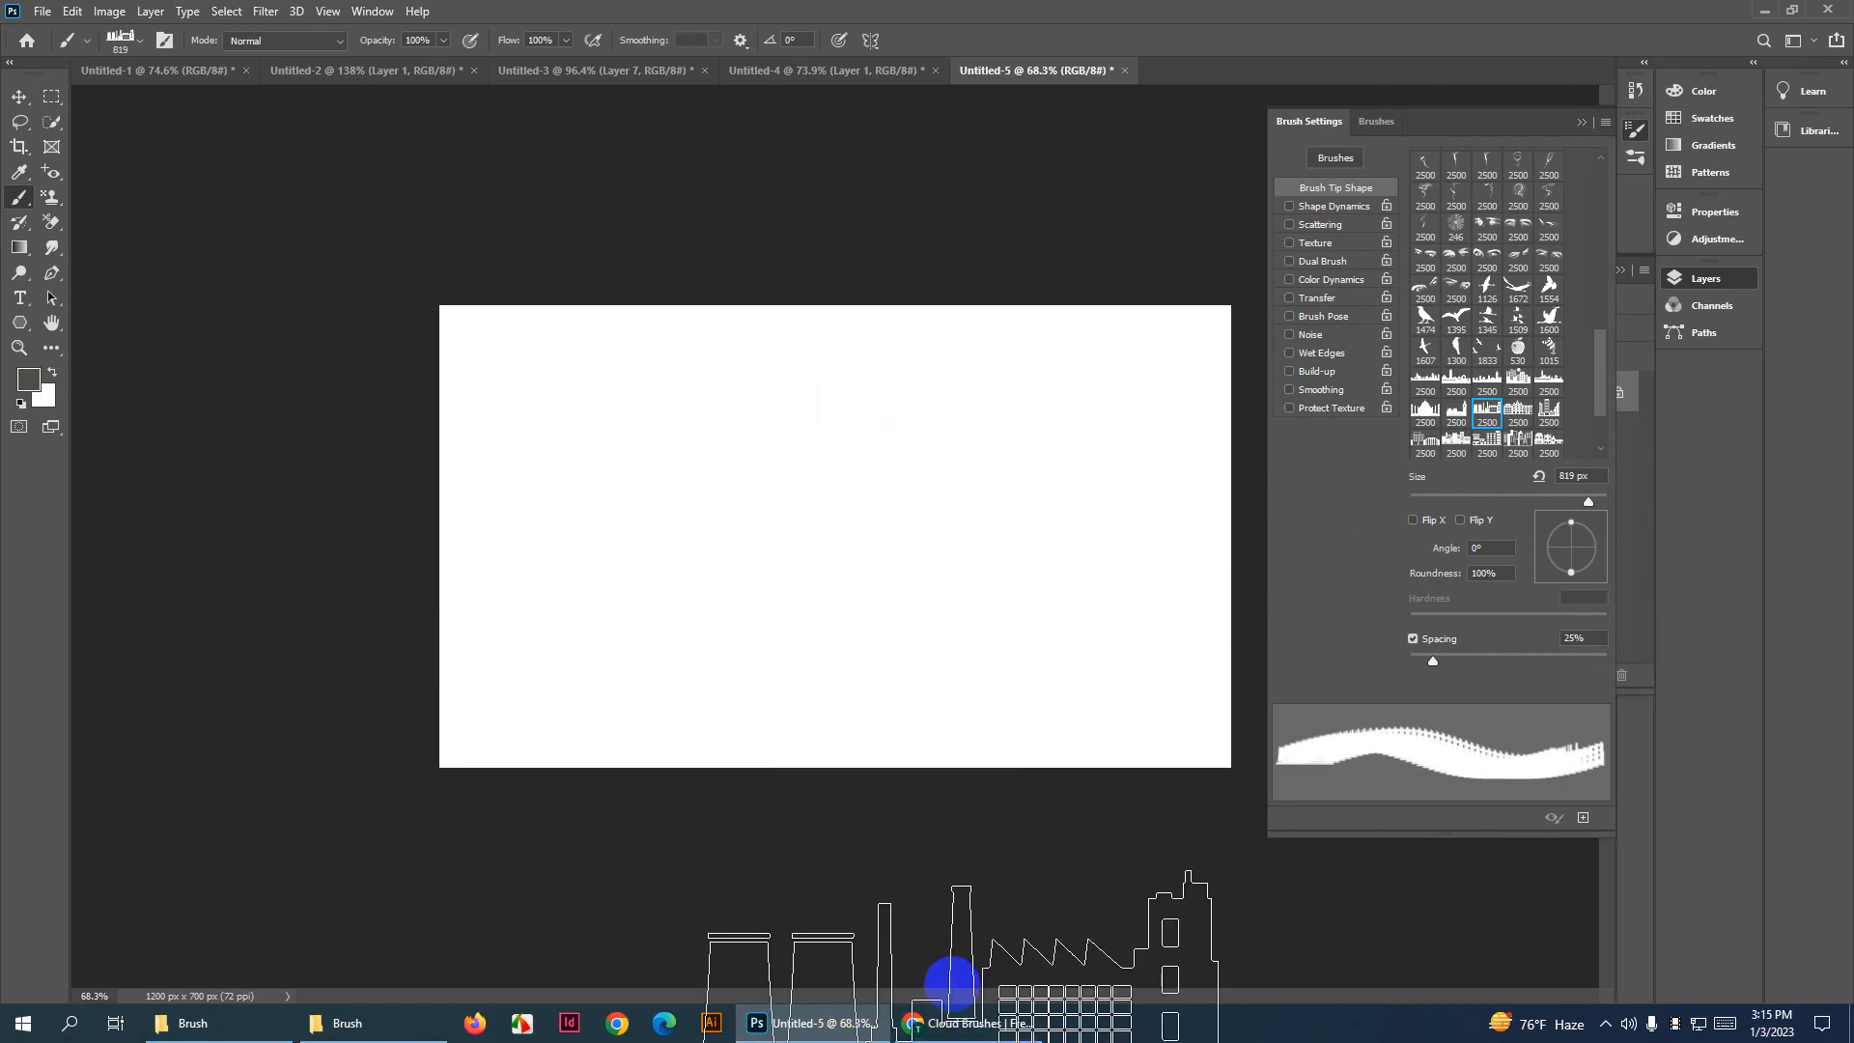
# Switch to Chrome, dismiss the download pop-up, and search Brusheezy for road brushes
pyautogui.click(941, 1022)
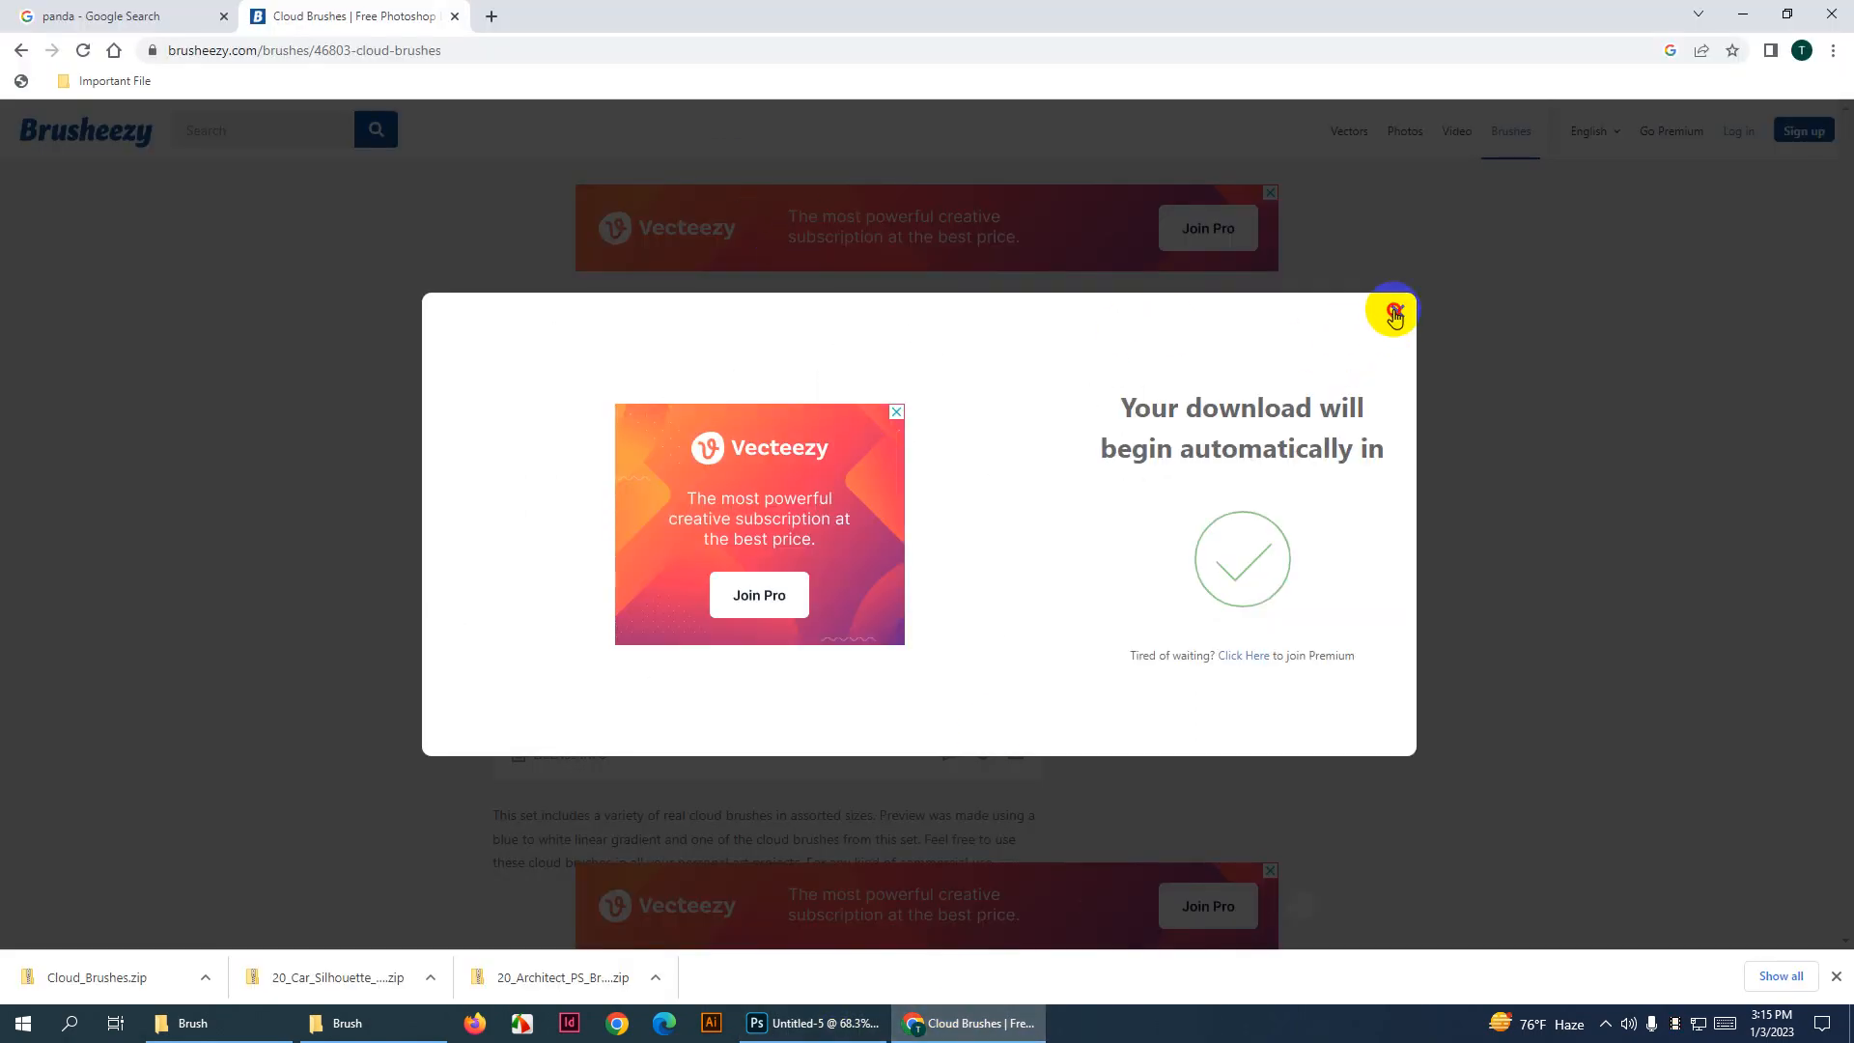
pyautogui.click(1394, 311)
pyautogui.click(302, 126)
pyautogui.write('road')
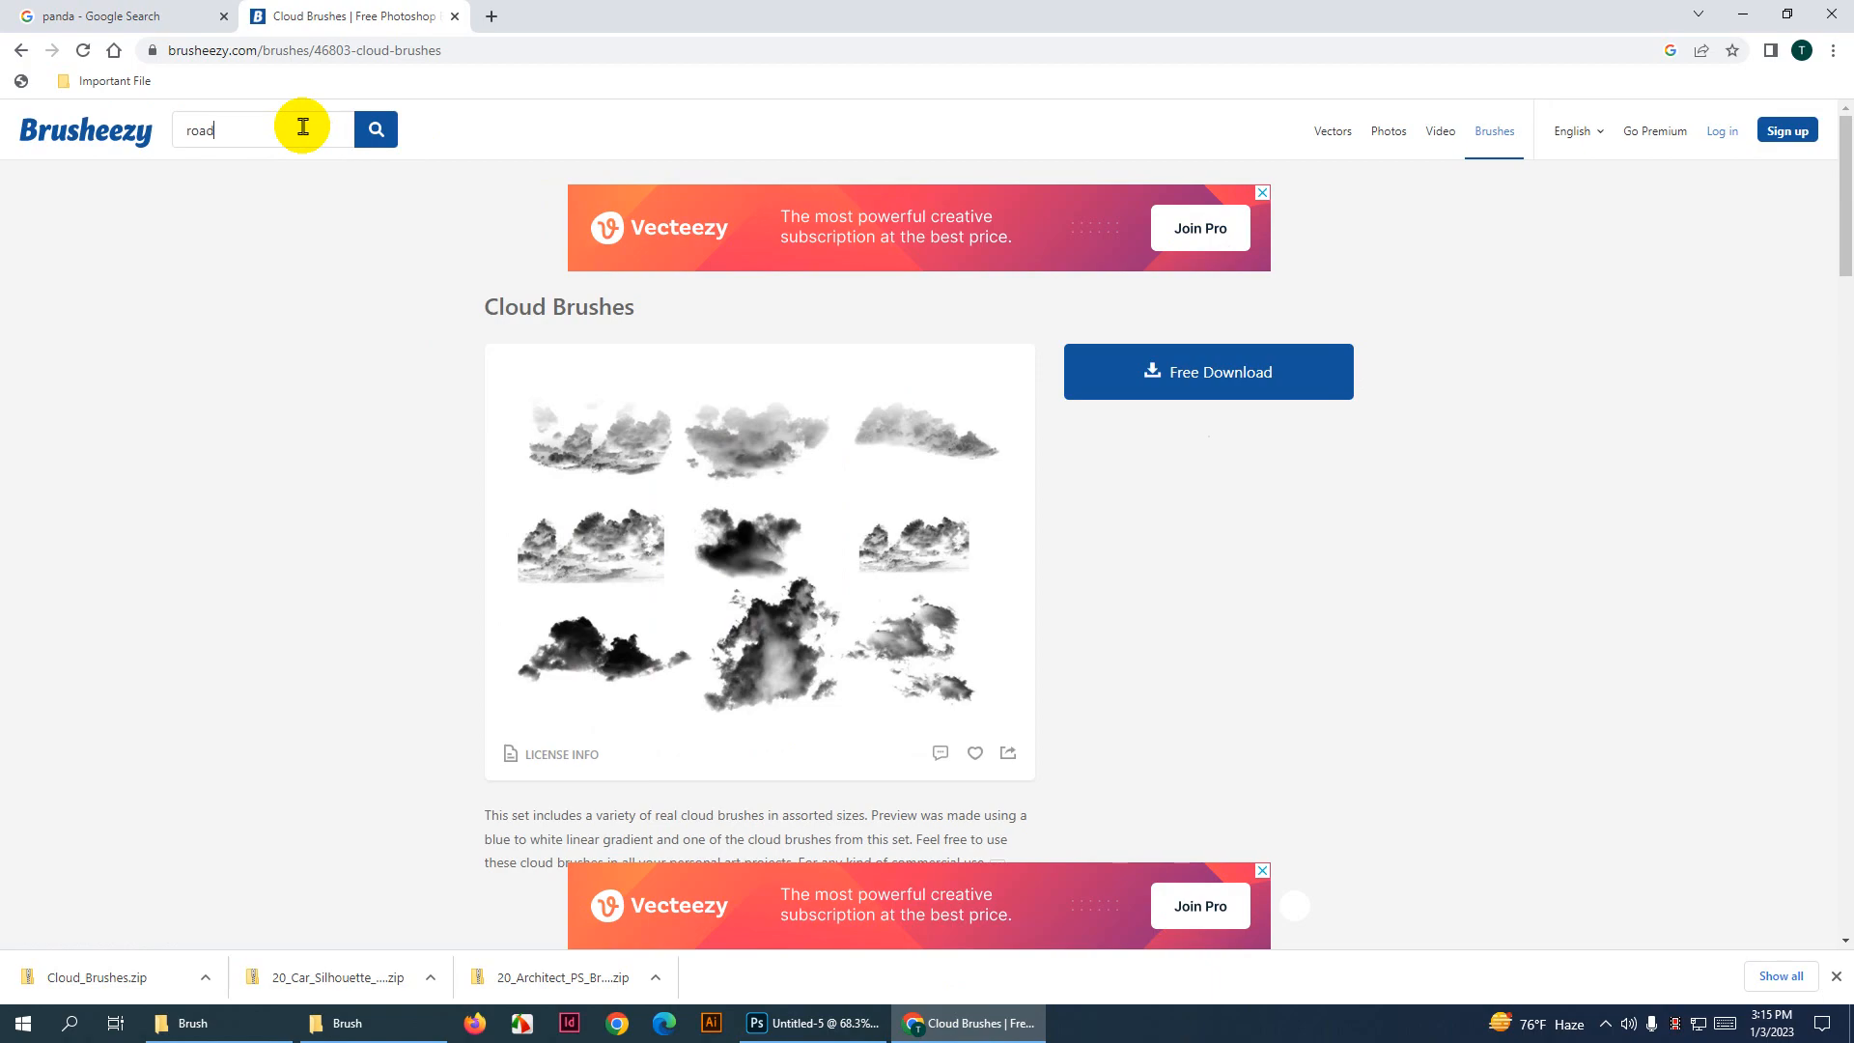
pyautogui.press('Return')
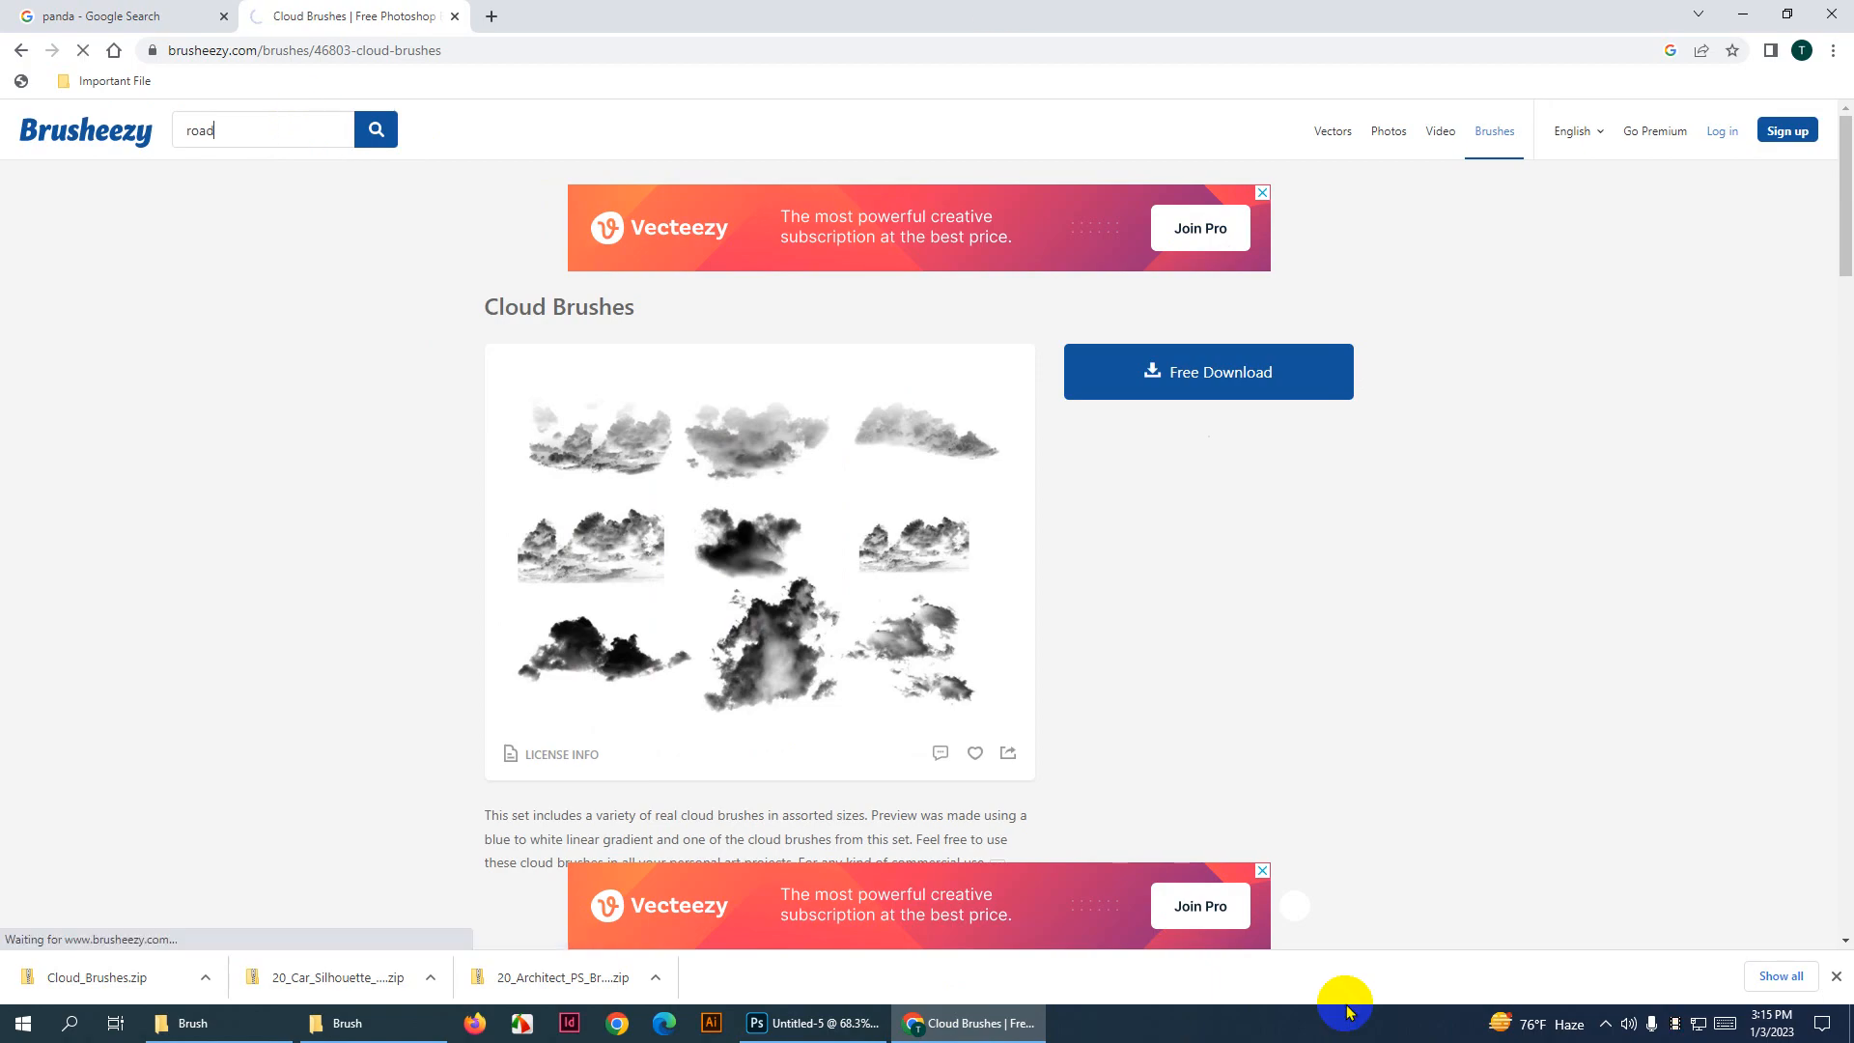
pyautogui.scroll(-4, 907, 775)
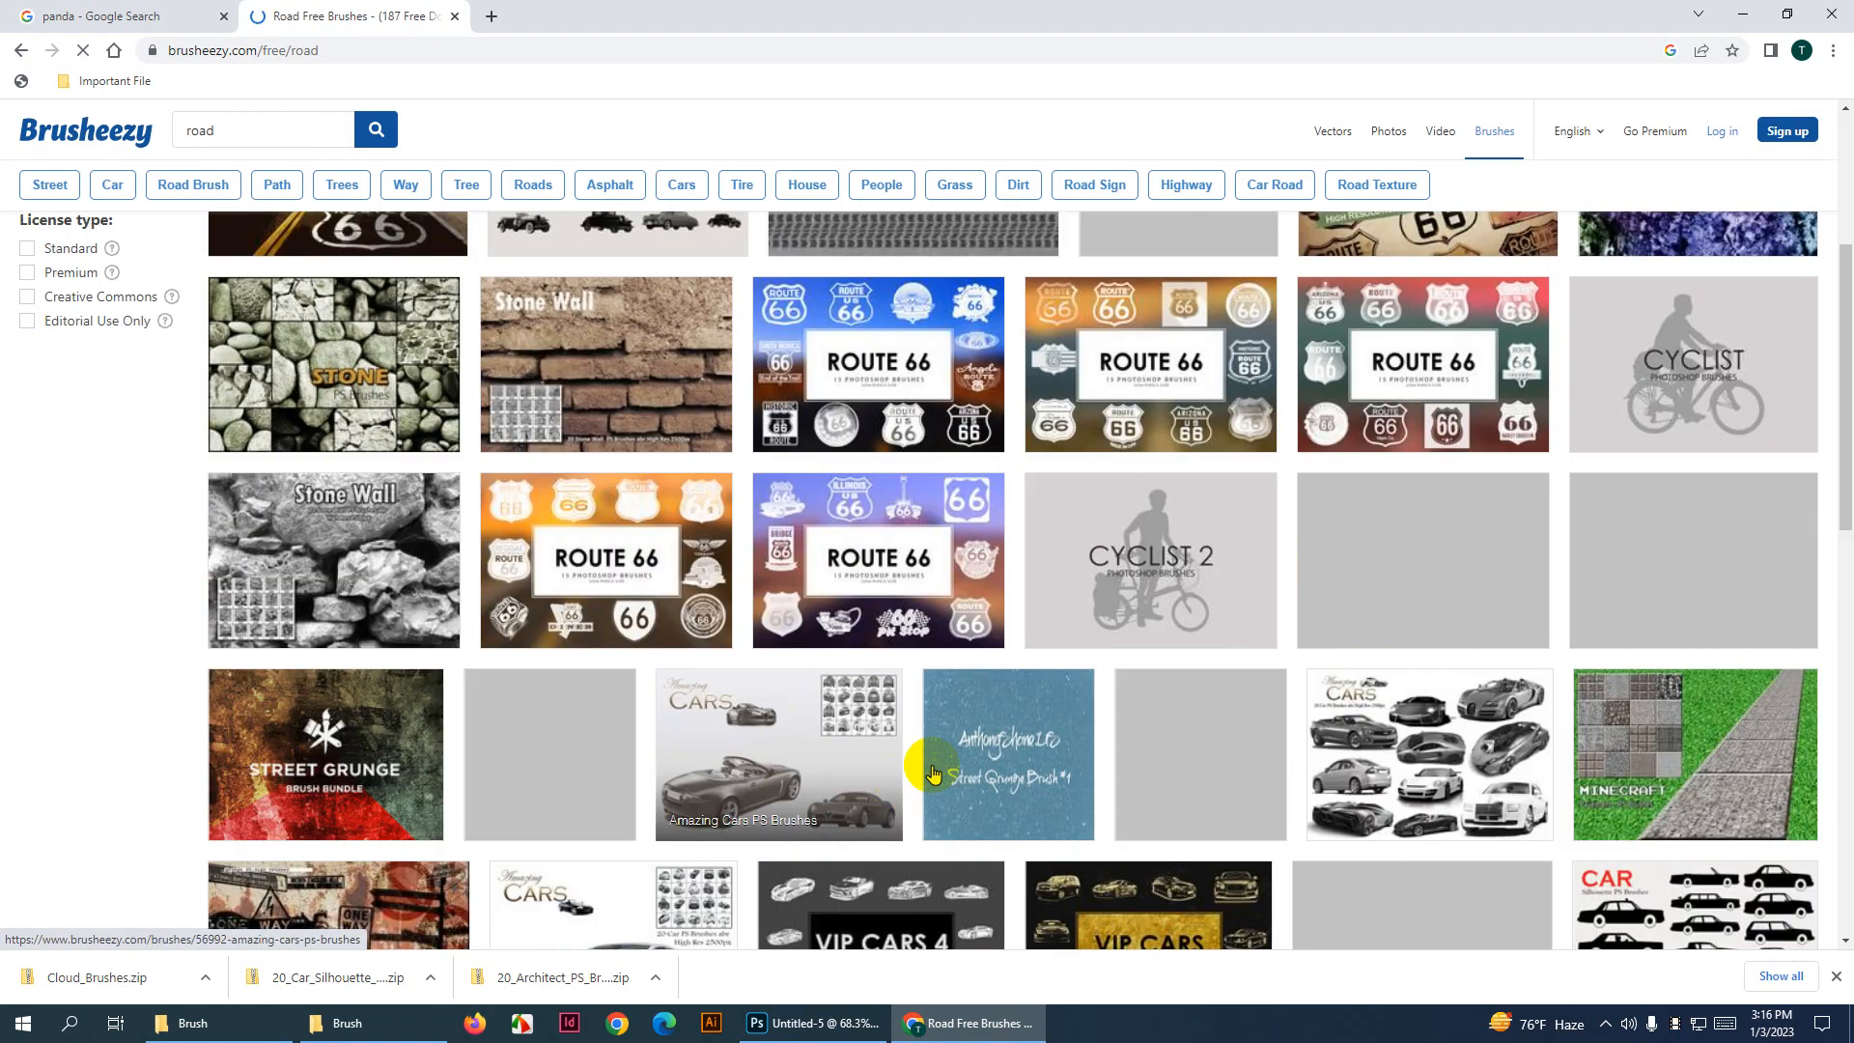
pyautogui.scroll(-4, 1108, 700)
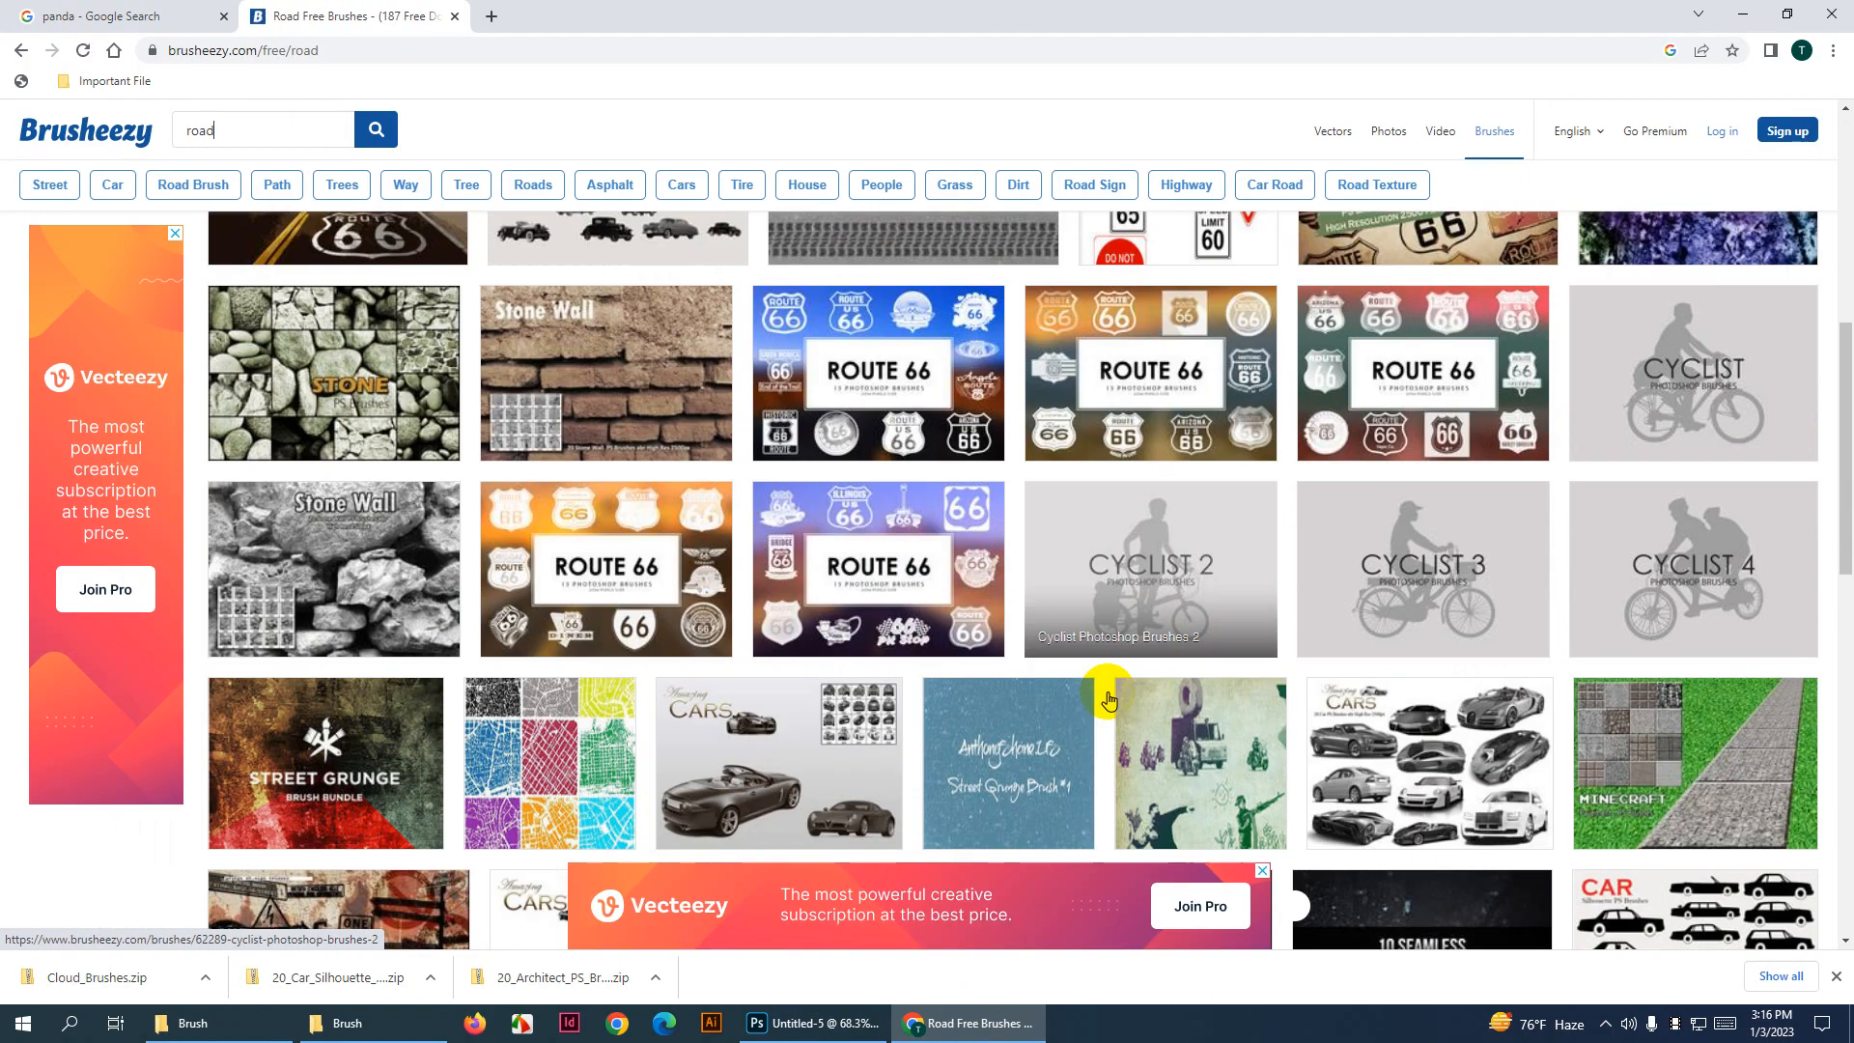
pyautogui.scroll(-3, 1108, 700)
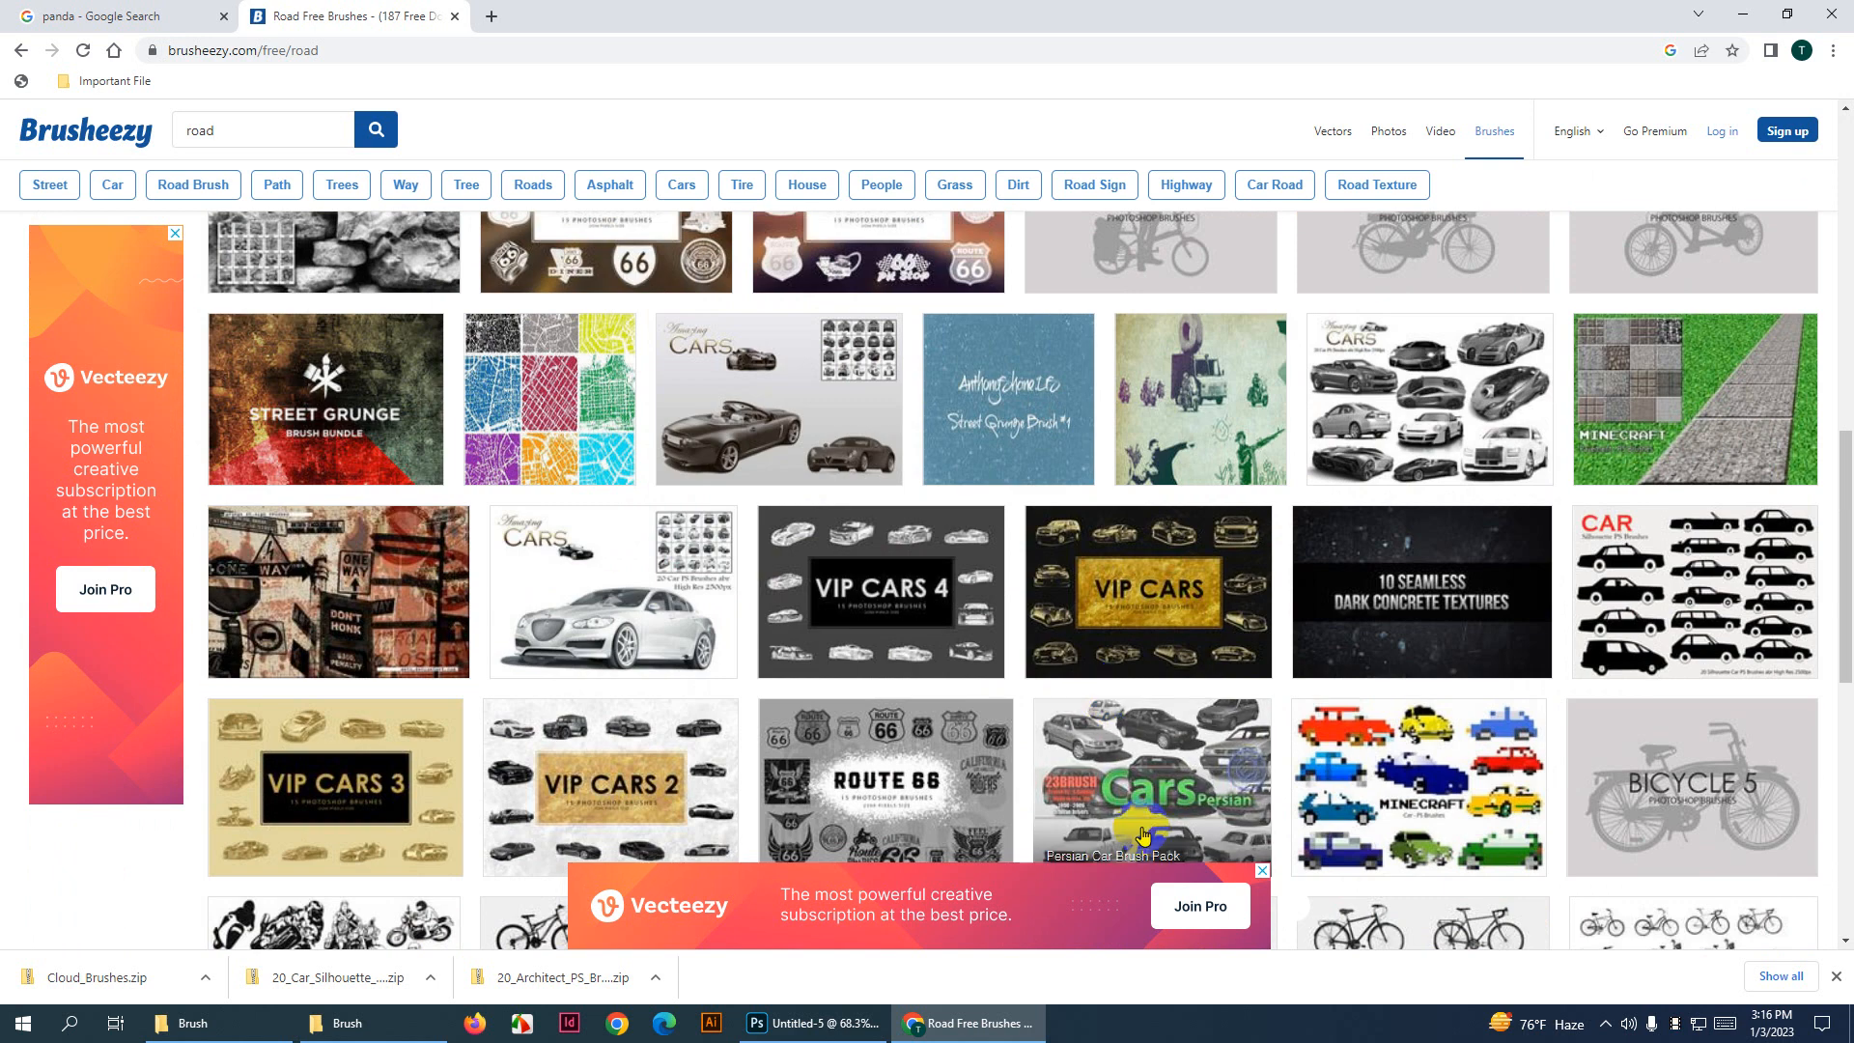
pyautogui.click(1176, 796)
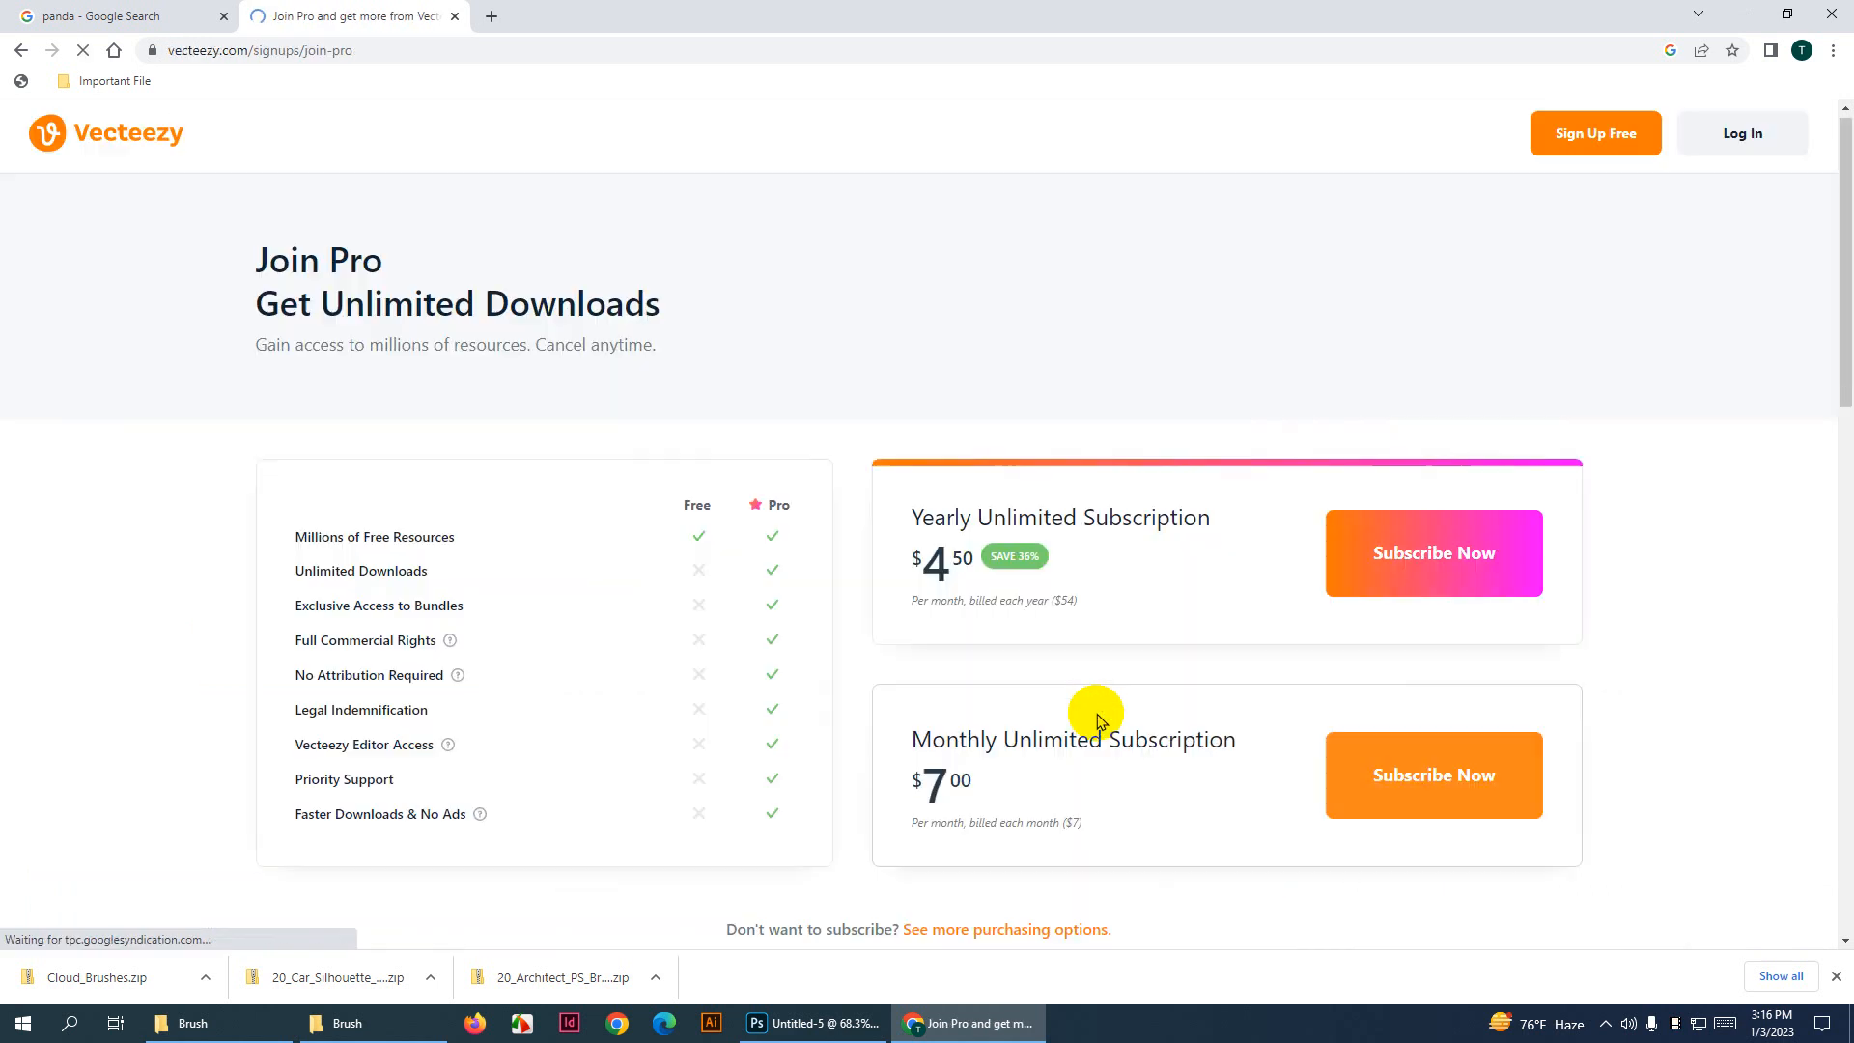
pyautogui.scroll(-3, 1130, 720)
pyautogui.scroll(3, 1130, 720)
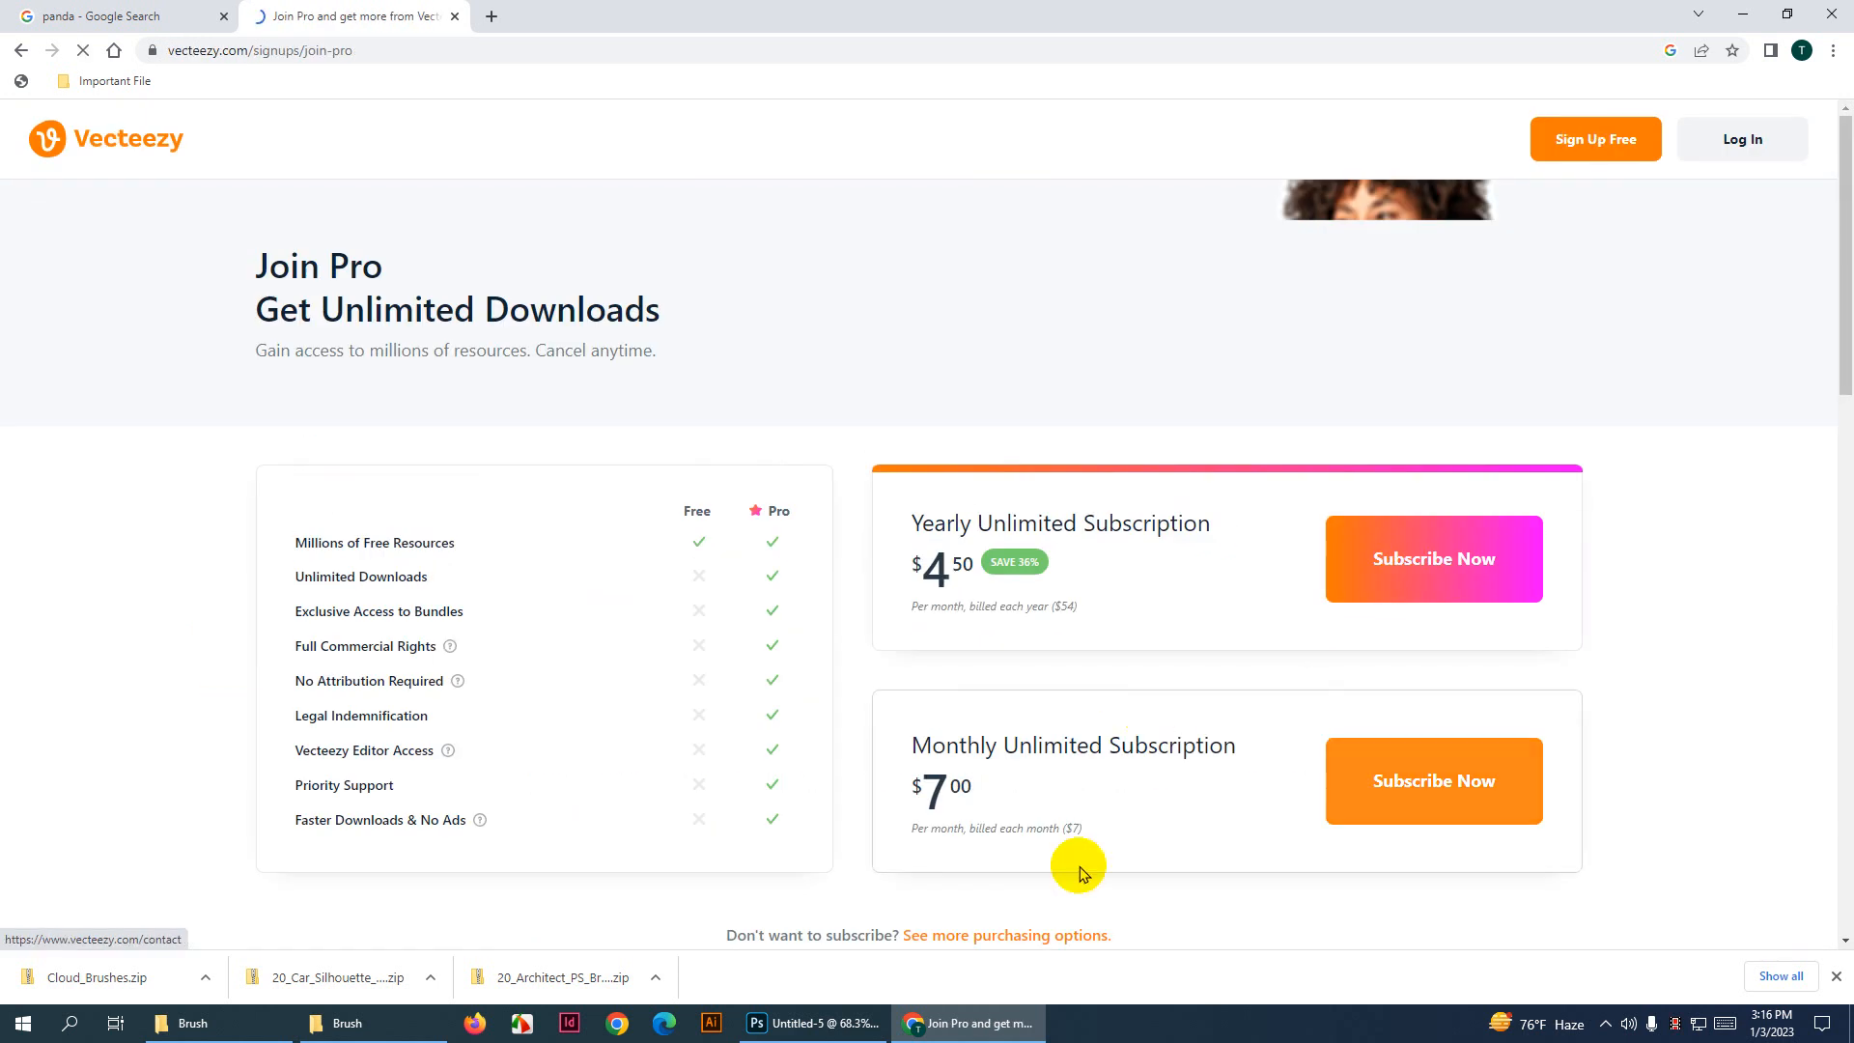
pyautogui.click(22, 50)
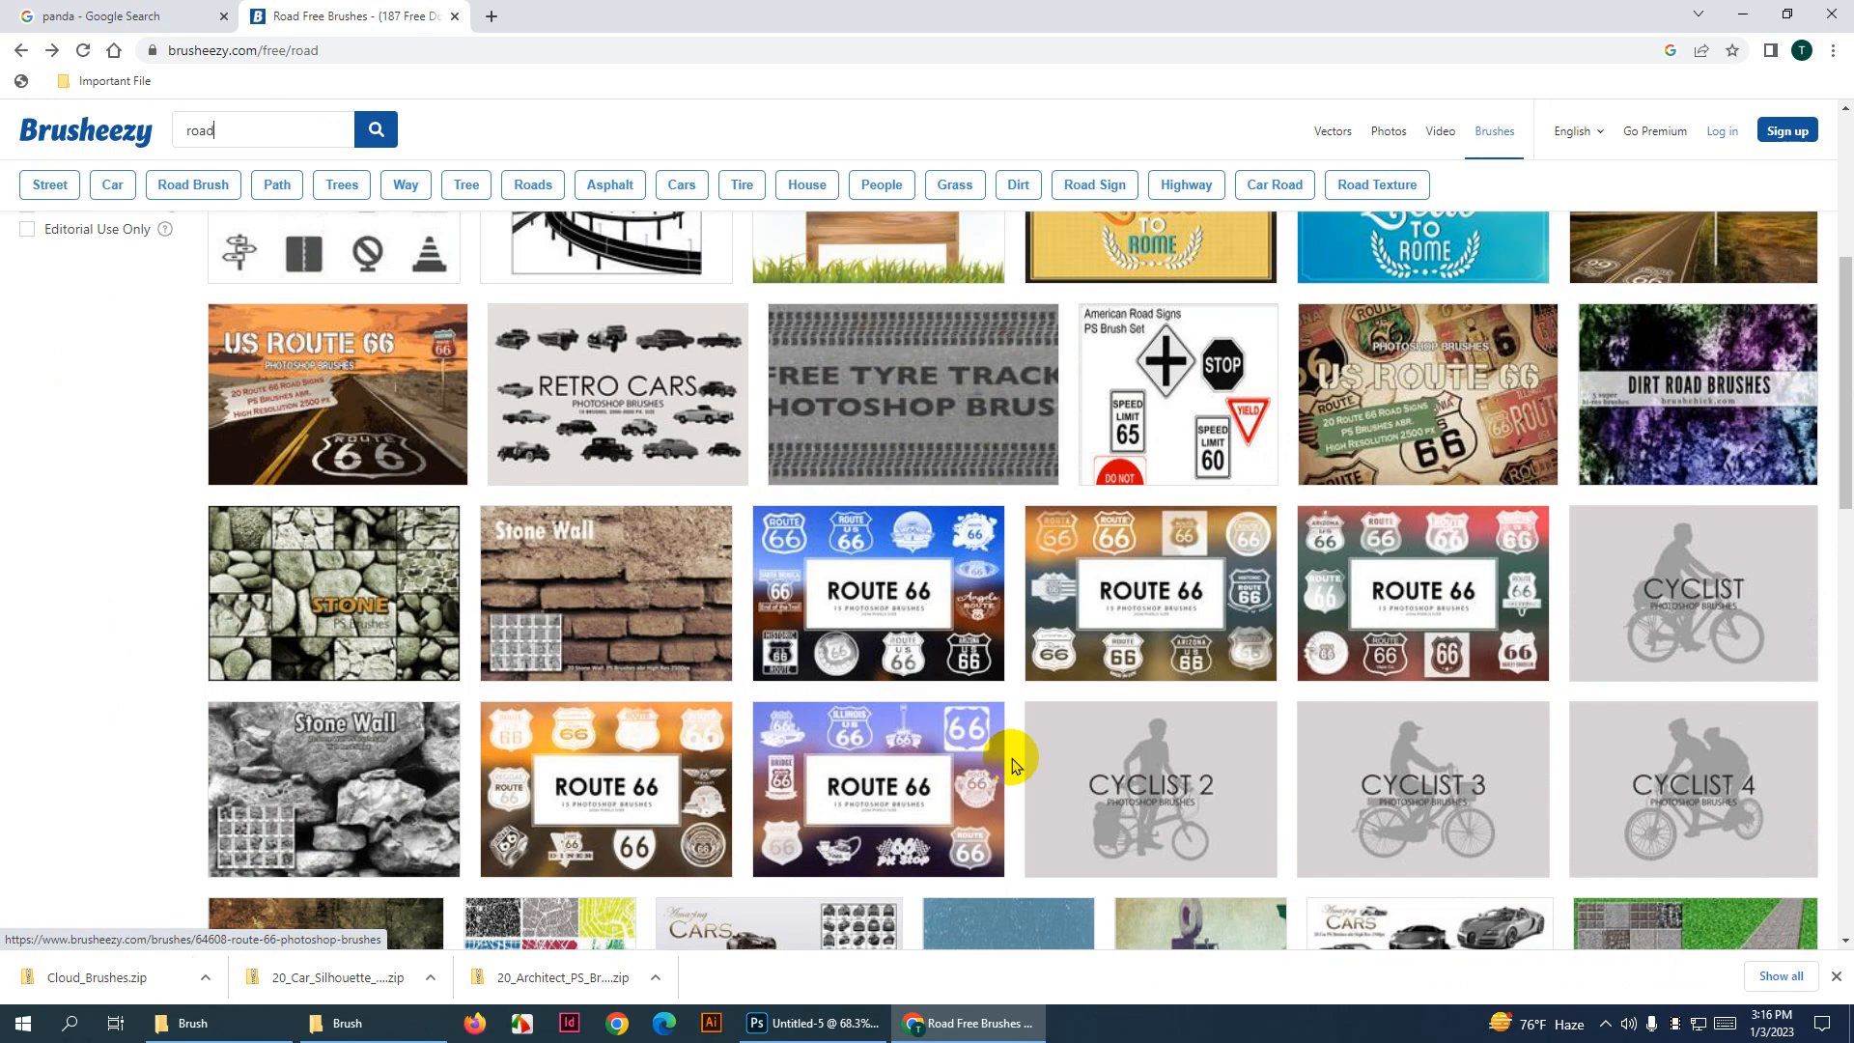
# Open the free Tyre Track brush from the road results, try to download it, and return to Photoshop after dismissing the sign-up form
pyautogui.scroll(-3, 1258, 704)
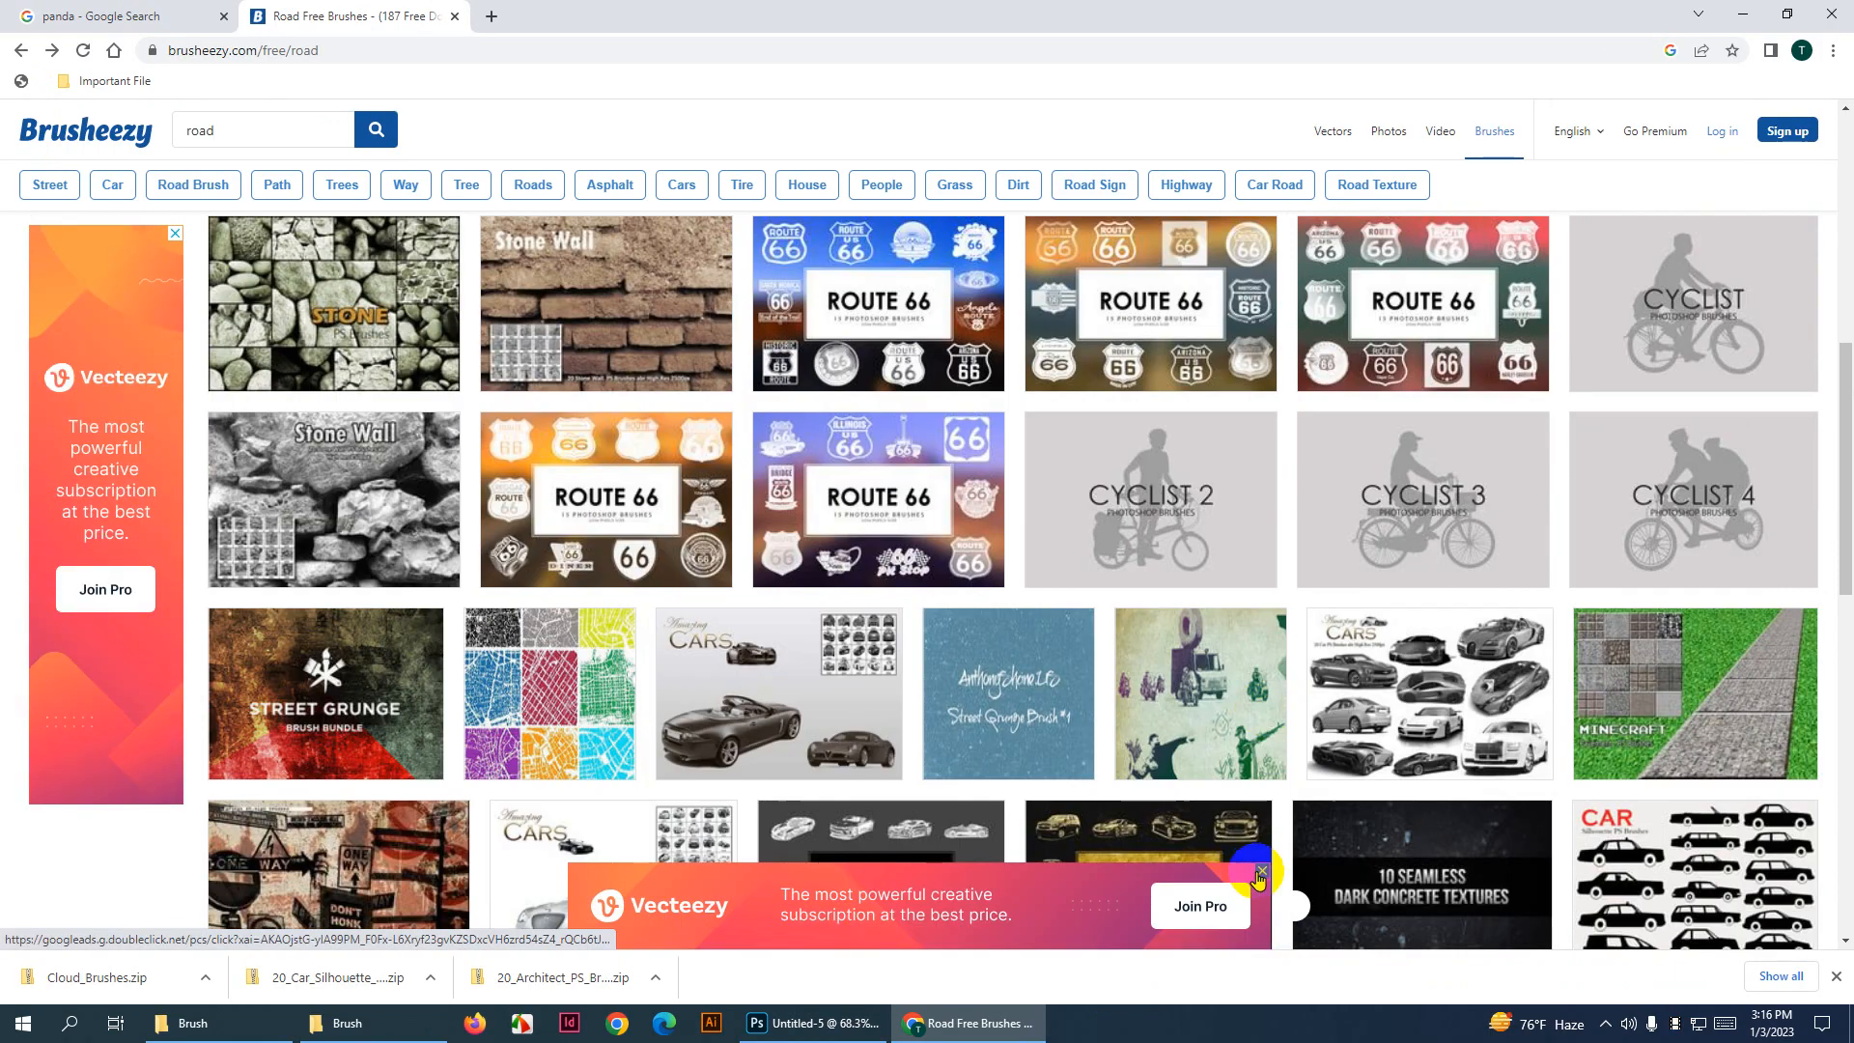
pyautogui.click(1260, 873)
pyautogui.scroll(-4, 1108, 673)
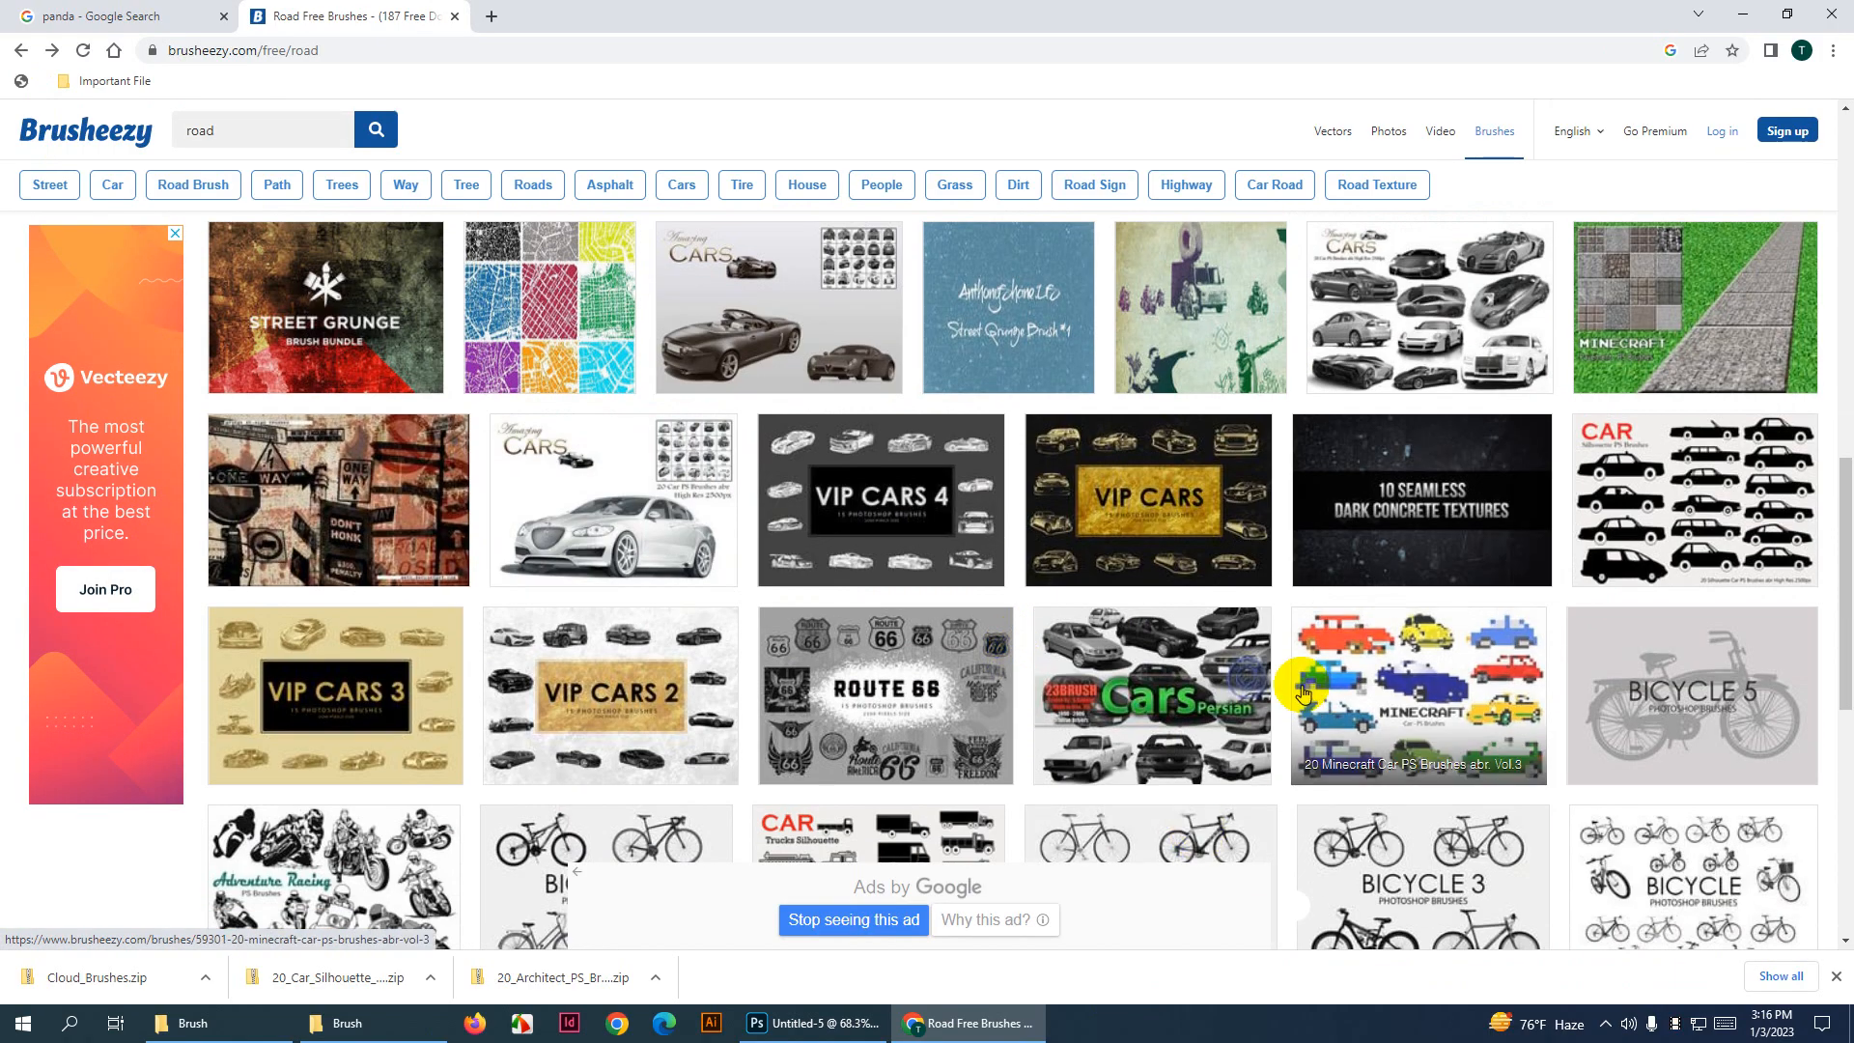
pyautogui.scroll(-4, 1301, 693)
pyautogui.scroll(4, 1301, 694)
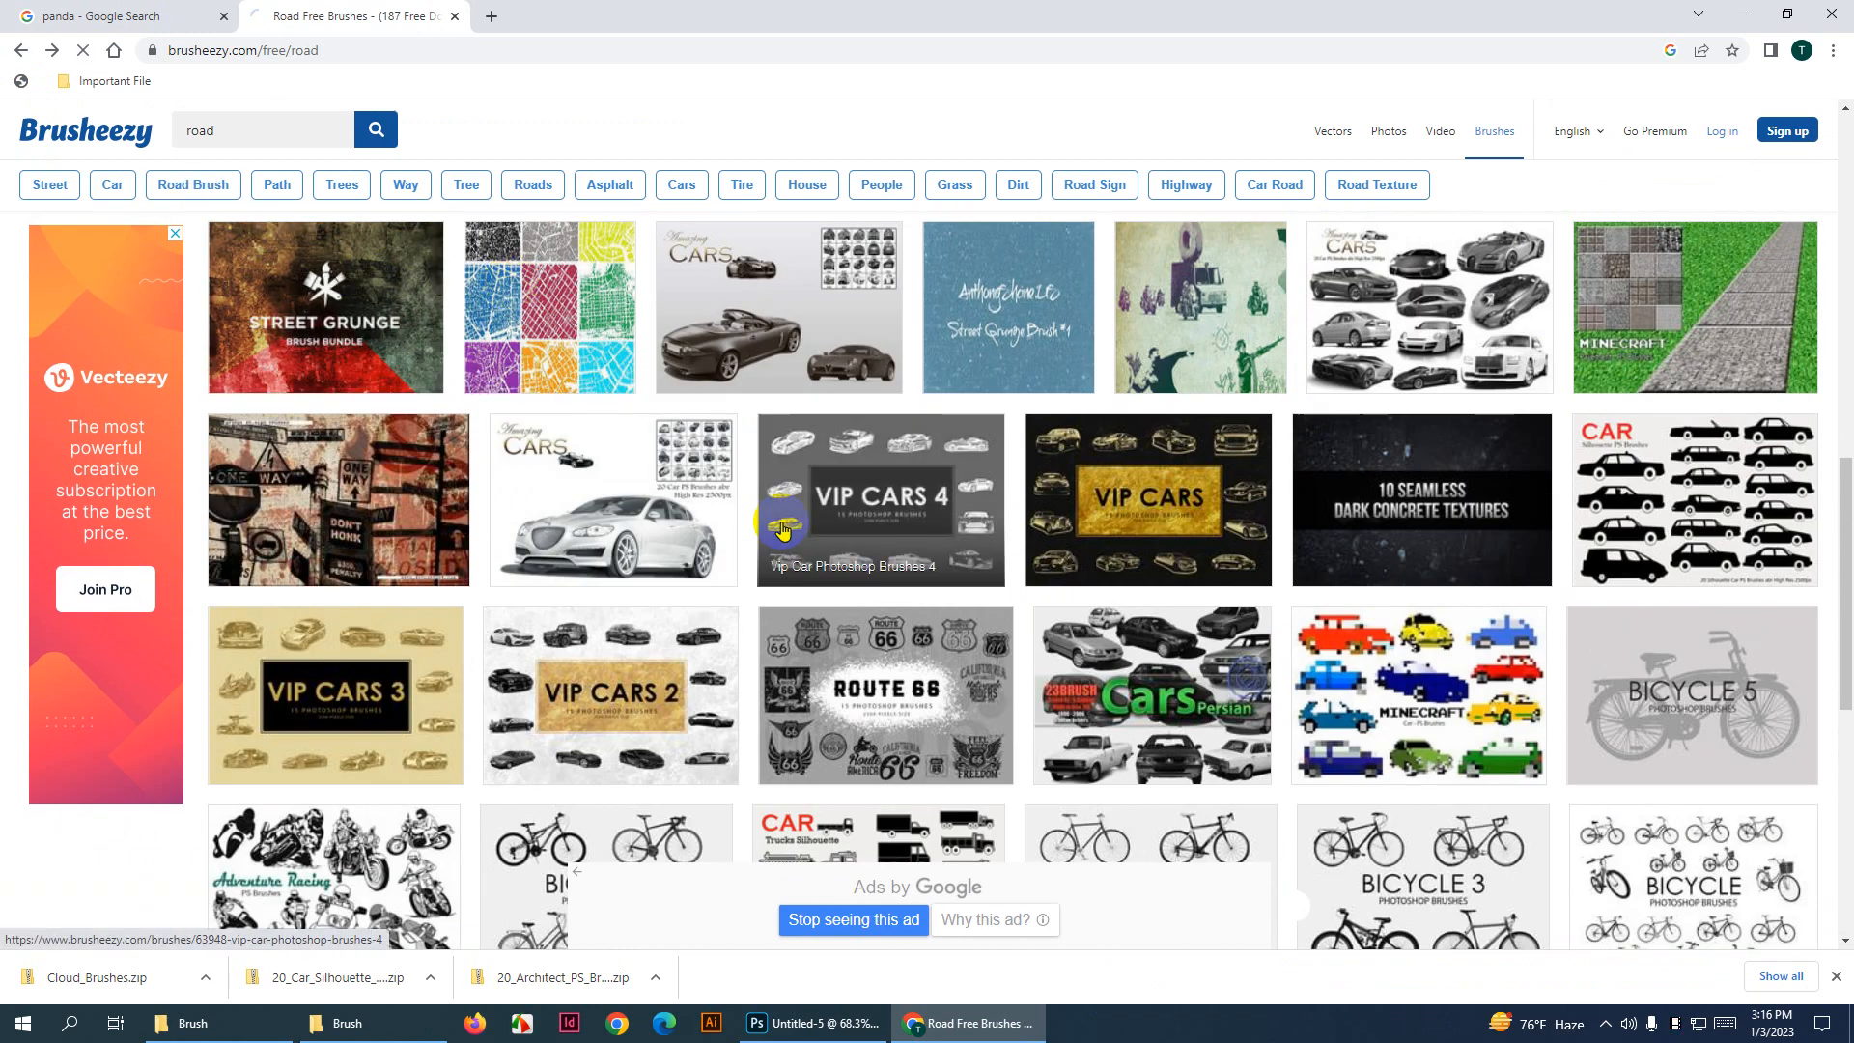
pyautogui.scroll(-2, 1200, 667)
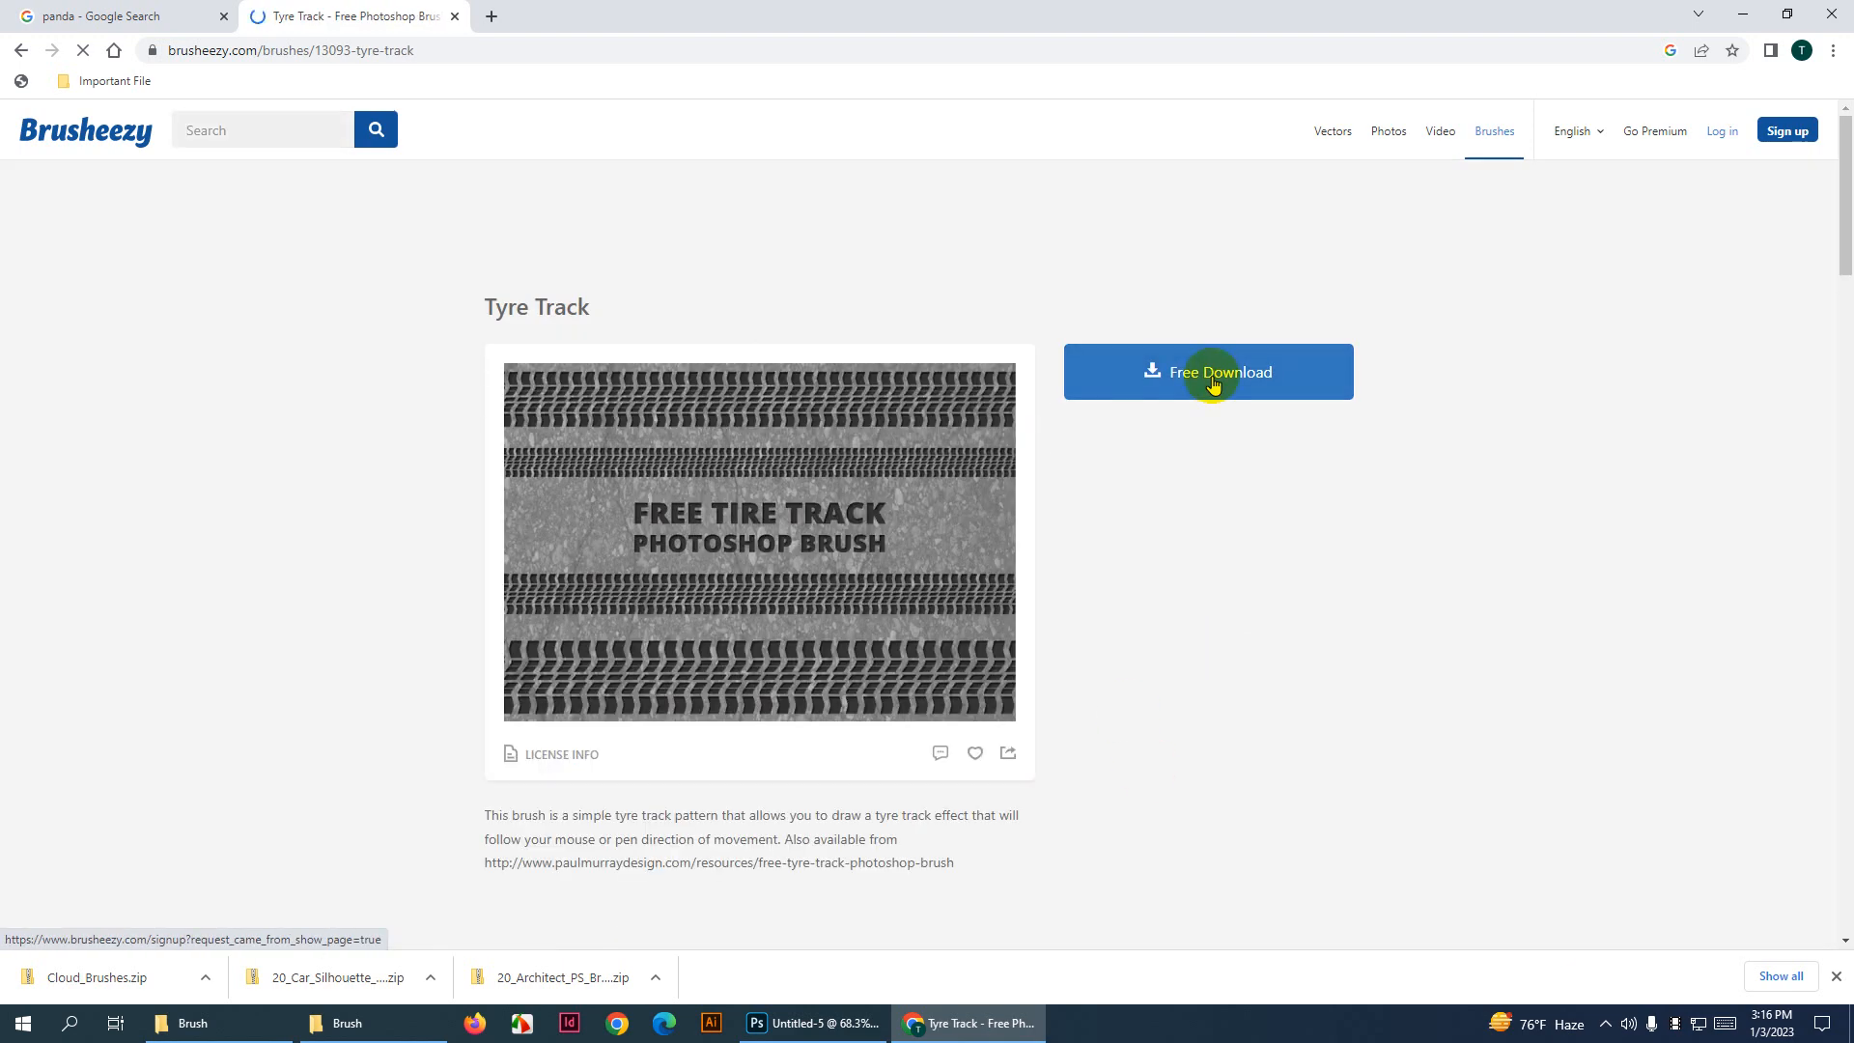
pyautogui.click(1213, 384)
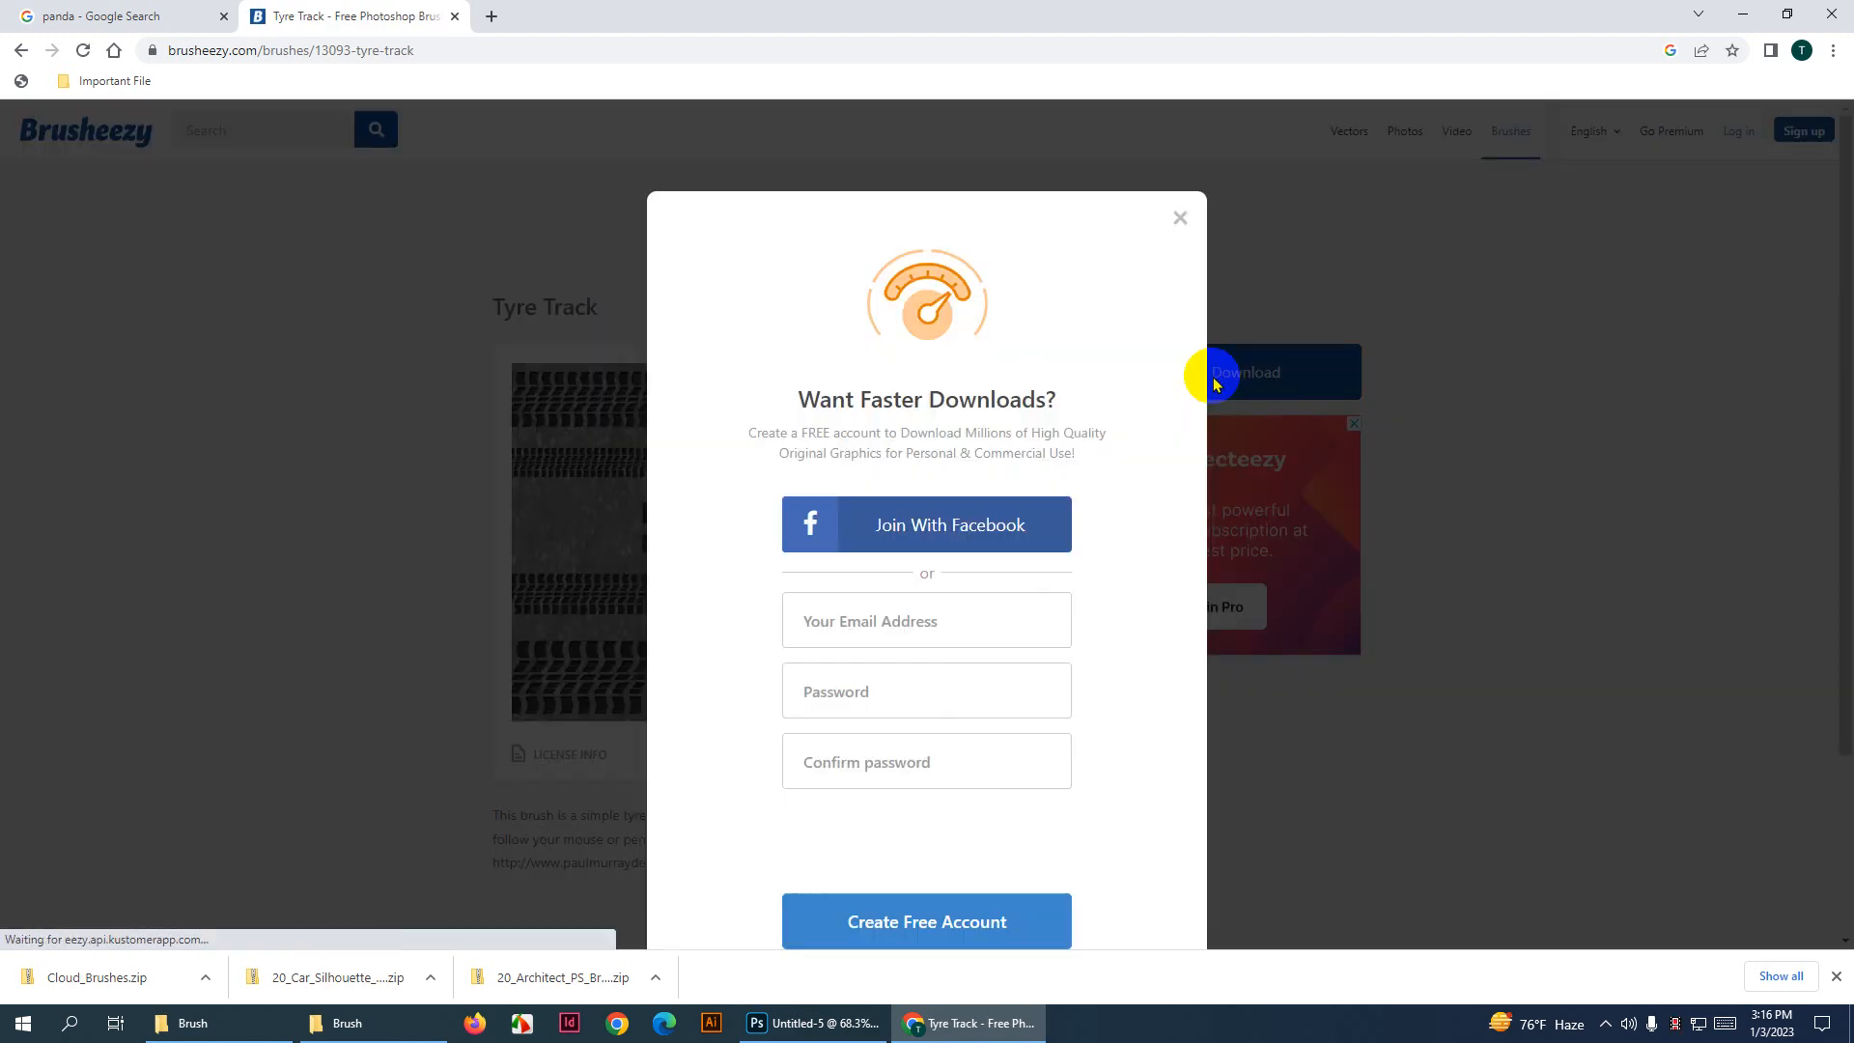
pyautogui.click(1177, 218)
pyautogui.click(759, 1026)
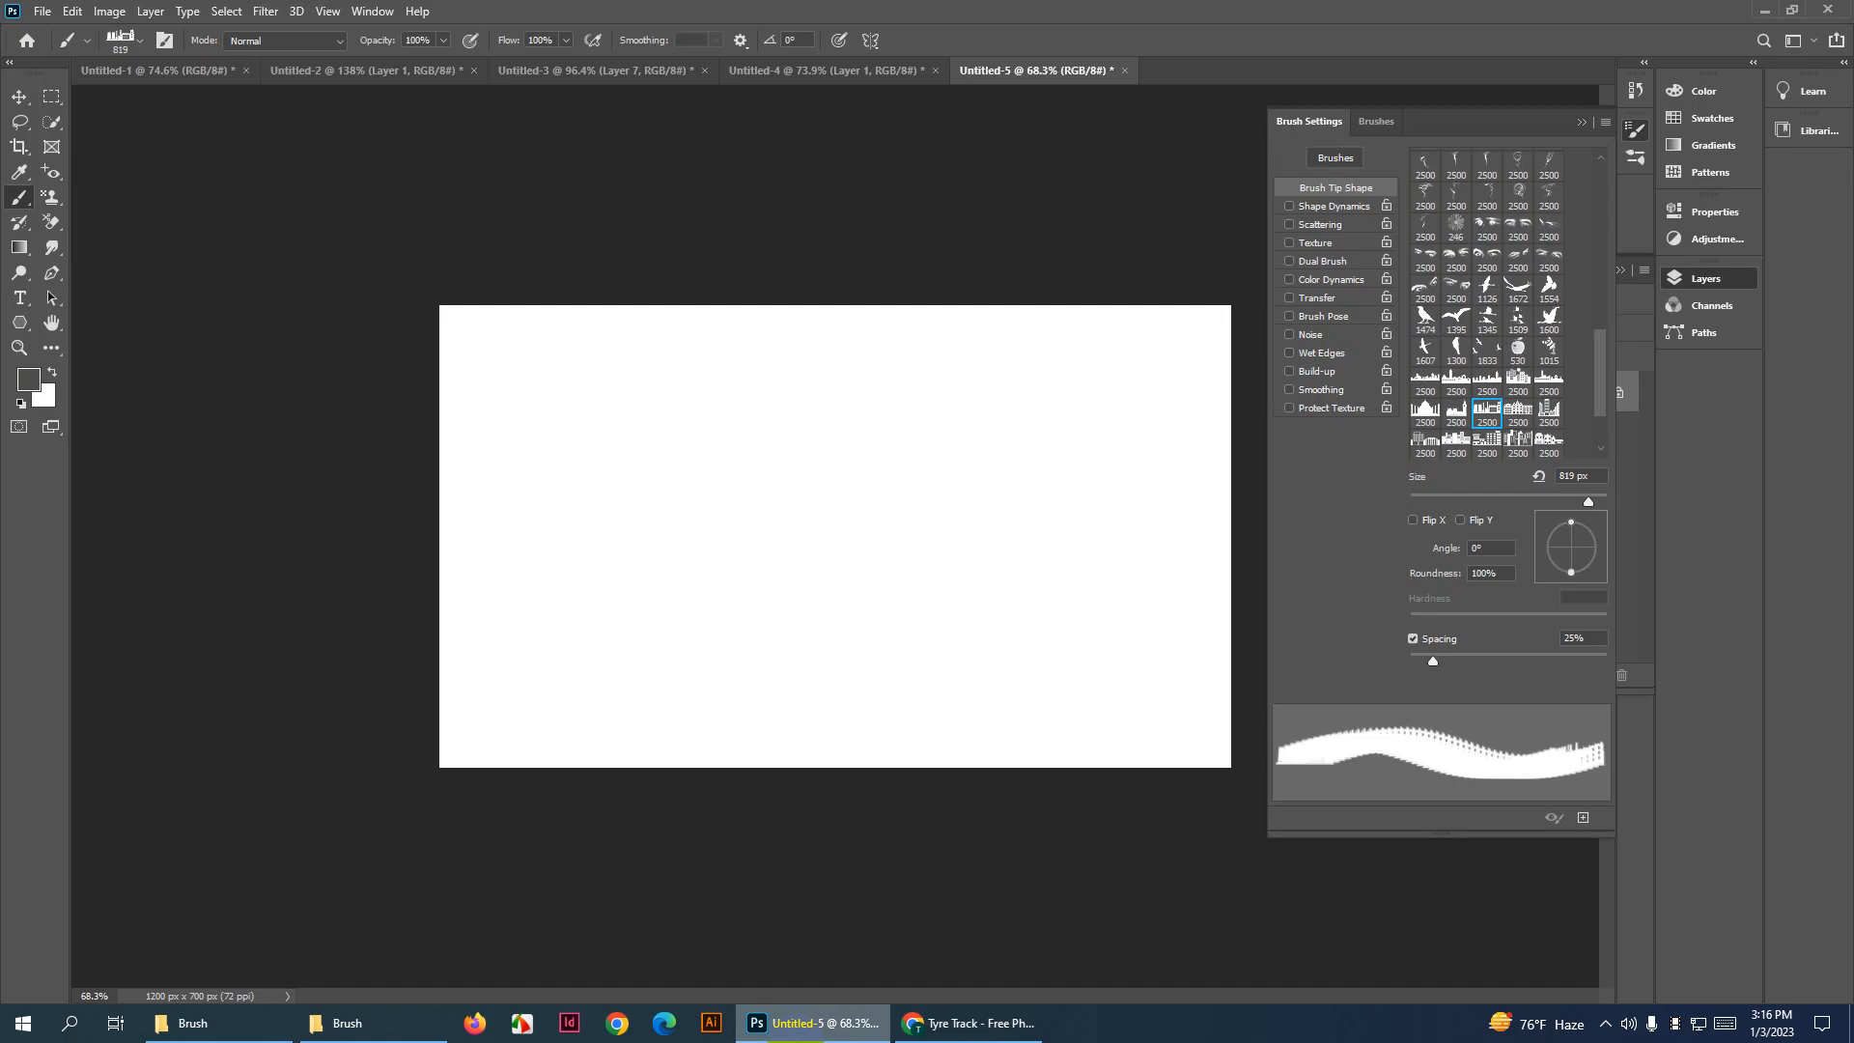
# Select the brush tip with the low houses beside a wide apartment block and reduce it to 1191 px
pyautogui.click(1550, 415)
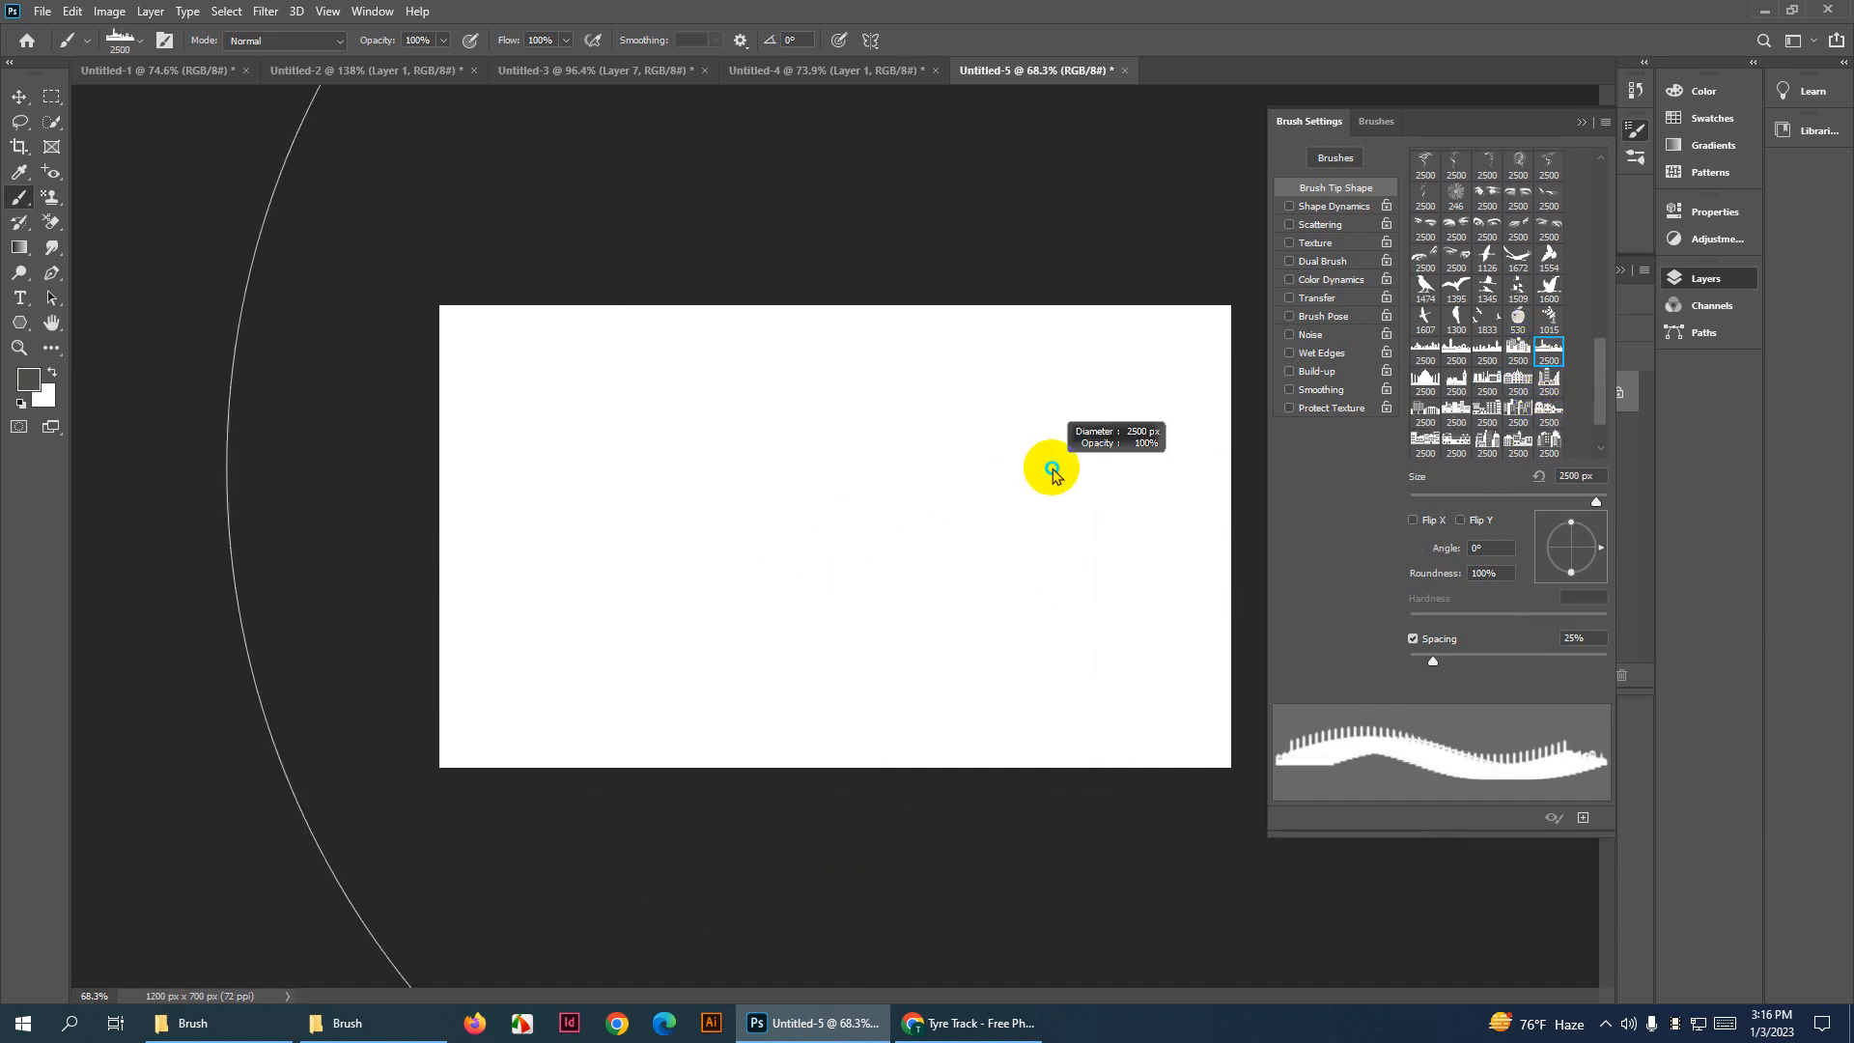
pyautogui.moveTo(1055, 467); pyautogui.dragTo(443, 493)
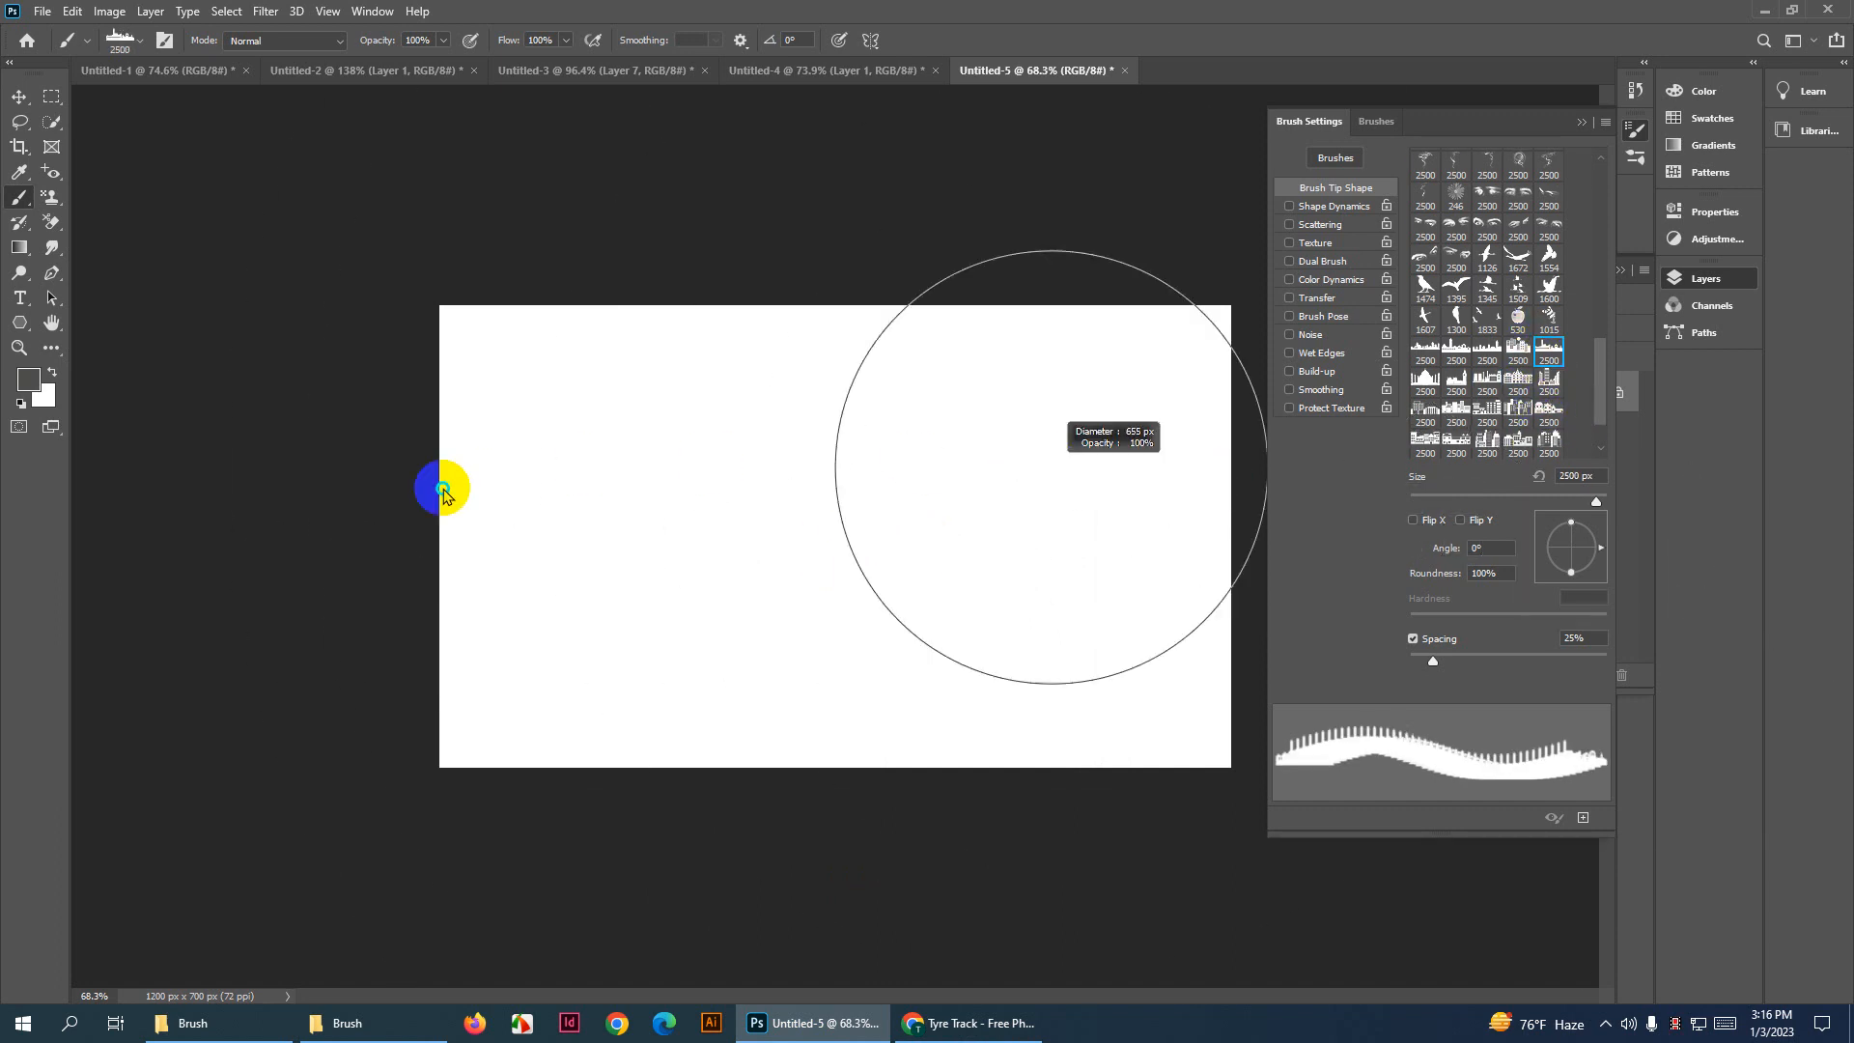
pyautogui.click(1499, 413)
pyautogui.moveTo(918, 566)
pyautogui.mouseDown()
pyautogui.moveTo(645, 562)
pyautogui.moveTo(600, 591)
pyautogui.mouseUp()
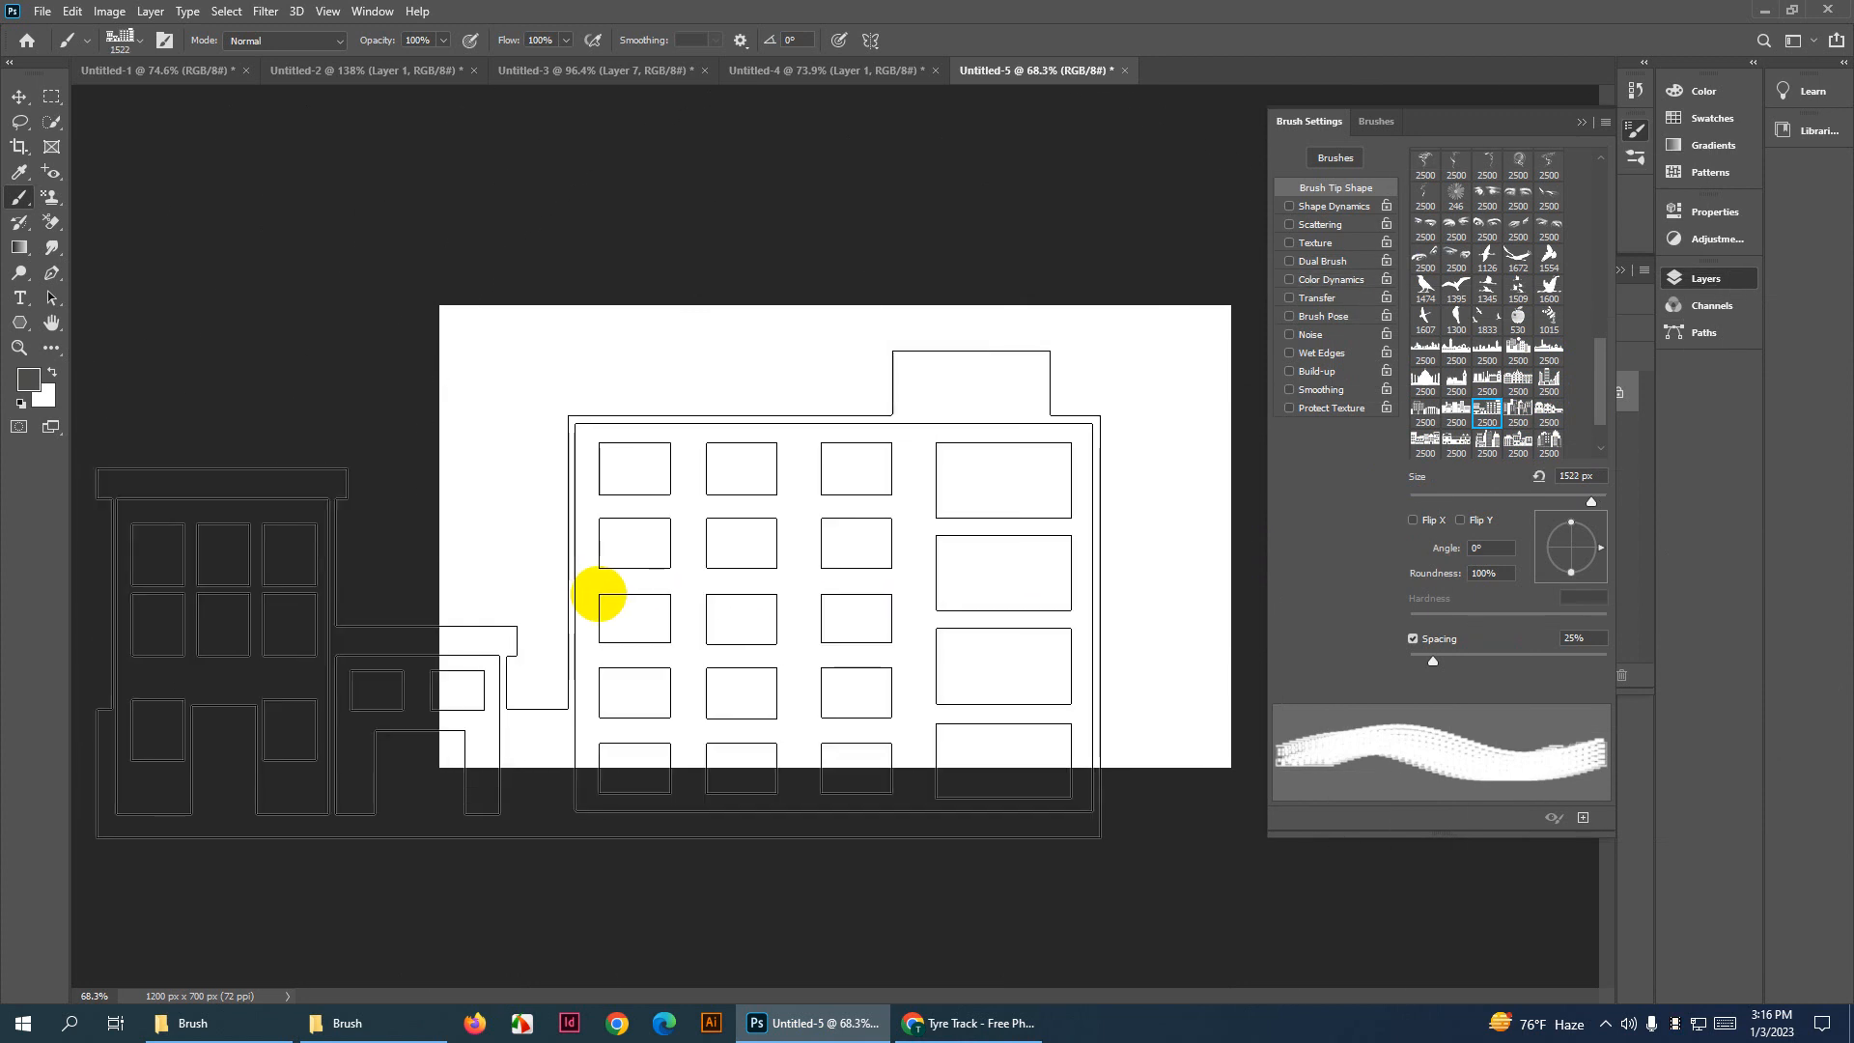
pyautogui.moveTo(757, 586)
pyautogui.mouseDown()
pyautogui.moveTo(719, 585)
pyautogui.moveTo(769, 554)
pyautogui.moveTo(736, 566)
pyautogui.mouseUp()
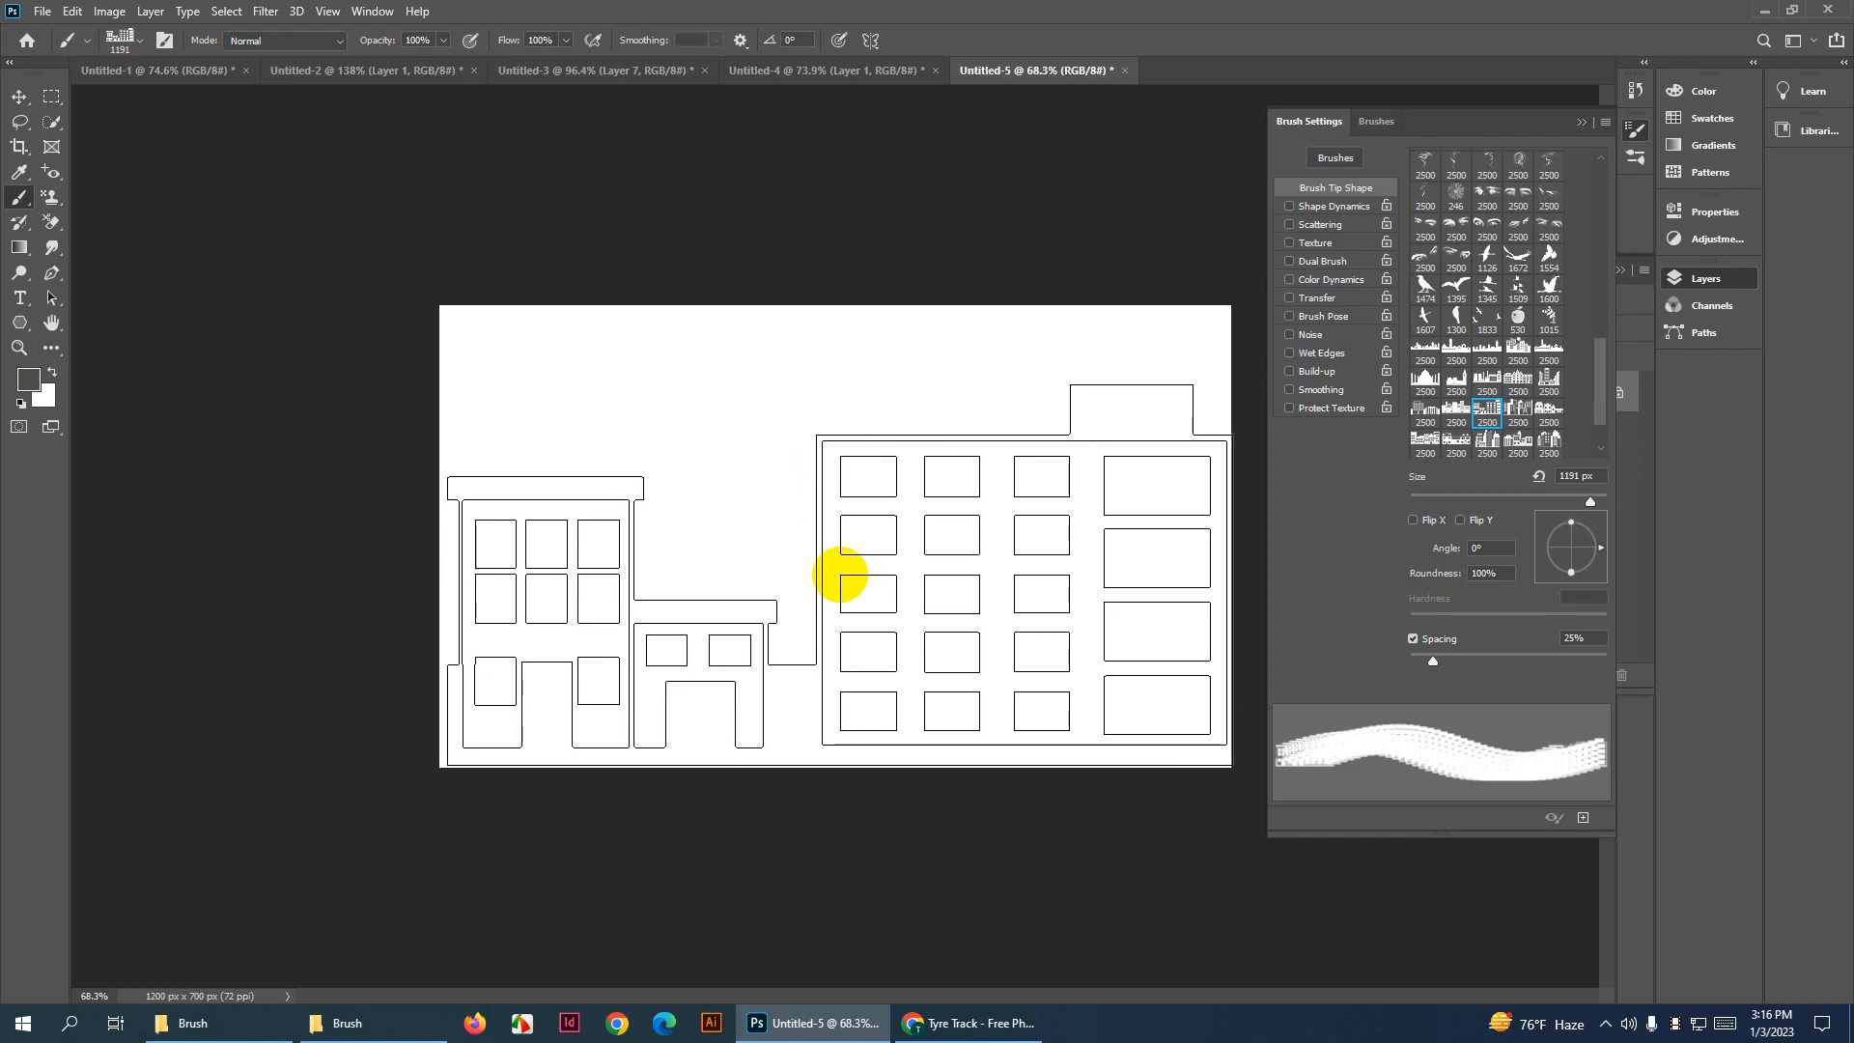
# Stamp the row of buildings across the canvas, undo it, and stamp it again at 1054 px
pyautogui.click(840, 575)
pyautogui.scroll(-2, 682, 640)
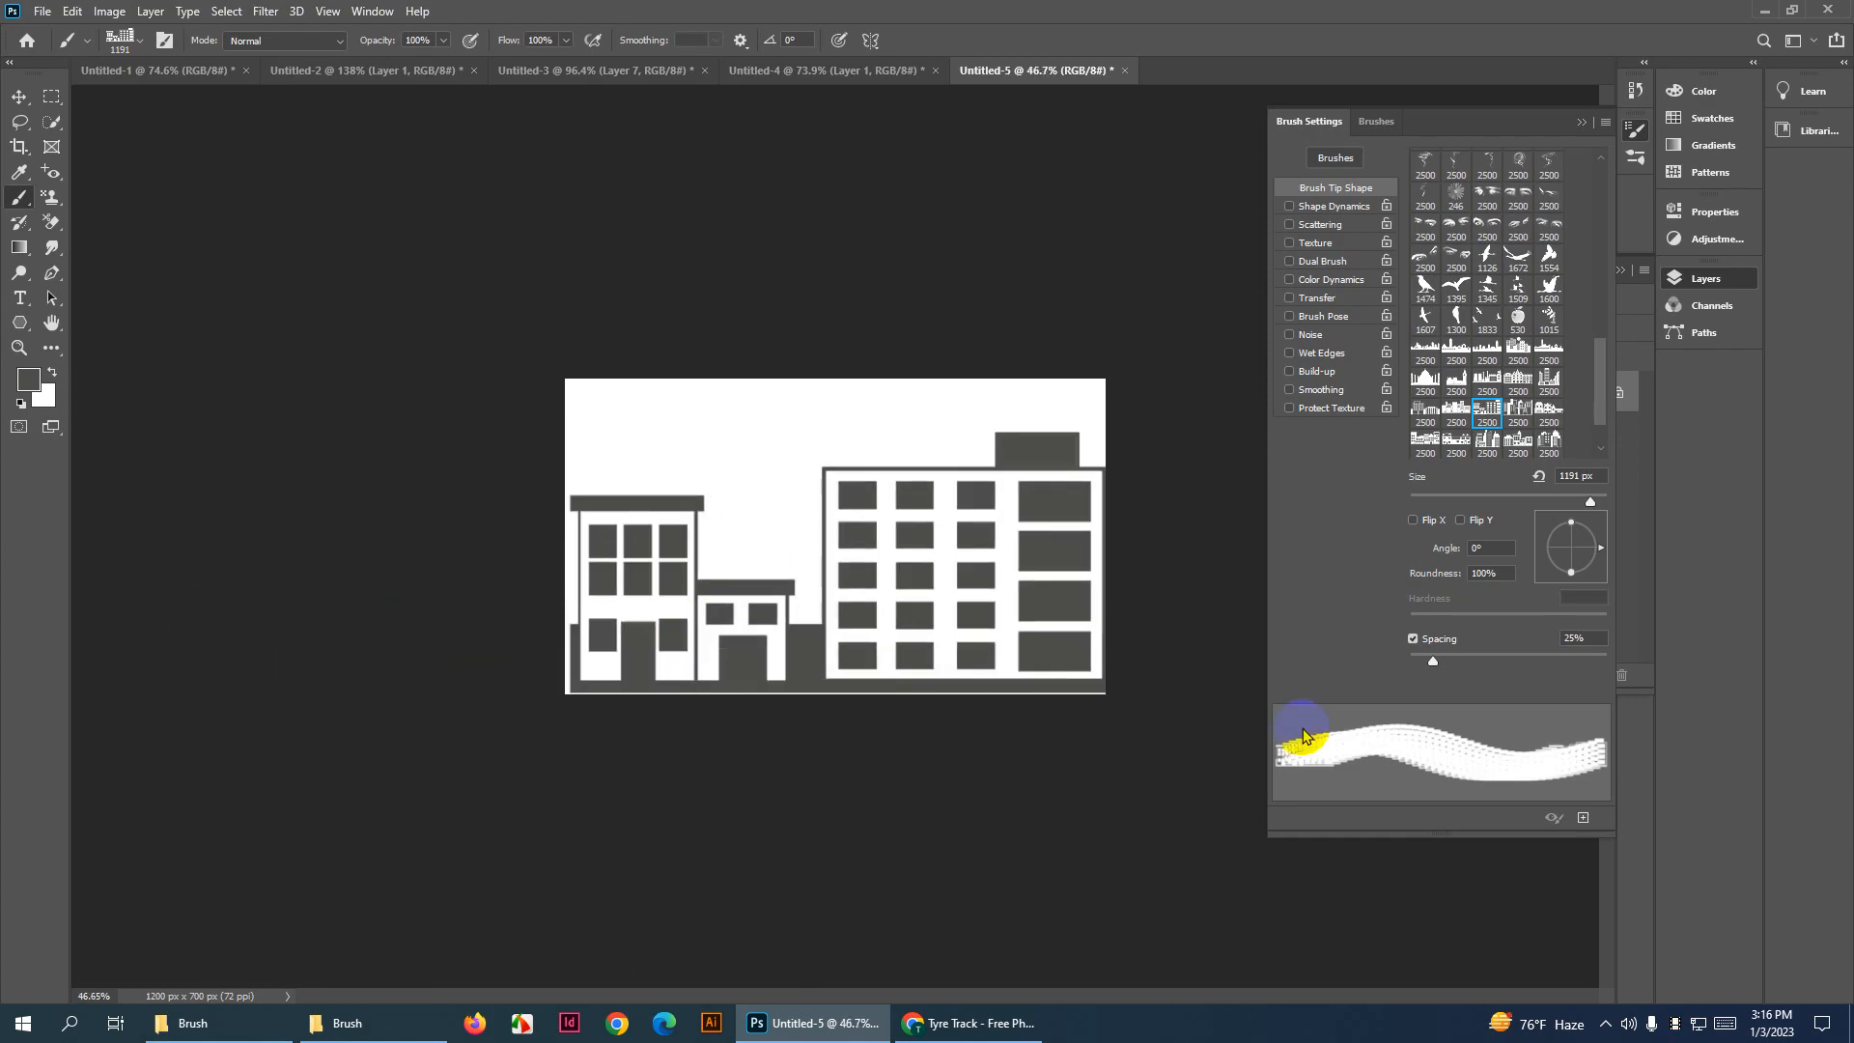
pyautogui.hotkey('ctrl', 'z')
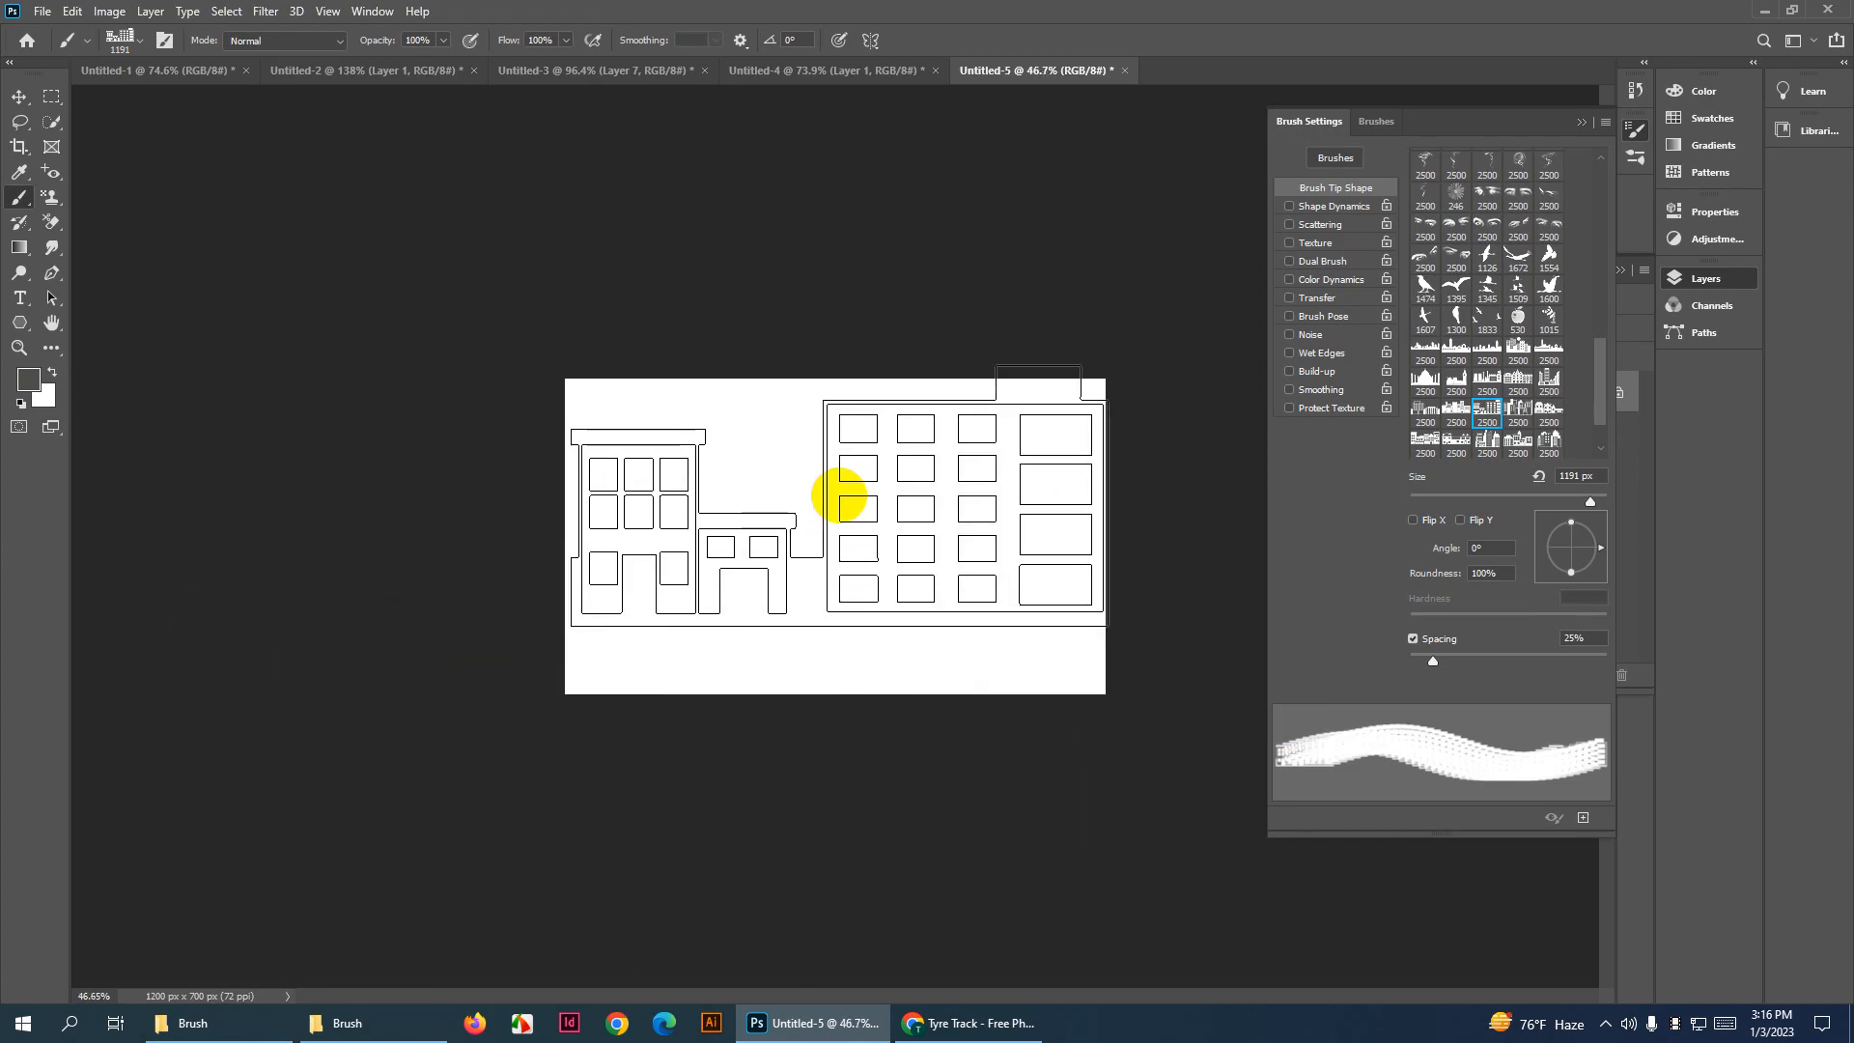
pyautogui.moveTo(839, 496); pyautogui.dragTo(808, 497)
pyautogui.click(865, 497)
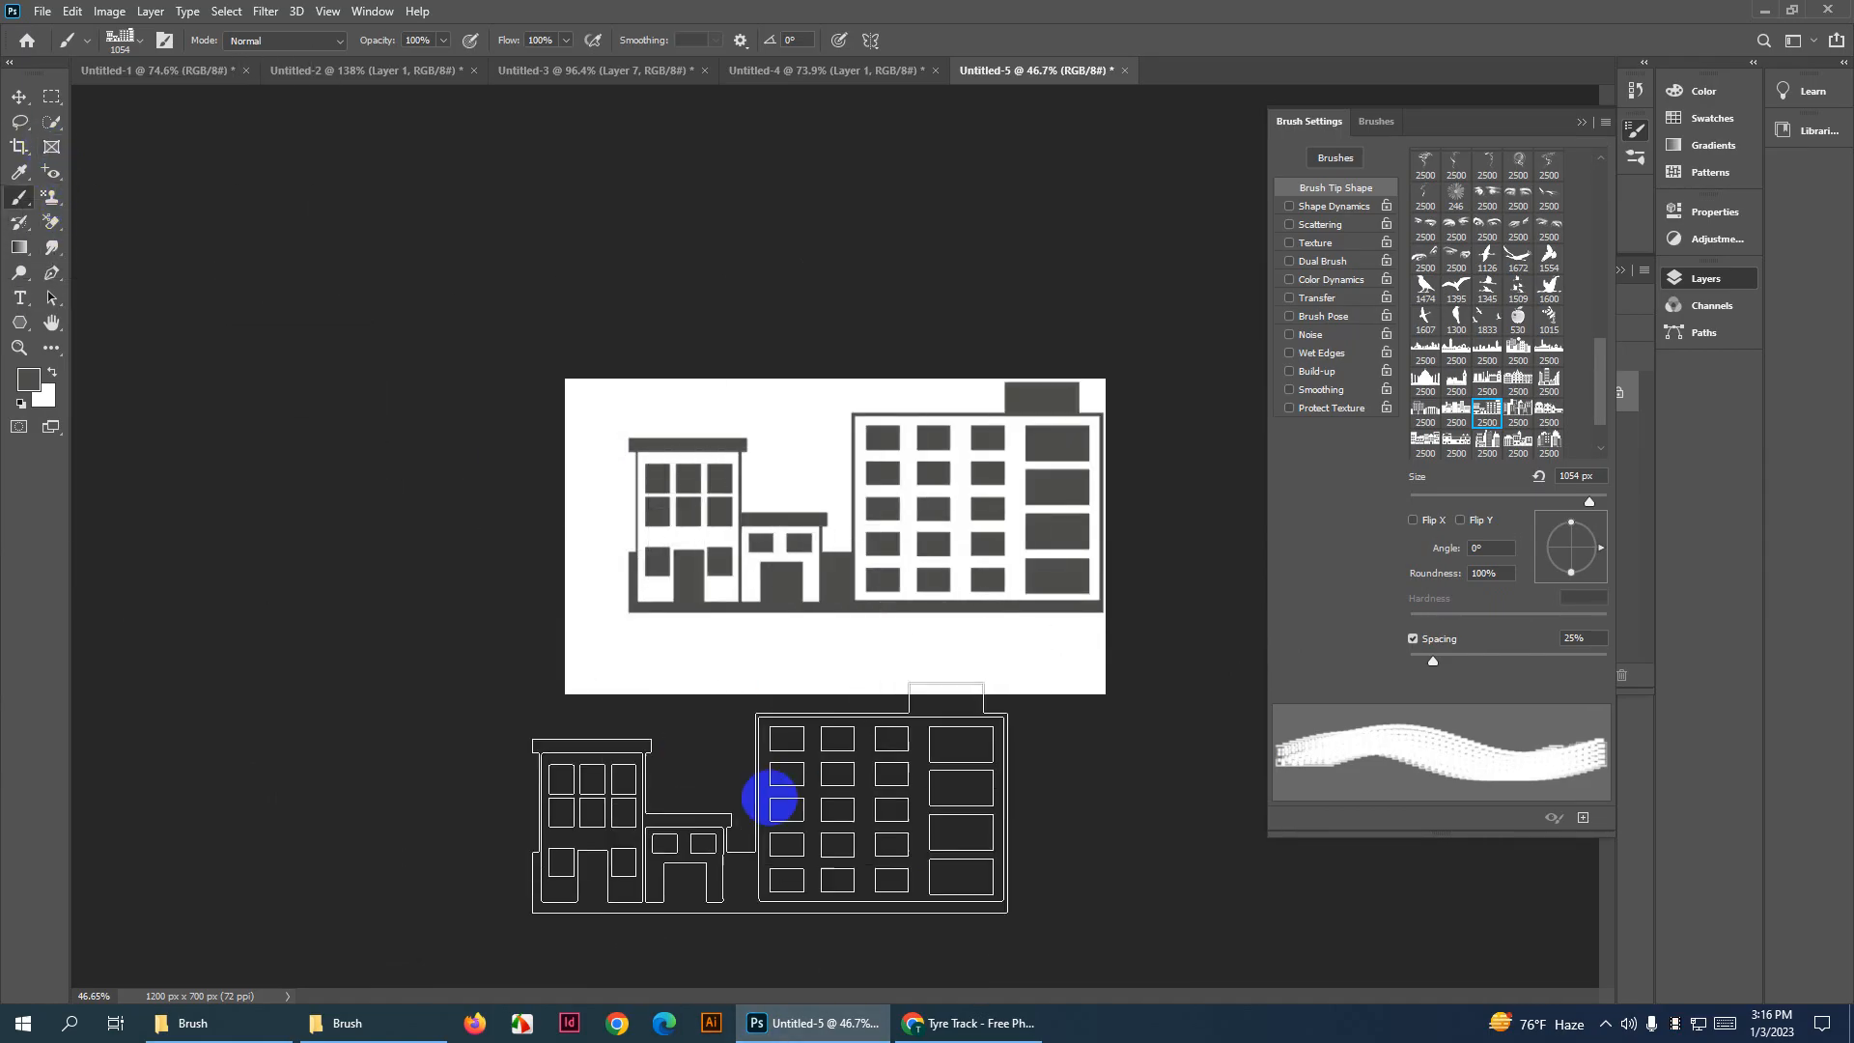
# Clear the stamped buildings by filling the canvas with the white background colour
pyautogui.click(45, 101)
pyautogui.moveTo(553, 629); pyautogui.dragTo(1108, 641)
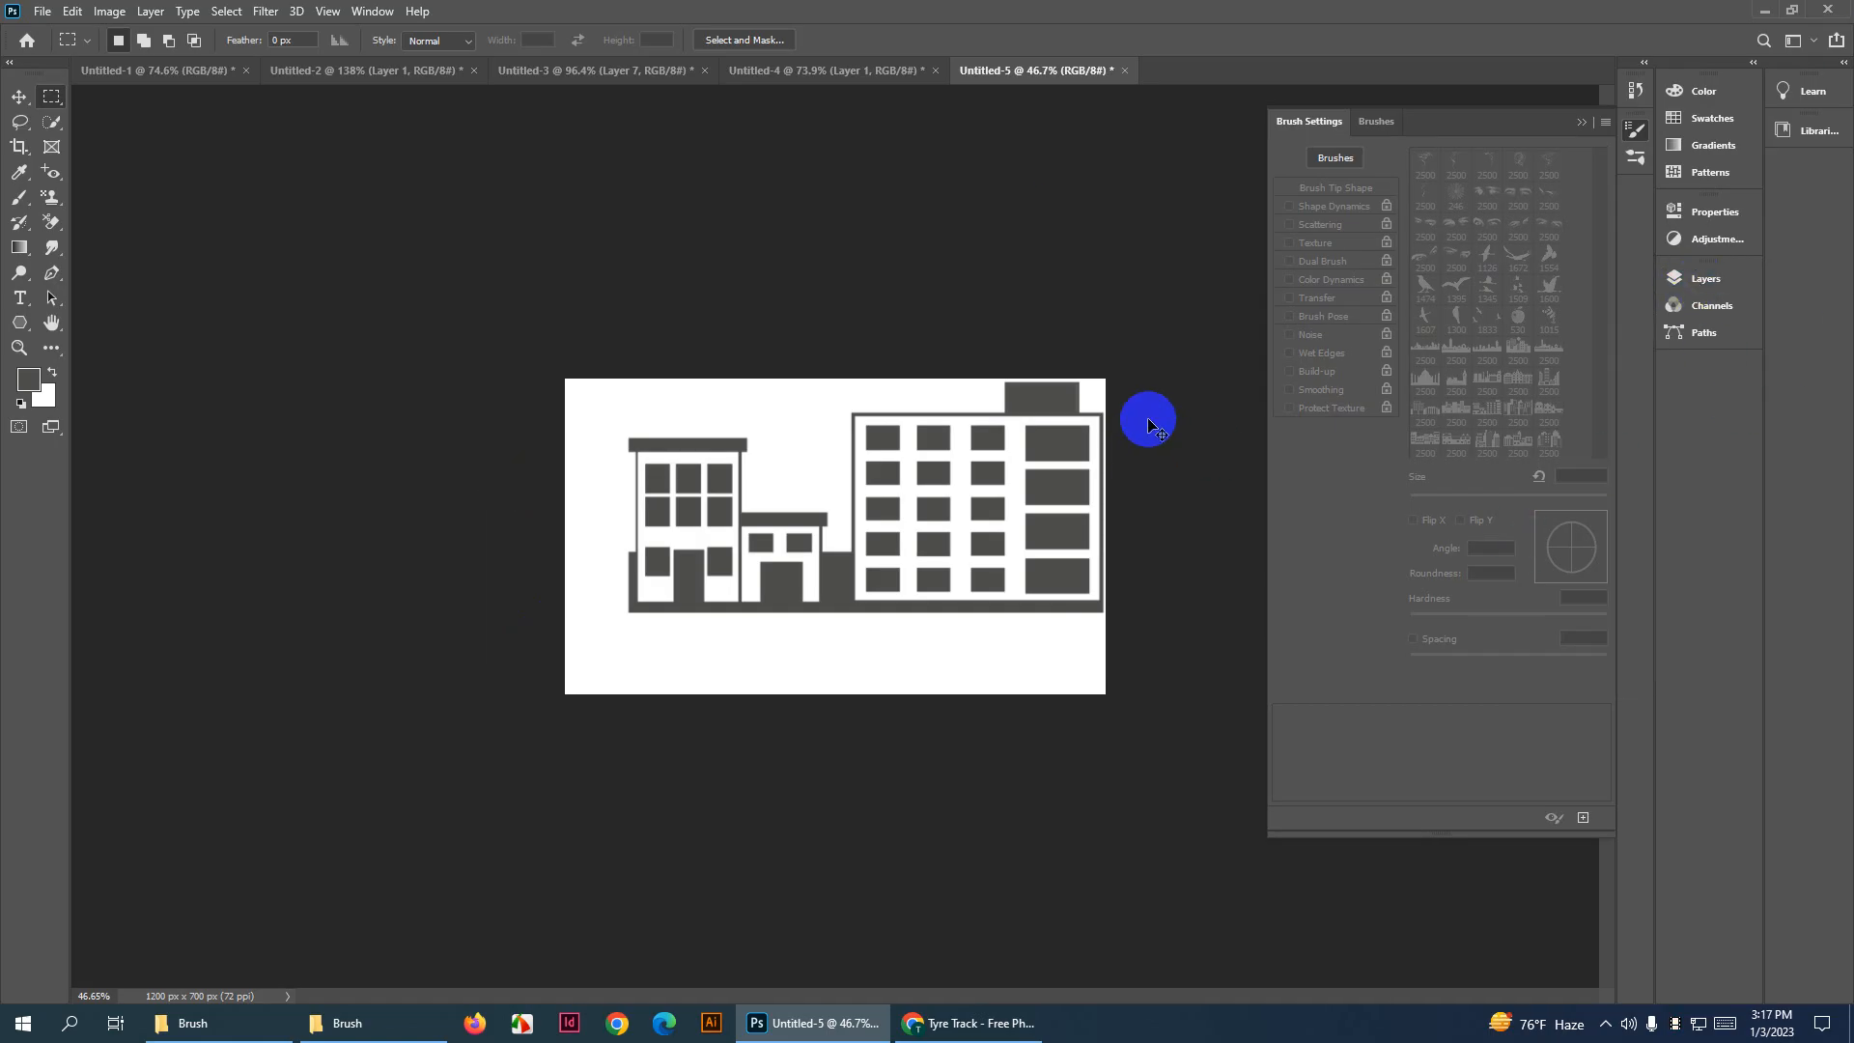
pyautogui.hotkey('ctrl', 'BackSpace')
# Set the foreground colour to a bright purple and make the Rectangular Marquee tool active
pyautogui.click(19, 386)
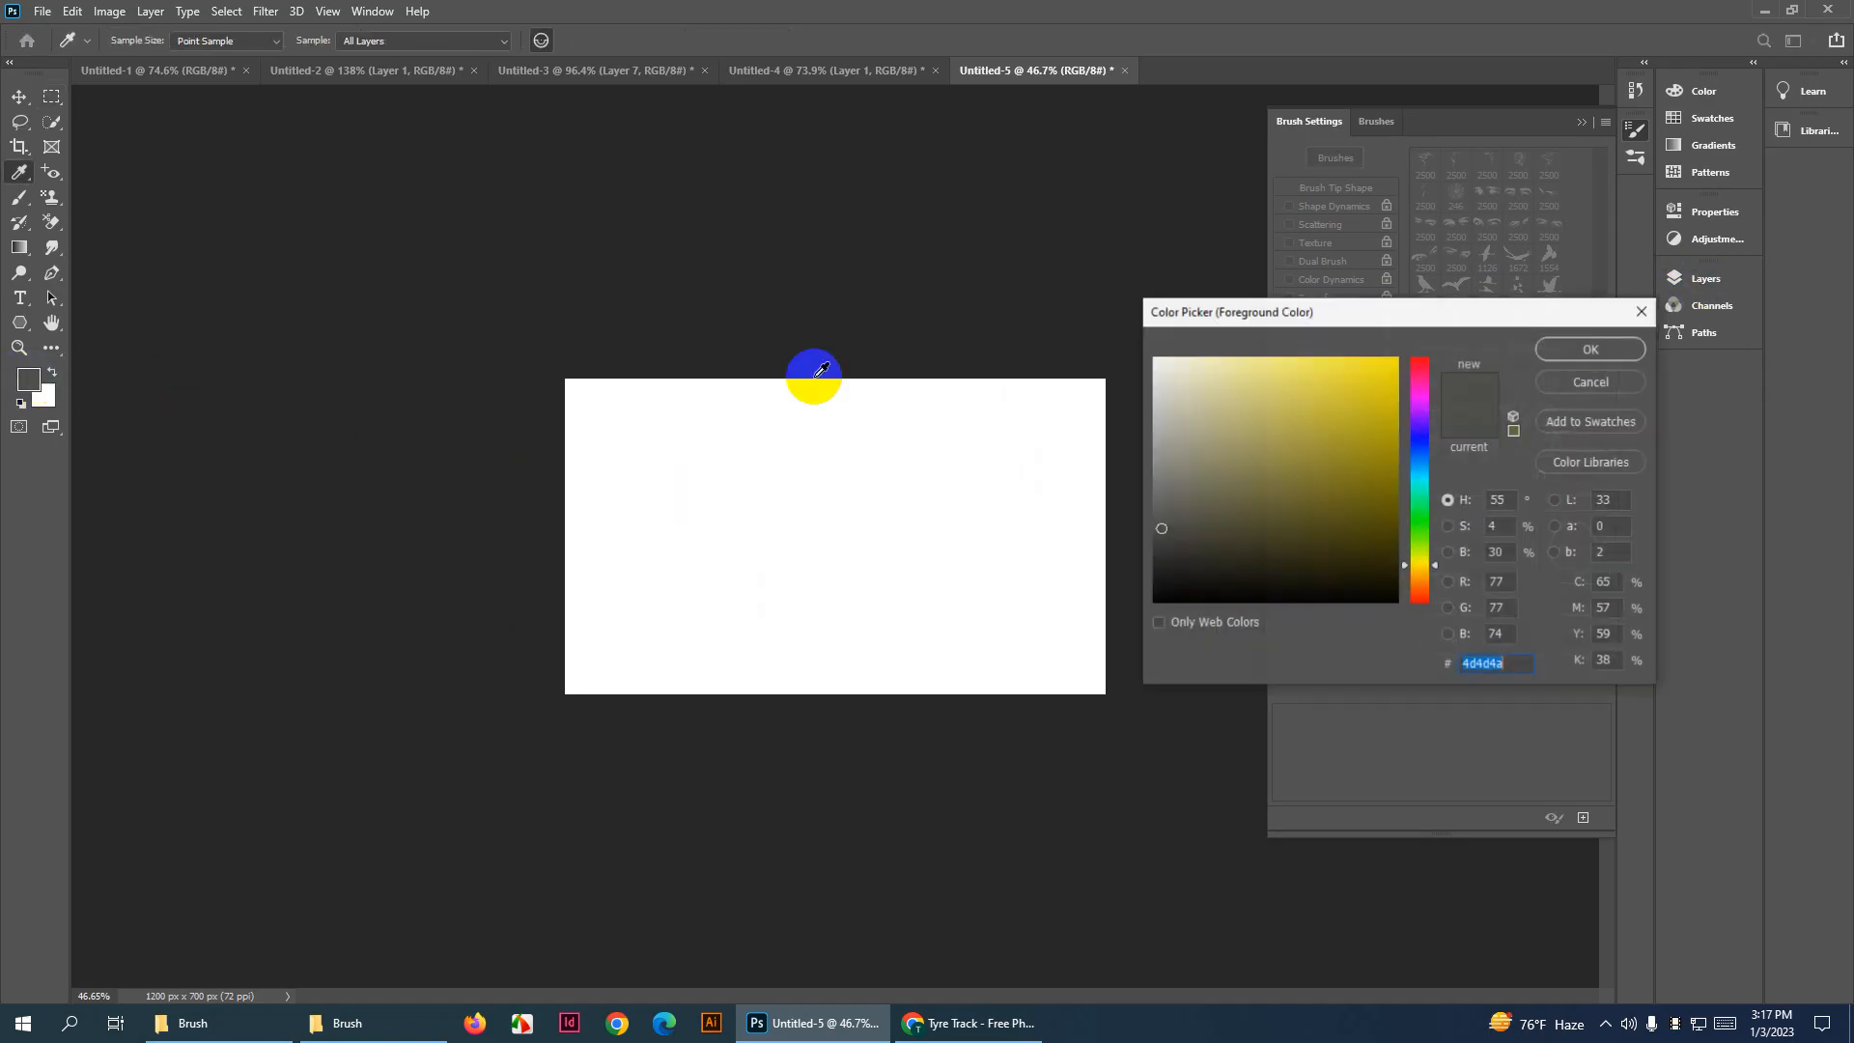
pyautogui.moveTo(1345, 447)
pyautogui.mouseDown()
pyautogui.moveTo(1380, 453)
pyautogui.moveTo(1423, 422)
pyautogui.mouseUp()
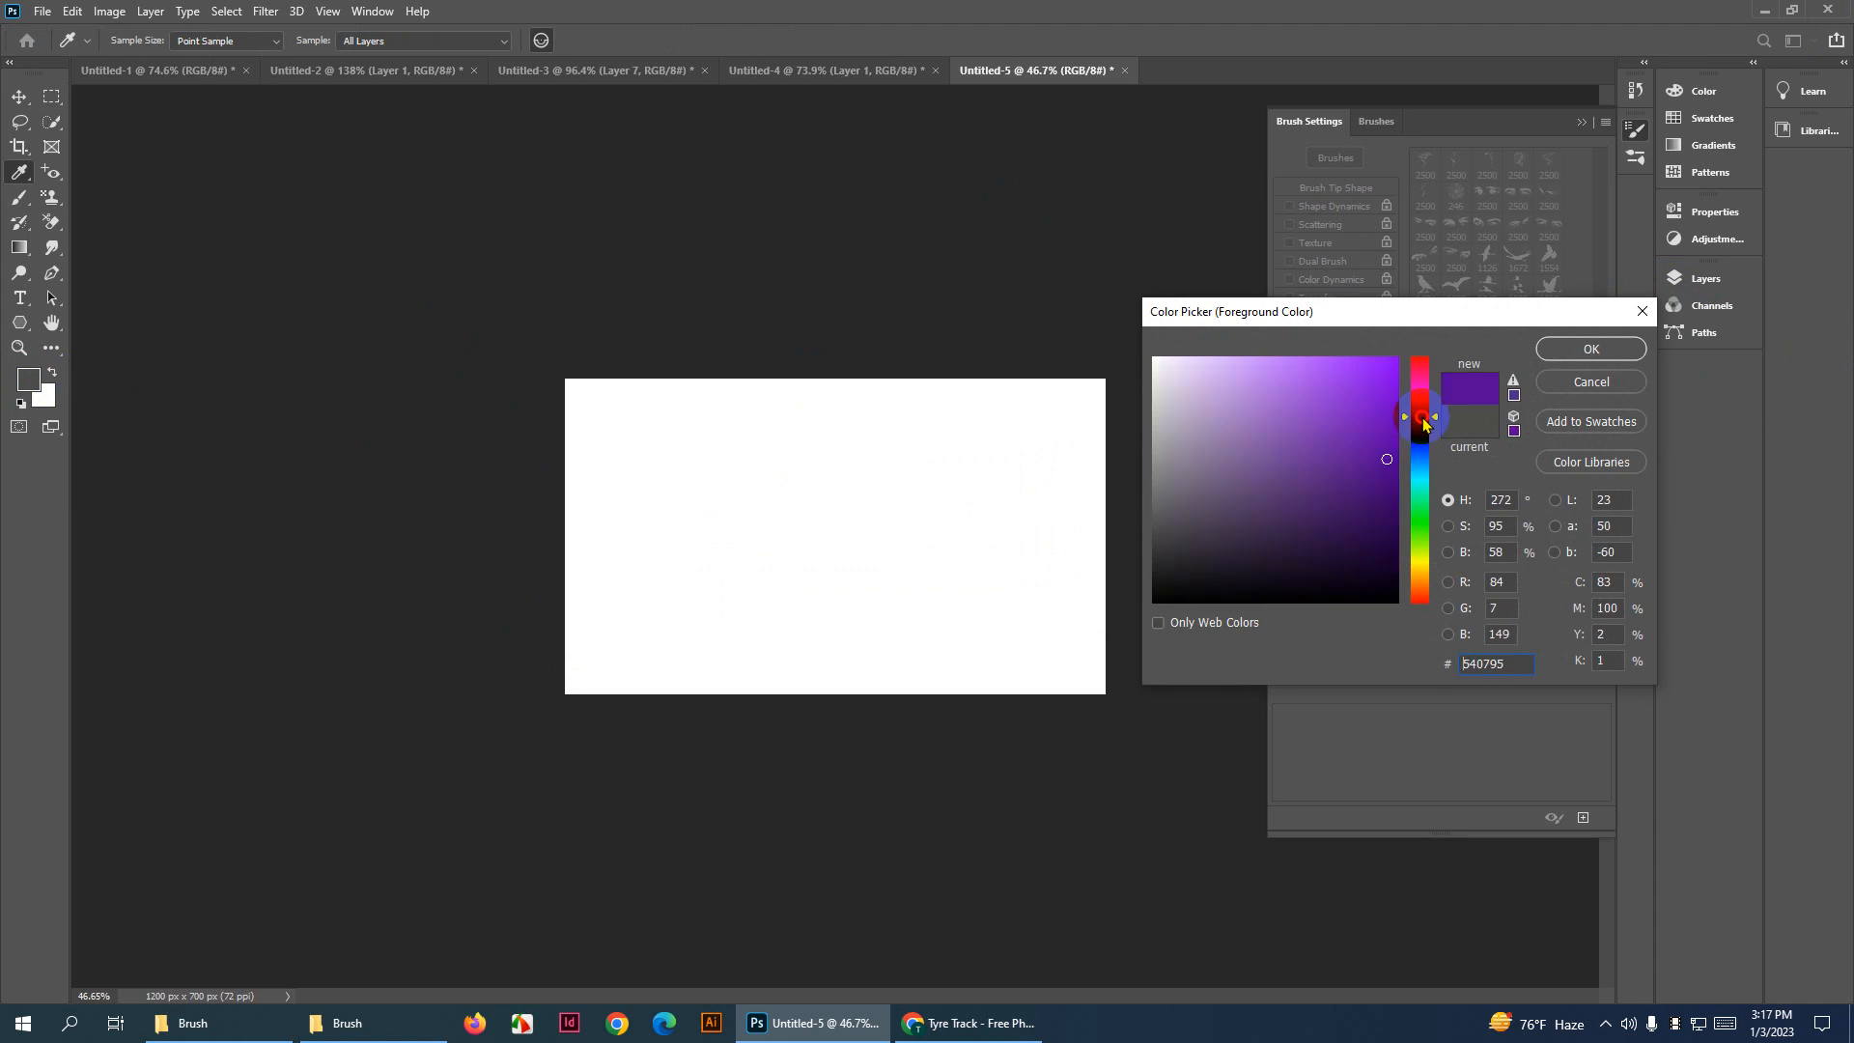
pyautogui.click(1591, 348)
pyautogui.press('m')
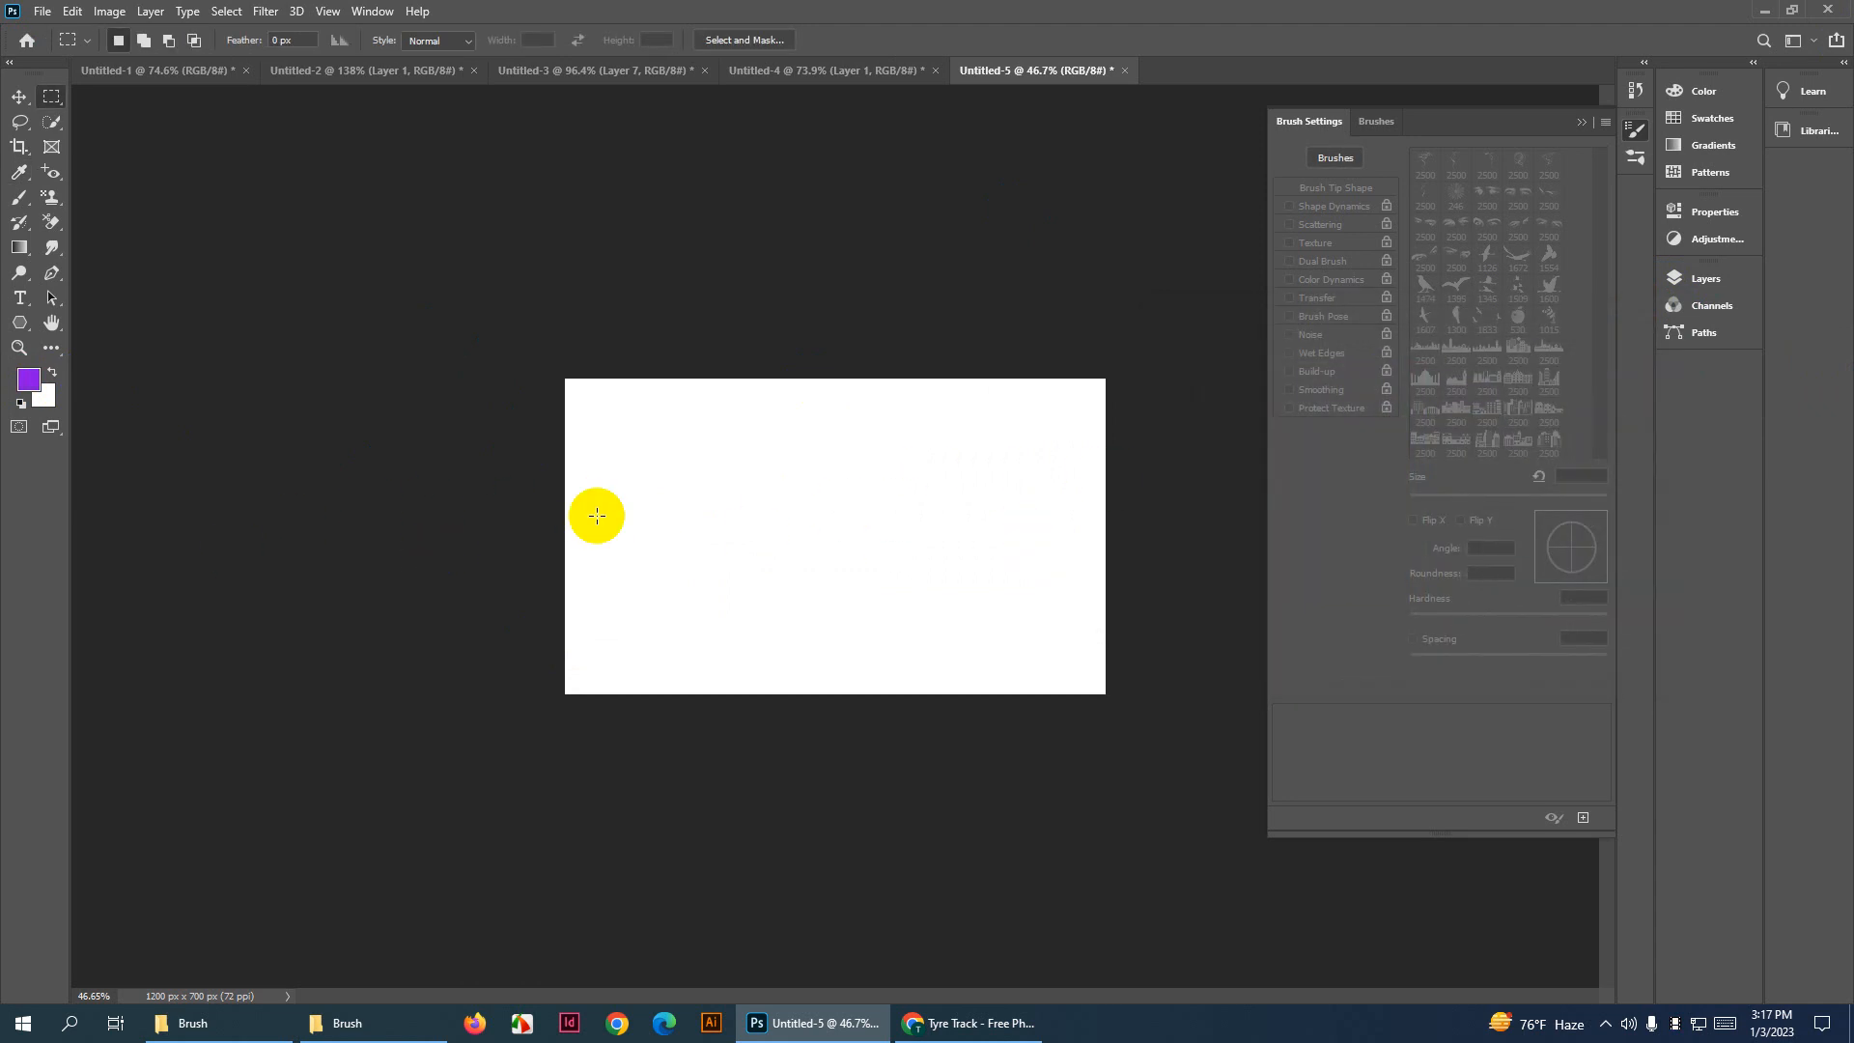
# Stamp the building row in purple along the bottom edge of the canvas at 1054 px, undoing the trial stamps placed higher up
pyautogui.click(19, 199)
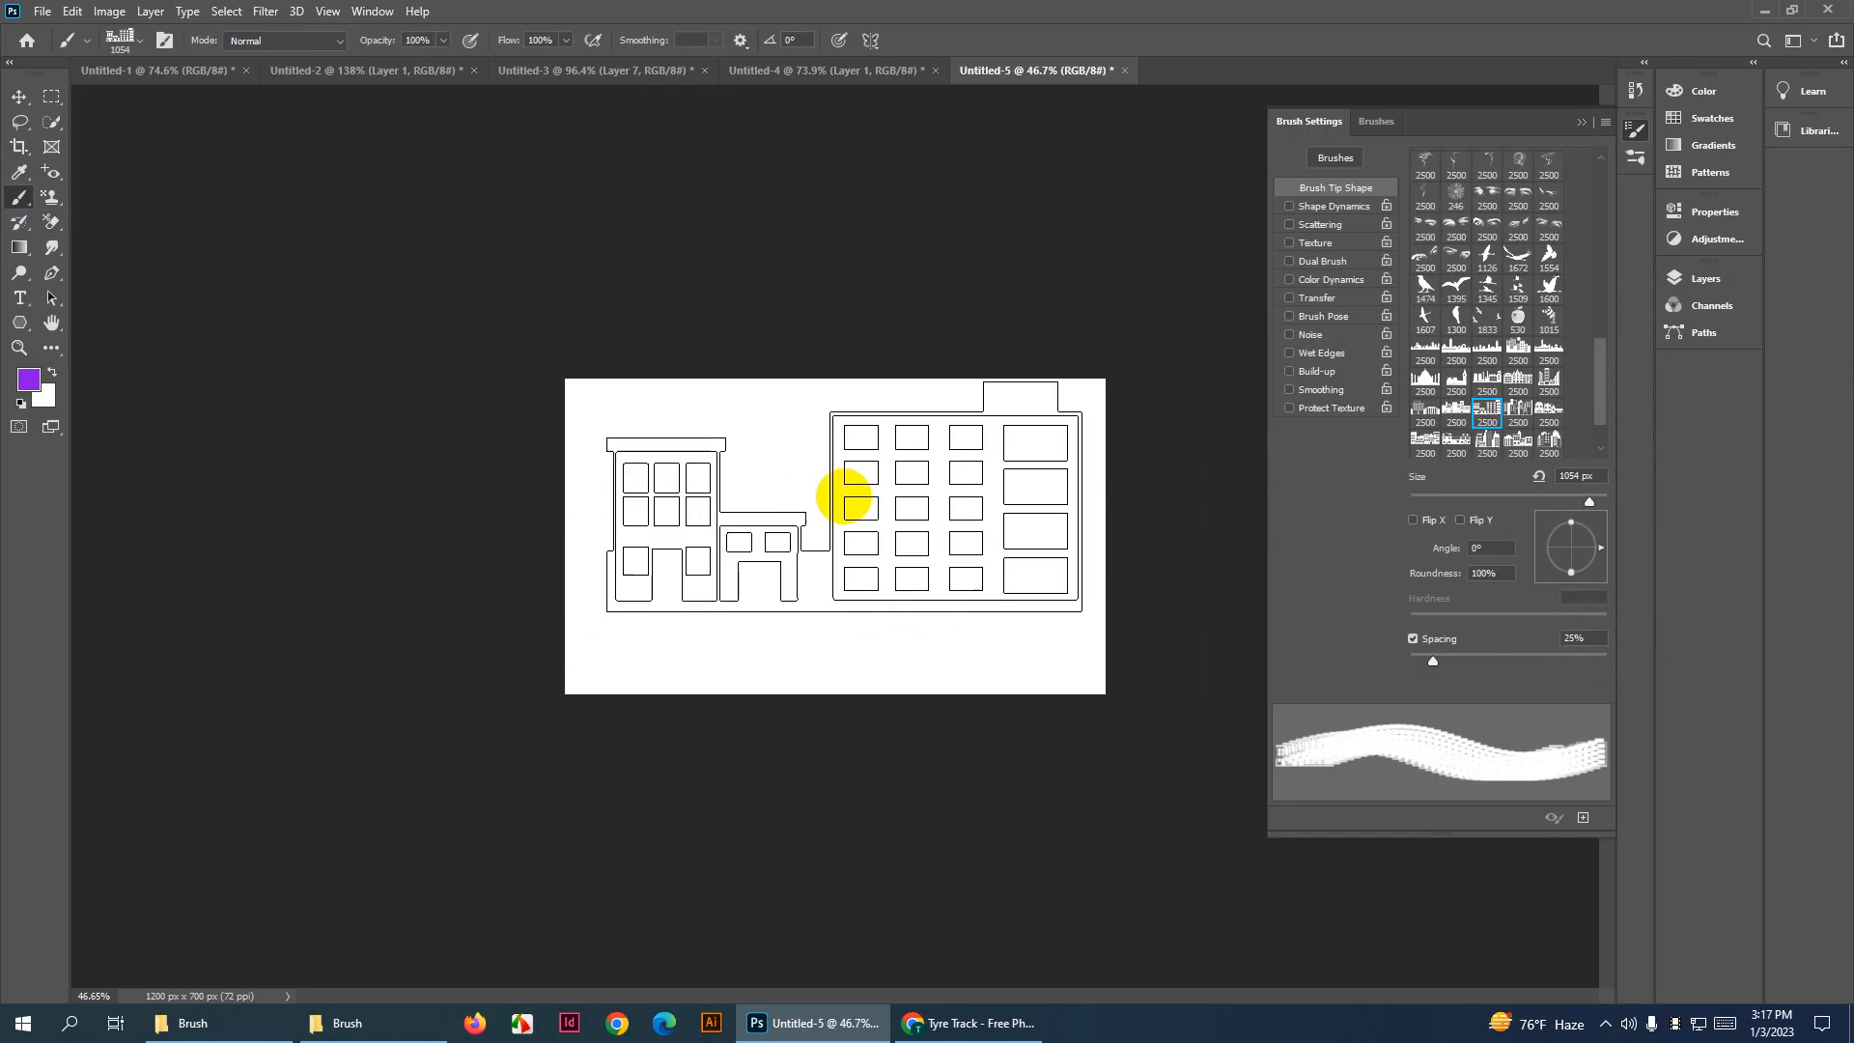
pyautogui.click(825, 529)
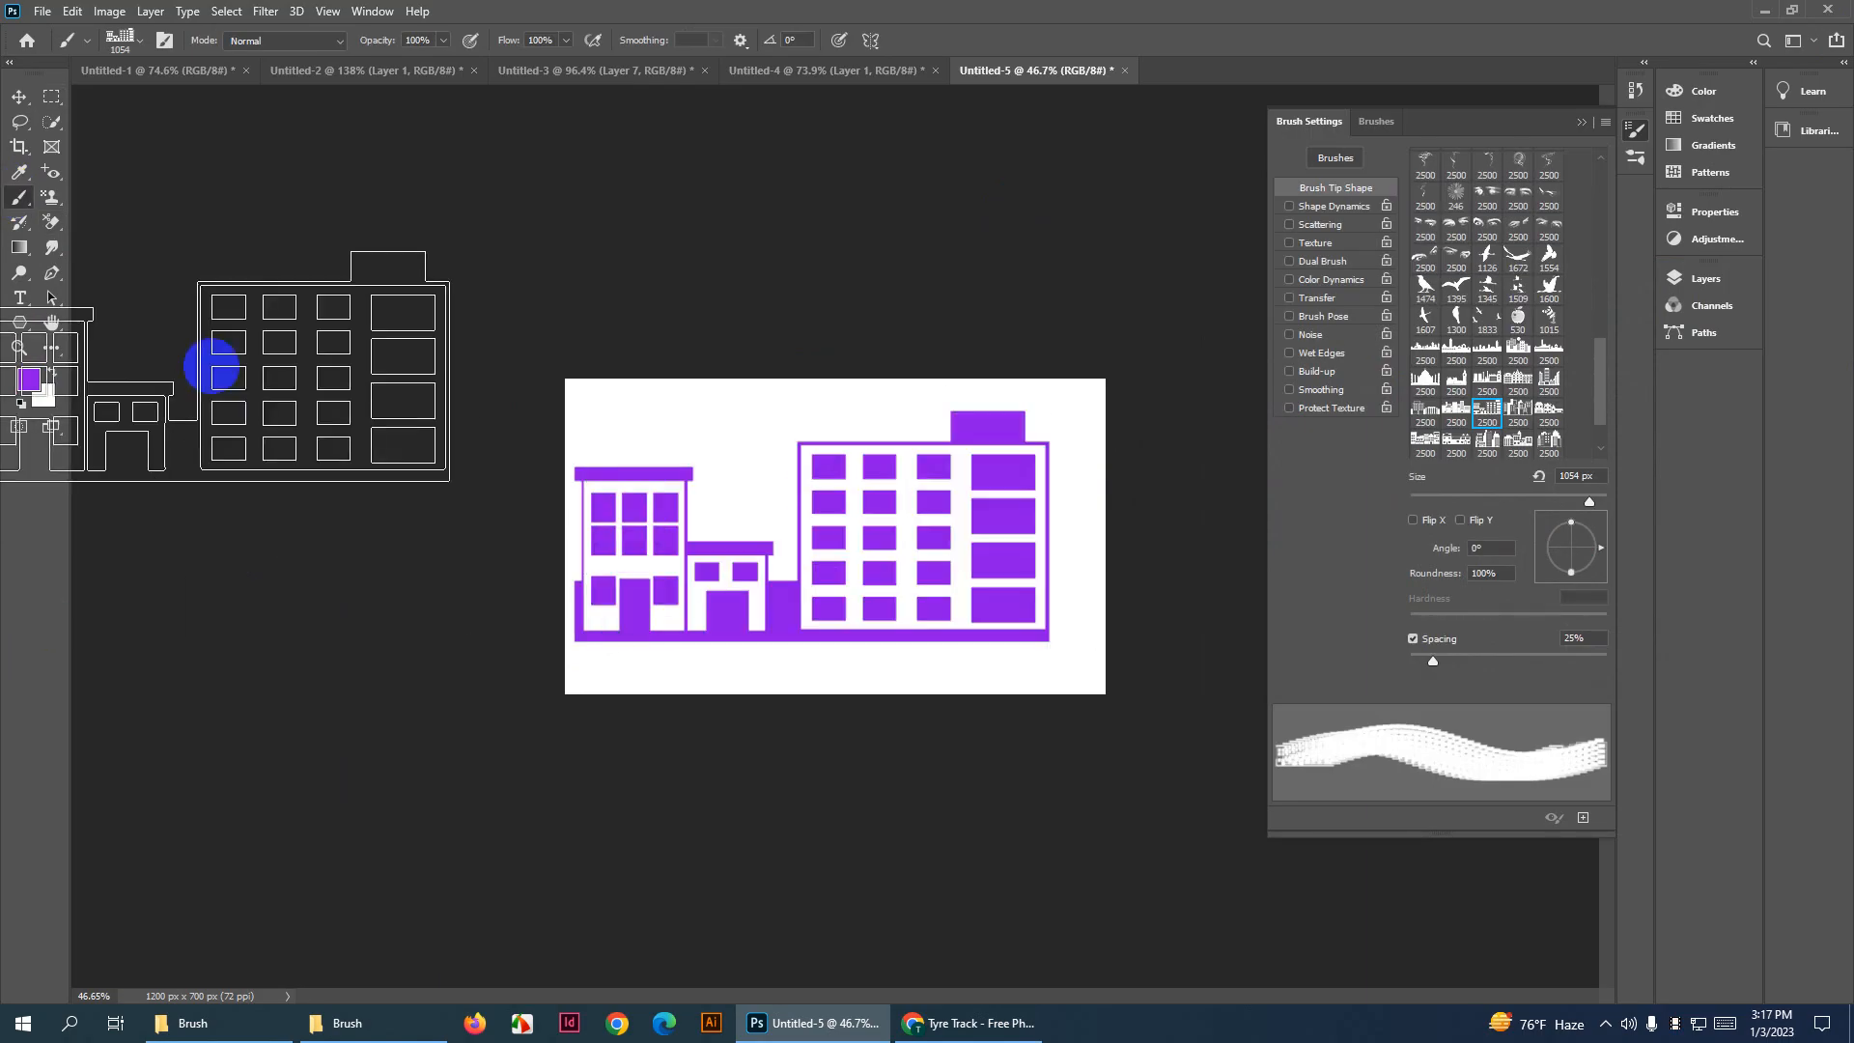
pyautogui.hotkey('ctrl', 'z')
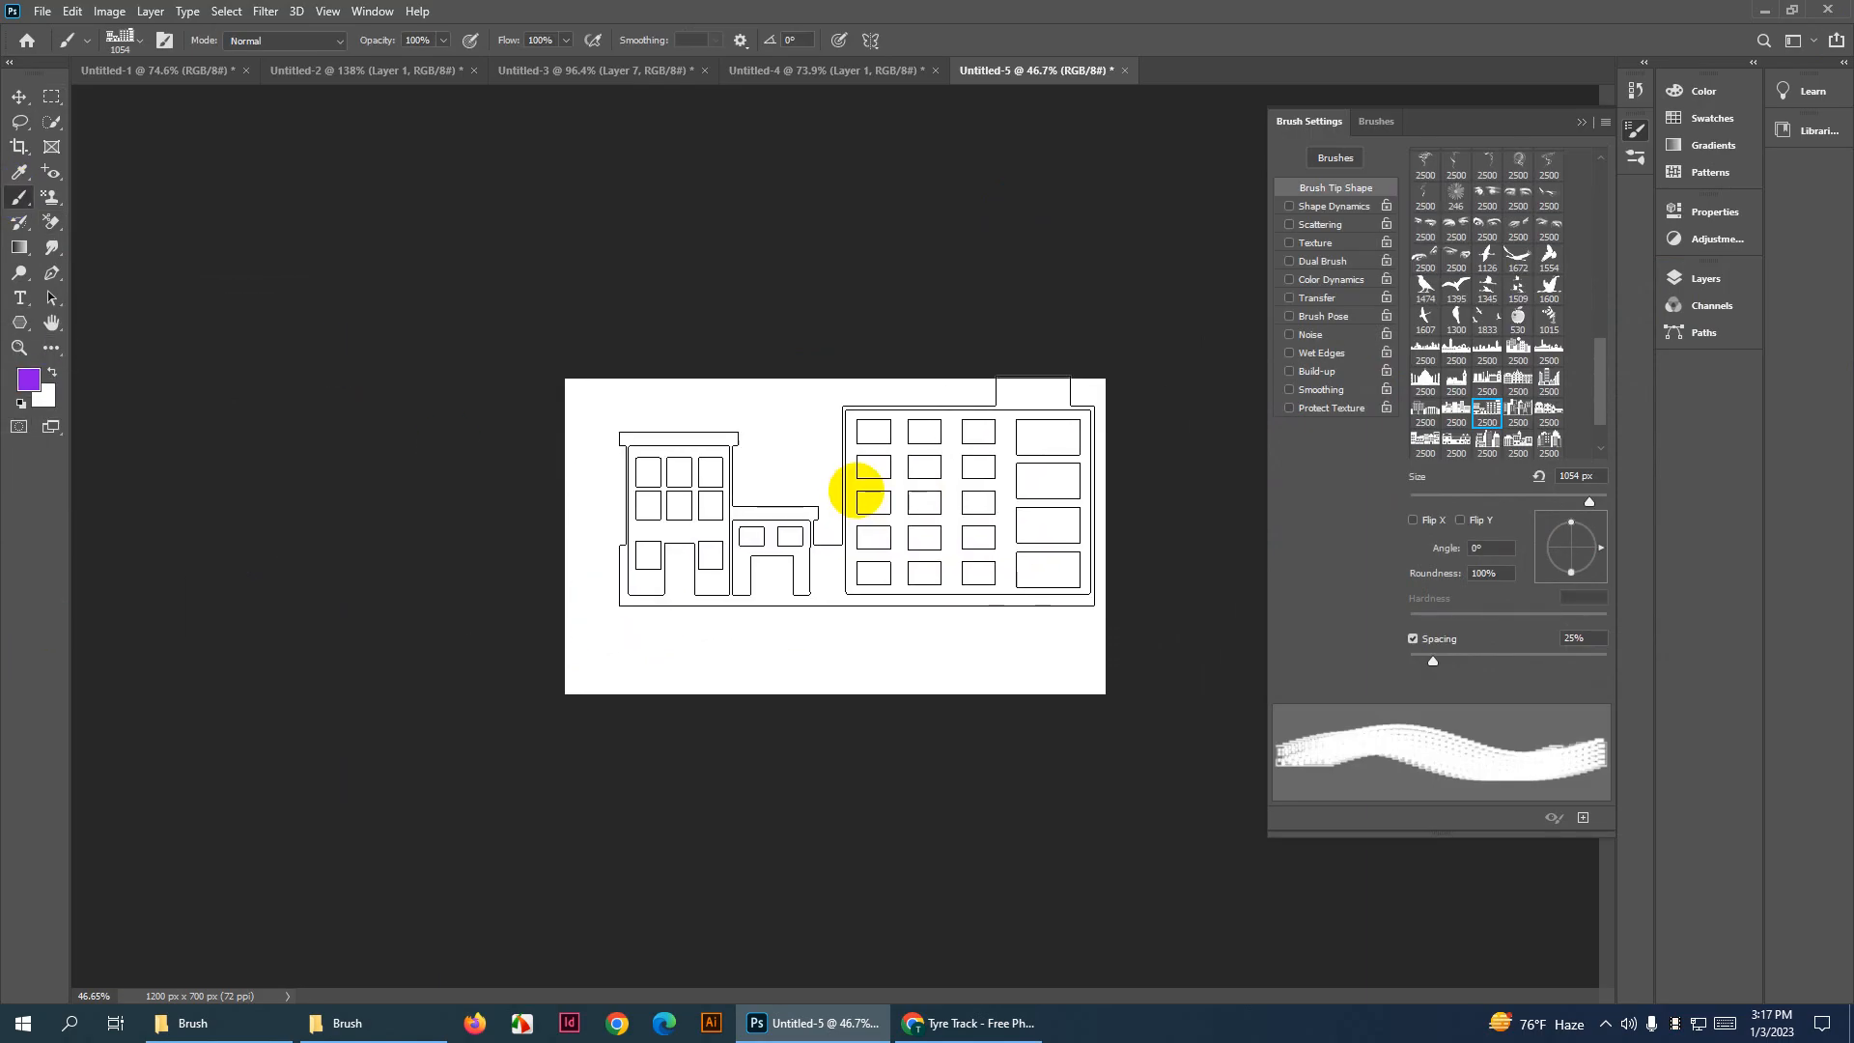
pyautogui.click(862, 489)
pyautogui.hotkey('ctrl', 'z')
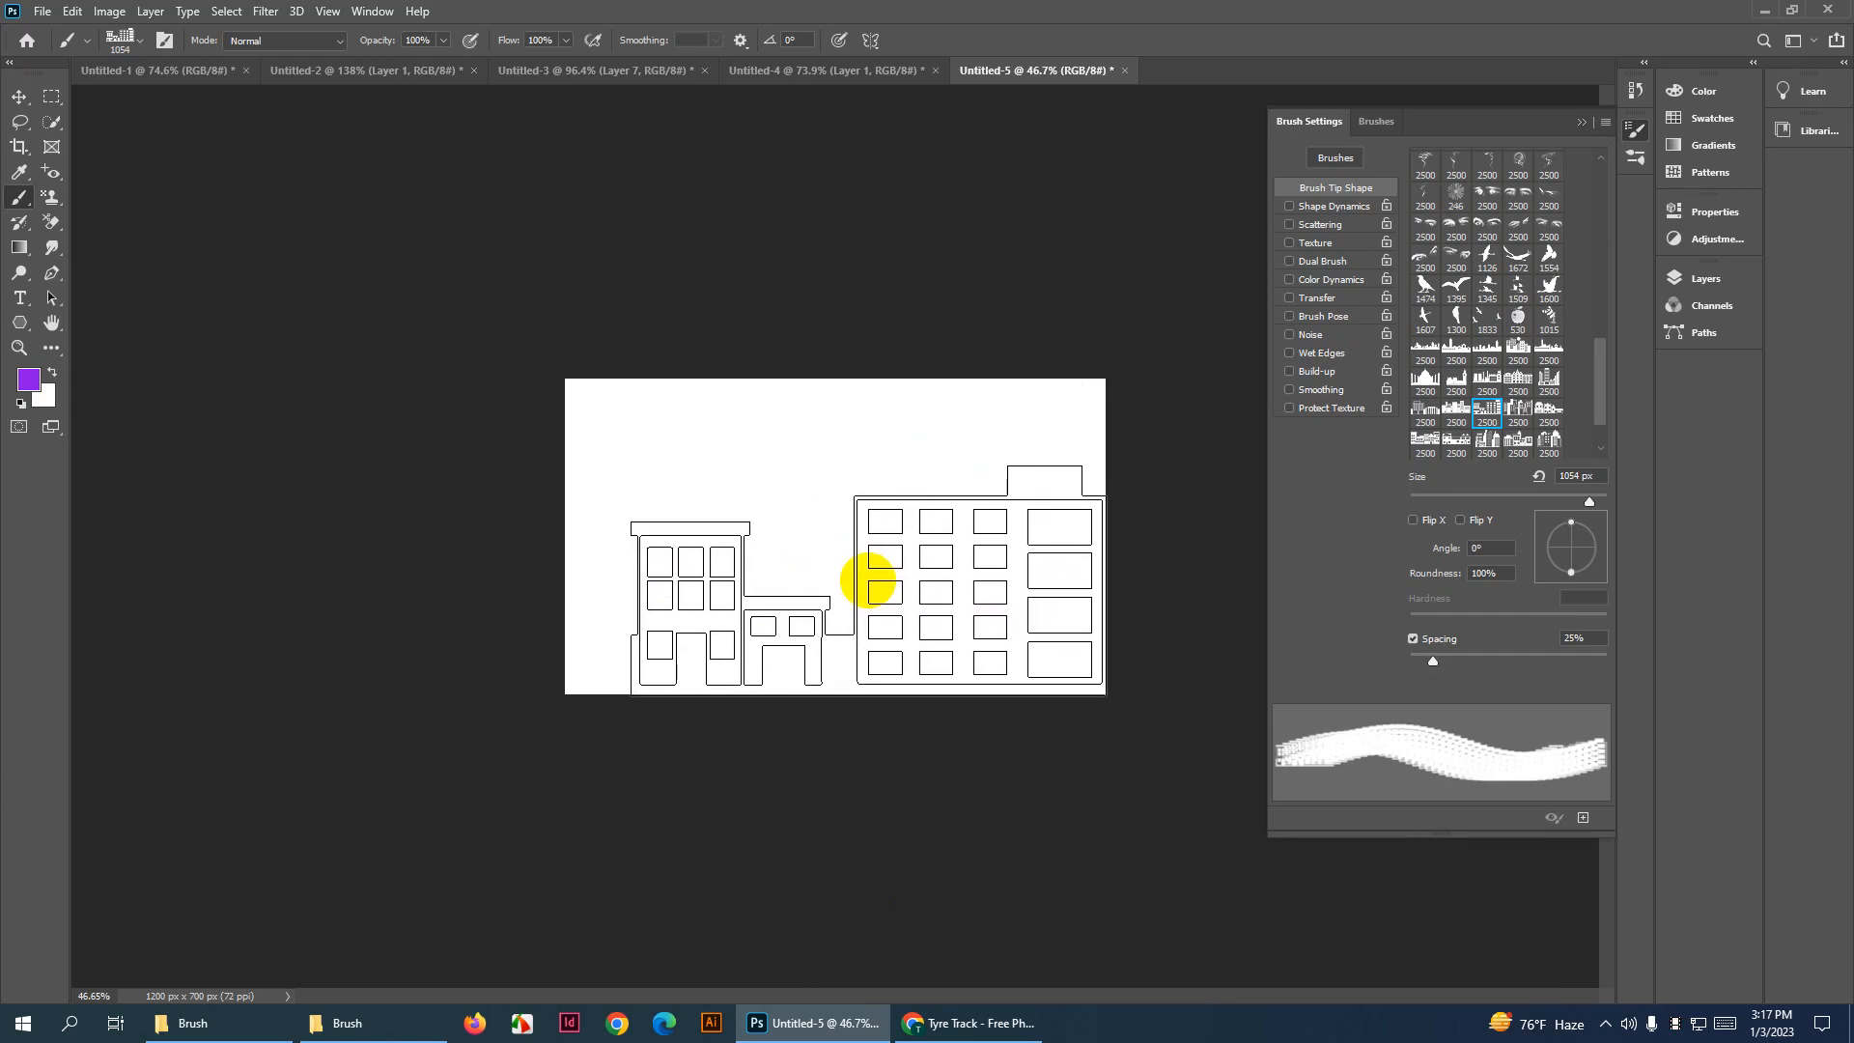
pyautogui.click(868, 580)
pyautogui.press('v')
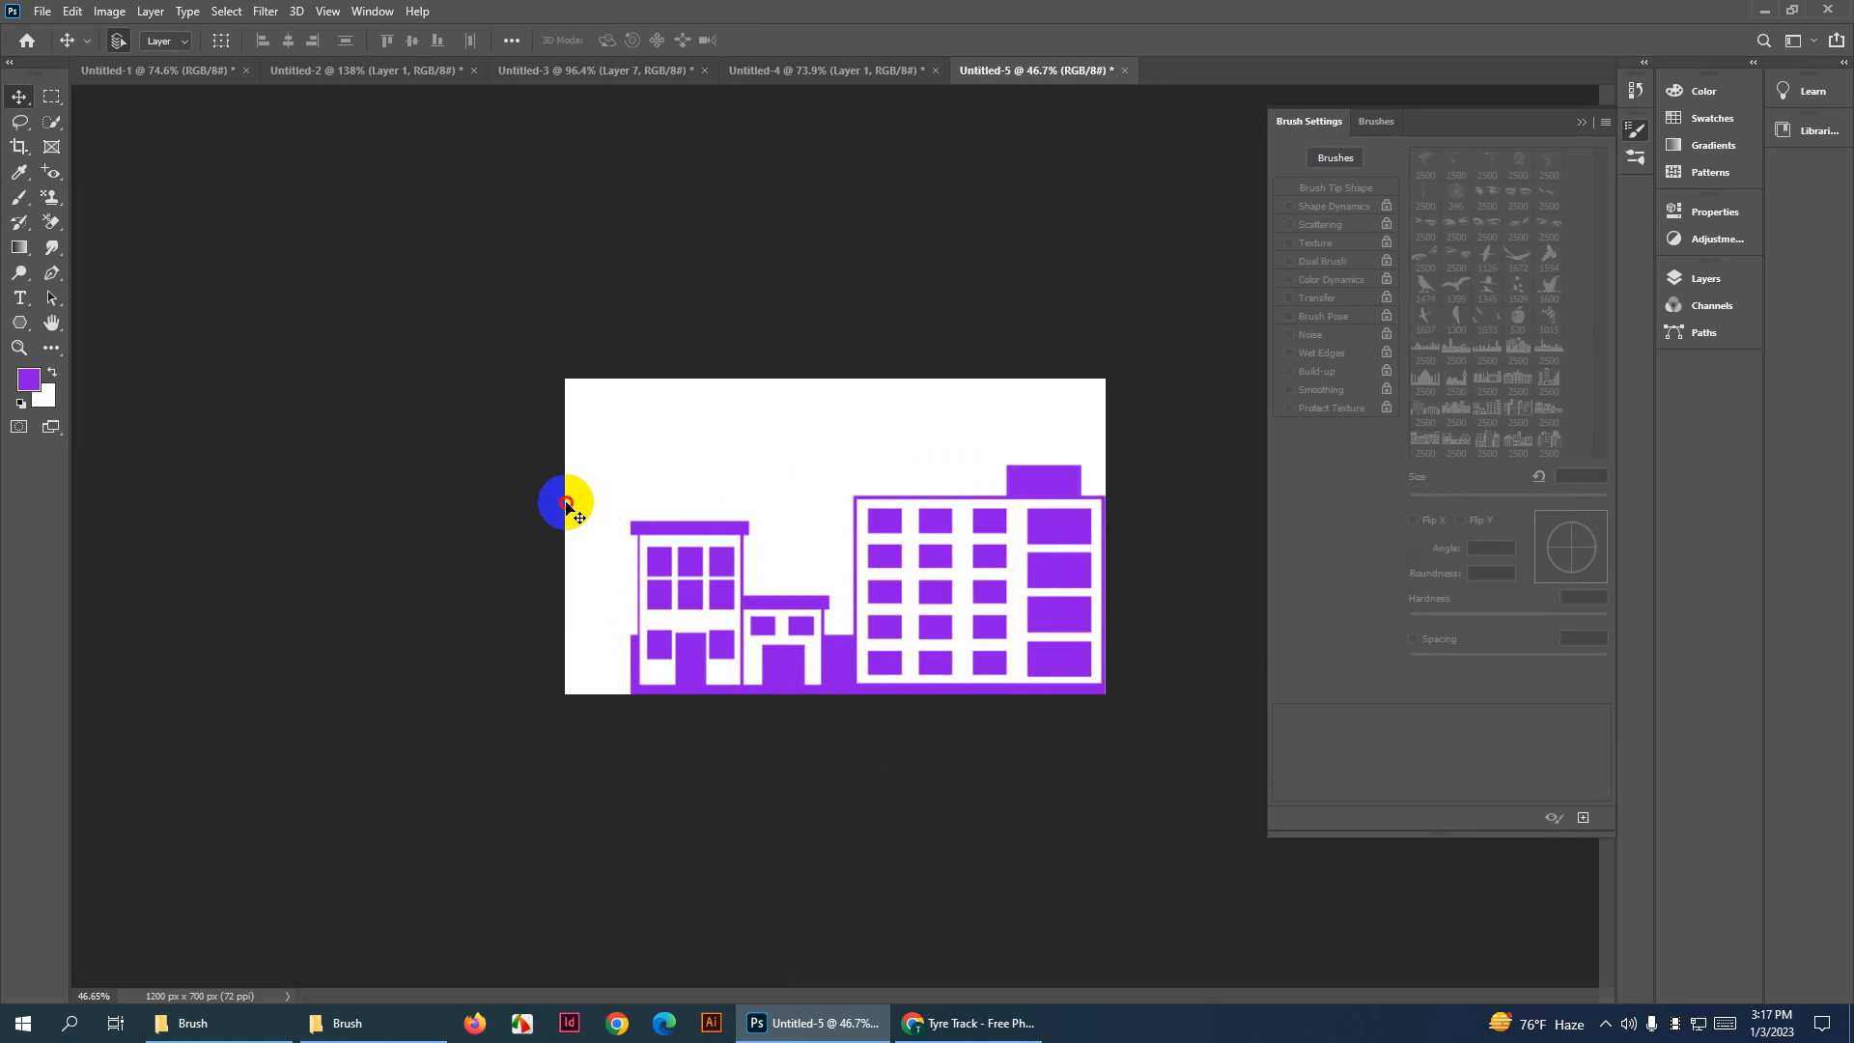
# Make a rectangular marquee selection around the topmost large window of the apartment block
pyautogui.scroll(9, 872, 646)
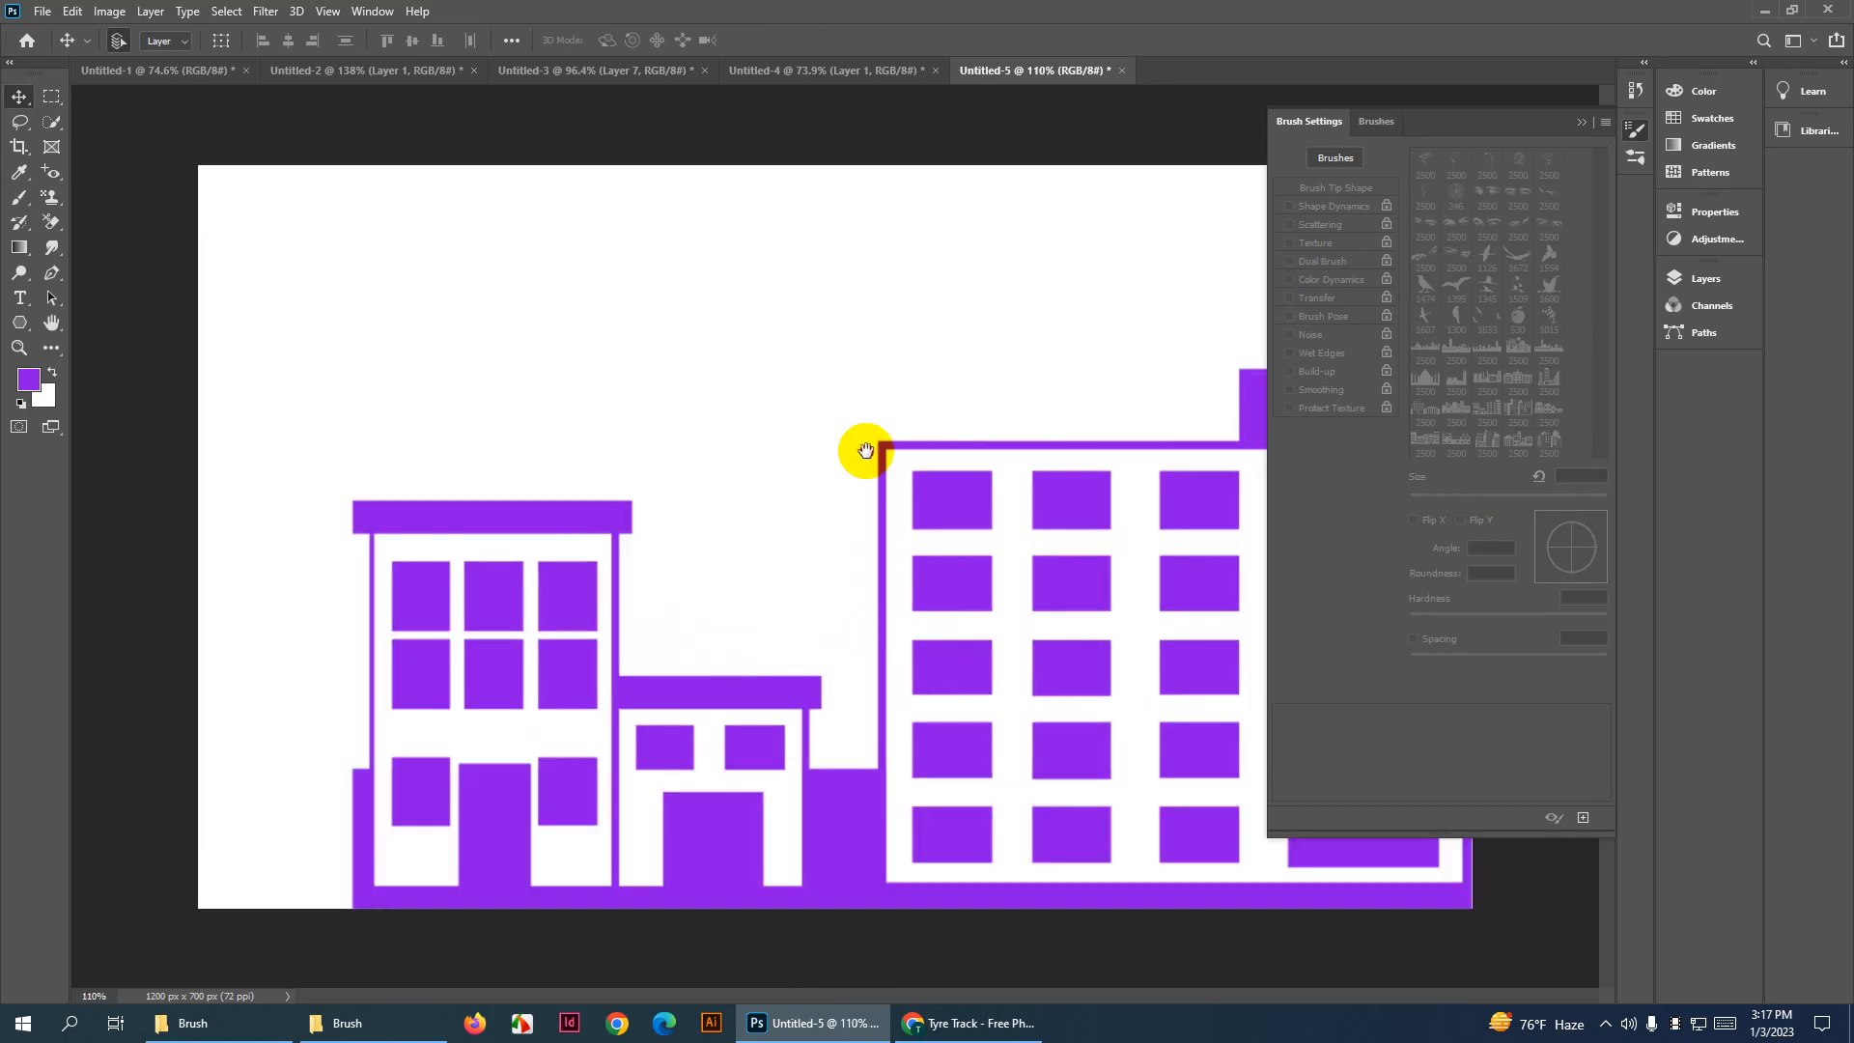
pyautogui.click(1585, 122)
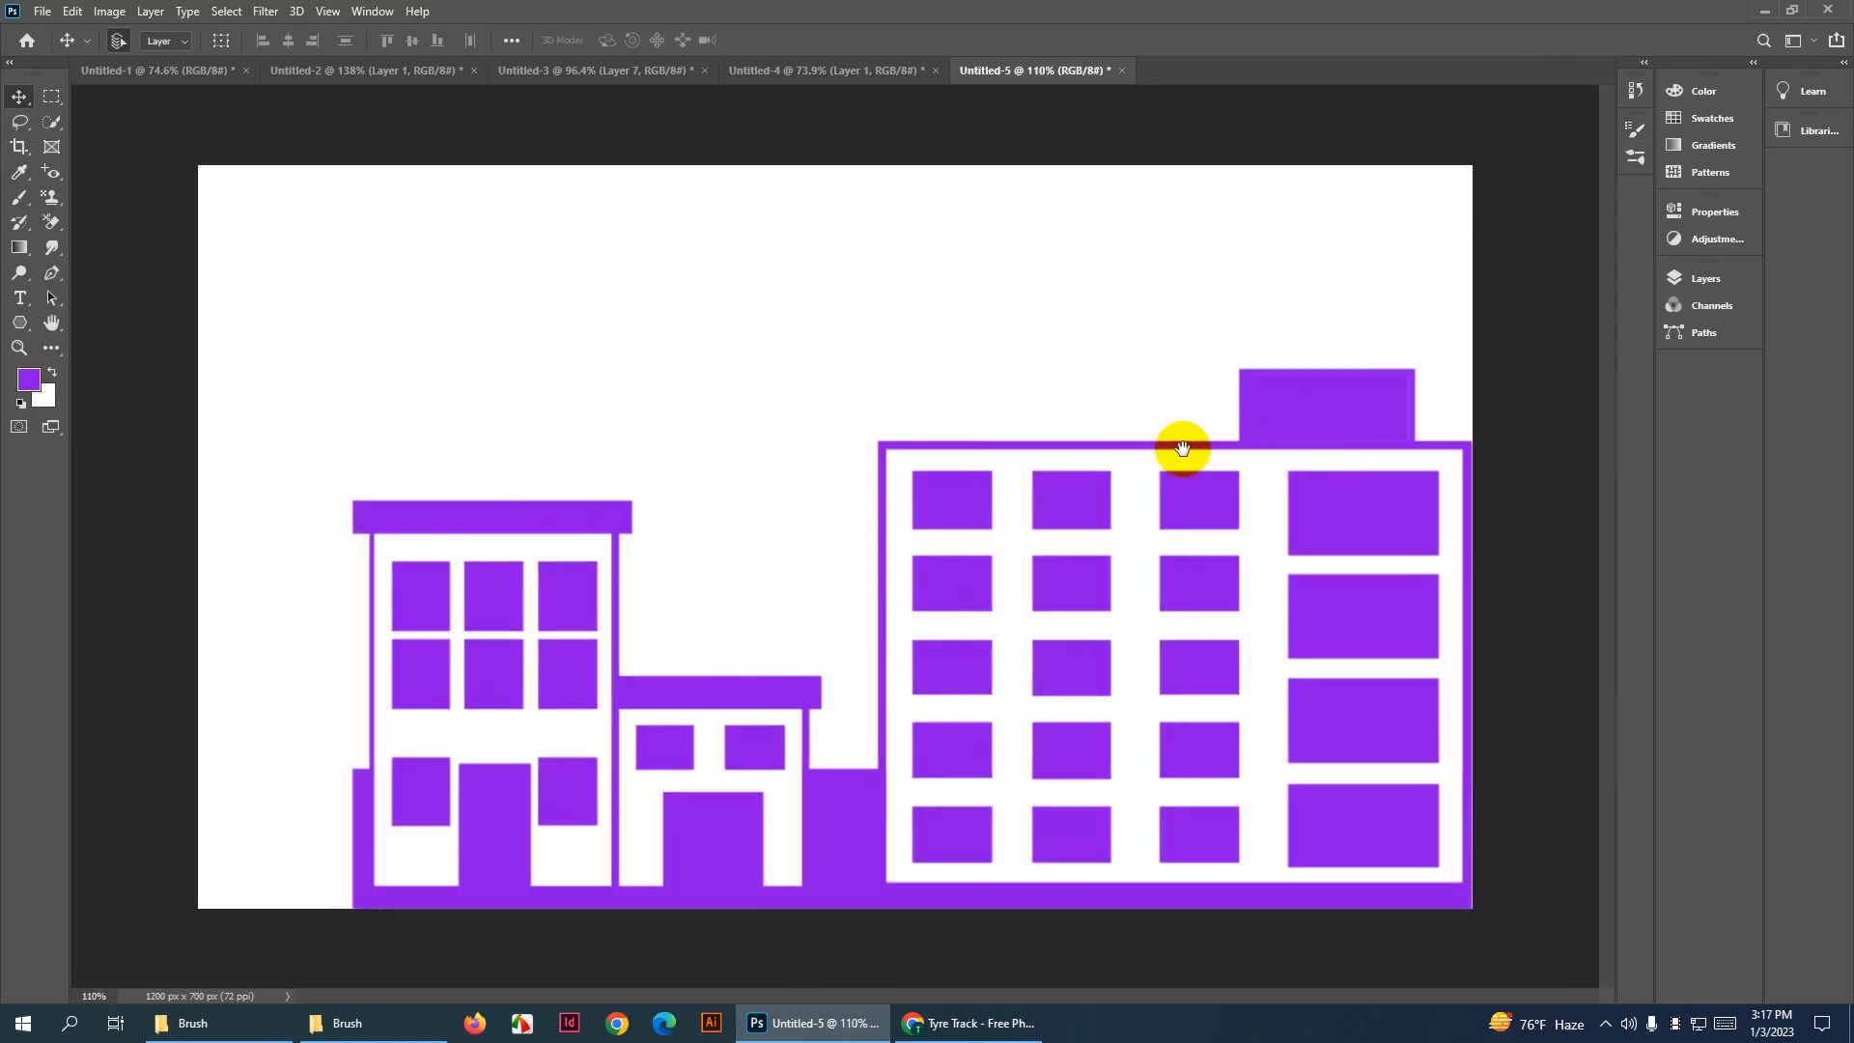
pyautogui.scroll(4, 1410, 583)
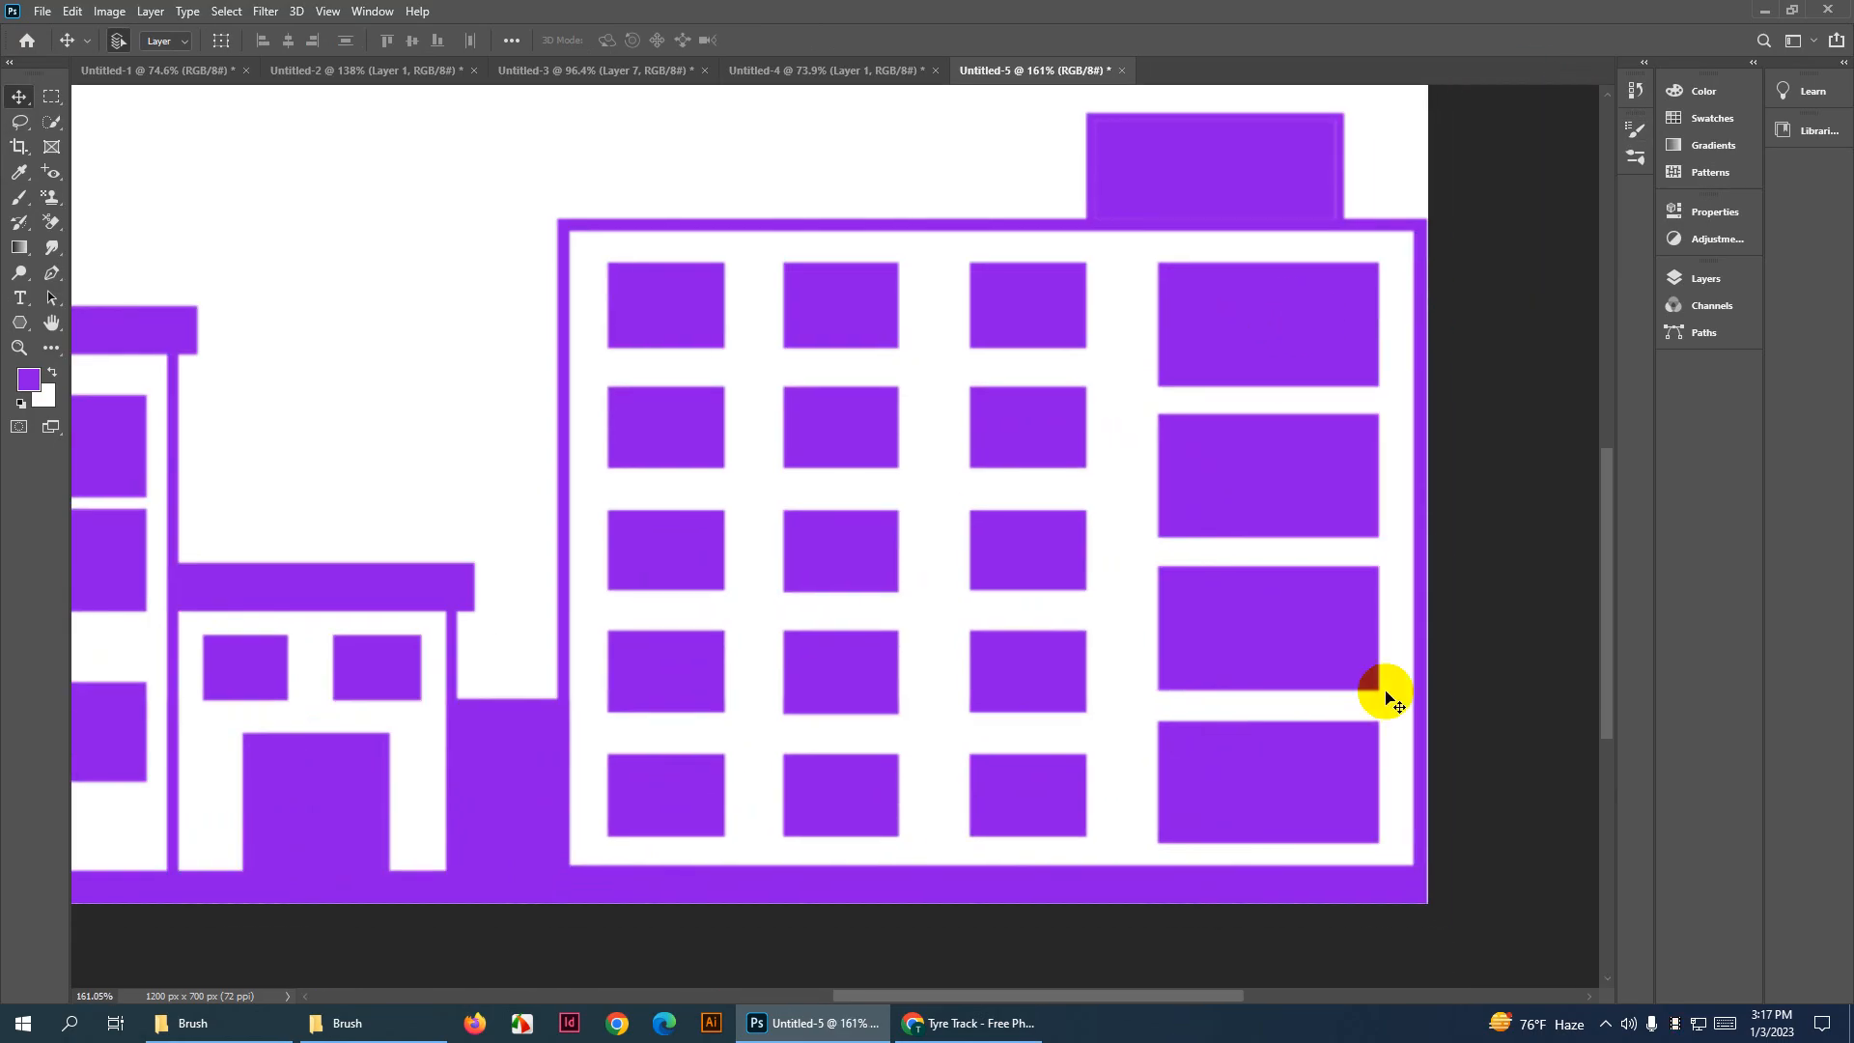
pyautogui.click(52, 96)
pyautogui.scroll(4, 1246, 315)
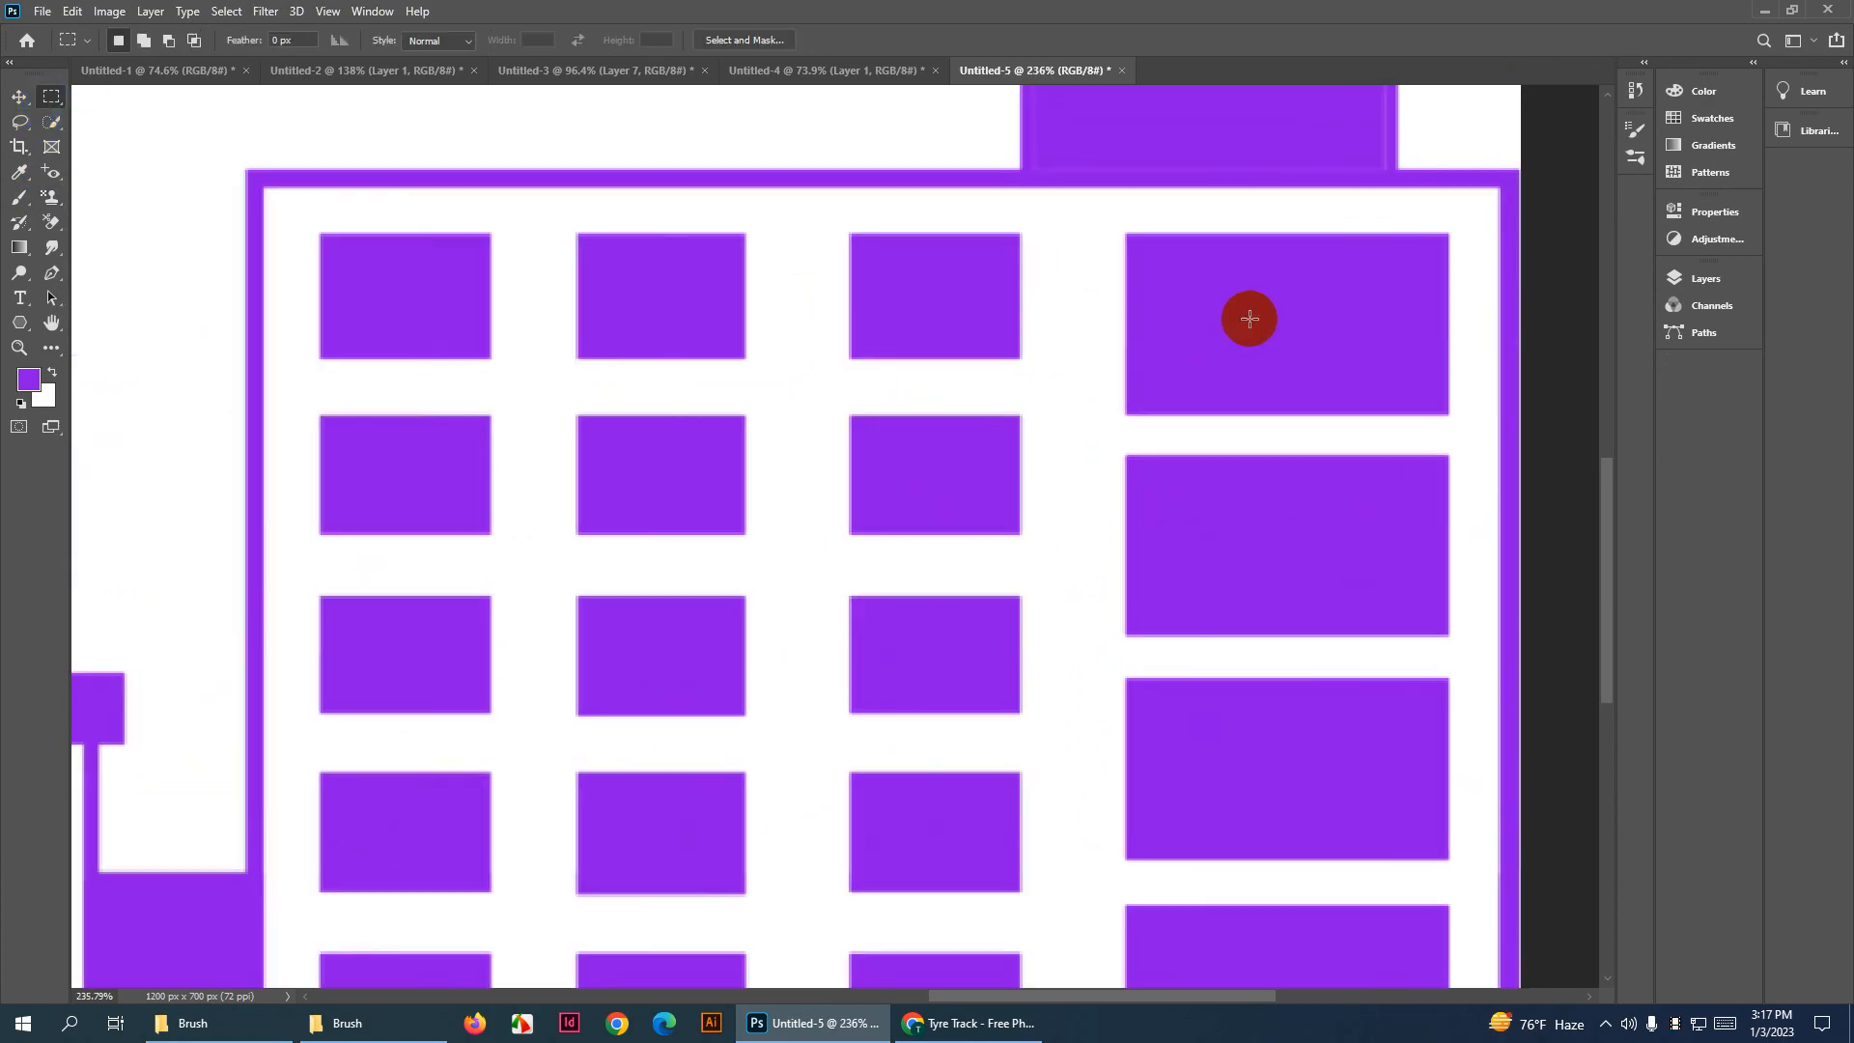
pyautogui.moveTo(1245, 315); pyautogui.dragTo(1120, 296)
pyautogui.moveTo(968, 216); pyautogui.dragTo(1294, 405)
pyautogui.scroll(-4, 1015, 401)
# Add a new layer and fill the selected window area with golden yellow
pyautogui.click(1705, 278)
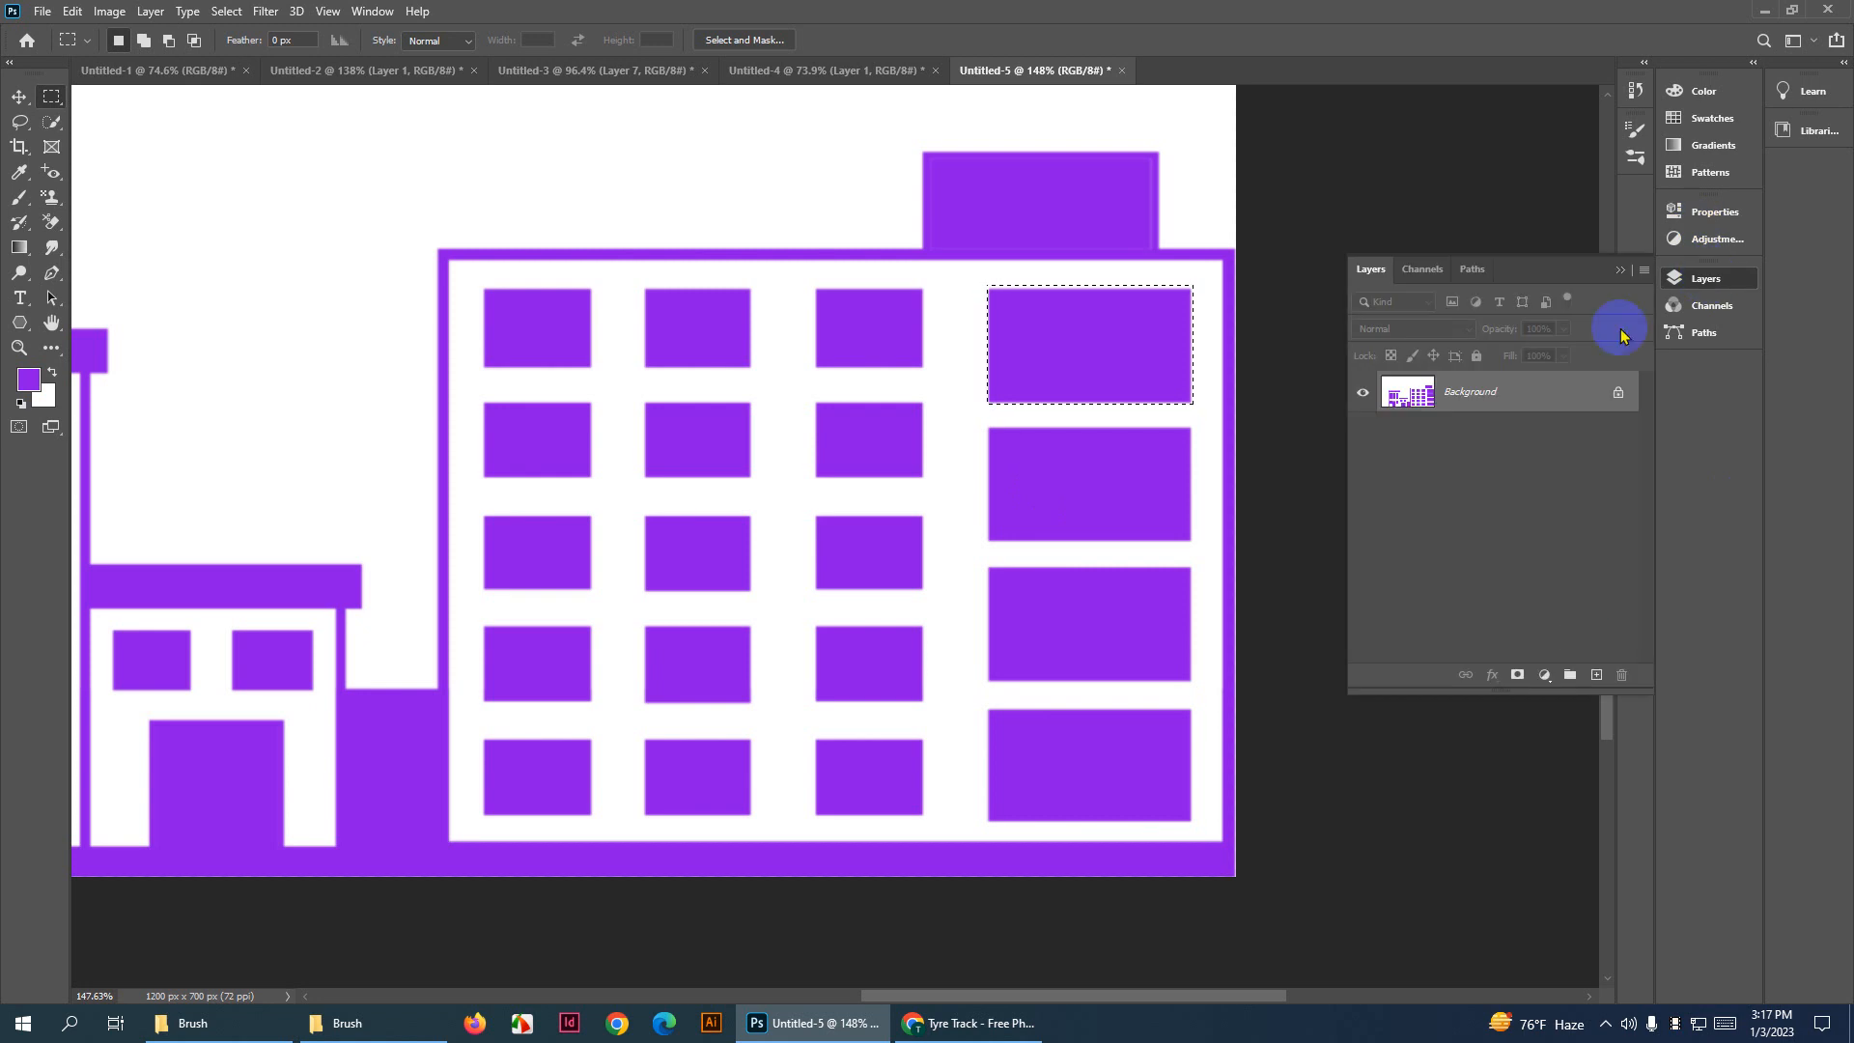
pyautogui.click(1595, 675)
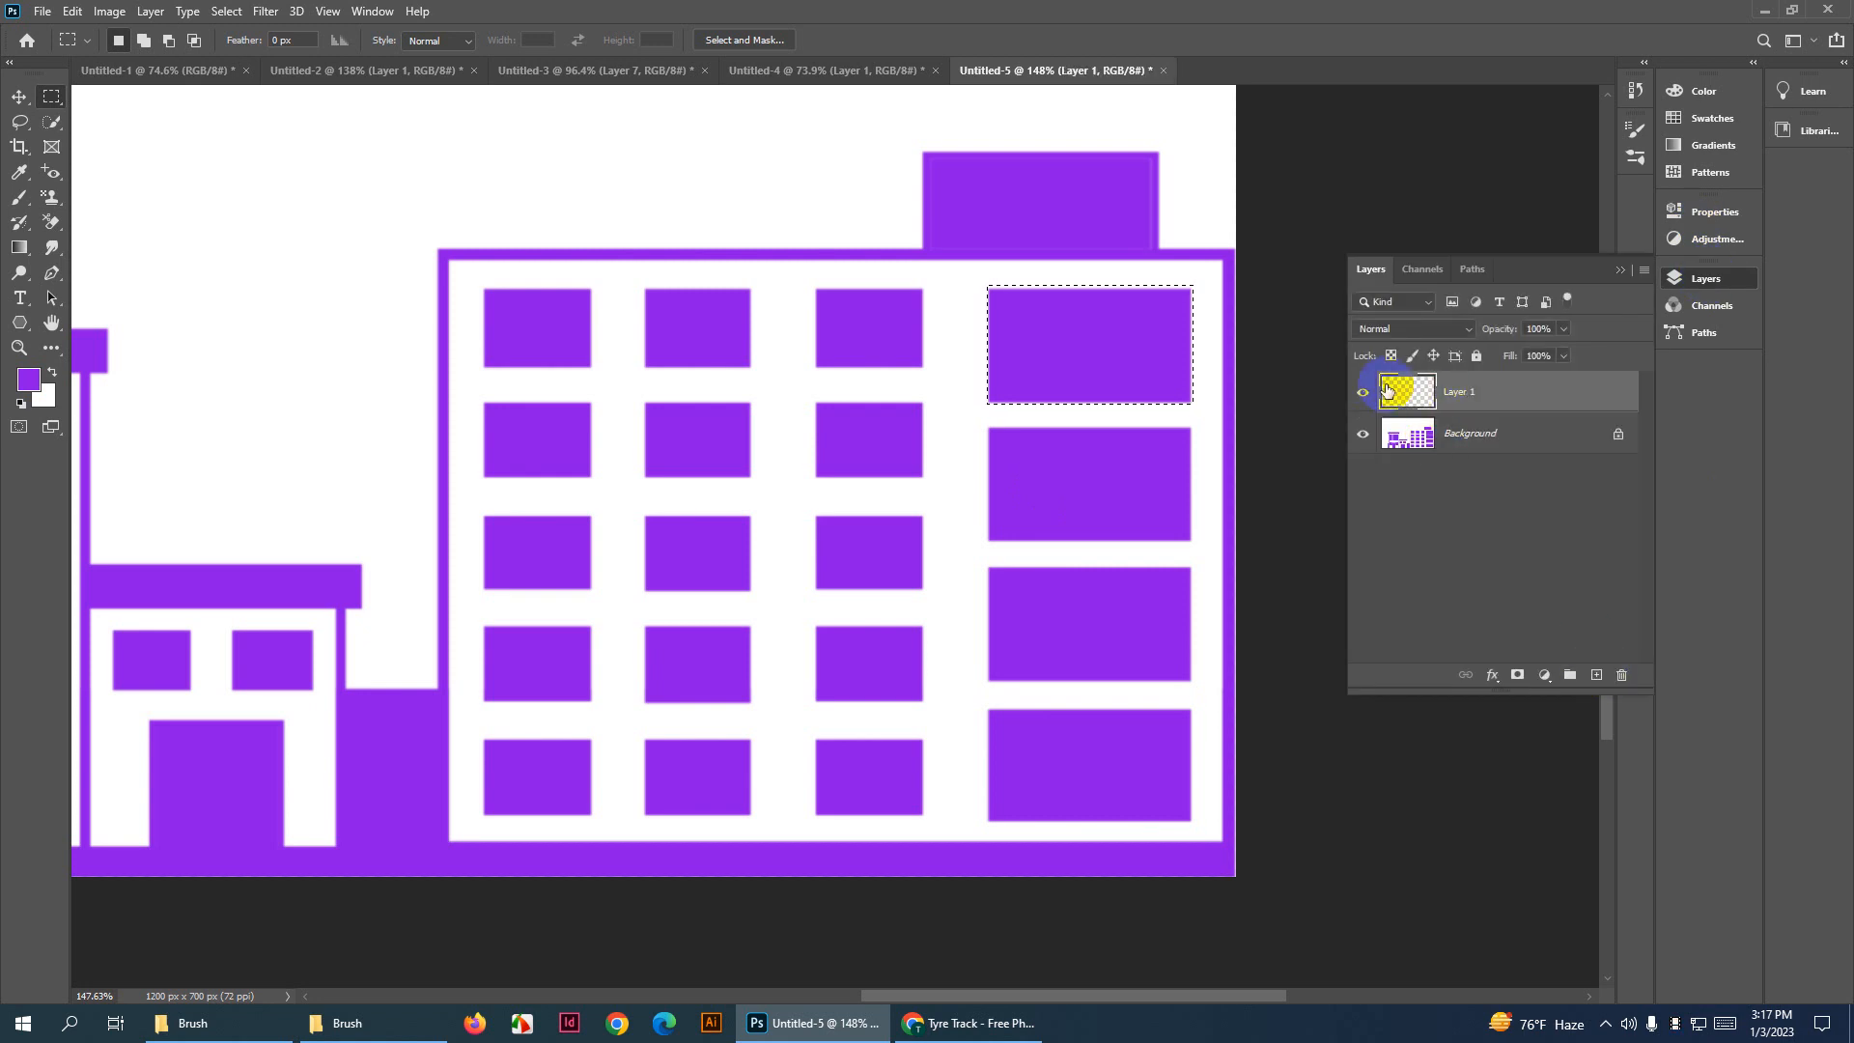
pyautogui.click(19, 377)
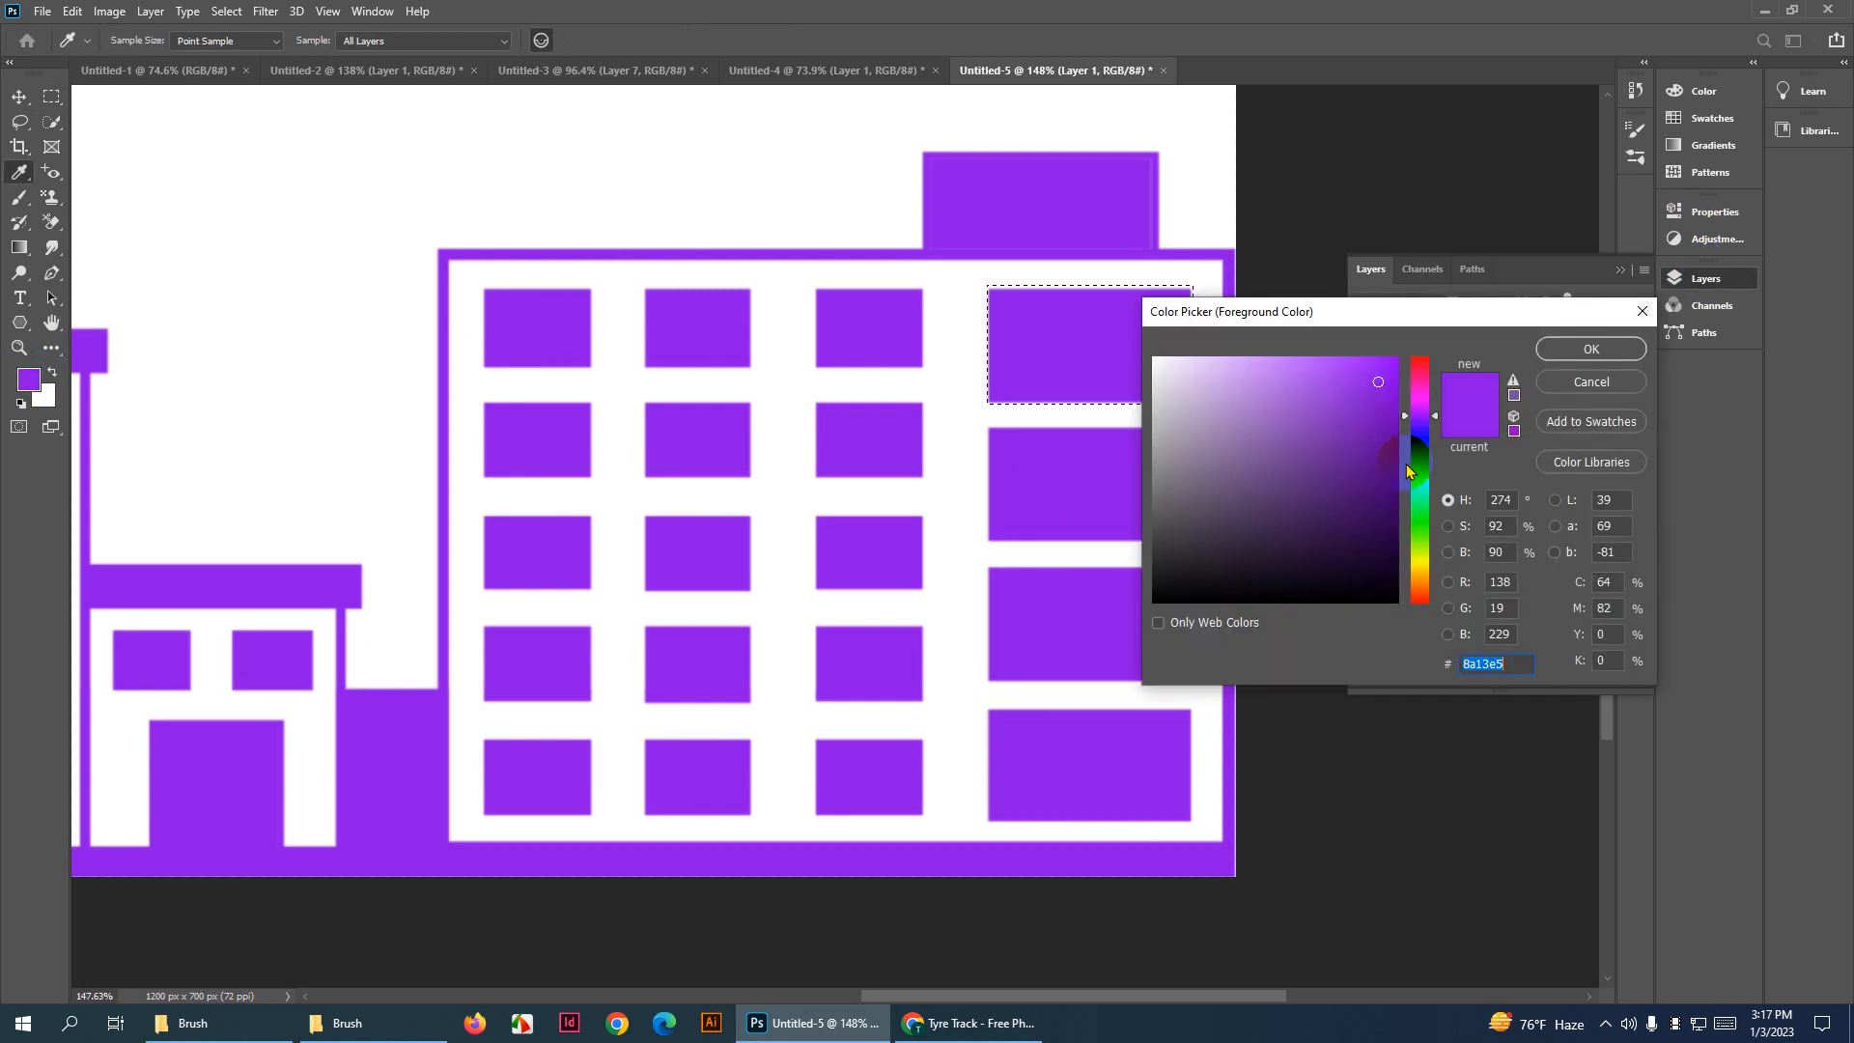
pyautogui.moveTo(1419, 439); pyautogui.dragTo(1422, 573)
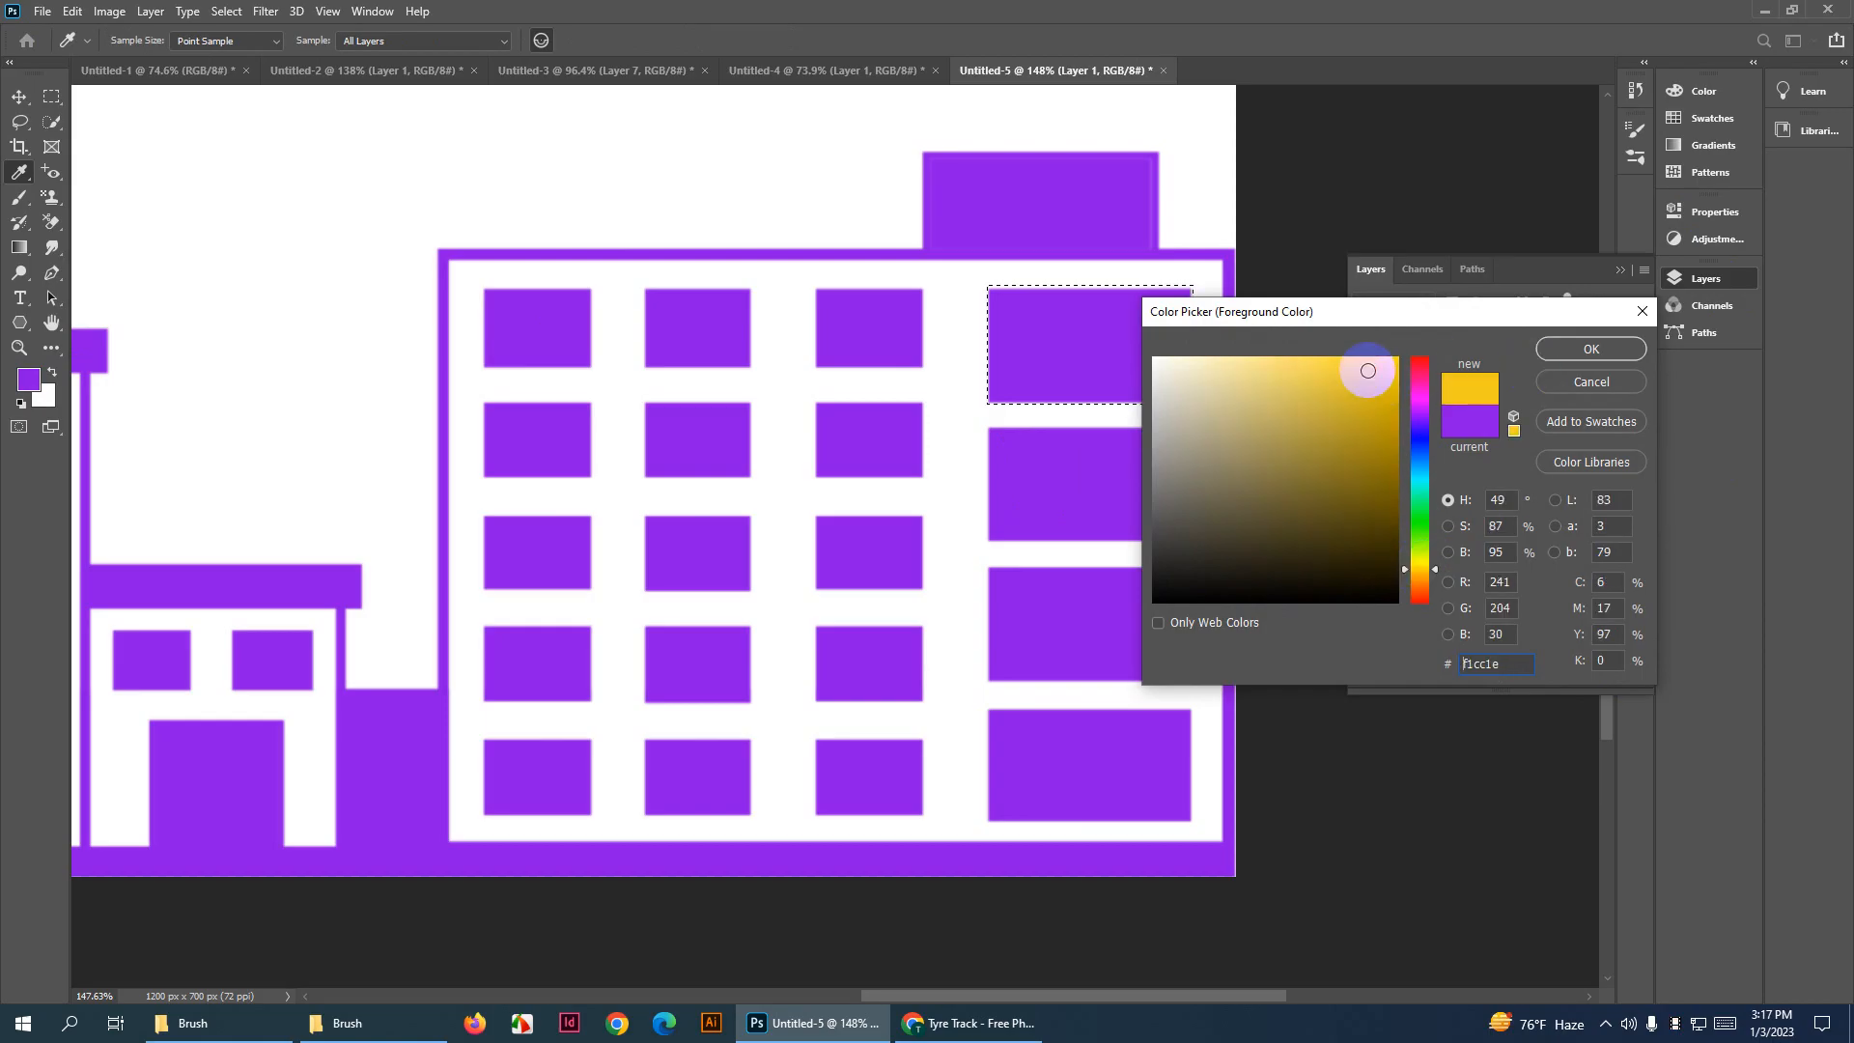
pyautogui.click(1576, 354)
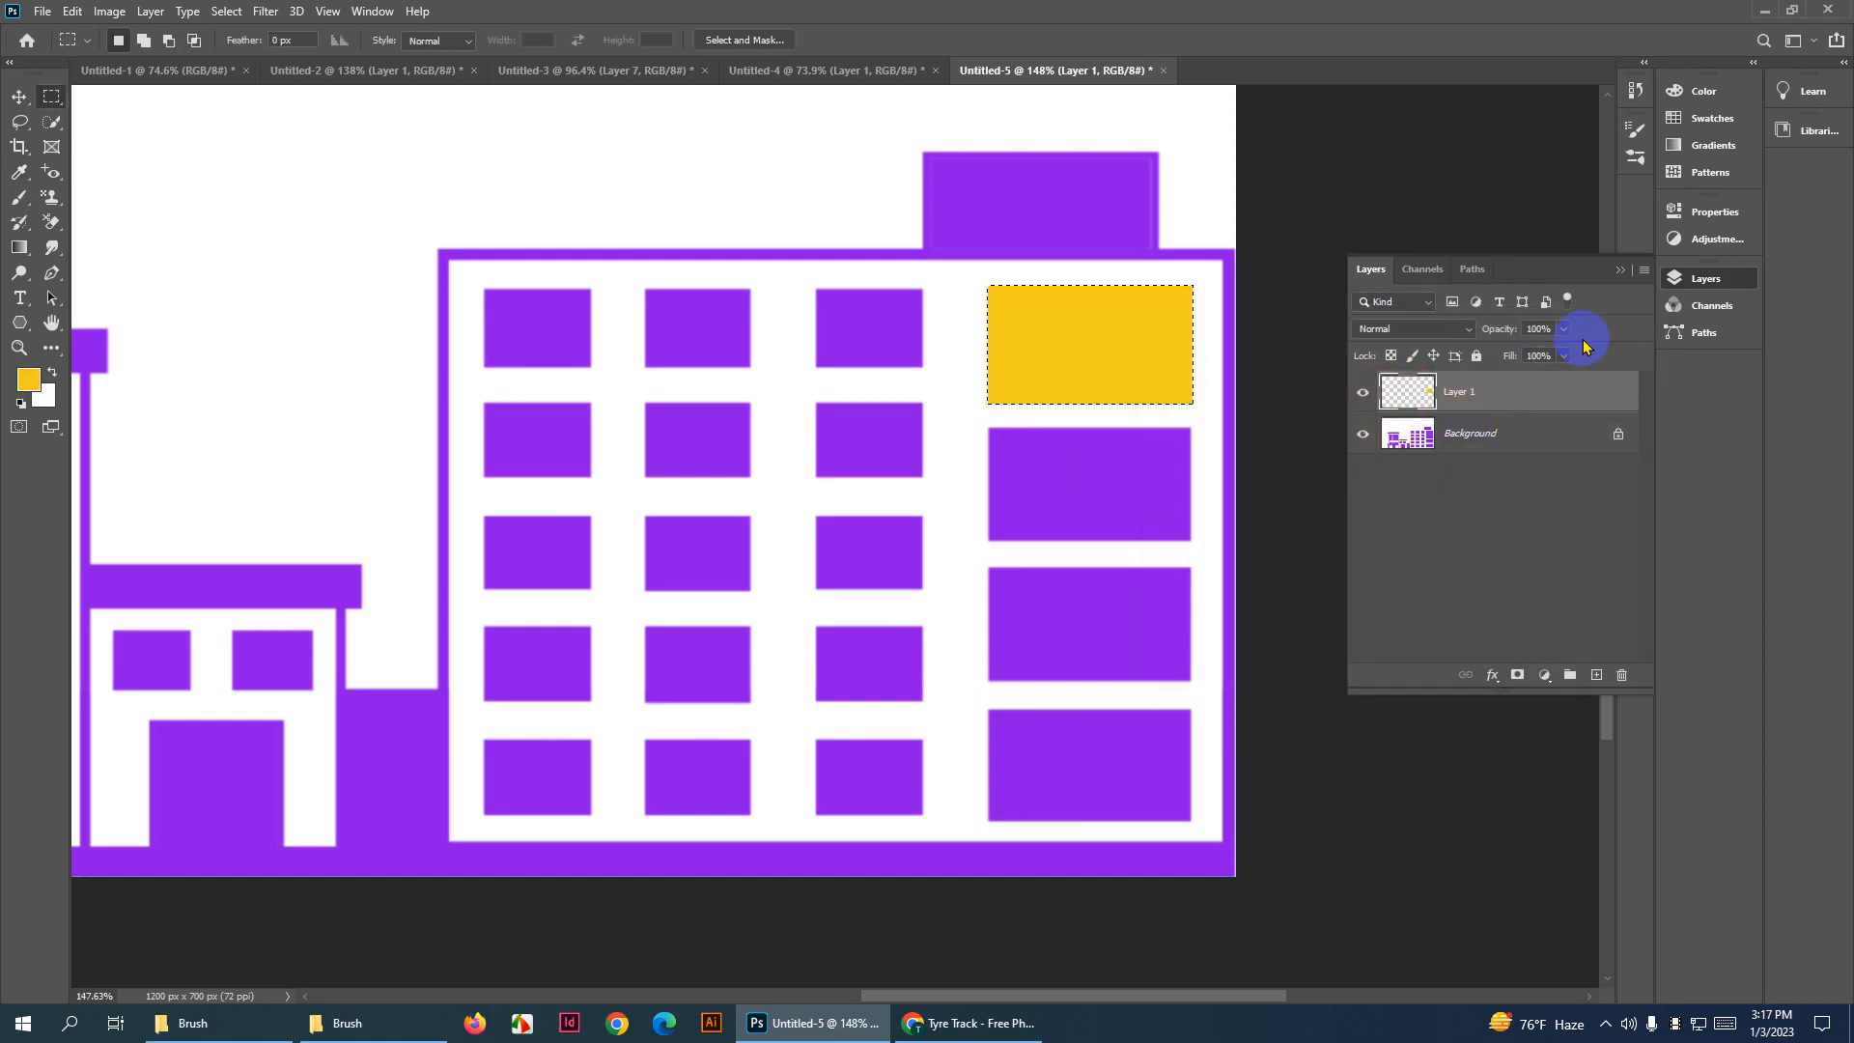
# Remove the selection and duplicate the yellow window onto the three large windows below it
pyautogui.hotkey('ctrl', 's')
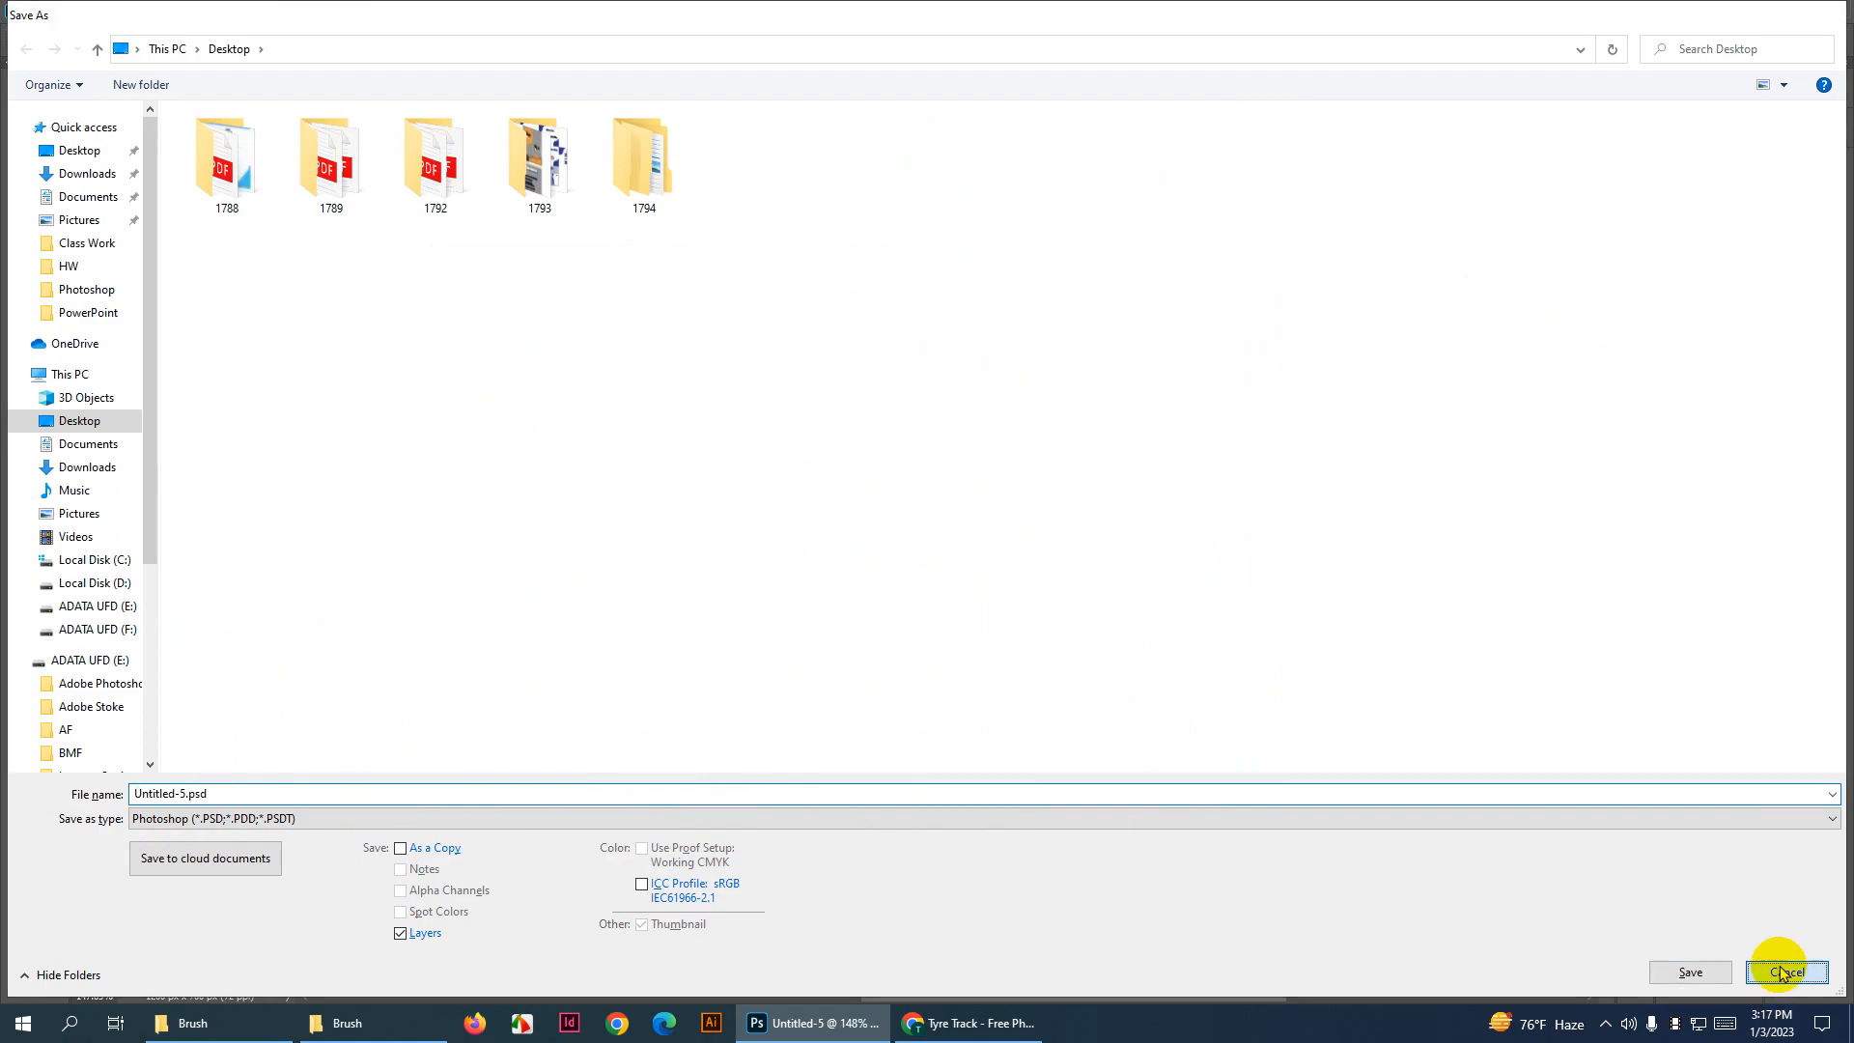
pyautogui.click(1785, 972)
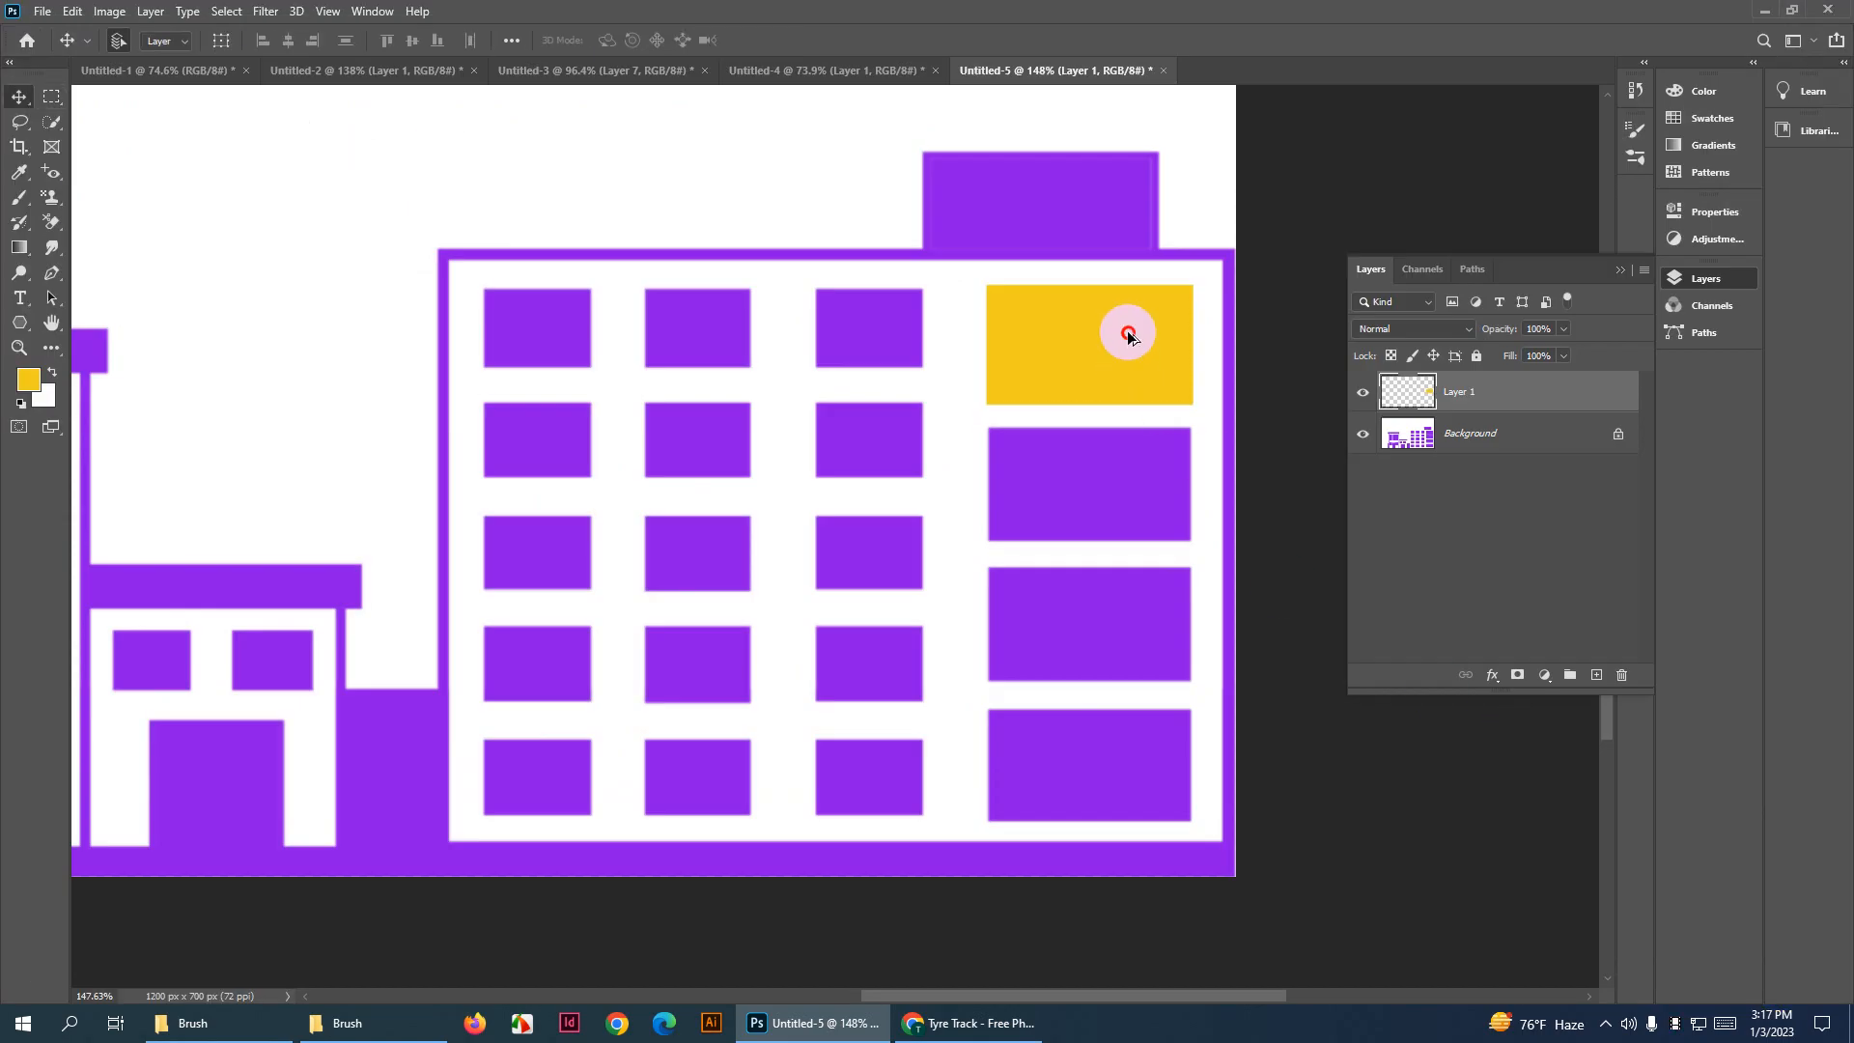
pyautogui.moveTo(1126, 328); pyautogui.dragTo(1120, 739)
pyautogui.scroll(-9, 1050, 661)
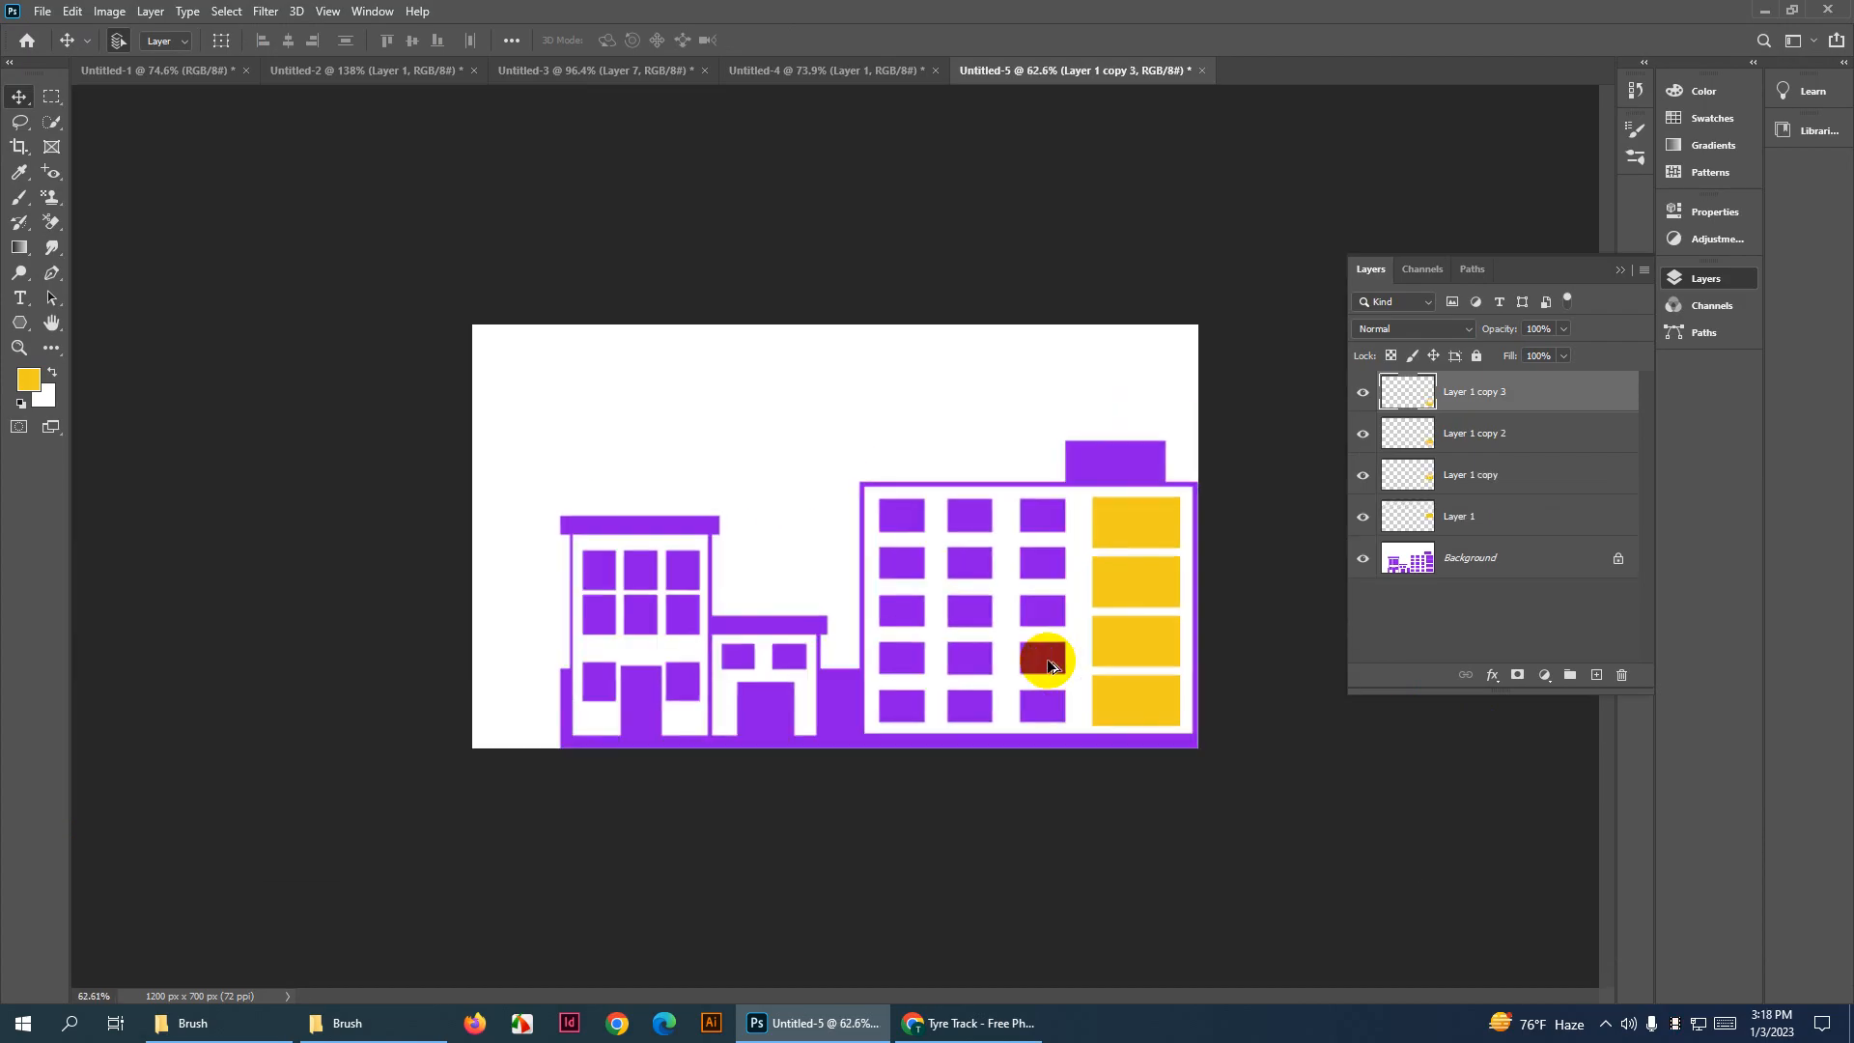
pyautogui.click(1137, 801)
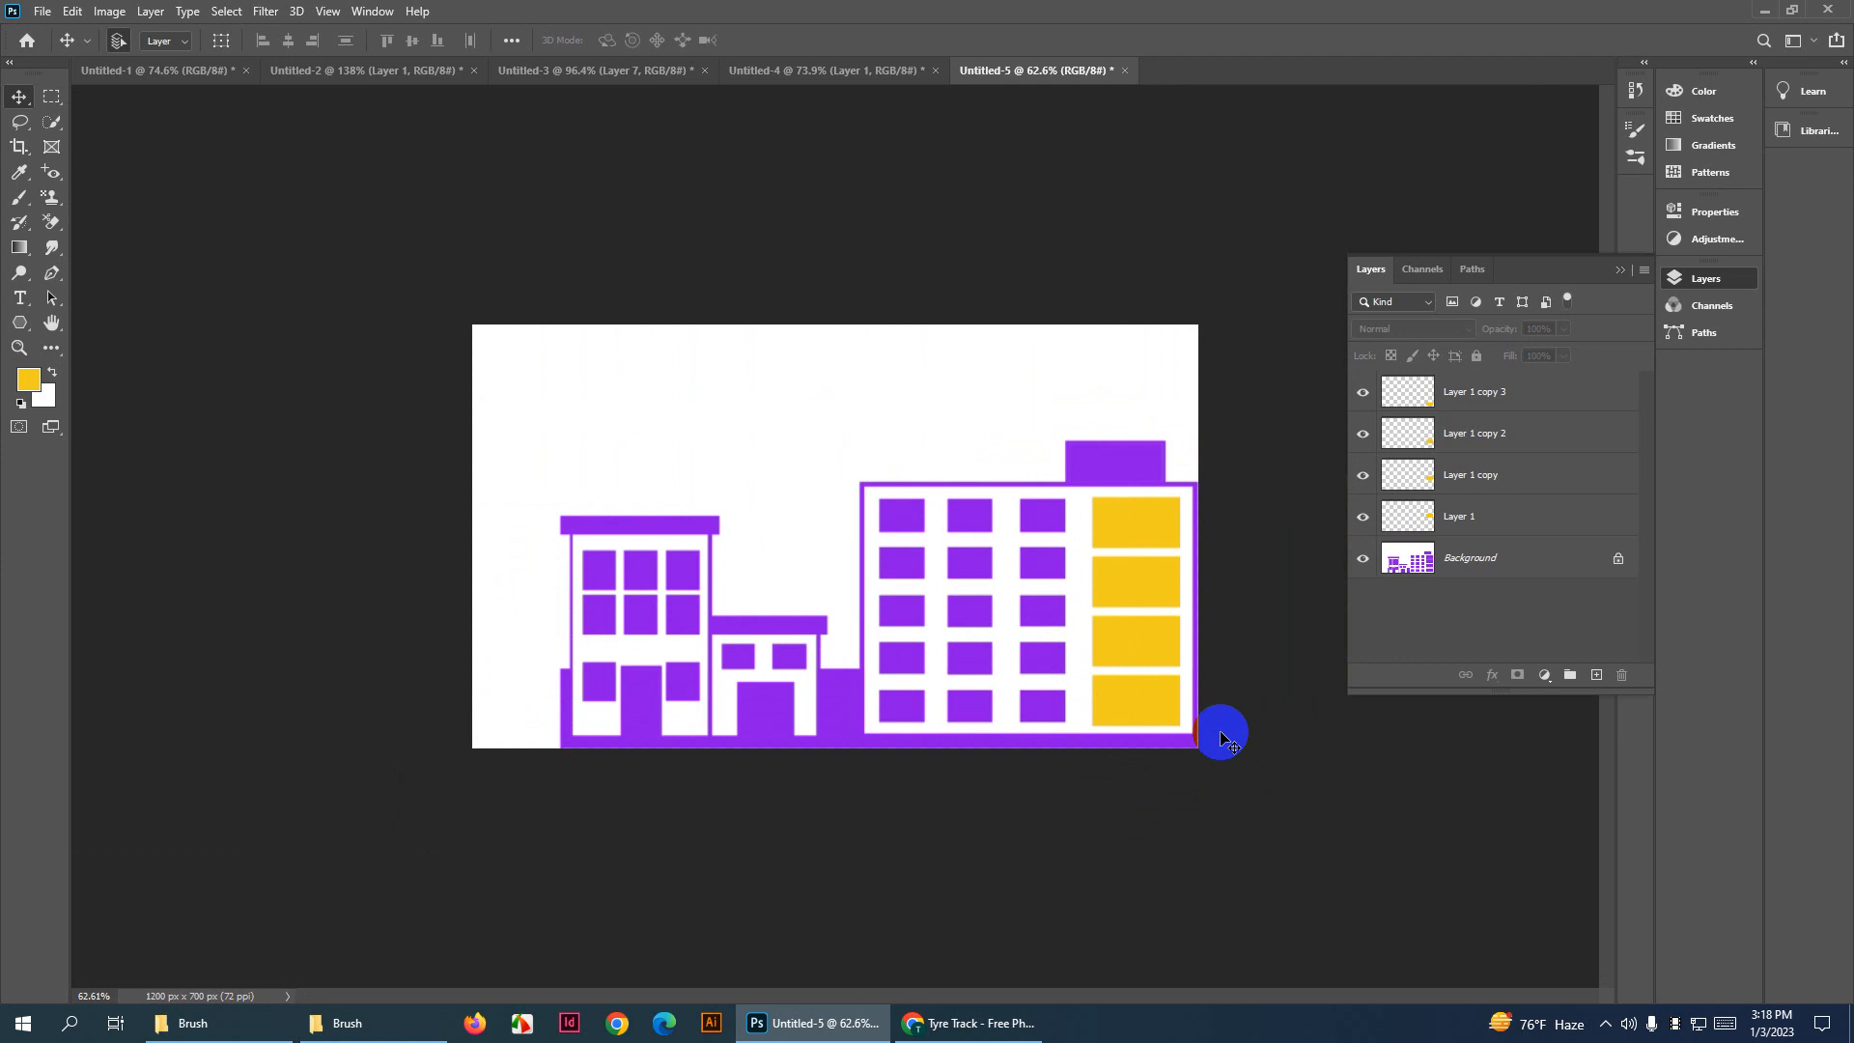
# Unlock the Background layer as a regular layer and try moving its artwork
pyautogui.click(1512, 560)
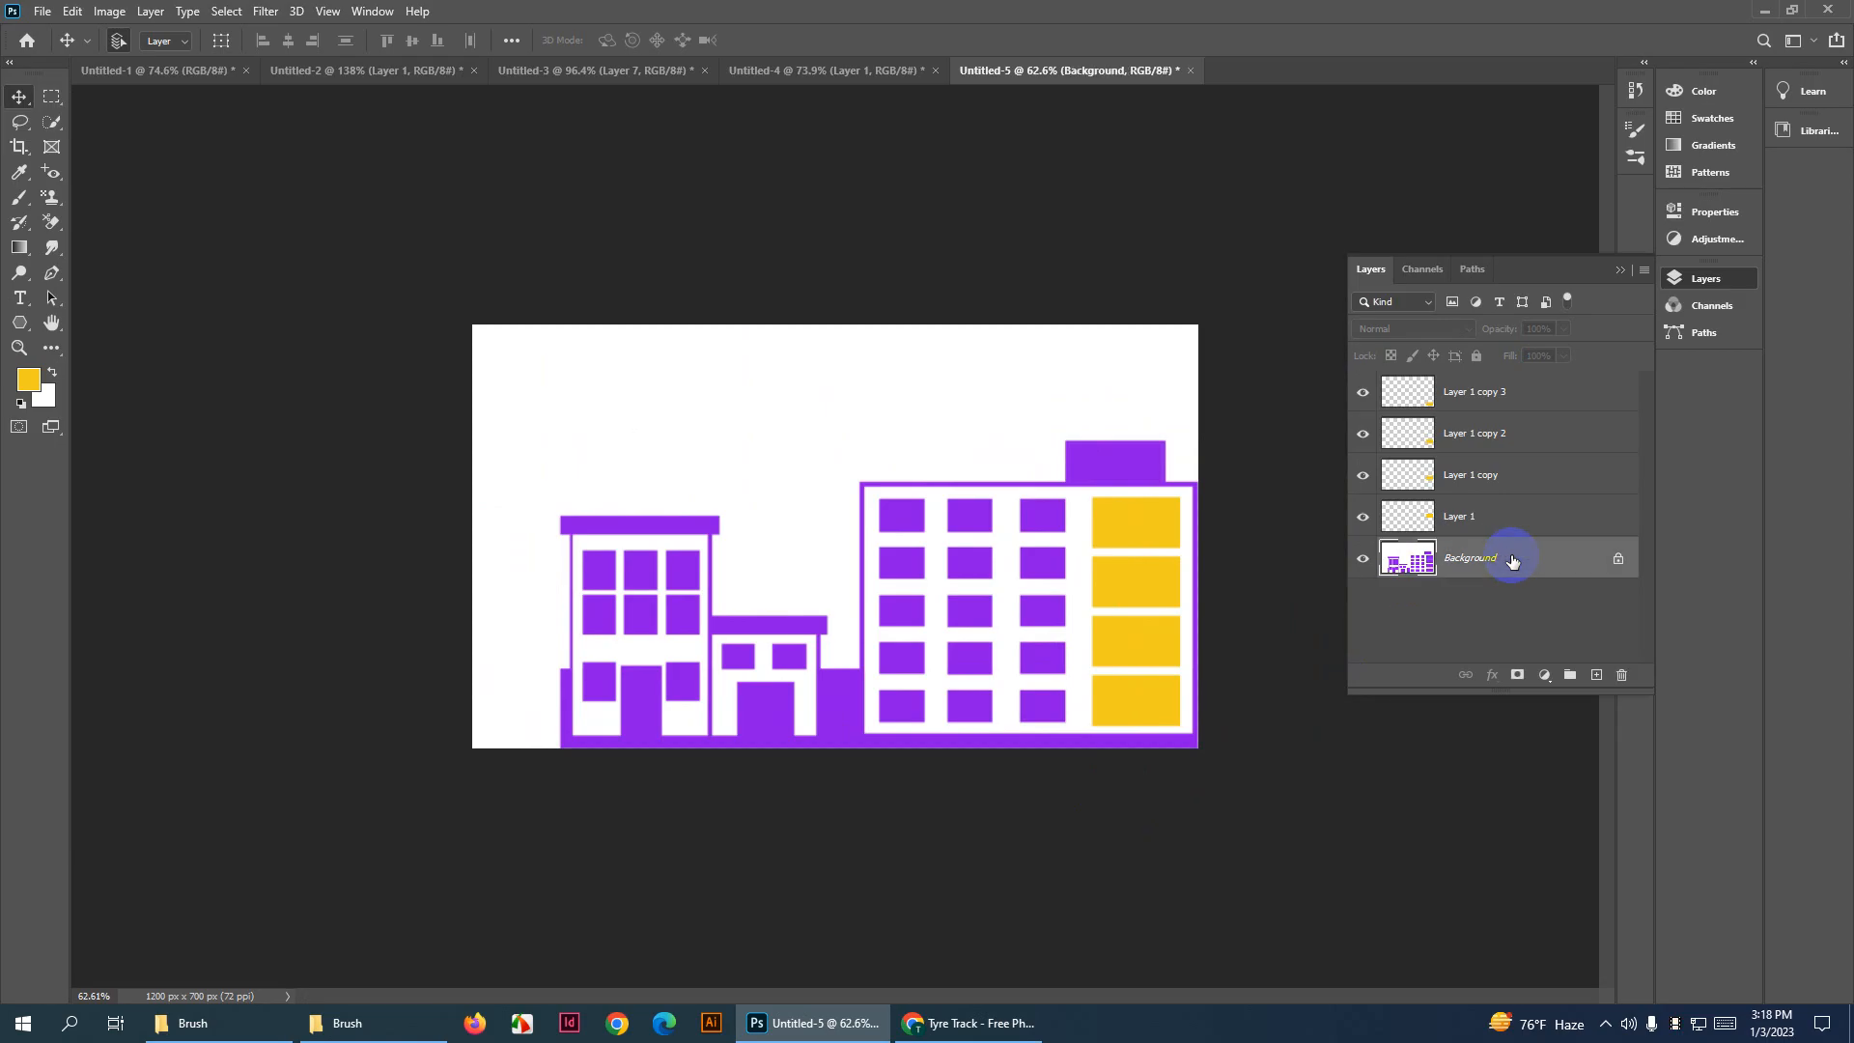
pyautogui.click(1620, 561)
pyautogui.doubleClick(1620, 561)
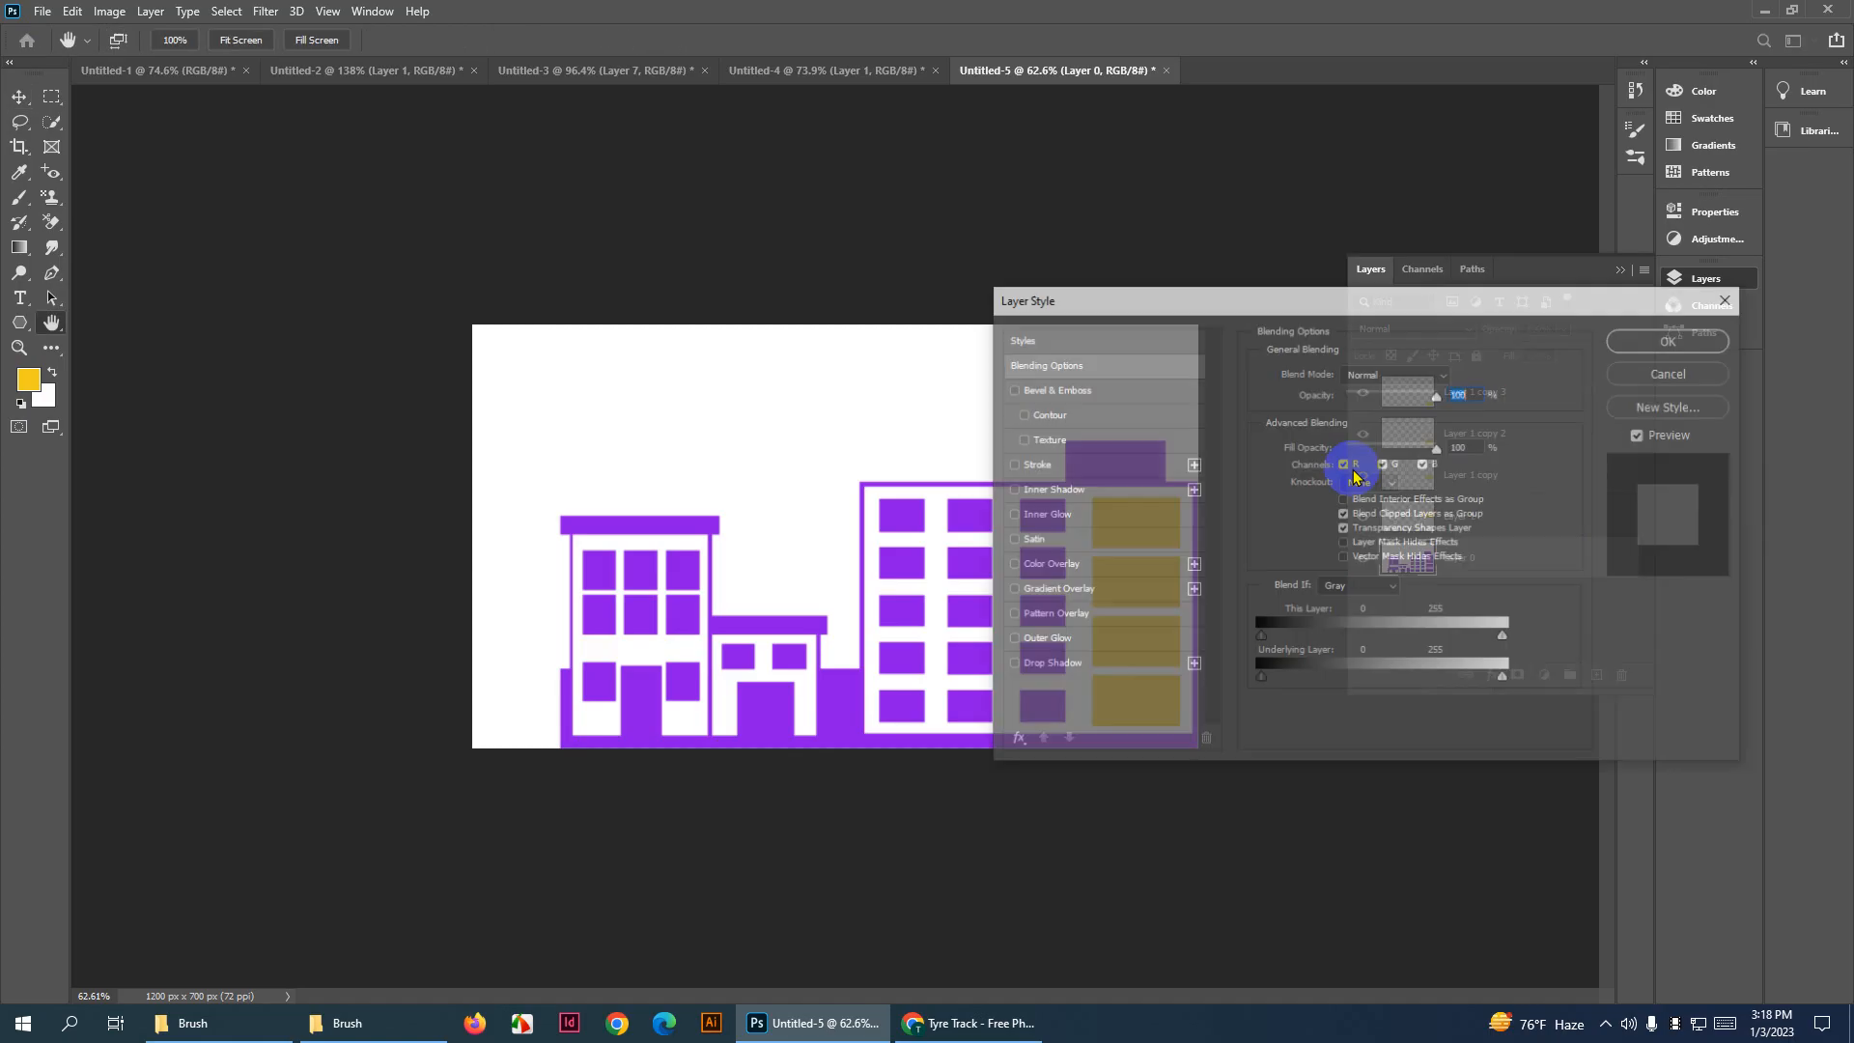
pyautogui.click(1728, 299)
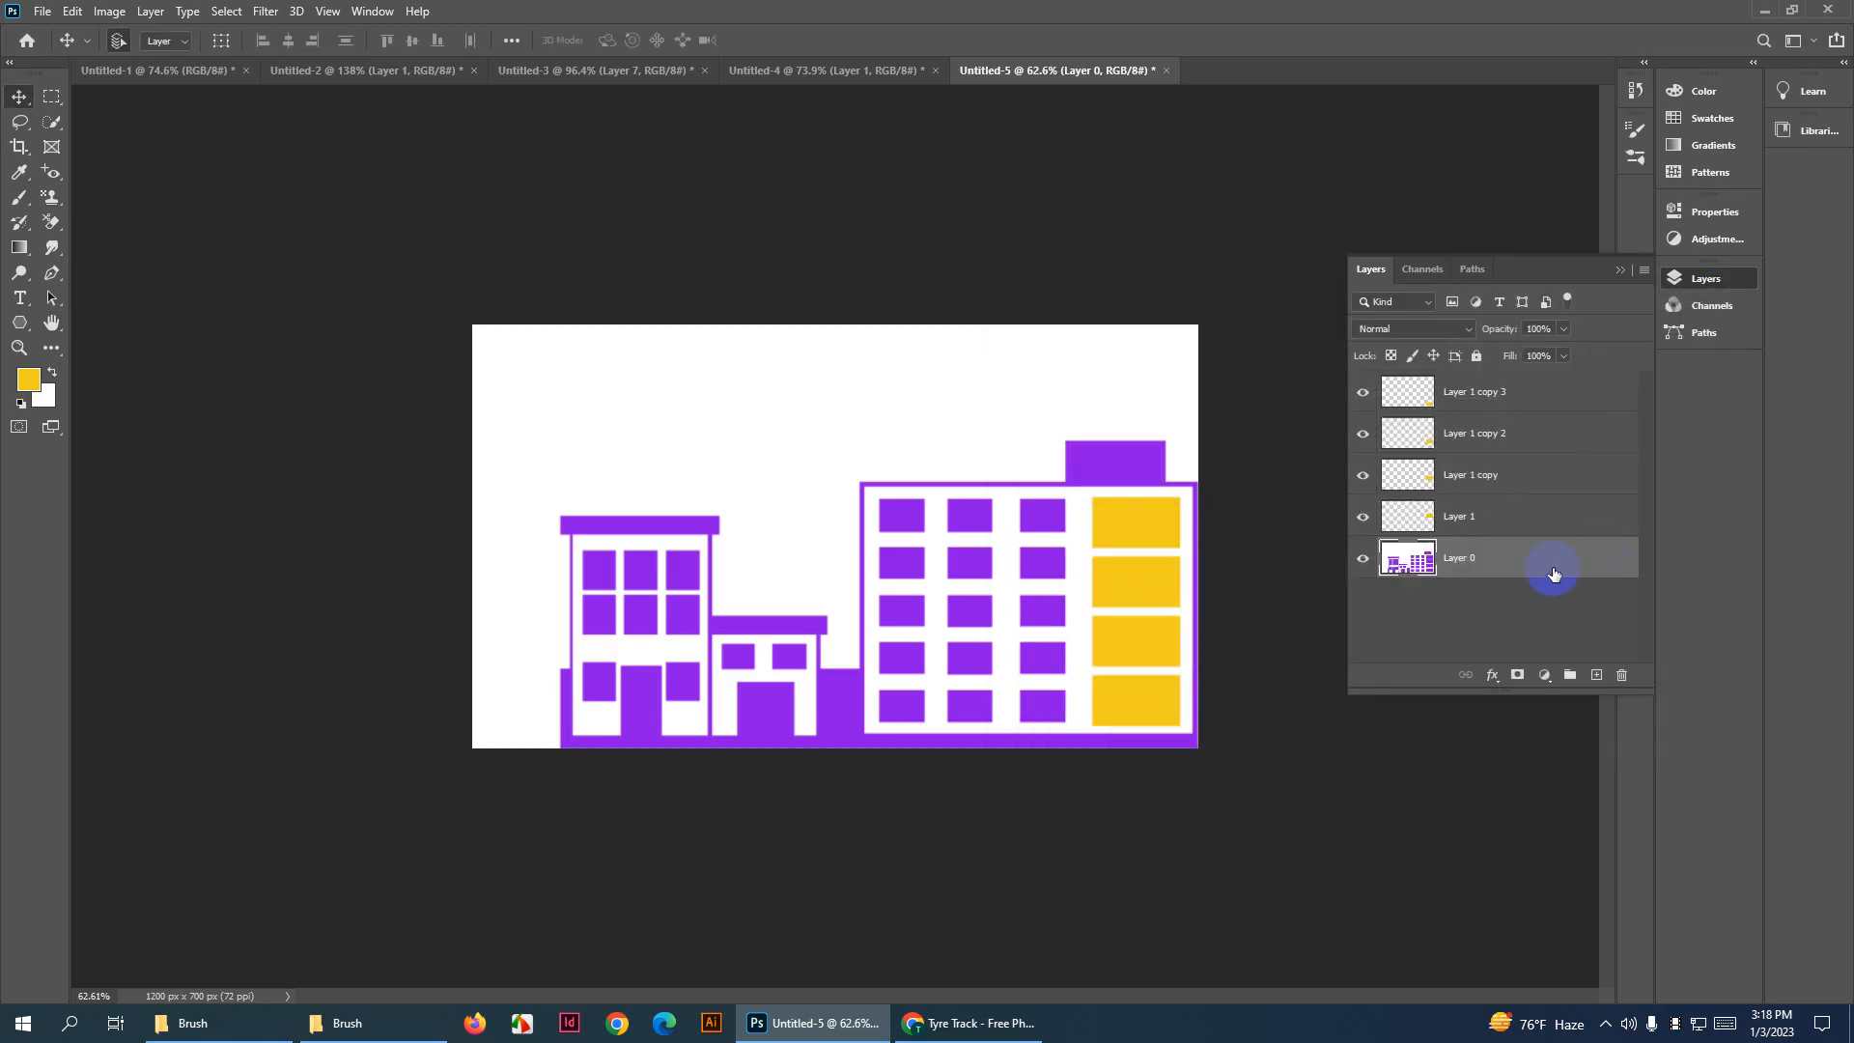
pyautogui.moveTo(1103, 466)
pyautogui.mouseDown()
pyautogui.moveTo(1051, 402)
pyautogui.moveTo(1171, 414)
pyautogui.moveTo(1068, 426)
pyautogui.moveTo(1043, 467)
pyautogui.moveTo(1112, 431)
pyautogui.mouseUp()
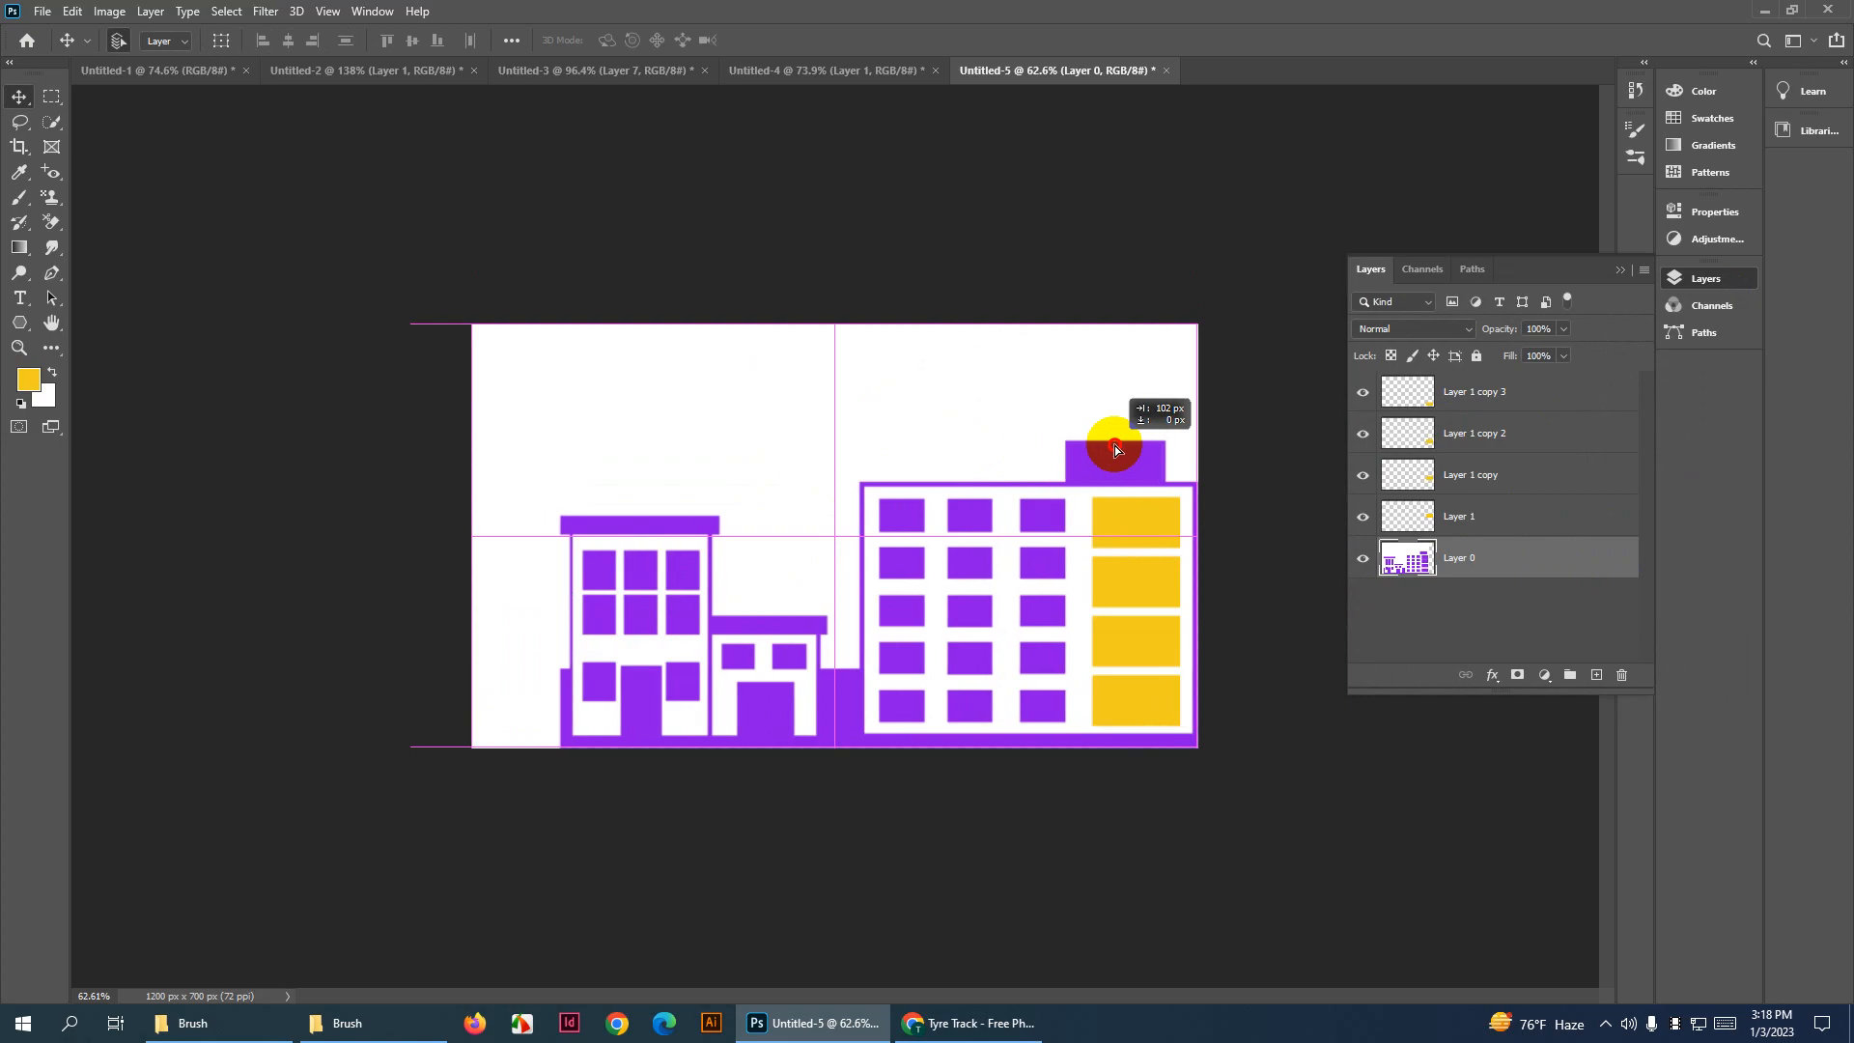
# Erase the white sky and the white wall of the apartment block with the Magic Eraser
pyautogui.rightClick(51, 222)
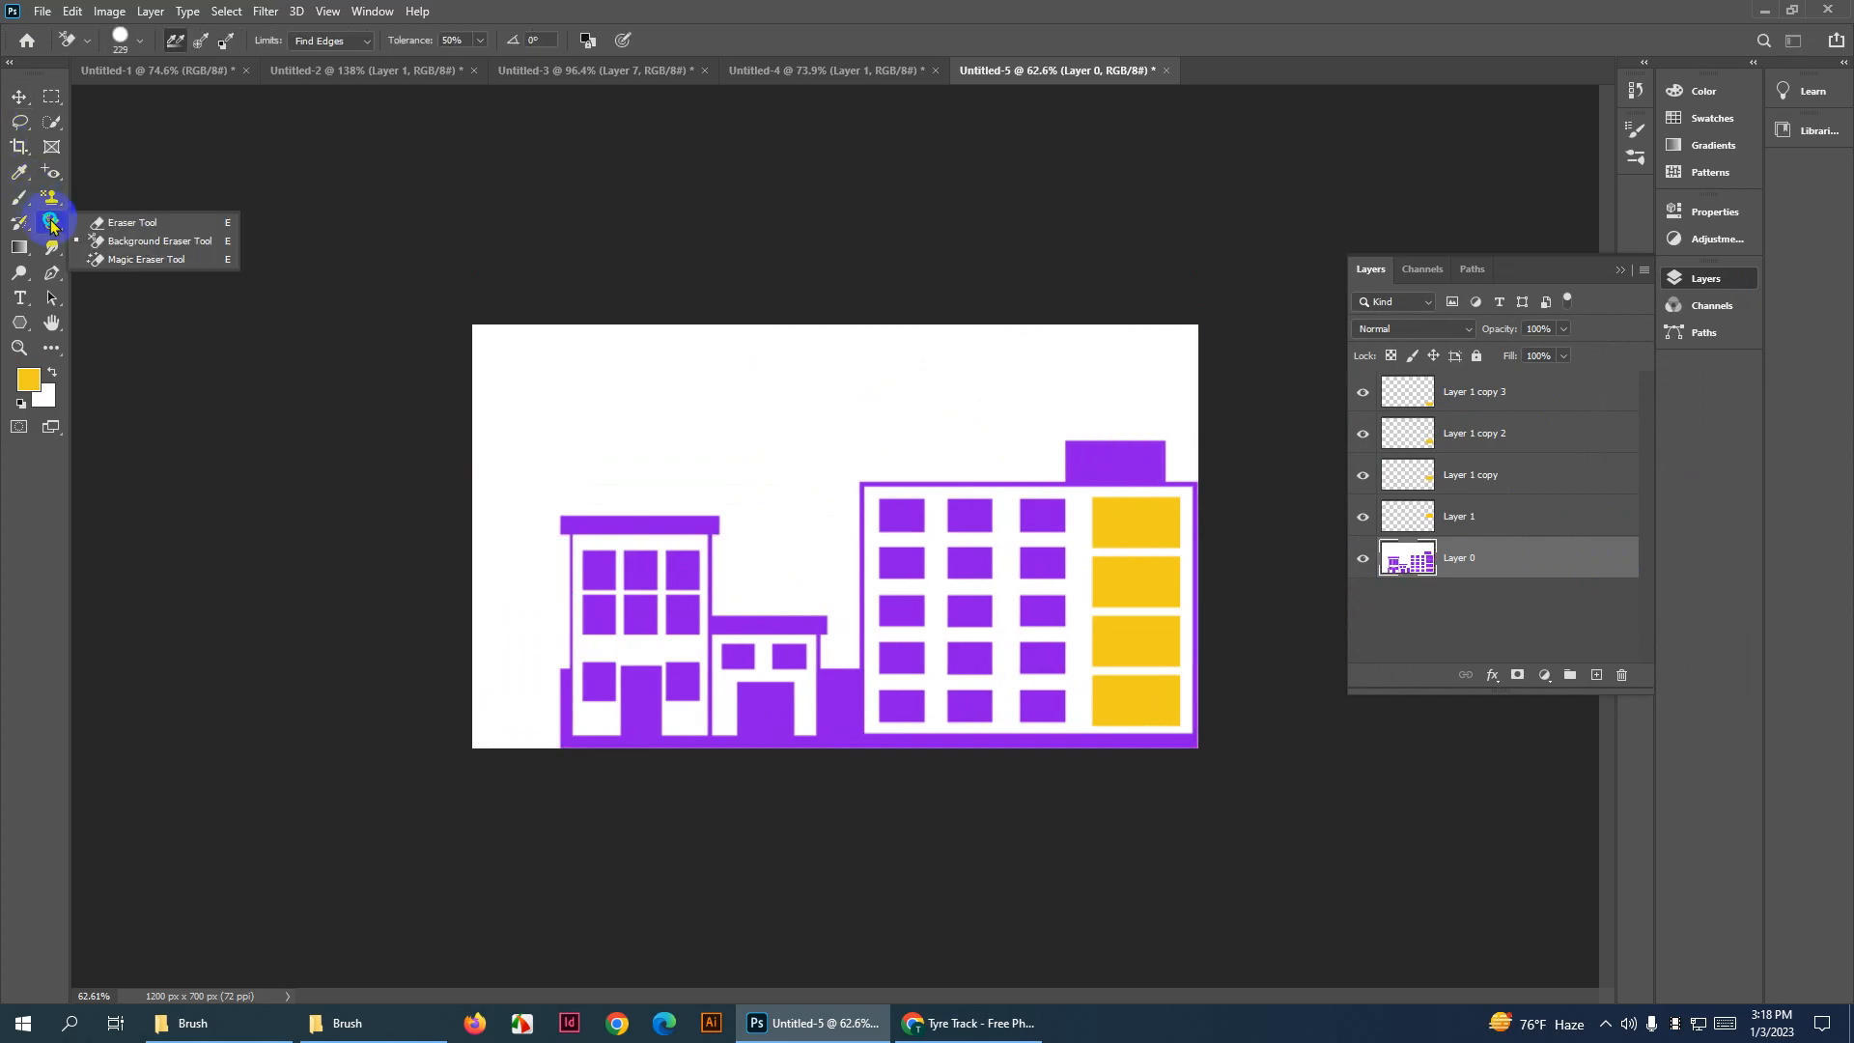
pyautogui.click(133, 271)
pyautogui.click(496, 364)
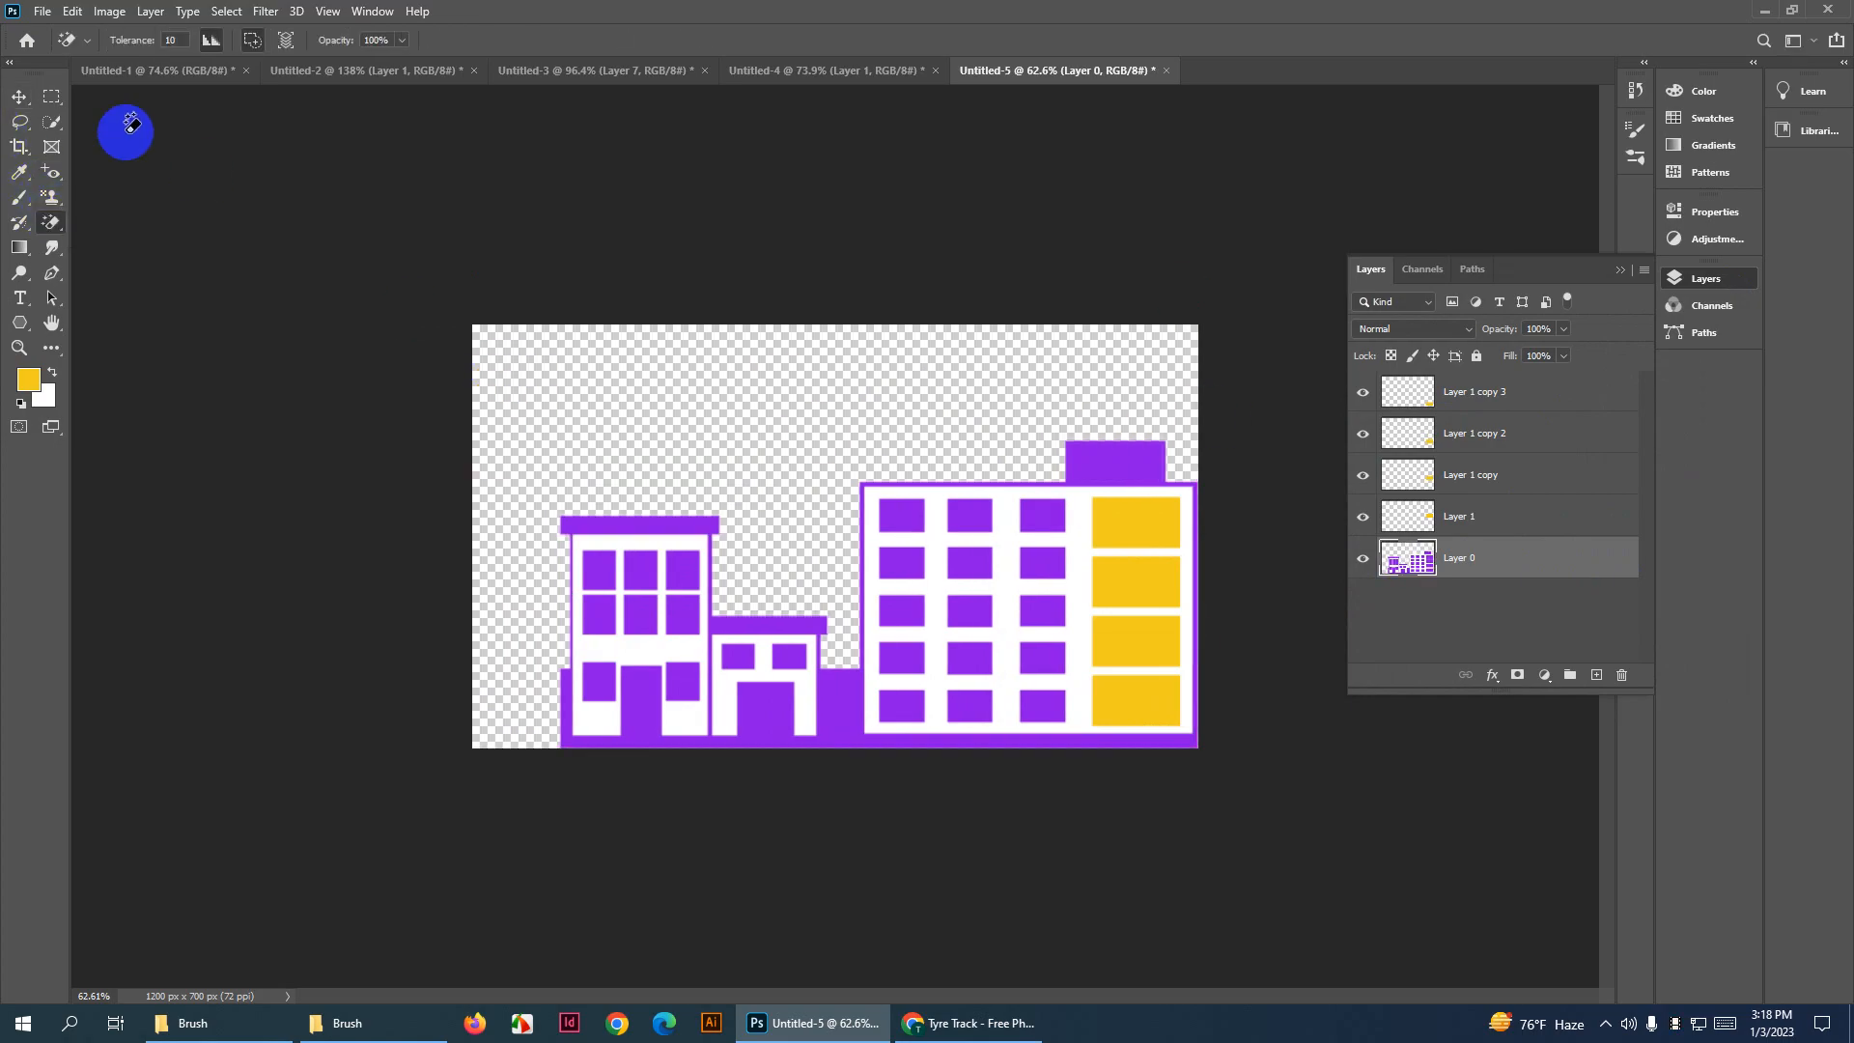
pyautogui.click(927, 656)
pyautogui.scroll(4, 926, 656)
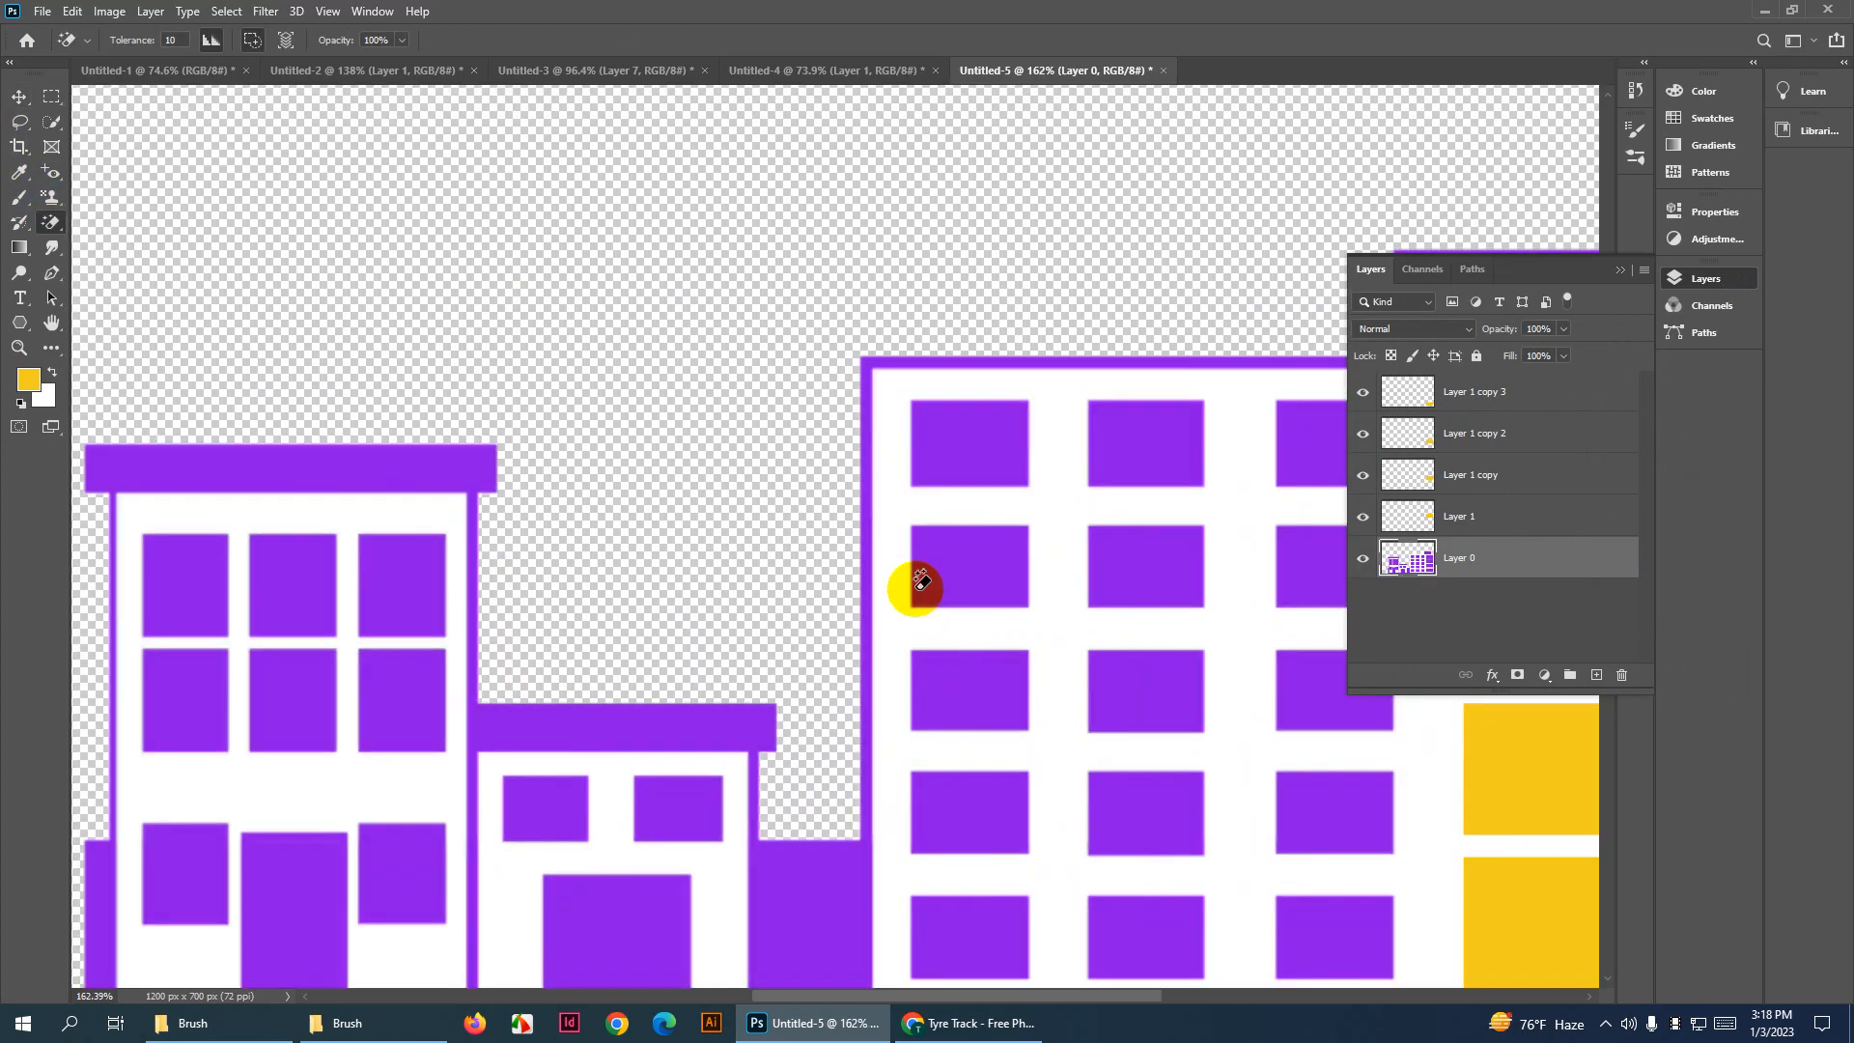
pyautogui.scroll(-5, 662, 524)
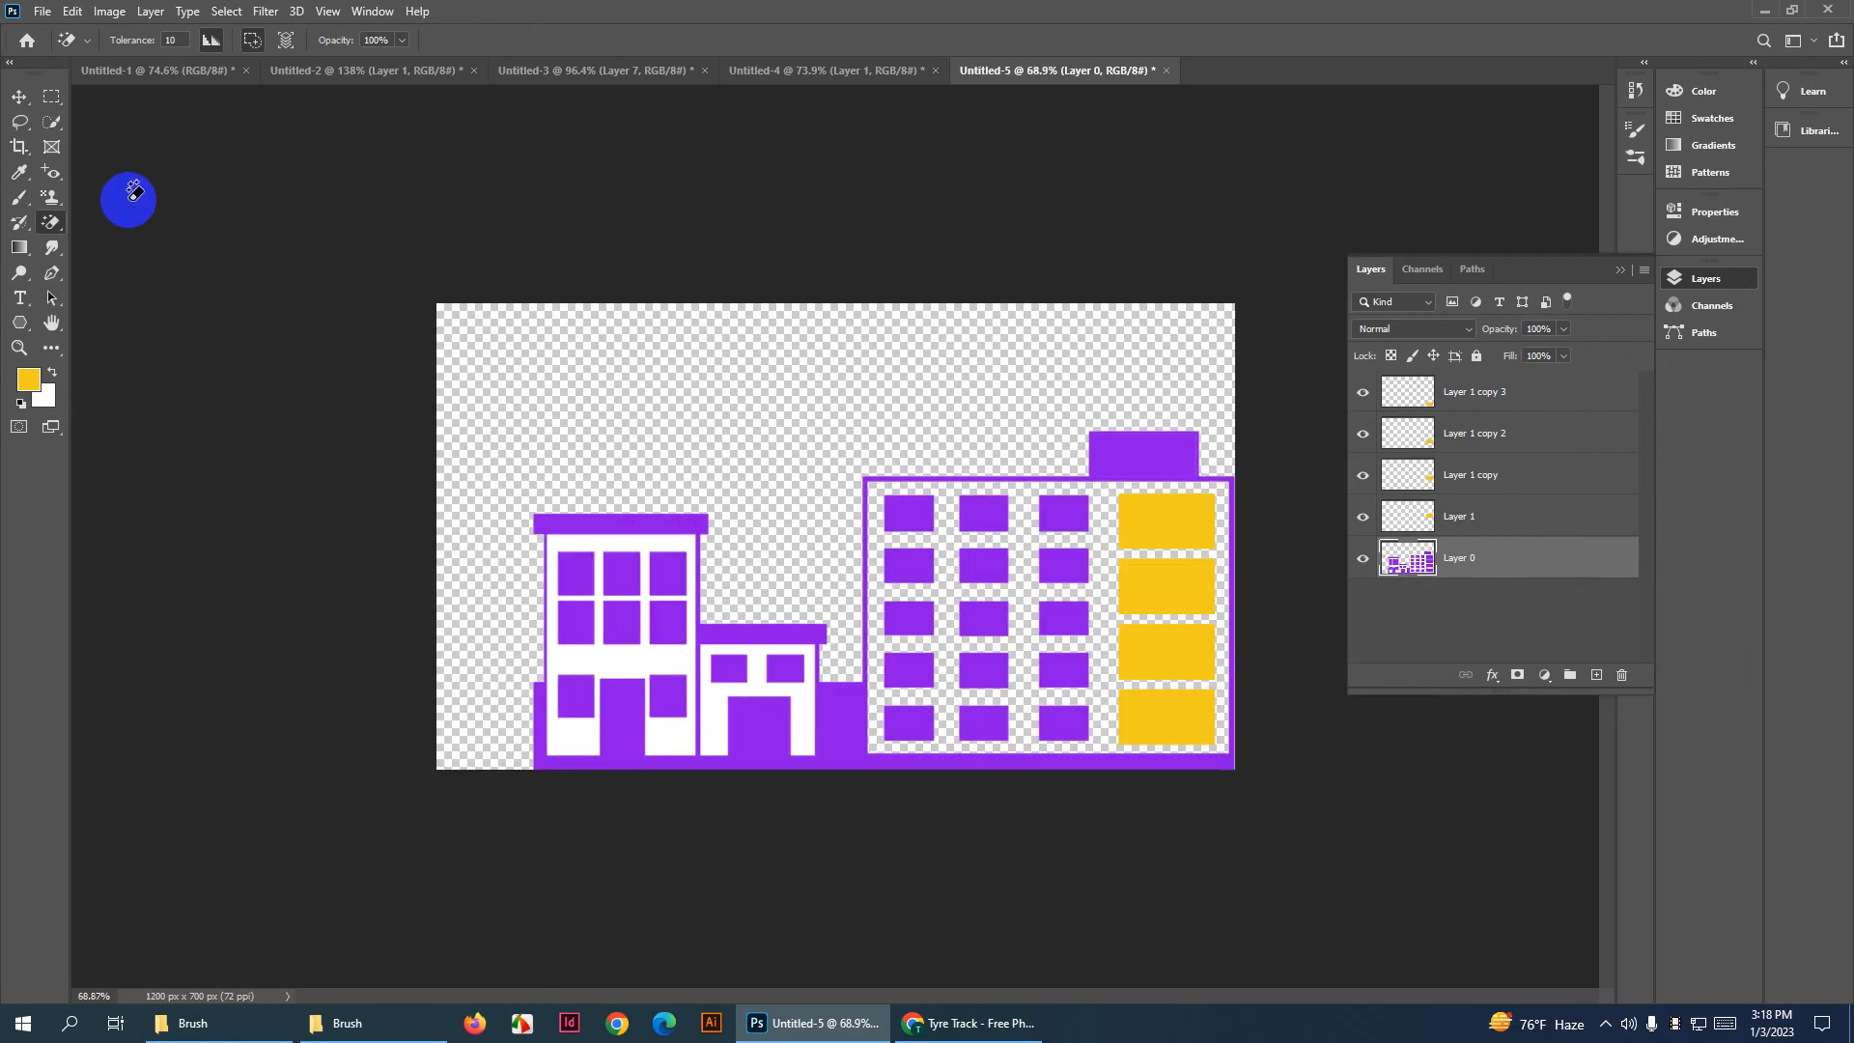
# Erase the white walls of the two houses with the Magic Eraser and deselect all layers
pyautogui.scroll(5, 617, 641)
pyautogui.click(561, 731)
pyautogui.scroll(2, 579, 743)
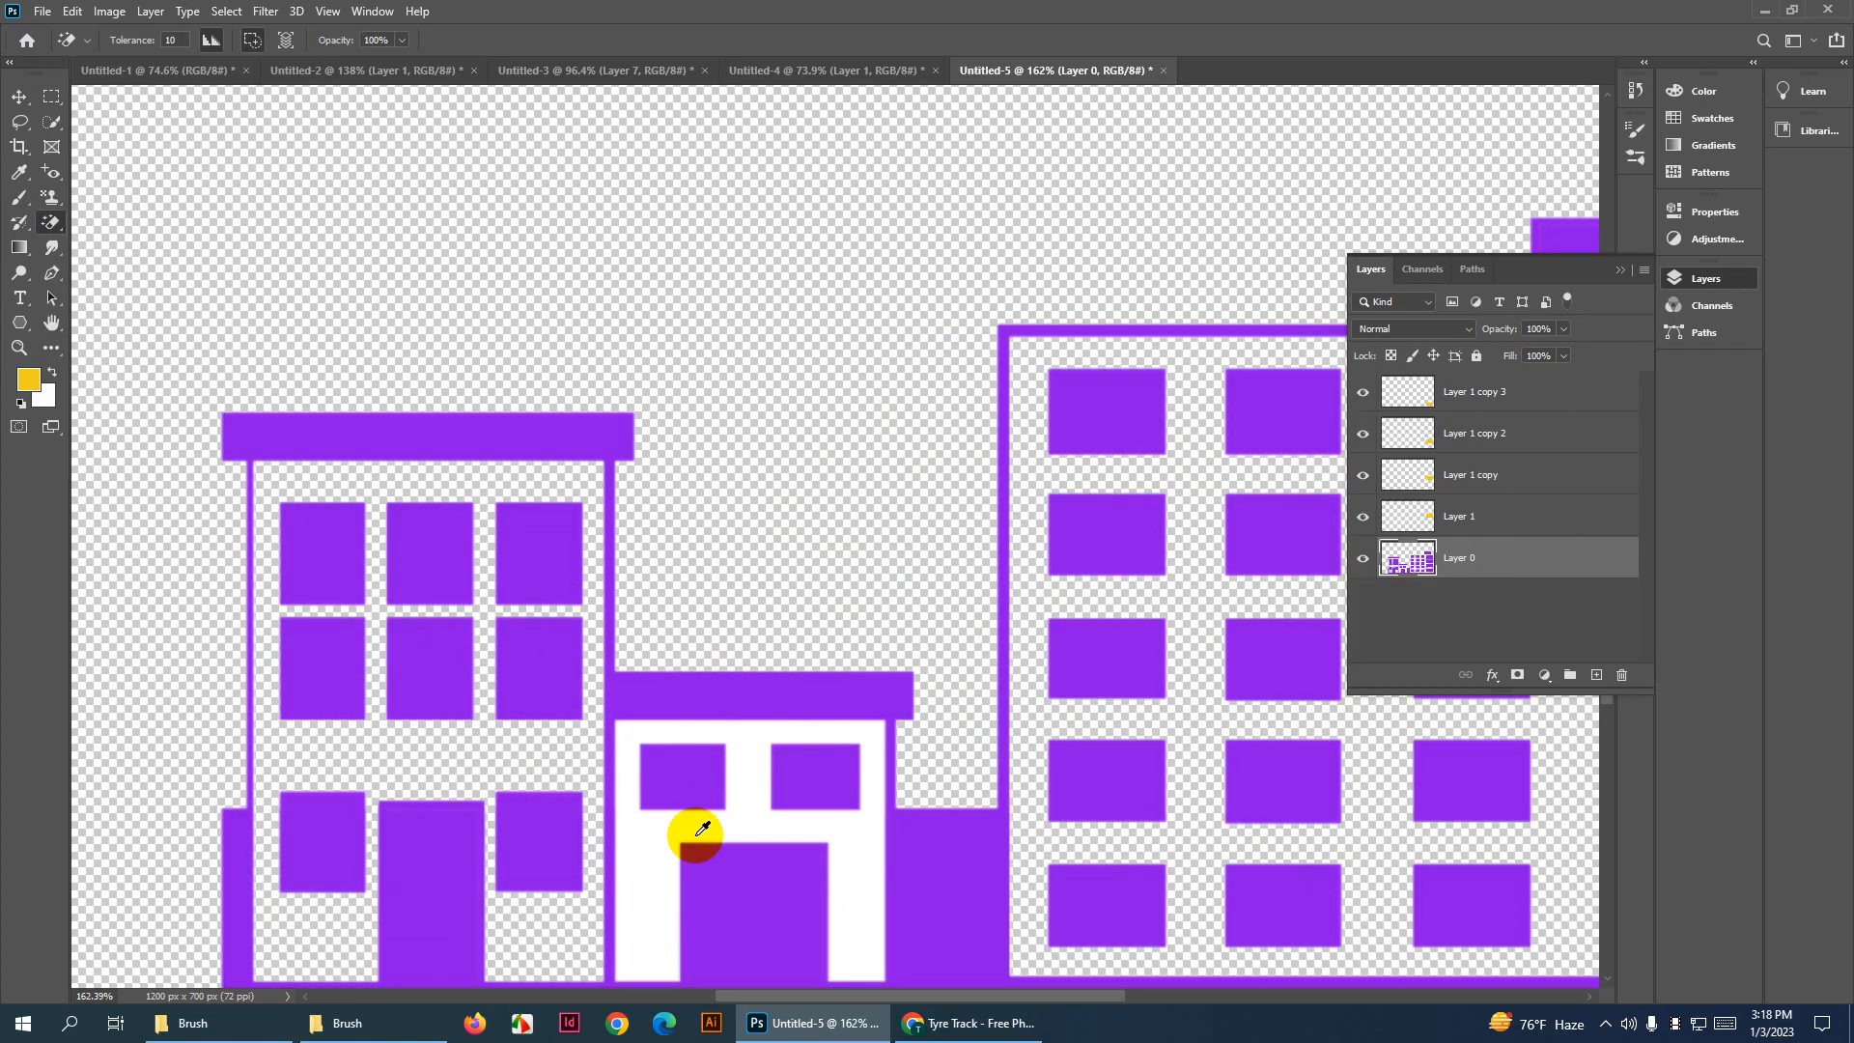
pyautogui.click(741, 758)
pyautogui.scroll(-7, 733, 753)
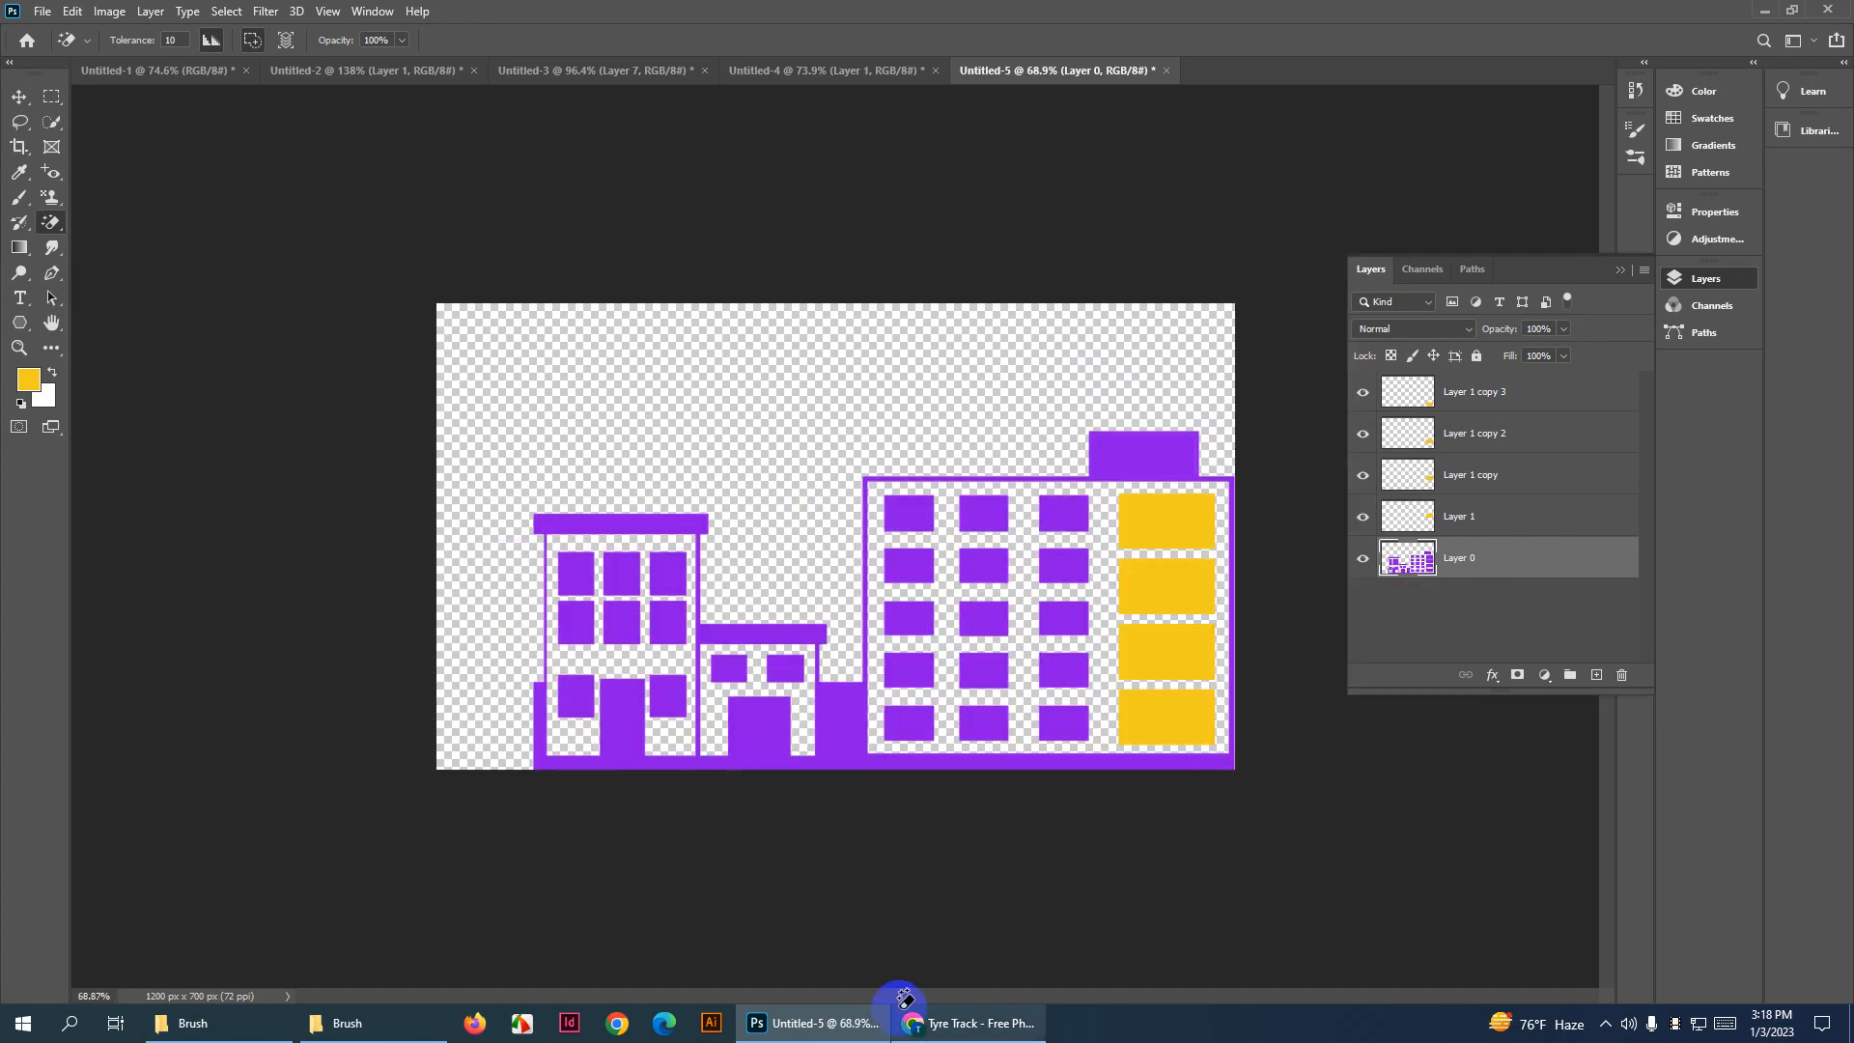
pyautogui.click(19, 97)
pyautogui.click(744, 228)
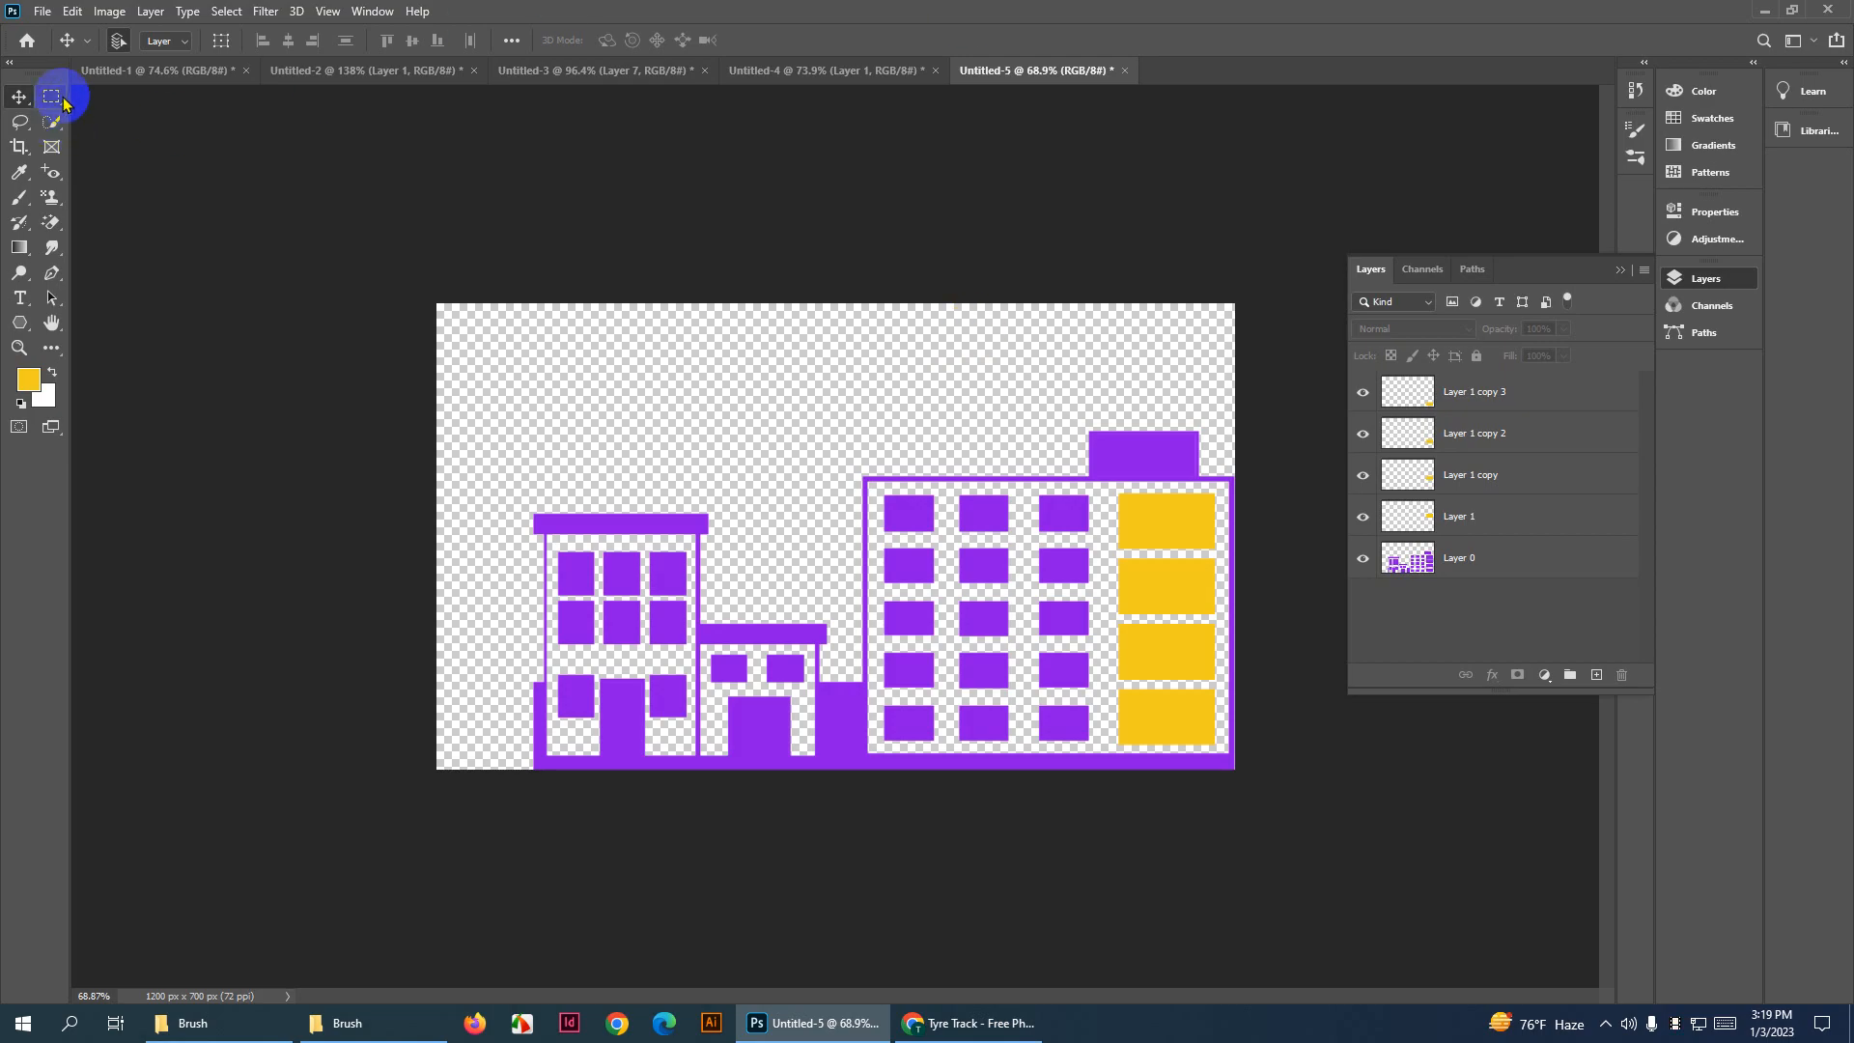
# Examine the toolbox's retouching tools, including the Healing Brush group, Clone Stamp, History Brush, Blur and Dodge tools
pyautogui.click(21, 121)
pyautogui.click(662, 9)
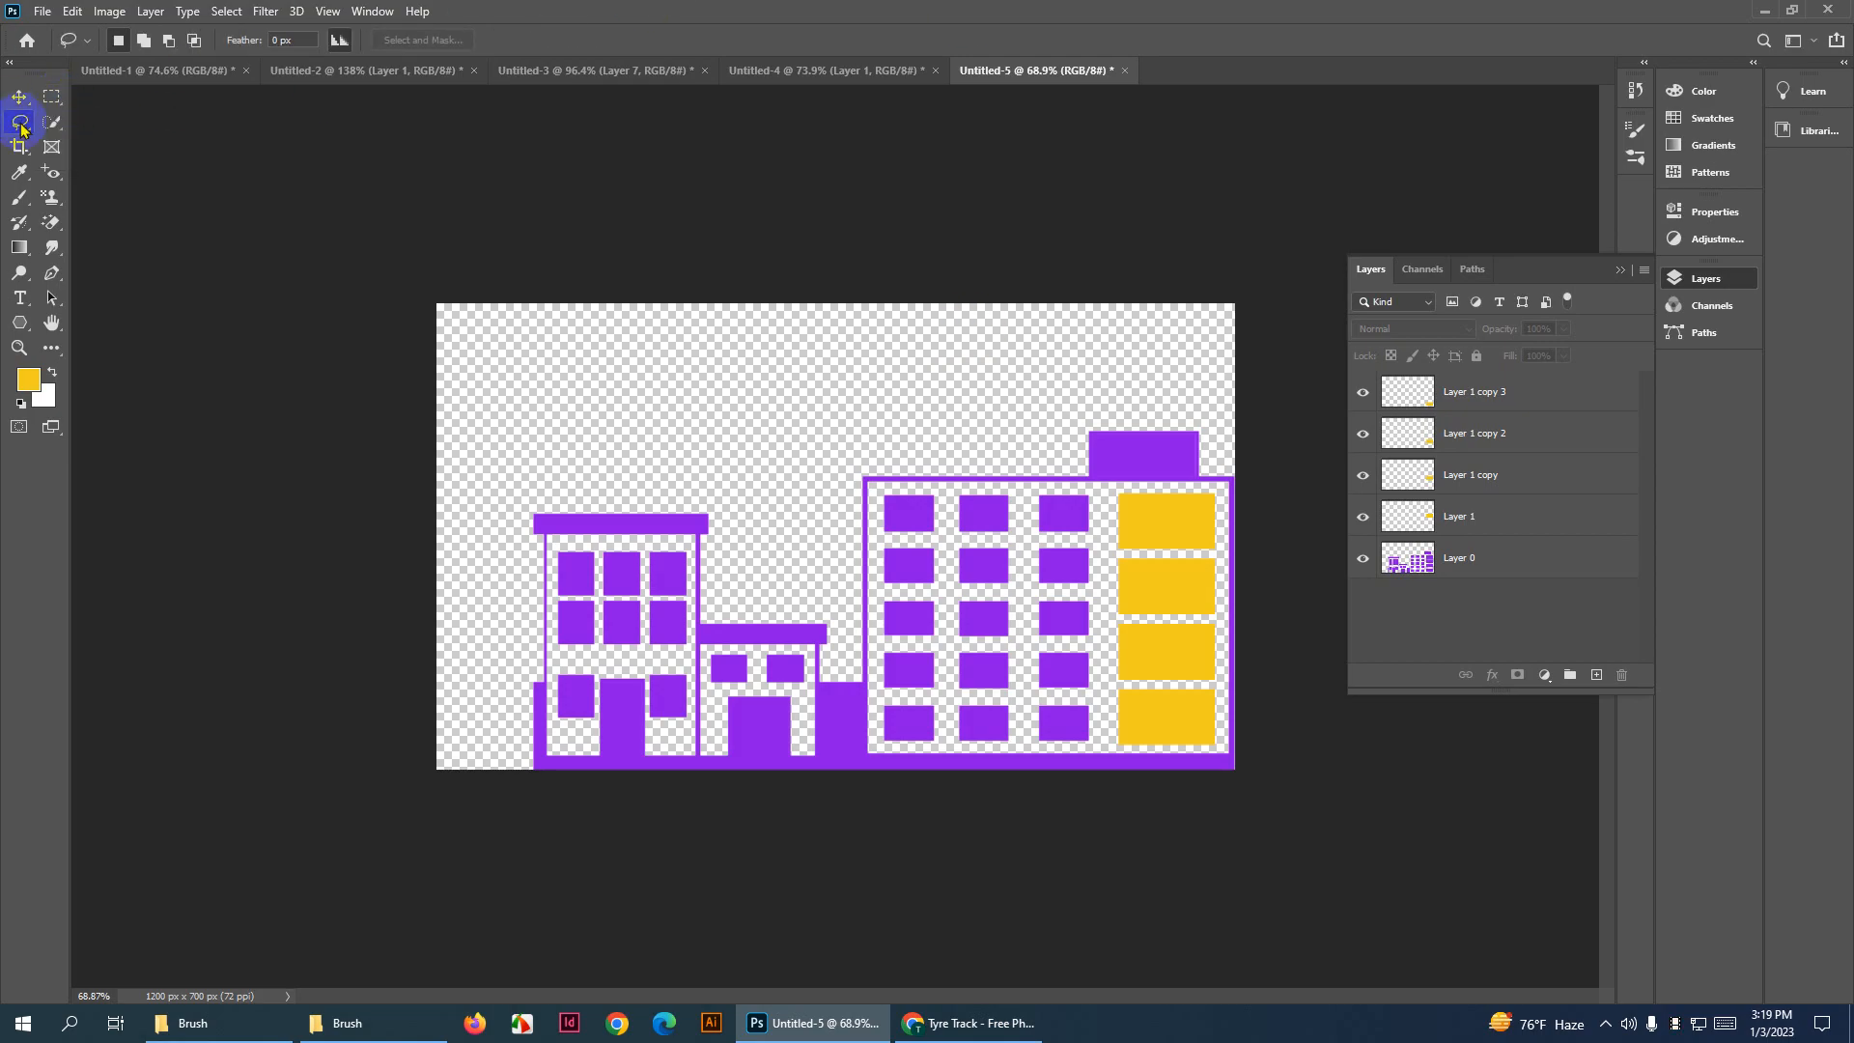
pyautogui.click(20, 198)
pyautogui.click(1029, 8)
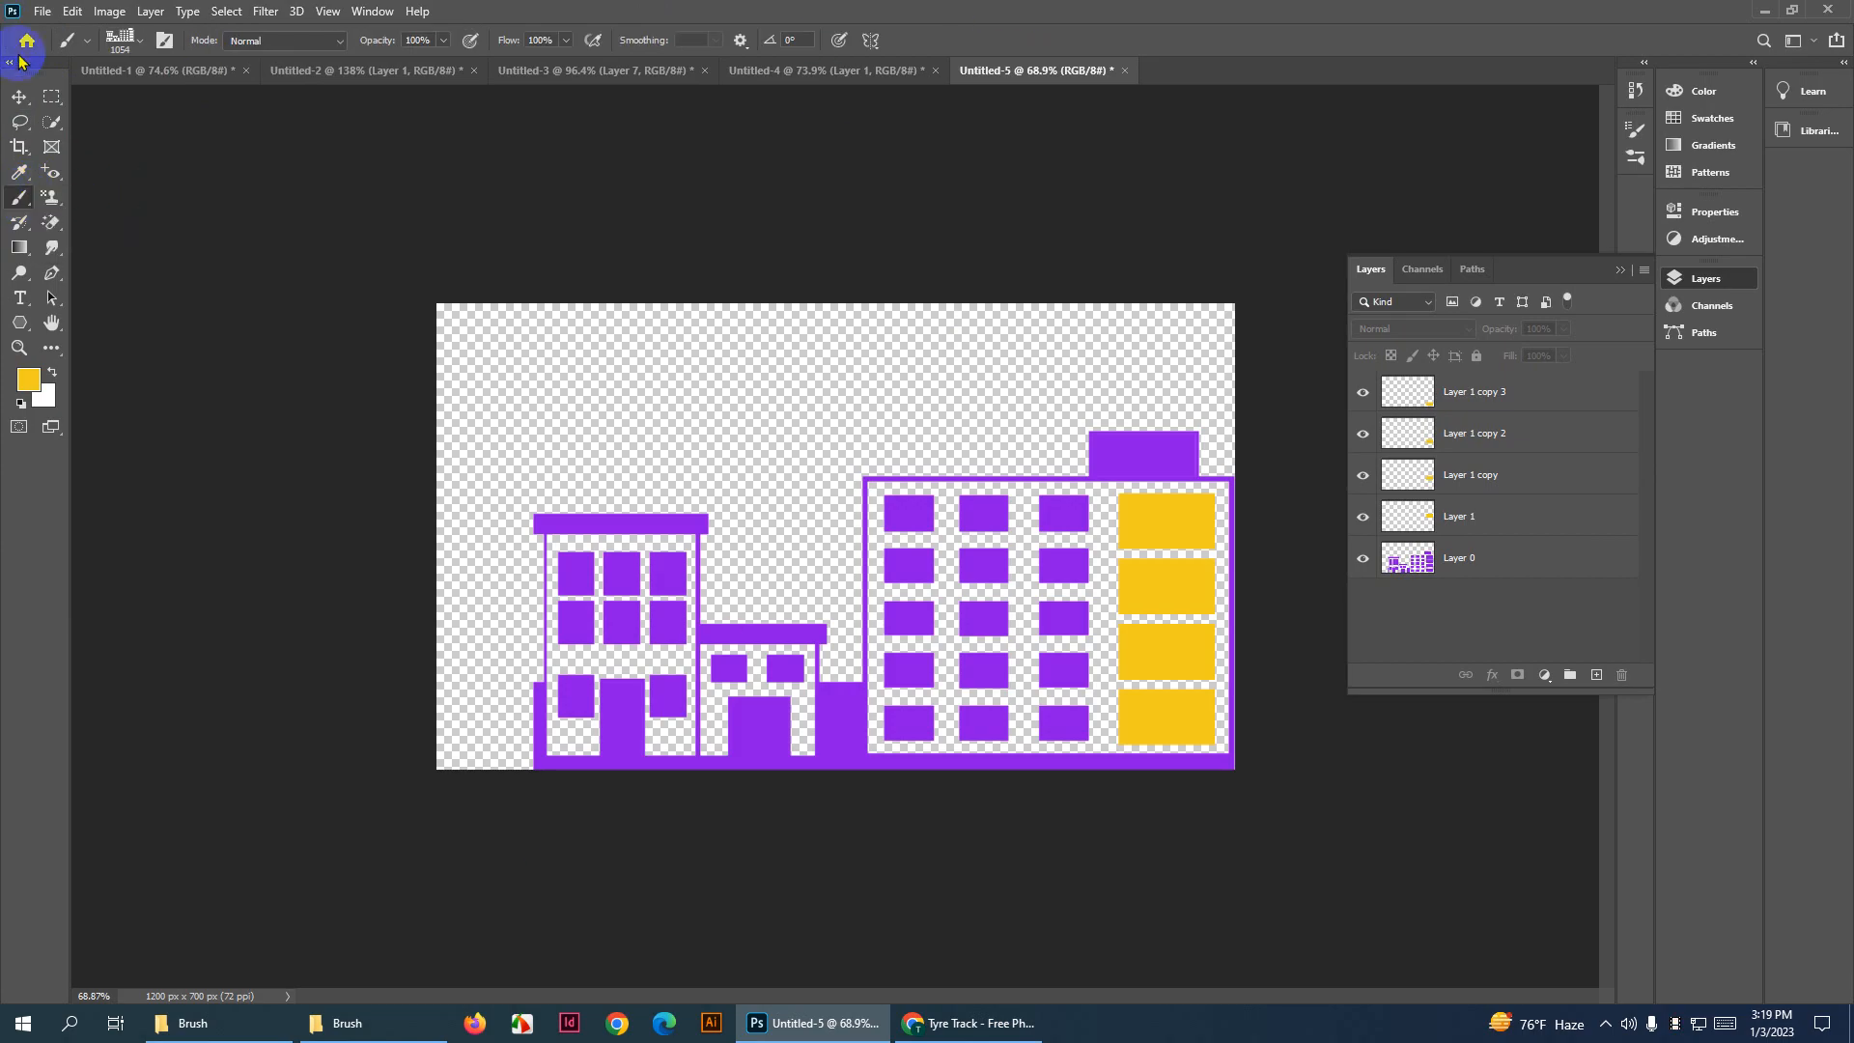
pyautogui.rightClick(56, 181)
pyautogui.click(145, 175)
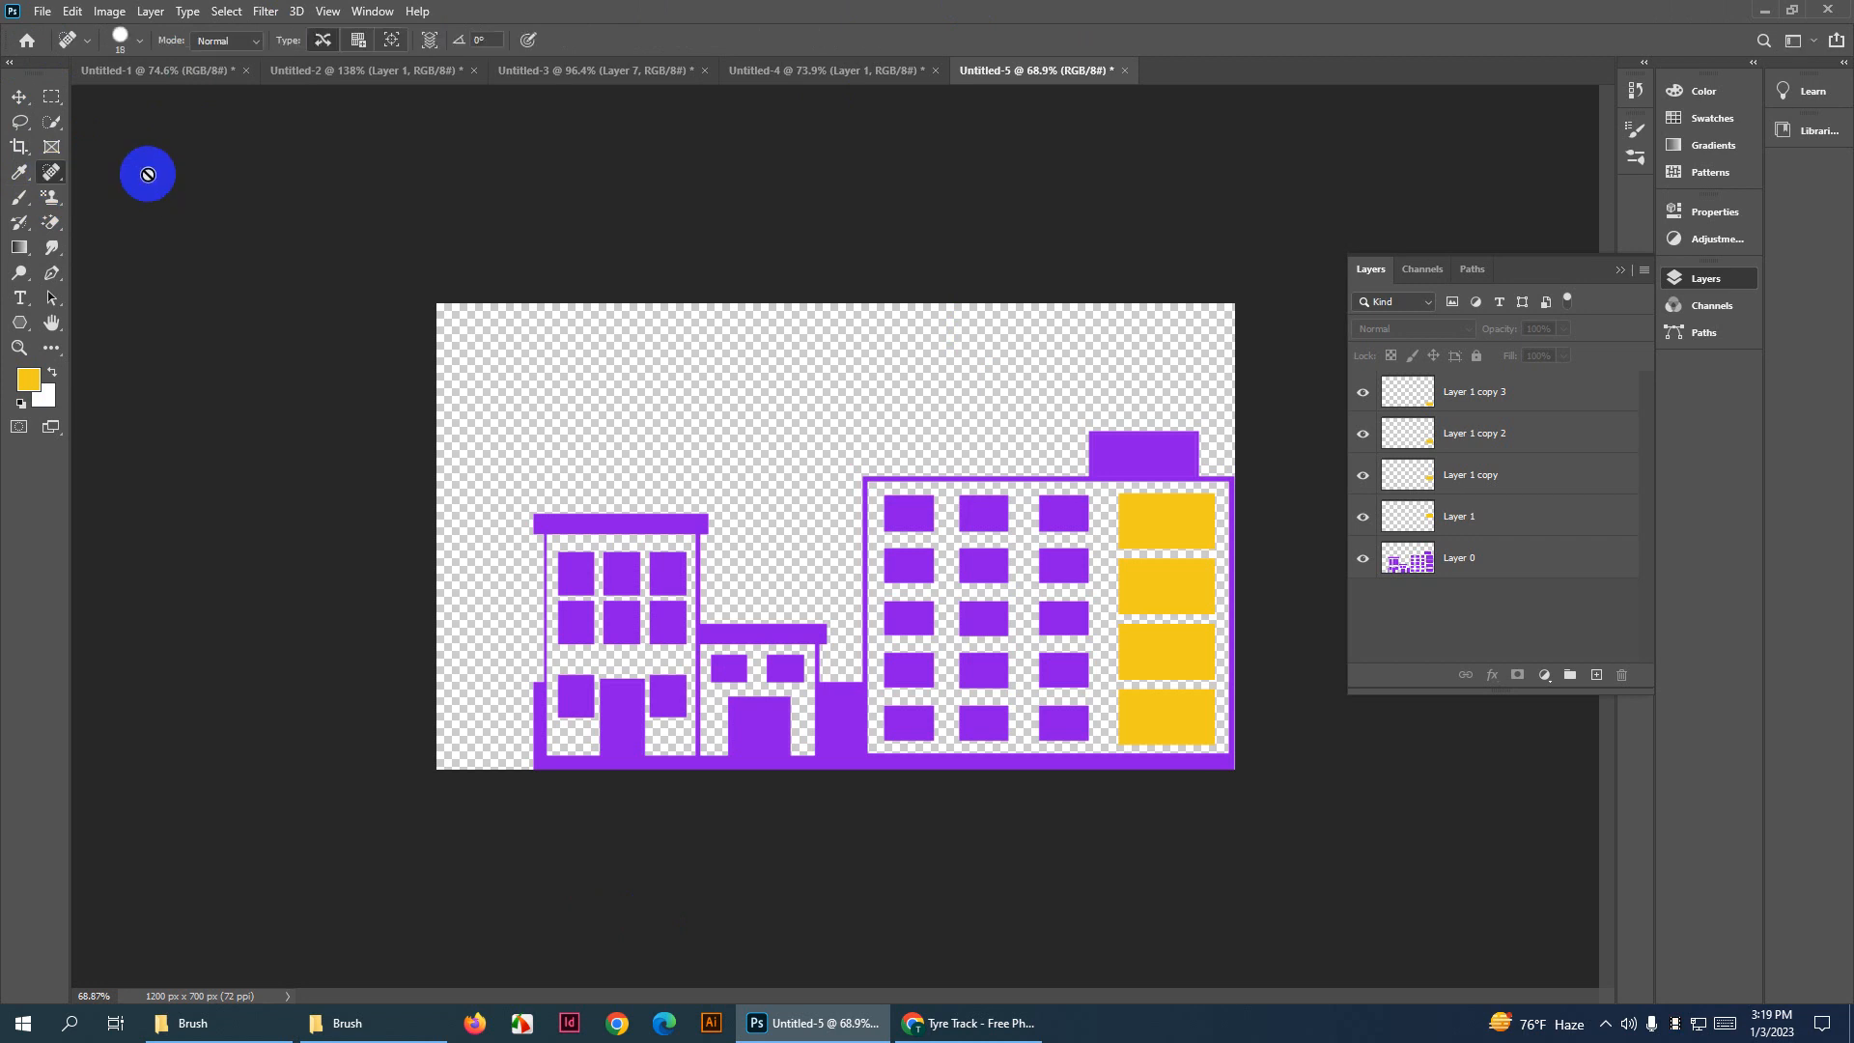
pyautogui.rightClick(56, 197)
pyautogui.click(122, 201)
pyautogui.click(54, 173)
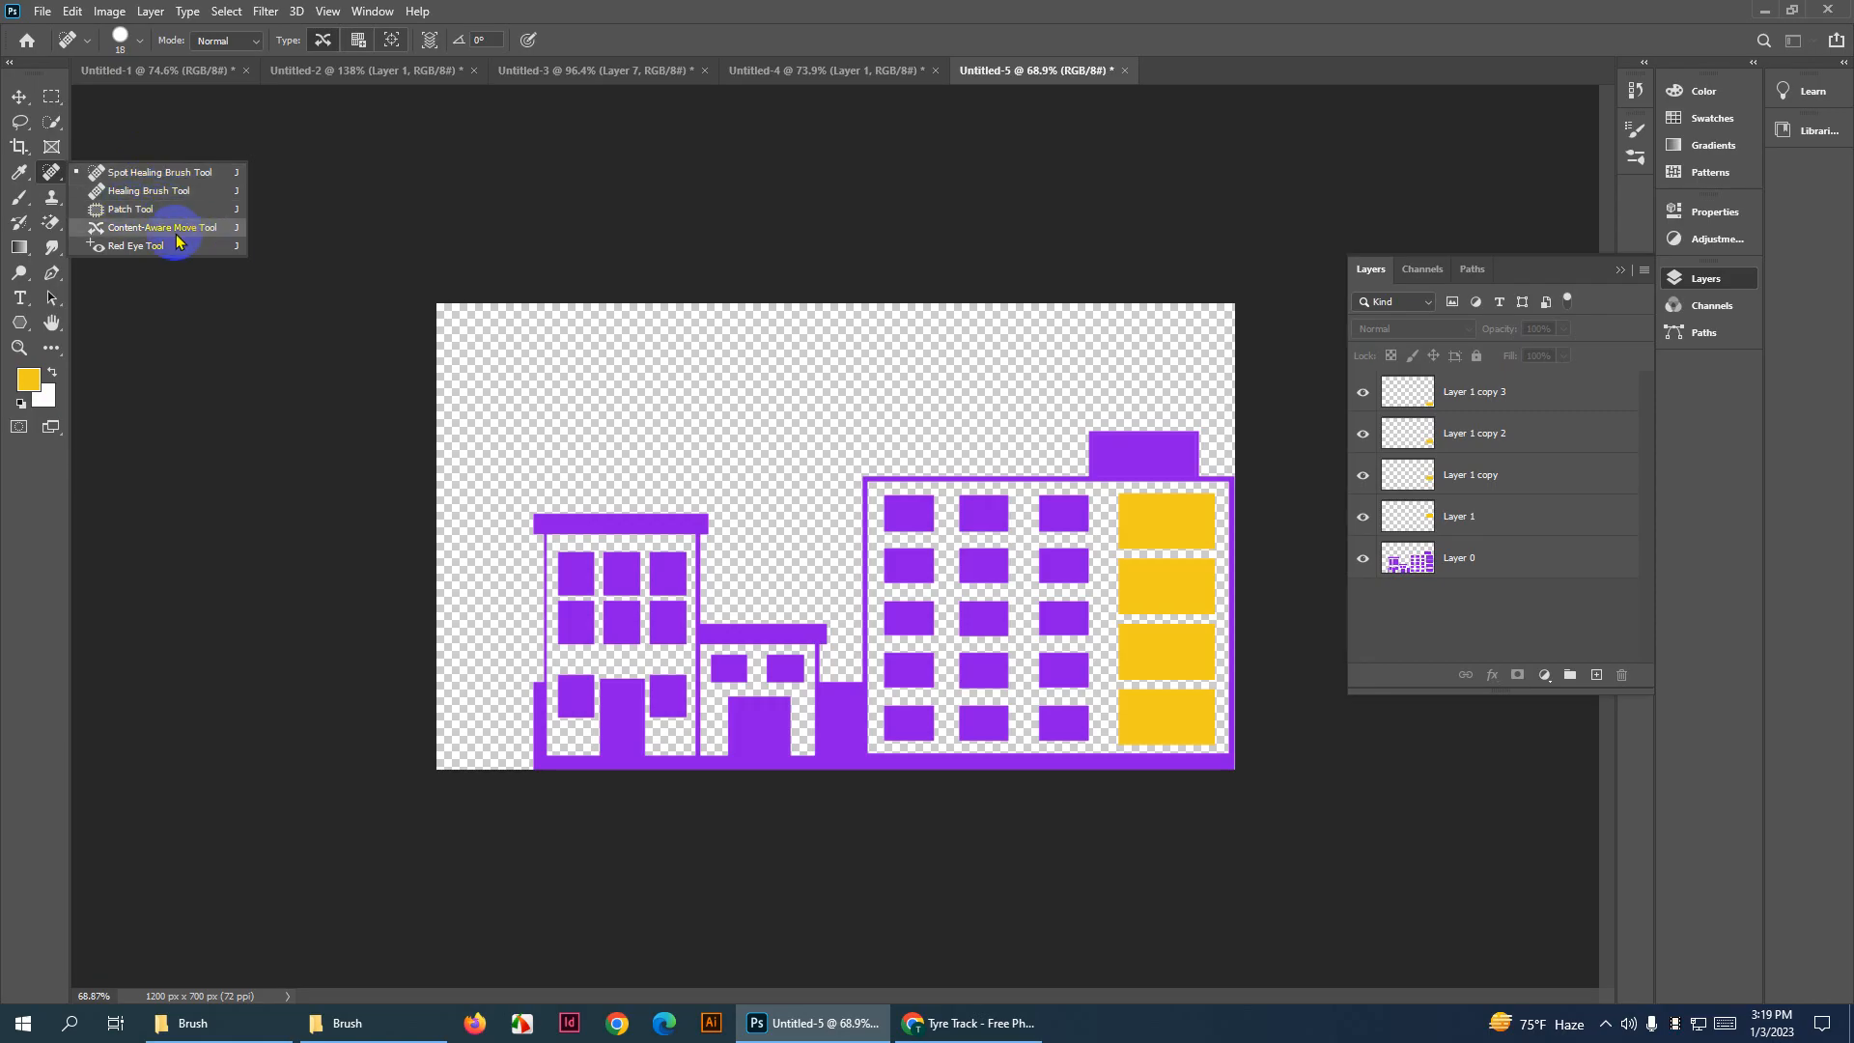
pyautogui.click(350, 154)
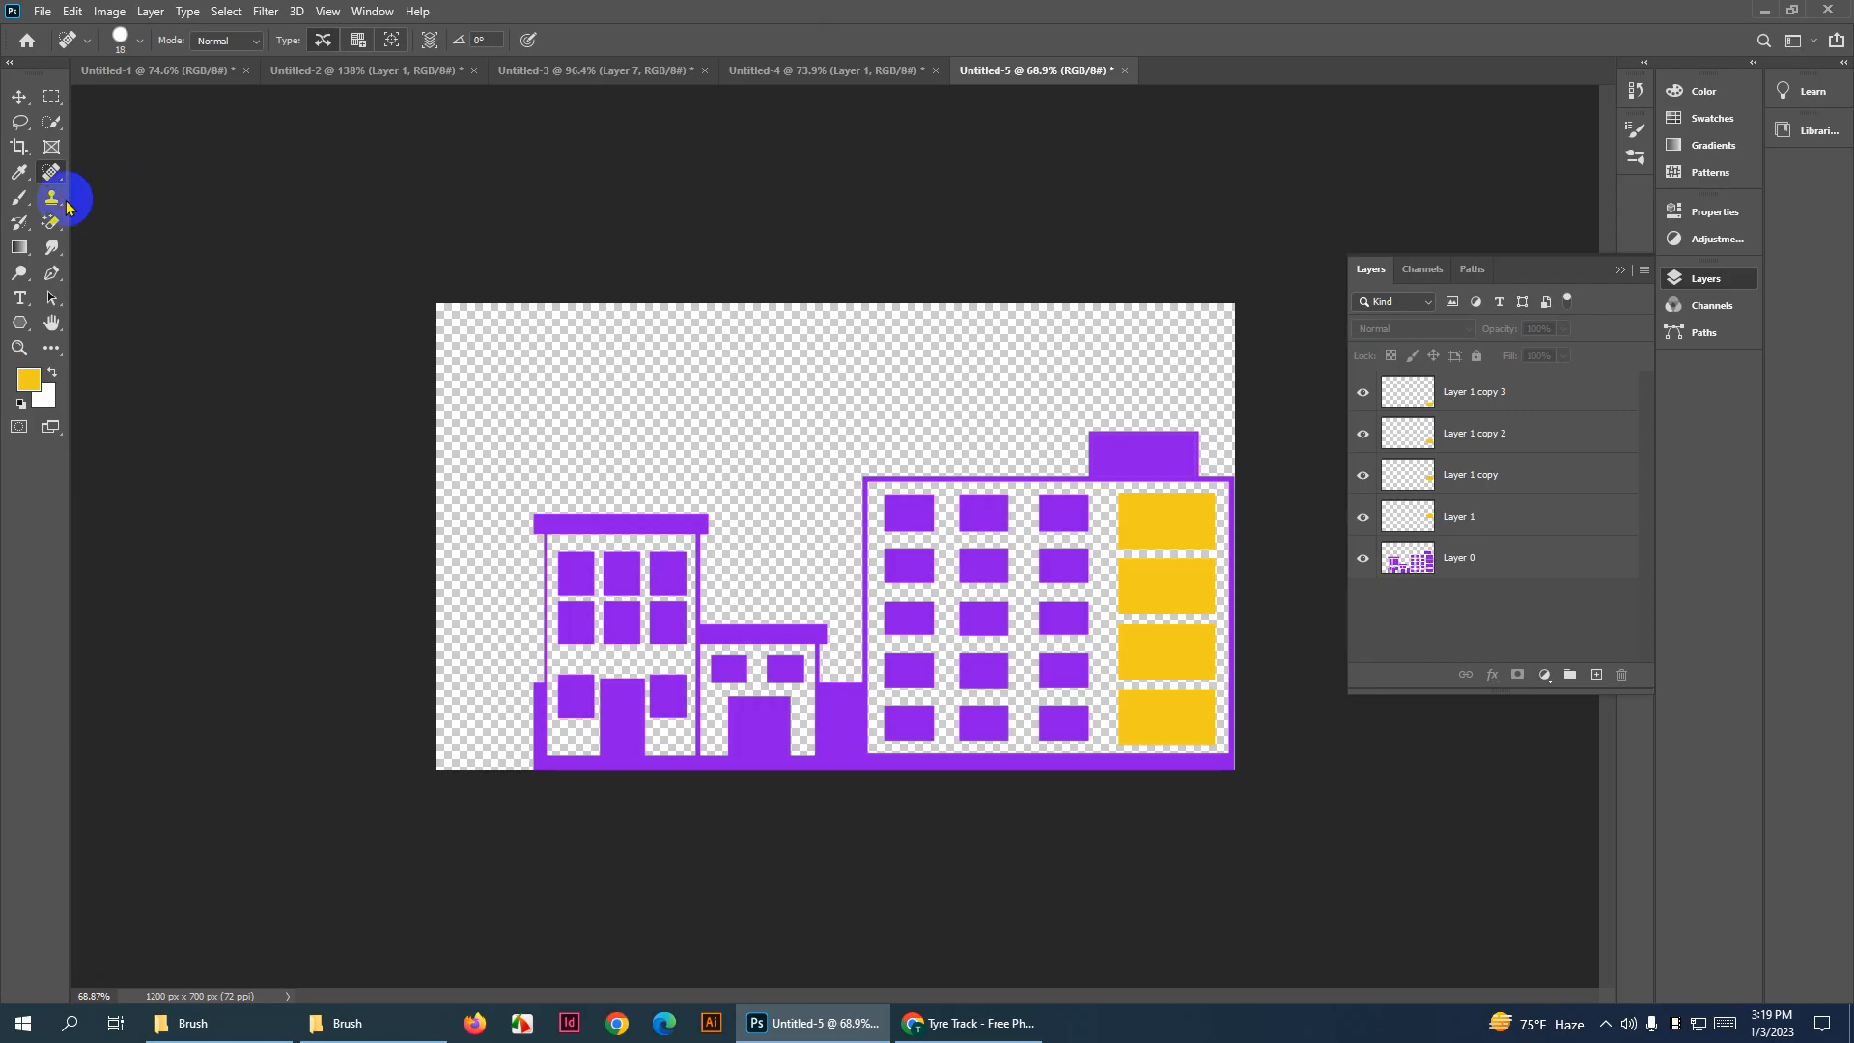
pyautogui.moveTo(68, 204); pyautogui.dragTo(143, 203)
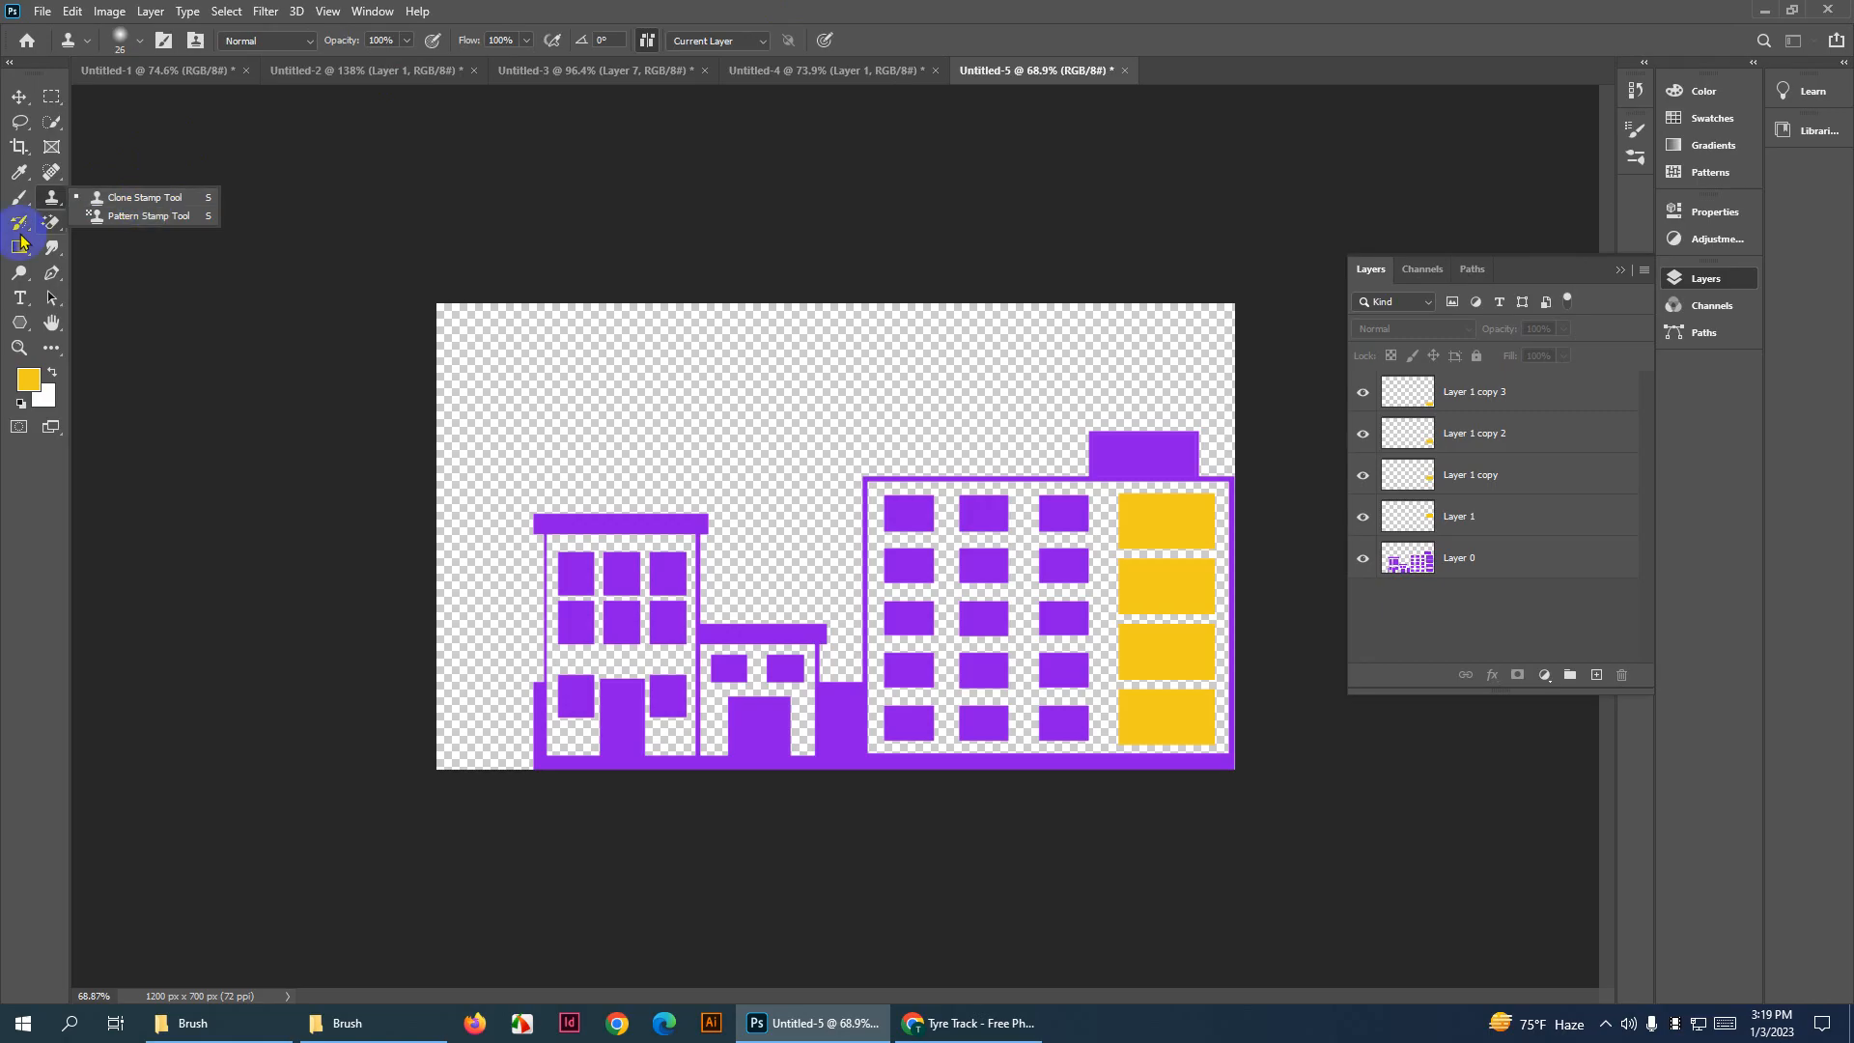
pyautogui.moveTo(20, 228); pyautogui.dragTo(109, 240)
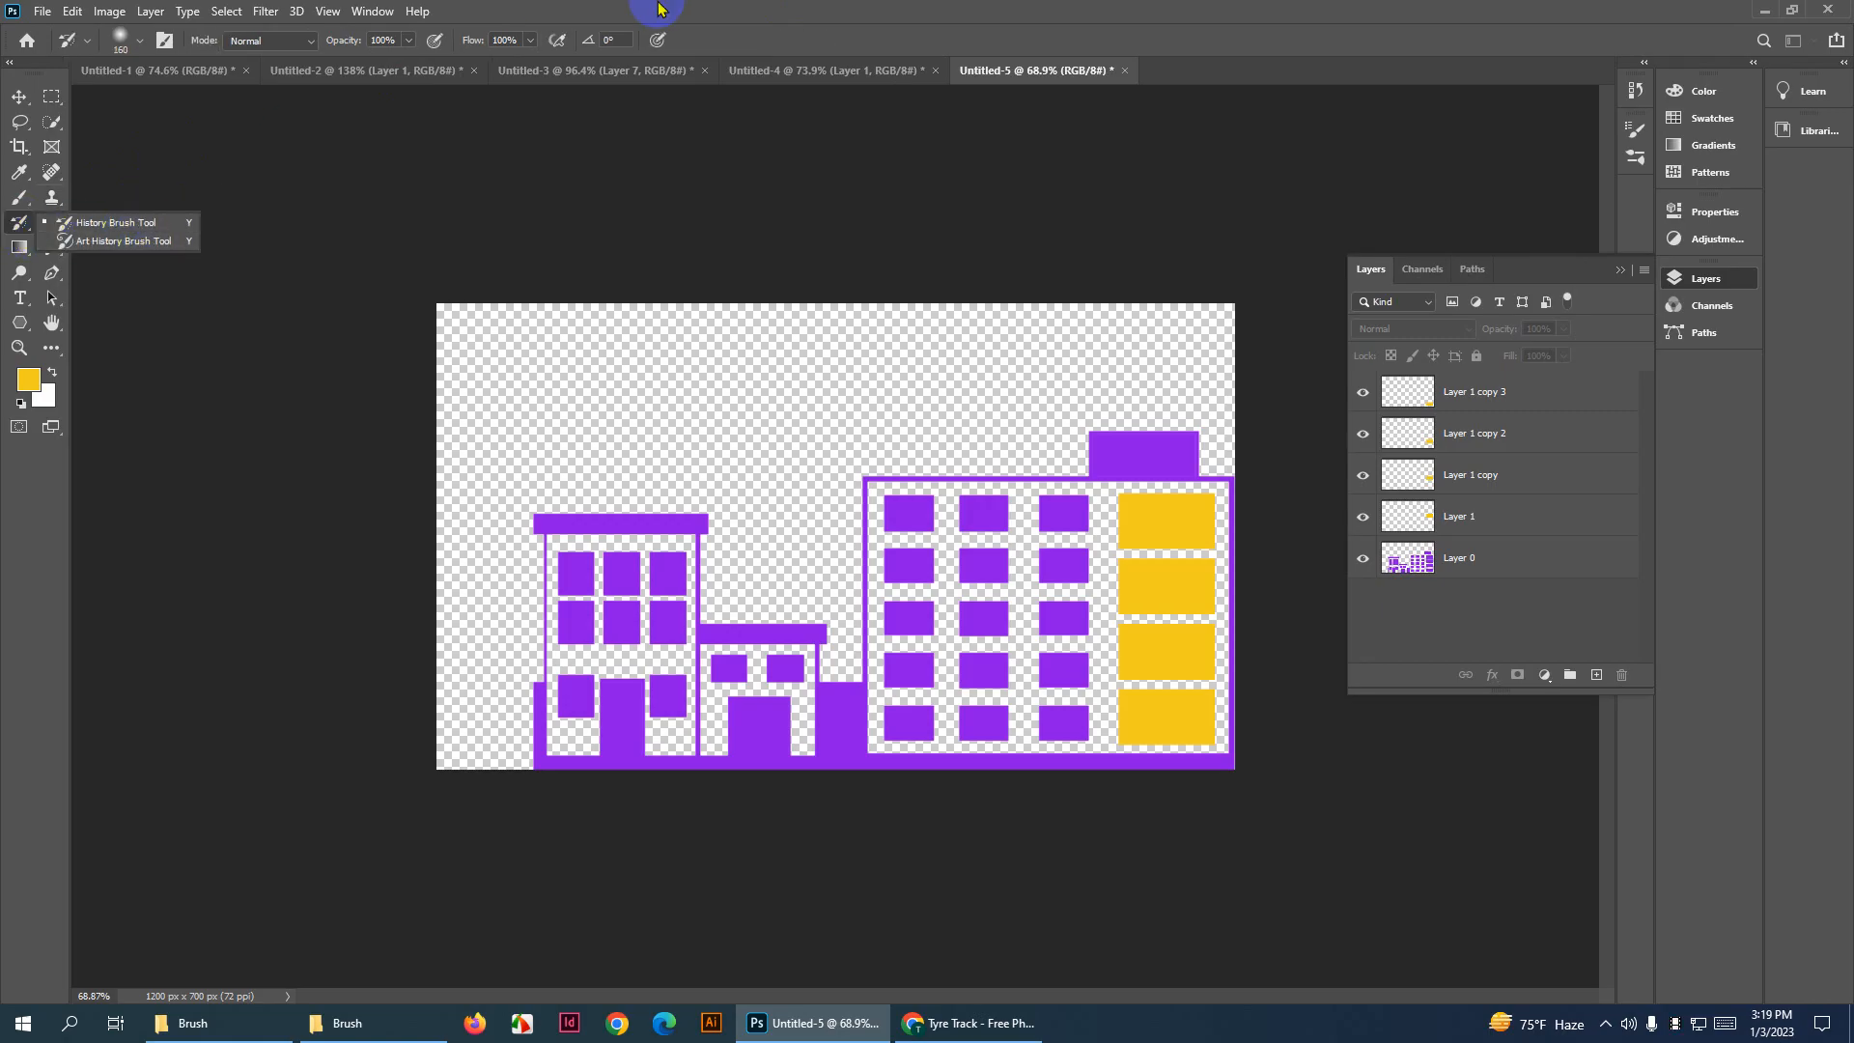
pyautogui.click(144, 128)
pyautogui.moveTo(55, 256)
pyautogui.mouseDown()
pyautogui.moveTo(124, 248)
pyautogui.moveTo(151, 272)
pyautogui.moveTo(127, 248)
pyautogui.mouseUp()
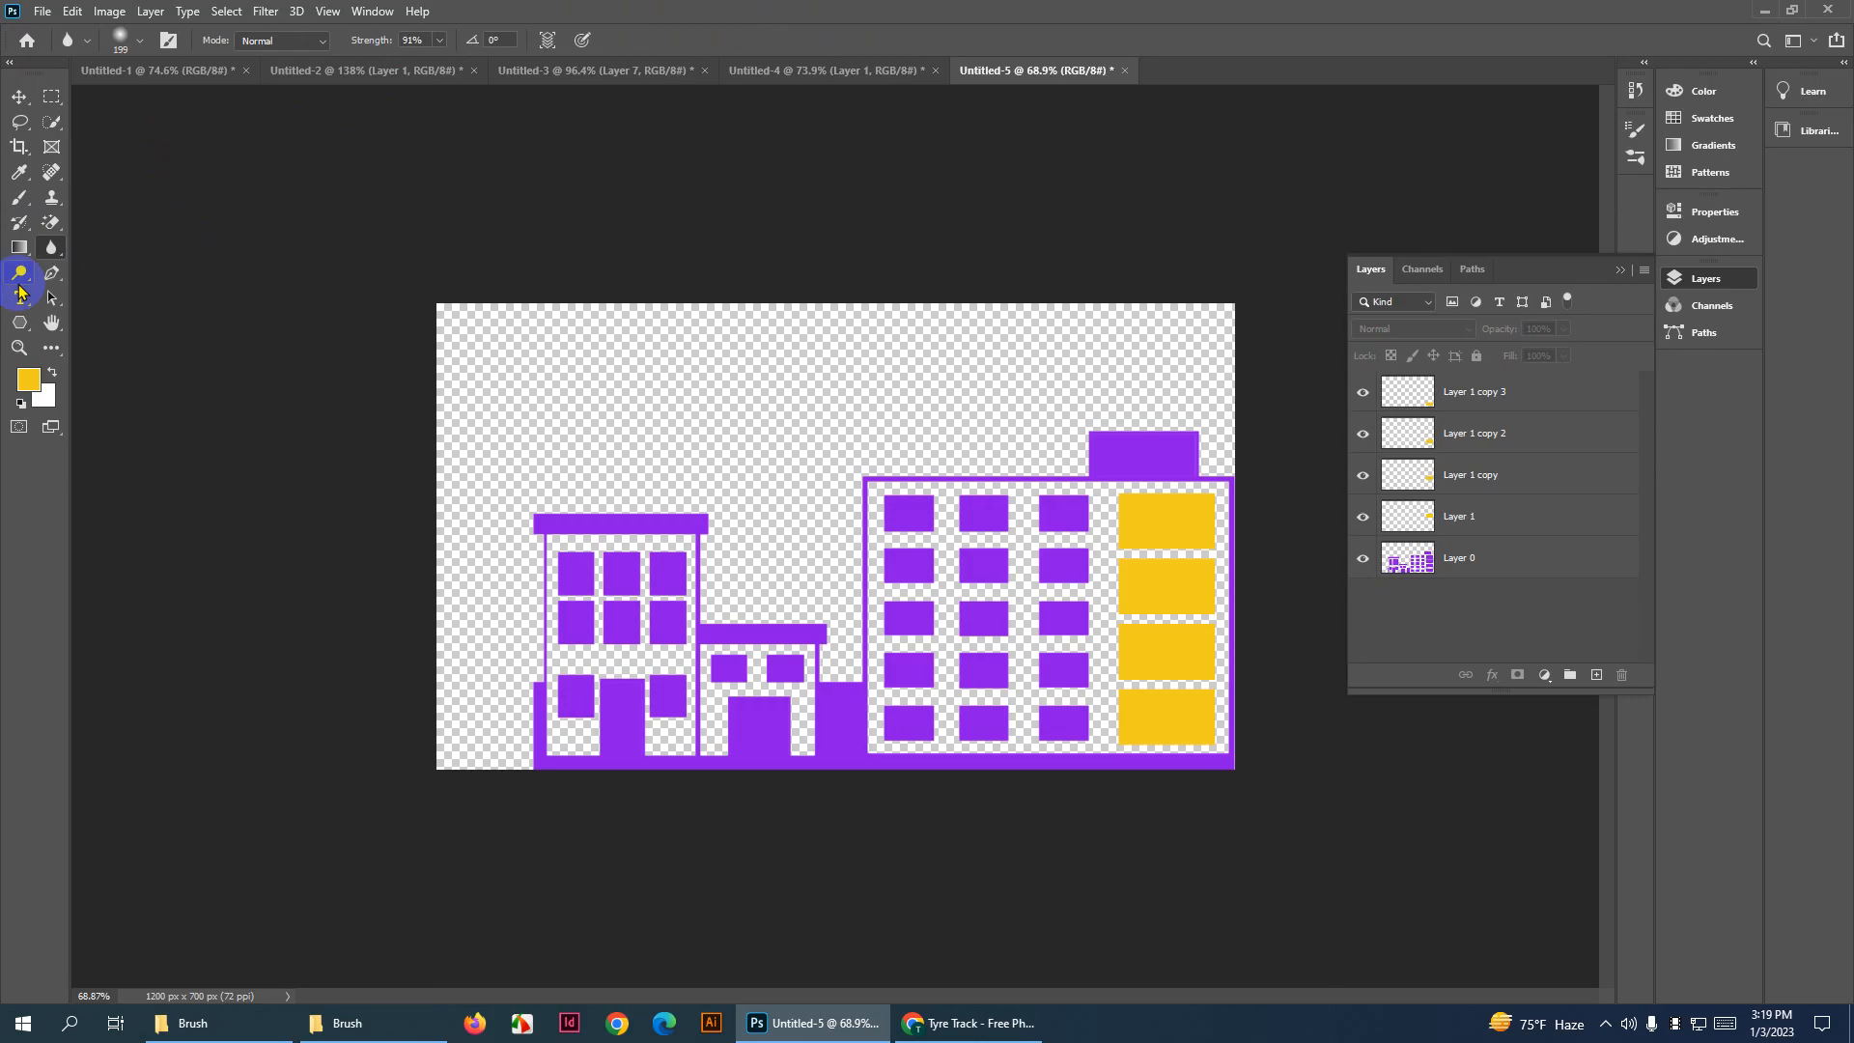
pyautogui.moveTo(19, 273)
pyautogui.mouseDown()
pyautogui.moveTo(109, 273)
pyautogui.moveTo(114, 310)
pyautogui.moveTo(836, 3)
pyautogui.mouseUp()
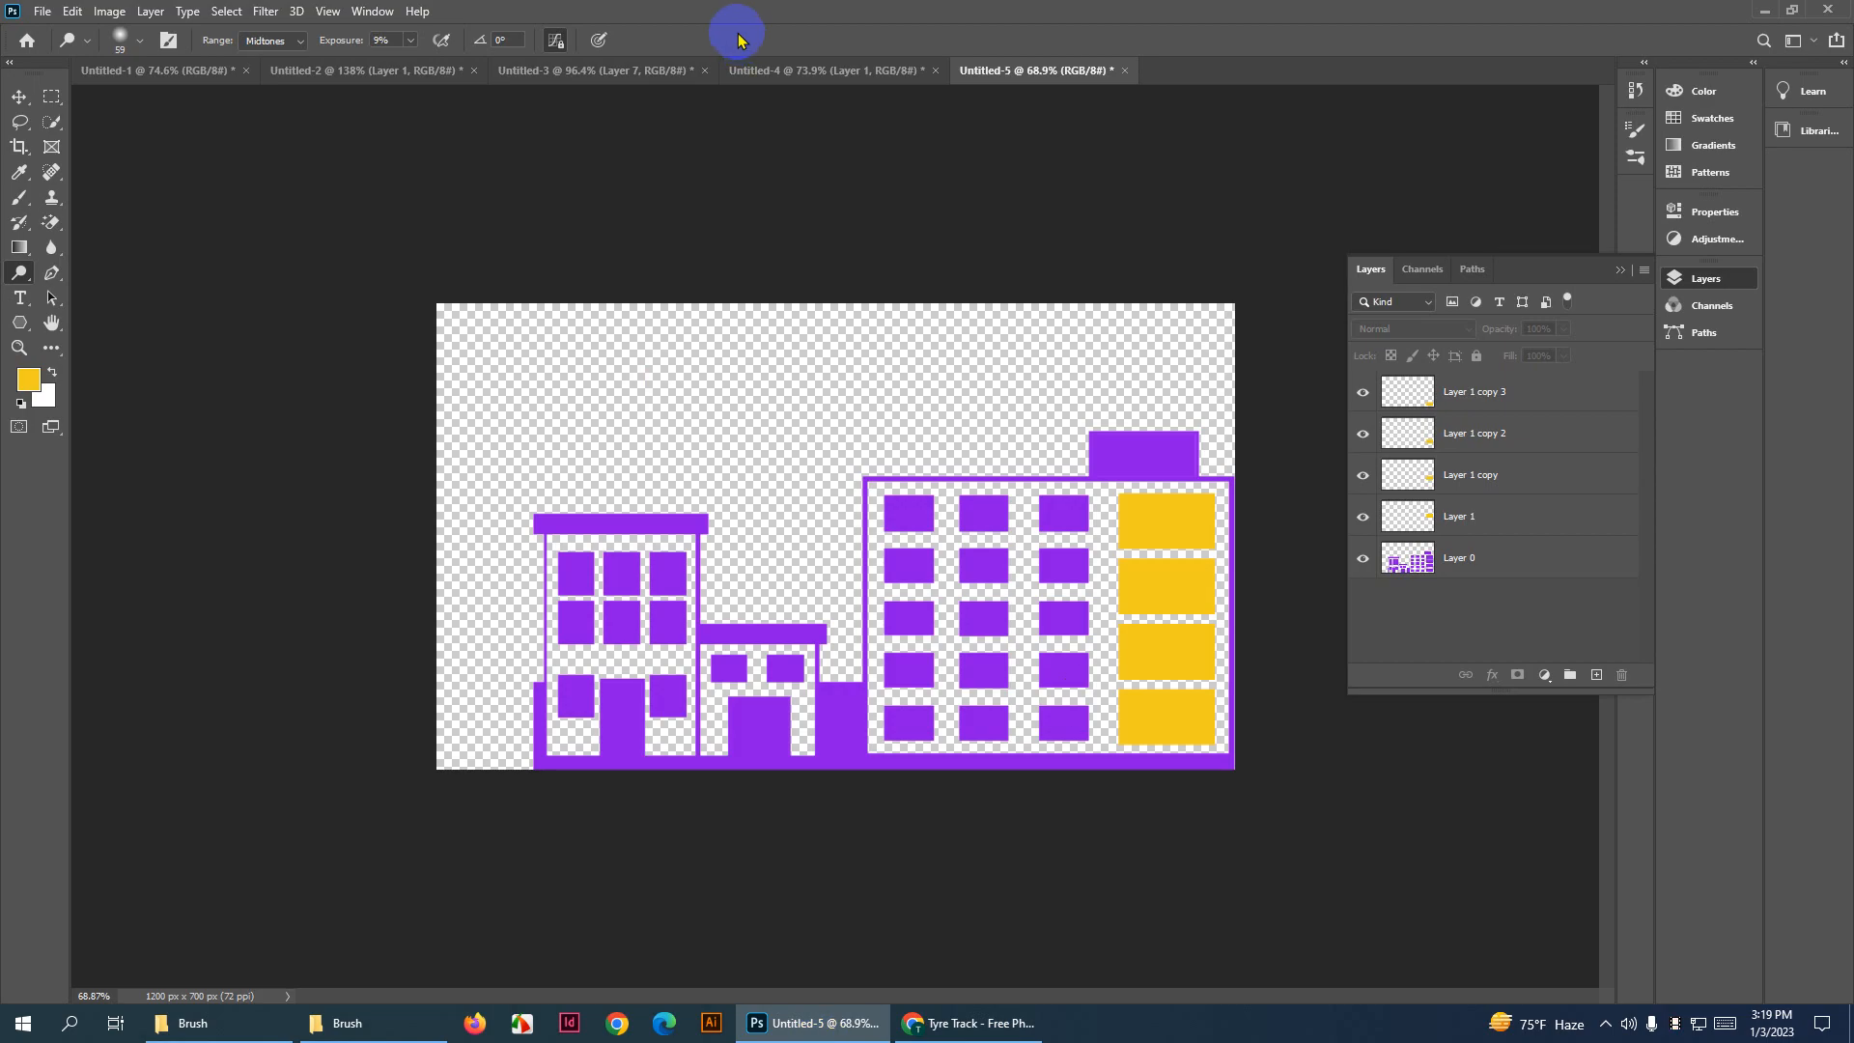
pyautogui.moveTo(52, 172); pyautogui.dragTo(77, 181)
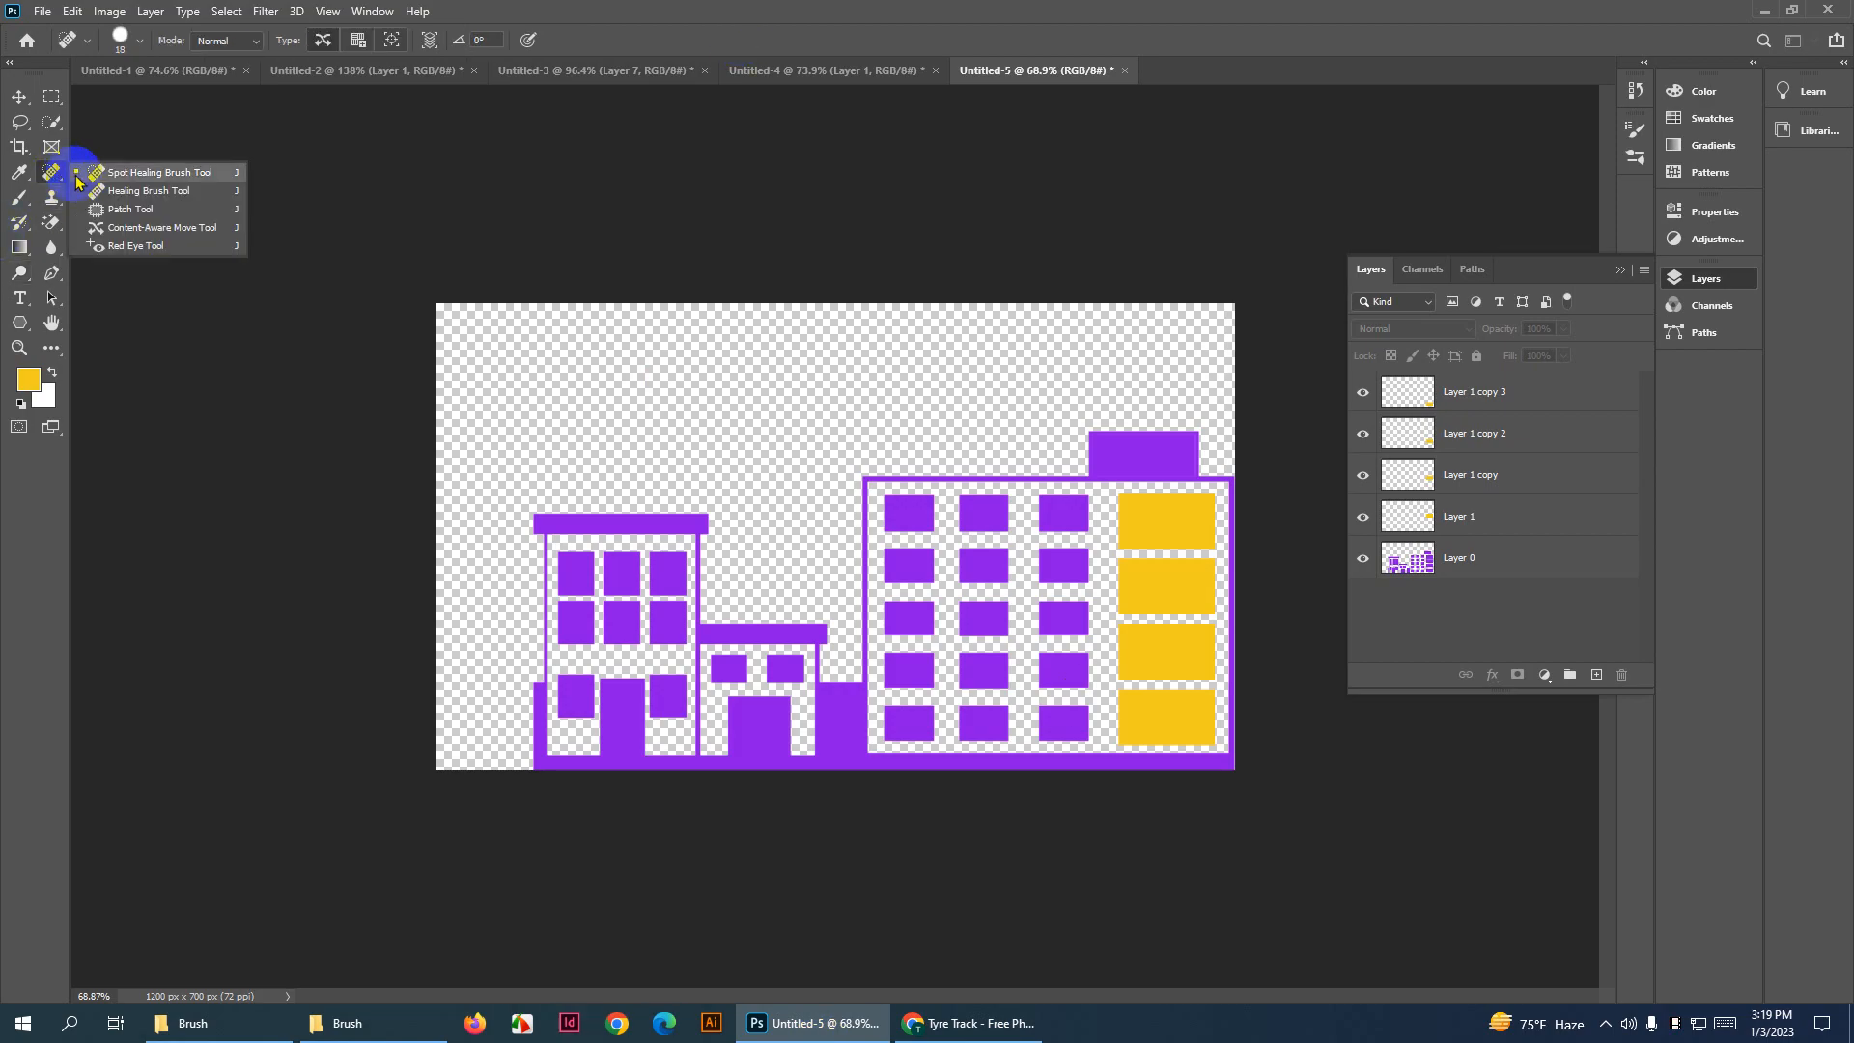
# Switch to Chrome and run a Google image search for "spot image" in a new browser tab
pyautogui.click(961, 1021)
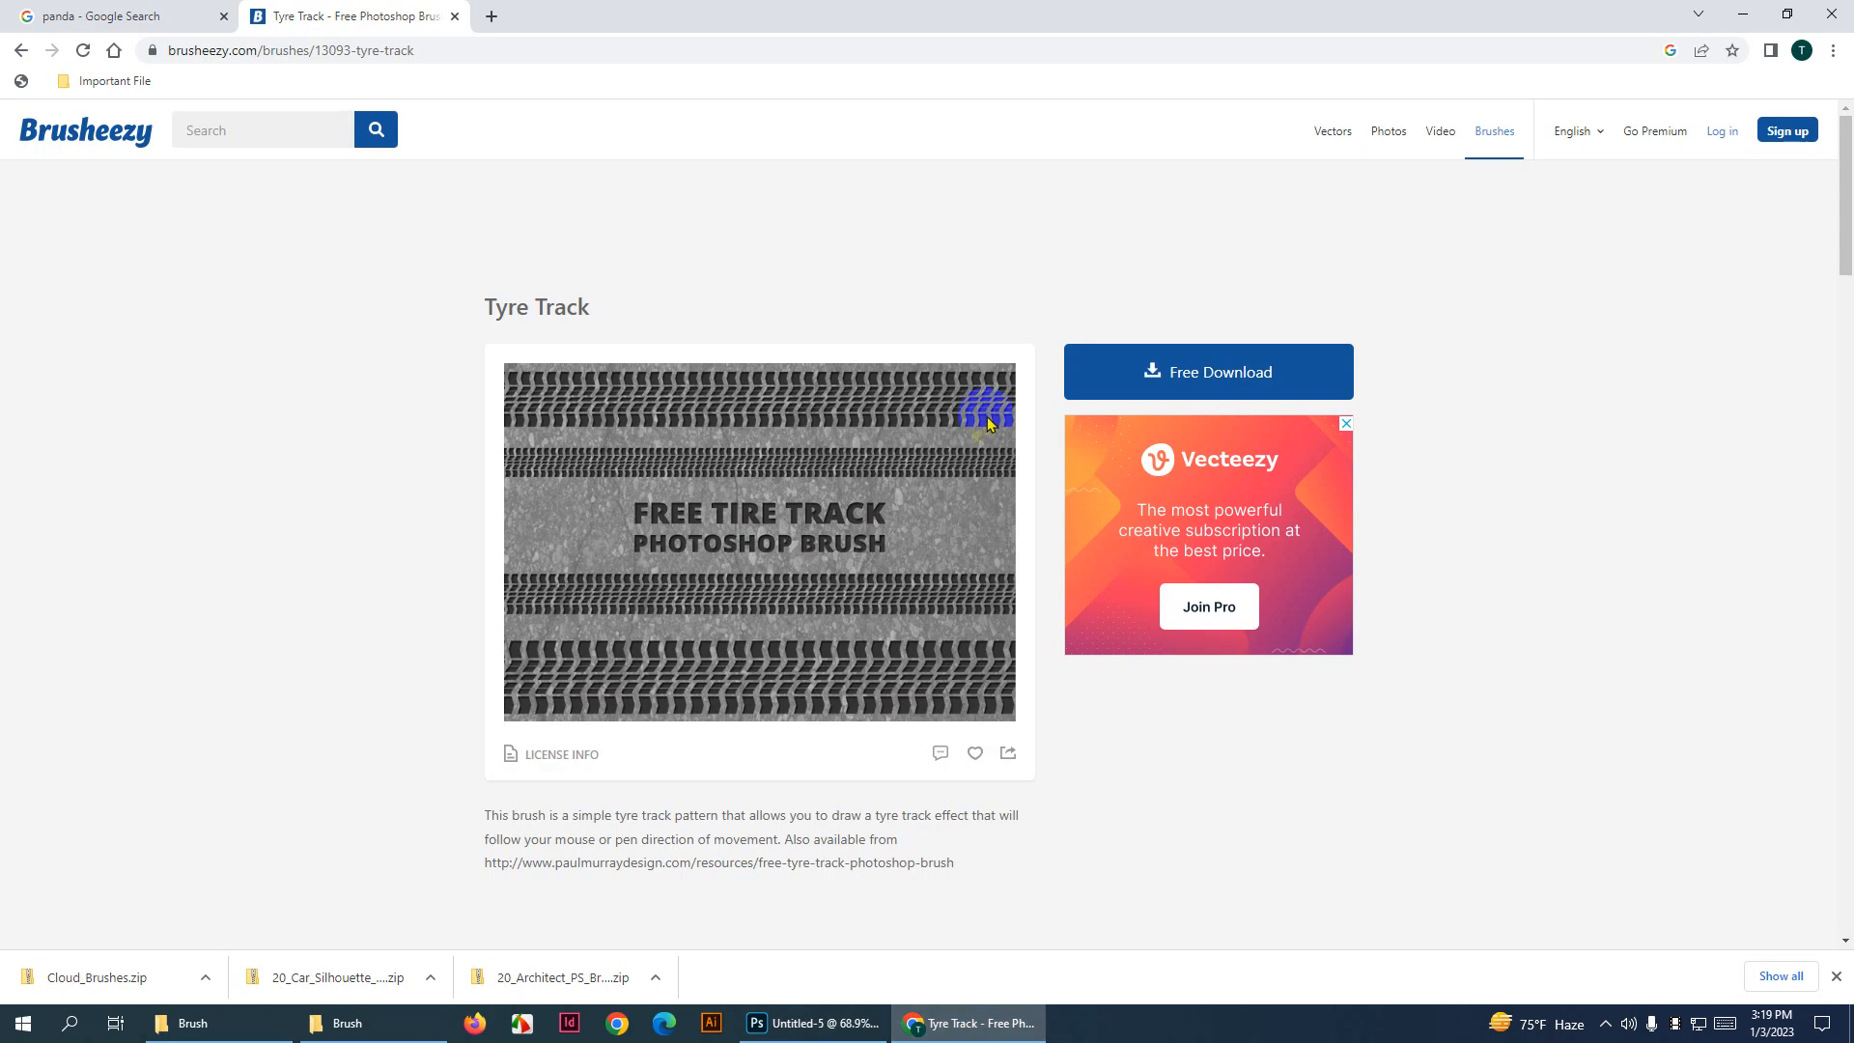
pyautogui.click(492, 16)
pyautogui.write('s')
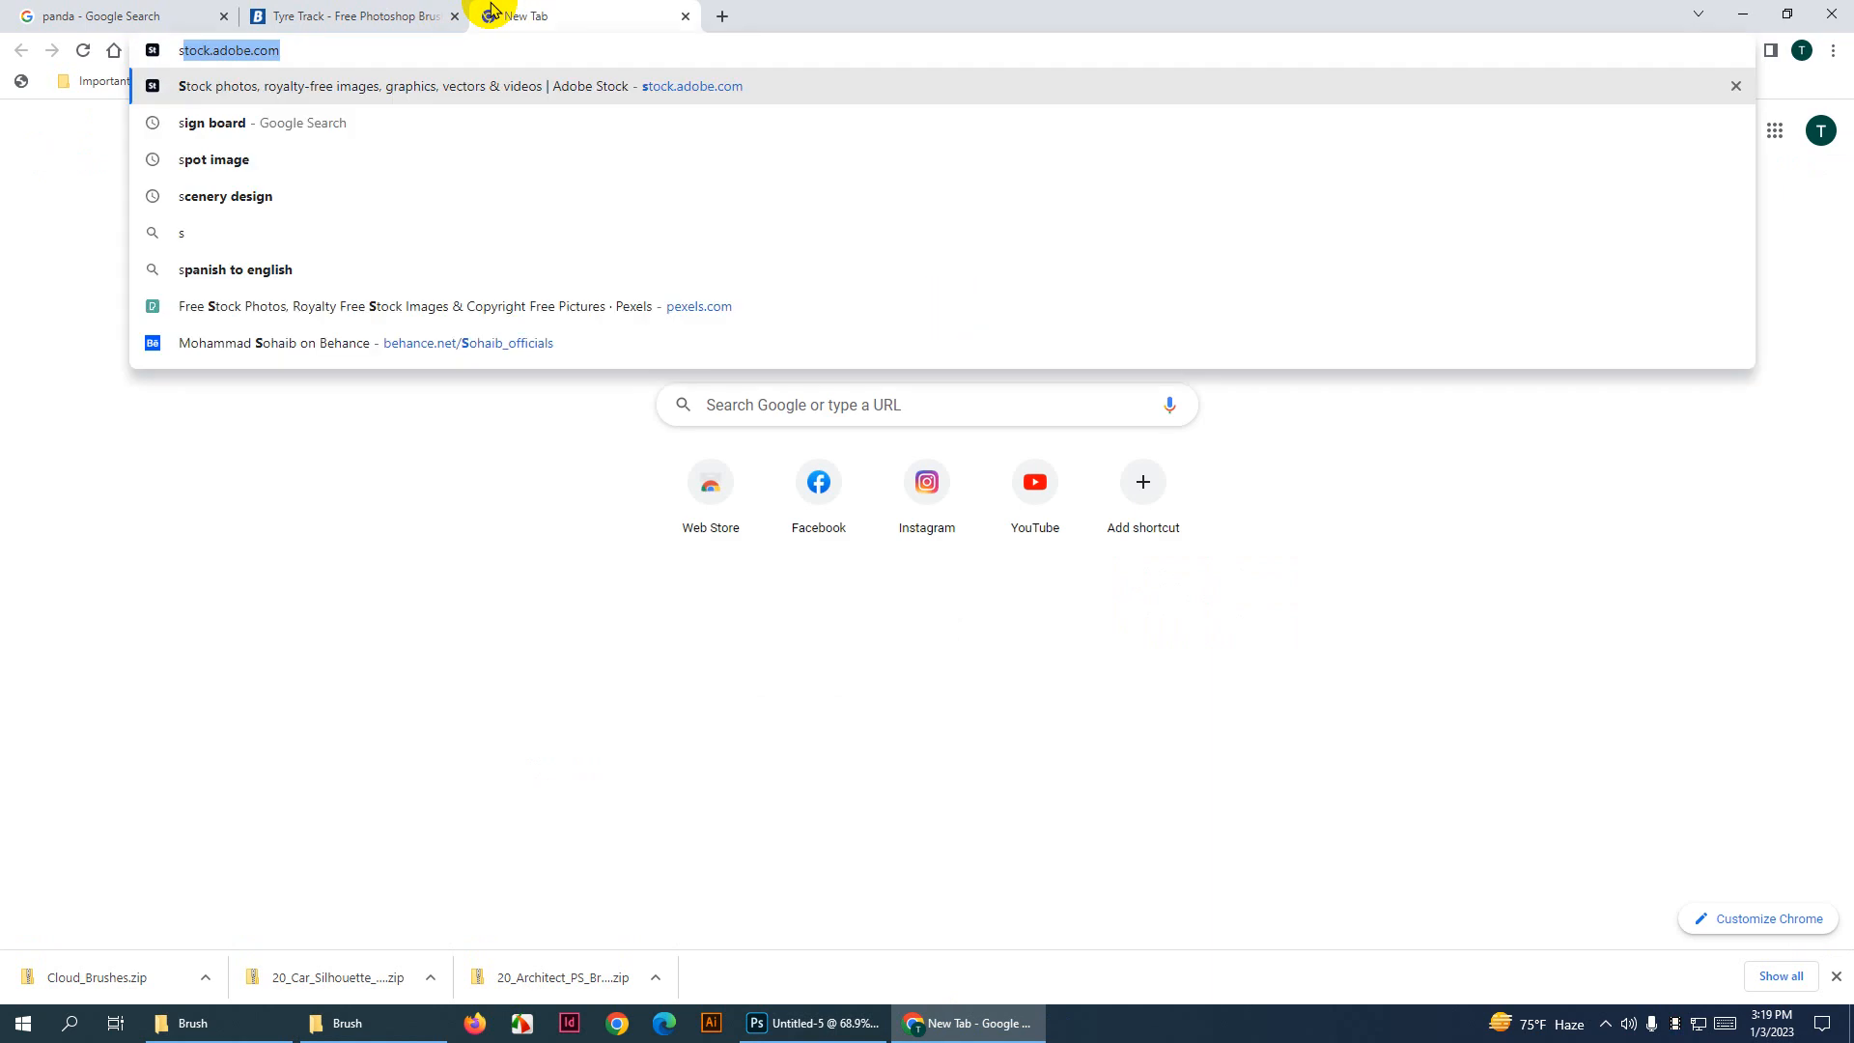
pyautogui.write('p')
pyautogui.press('Return')
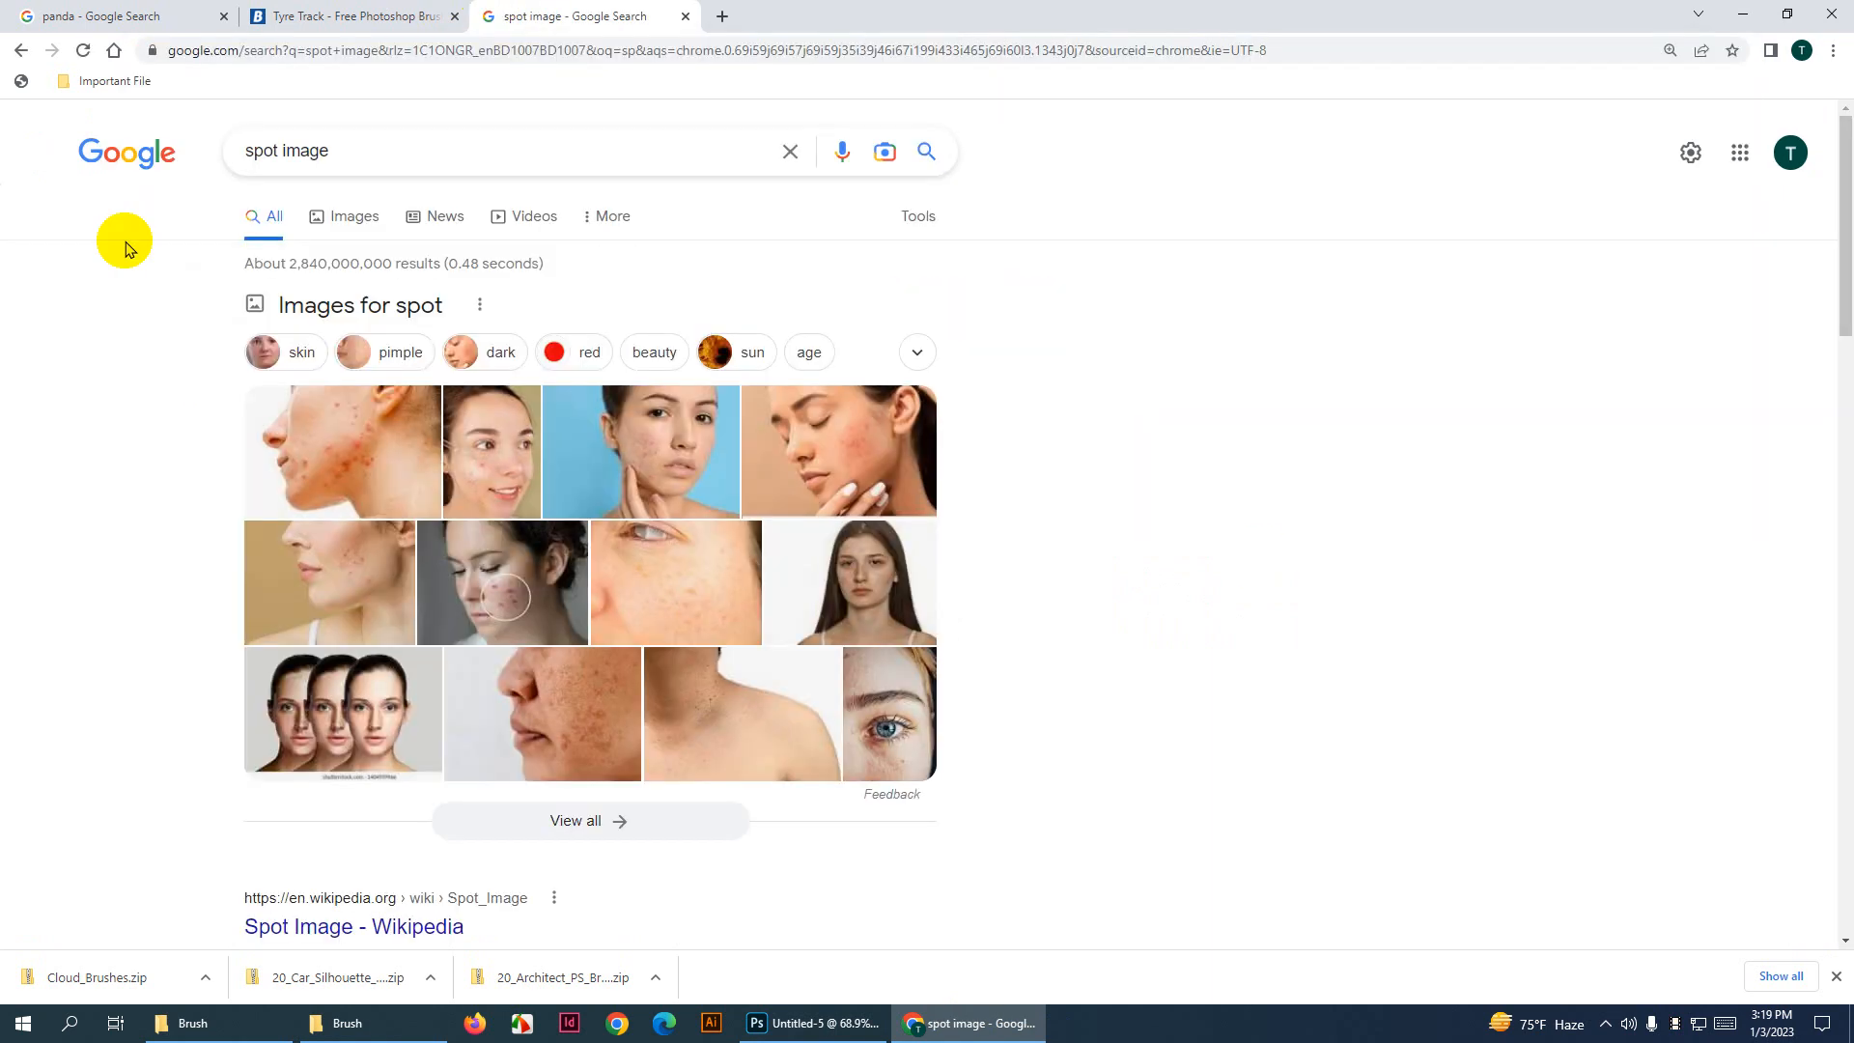
pyautogui.click(331, 227)
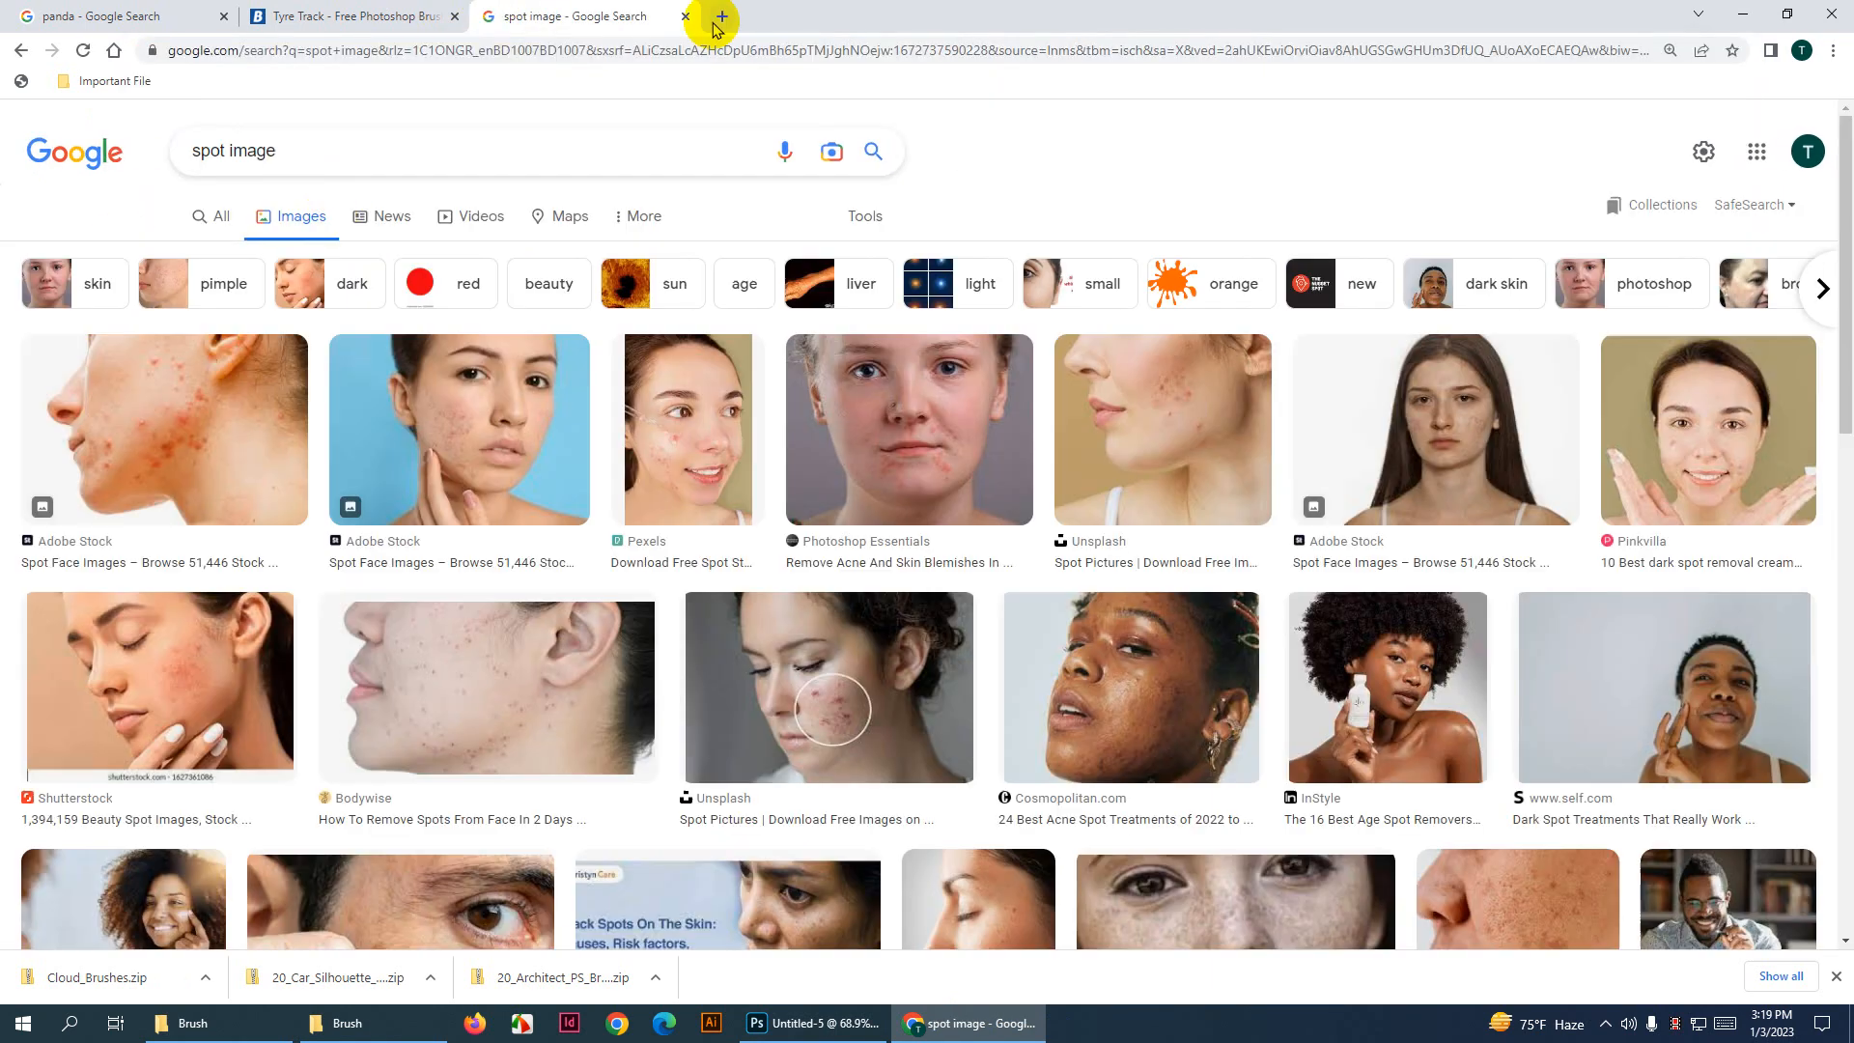
# Run a second Google image search for "pimple spot" in another new browser tab
pyautogui.click(722, 17)
pyautogui.write('pimploe')
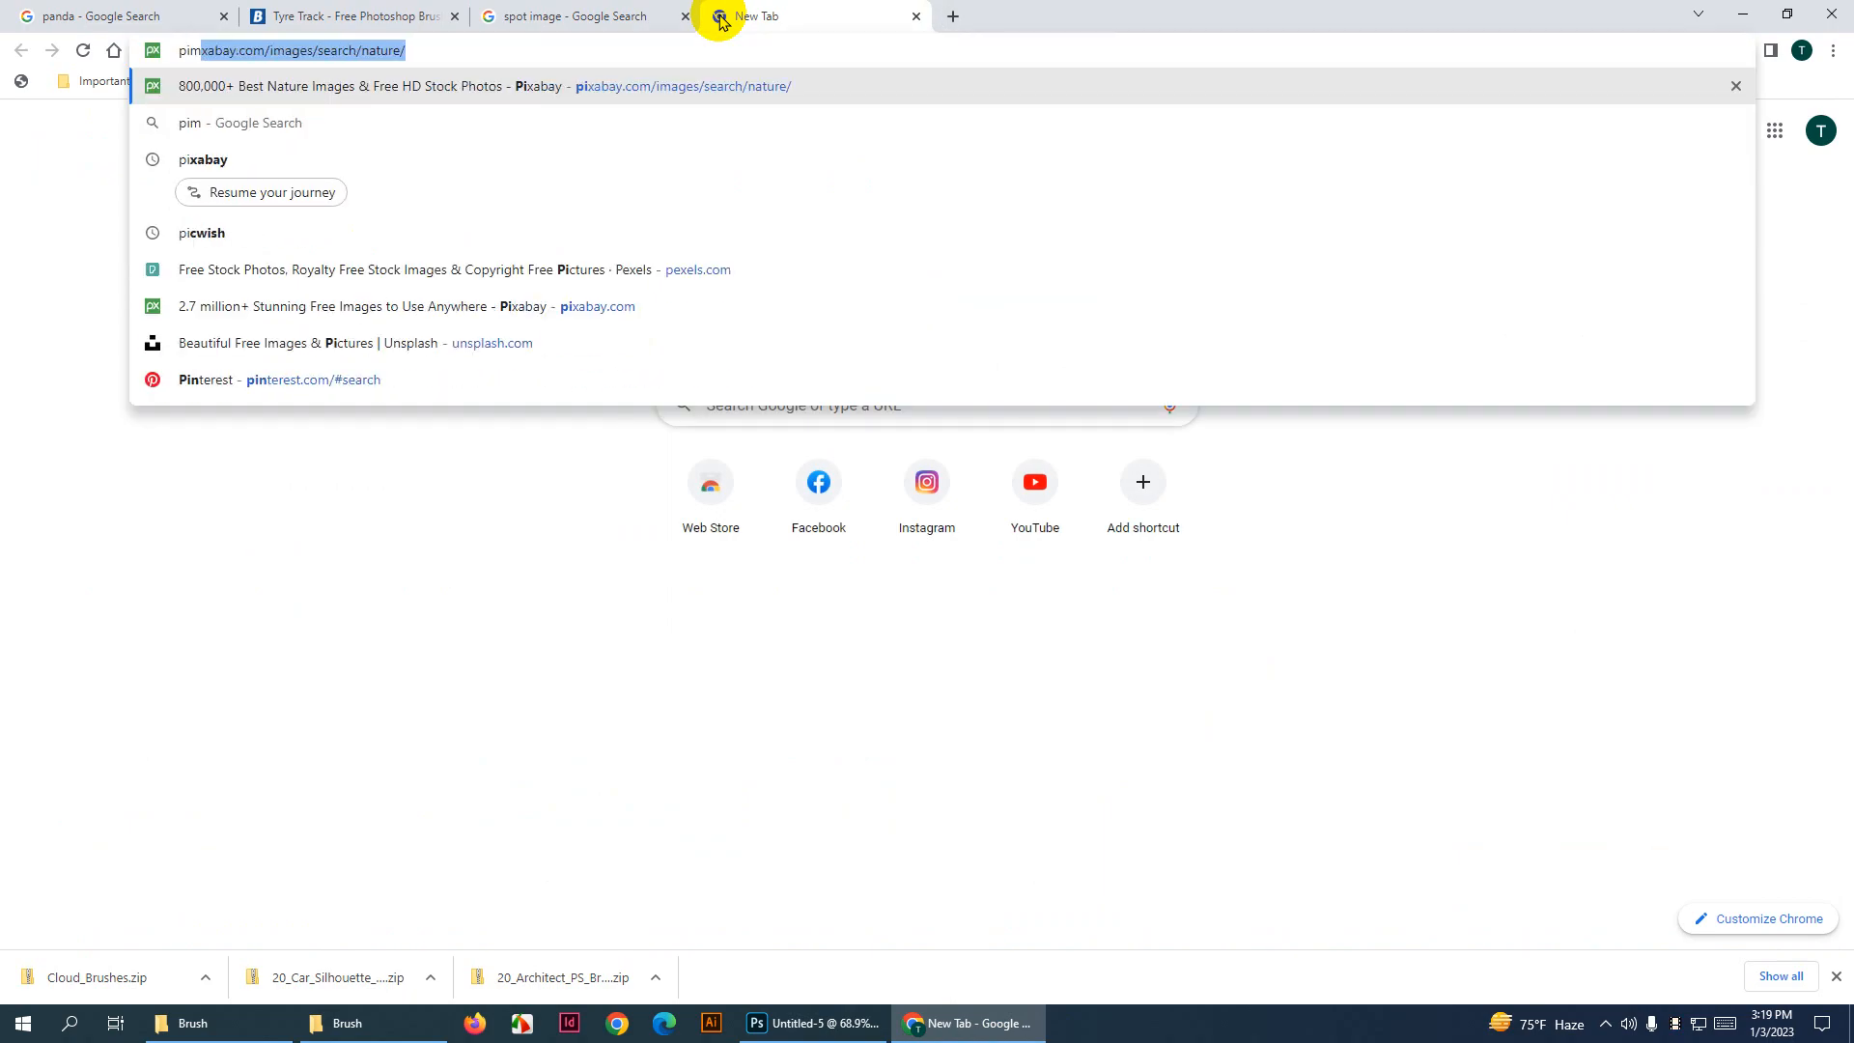
pyautogui.press('BackSpace')
pyautogui.press('BackSpace')
pyautogui.write('e s')
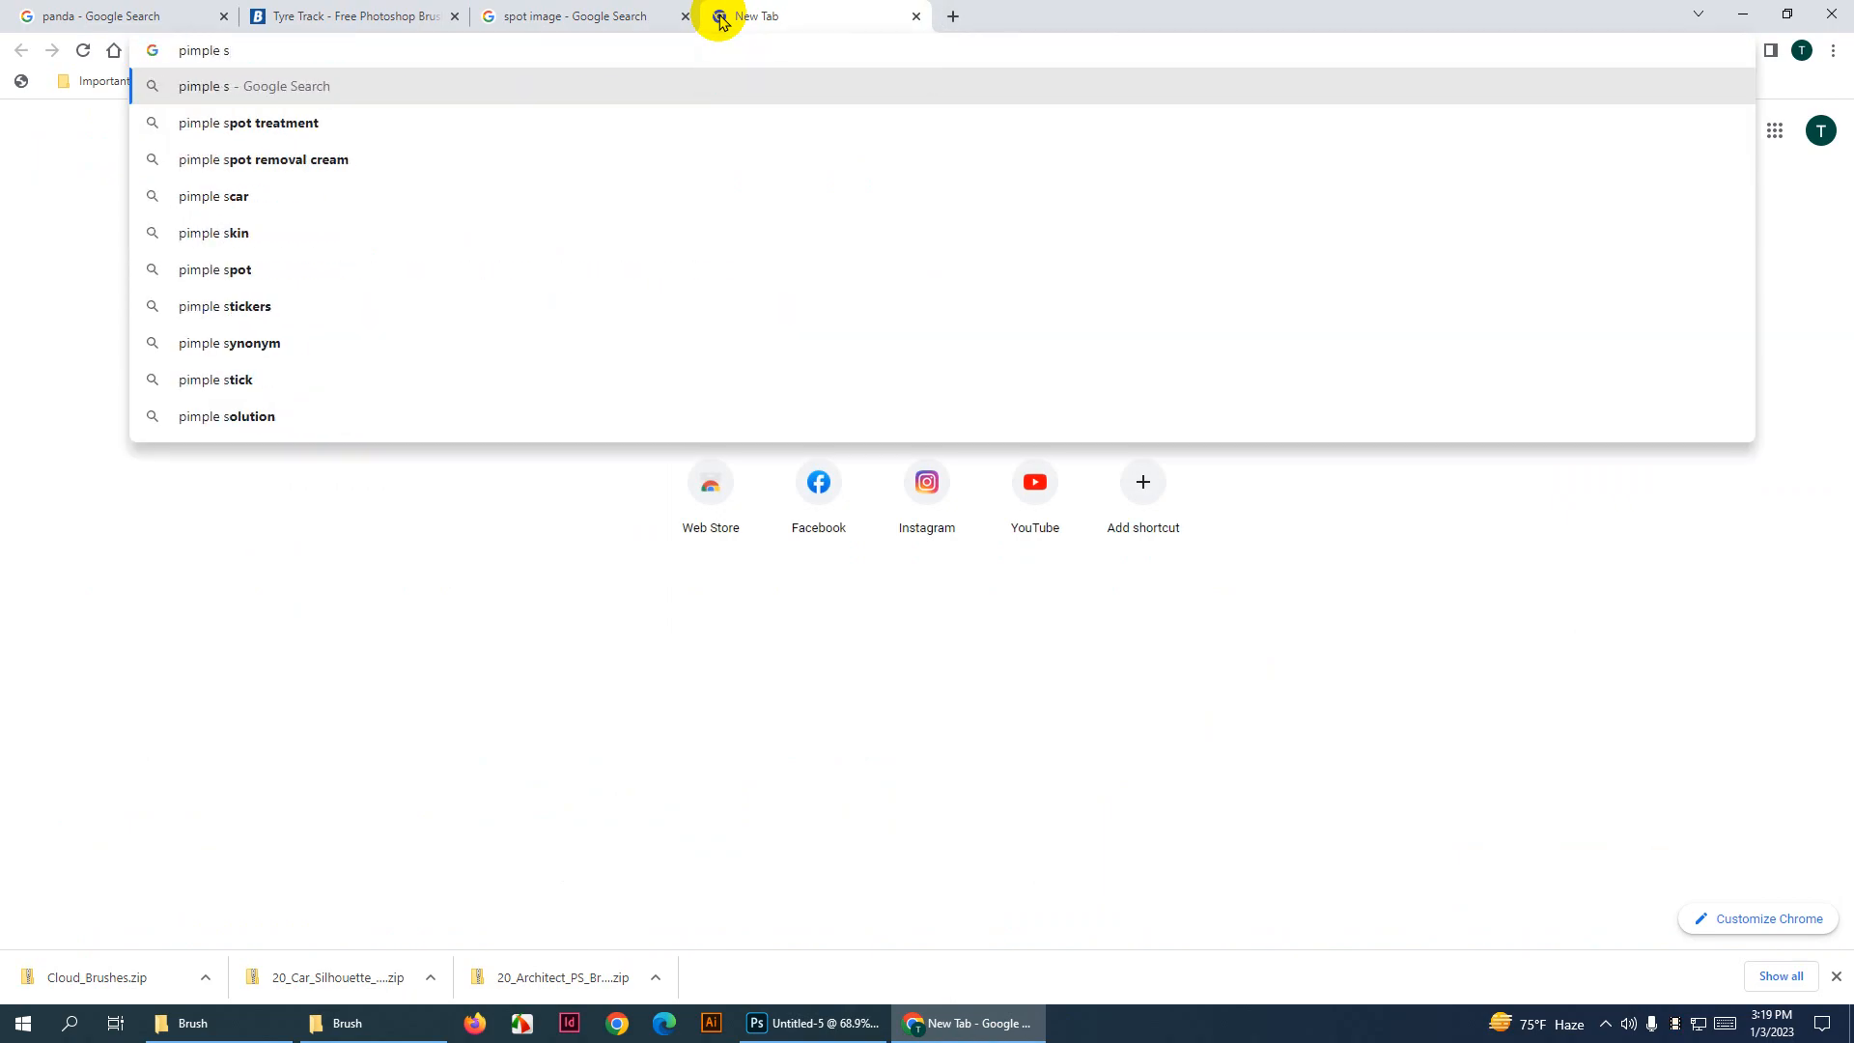
pyautogui.press('Down')
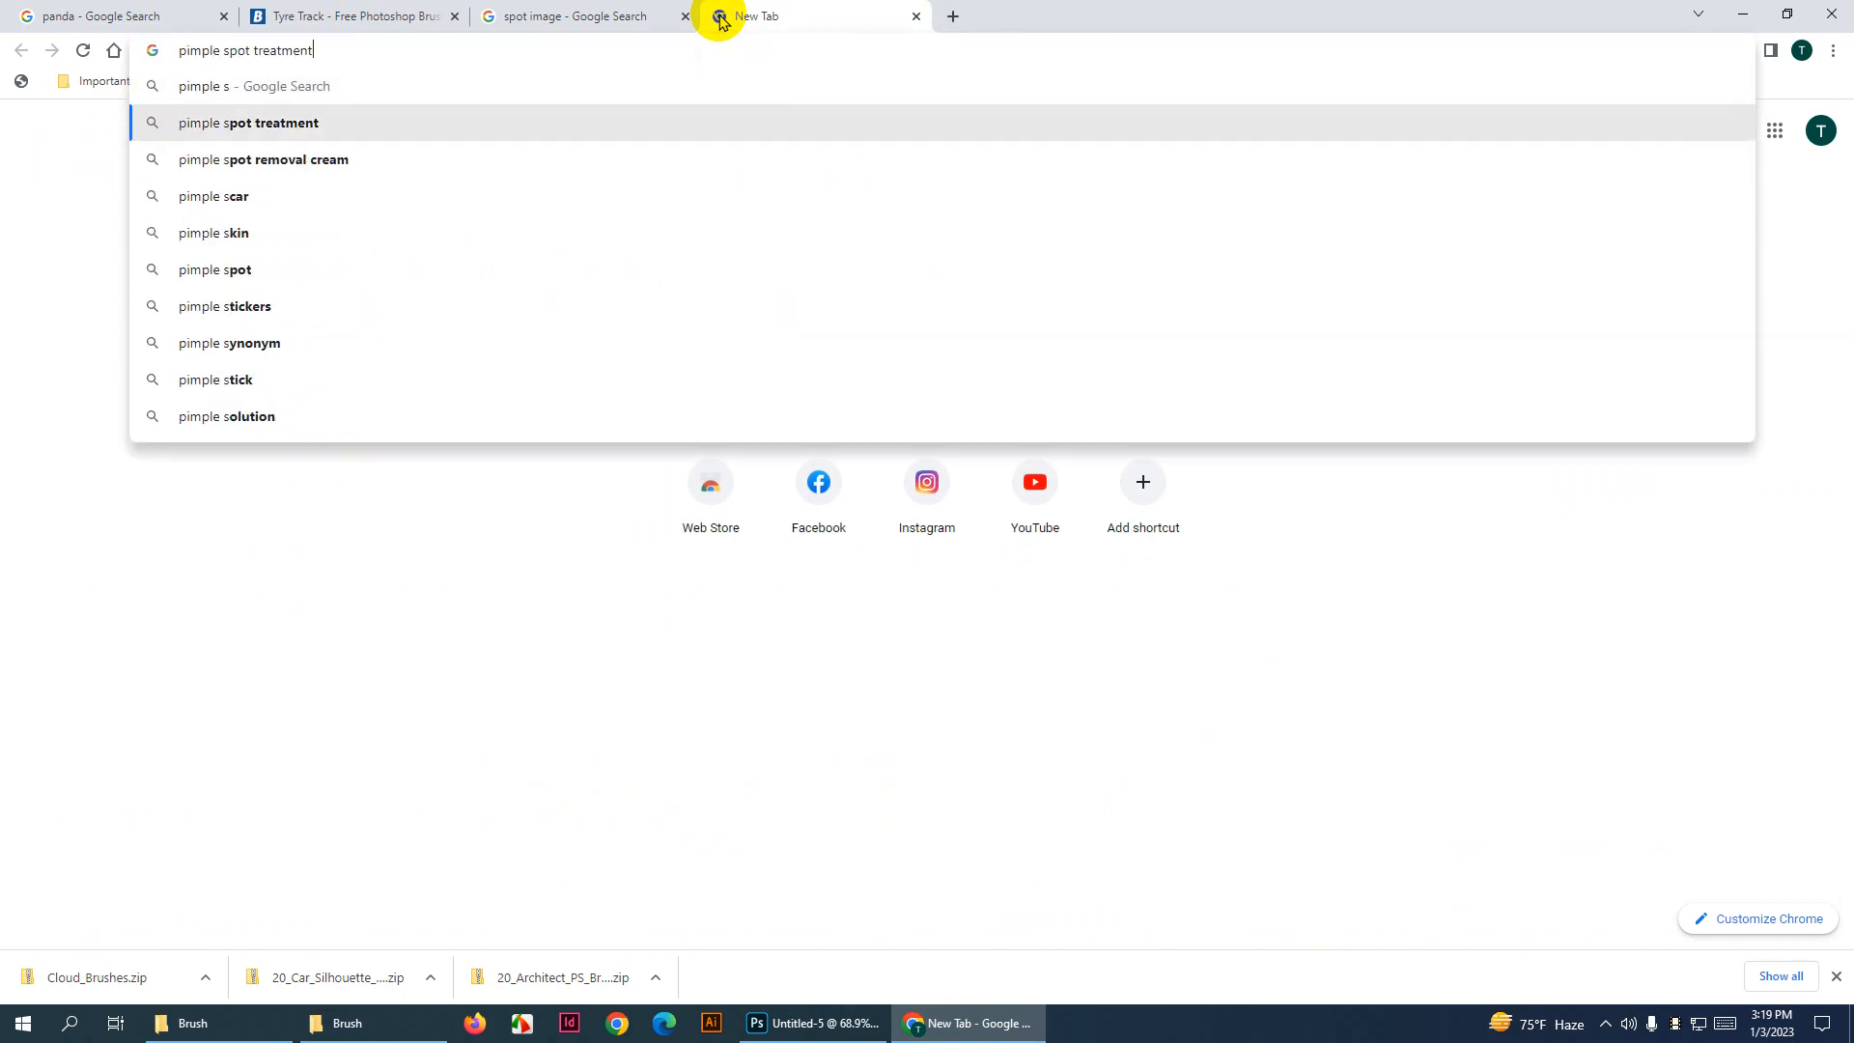
pyautogui.press('BackSpace')
pyautogui.press('BackSpace')
pyautogui.press('BackSpace')
pyautogui.press('BackSpace')
pyautogui.press('BackSpace')
pyautogui.press('BackSpace')
pyautogui.press('BackSpace')
pyautogui.press('BackSpace')
pyautogui.press('BackSpace')
pyautogui.press('BackSpace')
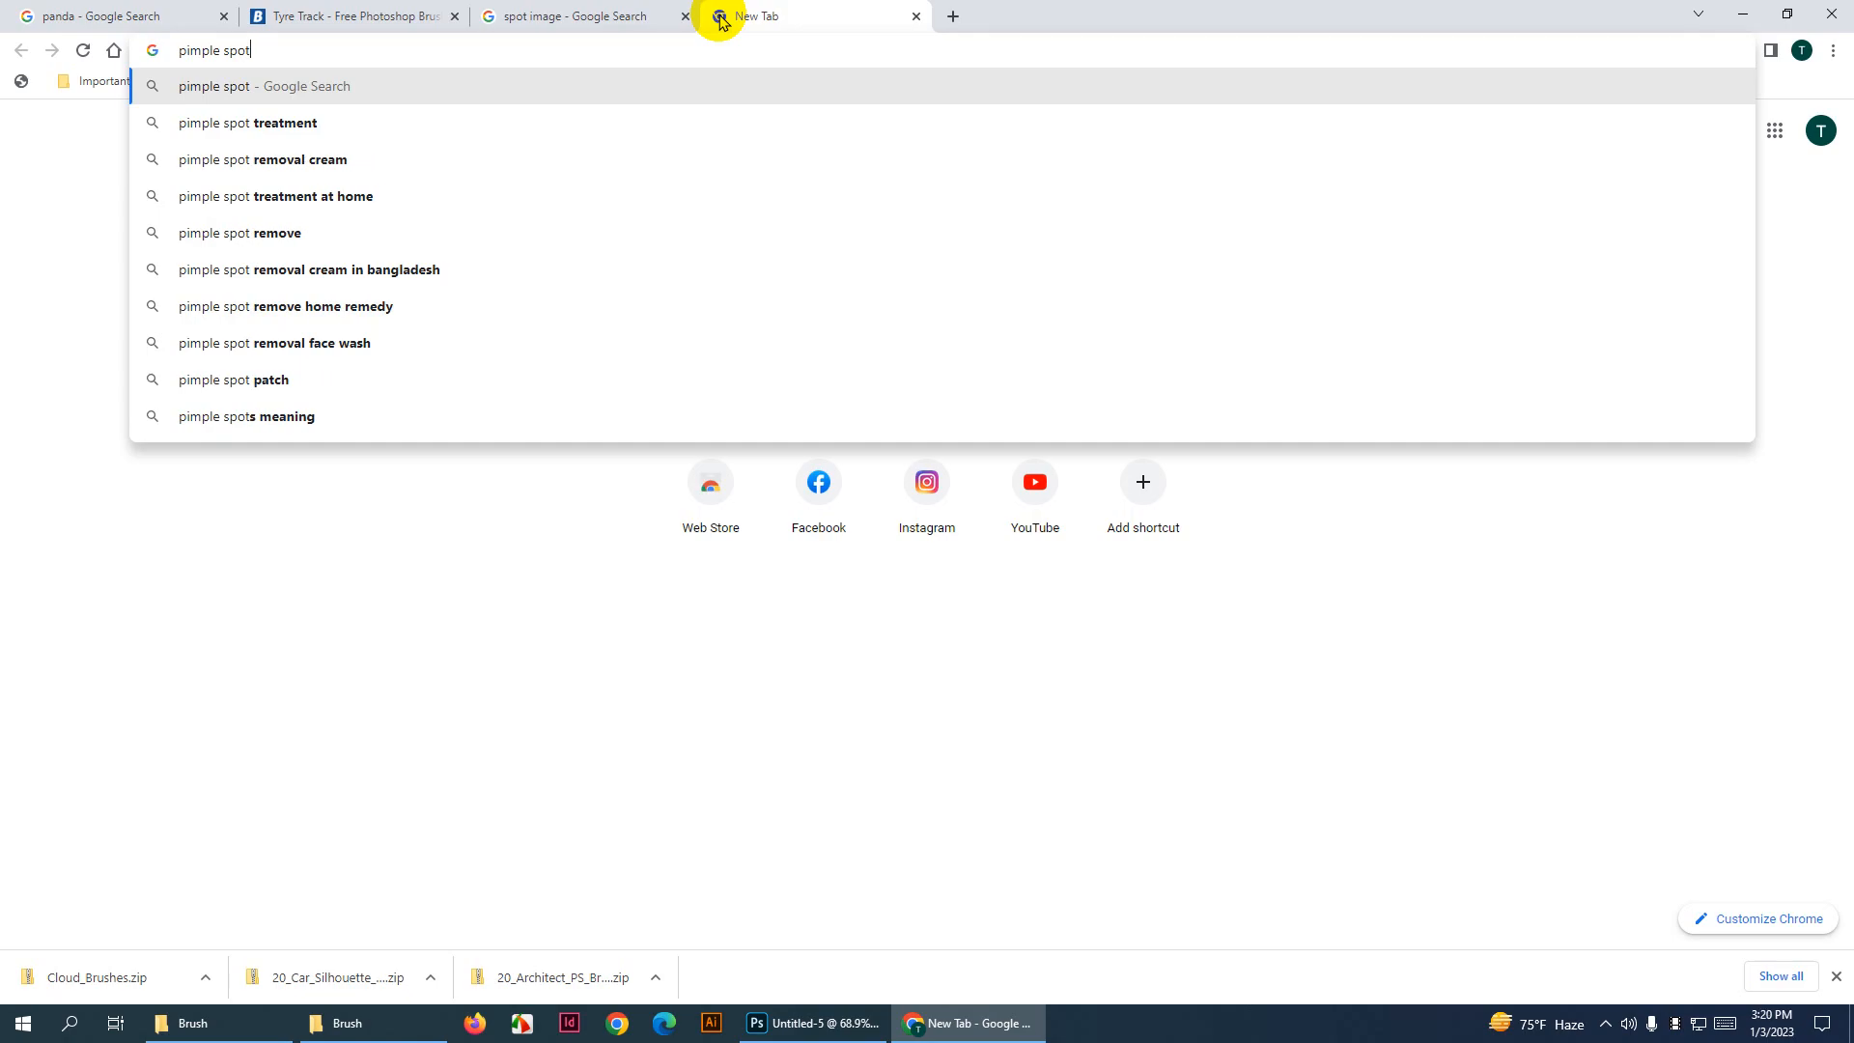
pyautogui.press('Return')
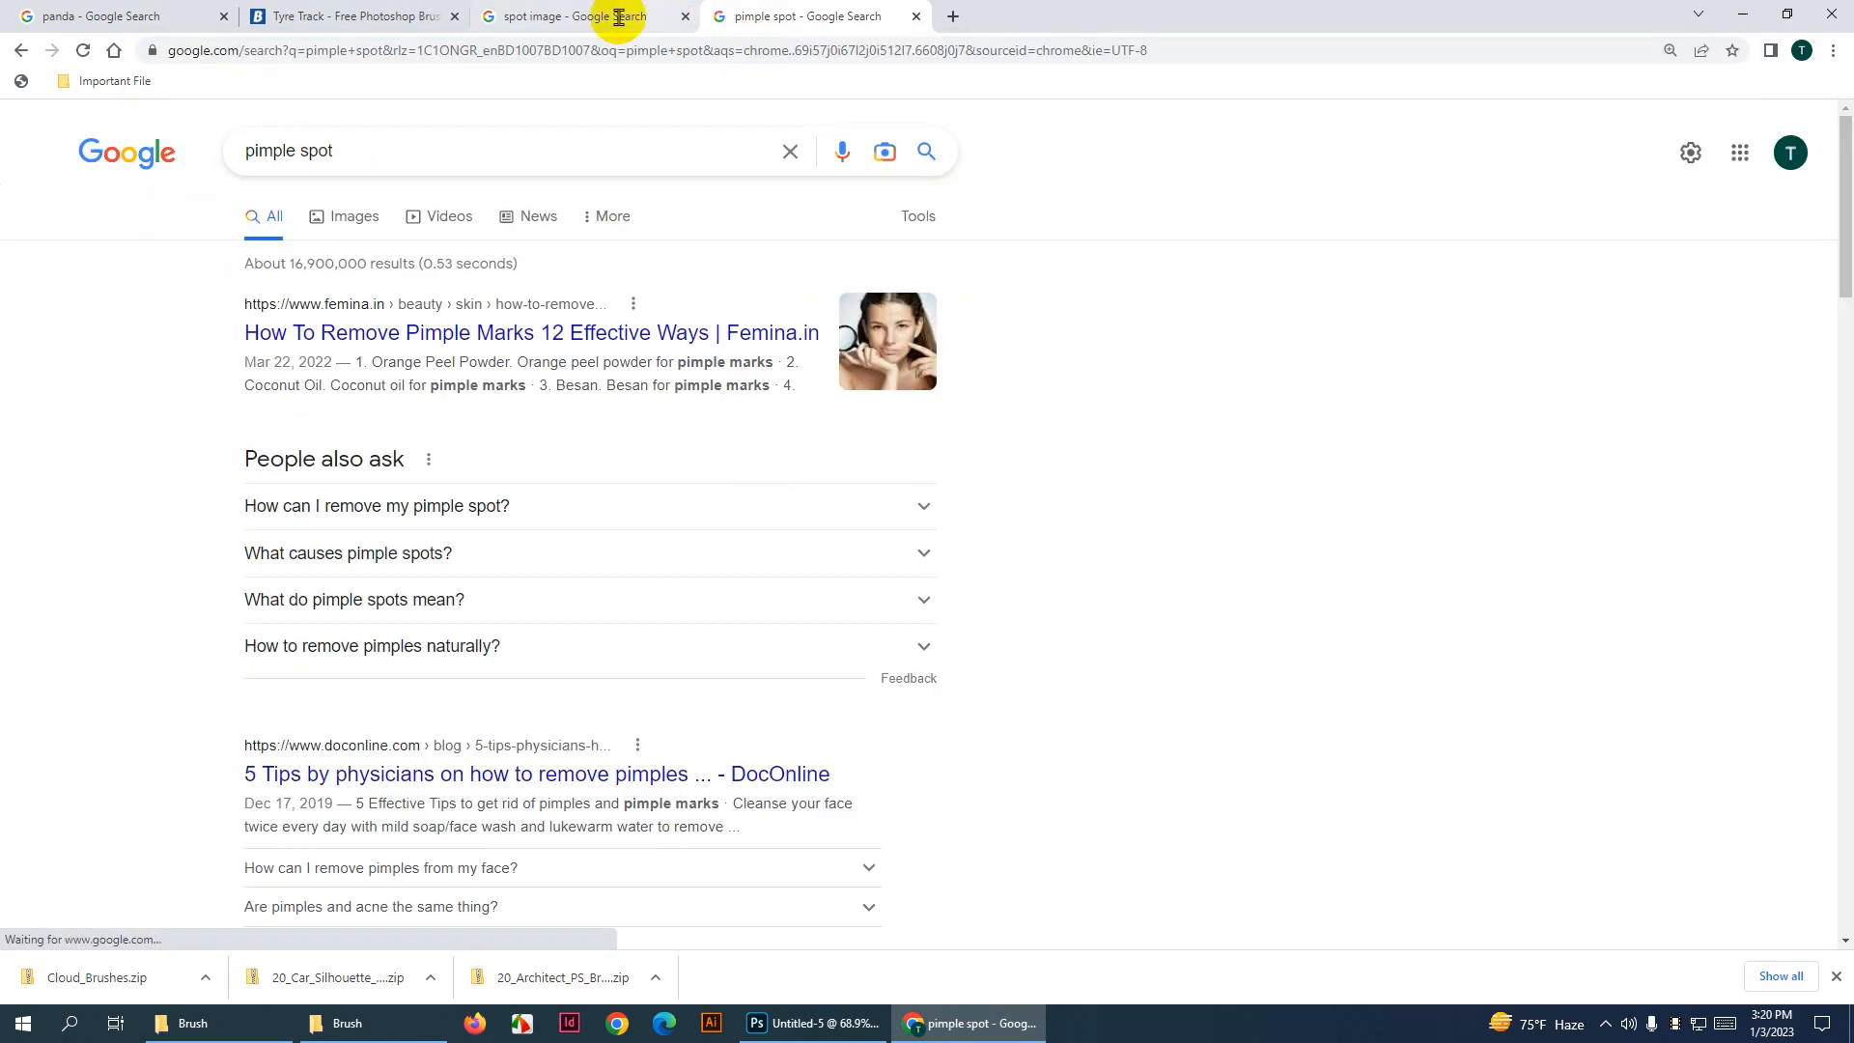
pyautogui.click(348, 213)
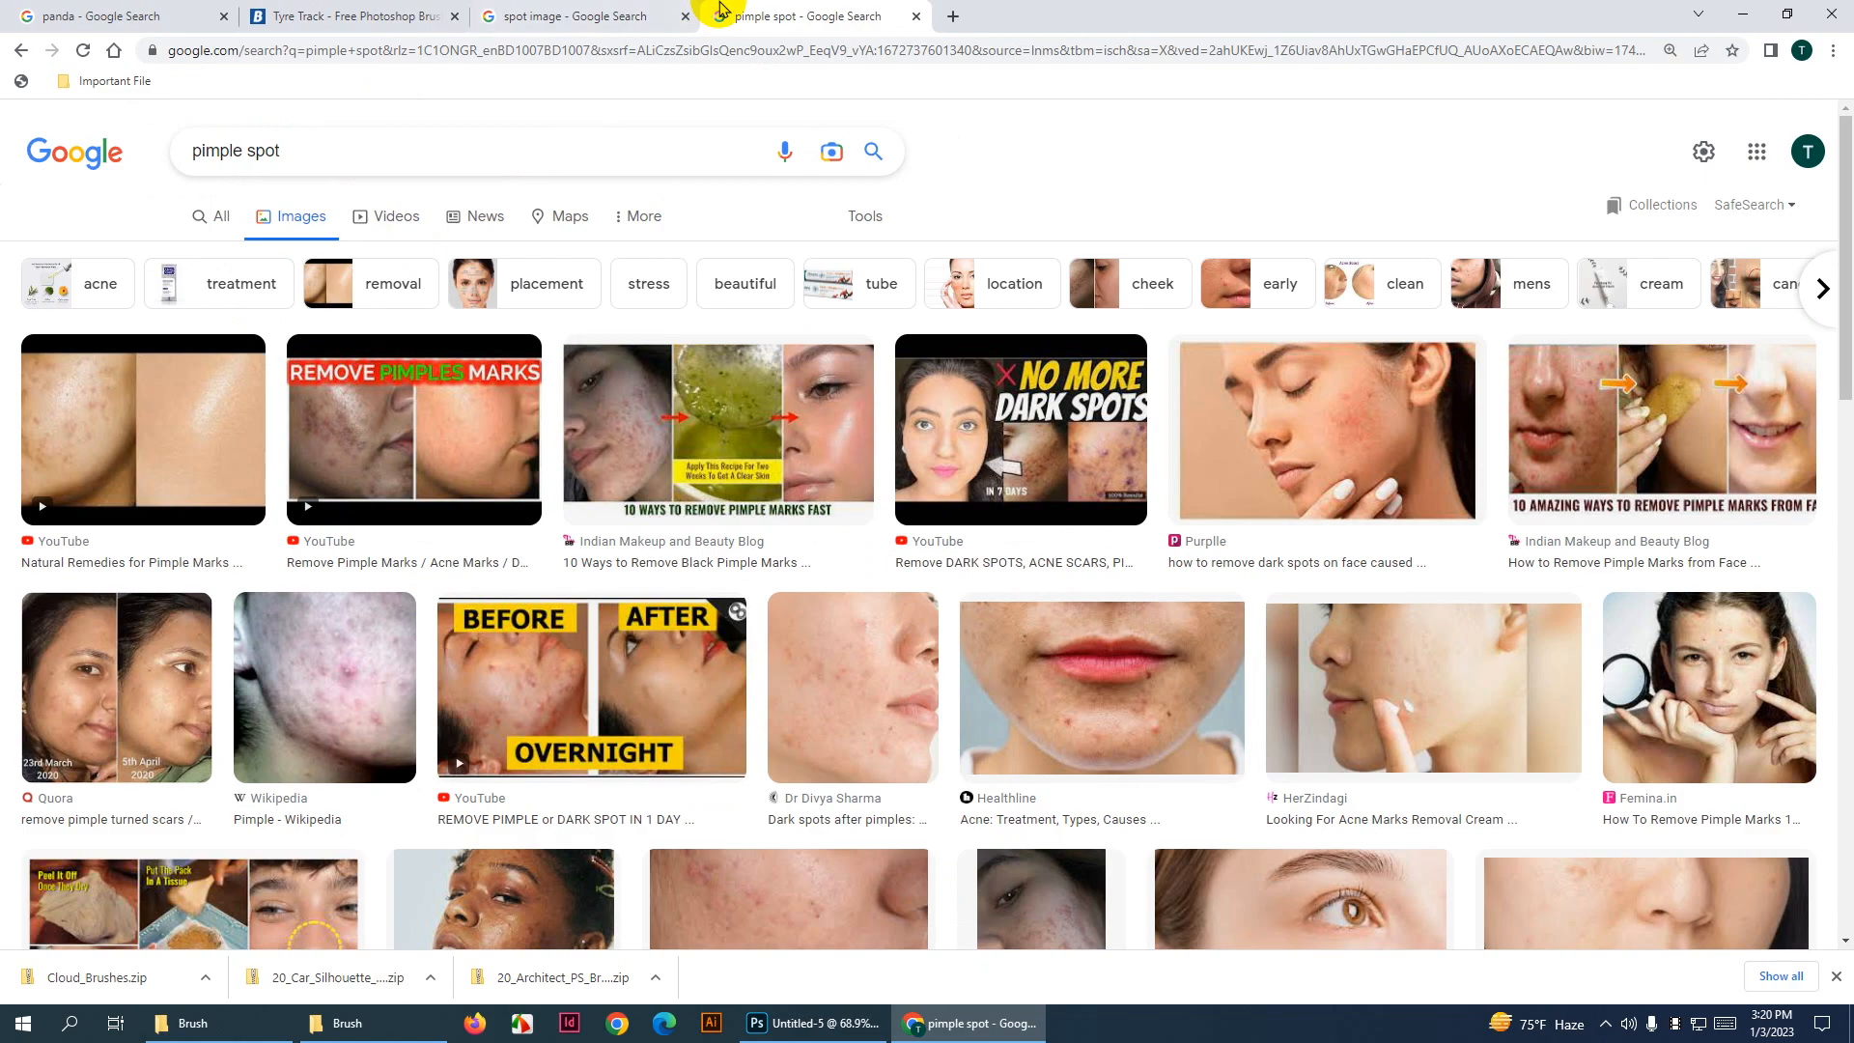
# Return to the "spot image" results and copy the Unsplash photo of a woman's spotted cheek
pyautogui.click(617, 16)
pyautogui.click(1210, 452)
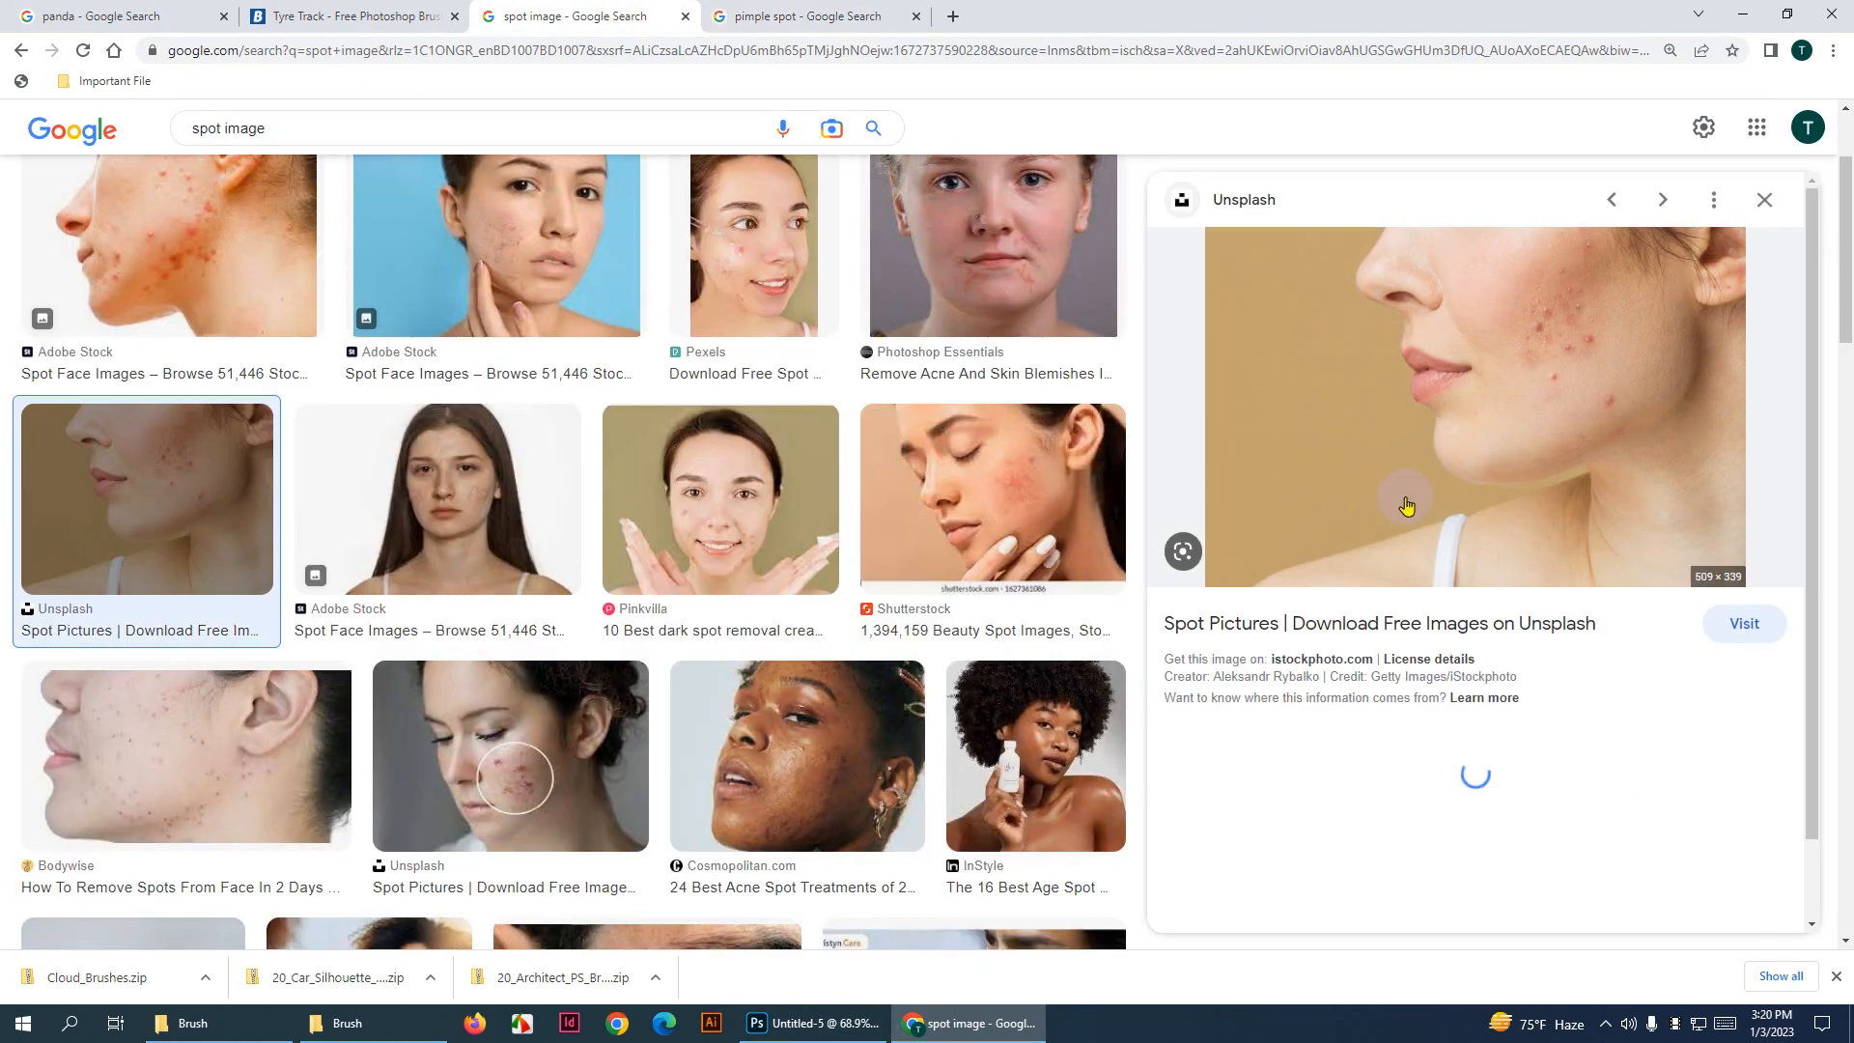
pyautogui.rightClick(1539, 308)
pyautogui.click(1636, 531)
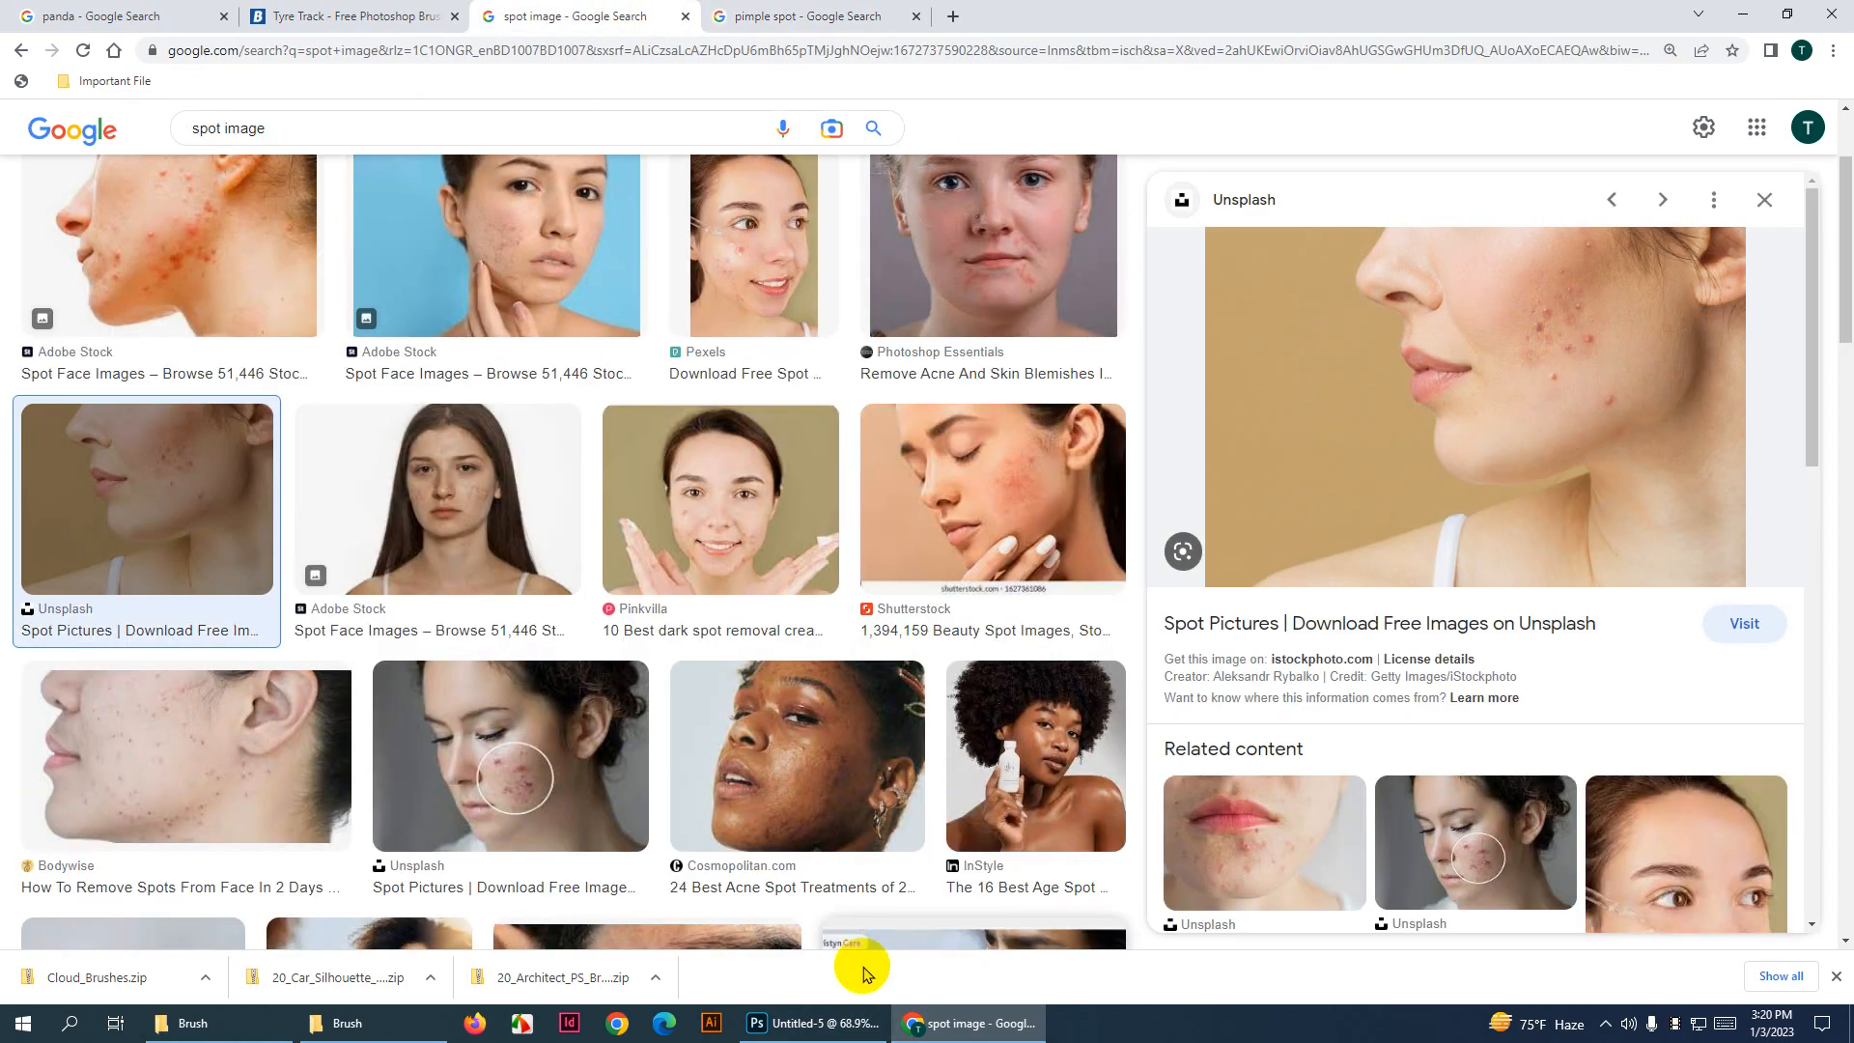
# Switch to Photoshop, create a 509 x 339 px document at 300 pixels/inch and paste the copied photo
pyautogui.click(786, 1019)
pyautogui.hotkey('ctrl', 'n')
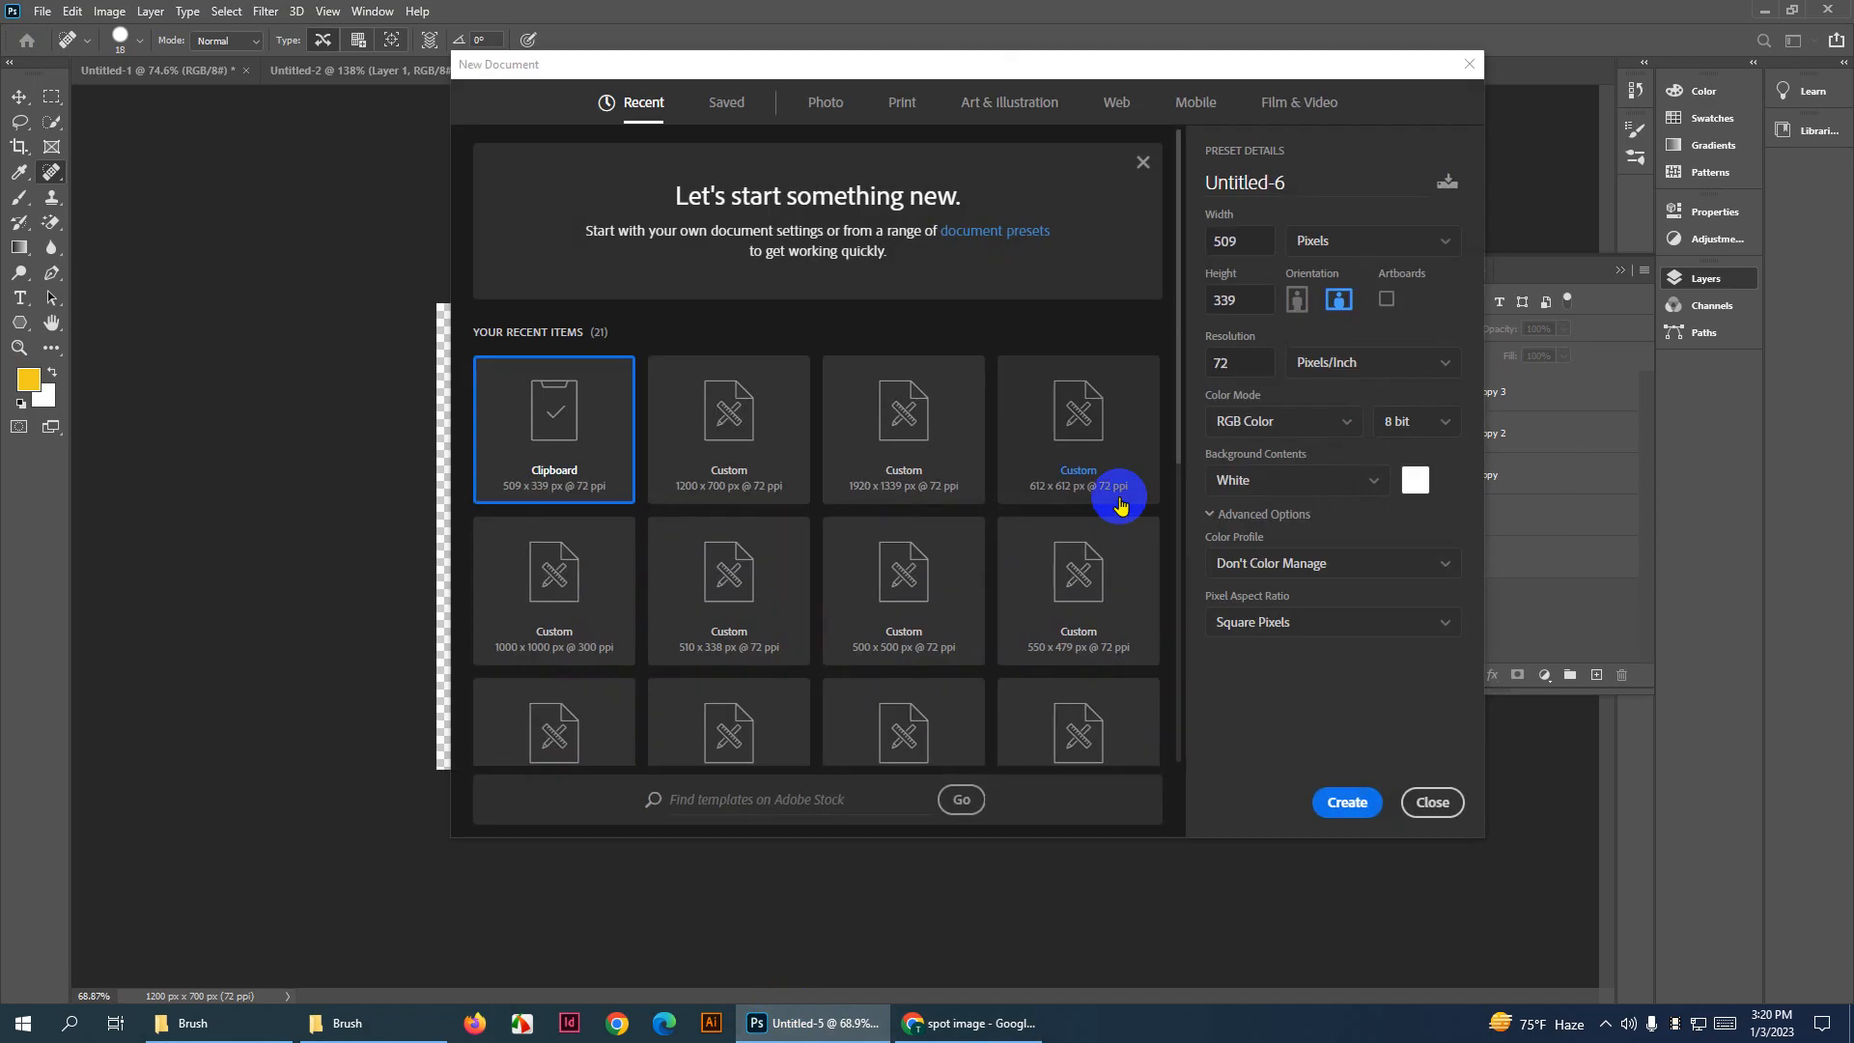
pyautogui.click(1229, 362)
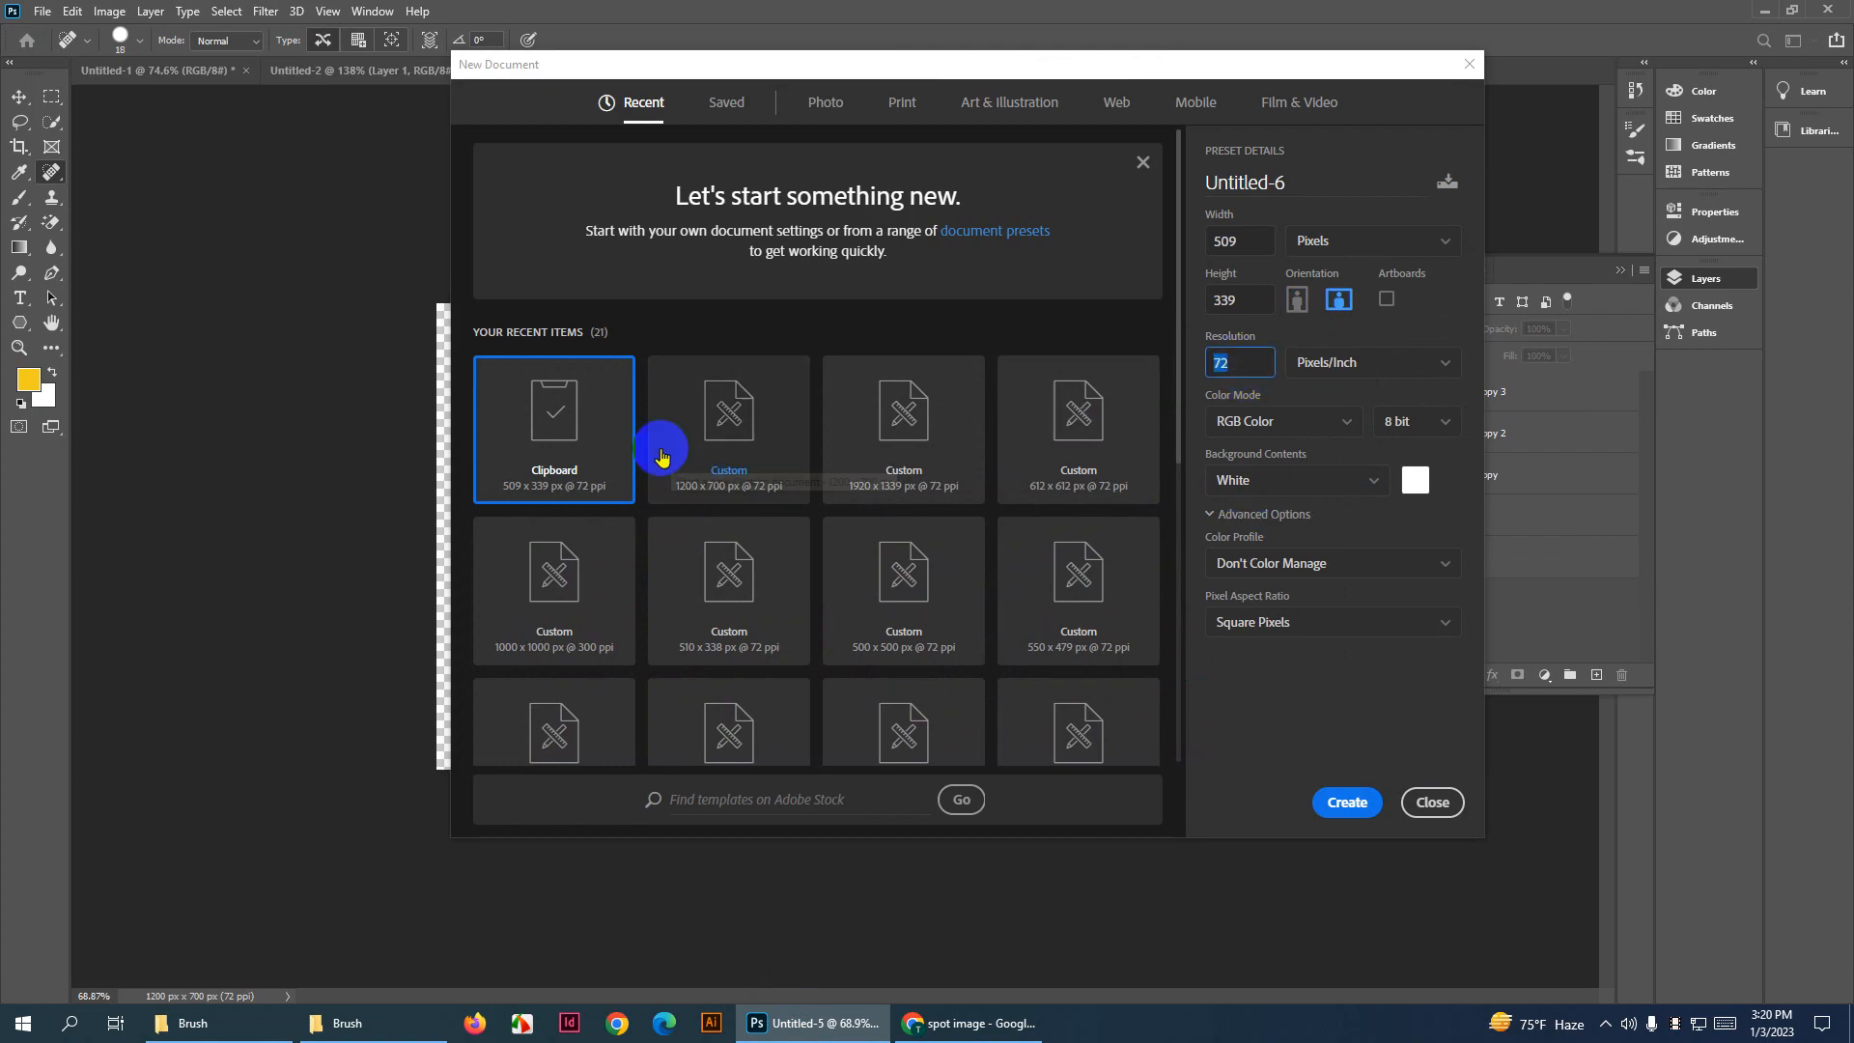
pyautogui.write('300')
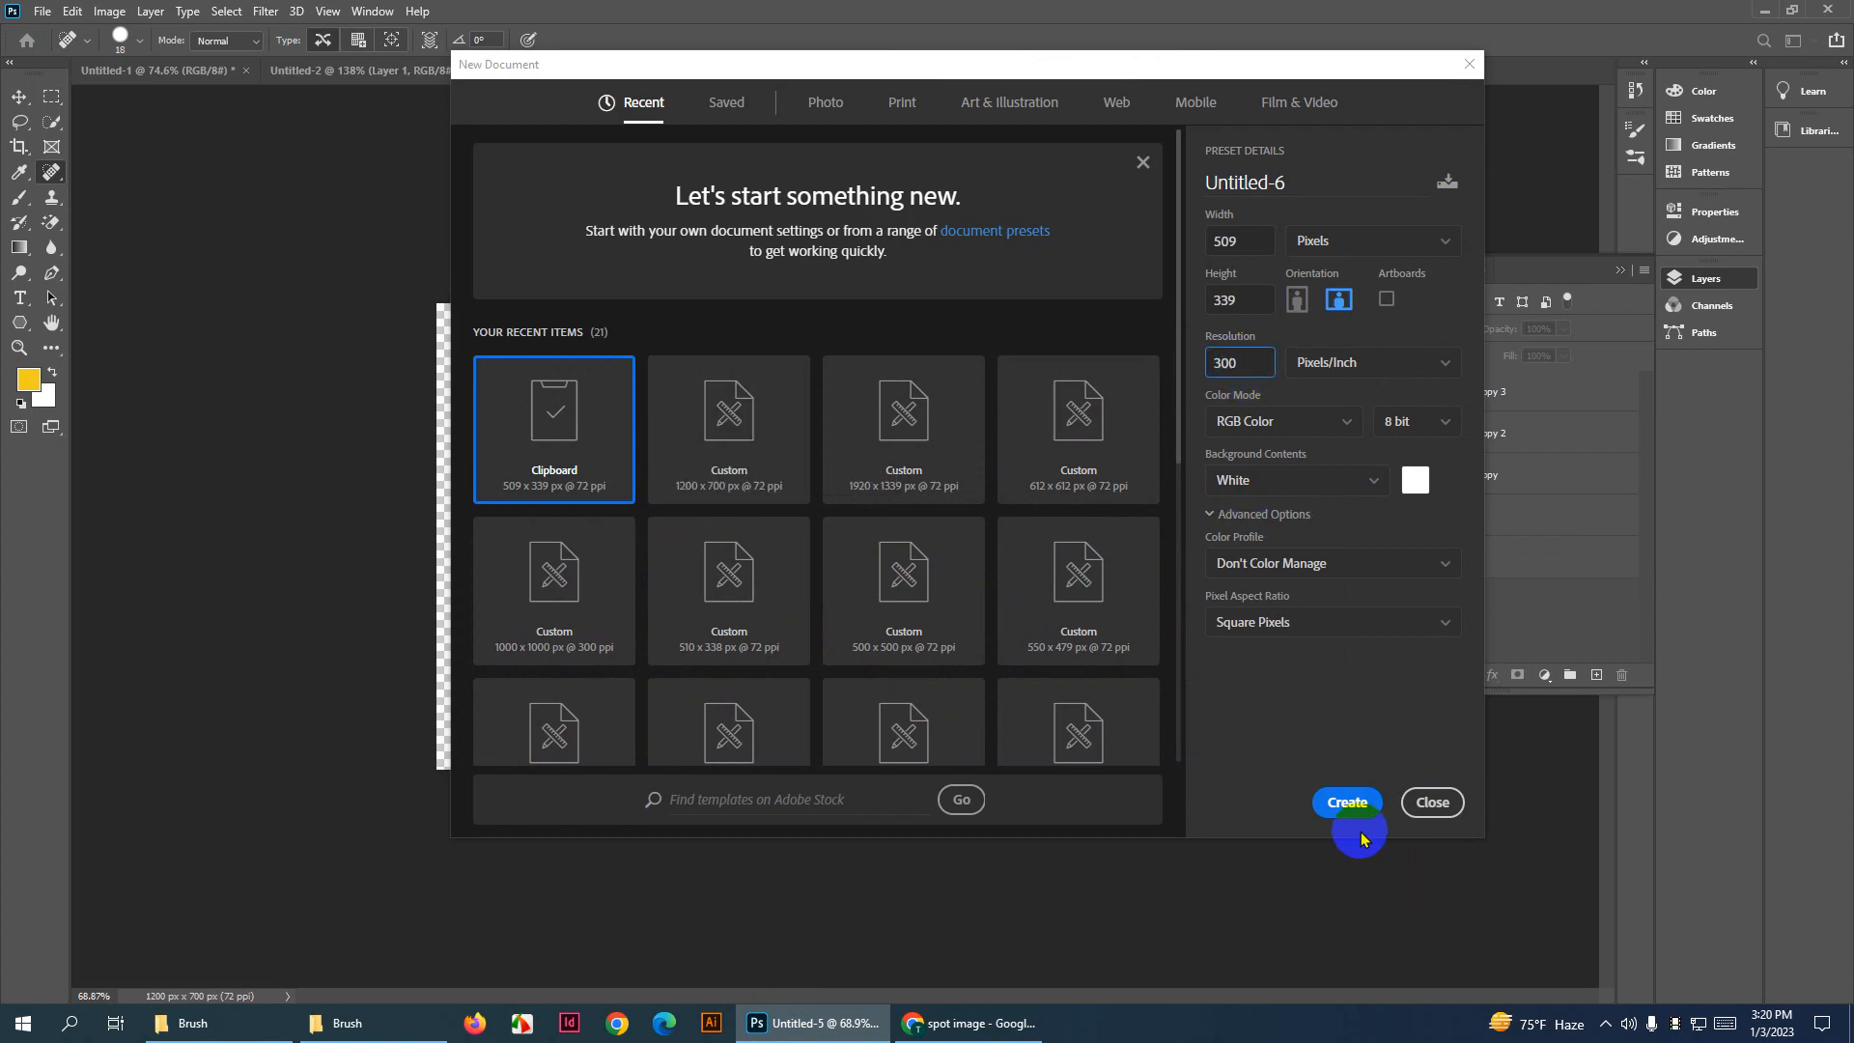
pyautogui.click(1347, 804)
pyautogui.hotkey('ctrl', 'v')
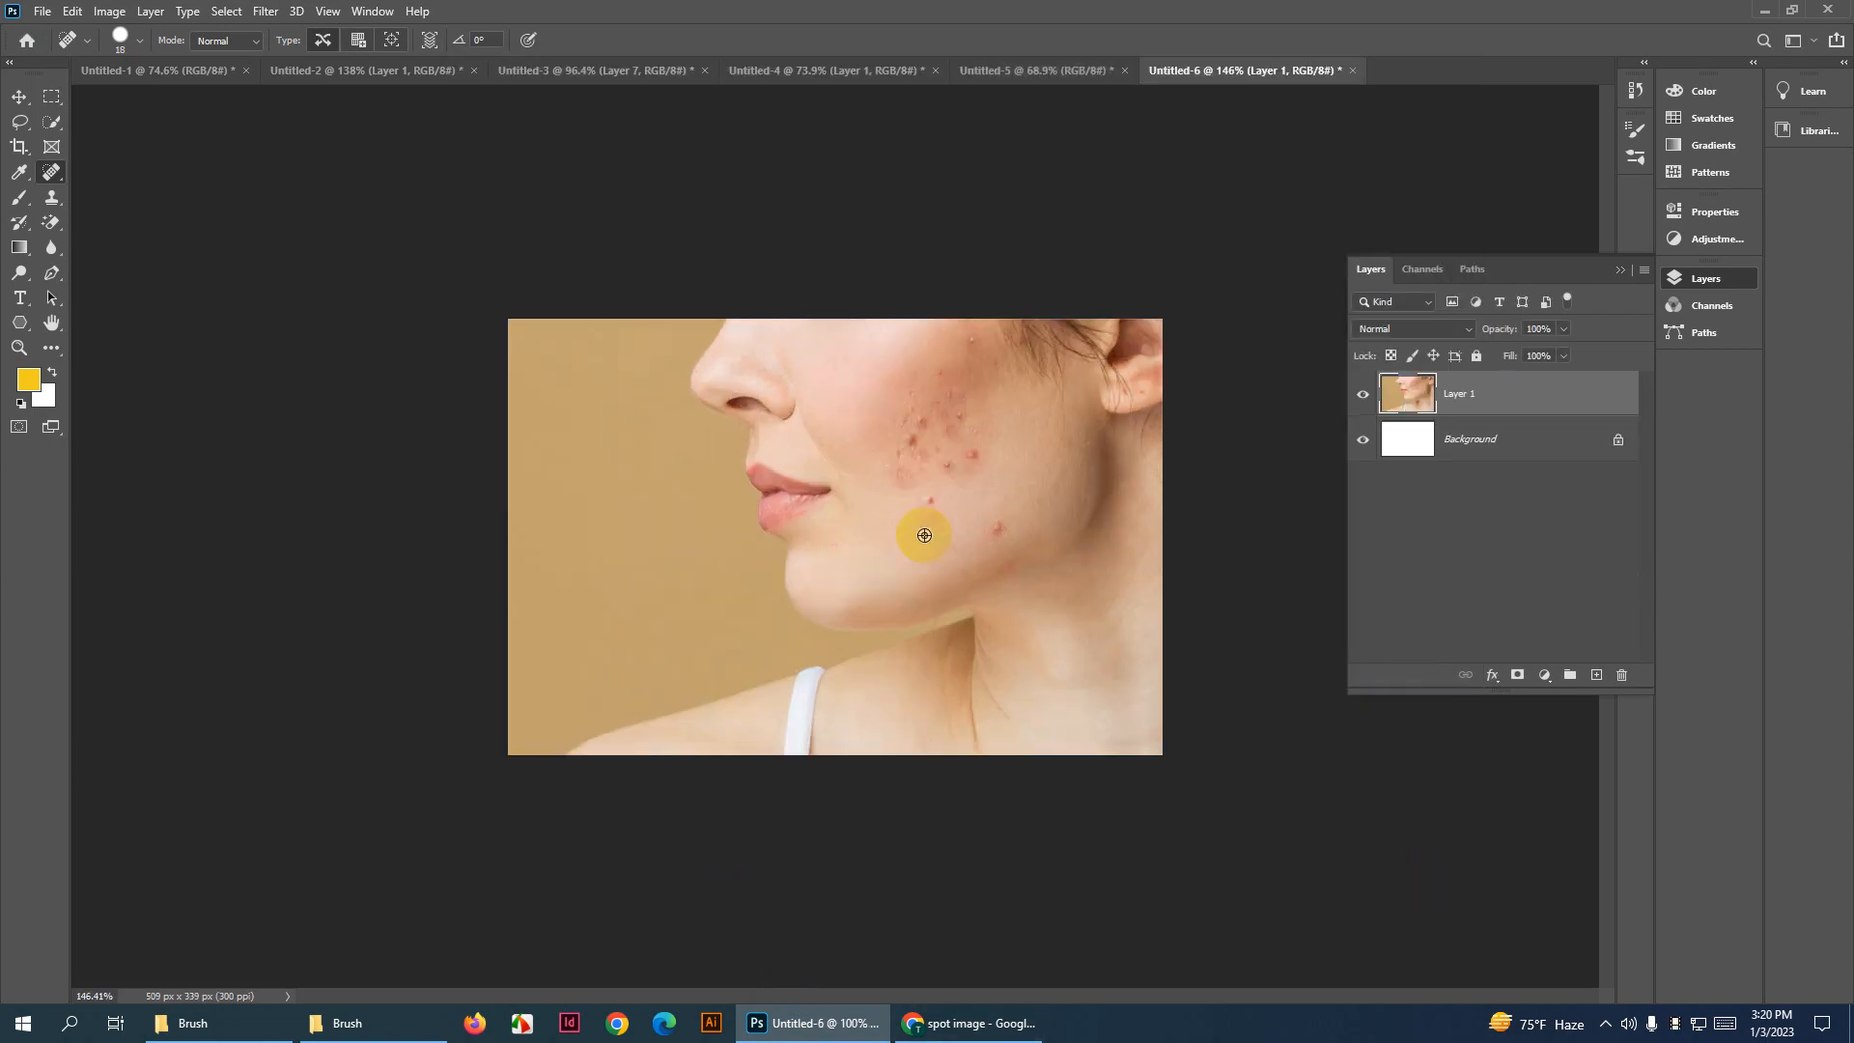
# Remove the separate pimples on the middle and lower cheek with the Spot Healing Brush
pyautogui.scroll(6, 923, 530)
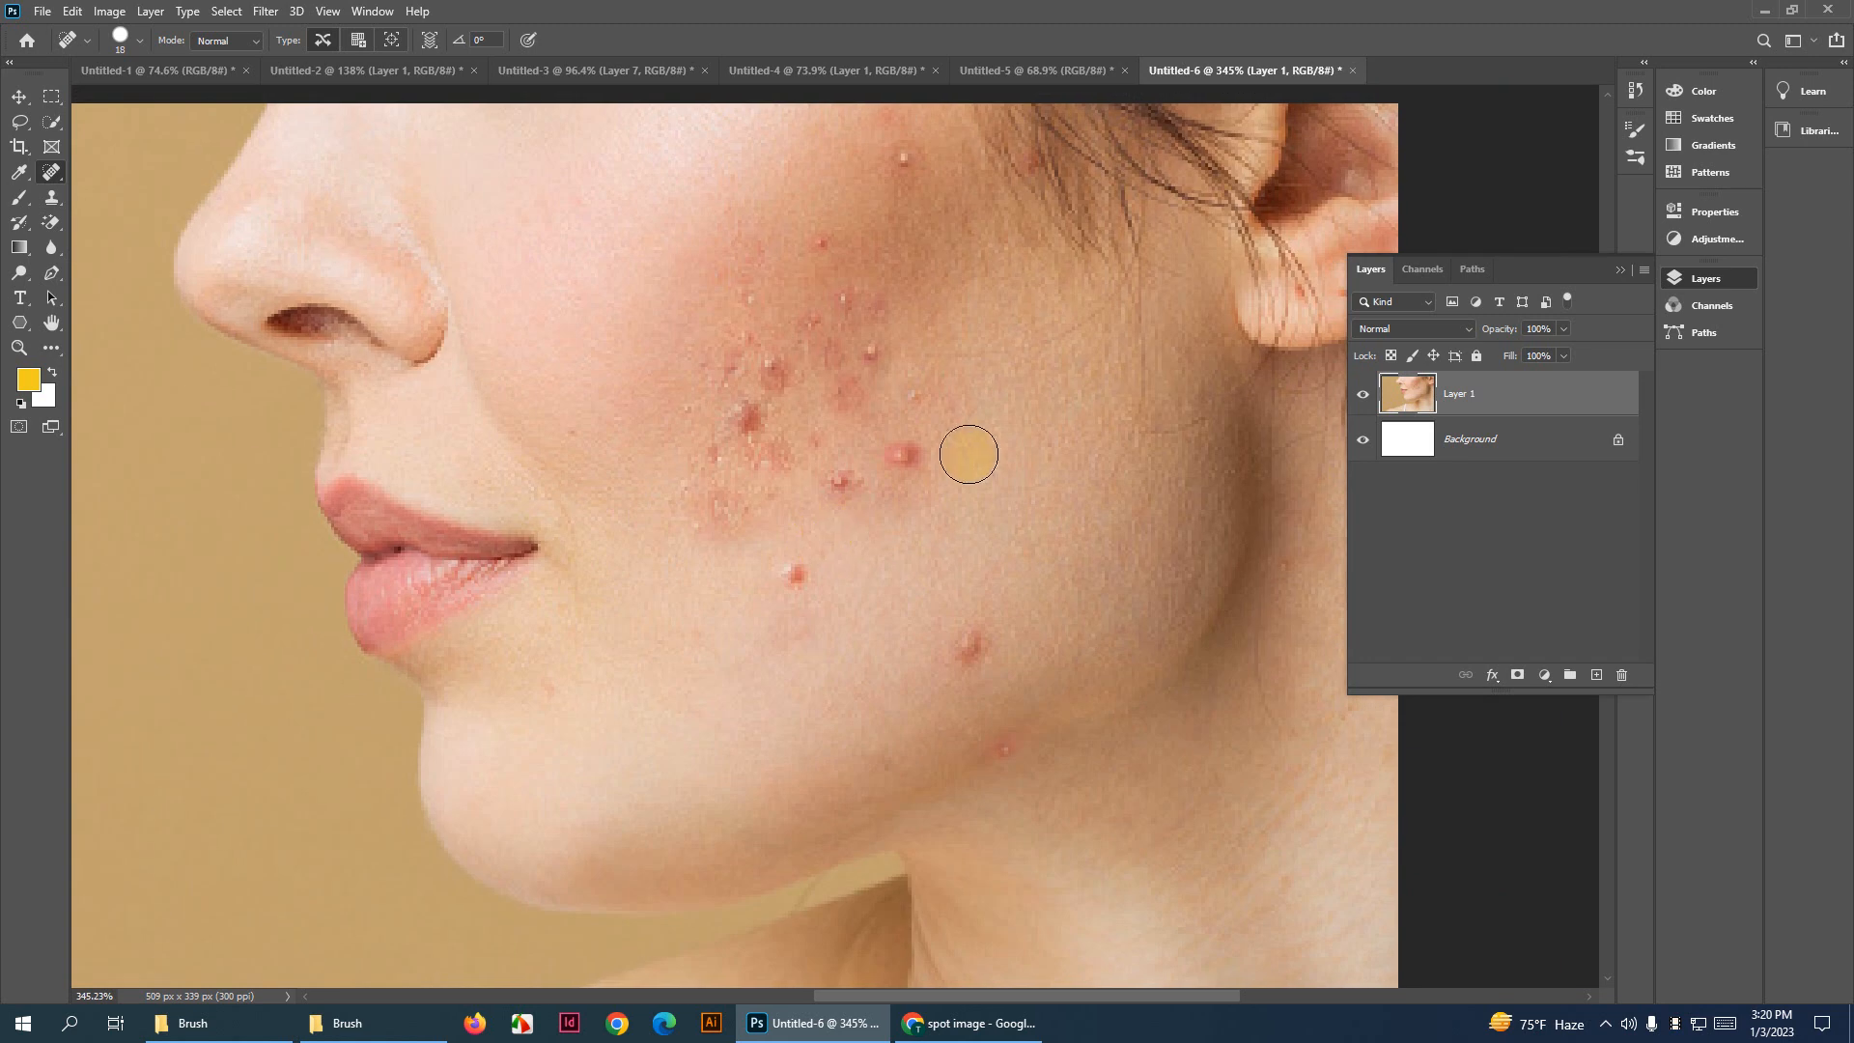
pyautogui.moveTo(967, 441); pyautogui.dragTo(842, 533)
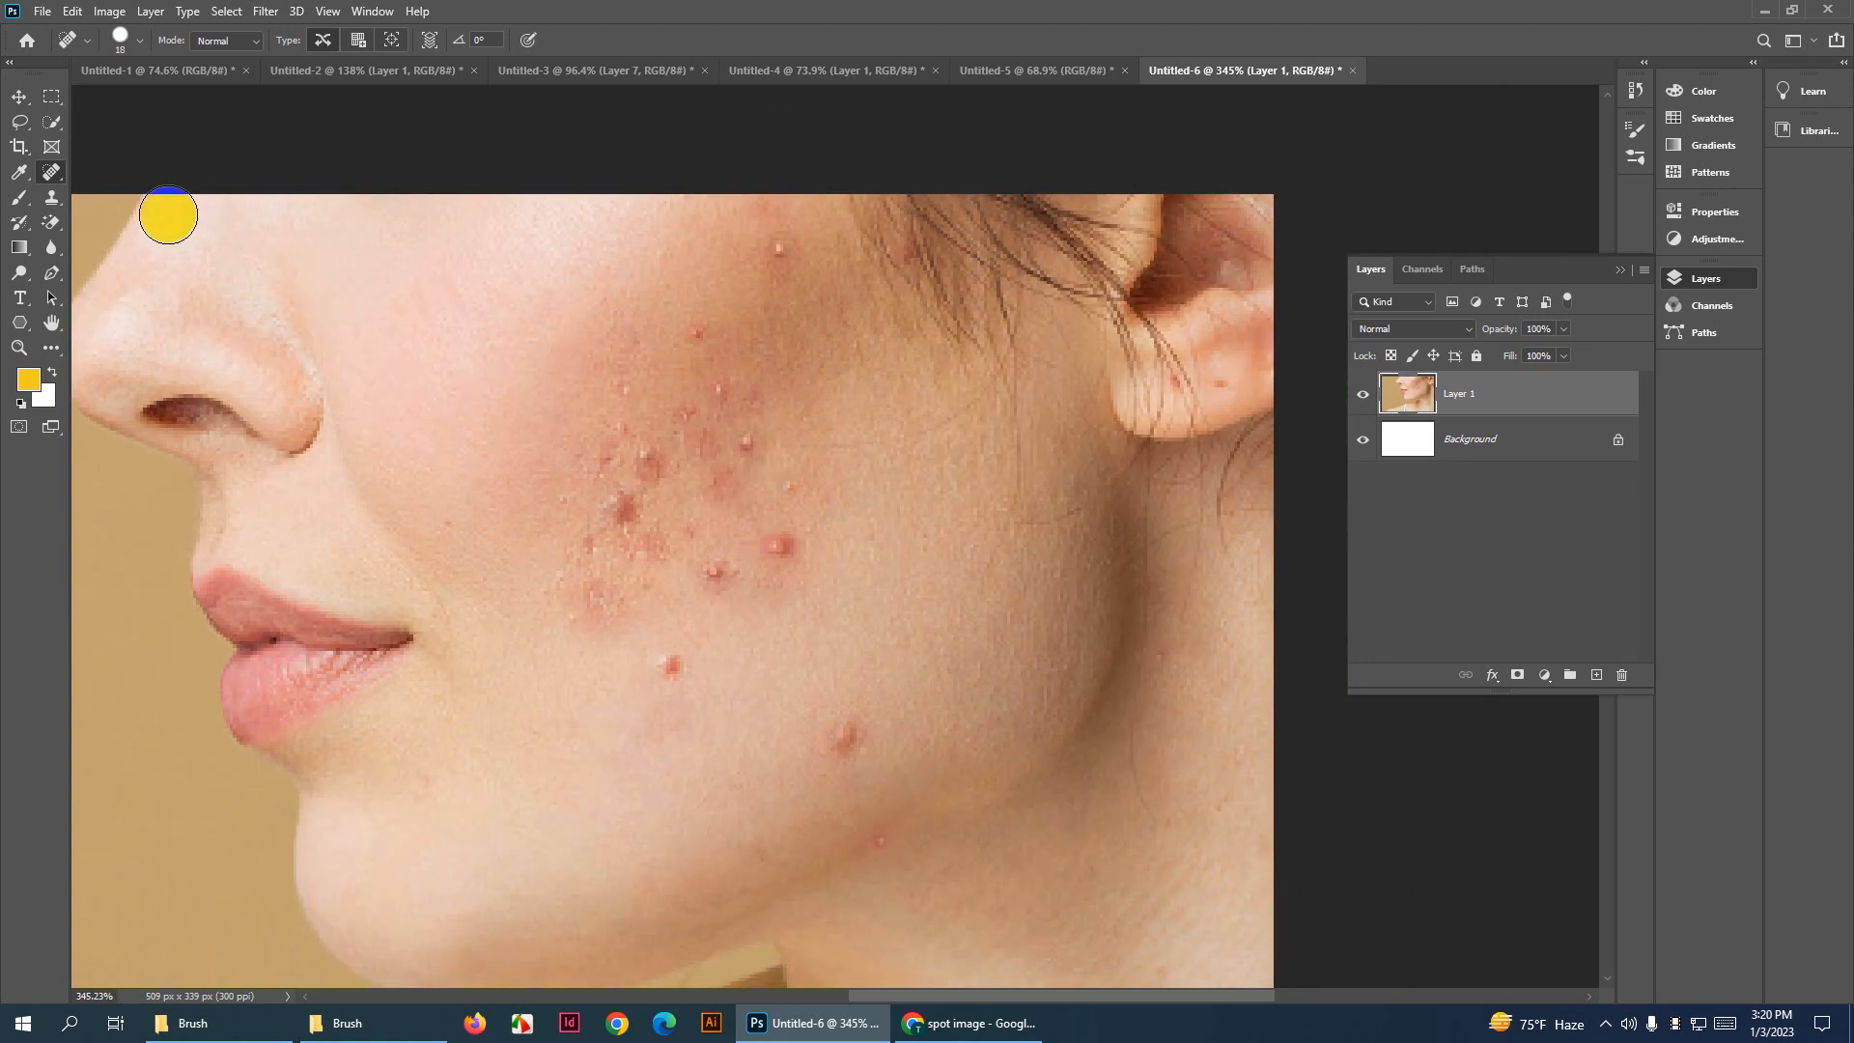
pyautogui.rightClick(51, 172)
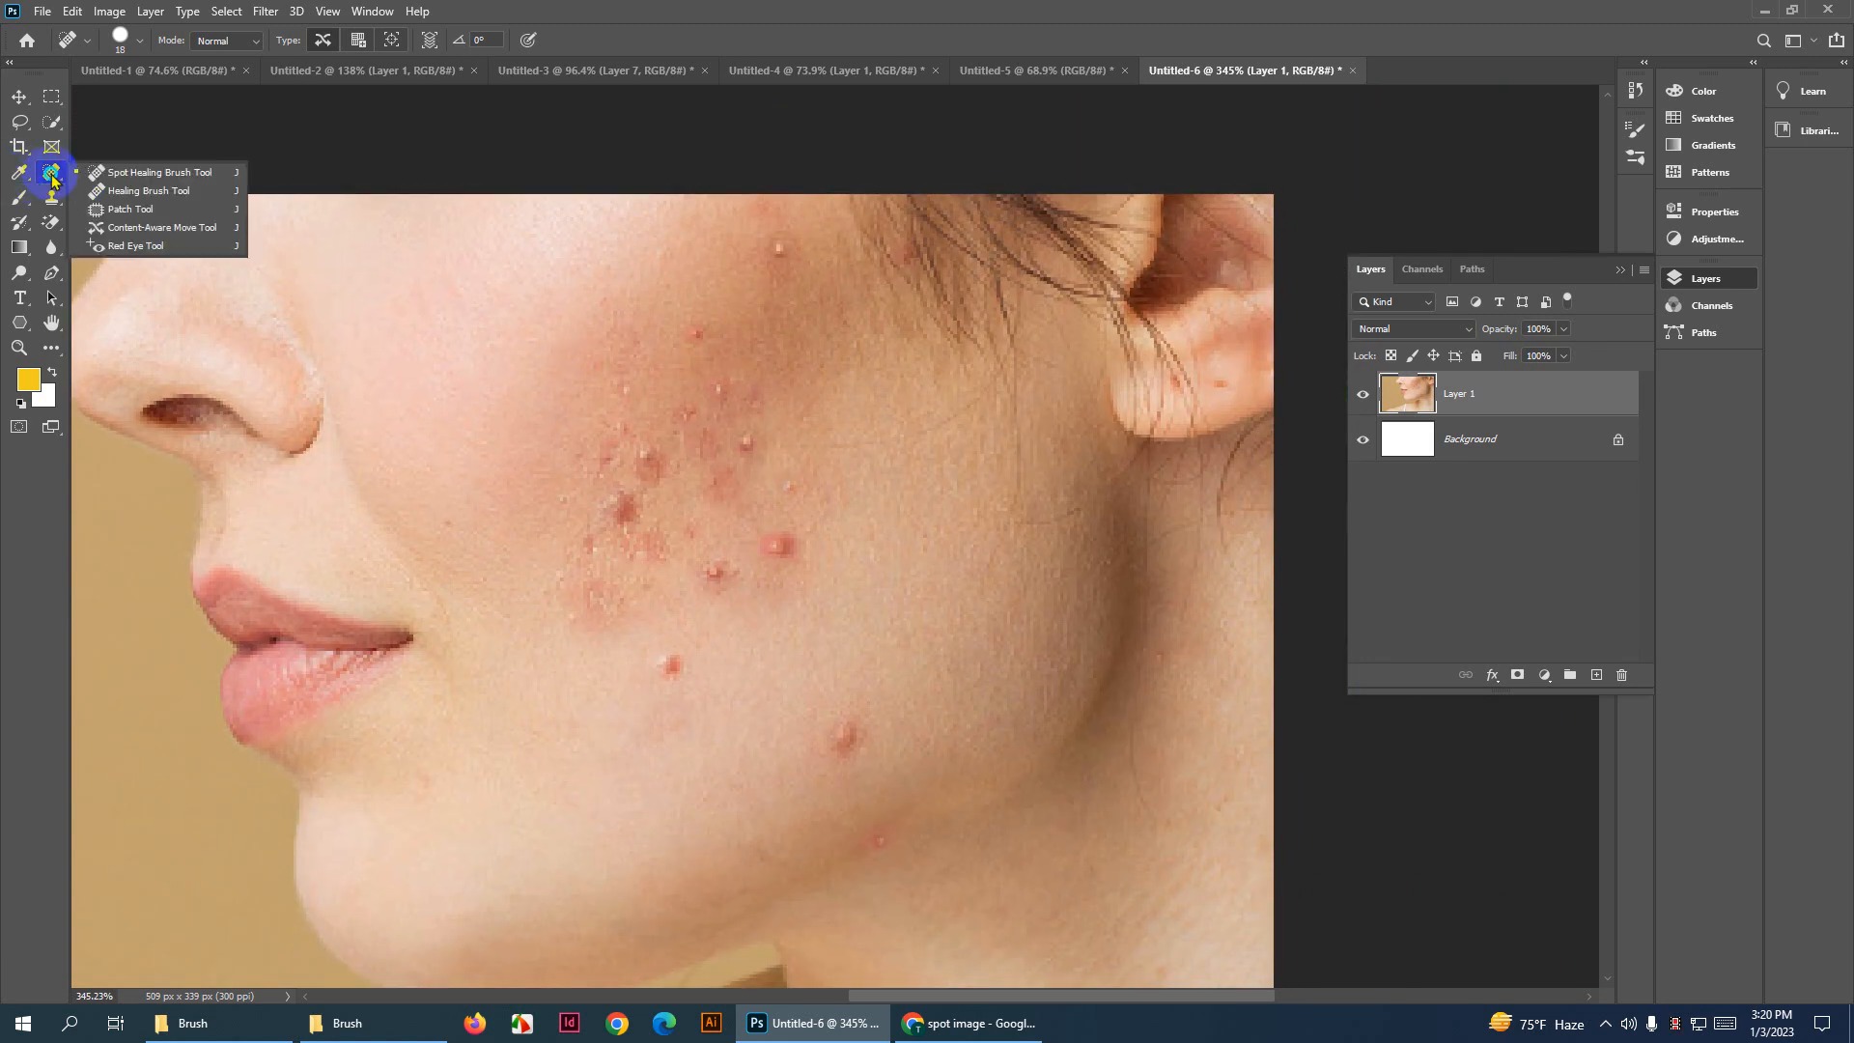
pyautogui.click(171, 173)
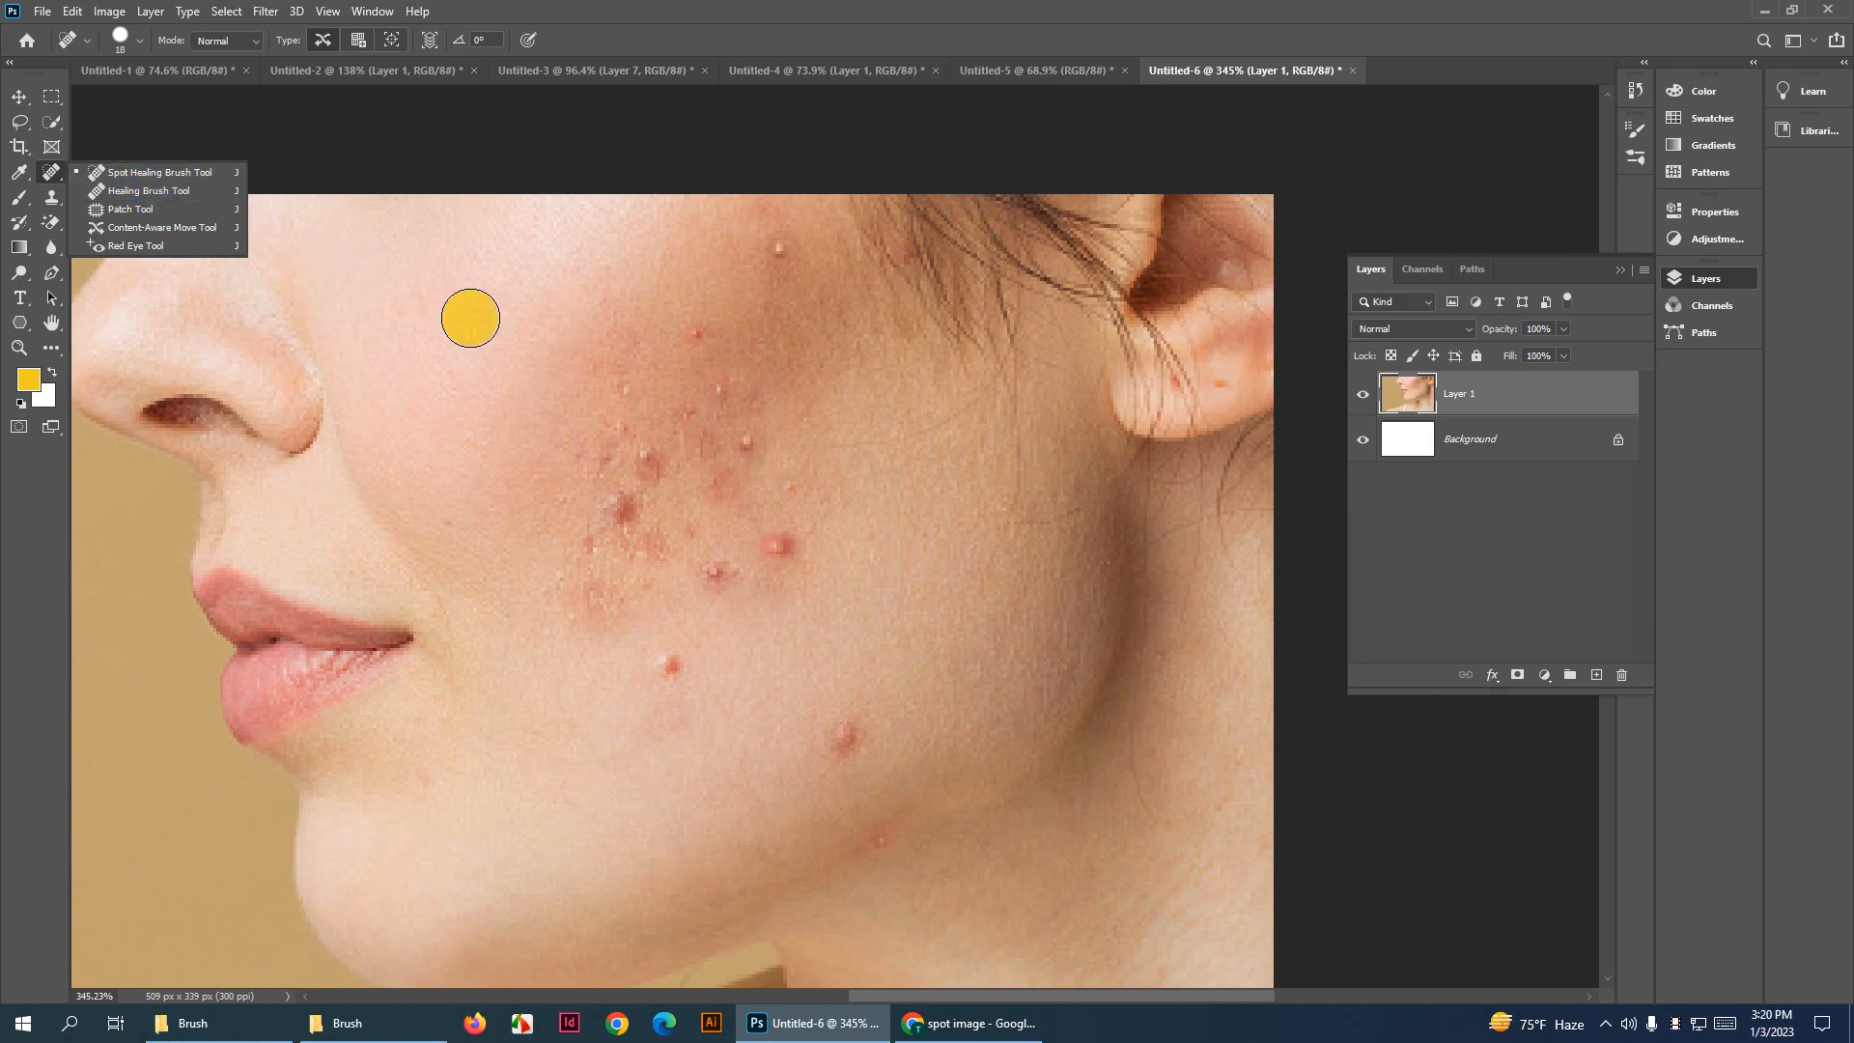
pyautogui.click(672, 664)
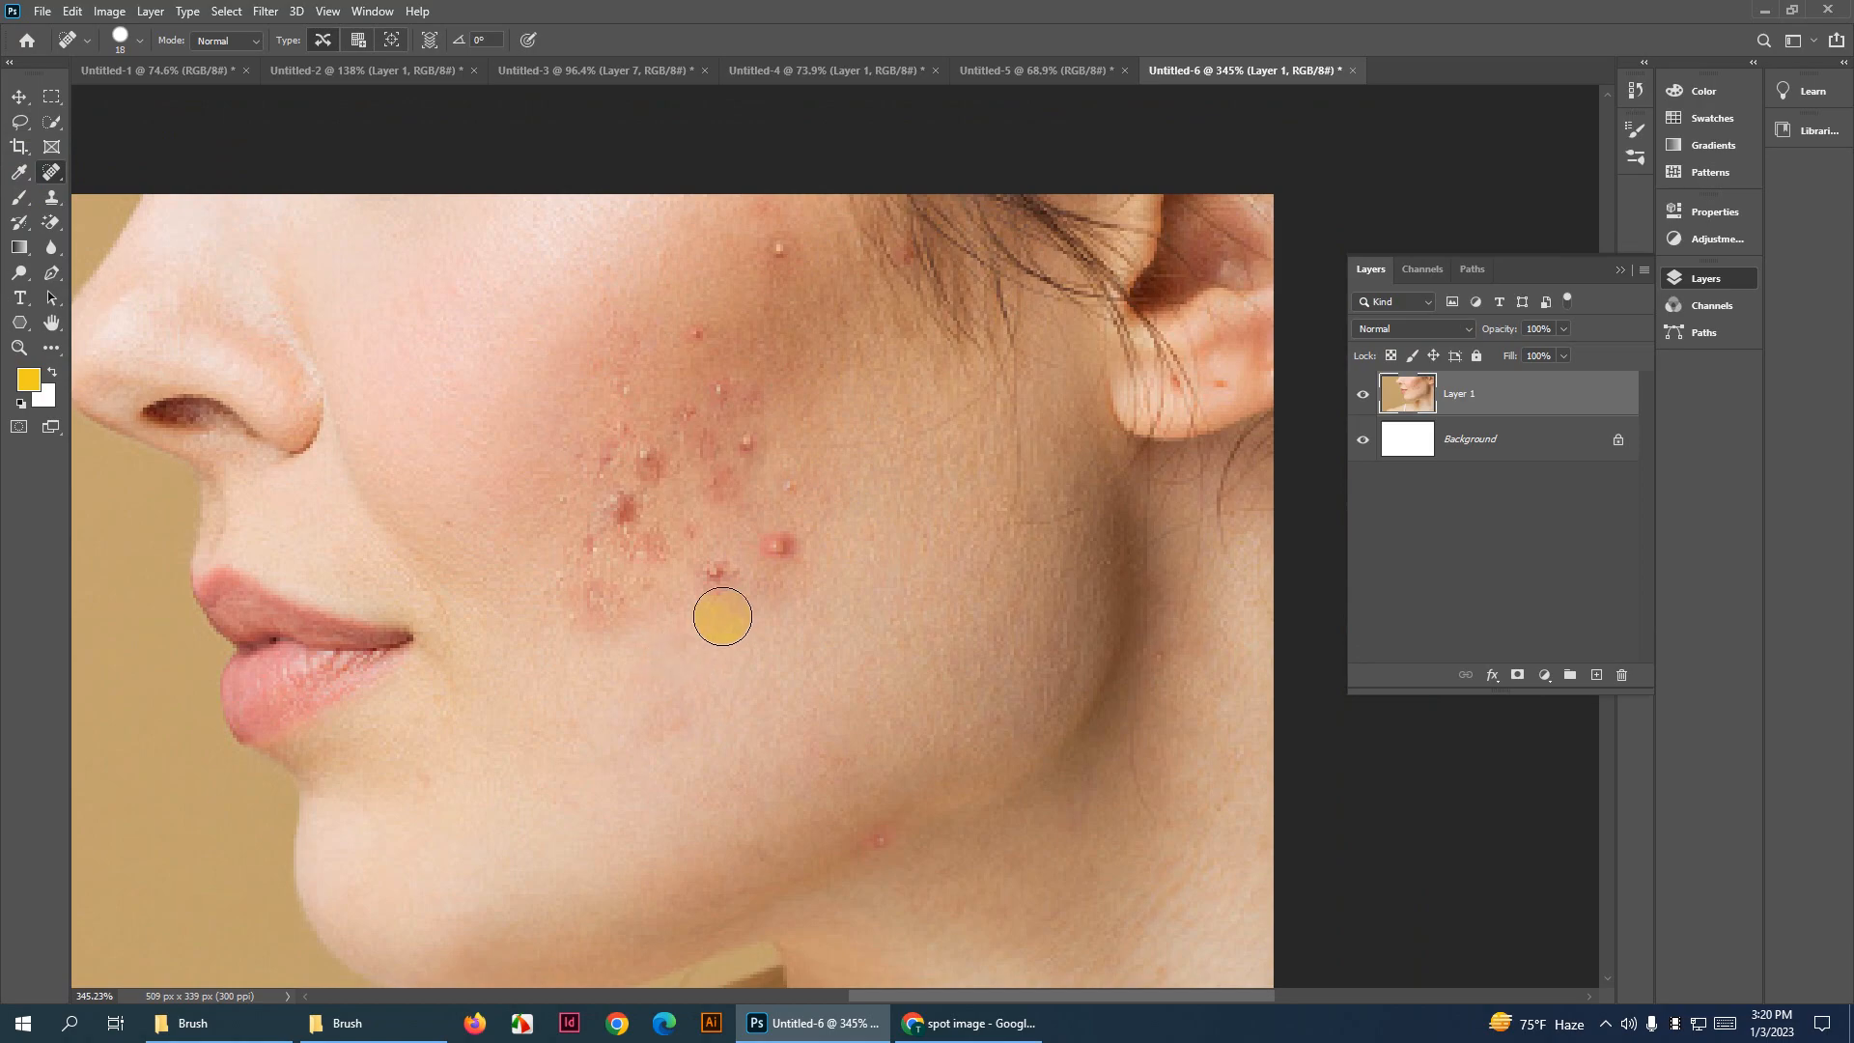
pyautogui.click(775, 546)
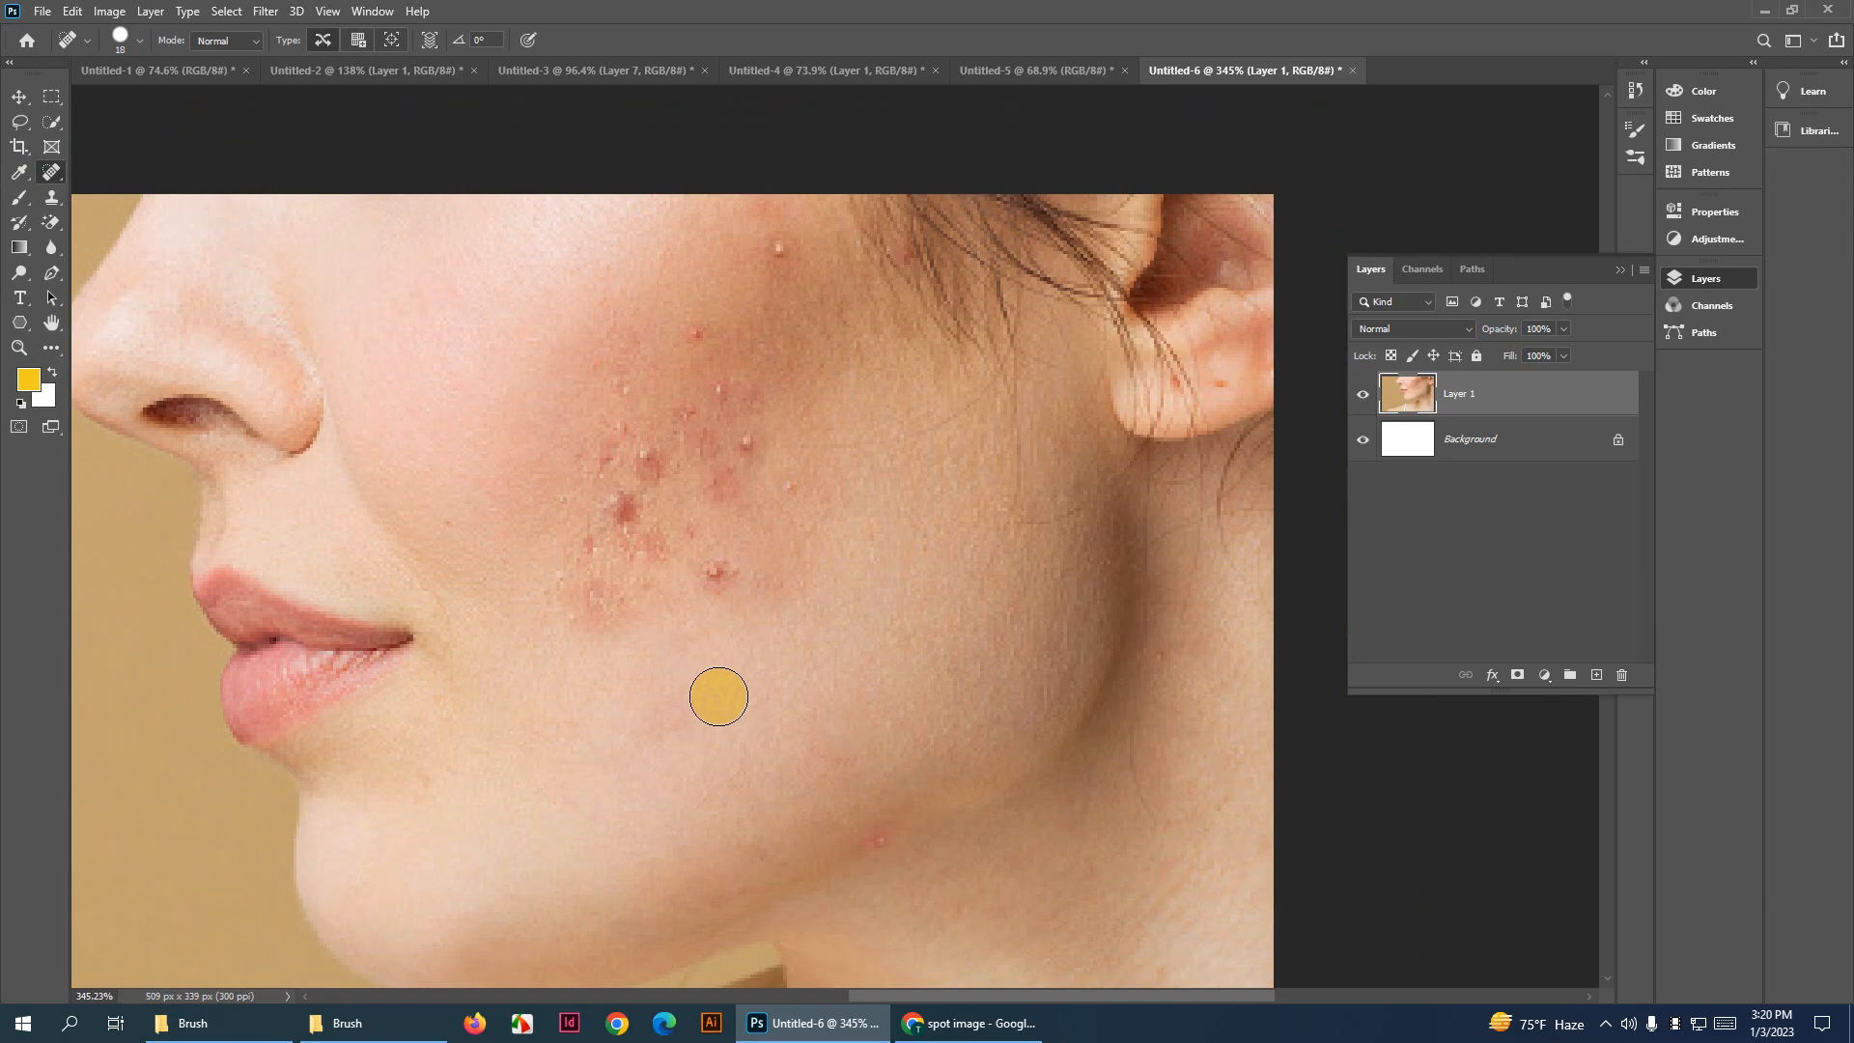
pyautogui.click(716, 575)
pyautogui.click(784, 491)
# Heal the spots on the upper cheek and at the edge of the blemish cluster, and touch up the jaw
pyautogui.click(786, 258)
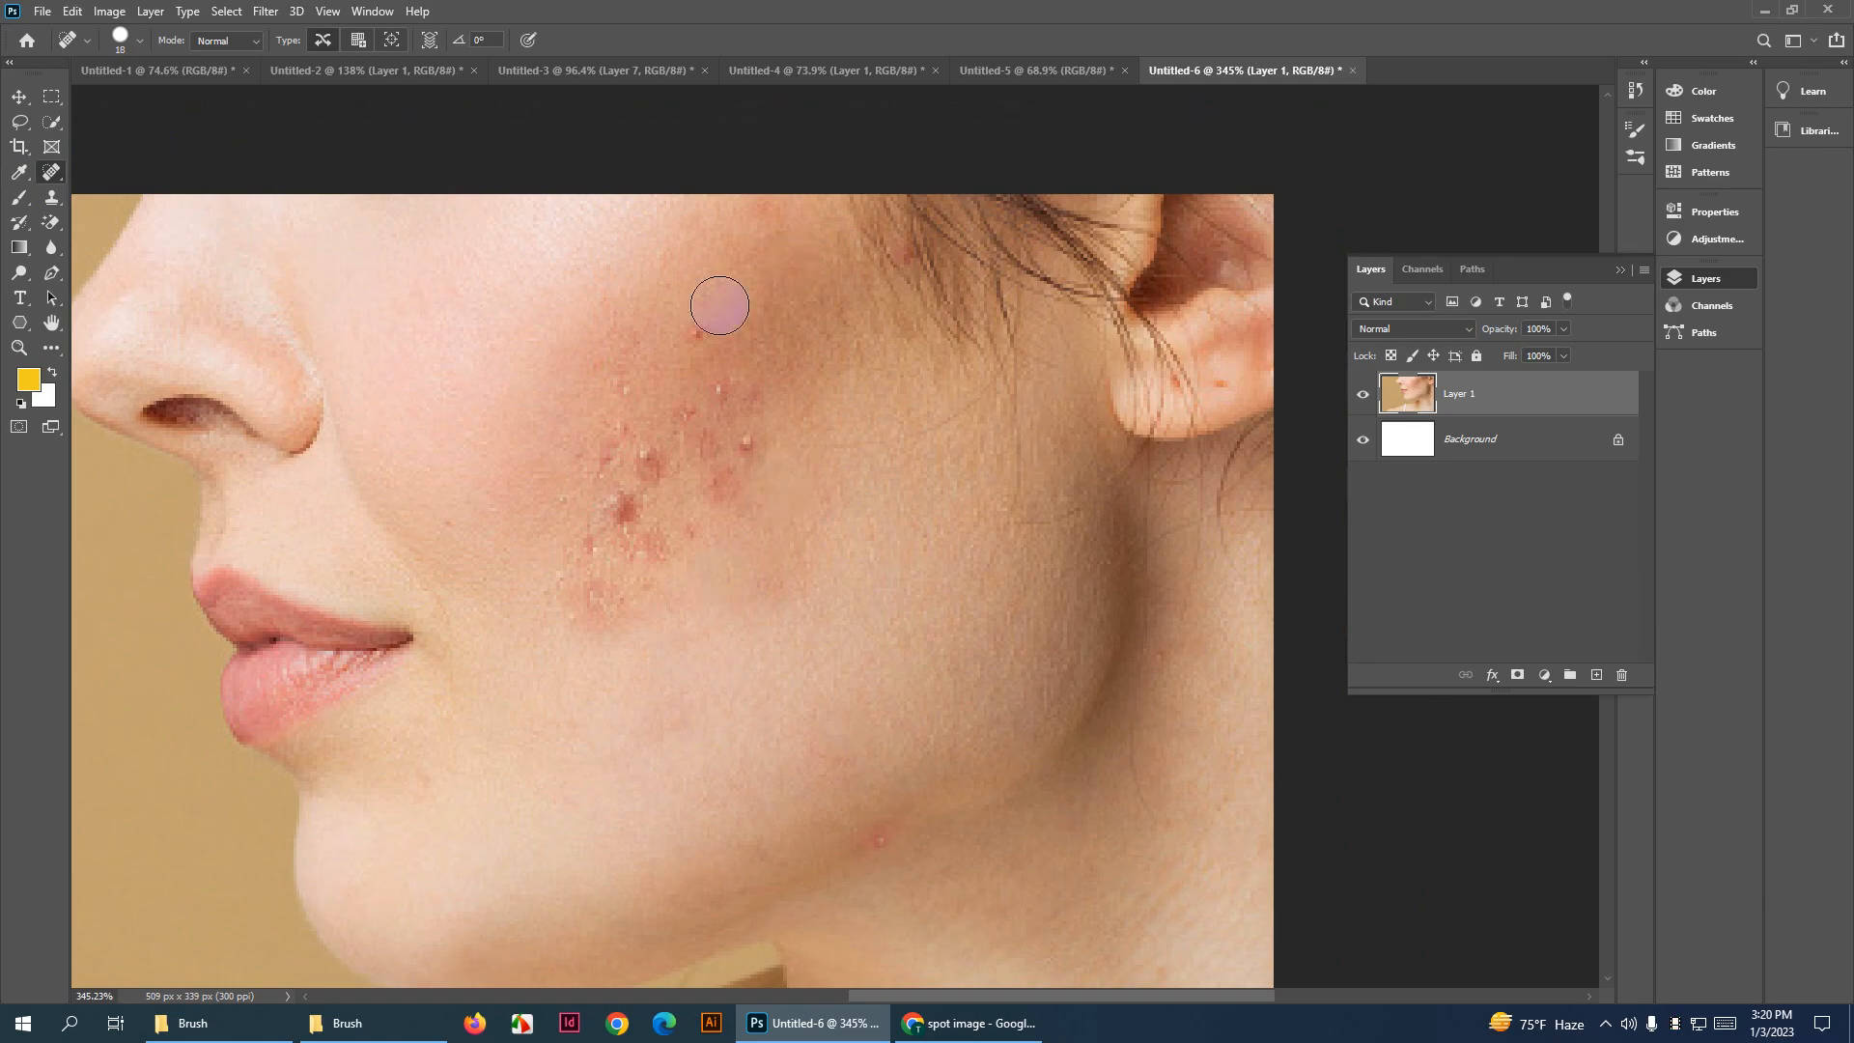
pyautogui.click(702, 325)
pyautogui.click(617, 385)
pyautogui.click(765, 444)
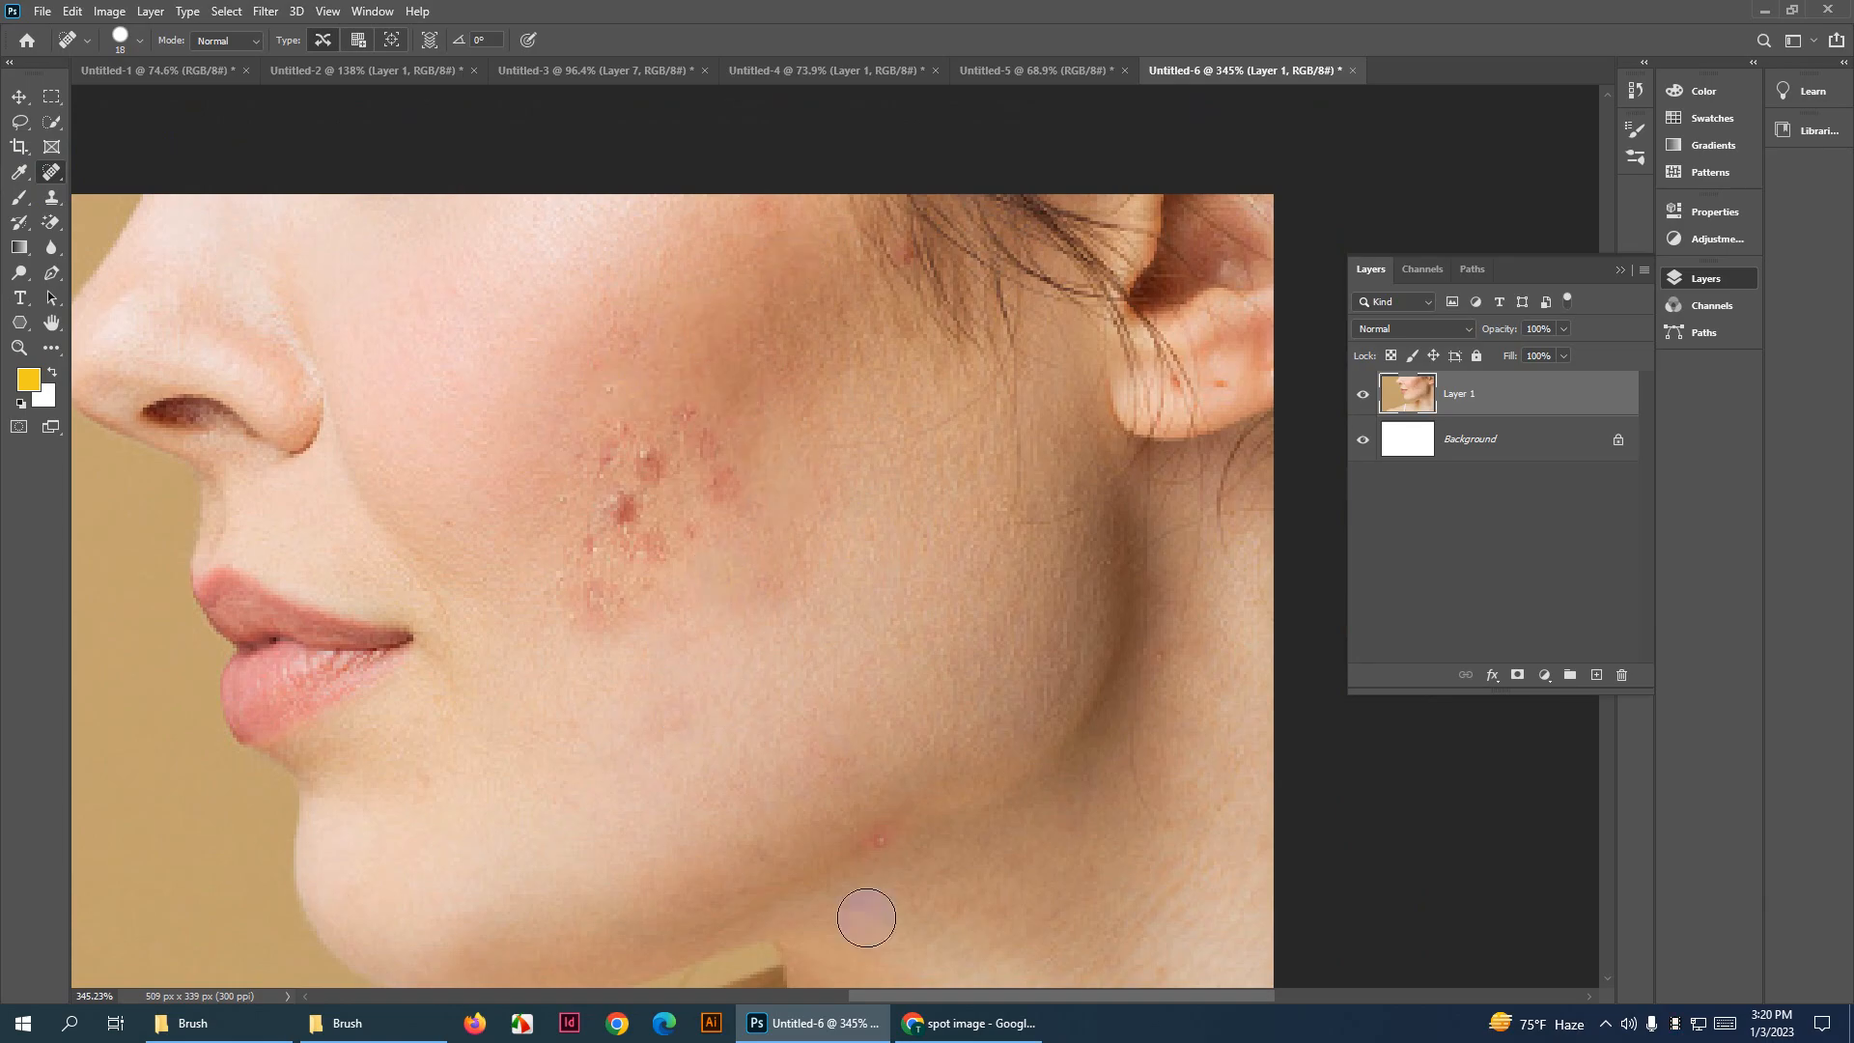
pyautogui.click(855, 778)
pyautogui.click(720, 840)
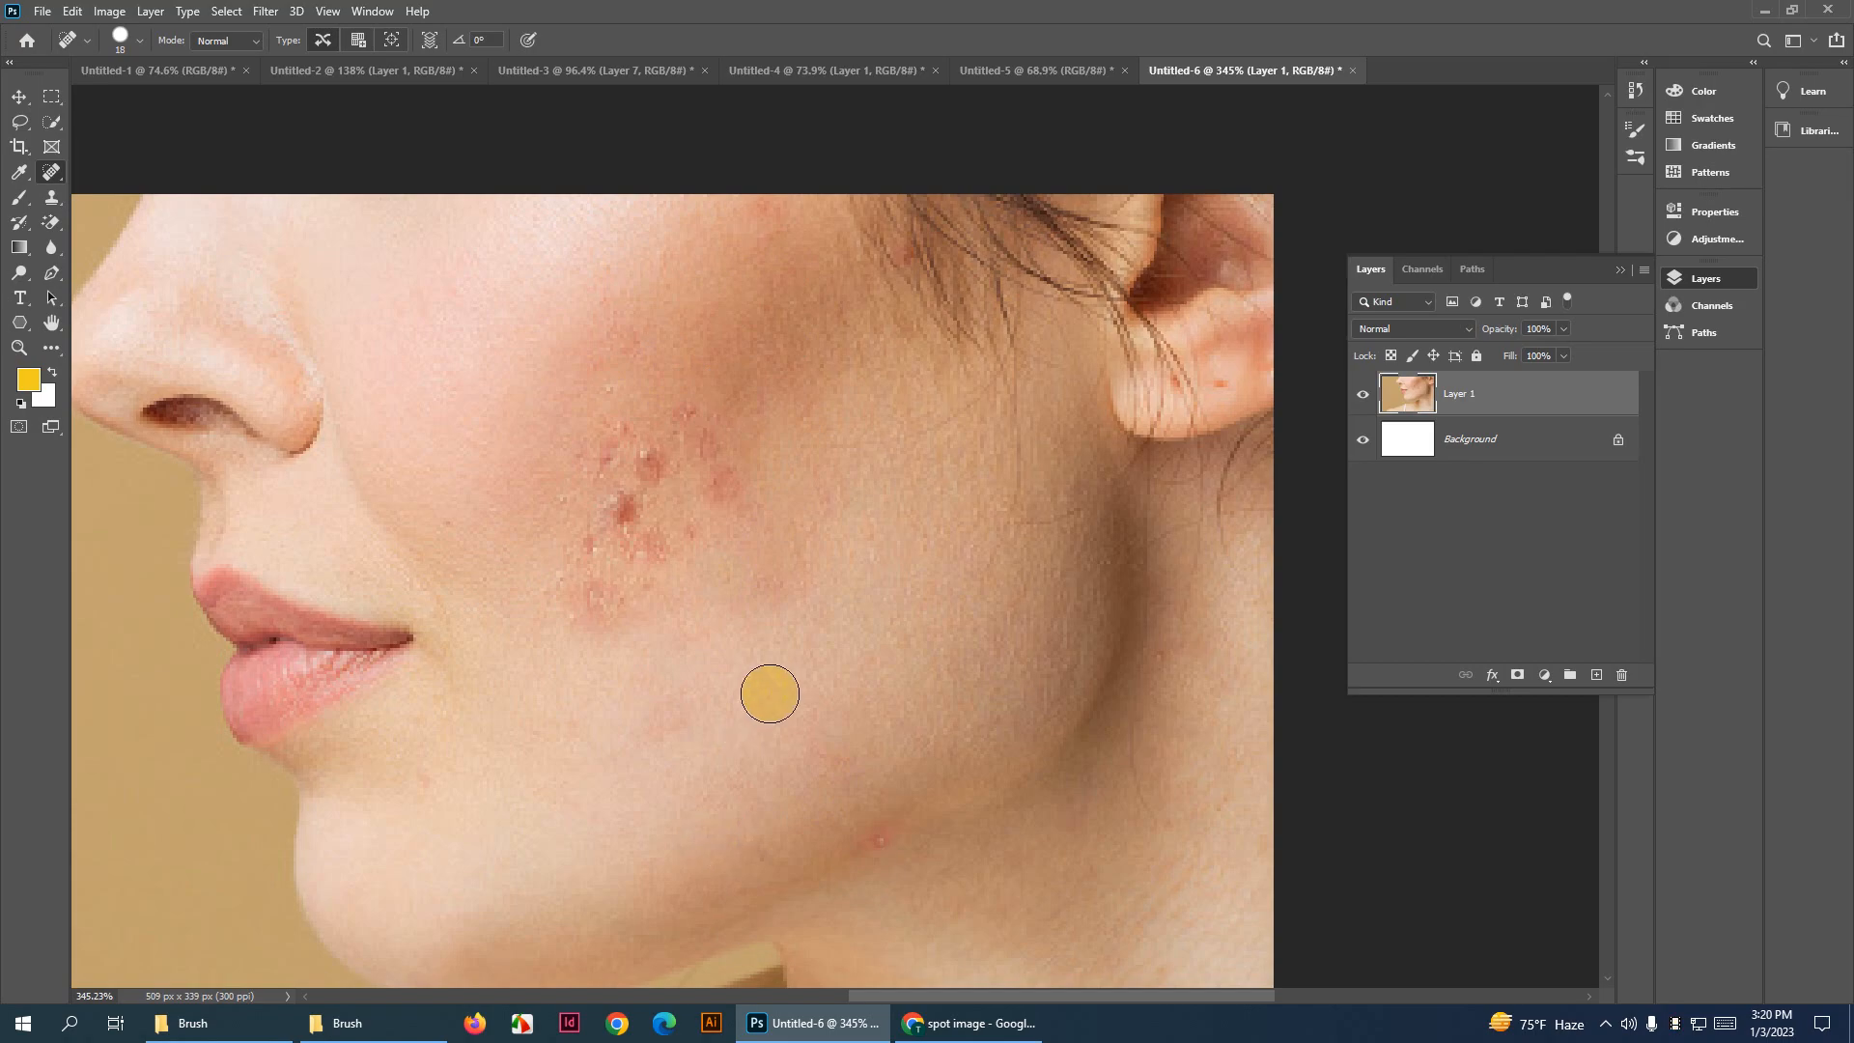
# Heal the jaw pimple and one red spot in the cluster, and try to heal the whole cluster with a 114 px brush
pyautogui.click(876, 838)
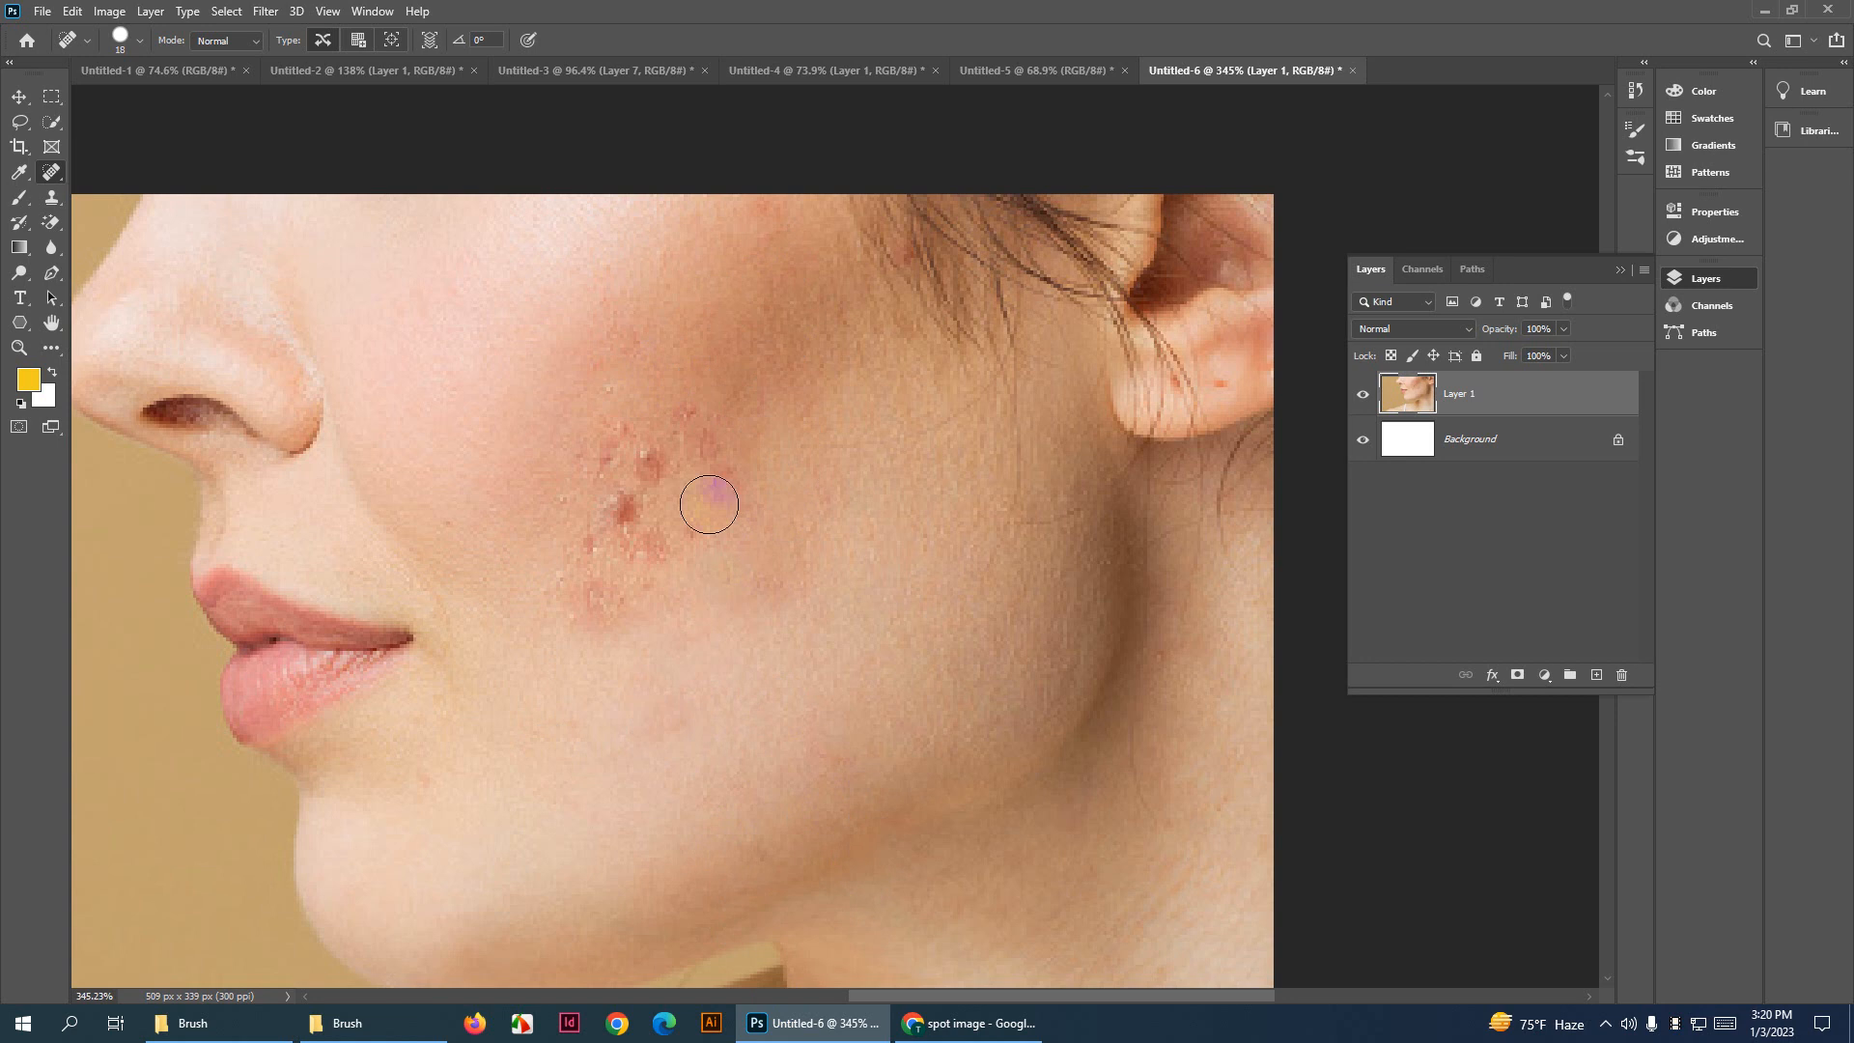
pyautogui.click(654, 458)
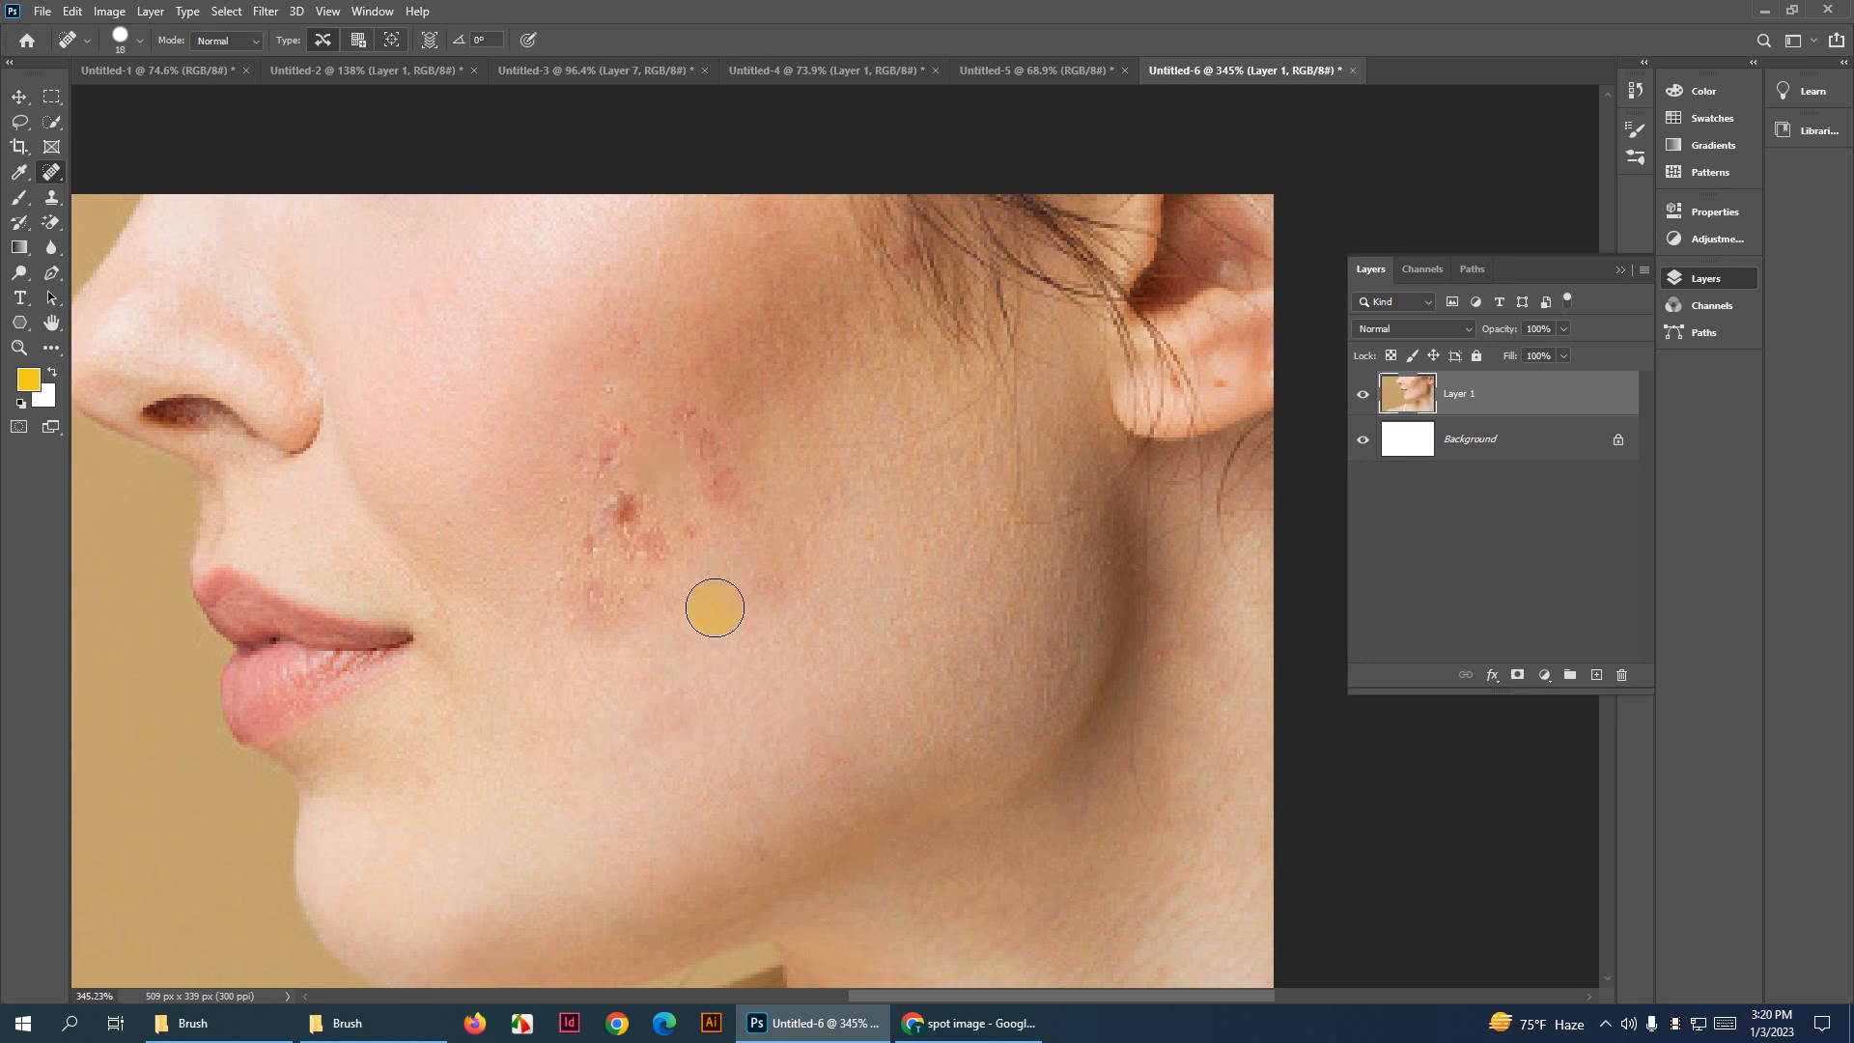
pyautogui.moveTo(714, 608)
pyautogui.mouseDown()
pyautogui.moveTo(814, 620)
pyautogui.moveTo(823, 600)
pyautogui.mouseUp()
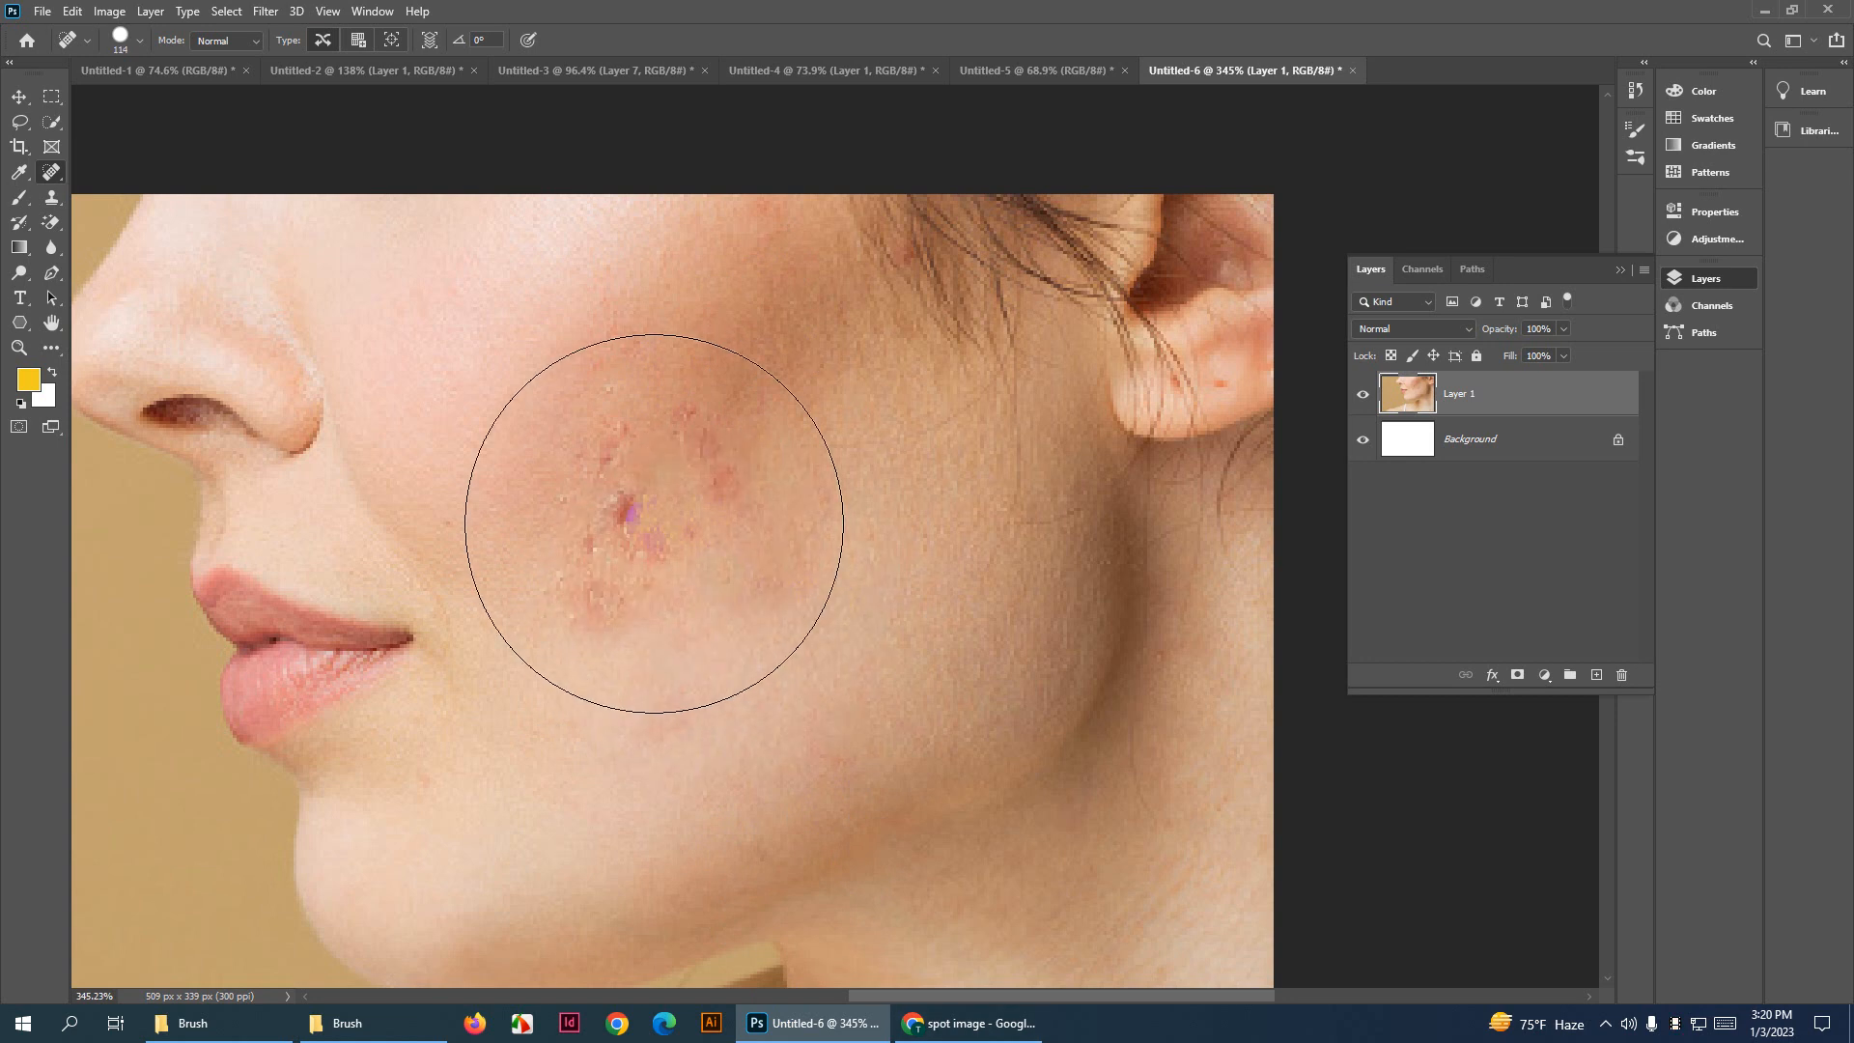
pyautogui.click(654, 524)
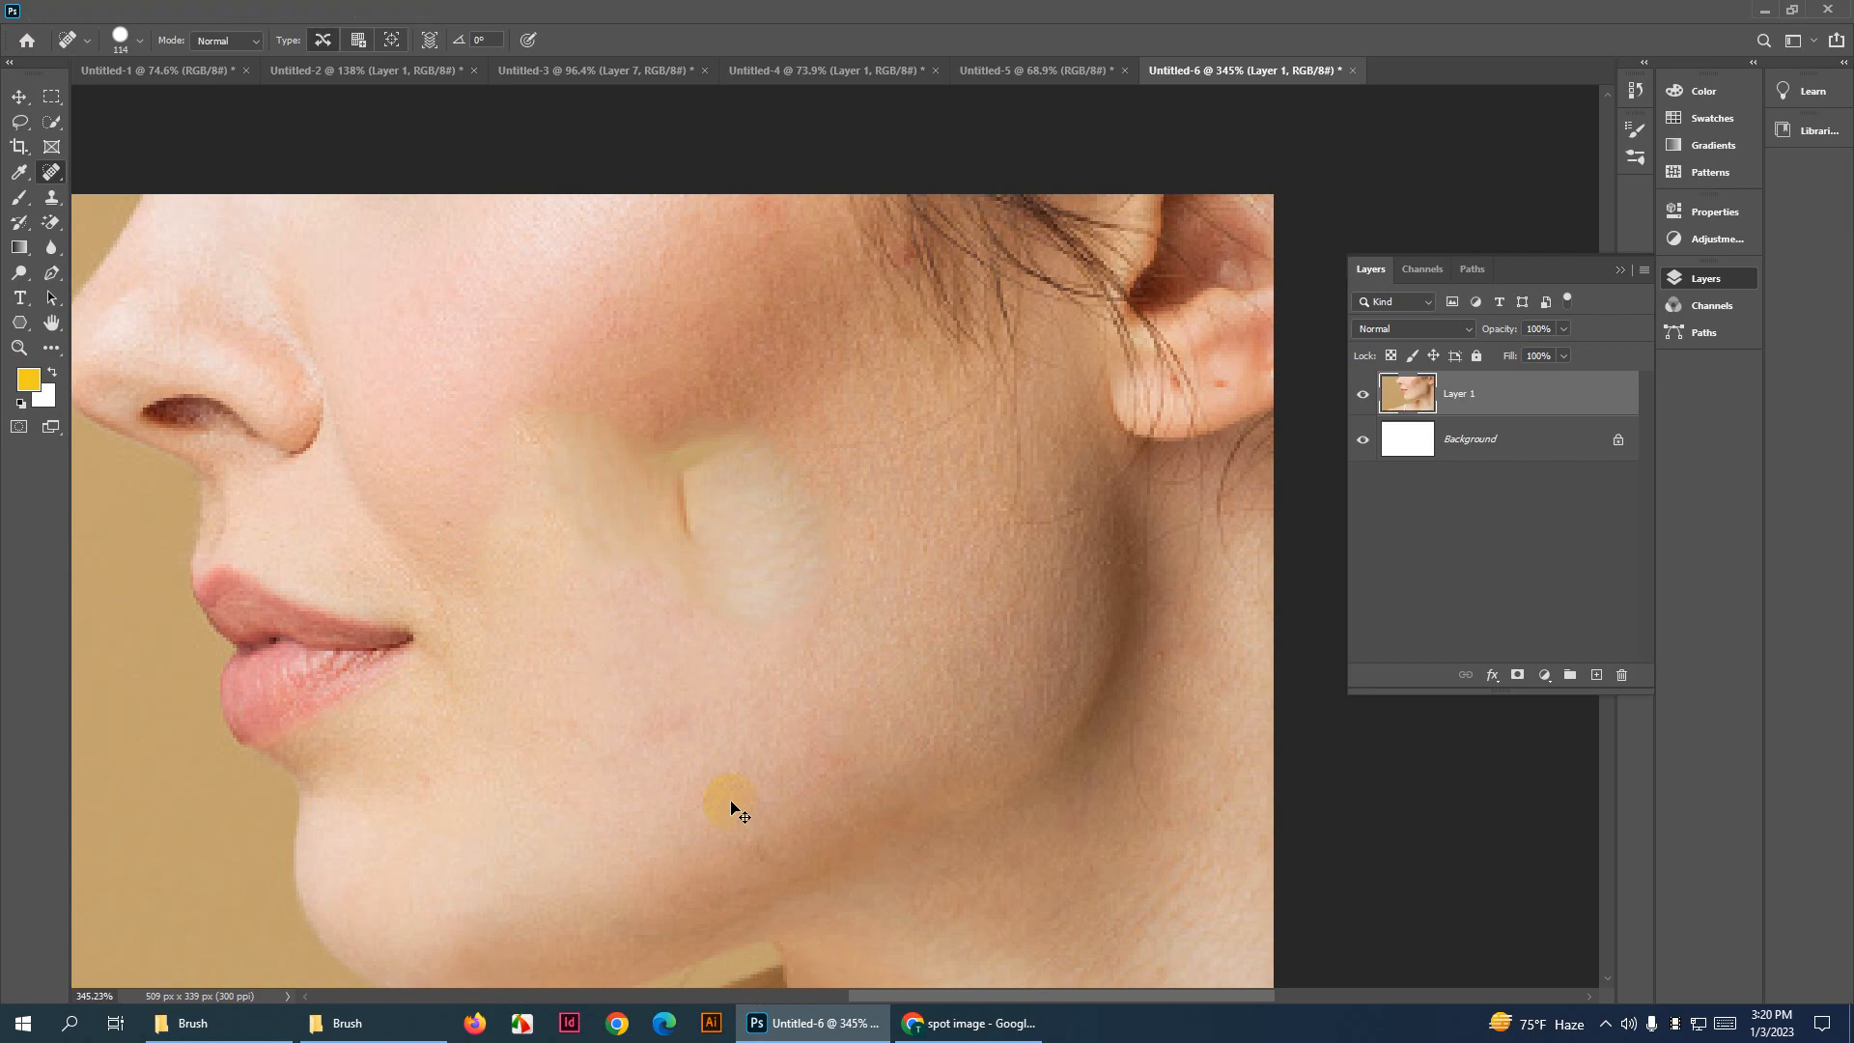
pyautogui.hotkey('ctrl', 'z')
# Try to heal the cheek's blemish cluster in one dab using 77 px and 51 px Spot Healing Brush sizes
pyautogui.moveTo(702, 568); pyautogui.dragTo(627, 567)
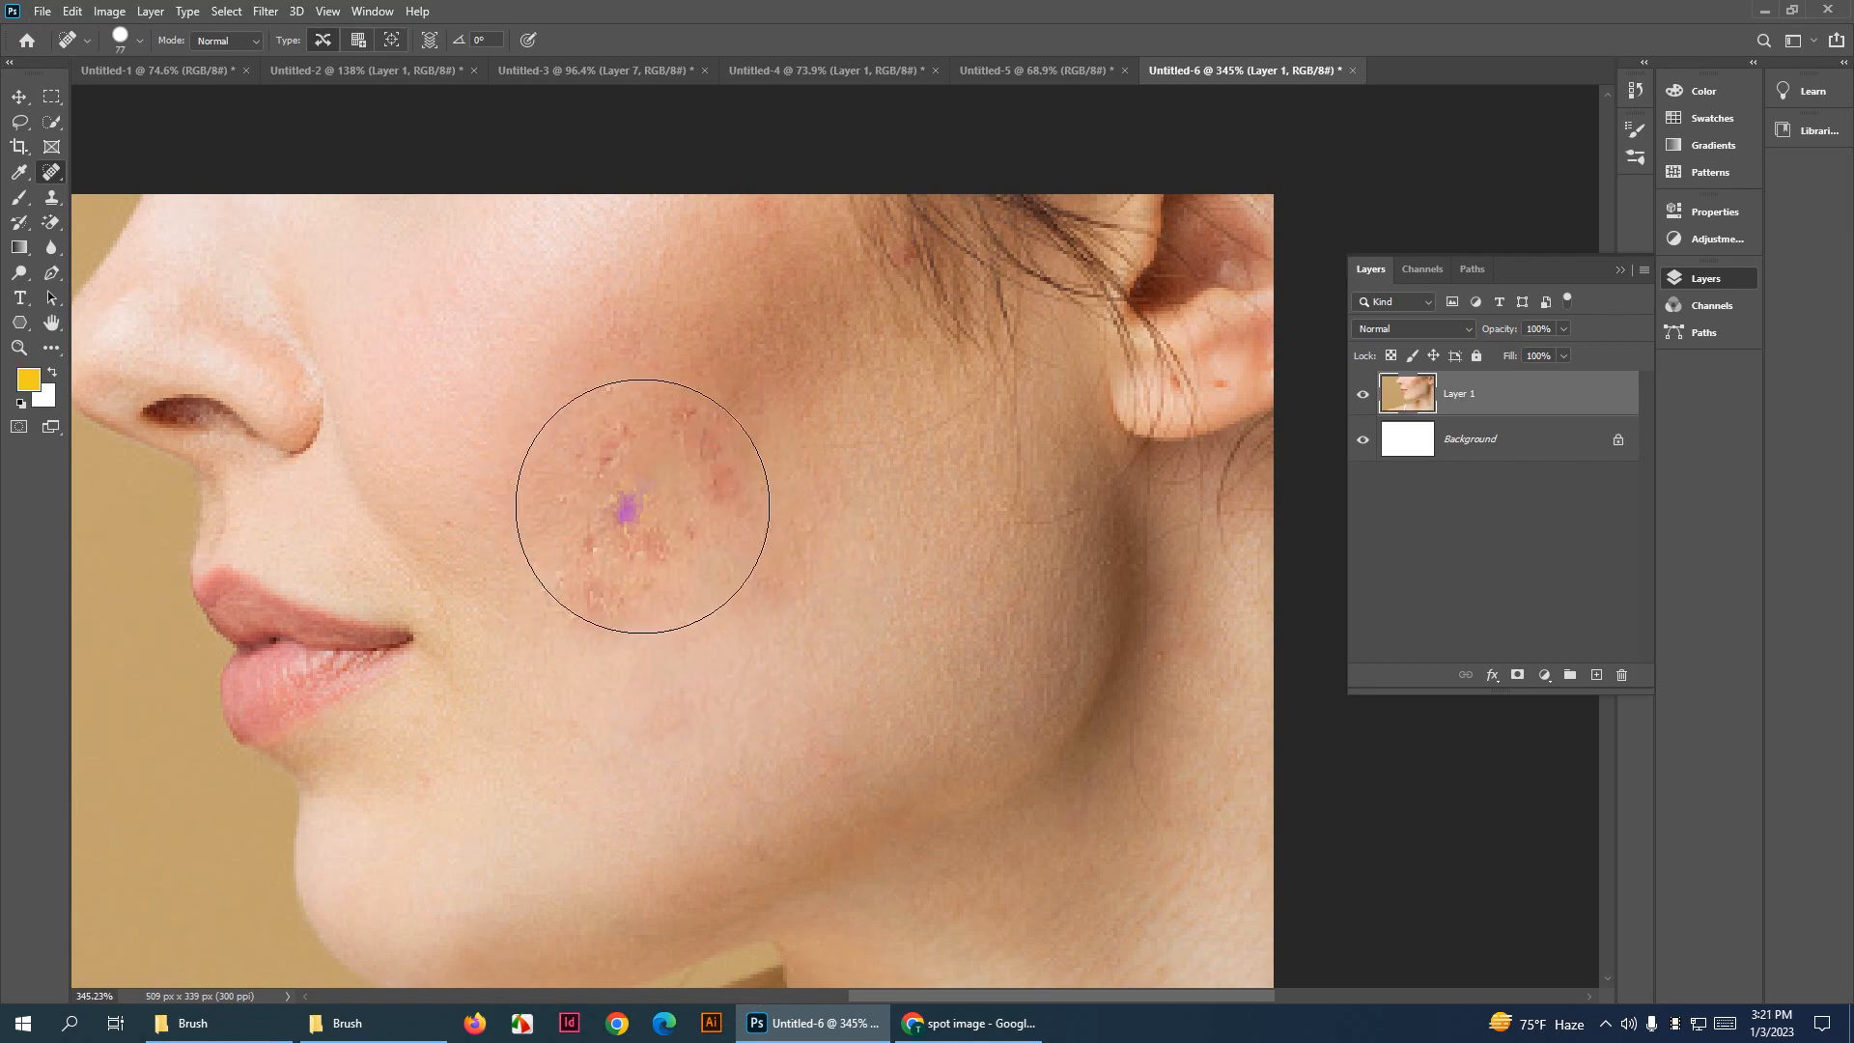
pyautogui.click(641, 496)
pyautogui.hotkey('ctrl', 'z')
pyautogui.moveTo(774, 612)
pyautogui.mouseDown()
pyautogui.moveTo(715, 605)
pyautogui.moveTo(745, 592)
pyautogui.moveTo(788, 622)
pyautogui.mouseUp()
pyautogui.hotkey('ctrl', 'z')
pyautogui.hotkey('ctrl', 'z')
pyautogui.moveTo(679, 498)
pyautogui.mouseDown()
pyautogui.moveTo(675, 469)
pyautogui.moveTo(704, 443)
pyautogui.moveTo(714, 464)
pyautogui.mouseUp()
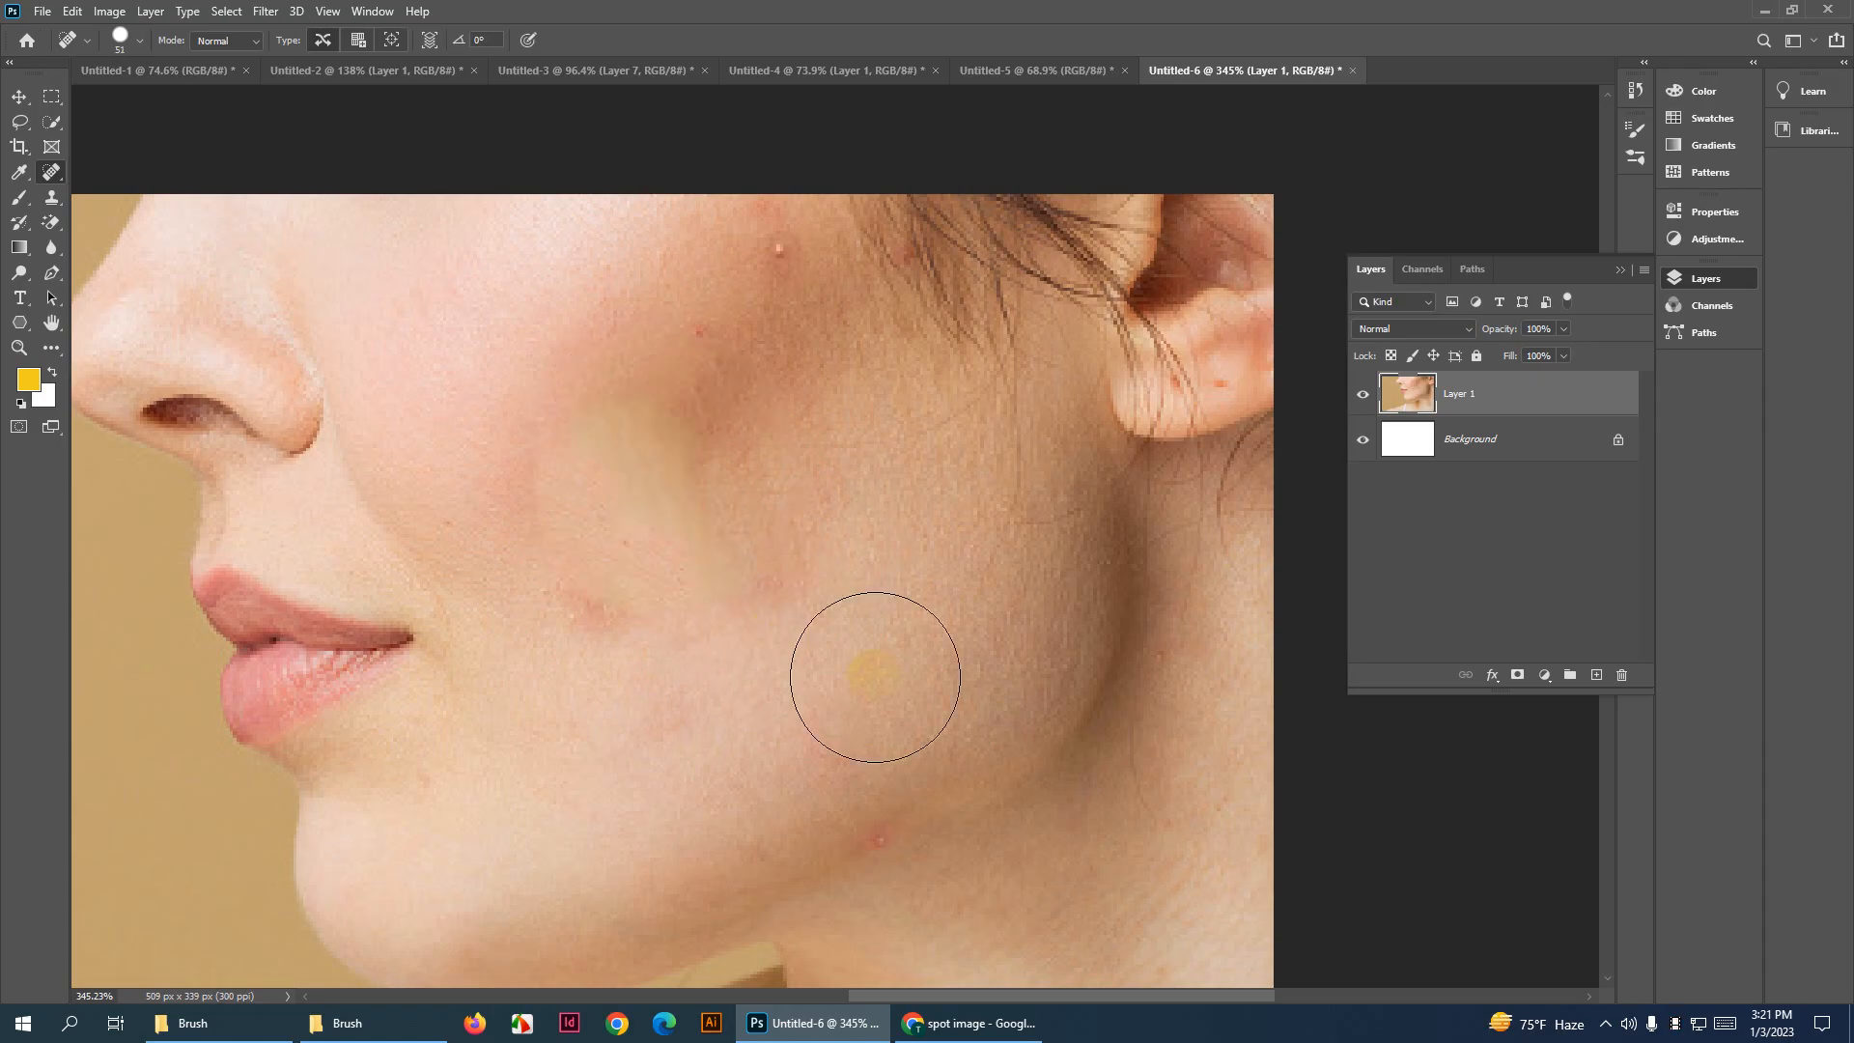
# Undo all the healing dabs until the original pimples on the cheek and jaw are restored
pyautogui.hotkey('ctrl', 'z')
pyautogui.hotkey('ctrl', 'z')
pyautogui.hotkey('ctrl', 'z')
pyautogui.hotkey('ctrl', 'z')
pyautogui.hotkey('ctrl', 'z')
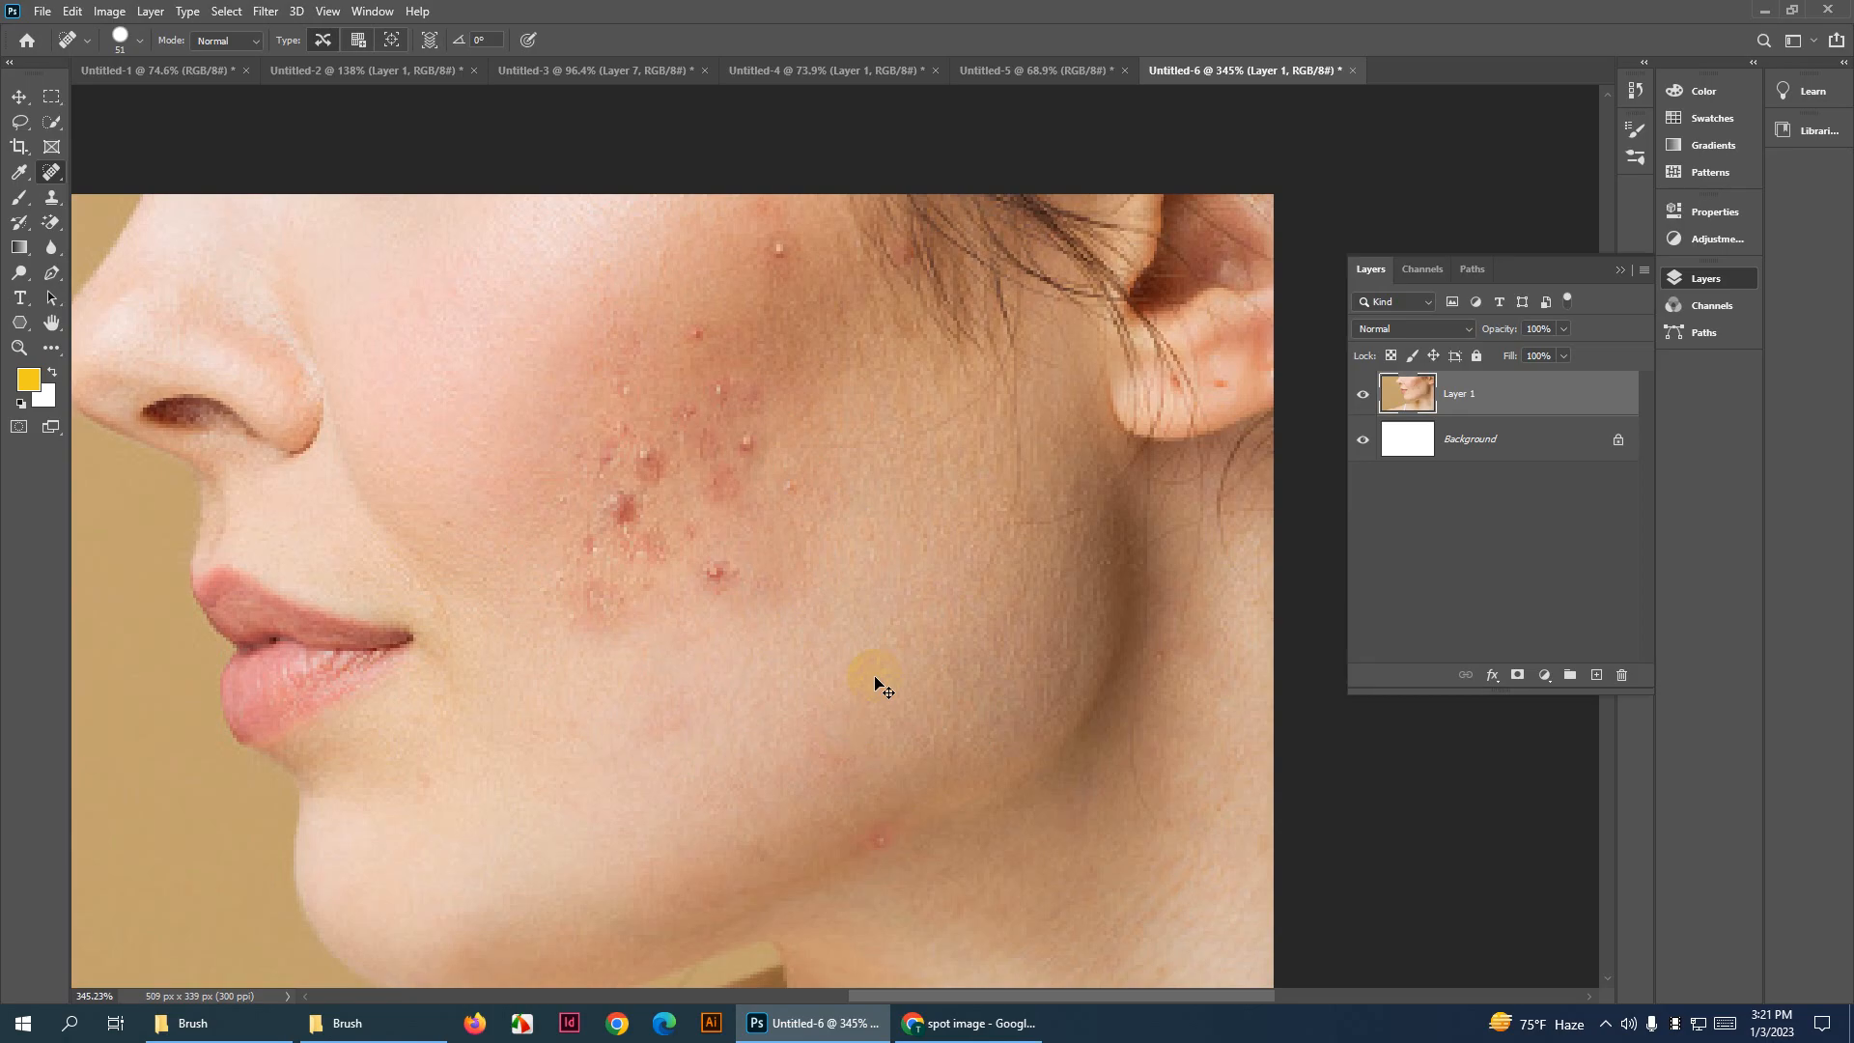
pyautogui.hotkey('ctrl', 'v')
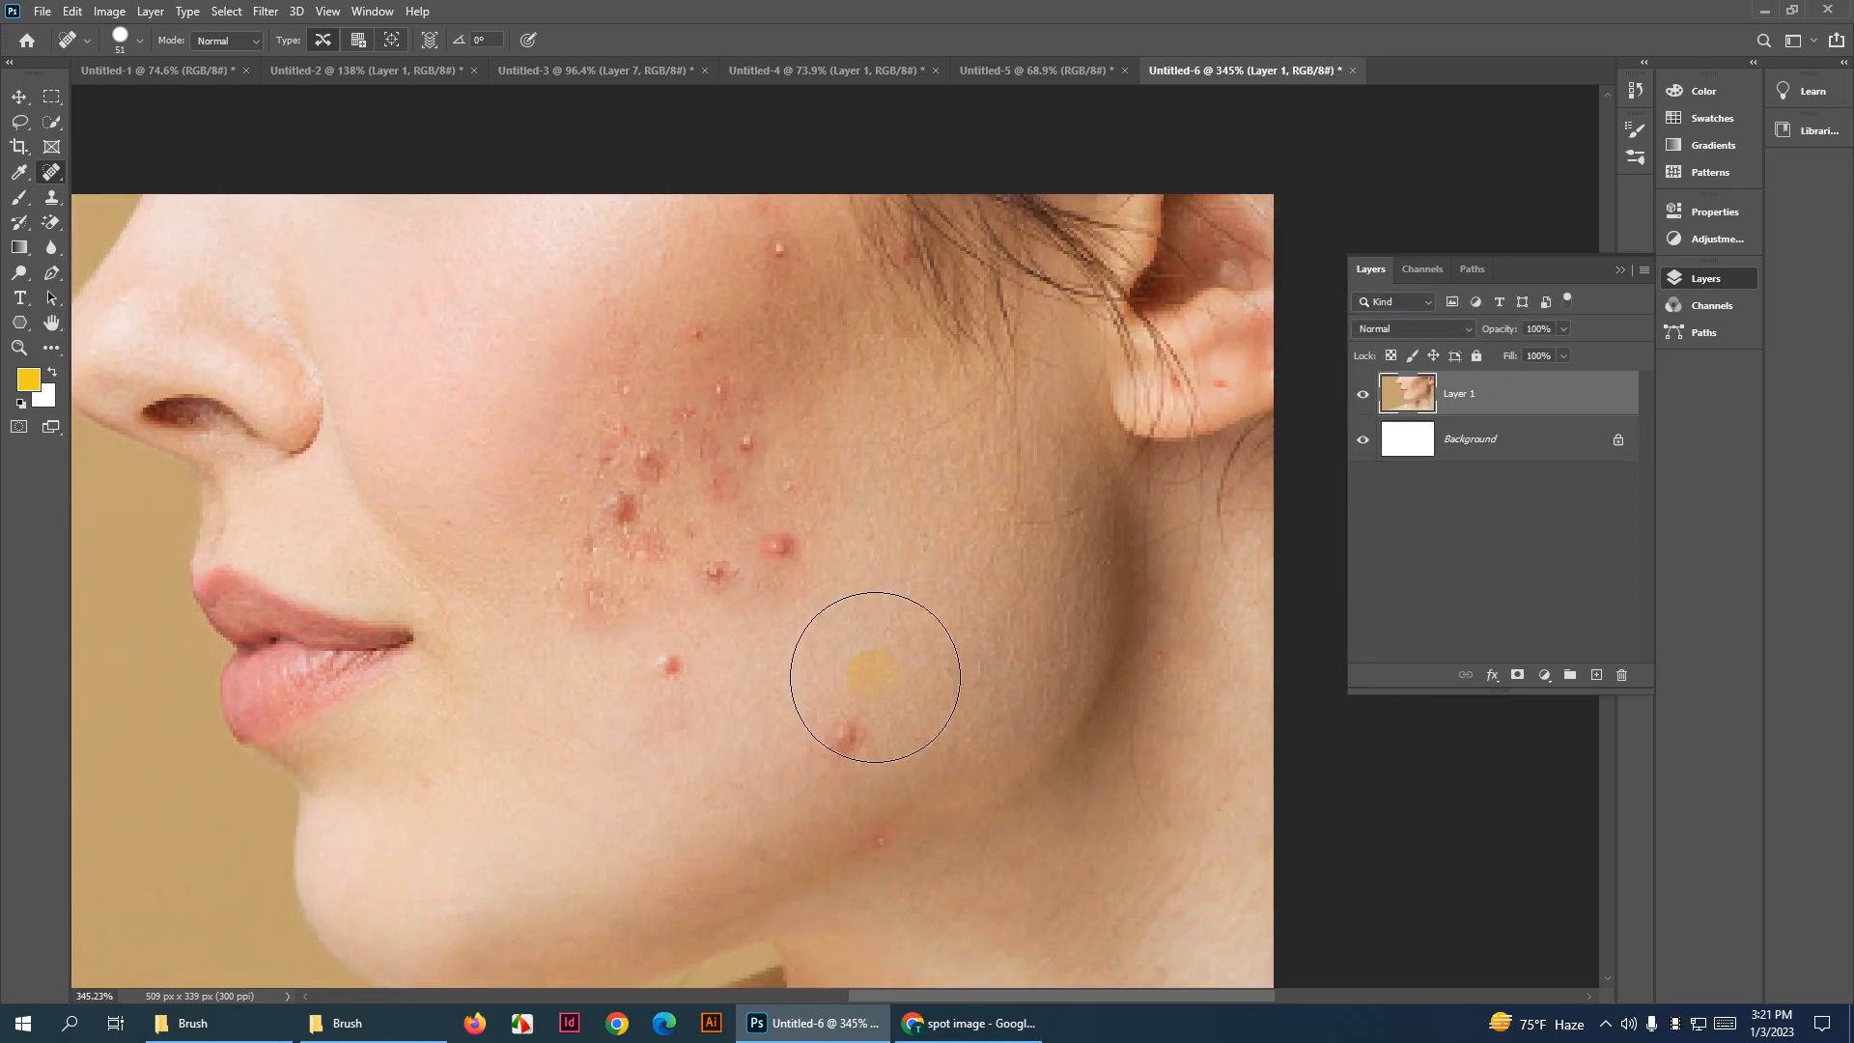
# Remove the single pimple just below the blemish cluster with a 13 px Spot Healing Brush
pyautogui.moveTo(781, 600); pyautogui.dragTo(709, 597)
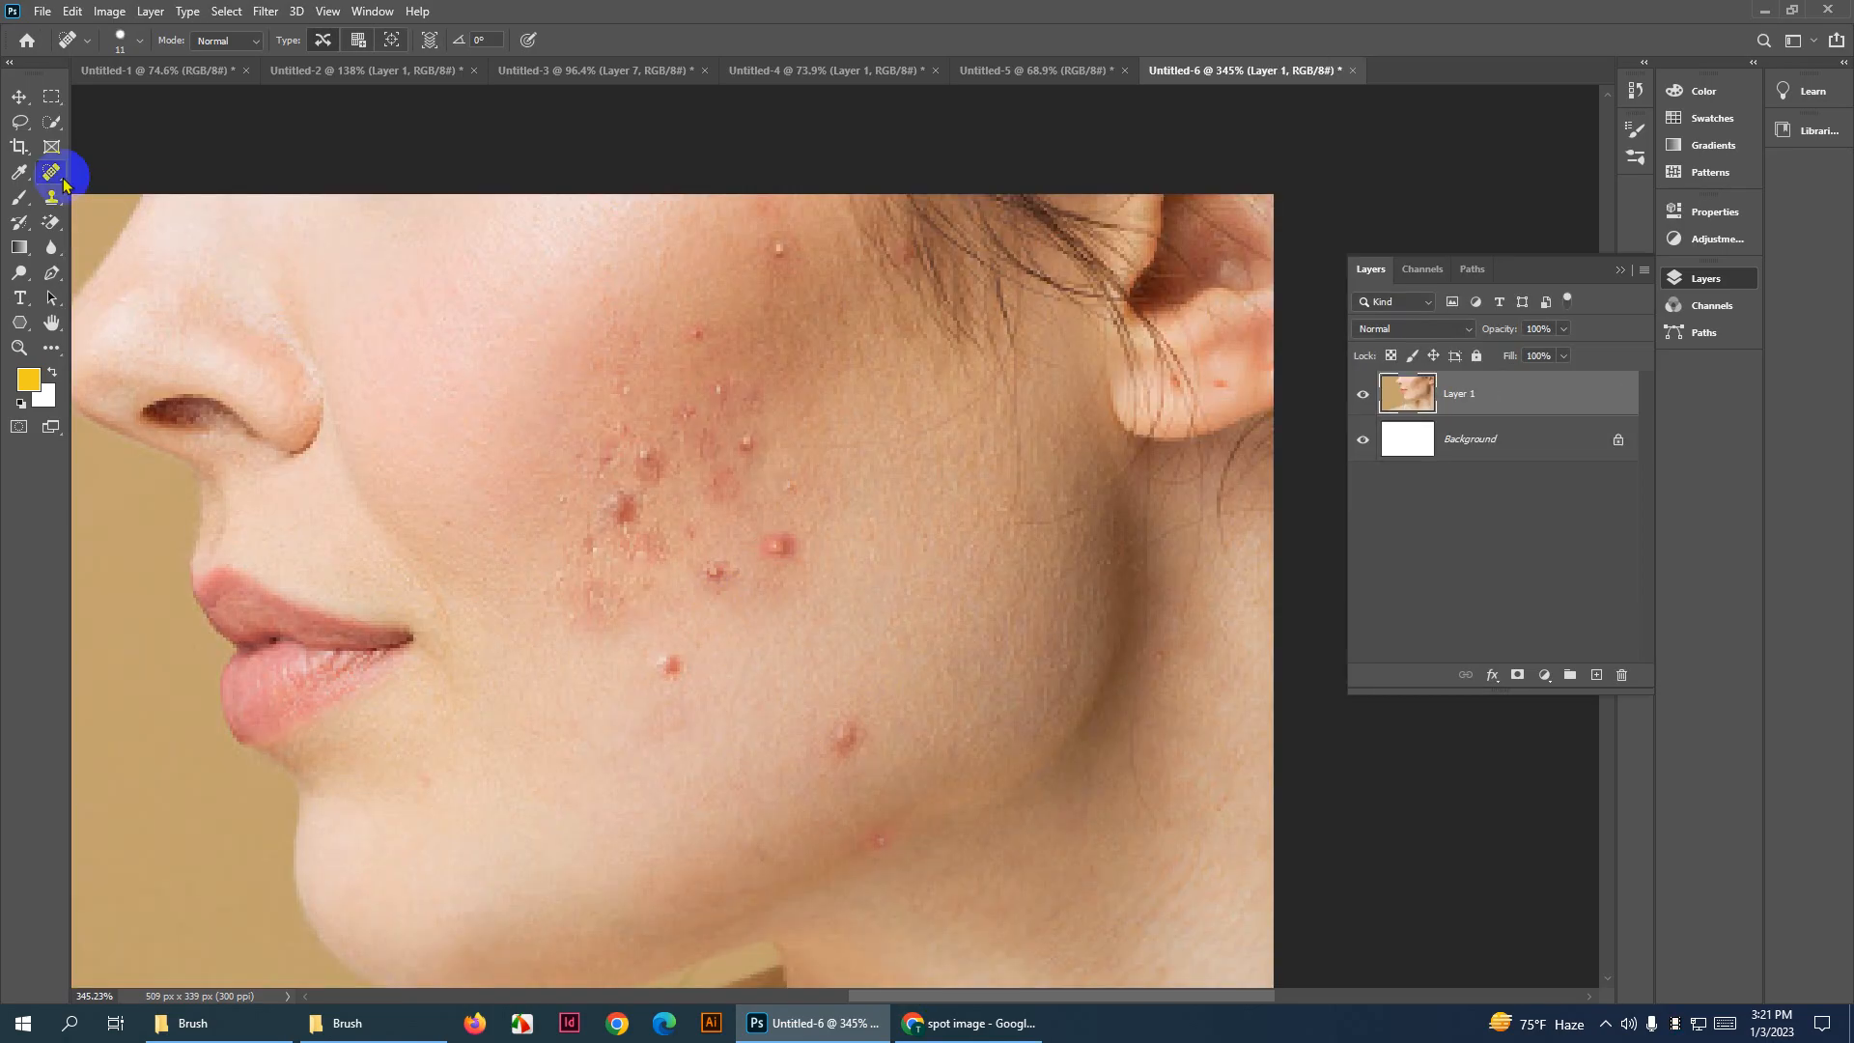
pyautogui.moveTo(54, 180); pyautogui.dragTo(140, 183)
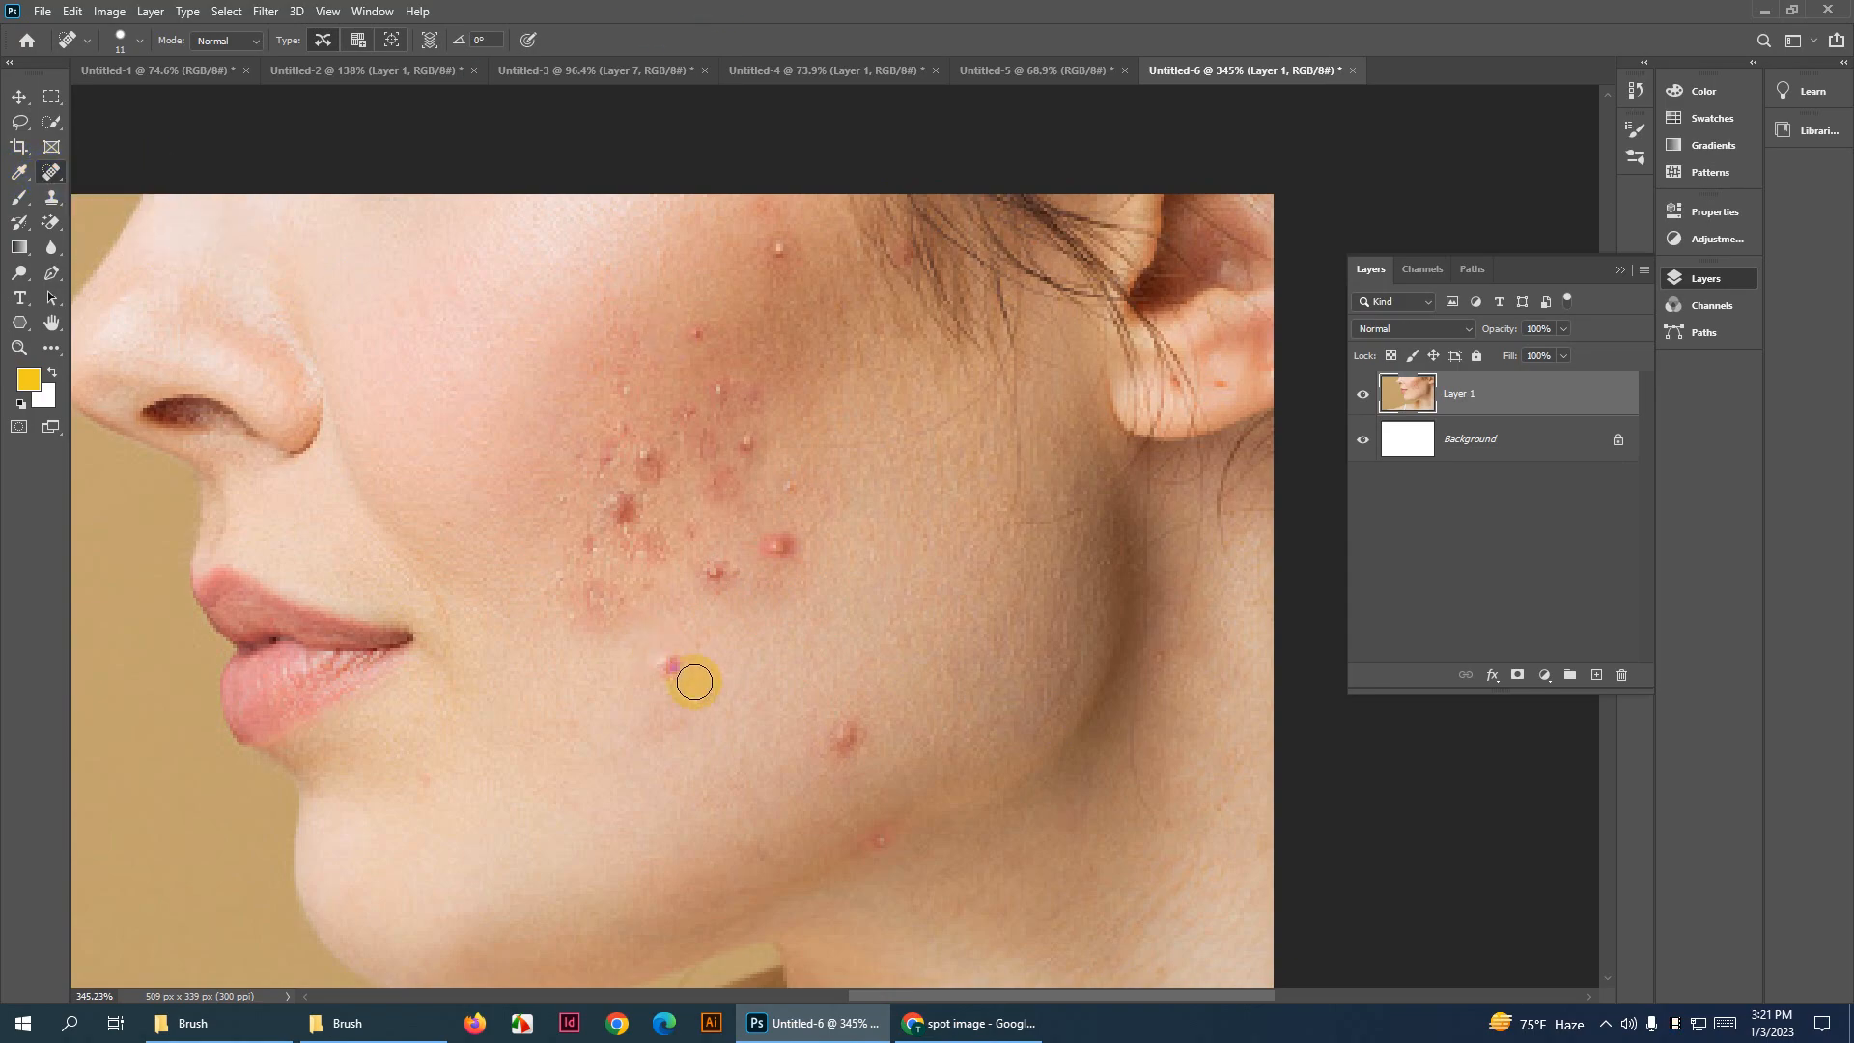
pyautogui.scroll(9, 695, 683)
pyautogui.moveTo(720, 577)
pyautogui.mouseDown()
pyautogui.moveTo(799, 493)
pyautogui.moveTo(740, 542)
pyautogui.mouseUp()
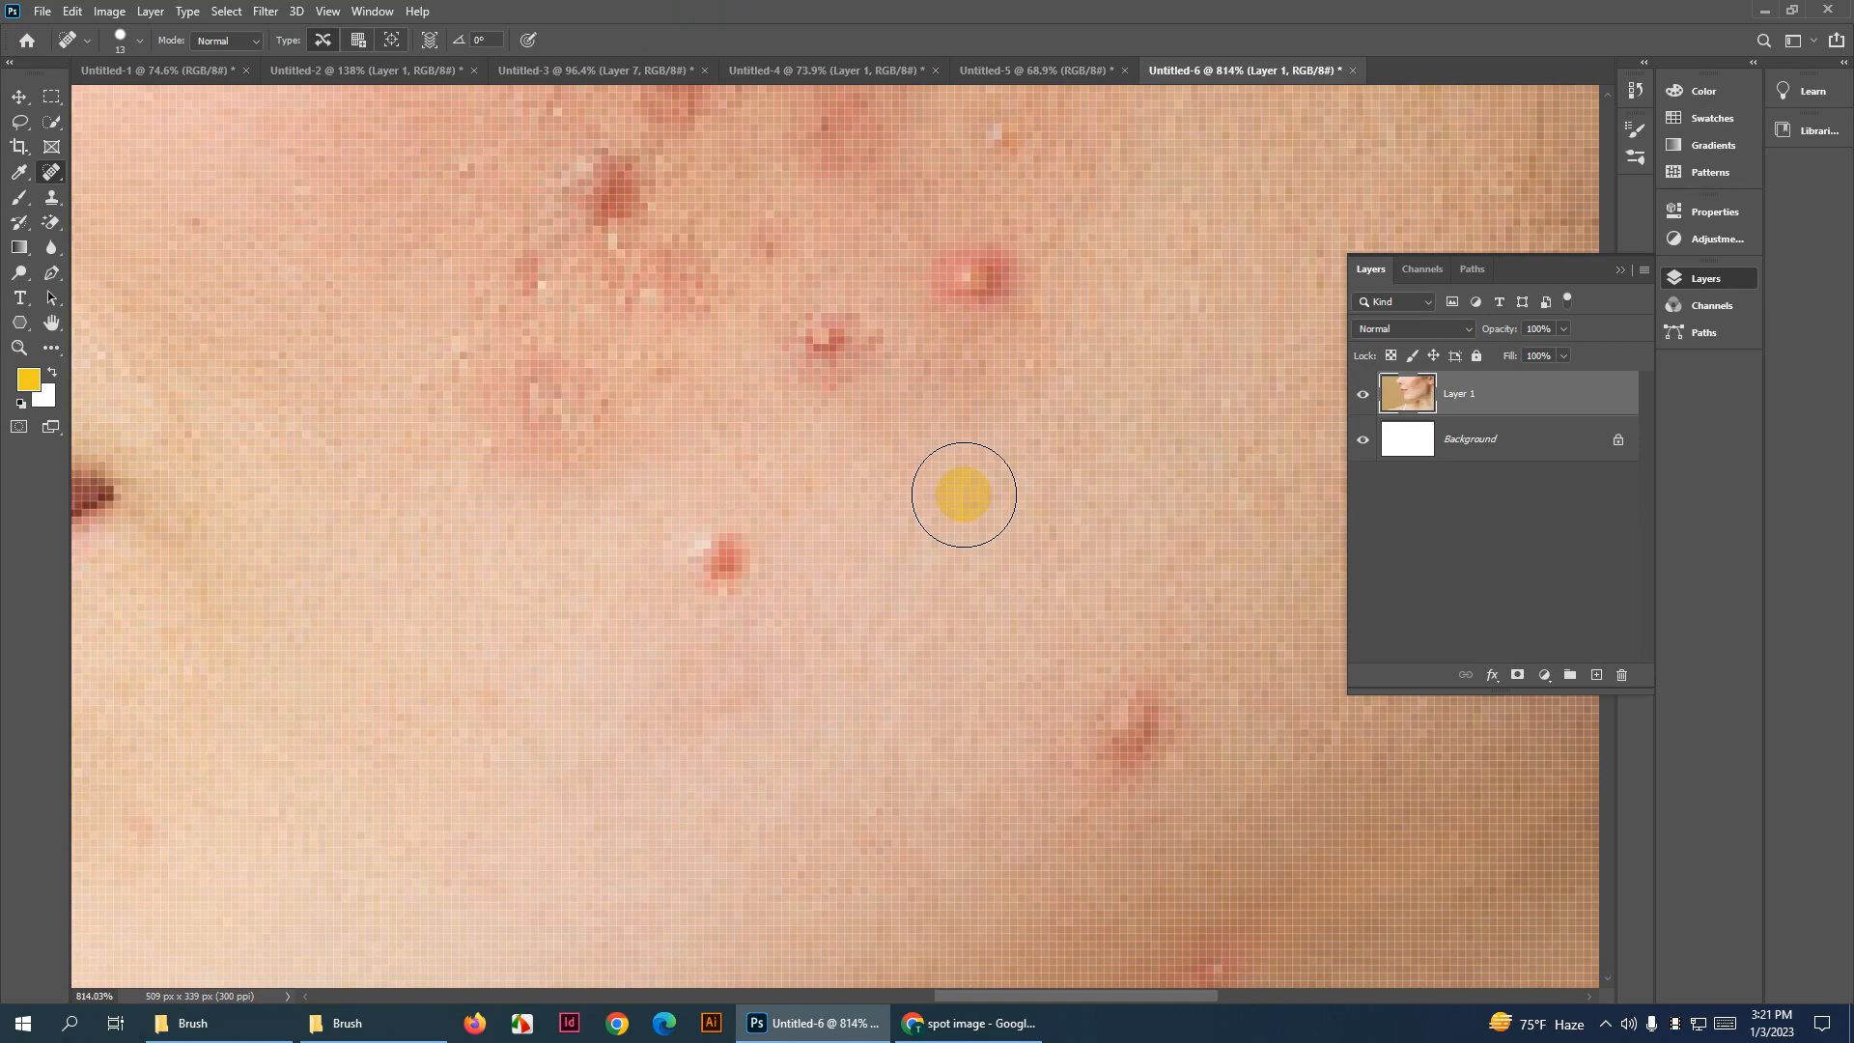
pyautogui.click(723, 565)
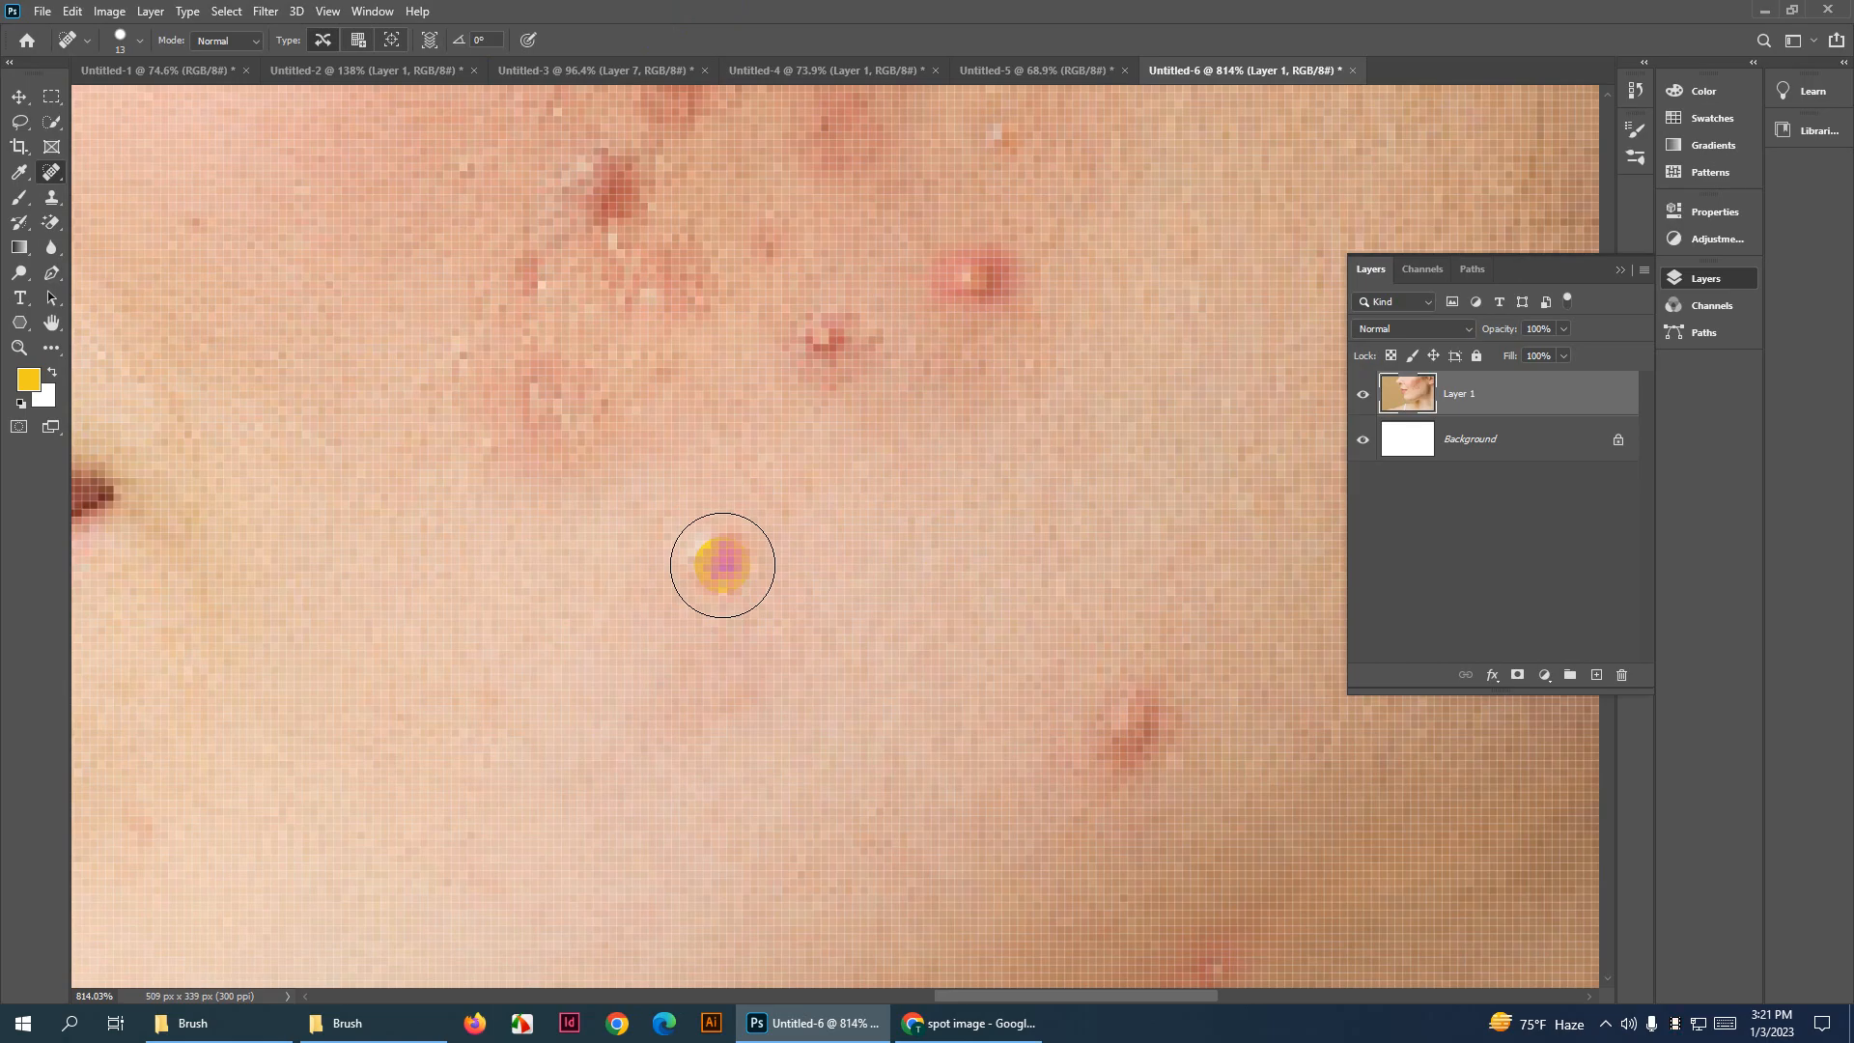
pyautogui.click(723, 565)
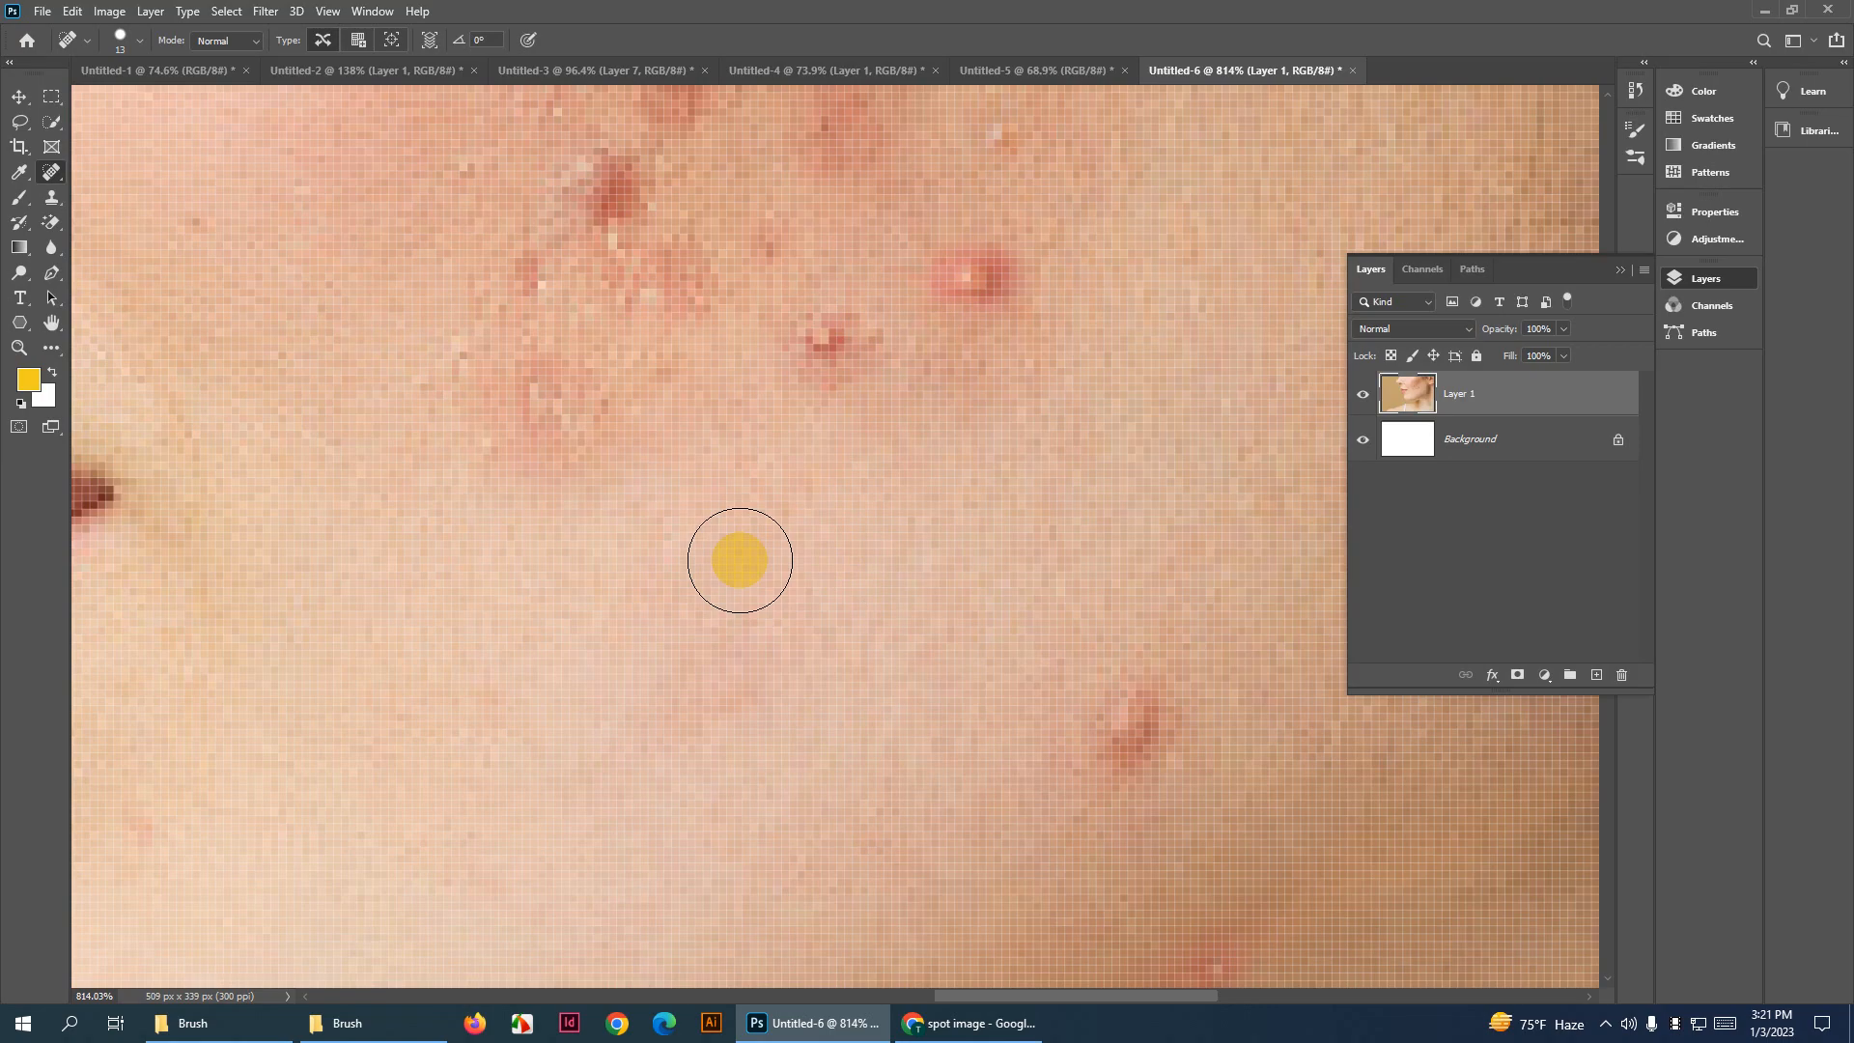
pyautogui.hotkey('ctrl', 'z')
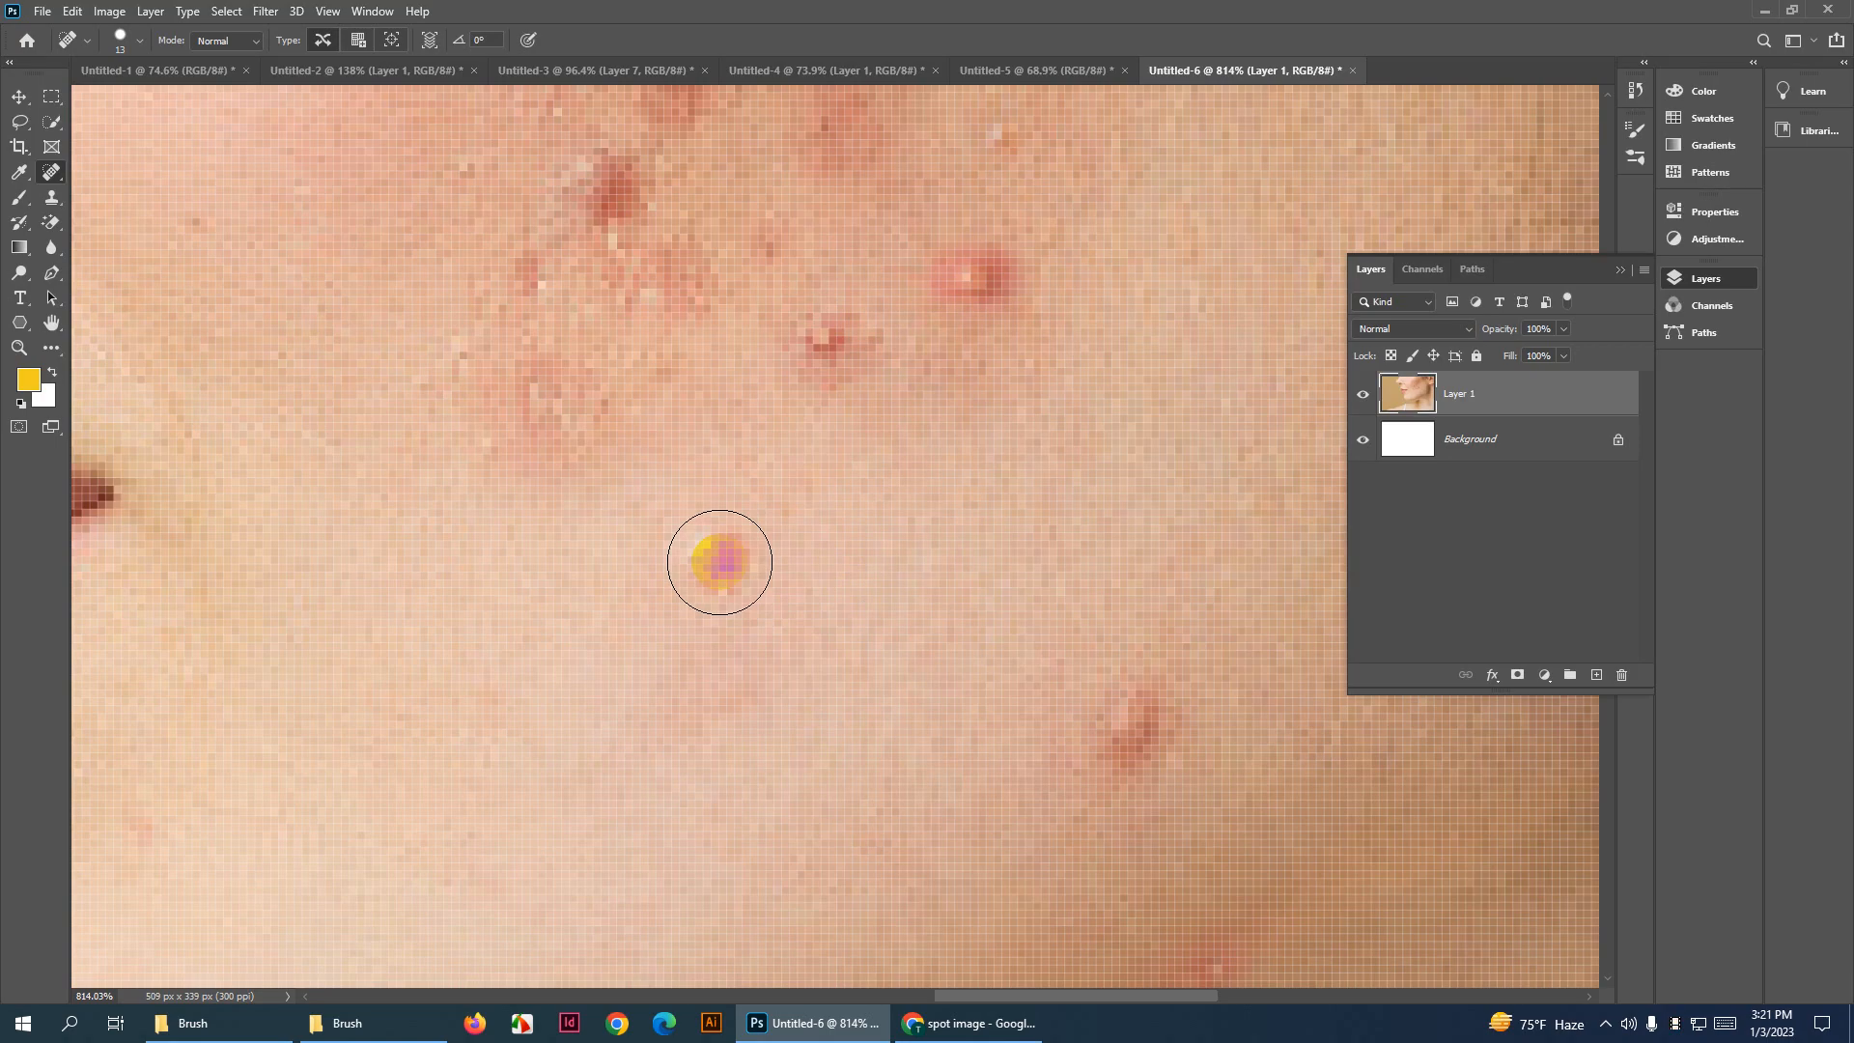
pyautogui.click(720, 561)
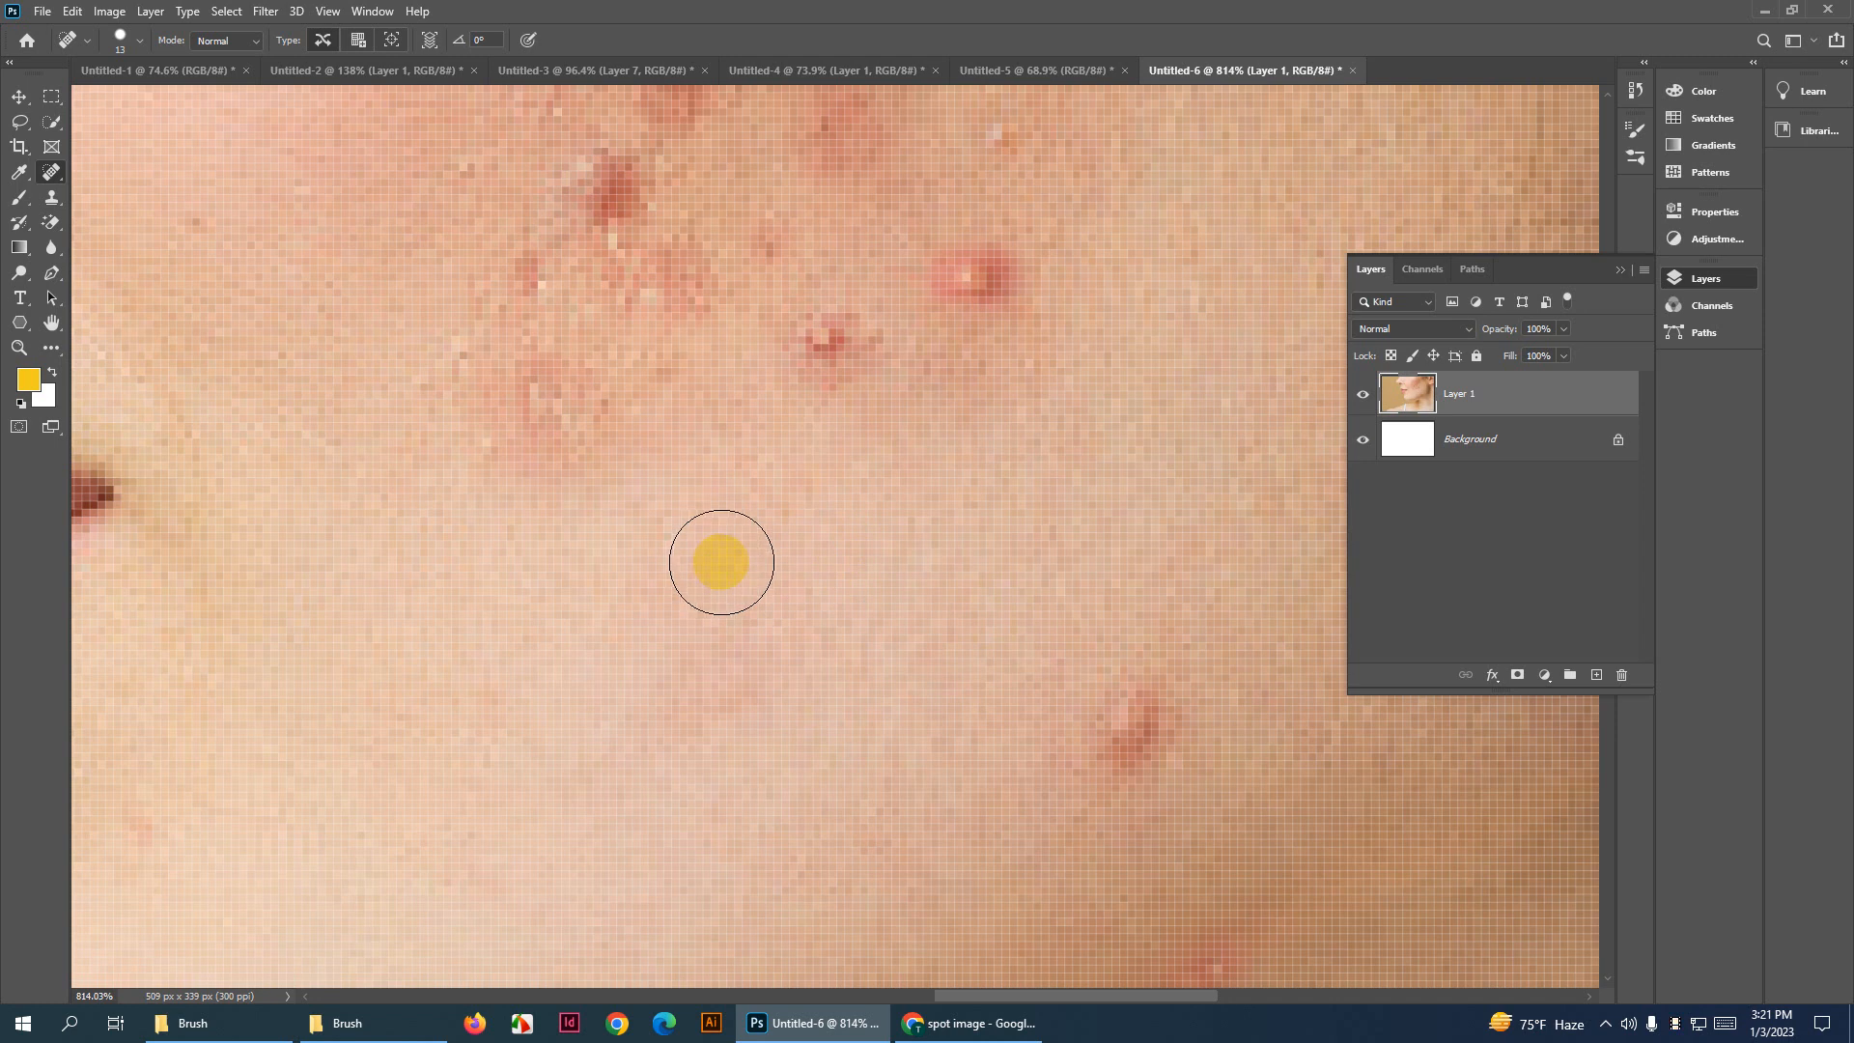
# Enlarge the Spot Healing Brush to 19 px and remove the lower-cheek pimple and the two pimples beside the cluster
pyautogui.moveTo(1112, 689)
pyautogui.mouseDown()
pyautogui.moveTo(975, 615)
pyautogui.moveTo(985, 653)
pyautogui.mouseUp()
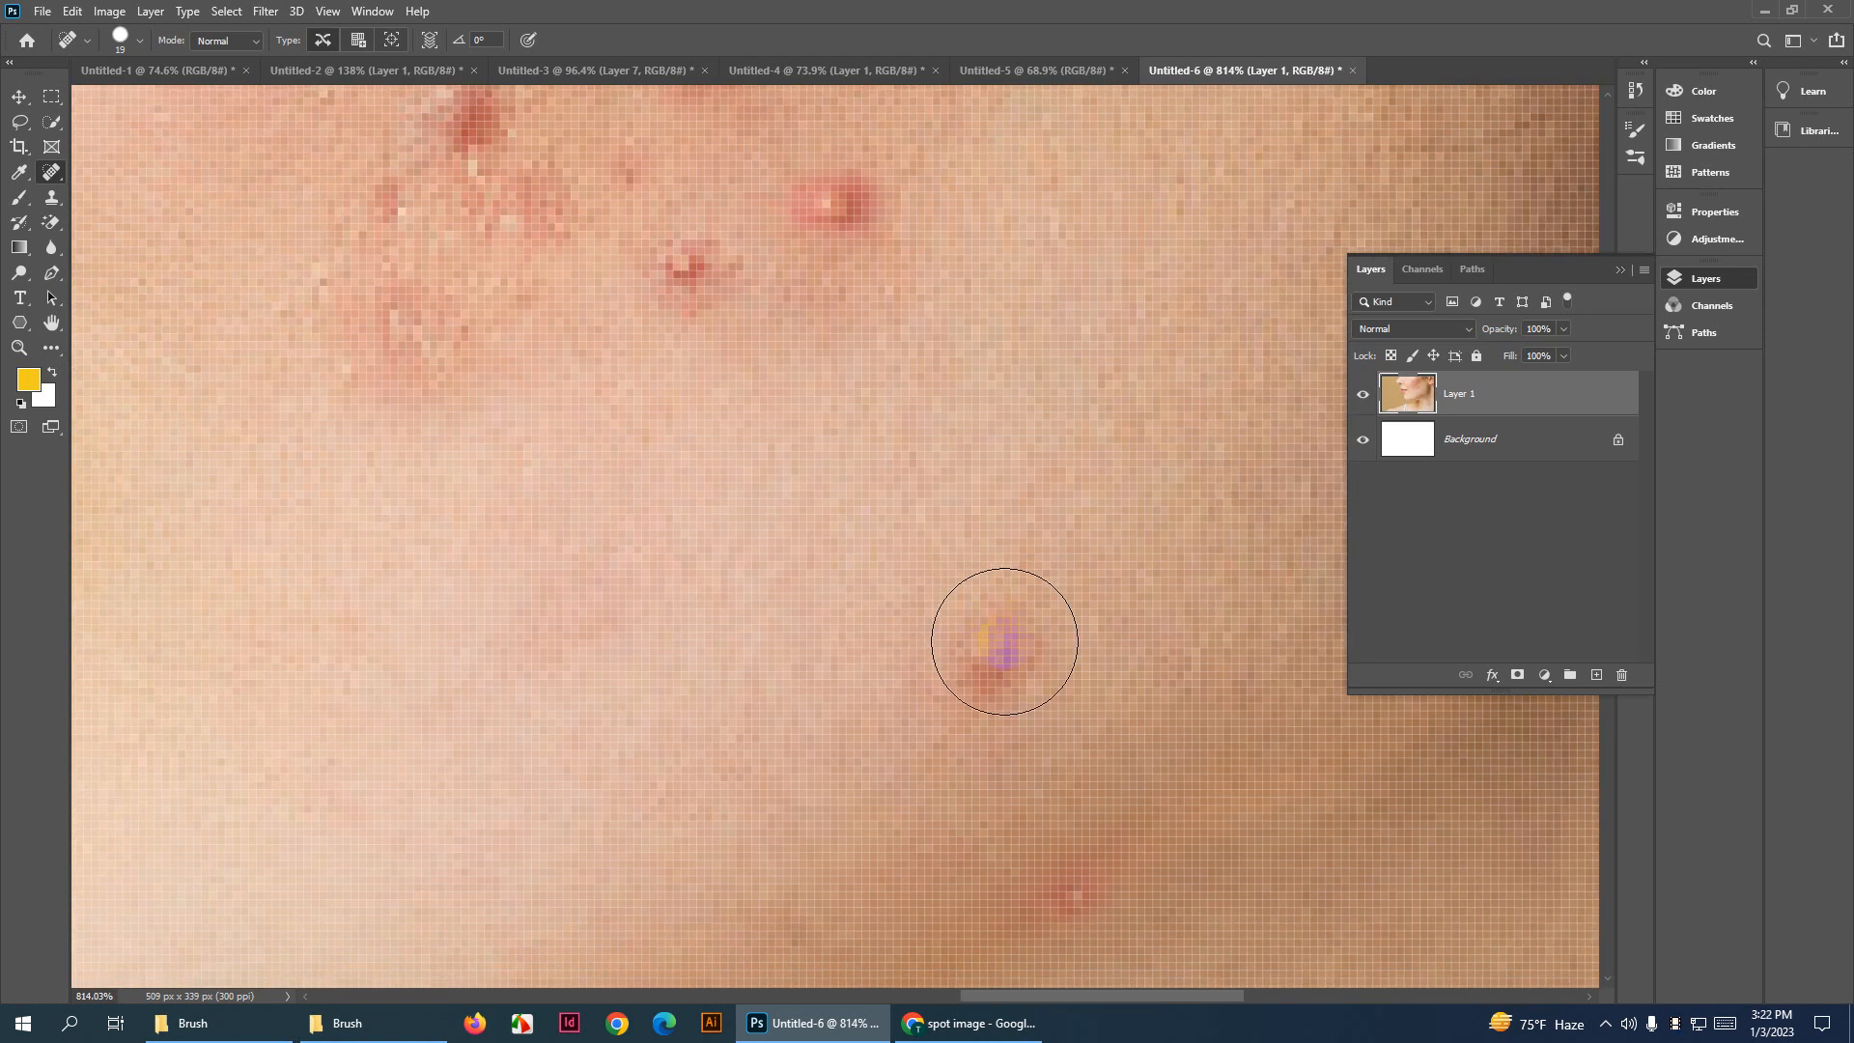
pyautogui.click(993, 650)
pyautogui.scroll(-2, 795, 641)
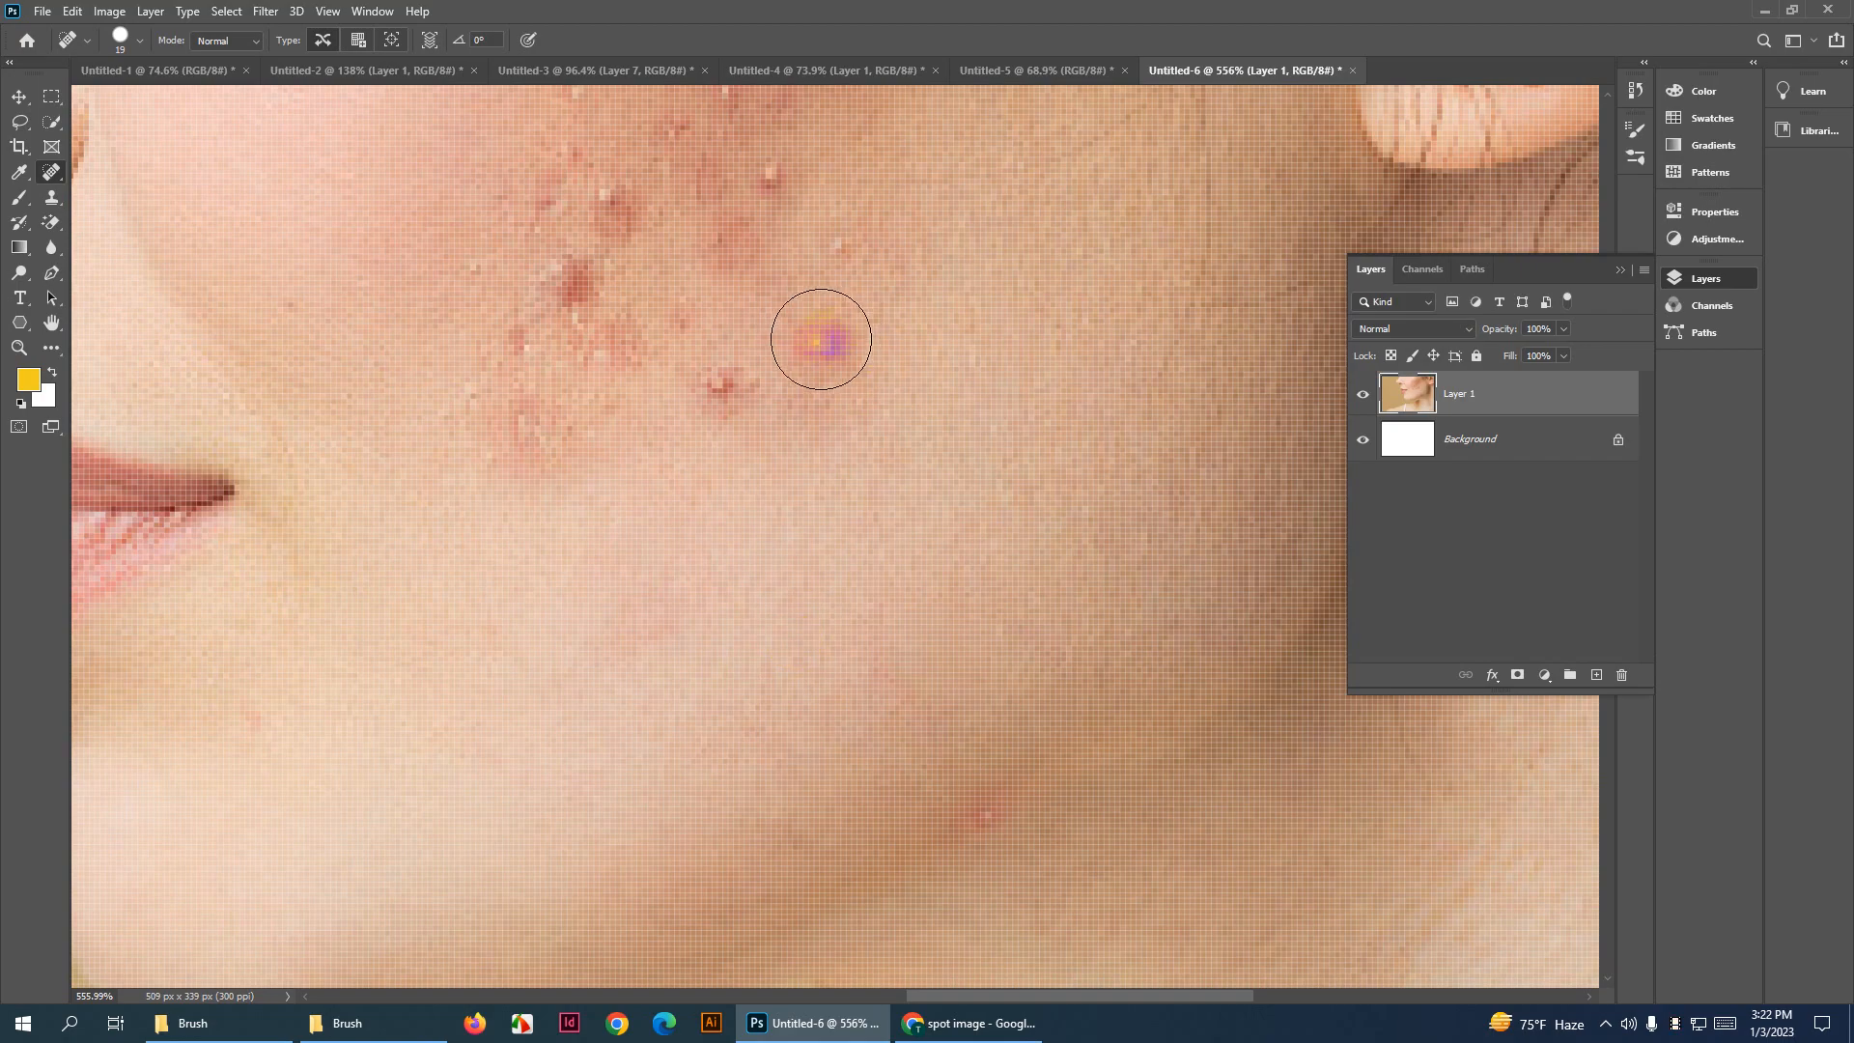
pyautogui.click(822, 338)
pyautogui.moveTo(840, 353); pyautogui.dragTo(877, 548)
pyautogui.scroll(4, 832, 427)
pyautogui.moveTo(905, 470); pyautogui.dragTo(870, 471)
pyautogui.moveTo(864, 600)
pyautogui.mouseDown()
pyautogui.moveTo(942, 537)
pyautogui.moveTo(844, 604)
pyautogui.mouseUp()
pyautogui.scroll(4, 801, 591)
pyautogui.click(801, 592)
# Heal the pimple on the upper cheek near the hairline with the Spot Healing Brush
pyautogui.scroll(-5, 676, 637)
pyautogui.scroll(-5, 676, 637)
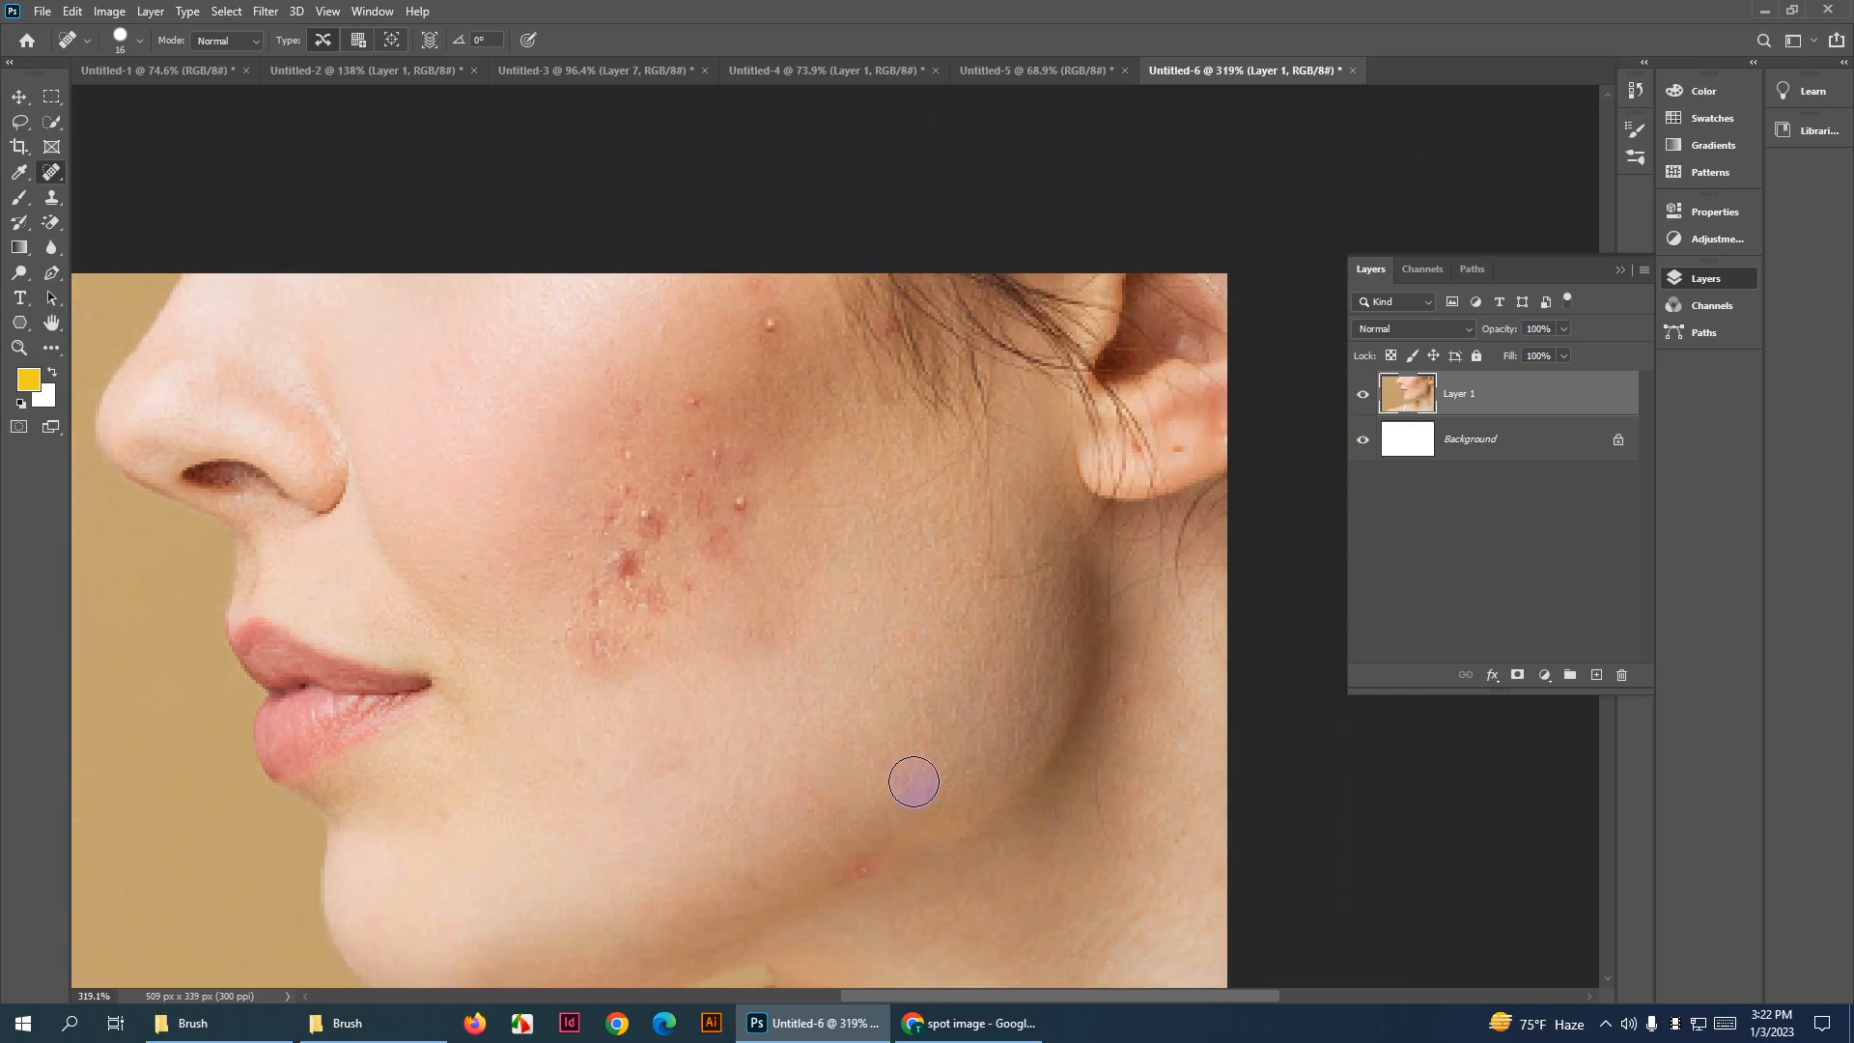
pyautogui.scroll(2, 815, 843)
pyautogui.scroll(2, 816, 453)
pyautogui.scroll(4, 817, 453)
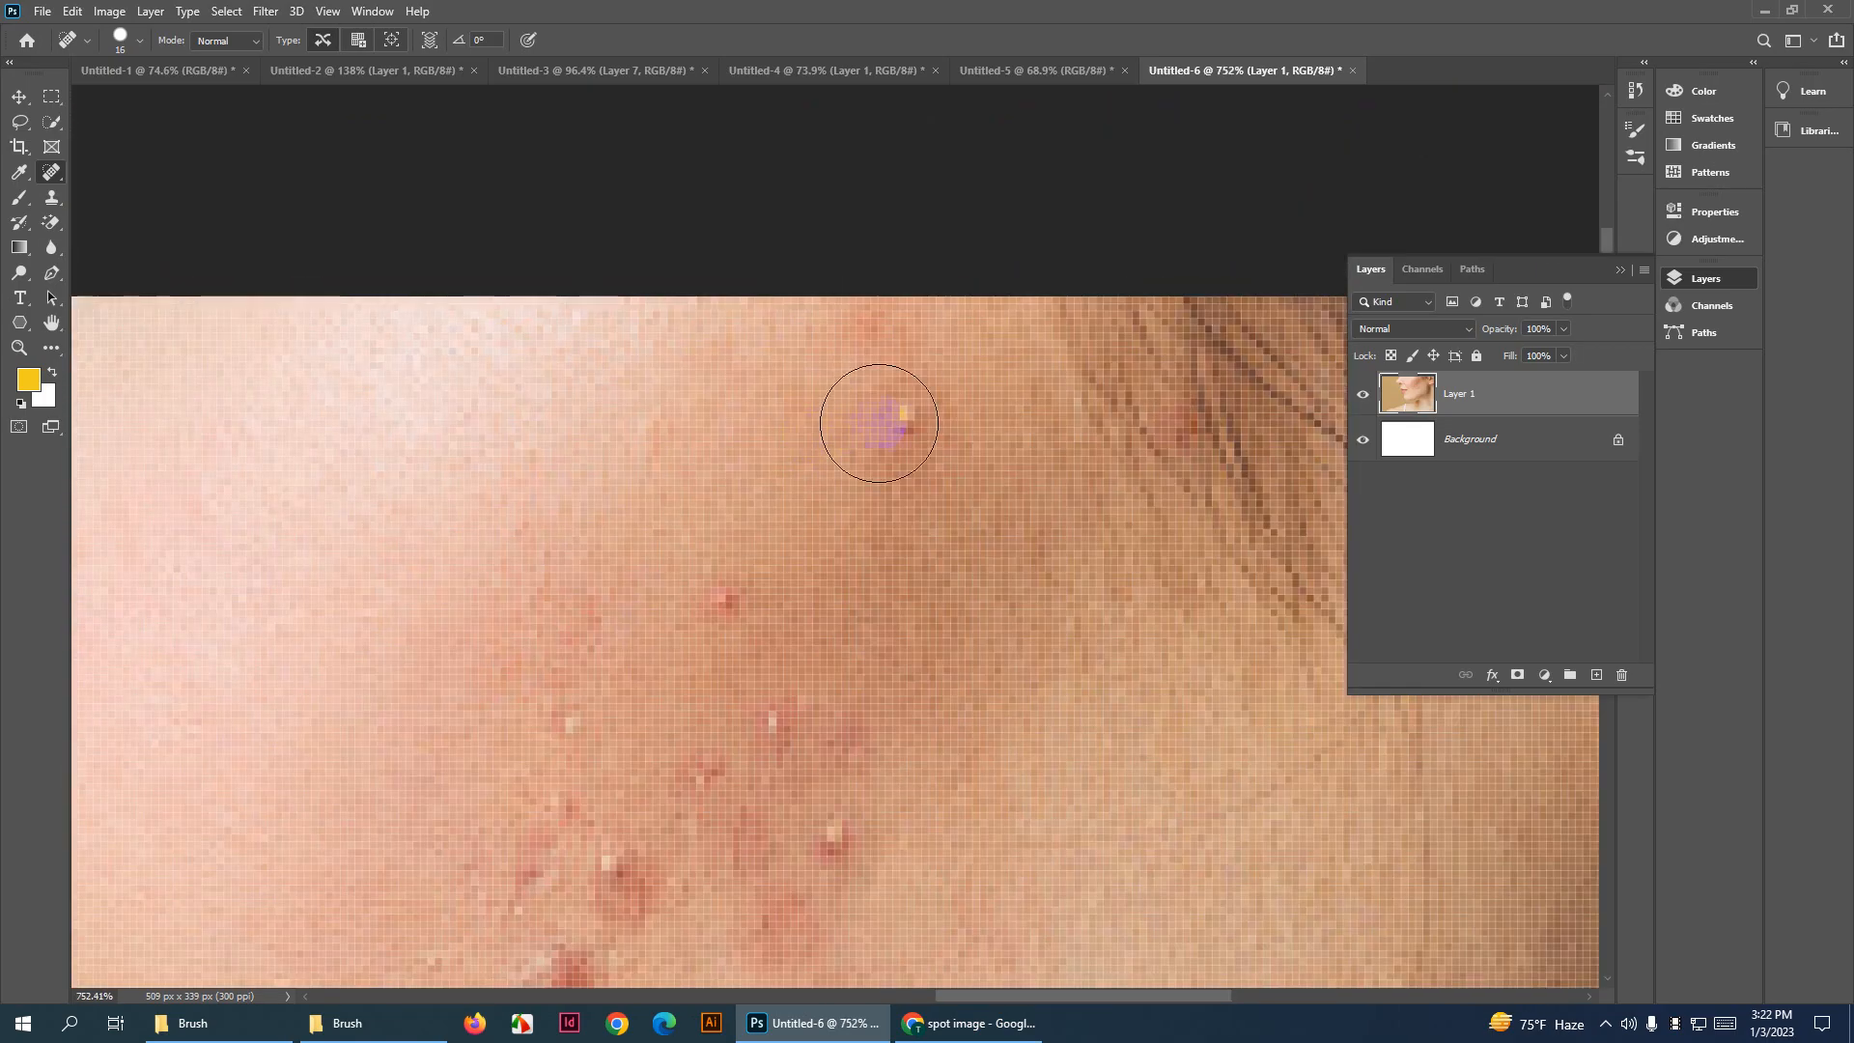
pyautogui.moveTo(898, 421); pyautogui.dragTo(877, 427)
pyautogui.click(898, 418)
pyautogui.scroll(-4, 736, 522)
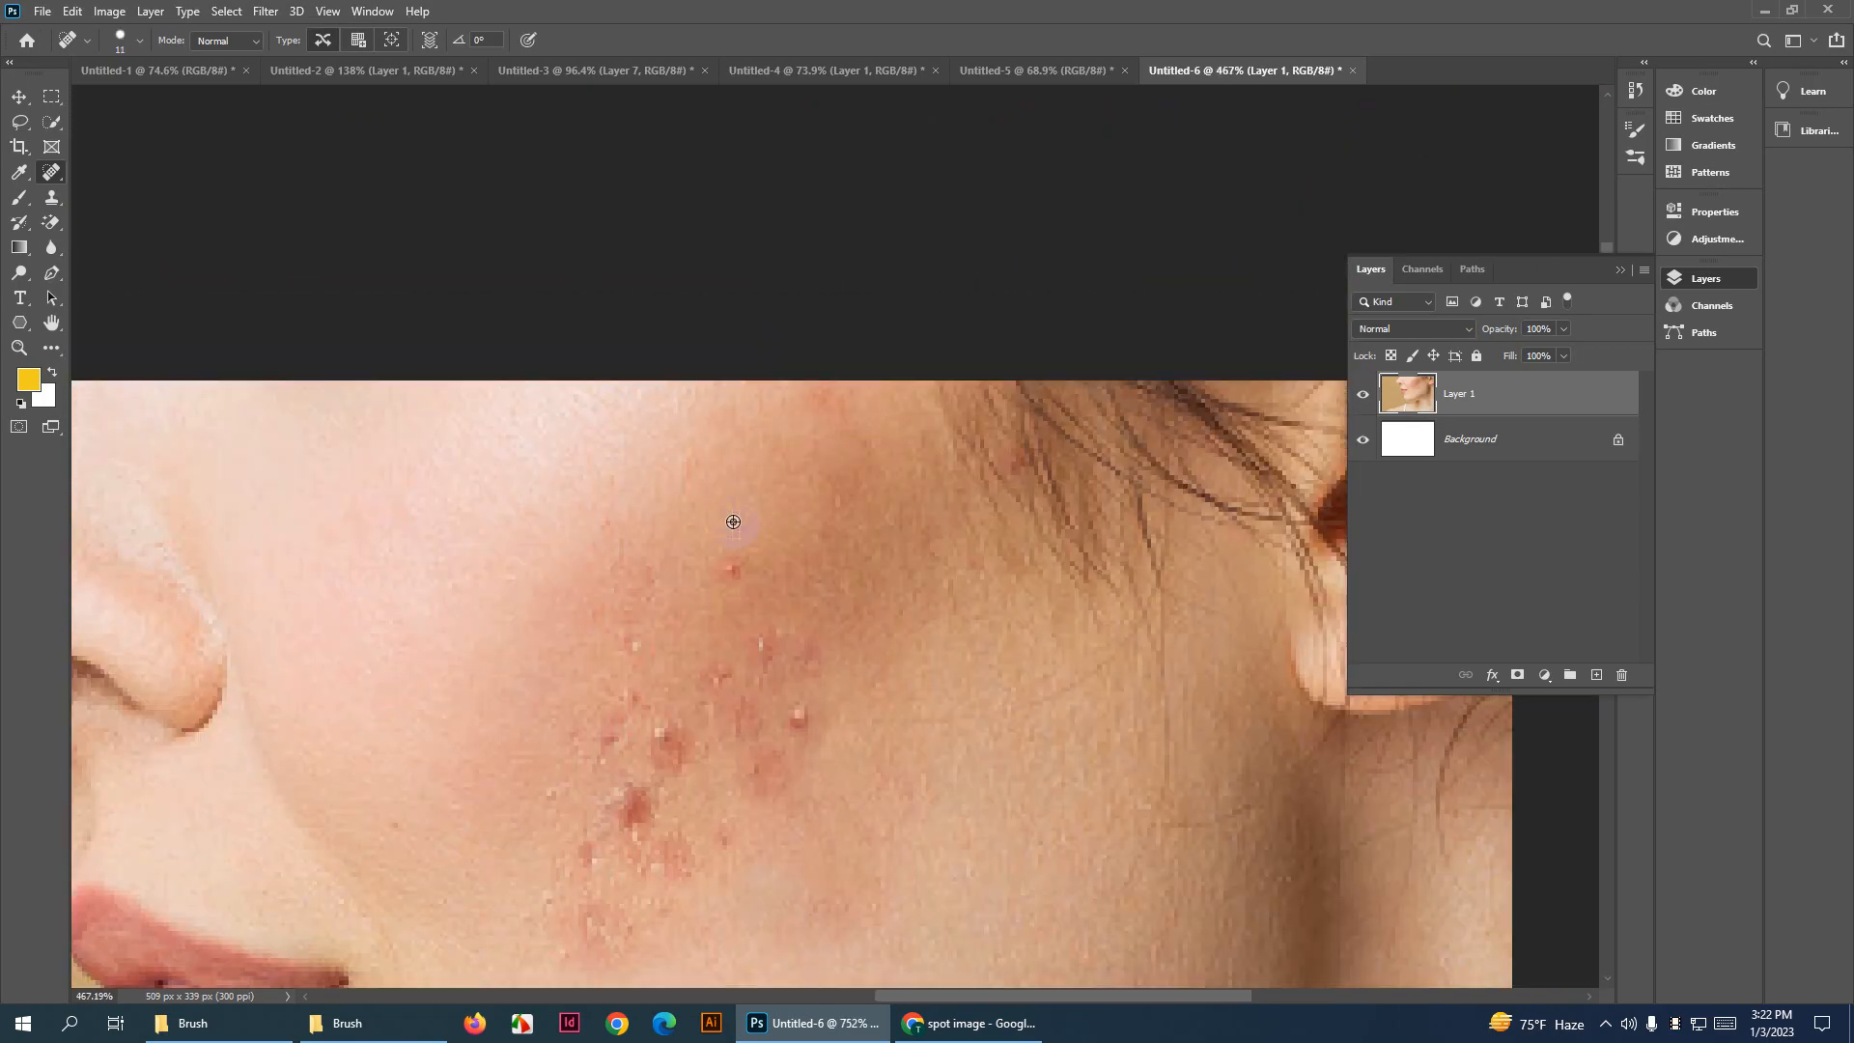
pyautogui.scroll(5, 815, 380)
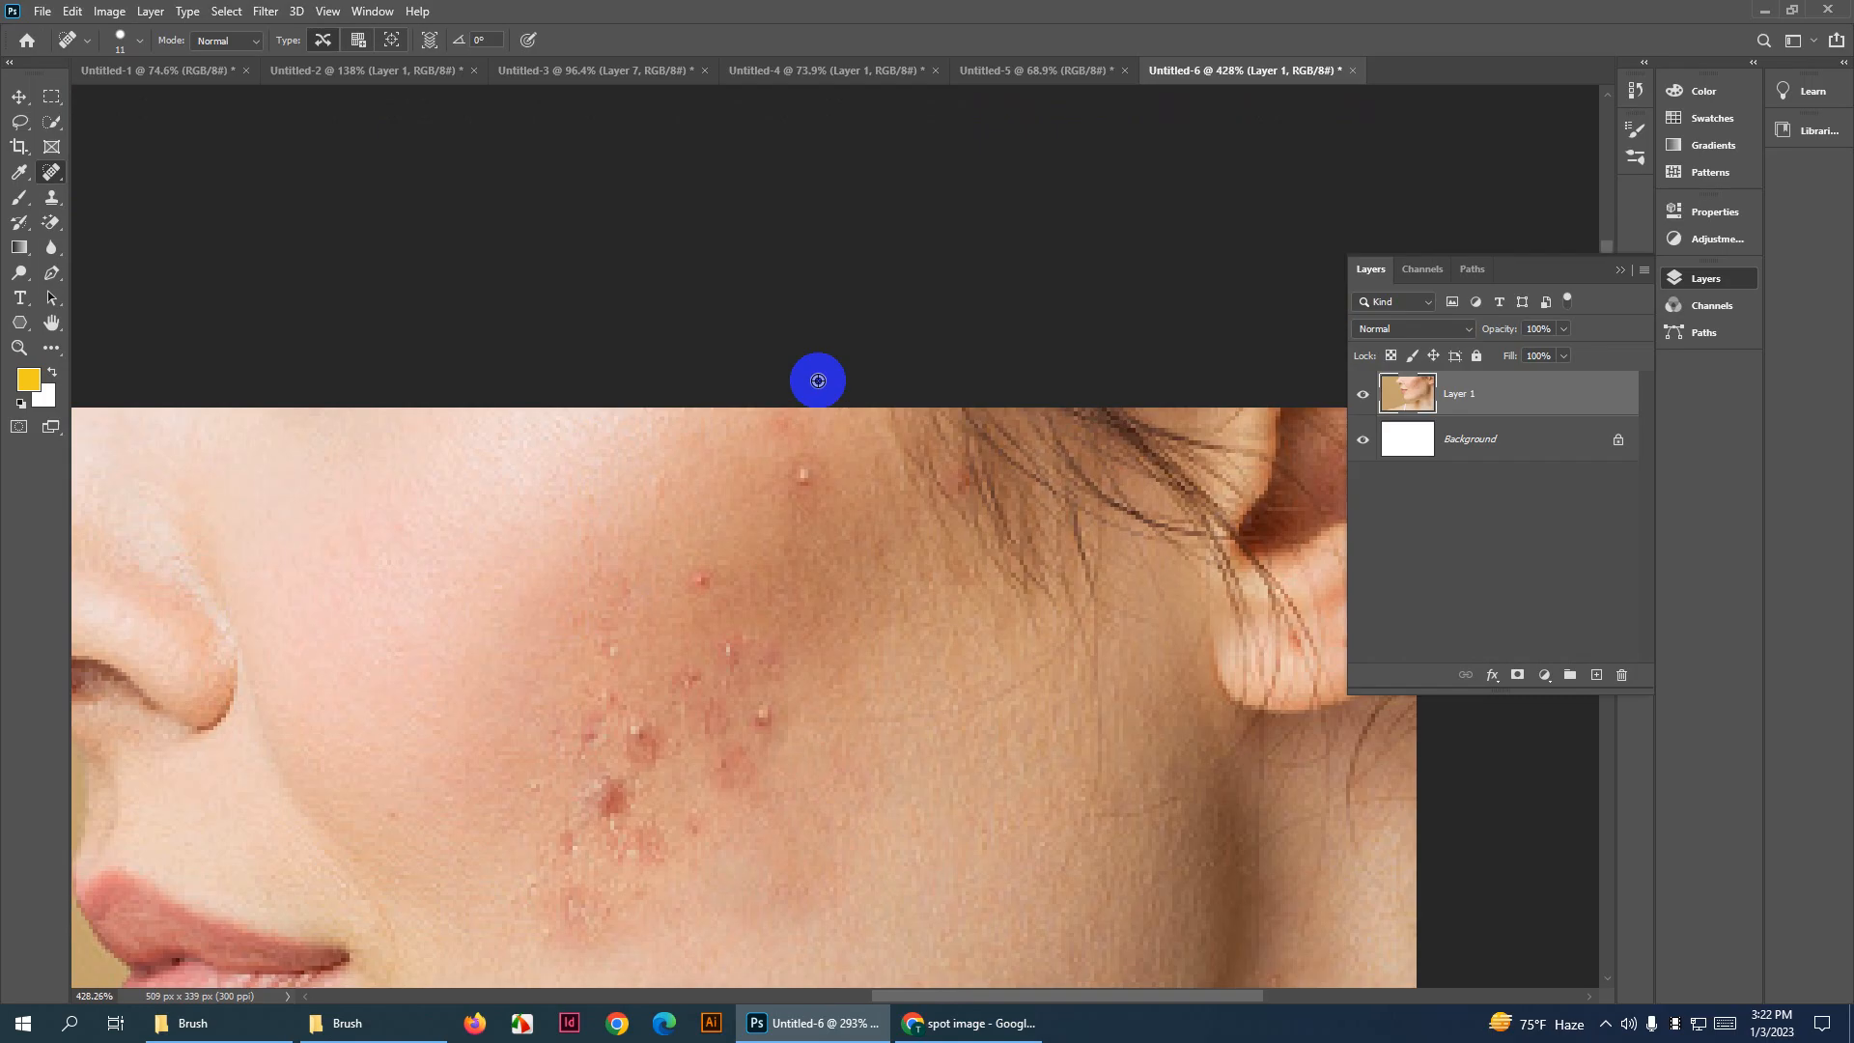
pyautogui.moveTo(763, 425); pyautogui.dragTo(748, 415)
pyautogui.scroll(-3, 849, 556)
pyautogui.scroll(-2, 849, 556)
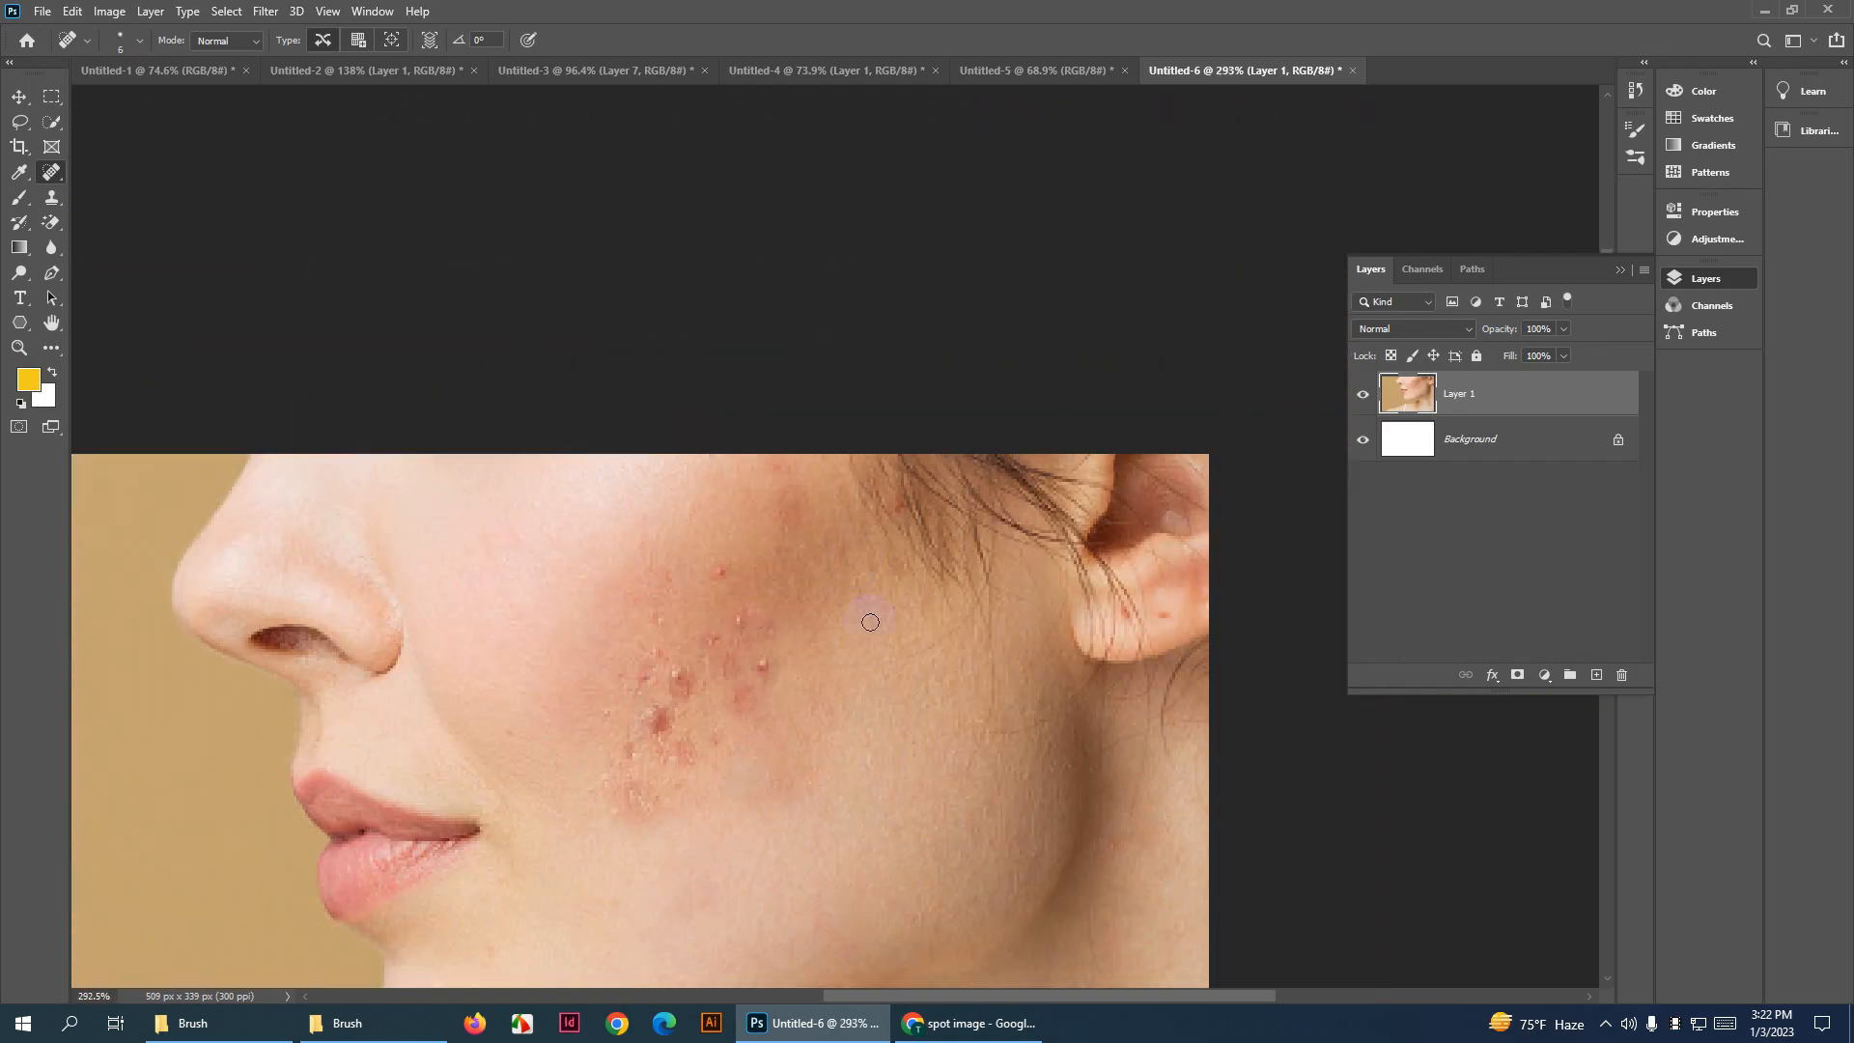
# Heal the raised spot beside the cluster and the small red spot above it with a 9 px Spot Healing Brush
pyautogui.scroll(6, 869, 617)
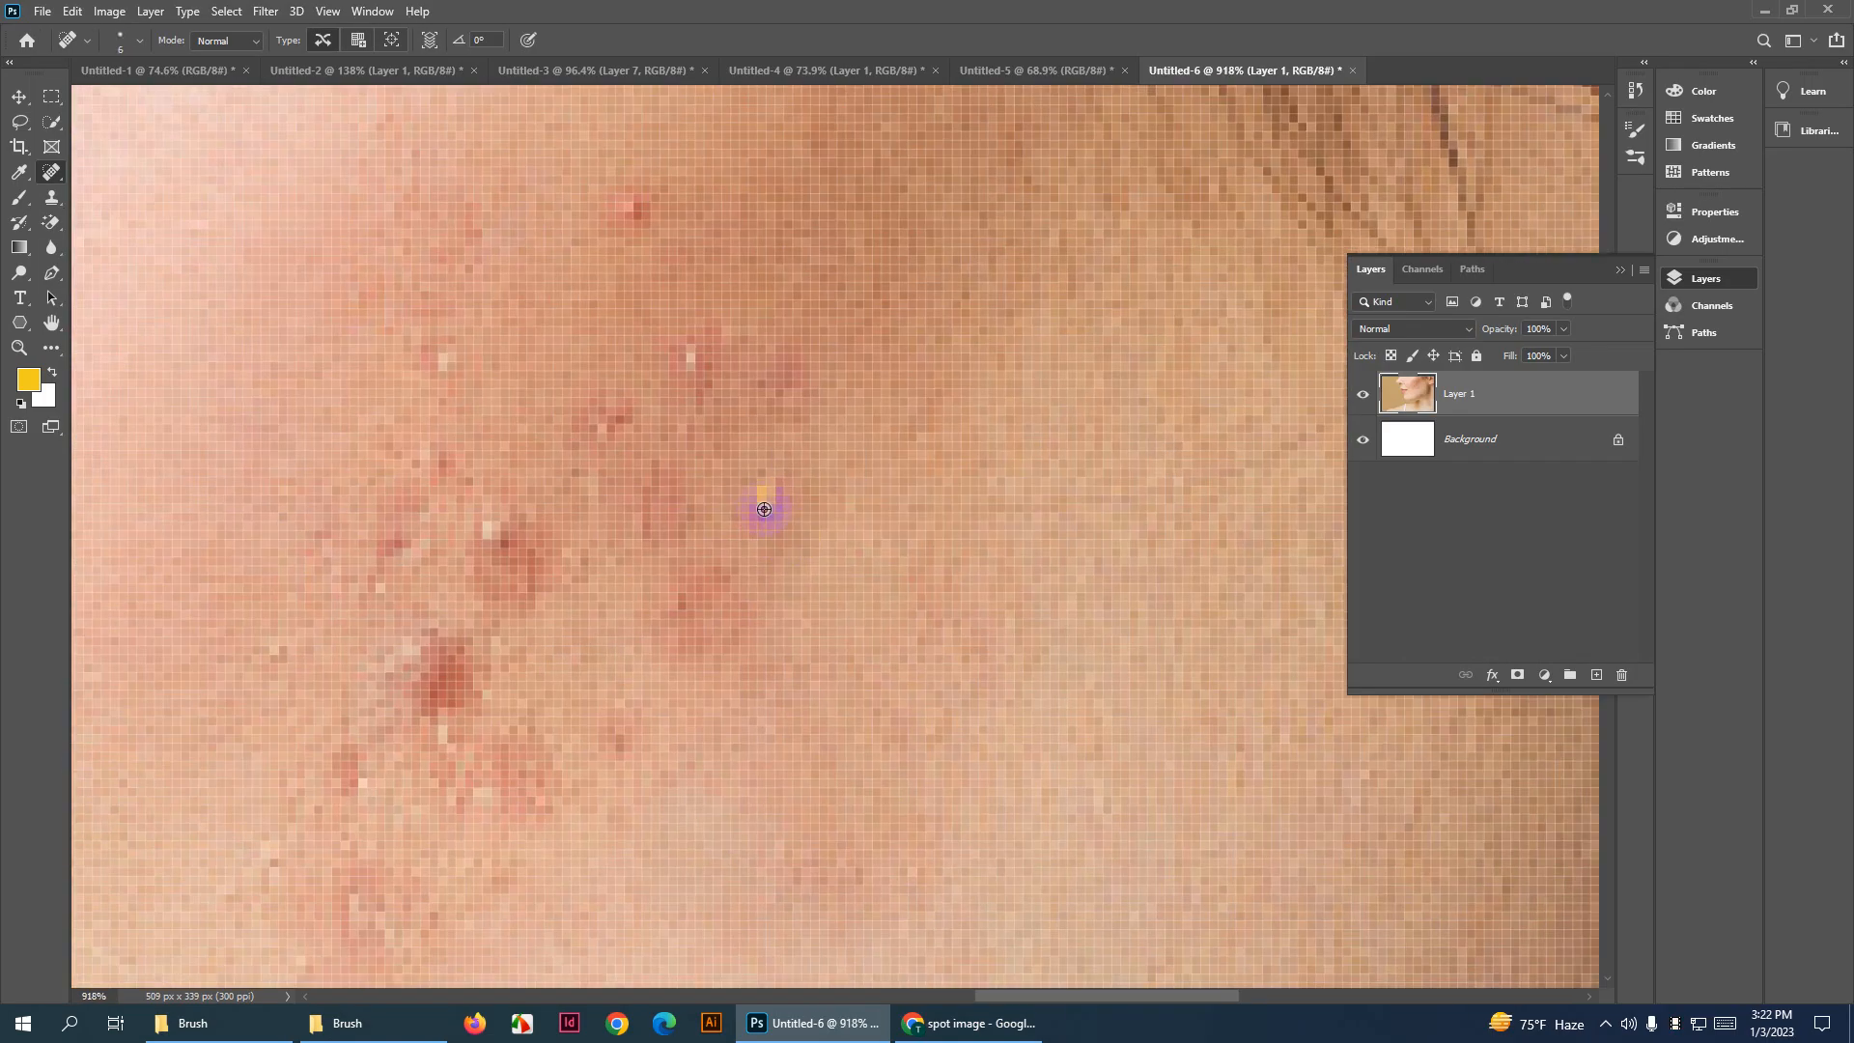
pyautogui.moveTo(763, 509); pyautogui.dragTo(769, 506)
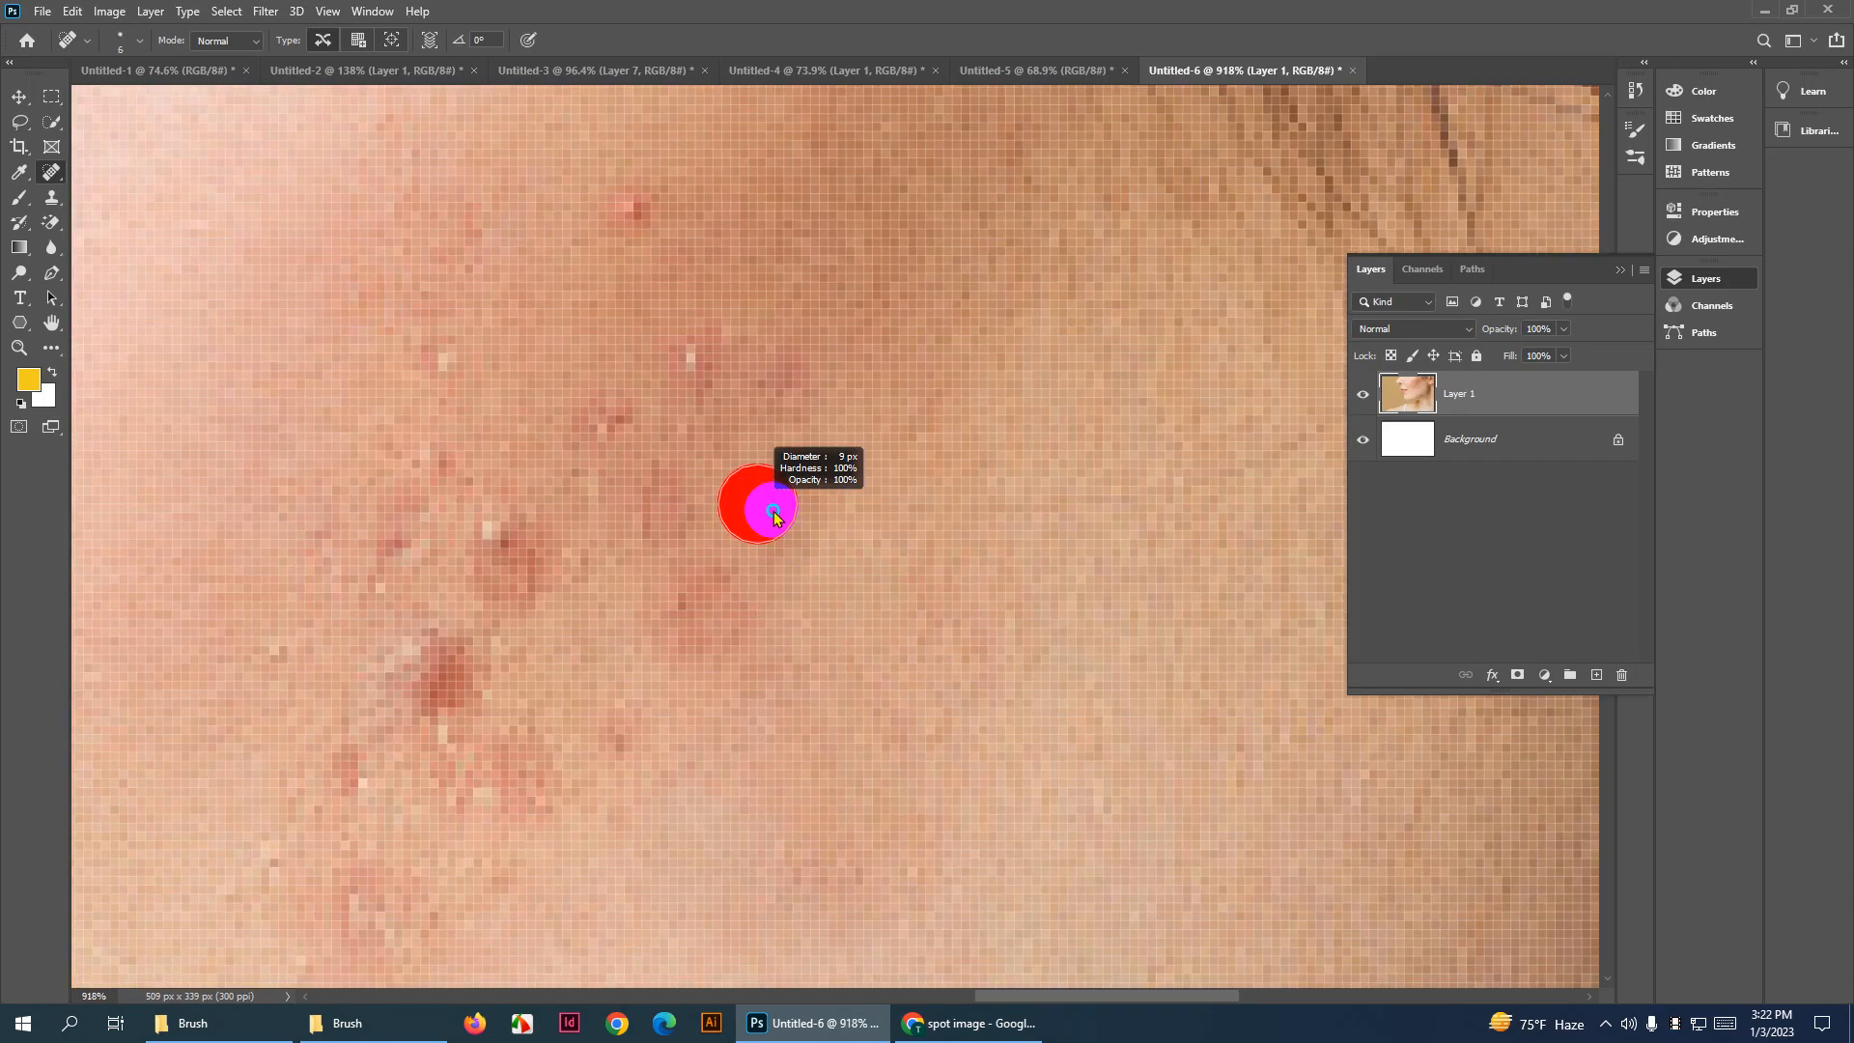
pyautogui.scroll(-5, 865, 575)
pyautogui.moveTo(51, 173)
pyautogui.mouseDown()
pyautogui.moveTo(161, 200)
pyautogui.moveTo(558, 12)
pyautogui.moveTo(757, 8)
pyautogui.moveTo(118, 186)
pyautogui.moveTo(145, 213)
pyautogui.moveTo(172, 170)
pyautogui.moveTo(126, 193)
pyautogui.moveTo(150, 191)
pyautogui.mouseUp()
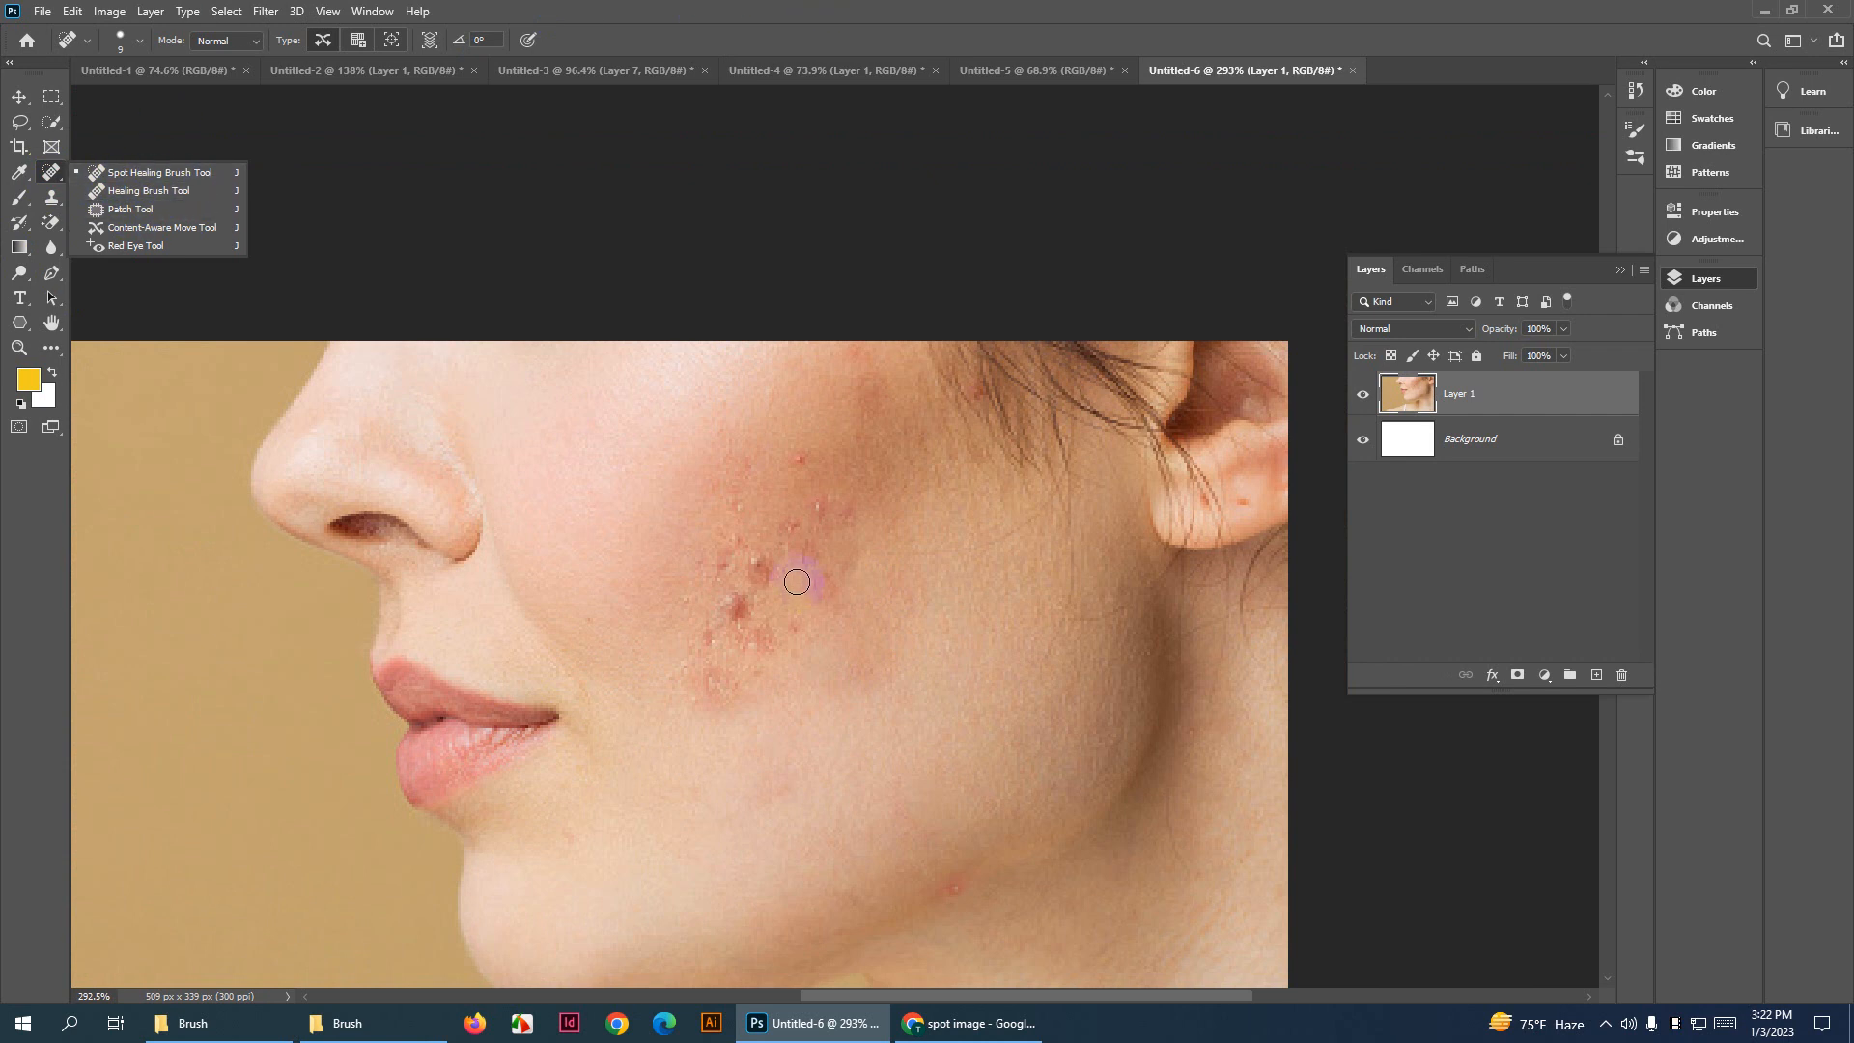
pyautogui.click(798, 458)
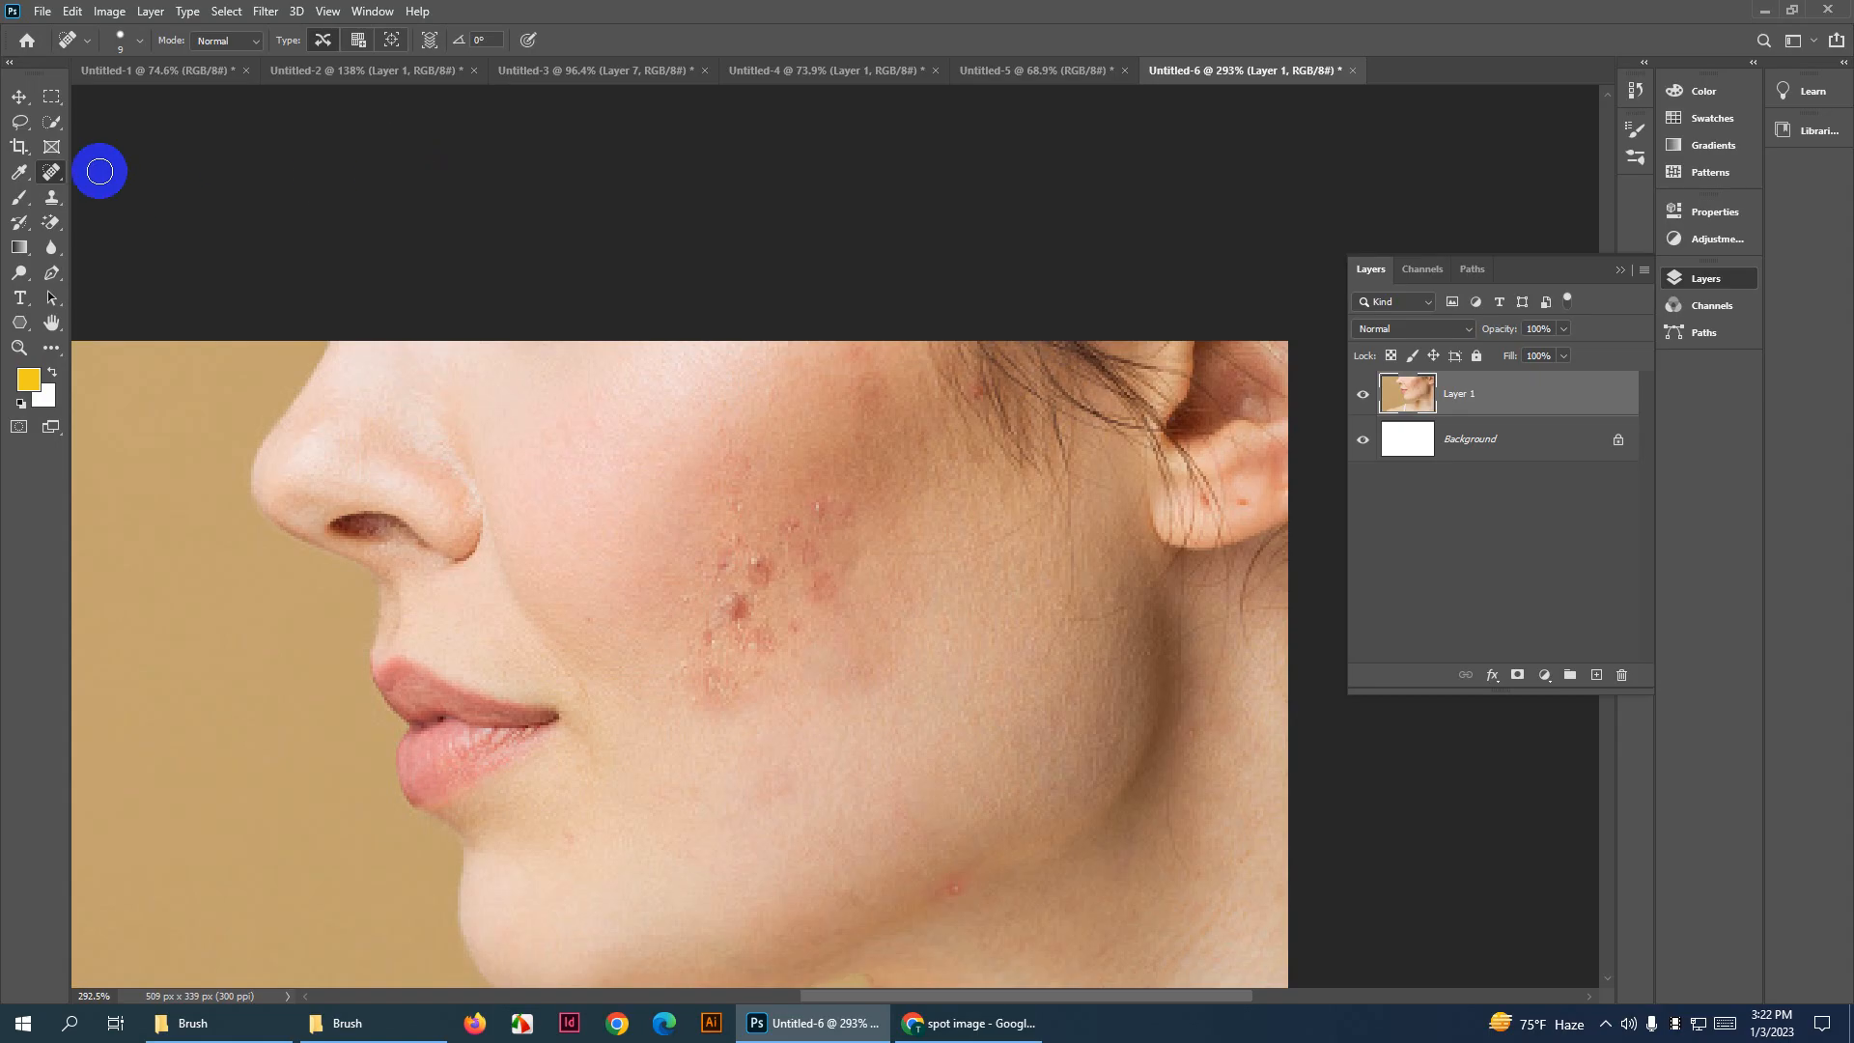
# Switch to the Healing Brush tool and set its size to 11 px
pyautogui.rightClick(50, 174)
pyautogui.click(169, 189)
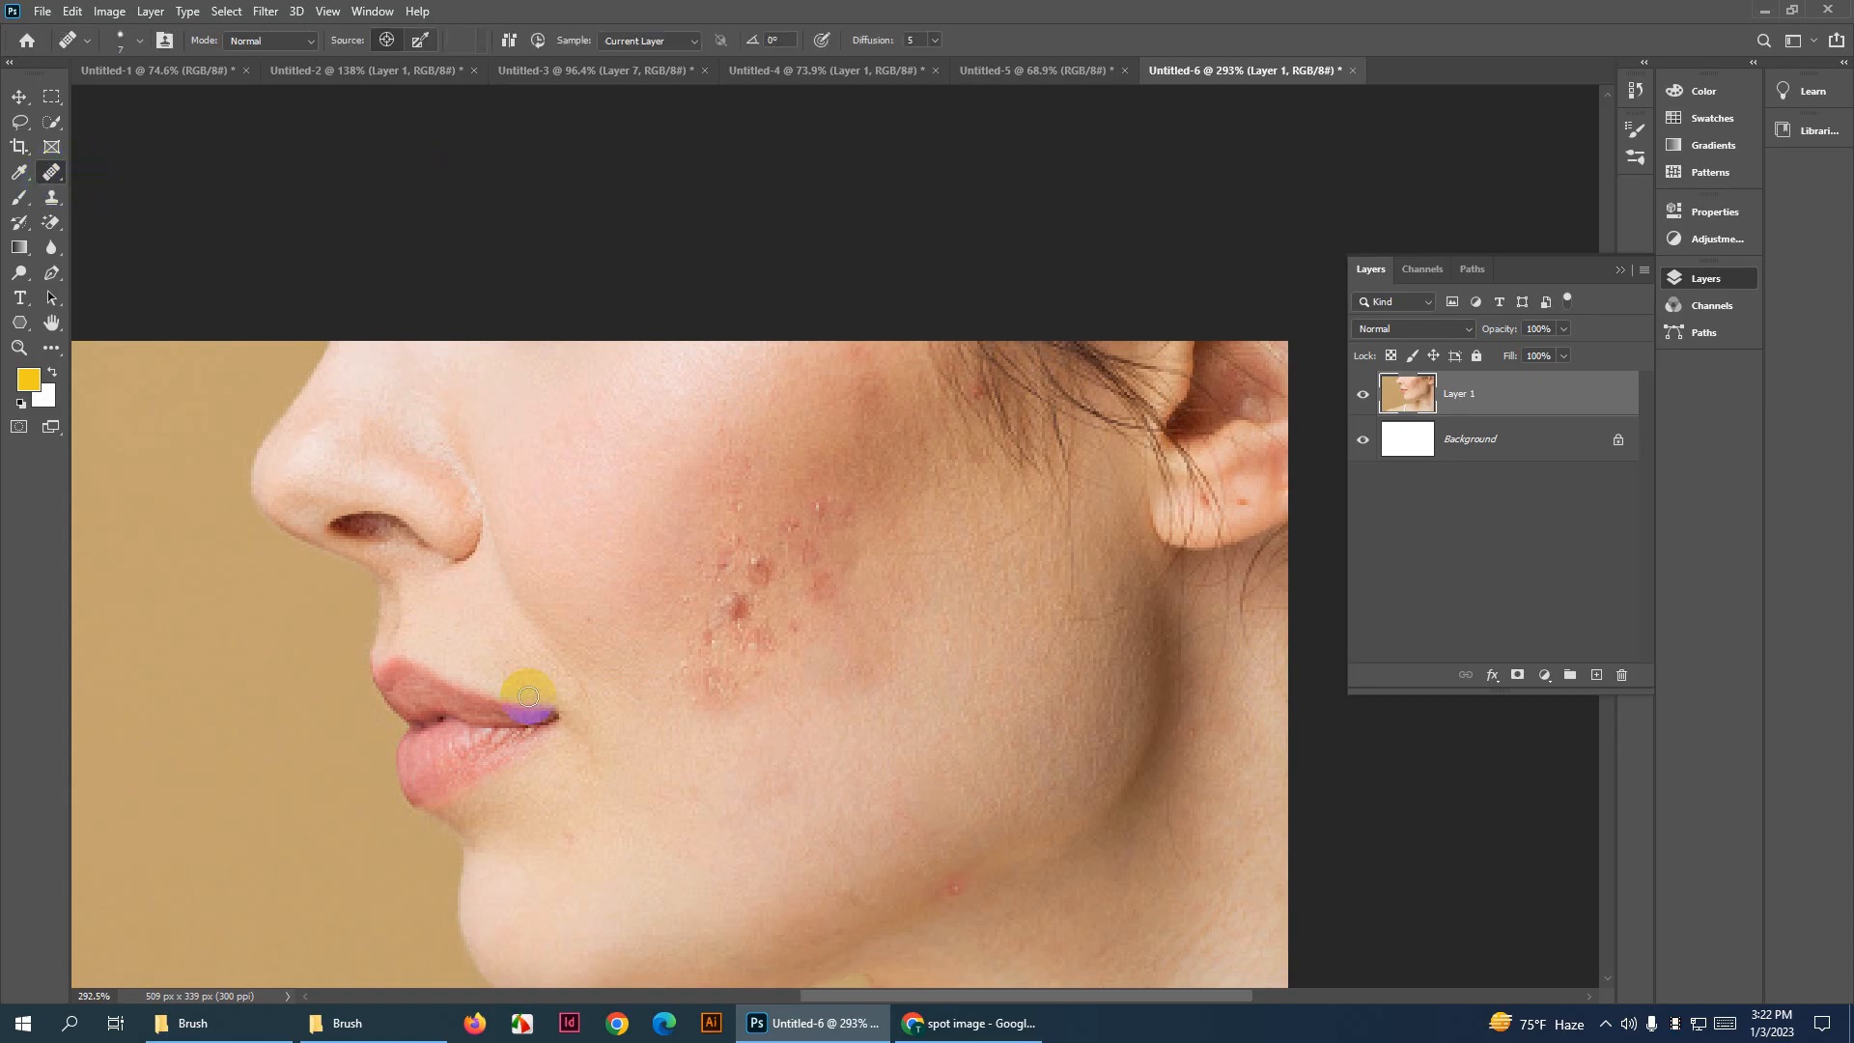
pyautogui.scroll(3, 758, 676)
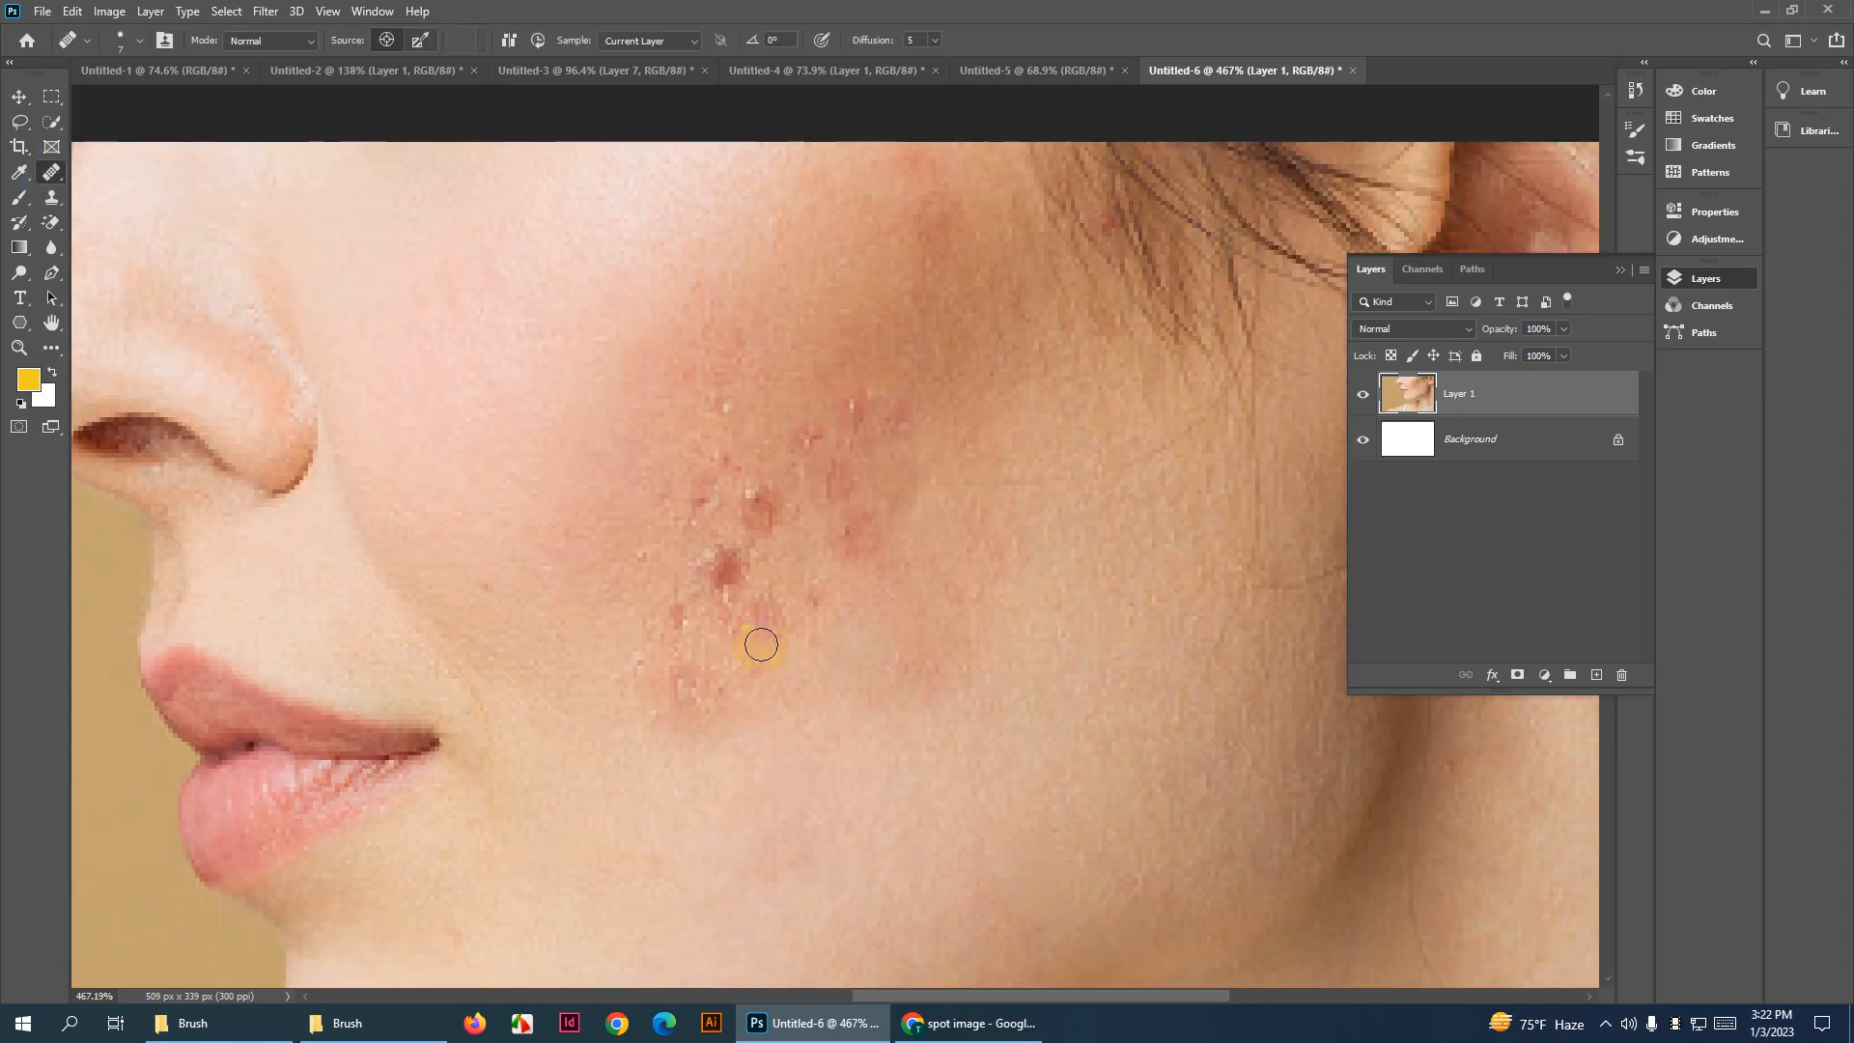
pyautogui.moveTo(760, 518); pyautogui.dragTo(771, 536)
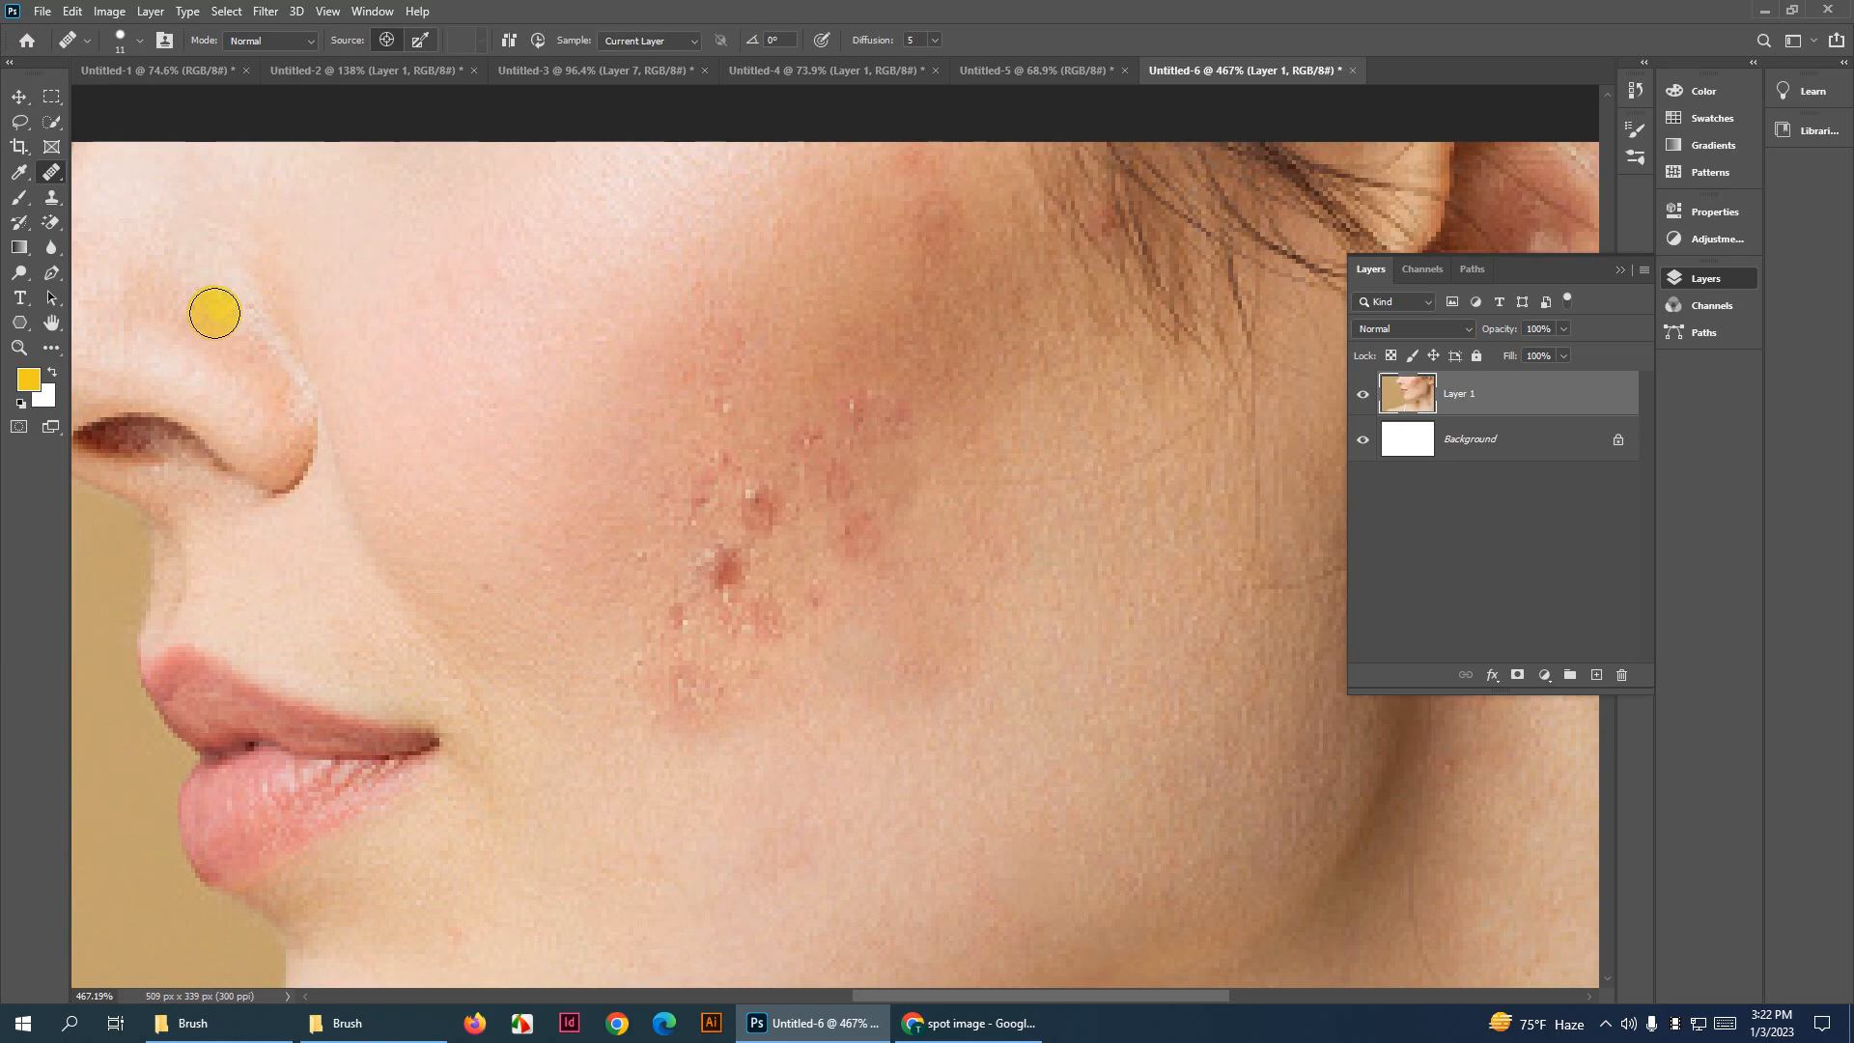
pyautogui.rightClick(50, 174)
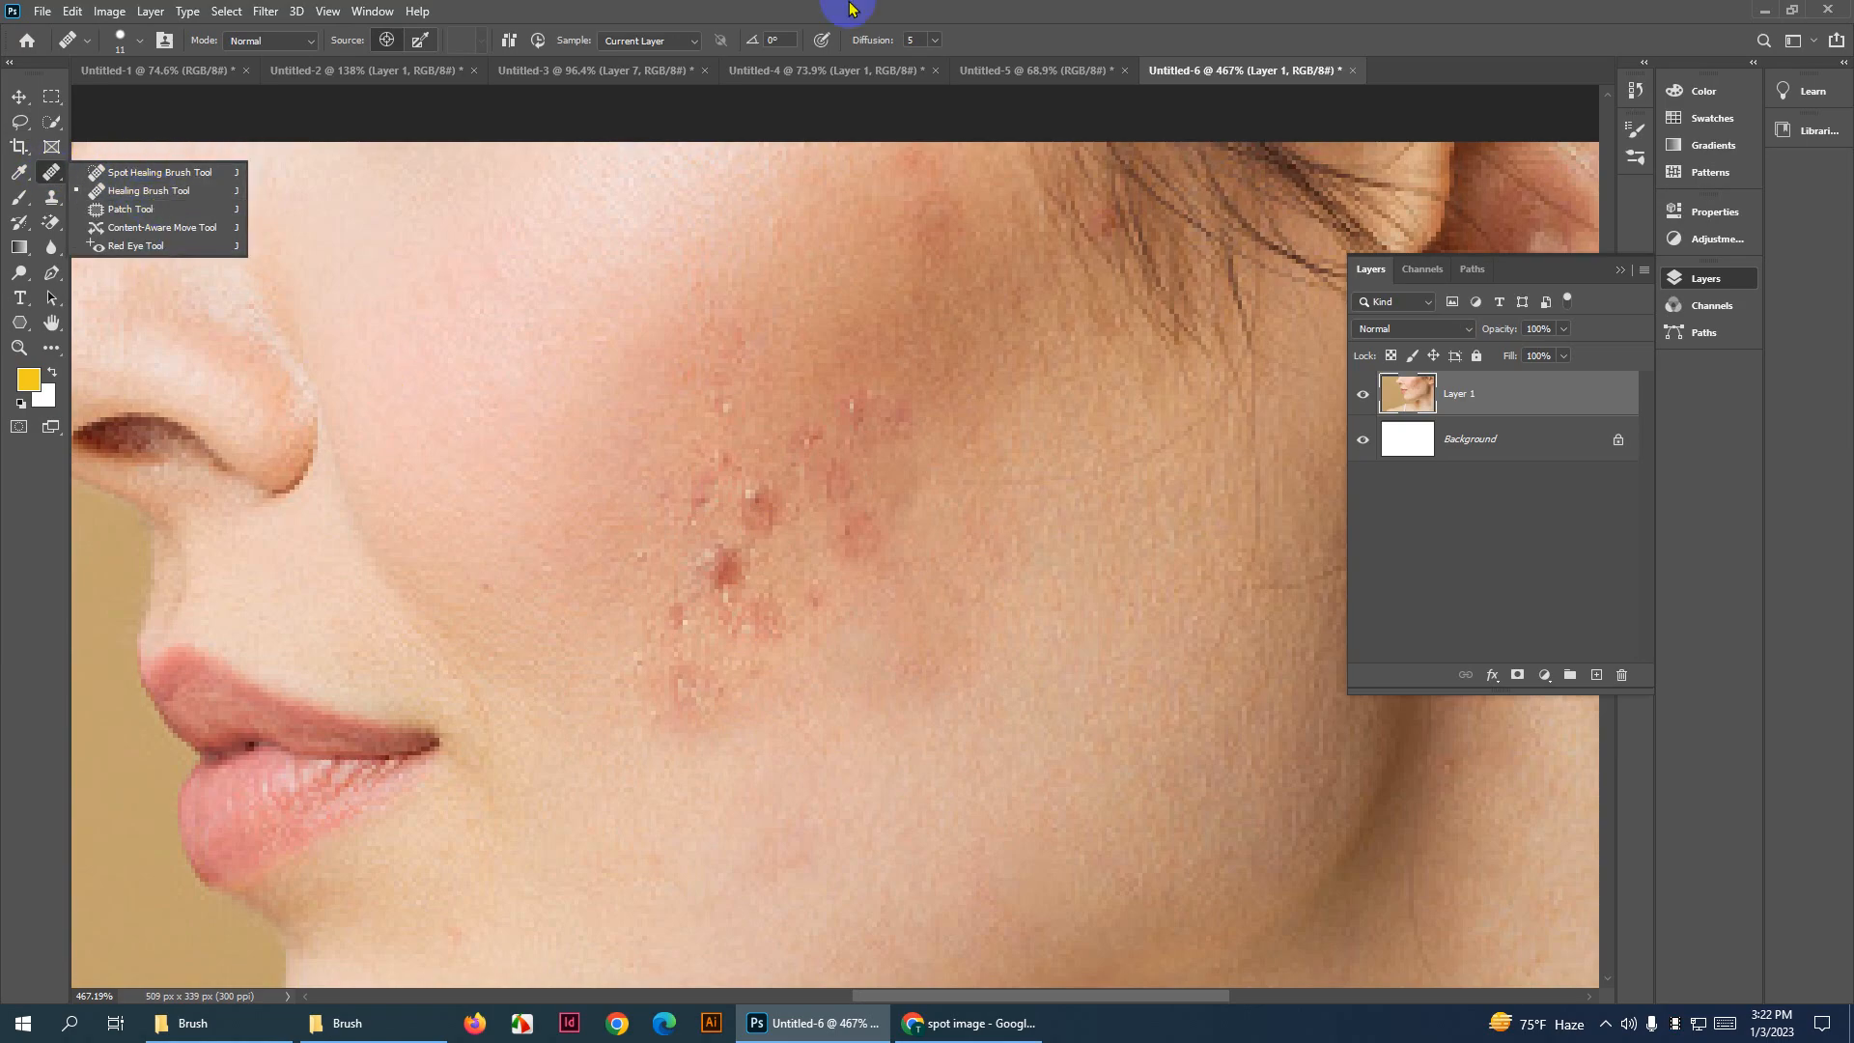
pyautogui.click(150, 195)
# Try to heal a red spot in the cluster with the Healing Brush without defining a source point
pyautogui.click(754, 502)
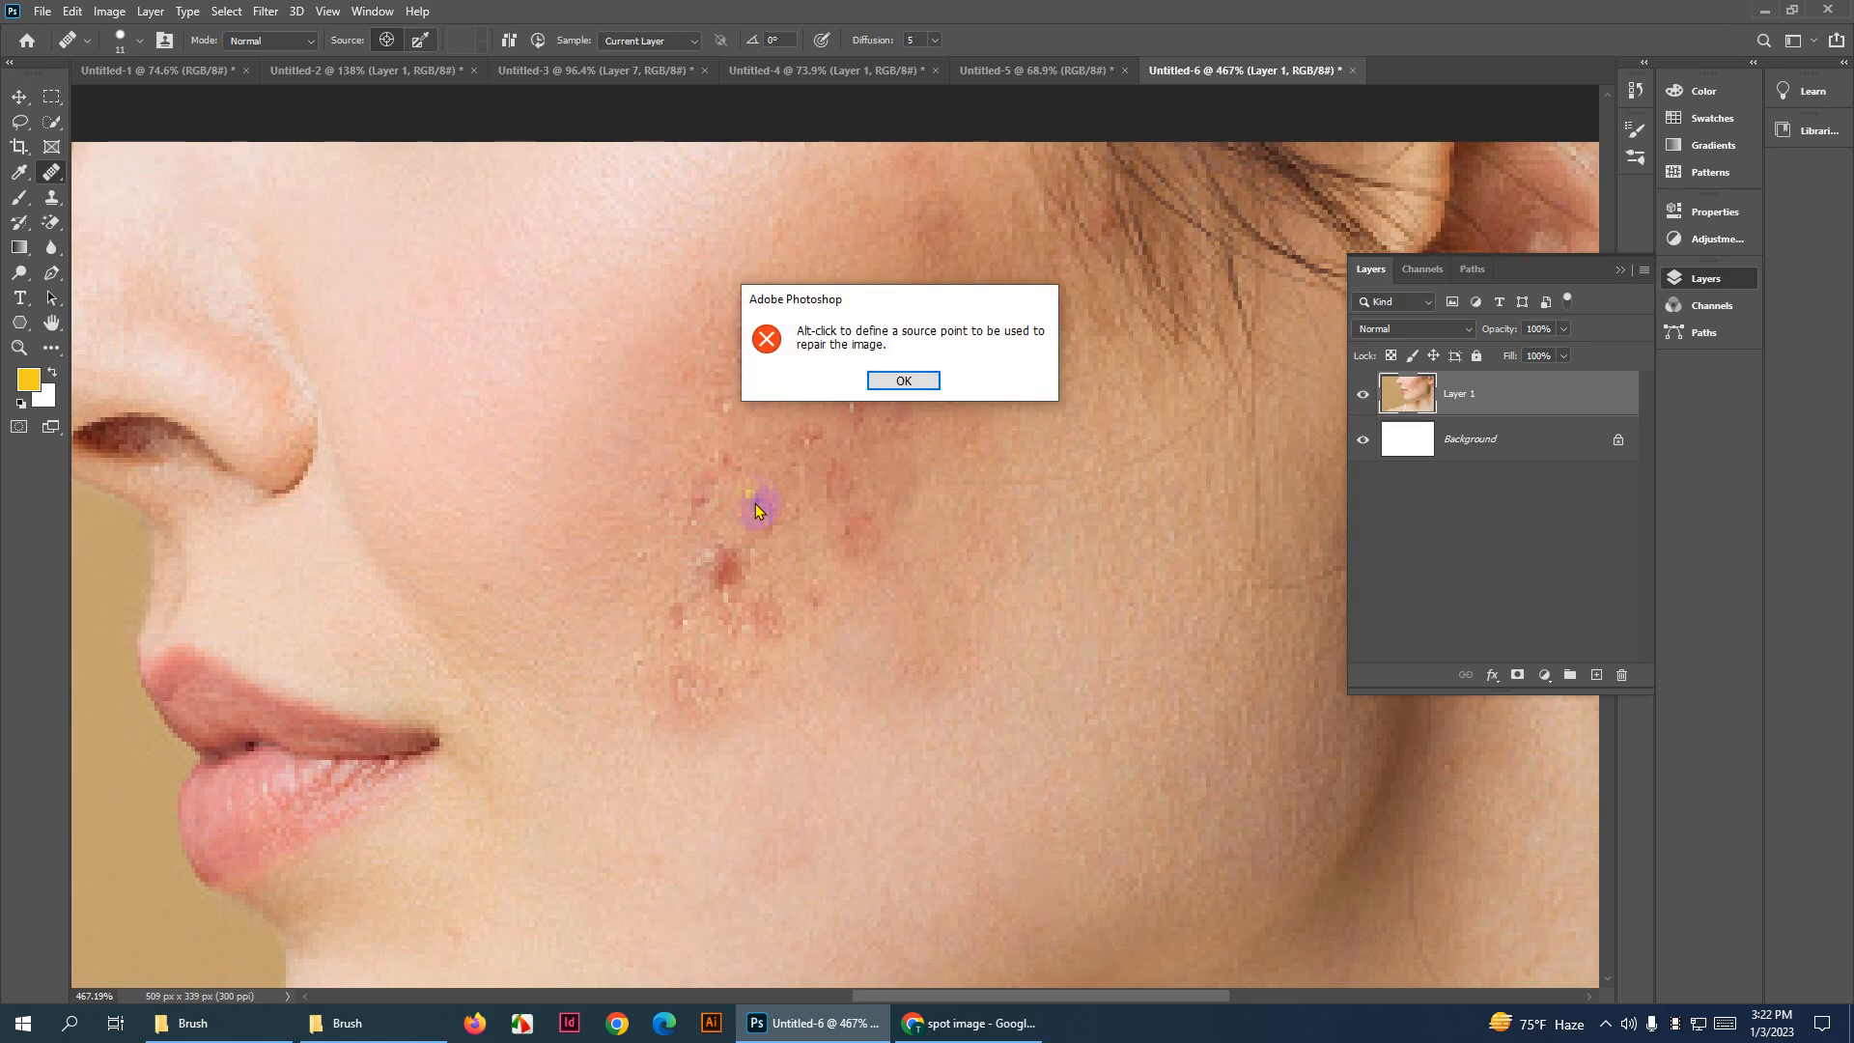
pyautogui.click(908, 378)
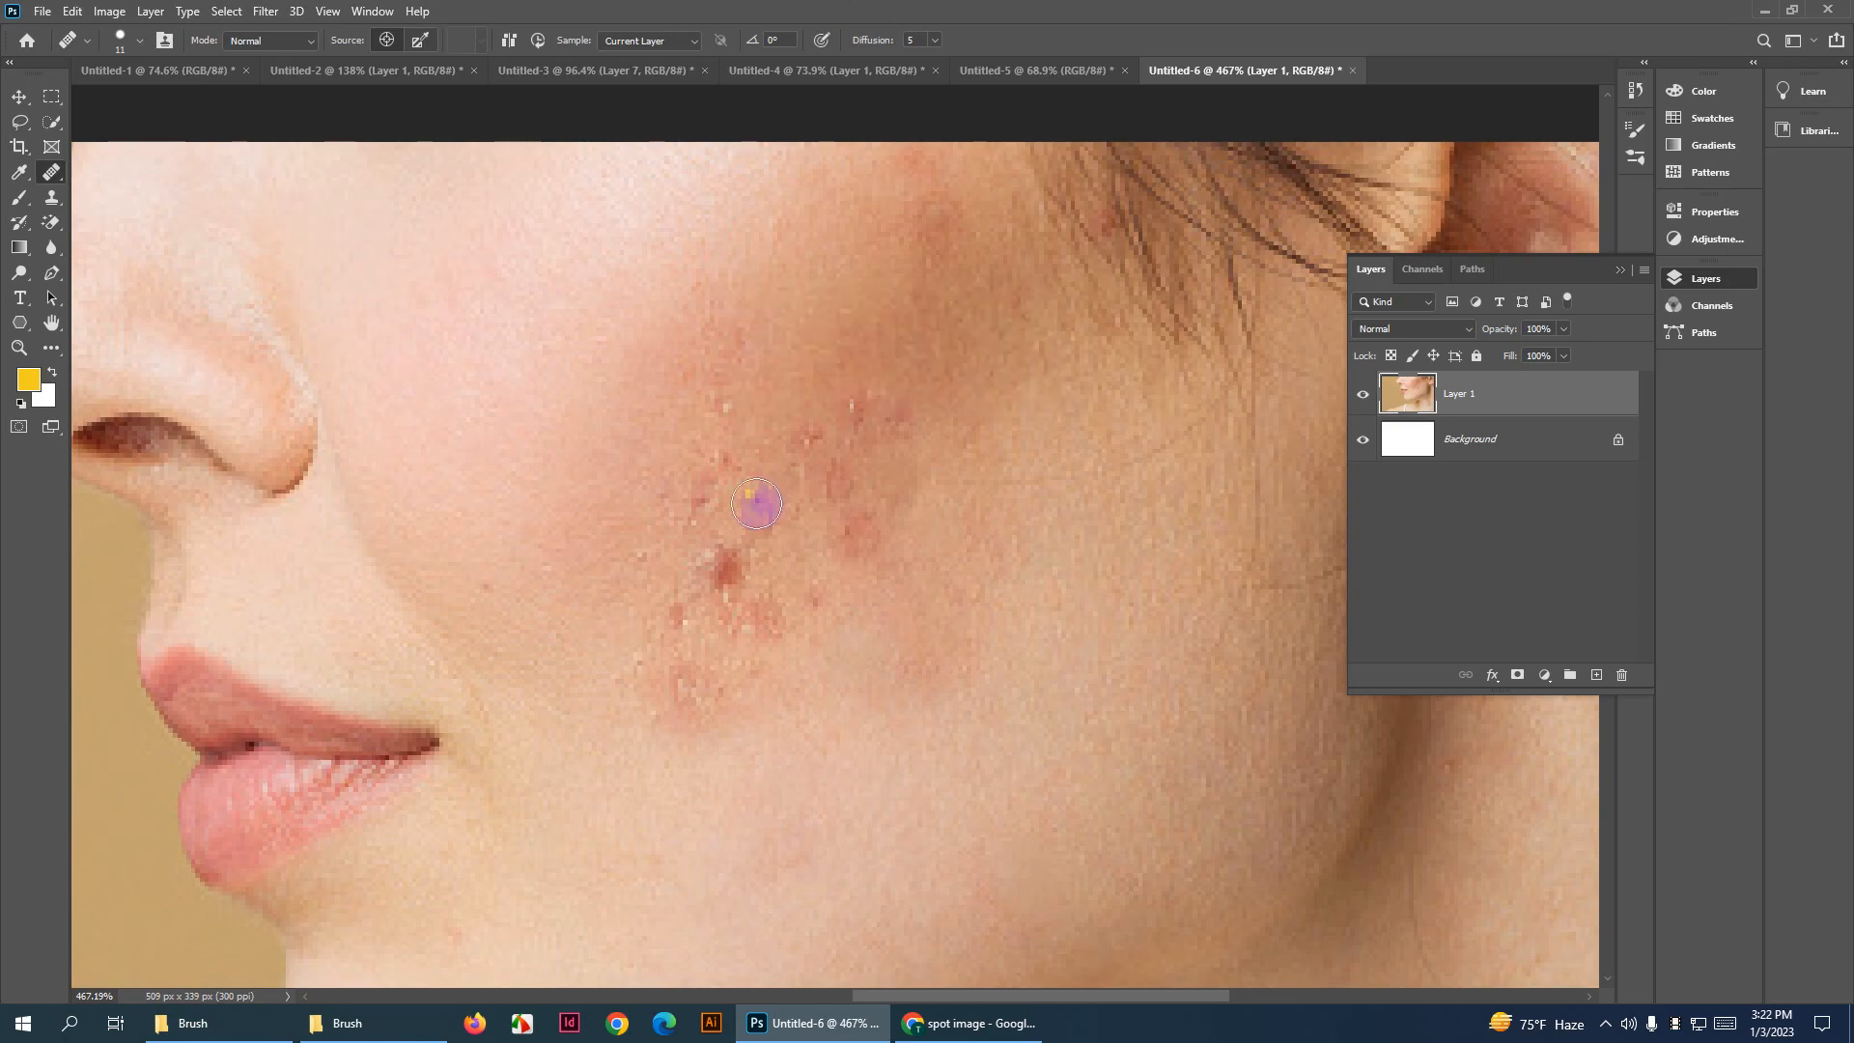
pyautogui.click(763, 500)
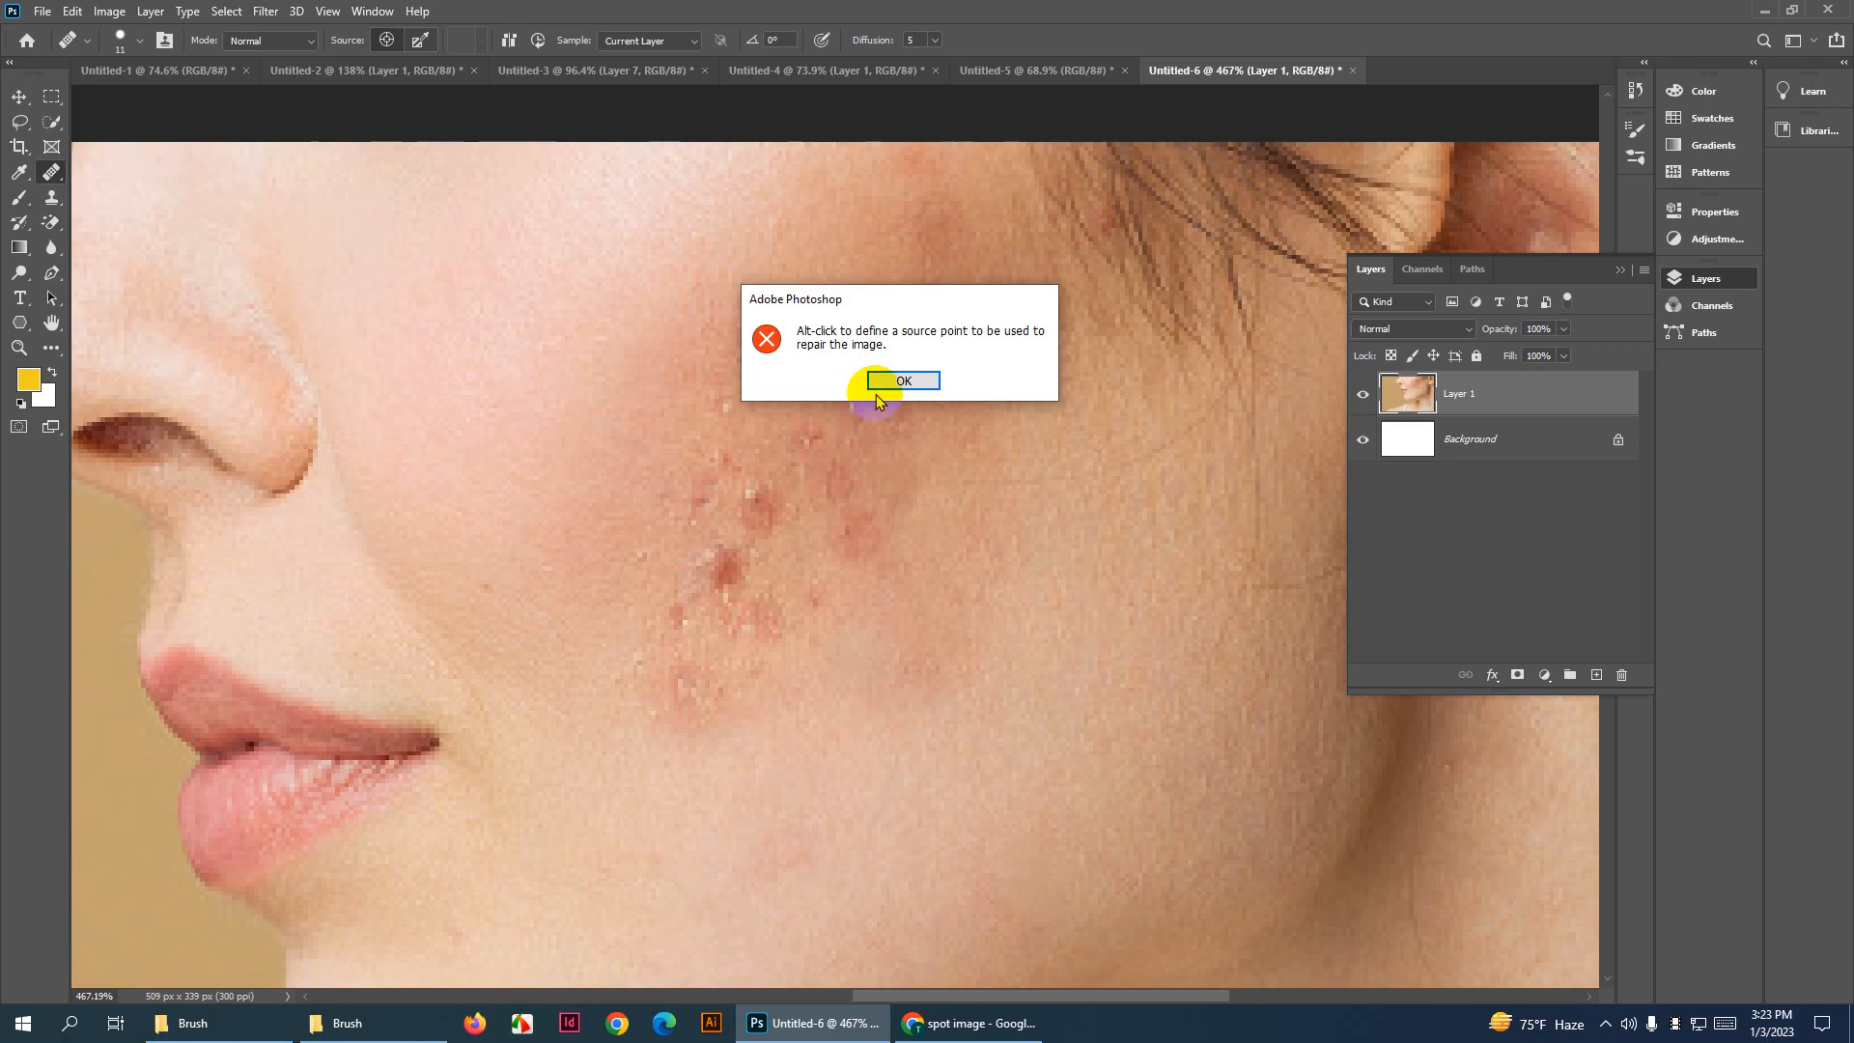
pyautogui.click(883, 382)
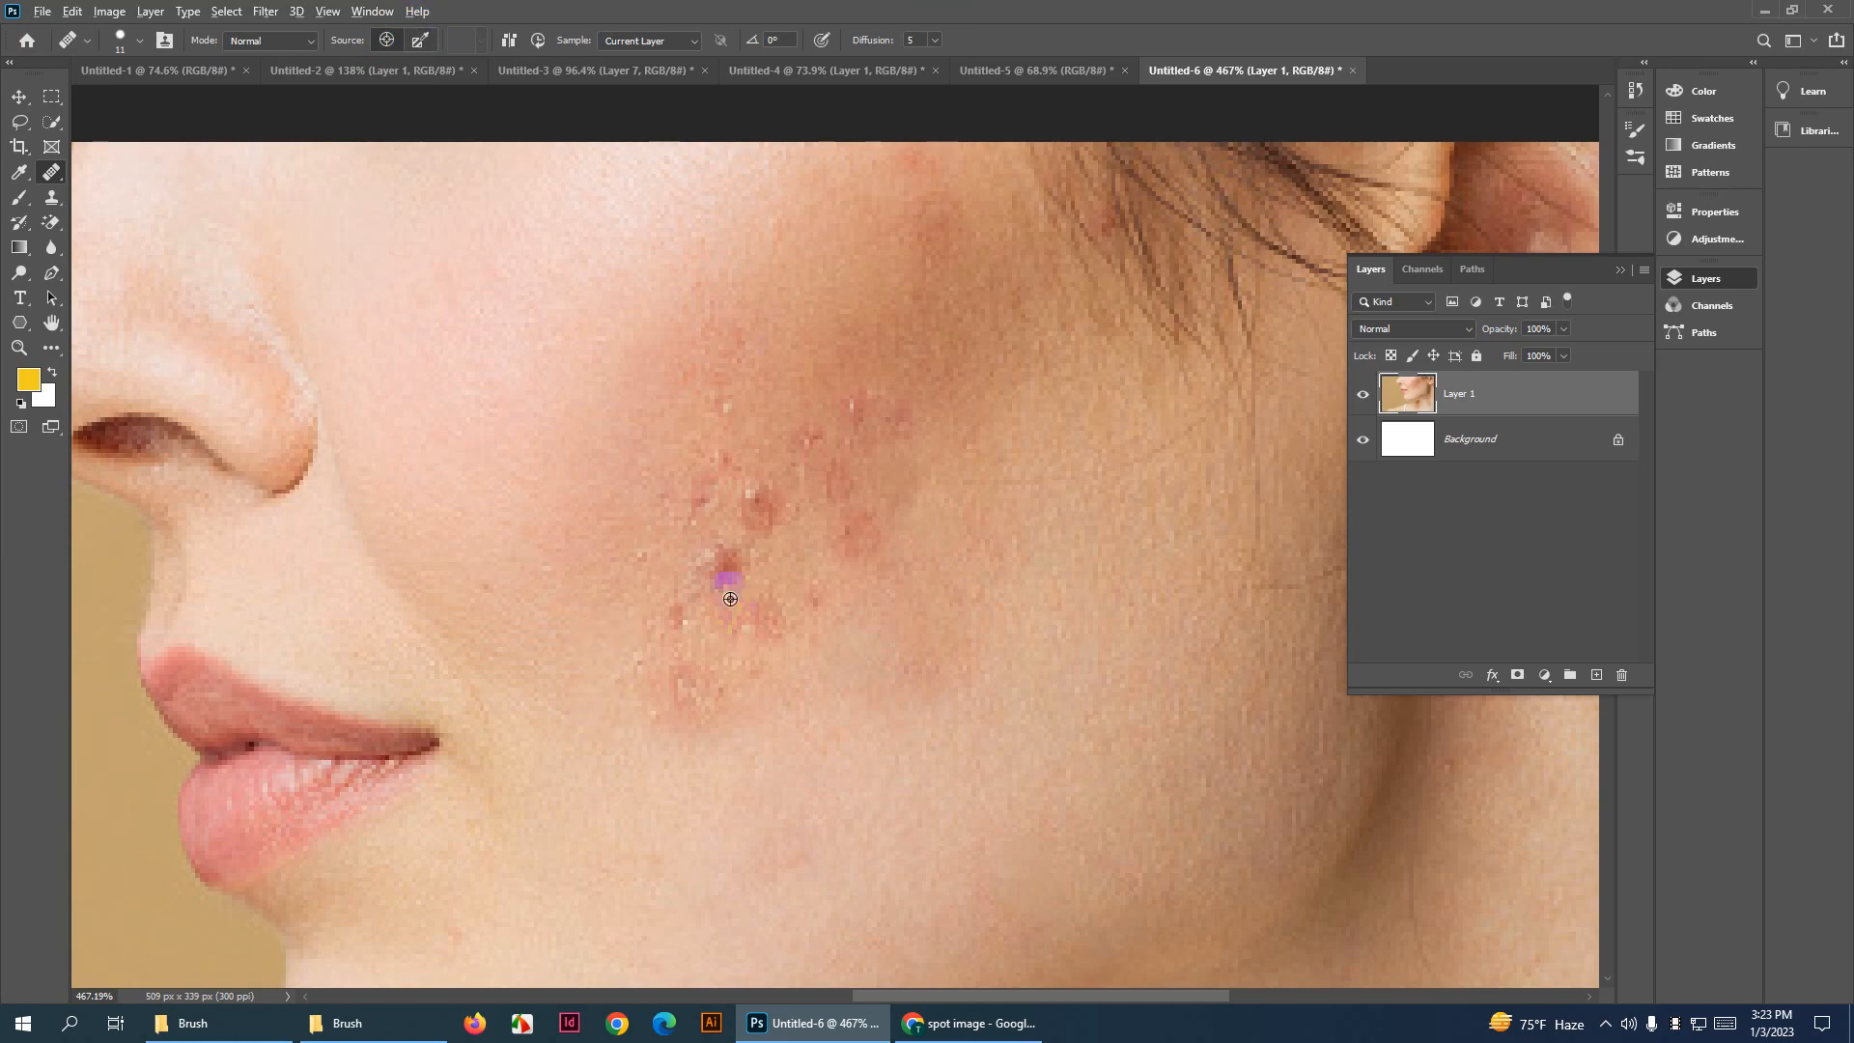
# Reduce the Healing Brush size to 9 px to match the darkest spot in the blemish cluster
pyautogui.scroll(8, 729, 588)
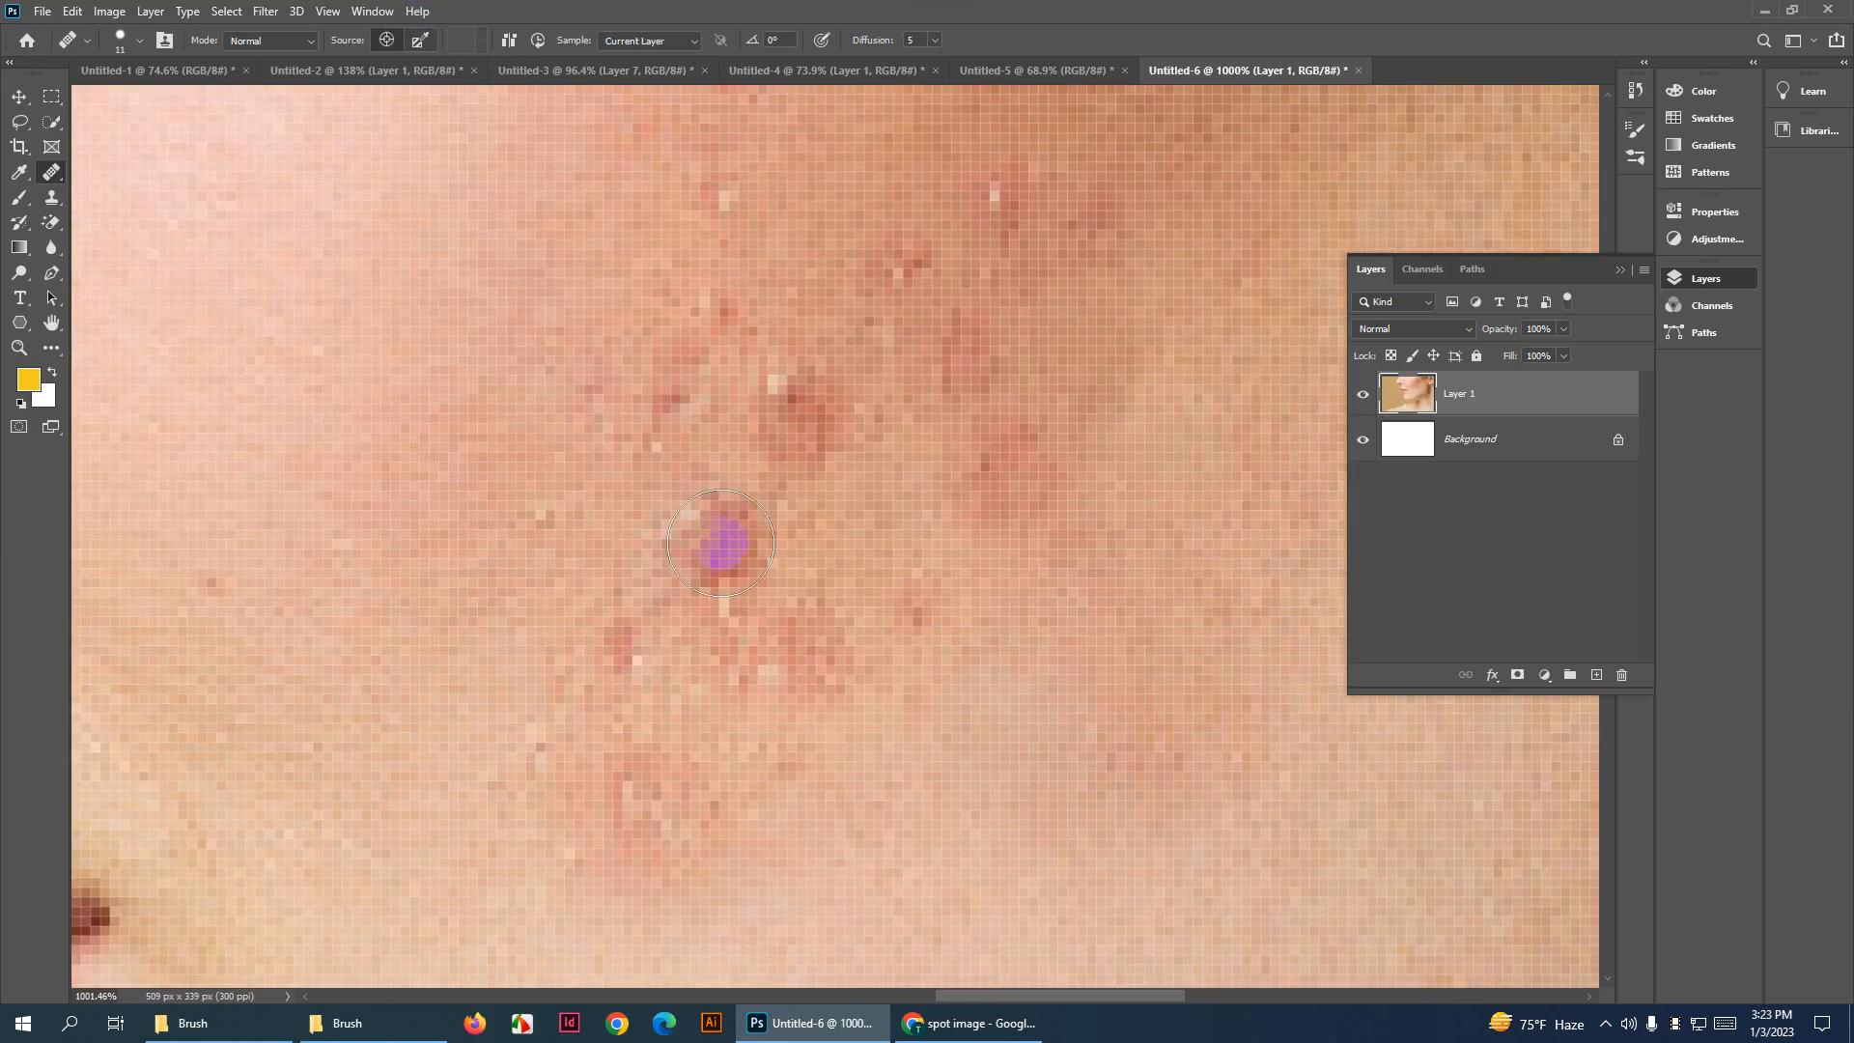
pyautogui.moveTo(720, 543); pyautogui.dragTo(838, 486)
pyautogui.scroll(-3, 814, 531)
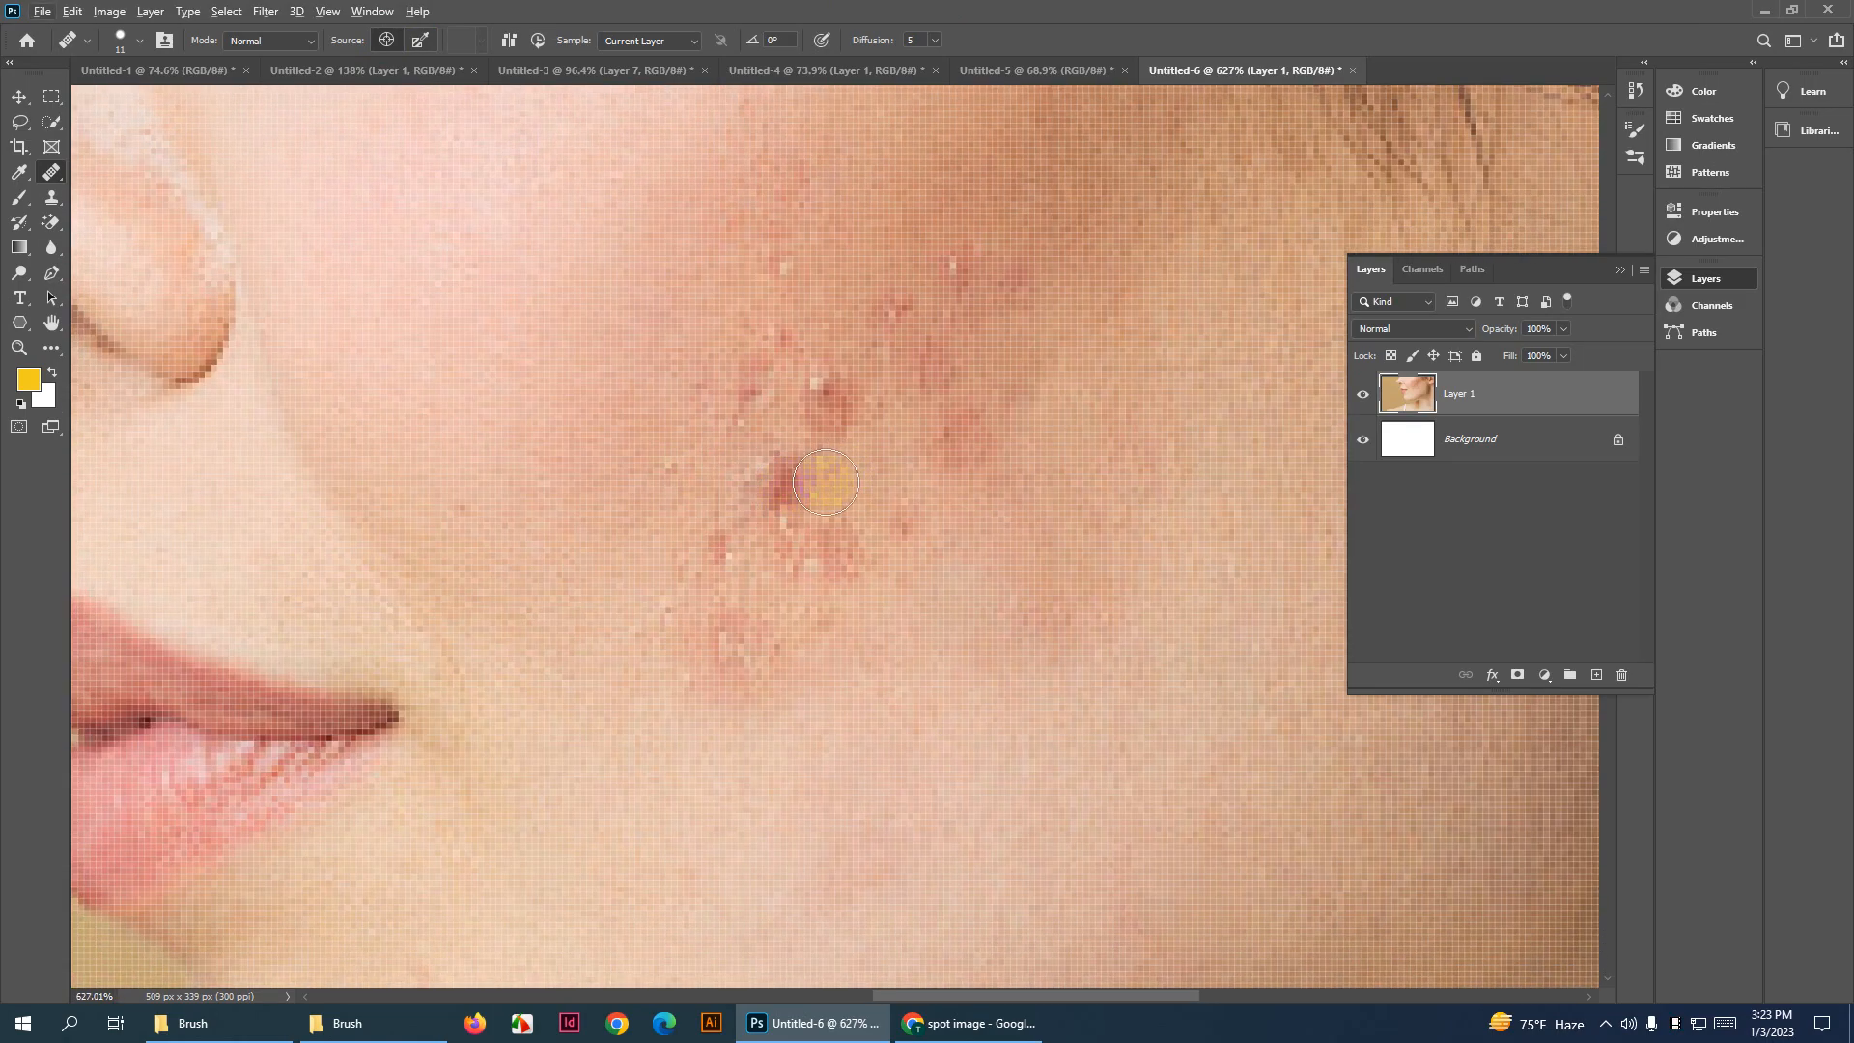
pyautogui.scroll(-2, 758, 489)
pyautogui.scroll(-1, 764, 491)
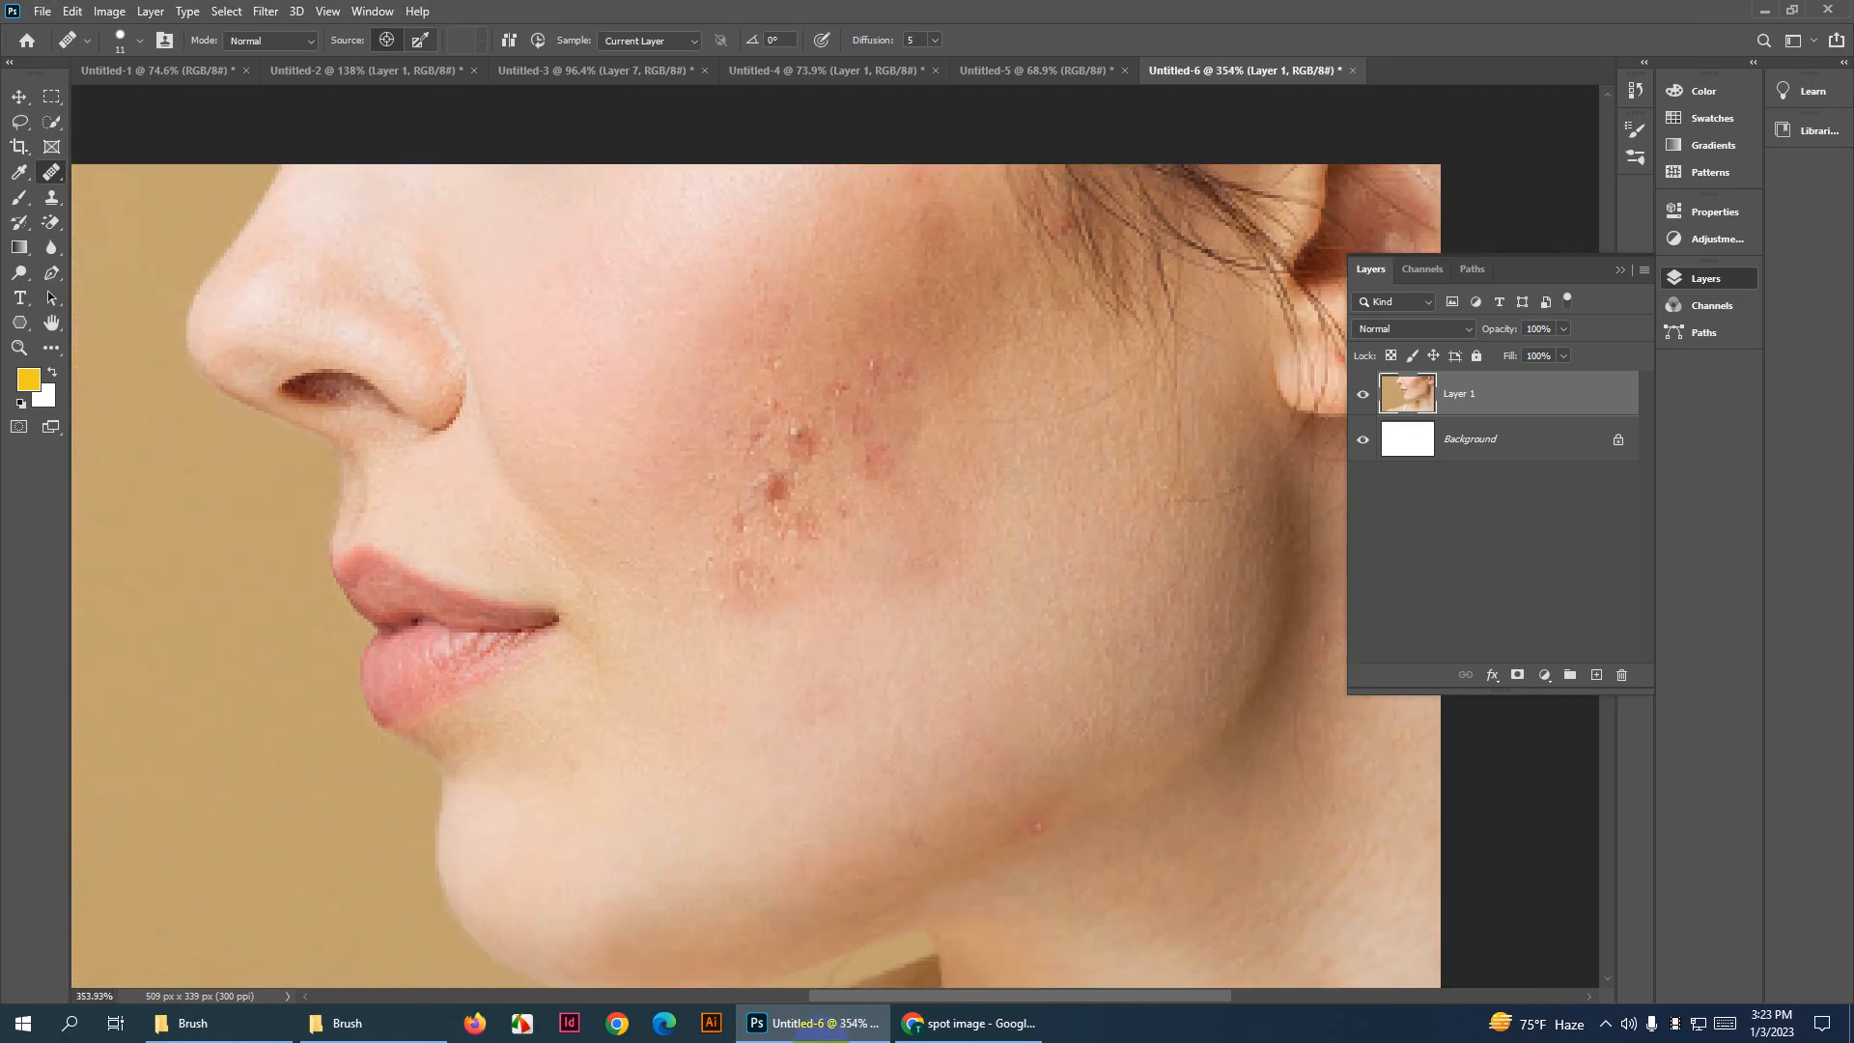
pyautogui.moveTo(905, 422); pyautogui.dragTo(905, 422)
pyautogui.click(773, 485)
pyautogui.scroll(1, 877, 480)
pyautogui.scroll(1, 849, 481)
pyautogui.keyDown('alt'); pyautogui.rightClick(863, 481); pyautogui.keyUp('alt')
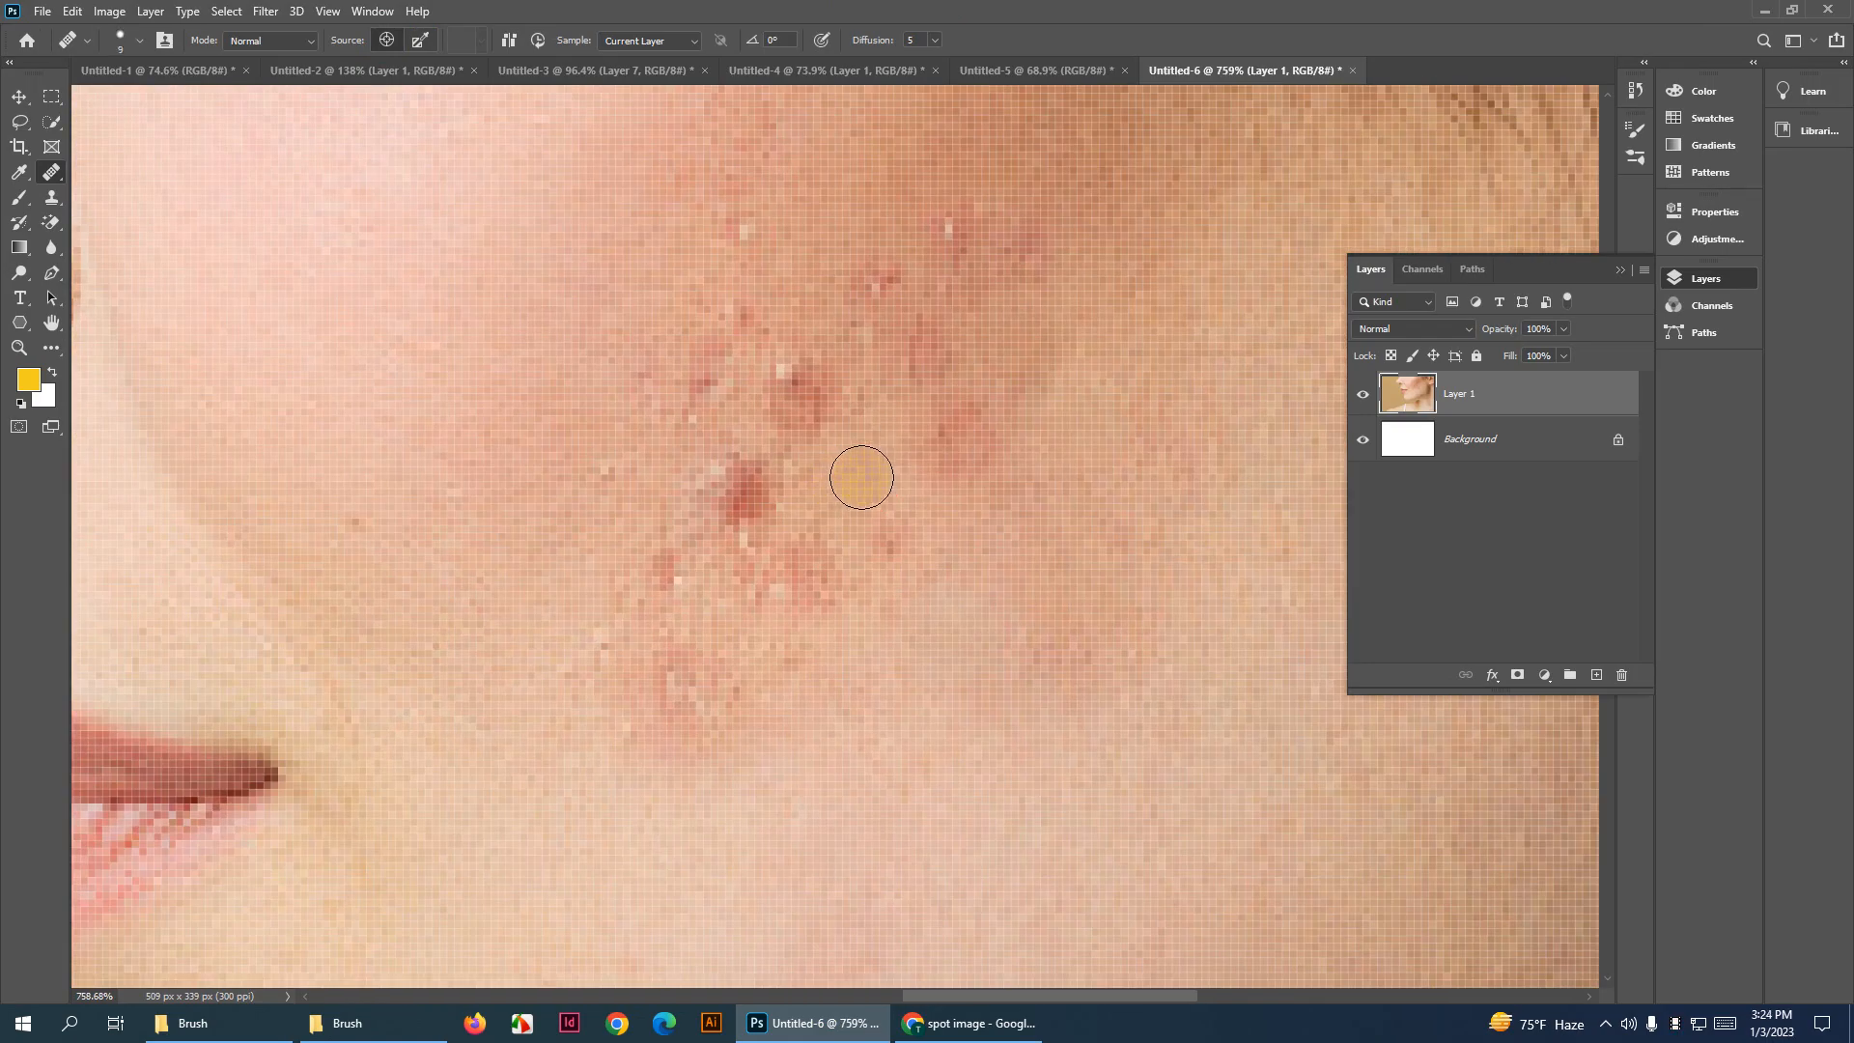
pyautogui.click(333, 543)
pyautogui.moveTo(459, 517); pyautogui.dragTo(515, 476)
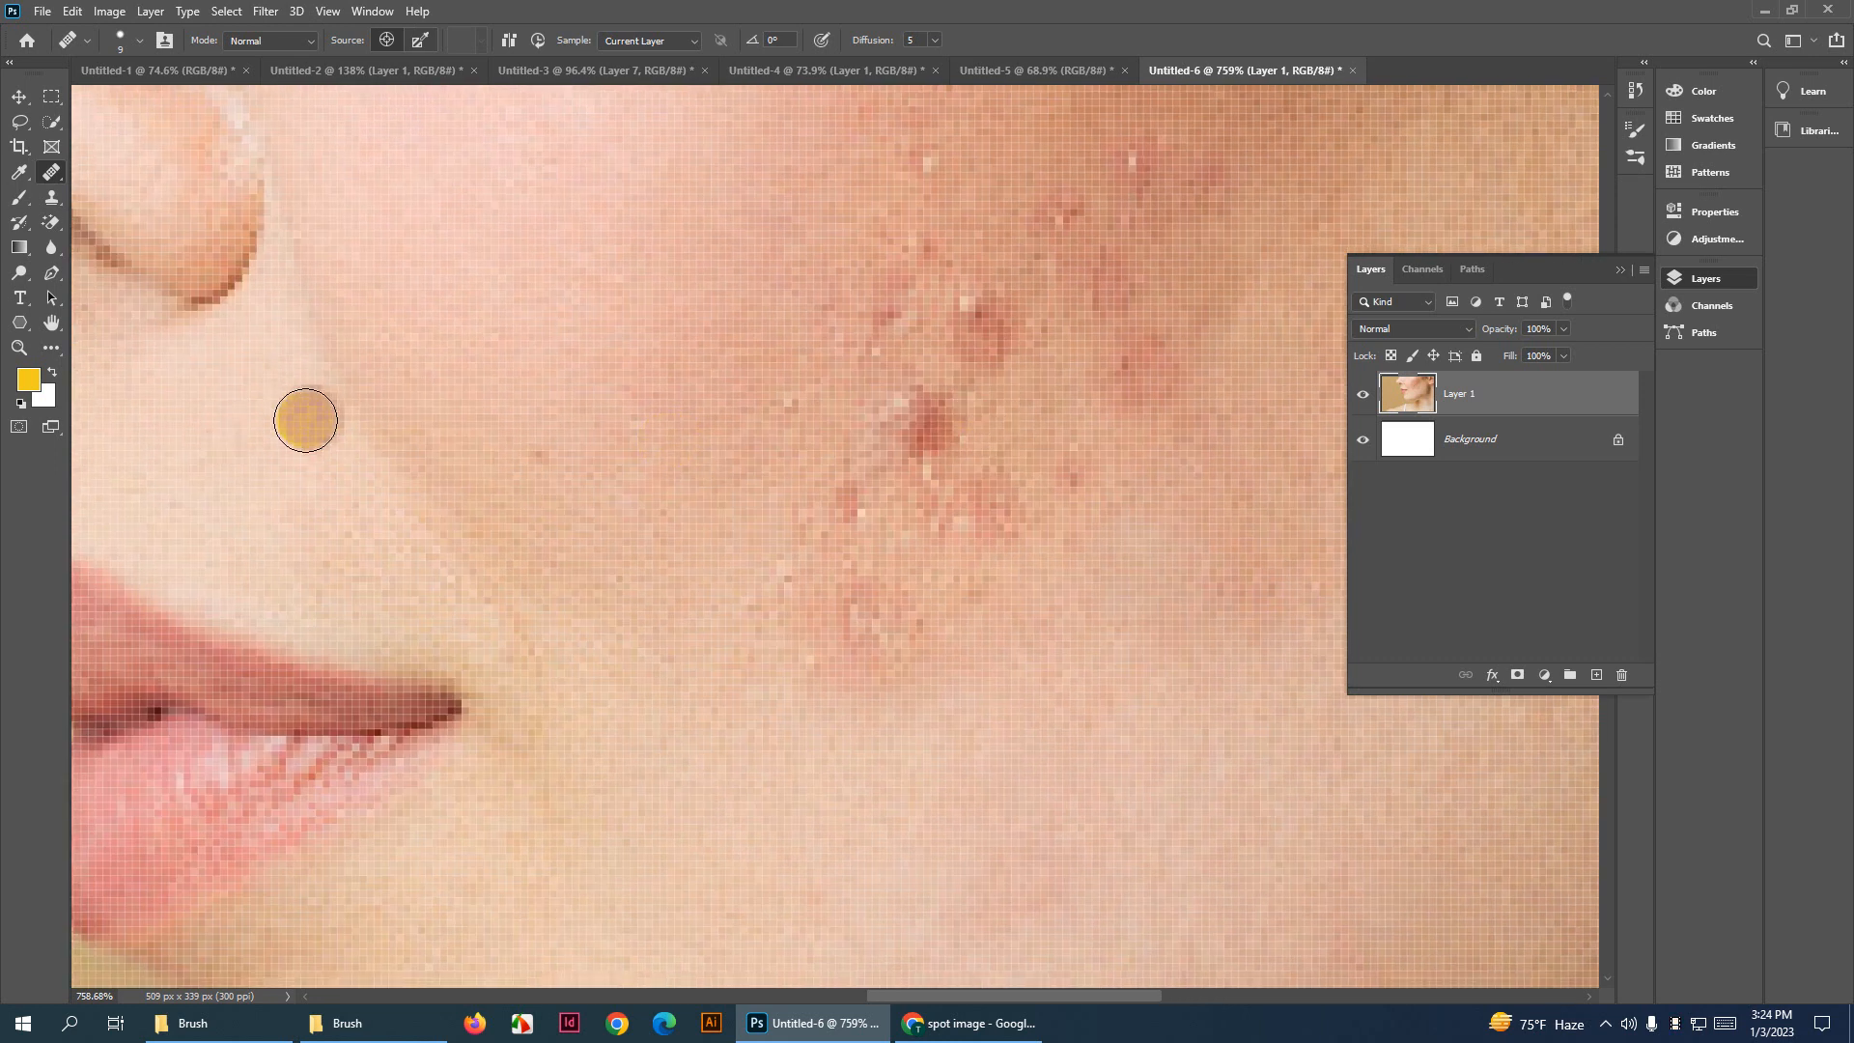
# Undo the misplaced healing dab beside the mouth and heal the dark red blemish in the middle of the cheek
pyautogui.click(262, 434)
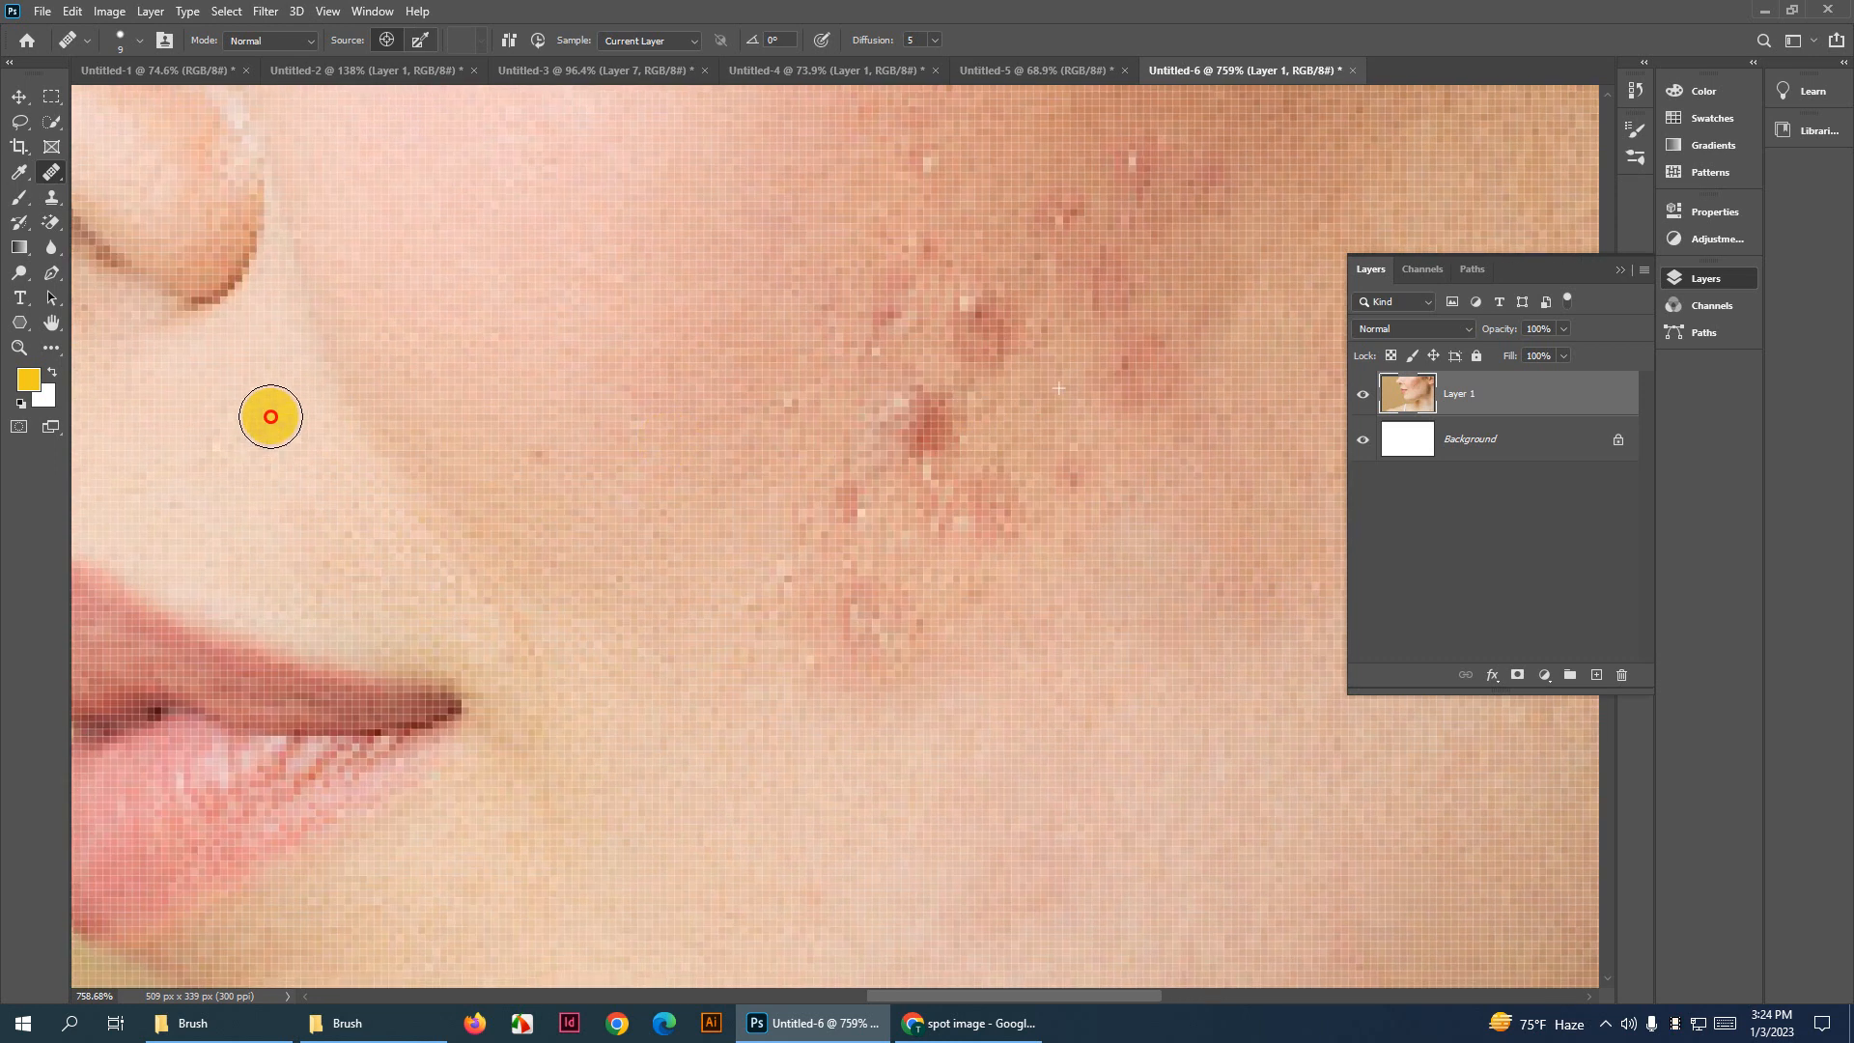
pyautogui.hotkey('ctrl', 'z')
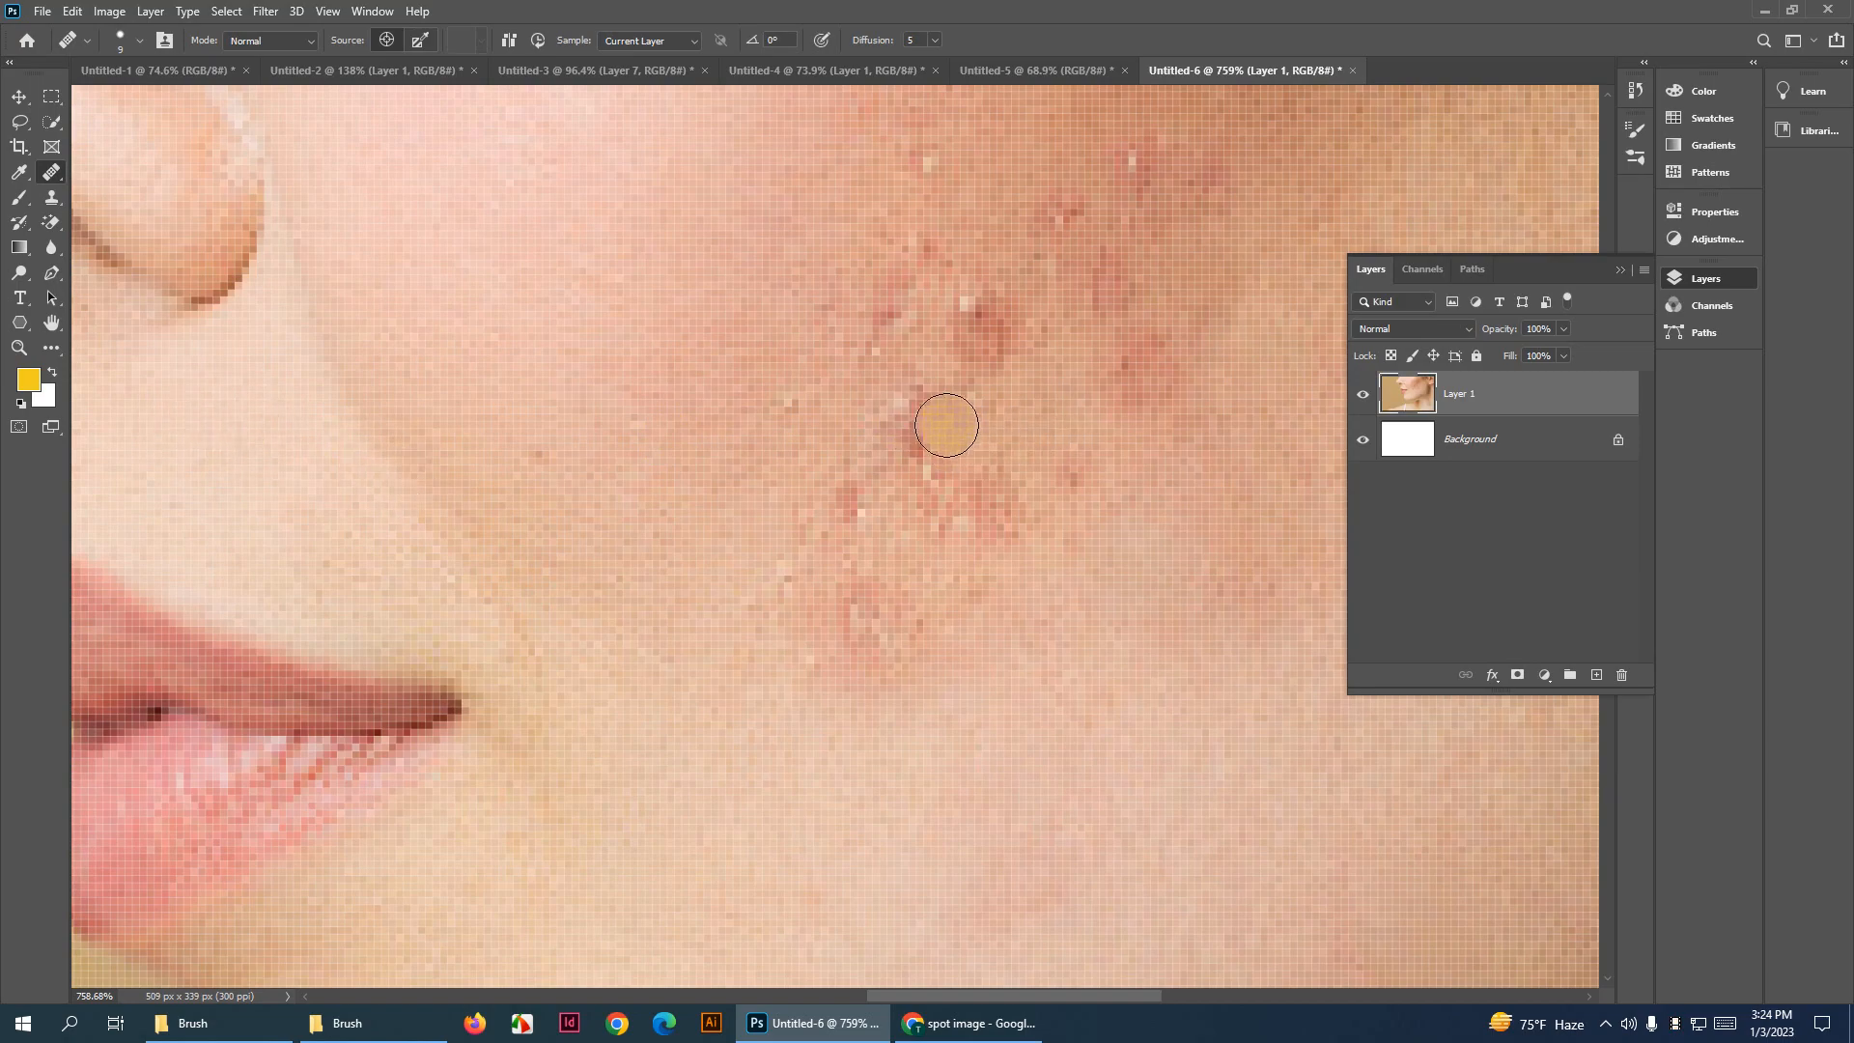
pyautogui.click(931, 425)
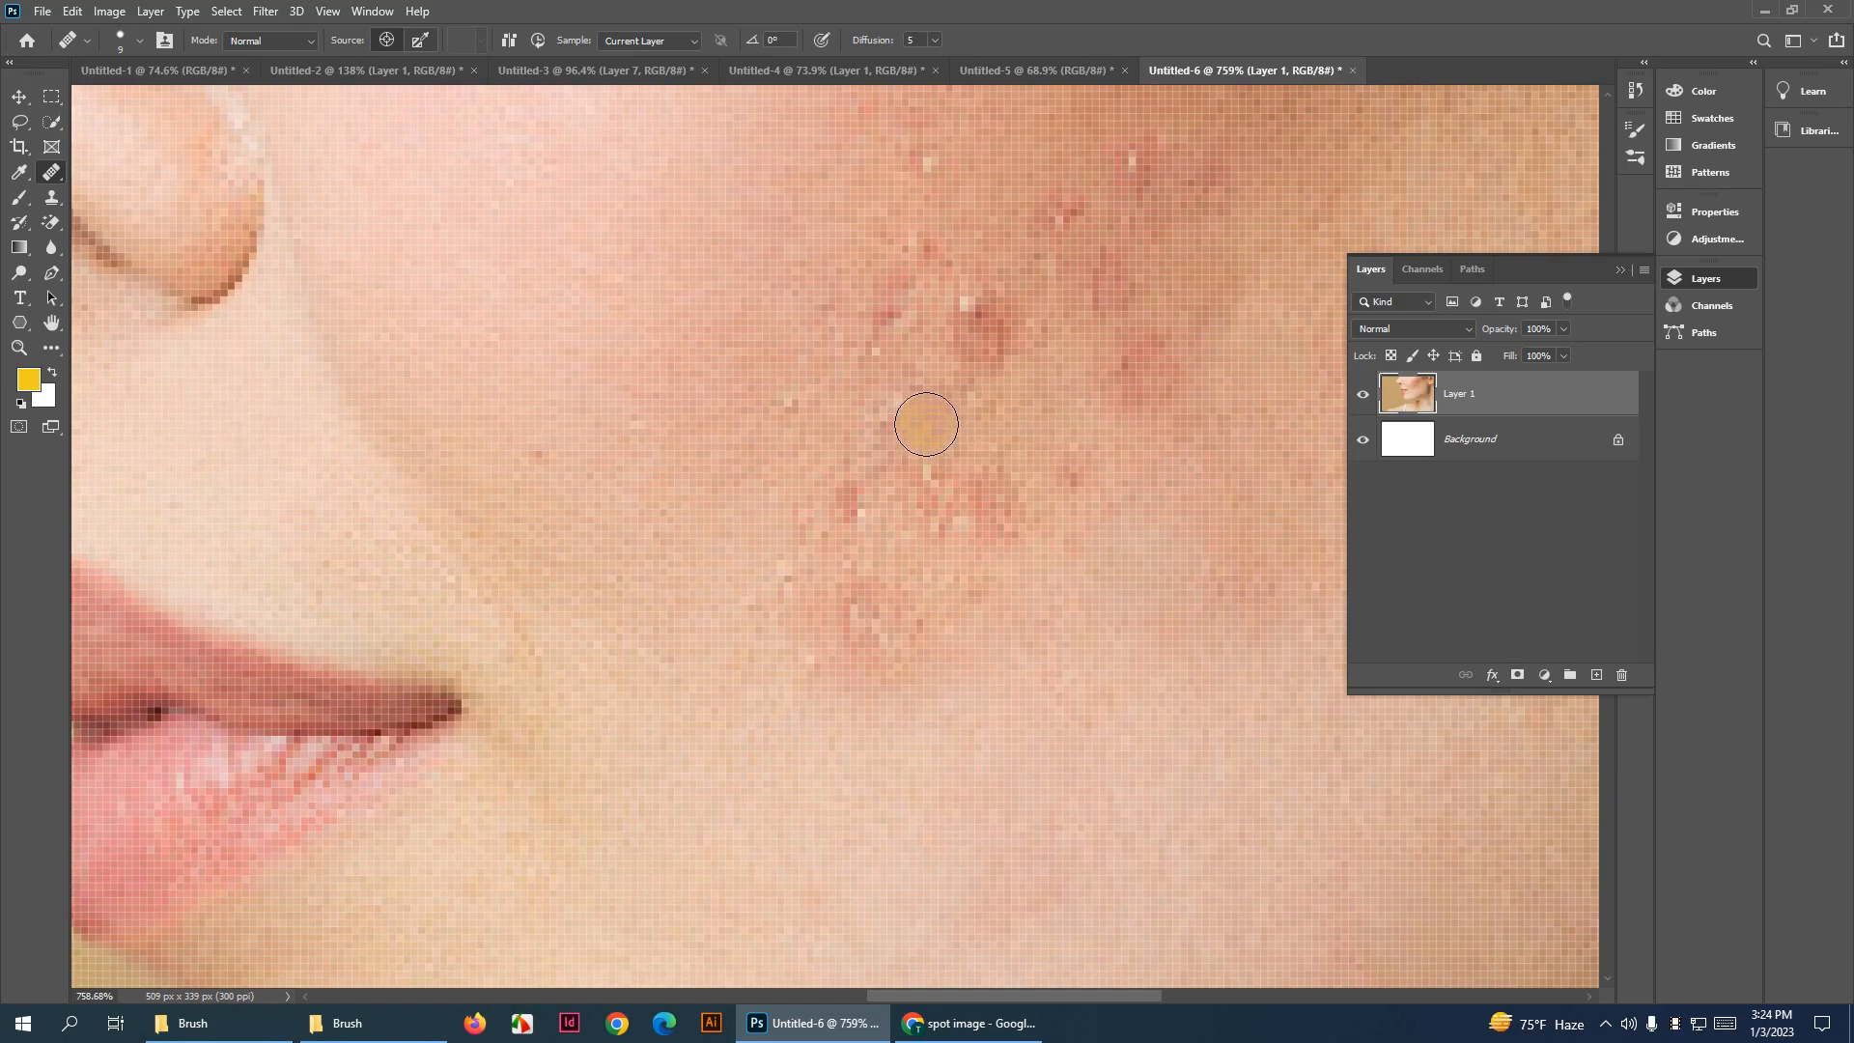
pyautogui.click(950, 415)
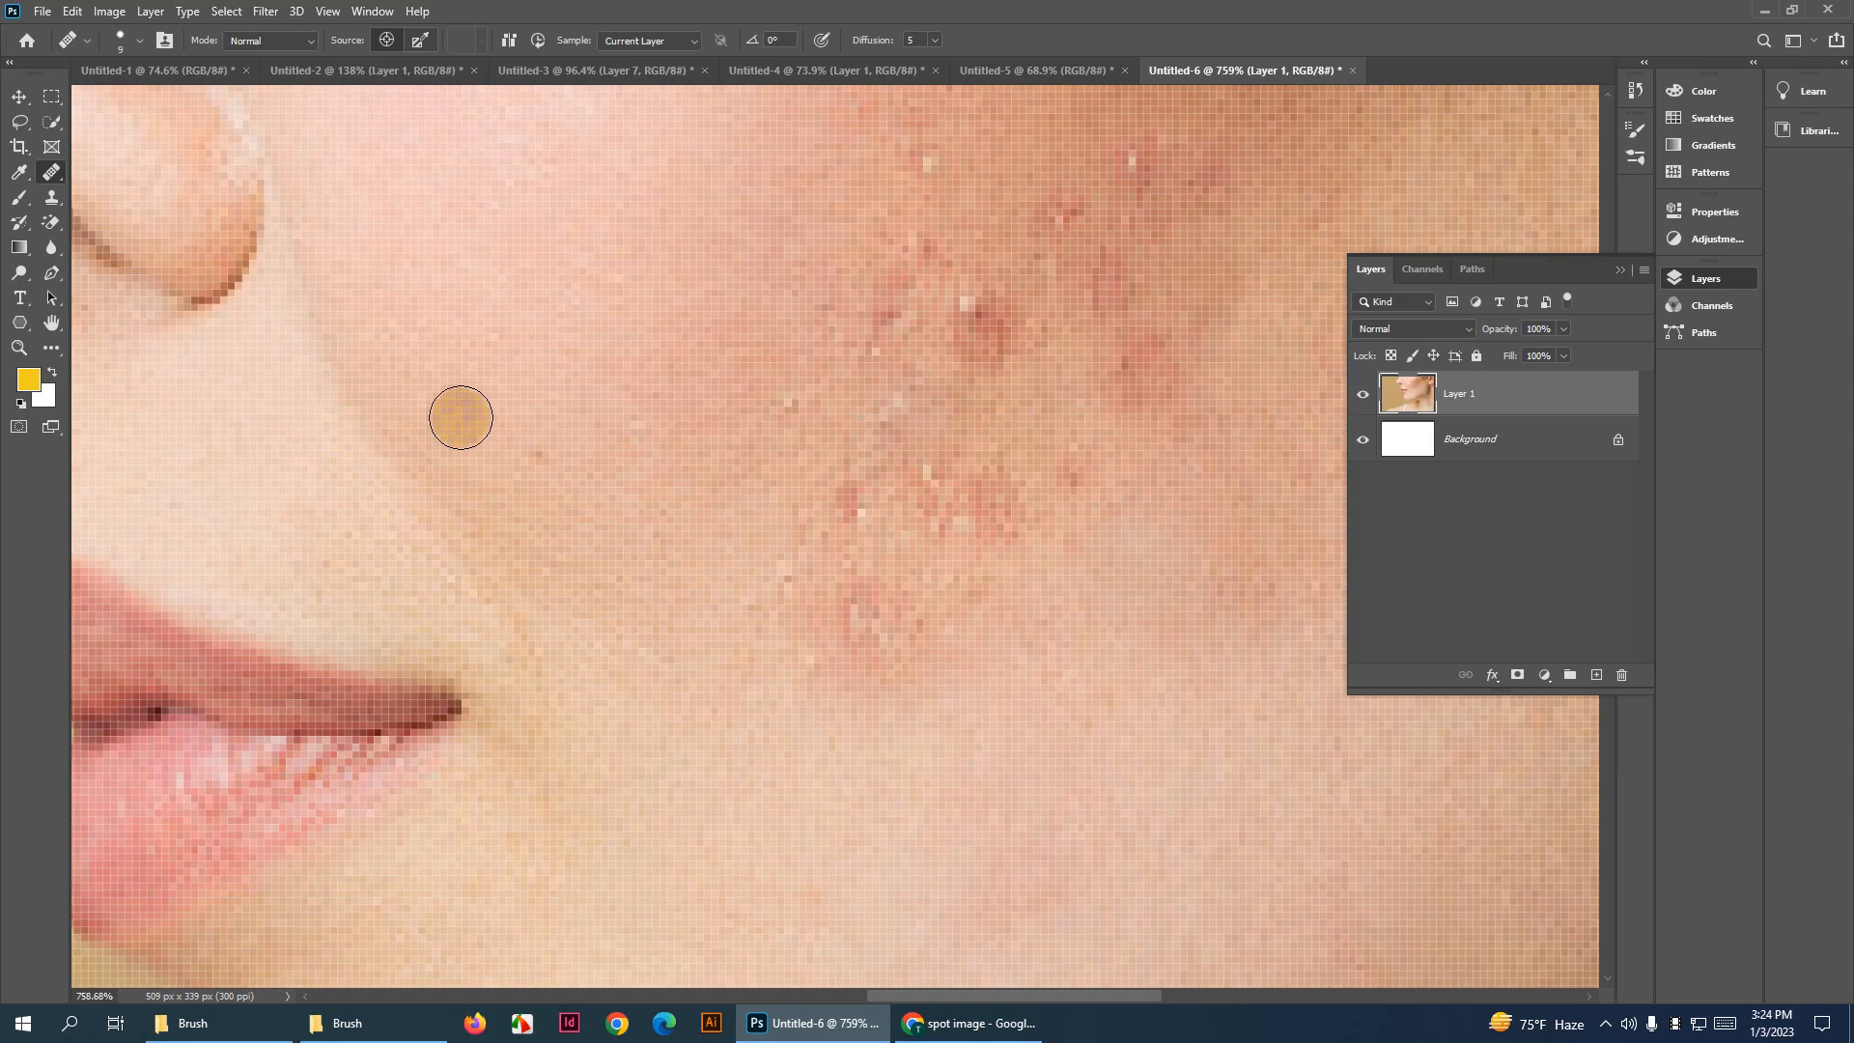
# Sample clean skin on the upper cheek and heal the nearby red marks and white-headed spot with the Healing Brush
pyautogui.moveTo(661, 470)
pyautogui.mouseDown()
pyautogui.moveTo(719, 453)
pyautogui.moveTo(522, 577)
pyautogui.mouseUp()
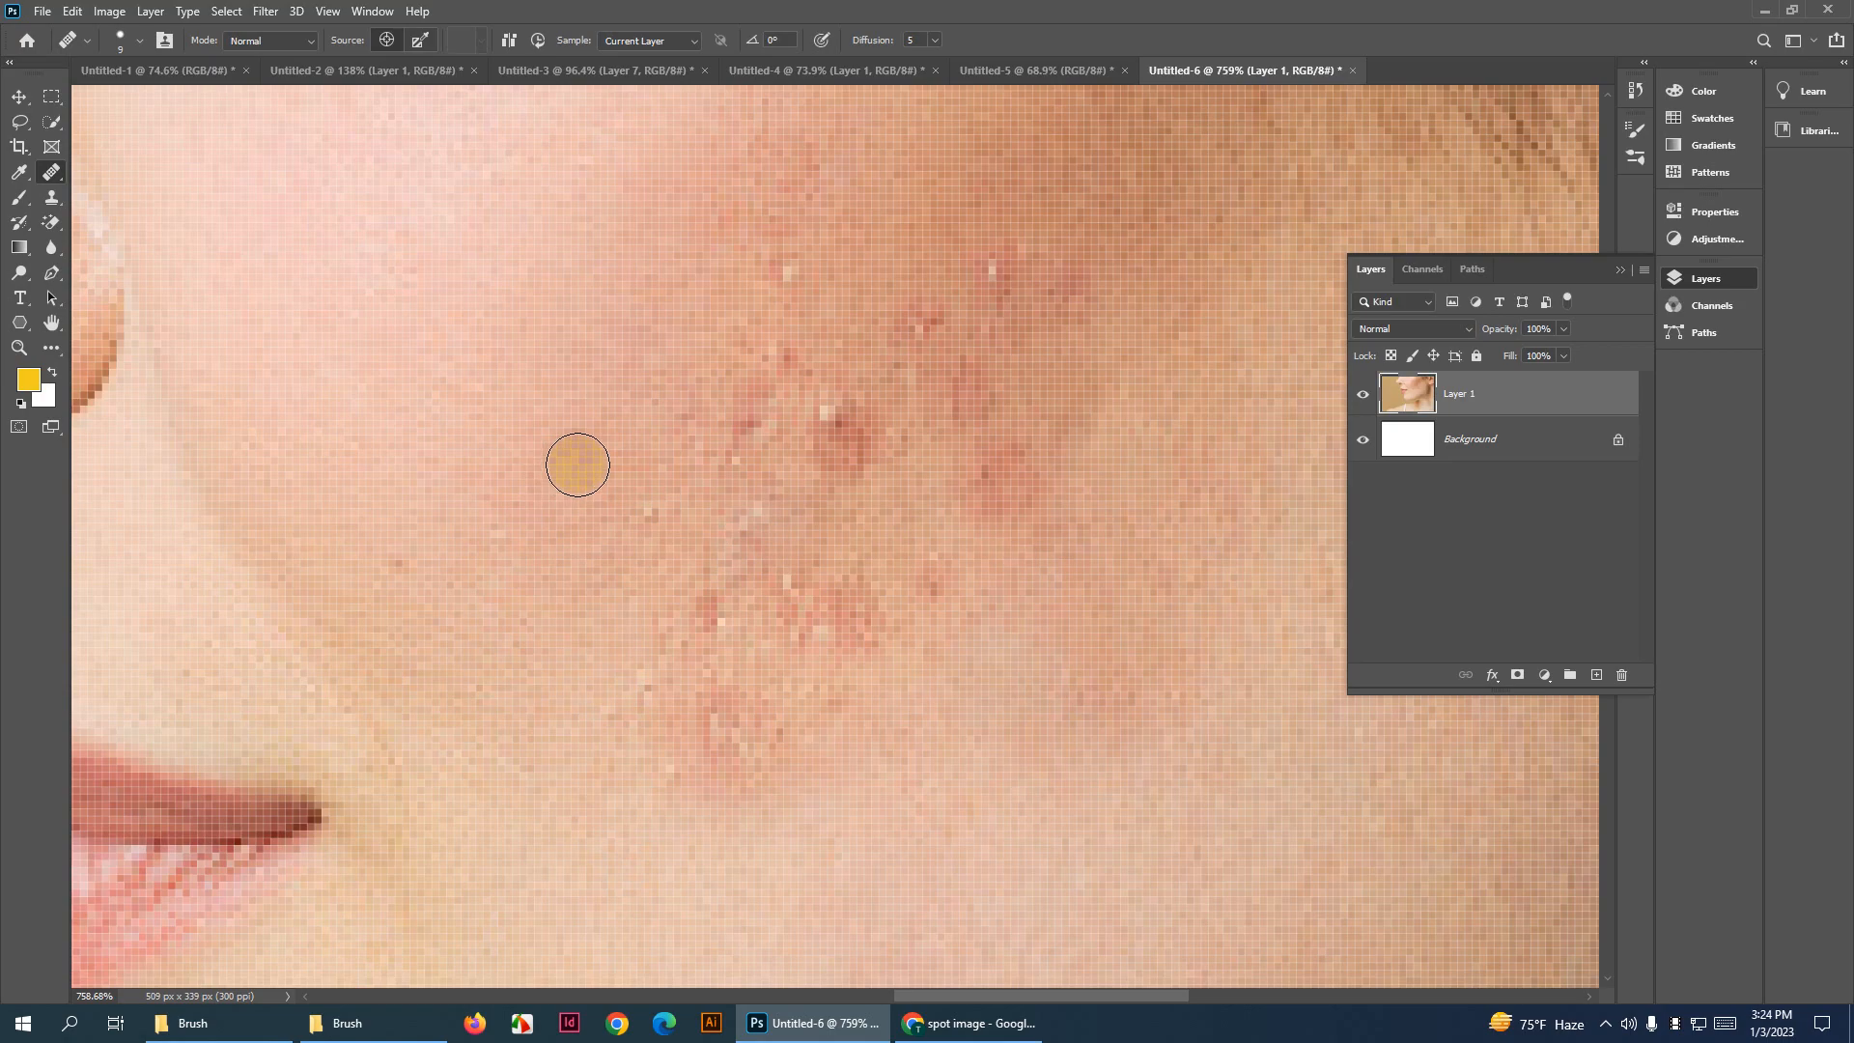
pyautogui.keyDown('alt'); pyautogui.click(855, 281); pyautogui.keyUp('alt')
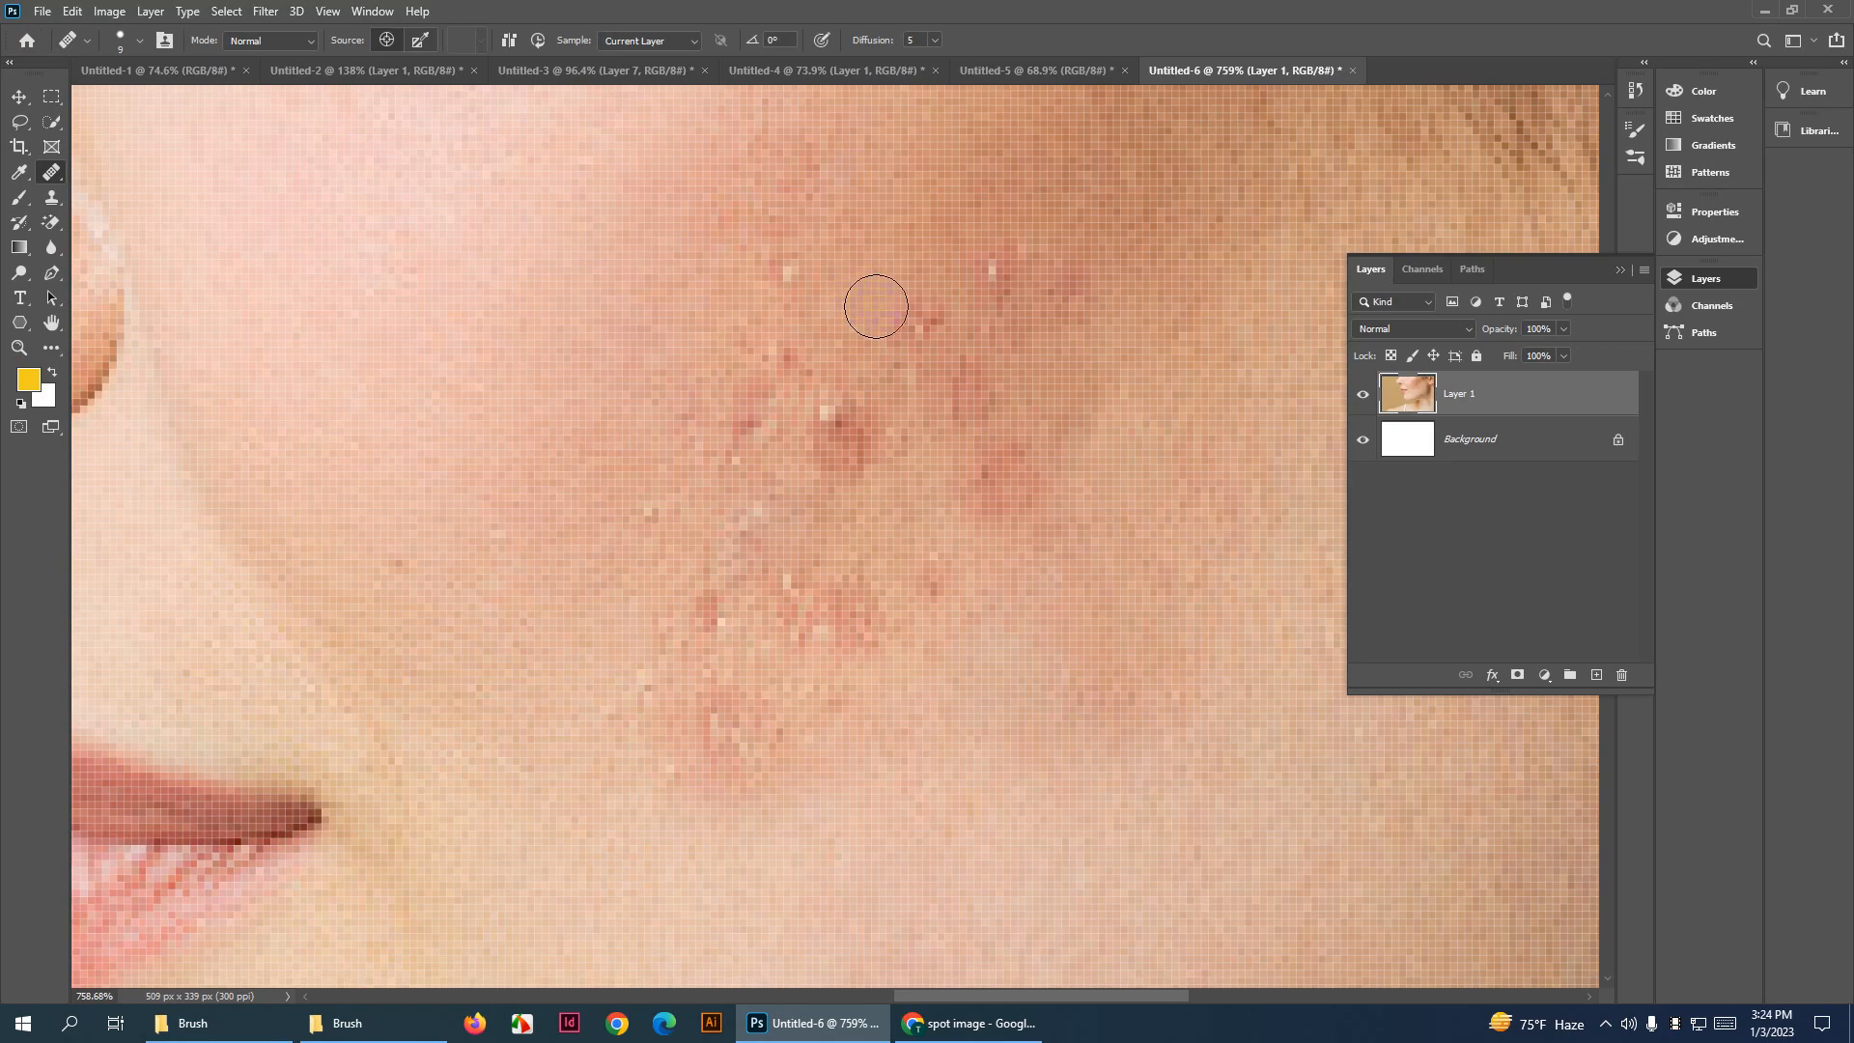
pyautogui.moveTo(916, 322); pyautogui.dragTo(1005, 331)
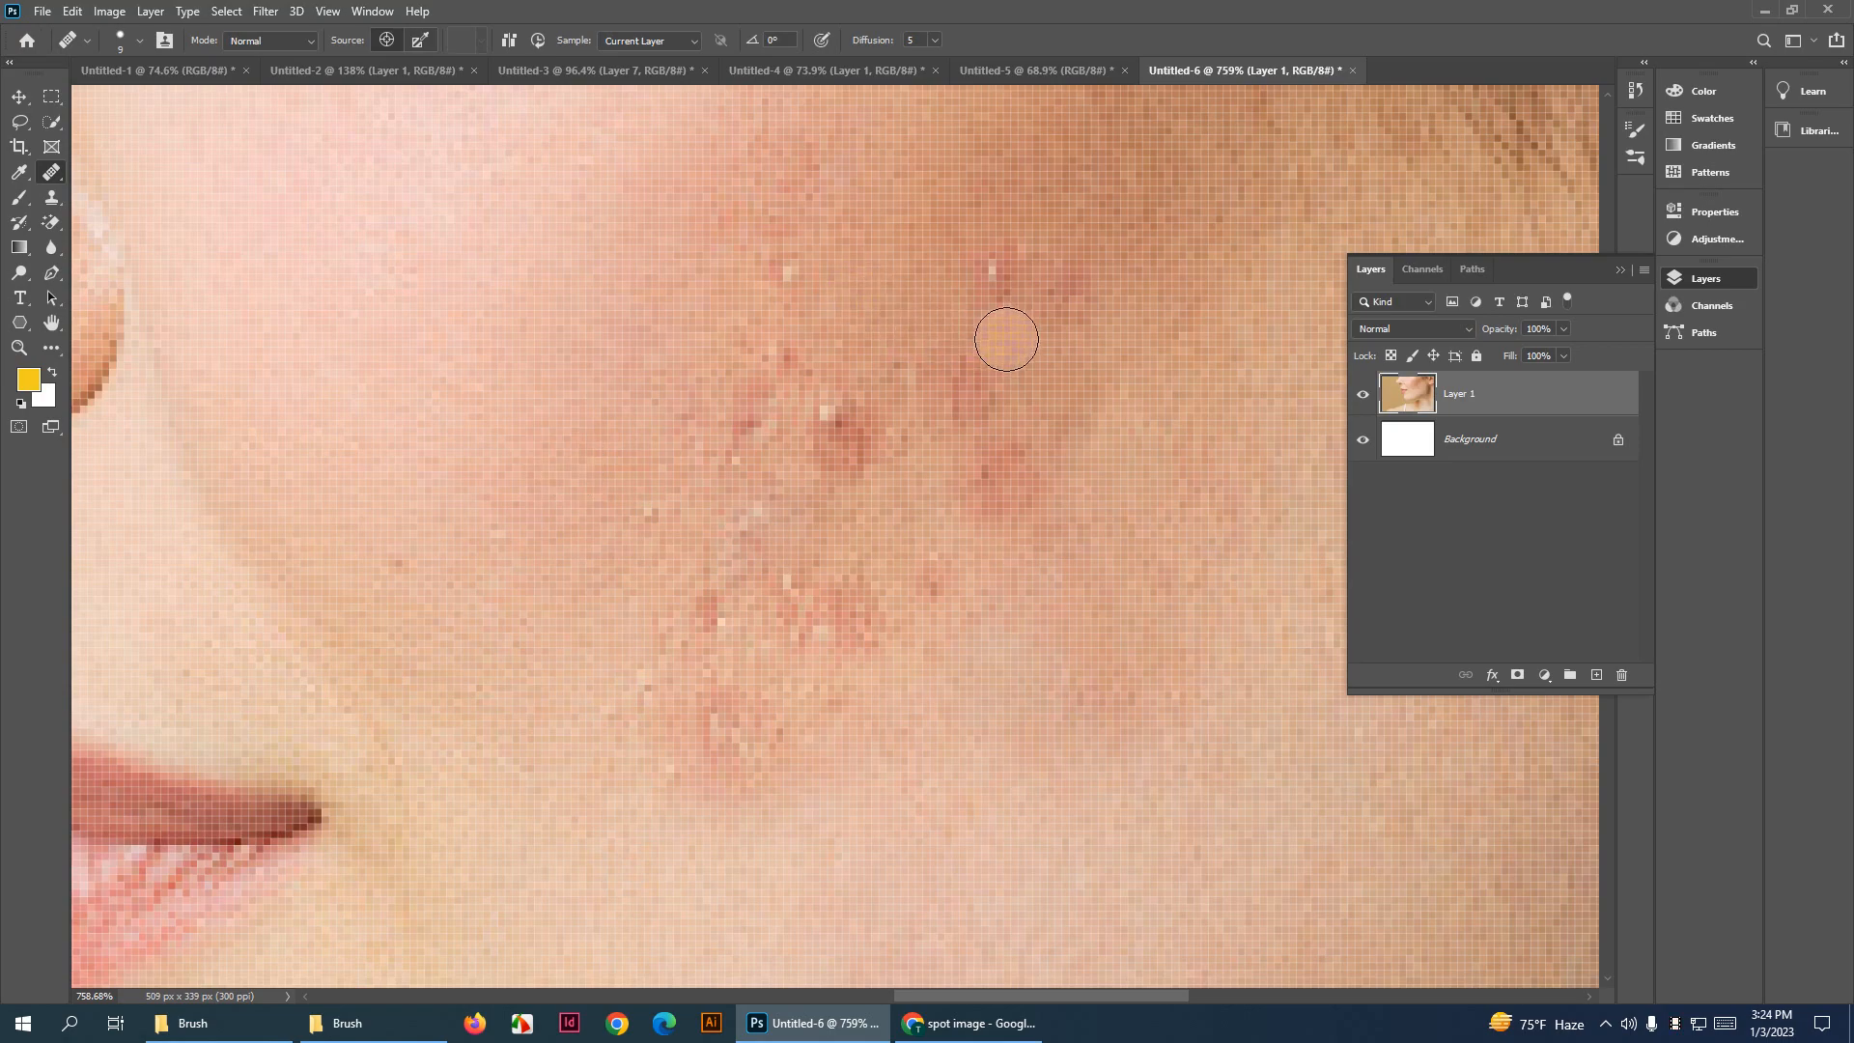
pyautogui.moveTo(983, 260); pyautogui.dragTo(1001, 290)
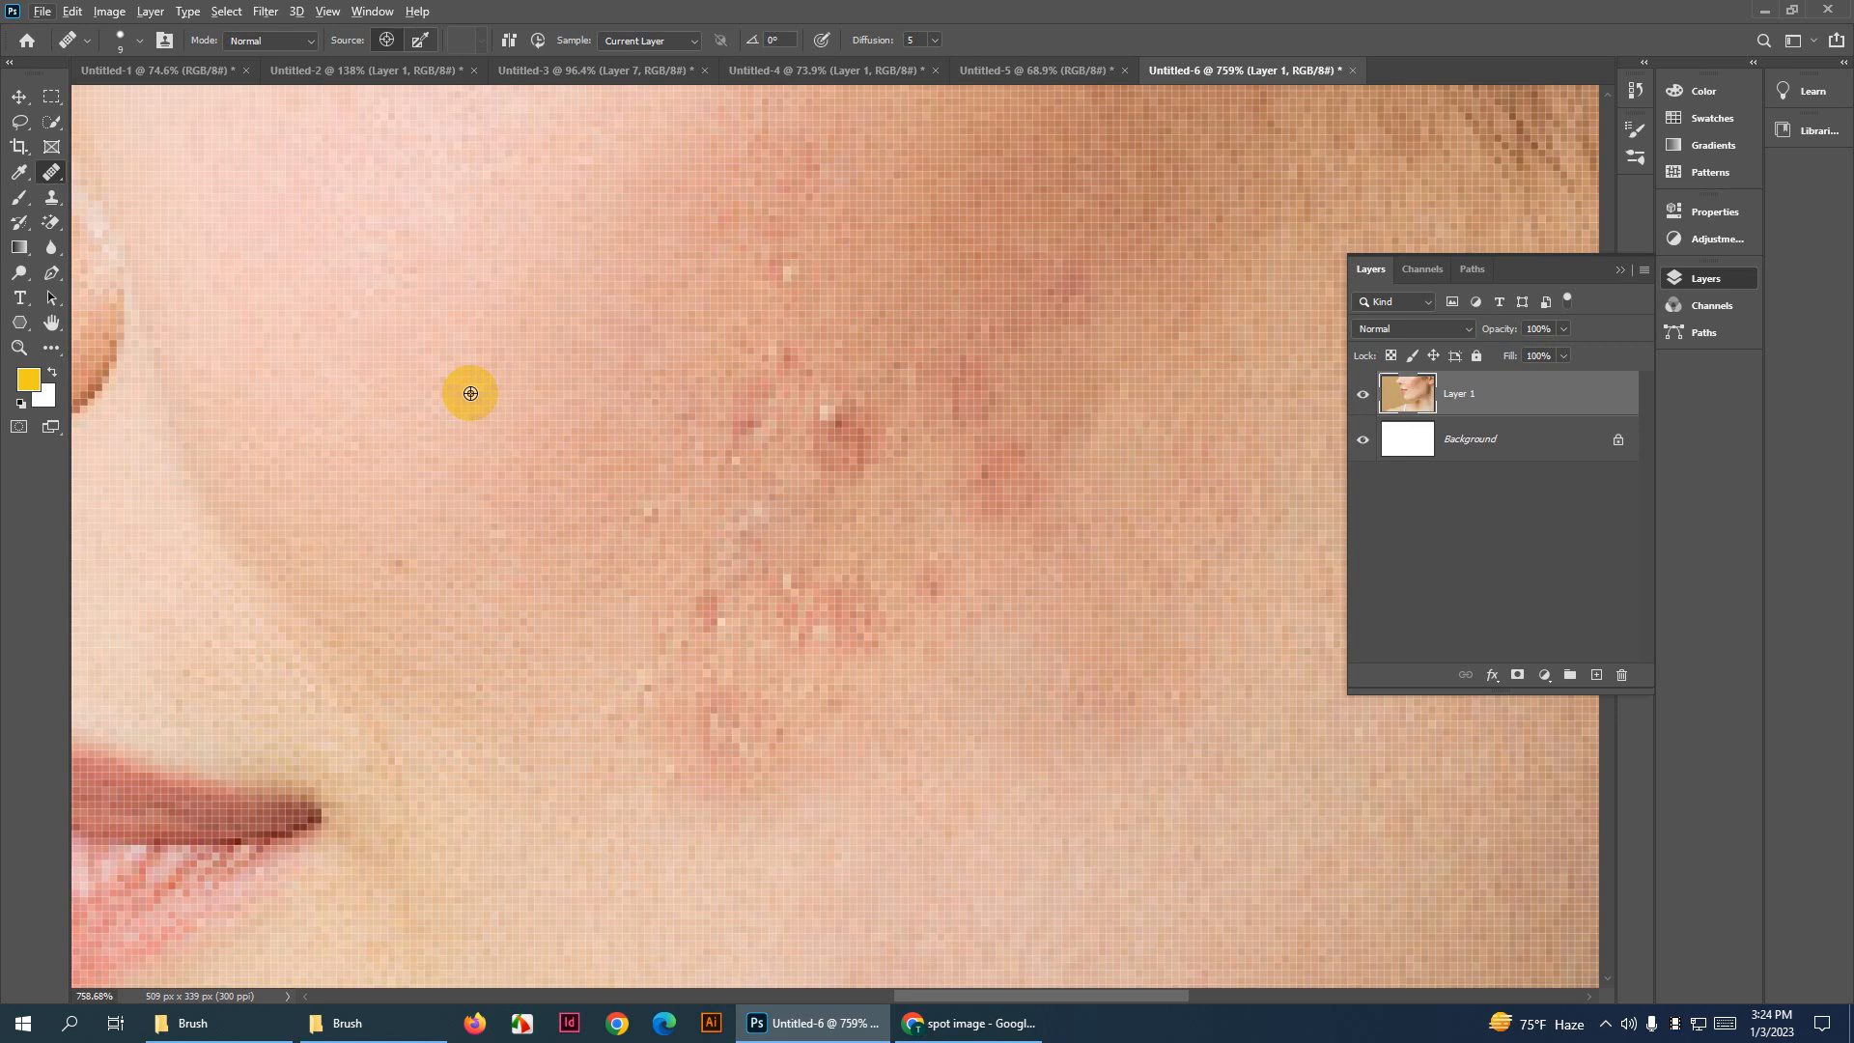
# Sample smooth skin nearer the nose and heal the large white-headed red blemish in the cheek's centre
pyautogui.keyDown('alt'); pyautogui.click(493, 386); pyautogui.keyUp('alt')
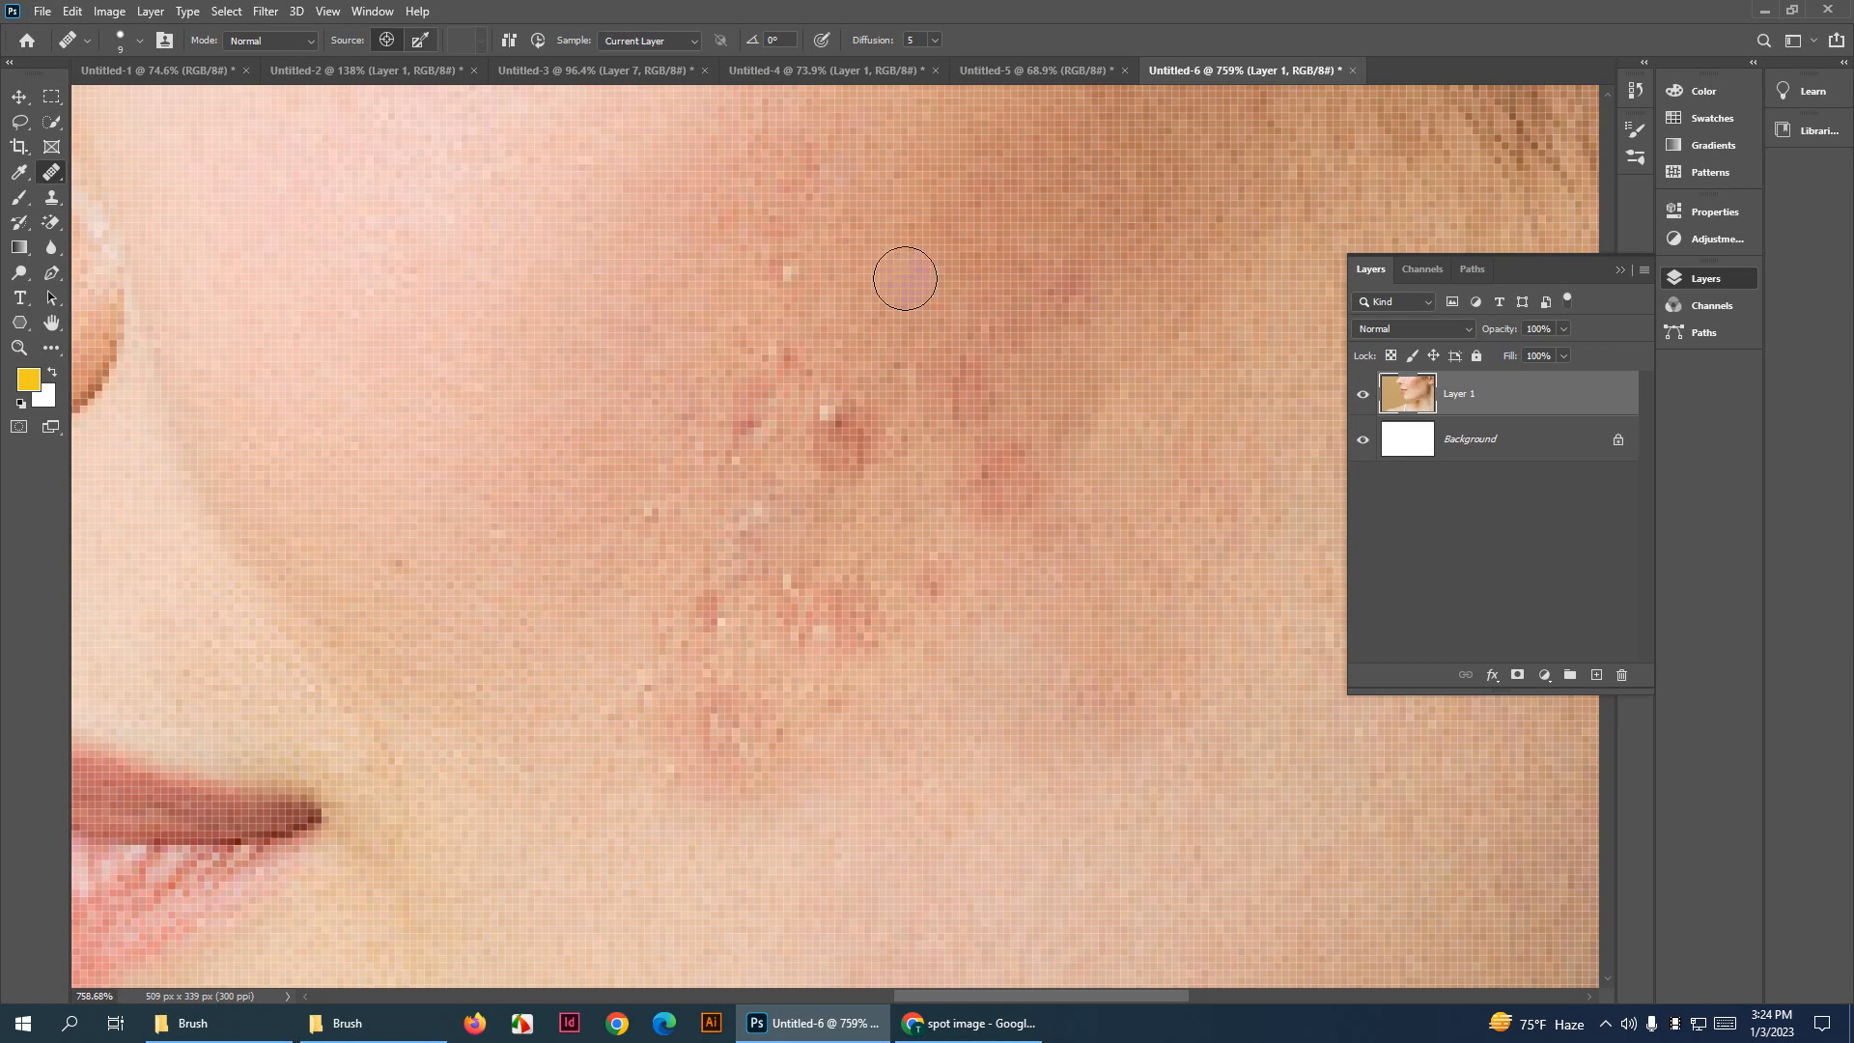
pyautogui.moveTo(868, 405); pyautogui.dragTo(826, 418)
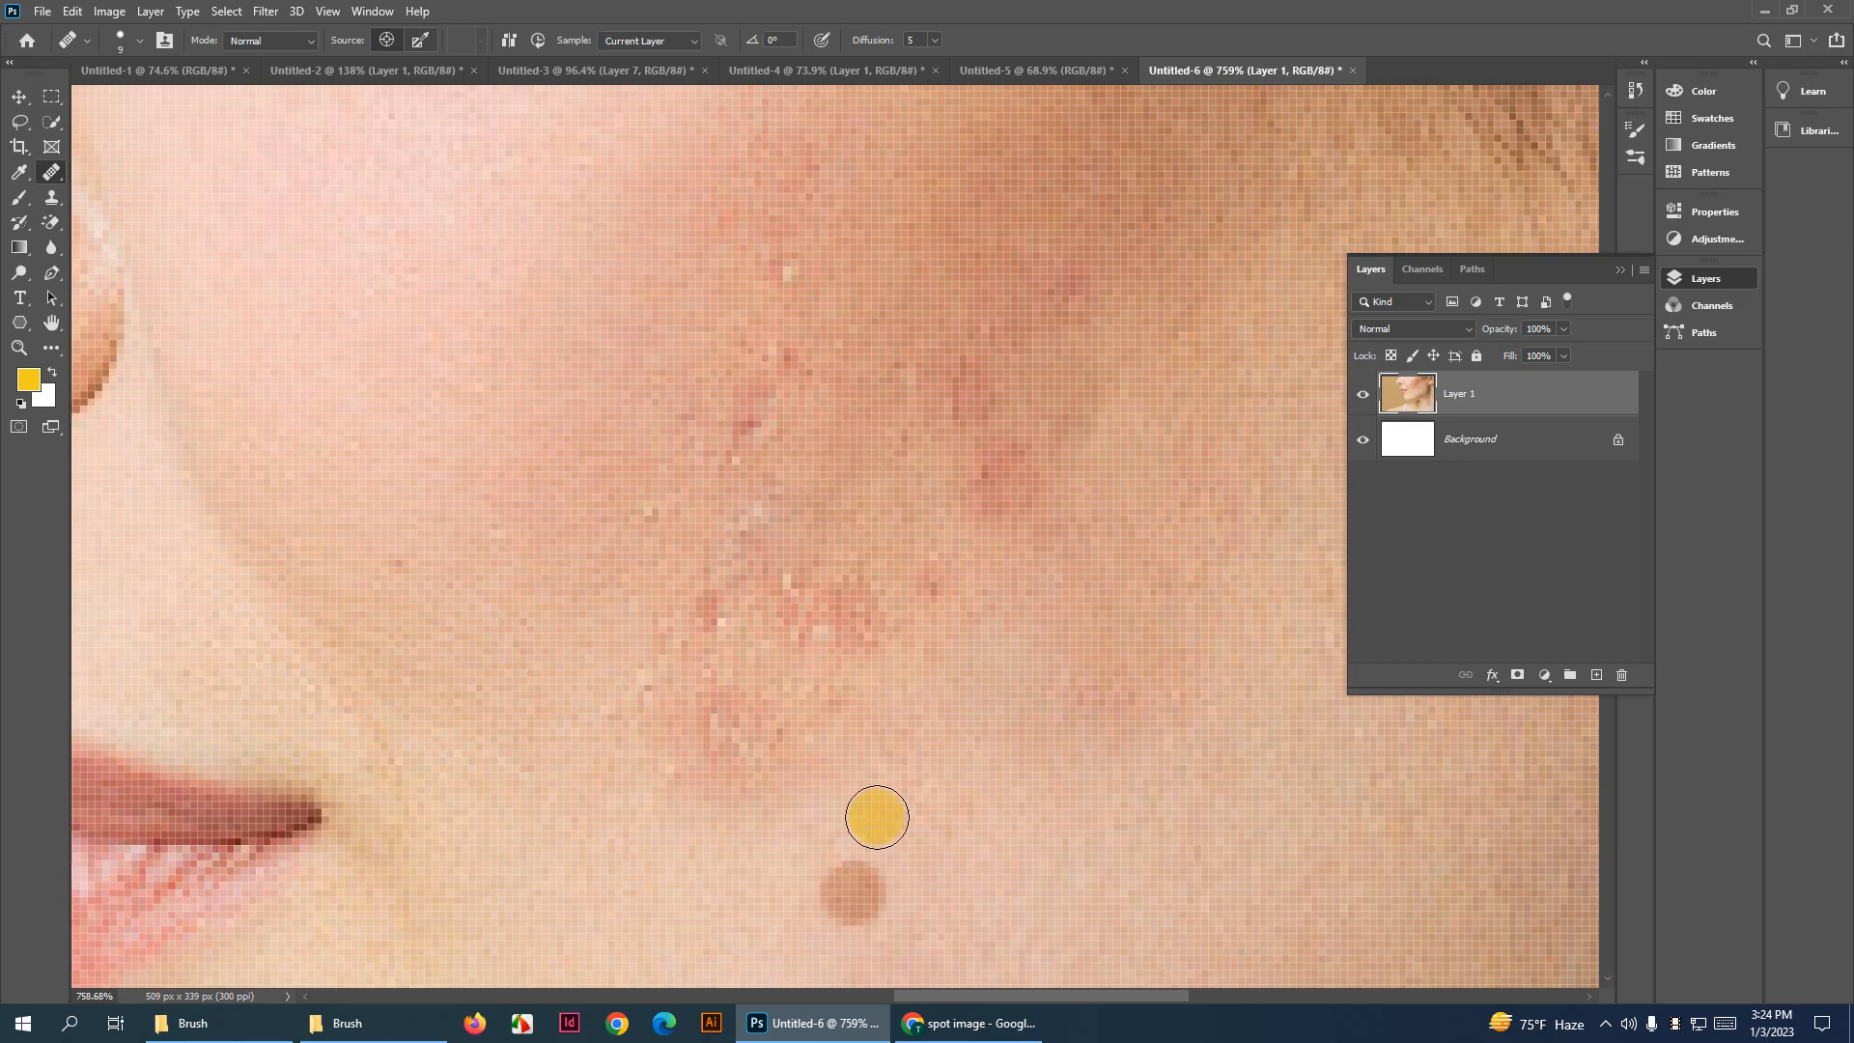
# Heal the small red spots on the nose side of the blemish cluster, resampling clean skin beside them
pyautogui.scroll(-4, 632, 676)
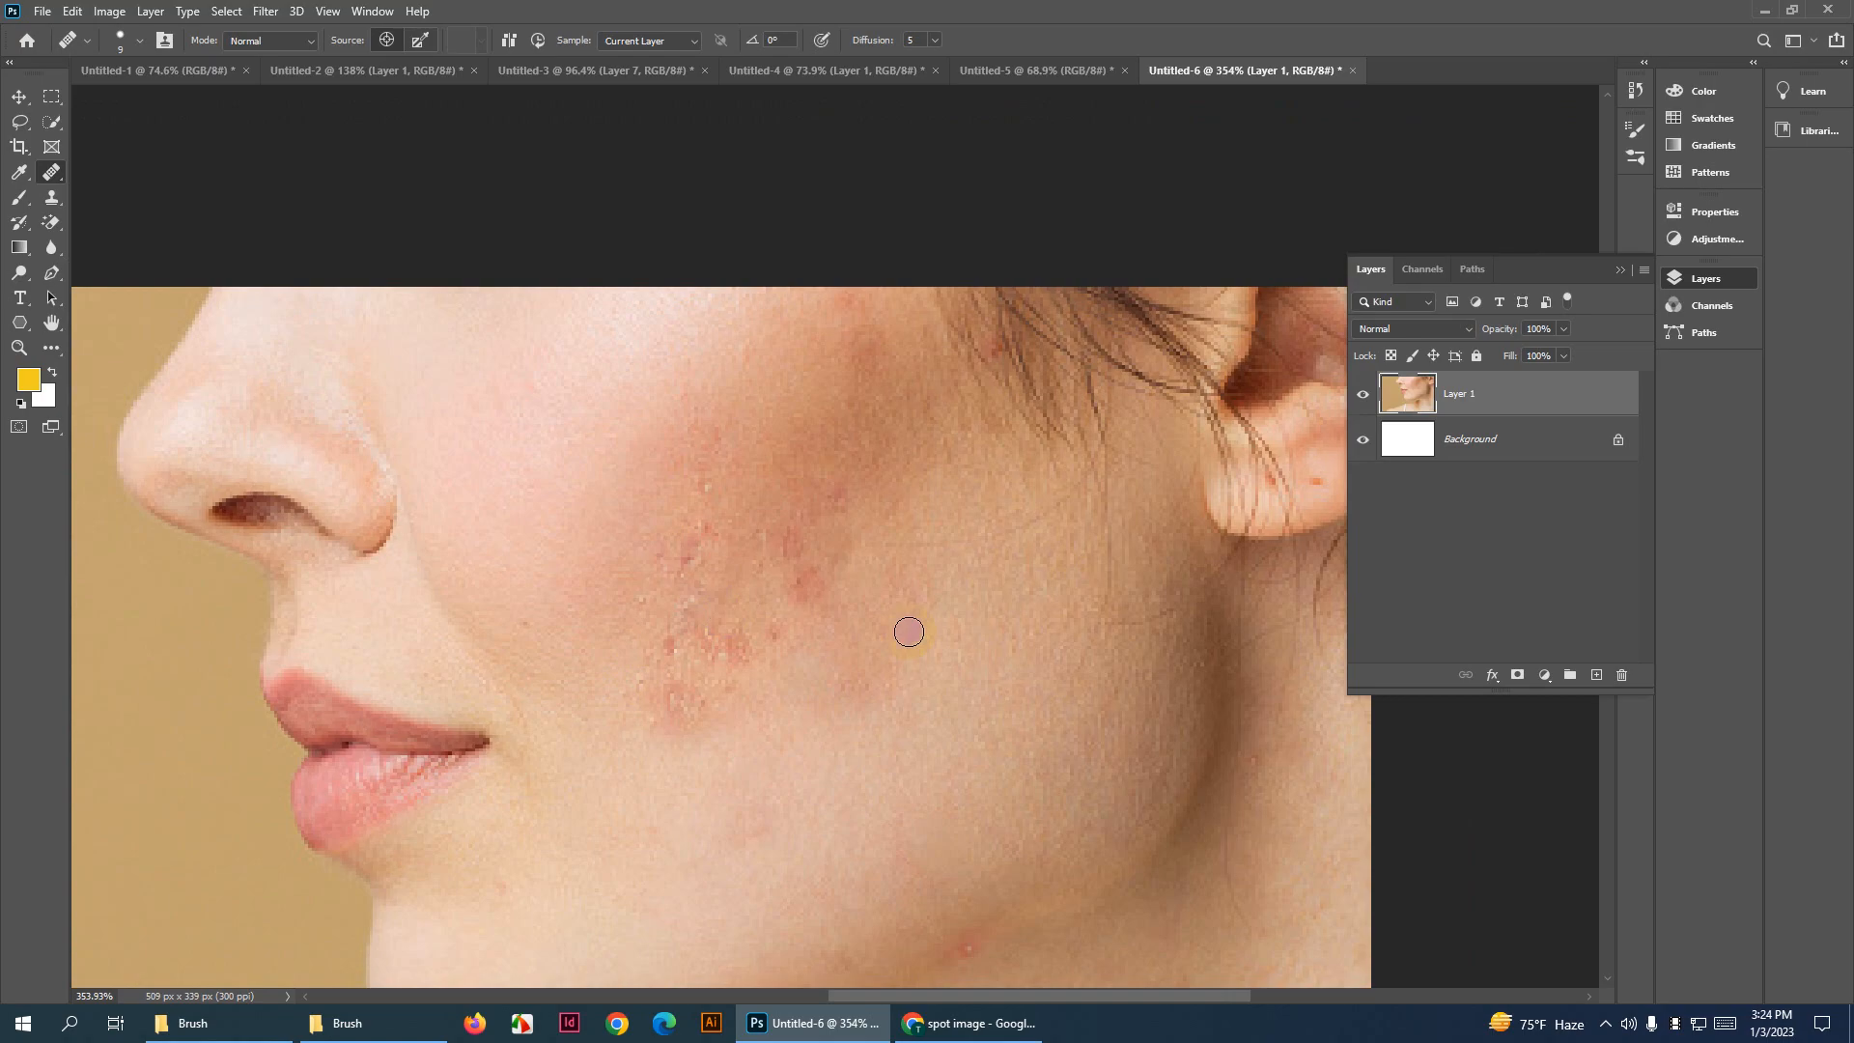
pyautogui.scroll(4, 704, 559)
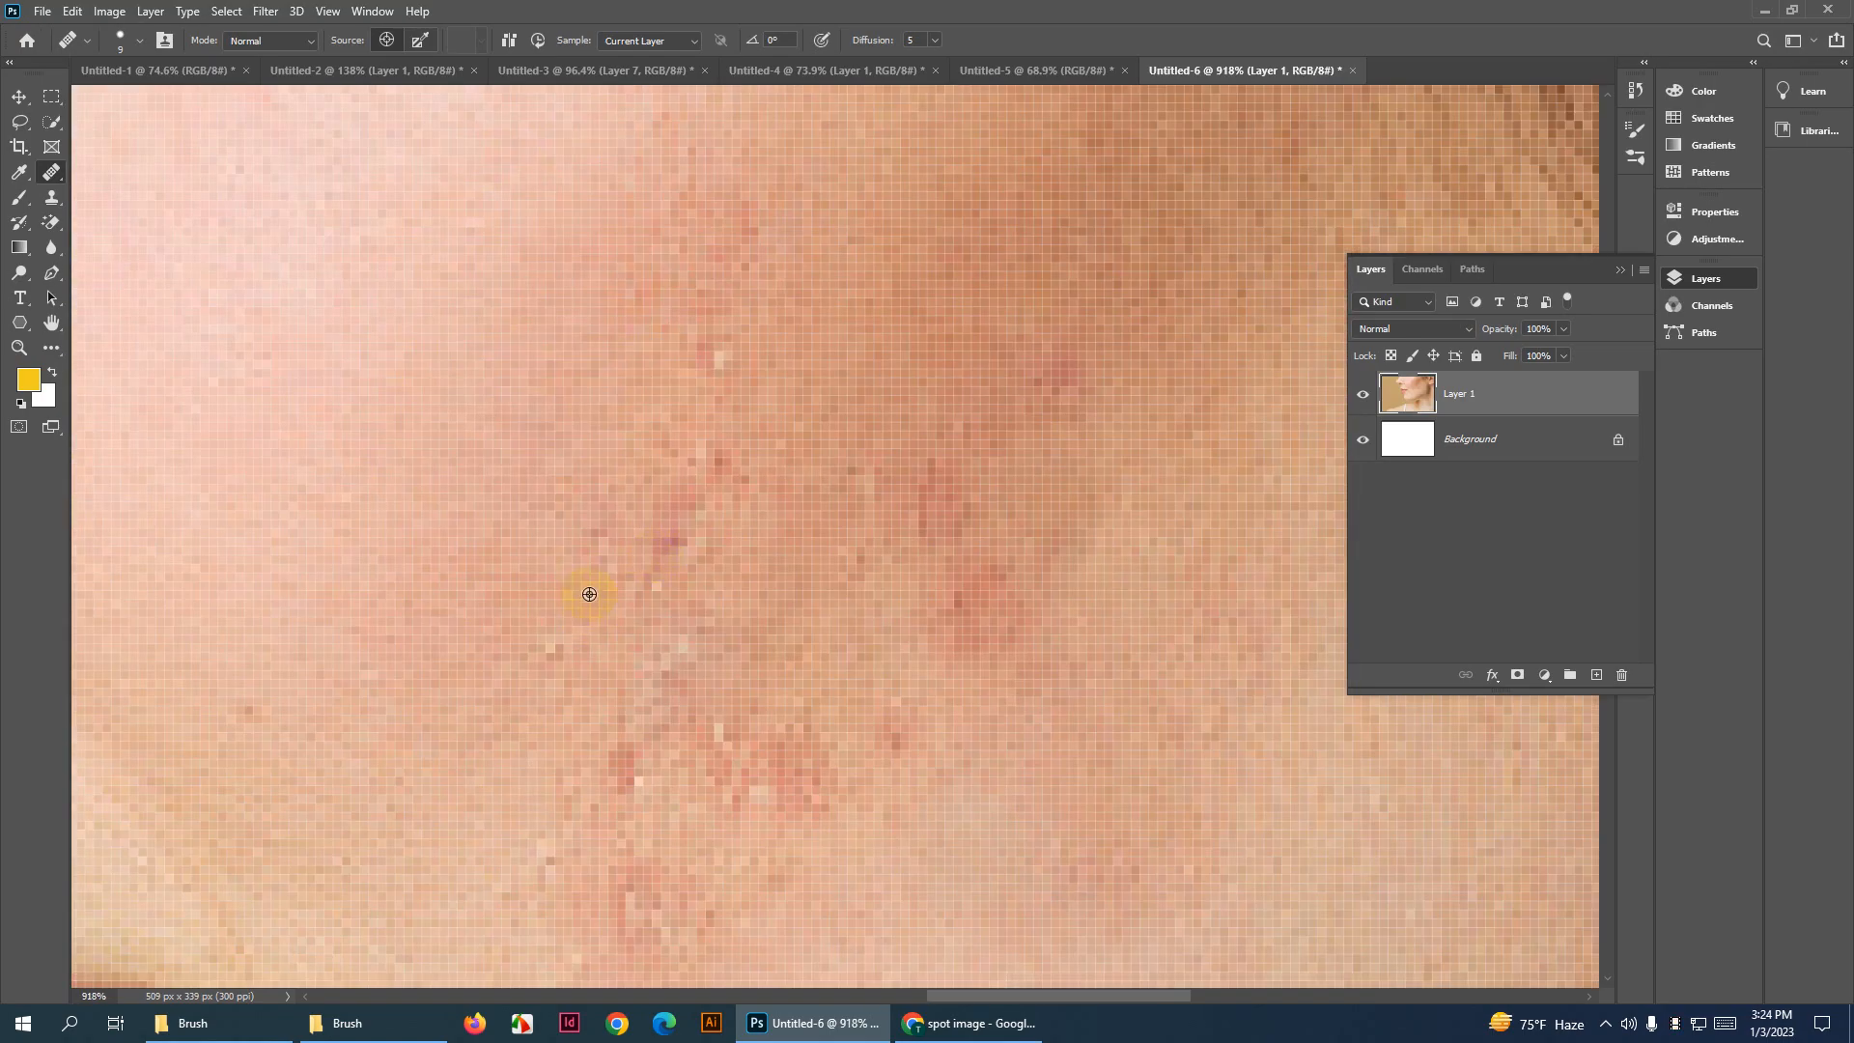
pyautogui.click(657, 557)
pyautogui.click(684, 549)
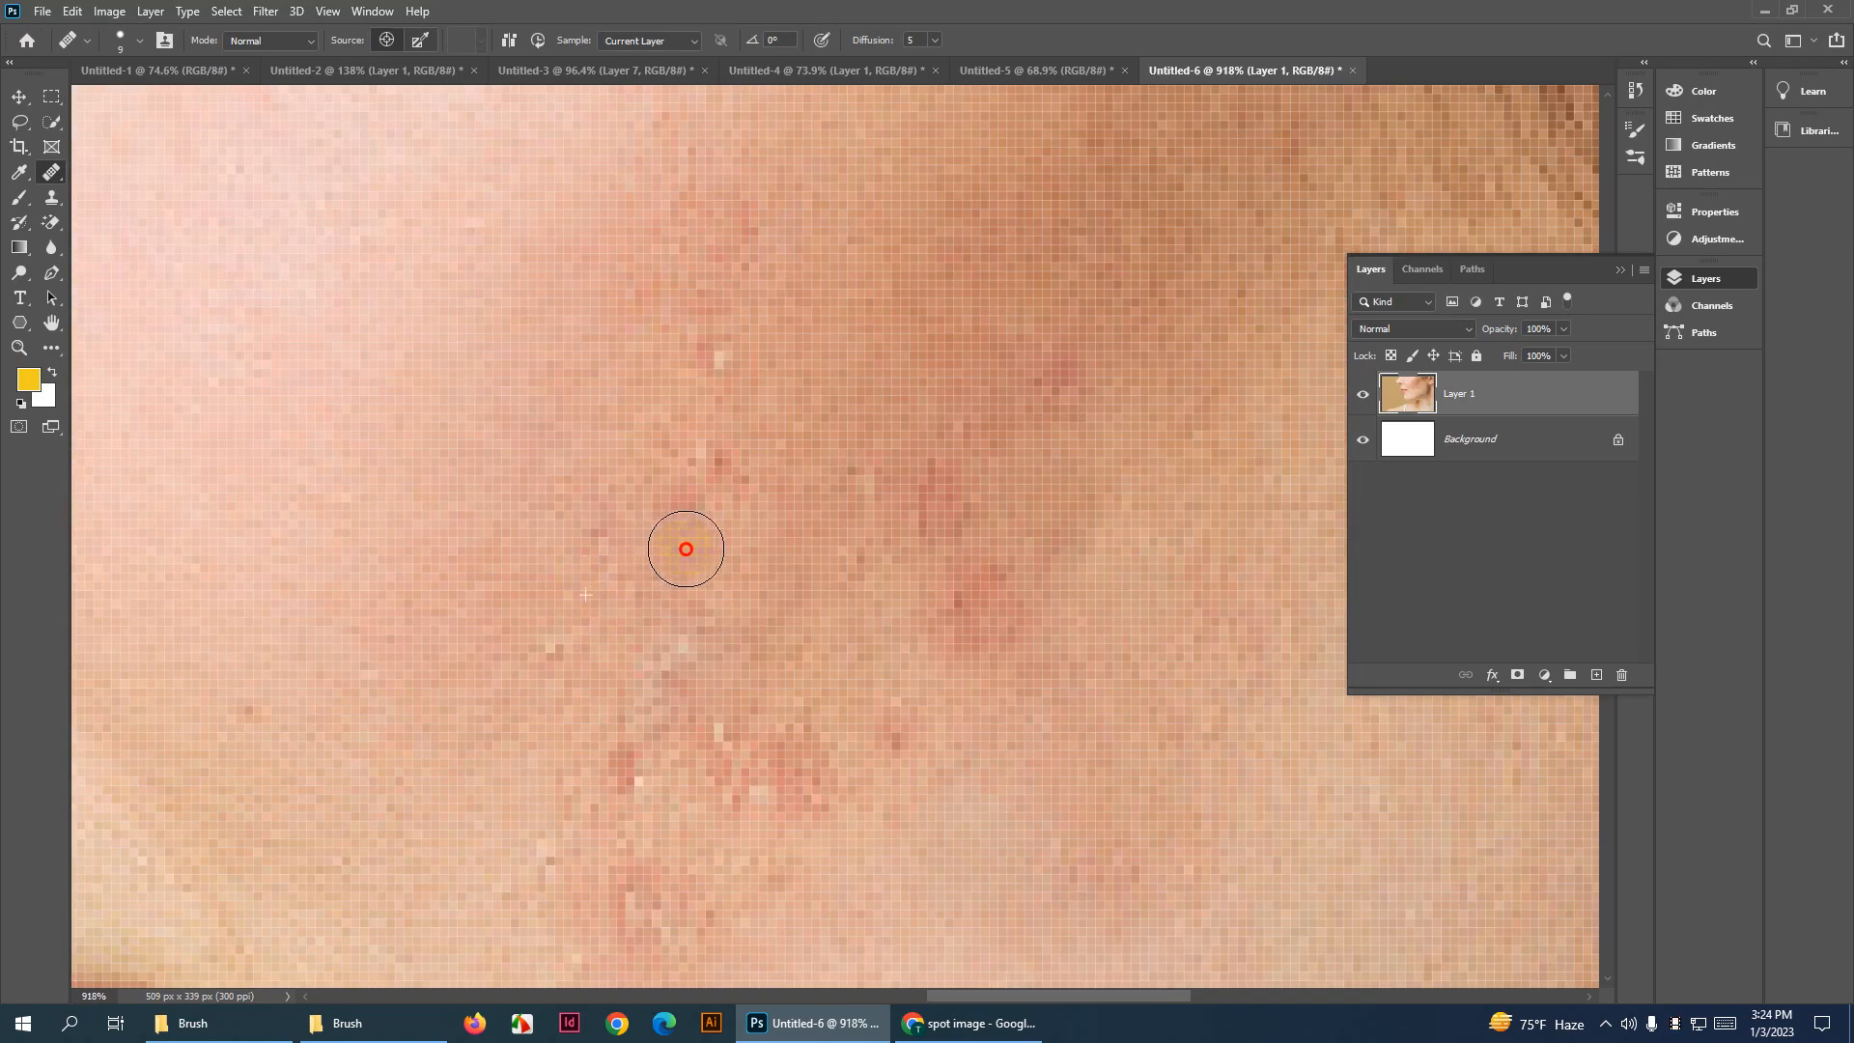
pyautogui.keyDown('alt'); pyautogui.click(586, 427); pyautogui.keyUp('alt')
pyautogui.click(744, 467)
pyautogui.click(728, 463)
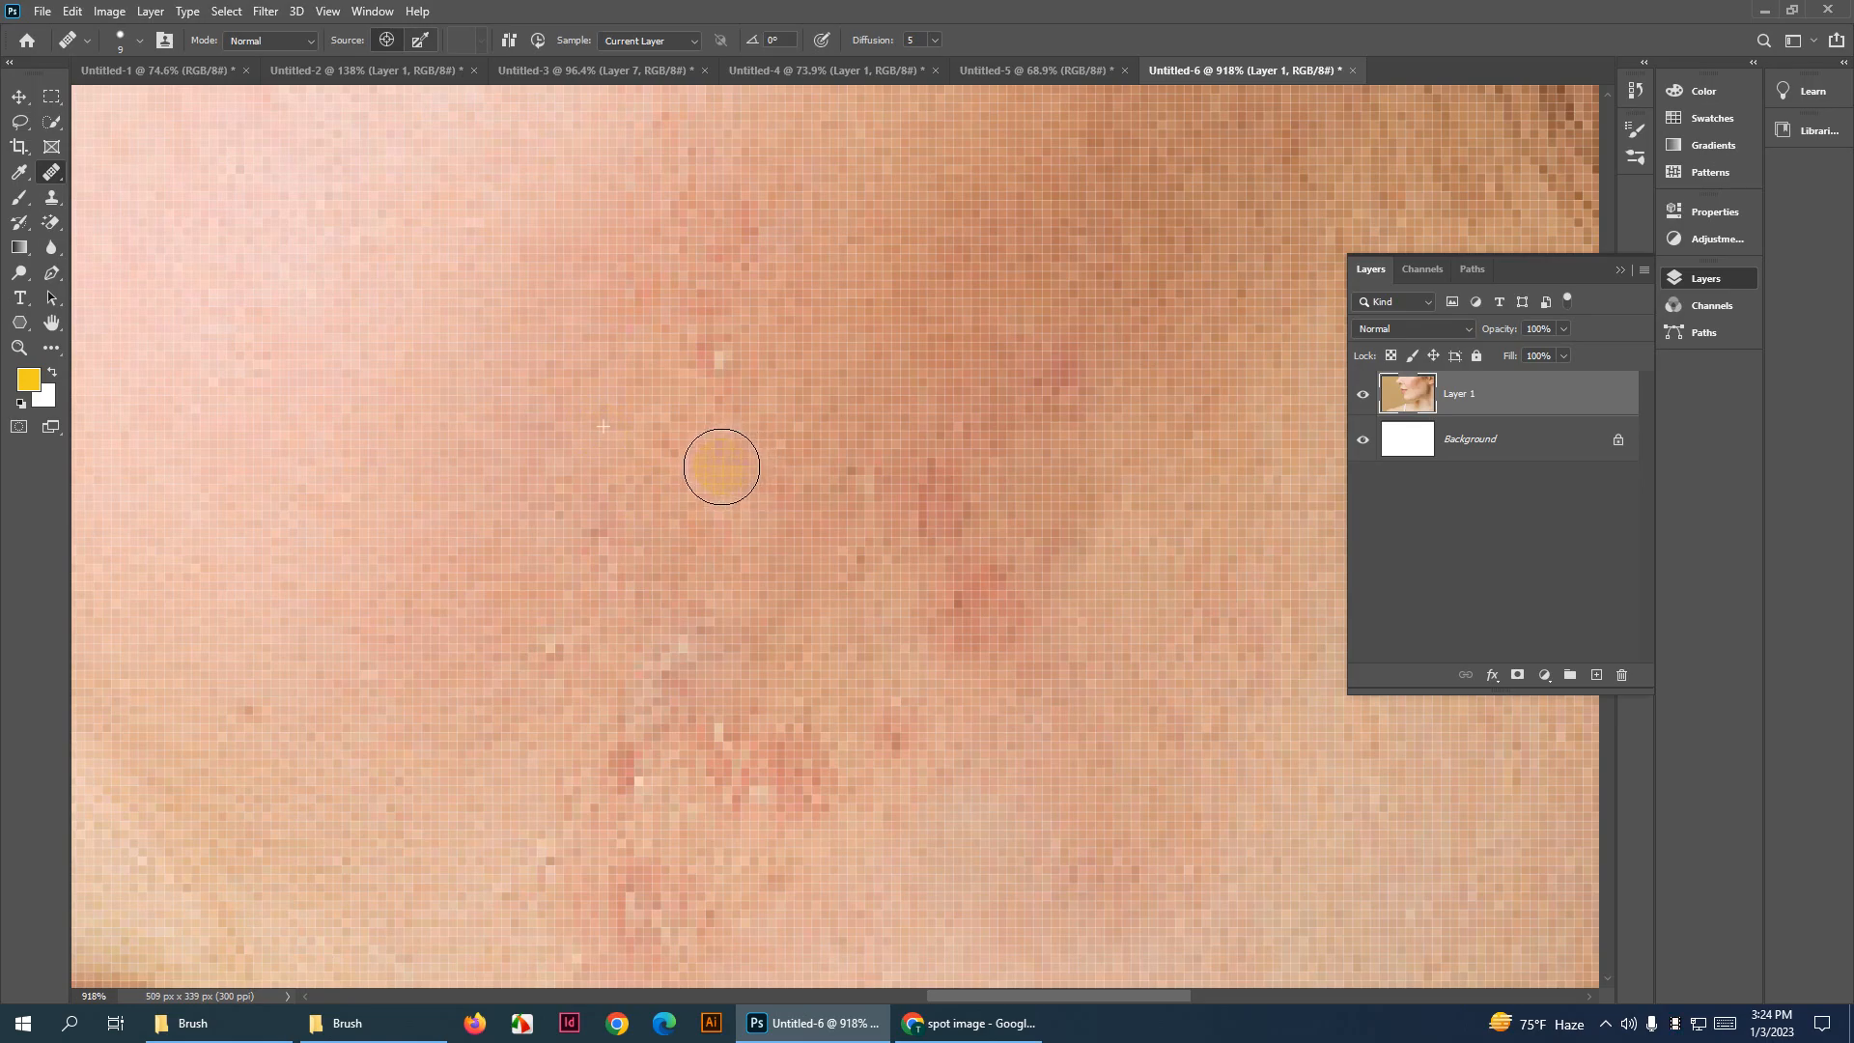
# Heal the reddish marks on the ear side of the cheek and the faint patch below them, using sampled clean skin
pyautogui.scroll(-4, 721, 466)
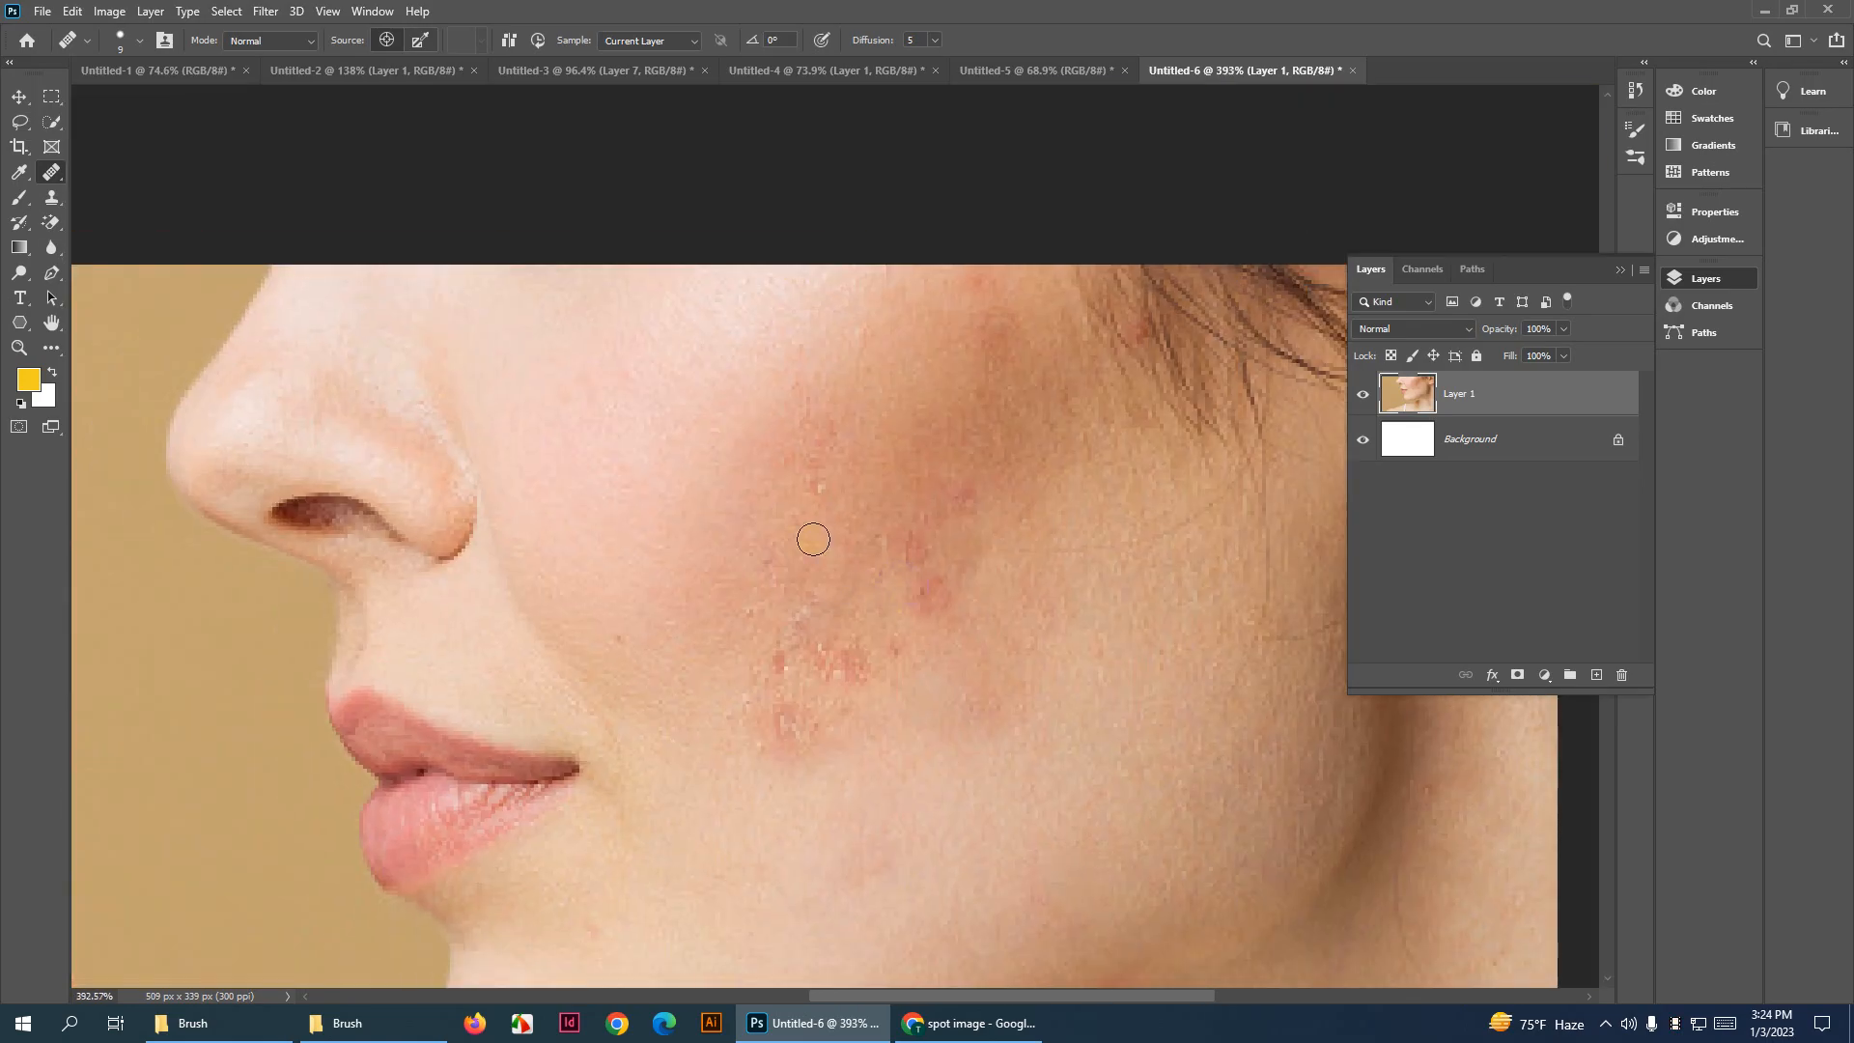
pyautogui.click(939, 559)
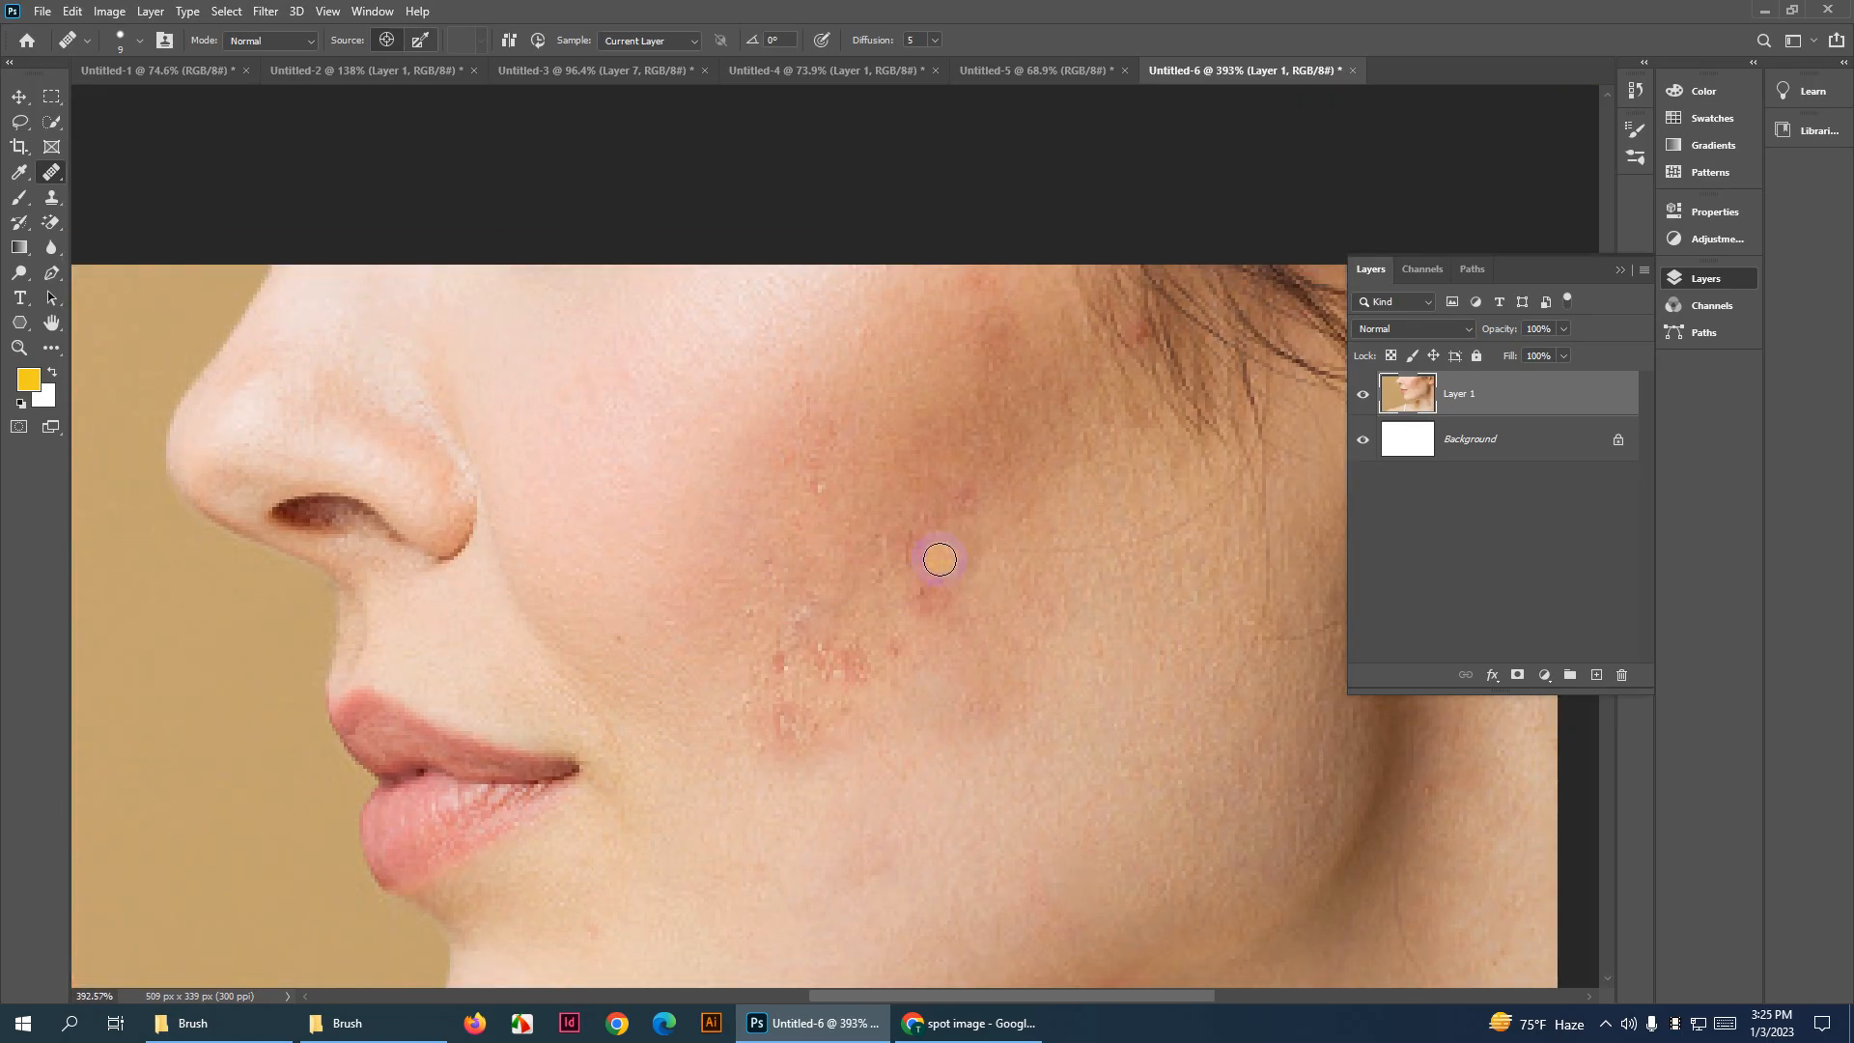
pyautogui.scroll(5, 940, 559)
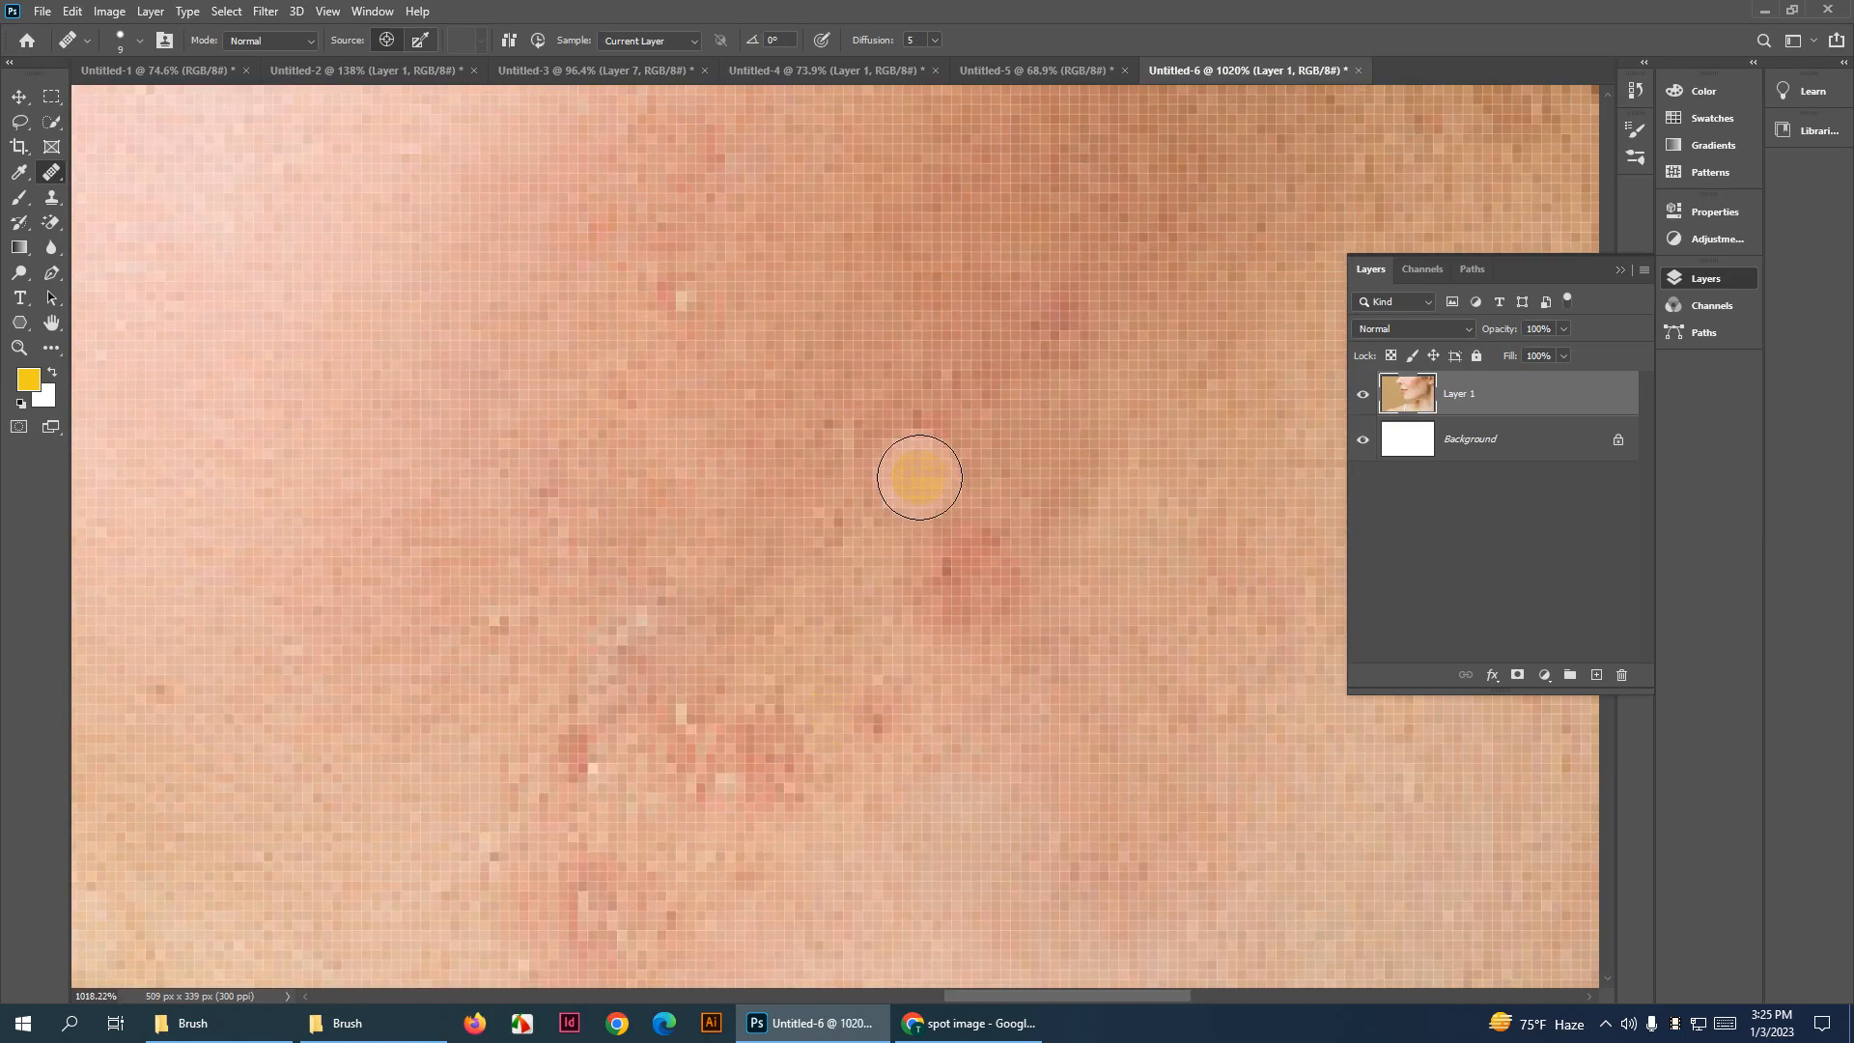
pyautogui.keyDown('alt'); pyautogui.click(1054, 463); pyautogui.keyUp('alt')
pyautogui.click(927, 466)
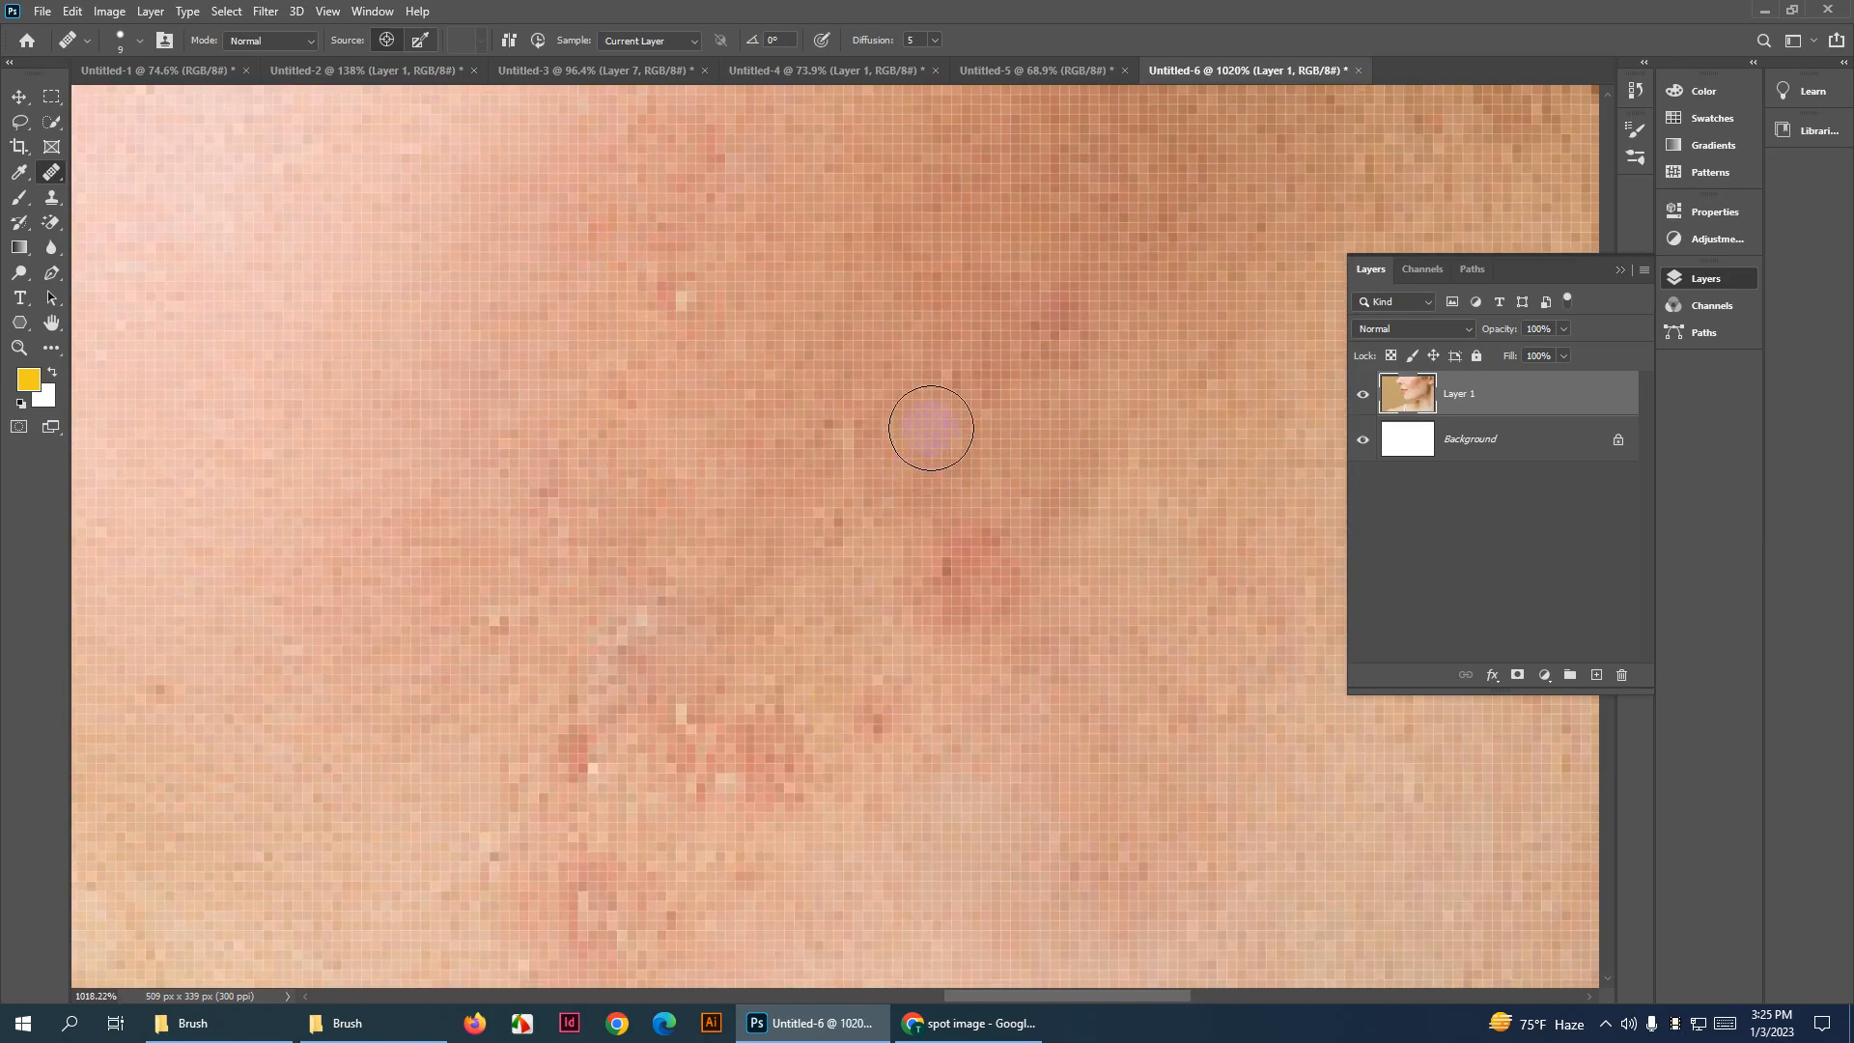
pyautogui.scroll(-3, 743, 575)
pyautogui.scroll(-2, 743, 576)
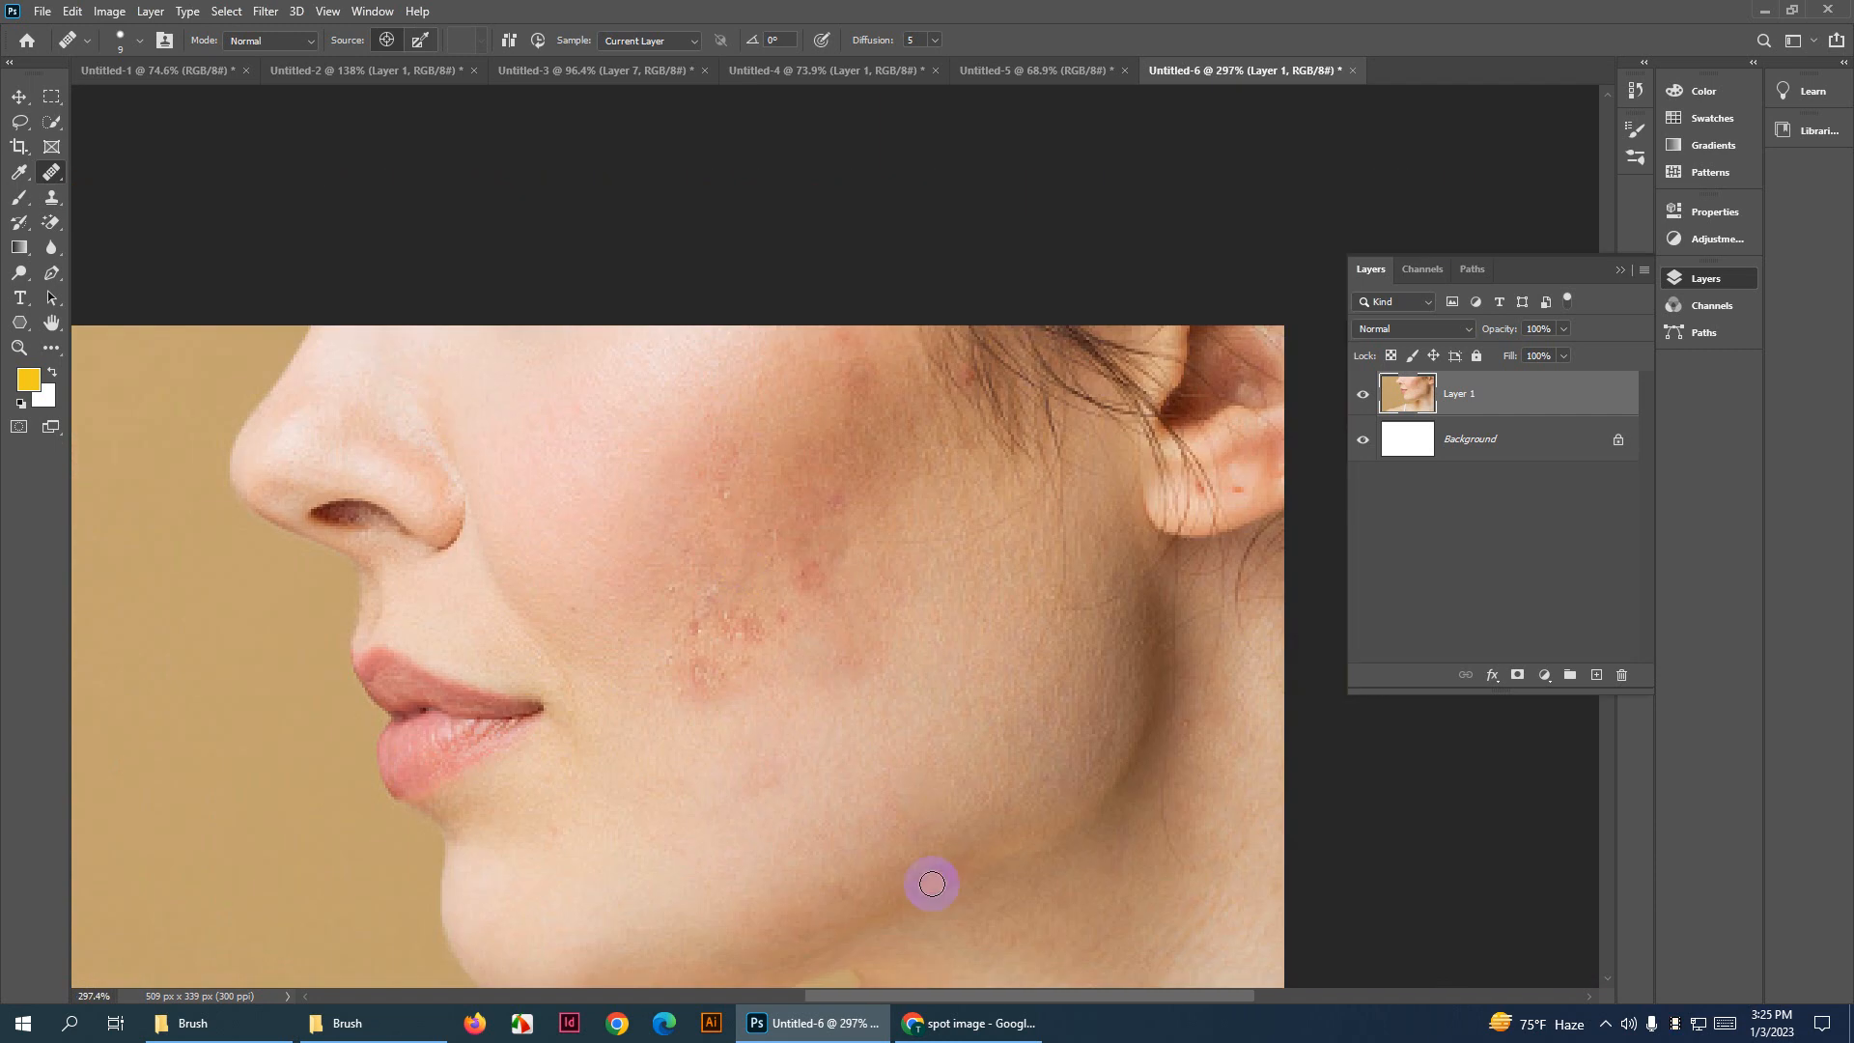
pyautogui.click(874, 699)
pyautogui.scroll(3, 782, 675)
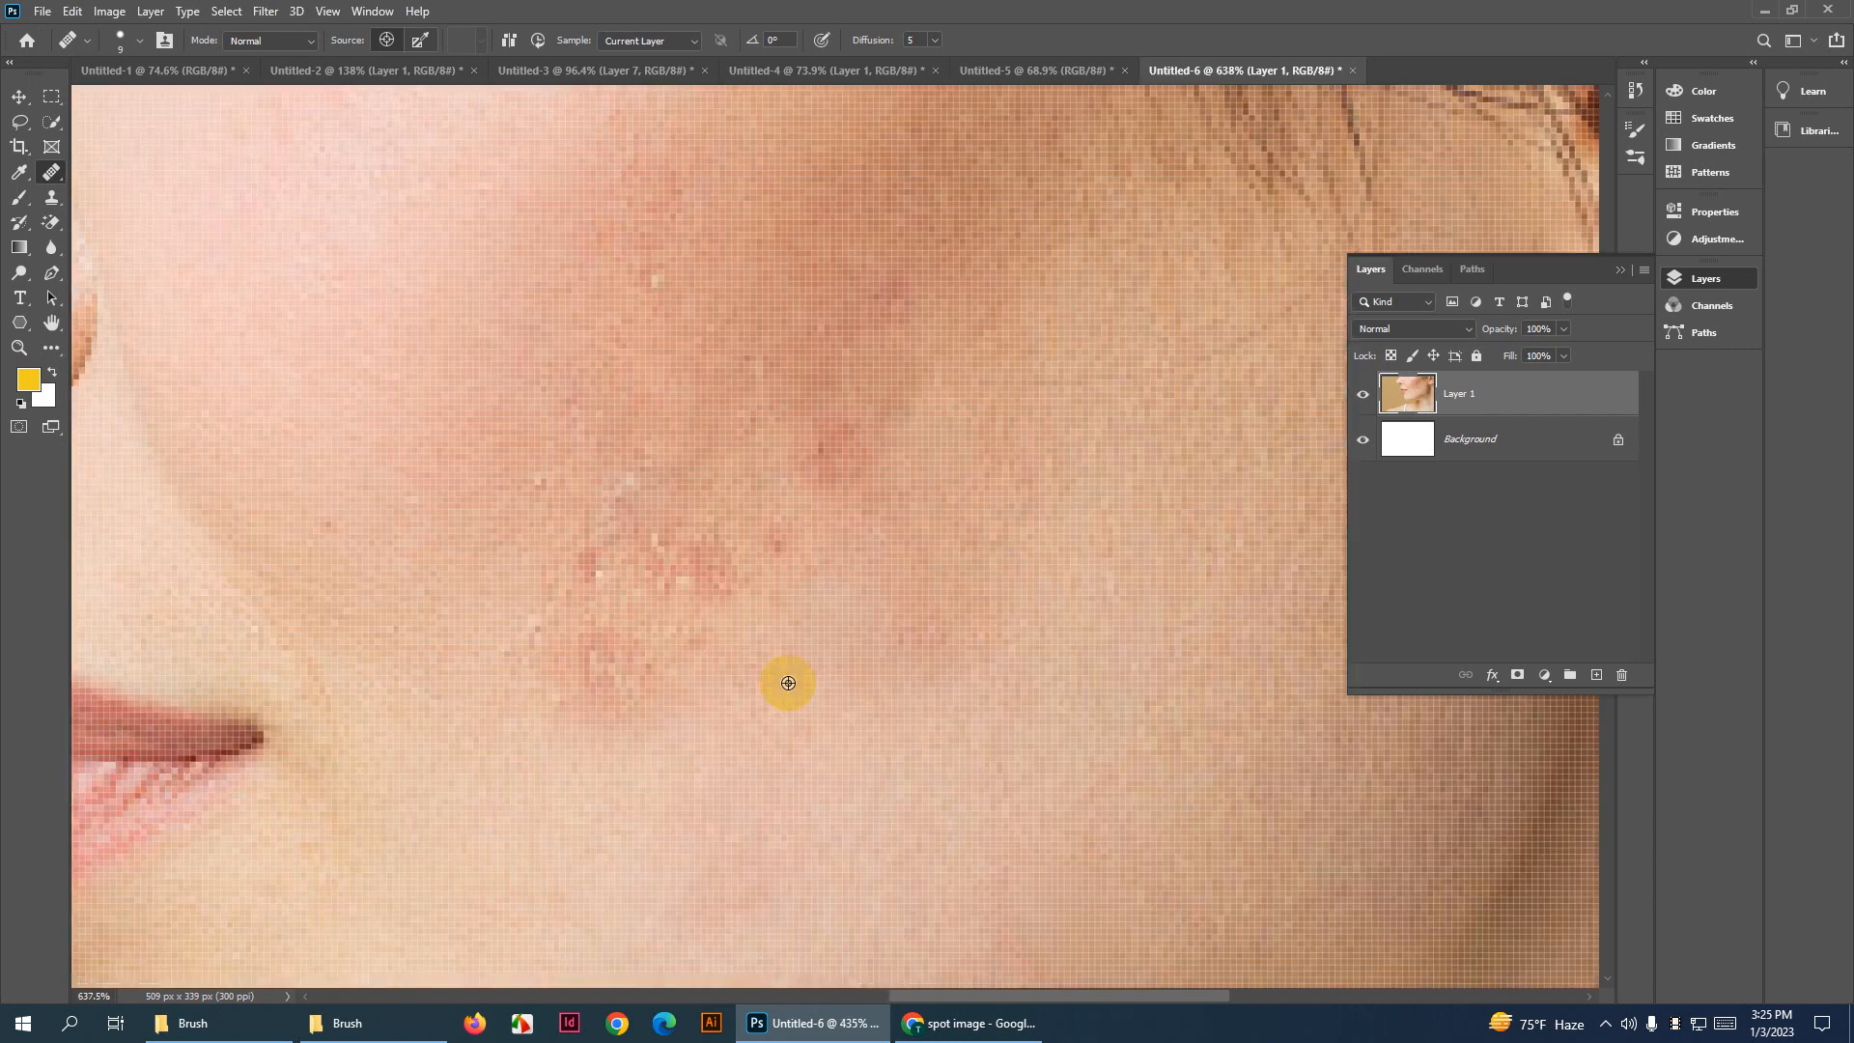
# Use the Patch tool in Source mode to replace the red patch on the ear side of the cheek, and deselect
pyautogui.rightClick(52, 172)
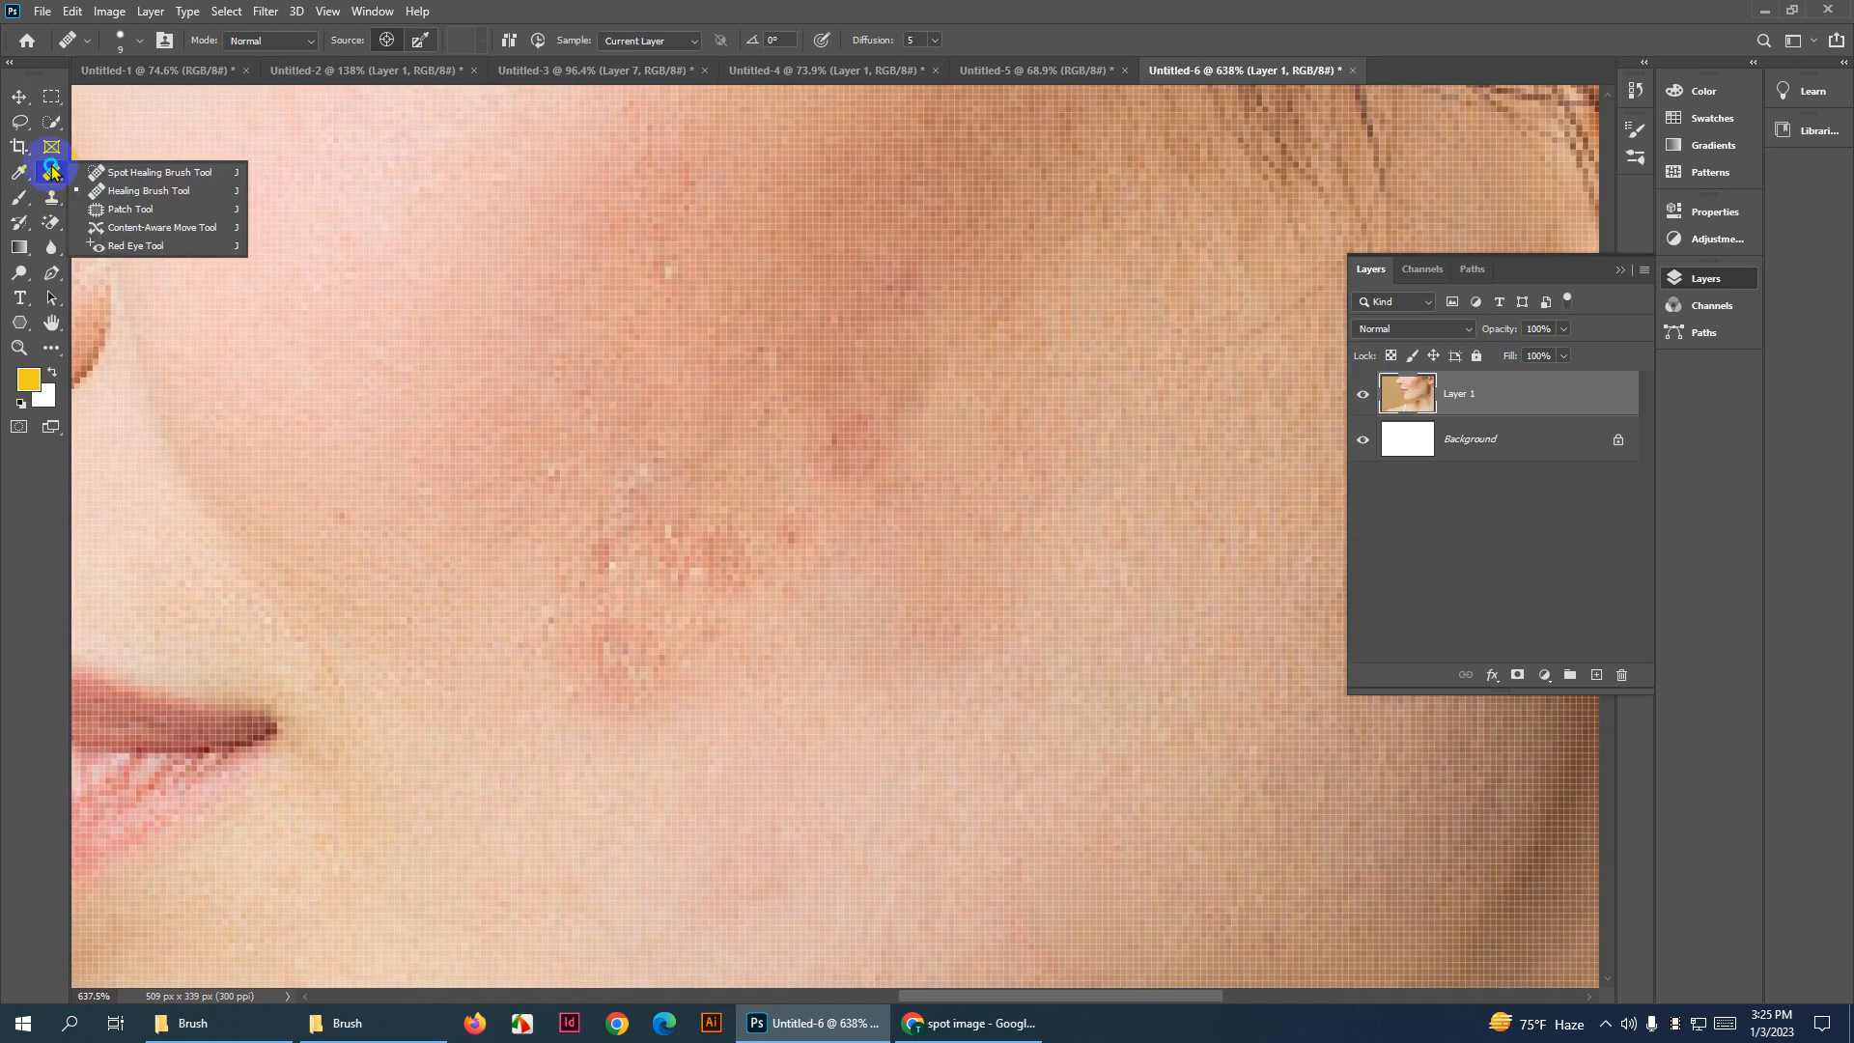
pyautogui.click(174, 210)
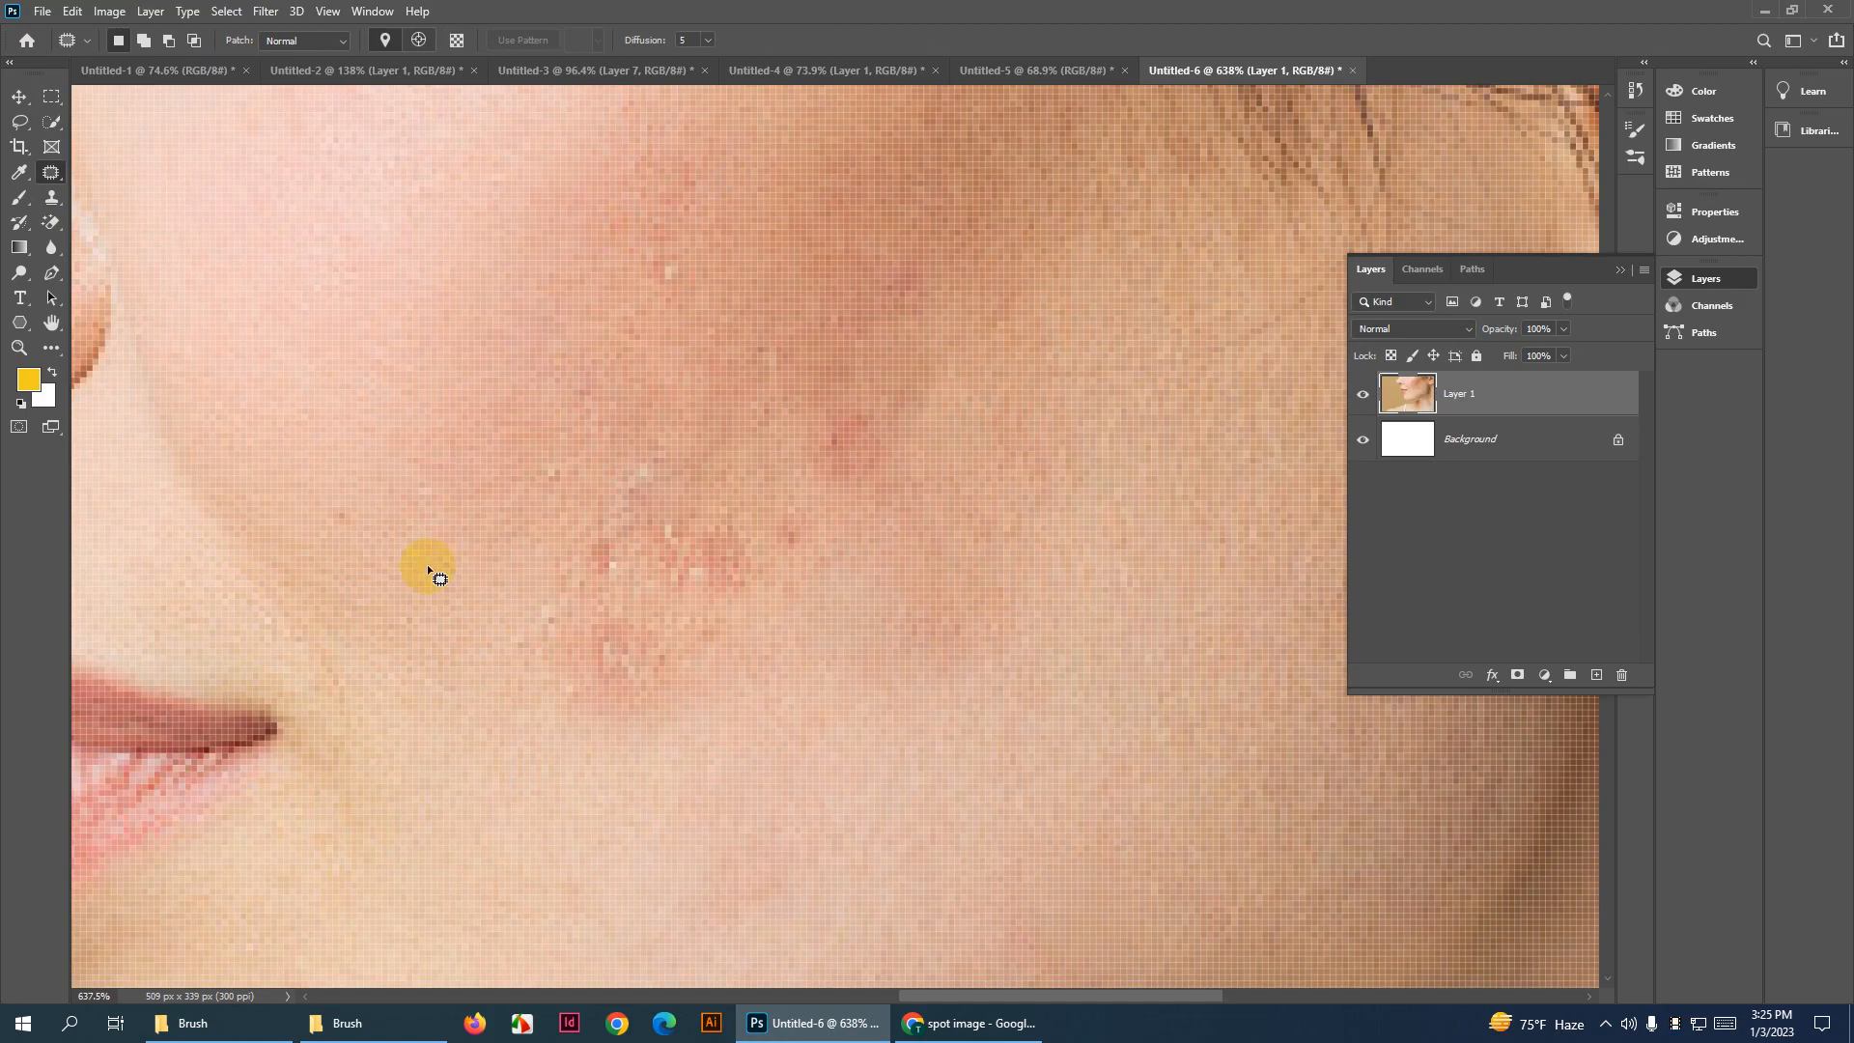
pyautogui.click(385, 40)
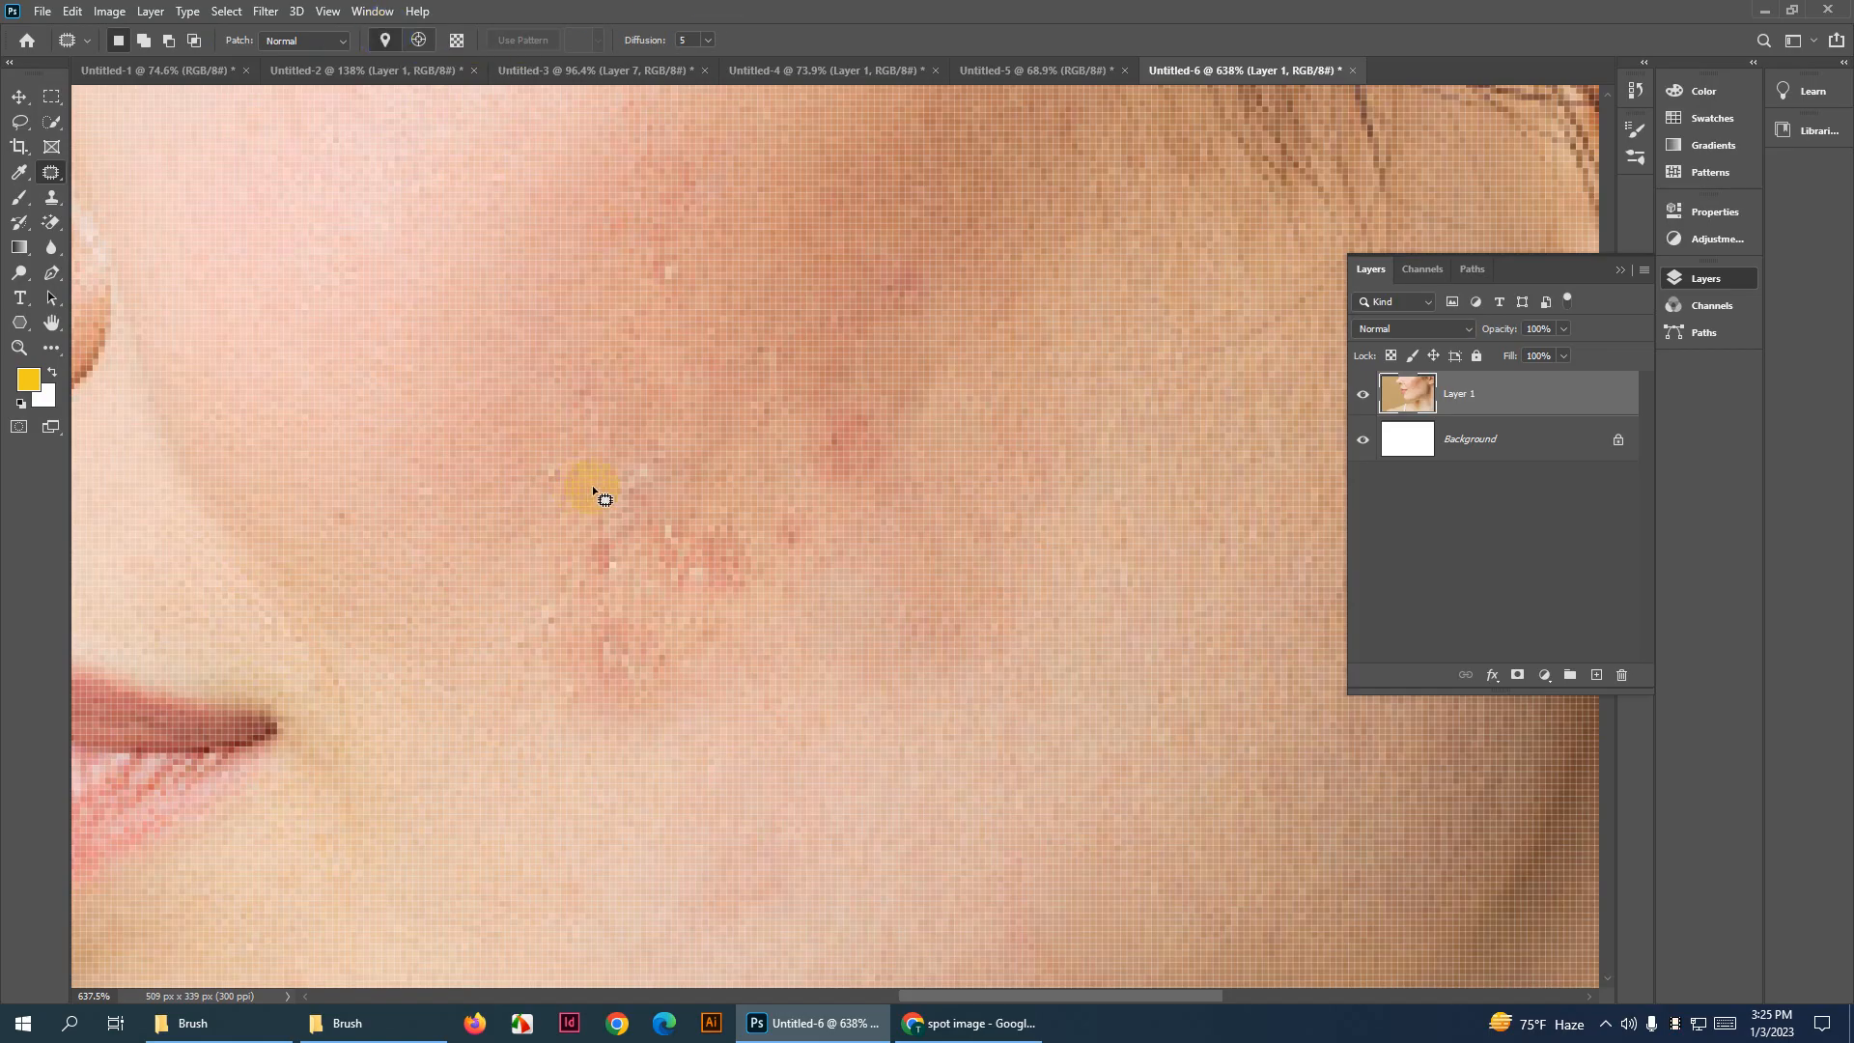
pyautogui.moveTo(733, 565); pyautogui.dragTo(766, 547)
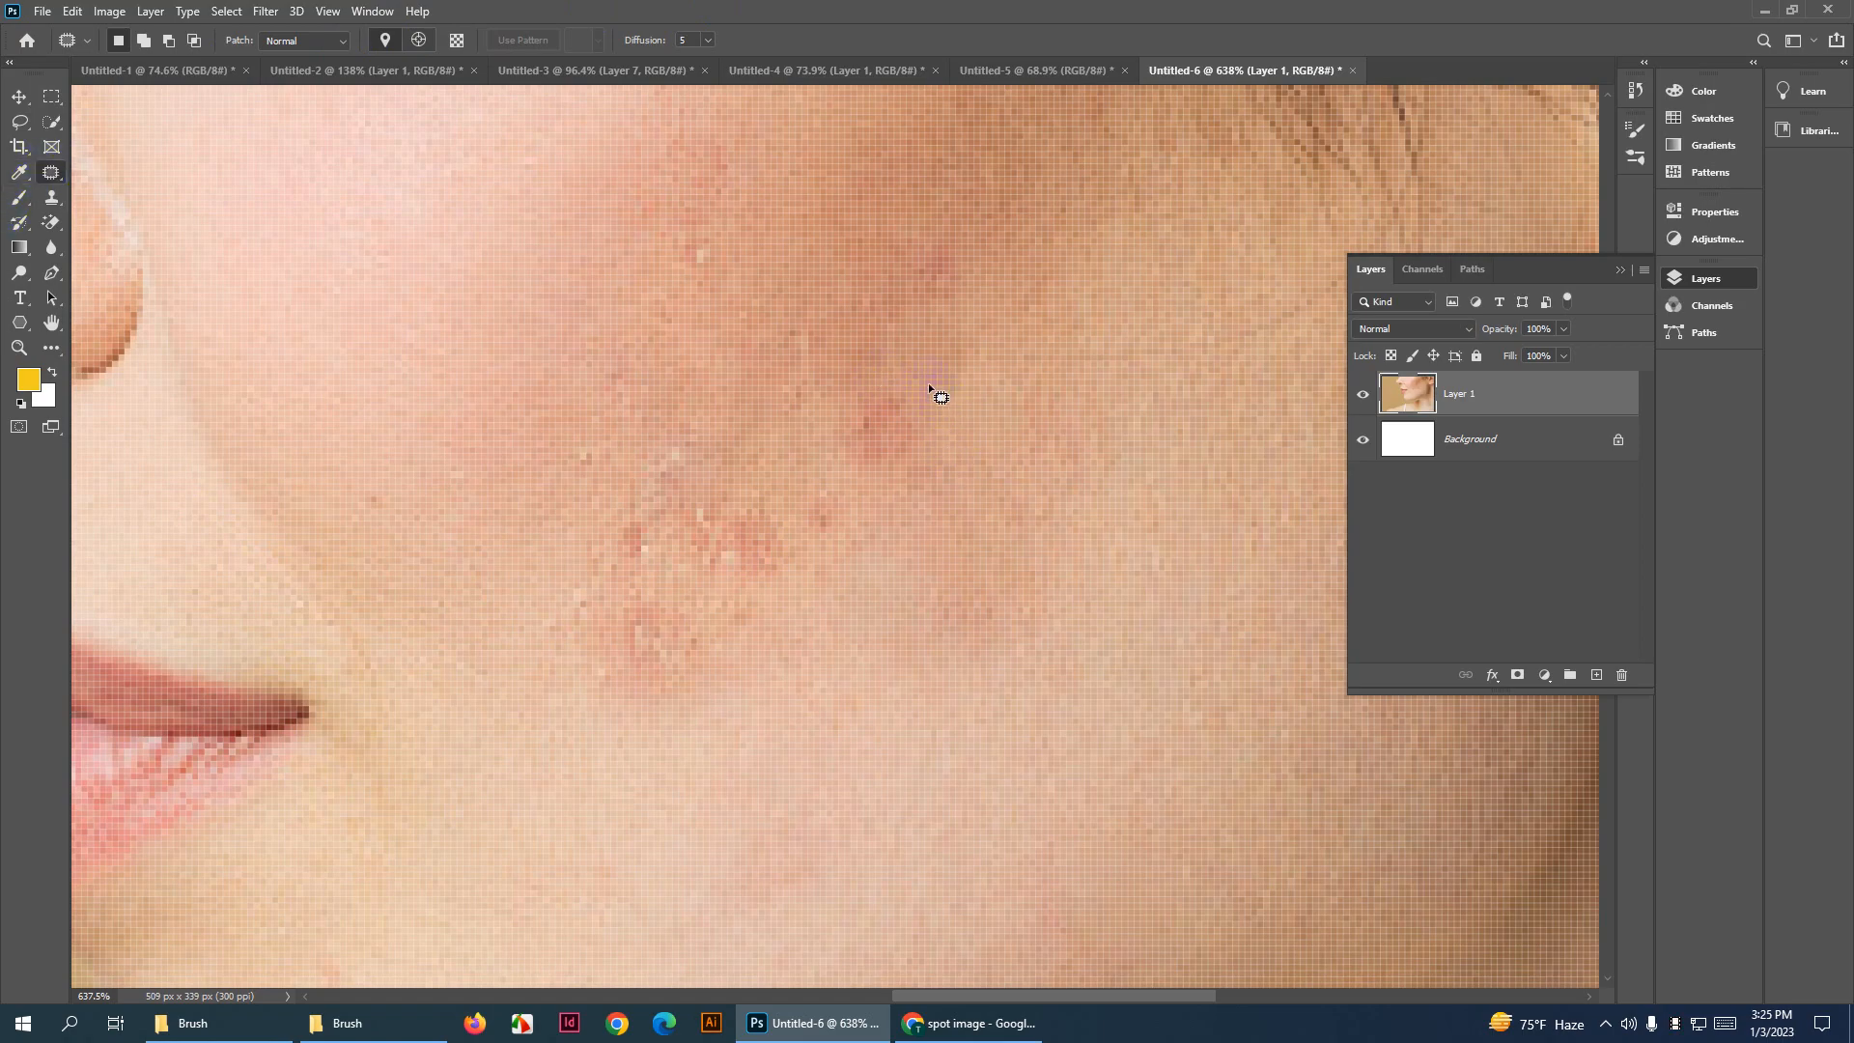
pyautogui.moveTo(929, 387)
pyautogui.mouseDown()
pyautogui.moveTo(841, 392)
pyautogui.moveTo(819, 422)
pyautogui.moveTo(843, 465)
pyautogui.moveTo(882, 476)
pyautogui.moveTo(947, 434)
pyautogui.moveTo(917, 381)
pyautogui.mouseUp()
pyautogui.hscroll(5, 815, 402)
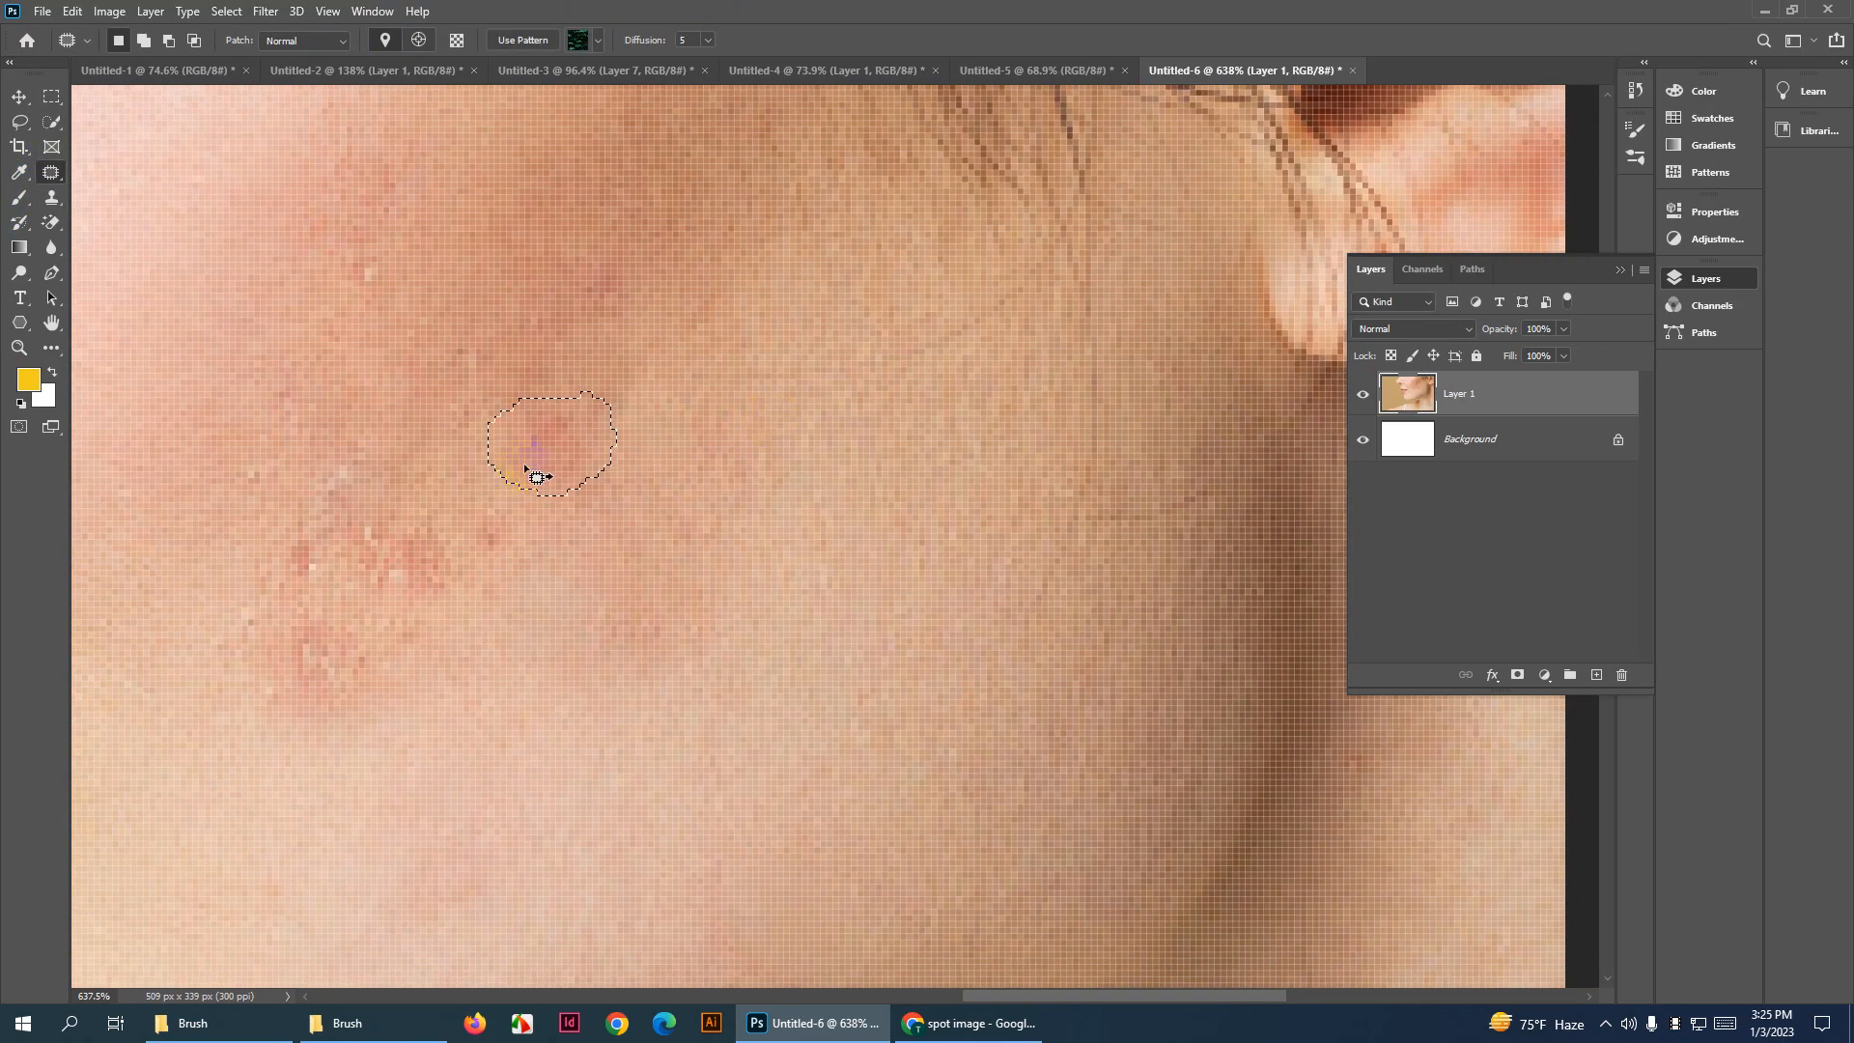
pyautogui.moveTo(526, 452); pyautogui.dragTo(759, 577)
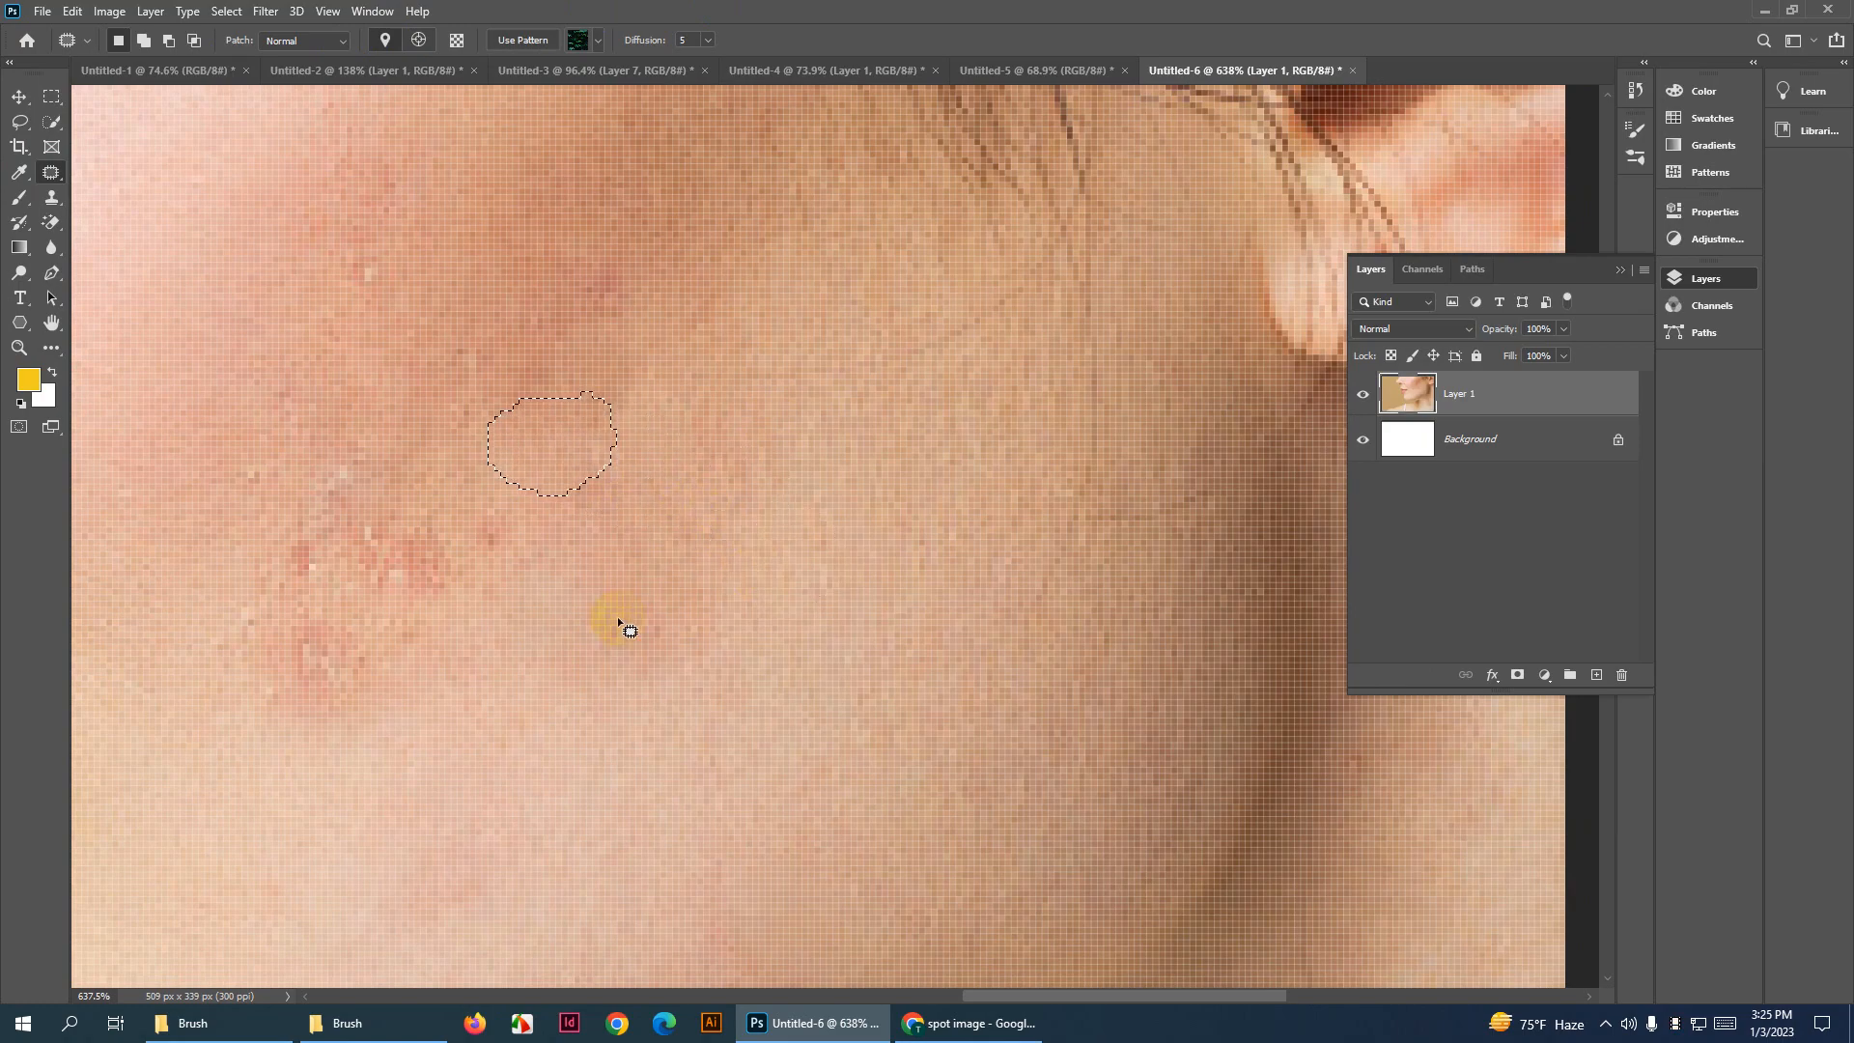
pyautogui.hotkey('ctrl', 'd')
# Patch the red area at the lower end of the cheek's blemish cluster with clean skin from below, and deselect
pyautogui.scroll(-8, 670, 595)
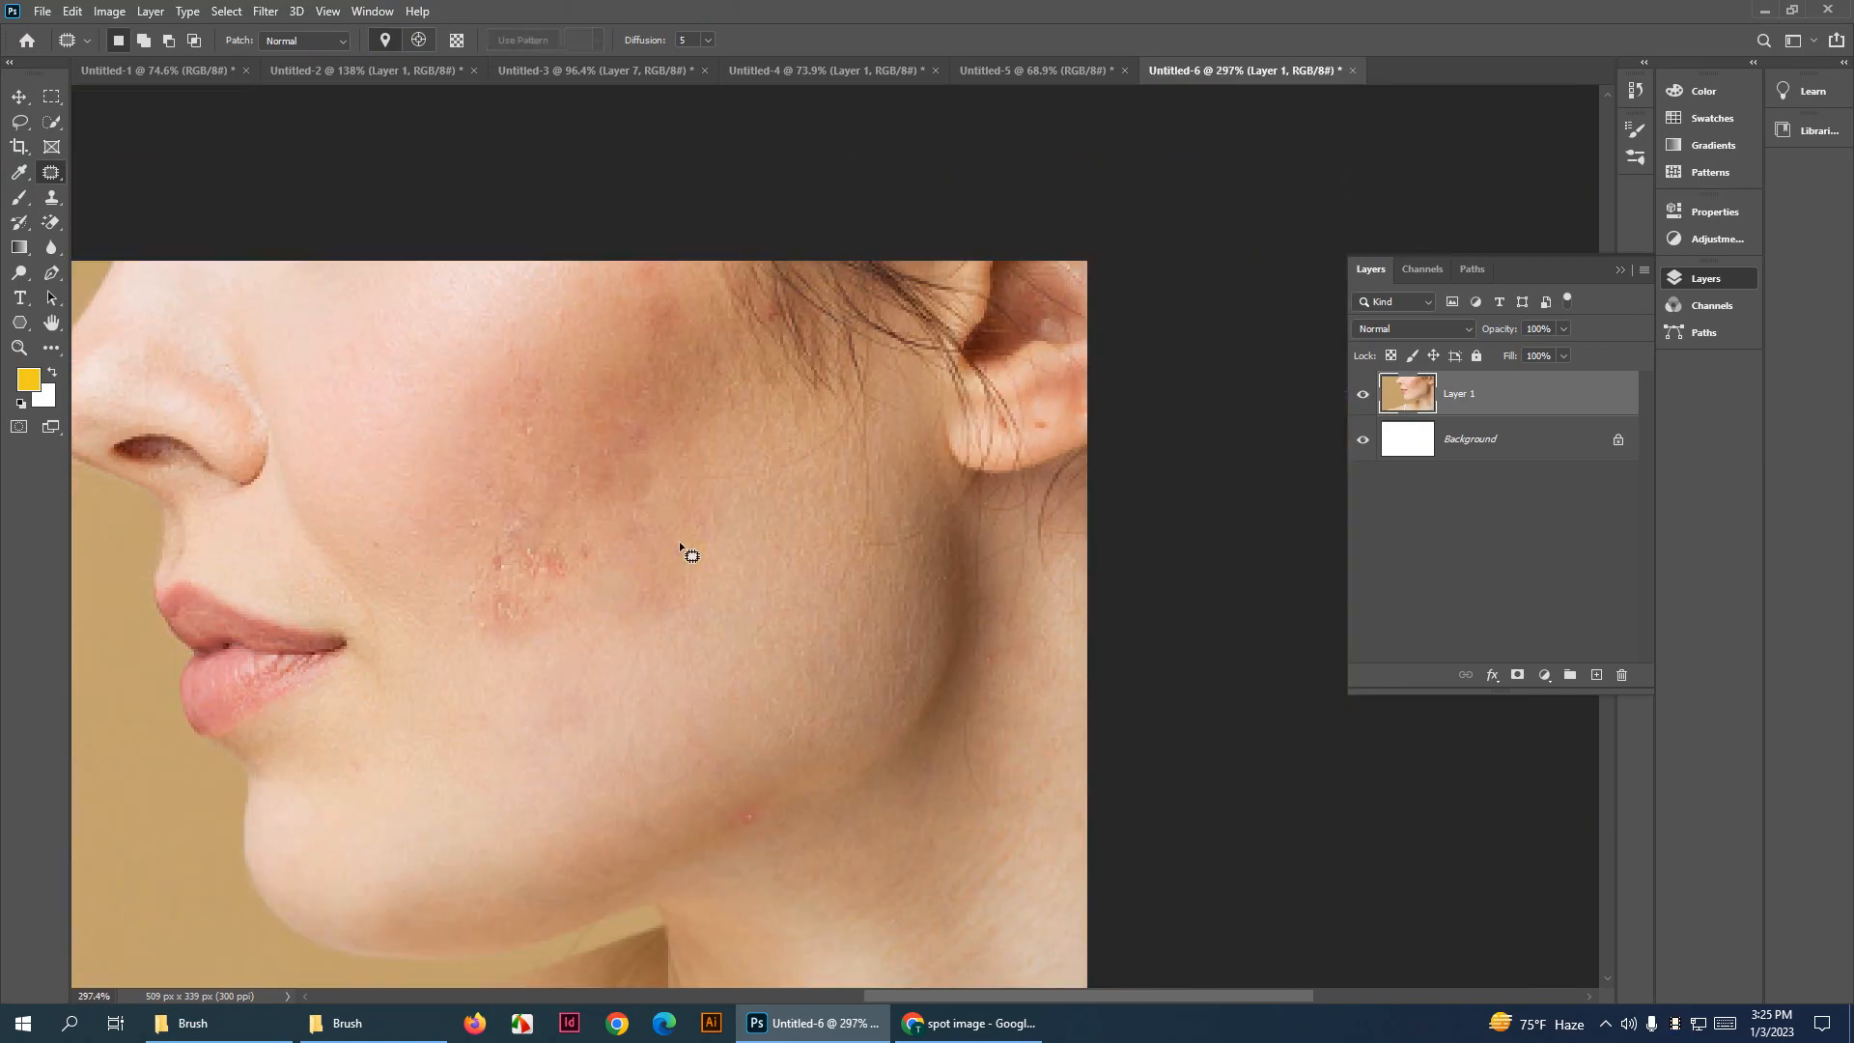
pyautogui.scroll(6, 461, 618)
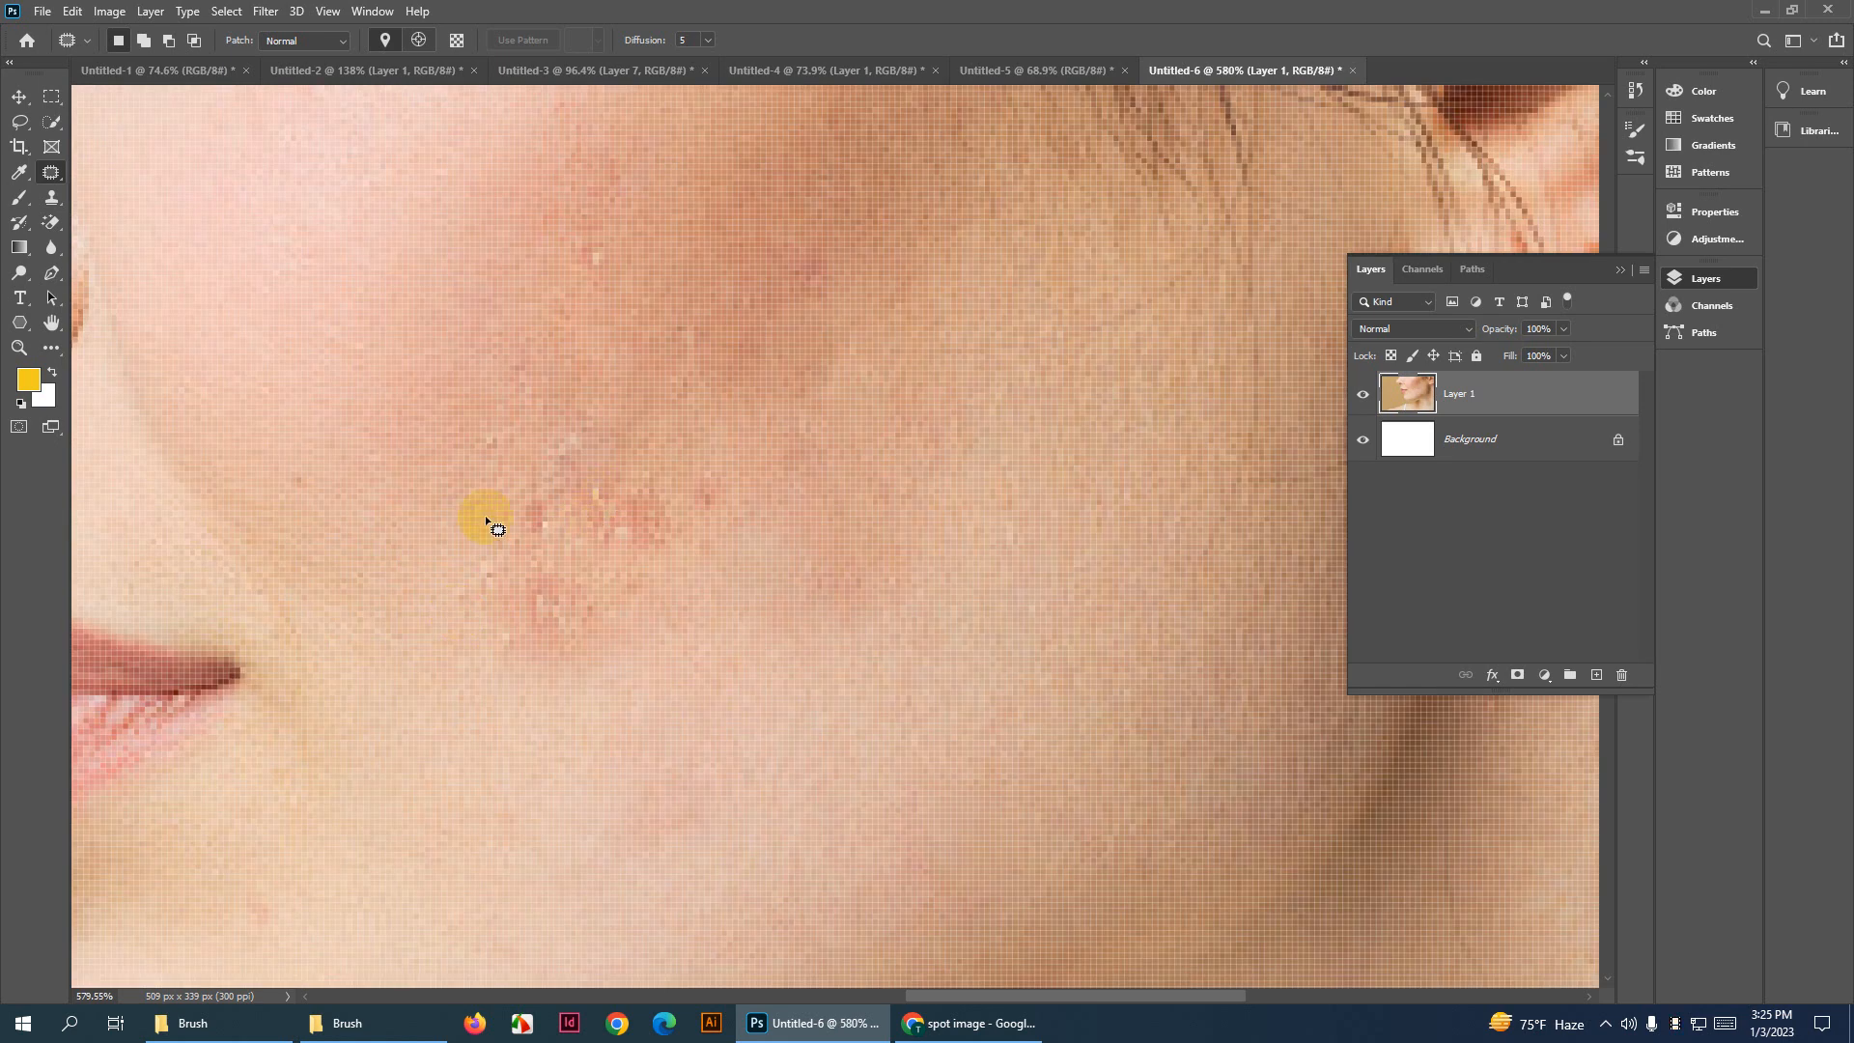
pyautogui.moveTo(488, 515)
pyautogui.mouseDown()
pyautogui.moveTo(492, 606)
pyautogui.moveTo(658, 669)
pyautogui.moveTo(638, 583)
pyautogui.moveTo(473, 560)
pyautogui.mouseUp()
pyautogui.moveTo(583, 605); pyautogui.dragTo(543, 760)
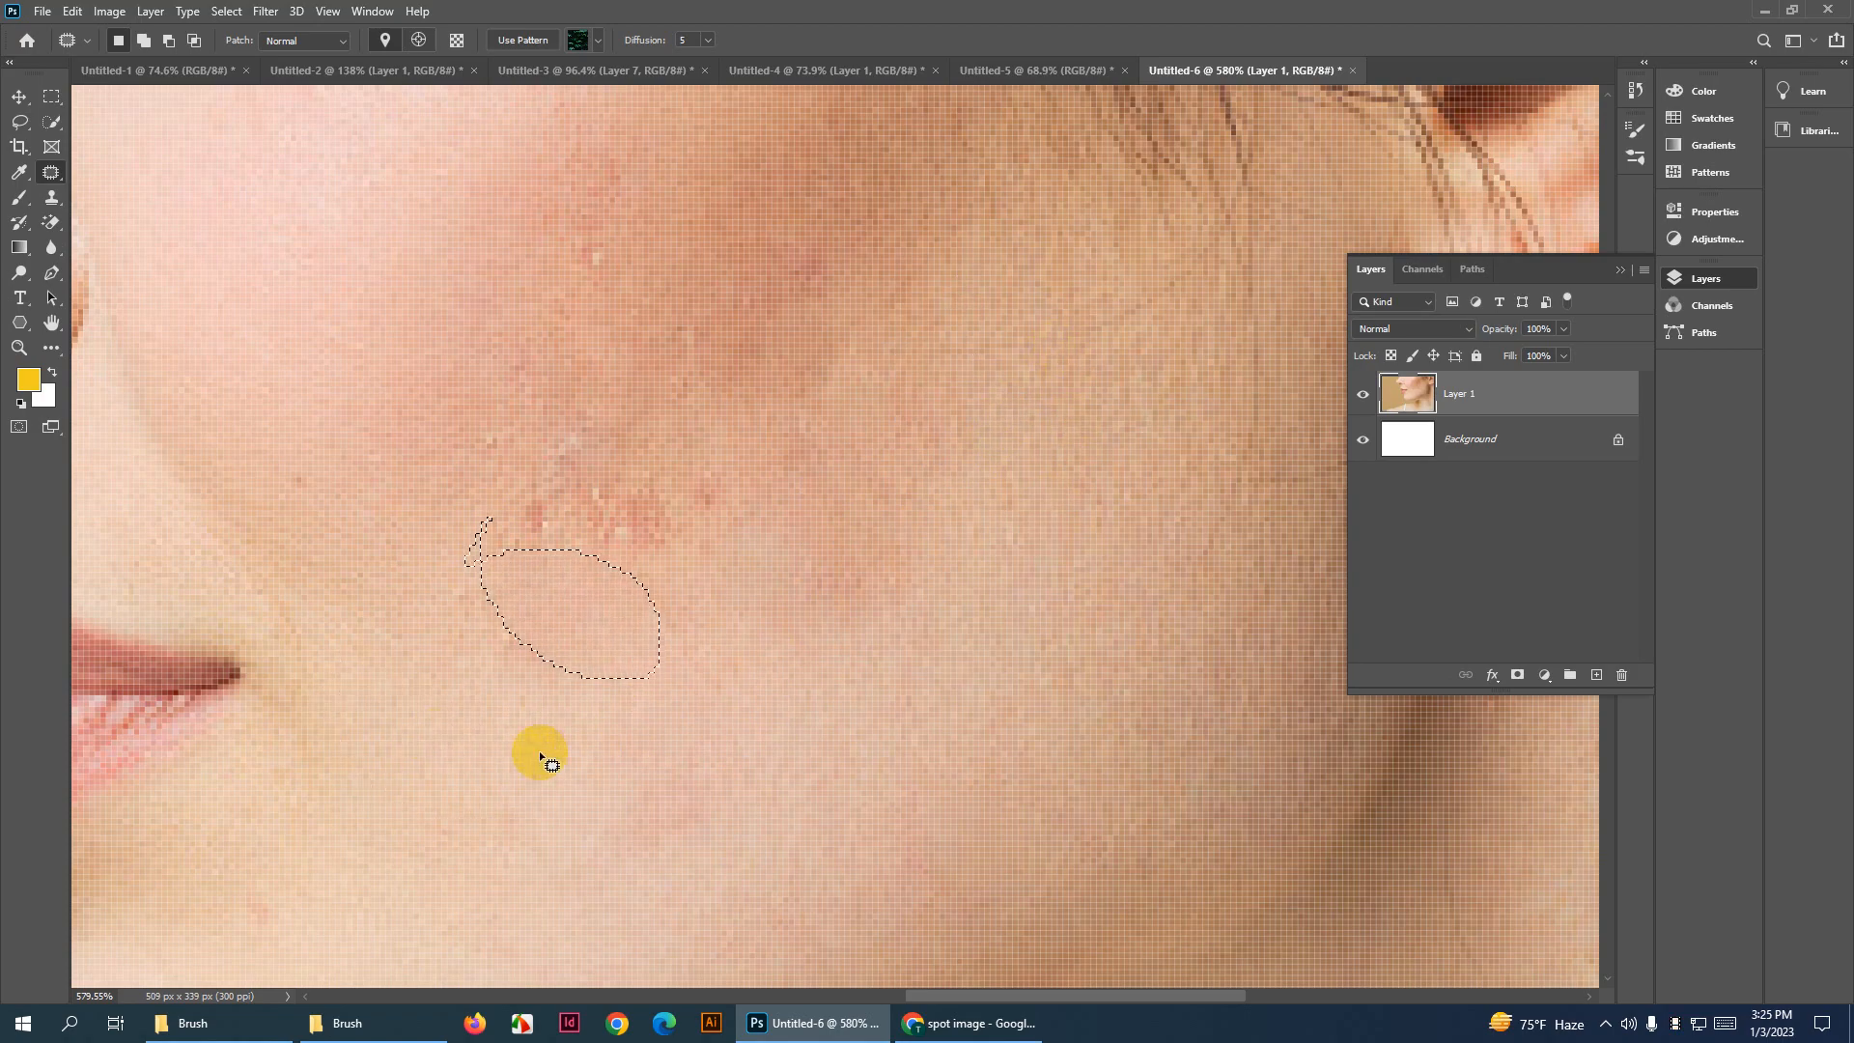
pyautogui.hotkey('ctrl', 'd')
# Patch the remaining red cluster on the mid-cheek with clean skin, deselect, and fit the whole image in view
pyautogui.moveTo(504, 486)
pyautogui.mouseDown()
pyautogui.moveTo(616, 474)
pyautogui.moveTo(684, 500)
pyautogui.moveTo(687, 537)
pyautogui.moveTo(602, 561)
pyautogui.moveTo(507, 542)
pyautogui.moveTo(527, 479)
pyautogui.moveTo(664, 599)
pyautogui.moveTo(710, 612)
pyautogui.moveTo(819, 580)
pyautogui.moveTo(849, 652)
pyautogui.mouseUp()
pyautogui.hotkey('ctrl', 'd')
pyautogui.hotkey('ctrl', '0')
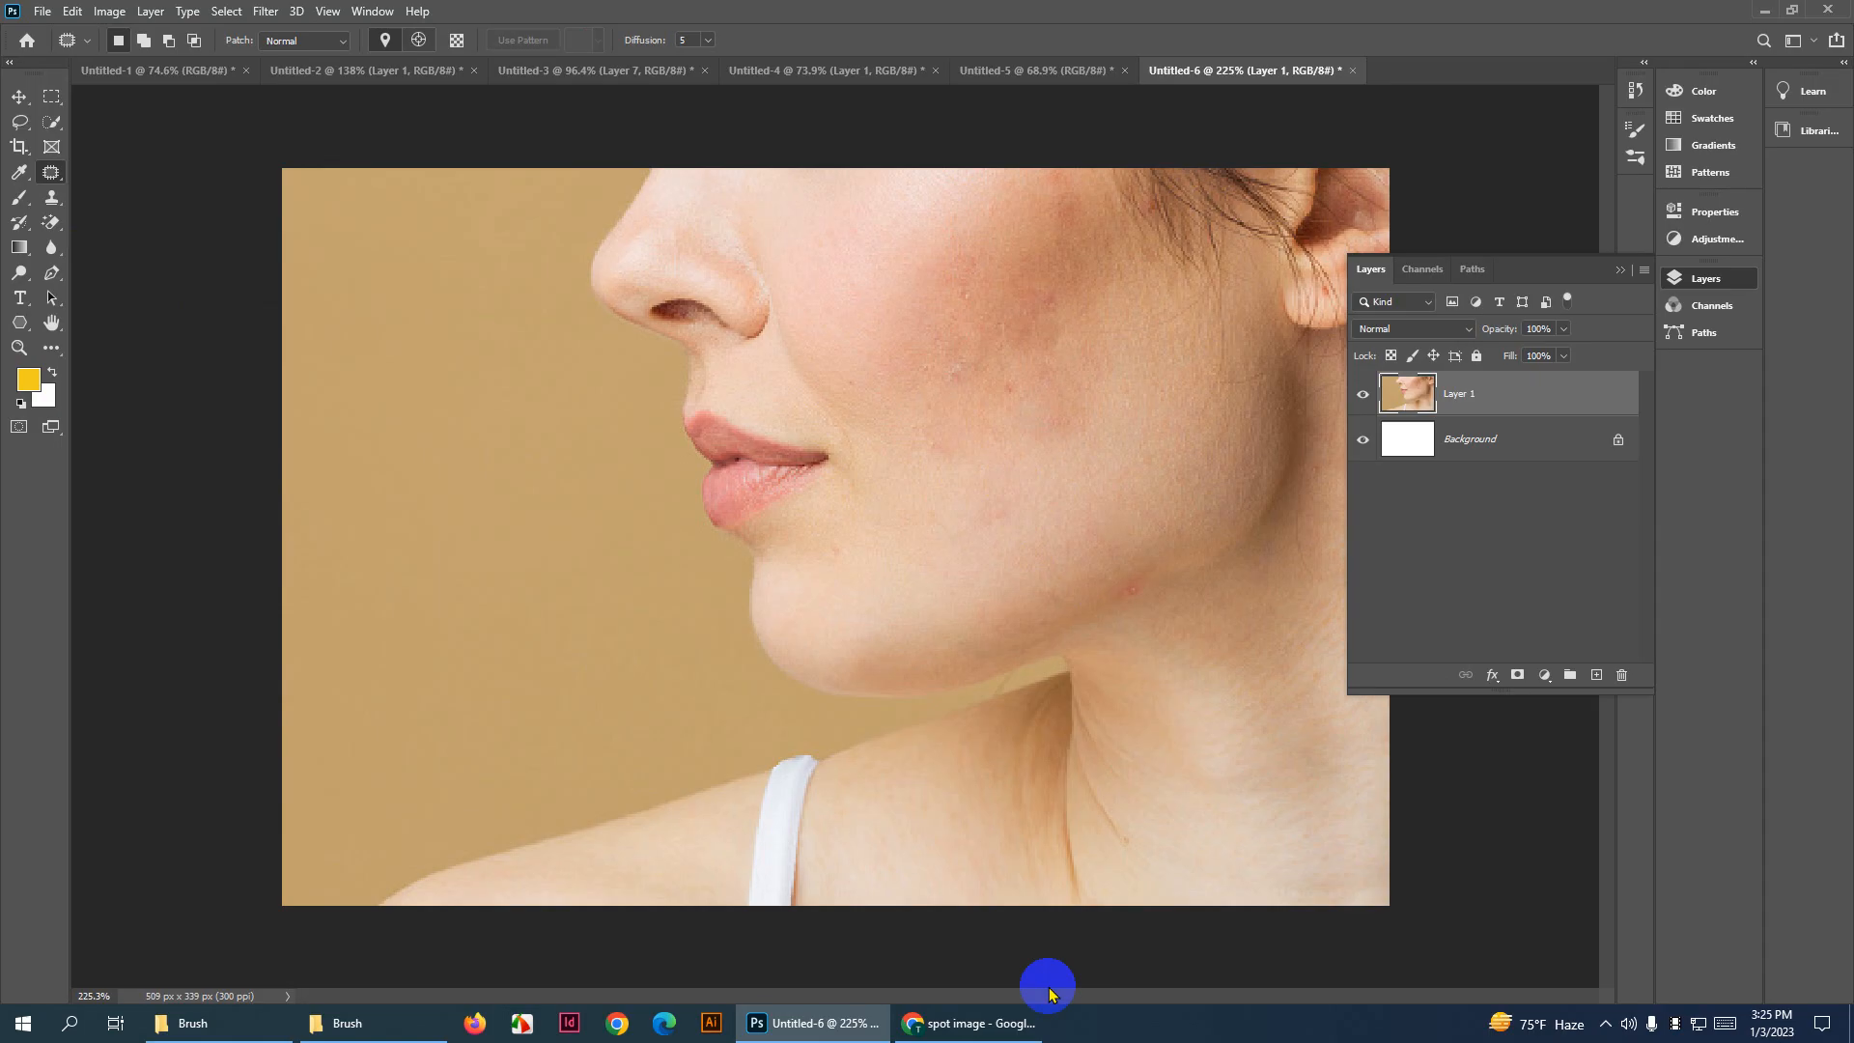
# Patch the leftover red spot, the pale marks on the mid-cheek and the small spots on the upper cheek
pyautogui.scroll(9, 976, 361)
pyautogui.moveTo(1122, 338)
pyautogui.mouseDown()
pyautogui.moveTo(955, 432)
pyautogui.moveTo(940, 465)
pyautogui.moveTo(967, 489)
pyautogui.moveTo(976, 438)
pyautogui.moveTo(957, 462)
pyautogui.moveTo(1005, 380)
pyautogui.mouseUp()
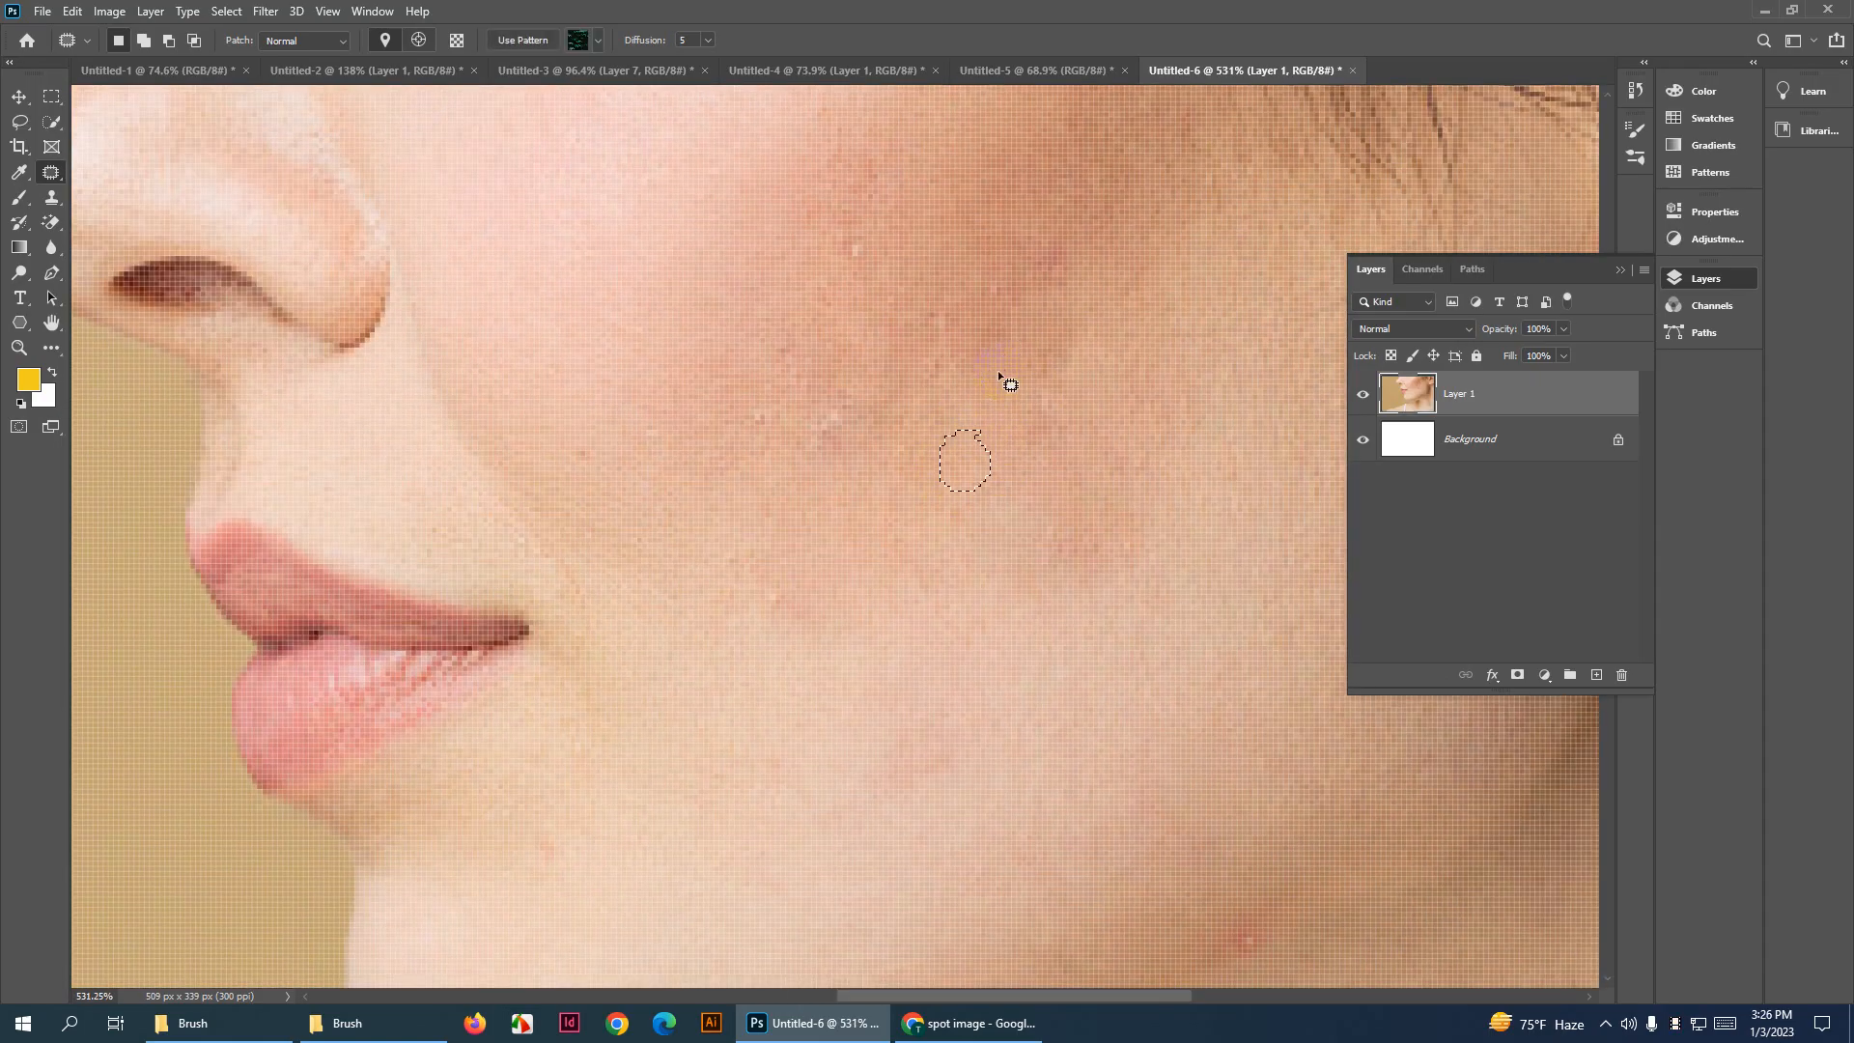
pyautogui.moveTo(813, 396)
pyautogui.mouseDown()
pyautogui.moveTo(769, 444)
pyautogui.moveTo(854, 457)
pyautogui.moveTo(733, 521)
pyautogui.mouseUp()
pyautogui.moveTo(838, 211)
pyautogui.mouseDown()
pyautogui.moveTo(809, 250)
pyautogui.moveTo(947, 186)
pyautogui.moveTo(978, 236)
pyautogui.moveTo(1033, 243)
pyautogui.moveTo(1066, 207)
pyautogui.mouseUp()
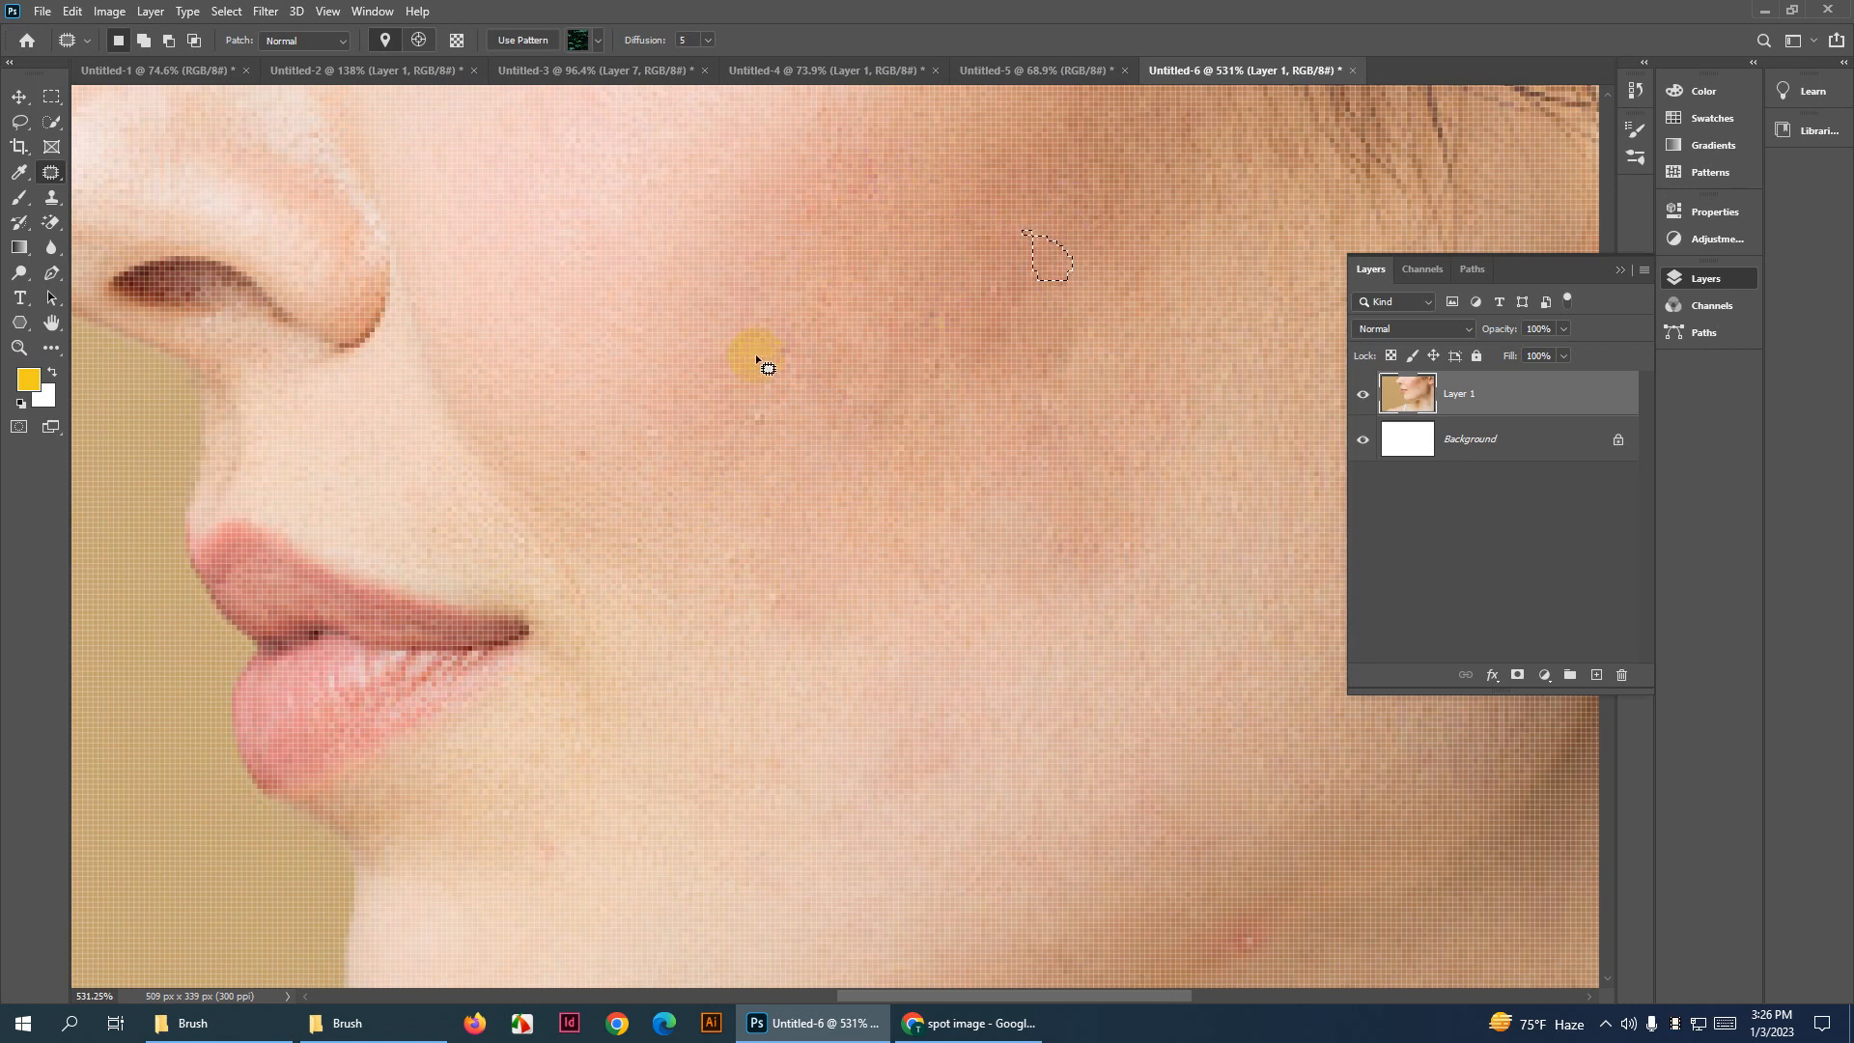
# Patch the small pale spots on the mouth side of the cheek with clean skin and clear the selection
pyautogui.moveTo(767, 379)
pyautogui.mouseDown()
pyautogui.moveTo(732, 400)
pyautogui.moveTo(765, 379)
pyautogui.moveTo(786, 566)
pyautogui.moveTo(762, 575)
pyautogui.mouseUp()
pyautogui.moveTo(575, 434)
pyautogui.mouseDown()
pyautogui.moveTo(538, 467)
pyautogui.moveTo(561, 446)
pyautogui.mouseUp()
pyautogui.moveTo(568, 446)
pyautogui.mouseDown()
pyautogui.moveTo(608, 425)
pyautogui.moveTo(594, 452)
pyautogui.mouseUp()
pyautogui.click(624, 438)
# Outline the red pimple along the jawline and patch it with neighbouring clean skin
pyautogui.scroll(-5, 625, 439)
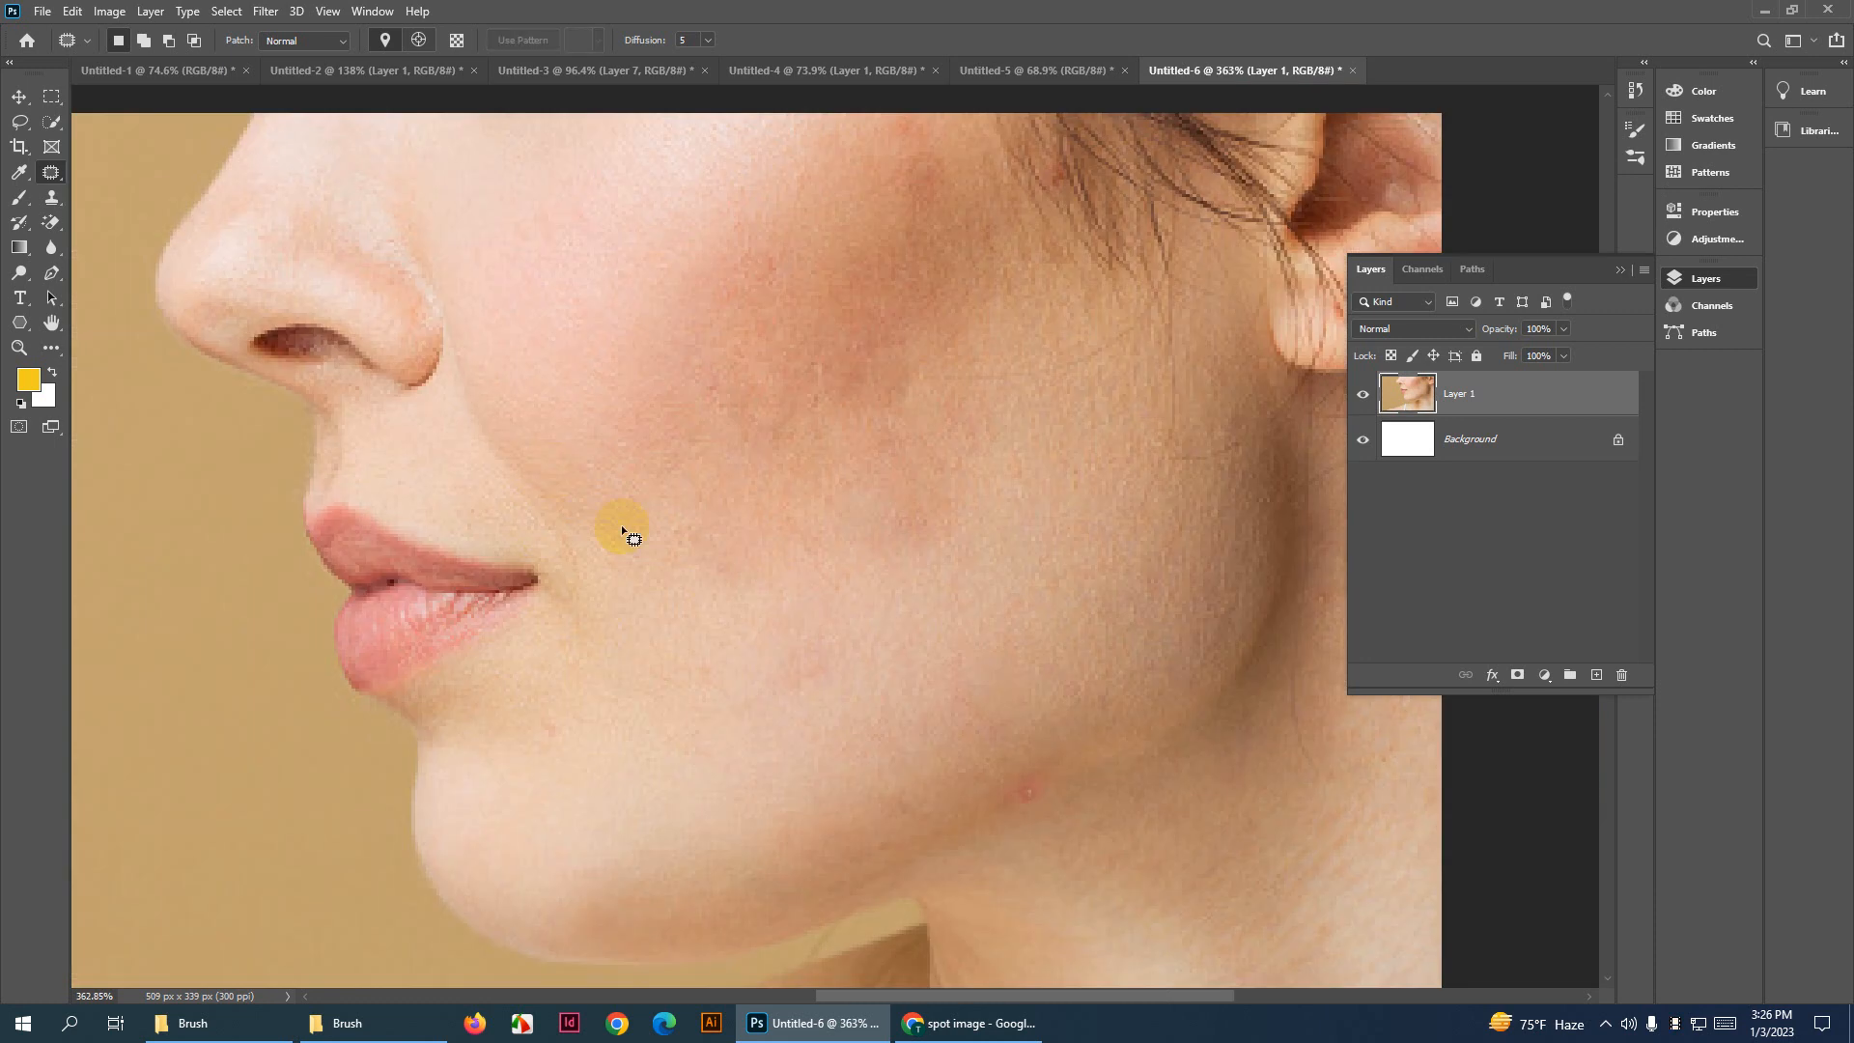
pyautogui.scroll(8, 1261, 661)
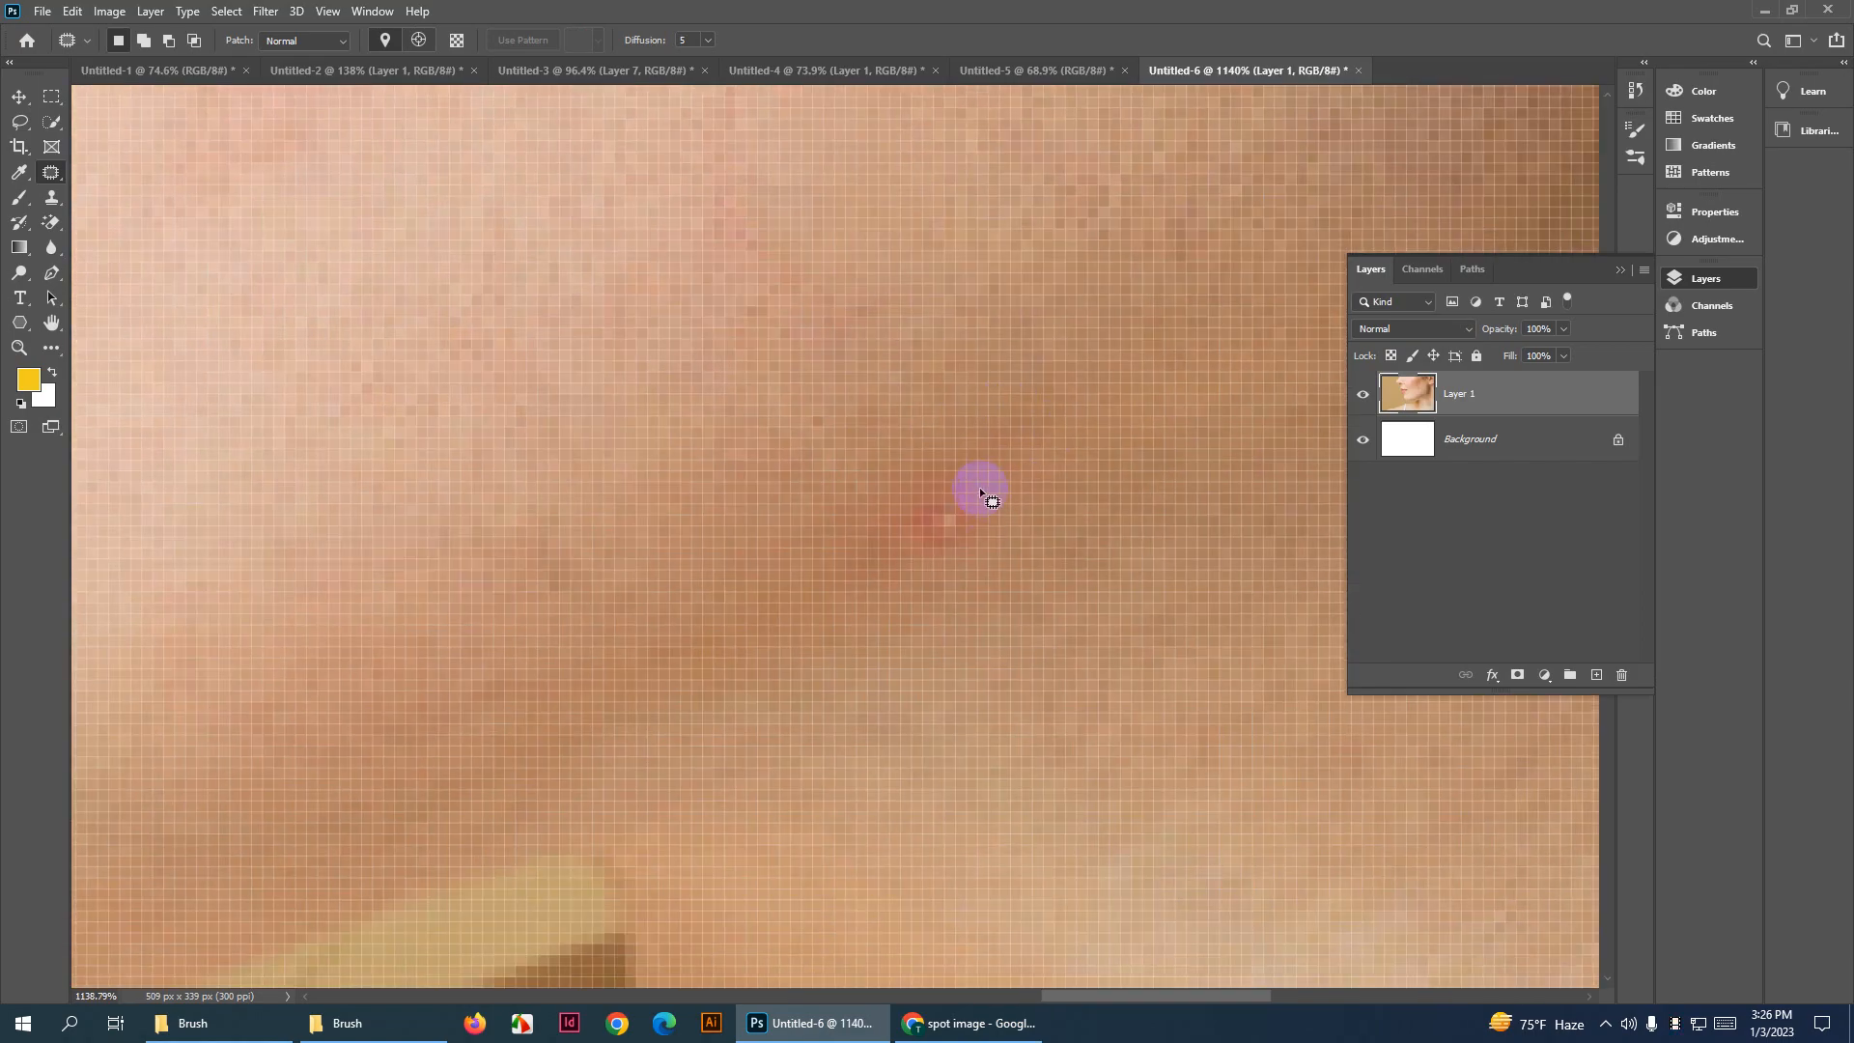
pyautogui.moveTo(980, 492)
pyautogui.mouseDown()
pyautogui.moveTo(927, 497)
pyautogui.moveTo(908, 528)
pyautogui.moveTo(934, 546)
pyautogui.moveTo(957, 533)
pyautogui.moveTo(946, 492)
pyautogui.moveTo(1010, 459)
pyautogui.moveTo(910, 520)
pyautogui.moveTo(934, 556)
pyautogui.moveTo(966, 492)
pyautogui.mouseUp()
pyautogui.click(991, 501)
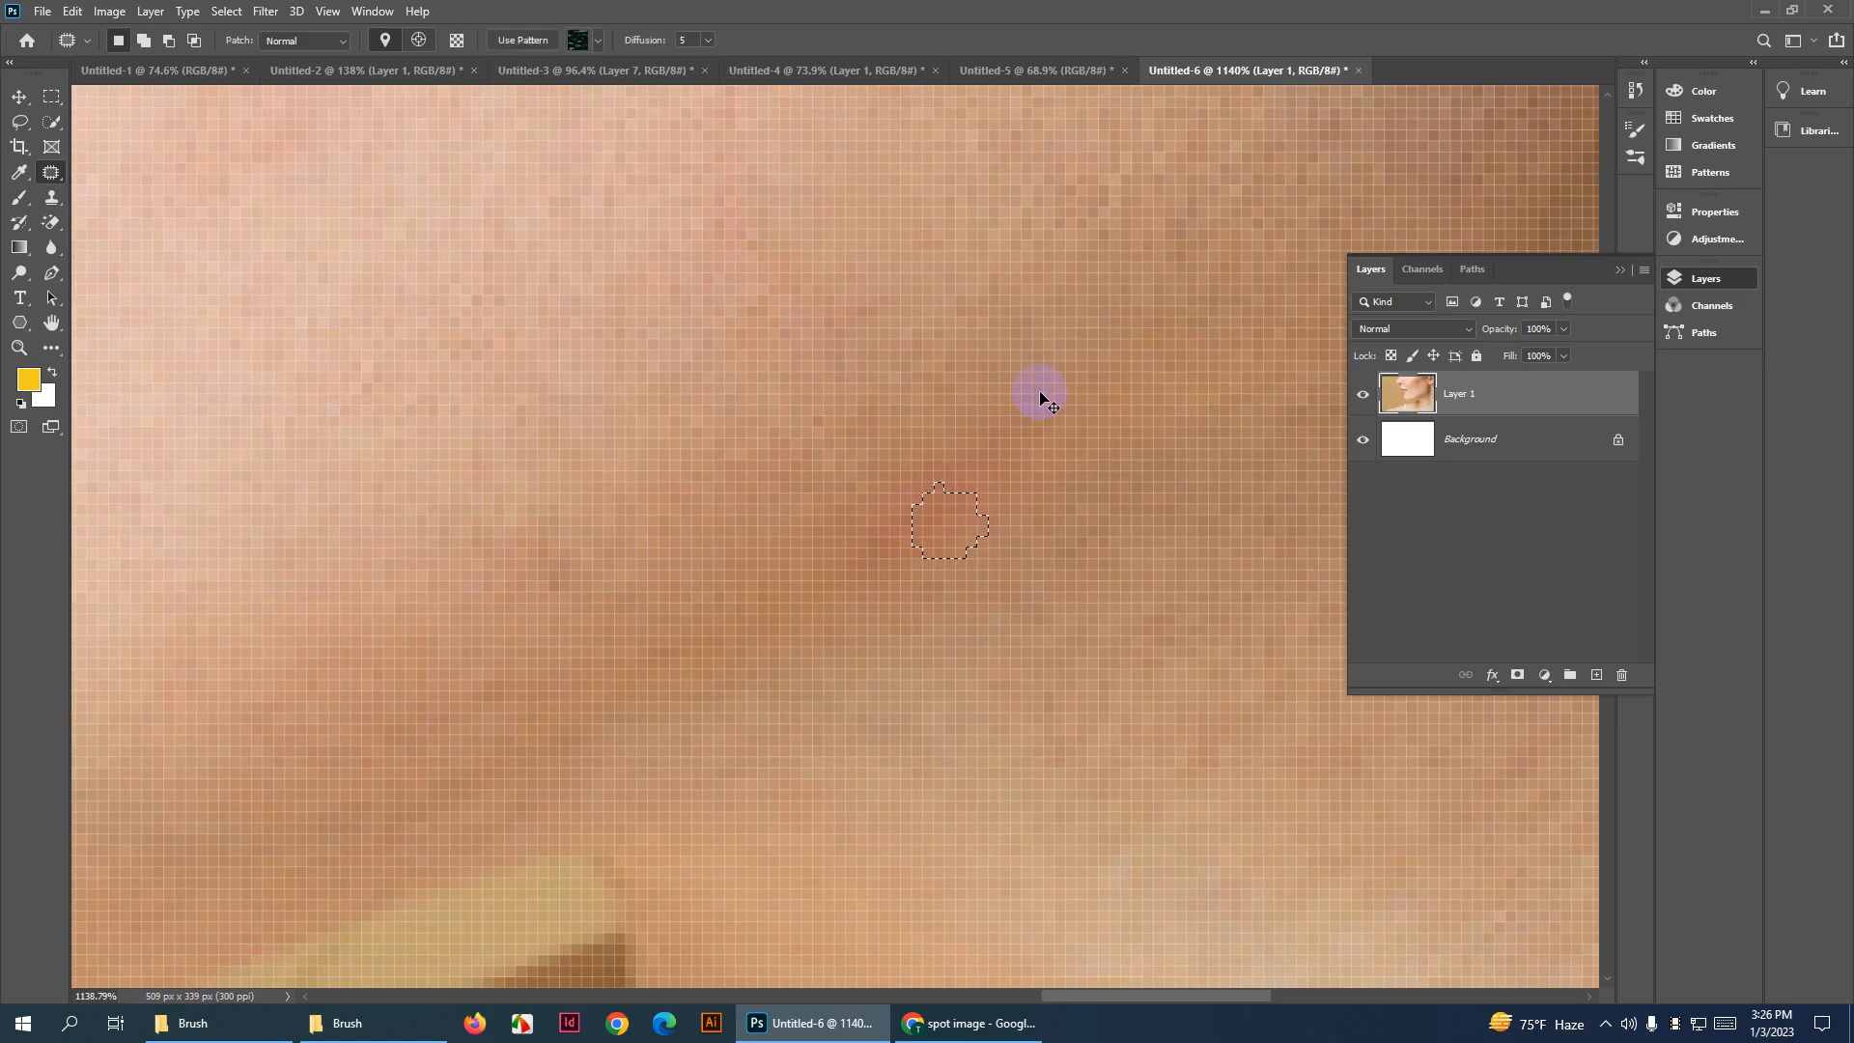
# Clear the patch selection around the red spot on the jawline
pyautogui.click(1039, 392)
pyautogui.scroll(-10, 1056, 654)
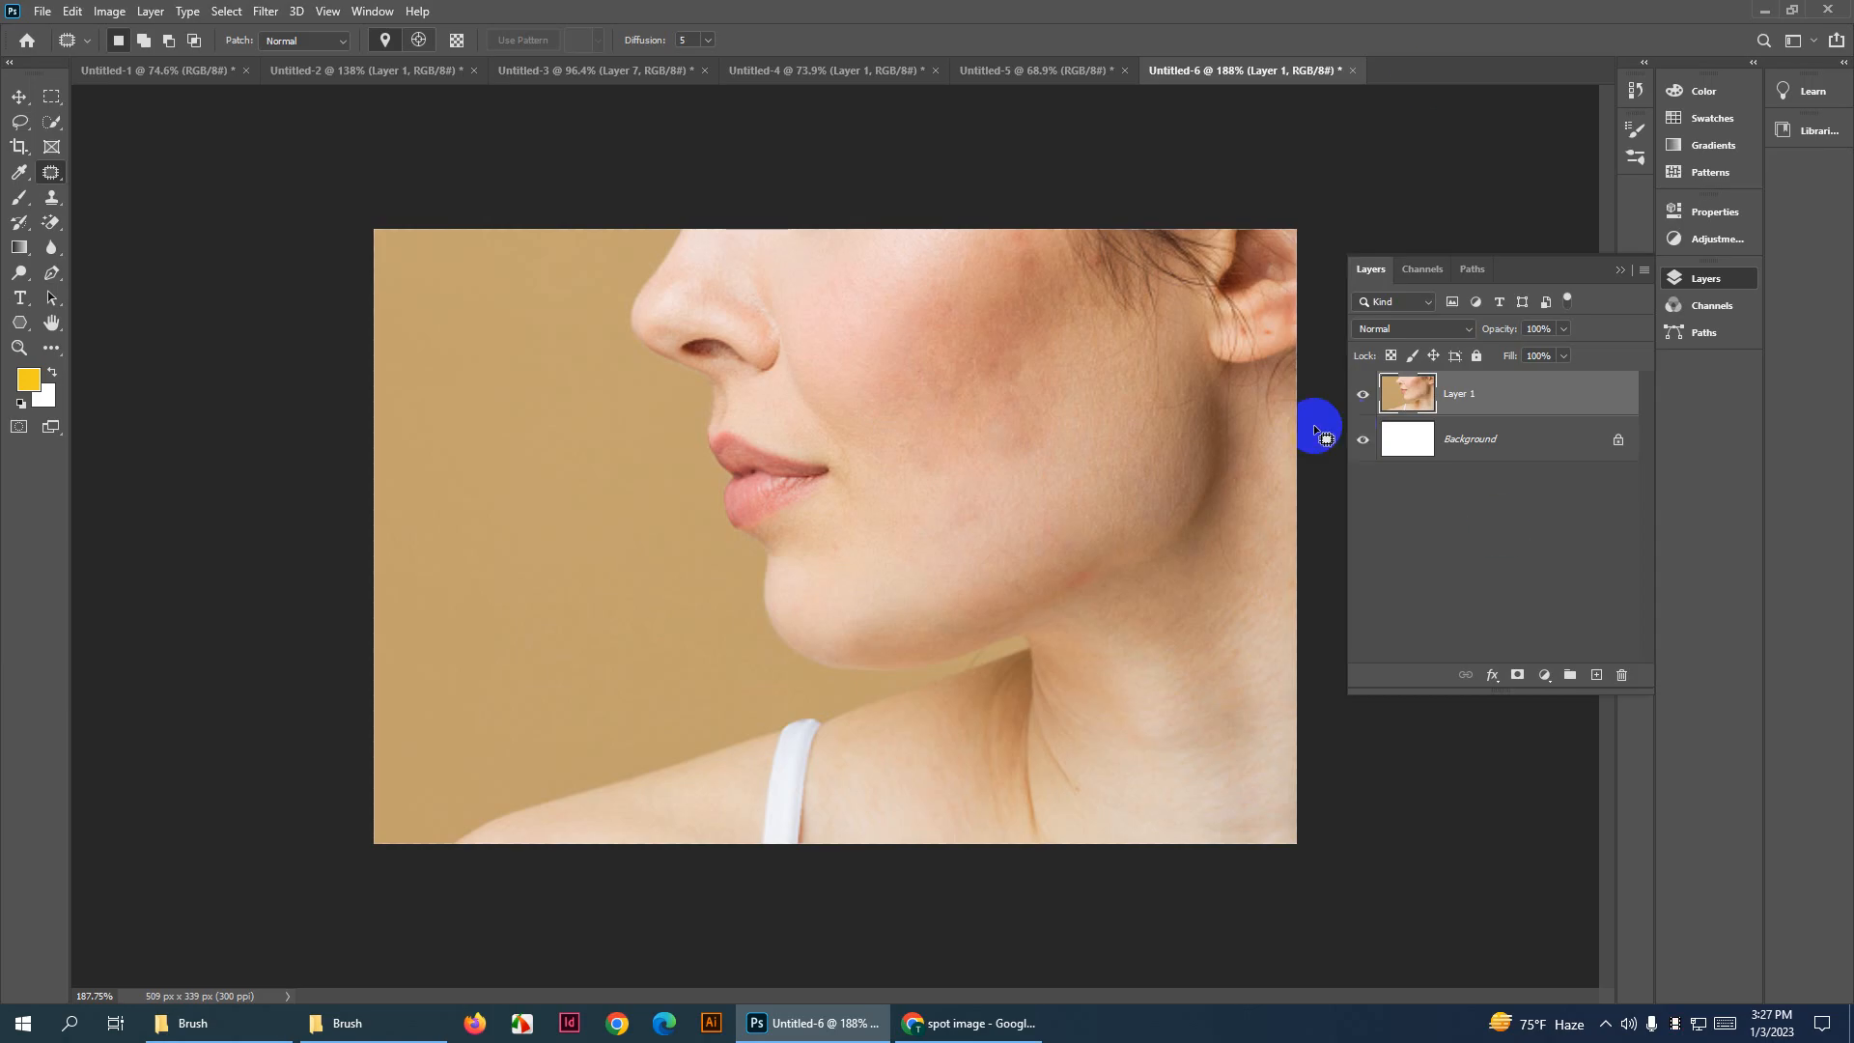
pyautogui.rightClick(51, 172)
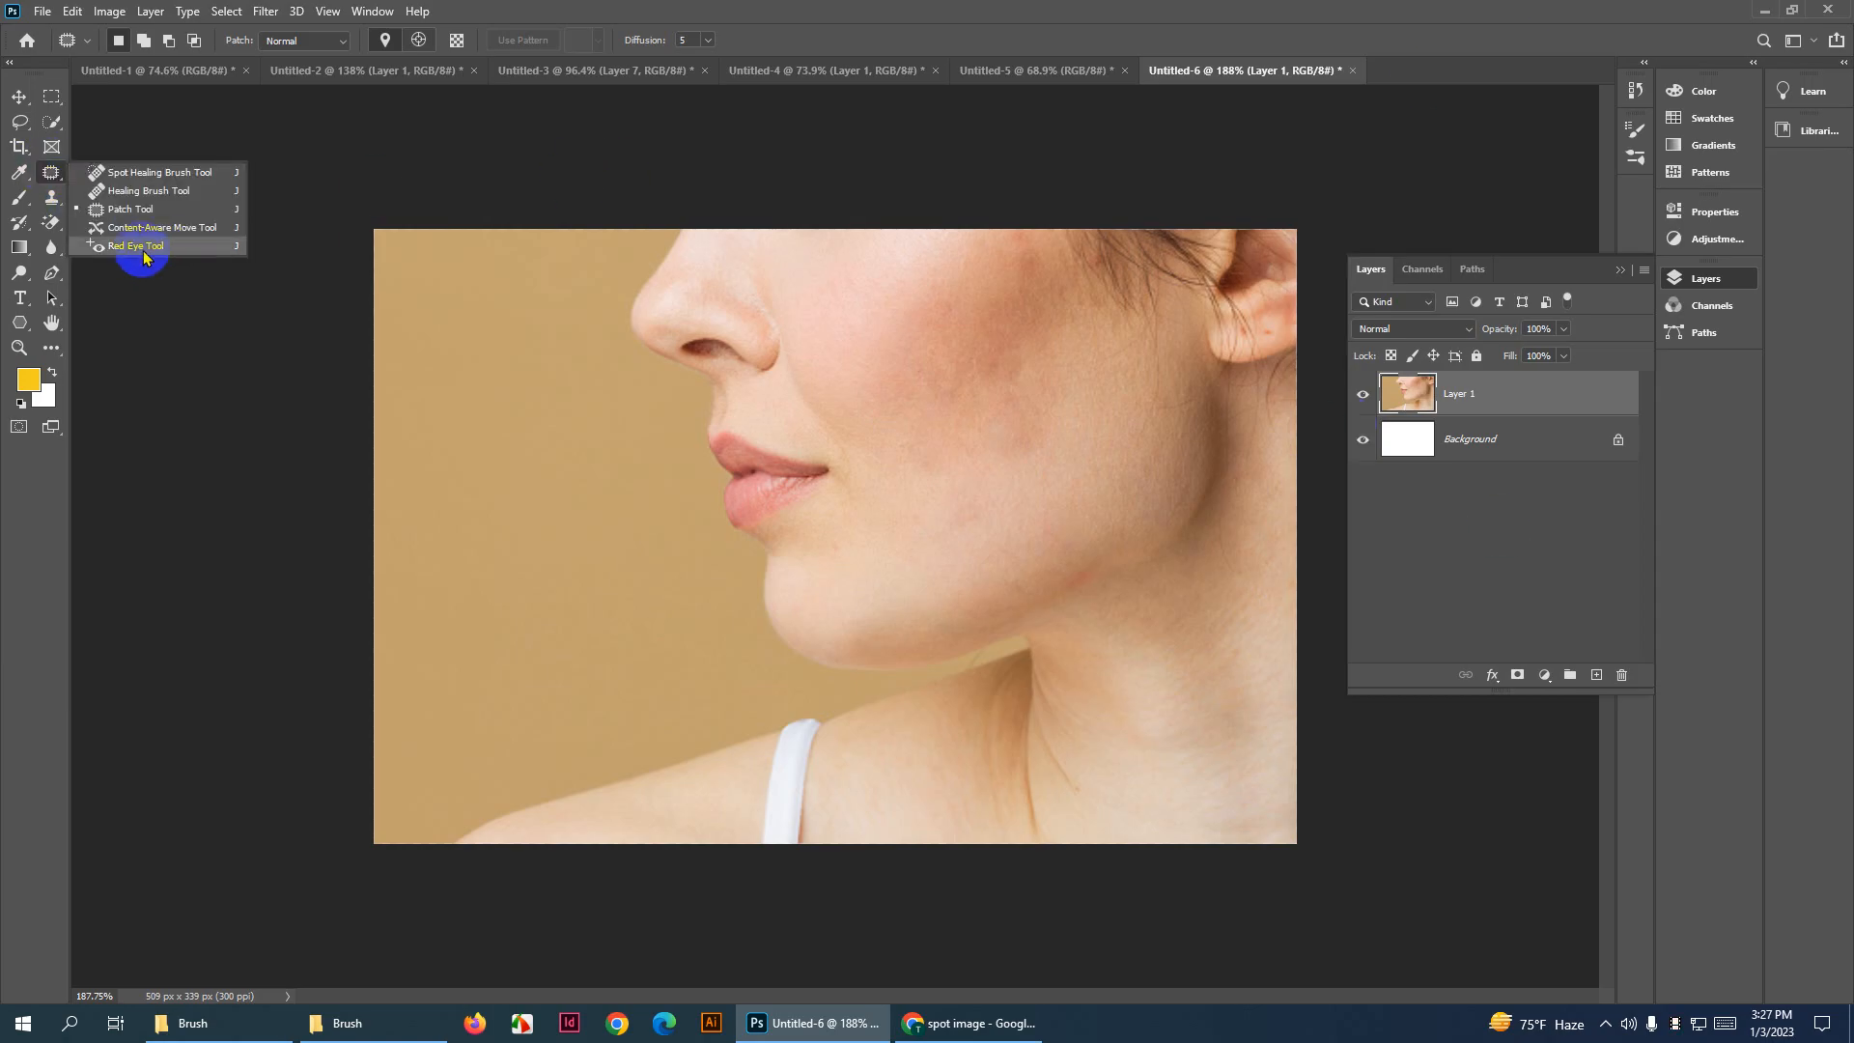
pyautogui.click(1132, 9)
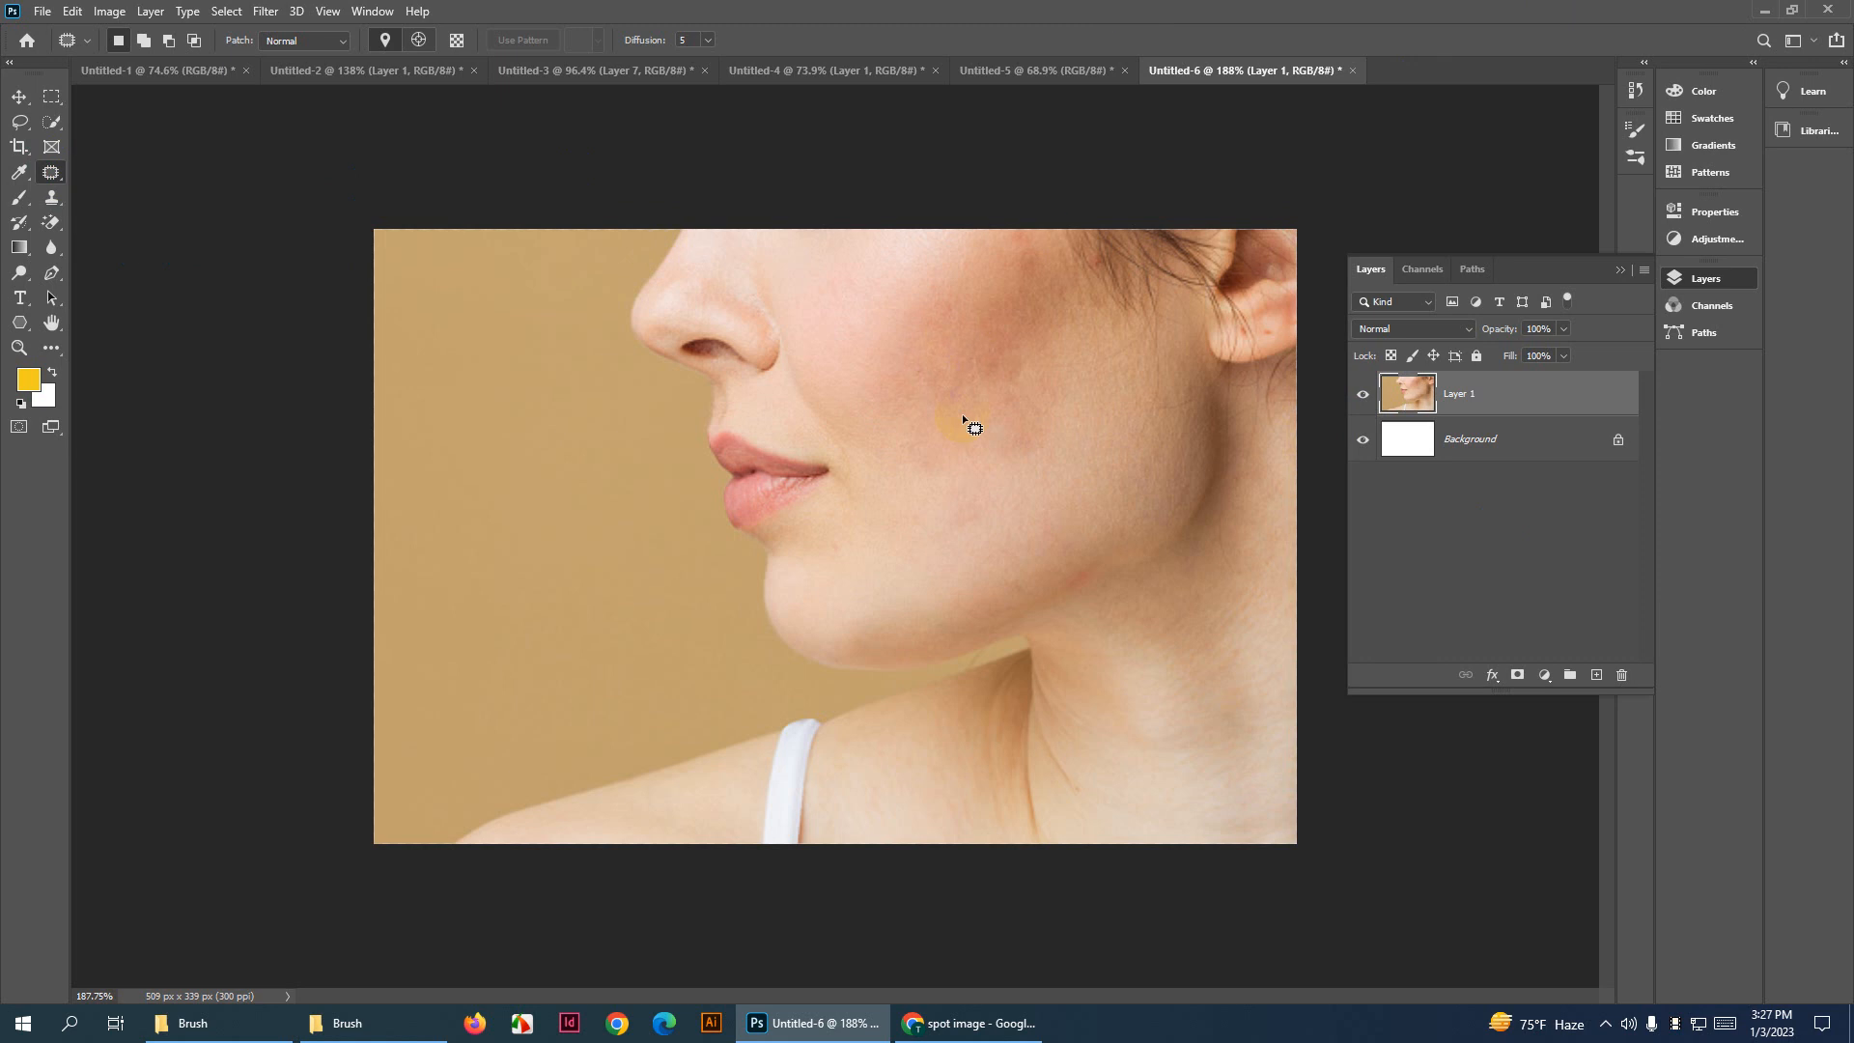
pyautogui.rightClick(51, 174)
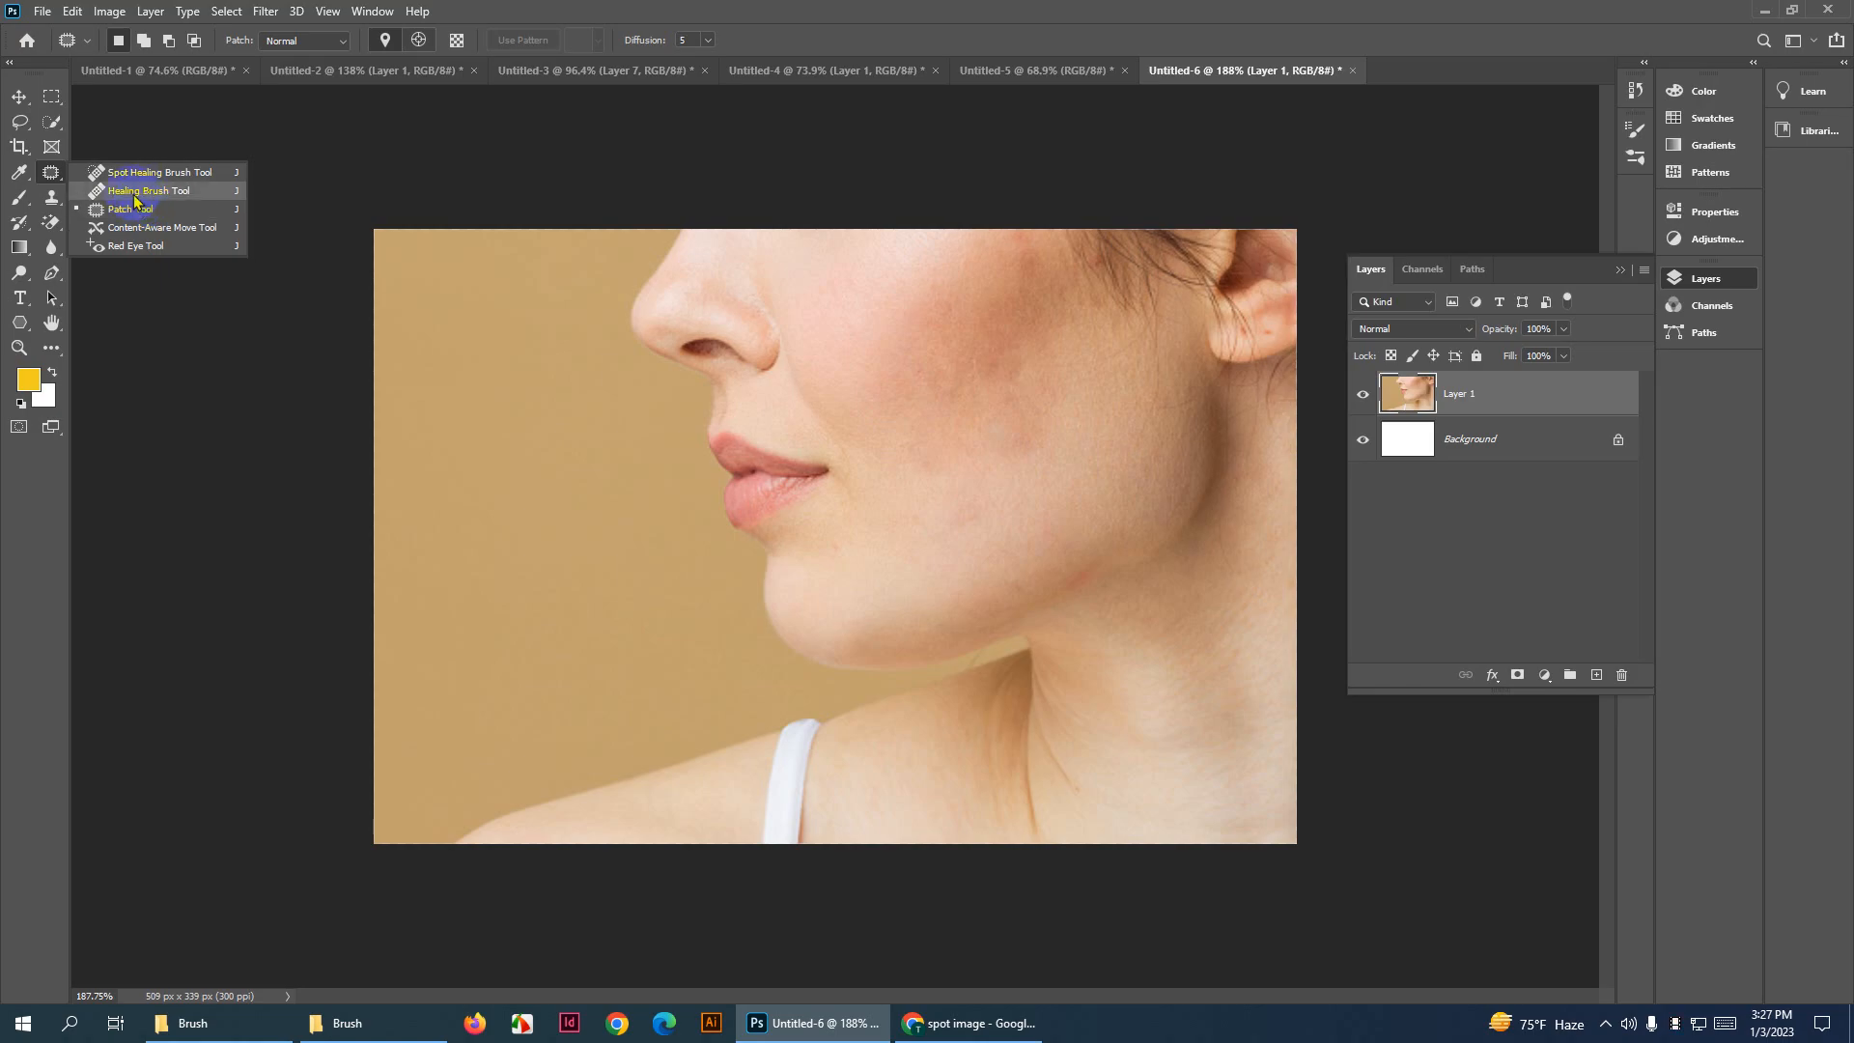
# Copy the original acne portrait from the Google image results in Chrome and paste it into the Photoshop document as a new layer
pyautogui.click(908, 1023)
pyautogui.rightClick(1501, 333)
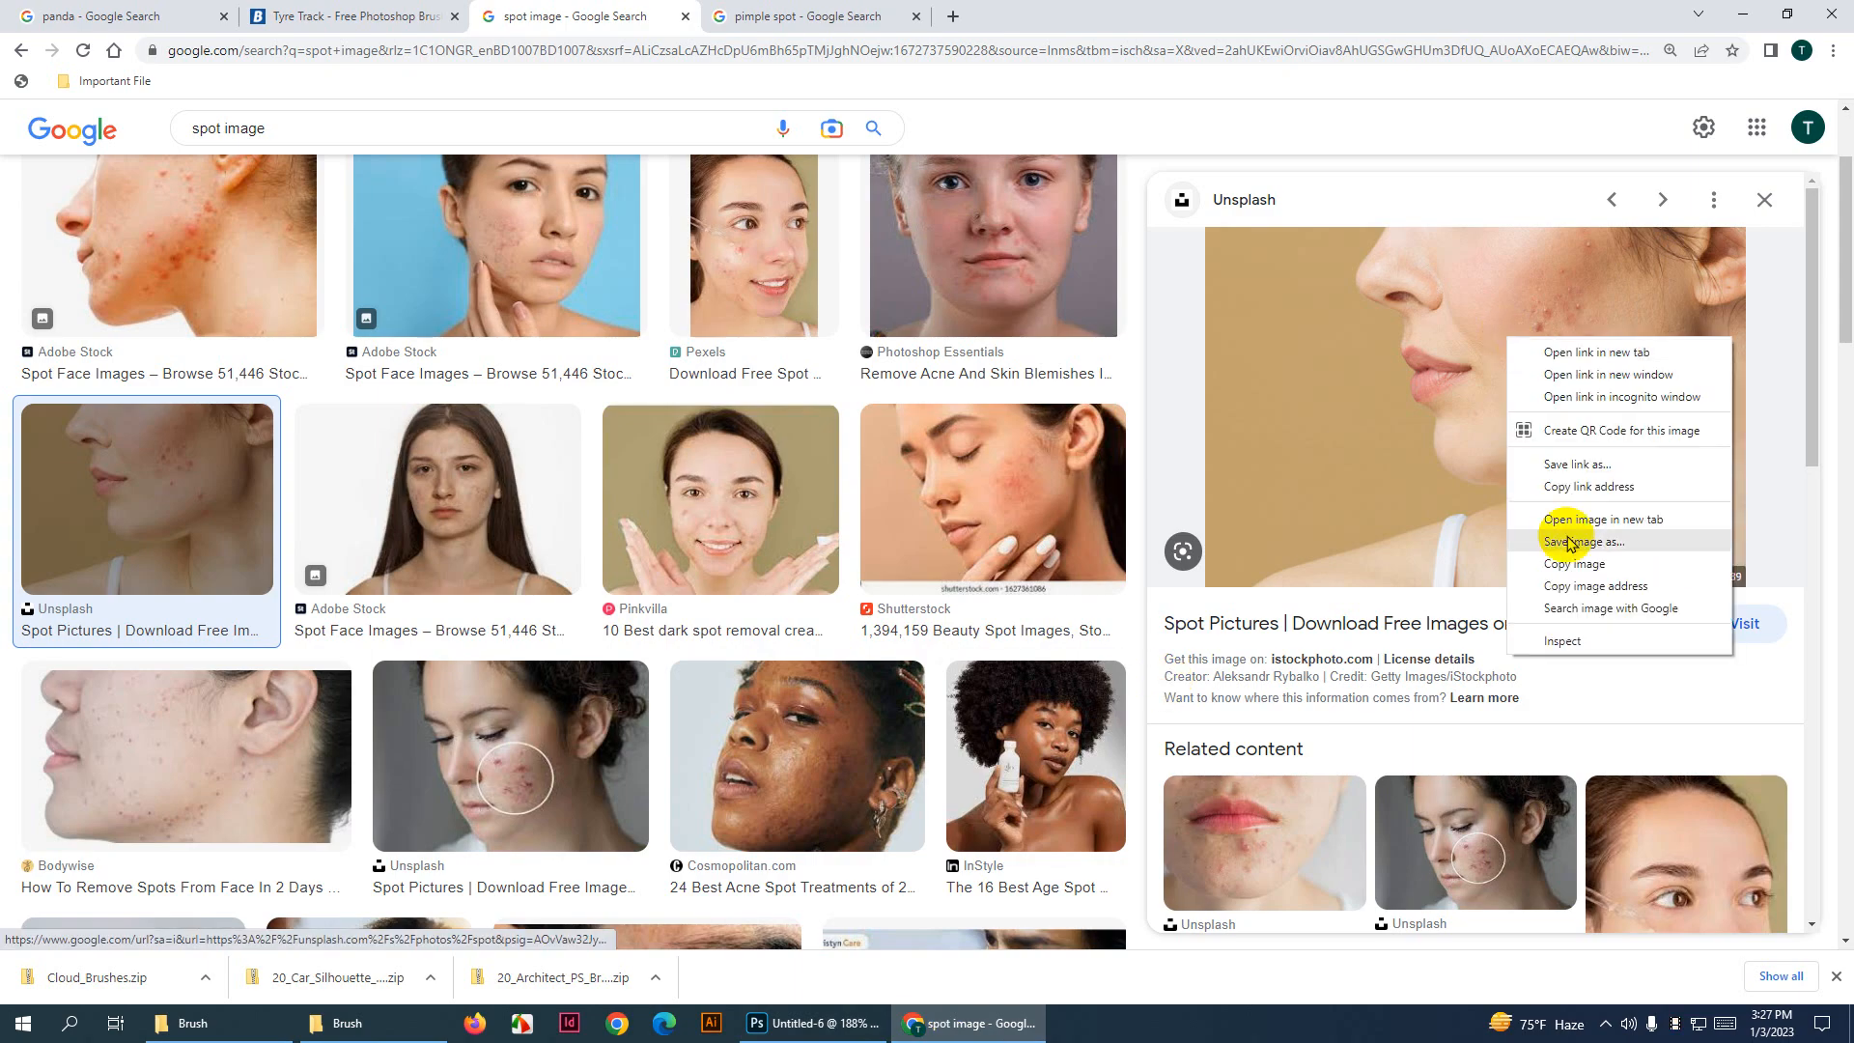
pyautogui.click(1557, 557)
pyautogui.click(809, 1029)
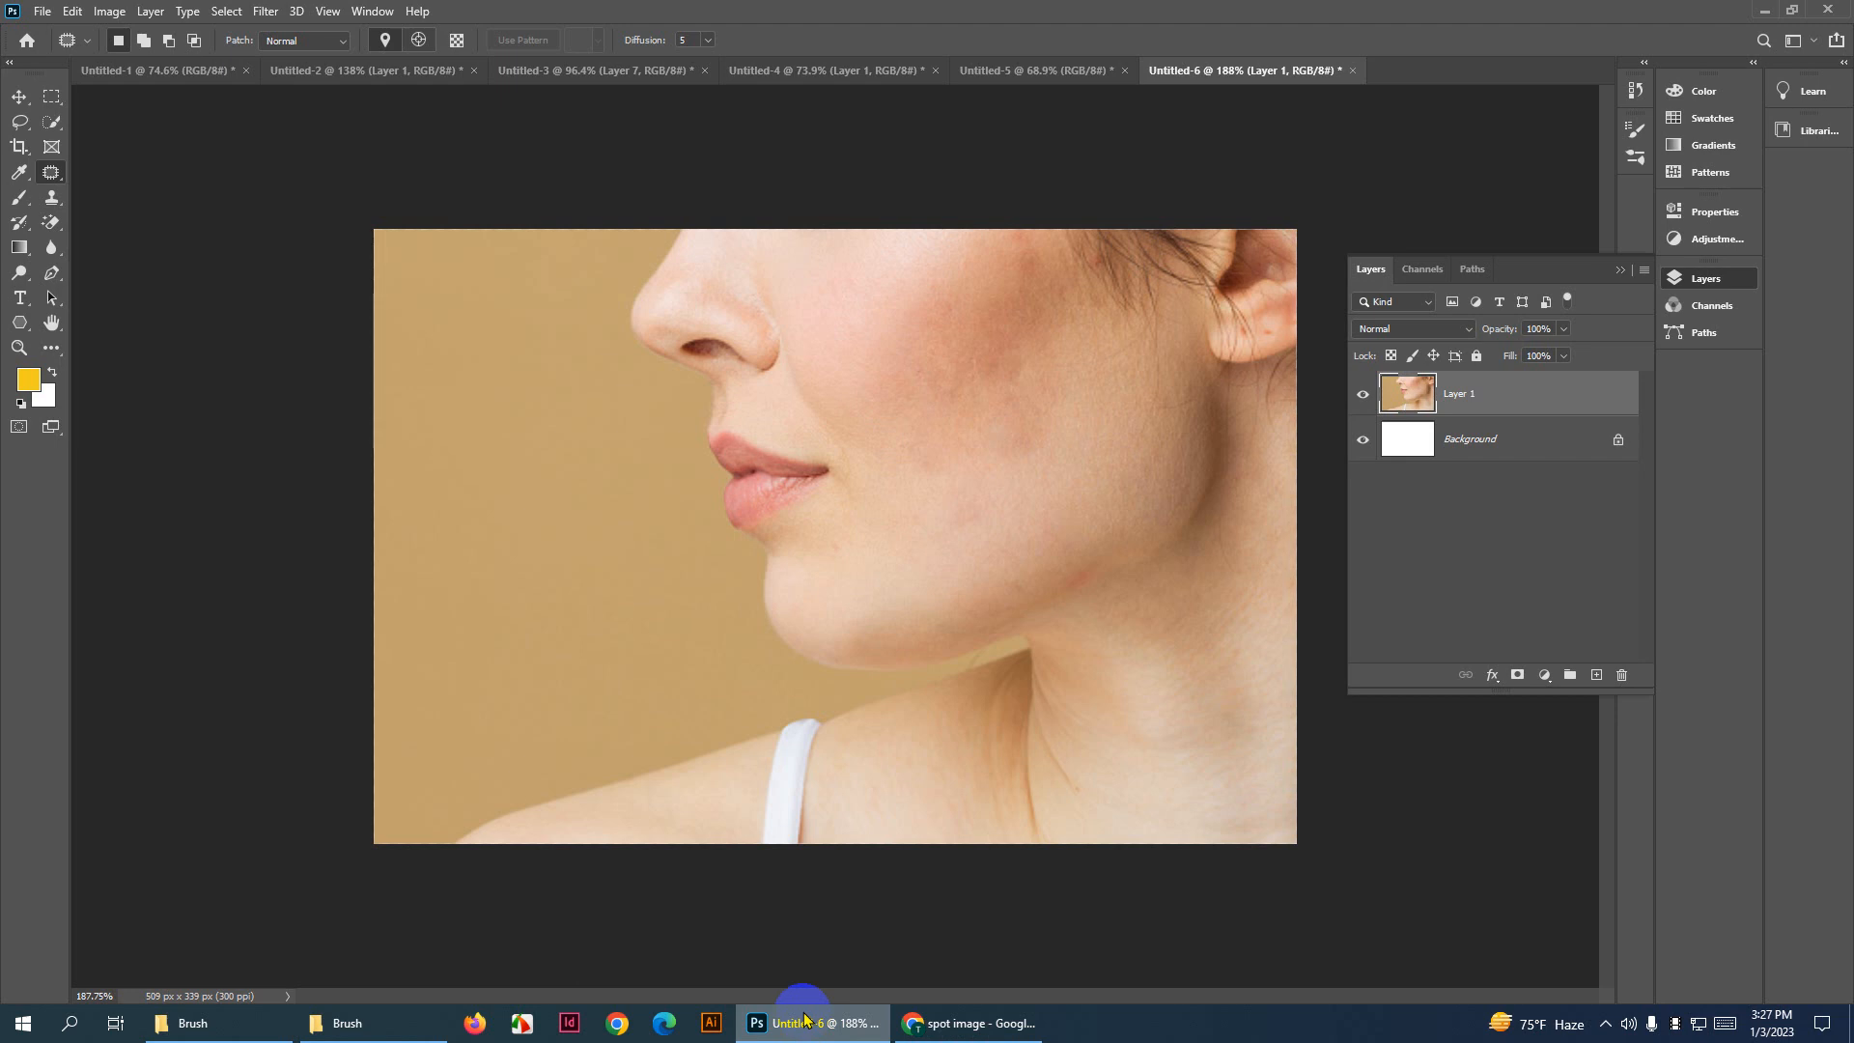
pyautogui.hotkey('ctrl', 'v')
pyautogui.scroll(2, 930, 599)
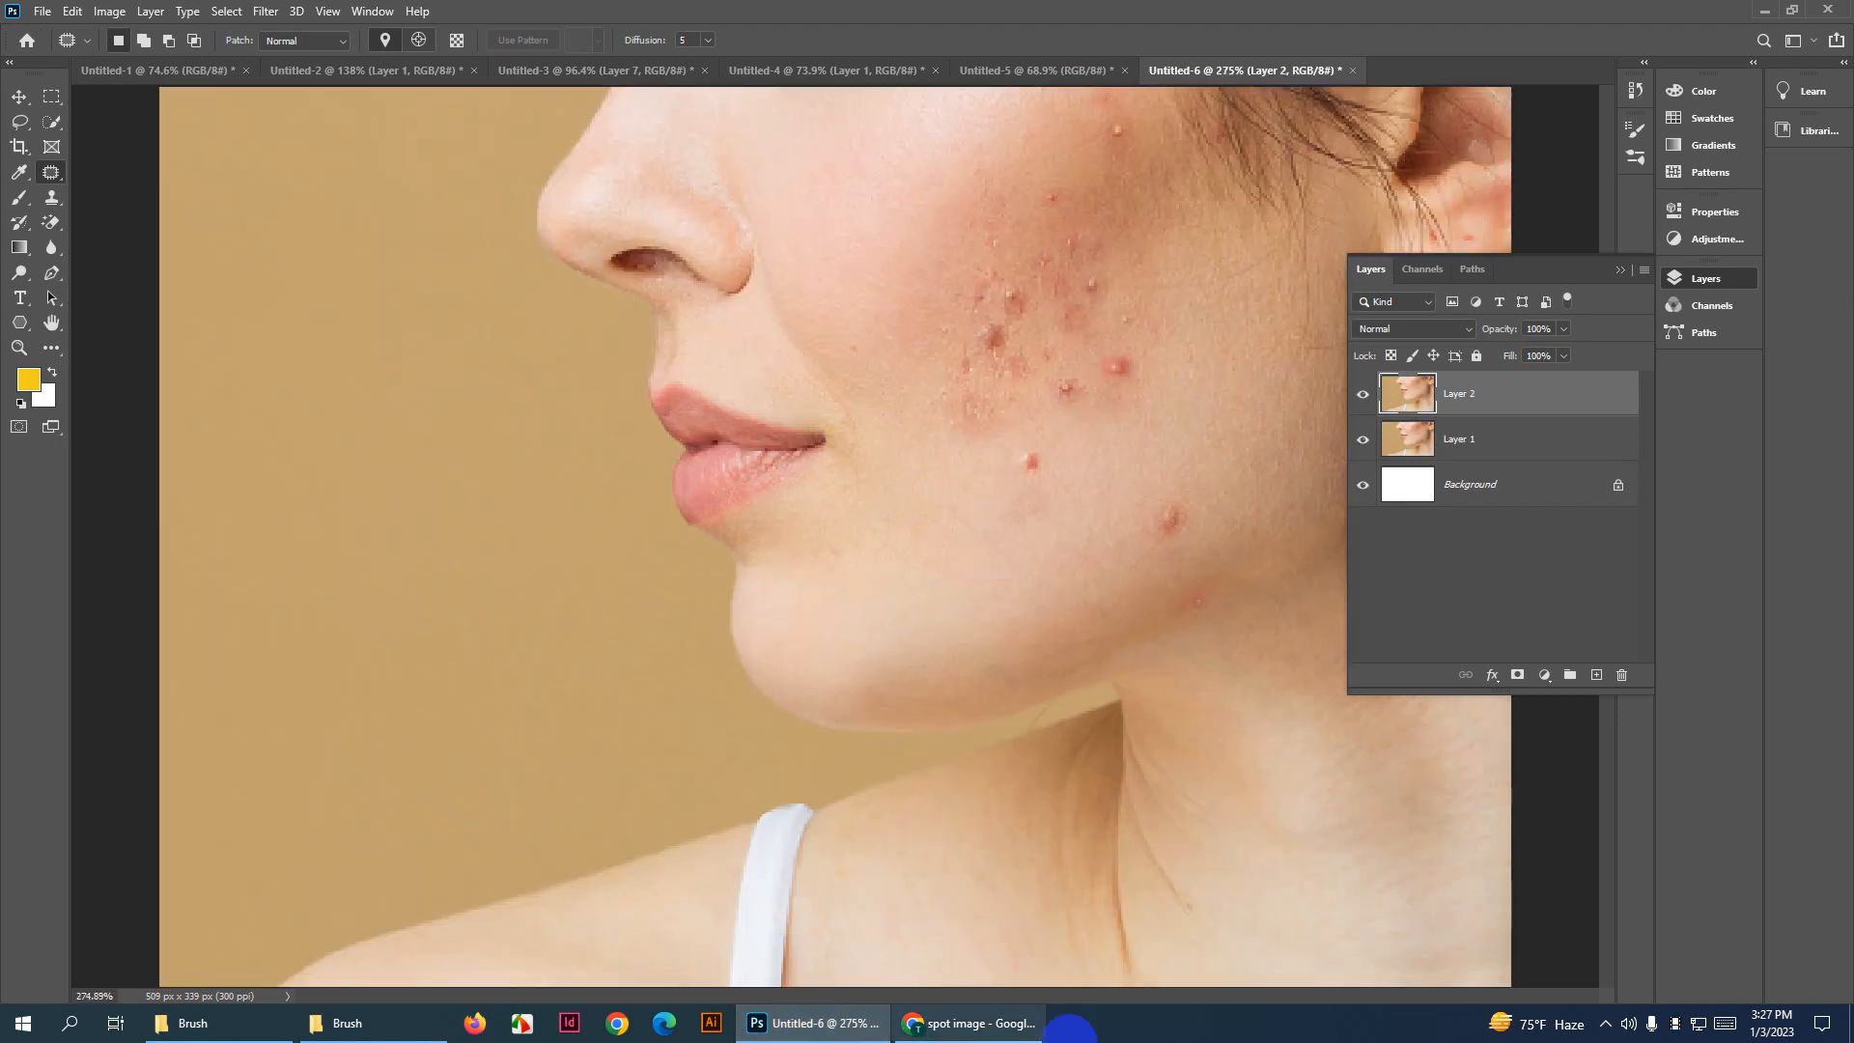
# Remove the isolated pimples on the lower cheek, above the jaw and on the upper cheek with the Spot Healing Brush
pyautogui.moveTo(51, 172); pyautogui.dragTo(122, 180)
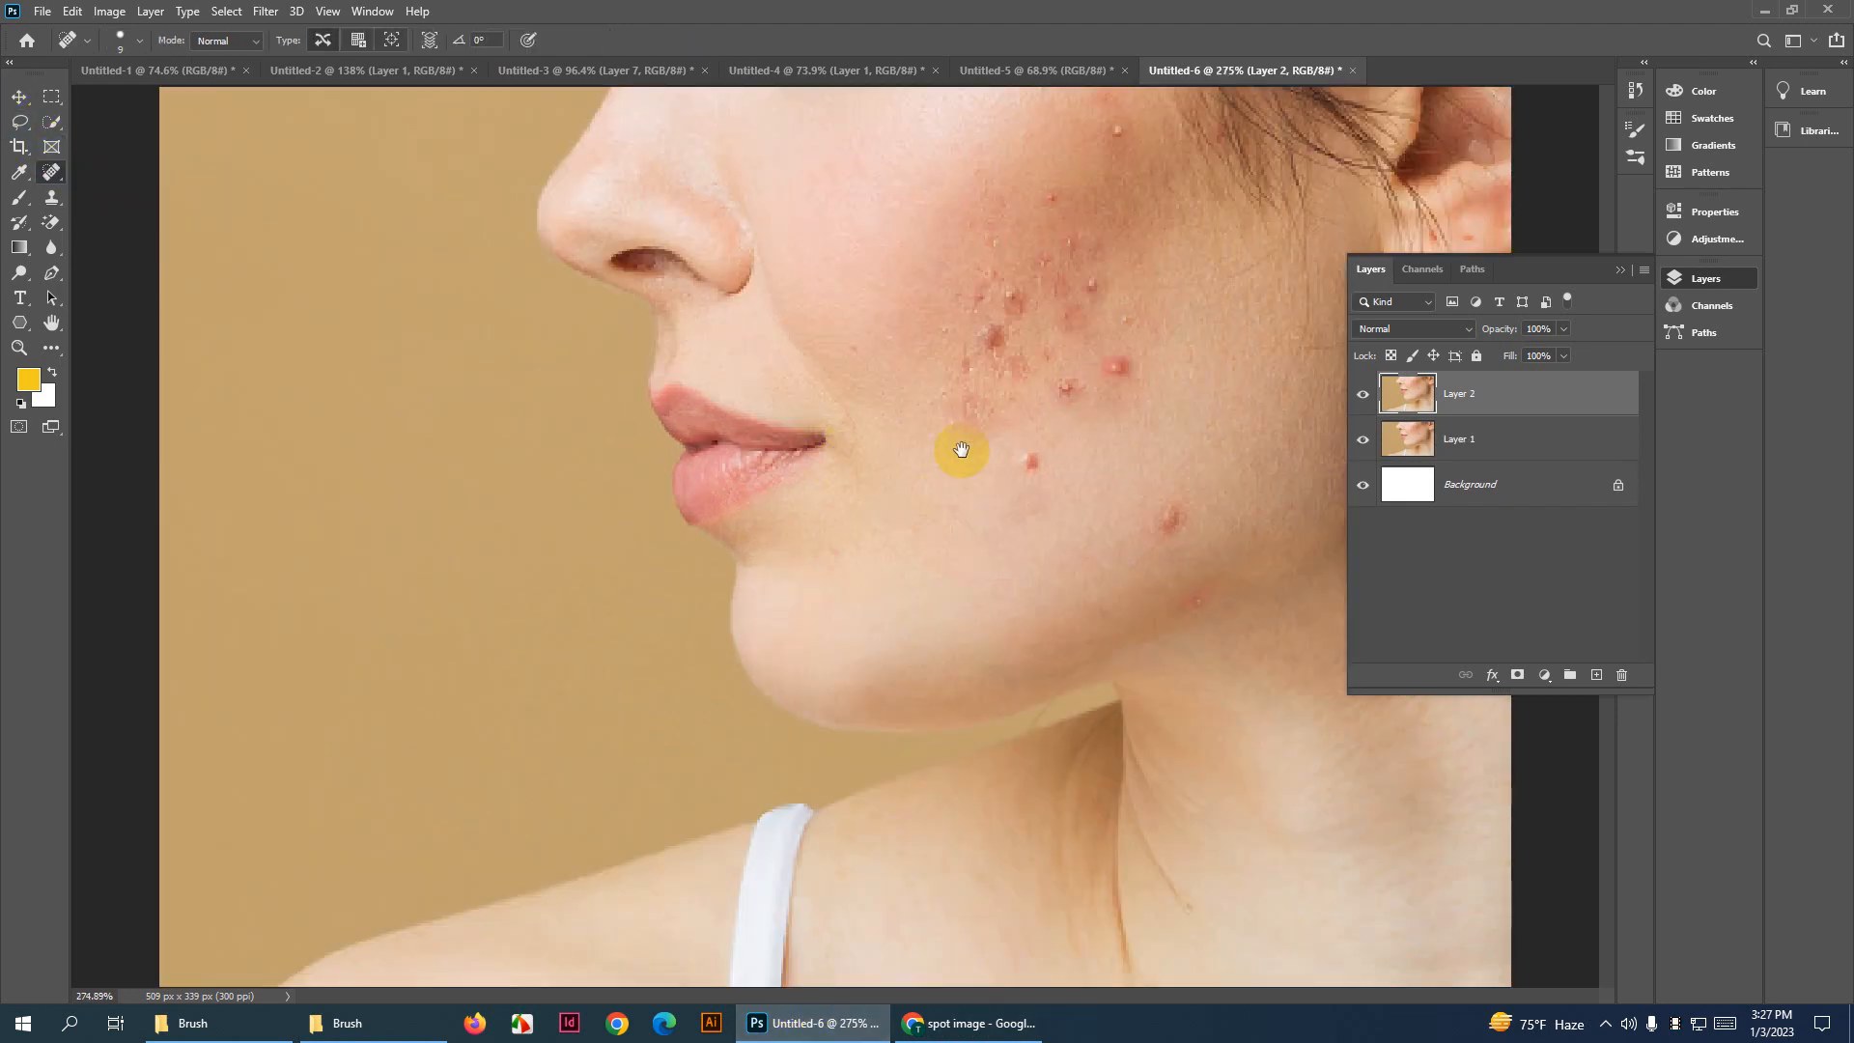
pyautogui.moveTo(1025, 461); pyautogui.dragTo(1040, 447)
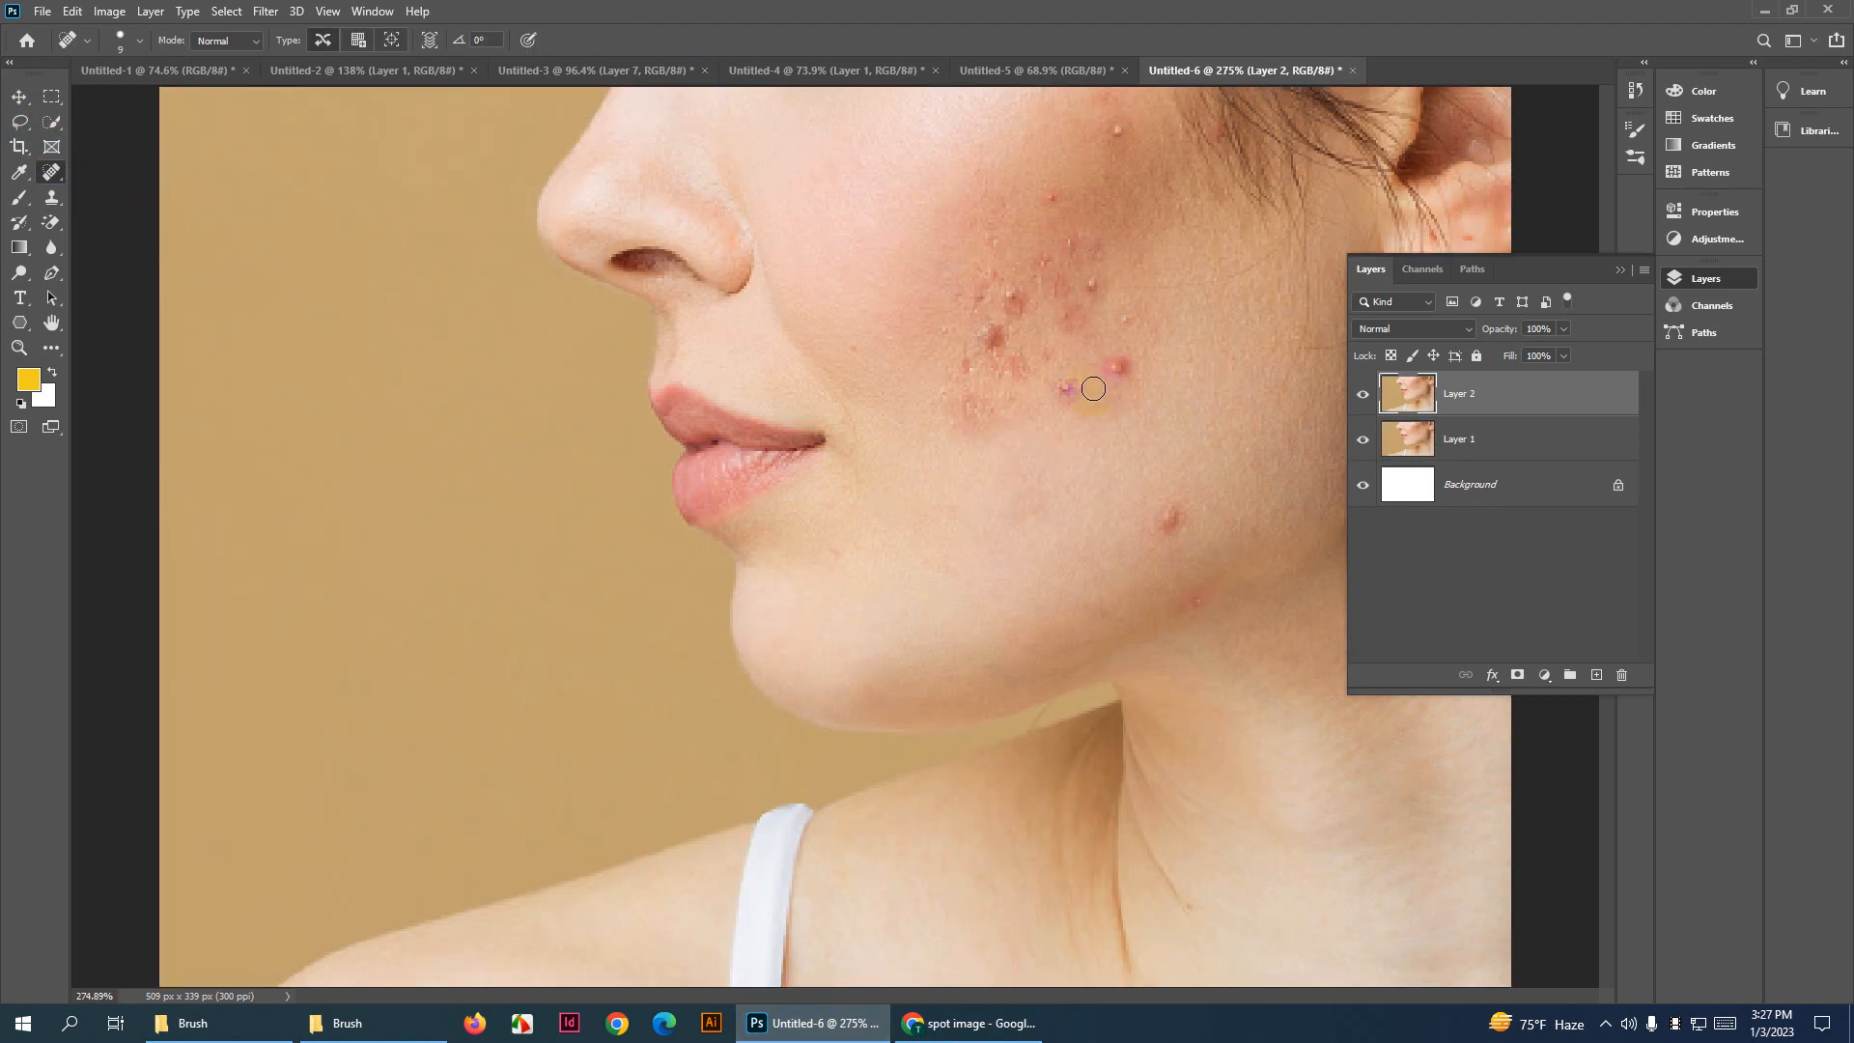
pyautogui.moveTo(1068, 386); pyautogui.dragTo(1107, 365)
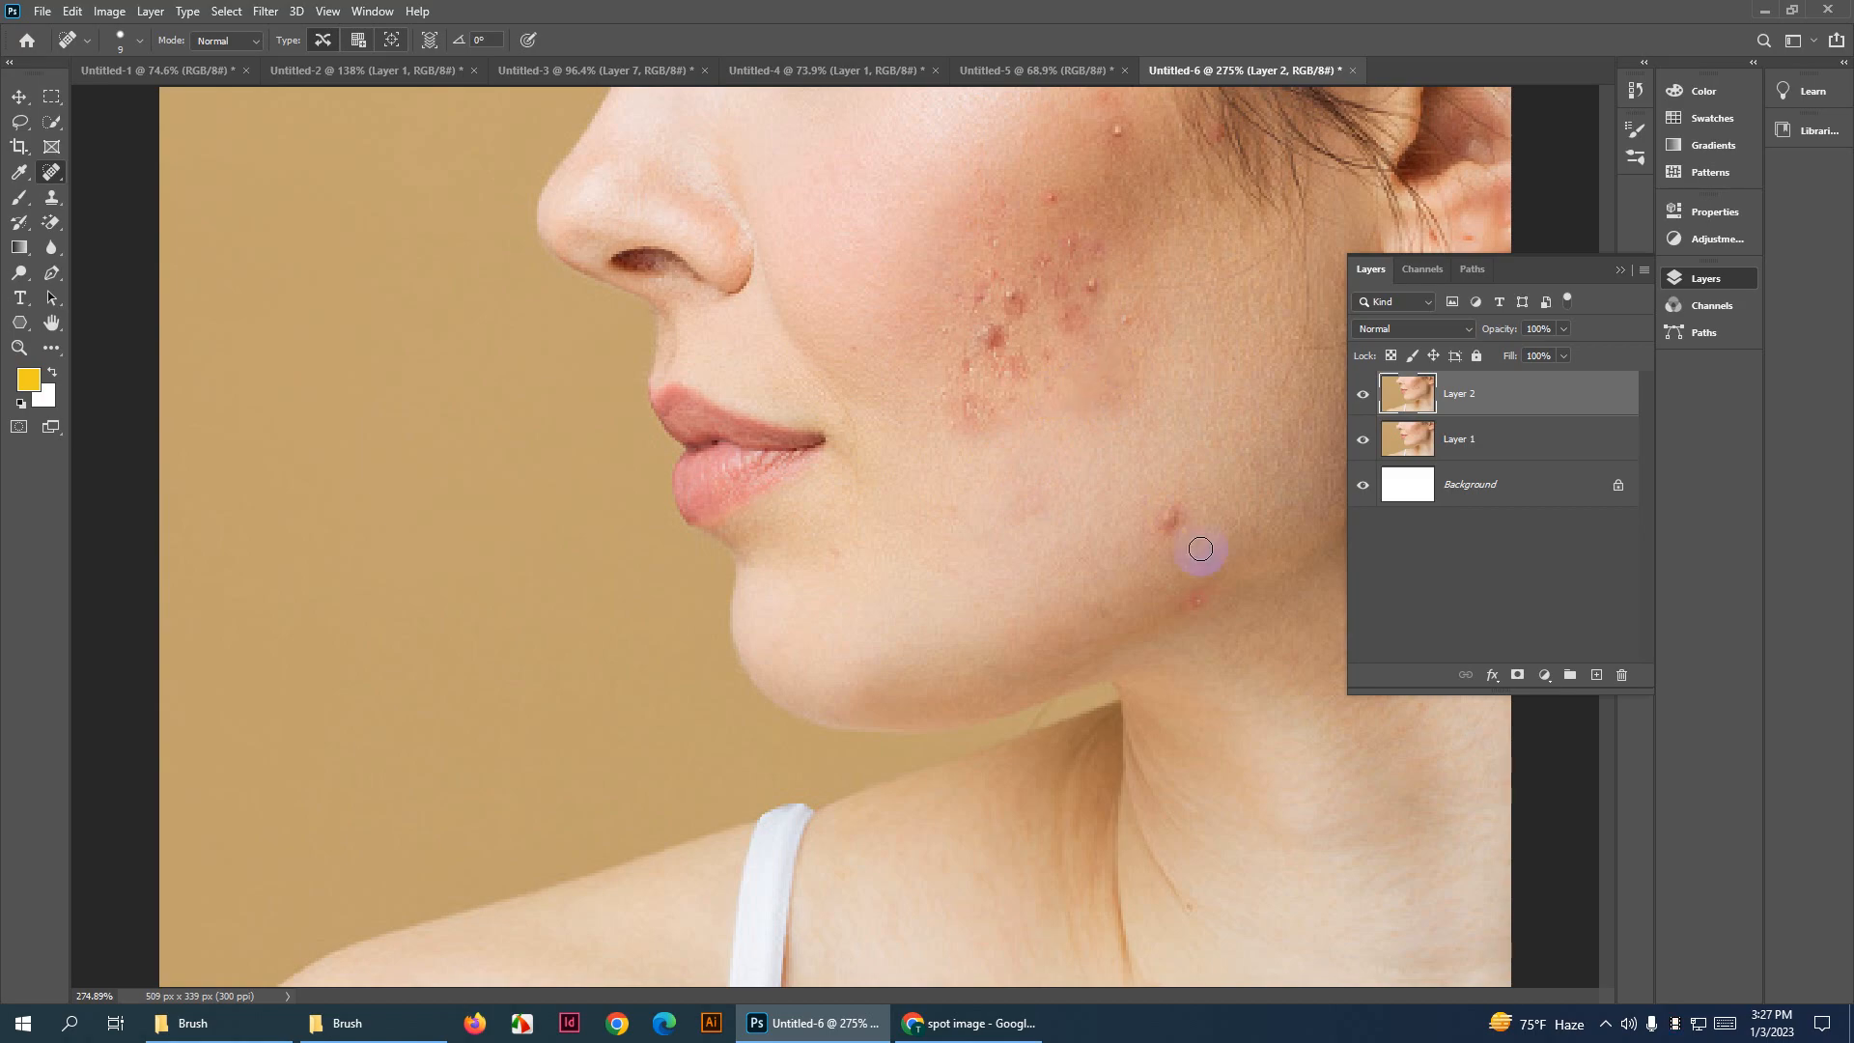
pyautogui.moveTo(1170, 519); pyautogui.dragTo(1171, 522)
pyautogui.moveTo(1123, 310)
pyautogui.mouseDown()
pyautogui.moveTo(1106, 341)
pyautogui.moveTo(1084, 286)
pyautogui.mouseUp()
pyautogui.moveTo(1108, 162)
pyautogui.mouseDown()
pyautogui.moveTo(1067, 208)
pyautogui.moveTo(1098, 142)
pyautogui.moveTo(1053, 187)
pyautogui.mouseUp()
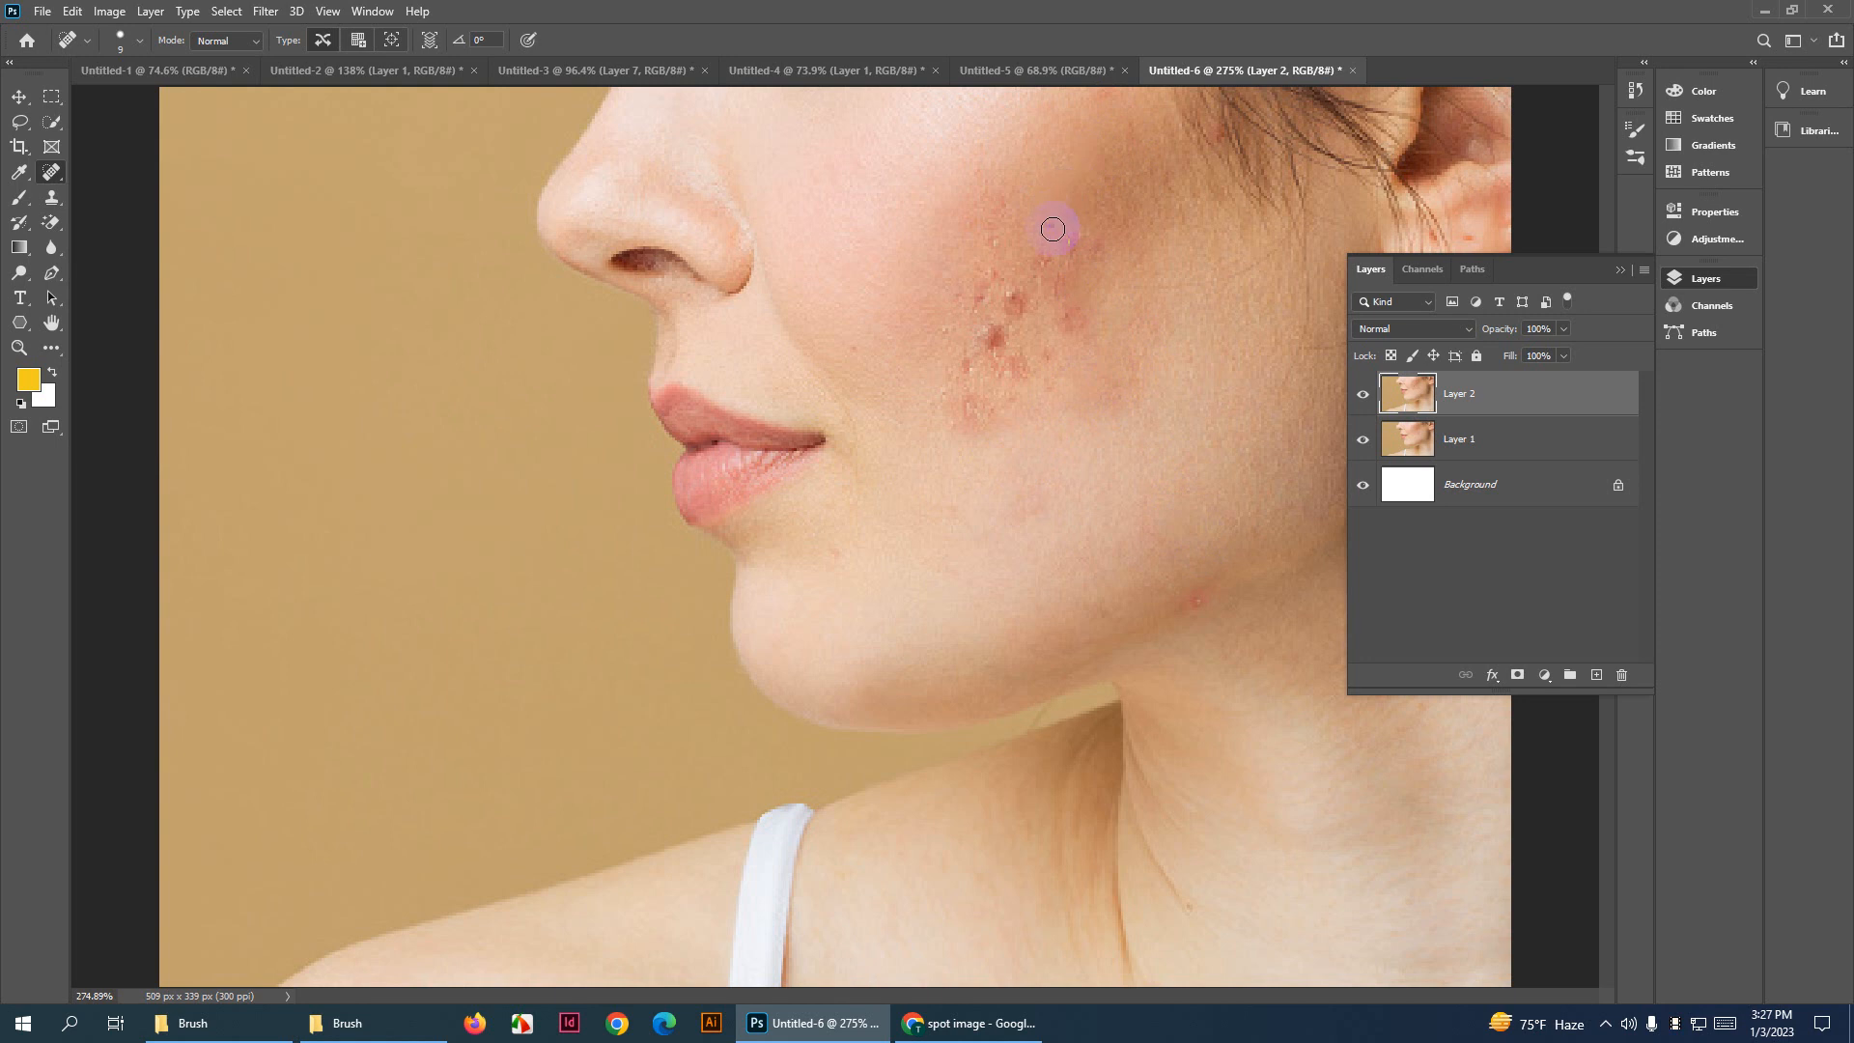
# Paint over the dense cluster of red acne spots on the mid-cheek with the Spot Healing Brush
pyautogui.moveTo(1072, 253); pyautogui.dragTo(990, 317)
pyautogui.moveTo(988, 334); pyautogui.dragTo(989, 336)
pyautogui.moveTo(1045, 330)
pyautogui.mouseDown()
pyautogui.moveTo(969, 396)
pyautogui.moveTo(1013, 298)
pyautogui.moveTo(1001, 220)
pyautogui.moveTo(1086, 235)
pyautogui.mouseUp()
pyautogui.moveTo(1088, 309); pyautogui.dragTo(1058, 325)
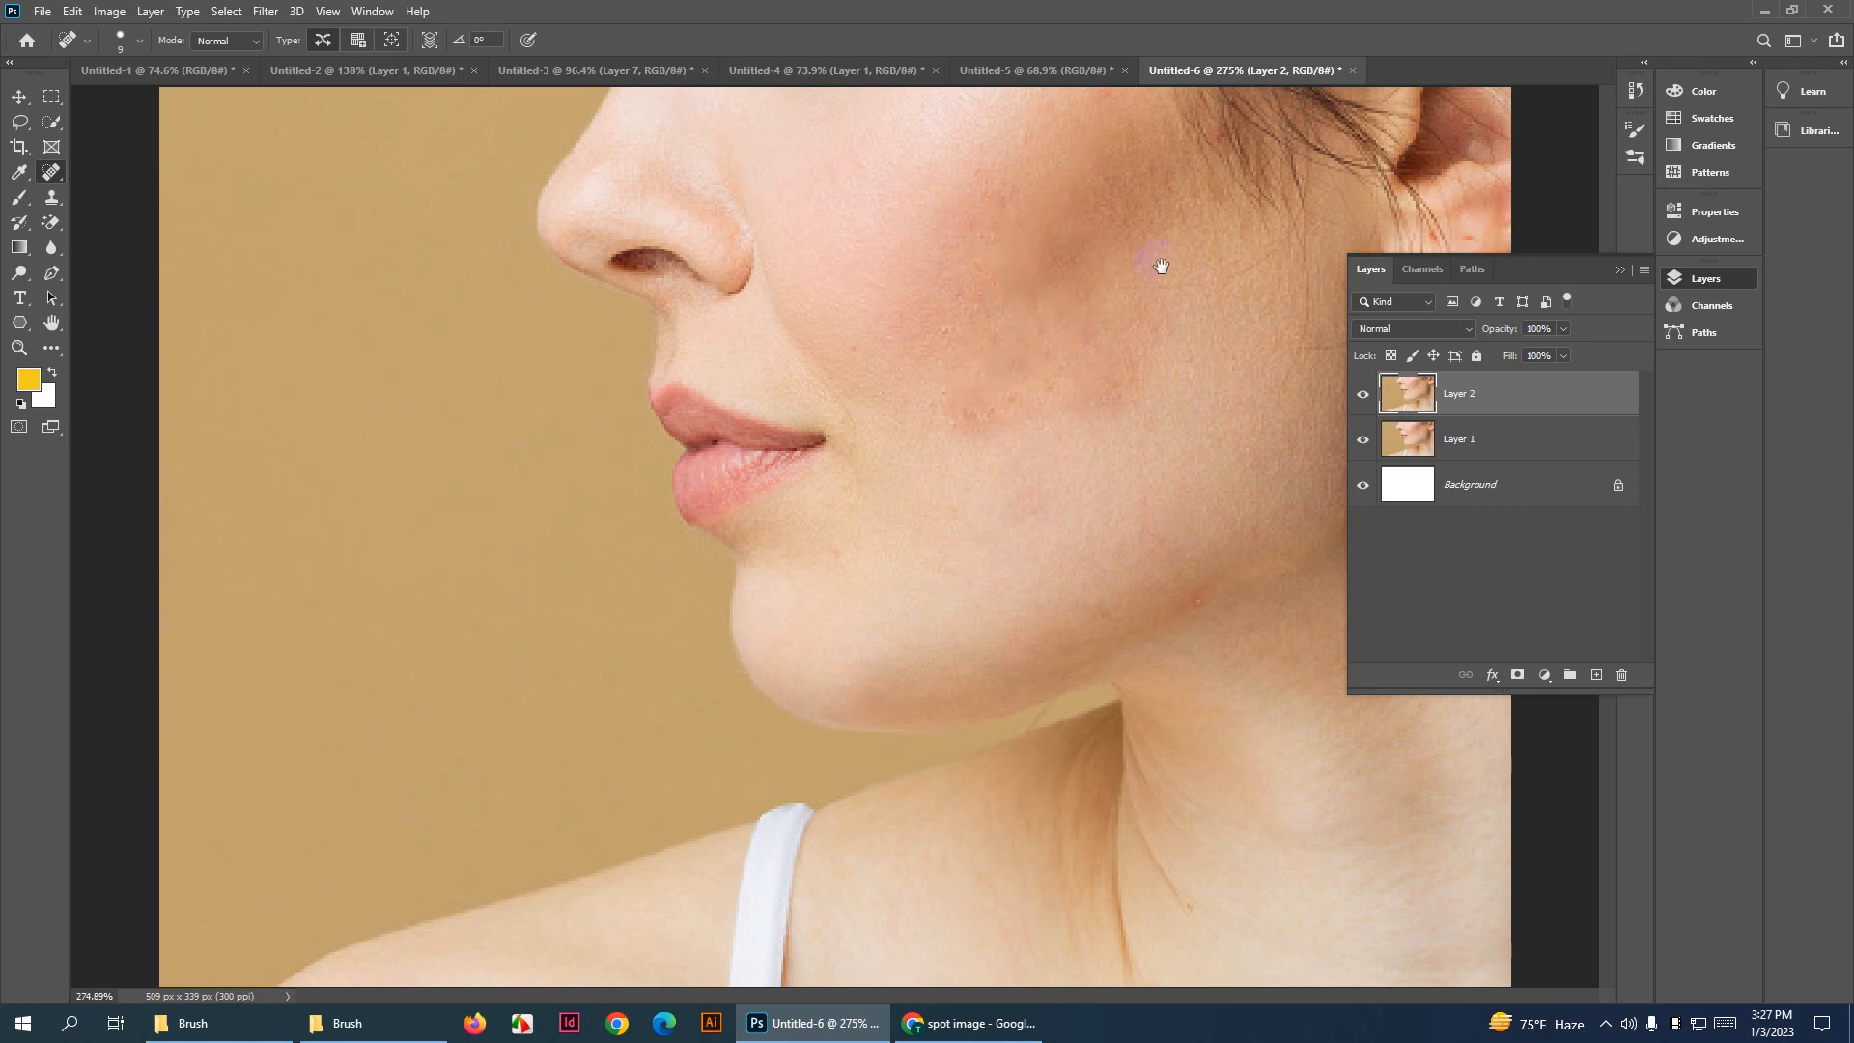
pyautogui.scroll(8, 1033, 245)
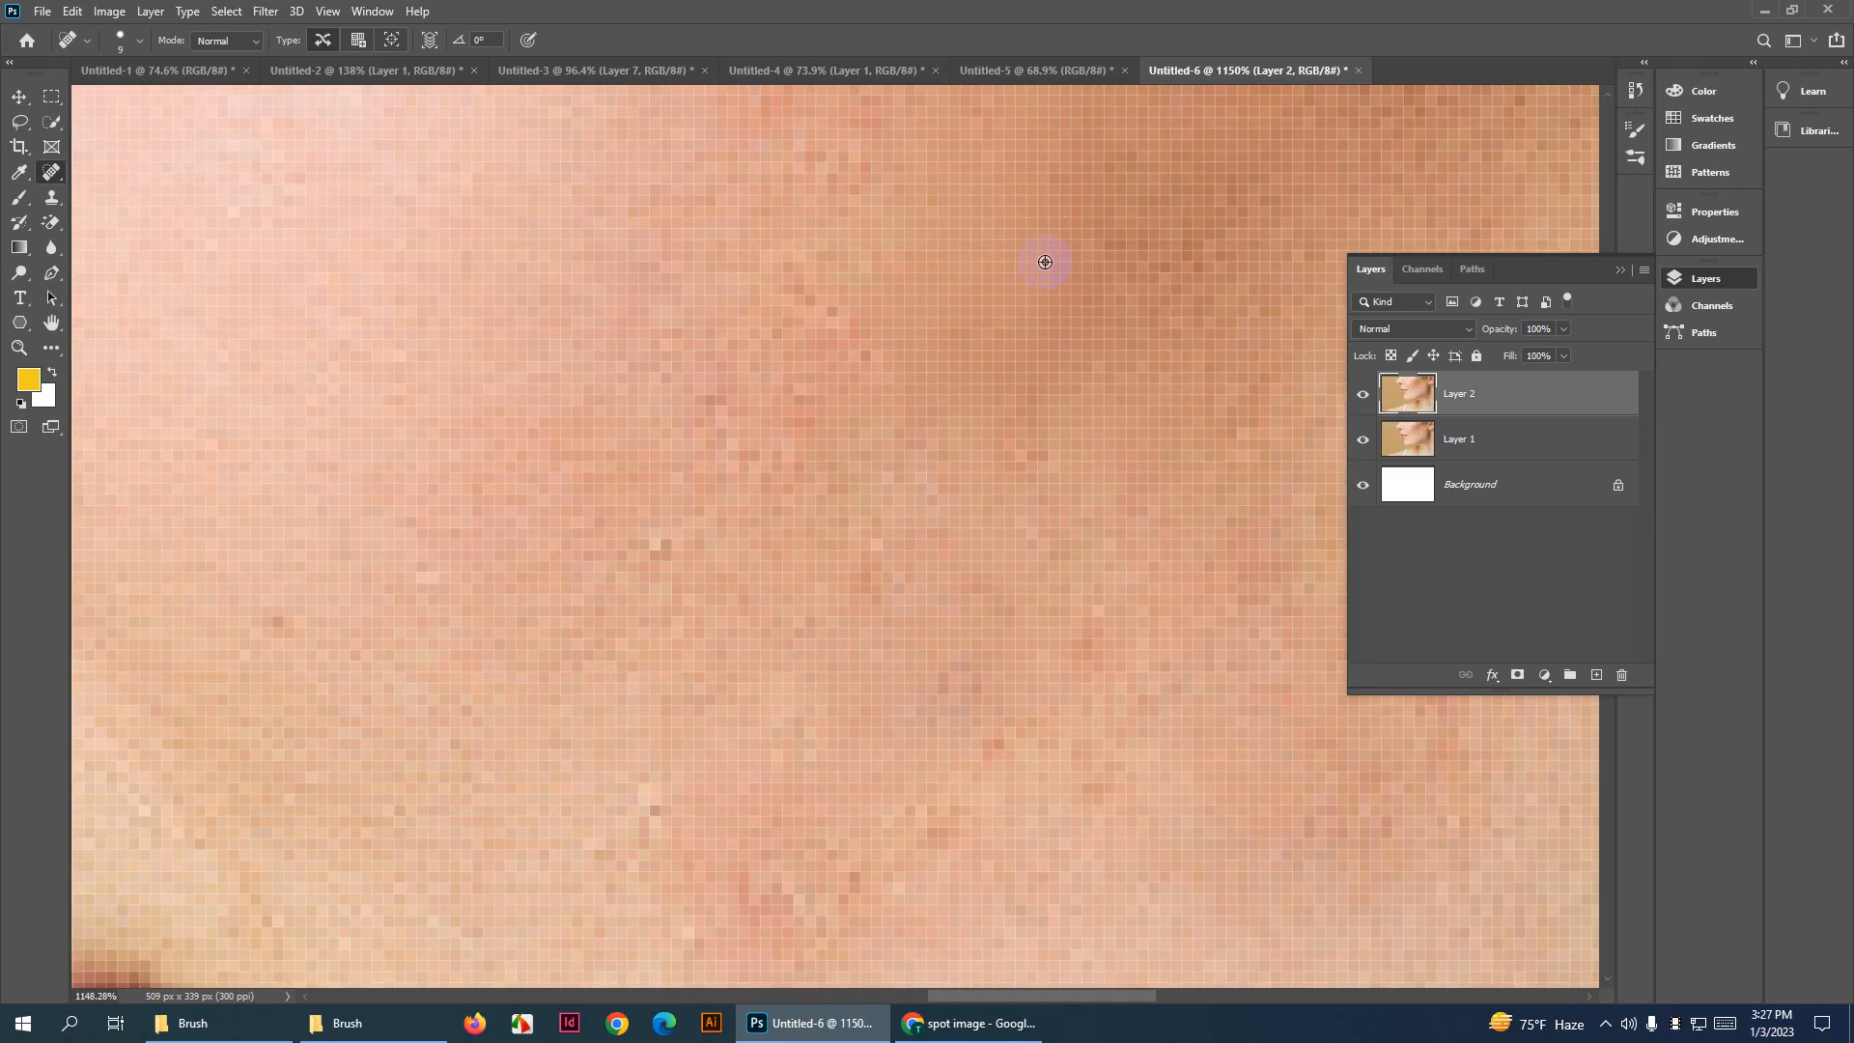
pyautogui.scroll(-8, 1045, 261)
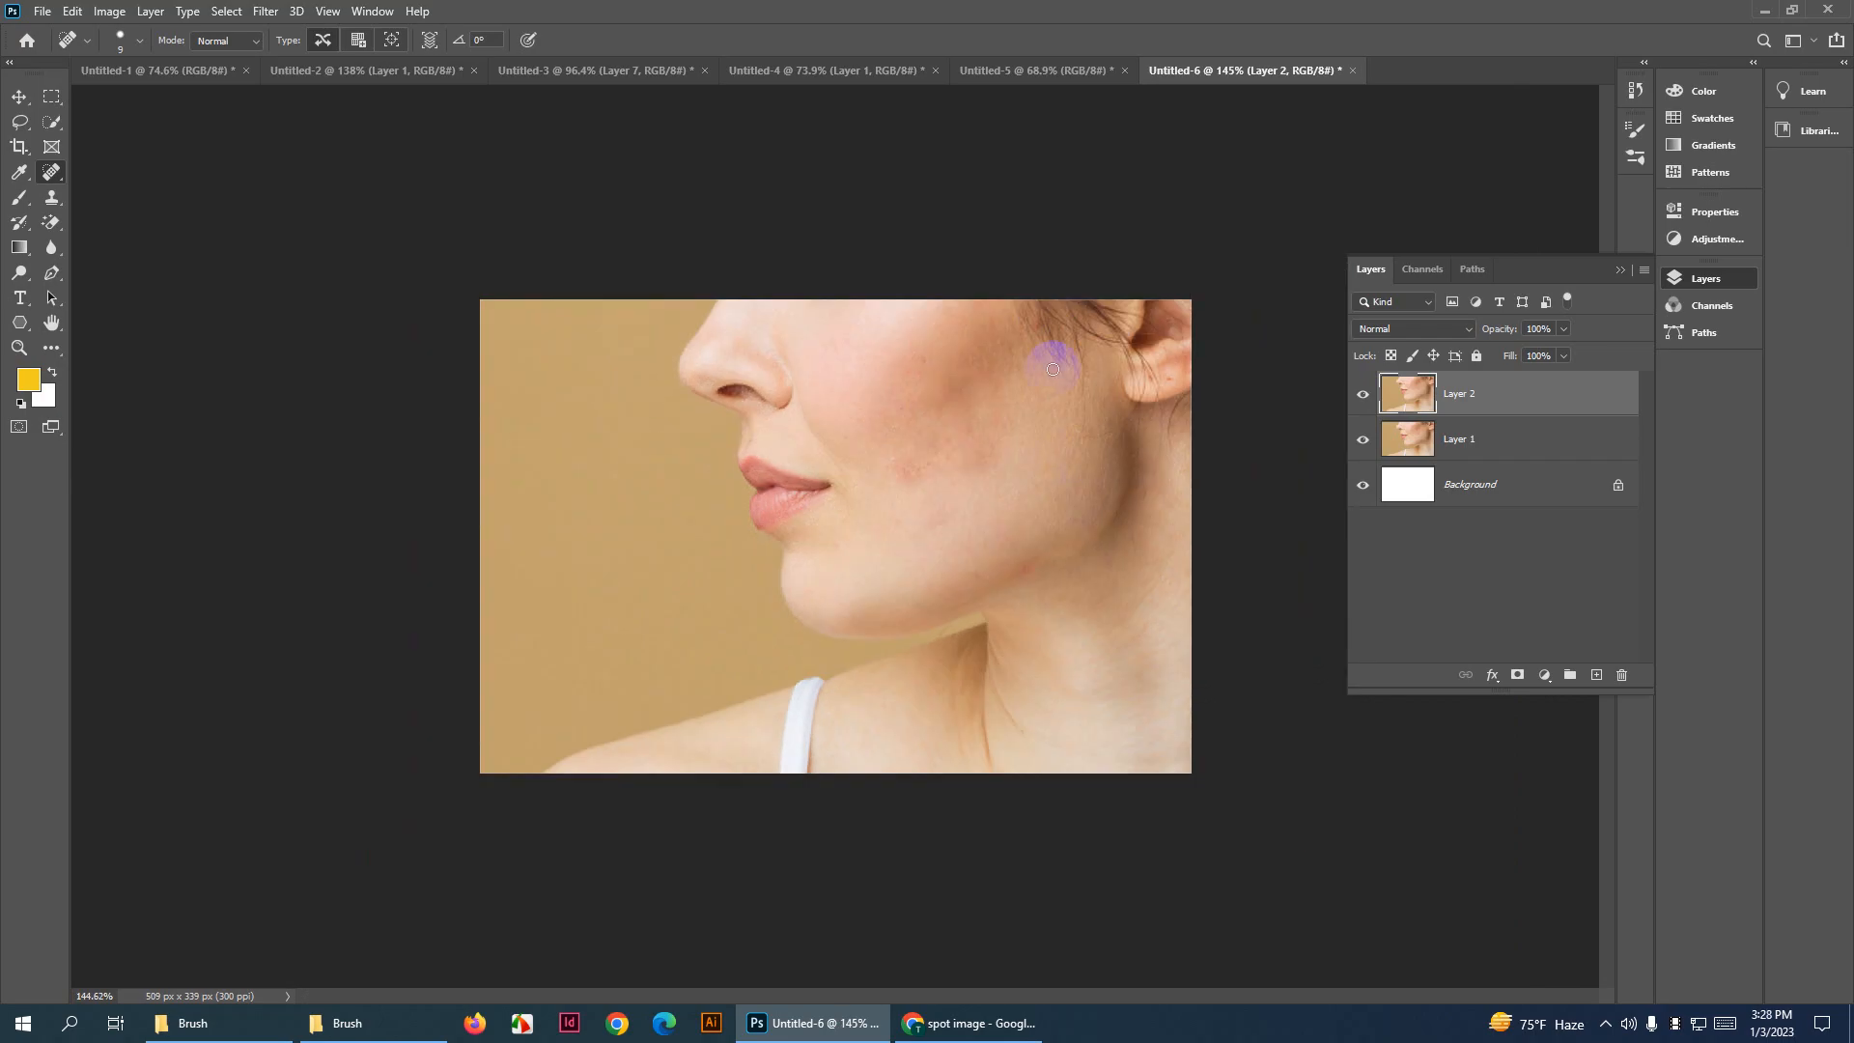
# Spot-heal the remaining cheek redness with a 42 px brush, and delete the pasted portrait layer
pyautogui.scroll(3, 850, 531)
pyautogui.moveTo(949, 435)
pyautogui.mouseDown()
pyautogui.moveTo(1066, 402)
pyautogui.moveTo(973, 432)
pyautogui.moveTo(930, 397)
pyautogui.mouseUp()
pyautogui.scroll(-3, 1055, 455)
pyautogui.moveTo(982, 479); pyautogui.dragTo(930, 444)
pyautogui.scroll(-2, 1104, 472)
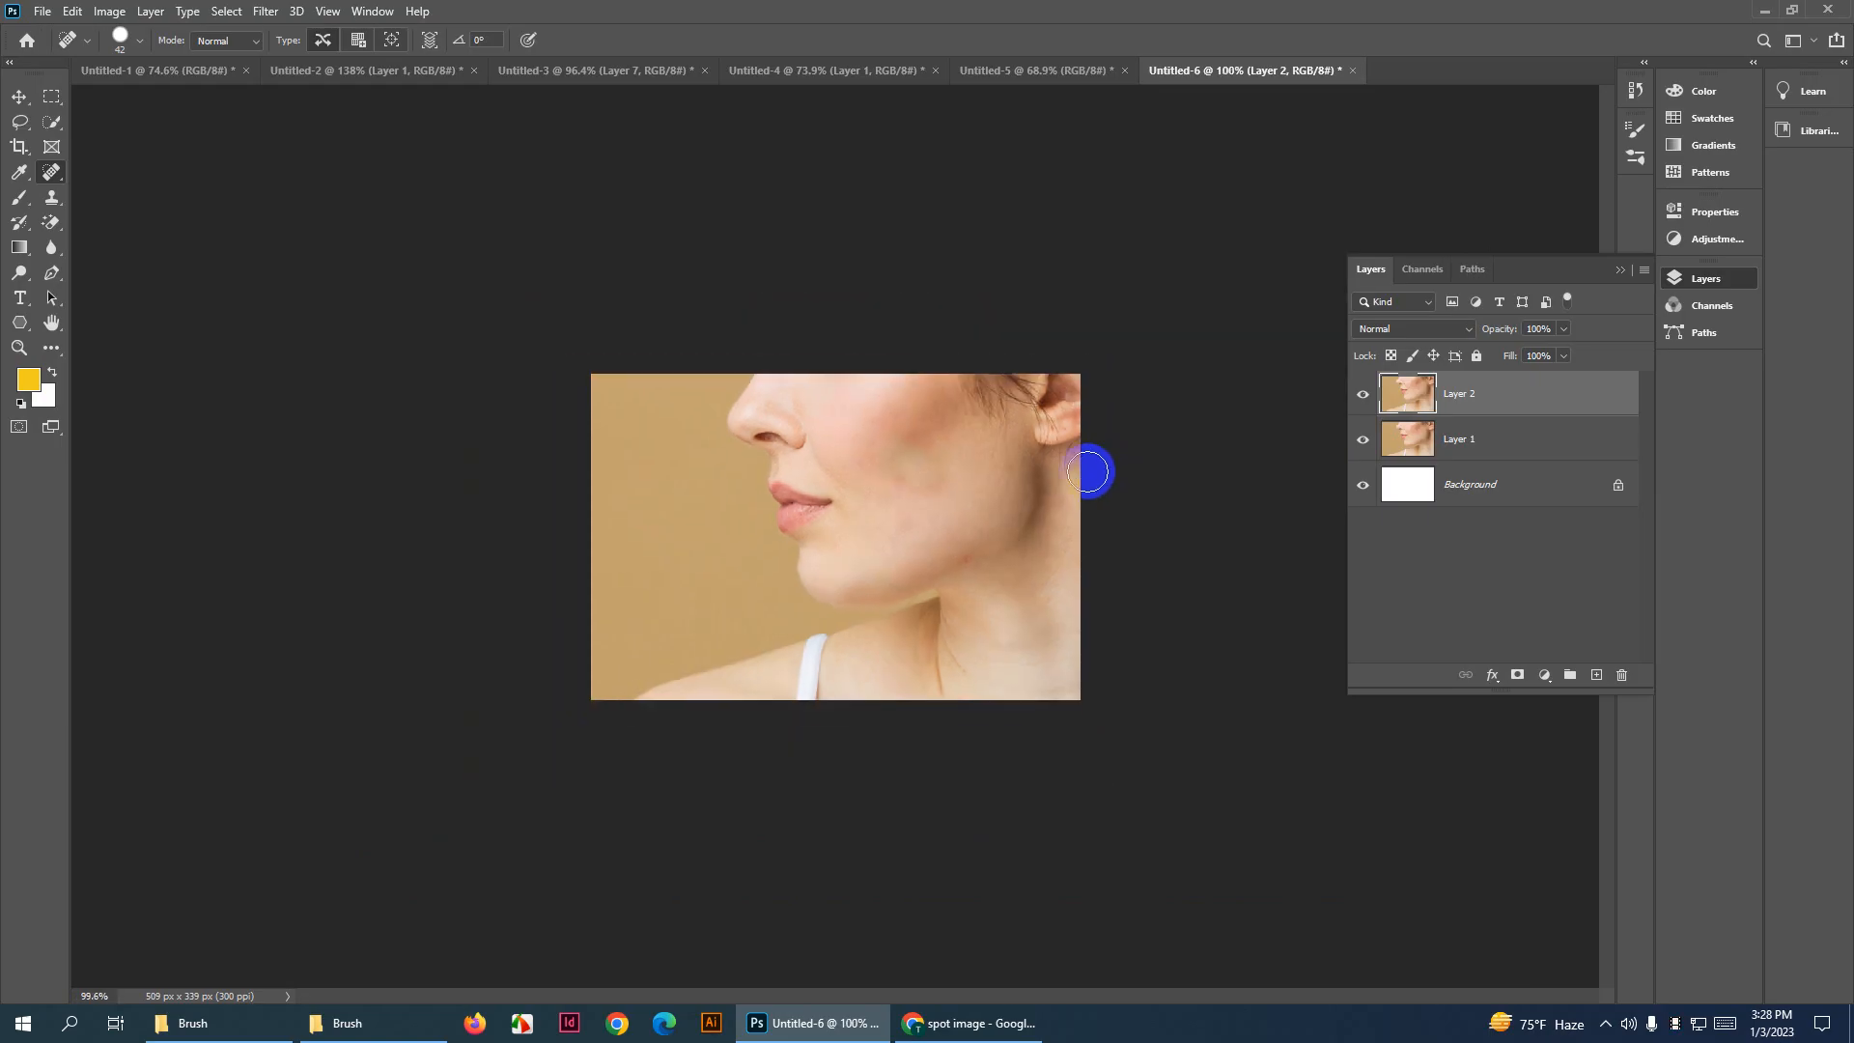
pyautogui.press('Delete')
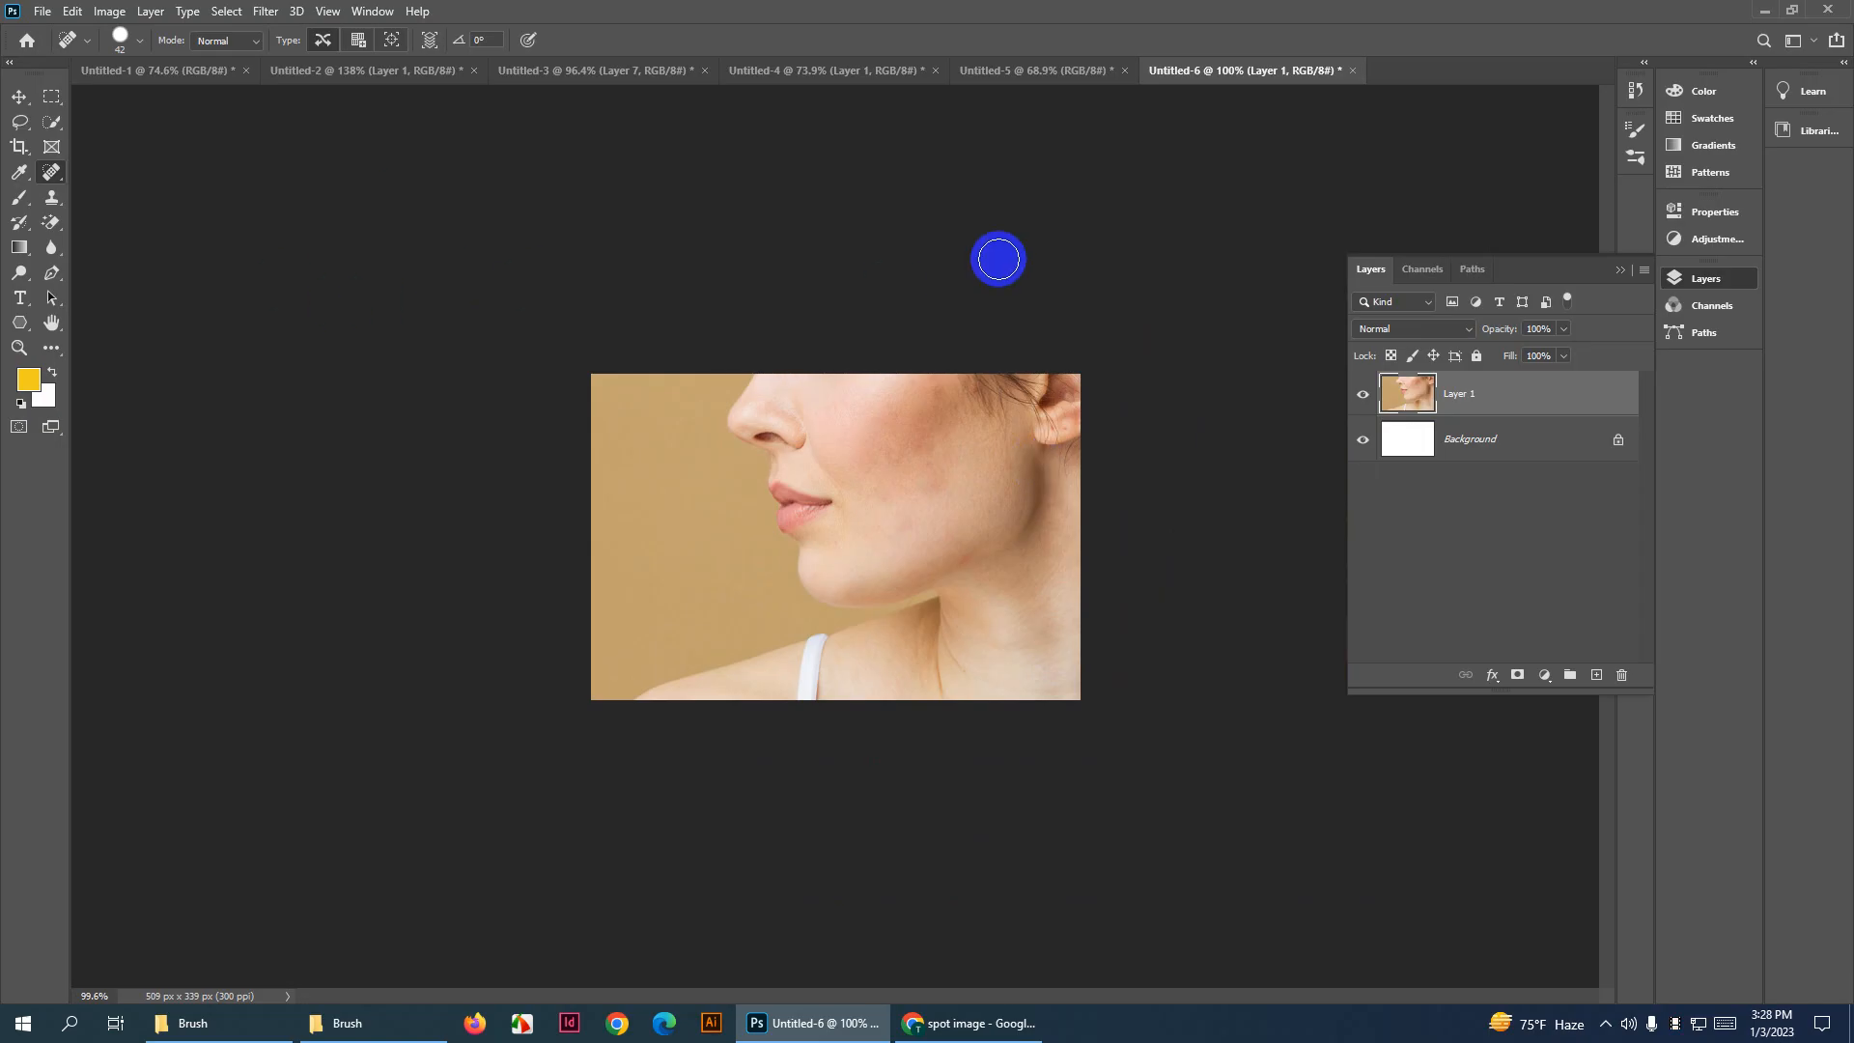
# Try to remove the red spot under the hair strands near the ear with a small Spot Healing Brush
pyautogui.scroll(13, 1063, 348)
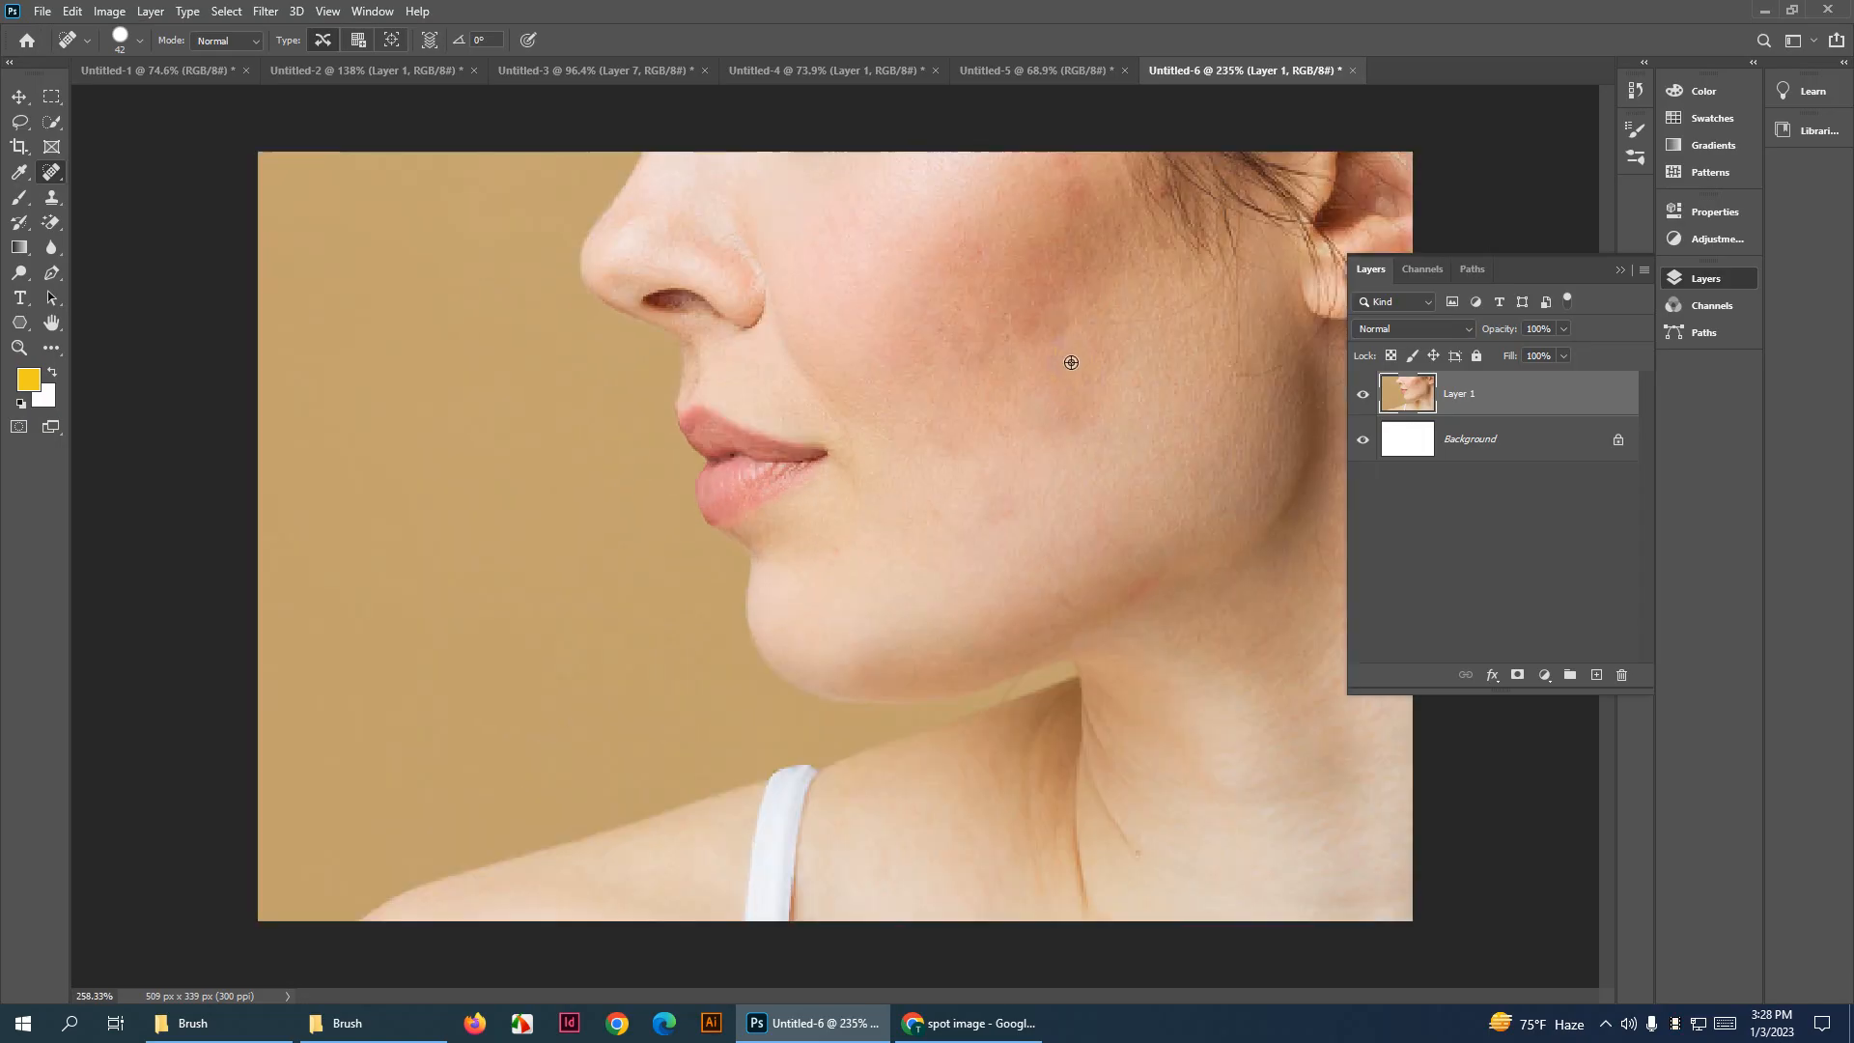
pyautogui.moveTo(1158, 289); pyautogui.dragTo(877, 538)
pyautogui.scroll(10, 815, 443)
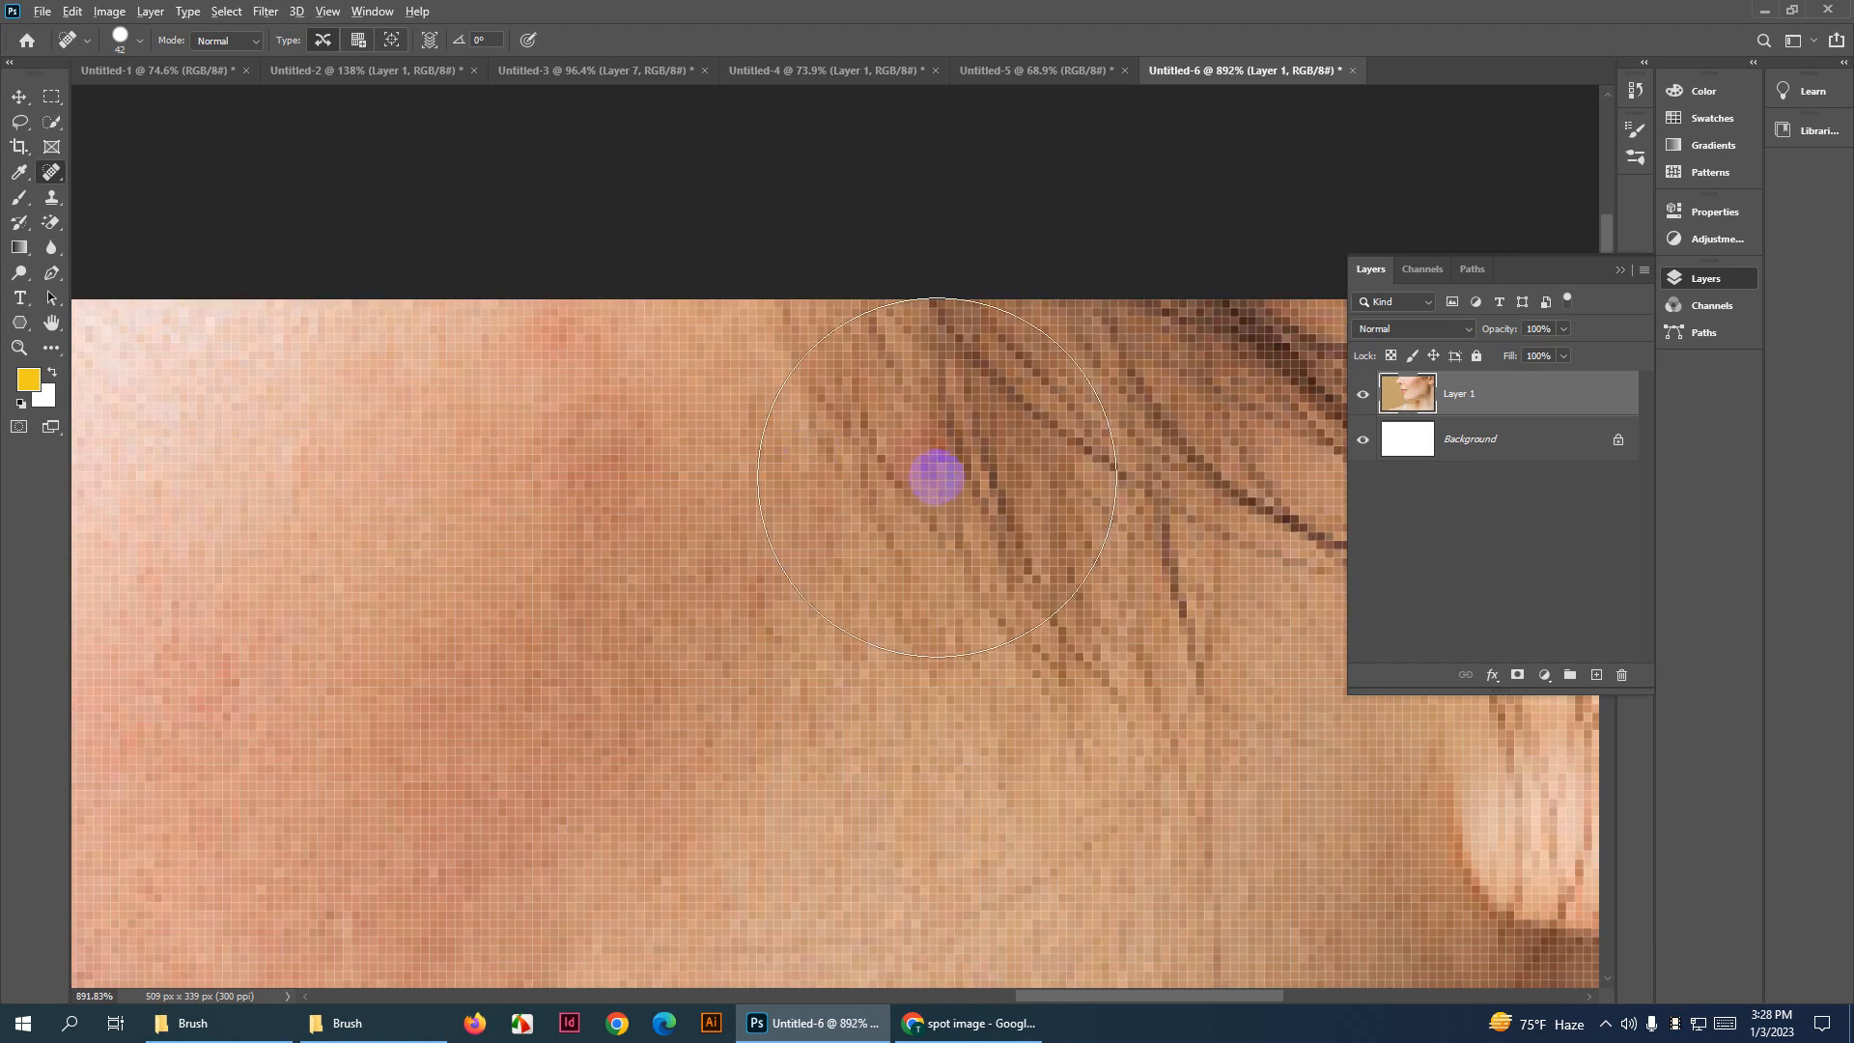
pyautogui.moveTo(936, 476); pyautogui.dragTo(772, 474)
pyautogui.scroll(3, 943, 455)
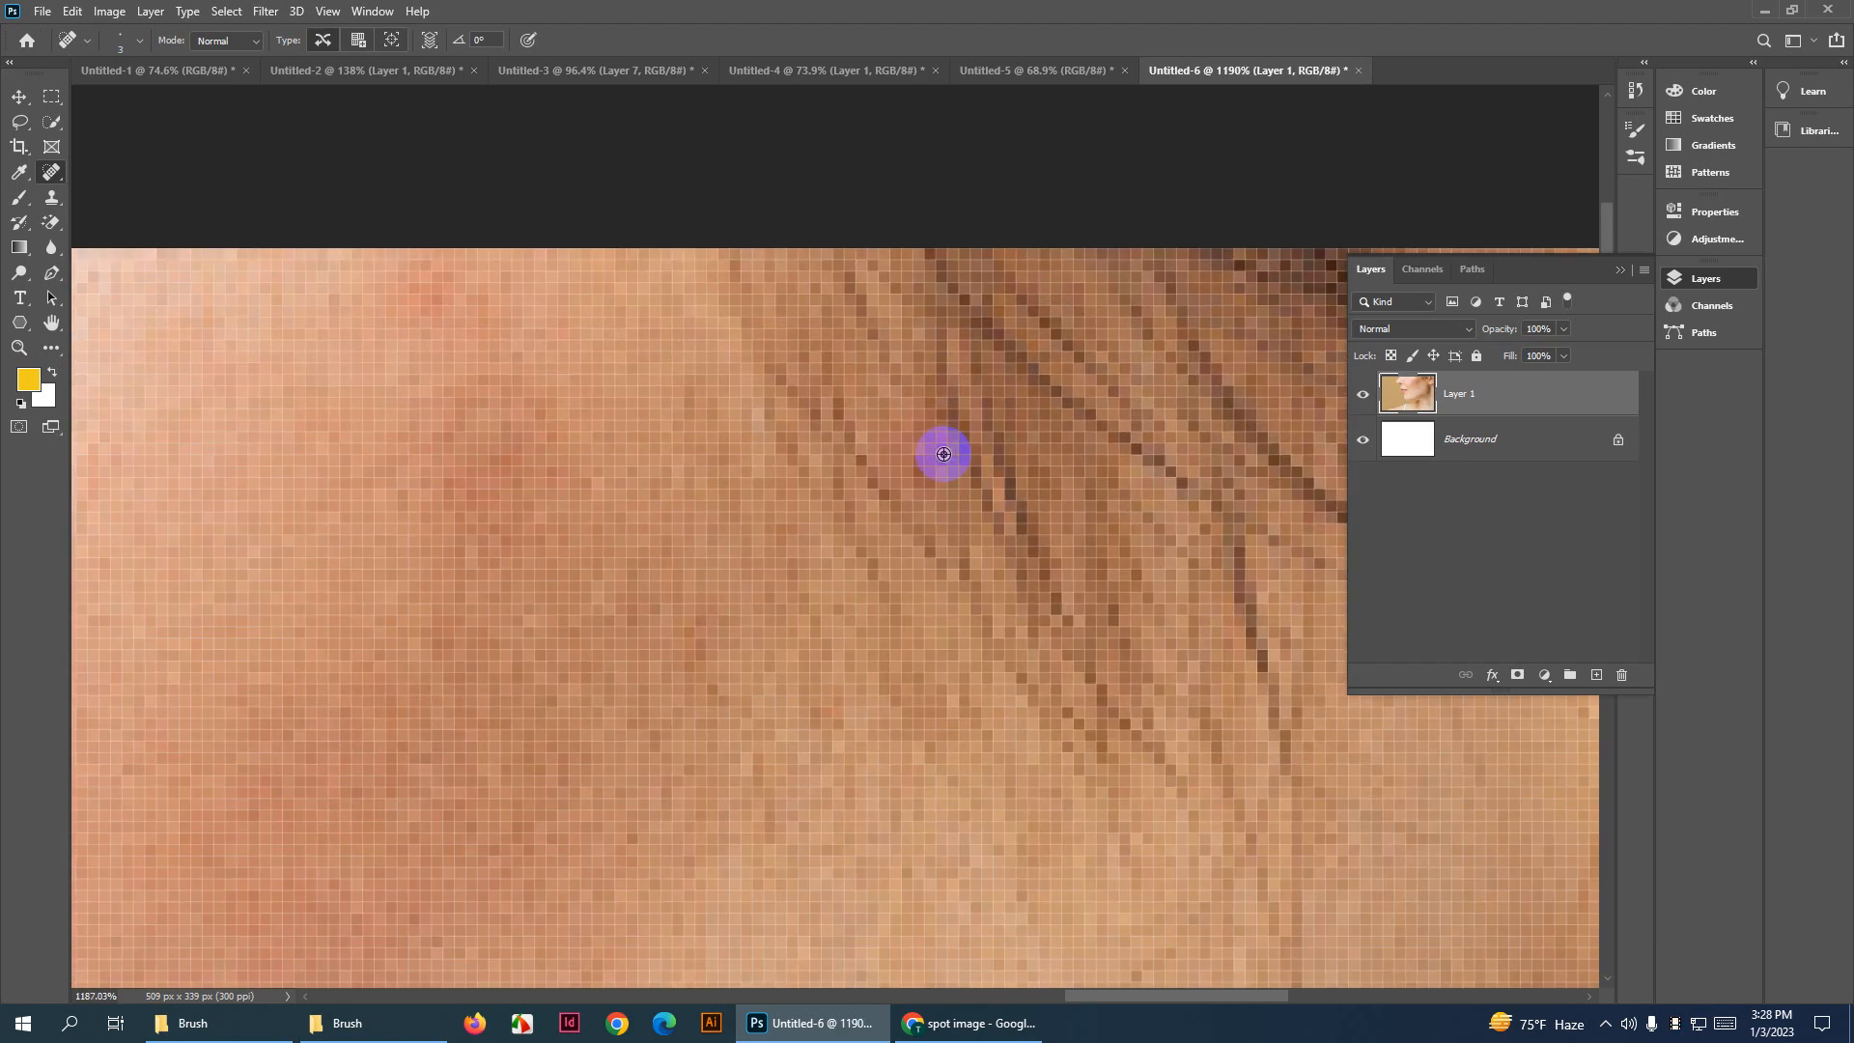
pyautogui.rightClick(50, 176)
pyautogui.click(126, 174)
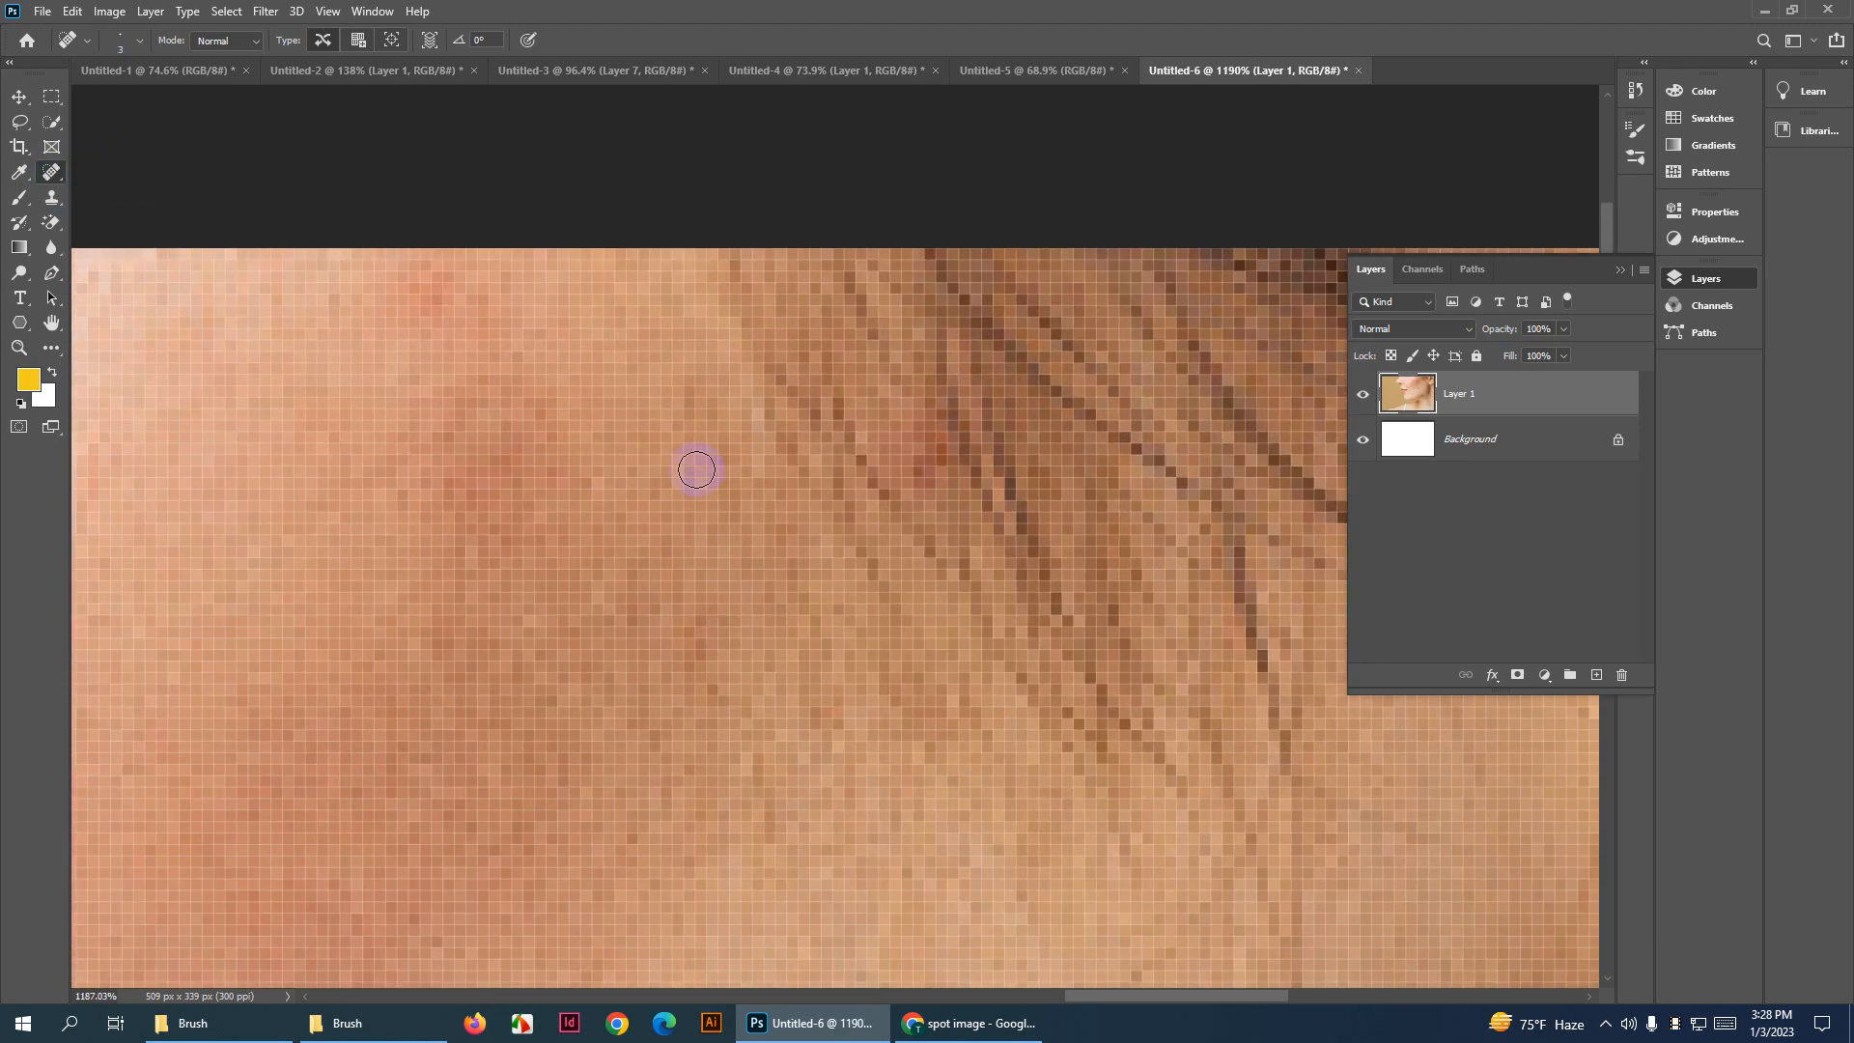
pyautogui.click(922, 459)
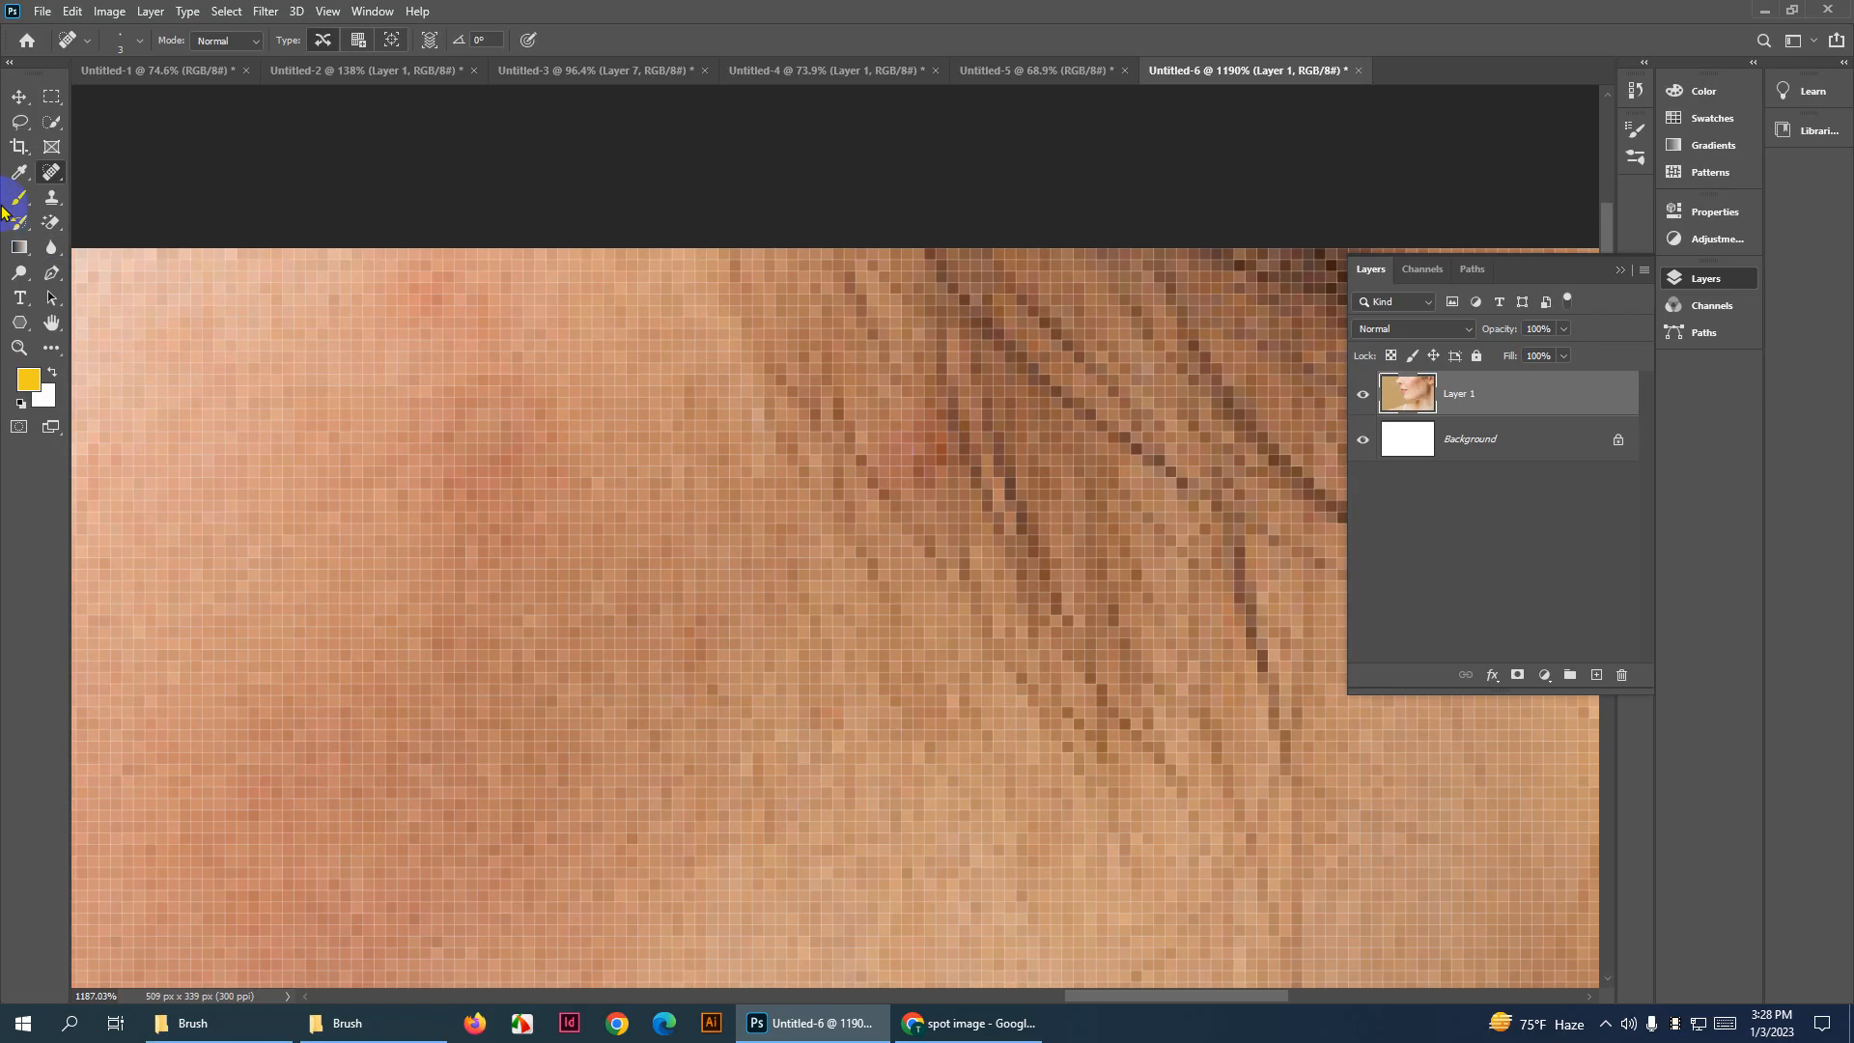
# Heal the red spot under the hair strands with a 4 px Healing Brush, sampling clean skin beside the hairline
pyautogui.rightClick(47, 178)
pyautogui.click(125, 195)
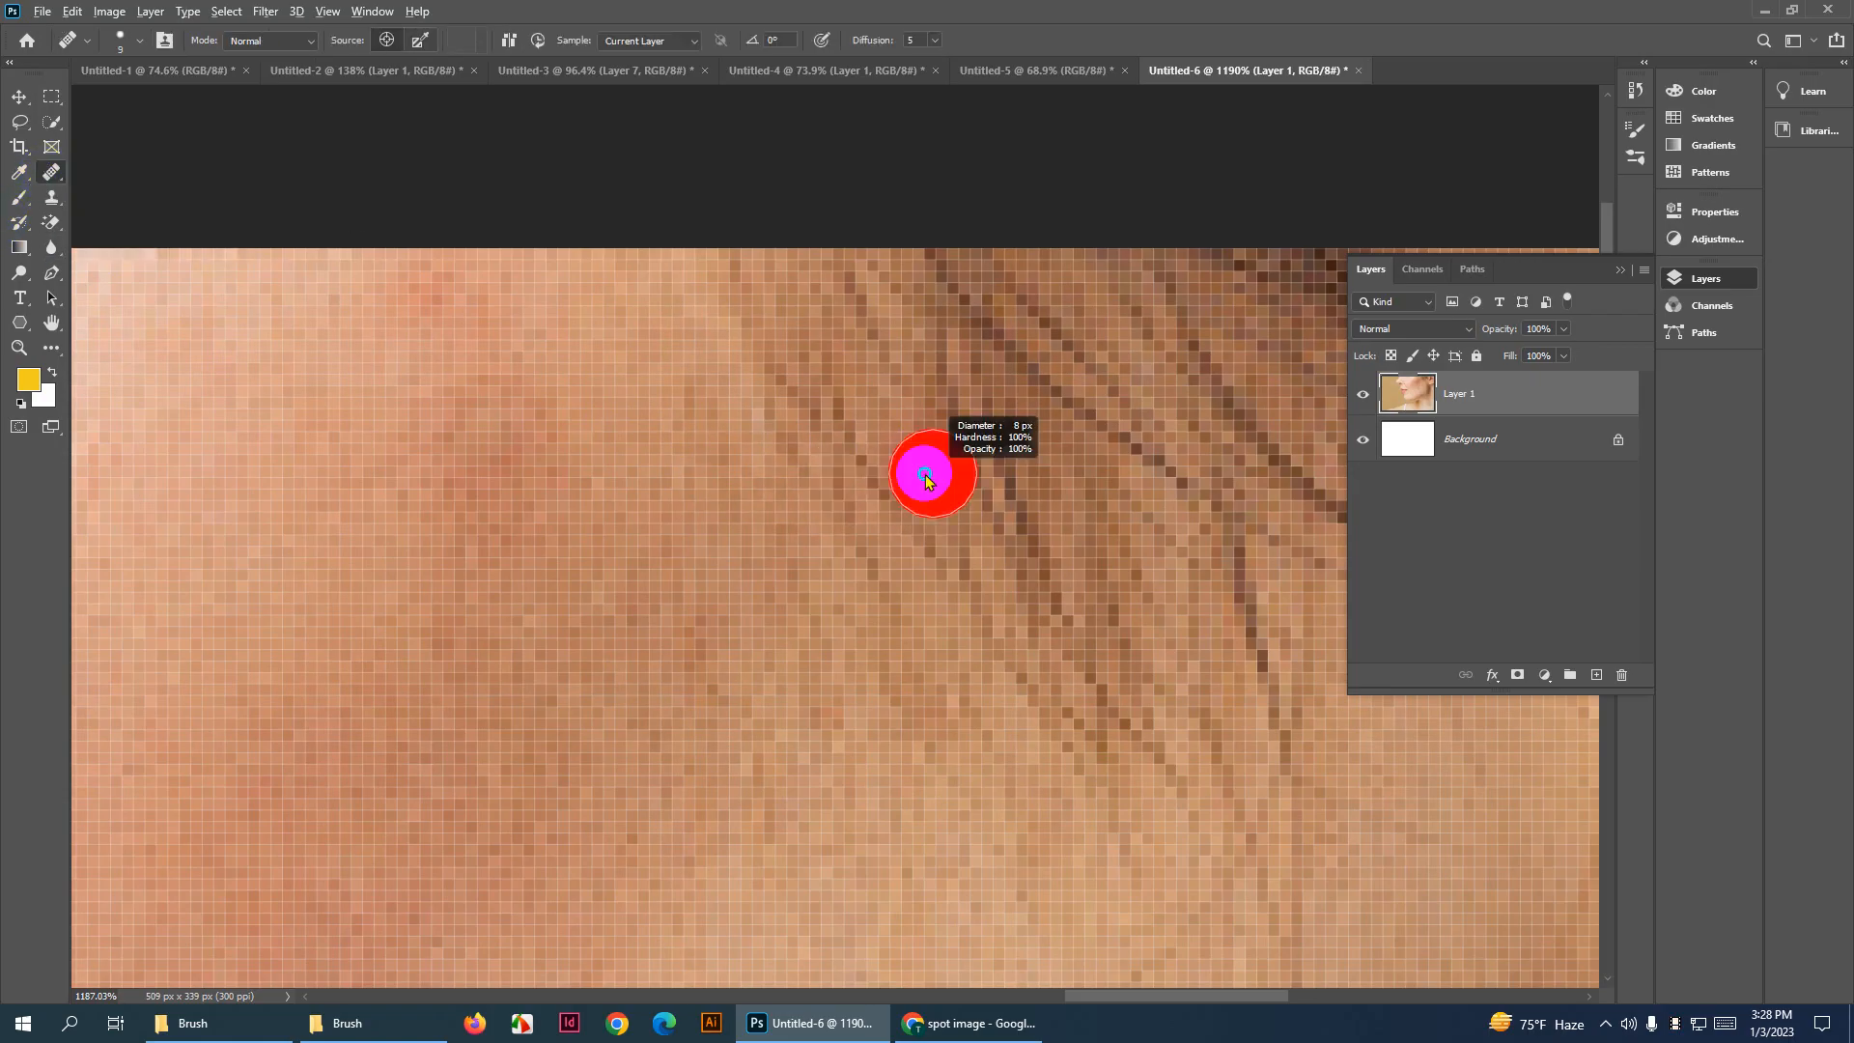
pyautogui.moveTo(924, 474)
pyautogui.mouseDown()
pyautogui.moveTo(892, 469)
pyautogui.moveTo(952, 480)
pyautogui.moveTo(889, 443)
pyautogui.moveTo(925, 484)
pyautogui.mouseUp()
pyautogui.scroll(-6, 637, 484)
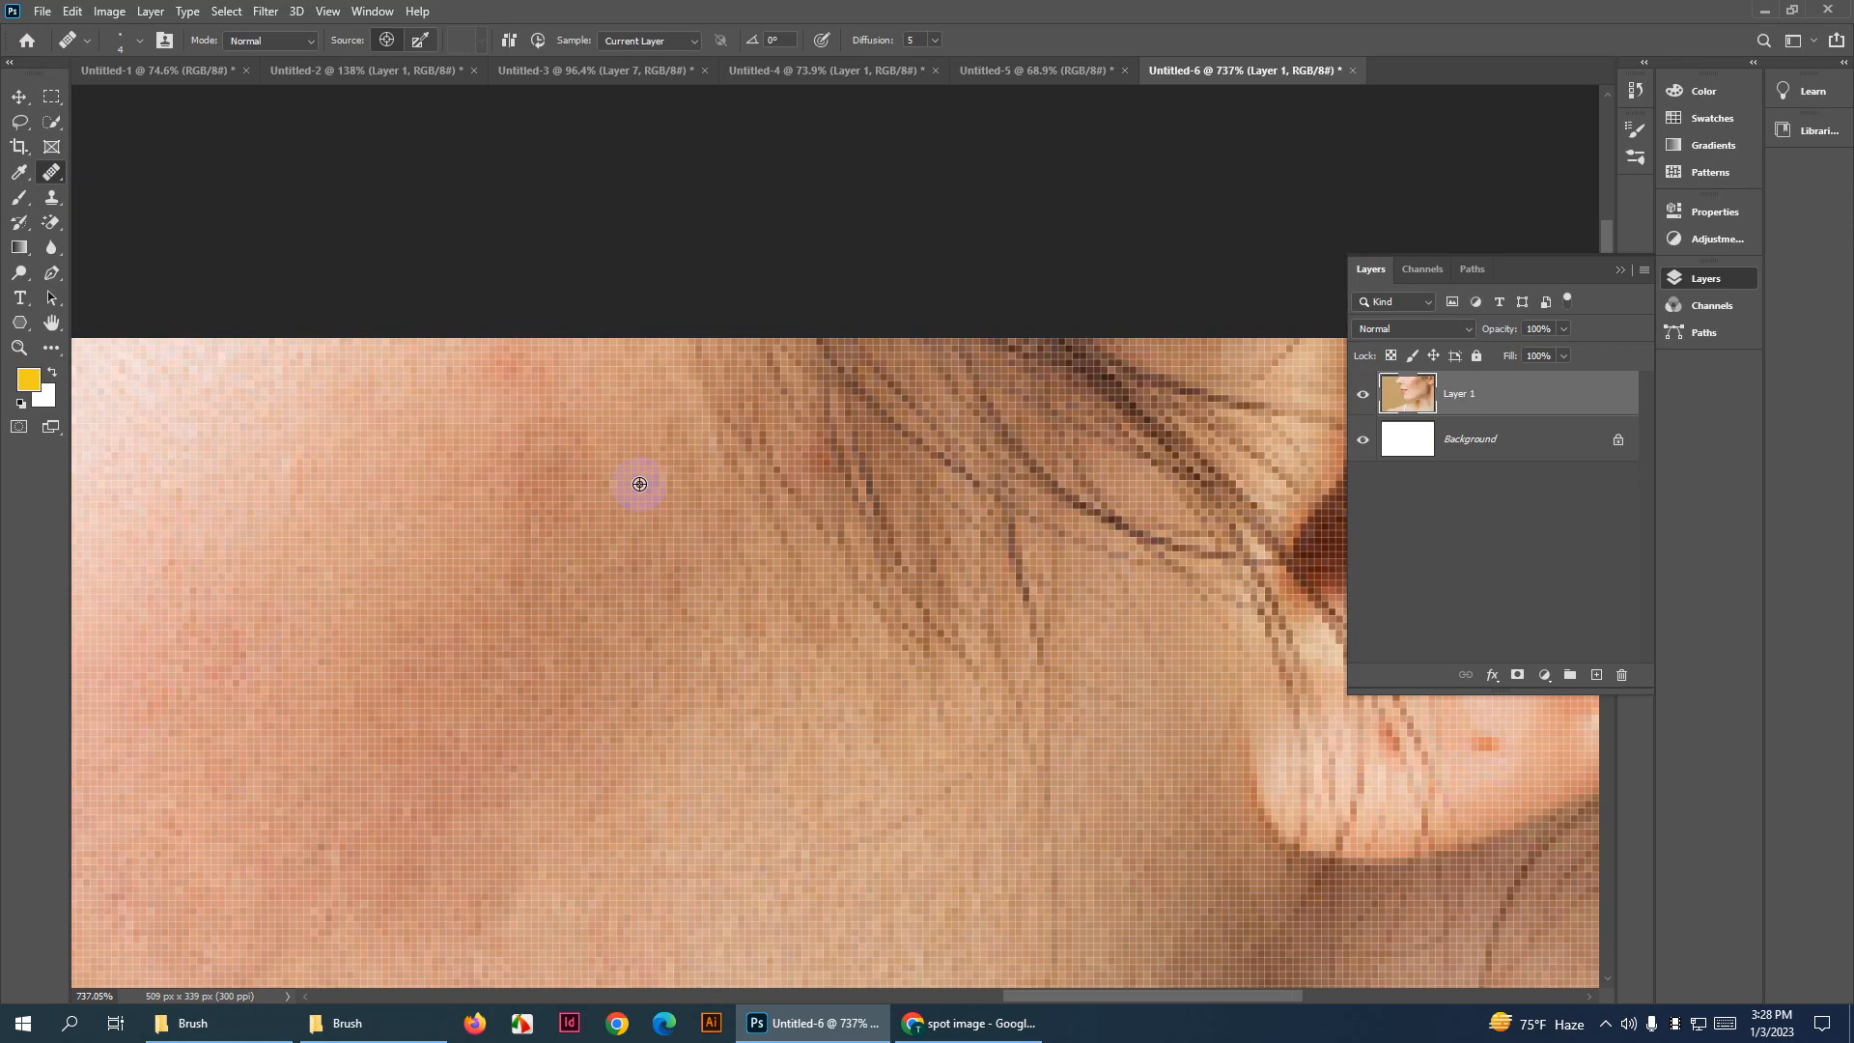
pyautogui.scroll(6, 753, 472)
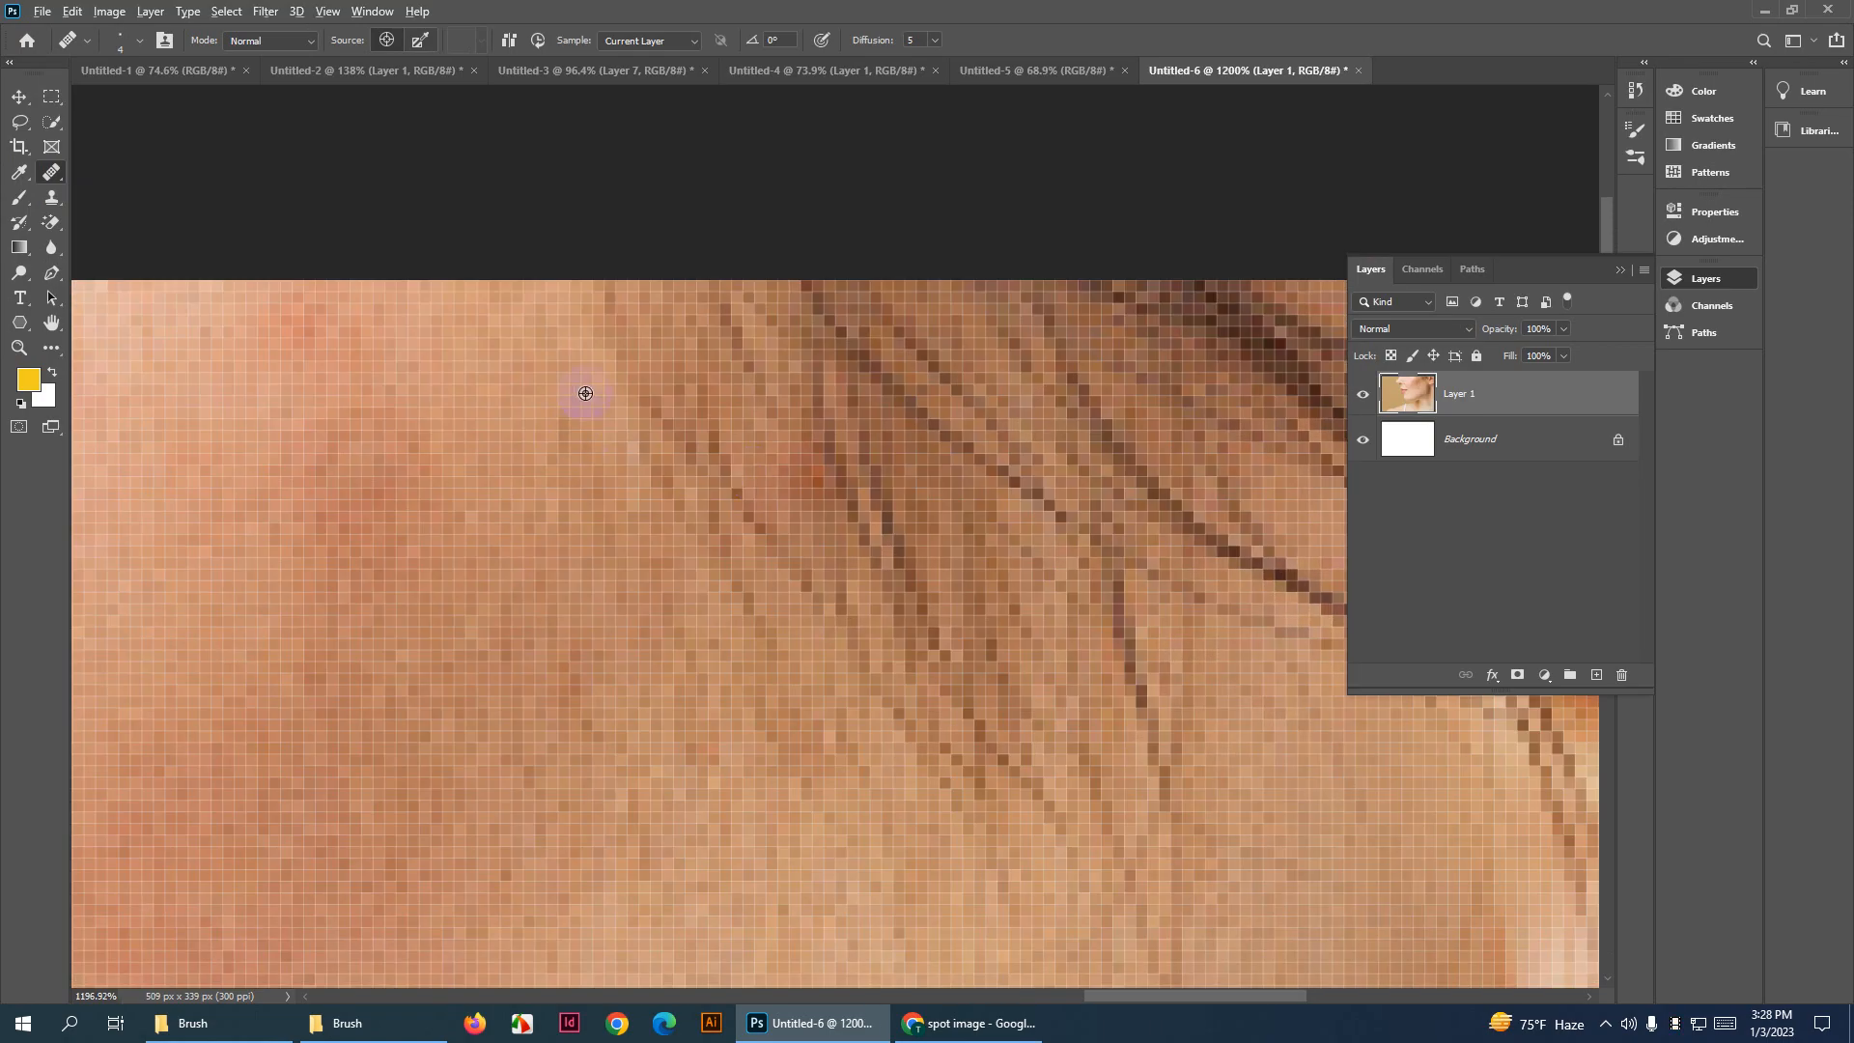
pyautogui.keyDown('alt'); pyautogui.click(585, 394); pyautogui.keyUp('alt')
pyautogui.click(807, 480)
pyautogui.click(805, 481)
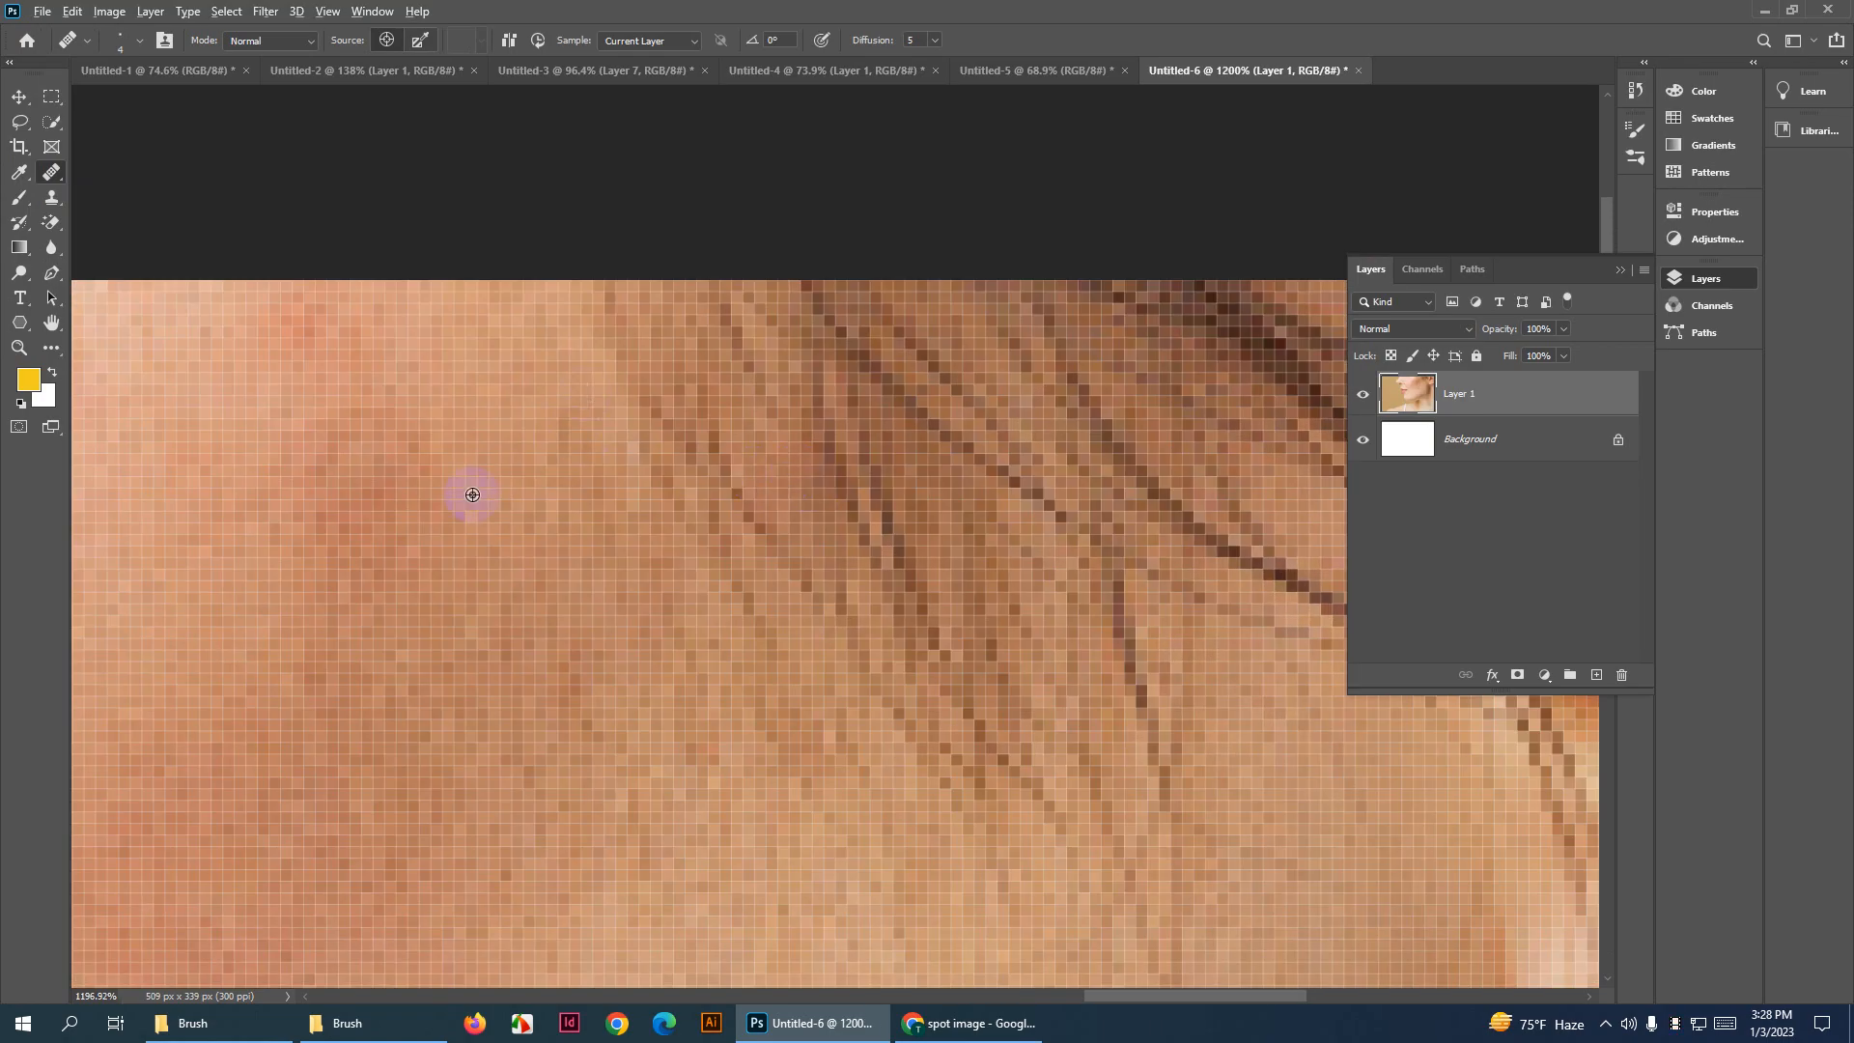
pyautogui.scroll(-8, 588, 512)
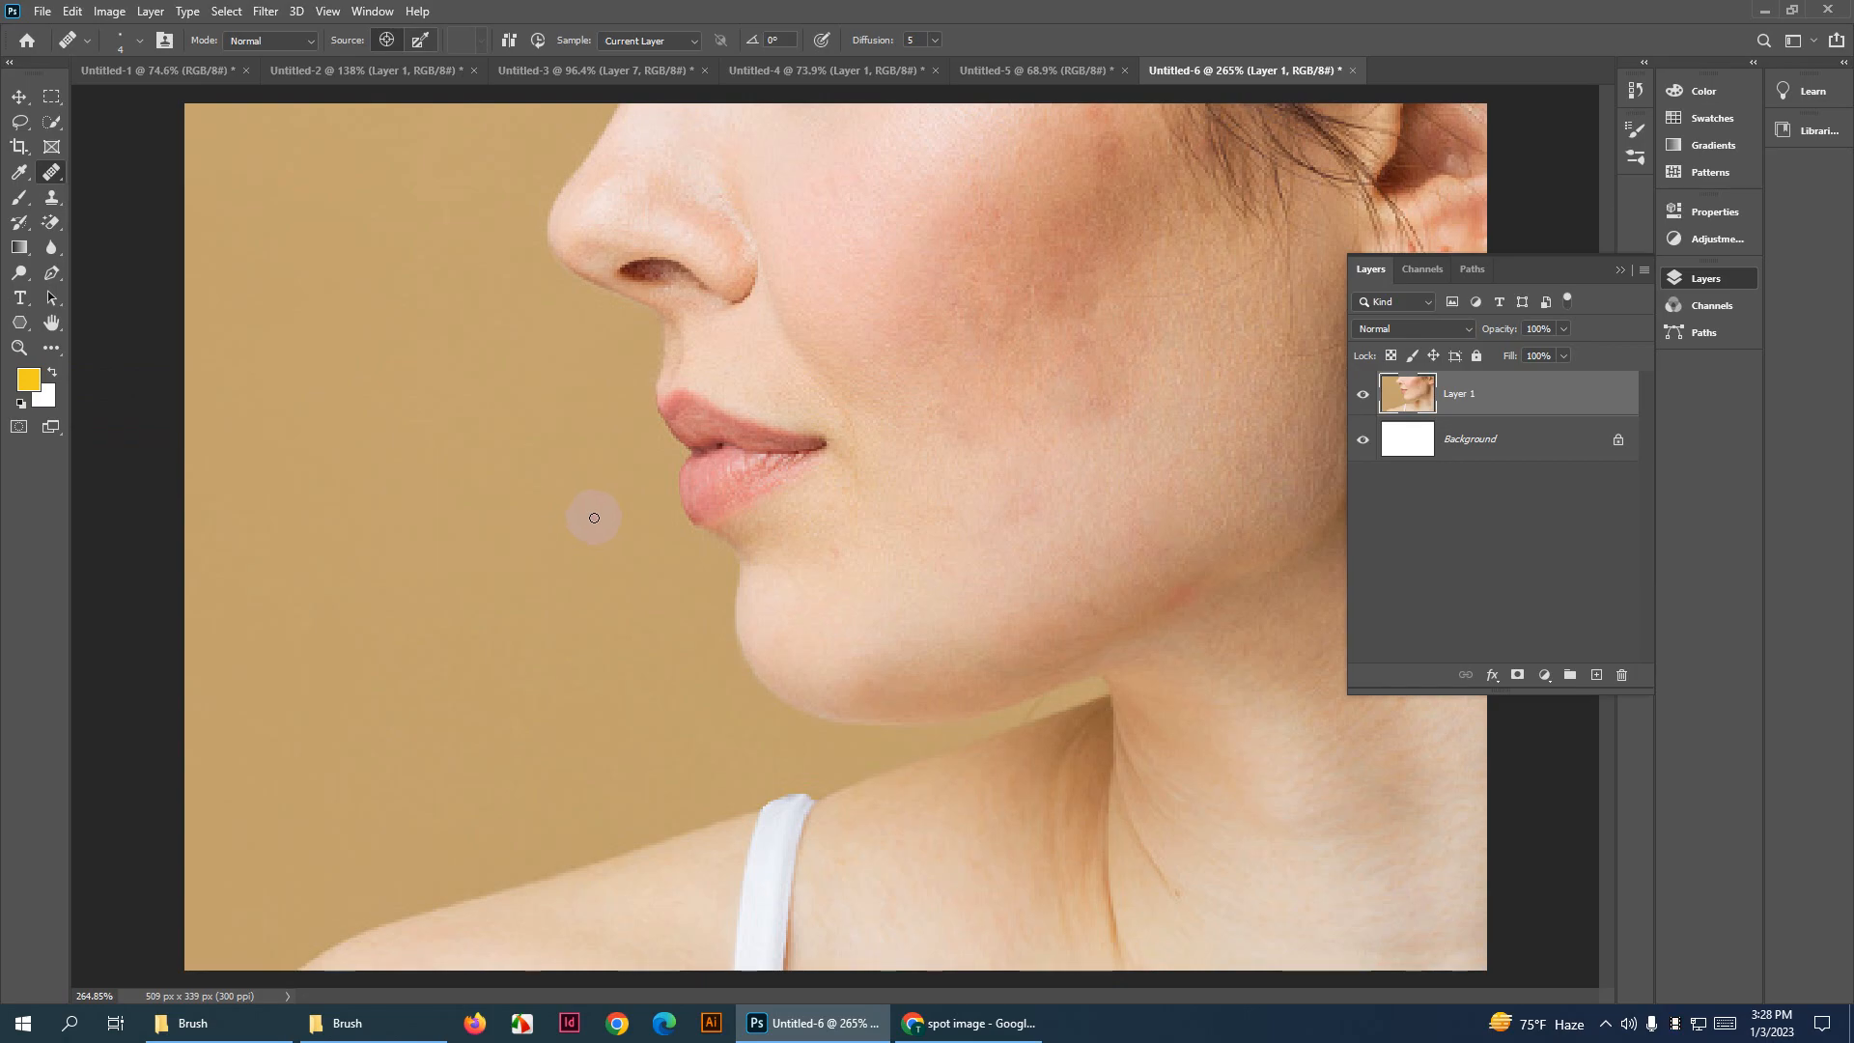
pyautogui.click(52, 197)
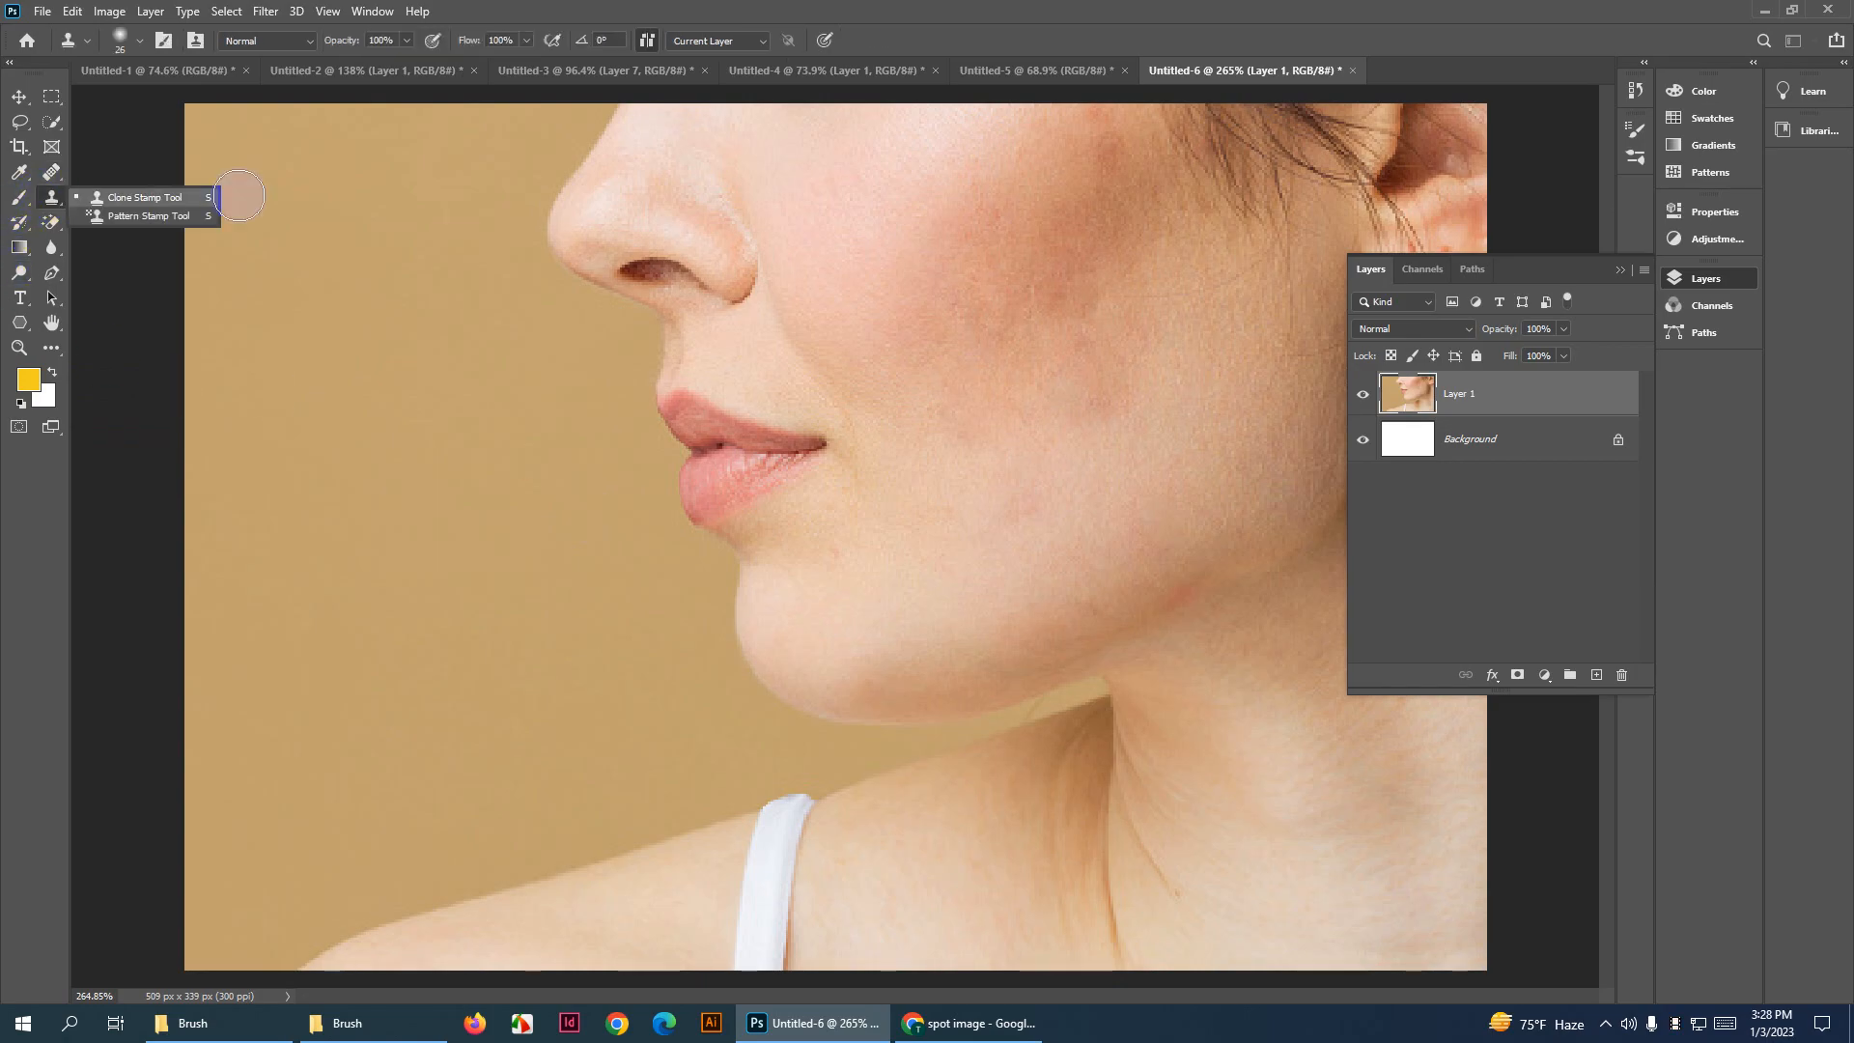
pyautogui.click(820, 226)
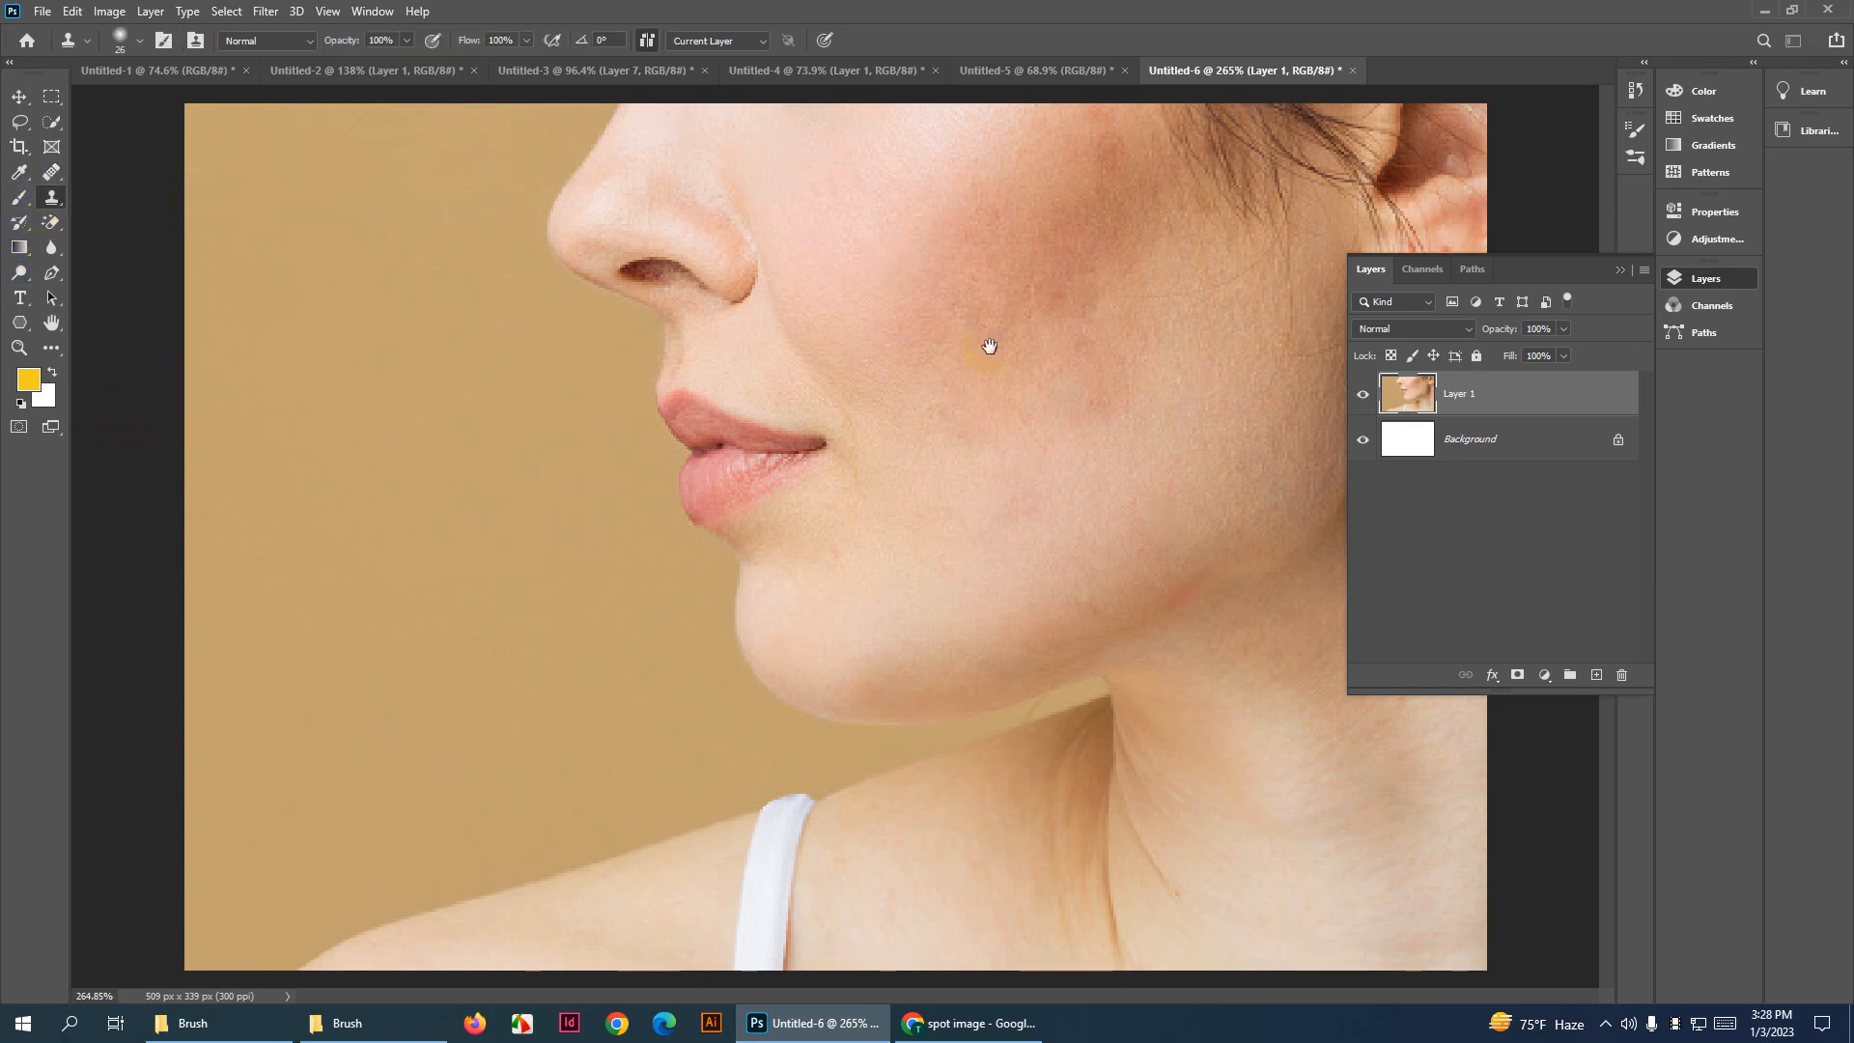
pyautogui.press('v')
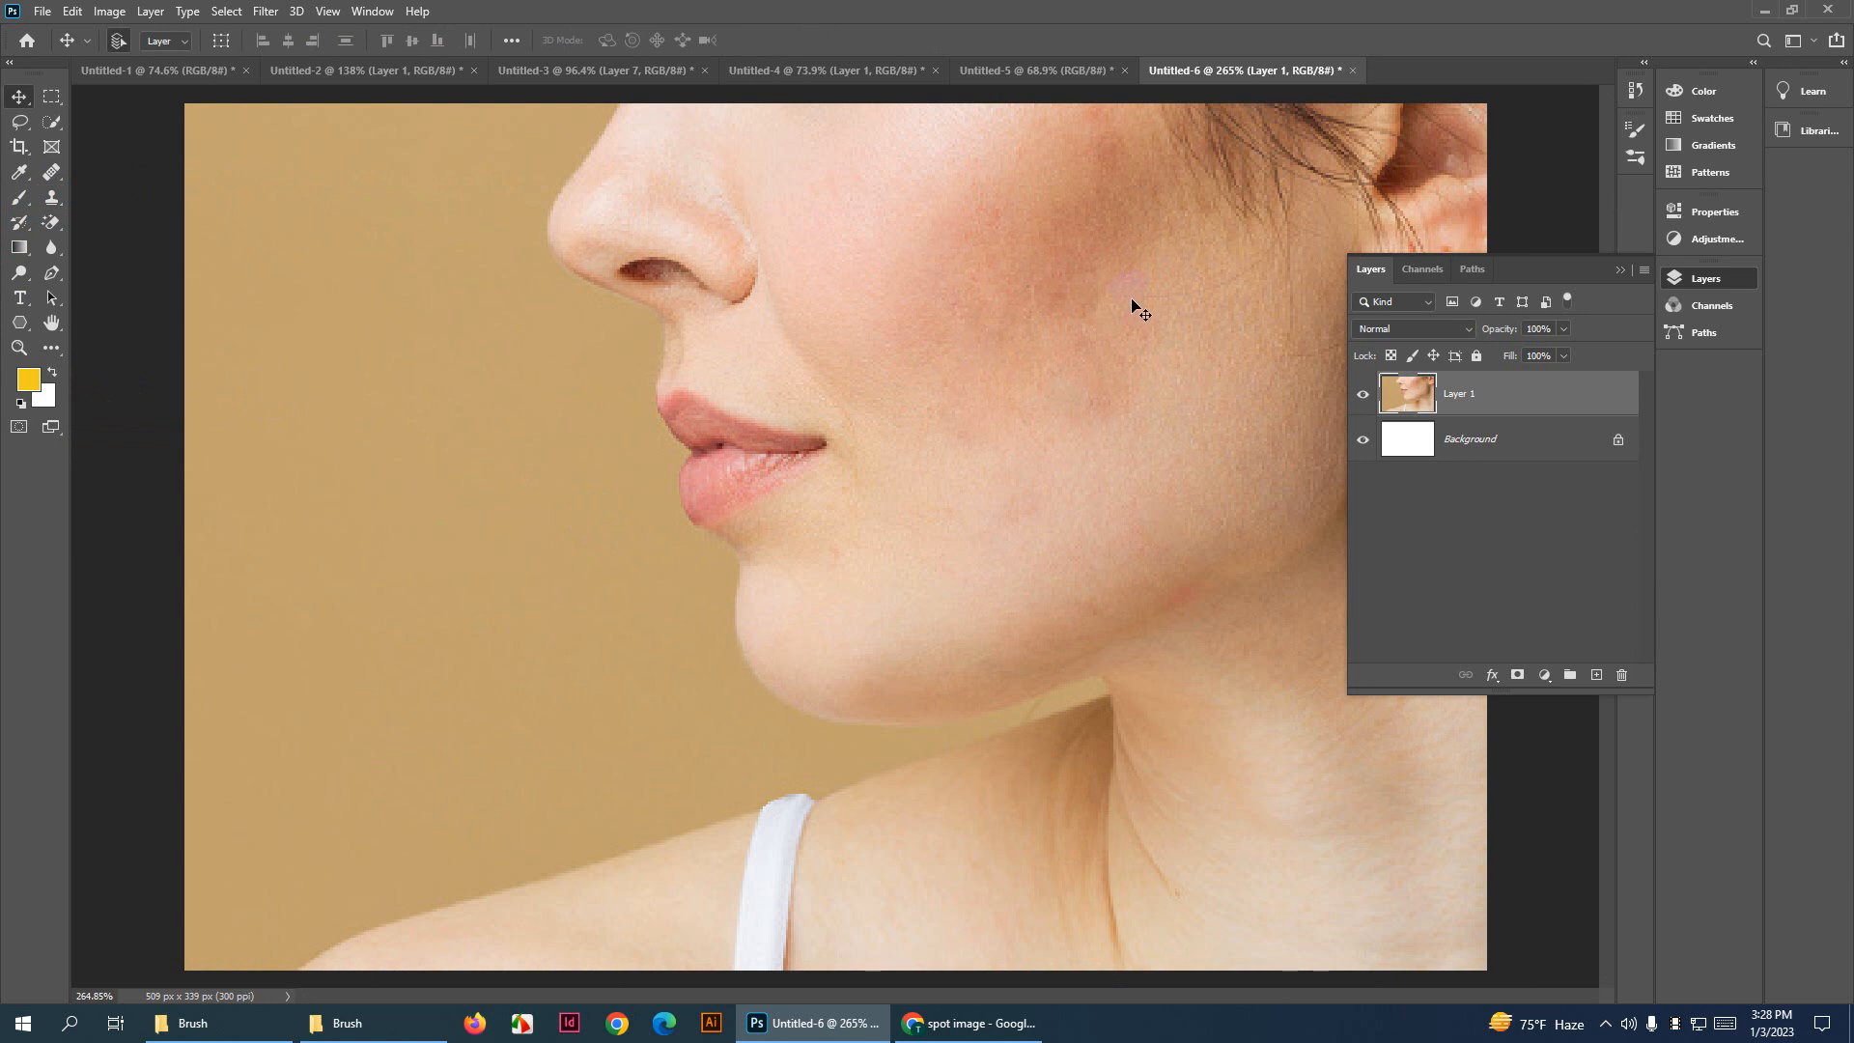
pyautogui.click(54, 198)
# Switch to the Red Eye Tool
pyautogui.click(51, 172)
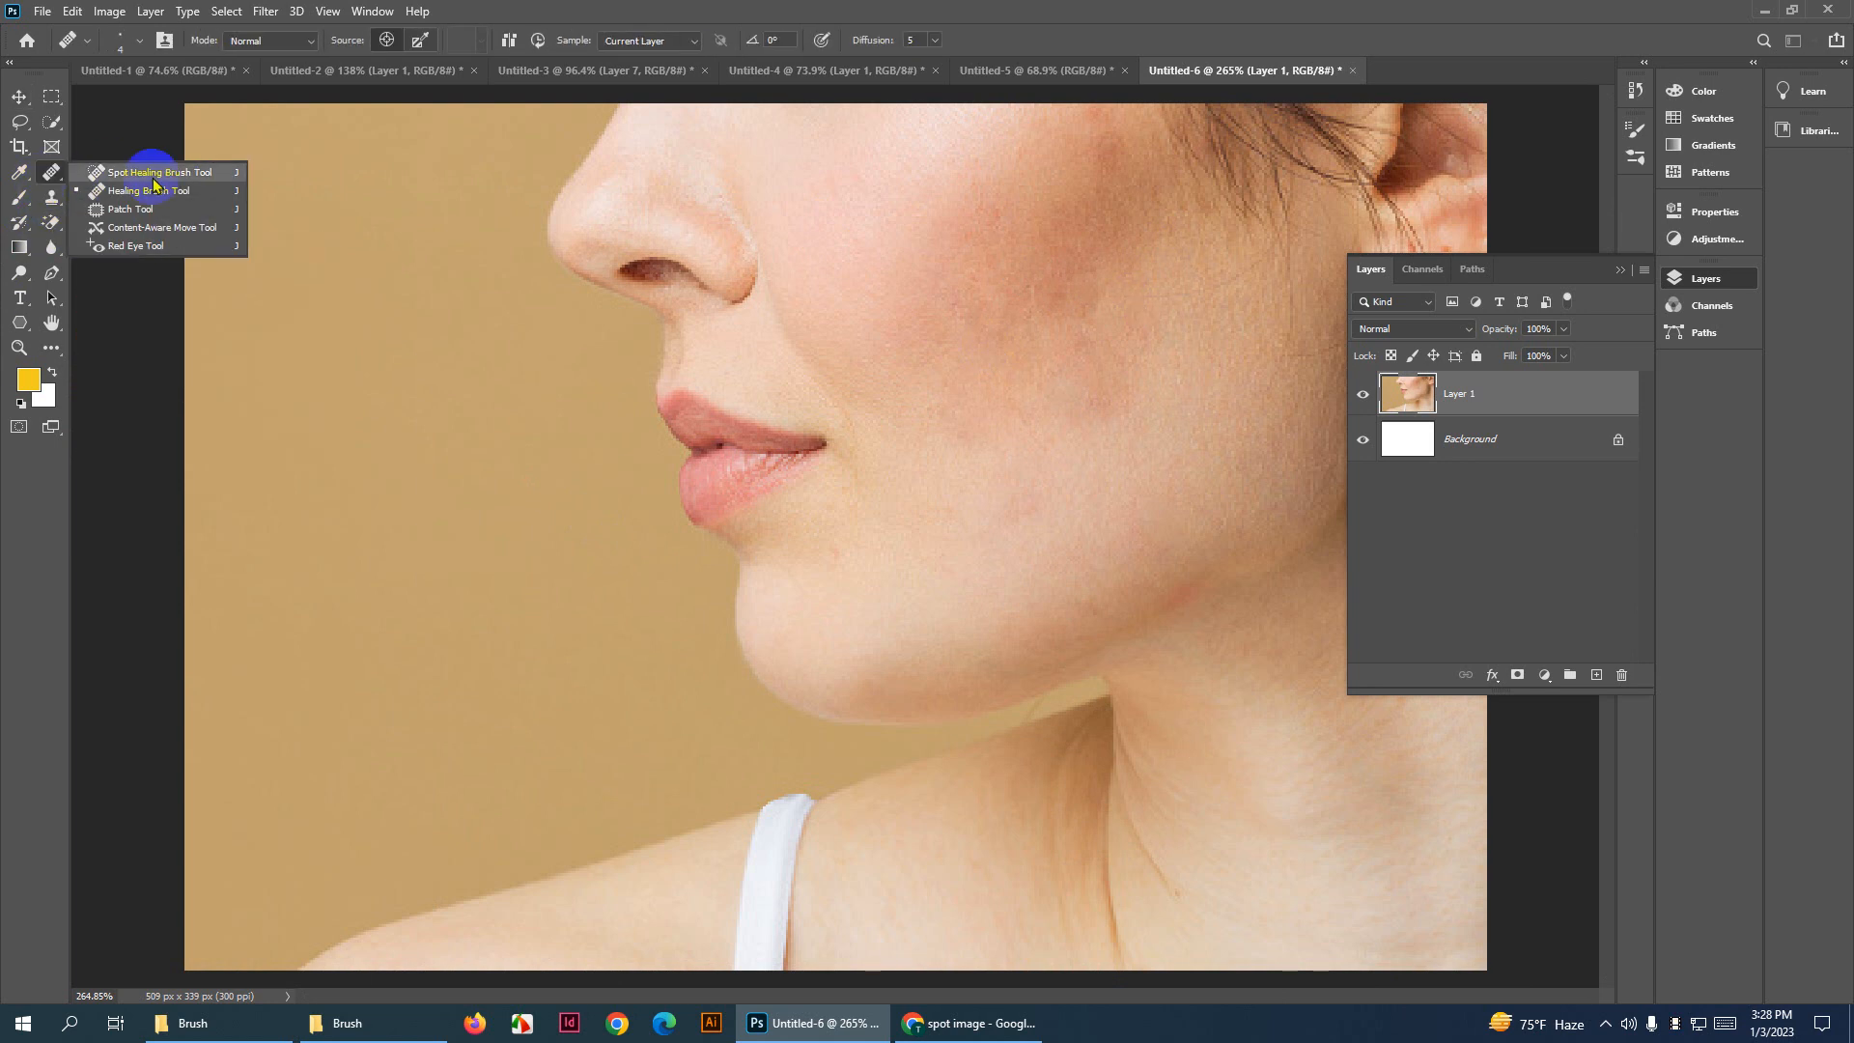
pyautogui.click(135, 253)
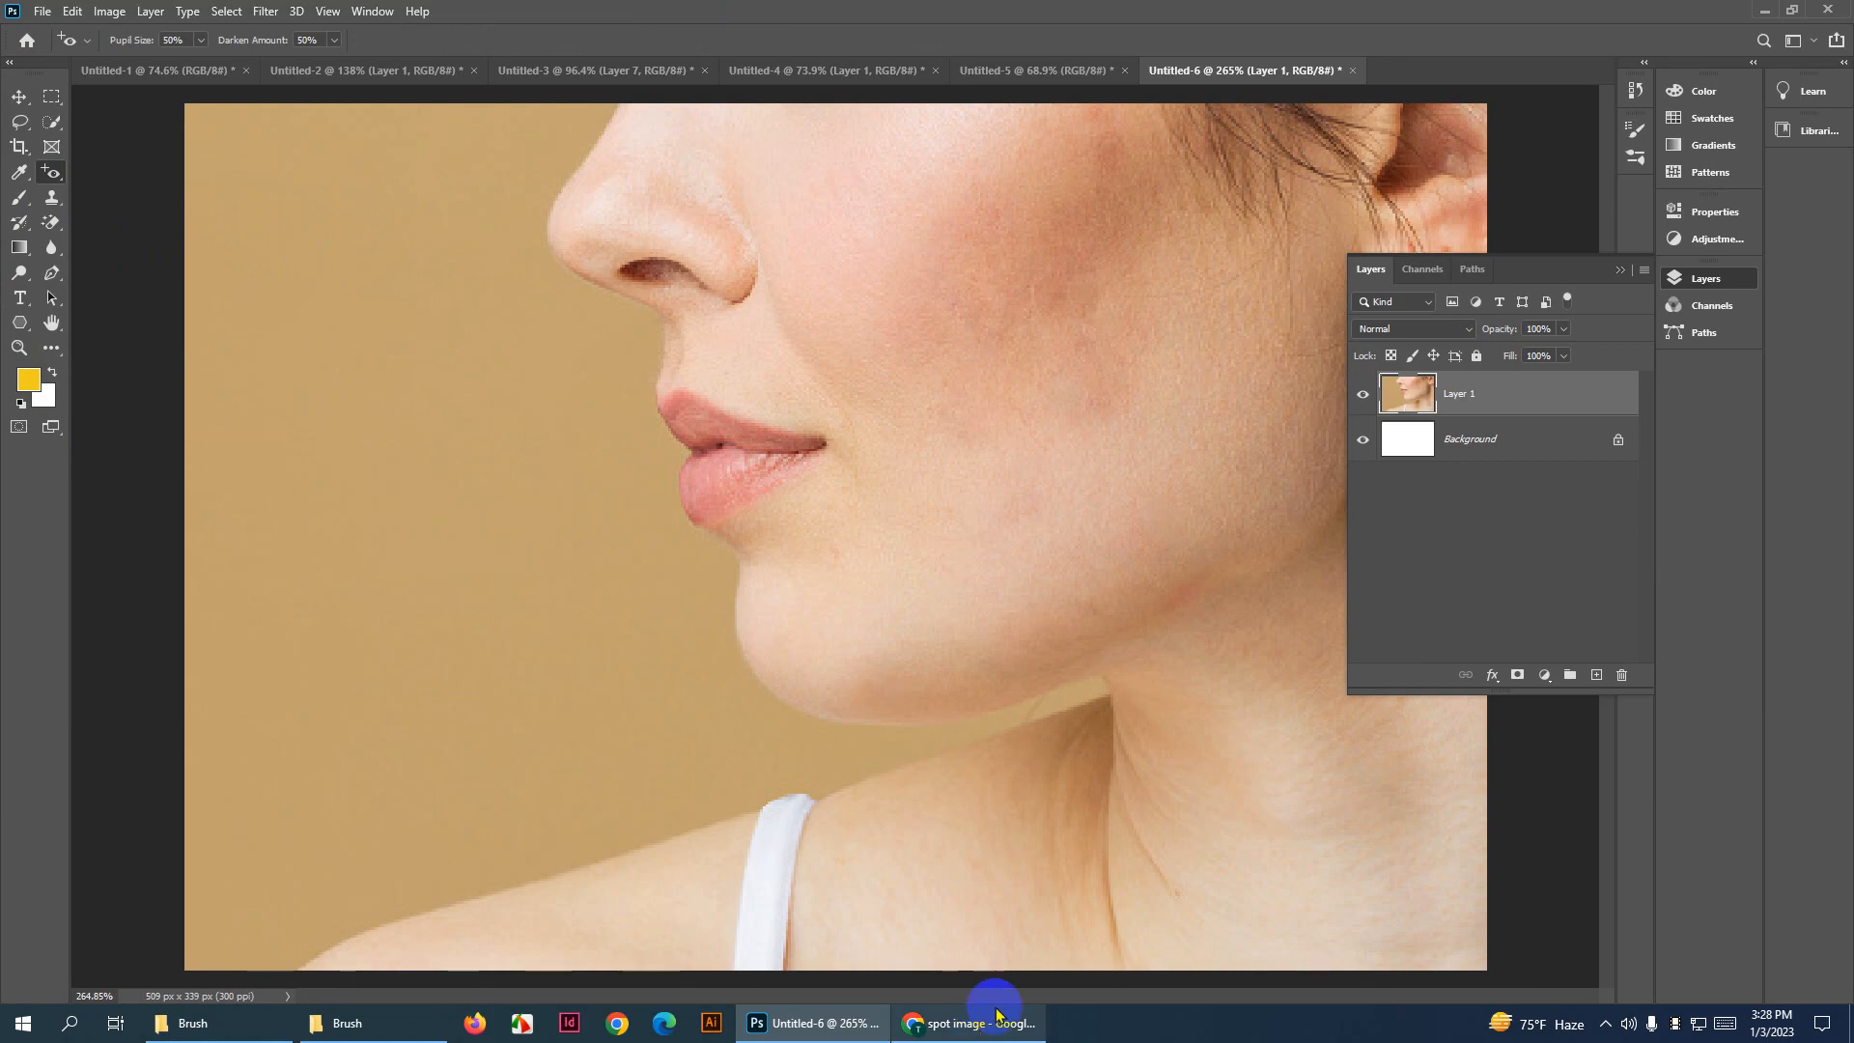
pyautogui.click(952, 932)
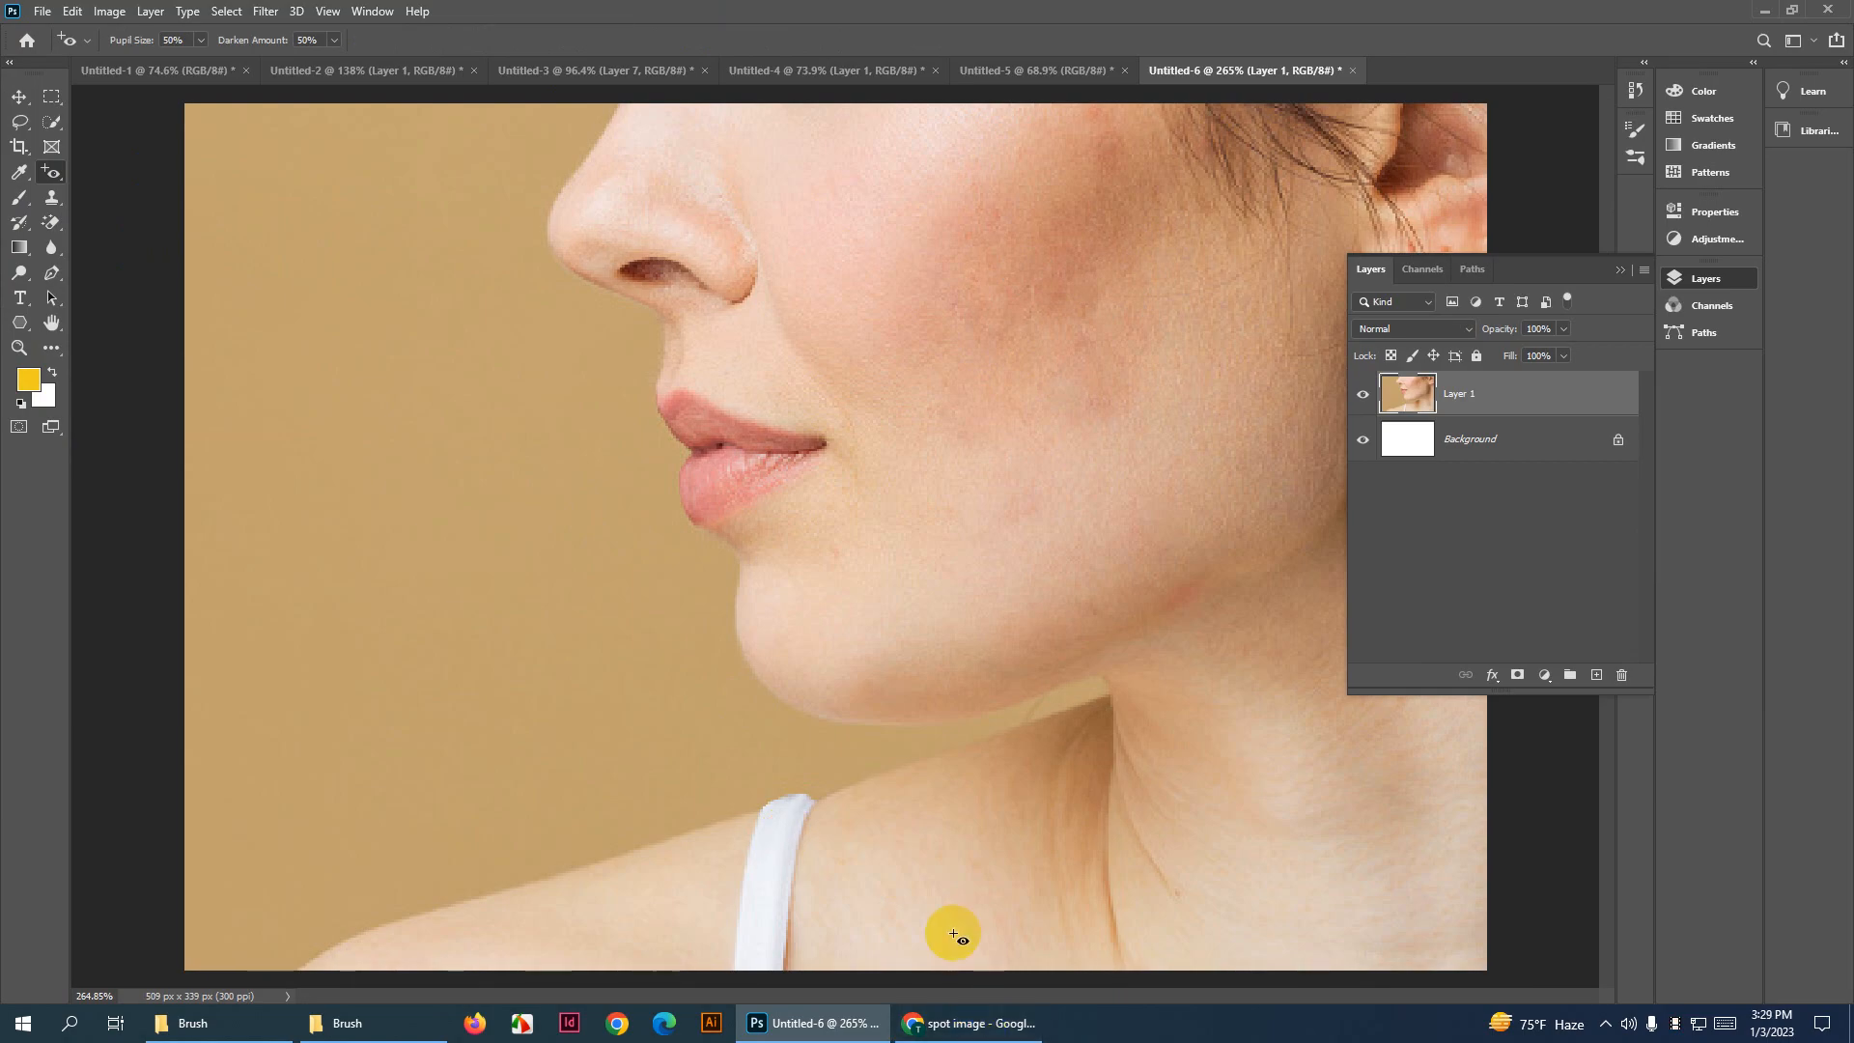
# Switch to Chrome and run a Google Images search for "red eye" in a new tab
pyautogui.click(968, 1022)
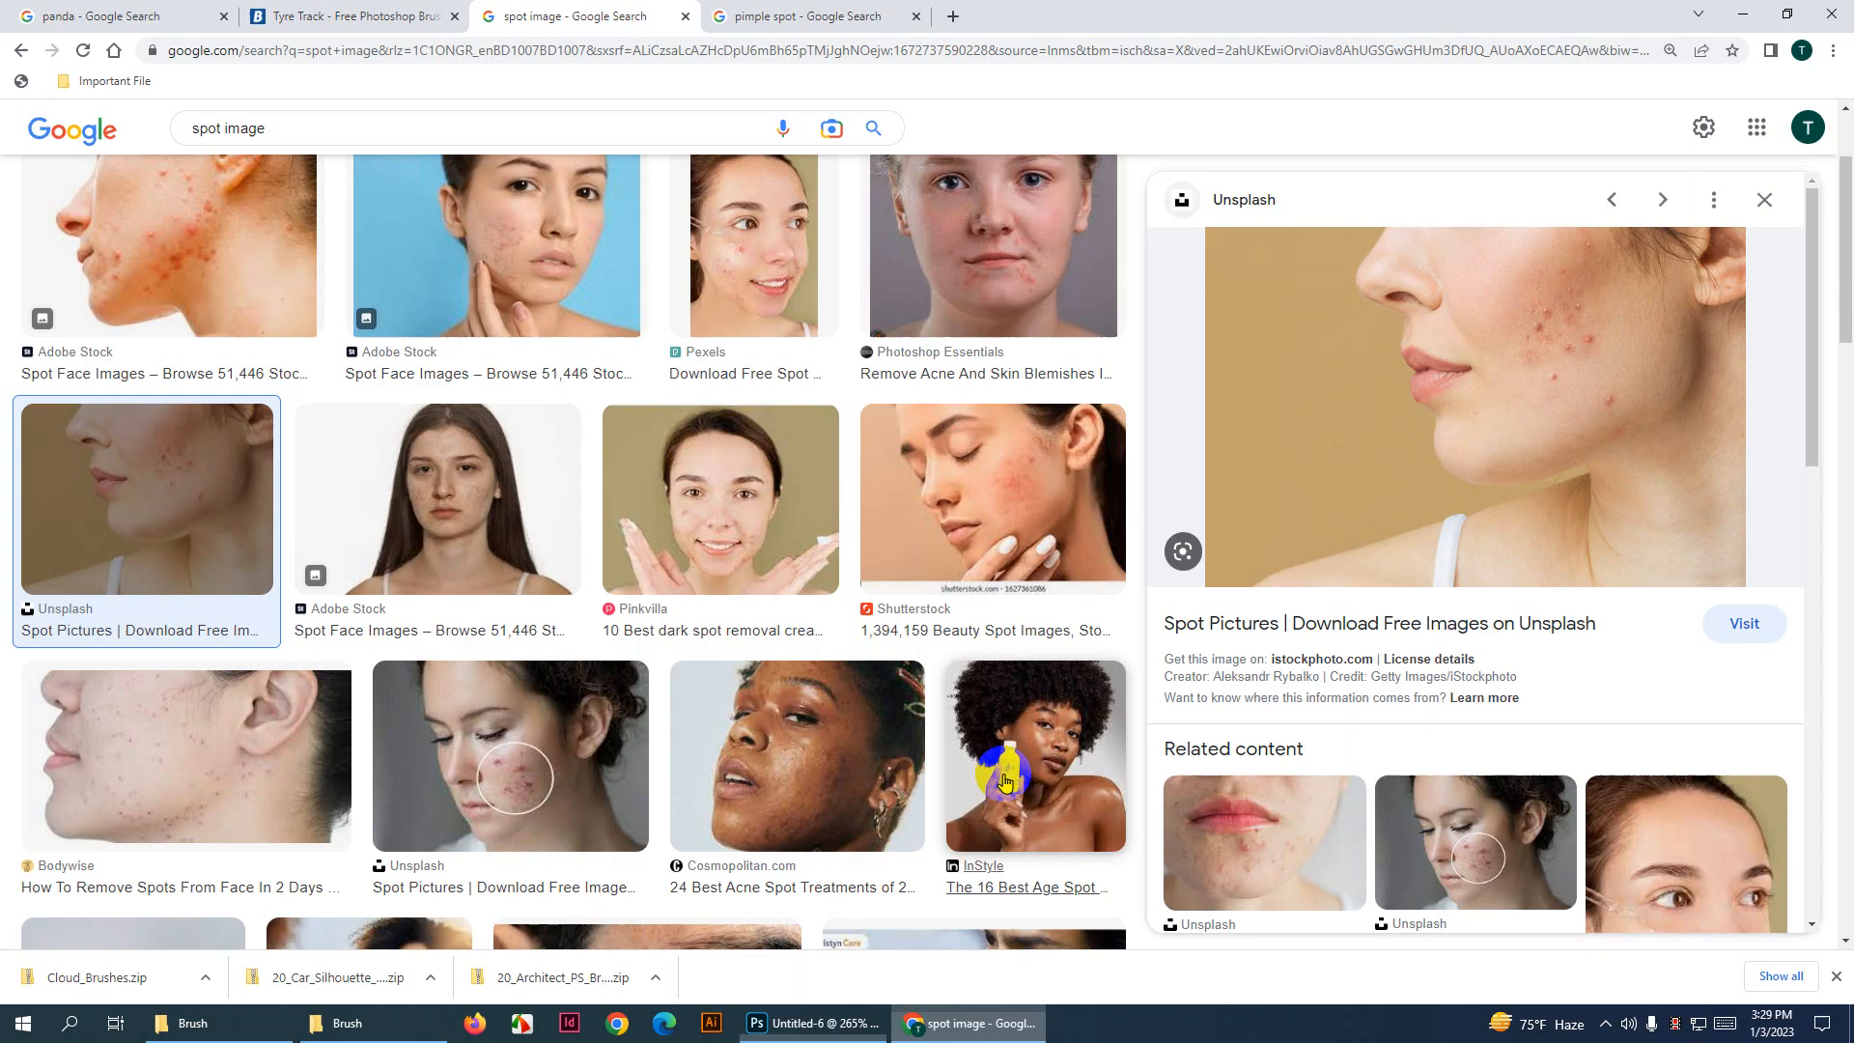
pyautogui.click(953, 16)
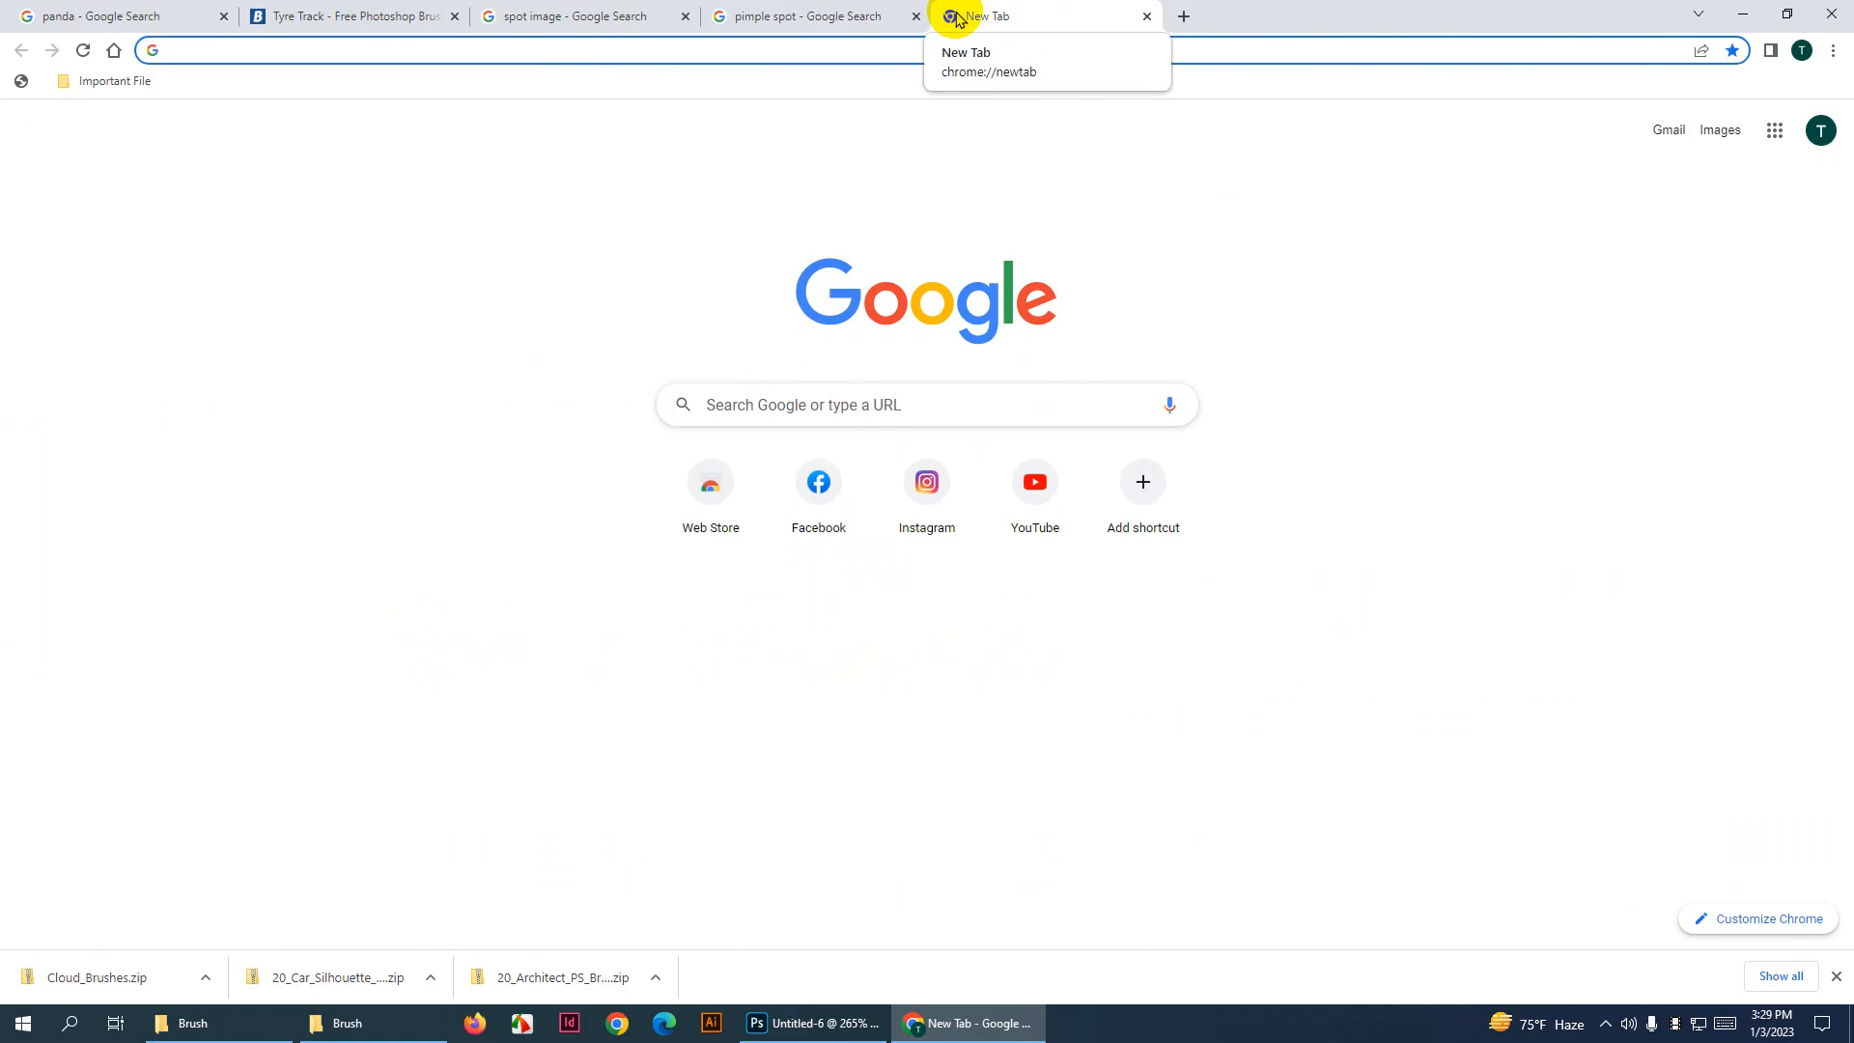
pyautogui.write('red eye')
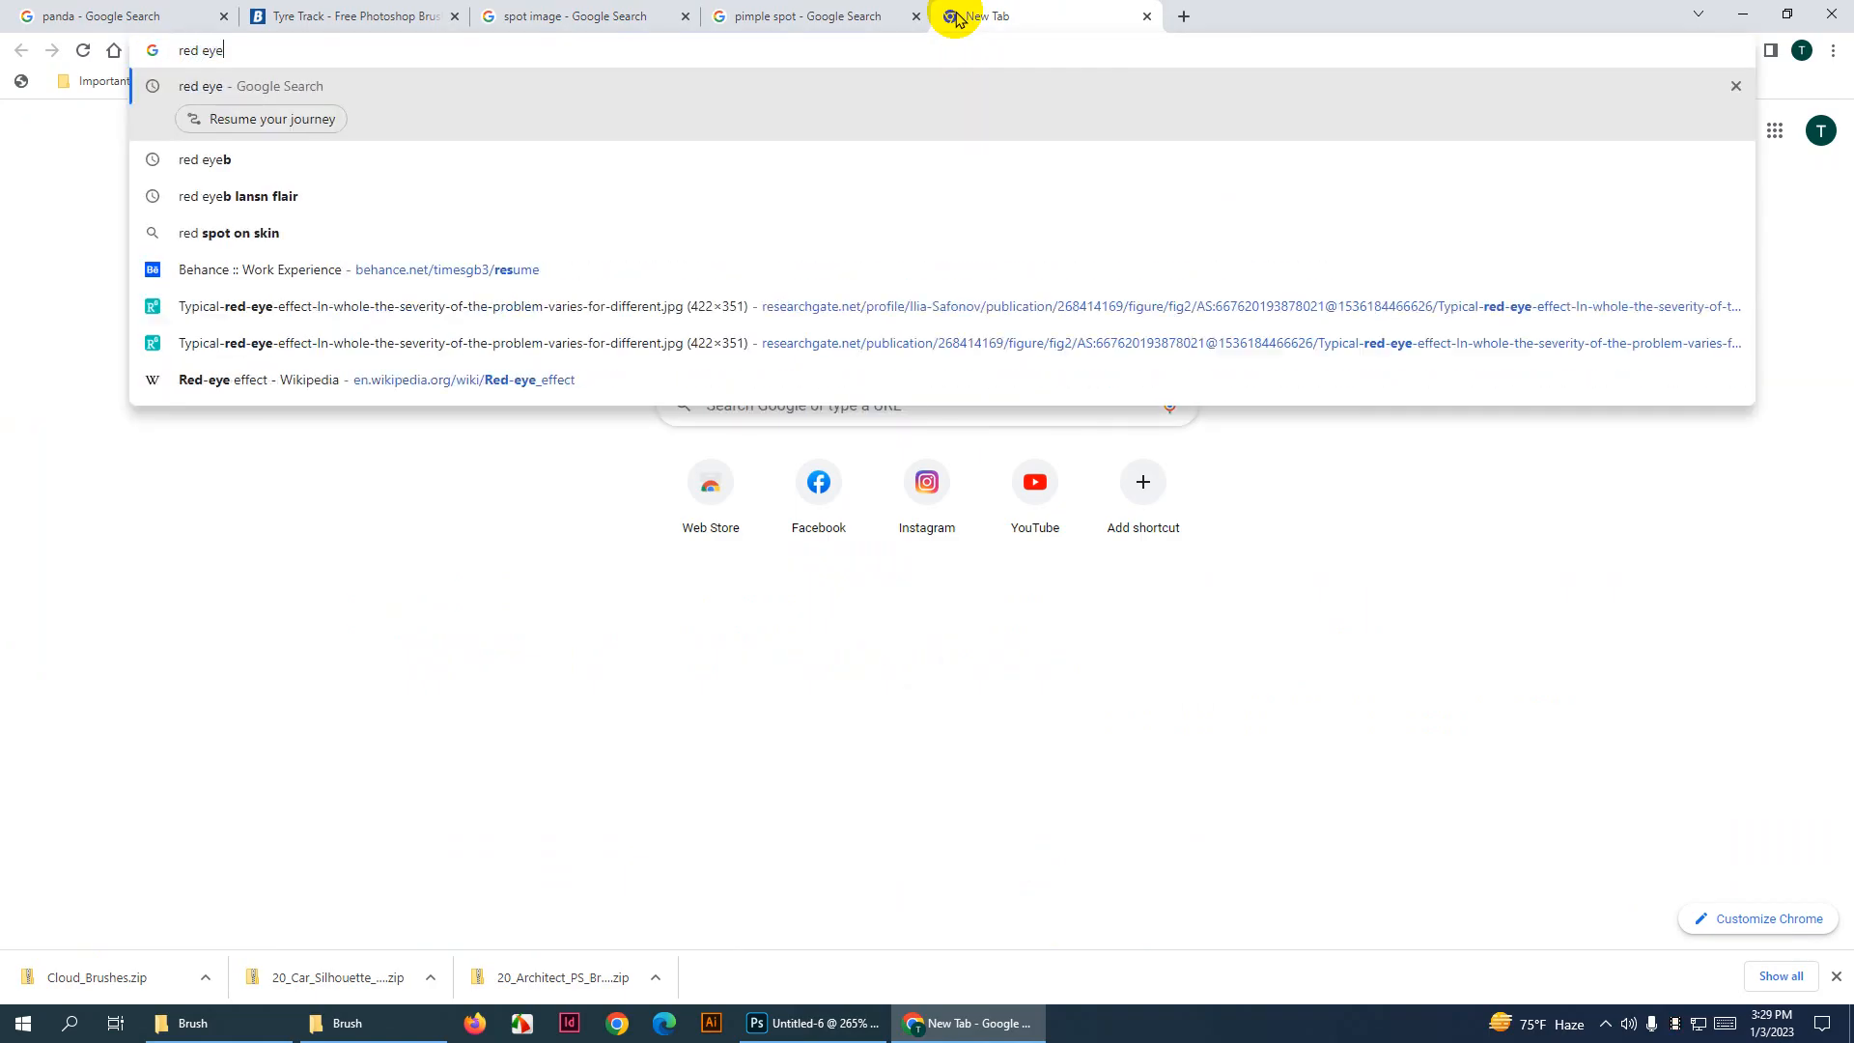
pyautogui.press('Return')
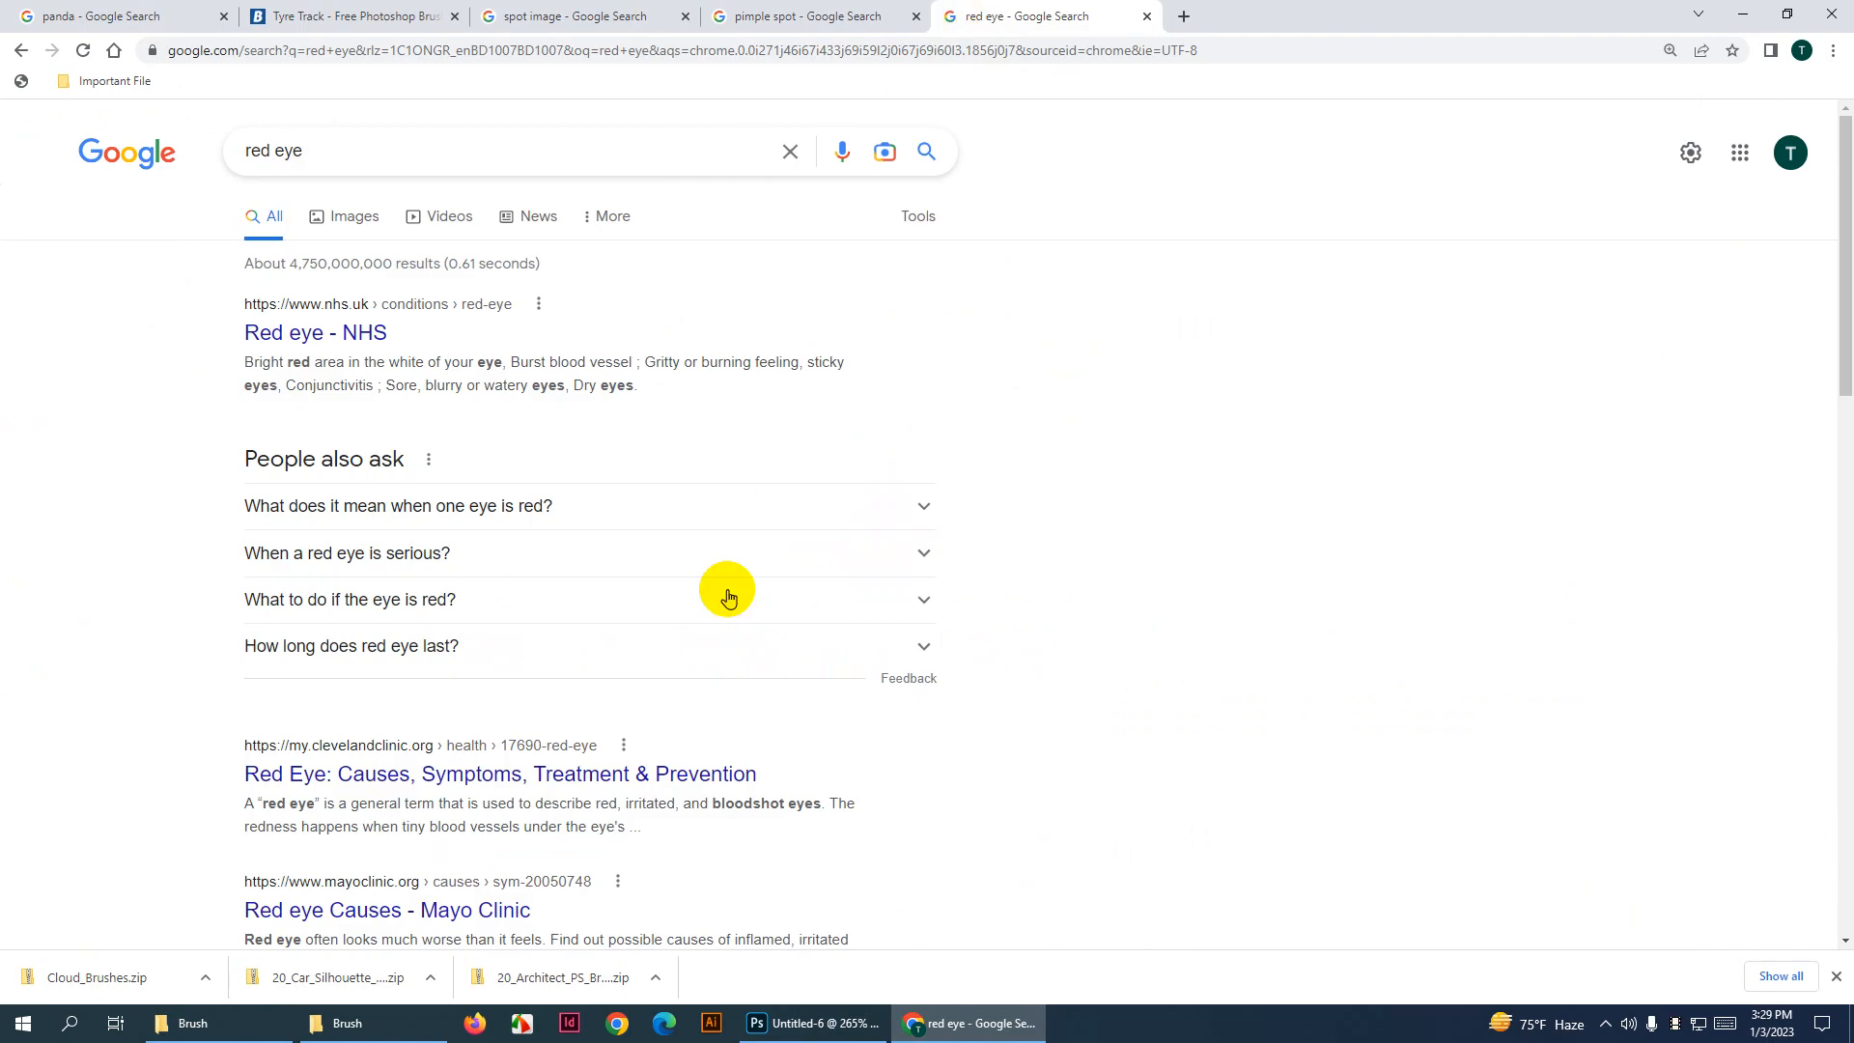
pyautogui.click(353, 217)
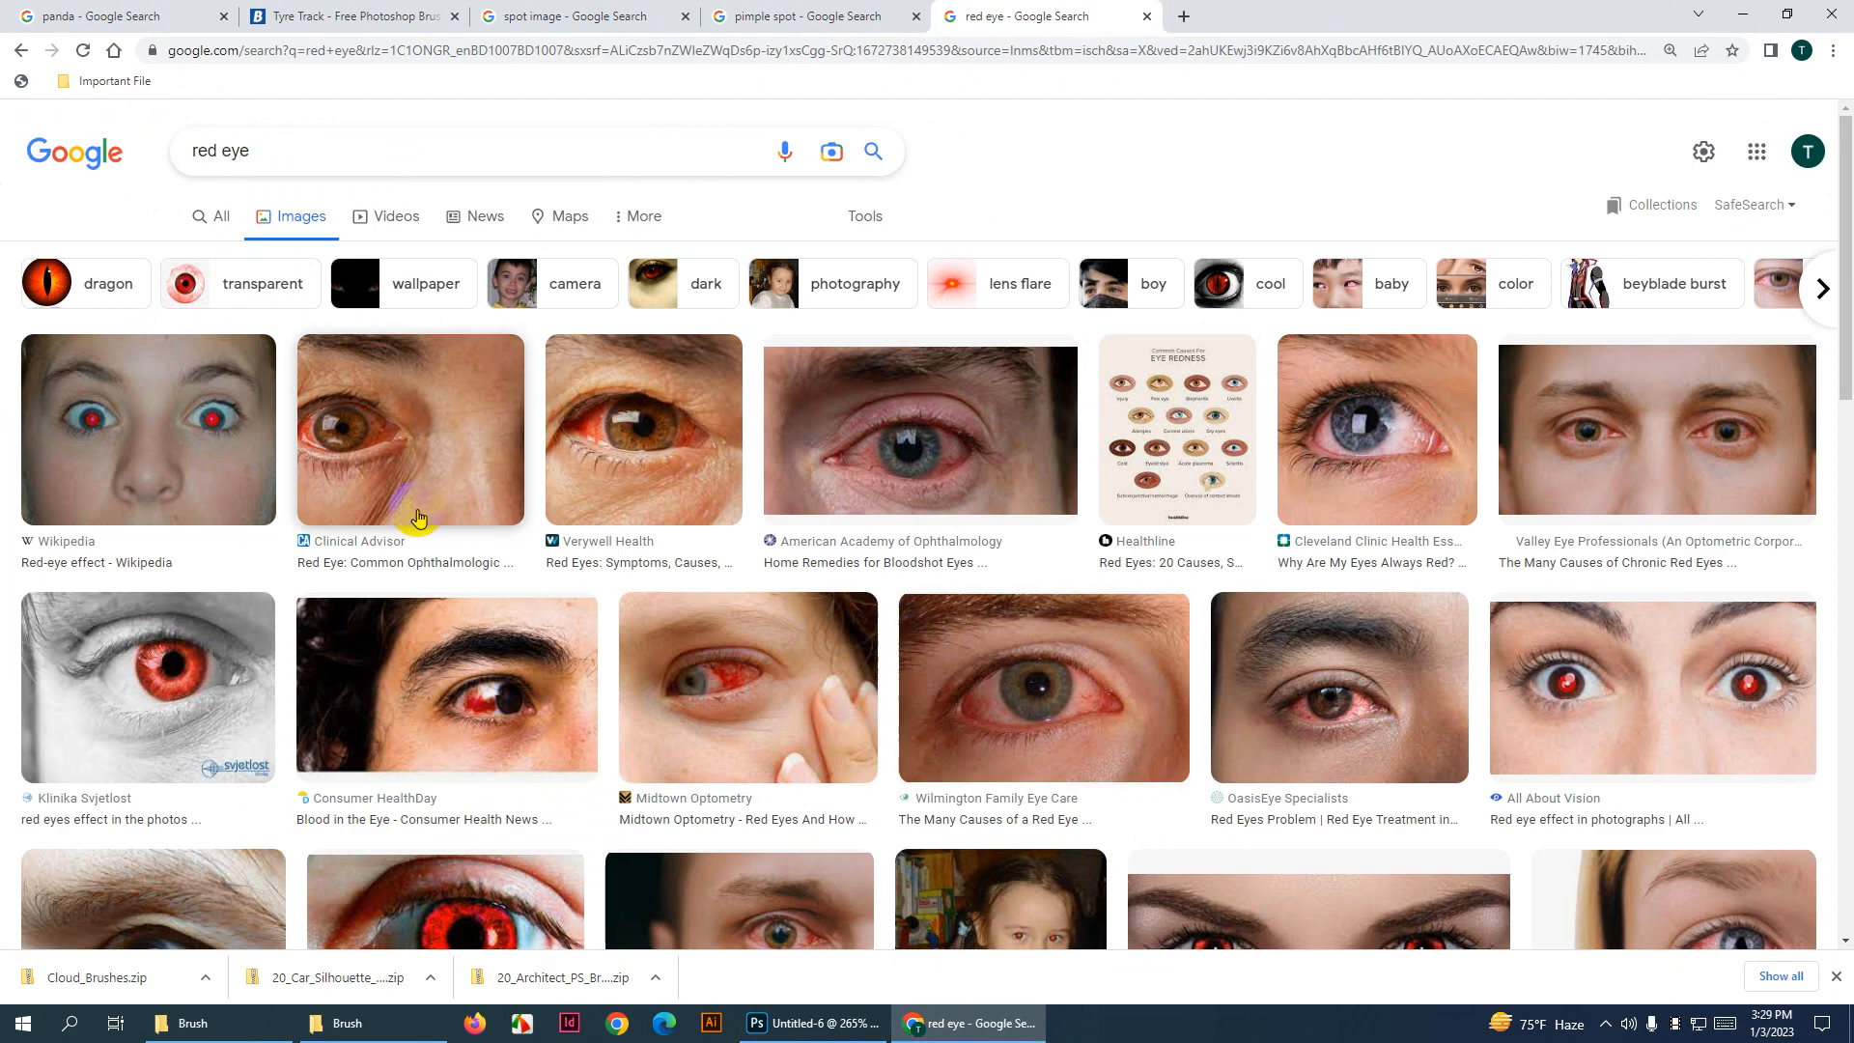
# Copy the ResearchGate photo of the girl with red eyes and paste it into the Untitled-6 document in Photoshop
pyautogui.click(132, 437)
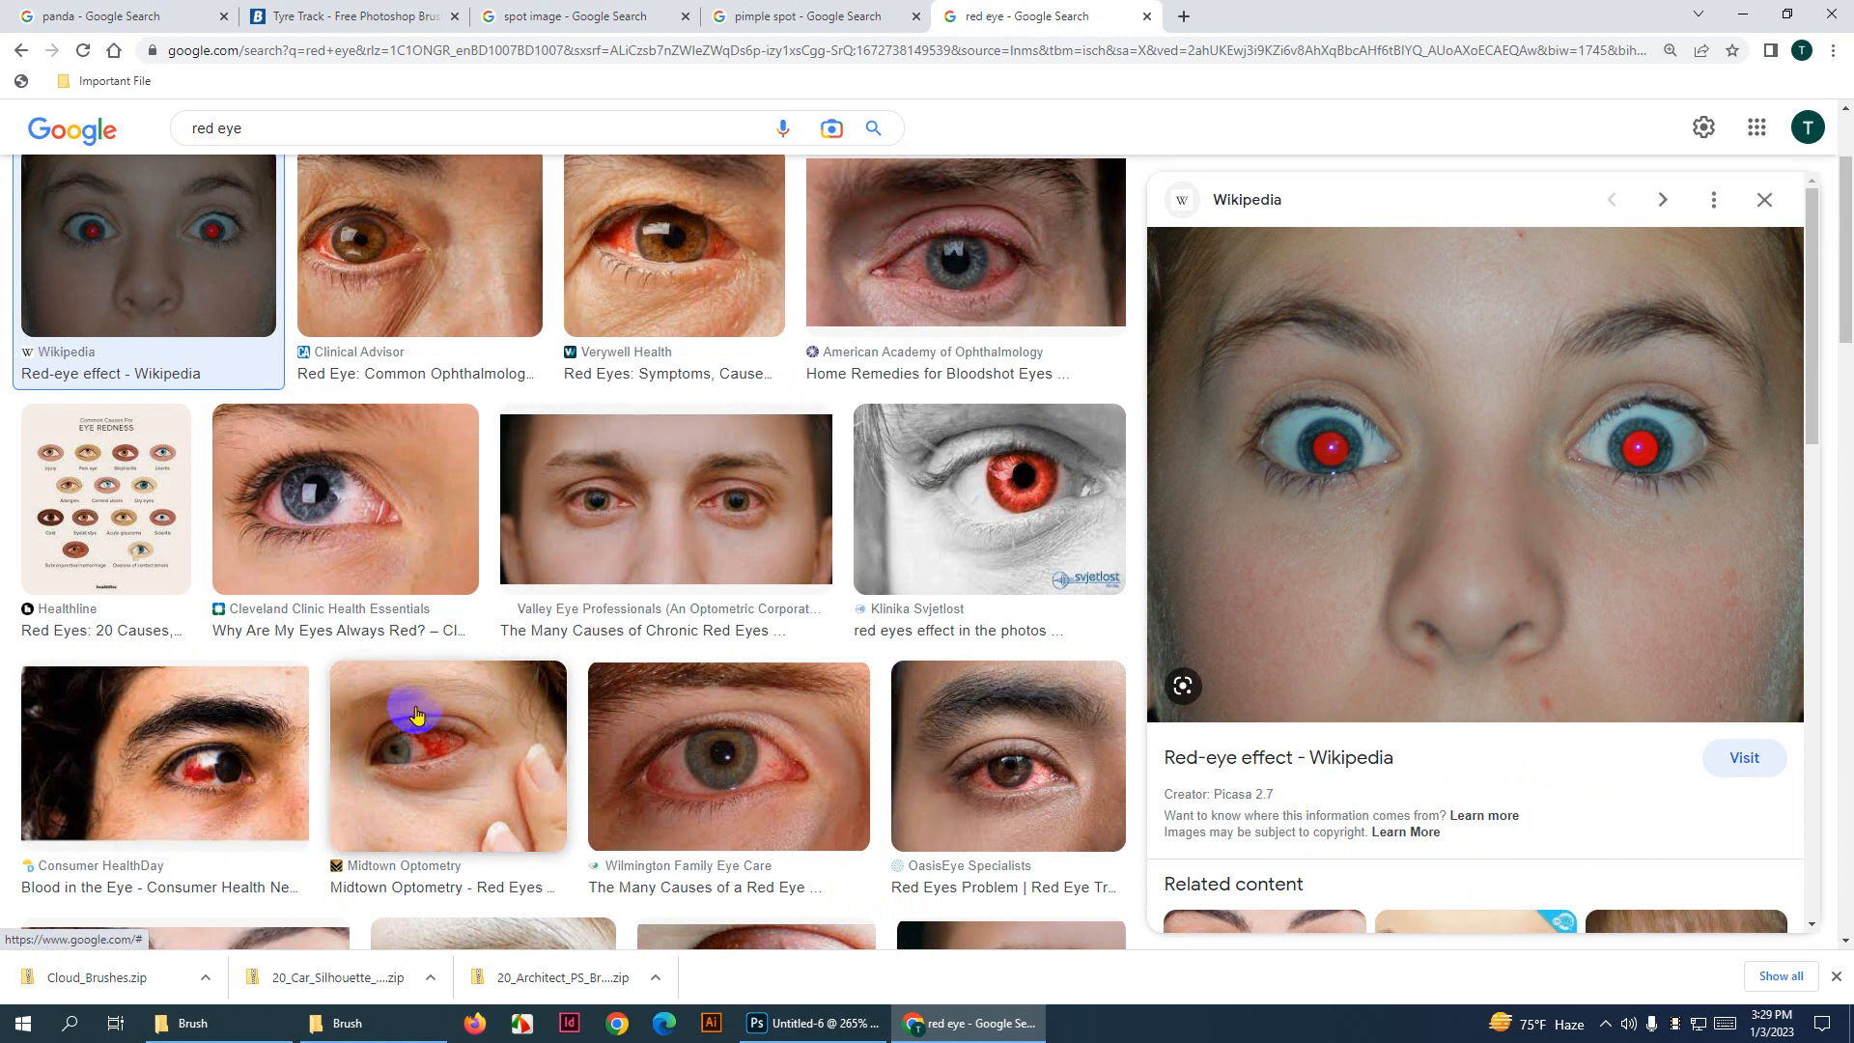
pyautogui.scroll(-8, 715, 415)
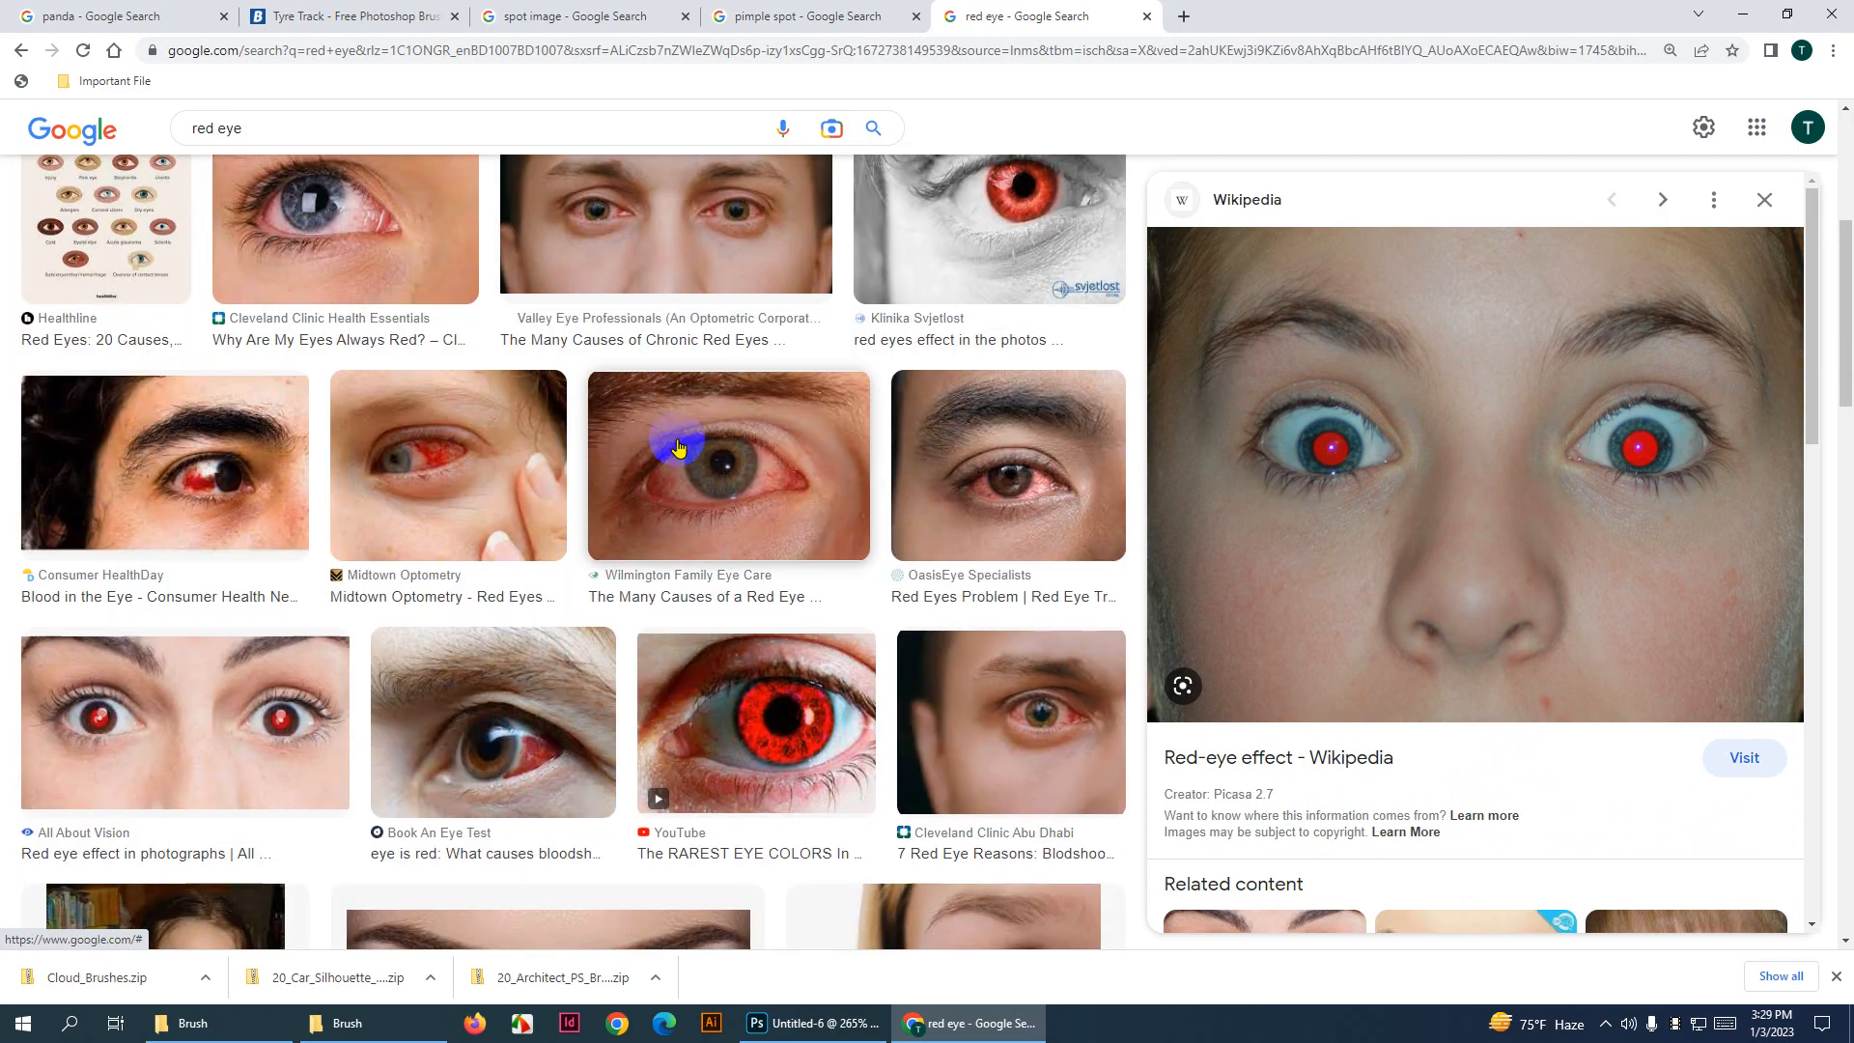
pyautogui.click(251, 486)
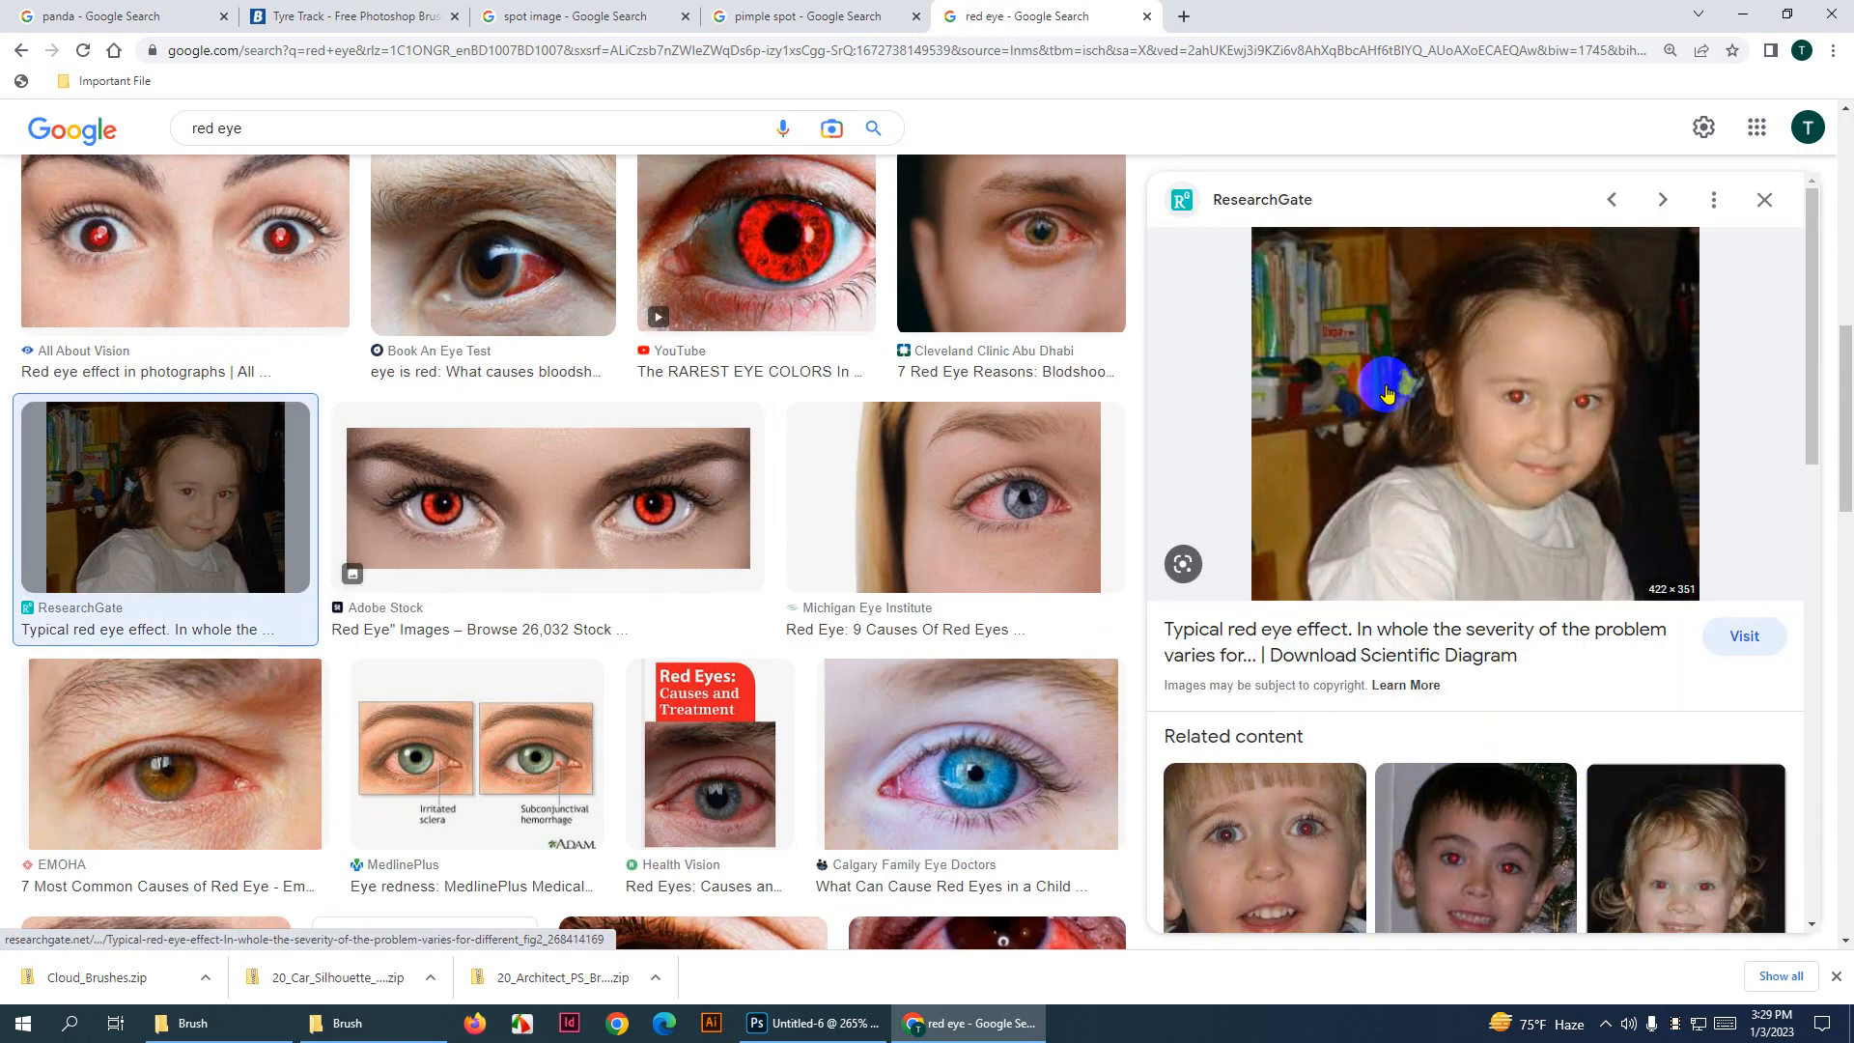
pyautogui.rightClick(1484, 368)
pyautogui.click(1540, 591)
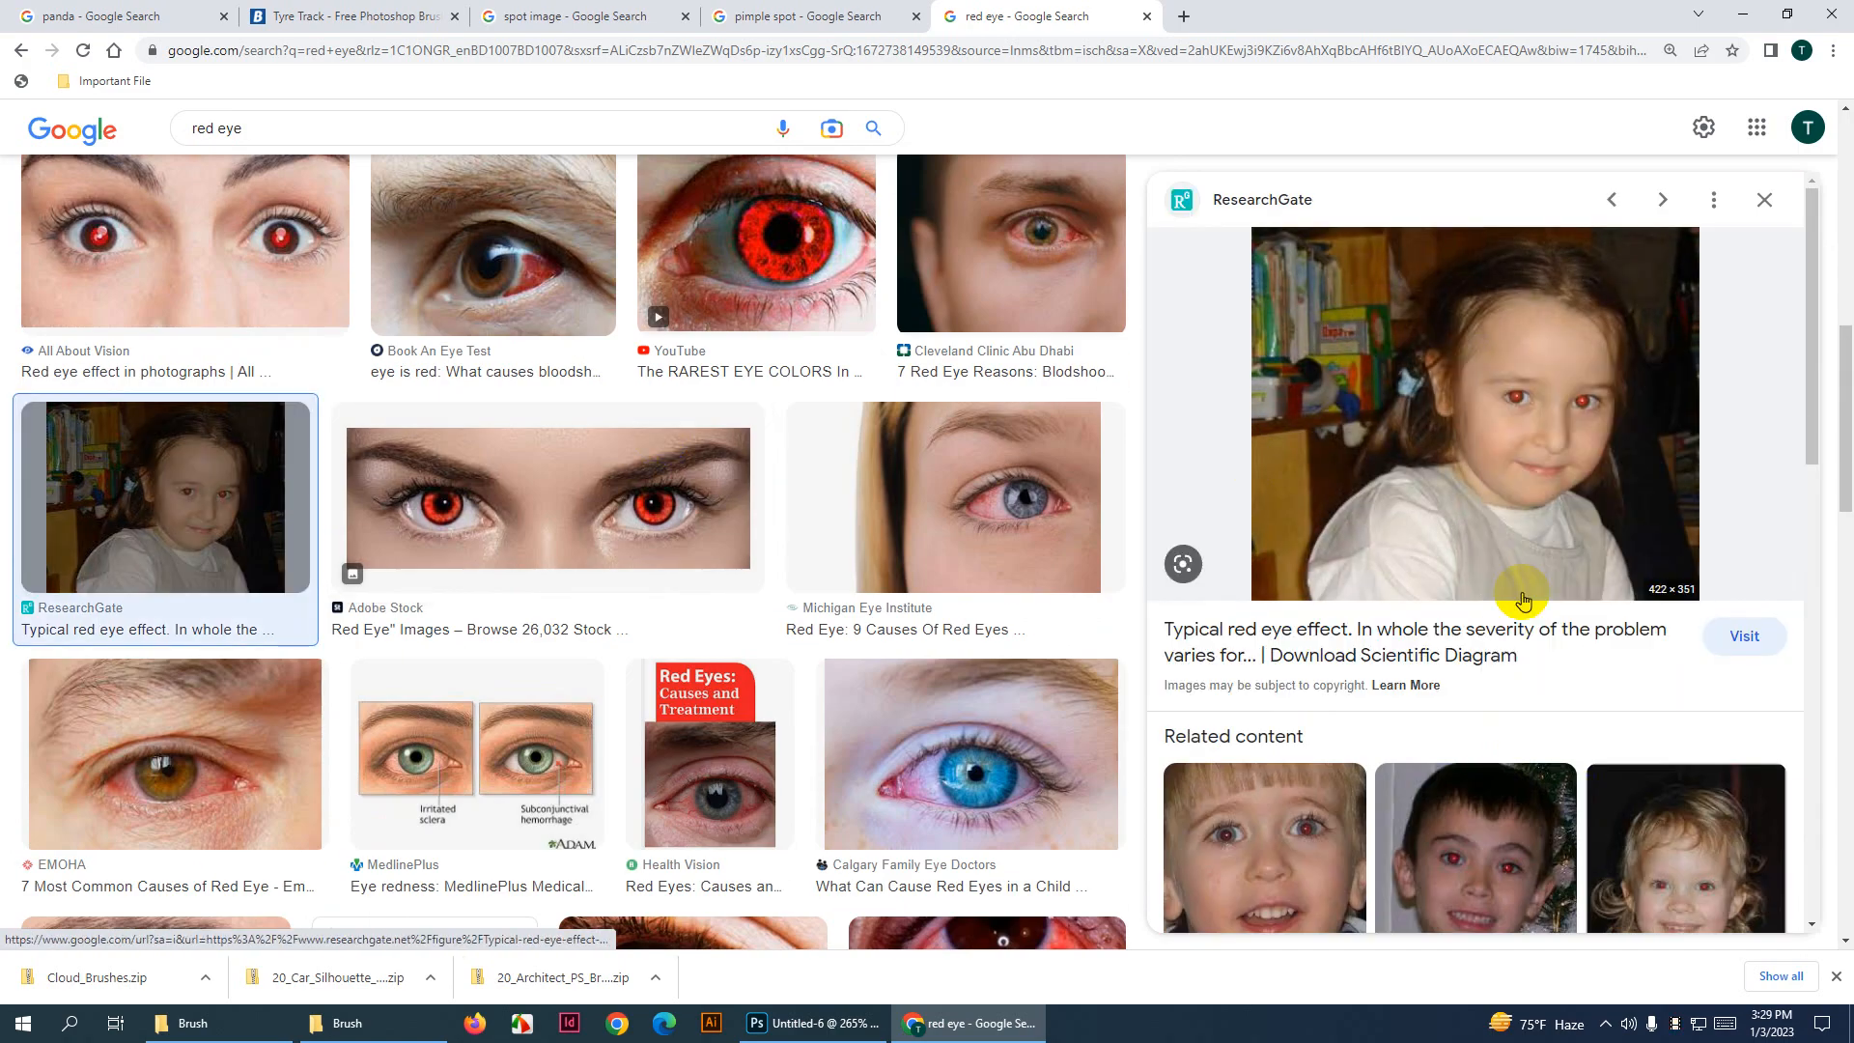
pyautogui.click(811, 1023)
pyautogui.hotkey('ctrl', 'v')
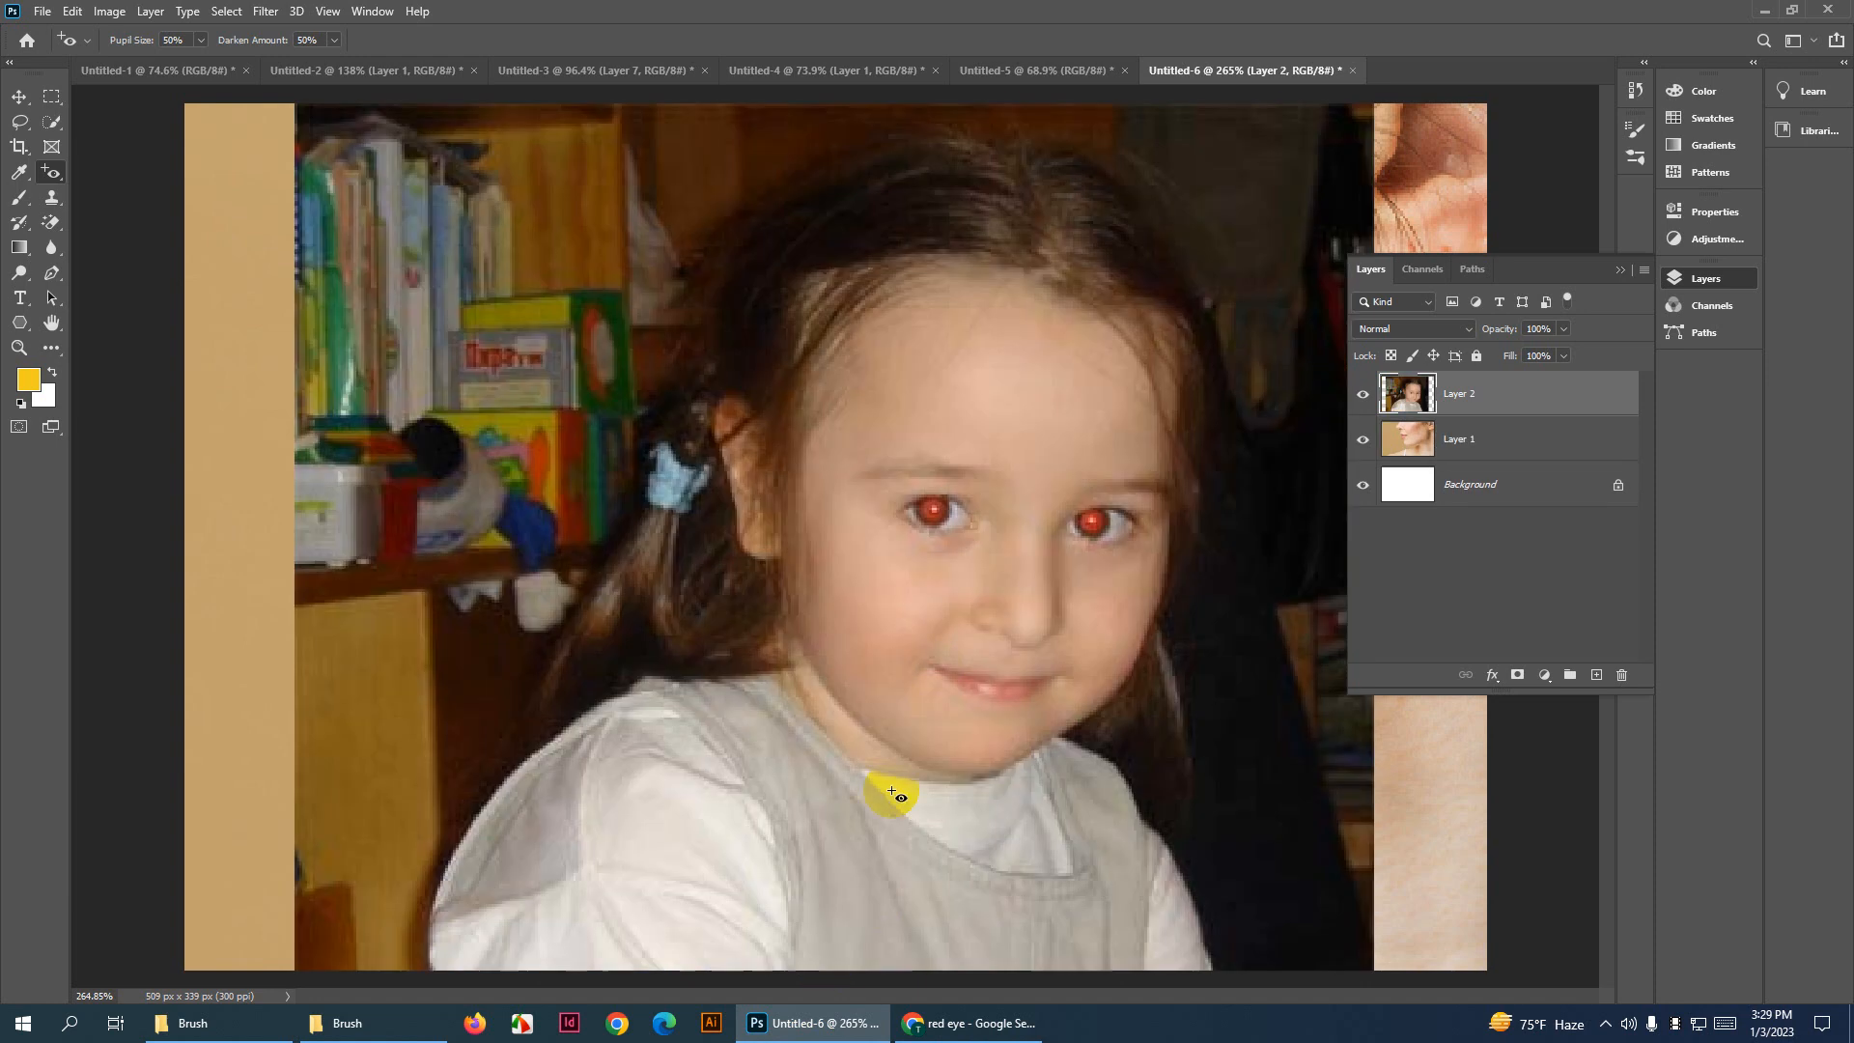
# Remove the red from both of the girl's pupils with the Red Eye Tool, and undo both corrections
pyautogui.scroll(6, 1063, 427)
pyautogui.scroll(-2, 1088, 558)
pyautogui.scroll(-2, 1088, 557)
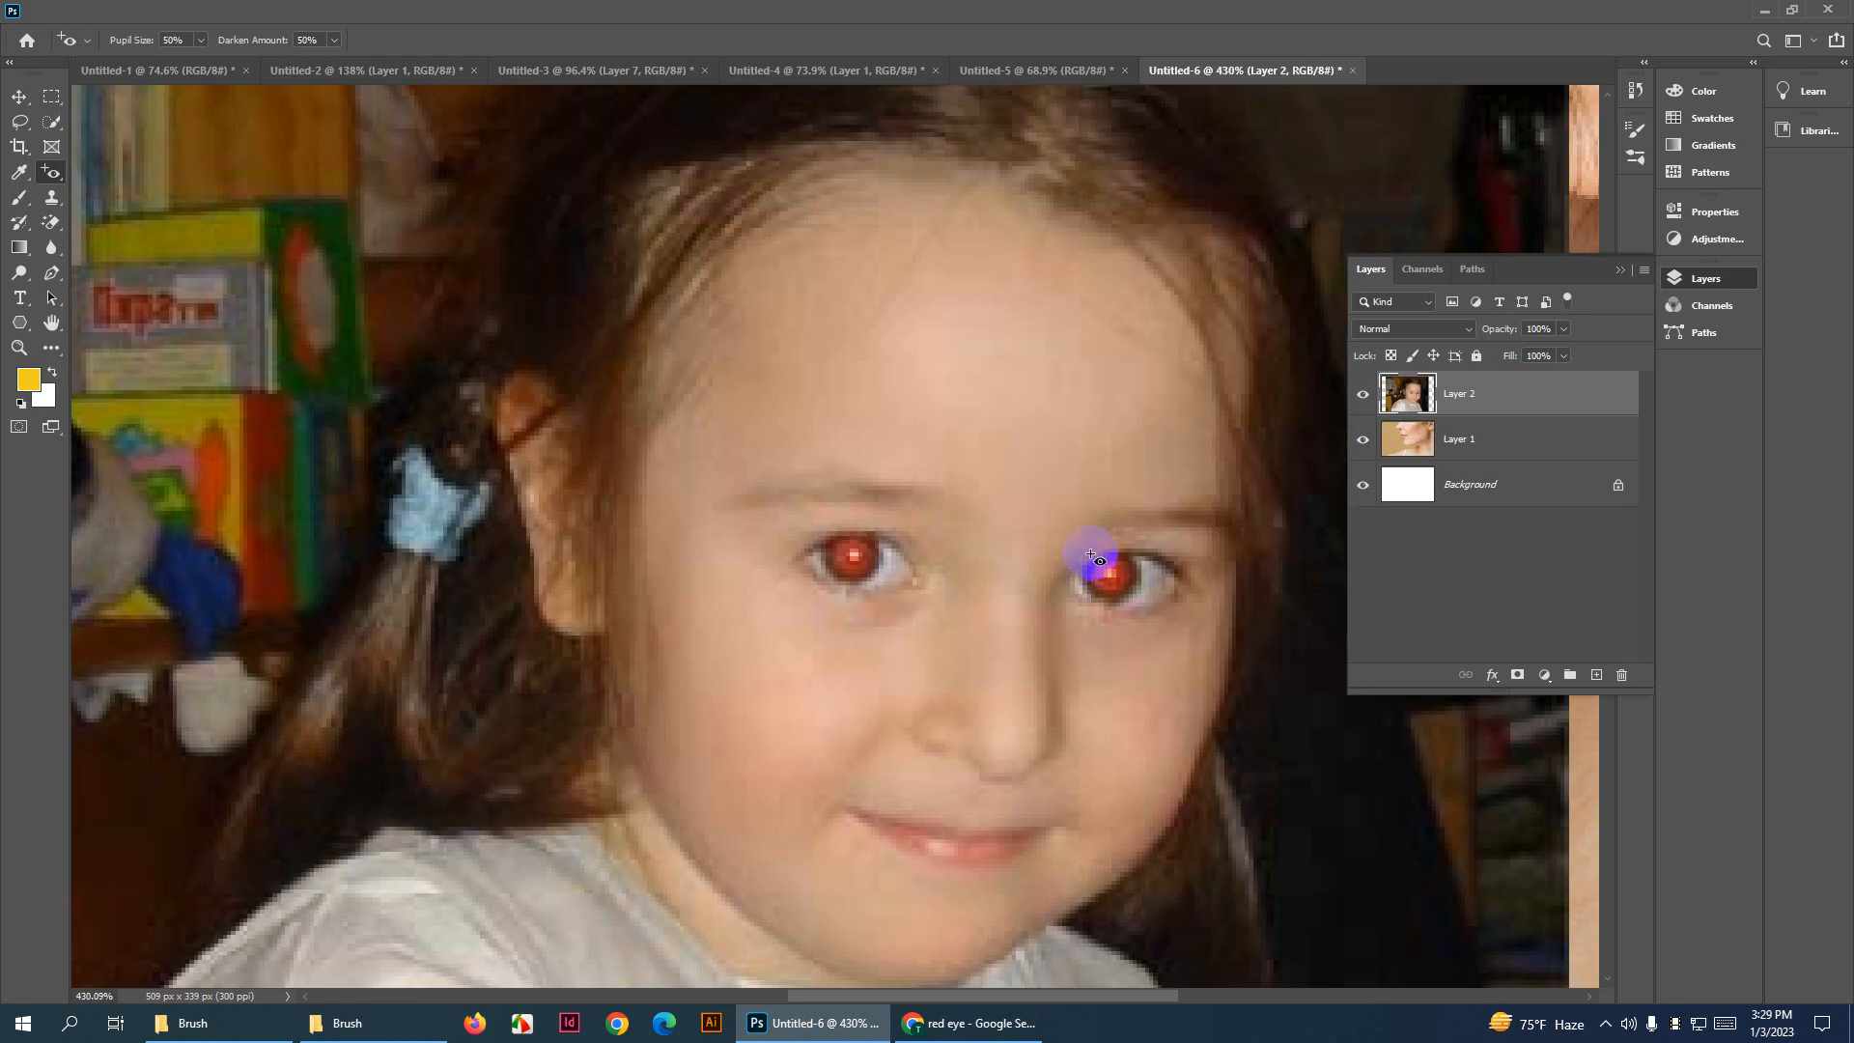
pyautogui.scroll(2, 1092, 556)
pyautogui.moveTo(1123, 536); pyautogui.dragTo(1019, 358)
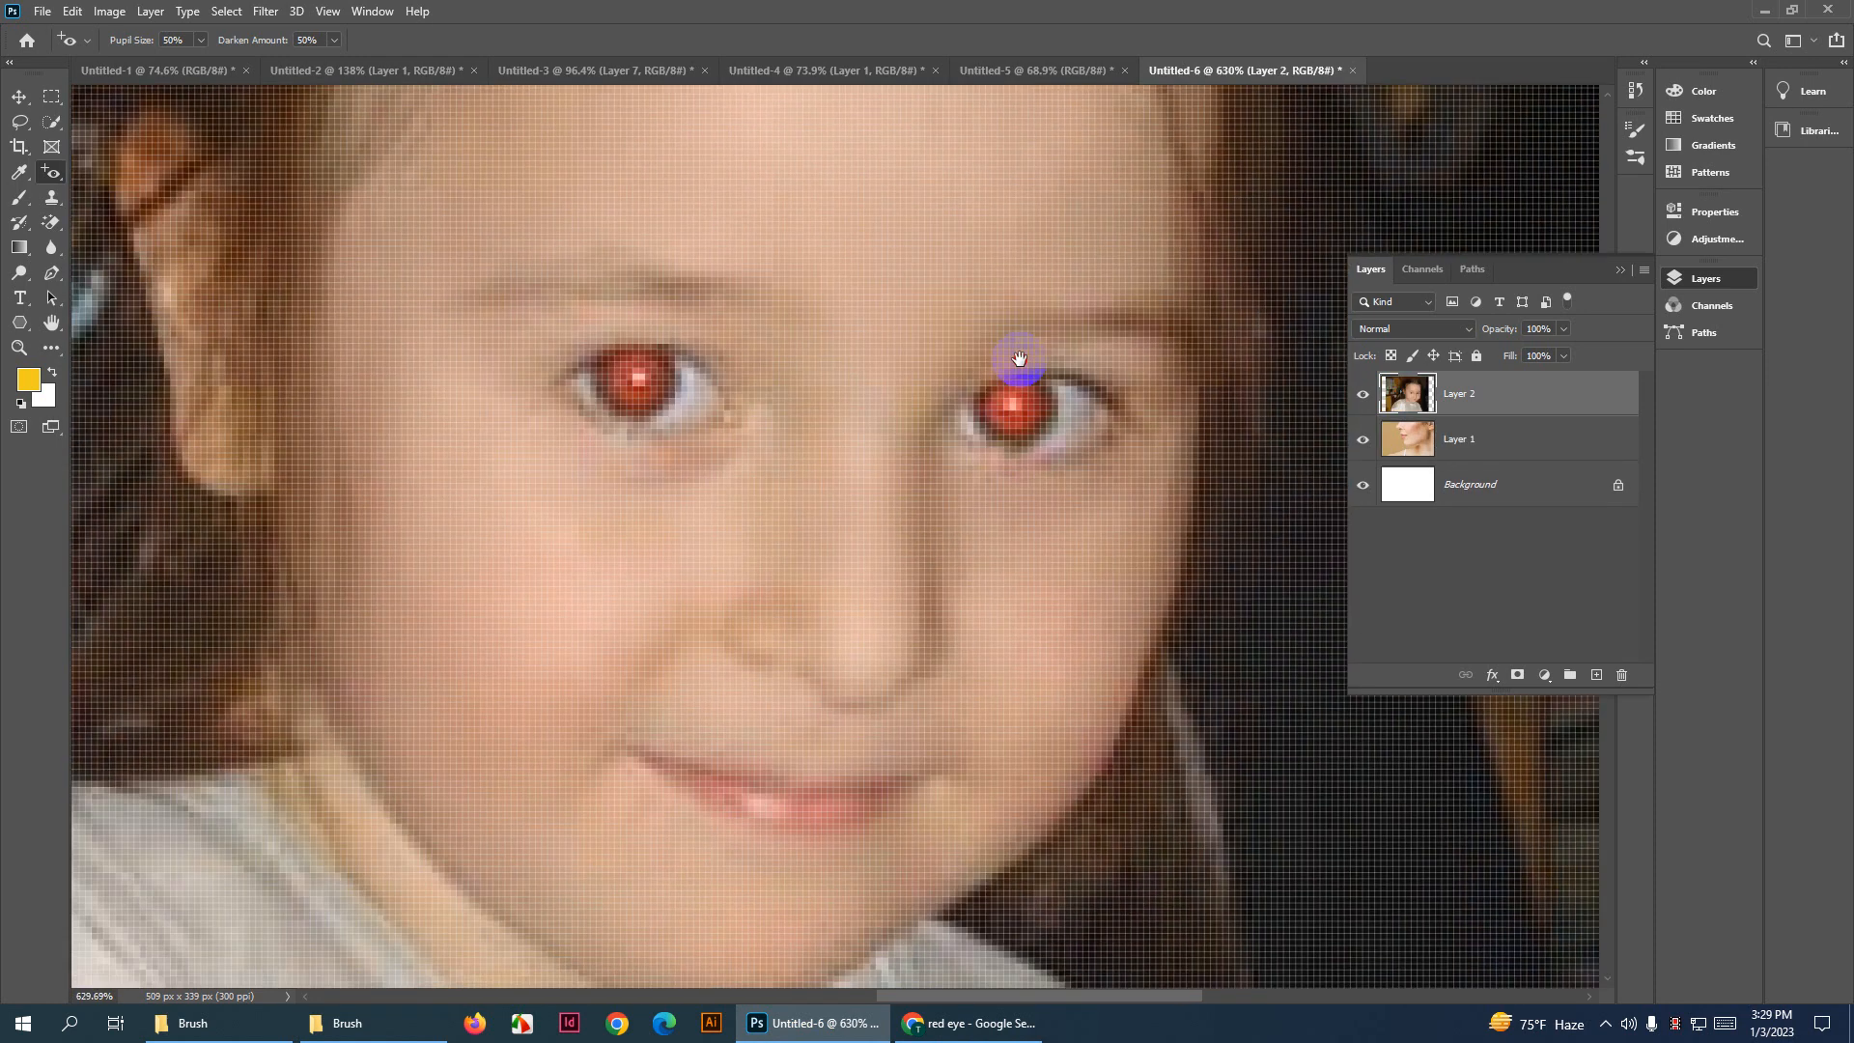
pyautogui.rightClick(52, 172)
pyautogui.click(153, 247)
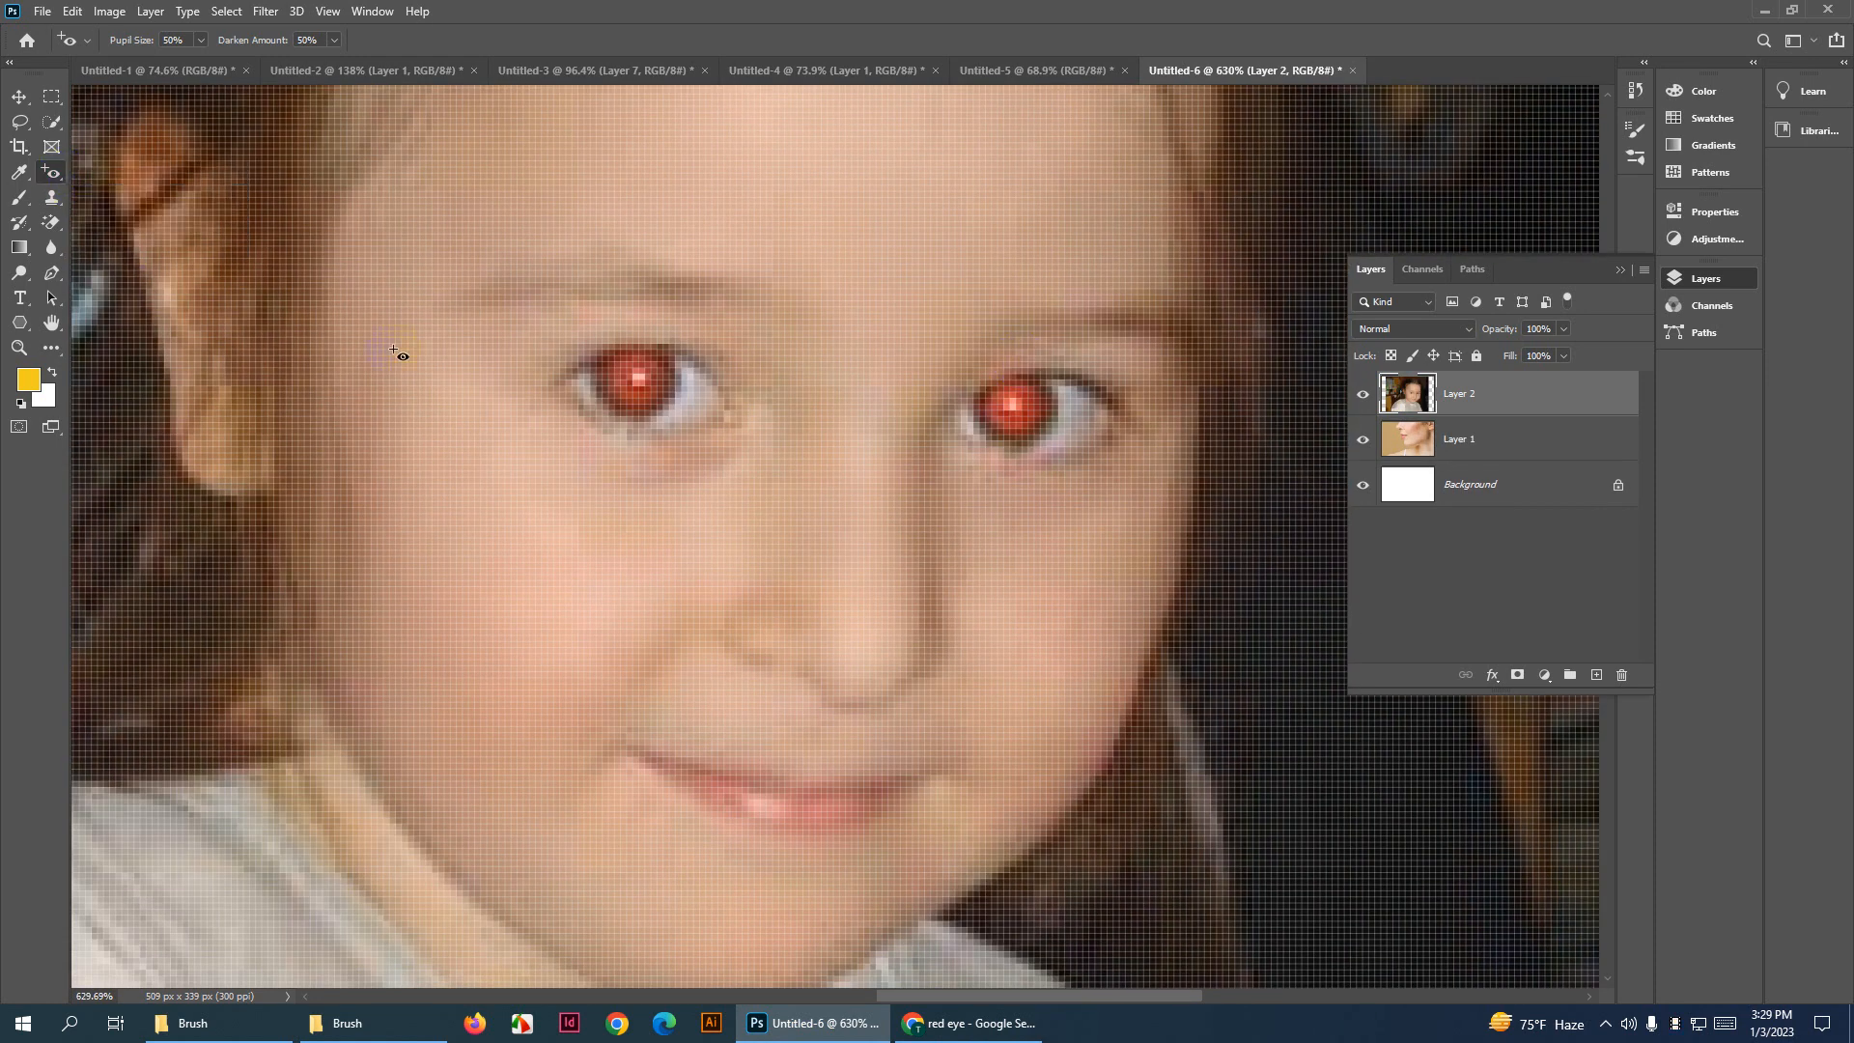
pyautogui.click(627, 383)
pyautogui.click(1012, 403)
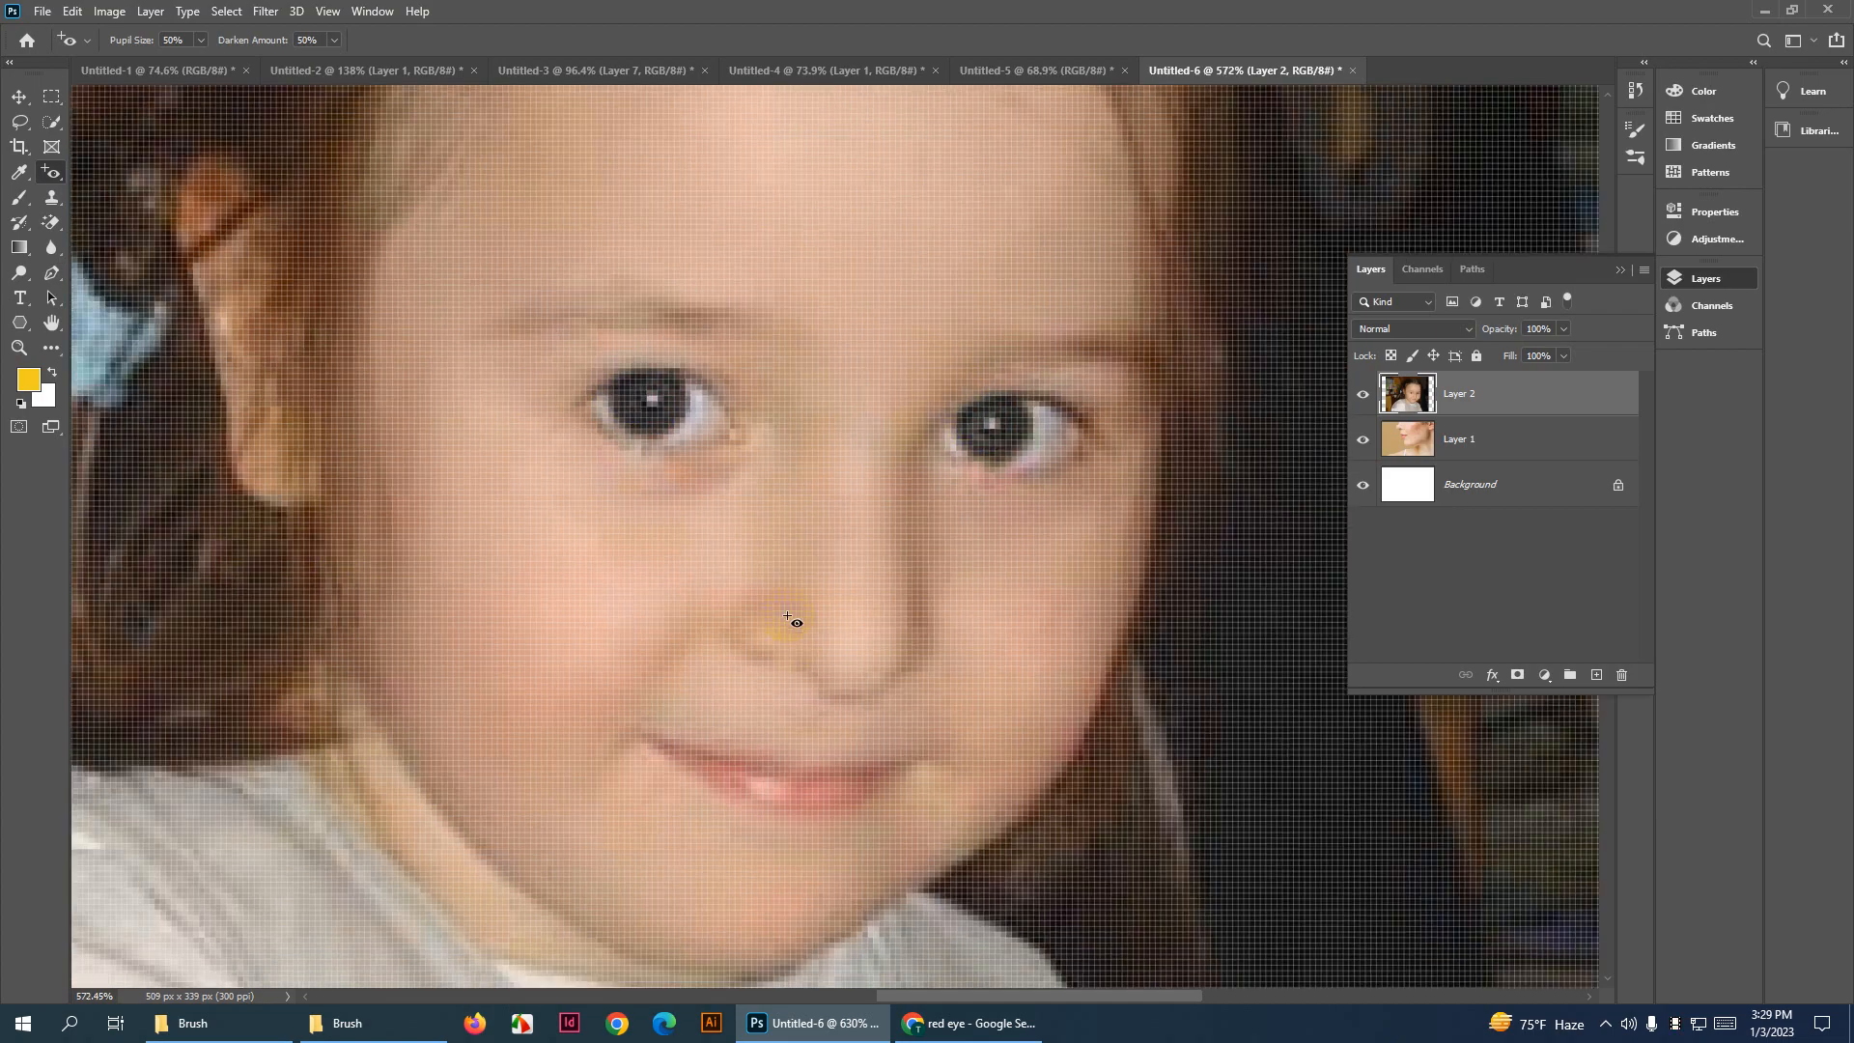
pyautogui.scroll(-2, 787, 616)
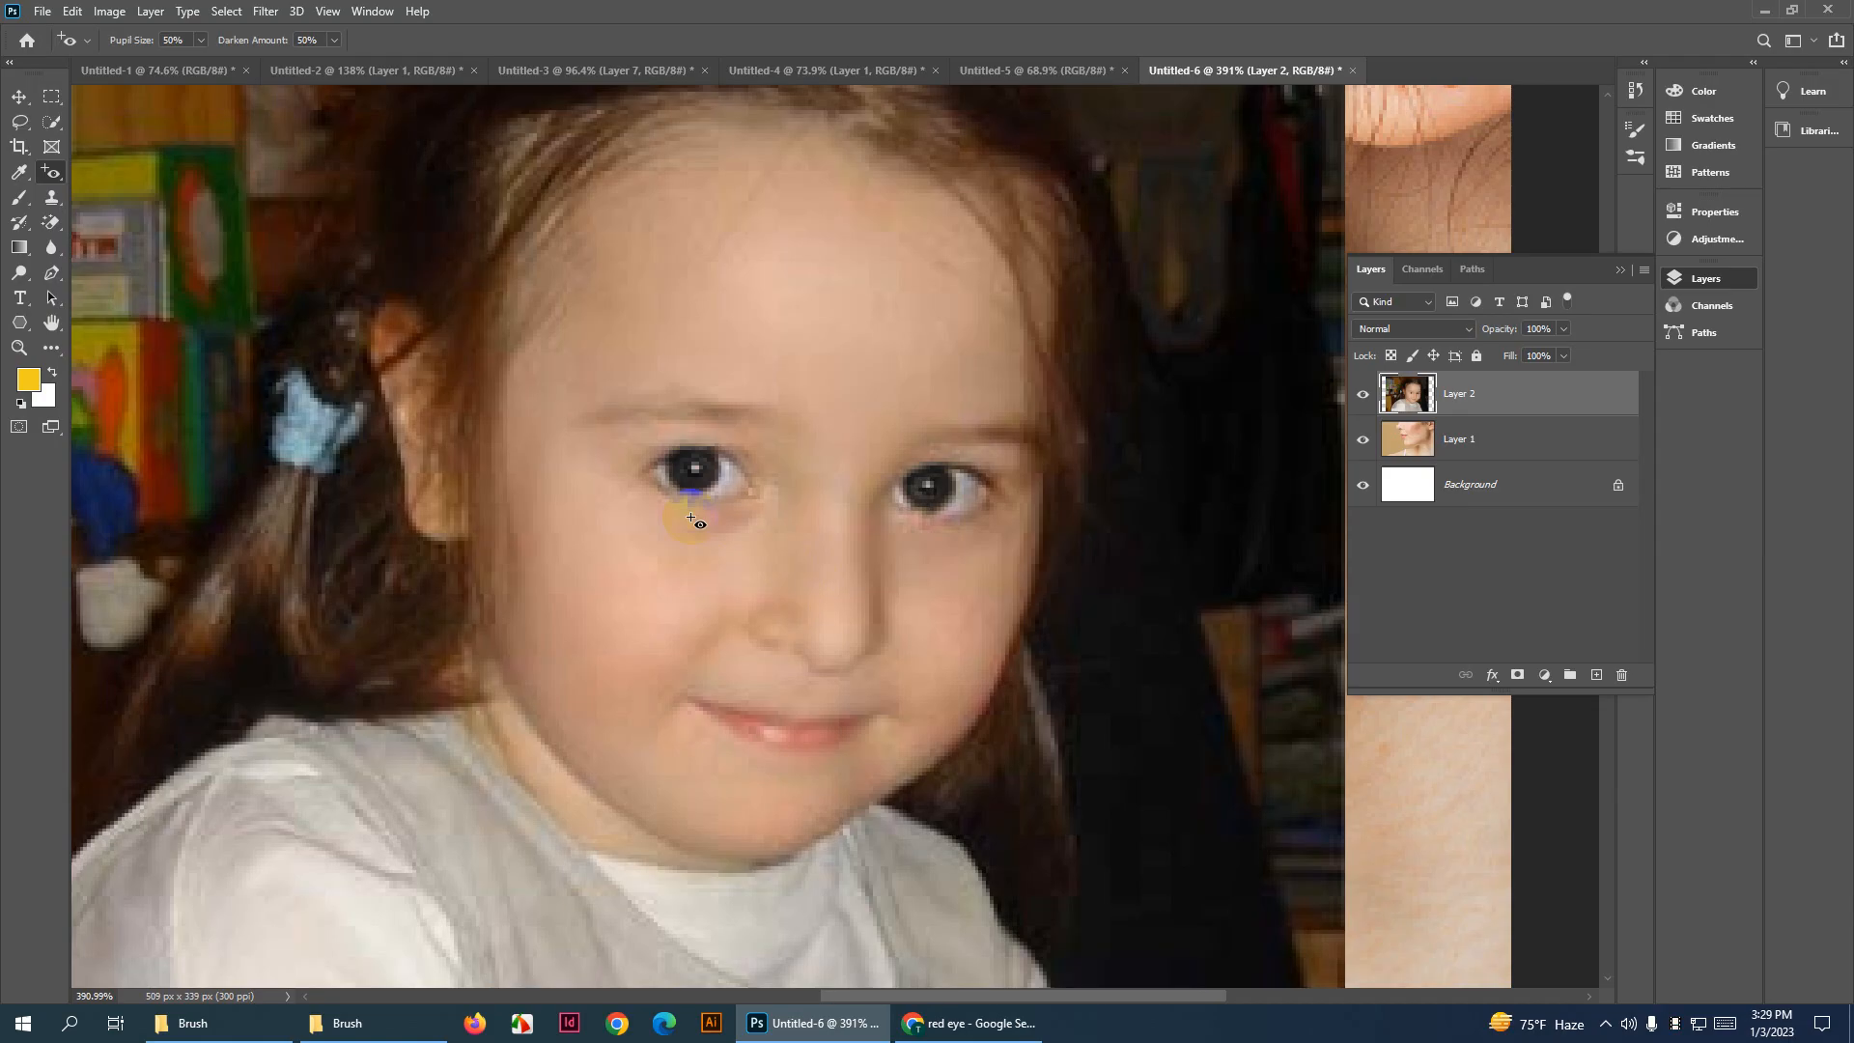
pyautogui.hotkey('ctrl', 'z')
pyautogui.hotkey('ctrl', 'z')
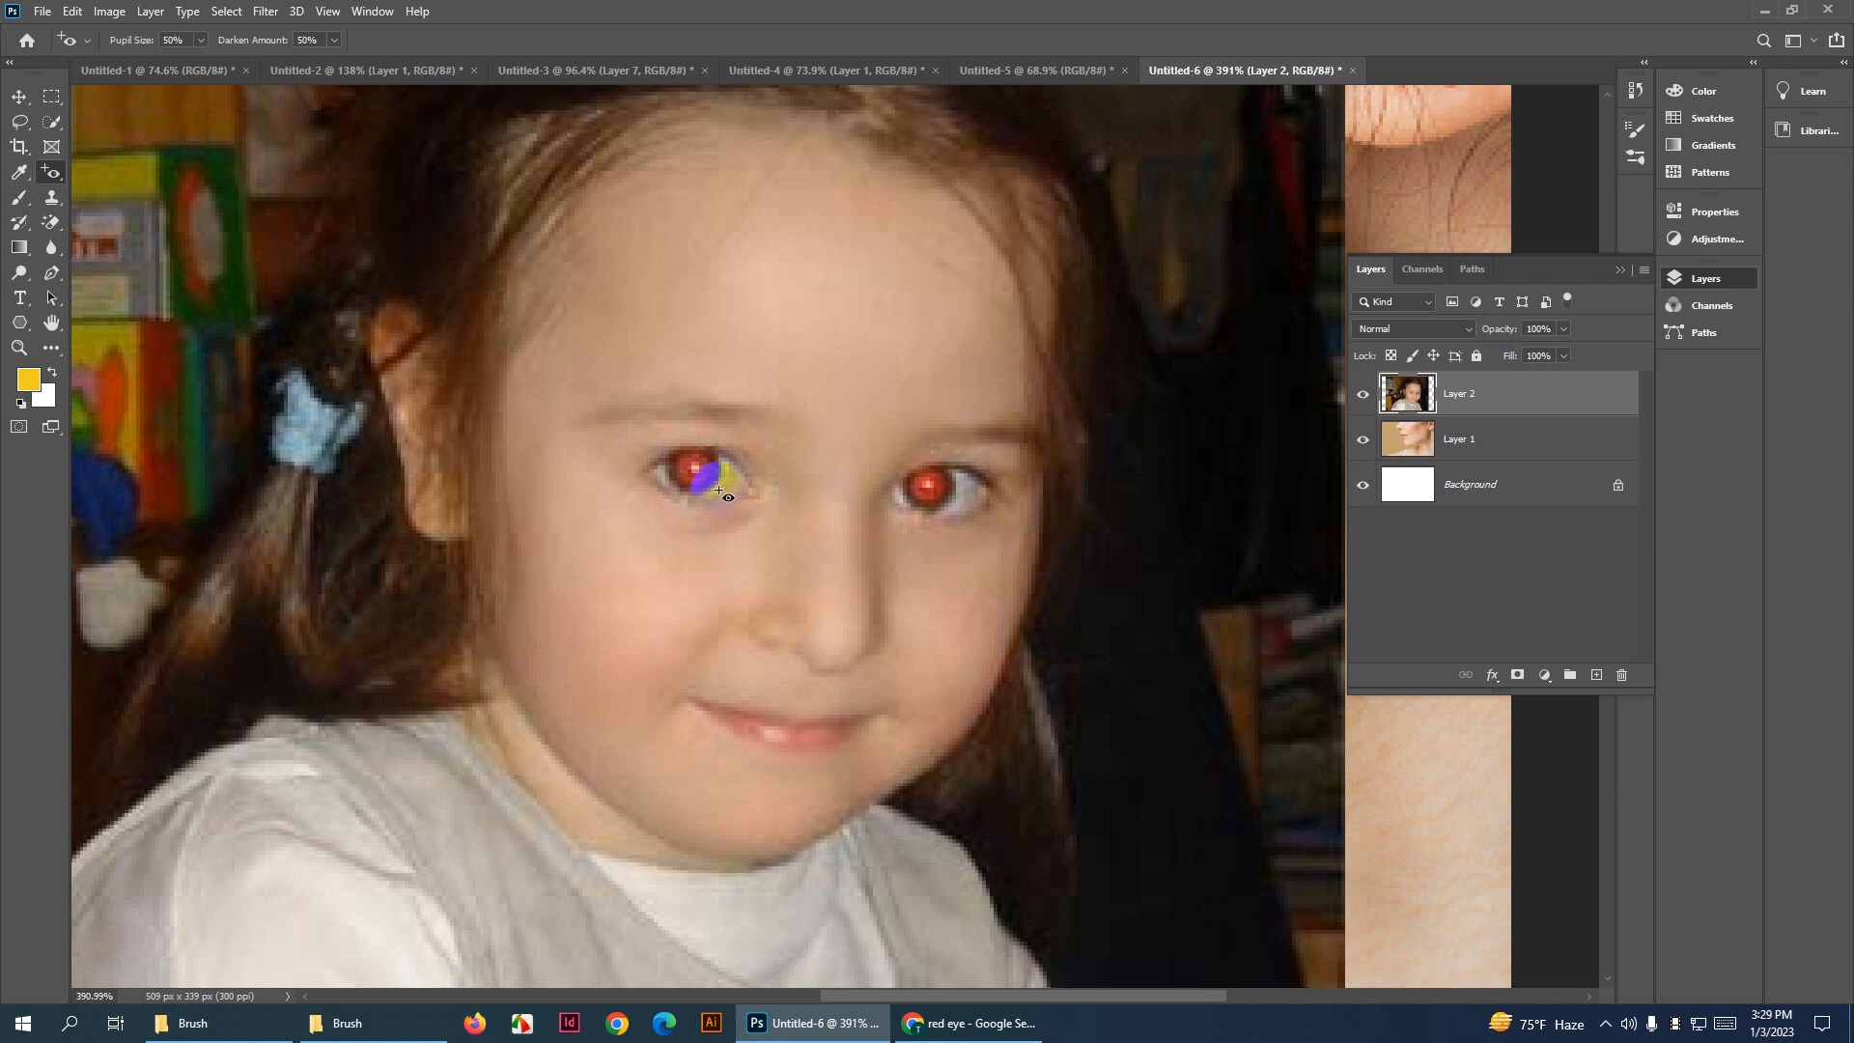
# Correct both red pupils with the Red Eye Tool, and delete the layer with the girl's photo
pyautogui.click(931, 509)
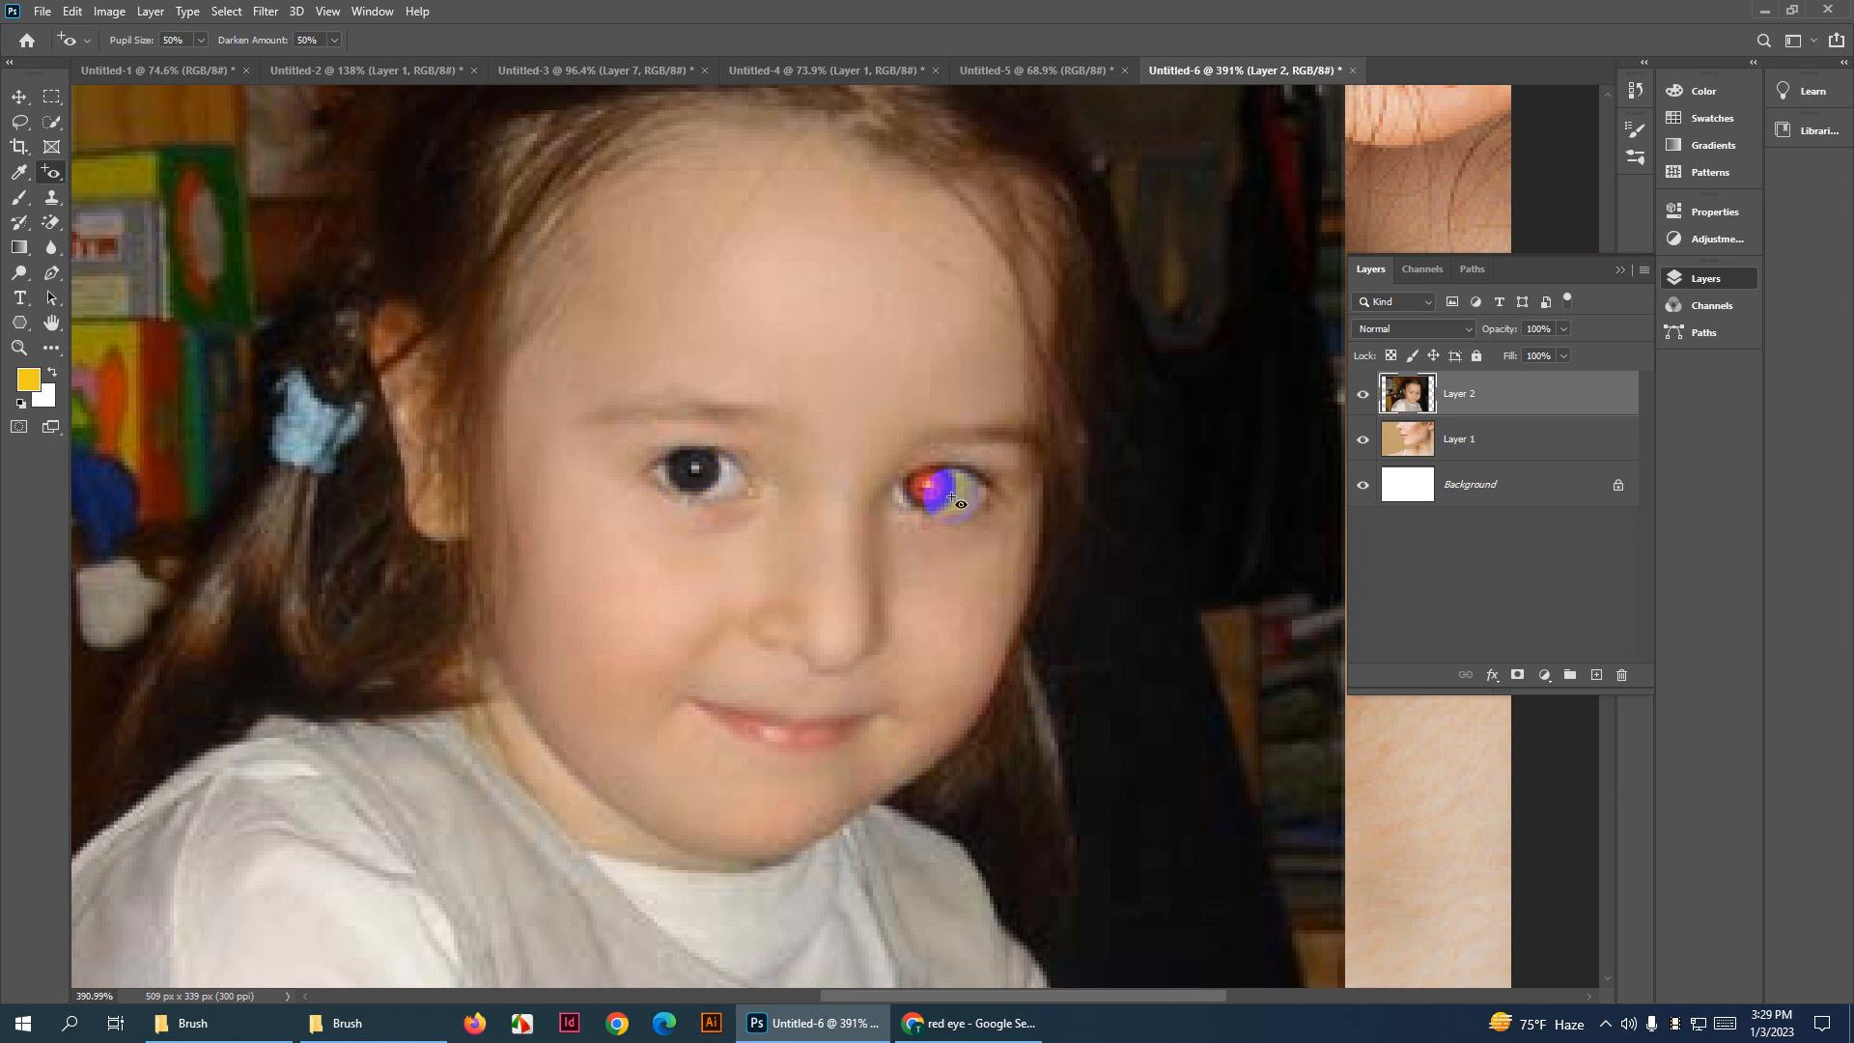
pyautogui.click(965, 501)
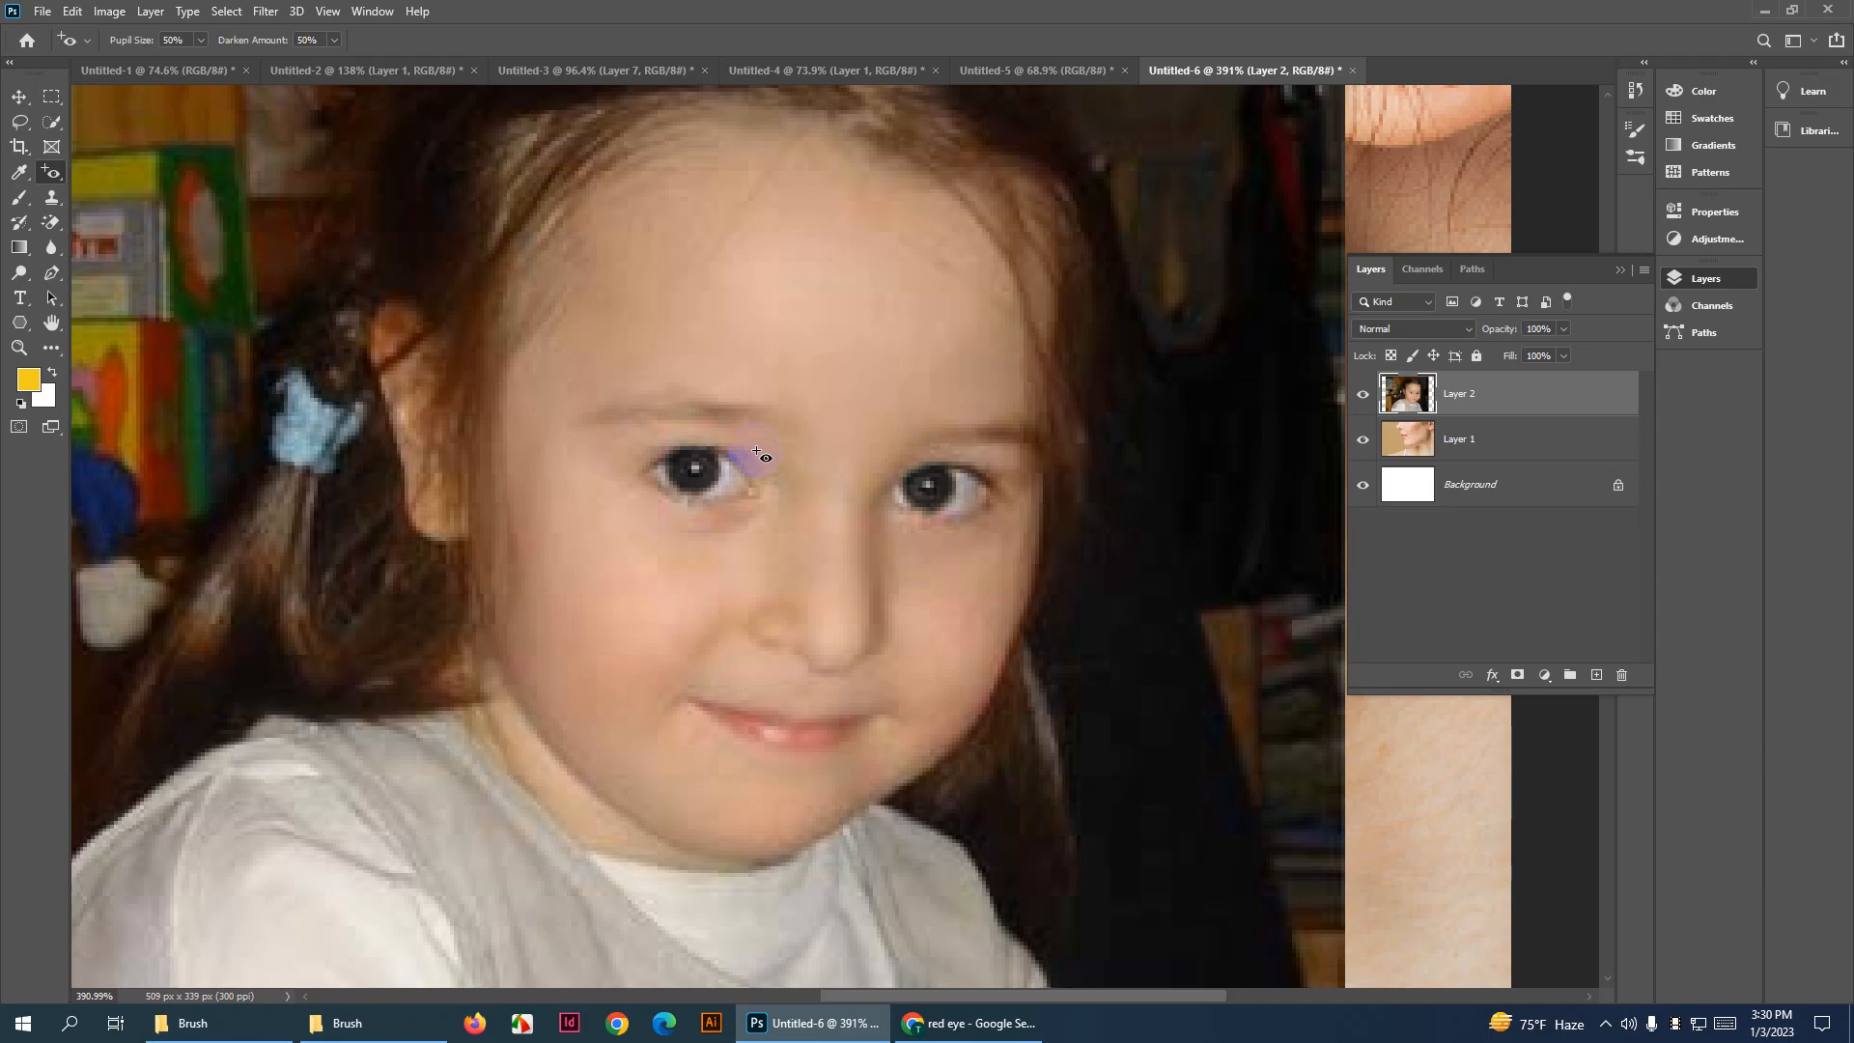
pyautogui.press('v')
pyautogui.moveTo(804, 383); pyautogui.dragTo(809, 417)
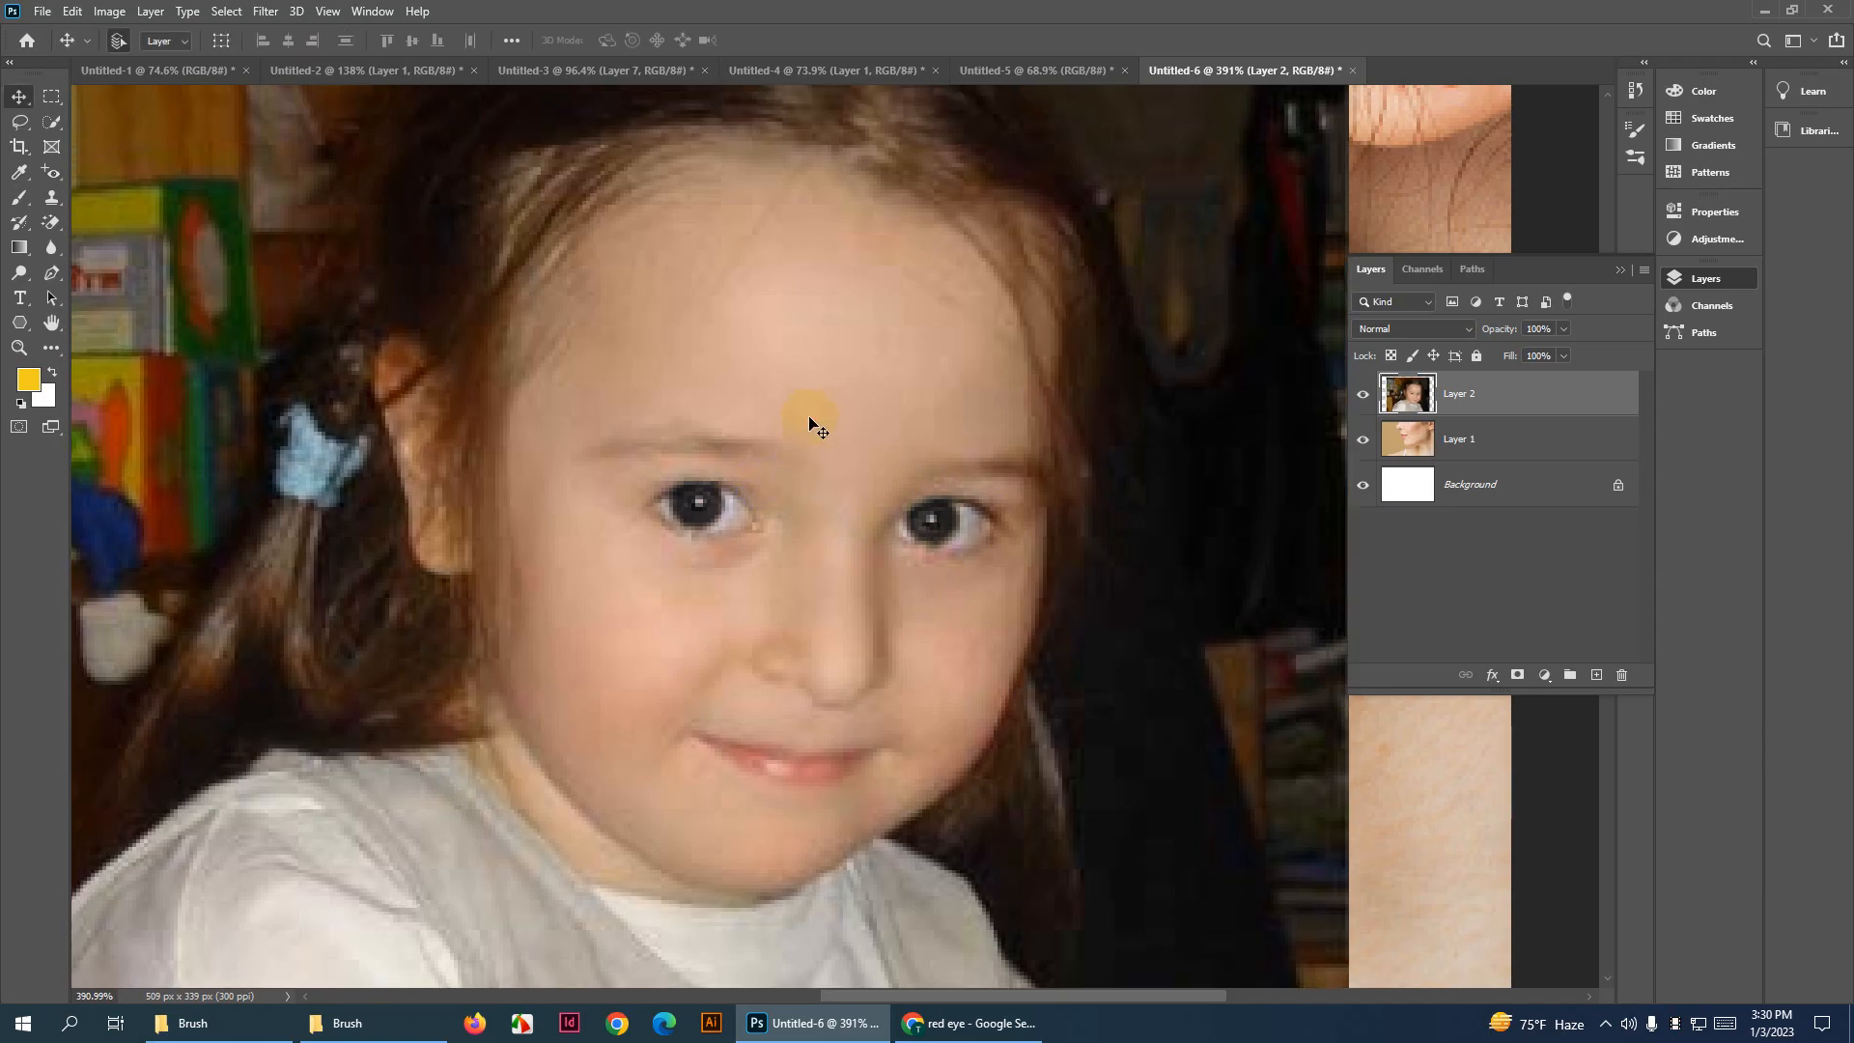
pyautogui.press('Delete')
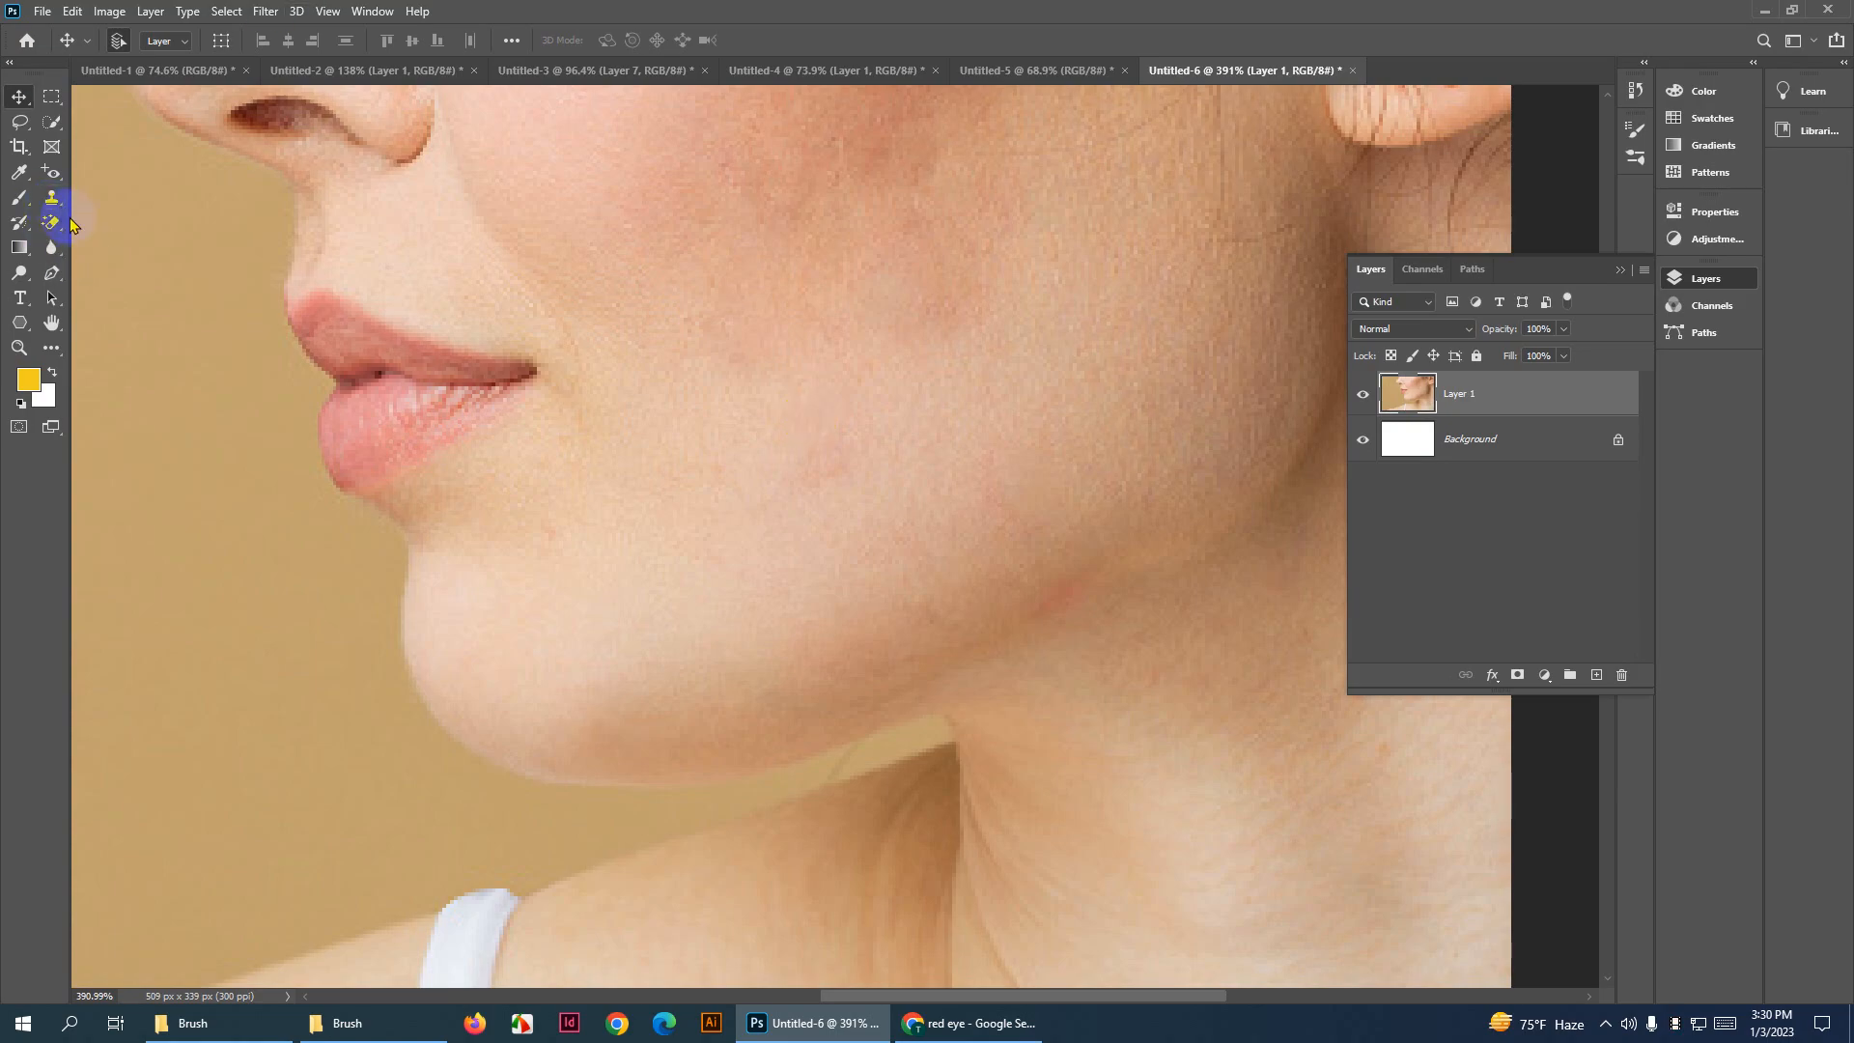
pyautogui.click(52, 172)
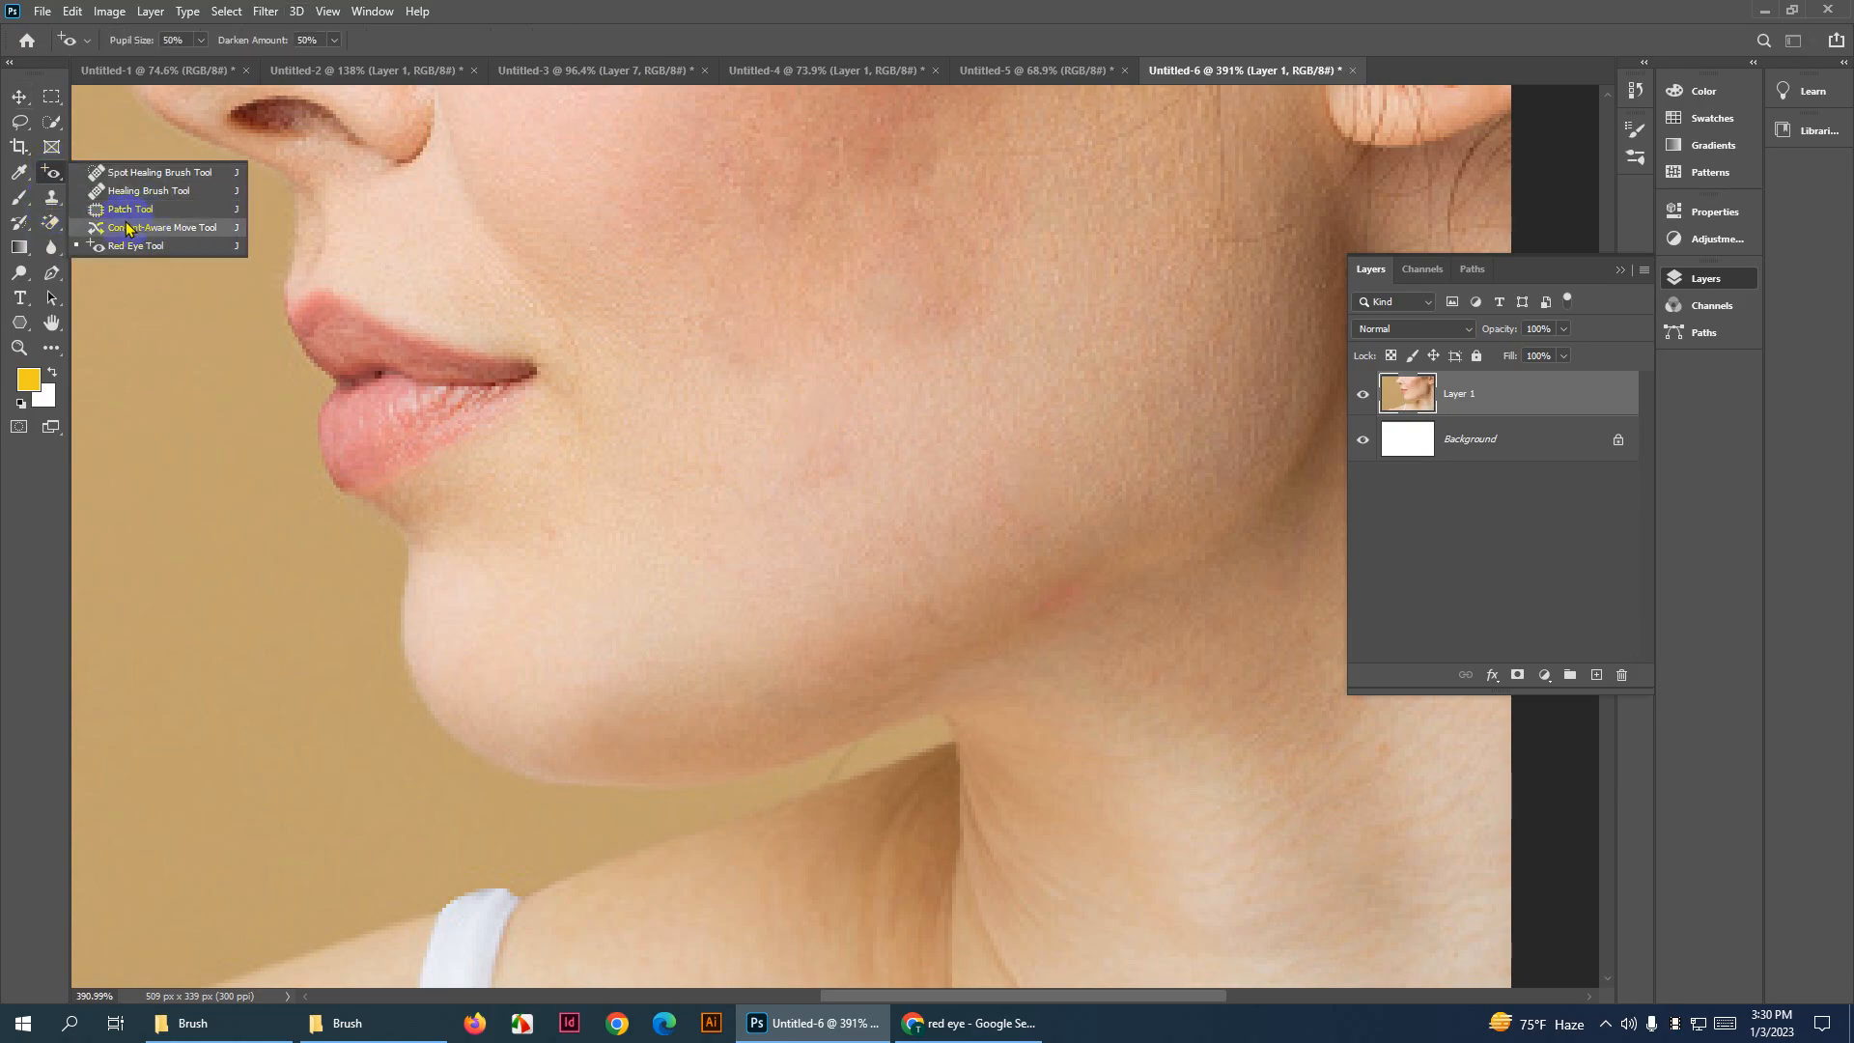
pyautogui.click(613, 8)
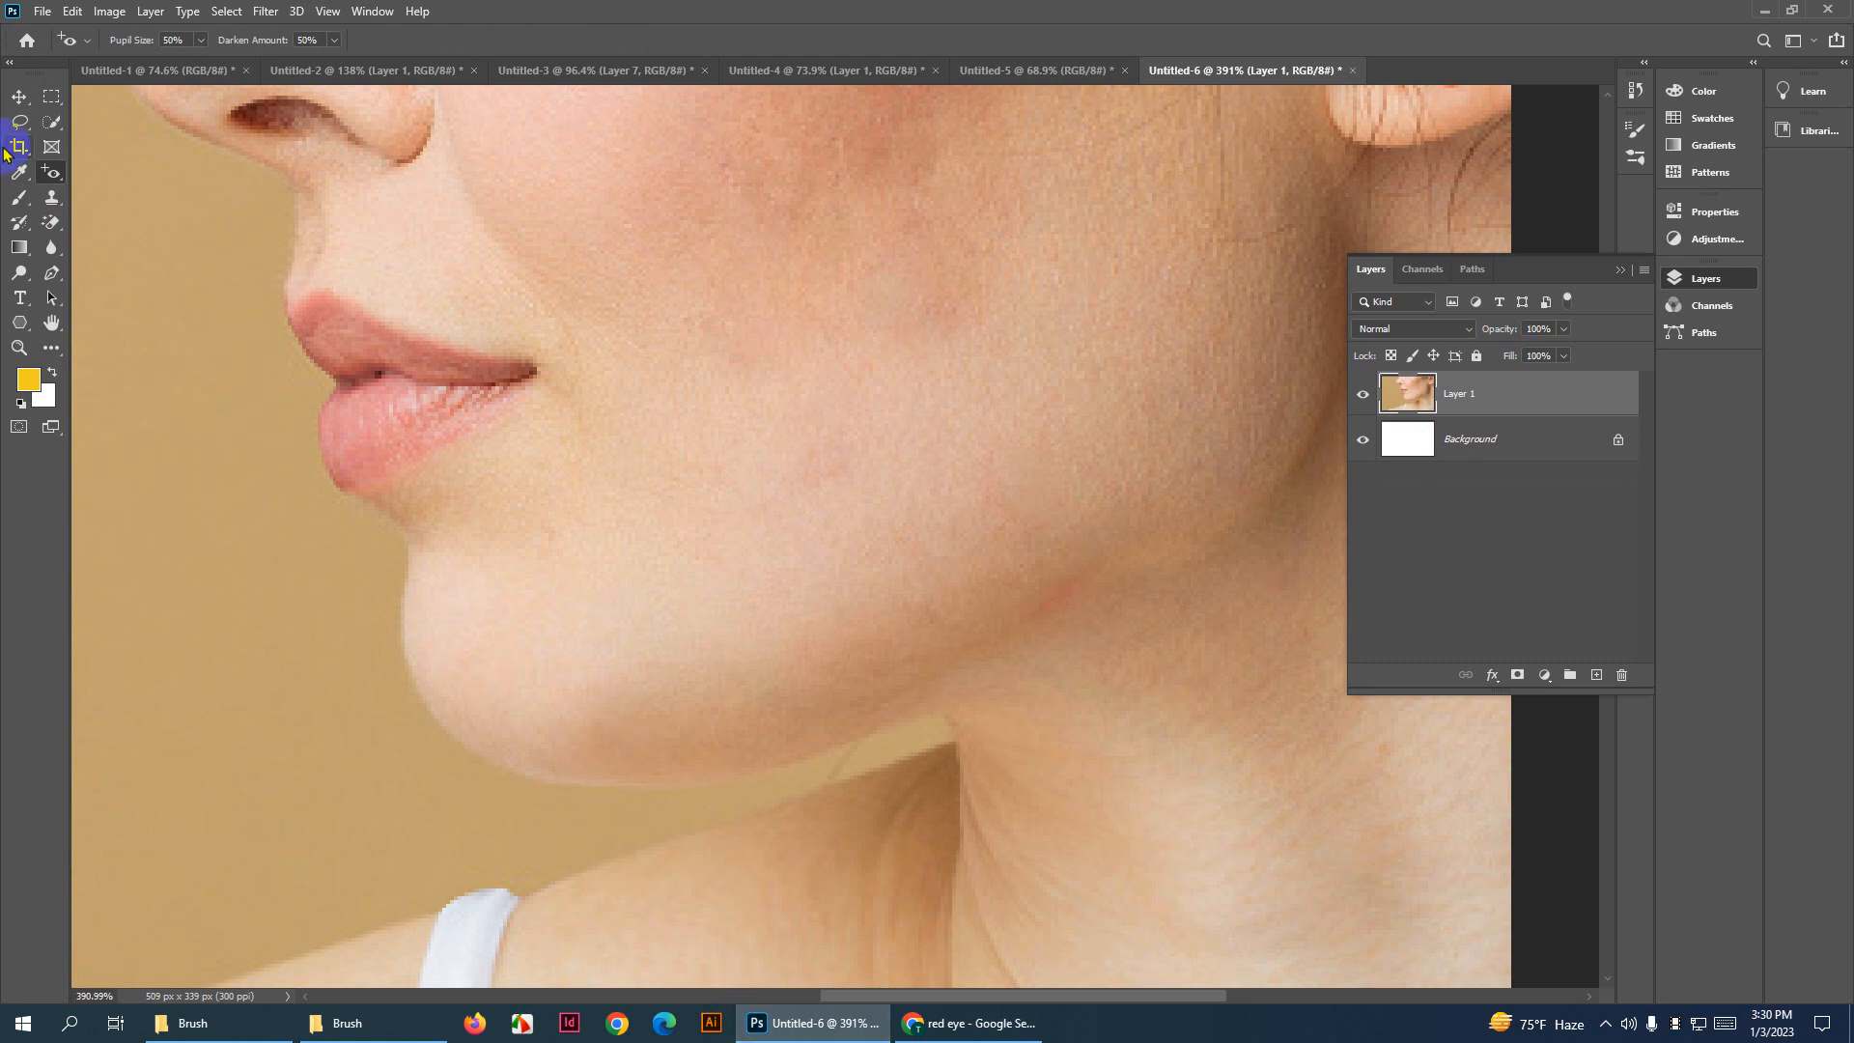
pyautogui.rightClick(52, 174)
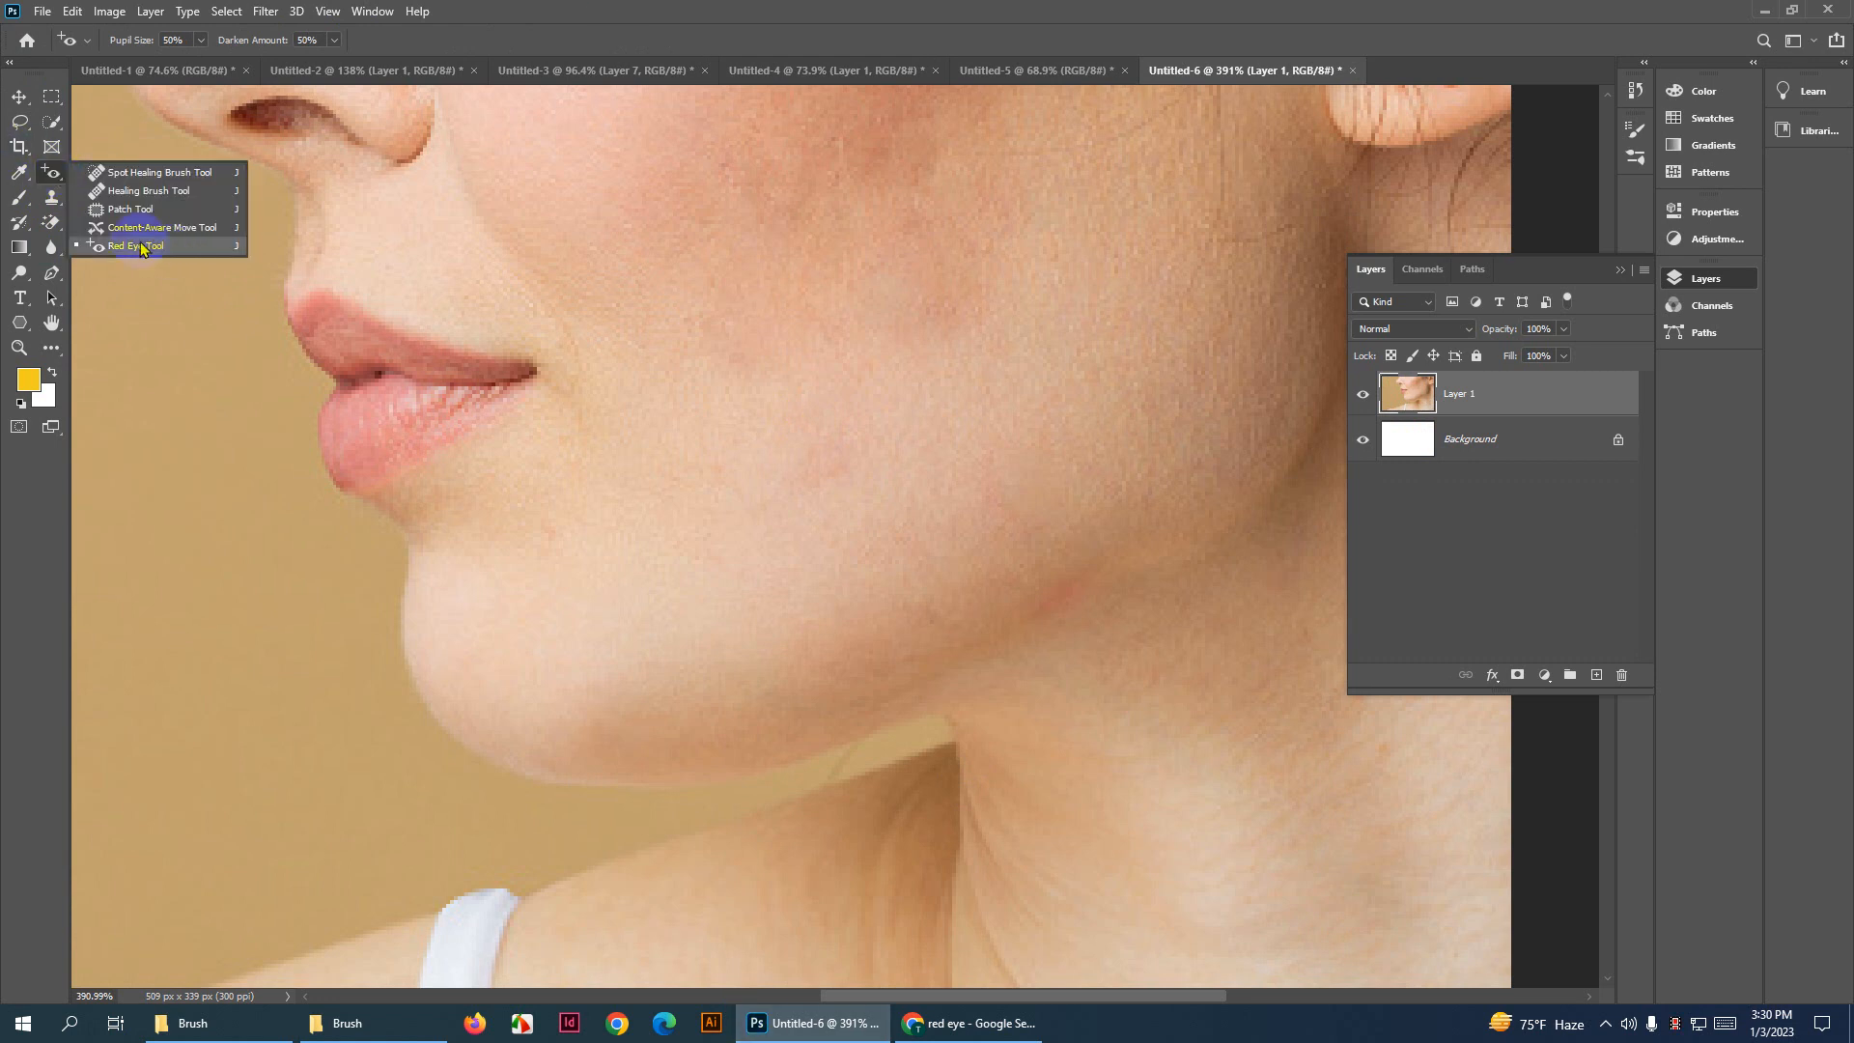
pyautogui.click(744, 8)
# Switch to Chrome and run a Google Images search for "football" in a new tab
pyautogui.click(941, 1021)
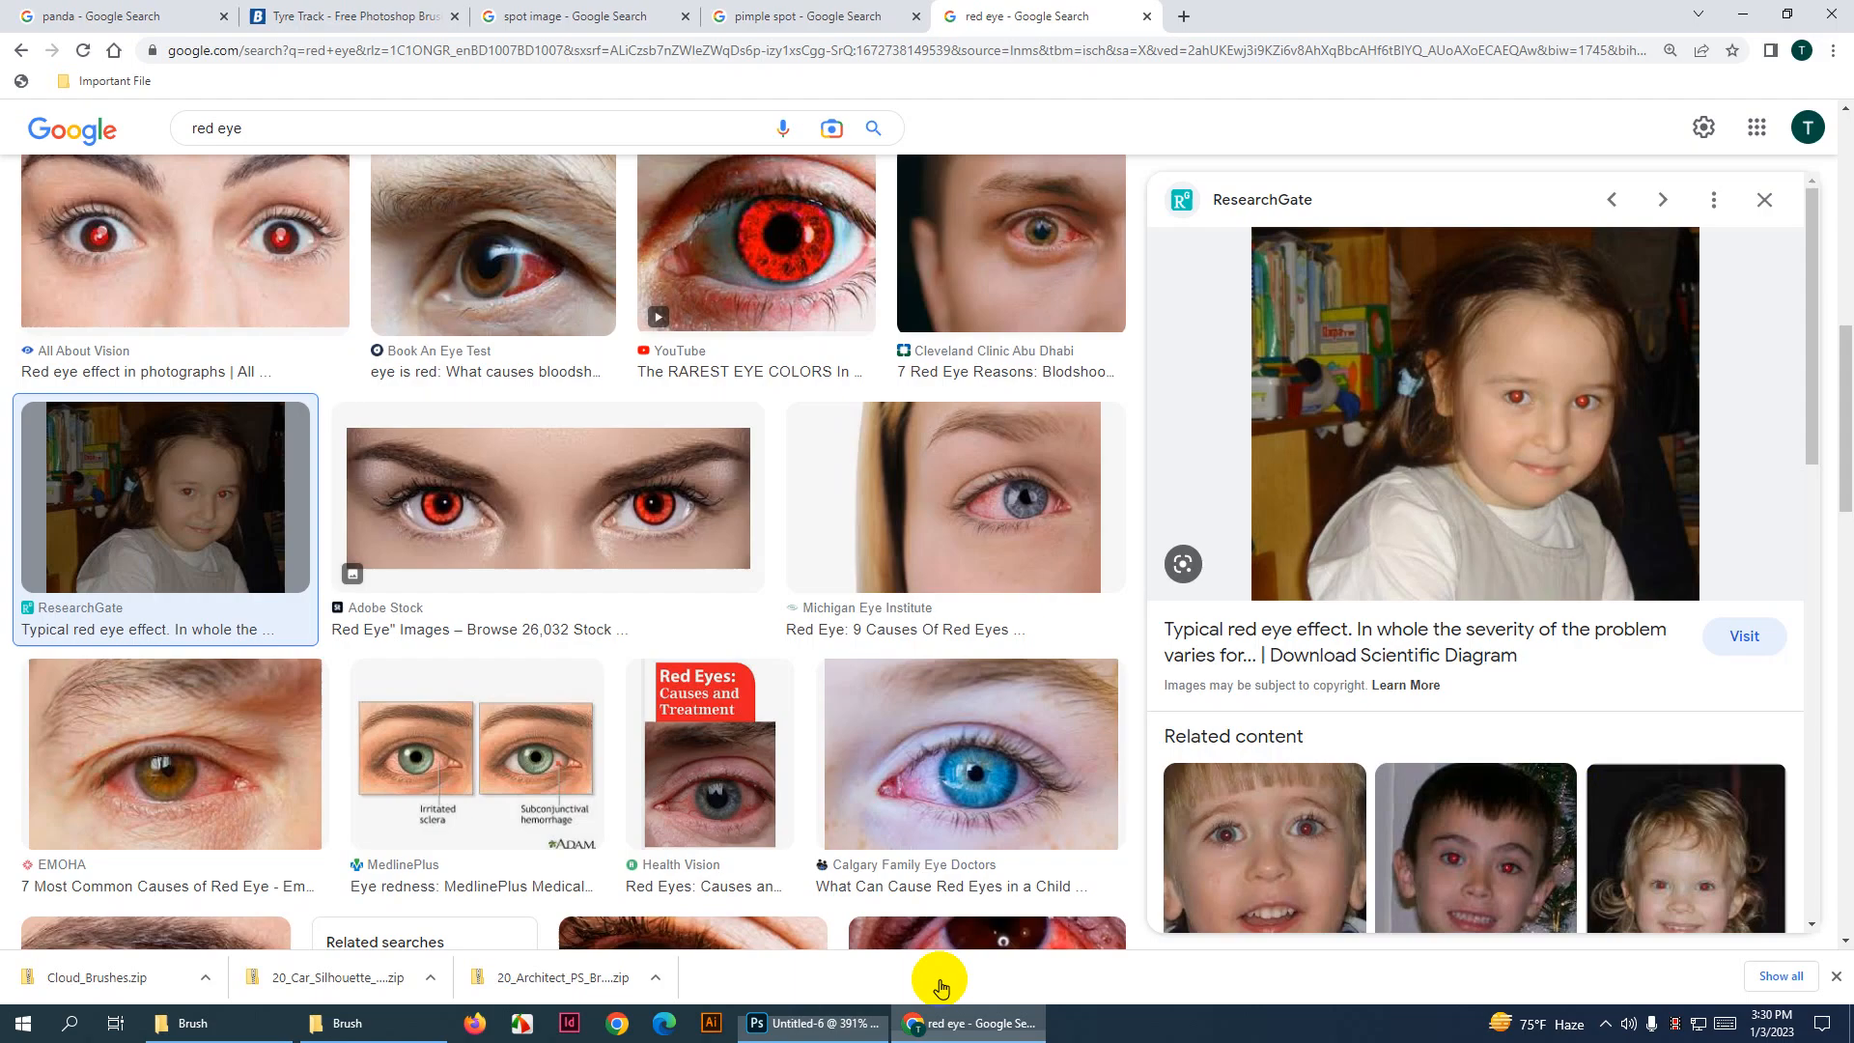
pyautogui.click(1184, 16)
pyautogui.write('fo')
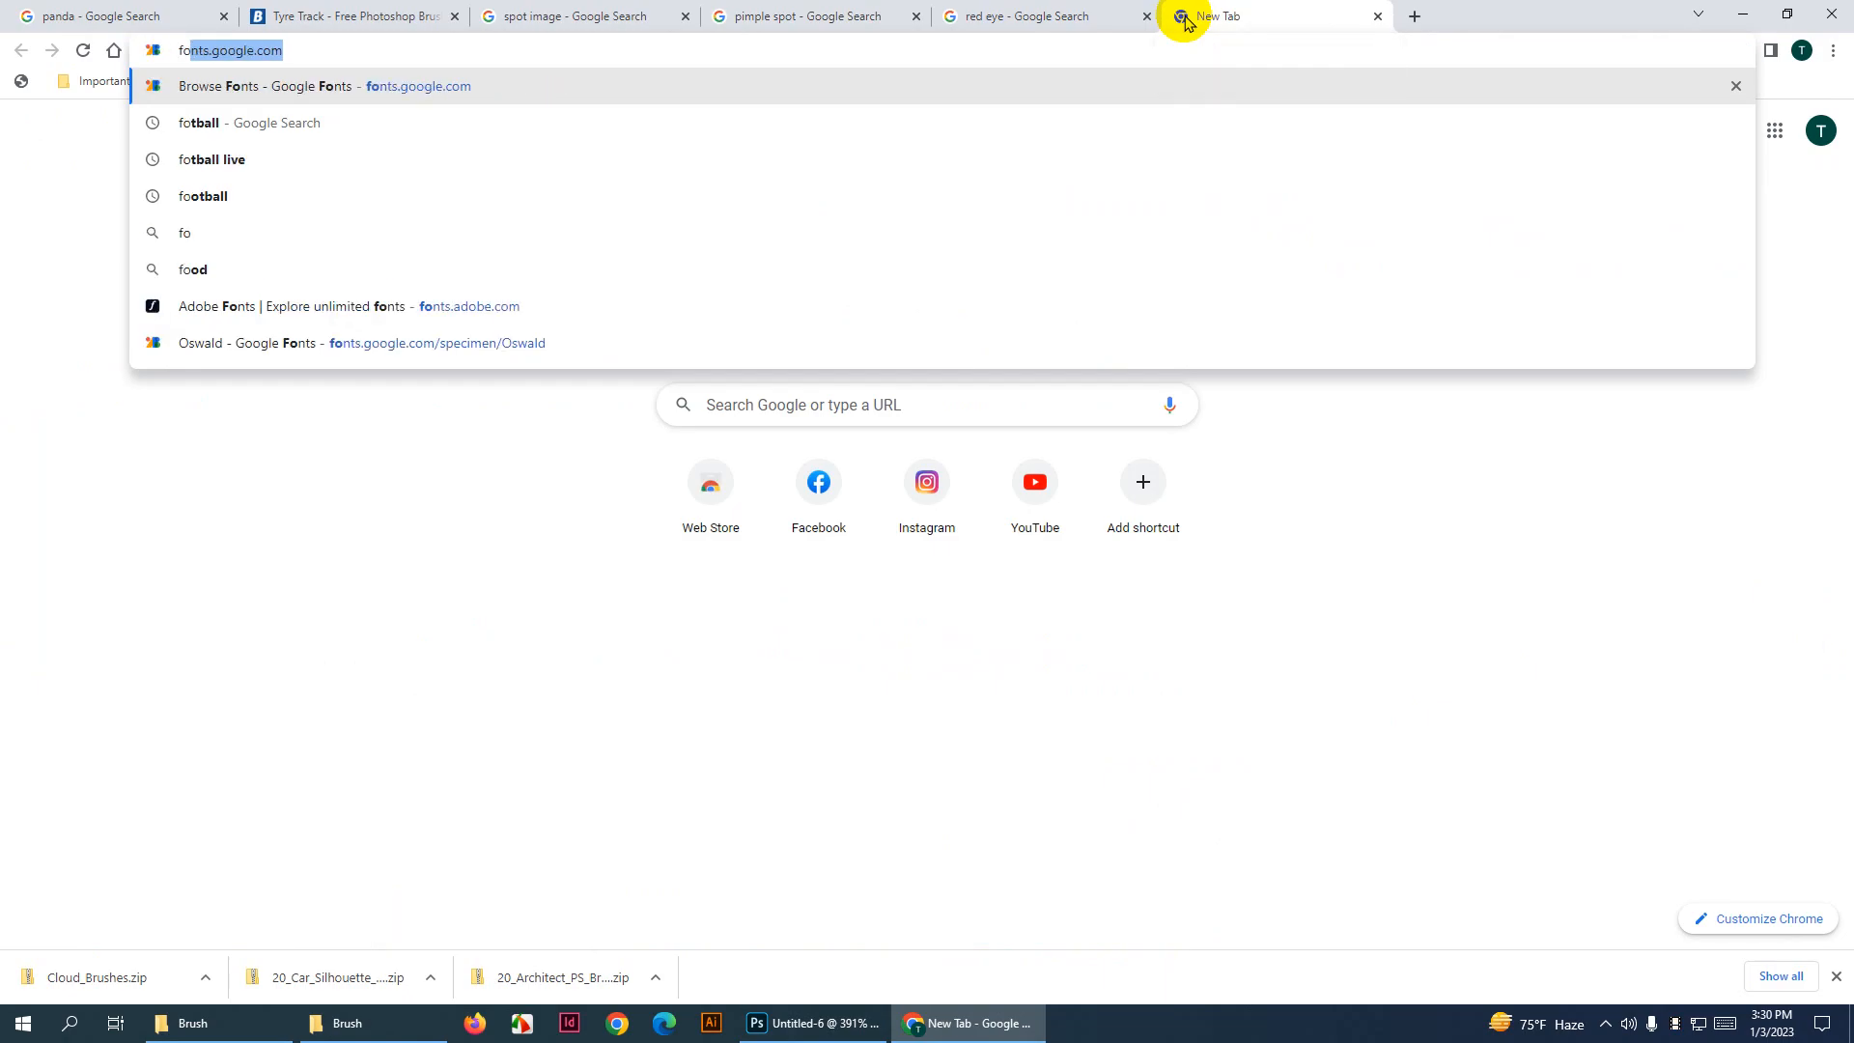
pyautogui.write('tball')
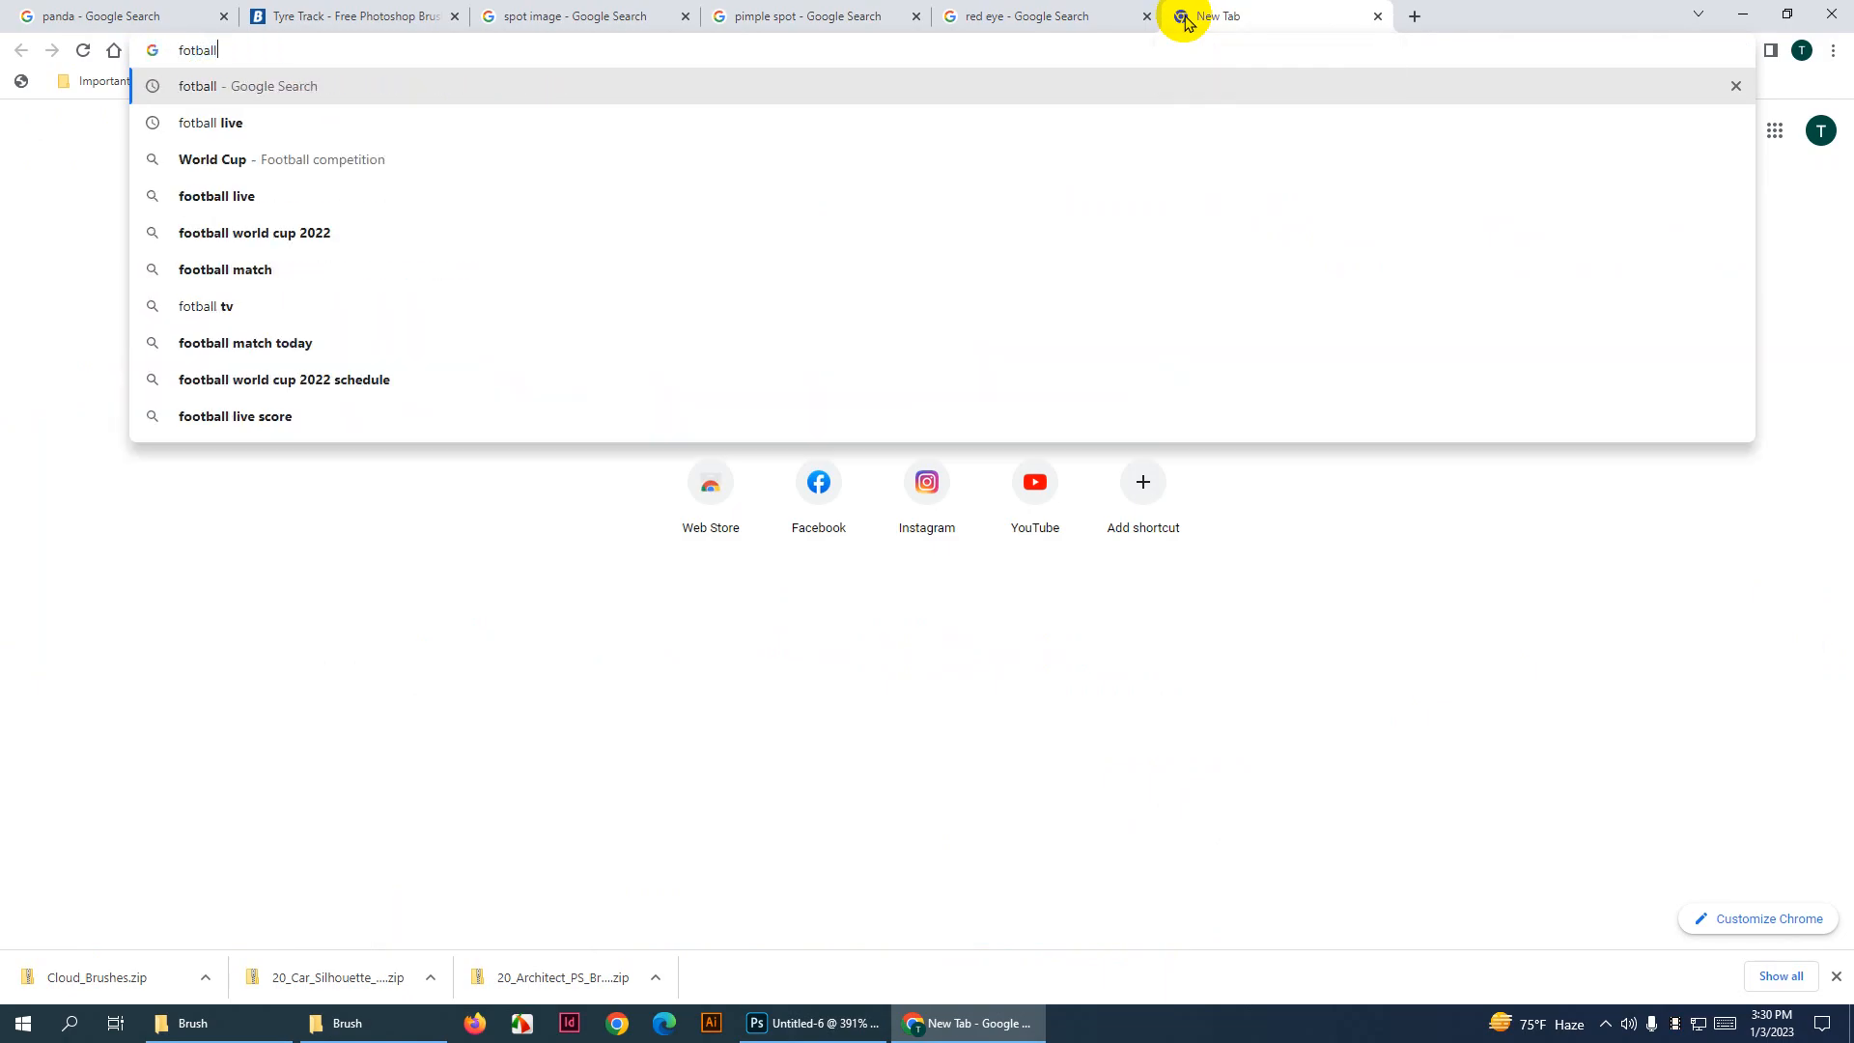
pyautogui.press('Return')
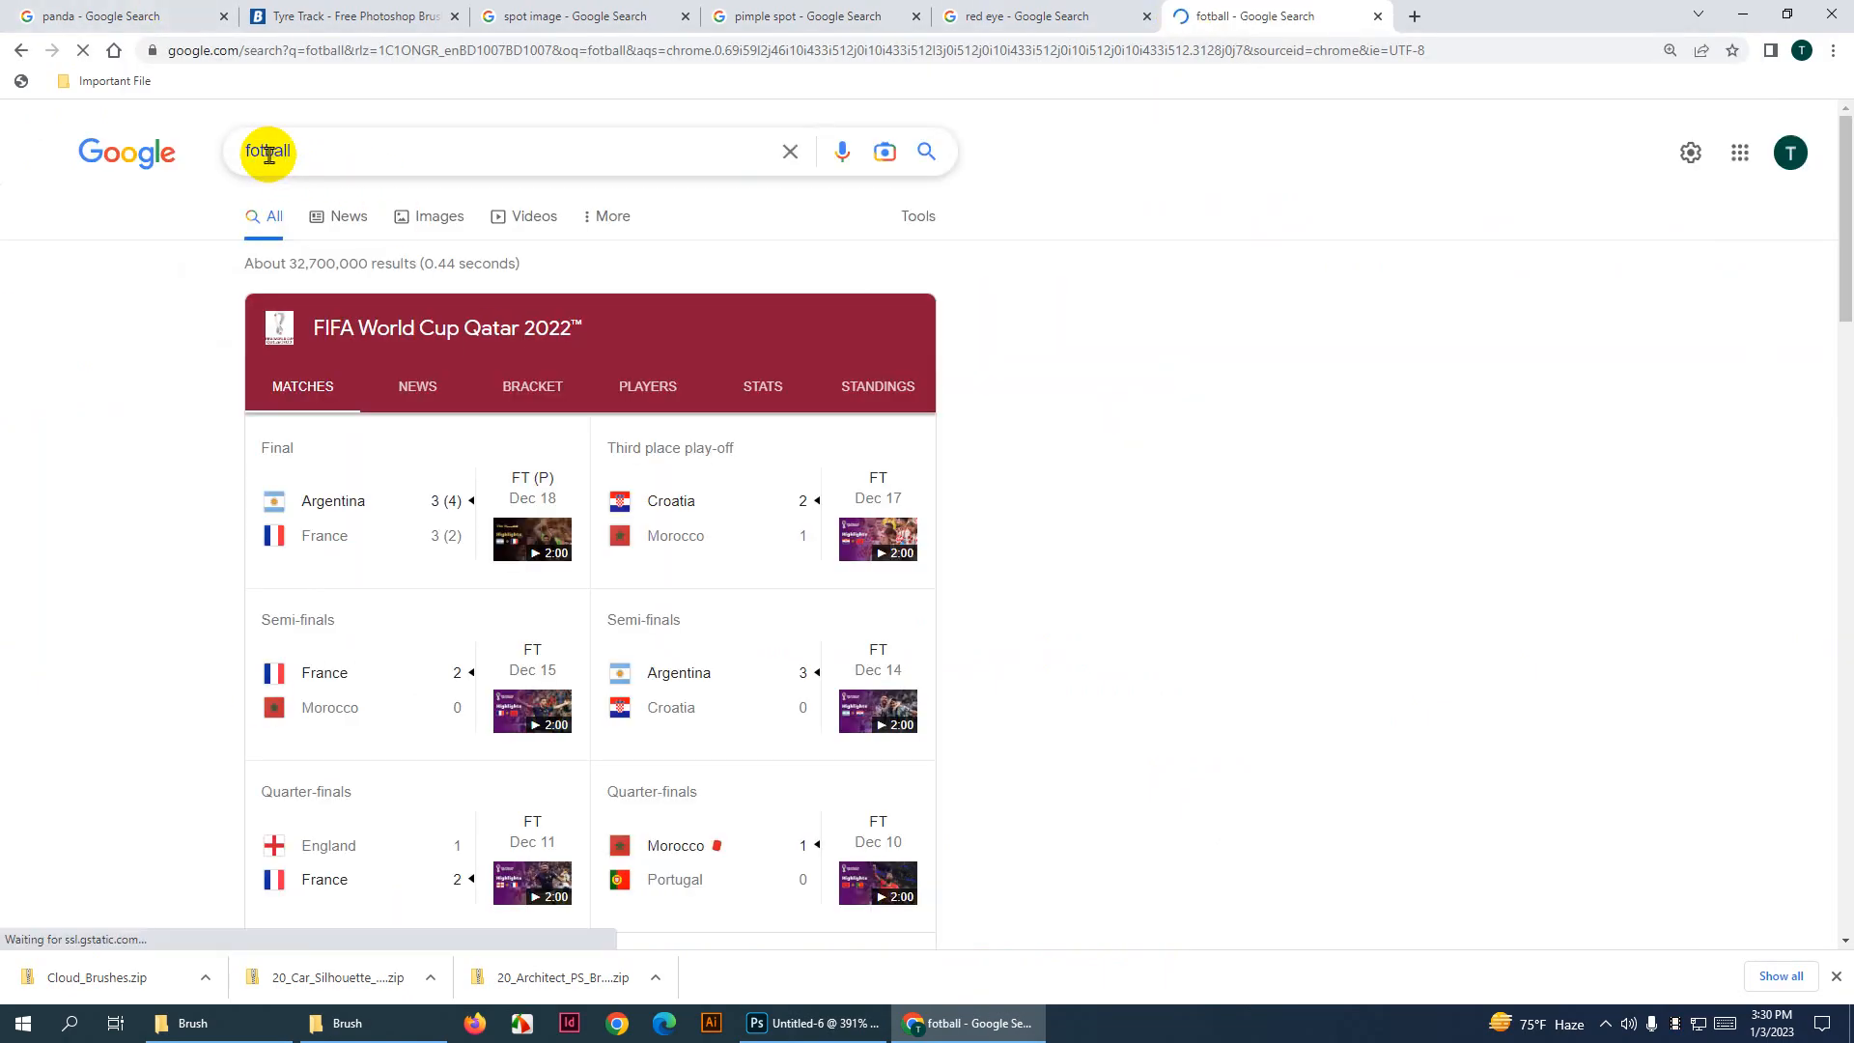
pyautogui.click(257, 152)
pyautogui.write('o')
pyautogui.press('Return')
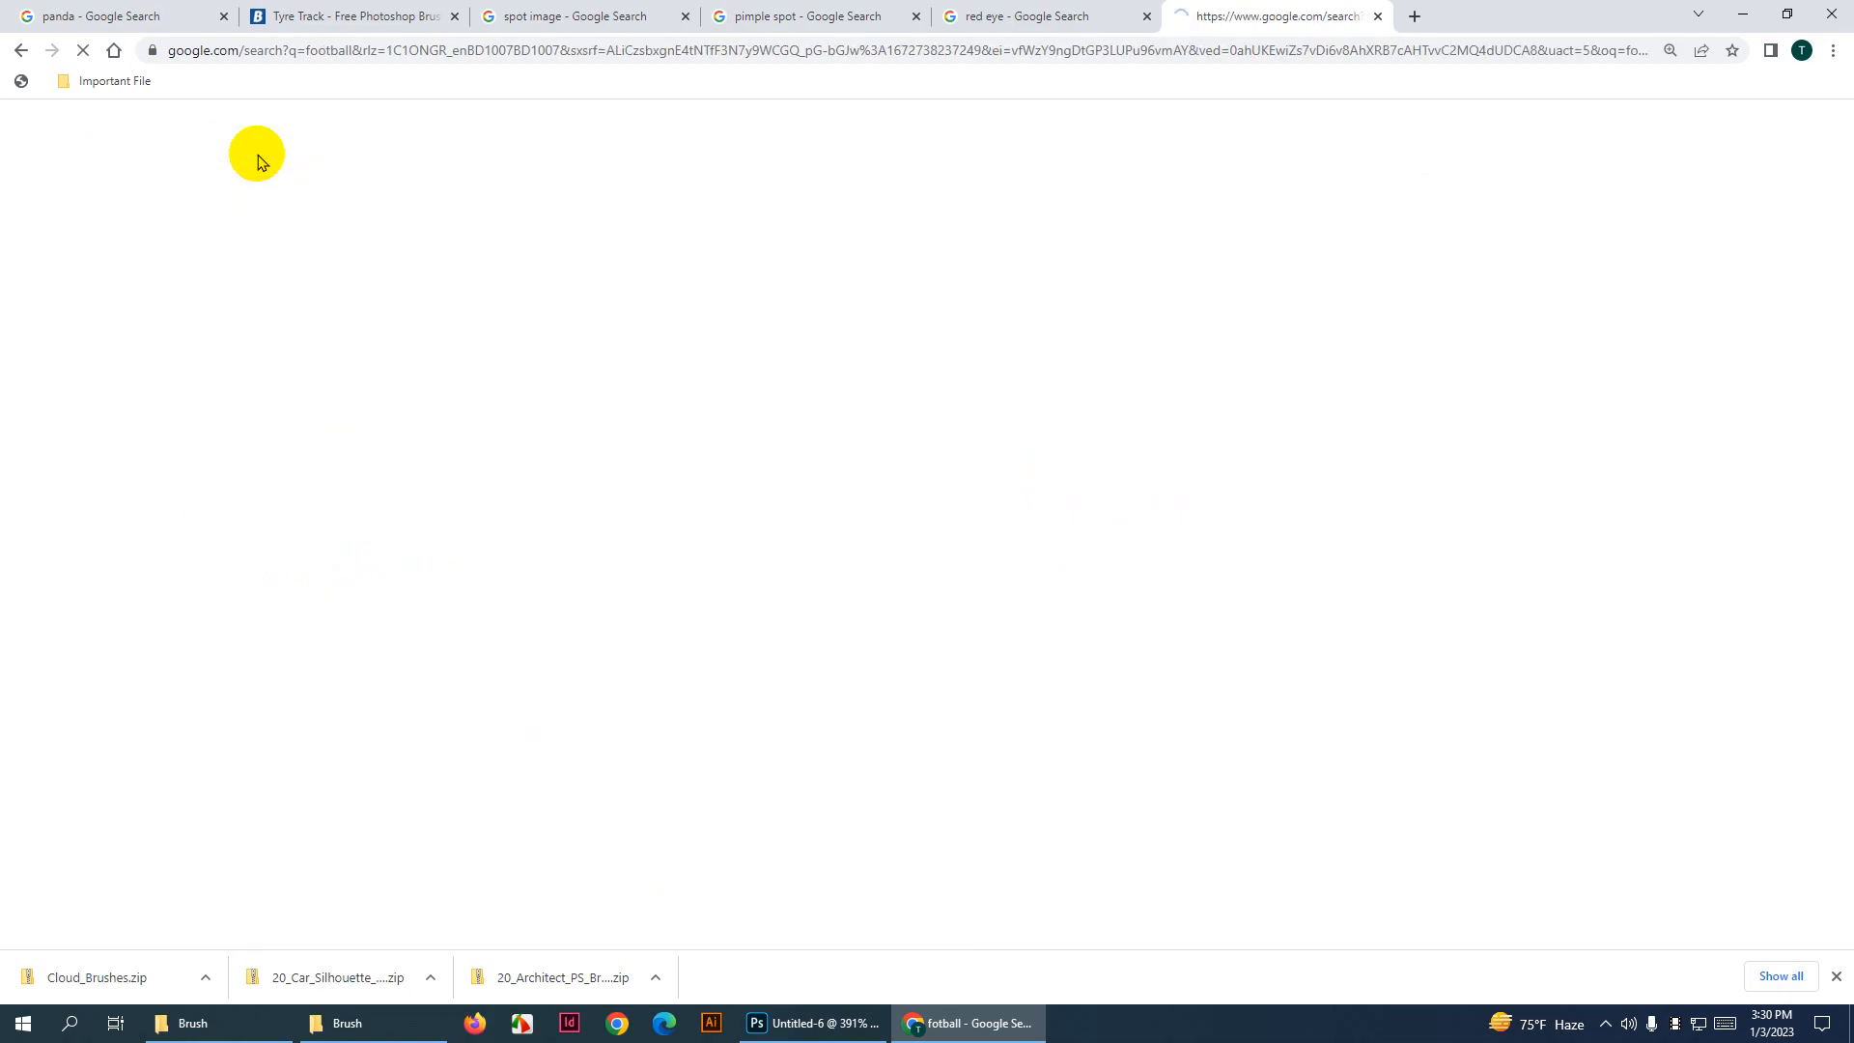
pyautogui.click(406, 213)
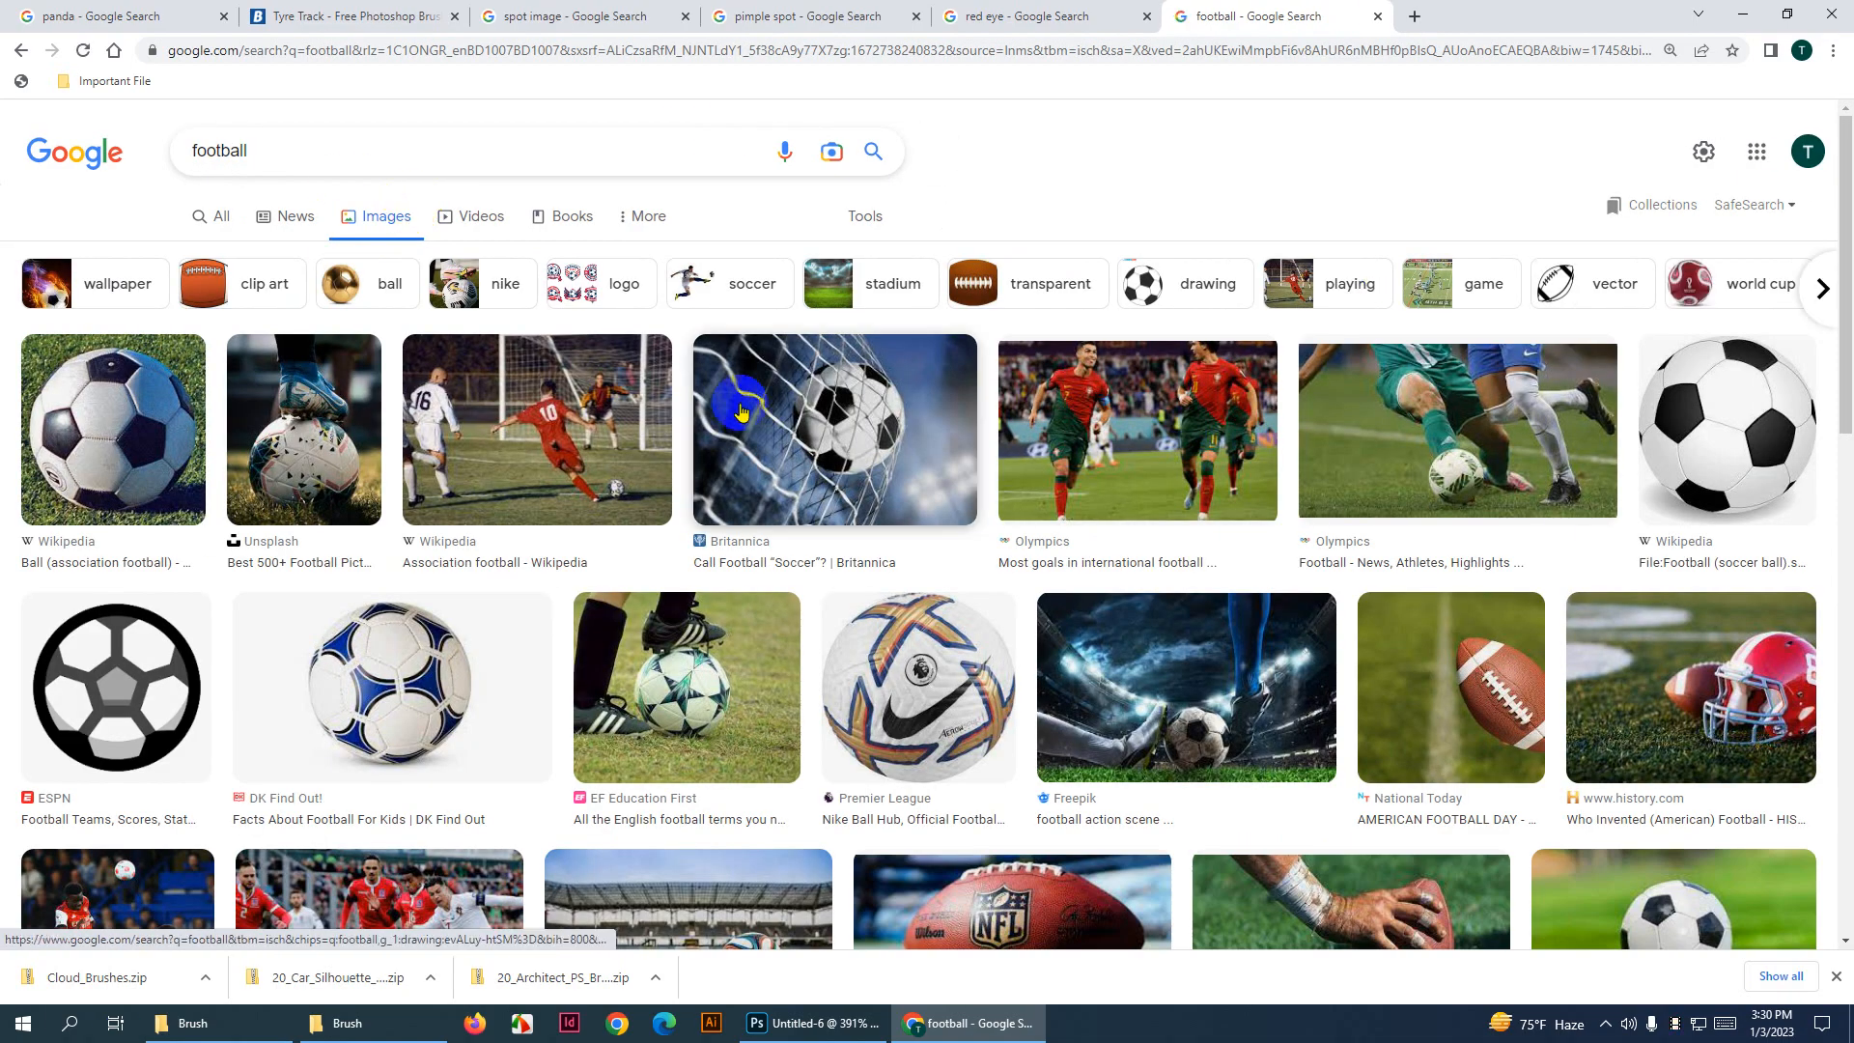
# Browse the football results and related match photos, and open the FourFourTwo photo of two players contesting the ball
pyautogui.scroll(-5, 637, 507)
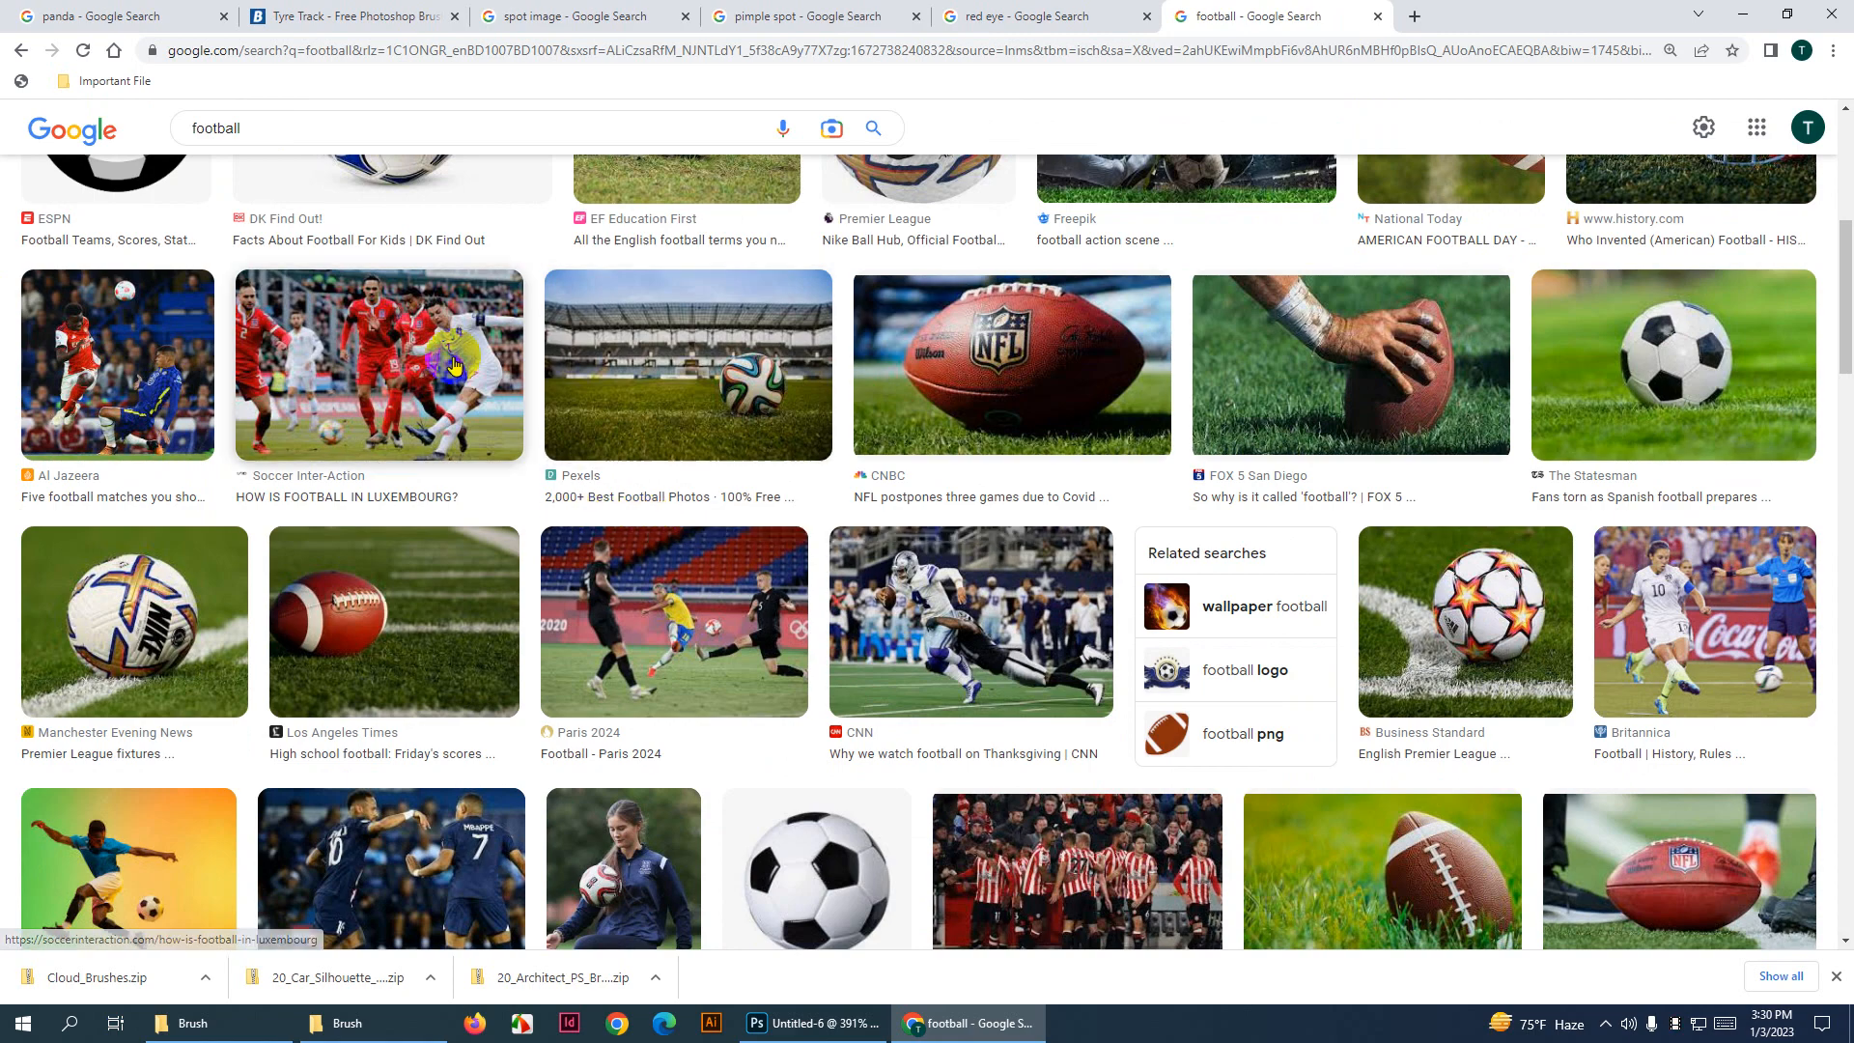
pyautogui.click(341, 388)
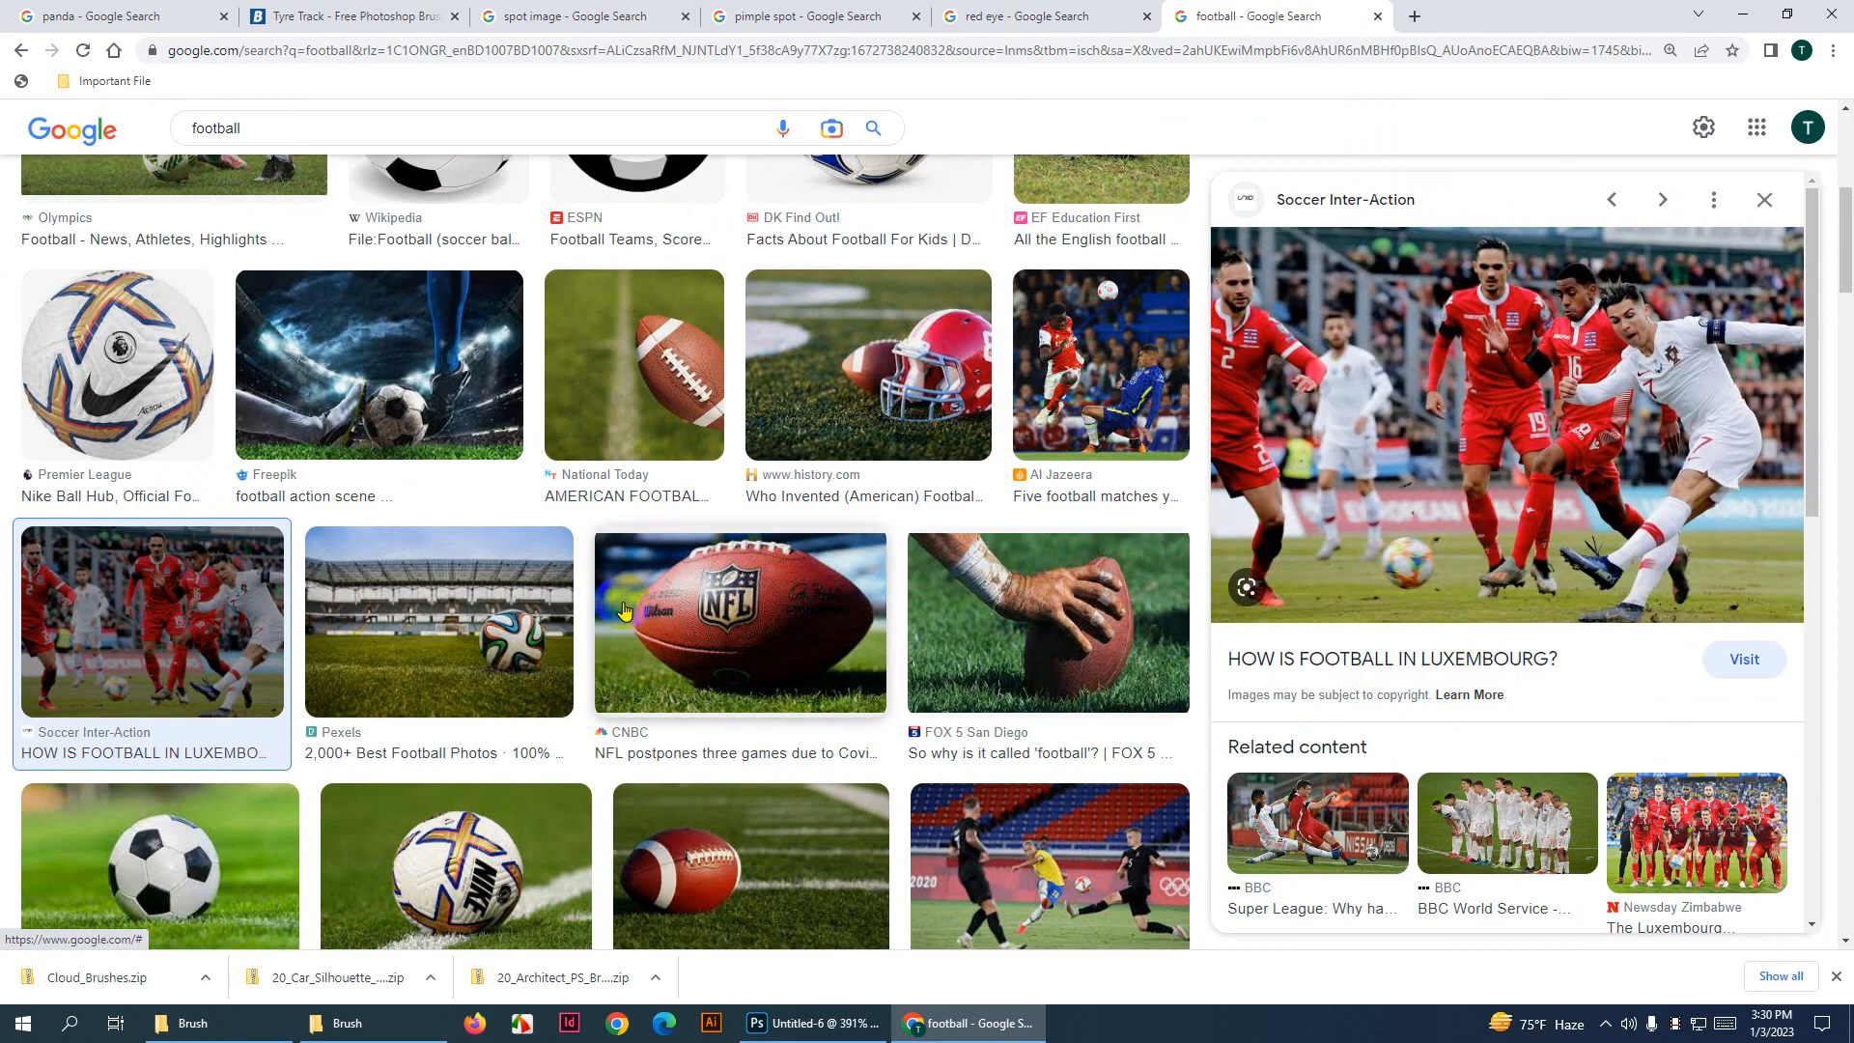
pyautogui.scroll(-5, 604, 610)
pyautogui.scroll(-5, 603, 610)
pyautogui.scroll(-6, 1386, 633)
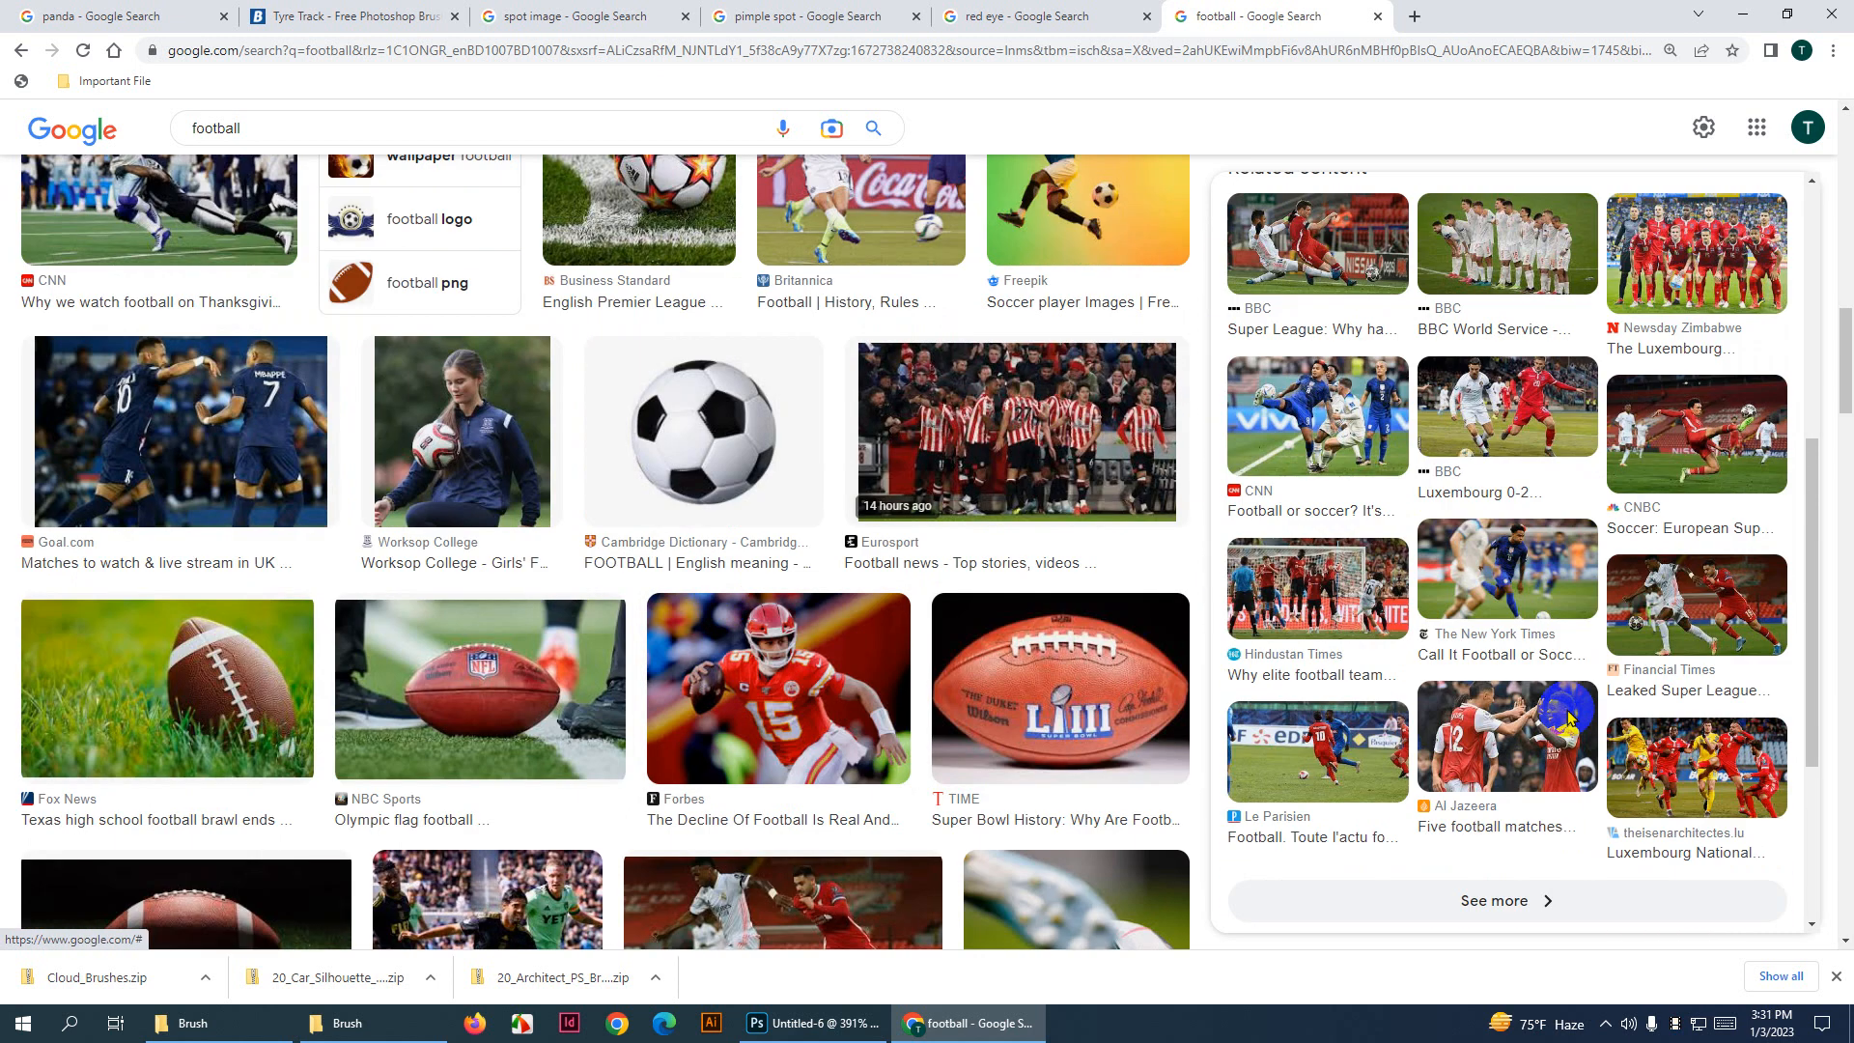
pyautogui.click(1477, 391)
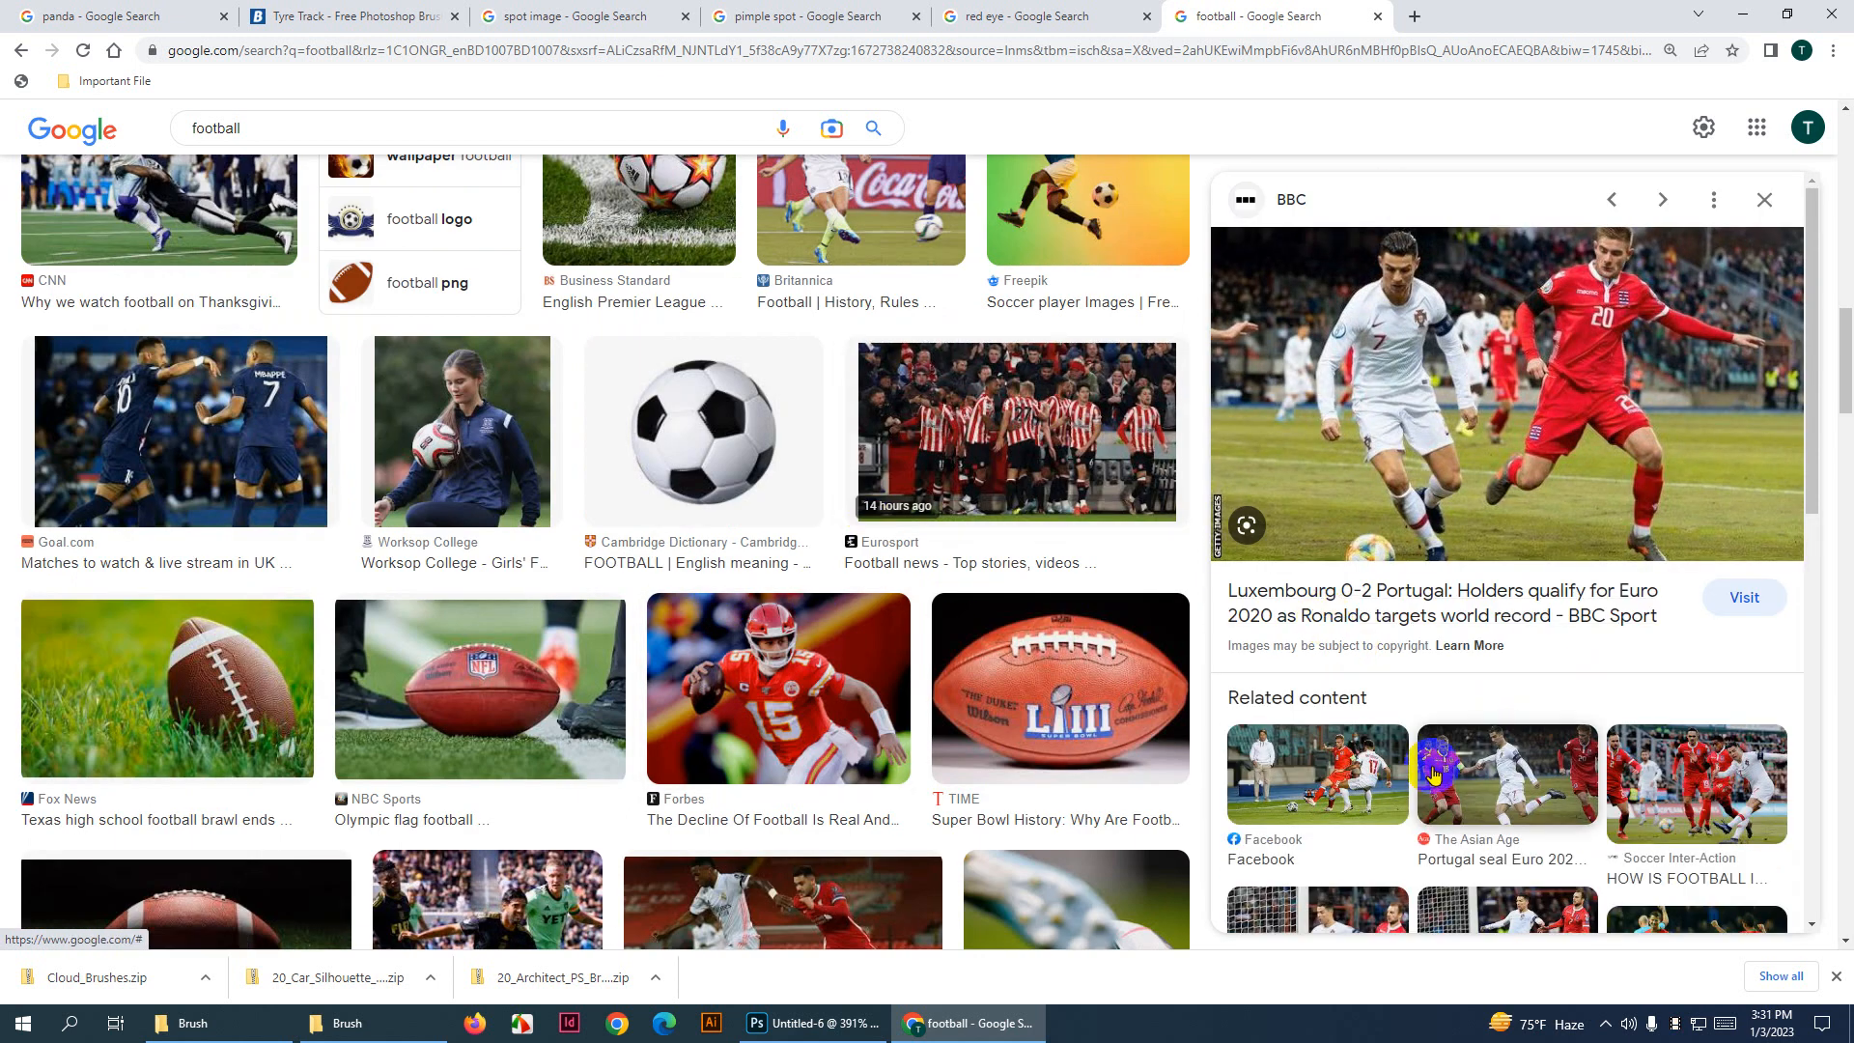
pyautogui.scroll(-4, 1407, 734)
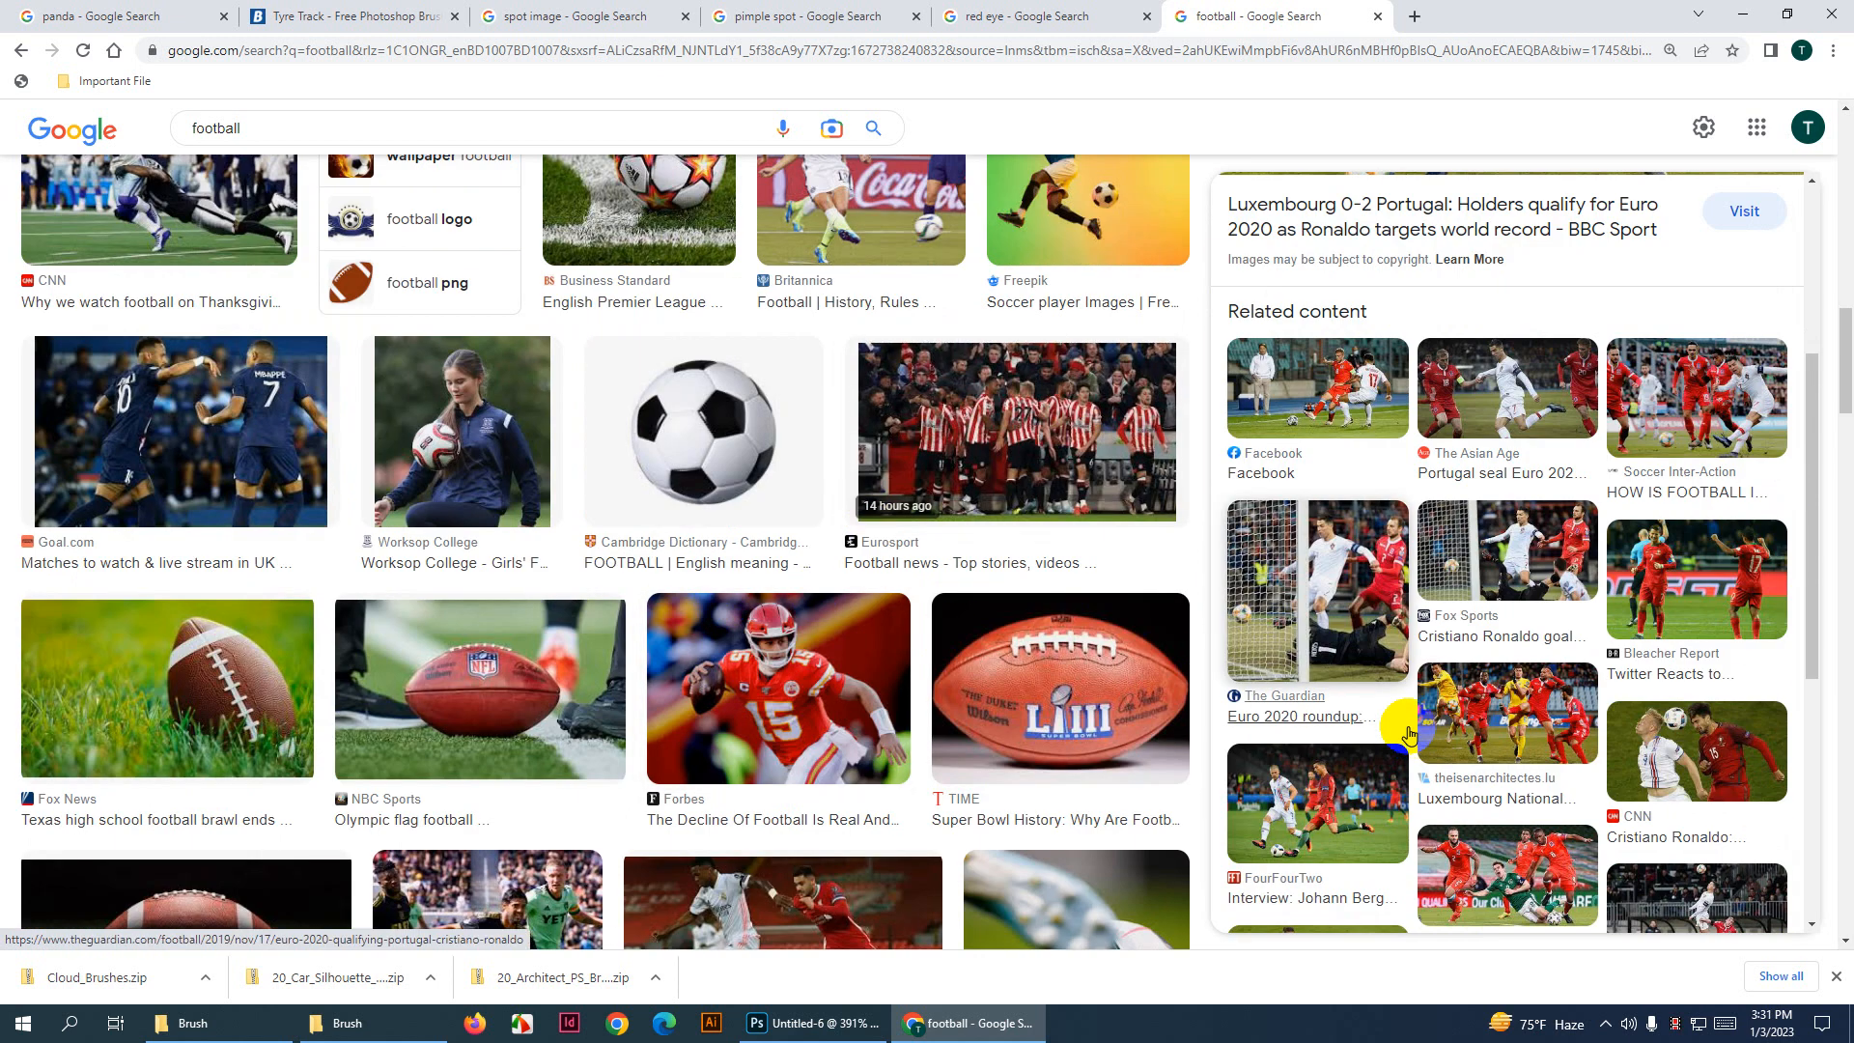
pyautogui.click(1310, 818)
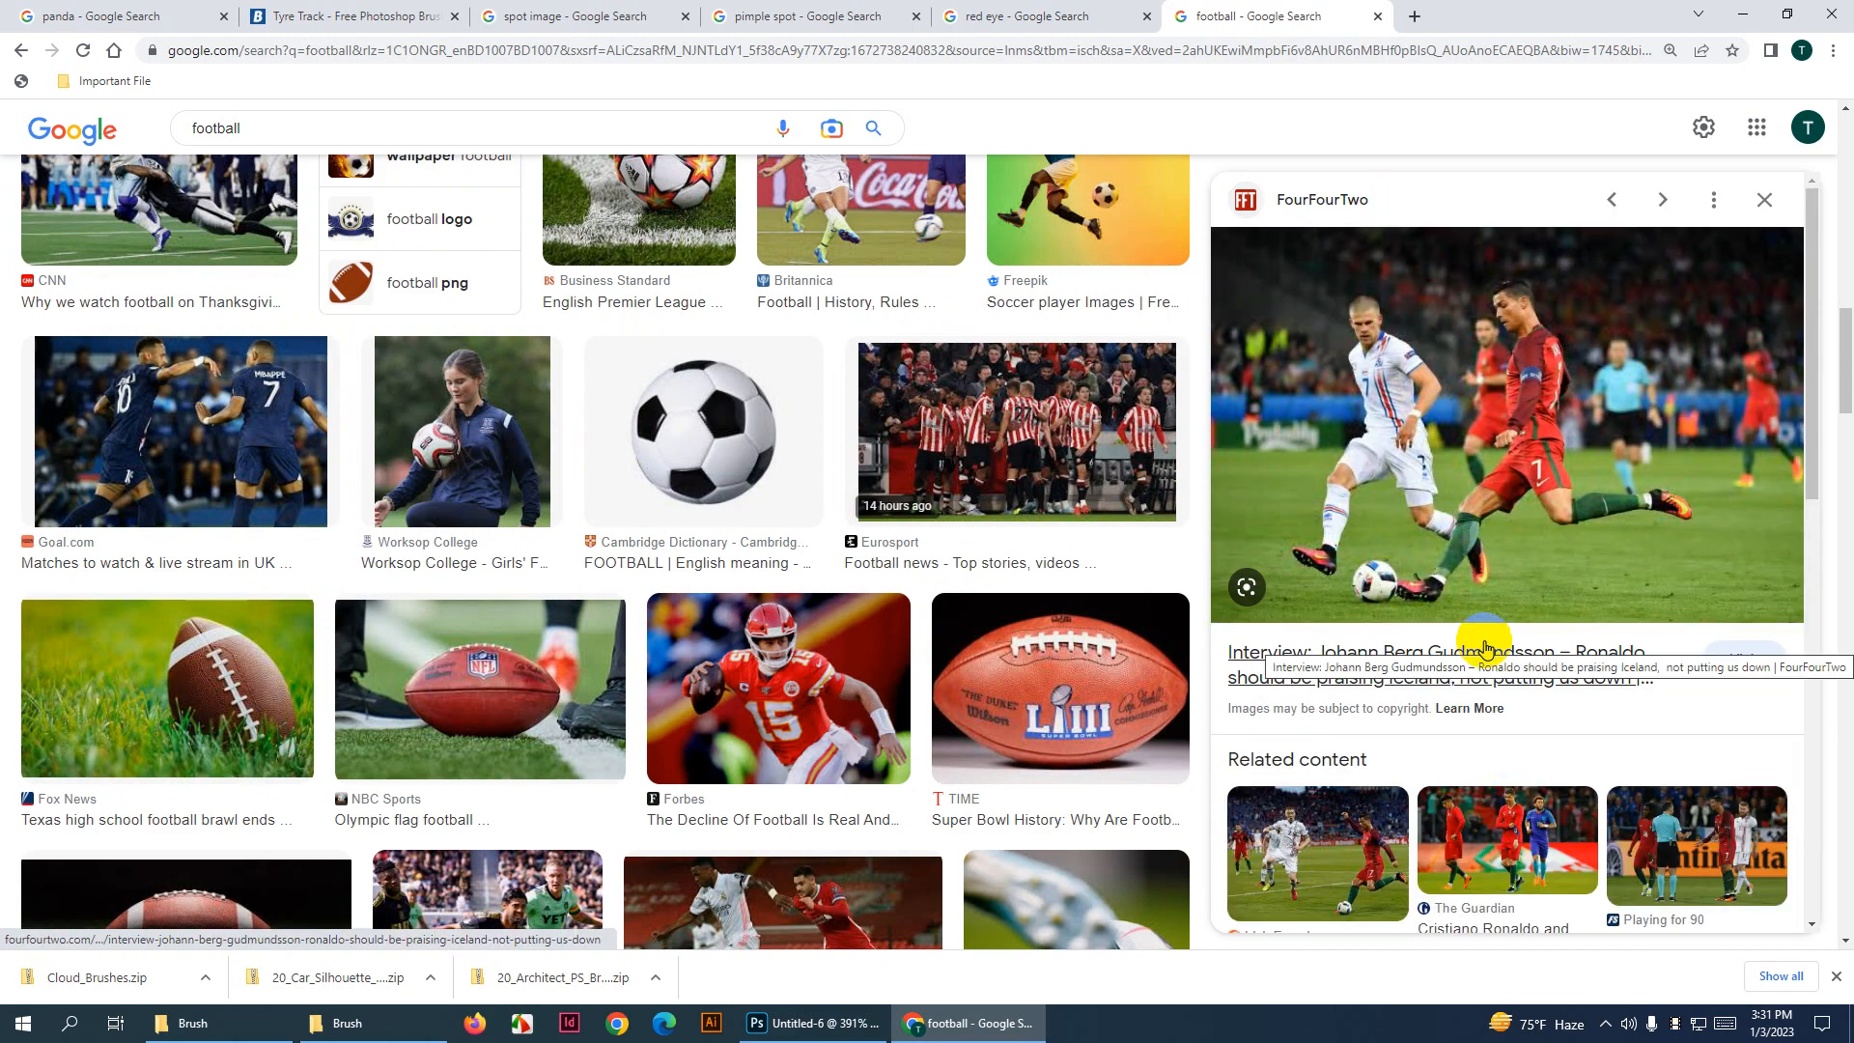
# Browse the related match photos, and open the News18 photo of the red-shirted player running with the ball past the Hertz banner
pyautogui.scroll(-4, 1484, 649)
pyautogui.click(1334, 559)
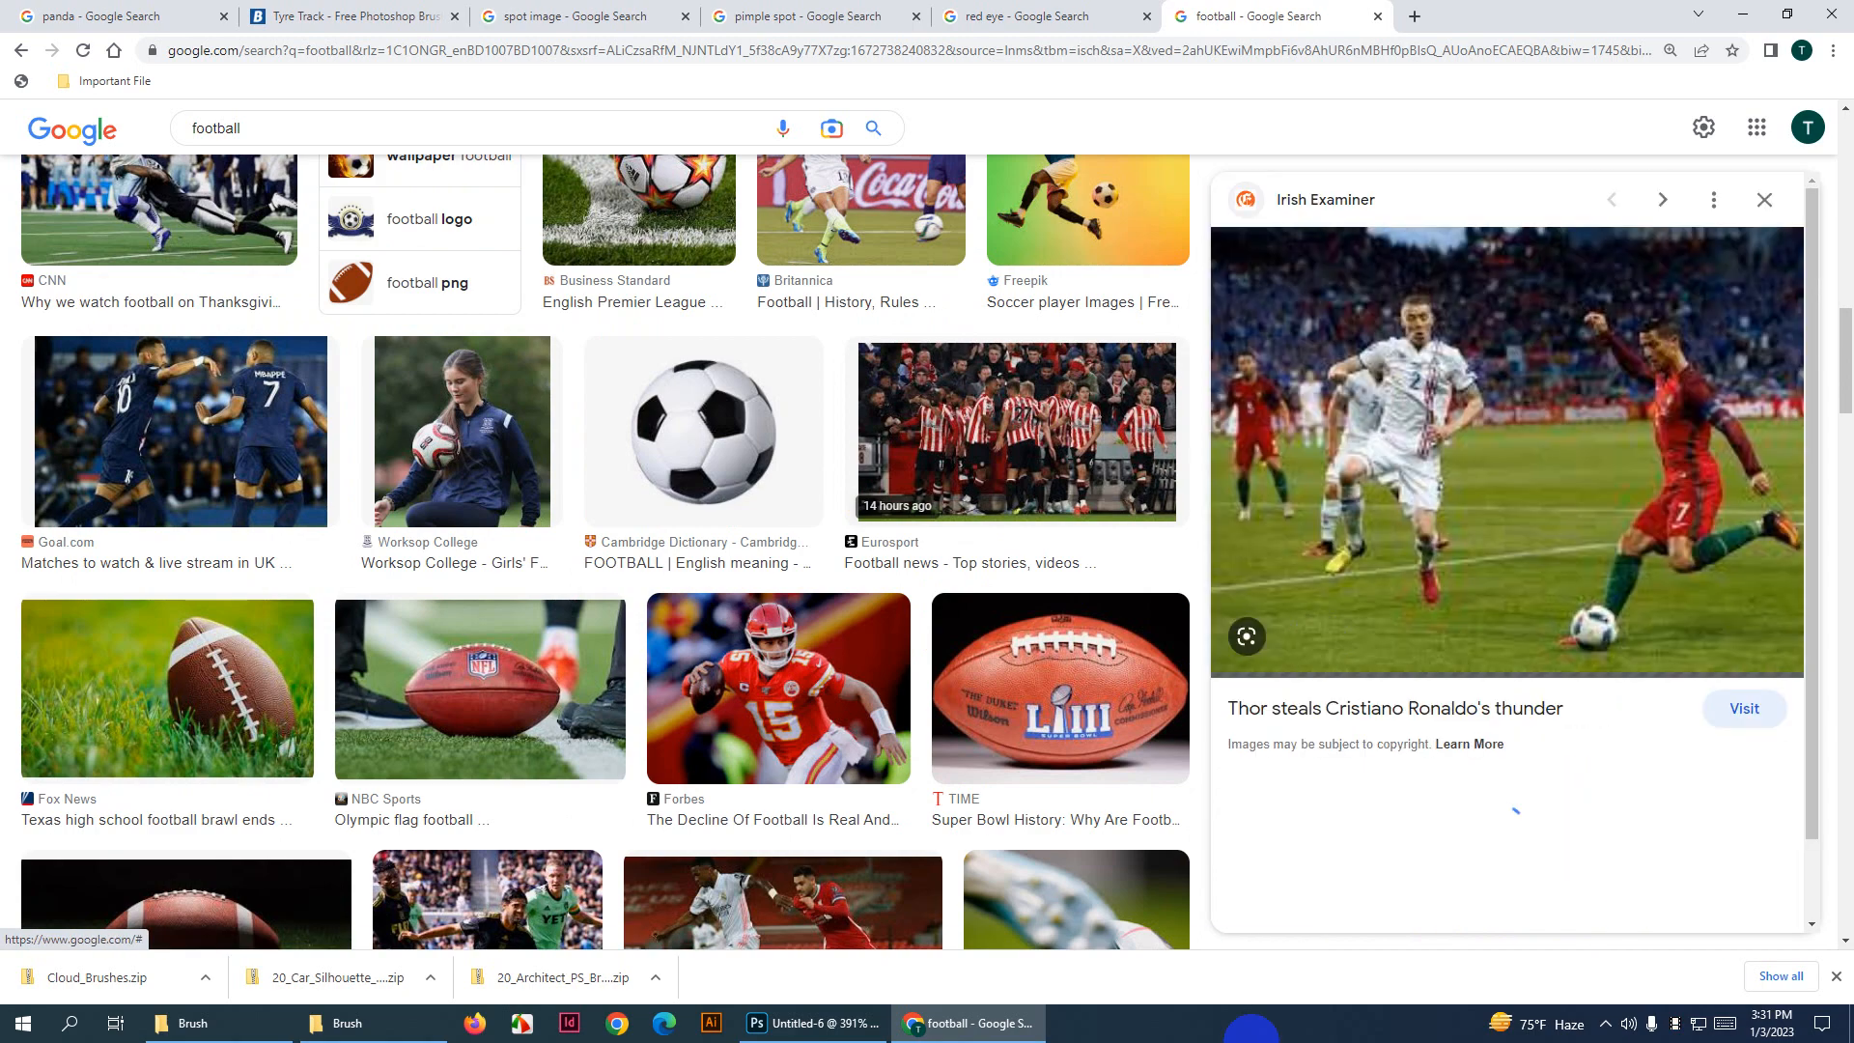
pyautogui.scroll(-5, 1548, 531)
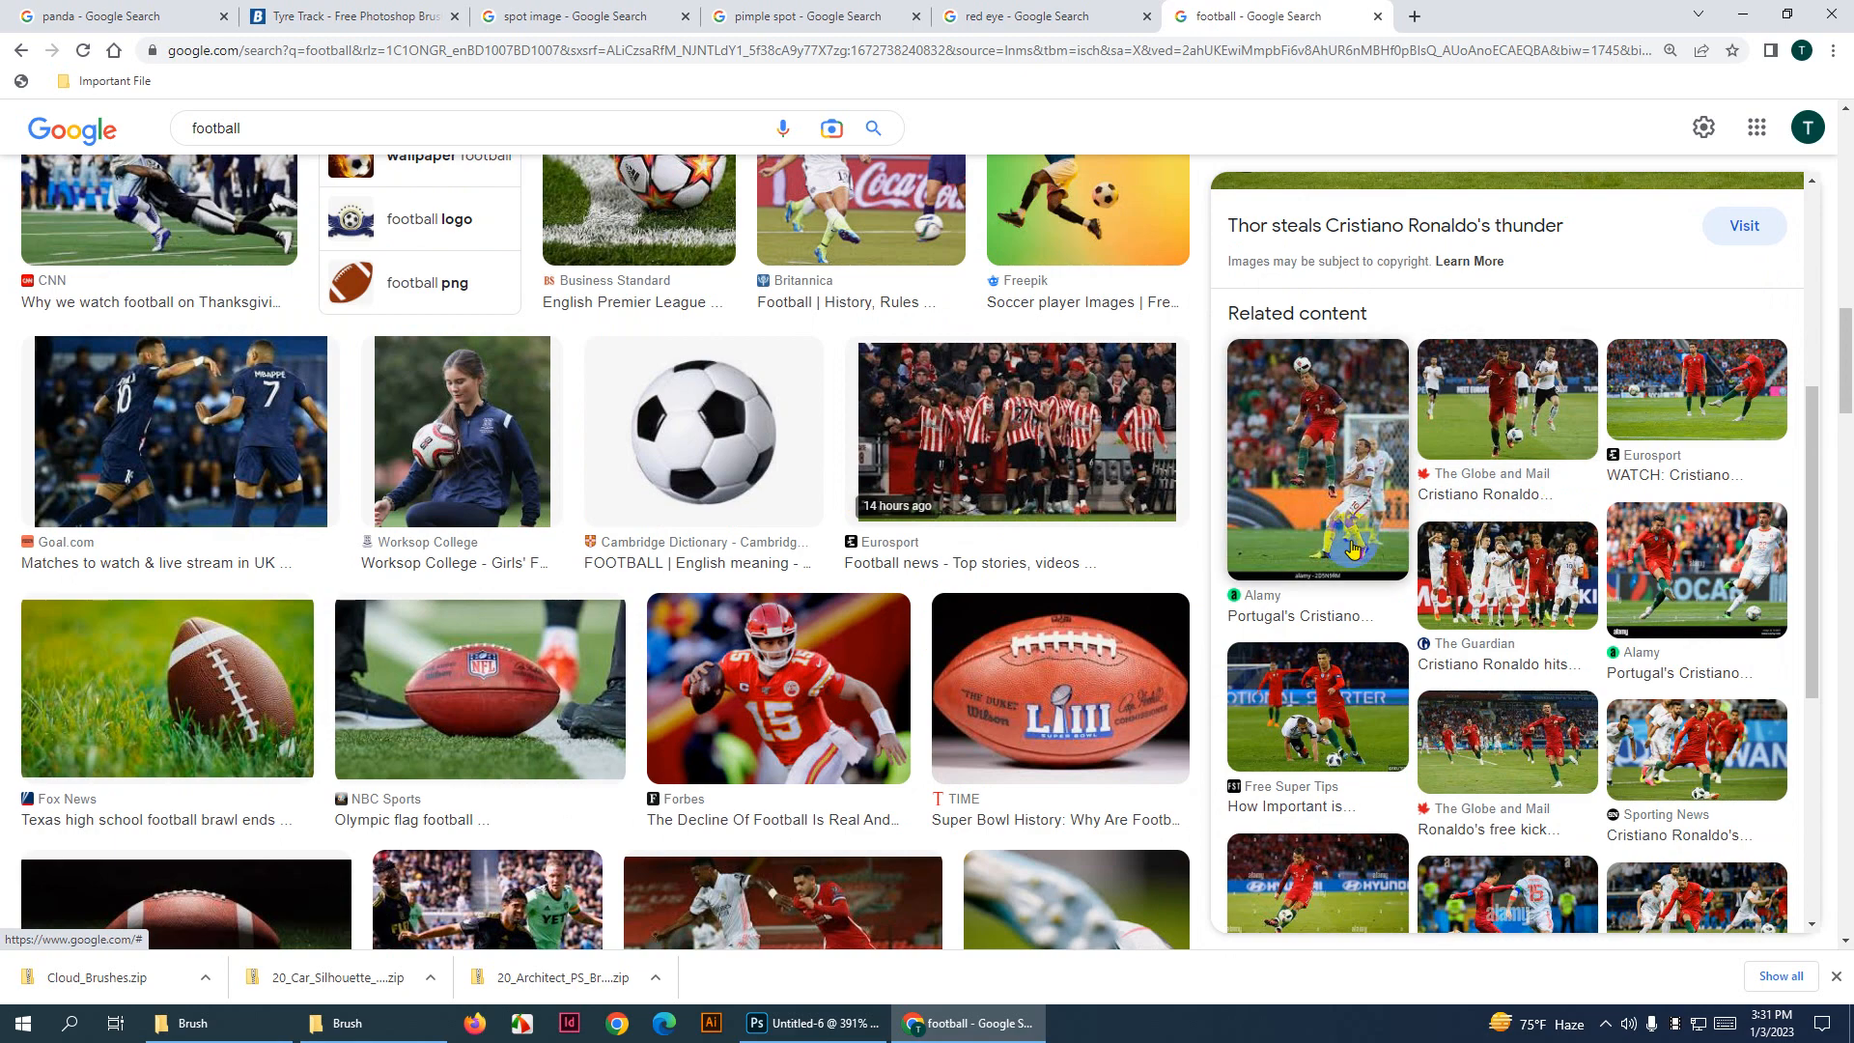
pyautogui.click(1313, 726)
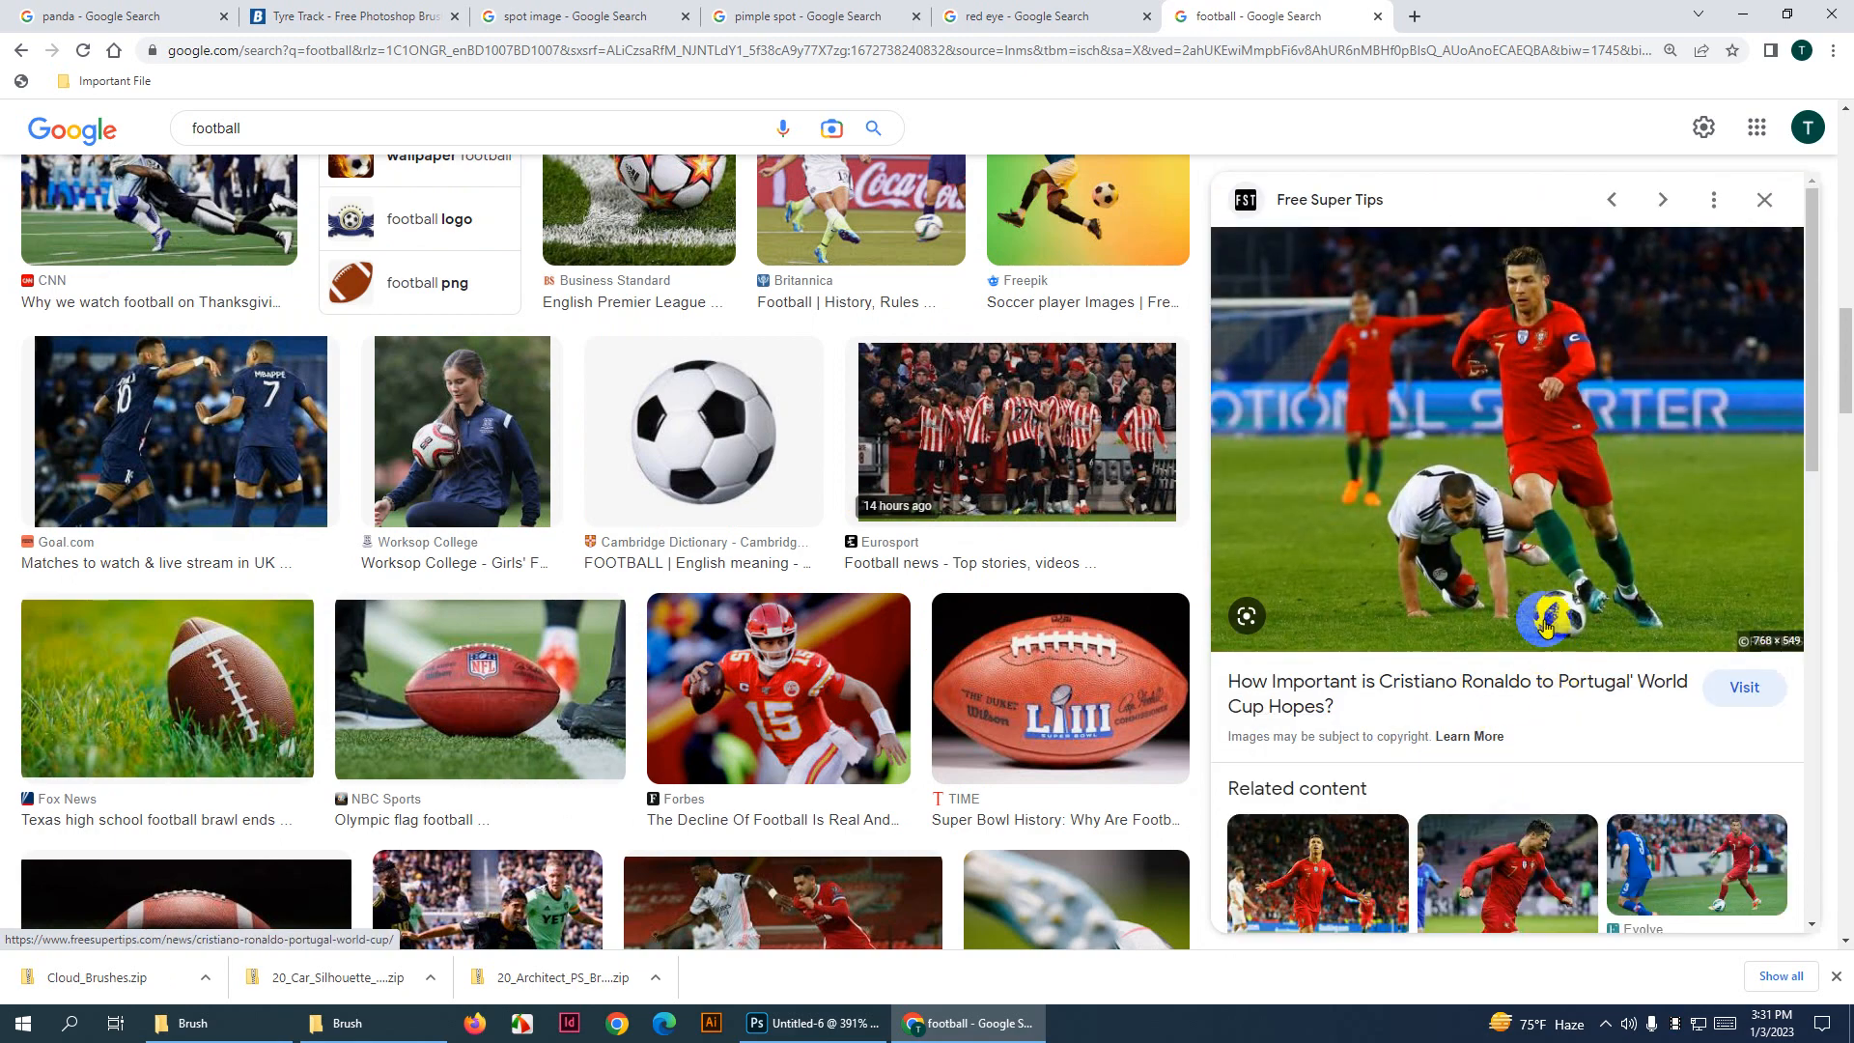
pyautogui.scroll(-5, 1560, 672)
pyautogui.click(1511, 482)
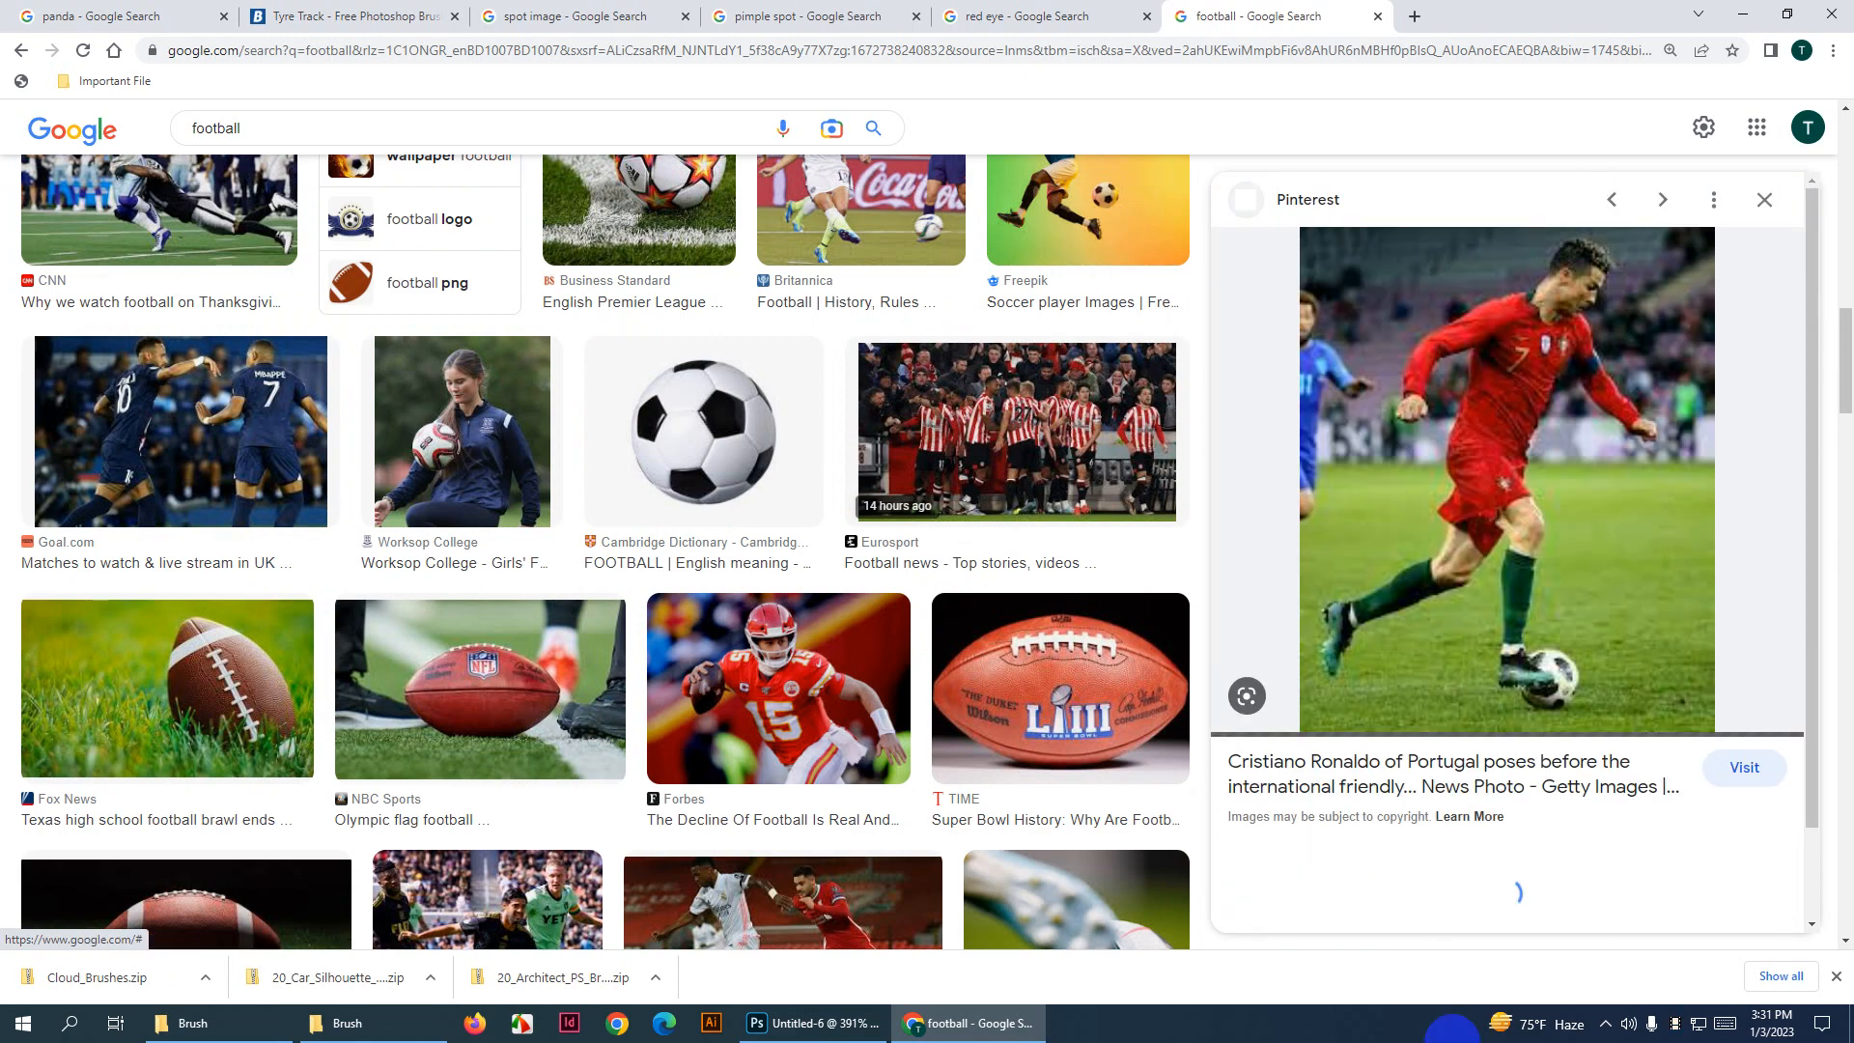
pyautogui.scroll(-5, 1497, 820)
pyautogui.click(1501, 836)
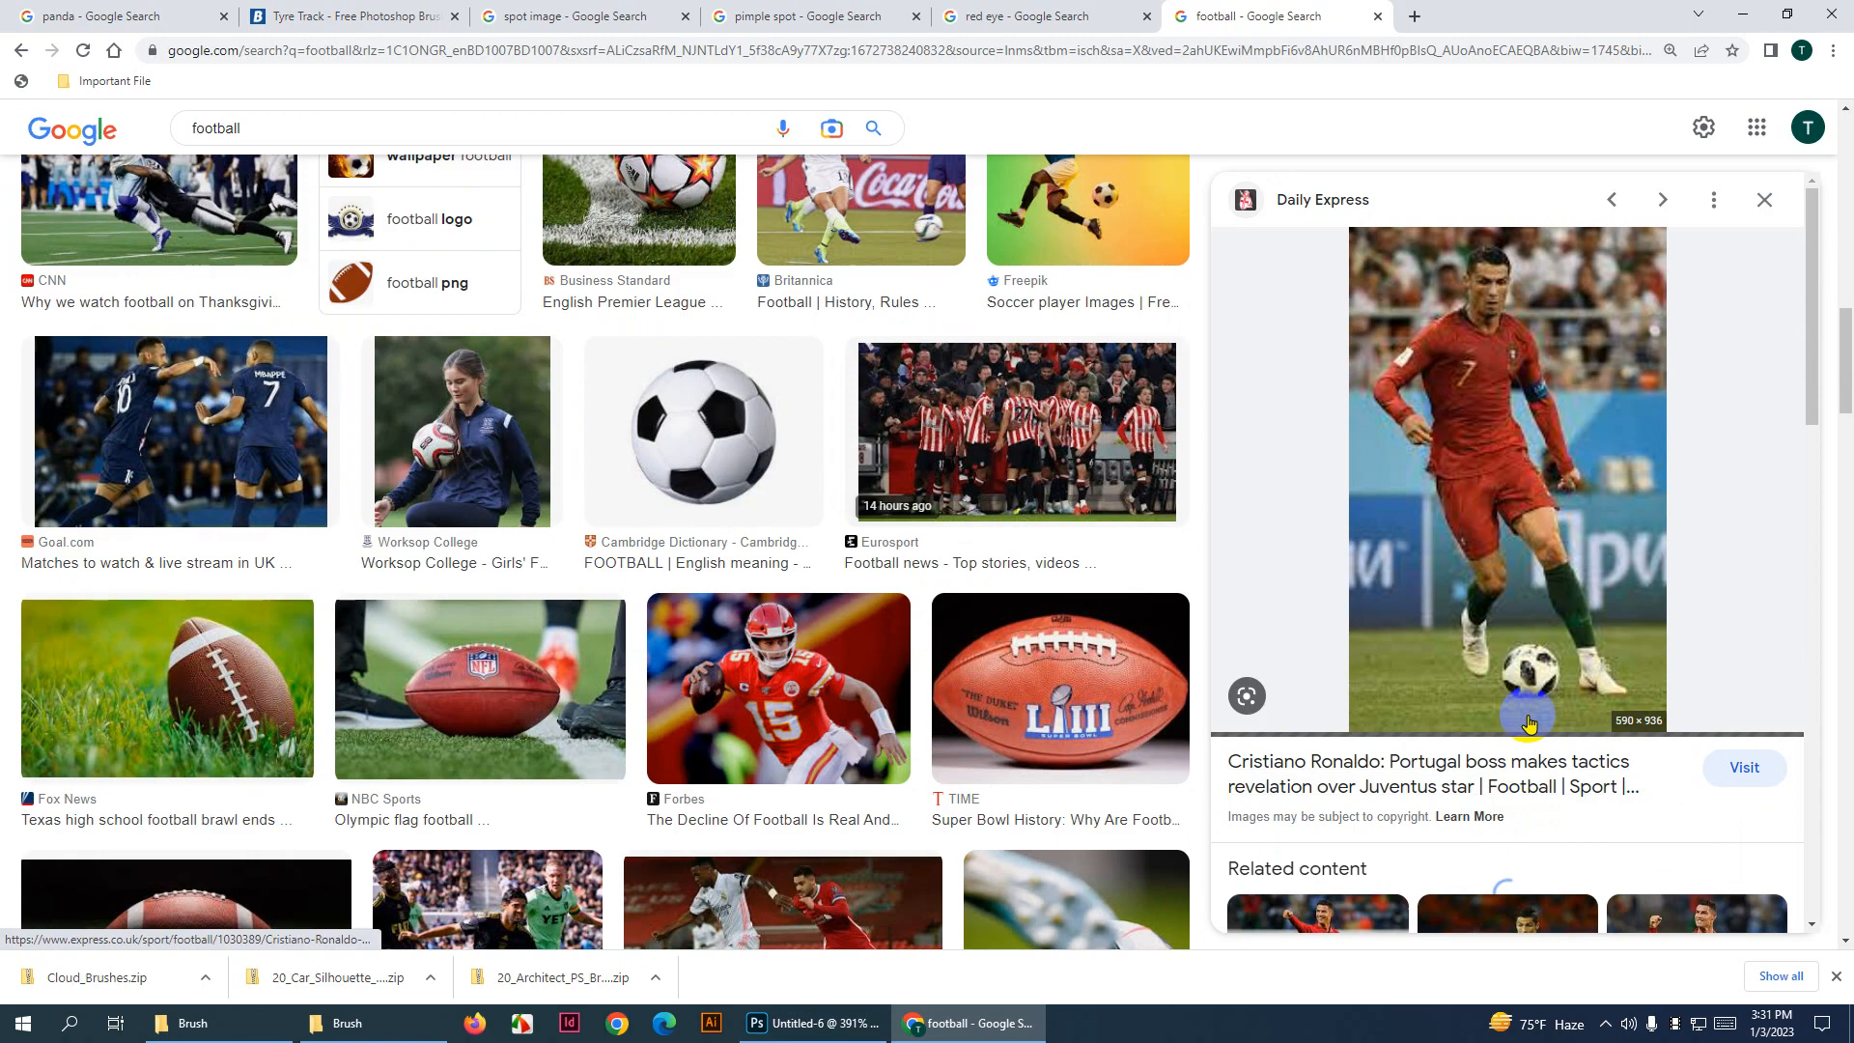
pyautogui.scroll(-5, 1526, 714)
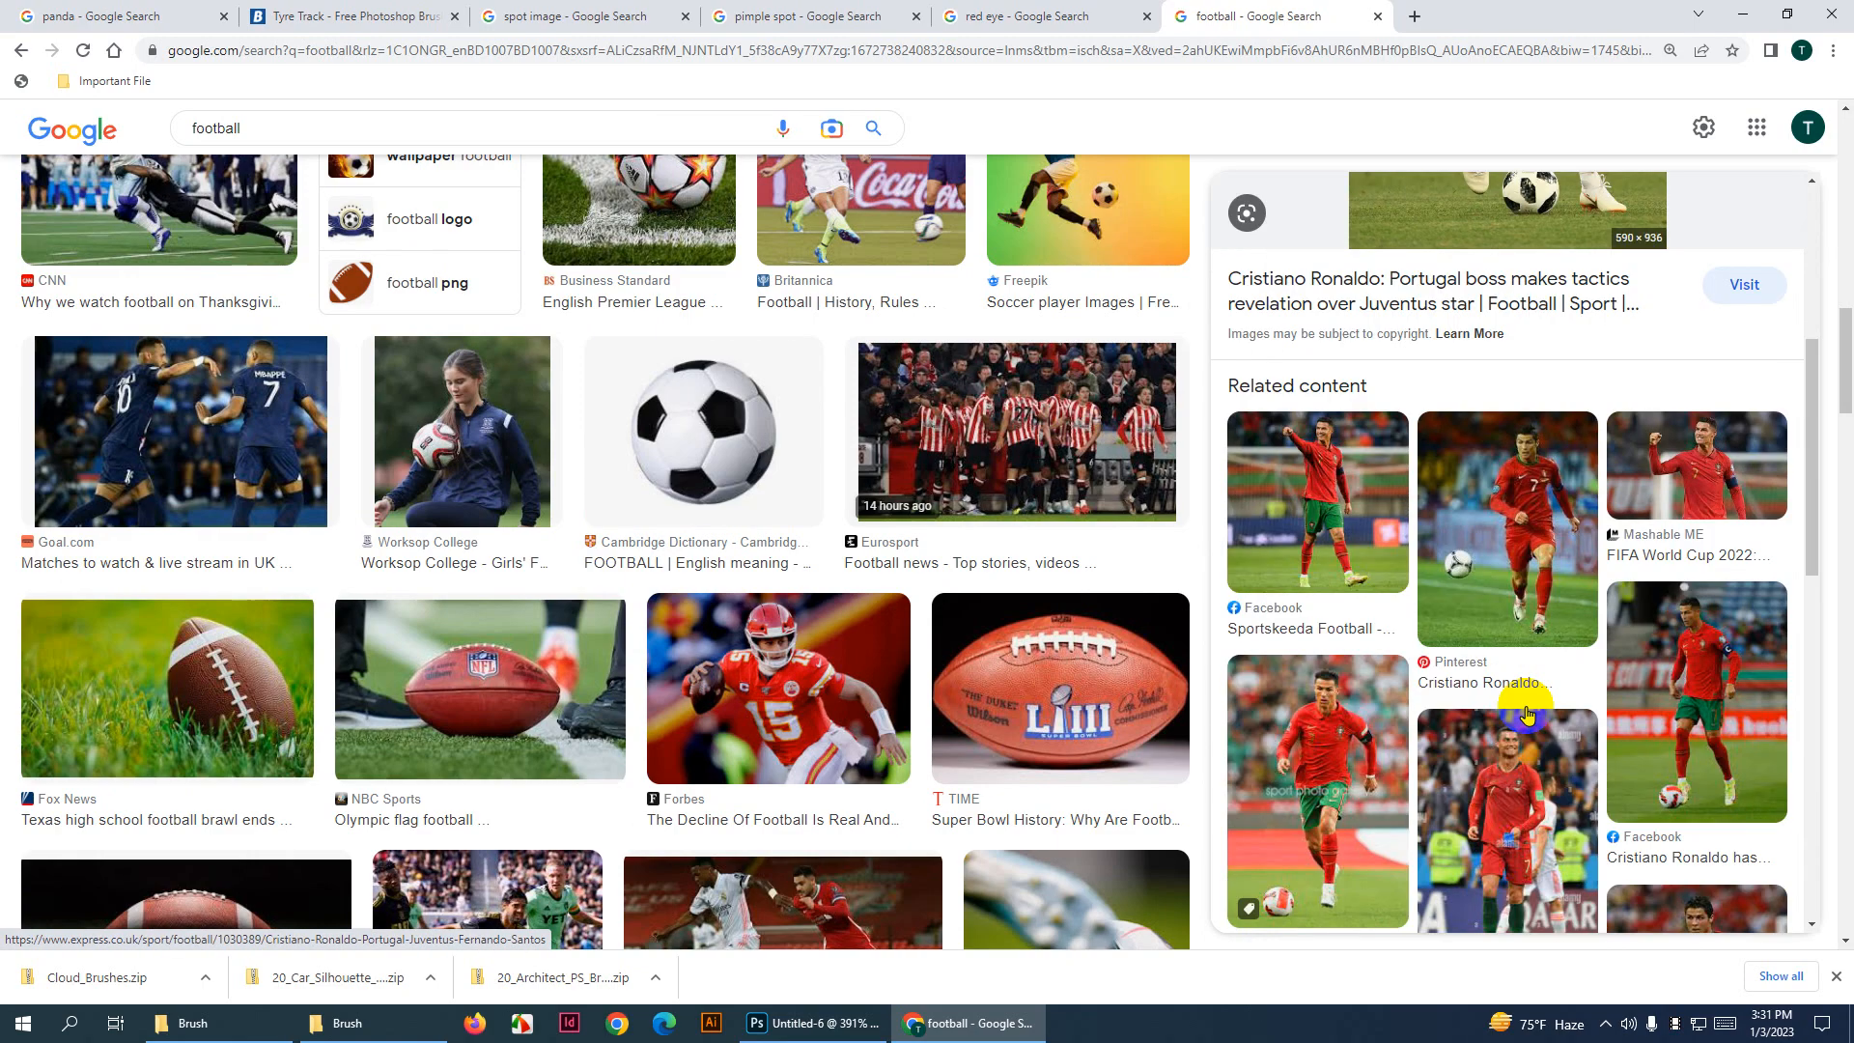
pyautogui.click(1509, 542)
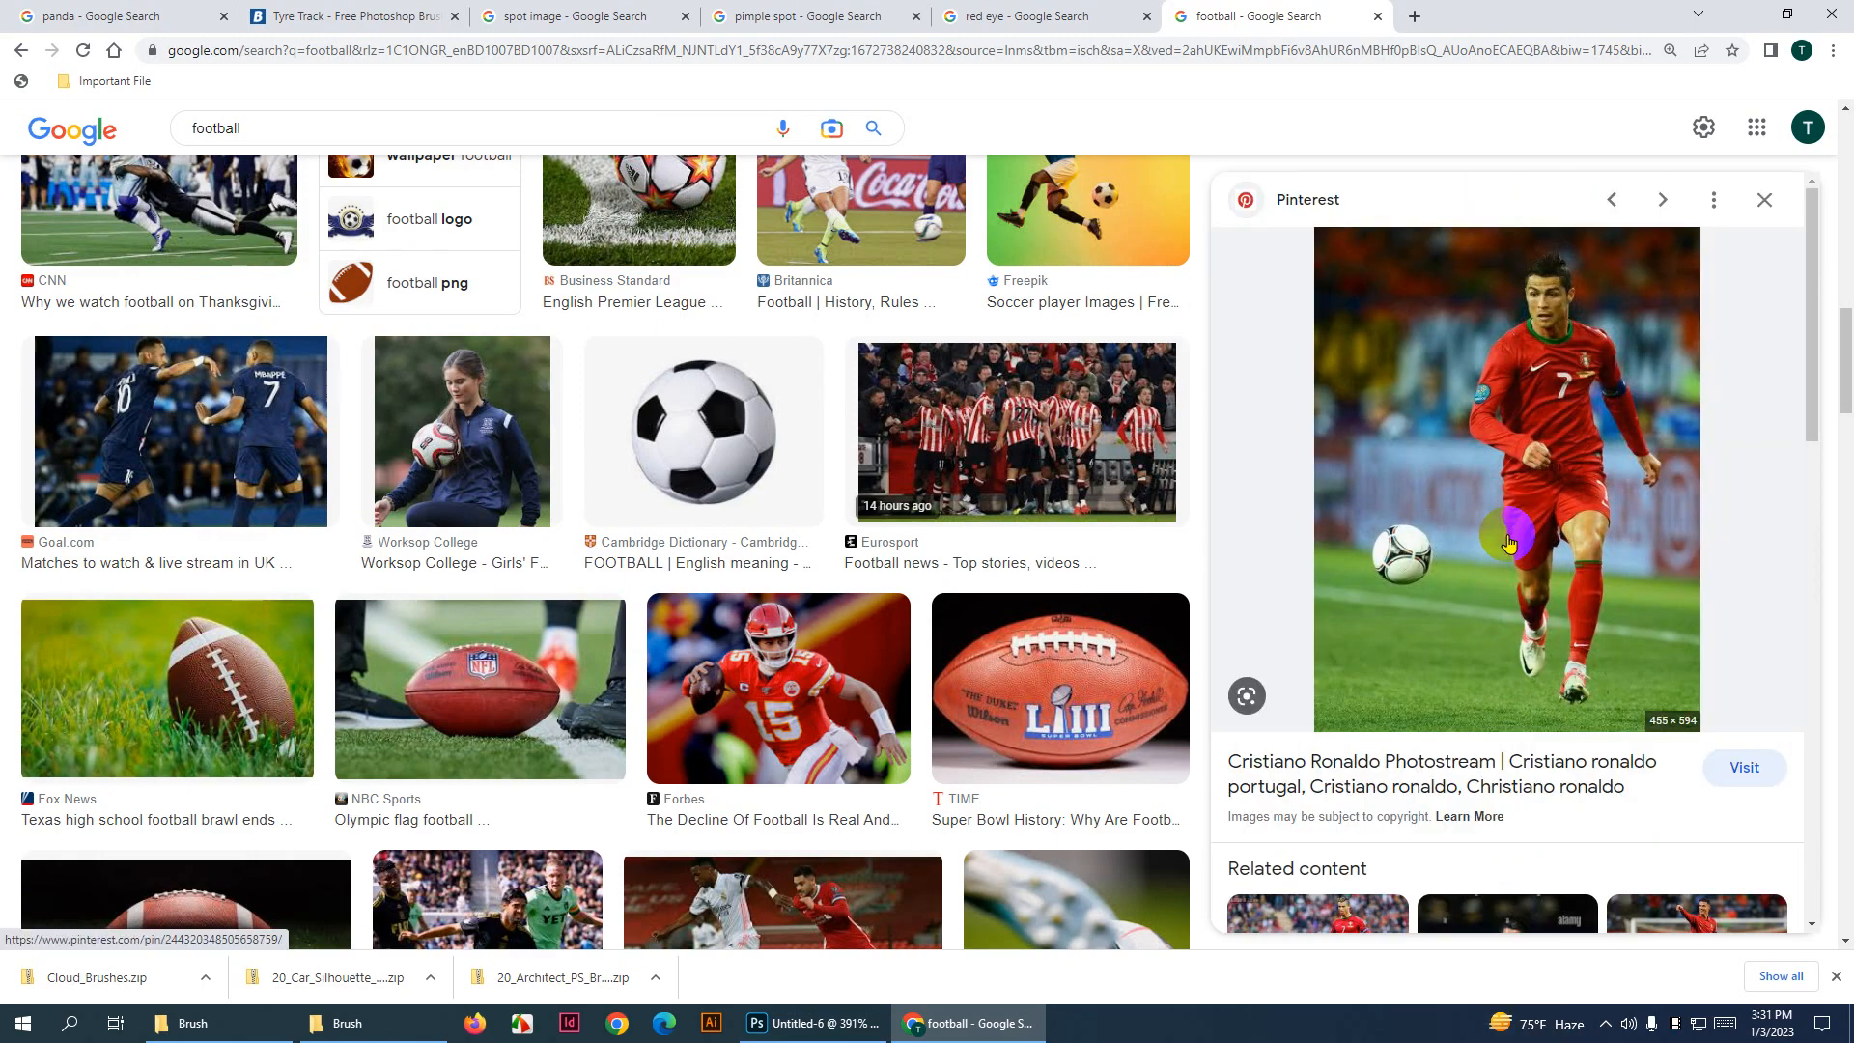
pyautogui.scroll(-5, 1509, 543)
pyautogui.click(1315, 564)
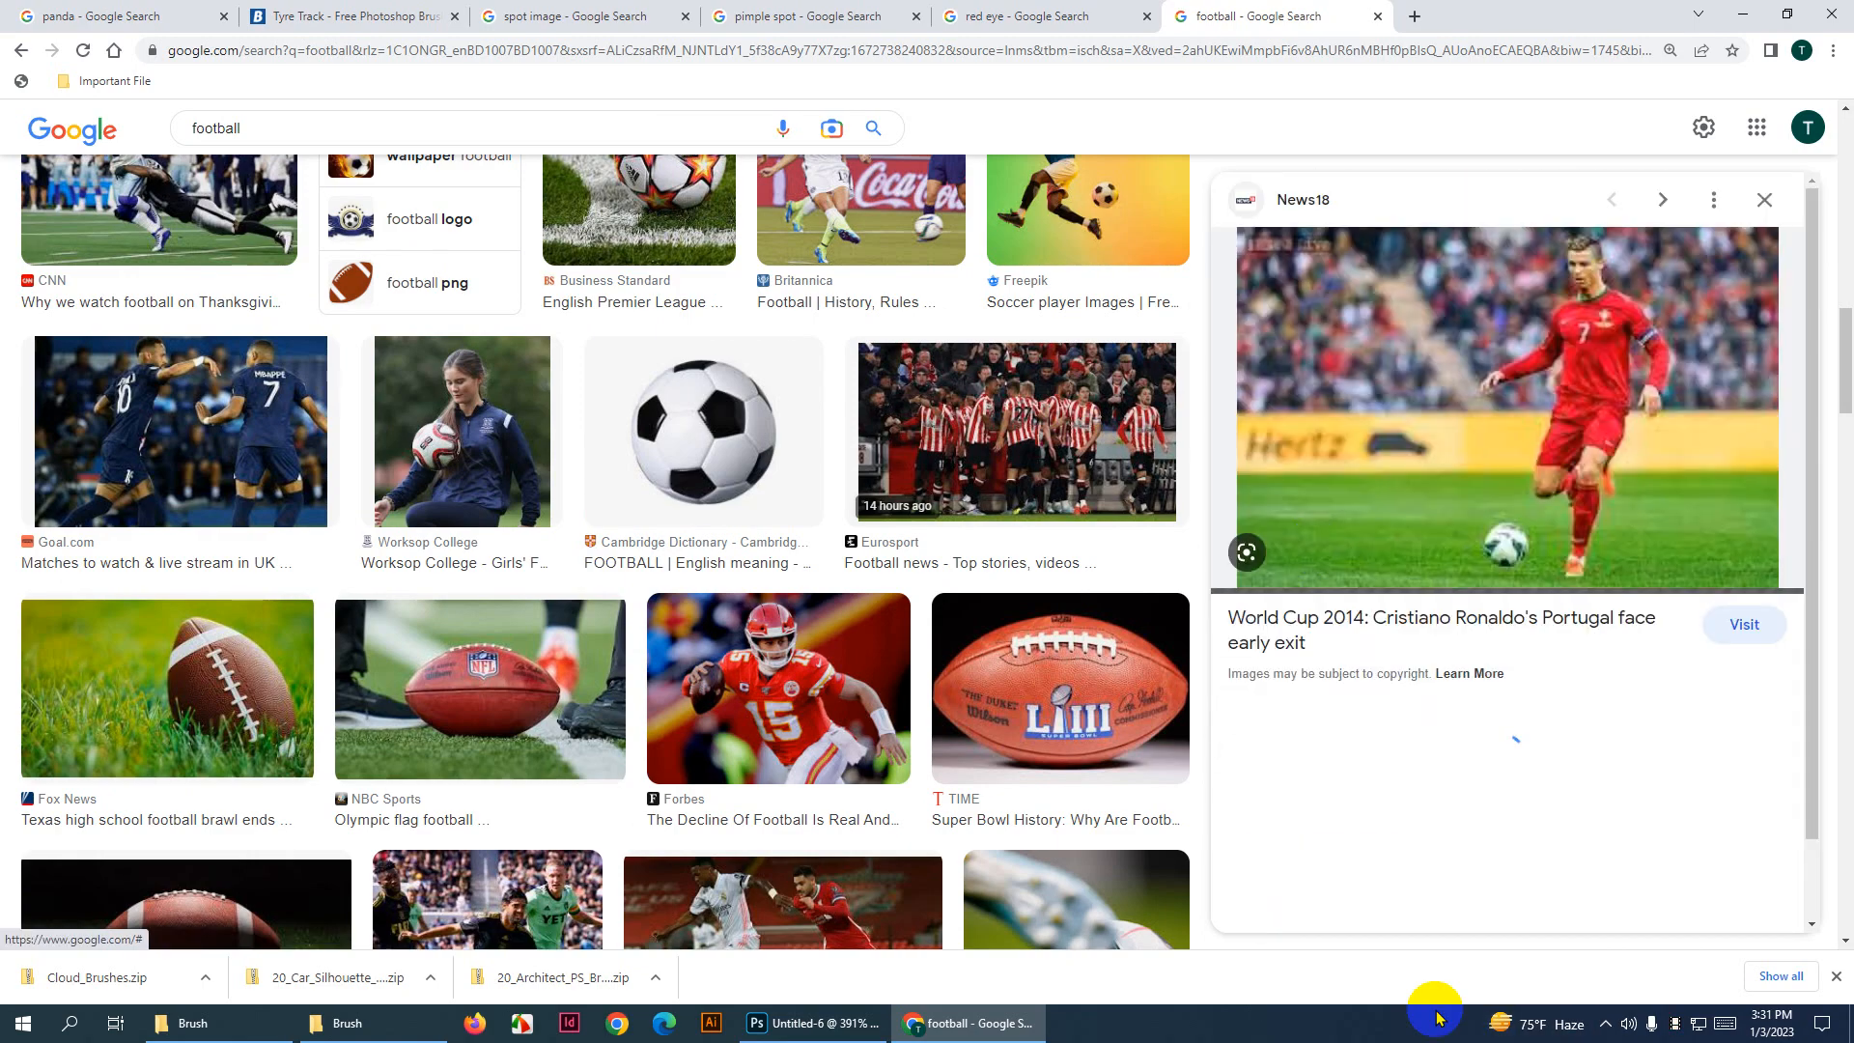
# Copy the News18 photo, switch to Photoshop, and paste it into a new 510 x 340 px document fitted to the window
pyautogui.rightClick(1497, 384)
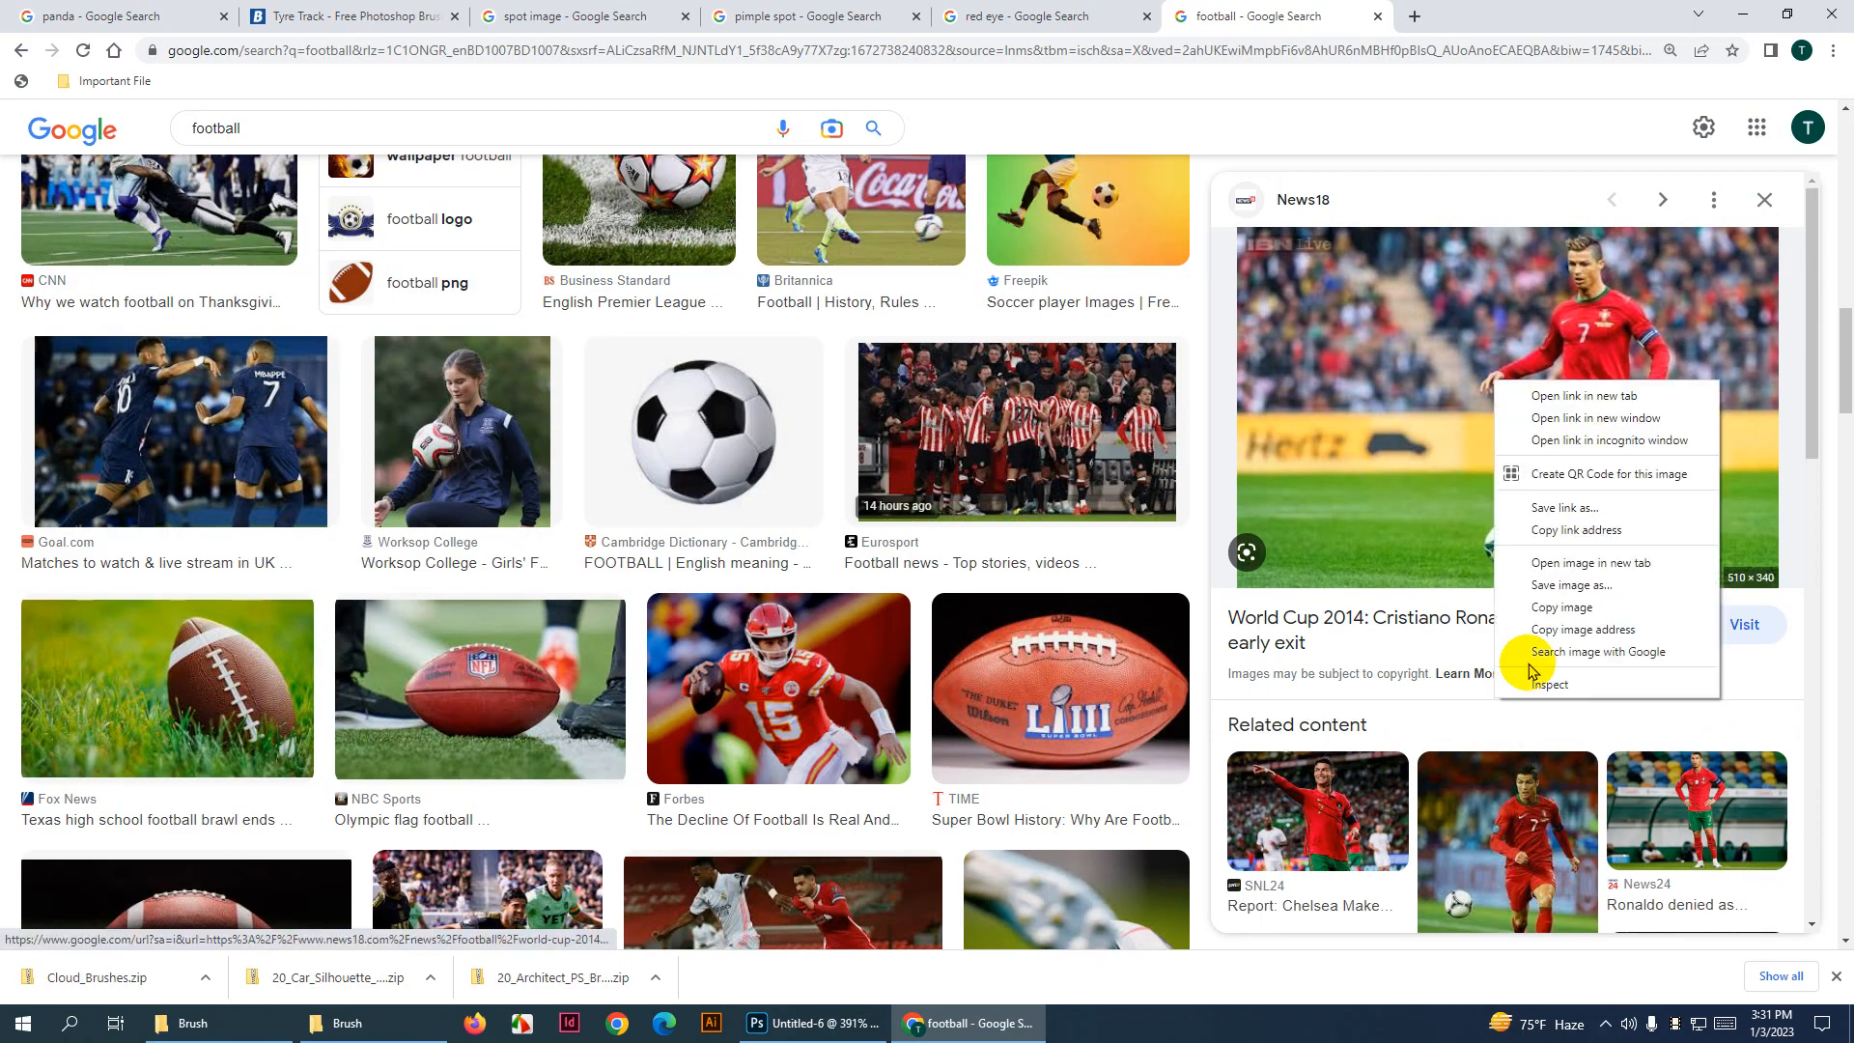
pyautogui.click(1545, 608)
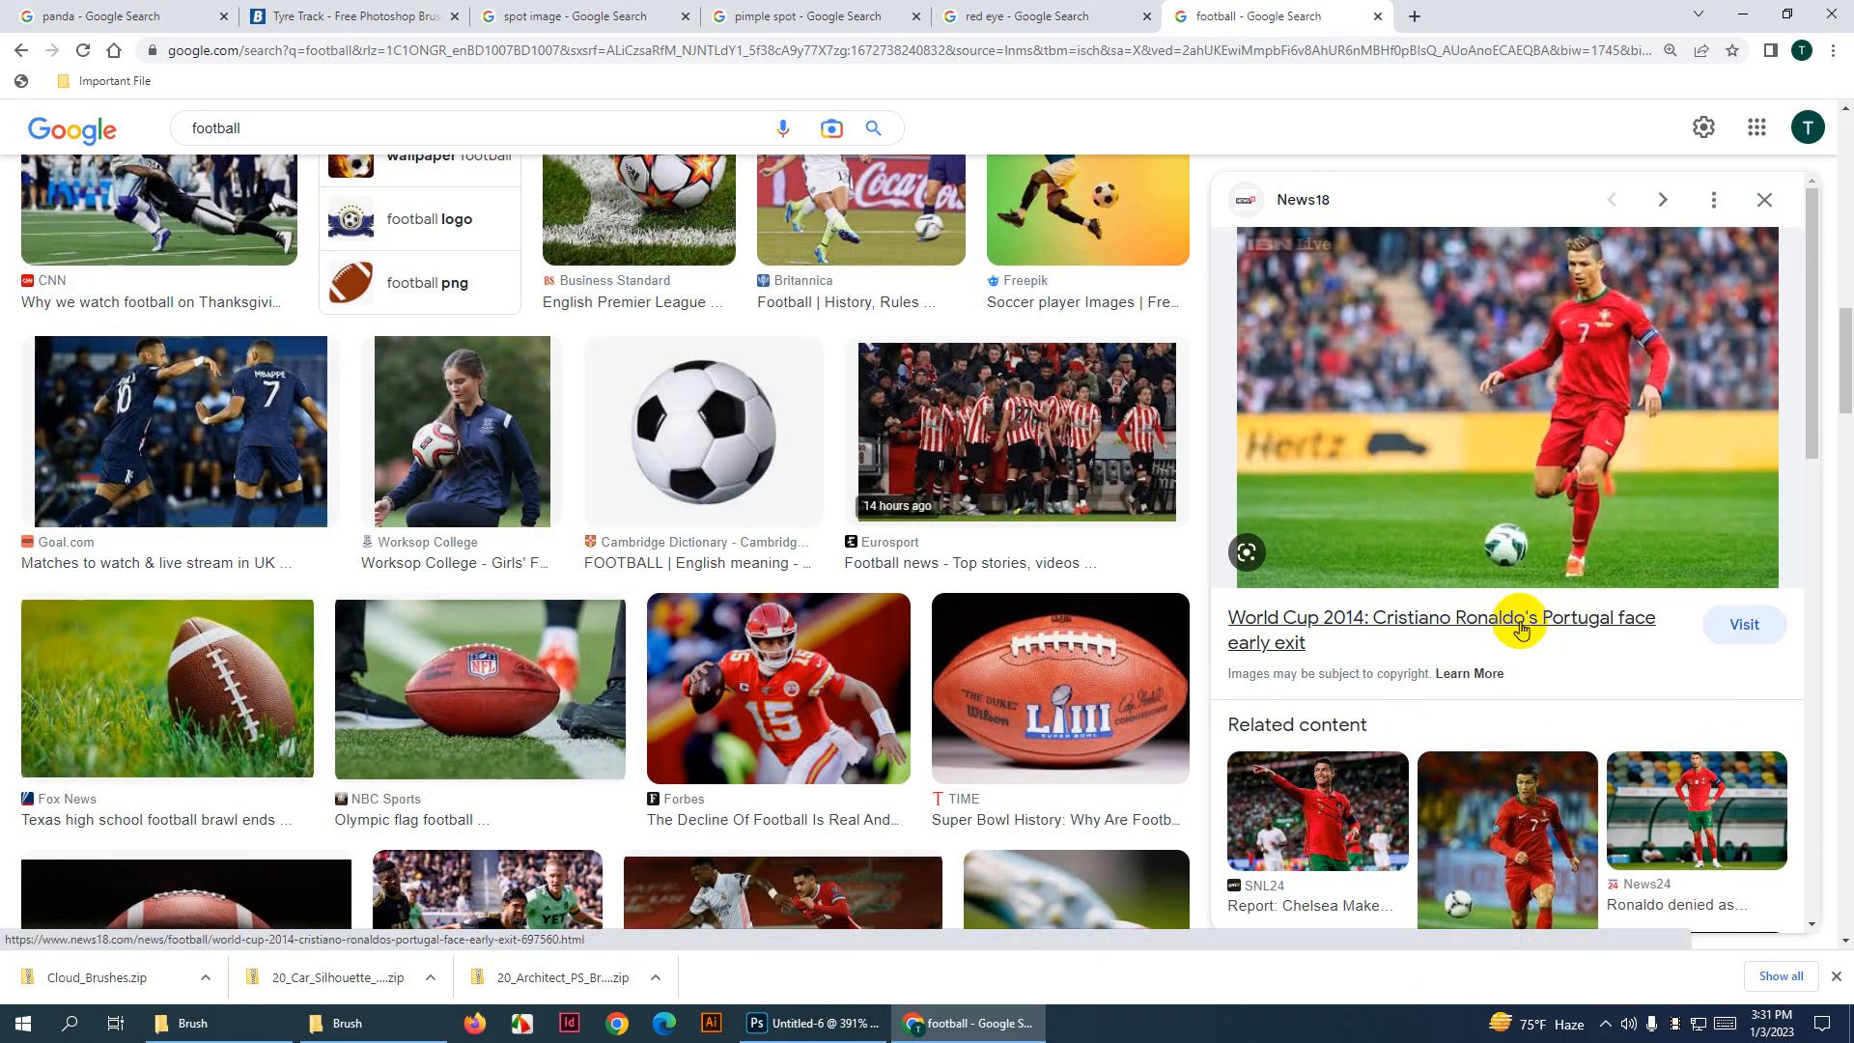
pyautogui.click(813, 1033)
pyautogui.hotkey('ctrl', 'n')
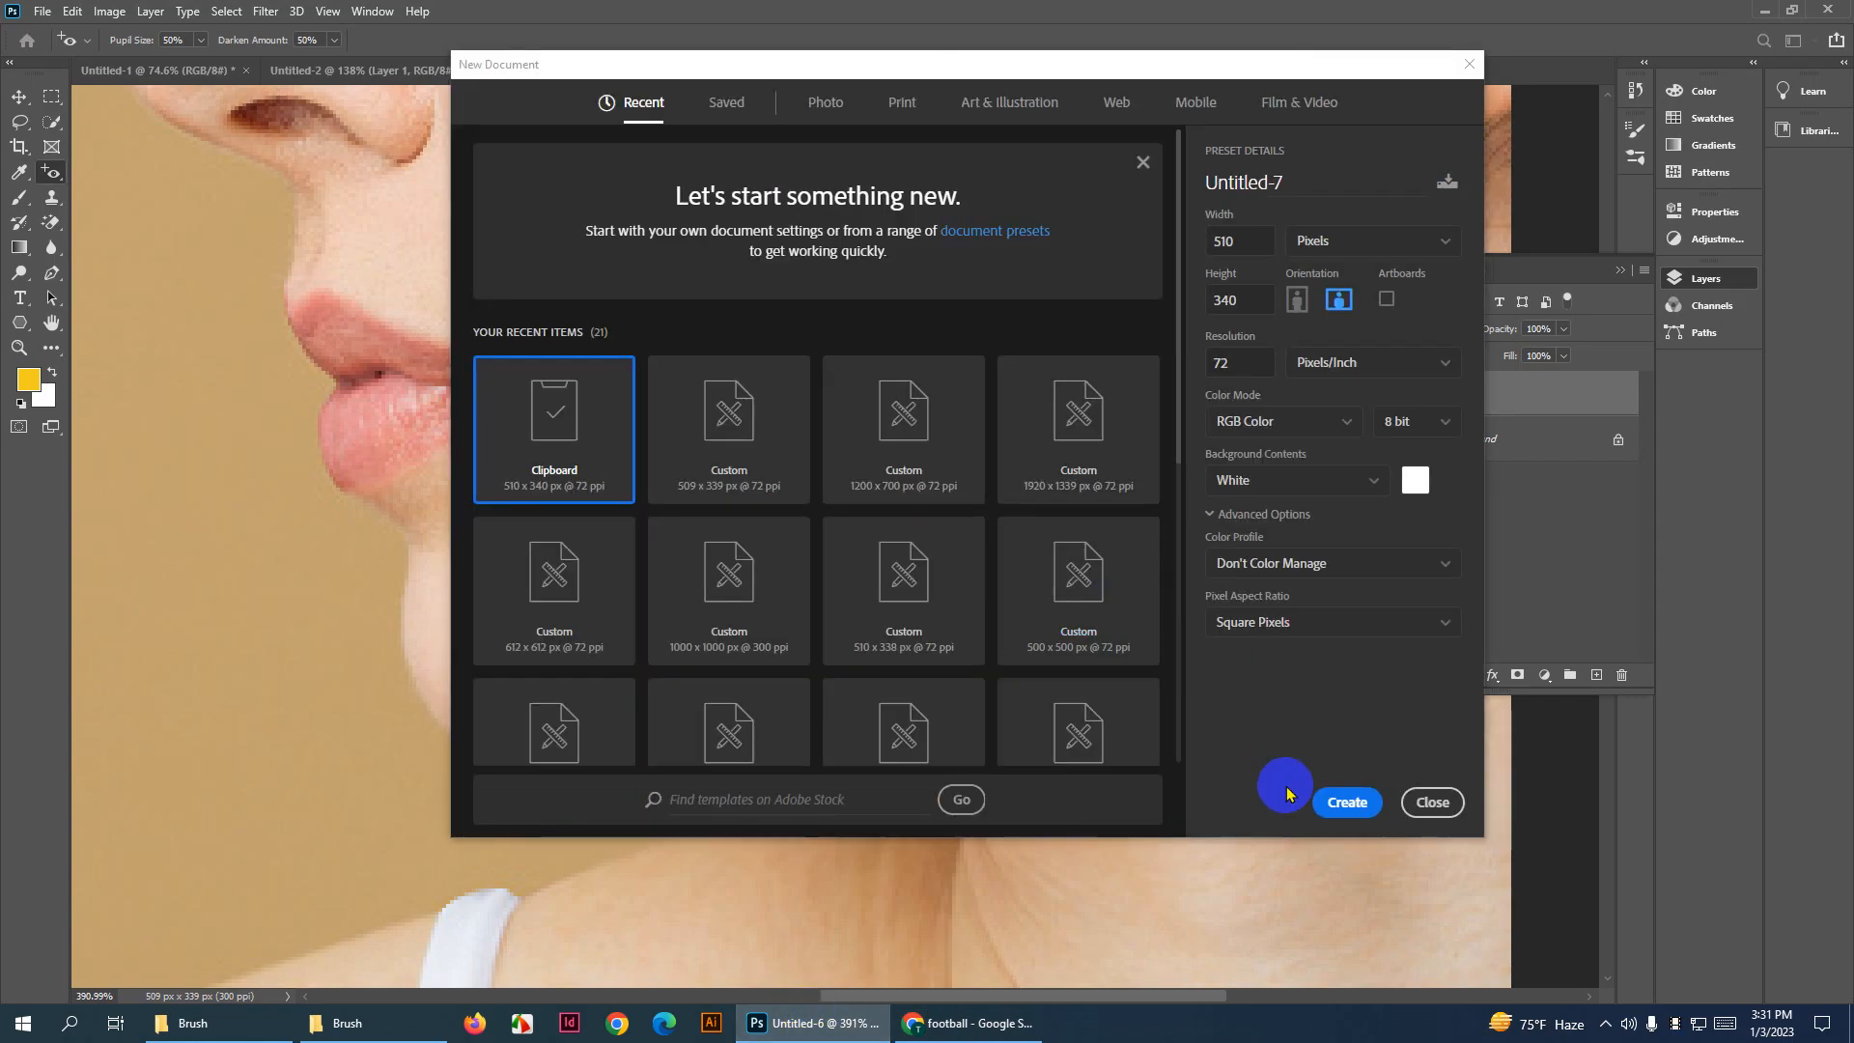
pyautogui.click(1342, 801)
pyautogui.hotkey('ctrl', 'v')
pyautogui.hotkey('ctrl', '0')
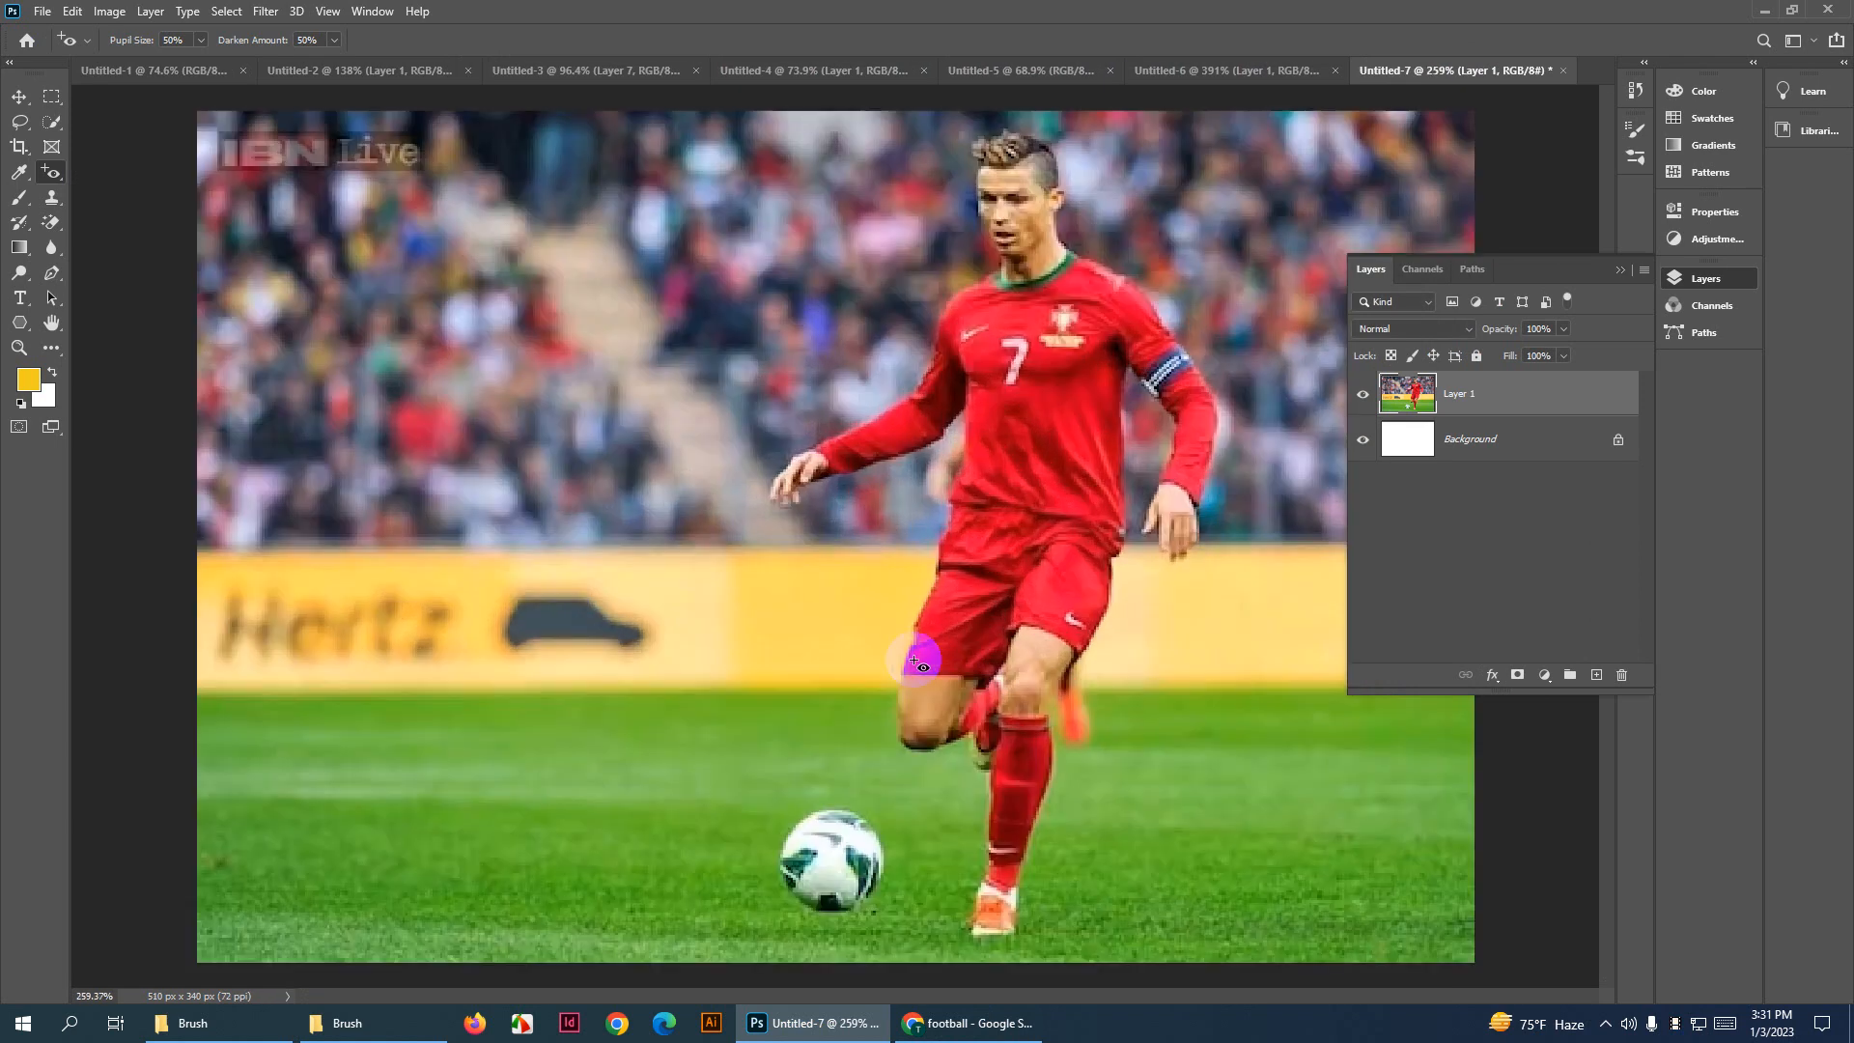
# Resample the football image to a resolution of 300 pixels/inch
pyautogui.scroll(-6, 913, 660)
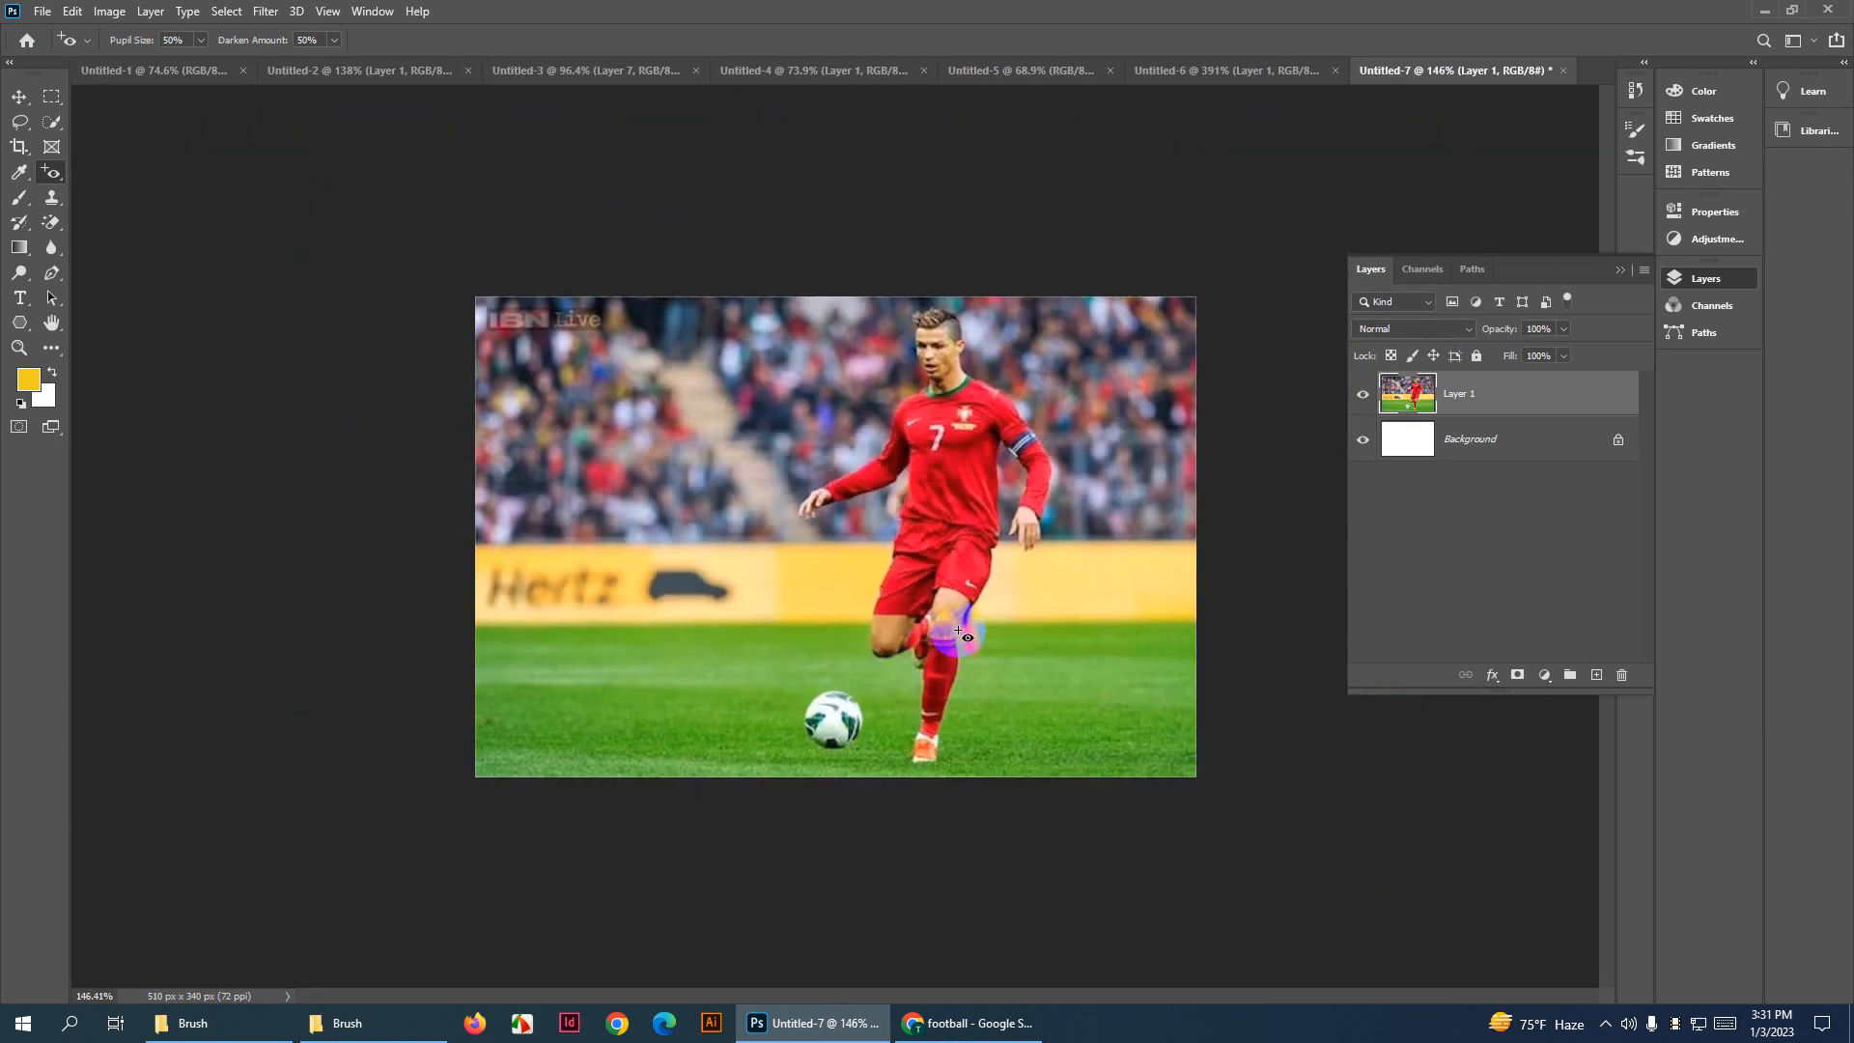
pyautogui.scroll(10, 963, 629)
pyautogui.scroll(-9, 958, 626)
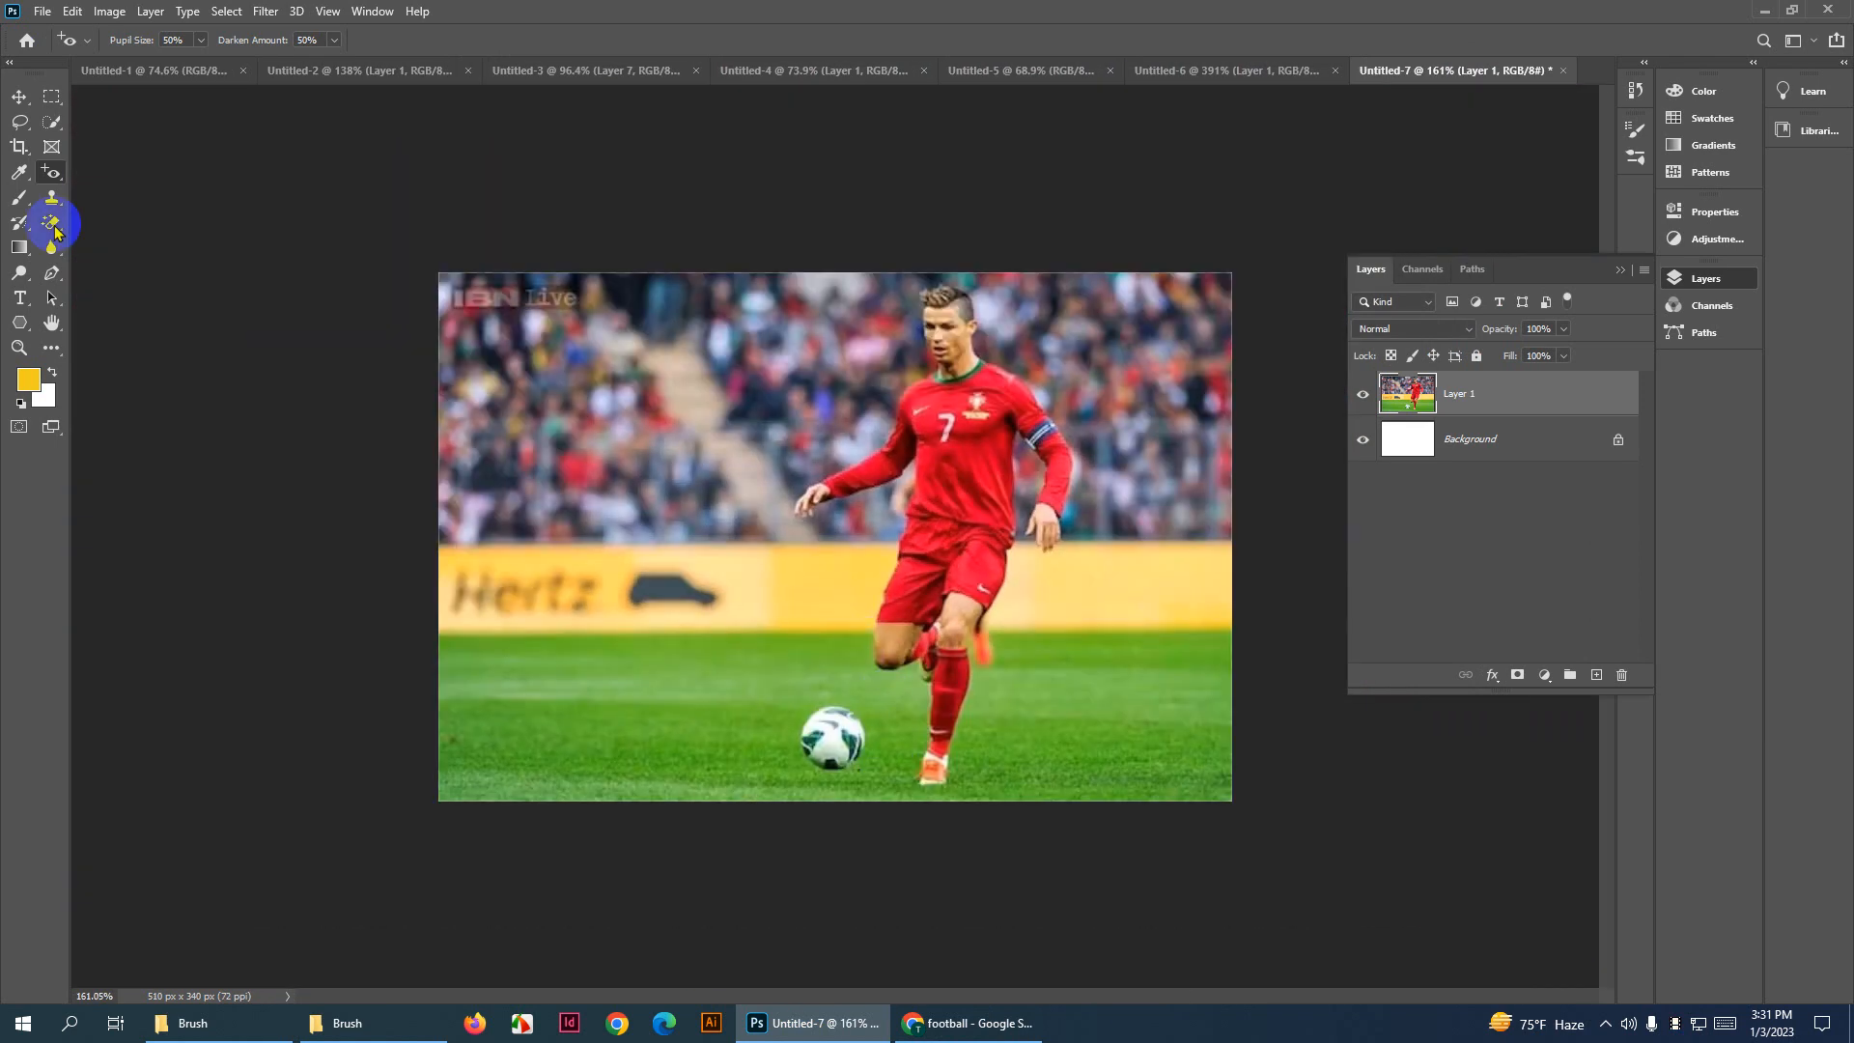
pyautogui.scroll(1, 675, 435)
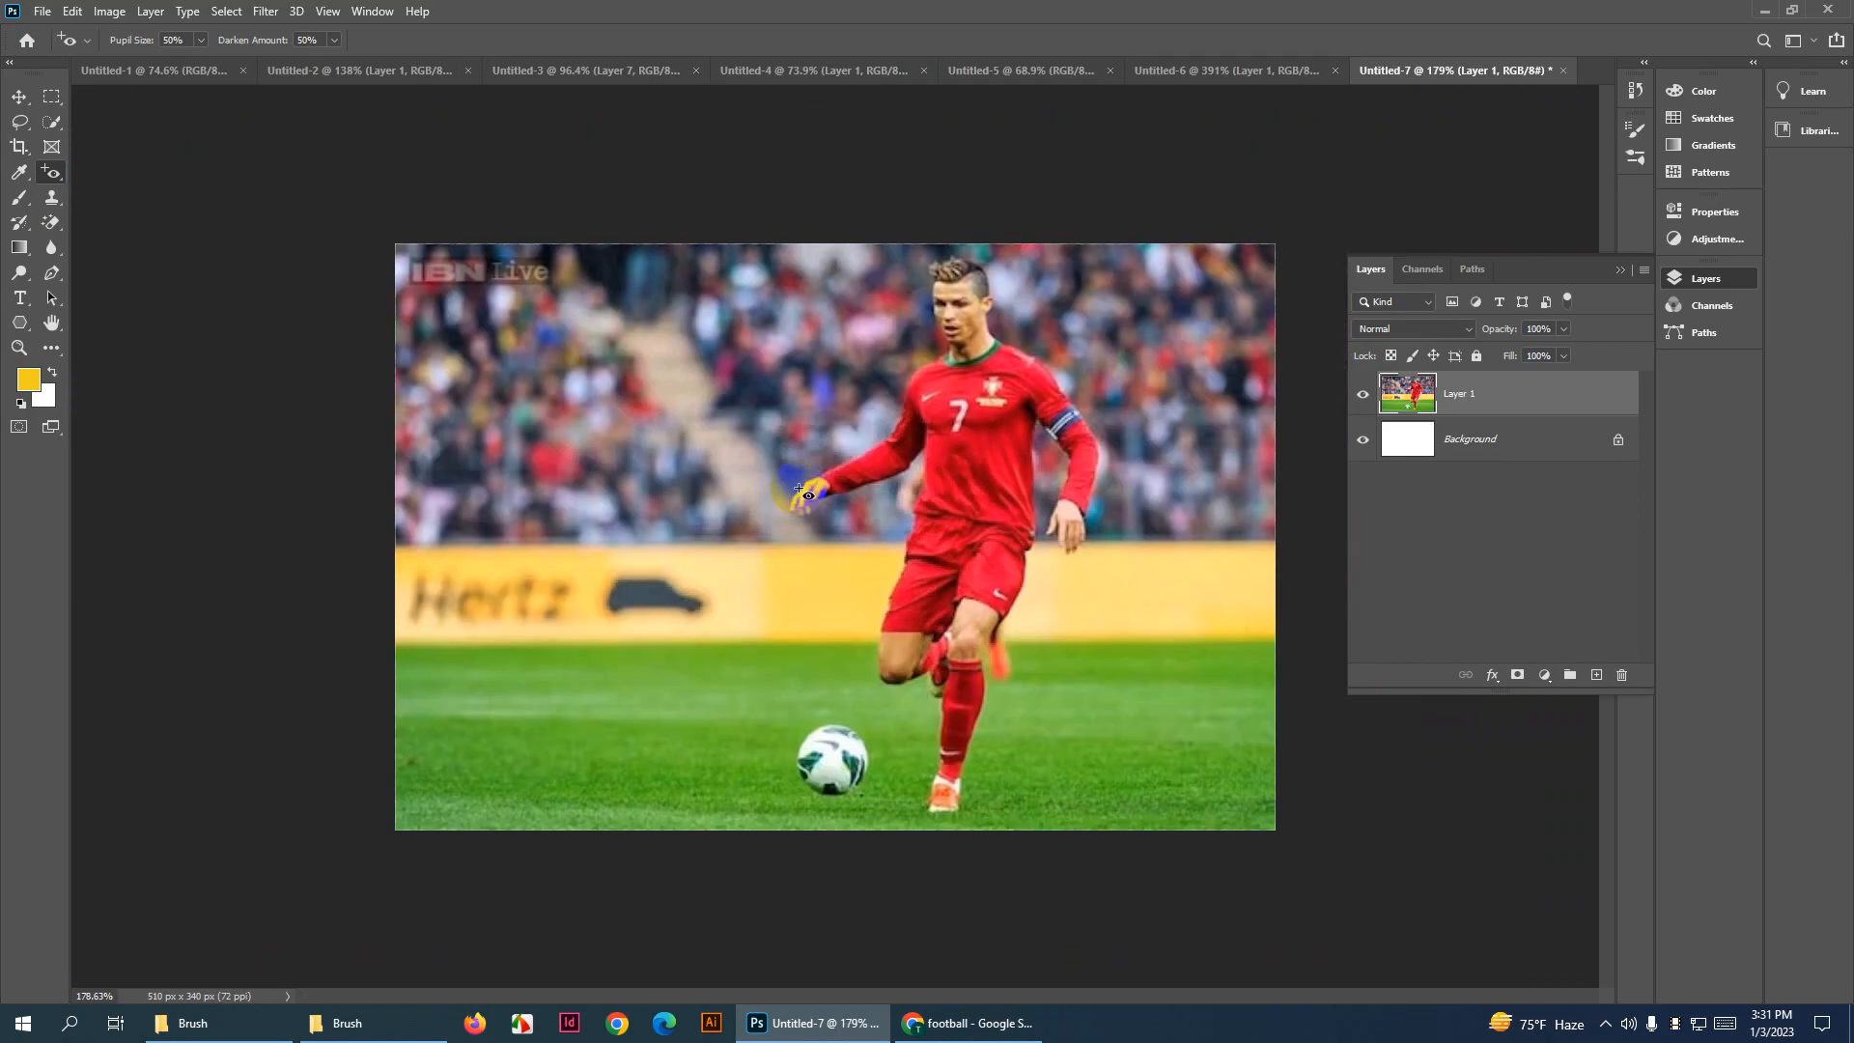
pyautogui.click(109, 10)
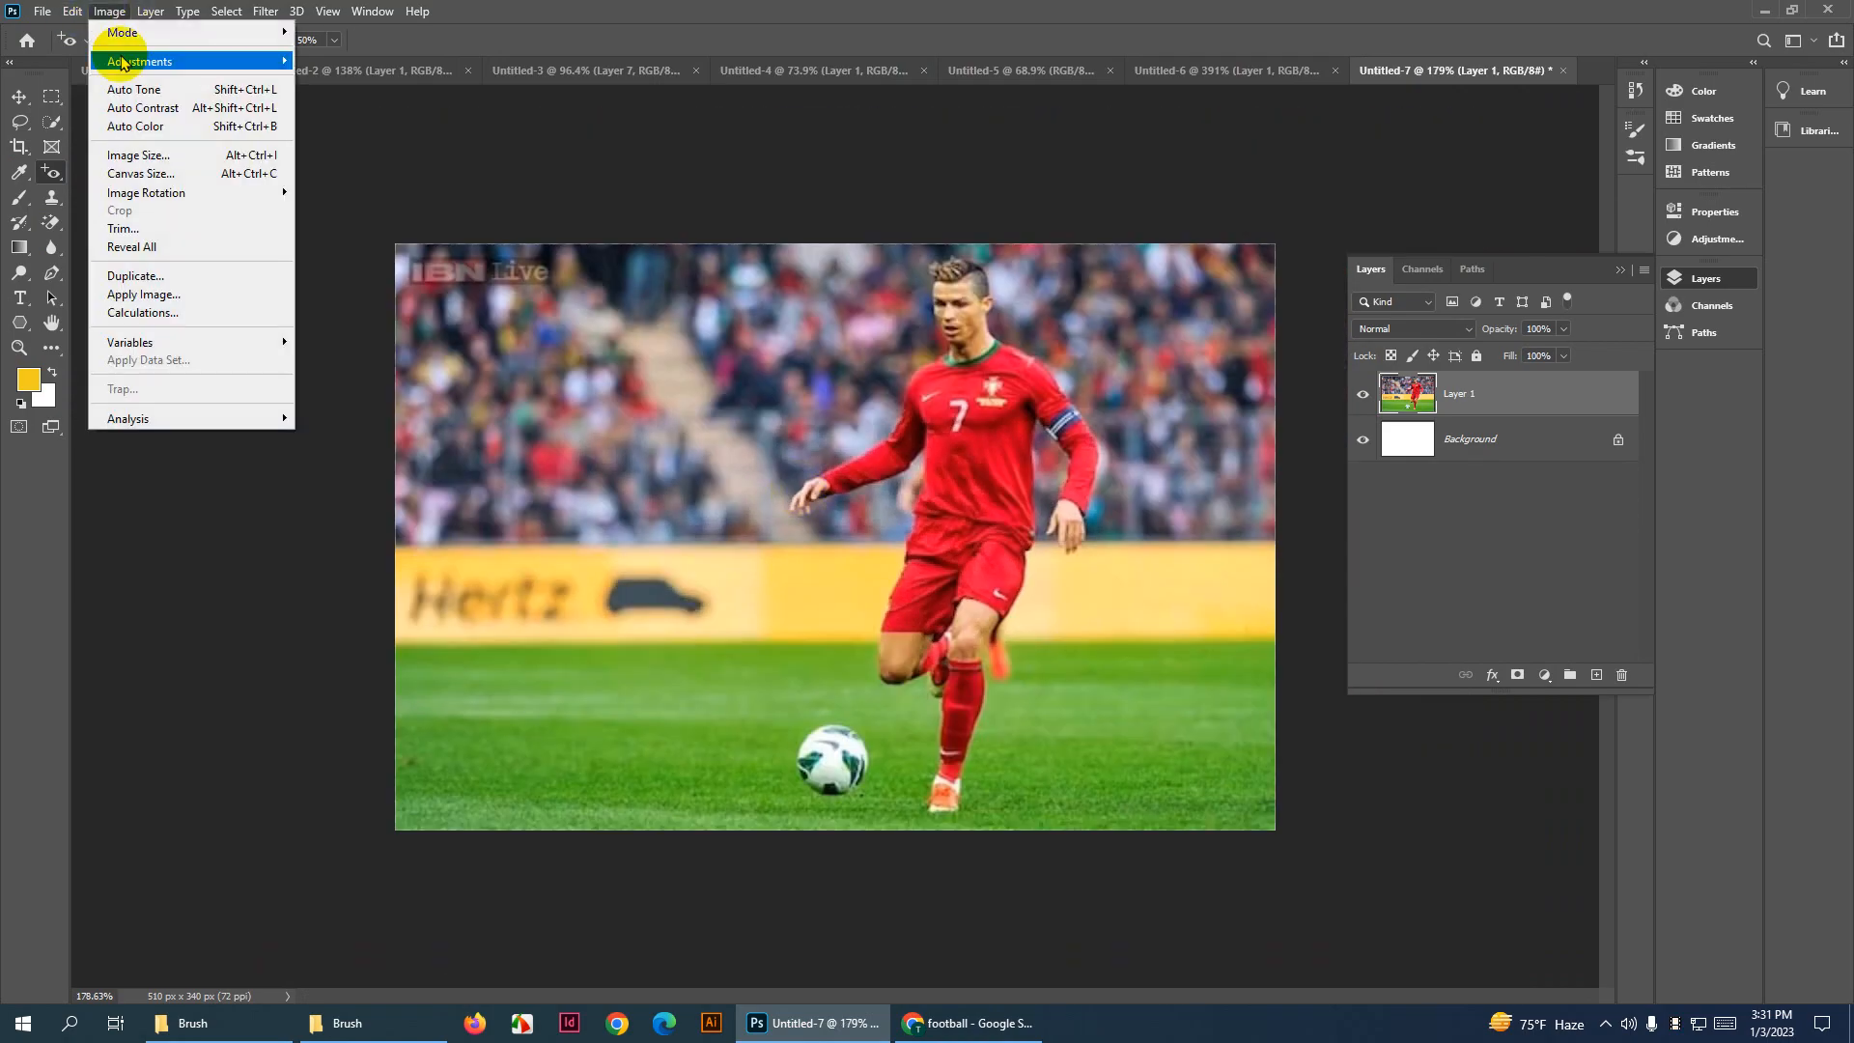
pyautogui.click(147, 159)
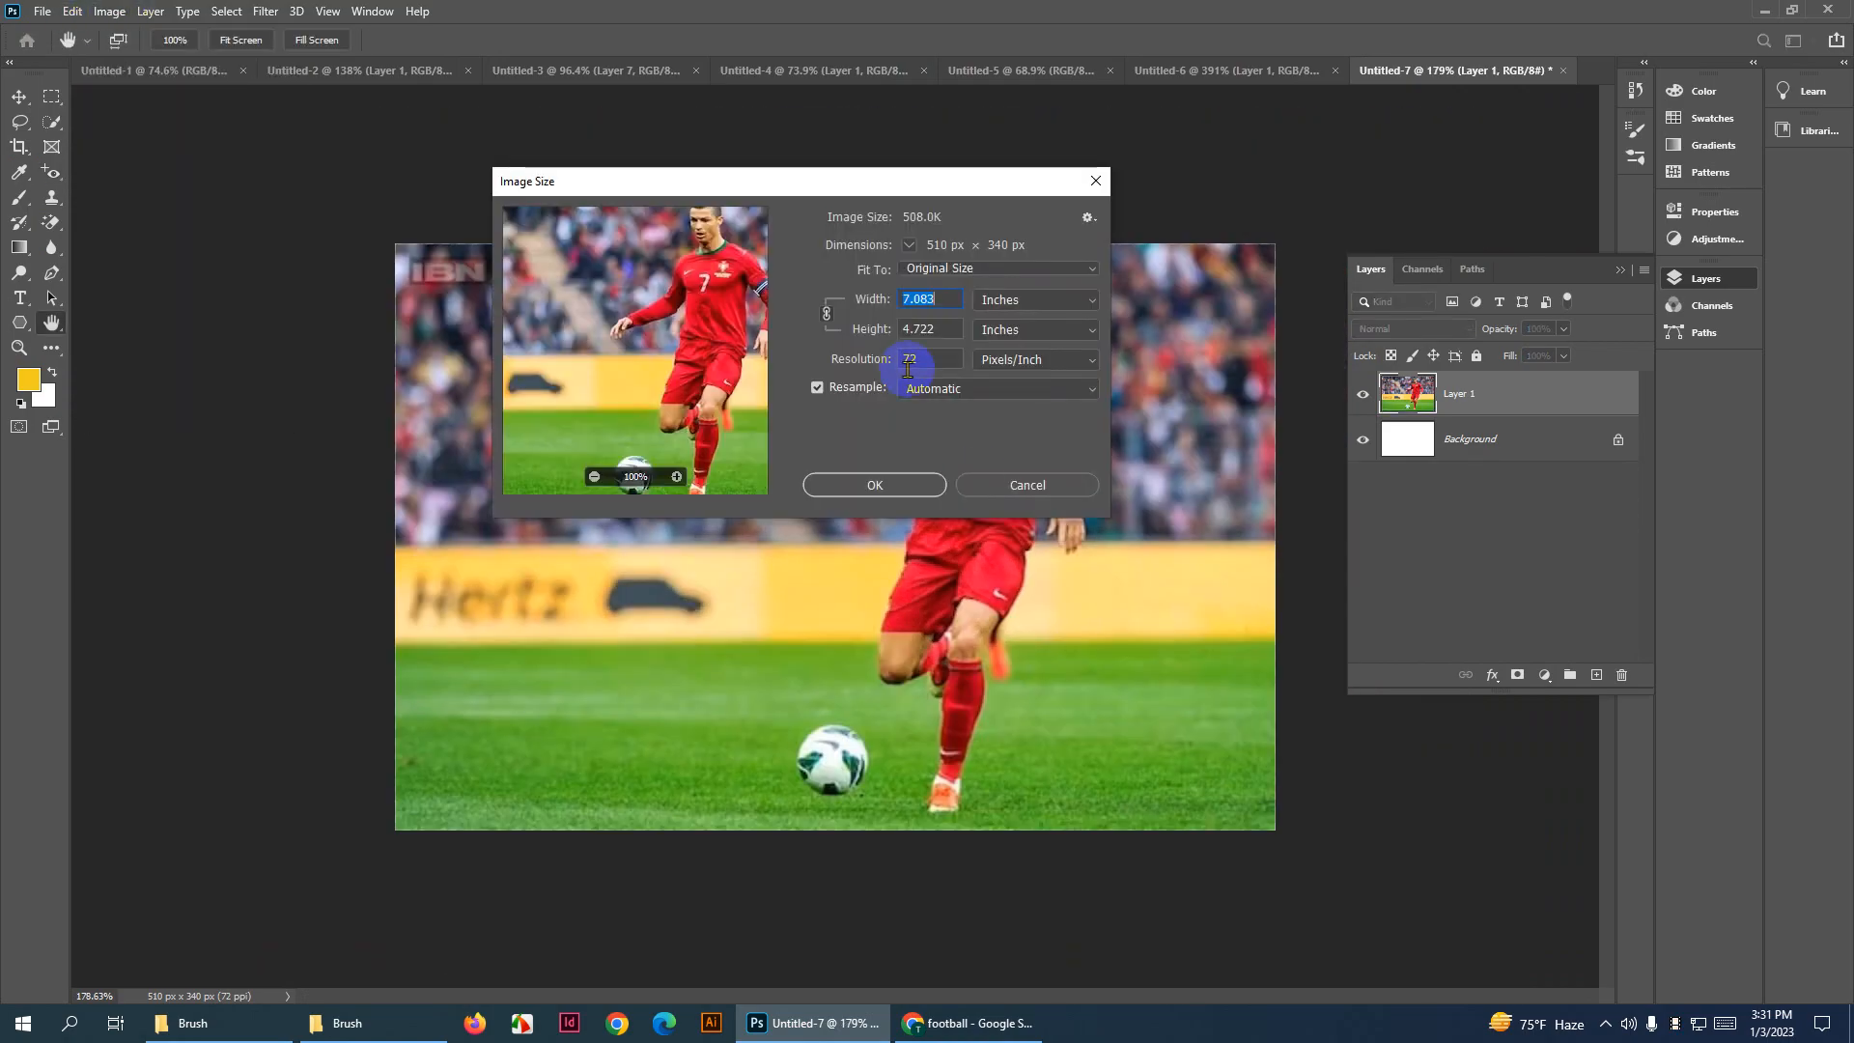
pyautogui.doubleClick(920, 358)
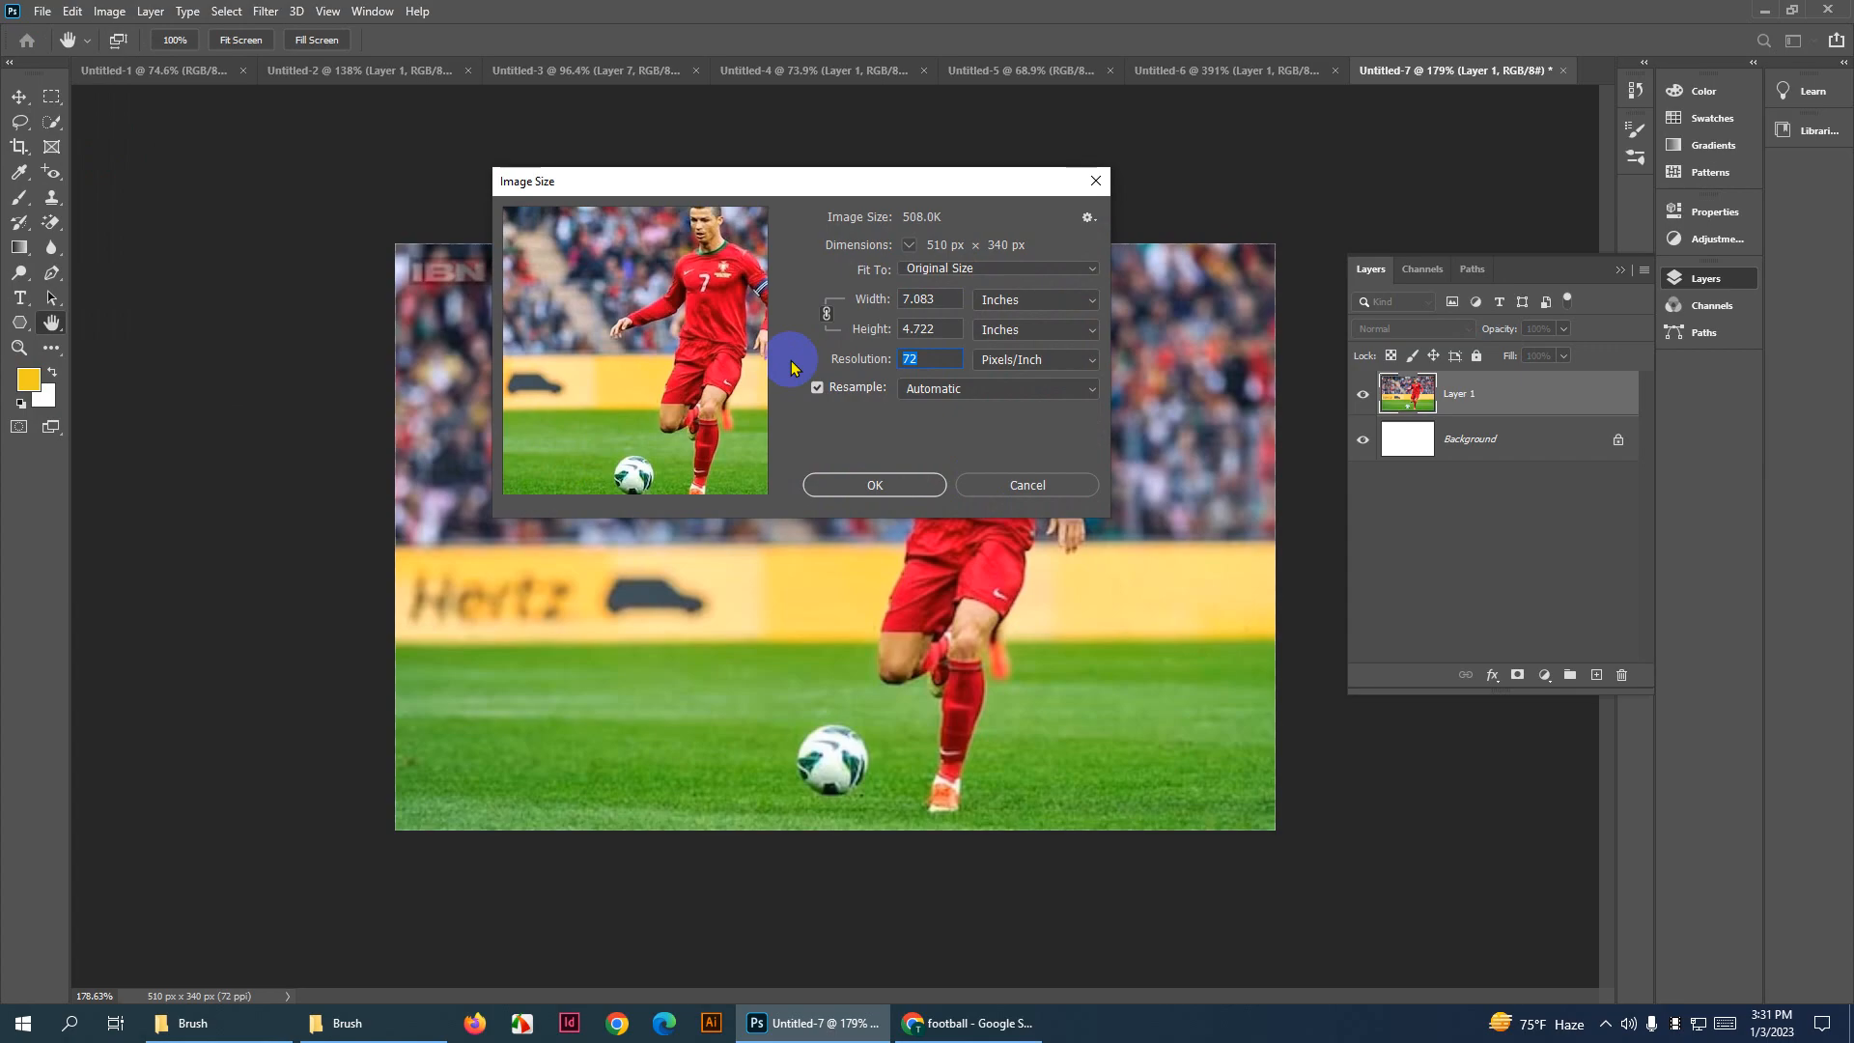
pyautogui.write('300')
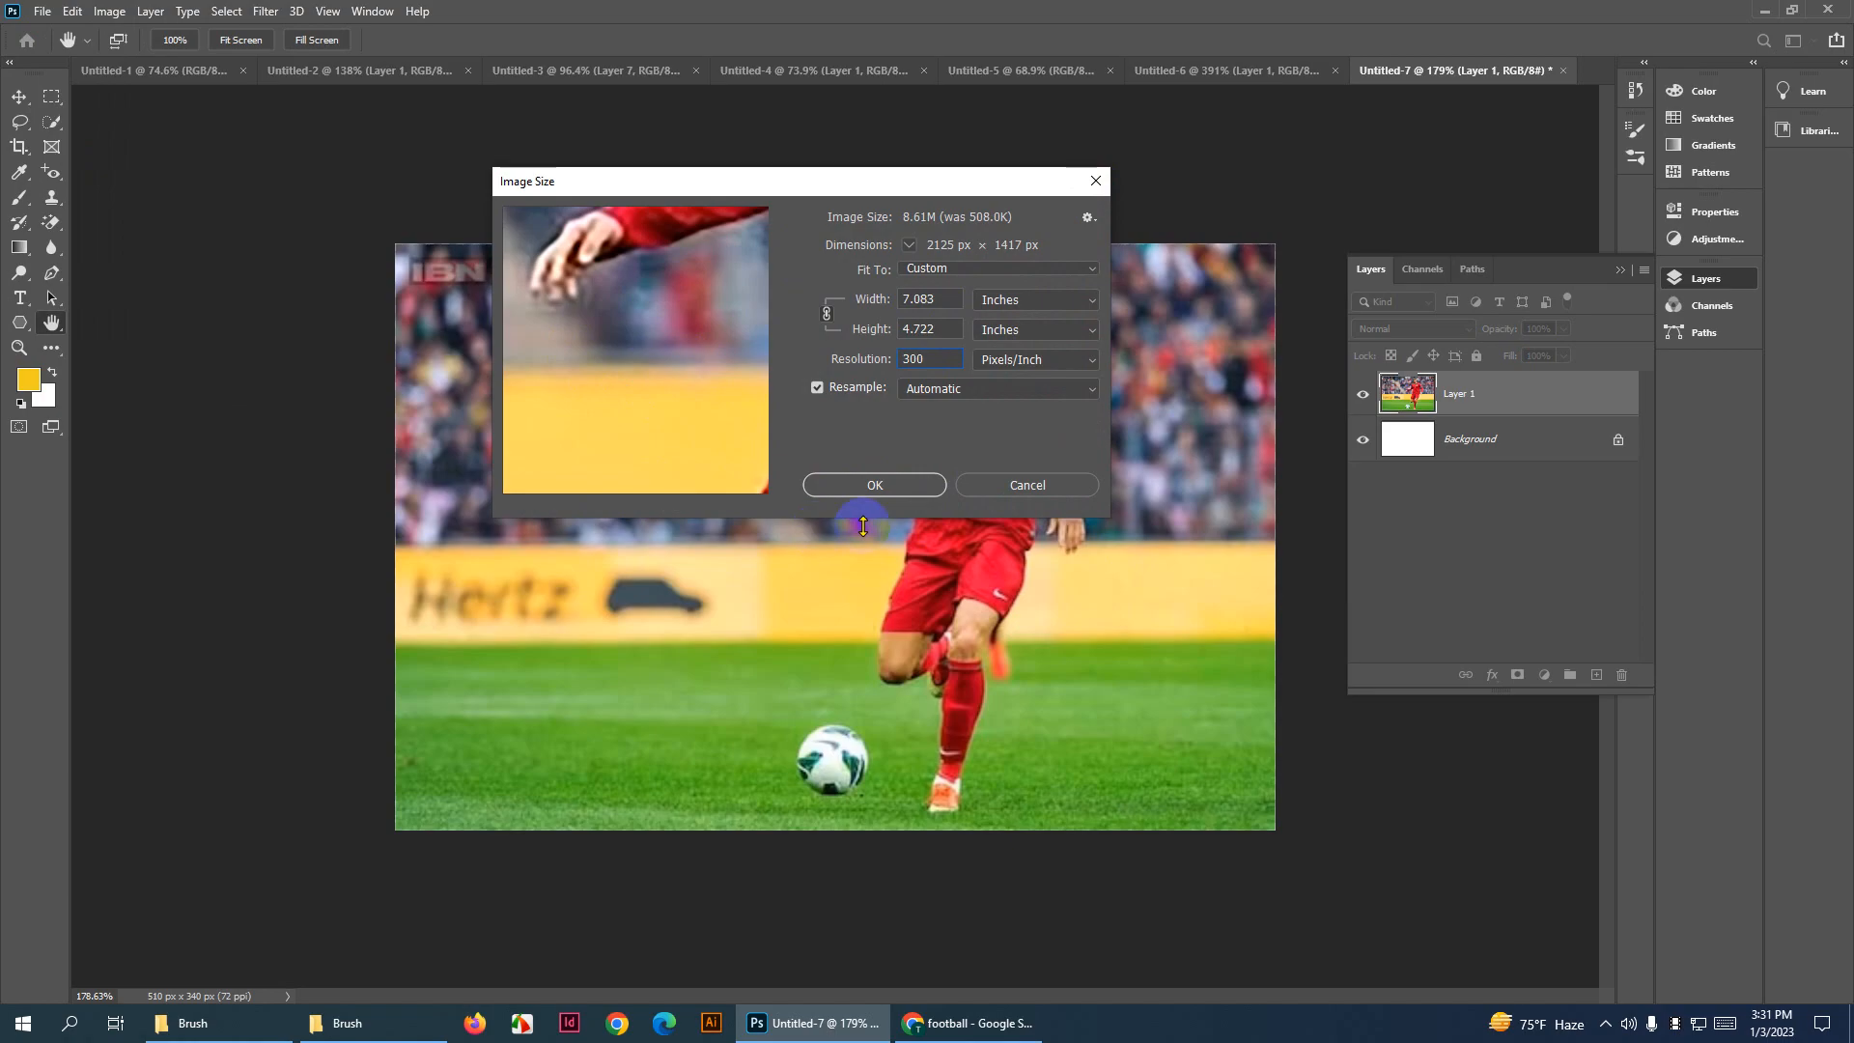
pyautogui.click(883, 484)
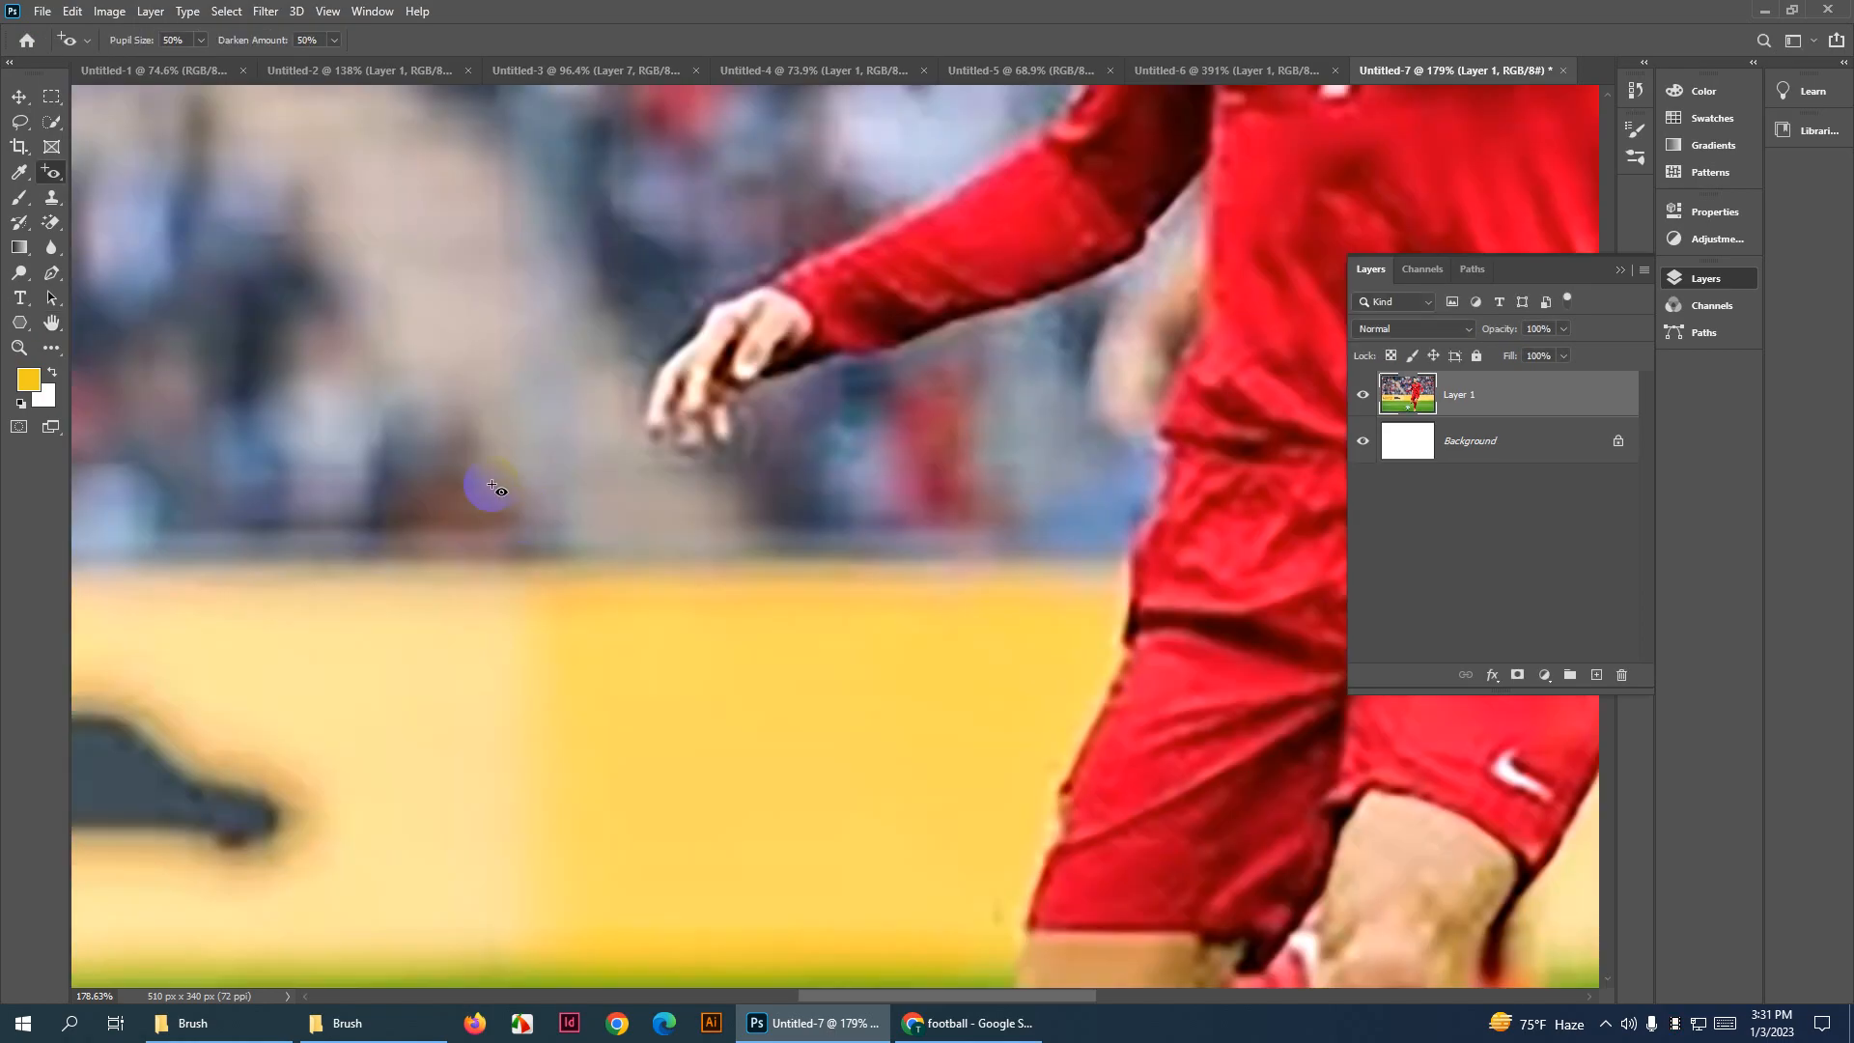
# Select the ball on the grass with the Elliptical Marquee Tool
pyautogui.scroll(-5, 689, 560)
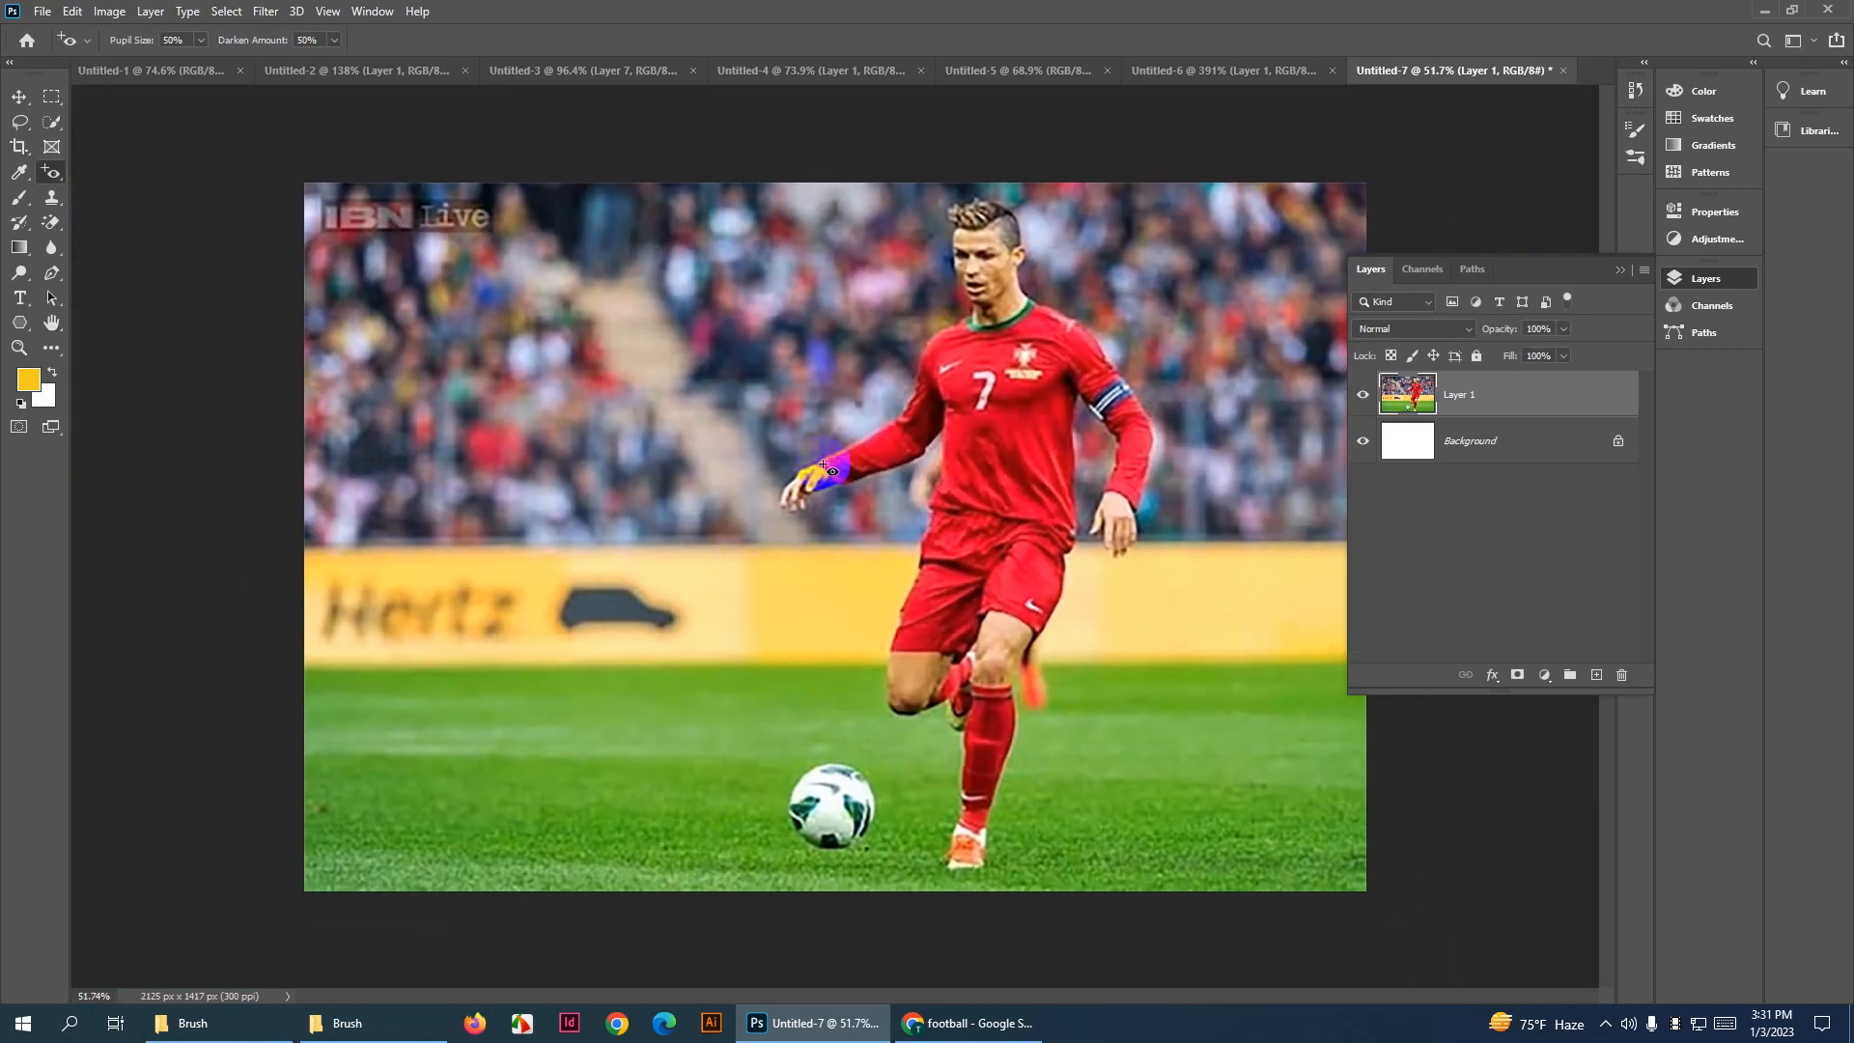
pyautogui.scroll(-1, 904, 723)
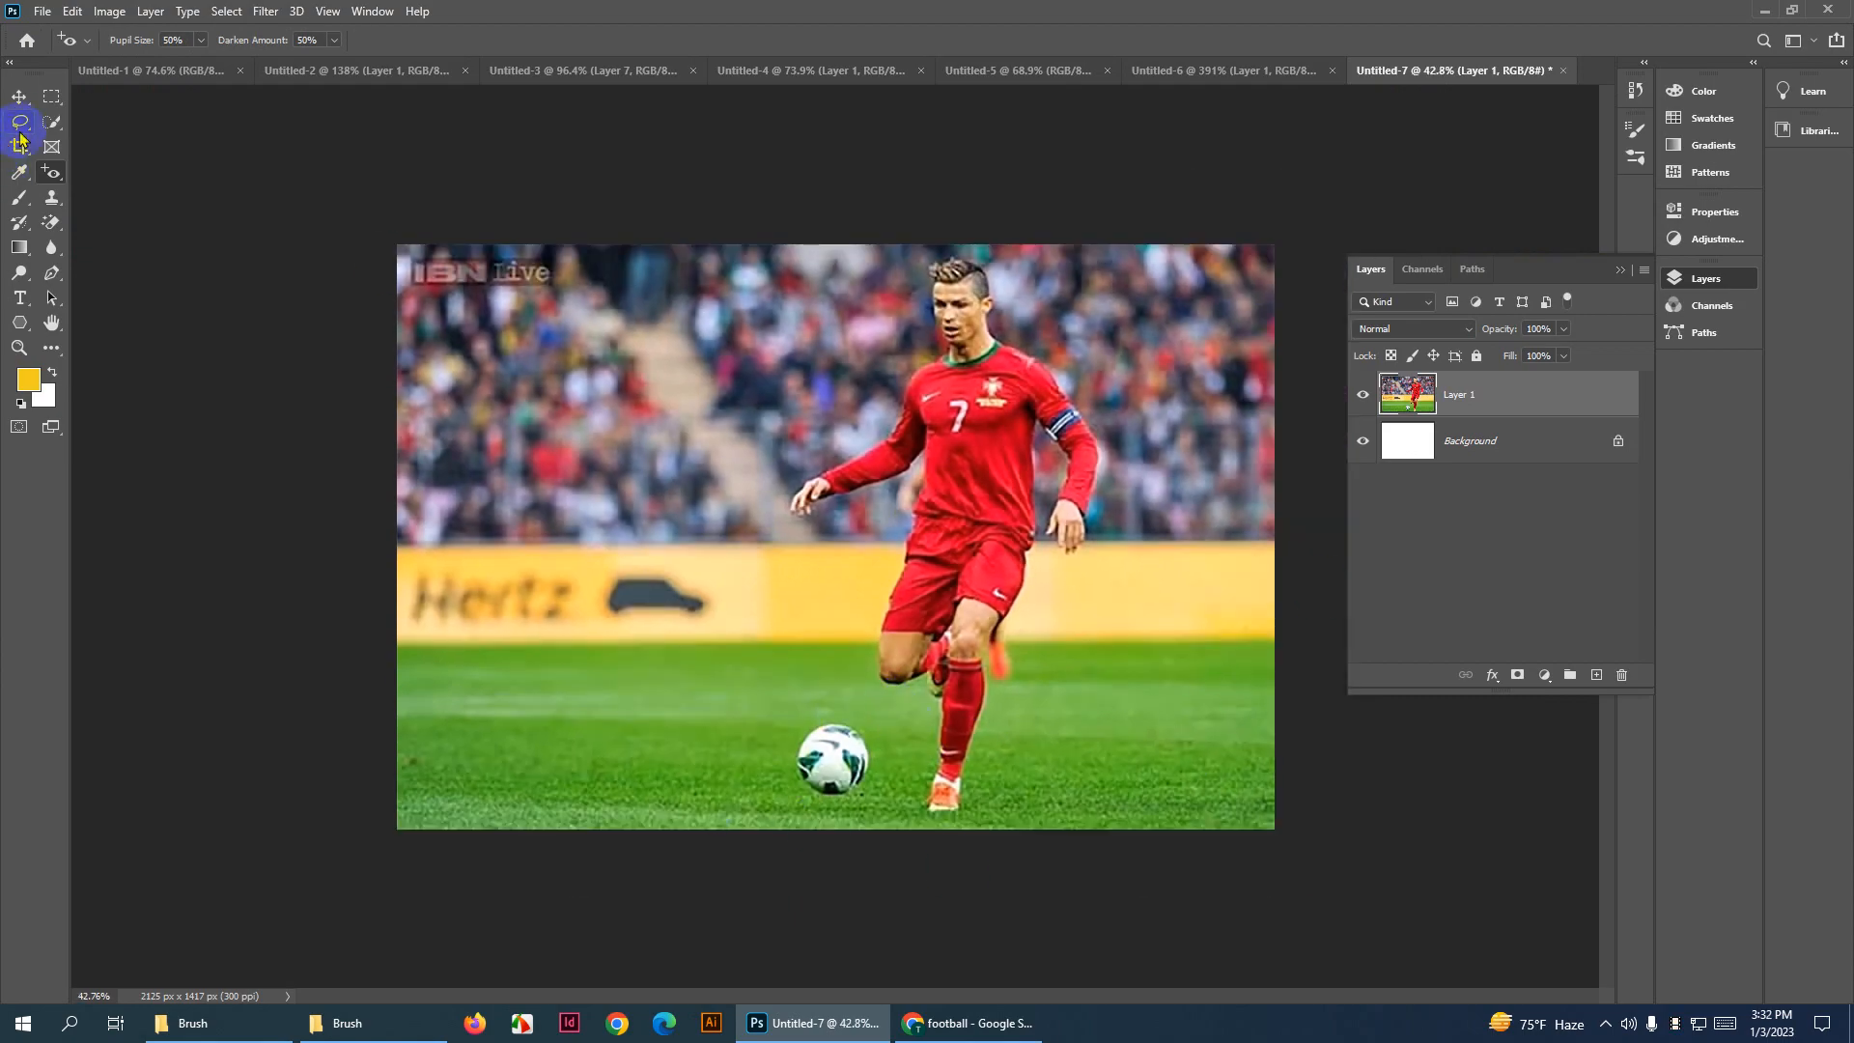
pyautogui.click(51, 97)
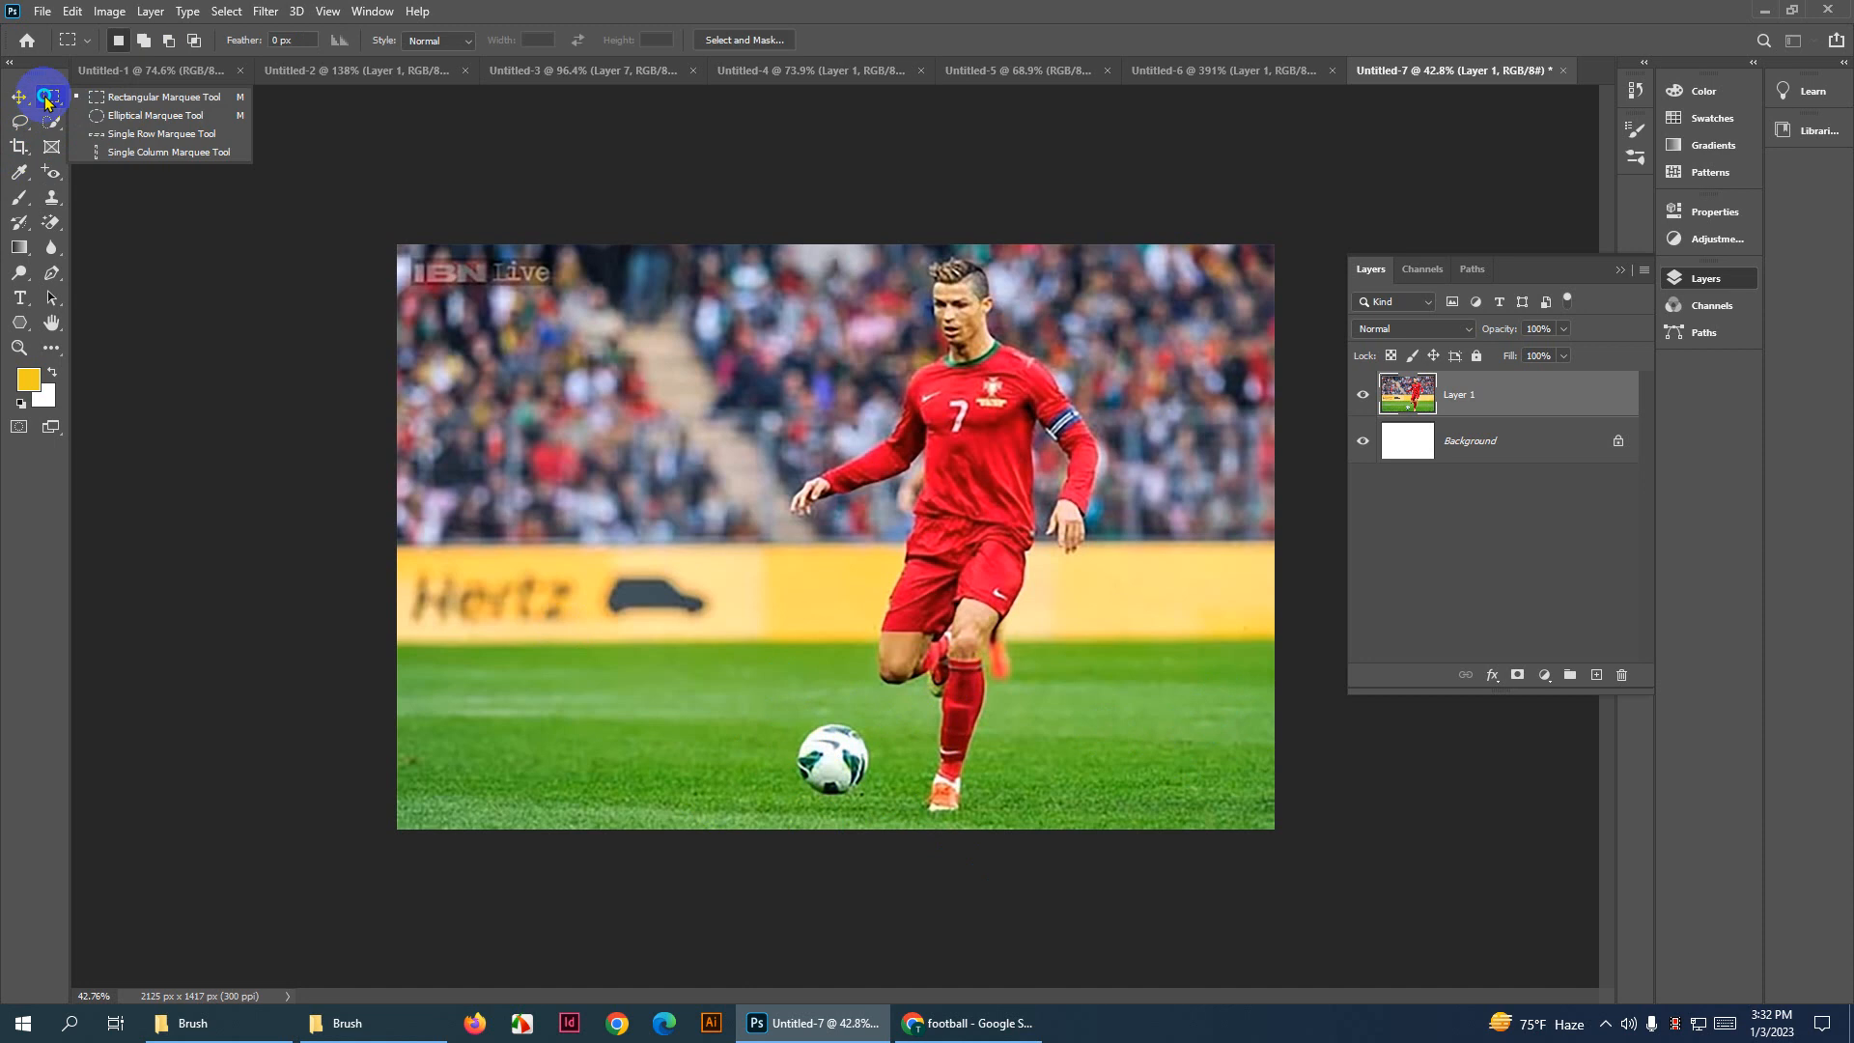
pyautogui.click(172, 114)
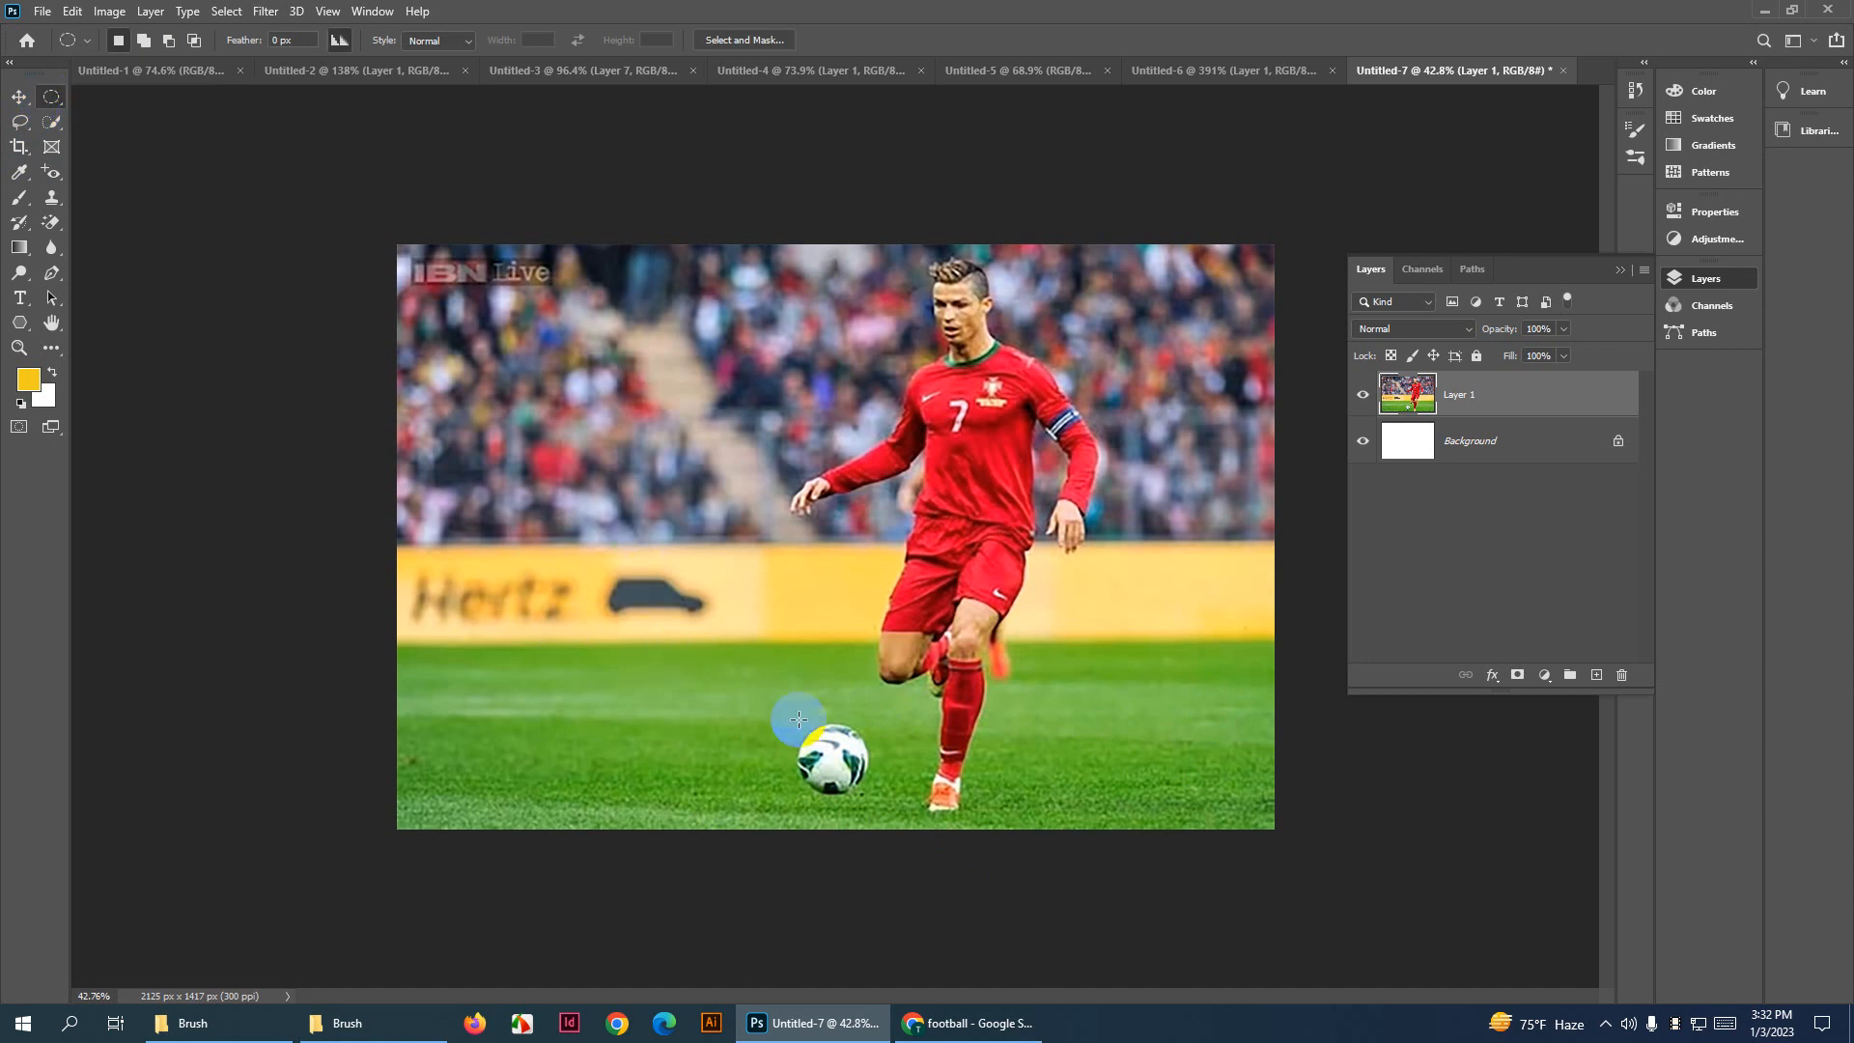
pyautogui.moveTo(786, 715); pyautogui.dragTo(831, 763)
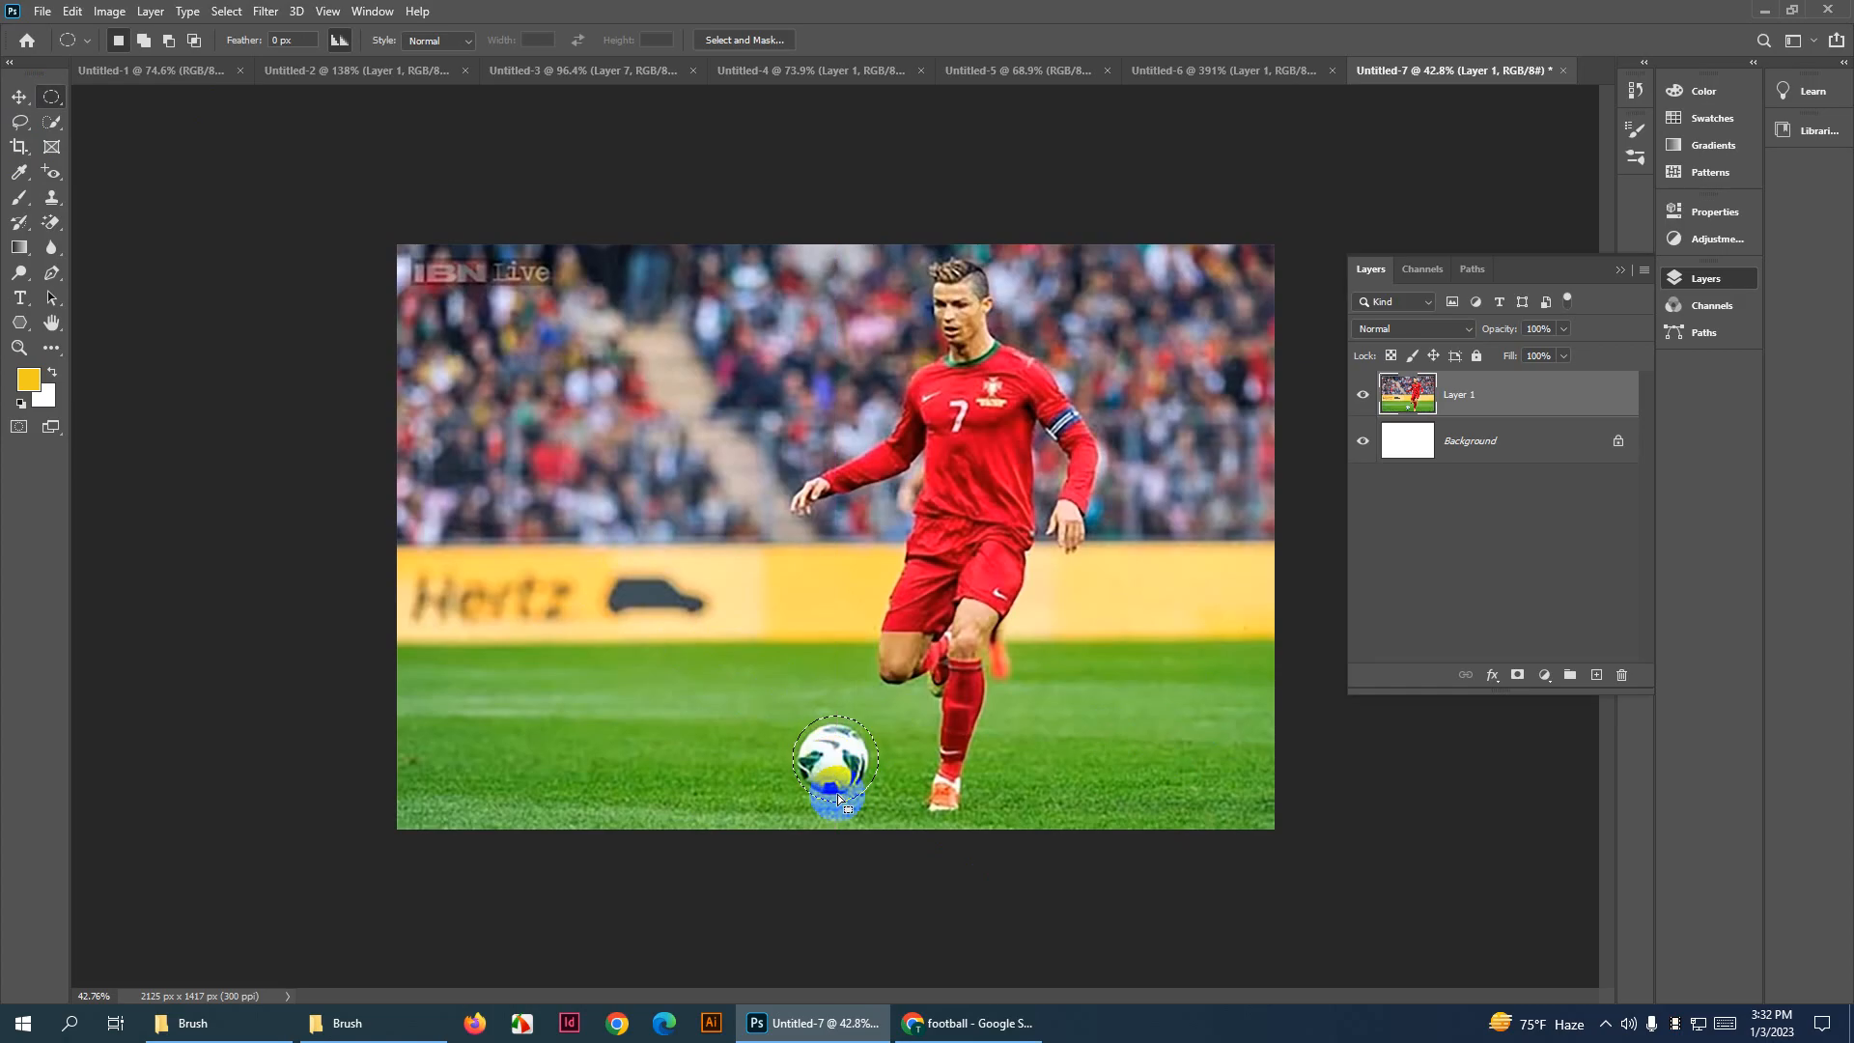
# Move the selected ball to the other side of the player's foot with the Move Tool, and undo the move
pyautogui.click(24, 101)
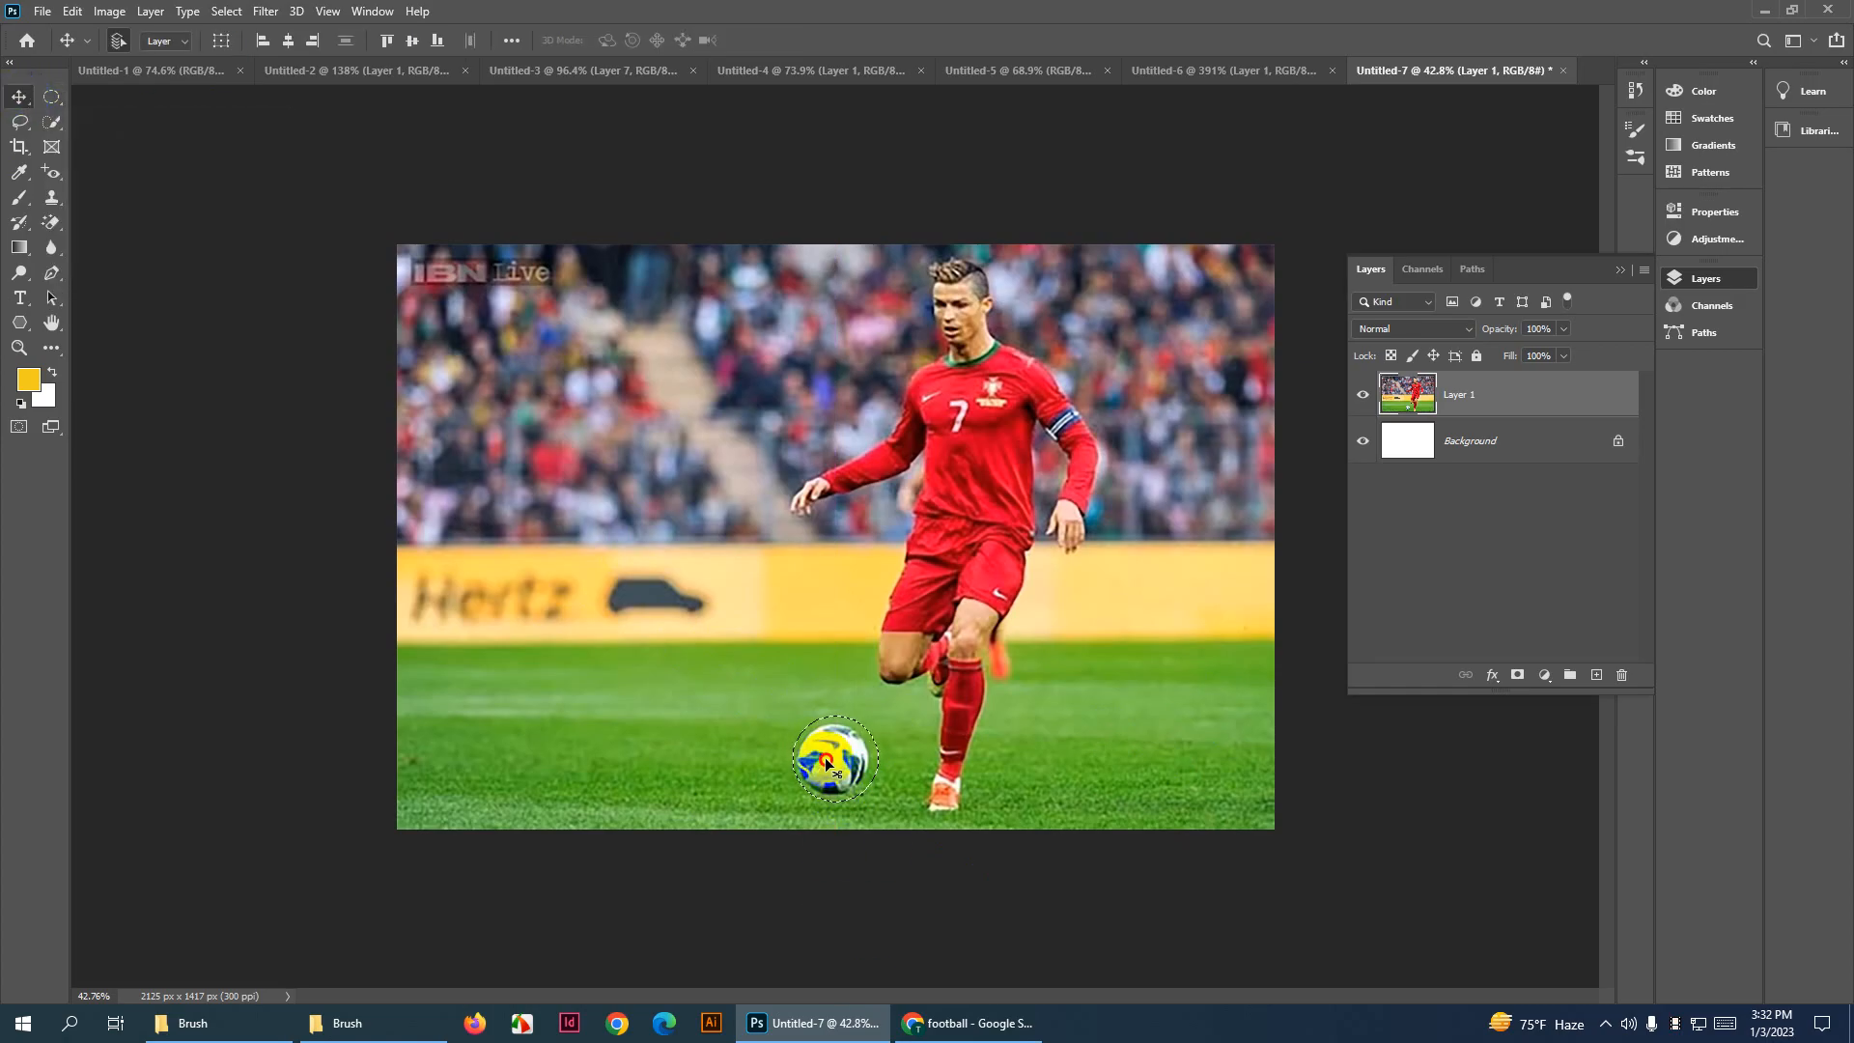
pyautogui.moveTo(826, 772); pyautogui.dragTo(1092, 749)
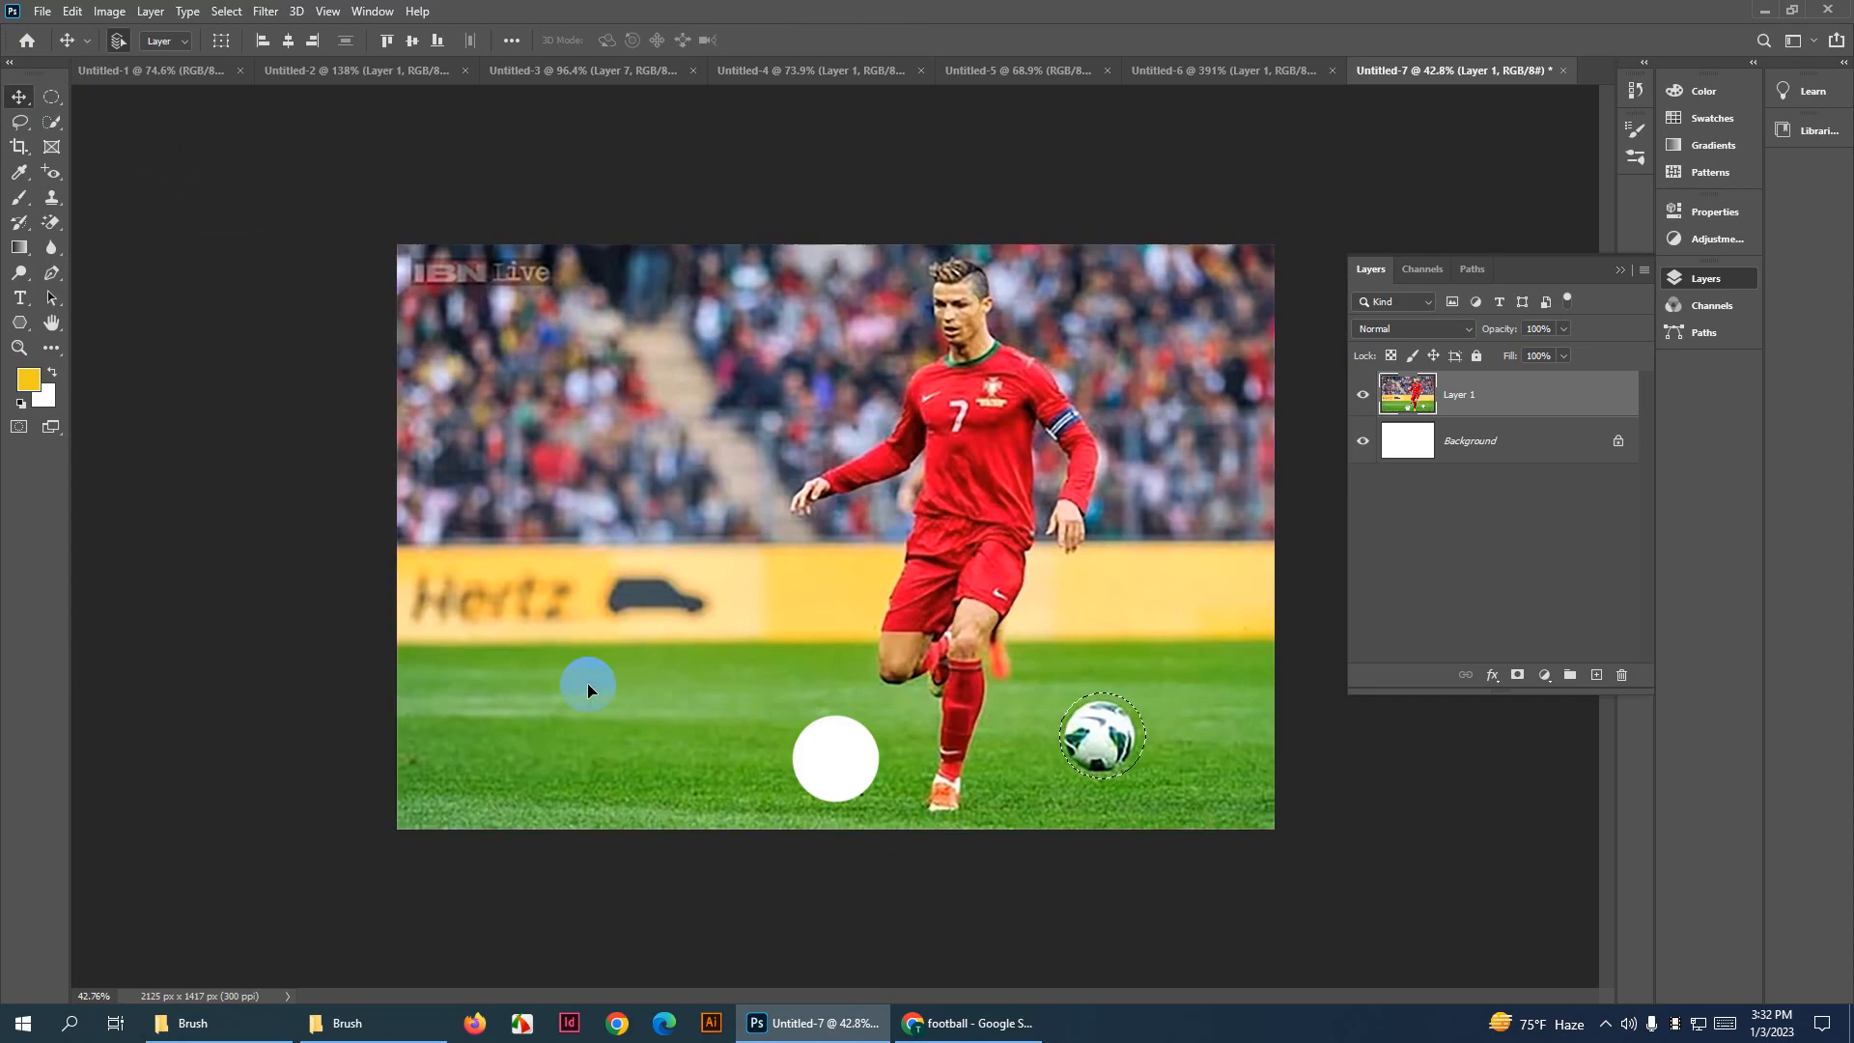
pyautogui.hotkey('ctrl', 'd')
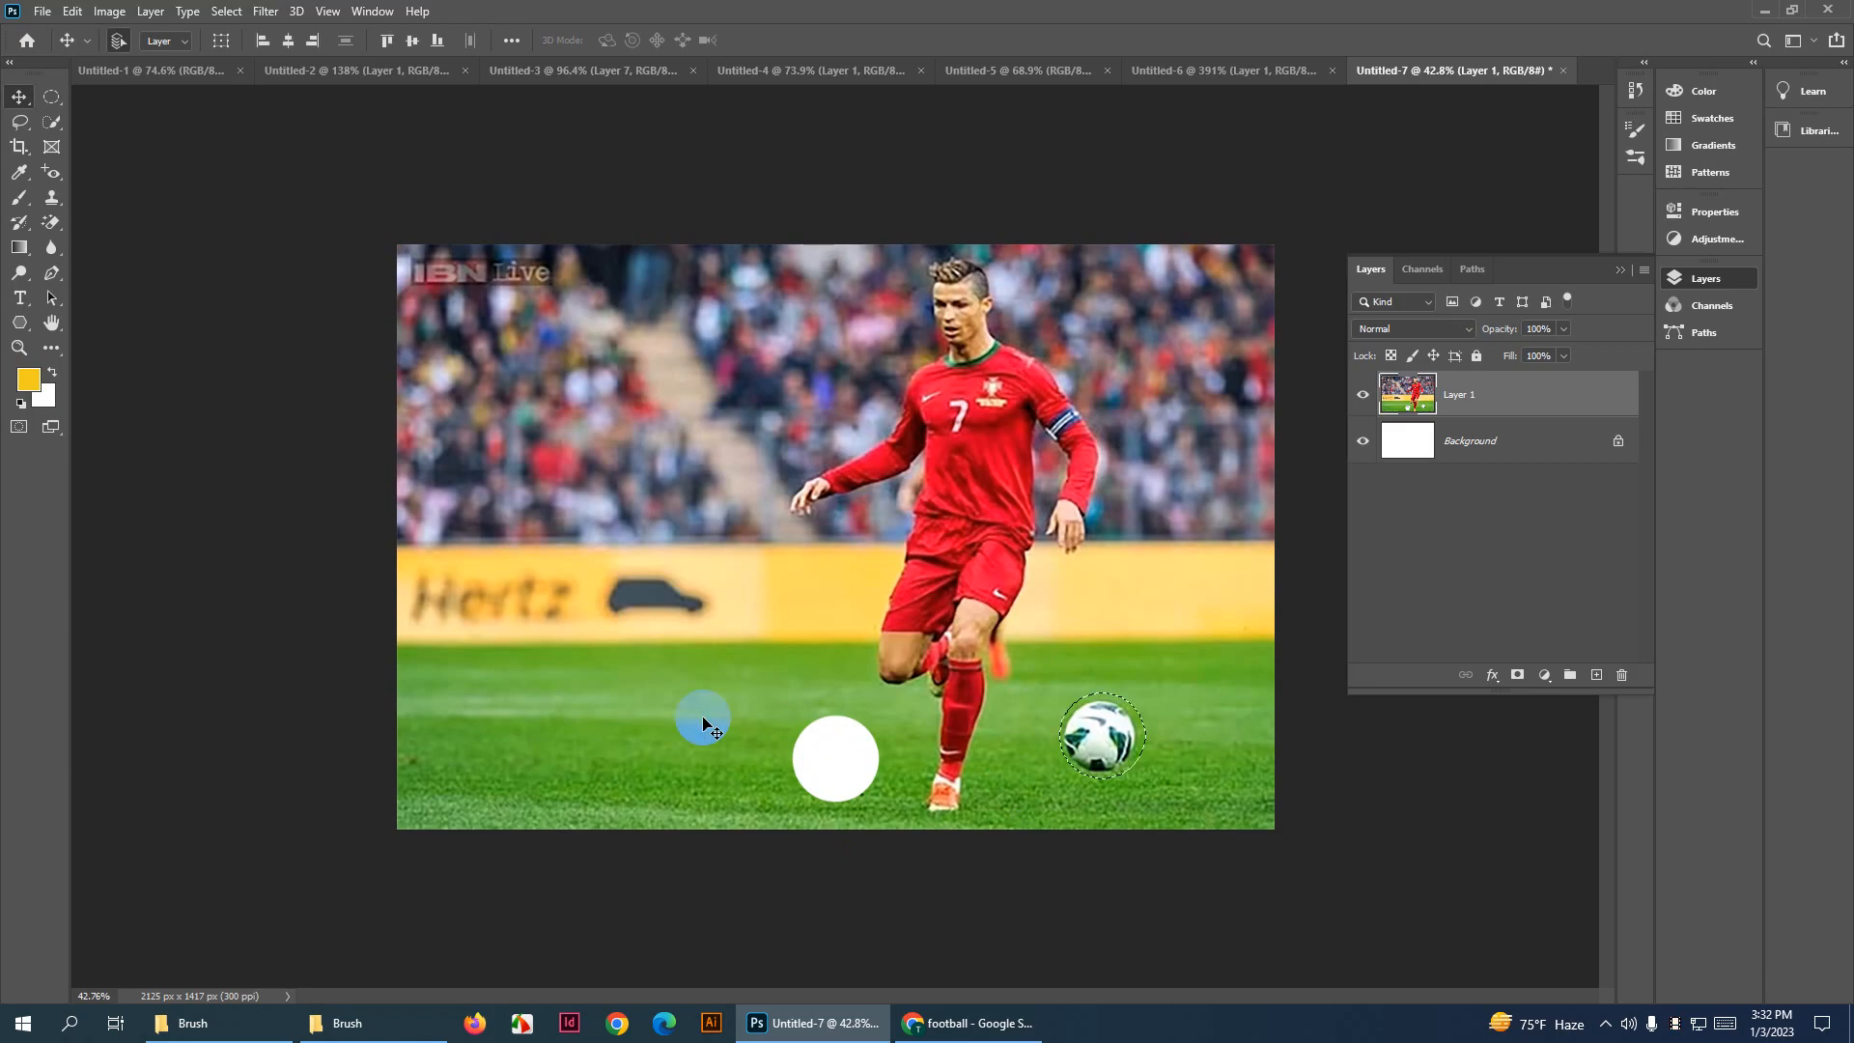
pyautogui.hotkey('ctrl', 'z')
pyautogui.hotkey('ctrl', 'z')
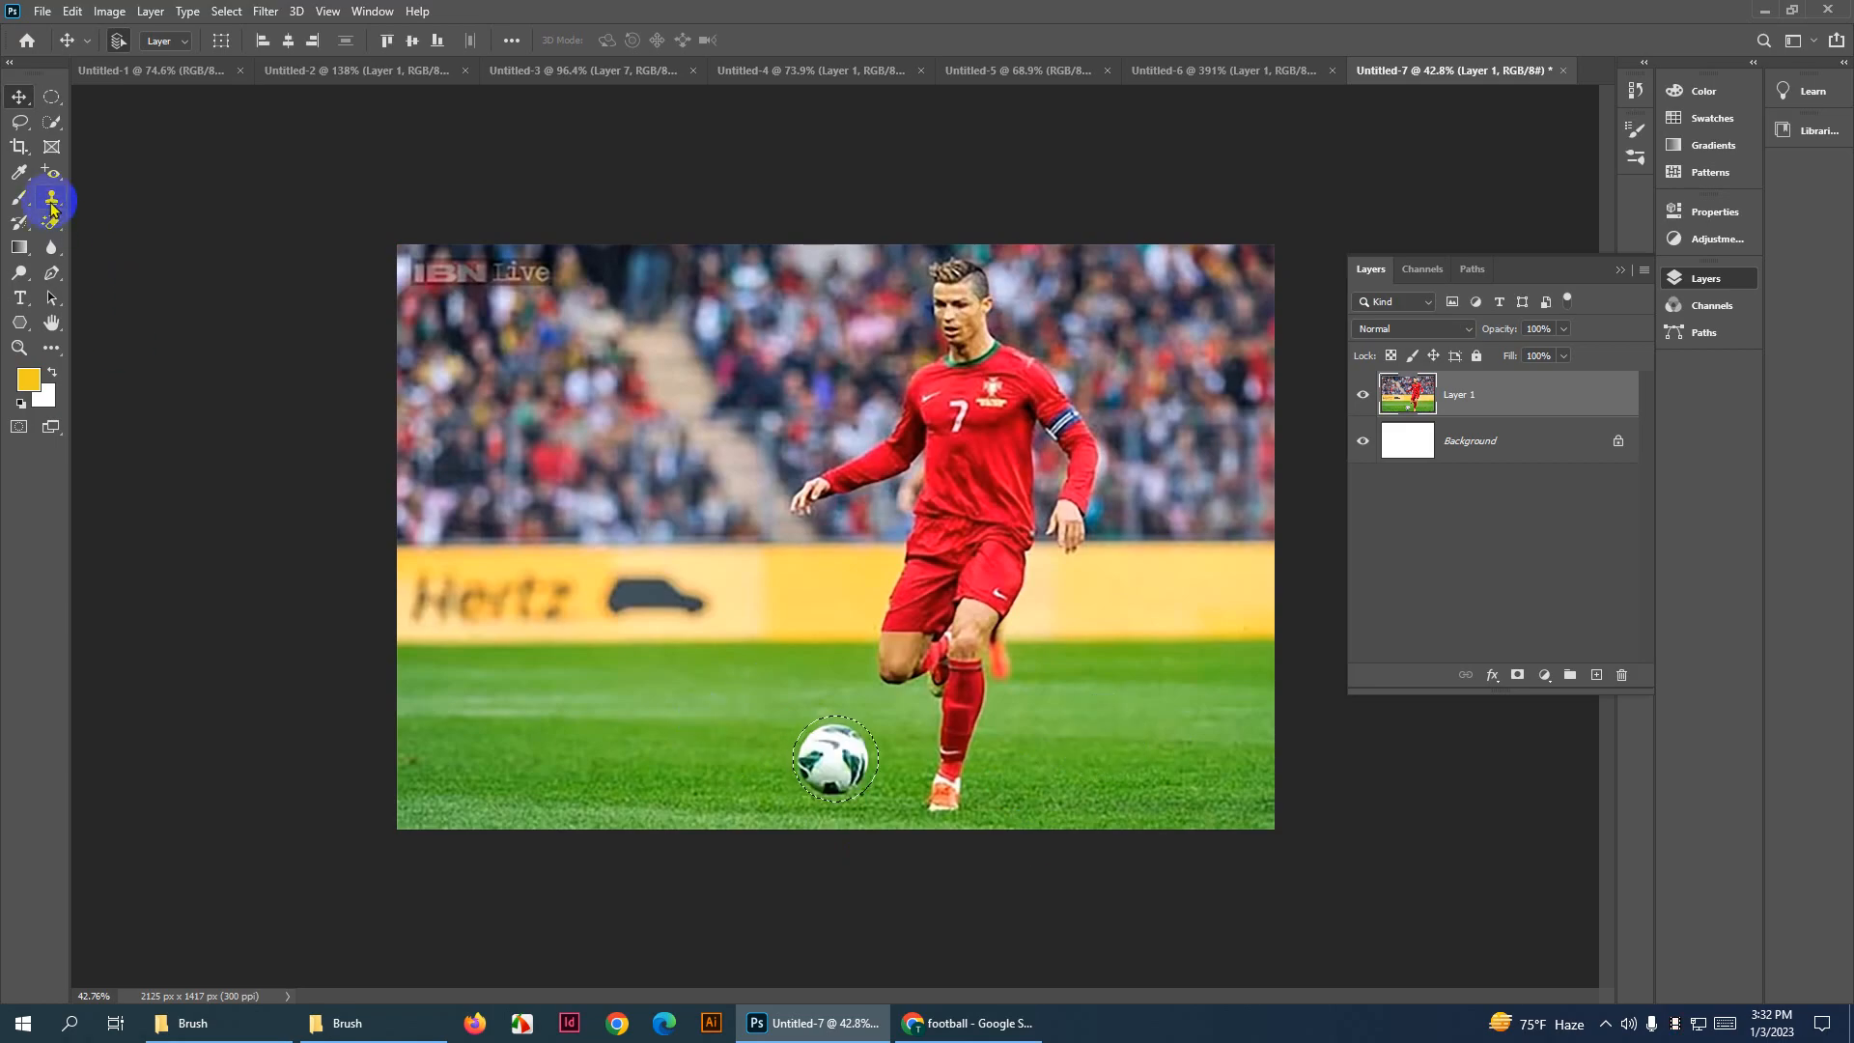
# Outline the ball freehand with the Content-Aware Move Tool in Move mode, and deselect it
pyautogui.rightClick(52, 172)
pyautogui.click(116, 222)
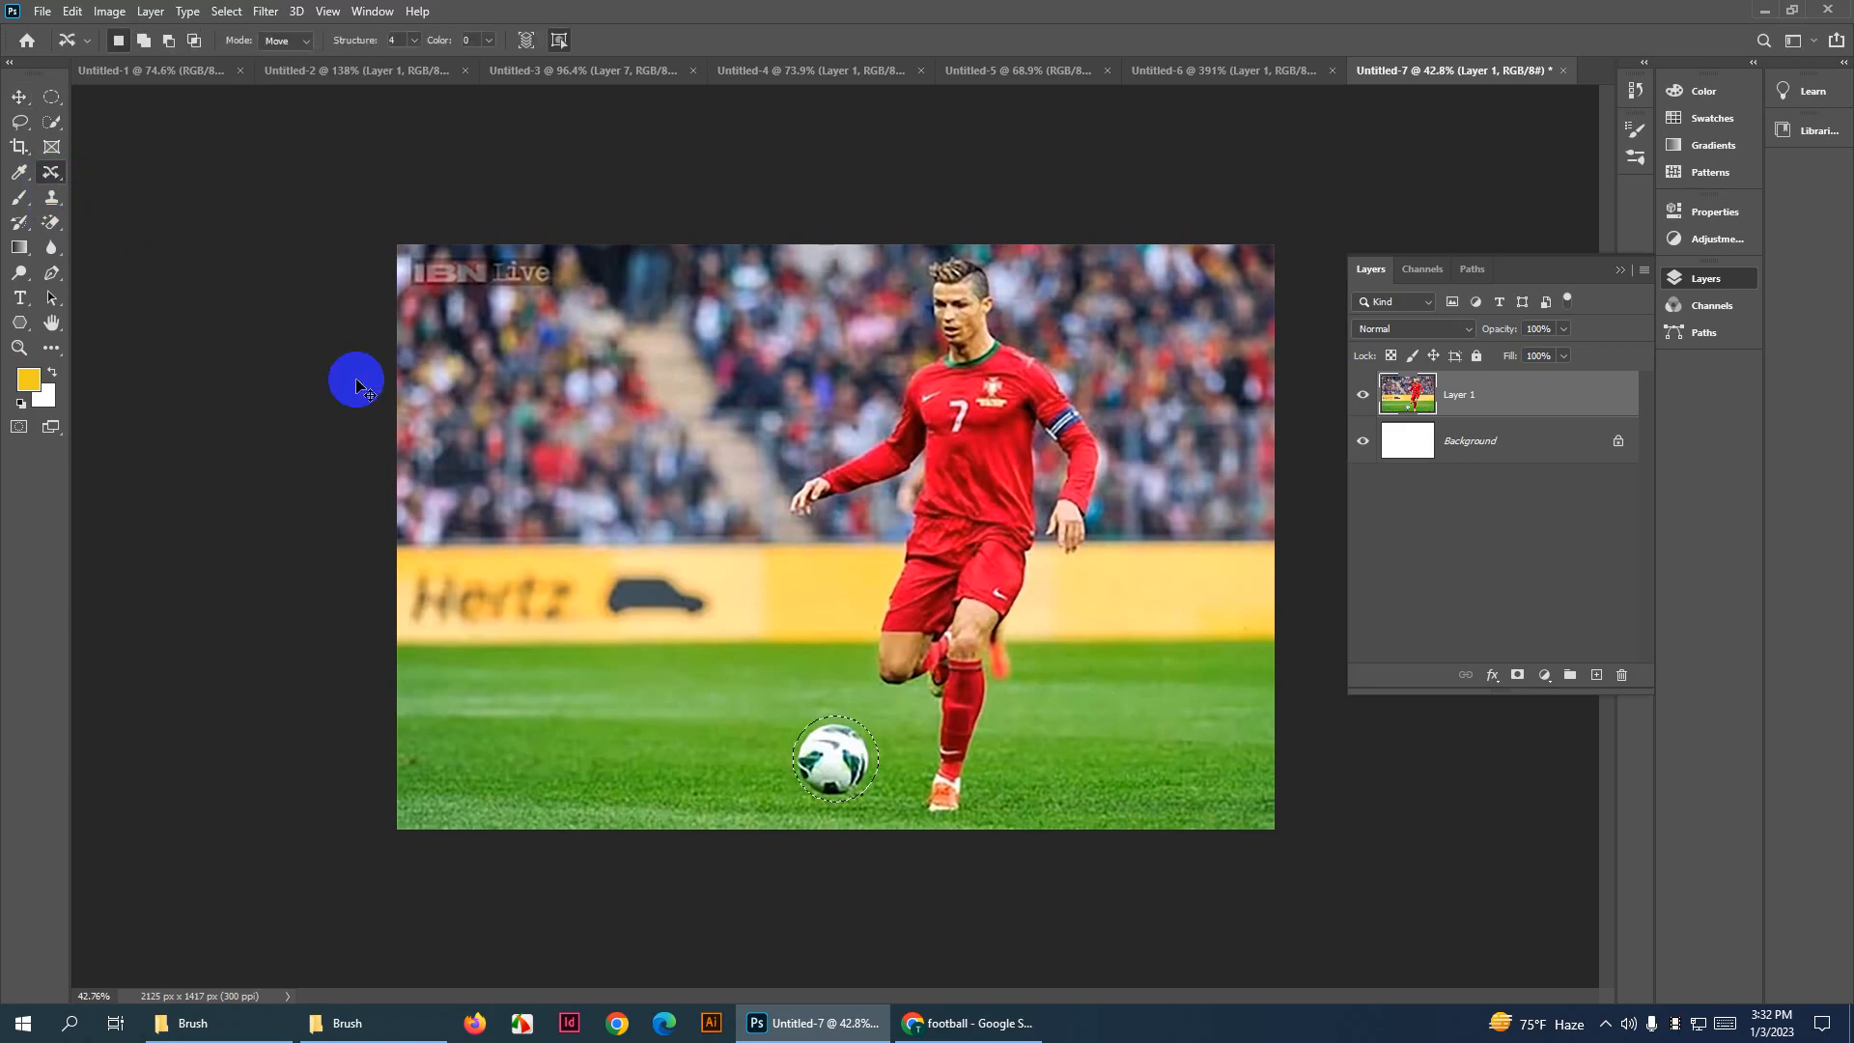
pyautogui.scroll(6, 786, 784)
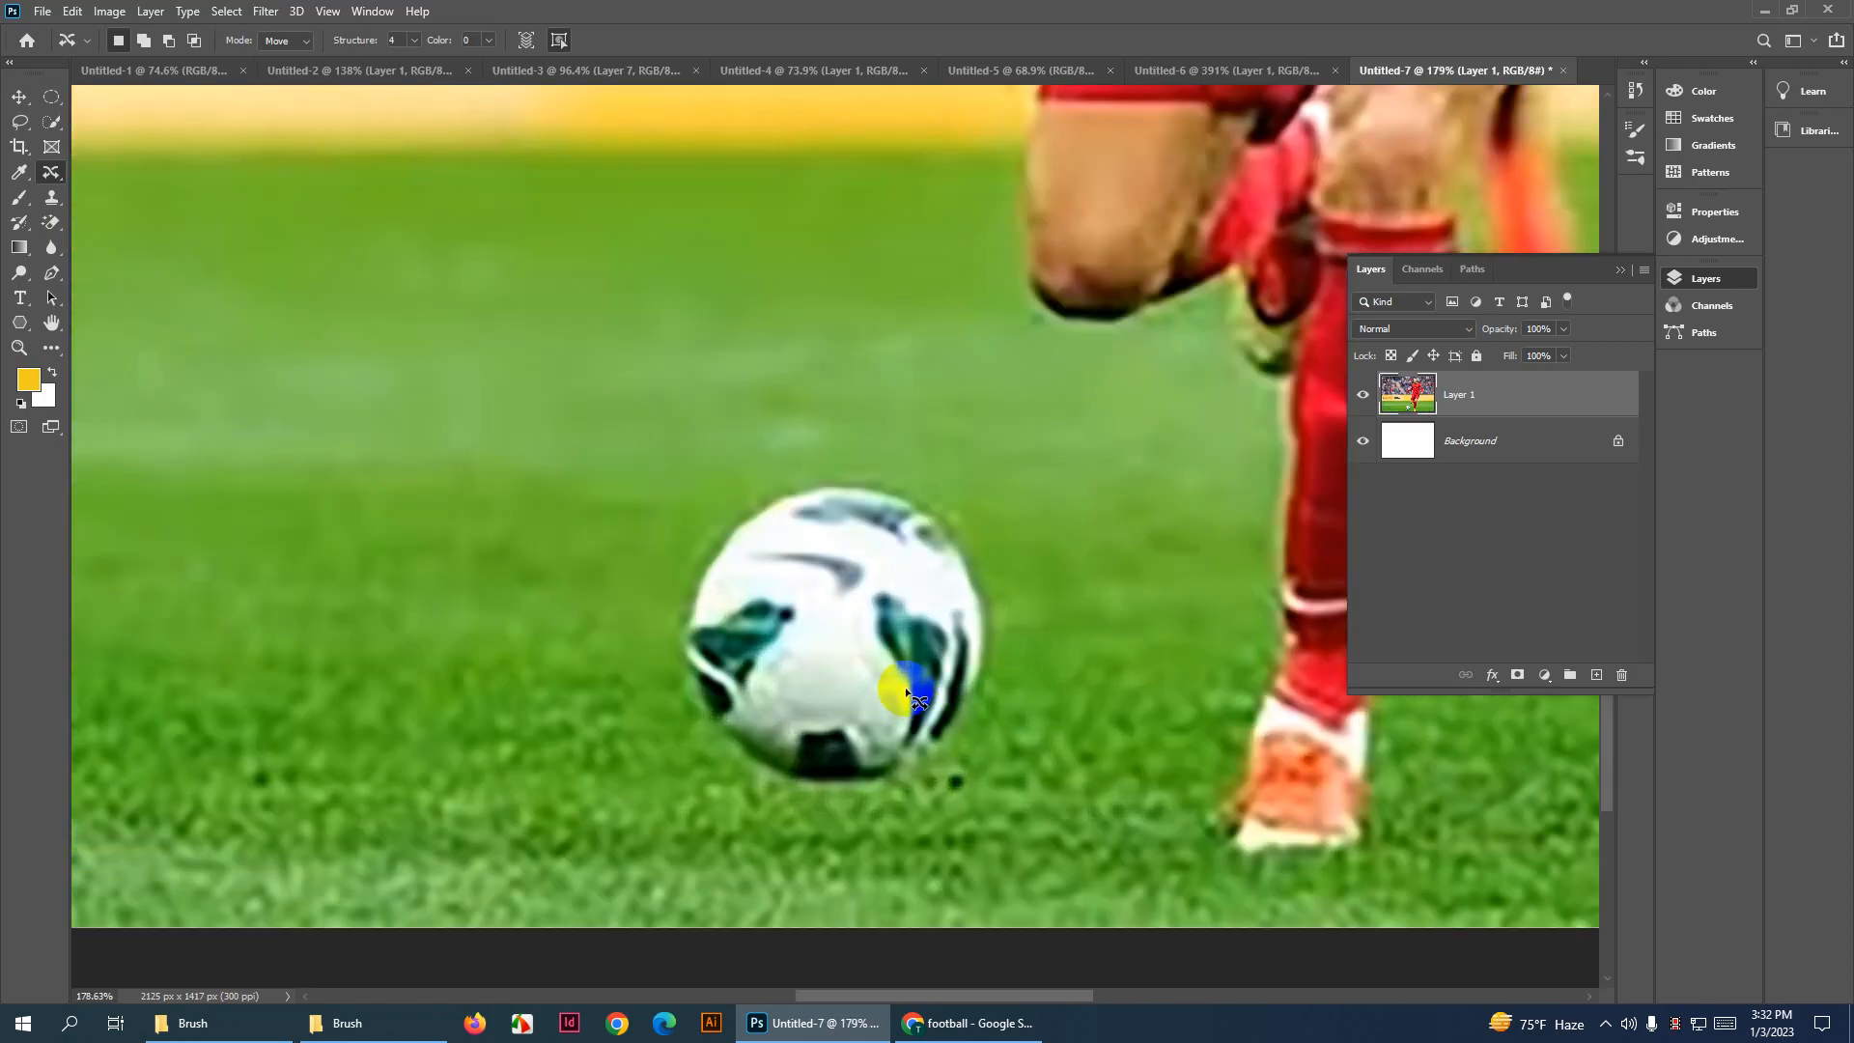
pyautogui.moveTo(871, 446)
pyautogui.mouseDown()
pyautogui.moveTo(960, 481)
pyautogui.moveTo(1009, 545)
pyautogui.moveTo(1015, 762)
pyautogui.moveTo(916, 819)
pyautogui.moveTo(768, 824)
pyautogui.moveTo(655, 732)
pyautogui.moveTo(635, 587)
pyautogui.moveTo(844, 467)
pyautogui.mouseUp()
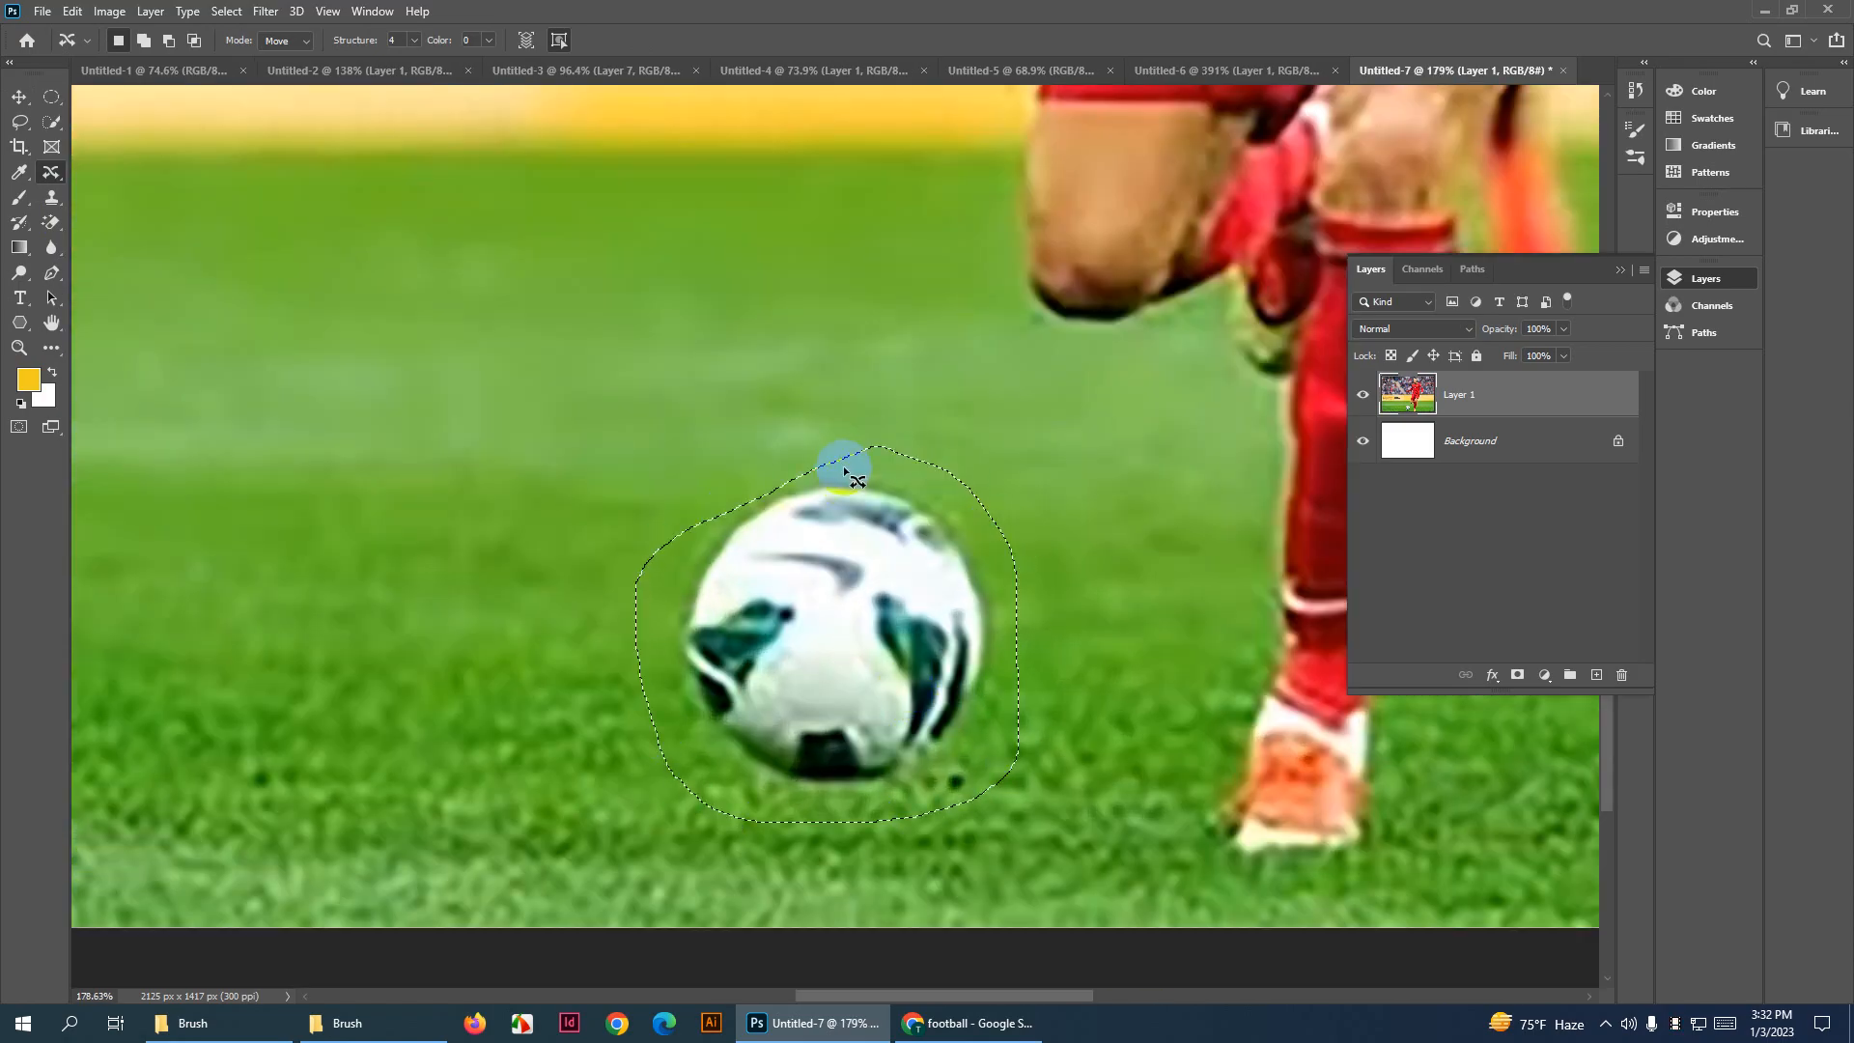
pyautogui.scroll(-3, 844, 470)
pyautogui.scroll(-2, 845, 471)
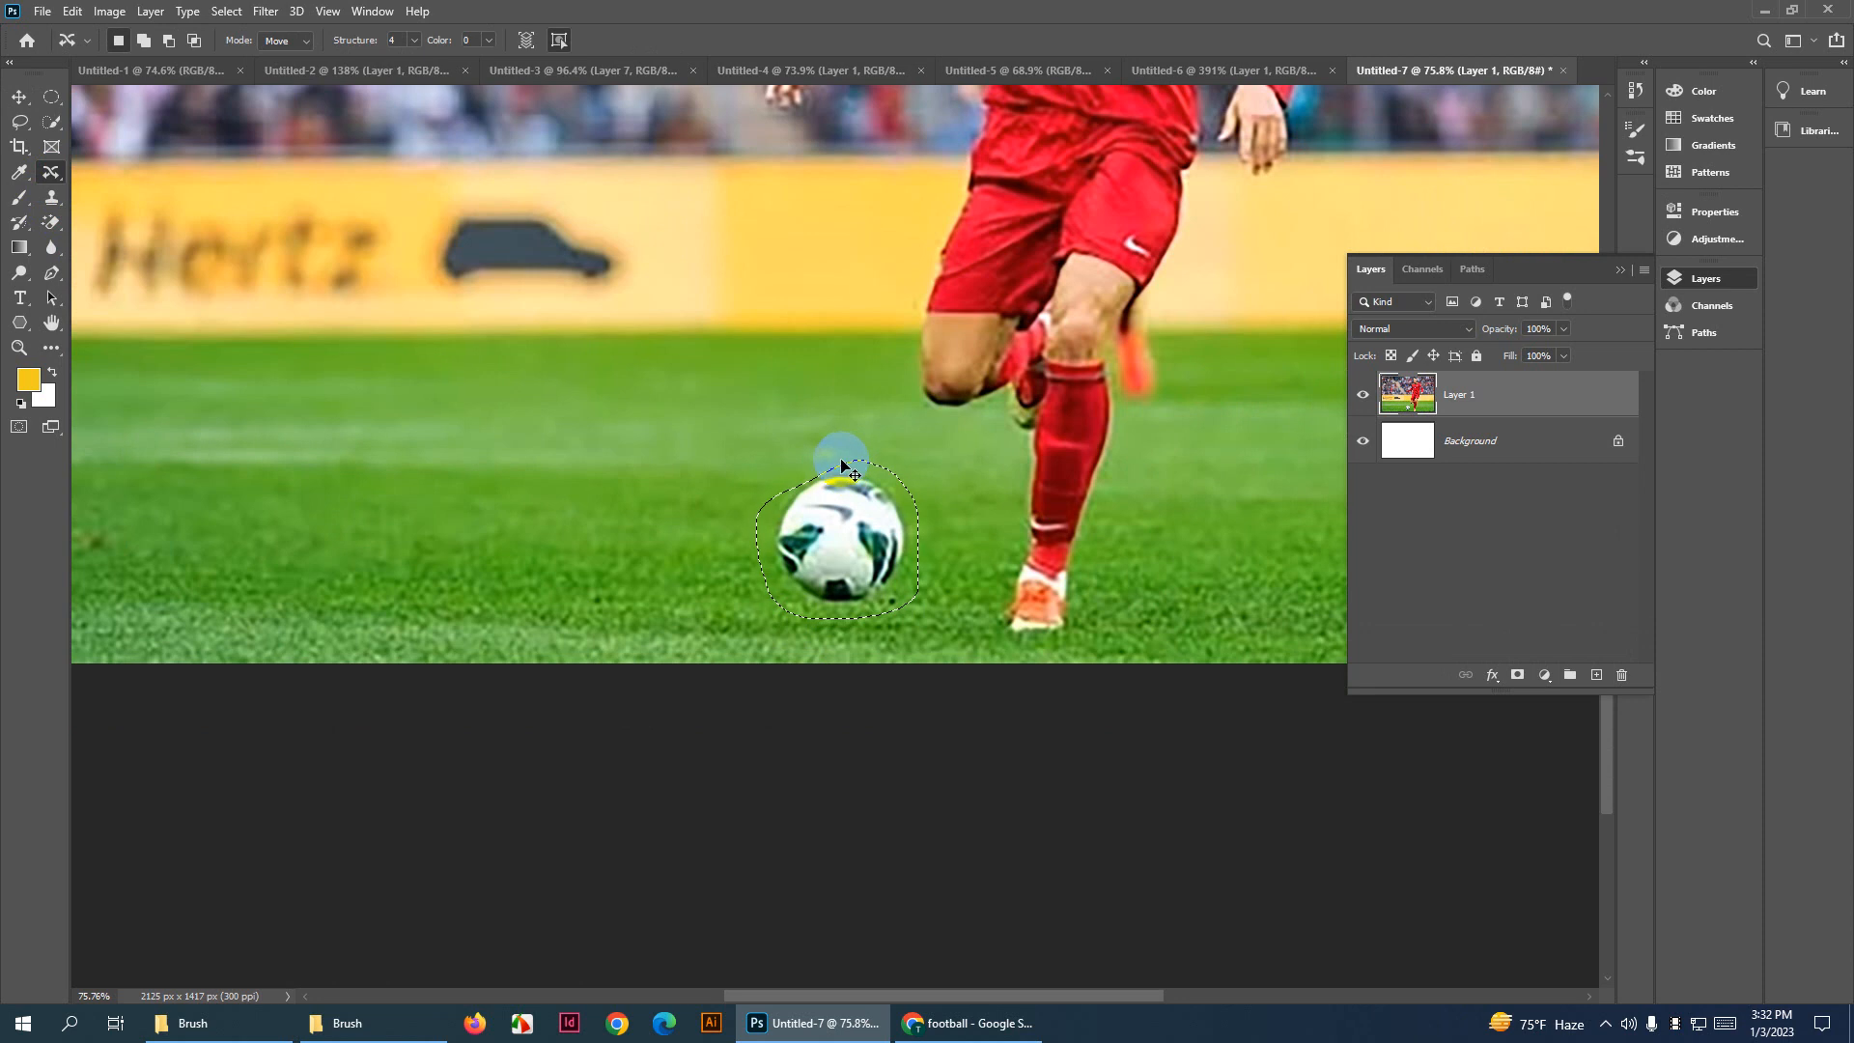
pyautogui.hotkey('ctrl', 'd')
# Draw a circular selection closely around the ball with the Elliptical Marquee Tool
pyautogui.click(52, 90)
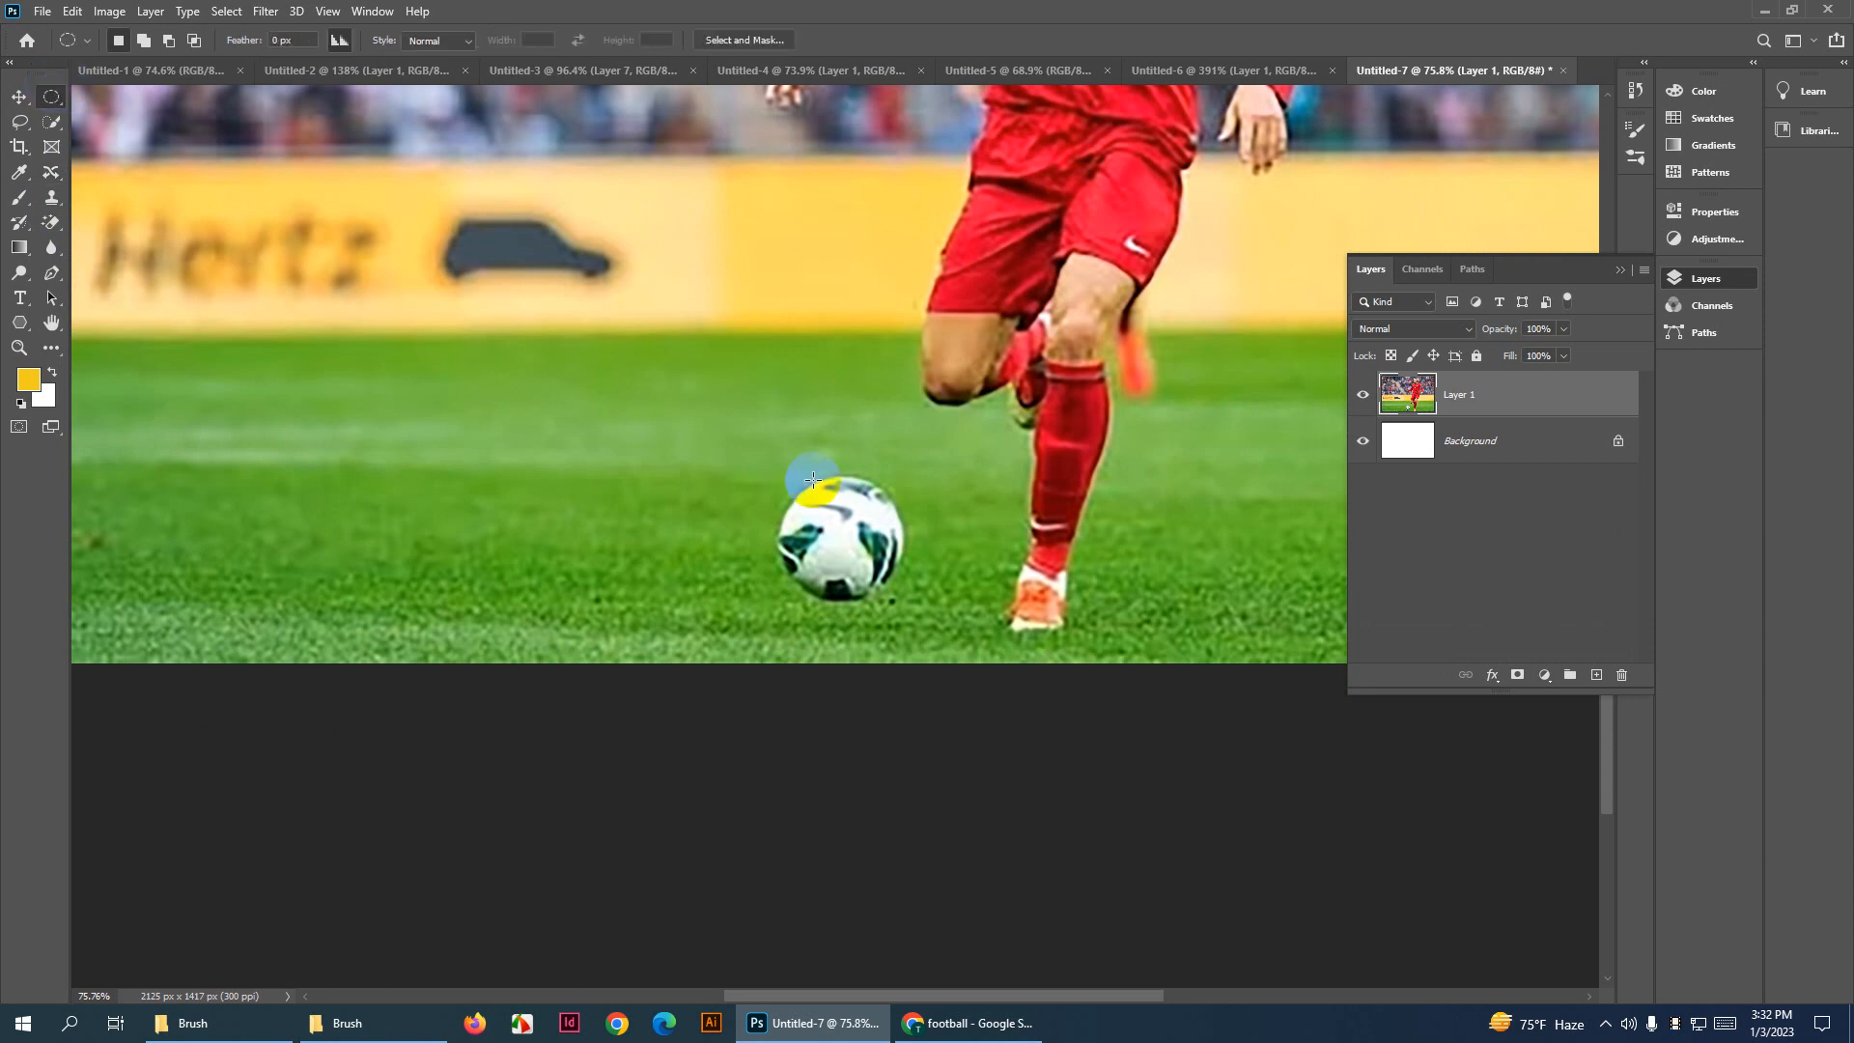
pyautogui.moveTo(798, 467); pyautogui.dragTo(912, 664)
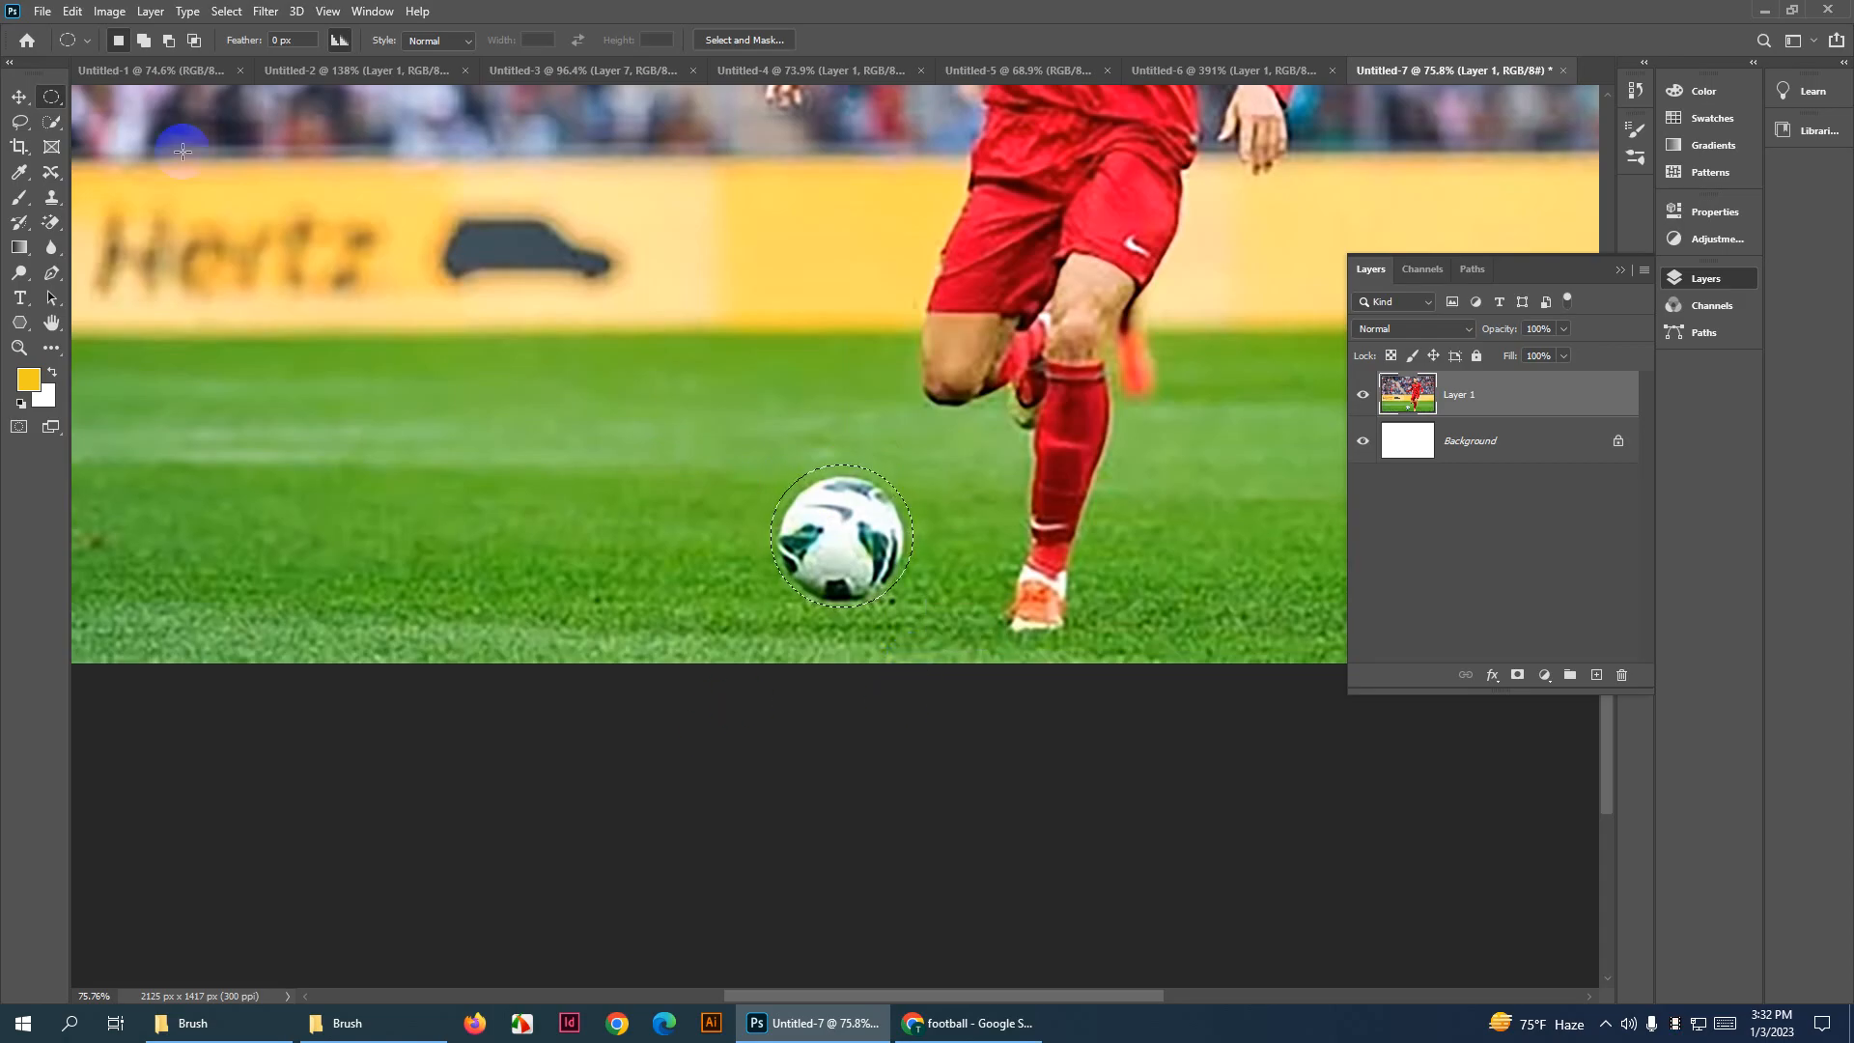
# Move the selected ball to the grass on the player's other side with the Content-Aware Move Tool, and undo the move
pyautogui.rightClick(51, 172)
pyautogui.click(145, 227)
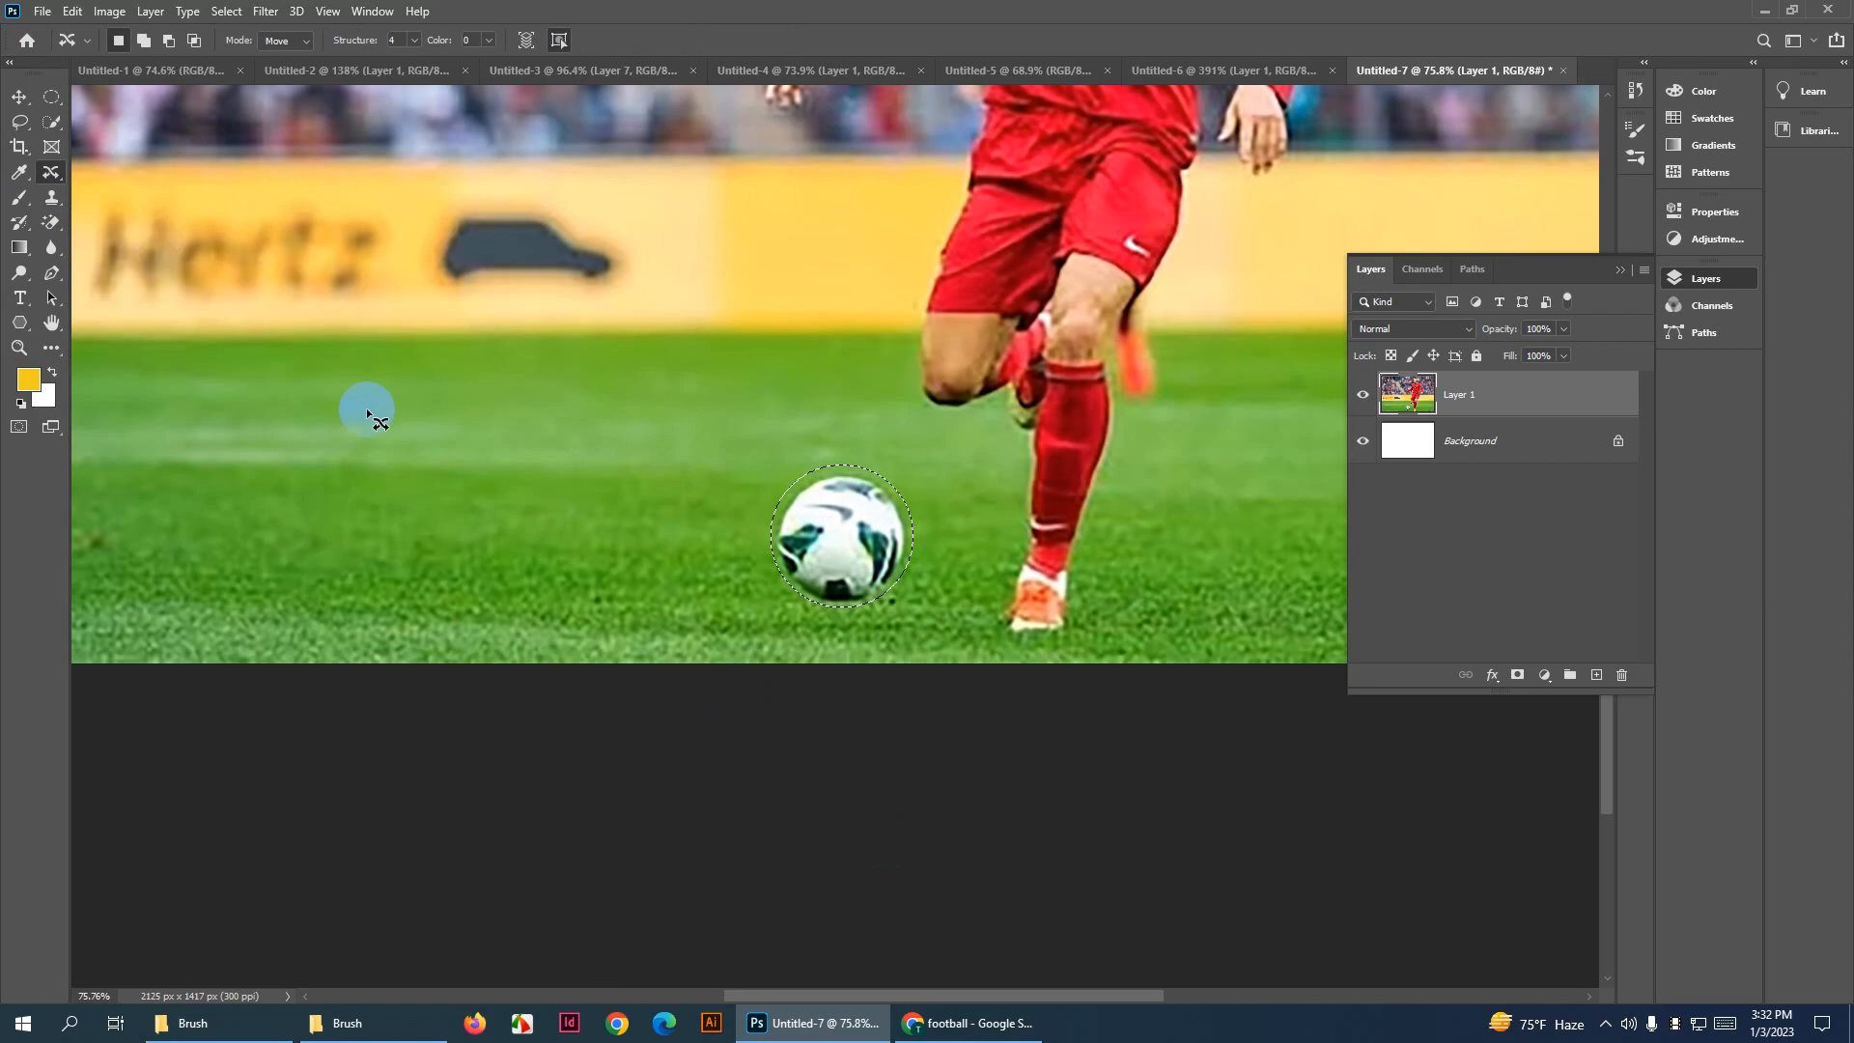
pyautogui.scroll(-8, 398, 361)
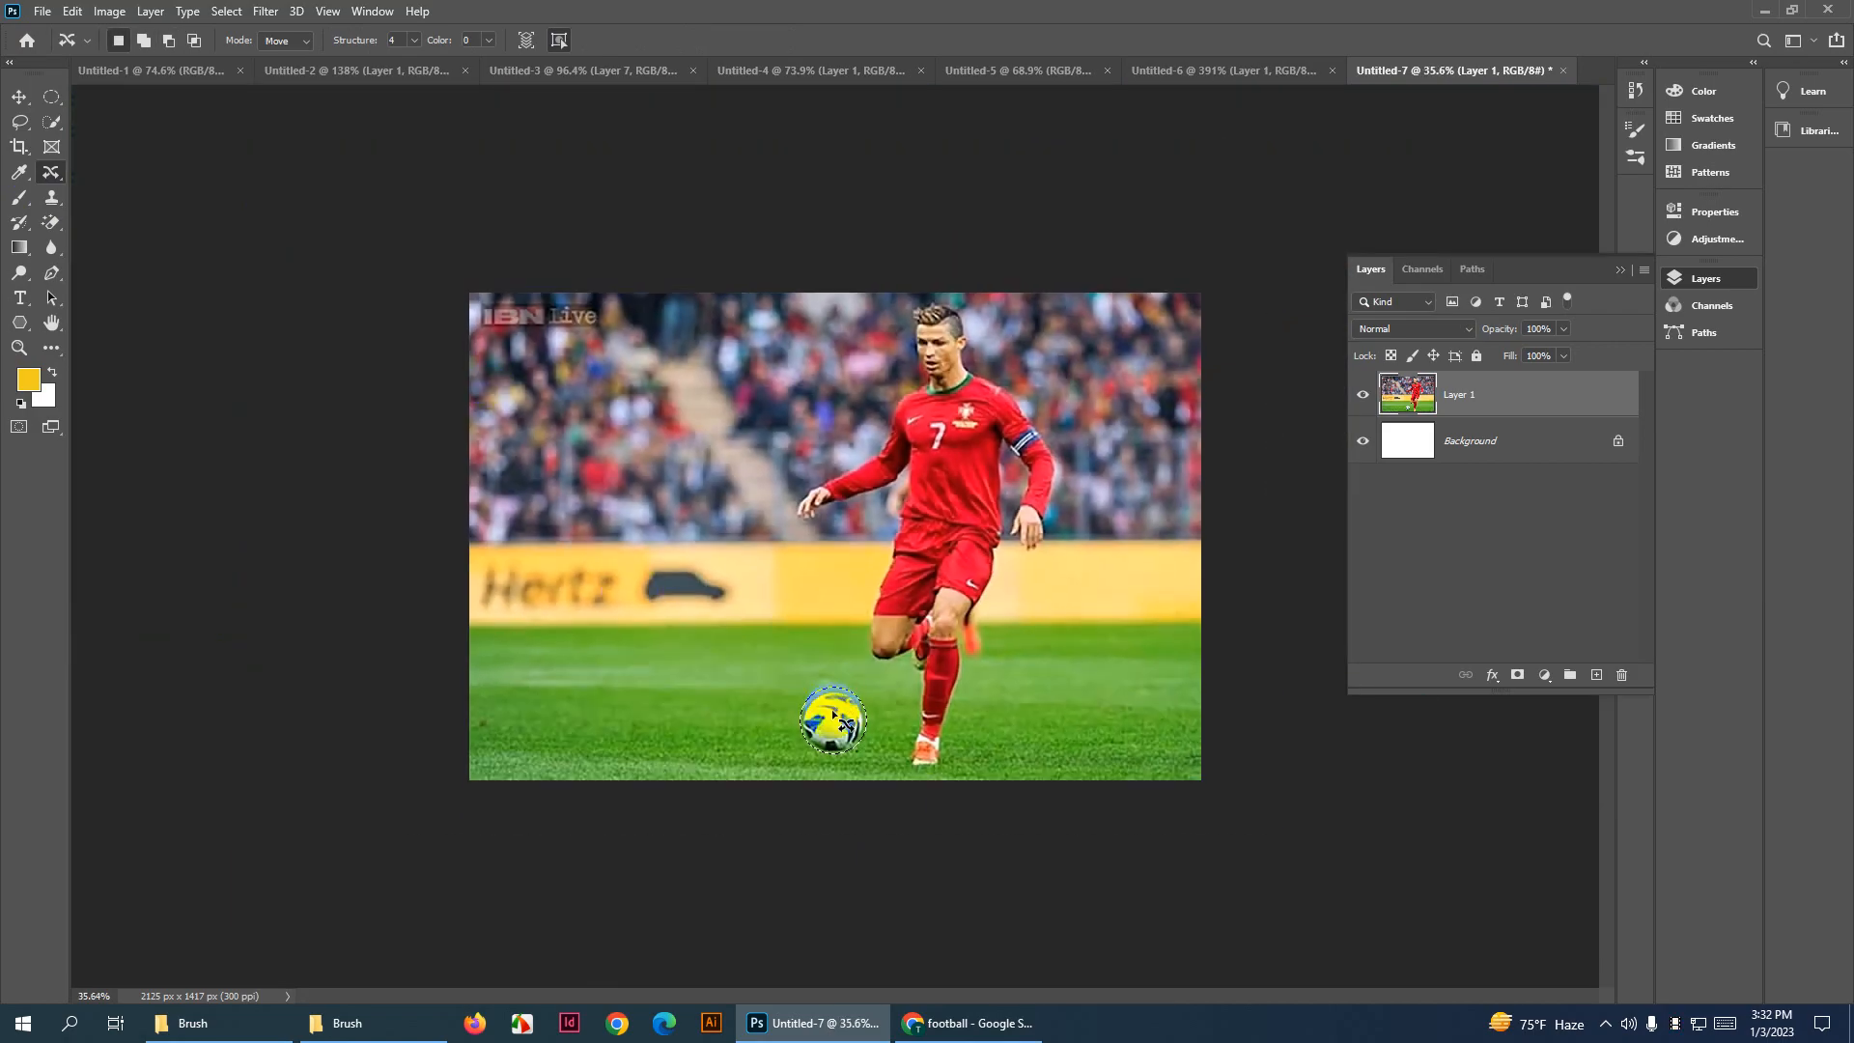
pyautogui.moveTo(832, 715); pyautogui.dragTo(1101, 681)
pyautogui.click(637, 46)
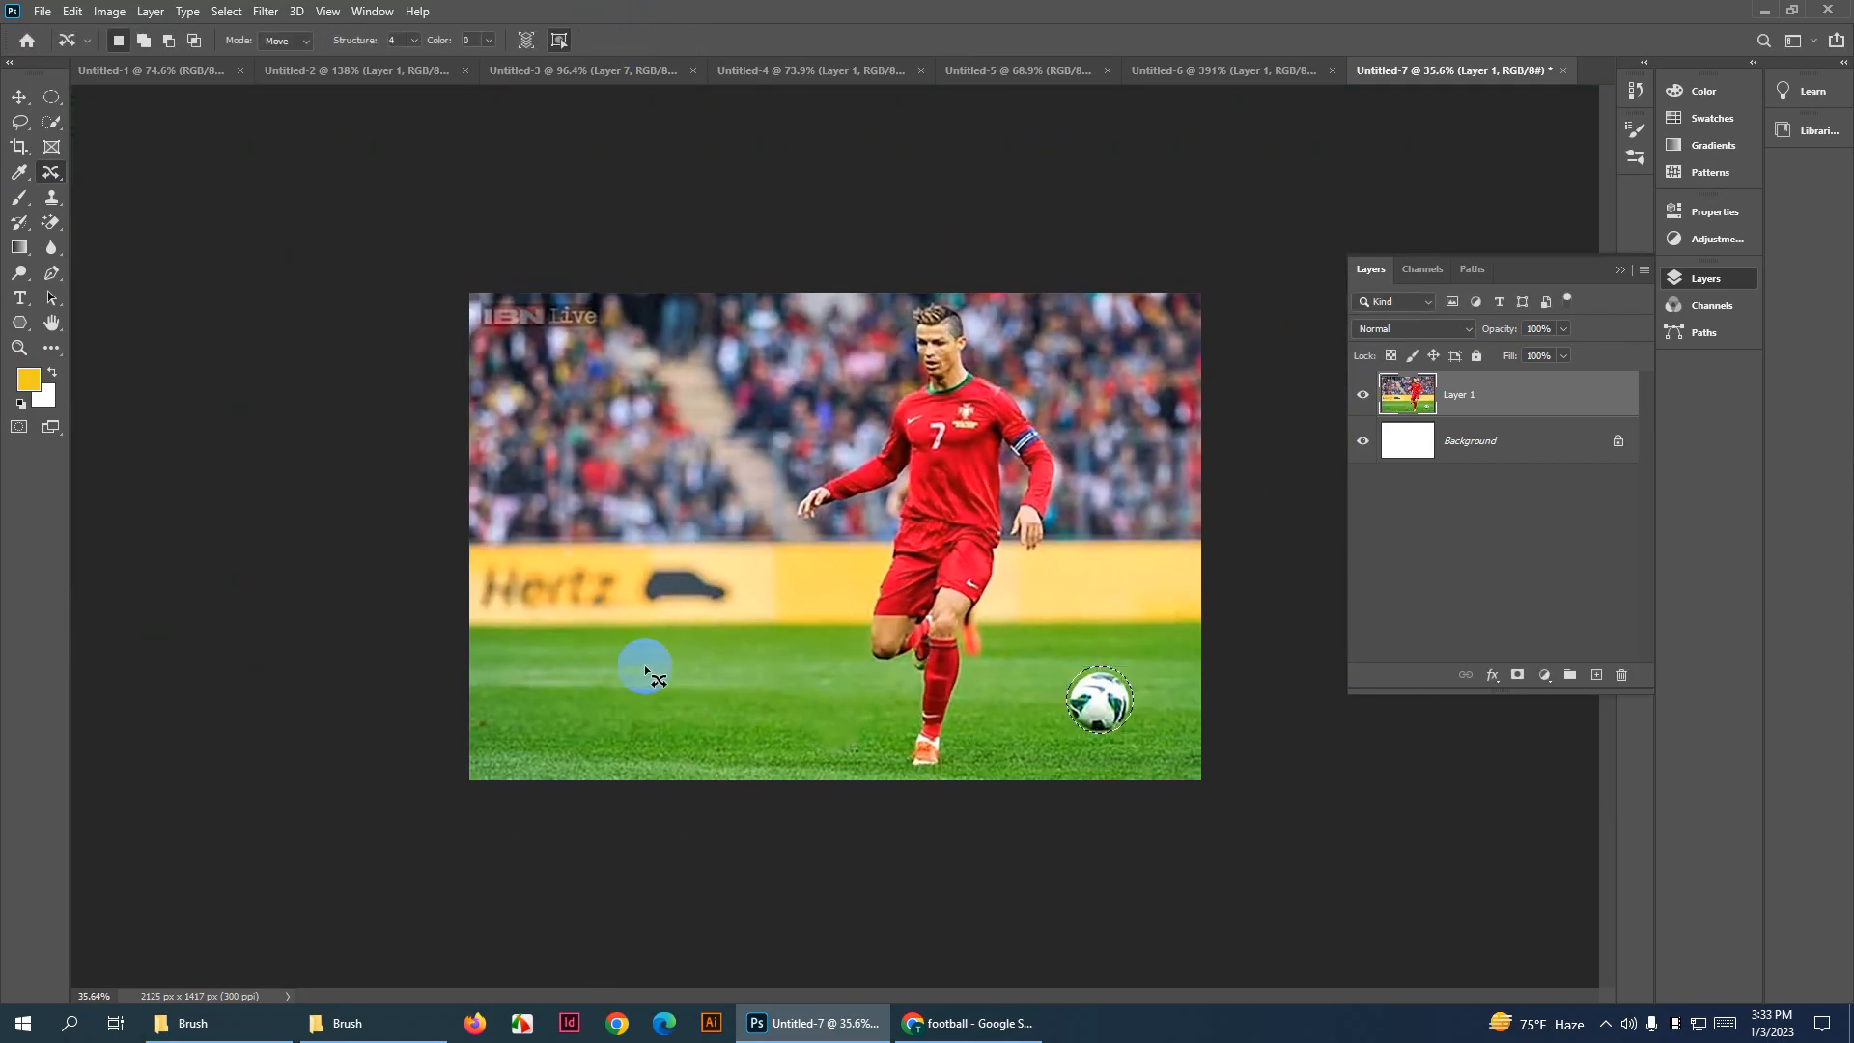
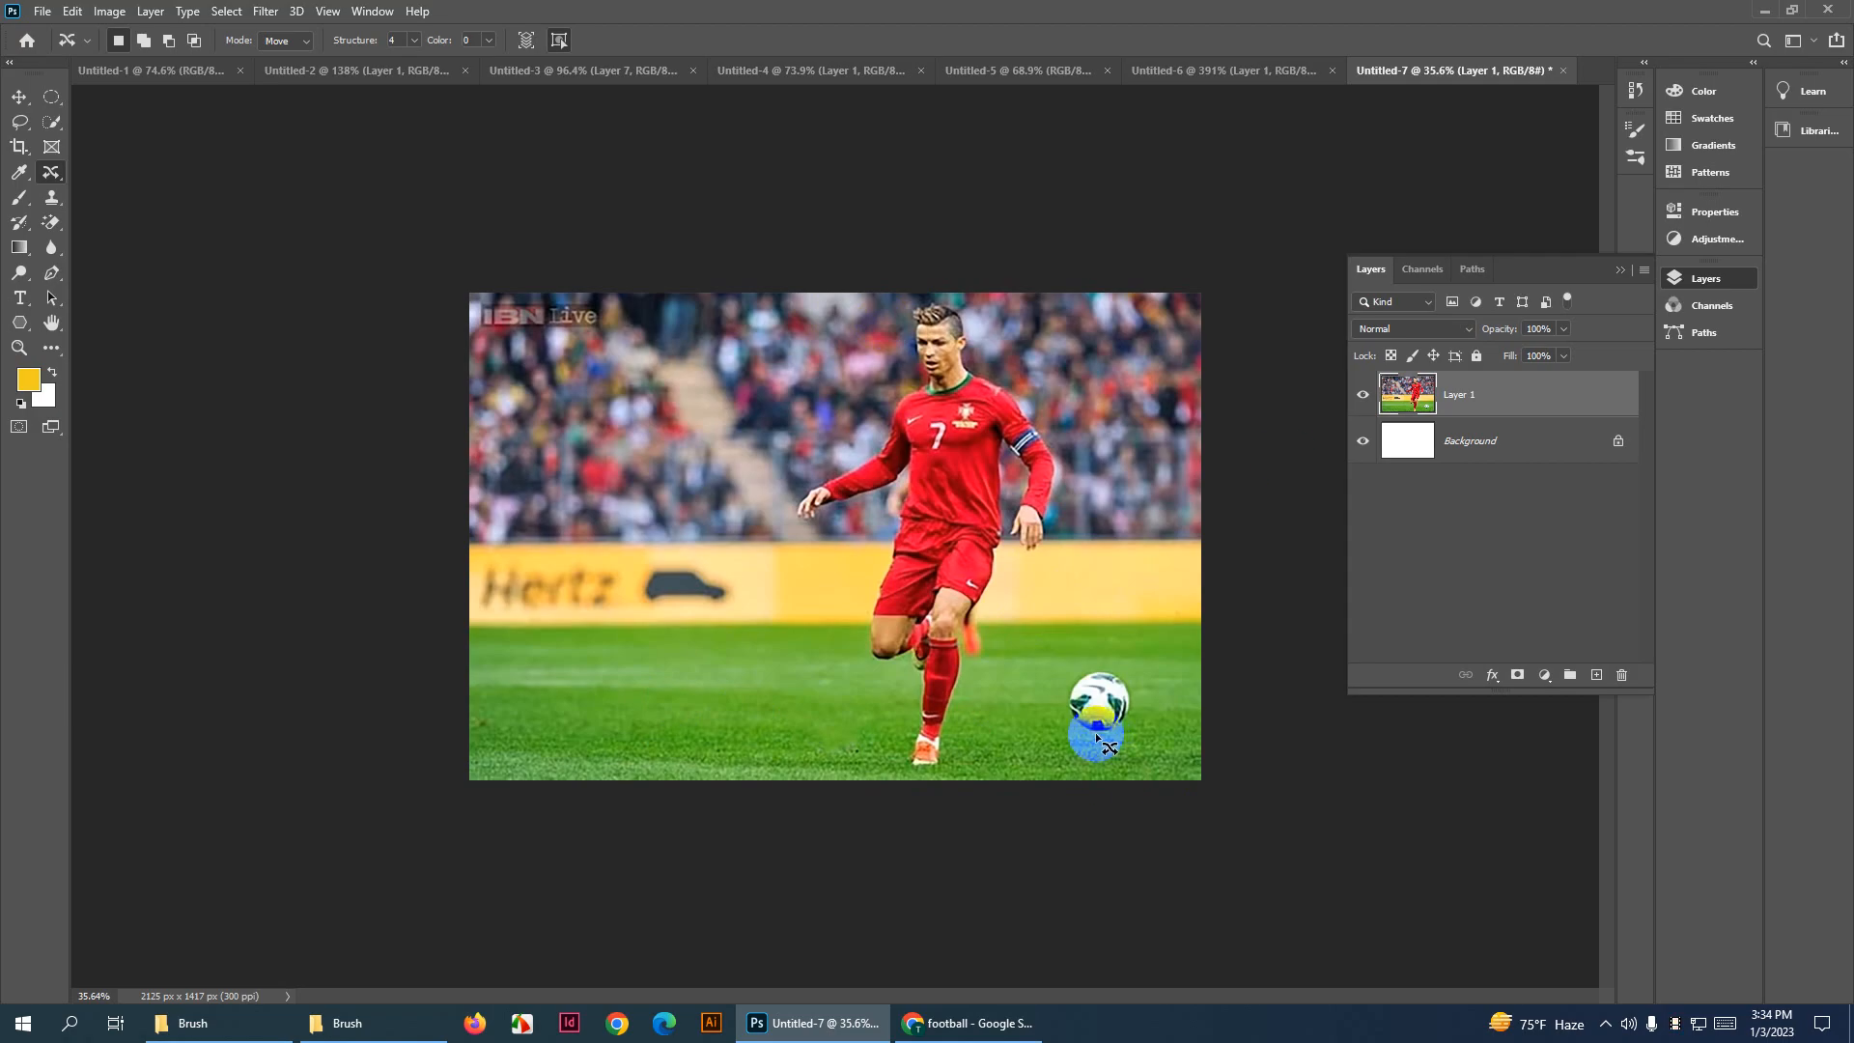
pyautogui.moveTo(1097, 736); pyautogui.dragTo(852, 761)
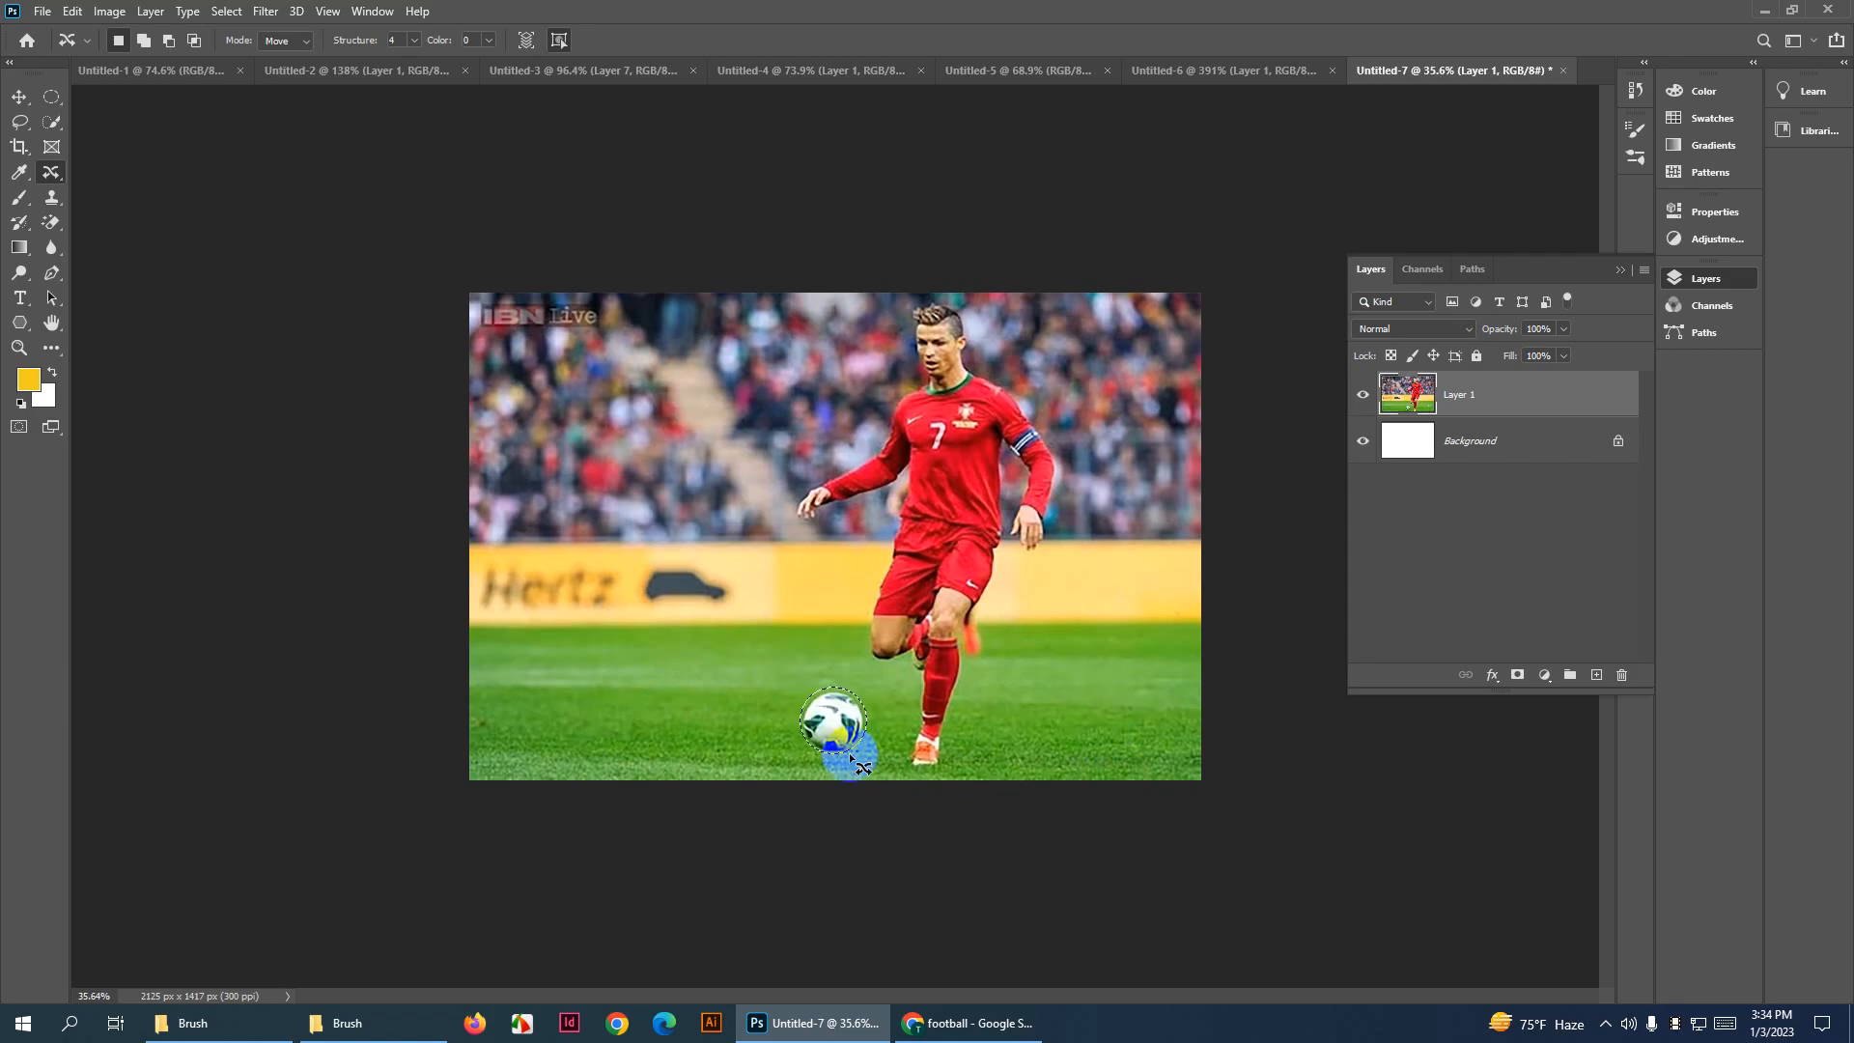
# Remove the selected ball from the grass with a Content-Aware Fill, and clear the selection
pyautogui.click(84, 12)
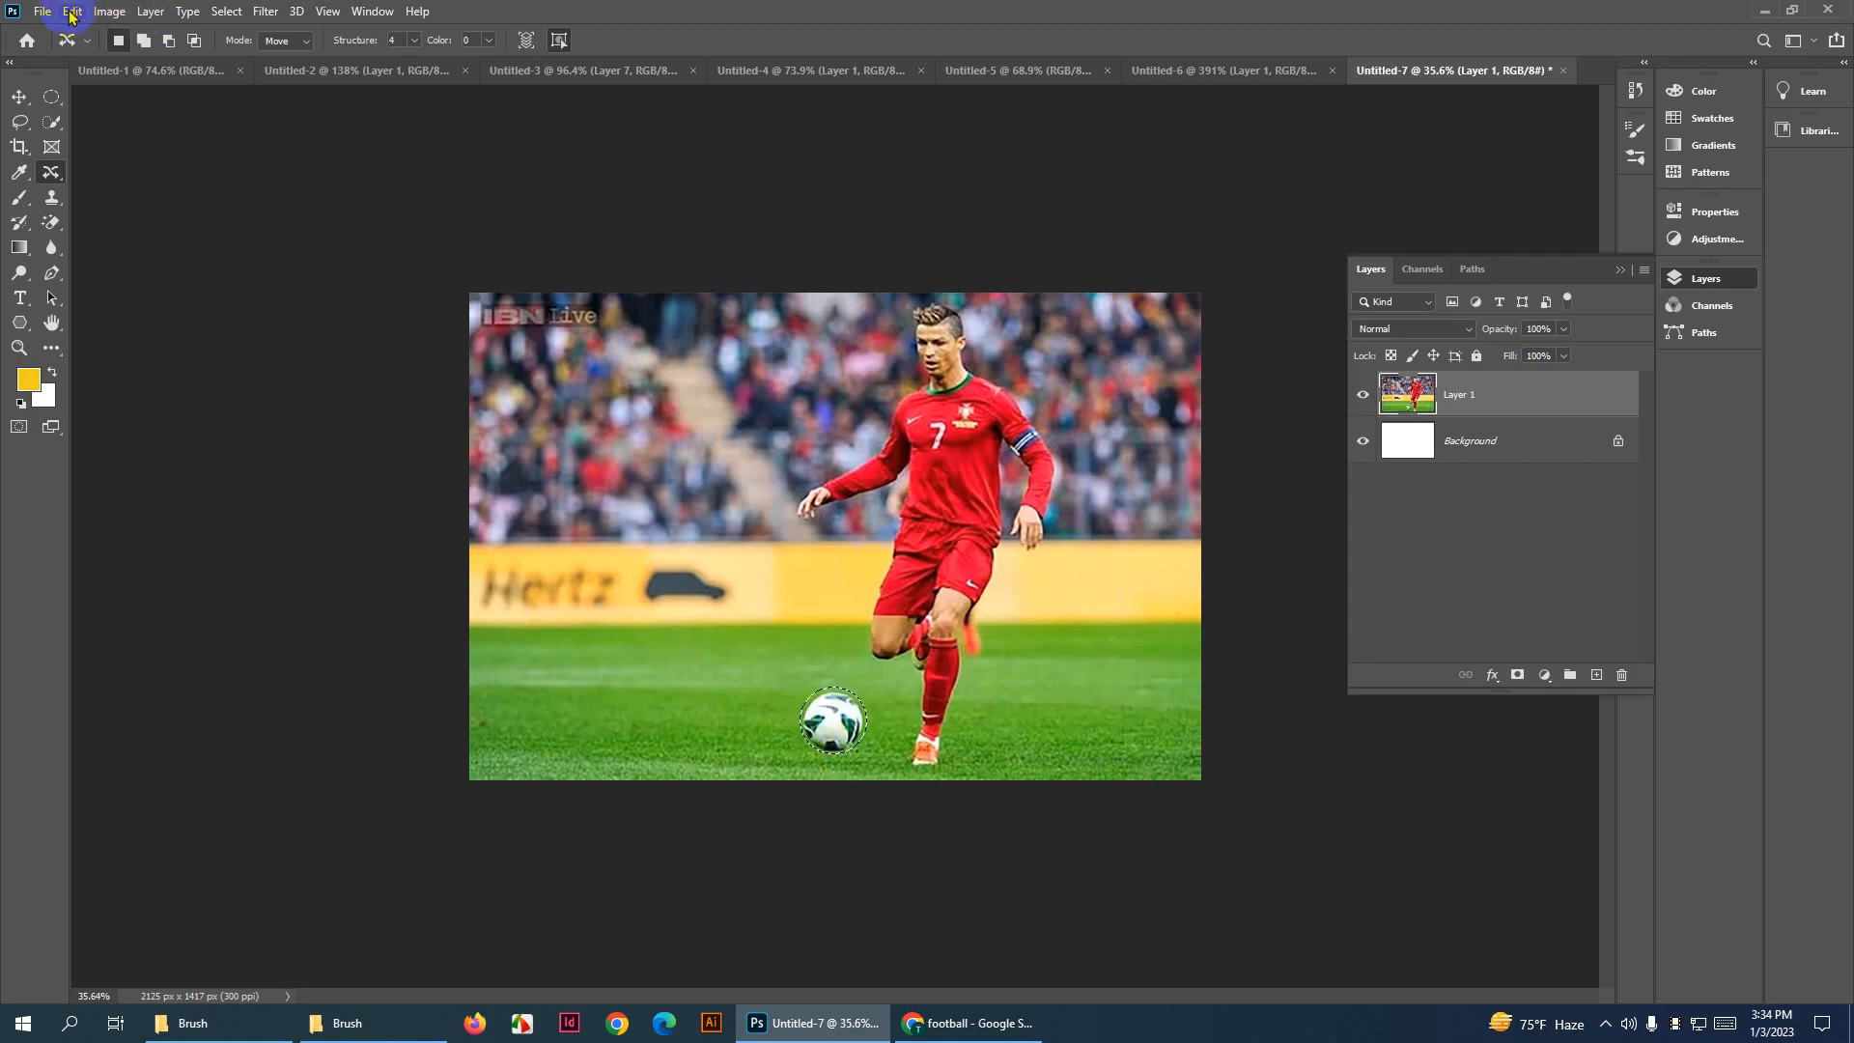
pyautogui.click(70, 13)
pyautogui.moveTo(108, 11)
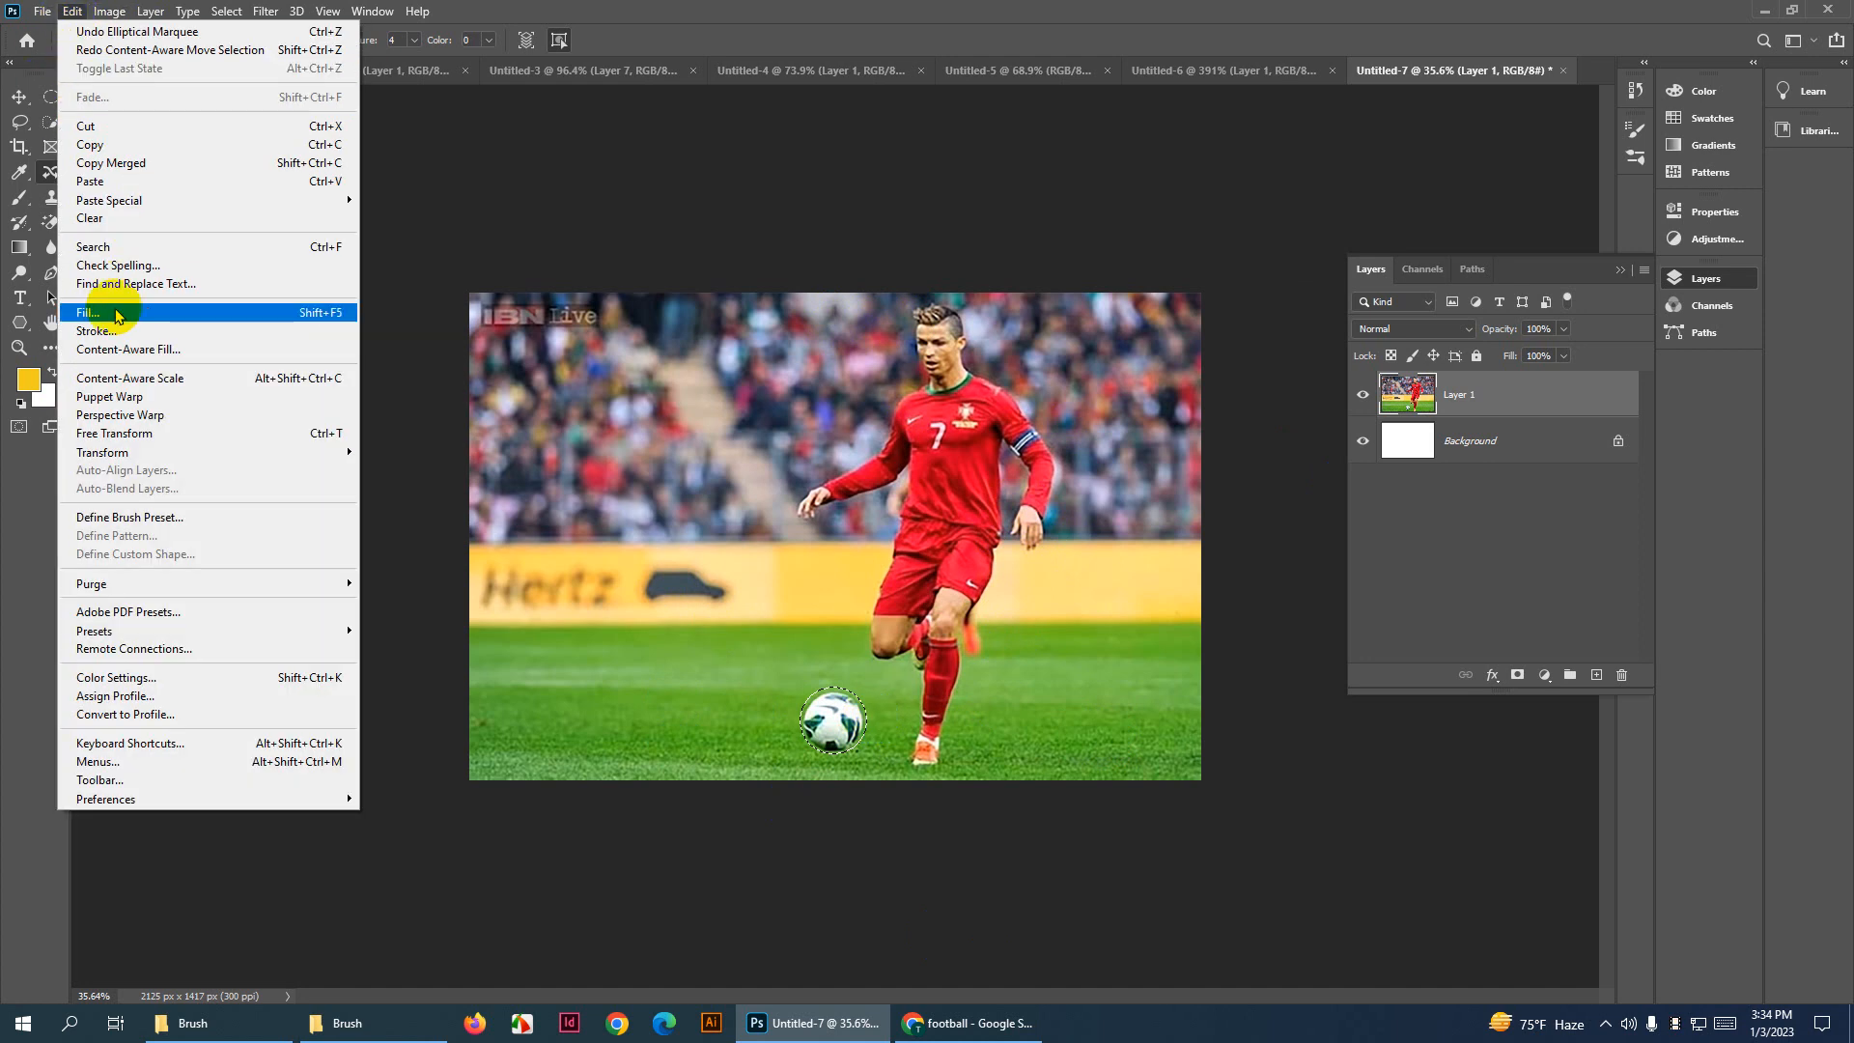
pyautogui.click(114, 314)
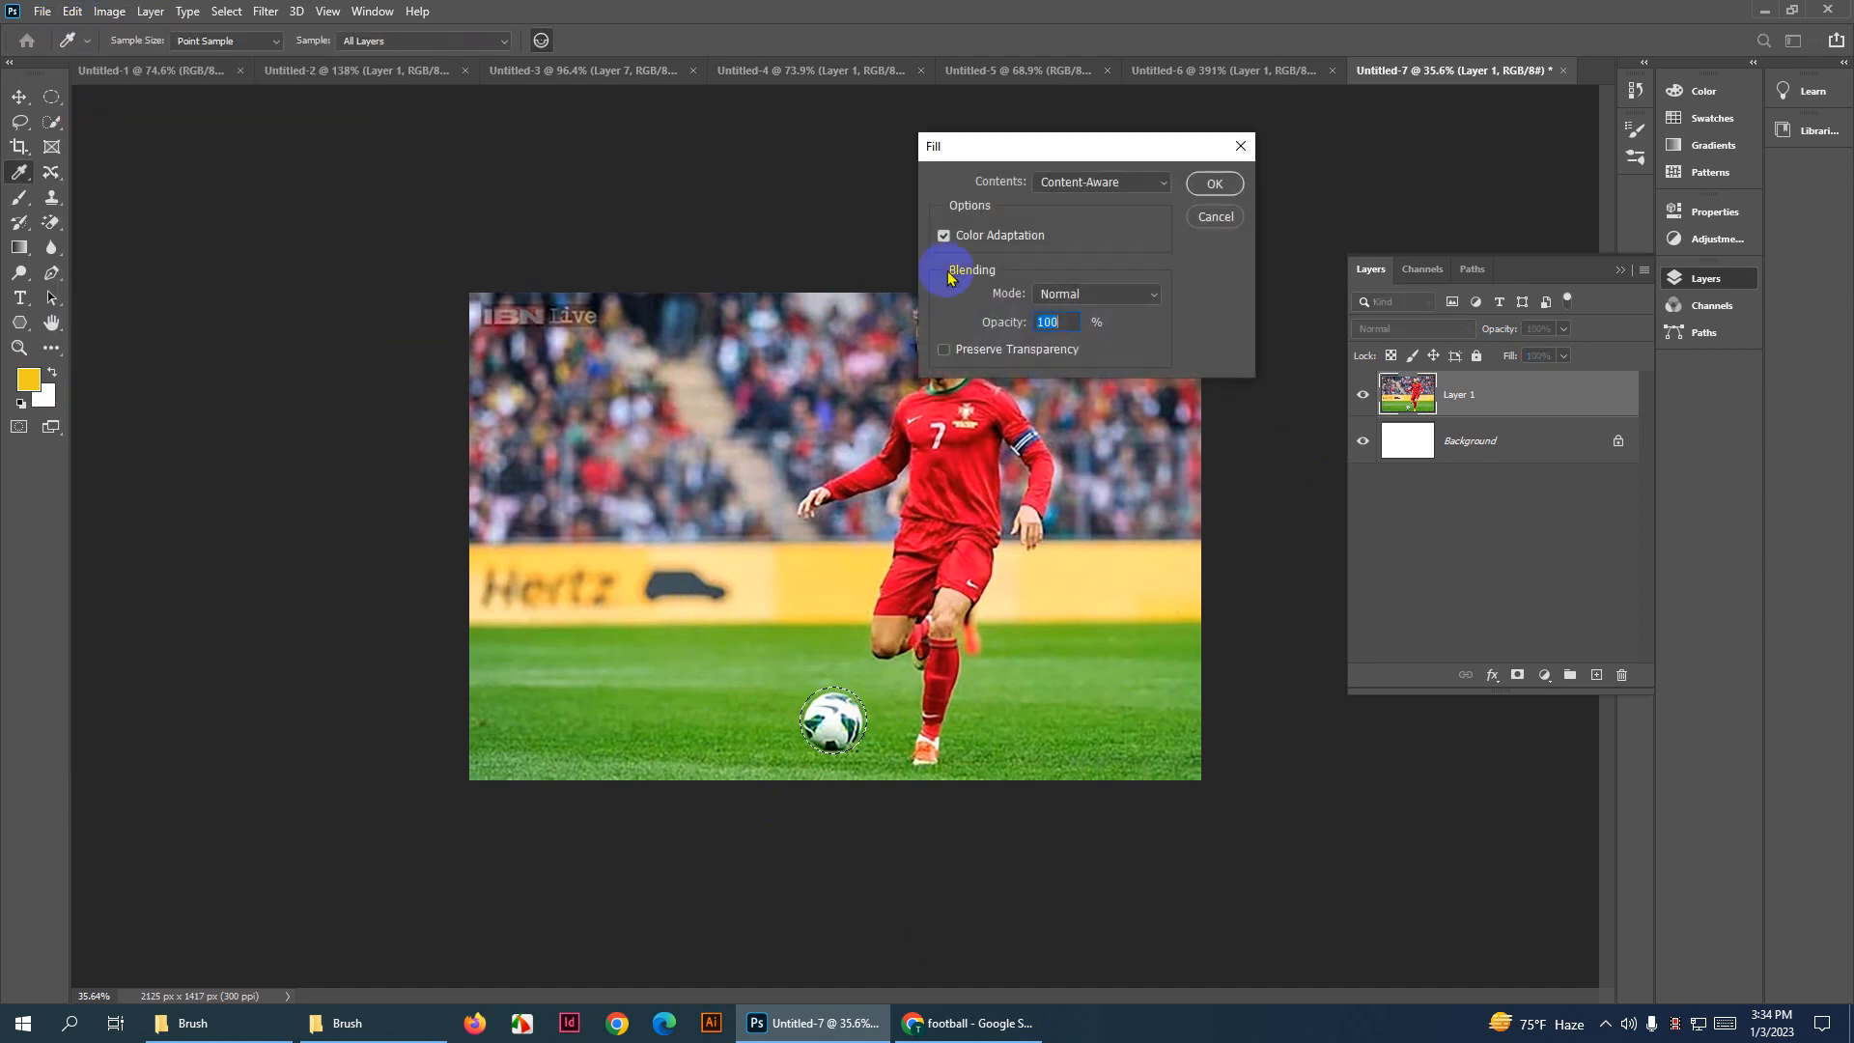
pyautogui.click(1052, 187)
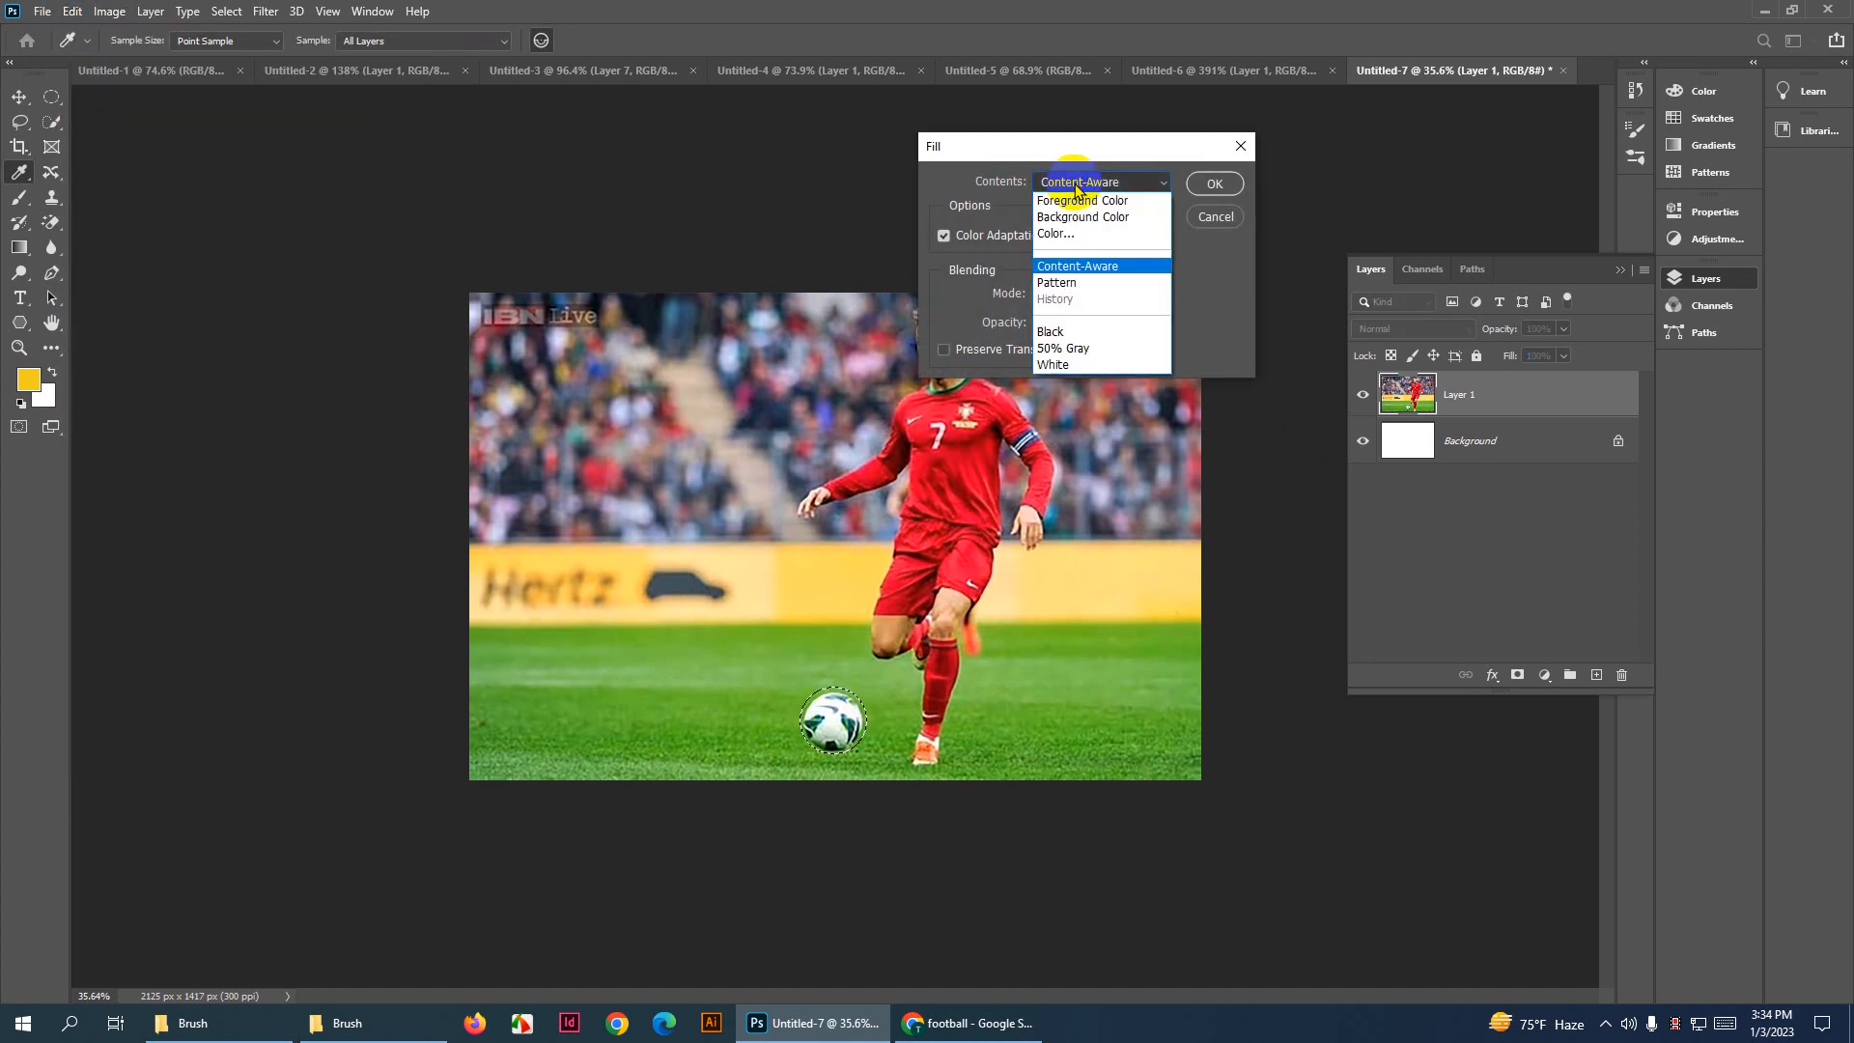
pyautogui.click(1086, 268)
pyautogui.click(1213, 181)
pyautogui.press('j')
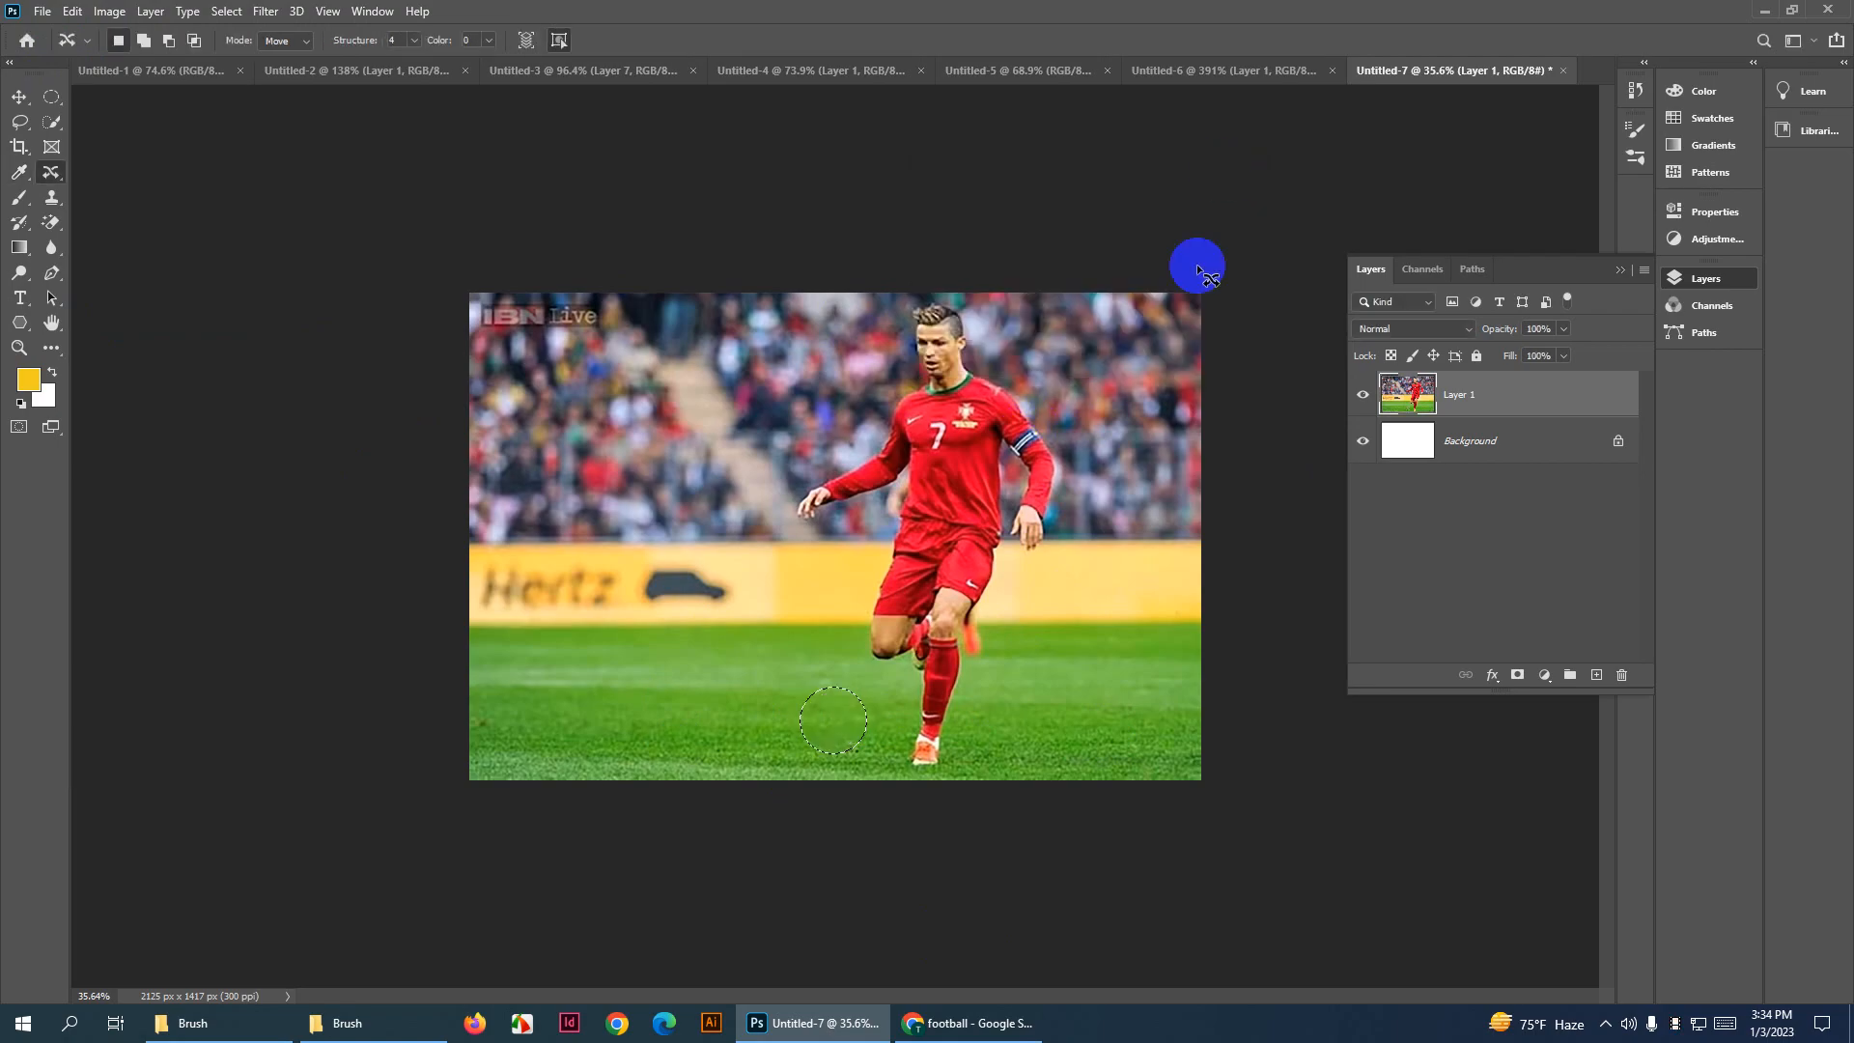
pyautogui.hotkey('ctrl', 'd')
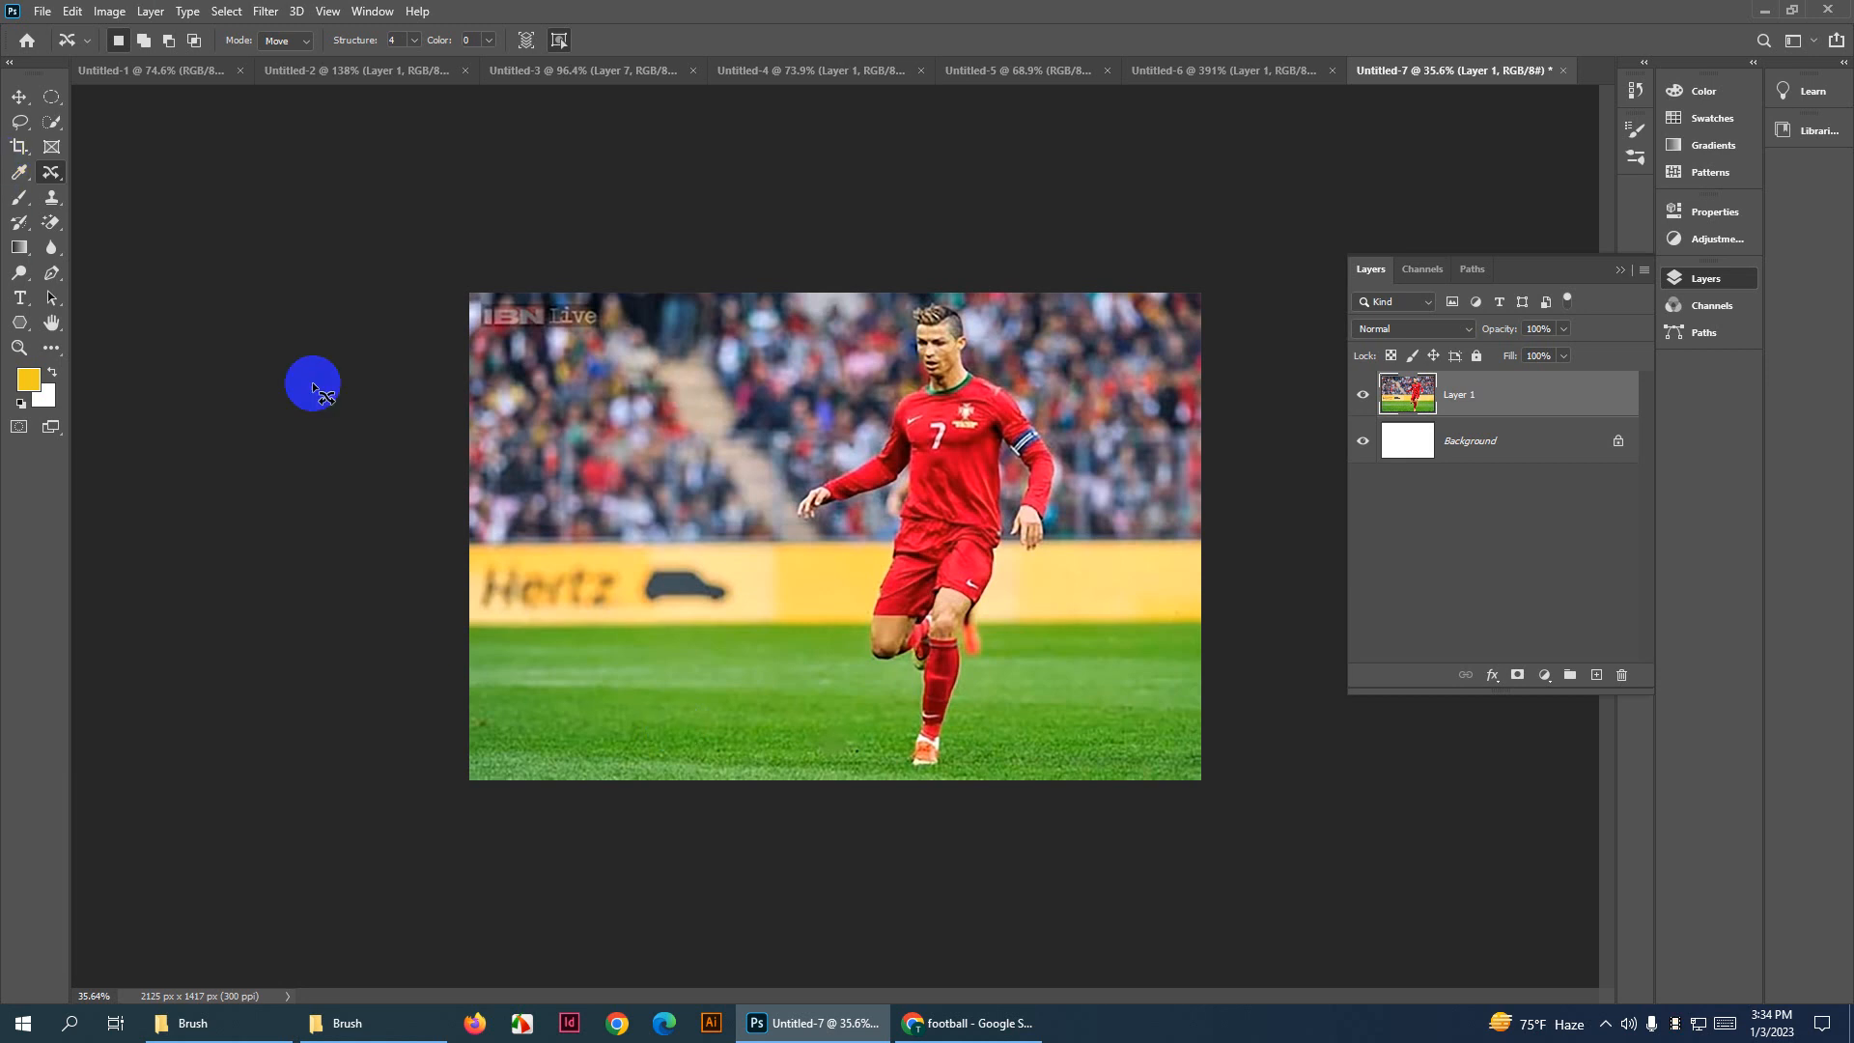
# Switch to Chrome and search Google Images for "boy in the road" in a new tab
pyautogui.click(969, 1022)
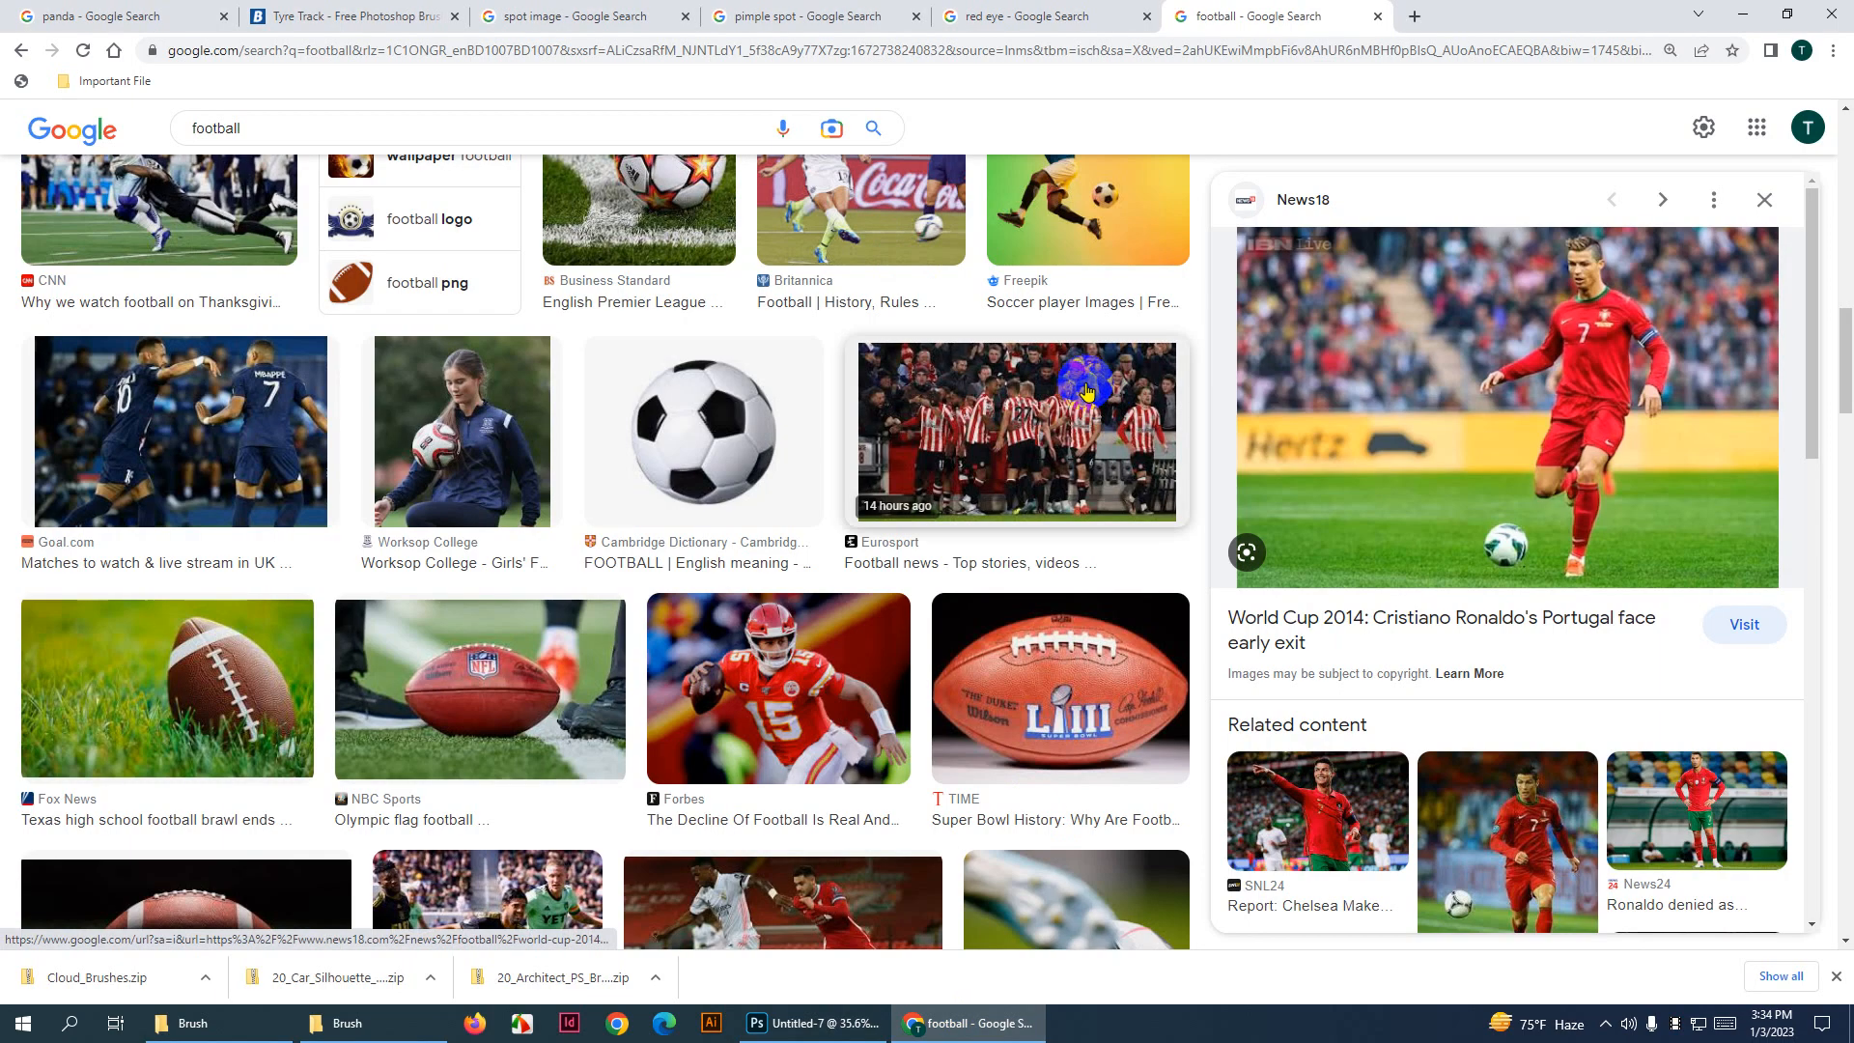
pyautogui.click(1416, 17)
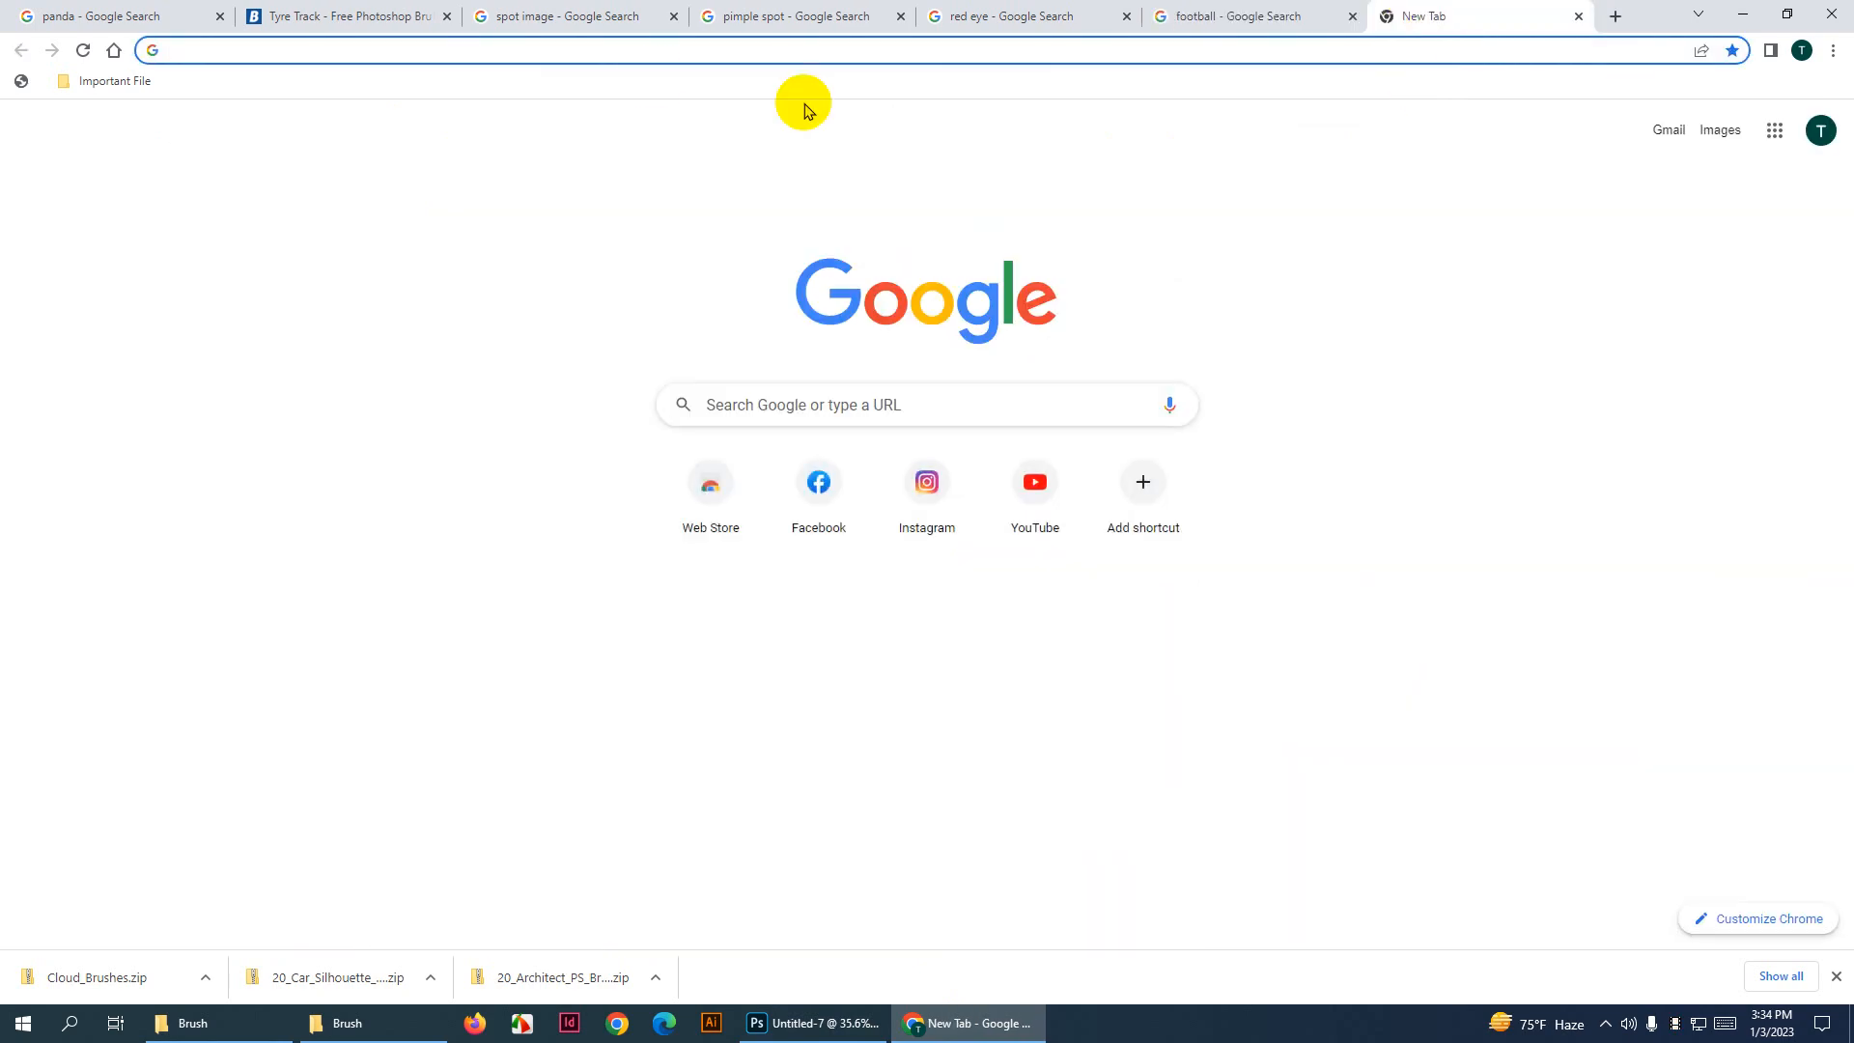
pyautogui.click(661, 53)
pyautogui.write('boy')
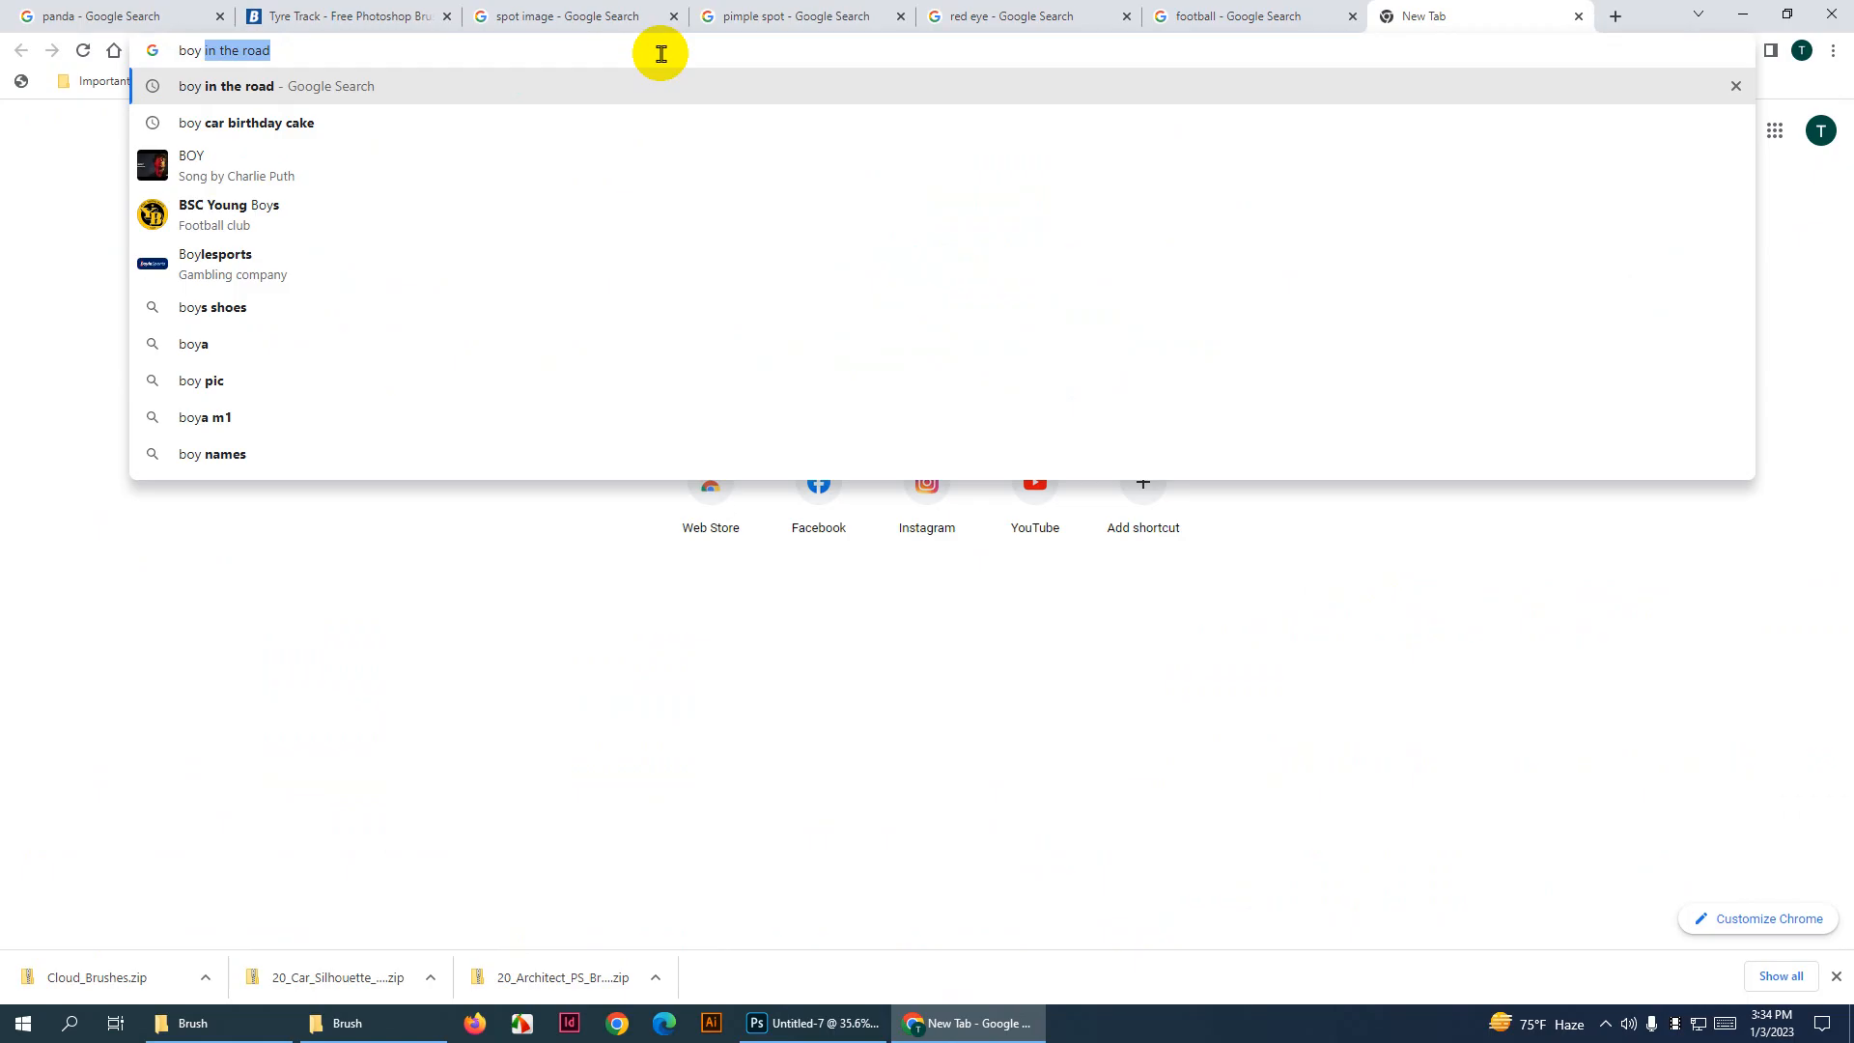
pyautogui.press('Return')
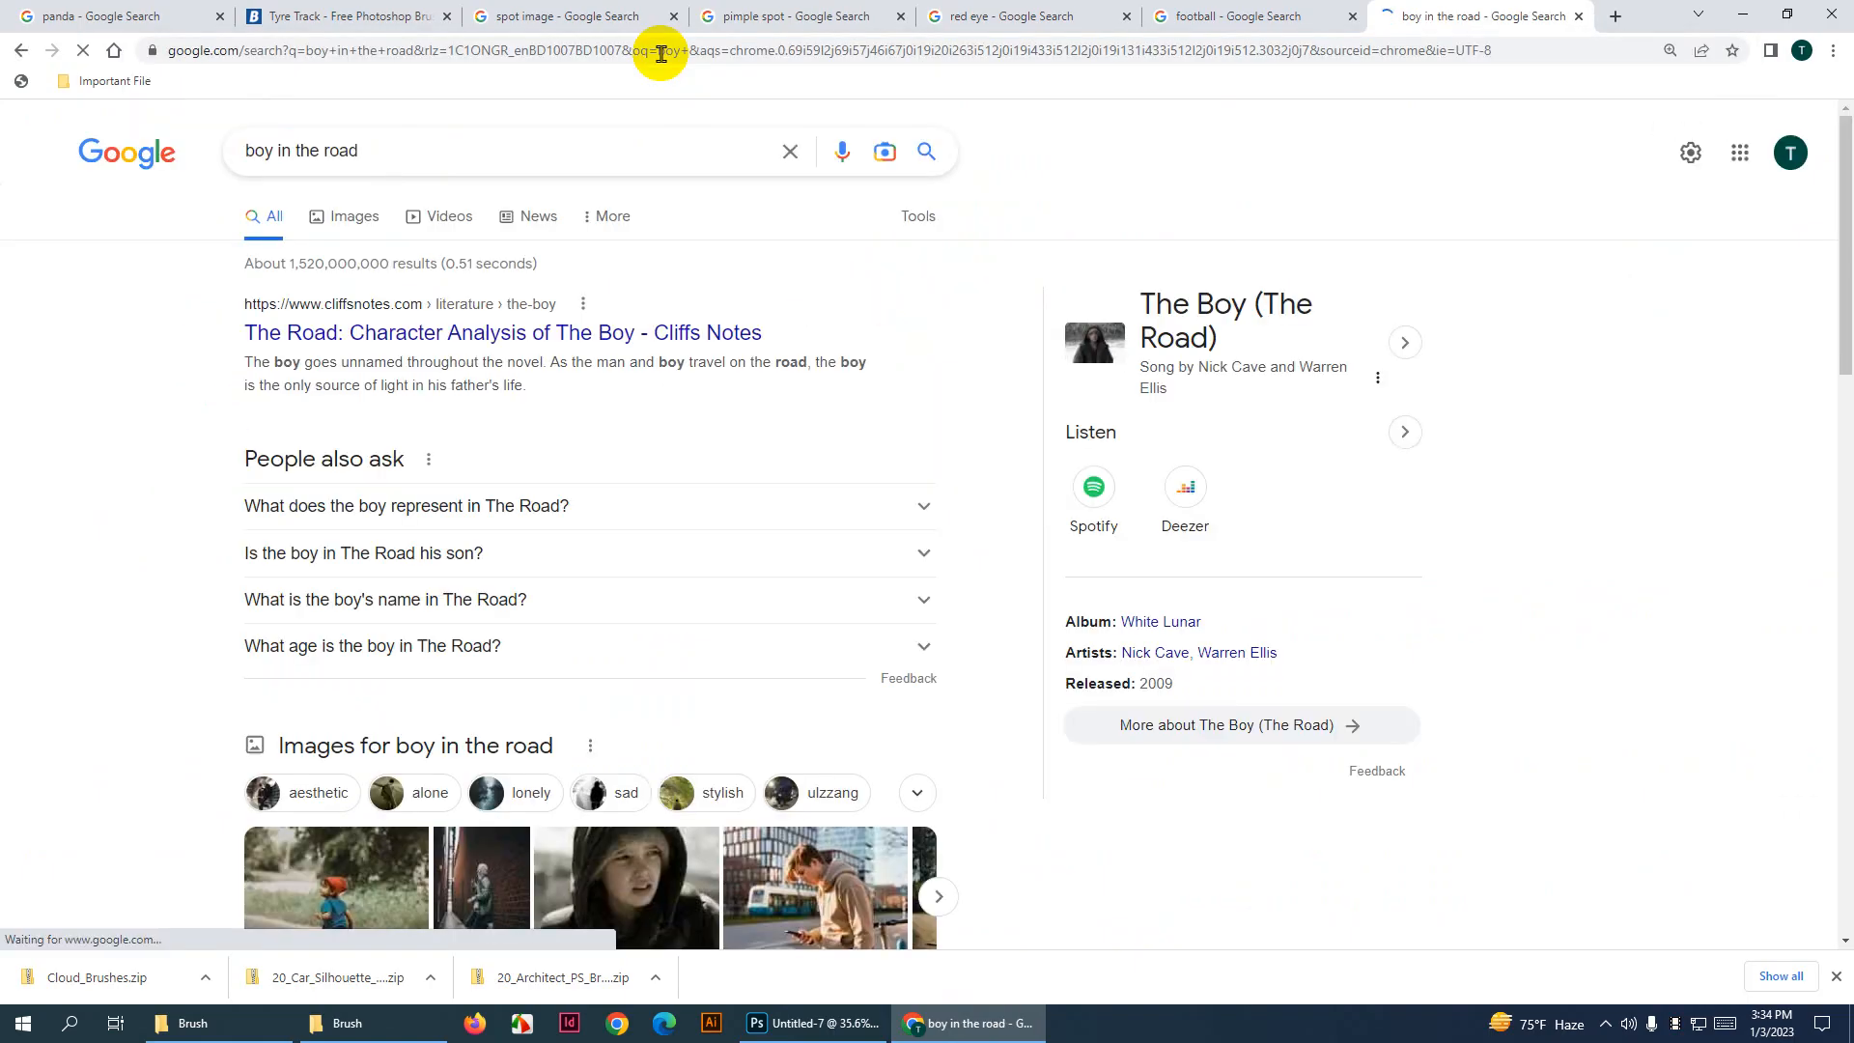
pyautogui.click(352, 218)
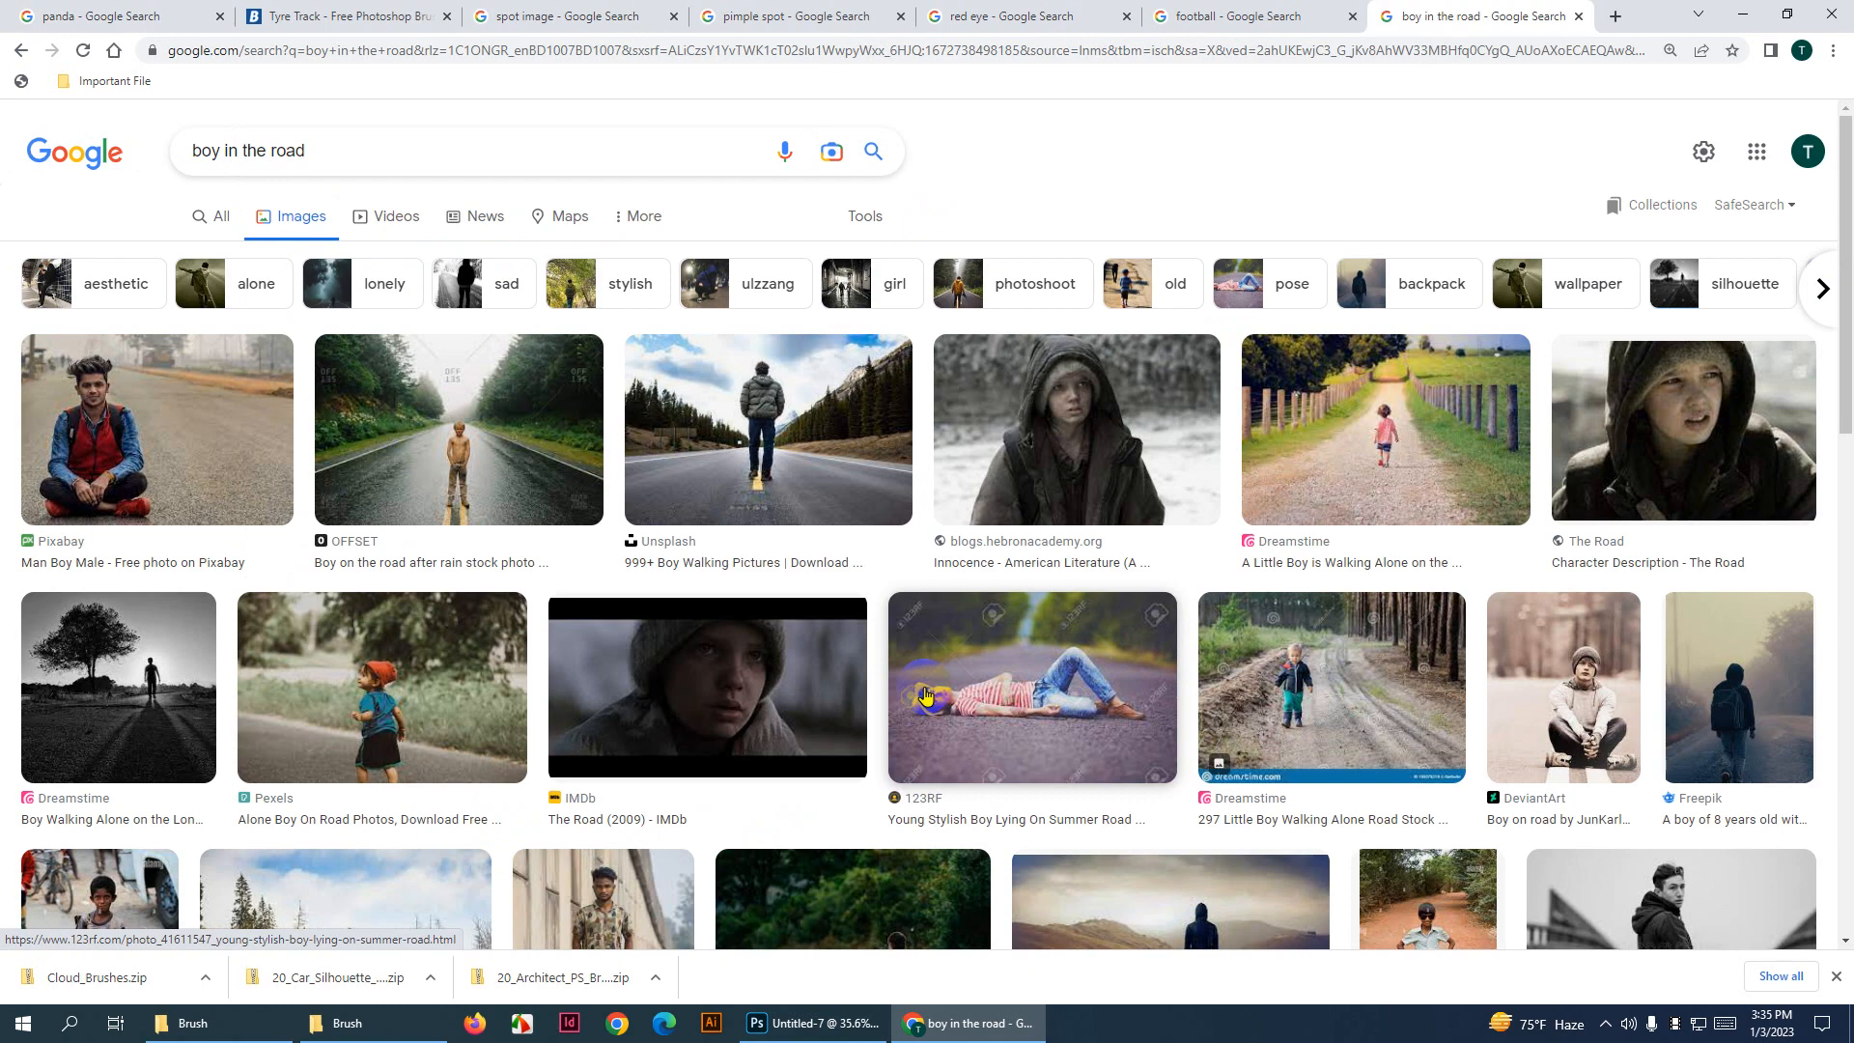
# Open the Dreamstime photo of the child in a pink shirt walking on the country road, and copy the image
pyautogui.click(1311, 705)
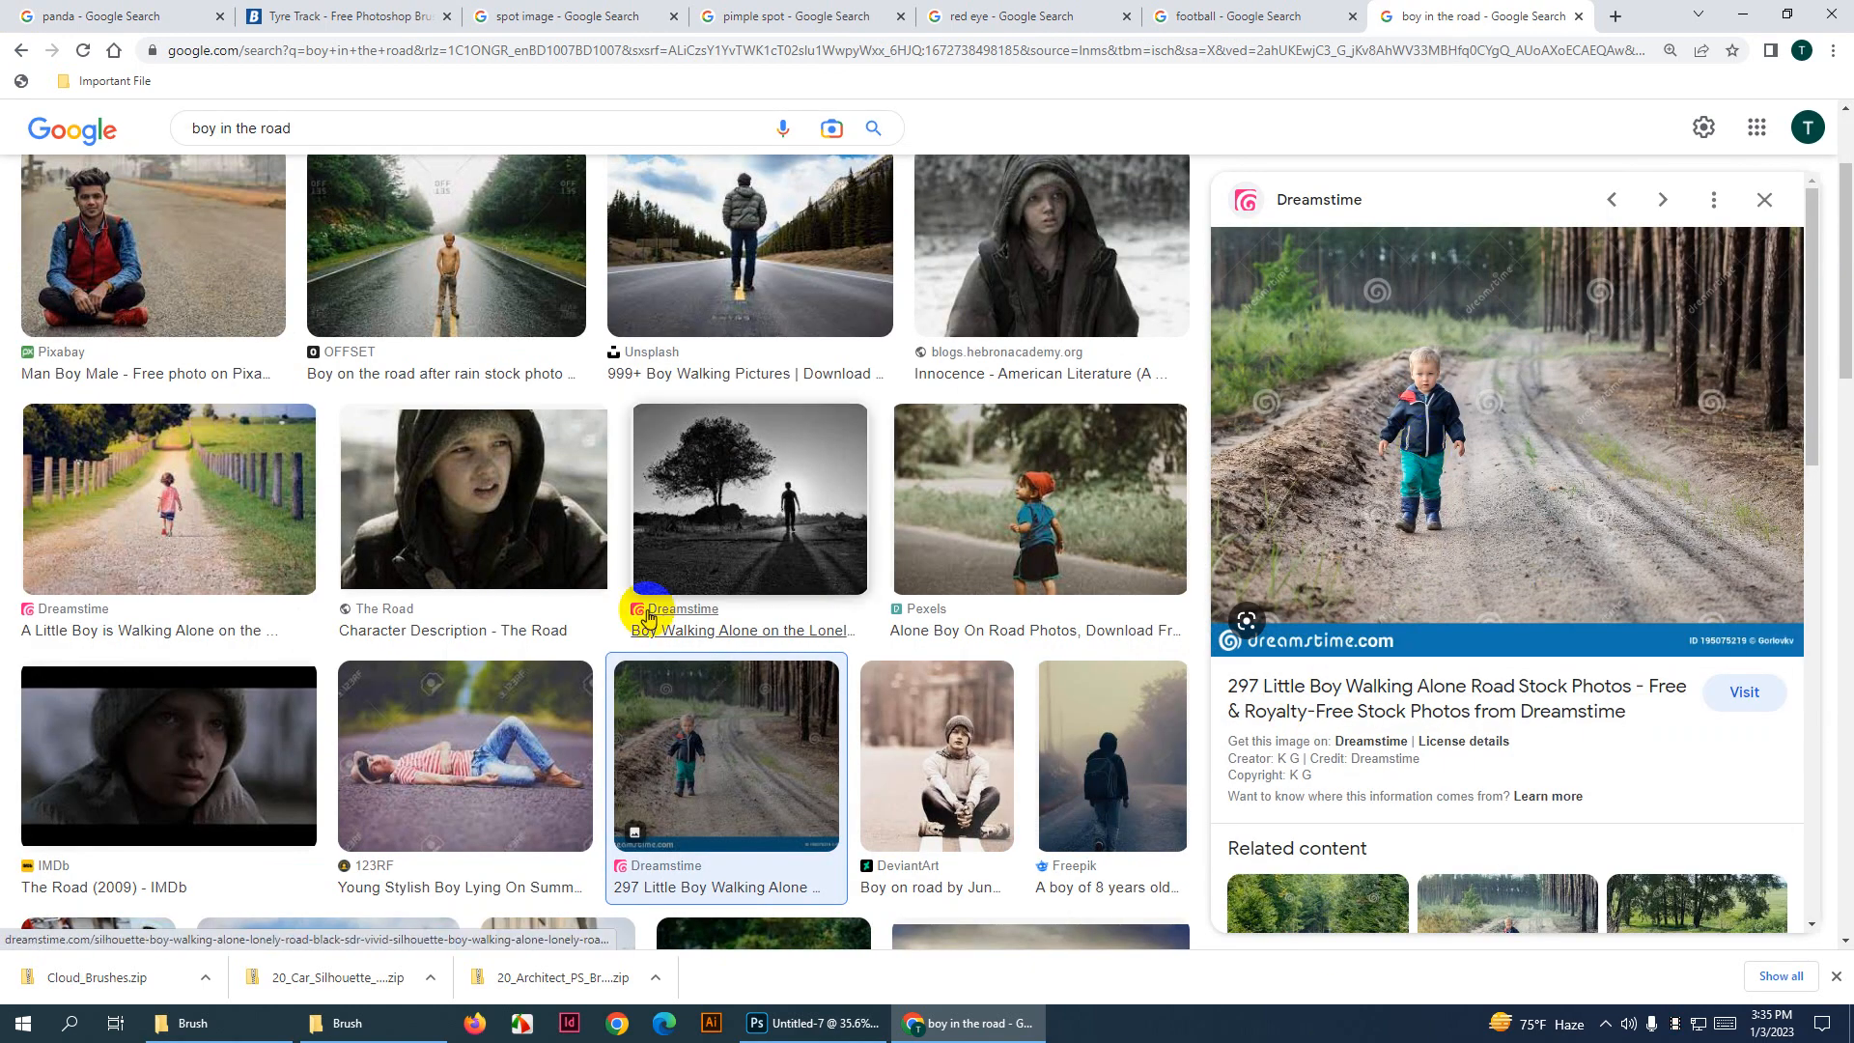
pyautogui.click(169, 498)
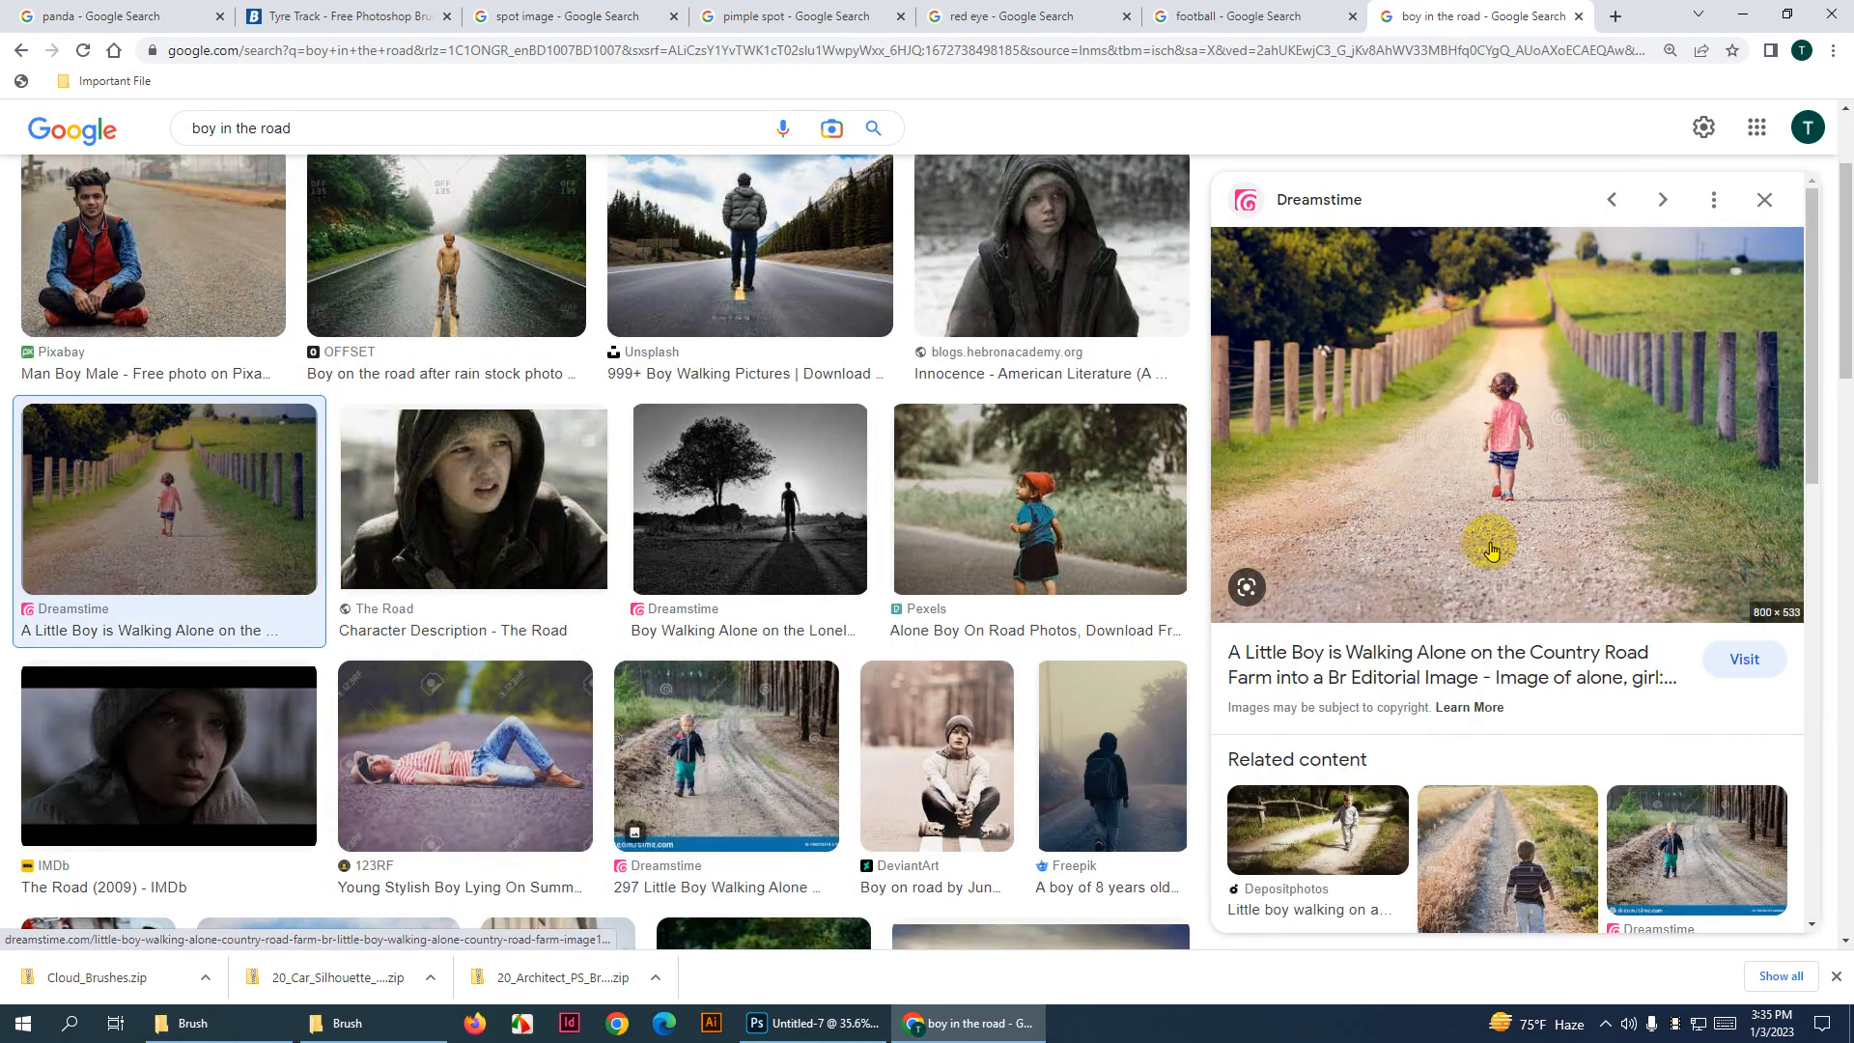
pyautogui.rightClick(1512, 435)
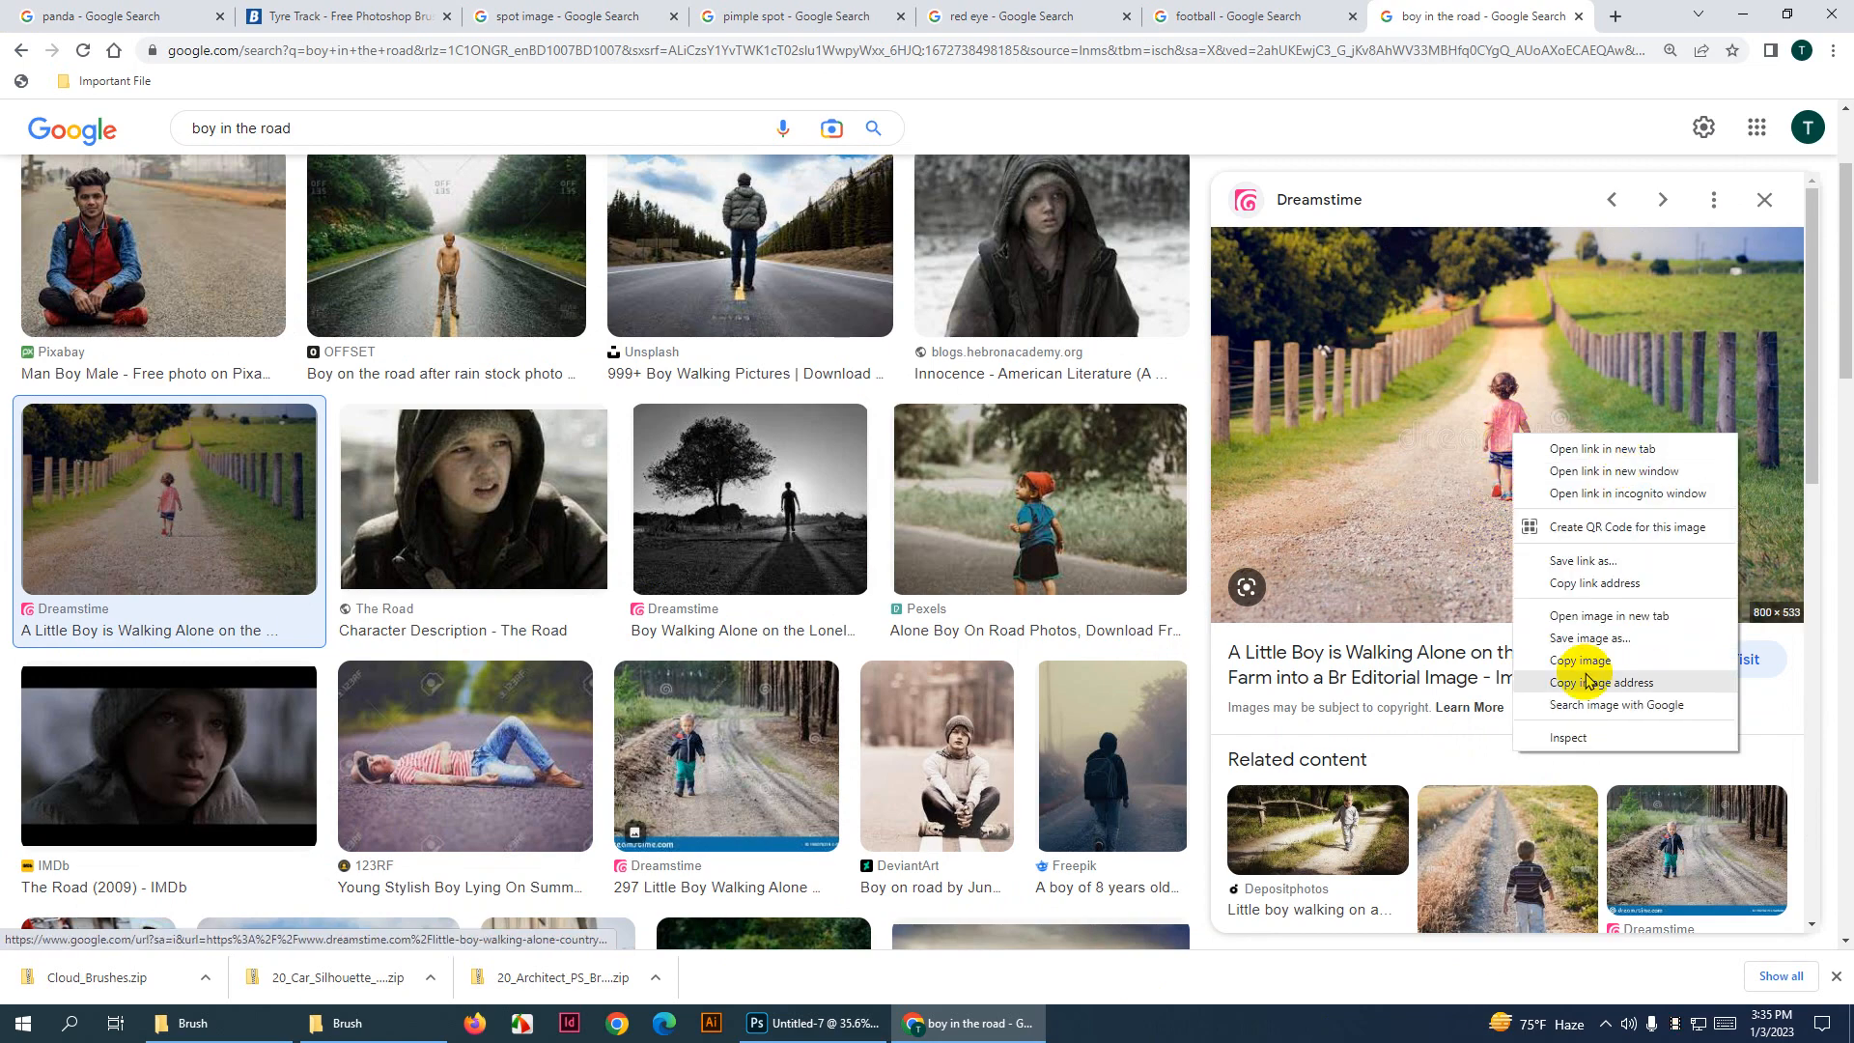
pyautogui.click(1585, 660)
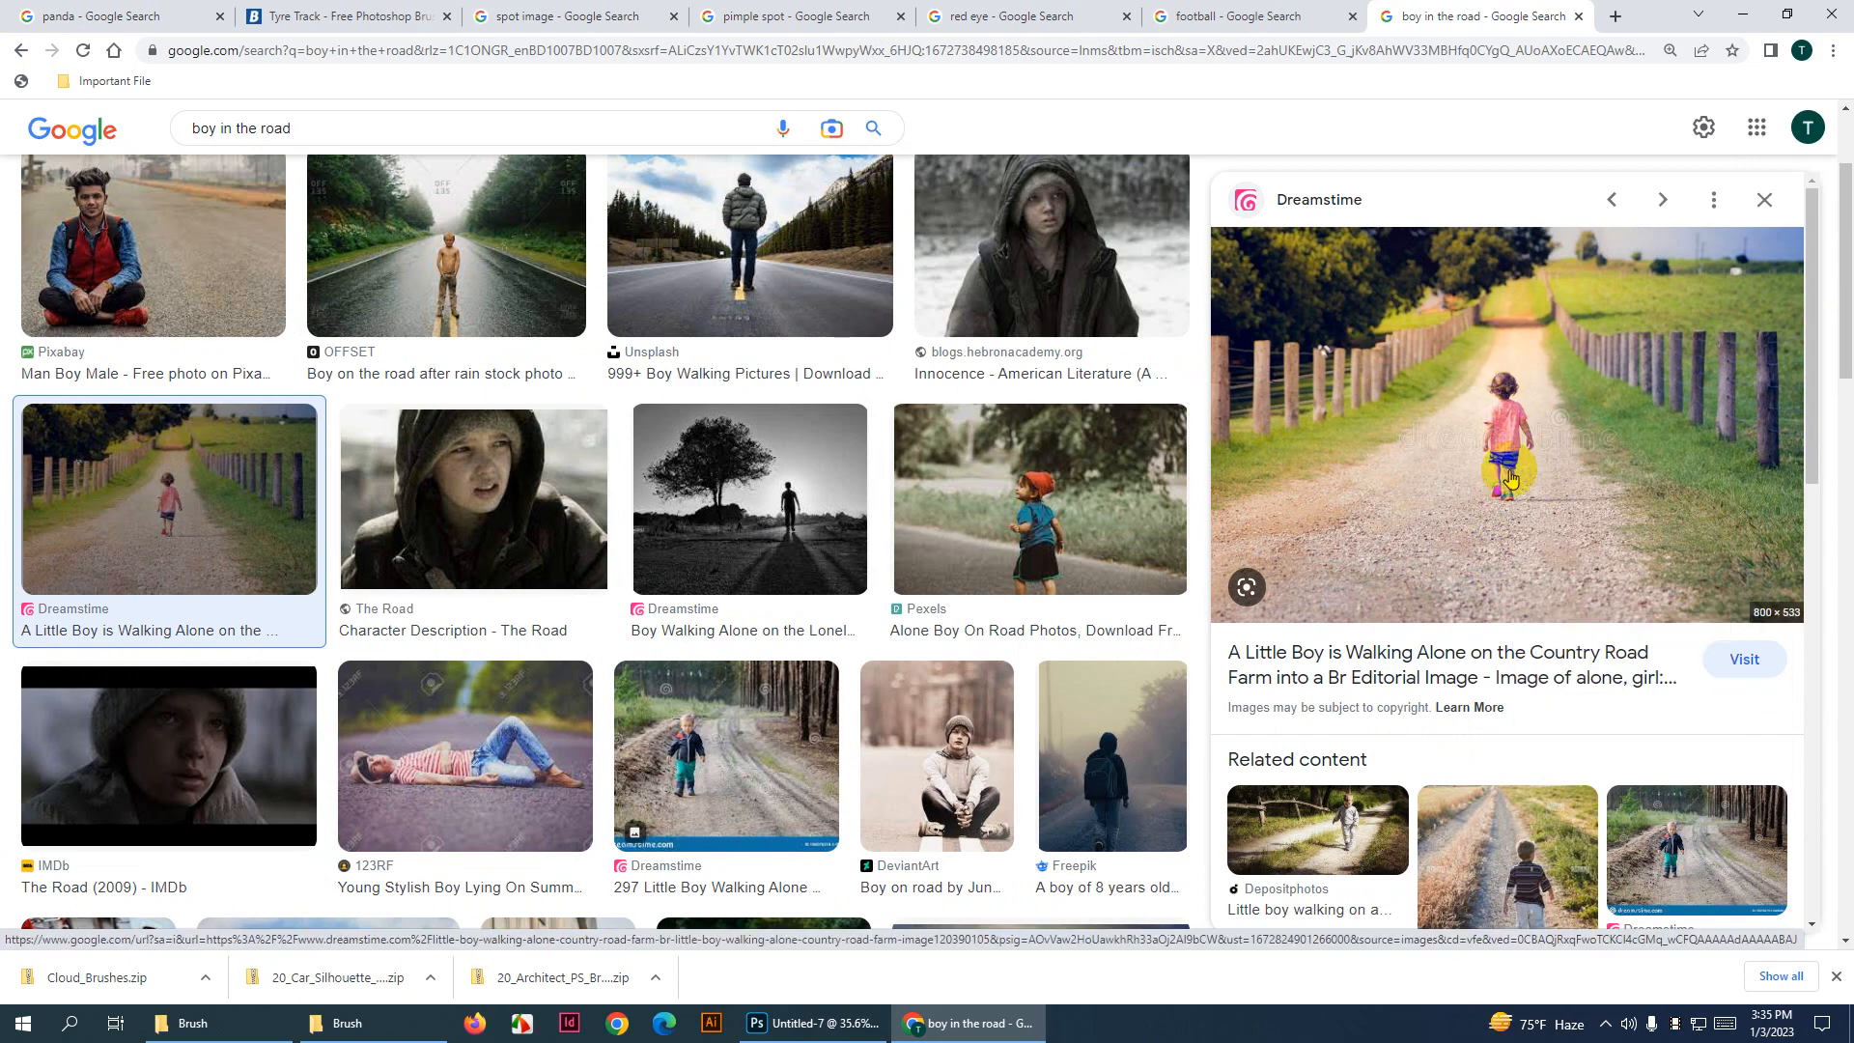
# Switch to Photoshop, create an 800 x 533 px document at 72 ppi, and paste the copied photo
pyautogui.click(811, 1023)
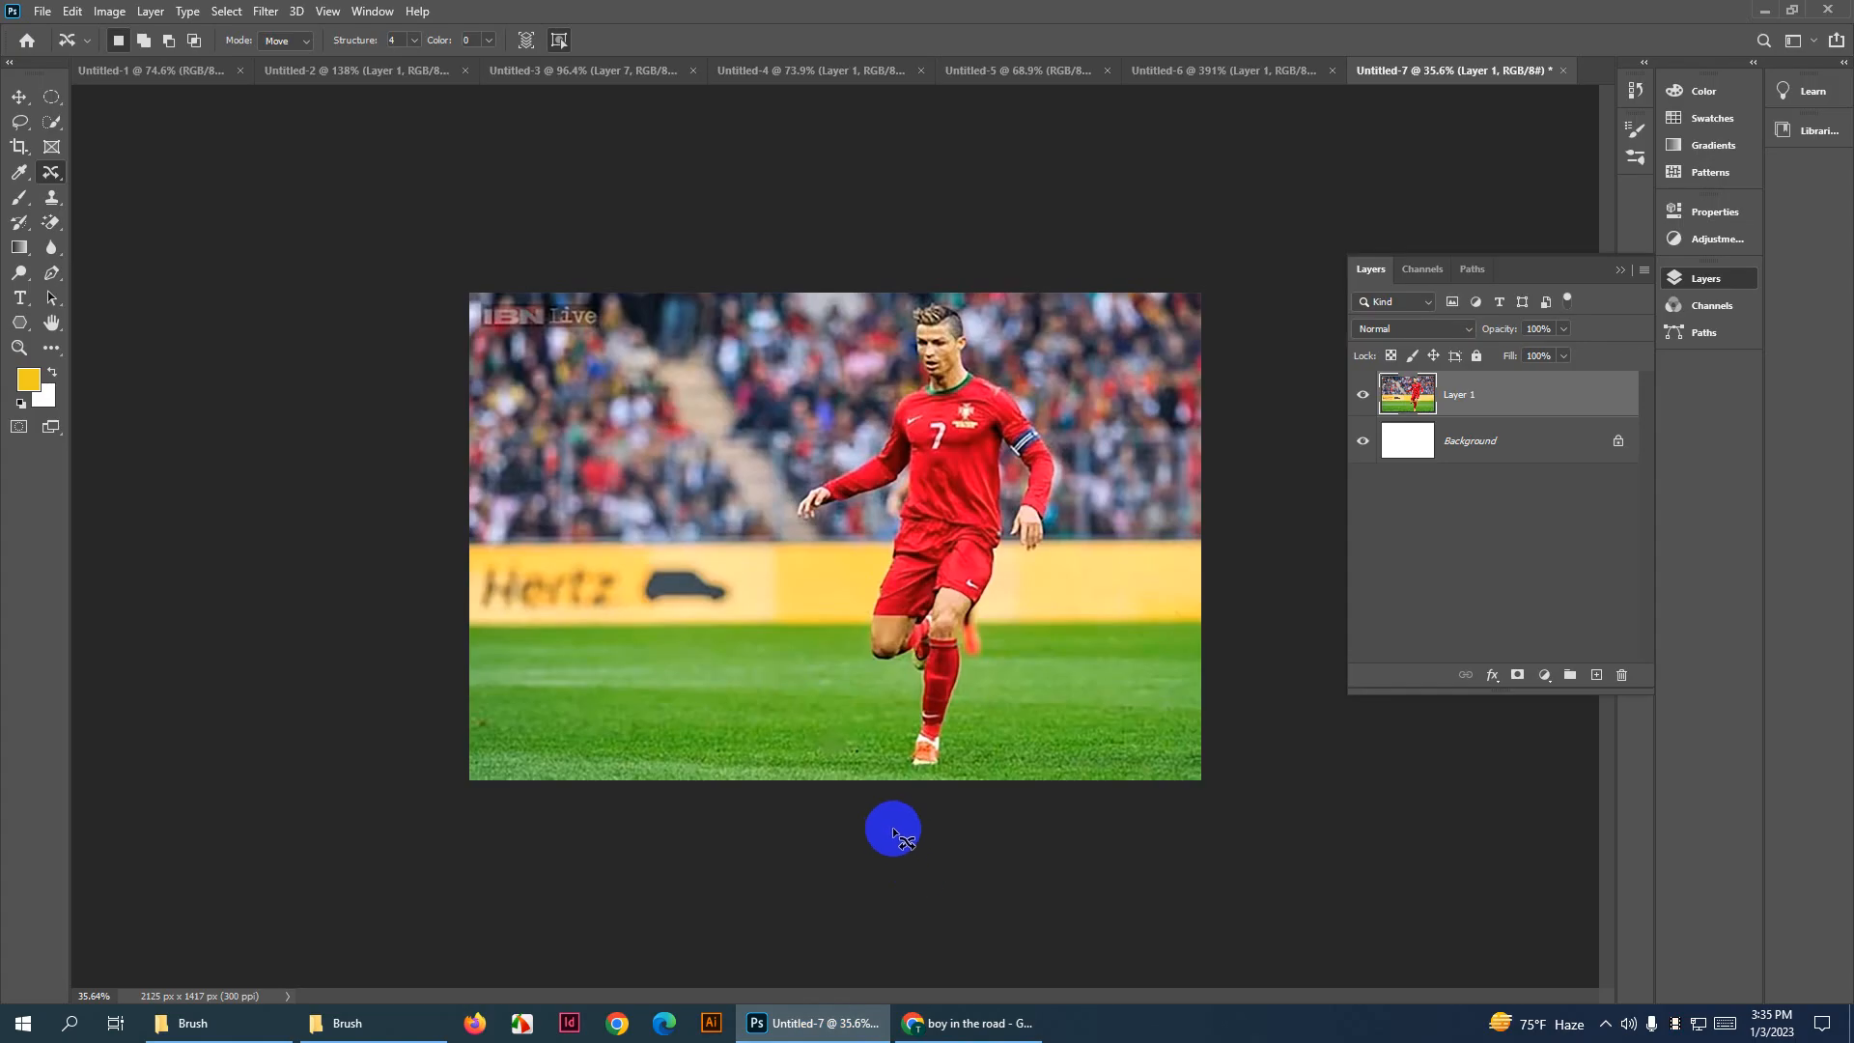
pyautogui.hotkey('ctrl', 'n')
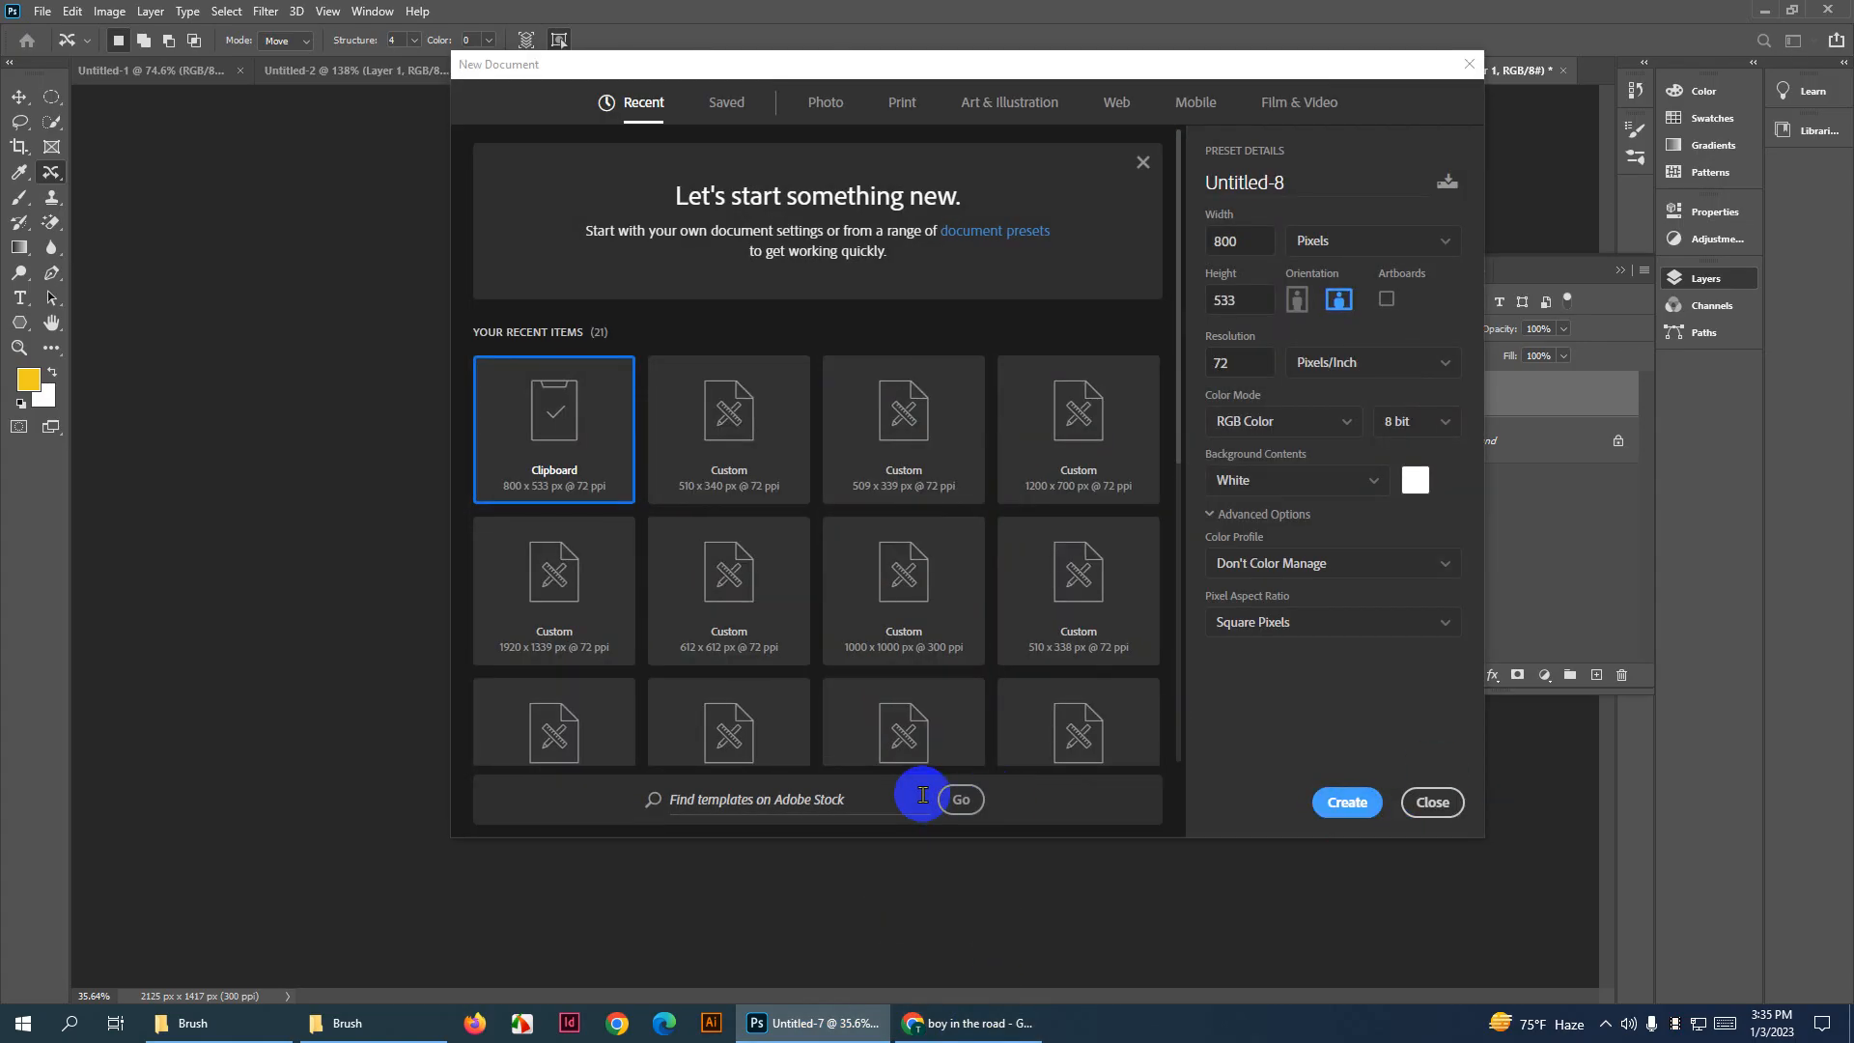
pyautogui.click(1327, 799)
pyautogui.hotkey('ctrl', 'v')
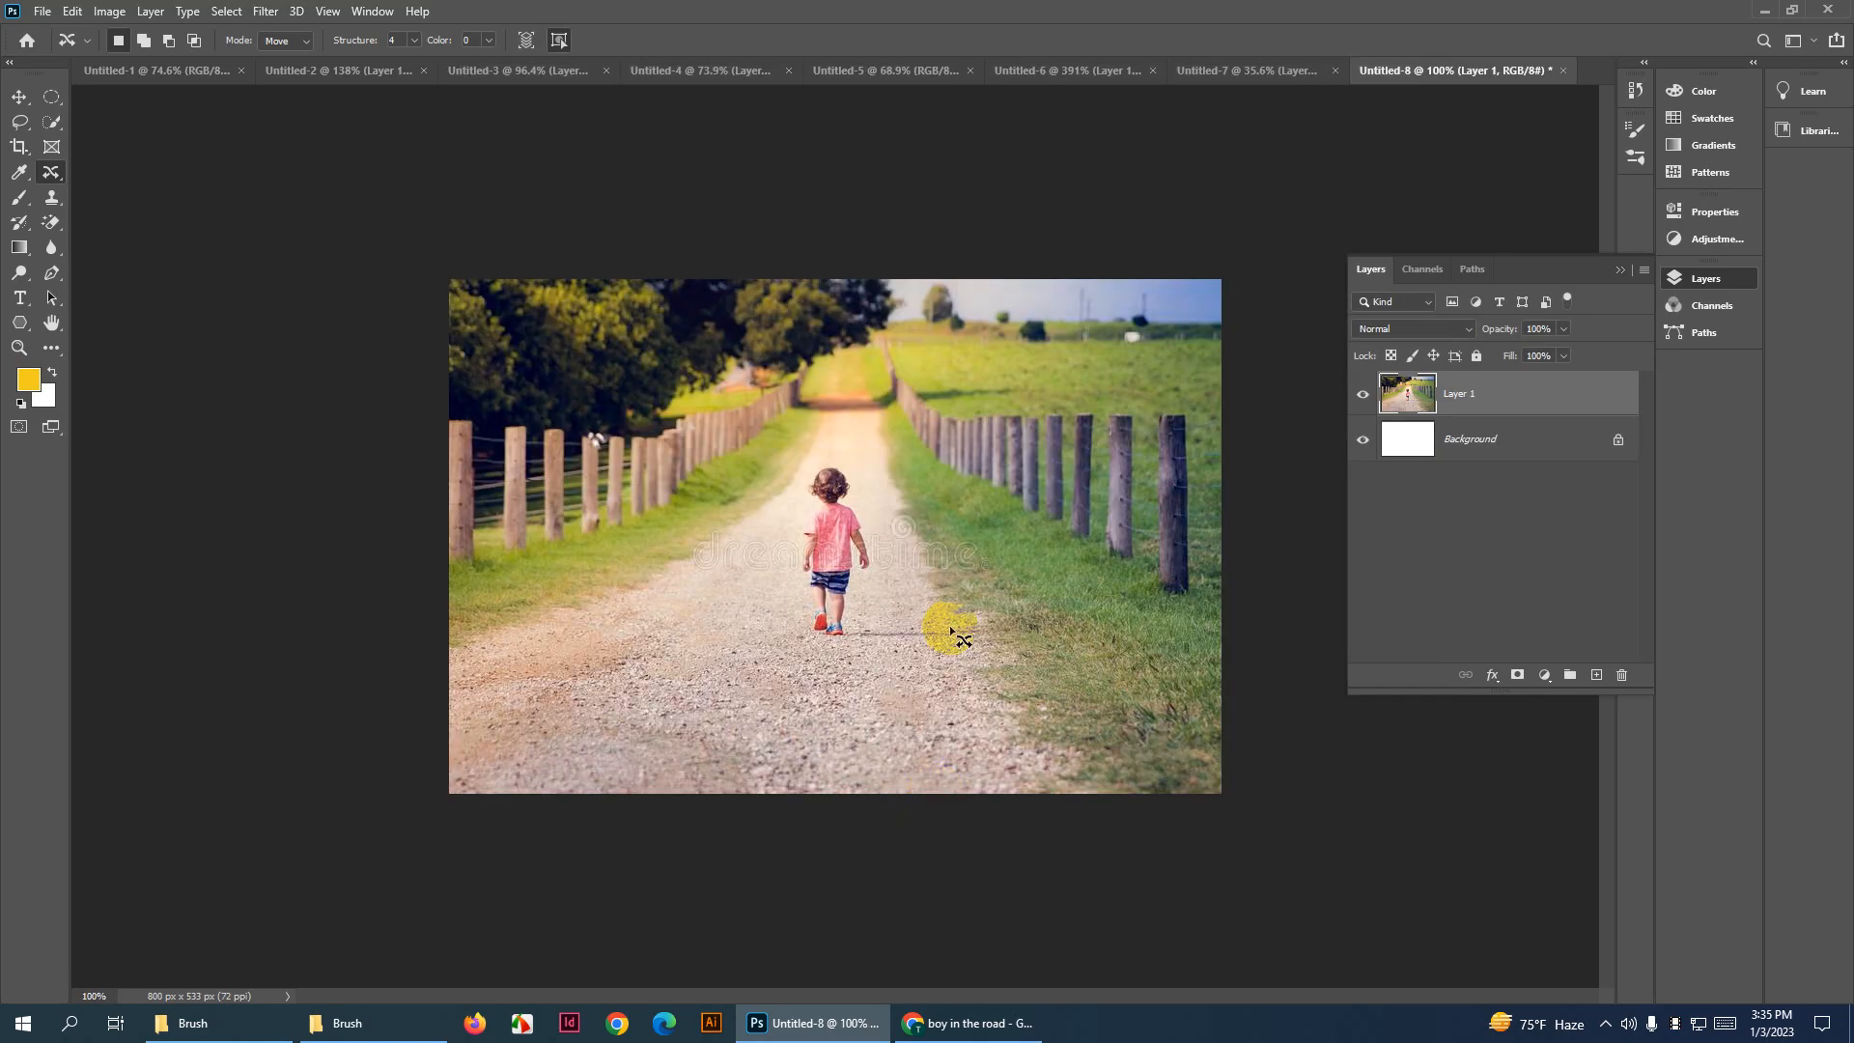
# Draw a freehand selection closely around the walking child with the Lasso Tool
pyautogui.scroll(5, 873, 505)
pyautogui.moveTo(900, 465); pyautogui.dragTo(868, 442)
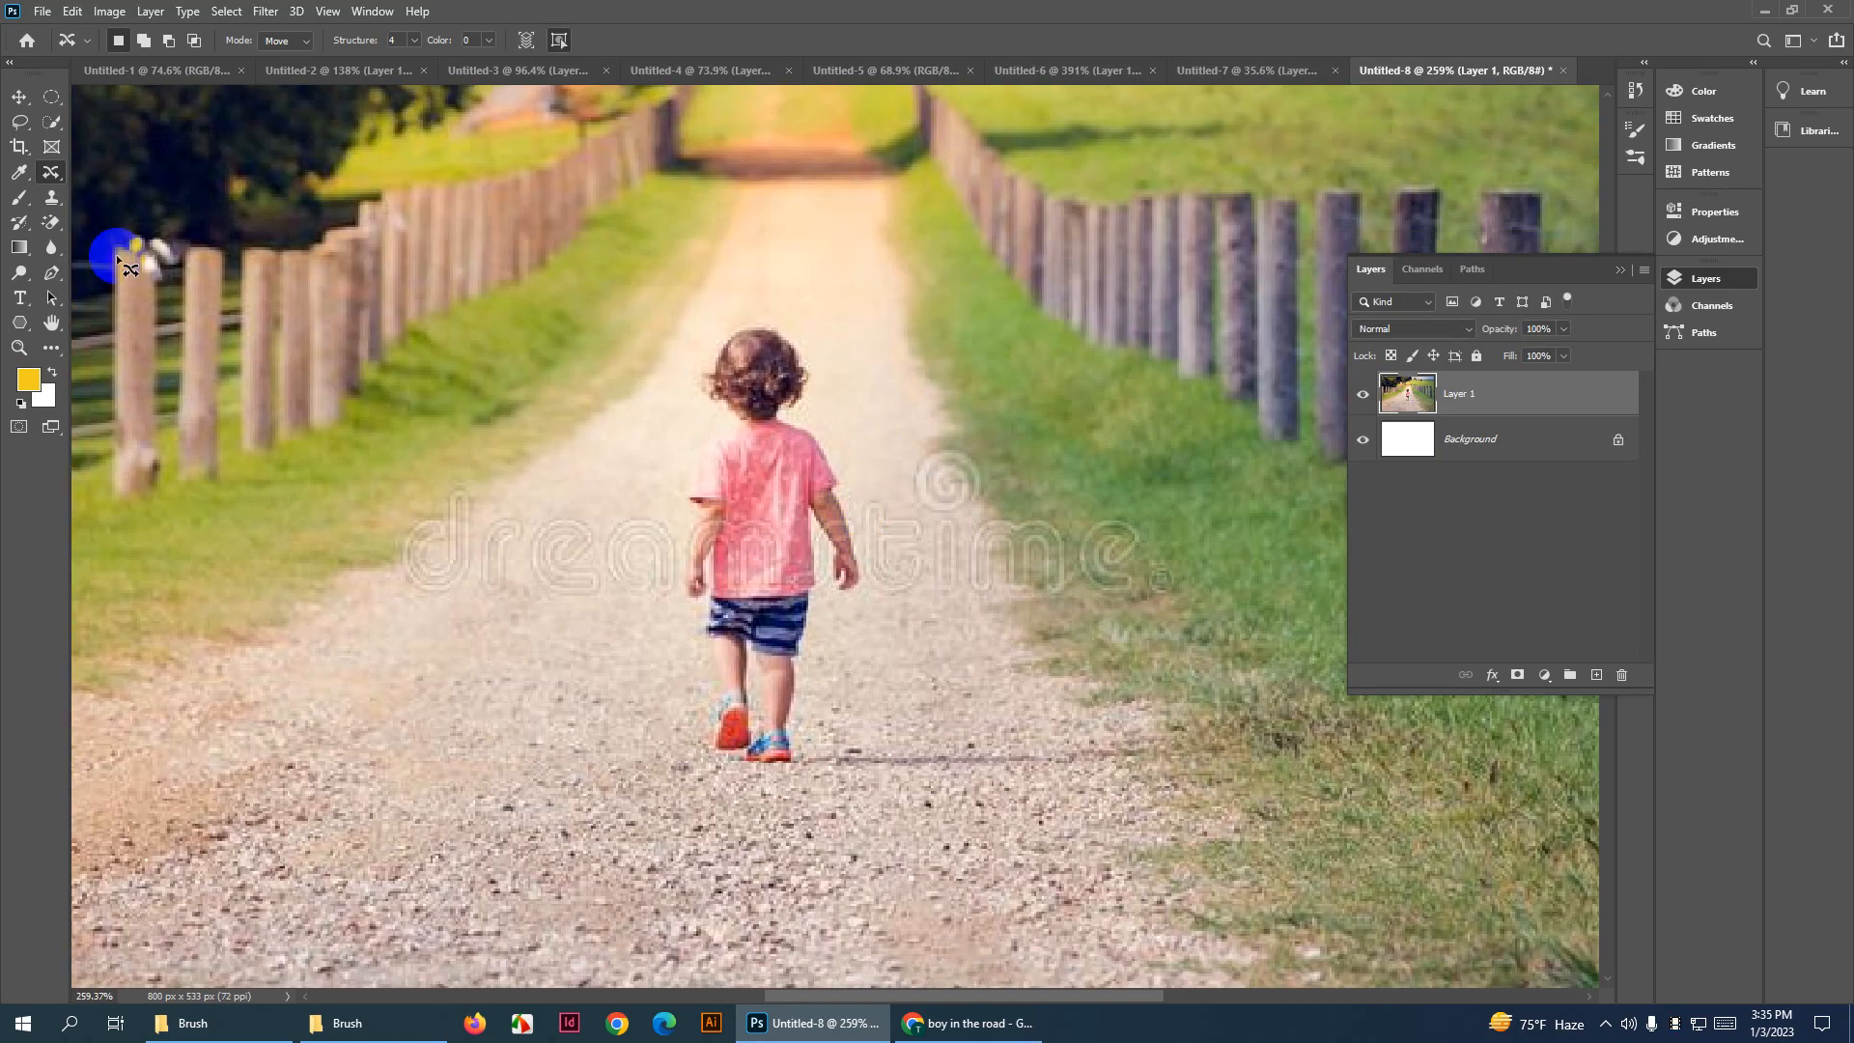
pyautogui.click(20, 123)
pyautogui.scroll(4, 752, 384)
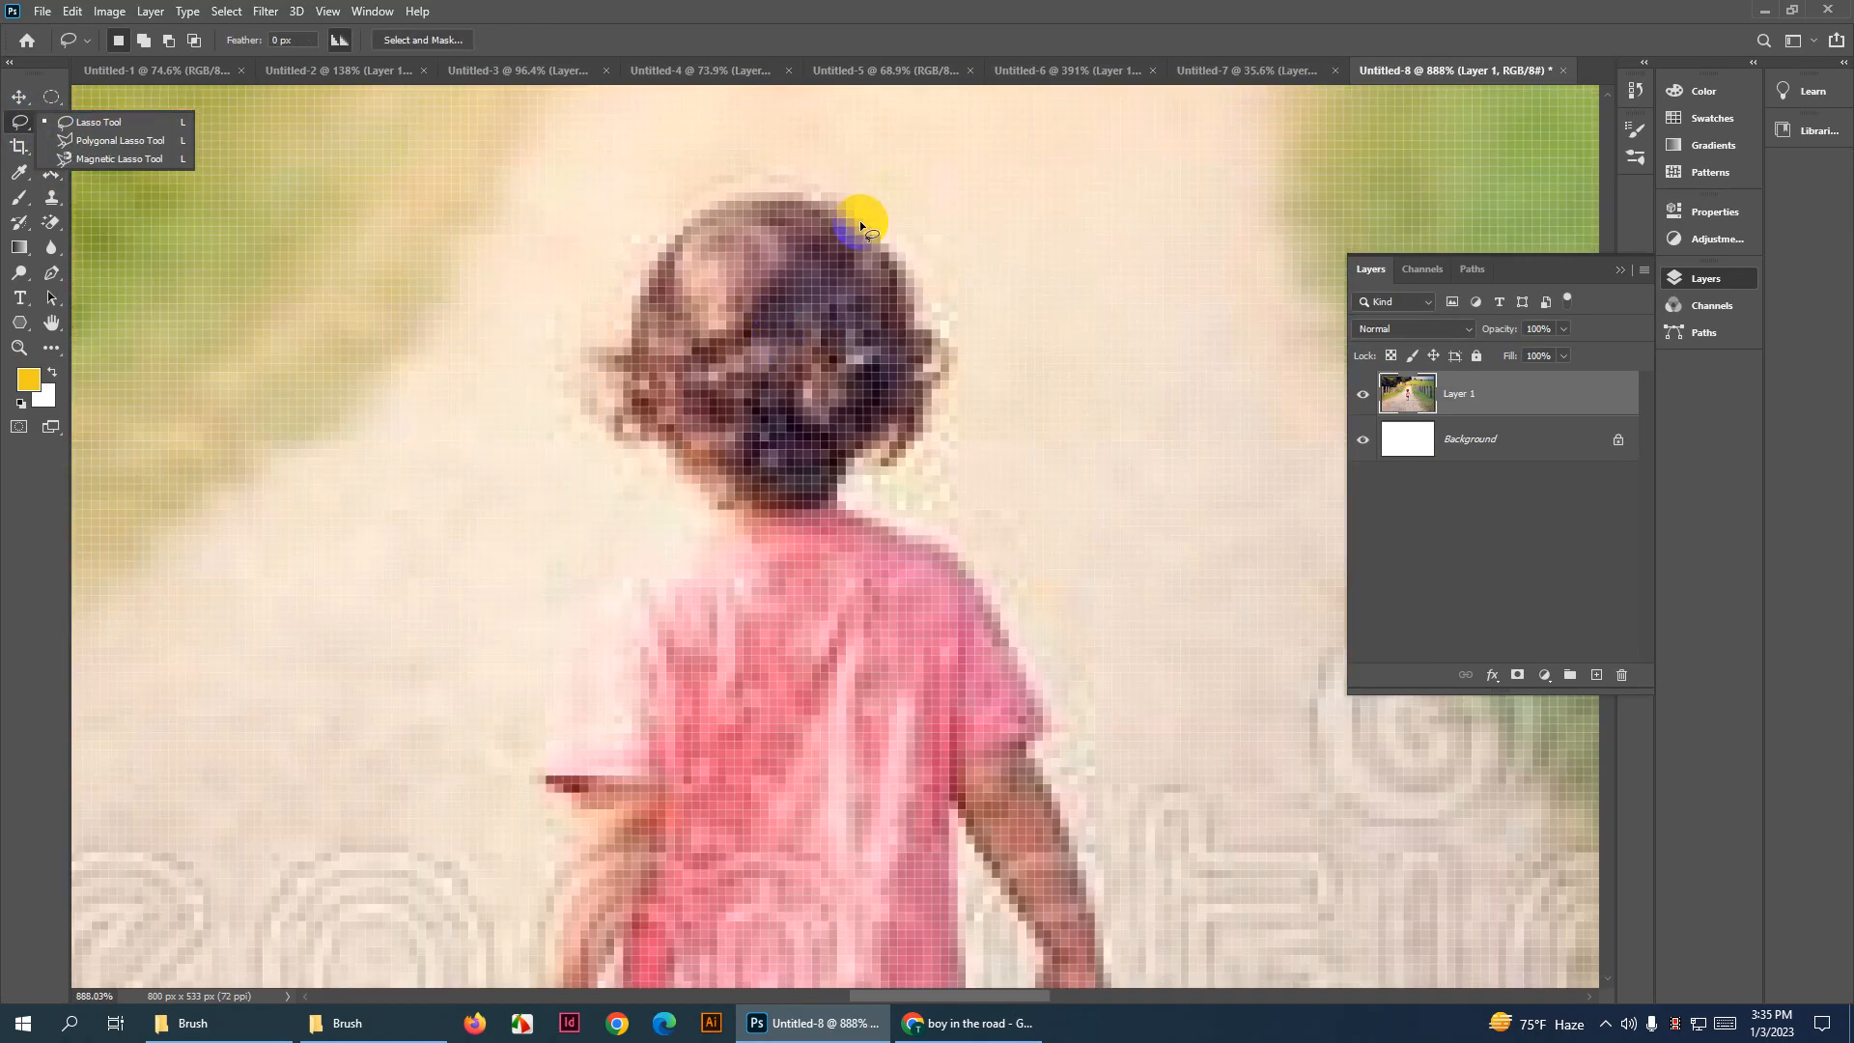
pyautogui.moveTo(856, 154)
pyautogui.mouseDown()
pyautogui.moveTo(967, 225)
pyautogui.moveTo(1009, 366)
pyautogui.moveTo(931, 463)
pyautogui.moveTo(818, 327)
pyautogui.moveTo(956, 507)
pyautogui.moveTo(1003, 633)
pyautogui.moveTo(1013, 799)
pyautogui.moveTo(896, 347)
pyautogui.moveTo(902, 545)
pyautogui.moveTo(846, 569)
pyautogui.moveTo(800, 508)
pyautogui.moveTo(772, 365)
pyautogui.moveTo(749, 708)
pyautogui.moveTo(793, 262)
pyautogui.moveTo(751, 353)
pyautogui.moveTo(747, 621)
pyautogui.moveTo(802, 400)
pyautogui.moveTo(802, 466)
pyautogui.moveTo(712, 480)
pyautogui.mouseUp()
pyautogui.moveTo(505, 442)
pyautogui.mouseDown()
pyautogui.moveTo(522, 539)
pyautogui.moveTo(520, 362)
pyautogui.moveTo(680, 623)
pyautogui.moveTo(632, 477)
pyautogui.moveTo(648, 666)
pyautogui.moveTo(648, 365)
pyautogui.moveTo(745, 794)
pyautogui.moveTo(758, 619)
pyautogui.moveTo(850, 469)
pyautogui.moveTo(795, 458)
pyautogui.moveTo(761, 778)
pyautogui.moveTo(715, 635)
pyautogui.moveTo(800, 516)
pyautogui.moveTo(898, 440)
pyautogui.moveTo(1051, 426)
pyautogui.mouseUp()
pyautogui.scroll(-6, 902, 538)
pyautogui.scroll(-1, 913, 543)
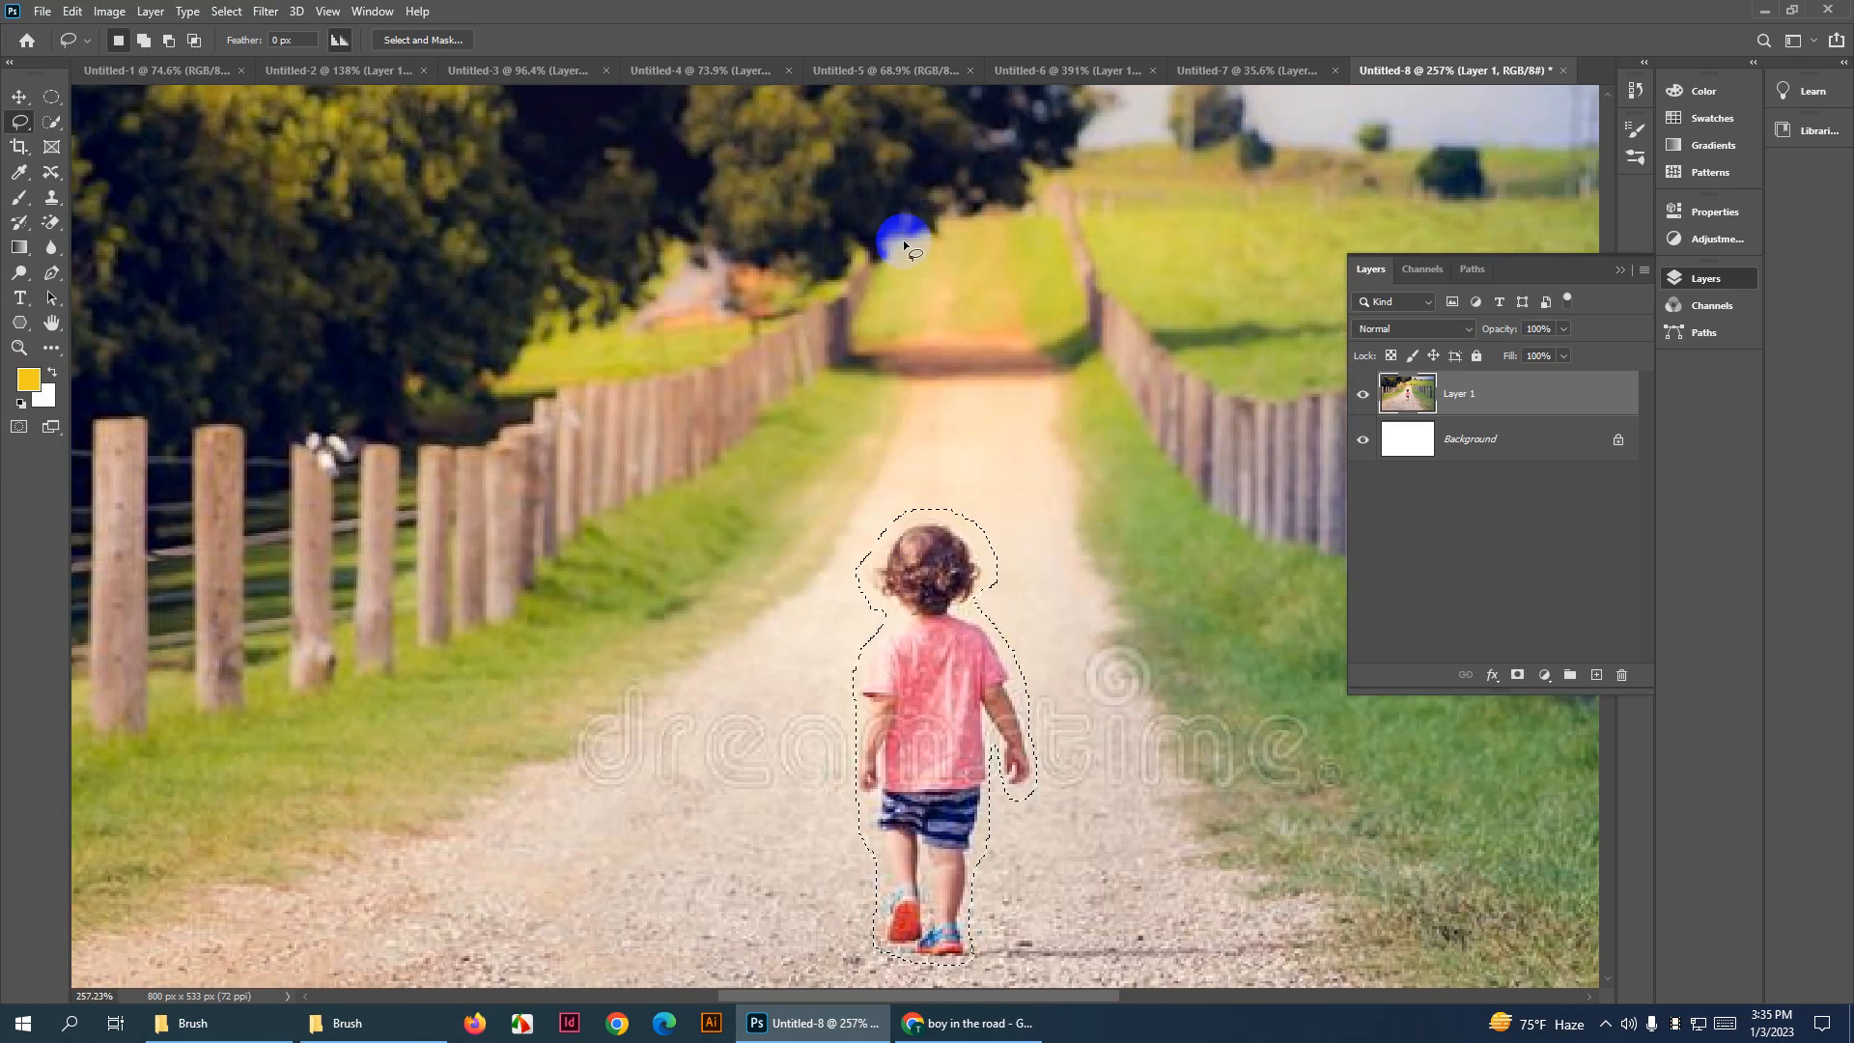
# Remove the selected child from the road with a Content-Aware Fill, and clear the selection
pyautogui.click(68, 11)
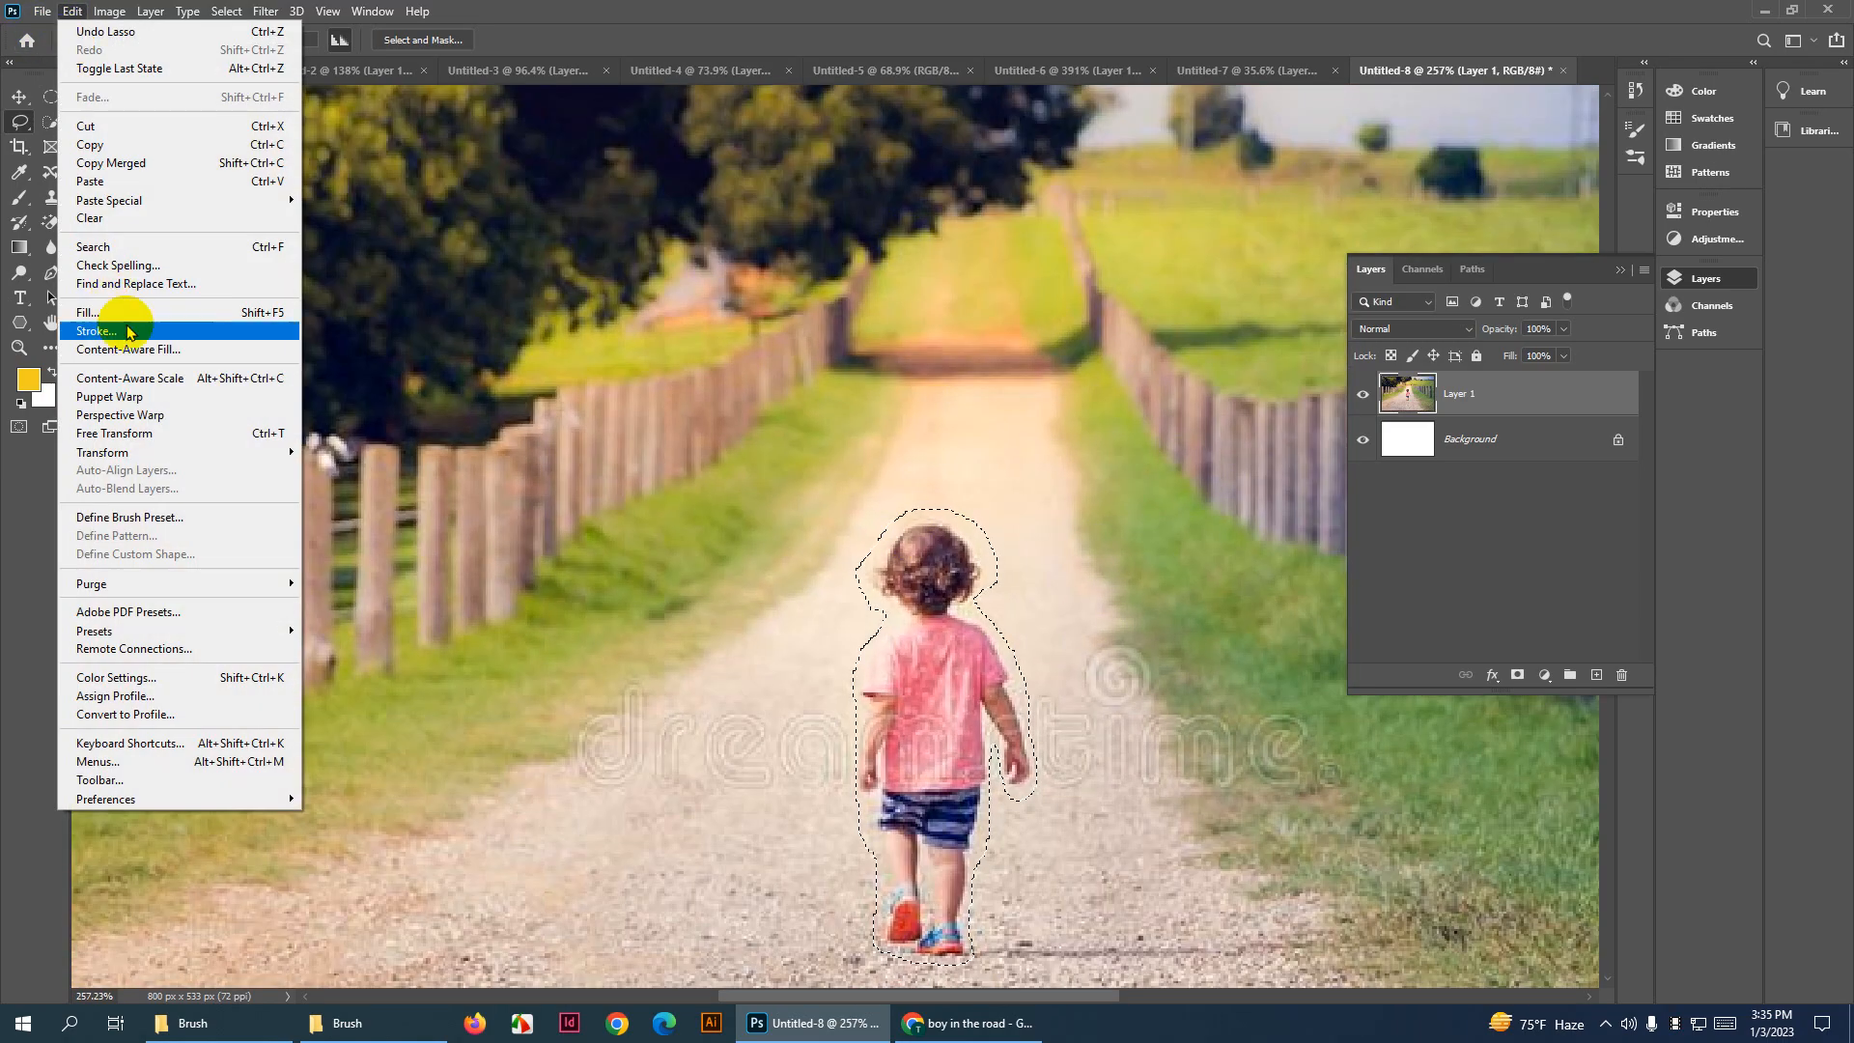
pyautogui.click(116, 312)
pyautogui.click(1212, 185)
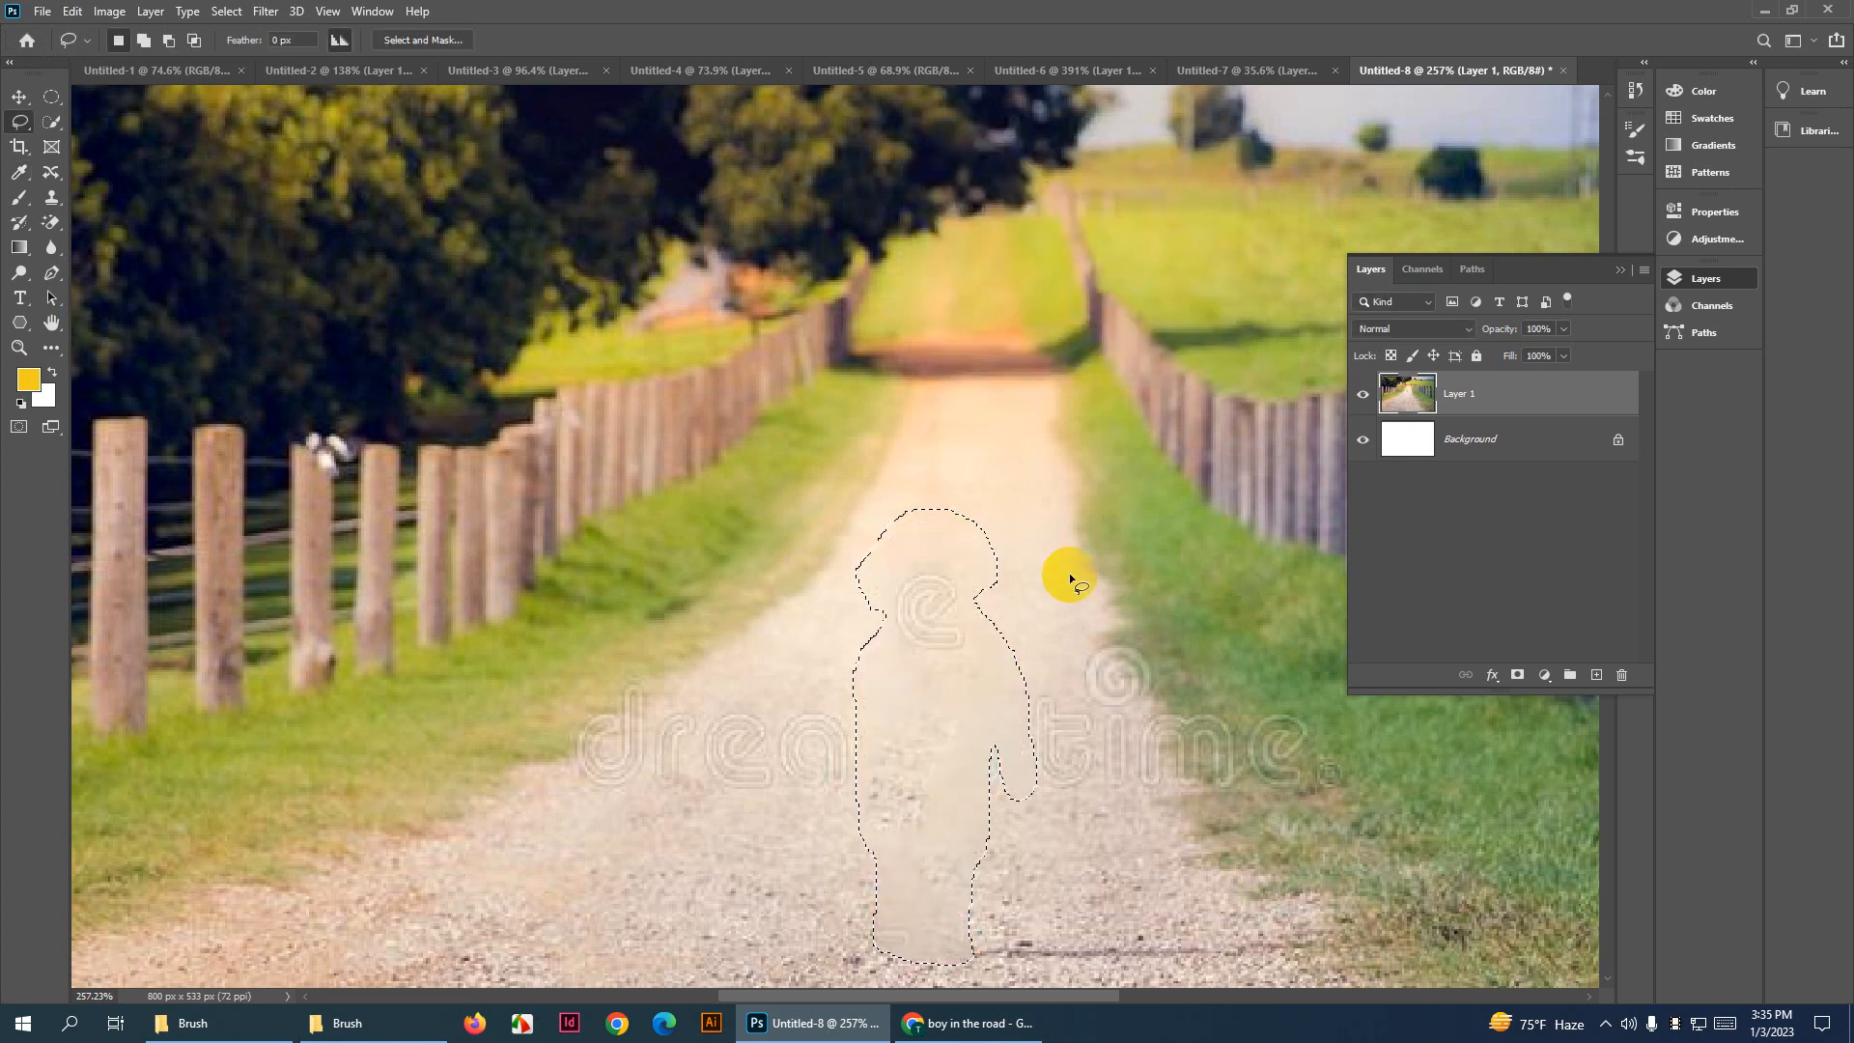
pyautogui.scroll(-8, 1002, 560)
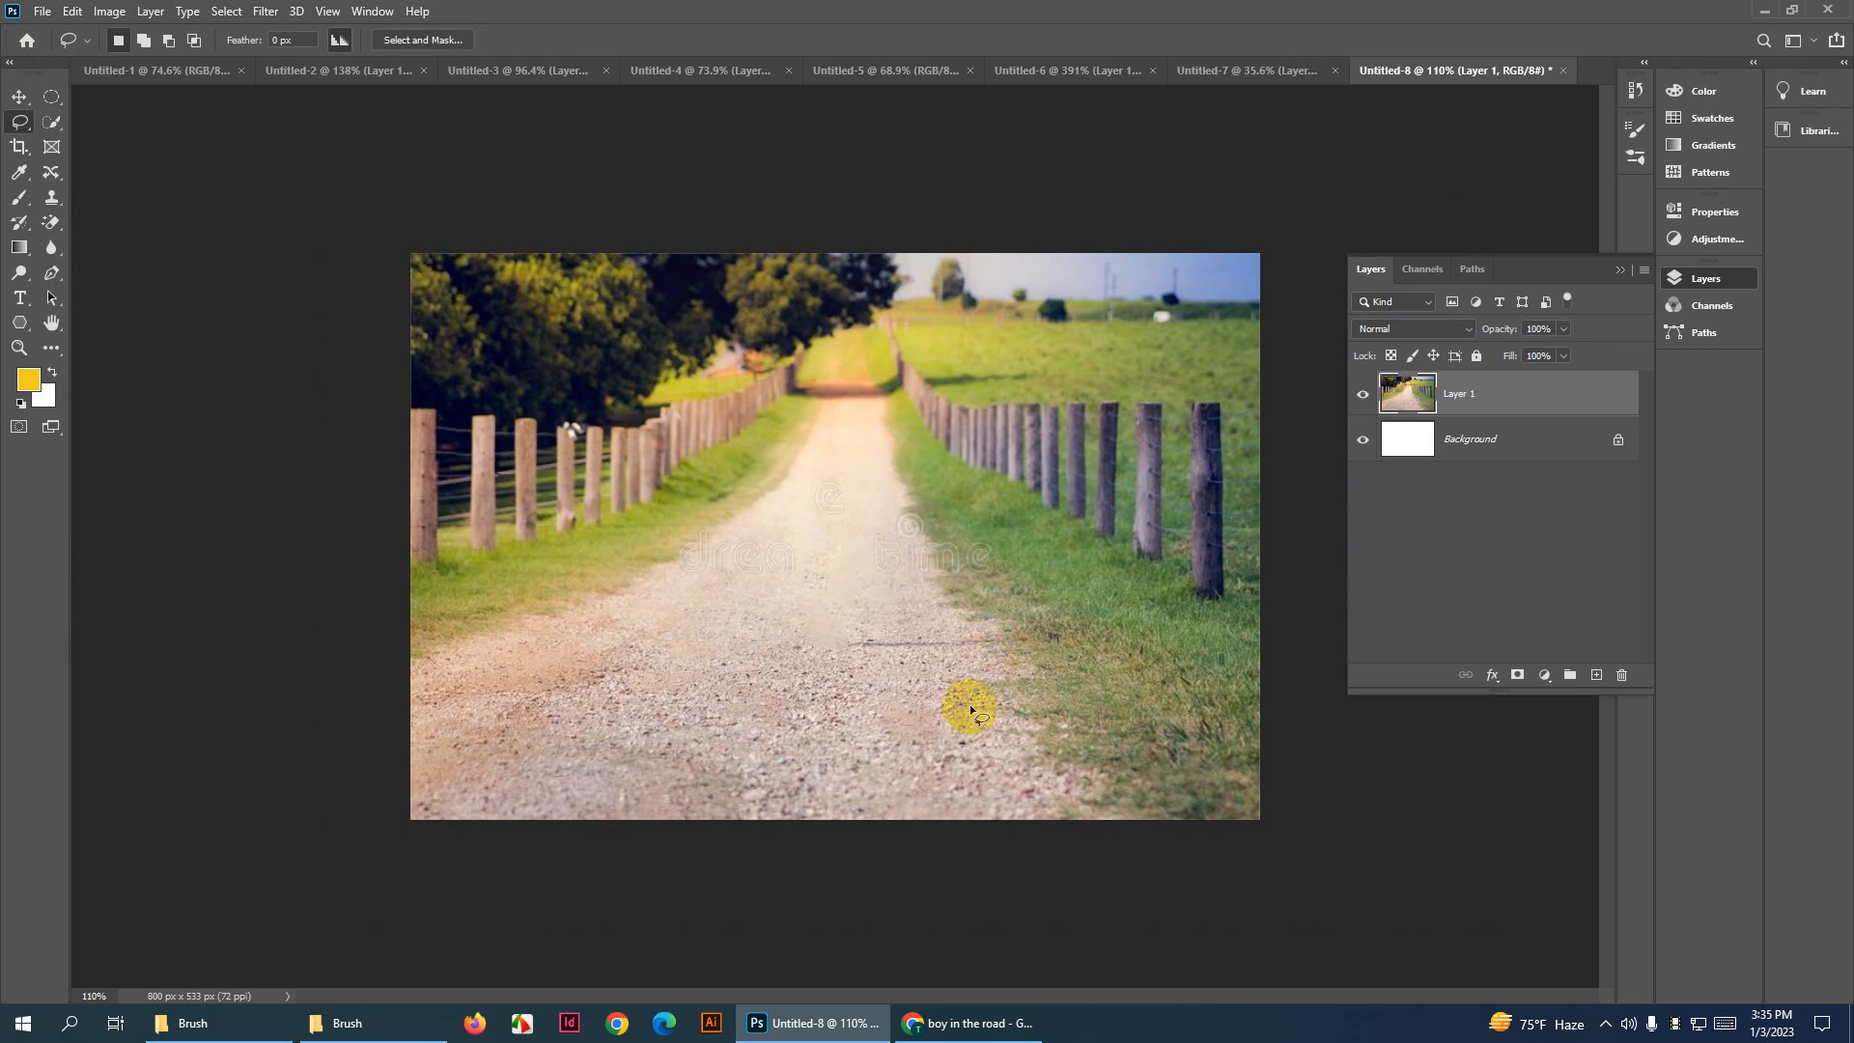
pyautogui.scroll(5, 841, 665)
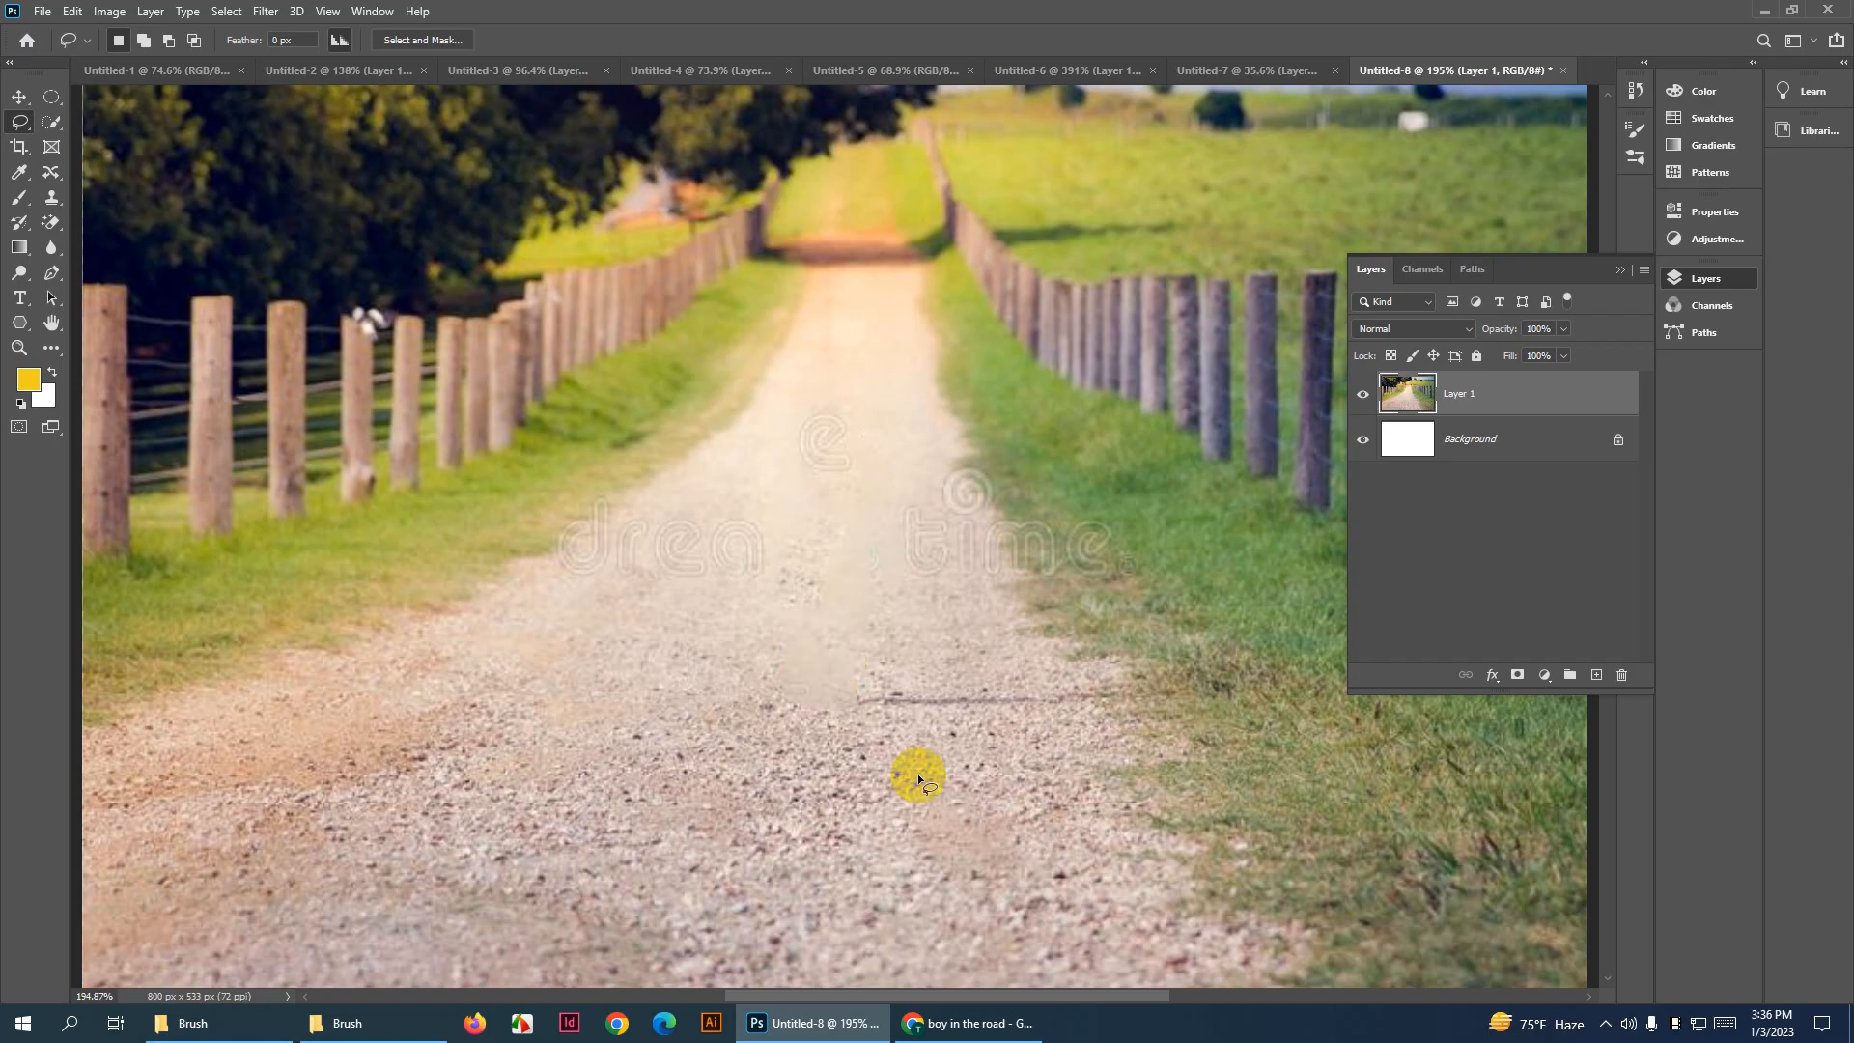
# Switch to Chrome, open the OFFSET photo of the boy on the road after rain, and copy the image
pyautogui.click(999, 1022)
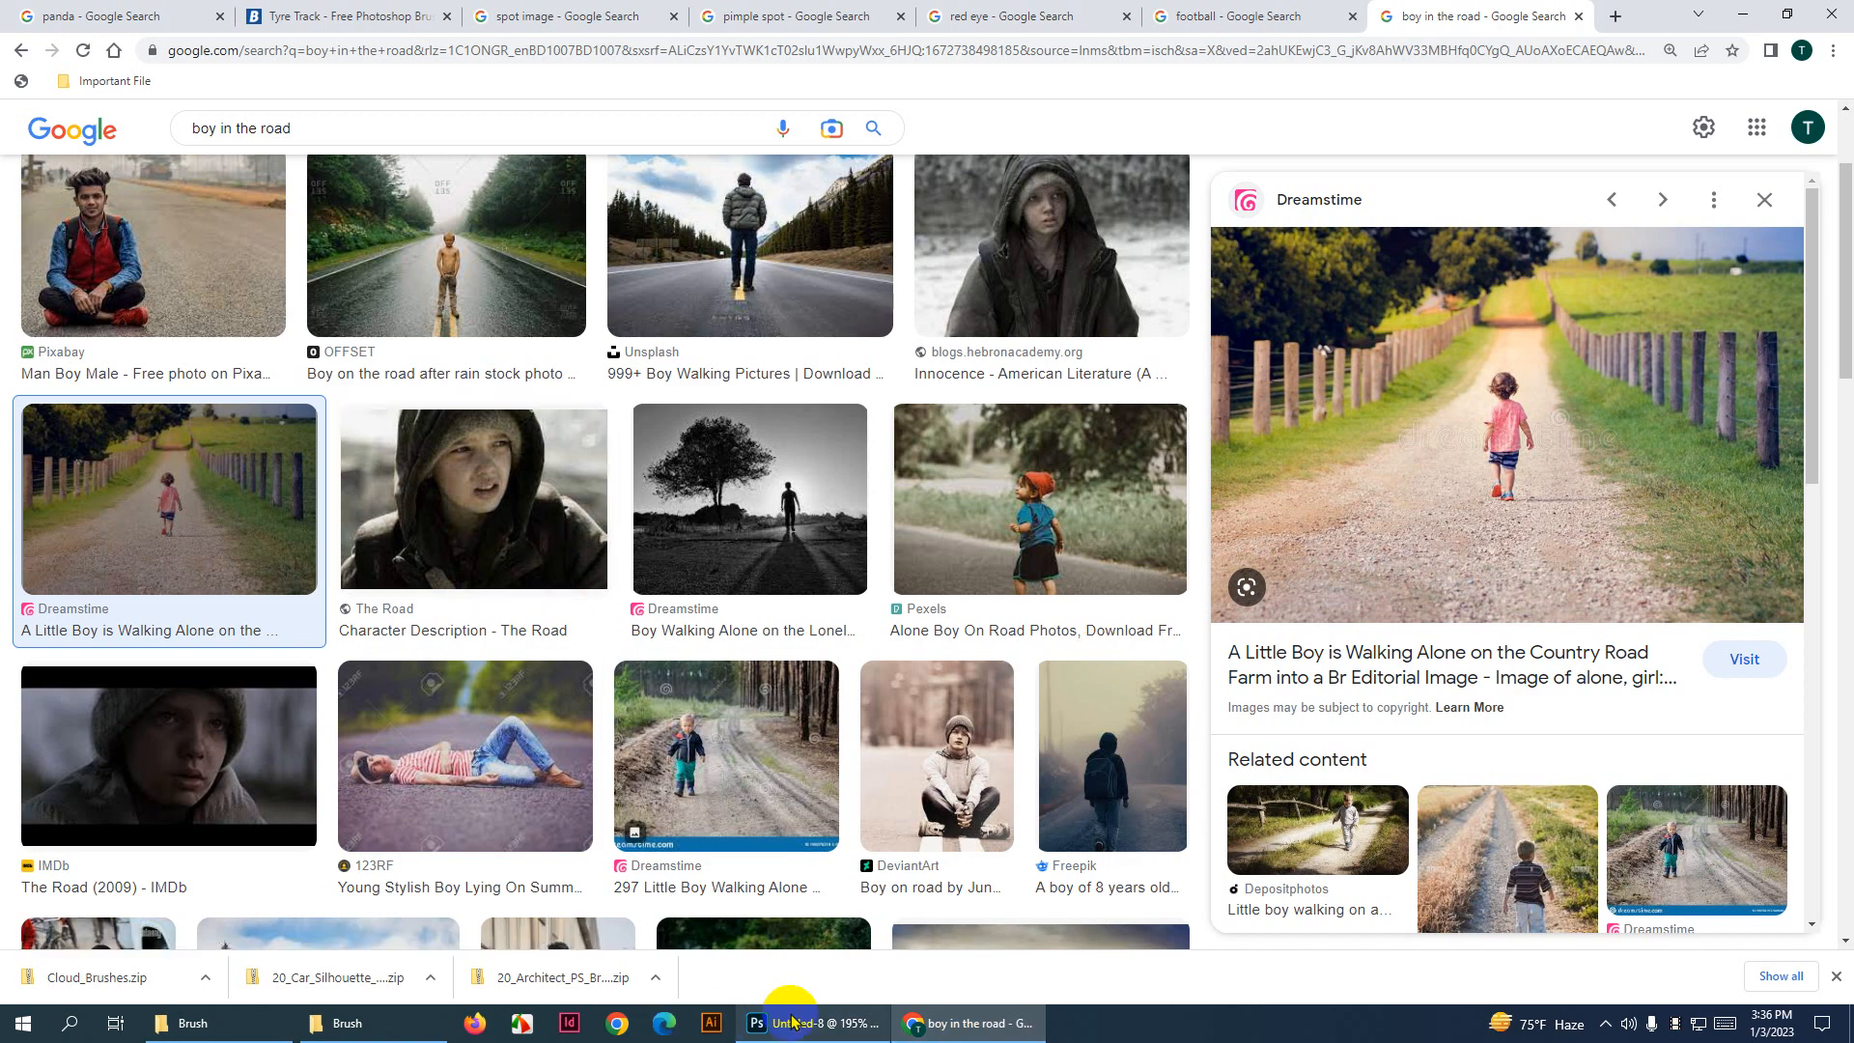
pyautogui.scroll(-1, 1325, 845)
pyautogui.scroll(-4, 1325, 846)
pyautogui.scroll(-4, 1403, 822)
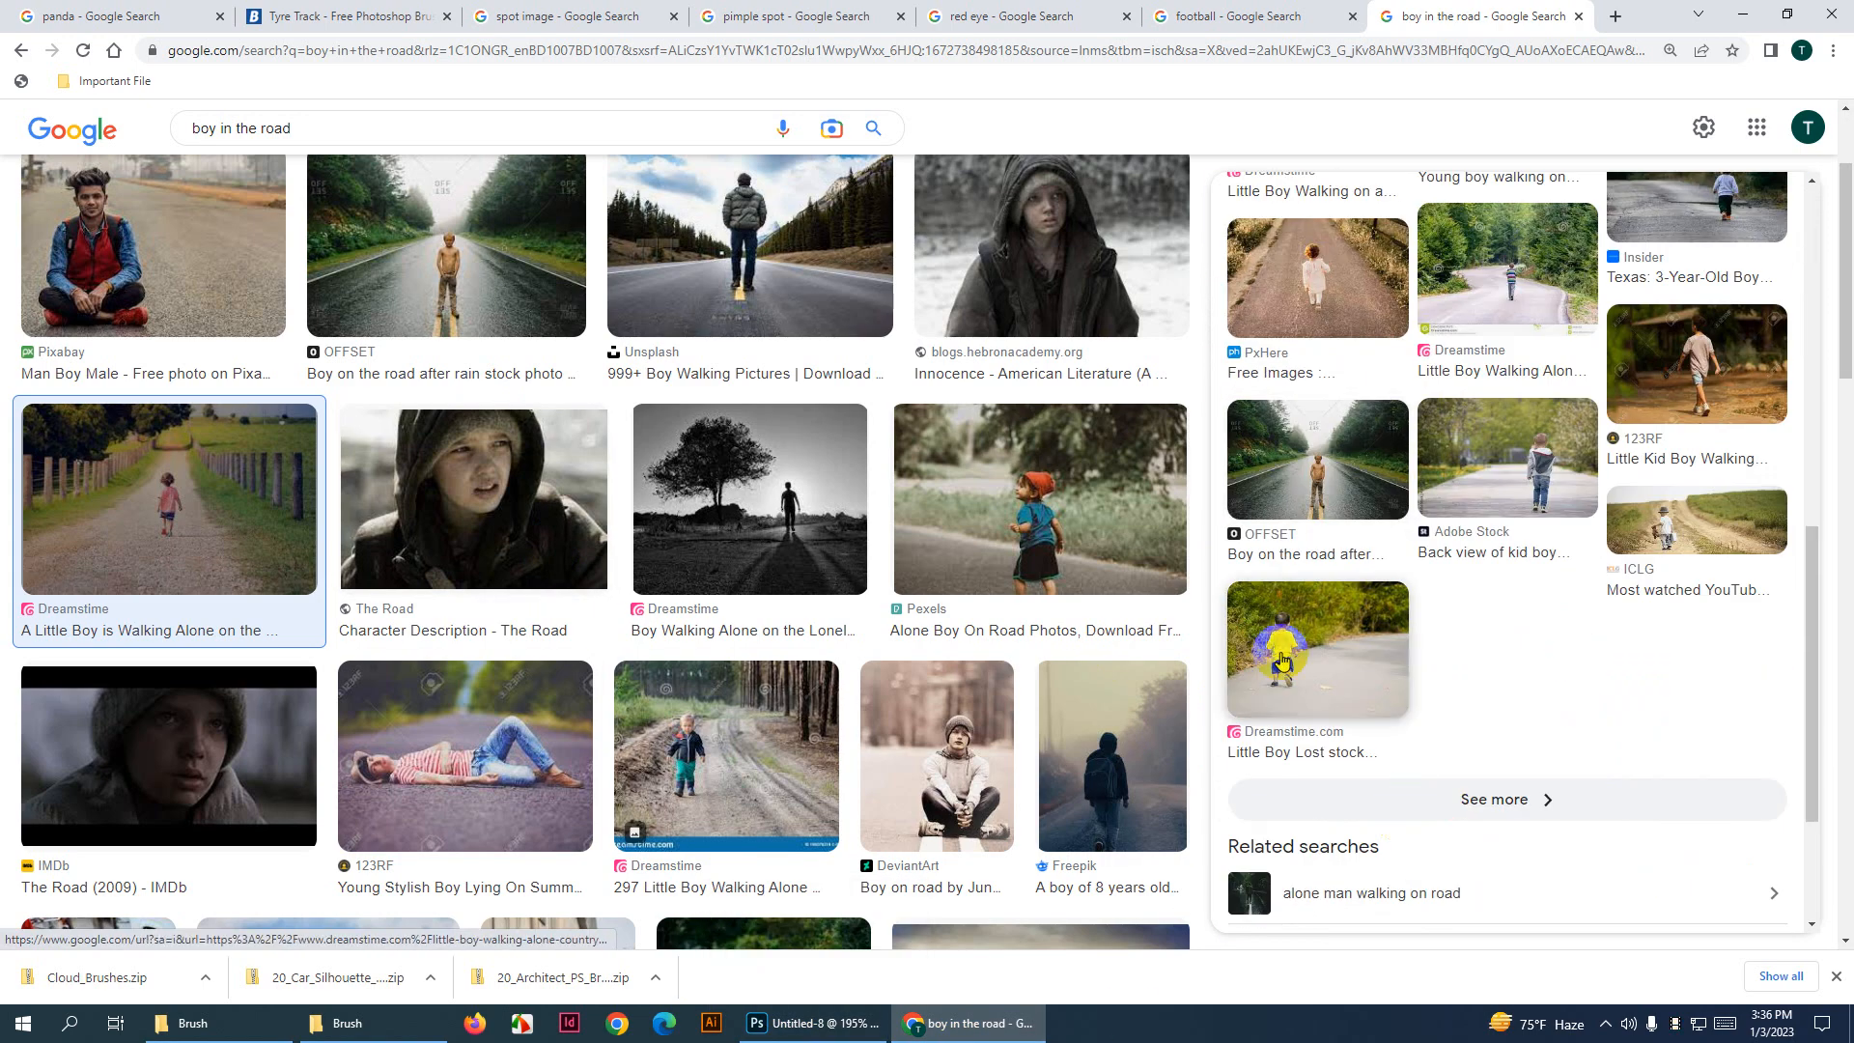
pyautogui.scroll(1, 864, 664)
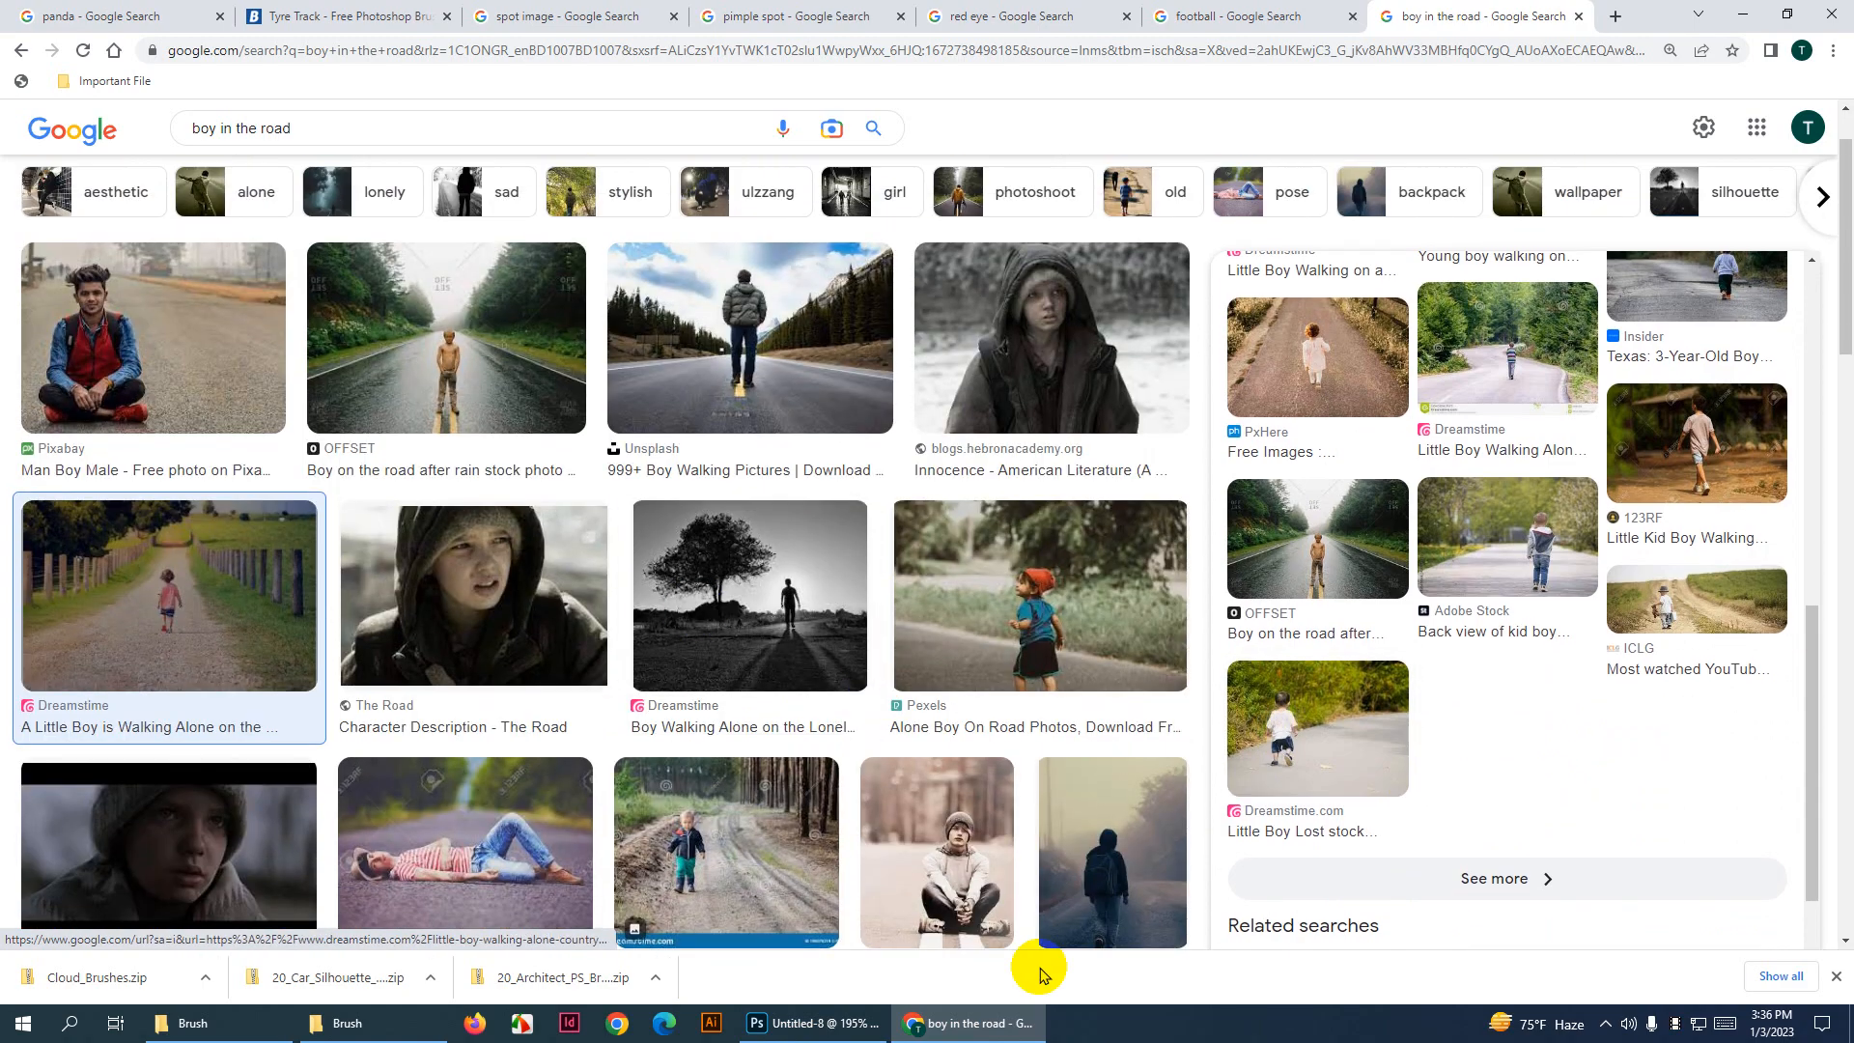
pyautogui.click(518, 386)
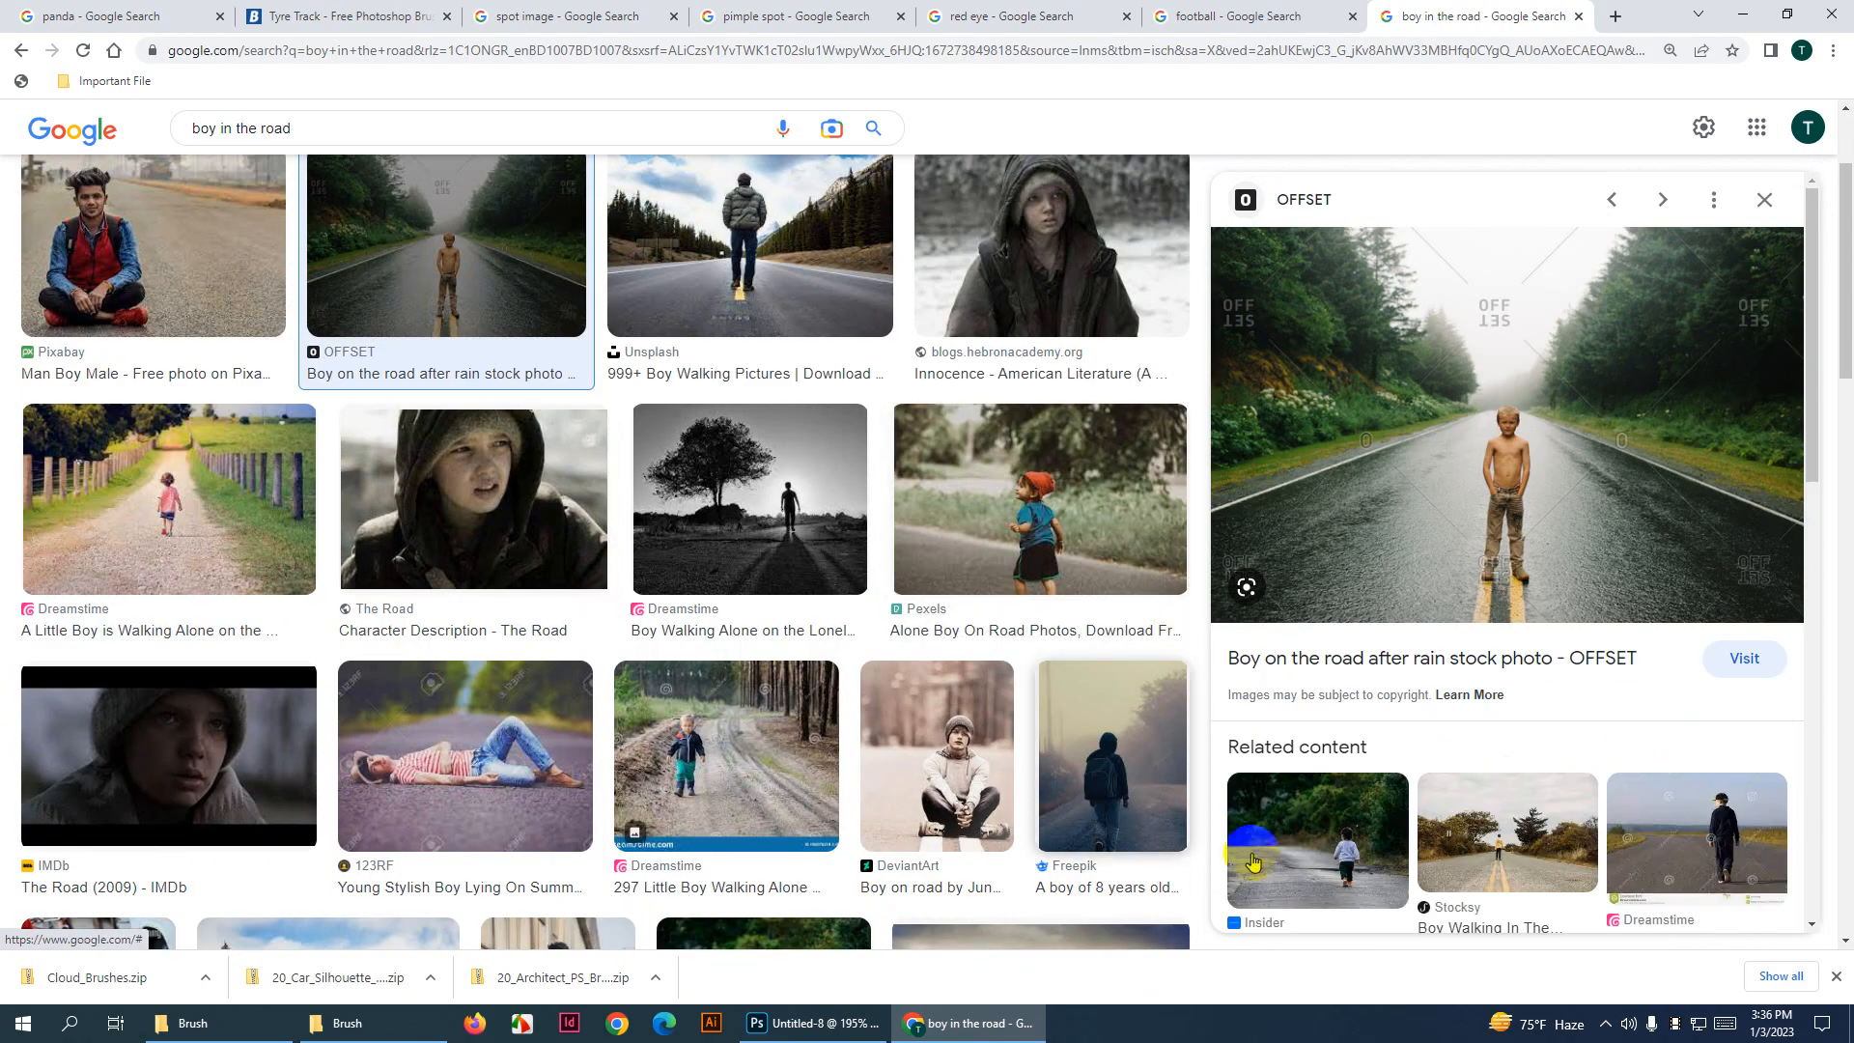
pyautogui.rightClick(1489, 426)
pyautogui.click(1551, 652)
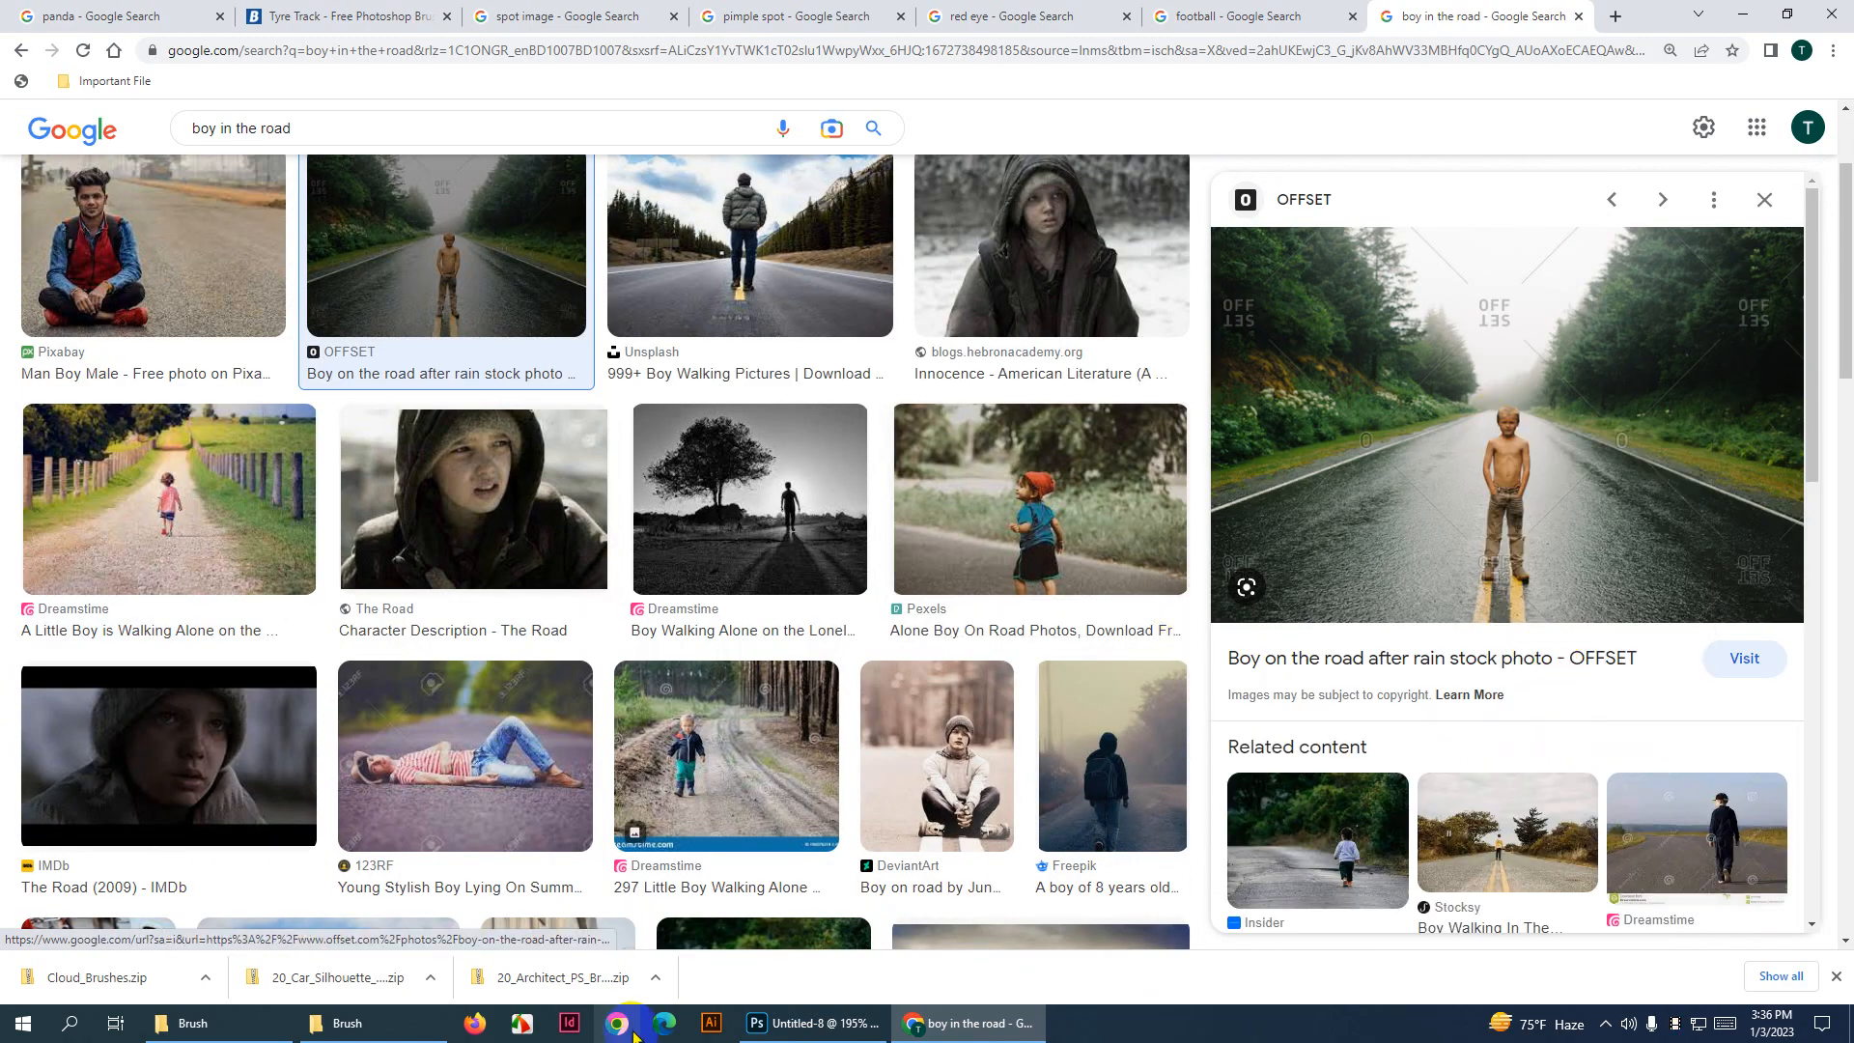
# Switch to Photoshop, create a 650 x 433 px document at 72 ppi, and paste the copied road photo
pyautogui.click(782, 1022)
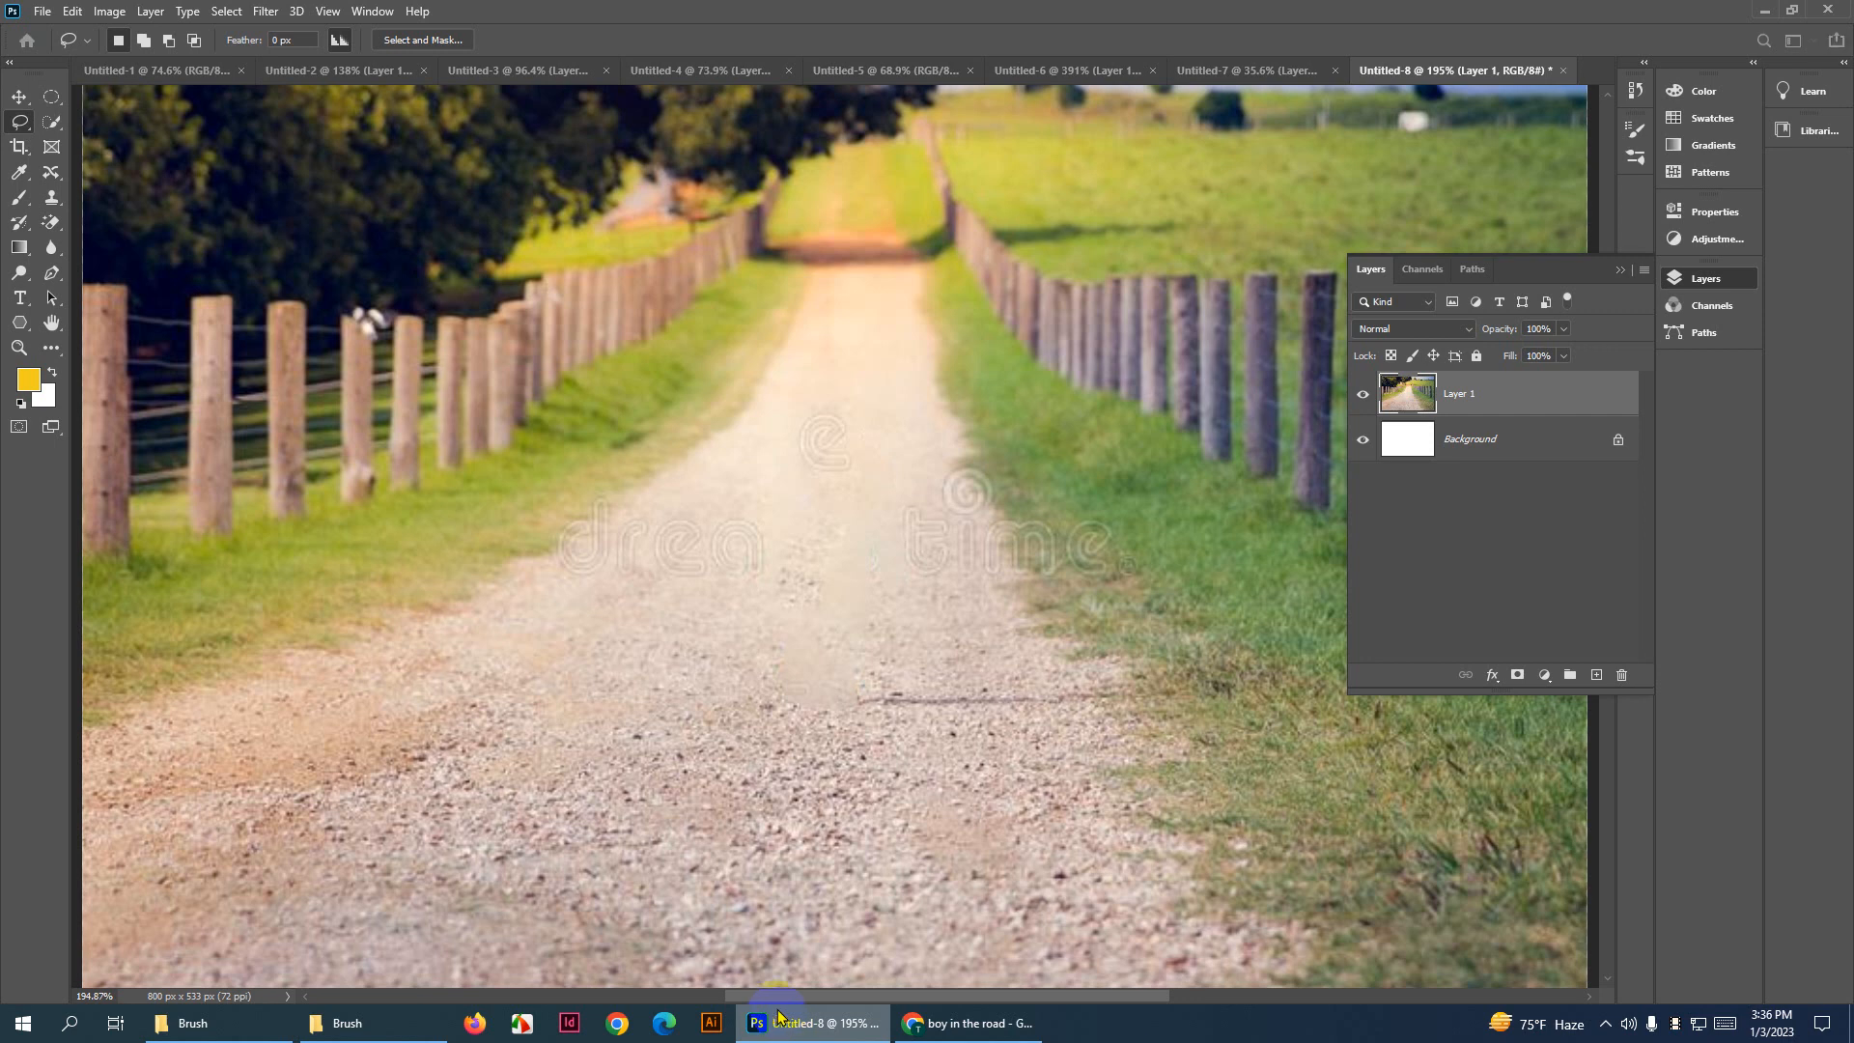
pyautogui.hotkey('ctrl', 'n')
pyautogui.click(1347, 802)
pyautogui.hotkey('ctrl', 'v')
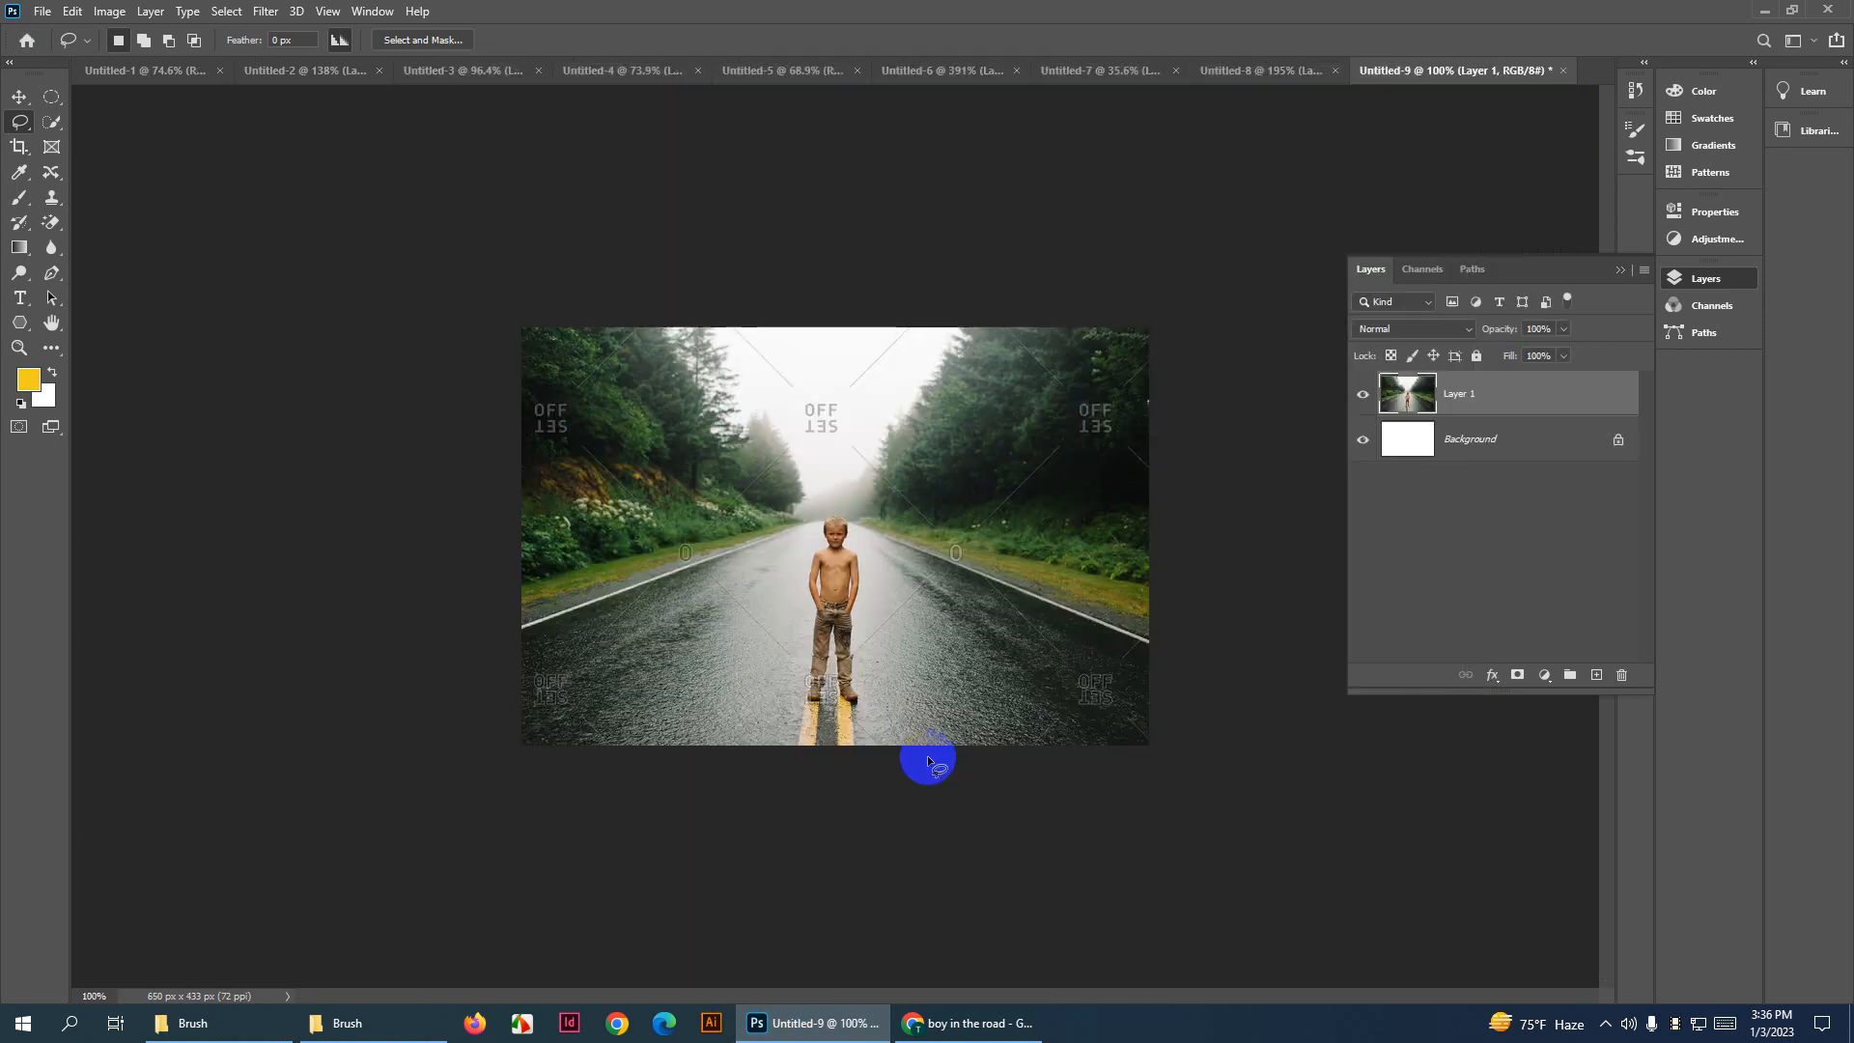
# Draw a freehand Lasso selection around the standing boy, following his legs and shoes with a small road margin
pyautogui.scroll(7, 849, 599)
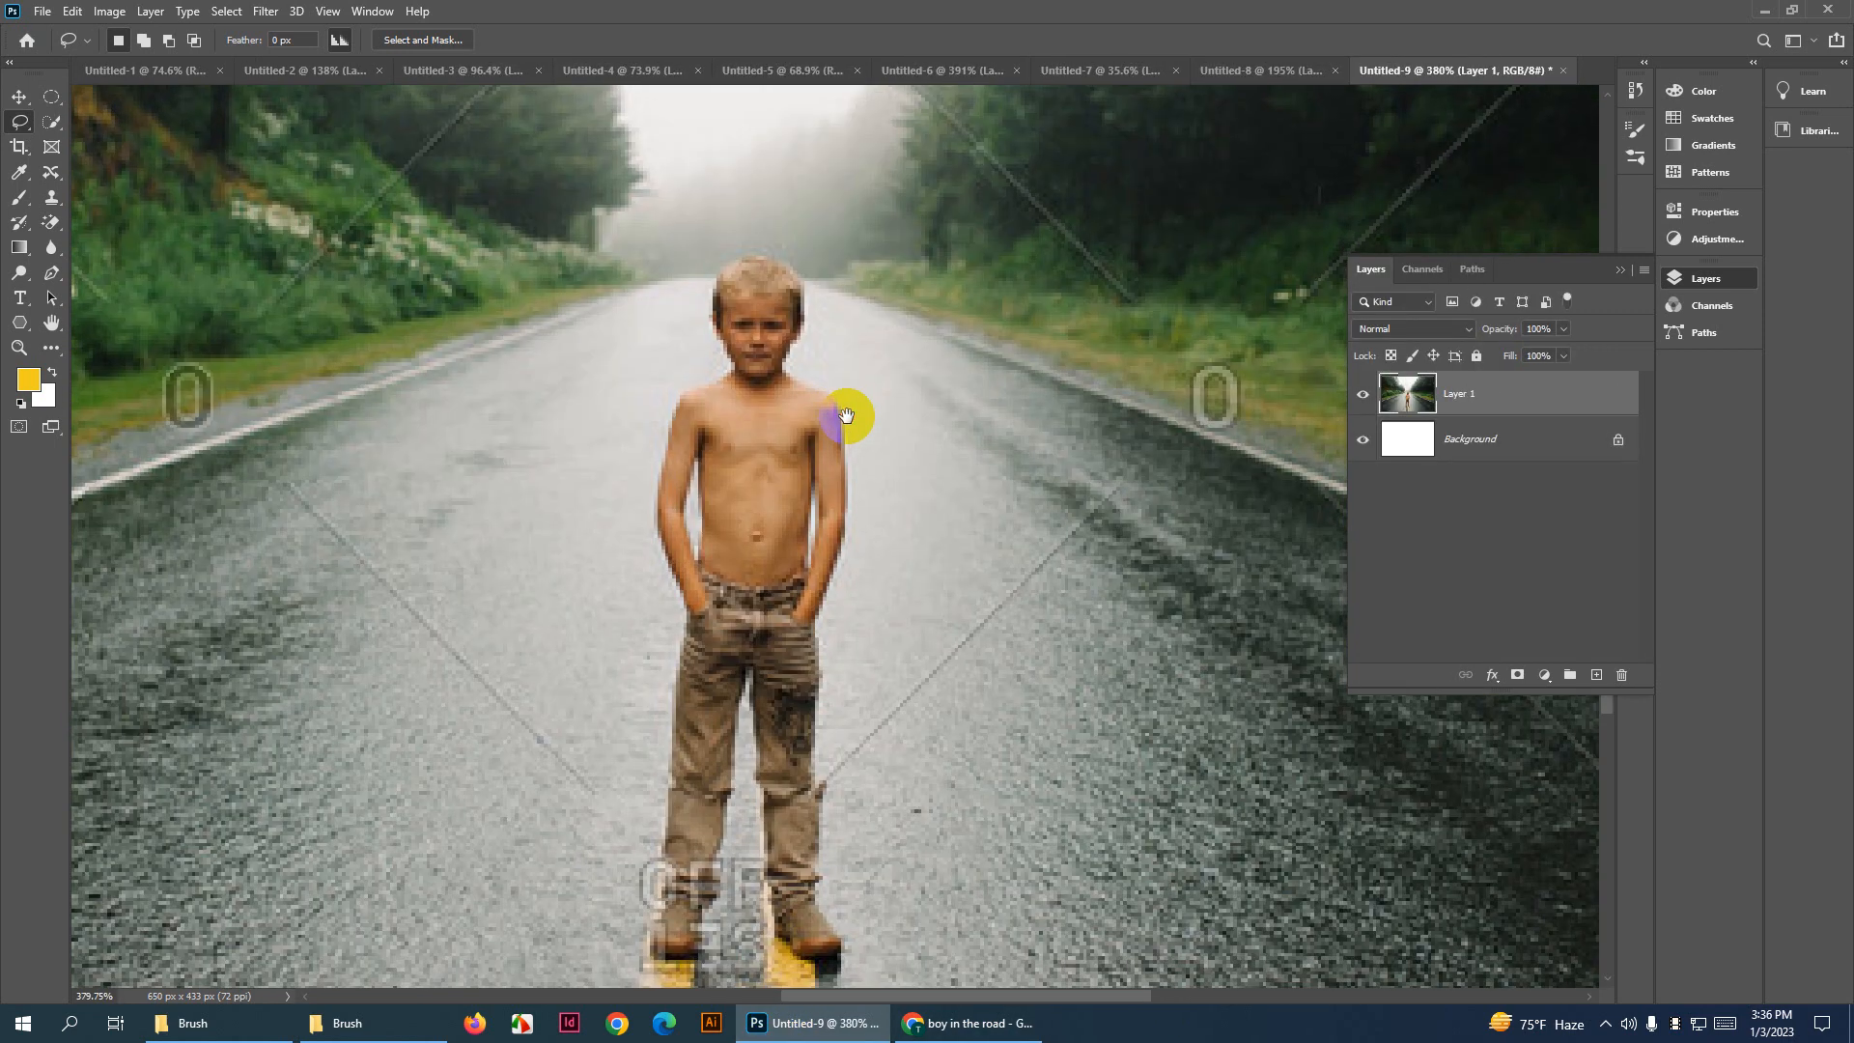
pyautogui.moveTo(27, 125); pyautogui.dragTo(141, 122)
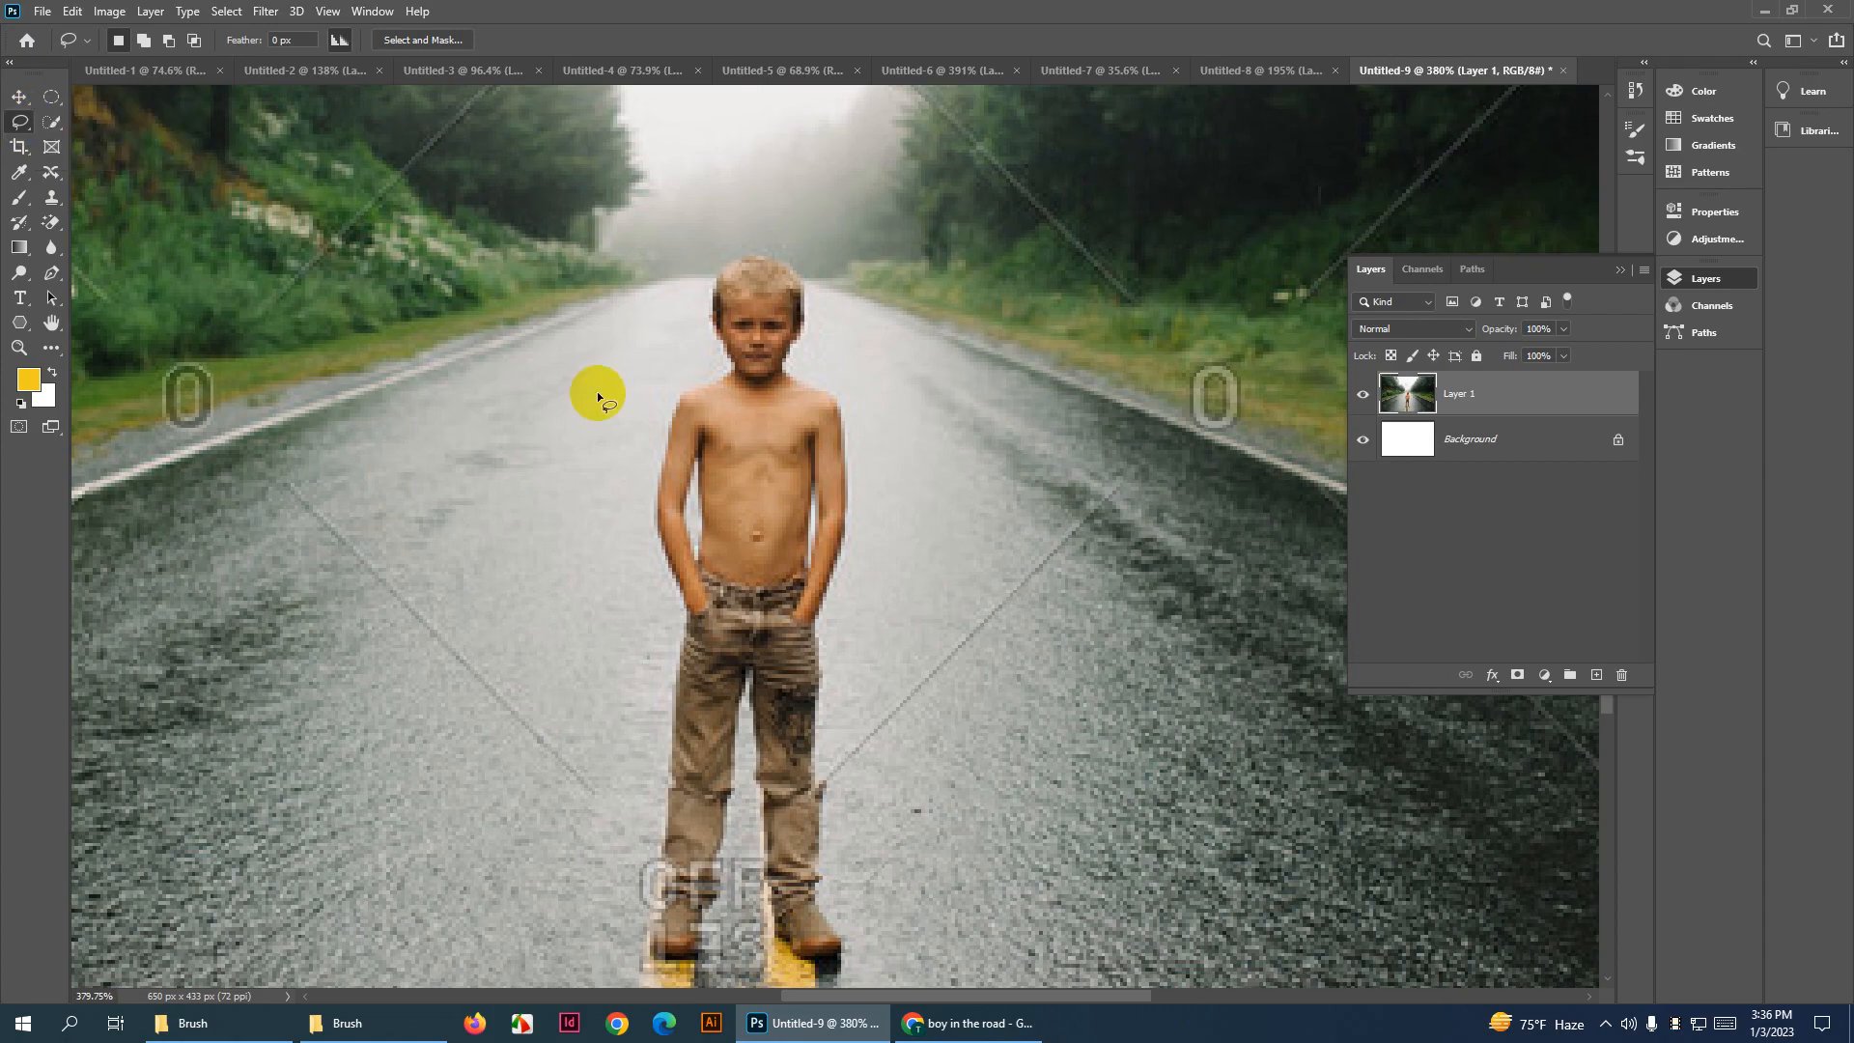
pyautogui.scroll(5, 745, 698)
pyautogui.moveTo(746, 698); pyautogui.dragTo(772, 970)
pyautogui.scroll(4, 869, 555)
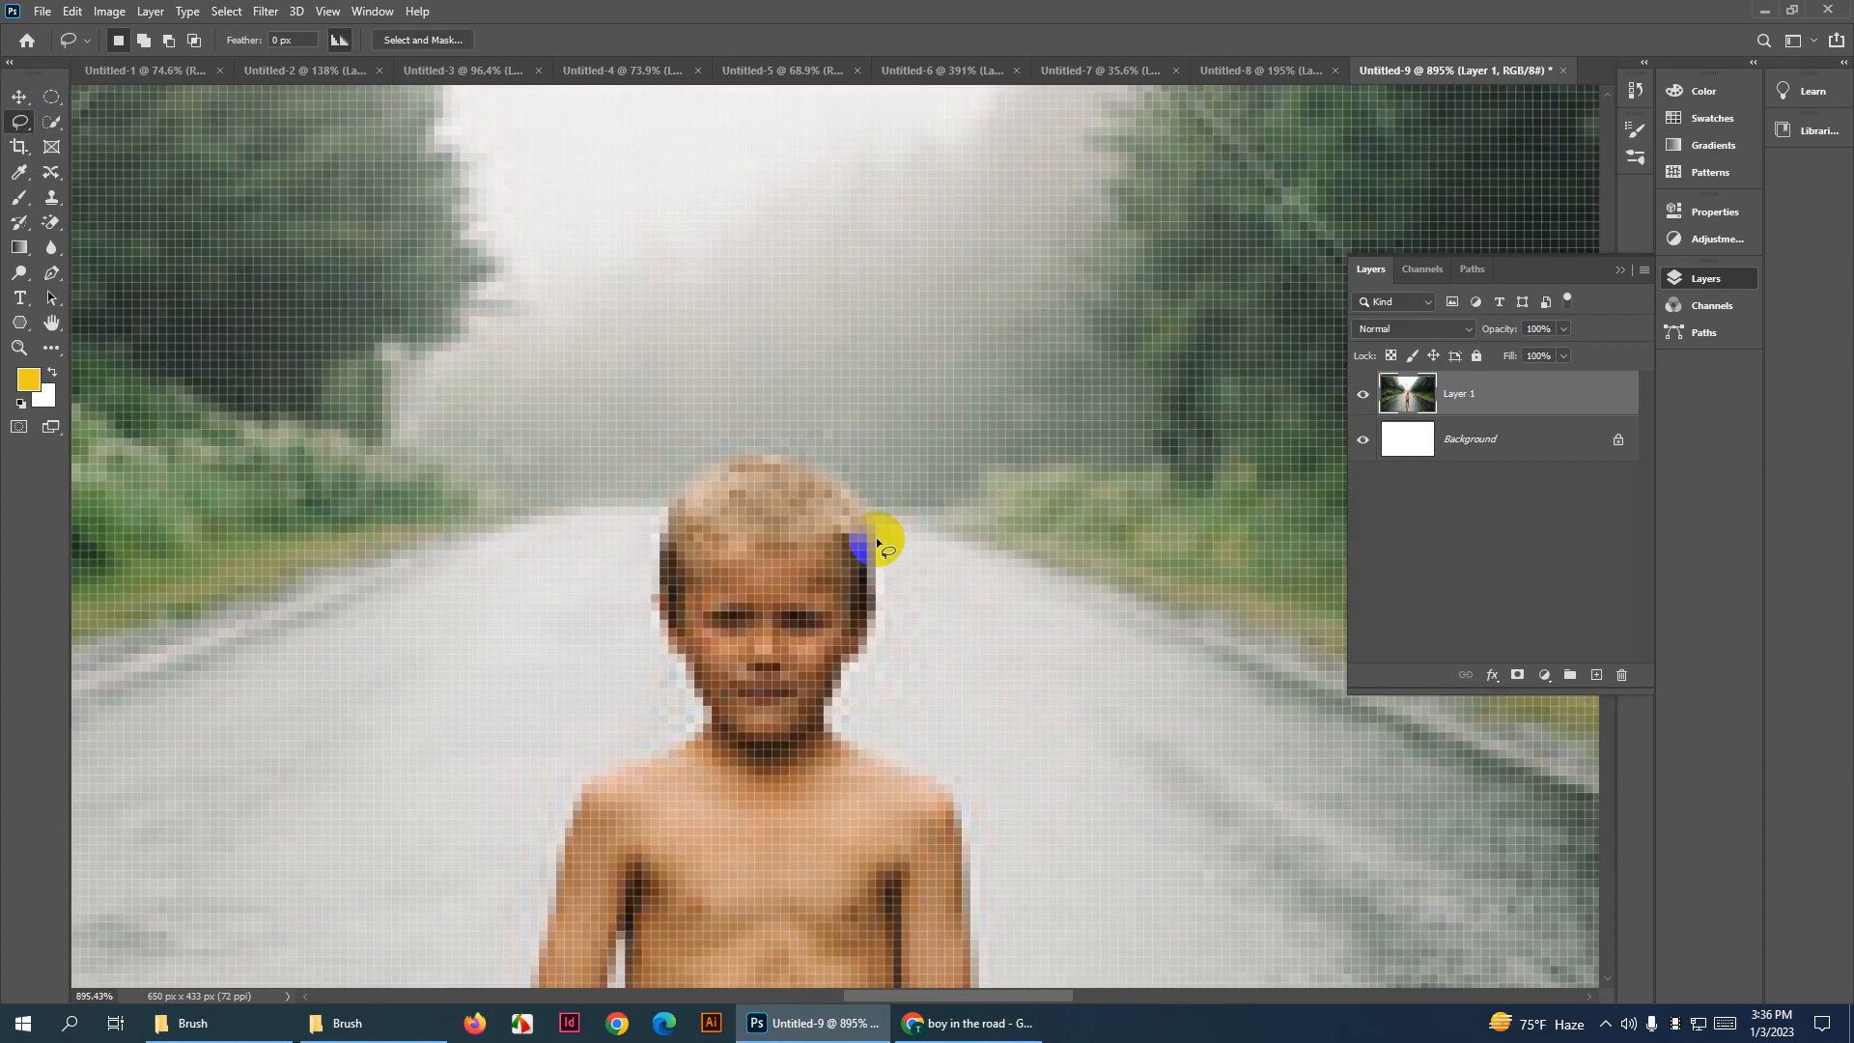
pyautogui.scroll(2, 803, 418)
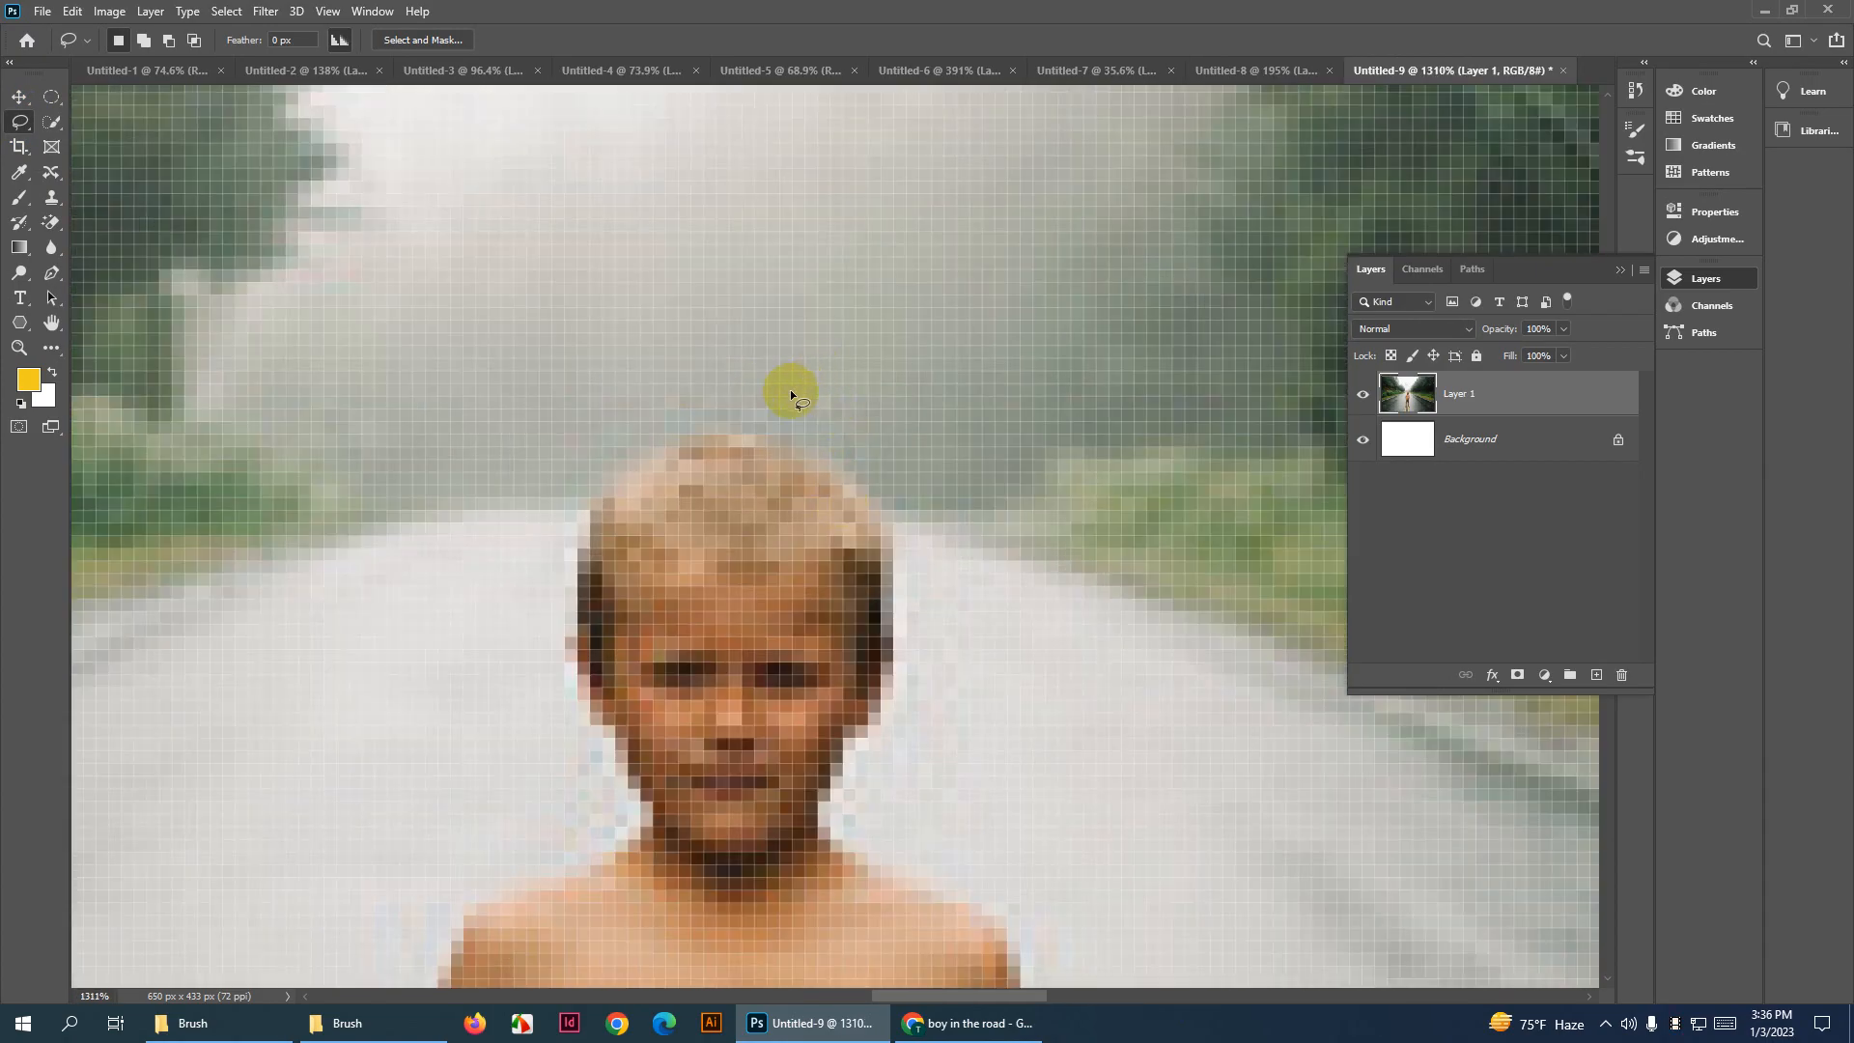
pyautogui.moveTo(925, 530)
pyautogui.mouseDown()
pyautogui.moveTo(880, 792)
pyautogui.moveTo(772, 498)
pyautogui.moveTo(755, 507)
pyautogui.moveTo(956, 642)
pyautogui.moveTo(983, 790)
pyautogui.moveTo(920, 370)
pyautogui.moveTo(910, 683)
pyautogui.moveTo(965, 170)
pyautogui.moveTo(873, 507)
pyautogui.moveTo(911, 206)
pyautogui.moveTo(917, 485)
pyautogui.moveTo(923, 126)
pyautogui.moveTo(933, 497)
pyautogui.moveTo(946, 172)
pyautogui.moveTo(944, 449)
pyautogui.moveTo(984, 151)
pyautogui.moveTo(1066, 310)
pyautogui.moveTo(1033, 389)
pyautogui.moveTo(866, 430)
pyautogui.mouseUp()
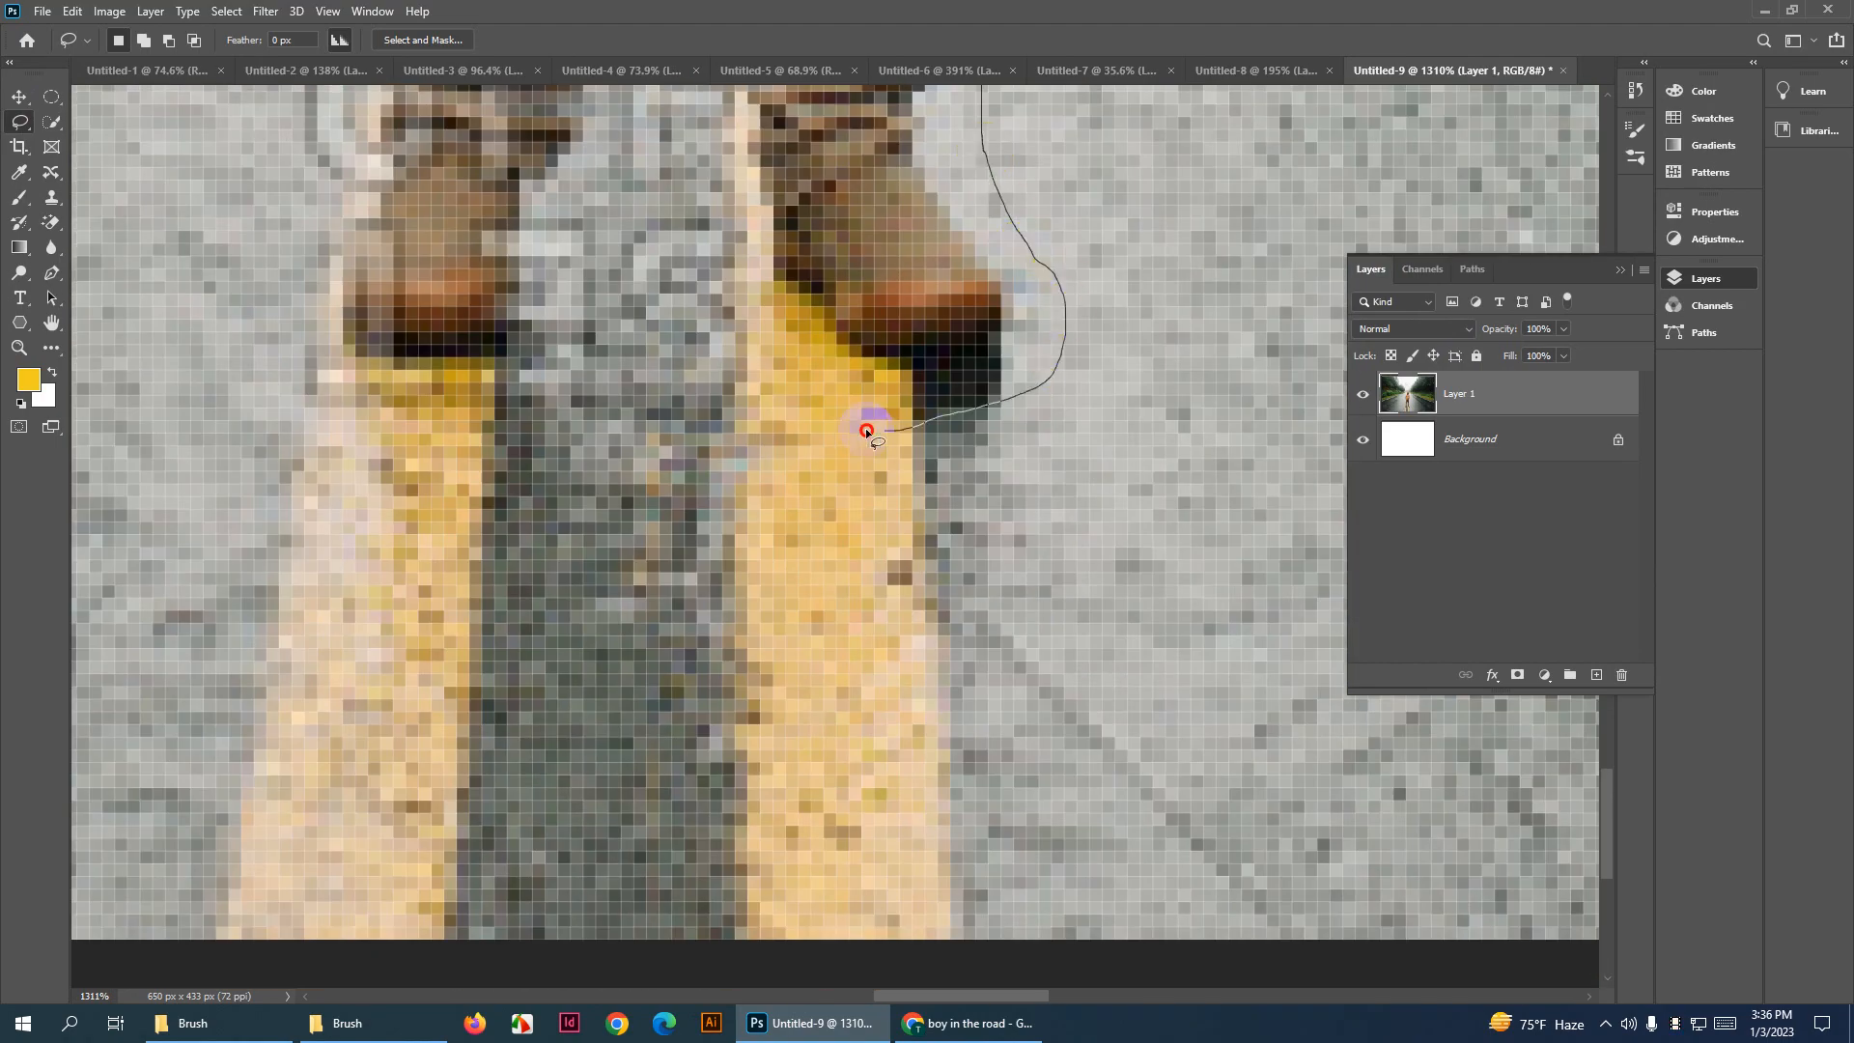
pyautogui.moveTo(718, 227); pyautogui.dragTo(795, 387)
pyautogui.moveTo(782, 154)
pyautogui.mouseDown()
pyautogui.moveTo(834, 407)
pyautogui.moveTo(820, 287)
pyautogui.moveTo(775, 570)
pyautogui.moveTo(851, 281)
pyautogui.moveTo(822, 471)
pyautogui.moveTo(885, 244)
pyautogui.moveTo(845, 423)
pyautogui.mouseUp()
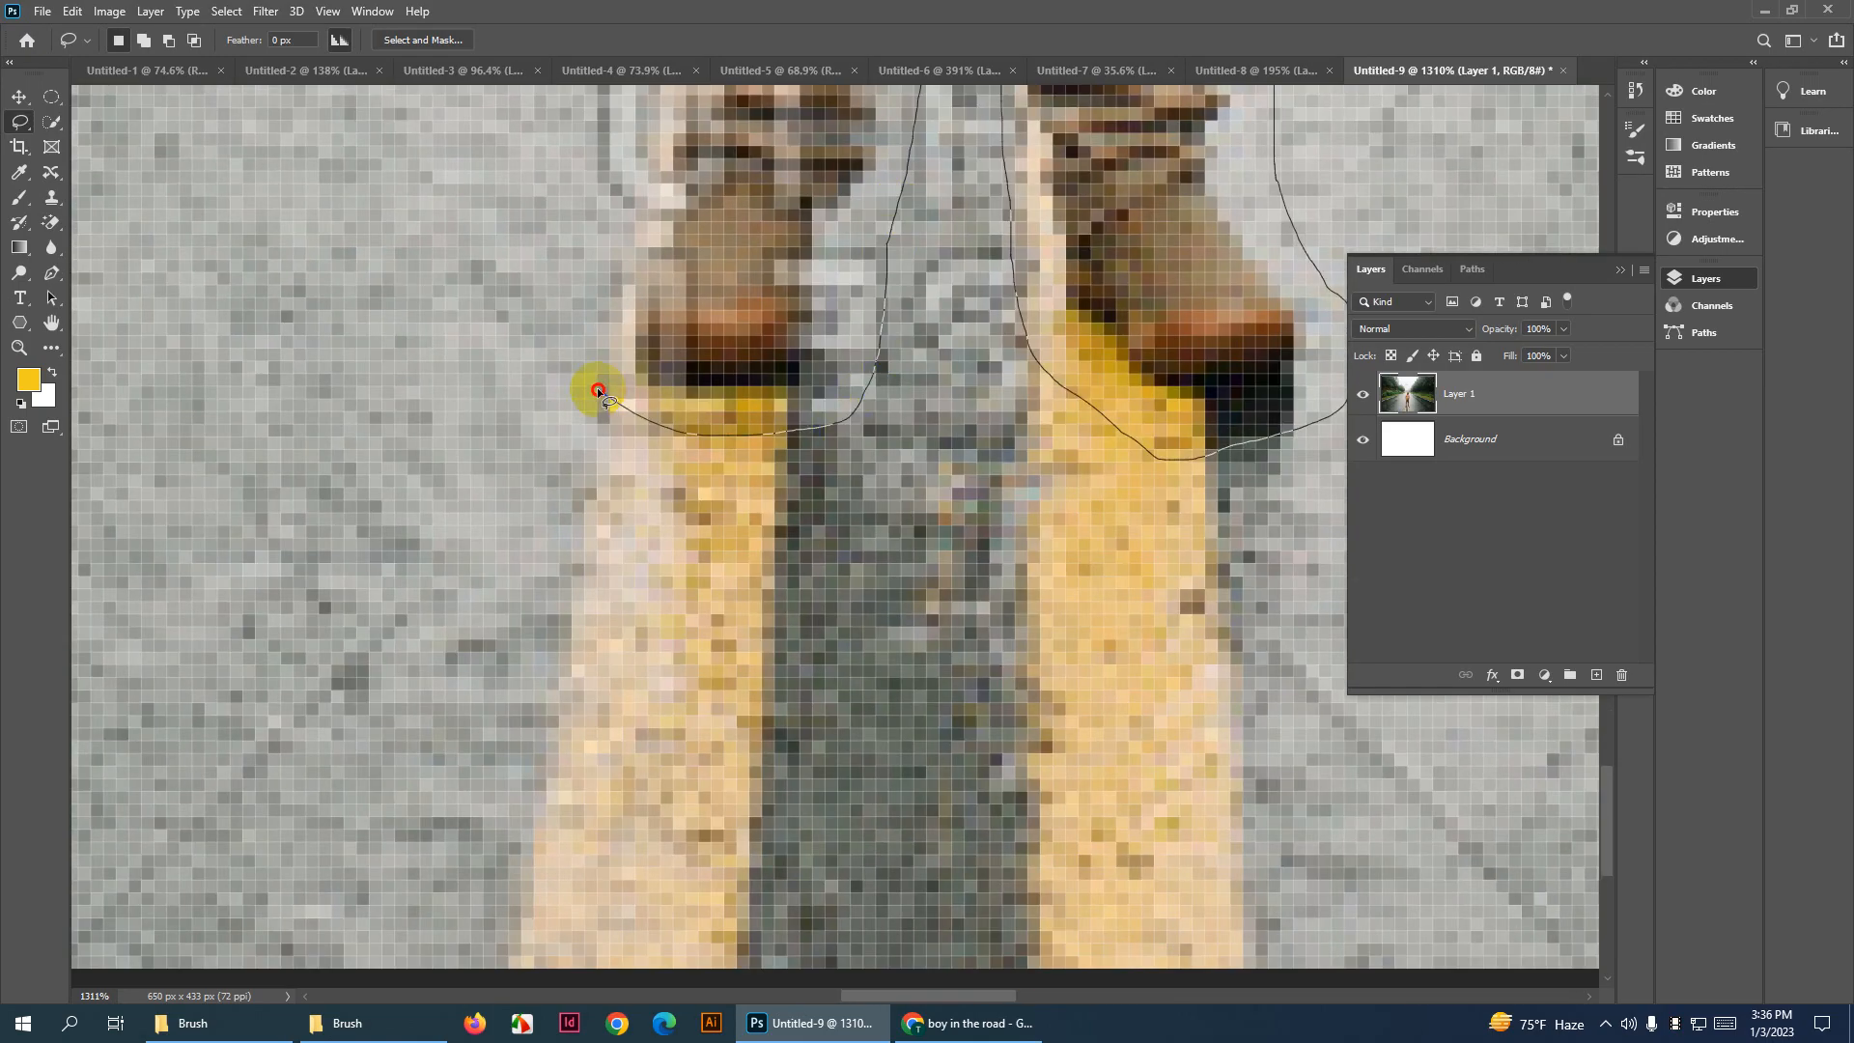
pyautogui.moveTo(598, 391)
pyautogui.mouseDown()
pyautogui.moveTo(594, 480)
pyautogui.moveTo(589, 296)
pyautogui.moveTo(596, 449)
pyautogui.moveTo(639, 246)
pyautogui.moveTo(691, 523)
pyautogui.moveTo(739, 223)
pyautogui.moveTo(789, 589)
pyautogui.moveTo(806, 248)
pyautogui.moveTo(818, 596)
pyautogui.moveTo(793, 379)
pyautogui.moveTo(876, 653)
pyautogui.moveTo(802, 421)
pyautogui.moveTo(806, 609)
pyautogui.moveTo(848, 391)
pyautogui.moveTo(788, 648)
pyautogui.moveTo(788, 597)
pyautogui.moveTo(858, 491)
pyautogui.moveTo(934, 424)
pyautogui.moveTo(951, 535)
pyautogui.moveTo(916, 685)
pyautogui.moveTo(887, 495)
pyautogui.mouseUp()
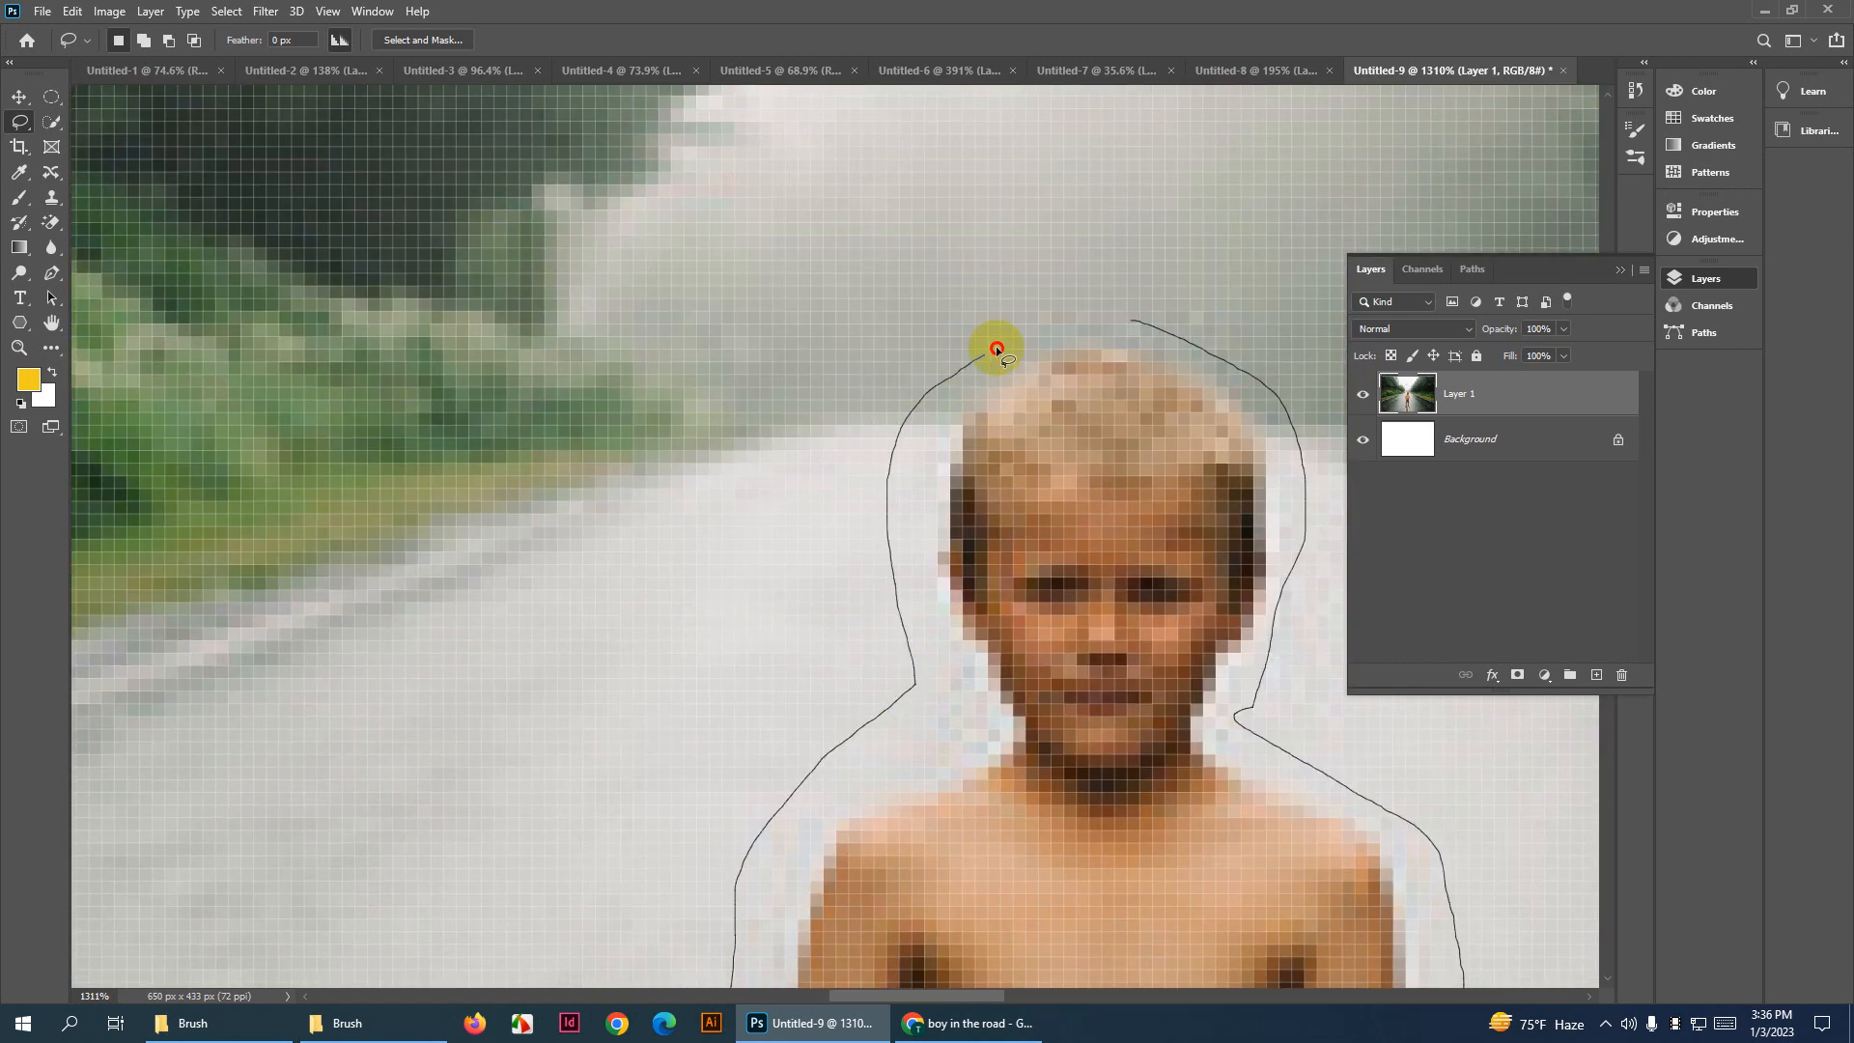
pyautogui.moveTo(1165, 325); pyautogui.dragTo(1166, 328)
# Subtract the excess road area from the selection beside the boy's head and neck and above his shoulder
pyautogui.scroll(-3, 1117, 435)
pyautogui.moveTo(1126, 456); pyautogui.dragTo(1059, 264)
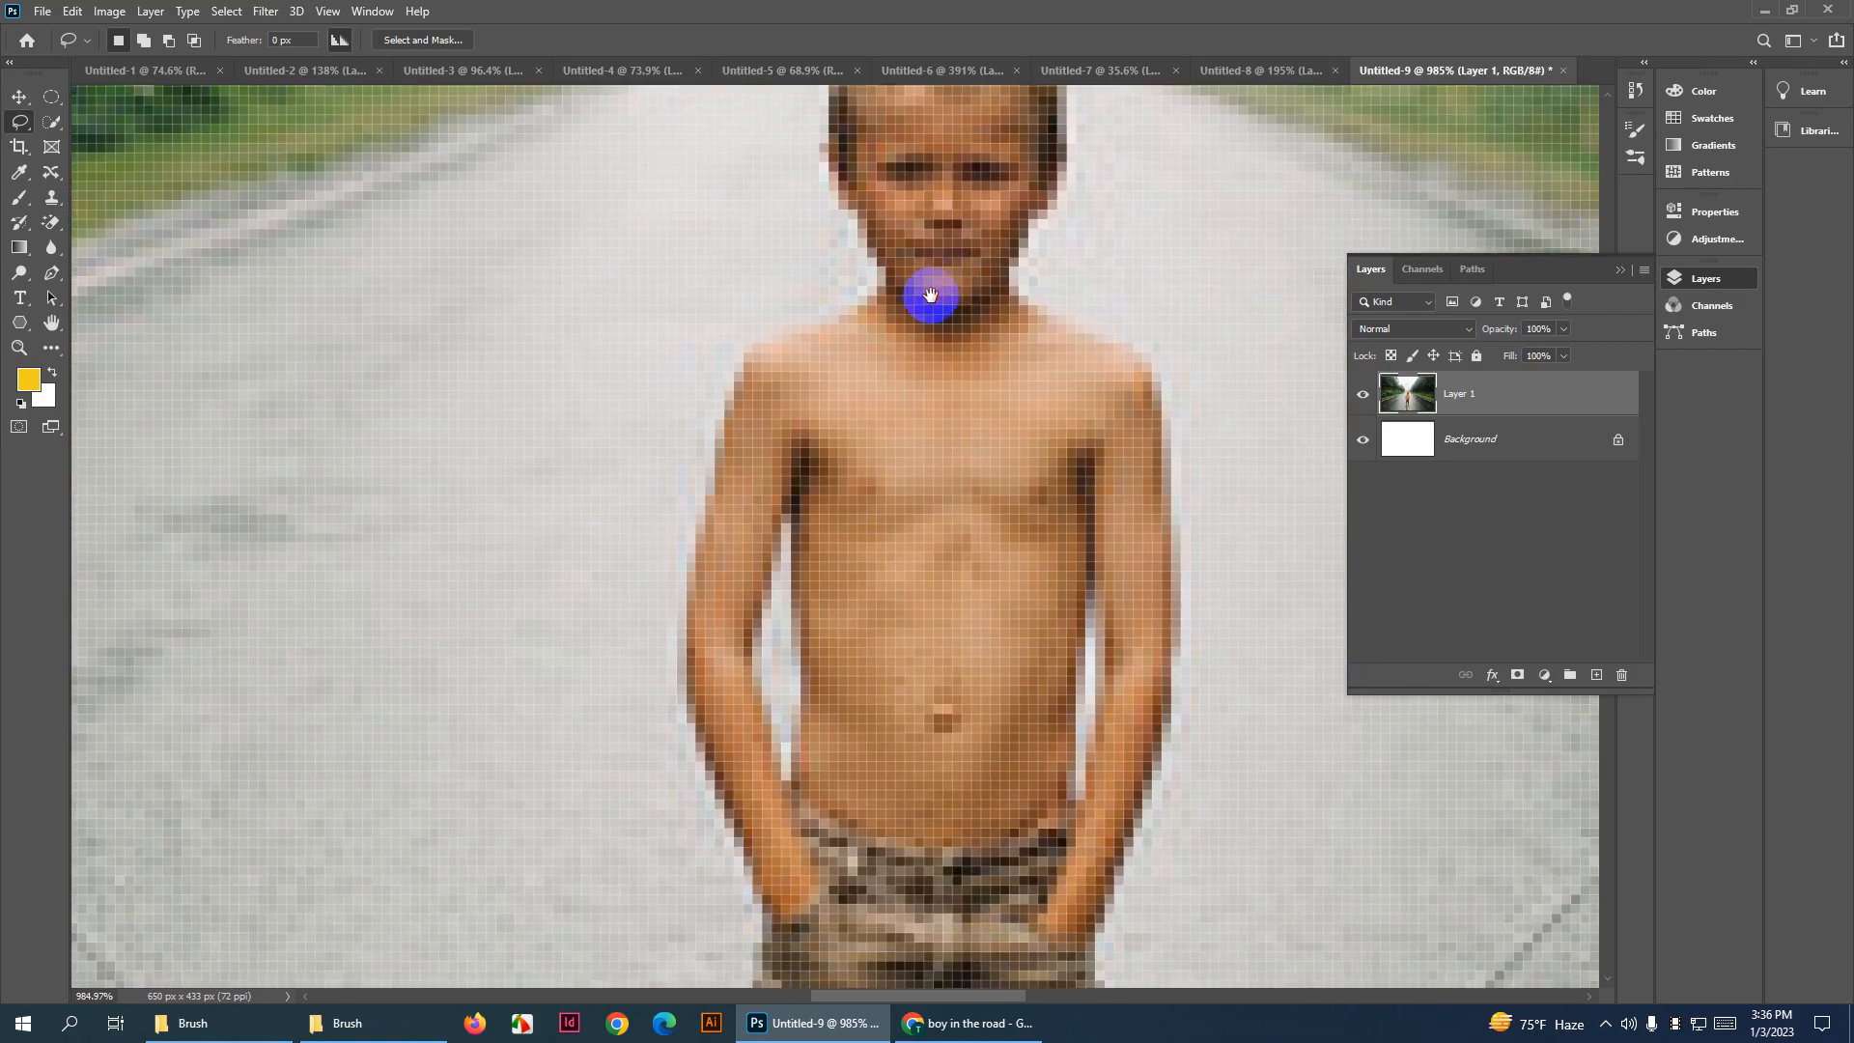
pyautogui.moveTo(931, 299); pyautogui.dragTo(1012, 407)
pyautogui.scroll(3, 804, 302)
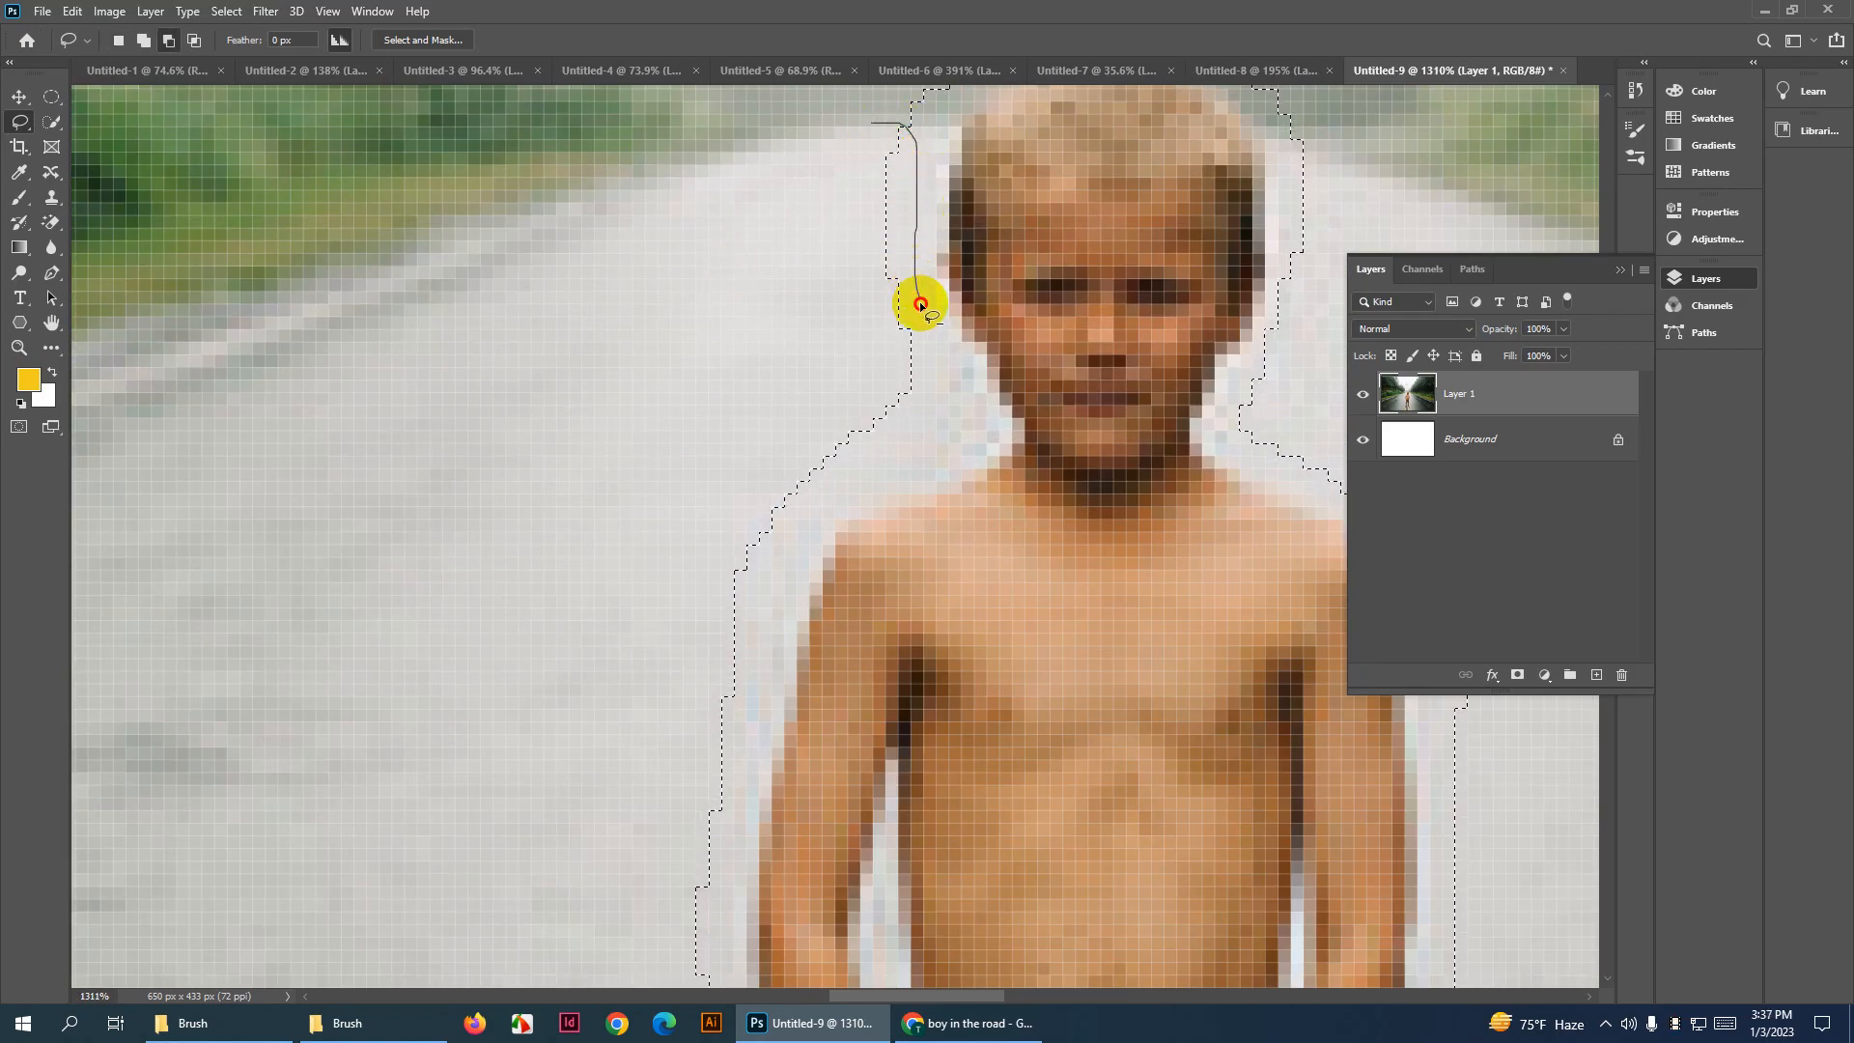
pyautogui.moveTo(920, 305)
pyautogui.mouseDown()
pyautogui.moveTo(943, 373)
pyautogui.moveTo(926, 447)
pyautogui.moveTo(762, 540)
pyautogui.mouseUp()
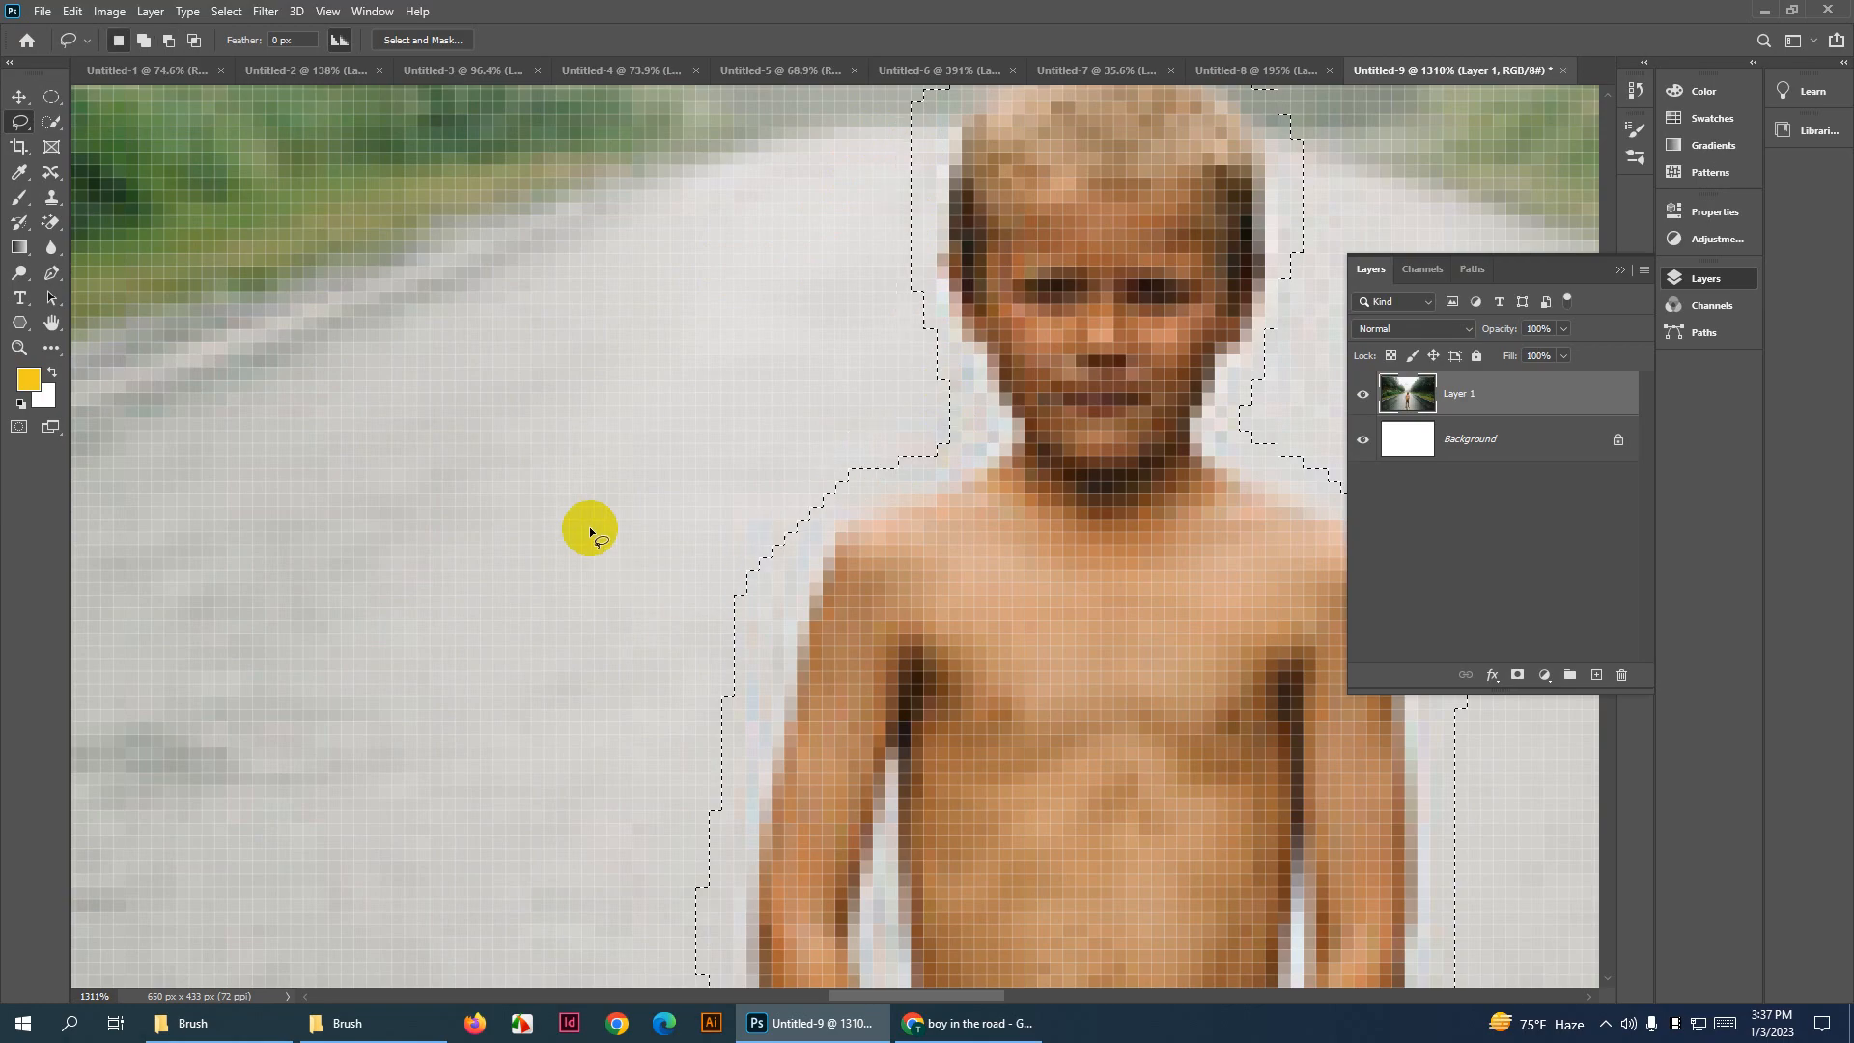
pyautogui.scroll(-3, 589, 532)
pyautogui.moveTo(763, 287)
pyautogui.mouseDown()
pyautogui.moveTo(807, 228)
pyautogui.moveTo(894, 201)
pyautogui.mouseUp()
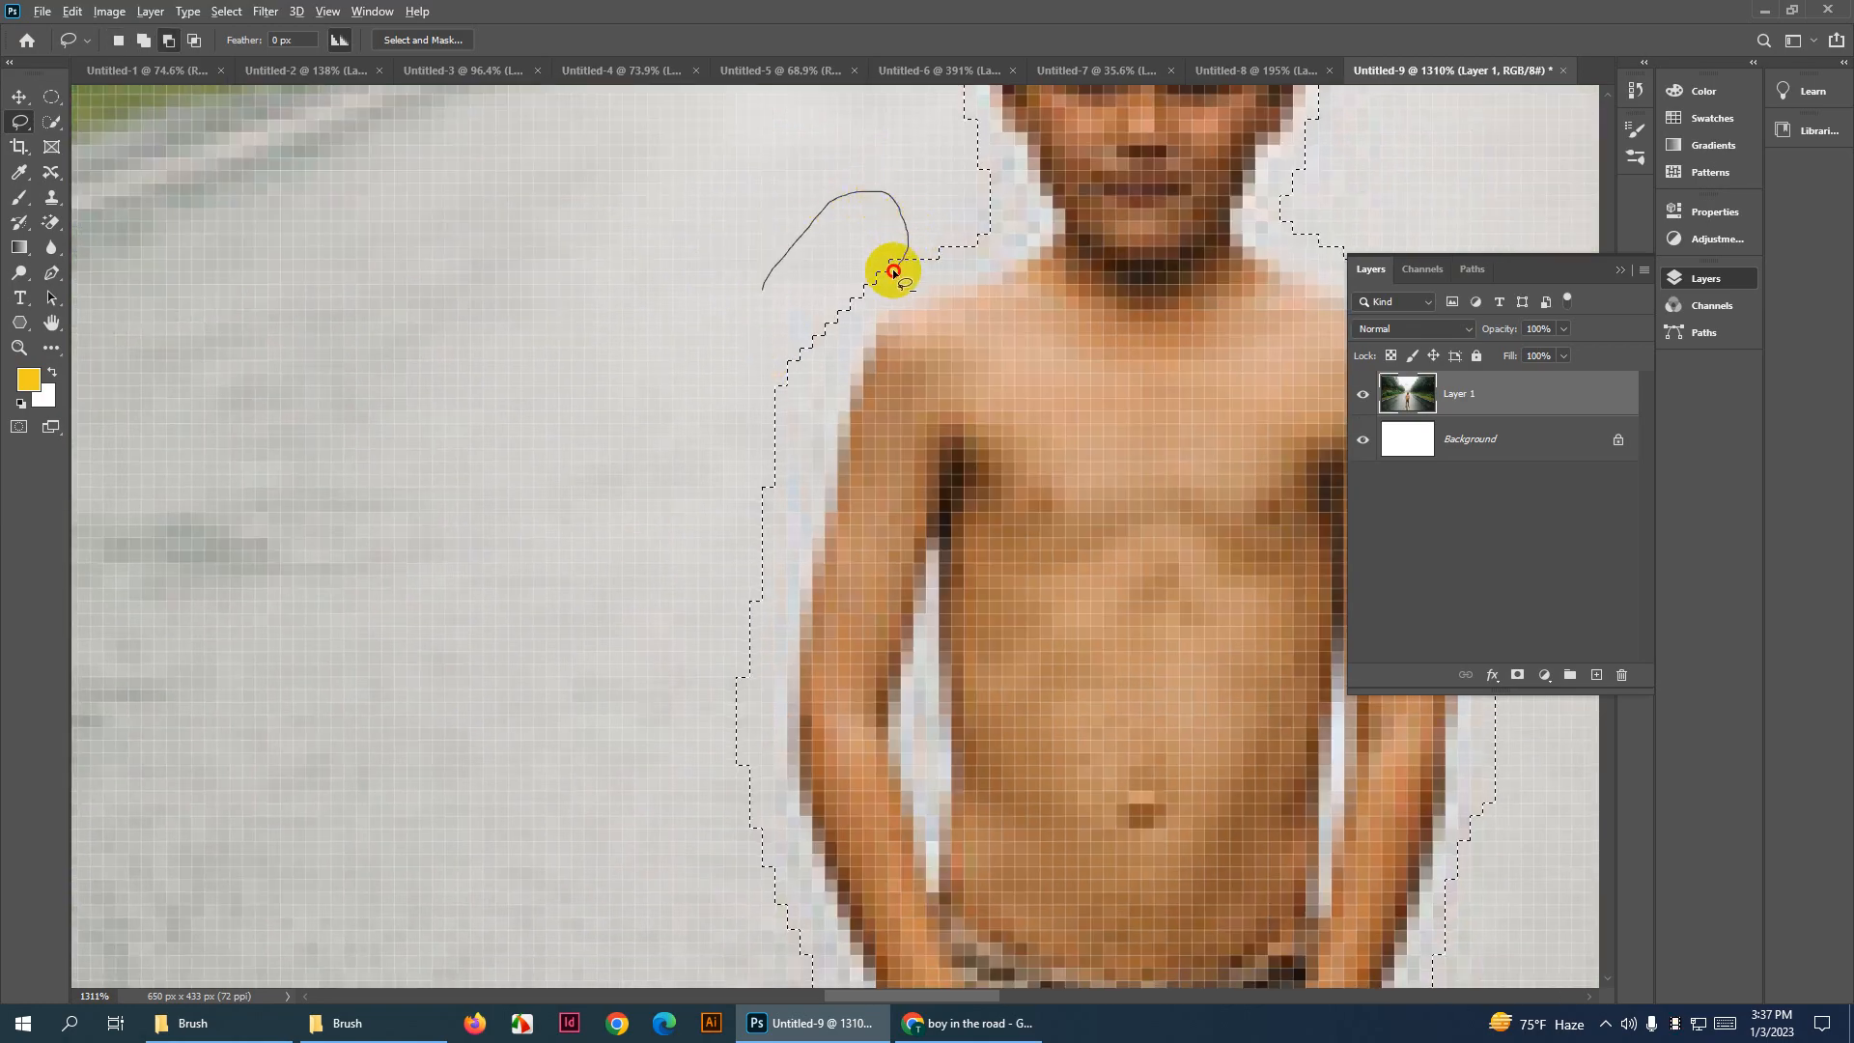
pyautogui.moveTo(893, 271)
pyautogui.mouseDown()
pyautogui.moveTo(831, 331)
pyautogui.moveTo(781, 541)
pyautogui.mouseUp()
pyautogui.scroll(-2, 673, 380)
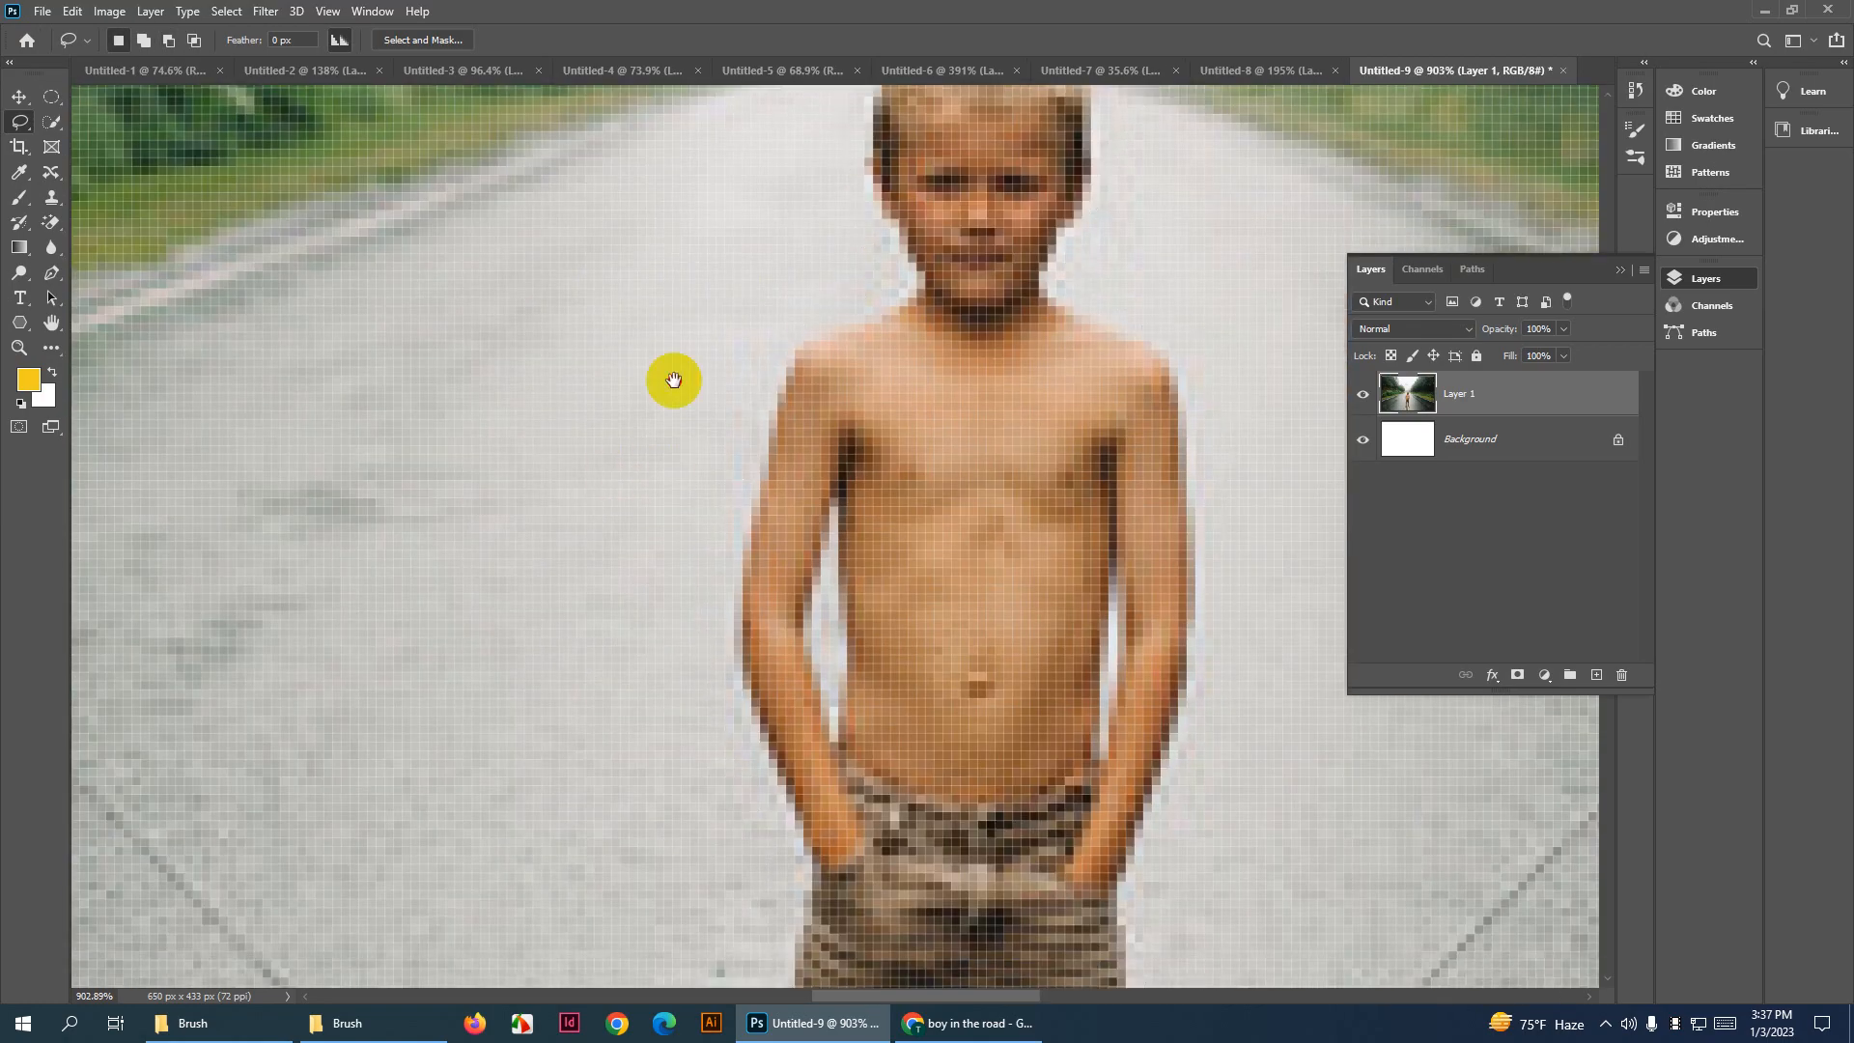
# Check the rest of the selection outline along the boy's arms, legs, shoes and head
pyautogui.scroll(-2, 673, 379)
pyautogui.scroll(2, 676, 405)
pyautogui.moveTo(695, 221)
pyautogui.mouseDown()
pyautogui.moveTo(741, 443)
pyautogui.moveTo(714, 549)
pyautogui.mouseUp()
pyautogui.scroll(-2, 529, 290)
pyautogui.moveTo(758, 639)
pyautogui.mouseDown()
pyautogui.moveTo(728, 501)
pyautogui.moveTo(740, 227)
pyautogui.mouseUp()
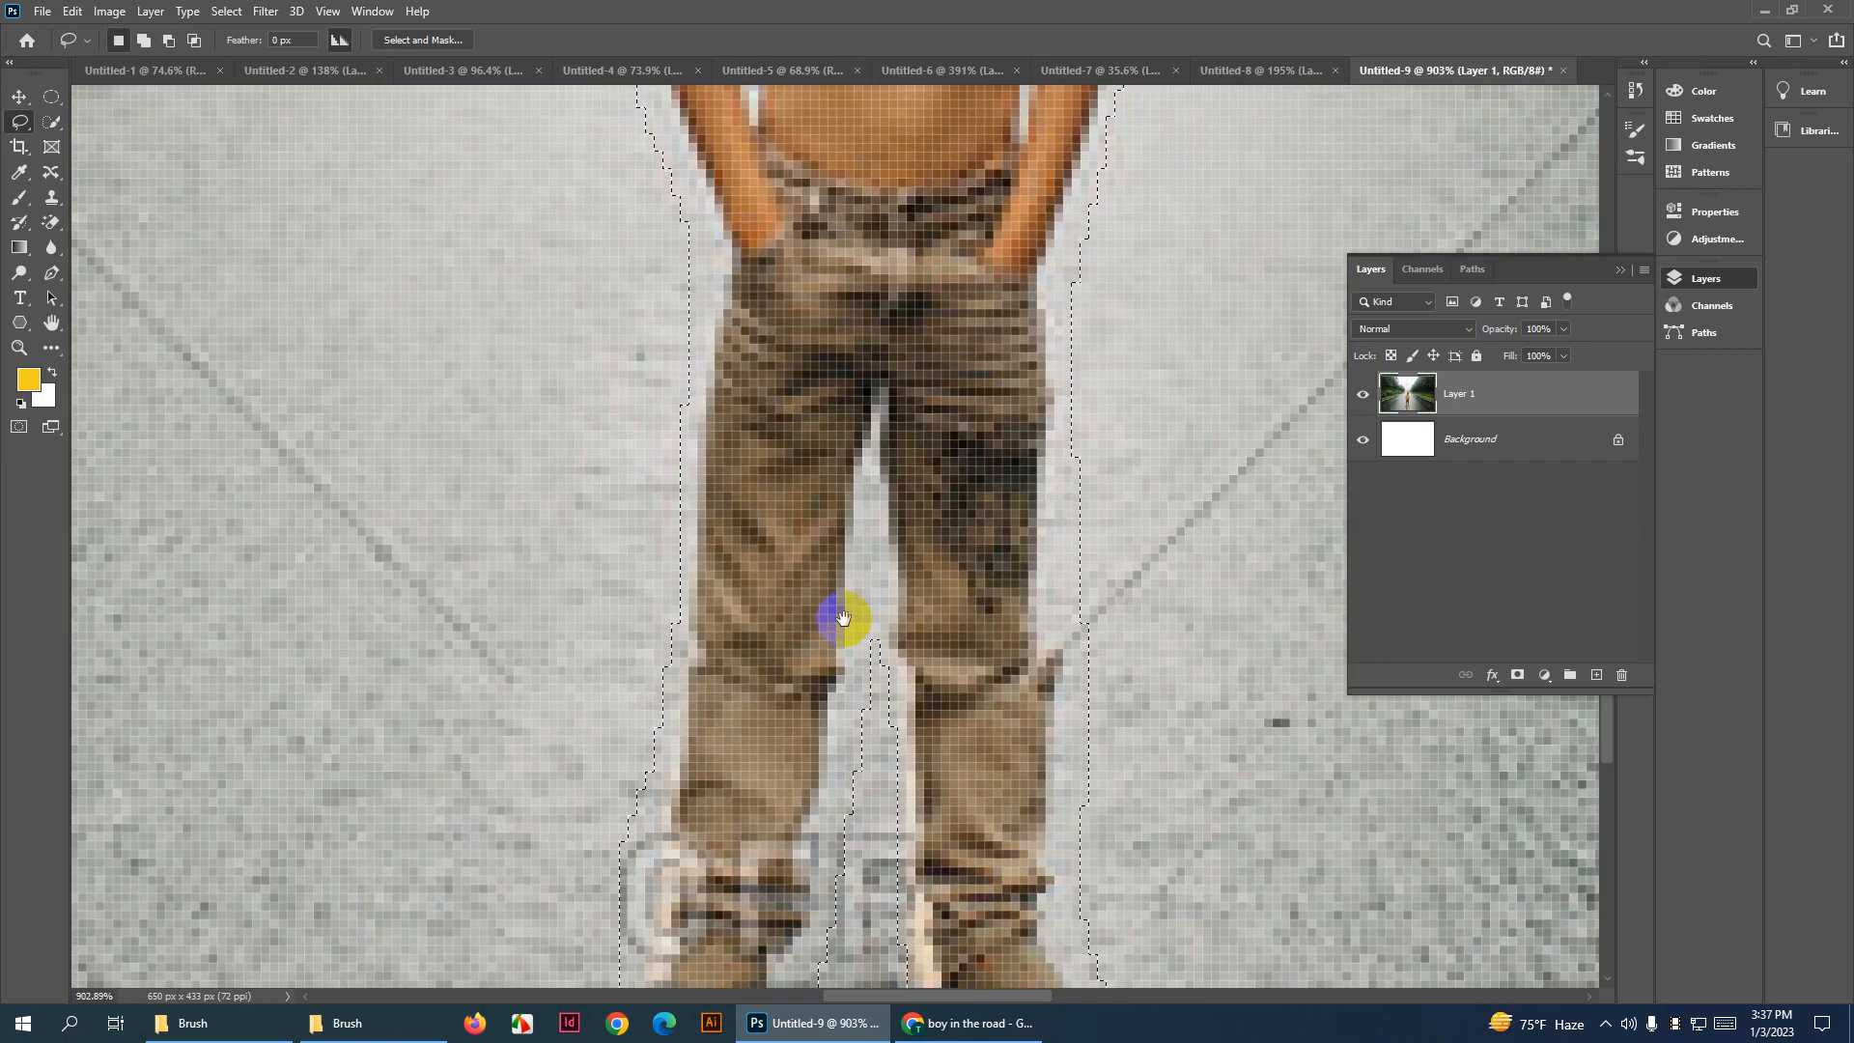
pyautogui.moveTo(844, 618); pyautogui.dragTo(703, 691)
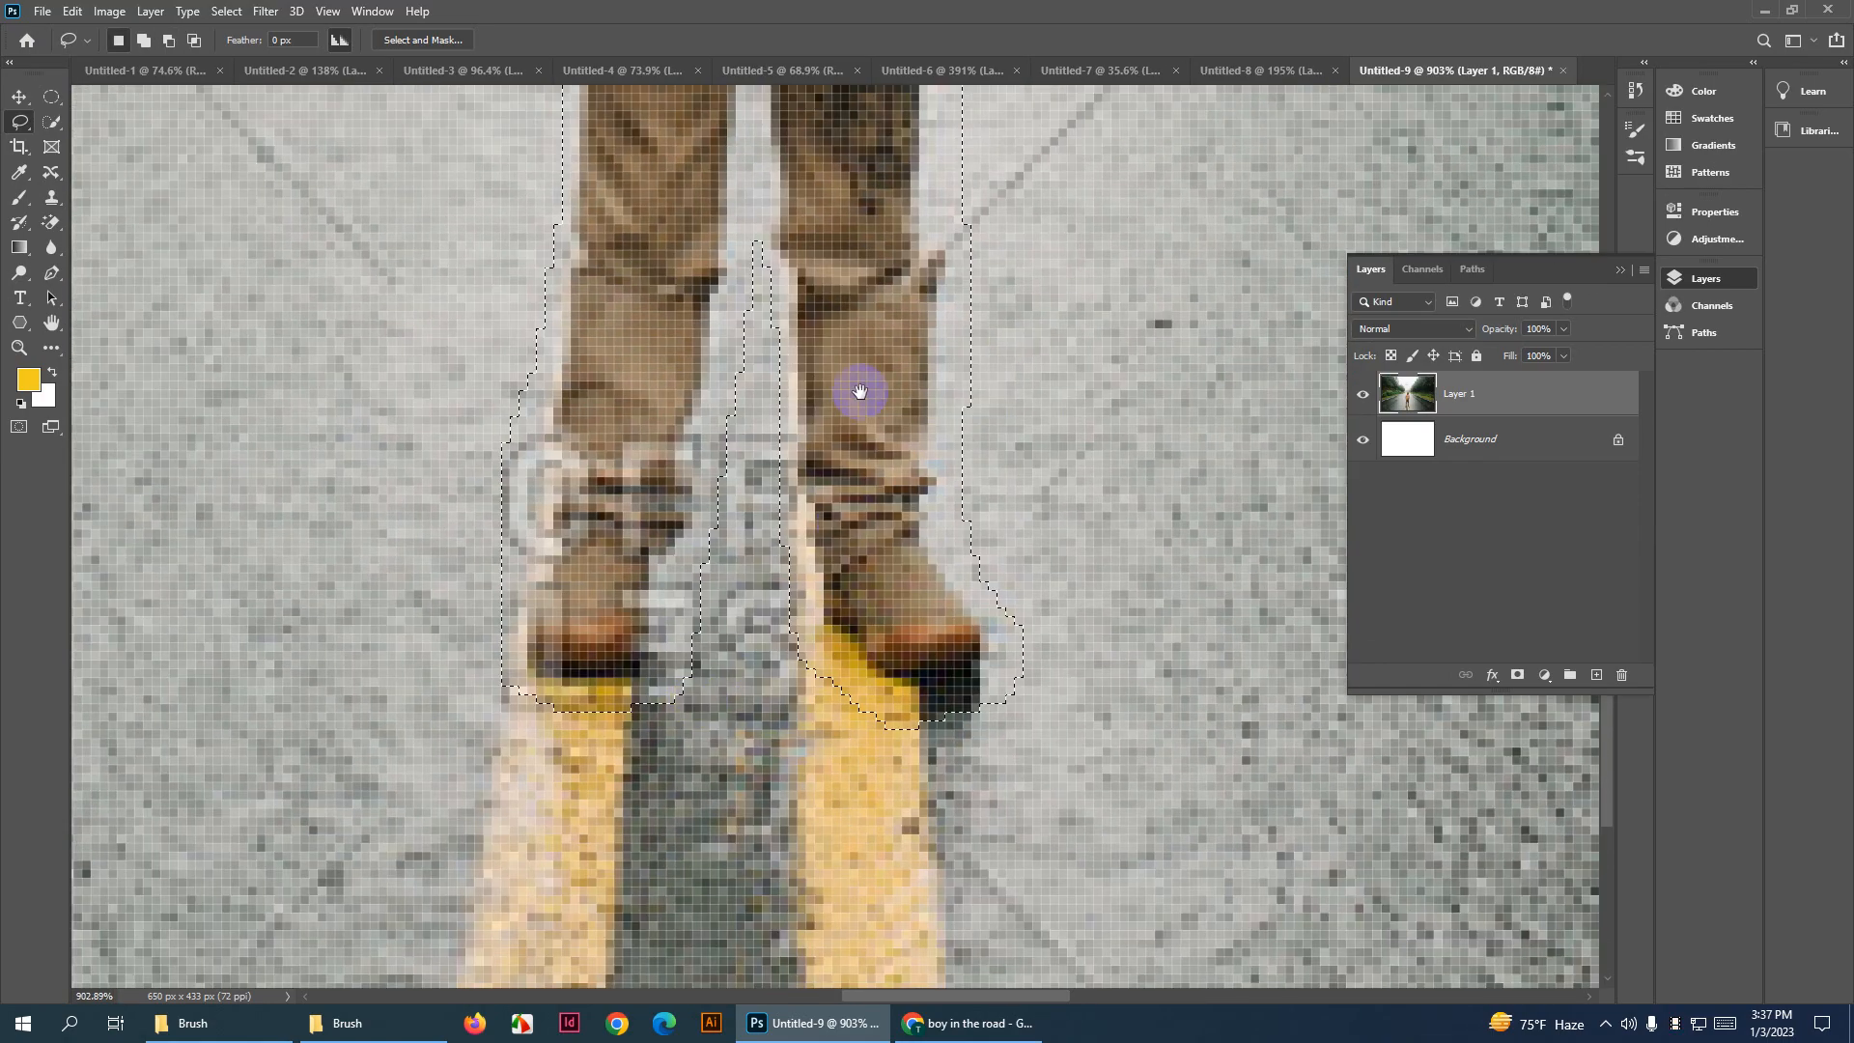
pyautogui.moveTo(859, 391); pyautogui.dragTo(786, 749)
pyautogui.moveTo(805, 546); pyautogui.dragTo(770, 657)
pyautogui.moveTo(845, 416); pyautogui.dragTo(804, 627)
pyautogui.scroll(4, 791, 726)
pyautogui.moveTo(830, 514)
pyautogui.mouseDown()
pyautogui.moveTo(841, 670)
pyautogui.moveTo(782, 813)
pyautogui.mouseUp()
pyautogui.scroll(-5, 795, 679)
pyautogui.moveTo(900, 371); pyautogui.dragTo(885, 803)
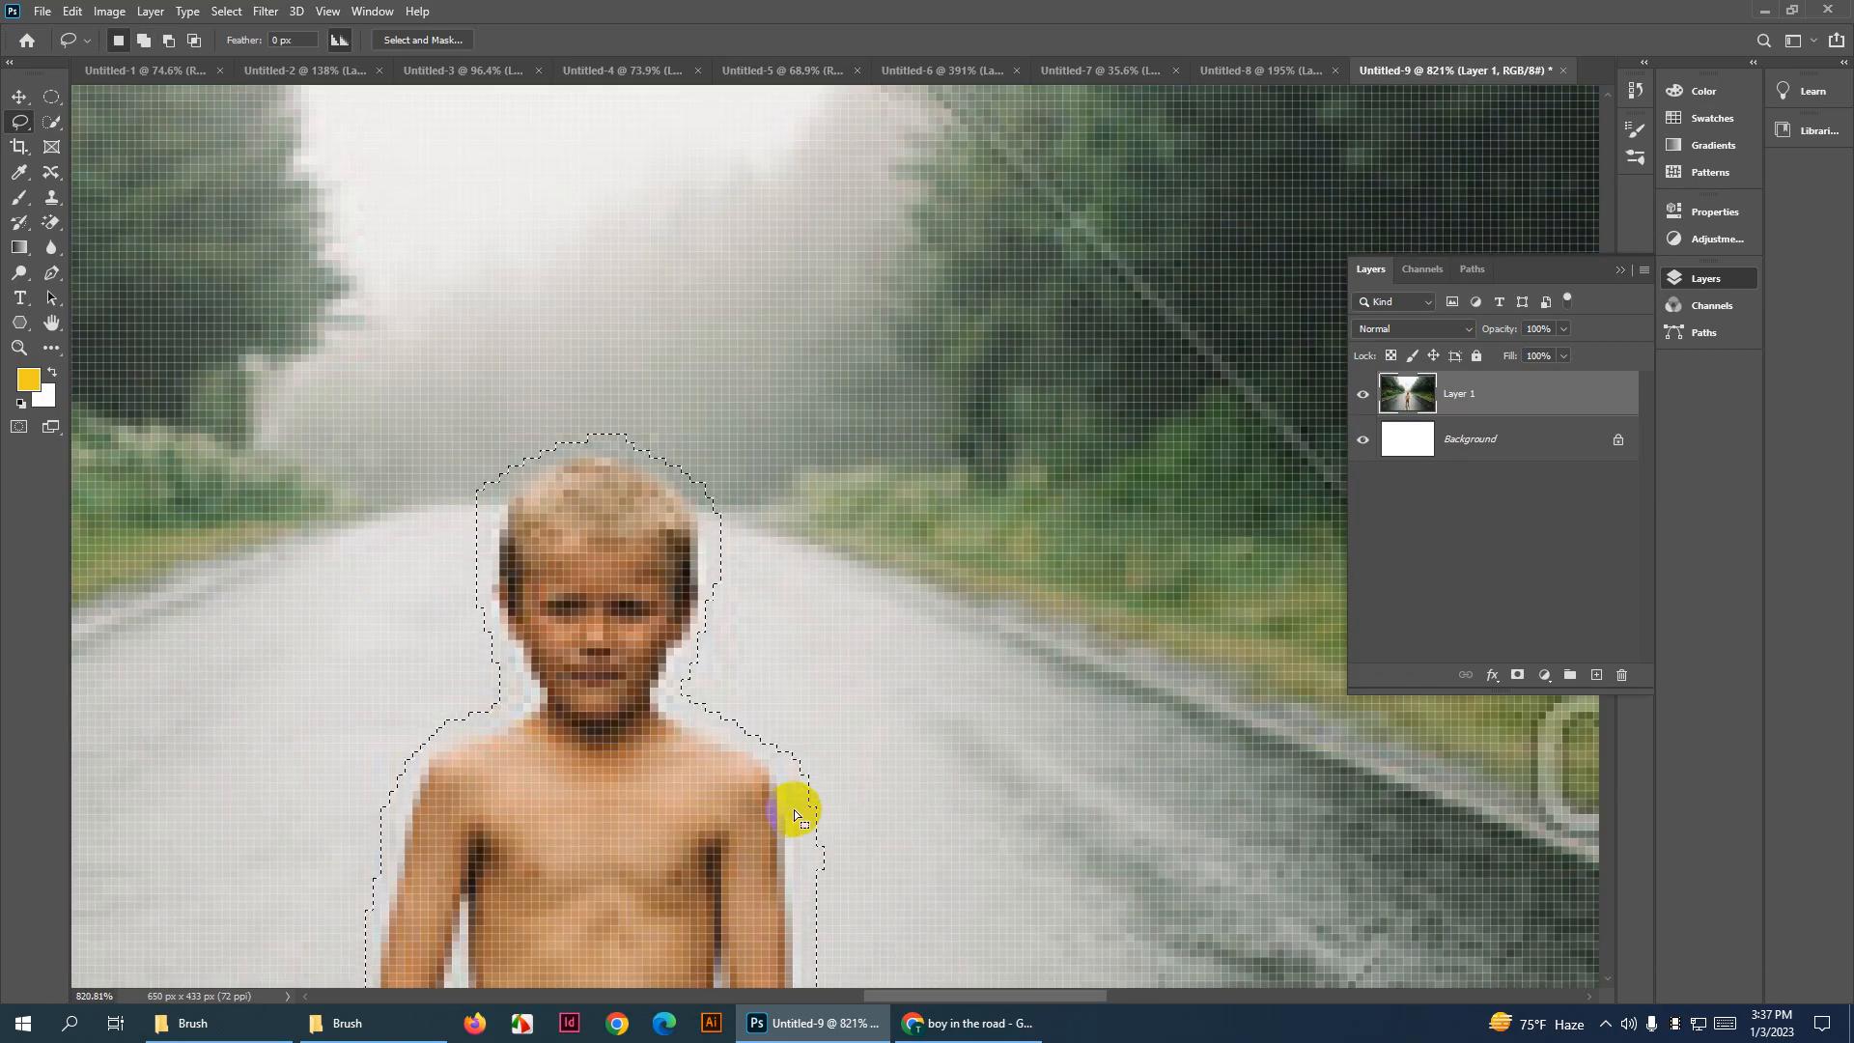
pyautogui.moveTo(837, 711)
pyautogui.mouseDown()
pyautogui.moveTo(811, 733)
pyautogui.moveTo(807, 951)
pyautogui.mouseUp()
pyautogui.scroll(-5, 864, 753)
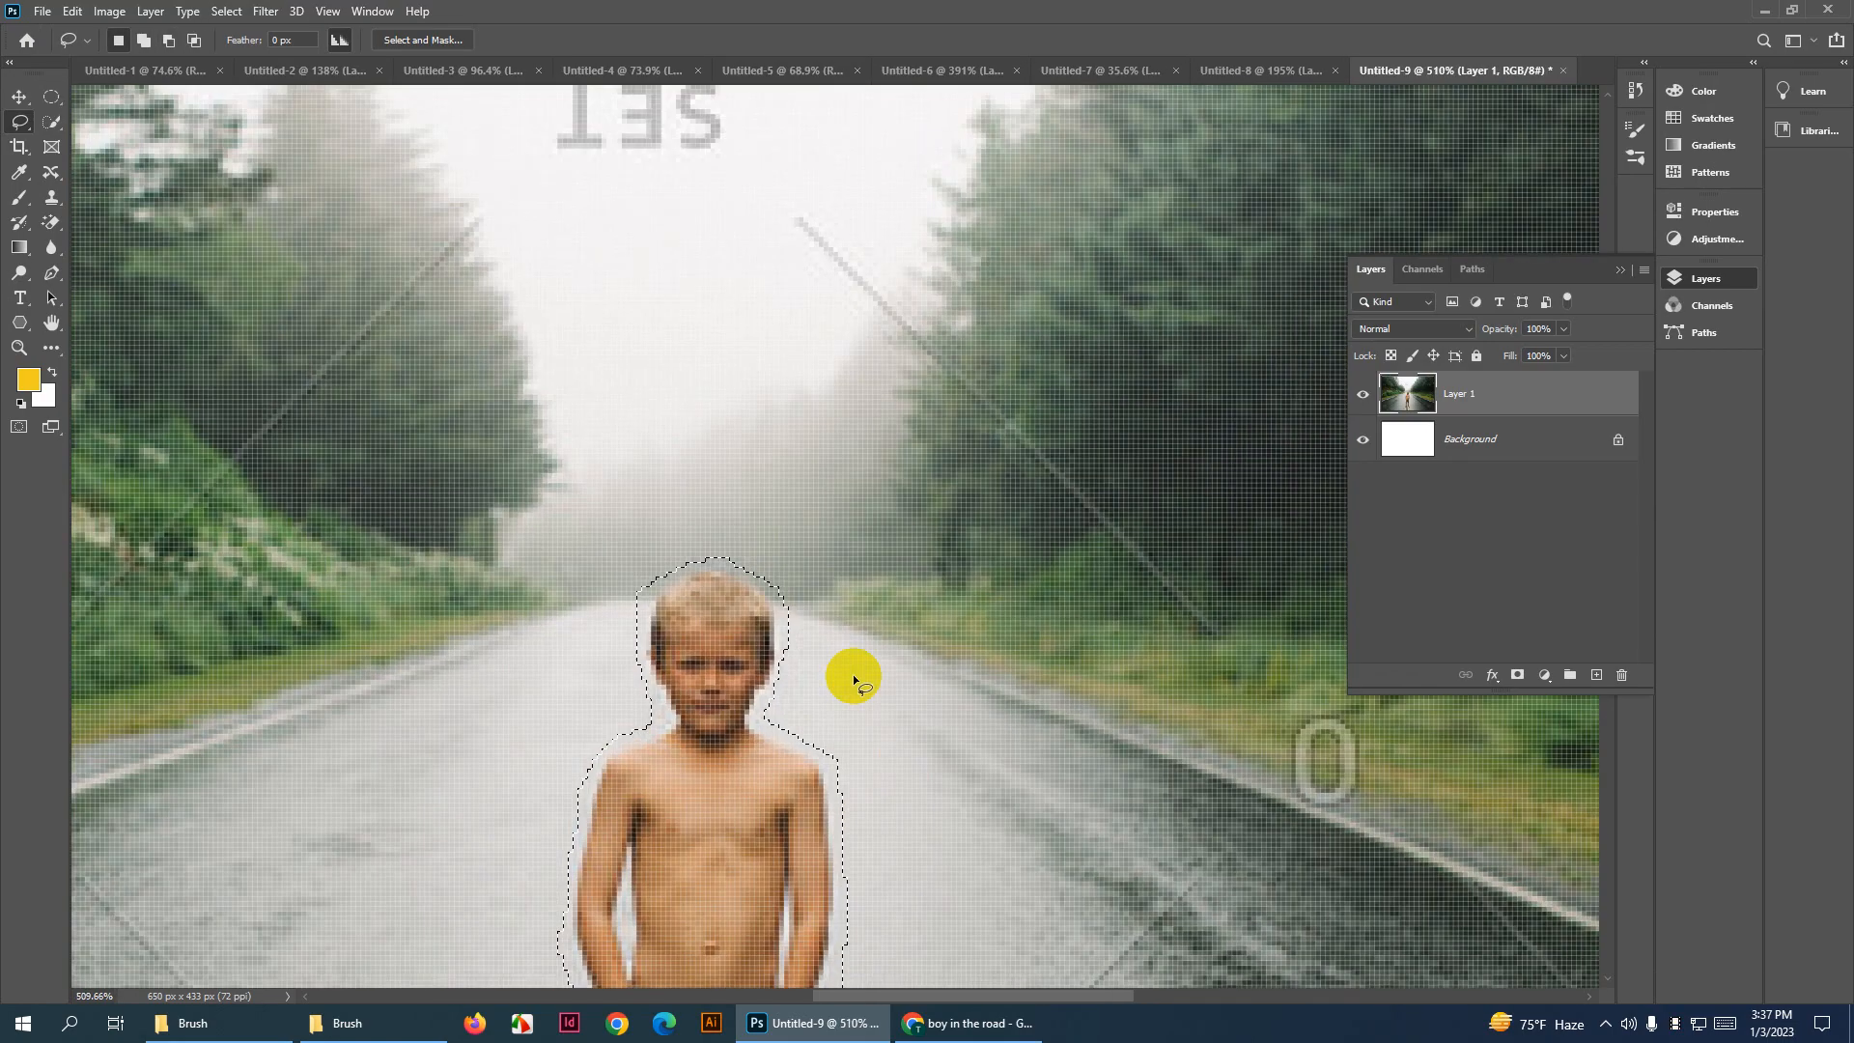
# Remove the selected boy from the road with a Content-Aware fill, and clear the selection
pyautogui.click(82, 12)
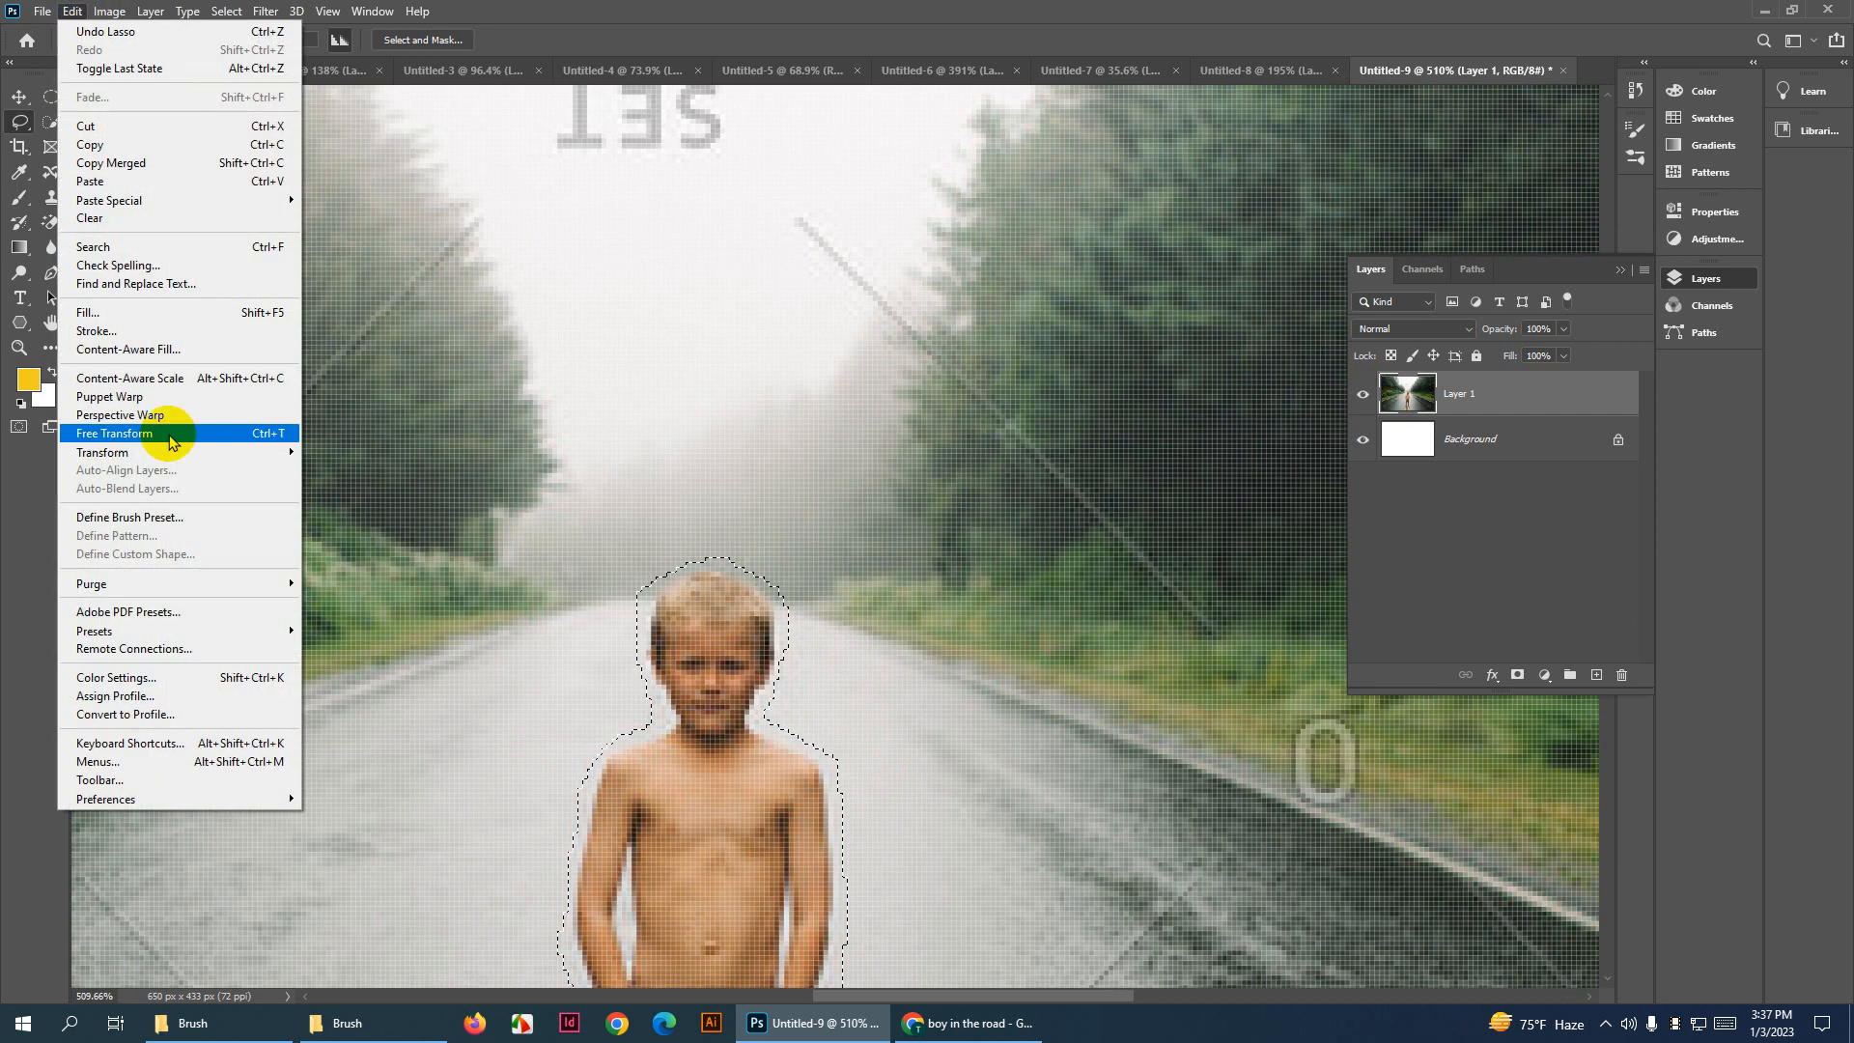
pyautogui.click(124, 288)
pyautogui.click(1214, 183)
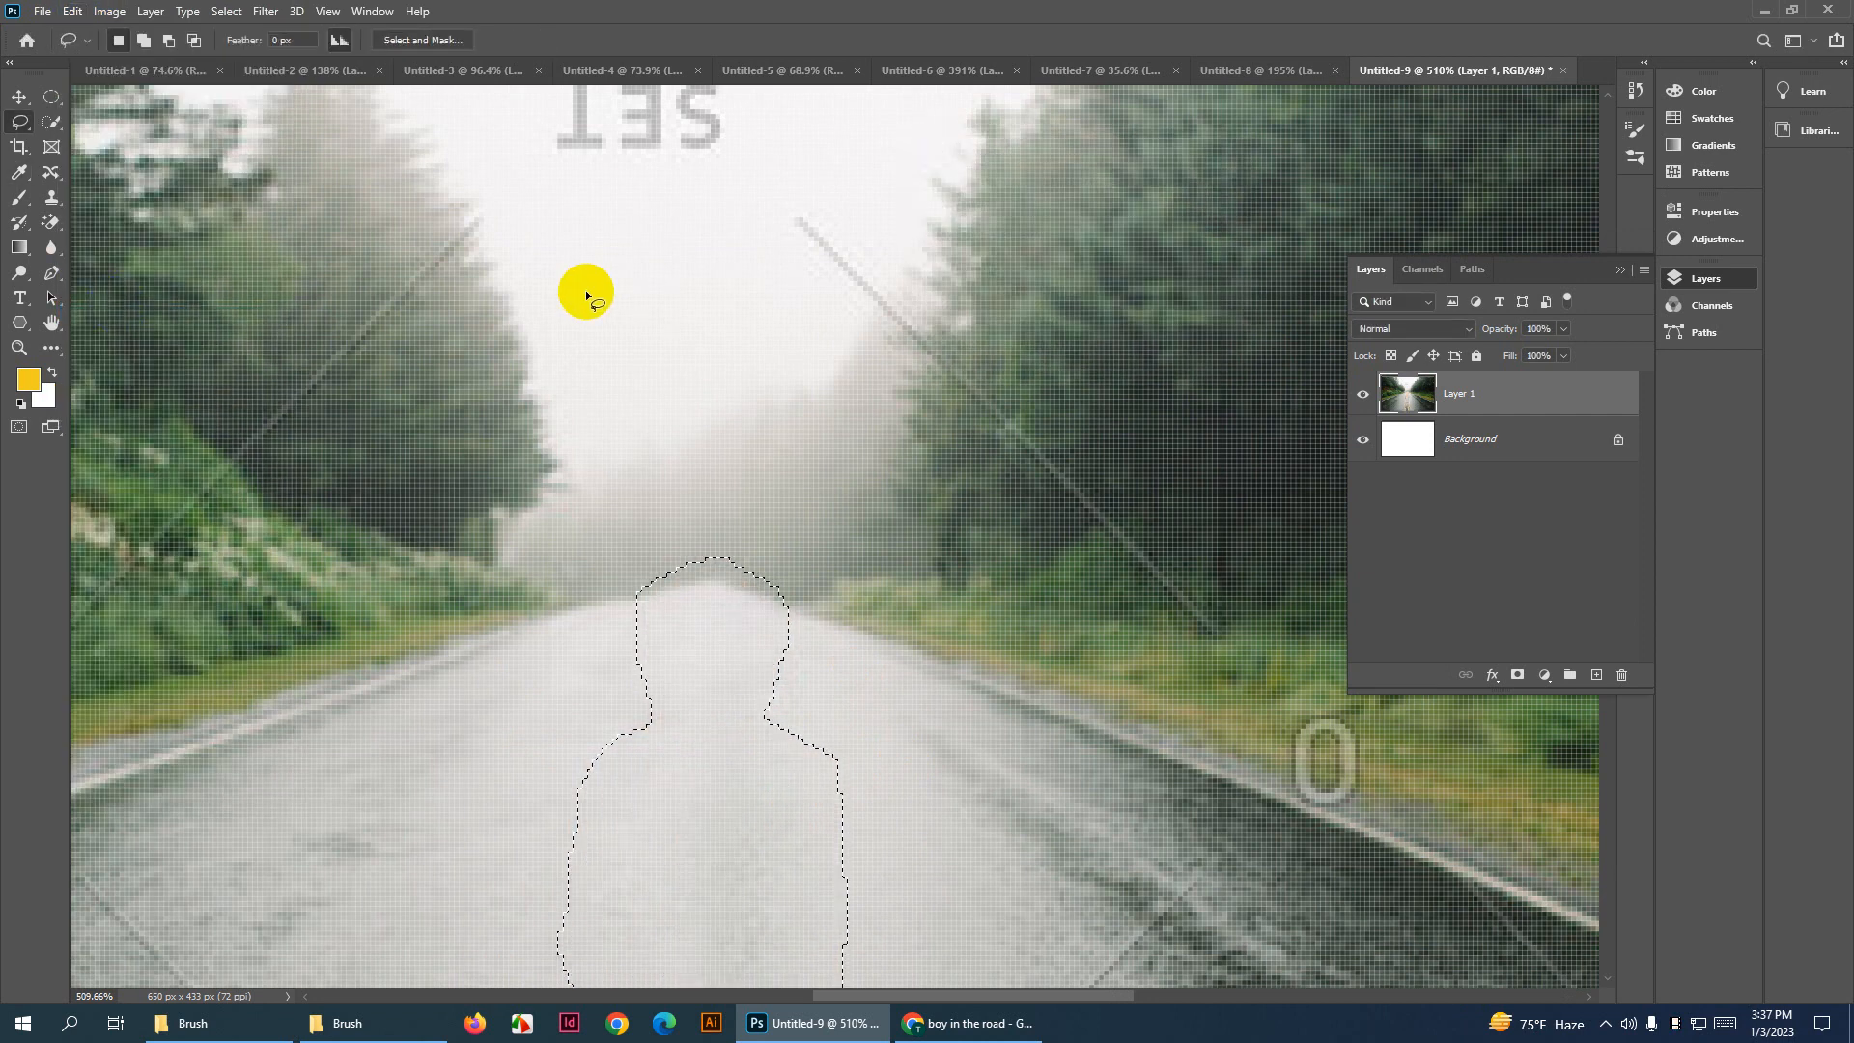
pyautogui.scroll(-3, 564, 320)
pyautogui.scroll(-2, 576, 333)
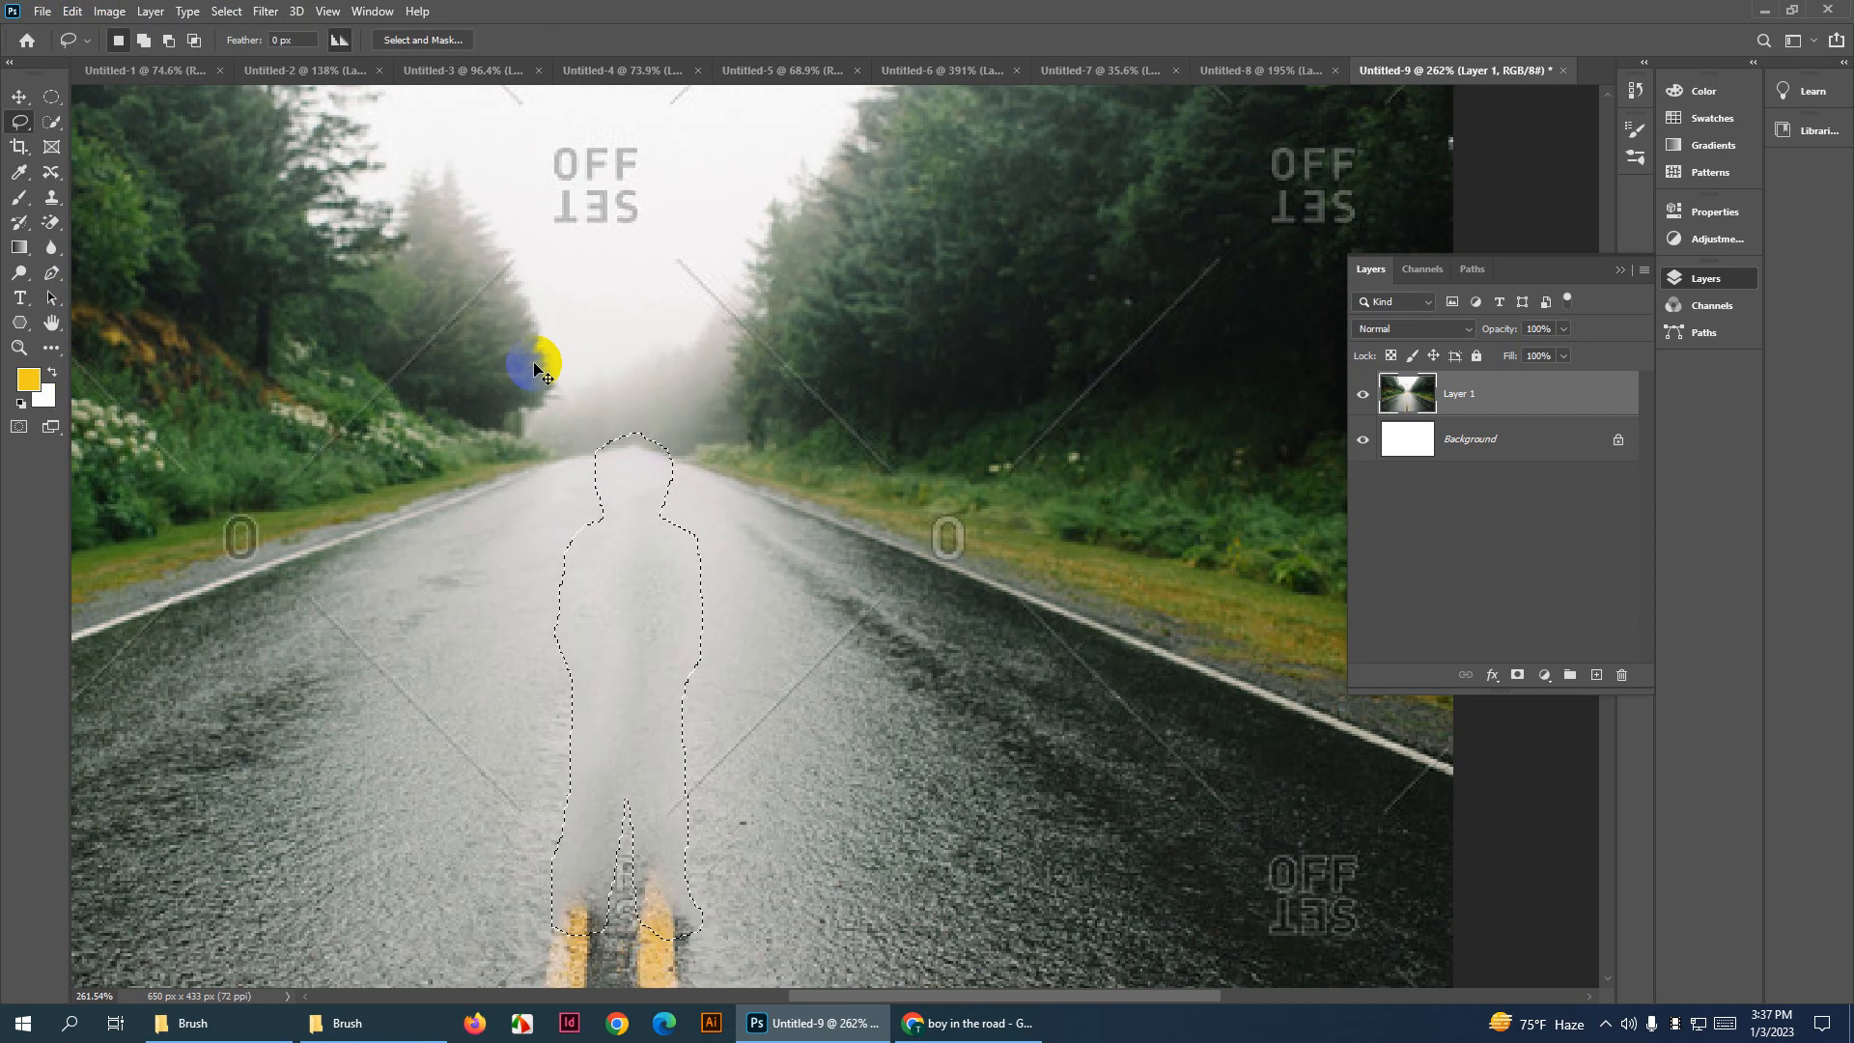
pyautogui.hotkey('ctrl', 'd')
# Extend the left yellow road line up the road with the Clone Stamp Tool at 13 px, sampling the existing line
pyautogui.moveTo(634, 505); pyautogui.dragTo(783, 283)
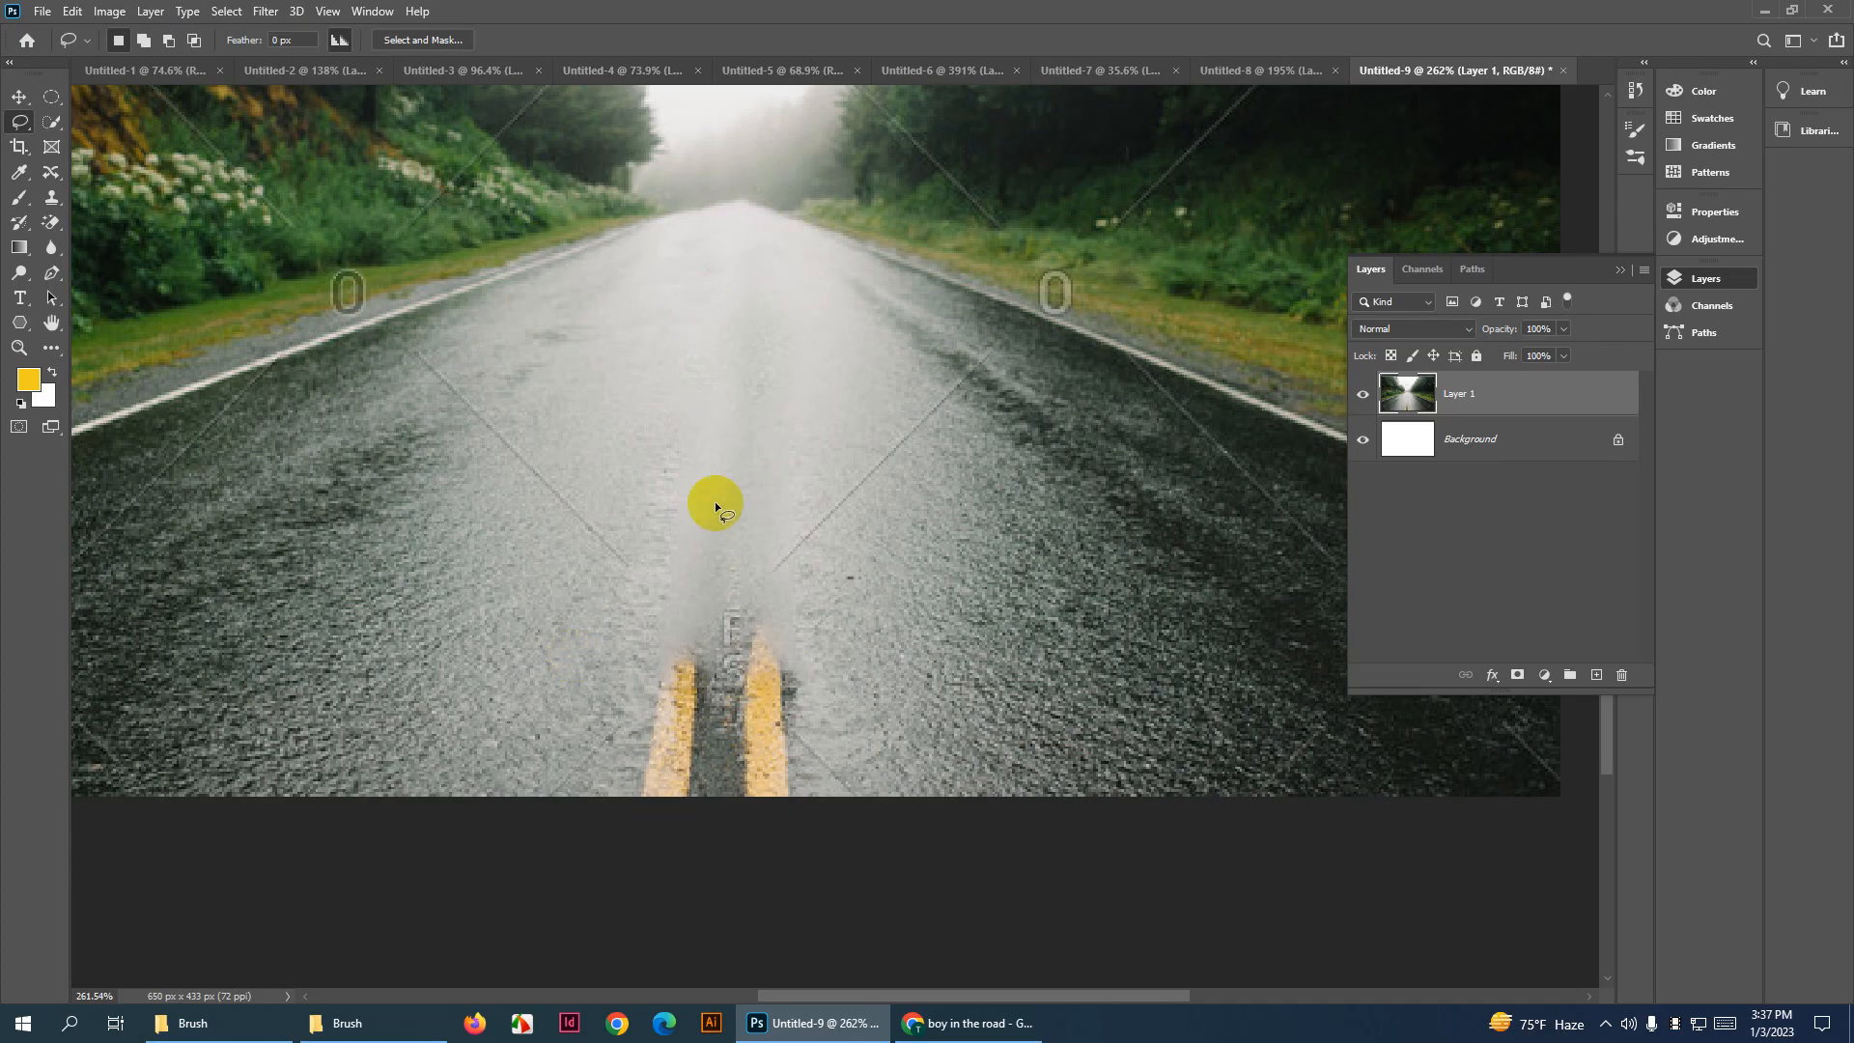
pyautogui.scroll(-3, 712, 701)
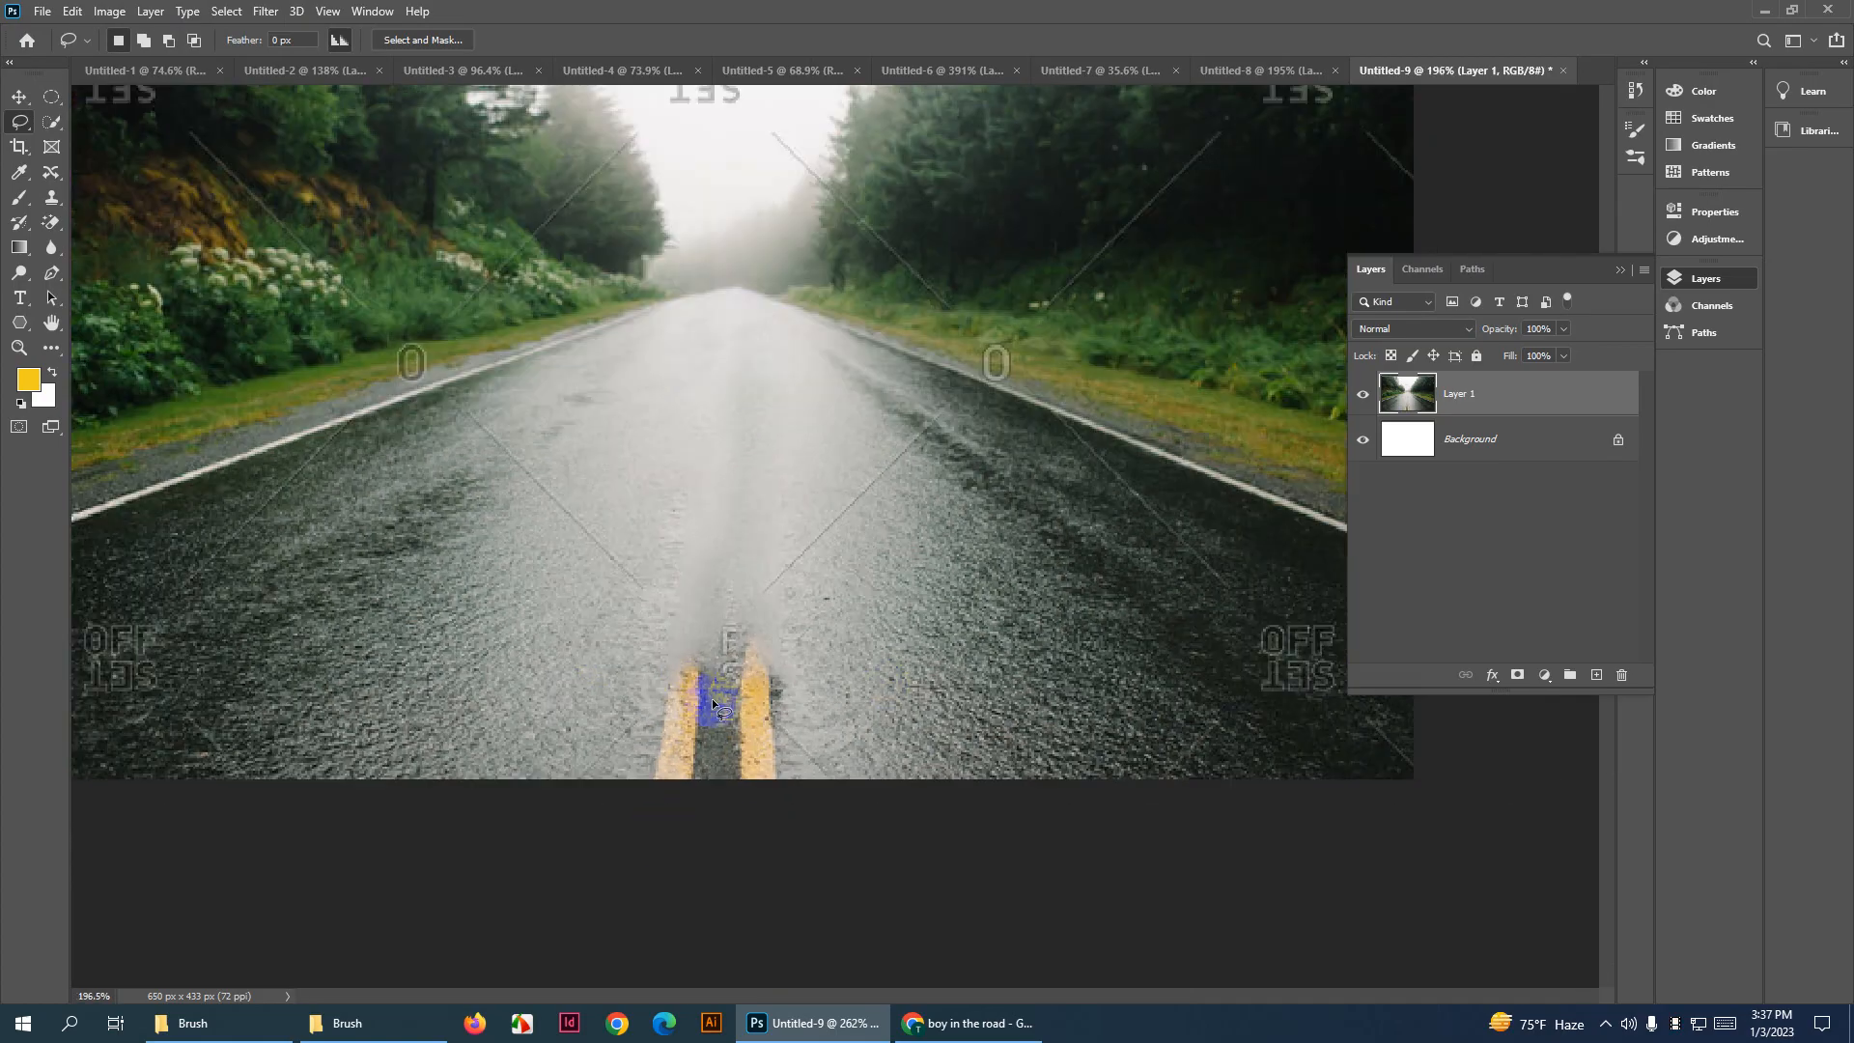
pyautogui.scroll(3, 874, 823)
pyautogui.moveTo(893, 658); pyautogui.dragTo(881, 534)
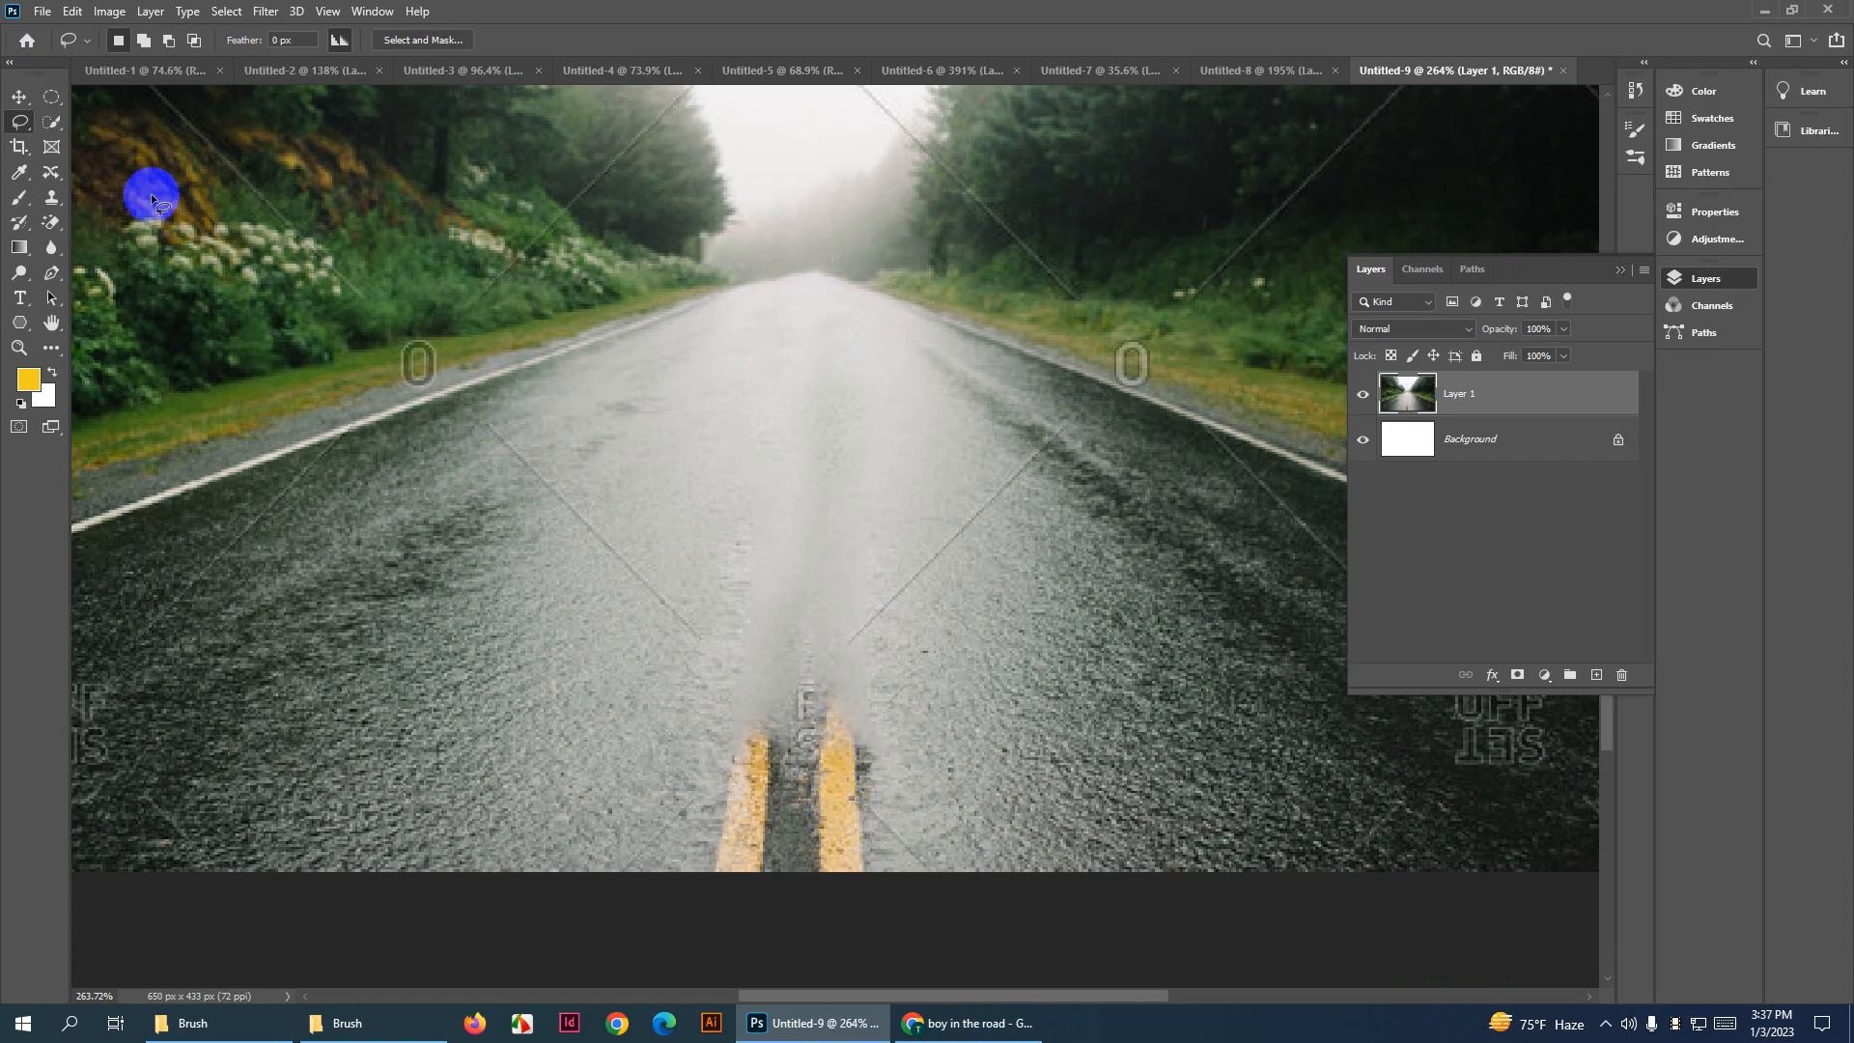
pyautogui.click(57, 199)
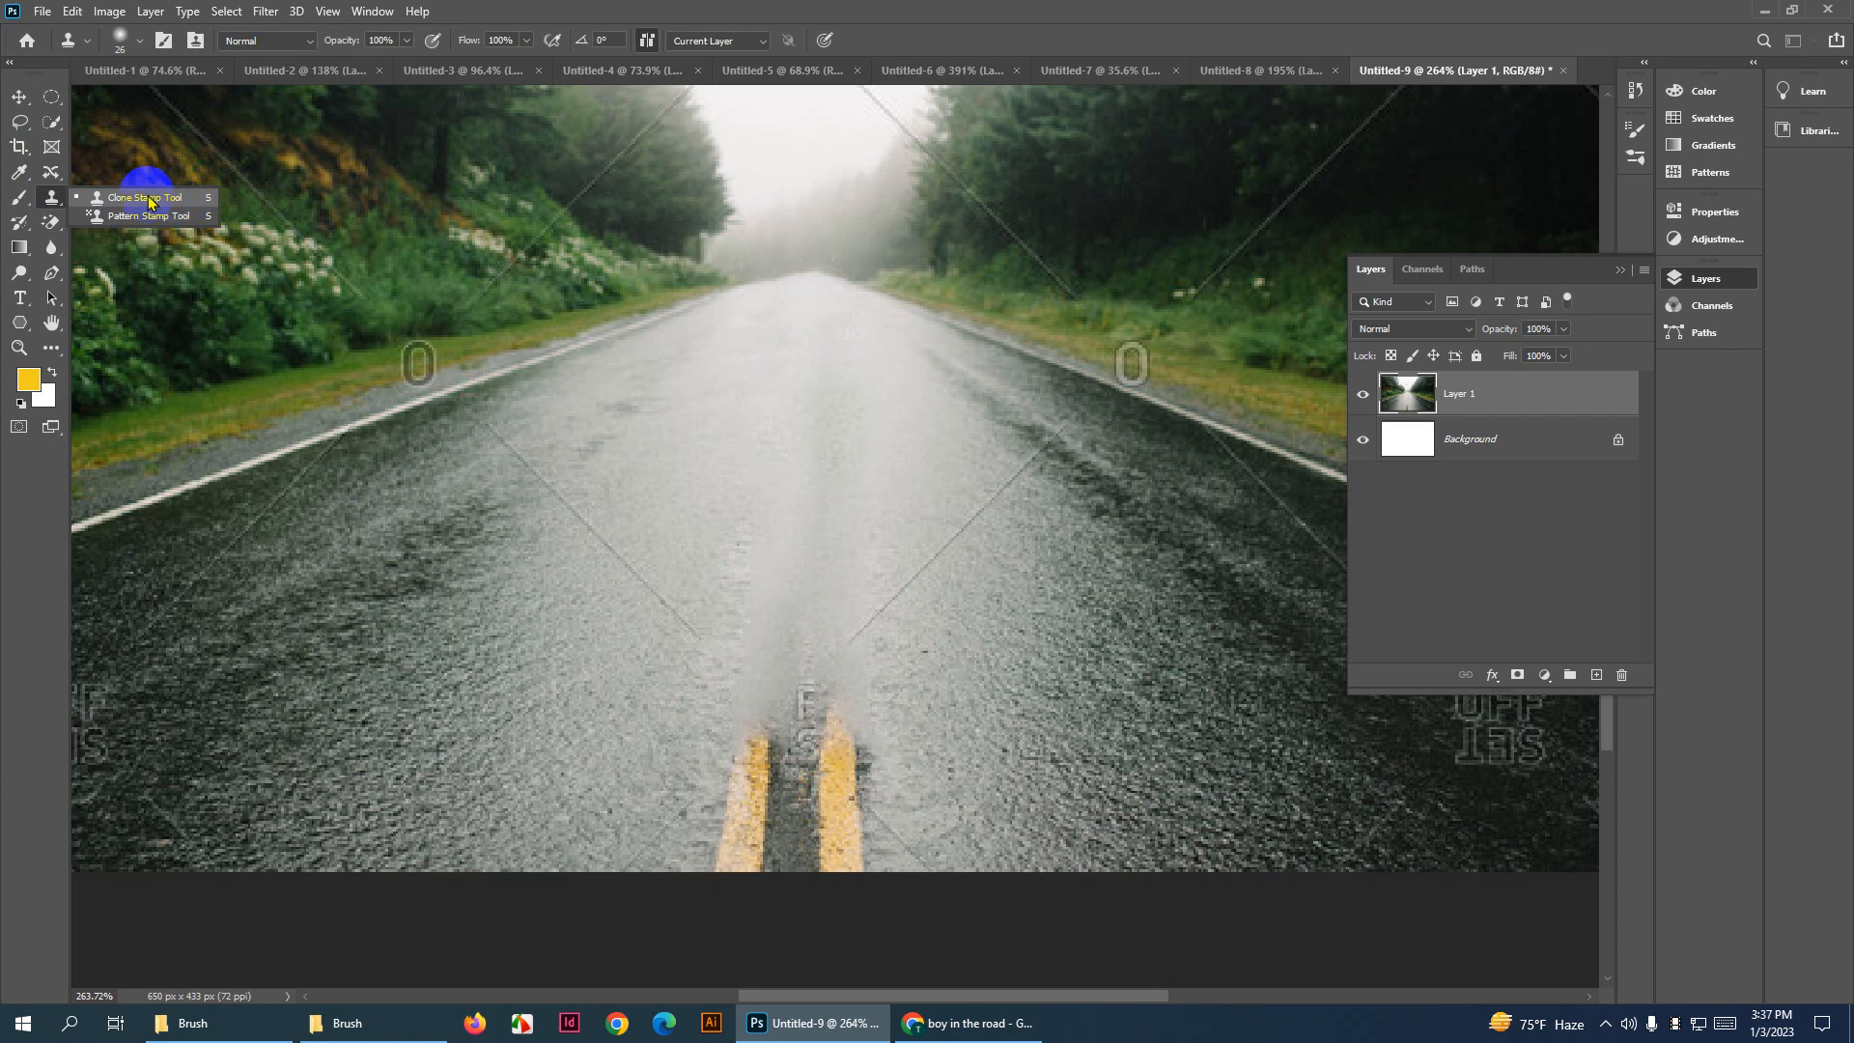
pyautogui.click(149, 199)
pyautogui.keyDown('alt'); pyautogui.rightClick(761, 816); pyautogui.keyUp('alt')
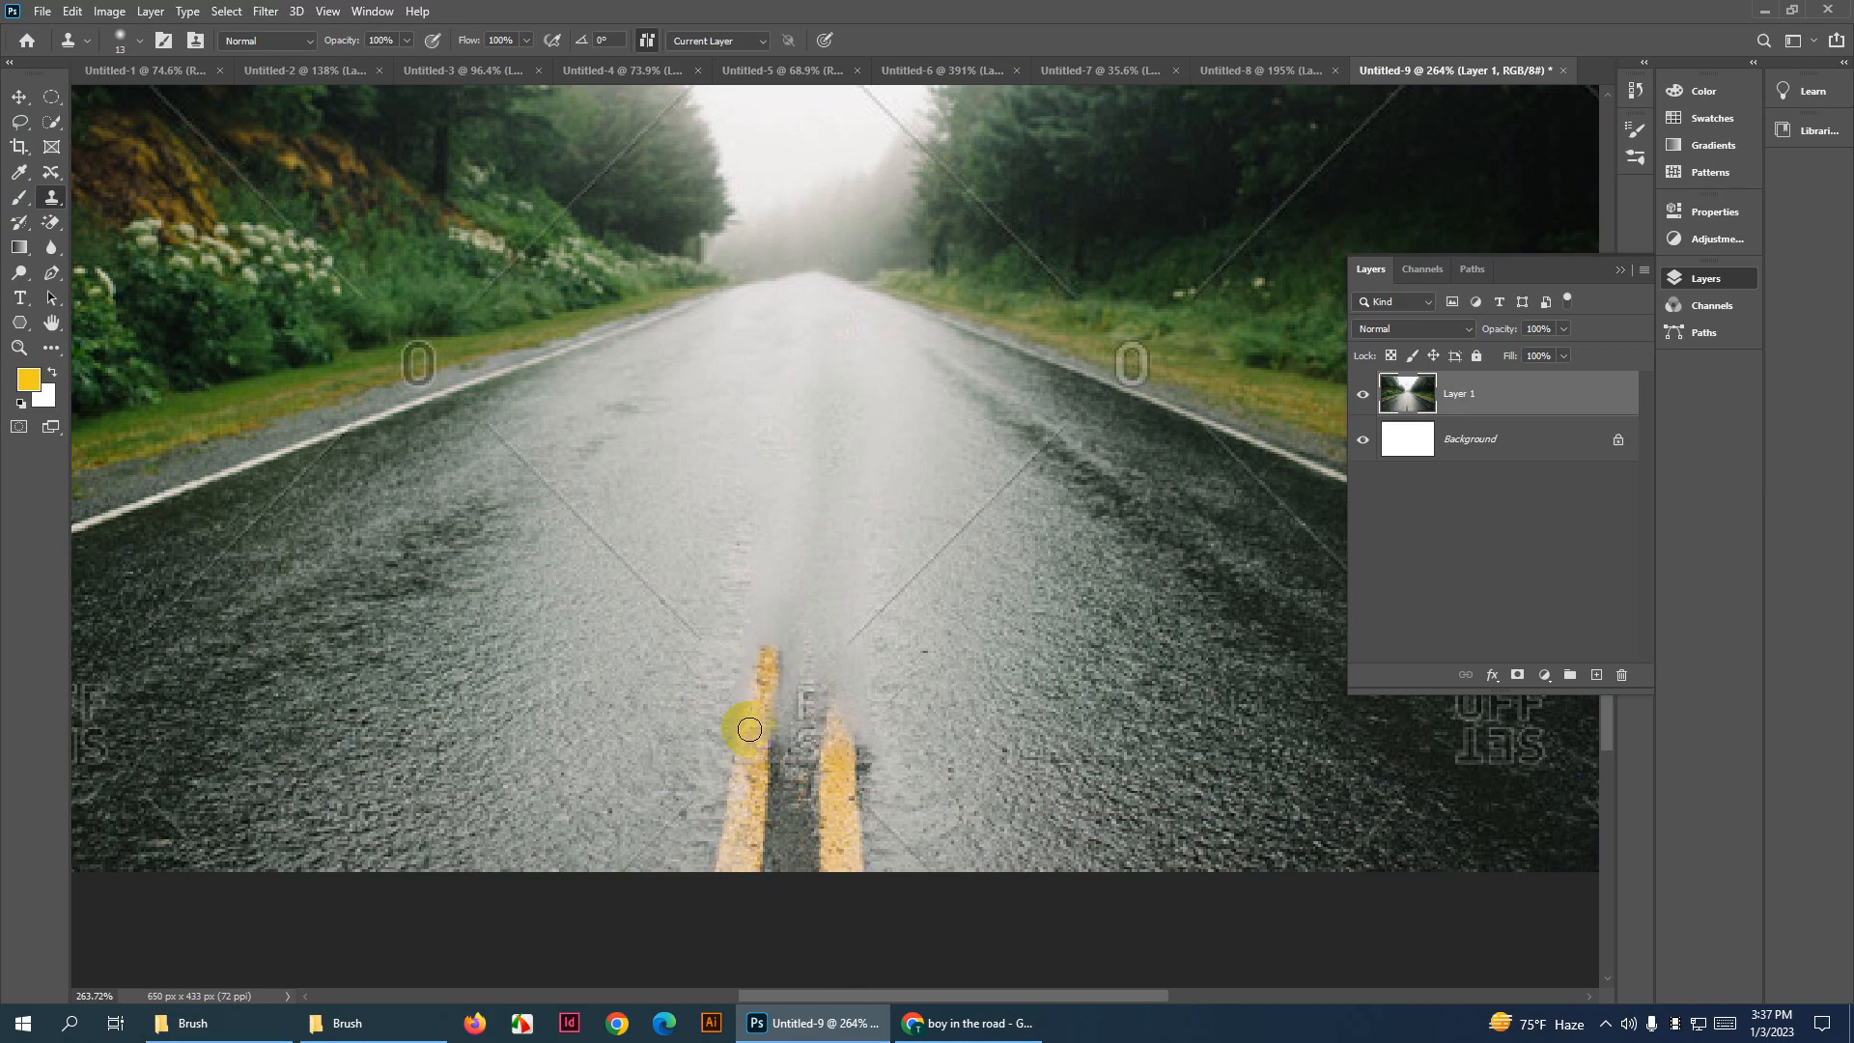
pyautogui.moveTo(750, 695); pyautogui.dragTo(768, 638)
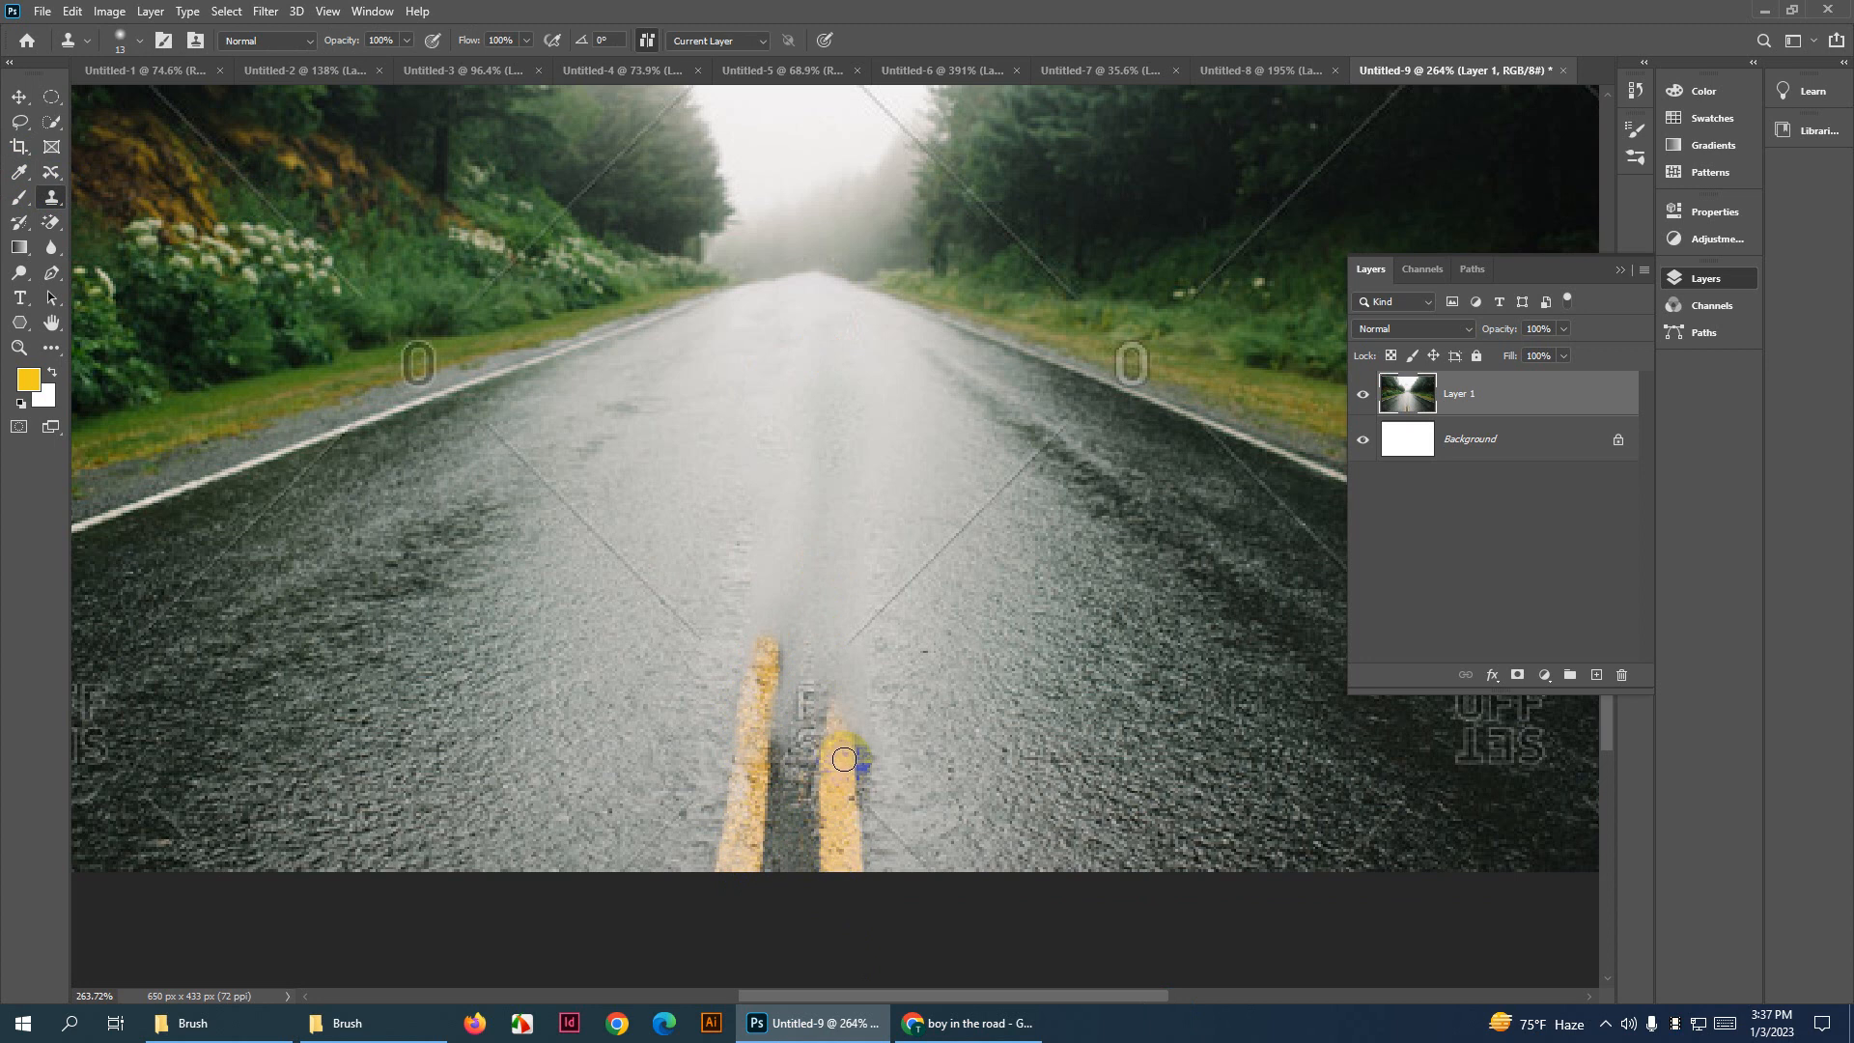
# Clone the right yellow line farther up the road, and lengthen the left line to match it
pyautogui.moveTo(845, 734); pyautogui.dragTo(844, 691)
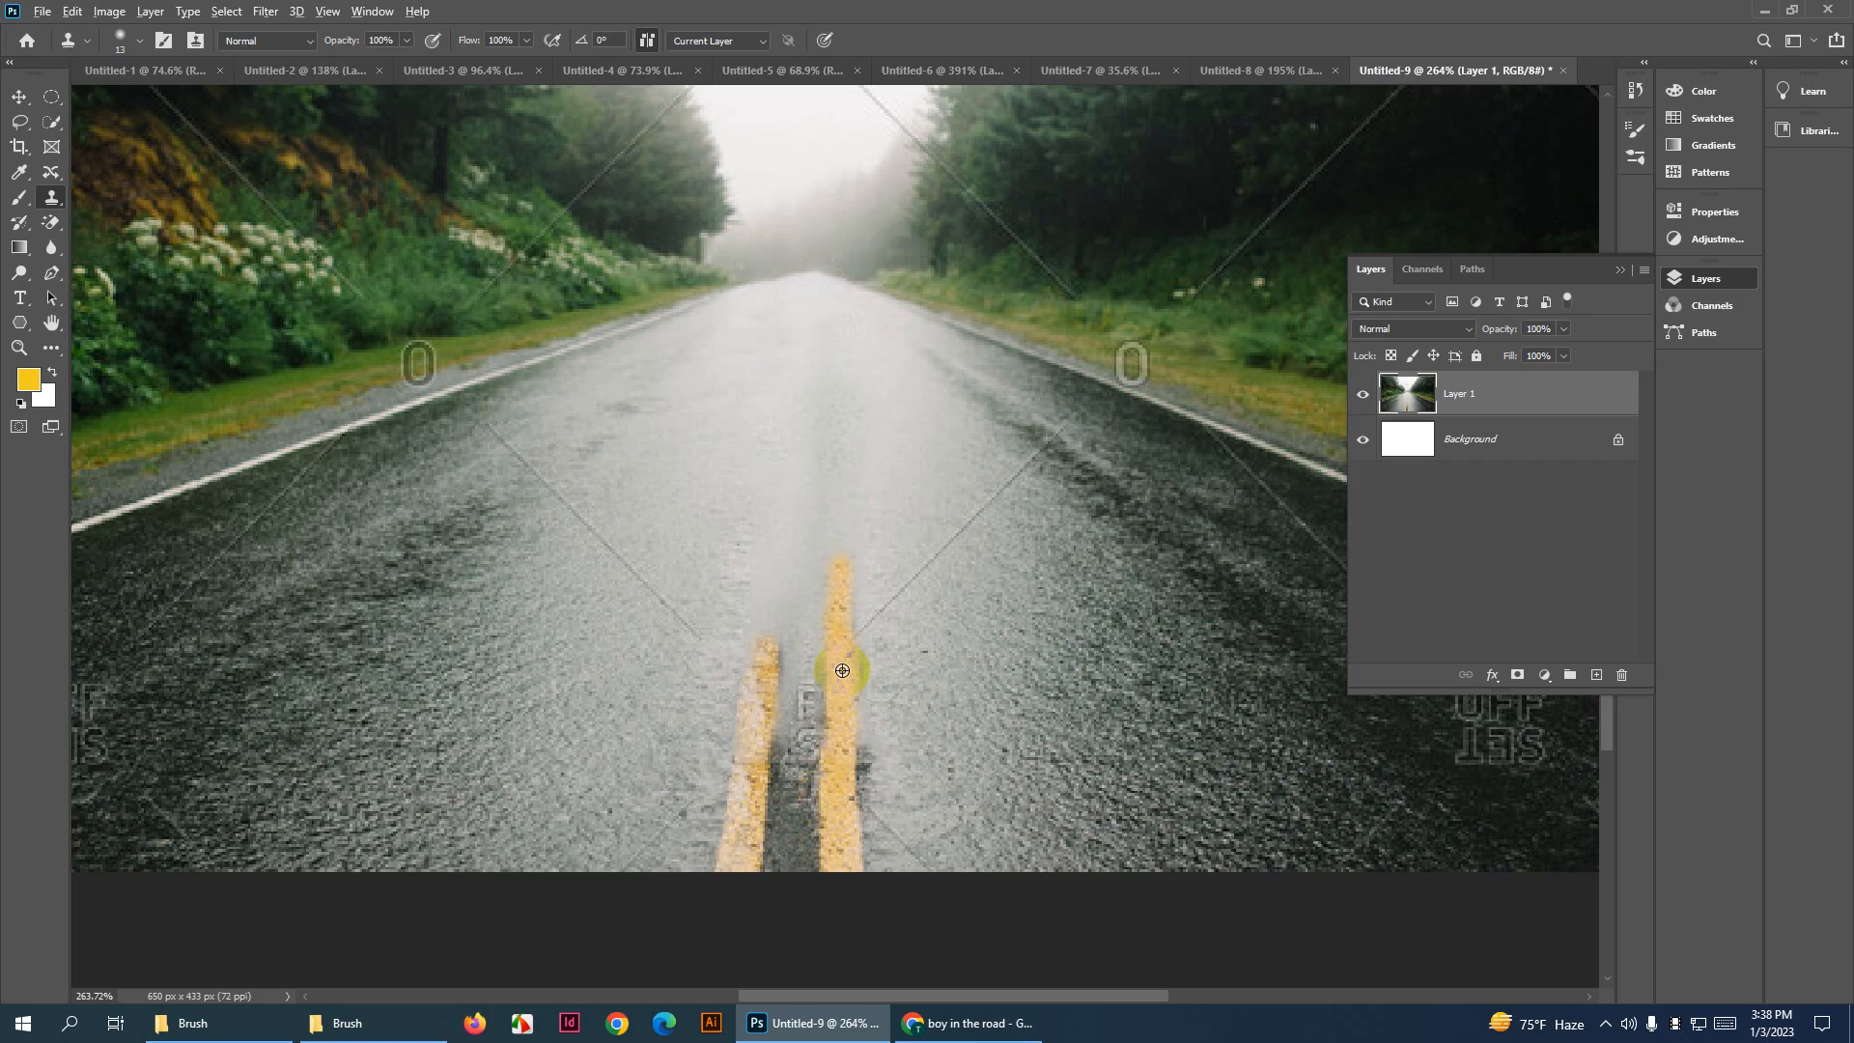
pyautogui.moveTo(847, 571); pyautogui.dragTo(840, 518)
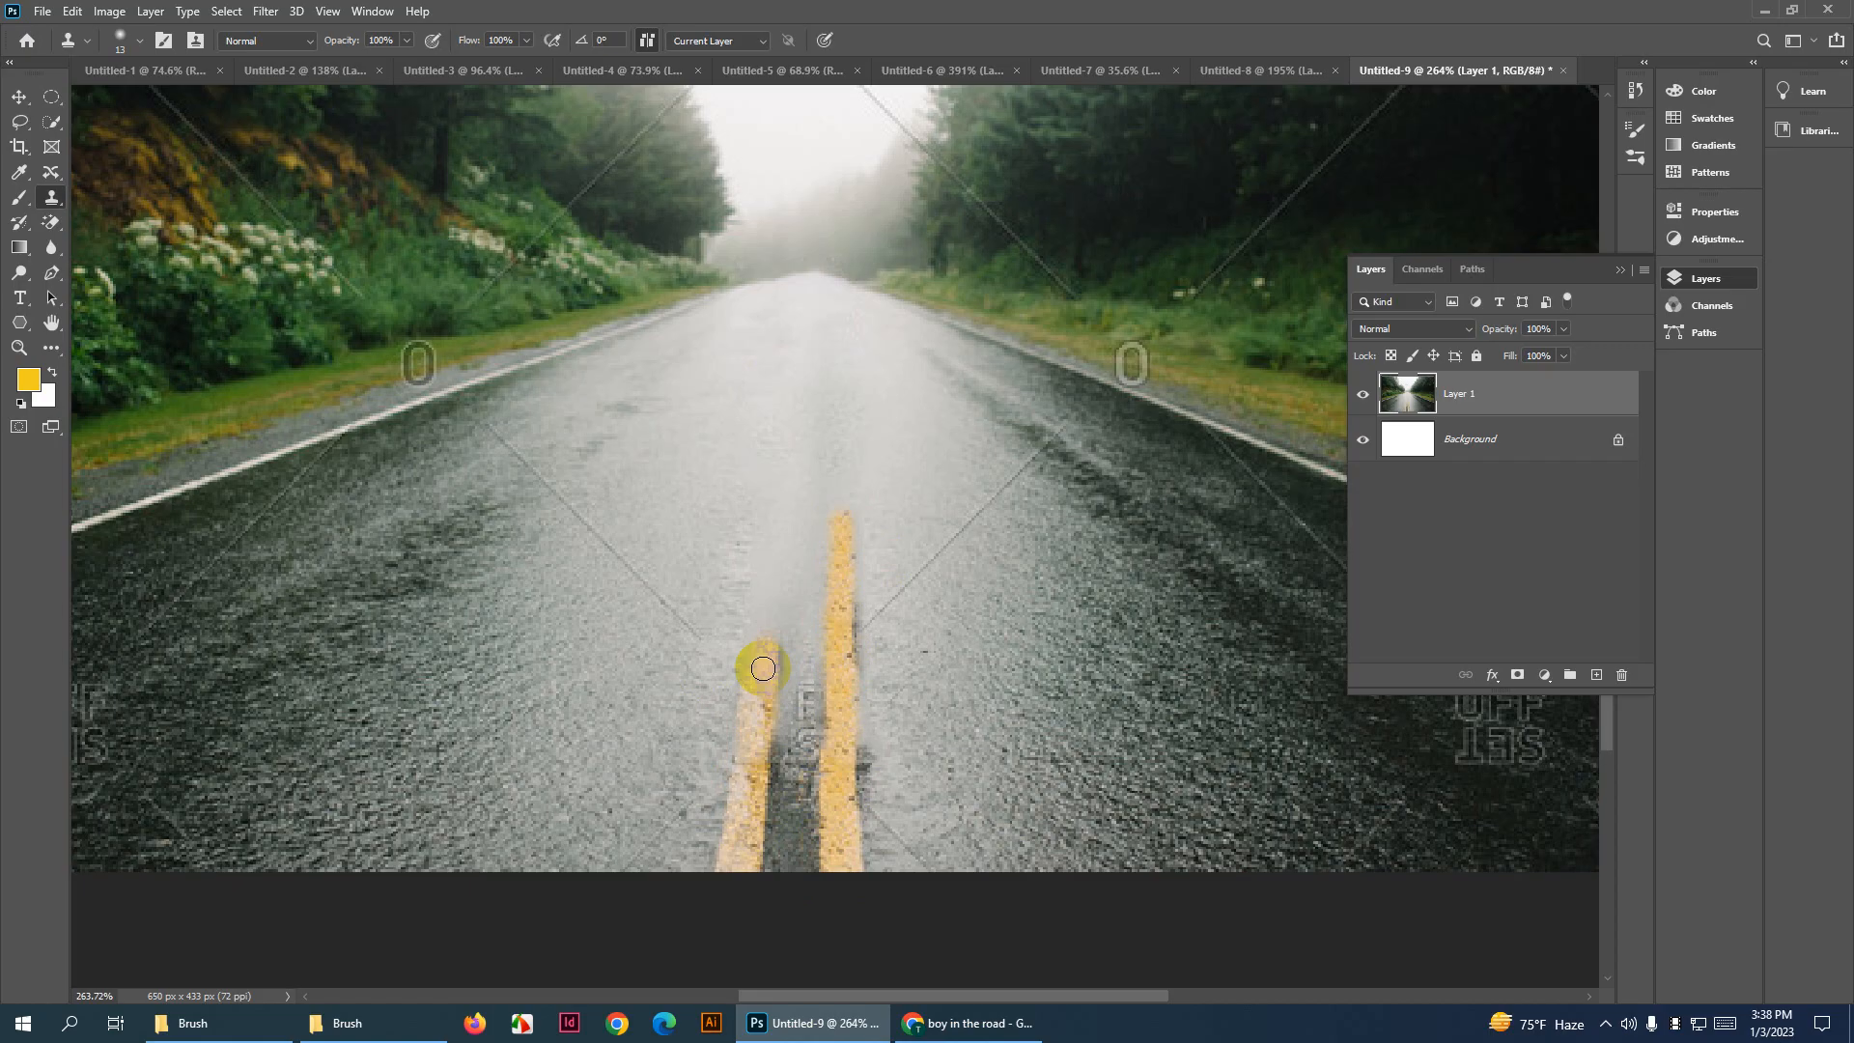
pyautogui.moveTo(762, 668); pyautogui.dragTo(786, 504)
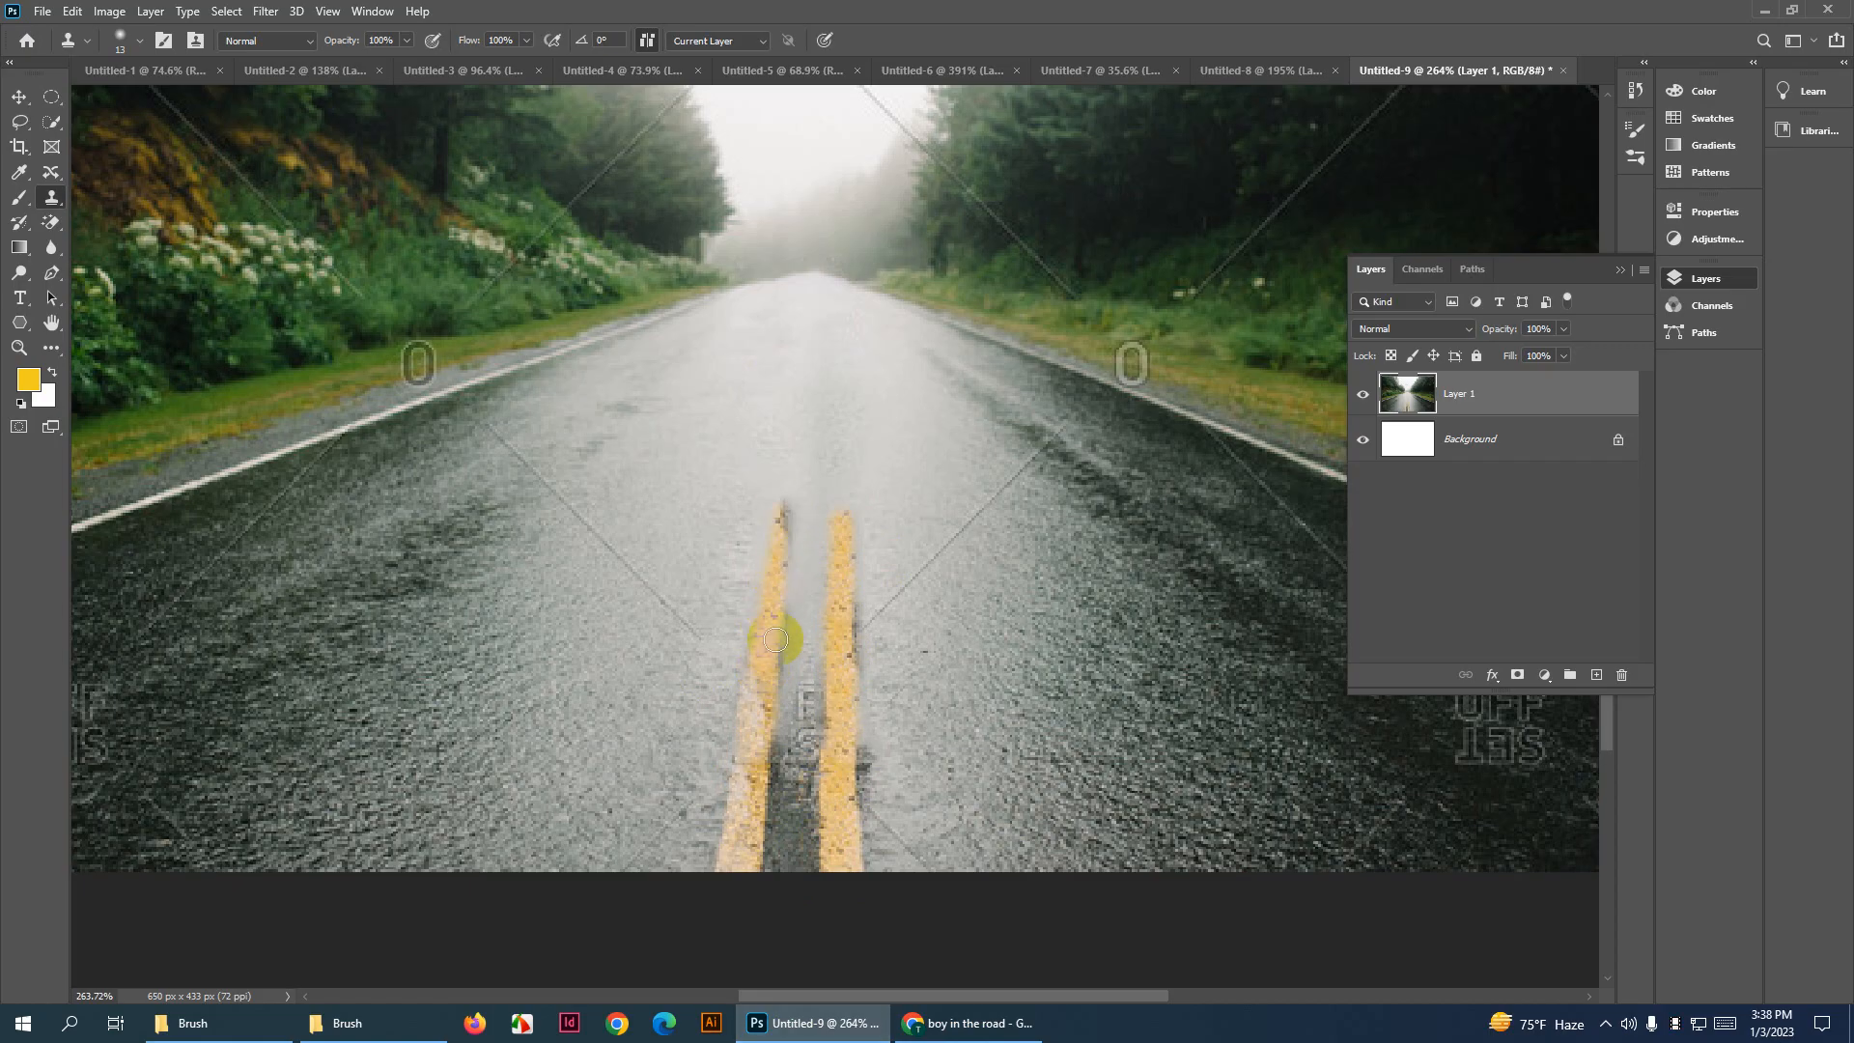
# Examine the retouched road and the cloned yellow lines at full view and close up
pyautogui.scroll(-5, 776, 639)
pyautogui.press('c')
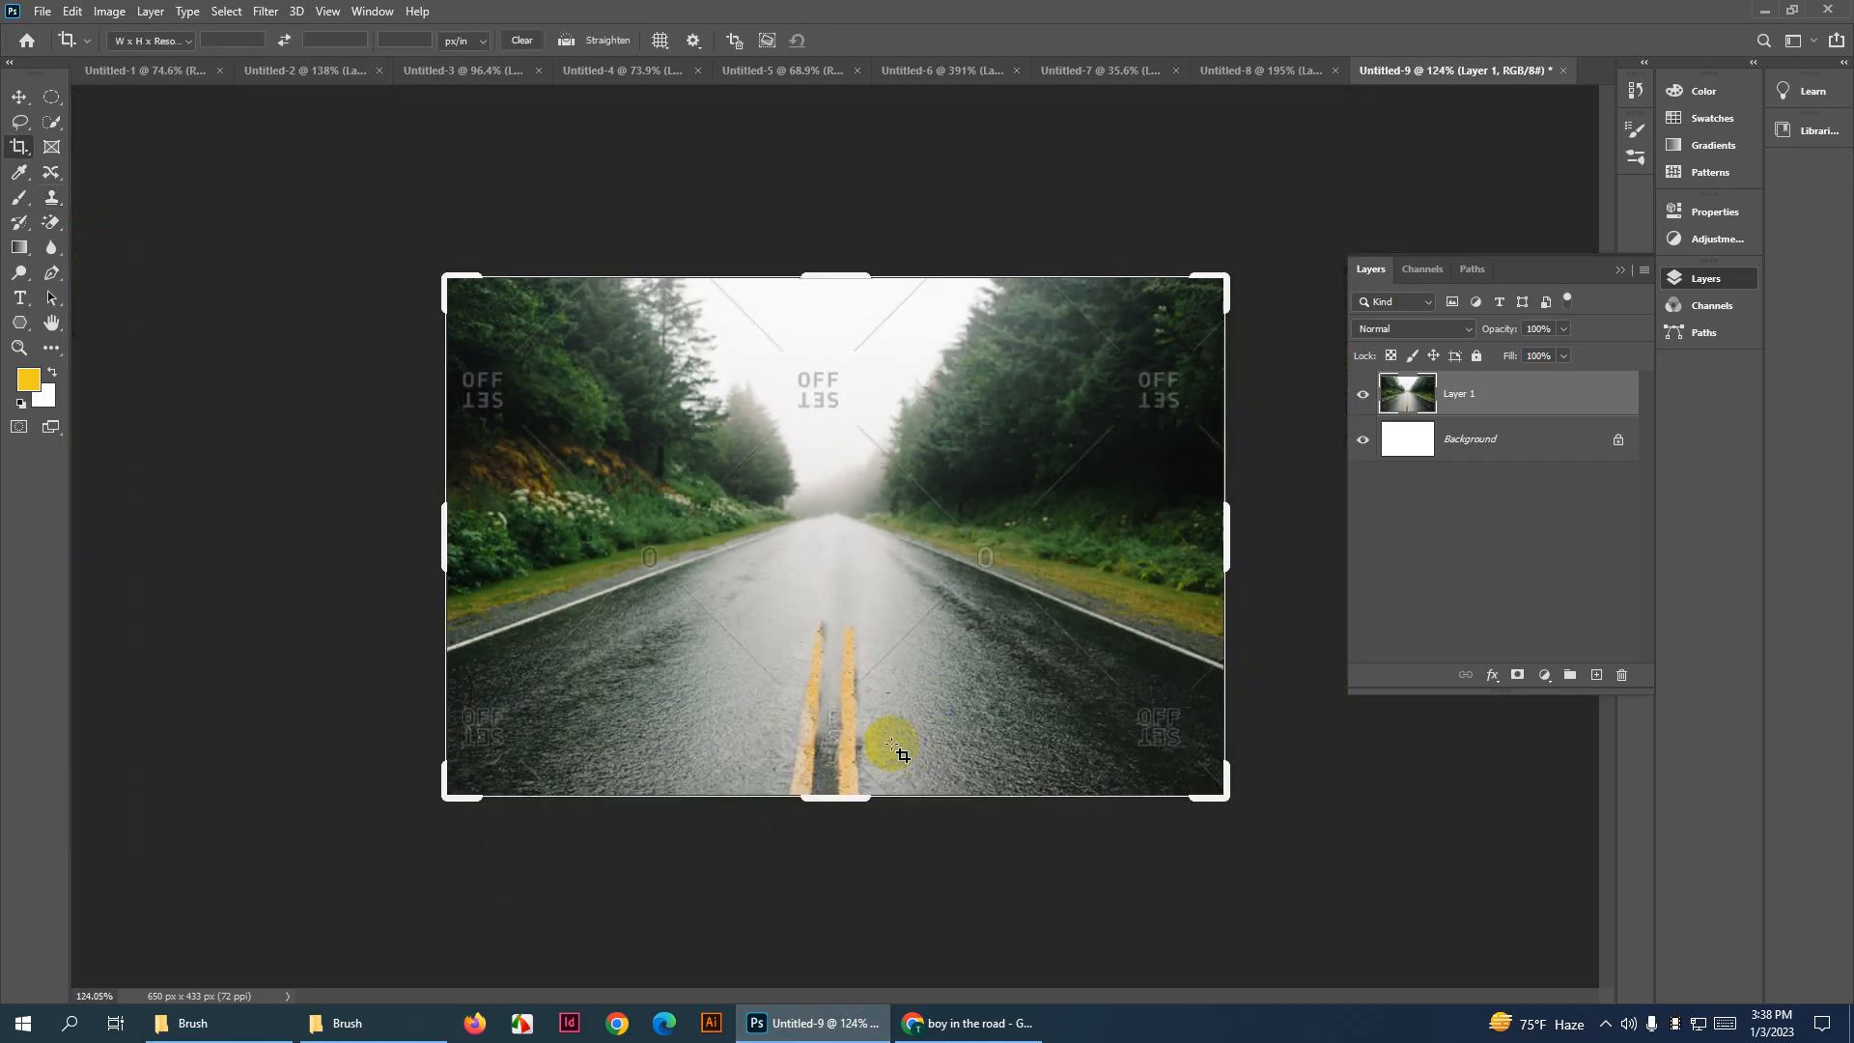
pyautogui.press('v')
pyautogui.scroll(7, 857, 790)
pyautogui.scroll(-5, 858, 789)
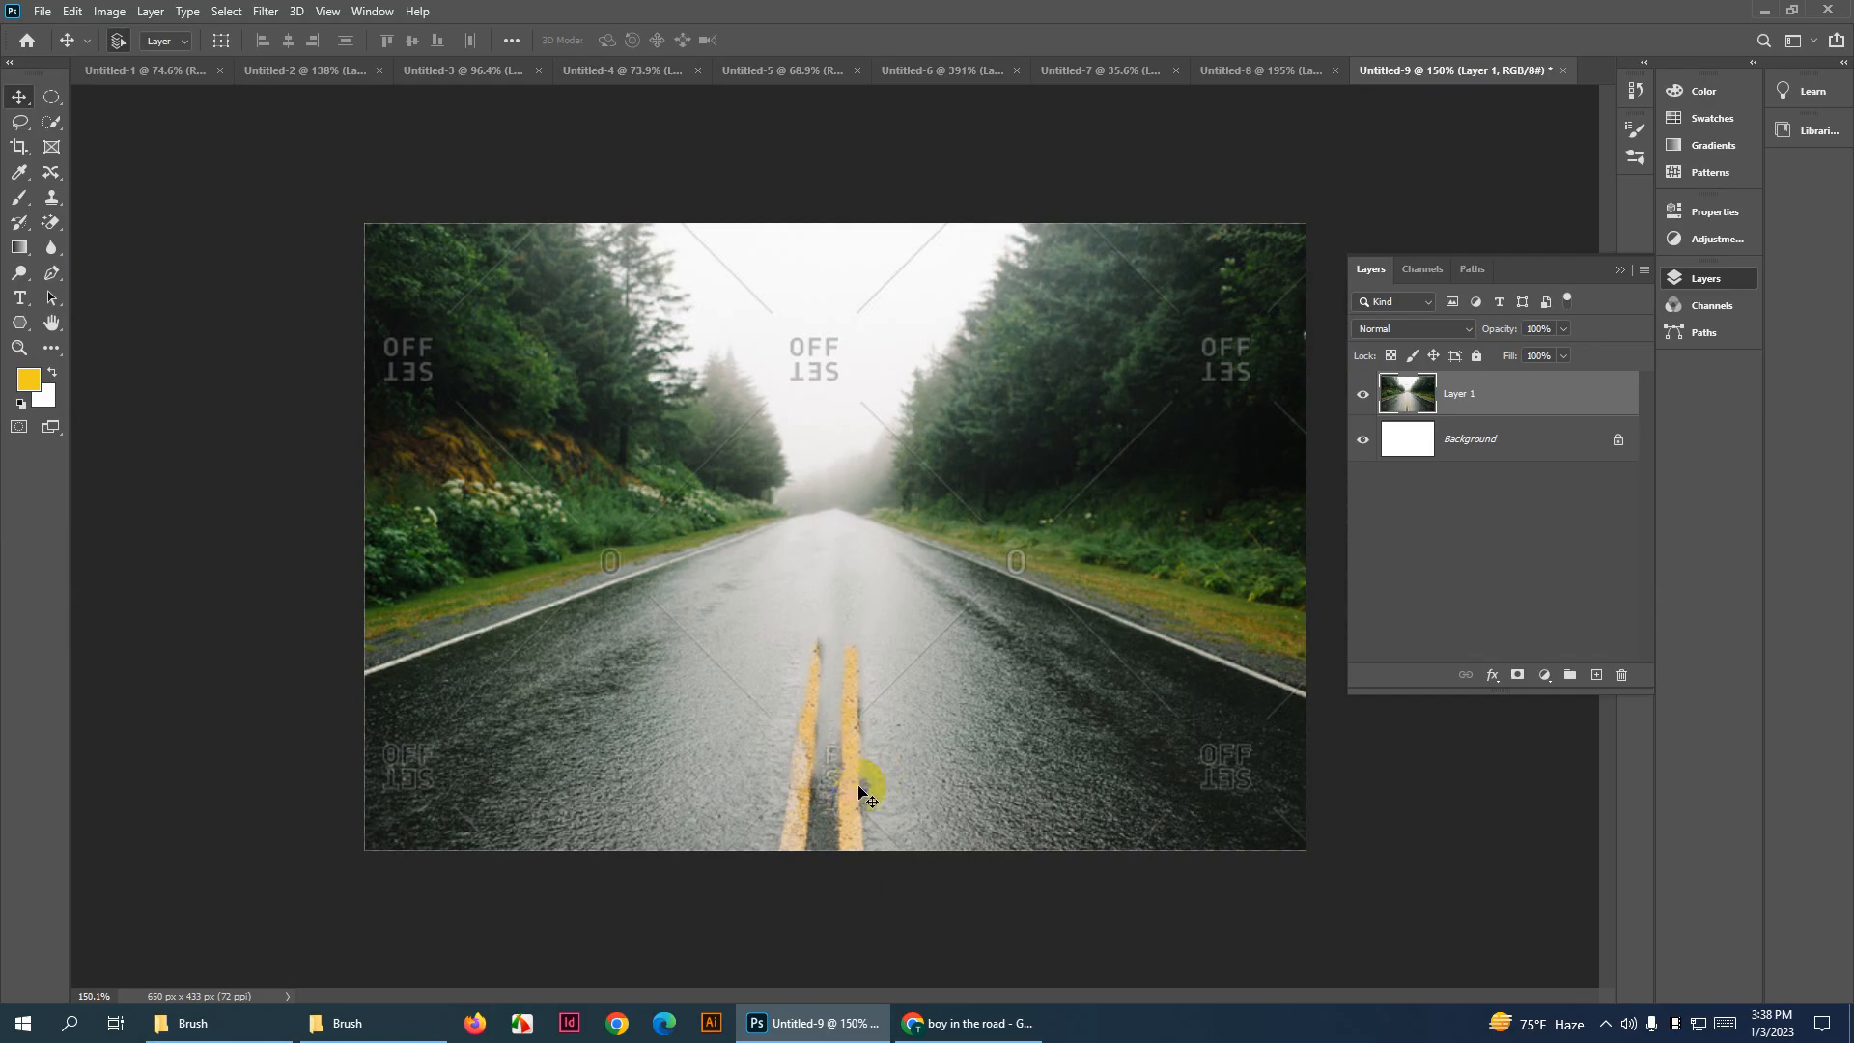
pyautogui.click(1010, 872)
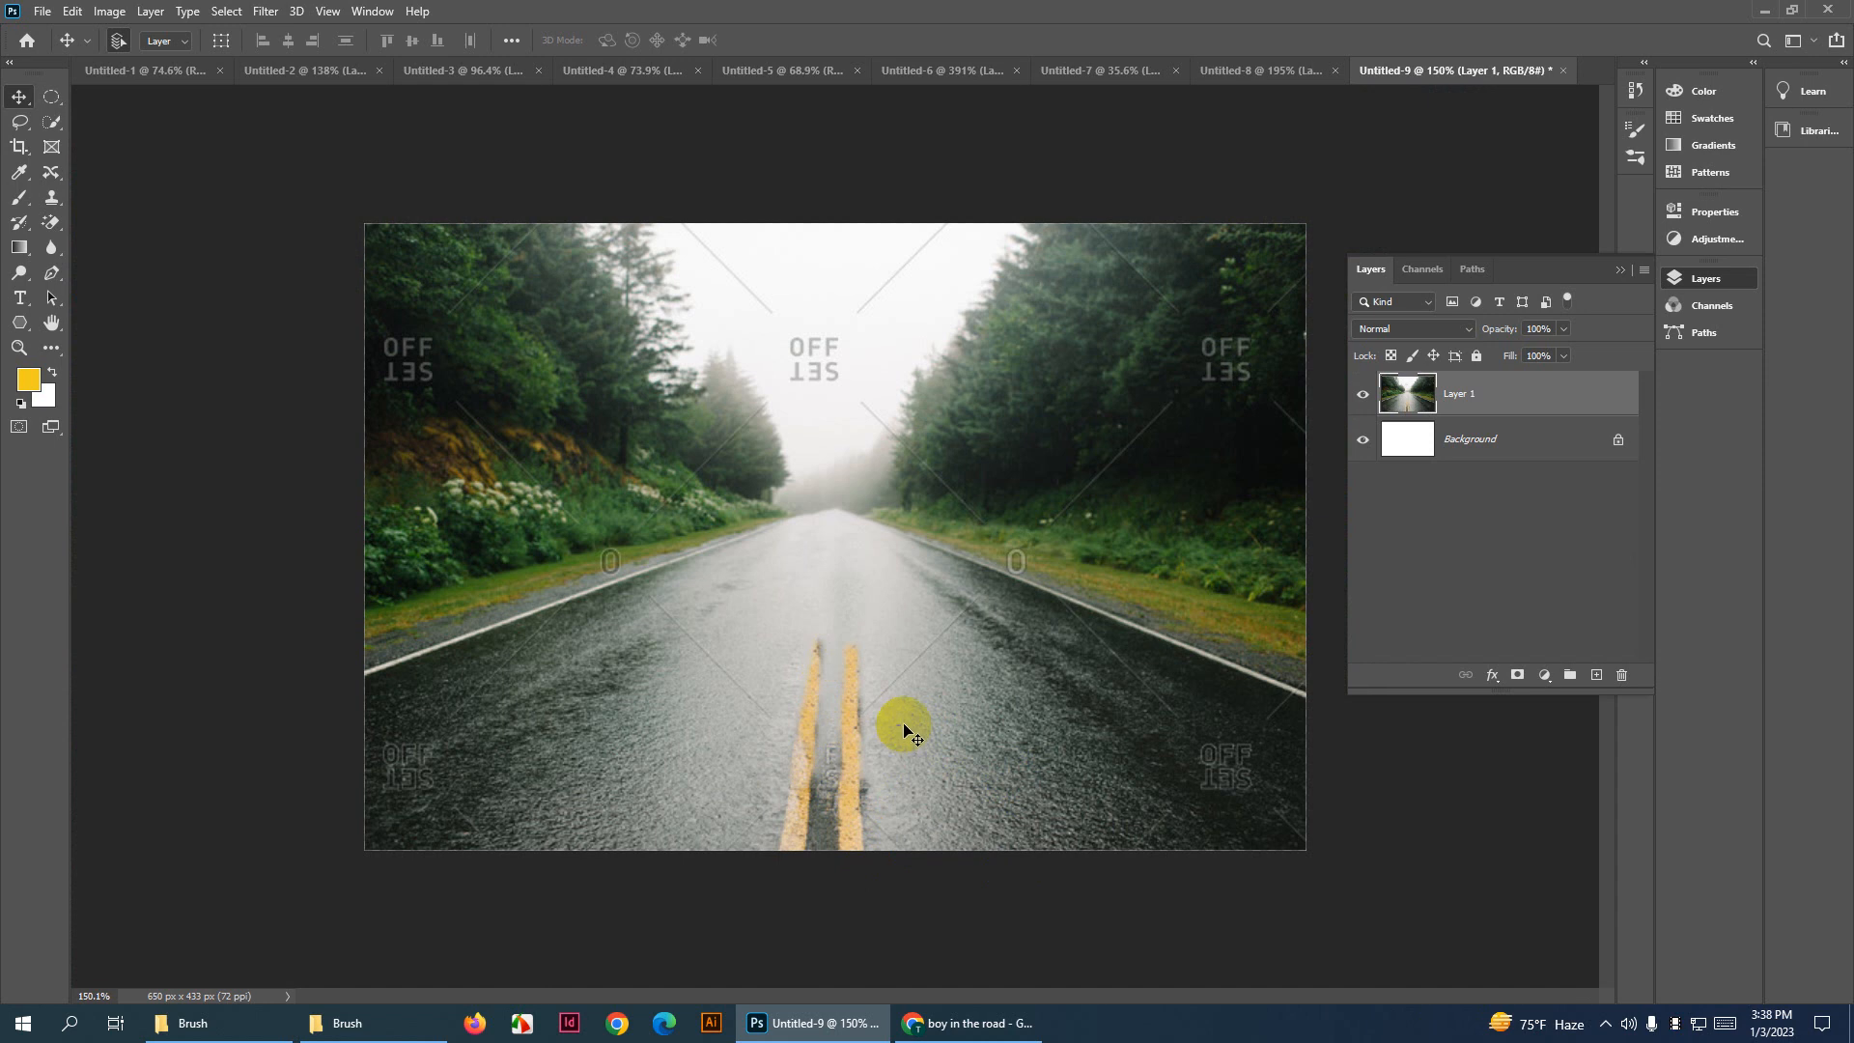
pyautogui.scroll(8, 842, 759)
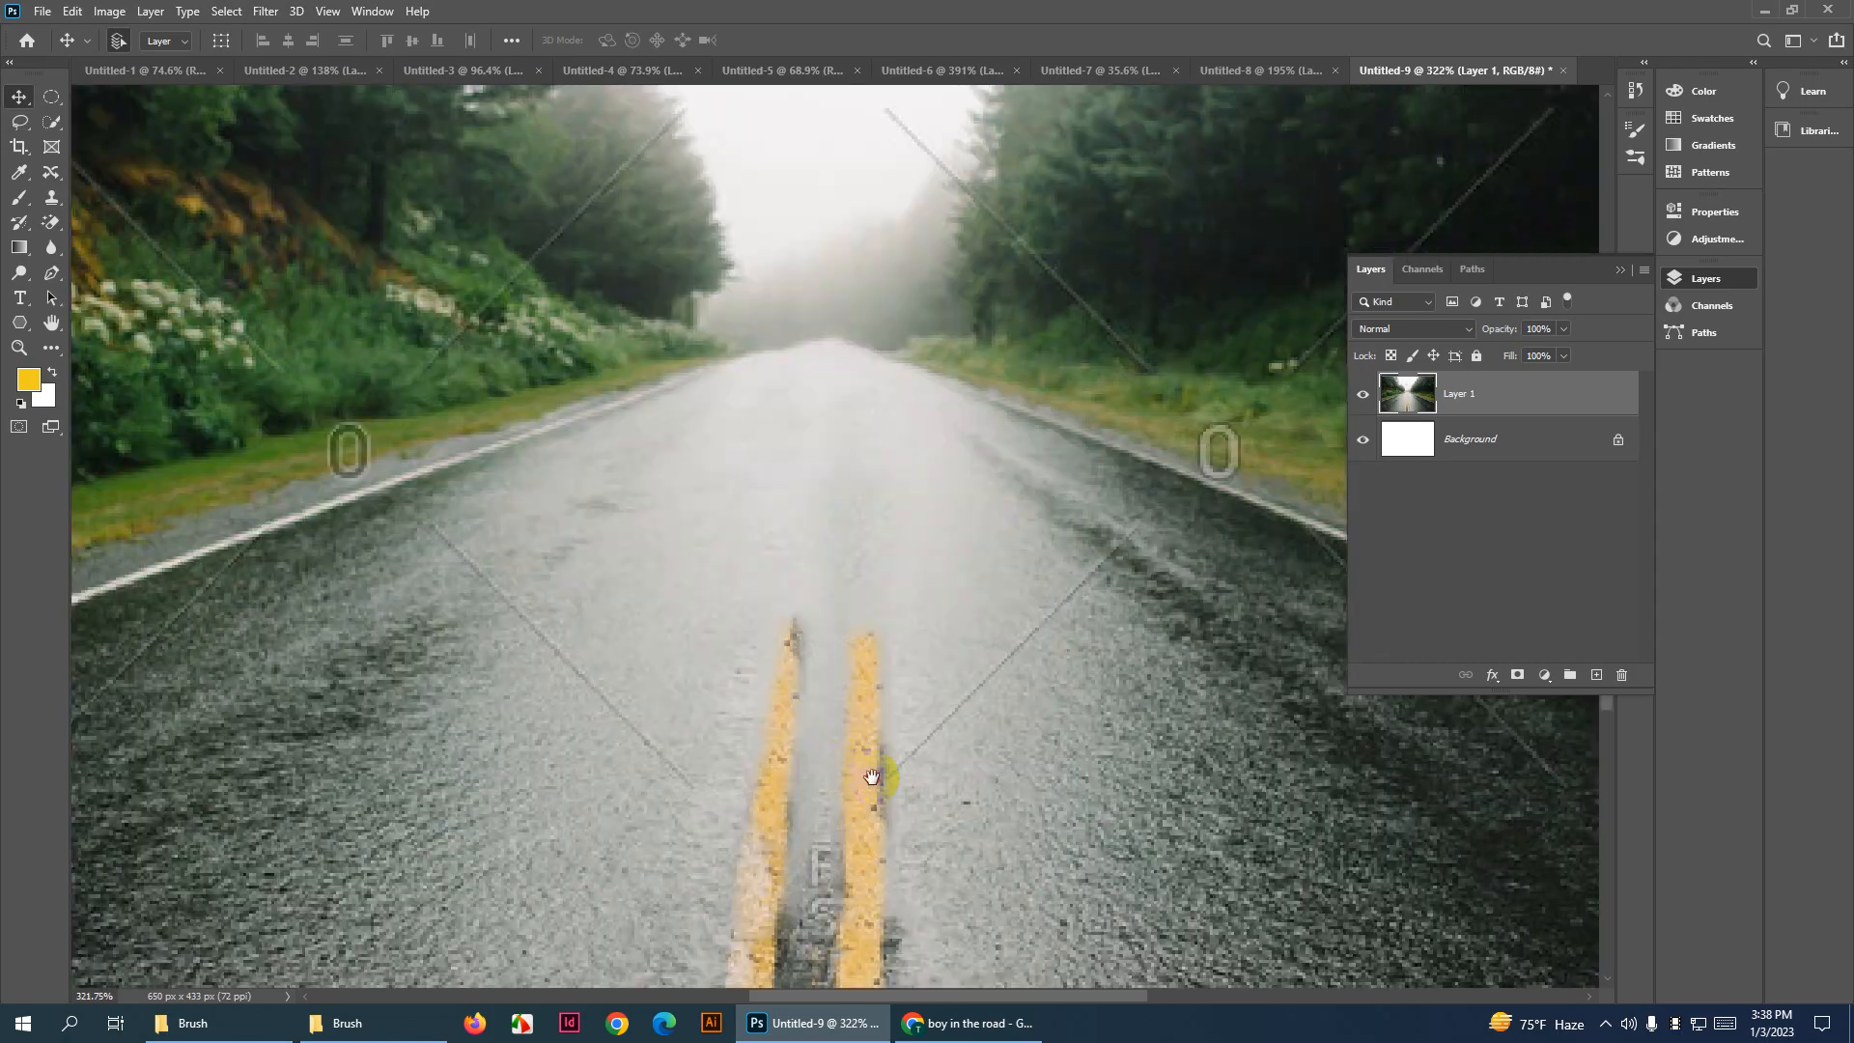
pyautogui.moveTo(872, 776); pyautogui.dragTo(849, 589)
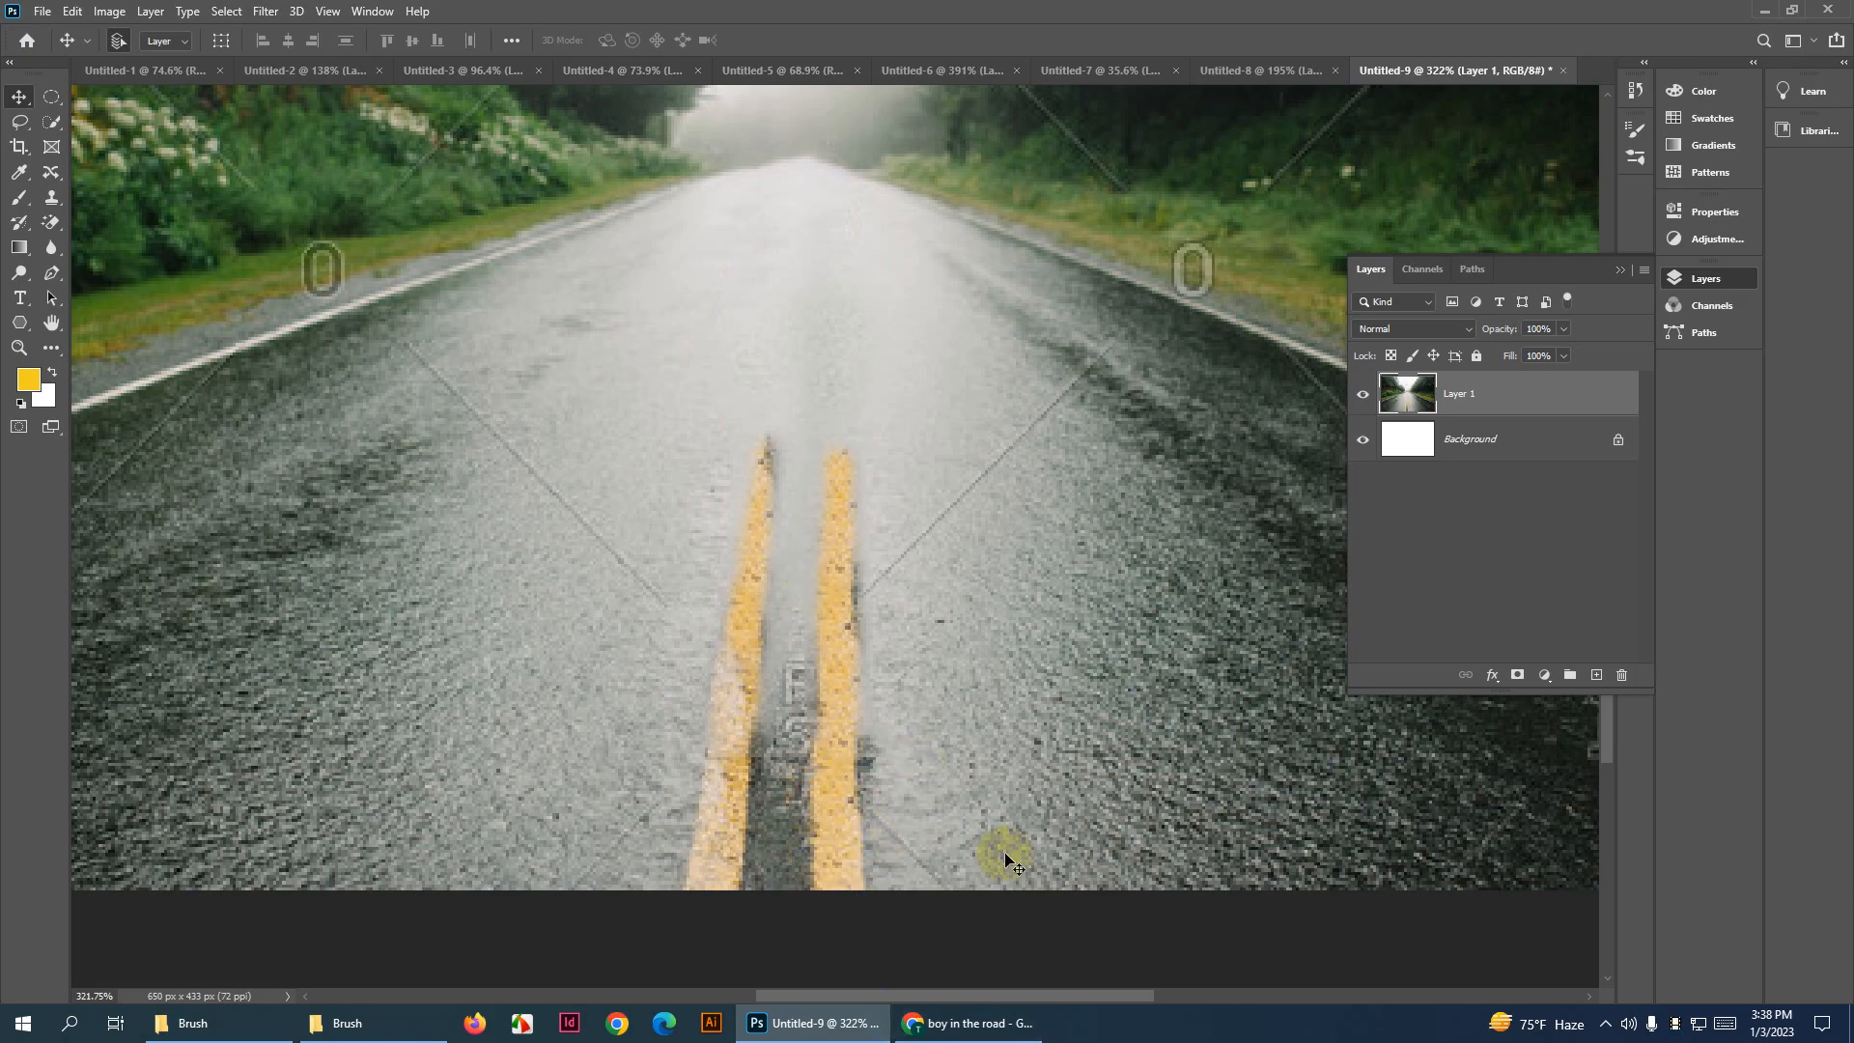
# Switch to Chrome and search Google Images for "sea beach" in a new tab
pyautogui.click(931, 1023)
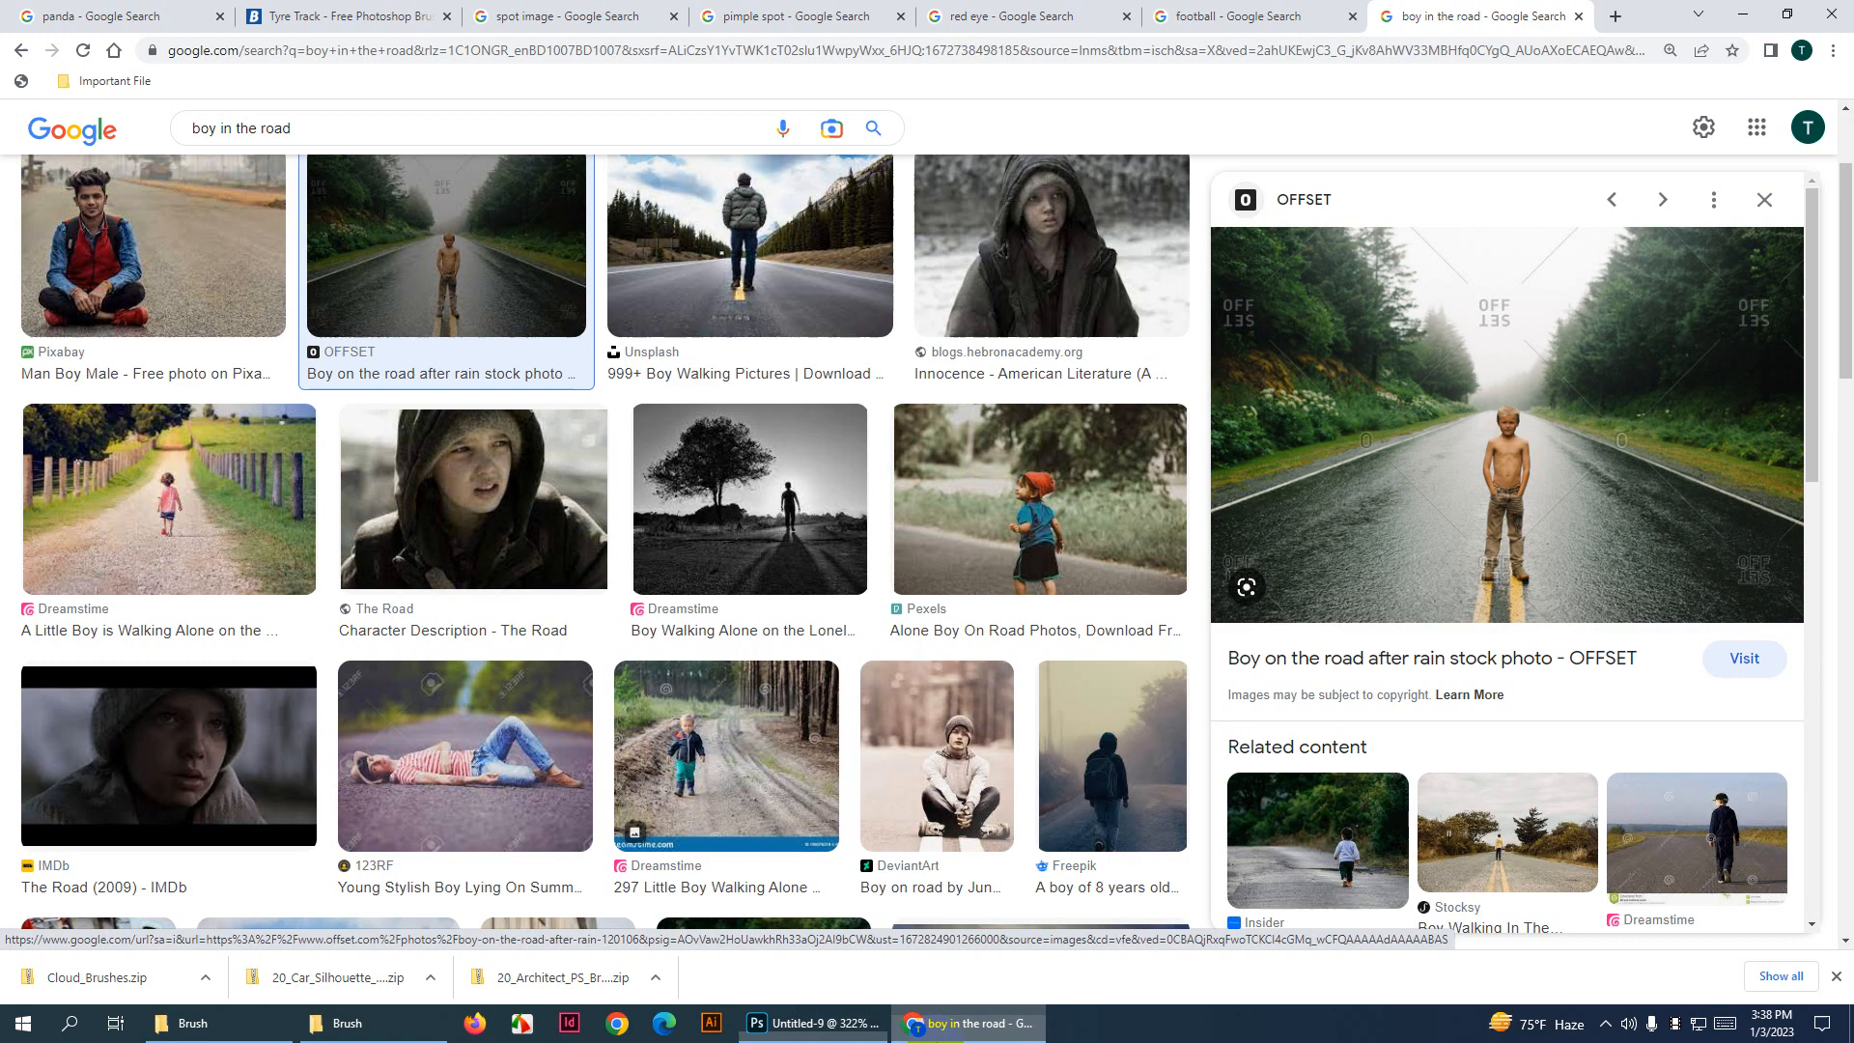
pyautogui.click(1615, 16)
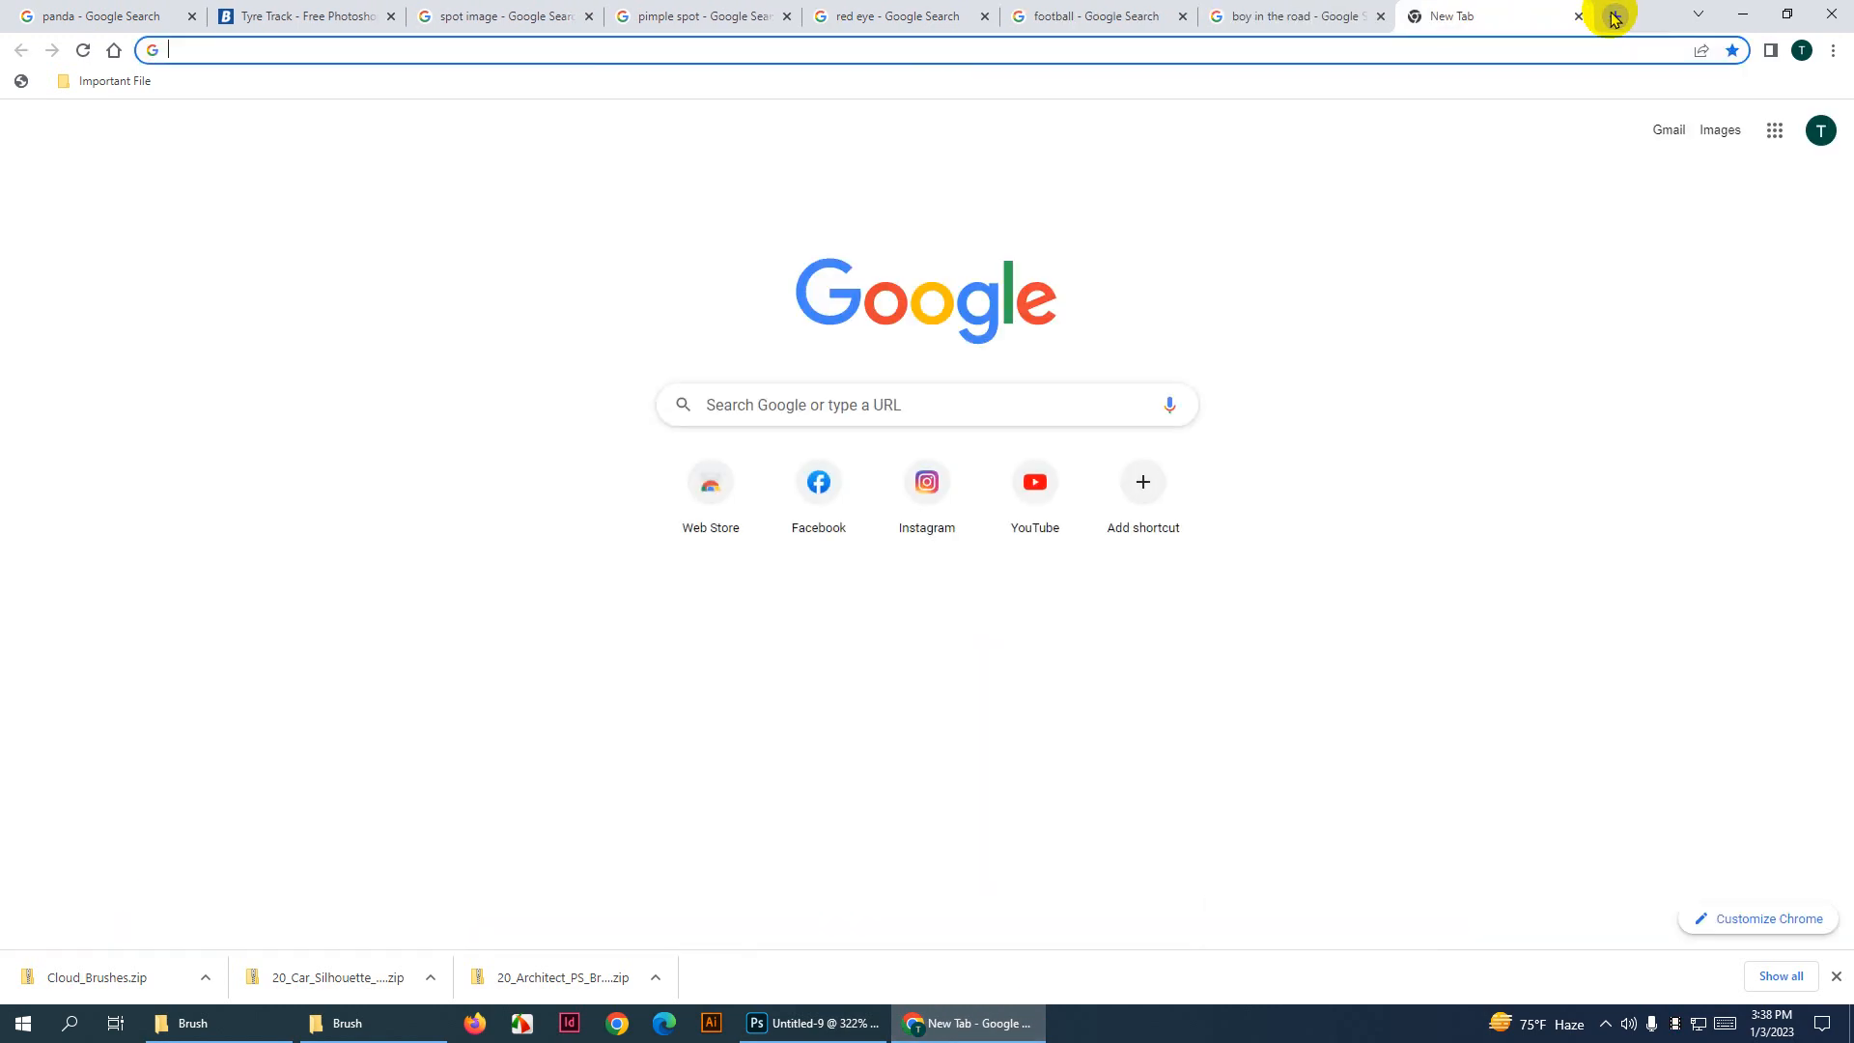
pyautogui.write('sea beach')
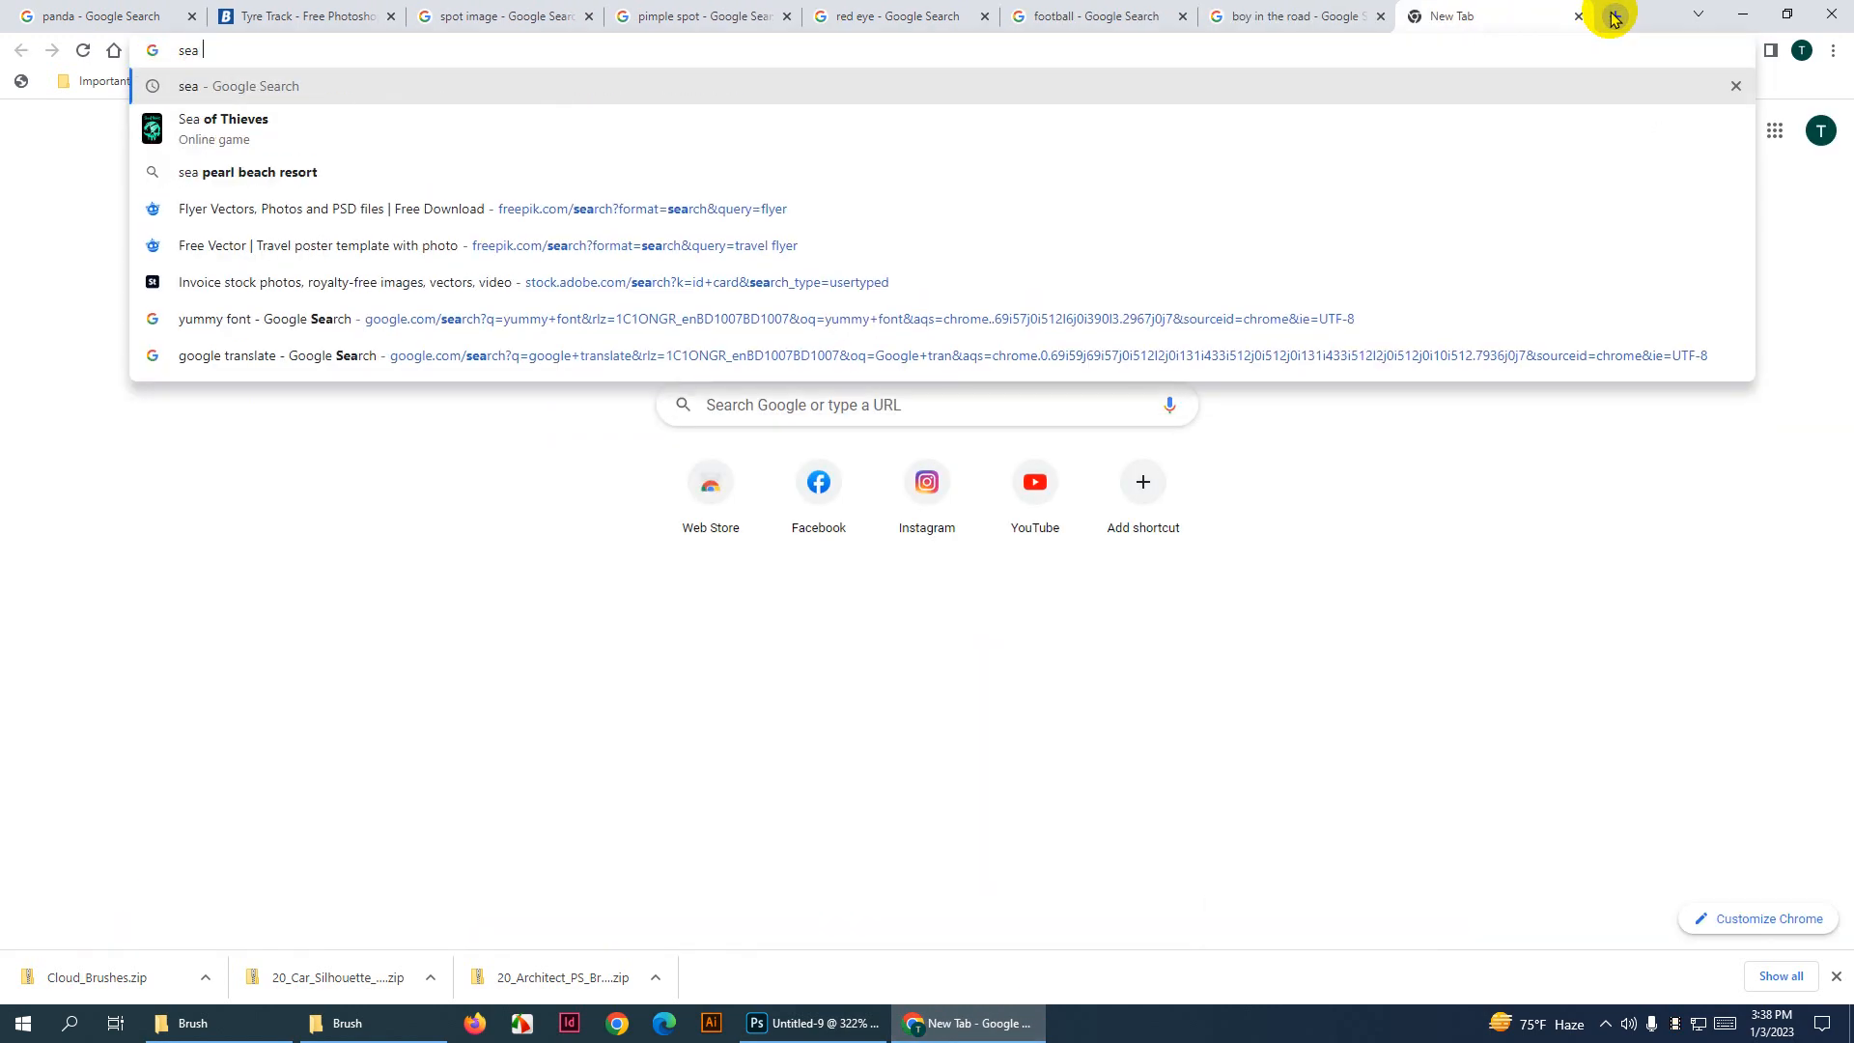
pyautogui.press('Return')
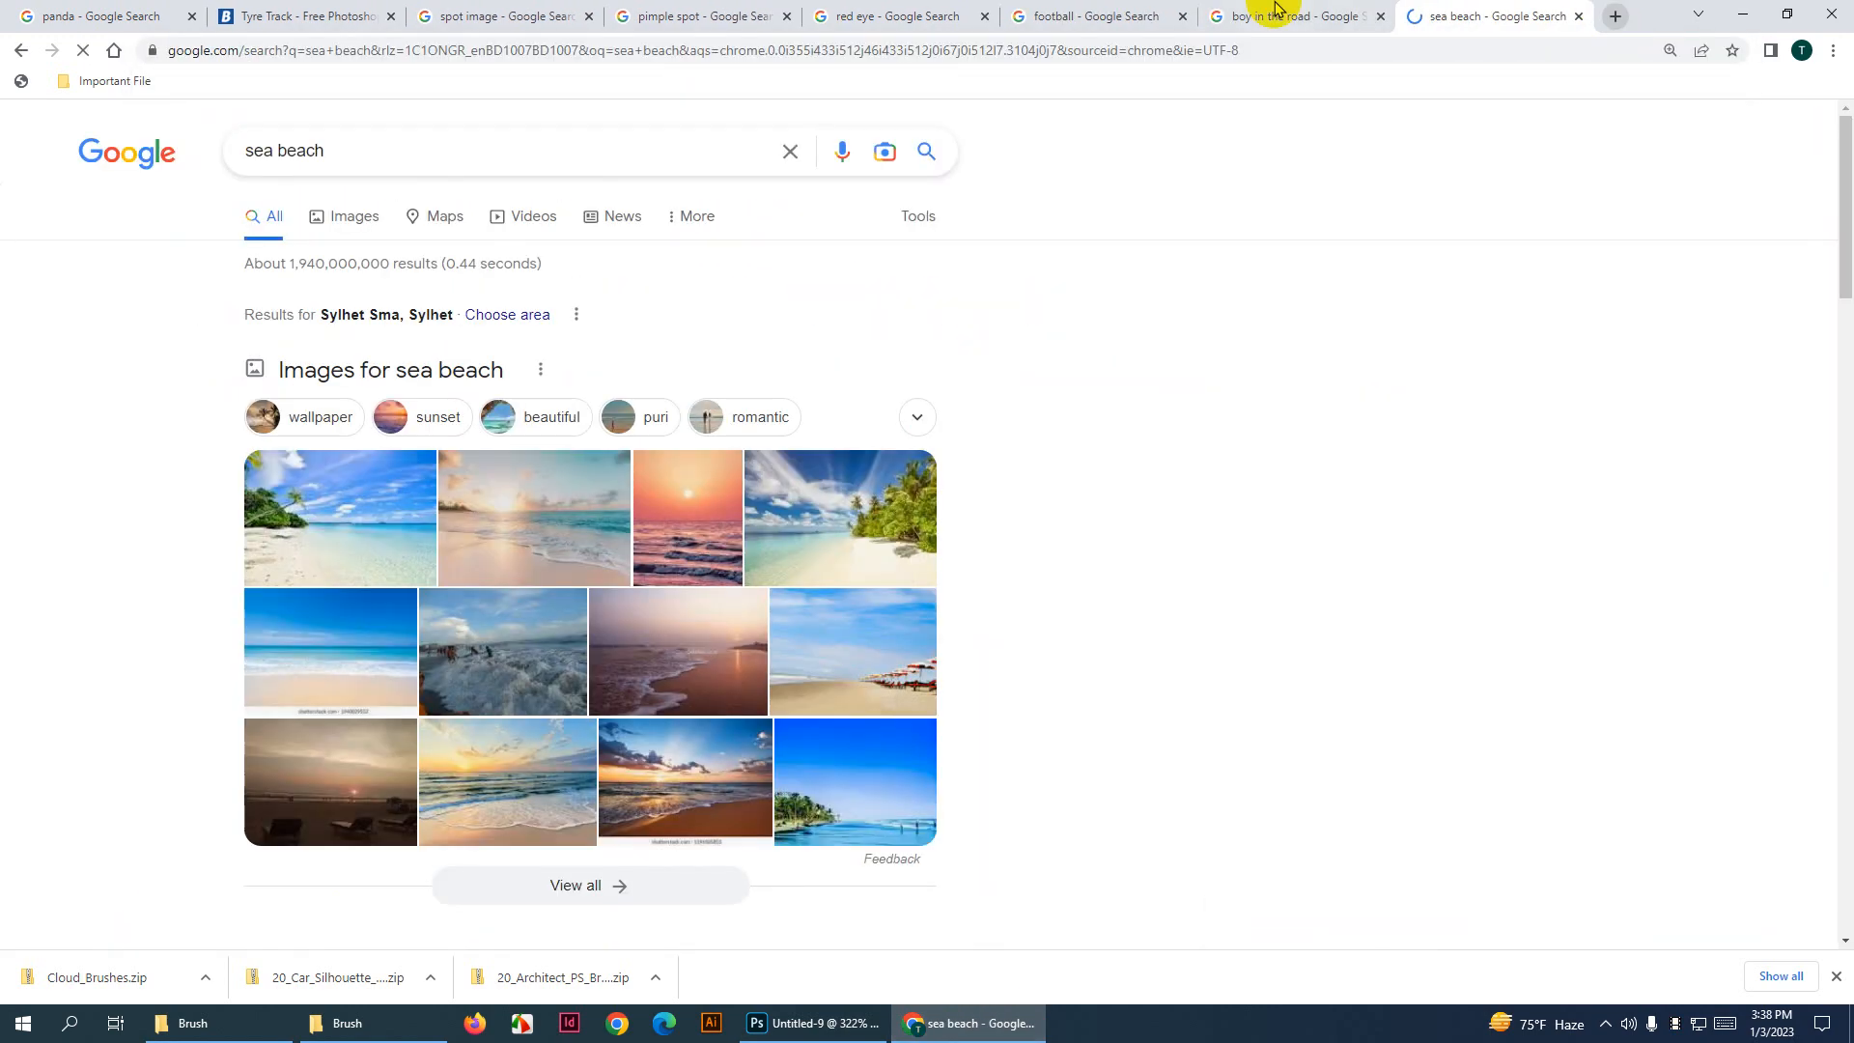
pyautogui.click(363, 229)
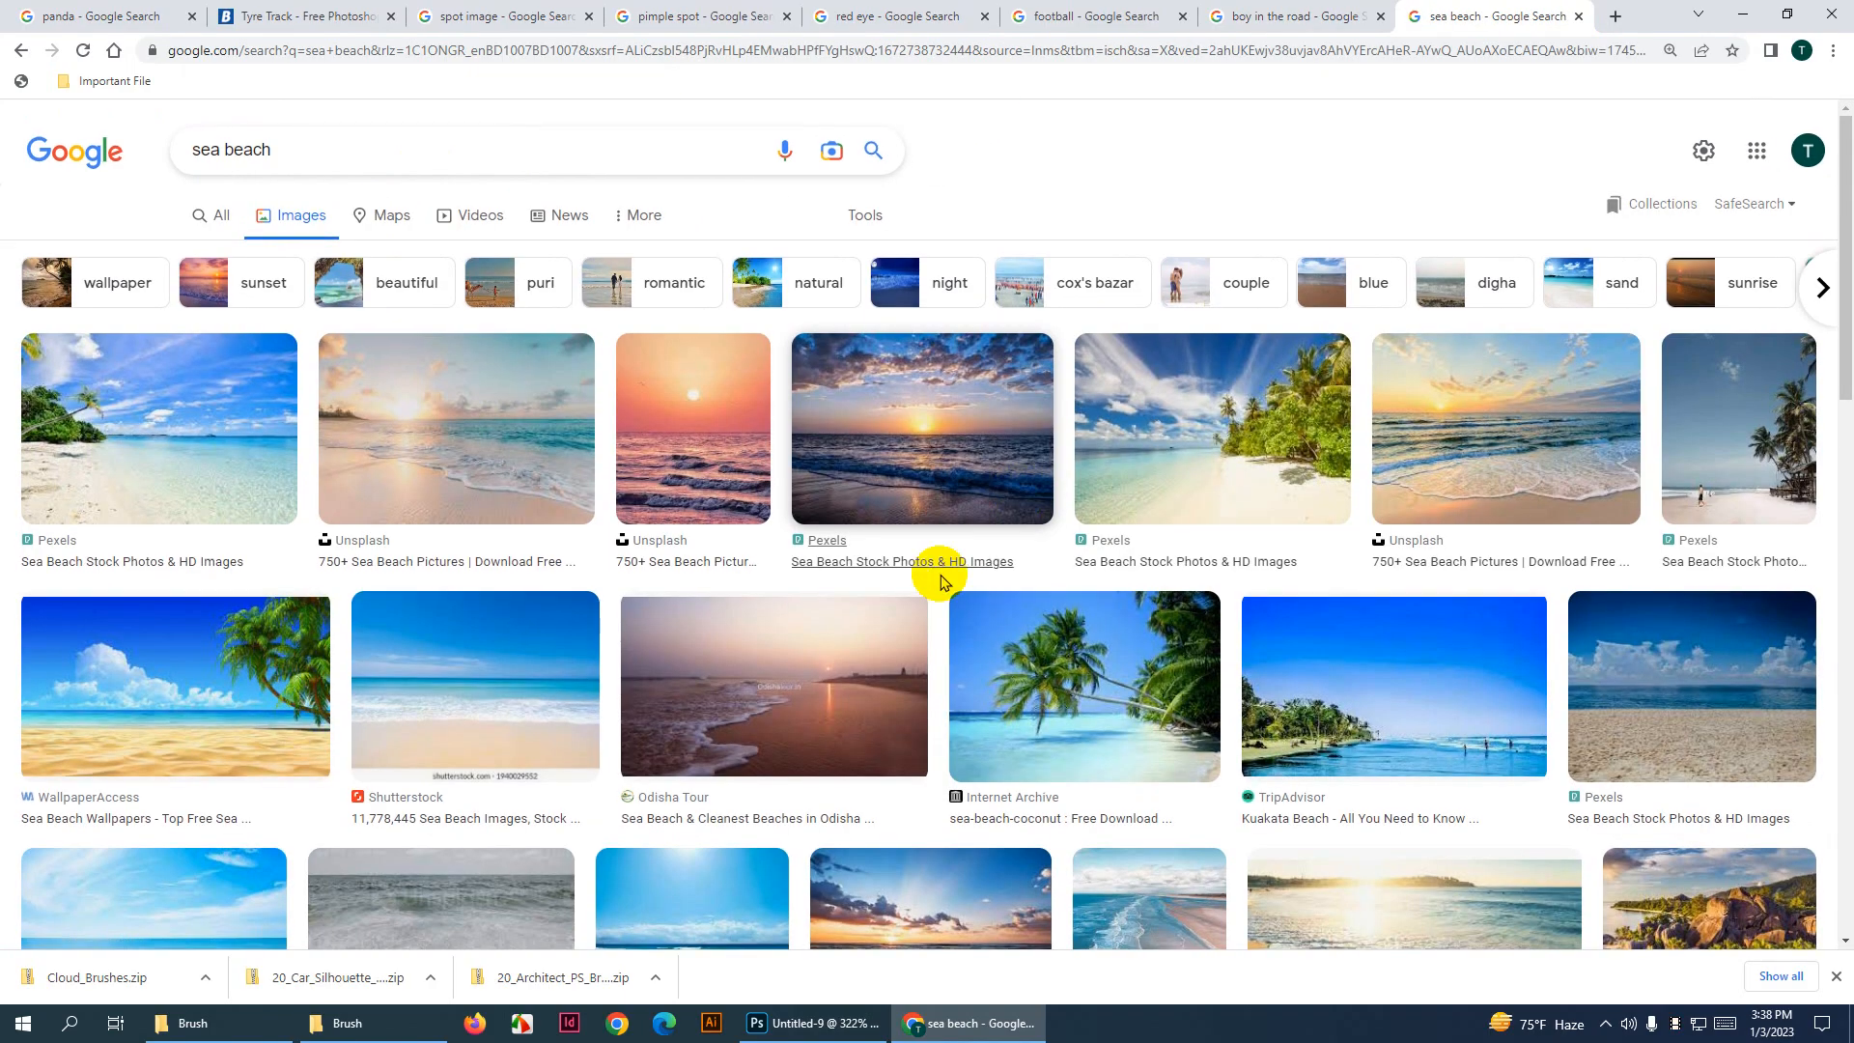
# Browse the sea beach image results and related pictures for a photo suitable for an object-removal exercise
pyautogui.scroll(-4, 931, 565)
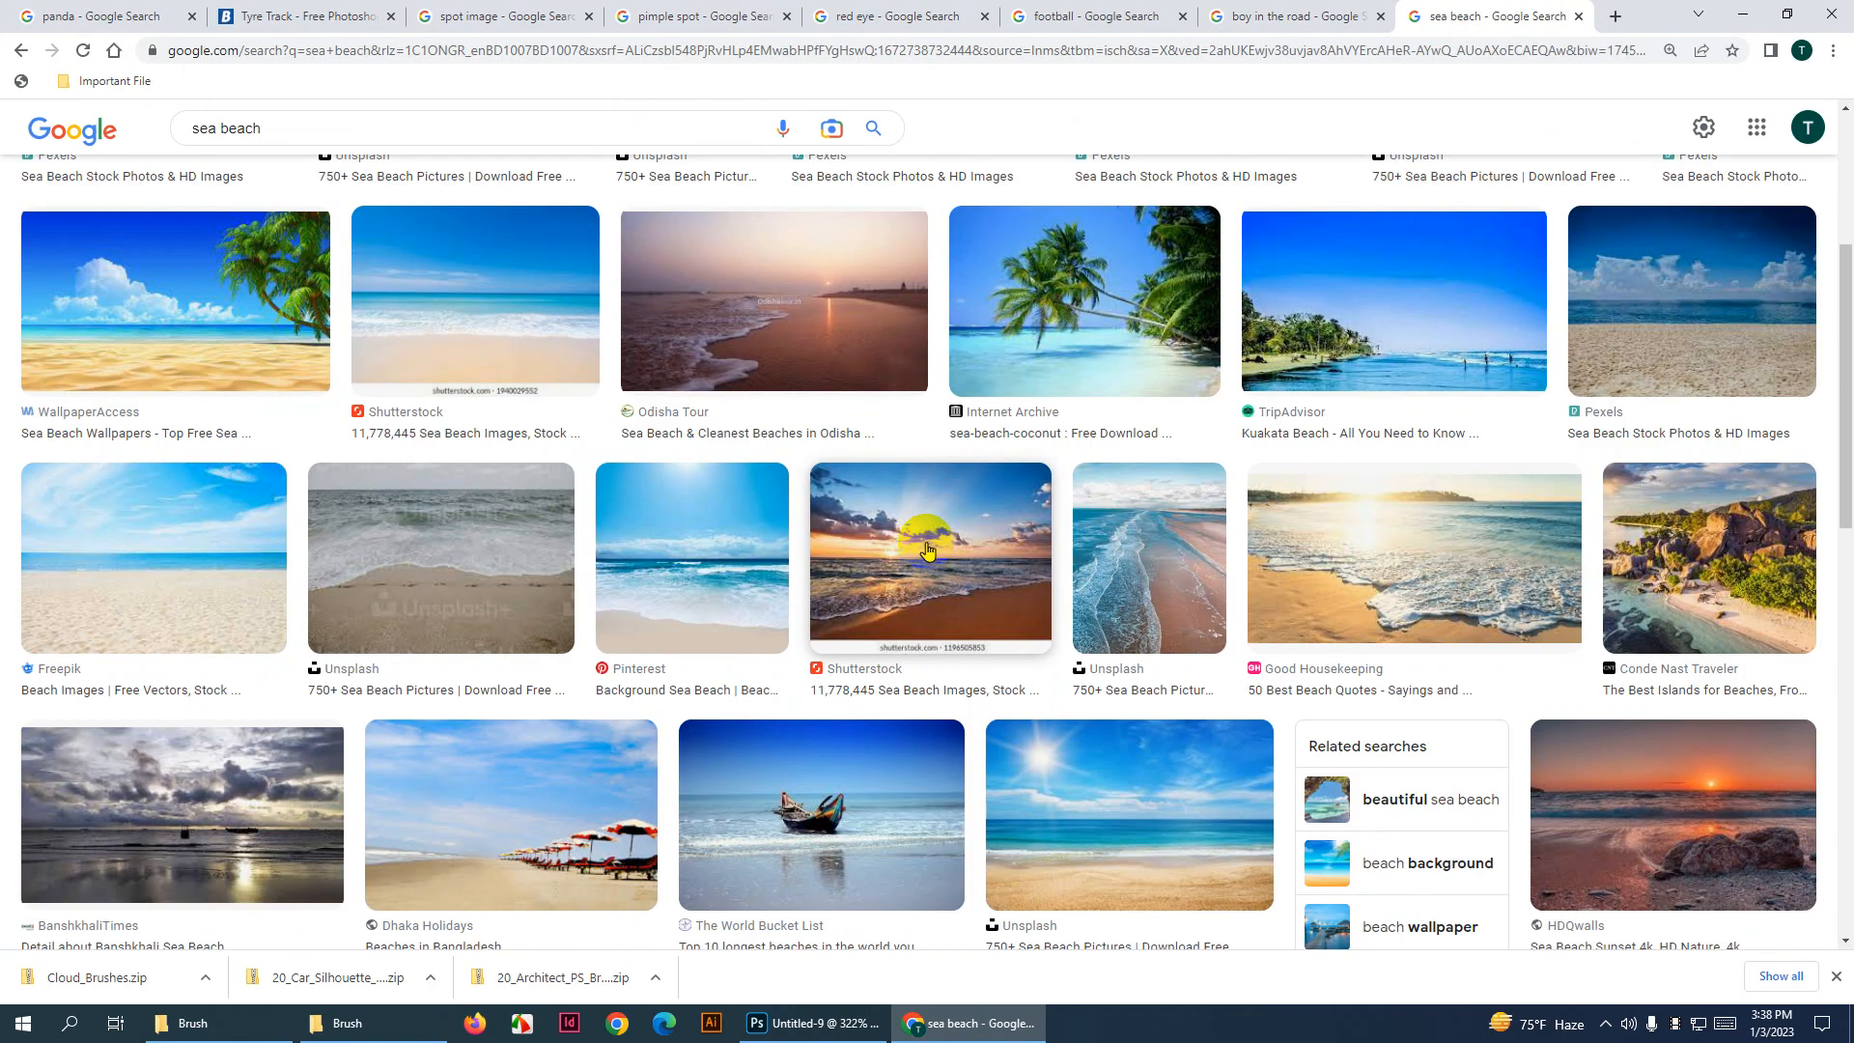
pyautogui.click(925, 549)
pyautogui.scroll(-3, 922, 545)
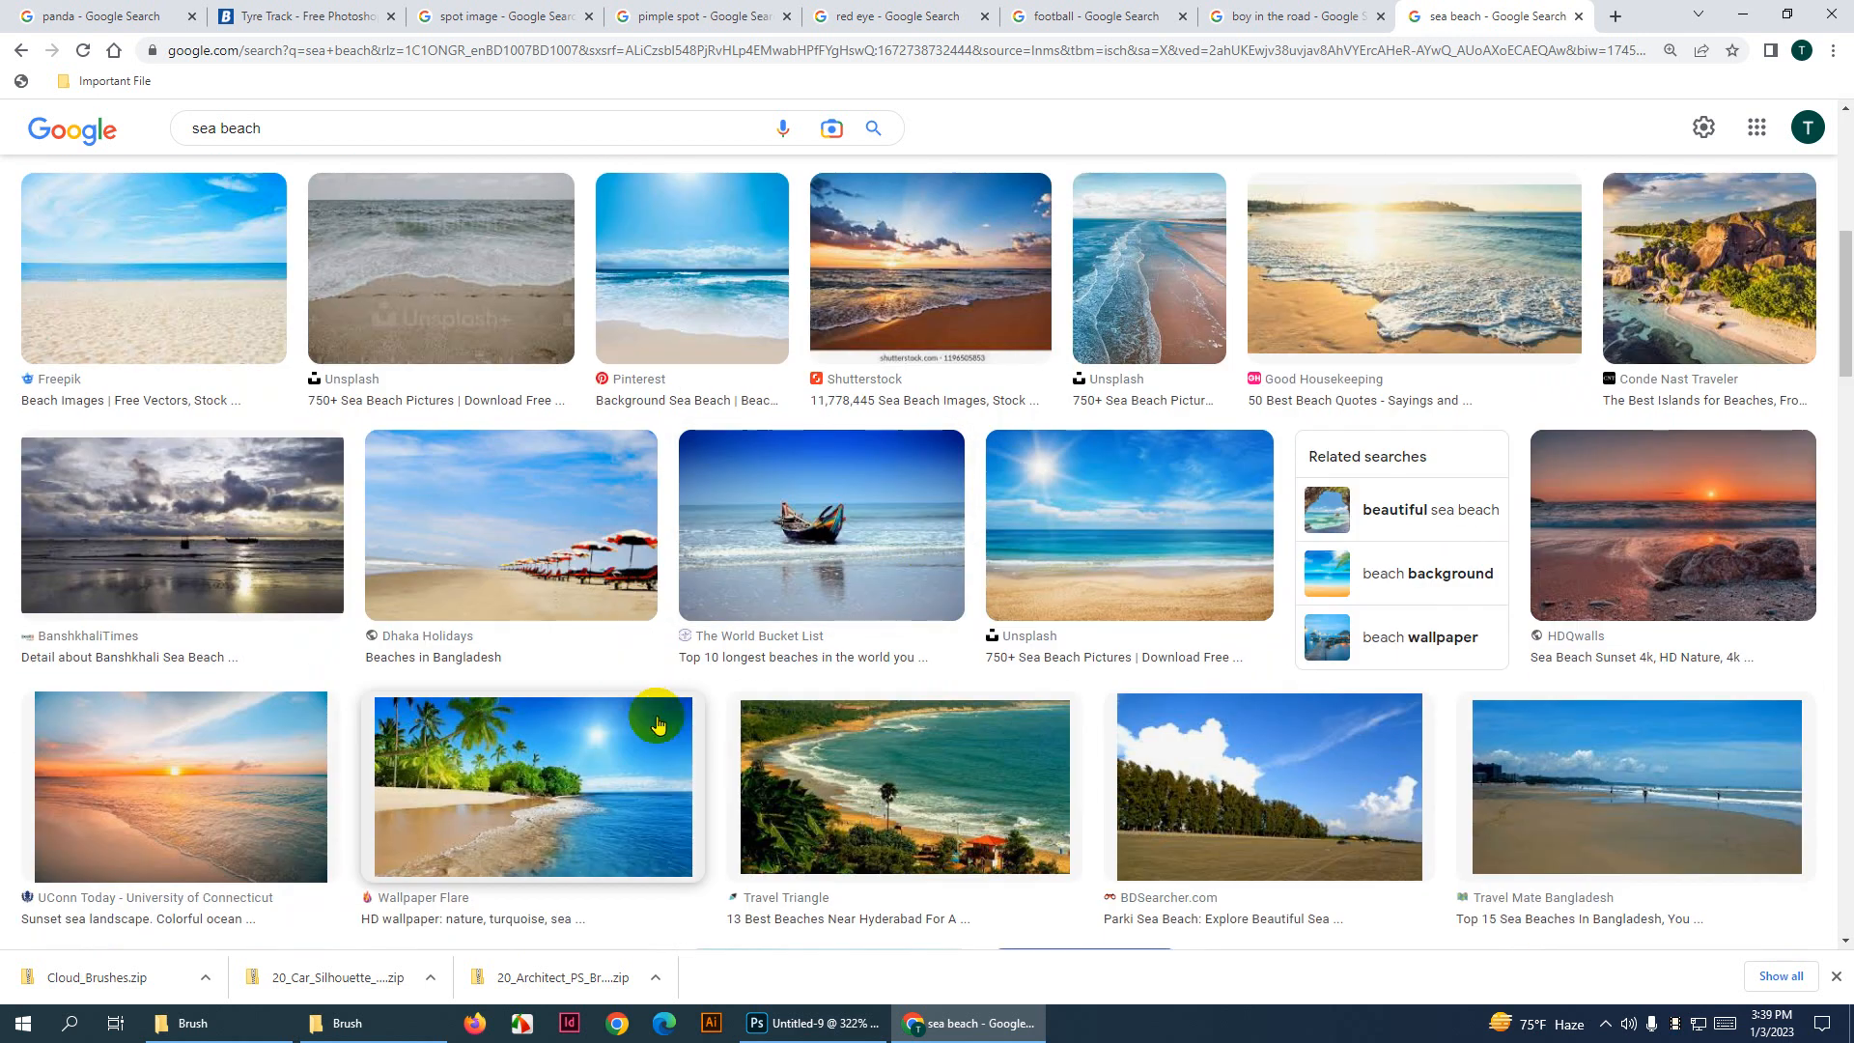
pyautogui.scroll(-3, 1148, 569)
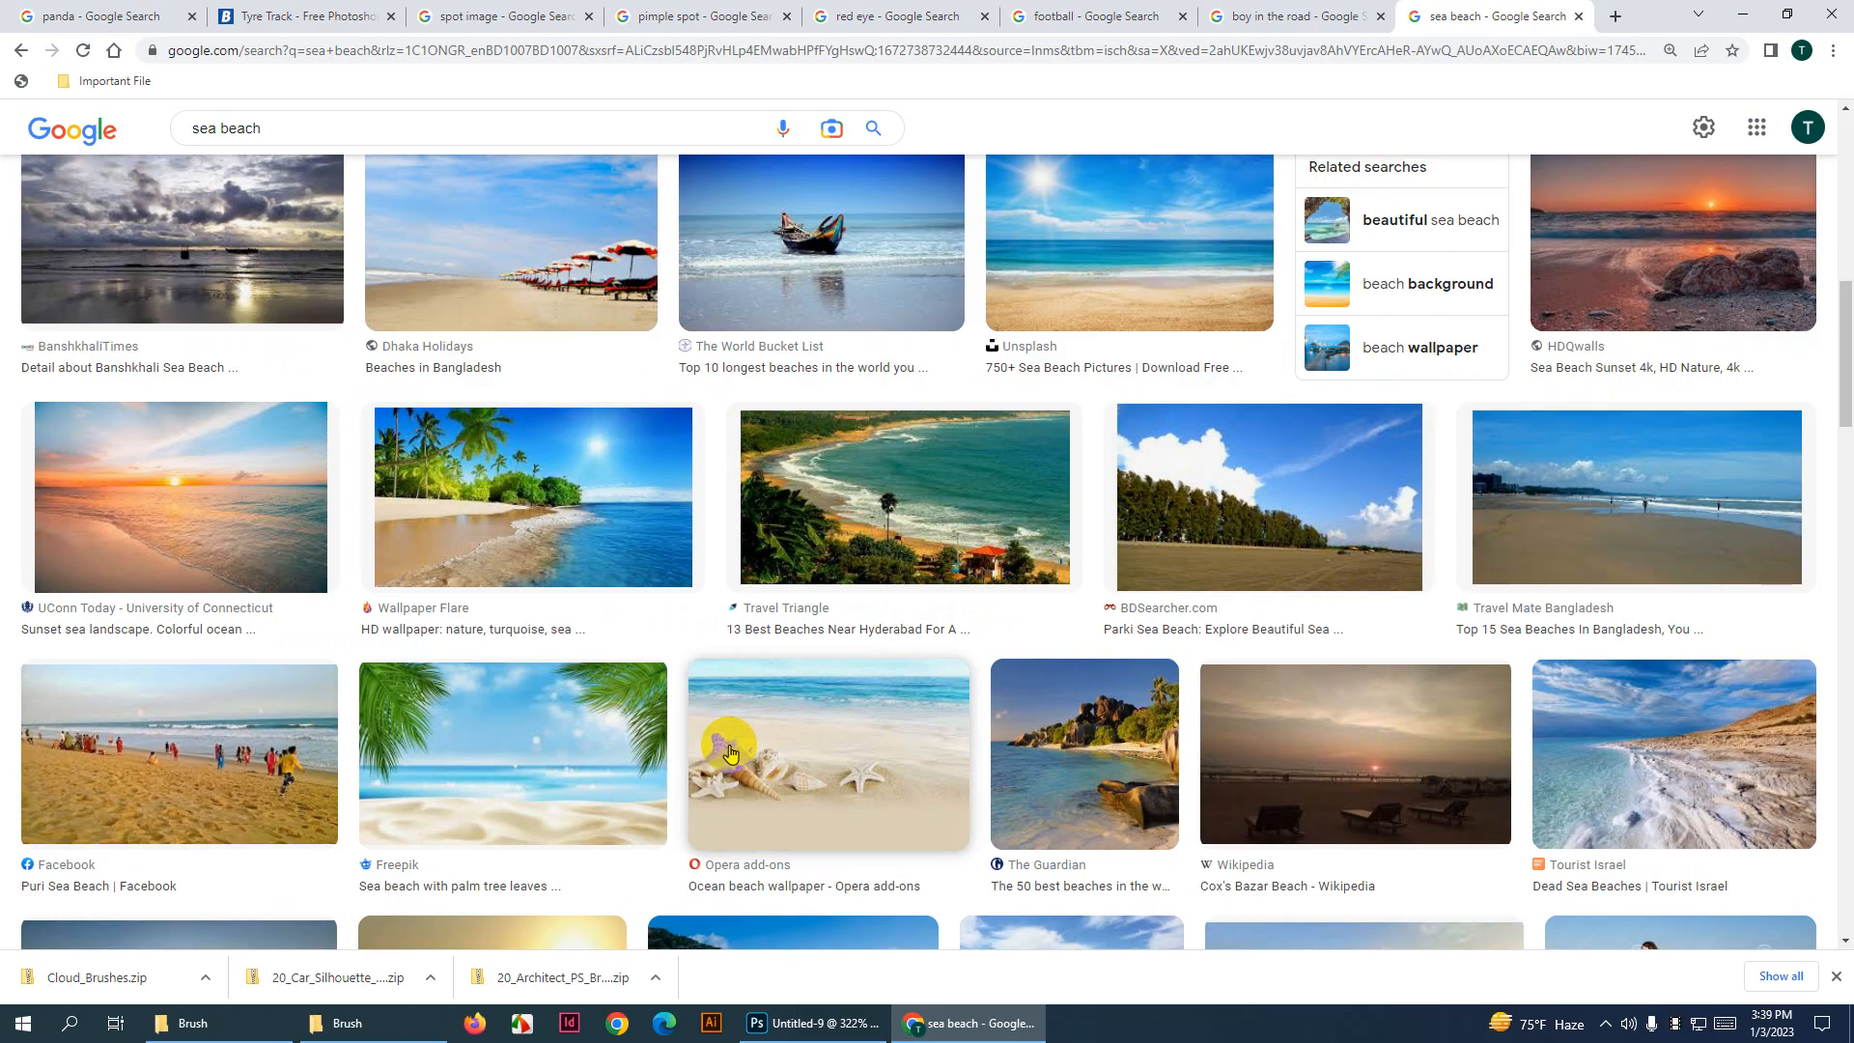
pyautogui.click(765, 750)
pyautogui.scroll(-4, 1407, 676)
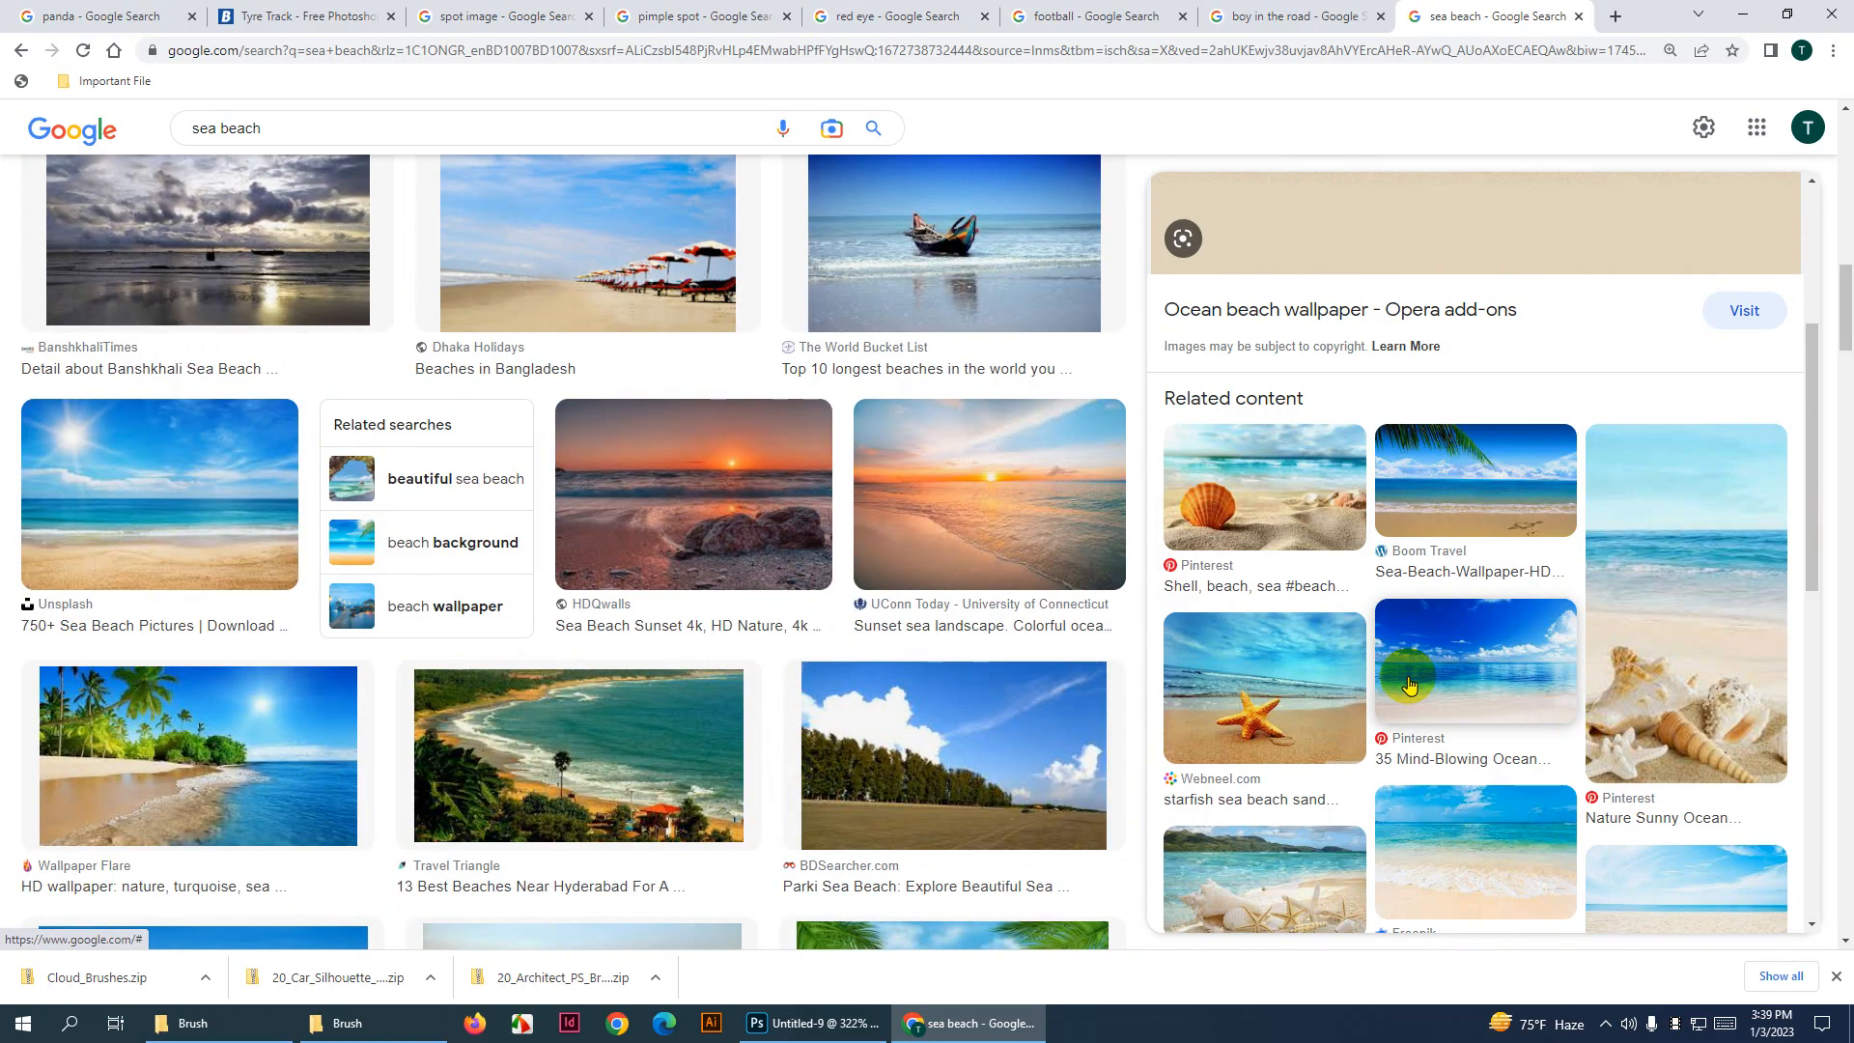
pyautogui.click(1270, 715)
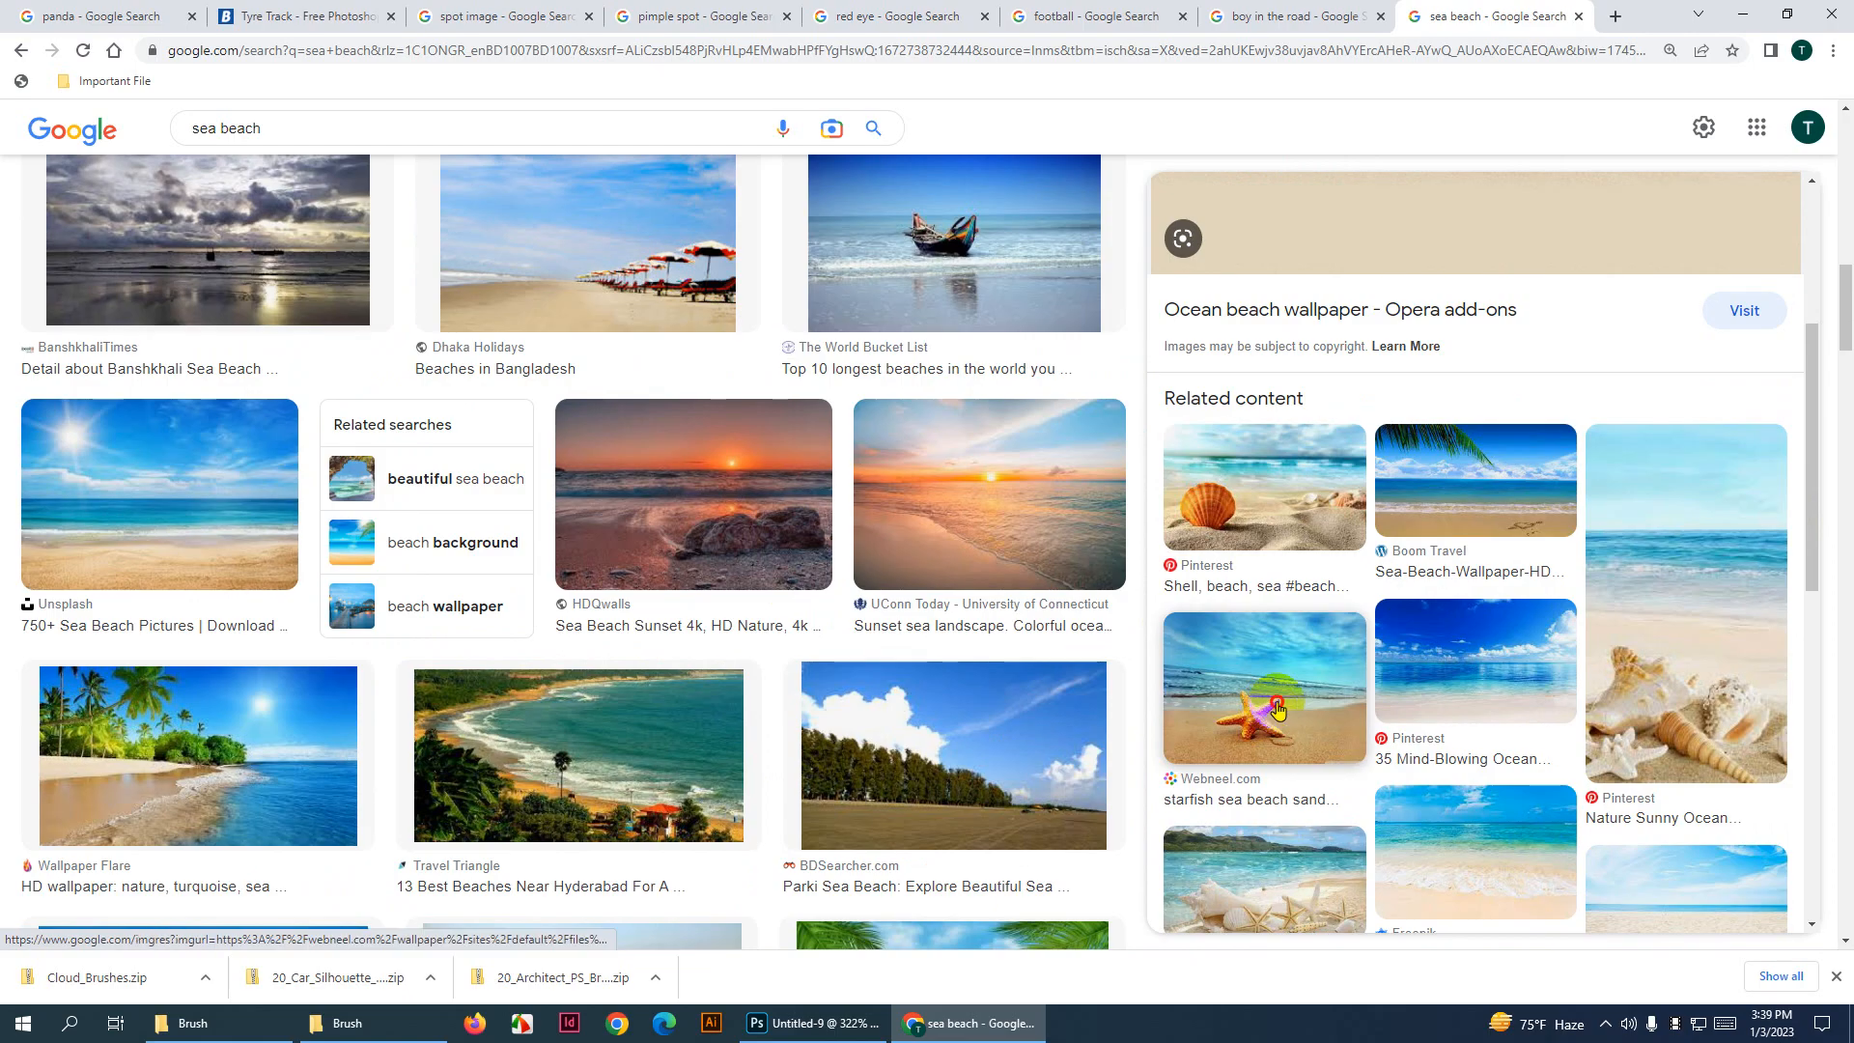
pyautogui.scroll(-2, 1499, 681)
pyautogui.scroll(-3, 1498, 682)
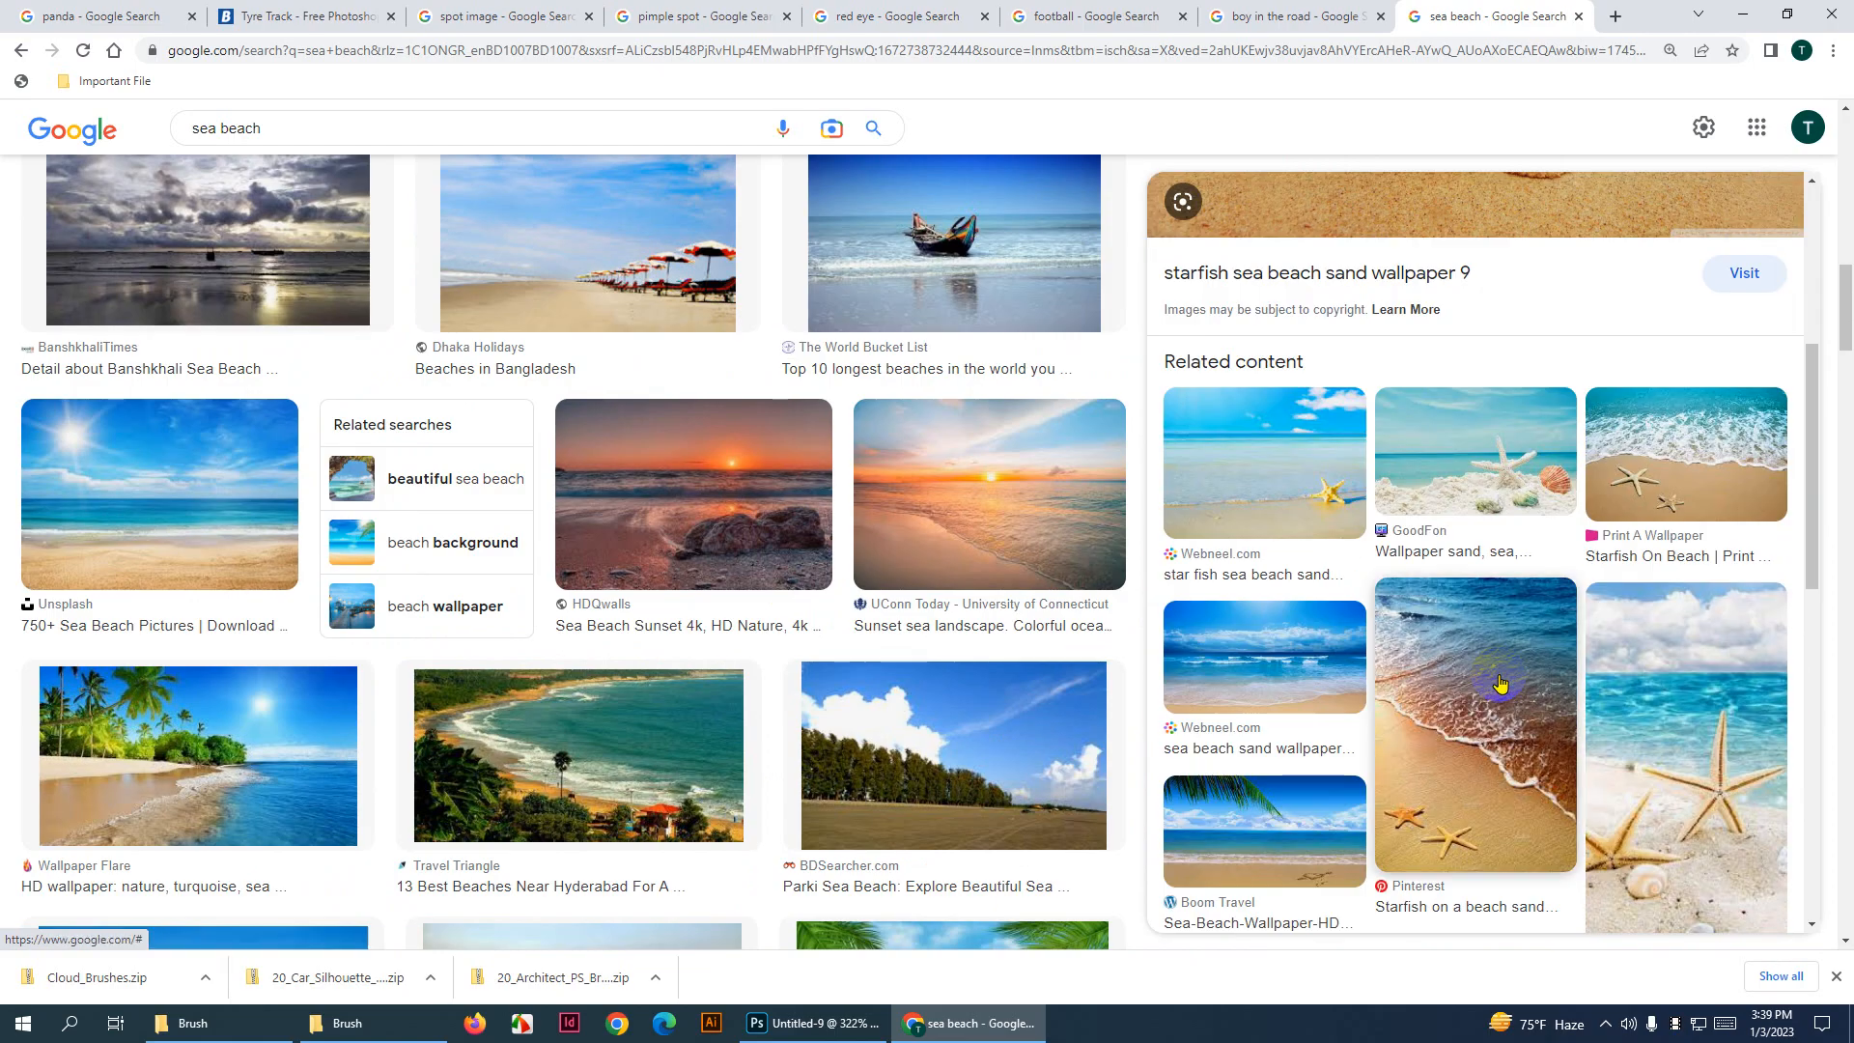
pyautogui.scroll(-5, 1060, 675)
pyautogui.scroll(-3, 712, 676)
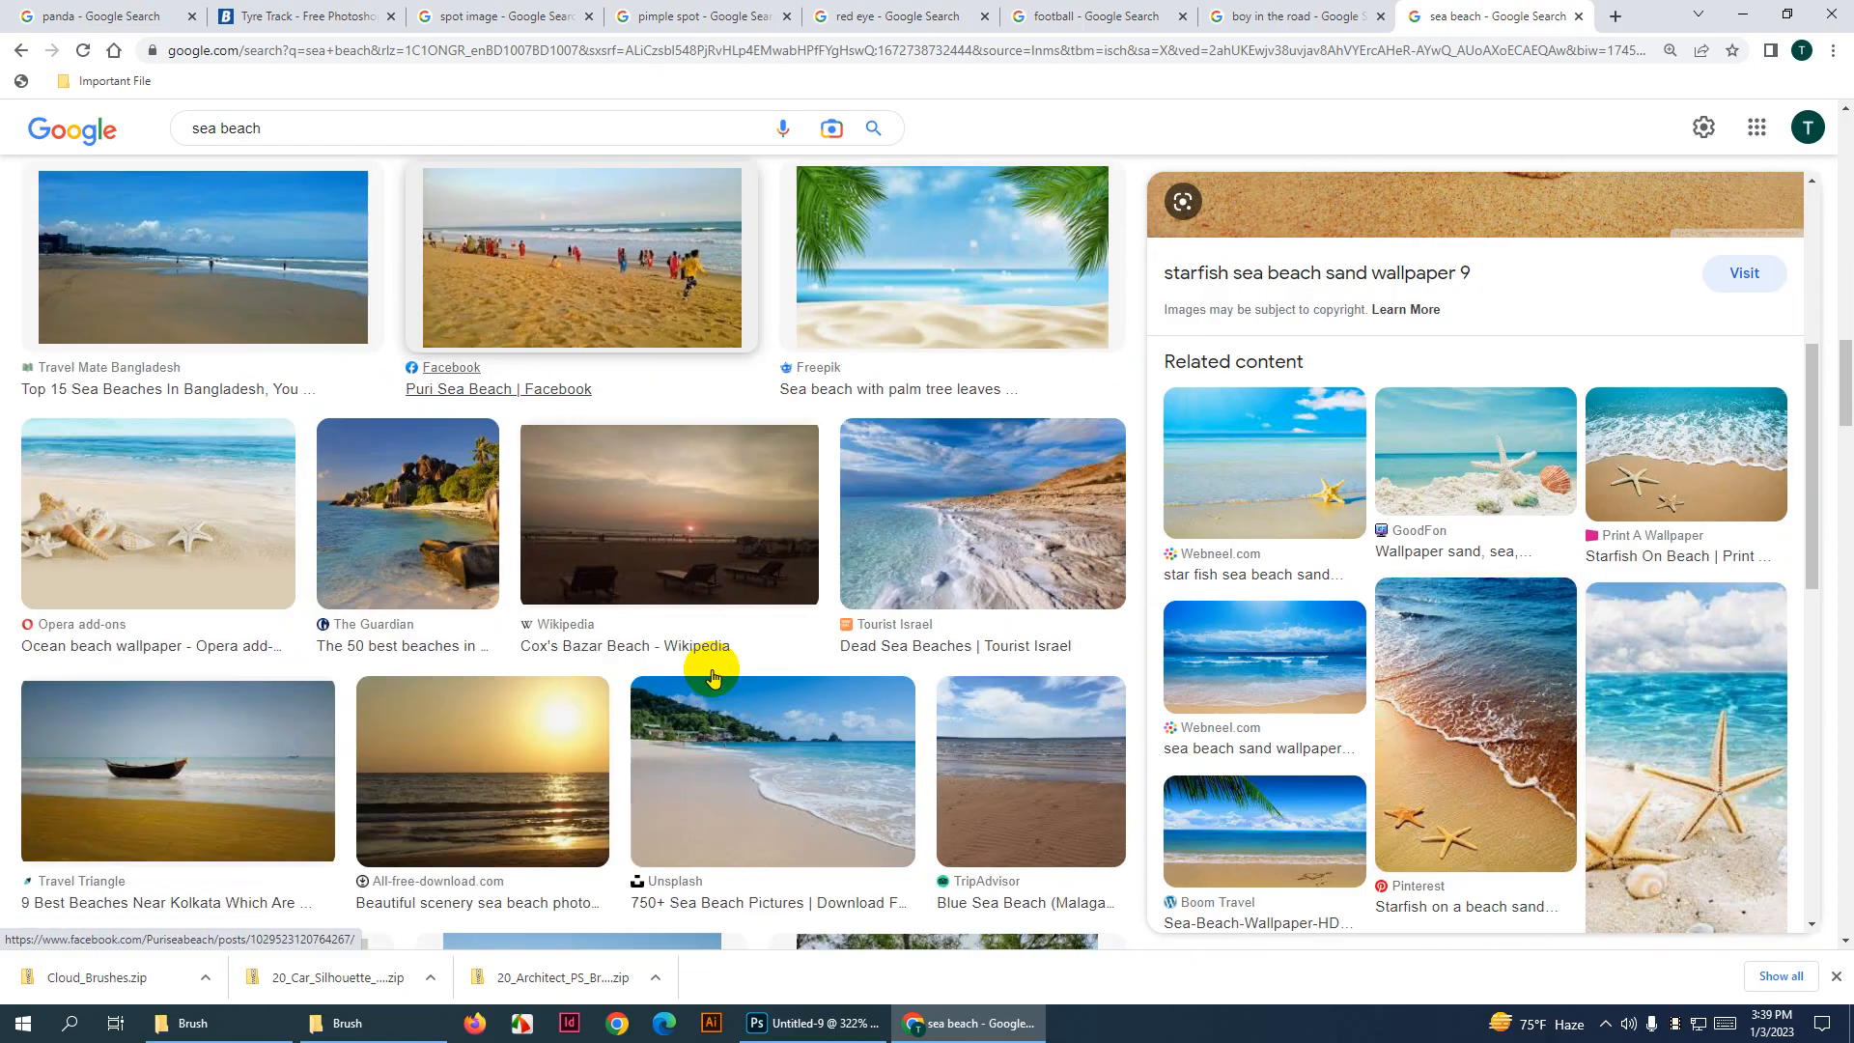
pyautogui.scroll(-4, 712, 676)
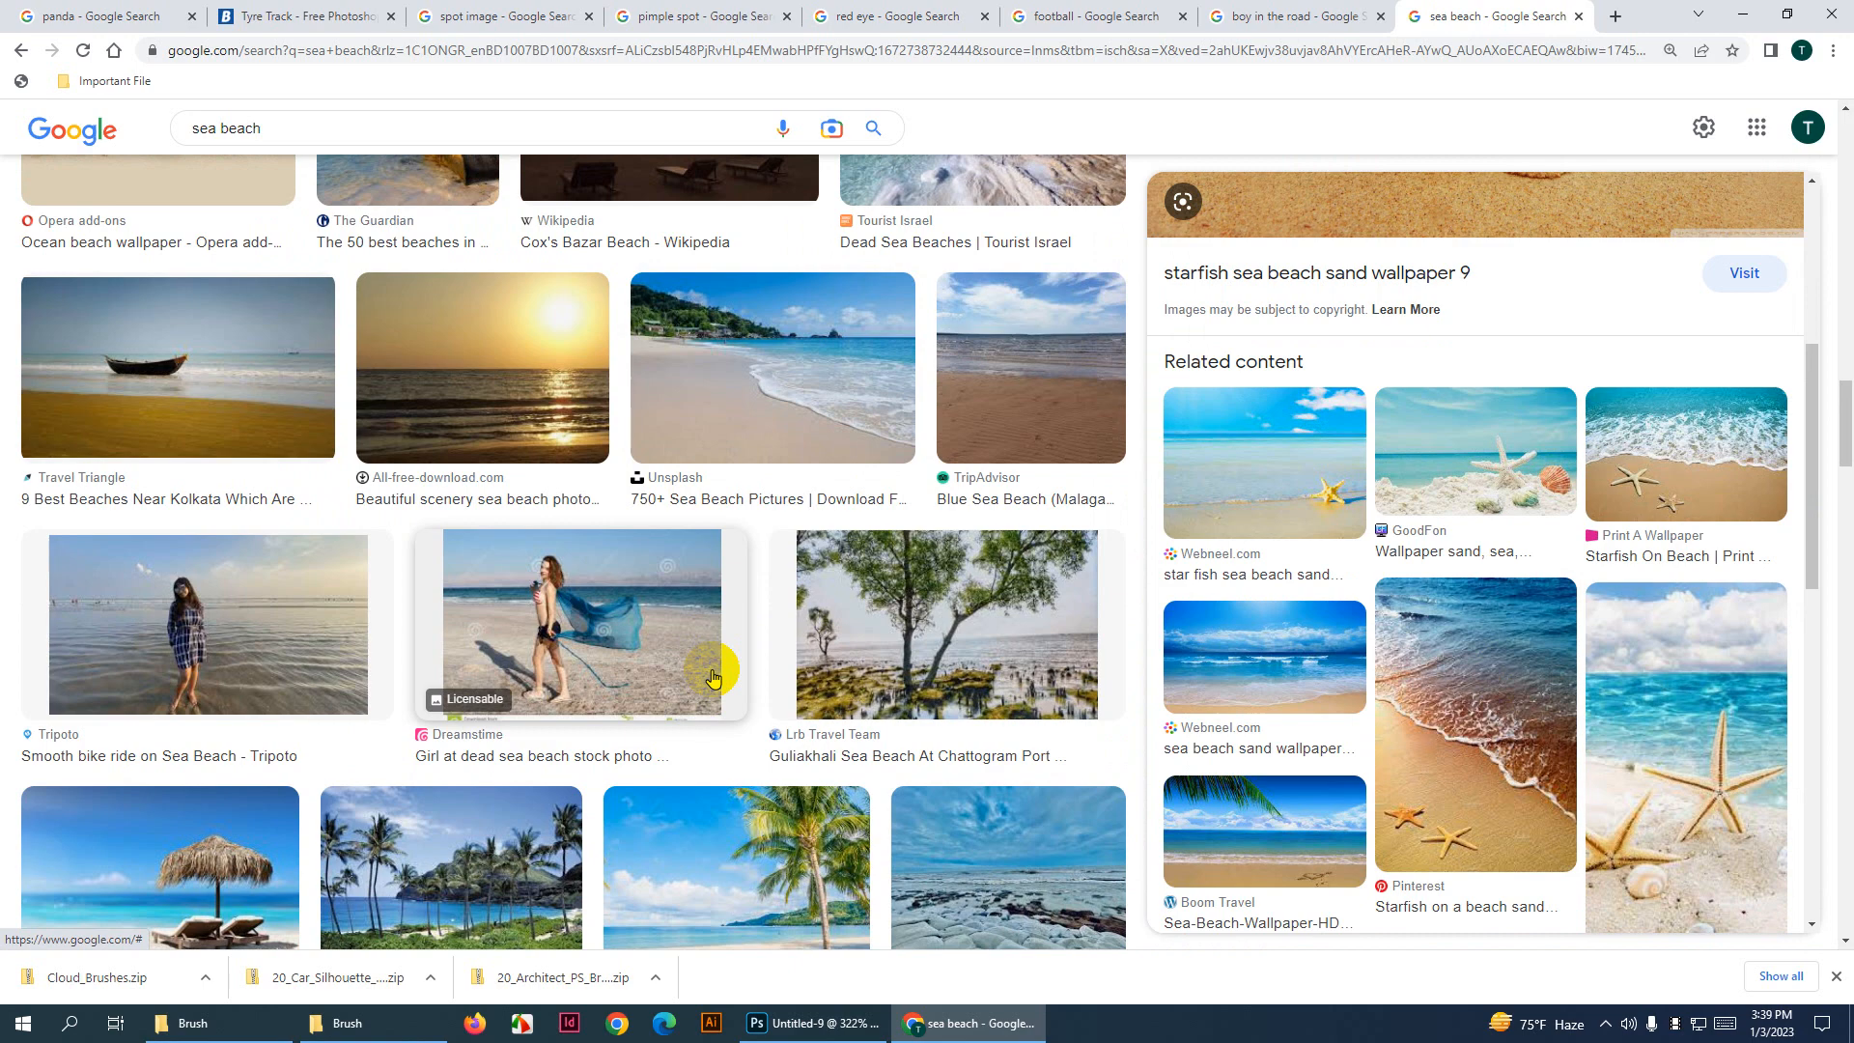
pyautogui.scroll(-4, 713, 676)
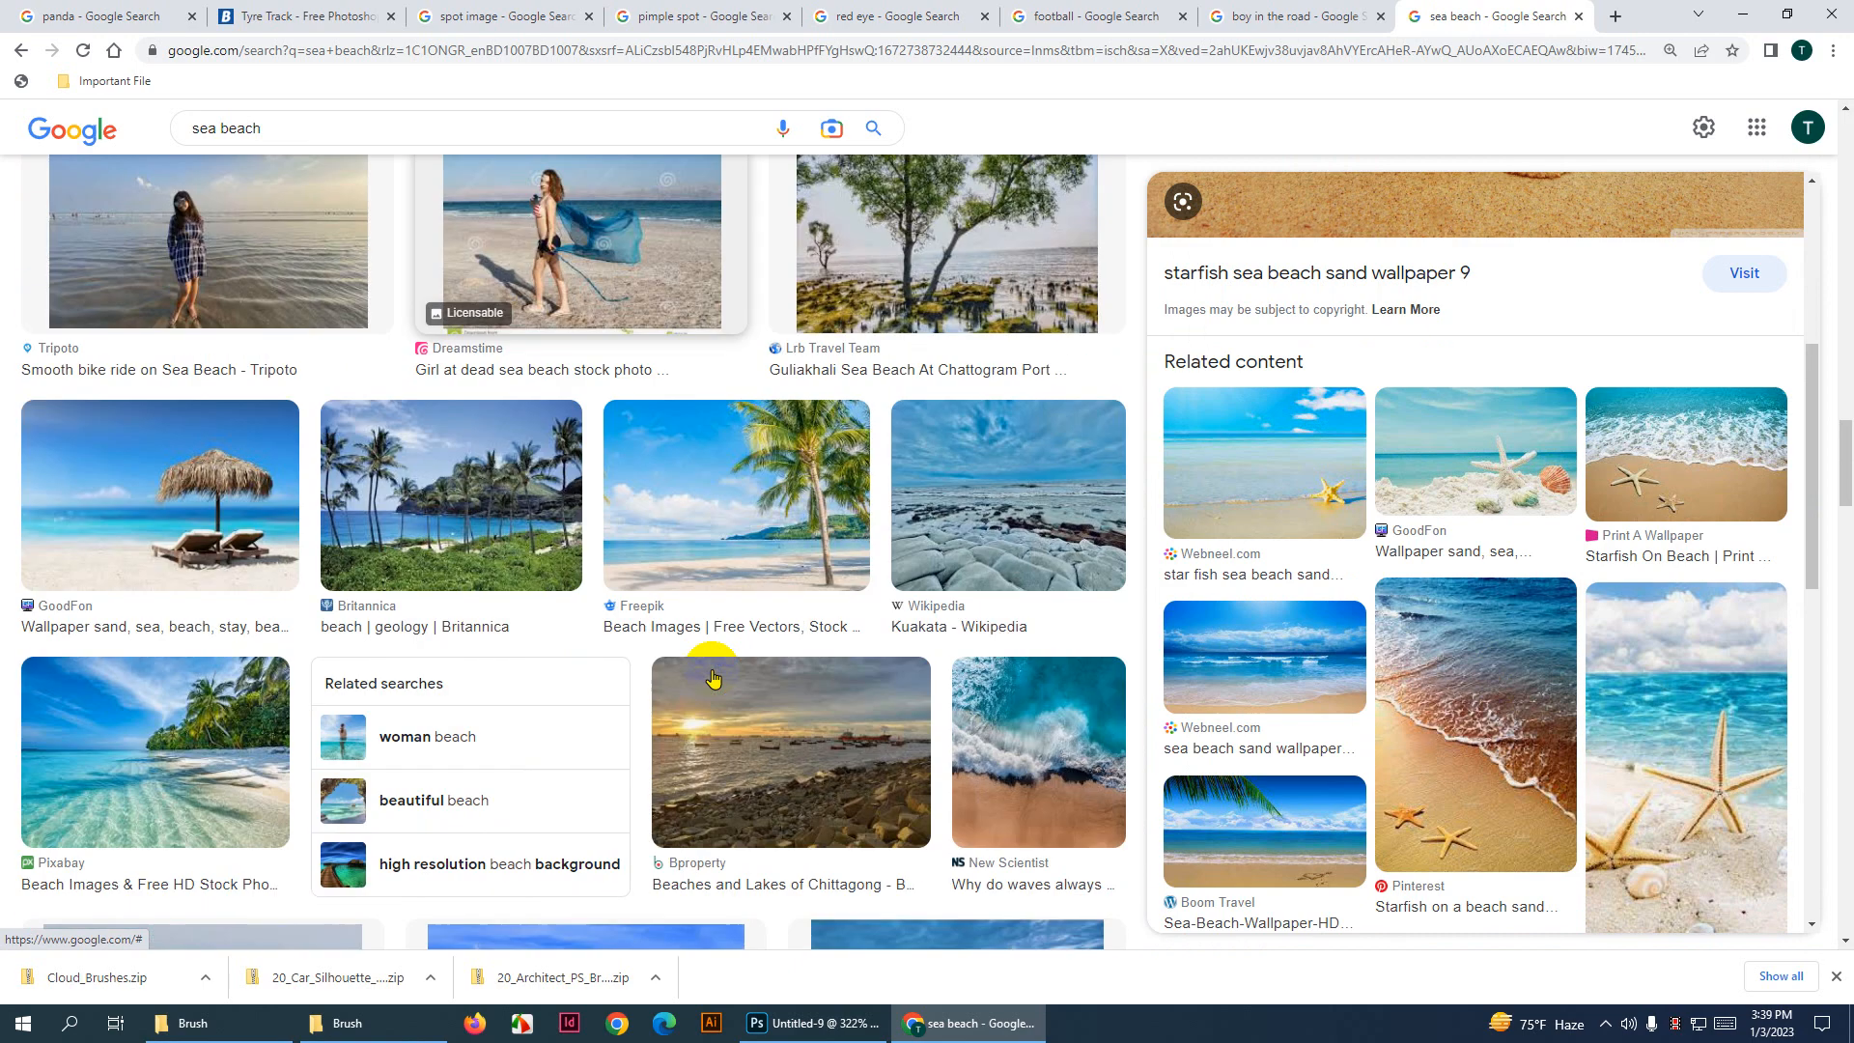
# Open the GoodFon beach photo with the thatched umbrella and two loungers, and copy the image
pyautogui.click(126, 536)
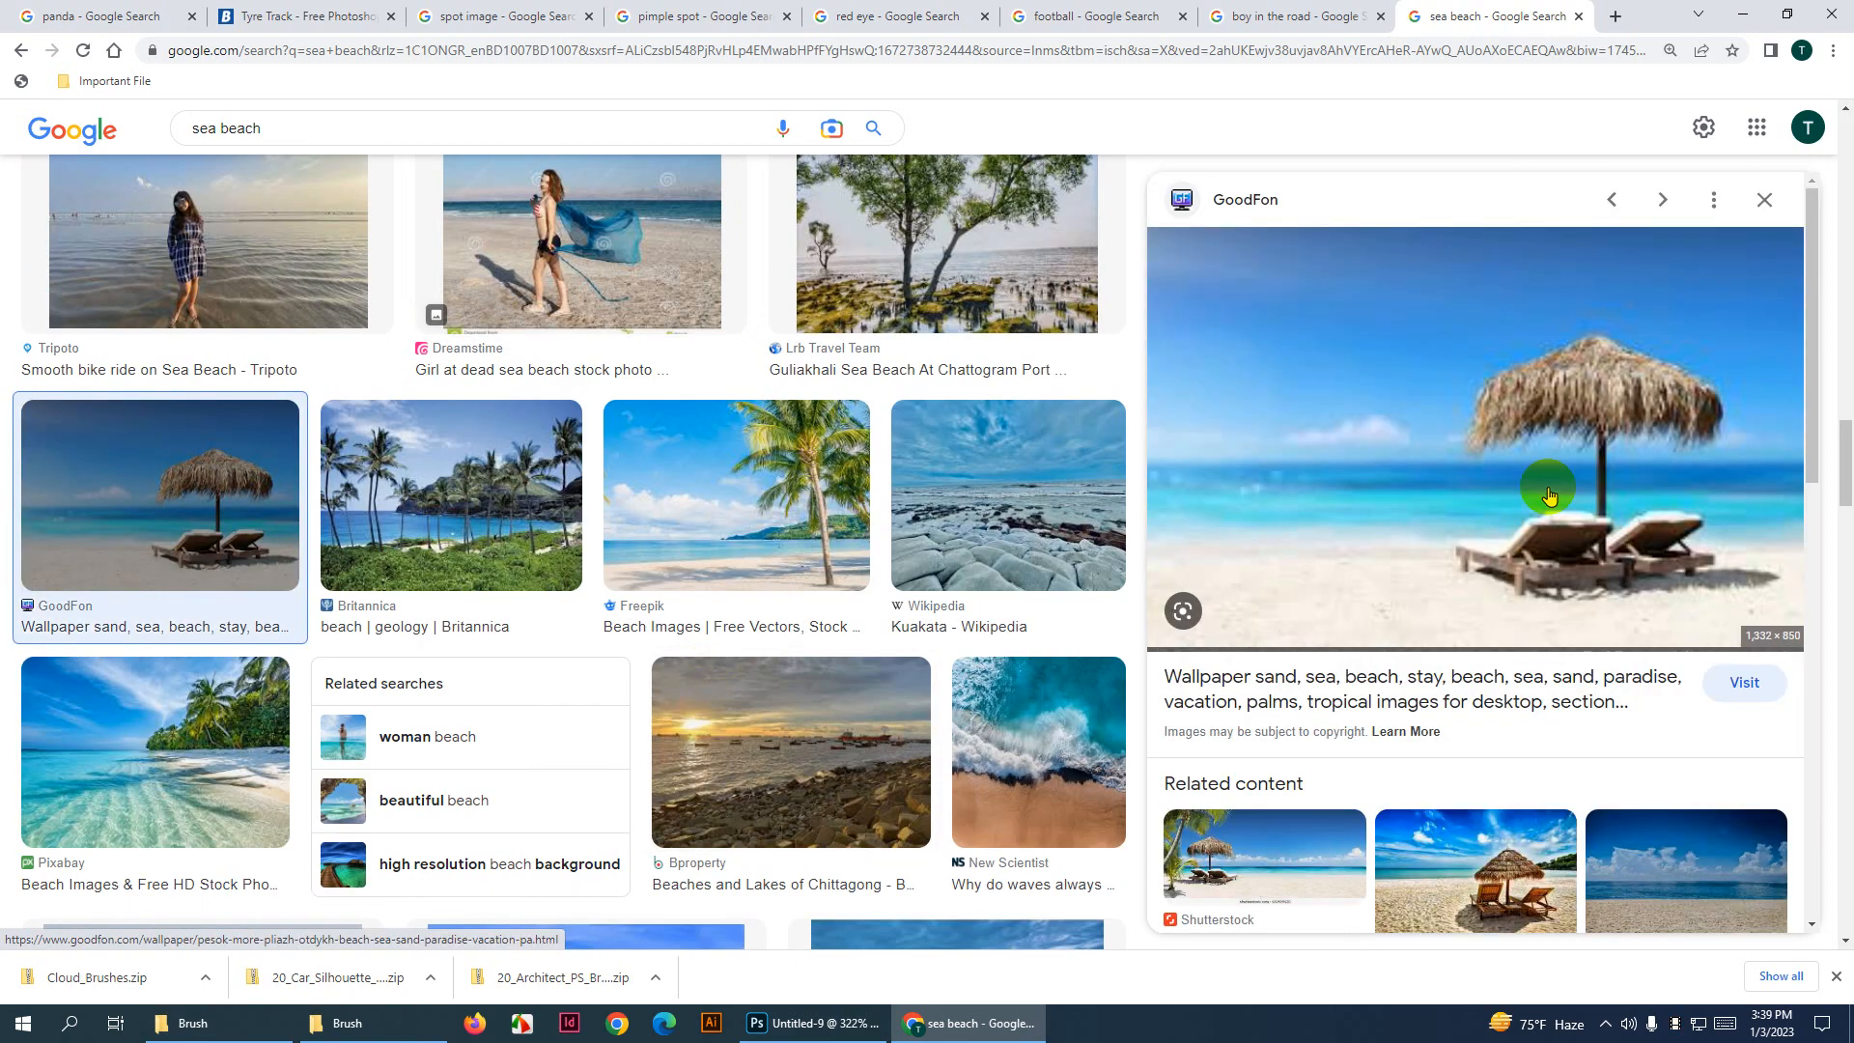
pyautogui.rightClick(1589, 411)
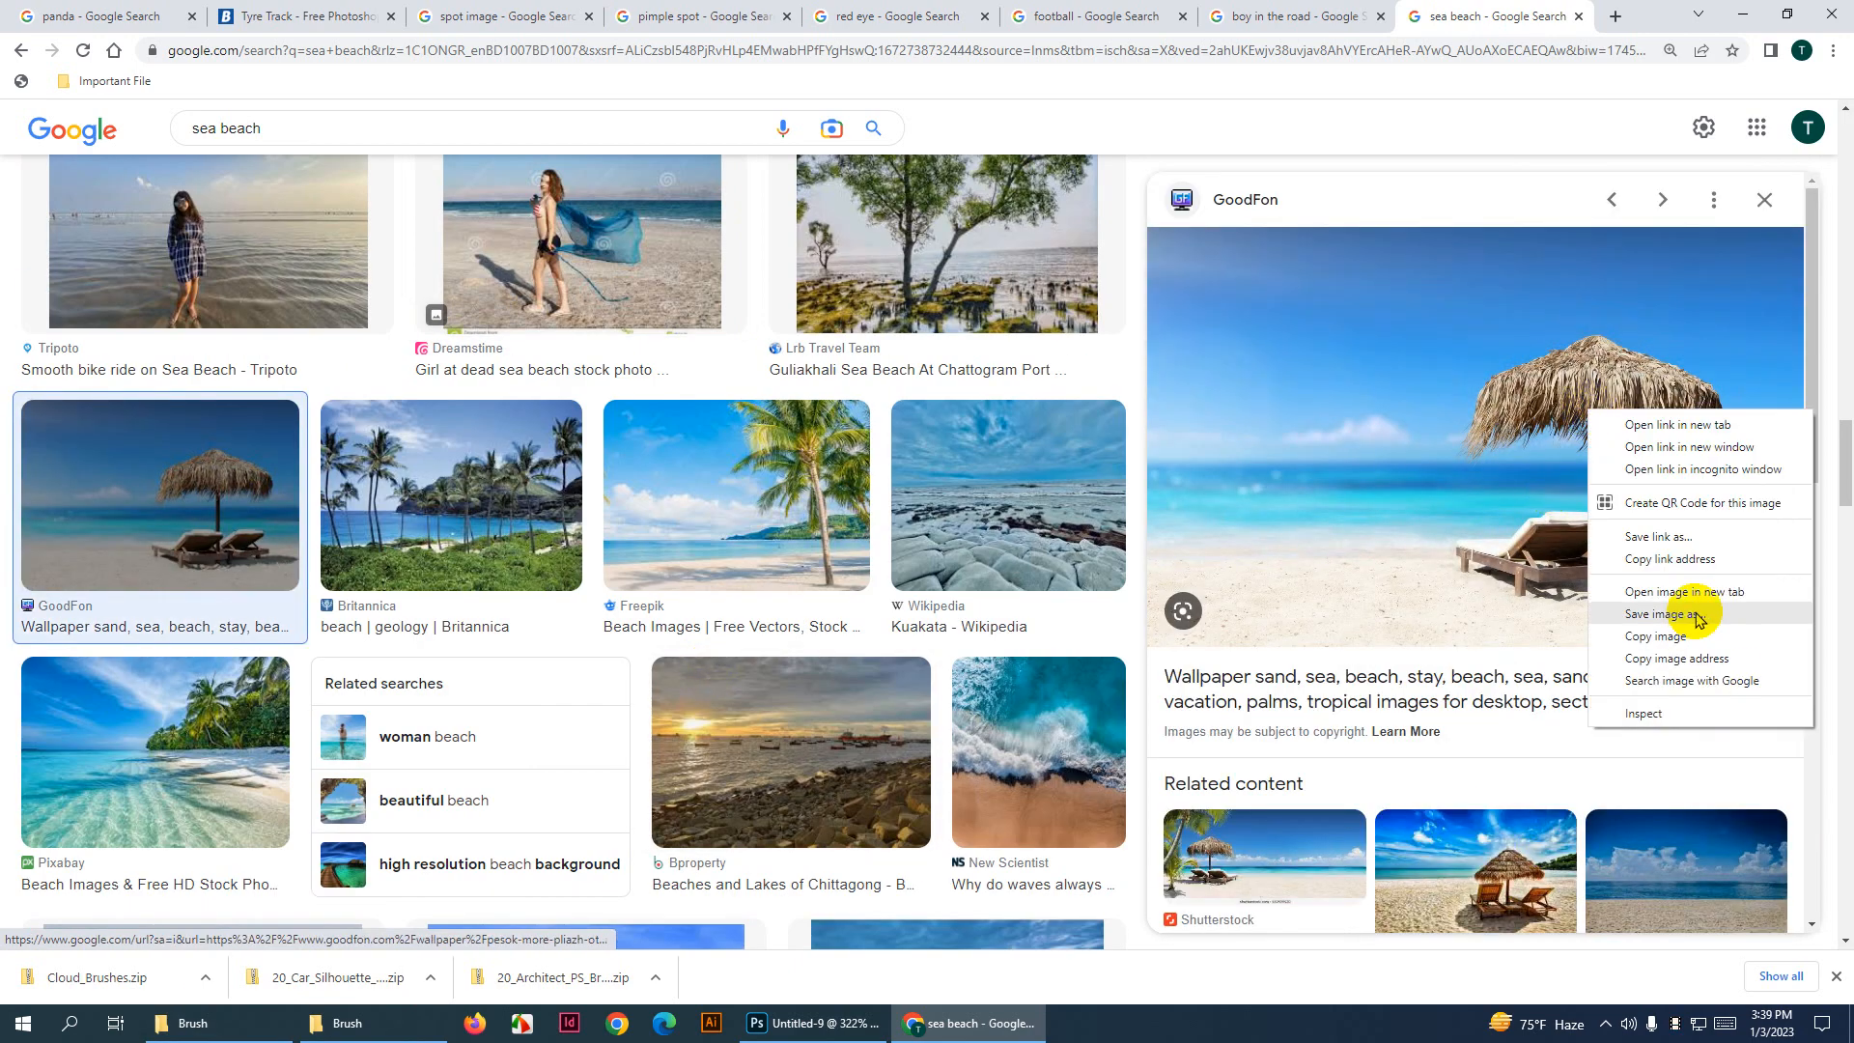
pyautogui.click(1677, 636)
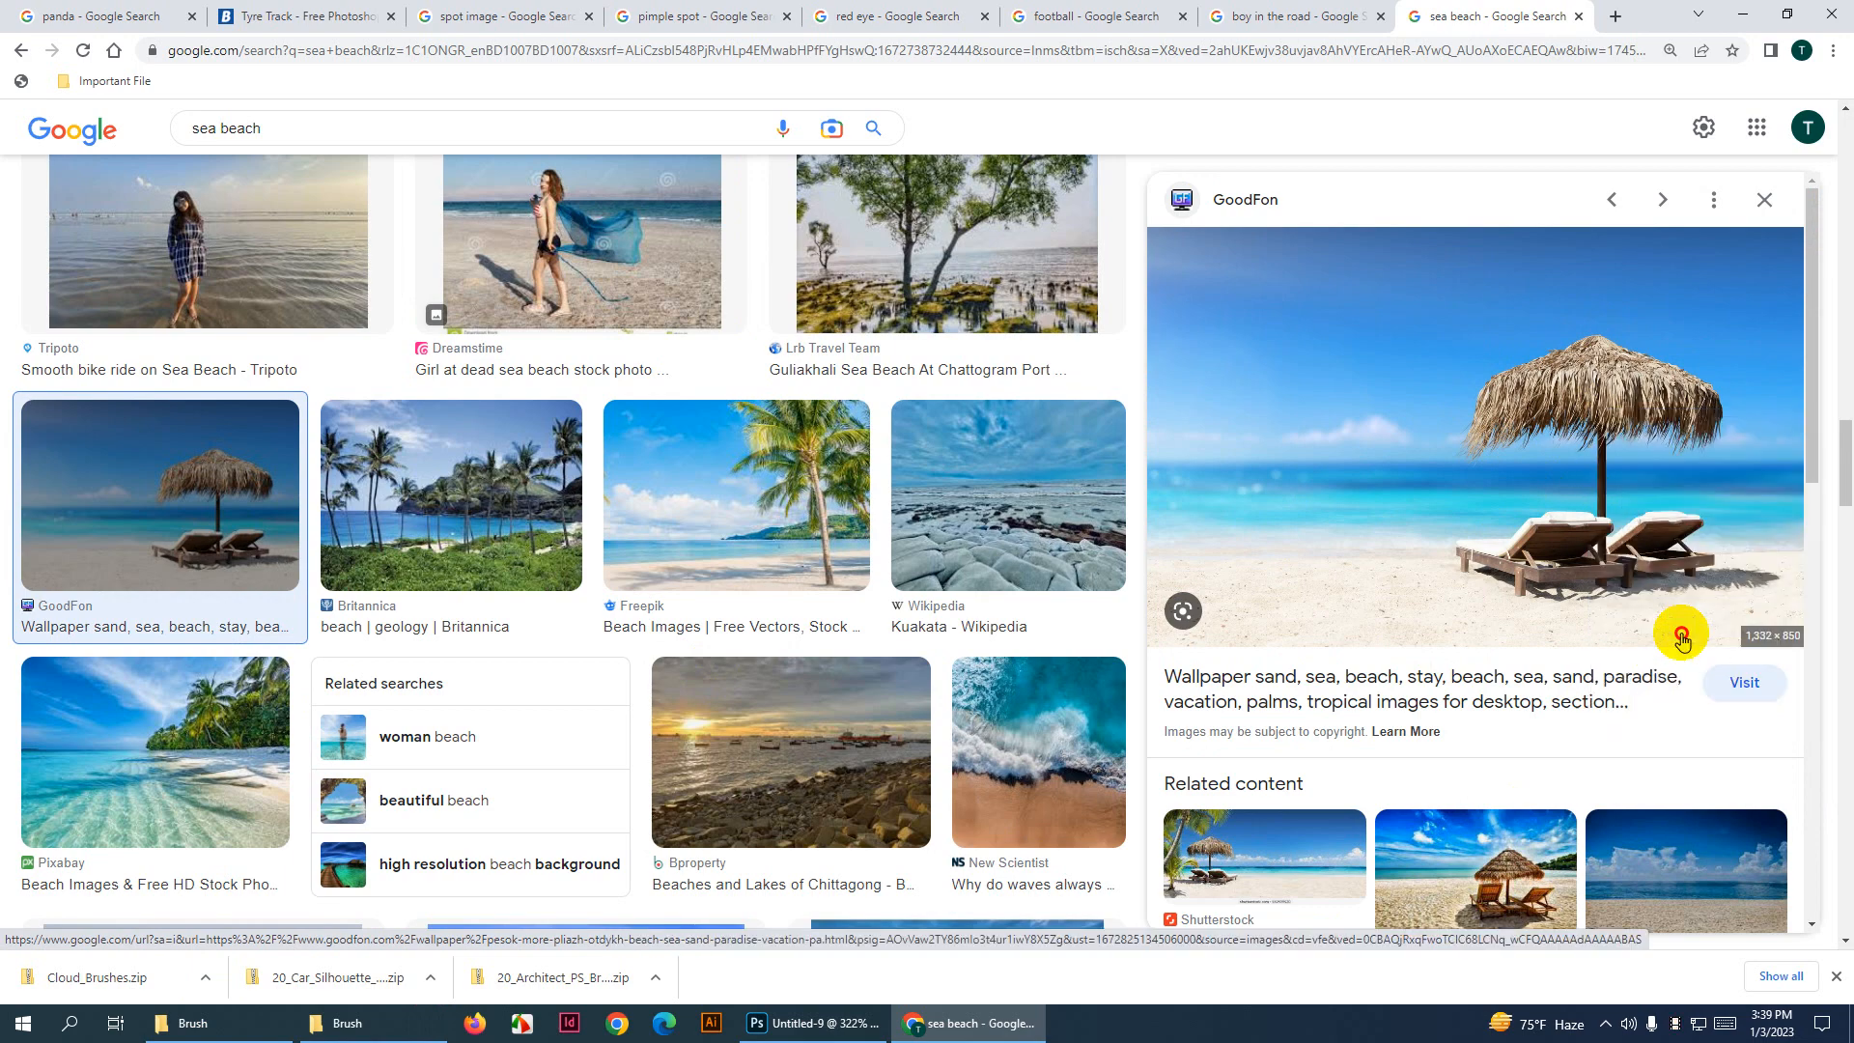
# Switch to Photoshop, create a 1332 x 850 px document and paste the copied beach photo into it
pyautogui.click(837, 1035)
pyautogui.hotkey('ctrl', 'n')
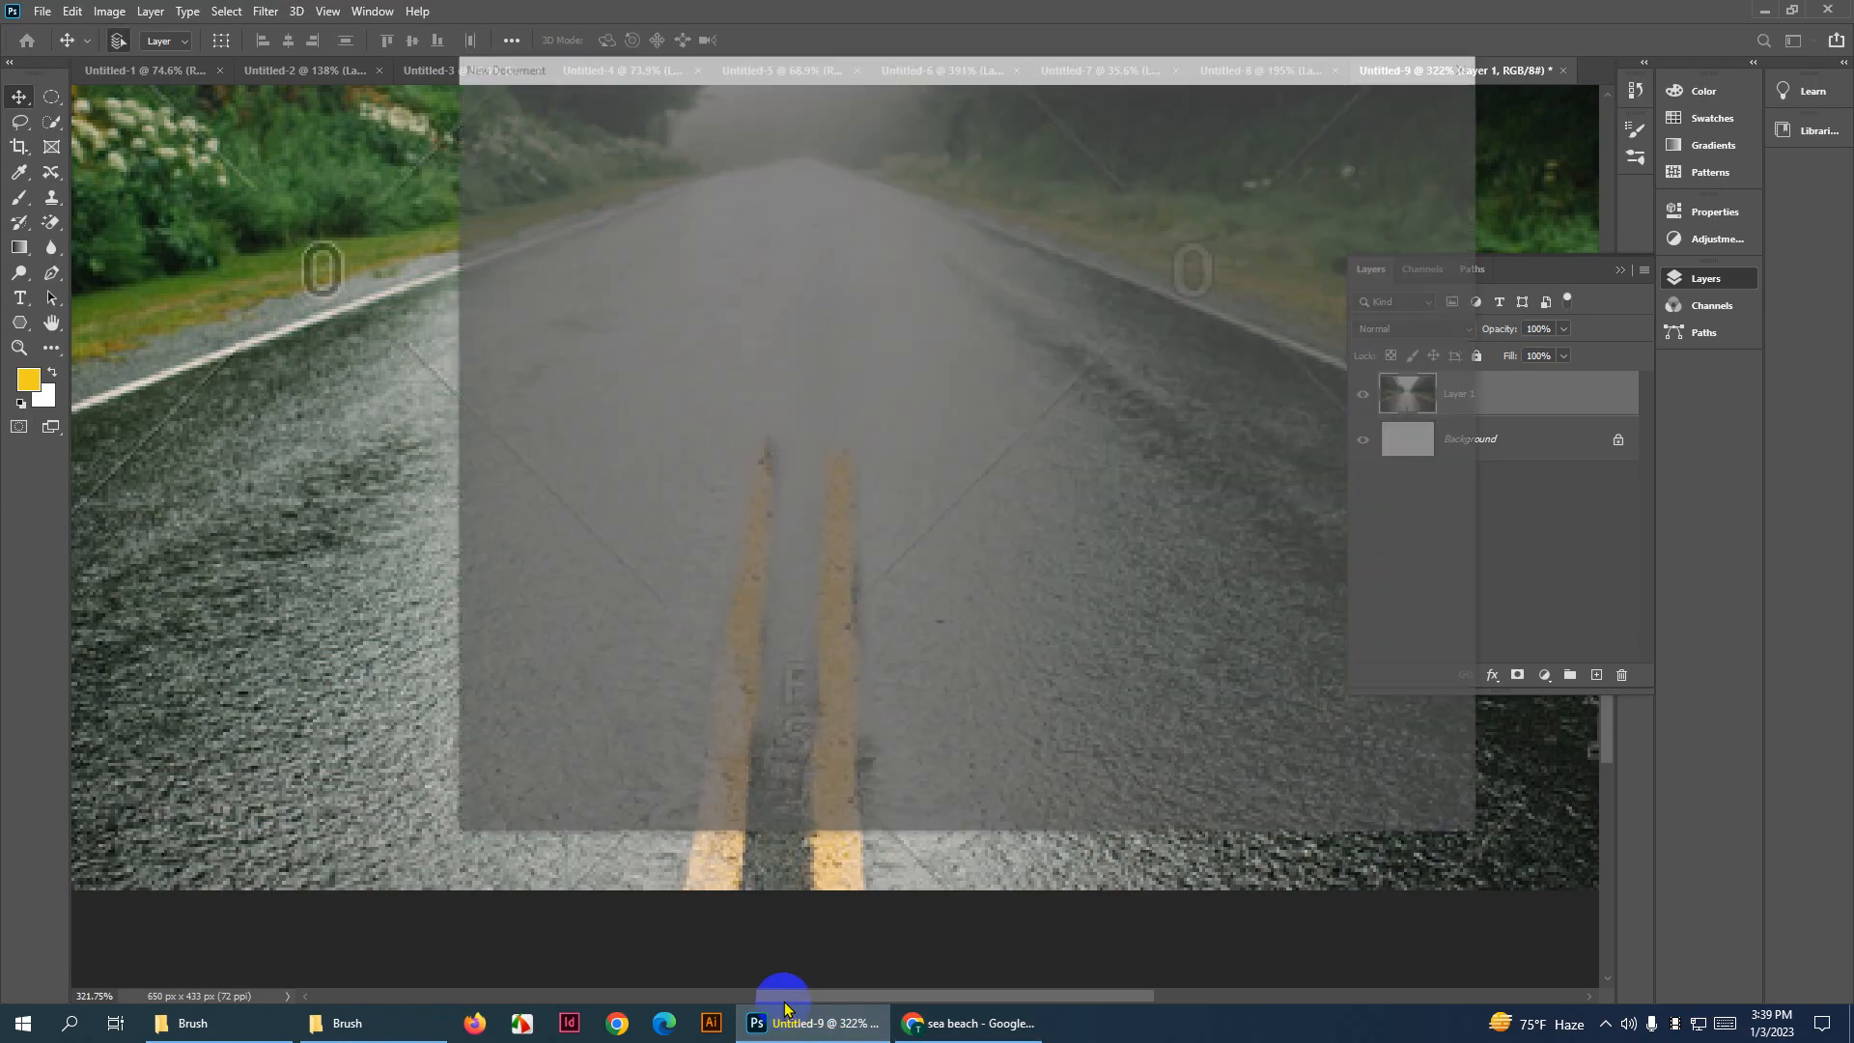
pyautogui.click(1342, 801)
pyautogui.hotkey('ctrl', 'v')
pyautogui.hotkey('ctrl', '0')
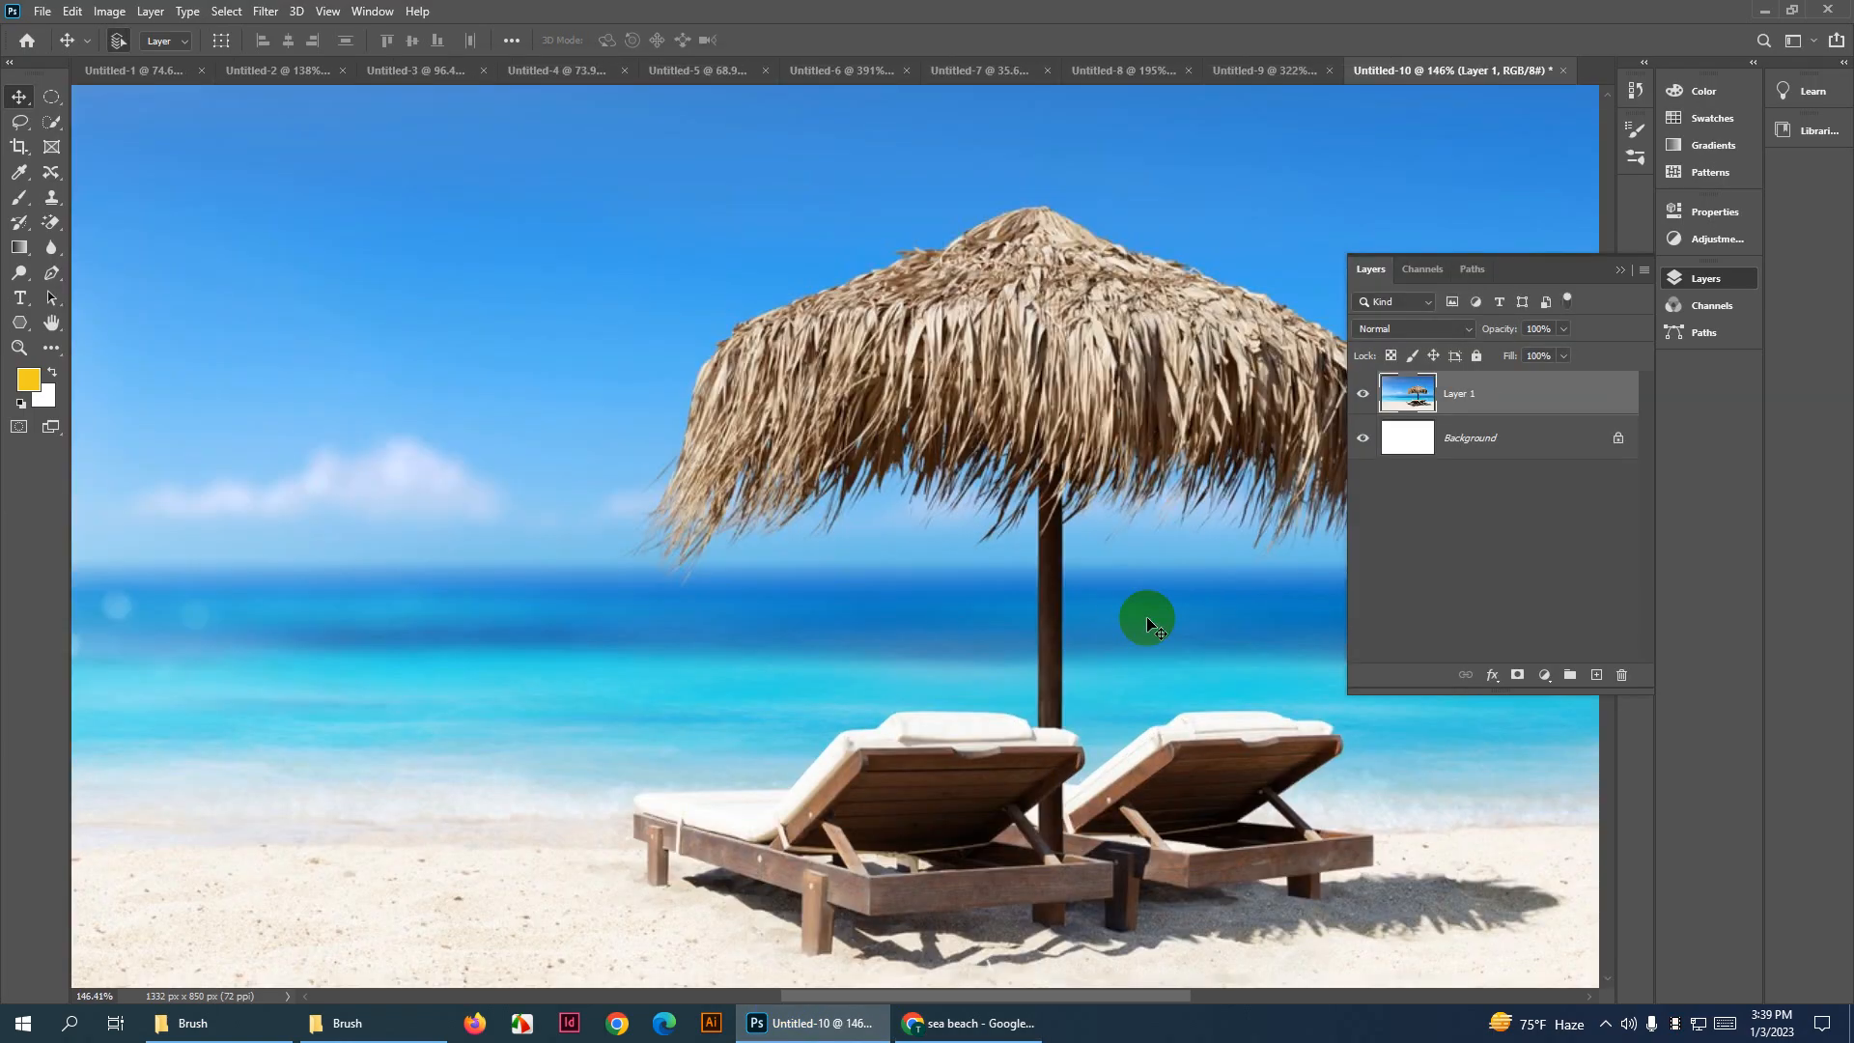
# Select the thatched umbrella canopy with a loose freehand outline using the Lasso Tool
pyautogui.click(1619, 272)
pyautogui.scroll(-3, 1233, 480)
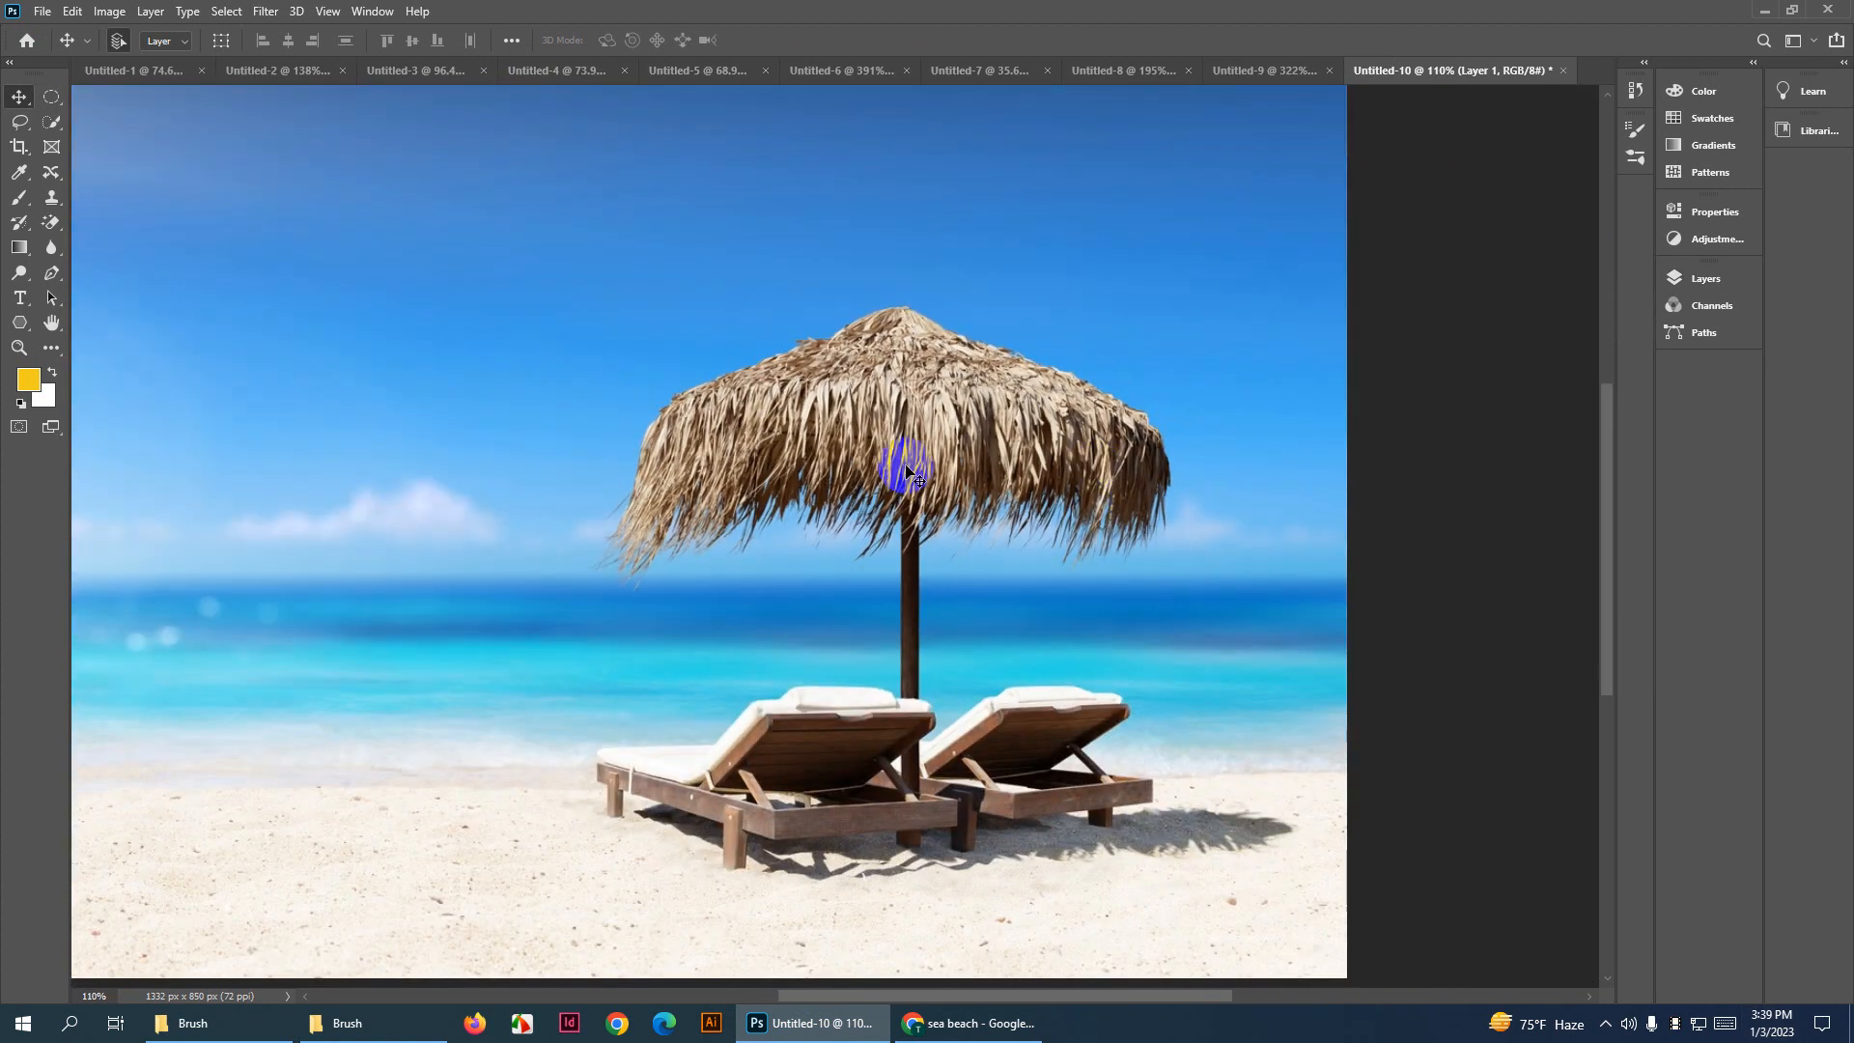
pyautogui.click(20, 121)
pyautogui.scroll(6, 1062, 367)
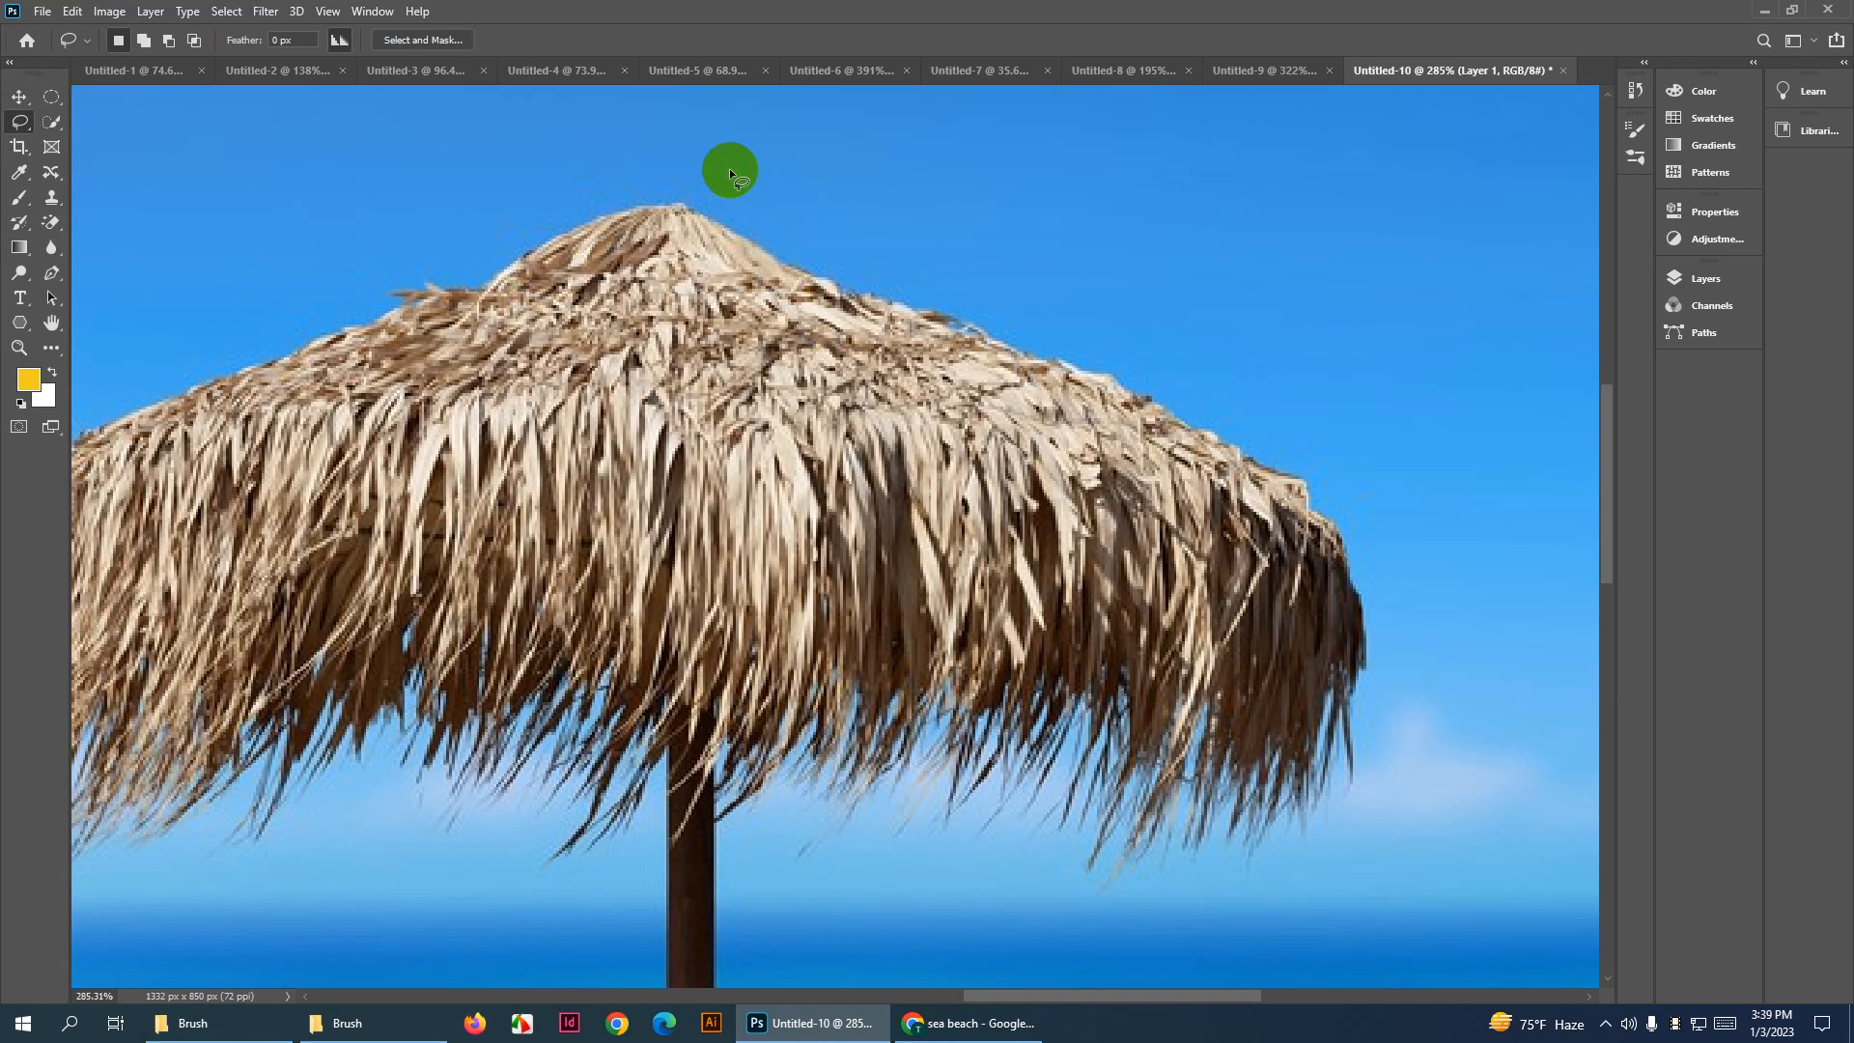
pyautogui.moveTo(728, 168)
pyautogui.mouseDown()
pyautogui.moveTo(1263, 383)
pyautogui.moveTo(1404, 514)
pyautogui.moveTo(1447, 781)
pyautogui.moveTo(1255, 928)
pyautogui.moveTo(1003, 896)
pyautogui.moveTo(1229, 514)
pyautogui.moveTo(1117, 454)
pyautogui.moveTo(984, 515)
pyautogui.moveTo(984, 596)
pyautogui.moveTo(941, 504)
pyautogui.moveTo(571, 432)
pyautogui.moveTo(431, 508)
pyautogui.moveTo(846, 561)
pyautogui.moveTo(522, 585)
pyautogui.moveTo(512, 427)
pyautogui.moveTo(545, 680)
pyautogui.moveTo(686, 376)
pyautogui.moveTo(690, 461)
pyautogui.moveTo(726, 471)
pyautogui.moveTo(940, 363)
pyautogui.moveTo(1276, 284)
pyautogui.moveTo(970, 239)
pyautogui.mouseUp()
pyautogui.scroll(-4, 1264, 310)
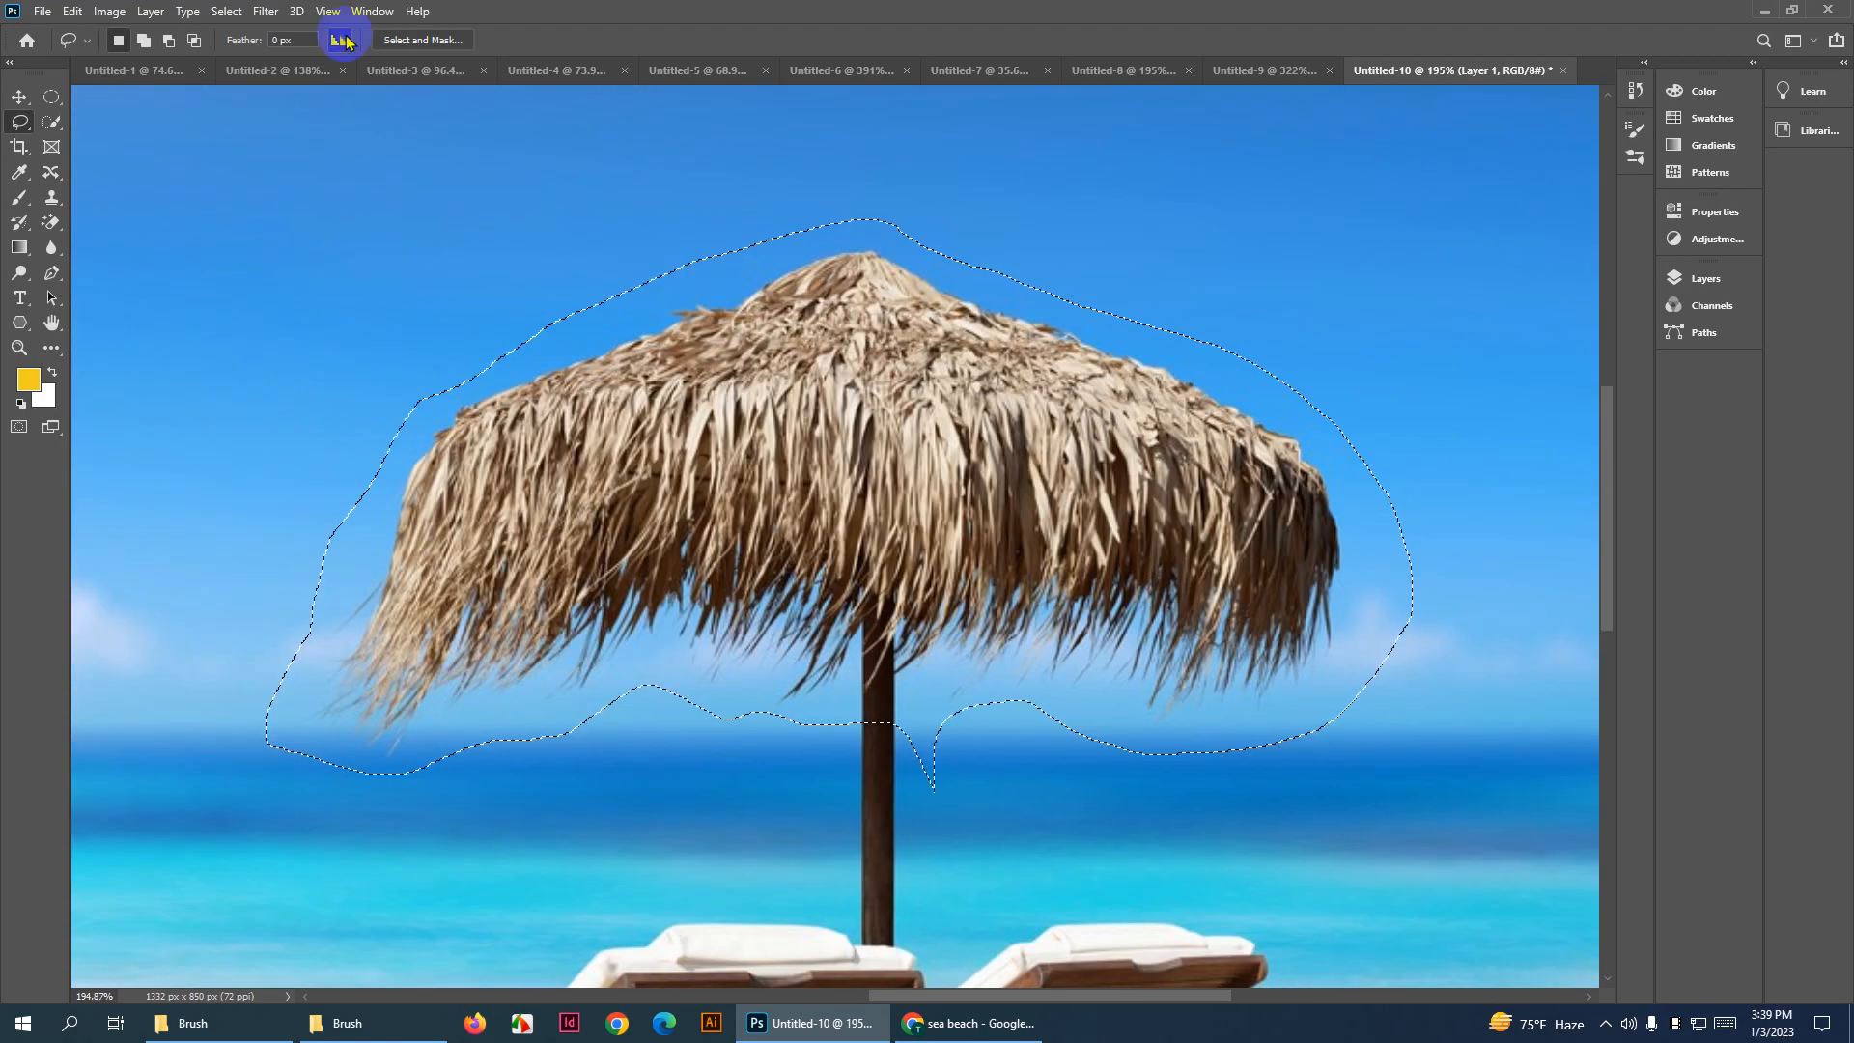
# Replace the selected umbrella canopy with a Content-Aware fill, and clear the selection
pyautogui.click(73, 11)
pyautogui.click(126, 312)
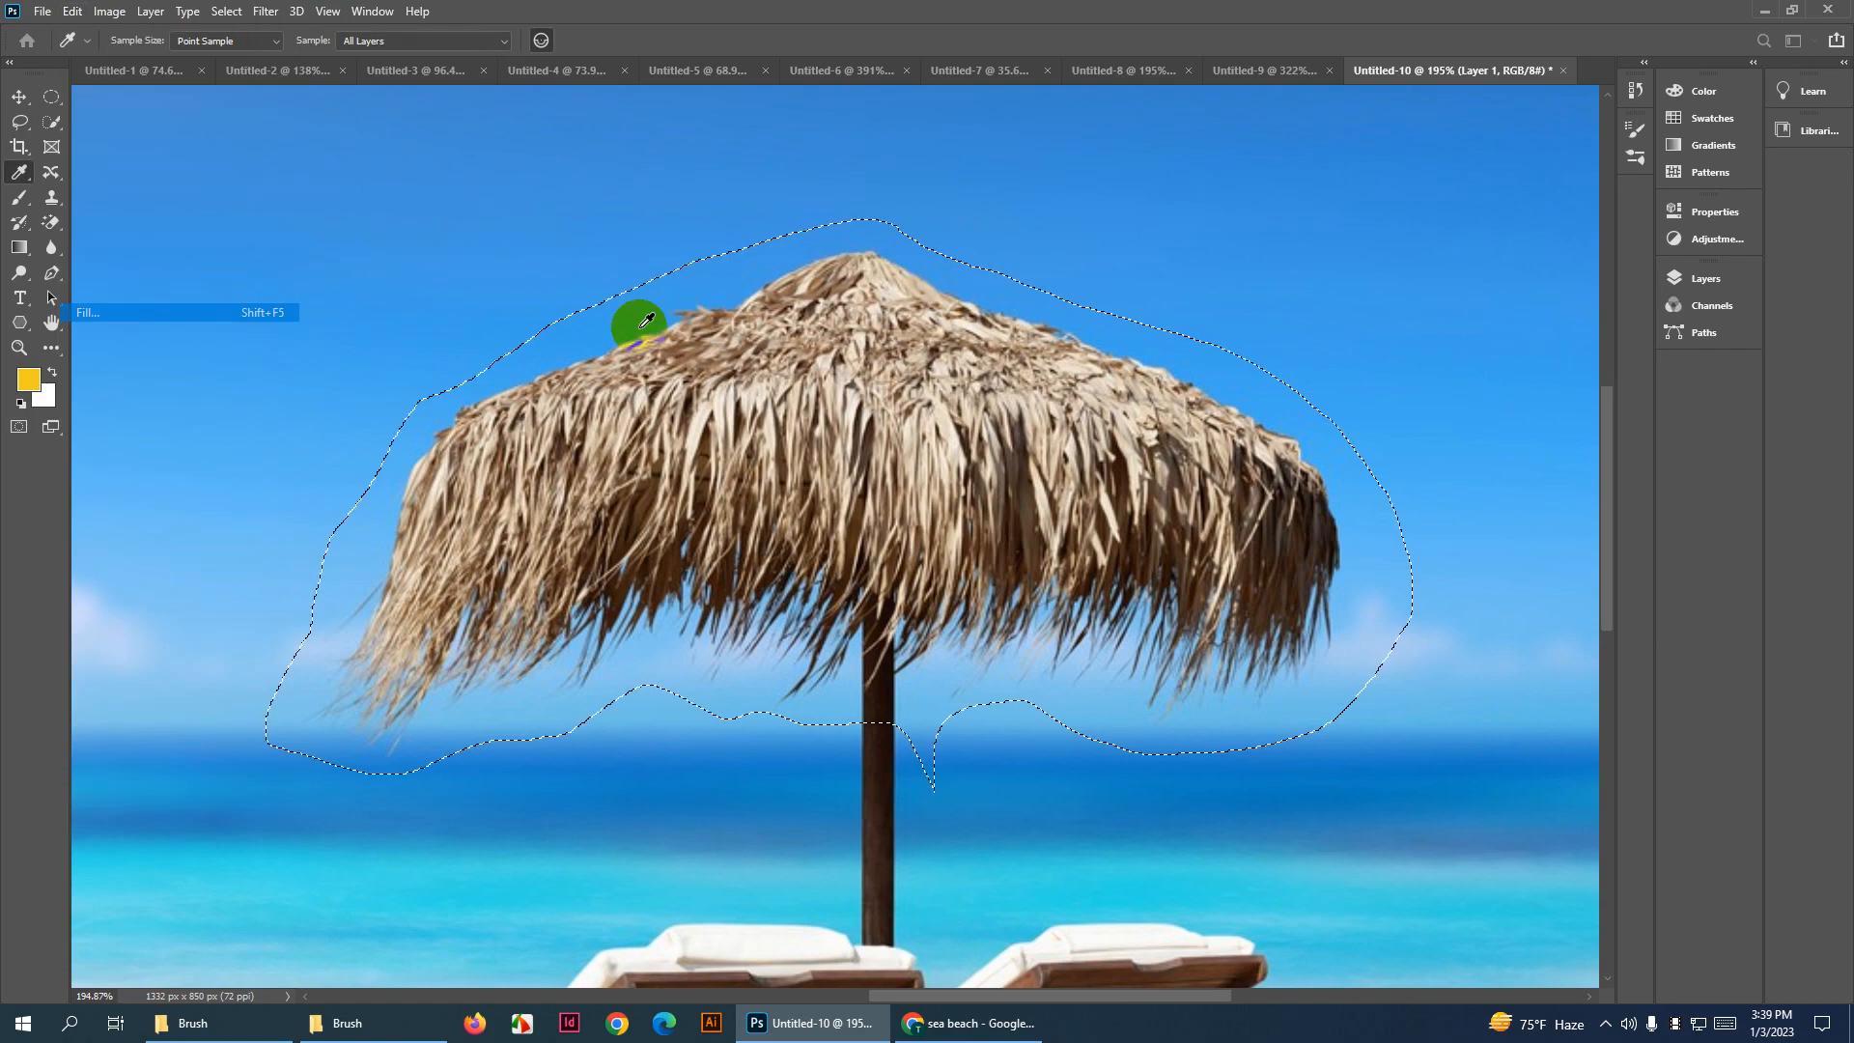
pyautogui.click(1213, 182)
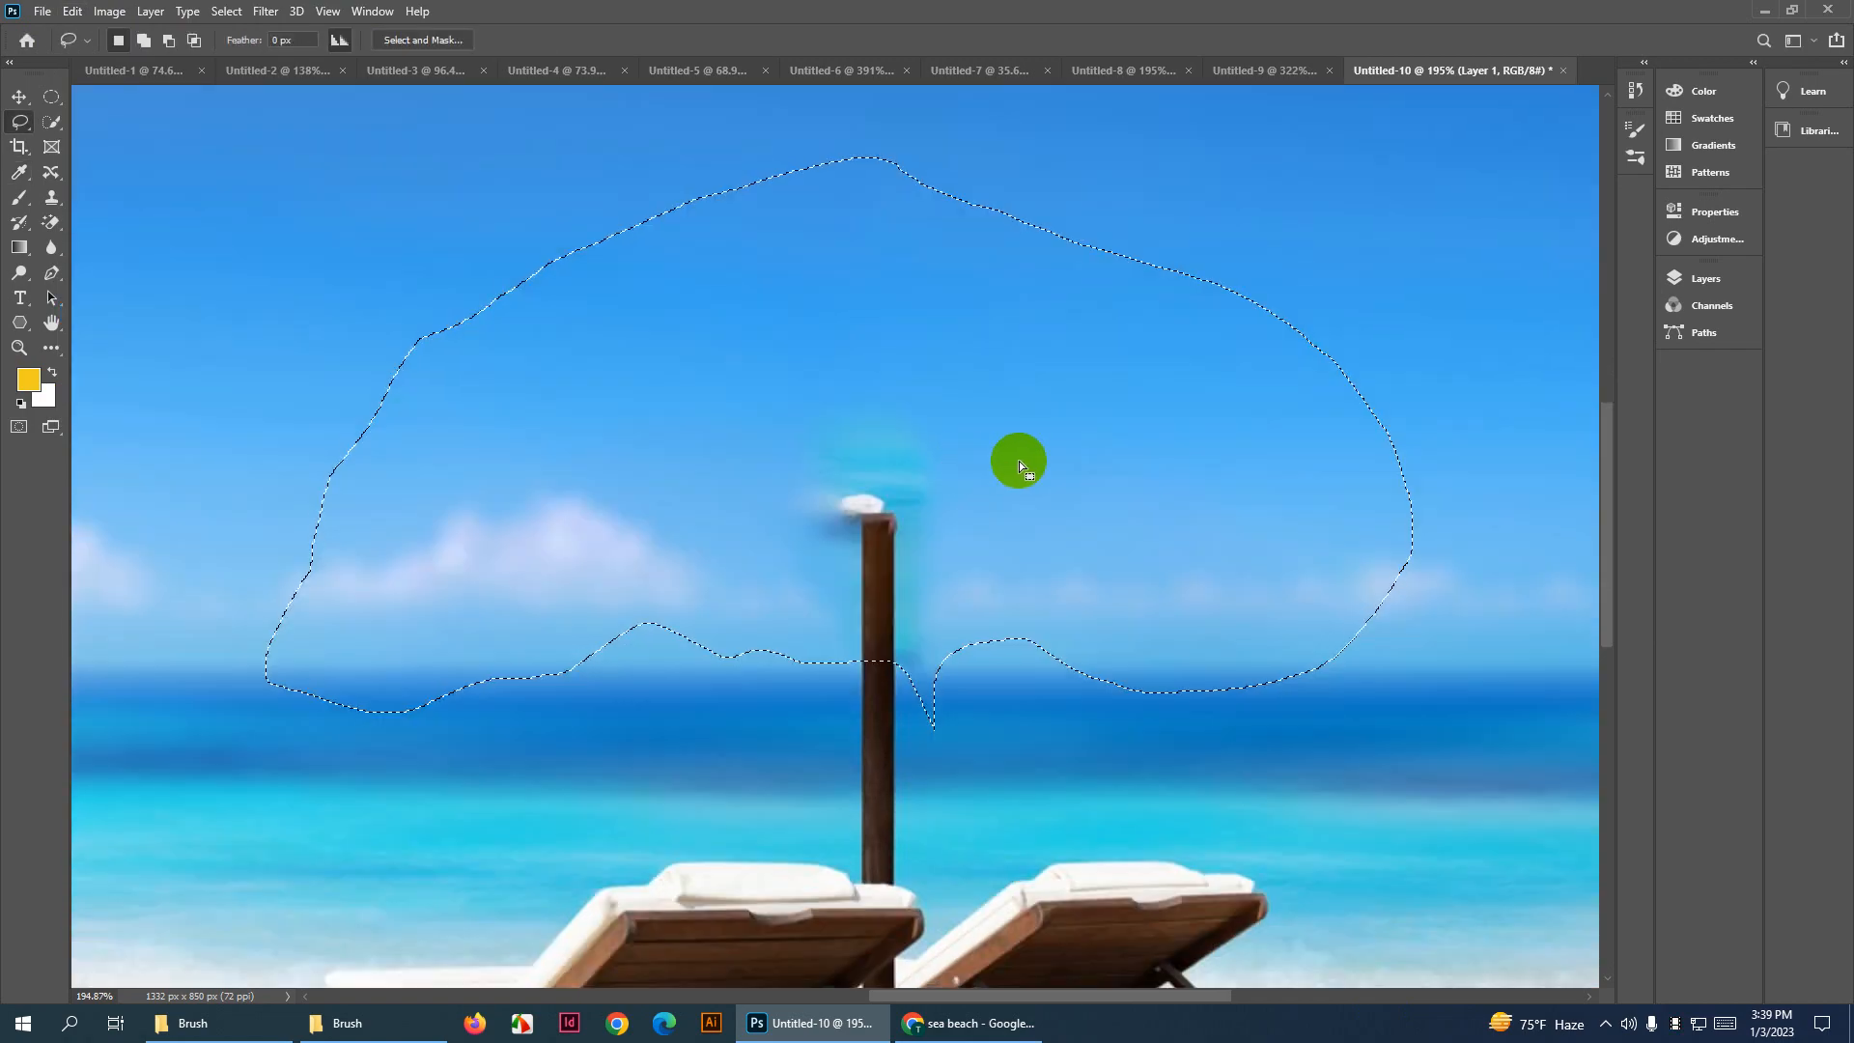
pyautogui.scroll(-3, 1000, 446)
pyautogui.hotkey('ctrl', 'd')
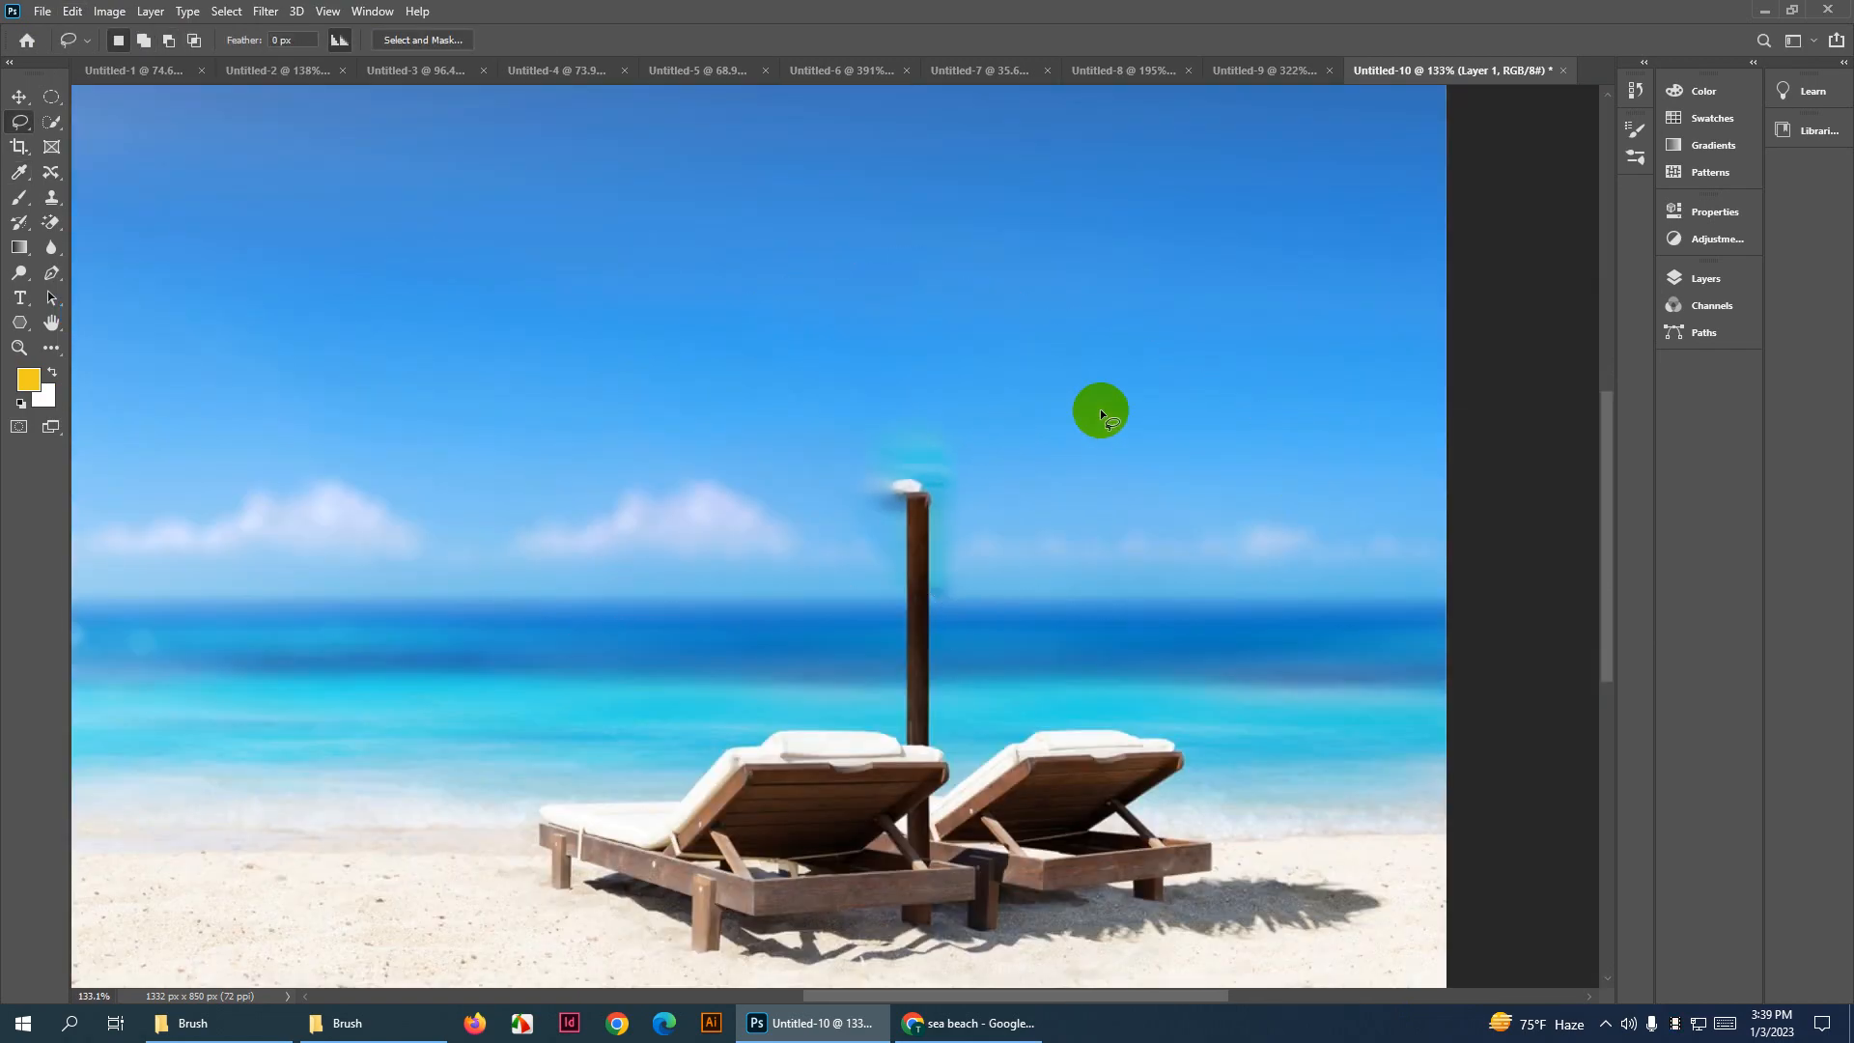
# Clone clear sky over the white and teal residue above the pole with the Clone Stamp Tool at 41 px
pyautogui.scroll(-3, 1089, 513)
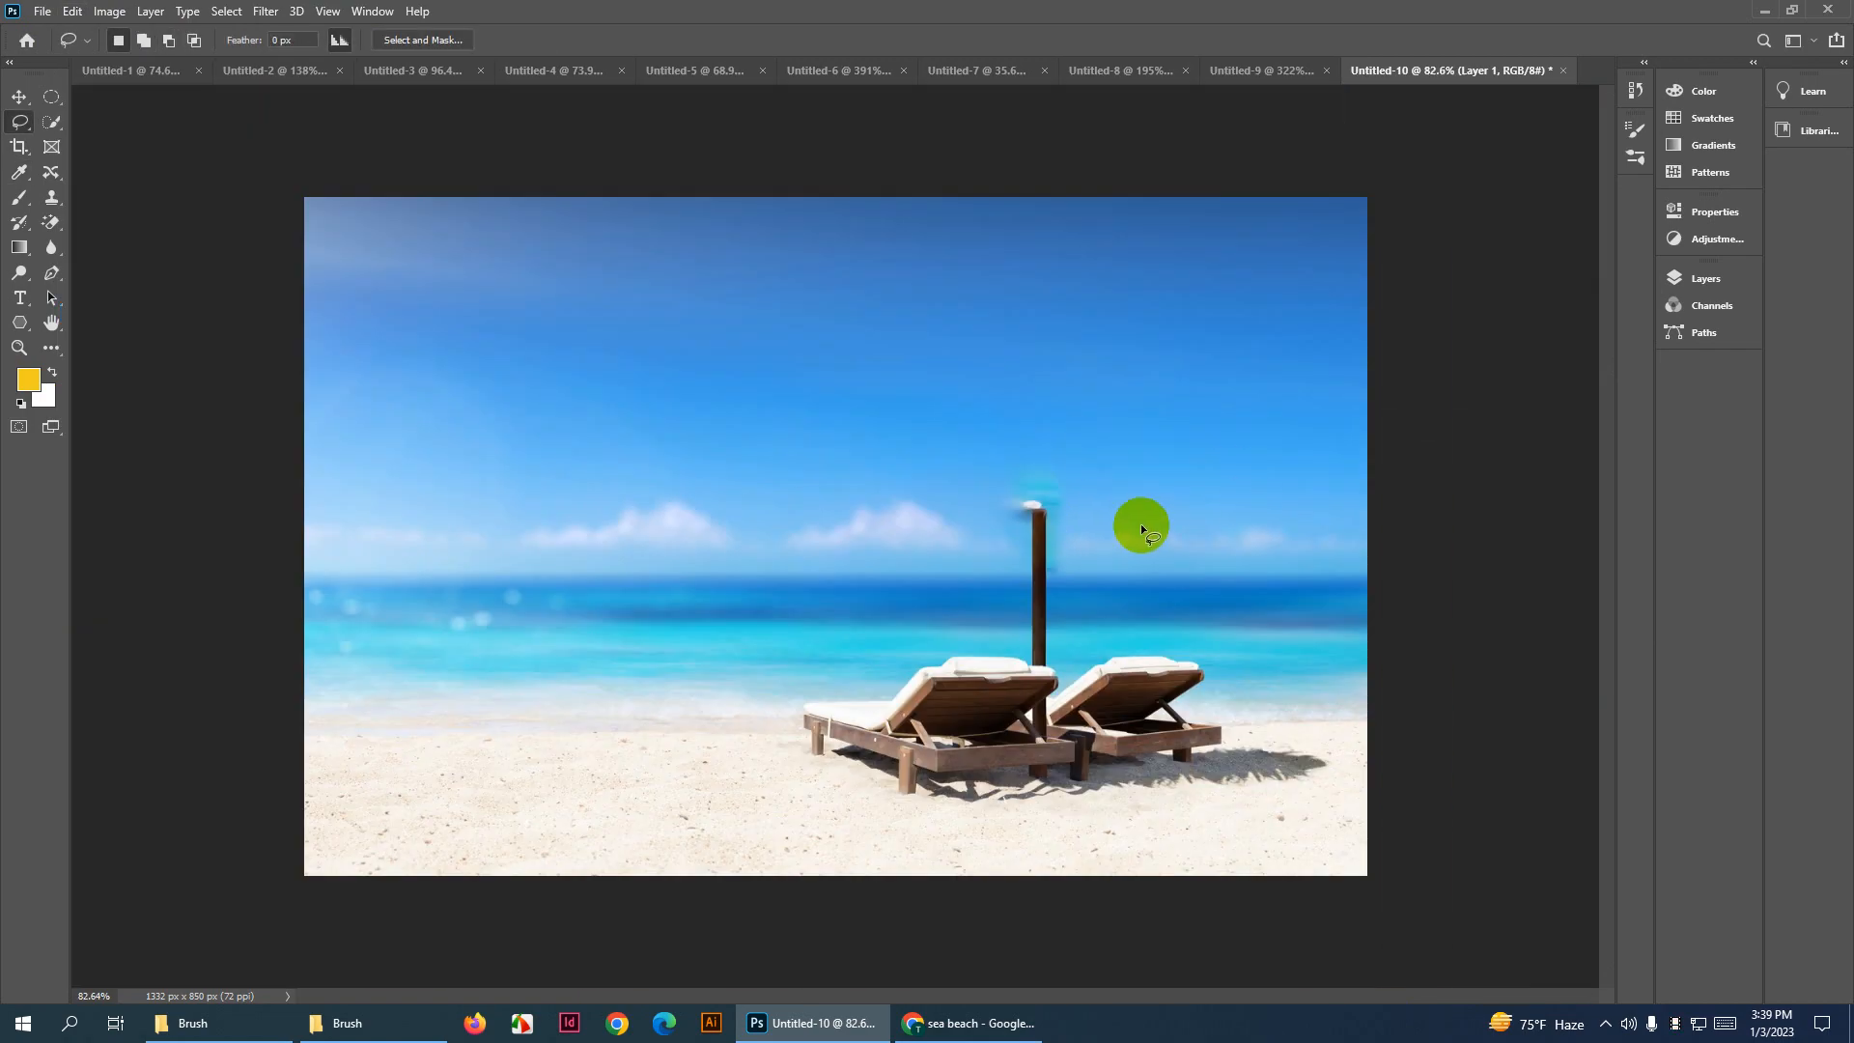
pyautogui.scroll(5, 1211, 522)
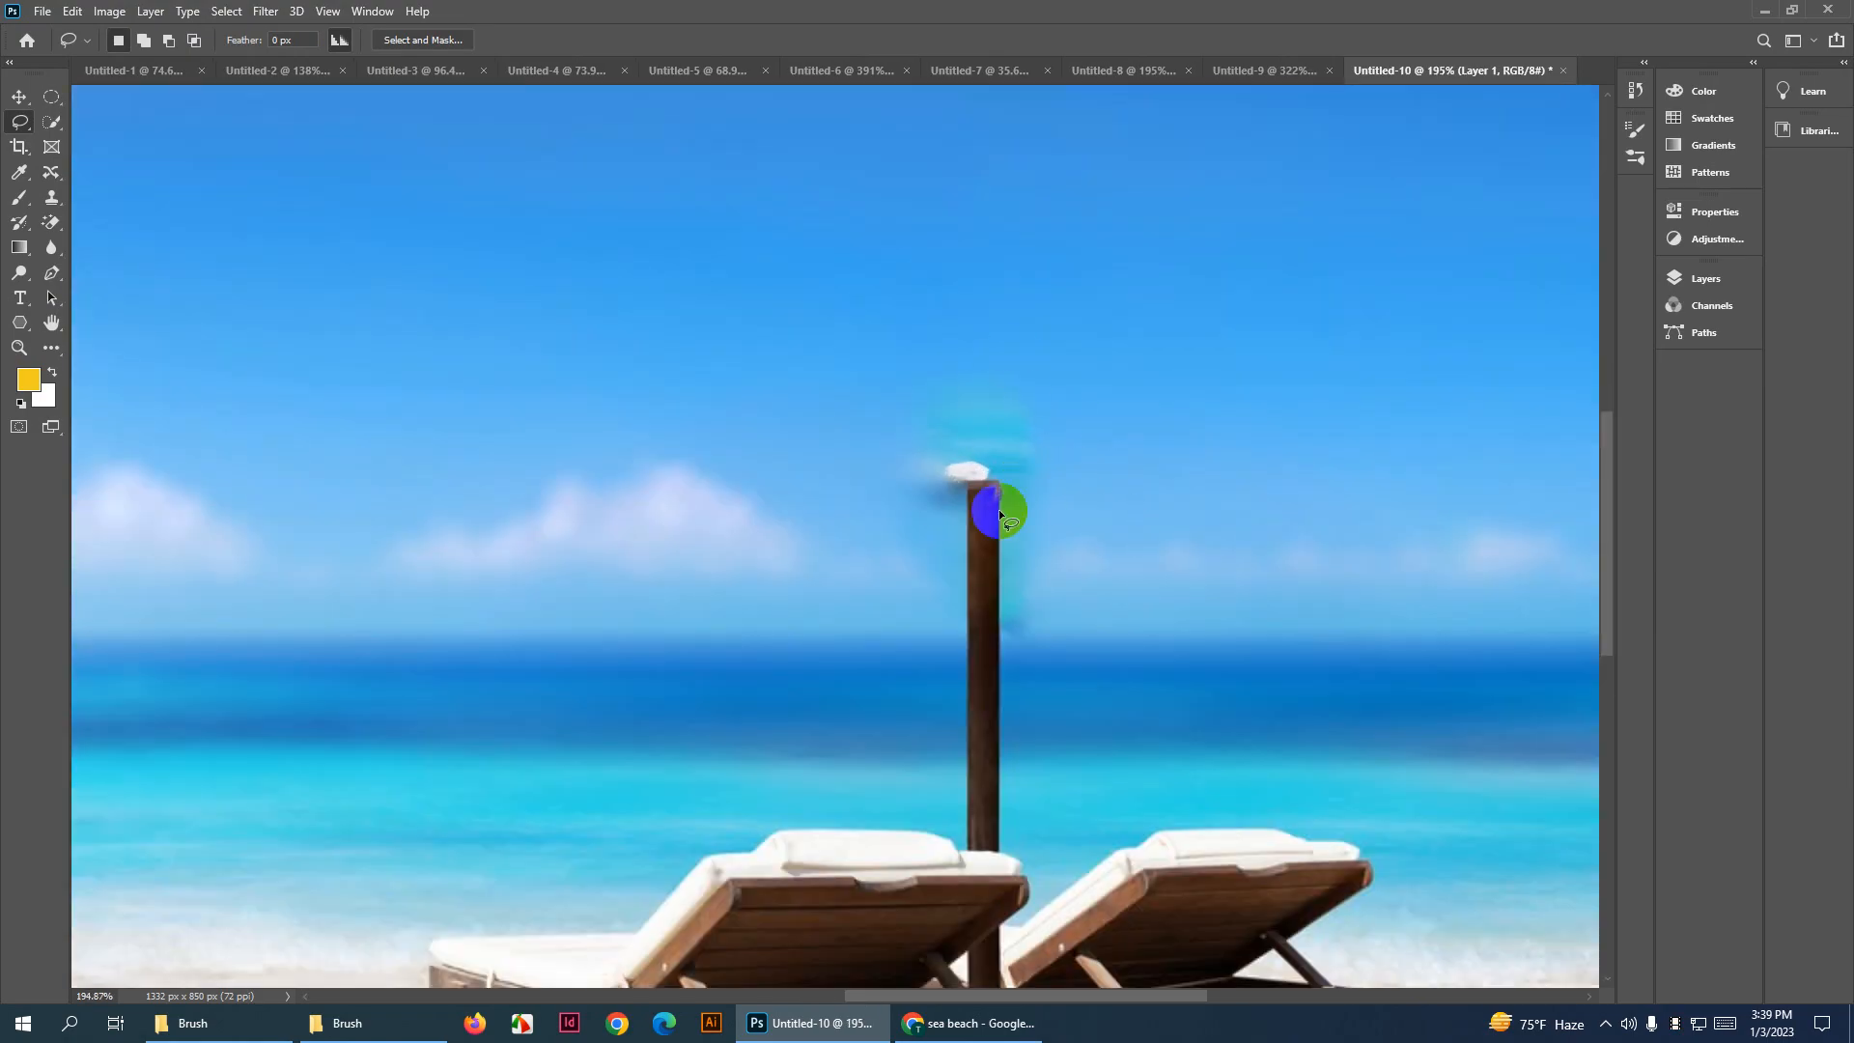
pyautogui.moveTo(1119, 451); pyautogui.dragTo(948, 411)
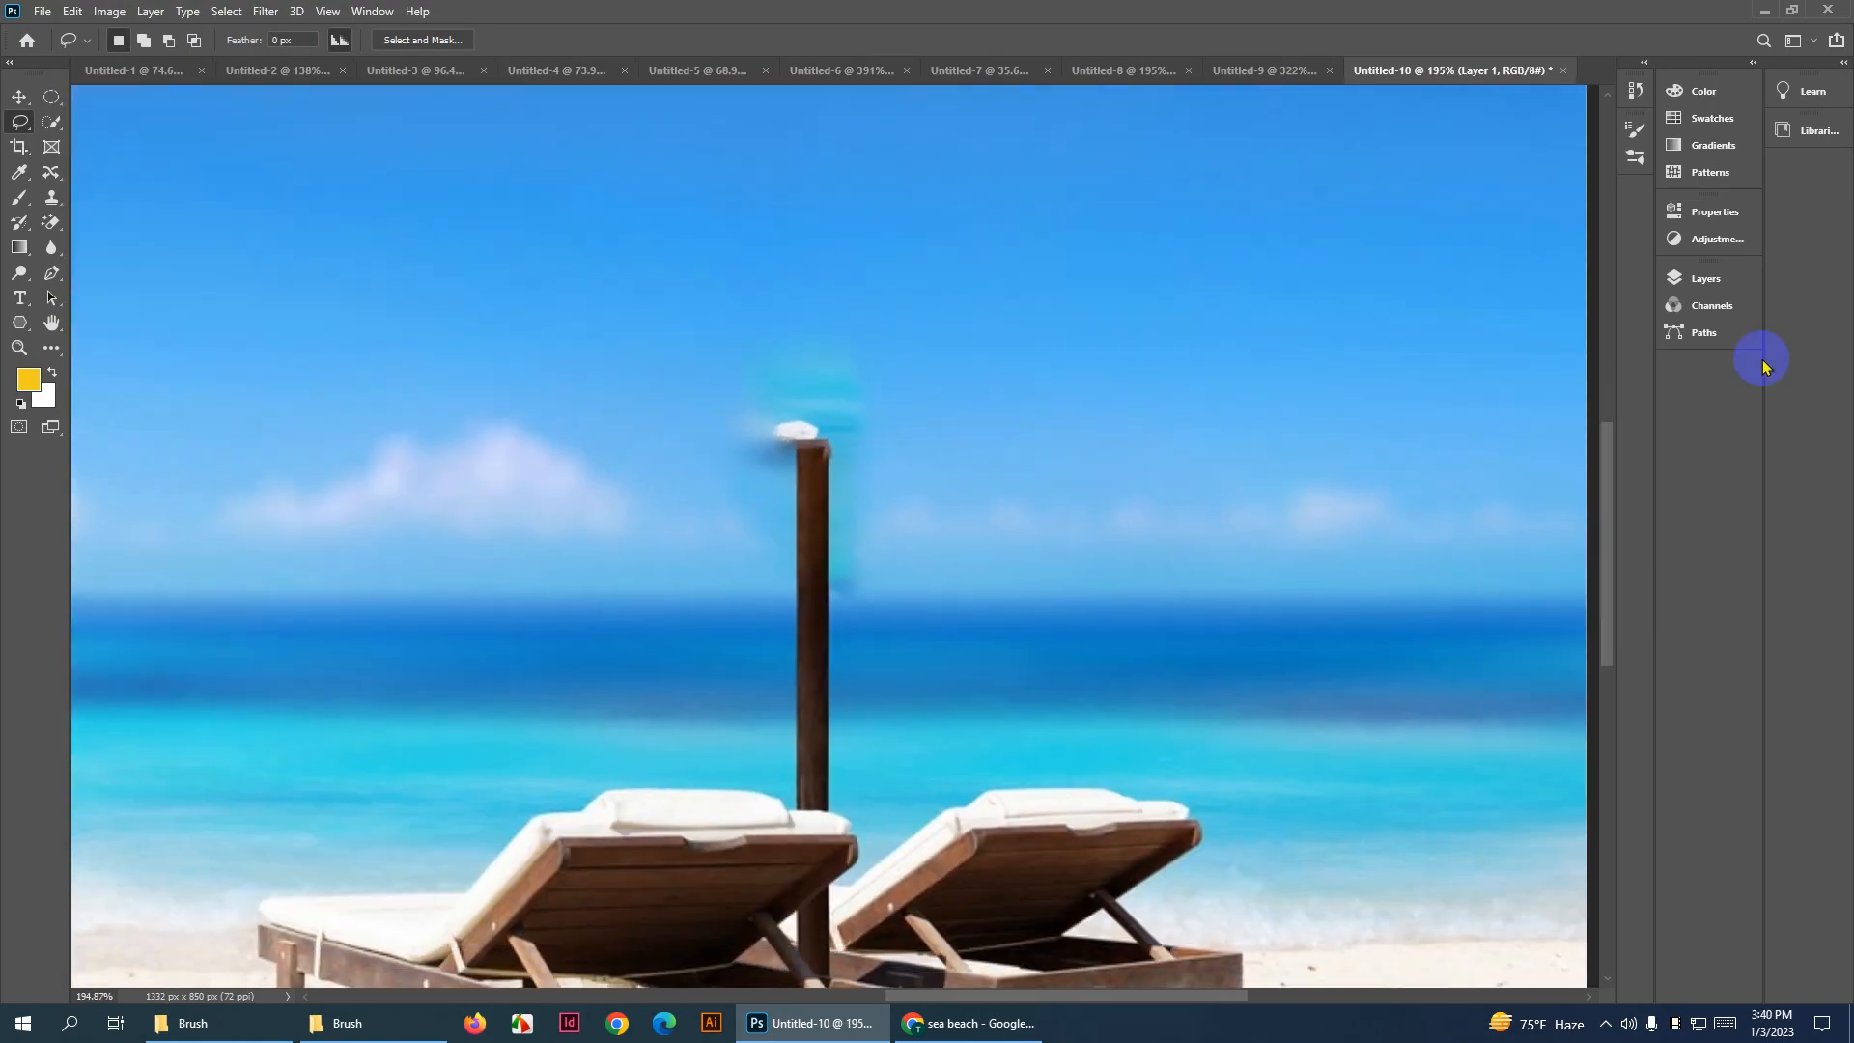
pyautogui.click(1705, 279)
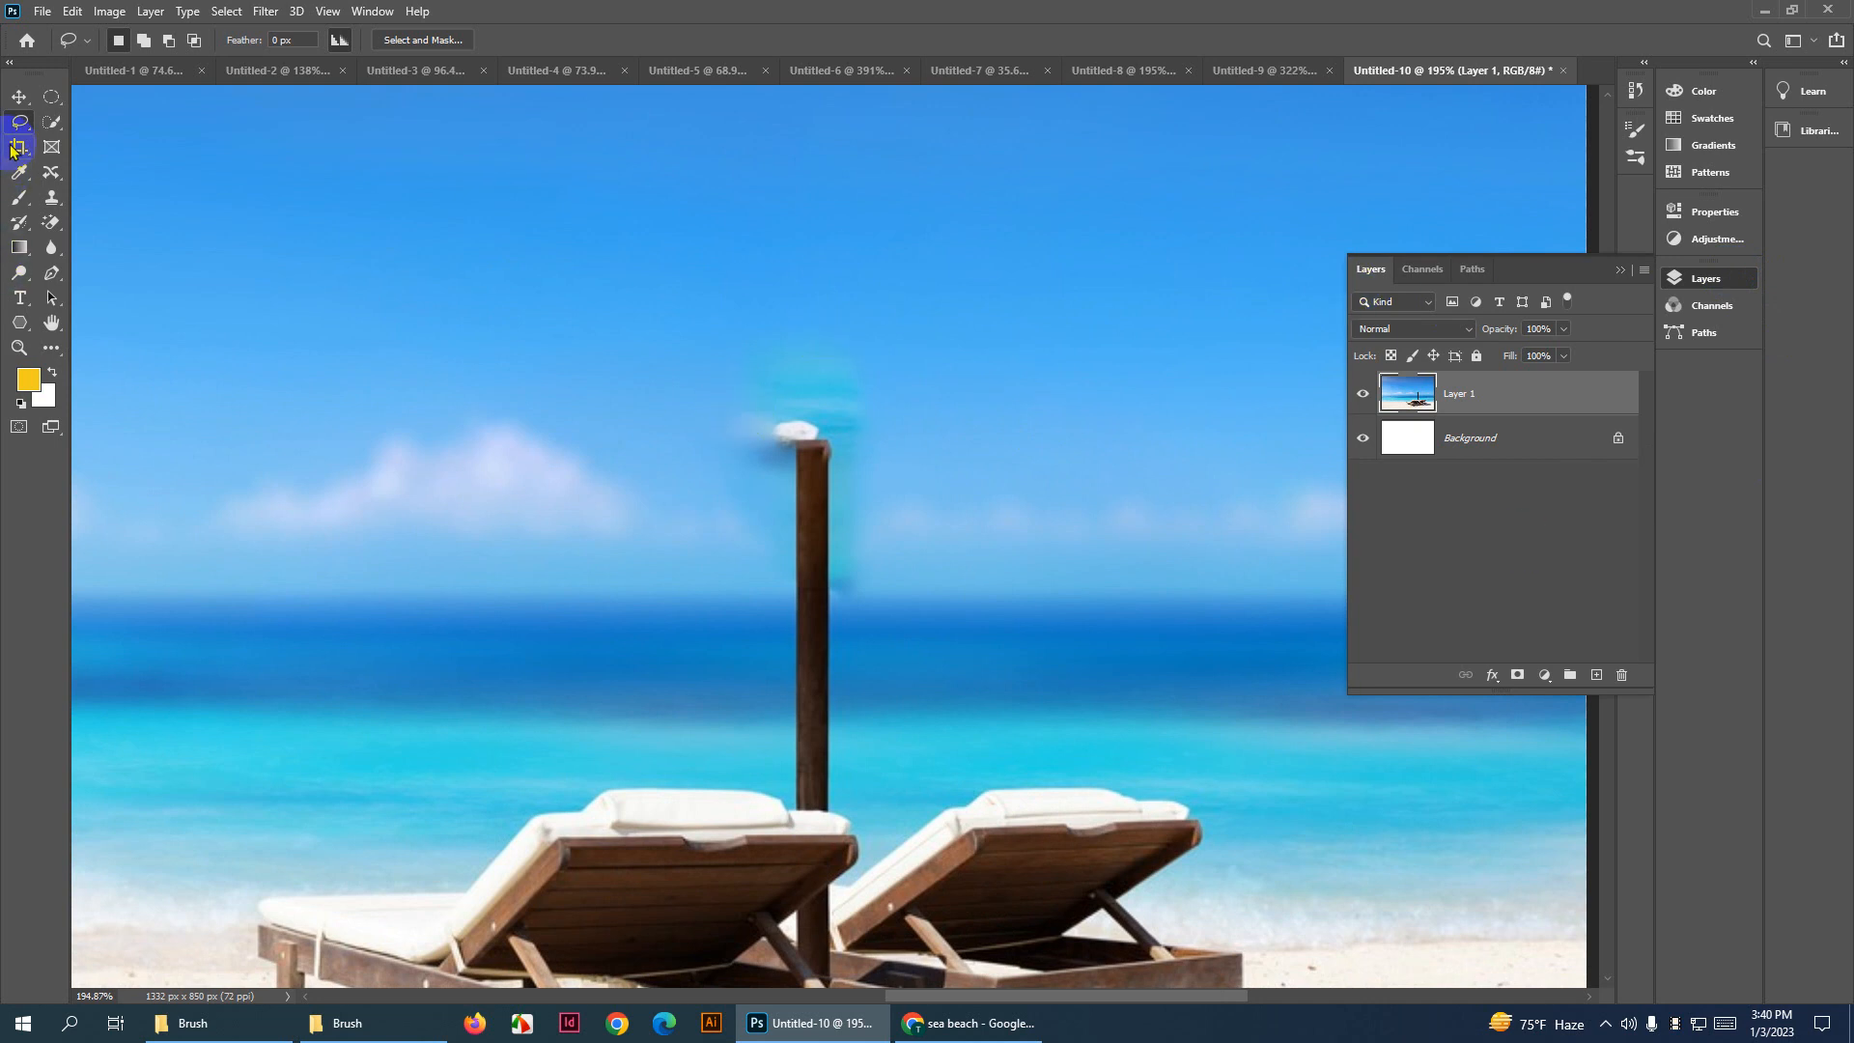
pyautogui.click(50, 198)
pyautogui.click(116, 190)
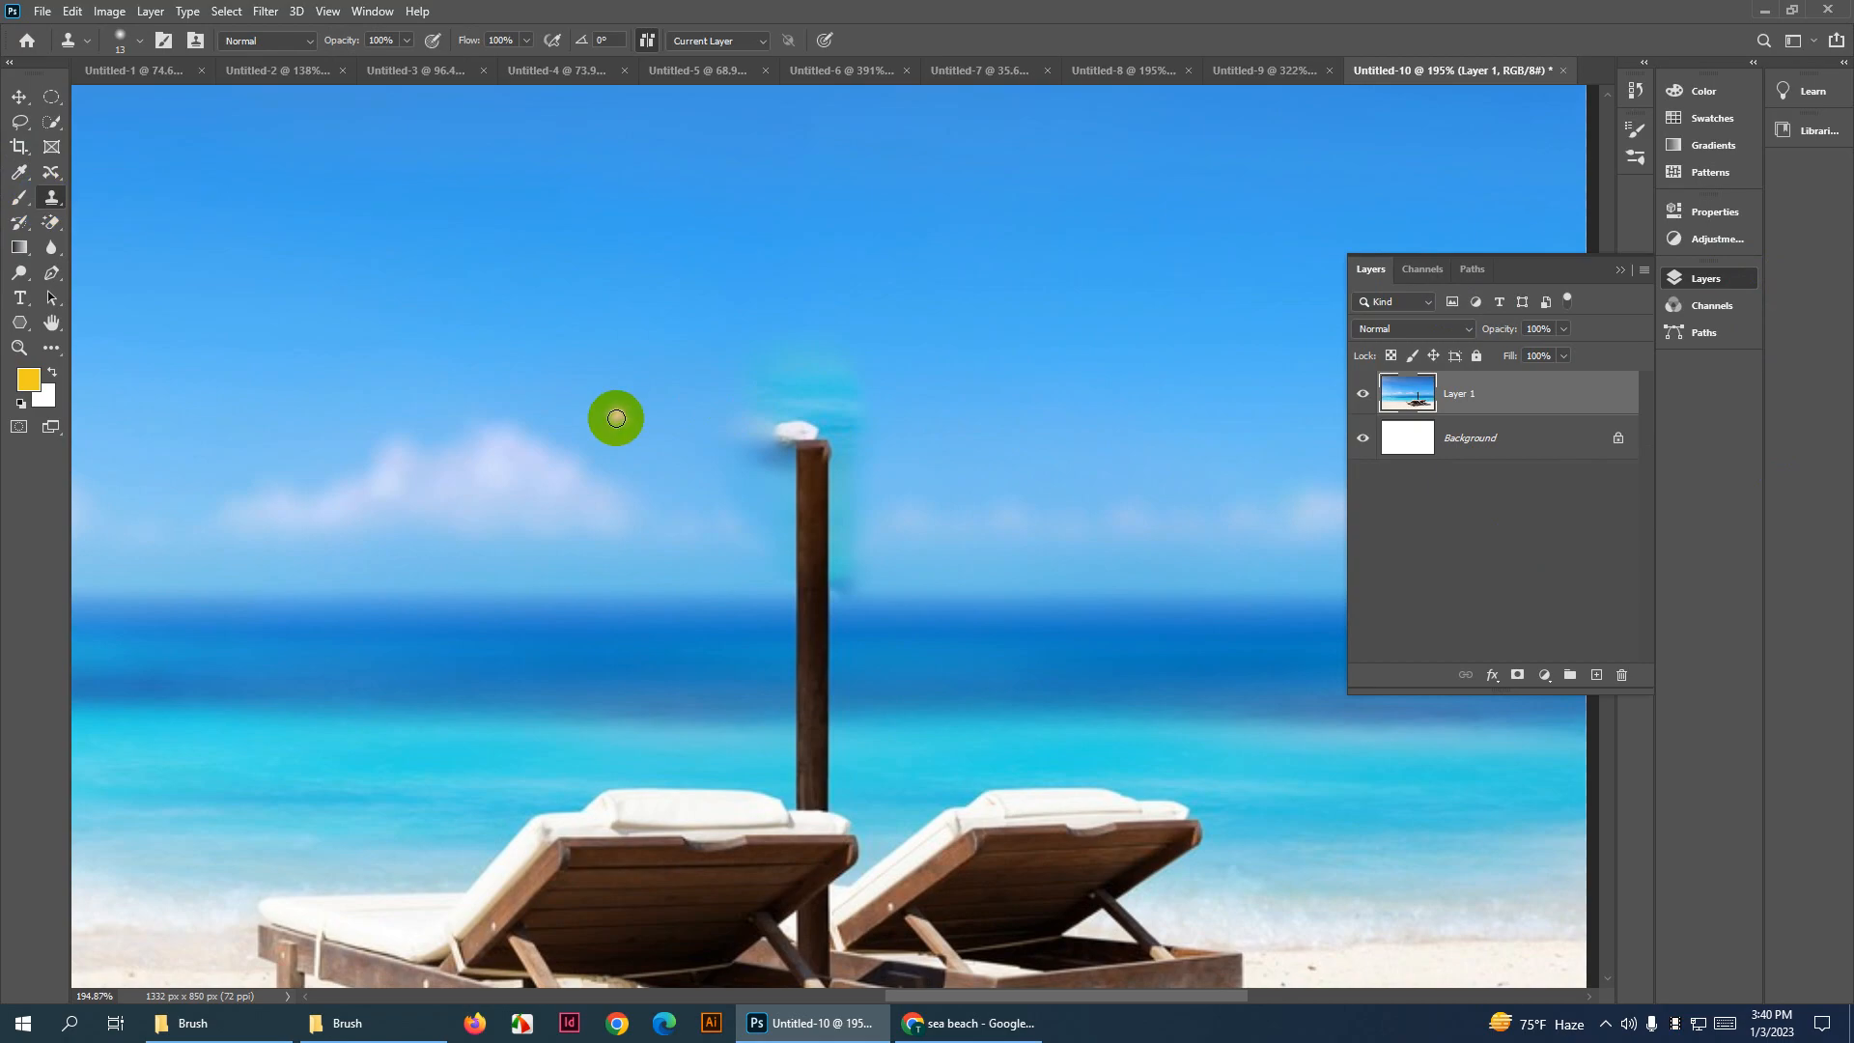
pyautogui.moveTo(744, 363); pyautogui.dragTo(641, 357)
pyautogui.keyDown('alt'); pyautogui.moveTo(932, 356); pyautogui.dragTo(958, 356); pyautogui.keyUp('alt')
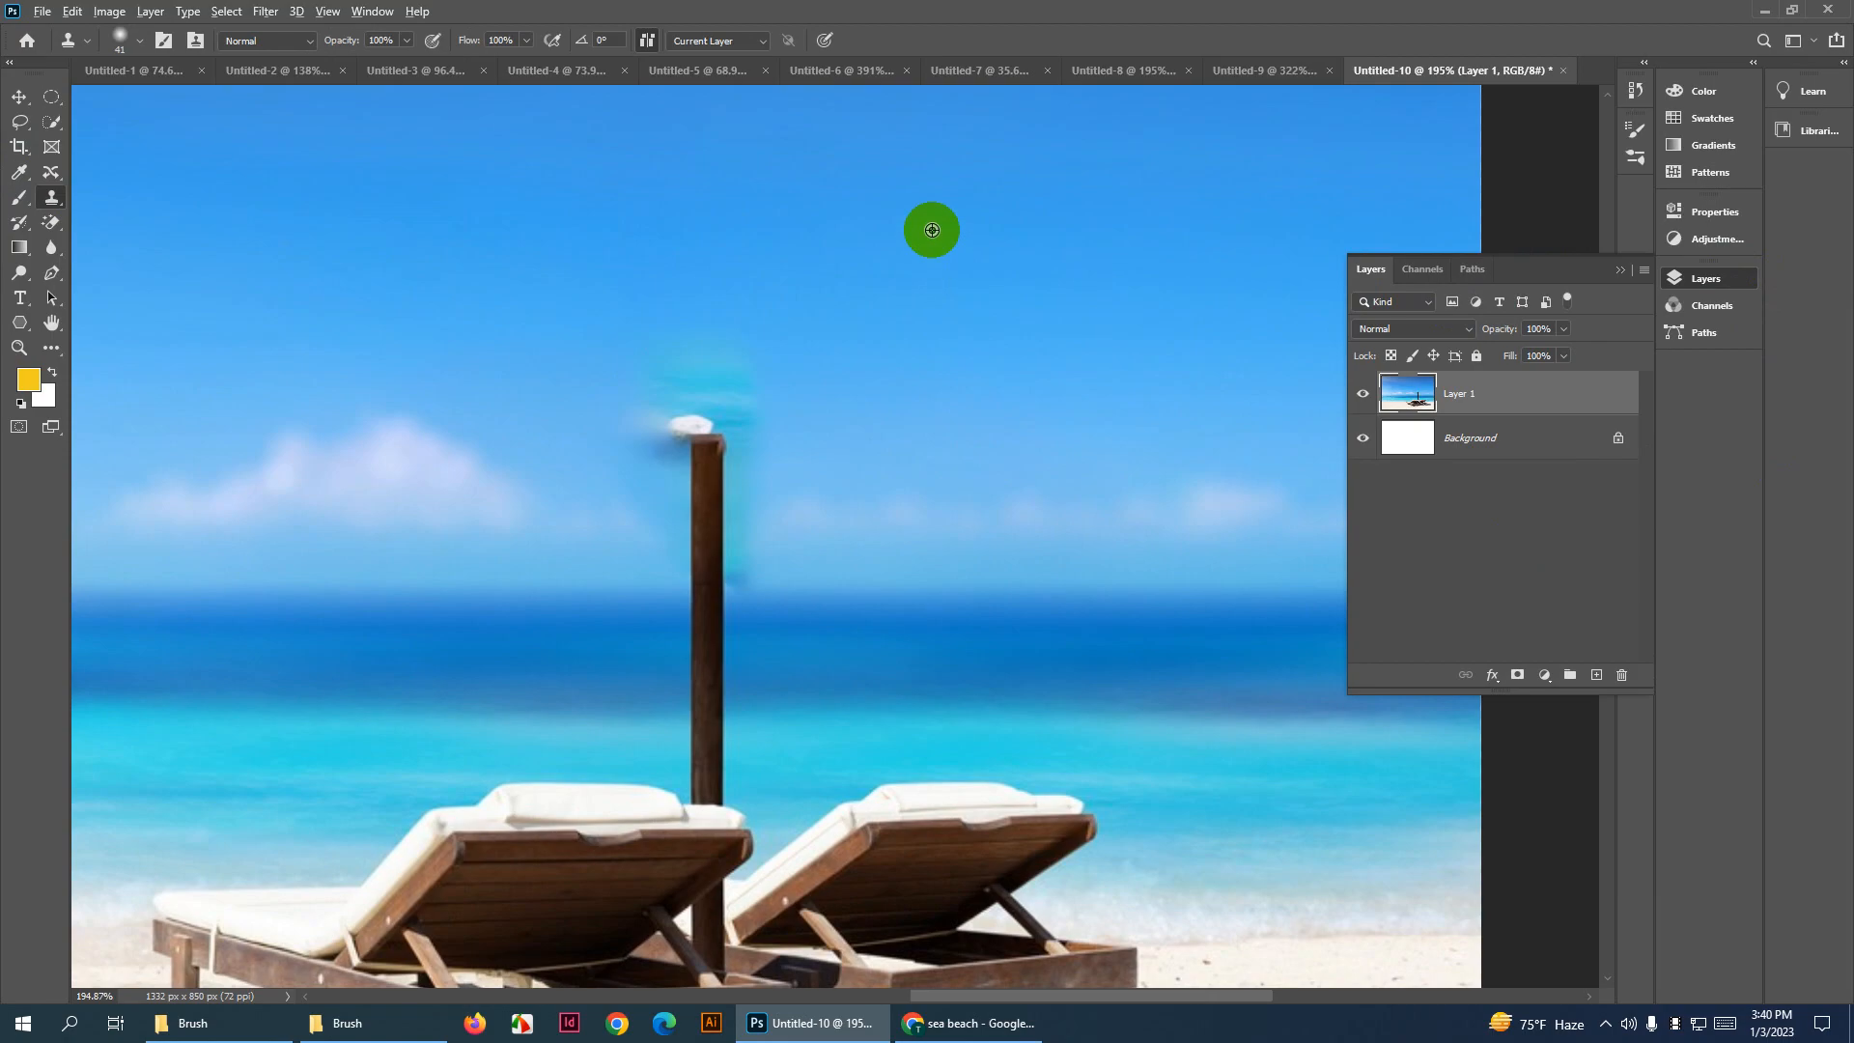
pyautogui.keyDown('alt'); pyautogui.click(931, 229); pyautogui.keyUp('alt')
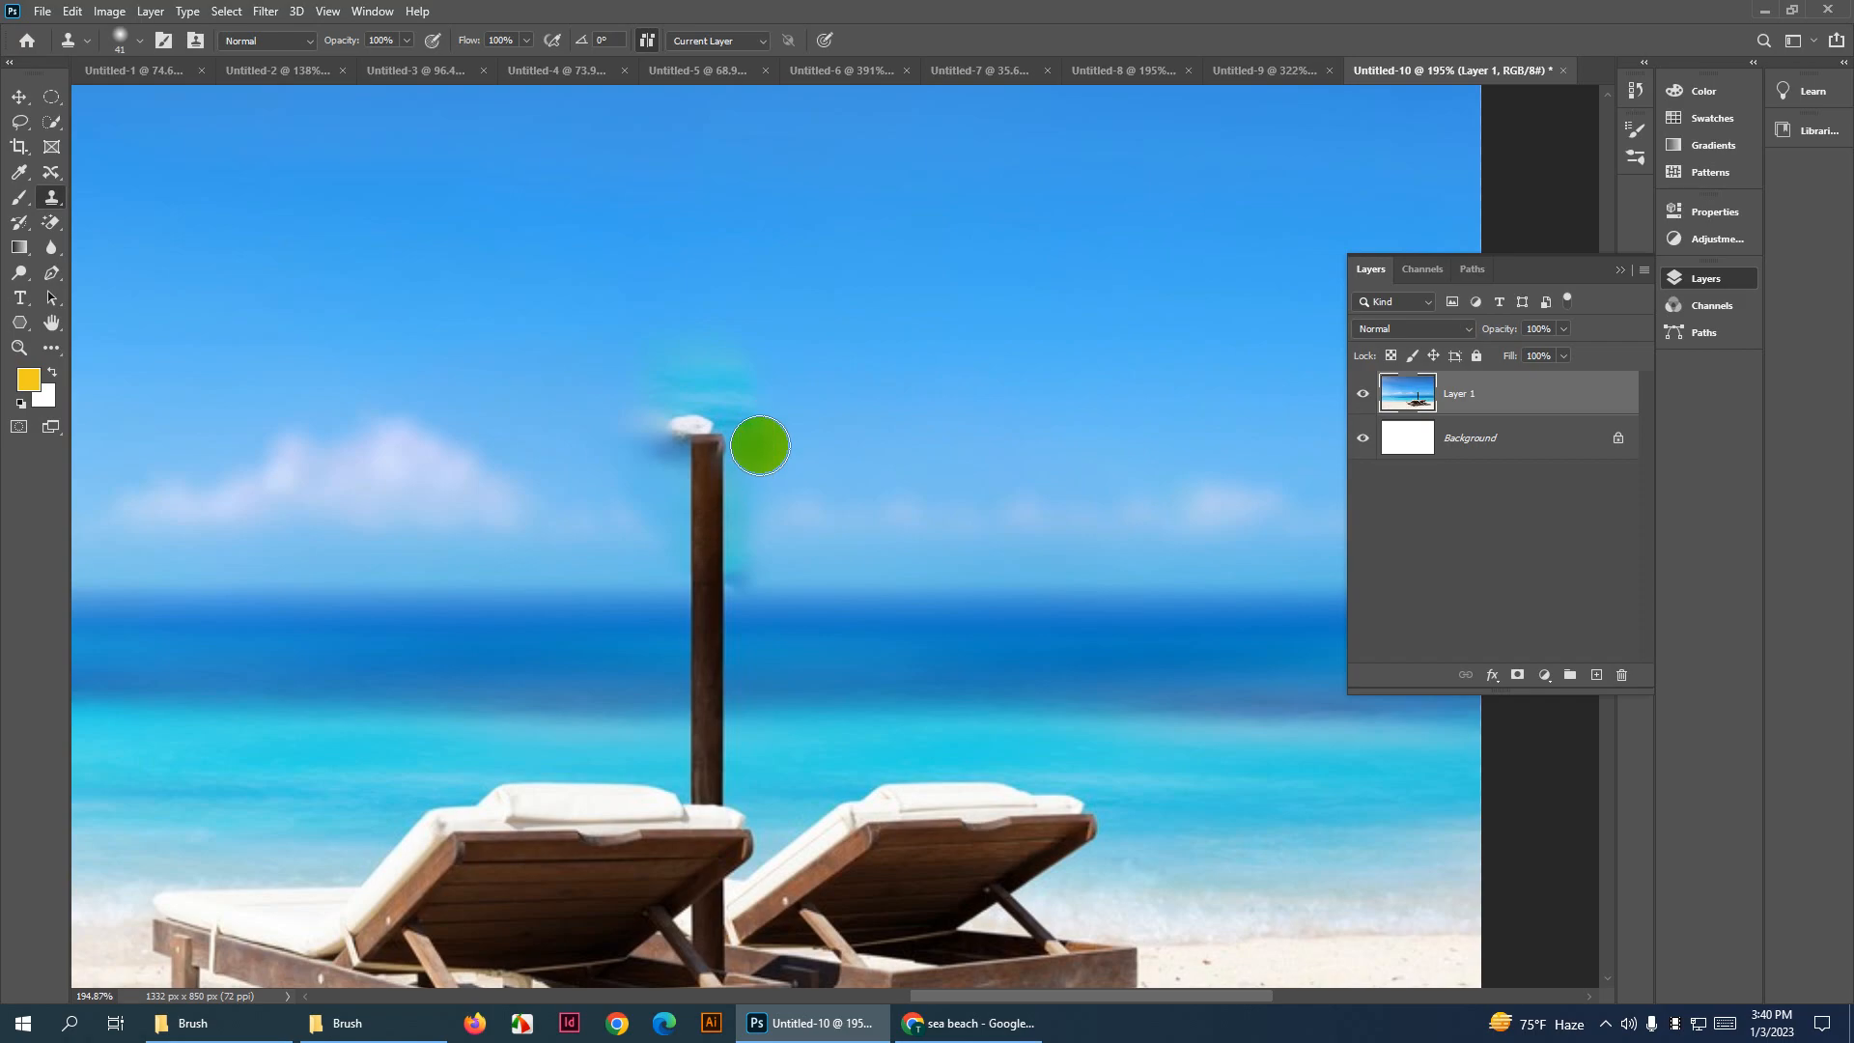
pyautogui.moveTo(782, 383)
pyautogui.mouseDown()
pyautogui.moveTo(633, 359)
pyautogui.moveTo(733, 401)
pyautogui.moveTo(662, 410)
pyautogui.moveTo(790, 426)
pyautogui.moveTo(600, 409)
pyautogui.mouseUp()
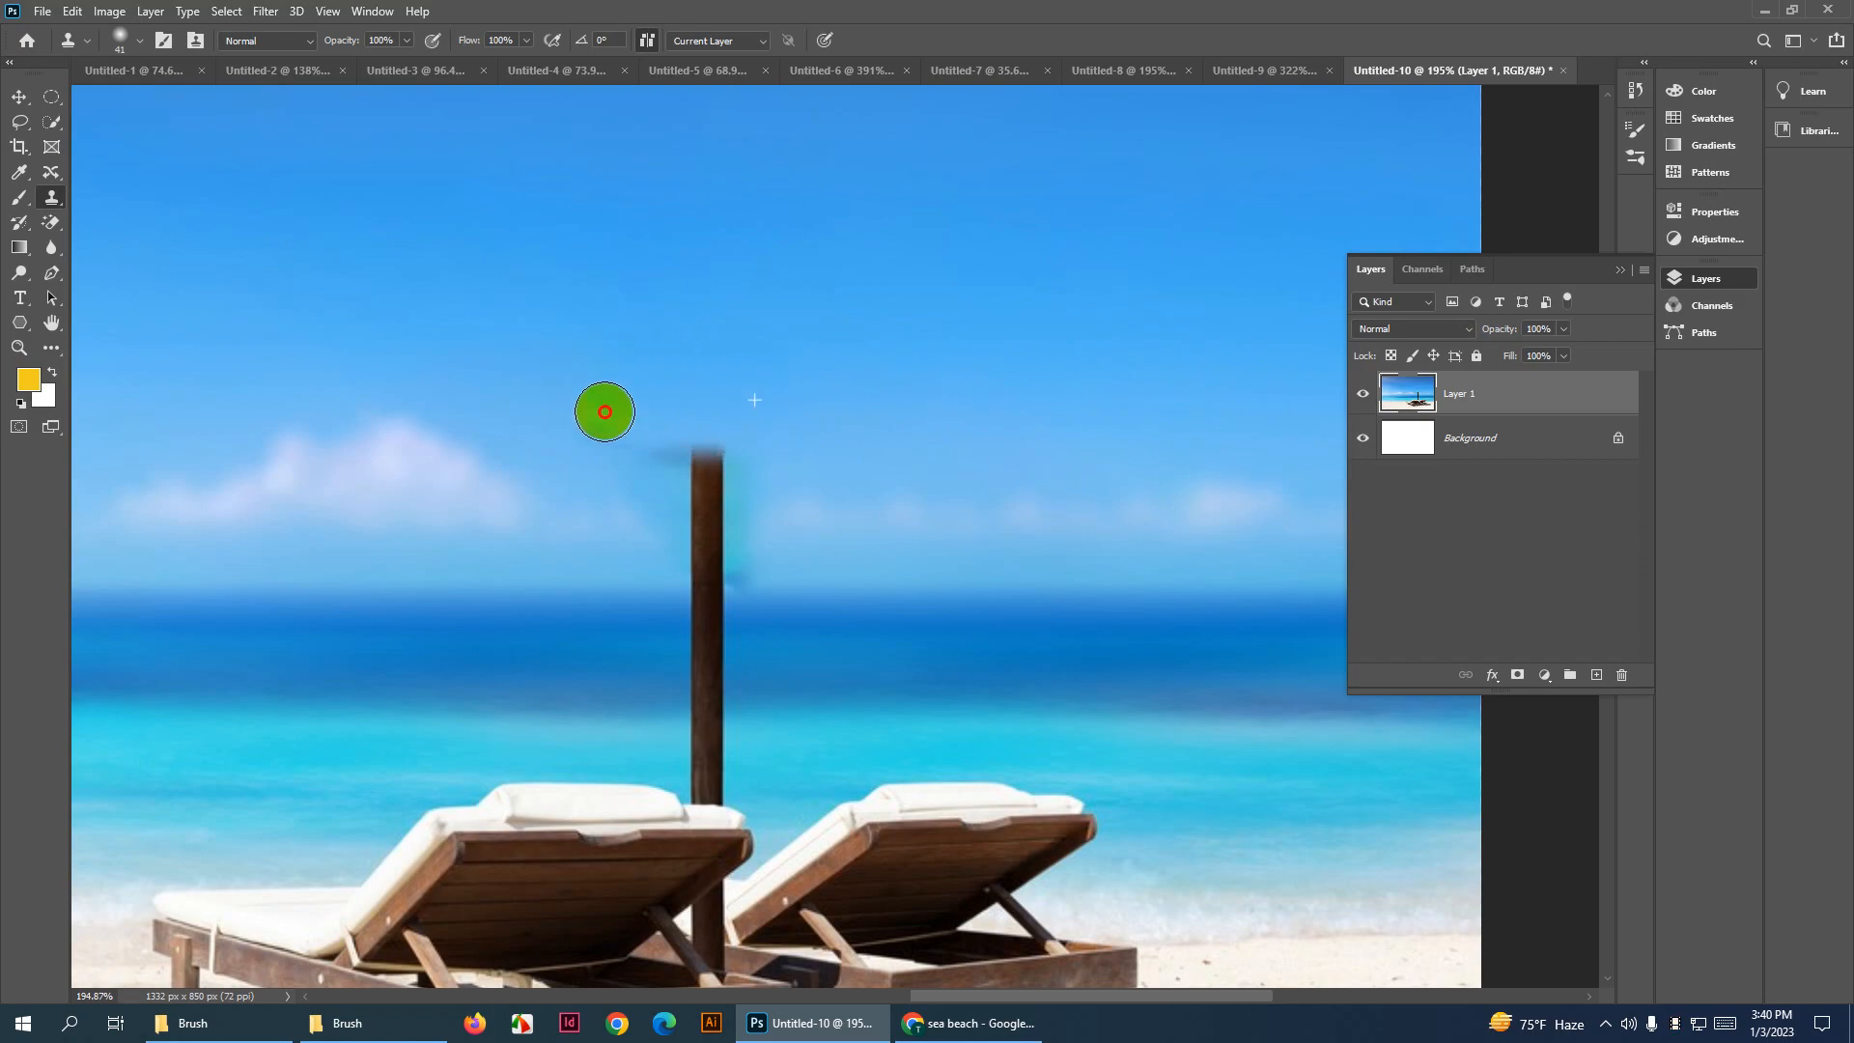
pyautogui.scroll(-3, 1035, 502)
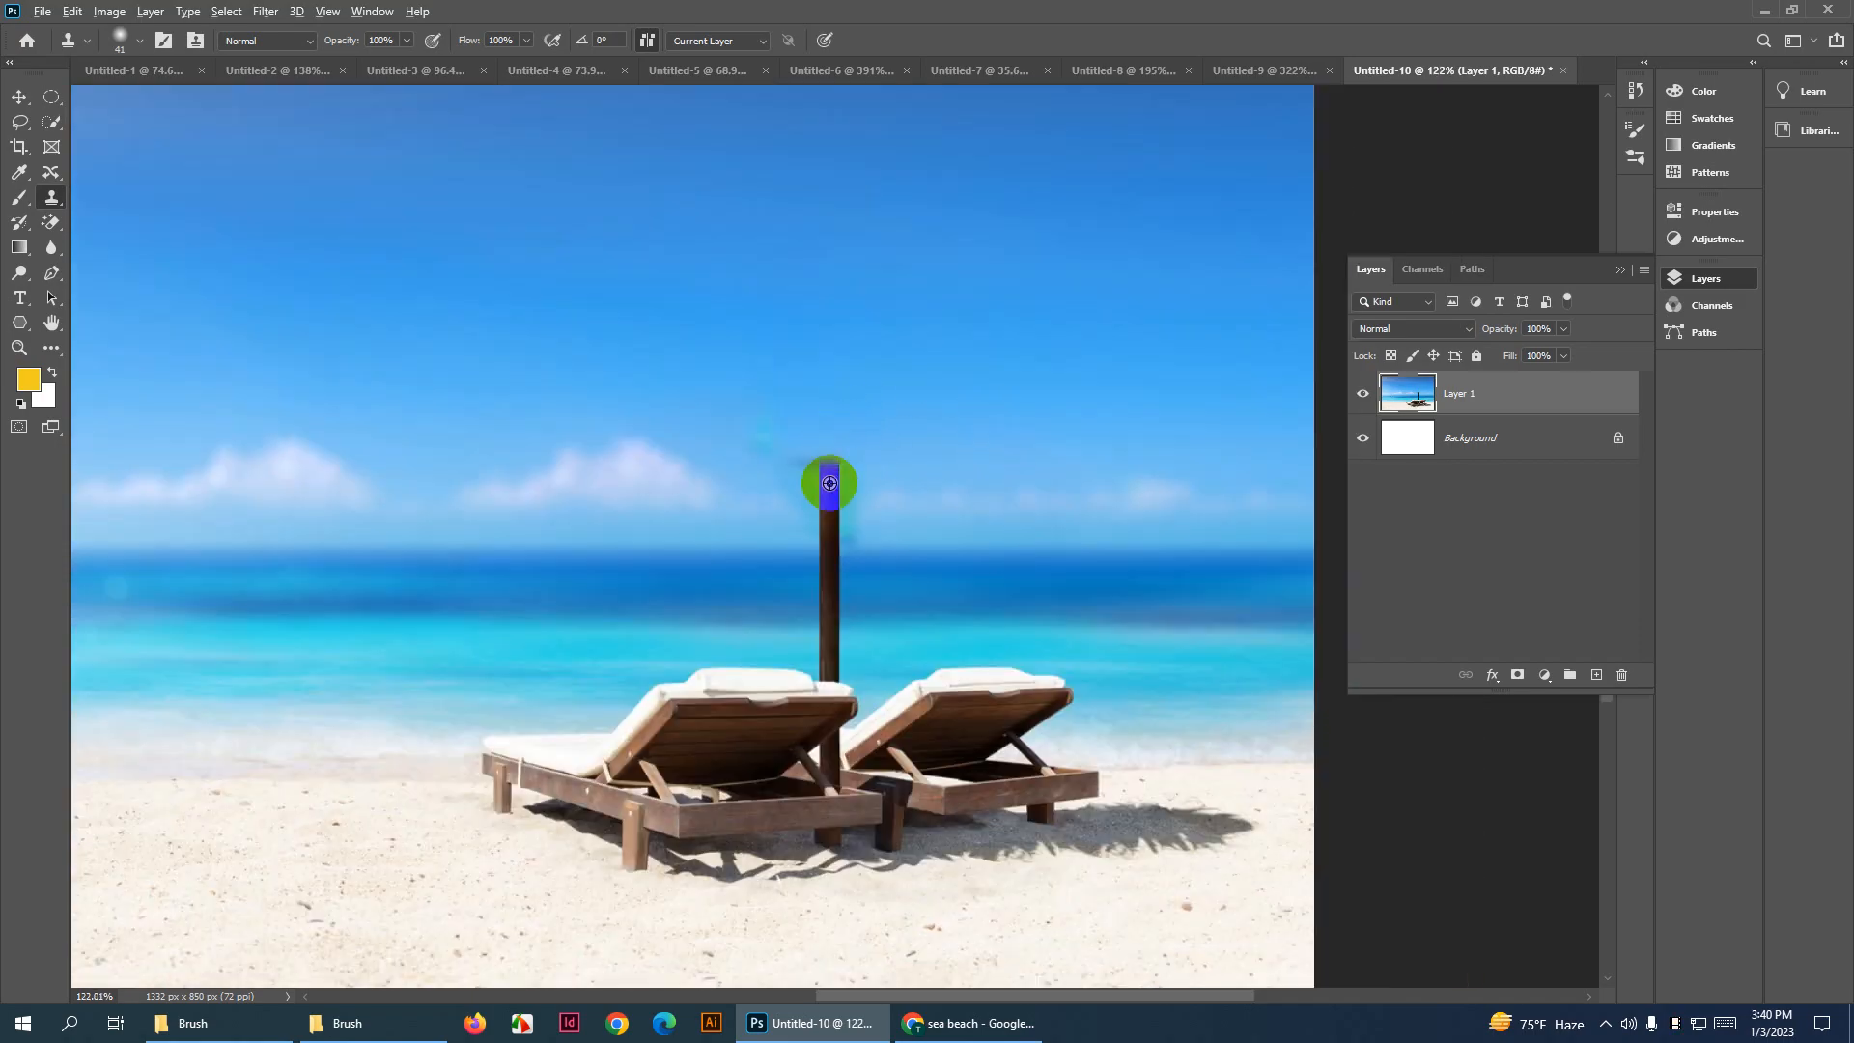
pyautogui.scroll(3, 827, 484)
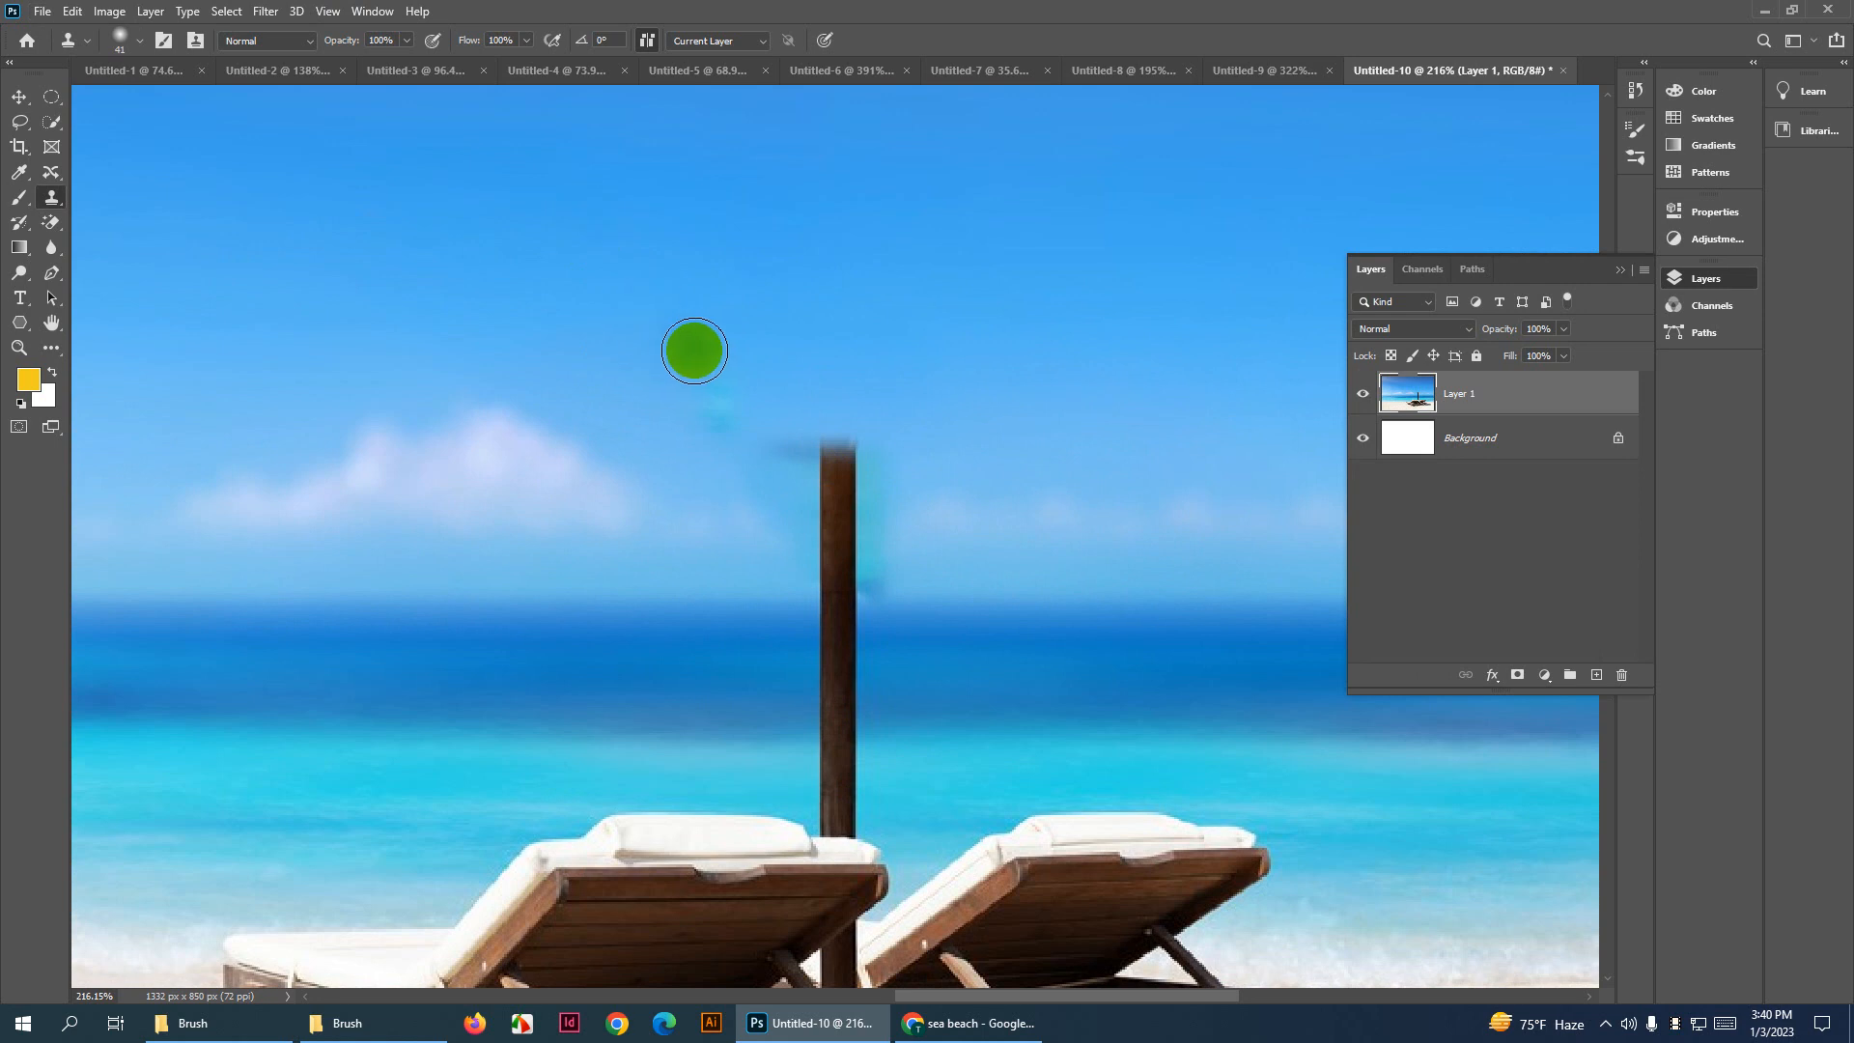
# Clone clear sky over the remaining teal smudge beside the top of the umbrella pole, undoing the misplaced stroke first
pyautogui.moveTo(691, 352); pyautogui.dragTo(724, 376)
pyautogui.hotkey('ctrl', 'z')
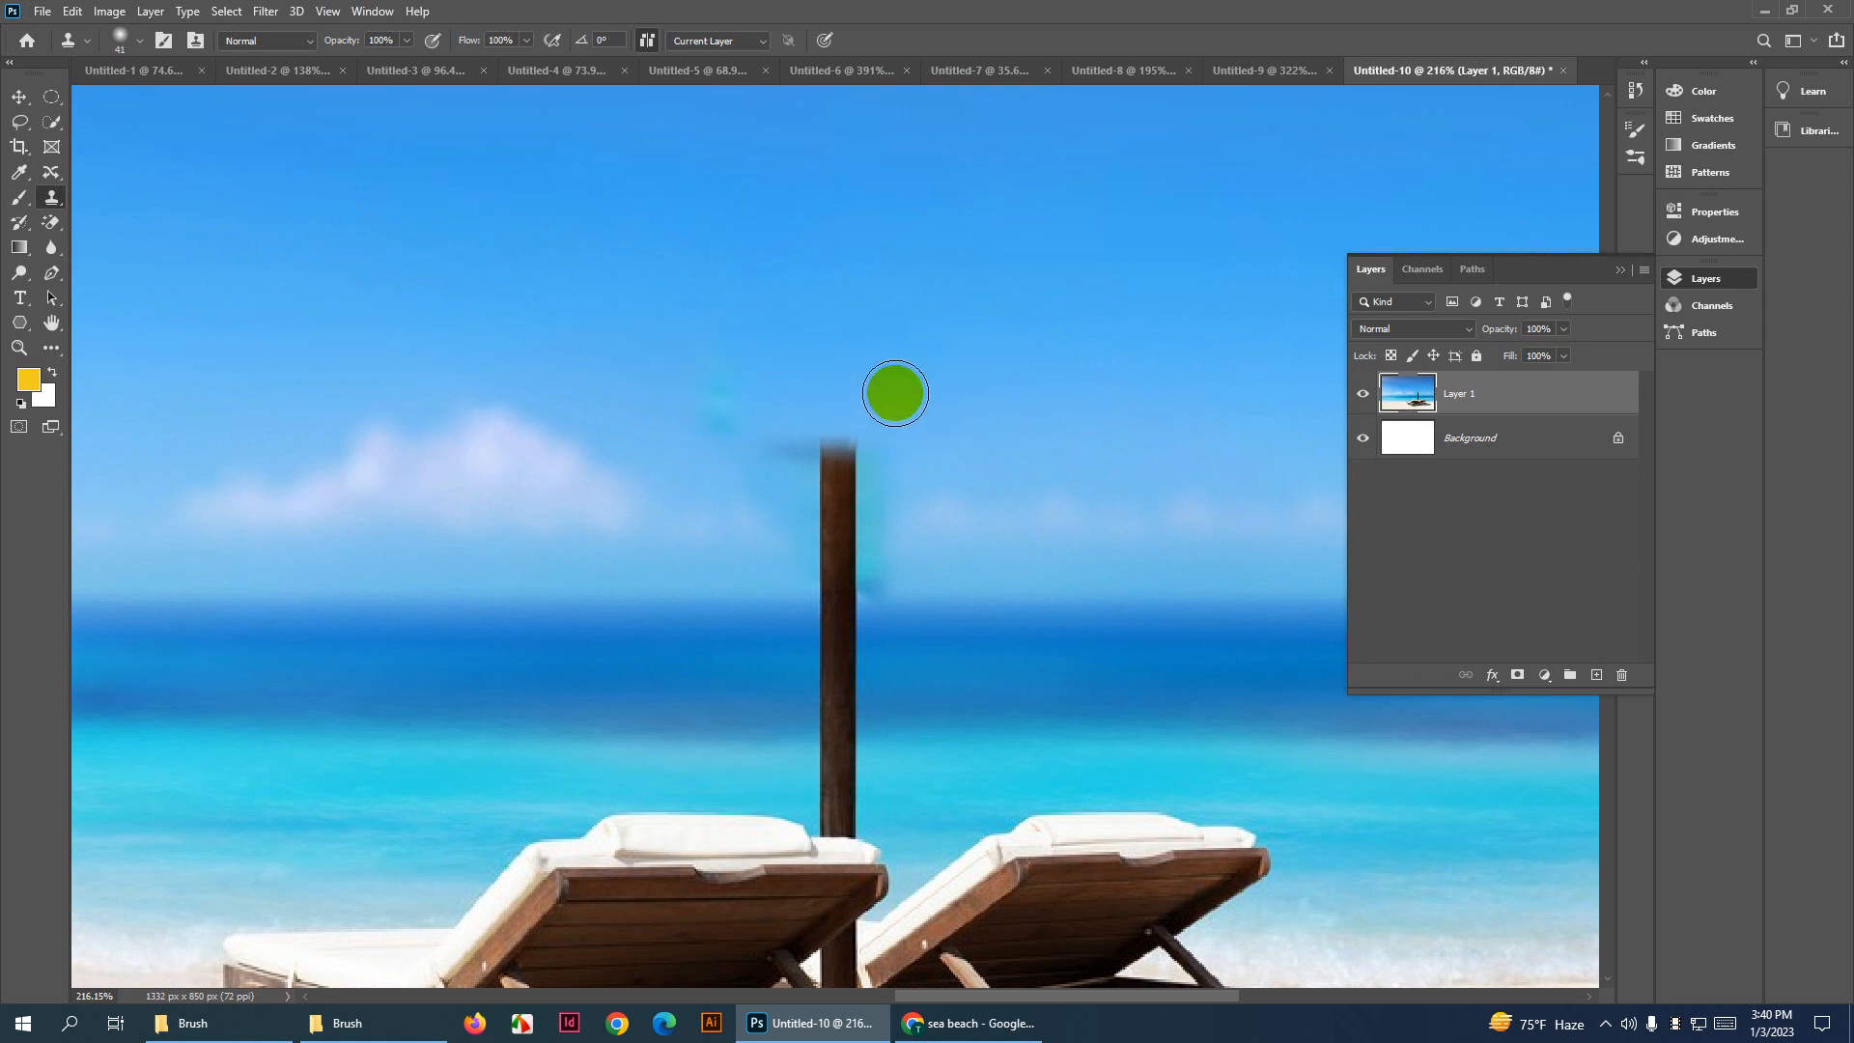
pyautogui.moveTo(994, 407); pyautogui.dragTo(868, 387)
pyautogui.keyDown('alt'); pyautogui.click(911, 402); pyautogui.keyUp('alt')
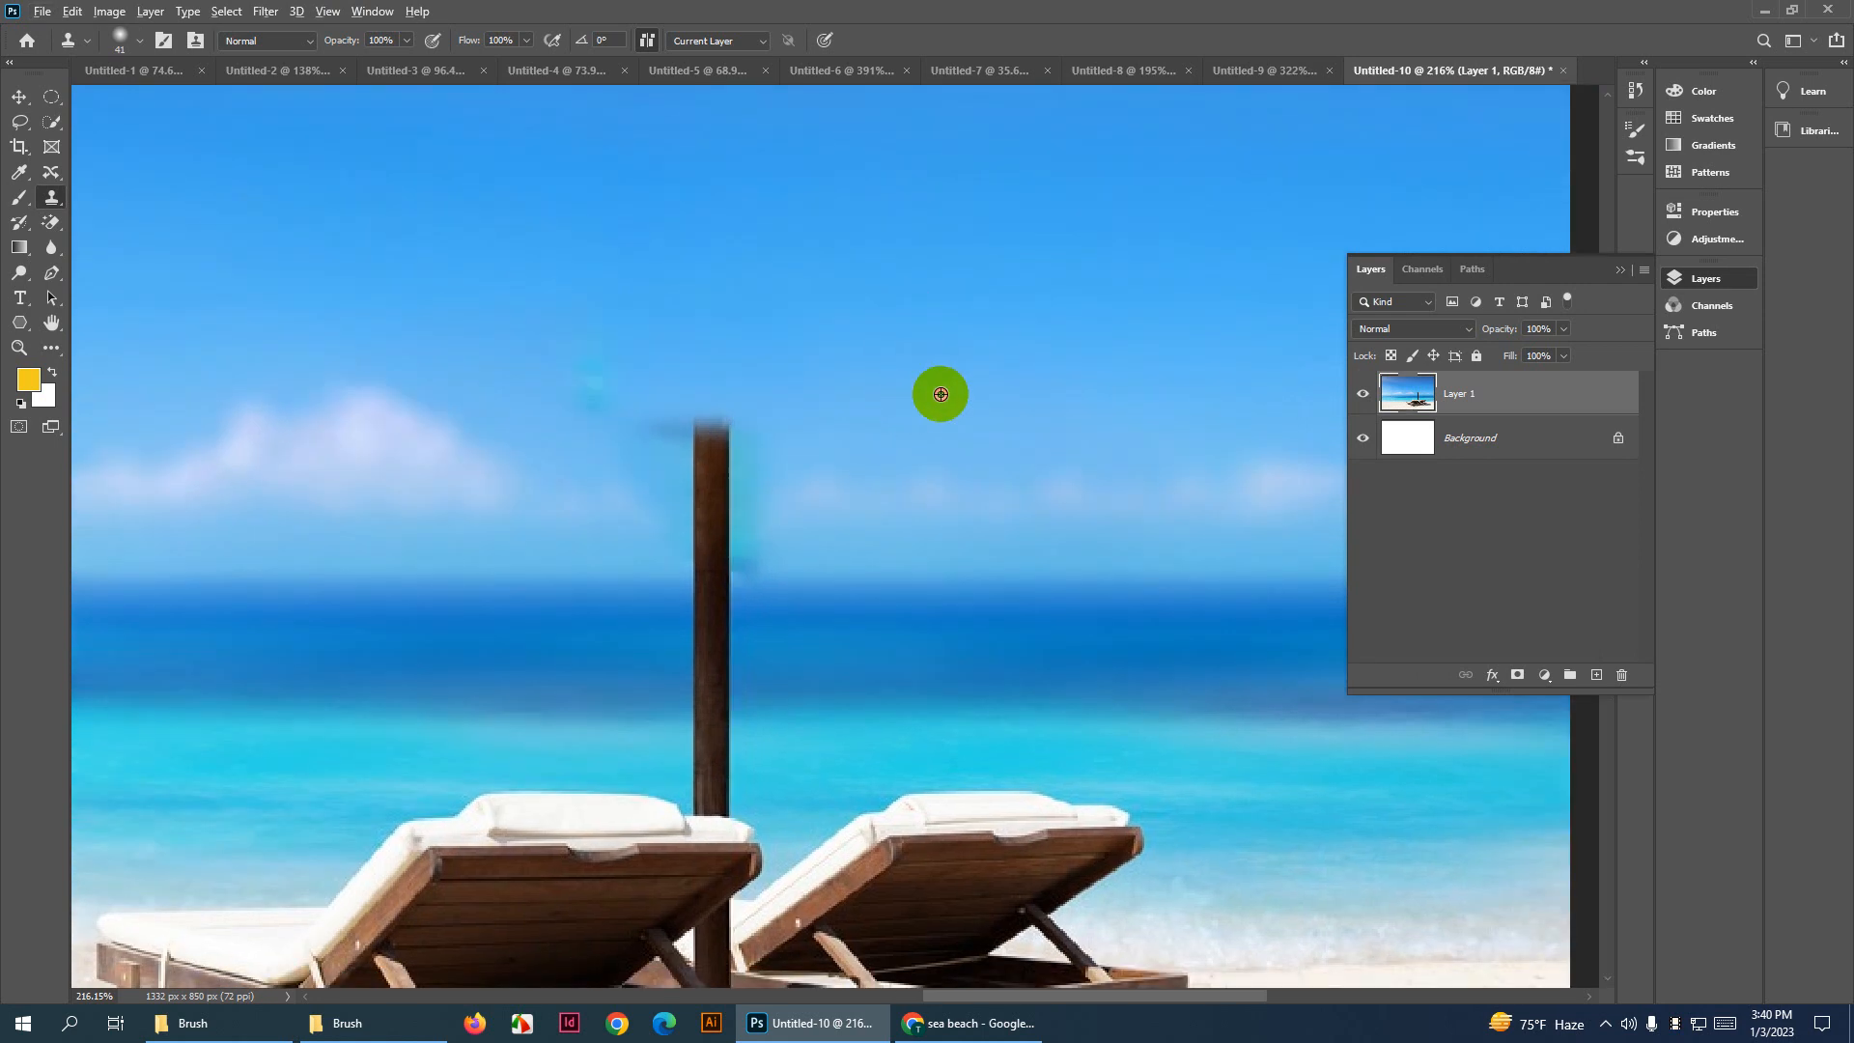
pyautogui.moveTo(612, 364)
pyautogui.mouseDown()
pyautogui.moveTo(583, 373)
pyautogui.moveTo(653, 377)
pyautogui.mouseUp()
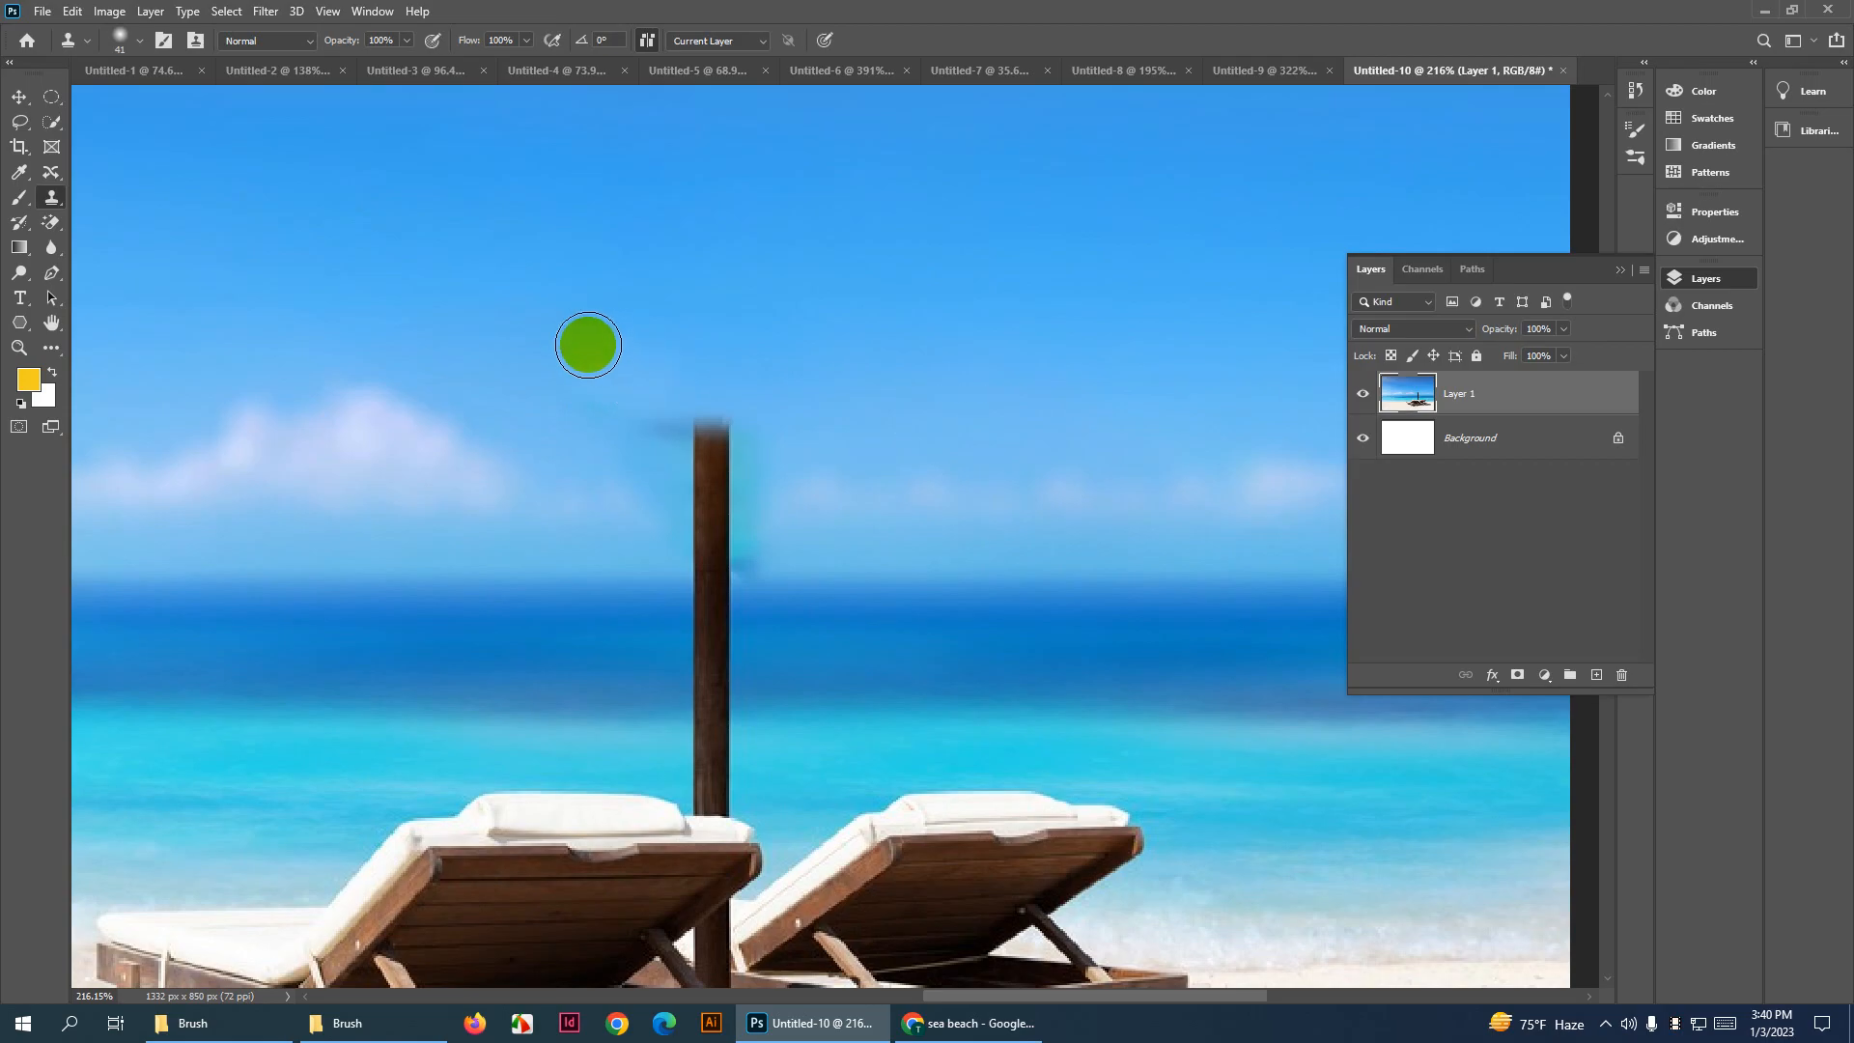
# Clone the dark-blue sea over the section of the pole just below the horizon with the Clone Stamp
pyautogui.scroll(-3, 785, 393)
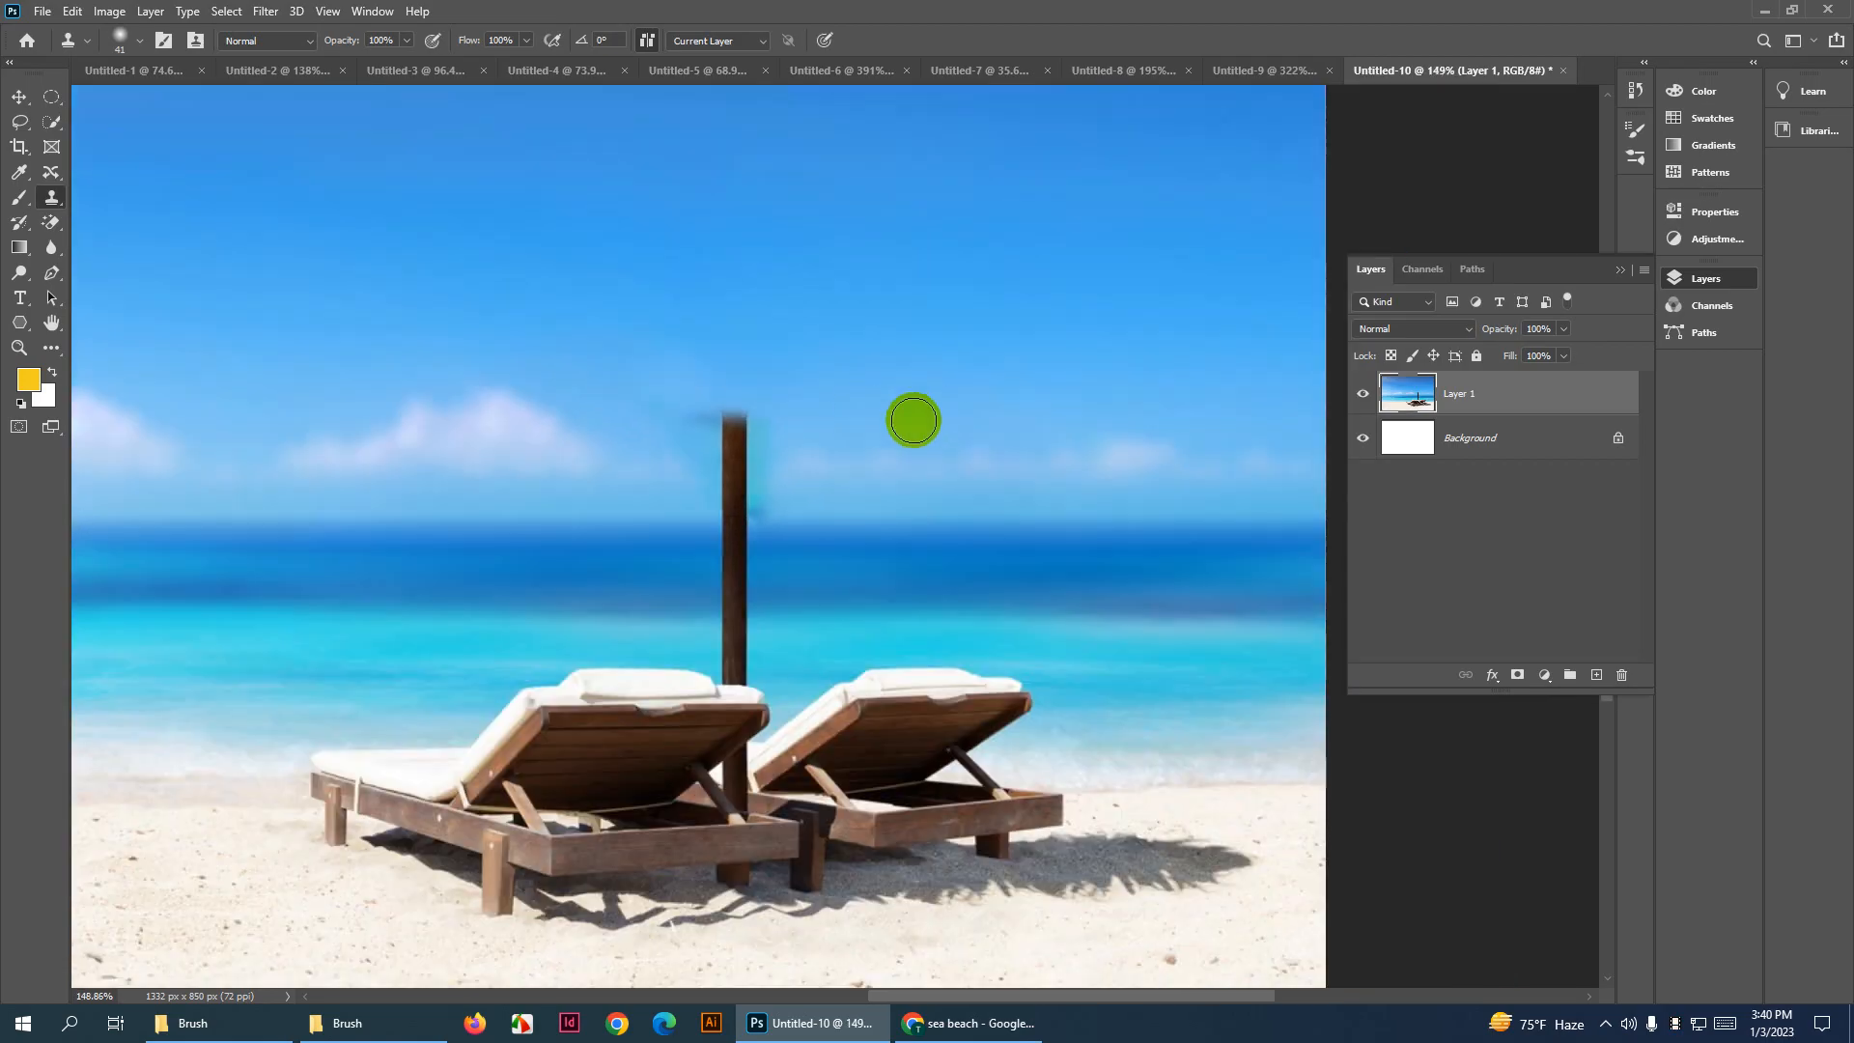
pyautogui.scroll(3, 786, 443)
pyautogui.scroll(2, 668, 558)
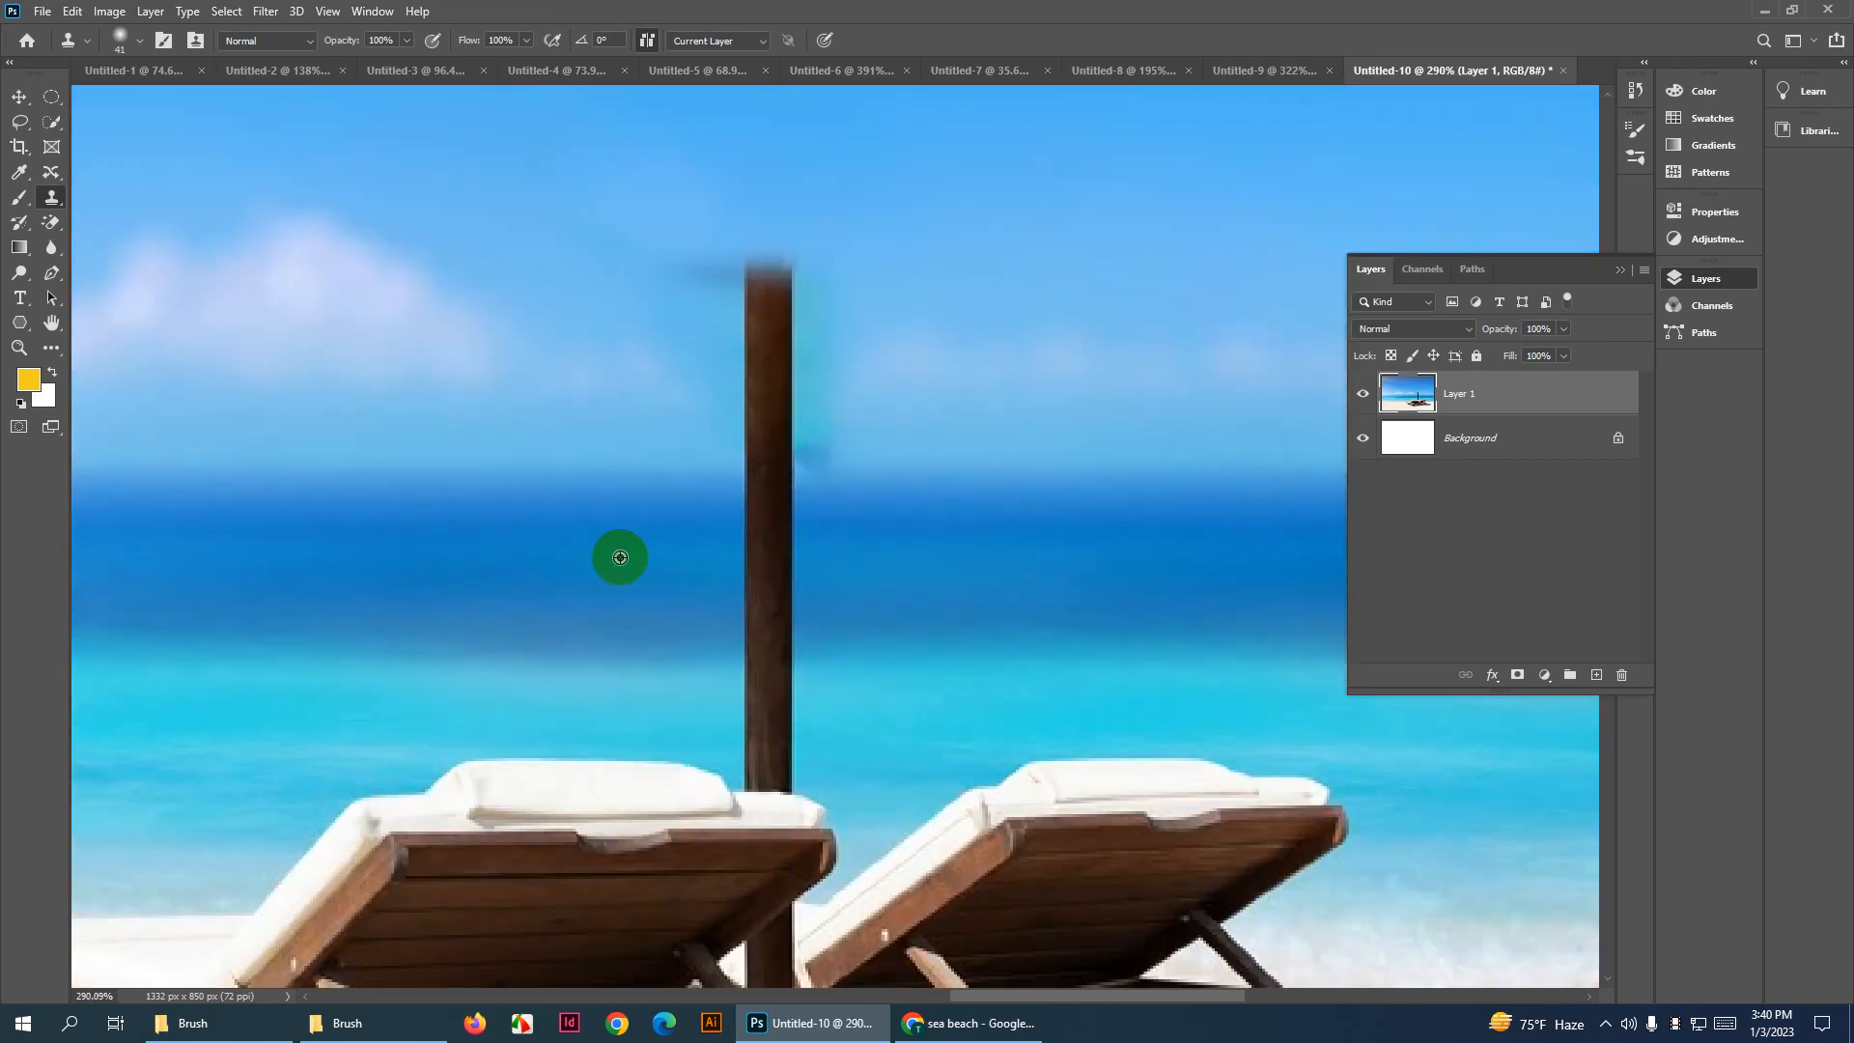
pyautogui.keyDown('alt'); pyautogui.click(623, 557); pyautogui.keyUp('alt')
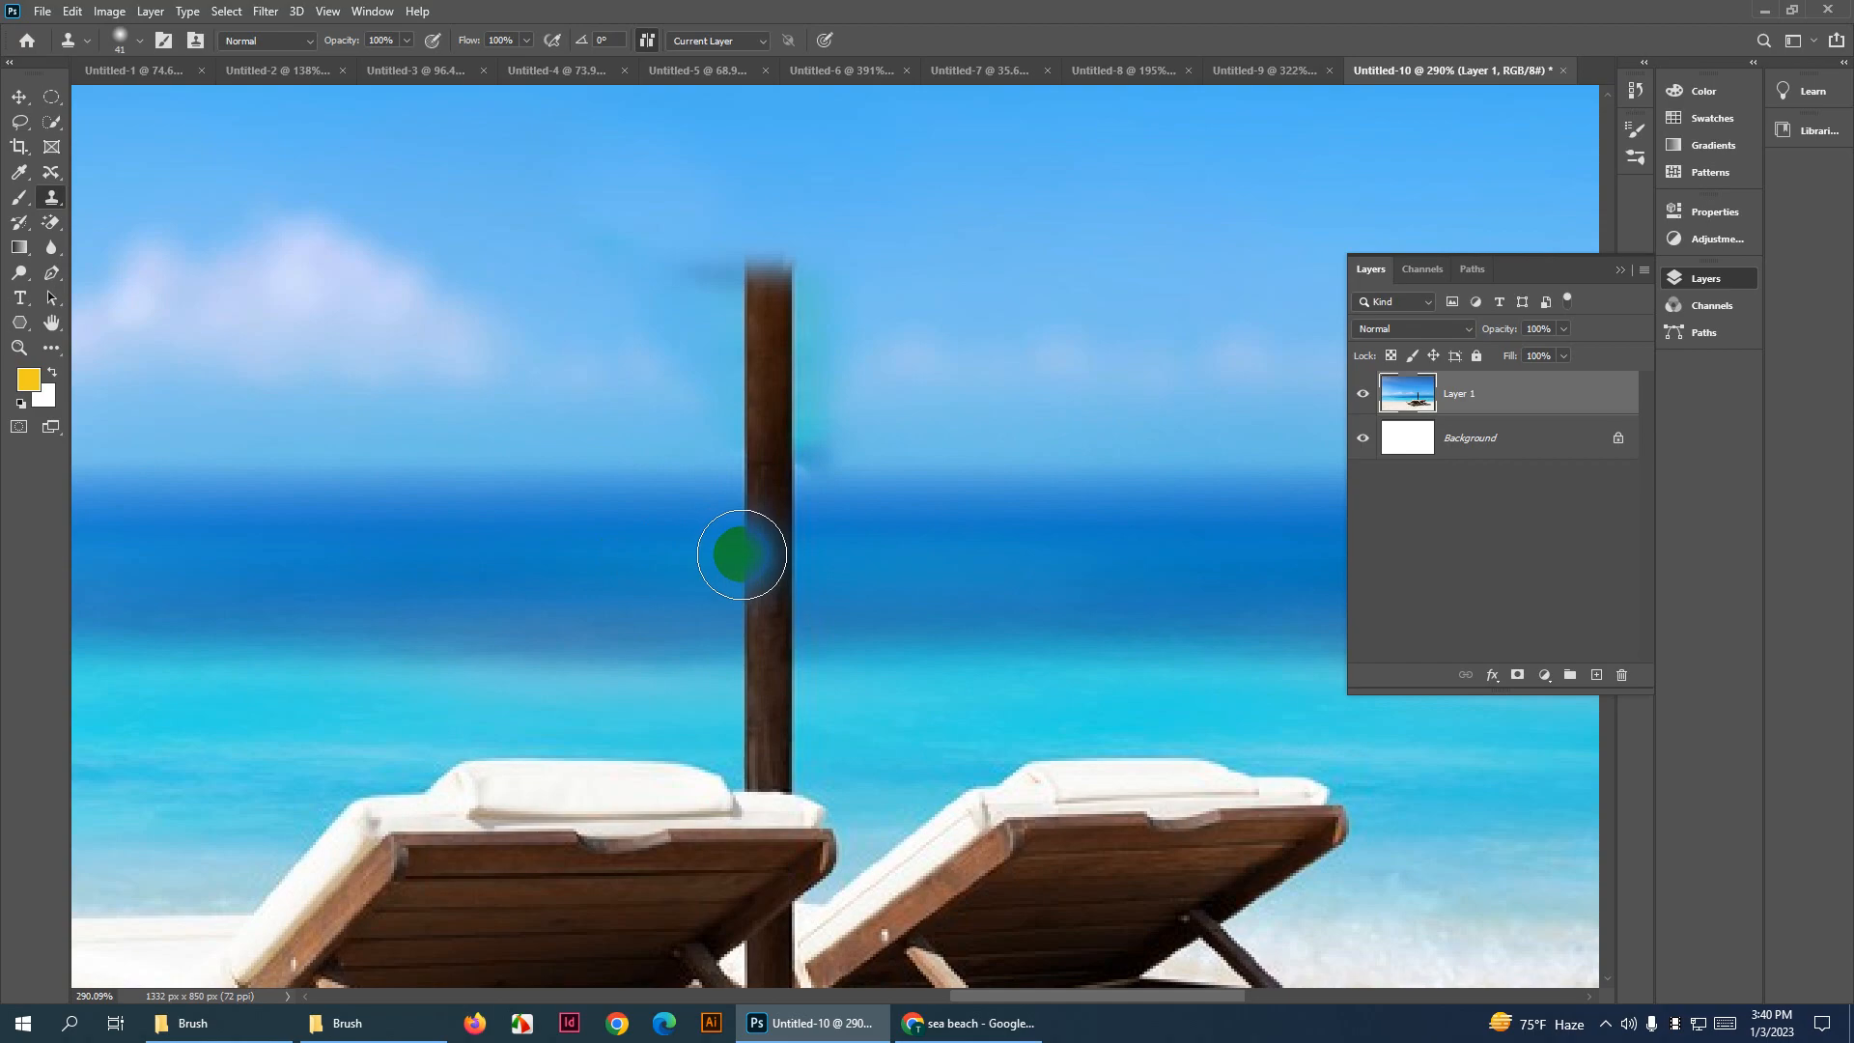
pyautogui.moveTo(741, 554); pyautogui.dragTo(770, 551)
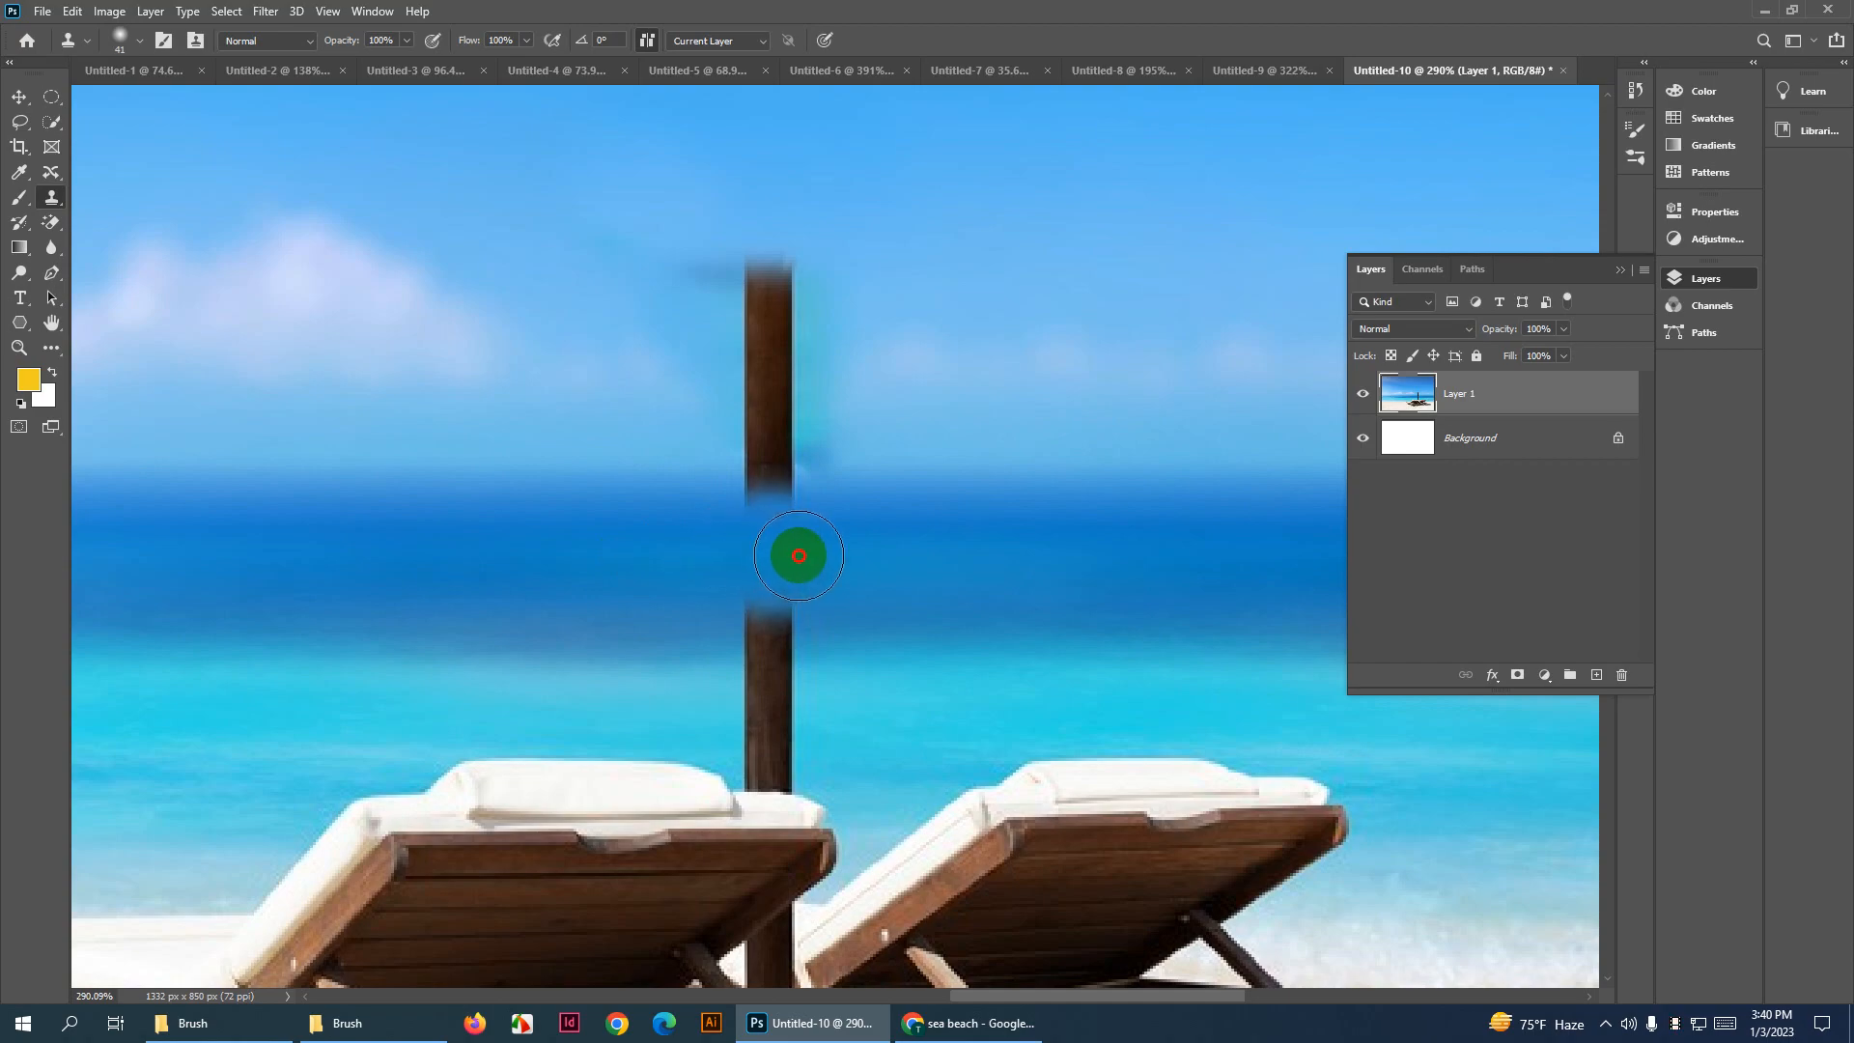
# Clone matching sea water over the pole just below the erased section, using a 30 px Clone Stamp brush
pyautogui.scroll(-3, 447, 559)
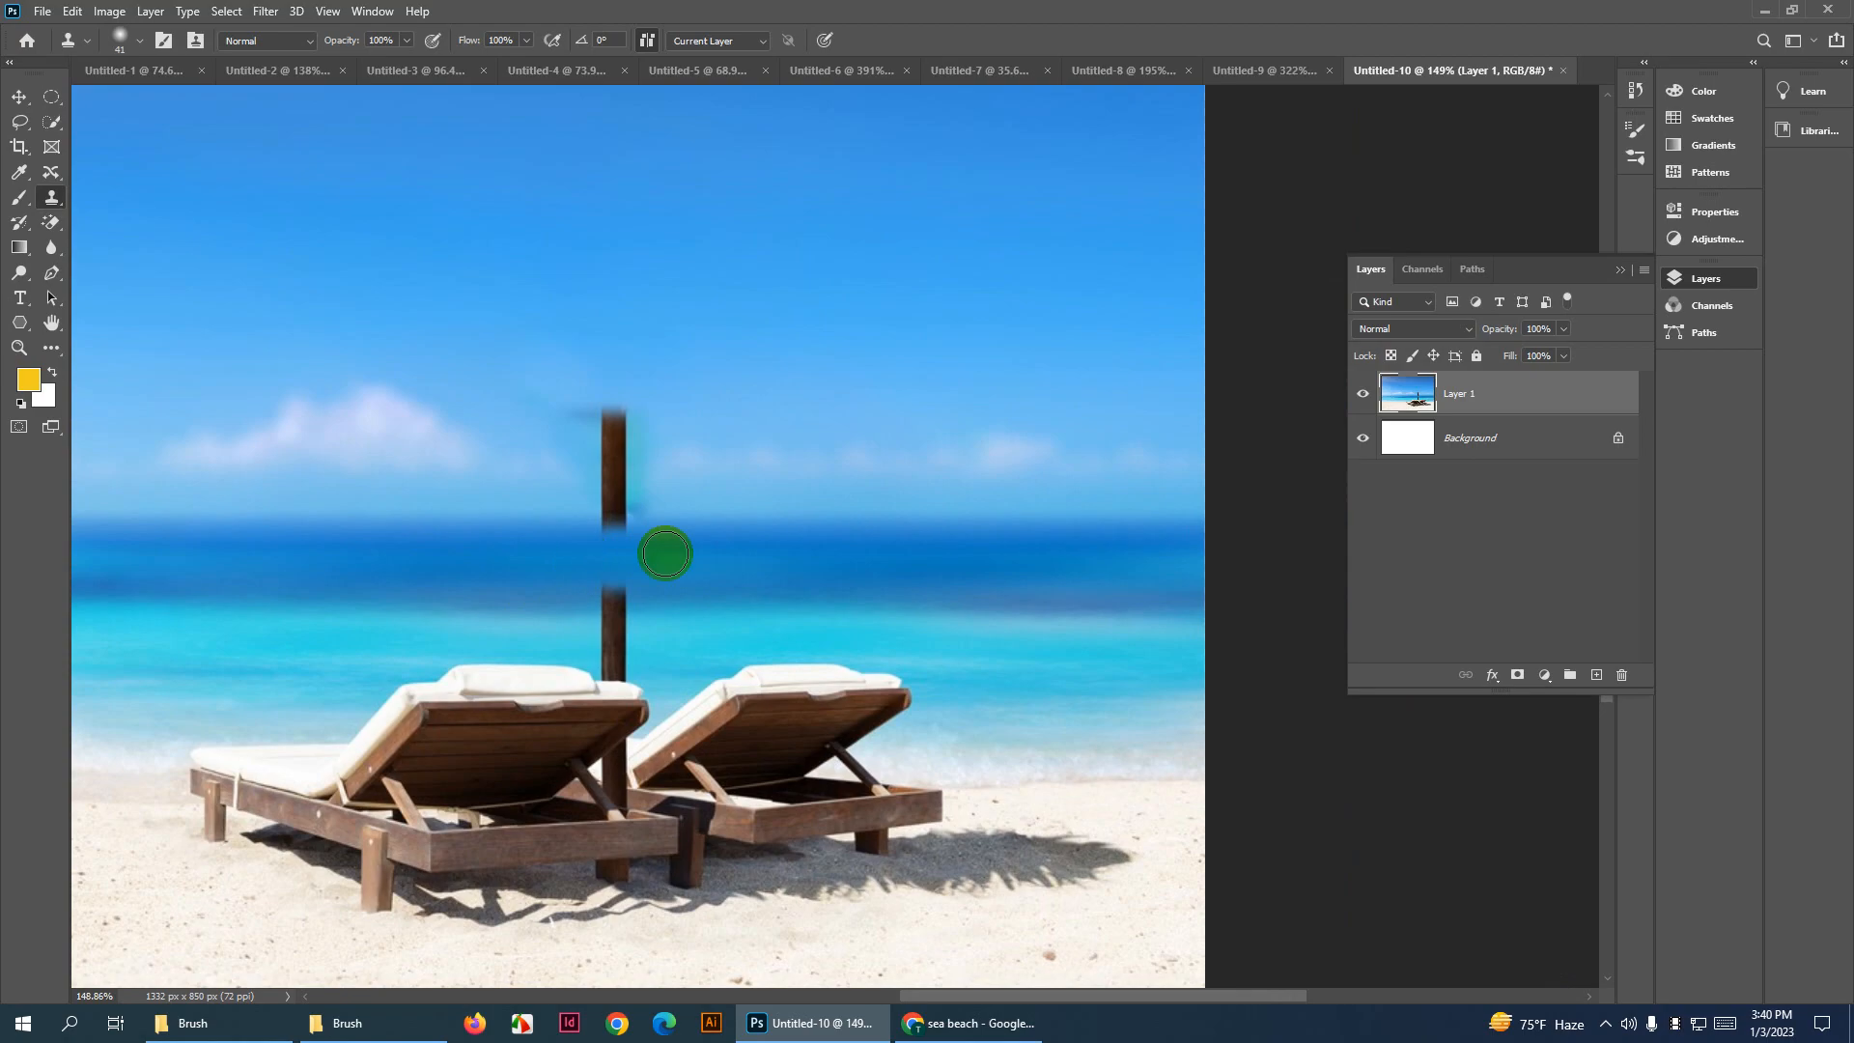
pyautogui.scroll(4, 997, 548)
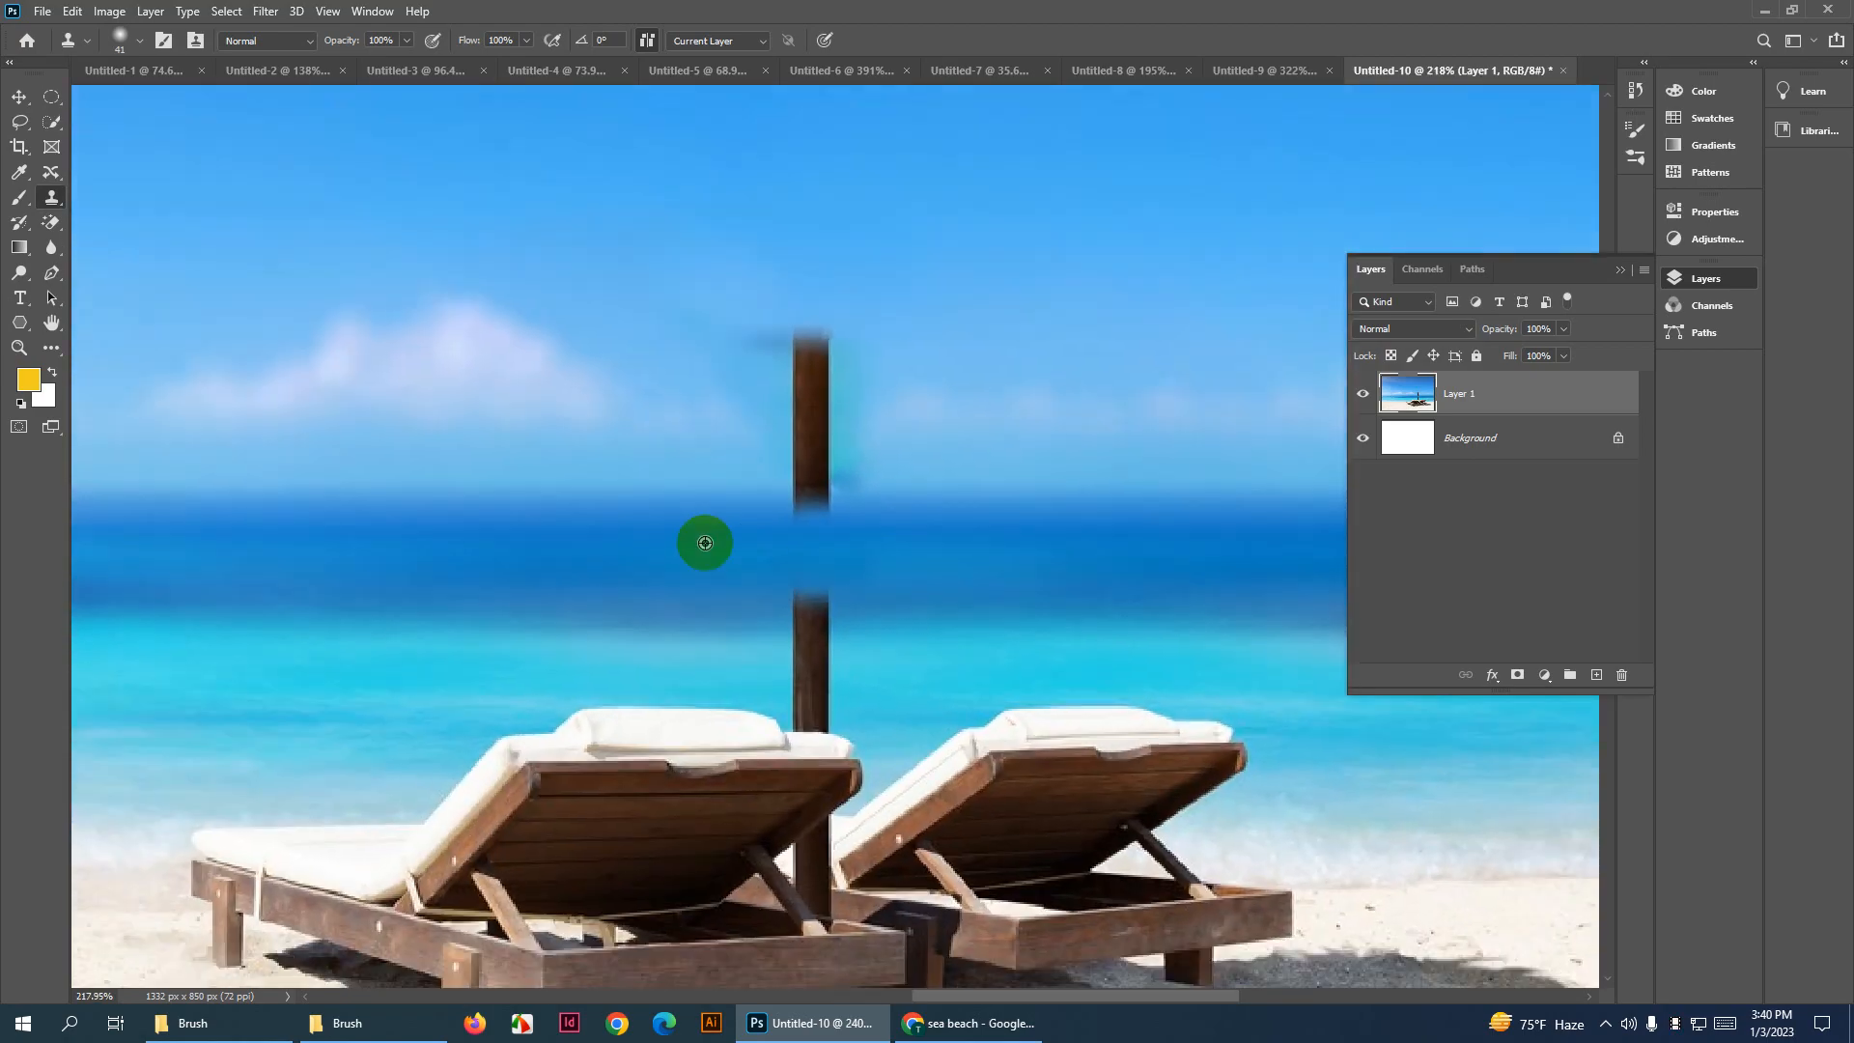
pyautogui.scroll(-4, 704, 543)
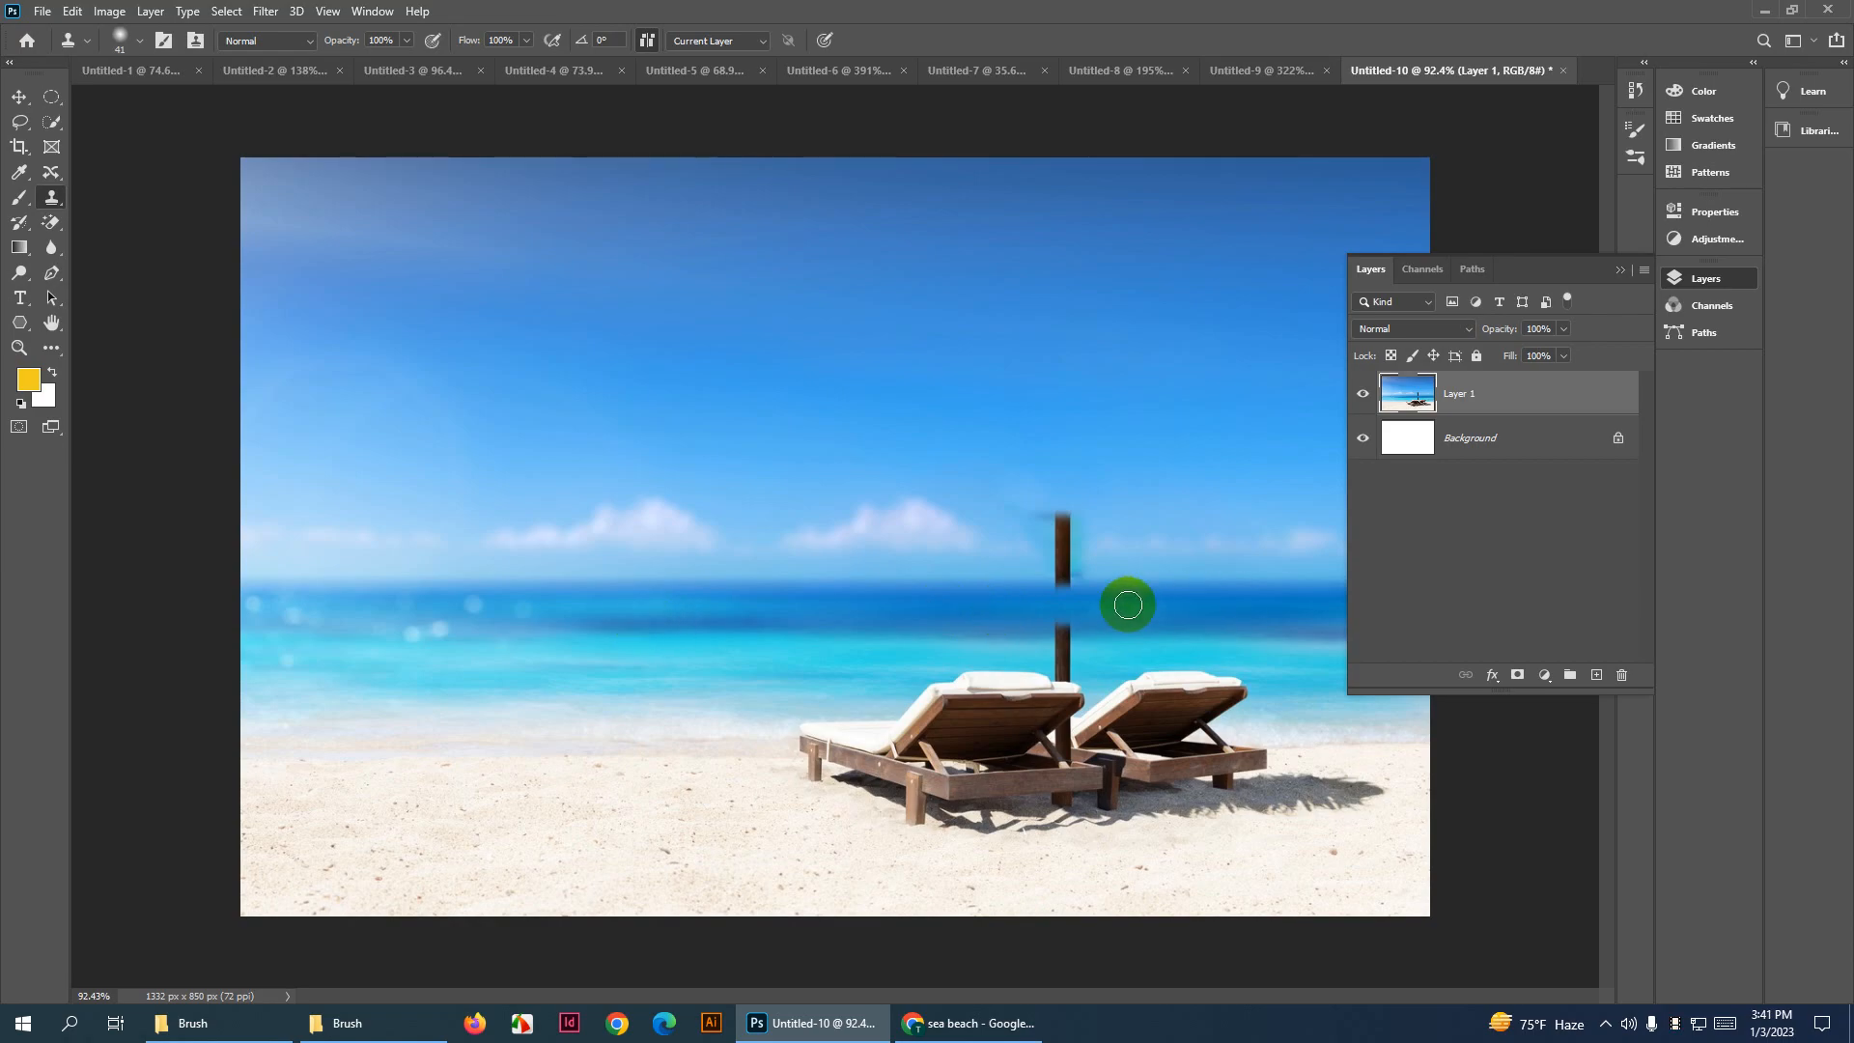
pyautogui.scroll(4, 1085, 620)
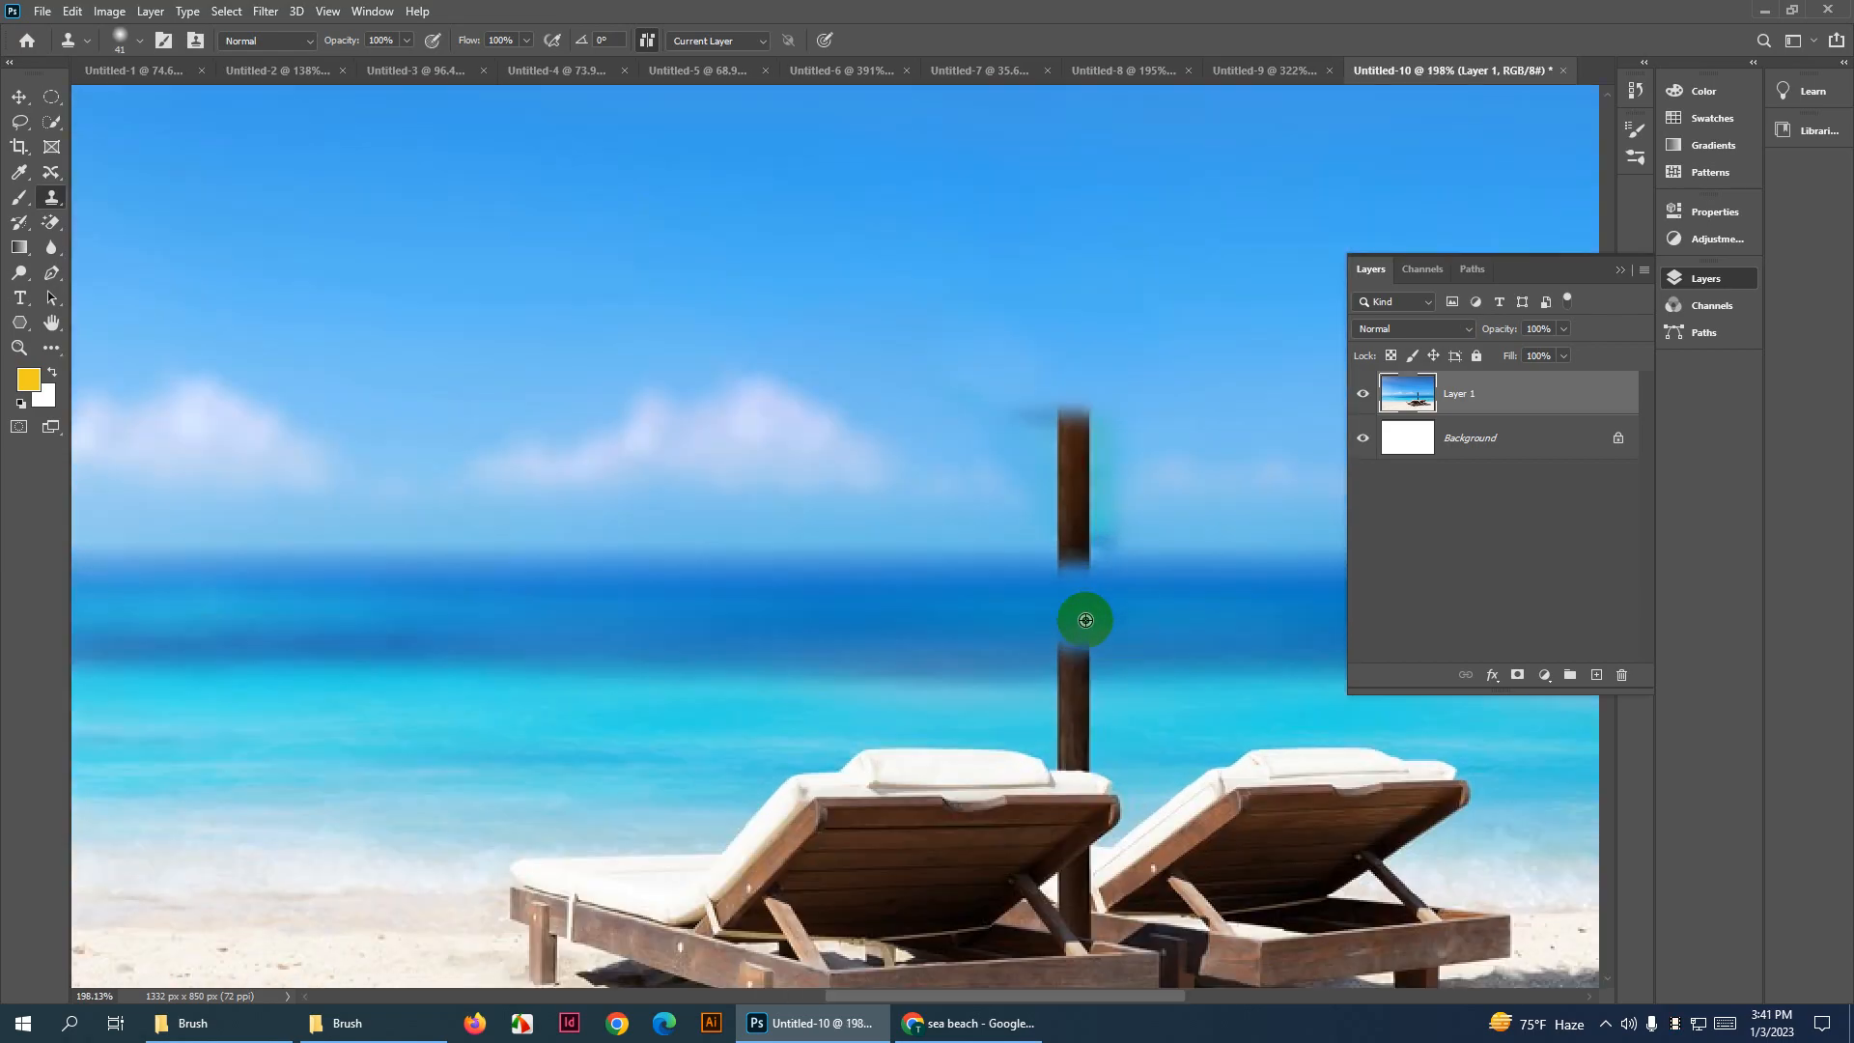
pyautogui.scroll(3, 1085, 619)
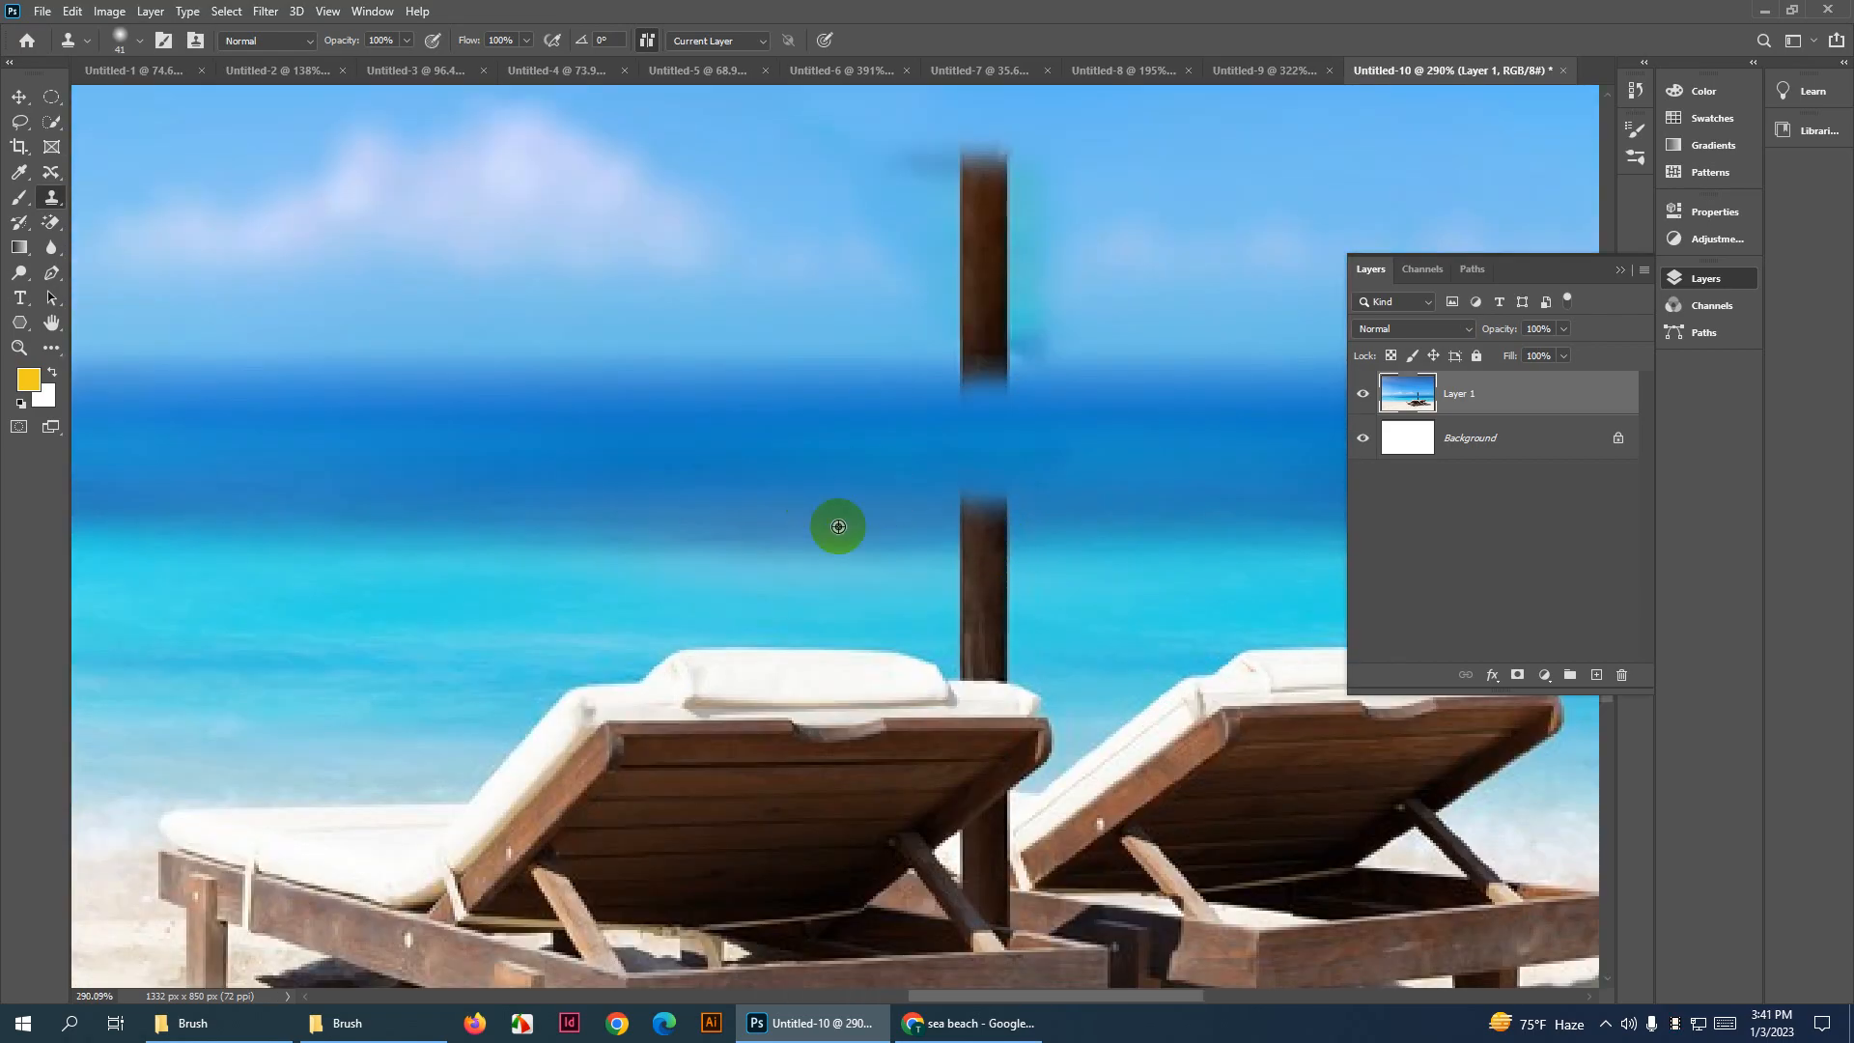
pyautogui.moveTo(890, 506)
pyautogui.keyDown('alt'); pyautogui.mouseDown()
pyautogui.moveTo(873, 505)
pyautogui.moveTo(1121, 512)
pyautogui.mouseUp(); pyautogui.keyUp('alt')
pyautogui.click(890, 512)
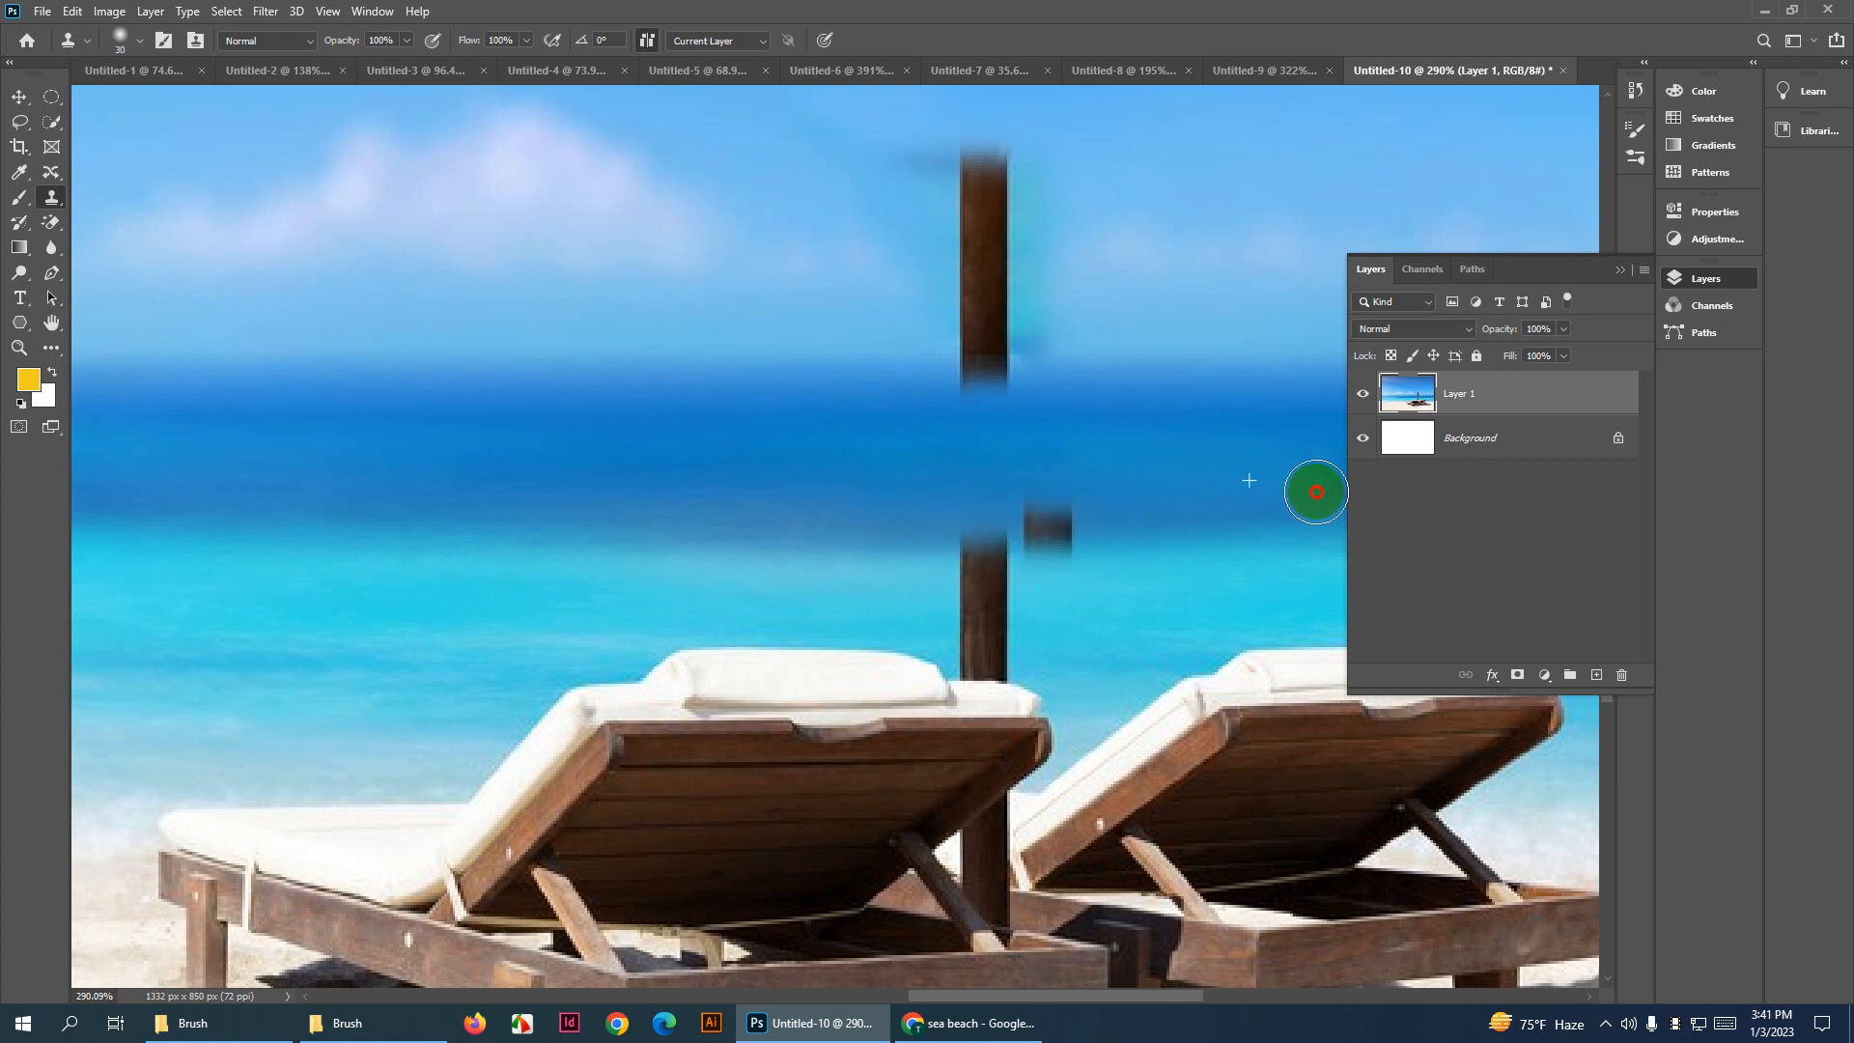
pyautogui.moveTo(1080, 488); pyautogui.dragTo(1081, 491)
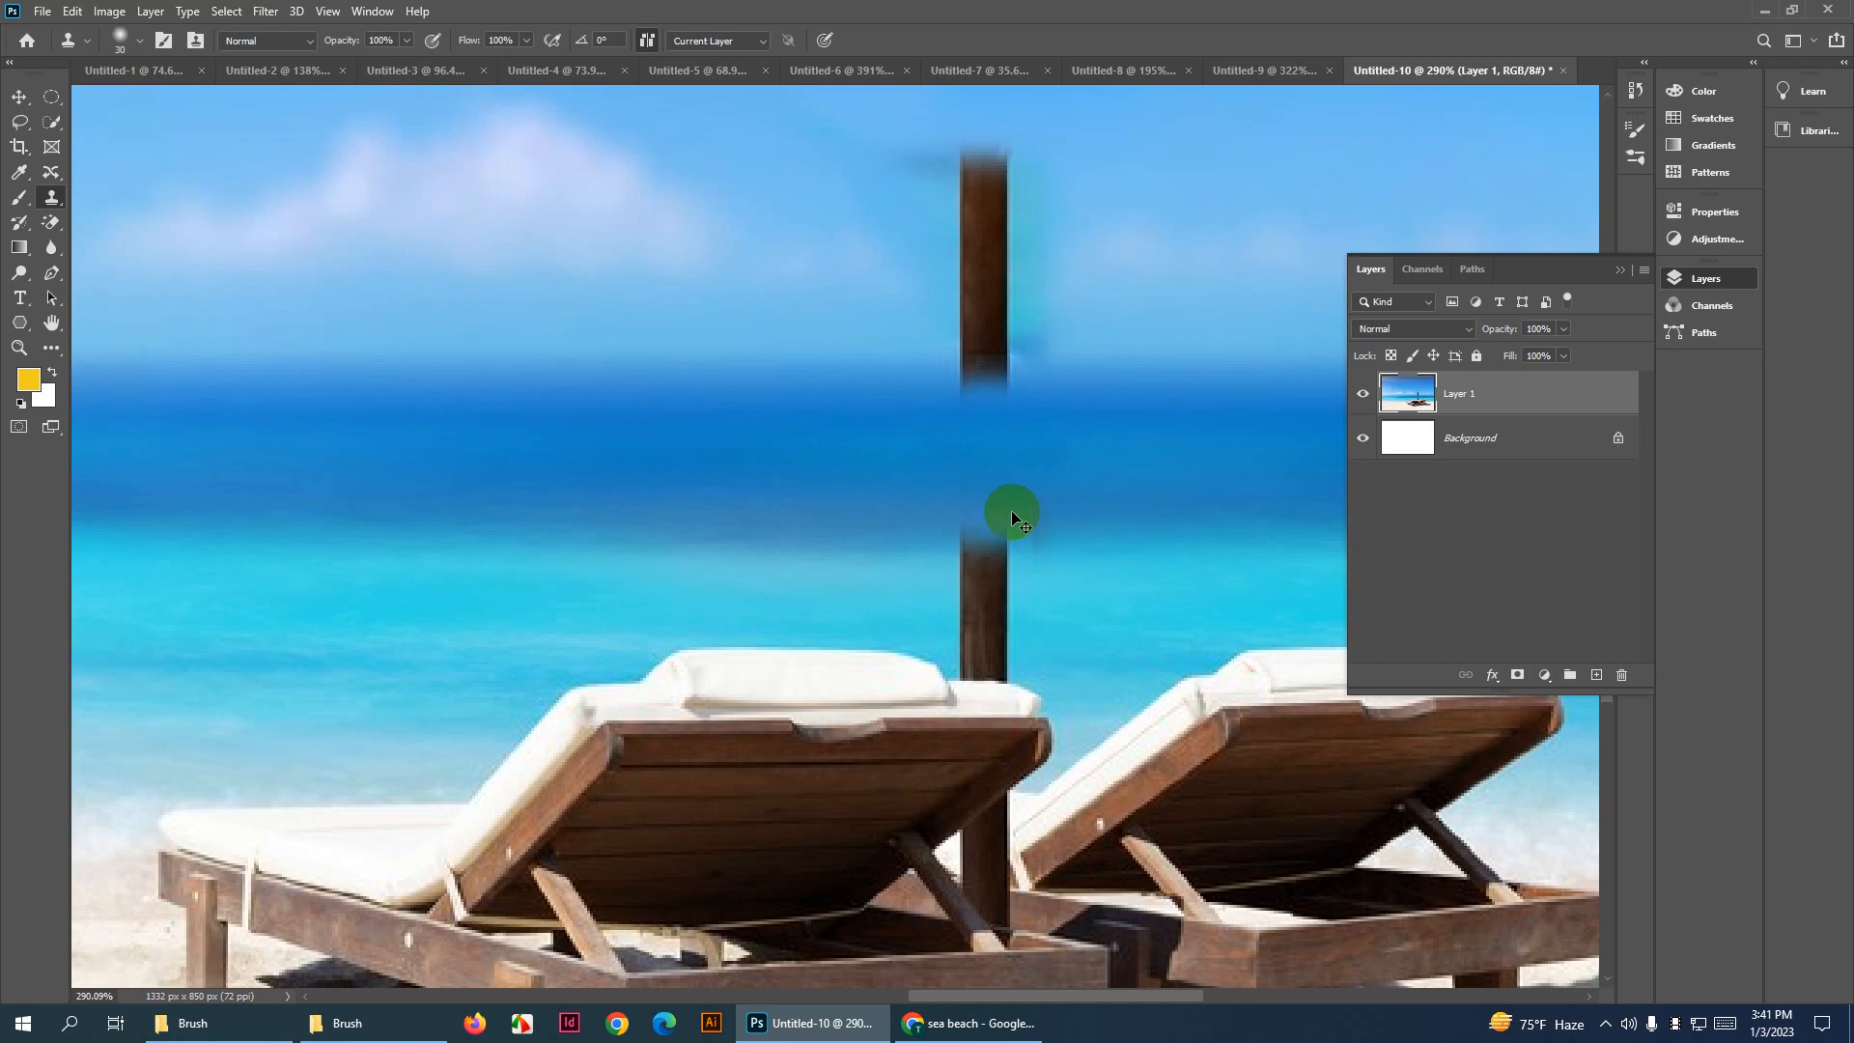
# Try duplicating the two beach loungers and pole onto the empty left side of the beach with a 386 px Clone Stamp brush
pyautogui.scroll(-5, 845, 512)
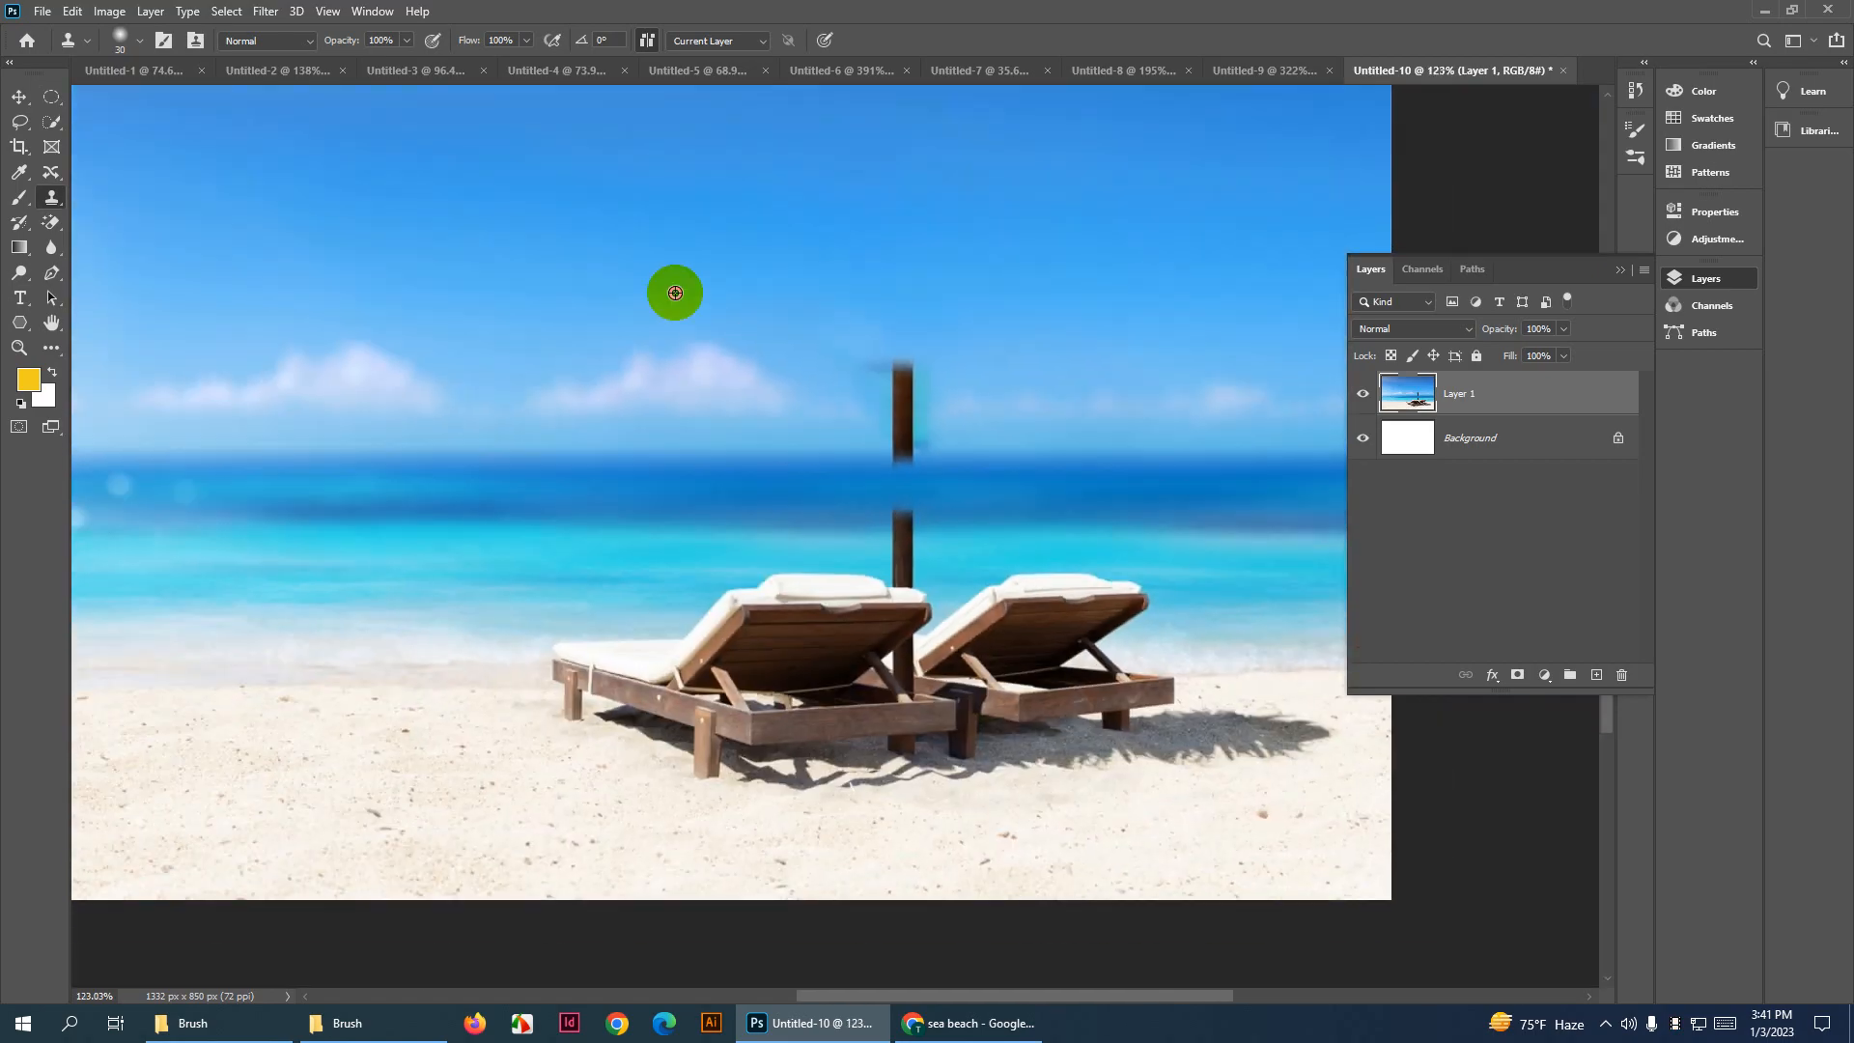
pyautogui.scroll(-2, 669, 398)
pyautogui.moveTo(749, 421); pyautogui.dragTo(827, 415)
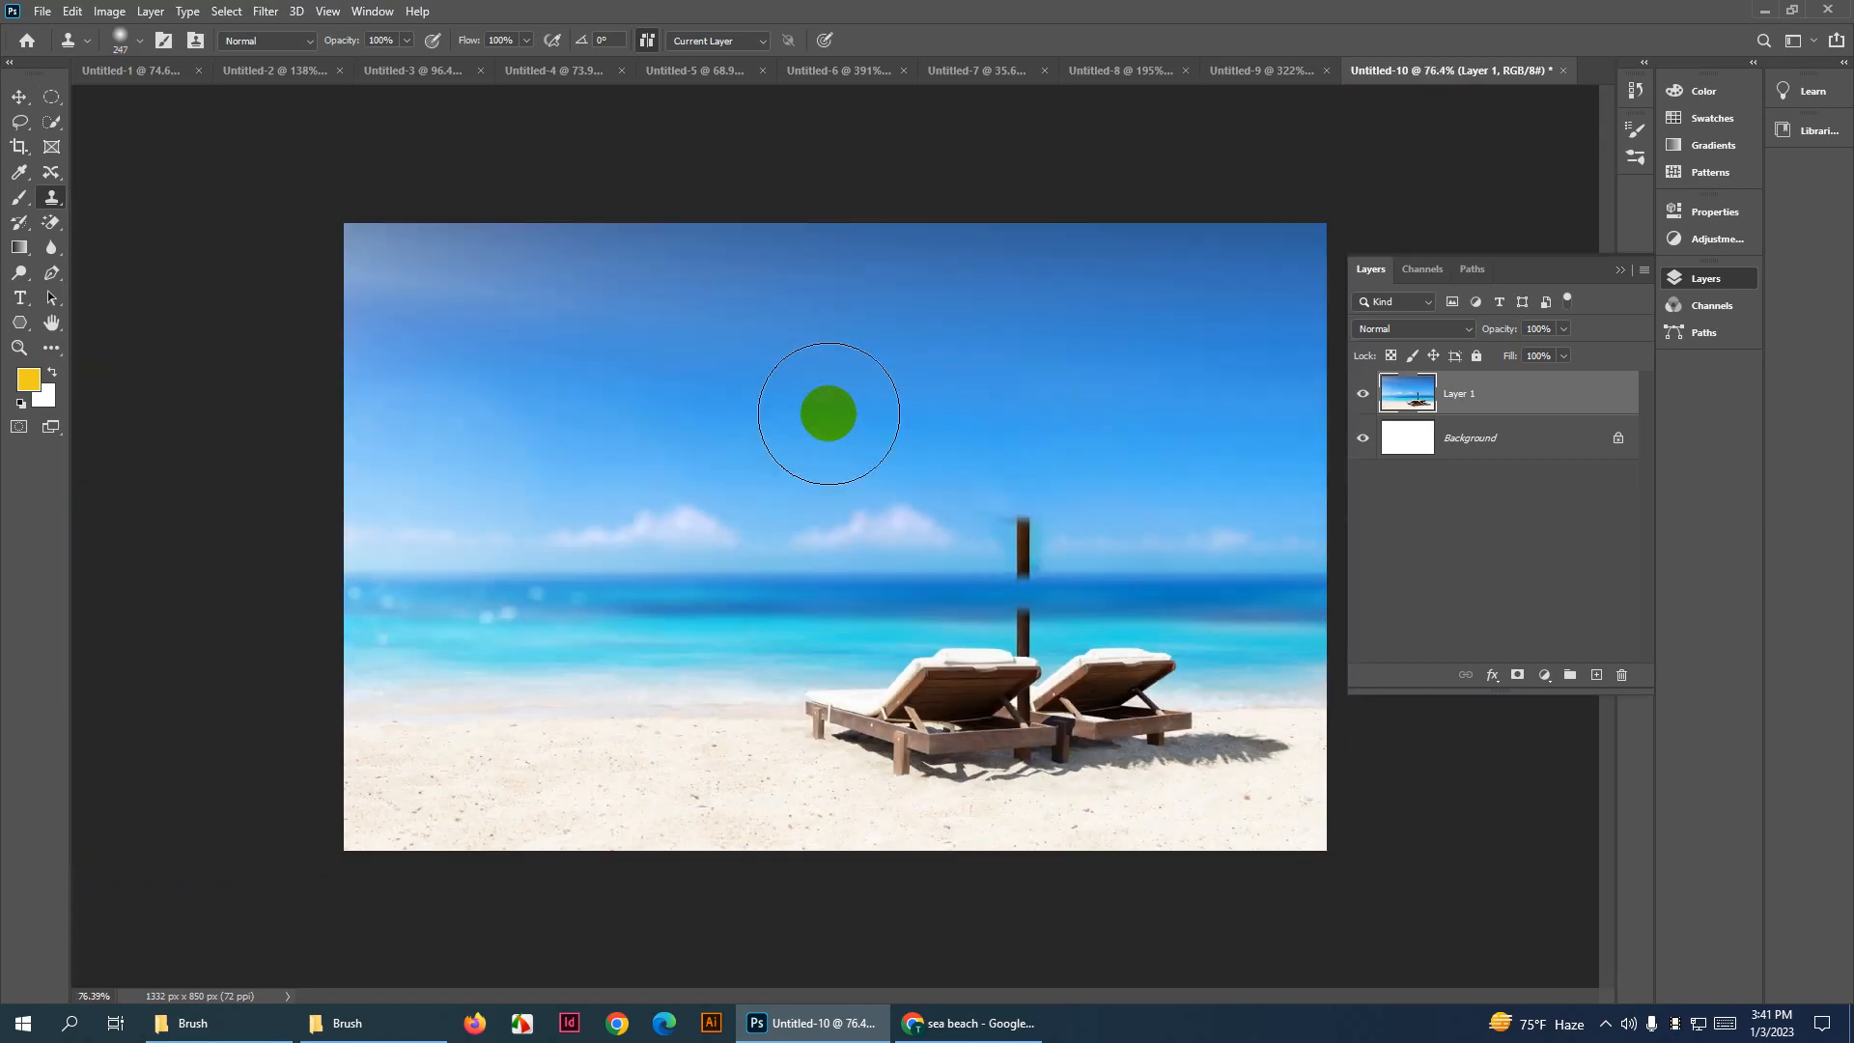
pyautogui.moveTo(950, 449); pyautogui.dragTo(876, 449)
pyautogui.keyDown('alt'); pyautogui.click(995, 697); pyautogui.keyUp('alt')
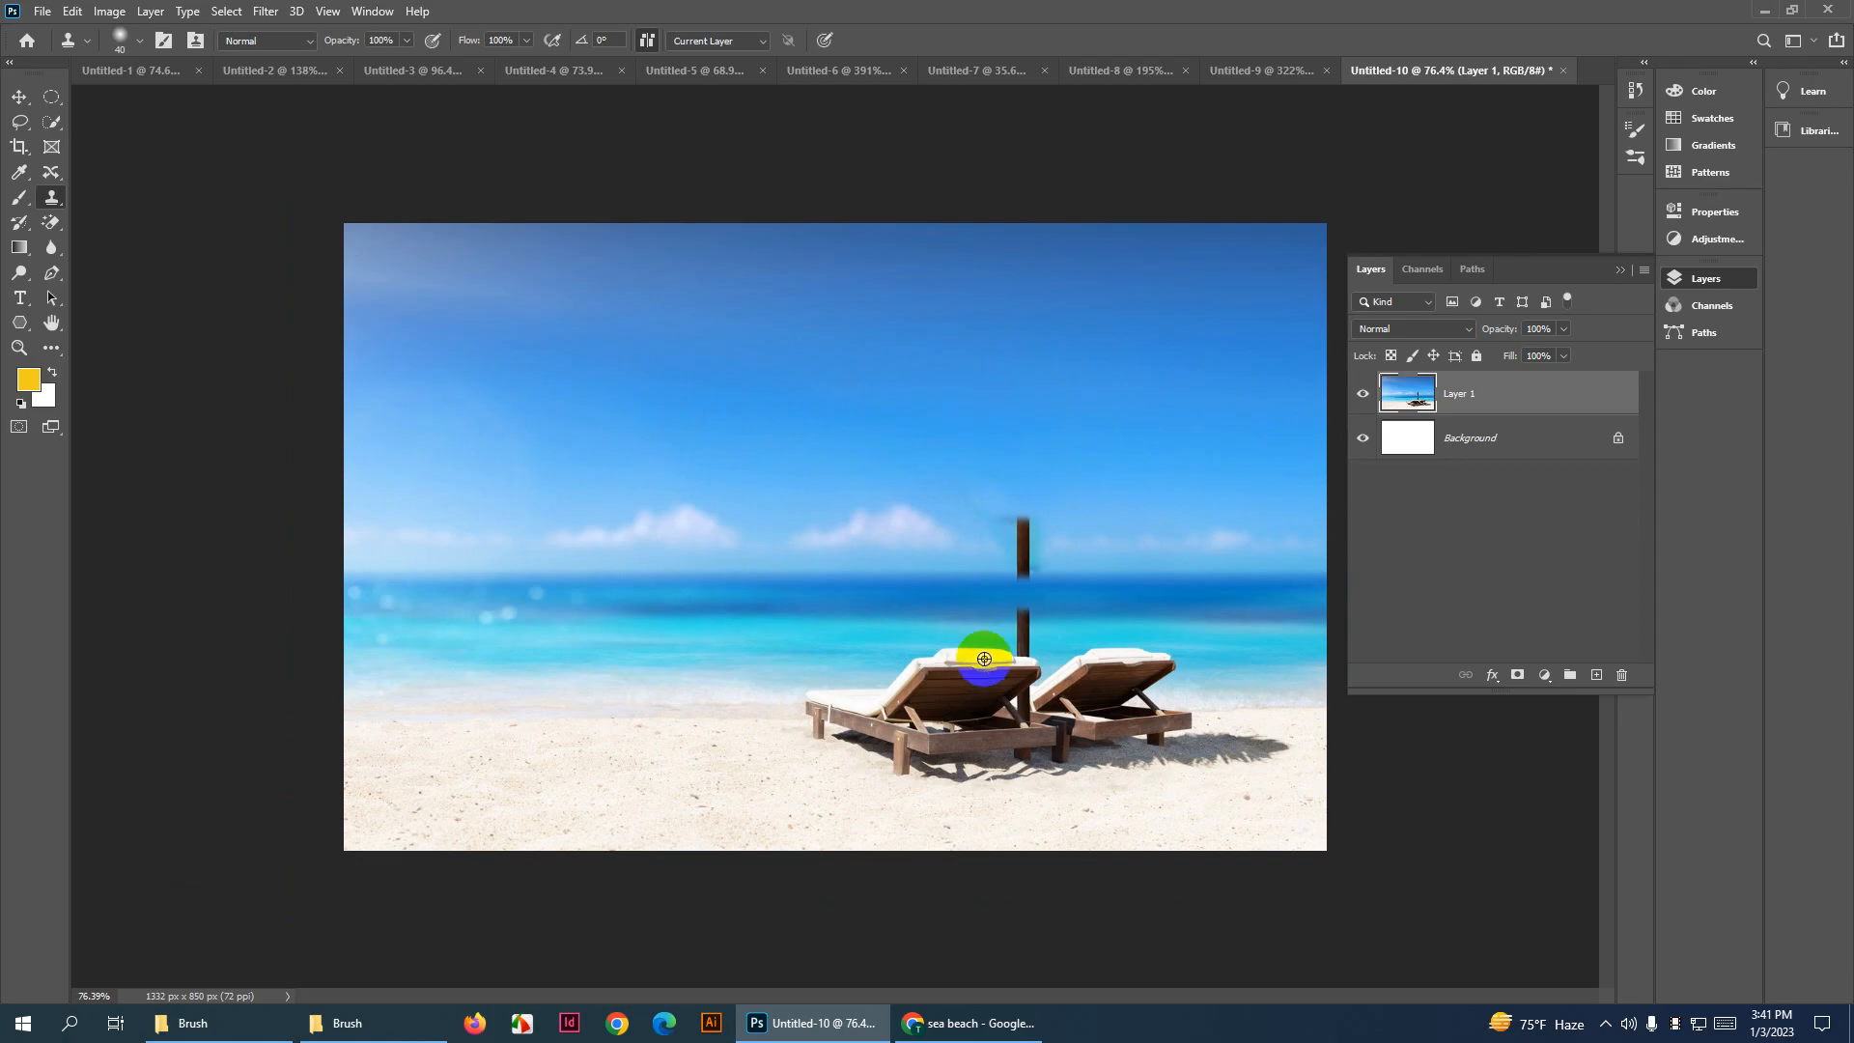
pyautogui.moveTo(558, 516); pyautogui.dragTo(691, 534)
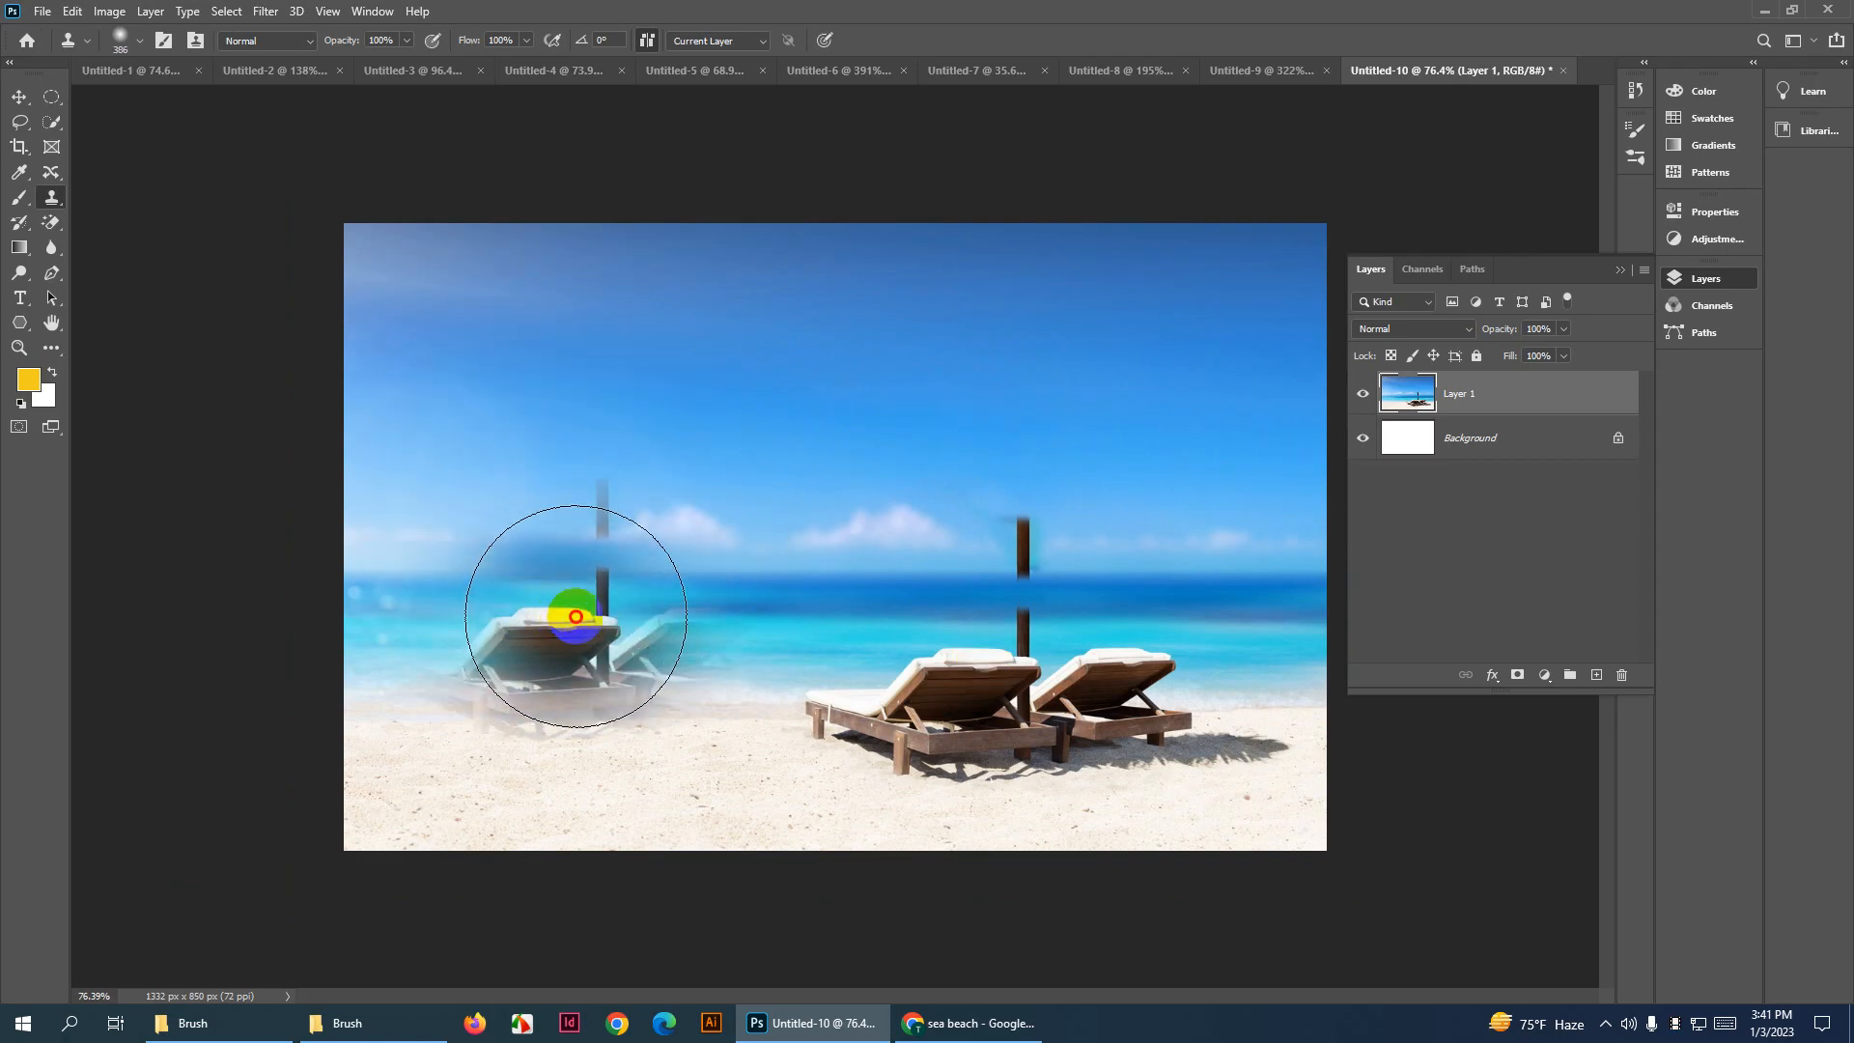
pyautogui.moveTo(589, 616)
pyautogui.mouseDown()
pyautogui.moveTo(610, 379)
pyautogui.moveTo(641, 628)
pyautogui.mouseUp()
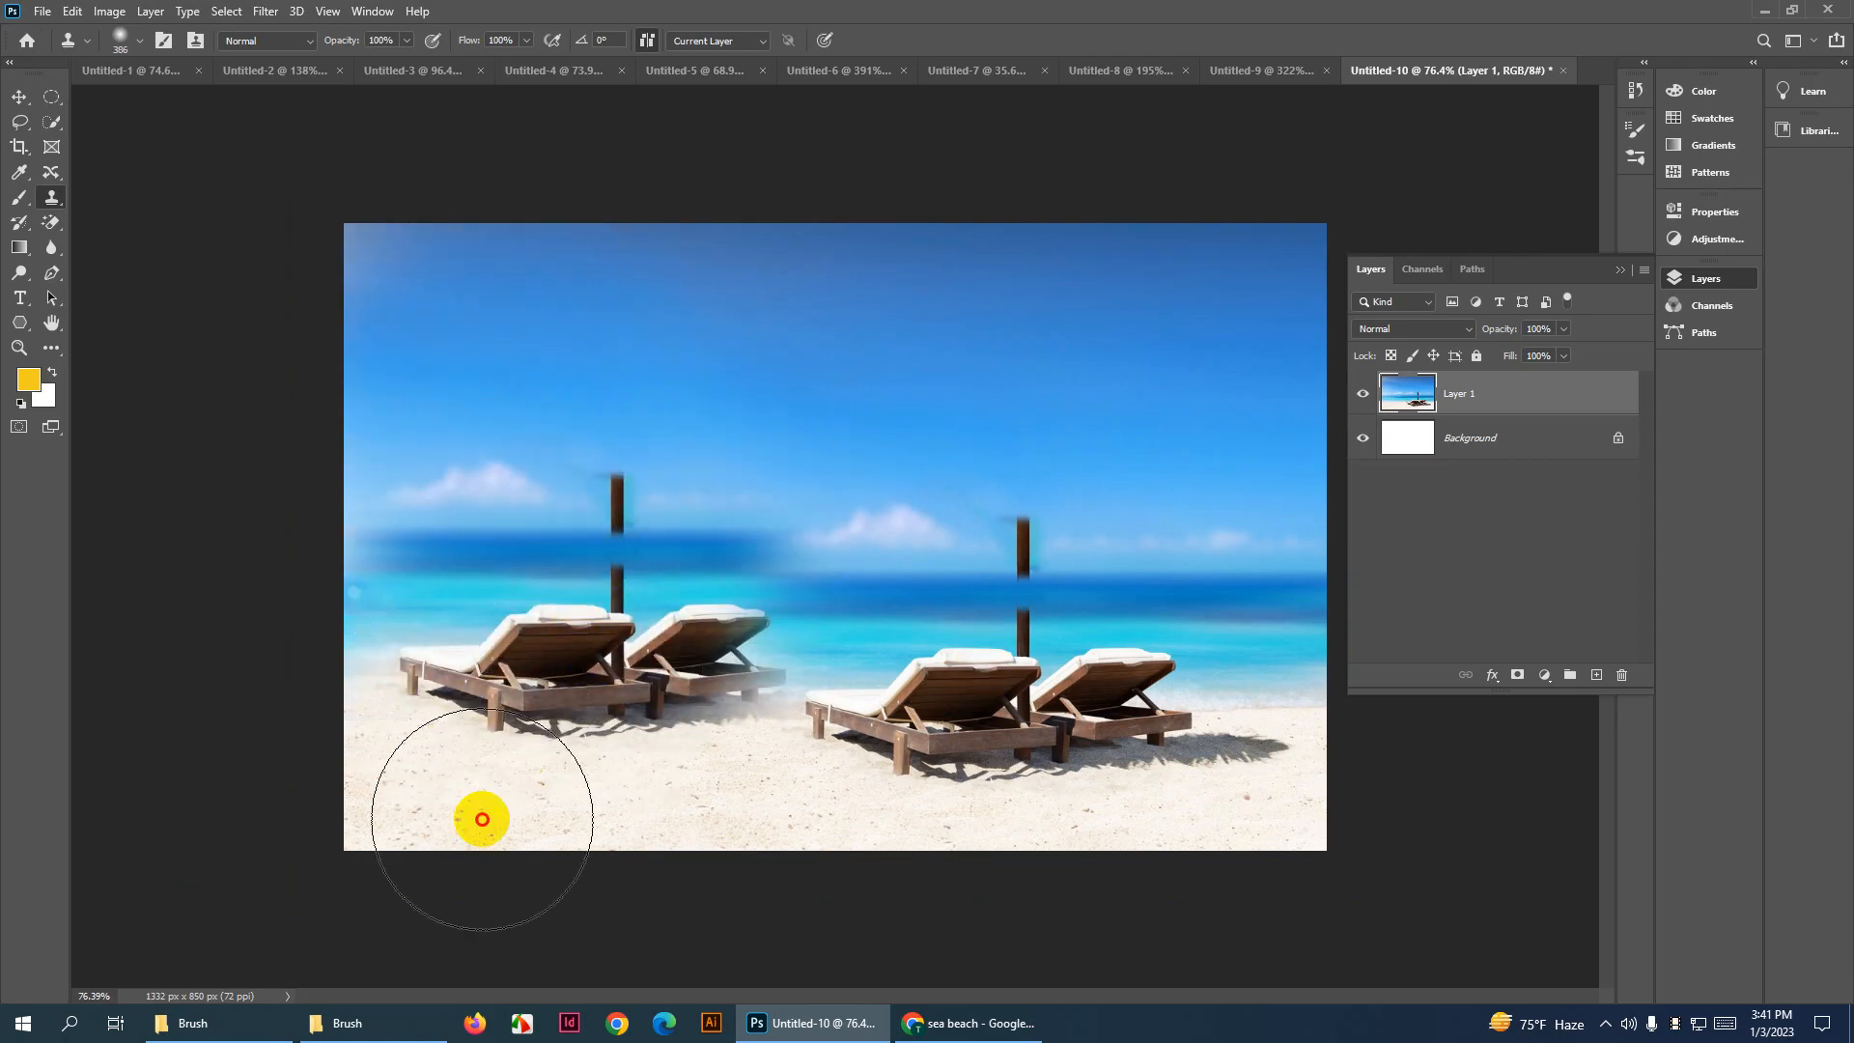
pyautogui.click(1274, 756)
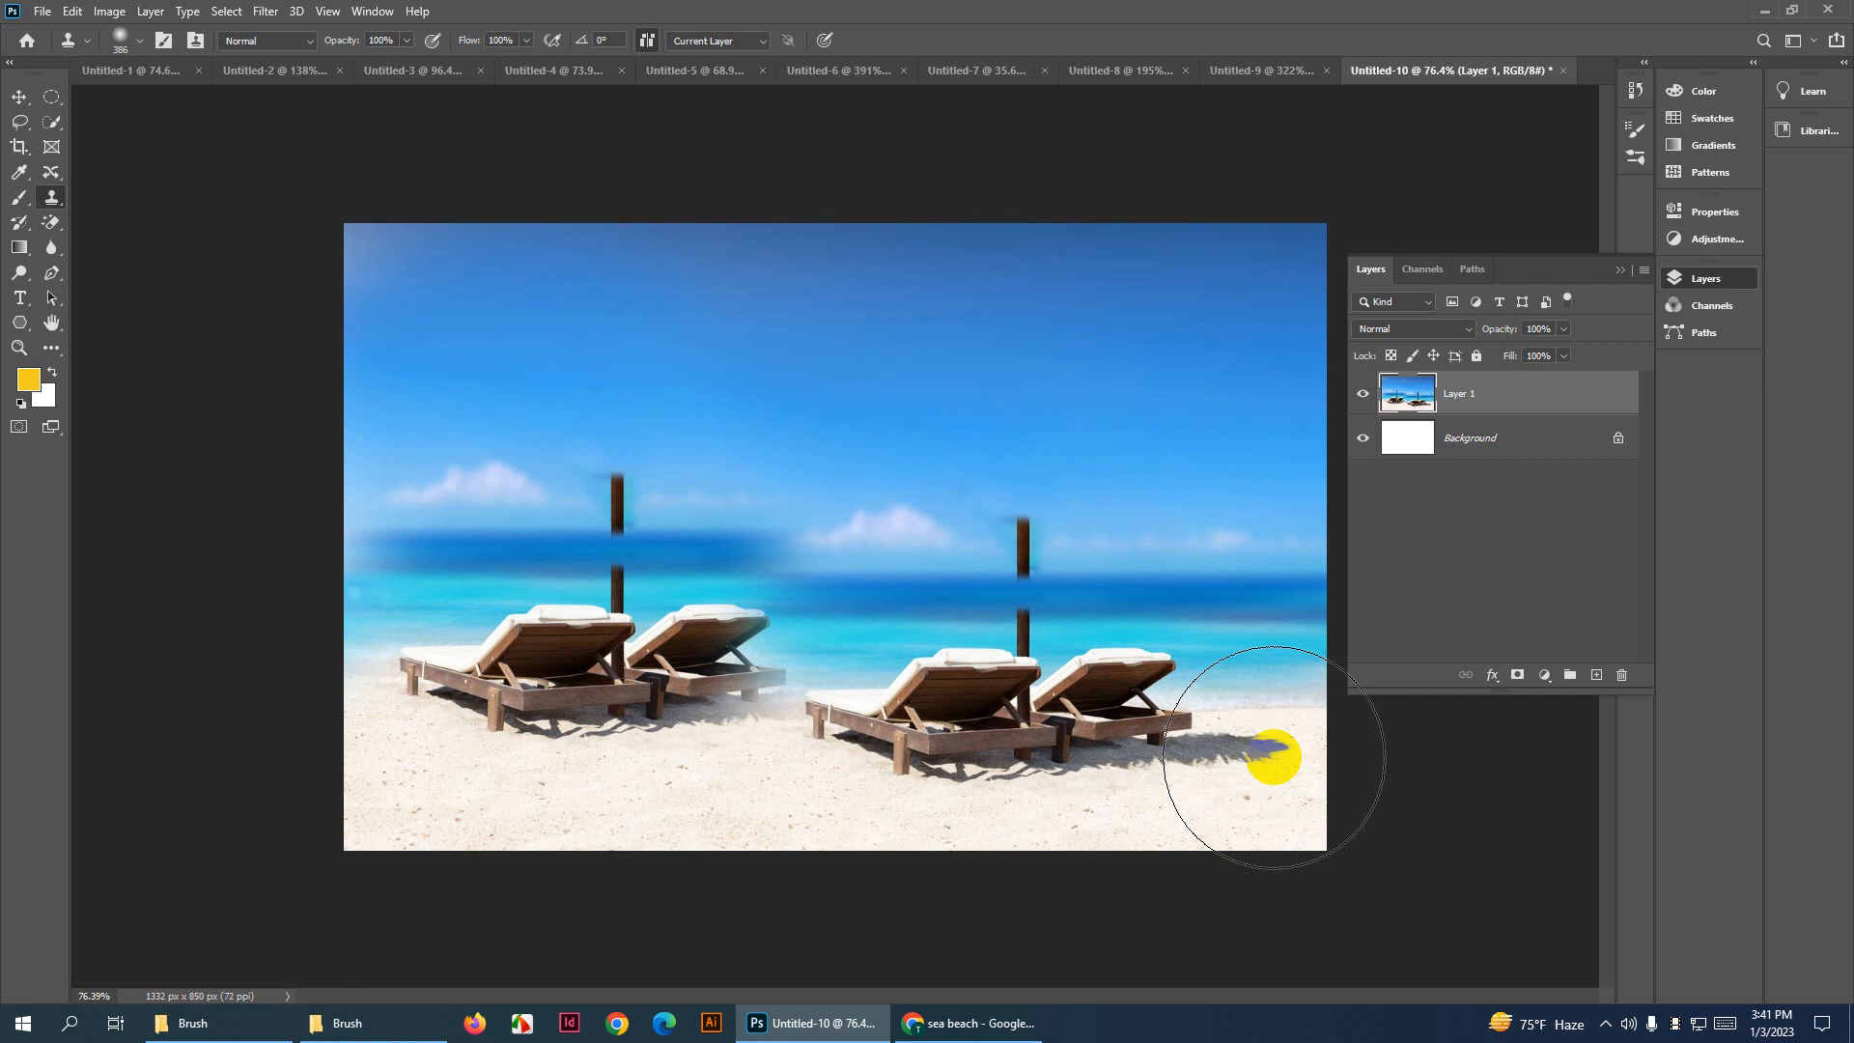
pyautogui.click(1286, 856)
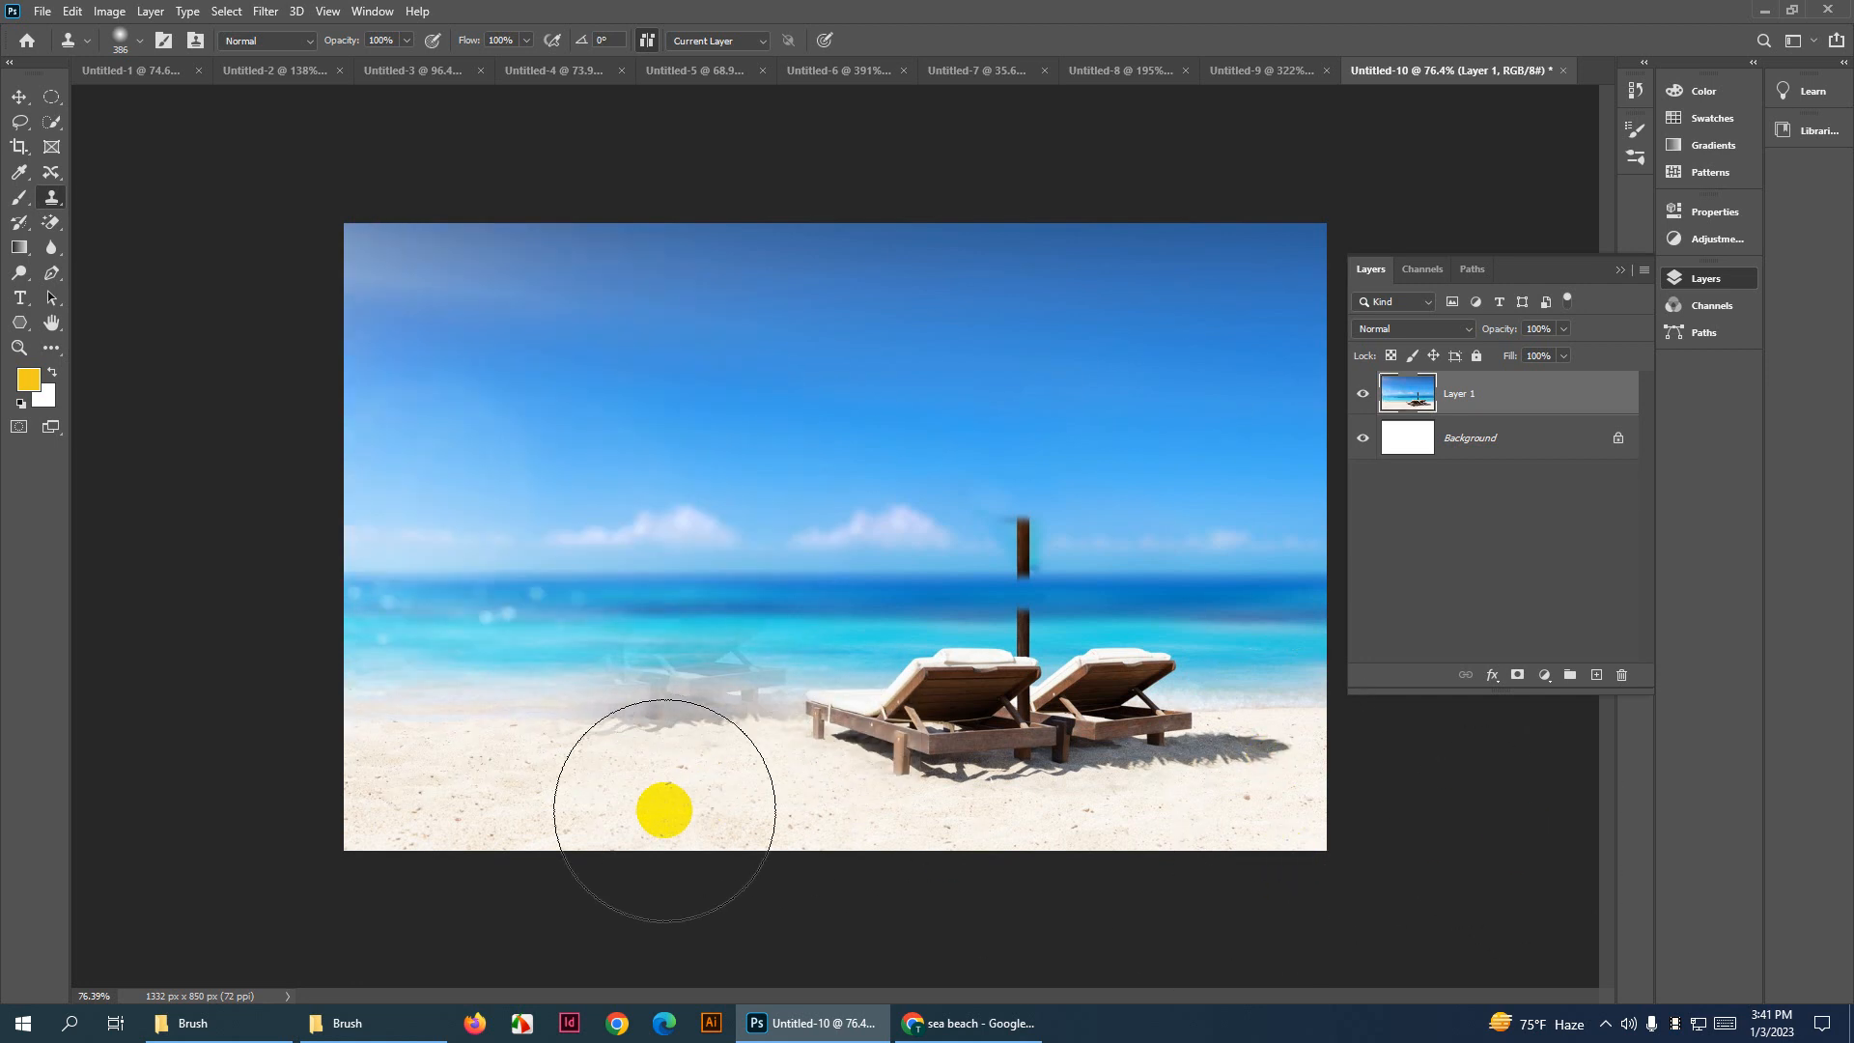
# Try cloning the two loungers again lower on the sand at the beach's left side, and undo the copy
pyautogui.keyDown('alt'); pyautogui.click(964, 728); pyautogui.keyUp('alt')
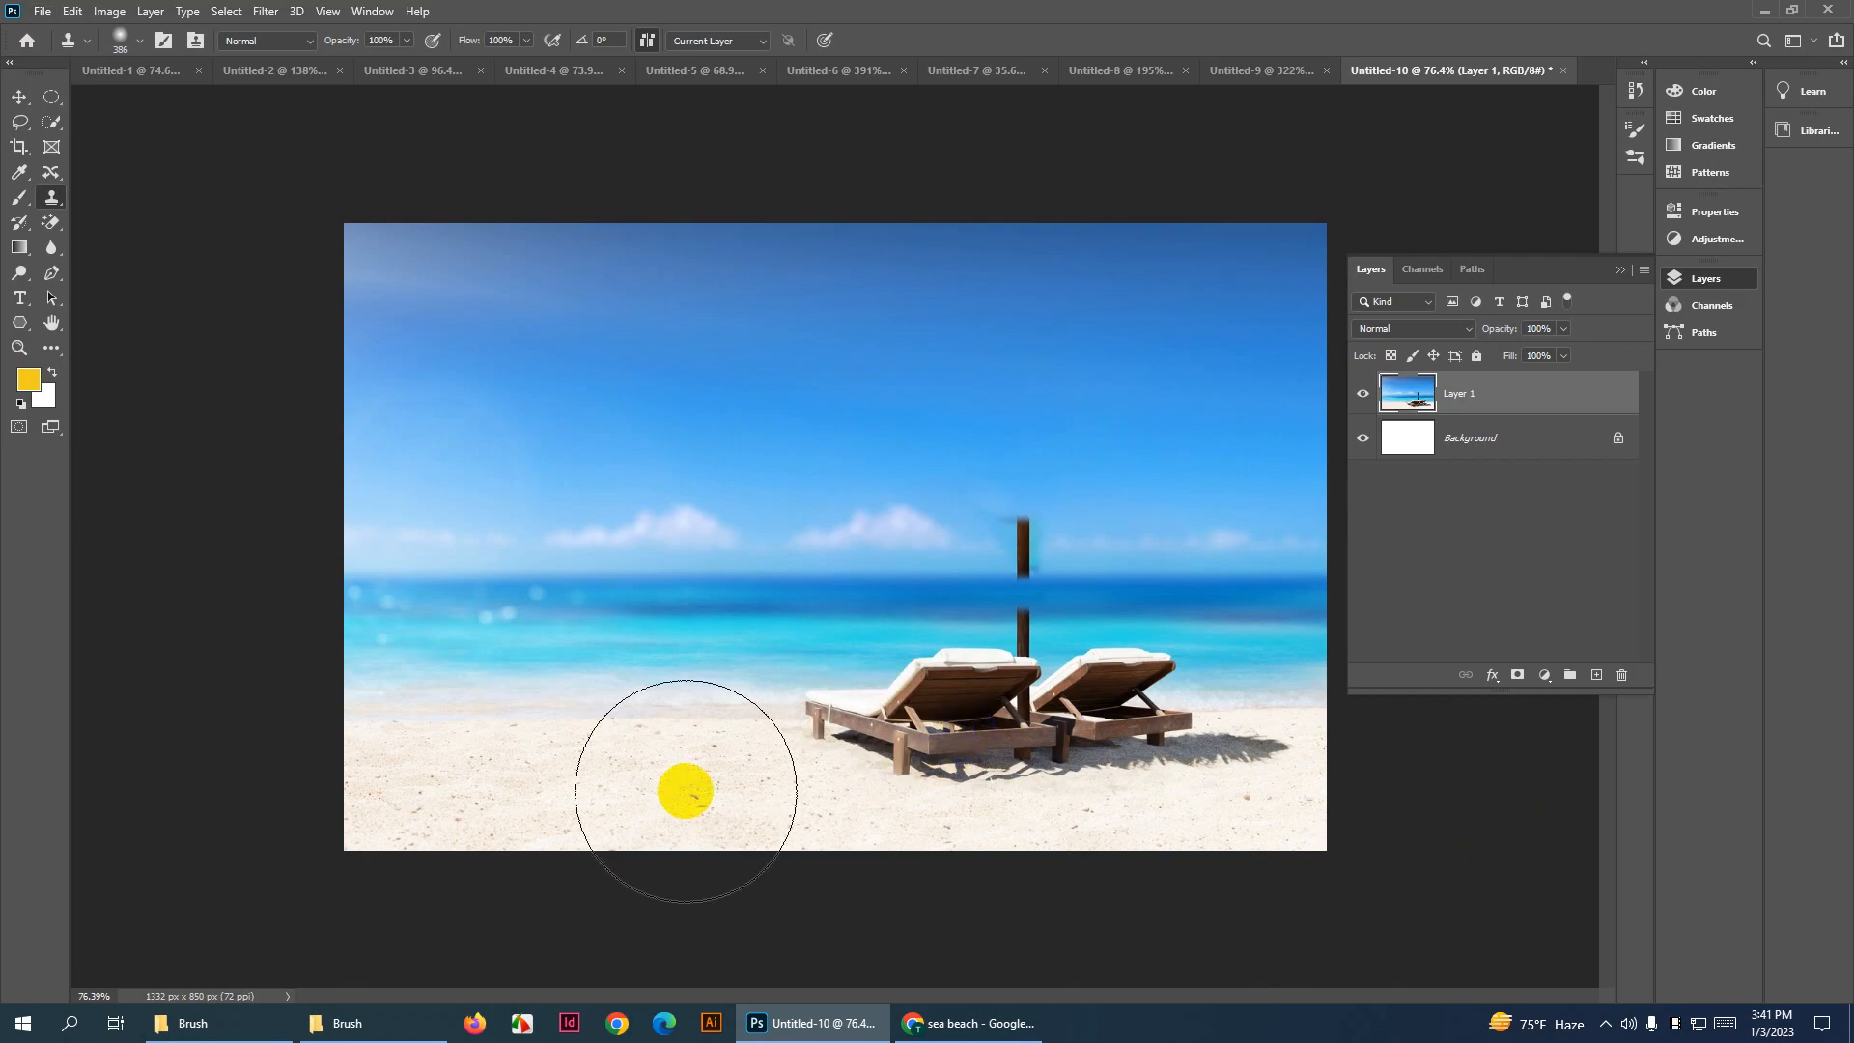
pyautogui.moveTo(686, 782)
pyautogui.mouseDown()
pyautogui.moveTo(675, 757)
pyautogui.moveTo(615, 794)
pyautogui.moveTo(501, 753)
pyautogui.moveTo(663, 765)
pyautogui.moveTo(702, 801)
pyautogui.moveTo(695, 757)
pyautogui.moveTo(397, 773)
pyautogui.moveTo(418, 798)
pyautogui.moveTo(679, 785)
pyautogui.mouseUp()
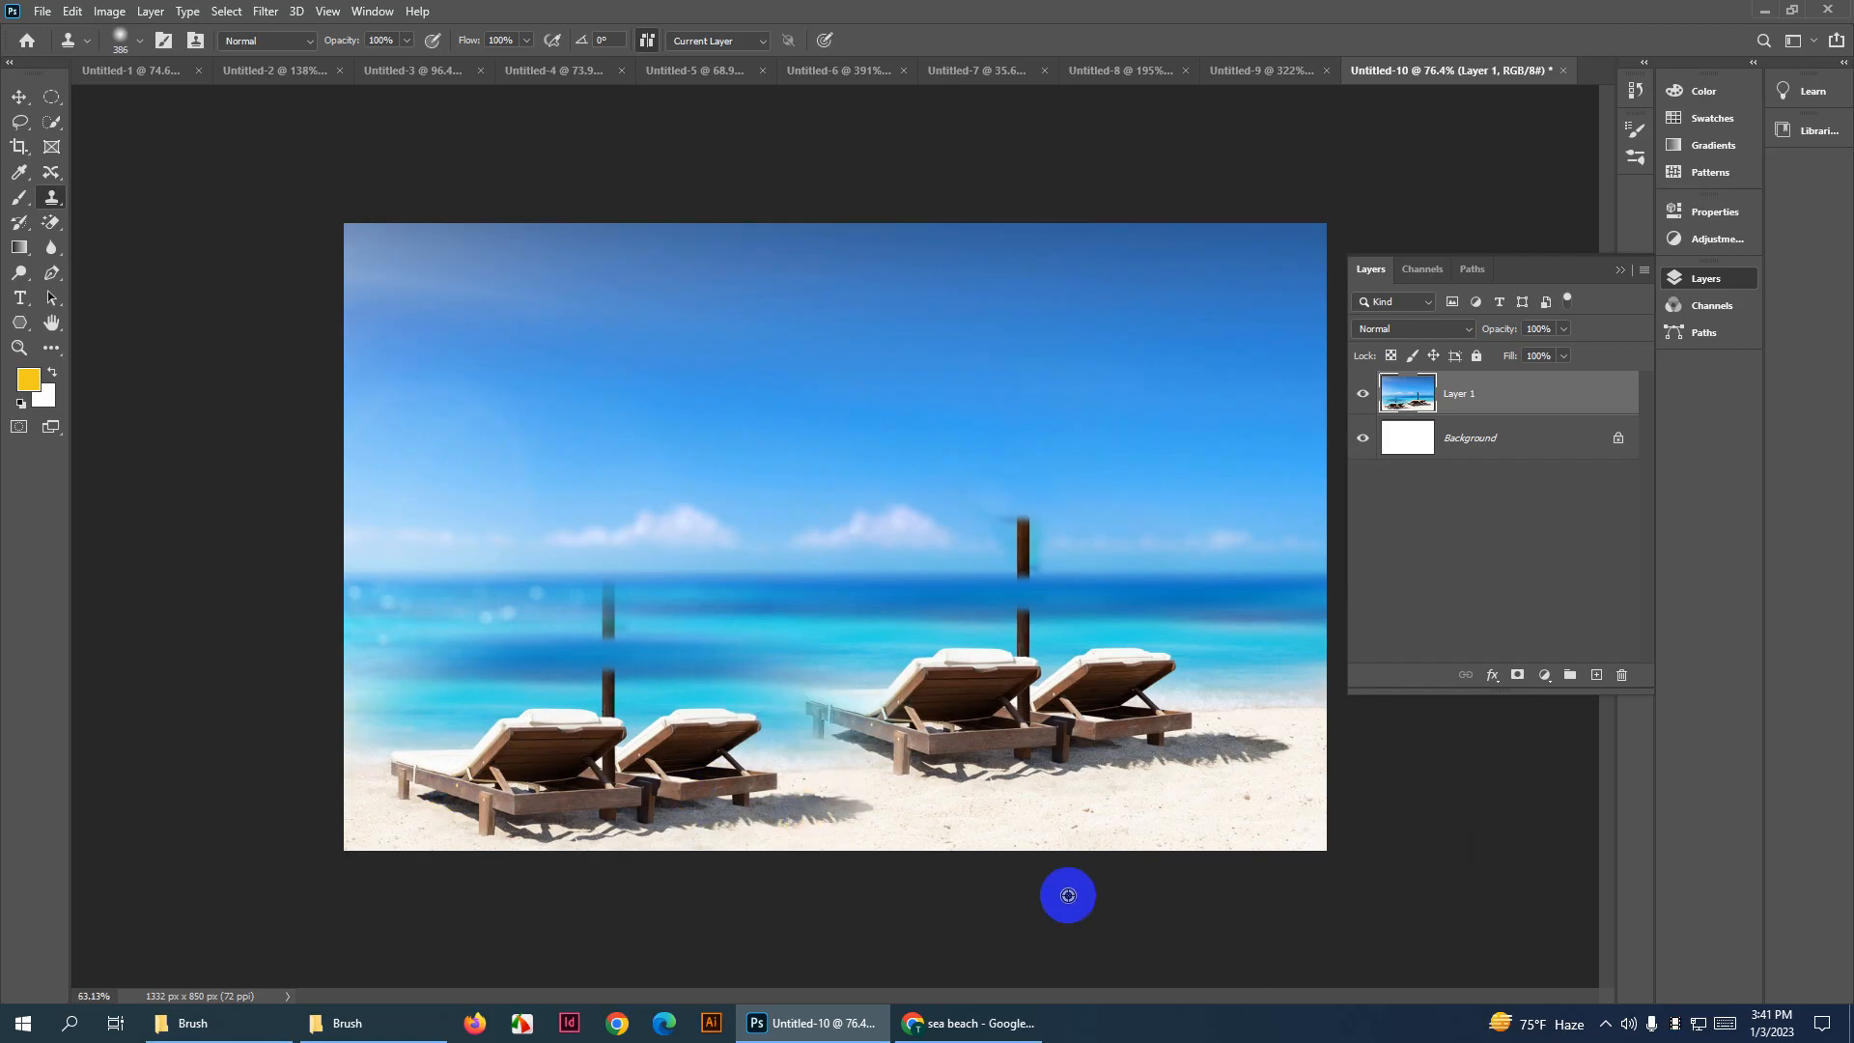
pyautogui.scroll(-2, 1068, 889)
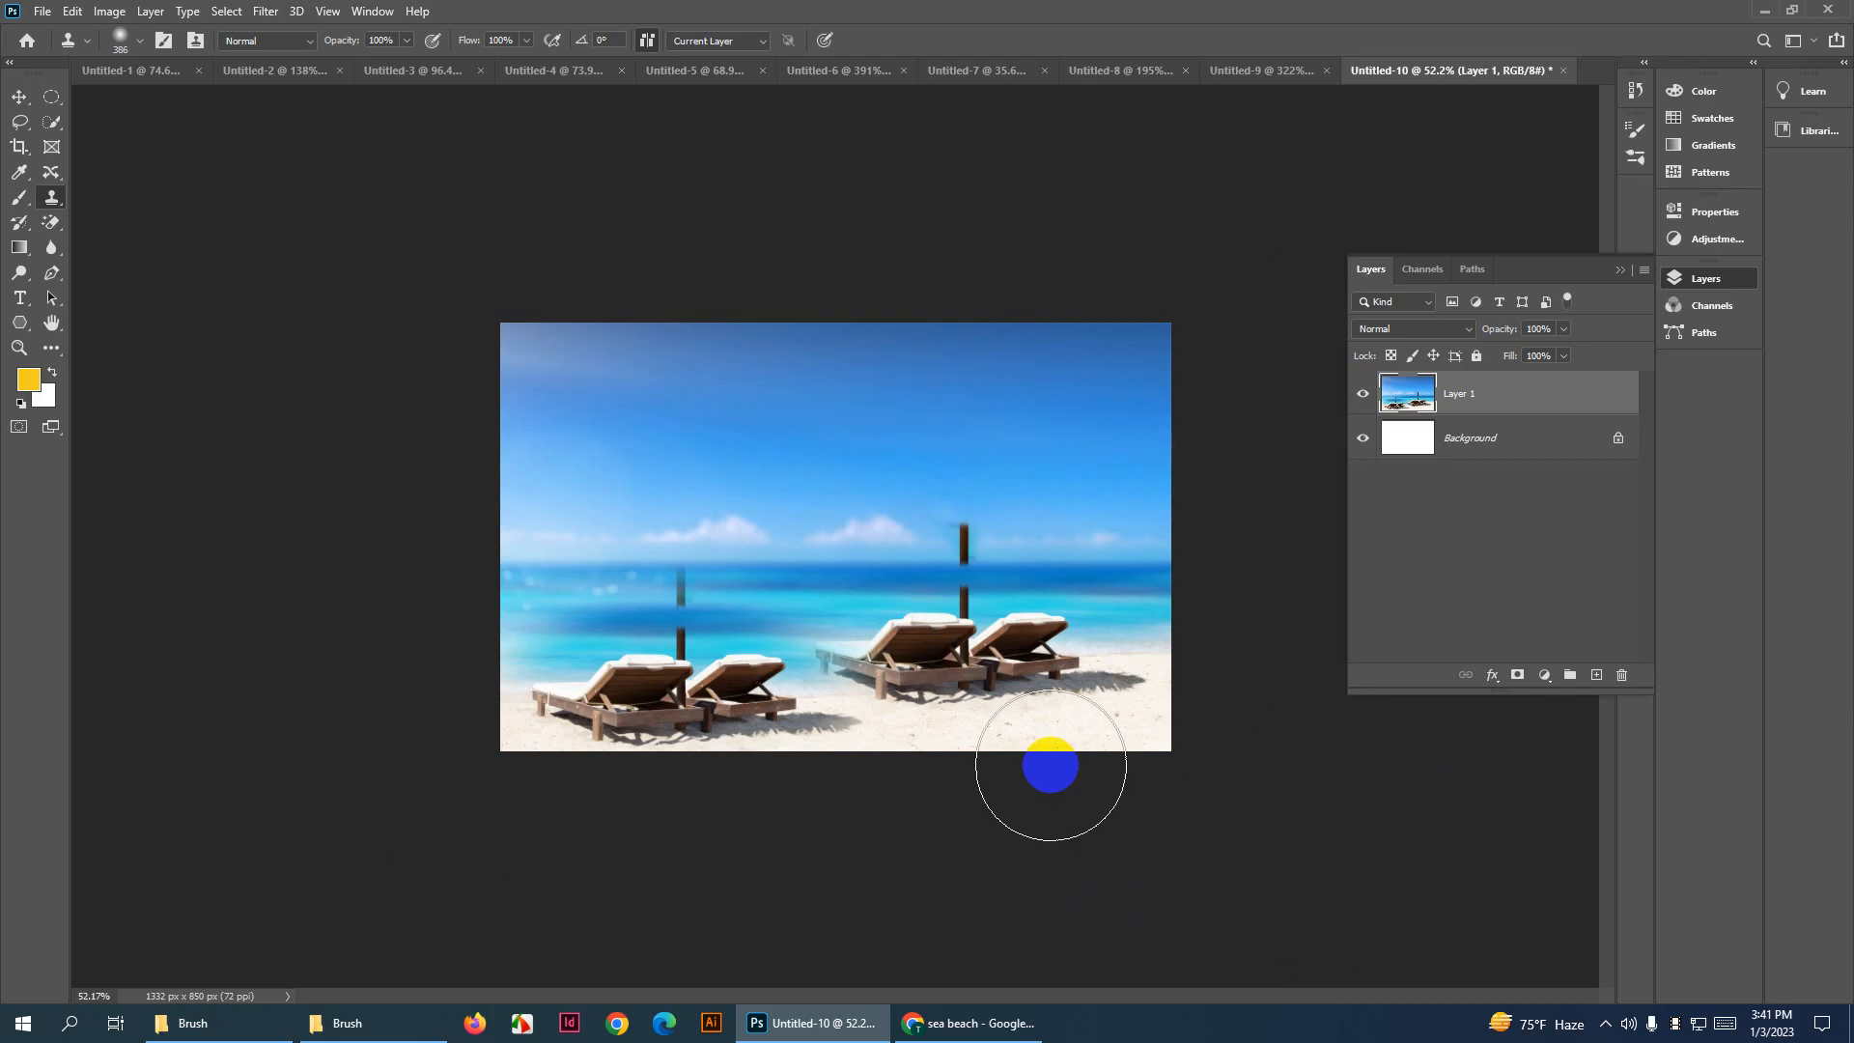
pyautogui.hotkey('ctrl', 'z')
# Select the upper pole segment above the horizon with a Rectangular Marquee of about 37 x 105 px
pyautogui.scroll(4, 980, 541)
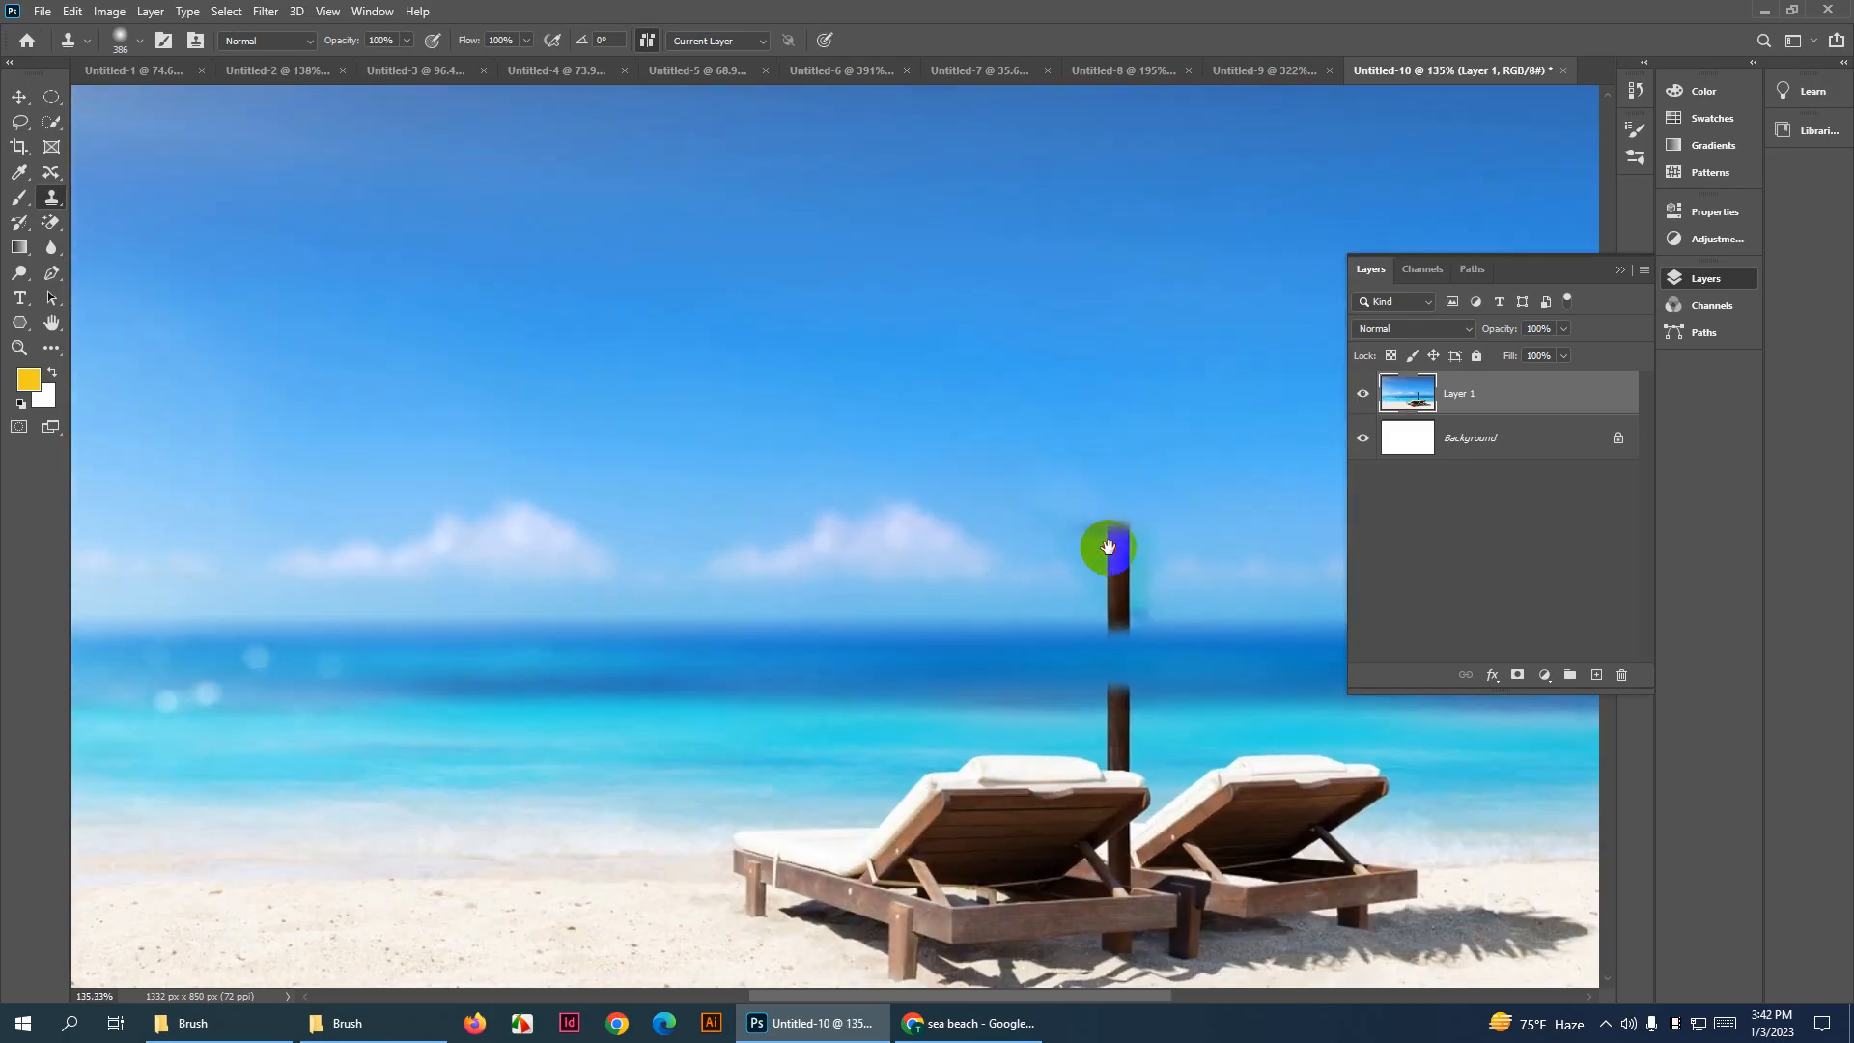
pyautogui.moveTo(1108, 547); pyautogui.dragTo(924, 547)
pyautogui.scroll(2, 959, 624)
pyautogui.press('v')
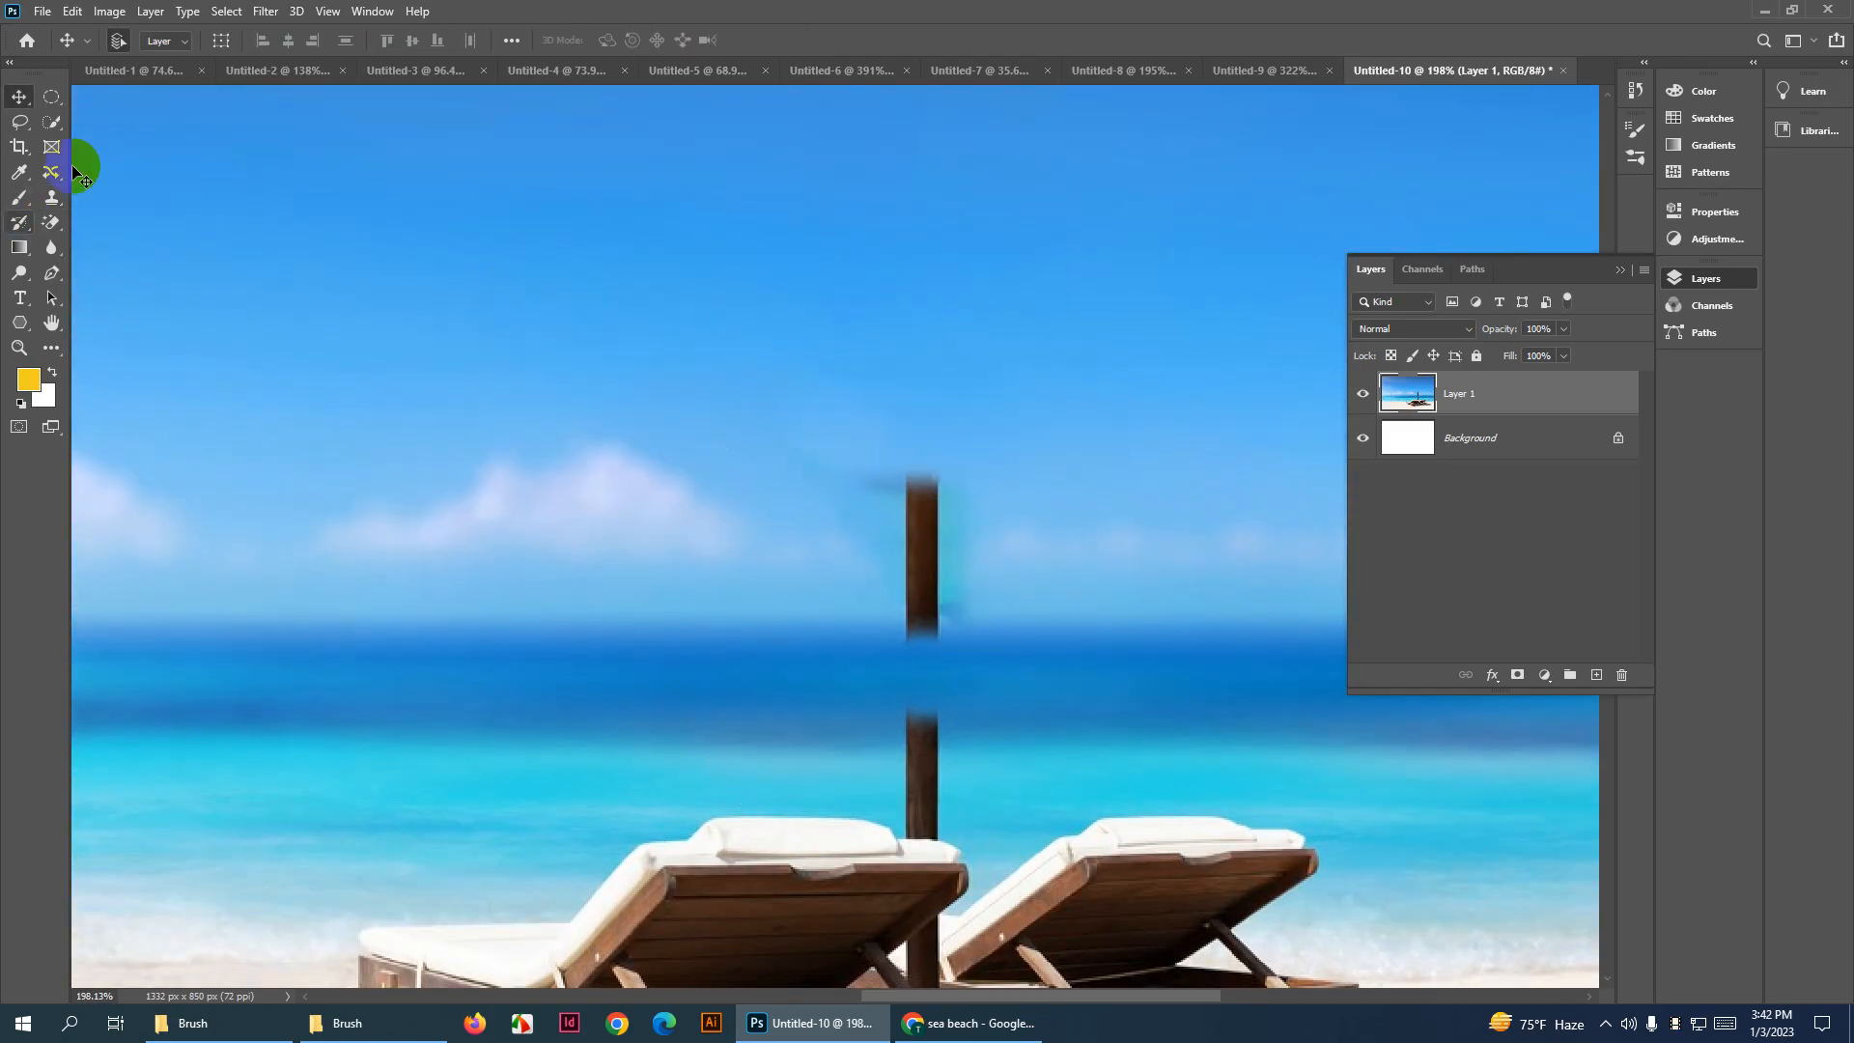
pyautogui.rightClick(40, 99)
pyautogui.click(135, 97)
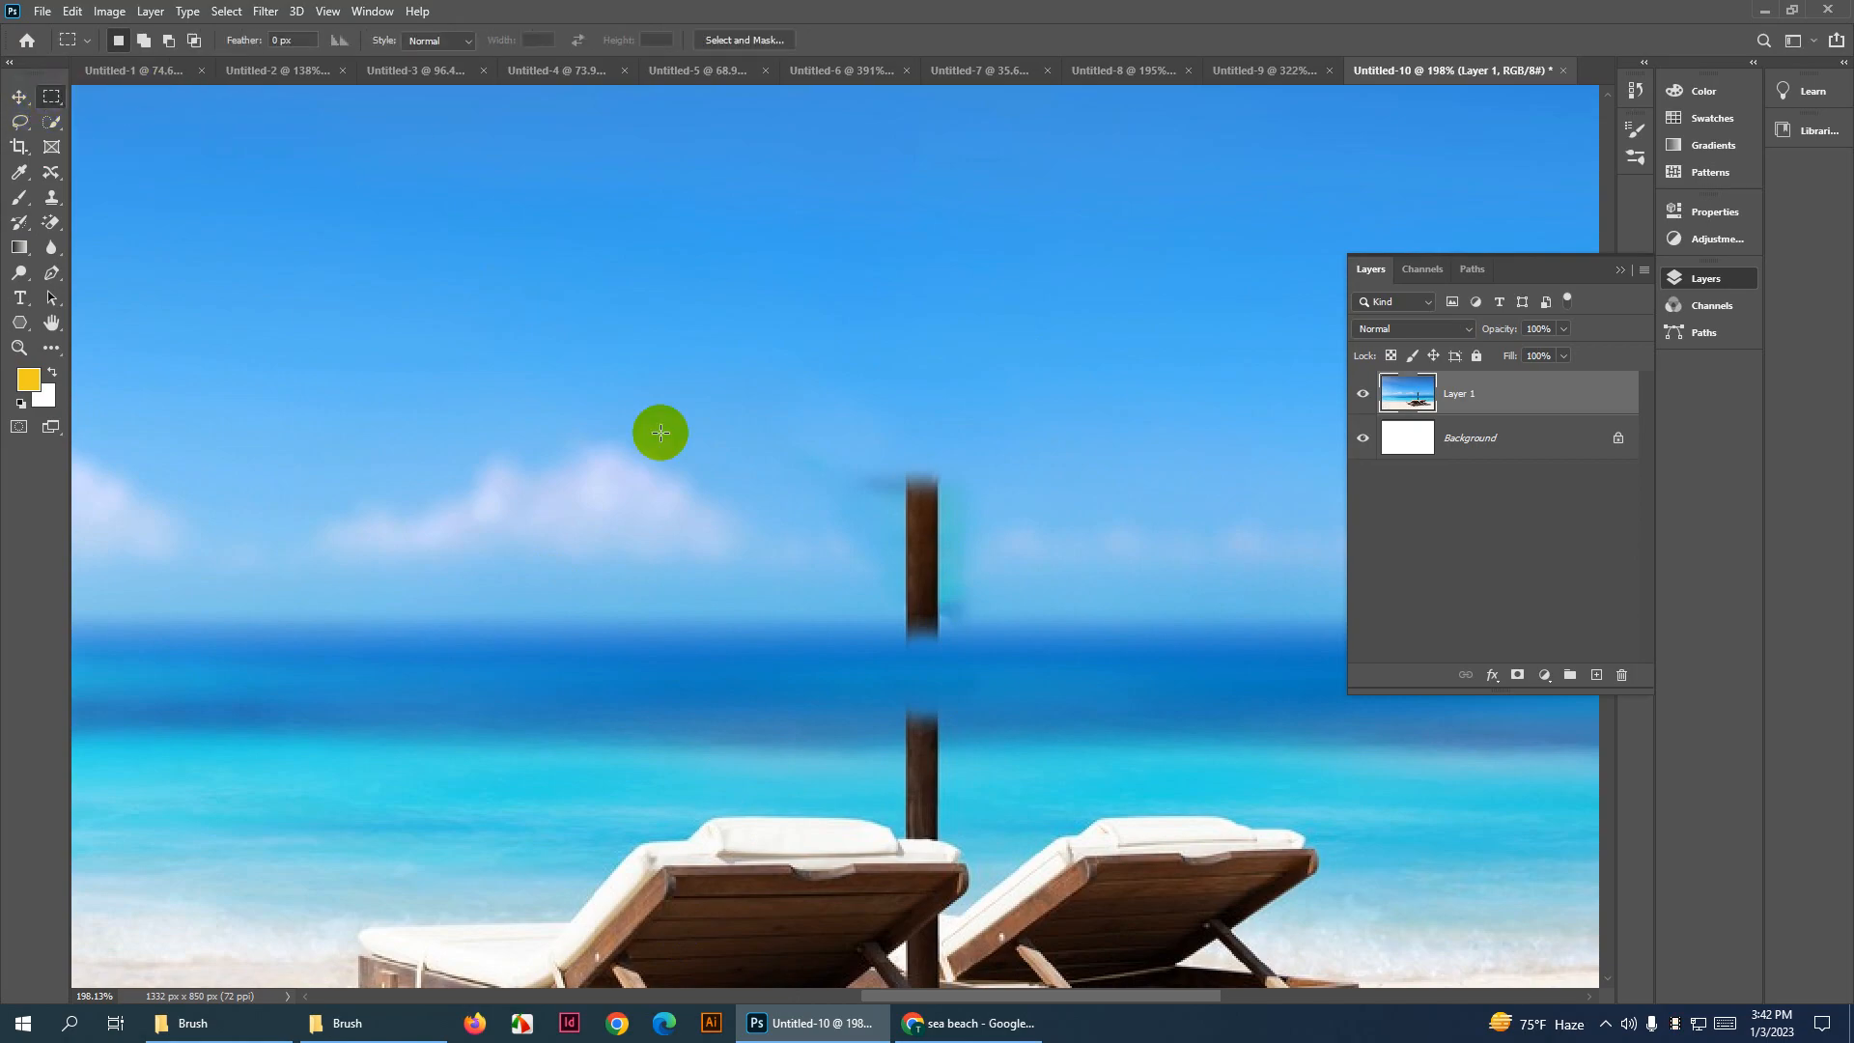
pyautogui.moveTo(887, 457); pyautogui.dragTo(956, 643)
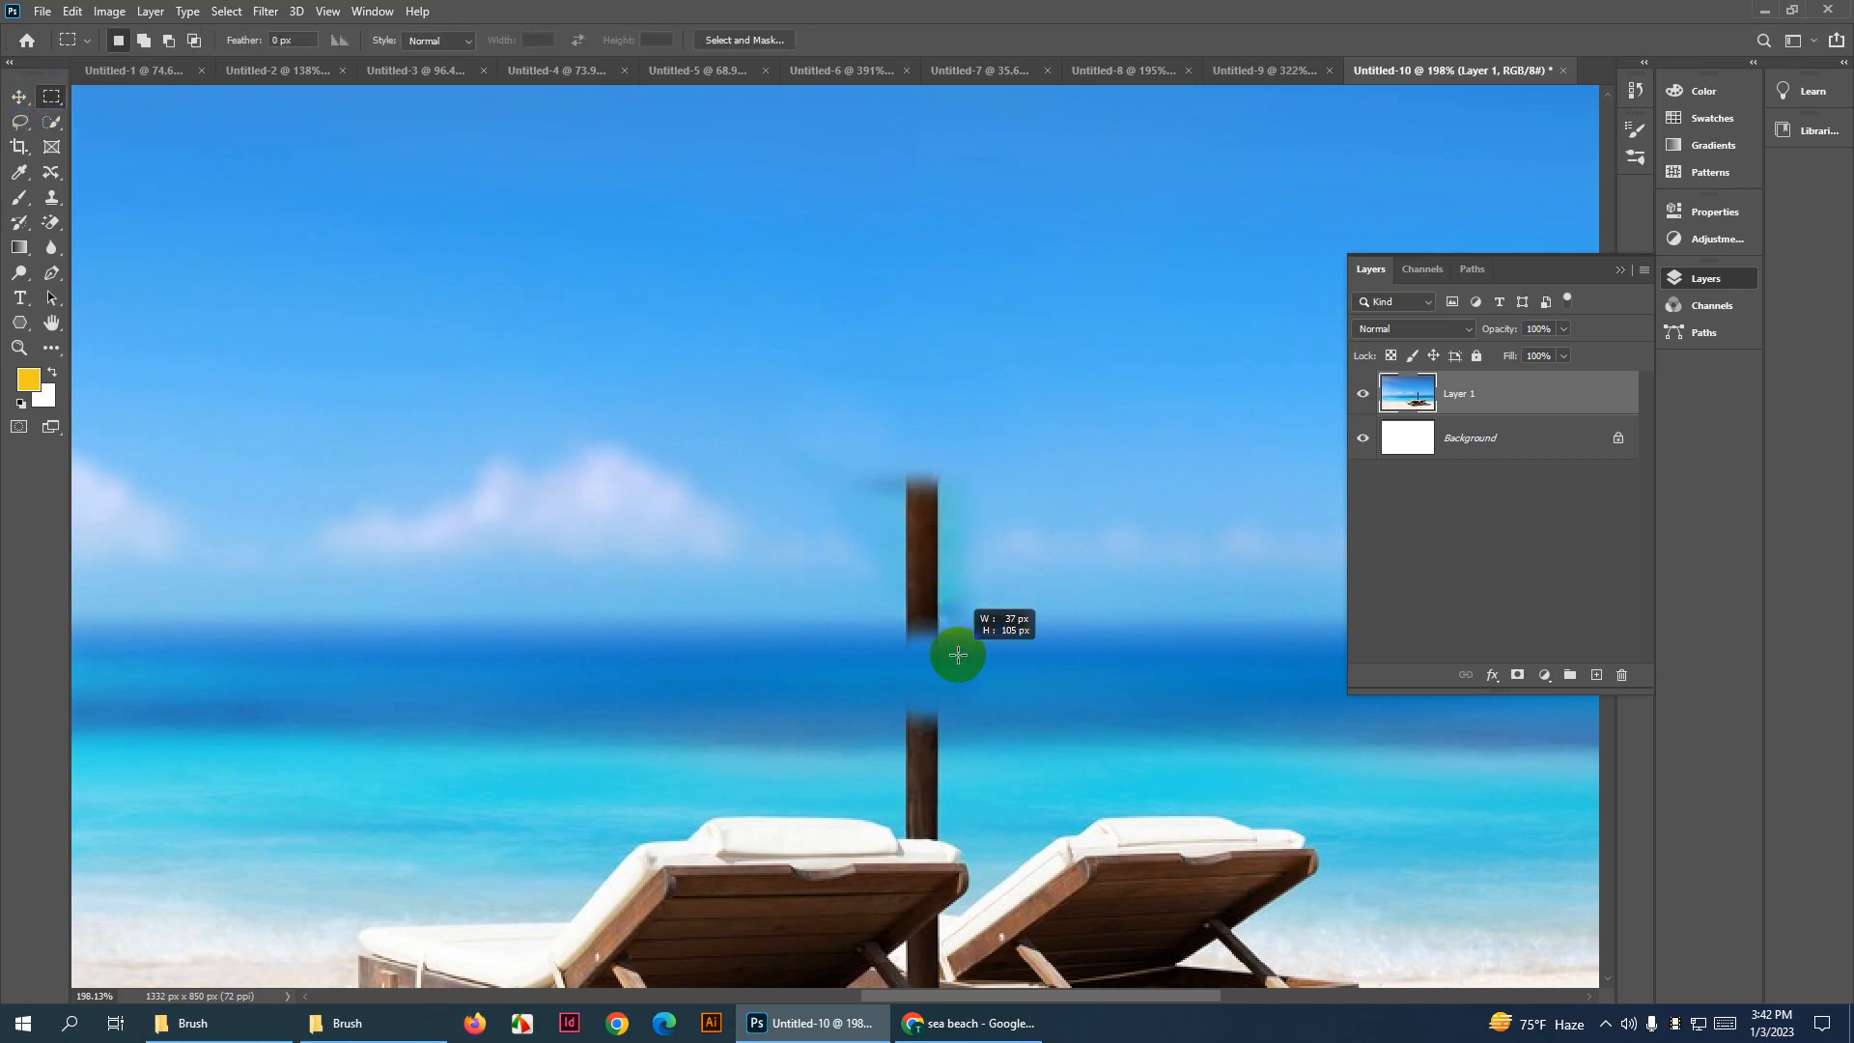
# Replace the selected pole segment with a Content-Aware fill, and clear the selection
pyautogui.hotkey('shift', 'F5')
pyautogui.press('Return')
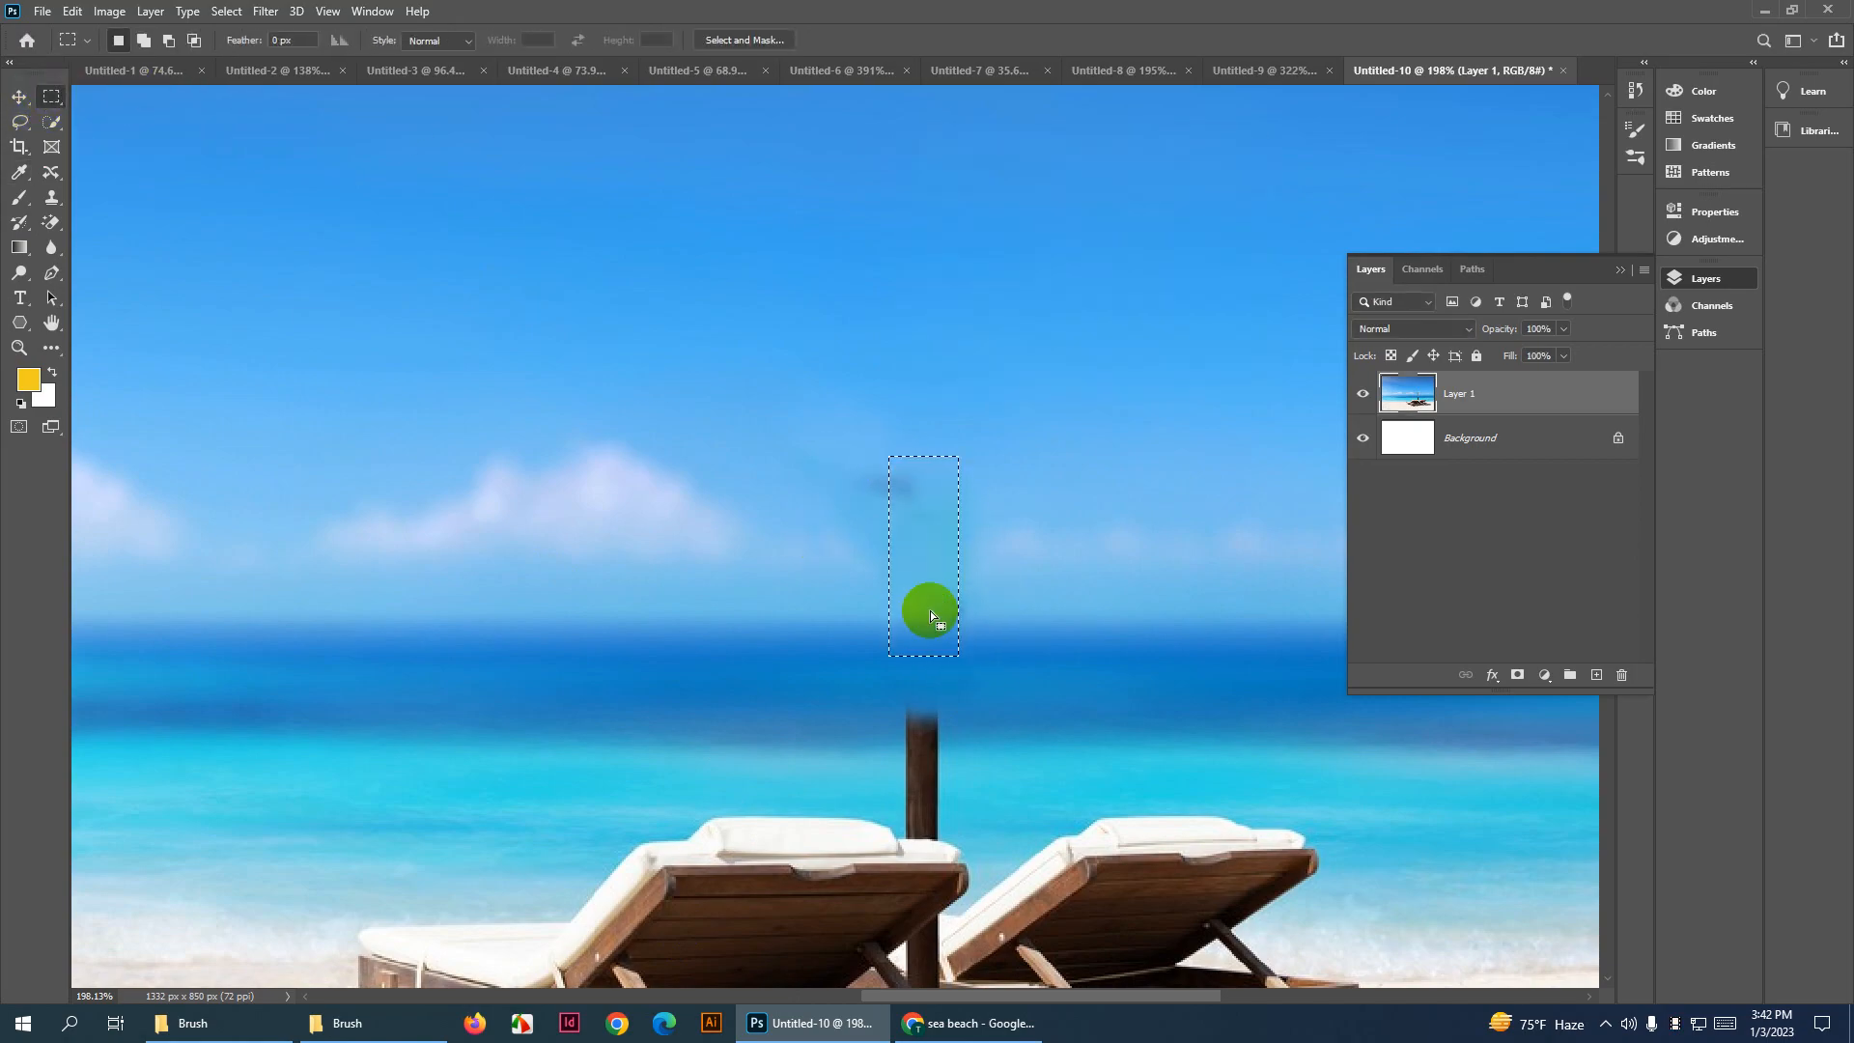
pyautogui.hotkey('ctrl', 's')
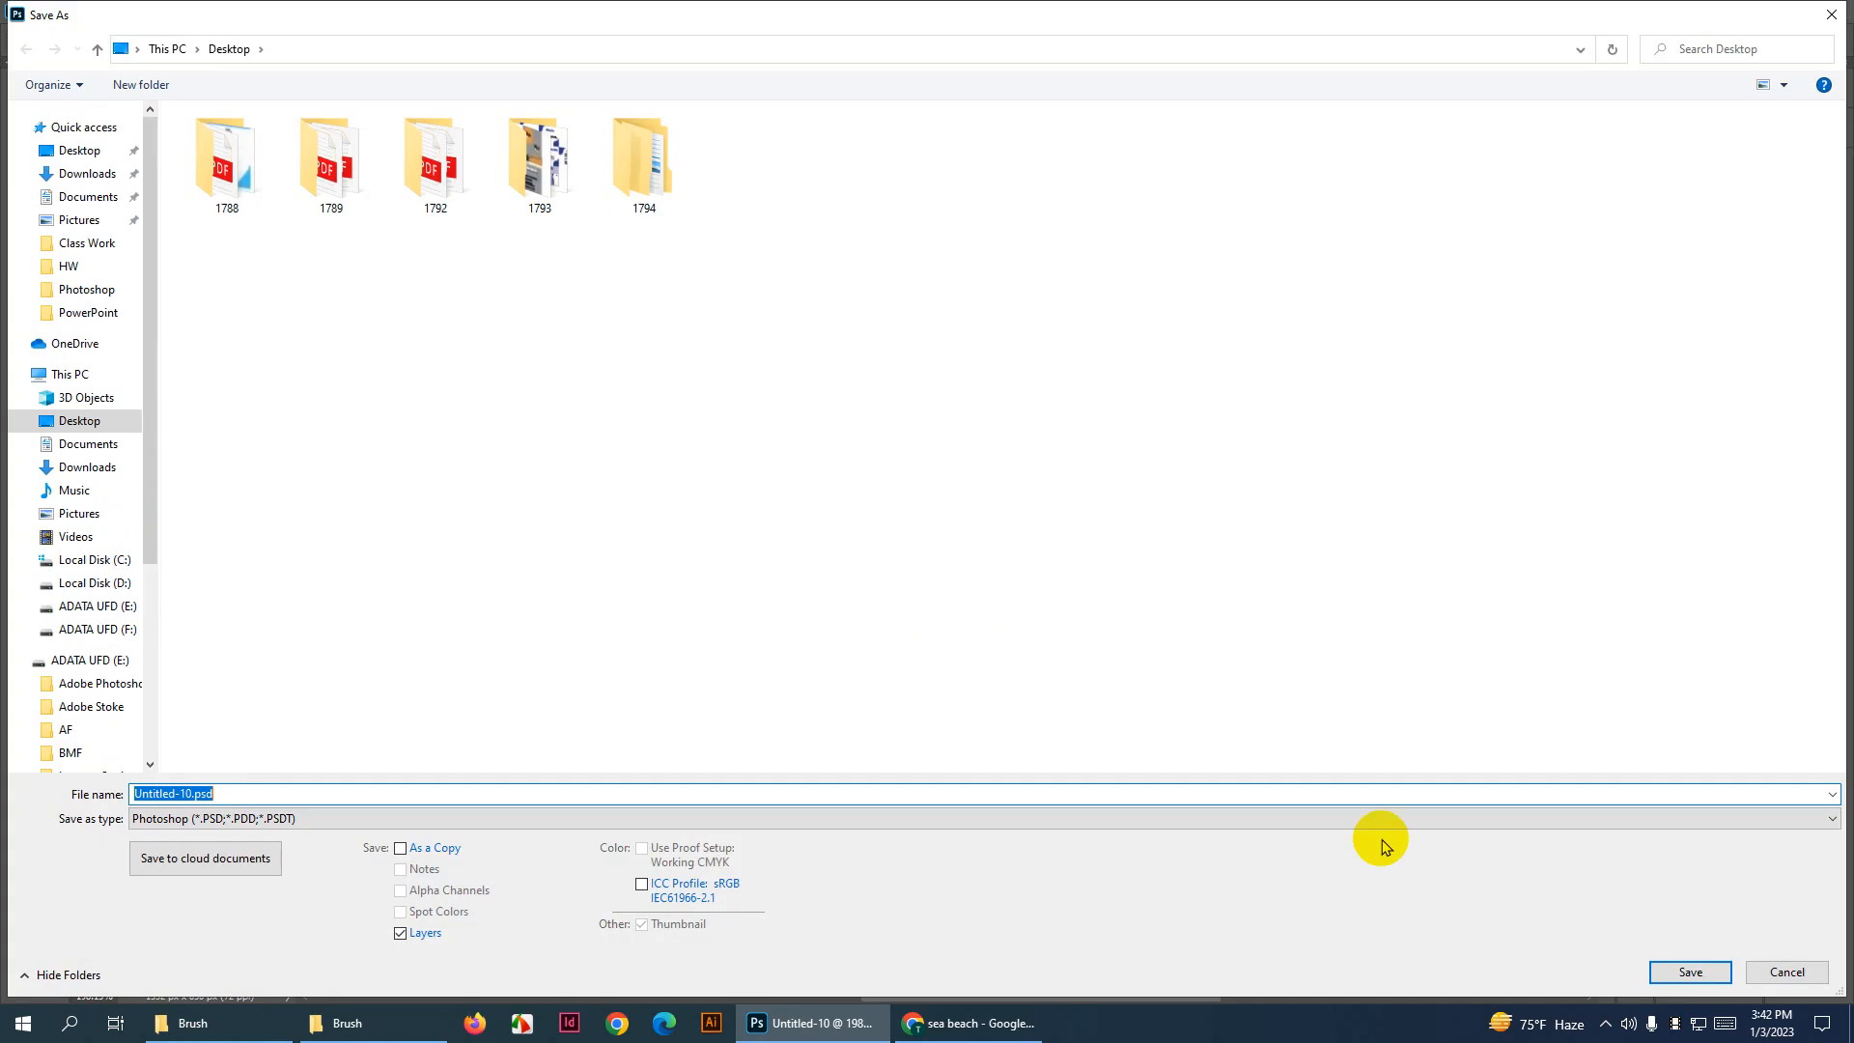
pyautogui.click(1825, 985)
pyautogui.click(1133, 711)
pyautogui.press('v')
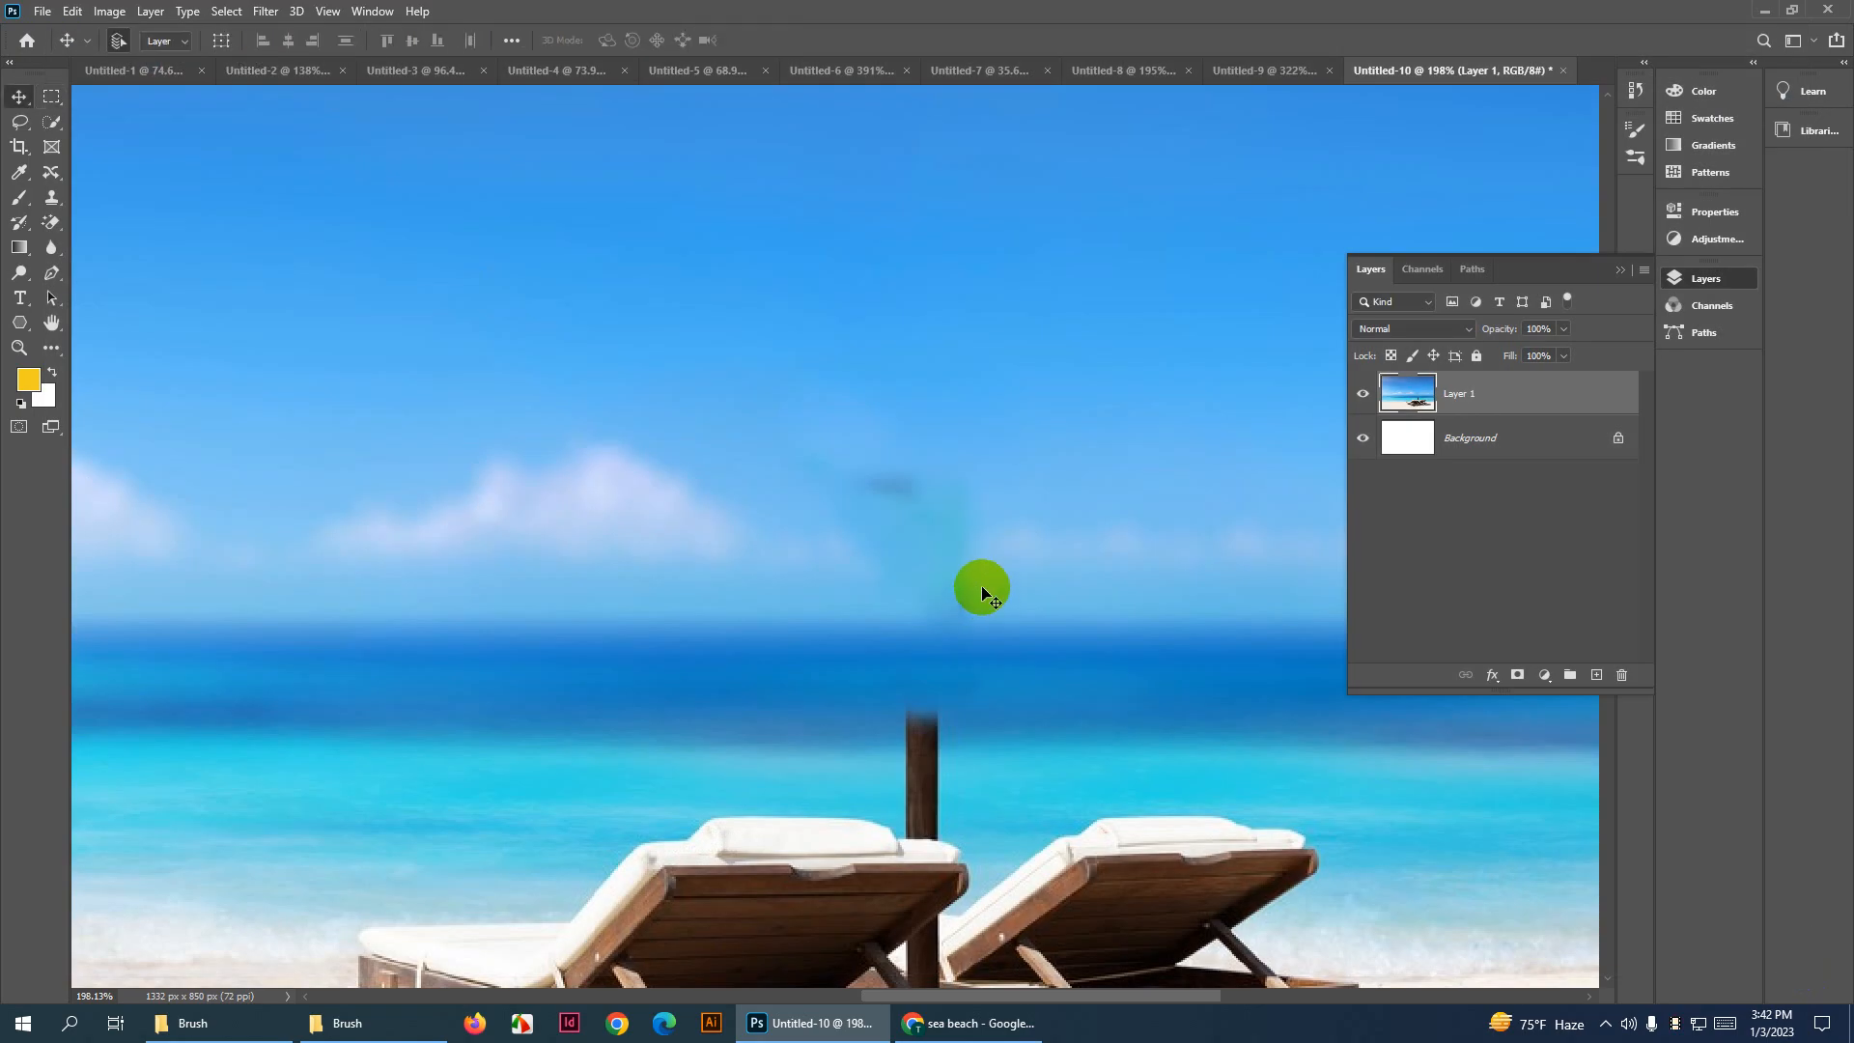
# Clone nearby sky and horizon clouds over the teal residue where the upper pole stood, using the Clone Stamp at 22 px
pyautogui.scroll(2, 931, 529)
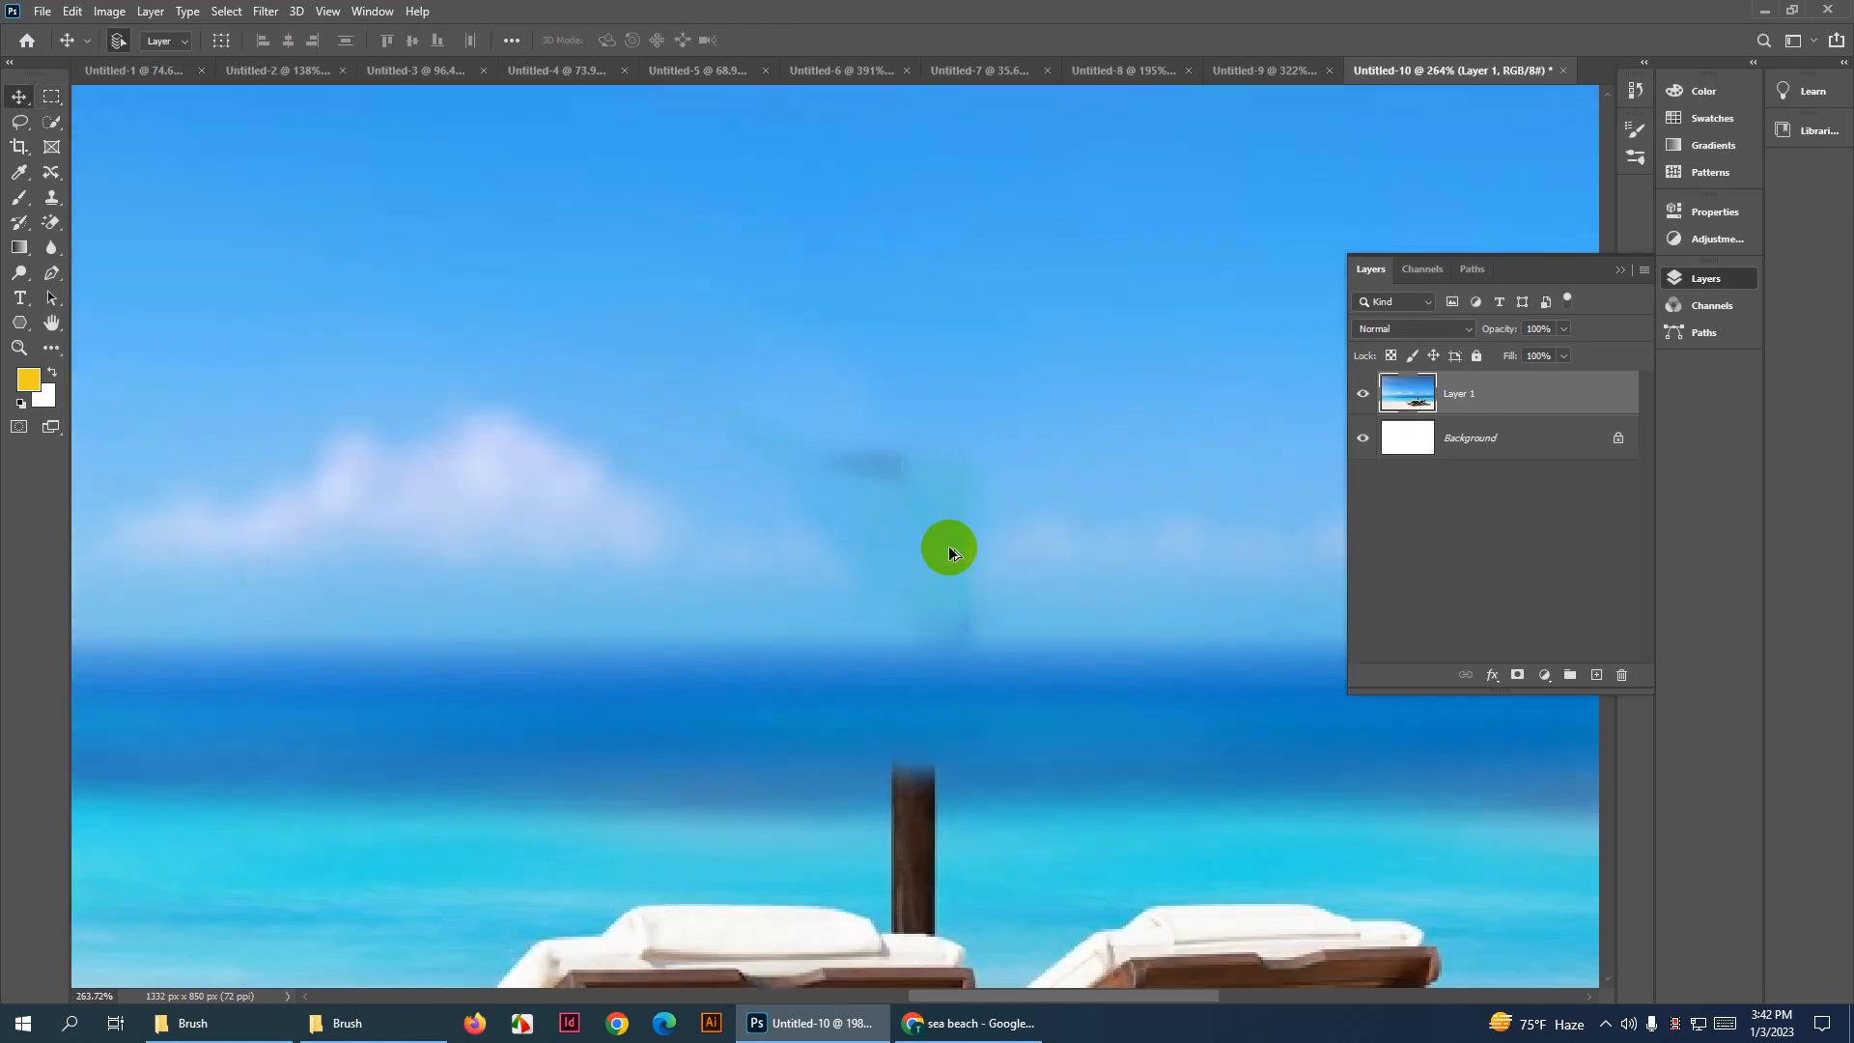
pyautogui.click(52, 198)
pyautogui.rightClick(61, 197)
pyautogui.click(94, 195)
pyautogui.moveTo(918, 465); pyautogui.dragTo(417, 464)
pyautogui.moveTo(1057, 574); pyautogui.dragTo(1071, 583)
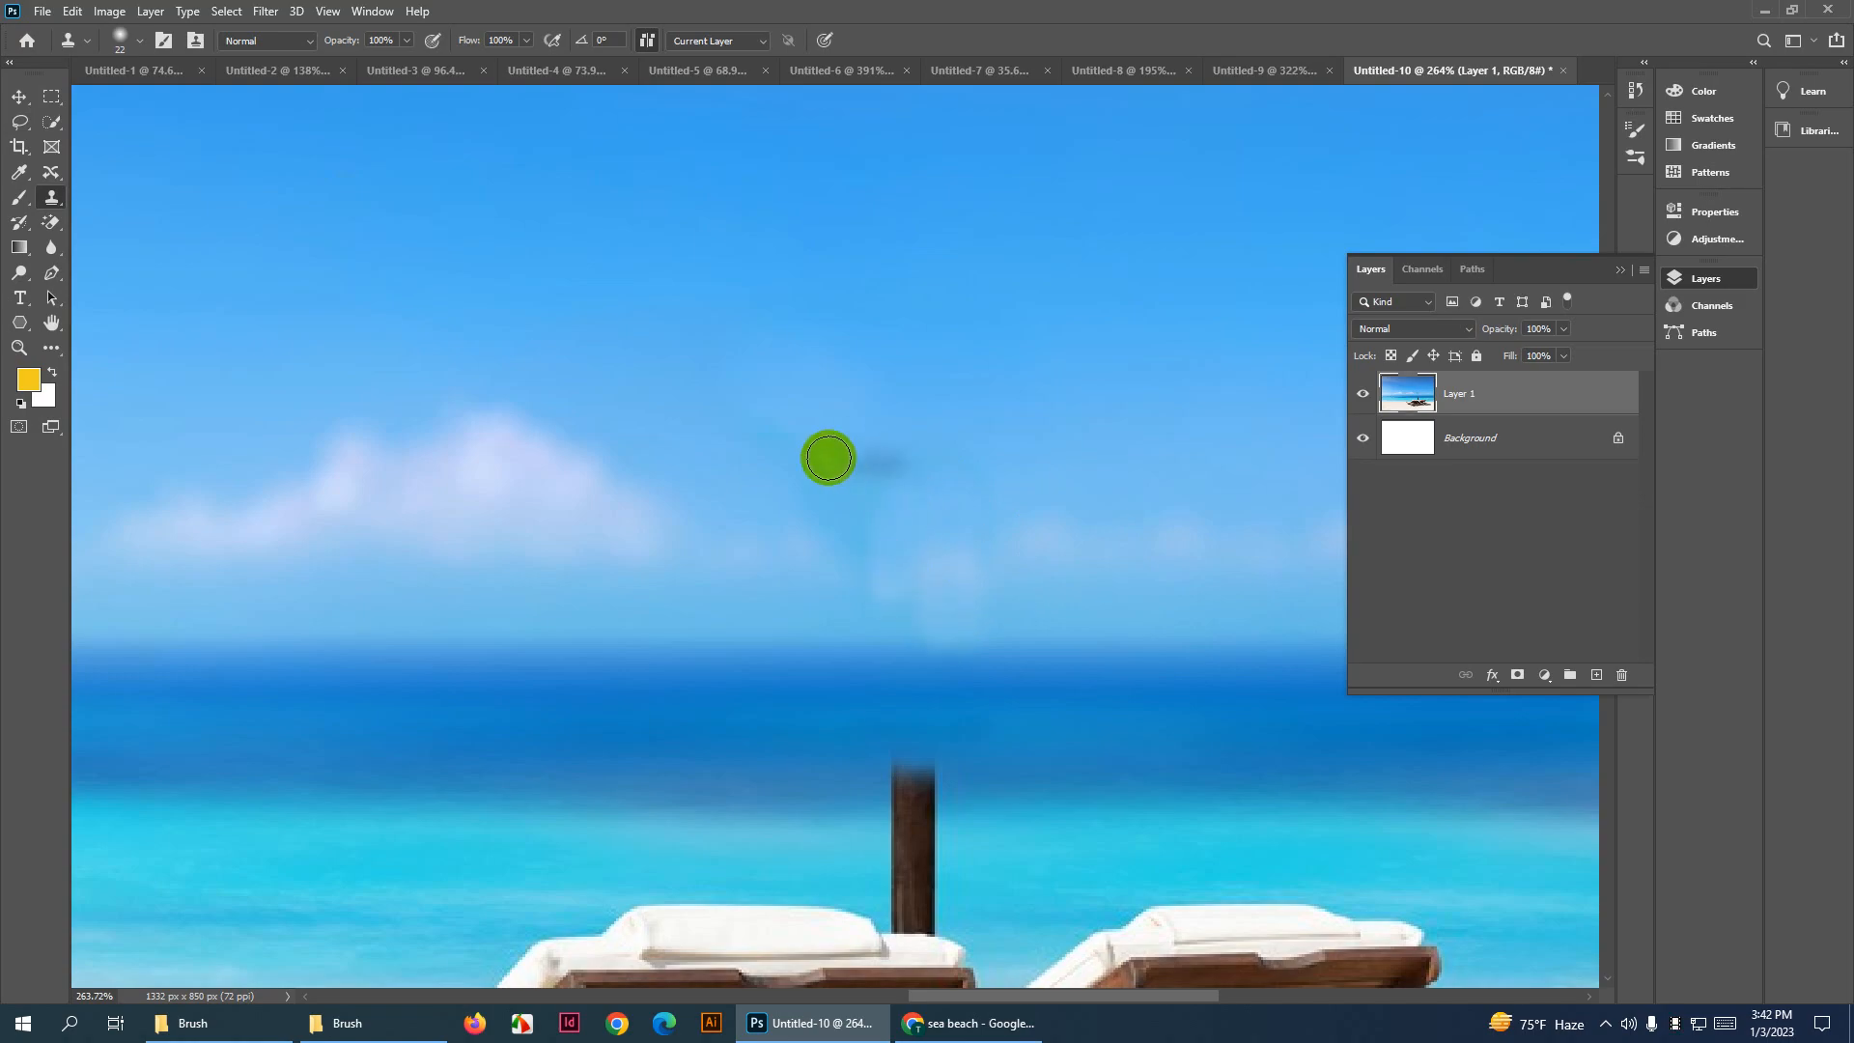
pyautogui.scroll(-5, 703, 530)
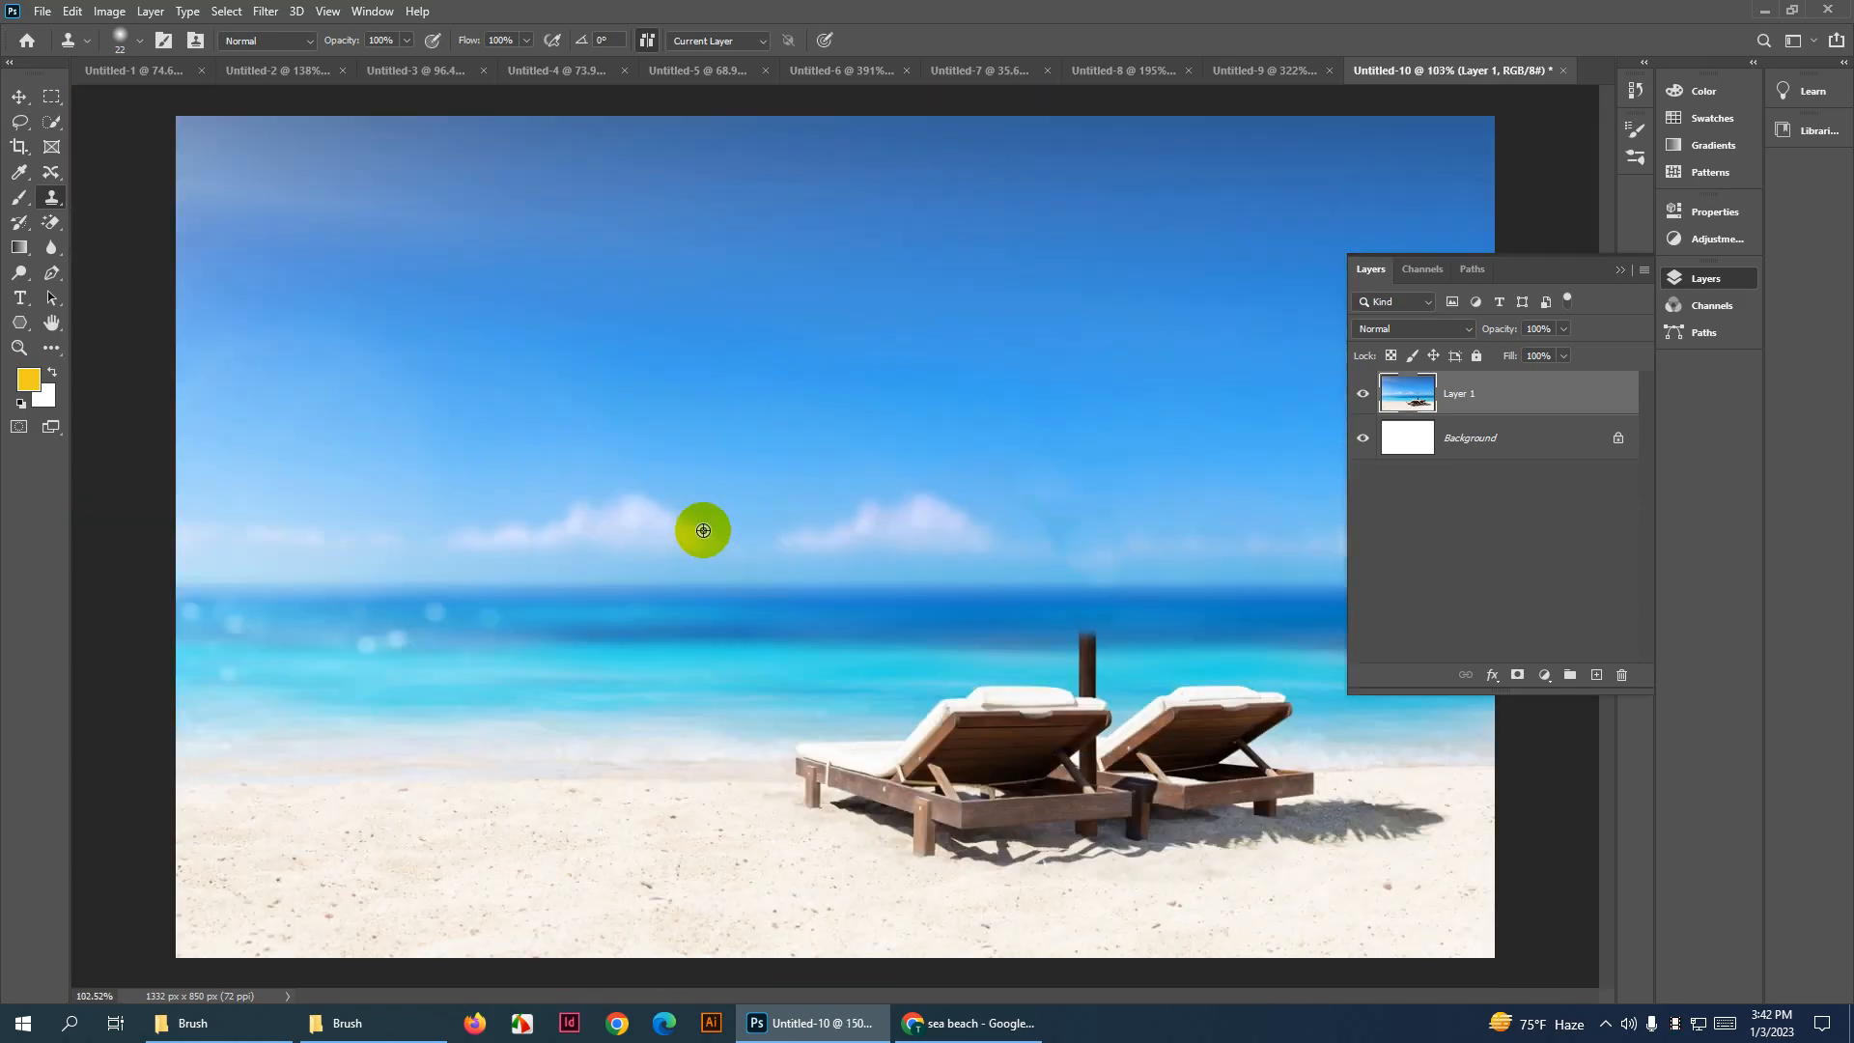
pyautogui.scroll(5, 1080, 661)
pyautogui.scroll(-2, 994, 422)
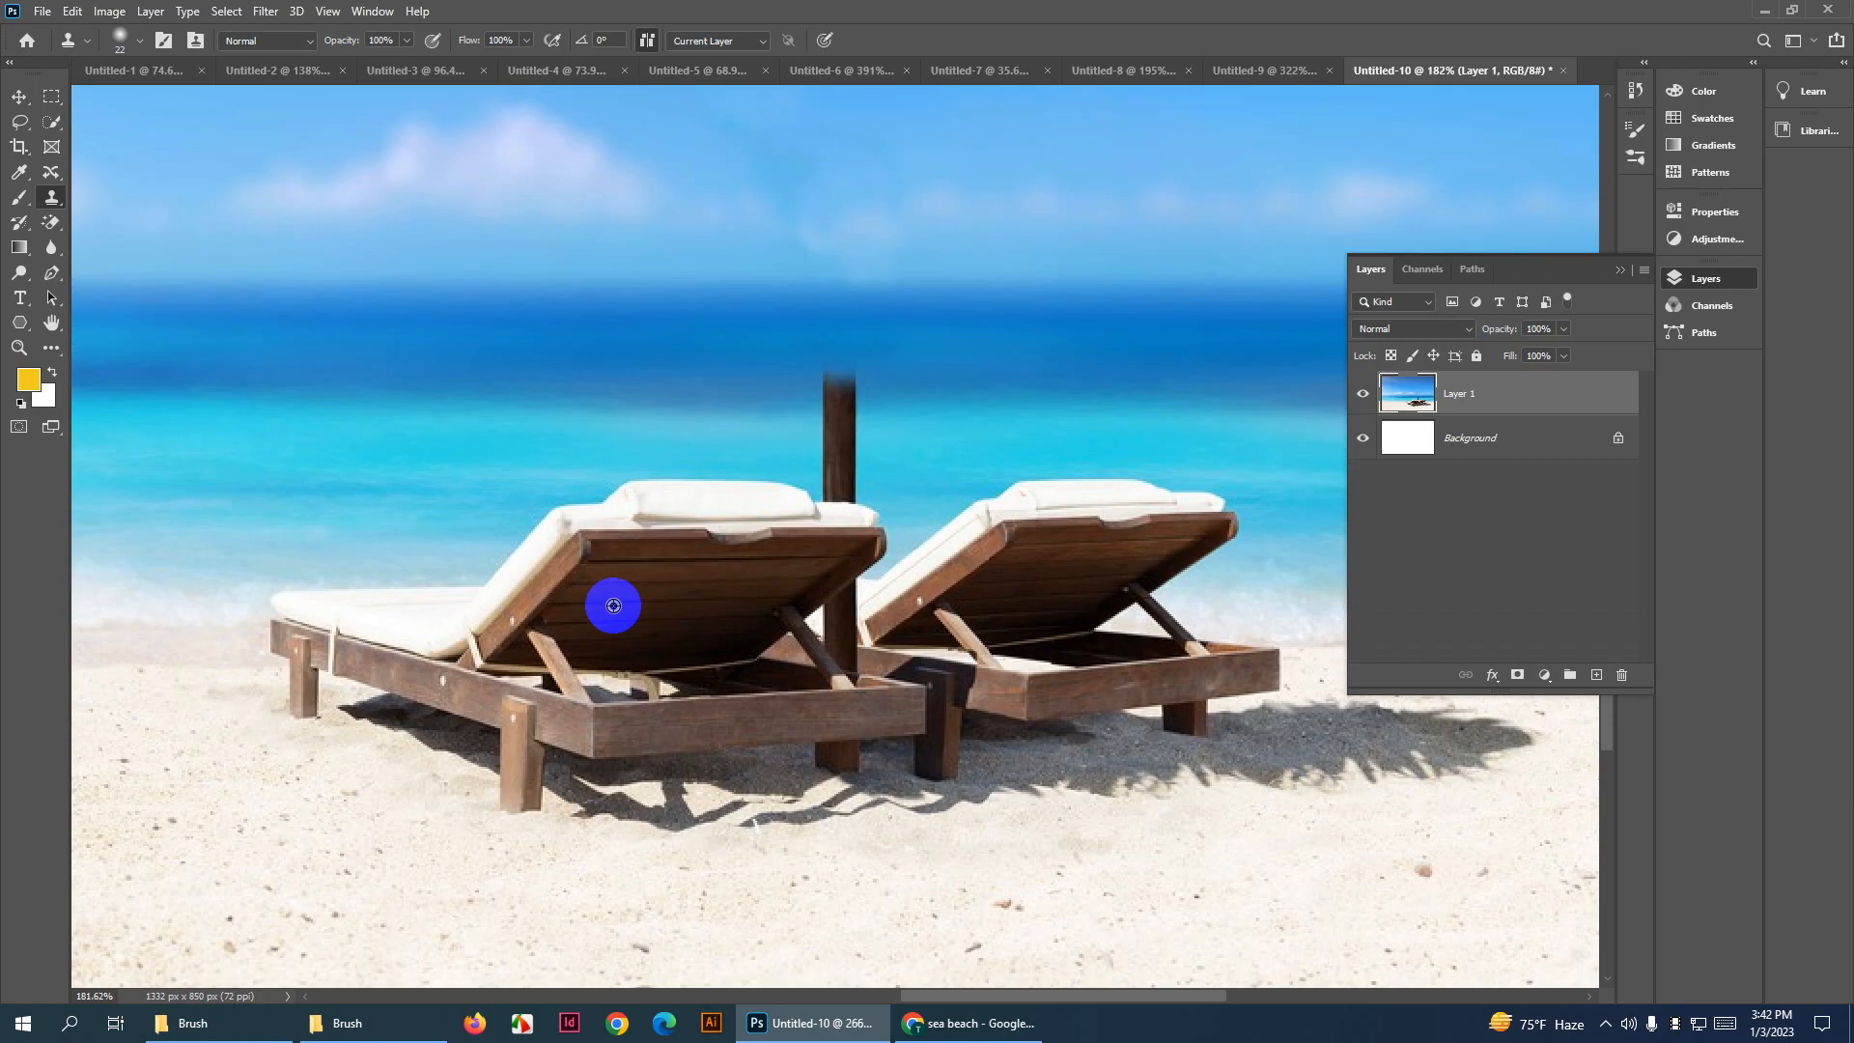
# Clone nearby sand over the legs, lower frames and shadows of both loungers with the Clone Stamp at 74 px
pyautogui.moveTo(467, 798)
pyautogui.mouseDown()
pyautogui.moveTo(309, 854)
pyautogui.moveTo(467, 795)
pyautogui.moveTo(541, 795)
pyautogui.moveTo(477, 769)
pyautogui.moveTo(702, 799)
pyautogui.moveTo(681, 803)
pyautogui.moveTo(1028, 796)
pyautogui.moveTo(1006, 782)
pyautogui.moveTo(1207, 777)
pyautogui.moveTo(1318, 738)
pyautogui.moveTo(1196, 771)
pyautogui.moveTo(891, 728)
pyautogui.mouseUp()
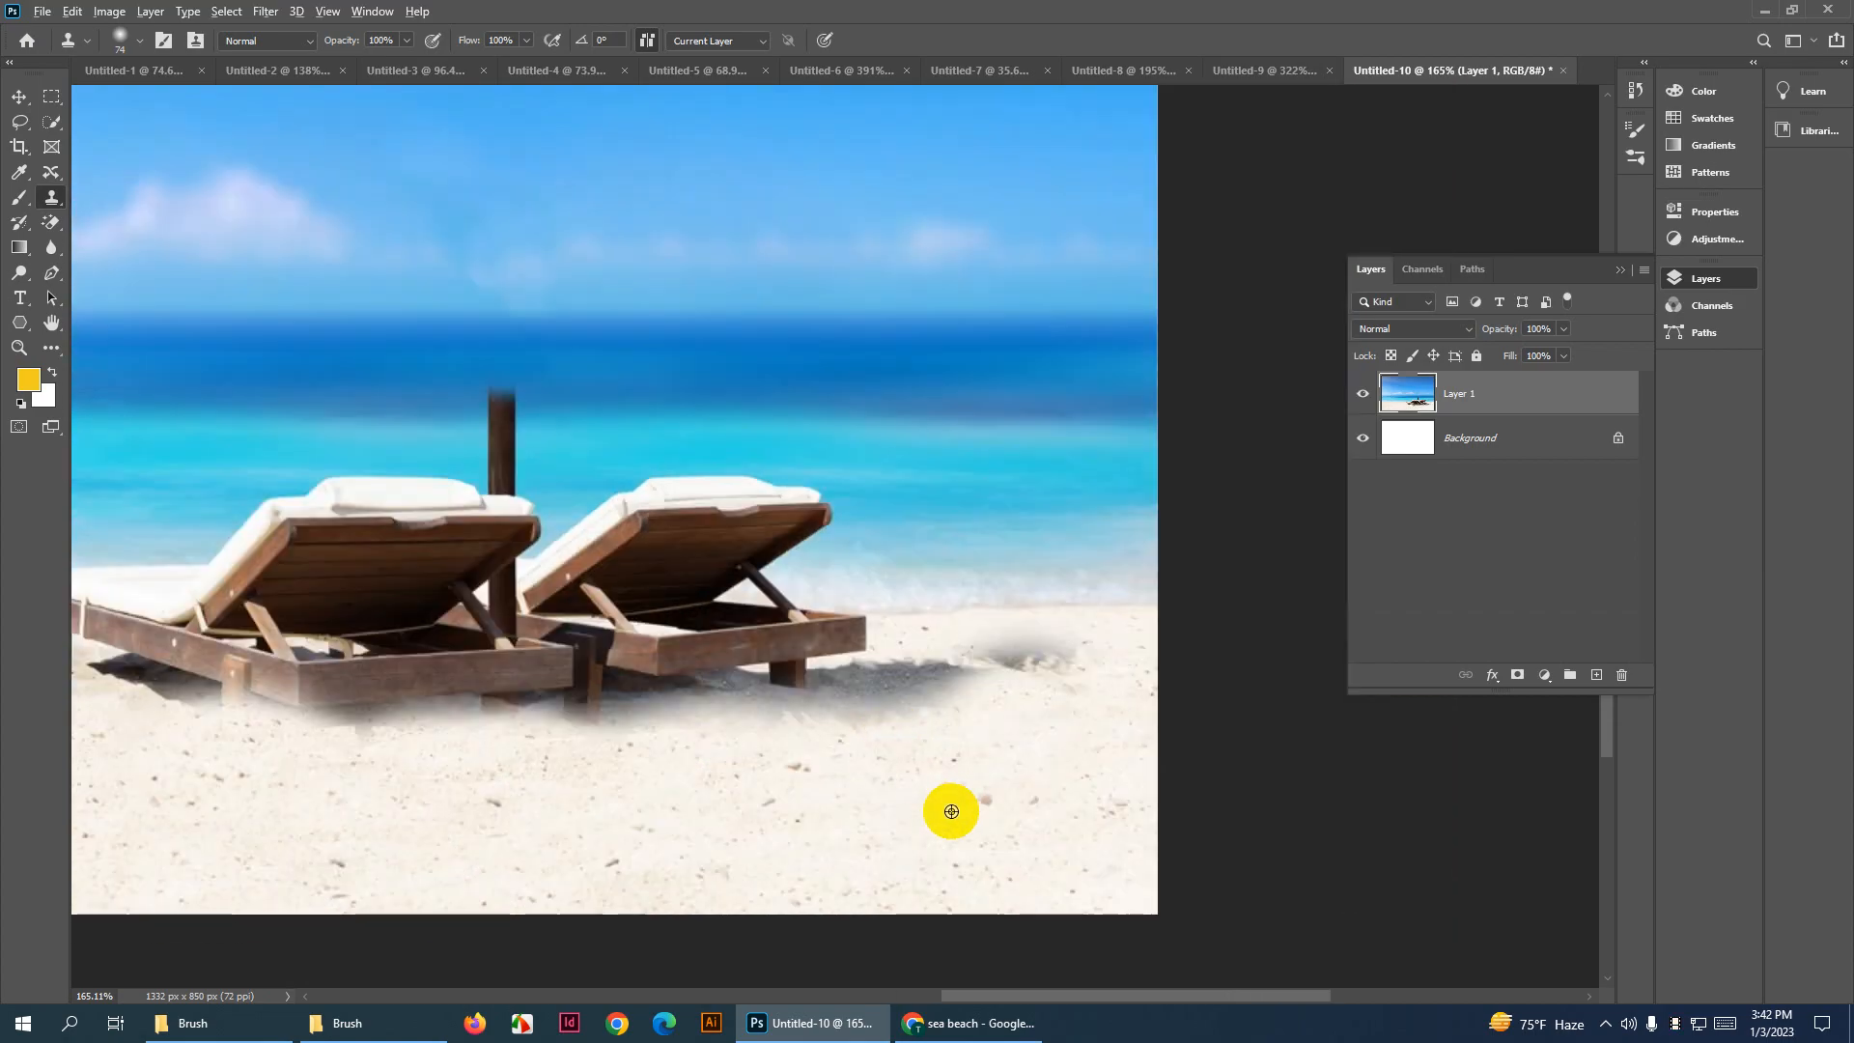
pyautogui.moveTo(1059, 691)
pyautogui.mouseDown()
pyautogui.moveTo(630, 740)
pyautogui.moveTo(252, 742)
pyautogui.moveTo(226, 730)
pyautogui.moveTo(457, 688)
pyautogui.moveTo(392, 683)
pyautogui.moveTo(844, 672)
pyautogui.moveTo(1017, 643)
pyautogui.moveTo(825, 666)
pyautogui.moveTo(218, 639)
pyautogui.mouseUp()
pyautogui.moveTo(294, 663); pyautogui.dragTo(683, 663)
pyautogui.keyDown('alt'); pyautogui.click(259, 705); pyautogui.keyUp('alt')
pyautogui.moveTo(480, 637)
pyautogui.mouseDown()
pyautogui.moveTo(568, 647)
pyautogui.moveTo(553, 606)
pyautogui.moveTo(615, 639)
pyautogui.moveTo(836, 653)
pyautogui.moveTo(837, 669)
pyautogui.moveTo(809, 664)
pyautogui.moveTo(1166, 637)
pyautogui.mouseUp()
pyautogui.moveTo(1176, 643); pyautogui.dragTo(910, 673)
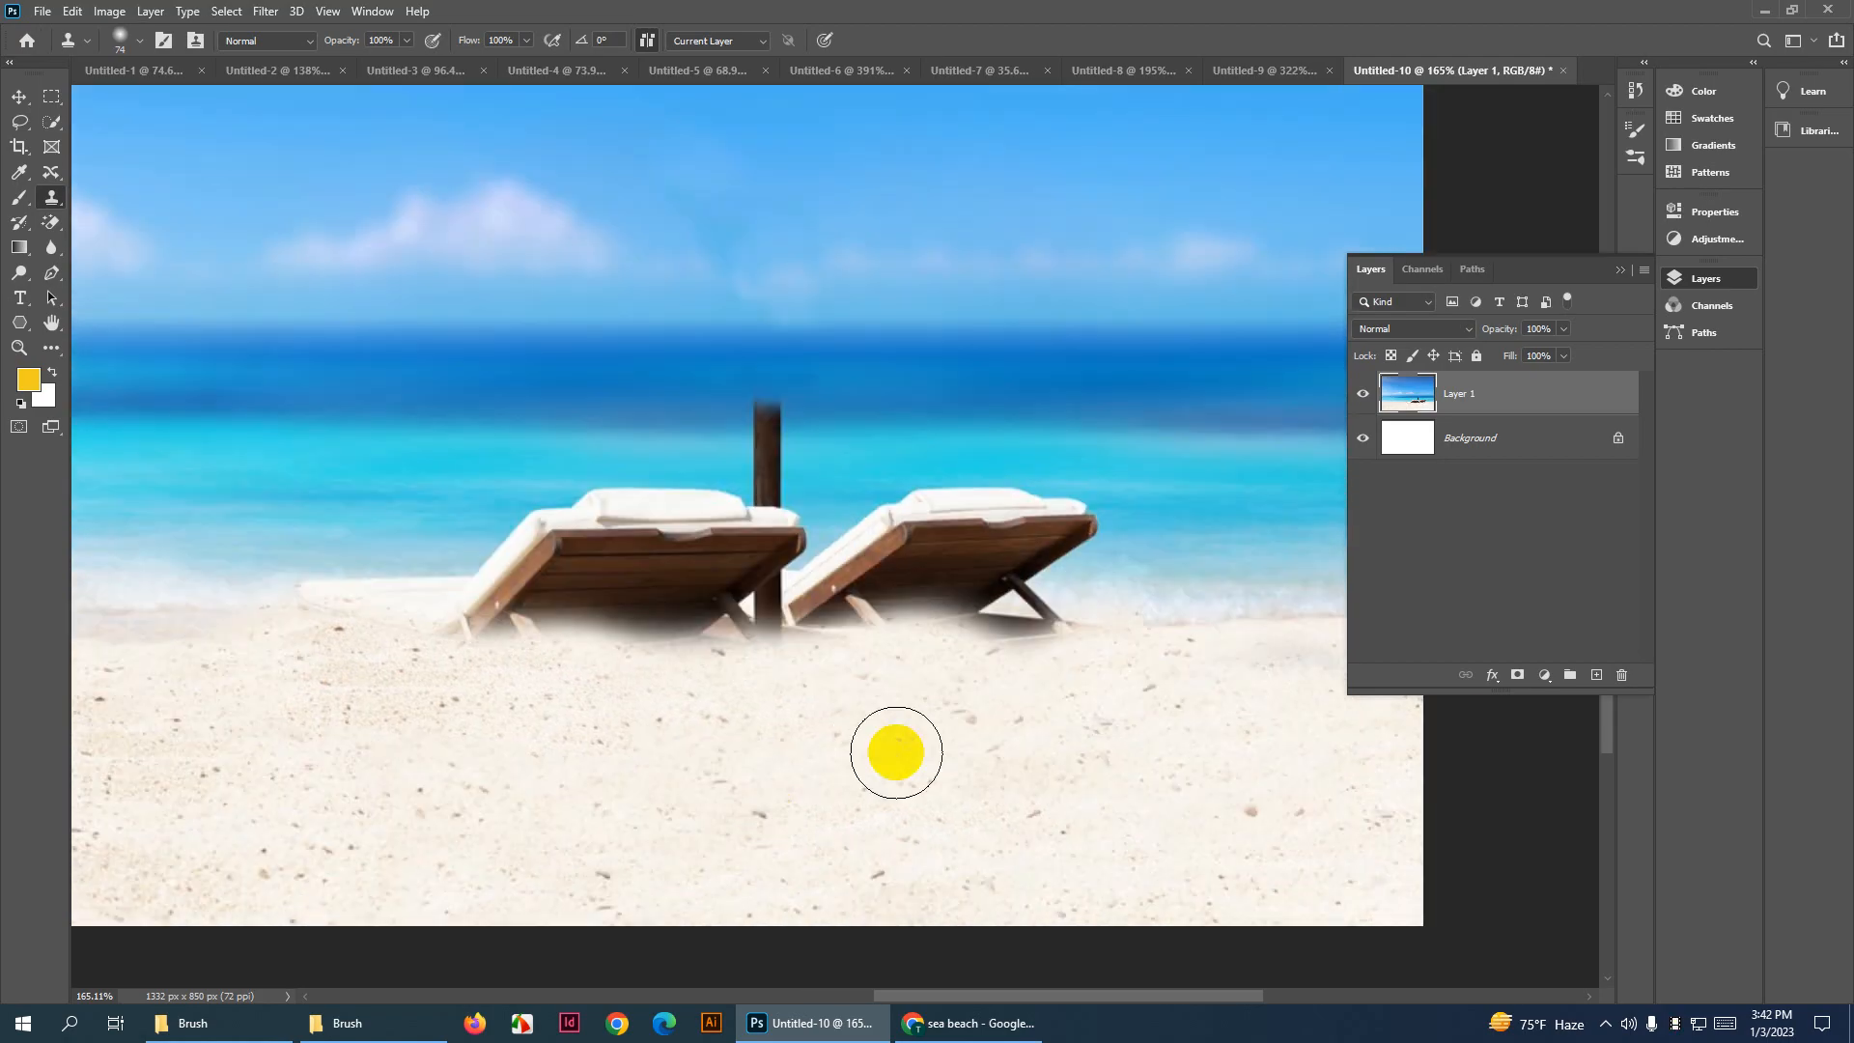
# Continue cloning sand upward over the lower backrests and supports of the two loungers and the base of the pole
pyautogui.moveTo(896, 752)
pyautogui.mouseDown()
pyautogui.moveTo(1007, 673)
pyautogui.moveTo(989, 665)
pyautogui.moveTo(1064, 659)
pyautogui.moveTo(500, 674)
pyautogui.moveTo(487, 657)
pyautogui.moveTo(306, 655)
pyautogui.moveTo(758, 664)
pyautogui.moveTo(719, 665)
pyautogui.moveTo(822, 658)
pyautogui.moveTo(856, 637)
pyautogui.moveTo(838, 628)
pyautogui.moveTo(1023, 628)
pyautogui.moveTo(991, 635)
pyautogui.moveTo(1037, 635)
pyautogui.mouseUp()
pyautogui.hscroll(-3, 830, 637)
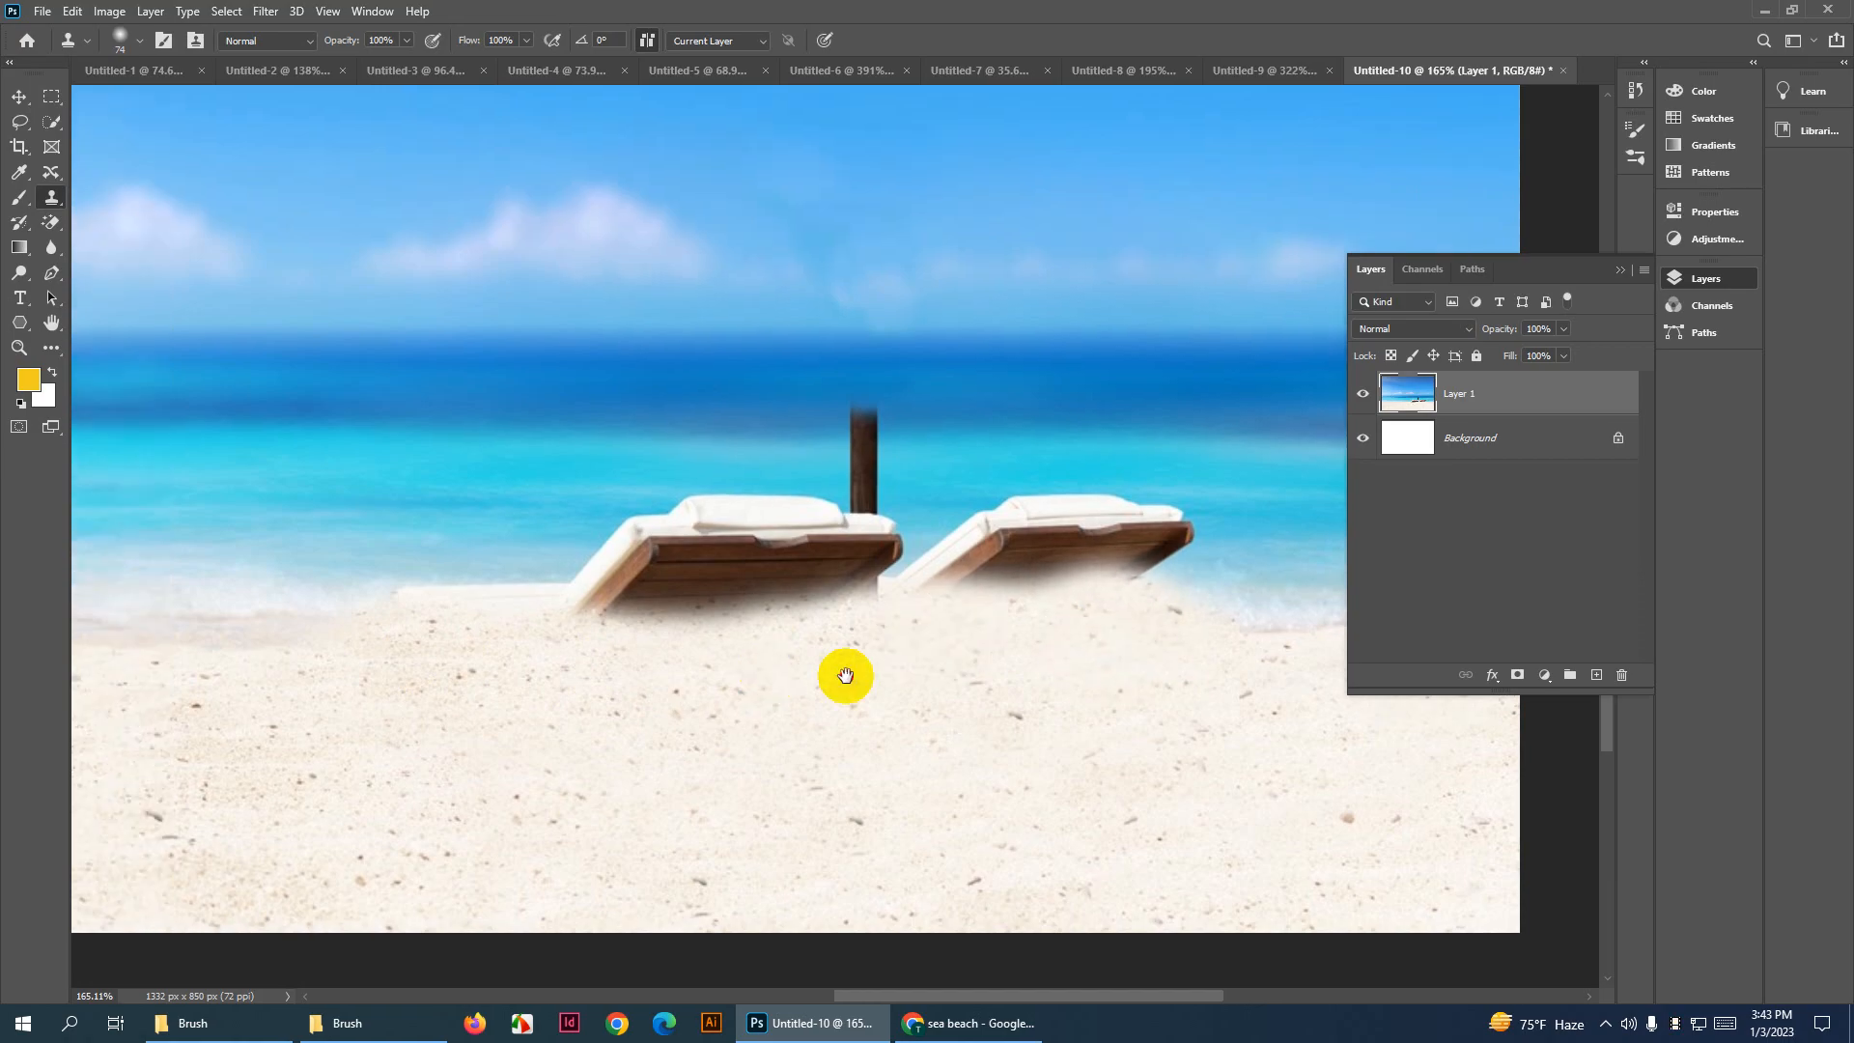
pyautogui.moveTo(666, 660)
pyautogui.mouseDown()
pyautogui.moveTo(613, 661)
pyautogui.moveTo(857, 657)
pyautogui.moveTo(759, 673)
pyautogui.moveTo(730, 663)
pyautogui.moveTo(842, 657)
pyautogui.moveTo(829, 642)
pyautogui.moveTo(1047, 649)
pyautogui.moveTo(1029, 626)
pyautogui.moveTo(1181, 613)
pyautogui.moveTo(798, 628)
pyautogui.mouseUp()
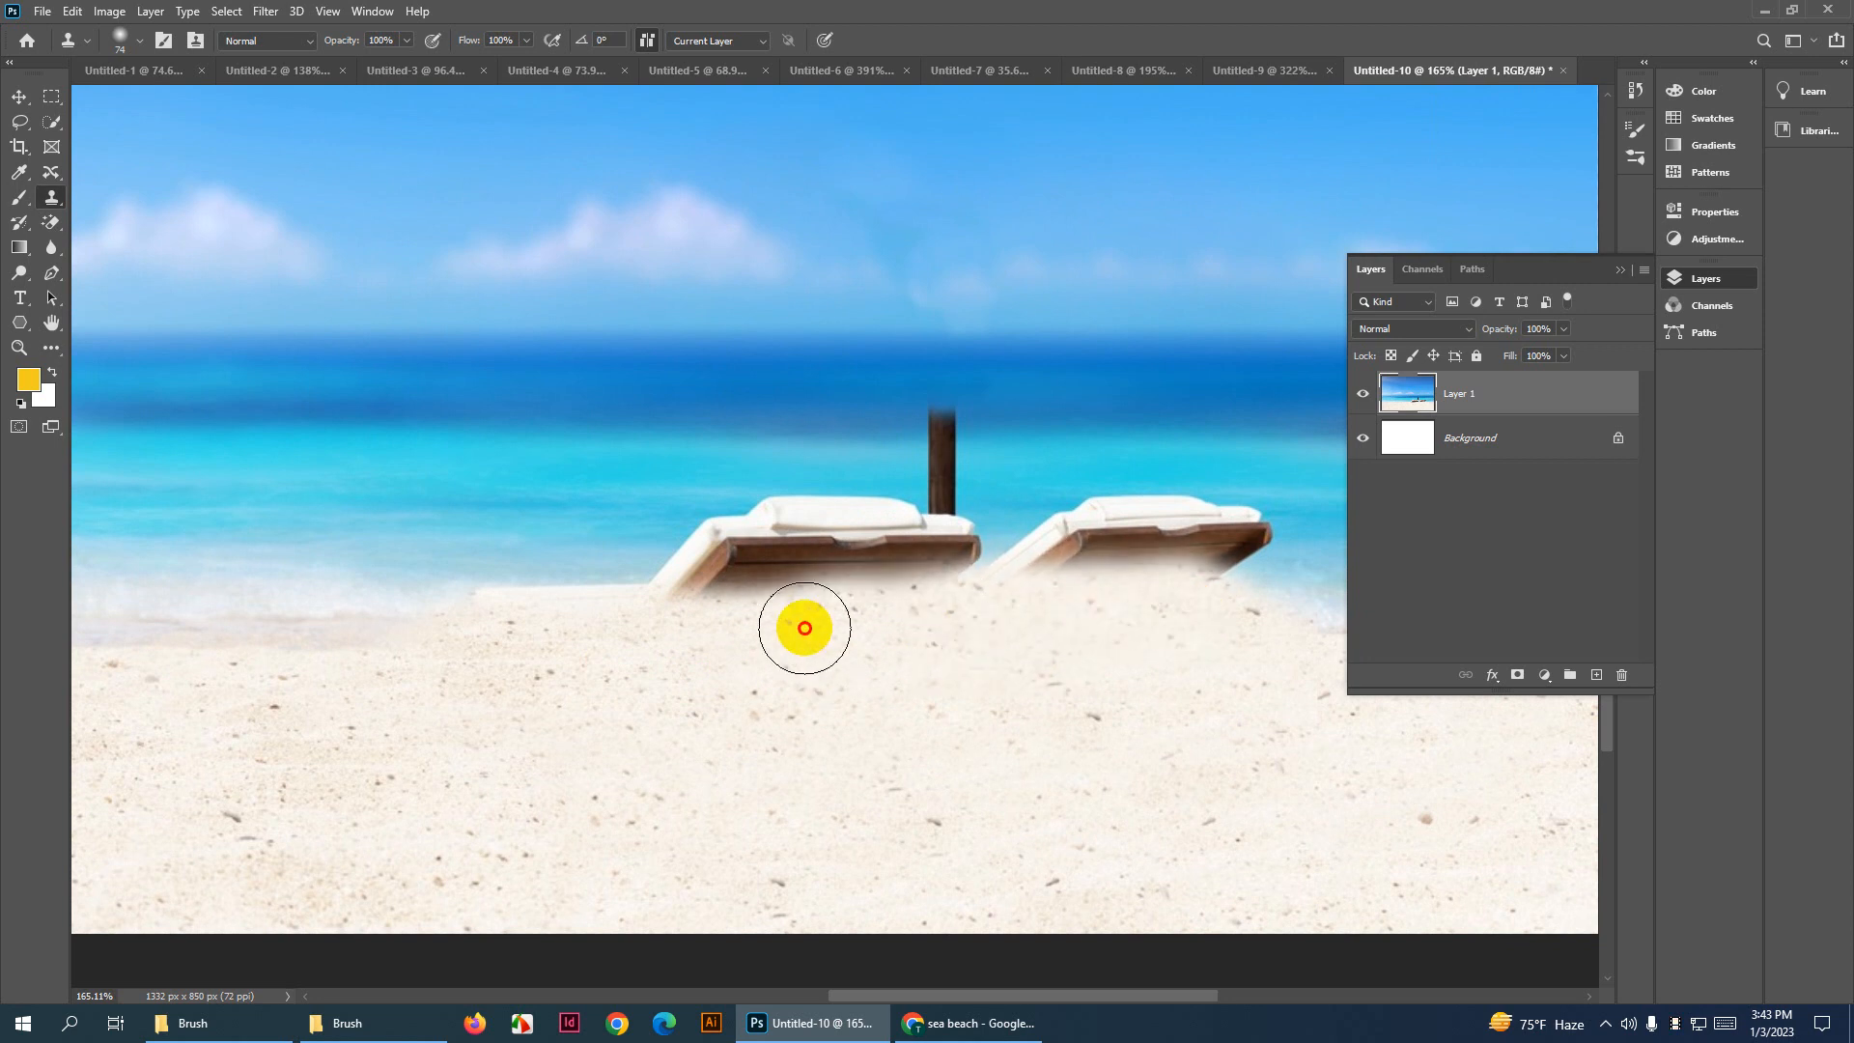
pyautogui.scroll(-3, 561, 755)
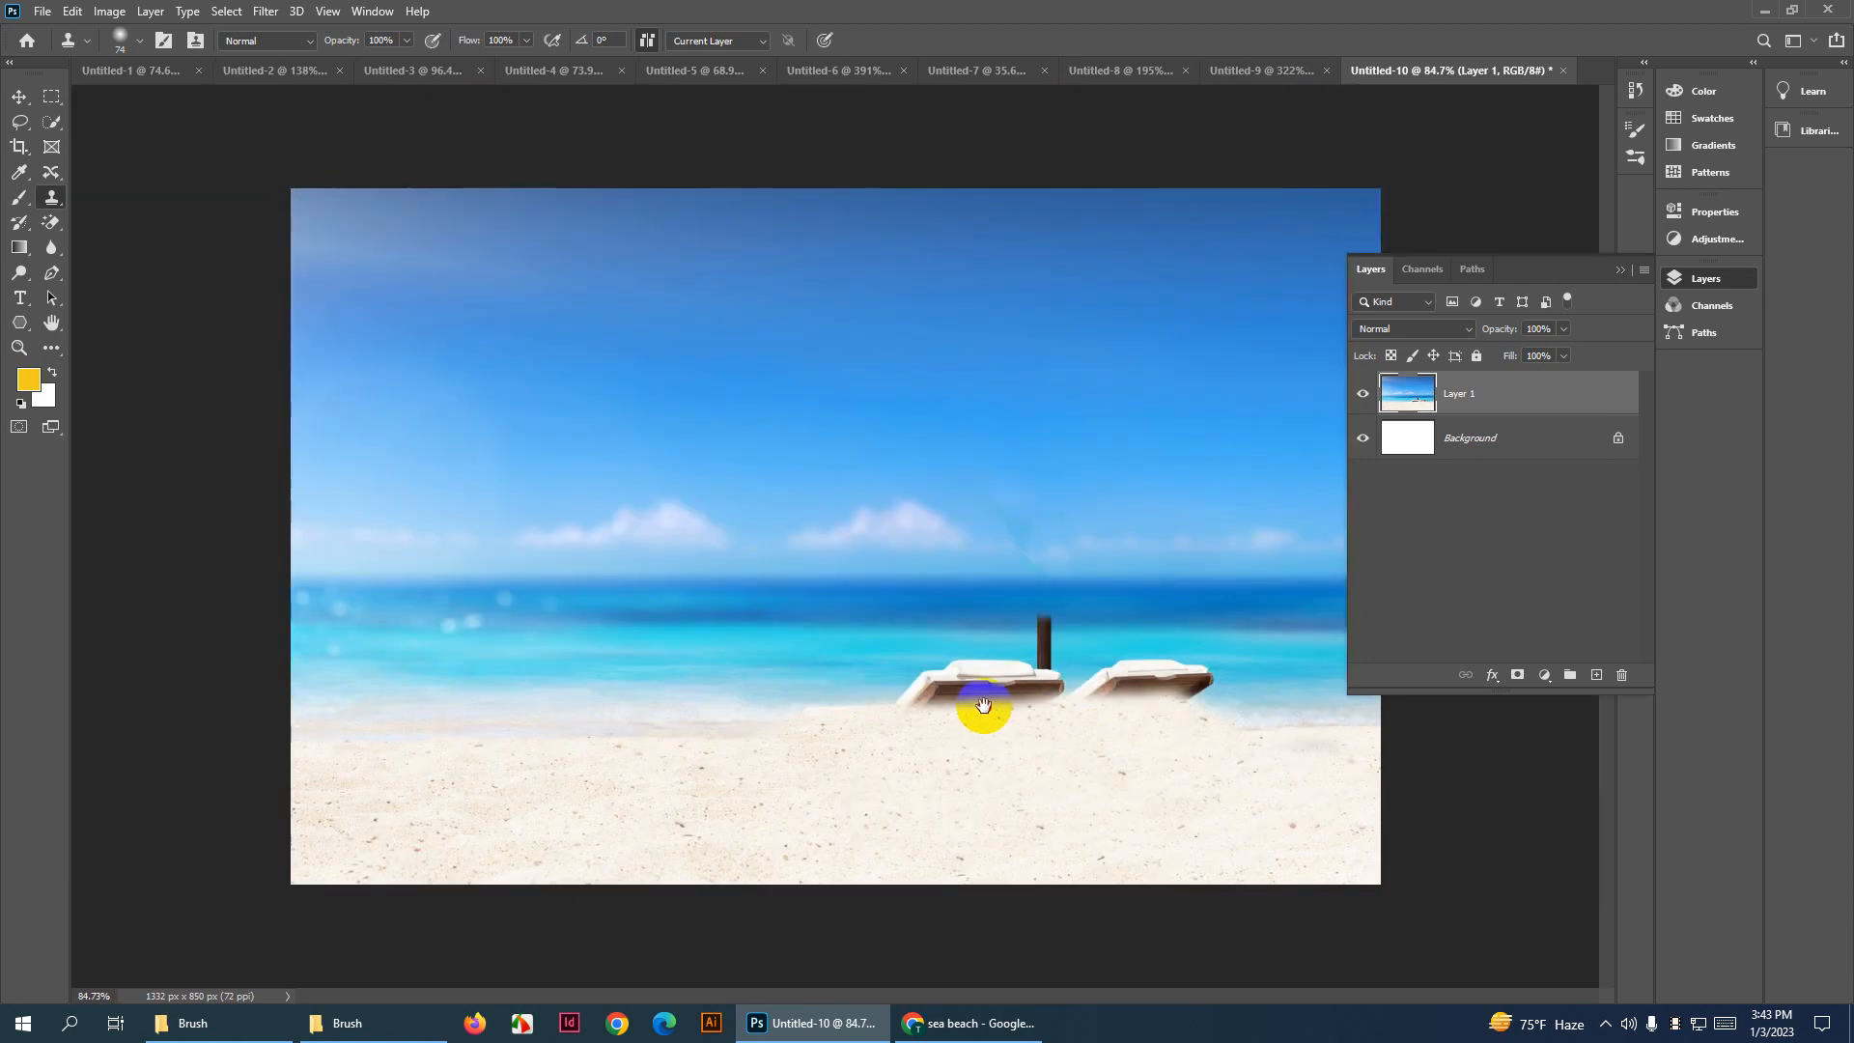
# Try cloning sea water over the outer edge of the left lounger, and undo the stroke
pyautogui.scroll(5, 982, 705)
pyautogui.keyDown('alt'); pyautogui.click(779, 718); pyautogui.keyUp('alt')
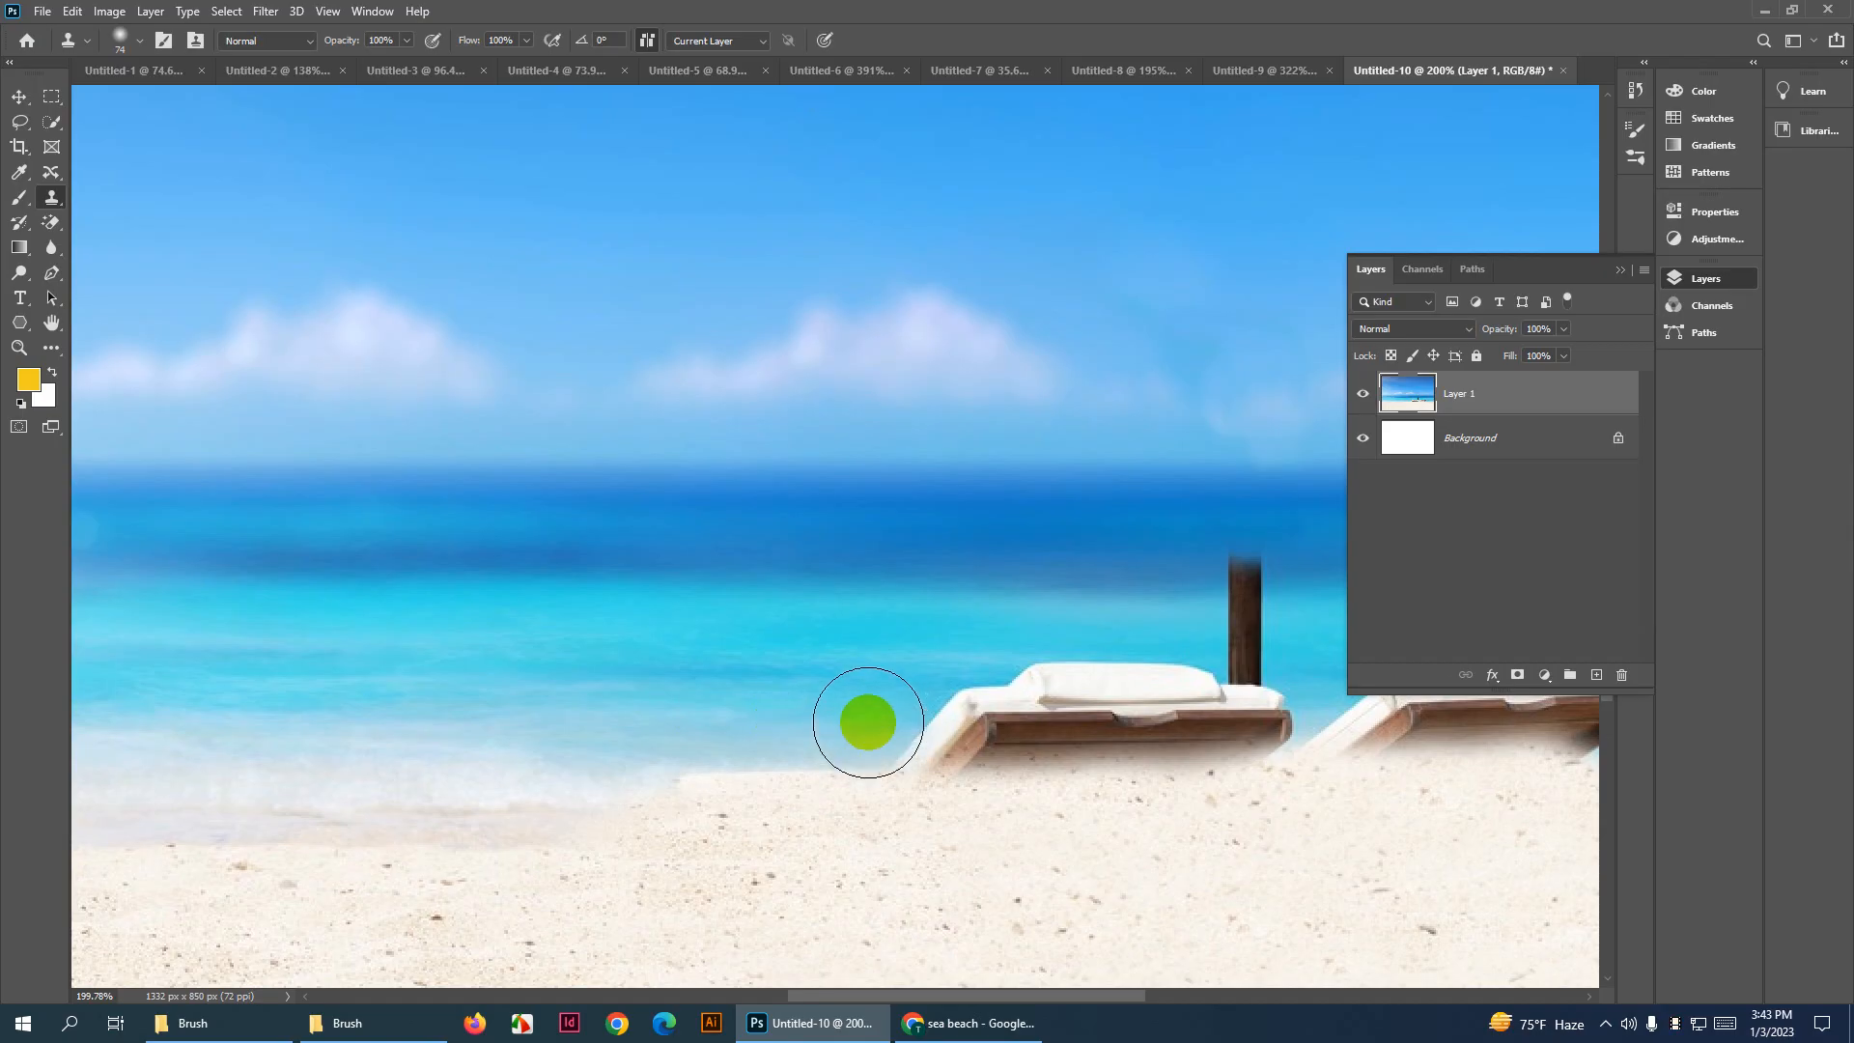
pyautogui.moveTo(879, 708)
pyautogui.mouseDown()
pyautogui.moveTo(1037, 691)
pyautogui.moveTo(844, 689)
pyautogui.mouseUp()
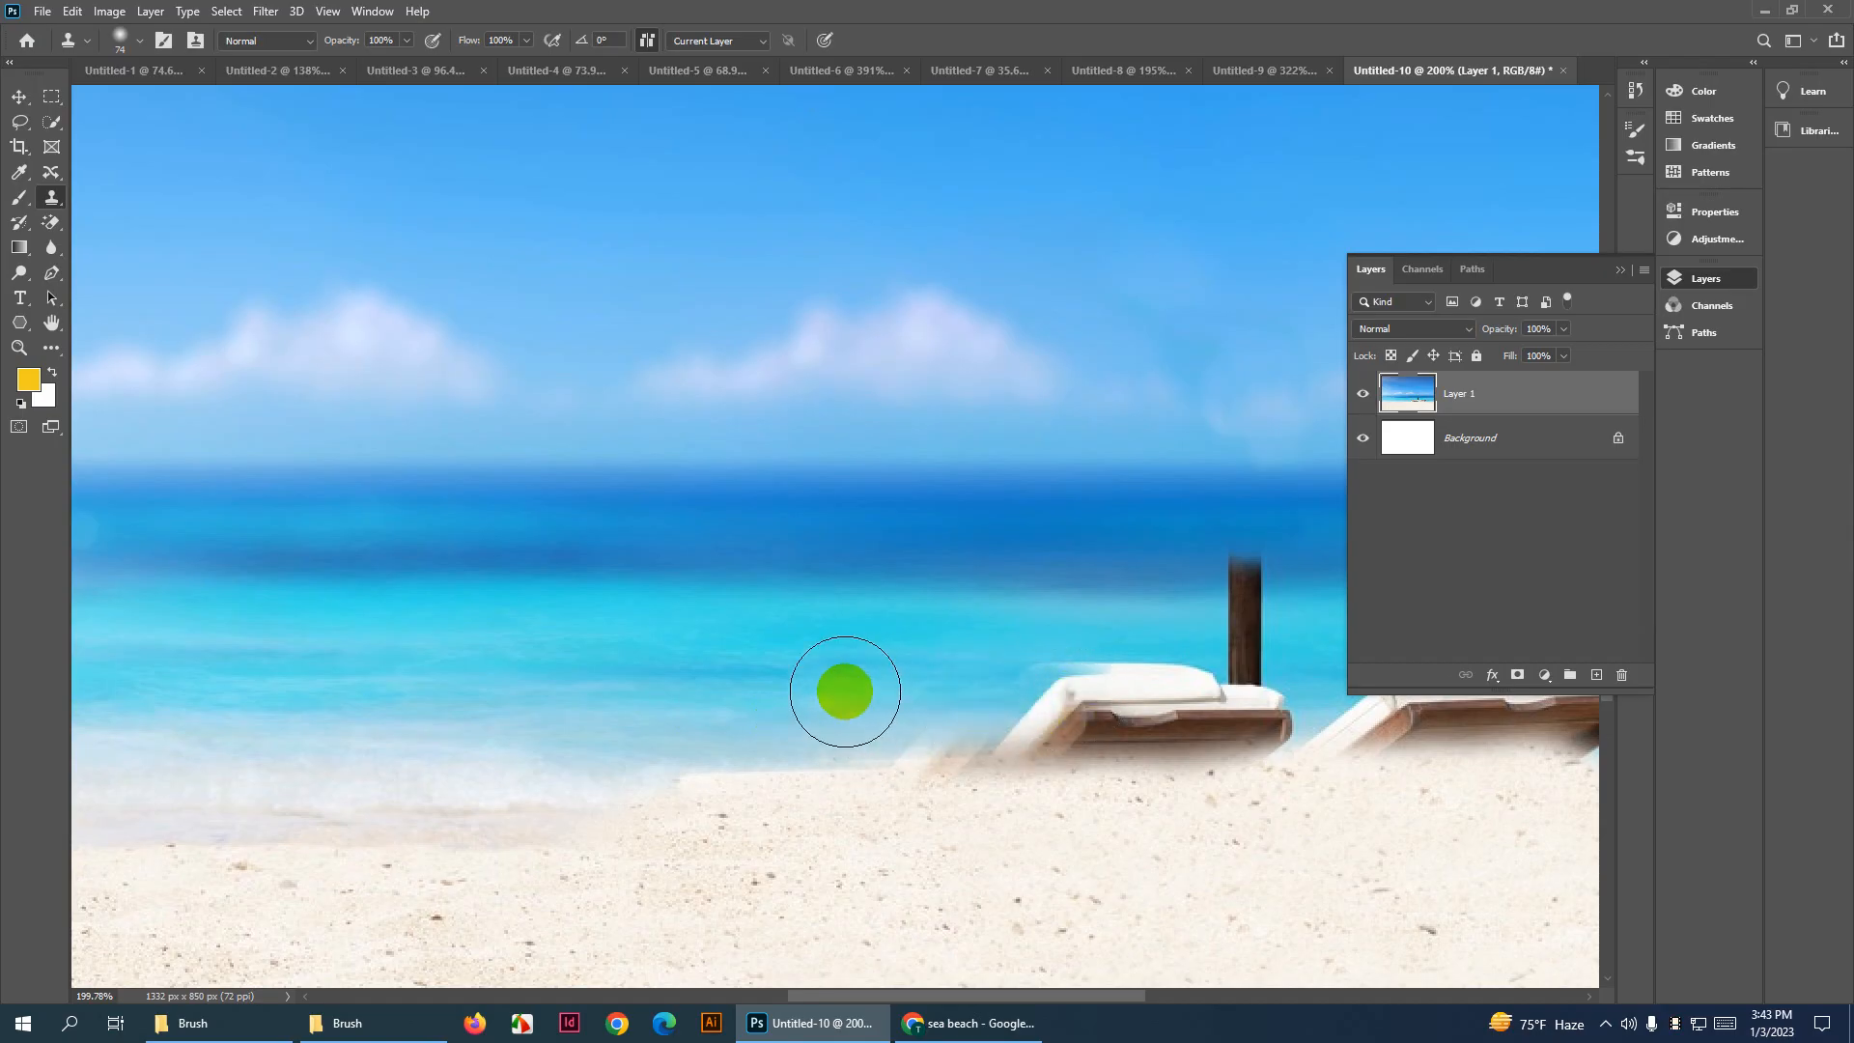
pyautogui.hotkey('ctrl', 'z')
# Clone sea water over the left lounger's cushion and the remaining pole, then deep-blue water over the dark pole residue
pyautogui.moveTo(908, 623); pyautogui.dragTo(825, 594)
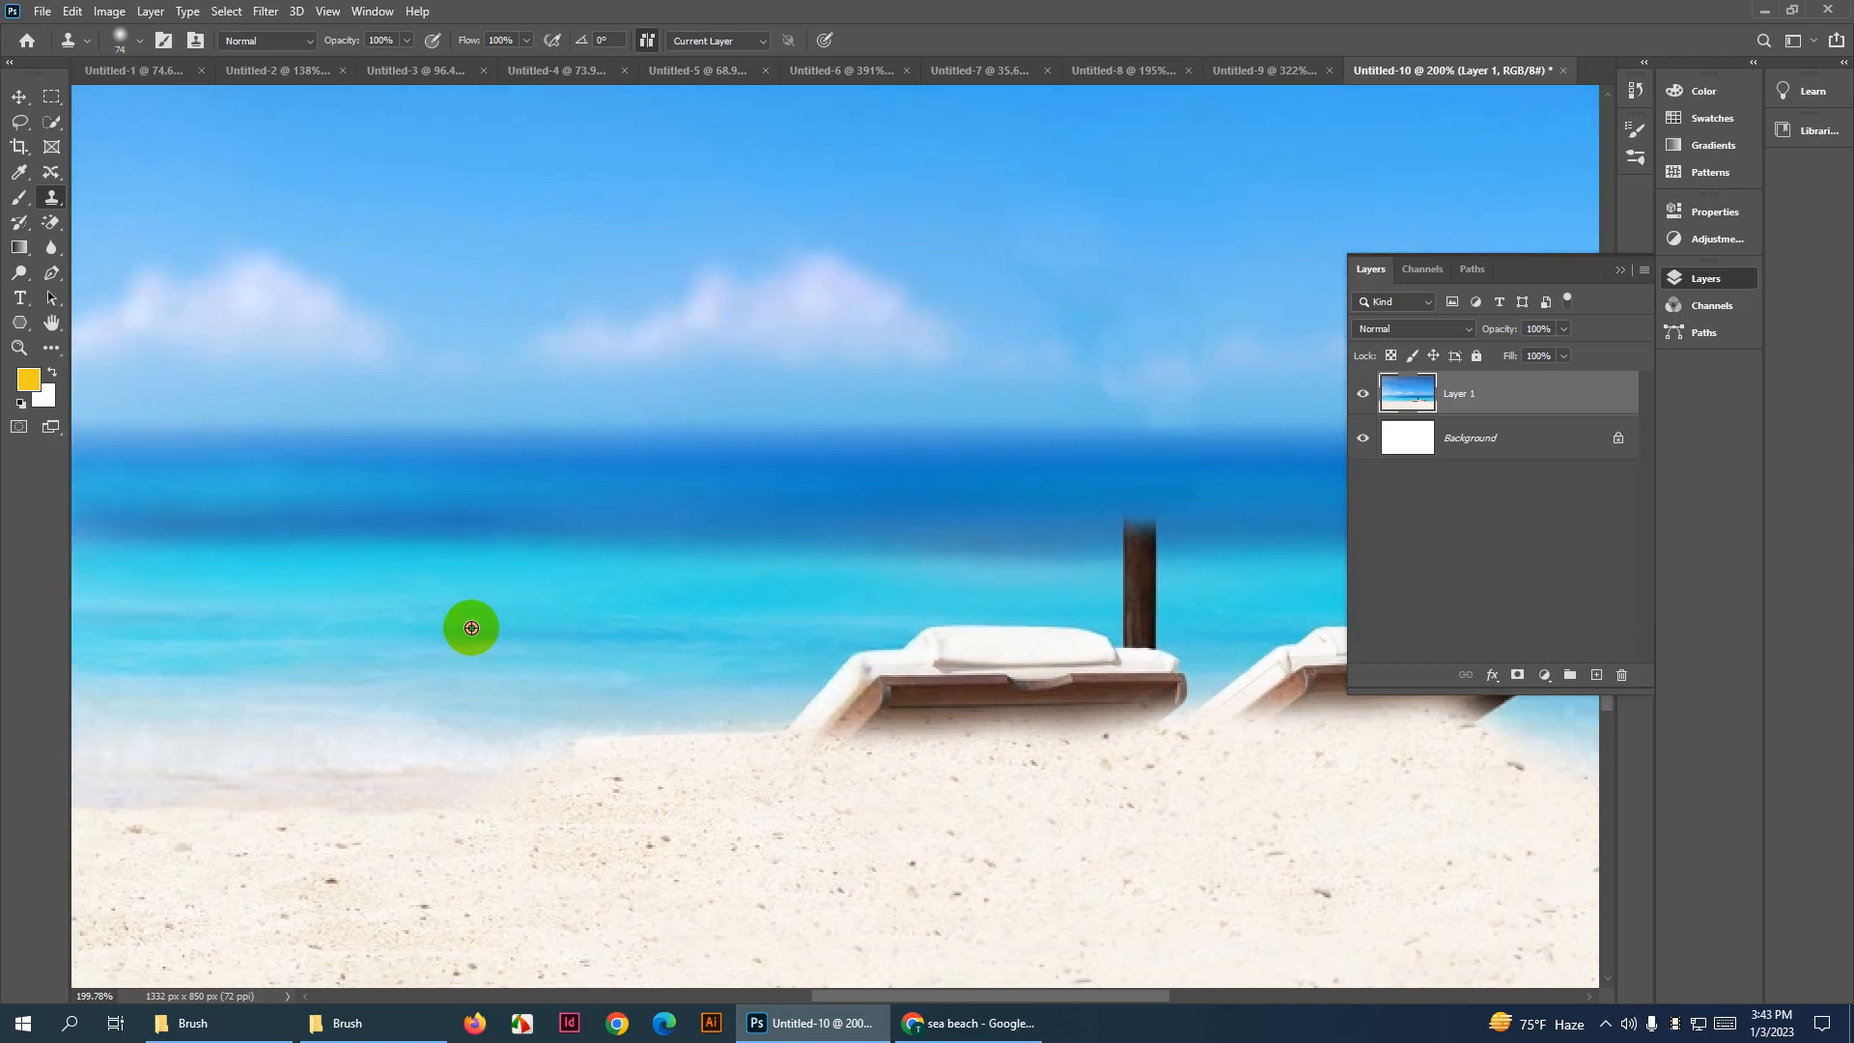
pyautogui.keyDown('alt'); pyautogui.click(471, 628); pyautogui.keyUp('alt')
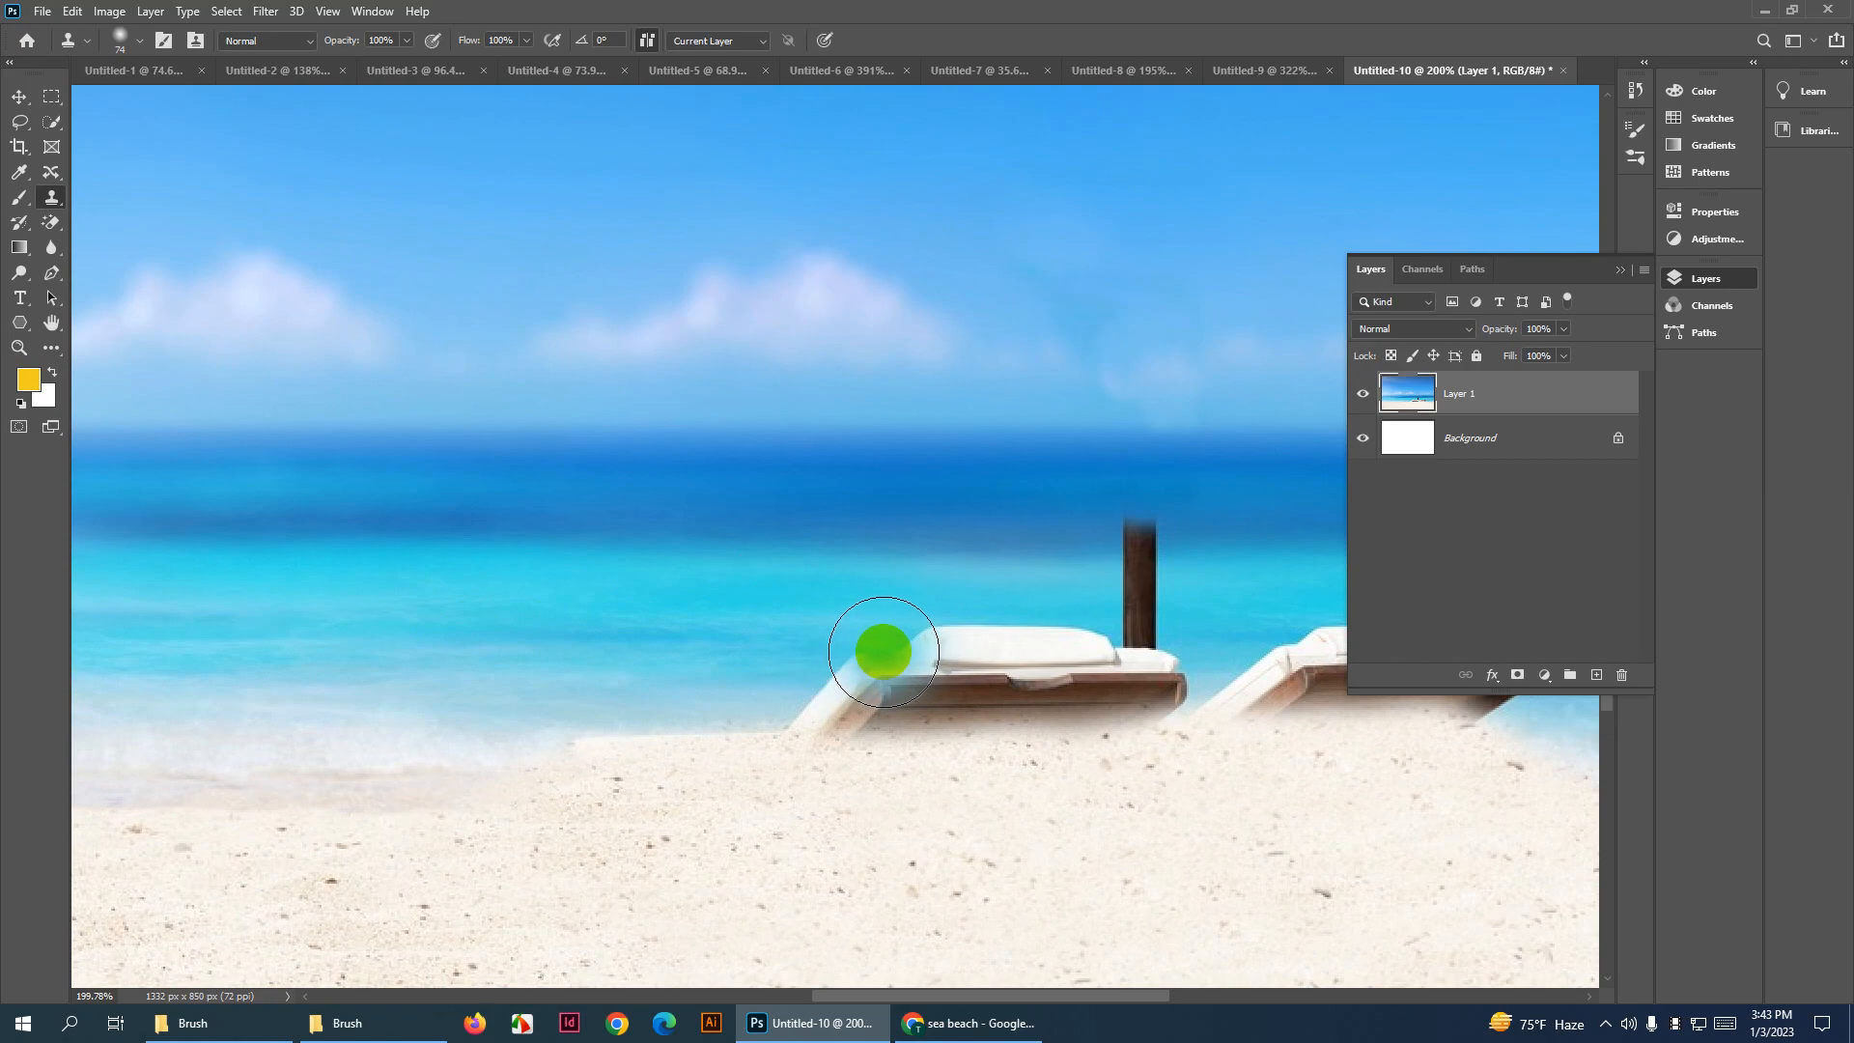
pyautogui.moveTo(891, 651)
pyautogui.mouseDown()
pyautogui.moveTo(1142, 637)
pyautogui.moveTo(1149, 584)
pyautogui.moveTo(1122, 583)
pyautogui.mouseUp()
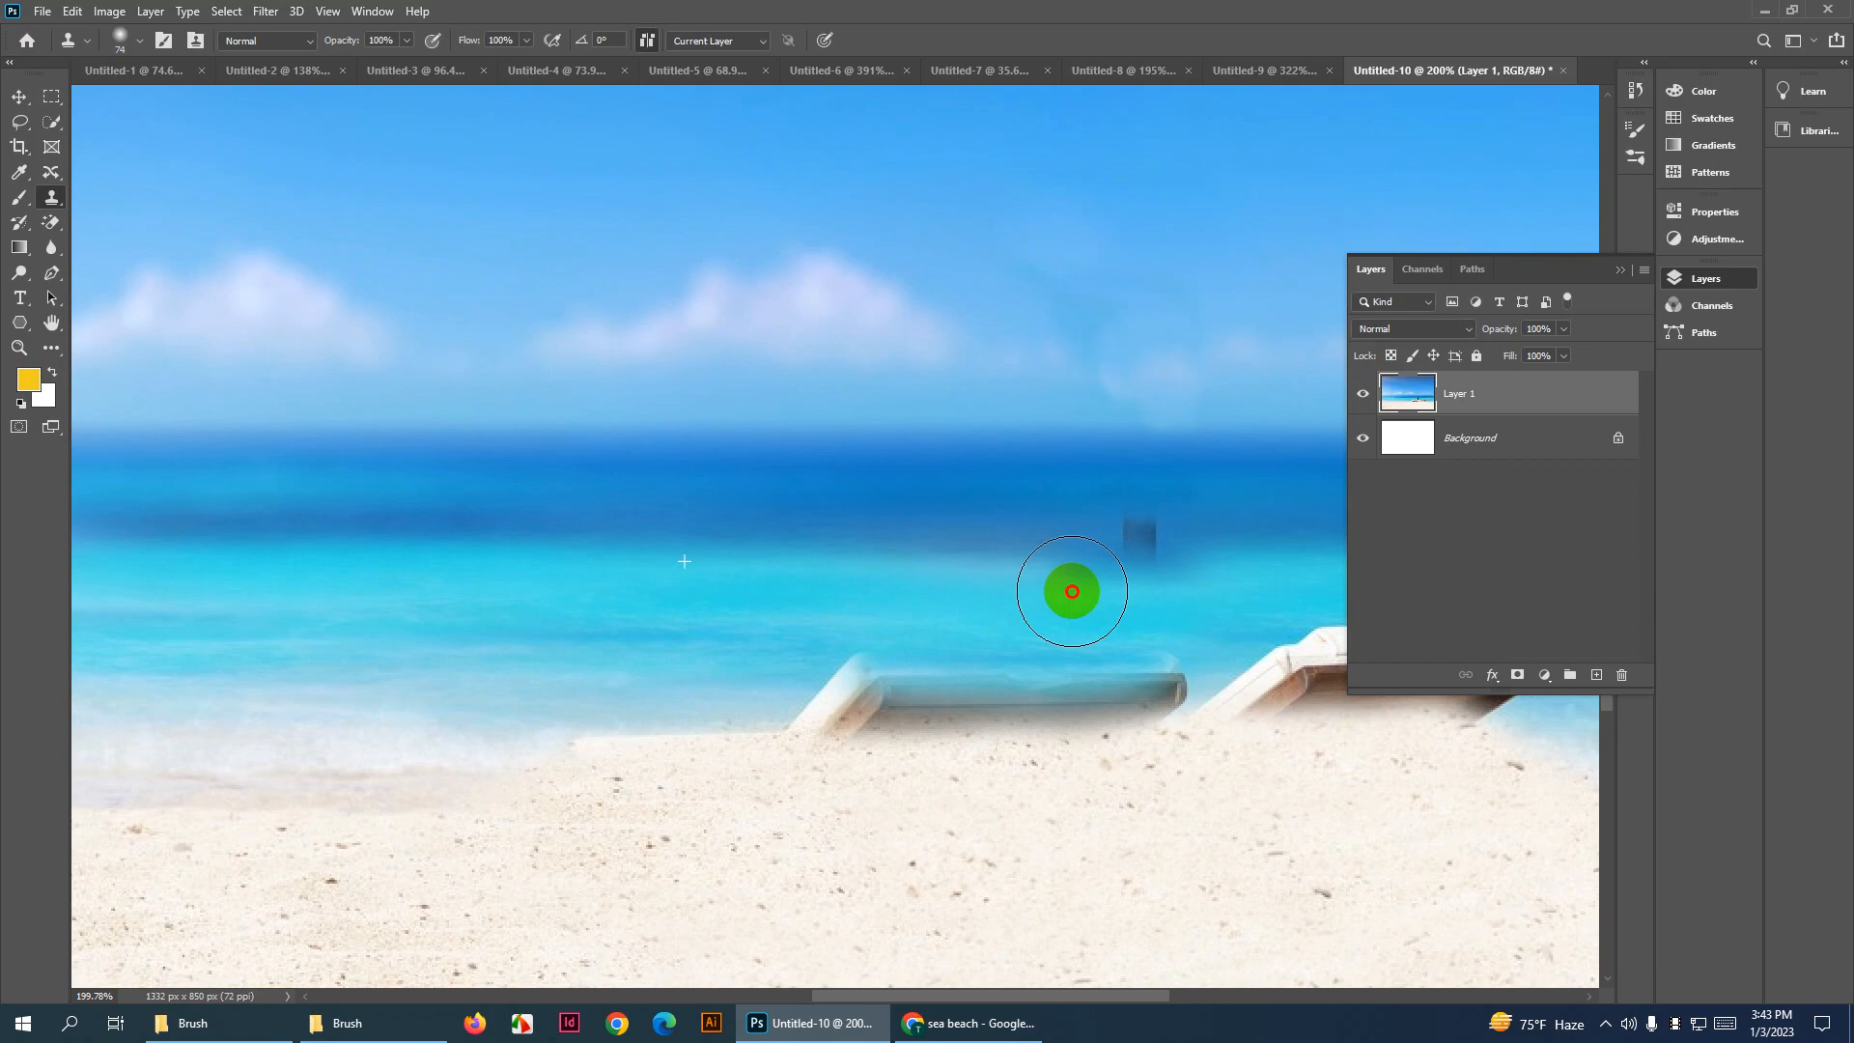
pyautogui.keyDown('alt'); pyautogui.click(919, 528); pyautogui.keyUp('alt')
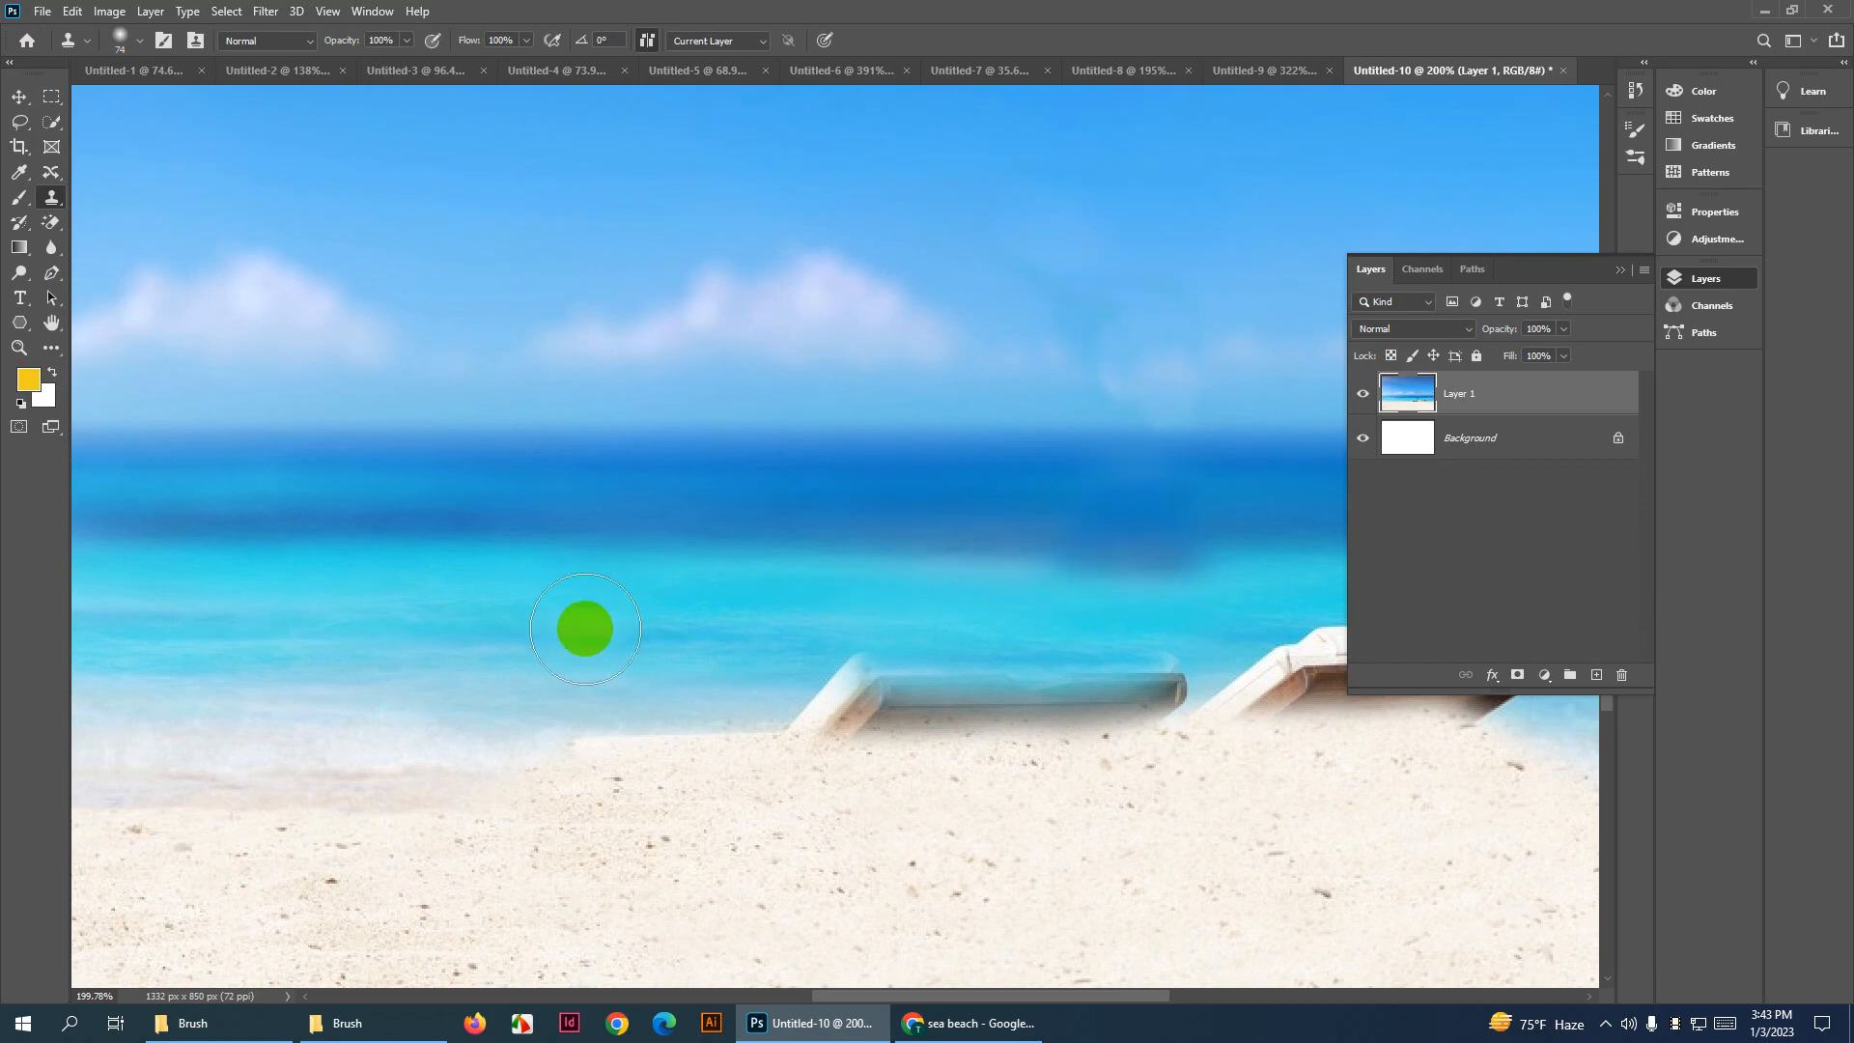
# Clone turquoise water over the right lounger's white cushion and top edge with the Clone Stamp at 28 px
pyautogui.scroll(-5, 583, 628)
pyautogui.press('space')
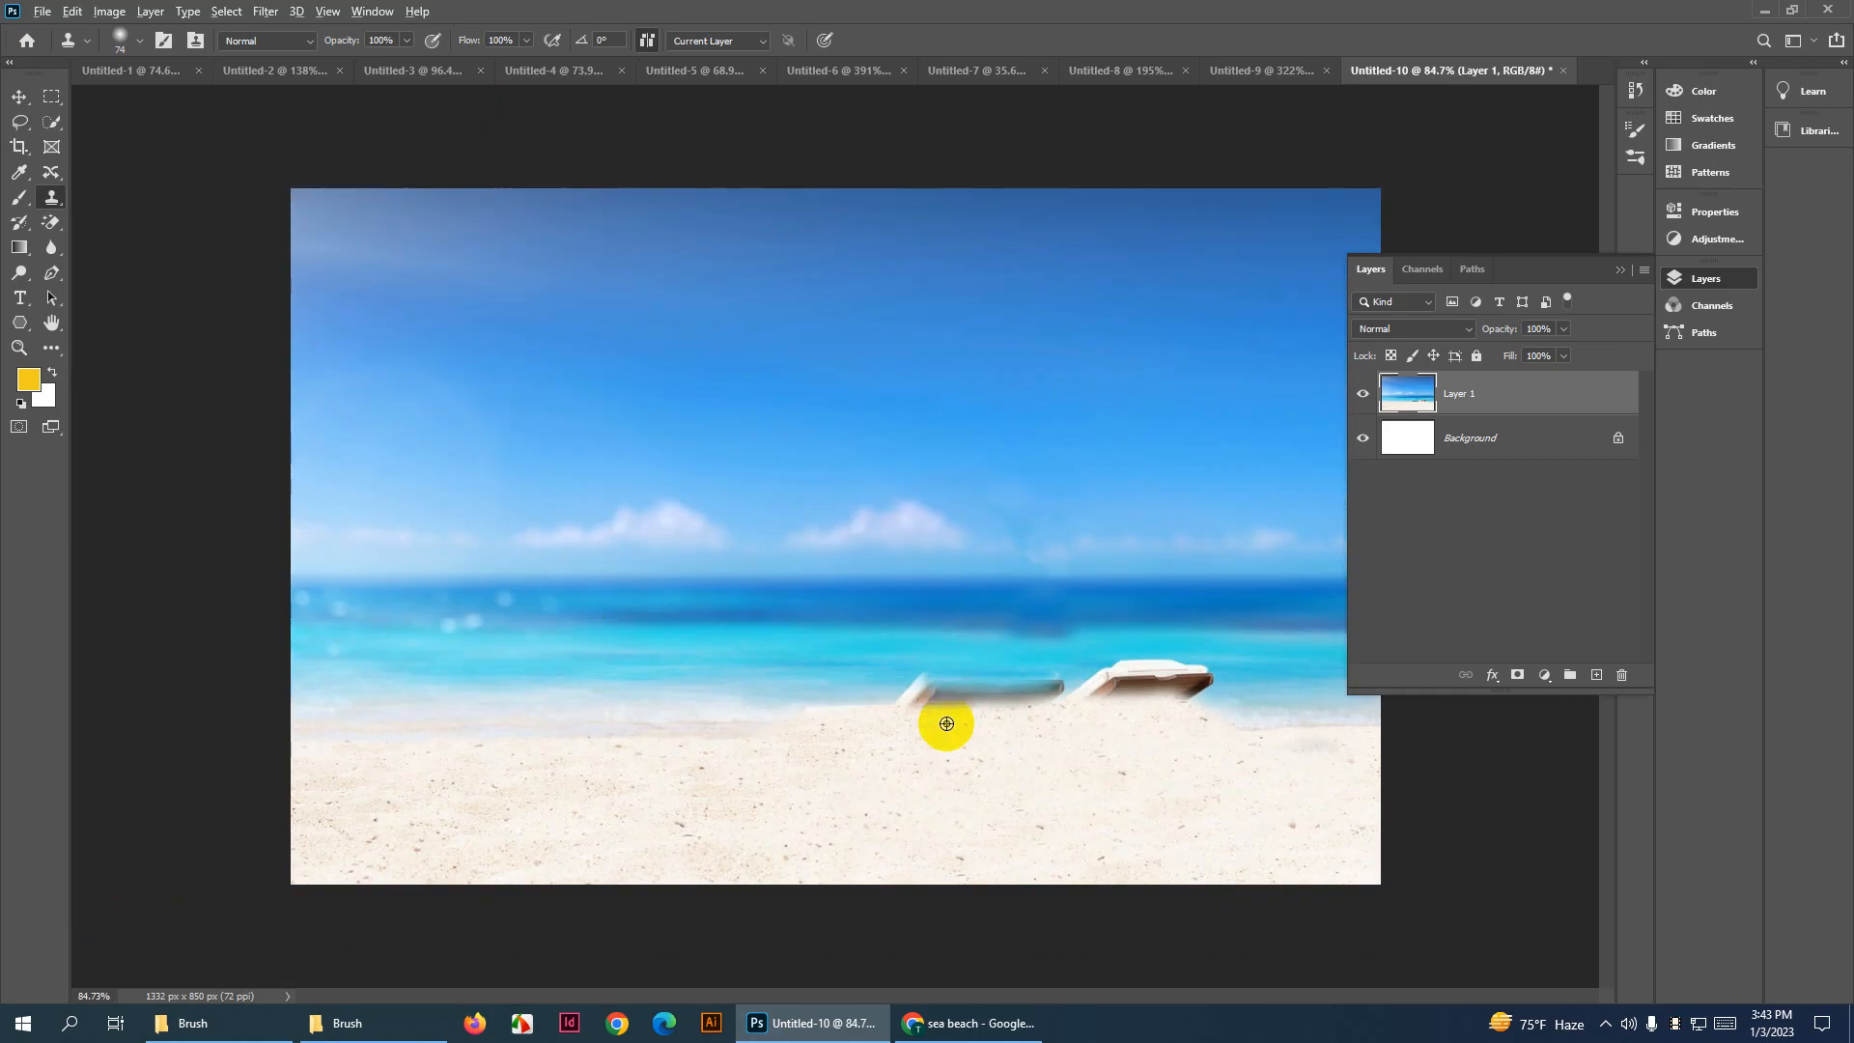
pyautogui.scroll(6, 946, 723)
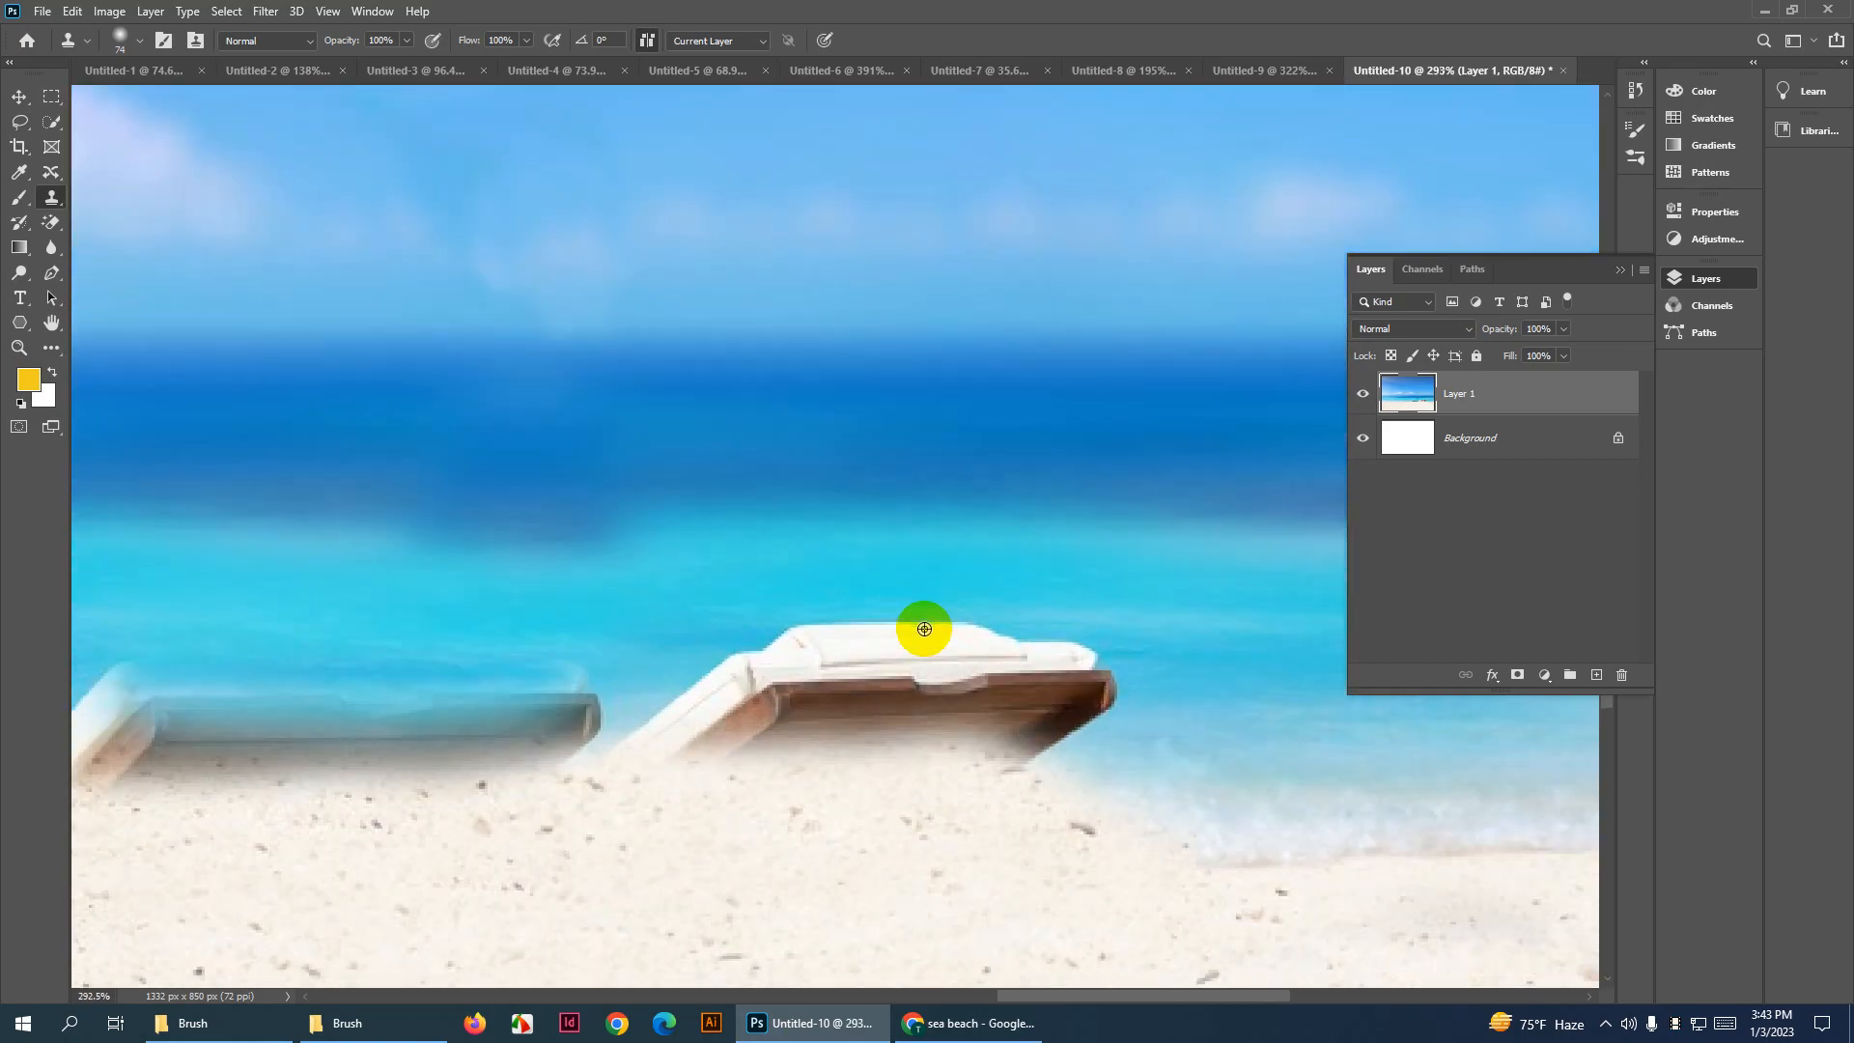
pyautogui.moveTo(1033, 579); pyautogui.dragTo(966, 578)
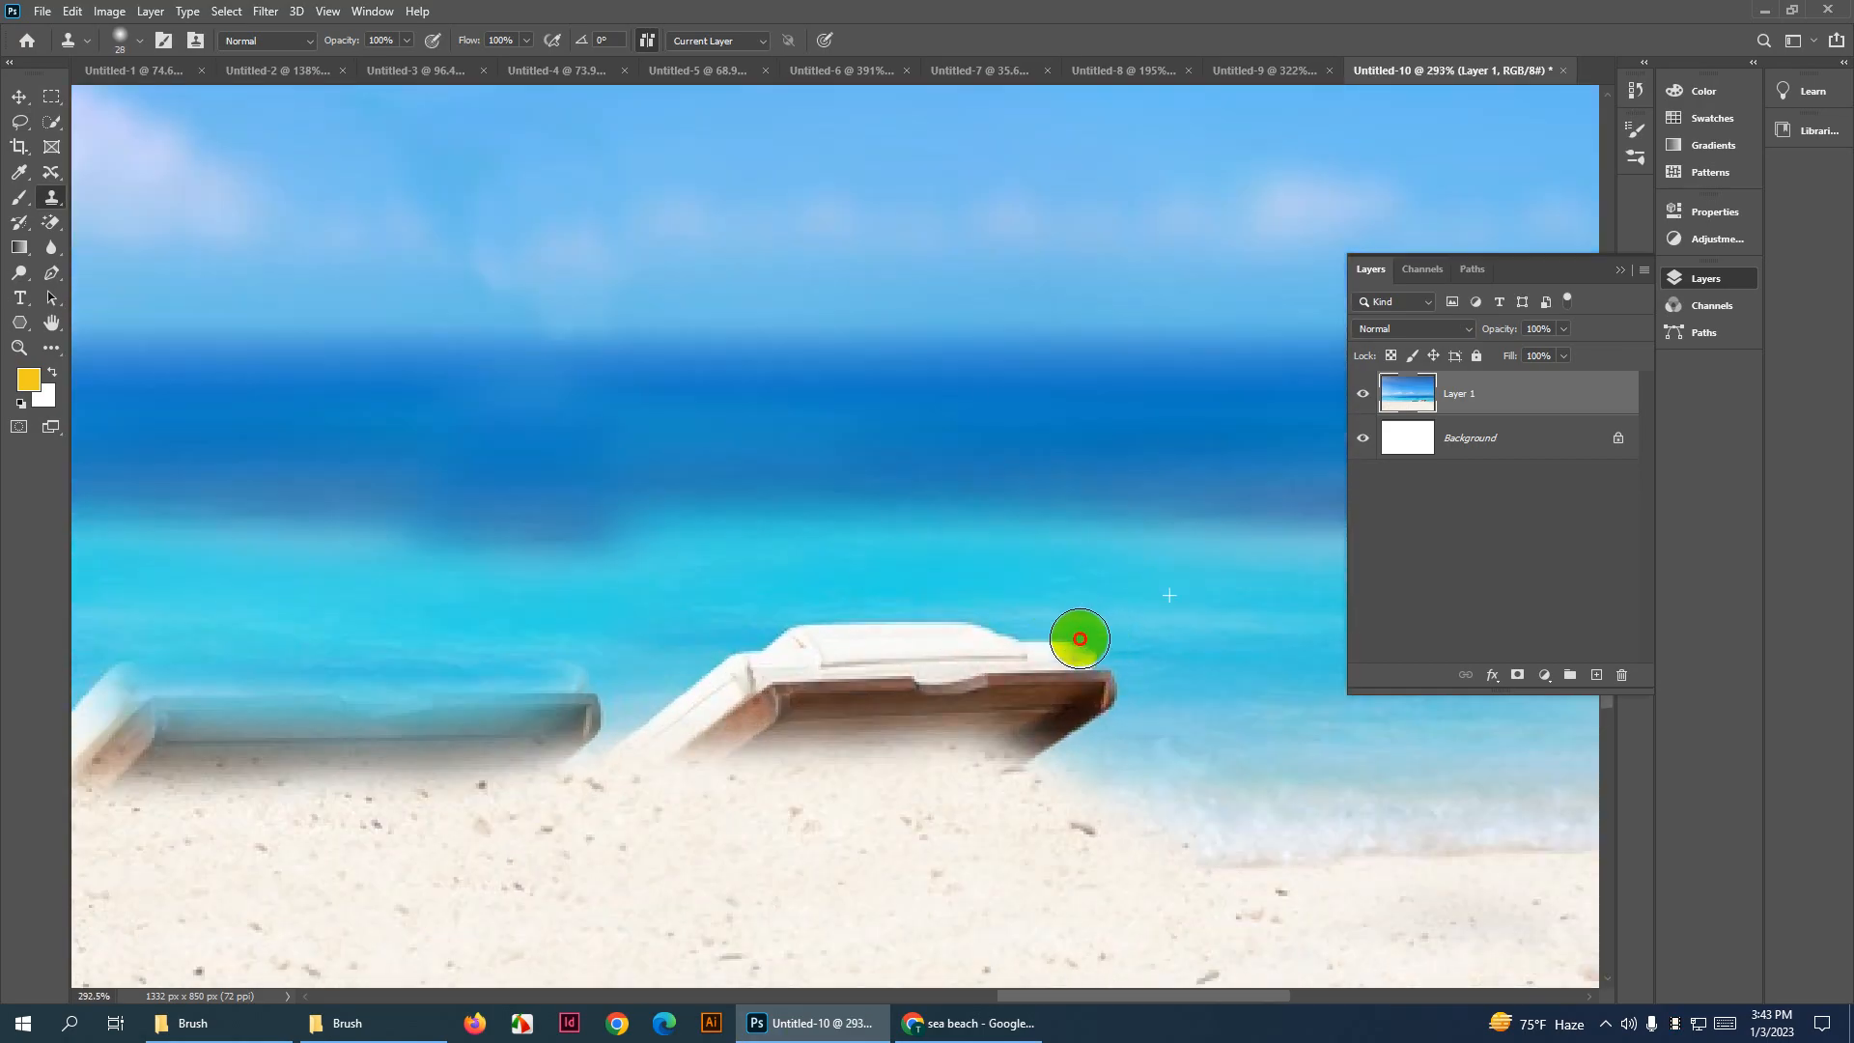
pyautogui.moveTo(1079, 638); pyautogui.dragTo(868, 636)
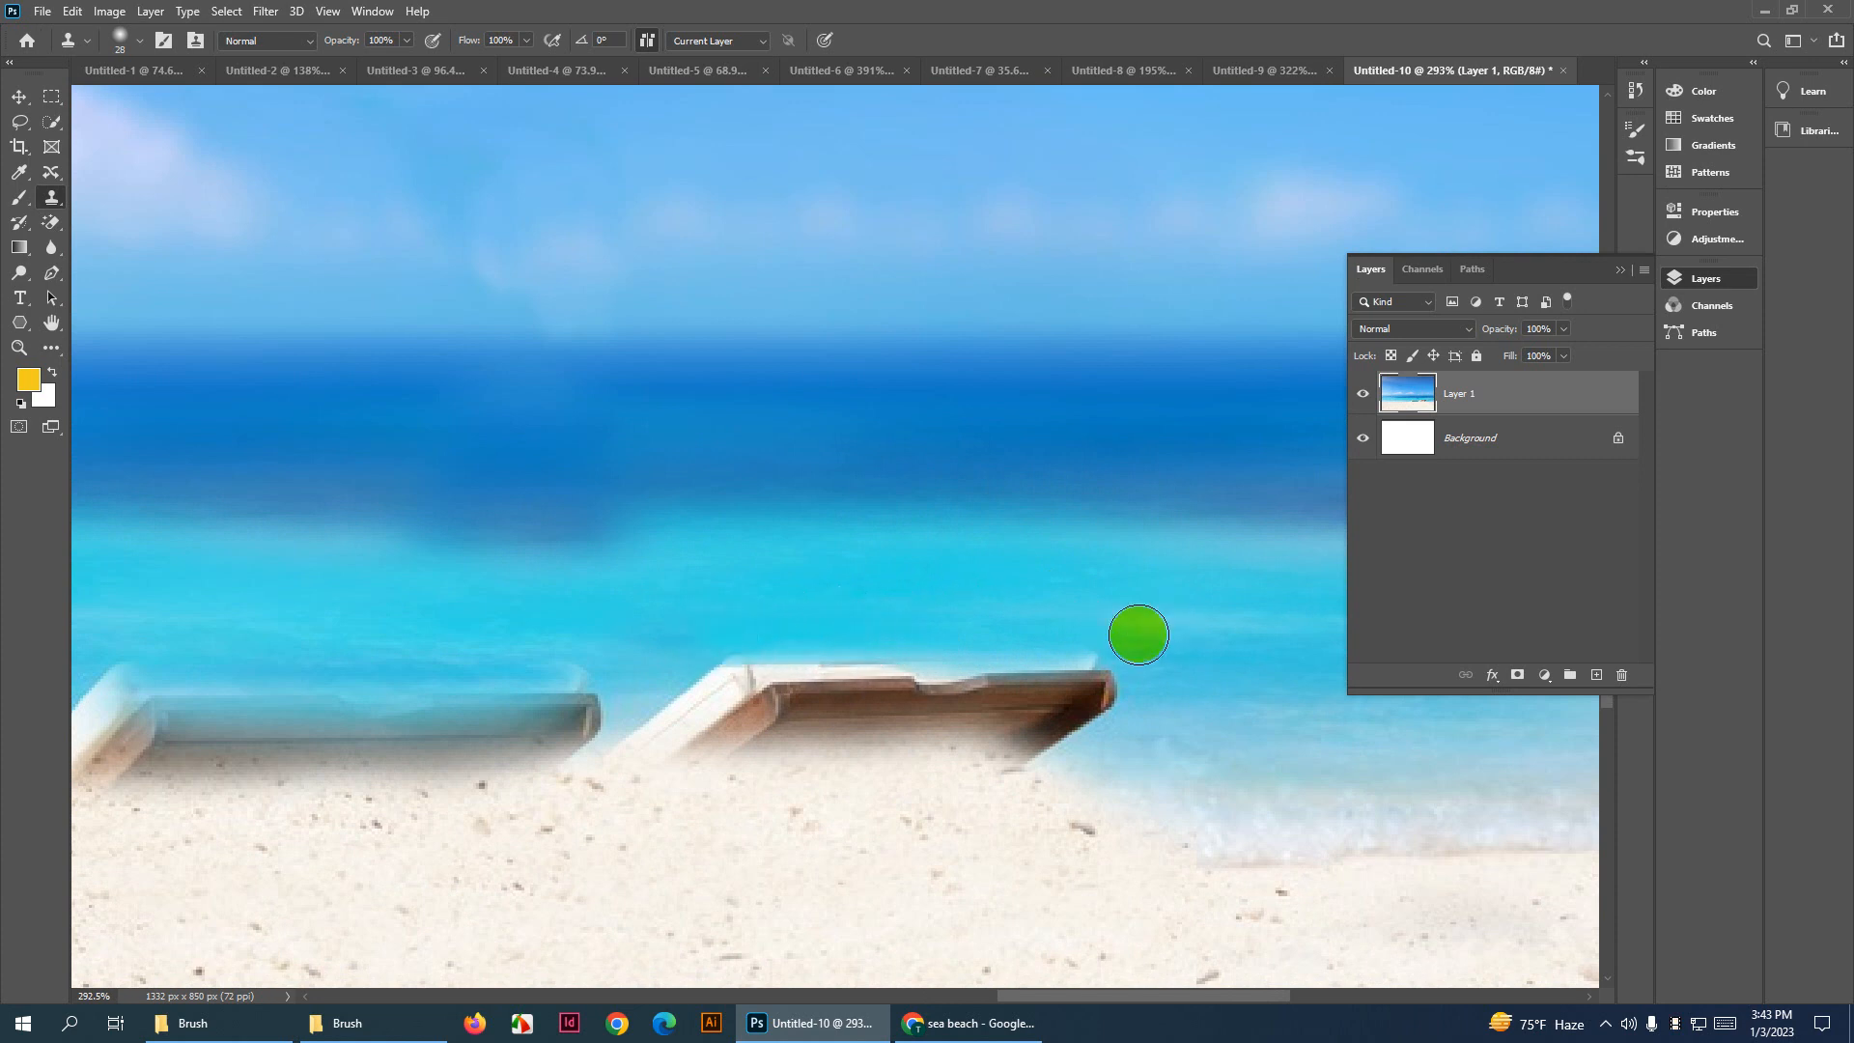
pyautogui.moveTo(1098, 649)
pyautogui.mouseDown()
pyautogui.moveTo(692, 656)
pyautogui.moveTo(1137, 654)
pyautogui.moveTo(1128, 679)
pyautogui.moveTo(1029, 679)
pyautogui.mouseUp()
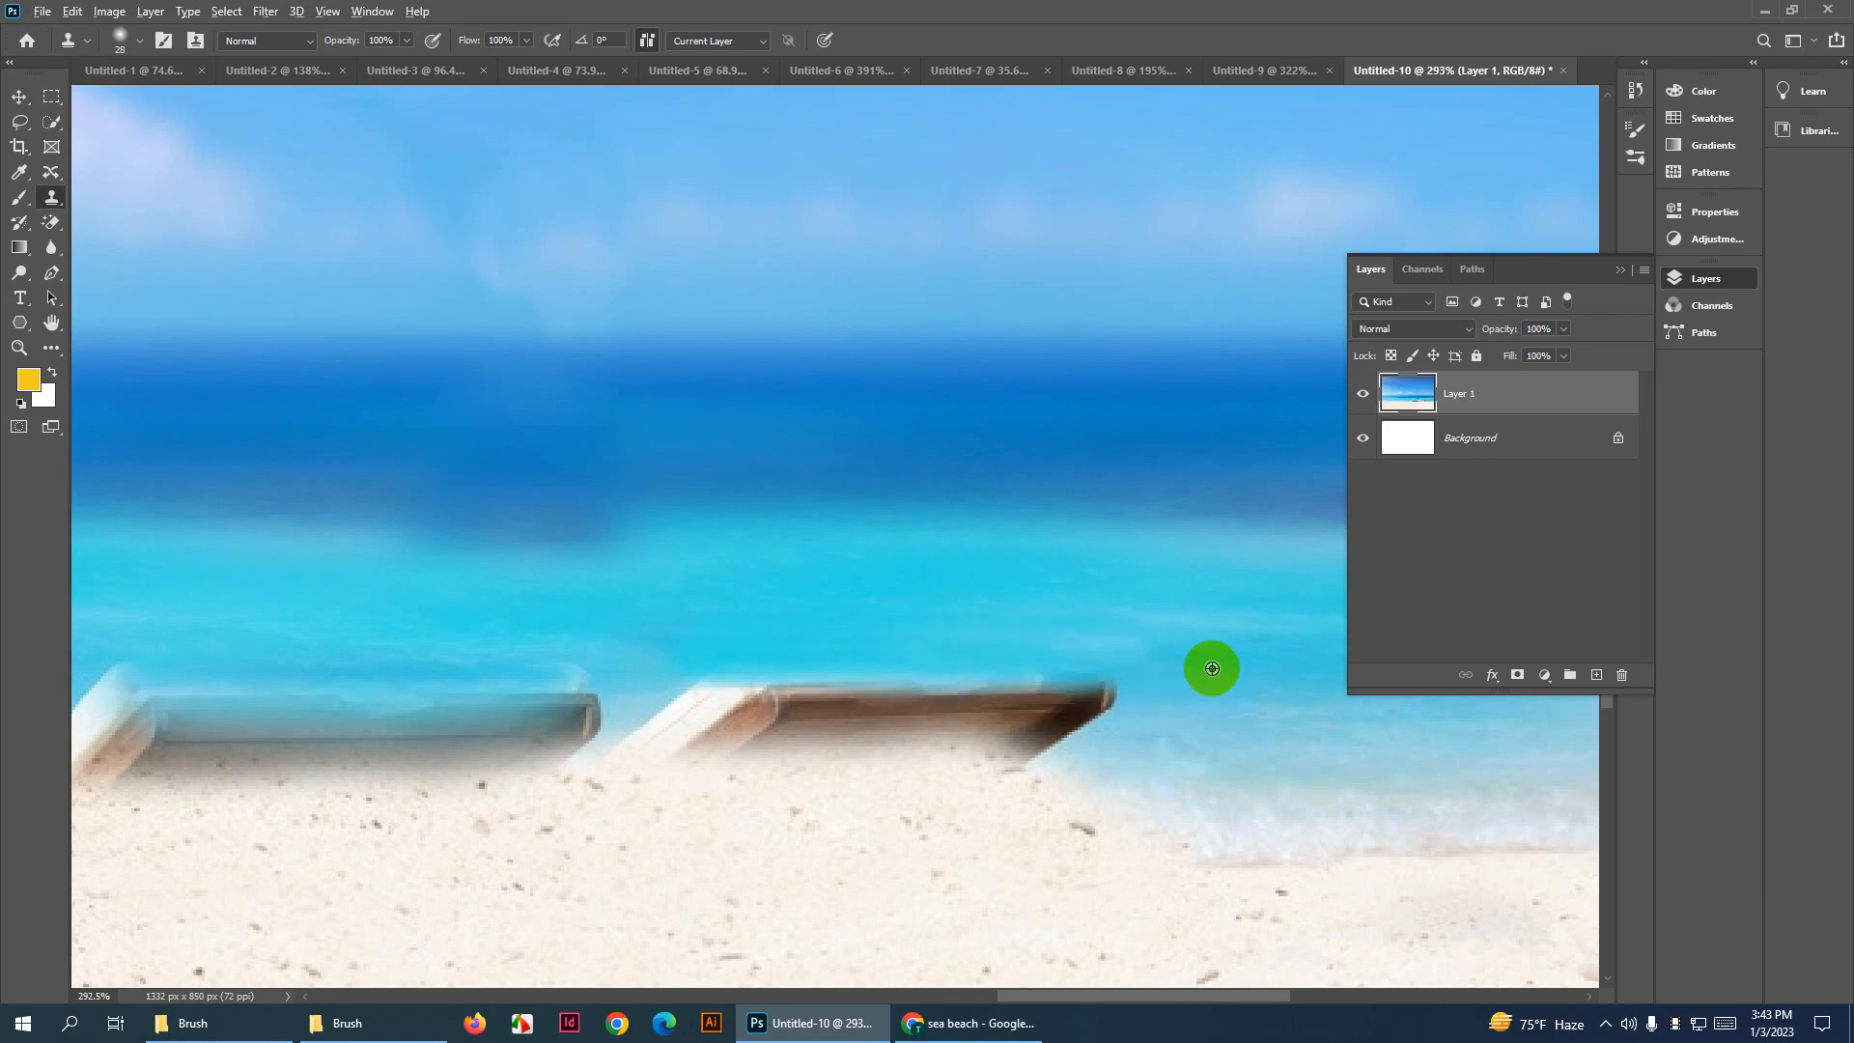
pyautogui.moveTo(1226, 637)
pyautogui.mouseDown()
pyautogui.moveTo(743, 629)
pyautogui.moveTo(941, 642)
pyautogui.mouseUp()
pyautogui.keyDown('alt'); pyautogui.click(1025, 664); pyautogui.keyUp('alt')
# Cover the right lounger's top edge with a rectangular strip of water using a marquee selection, and clear the selection
pyautogui.click(55, 102)
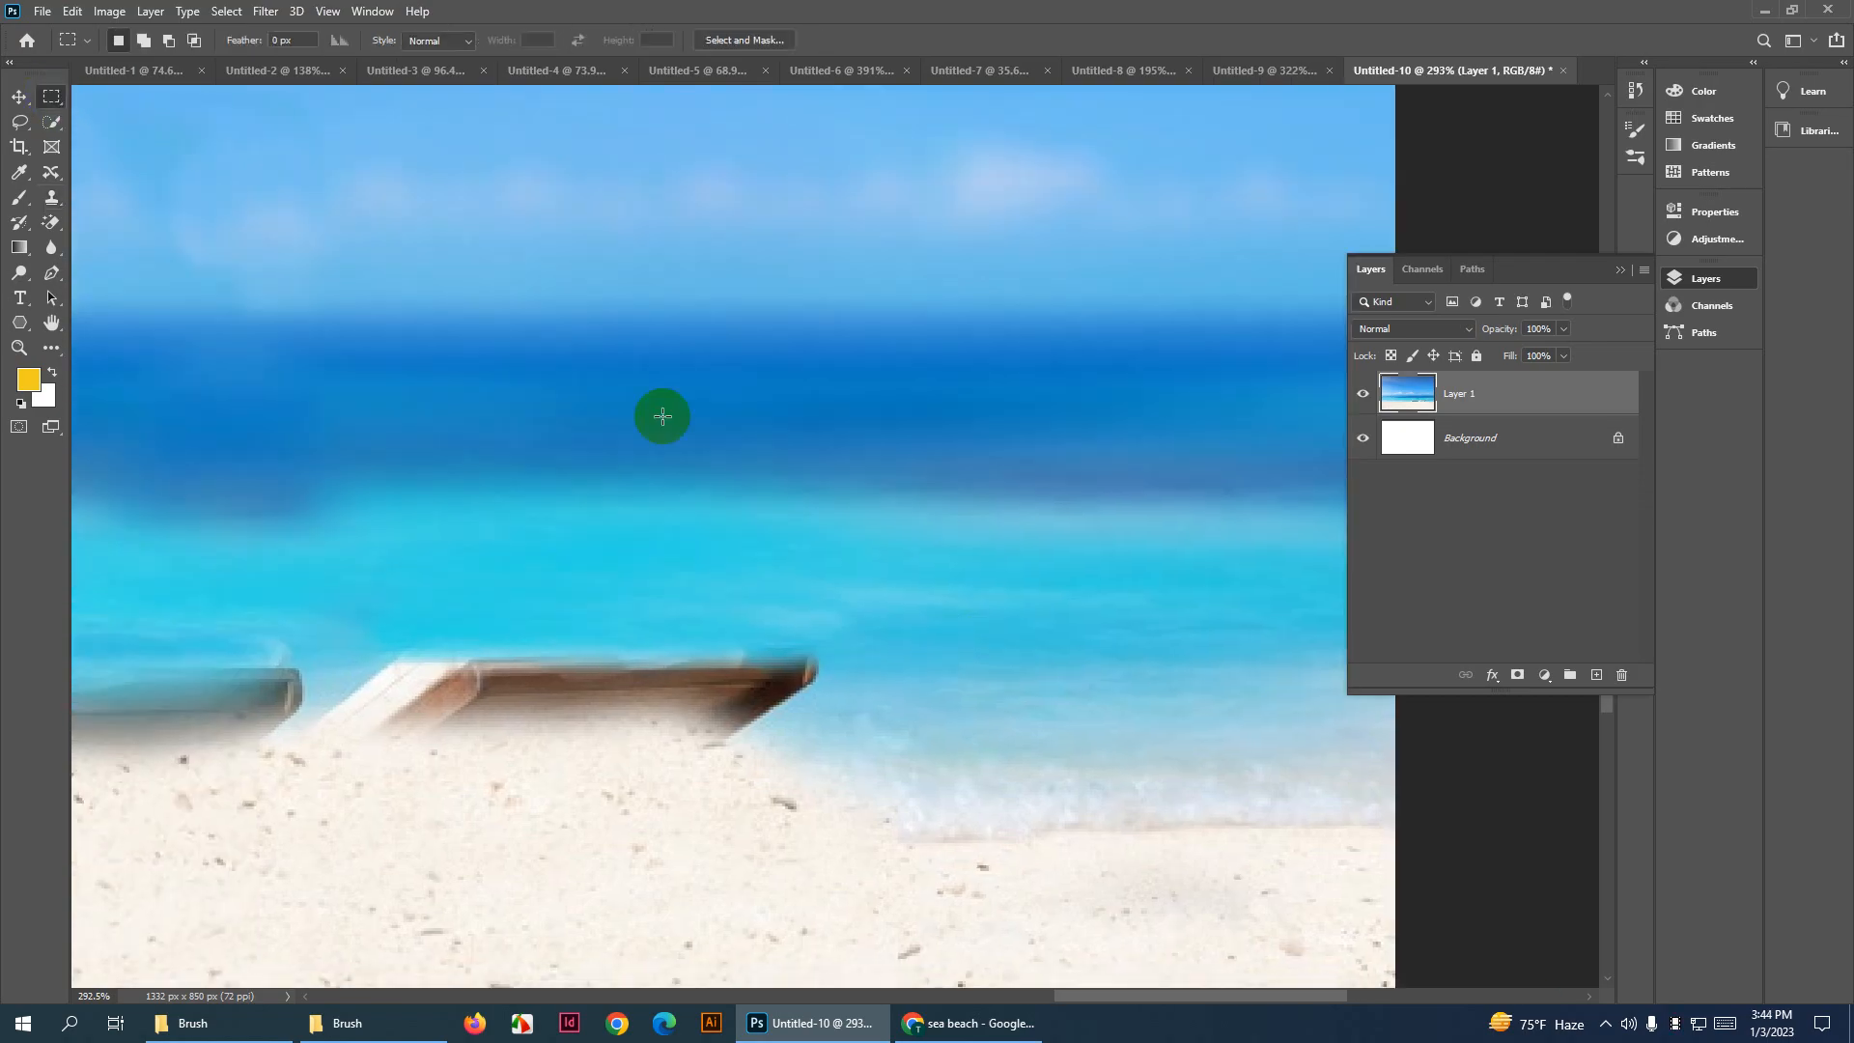
pyautogui.moveTo(892, 579); pyautogui.dragTo(836, 513)
pyautogui.moveTo(387, 606); pyautogui.dragTo(795, 646)
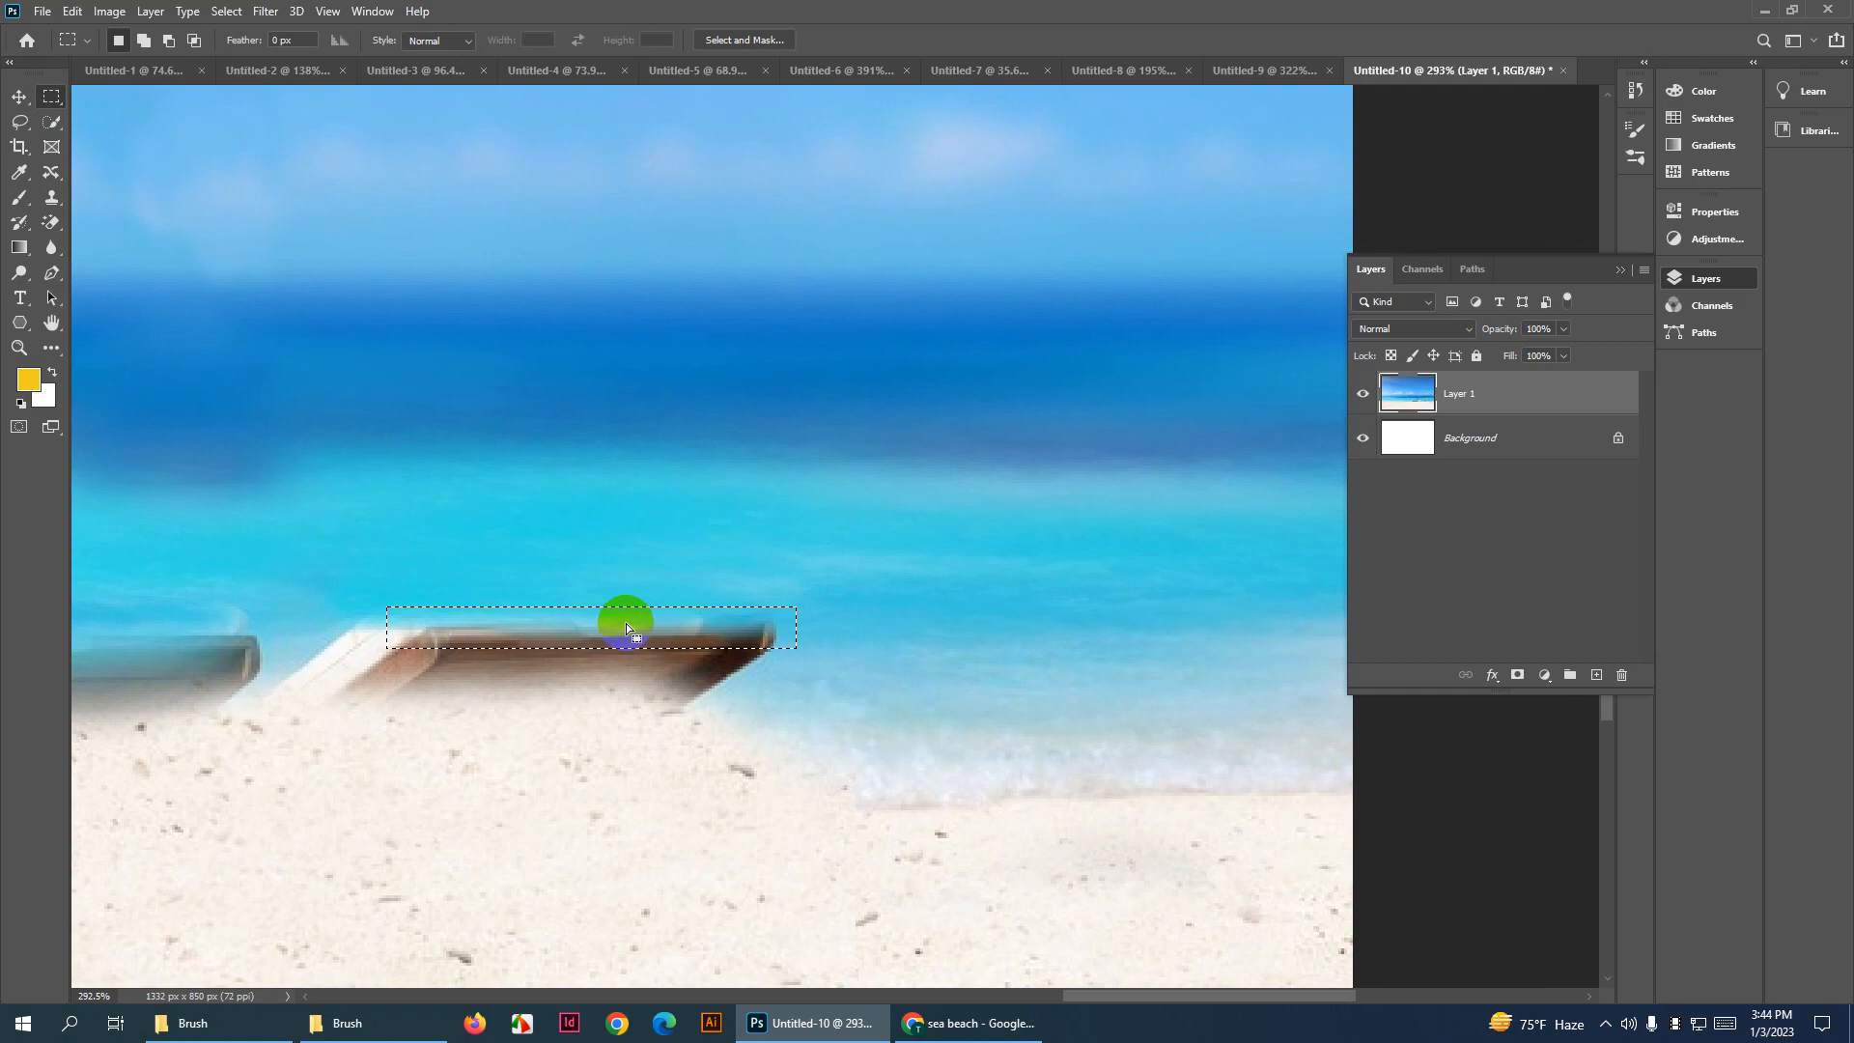
pyautogui.moveTo(626, 625)
pyautogui.mouseDown()
pyautogui.moveTo(1166, 625)
pyautogui.moveTo(543, 616)
pyautogui.moveTo(587, 623)
pyautogui.mouseUp()
pyautogui.click(19, 97)
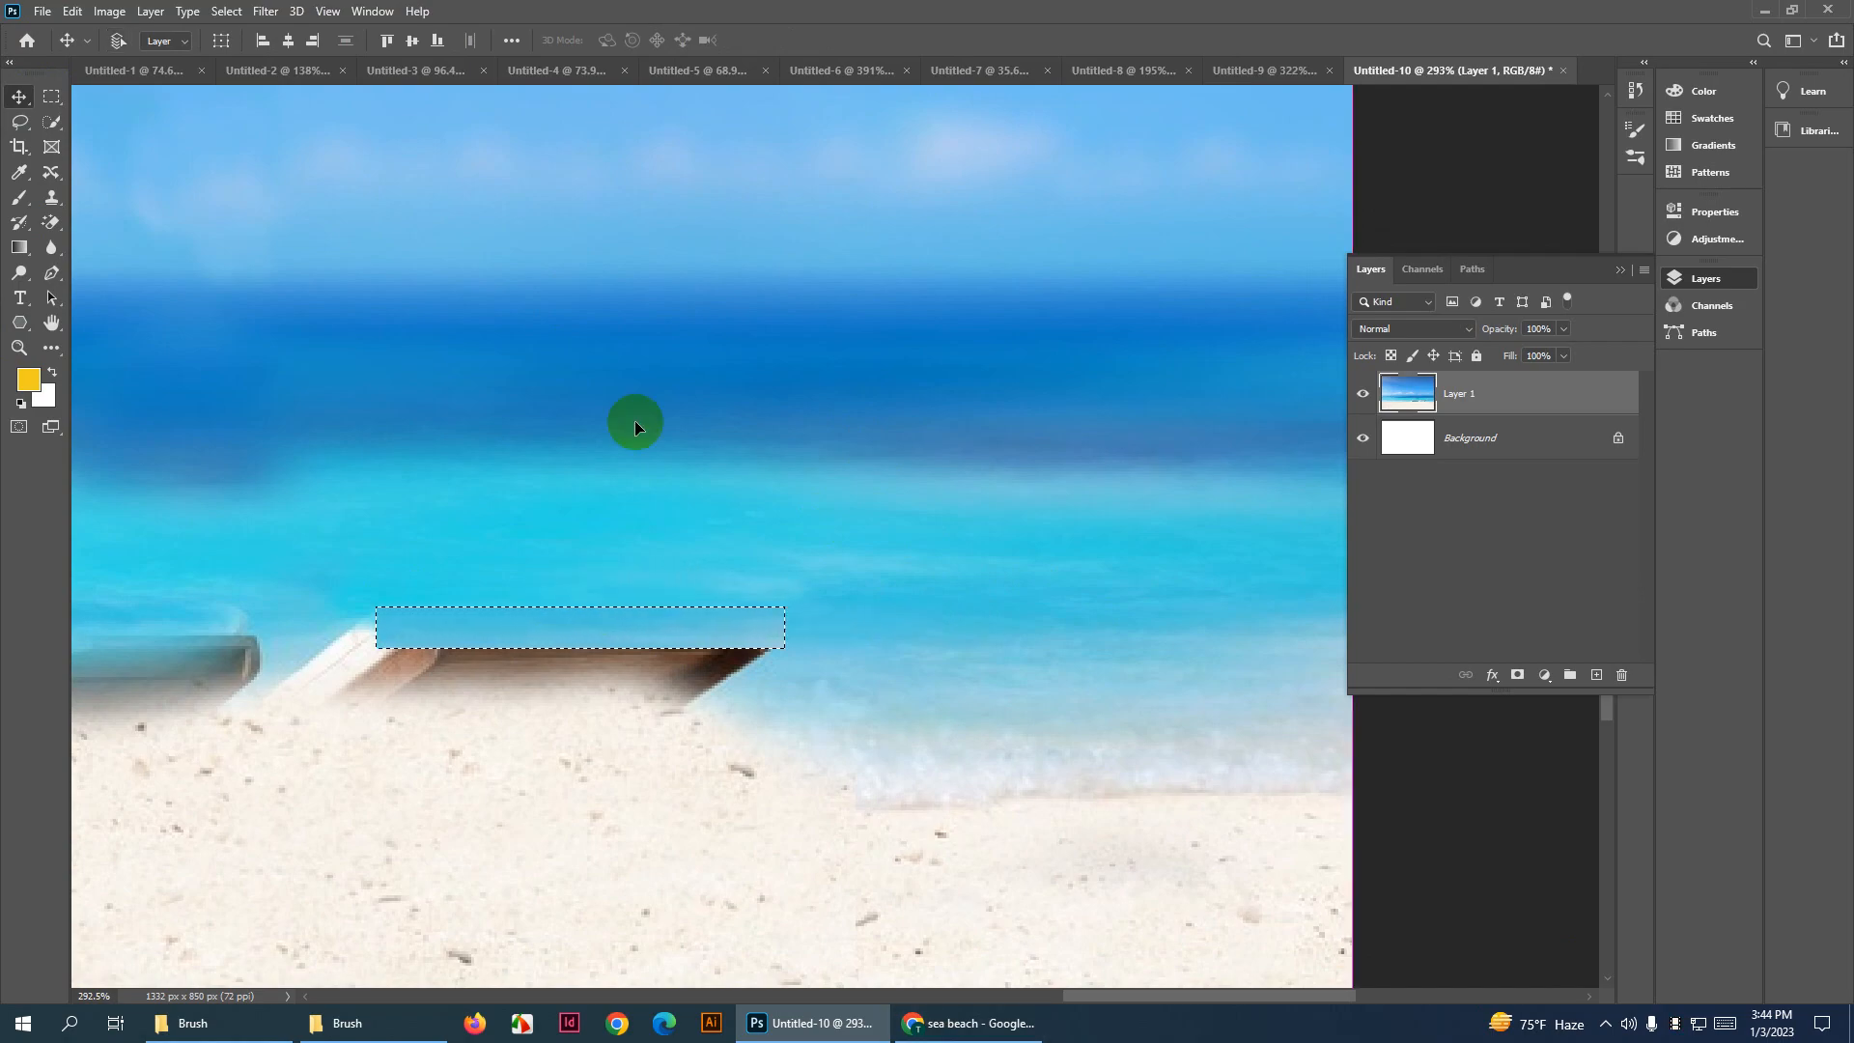
pyautogui.hotkey('ctrl', 'd')
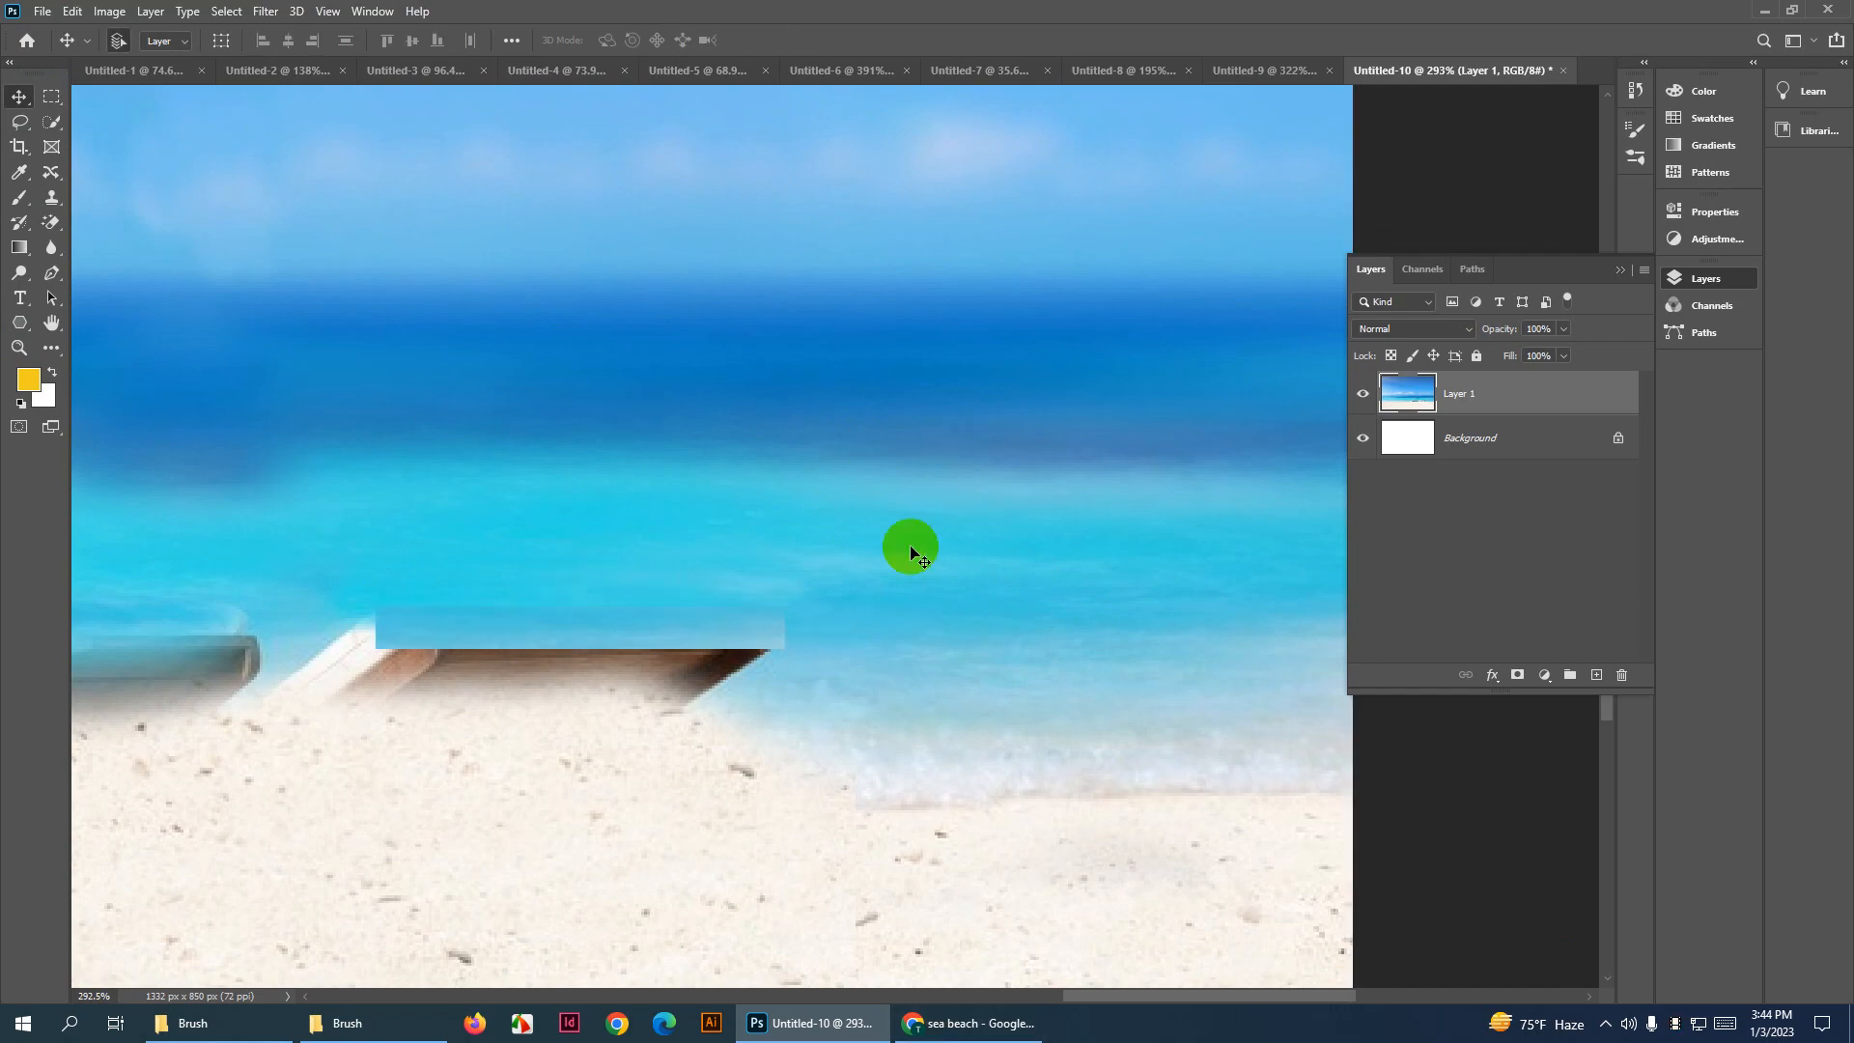
# Blend the water strip above the right lounger into the sea using the Healing Brush at 26 px
pyautogui.scroll(7, 755, 680)
pyautogui.moveTo(762, 654); pyautogui.dragTo(965, 632)
pyautogui.scroll(-4, 837, 577)
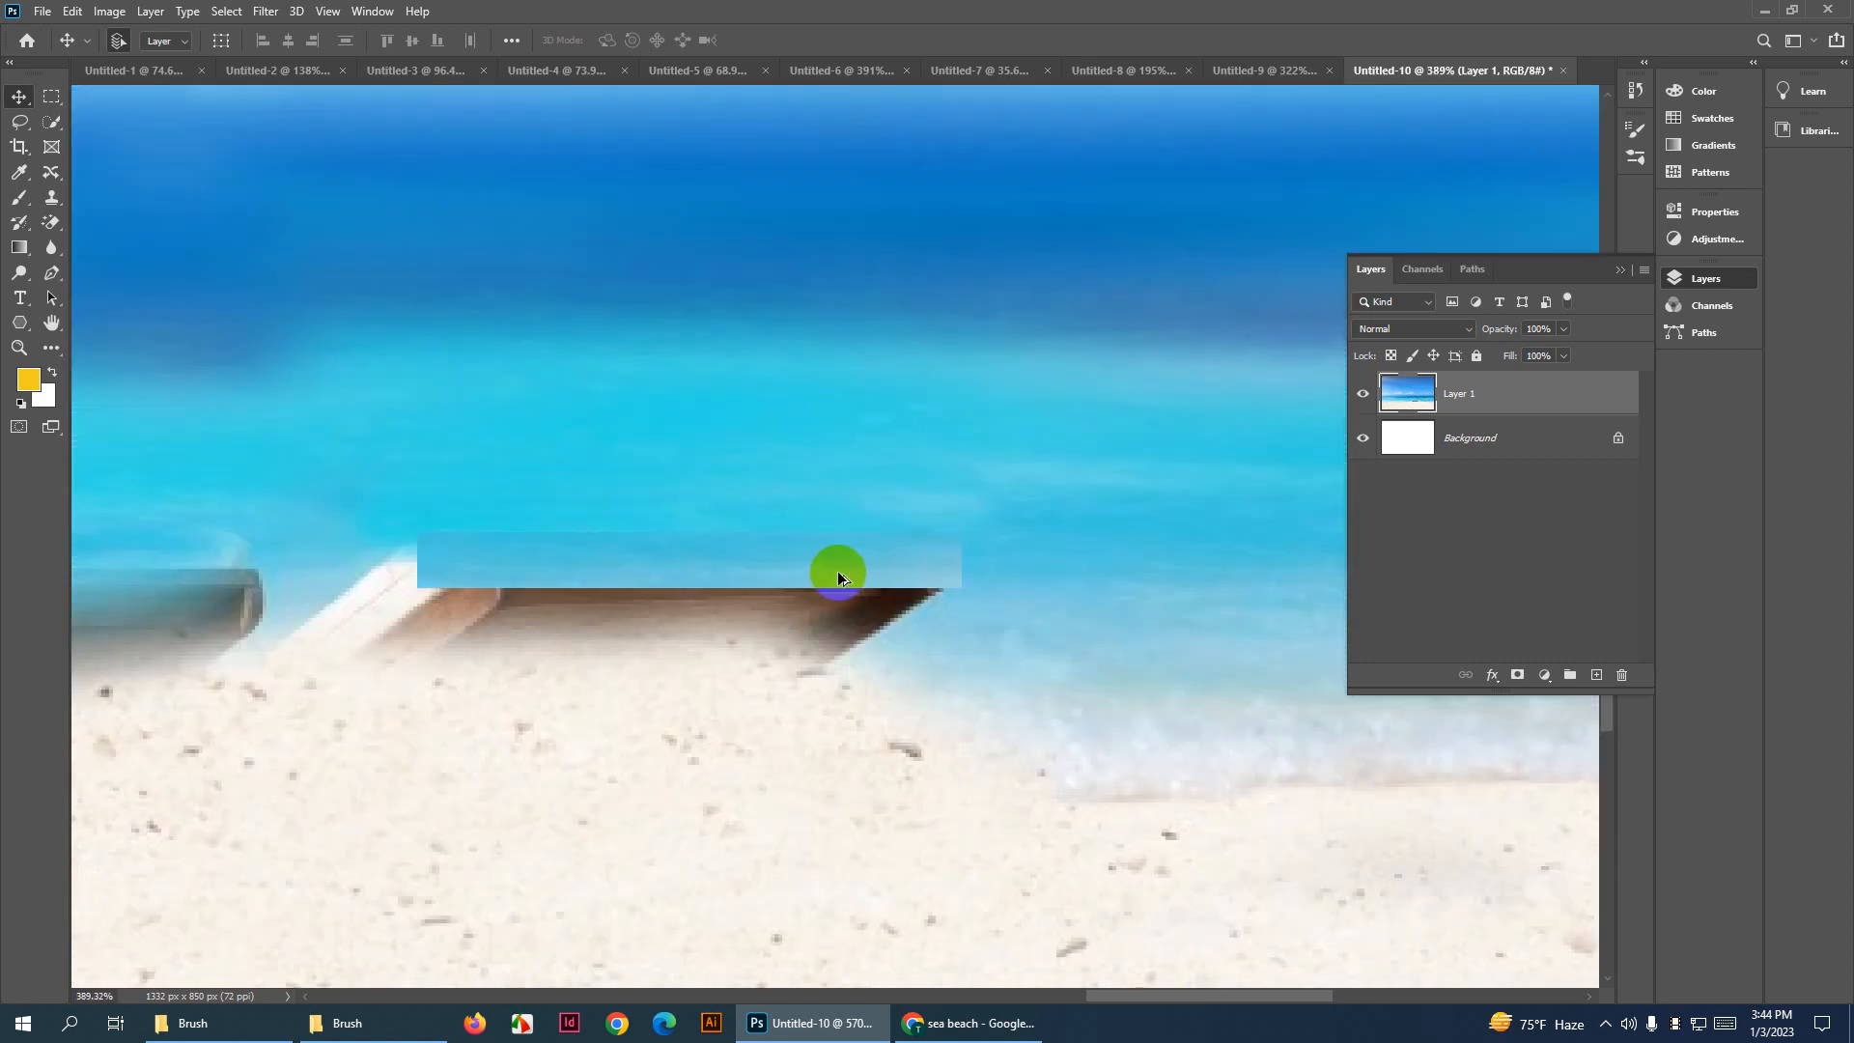
pyautogui.click(52, 199)
pyautogui.rightClick(52, 172)
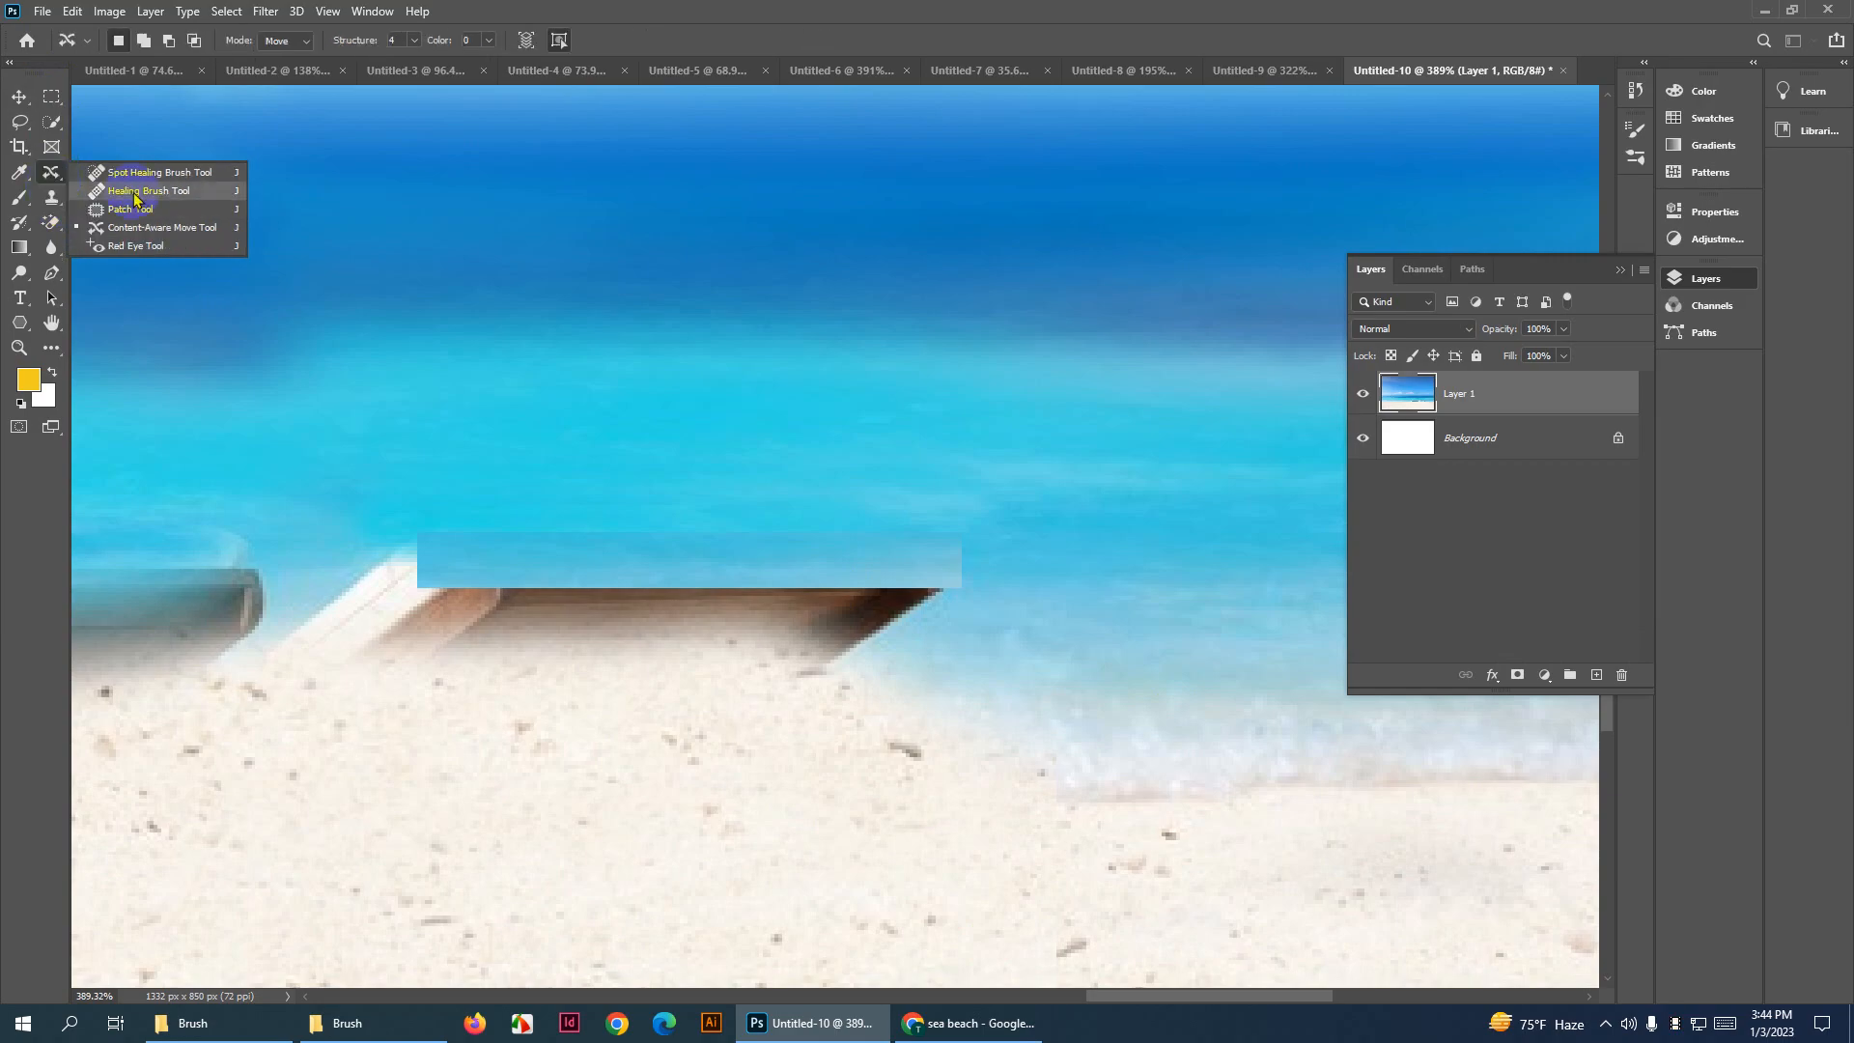
pyautogui.click(135, 196)
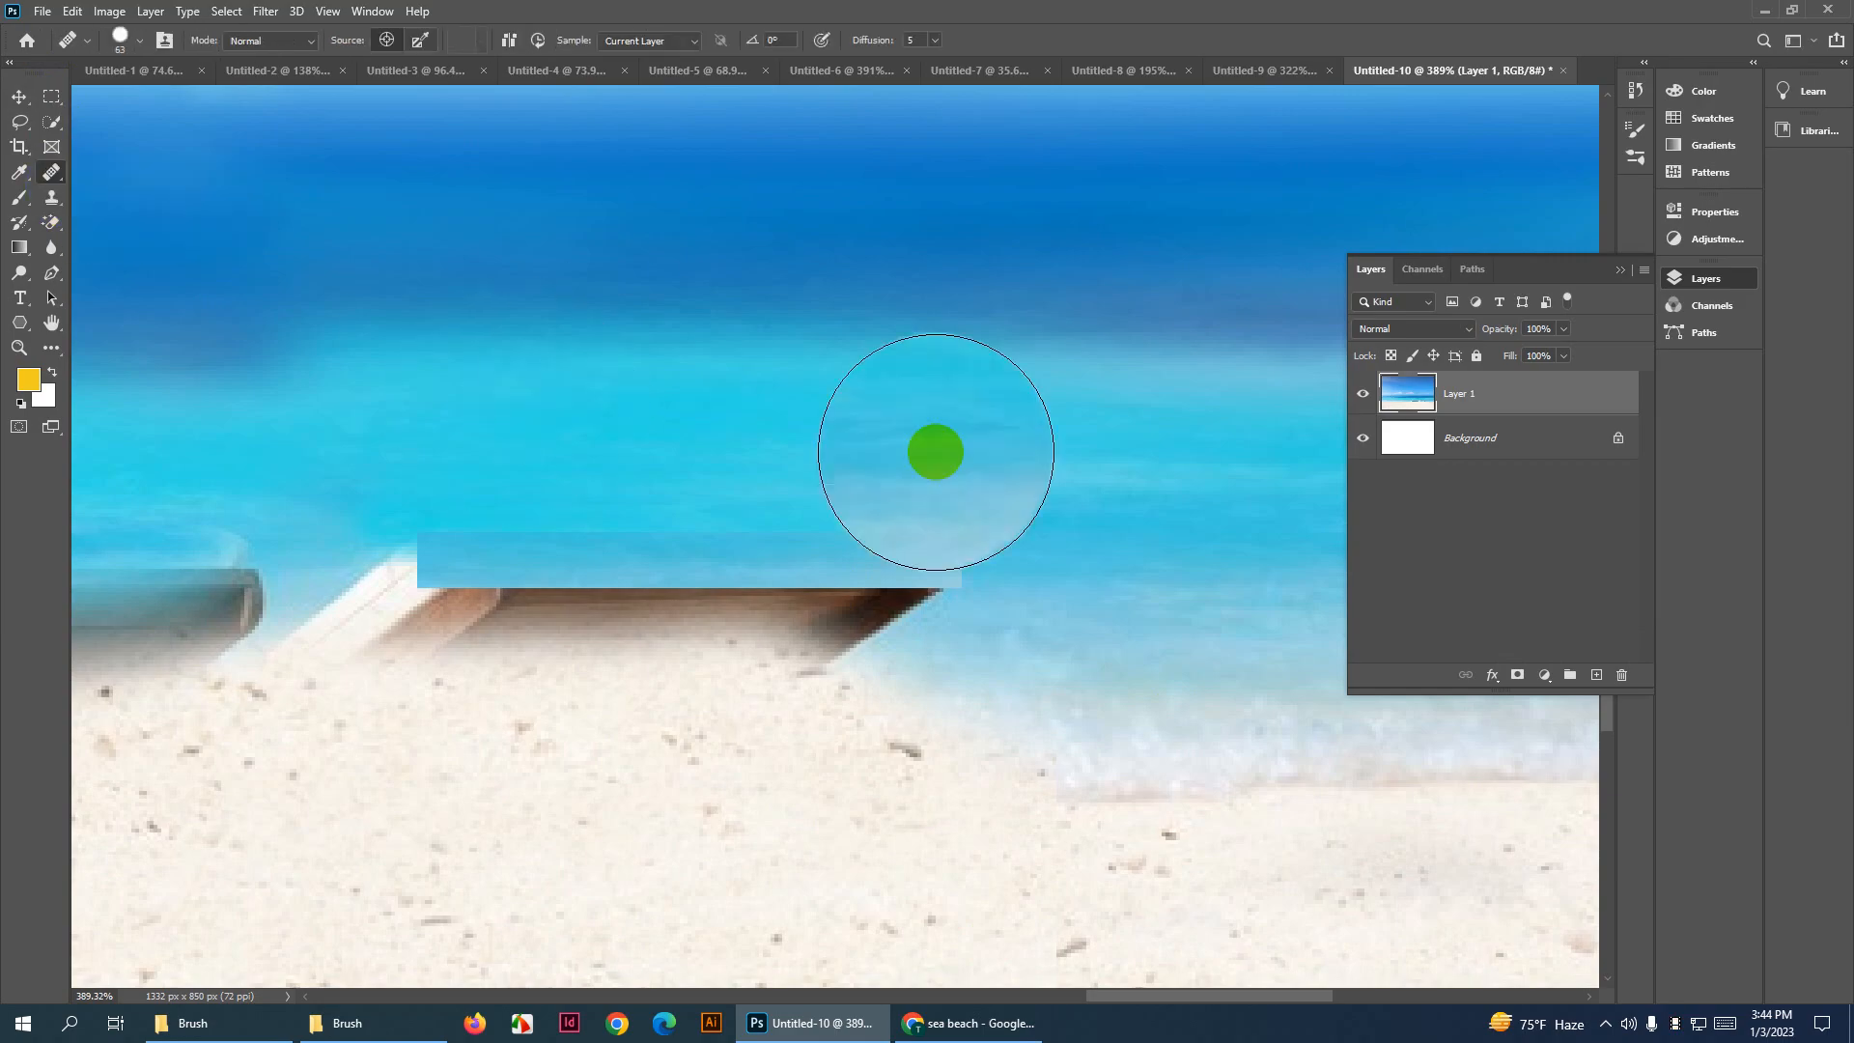
pyautogui.keyDown('alt'); pyautogui.rightClick(930, 464); pyautogui.keyUp('alt')
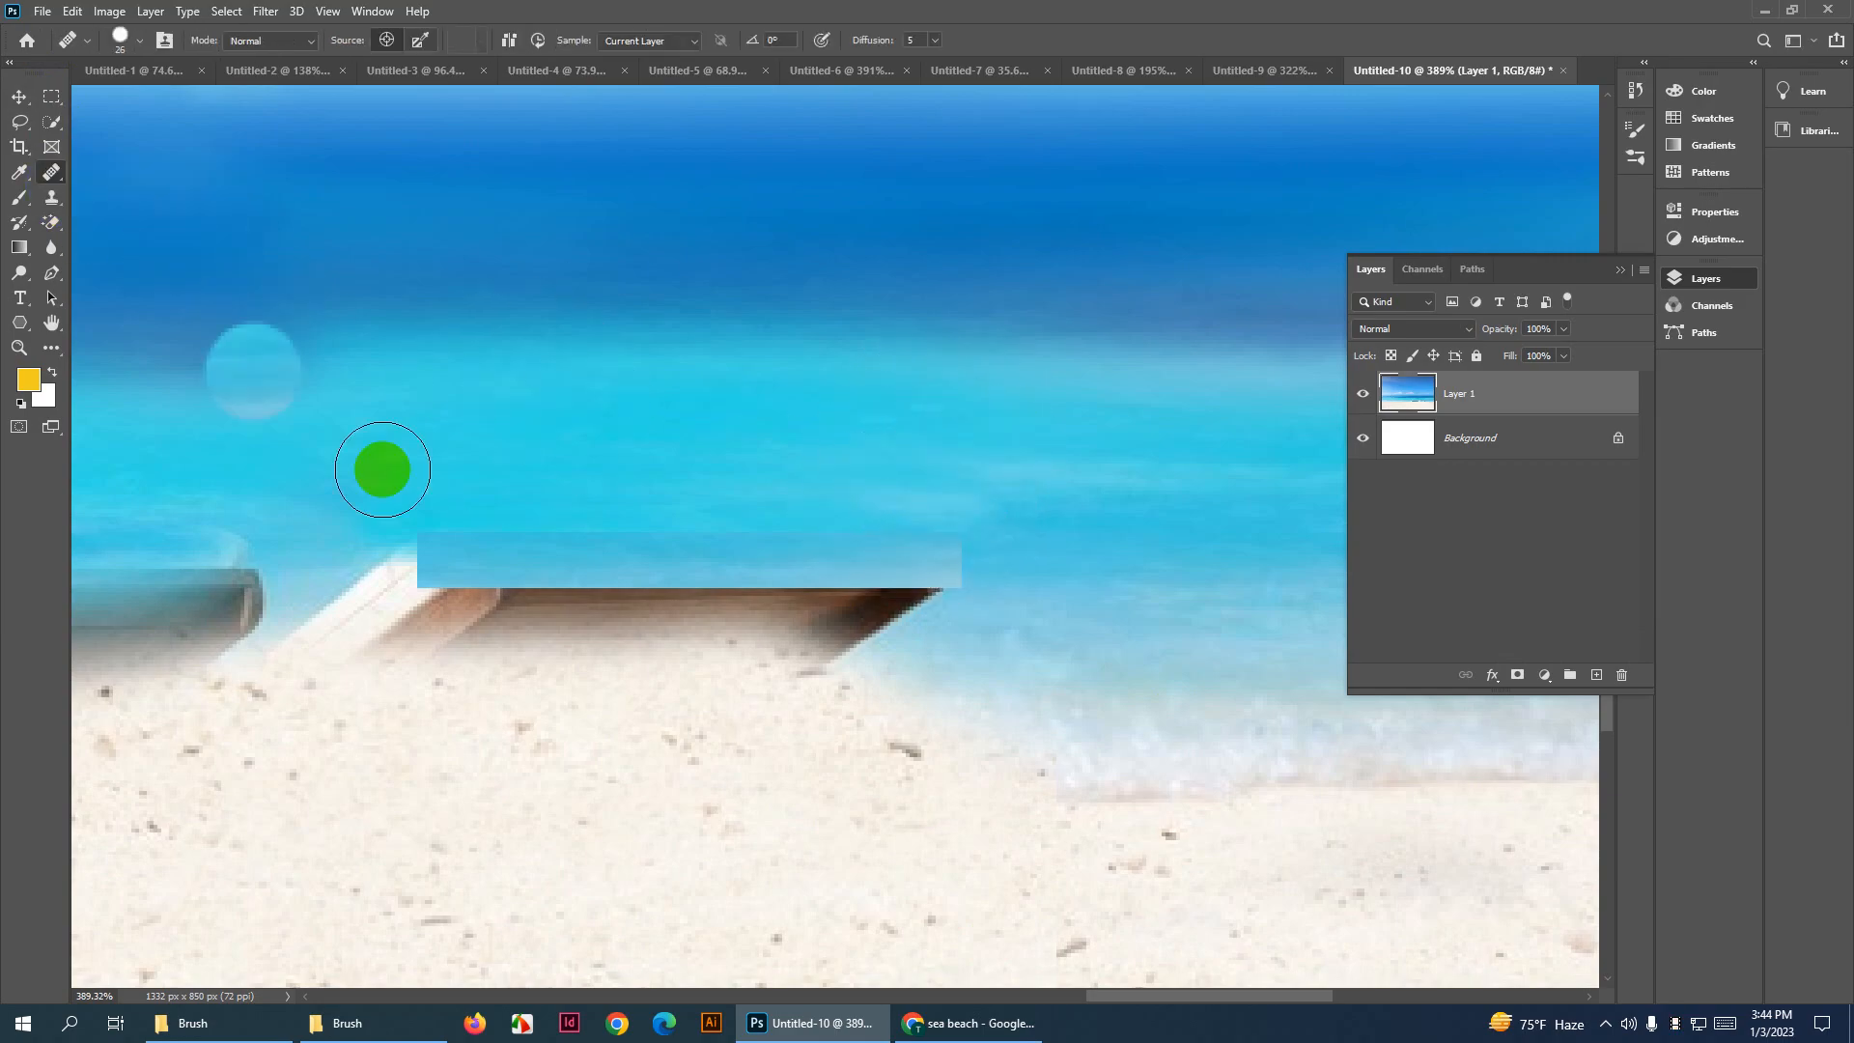
pyautogui.click(621, 516)
pyautogui.moveTo(1067, 521); pyautogui.dragTo(997, 530)
pyautogui.moveTo(806, 529); pyautogui.dragTo(379, 504)
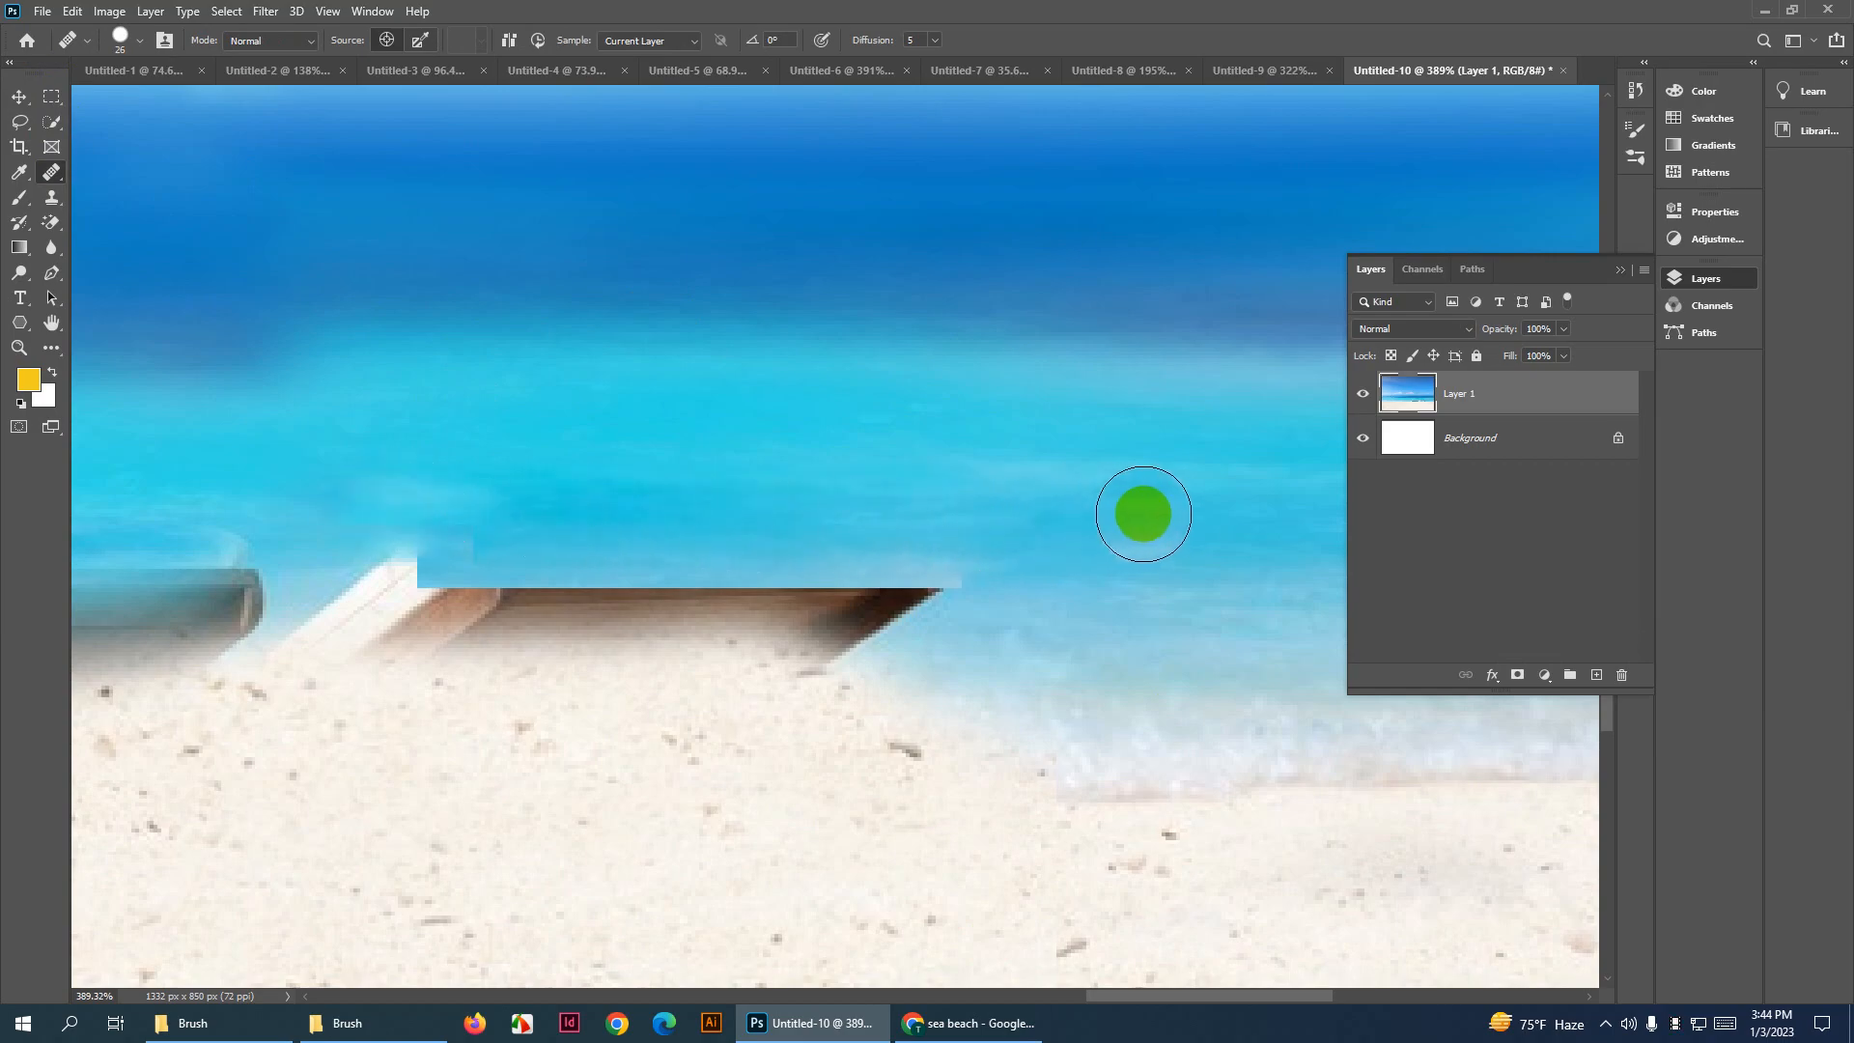
# Try healing the right lounger's wooden top edge with the Healing Brush at 24 px, and undo back past the water strip
pyautogui.moveTo(526, 496)
pyautogui.mouseDown()
pyautogui.moveTo(407, 513)
pyautogui.moveTo(702, 440)
pyautogui.mouseUp()
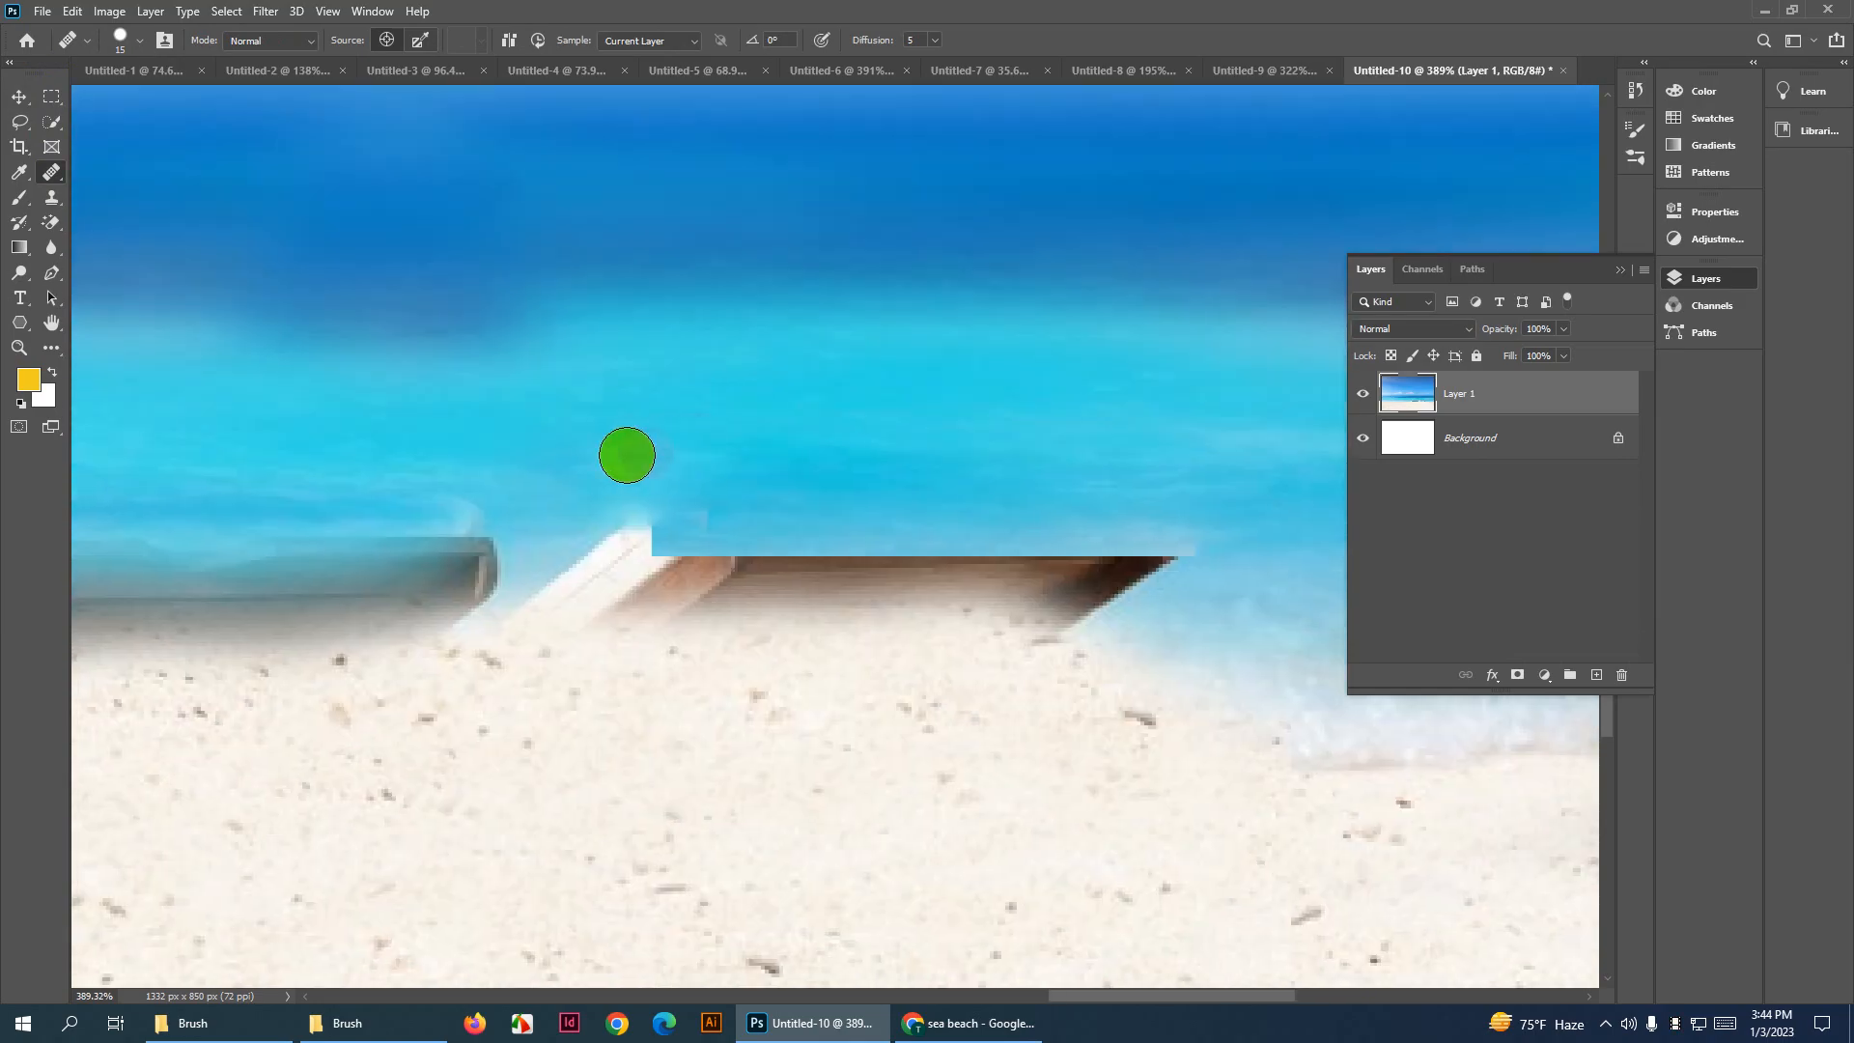
pyautogui.scroll(-3, 494, 456)
pyautogui.scroll(3, 658, 523)
pyautogui.scroll(2, 645, 524)
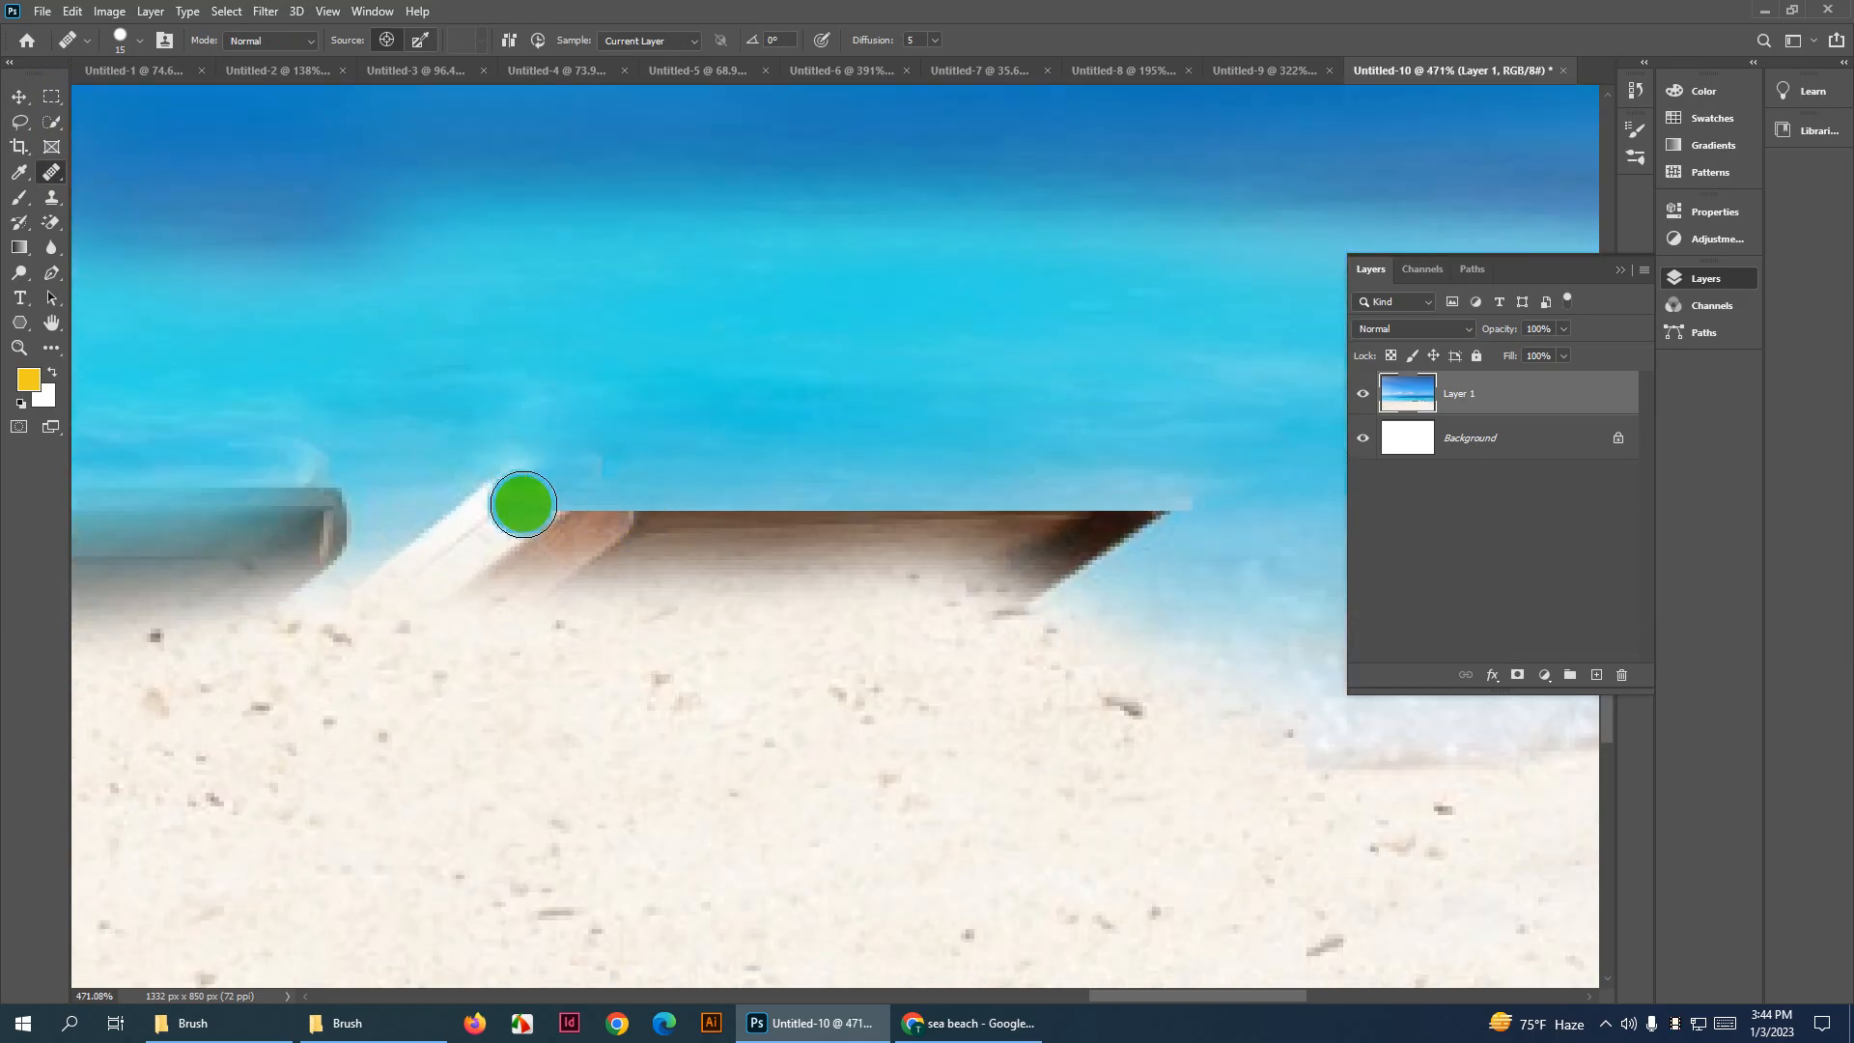
pyautogui.moveTo(521, 501); pyautogui.dragTo(1092, 497)
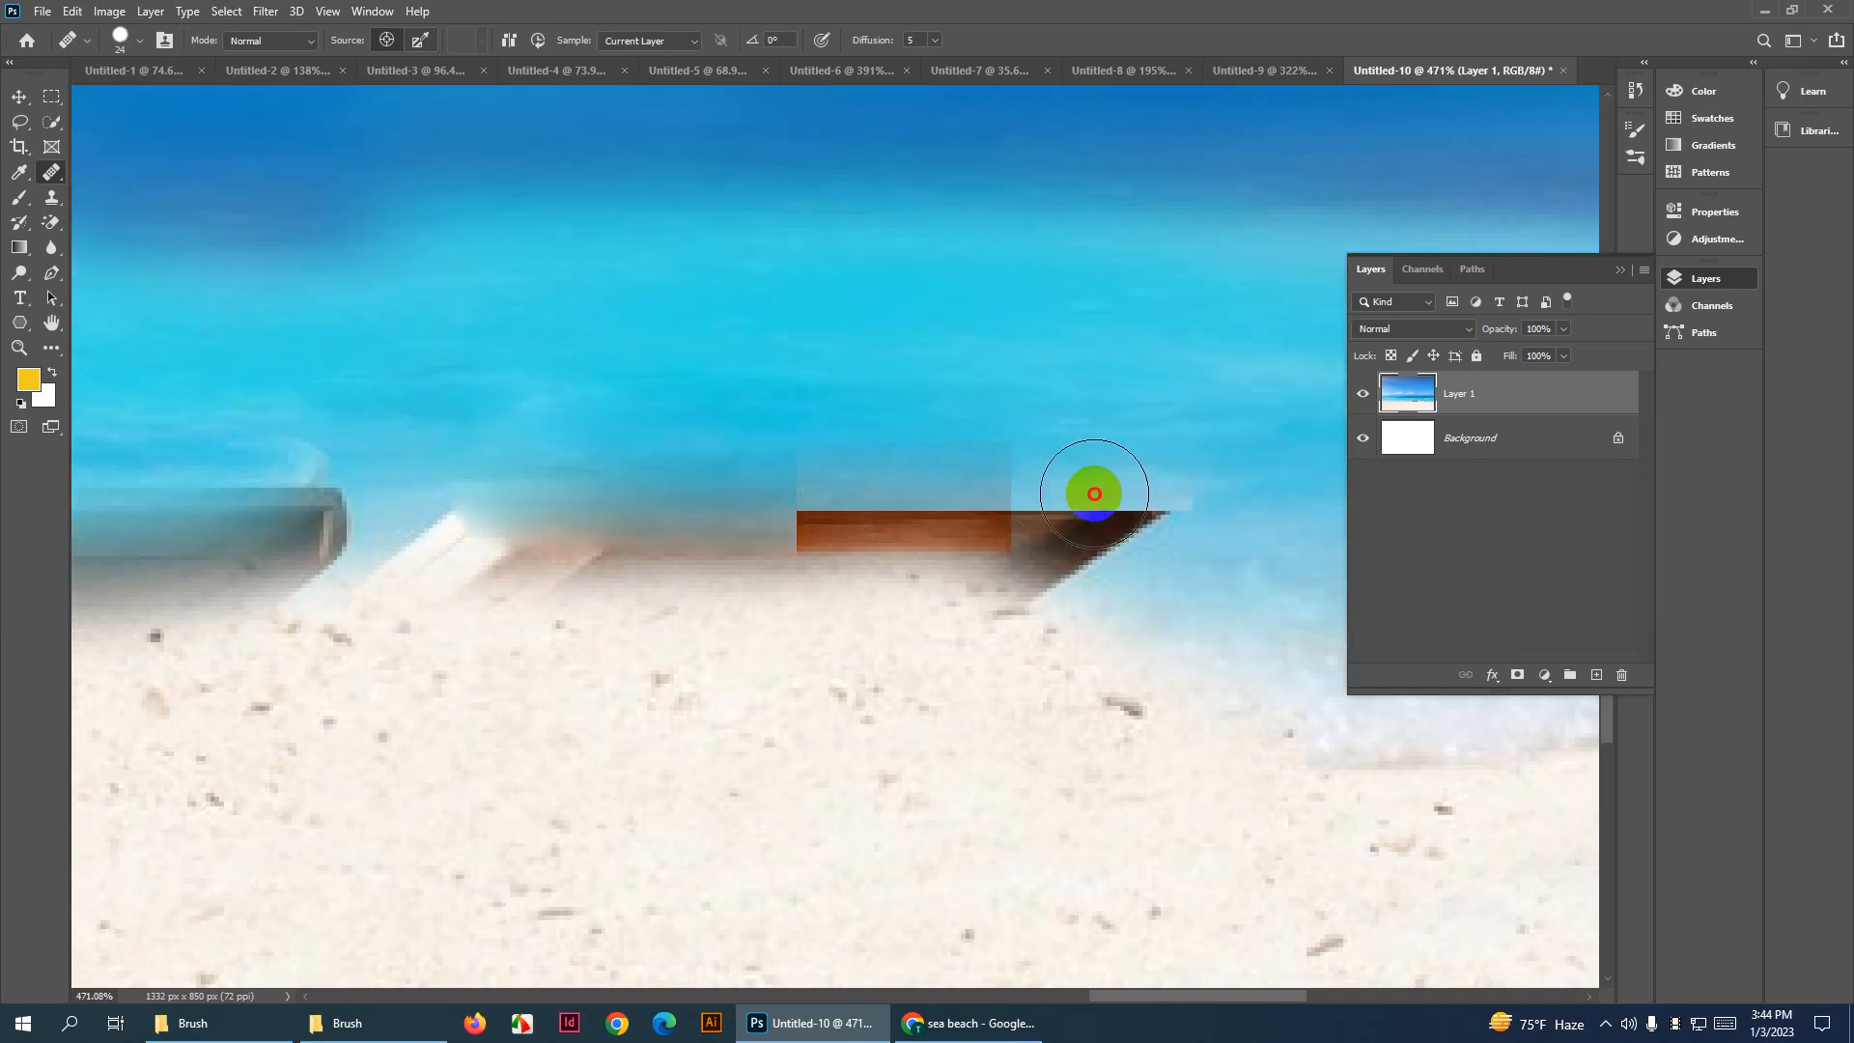
pyautogui.hotkey('ctrl', 'z')
pyautogui.click(901, 498)
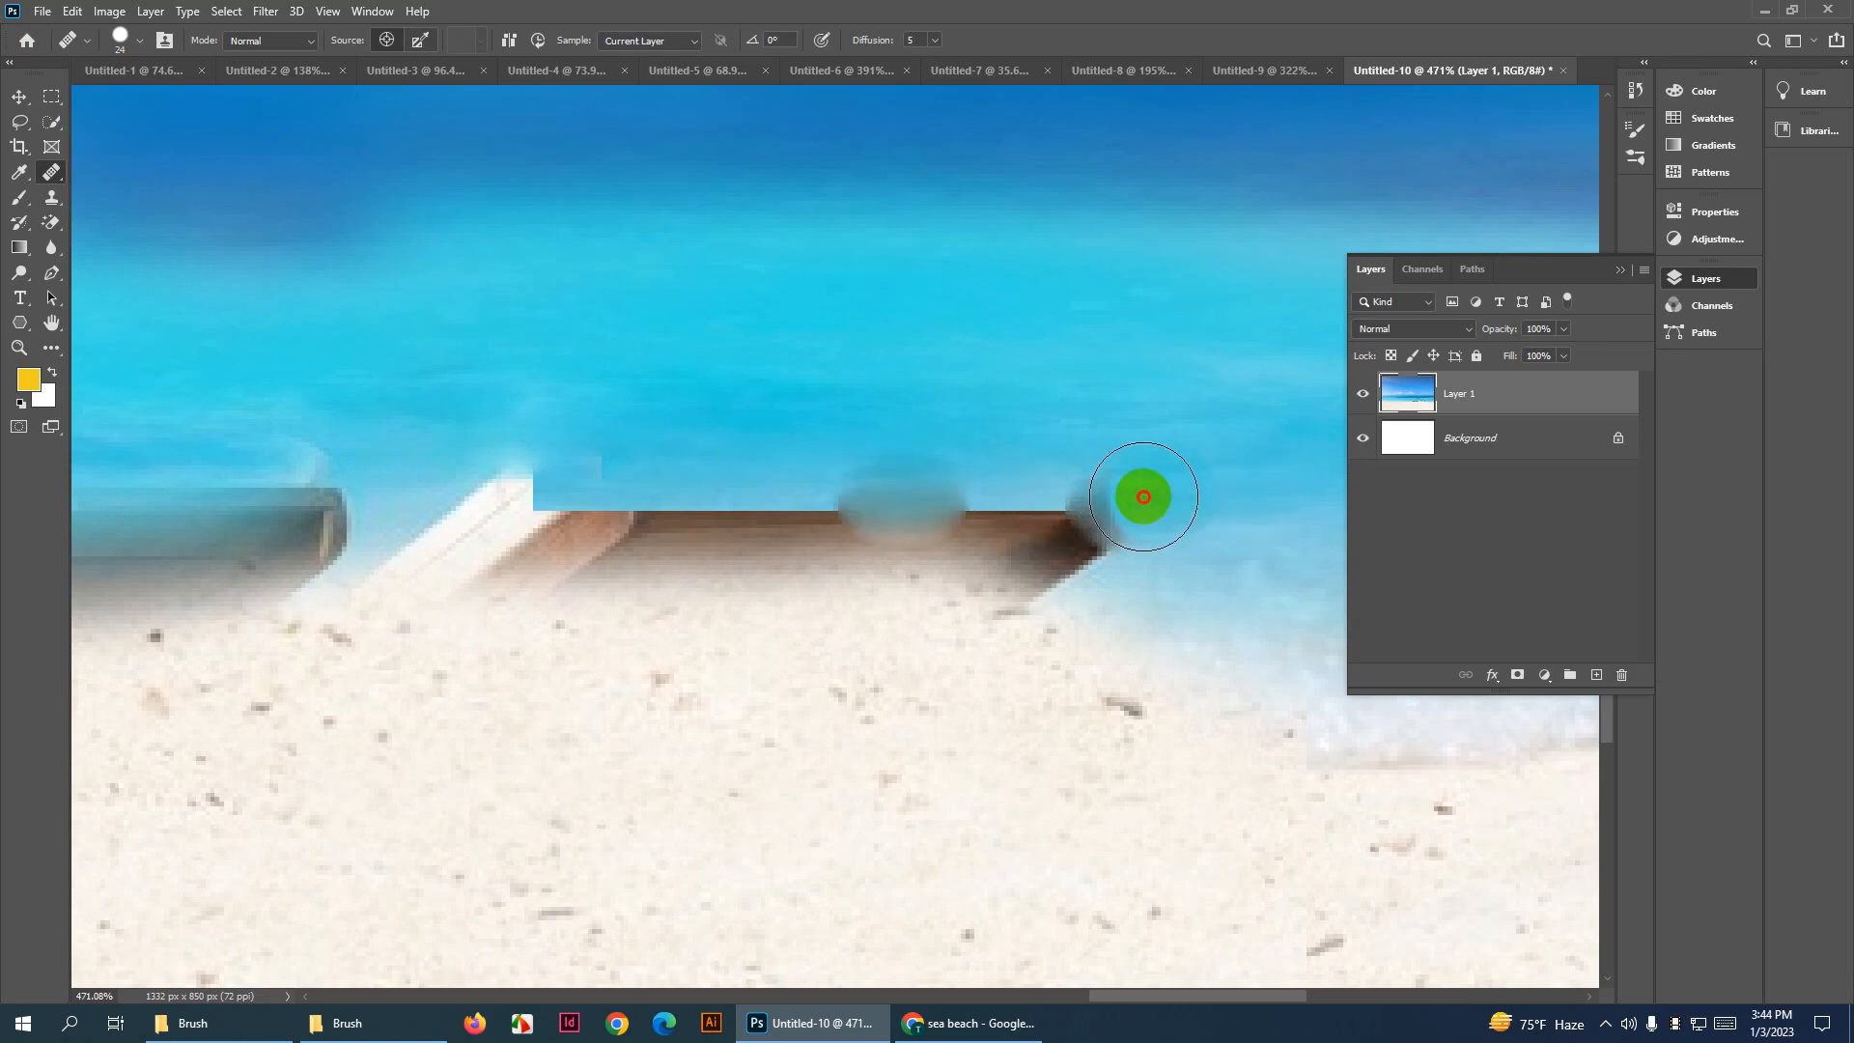
pyautogui.hotkey('ctrl', 'z')
pyautogui.hotkey('ctrl', 'z')
pyautogui.scroll(-10, 632, 418)
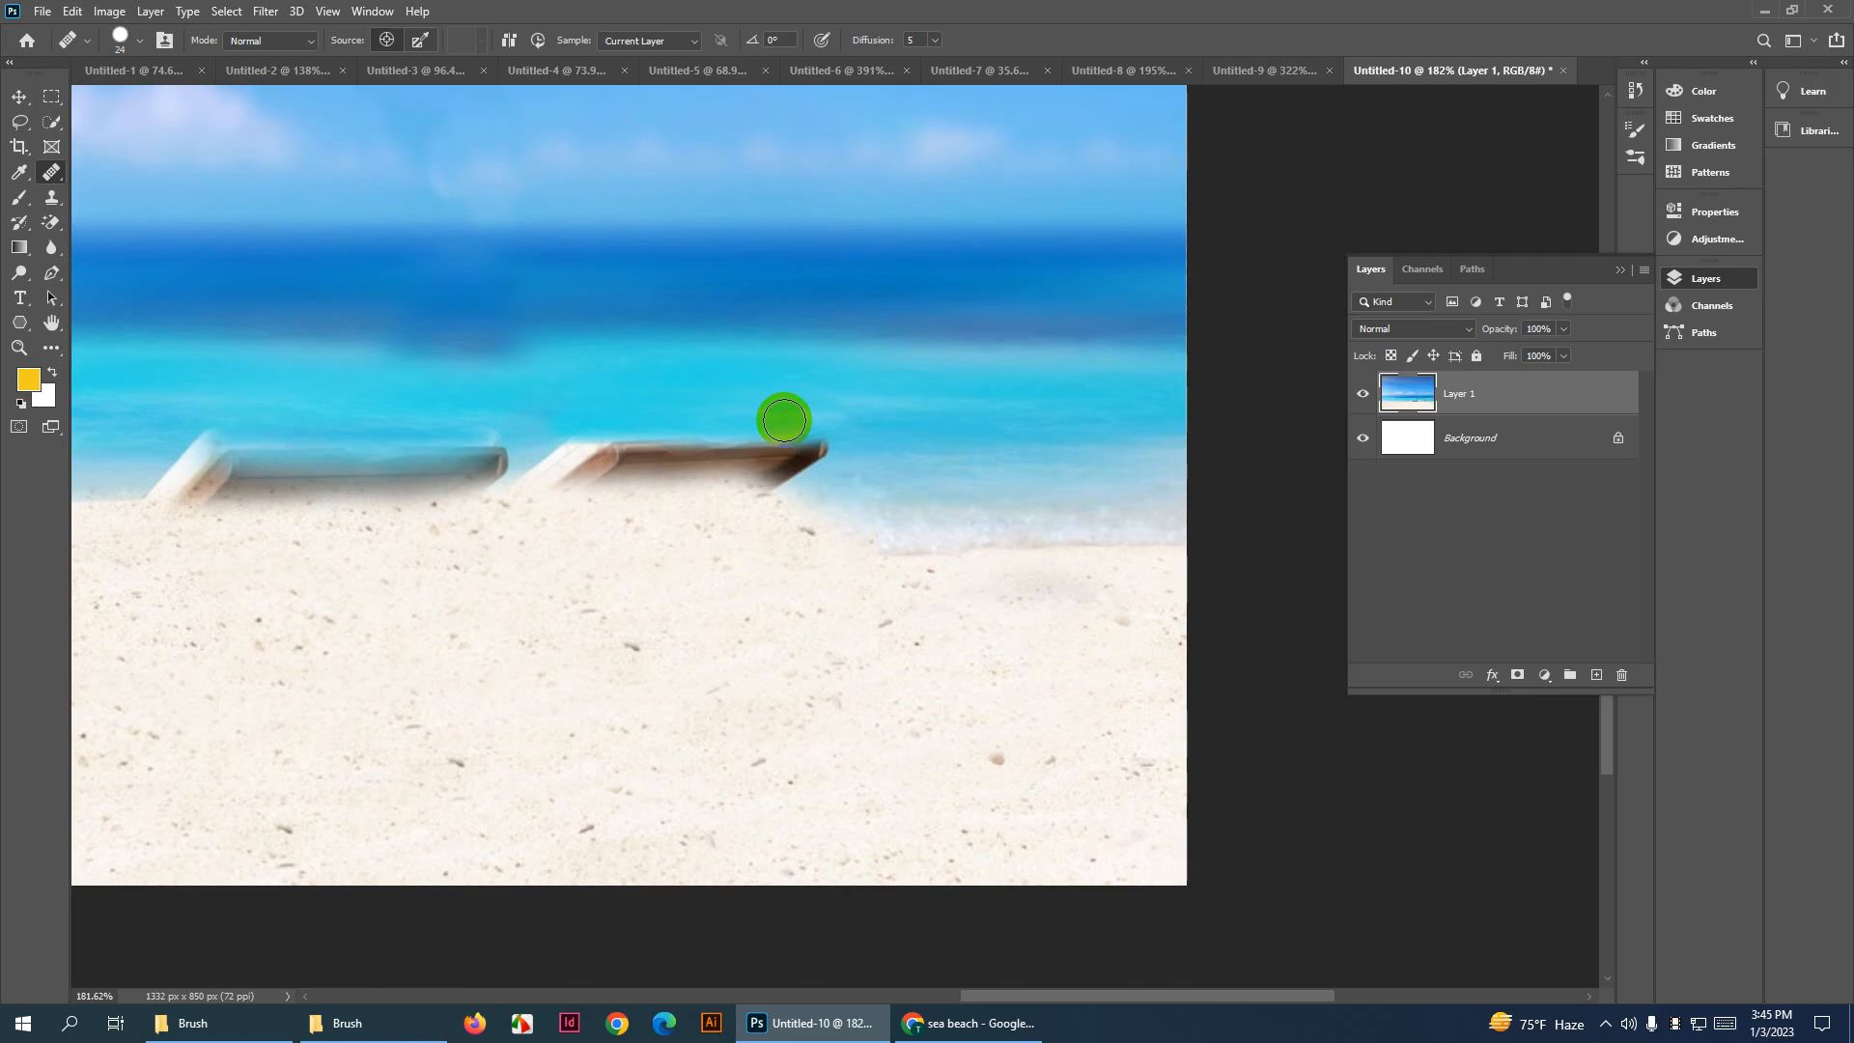
# Review the tools in the healing group and the stamp group
pyautogui.click(45, 182)
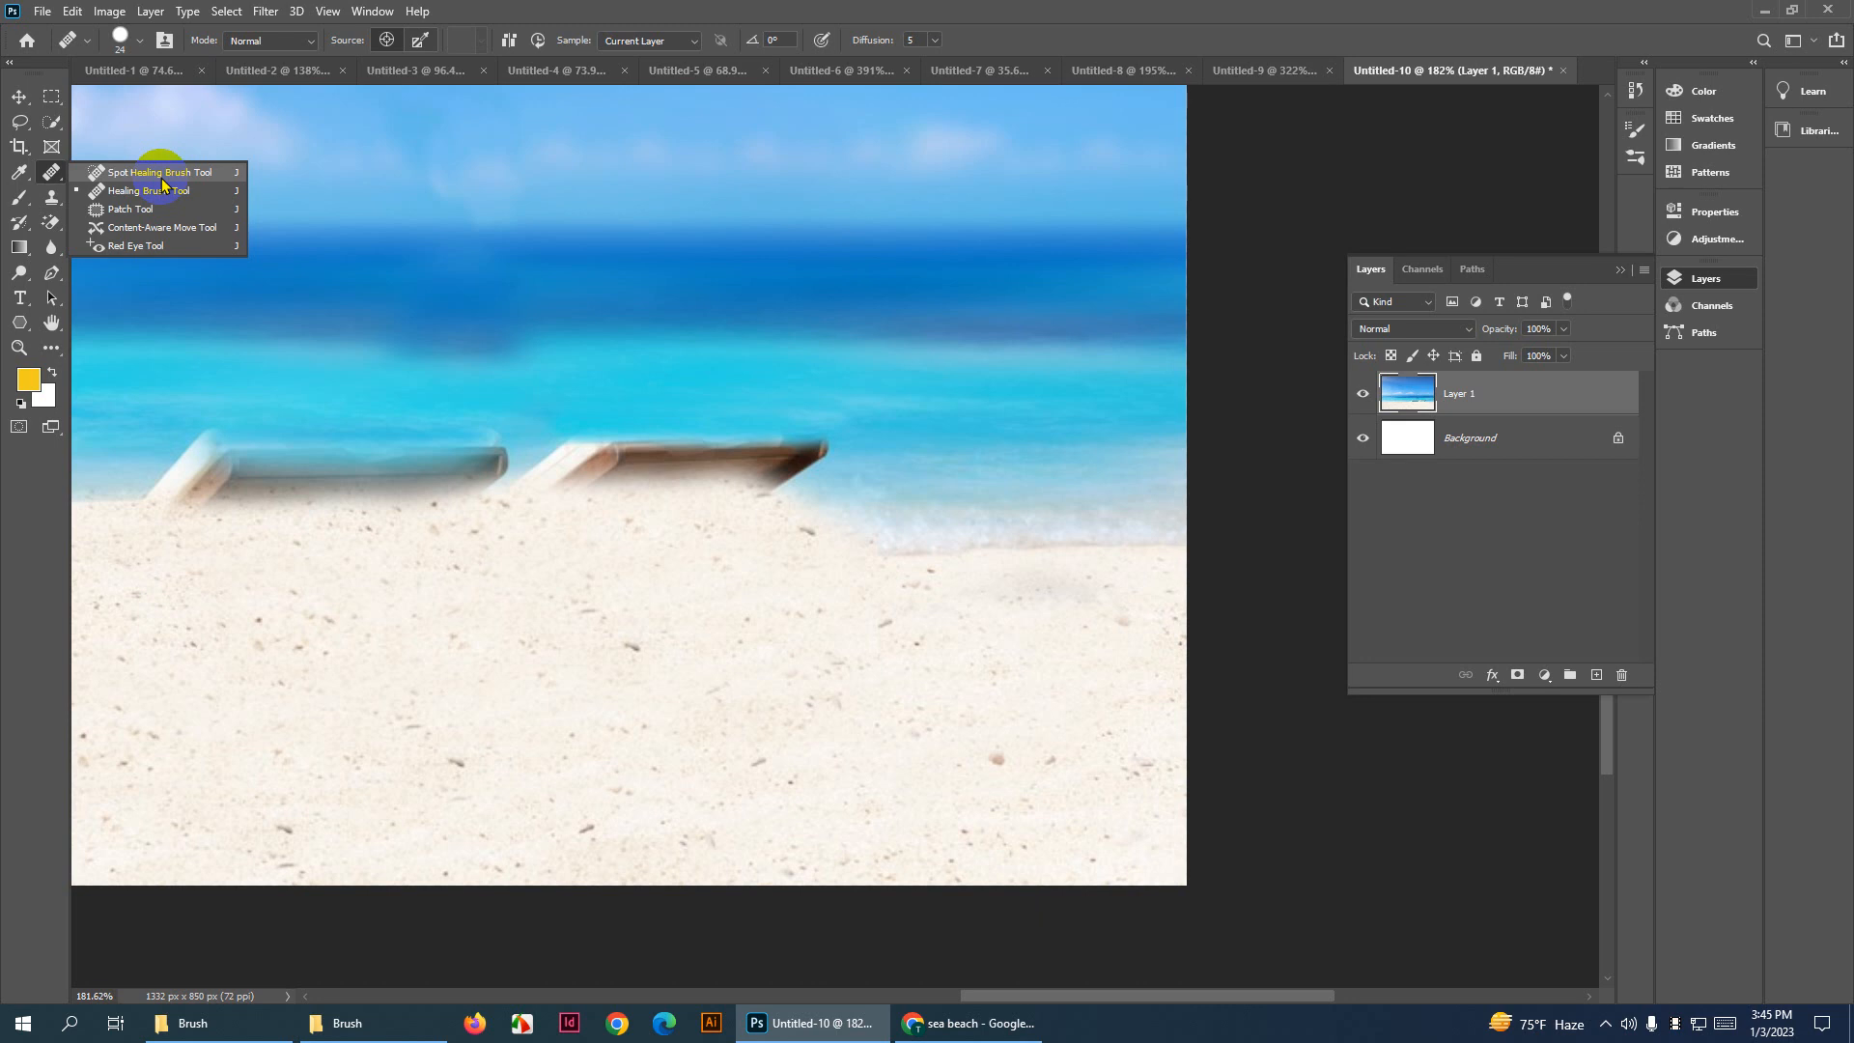
pyautogui.click(60, 201)
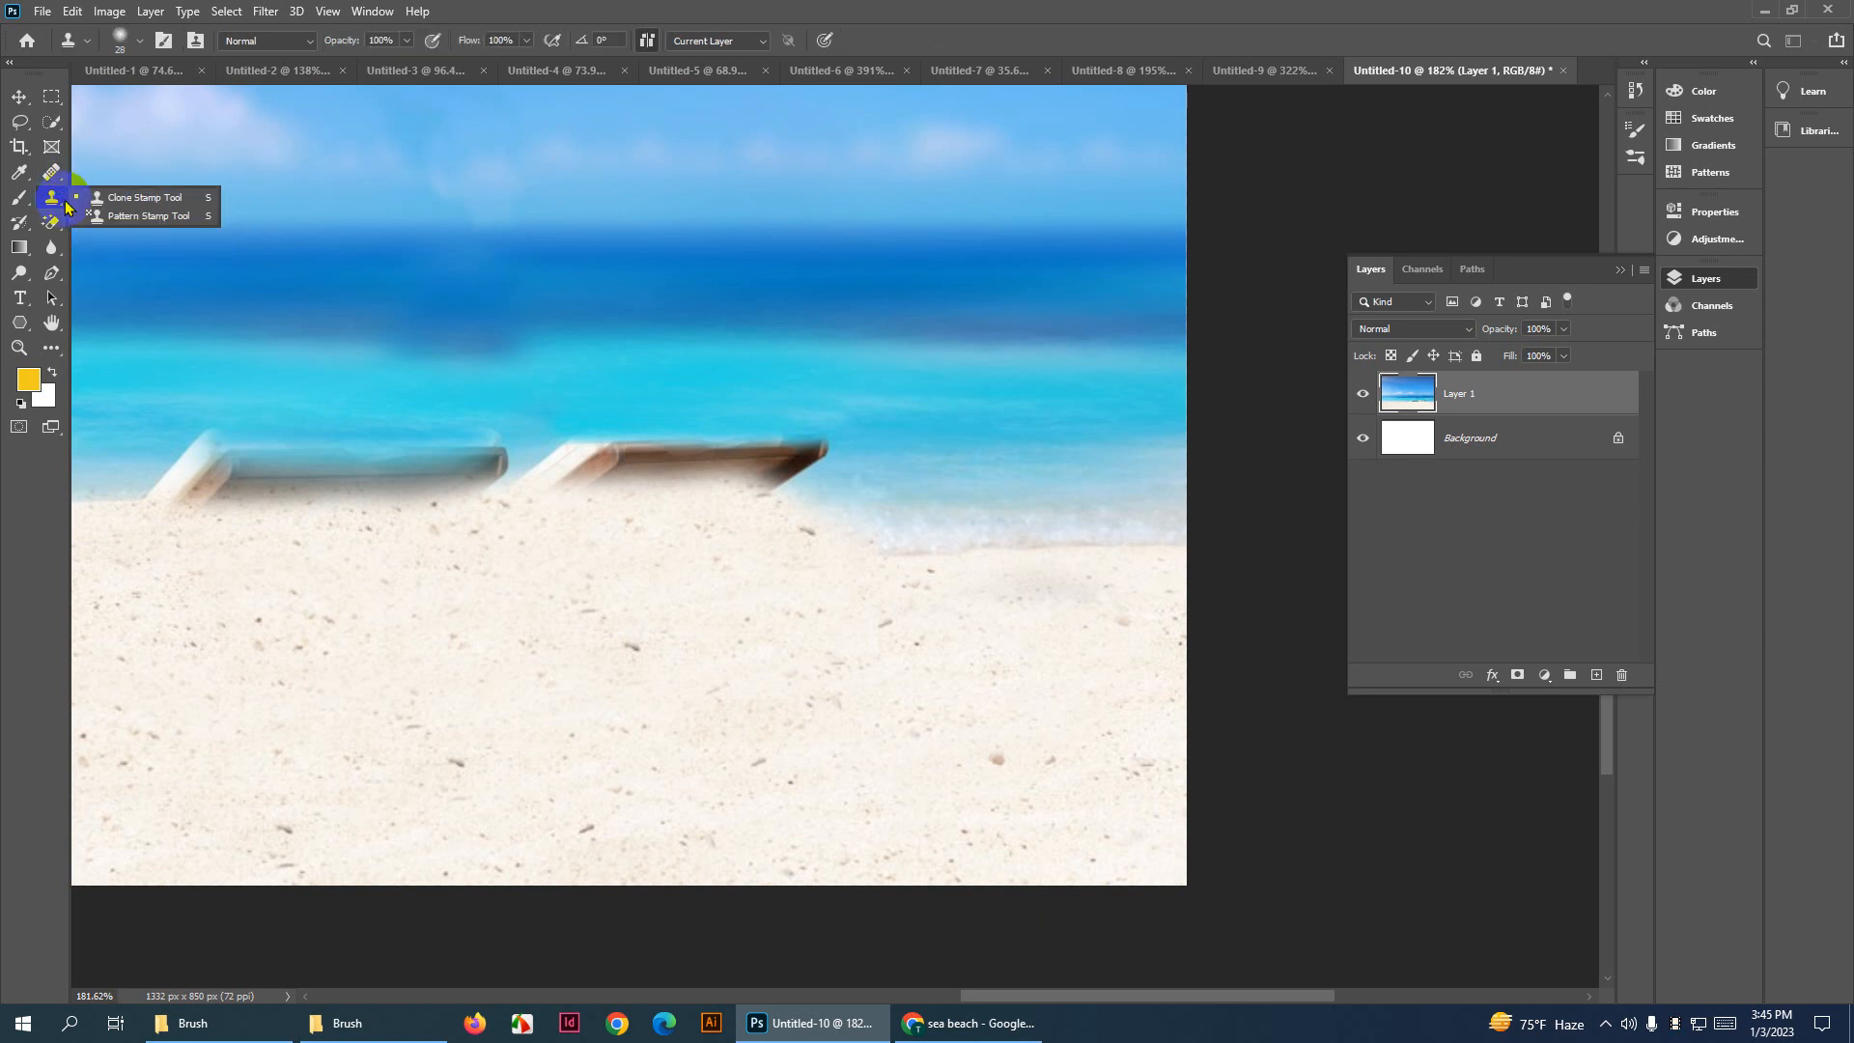